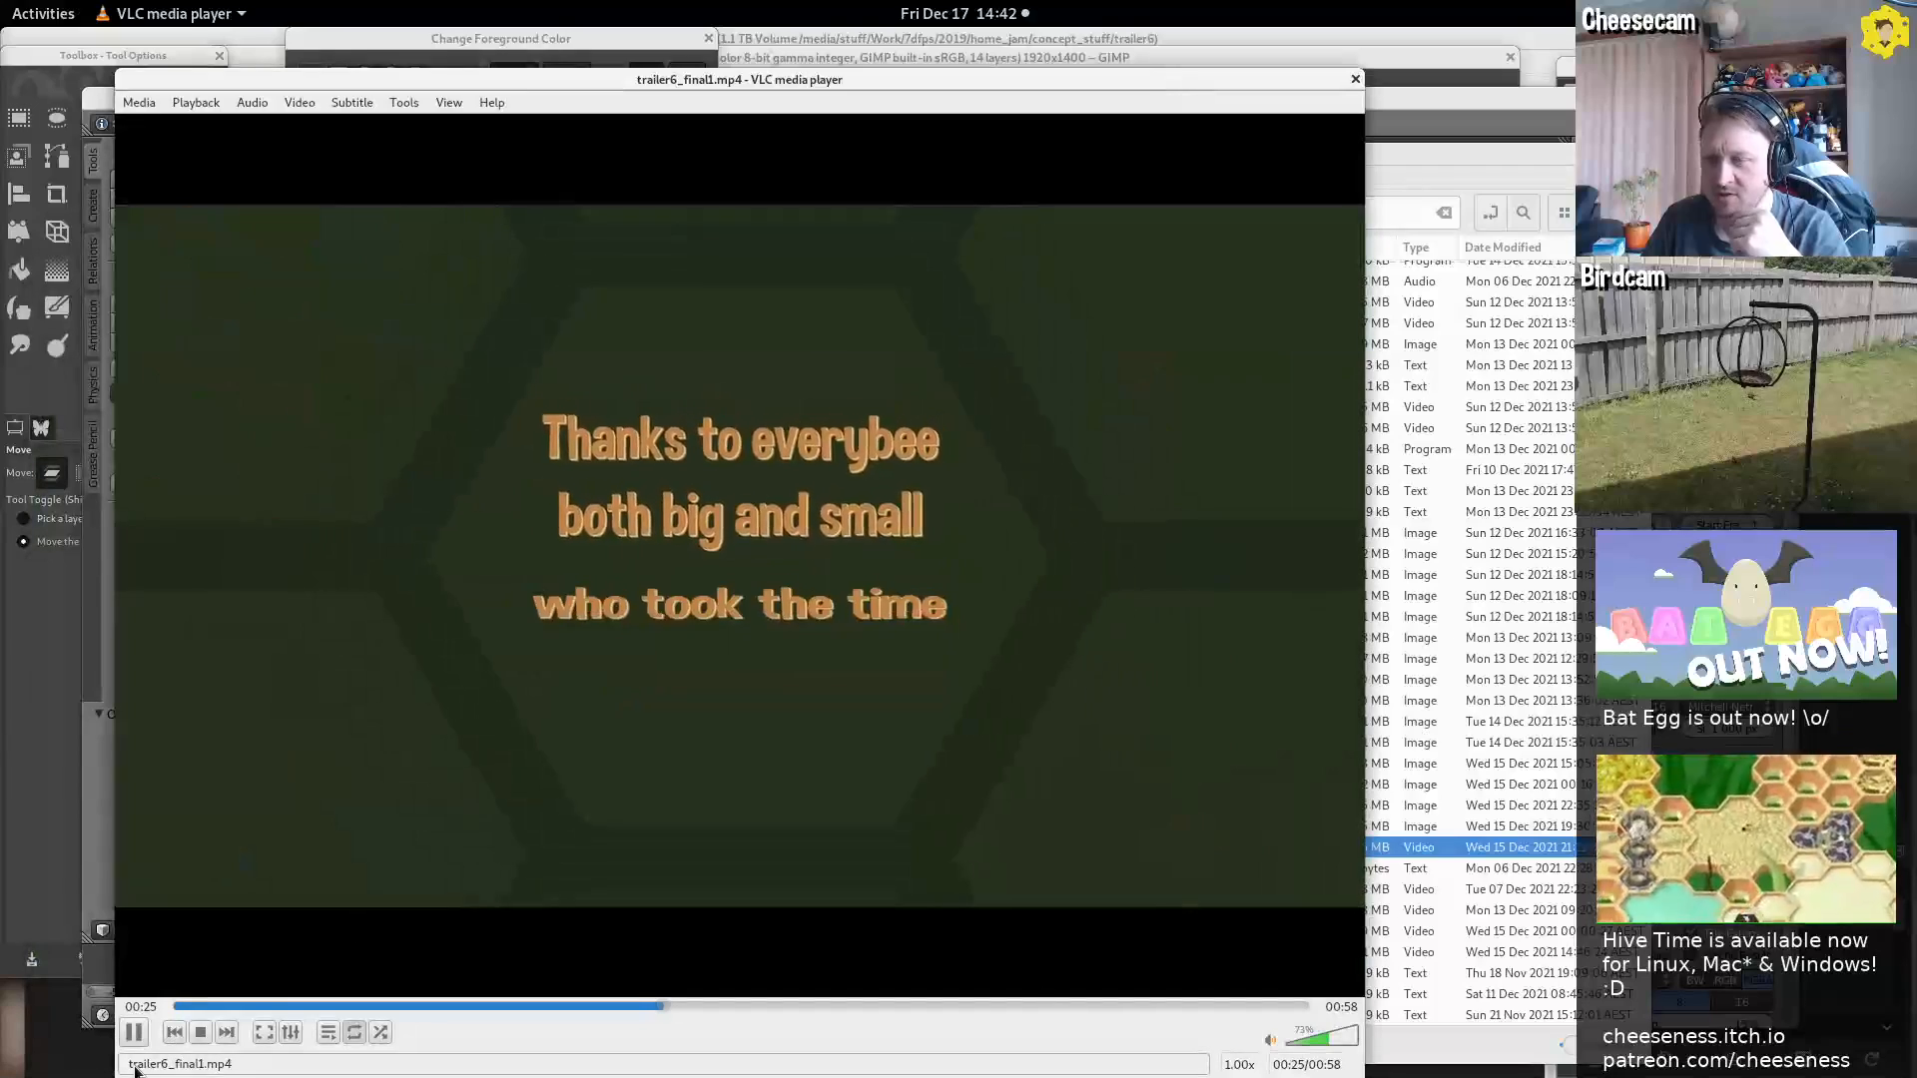
Replay trailer6_final1.mp4 from the beginning, watch it through the closing credits, and stop playback
{"action": "left_click", "coordinate": [176, 1006]}
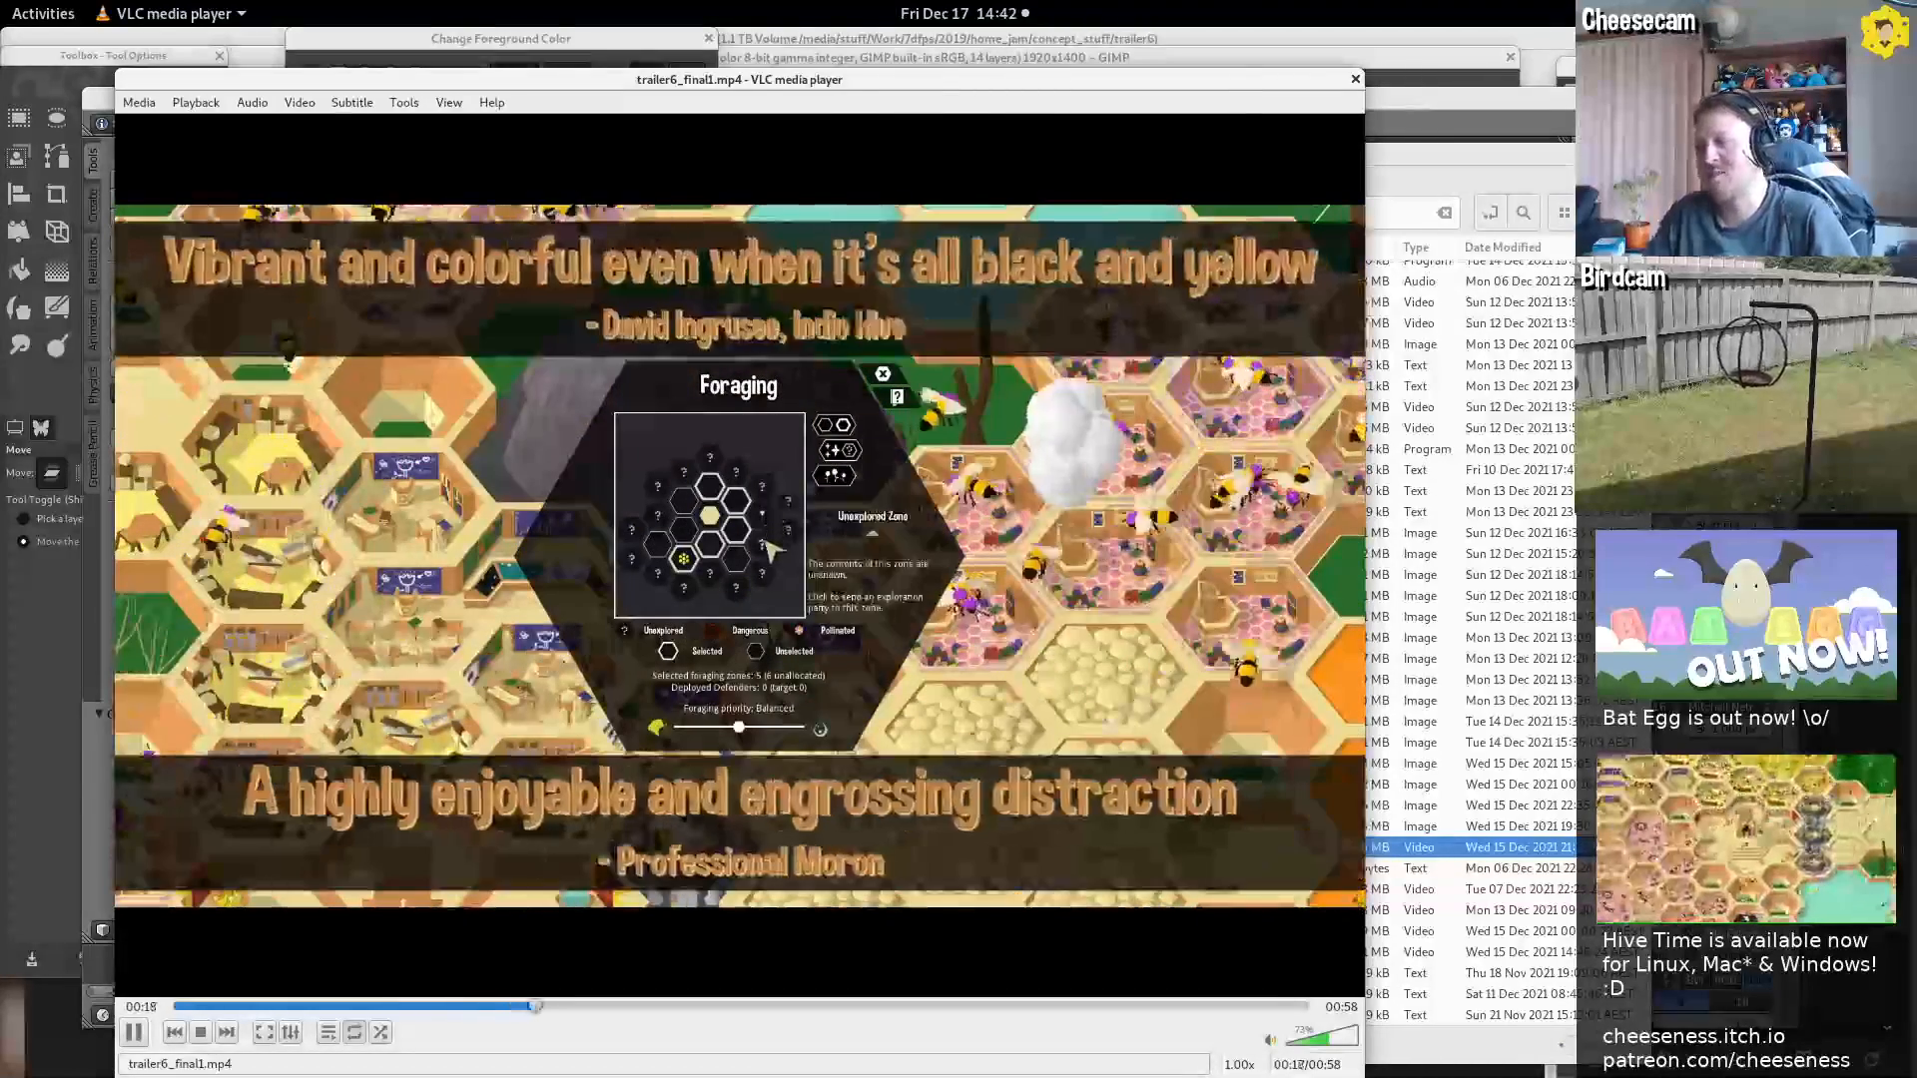
{"action": "key", "text": "alt+Tab"}
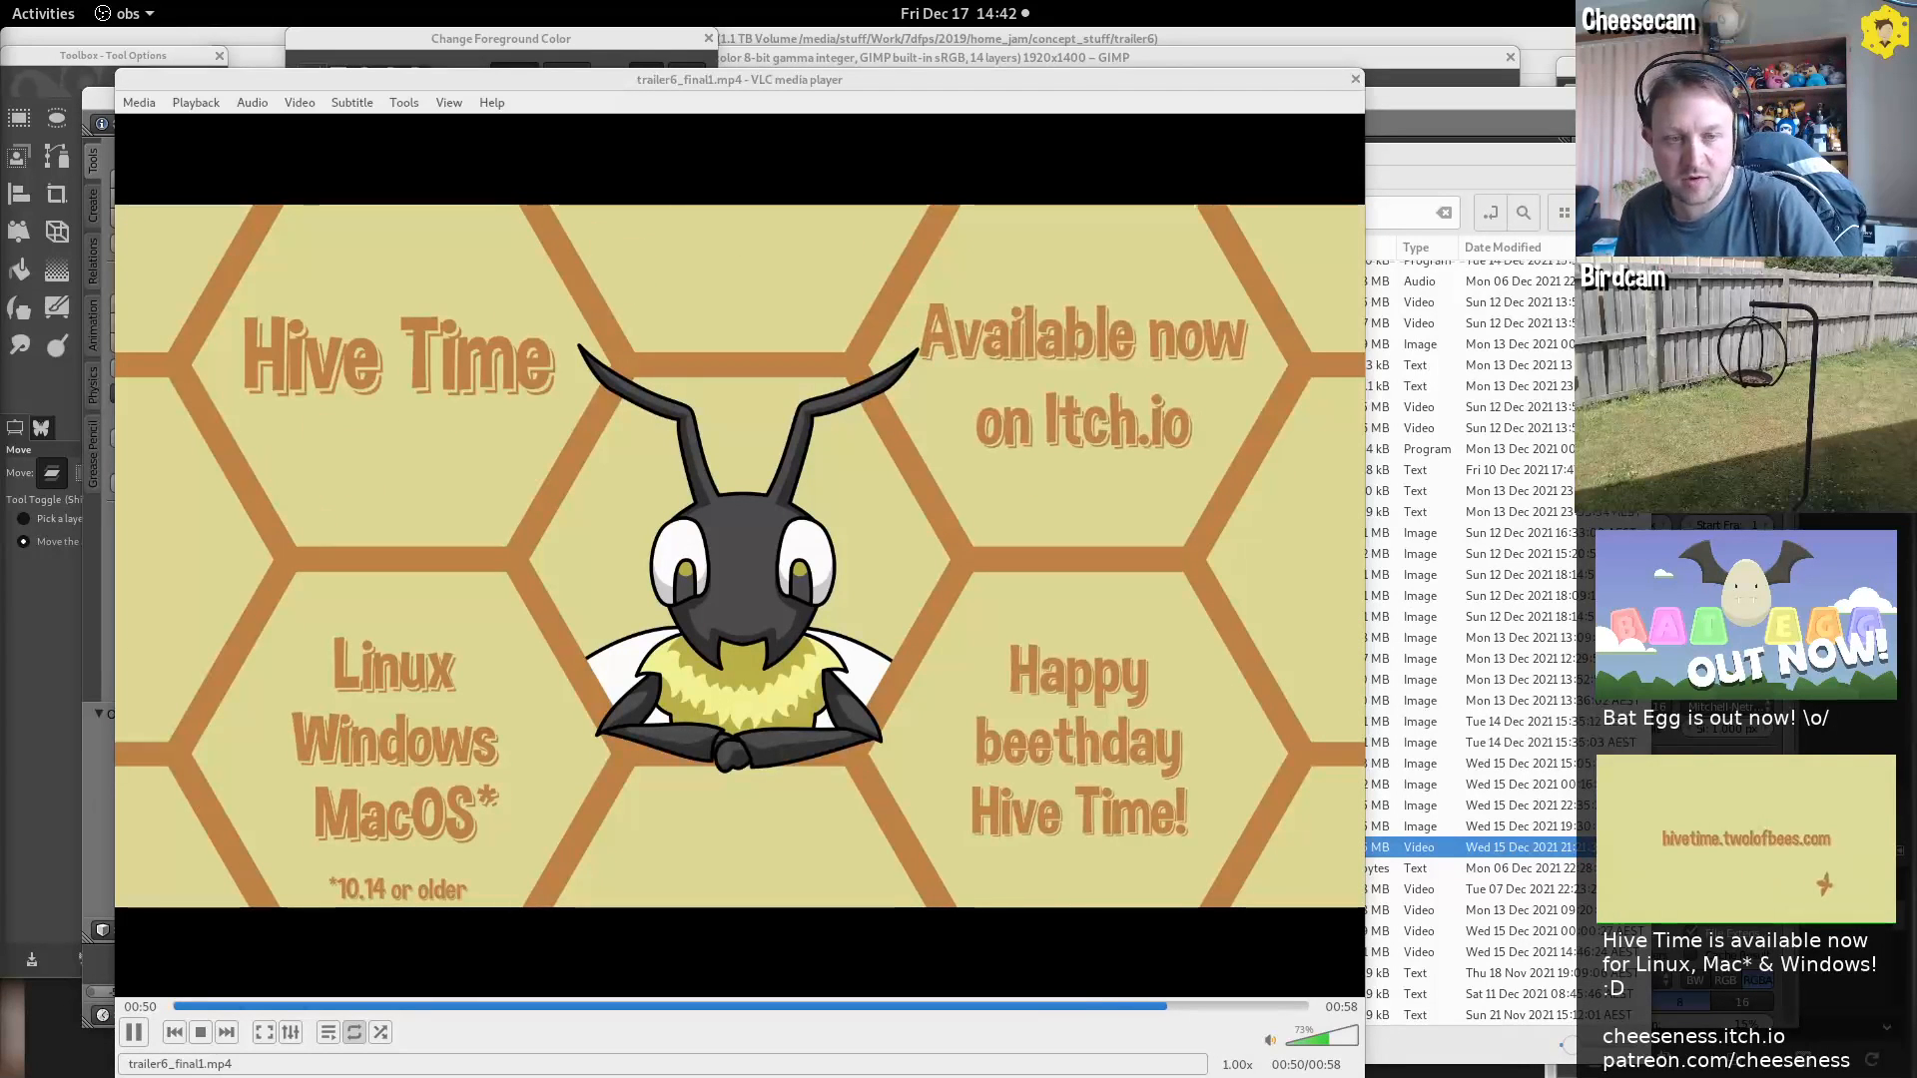
{"action": "left_click", "coordinate": [201, 1033]}
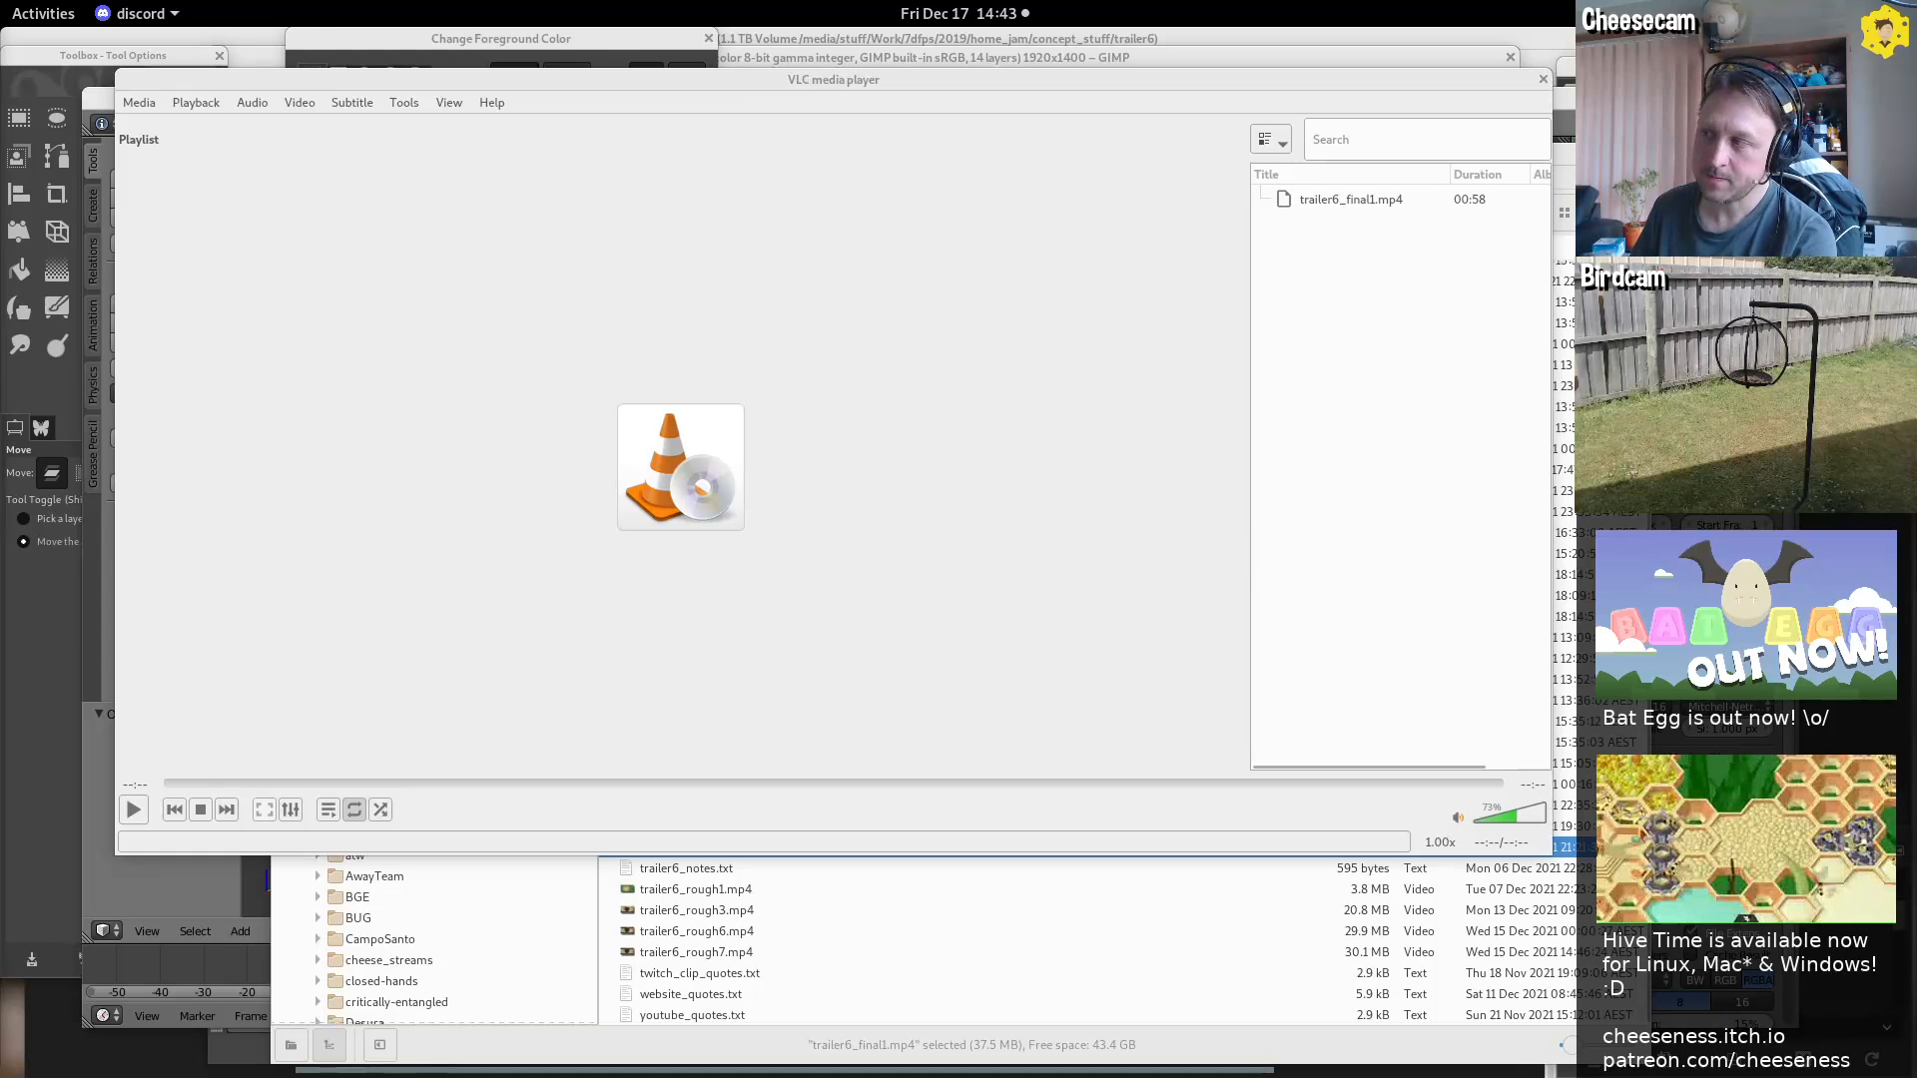
Switch to Blender, open the recent project trailer6-7.blend and survey its strips in the maximised video sequencer
{"action": "left_click", "coordinate": [1587, 157]}
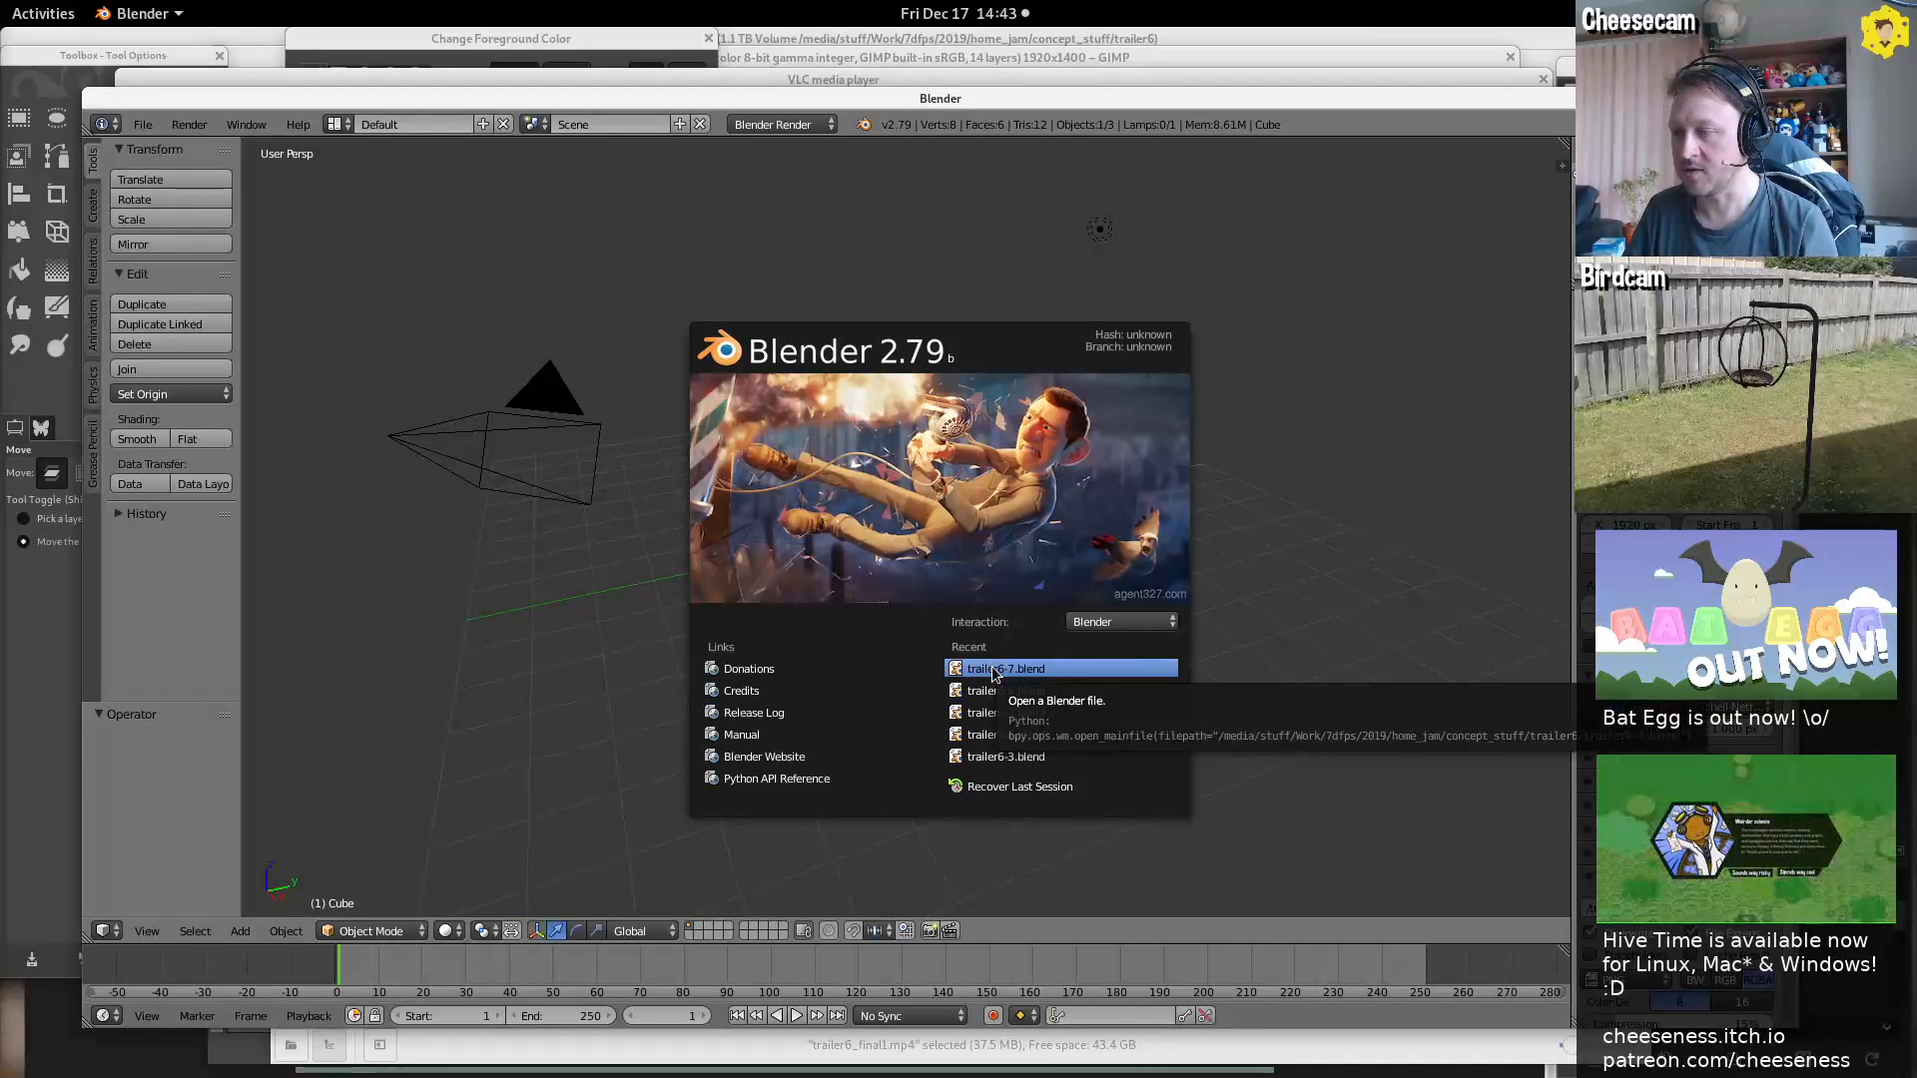
{"action": "left_click", "coordinate": [993, 670]}
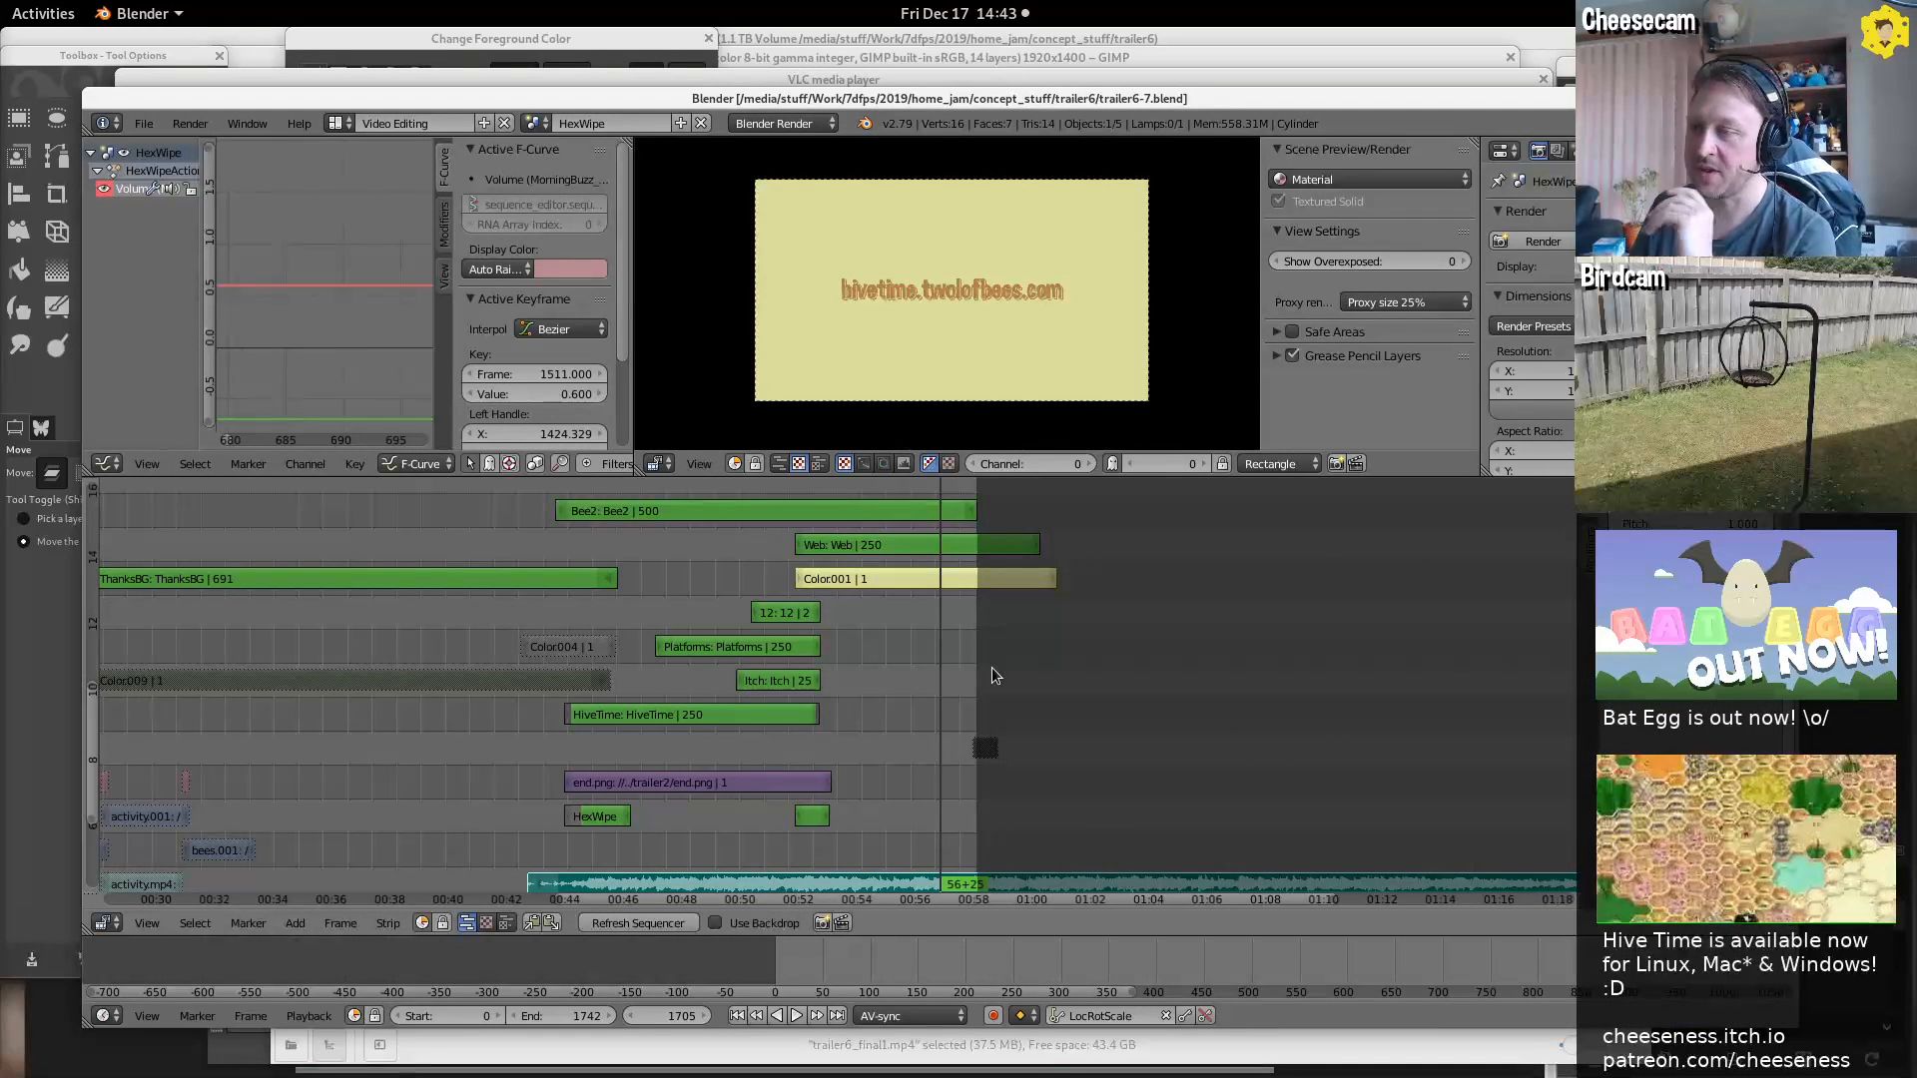
{"action": "middle_click_drag", "start_coordinate": [313, 619], "coordinate": [1029, 540]}
{"action": "key", "text": "ctrl+space"}
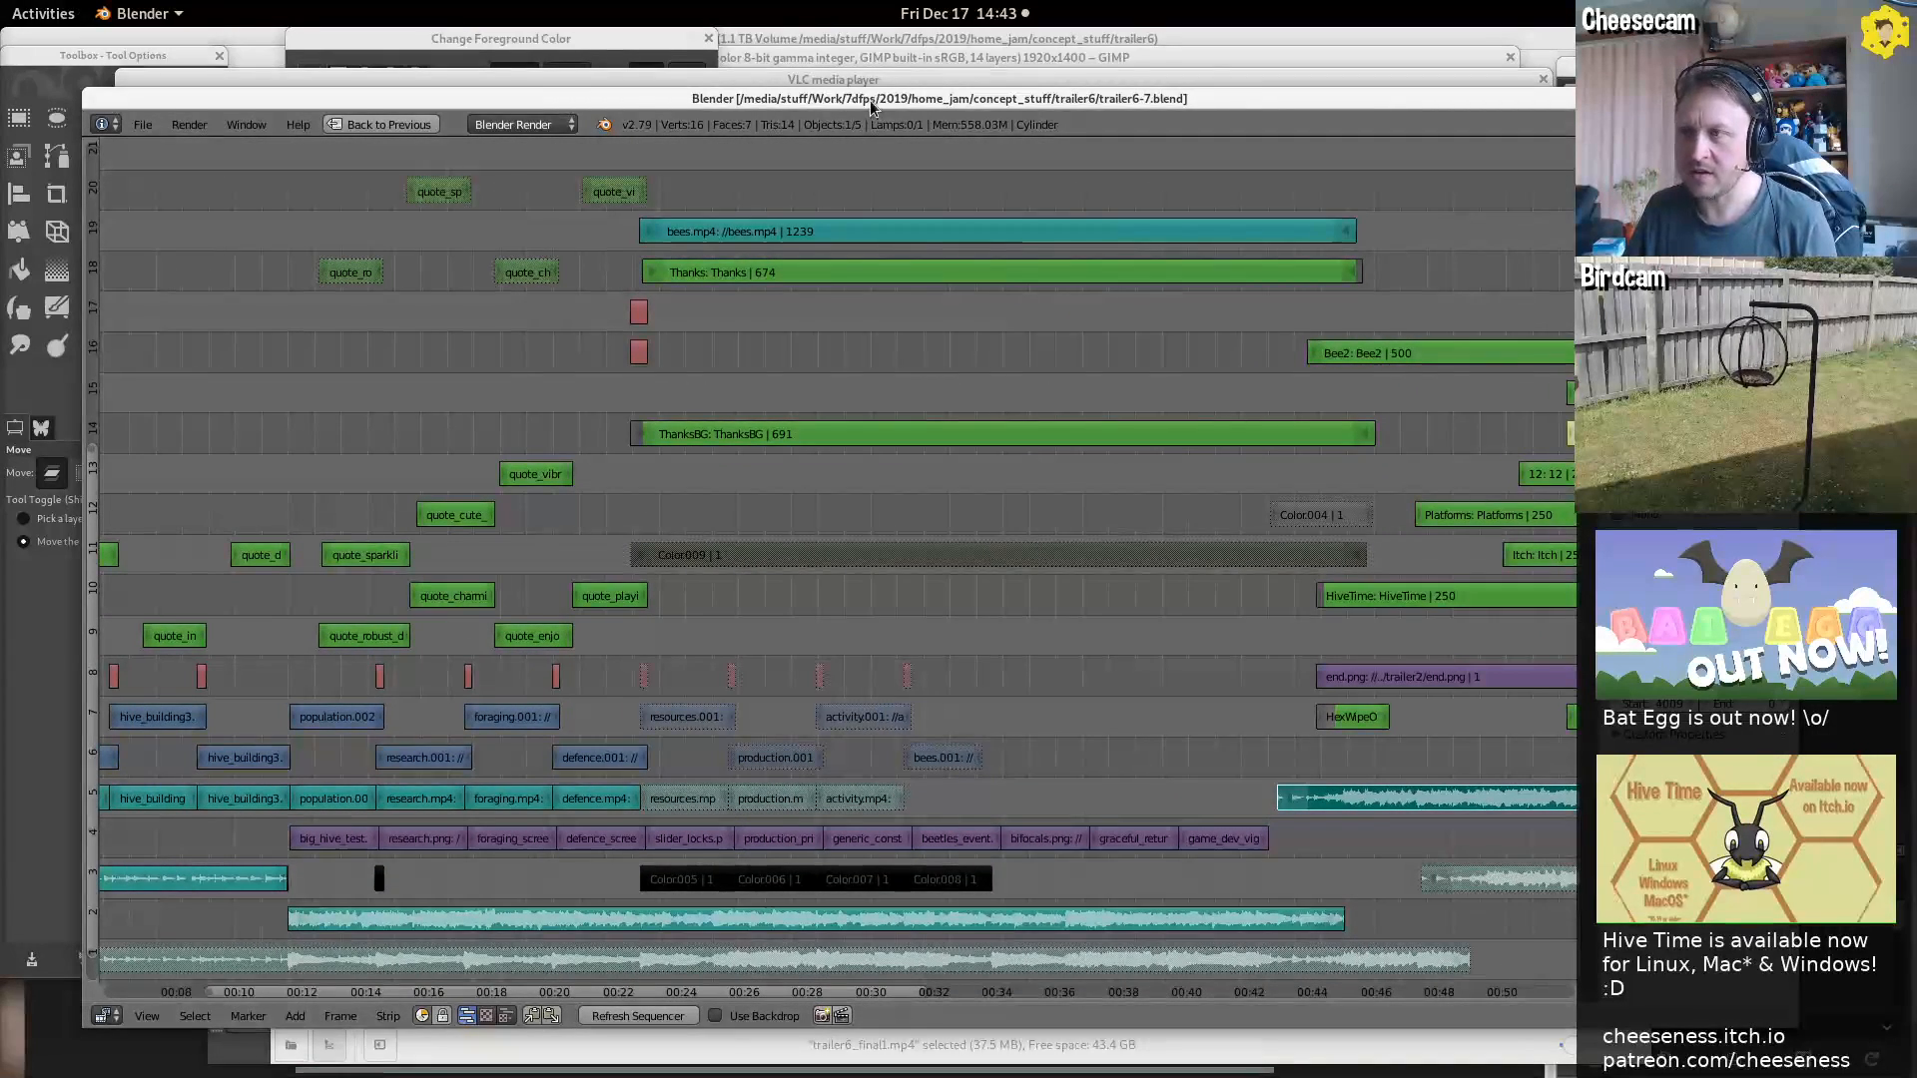
{"action": "left_click_drag", "start_coordinate": [859, 99], "coordinate": [775, 89]}
{"action": "middle_click_drag", "start_coordinate": [534, 500], "coordinate": [1084, 500]}
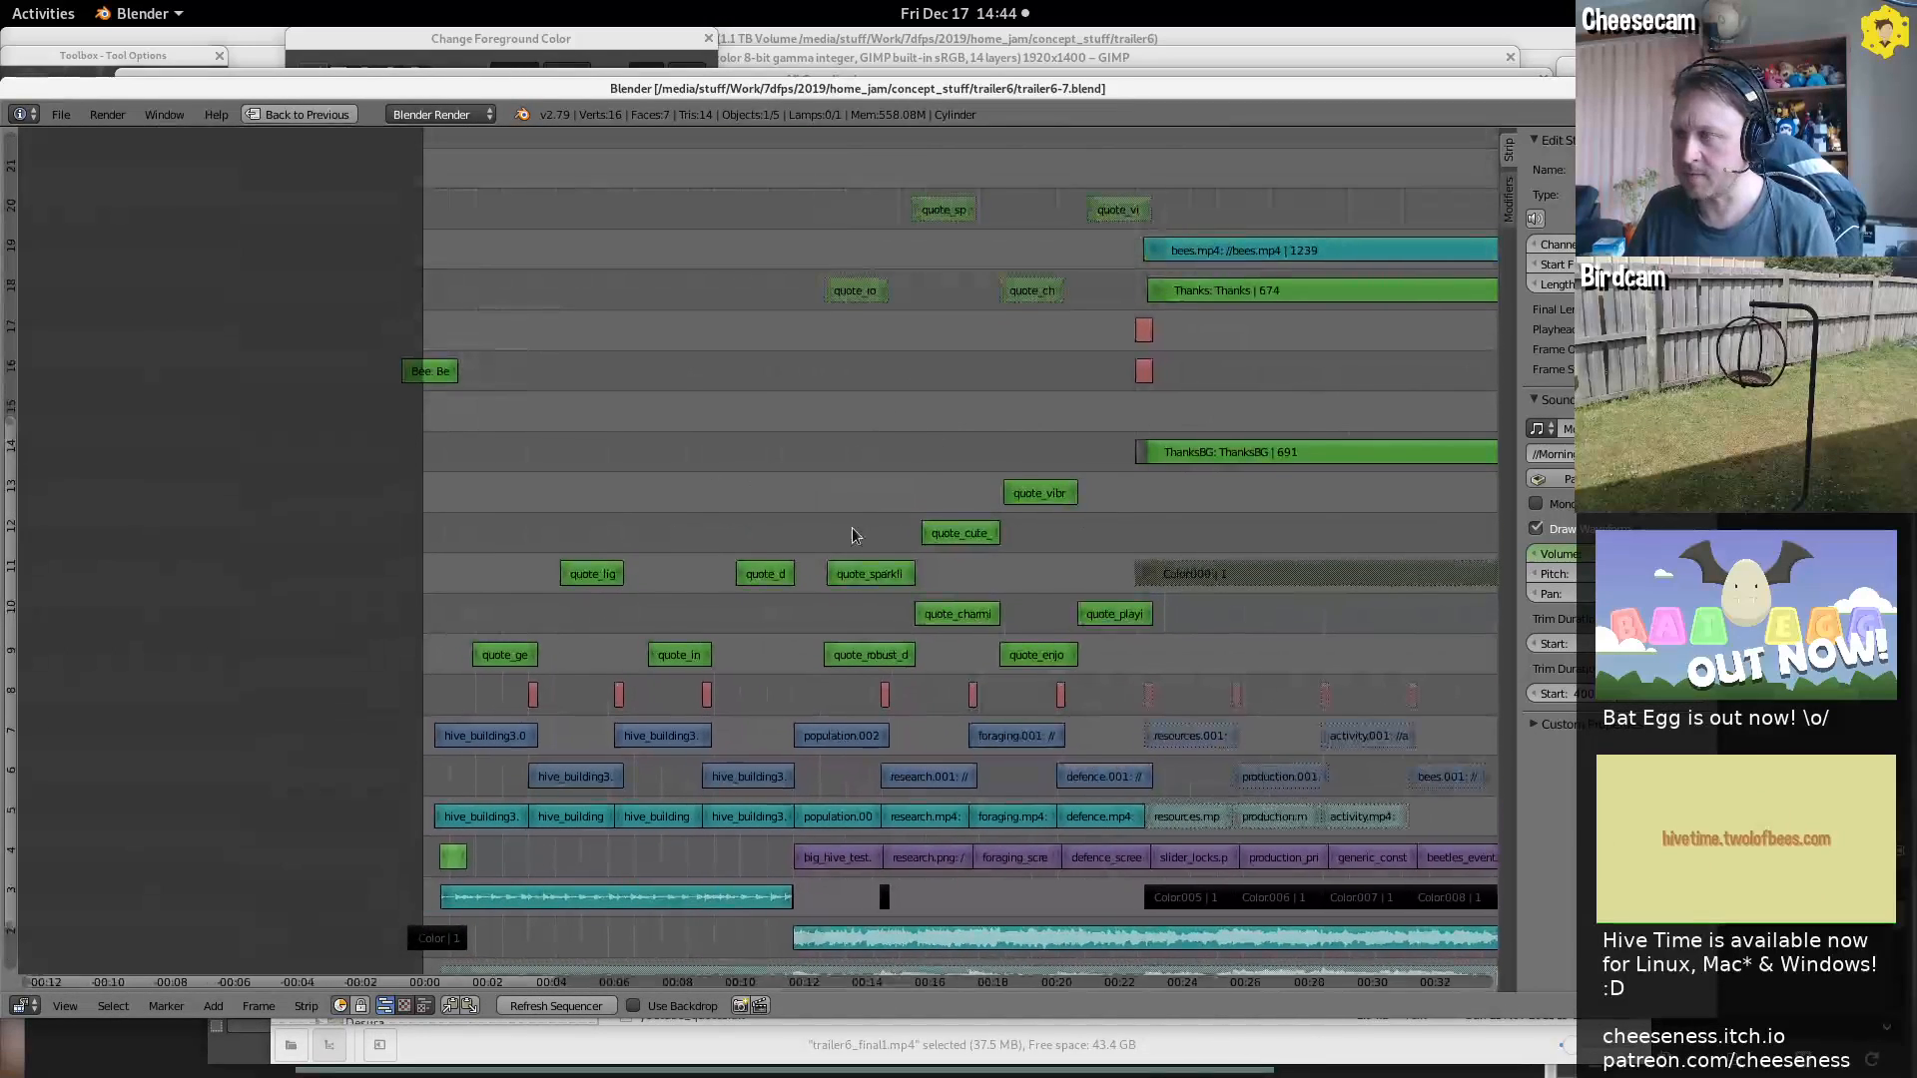
{"action": "key", "text": "shift+space"}
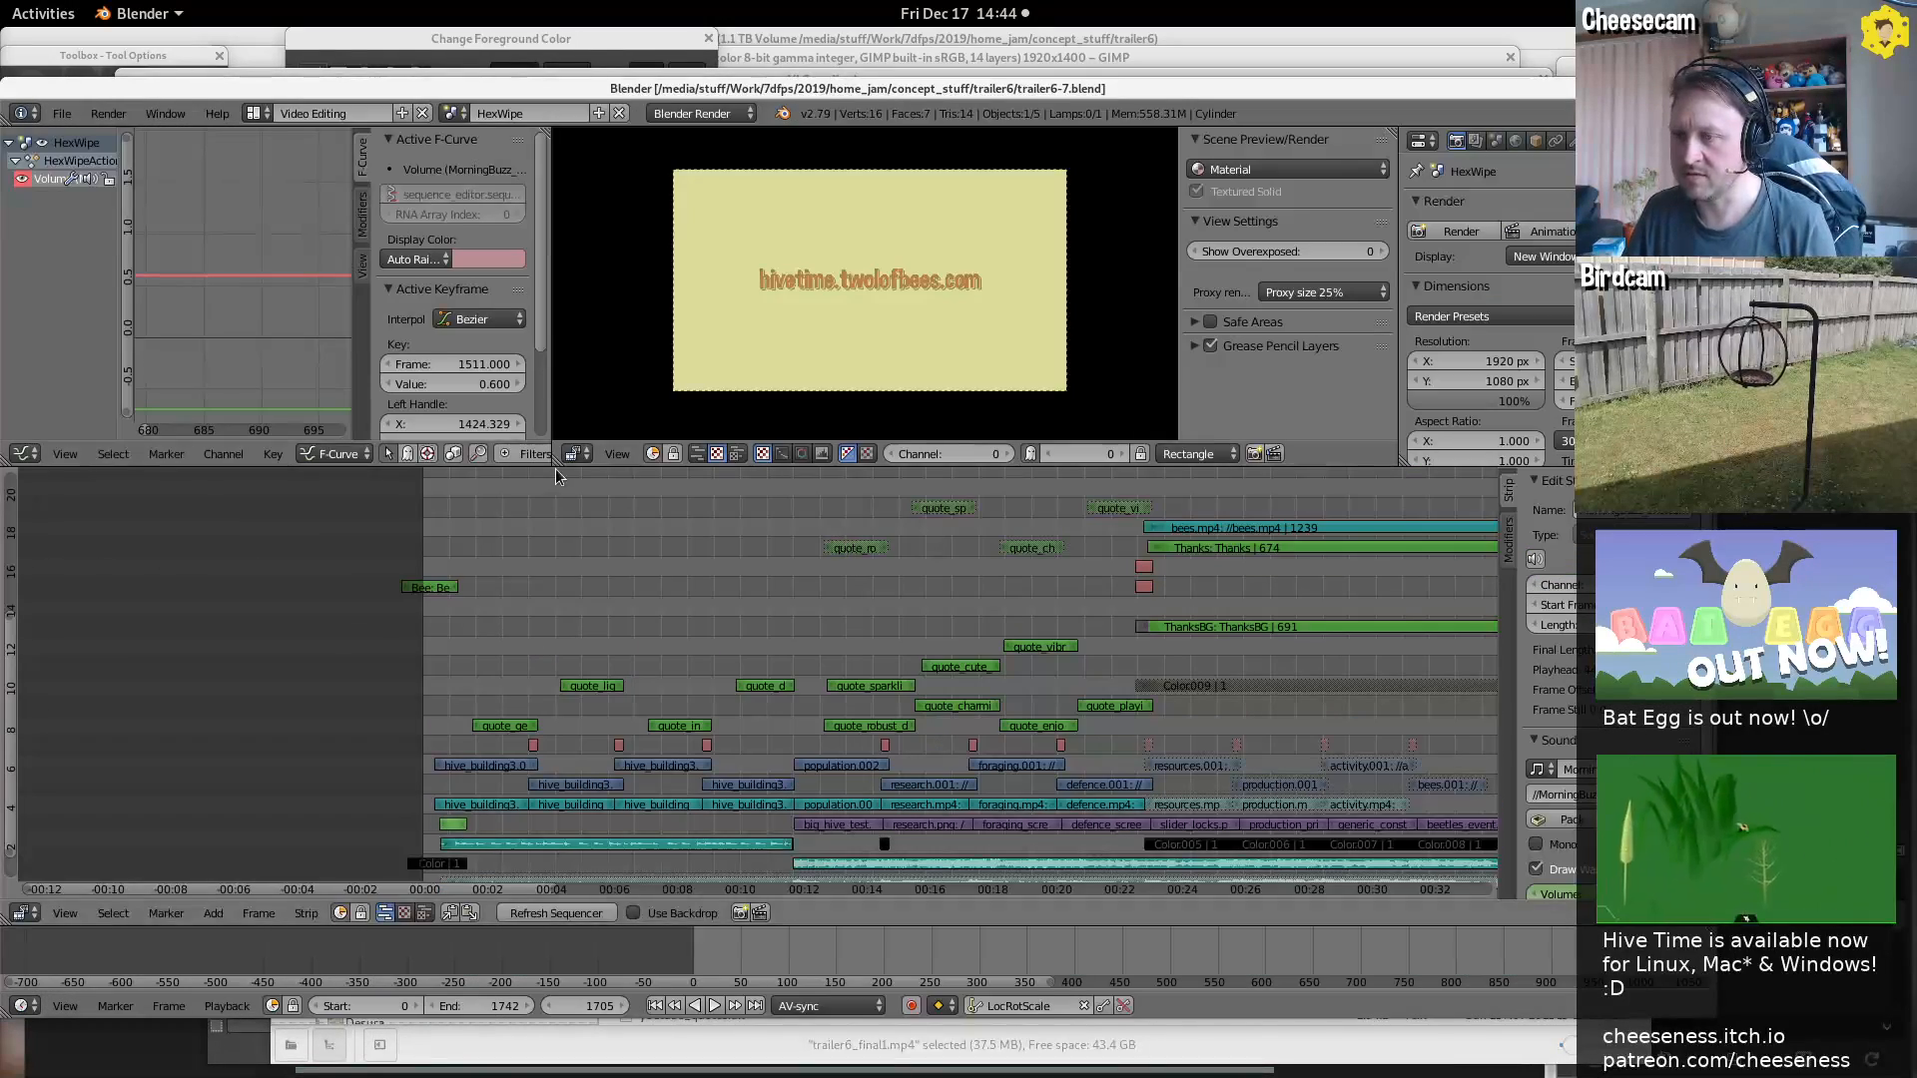
{"action": "middle_click_drag", "start_coordinate": [1241, 632], "coordinate": [923, 627]}
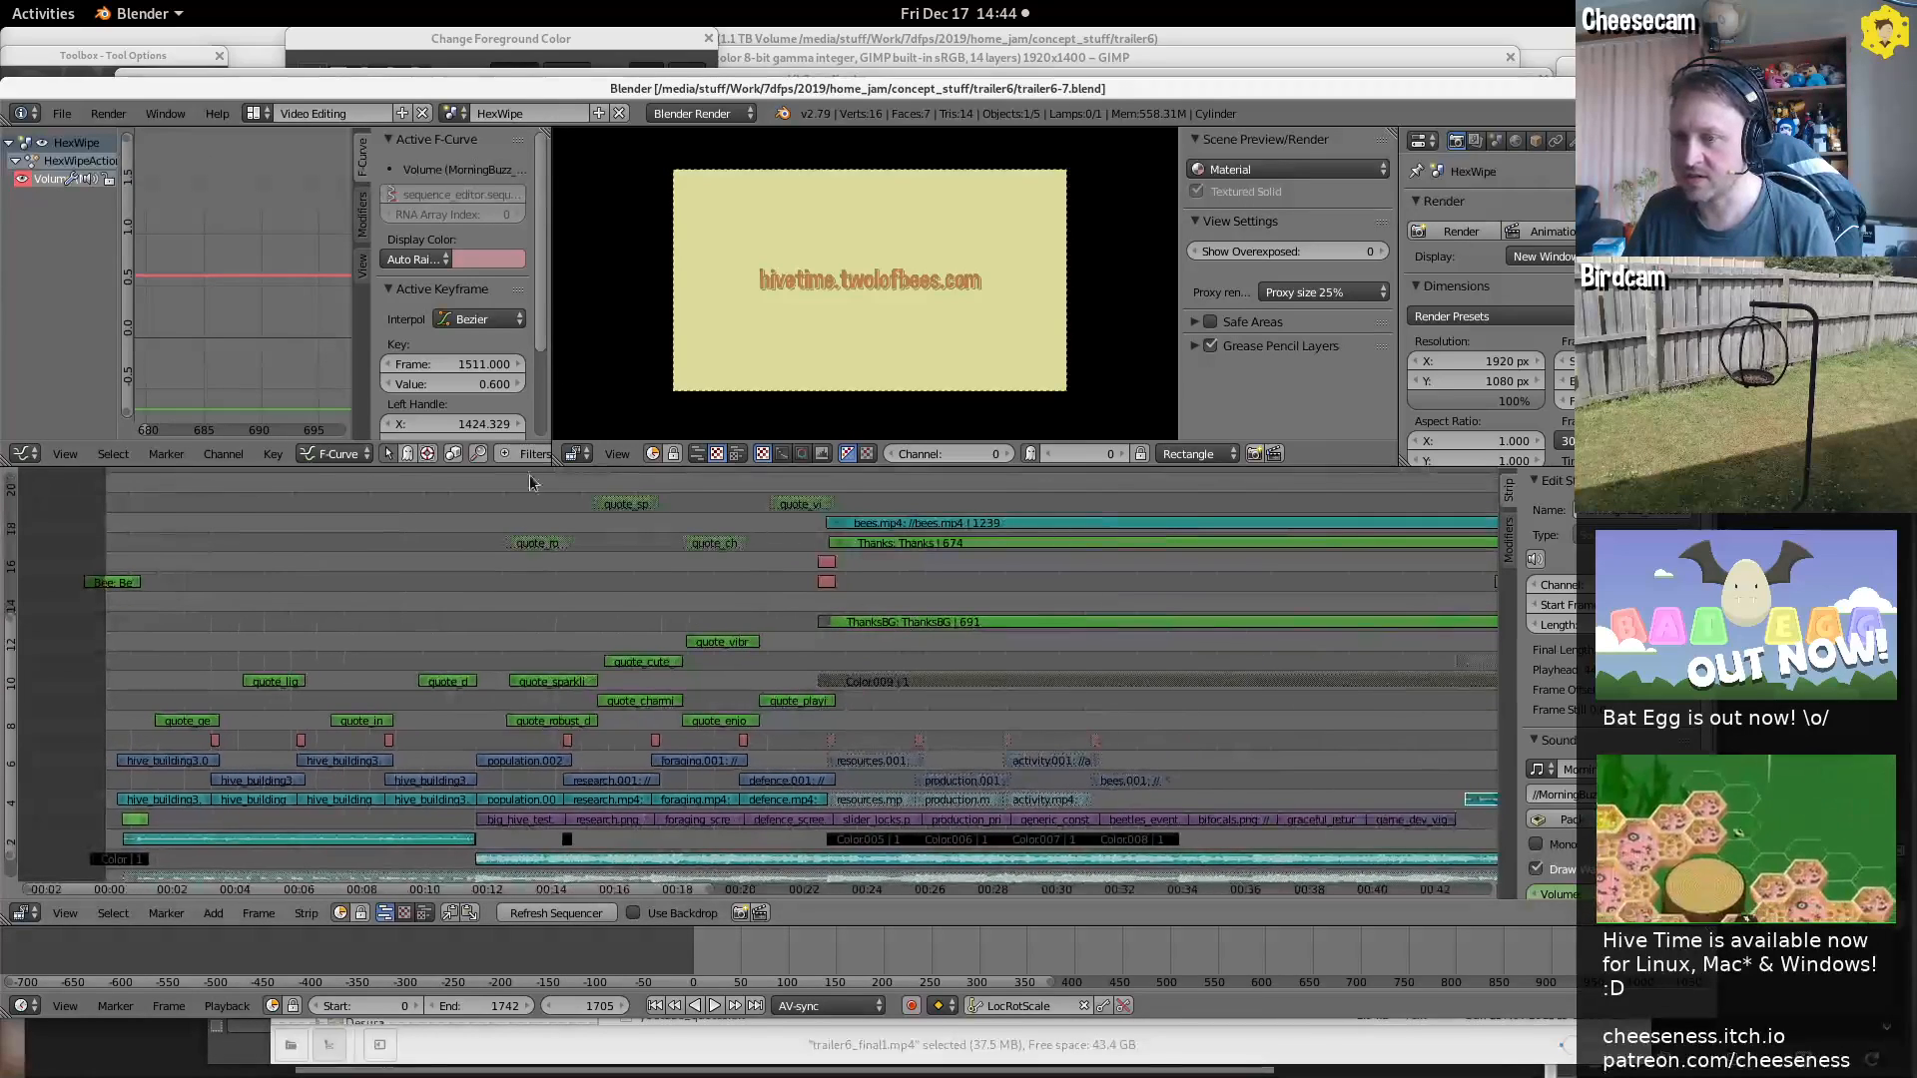
Preview the trailer's opening frames and try sliding the Bee strip earlier on the timeline
{"action": "key", "text": "shift+Left"}
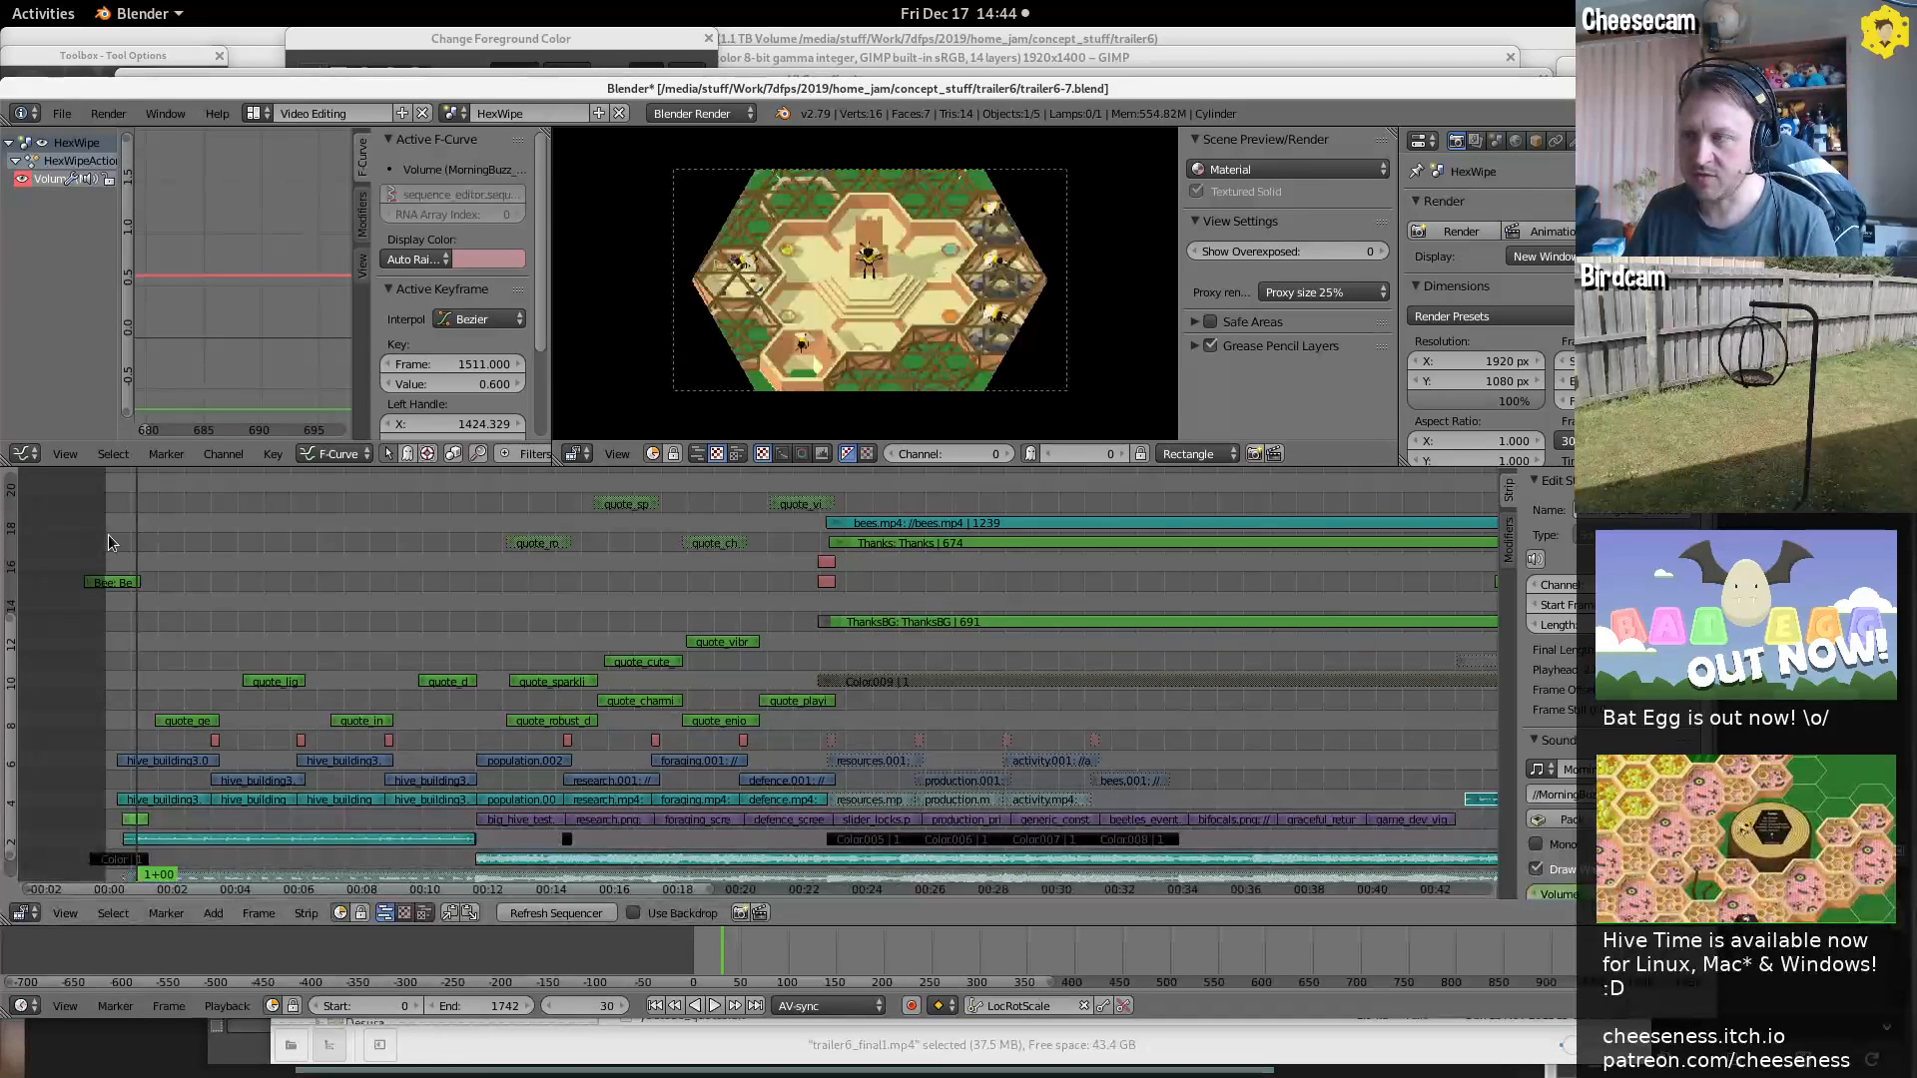
{"action": "key", "text": "alt+a"}
{"action": "key", "text": "Escape"}
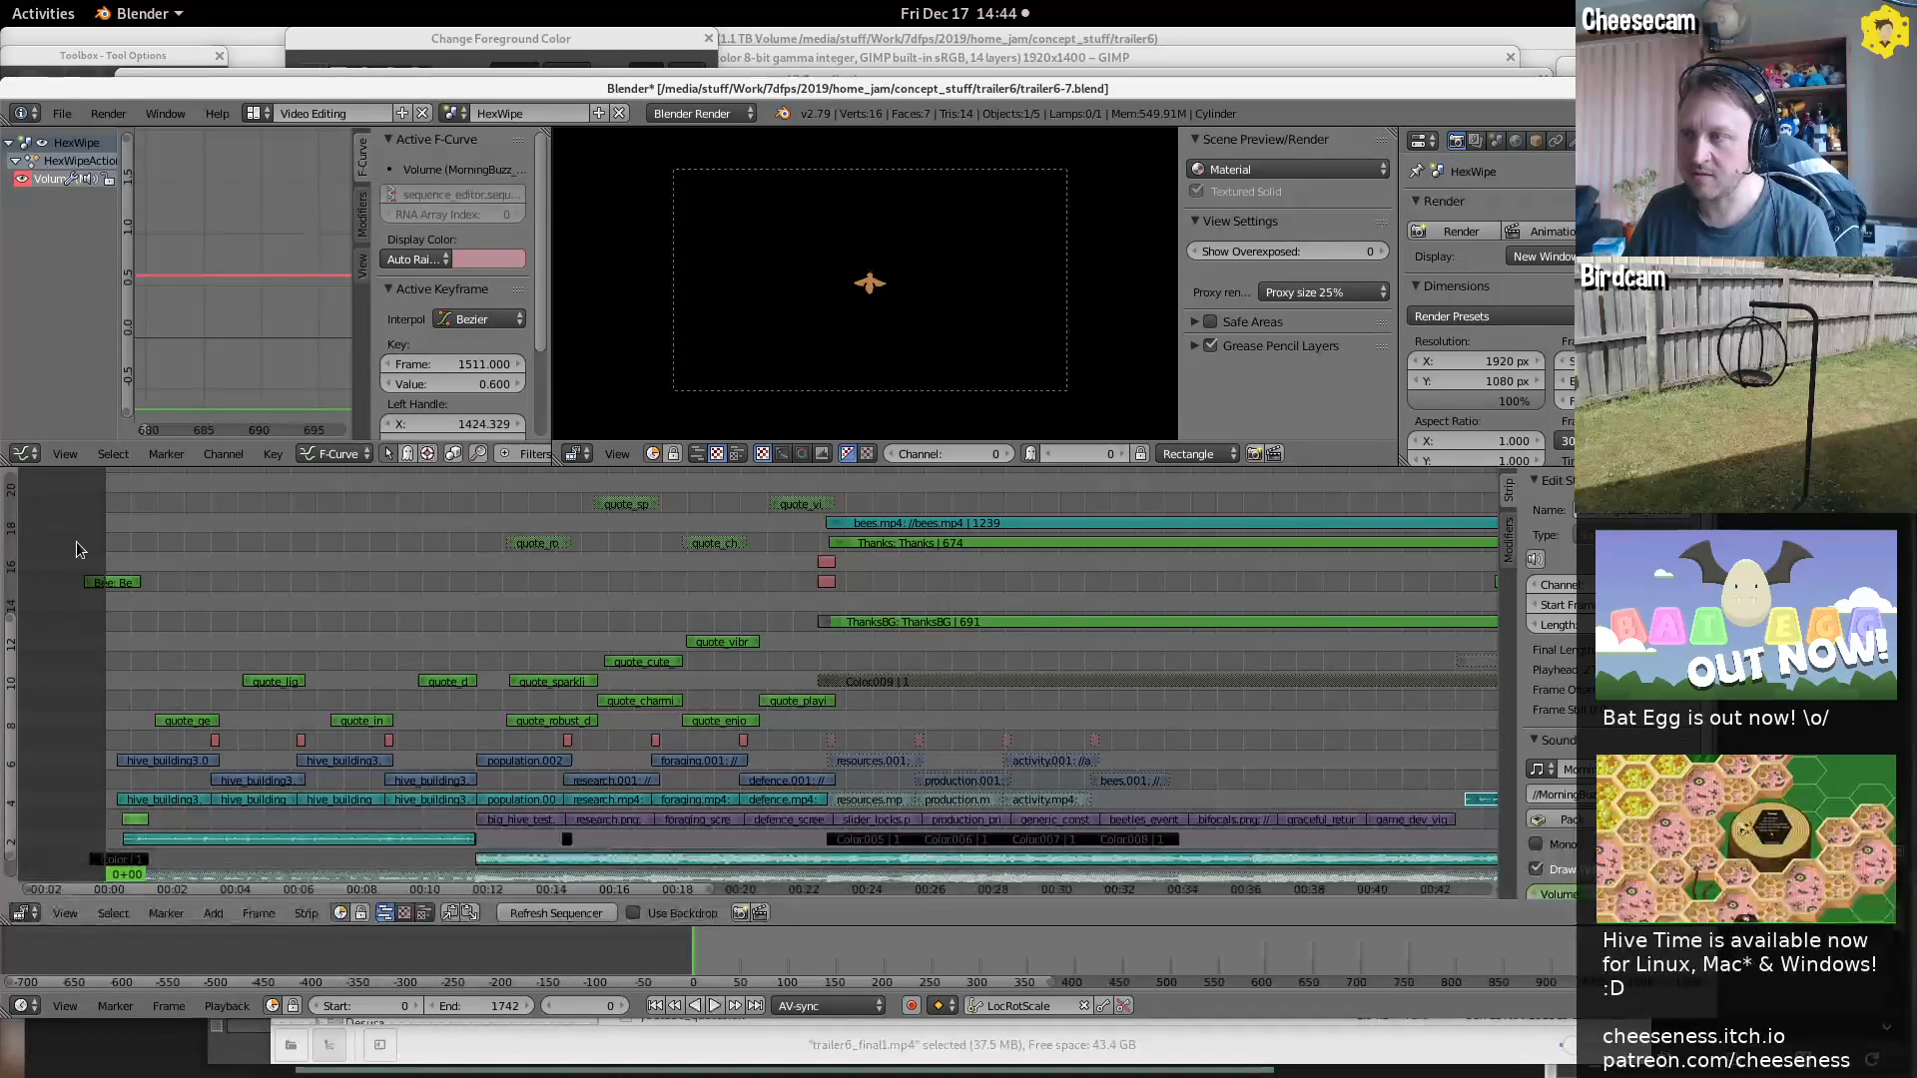
{"action": "right_click", "coordinate": [116, 587]}
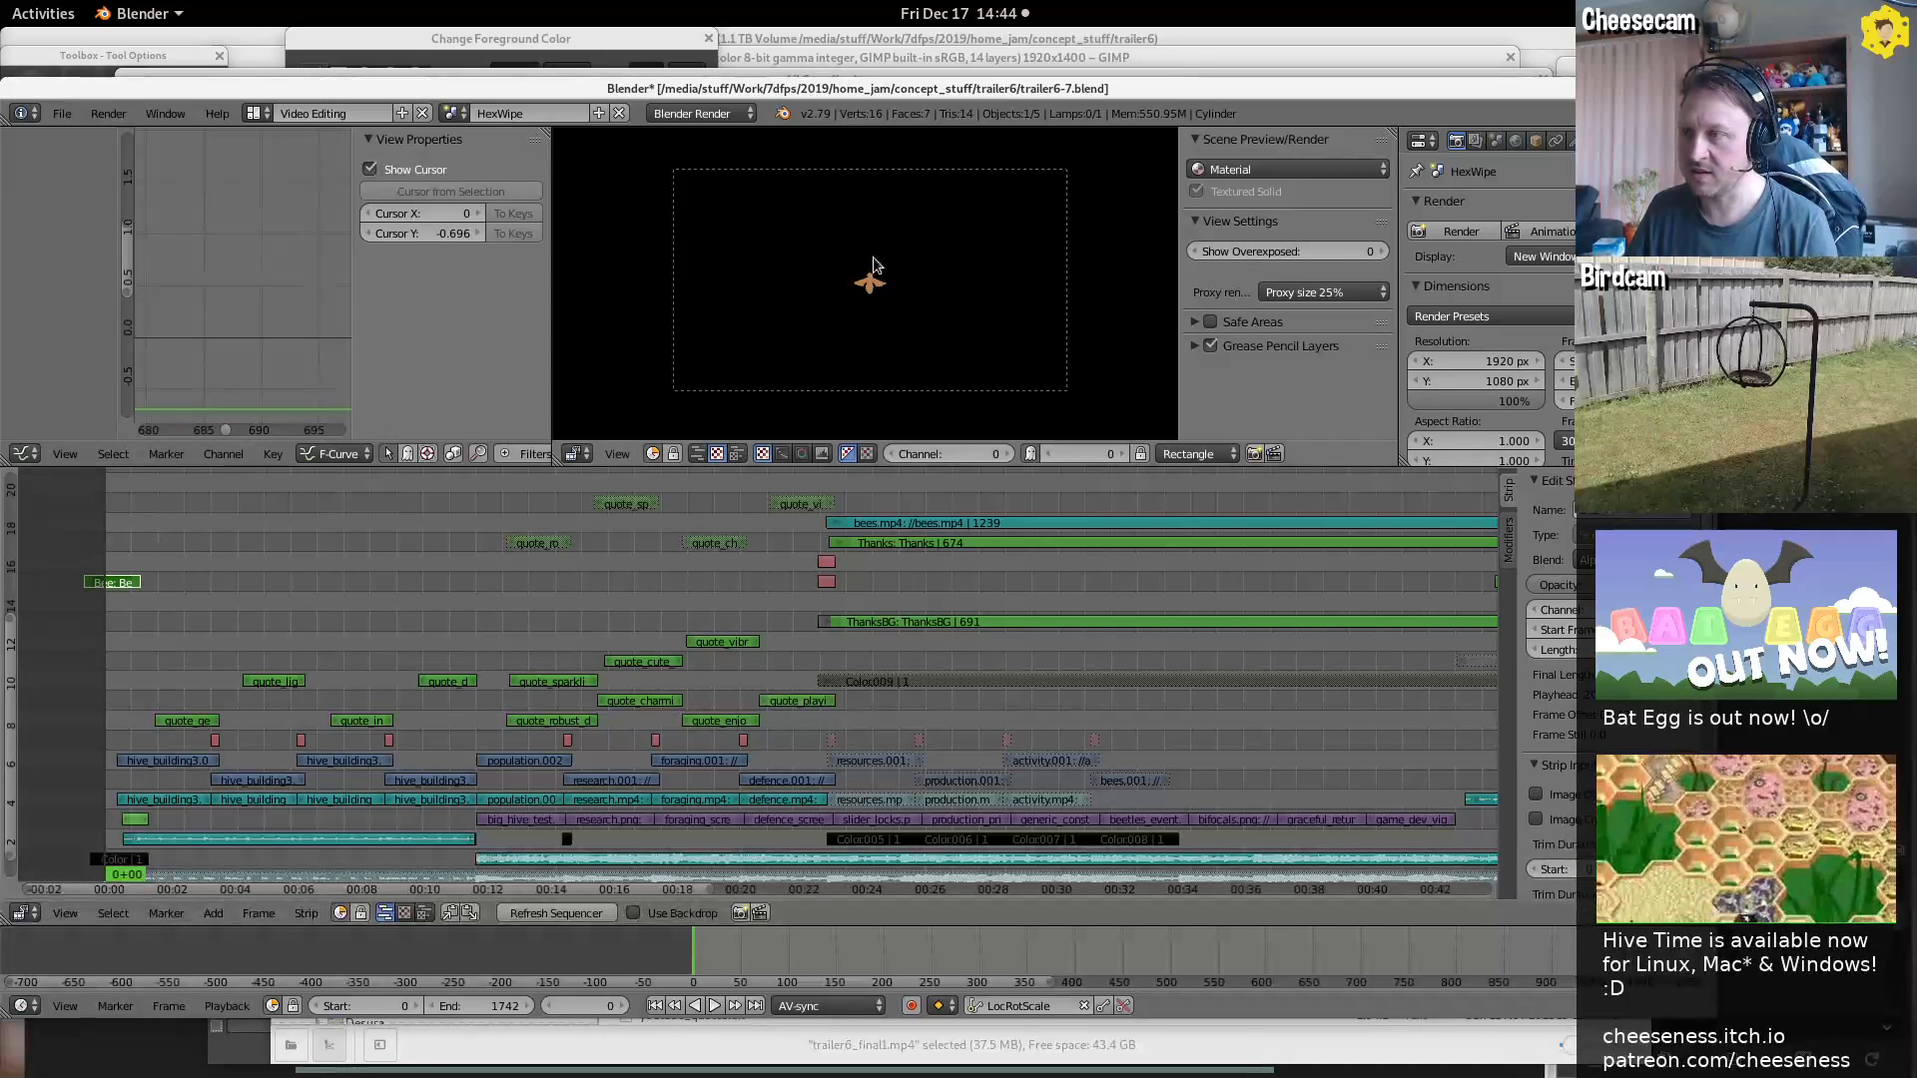
{"action": "key", "text": "g"}
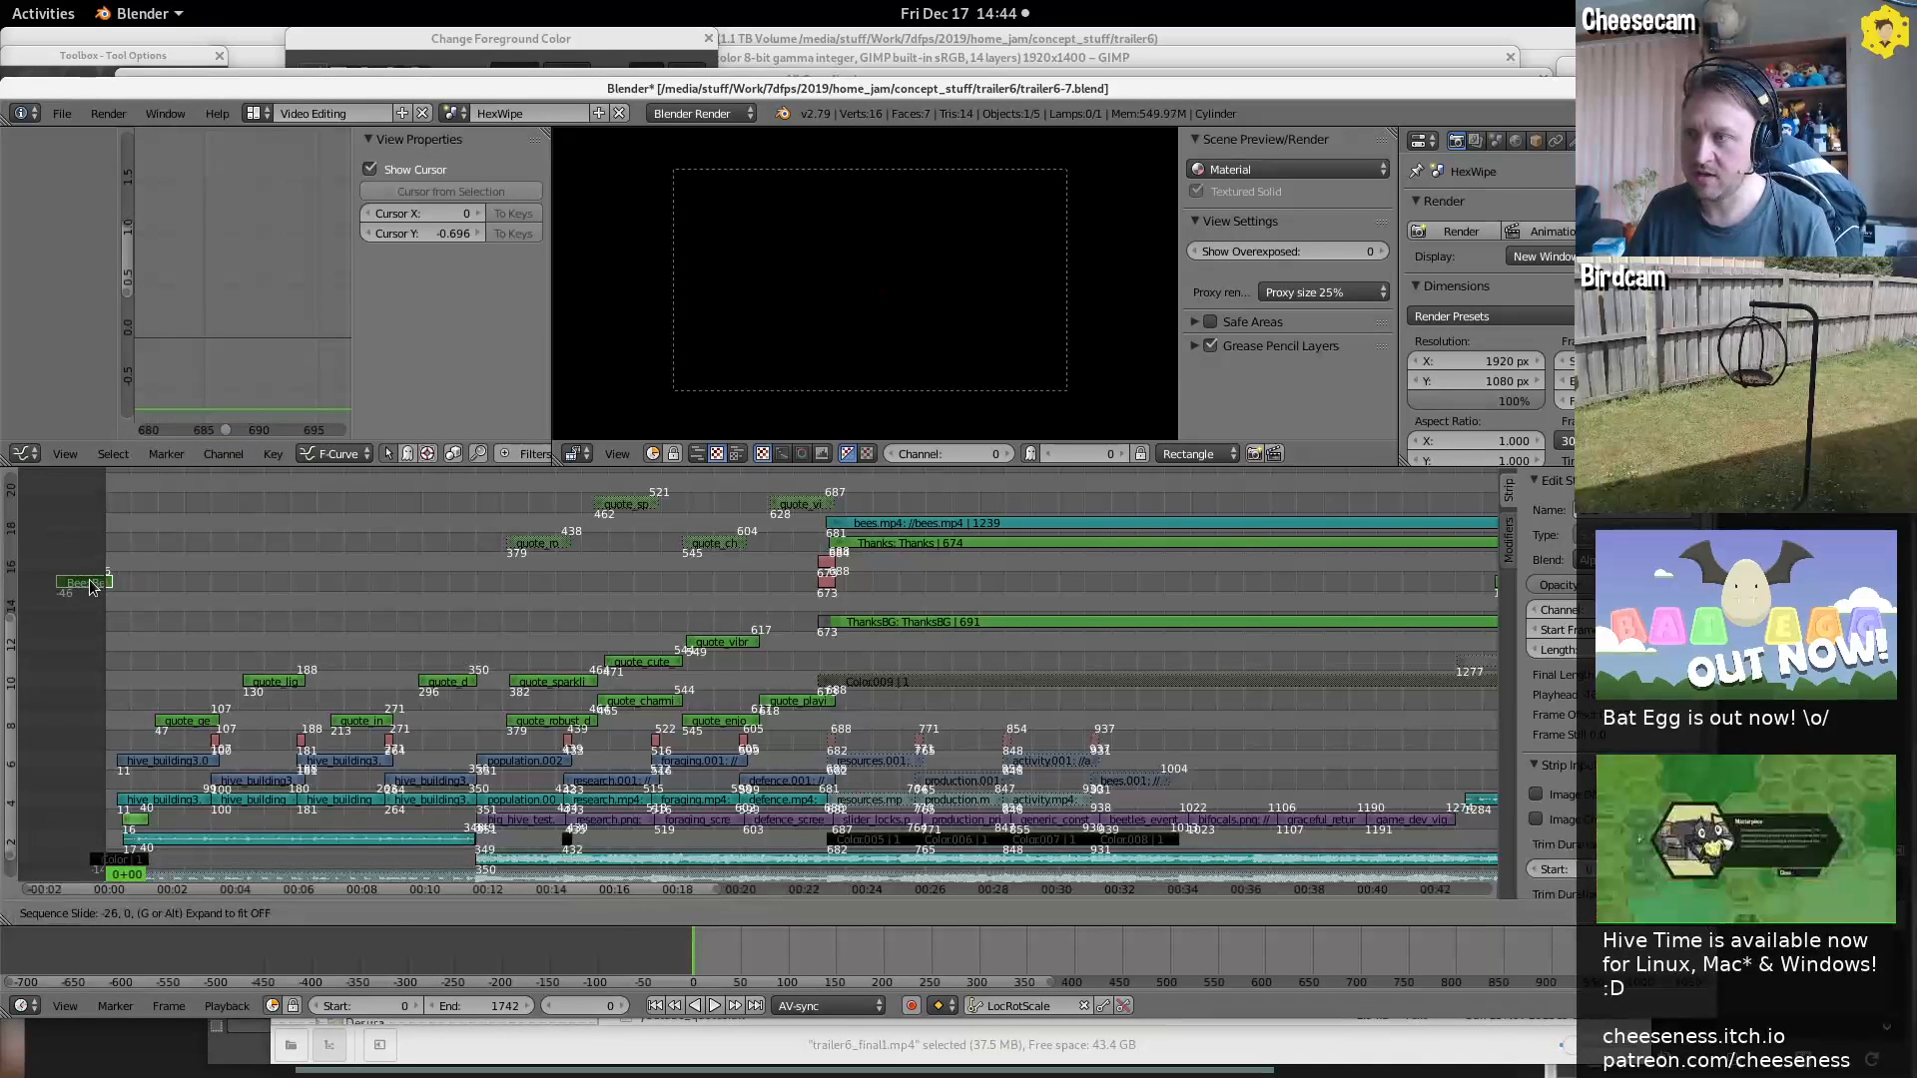
{"action": "key", "text": "Escape"}
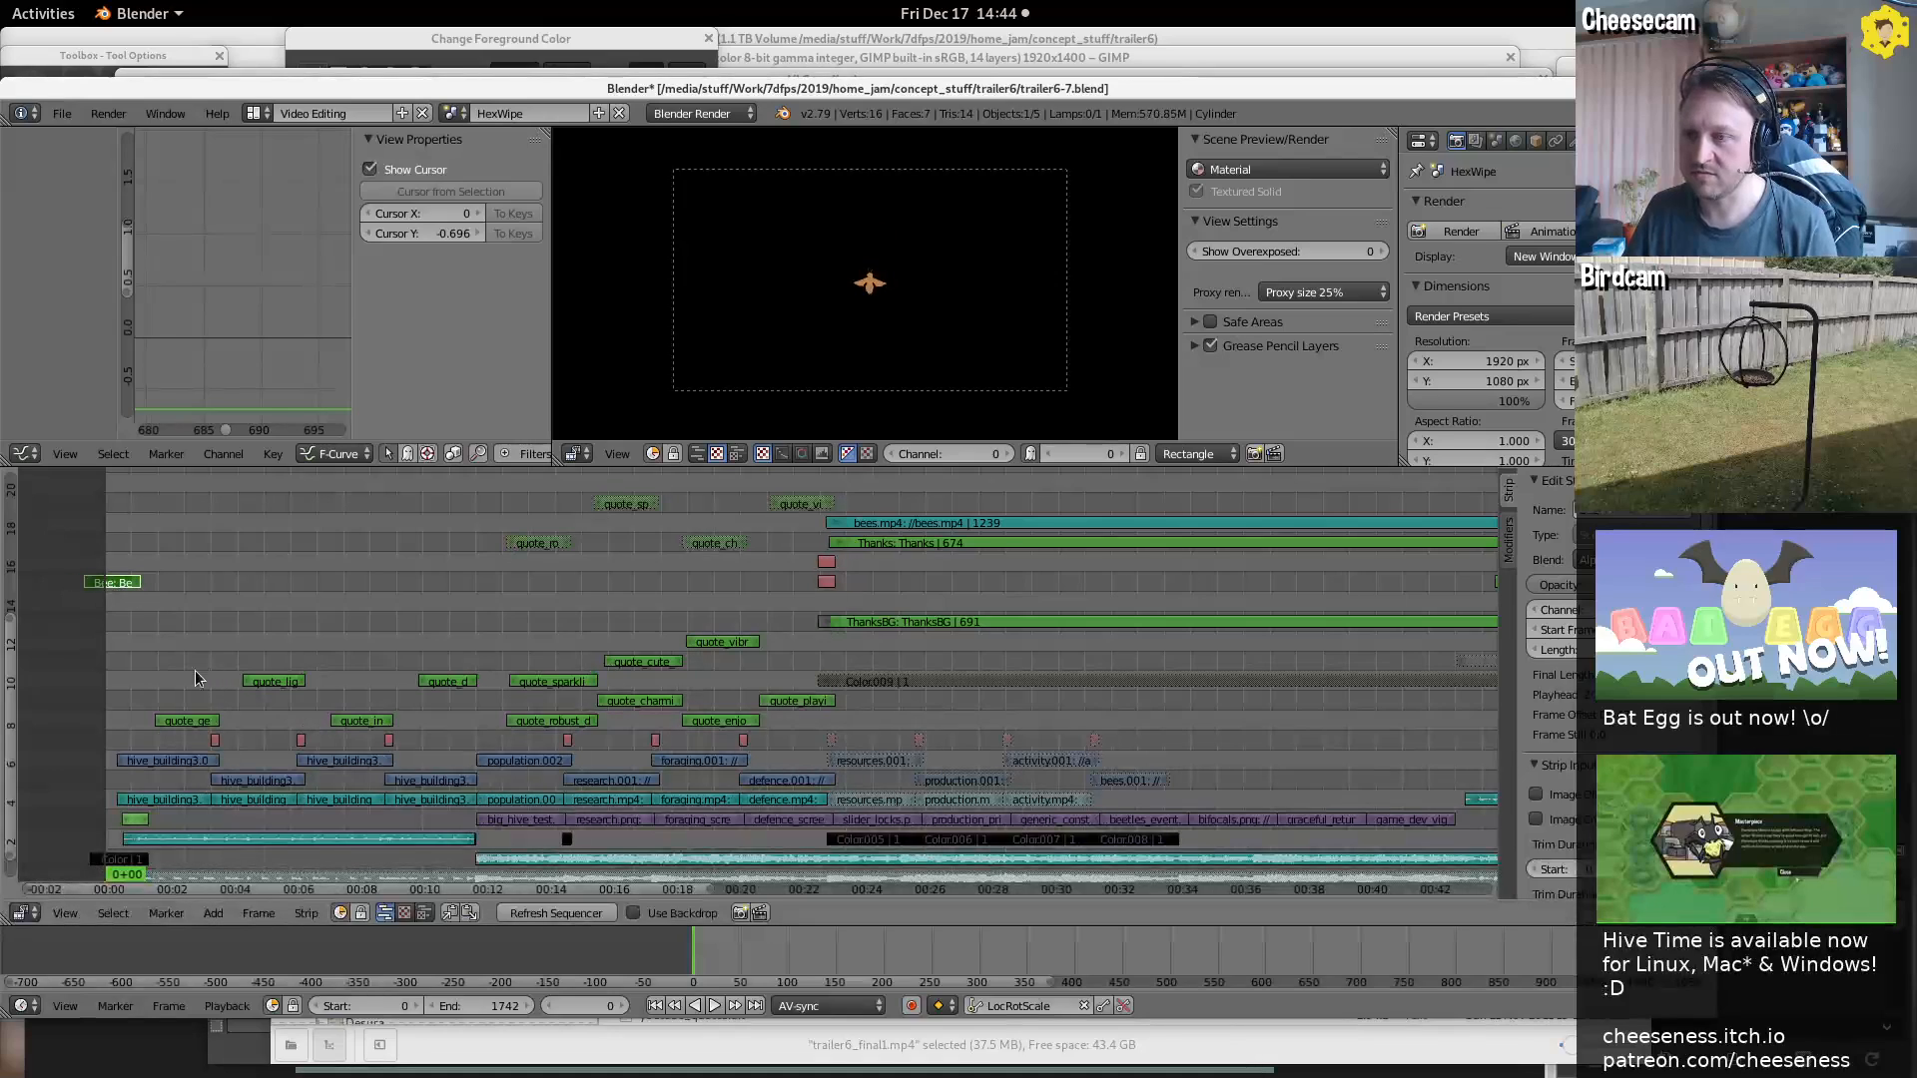
Inspect the HexWipe strip near the timeline's start and preview the hexagon transition around frame 30
{"action": "middle_click_drag", "start_coordinate": [144, 651], "coordinate": [301, 624]}
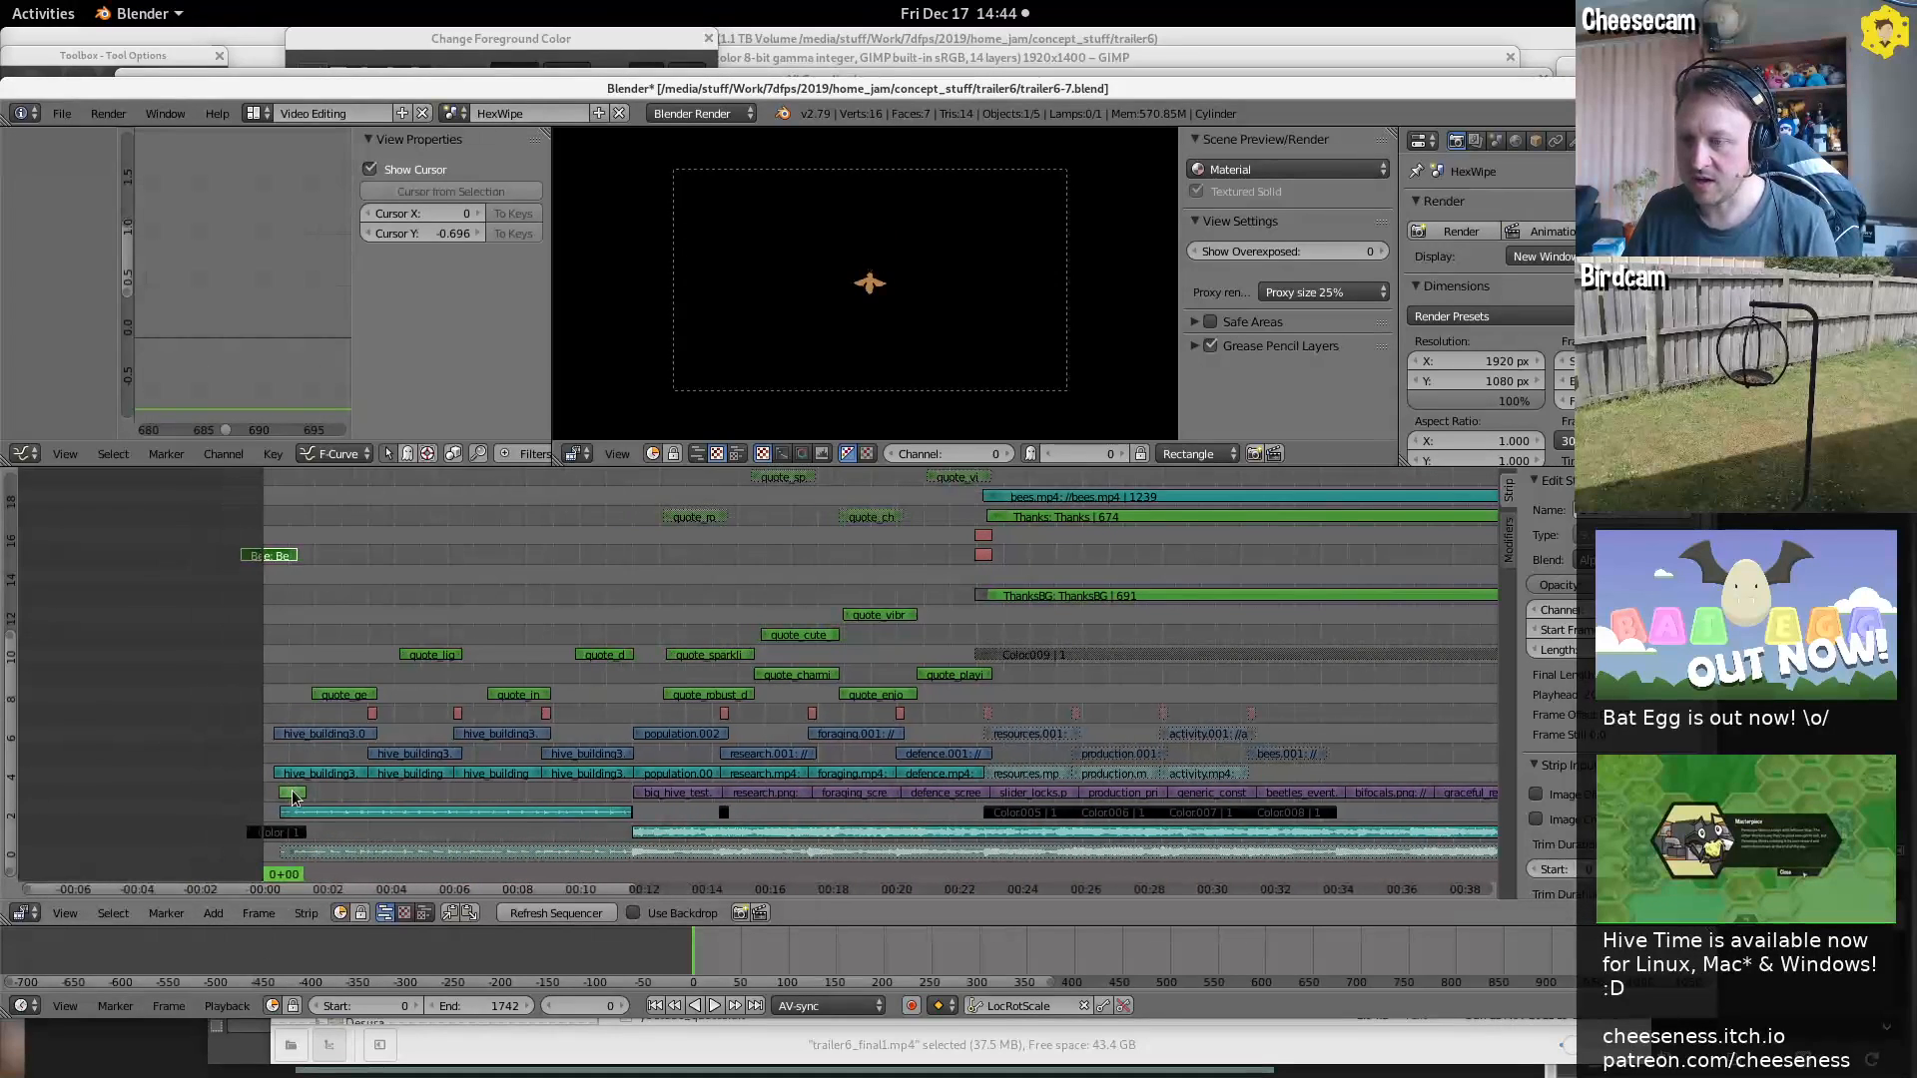
{"action": "middle_click_drag", "start_coordinate": [326, 806], "coordinate": [370, 797], "text": "ctrl"}
{"action": "middle_click_drag", "start_coordinate": [229, 764], "coordinate": [982, 713]}
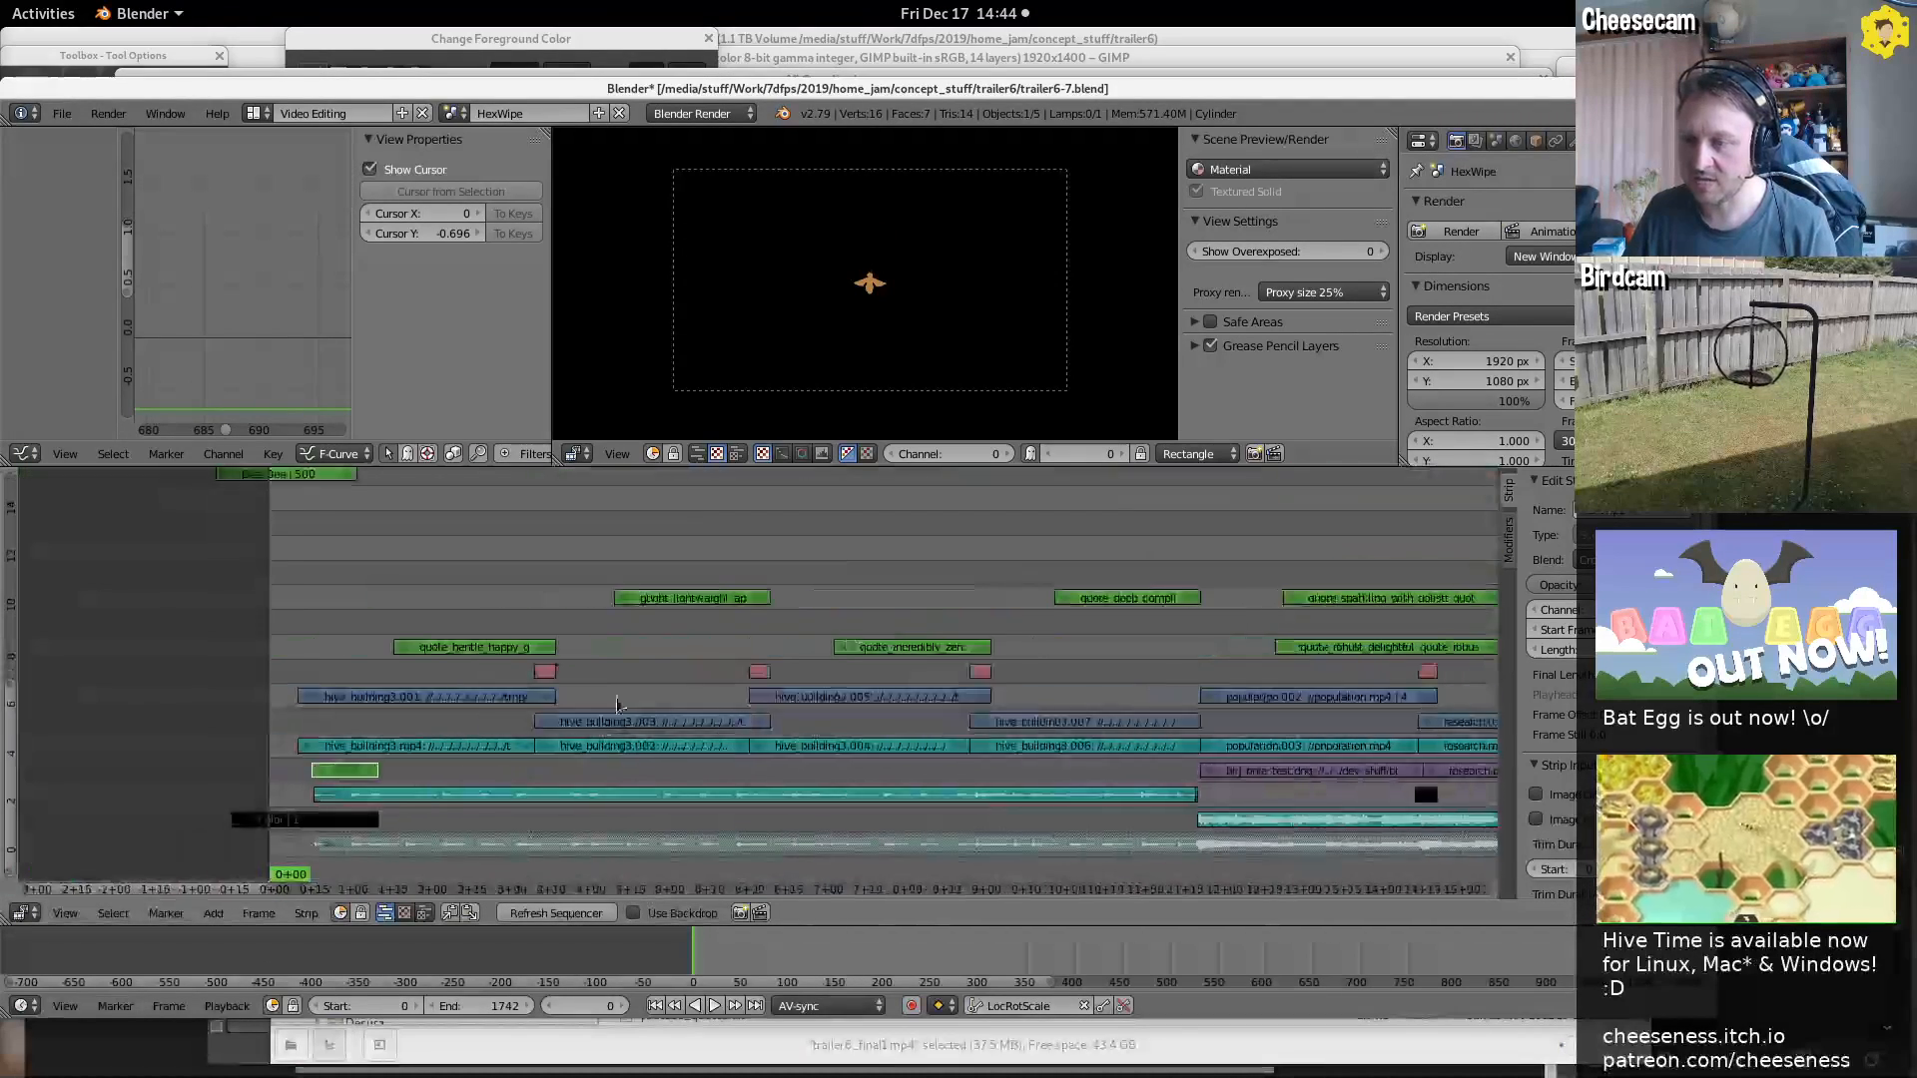
{"action": "middle_click_drag", "start_coordinate": [517, 723], "coordinate": [325, 693], "text": "ctrl"}
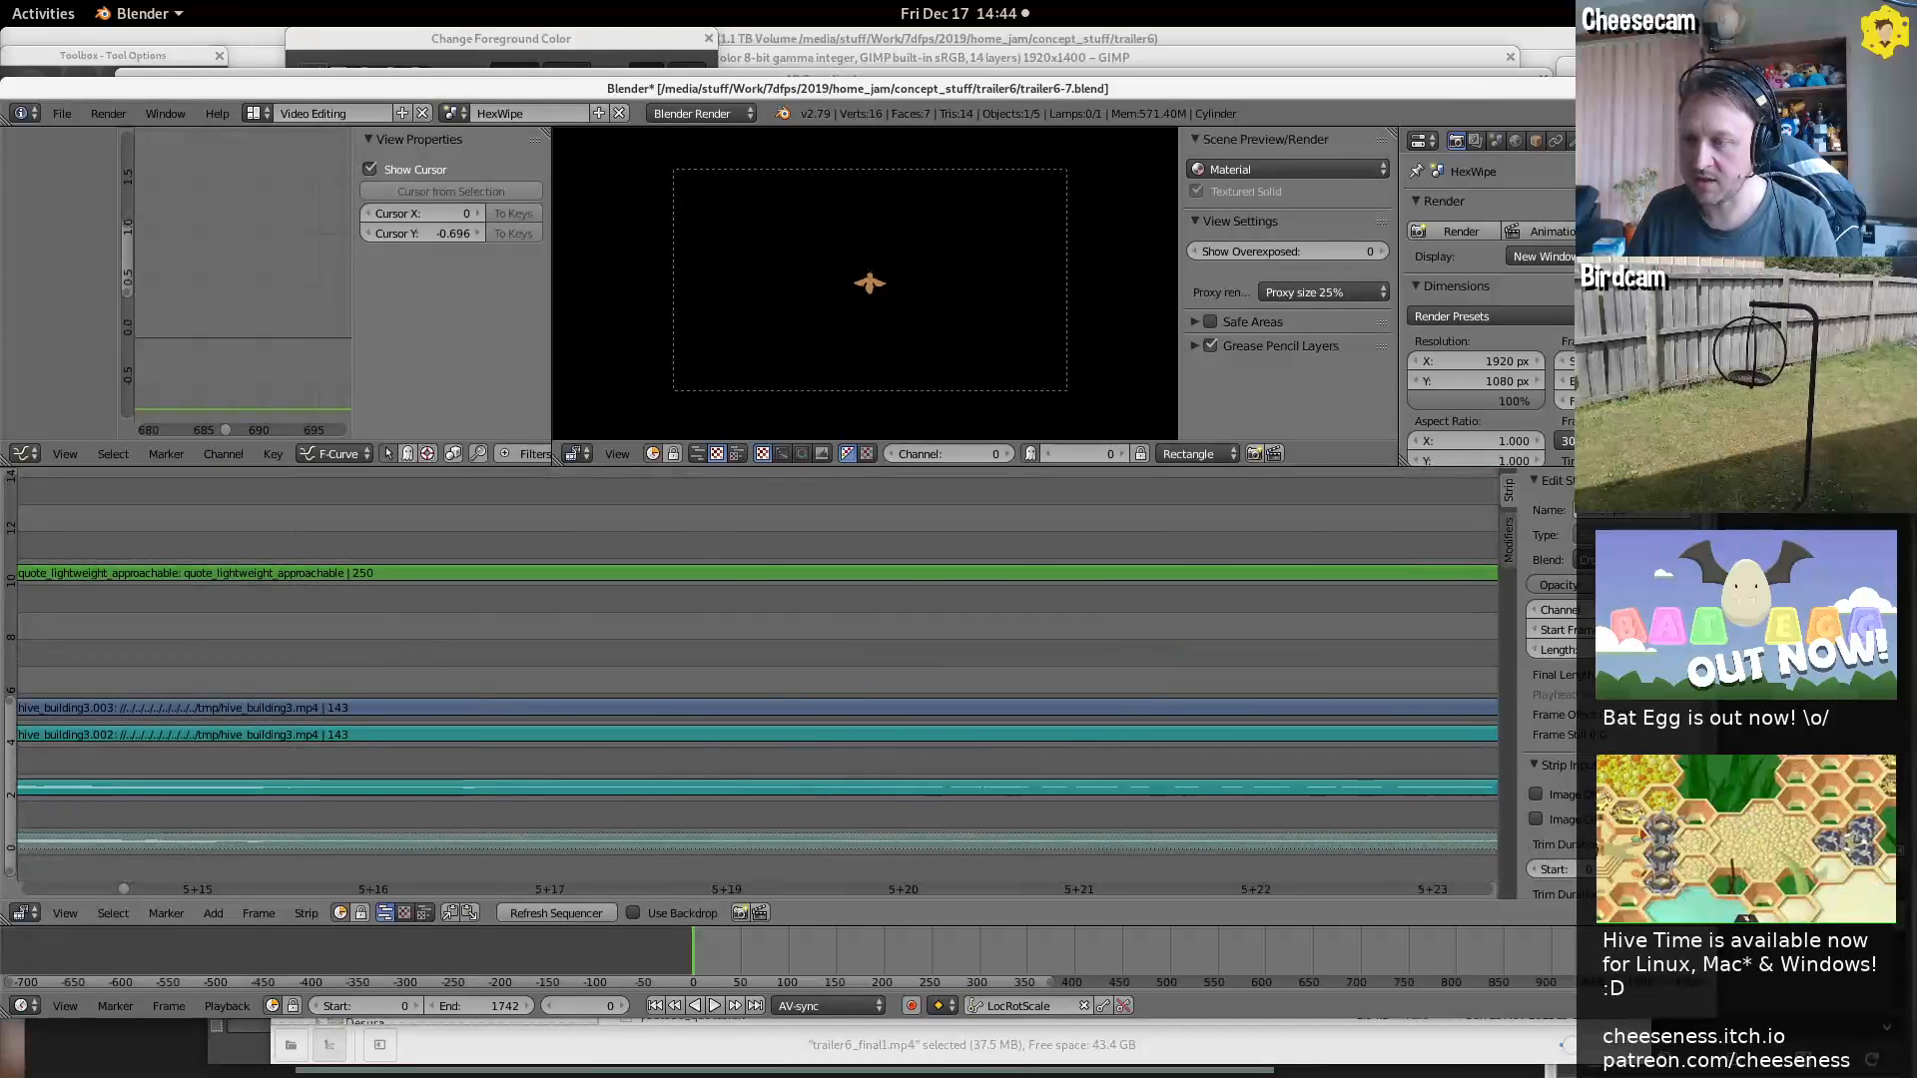
{"action": "middle_click_drag", "start_coordinate": [317, 543], "coordinate": [890, 842]}
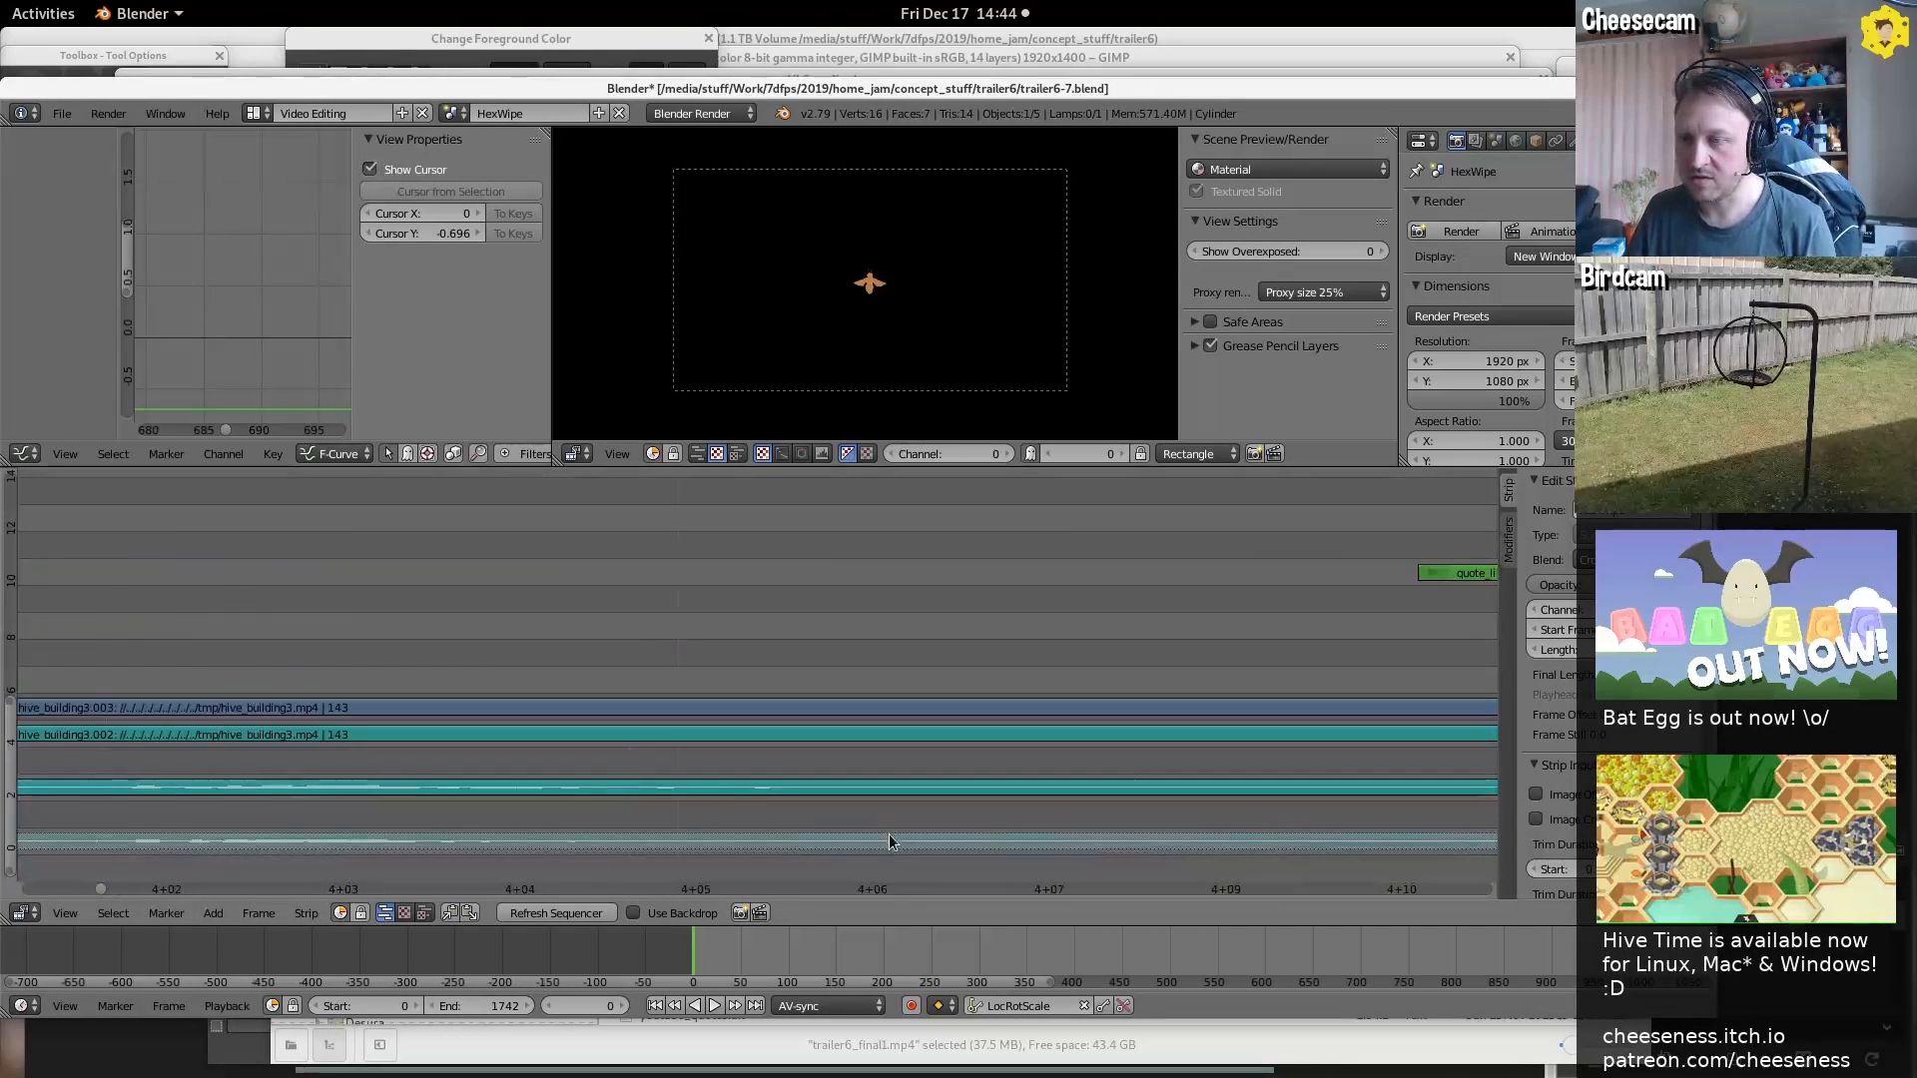
{"action": "middle_click_drag", "start_coordinate": [994, 737], "coordinate": [790, 757], "text": "ctrl"}
{"action": "middle_click_drag", "start_coordinate": [433, 840], "coordinate": [467, 835], "text": "ctrl"}
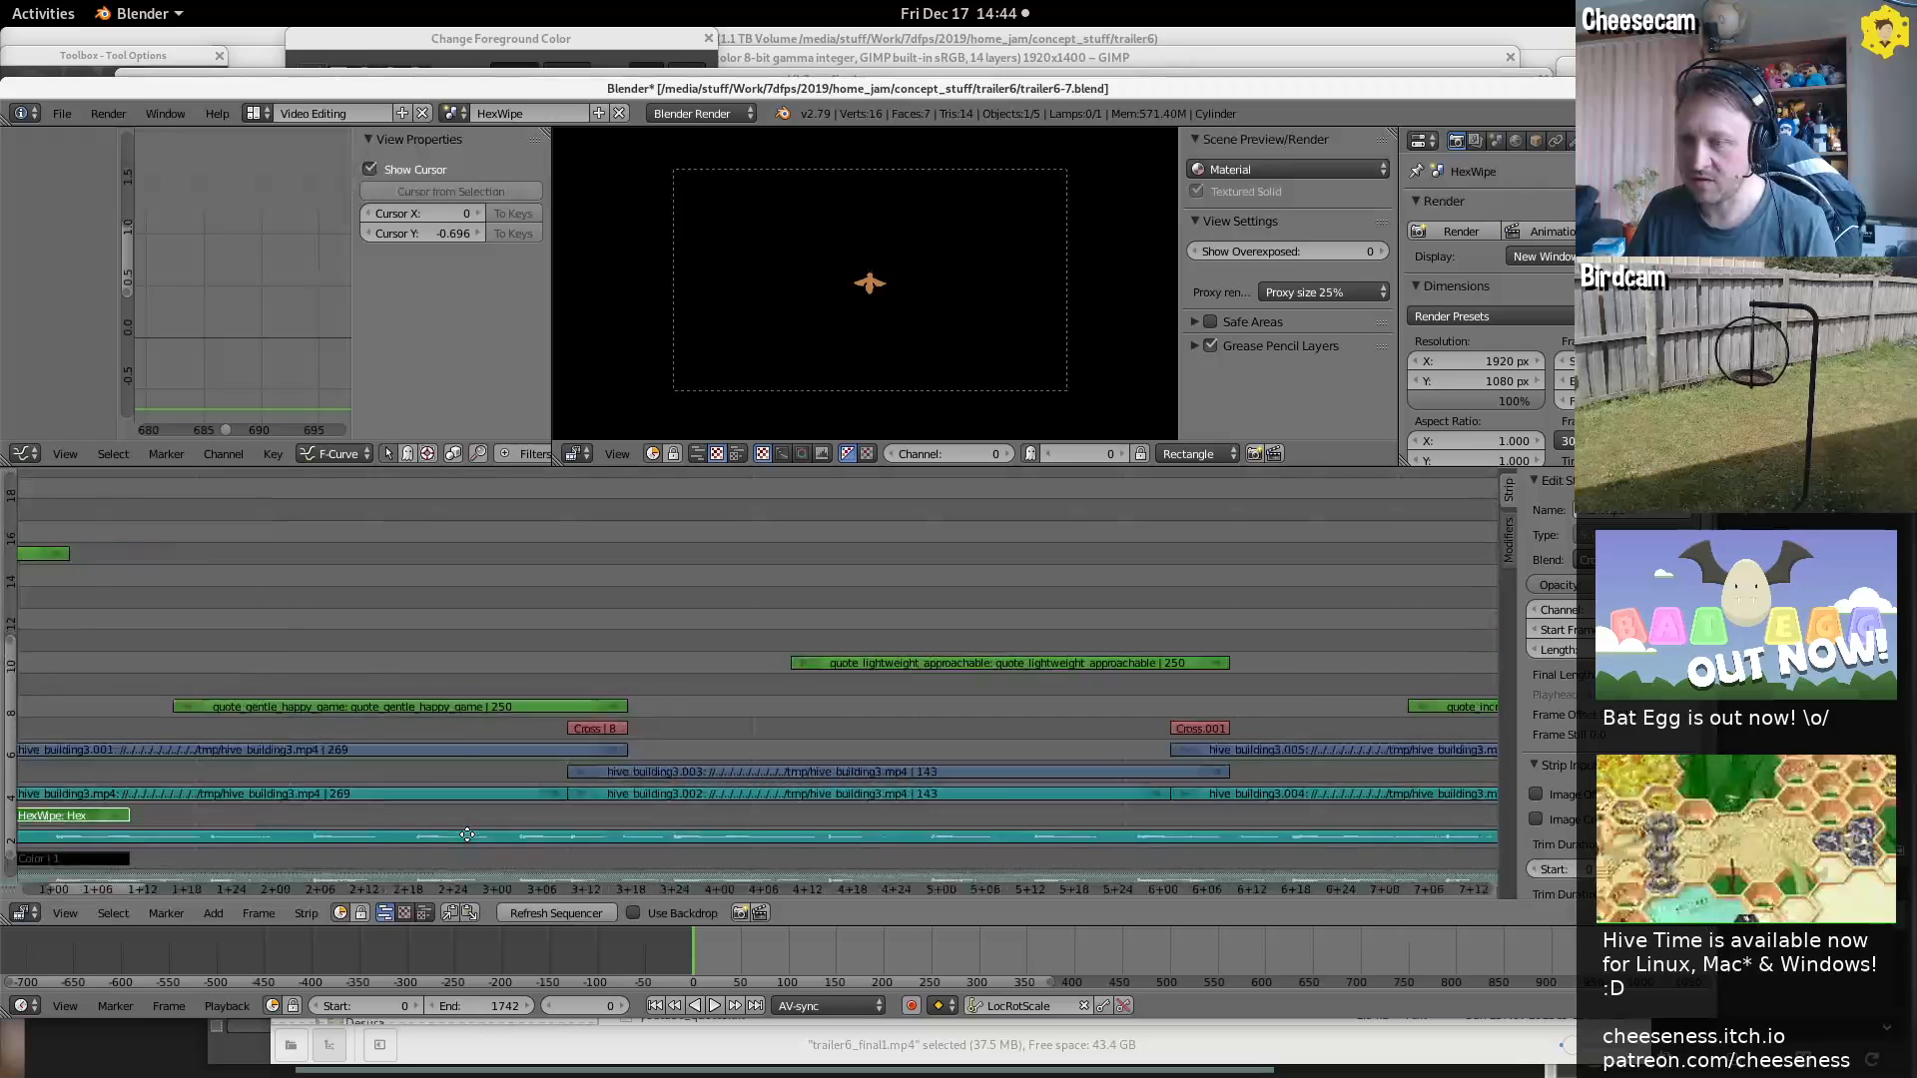
{"action": "middle_click_drag", "start_coordinate": [598, 749], "coordinate": [1124, 717]}
{"action": "left_click", "coordinate": [564, 782]}
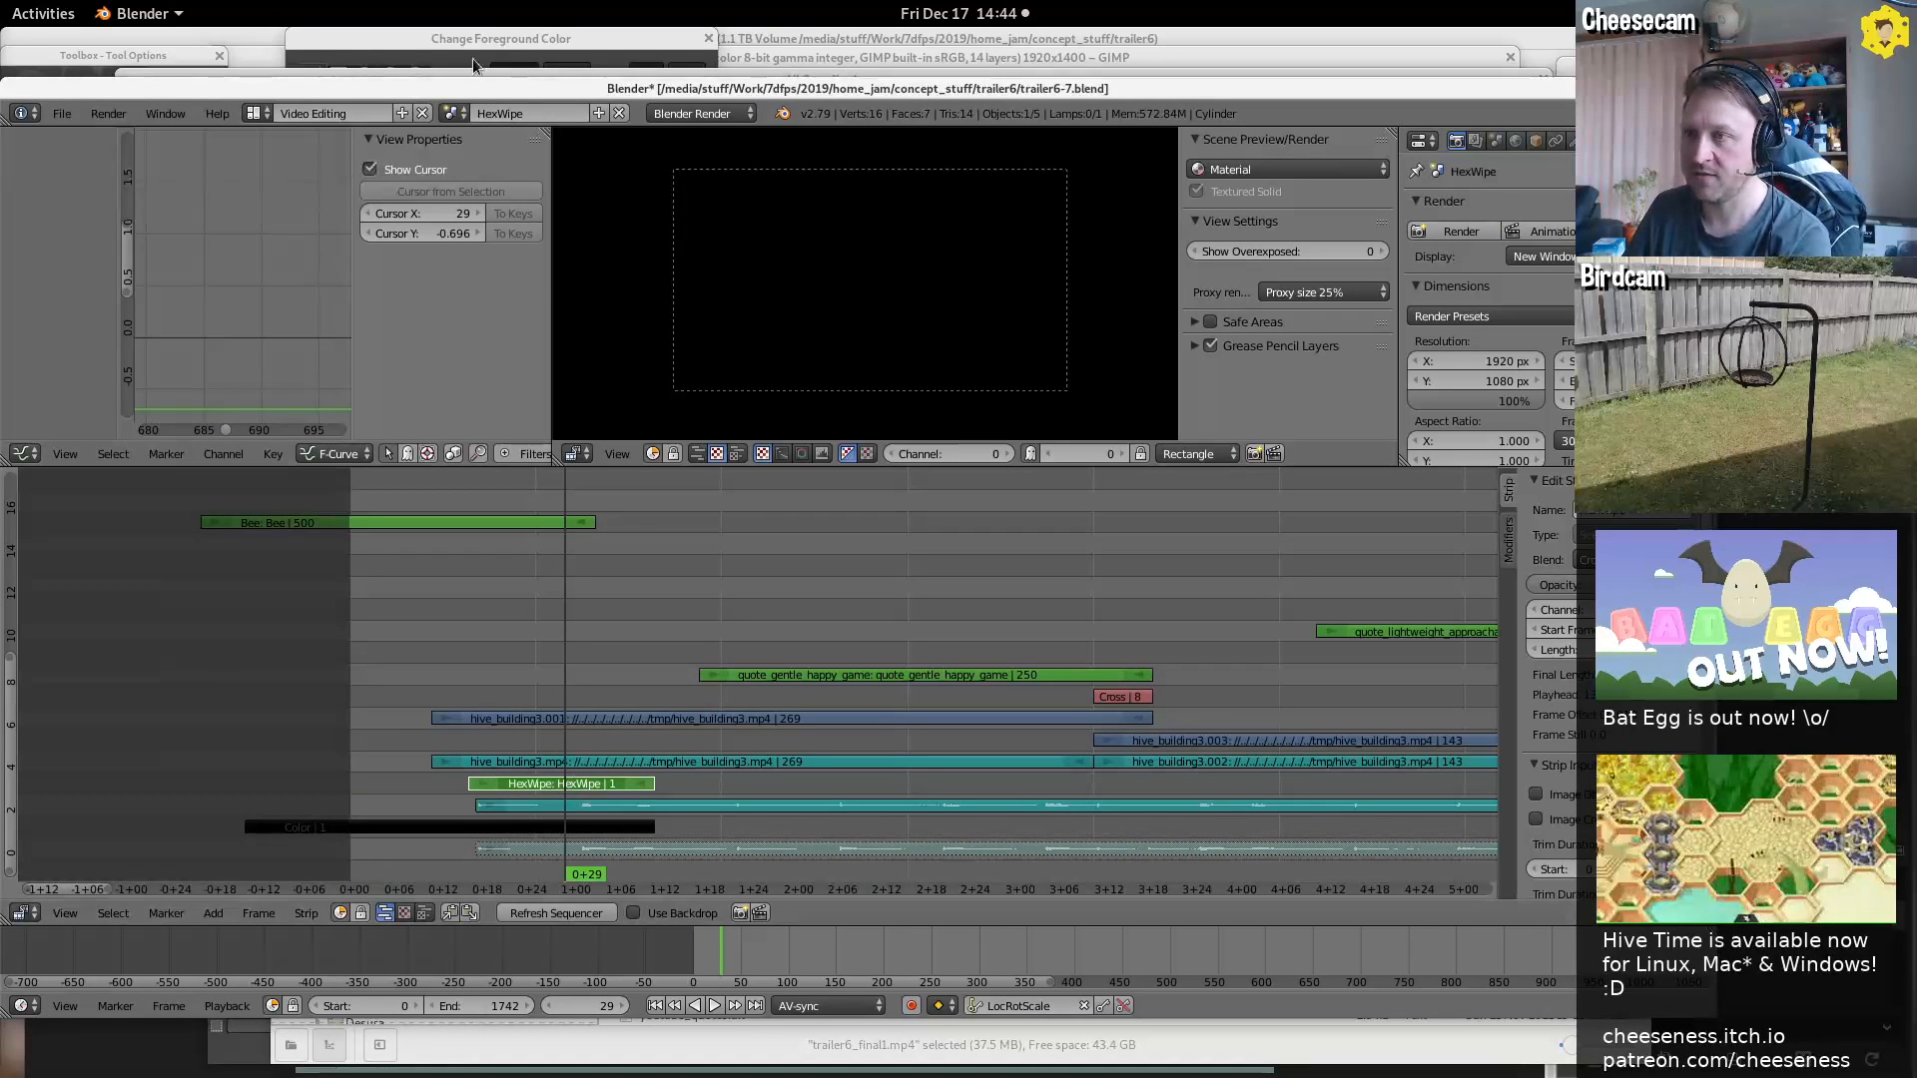
{"action": "key", "text": "alt+a"}
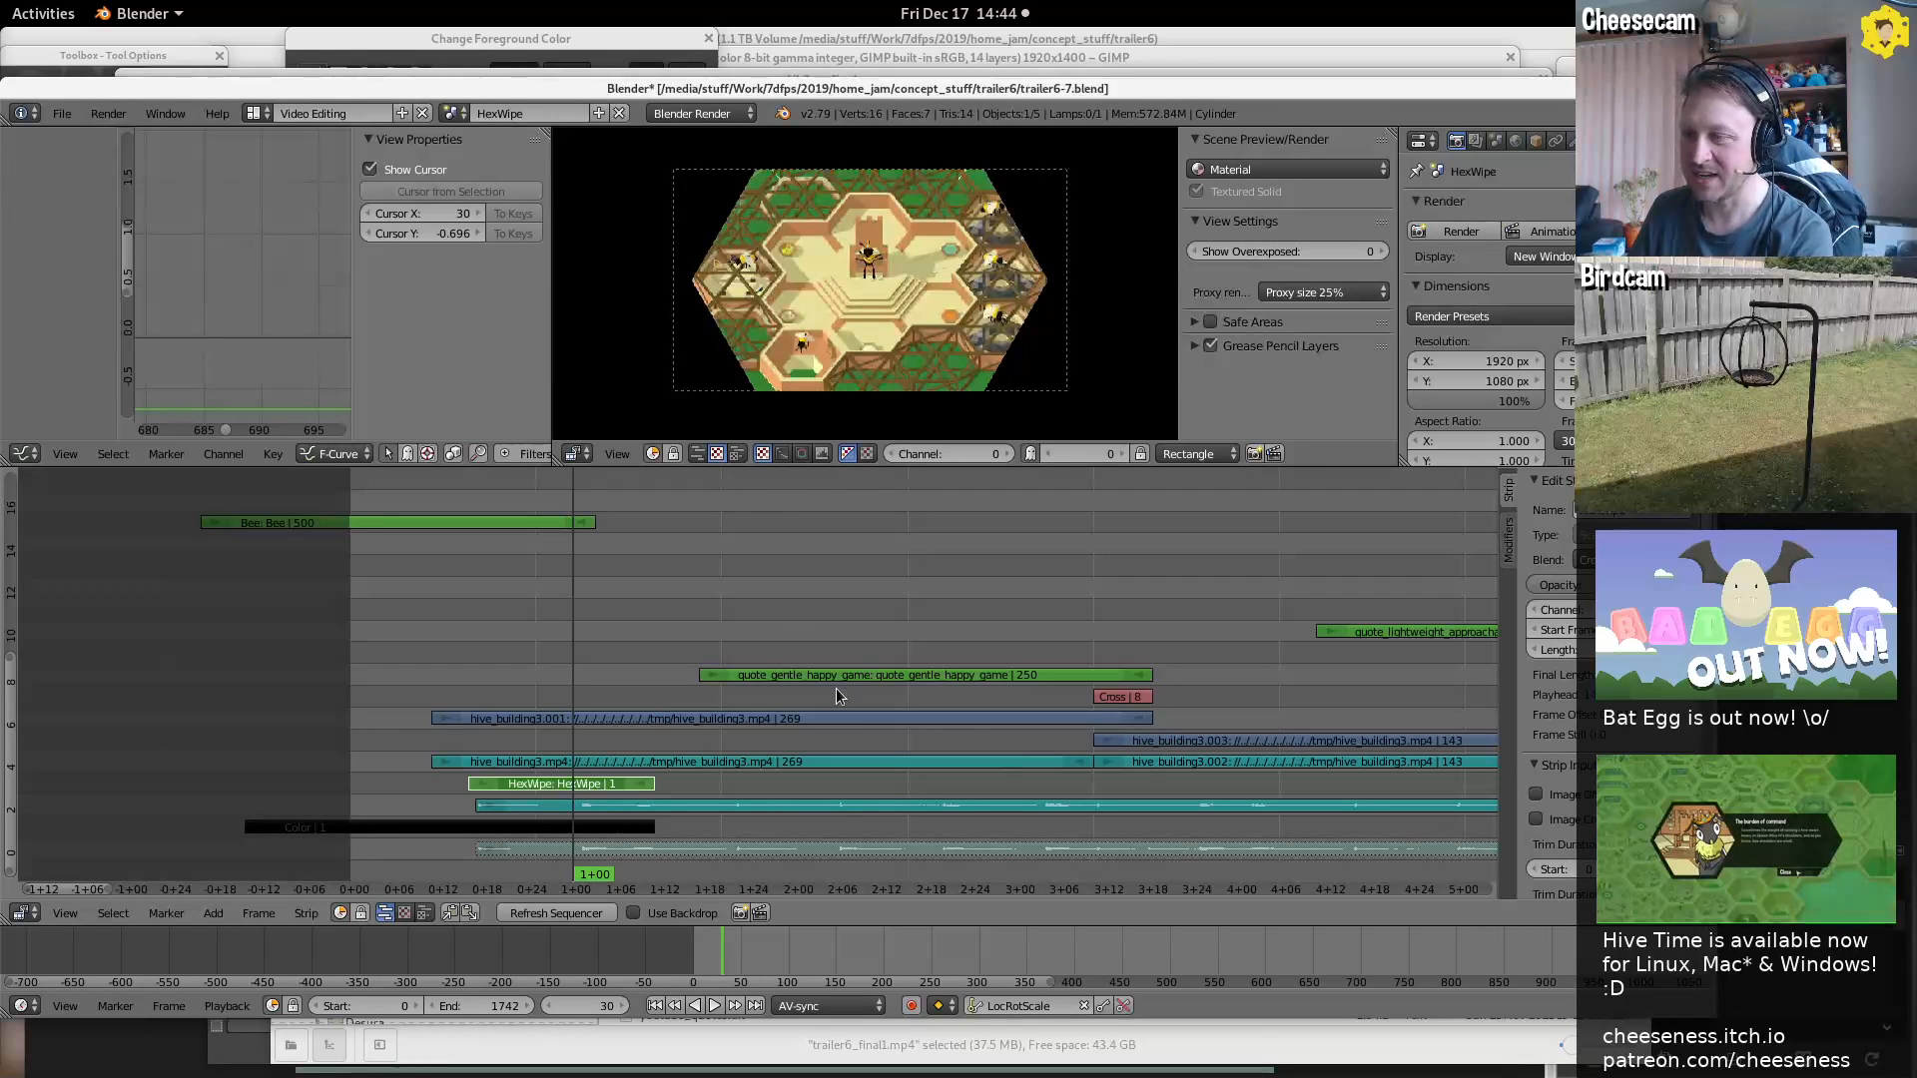
Select the hive_building3.001 strip and show its Mask modifier settings, narrowing the Blender window so they fit on screen
{"action": "right_click", "coordinate": [754, 717]}
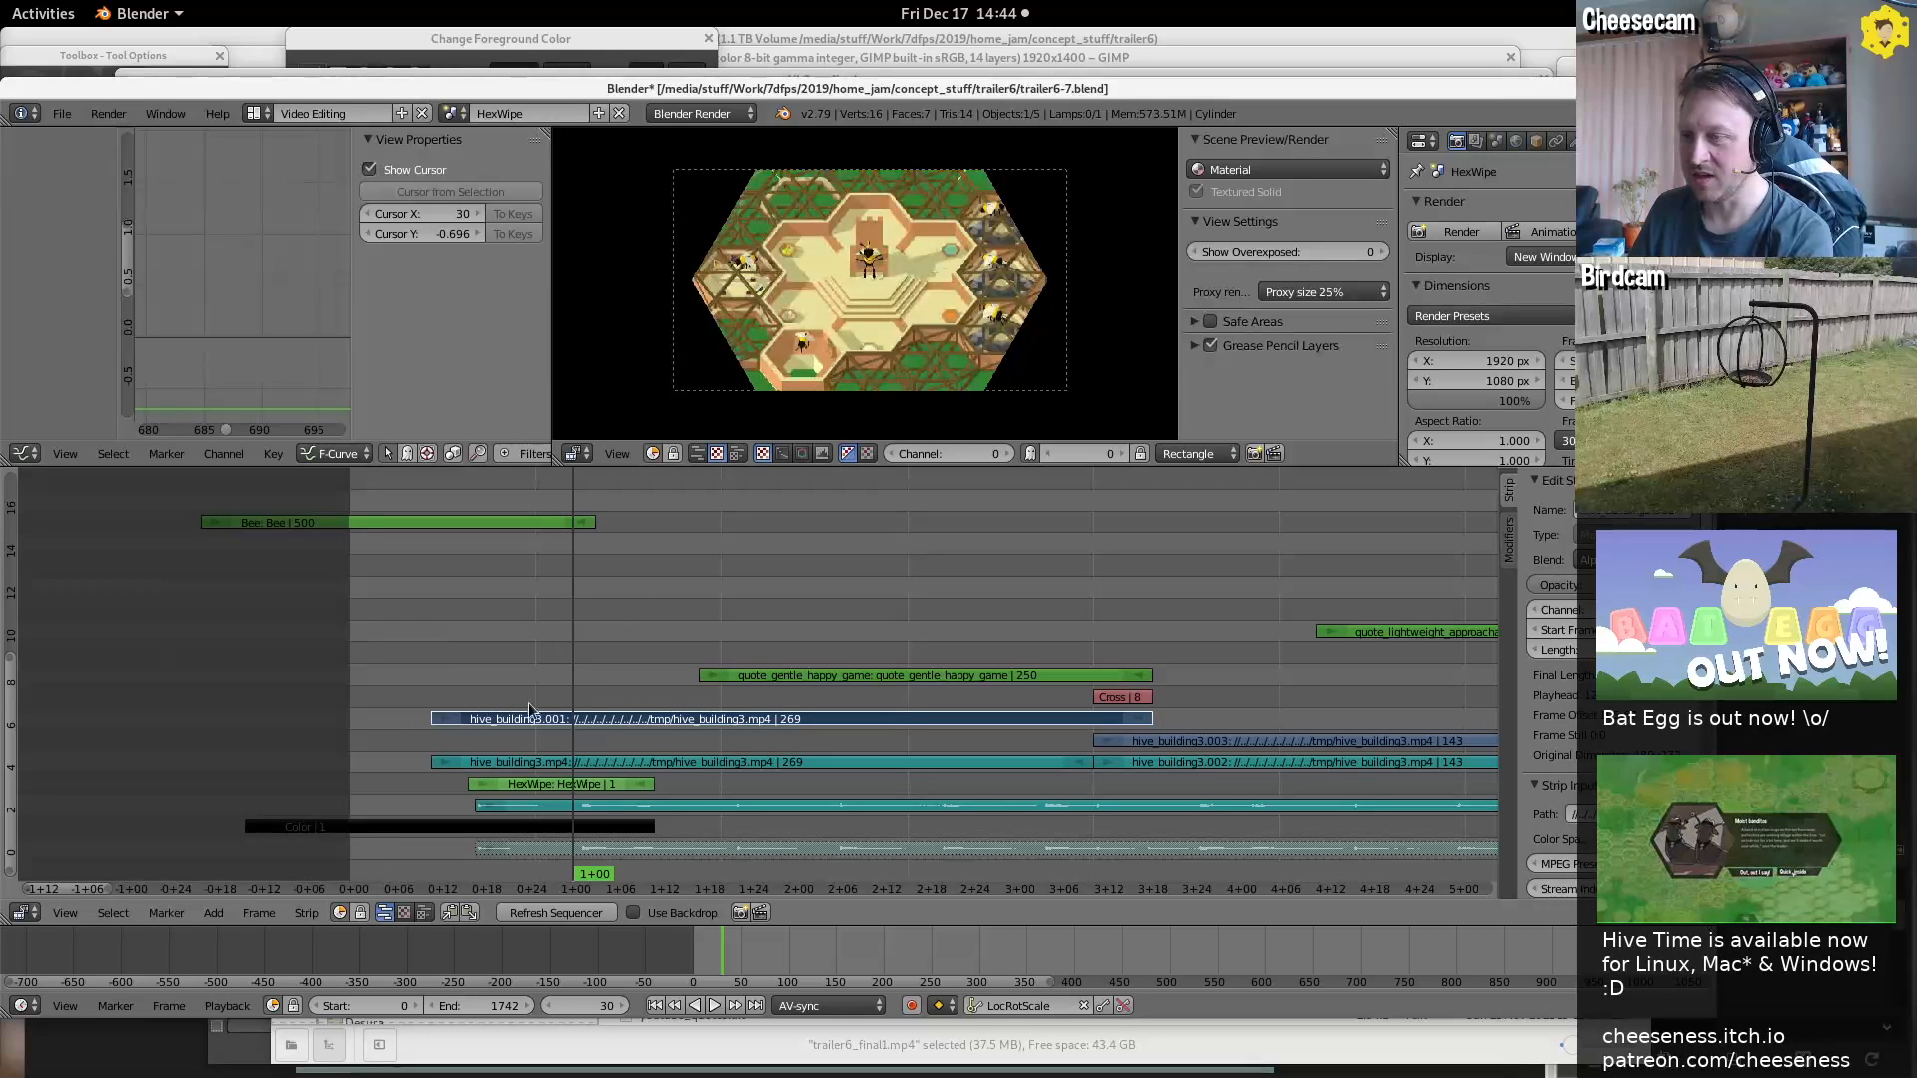
{"action": "left_click", "coordinate": [1507, 551]}
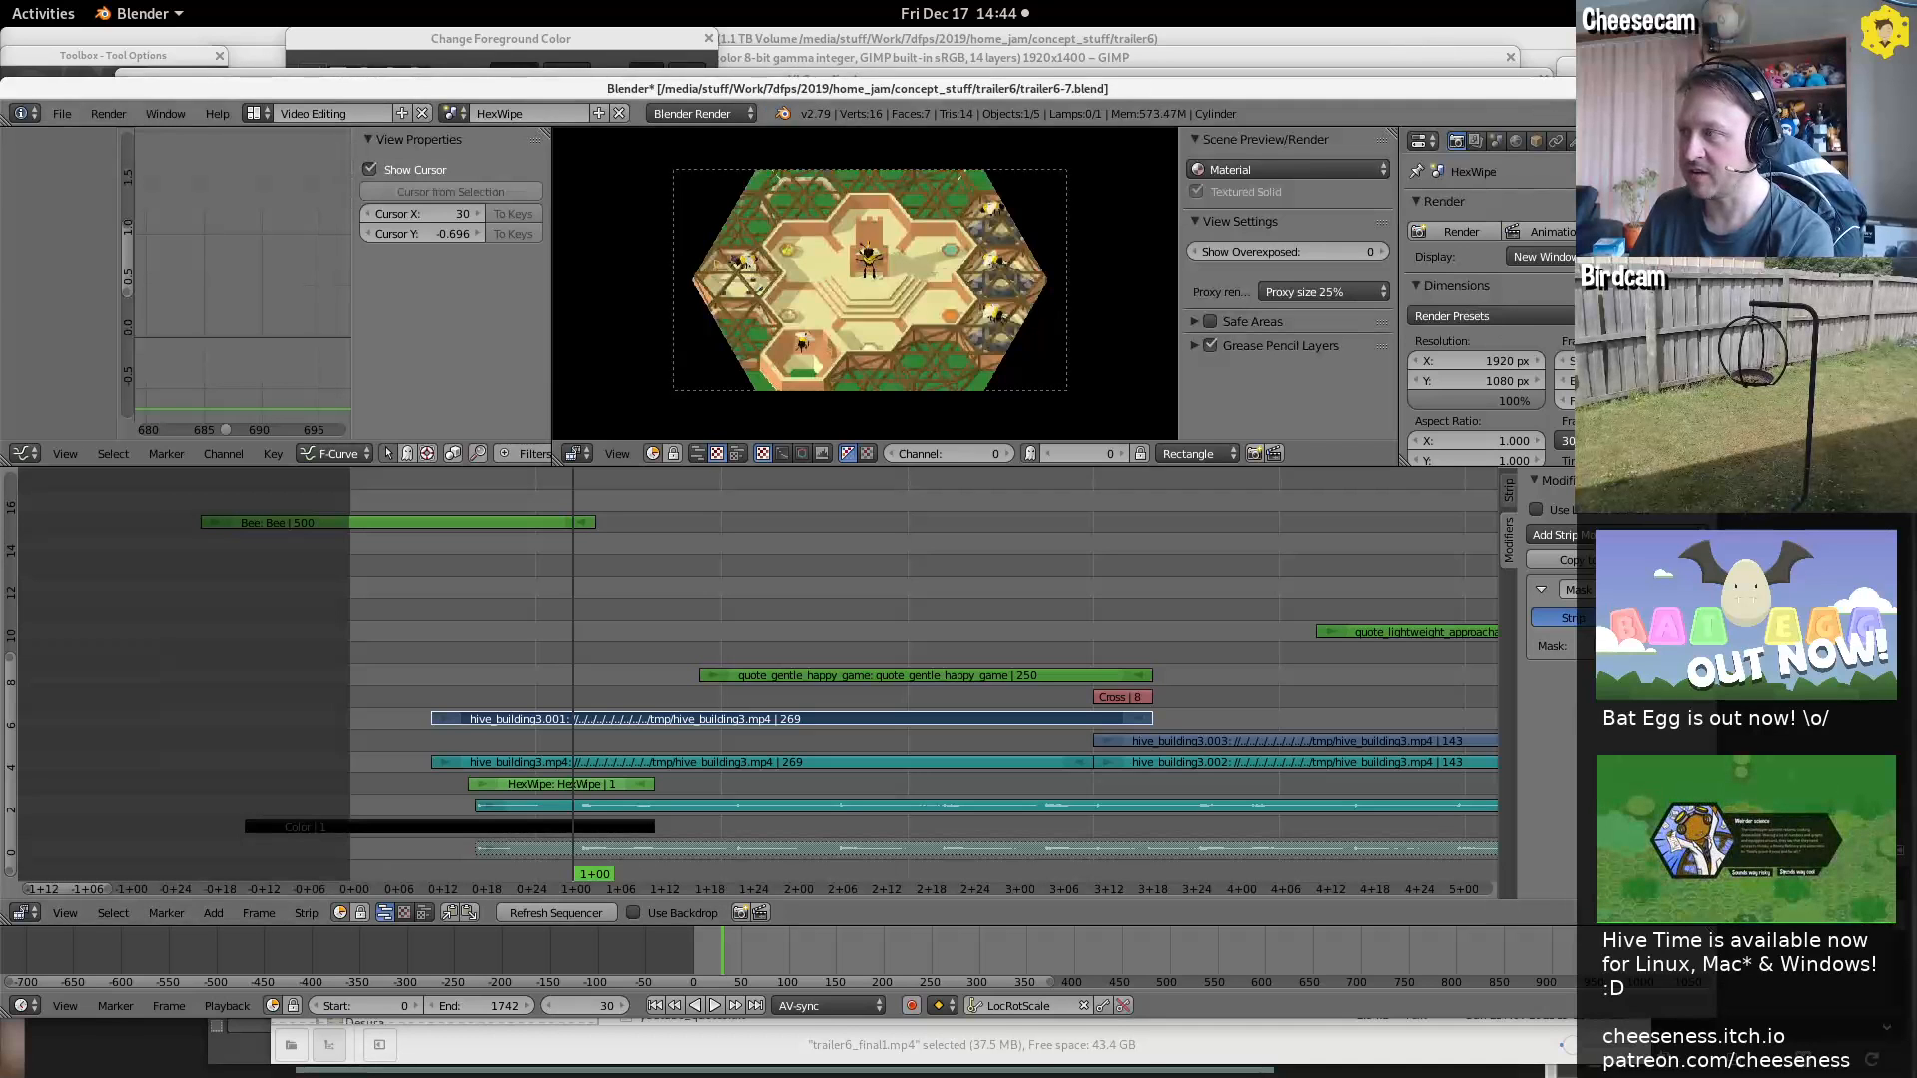
{"action": "key", "text": "alt+Tab"}
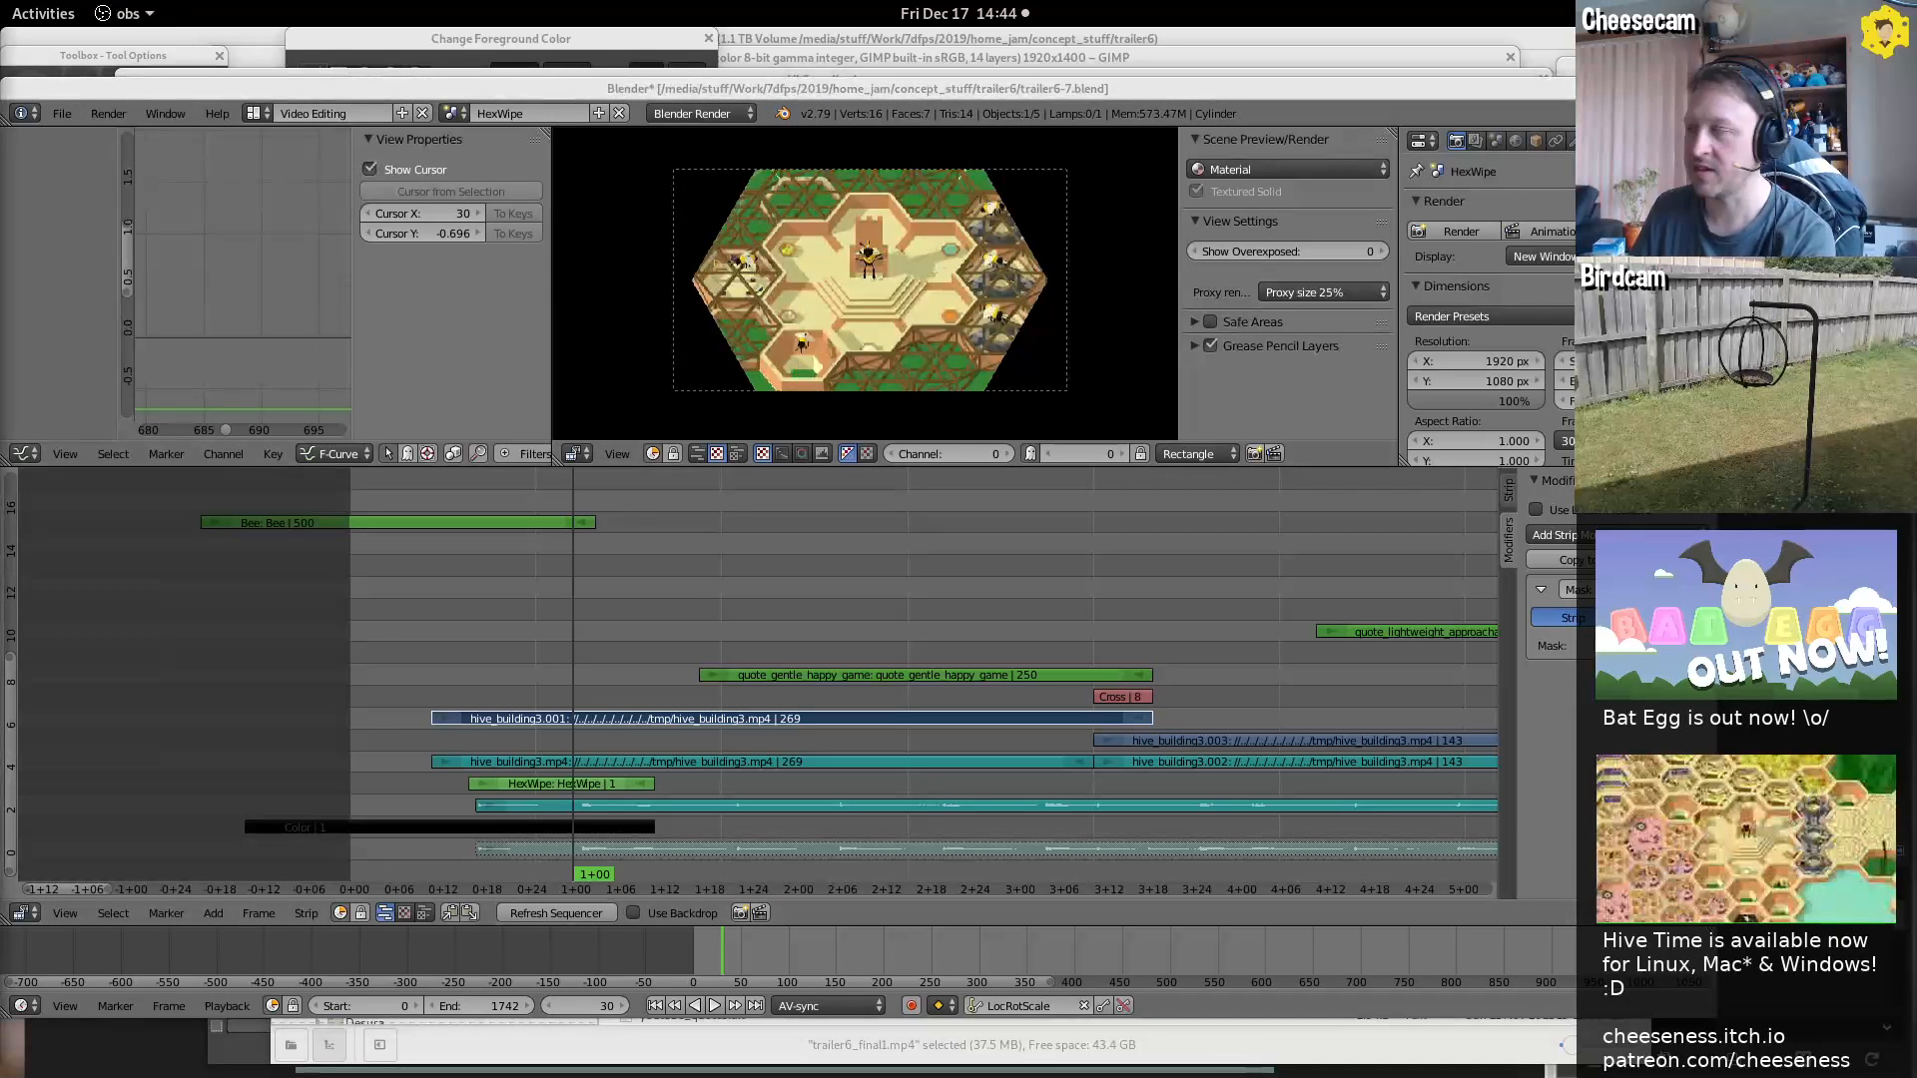
{"action": "mouse_move", "coordinate": [1574, 434]}
{"action": "left_mouse_down"}
{"action": "mouse_move", "coordinate": [1519, 433]}
{"action": "mouse_move", "coordinate": [1536, 433]}
{"action": "left_mouse_up"}
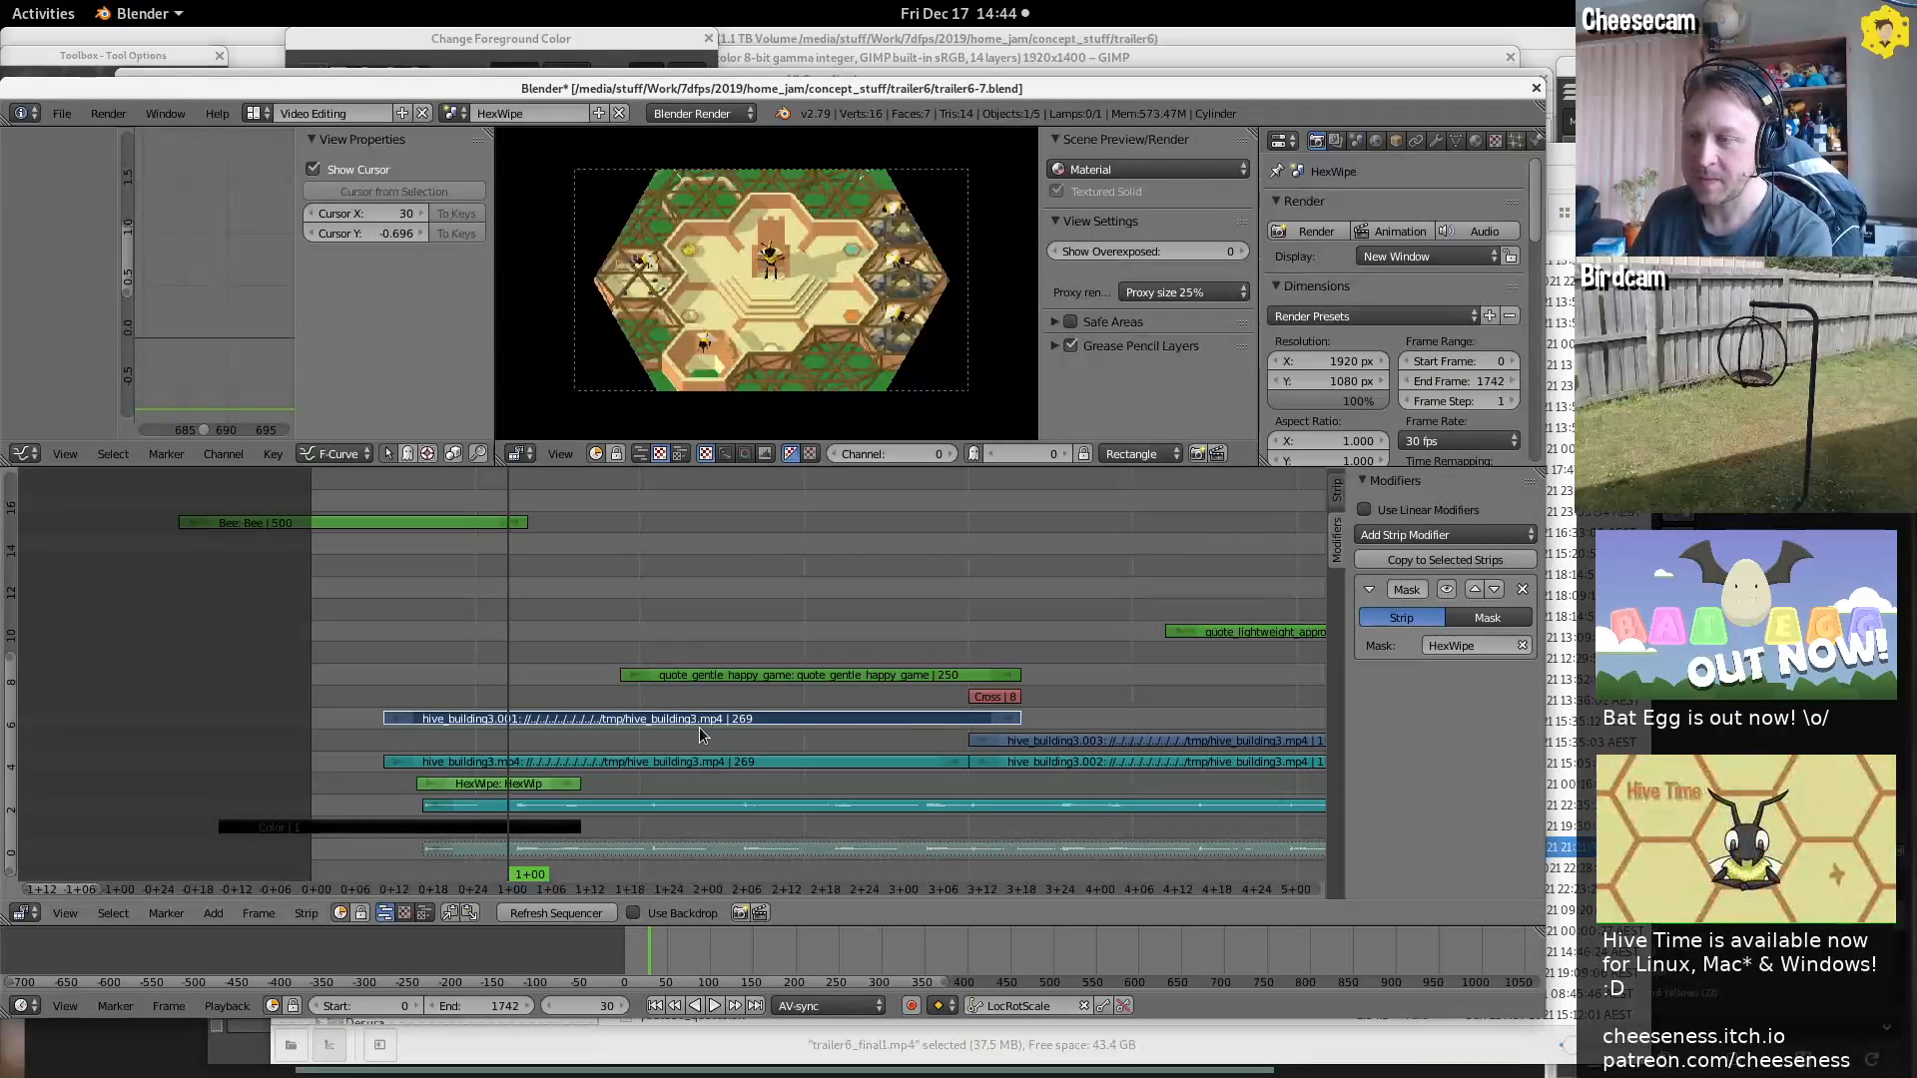
Move the HexWipe strip up above the hive_building3 strips and play through the bare hexagon wipe
{"action": "right_click", "coordinate": [471, 788]}
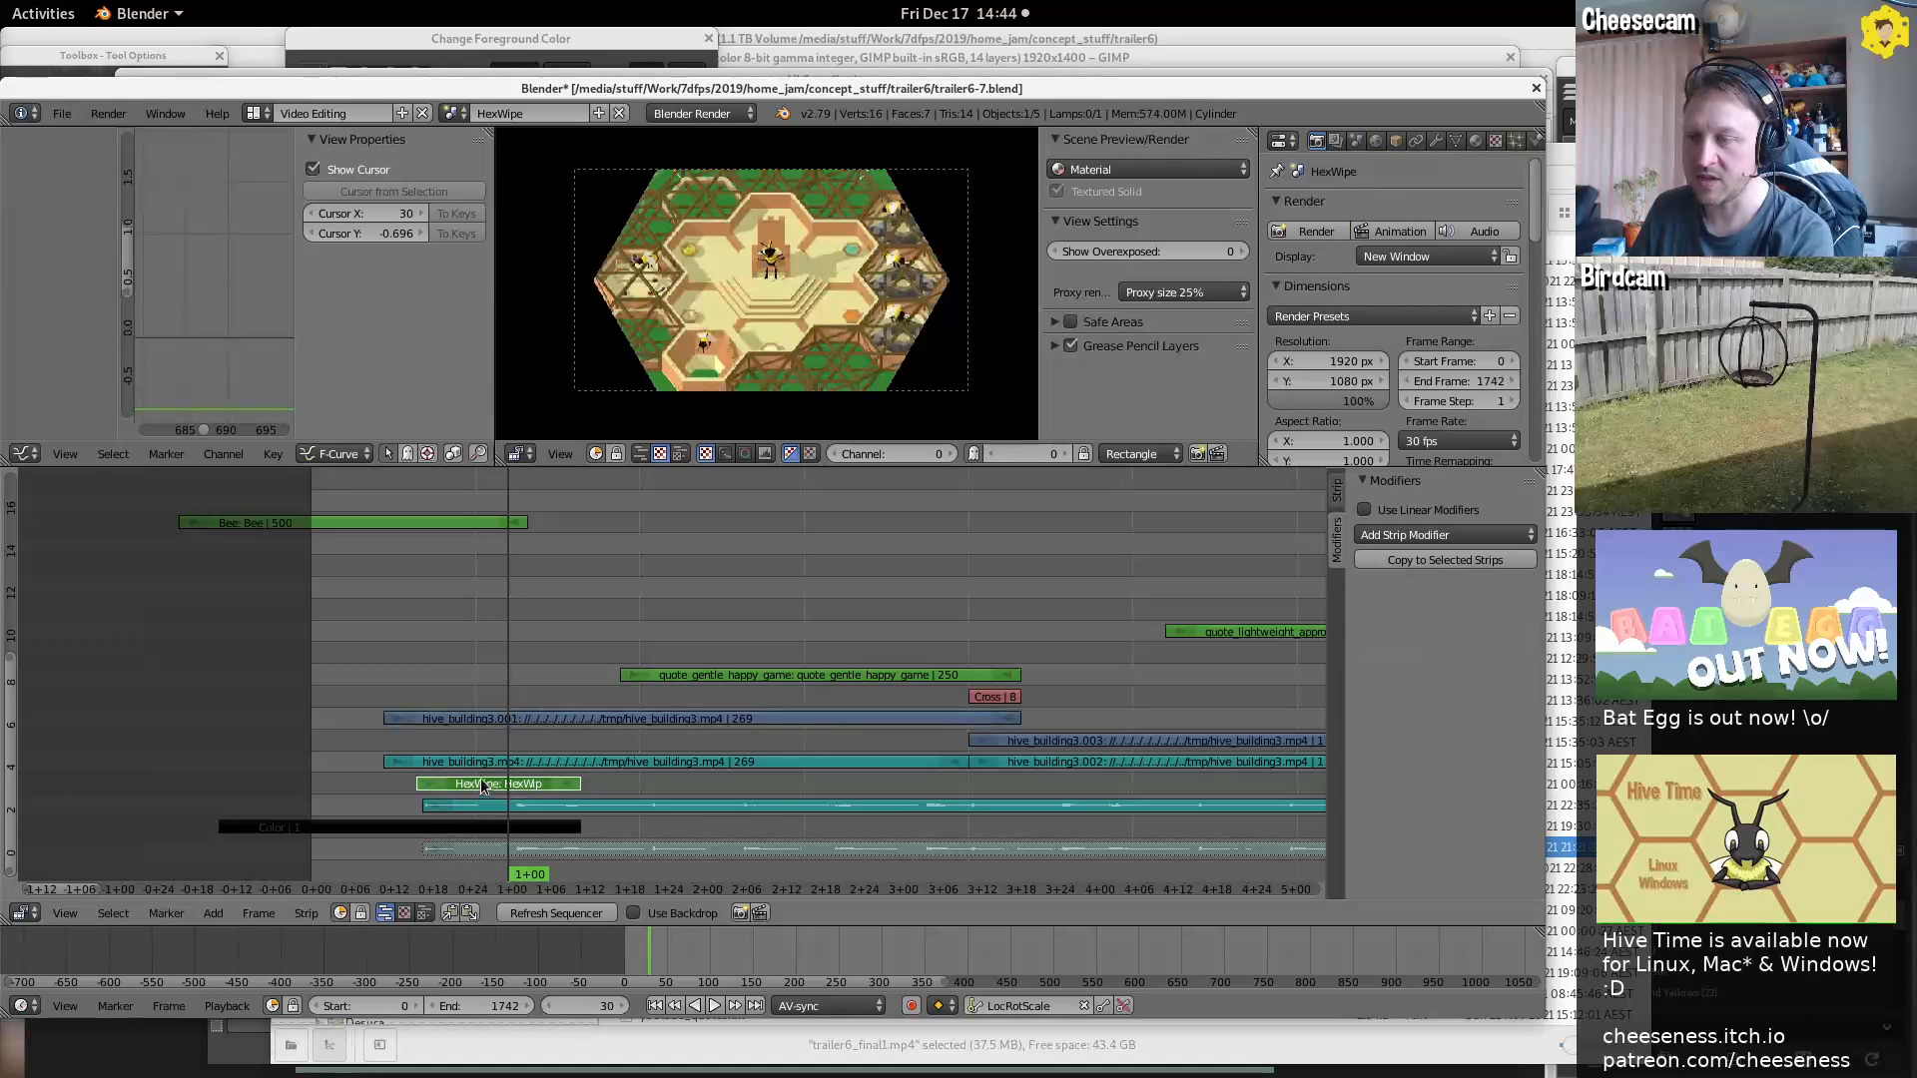
{"action": "key", "text": "g"}
{"action": "key", "text": "y"}
{"action": "left_click", "coordinate": [517, 639]}
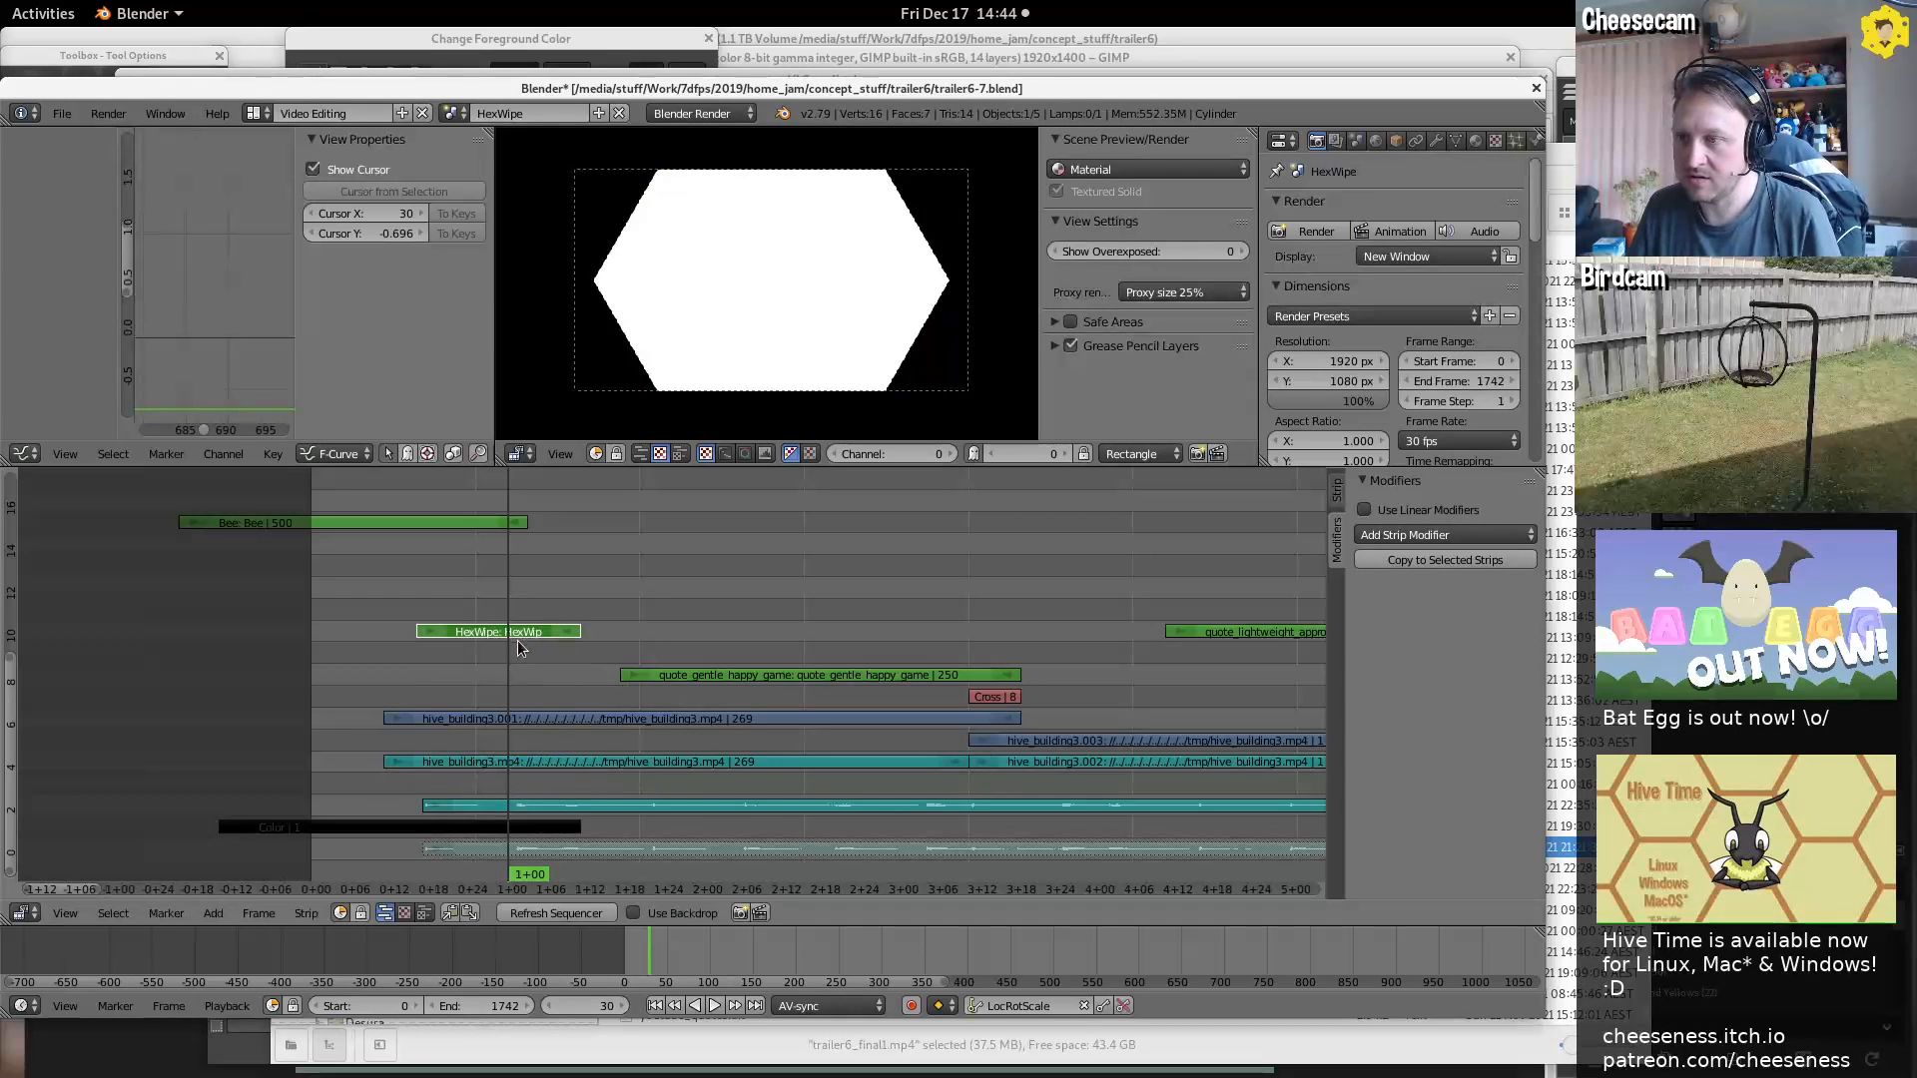
{"action": "left_click_drag", "start_coordinate": [502, 626], "coordinate": [419, 583]}
{"action": "key", "text": "alt+a"}
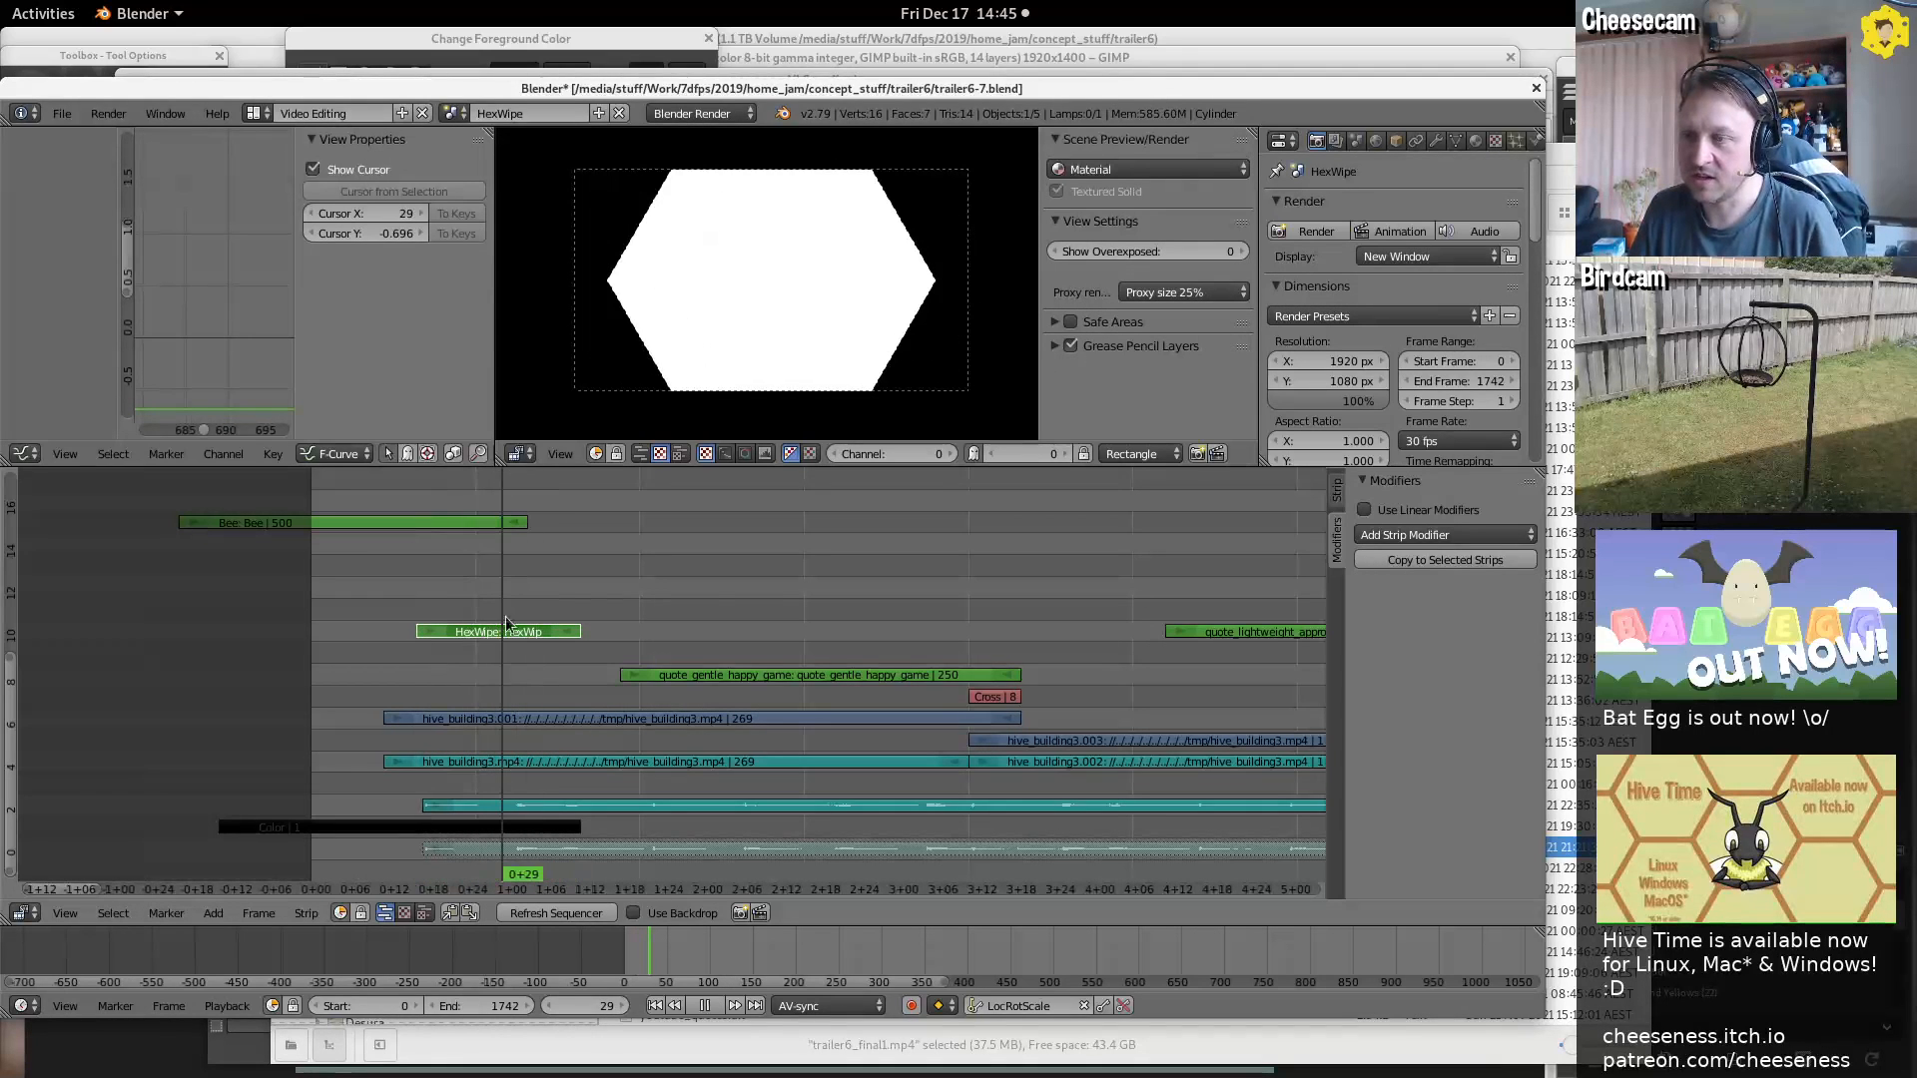
{"action": "key", "text": "alt+a"}
Move the HexWipe strip back below the hive_building3 strips and scrub through the masked transition to frame 42
{"action": "key", "text": "g"}
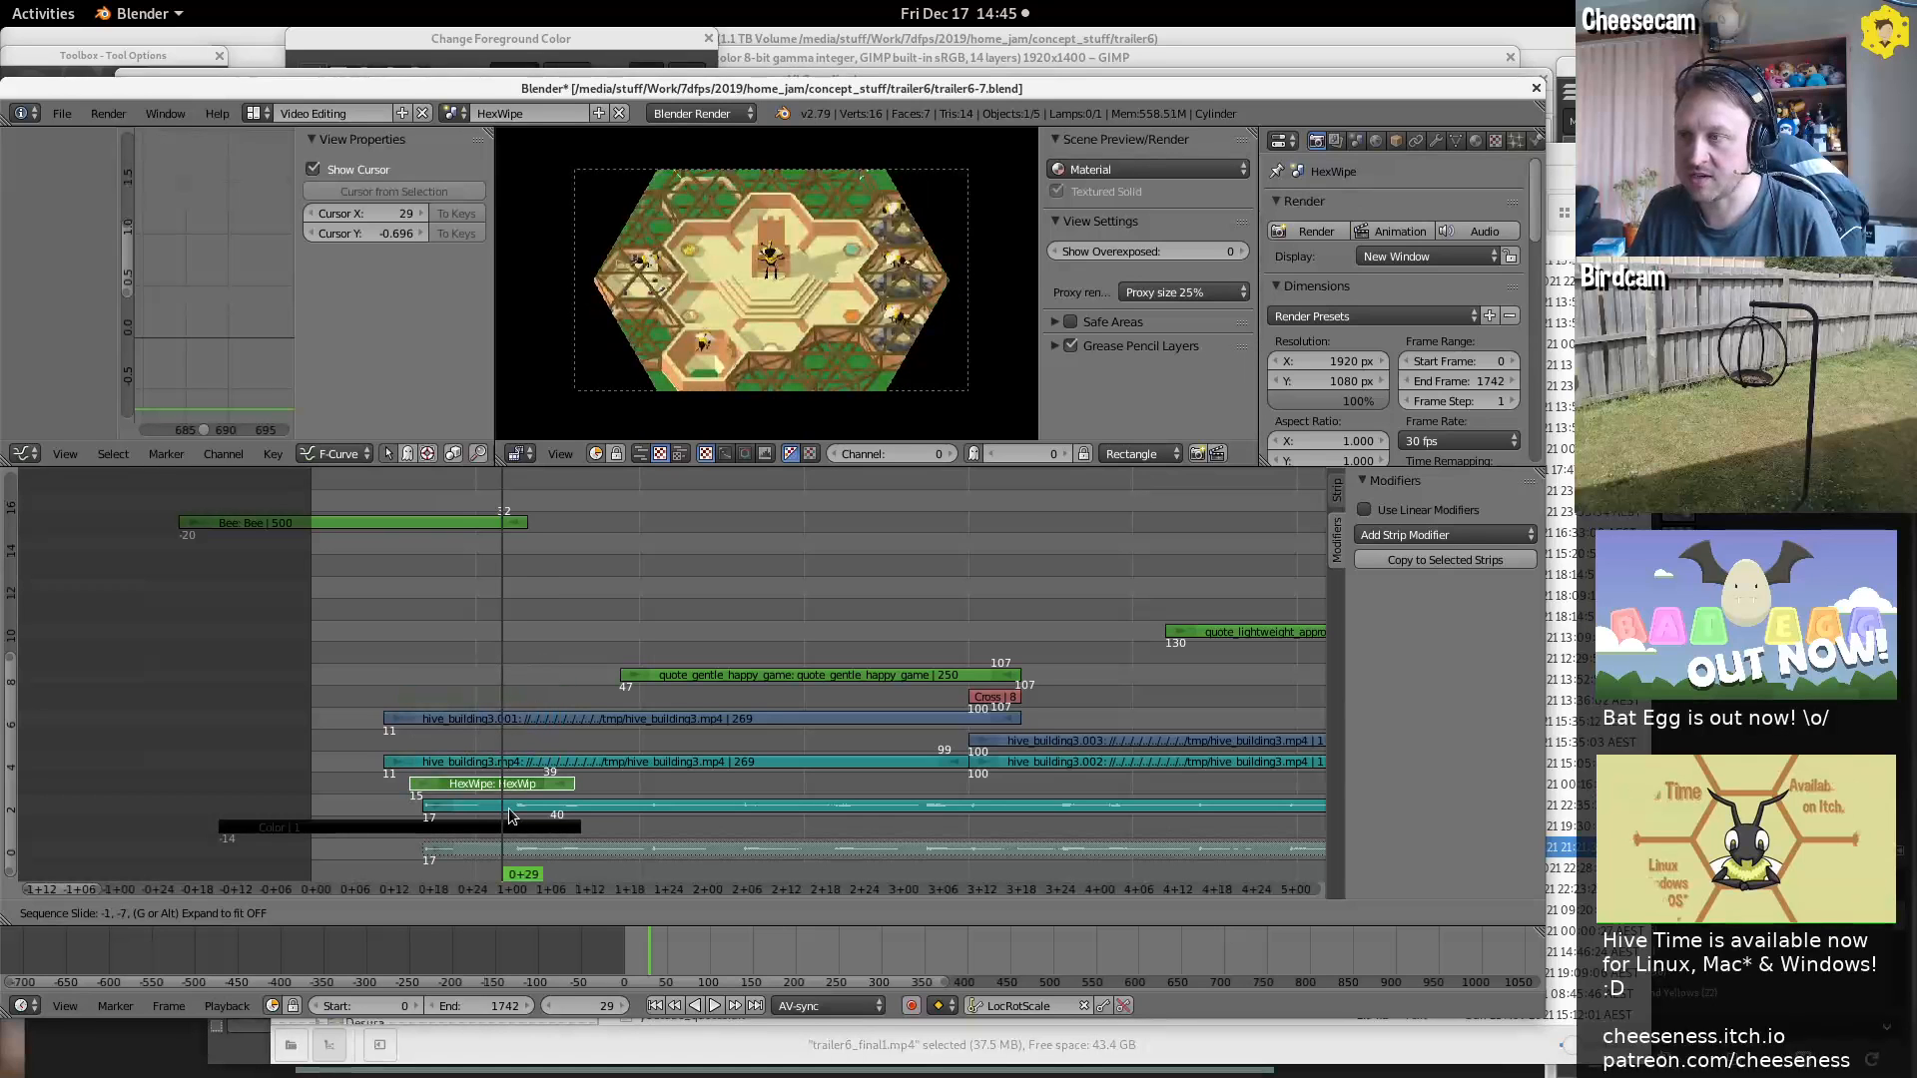
{"action": "left_click", "coordinate": [509, 815]}
{"action": "key", "text": "alt+a"}
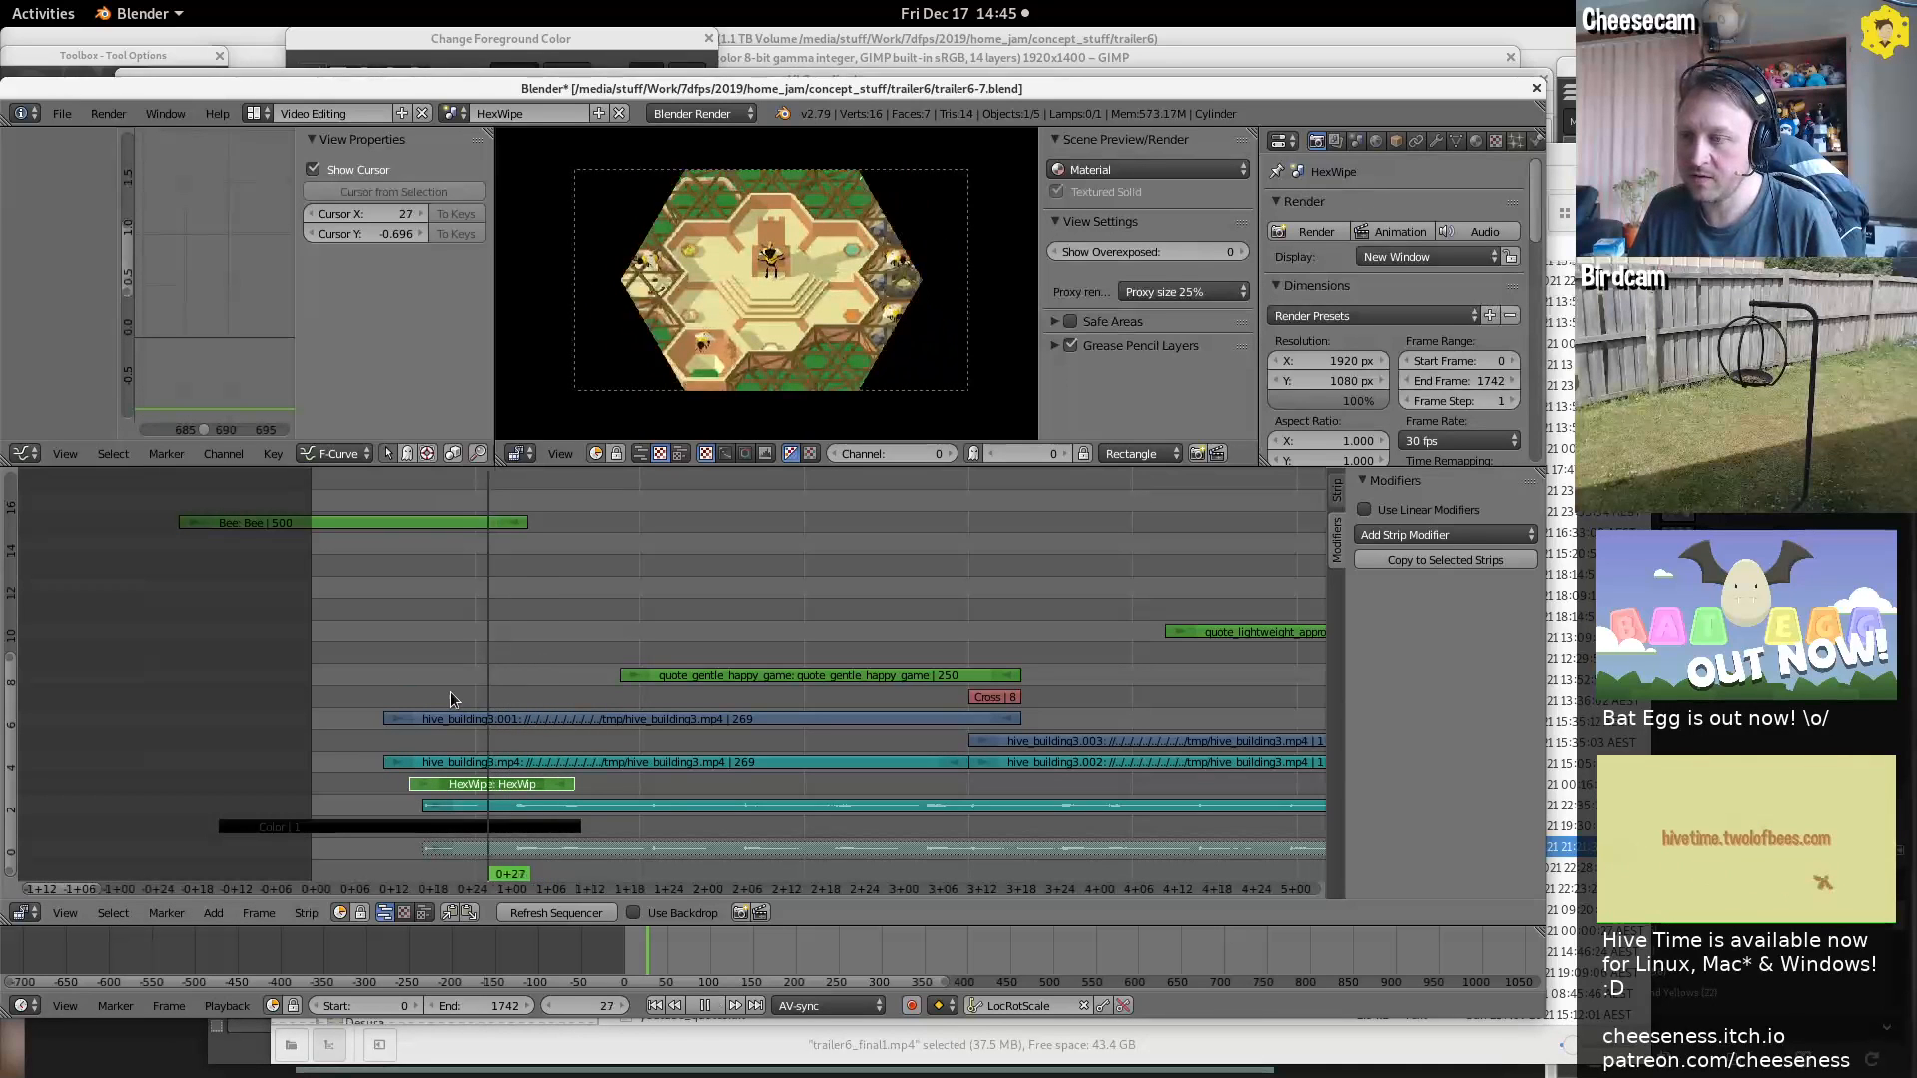
{"action": "left_click_drag", "start_coordinate": [502, 690], "coordinate": [587, 701]}
Select the masked hive_building3.001 strip and play the sequence on into the first quote overlay
{"action": "left_click", "coordinate": [679, 719]}
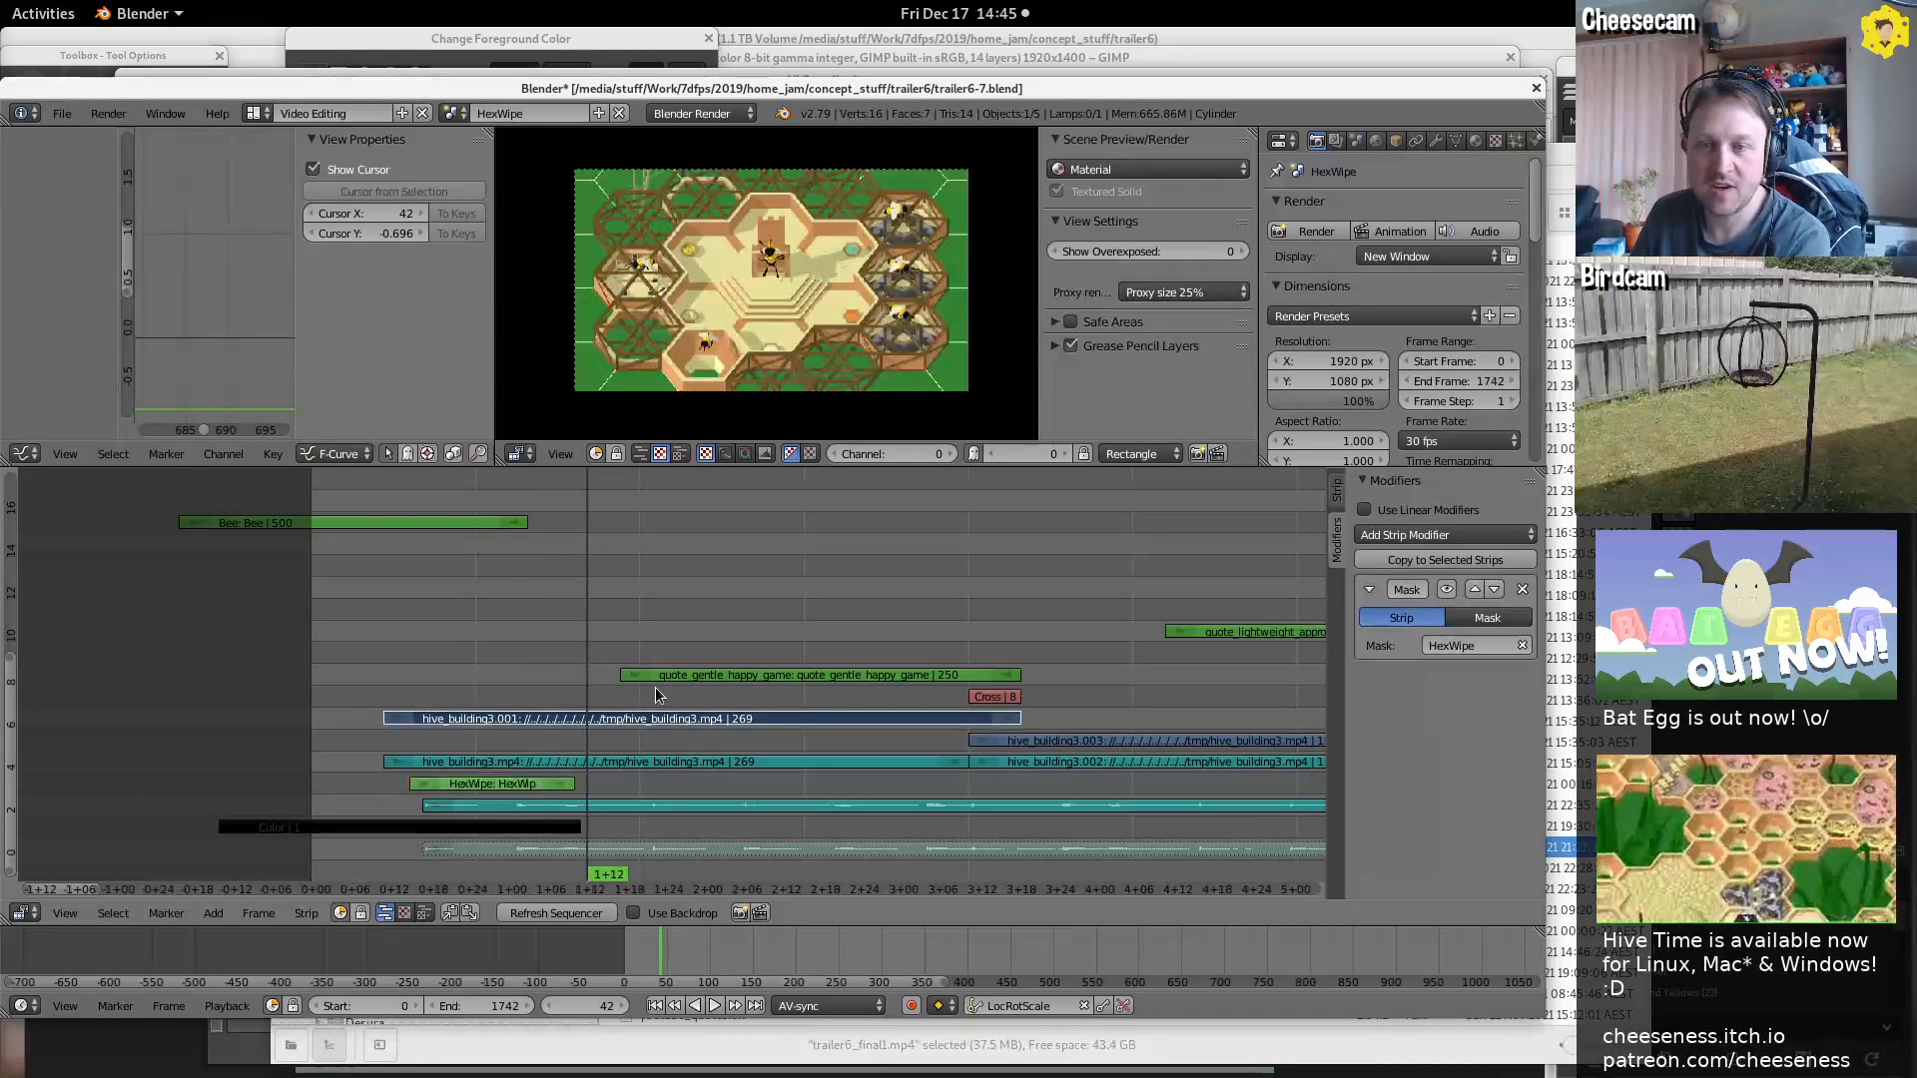
{"action": "key", "text": "alt+a"}
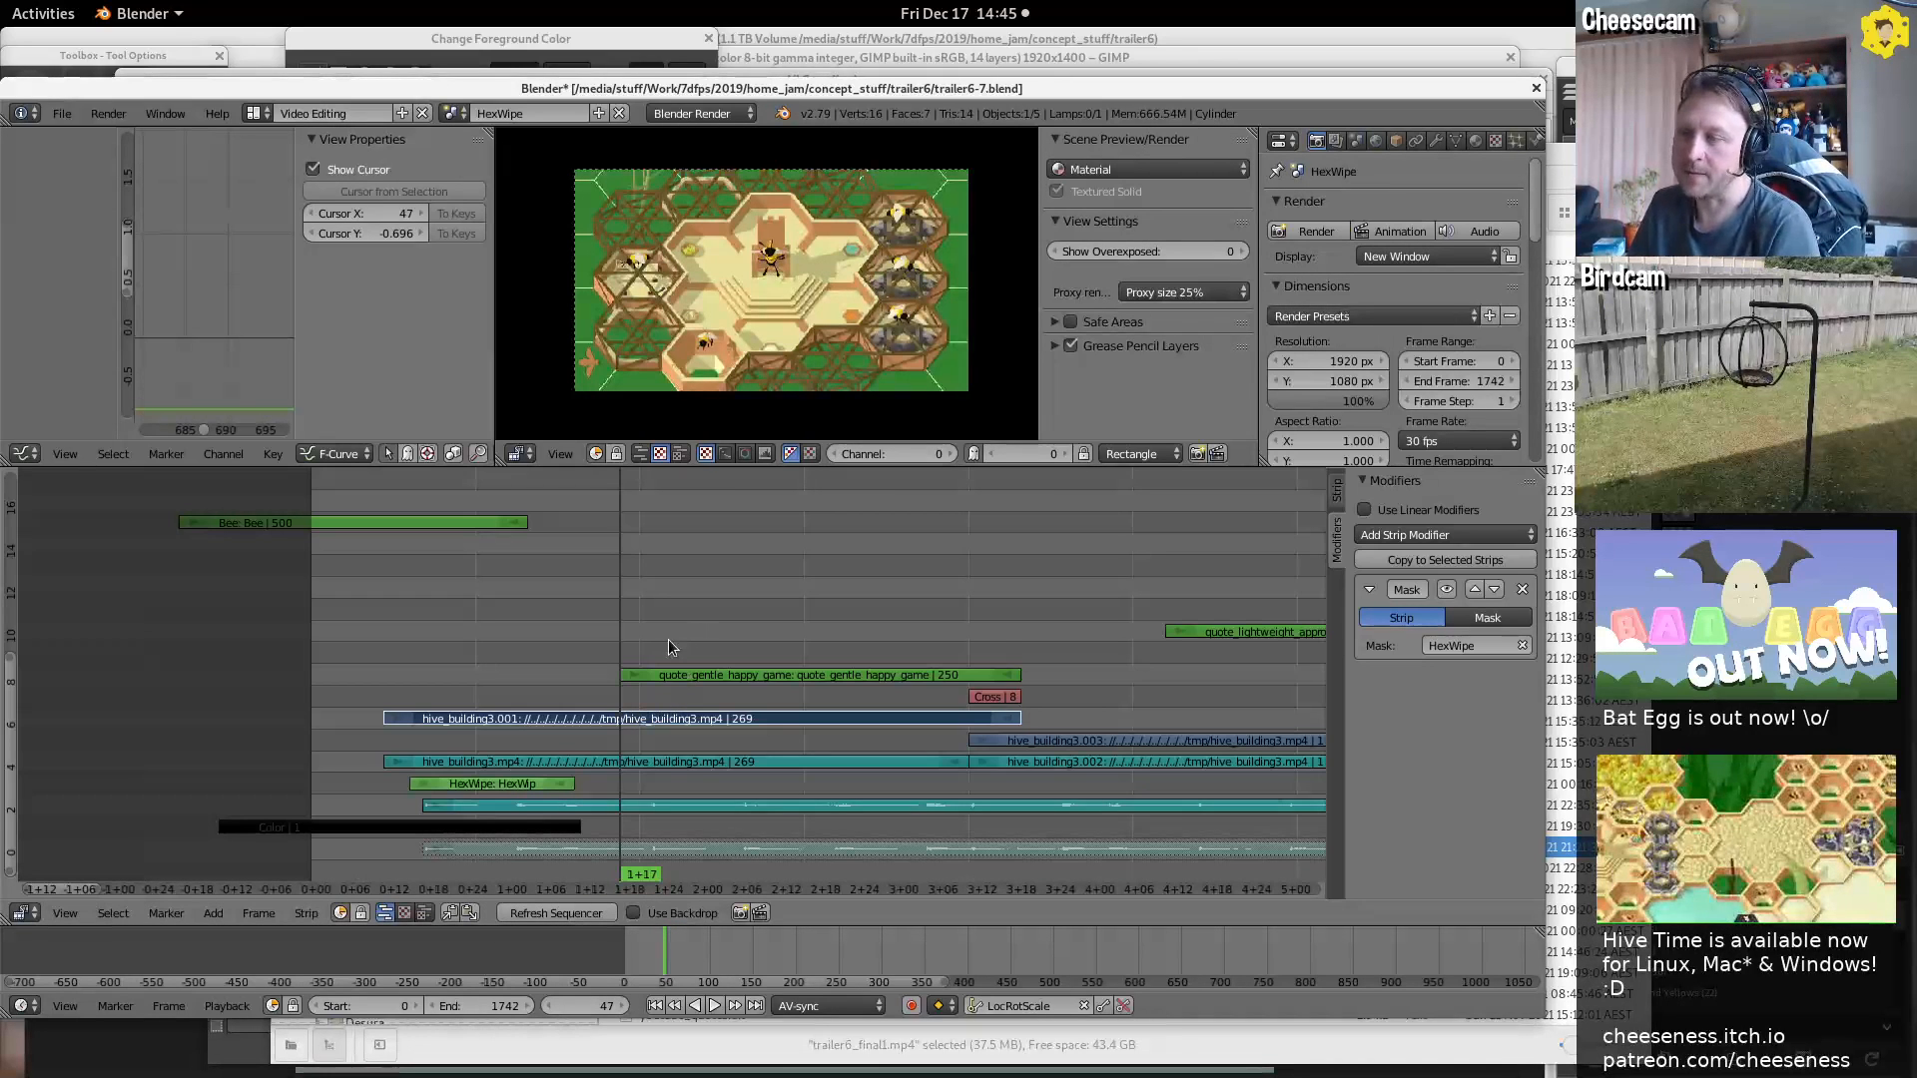
{"action": "key", "text": "alt+a"}
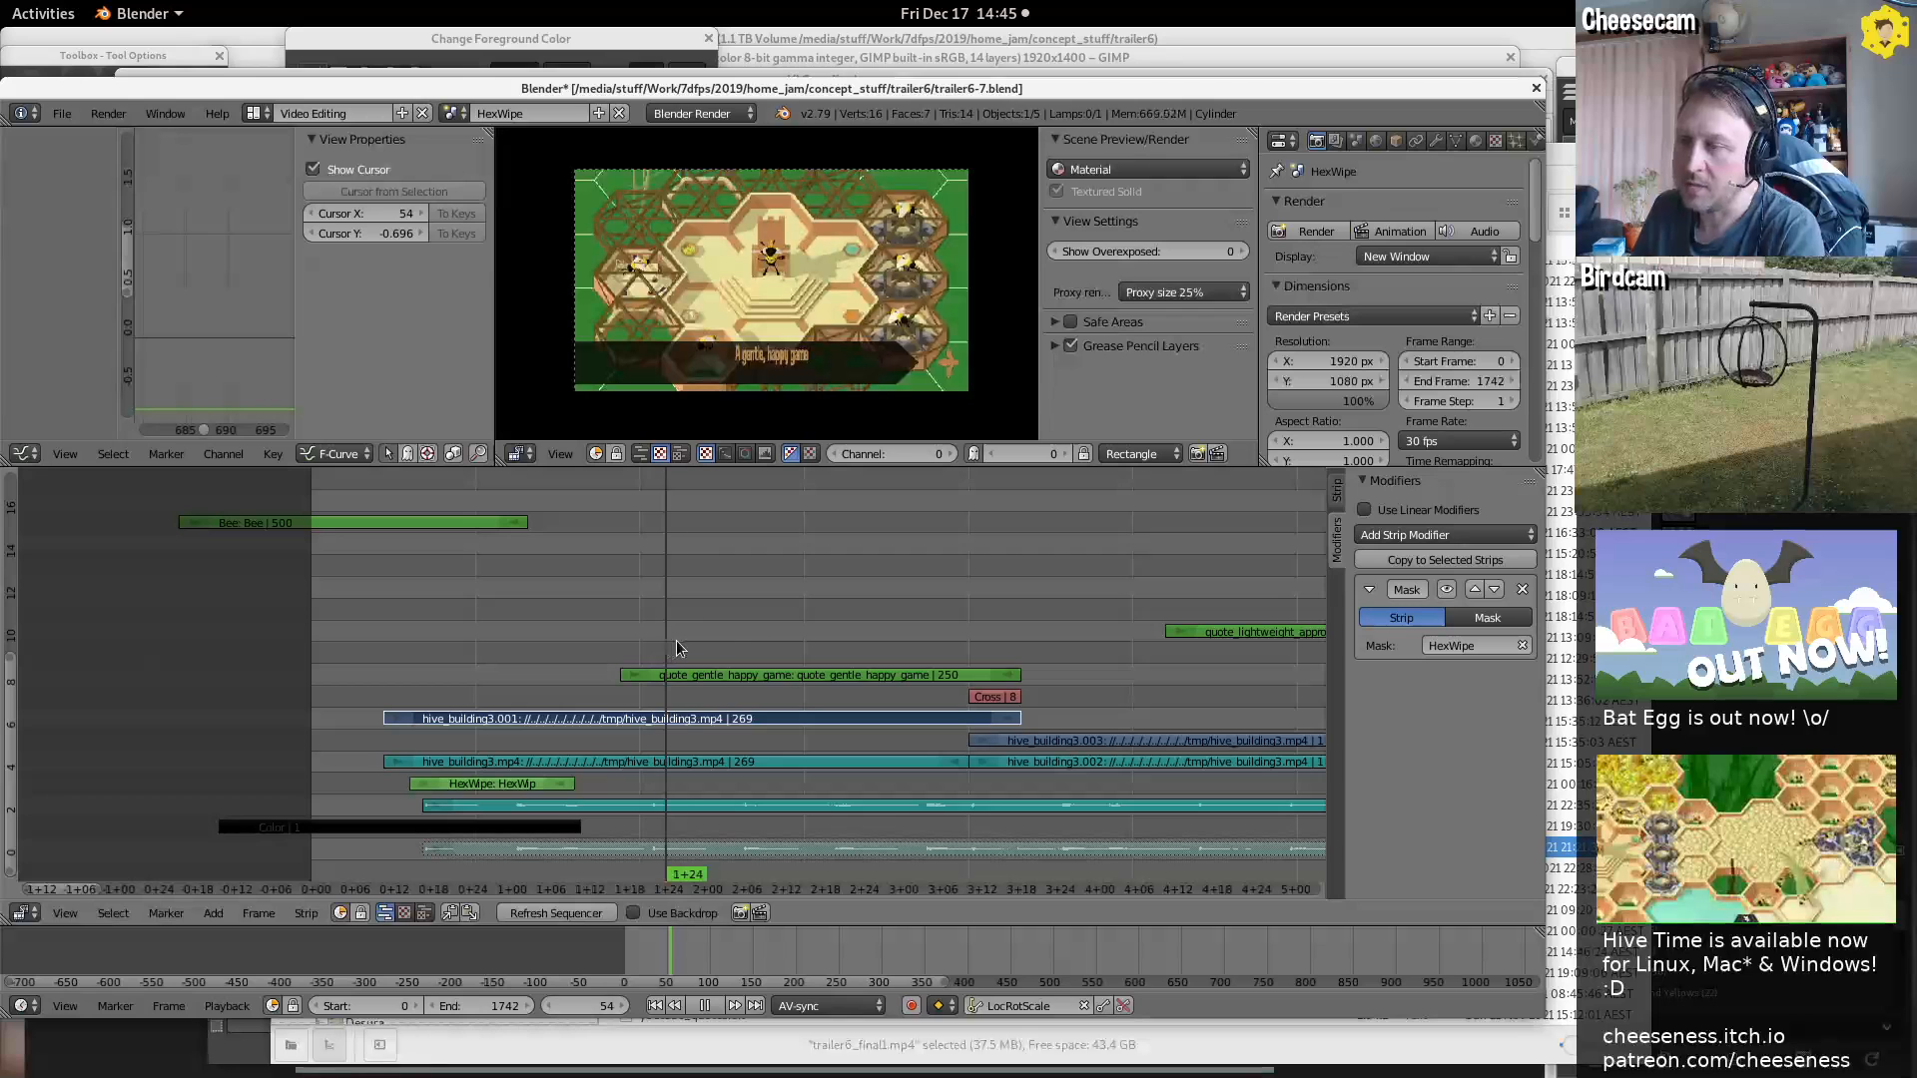
Try sliding the quote_gentle_happy_game strip to an earlier position on the timeline
{"action": "right_click", "coordinate": [792, 679]}
{"action": "key", "text": "g"}
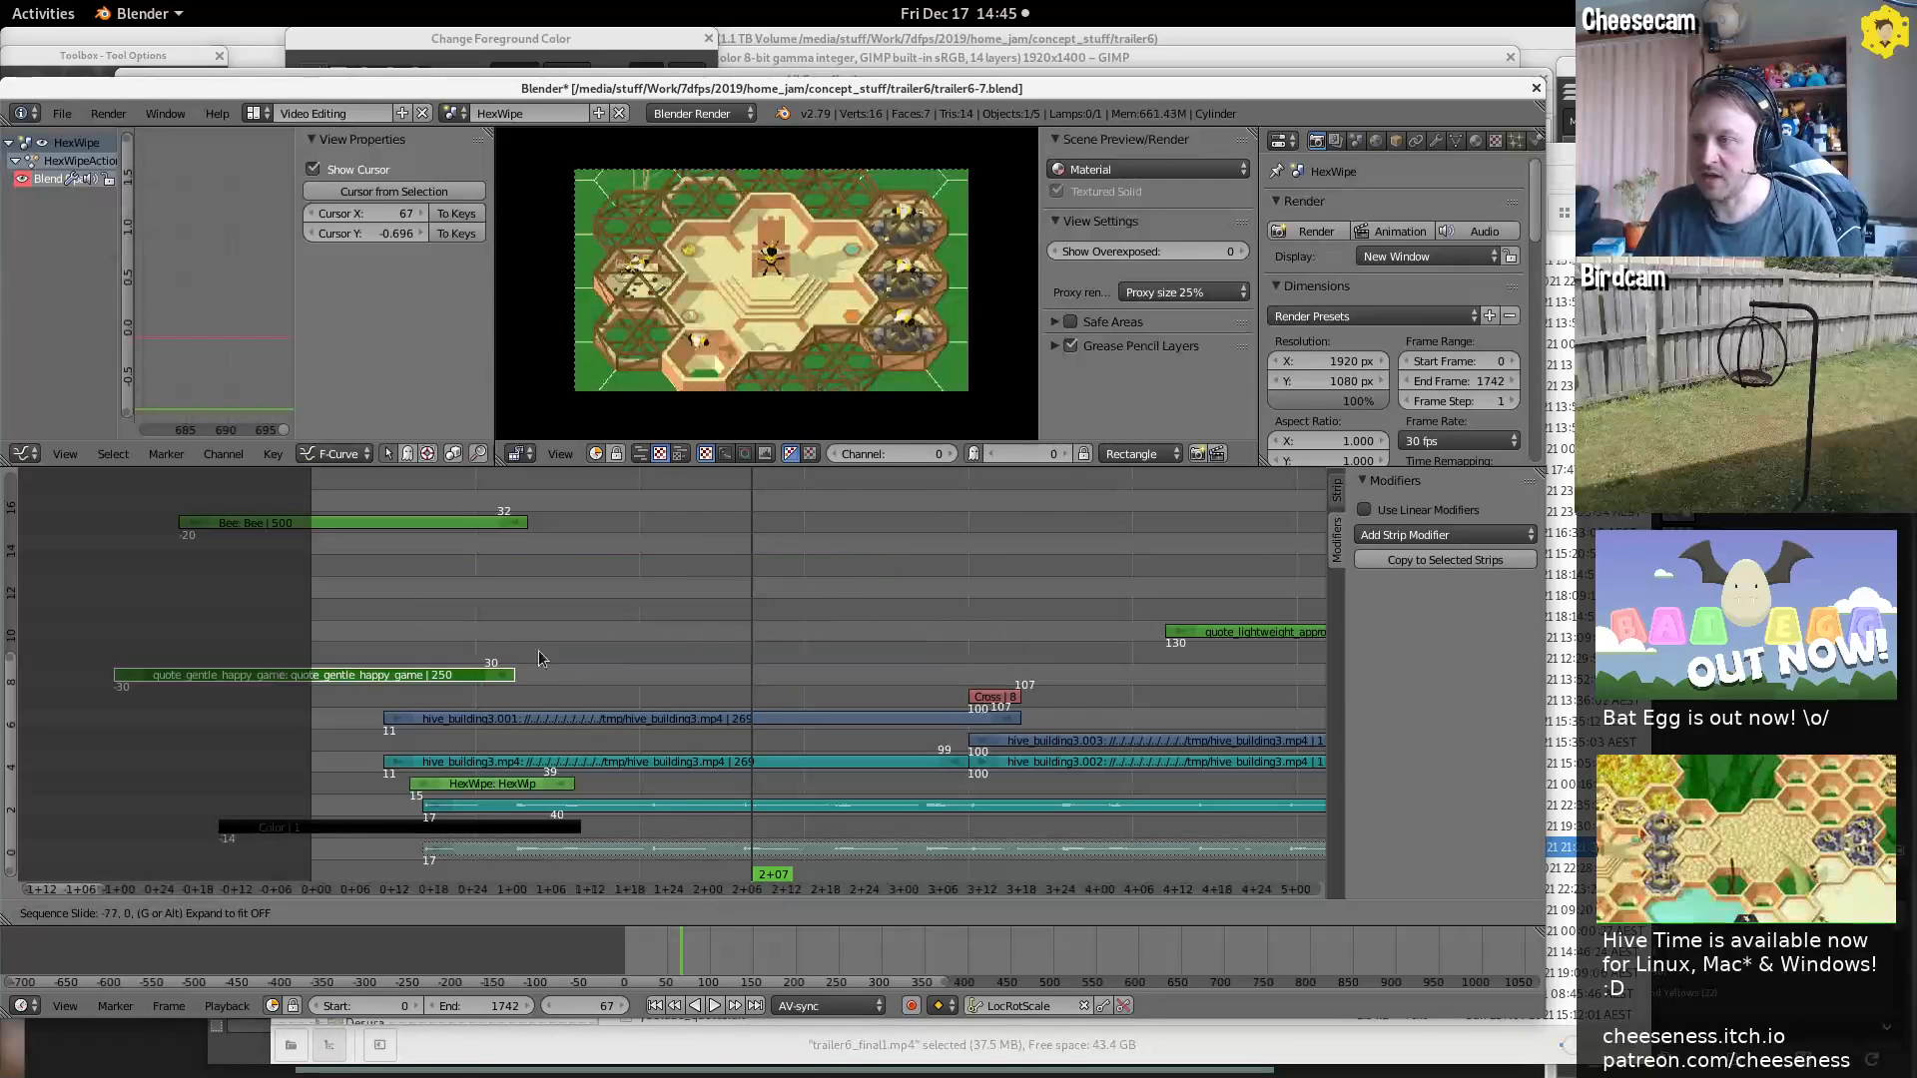
{"action": "left_click", "coordinate": [825, 738]}
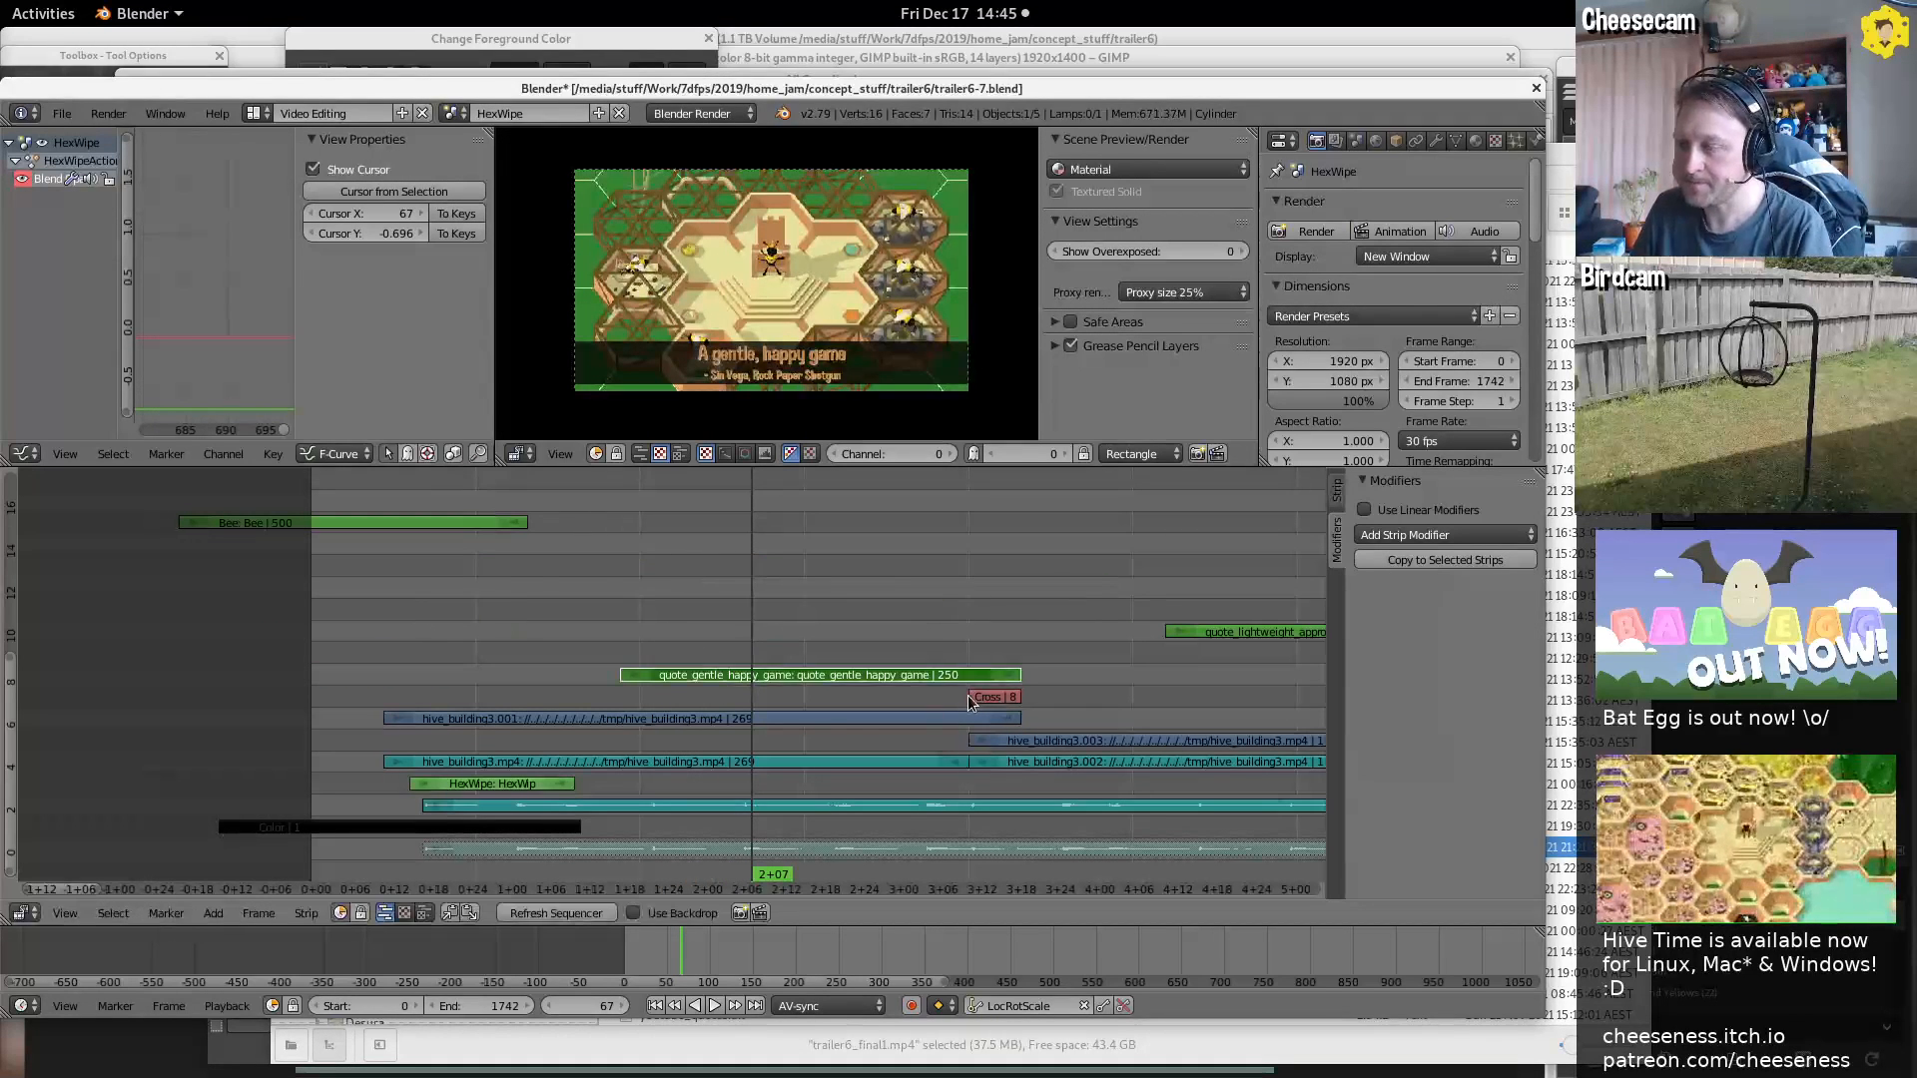
Show the quote_gentle_happy_game strip's settings and play through its opacity fade-out to frame 108
{"action": "left_click_drag", "start_coordinate": [634, 621], "coordinate": [969, 620]}
{"action": "key", "text": "alt+a"}
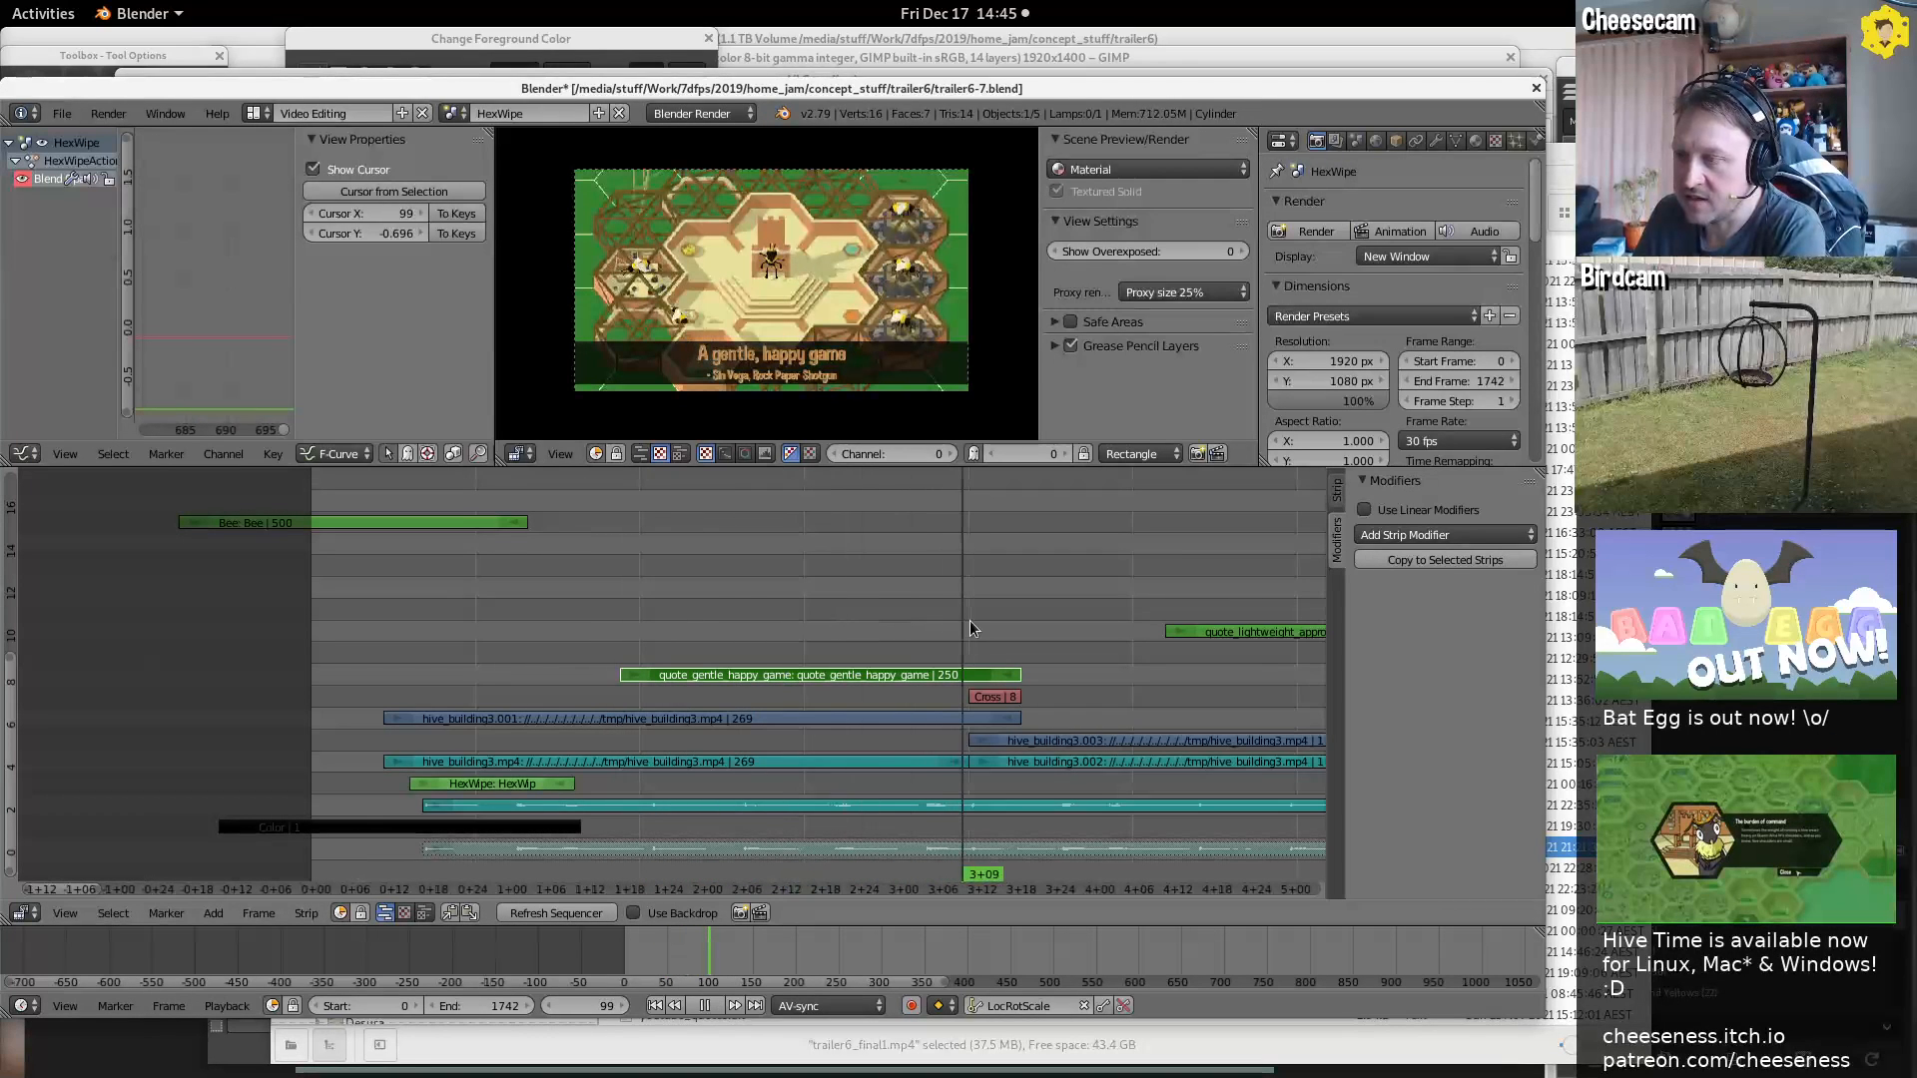
{"action": "left_click", "coordinate": [1337, 491]}
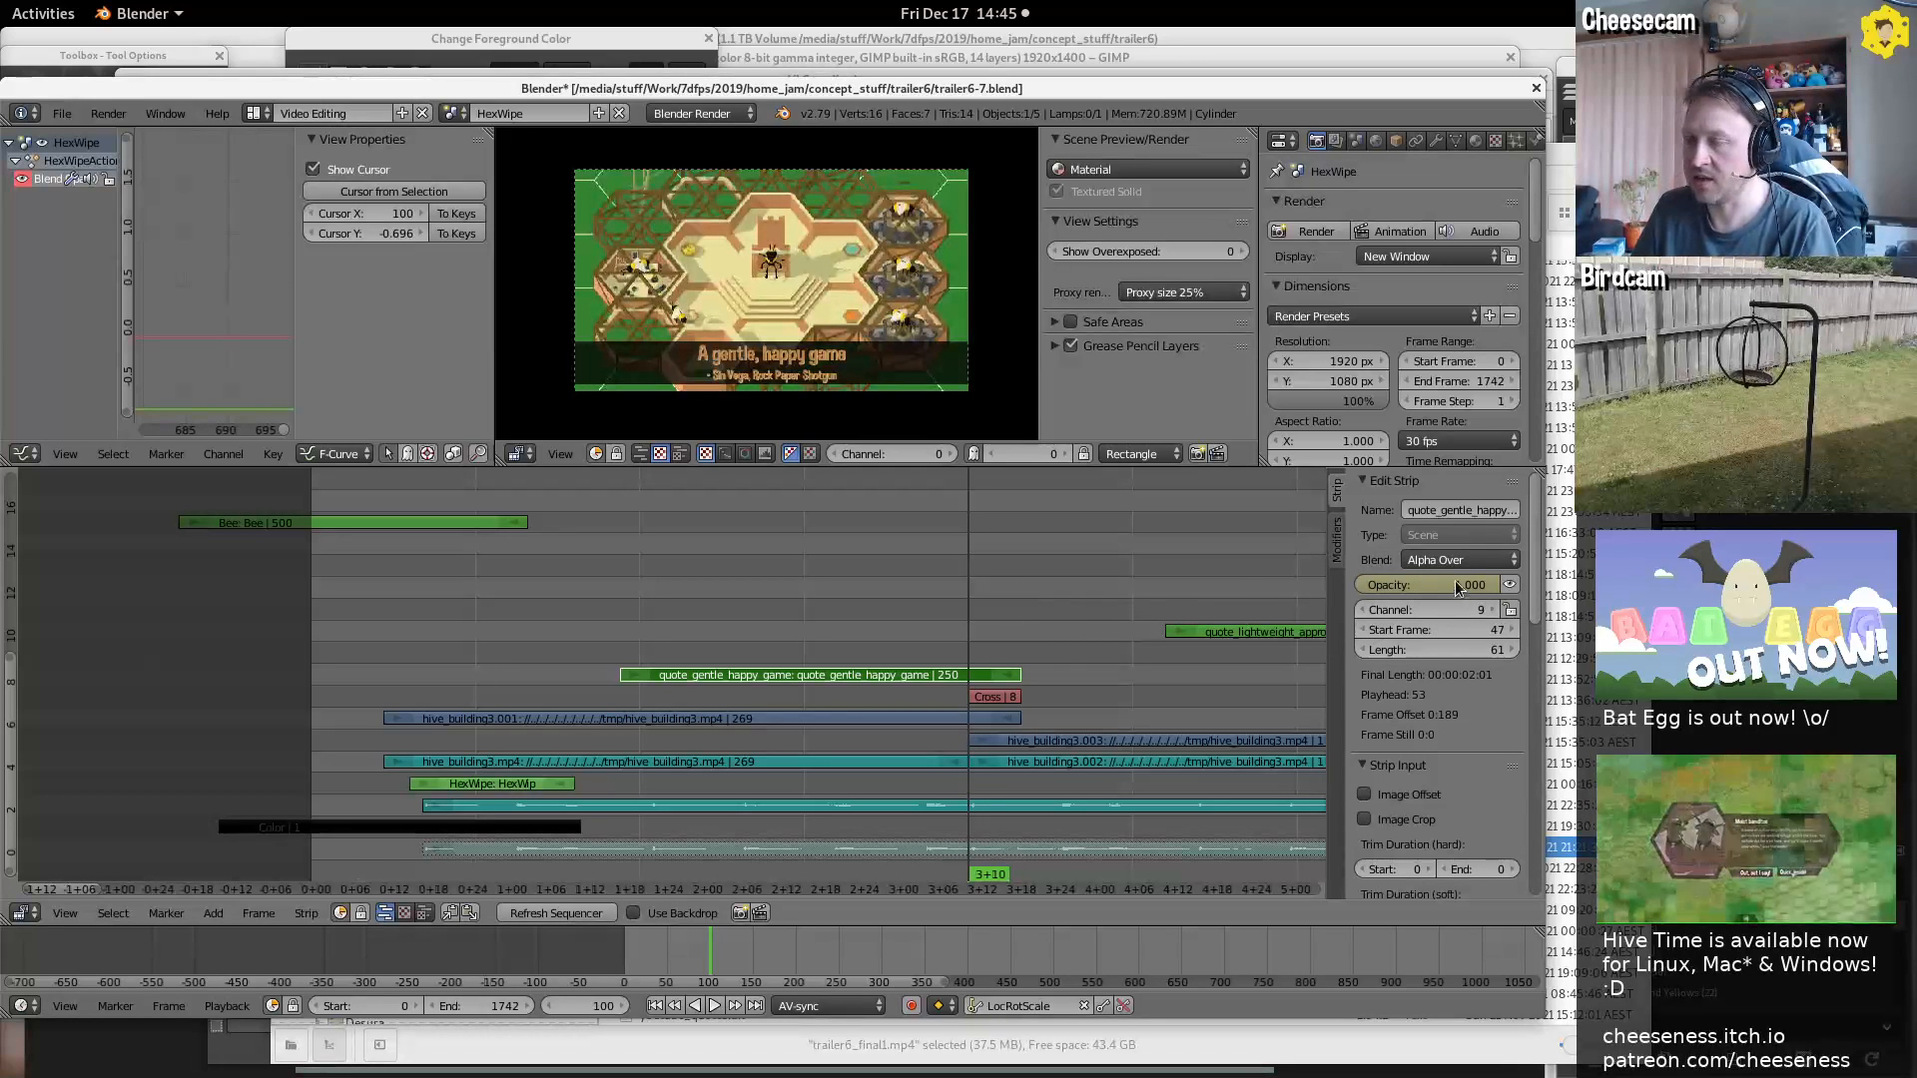
{"action": "key", "text": "alt+a"}
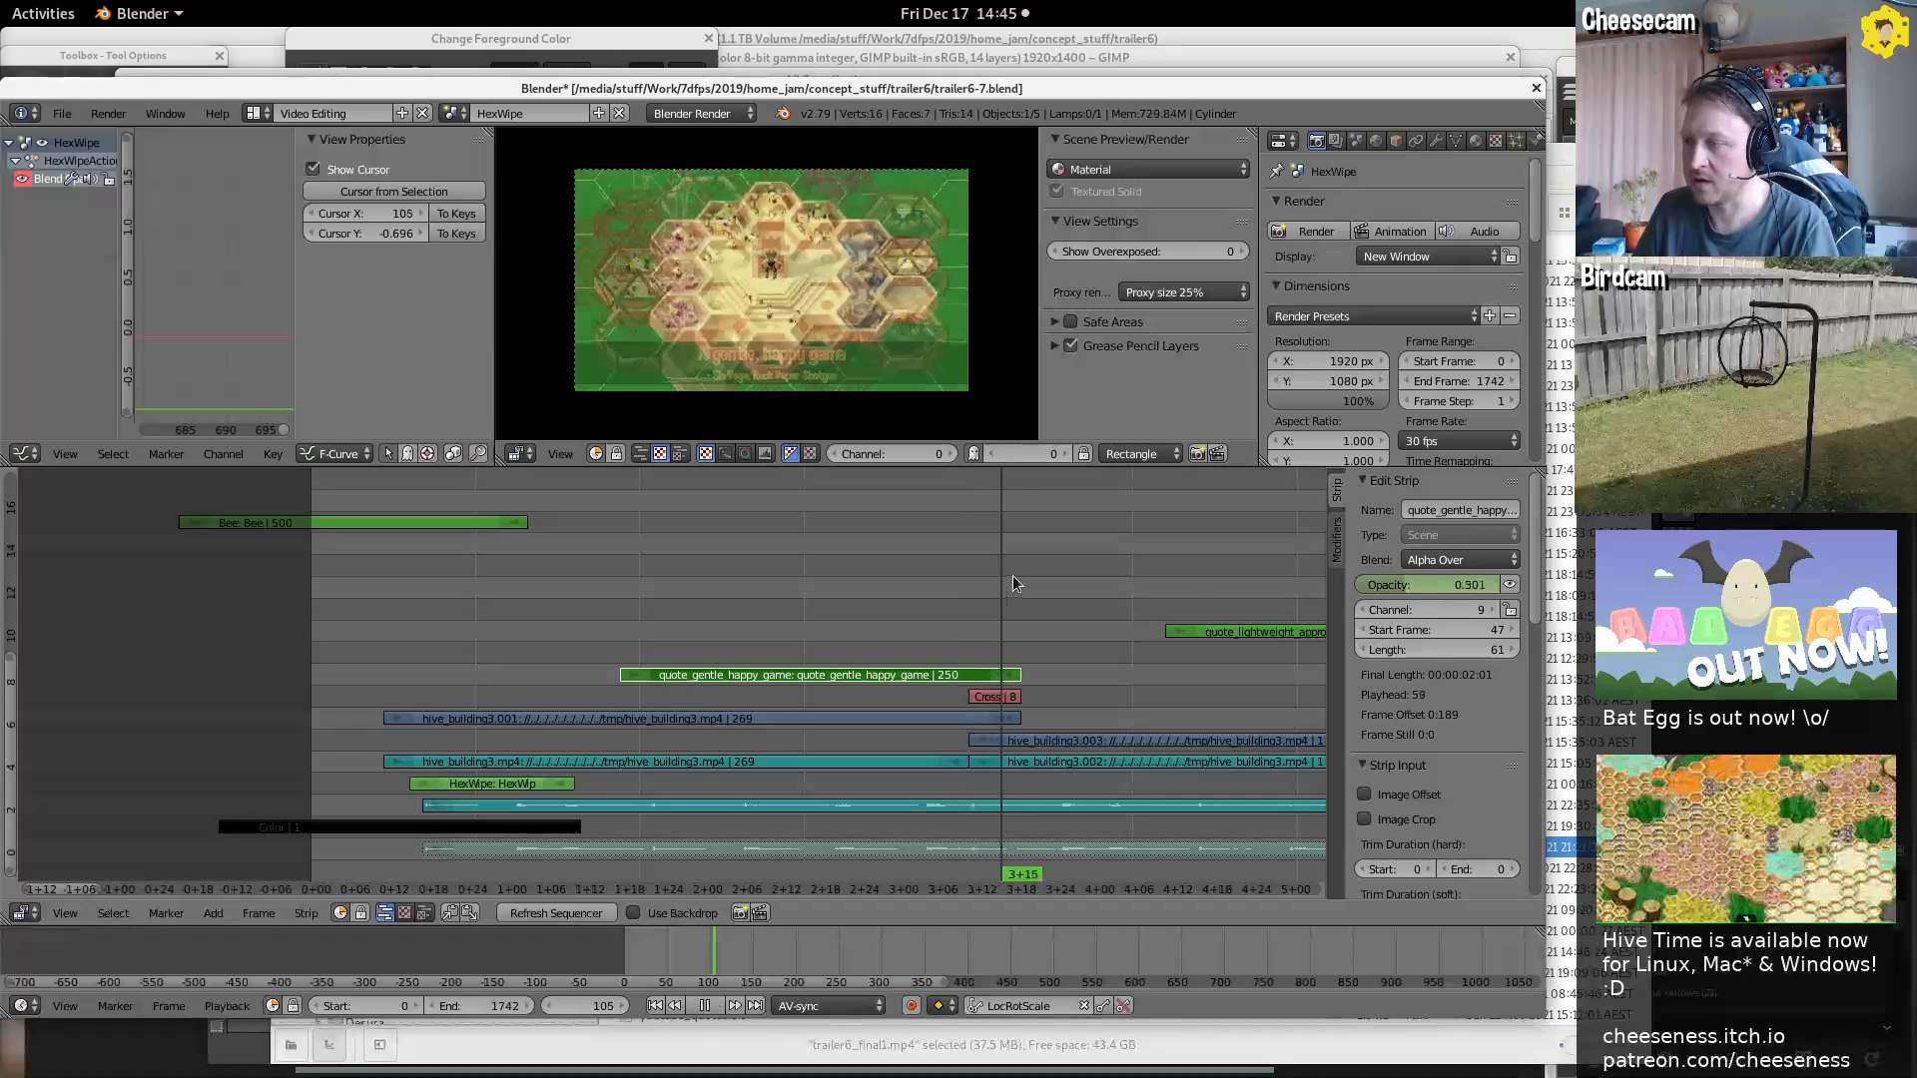
{"action": "key", "text": "alt+a"}
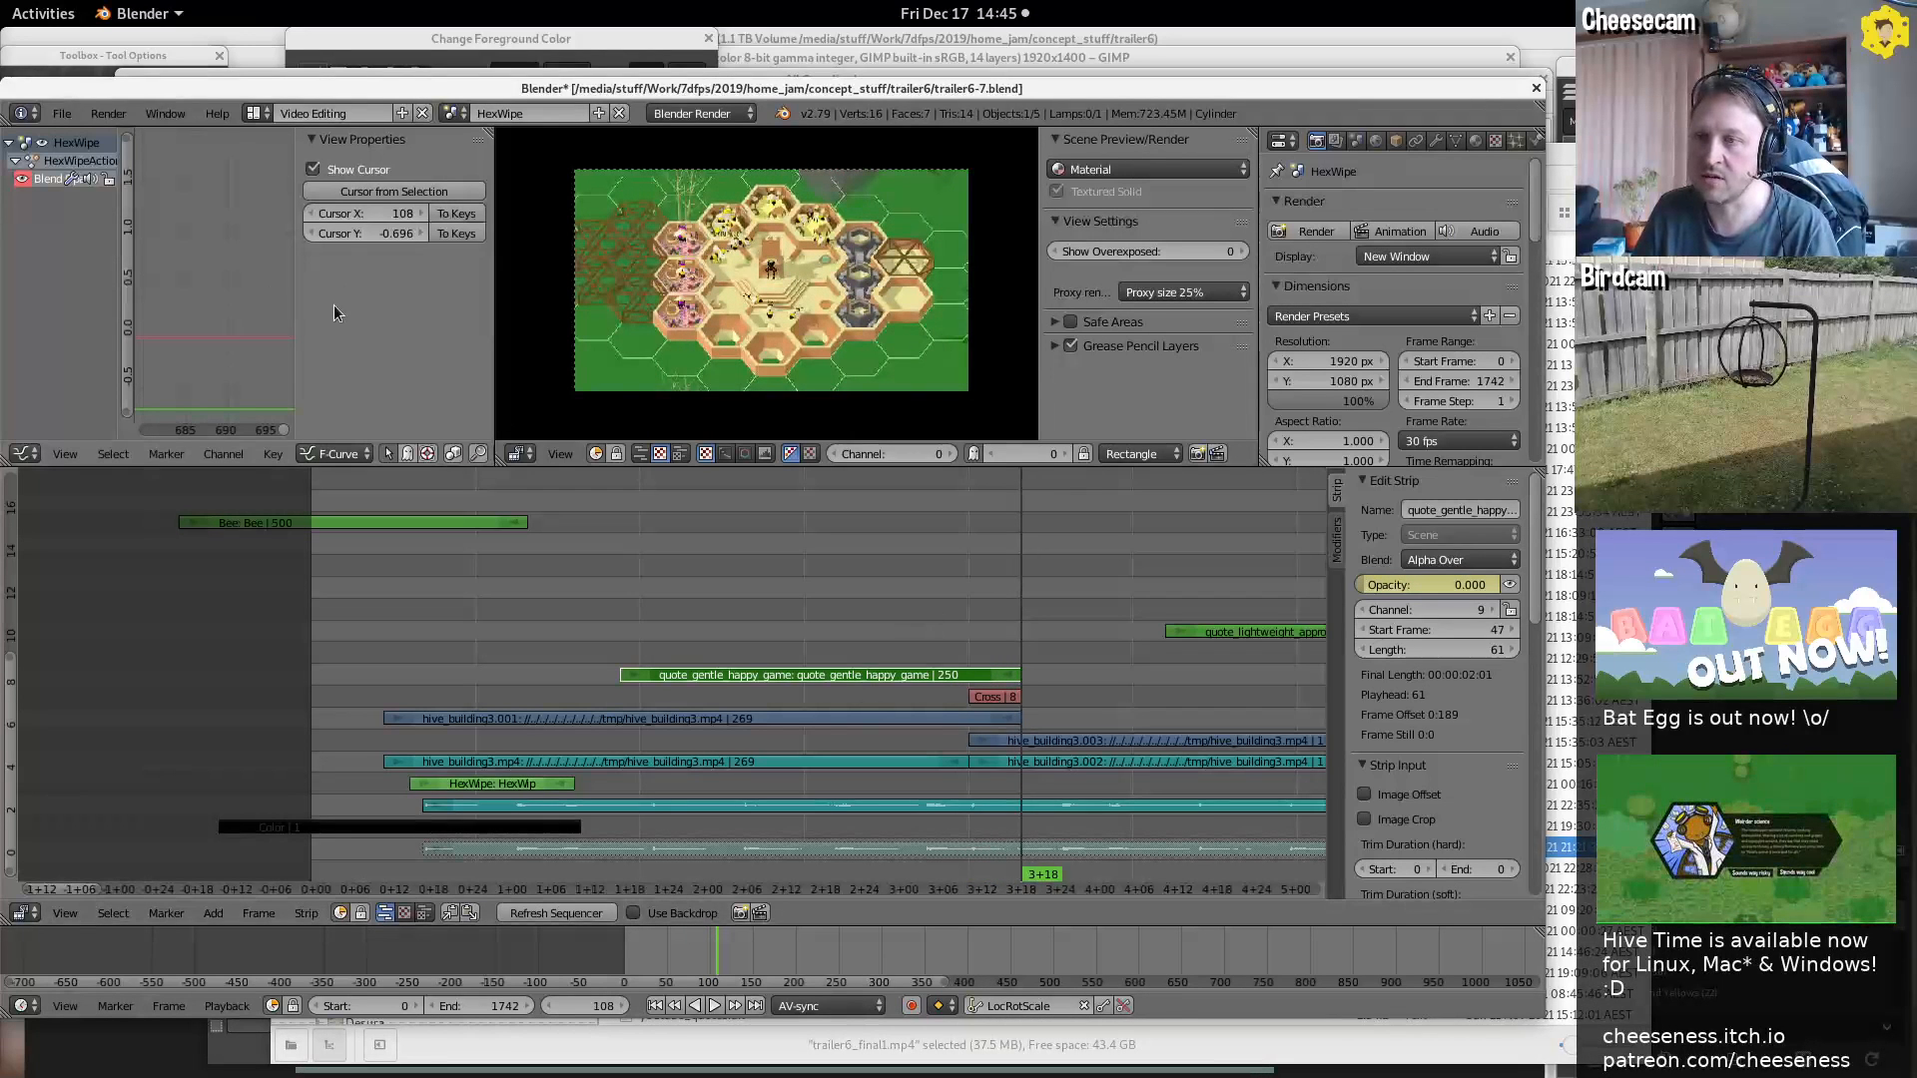
Hide the graph's view properties, fit the quote strip's opacity curve, and check the fade's start at frames 99 and 100
{"action": "key", "text": "n"}
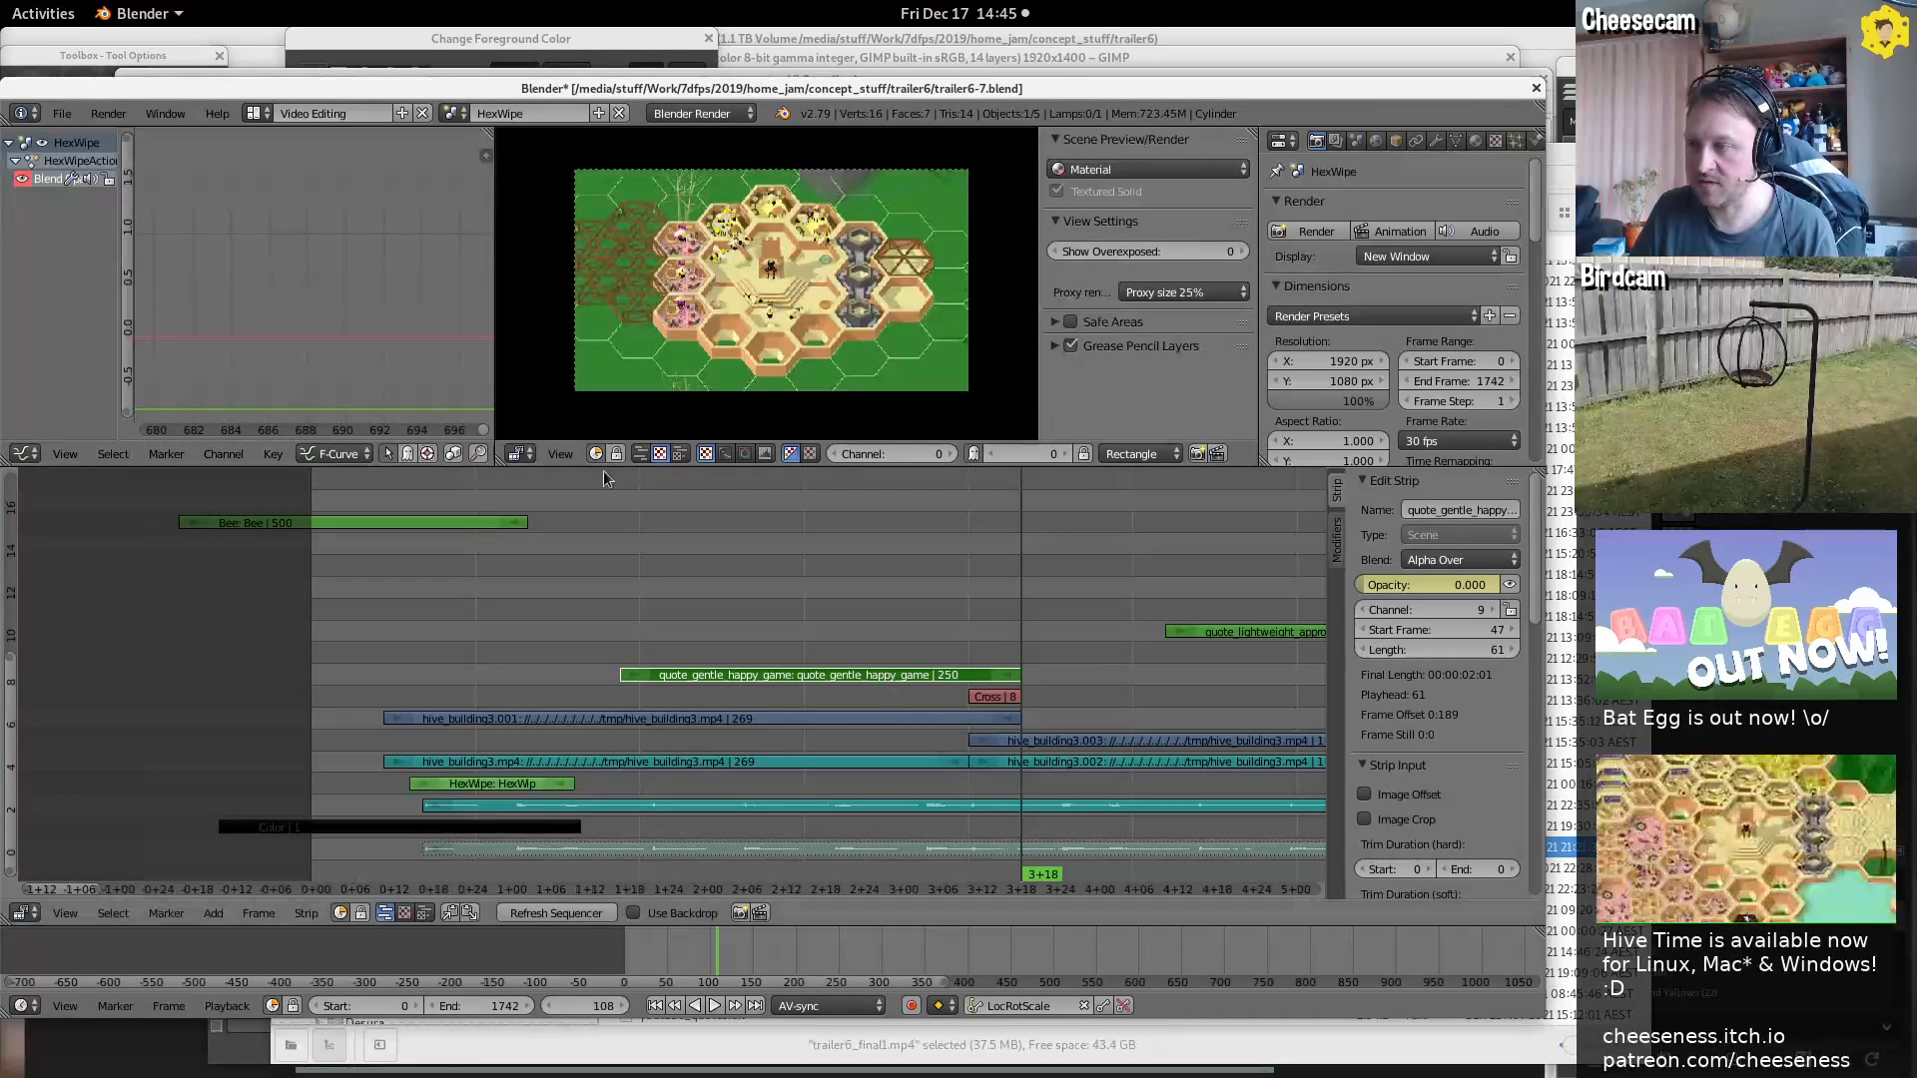
{"action": "key", "text": "Home"}
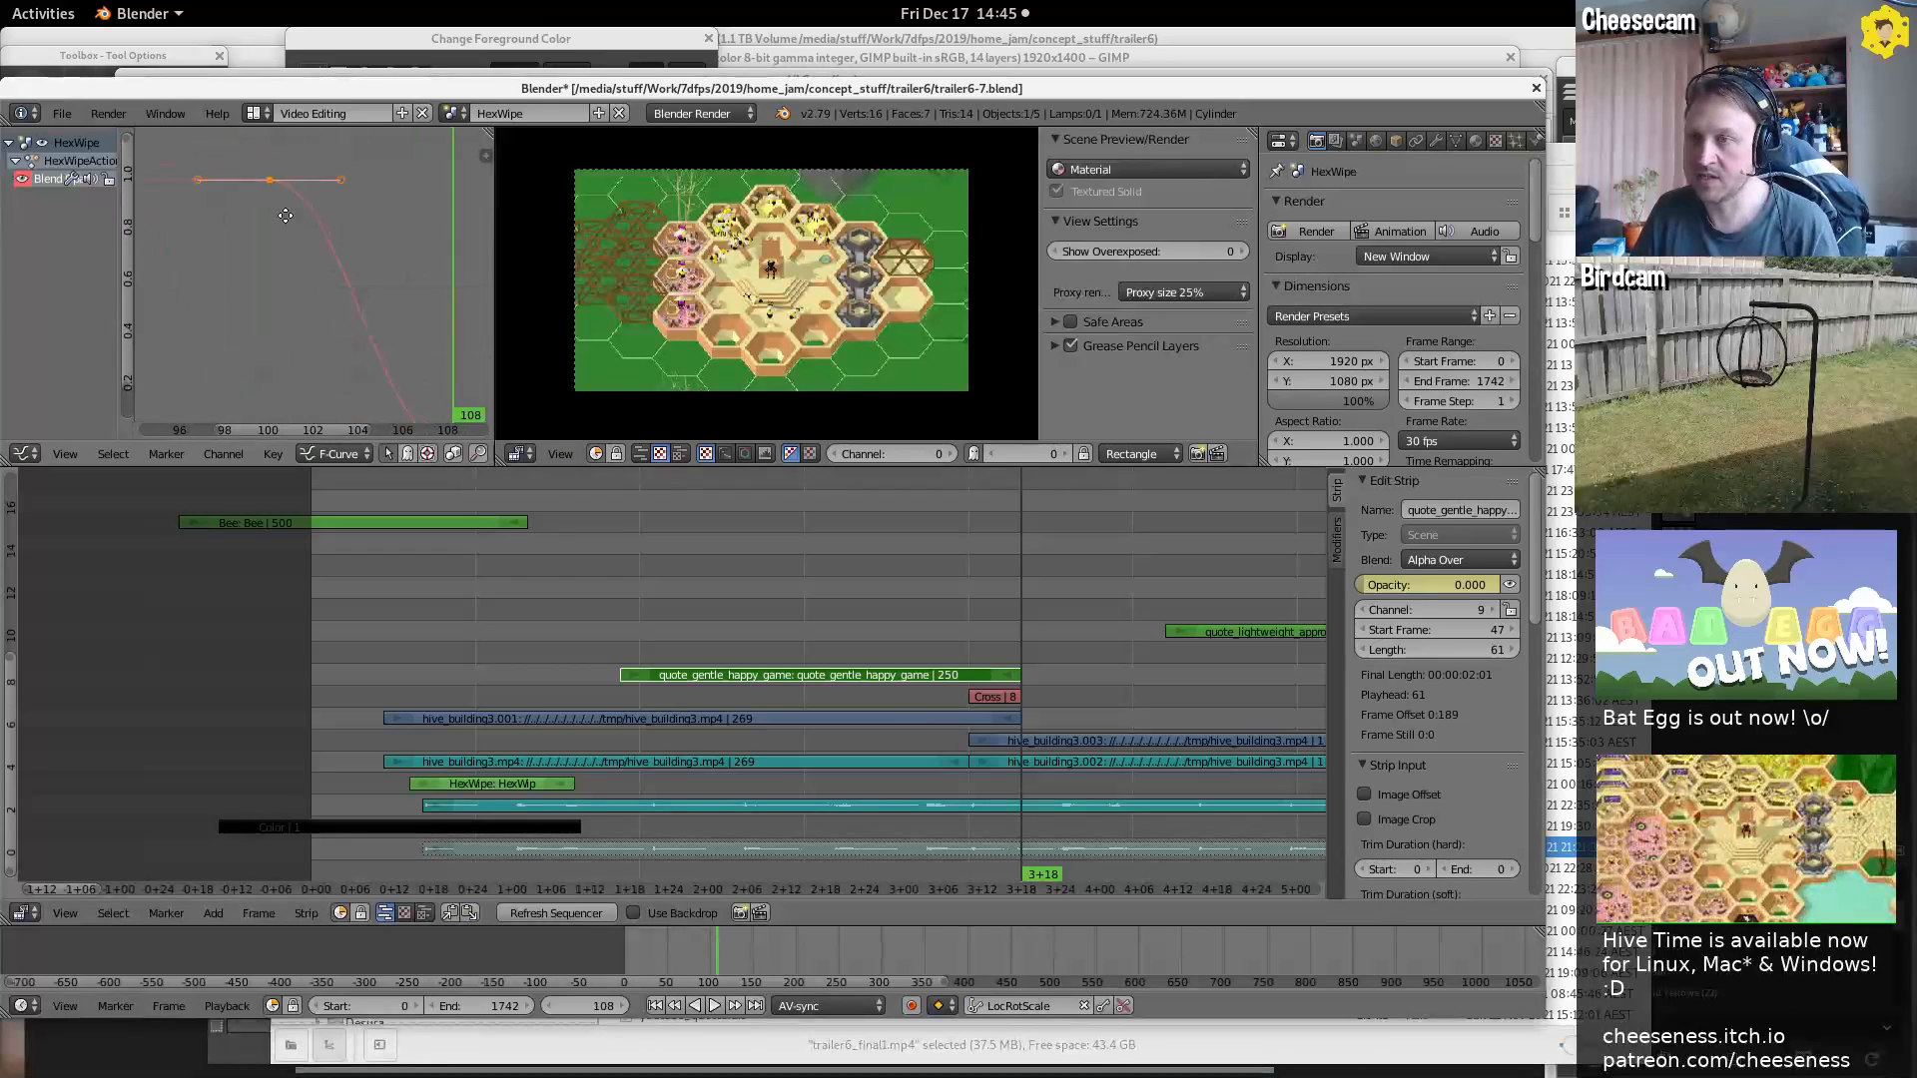
{"action": "left_click", "coordinate": [271, 195]}
{"action": "key", "text": "alt+a"}
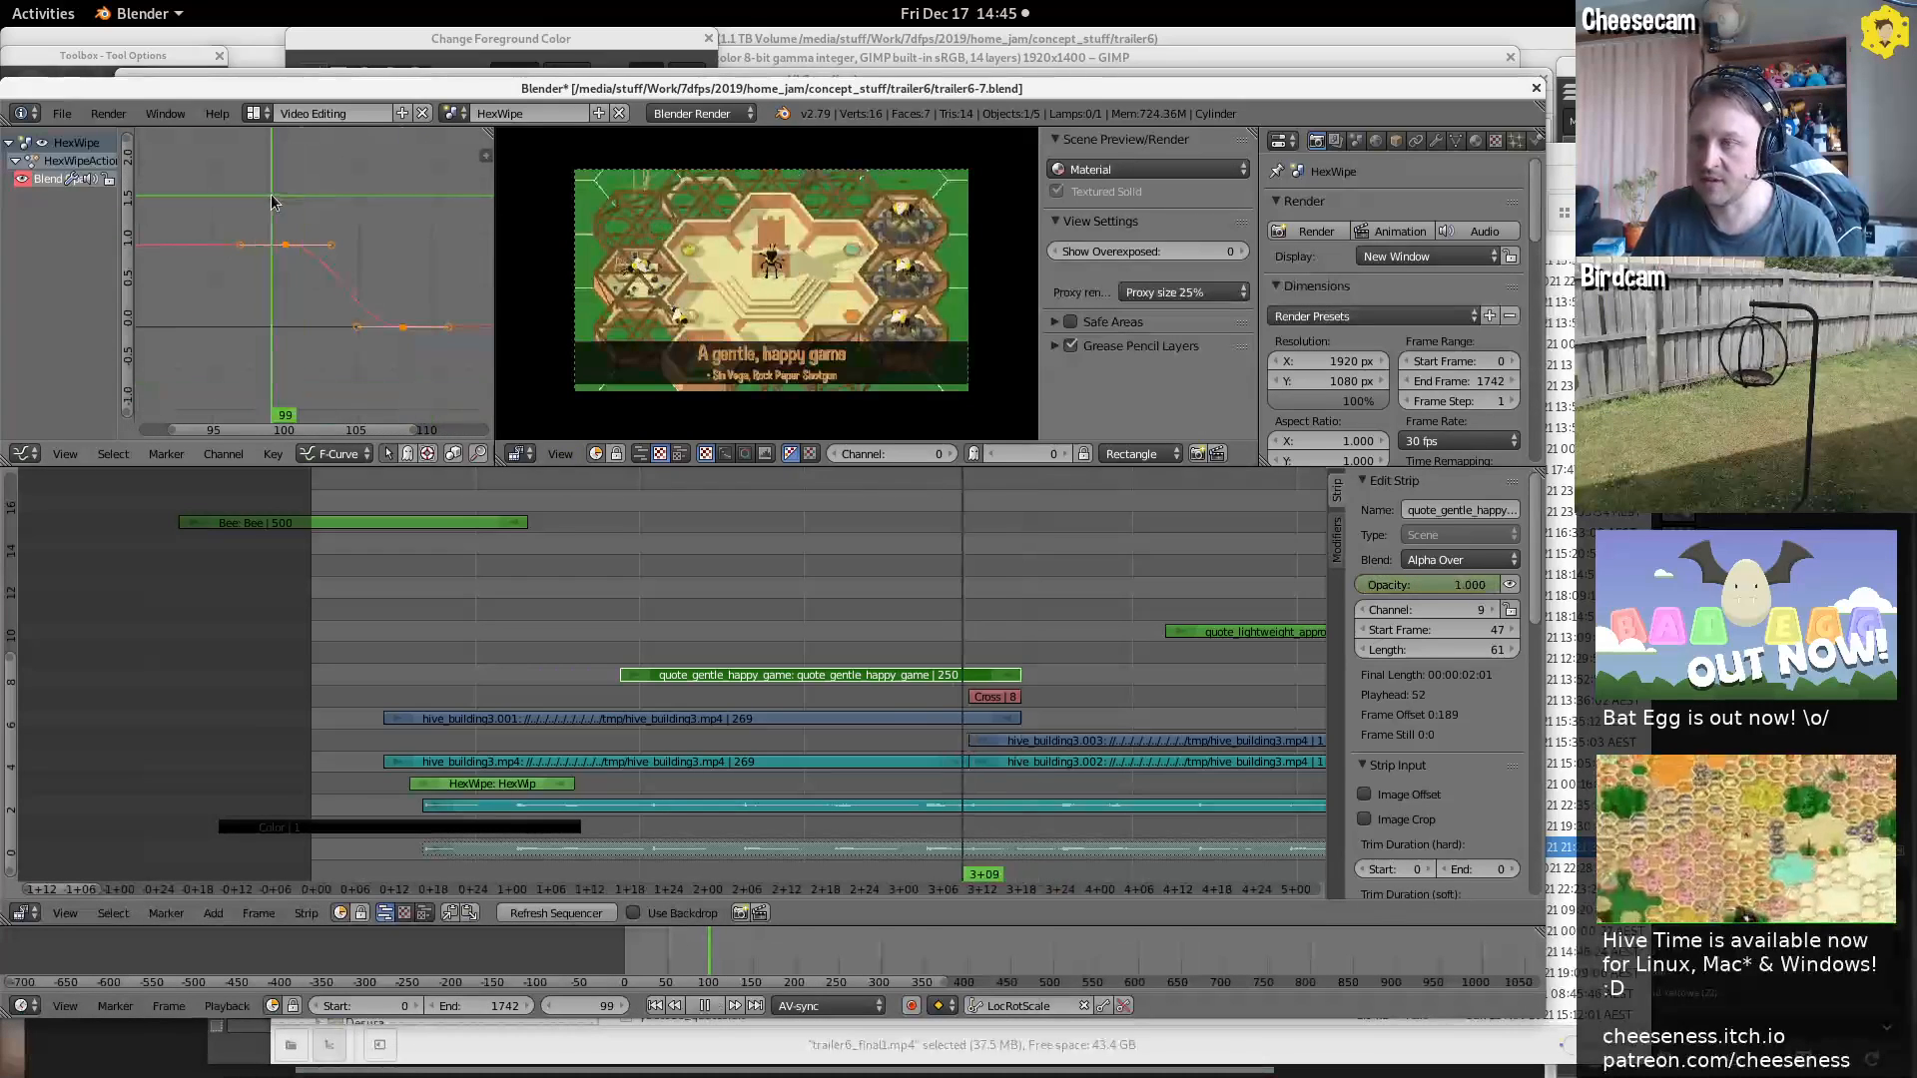
{"action": "mouse_move", "coordinate": [262, 203]}
{"action": "left_mouse_down"}
{"action": "mouse_move", "coordinate": [394, 203]}
{"action": "mouse_move", "coordinate": [271, 197]}
{"action": "left_mouse_up"}
{"action": "key", "text": "Escape"}
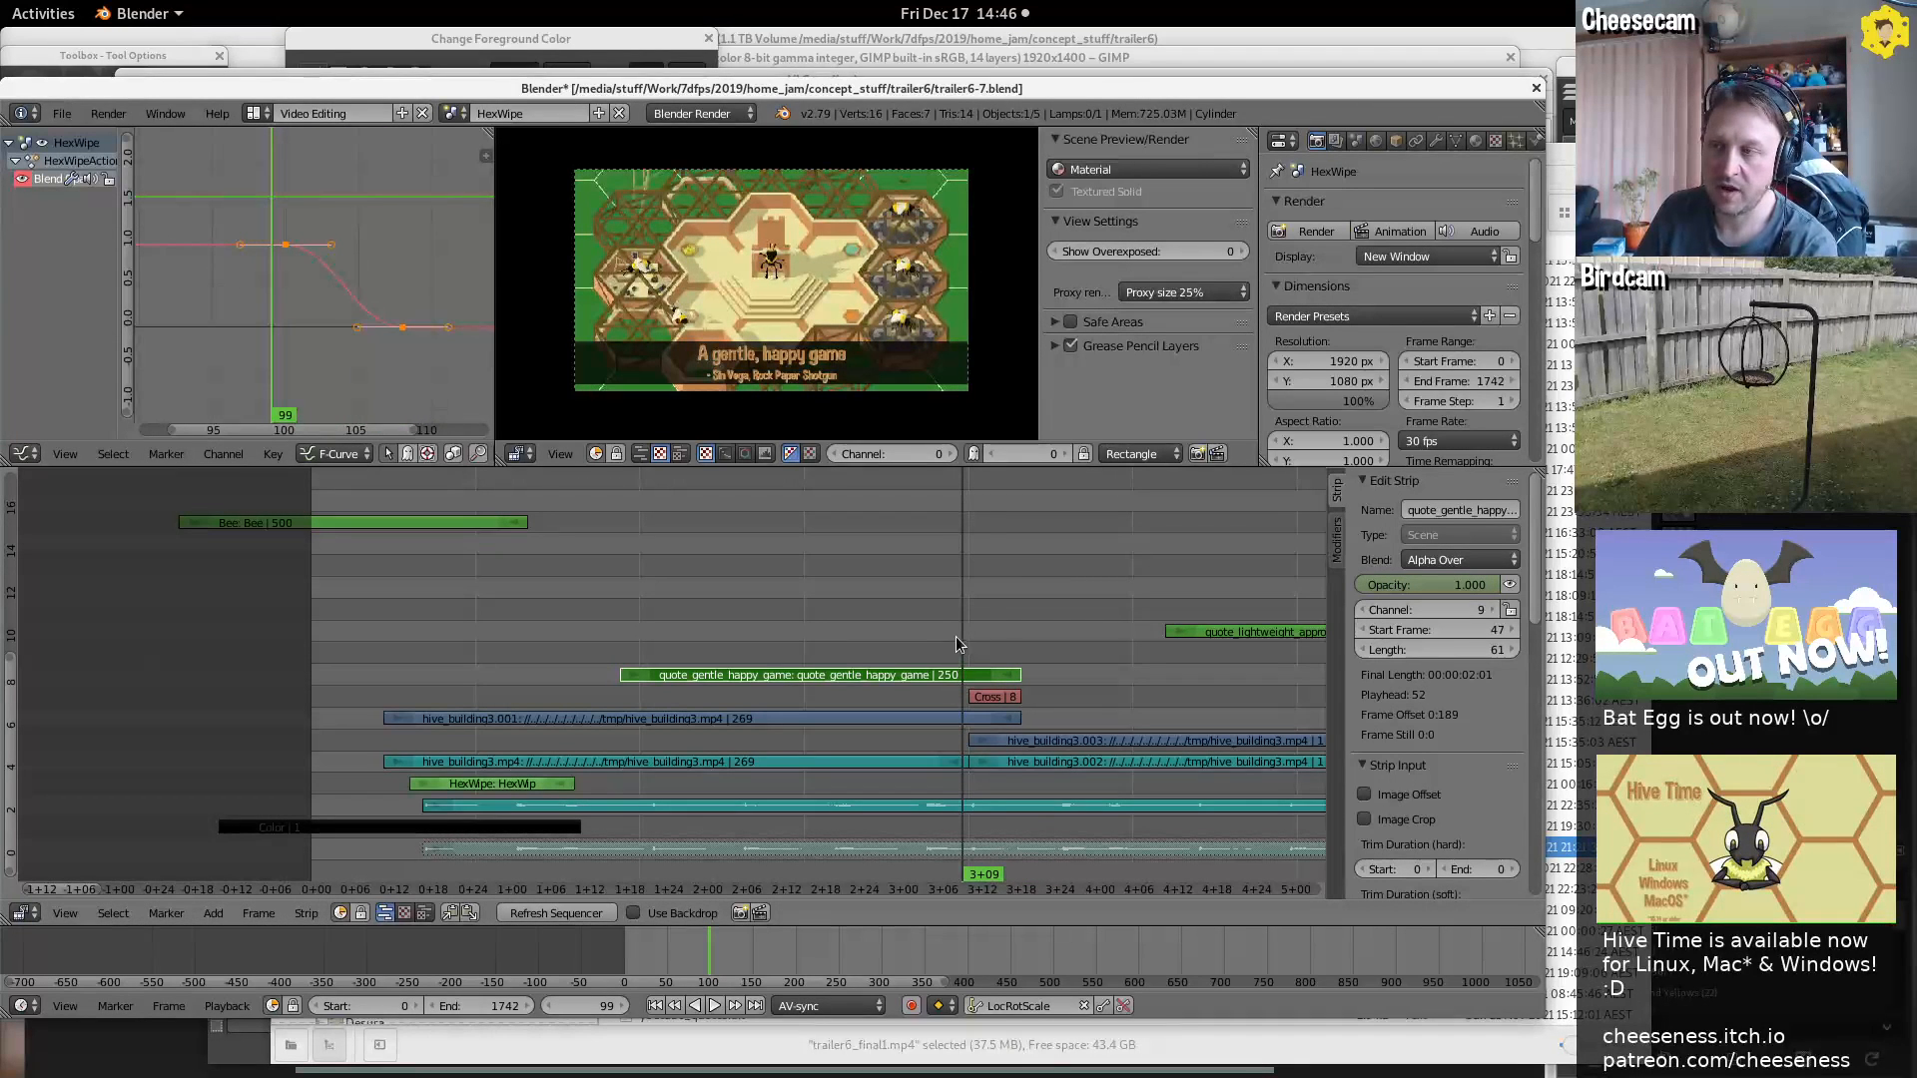
{"action": "key", "text": "alt+a"}
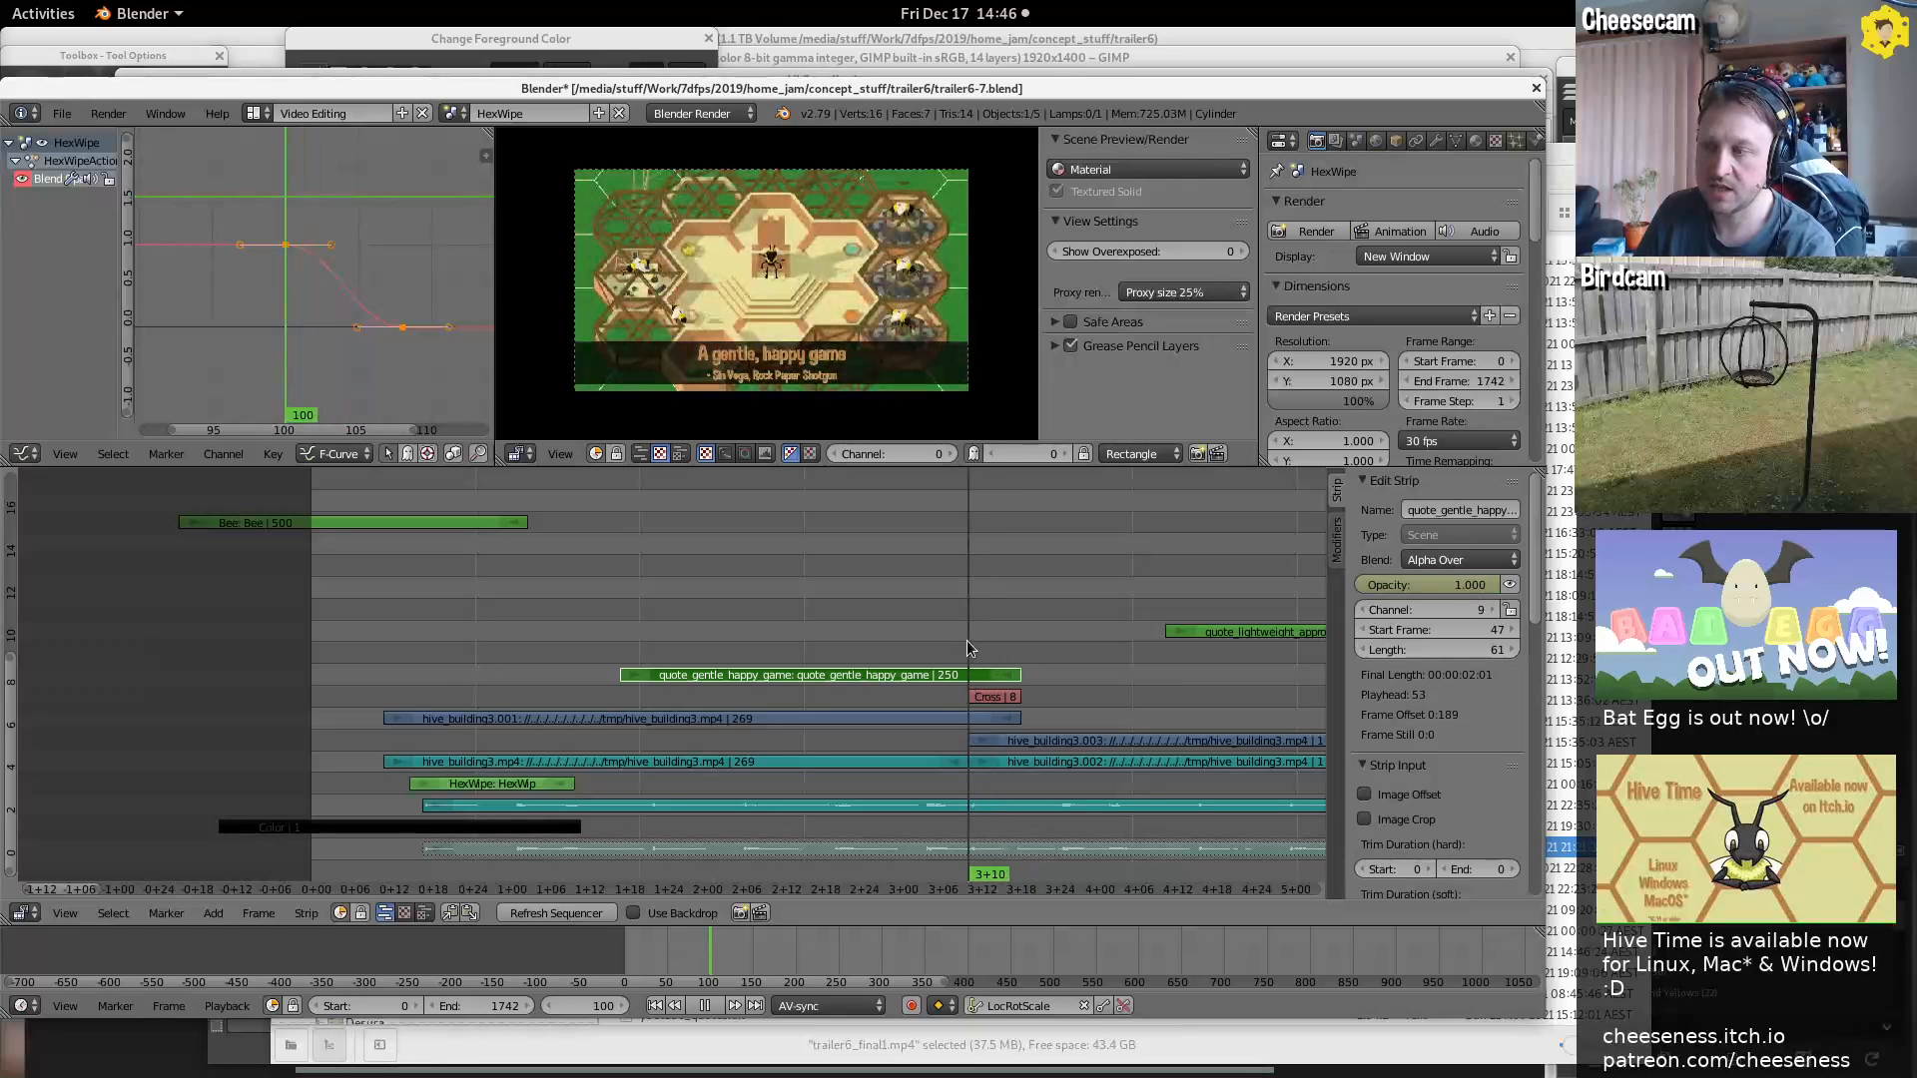
{"action": "key", "text": "alt+a"}
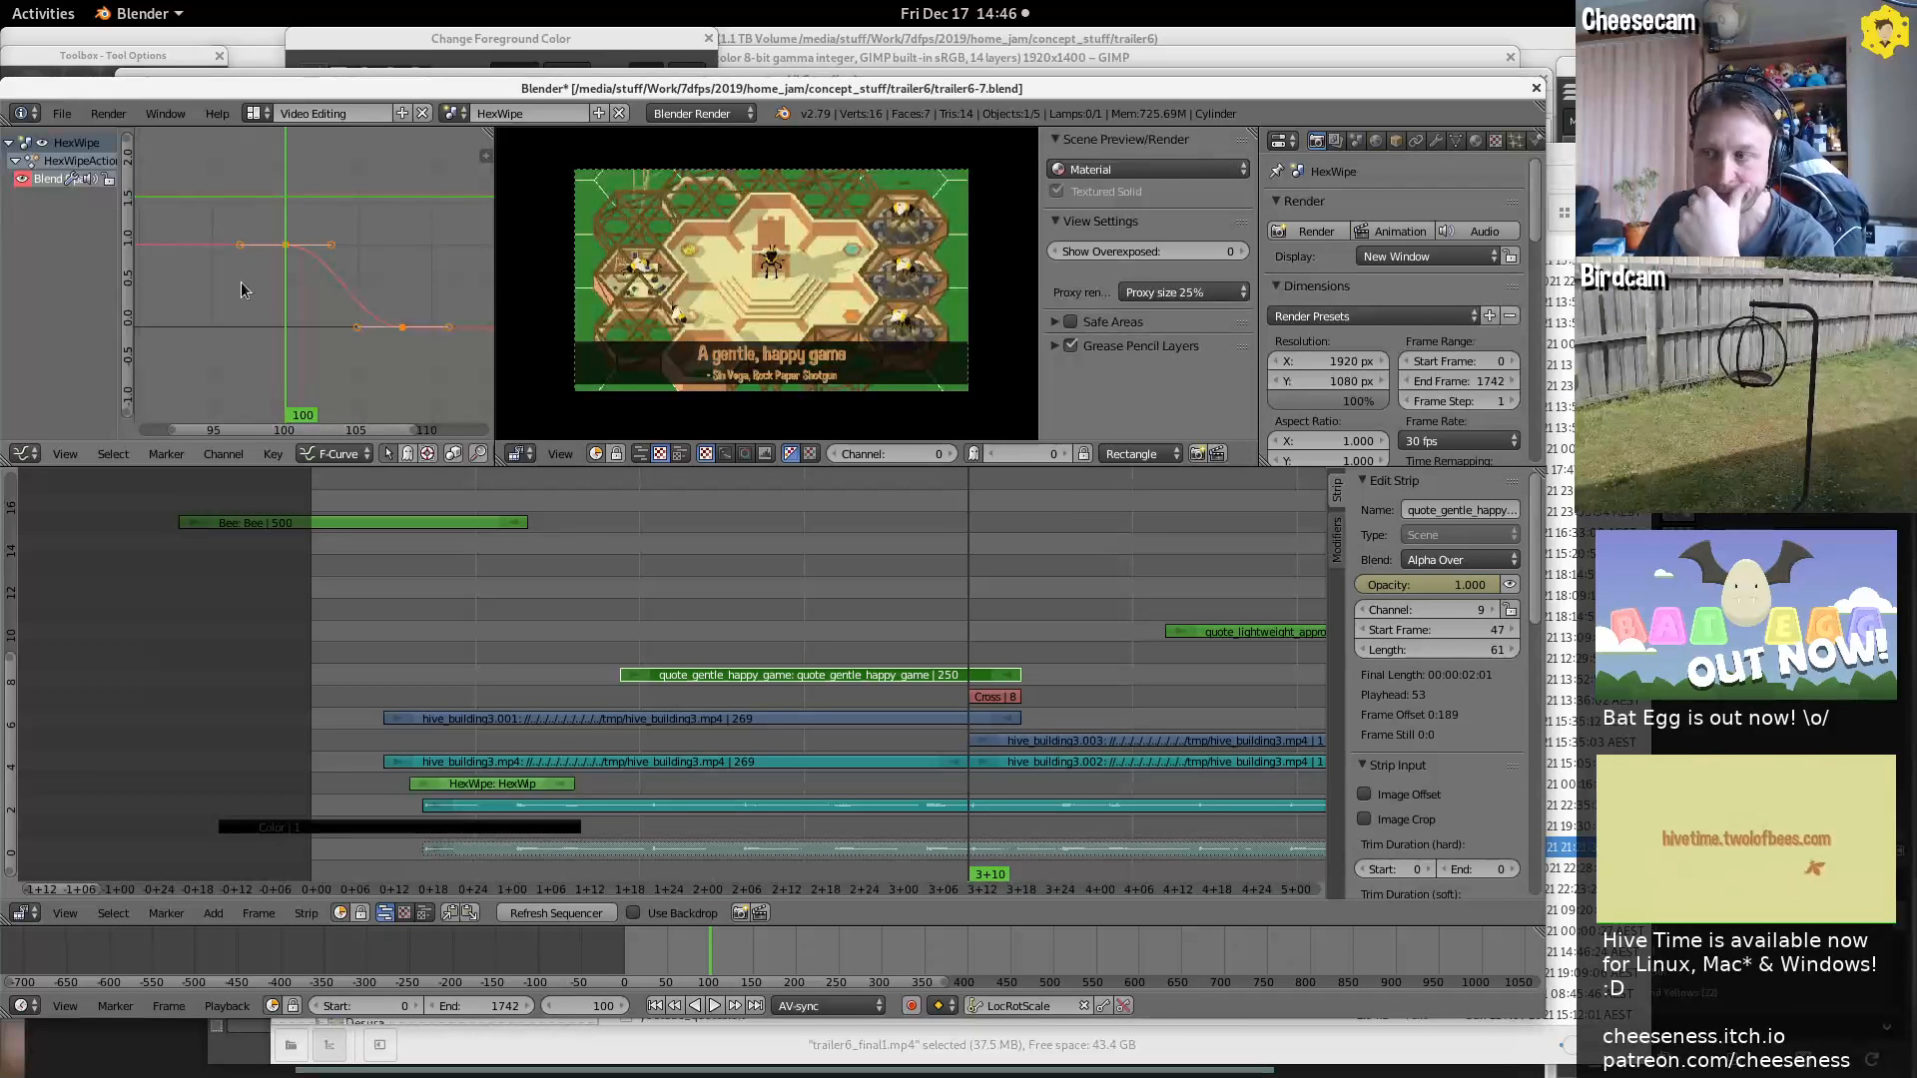
Play the overlap with the hive_building3.003 strip up to frame 107 and inspect the Cross effect strip above it
{"action": "scroll", "coordinate": [775, 621], "scroll_direction": "right", "scroll_amount": 4, "text": "ctrl"}
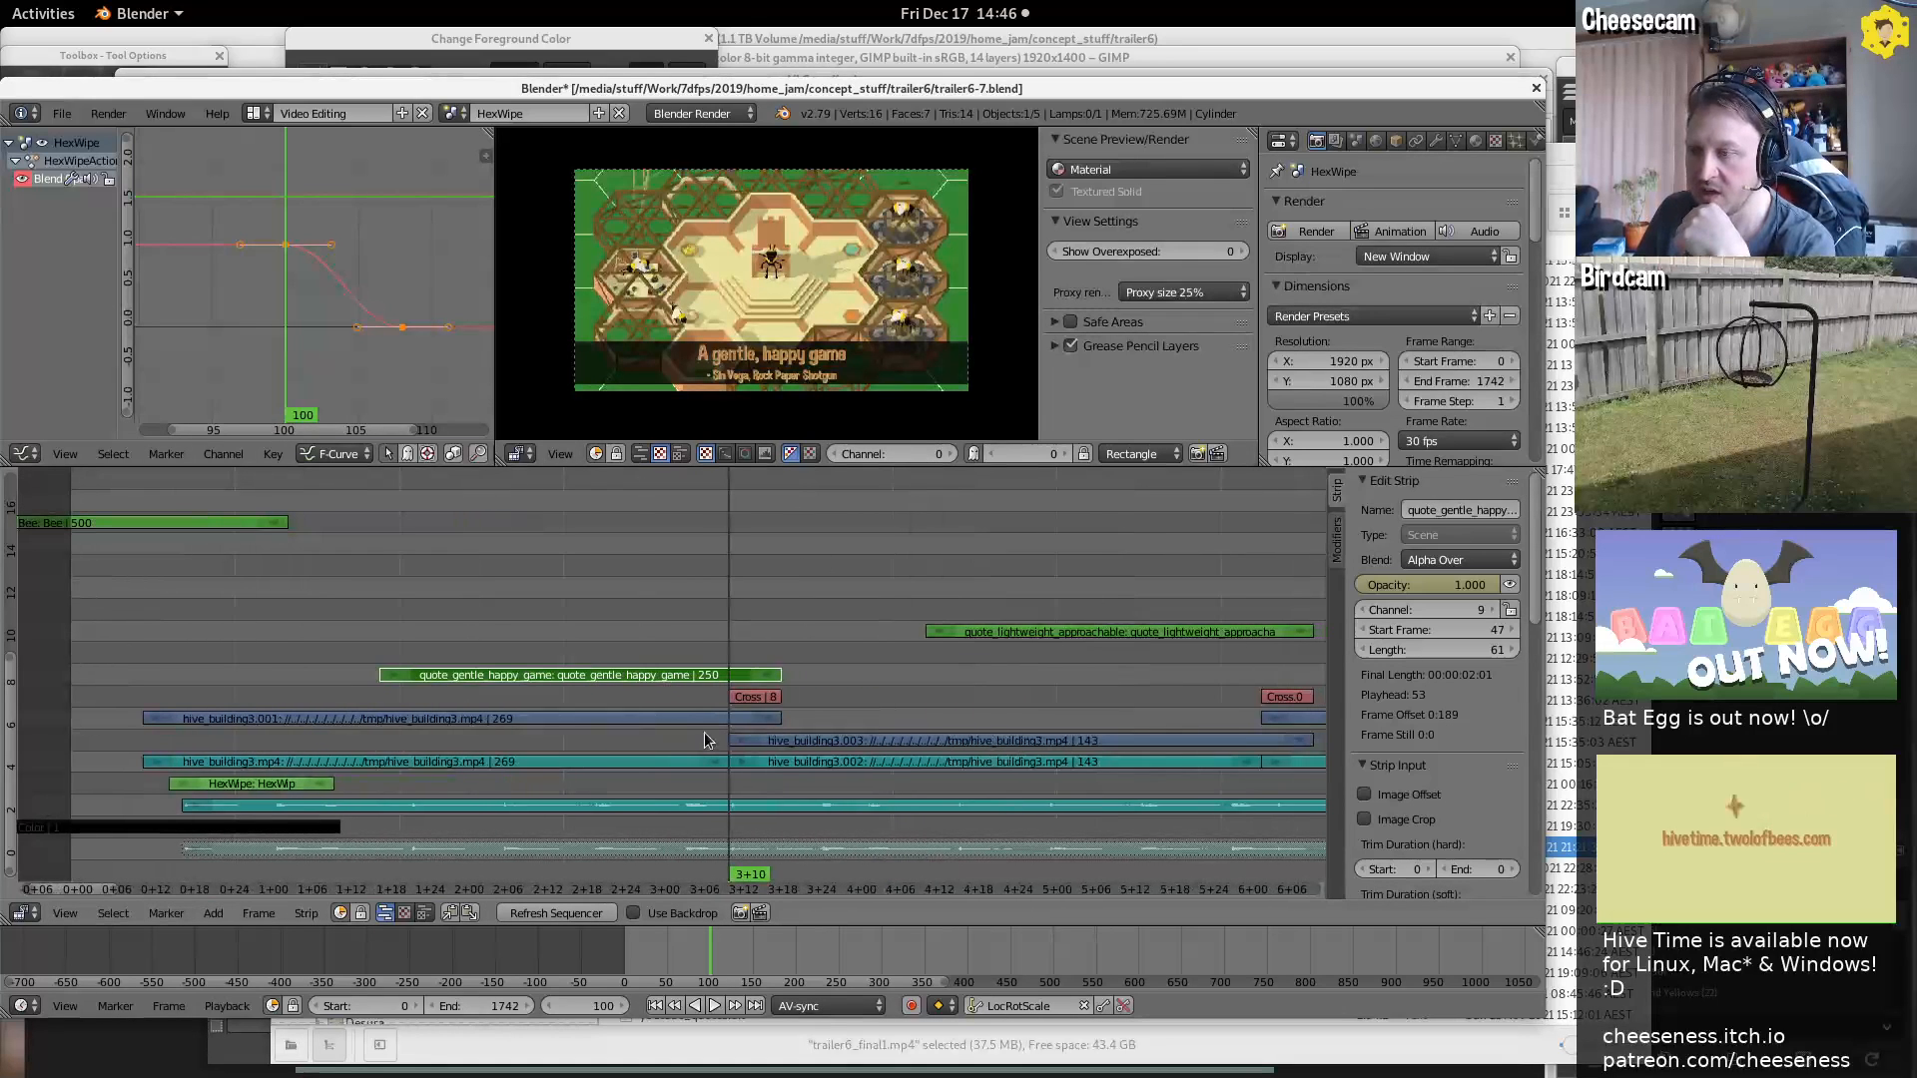
{"action": "left_click", "coordinate": [836, 740]}
{"action": "key", "text": "alt+a"}
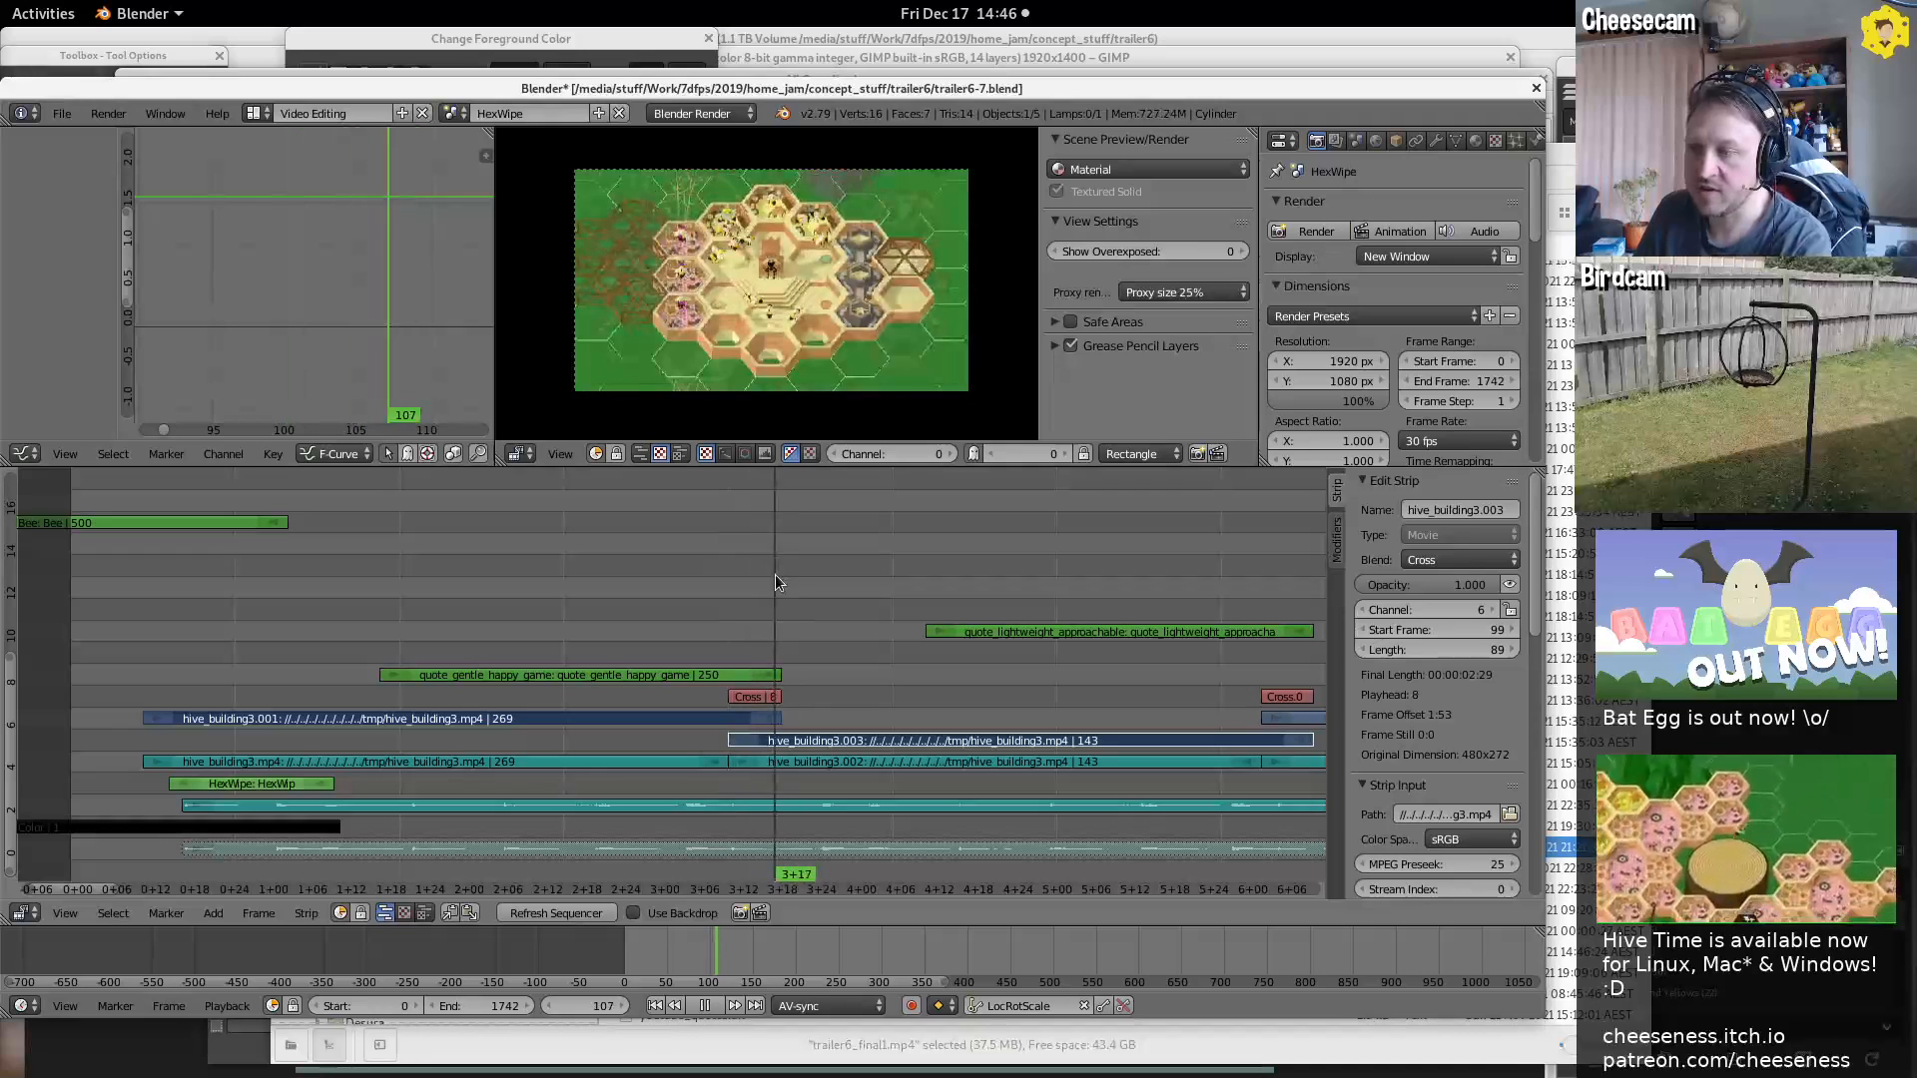
{"action": "key", "text": "alt+a"}
{"action": "right_click", "coordinate": [753, 698]}
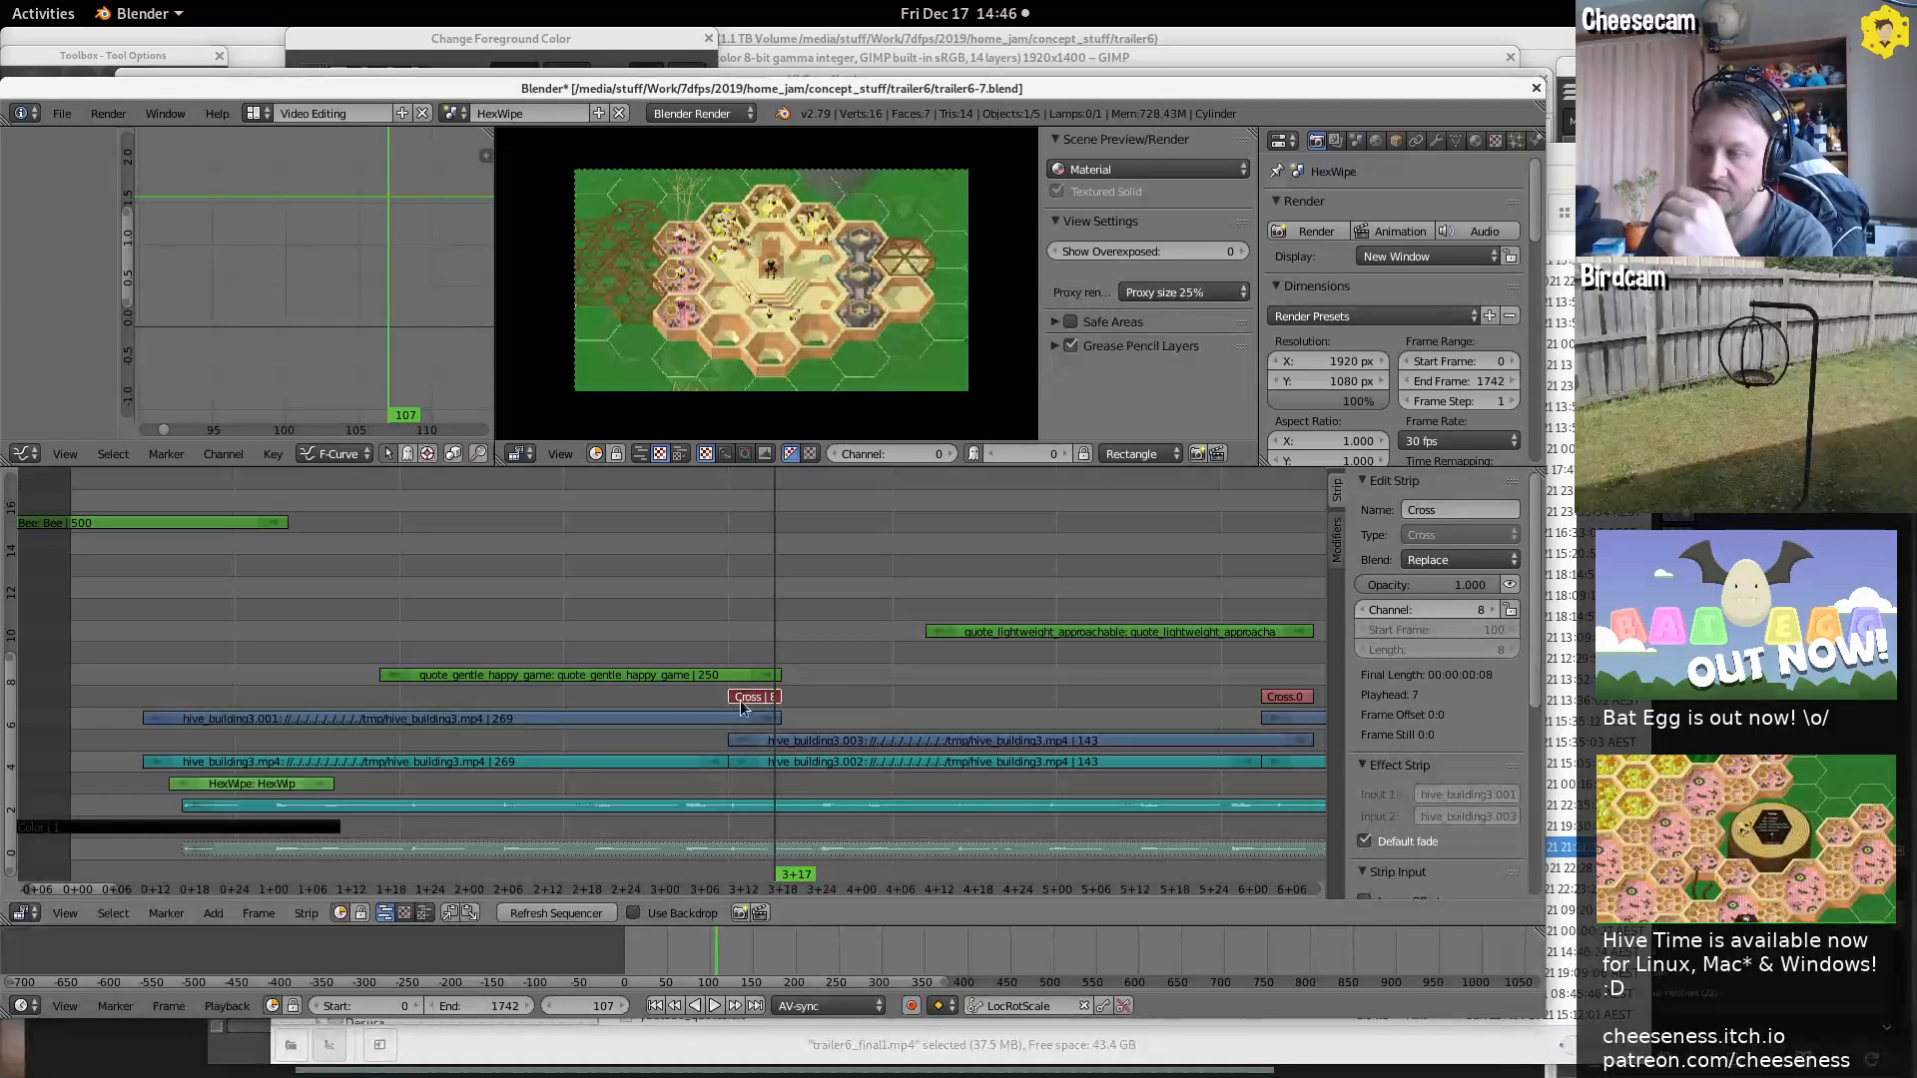
Select the hive_building3.003 strip, look over the available effect strip types, and play on to frame 110
{"action": "right_click", "coordinate": [957, 740]}
{"action": "left_click", "coordinate": [213, 912]}
{"action": "mouse_move", "coordinate": [290, 768]}
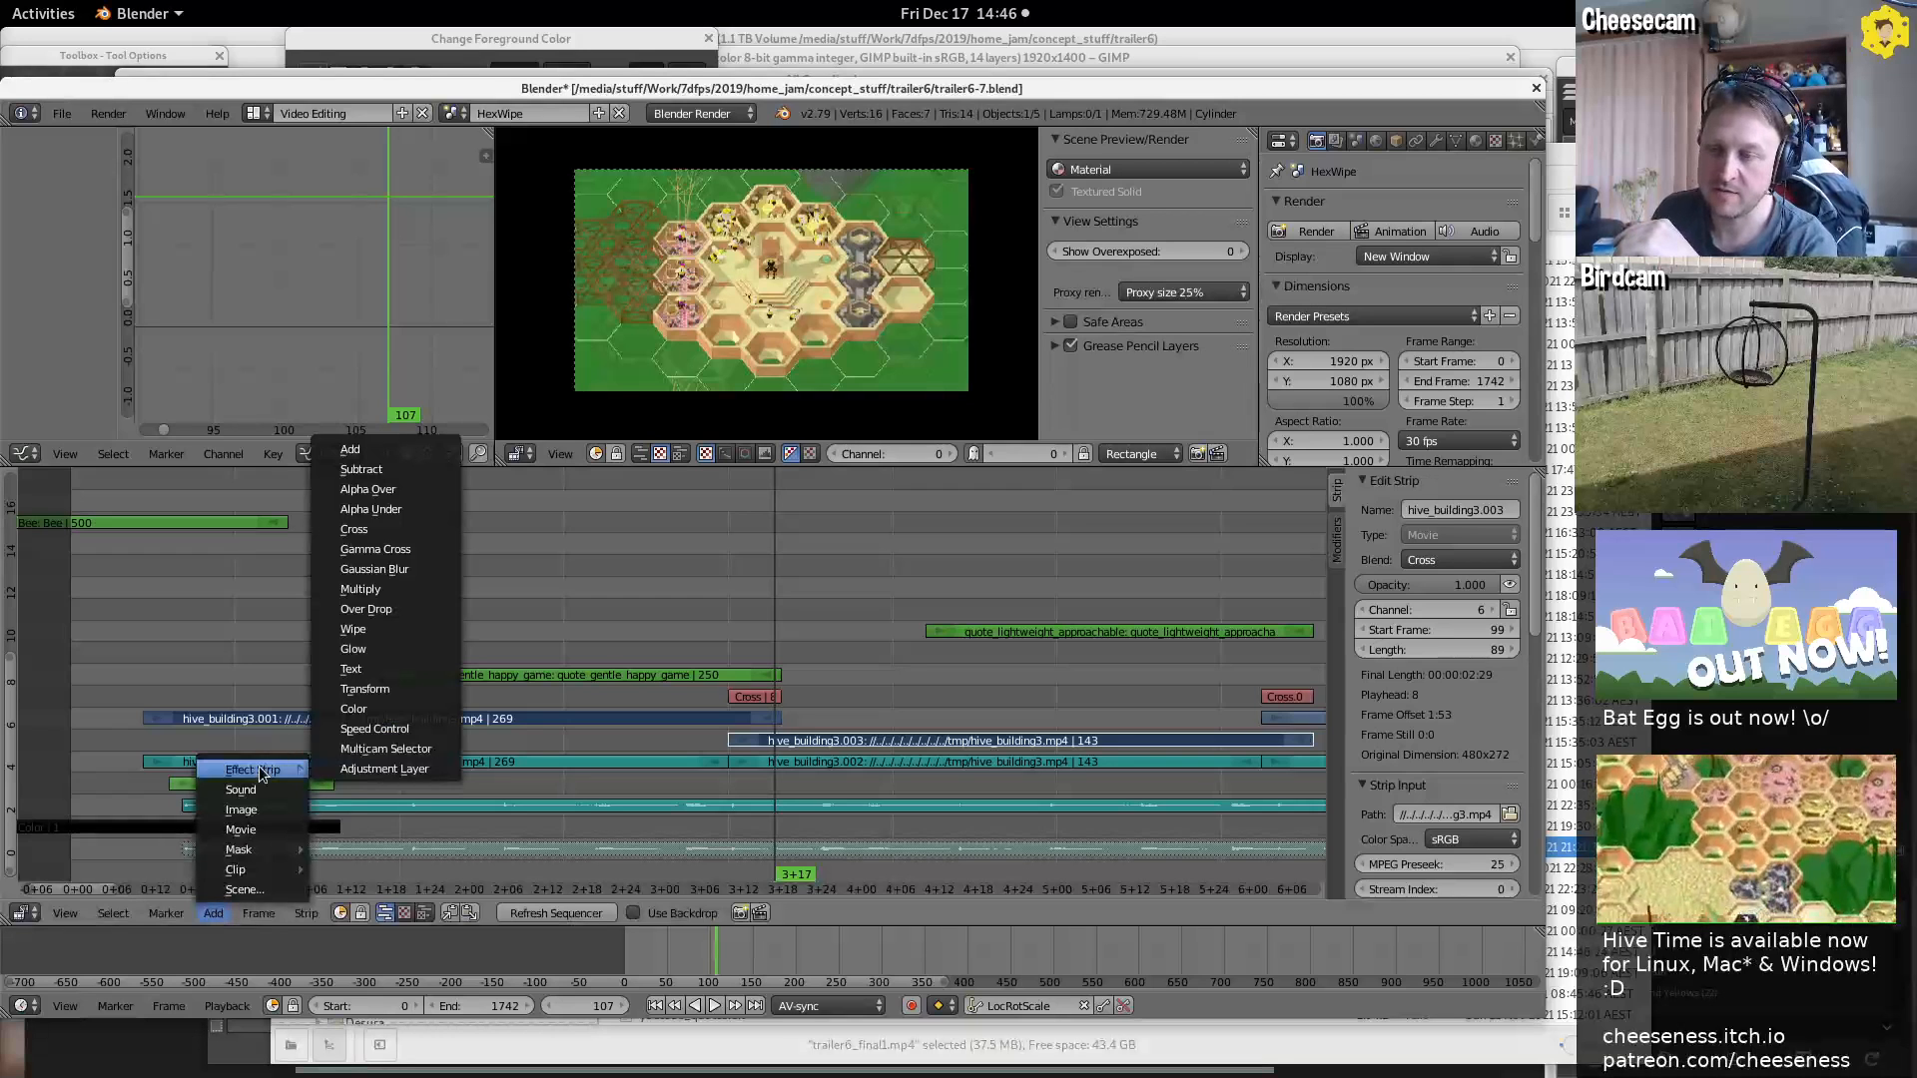
{"action": "key", "text": "alt+a"}
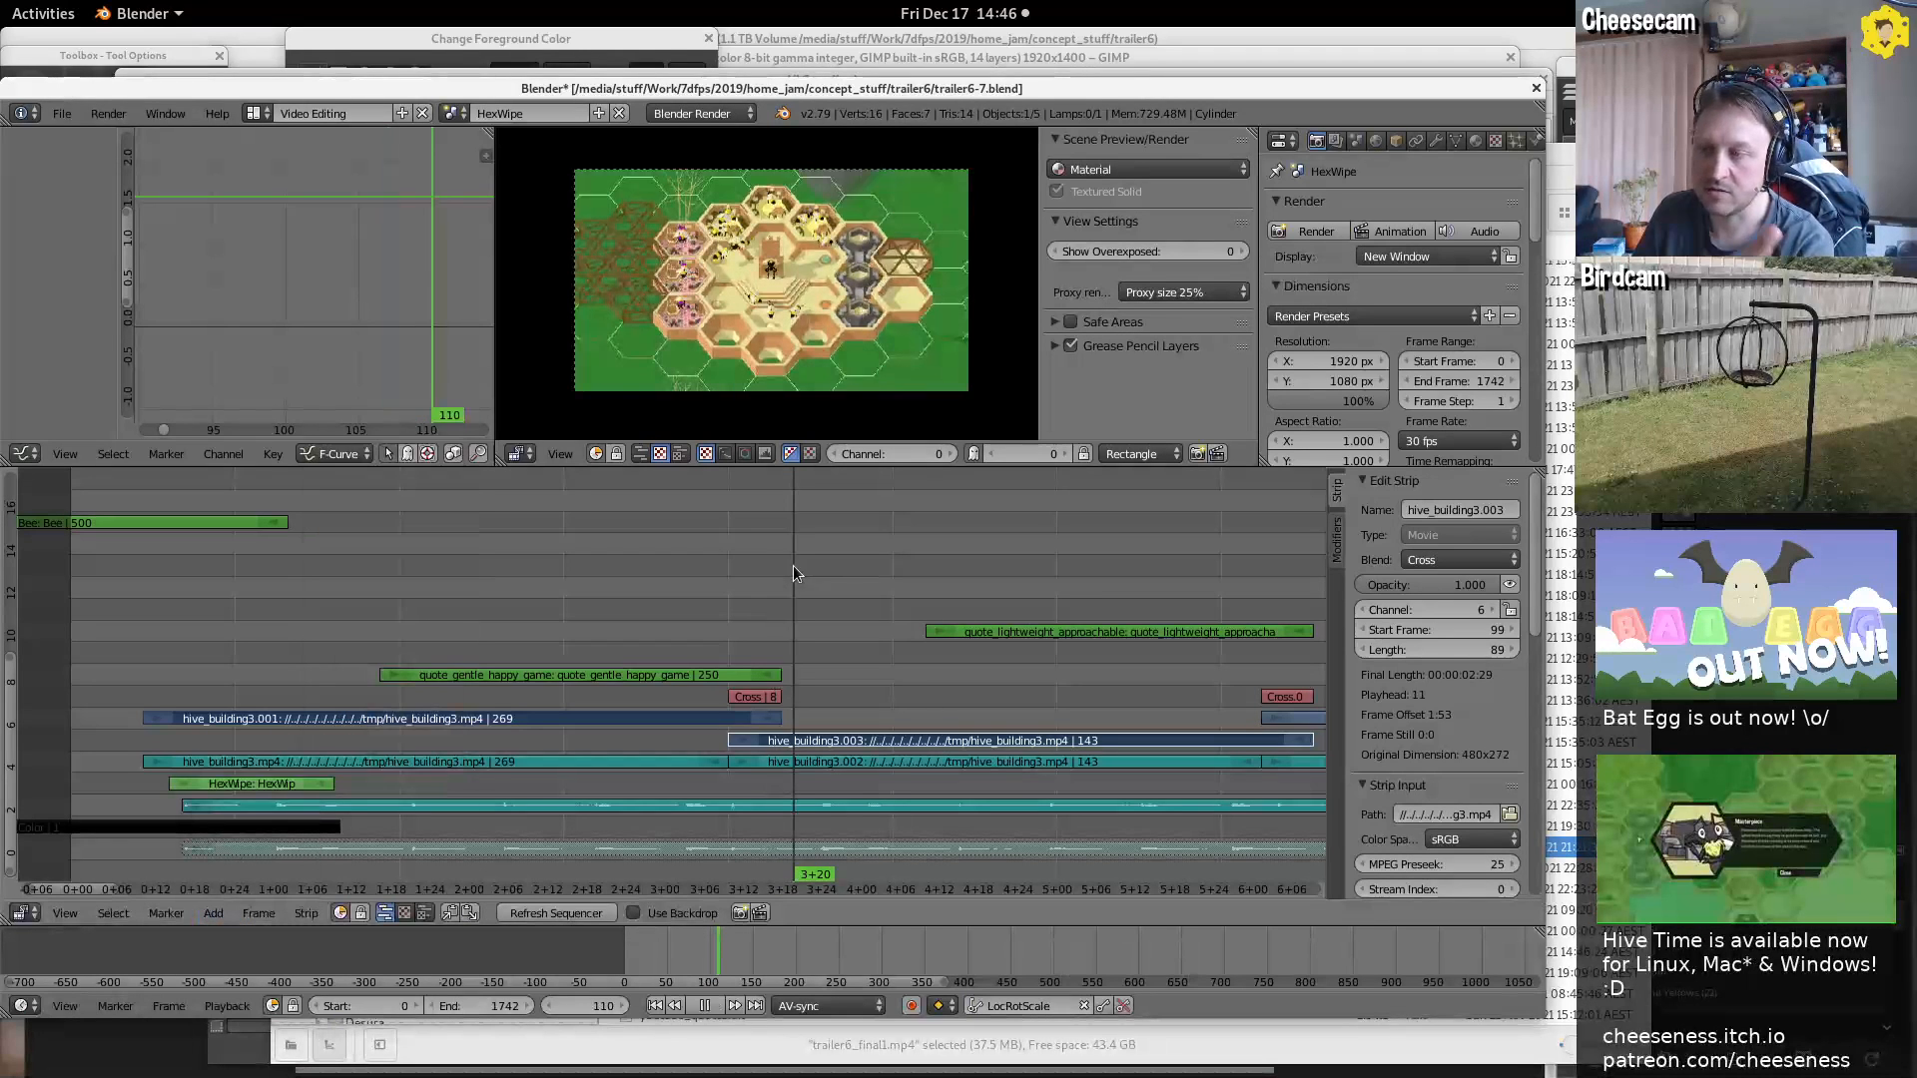
Select the hive_building3.001 strip and scrub through the cross-fade to frame 109
{"action": "right_click", "coordinate": [673, 716]}
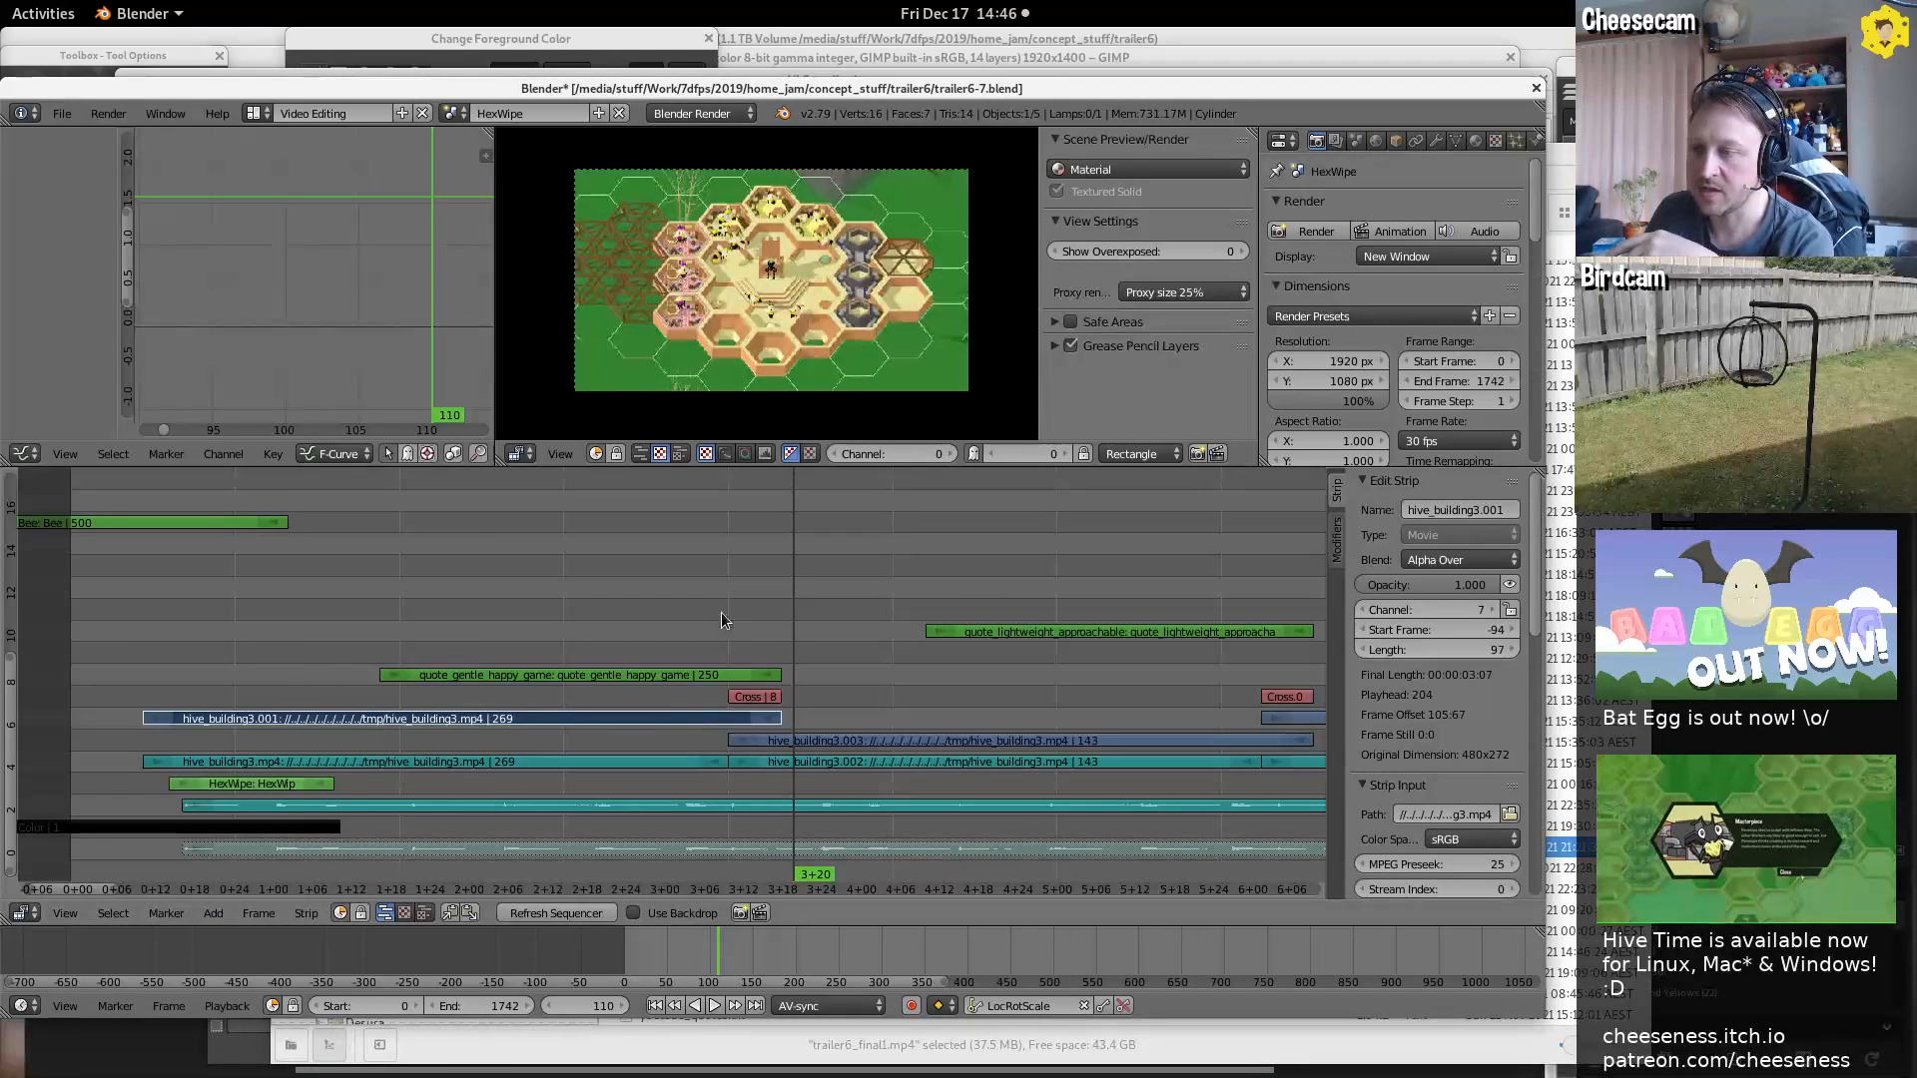
{"action": "left_click", "coordinate": [749, 611]}
{"action": "key", "text": "alt+a"}
{"action": "mouse_move", "coordinate": [751, 617]}
{"action": "left_mouse_down"}
{"action": "mouse_move", "coordinate": [768, 611]}
{"action": "mouse_move", "coordinate": [723, 617]}
{"action": "mouse_move", "coordinate": [764, 619]}
{"action": "left_mouse_up"}
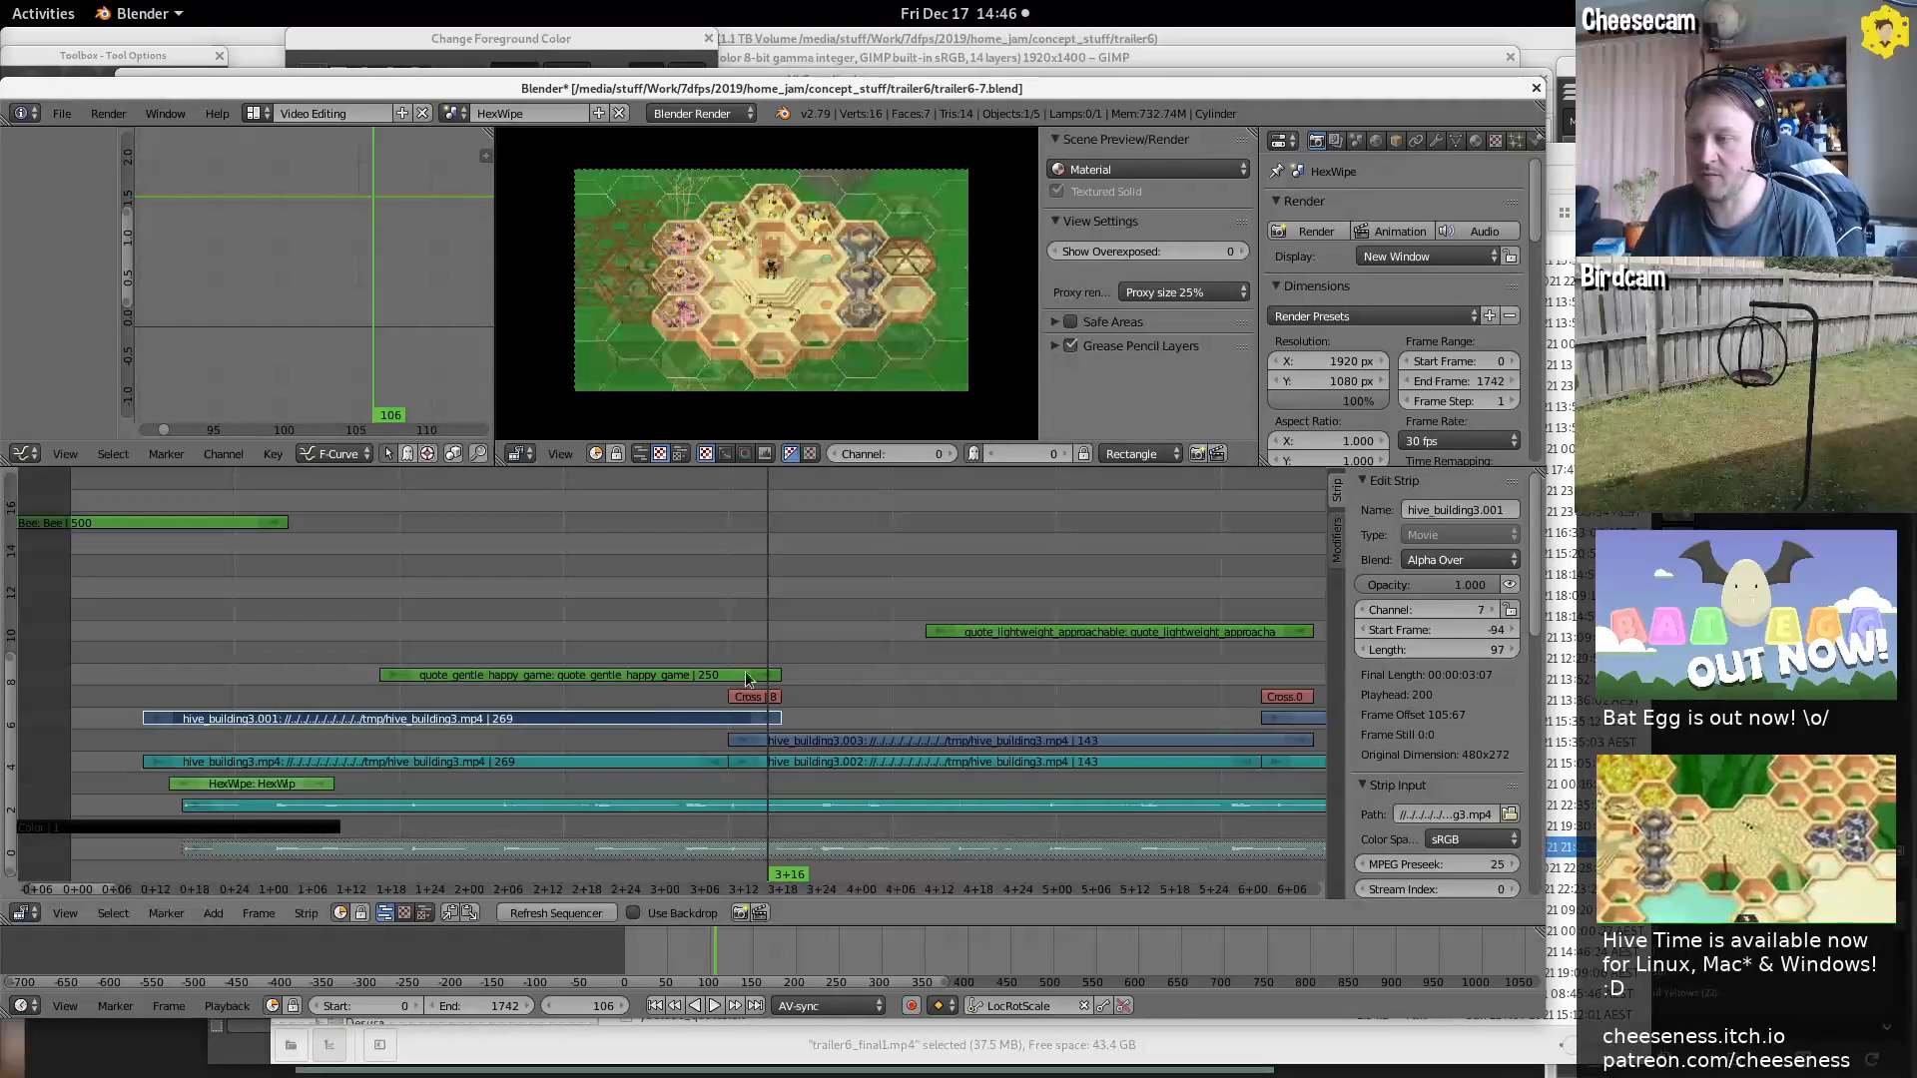
{"action": "mouse_move", "coordinate": [768, 611]}
{"action": "left_mouse_down"}
{"action": "mouse_move", "coordinate": [741, 609]}
{"action": "mouse_move", "coordinate": [788, 614]}
{"action": "left_mouse_up"}
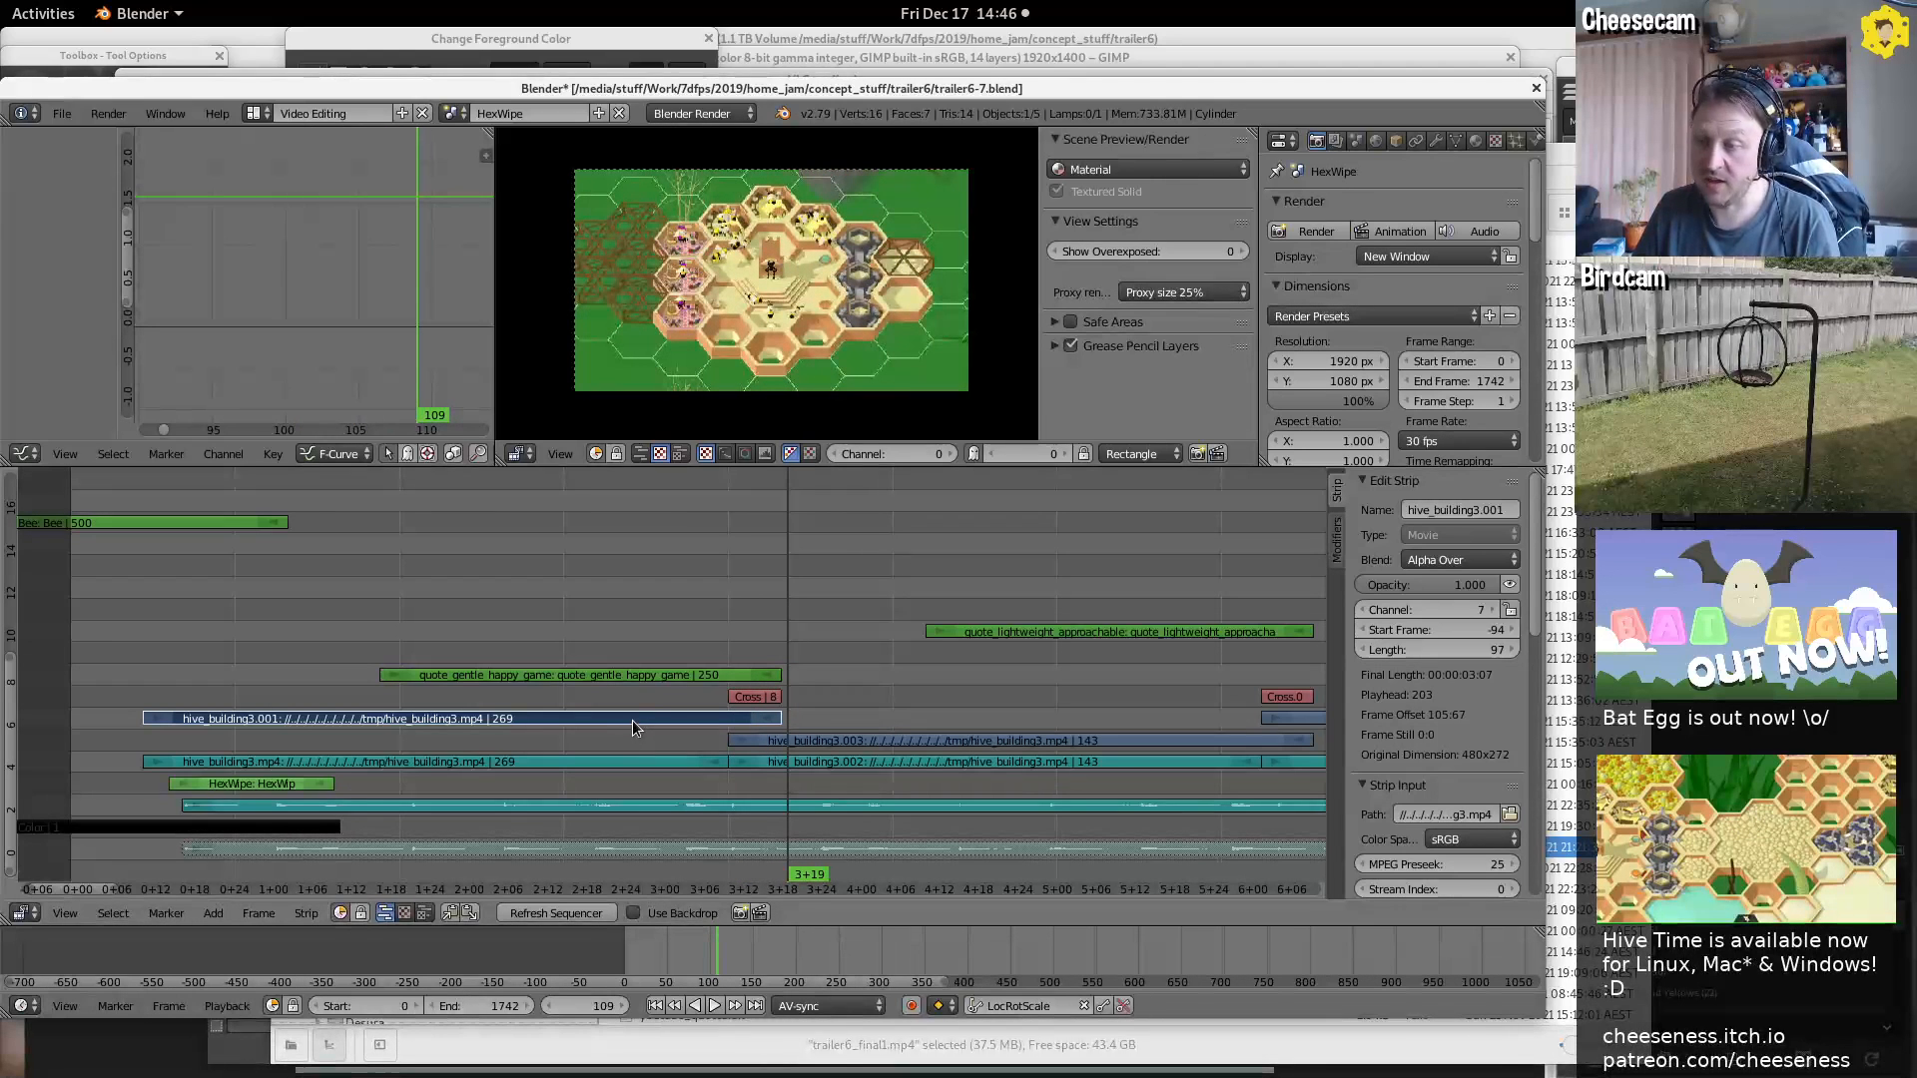
Move the hive_building3.001 strip earlier to start frame -121 and scrub around the separated cross-fade
{"action": "right_click_drag", "start_coordinate": [633, 724], "coordinate": [456, 725]}
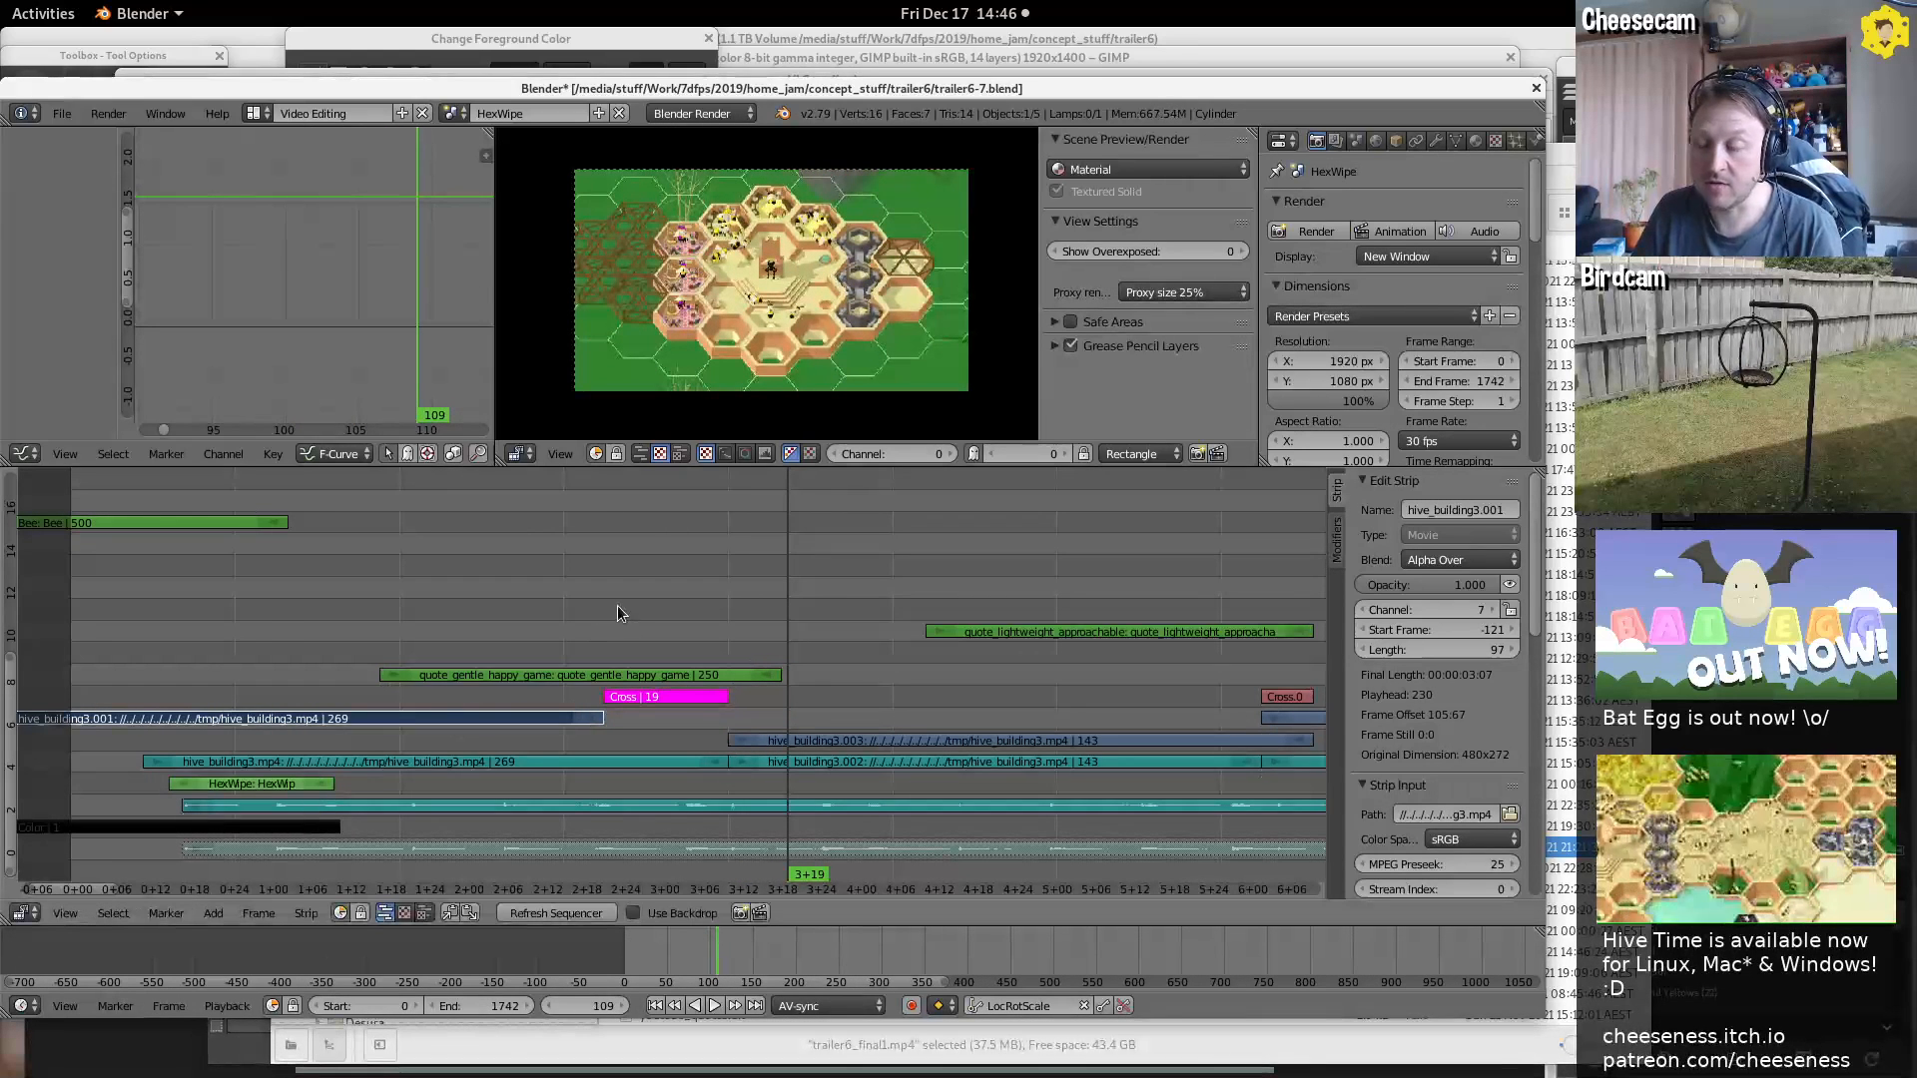
{"action": "left_click", "coordinate": [494, 612]}
{"action": "key", "text": "alt+a"}
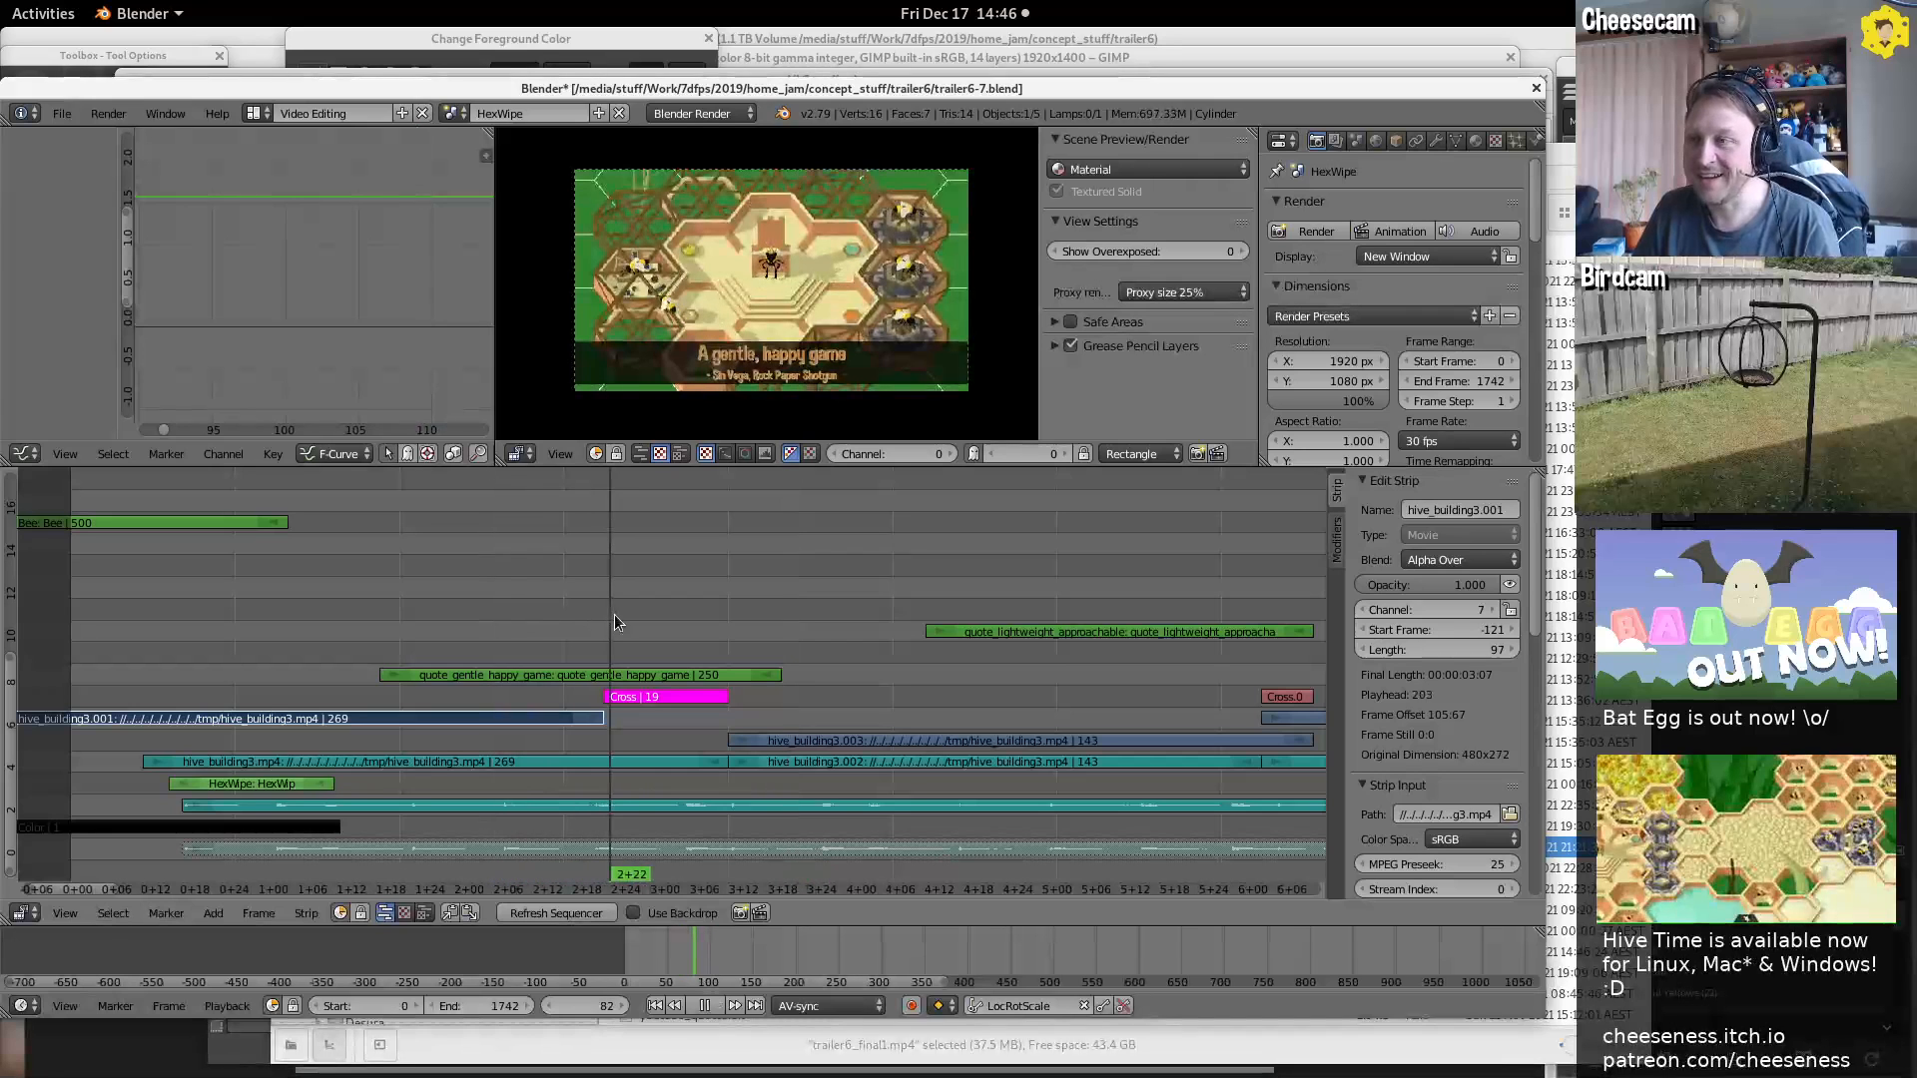
{"action": "left_click", "coordinate": [495, 609]}
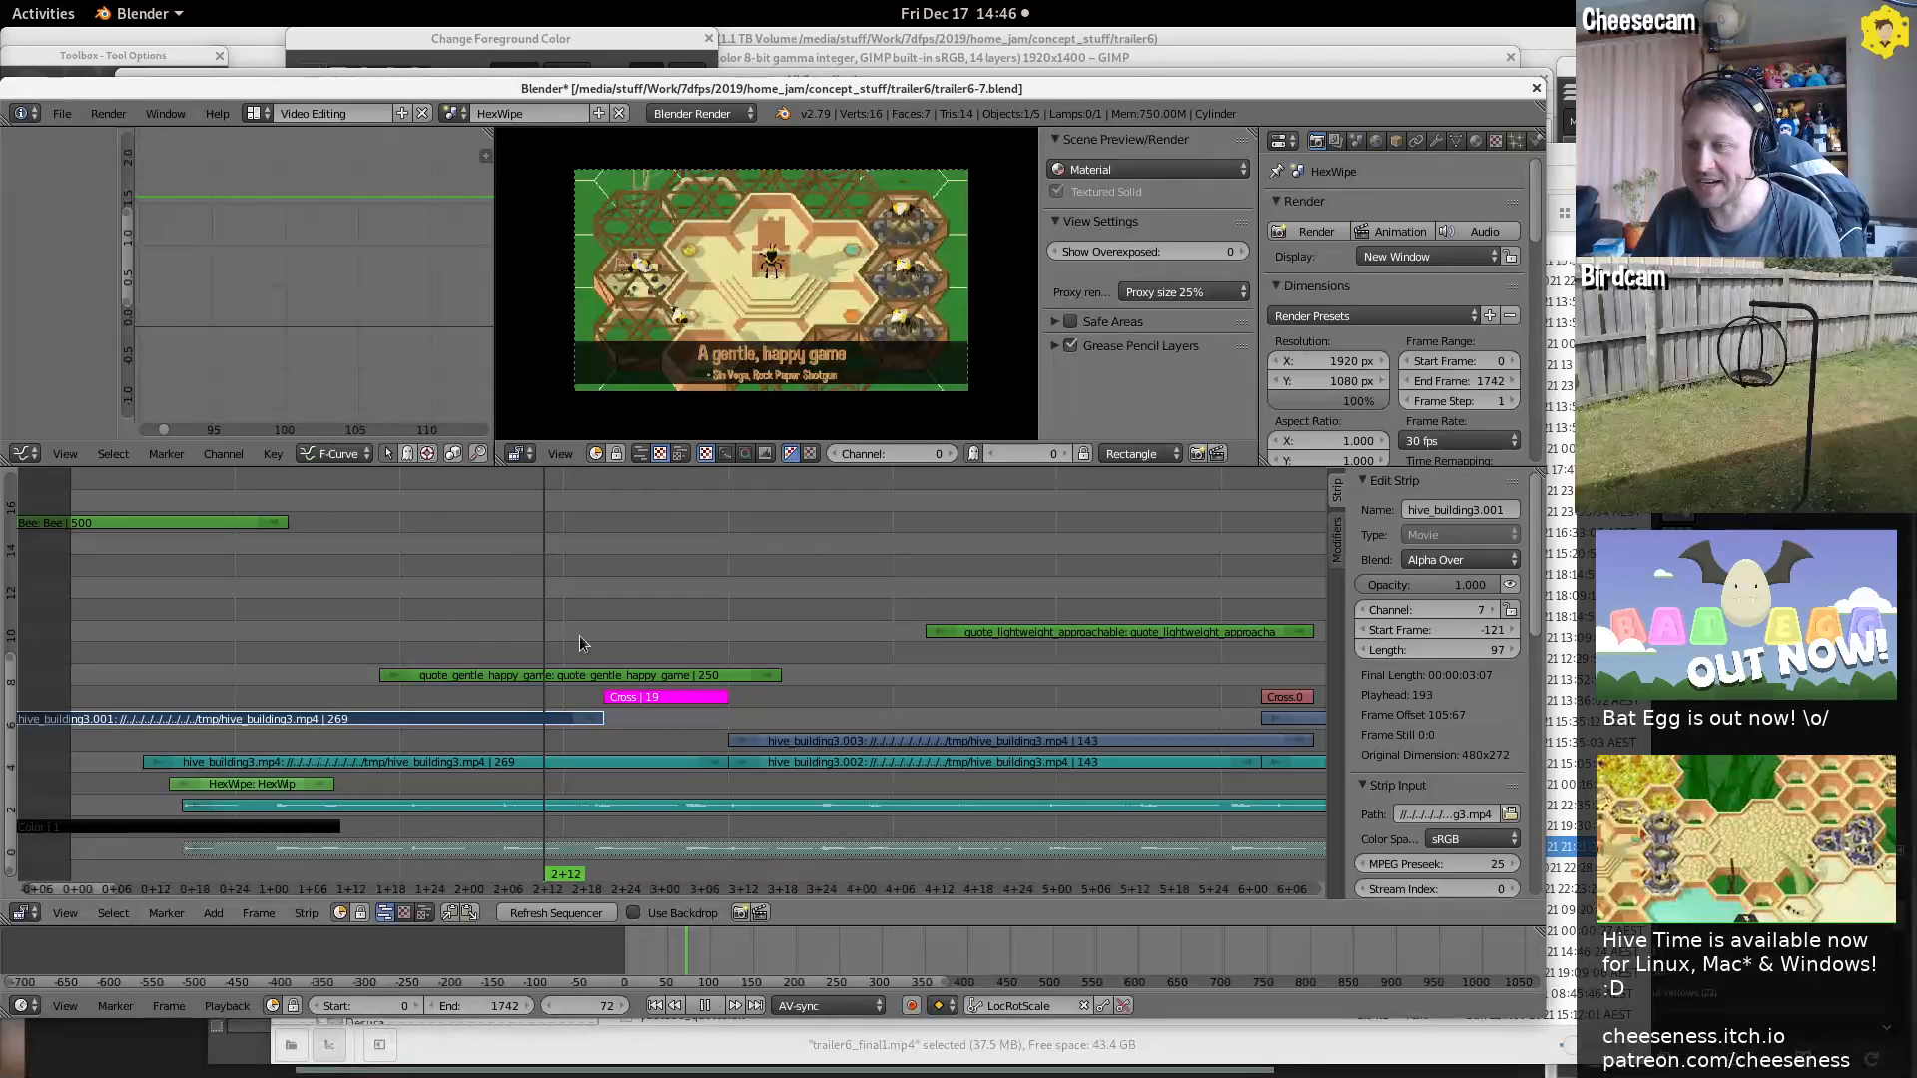
{"action": "key", "text": "alt+a"}
Select the magenta Cross strip and scrub back and forth through the gap between the two separated hive_building3 clips
{"action": "right_click", "coordinate": [675, 698]}
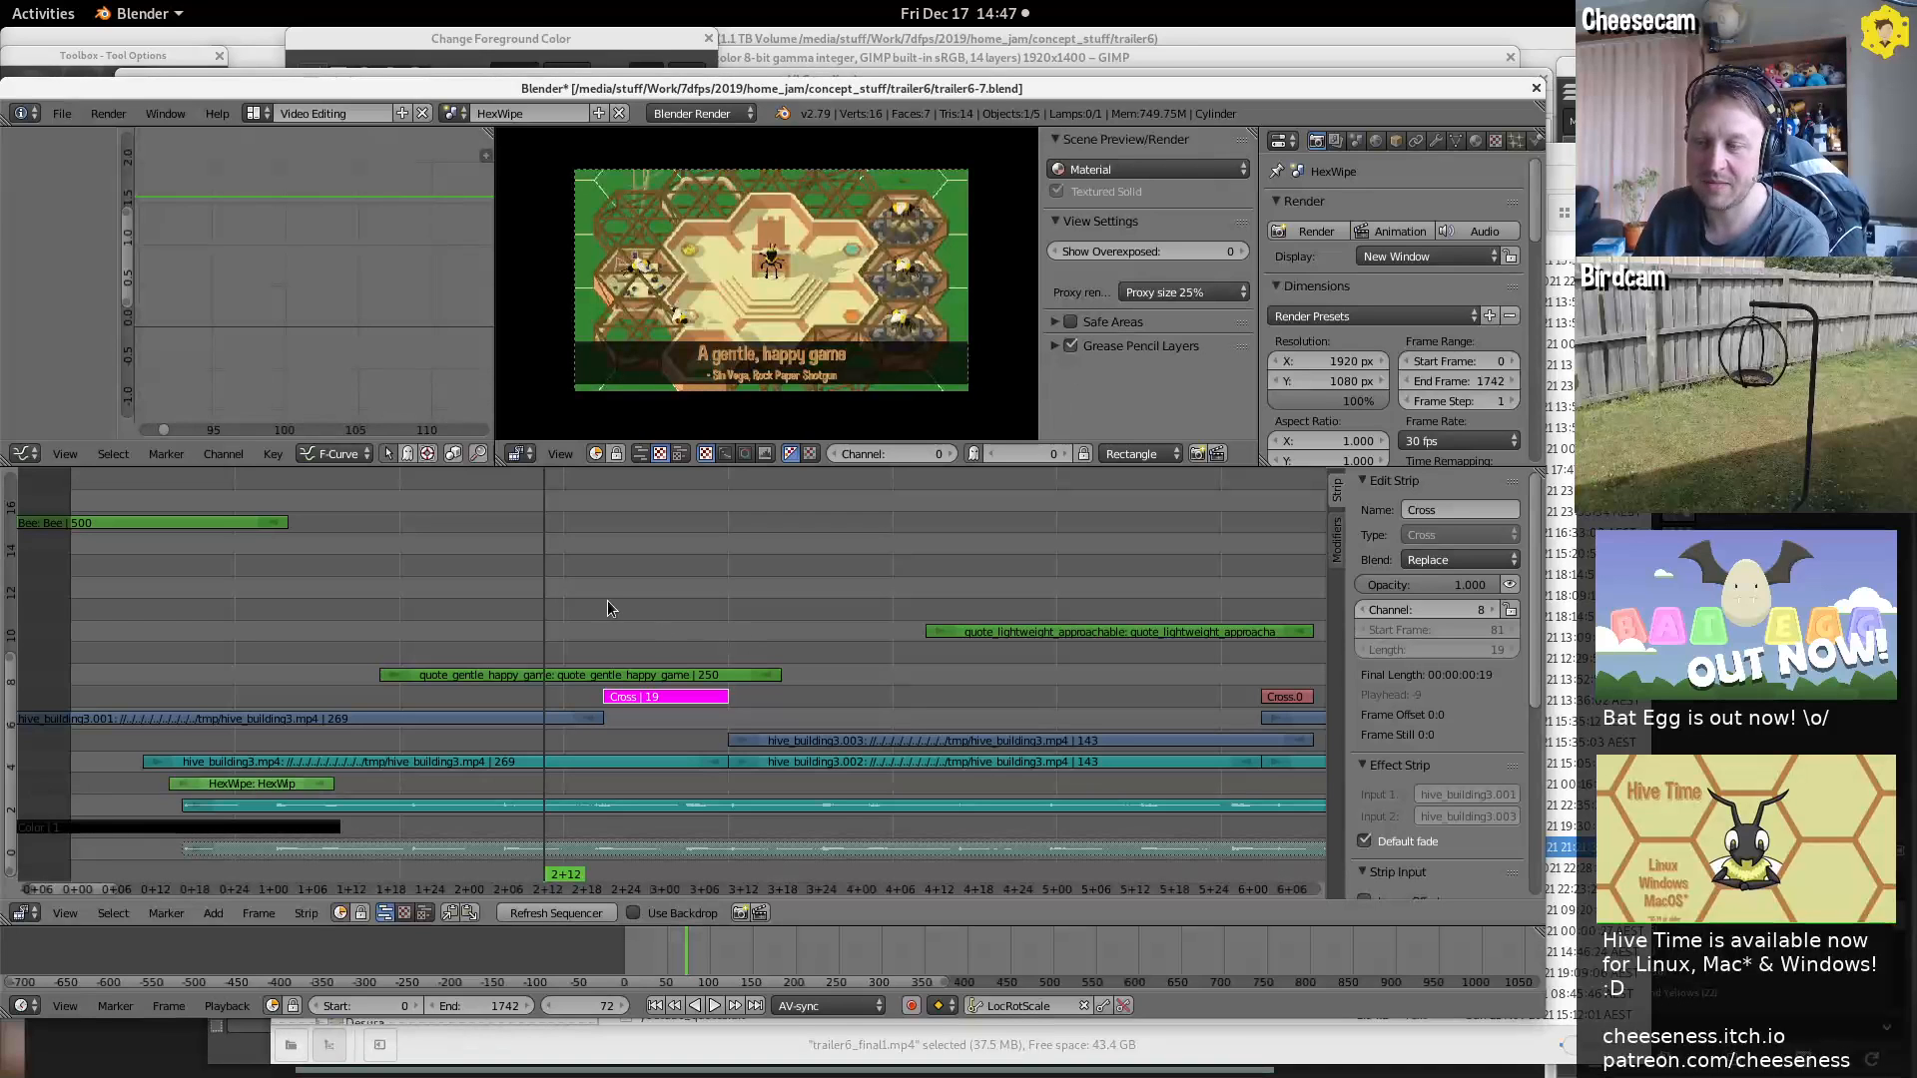
{"action": "key", "text": "alt+a"}
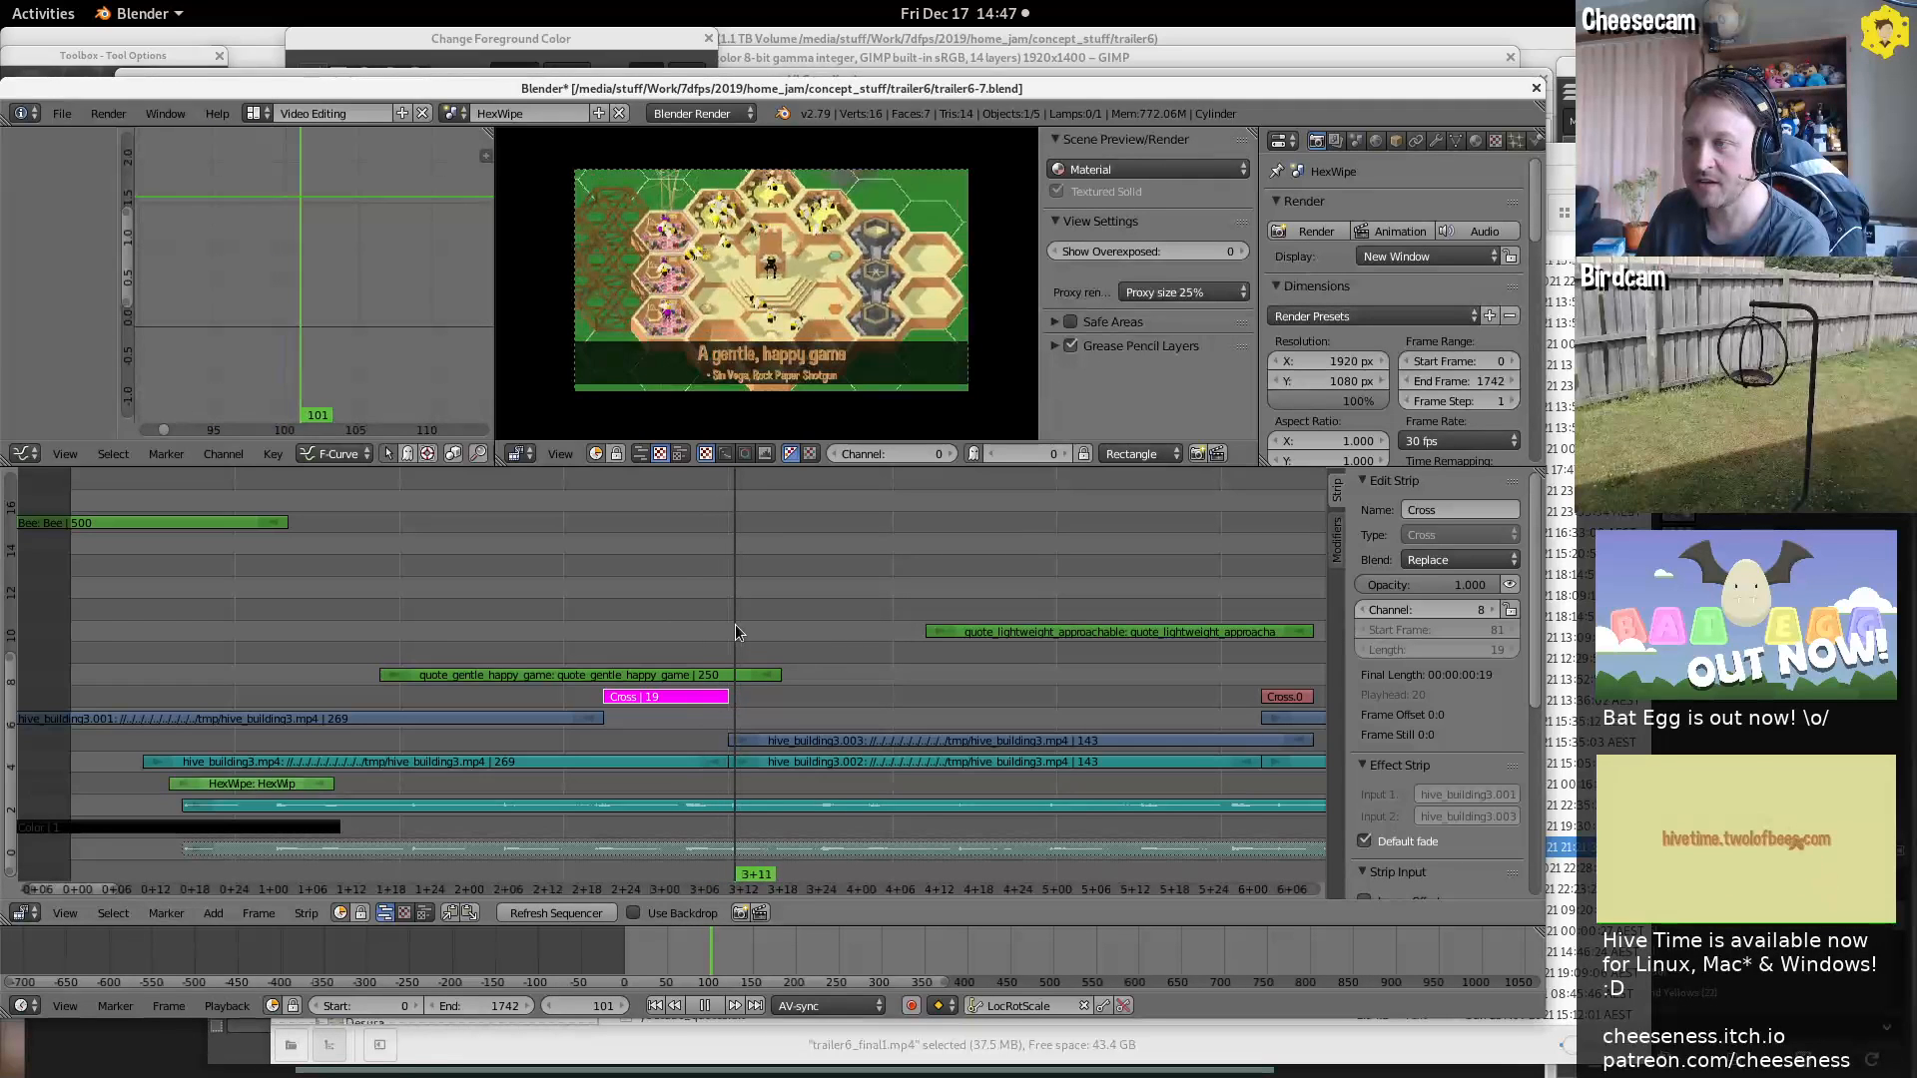
{"action": "left_click_drag", "start_coordinate": [735, 625], "coordinate": [629, 695]}
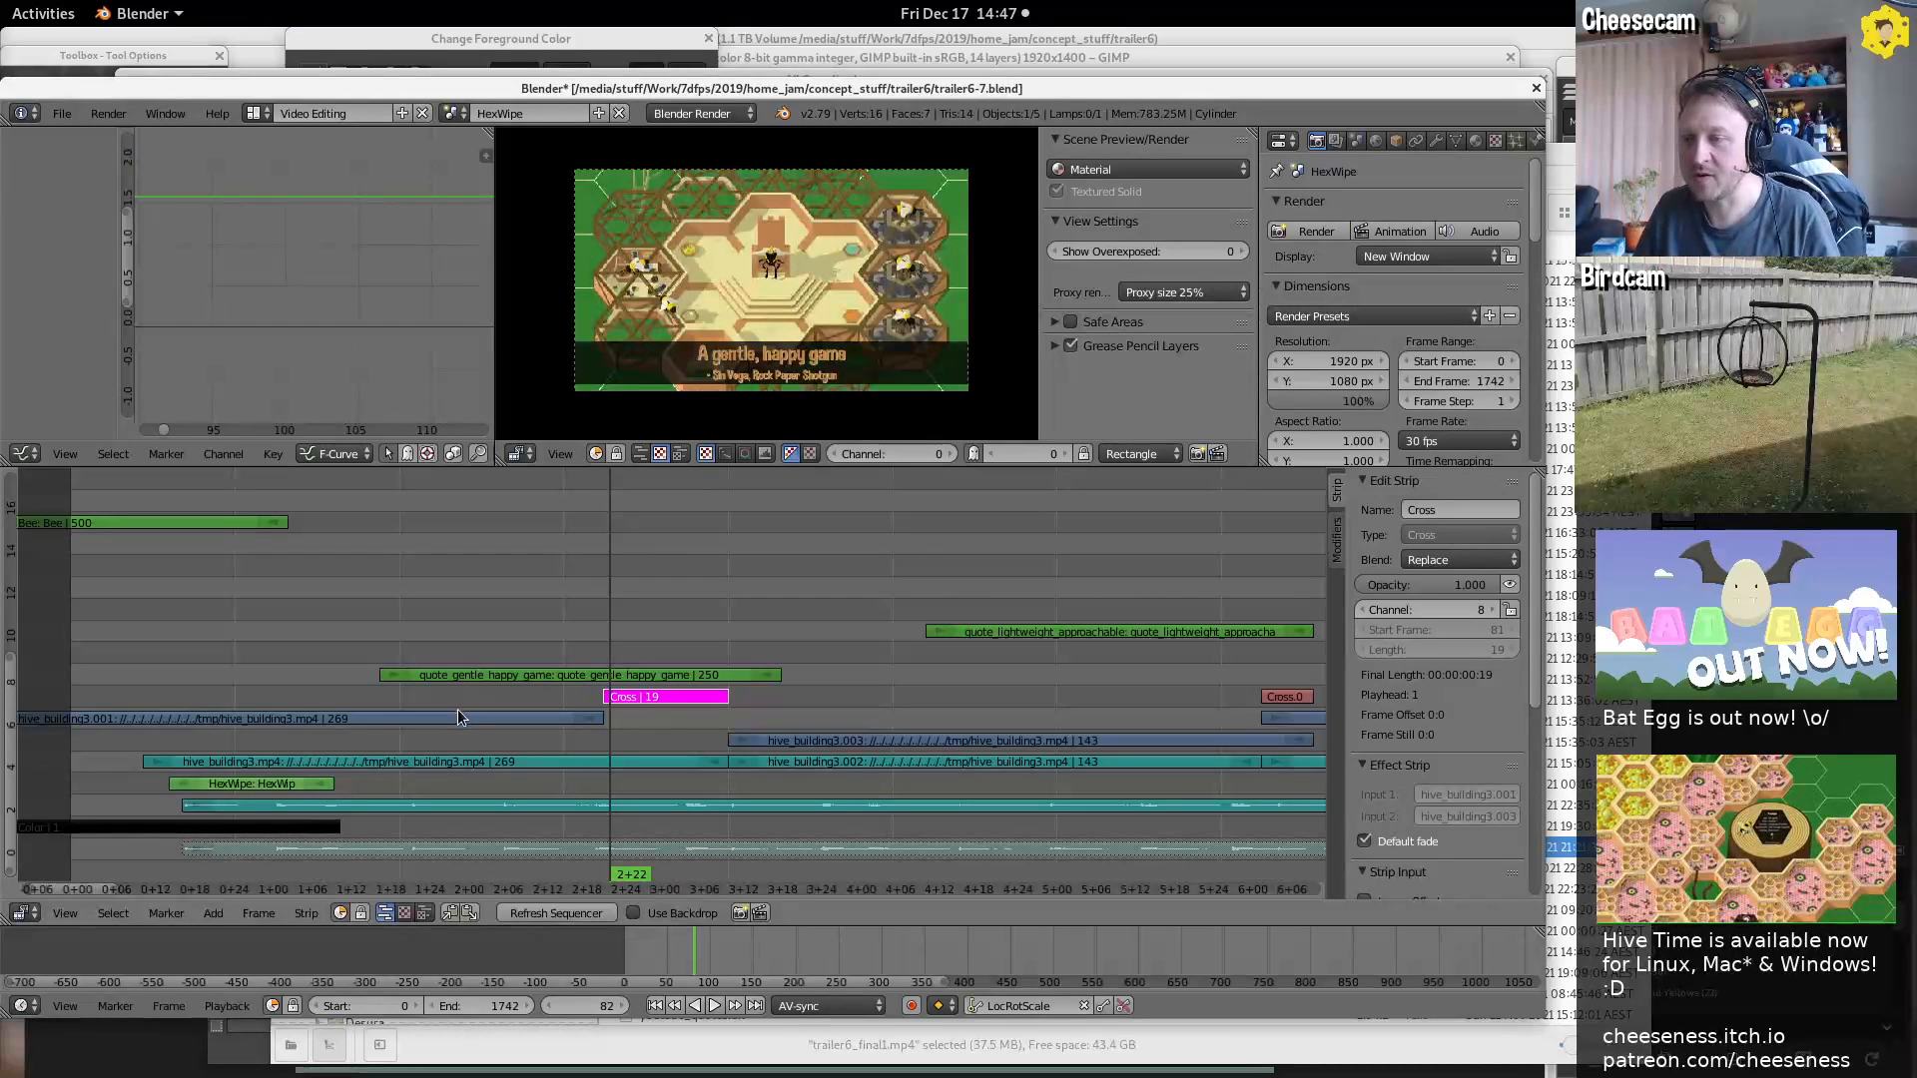
{"action": "left_click_drag", "start_coordinate": [467, 711], "coordinate": [544, 683]}
{"action": "middle_click_drag", "start_coordinate": [755, 605], "coordinate": [731, 604]}
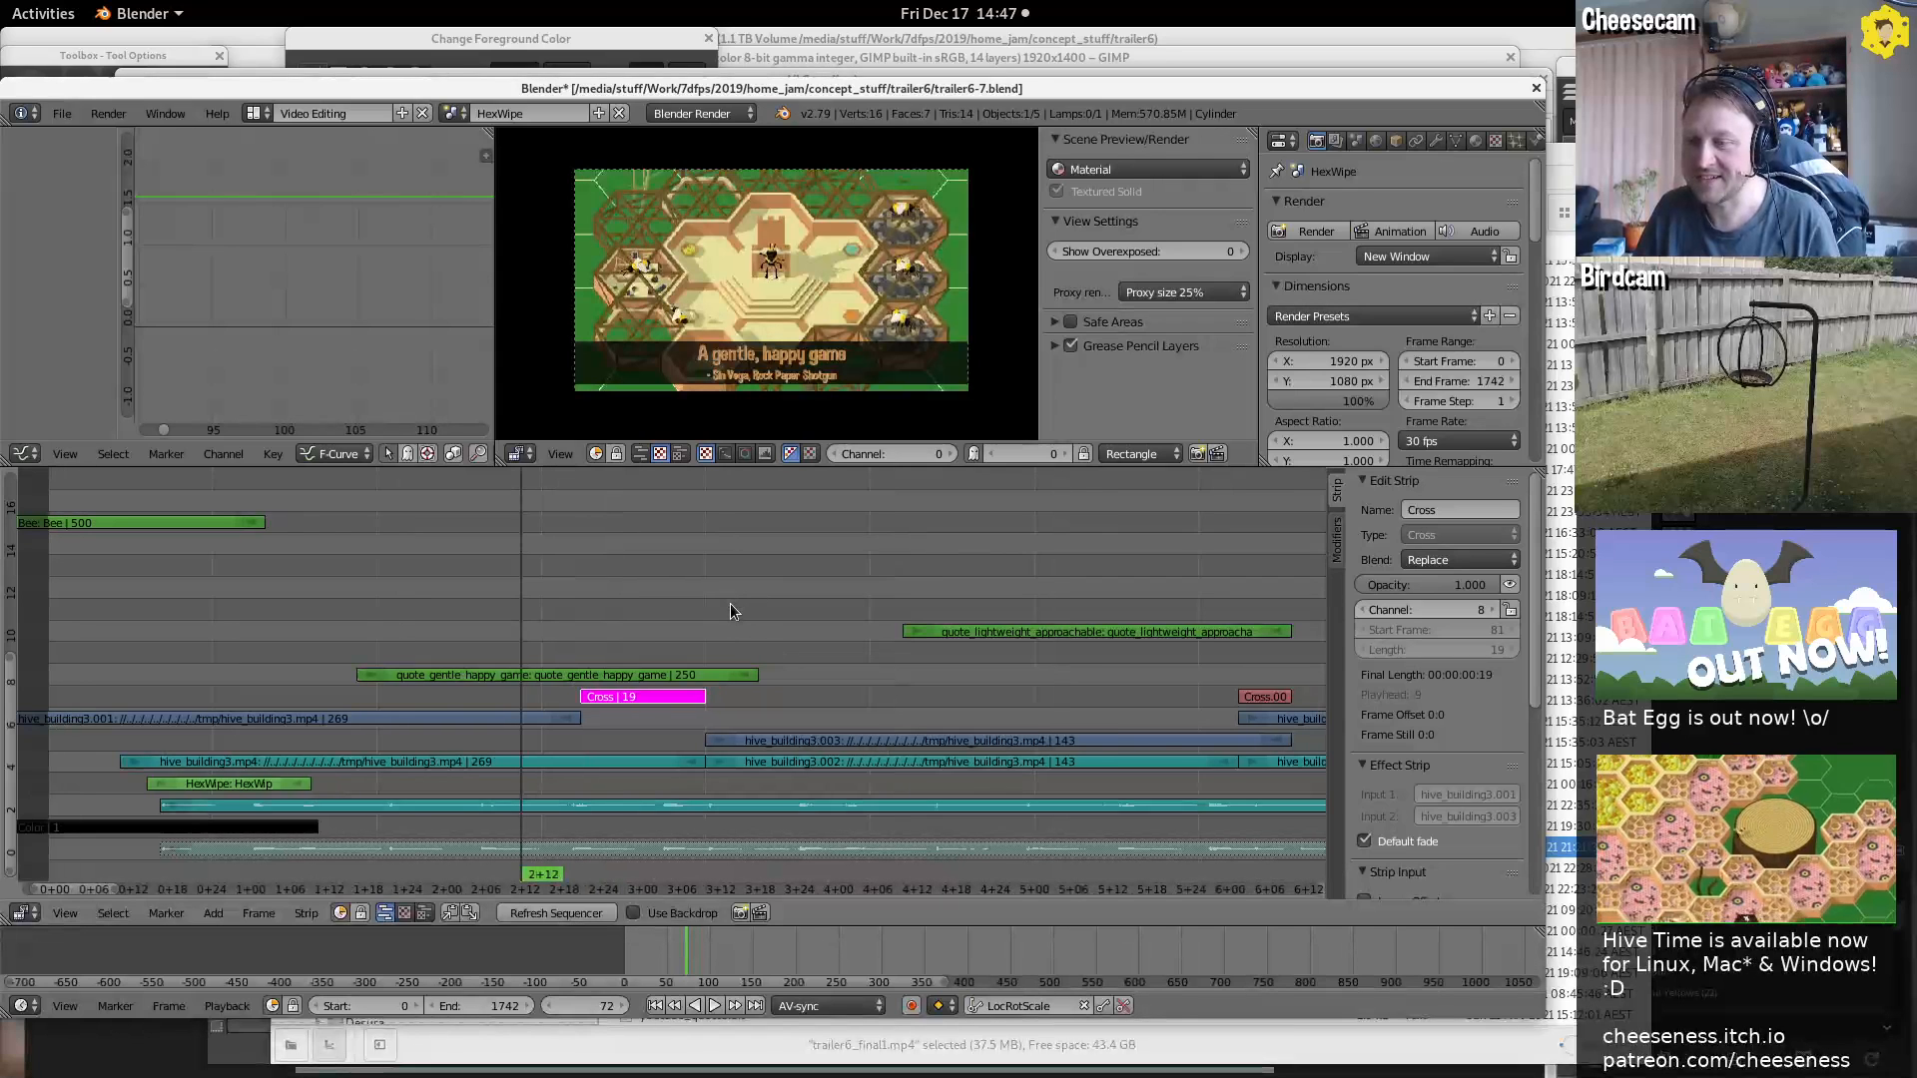
Undo the move of the hive_building3.001 strip
{"action": "key", "text": "ctrl+z"}
{"action": "key", "text": "ctrl+z"}
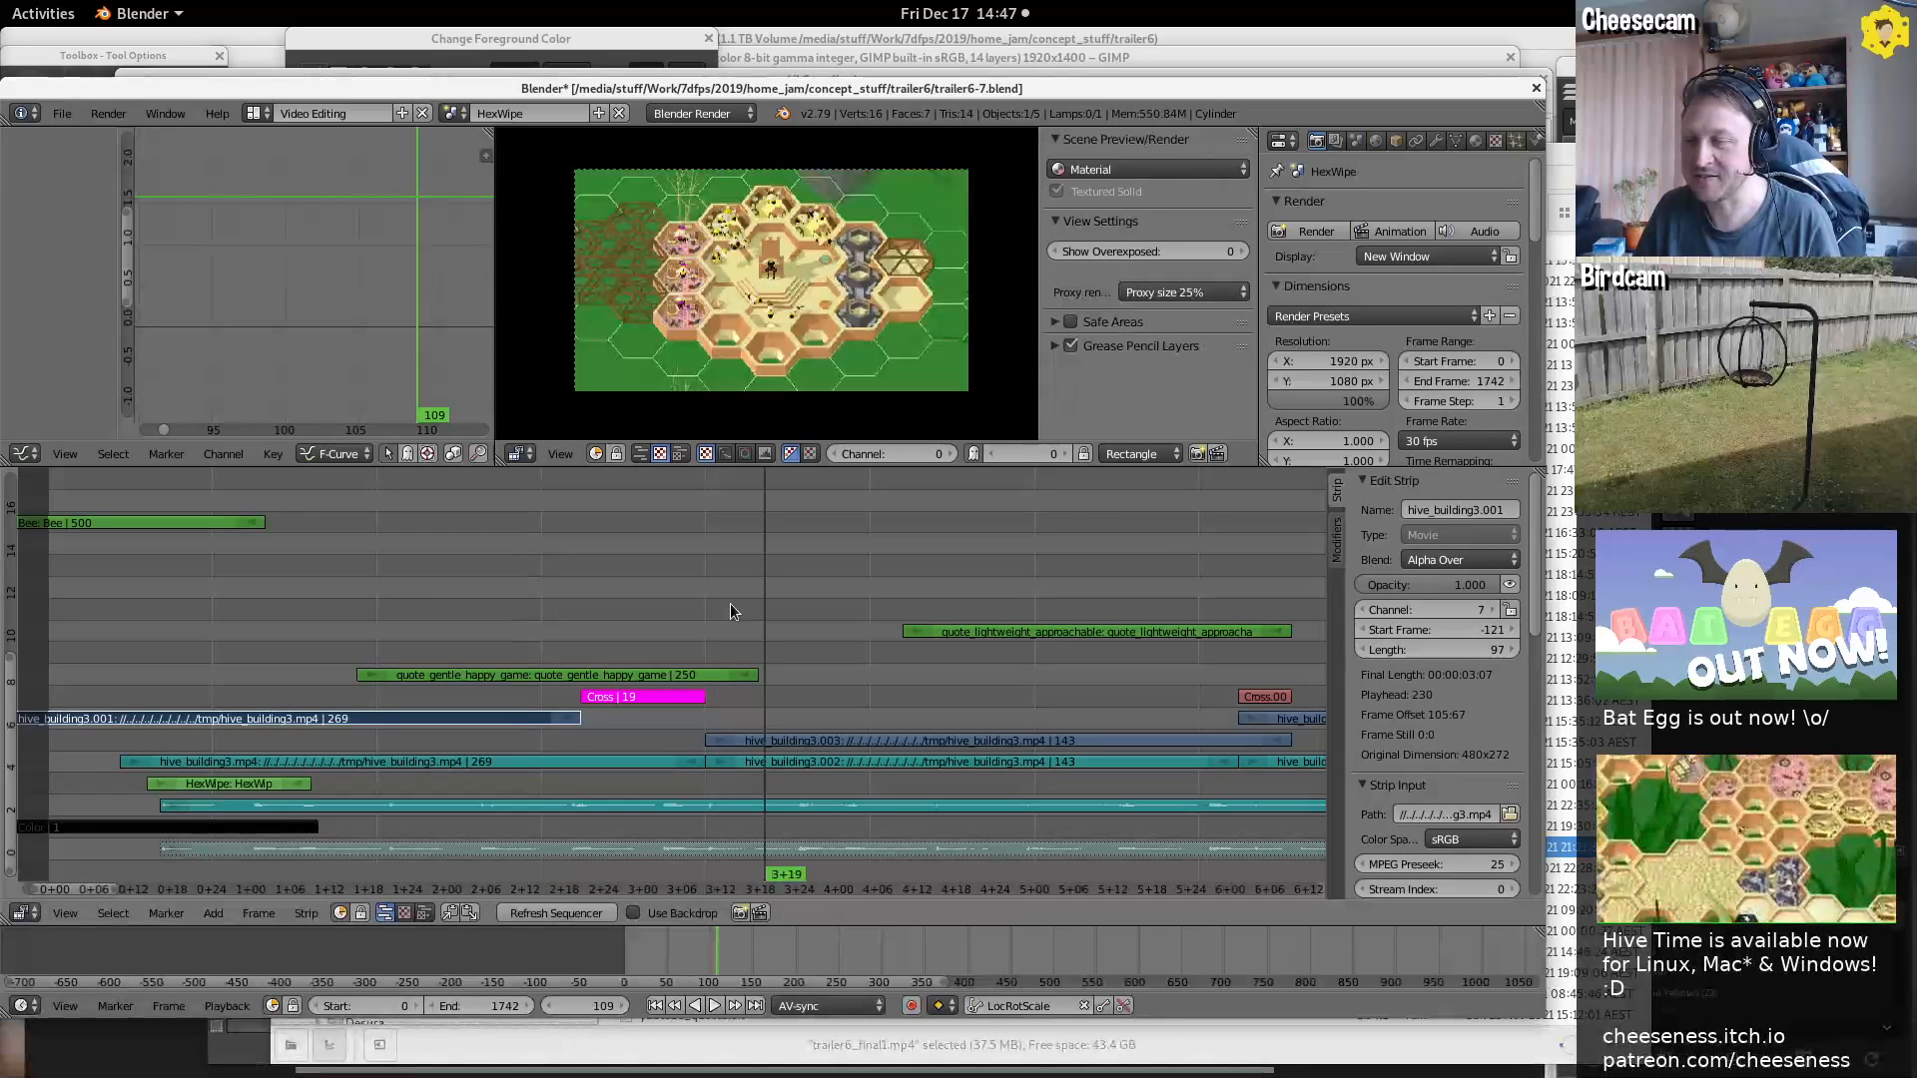
{"action": "key", "text": "ctrl+z"}
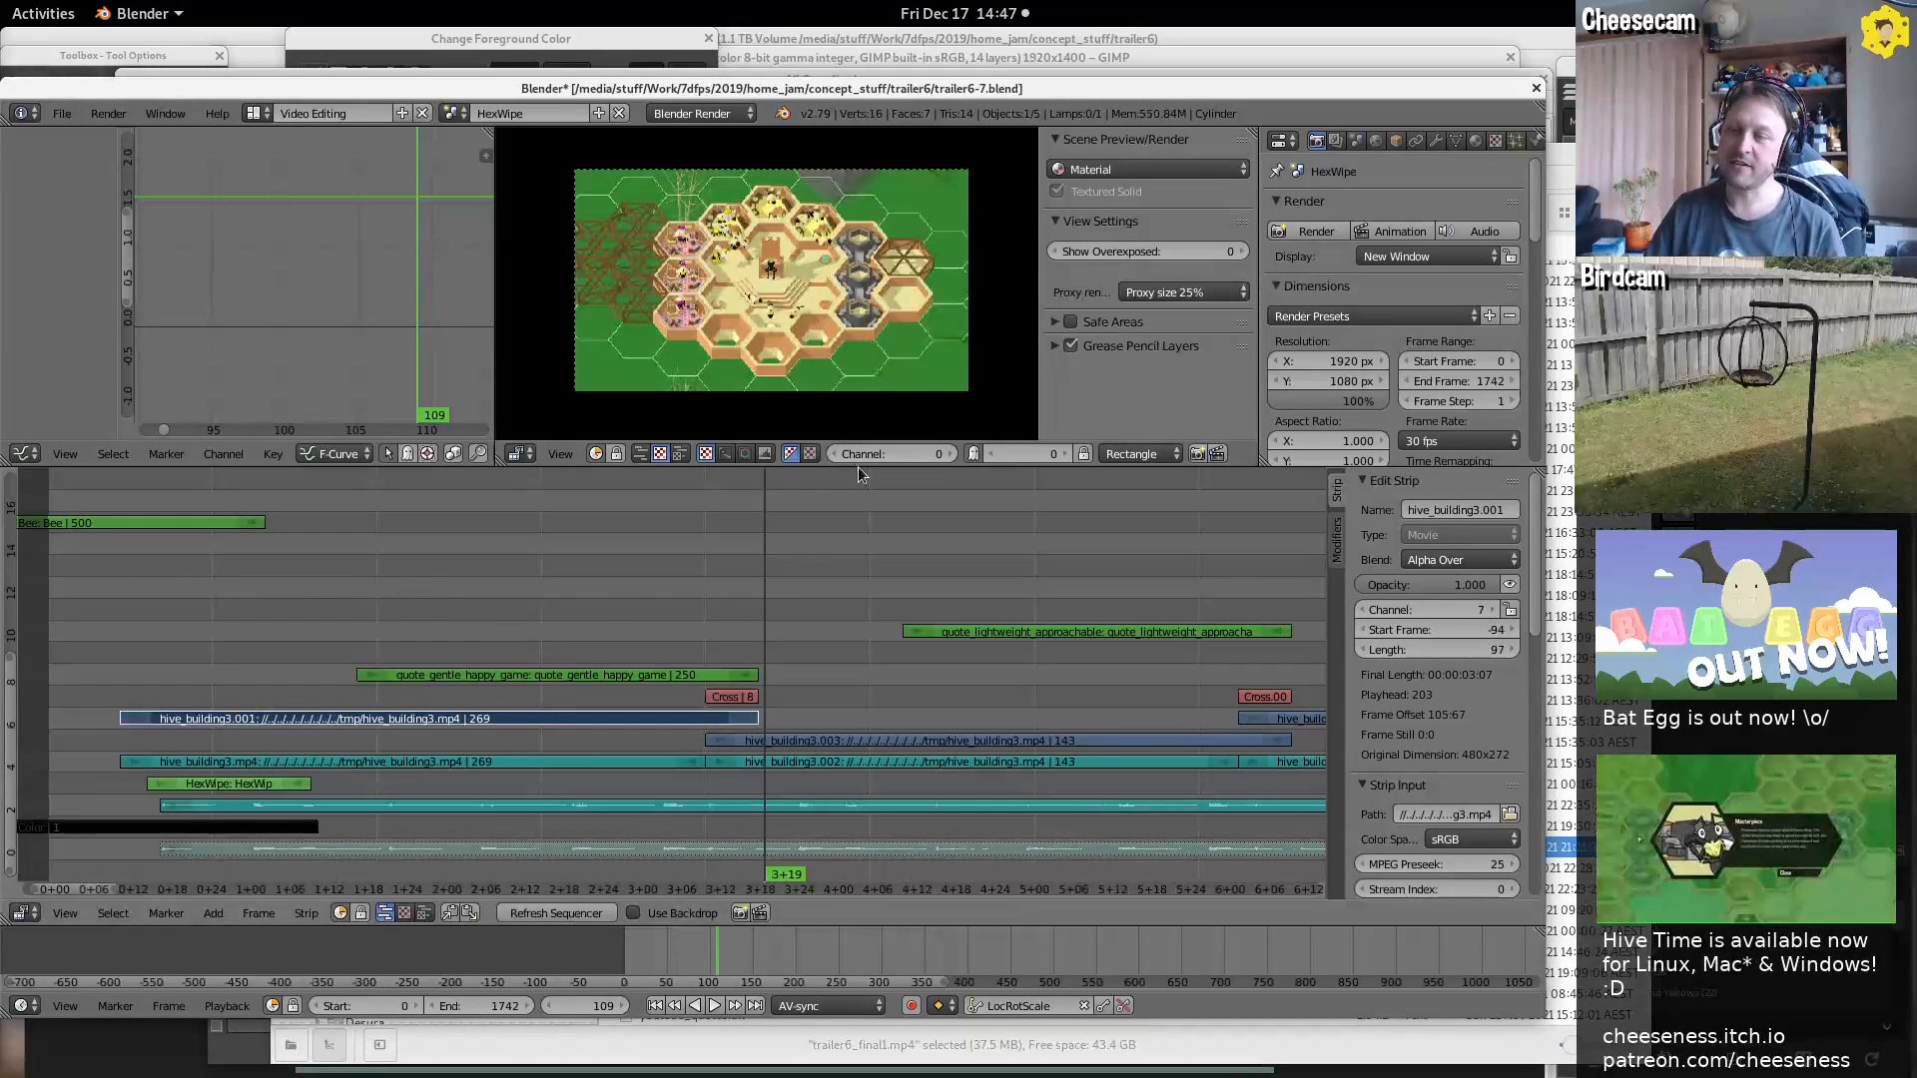
Go to frame 93 and inspect the hive_building3.mp4 and hive_building3.002 sound strips
{"action": "left_click", "coordinate": [661, 607]}
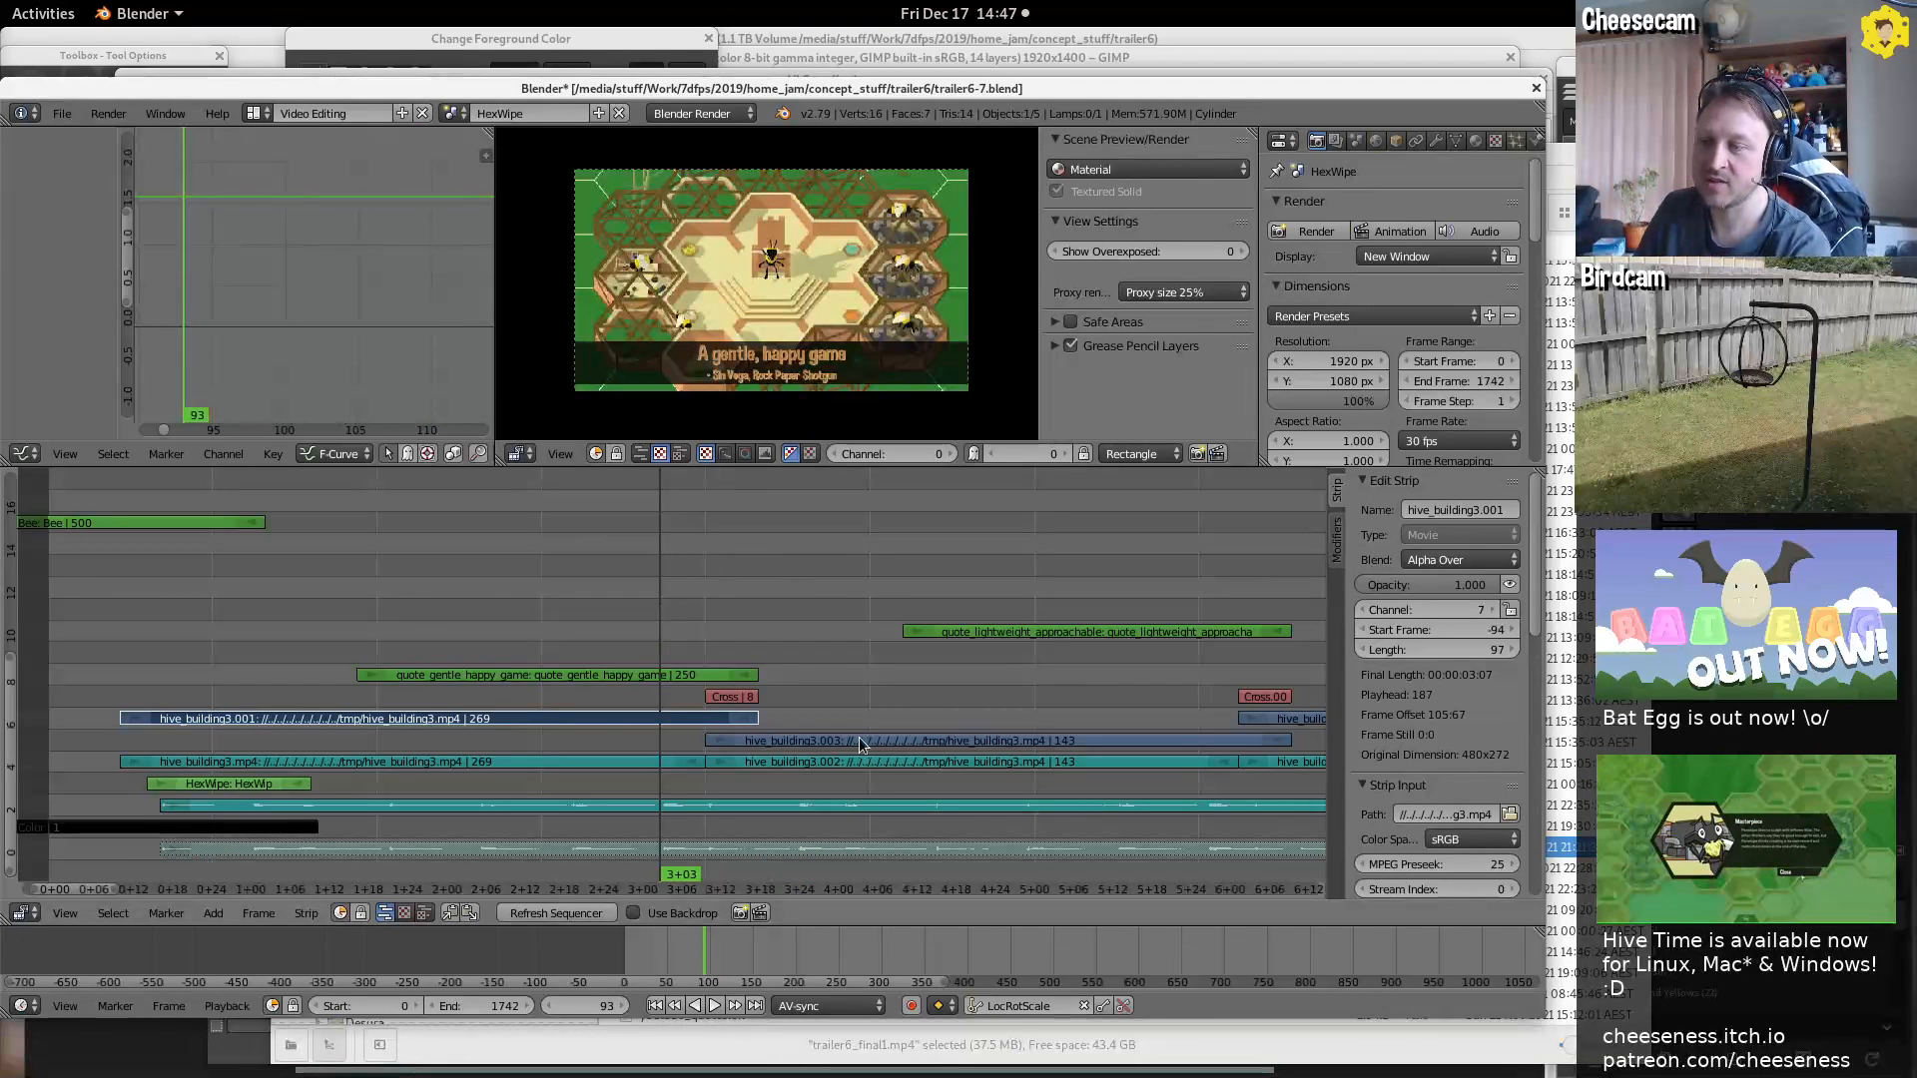
{"action": "right_click", "coordinate": [589, 762]}
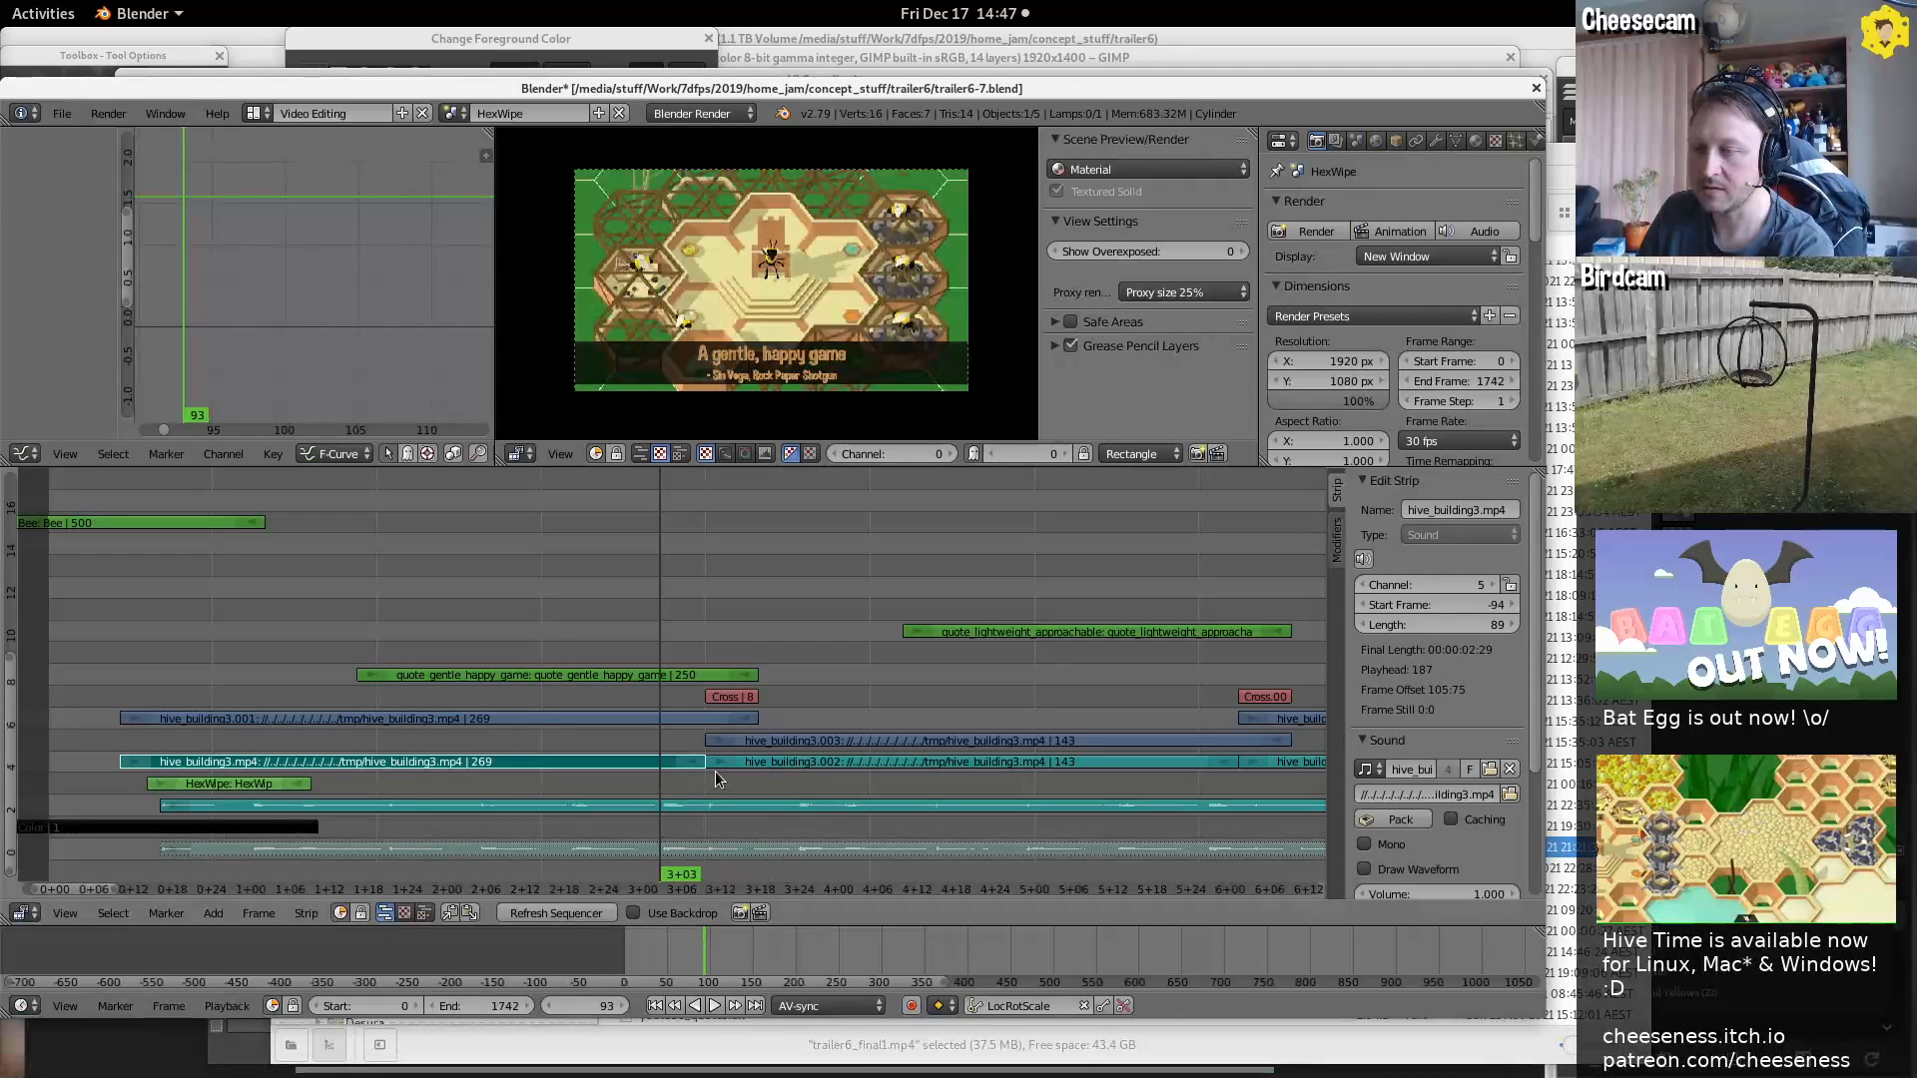
{"action": "right_click", "coordinate": [811, 762]}
Look along the rest of the timeline and examine closely where the two audio strips meet near the population.003 strip
{"action": "middle_click_drag", "start_coordinate": [1139, 723], "coordinate": [805, 631]}
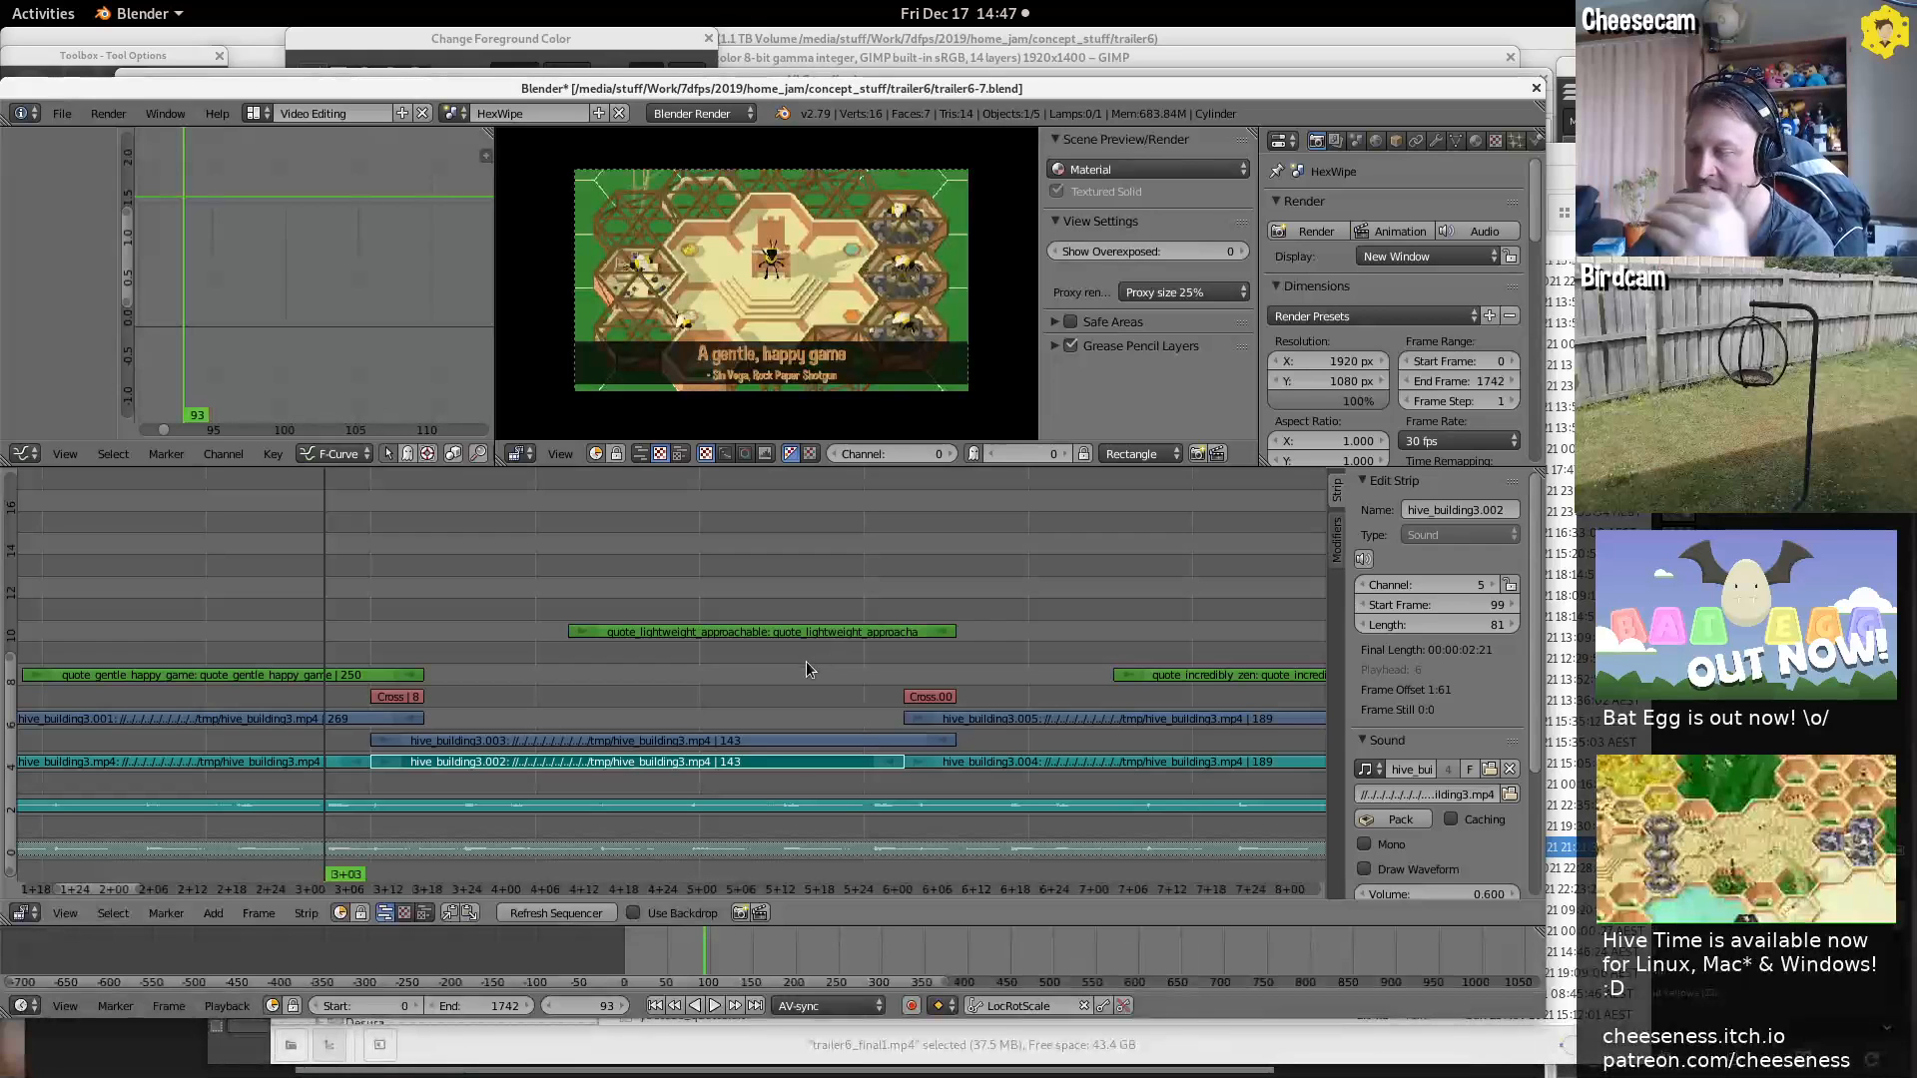
{"action": "middle_click_drag", "start_coordinate": [805, 659], "coordinate": [673, 635]}
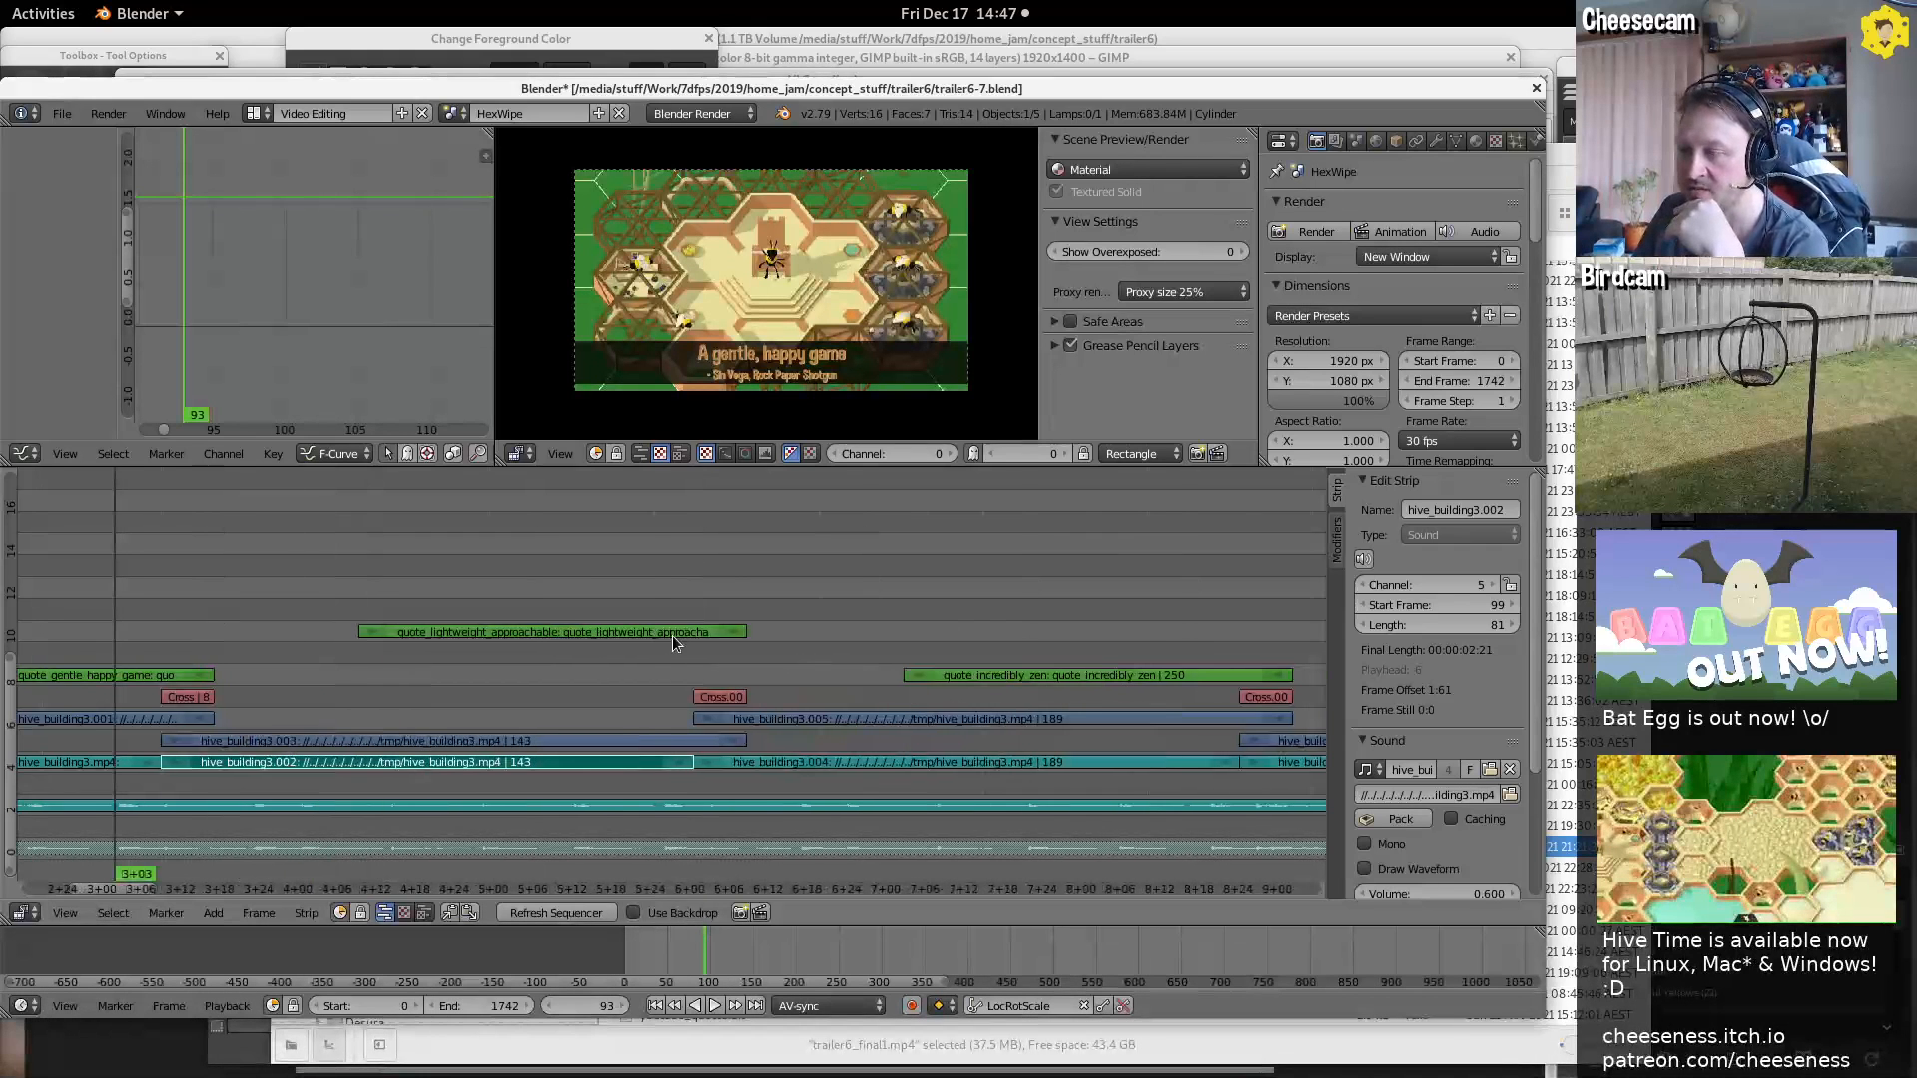
{"action": "scroll", "coordinate": [808, 636], "scroll_direction": "down", "scroll_amount": 5, "text": "ctrl"}
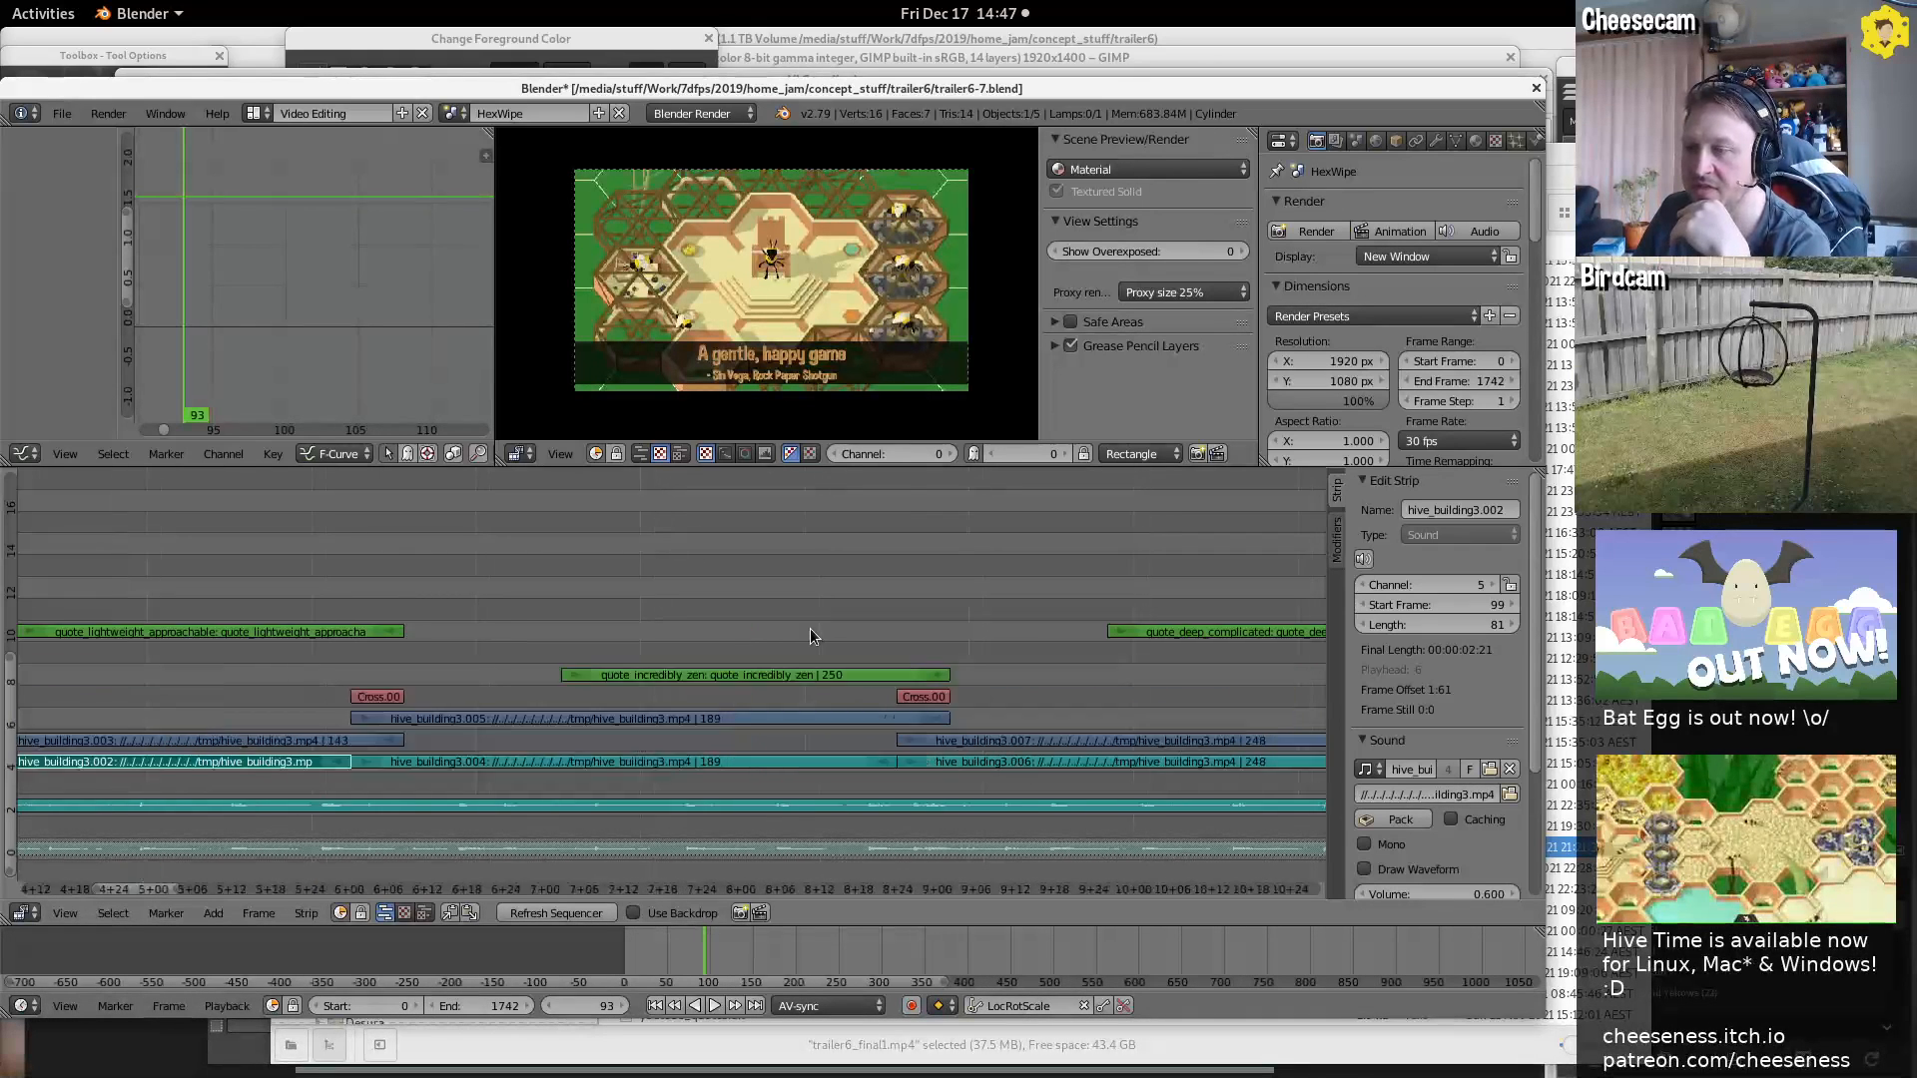
{"action": "middle_click_drag", "start_coordinate": [1043, 599], "coordinate": [293, 727]}
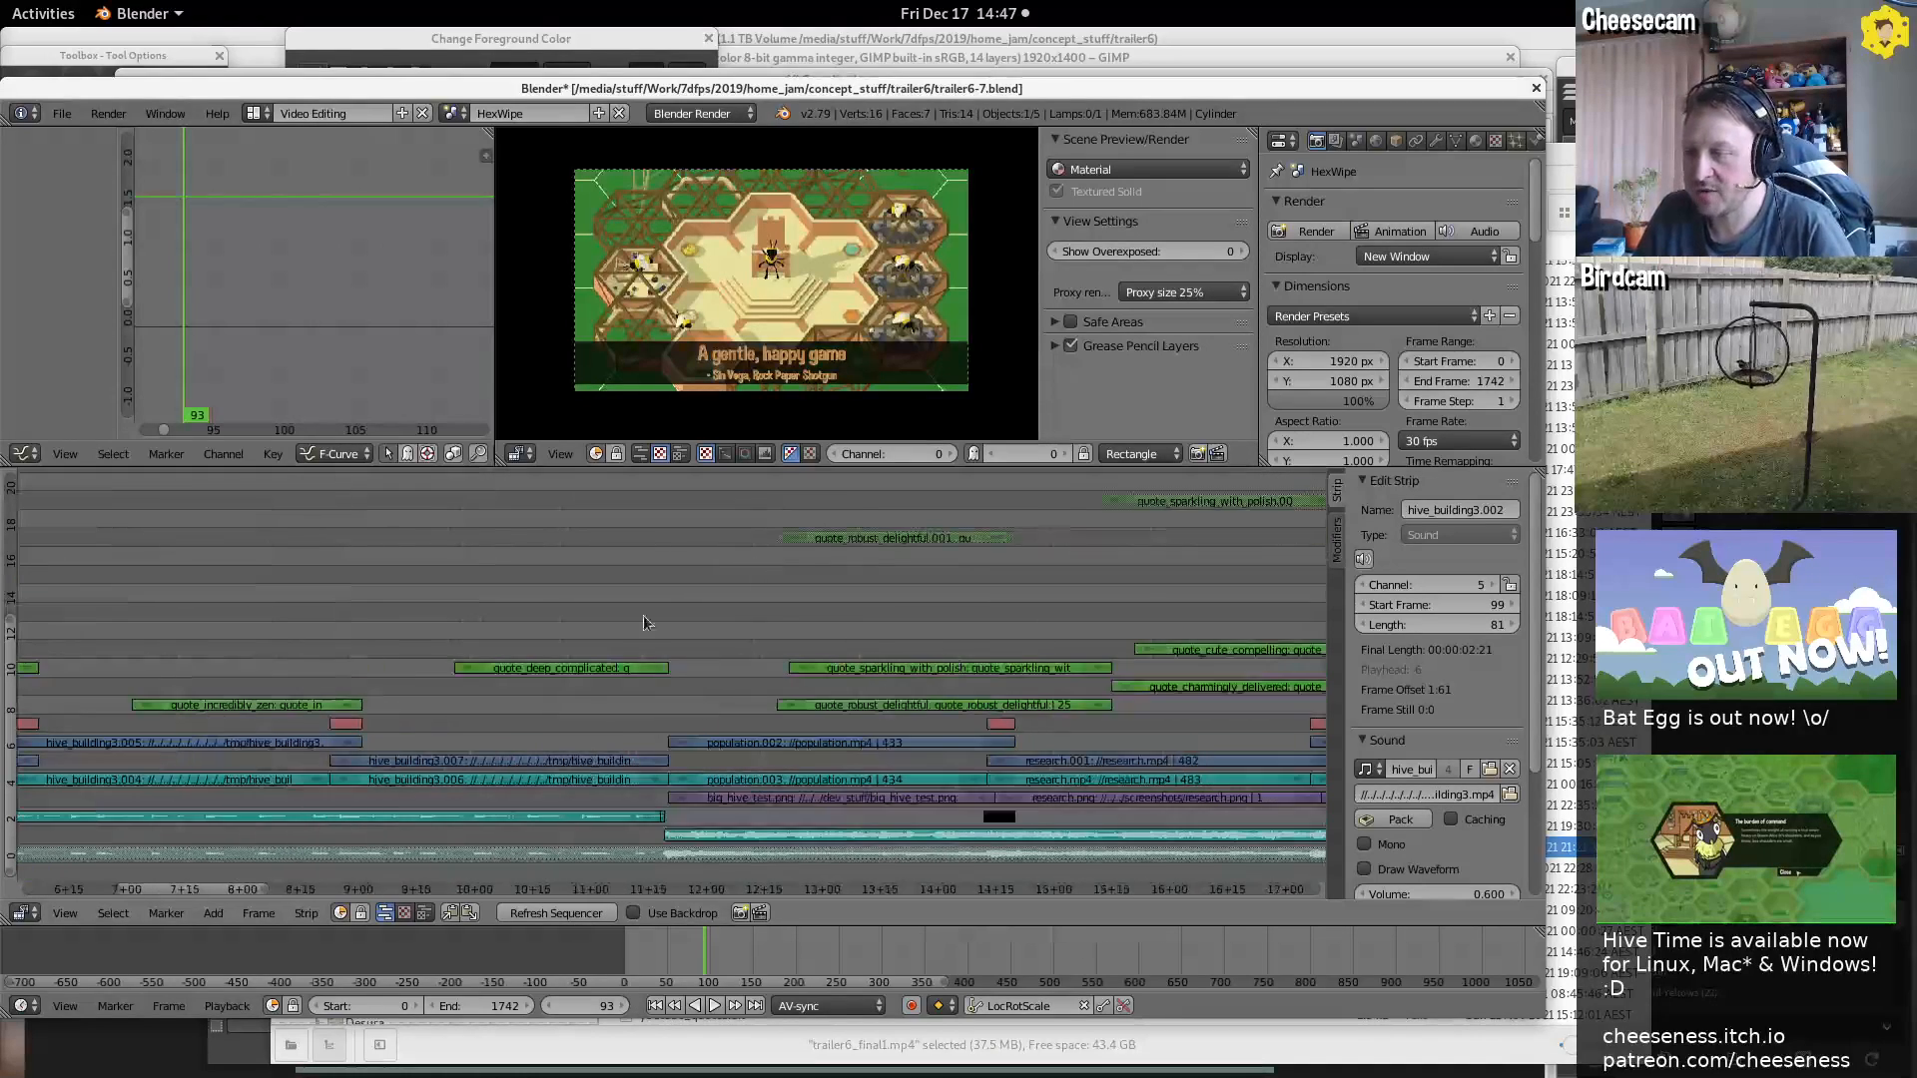
{"action": "middle_click_drag", "start_coordinate": [739, 707], "coordinate": [528, 619]}
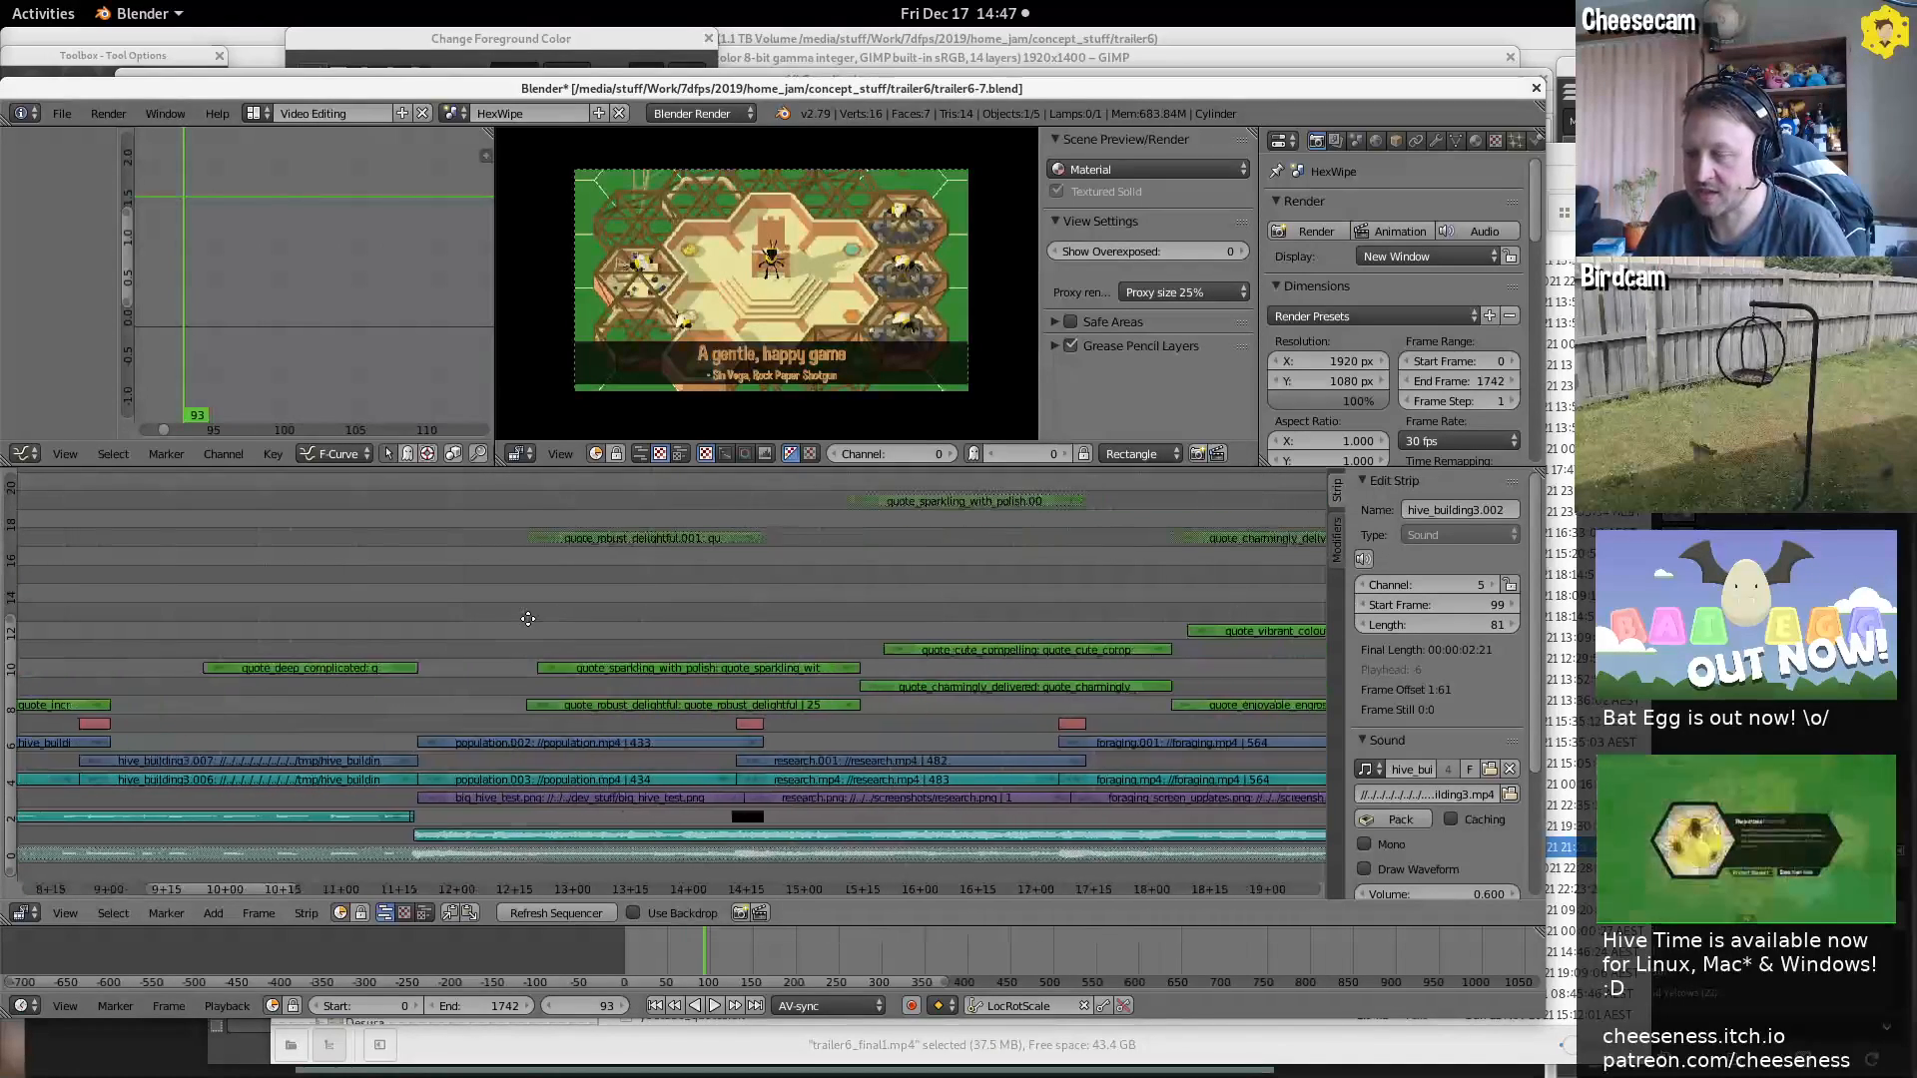
{"action": "middle_click_drag", "start_coordinate": [871, 753], "coordinate": [957, 756]}
{"action": "middle_click_drag", "start_coordinate": [465, 816], "coordinate": [965, 787], "text": "ctrl"}
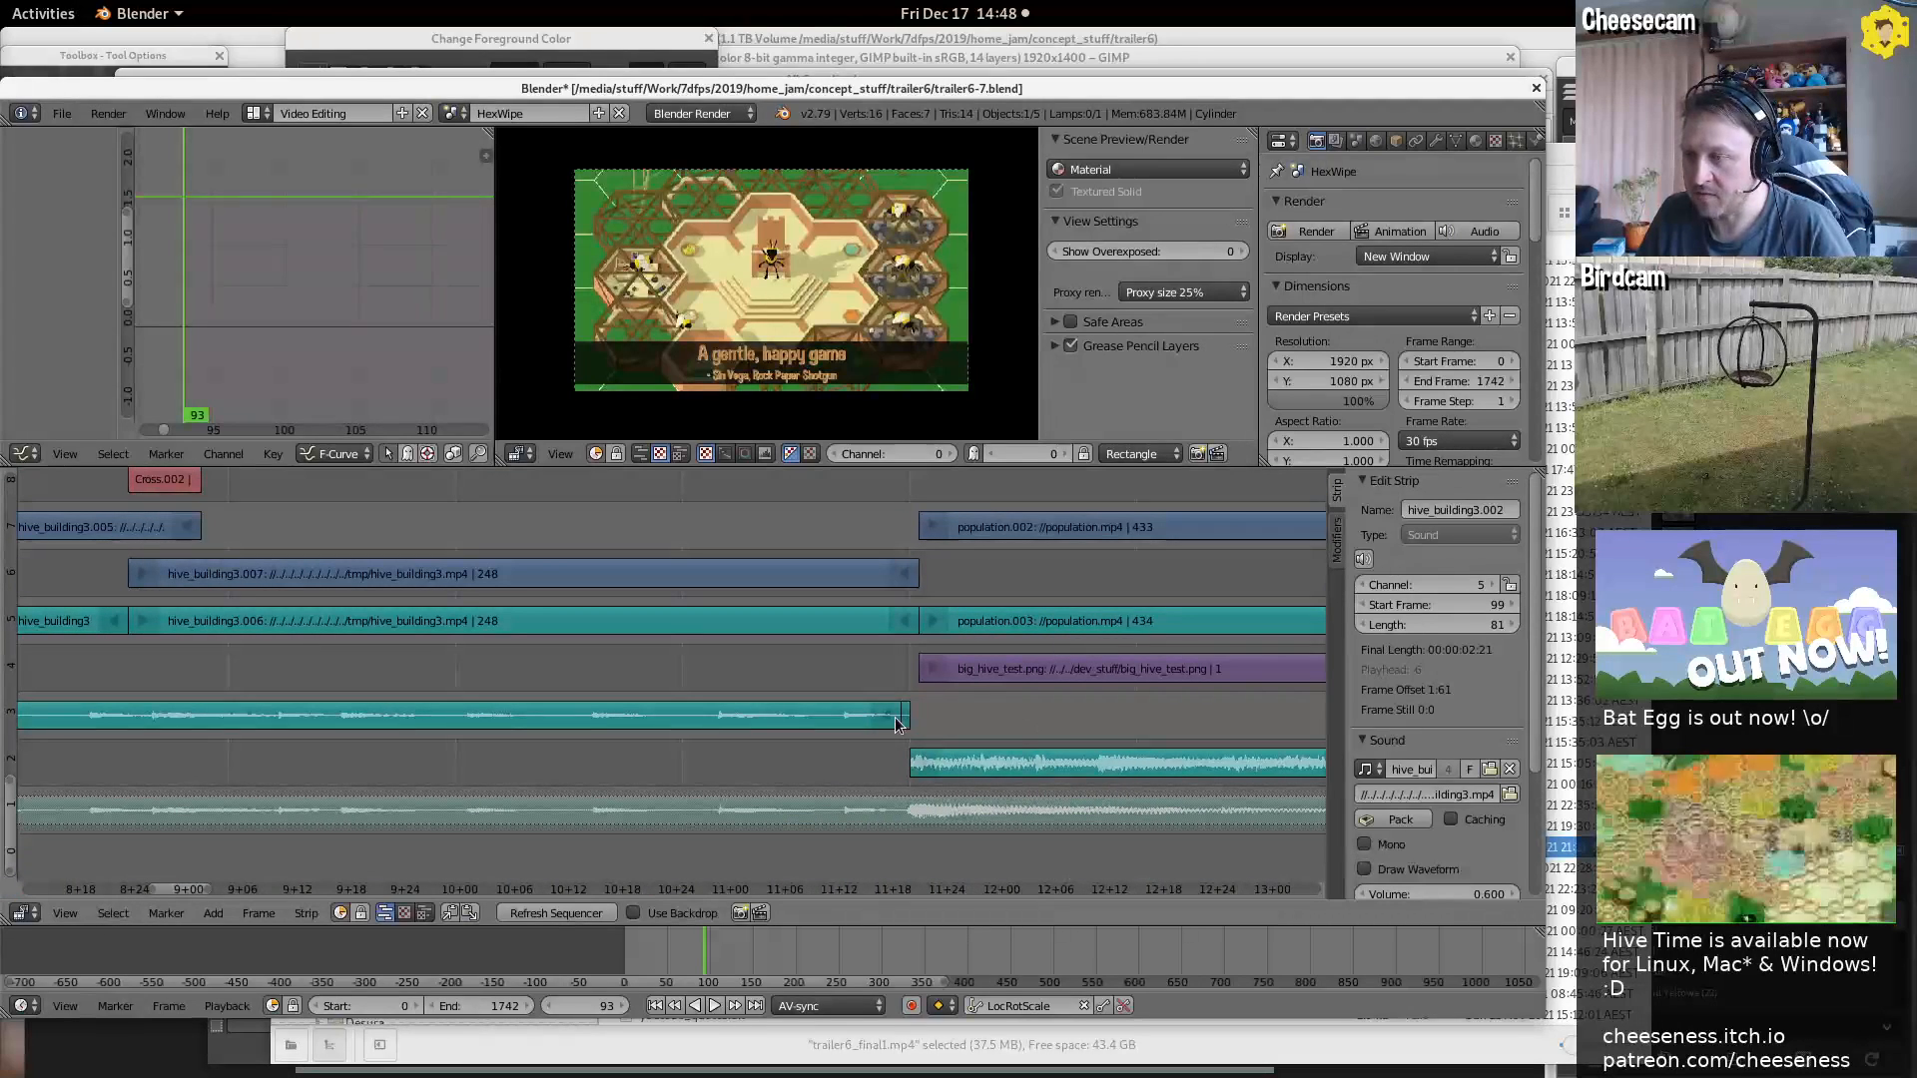
Go back to frame 14 and play the trailer through the hive_building3 clips and their opening quotes
{"action": "left_click_drag", "start_coordinate": [787, 686], "coordinate": [682, 673]}
{"action": "middle_click_drag", "start_coordinate": [430, 689], "coordinate": [580, 792], "text": "ctrl"}
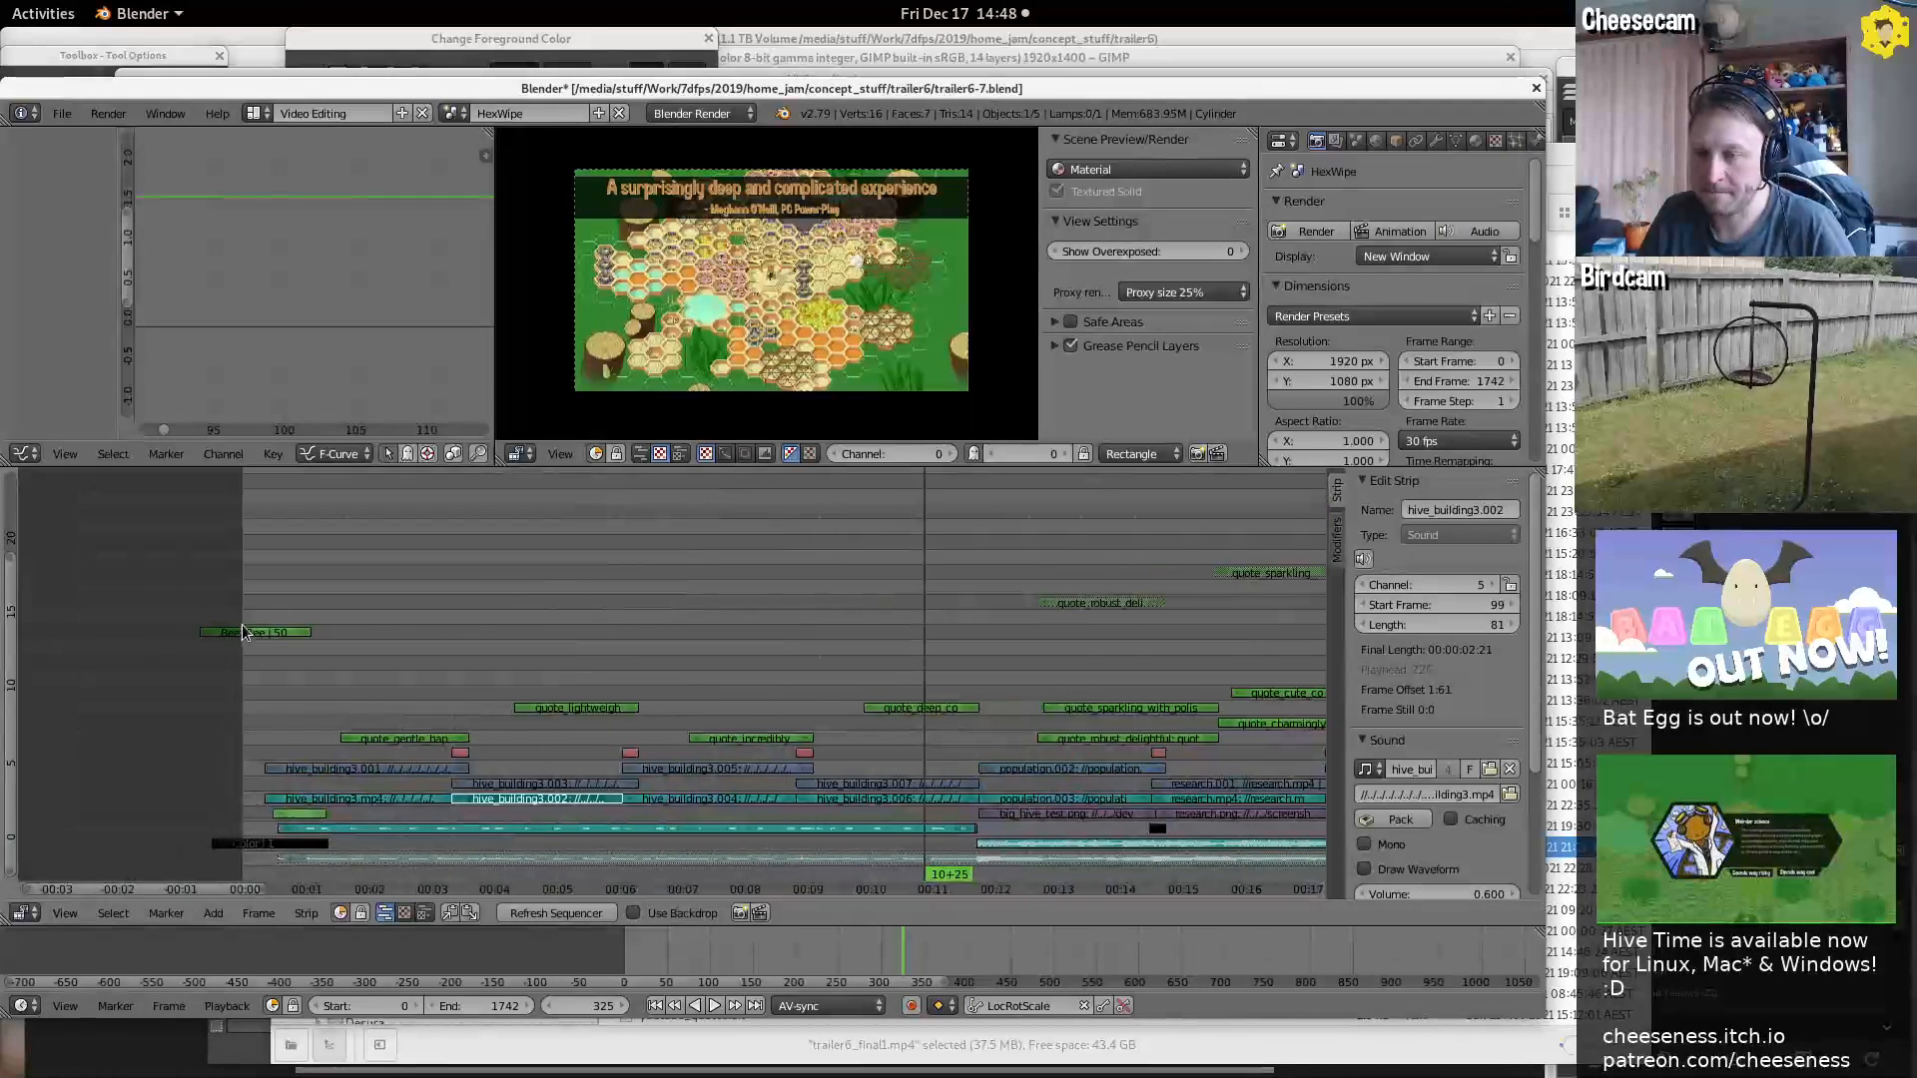
{"action": "left_click", "coordinate": [271, 726]}
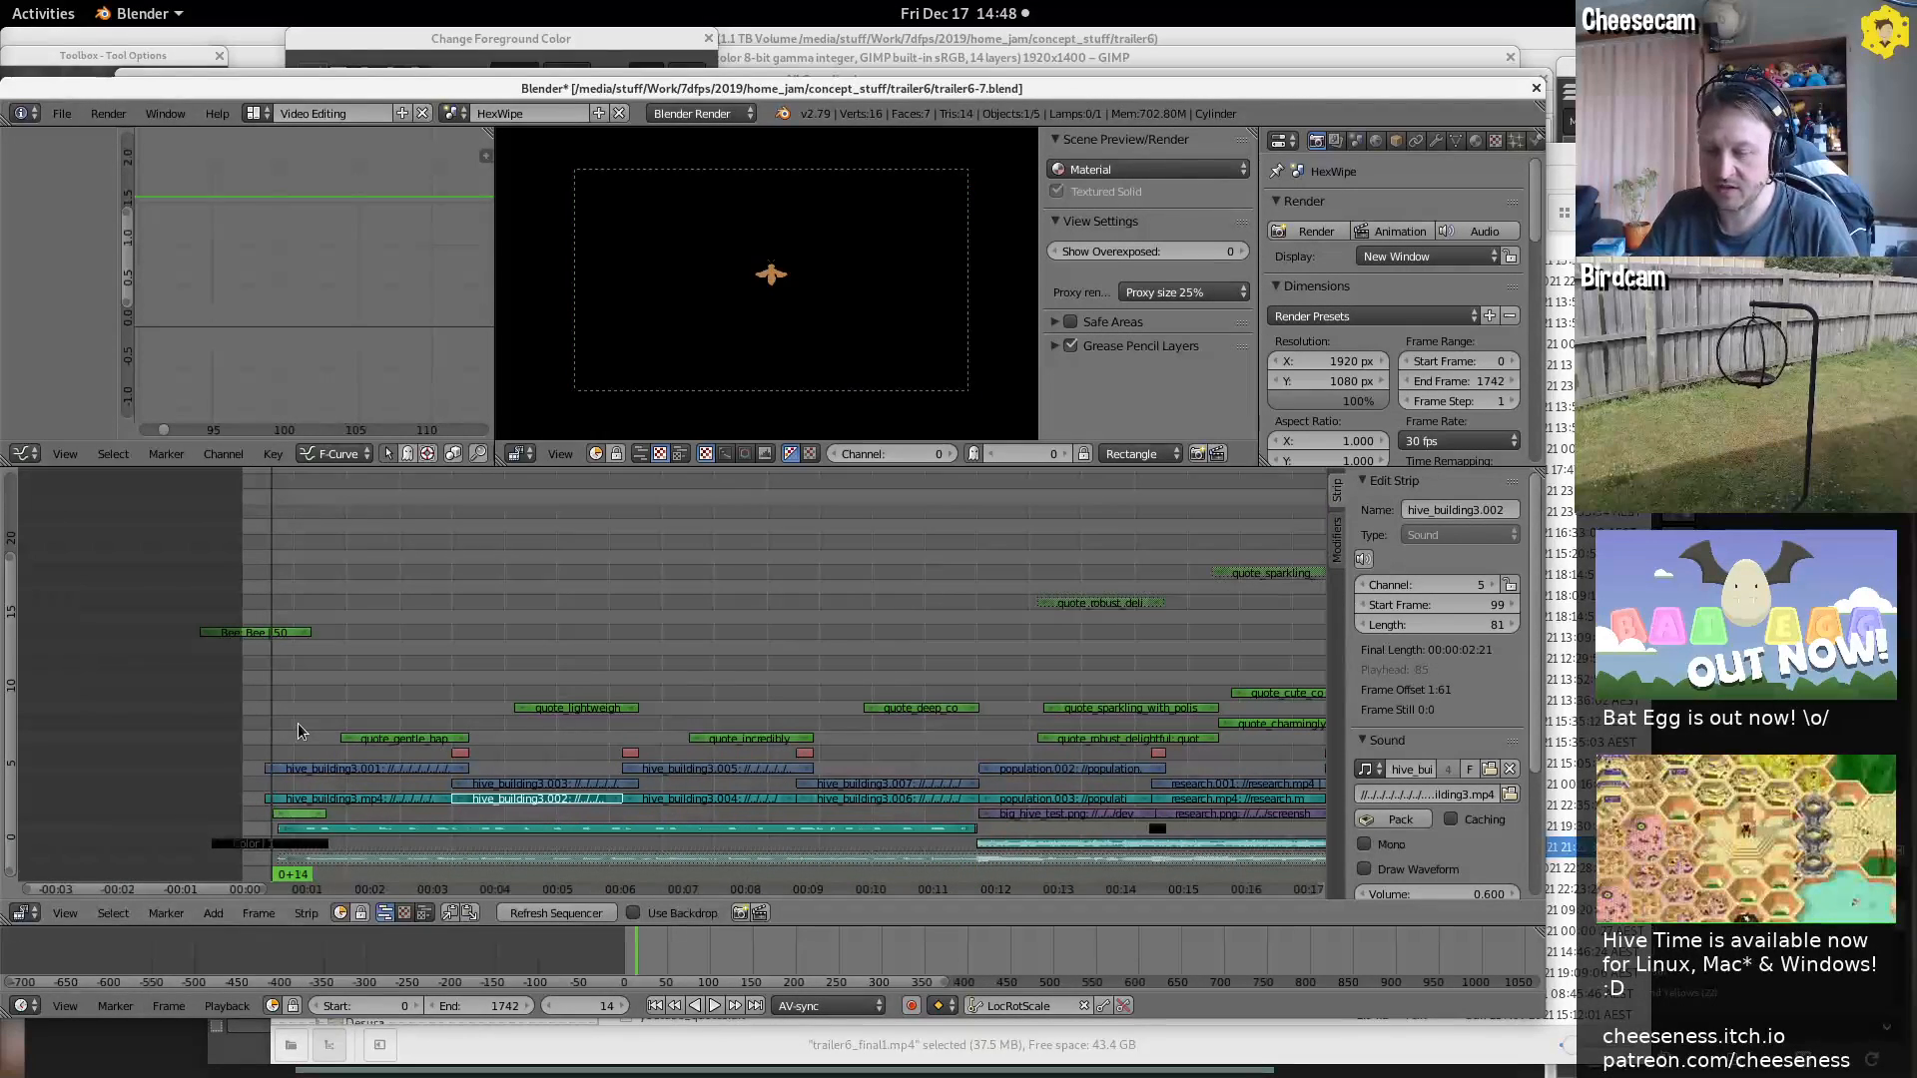
{"action": "key", "text": "alt+a"}
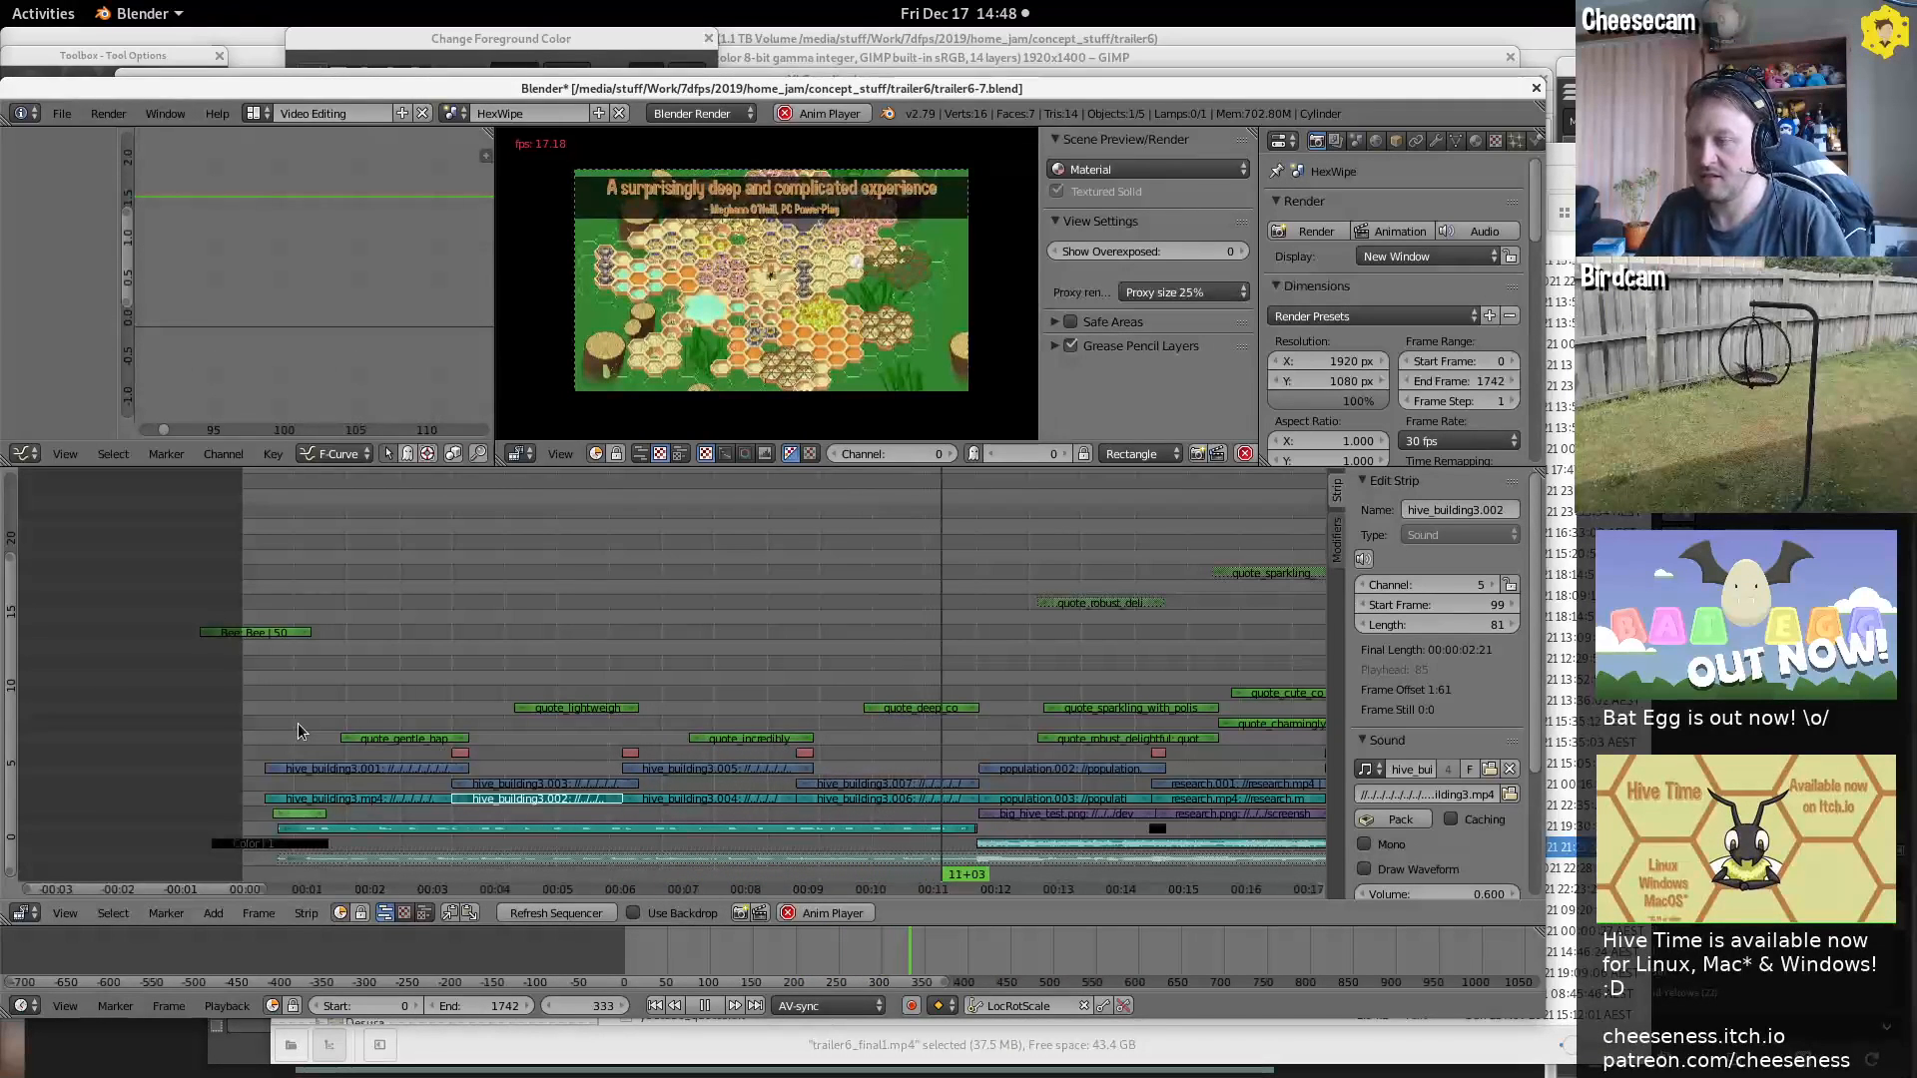
{"action": "key", "text": "alt+a"}
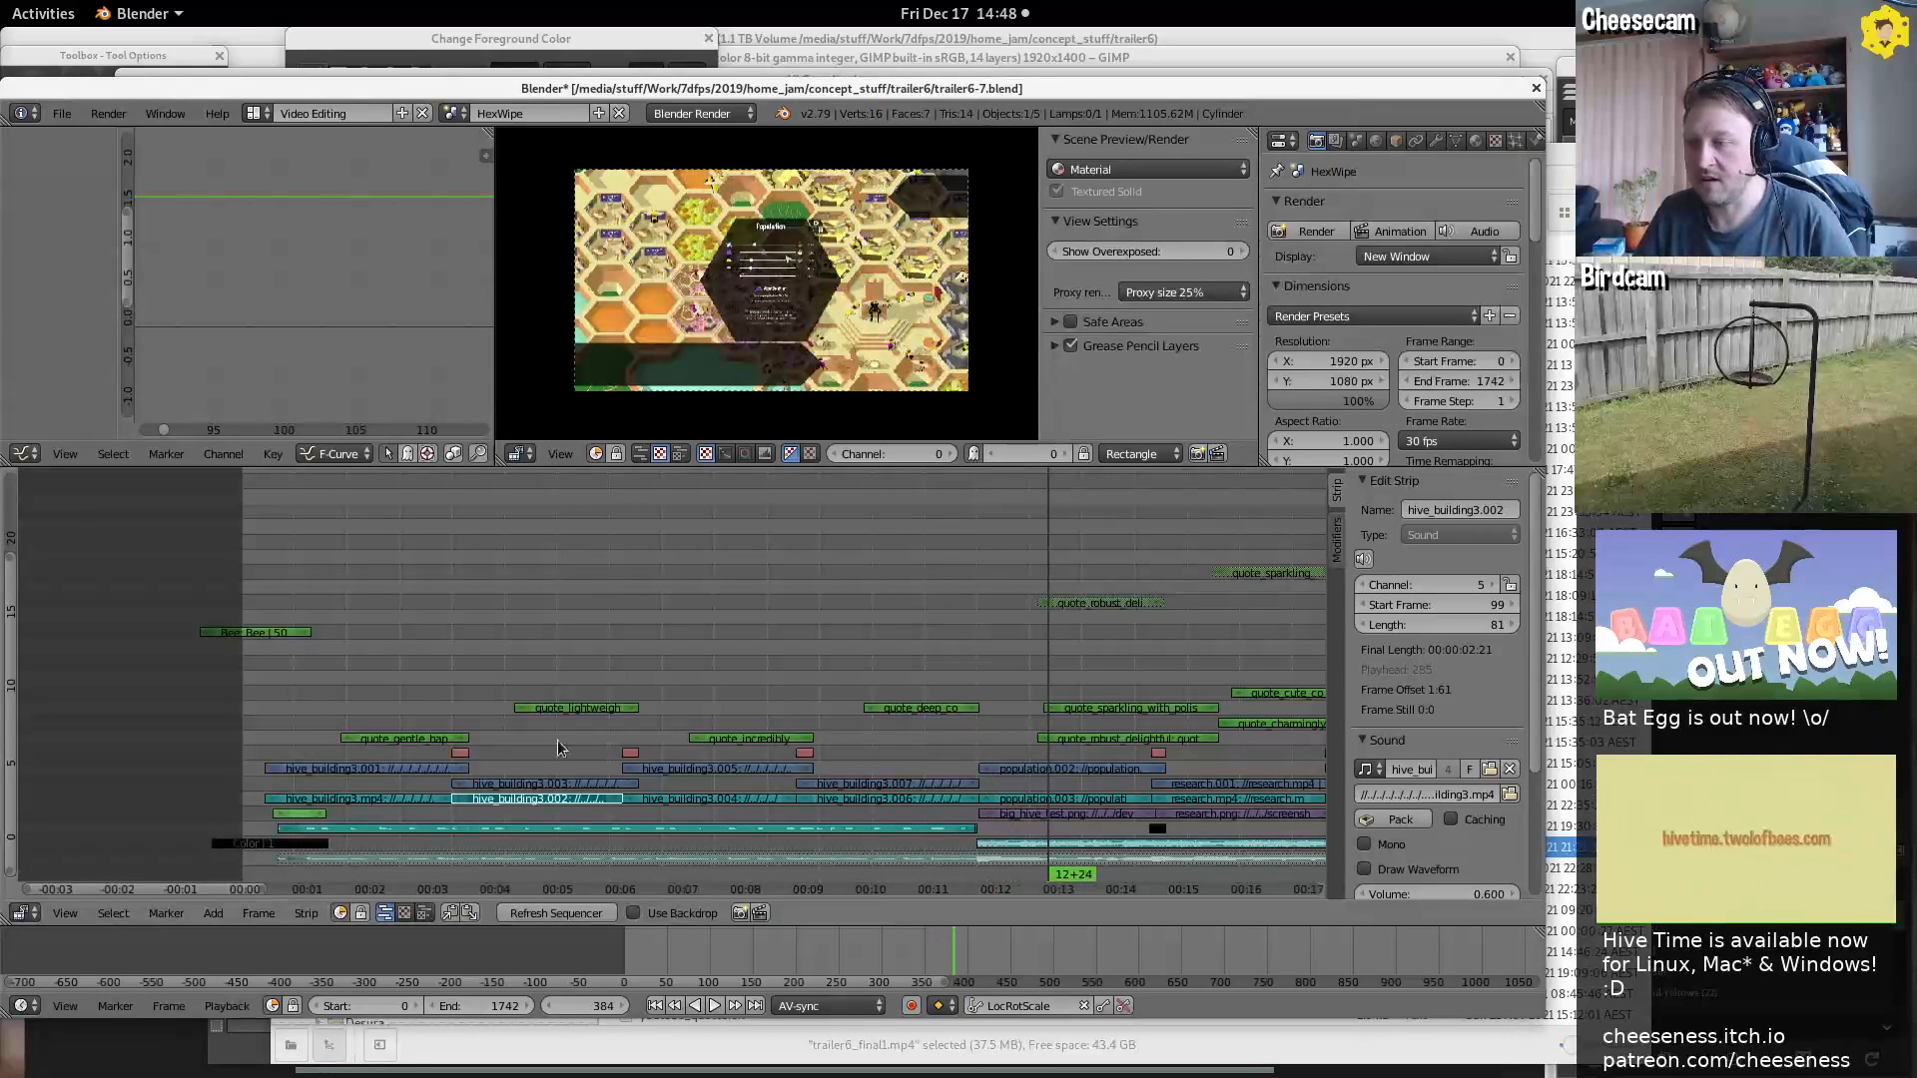
Play the moment around frame 353 where the two audio strips meet at the start of the population clip
{"action": "mouse_move", "coordinate": [950, 737]}
{"action": "left_mouse_down"}
{"action": "mouse_move", "coordinate": [998, 735]}
{"action": "mouse_move", "coordinate": [956, 737]}
{"action": "left_mouse_up"}
{"action": "key", "text": "alt+a"}
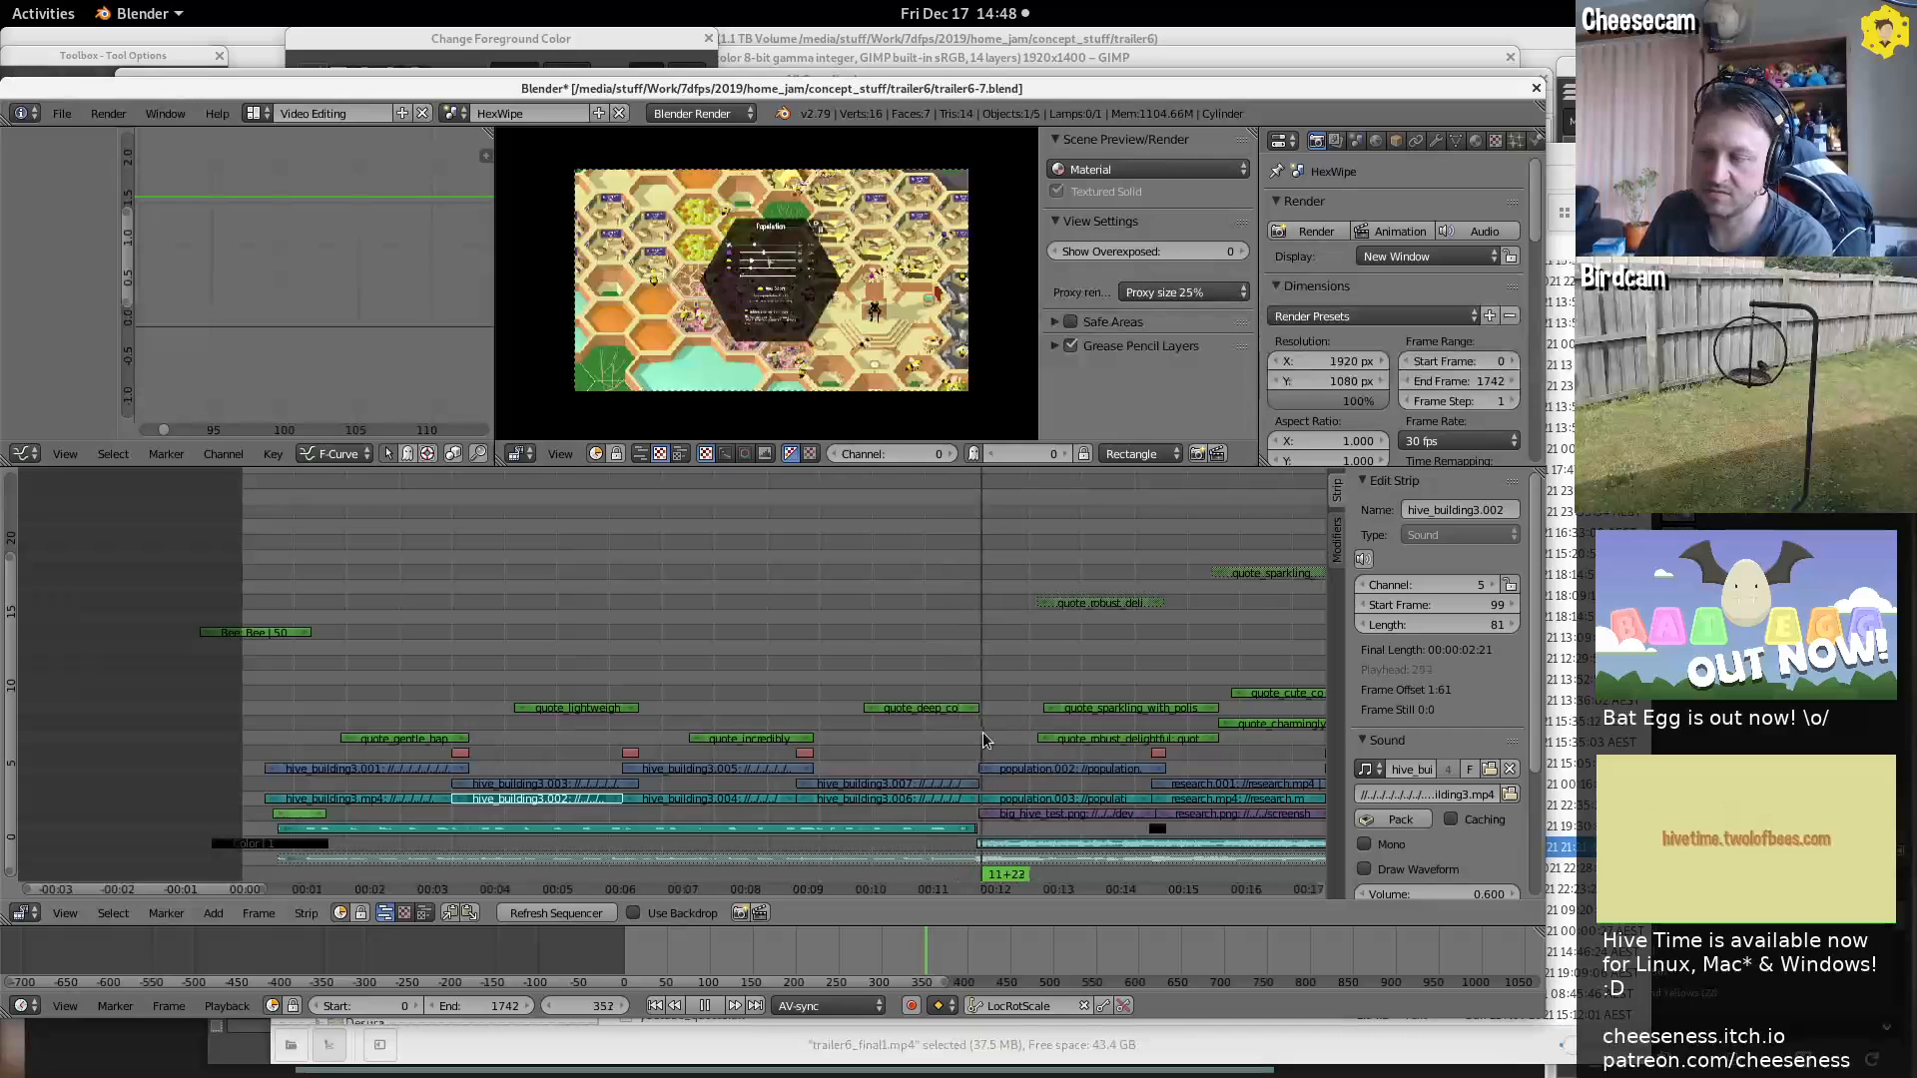
{"action": "key", "text": "alt+a"}
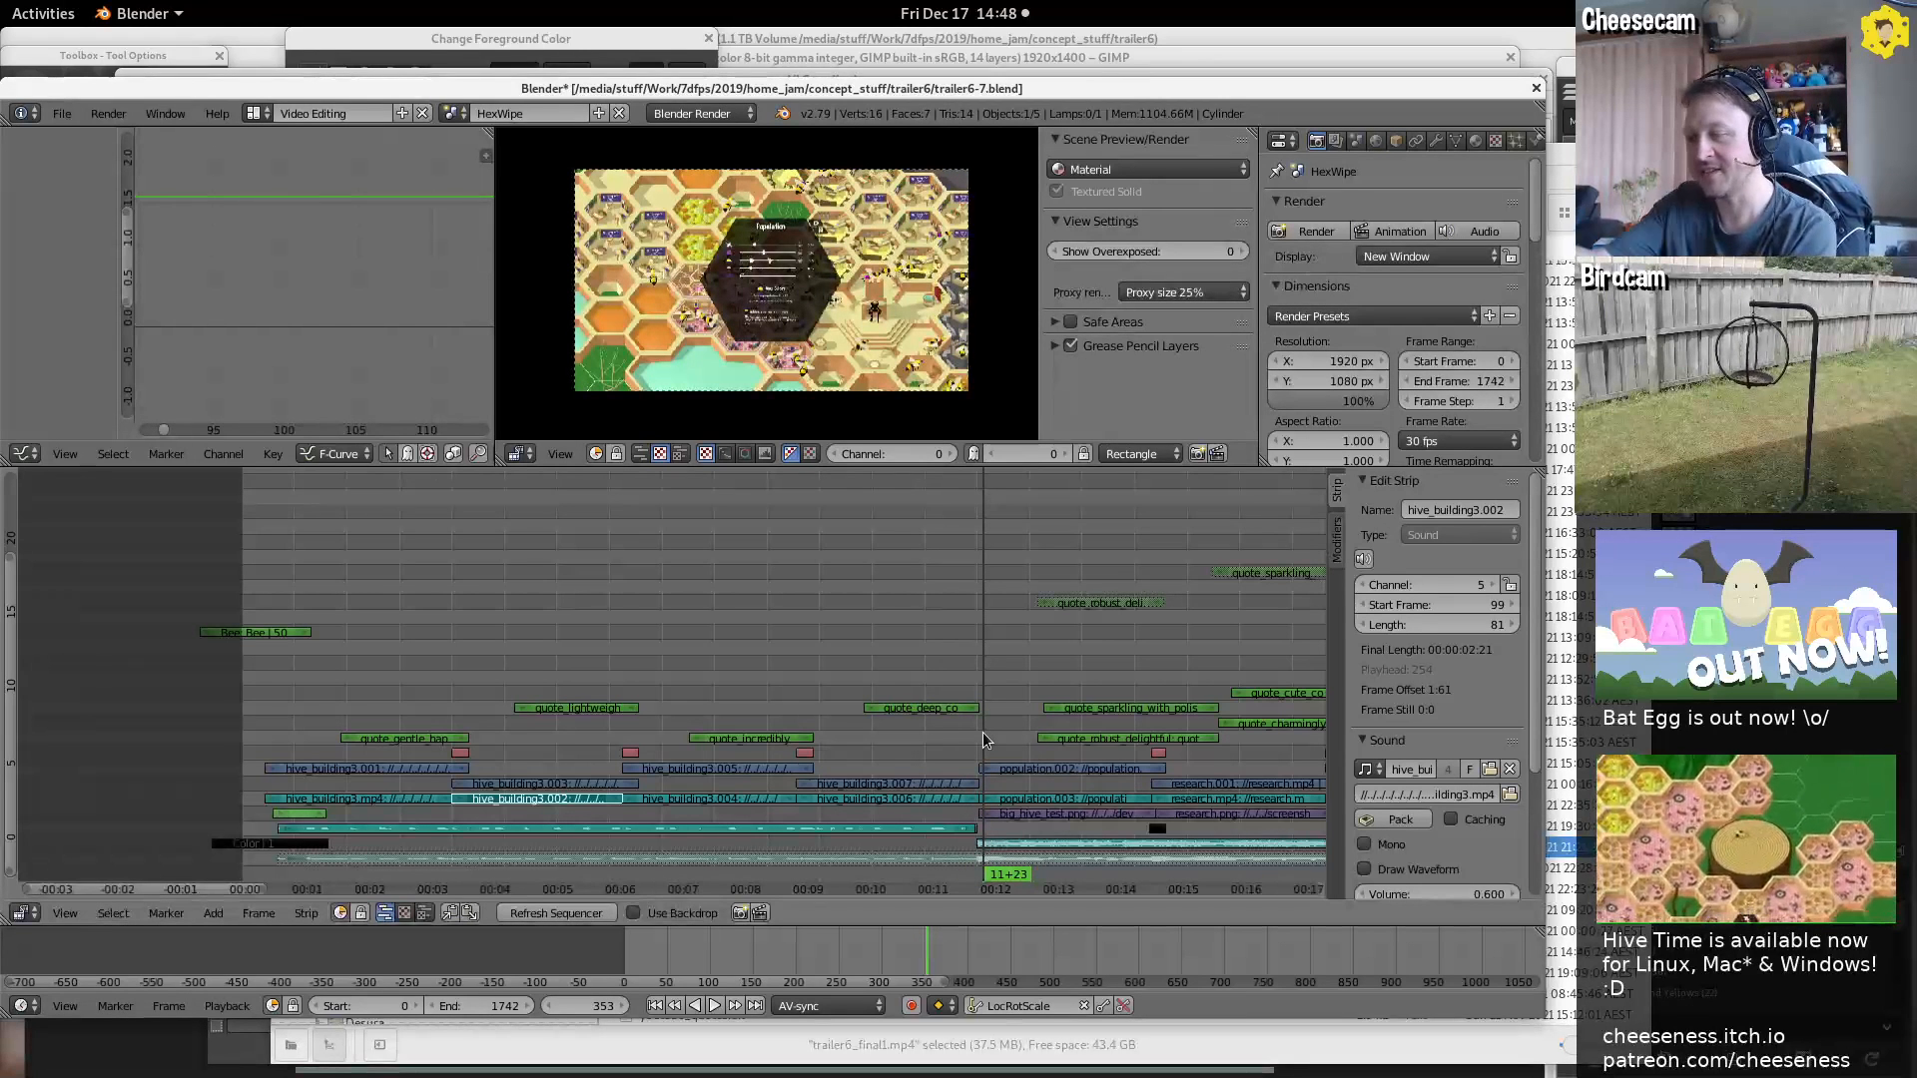
{"action": "mouse_move", "coordinate": [982, 733]}
{"action": "left_mouse_down"}
{"action": "mouse_move", "coordinate": [950, 736]}
{"action": "mouse_move", "coordinate": [984, 731]}
{"action": "left_mouse_up"}
{"action": "middle_click_drag", "start_coordinate": [1022, 854], "coordinate": [645, 781]}
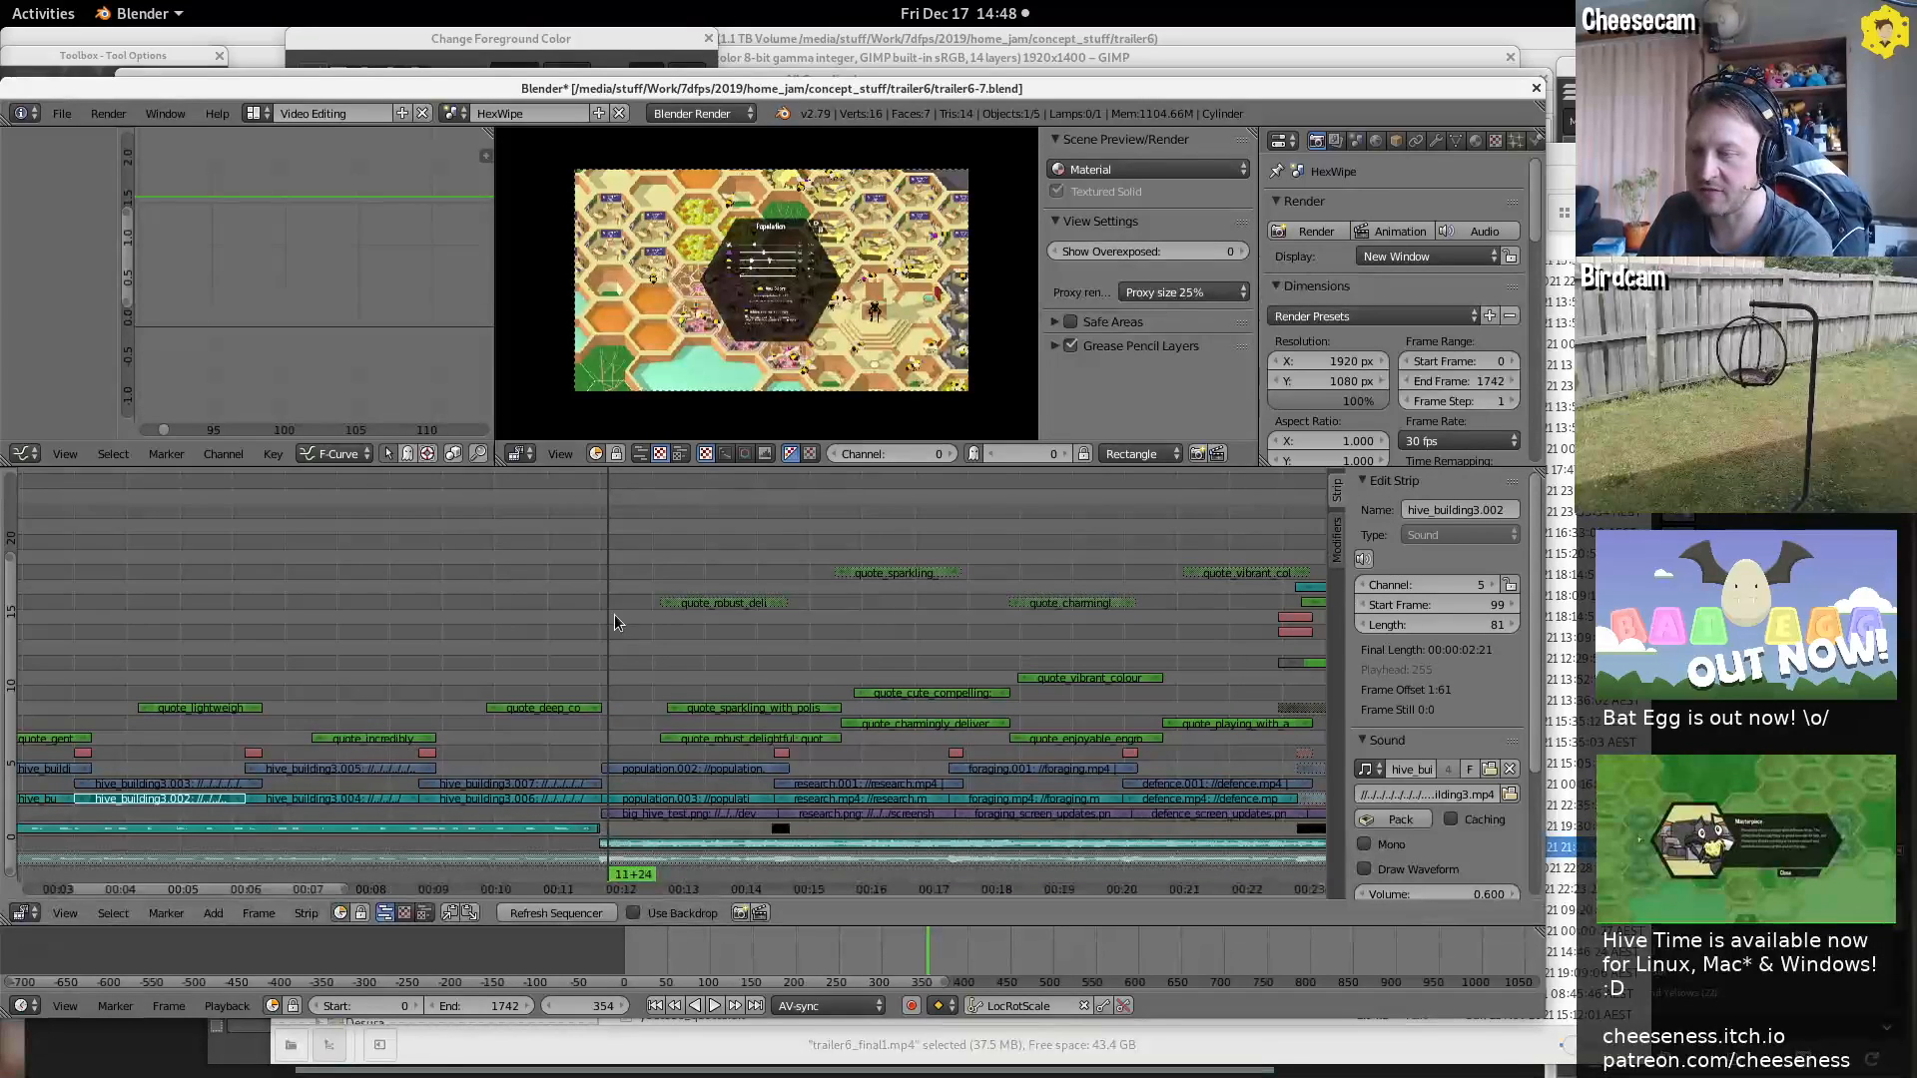
Scrub through the paired quotes and play from frame 662 into the Thanks screen
{"action": "left_click_drag", "start_coordinate": [614, 614], "coordinate": [1248, 678]}
{"action": "key", "text": "alt+a"}
{"action": "middle_click_drag", "start_coordinate": [1010, 635], "coordinate": [806, 634]}
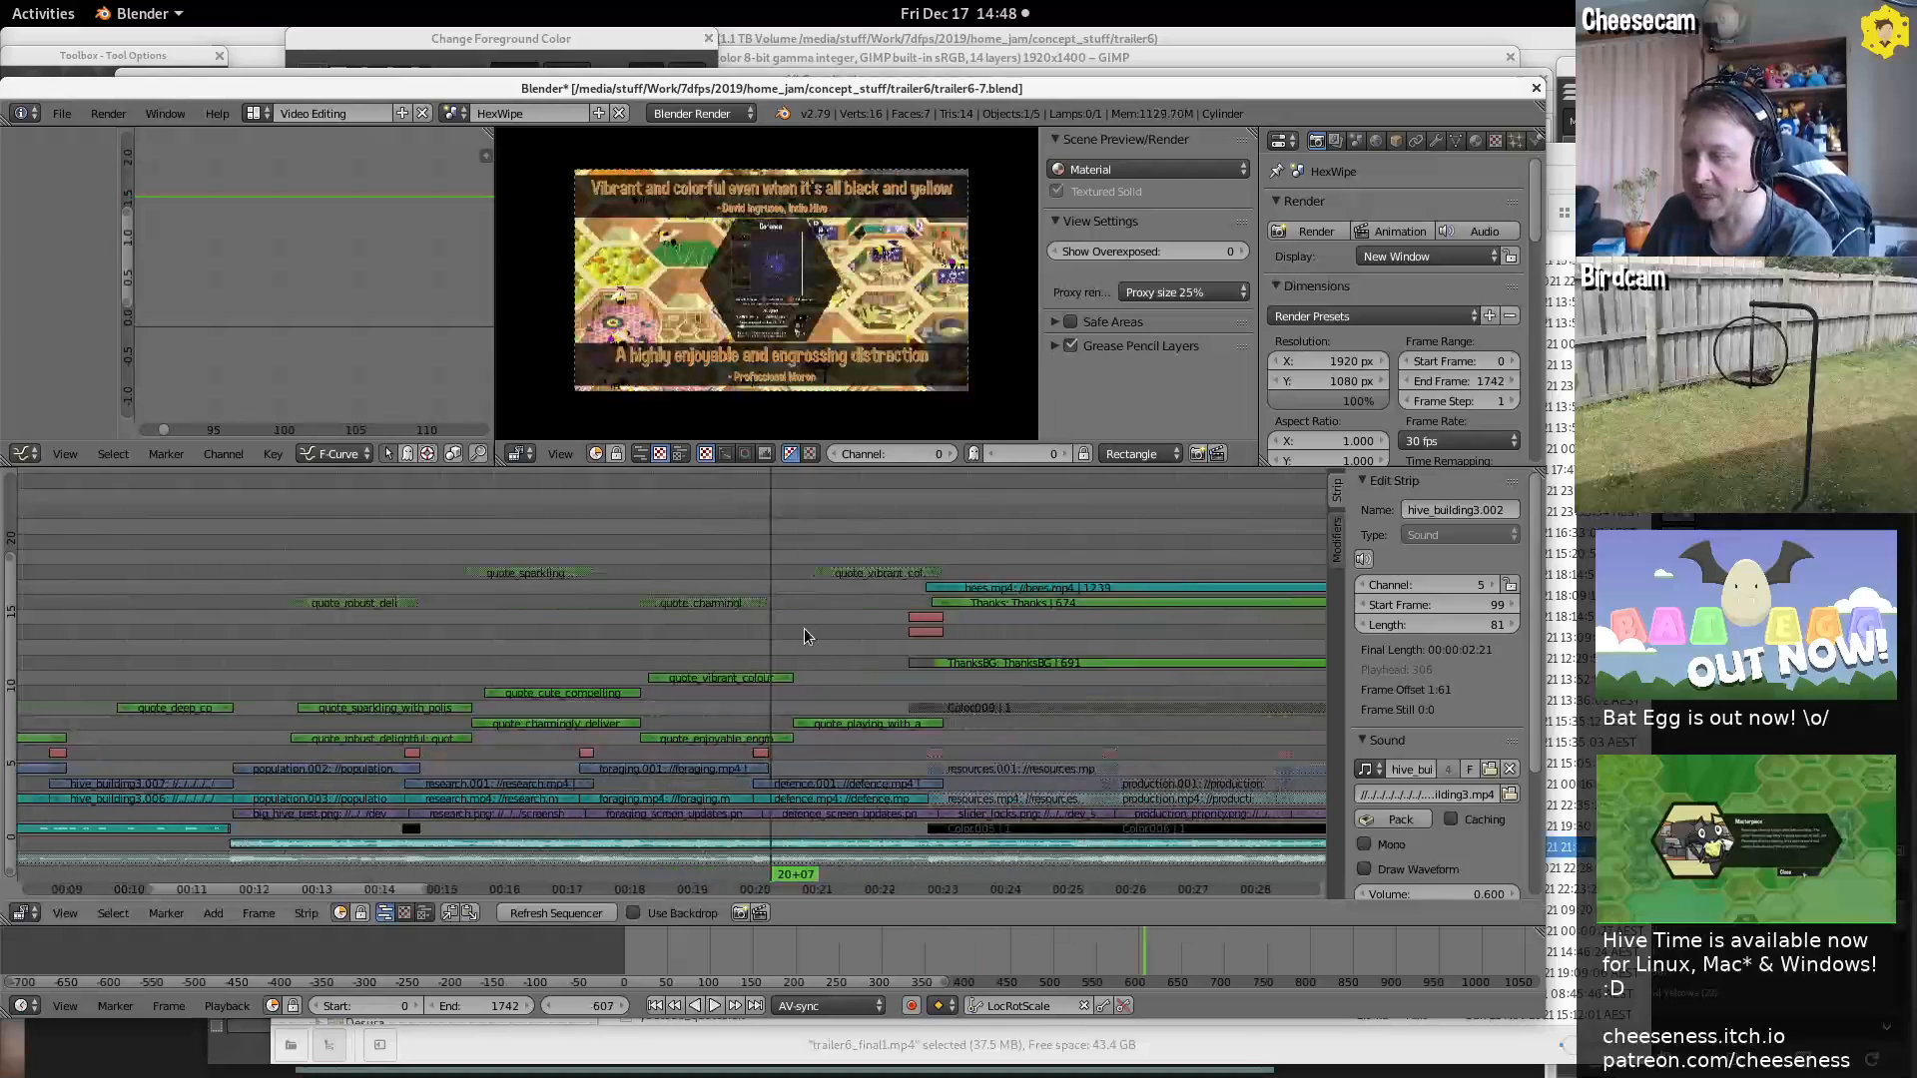
{"action": "left_click", "coordinate": [617, 664]}
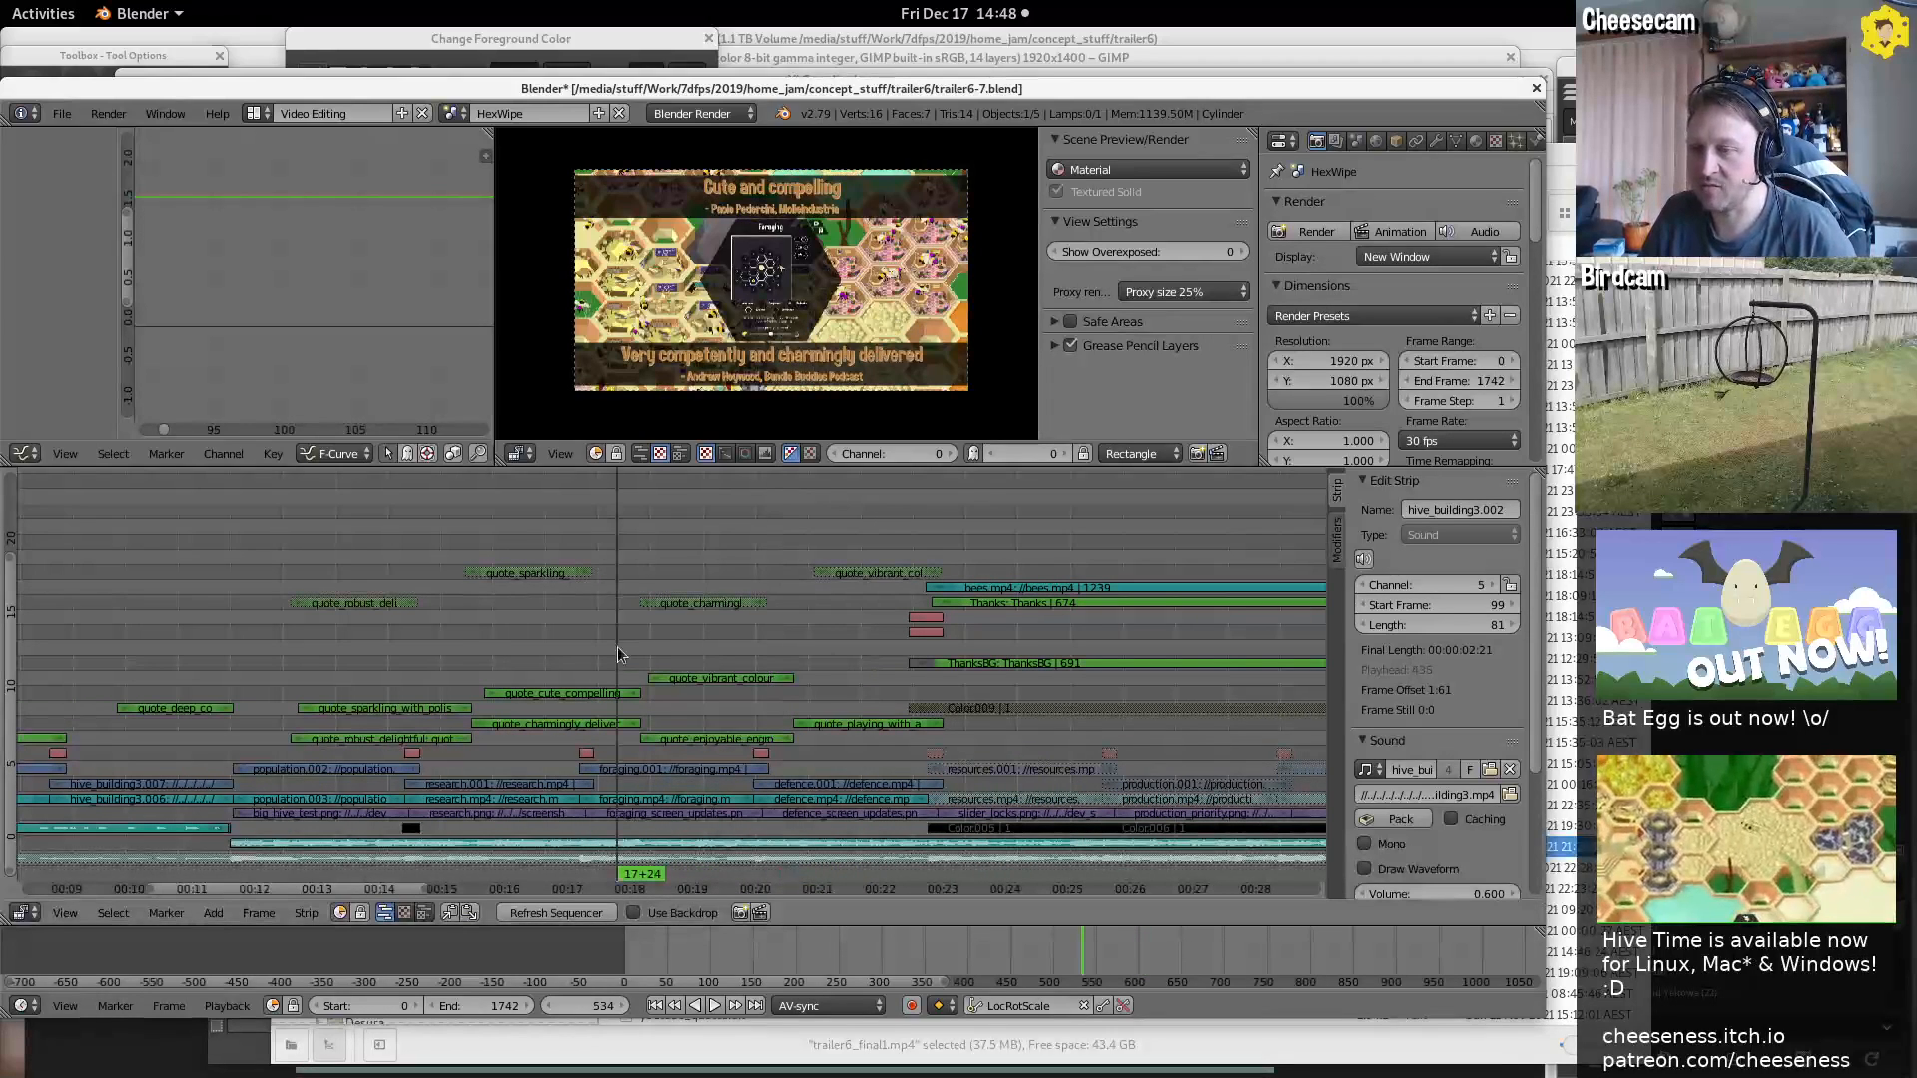
{"action": "left_click", "coordinate": [884, 647]}
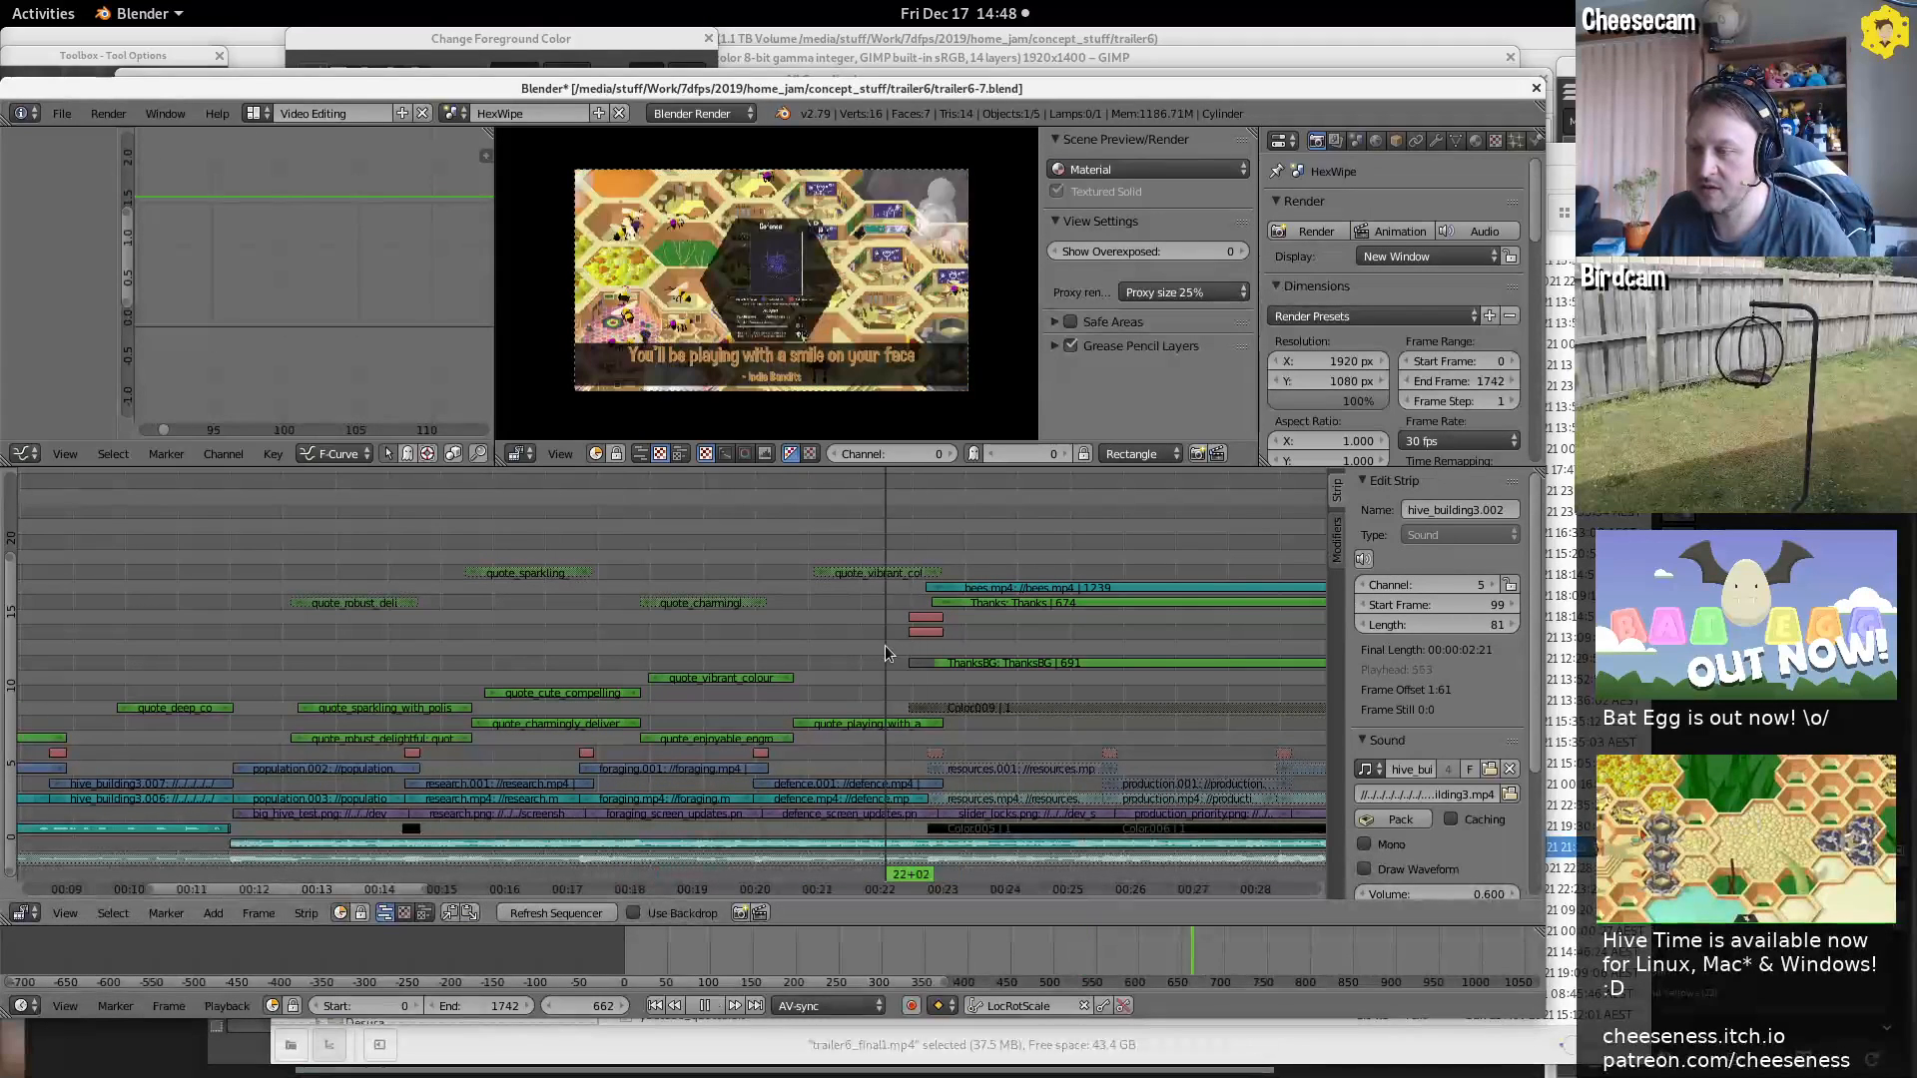
{"action": "key", "text": "alt+a"}
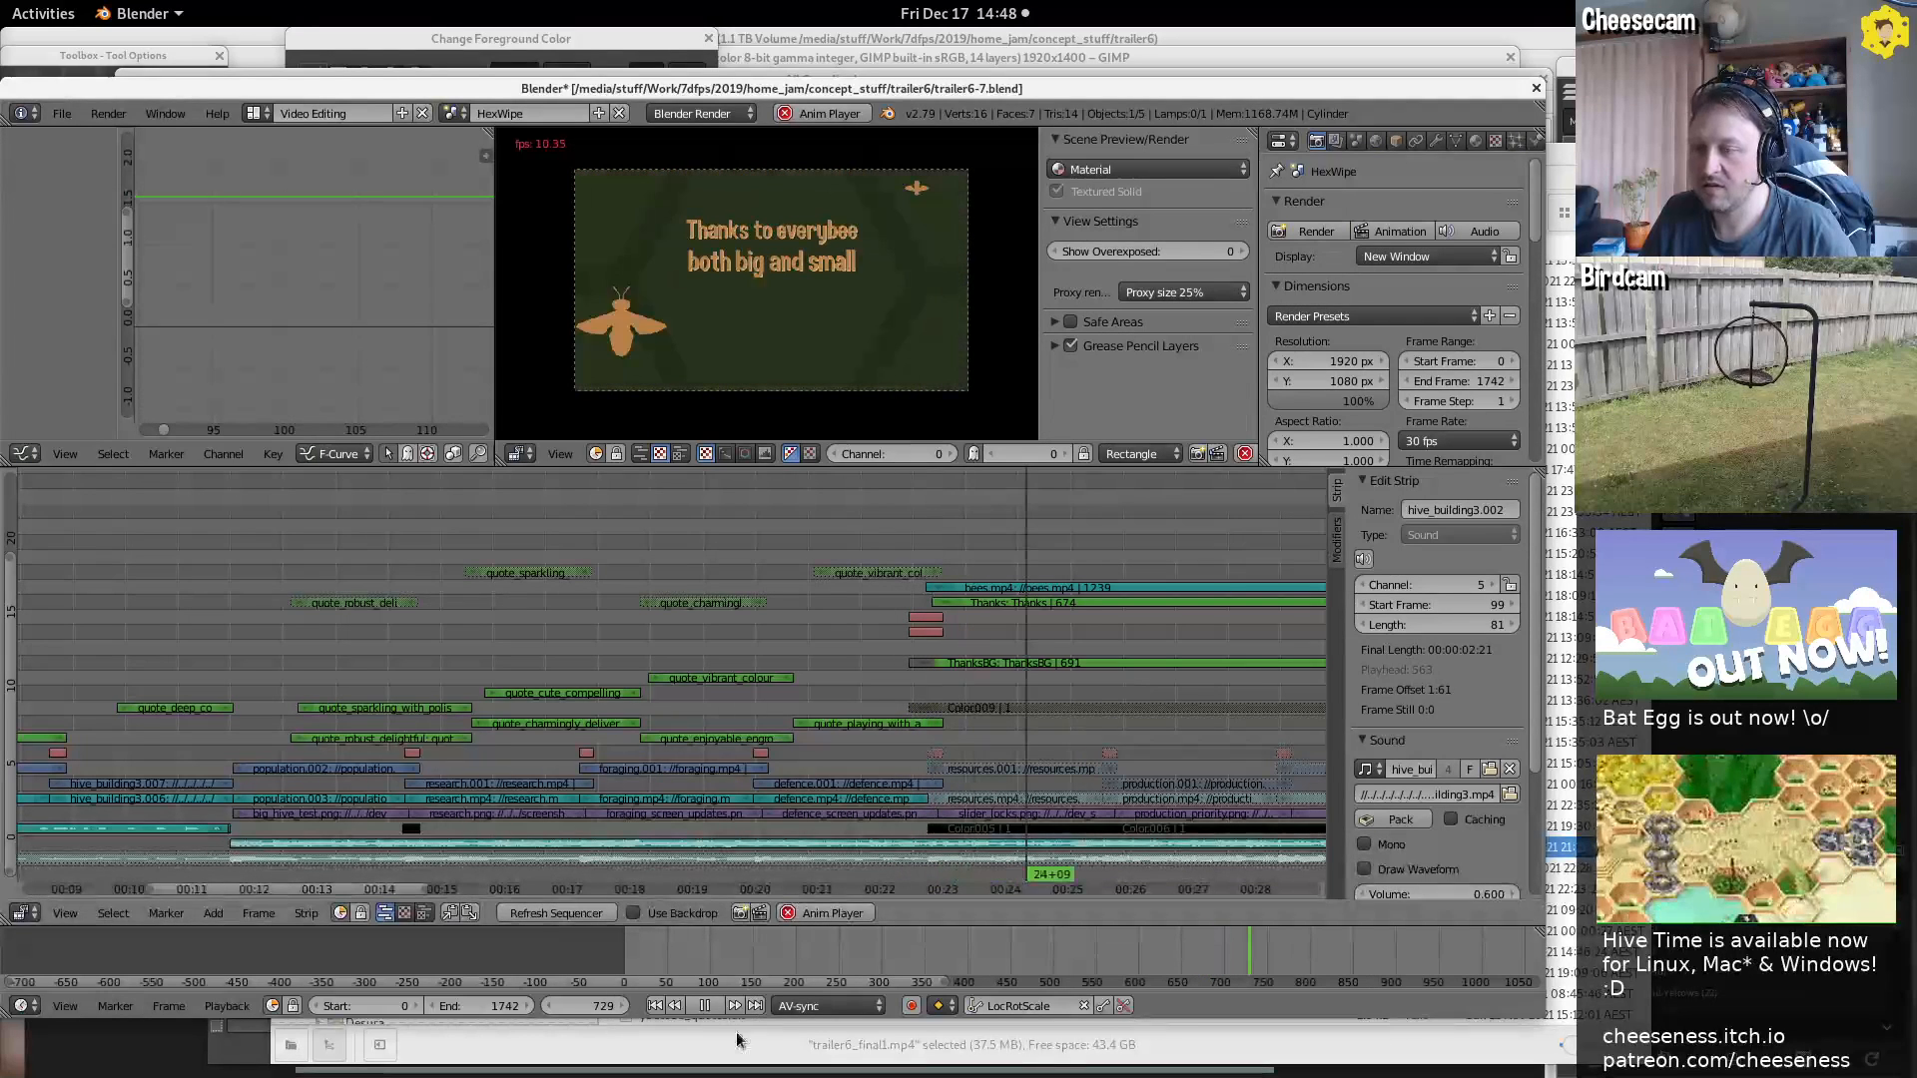
{"action": "left_click", "coordinate": [712, 1004]}
Look along the timeline to the closing HiveTime, Platforms and Web strips and back to the quote strips
{"action": "middle_click_drag", "start_coordinate": [1055, 581], "coordinate": [177, 549]}
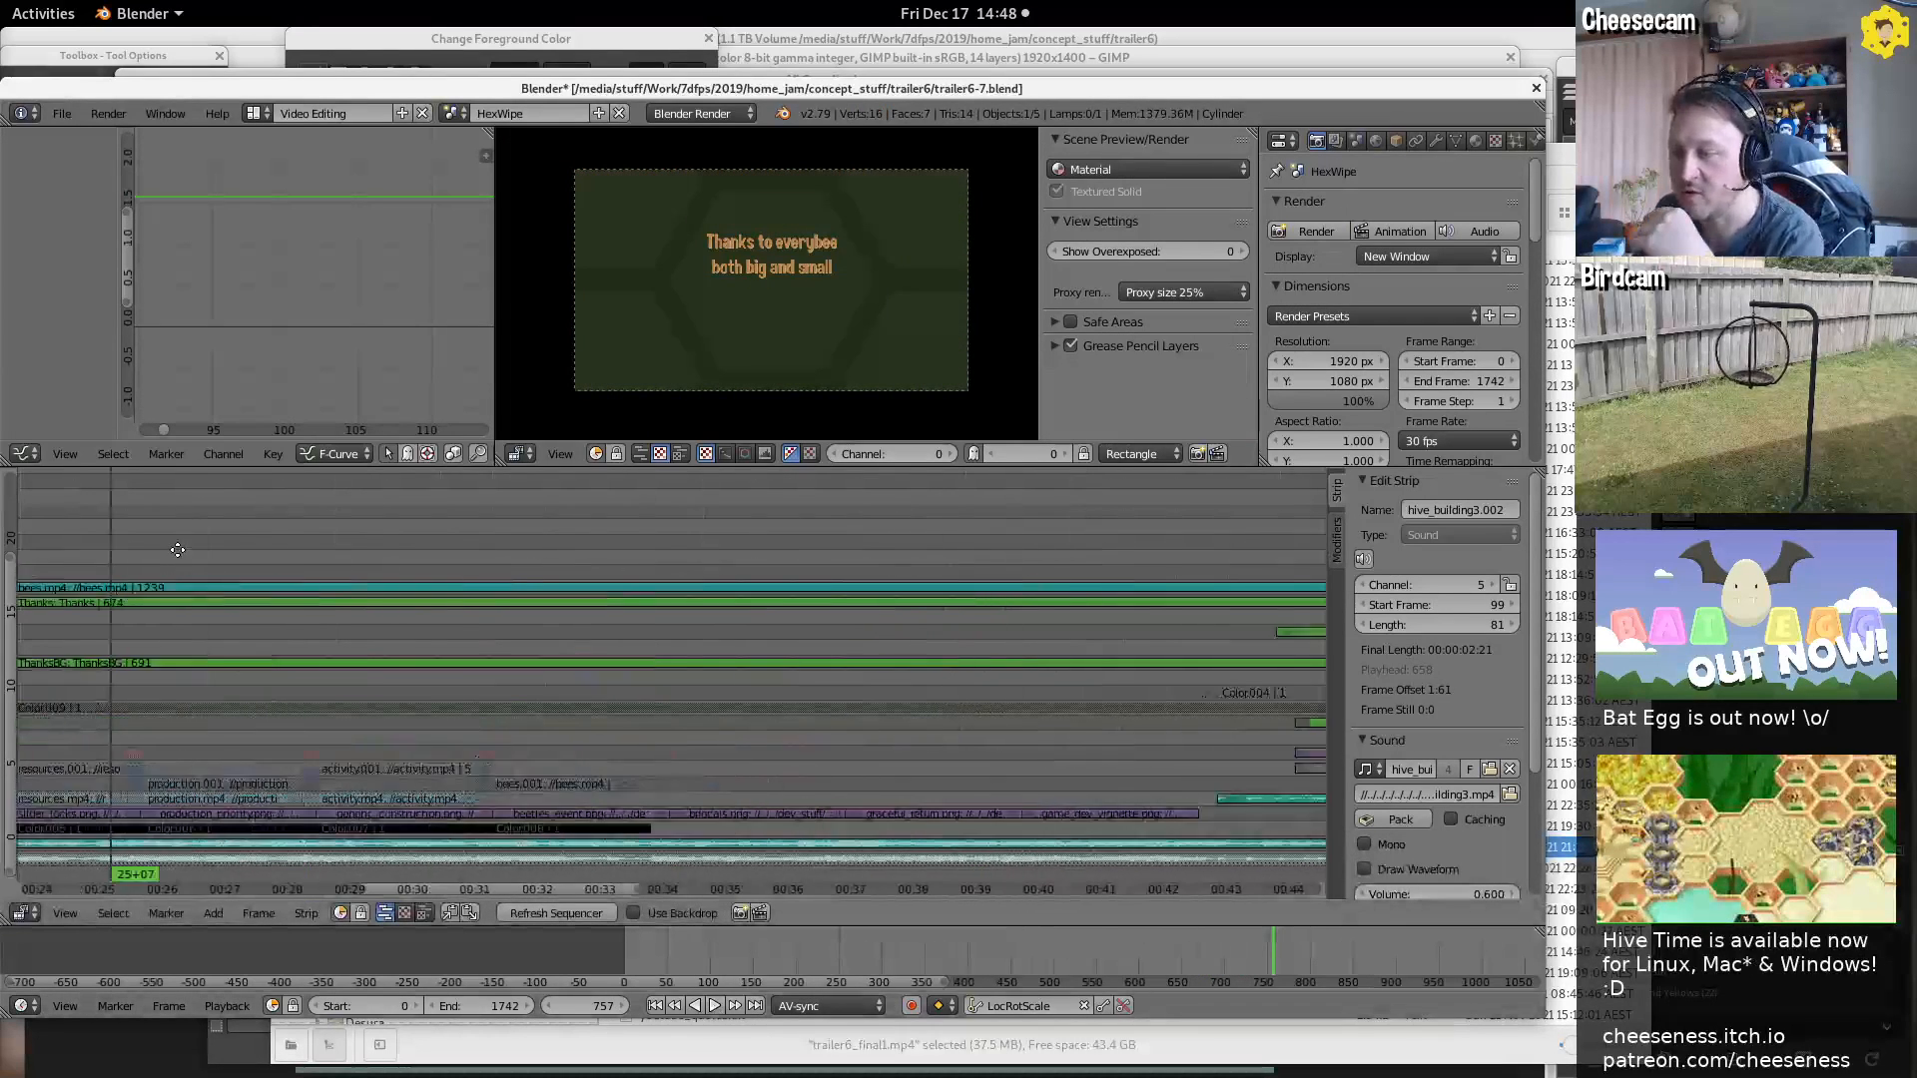
{"action": "middle_click_drag", "start_coordinate": [908, 703], "coordinate": [298, 564]}
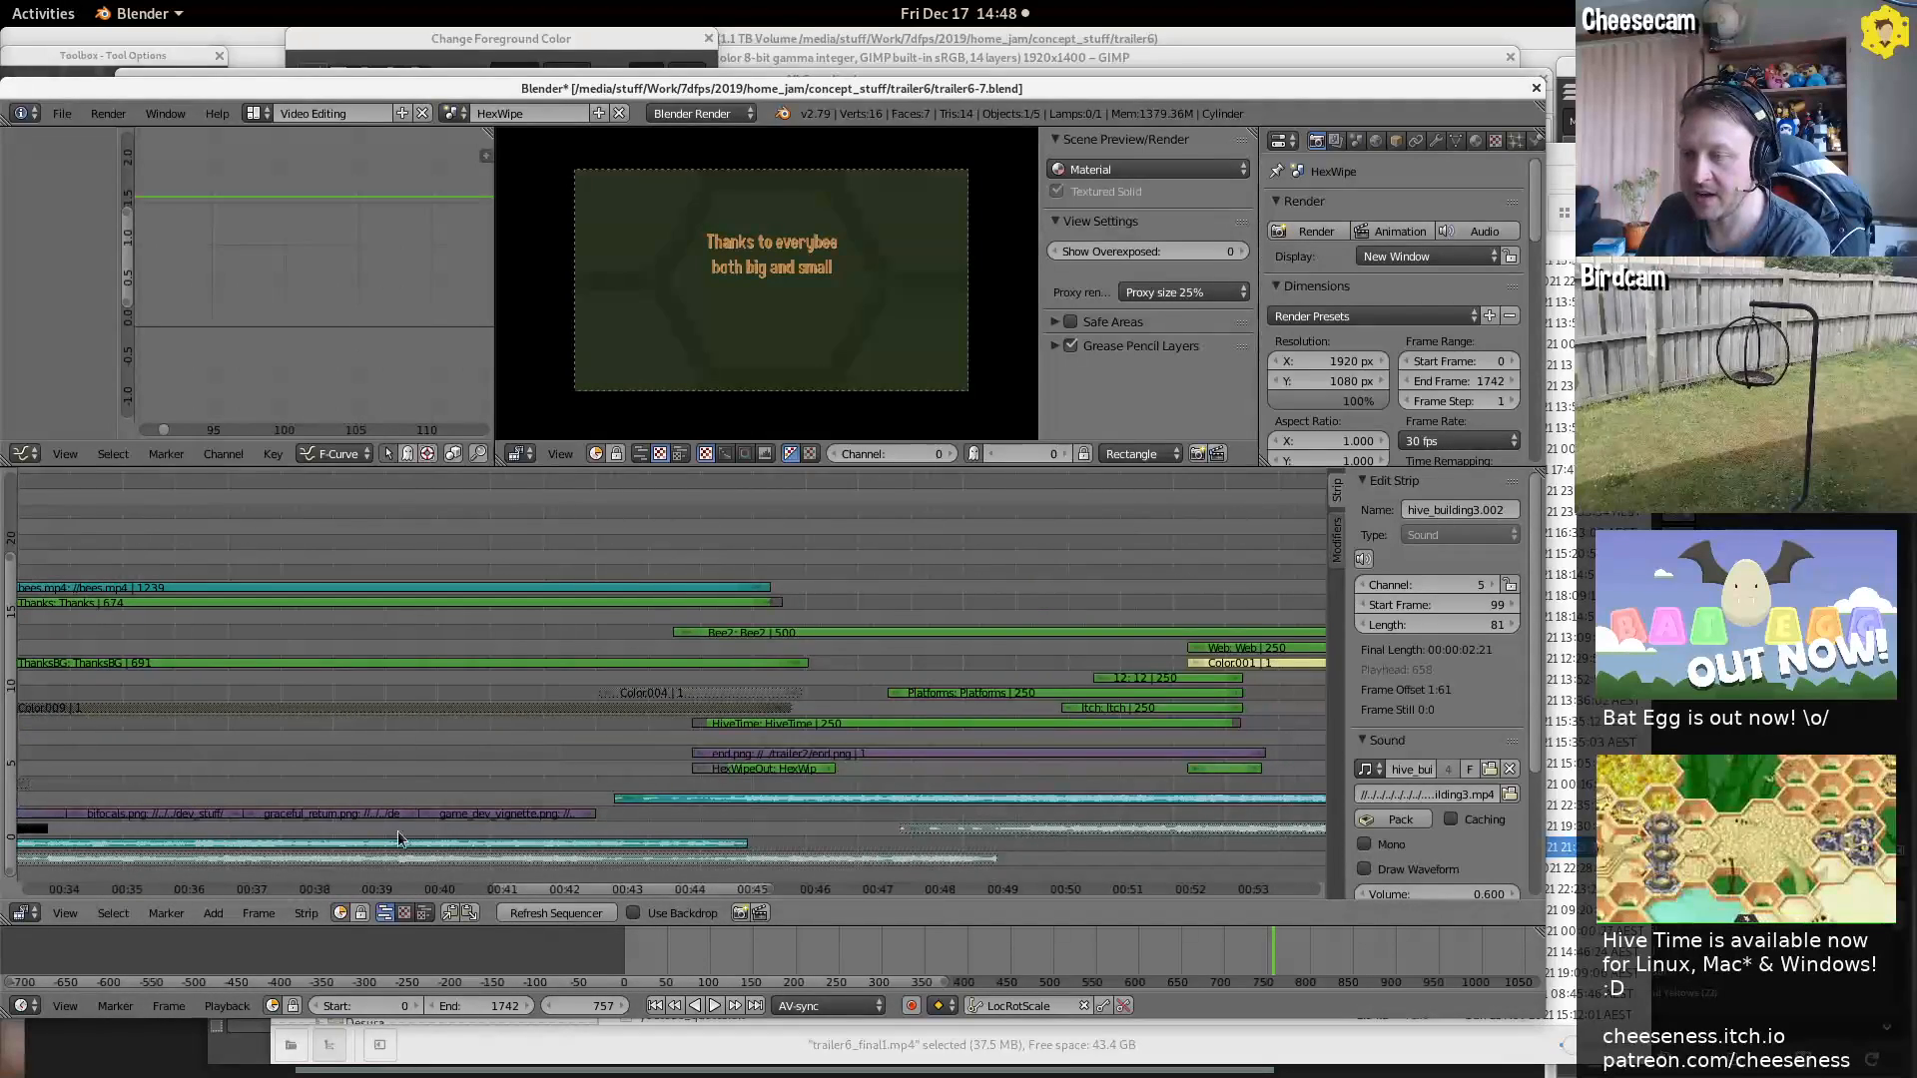
{"action": "middle_click_drag", "start_coordinate": [389, 834], "coordinate": [179, 649]}
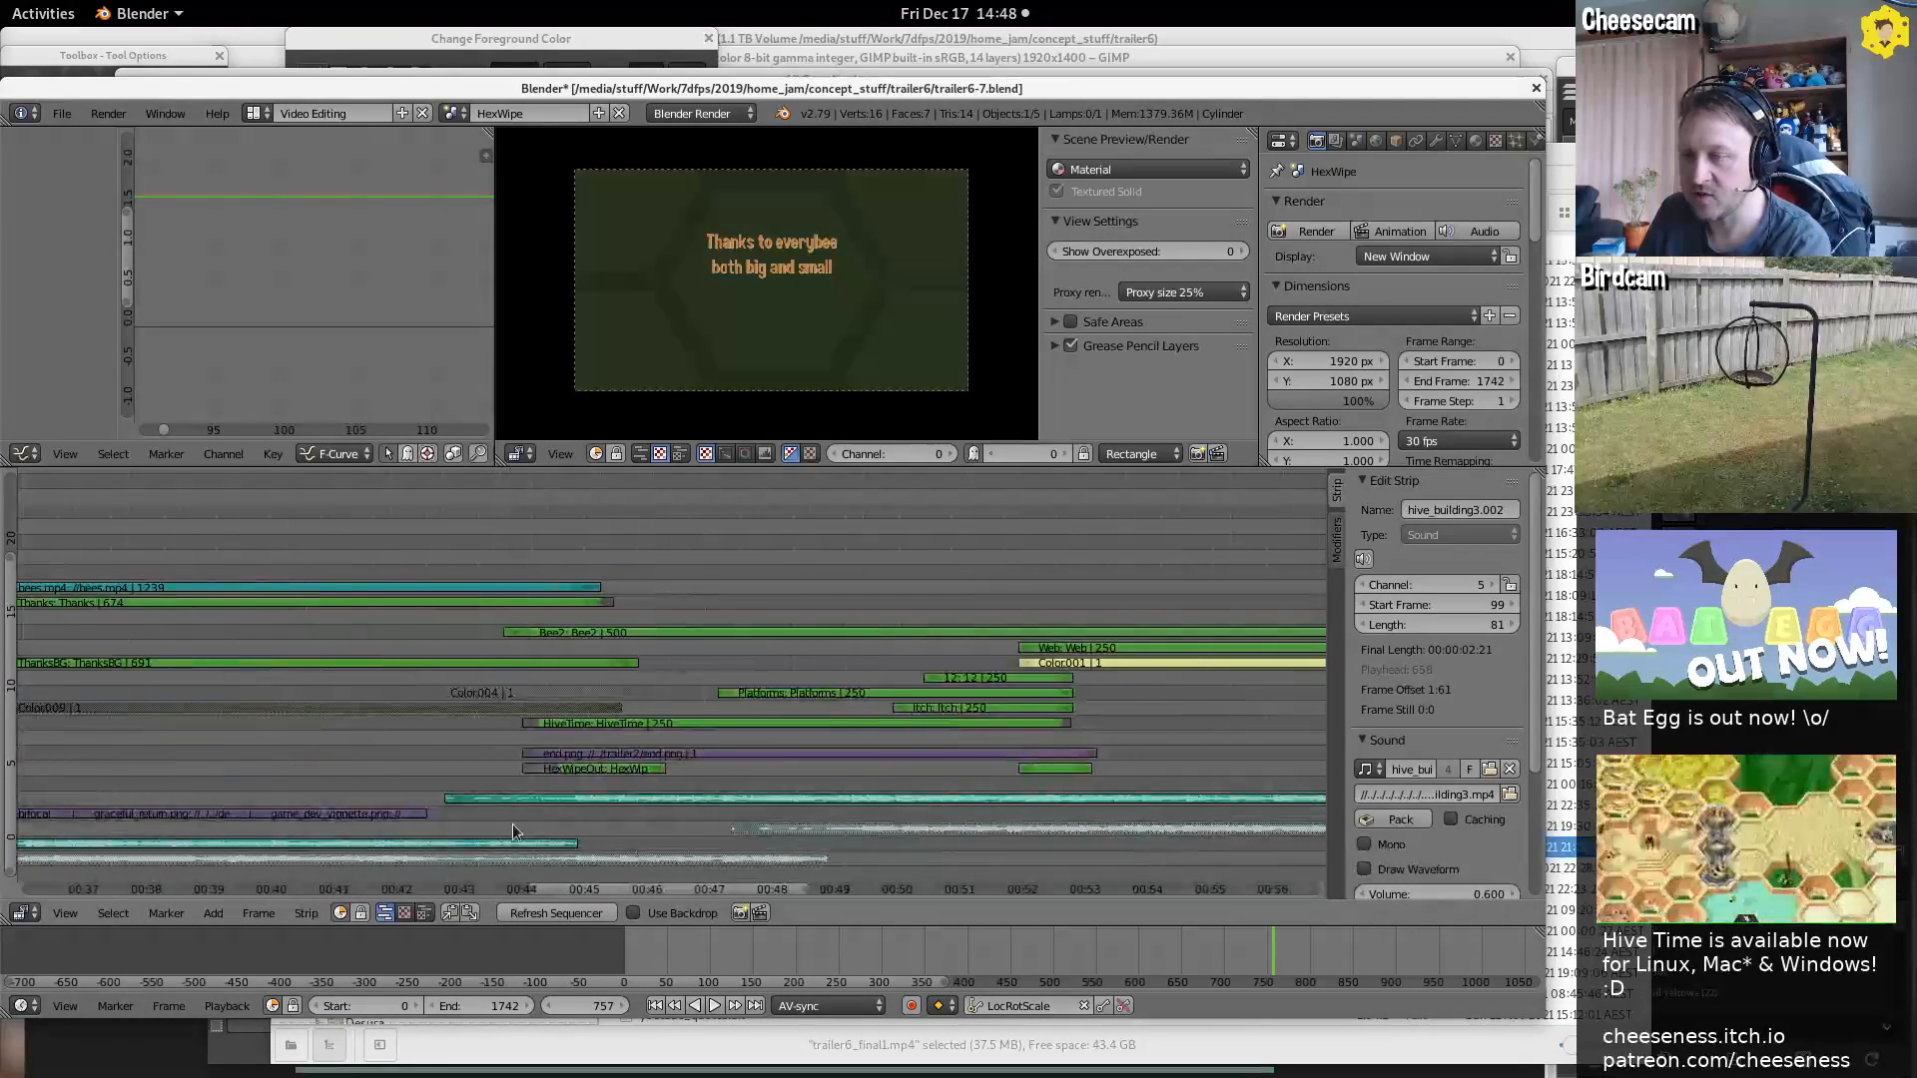
{"action": "middle_click_drag", "start_coordinate": [399, 789], "coordinate": [454, 686]}
{"action": "middle_click_drag", "start_coordinate": [154, 781], "coordinate": [405, 787]}
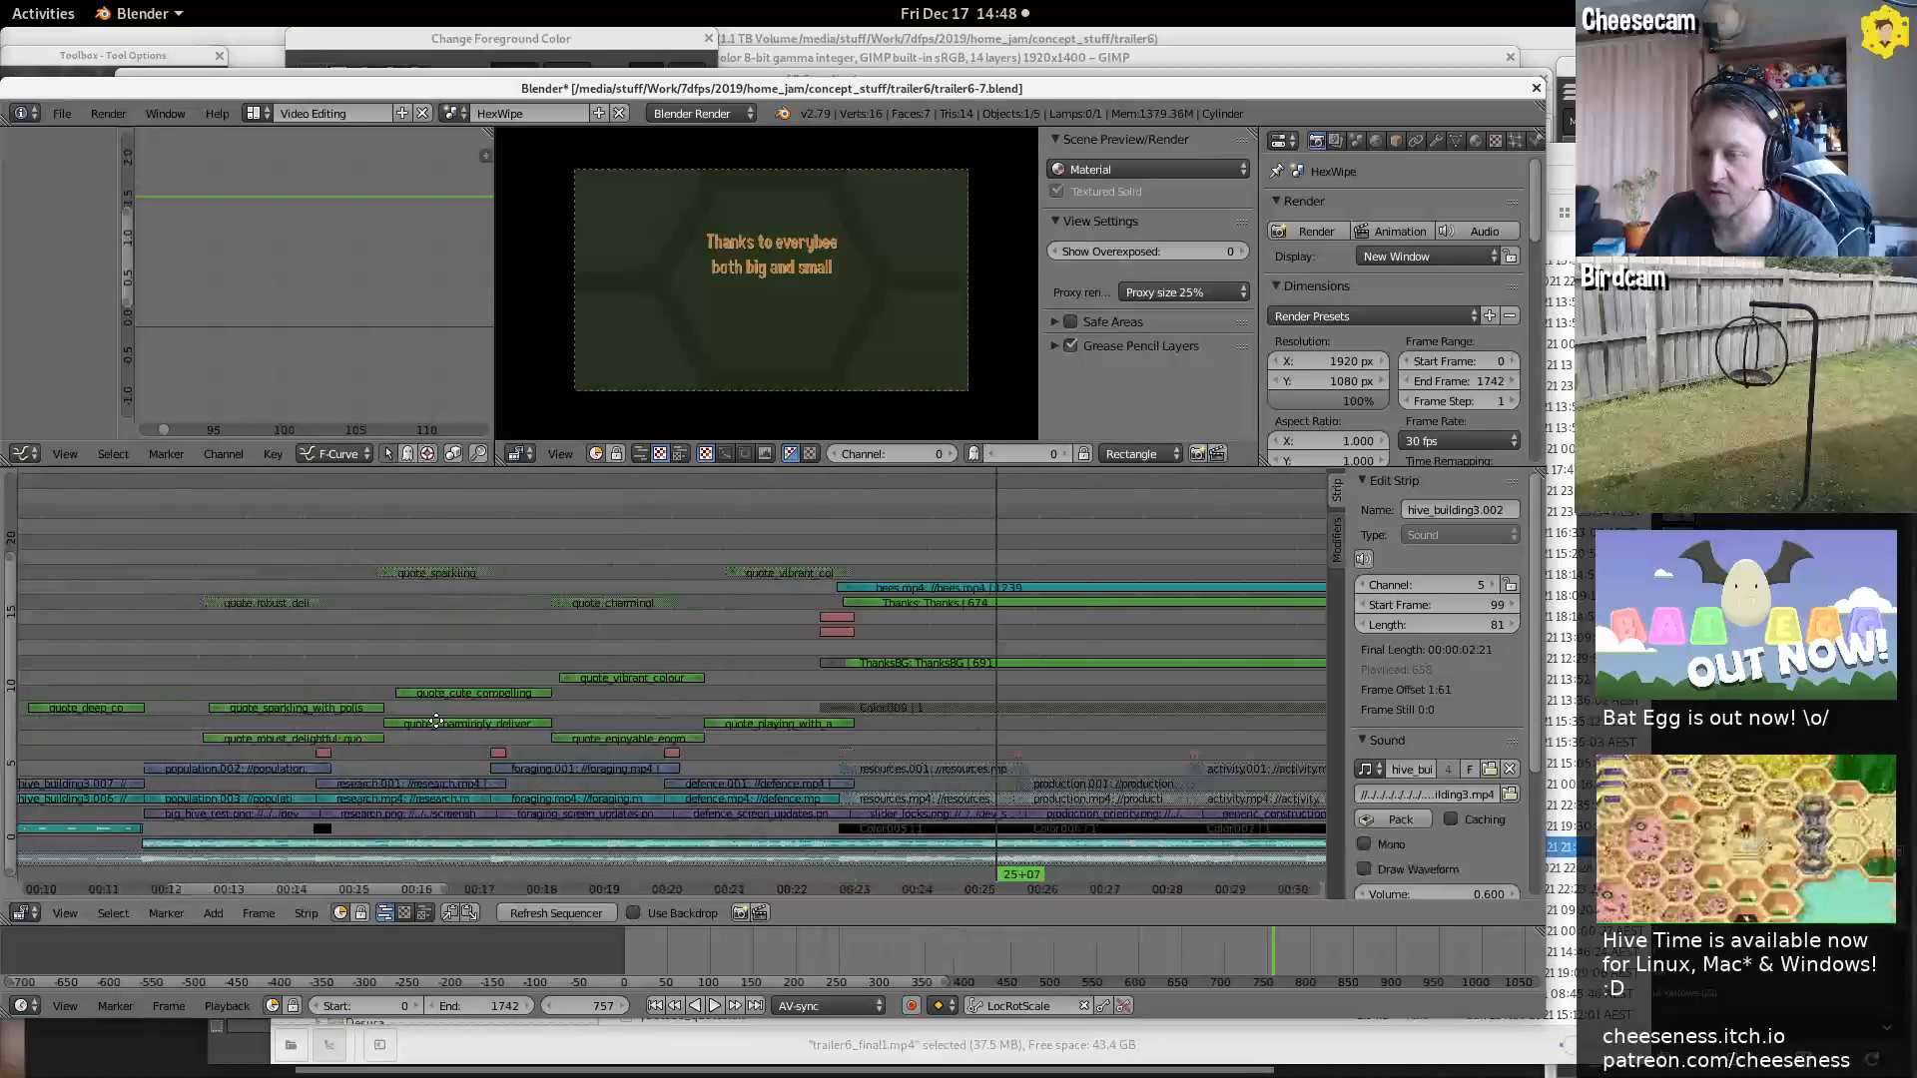
Play the quote section from the start of the population clips
{"action": "left_click", "coordinate": [166, 696]}
{"action": "key", "text": "alt+a"}
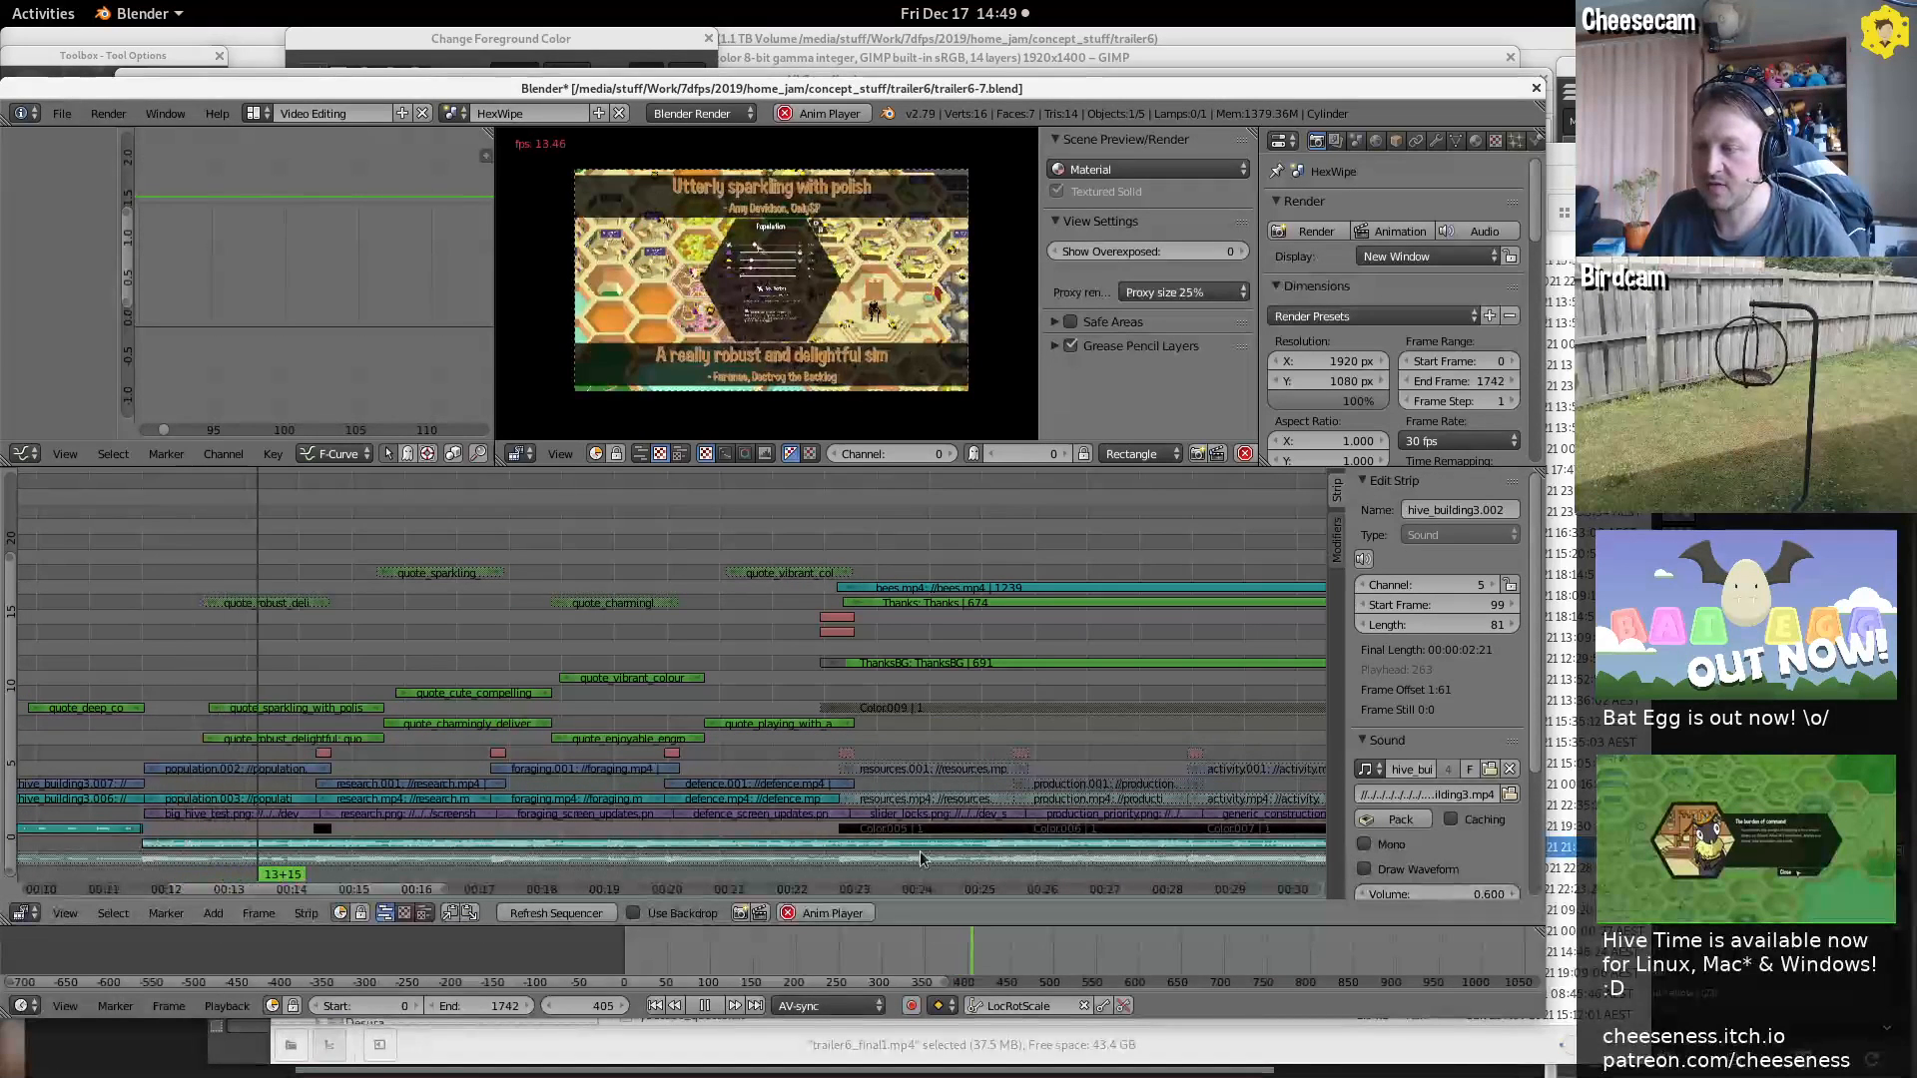
{"action": "key", "text": "alt+a"}
Select the MorningBuzz_shorter.wav sound strip near the end and play the closing section from frame 1282
{"action": "middle_click_drag", "start_coordinate": [1148, 639], "coordinate": [1018, 601]}
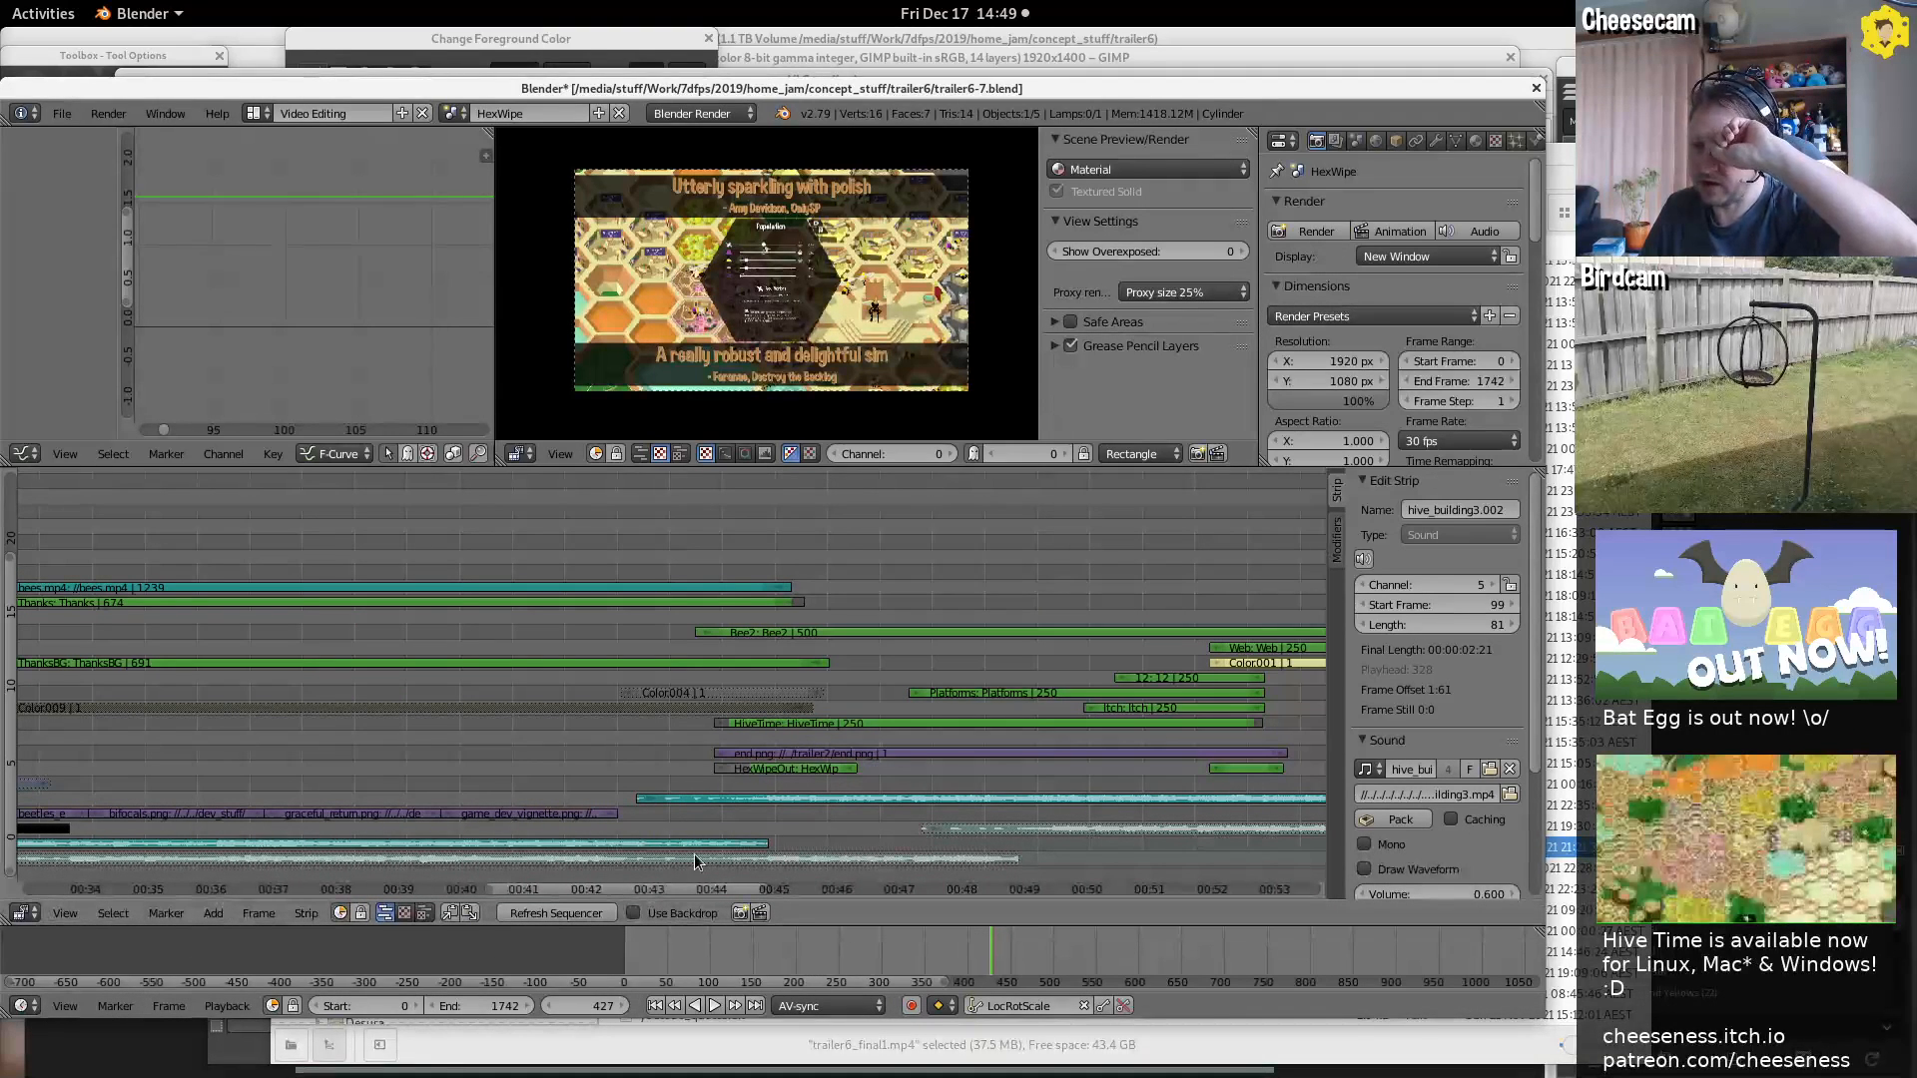
{"action": "right_click", "coordinate": [811, 798]}
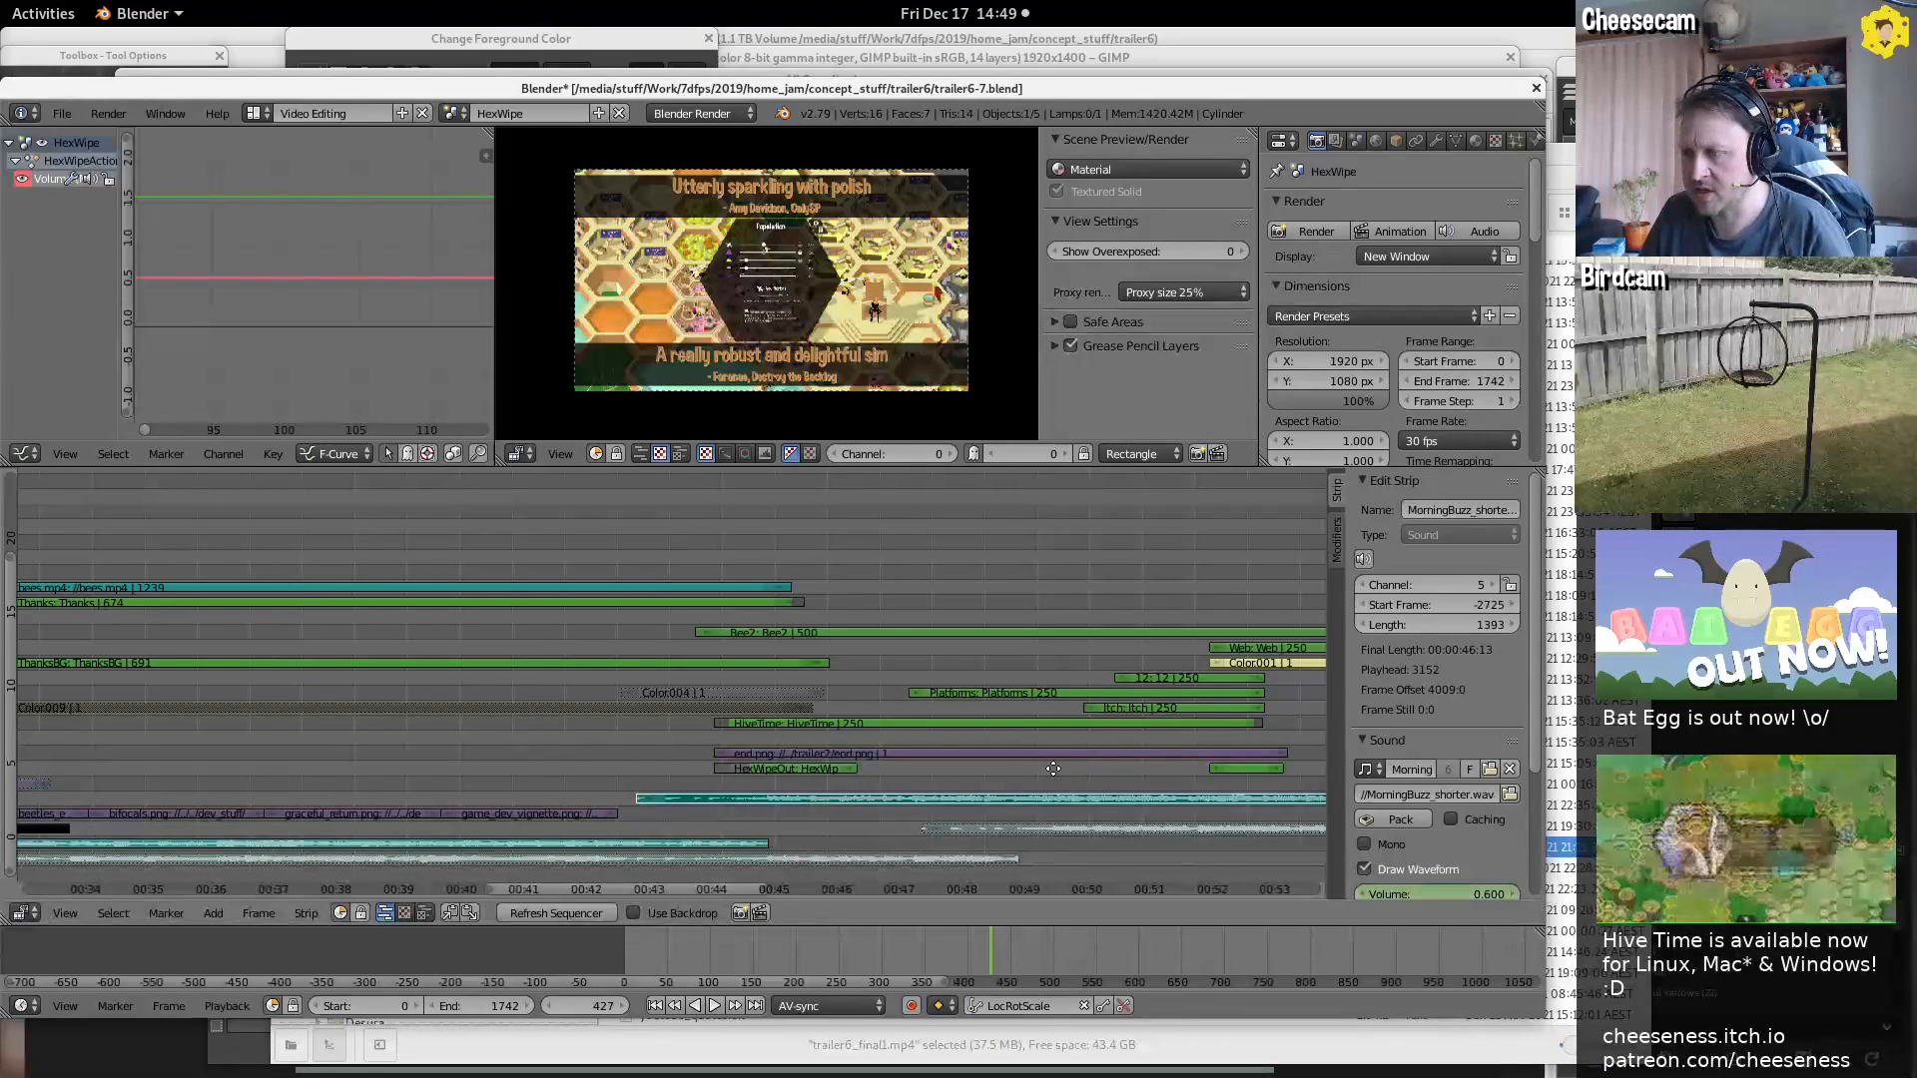
{"action": "middle_click_drag", "start_coordinate": [1045, 768], "coordinate": [751, 669]}
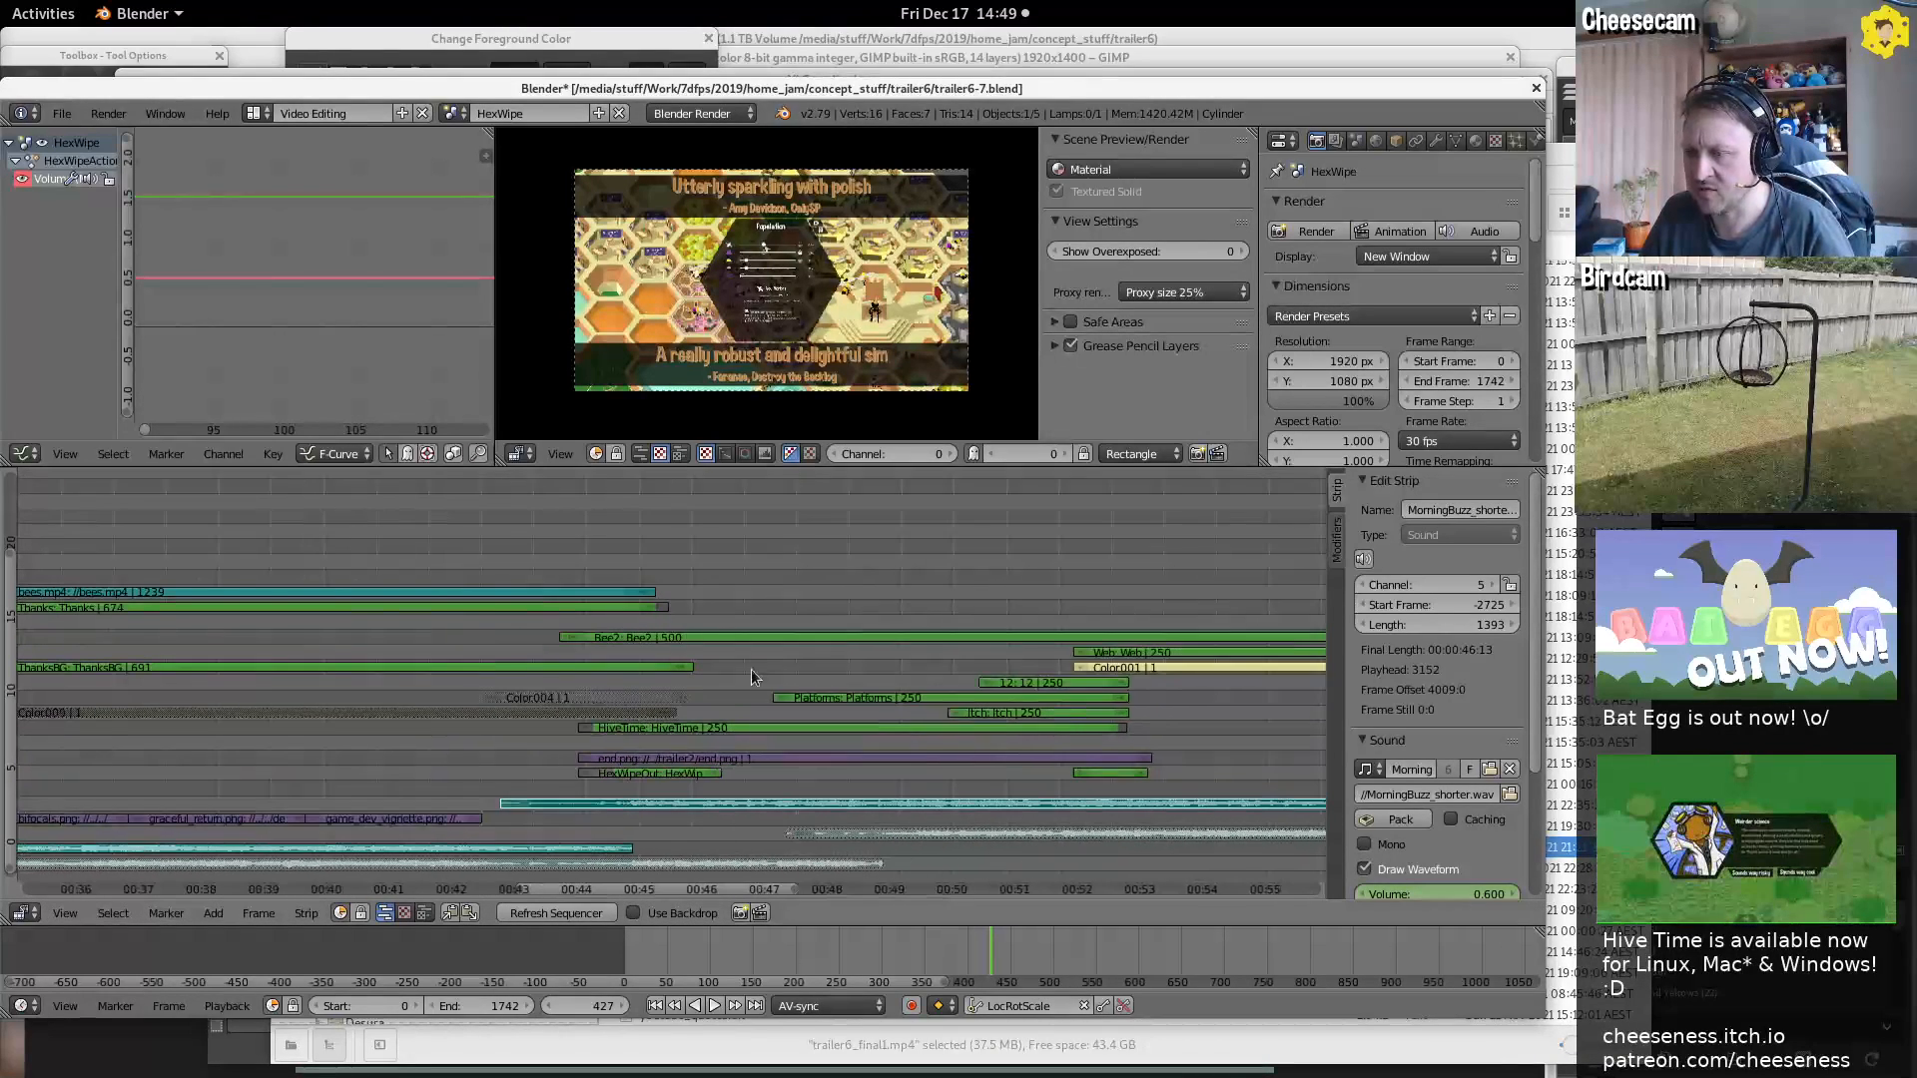
{"action": "left_click", "coordinate": [494, 775]}
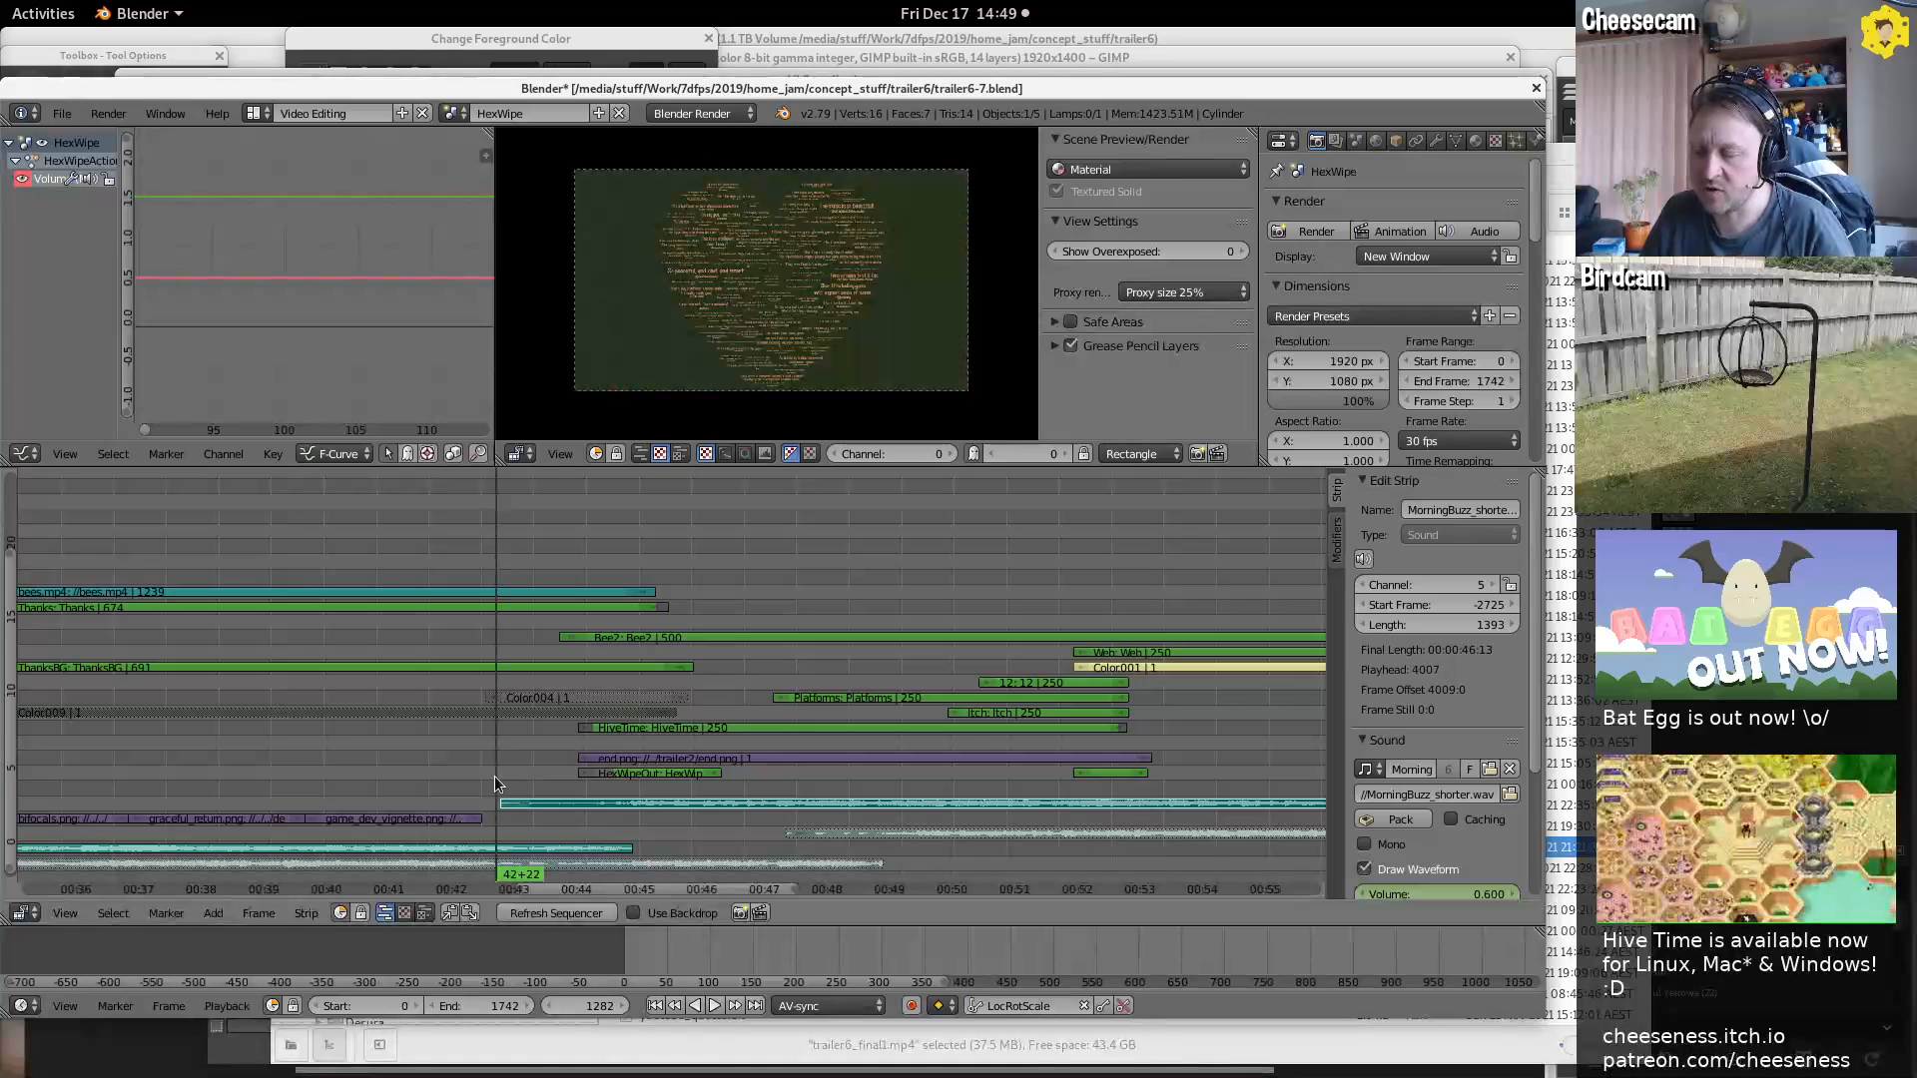
{"action": "key", "text": "alt+a"}
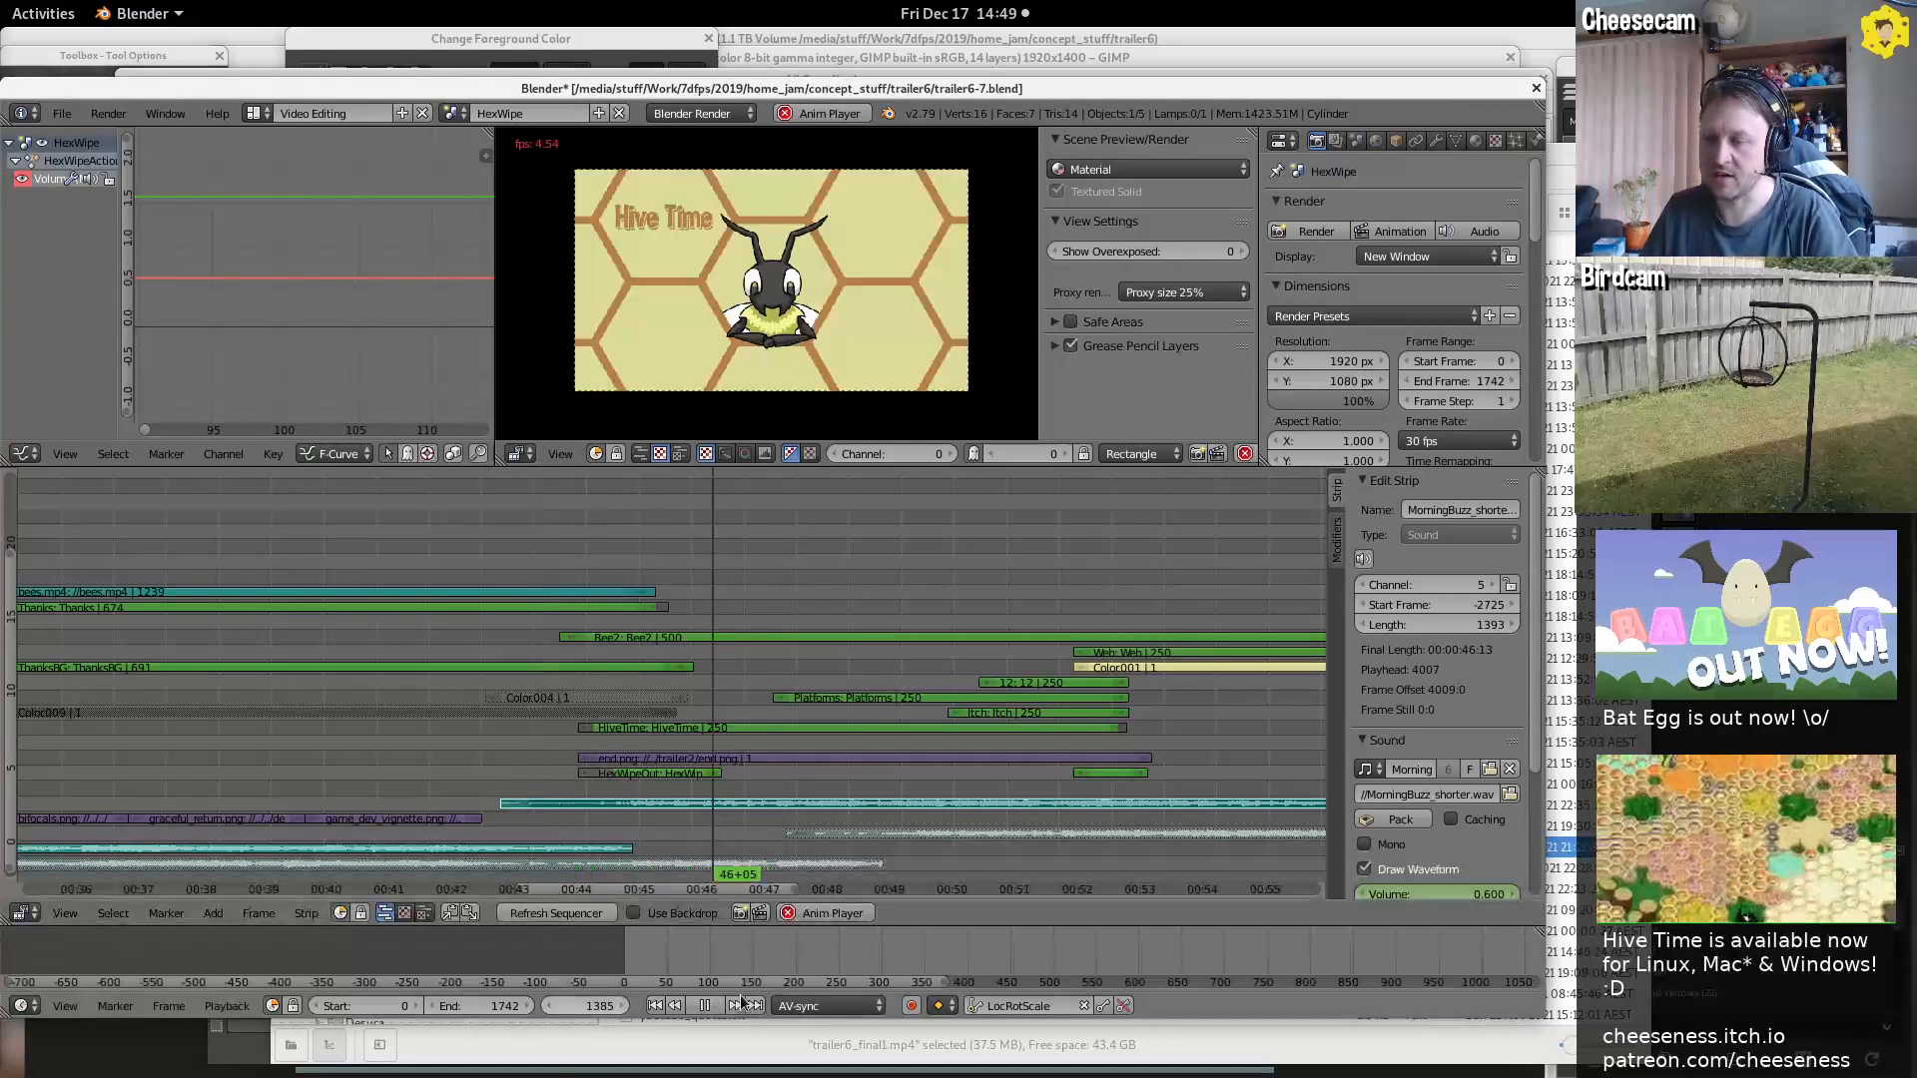
{"action": "left_click", "coordinate": [706, 1006]}
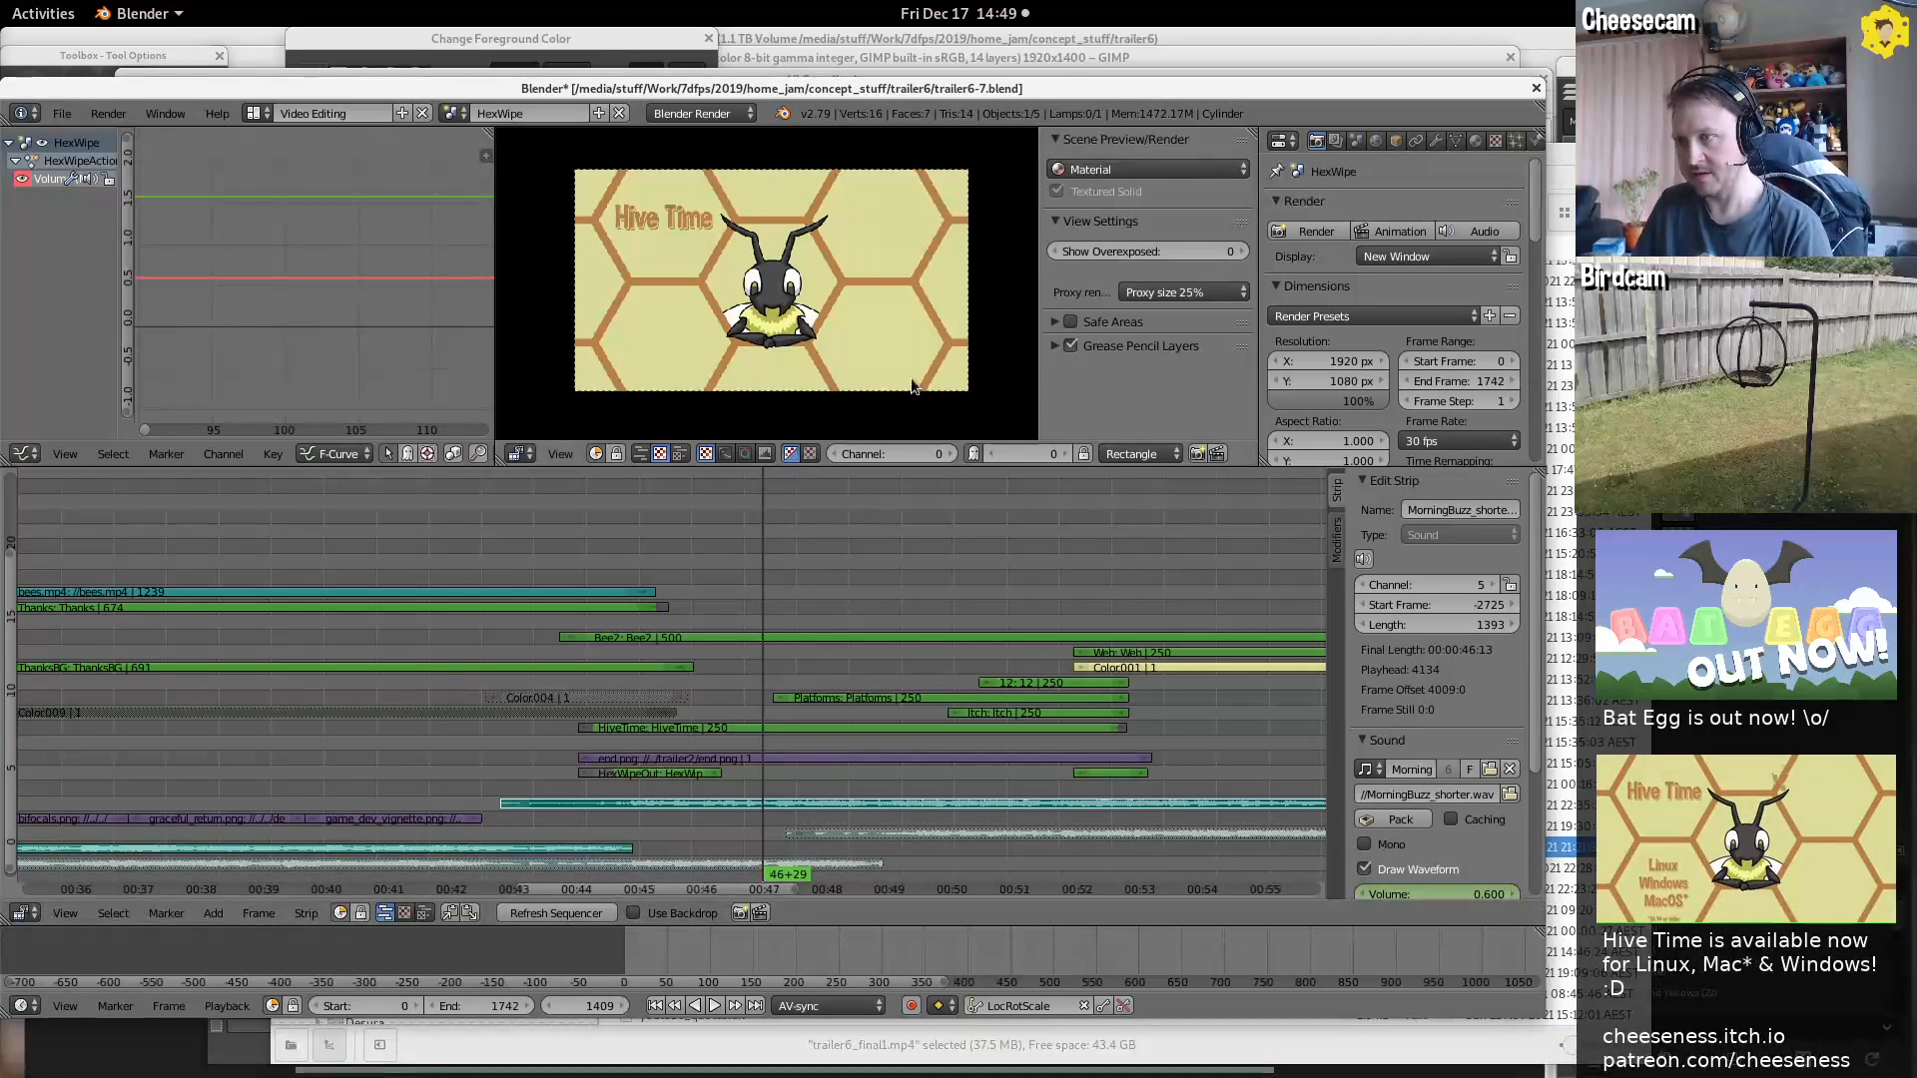
Return to the earlier part of the timeline and play the first pair of quotes over the population clips
{"action": "middle_click_drag", "start_coordinate": [919, 575], "coordinate": [1209, 542]}
{"action": "middle_click_drag", "start_coordinate": [514, 681], "coordinate": [998, 621]}
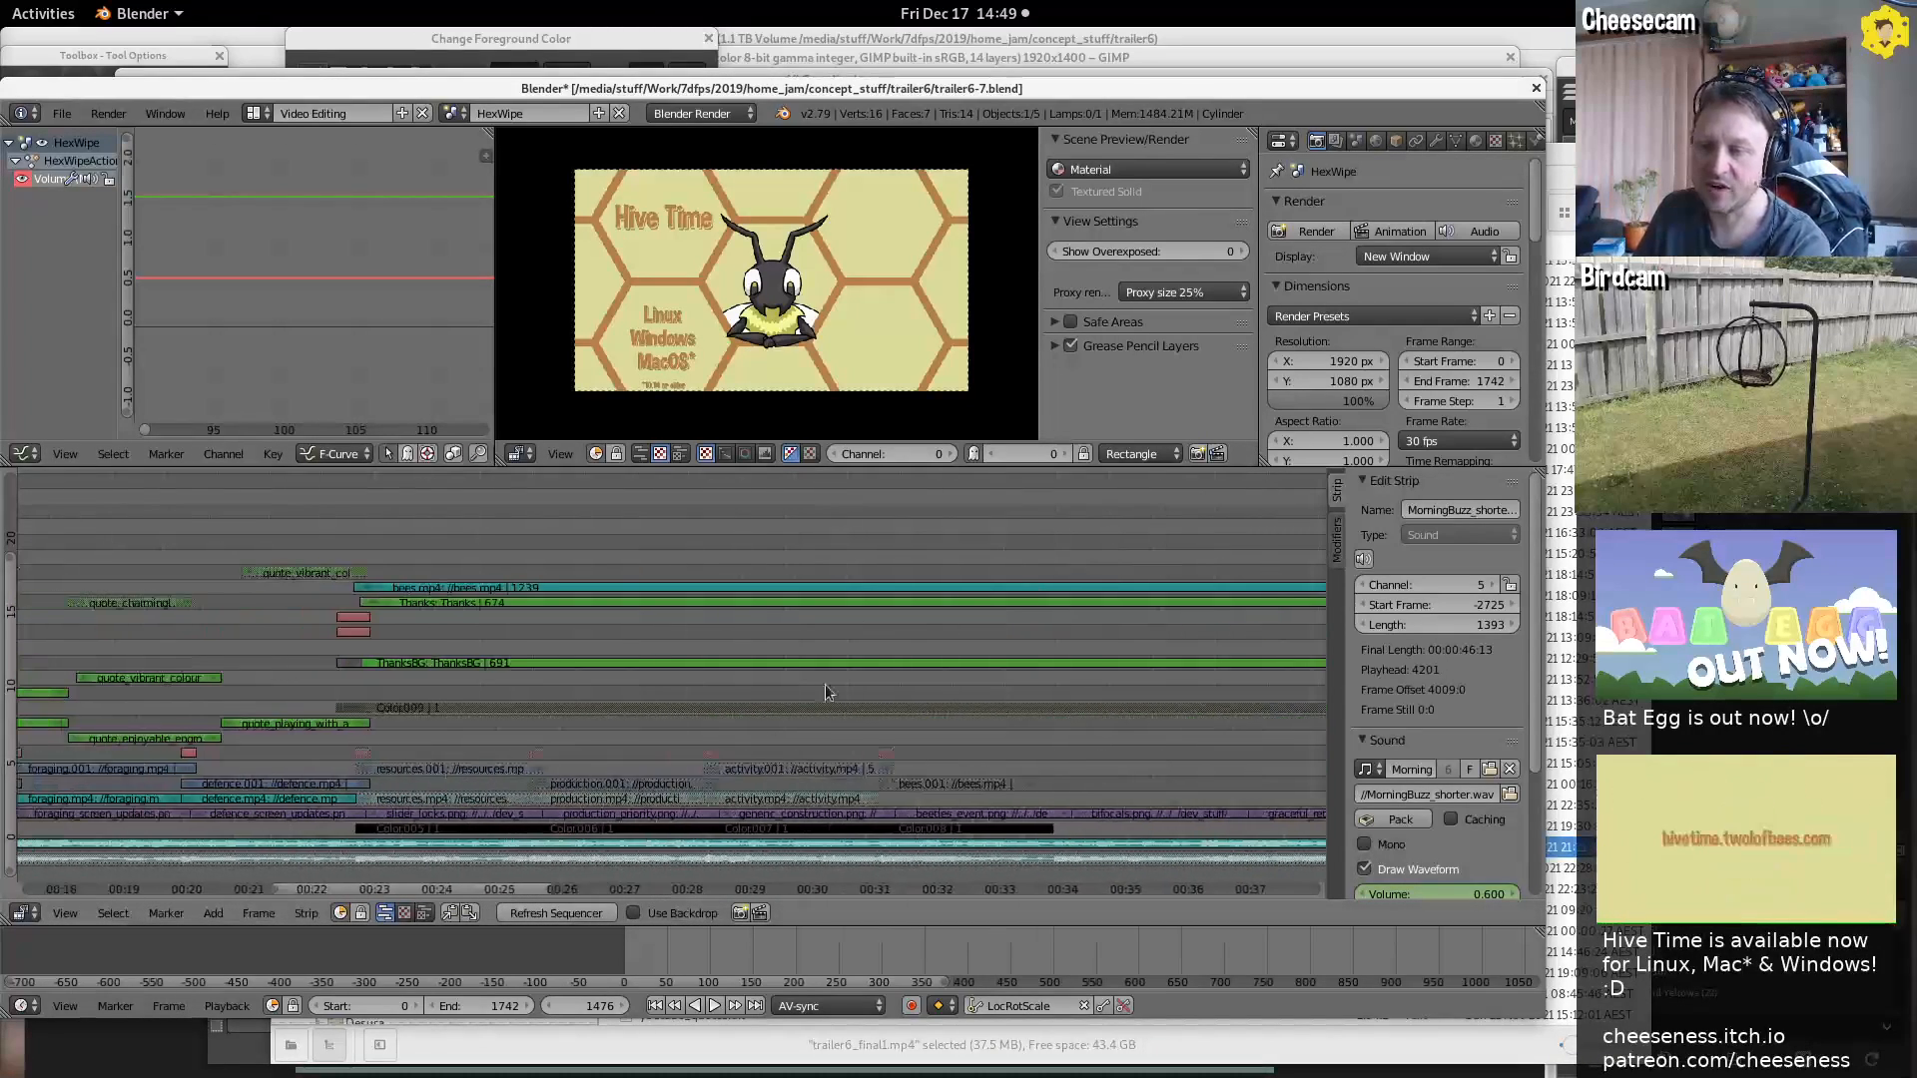
{"action": "mouse_move", "coordinate": [824, 685]}
{"action": "middle_mouse_down"}
{"action": "mouse_move", "coordinate": [1163, 619]}
{"action": "mouse_move", "coordinate": [47, 506]}
{"action": "mouse_move", "coordinate": [1207, 479]}
{"action": "mouse_move", "coordinate": [97, 499]}
{"action": "mouse_move", "coordinate": [349, 589]}
{"action": "mouse_move", "coordinate": [767, 611]}
{"action": "mouse_move", "coordinate": [705, 611]}
{"action": "middle_mouse_up"}
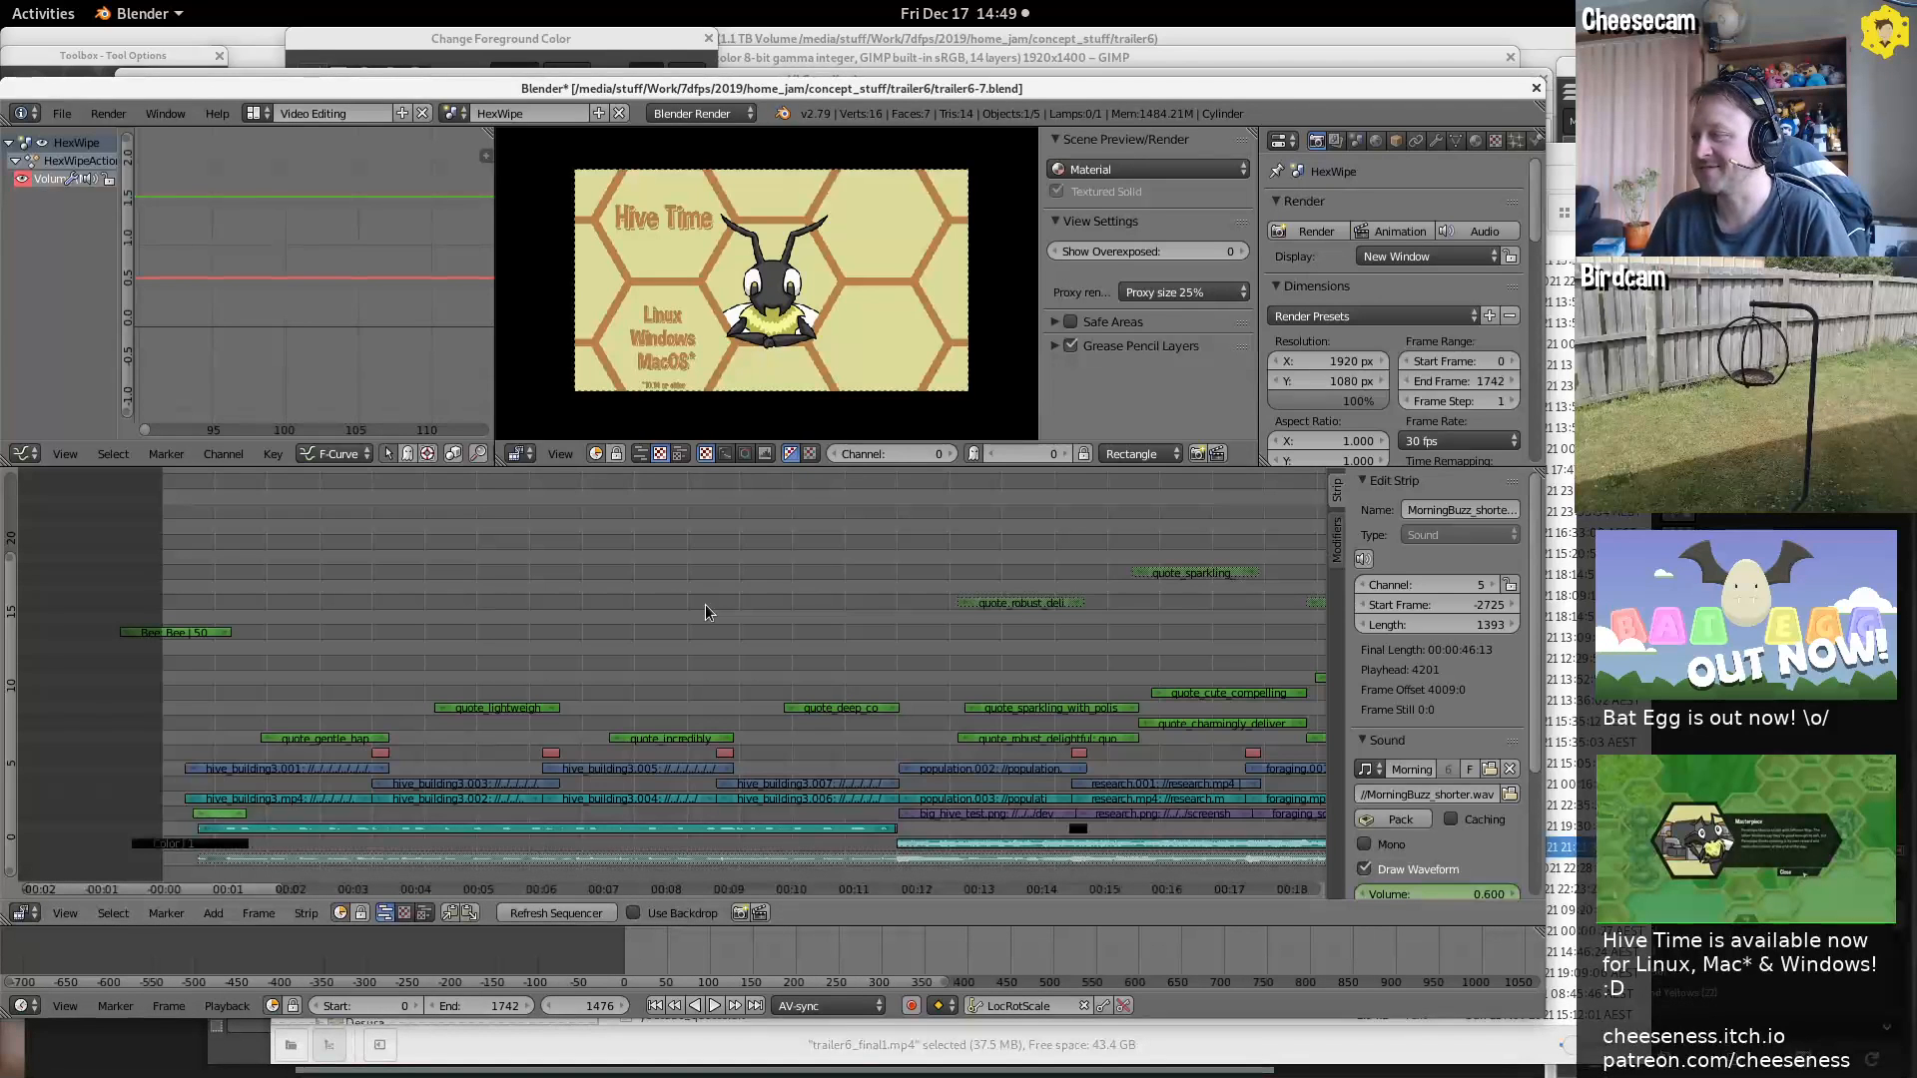
{"action": "middle_click_drag", "start_coordinate": [1032, 597], "coordinate": [649, 549]}
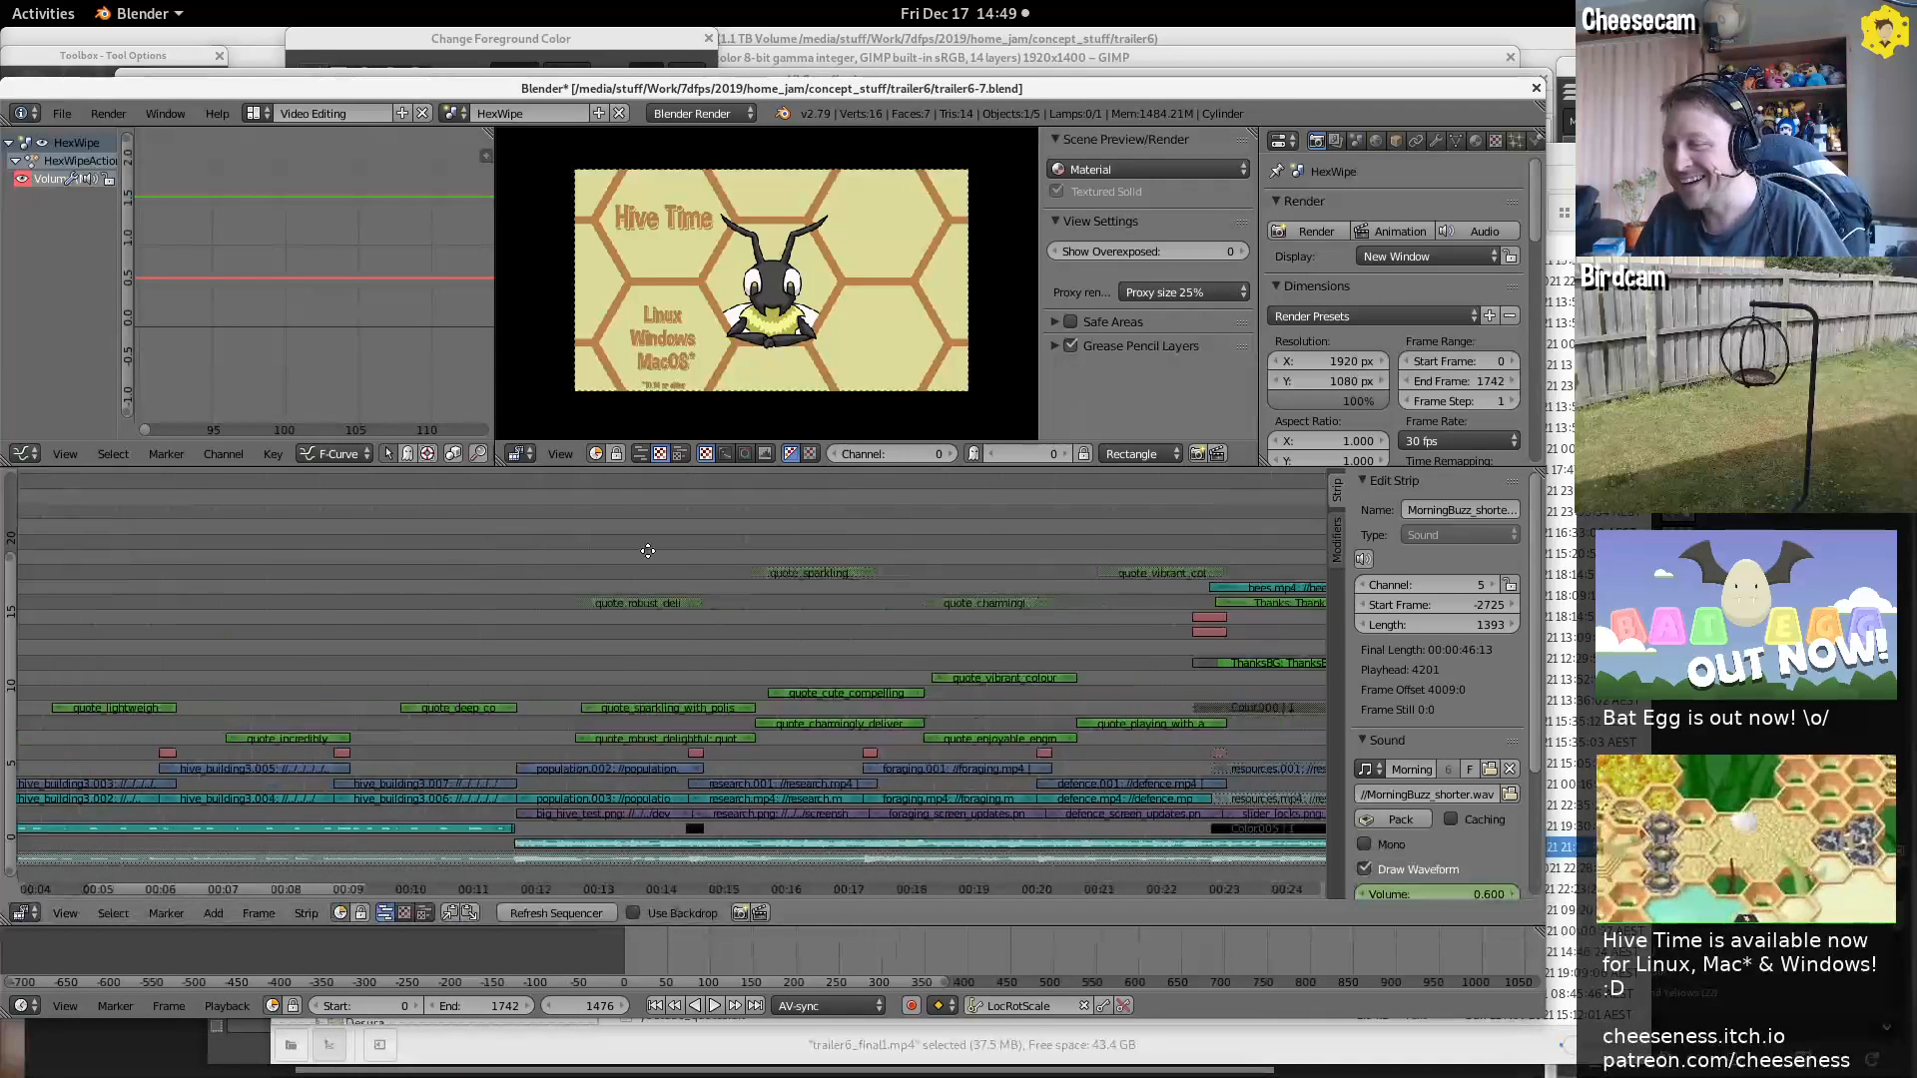
{"action": "left_click", "coordinate": [585, 655]}
{"action": "key", "text": "alt+a"}
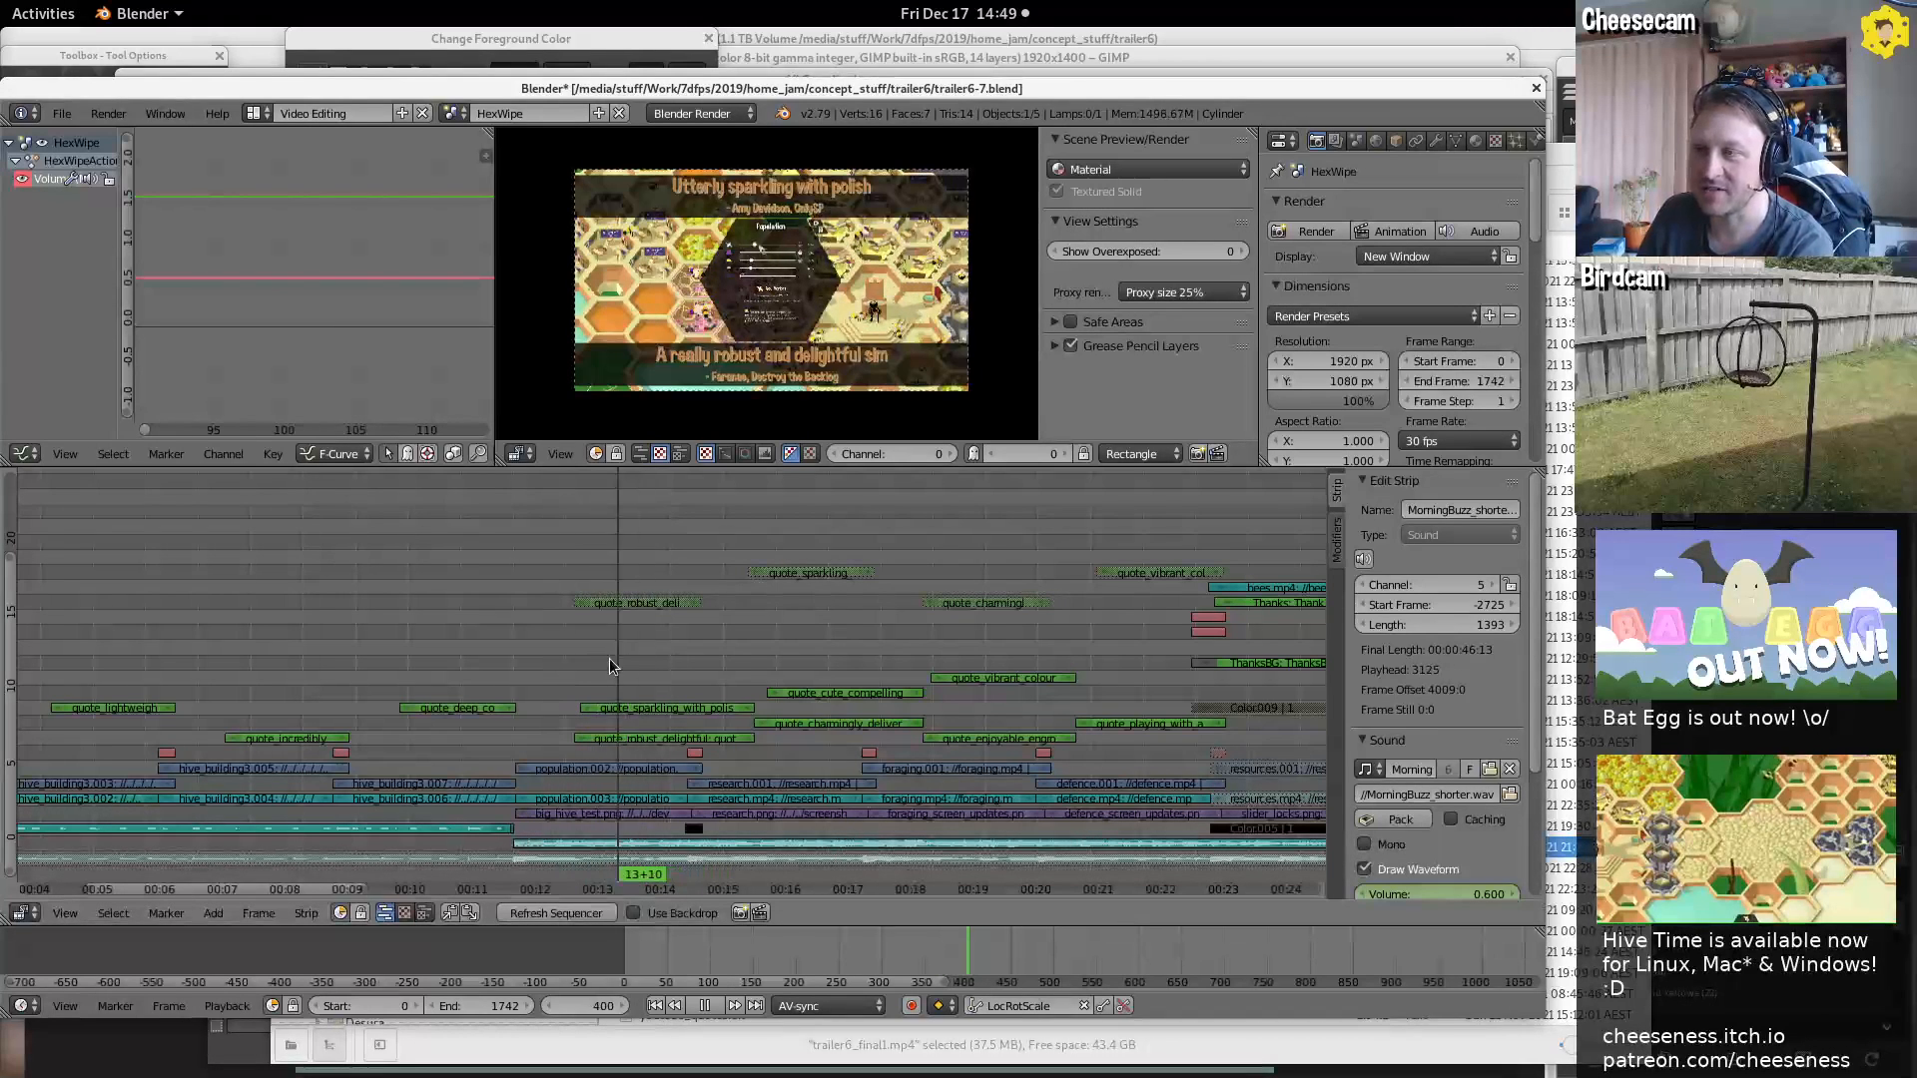
{"action": "key", "text": "alt+a"}
Scrub through the remaining quotes to frame 608 and preview the start of the Thanks screen near frame 701
{"action": "left_click_drag", "start_coordinate": [727, 657], "coordinate": [1055, 642]}
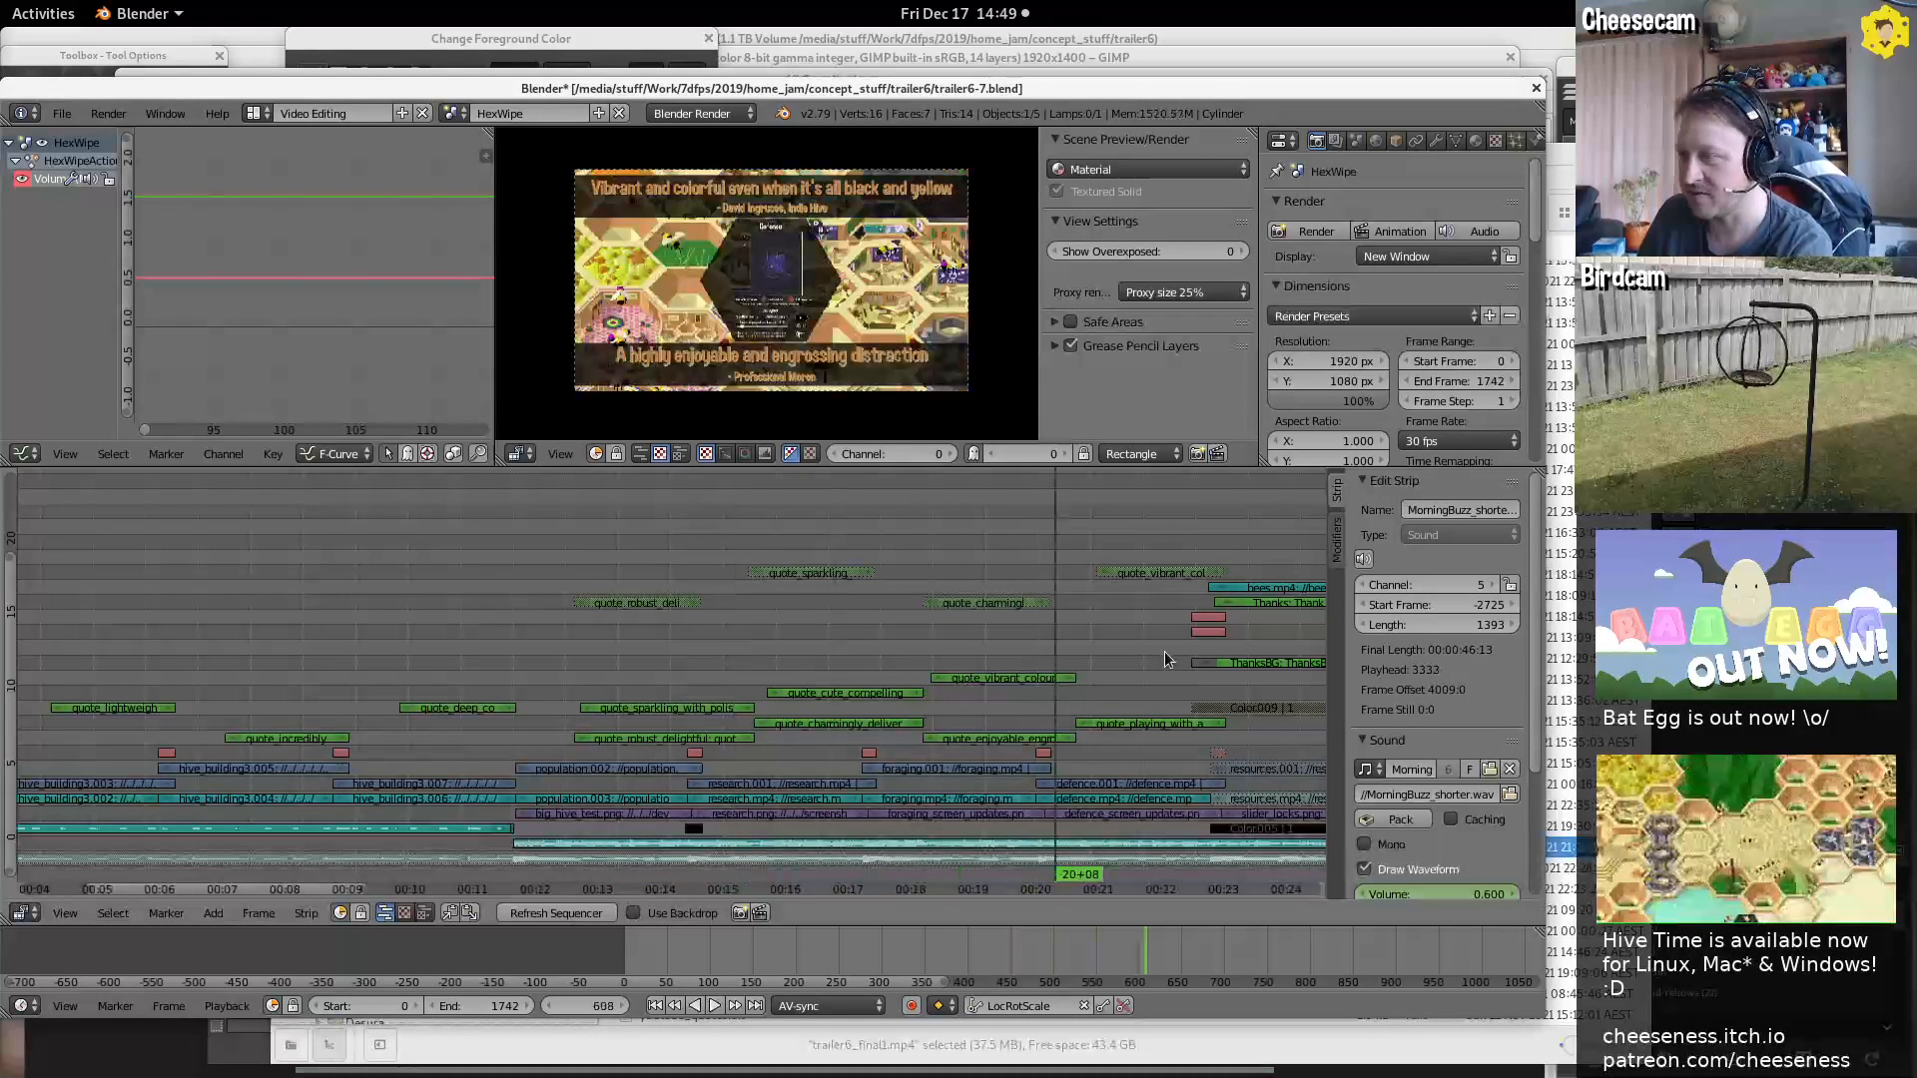
{"action": "middle_click_drag", "start_coordinate": [1083, 639], "coordinate": [513, 640]}
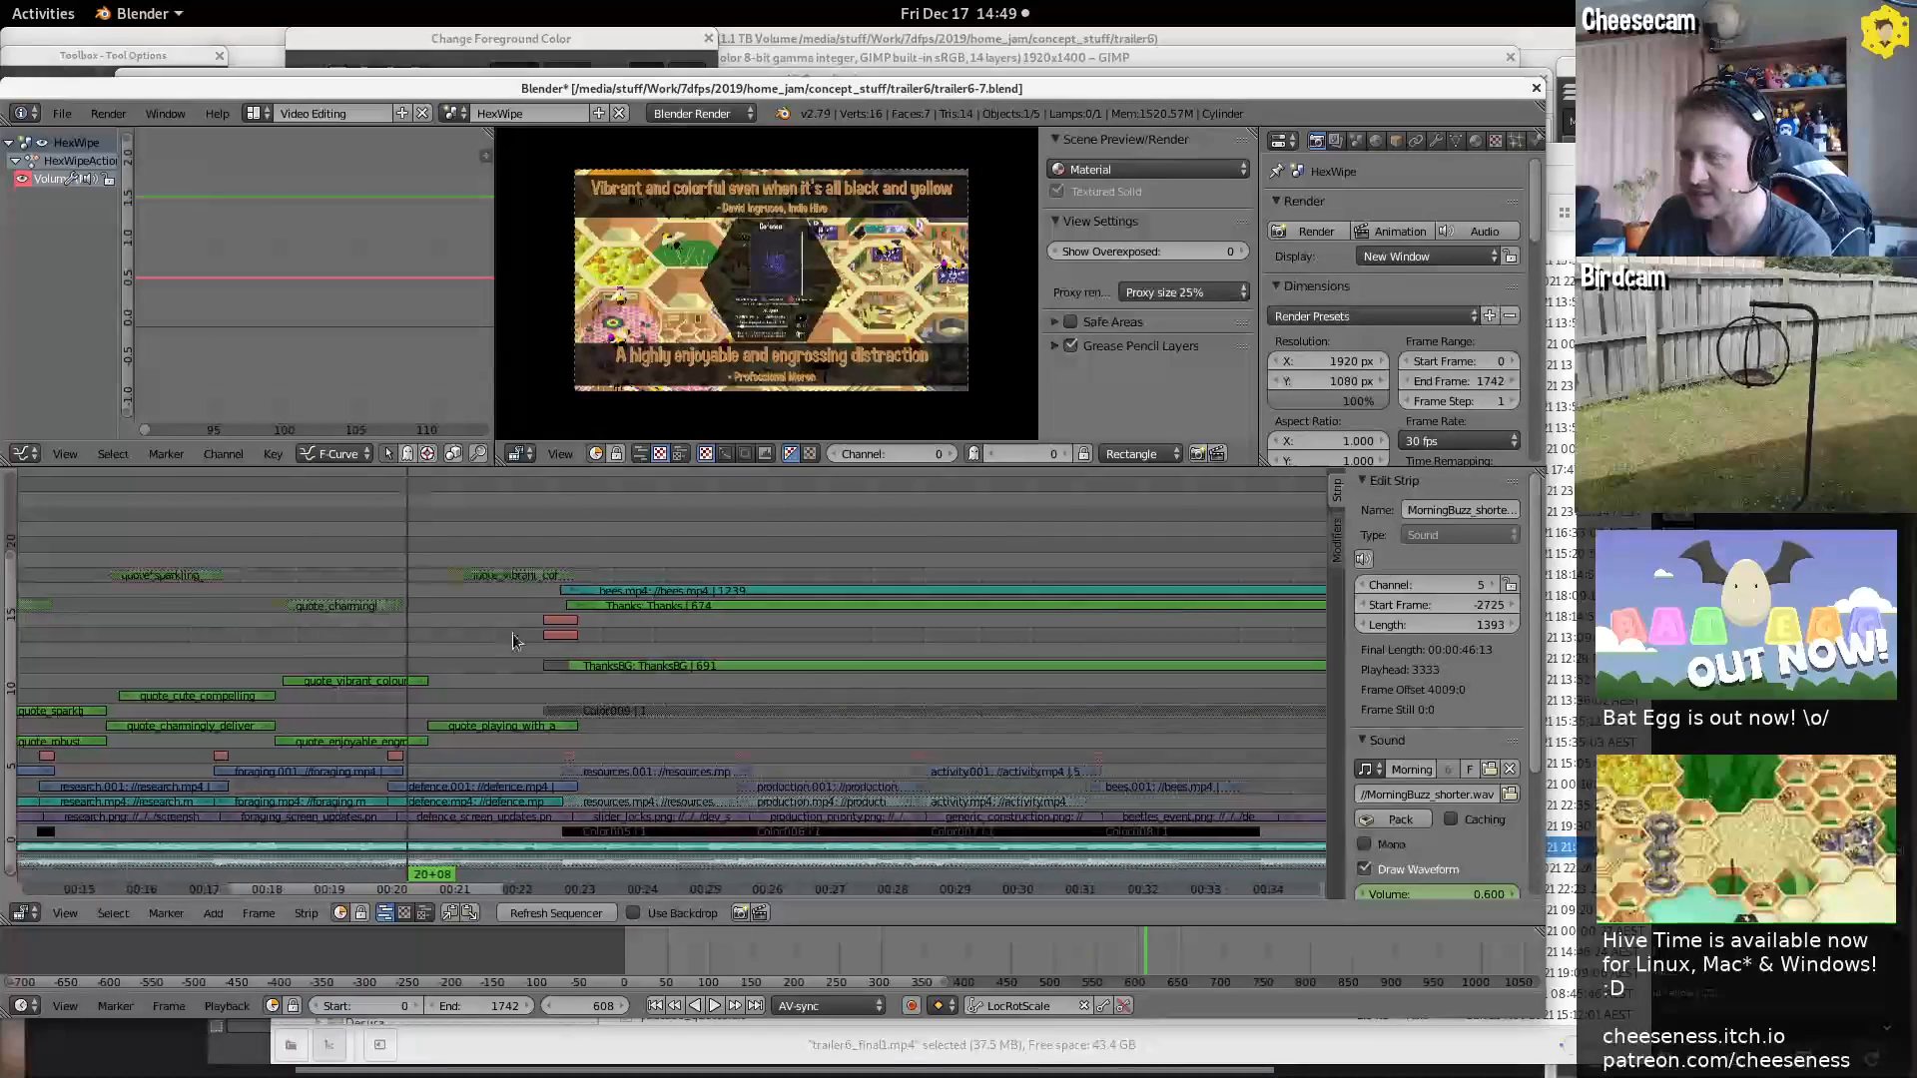
{"action": "left_click", "coordinate": [601, 553]}
{"action": "key", "text": "alt+a"}
{"action": "key", "text": "alt+a"}
Mute the ThanksBG and Thanks scene strips
{"action": "right_click", "coordinate": [668, 665]}
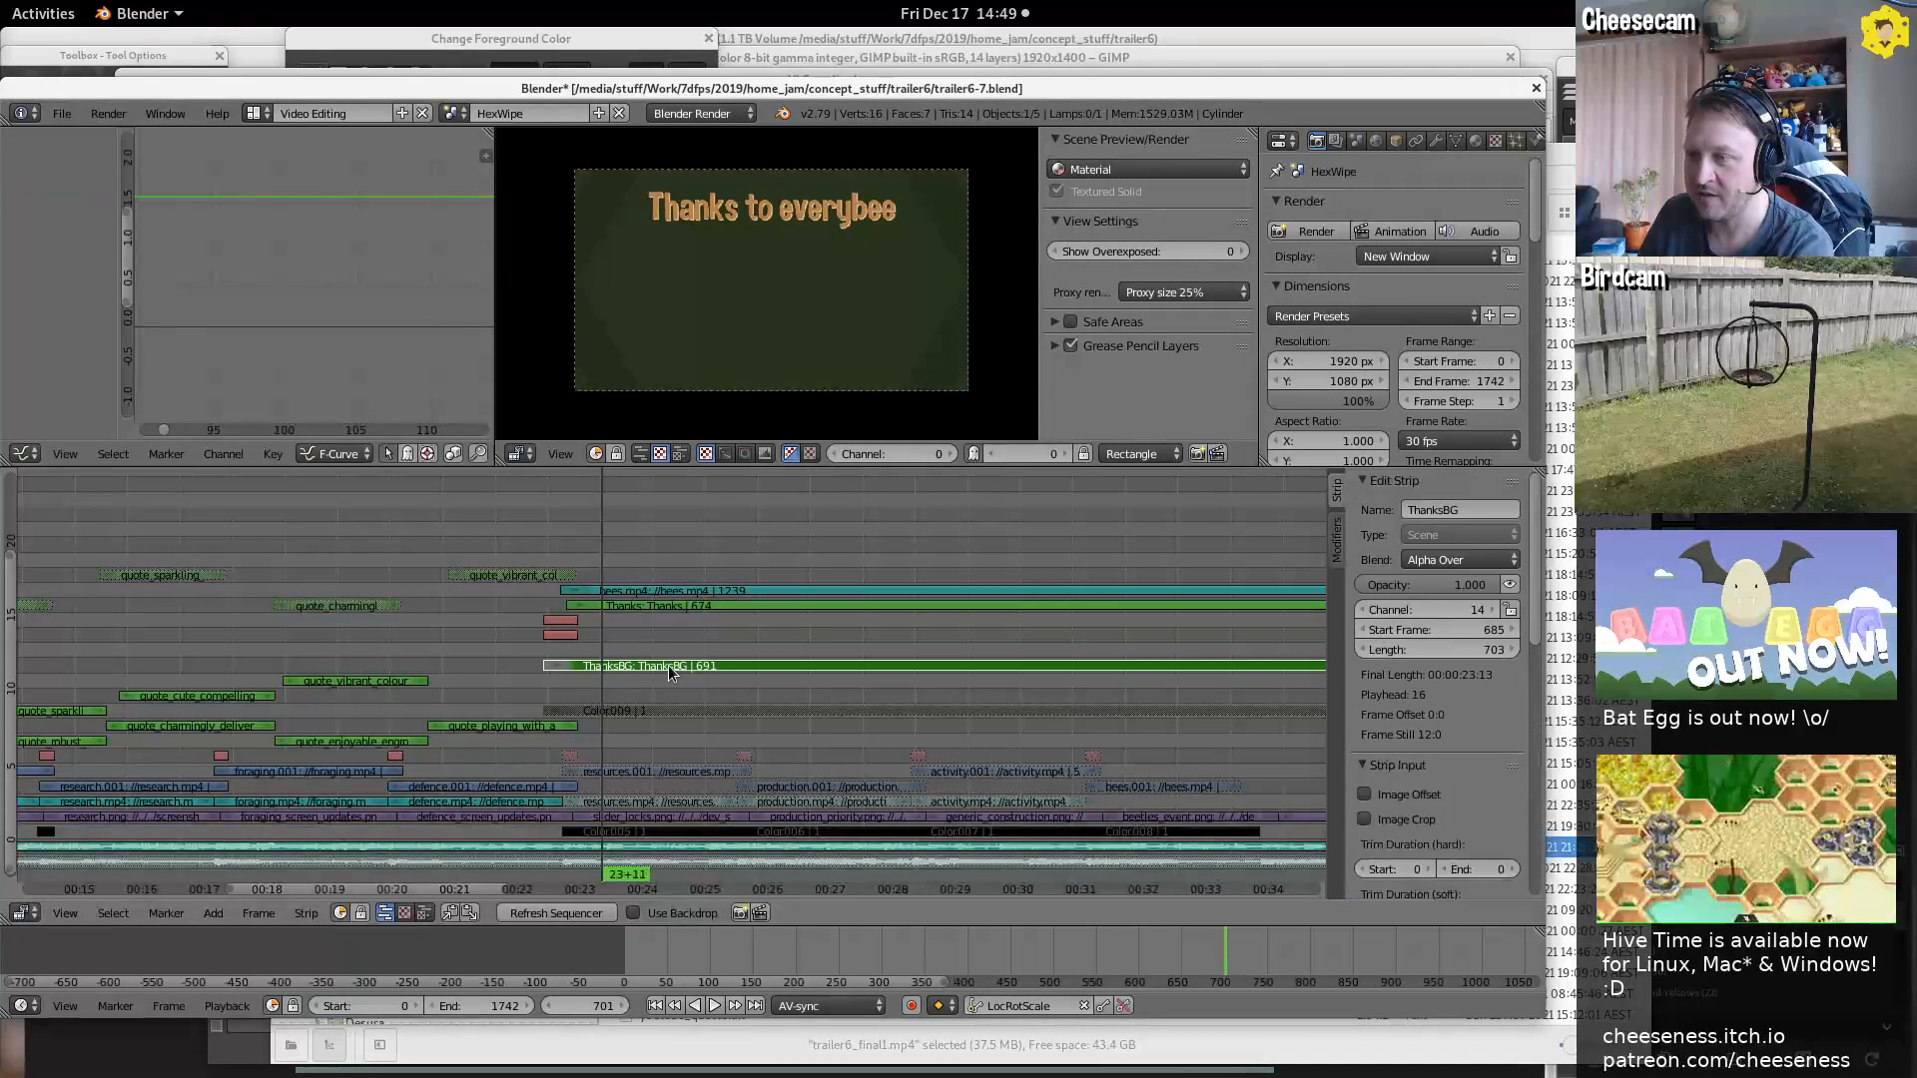
{"action": "key", "text": "h"}
{"action": "right_click", "coordinate": [694, 608]}
{"action": "key", "text": "h"}
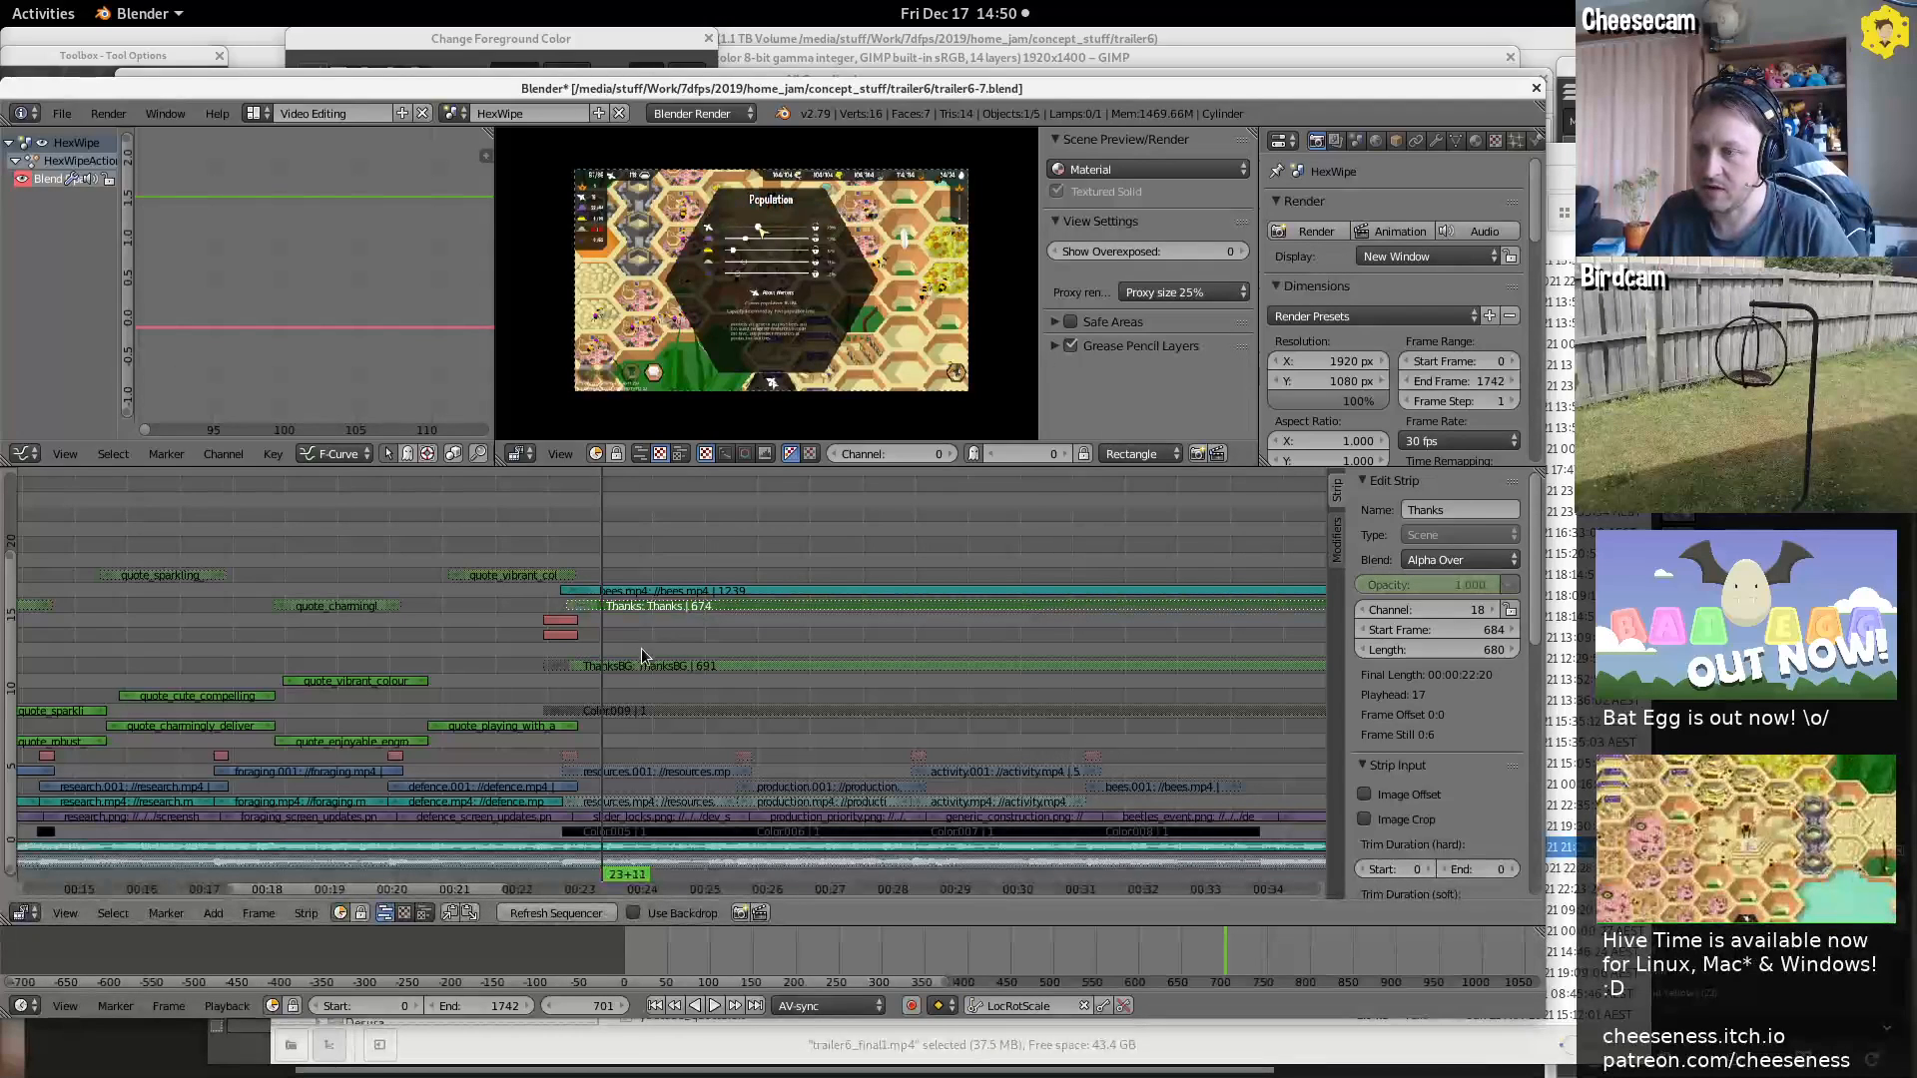
Scrub through the gameplay clips beneath the muted Thanks strips as far as frame 976 and return to frame 701
{"action": "left_click_drag", "start_coordinate": [640, 649], "coordinate": [1179, 631]}
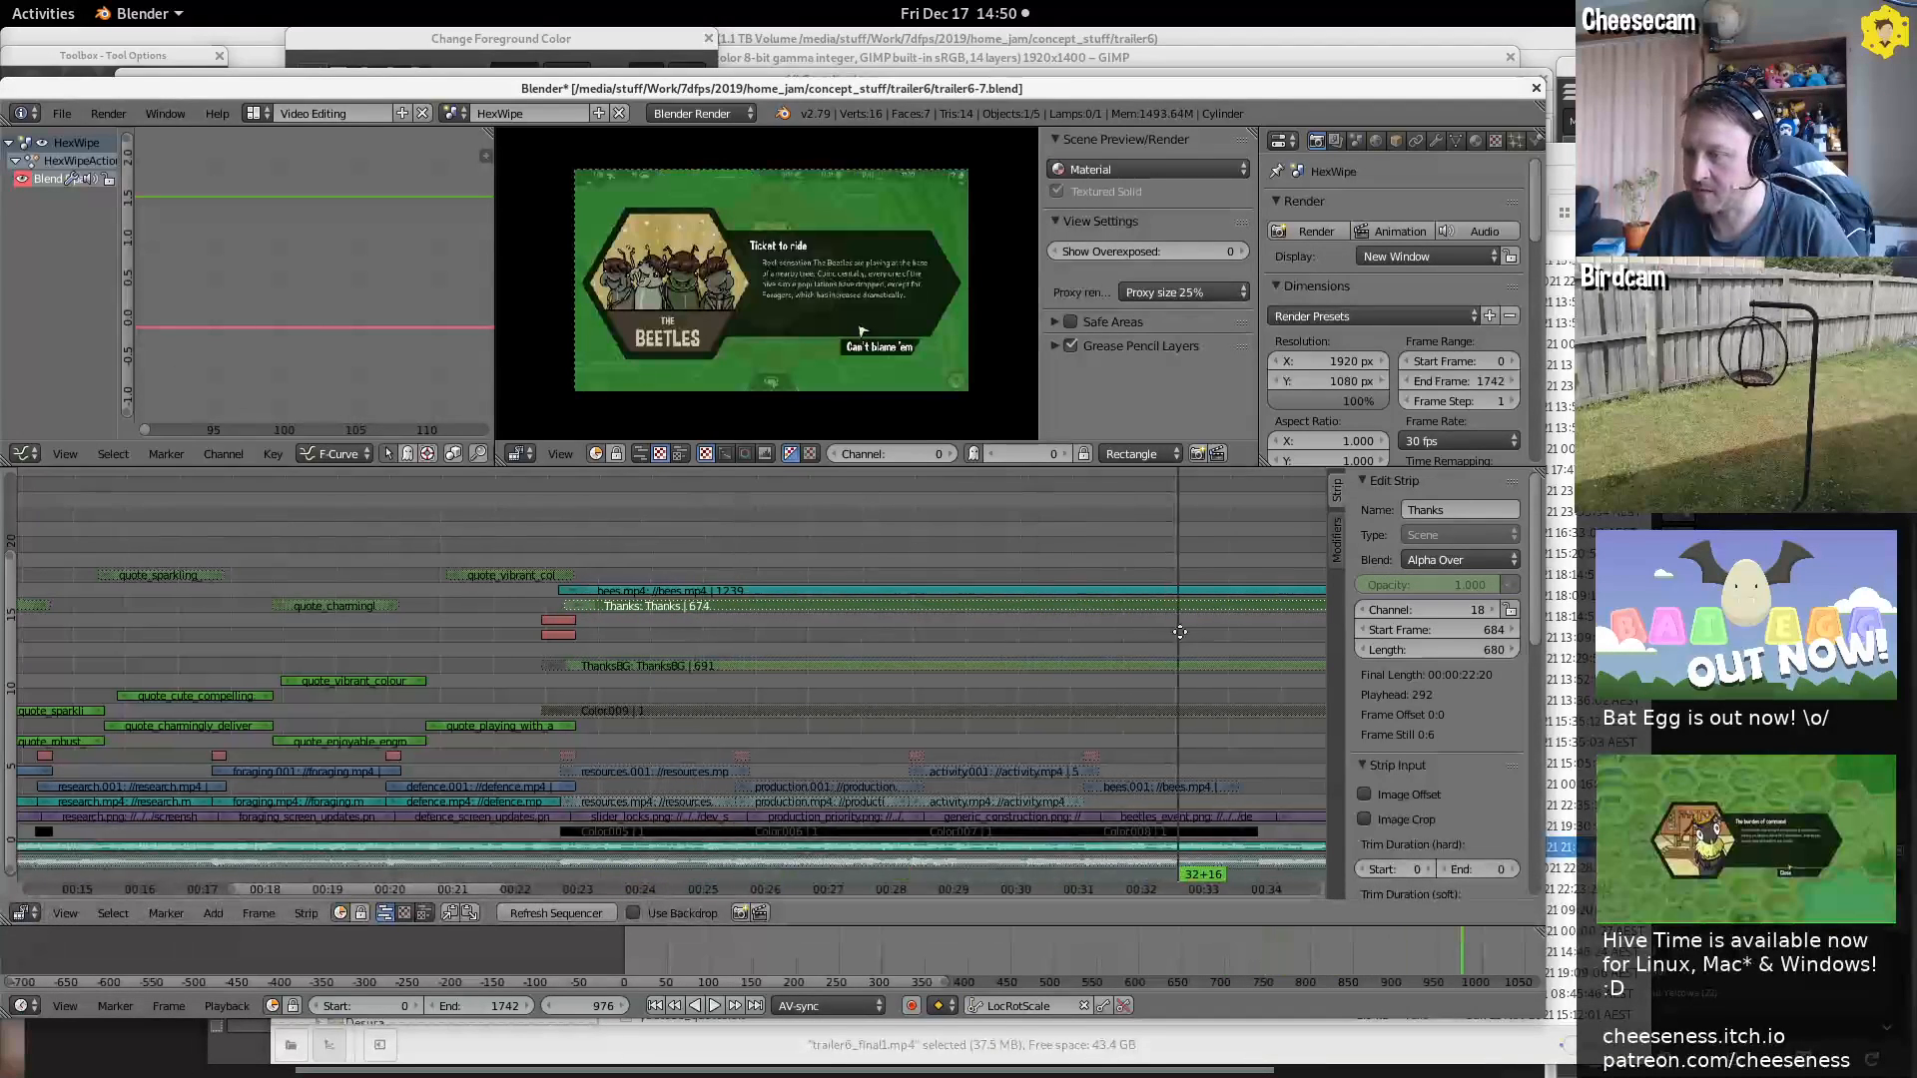
{"action": "middle_click_drag", "start_coordinate": [1179, 631], "coordinate": [517, 602]}
{"action": "left_click_drag", "start_coordinate": [559, 647], "coordinate": [193, 655]}
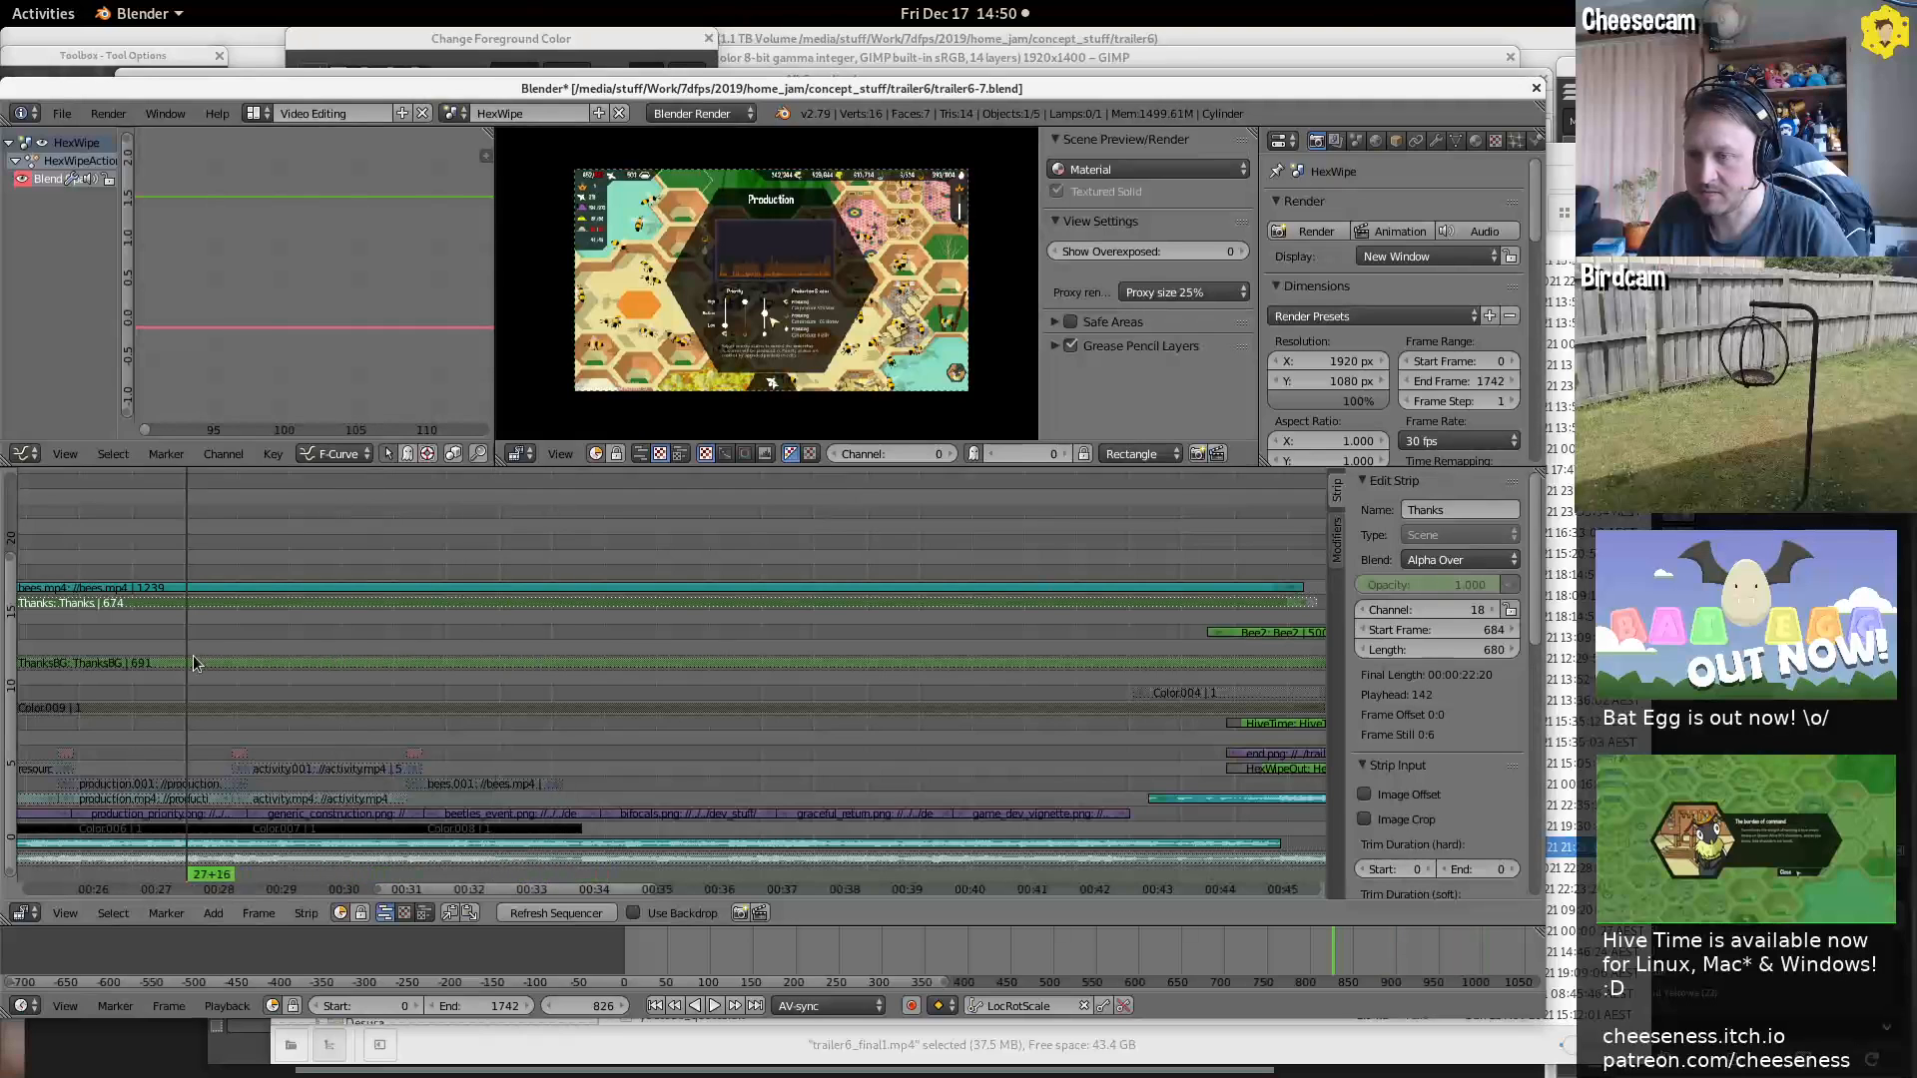
{"action": "middle_click_drag", "start_coordinate": [194, 655], "coordinate": [914, 639]}
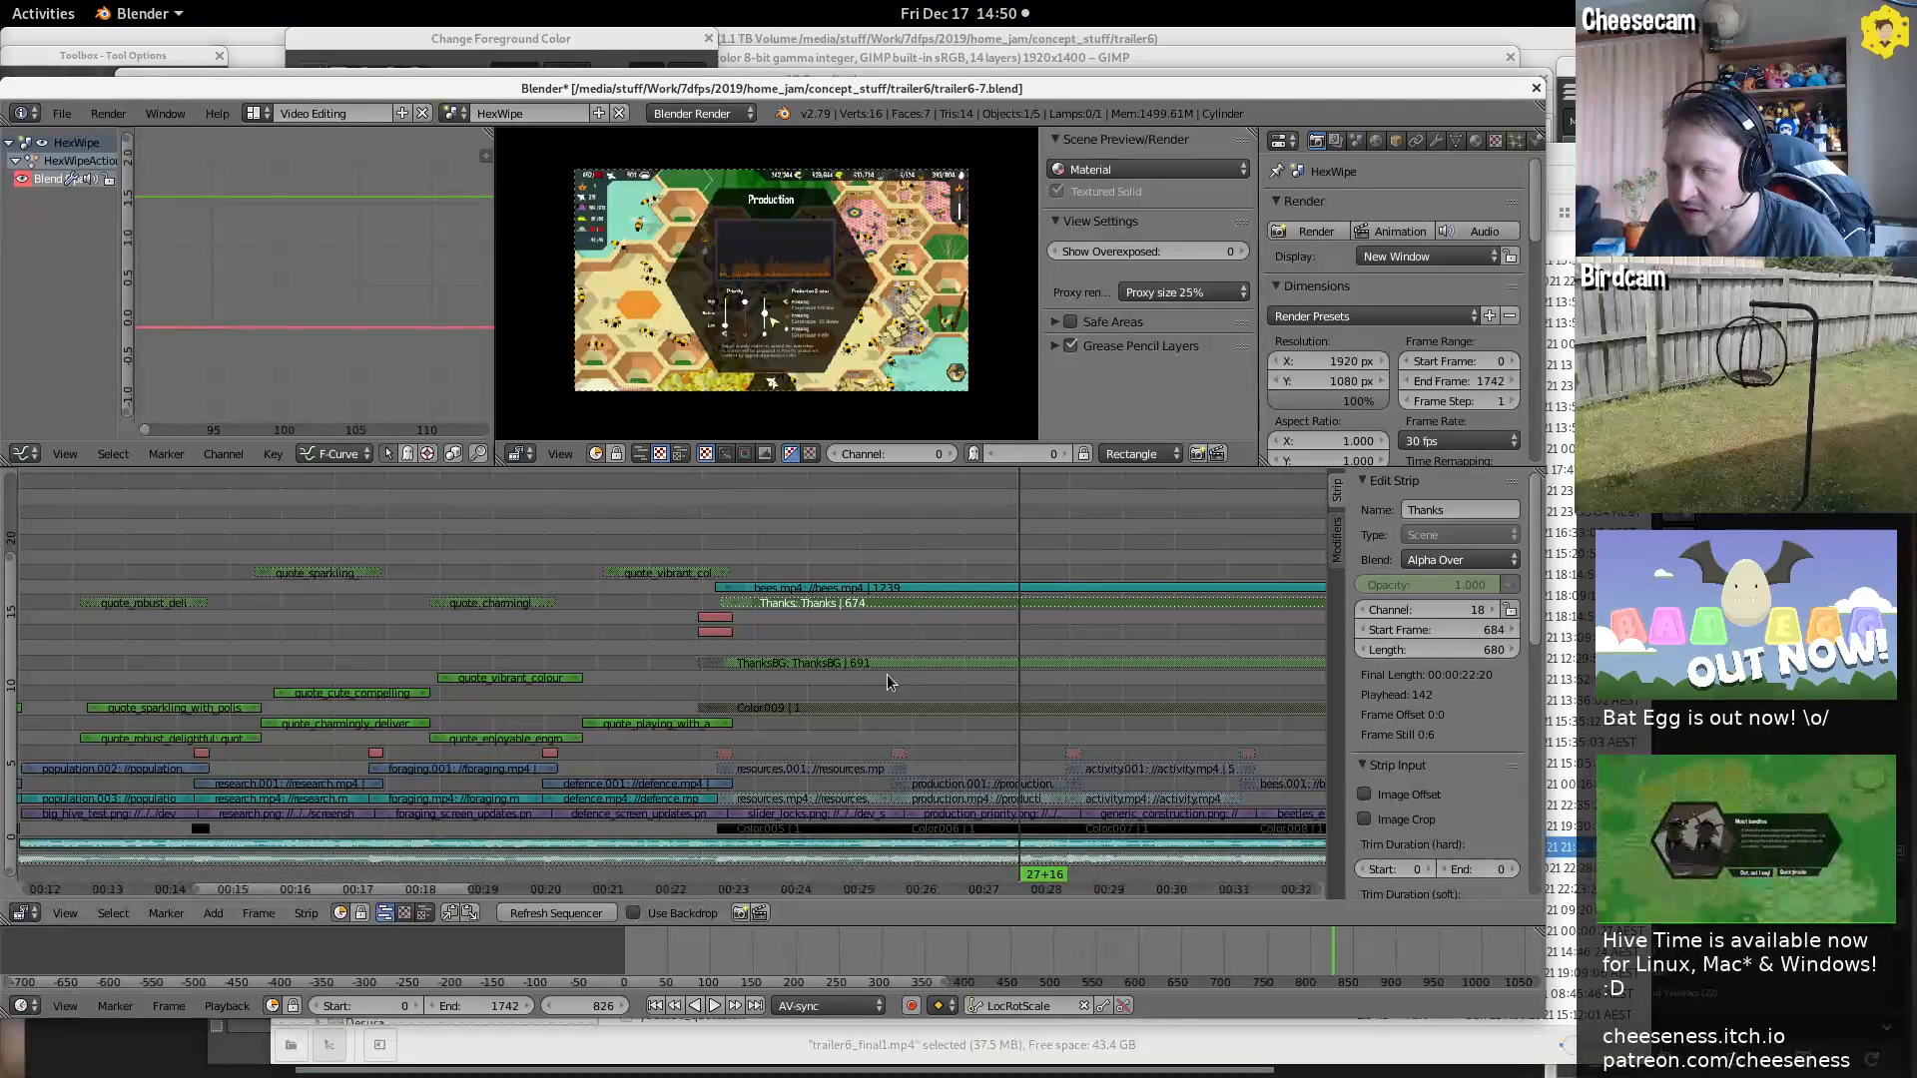
{"action": "middle_click_drag", "start_coordinate": [746, 630], "coordinate": [766, 629]}
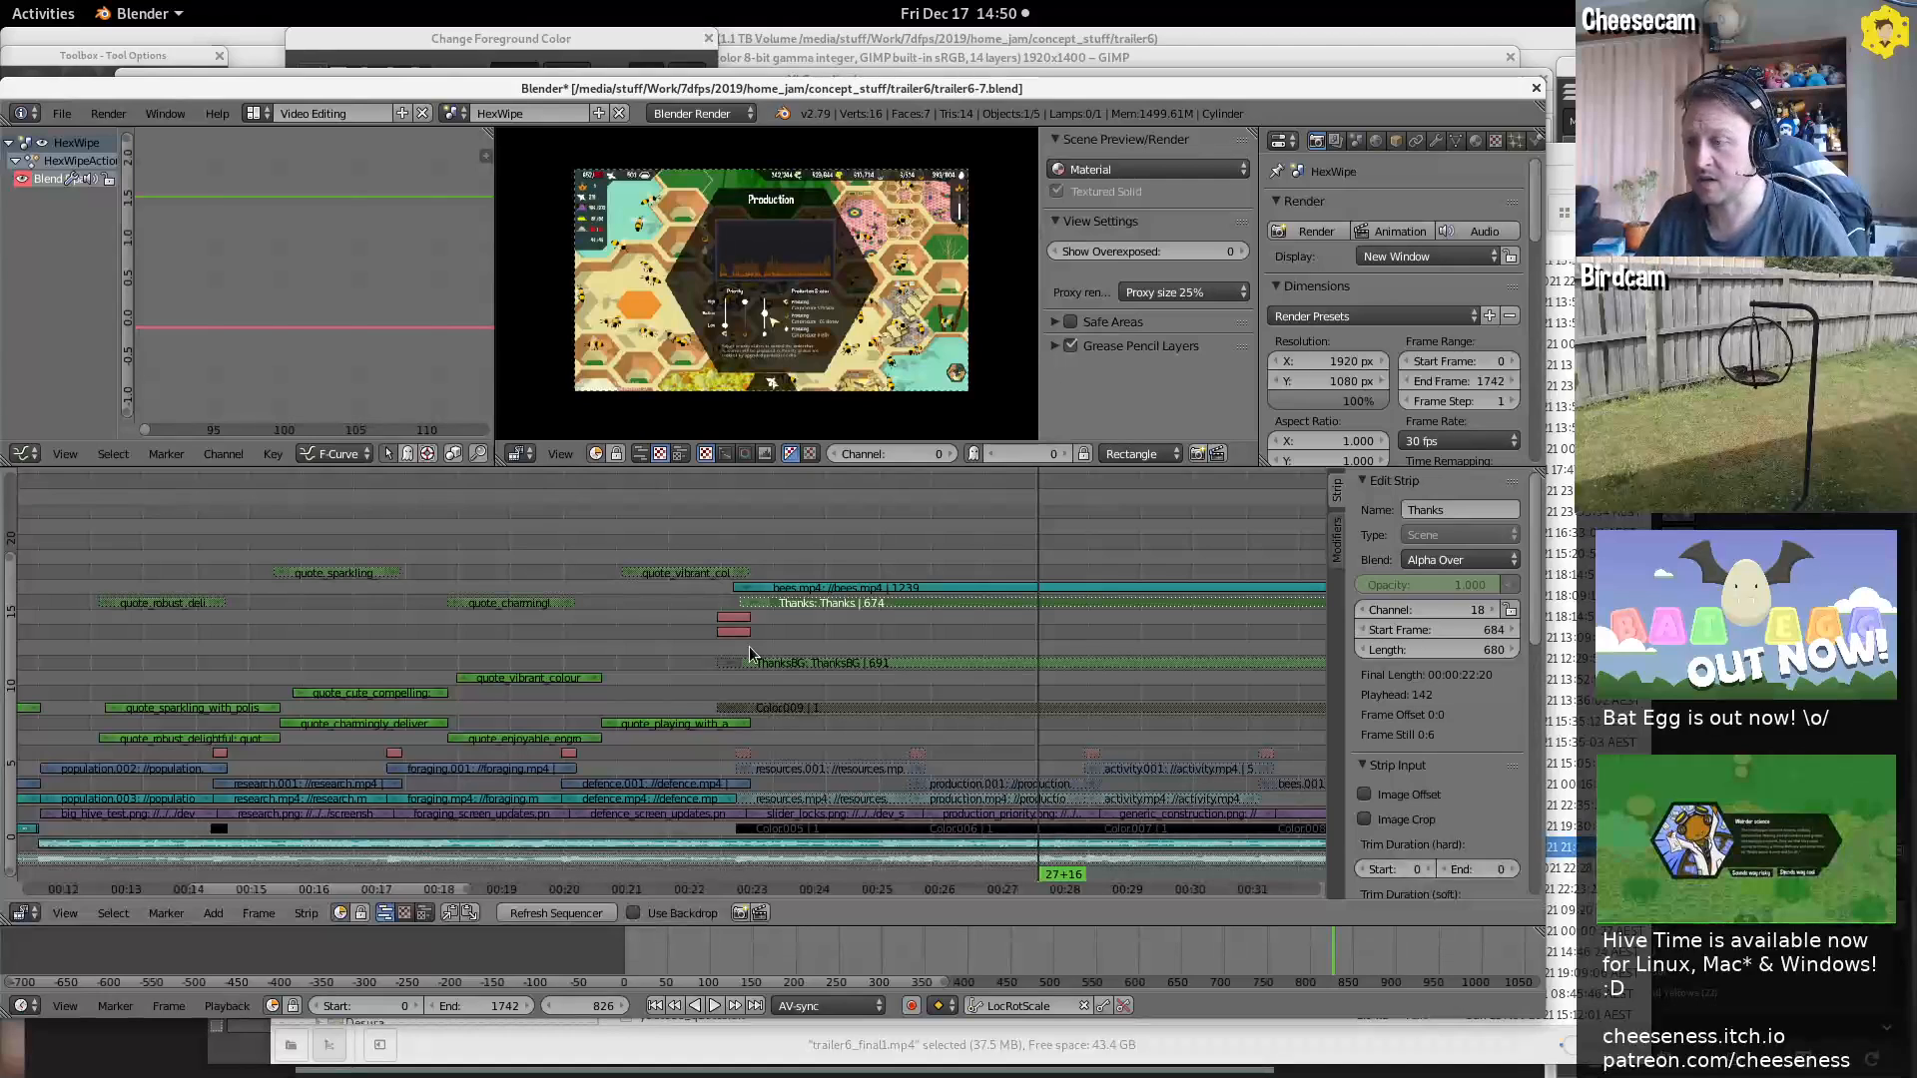
{"action": "left_click", "coordinate": [777, 585]}
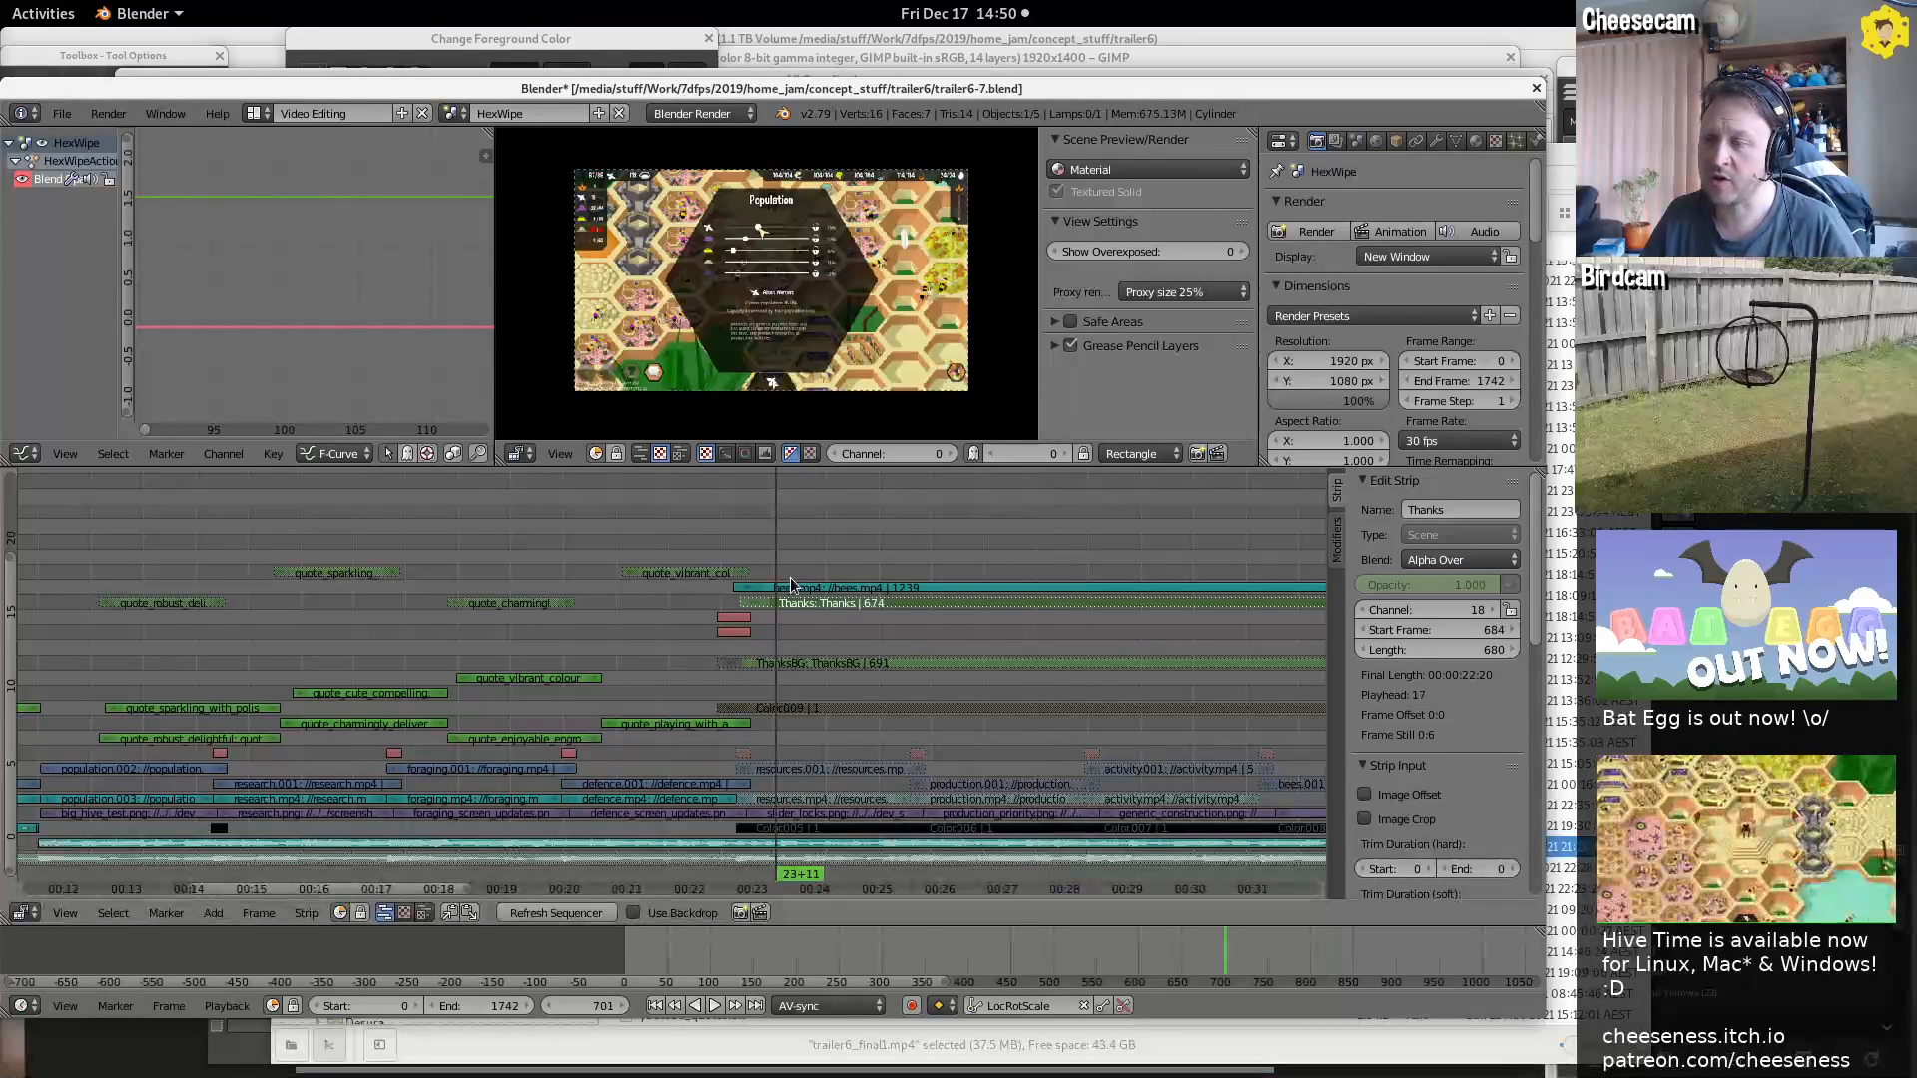
Unmute the Thanks and ThanksBG scene strips, then undo the latest changes back to the earlier unmuted state
{"action": "key", "text": "alt+h"}
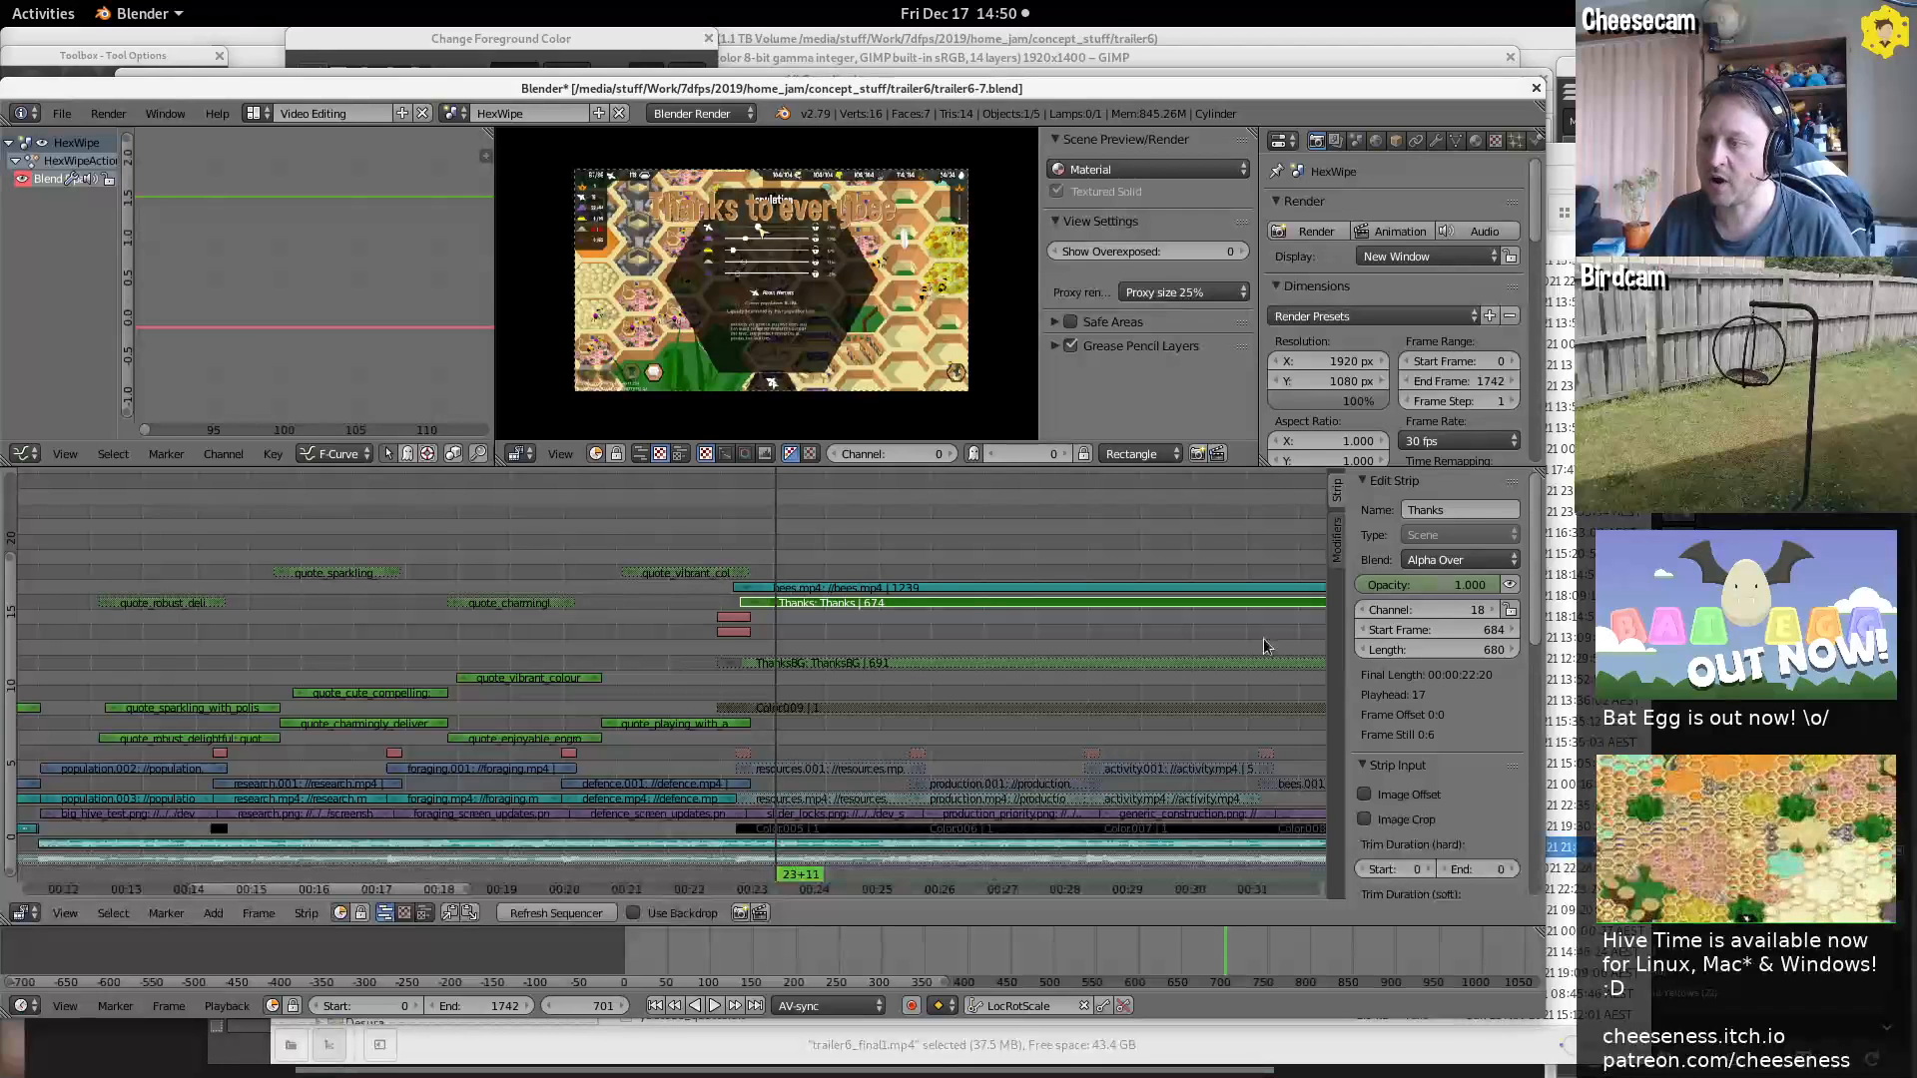
{"action": "right_click", "coordinate": [1090, 663]}
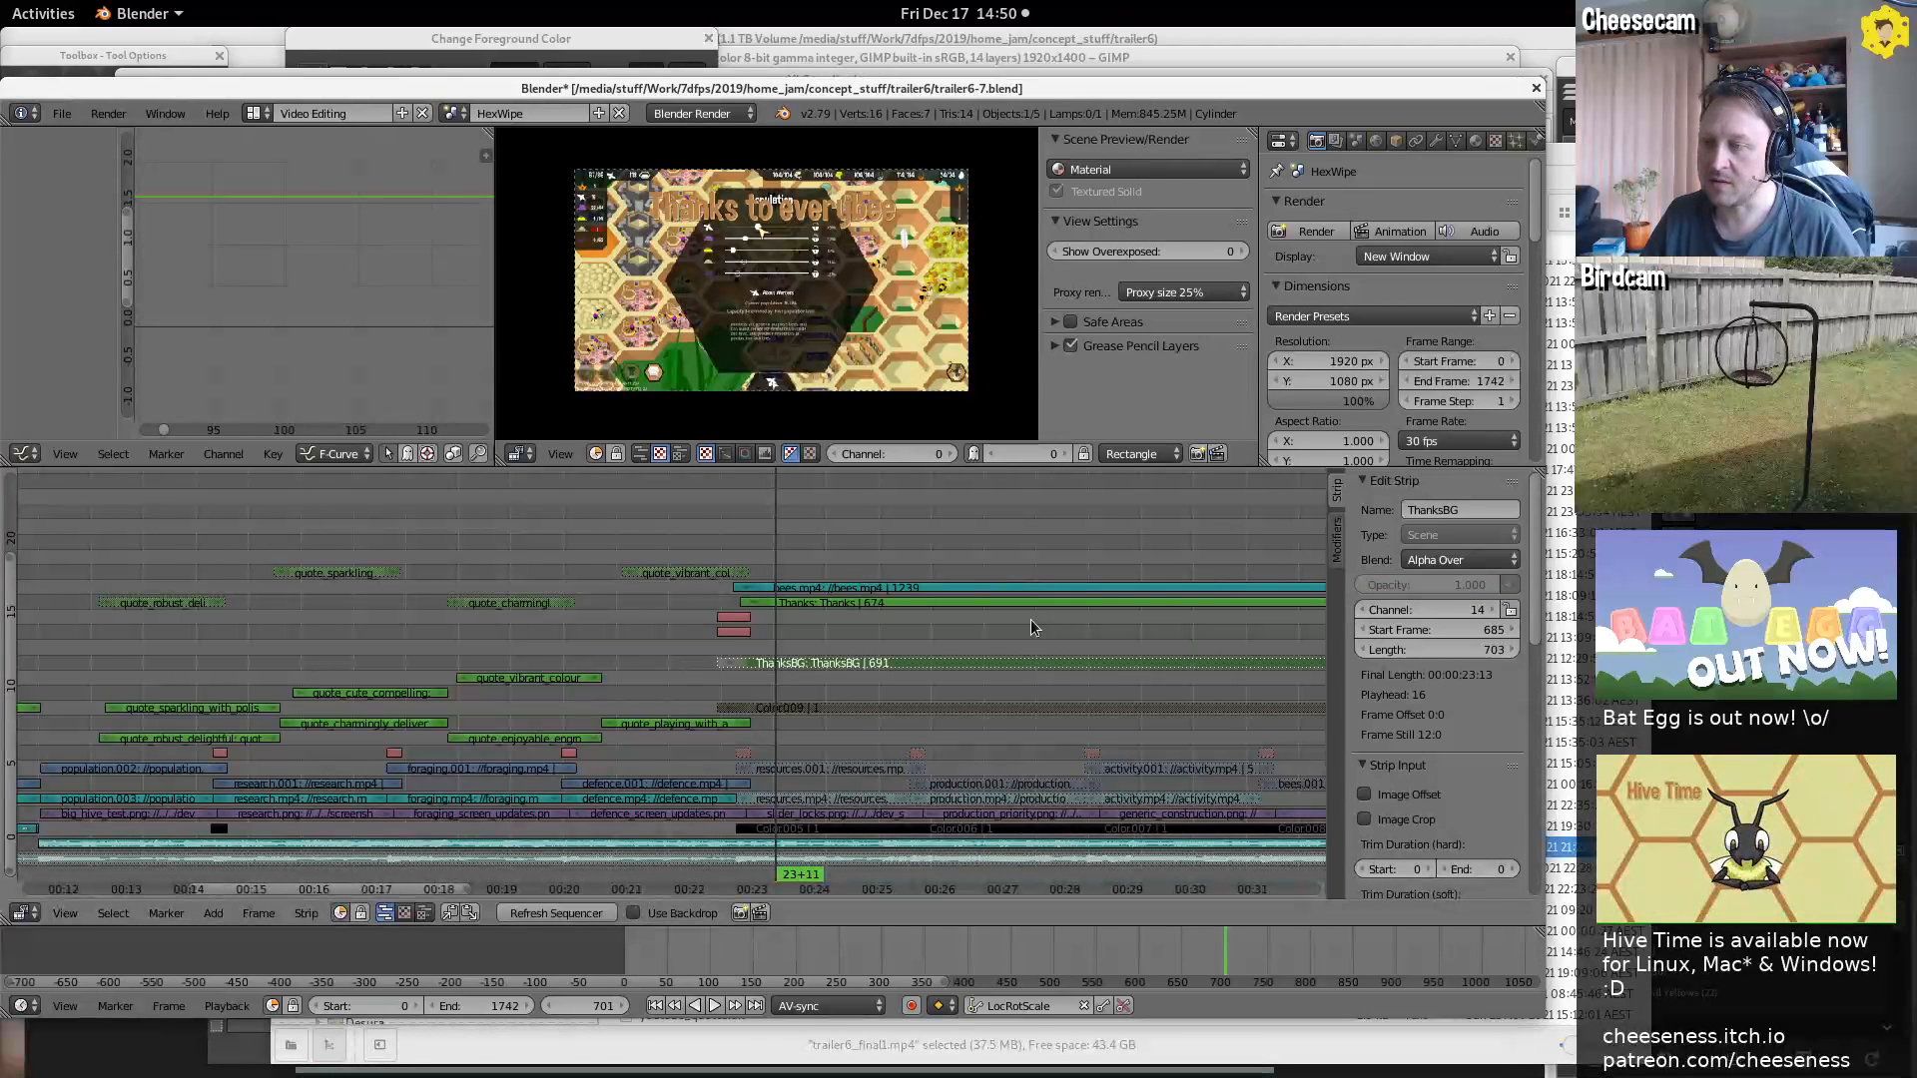
{"action": "key", "text": "alt+h"}
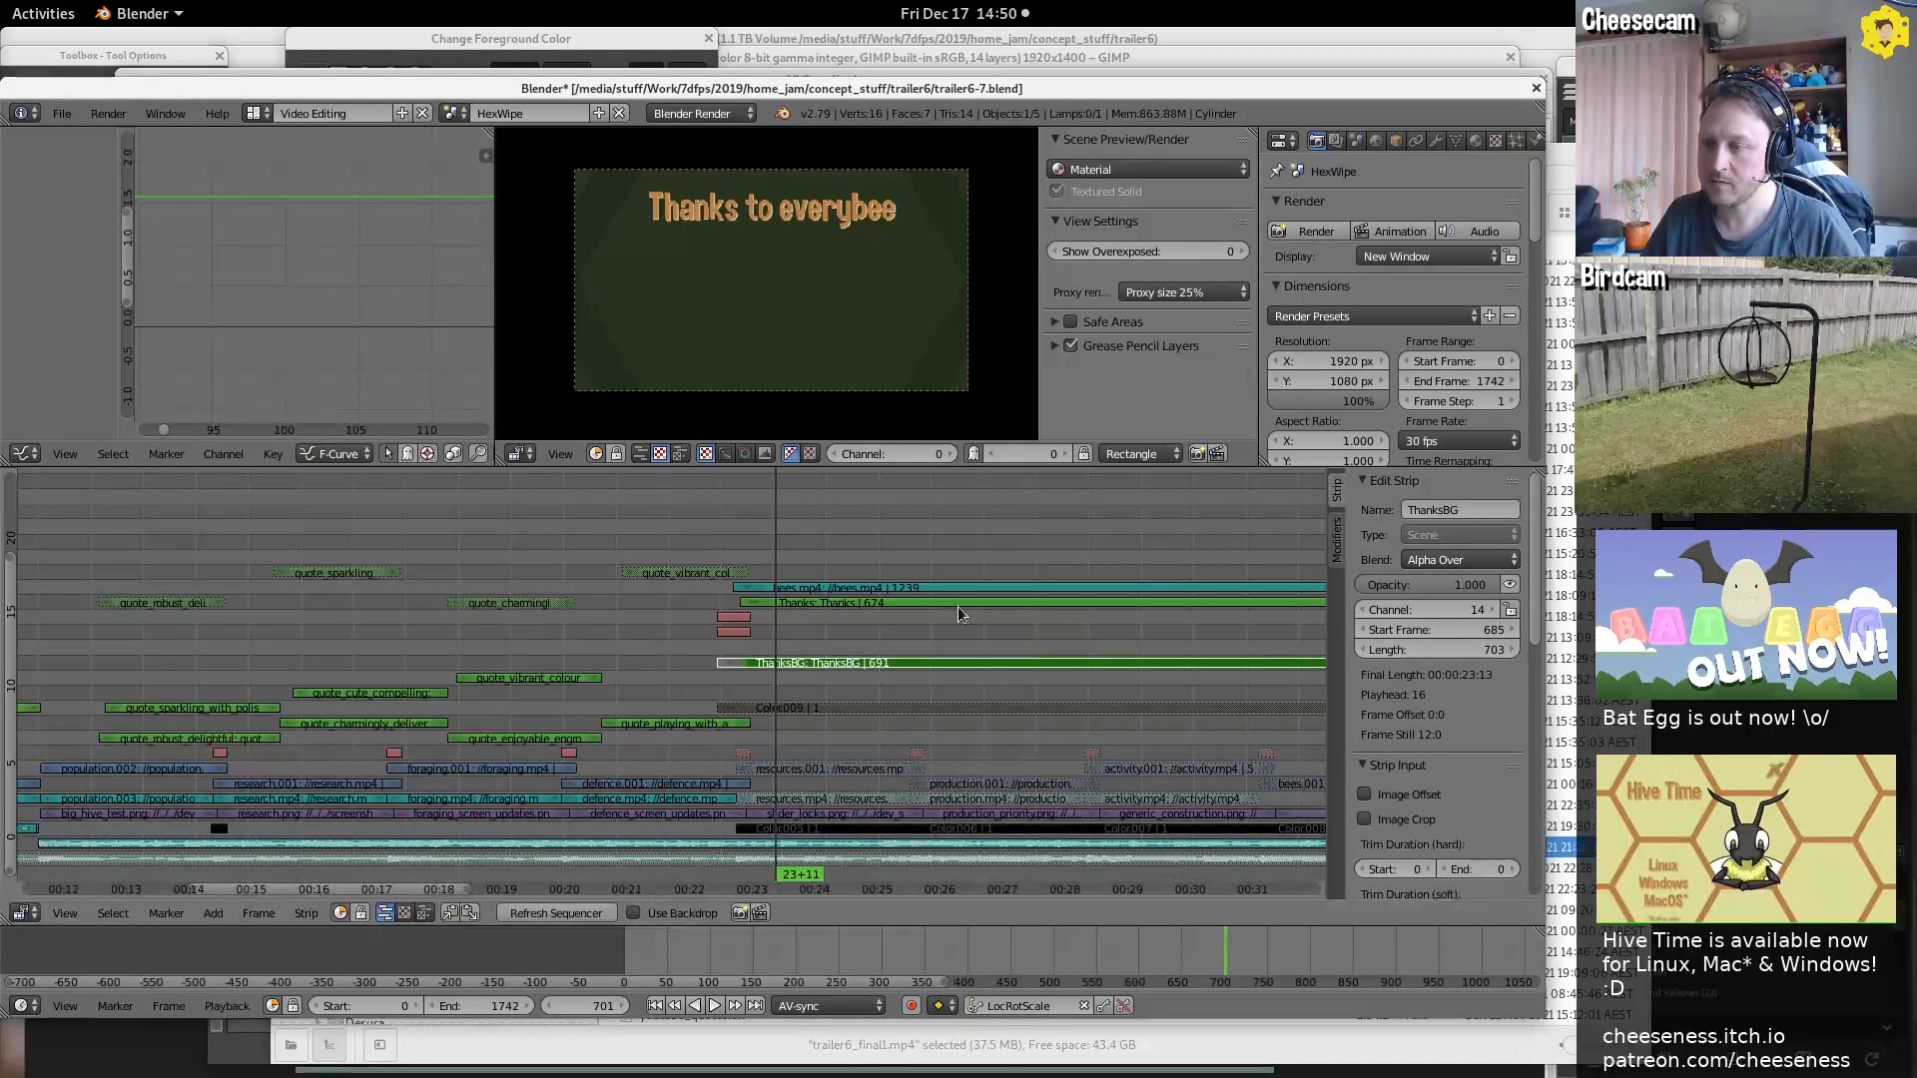
{"action": "key", "text": "ctrl+z"}
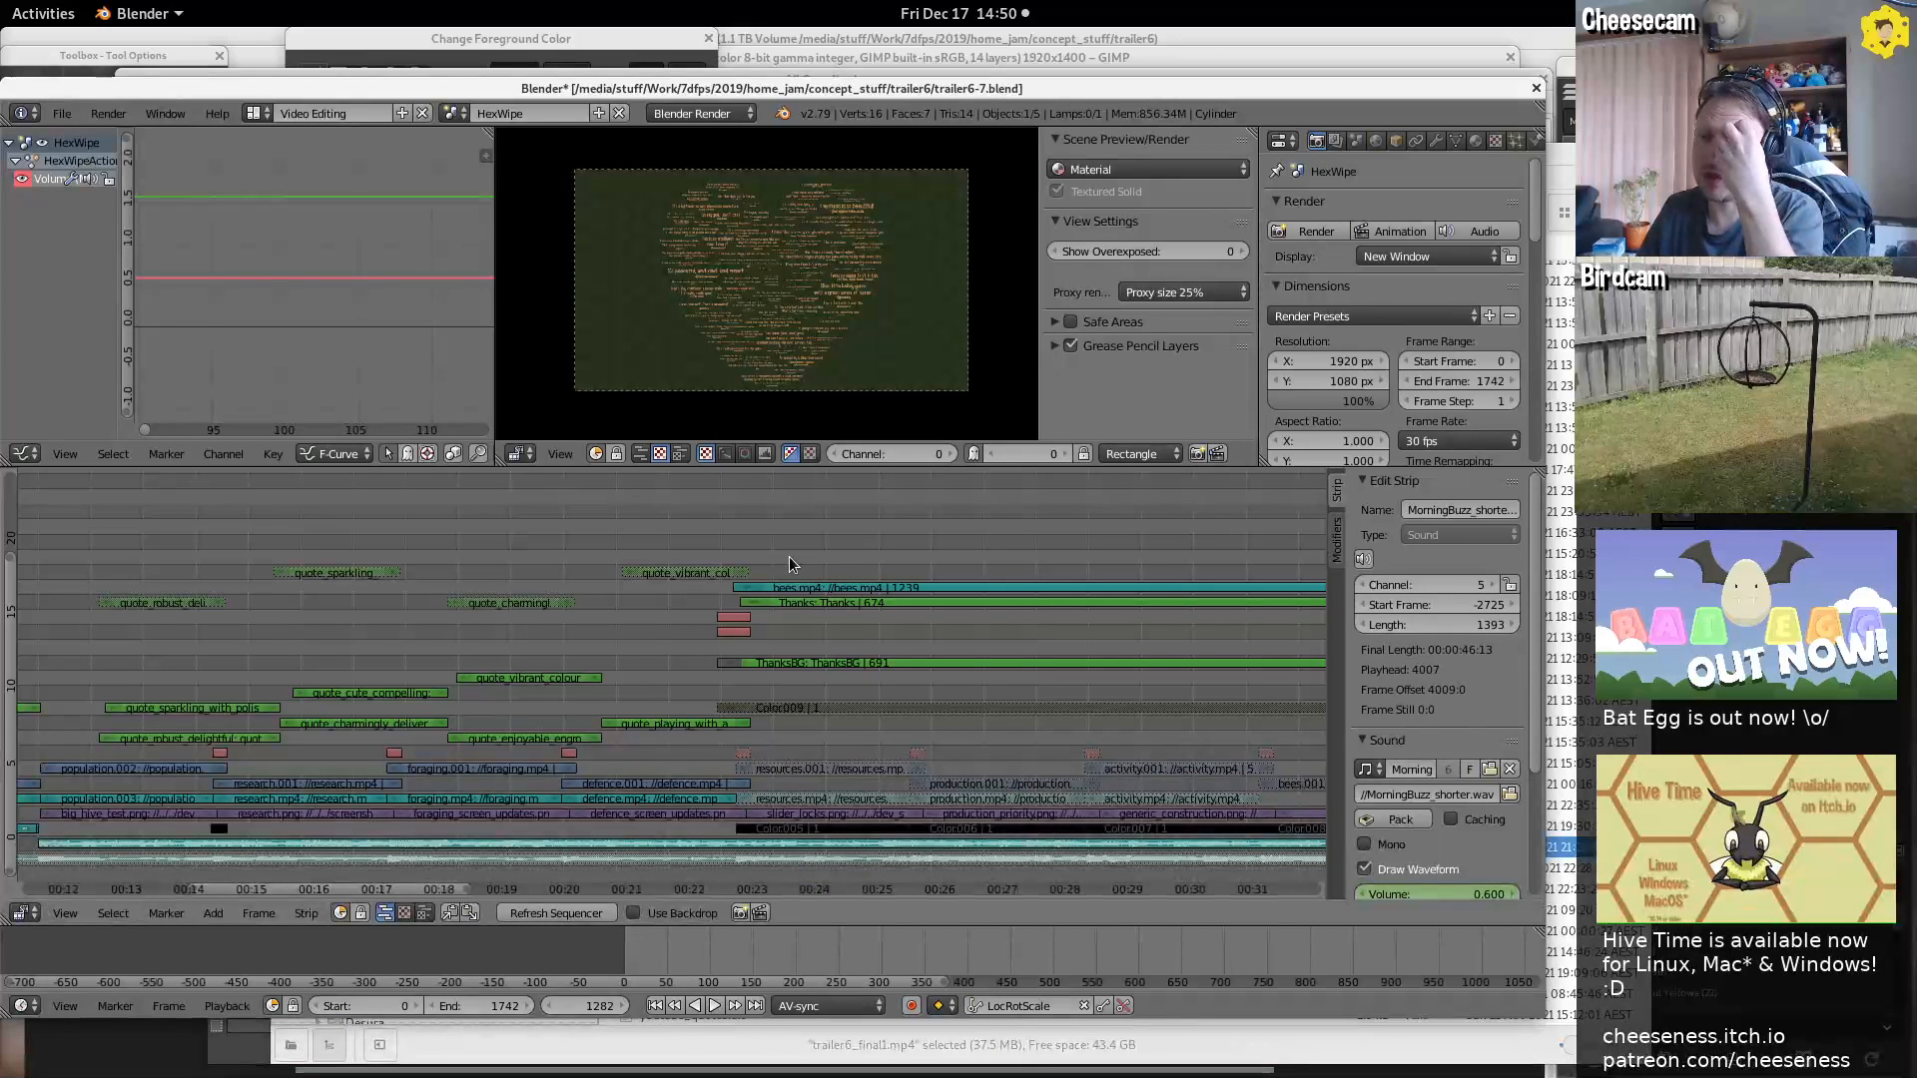
Play the start of the Thanks screen from frame 708 with its bees.mp4 sound strip, and preview its quotes near frame 1009
{"action": "left_click", "coordinate": [789, 555]}
{"action": "key", "text": "alt+a"}
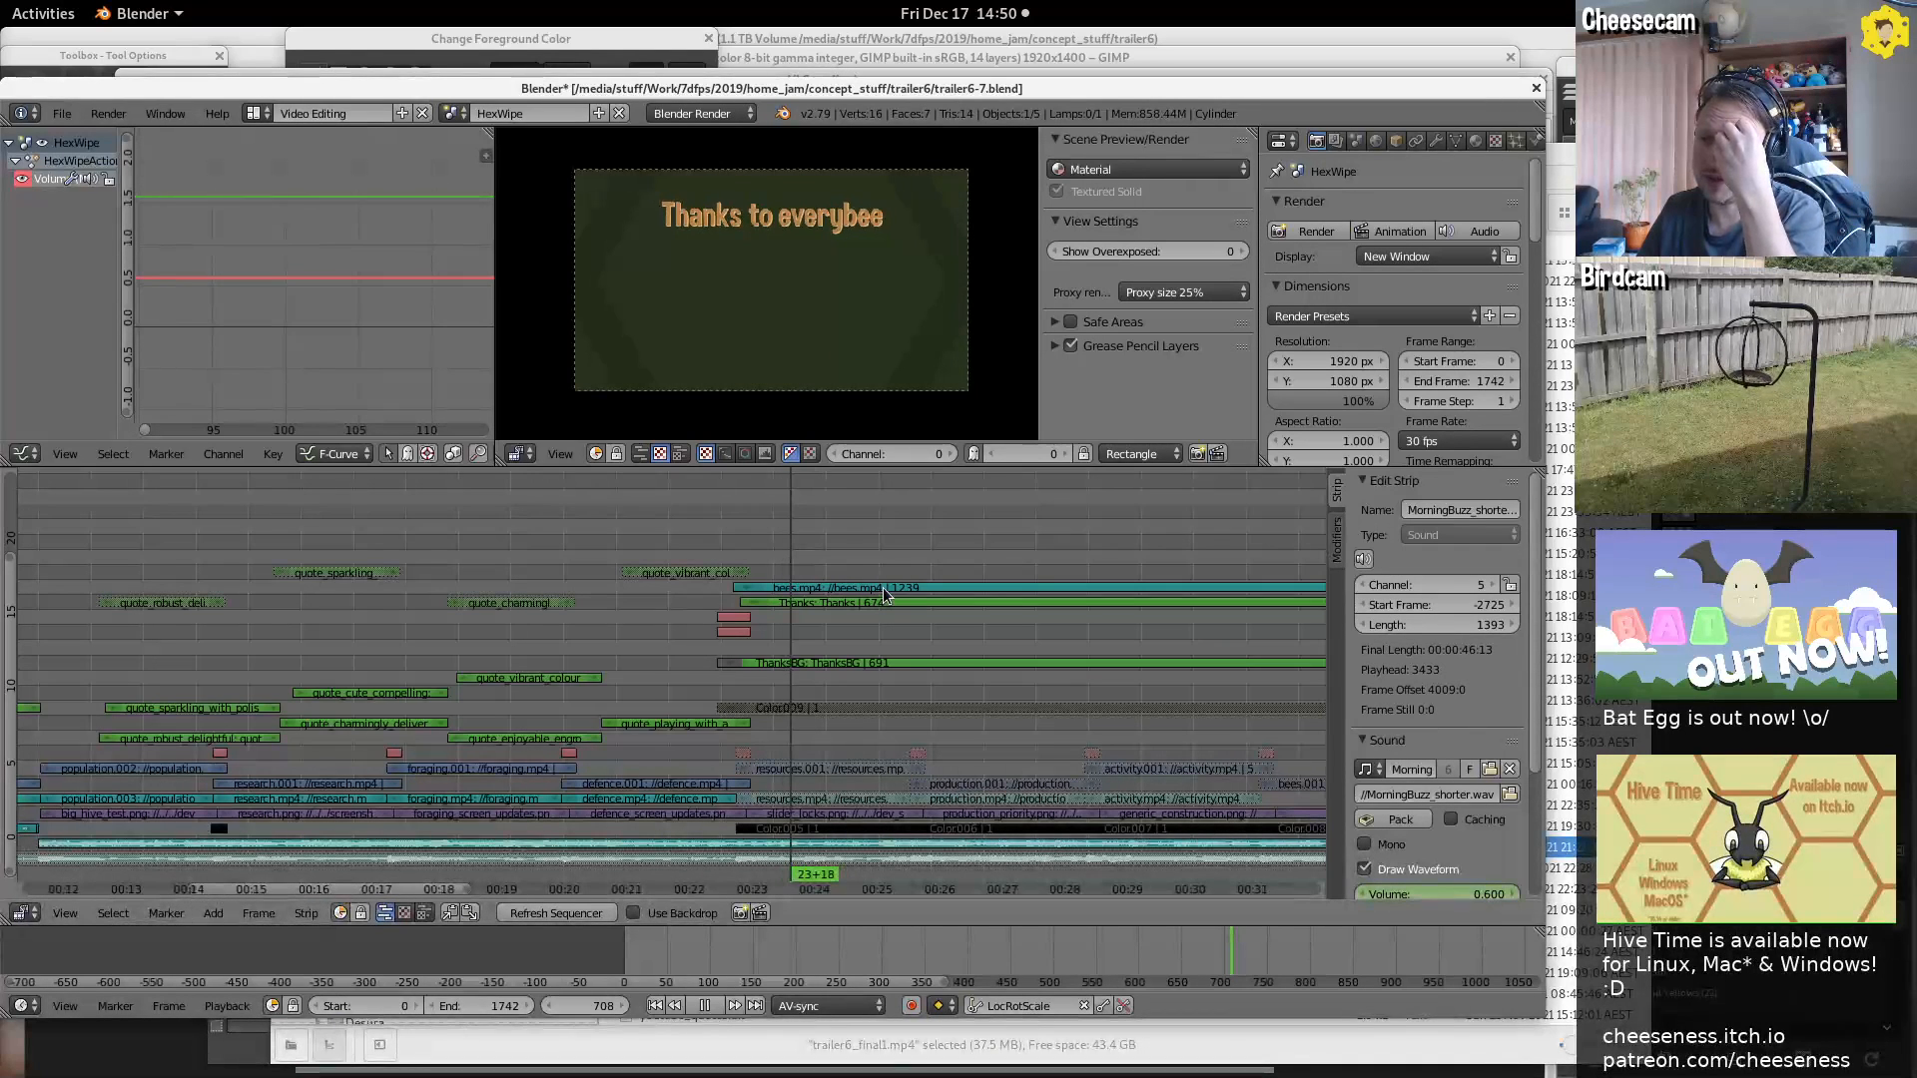
{"action": "left_click", "coordinate": [882, 587]}
{"action": "right_click", "coordinate": [883, 587]}
{"action": "middle_click_drag", "start_coordinate": [1169, 559], "coordinate": [856, 520]}
{"action": "key", "text": "alt+a"}
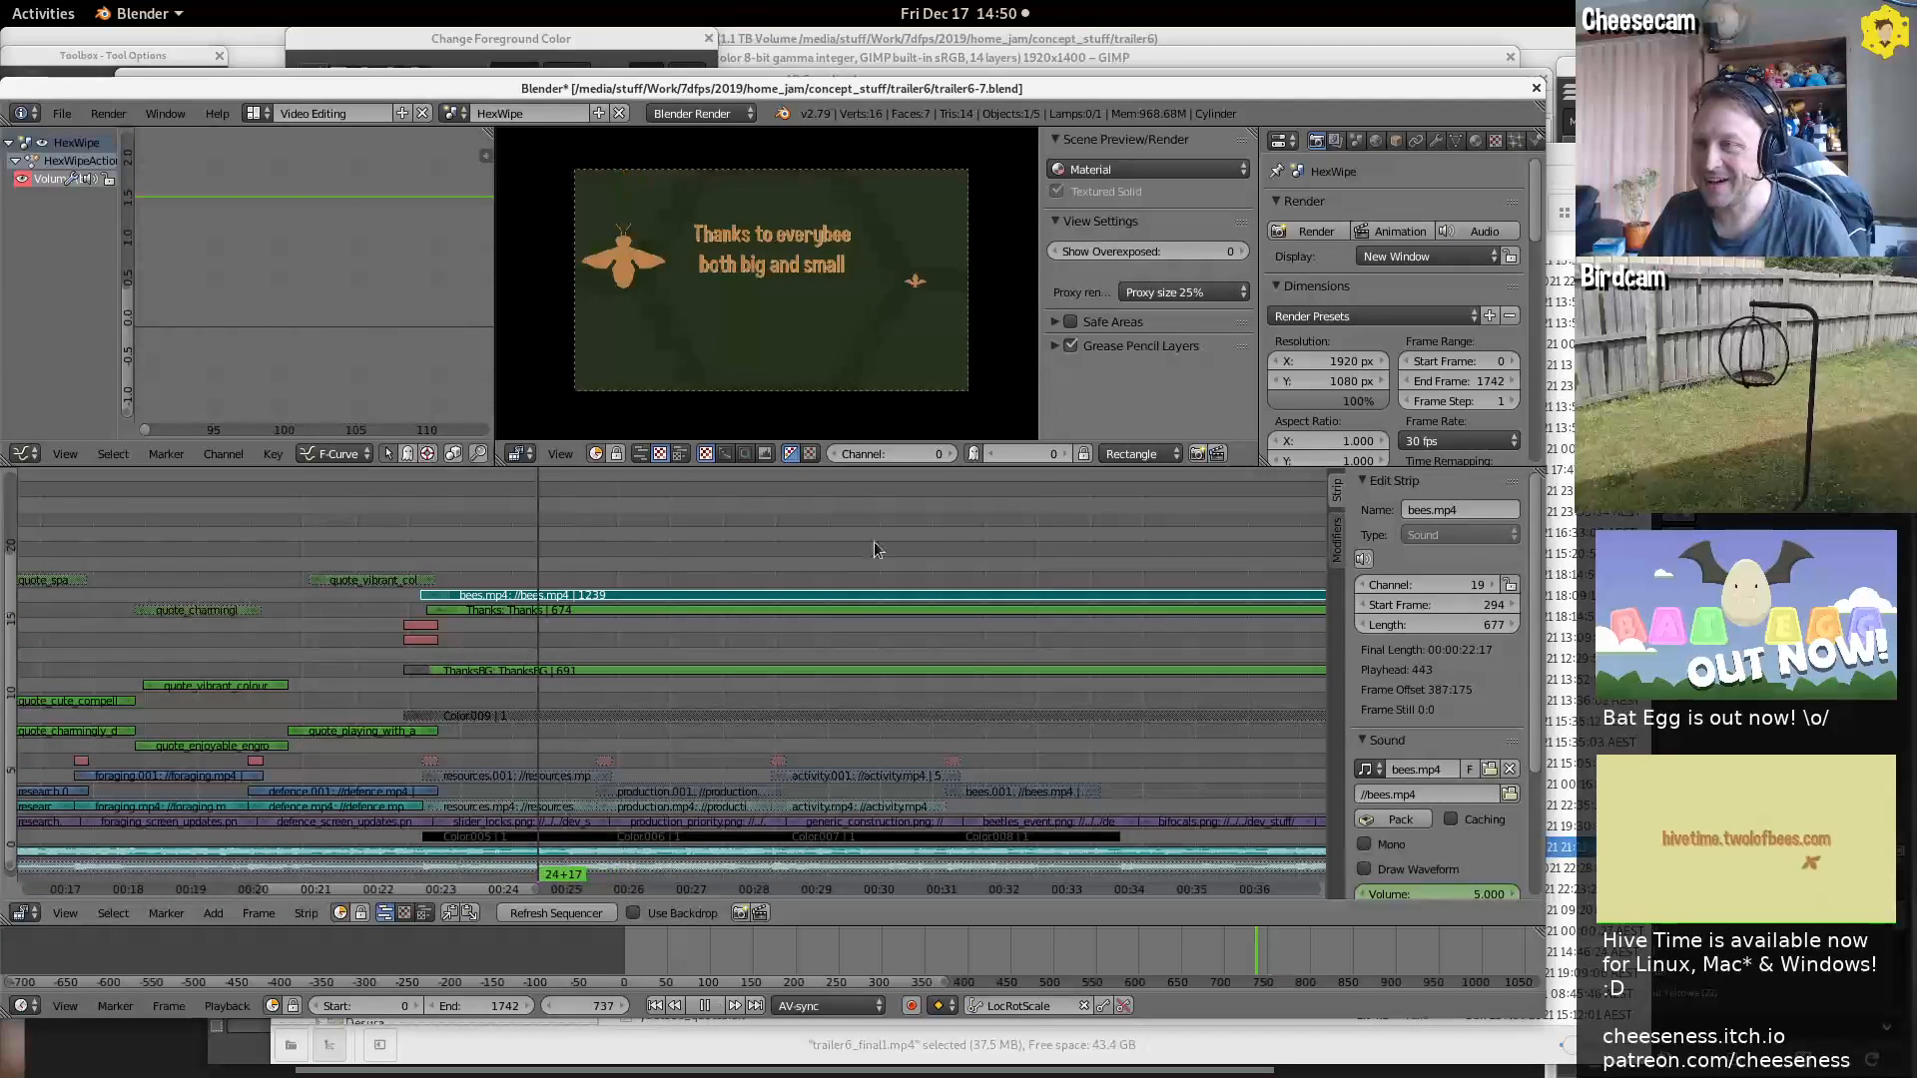
{"action": "left_click", "coordinate": [1107, 551]}
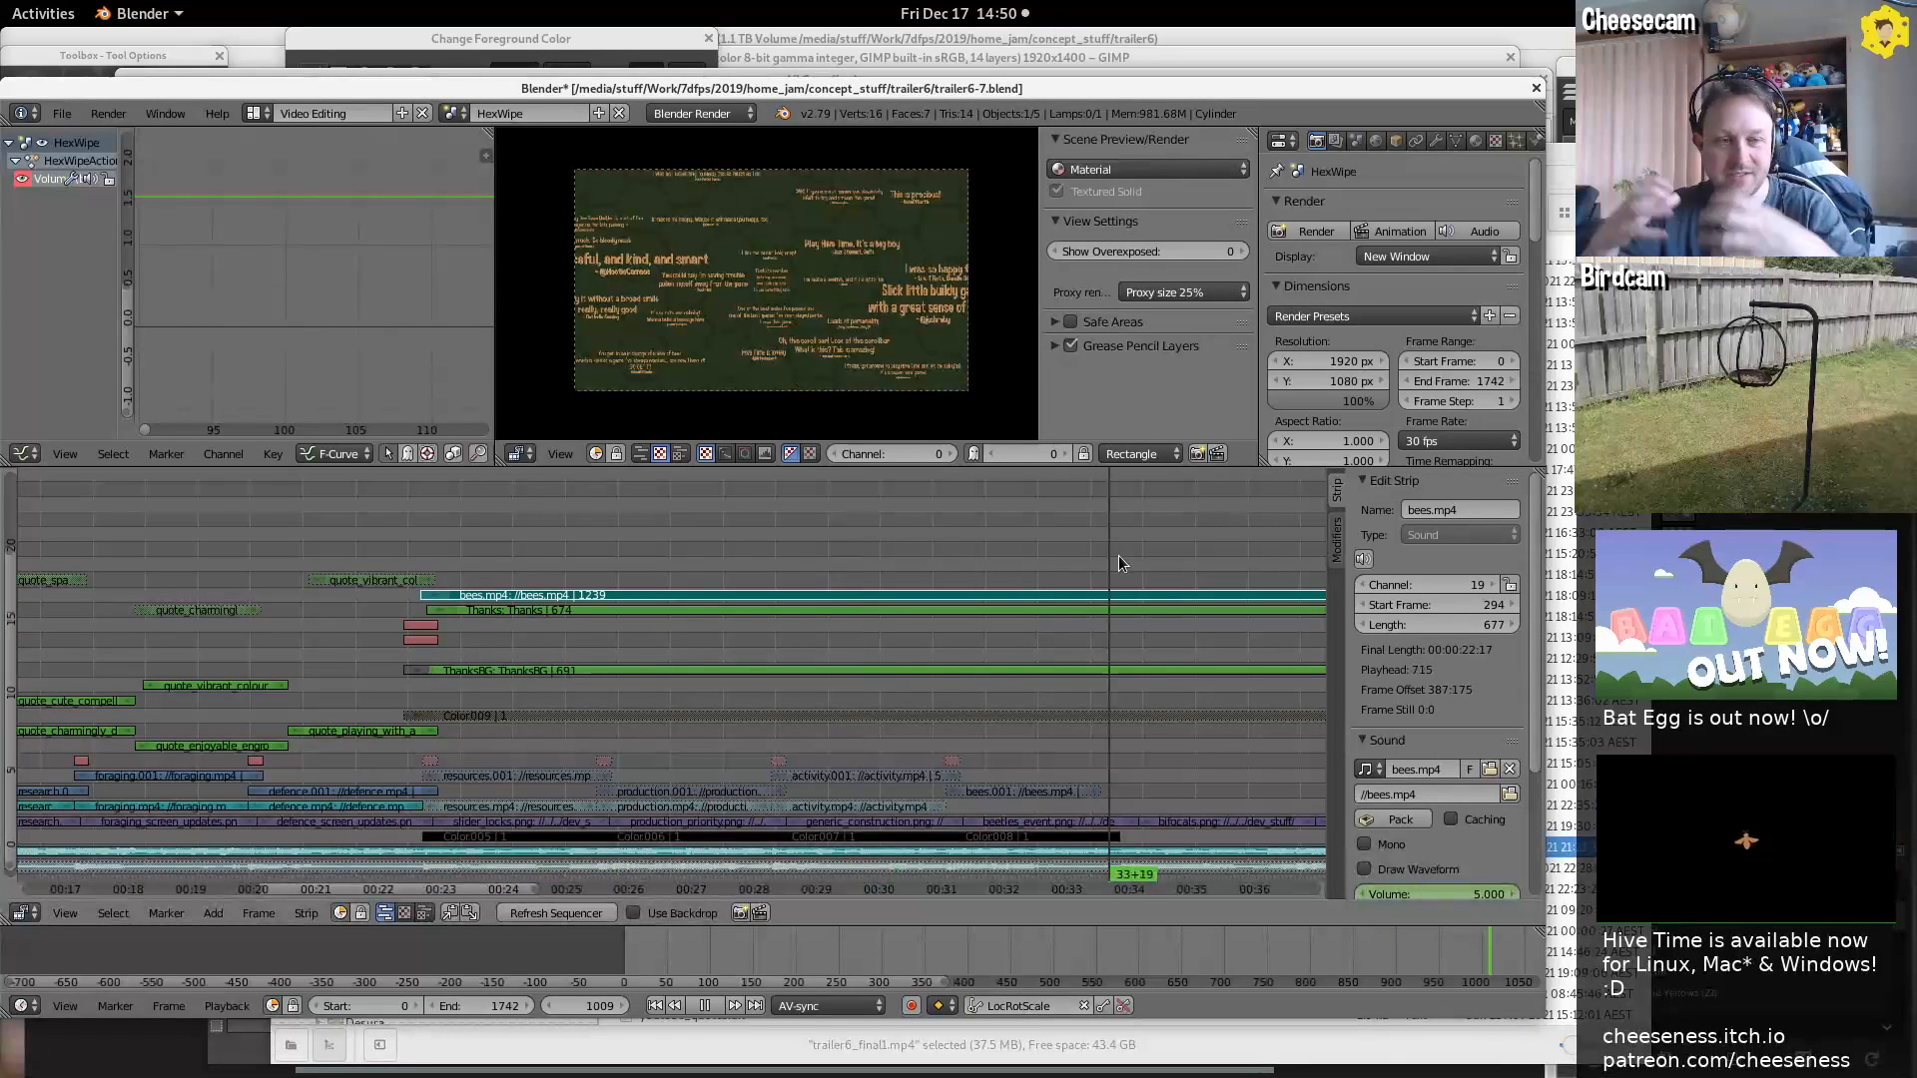
{"action": "key", "text": "alt+a"}
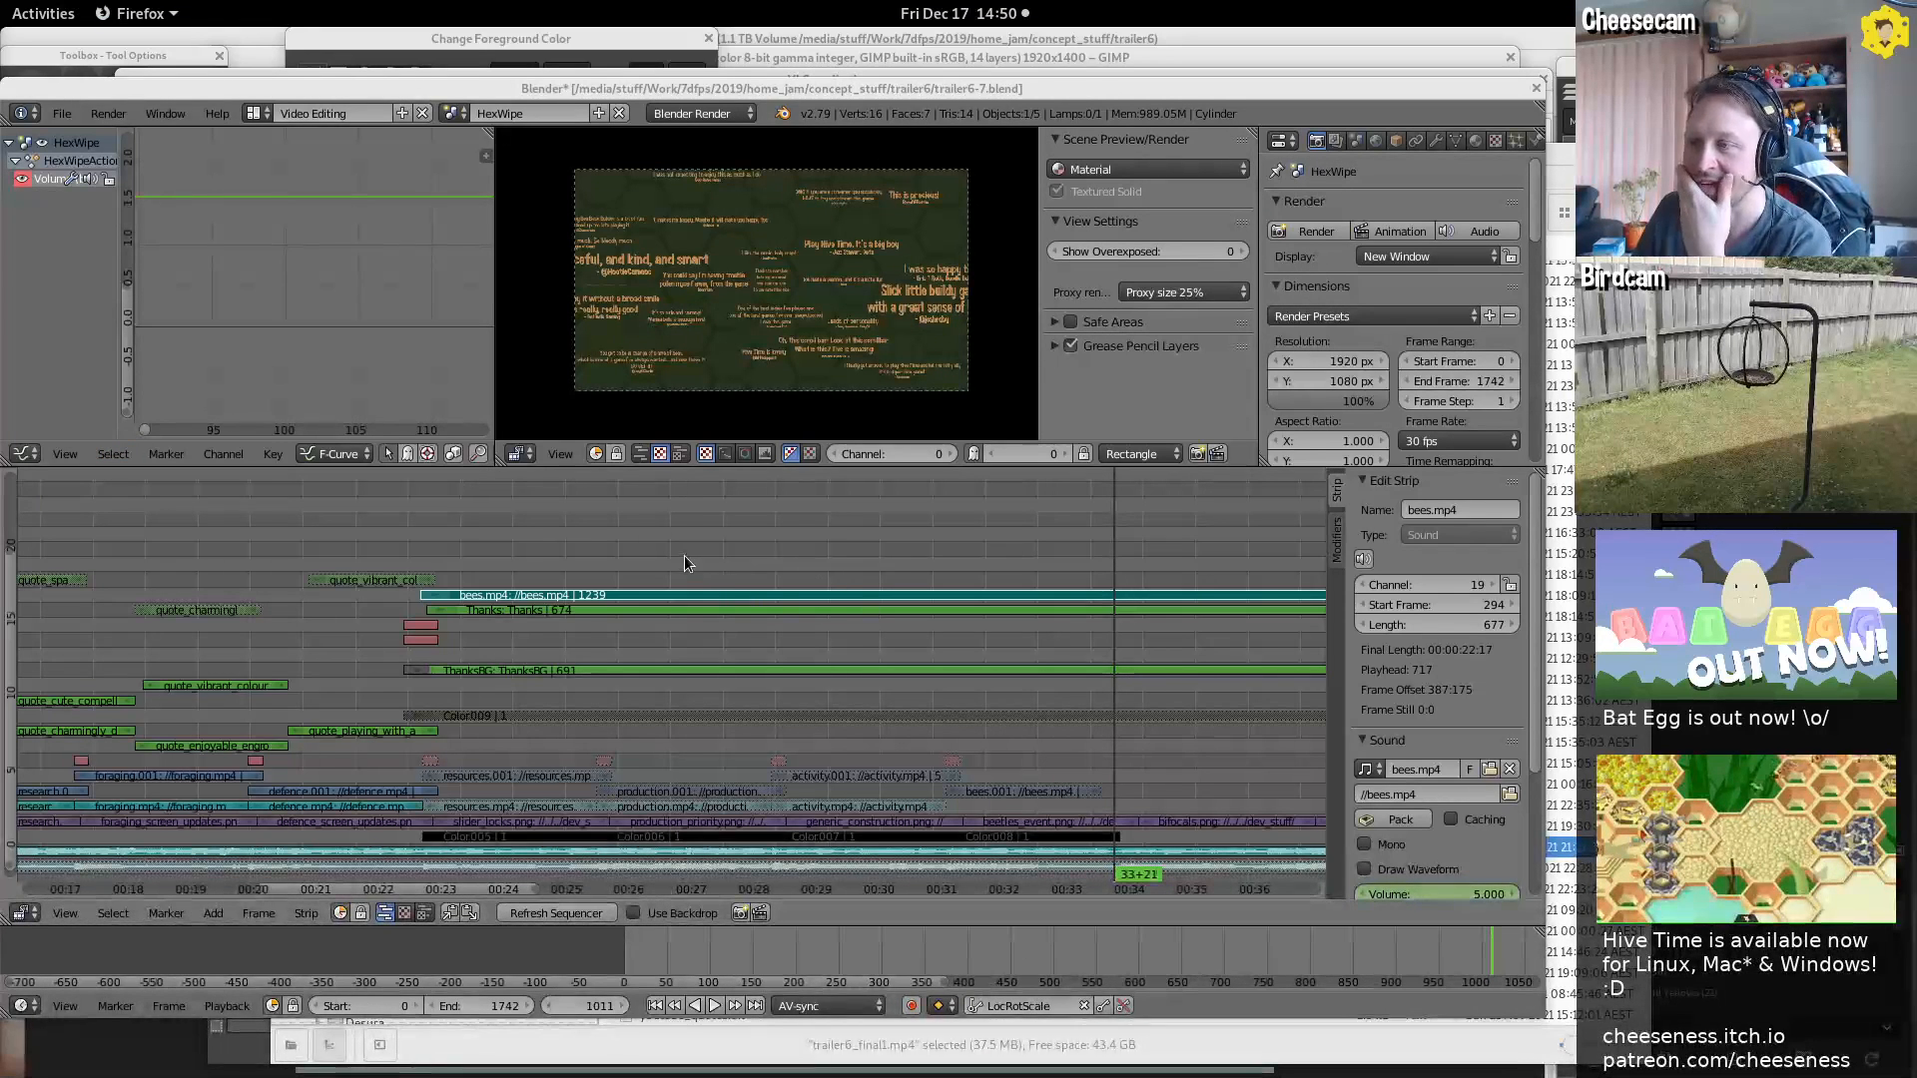
At frame 754, temporarily mute the ThanksBG strip to compare the Thanks screen with and without its background
{"action": "right_click", "coordinate": [575, 612]}
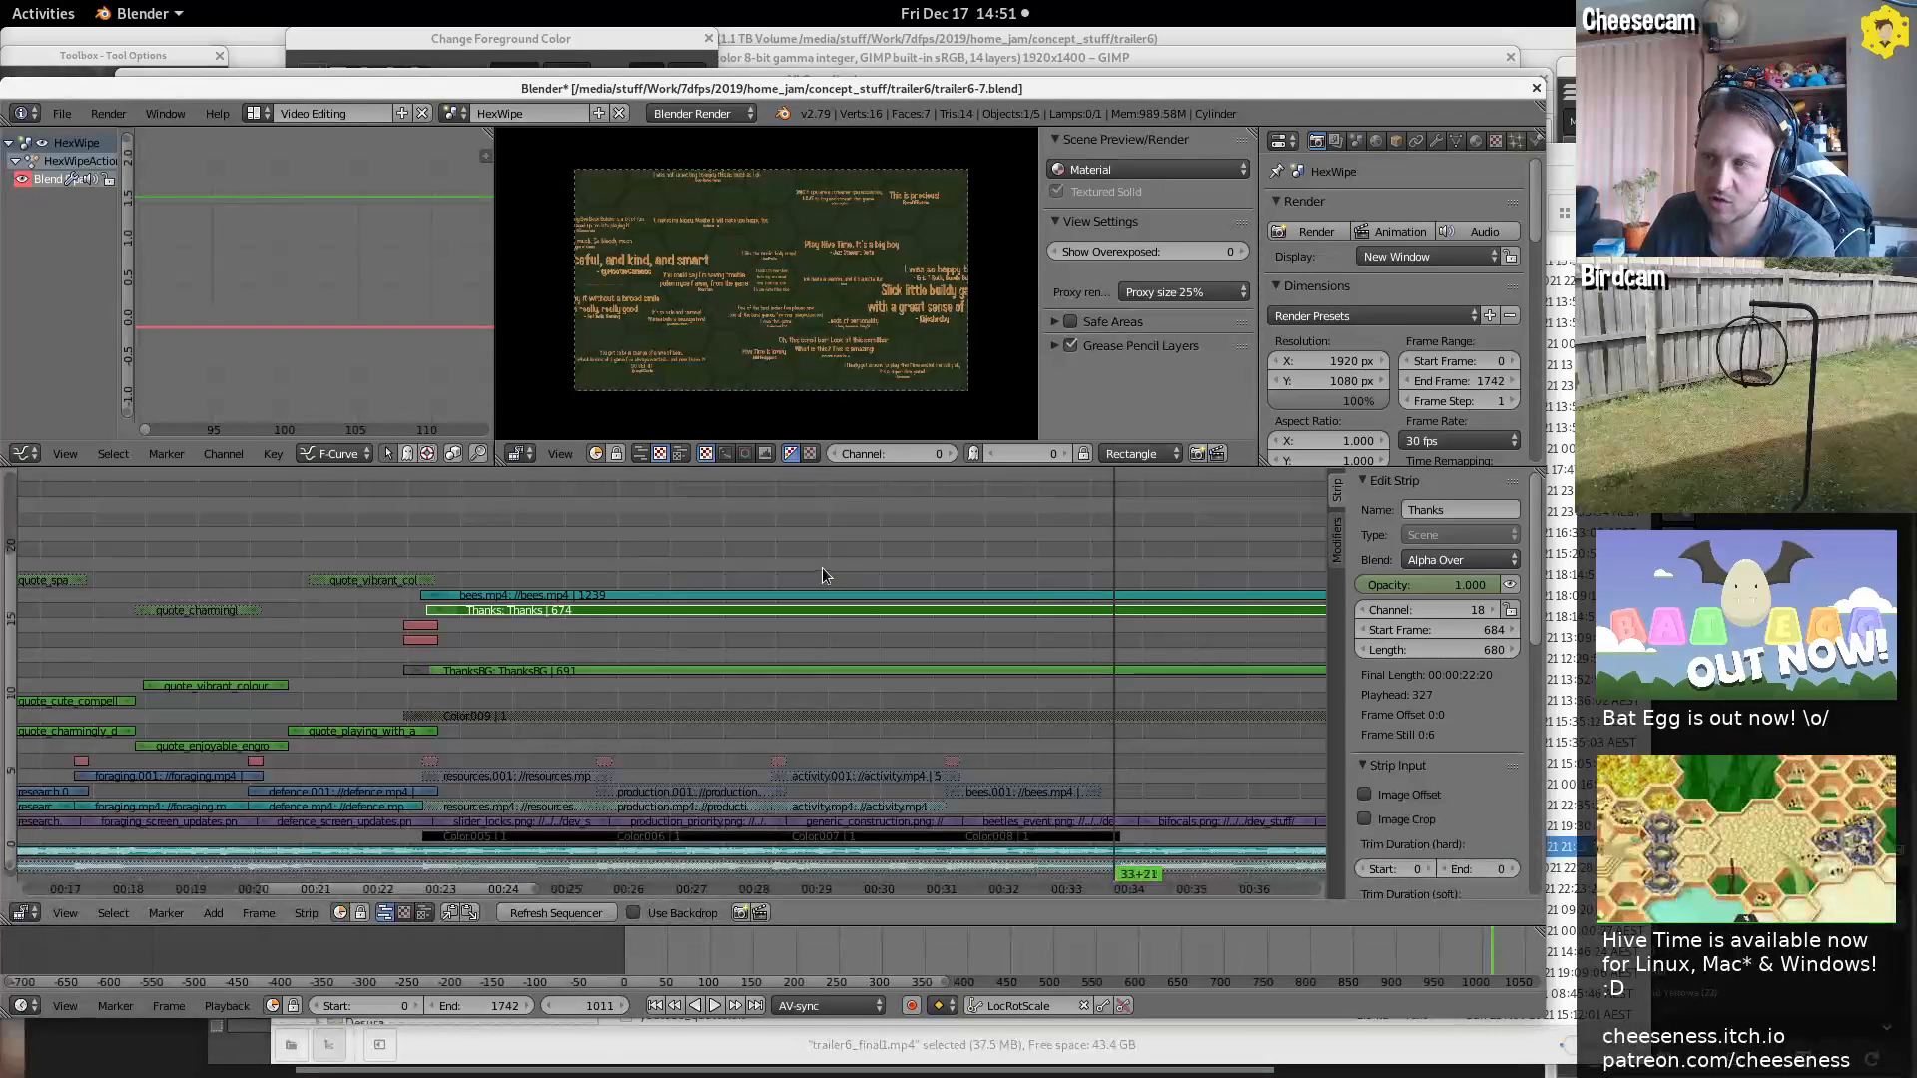
{"action": "left_click", "coordinate": [574, 569]}
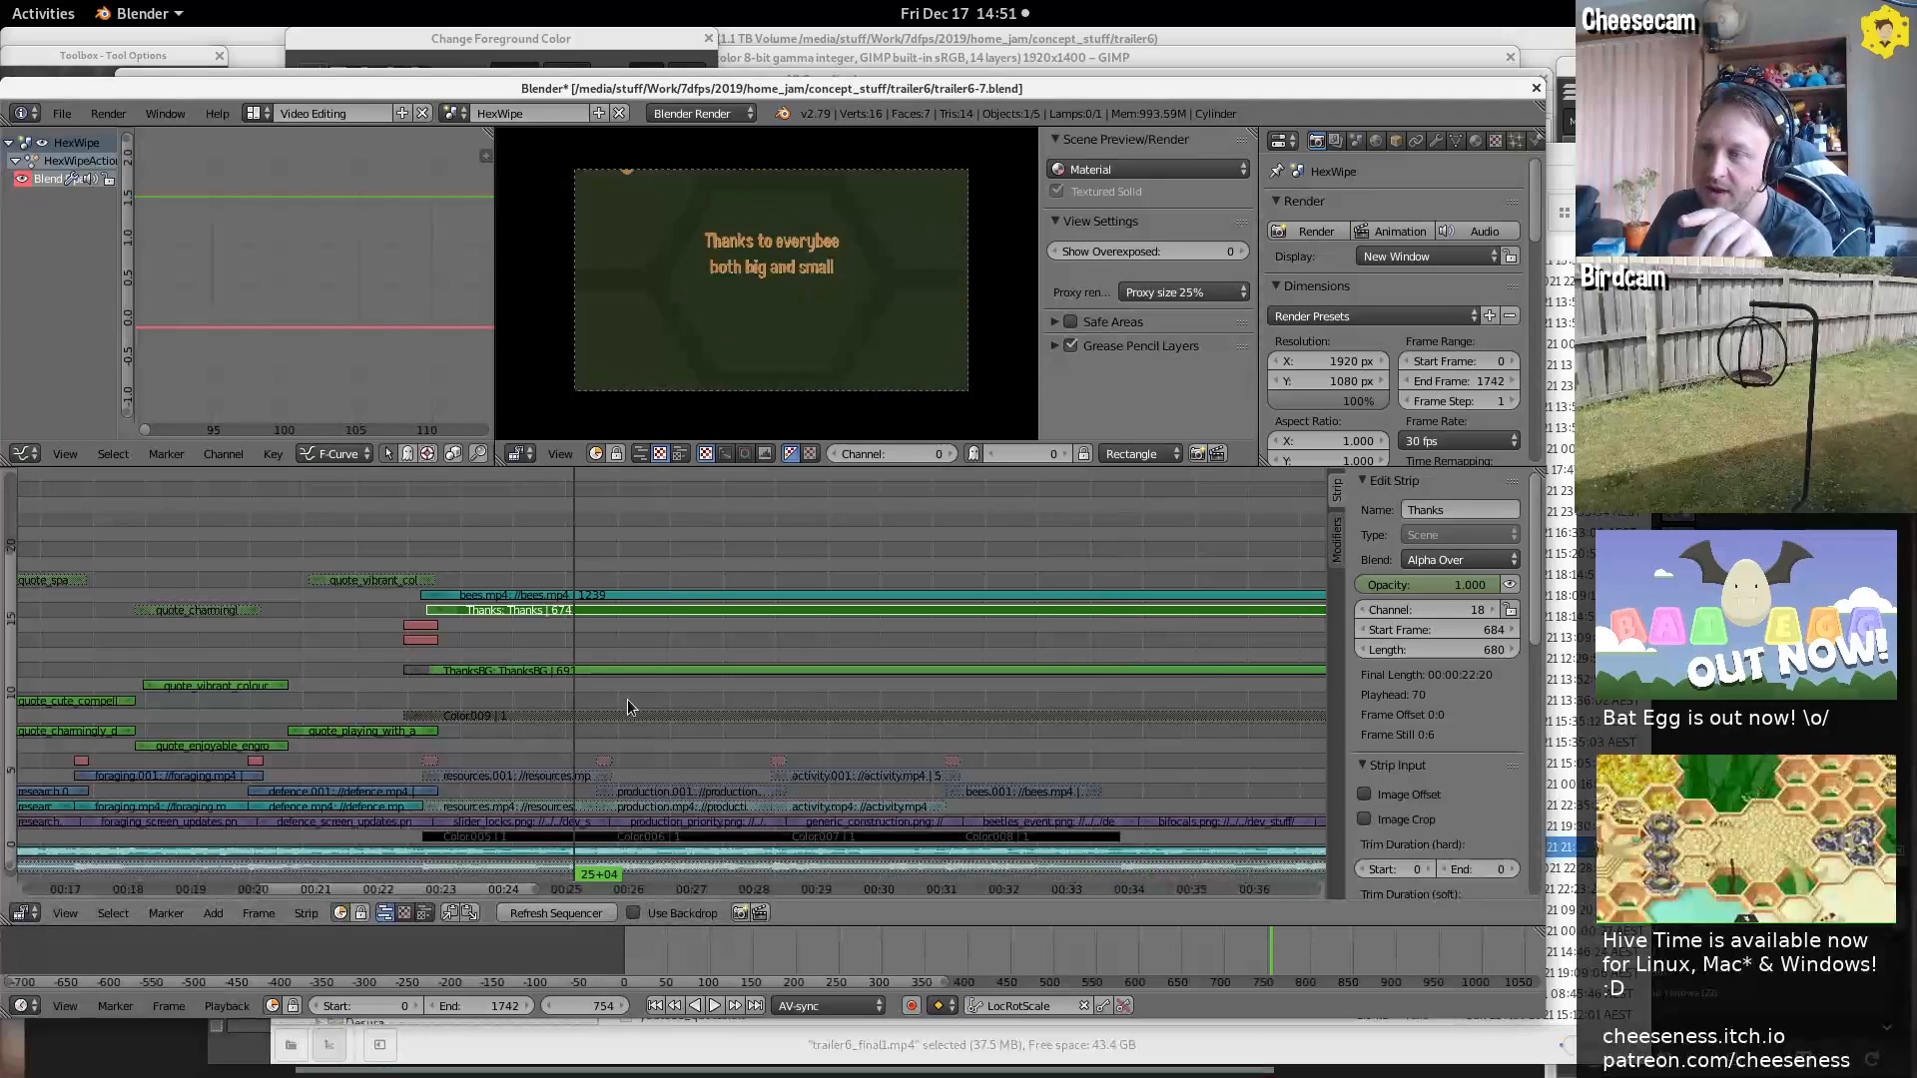
{"action": "right_click", "coordinate": [621, 671]}
{"action": "key", "text": "h"}
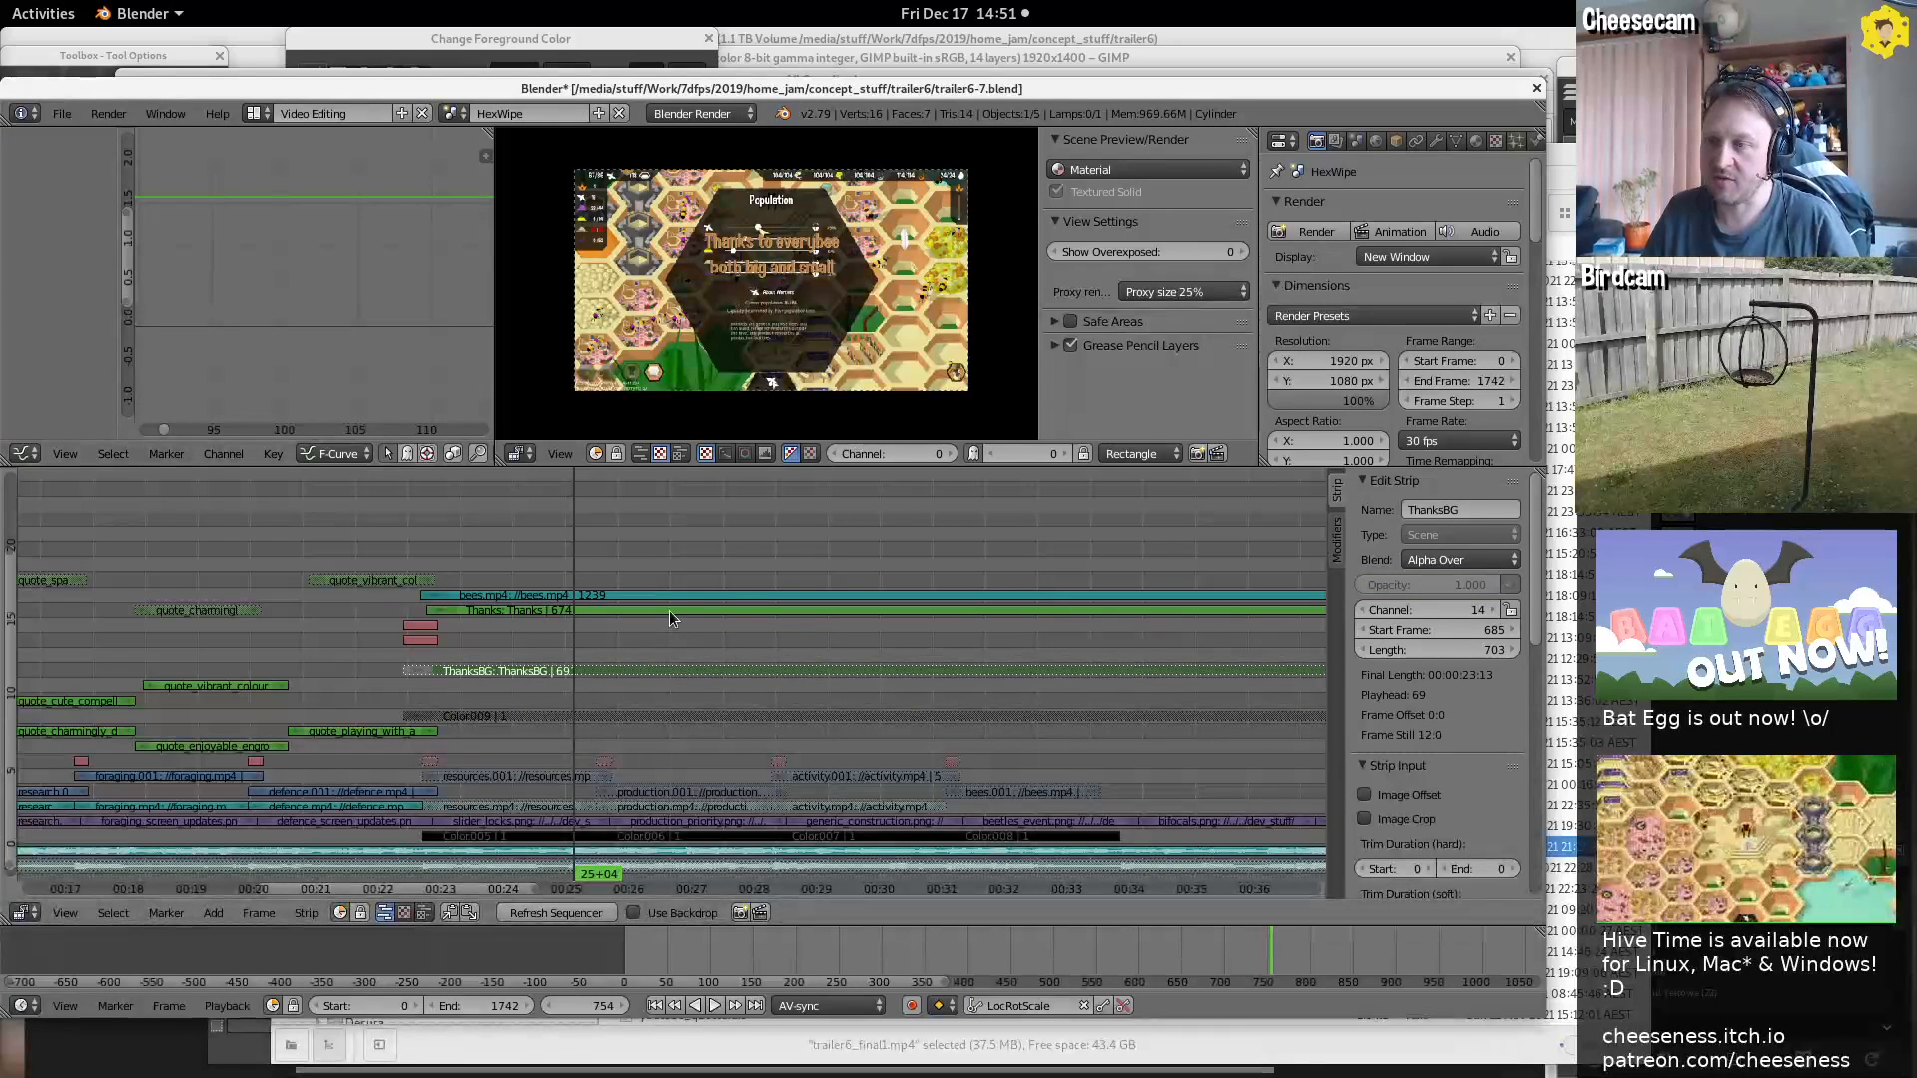
{"action": "key", "text": "alt+h"}
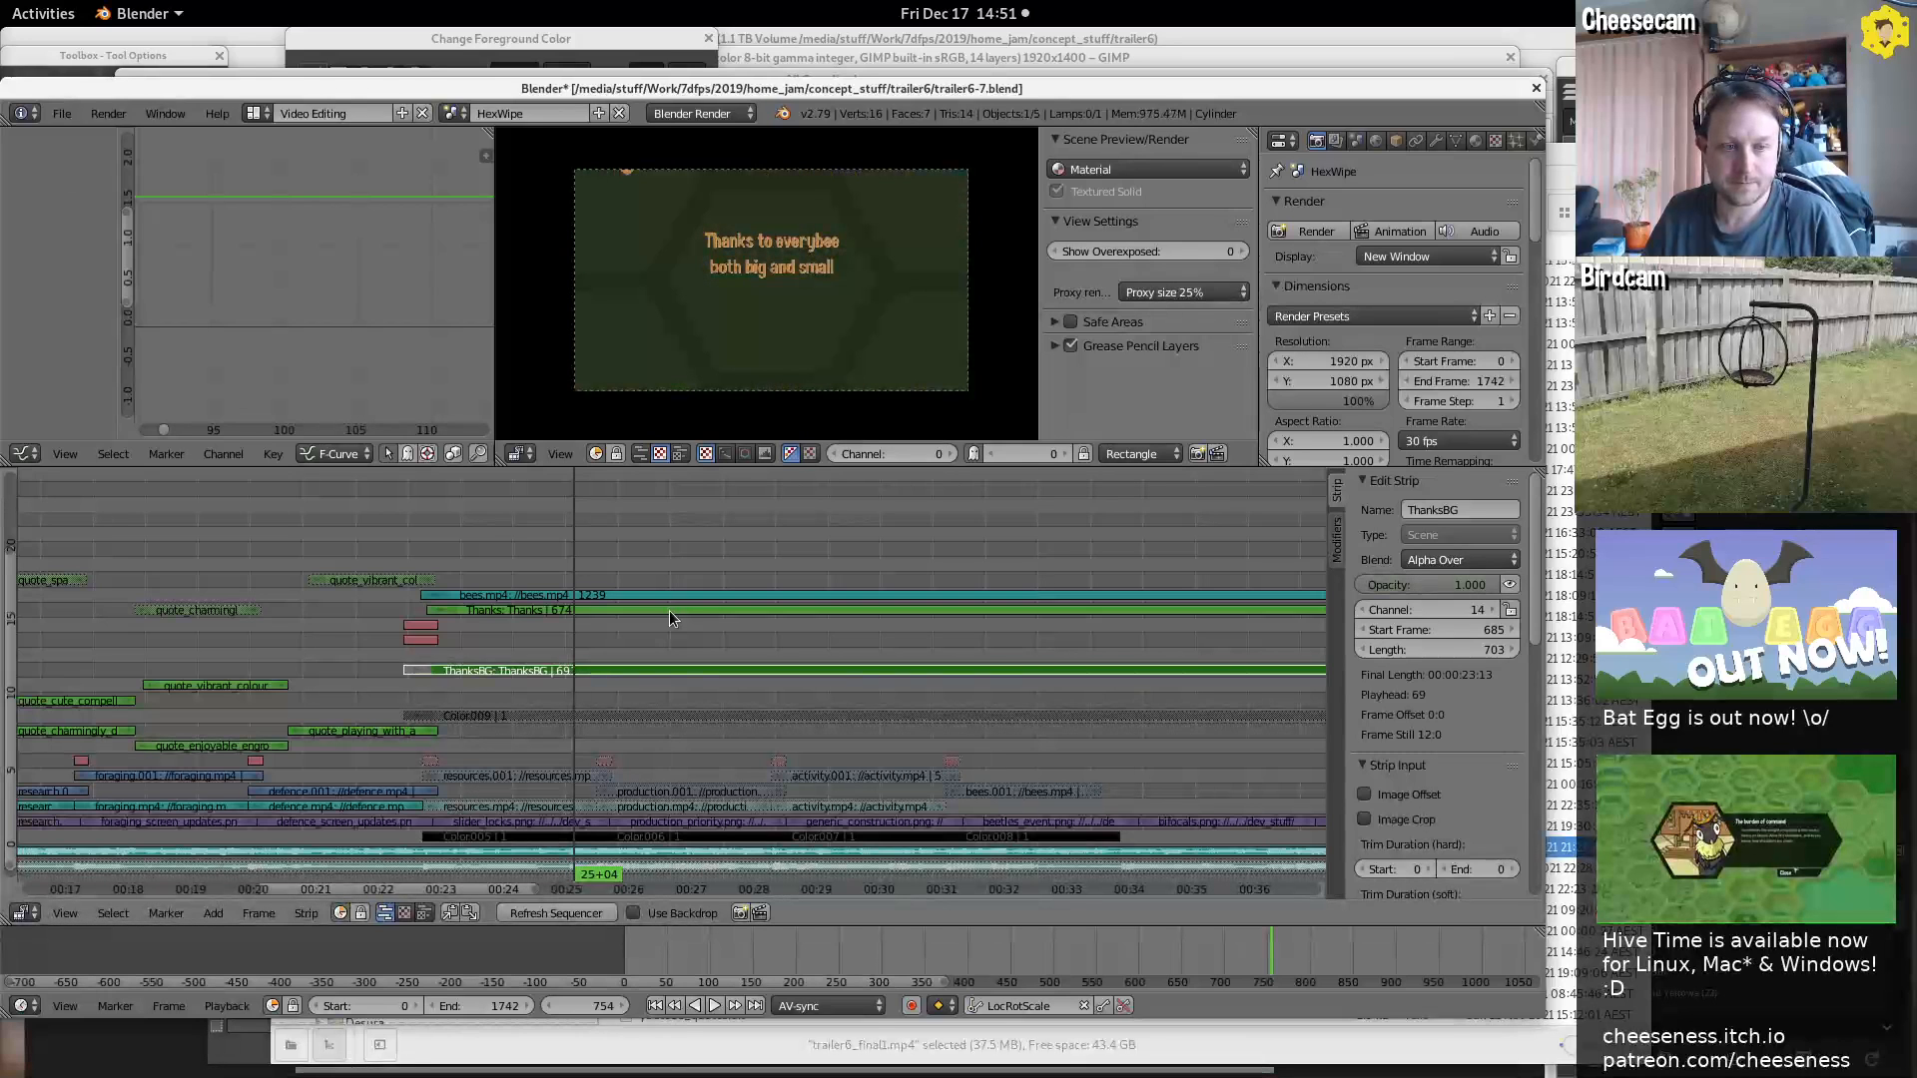
Temporarily mute the Thanks strip, inspect the background alone back to frame 688, and unmute the strip
{"action": "right_click", "coordinate": [668, 611]}
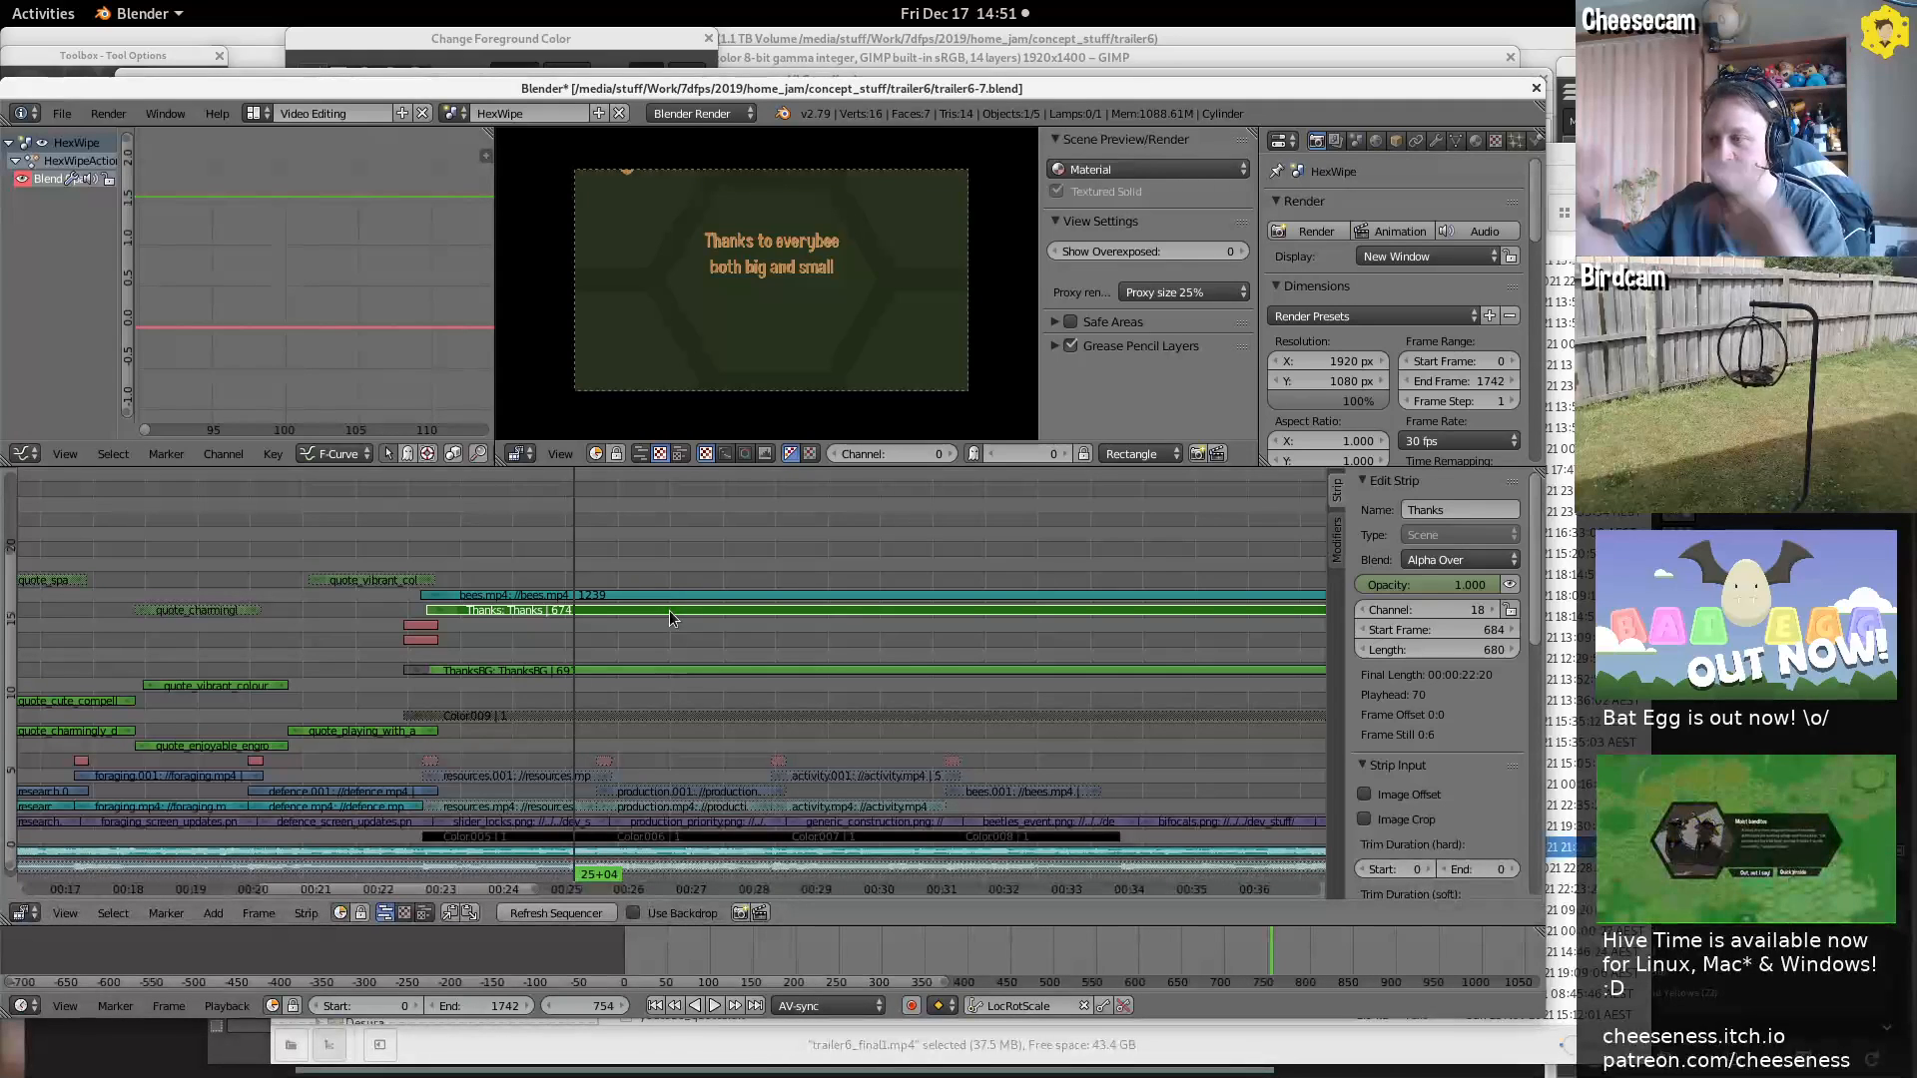
{"action": "key", "text": "h"}
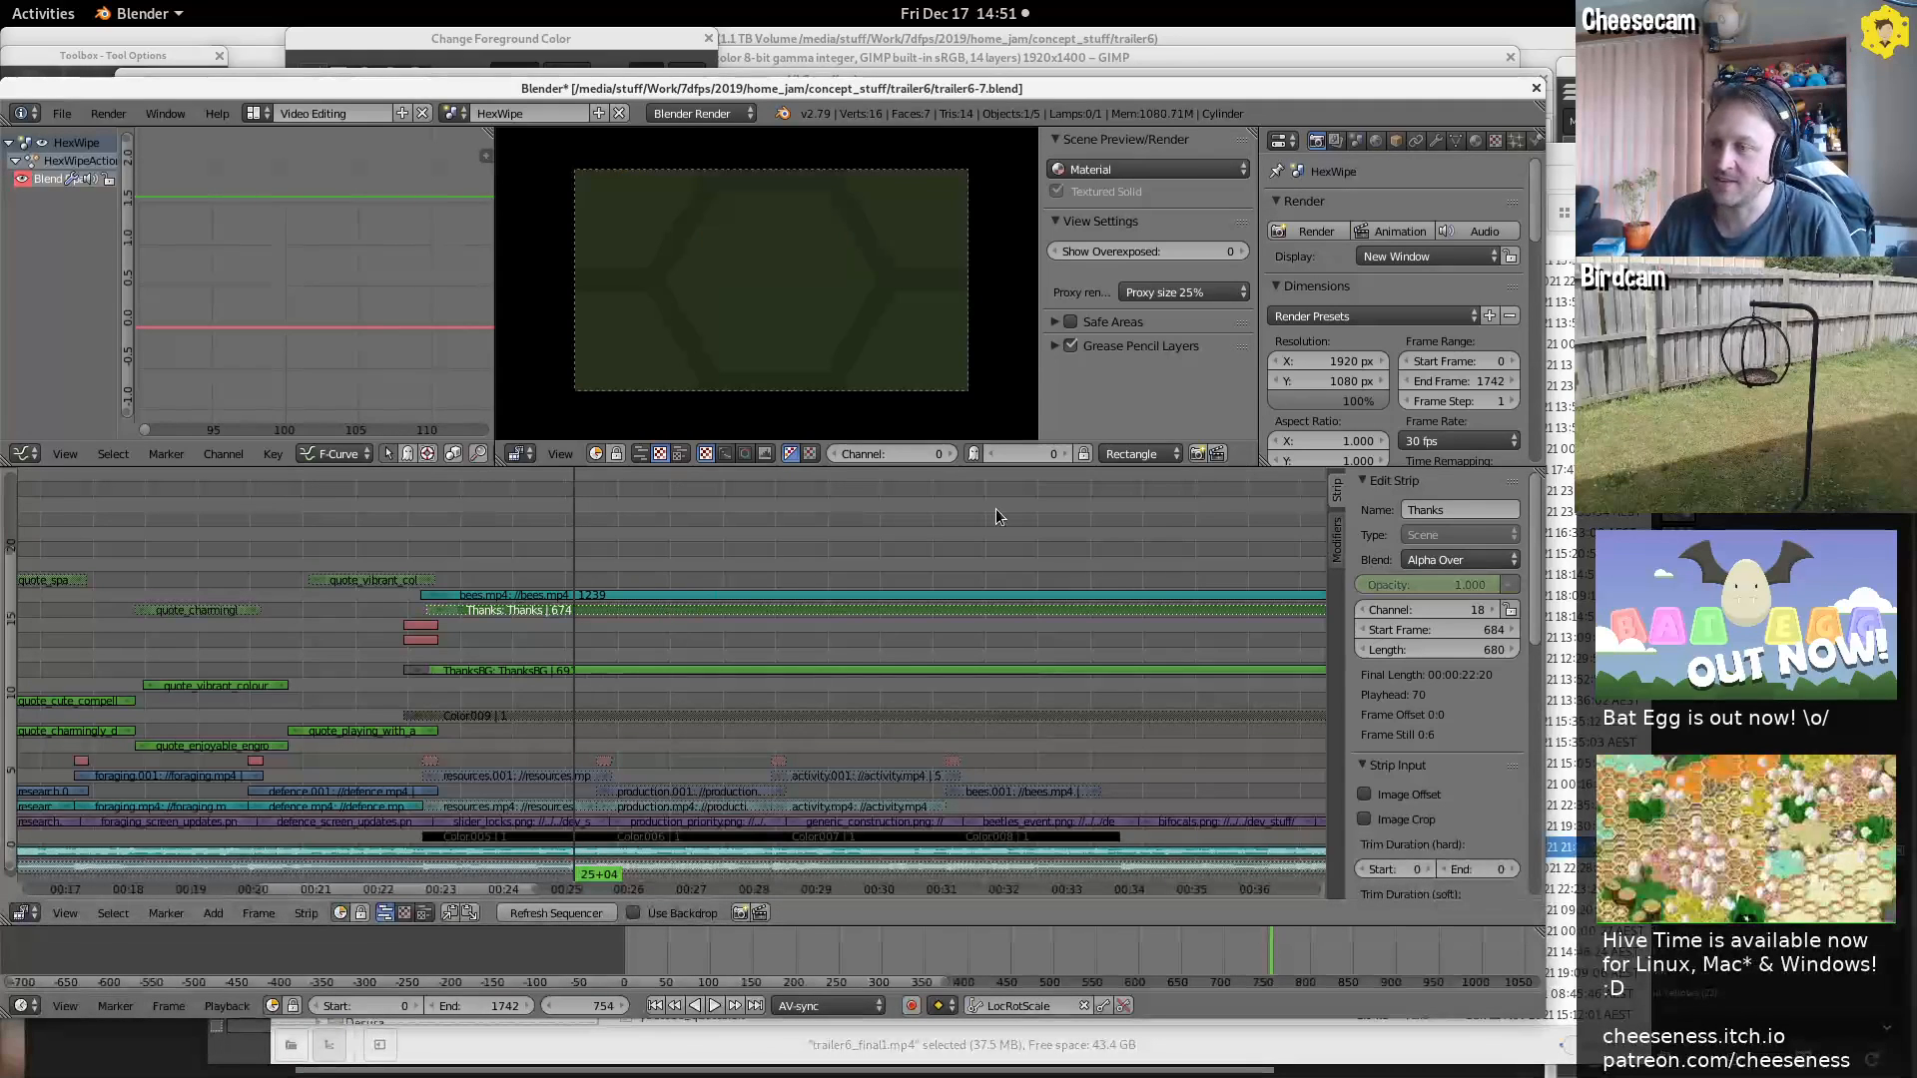
{"action": "middle_click_drag", "start_coordinate": [988, 511], "coordinate": [937, 516]}
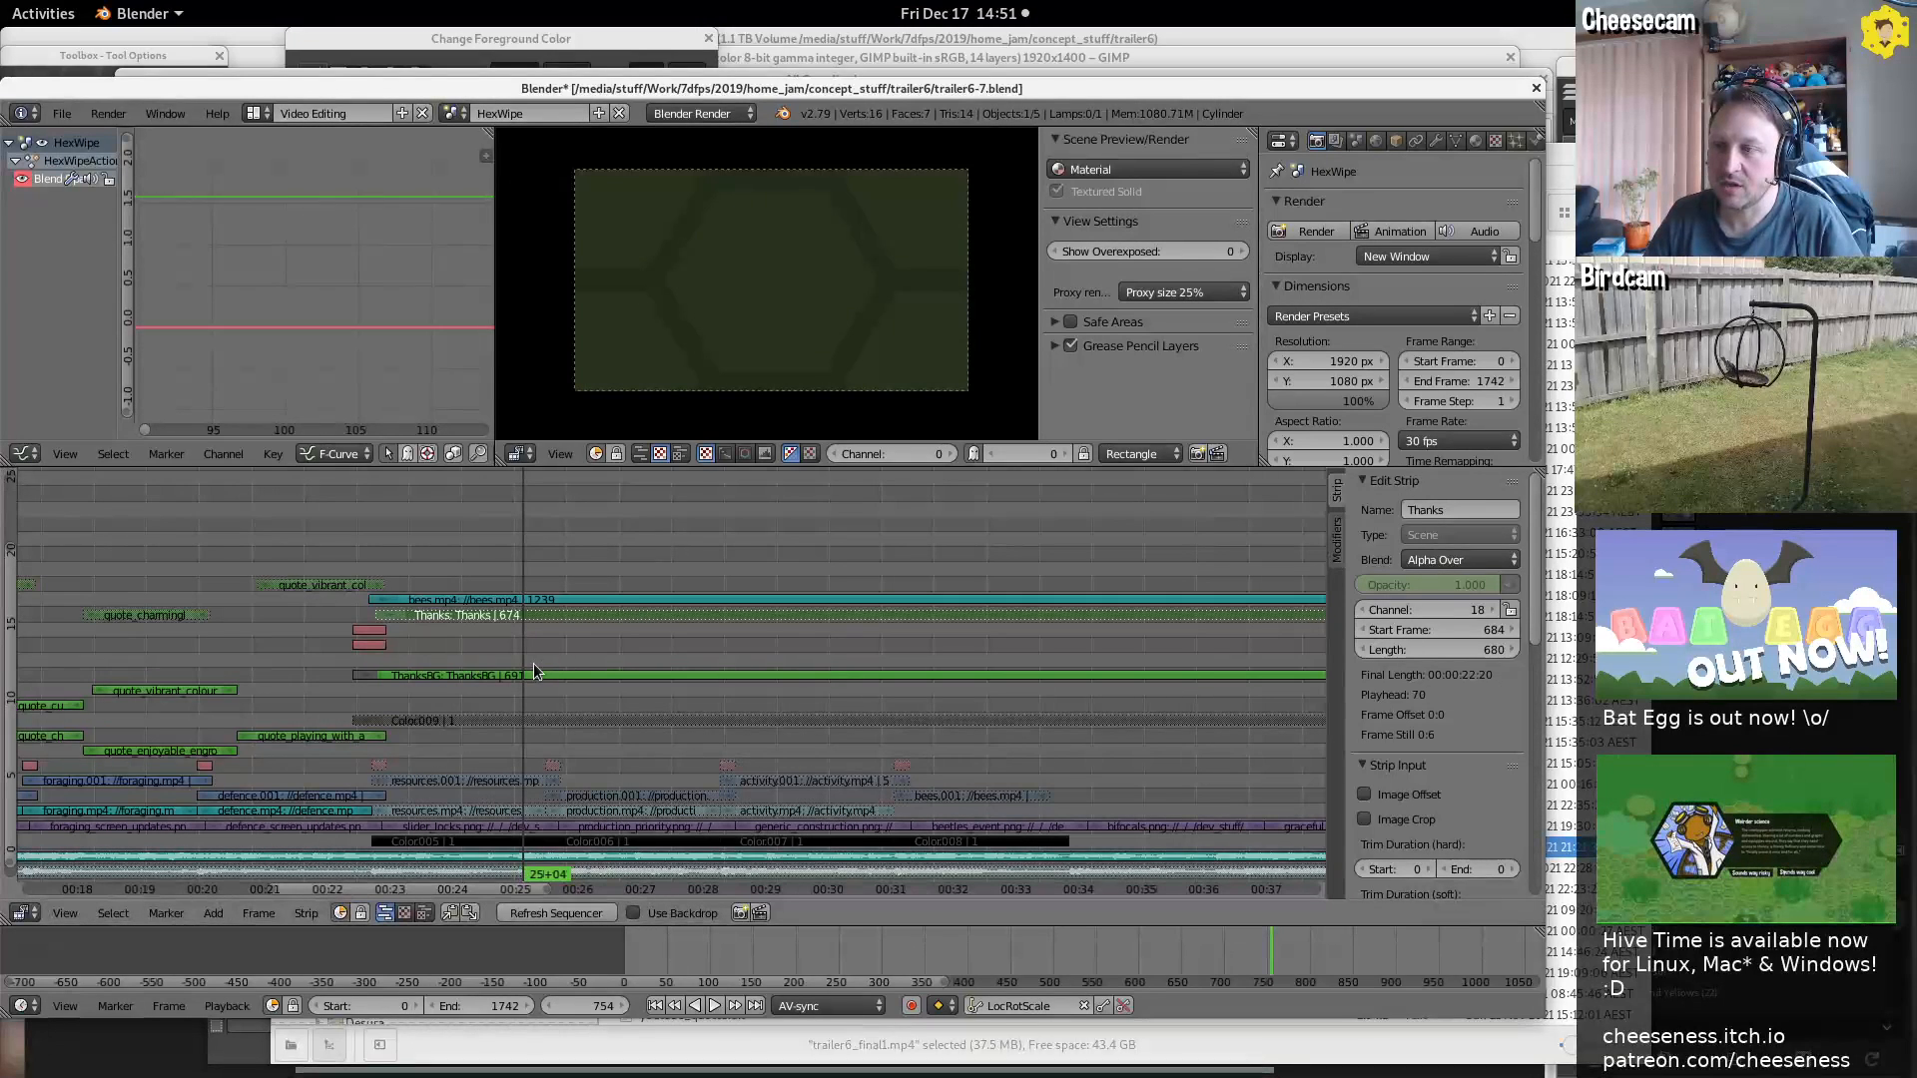
{"action": "middle_click_drag", "start_coordinate": [428, 644], "coordinate": [574, 633]}
{"action": "mouse_move", "coordinate": [496, 644]}
{"action": "left_mouse_down"}
{"action": "mouse_move", "coordinate": [553, 641]}
{"action": "mouse_move", "coordinate": [487, 651]}
{"action": "mouse_move", "coordinate": [532, 644]}
{"action": "left_mouse_up"}
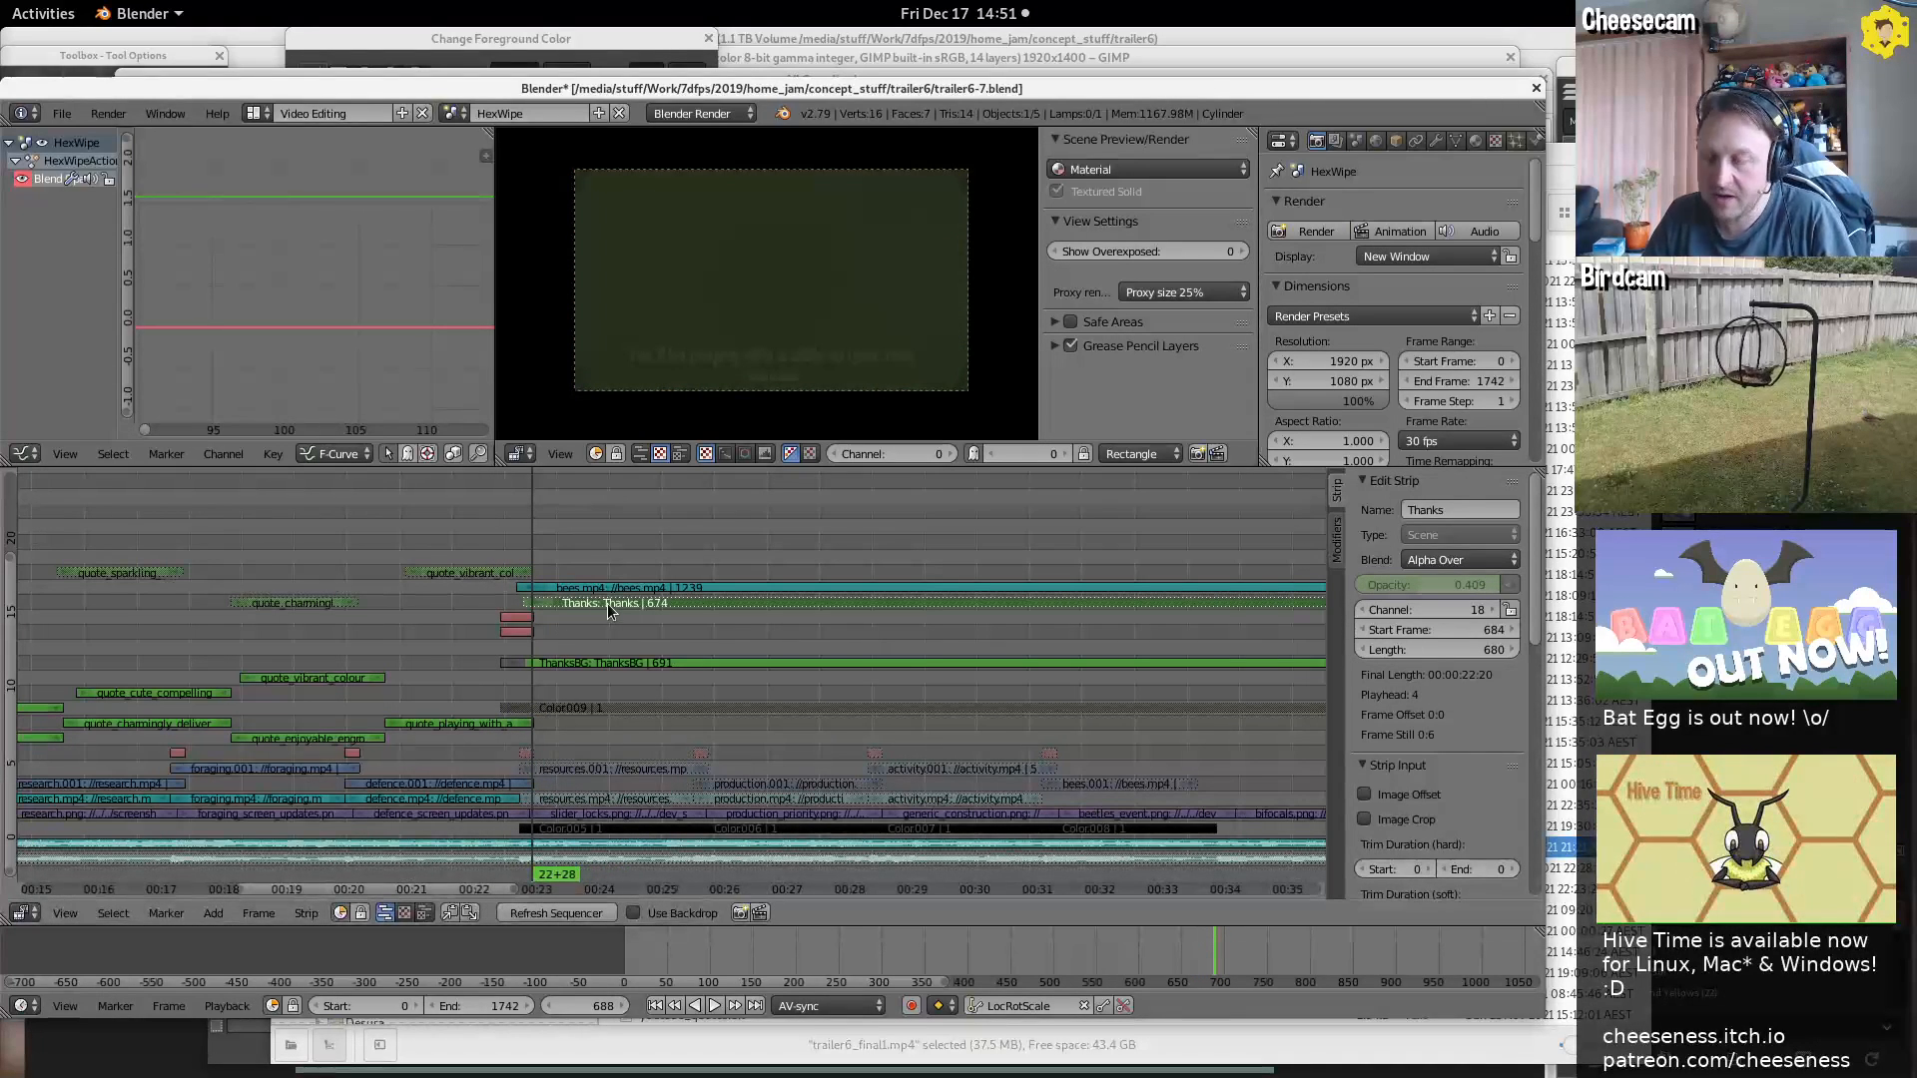
{"action": "key", "text": "alt+h"}
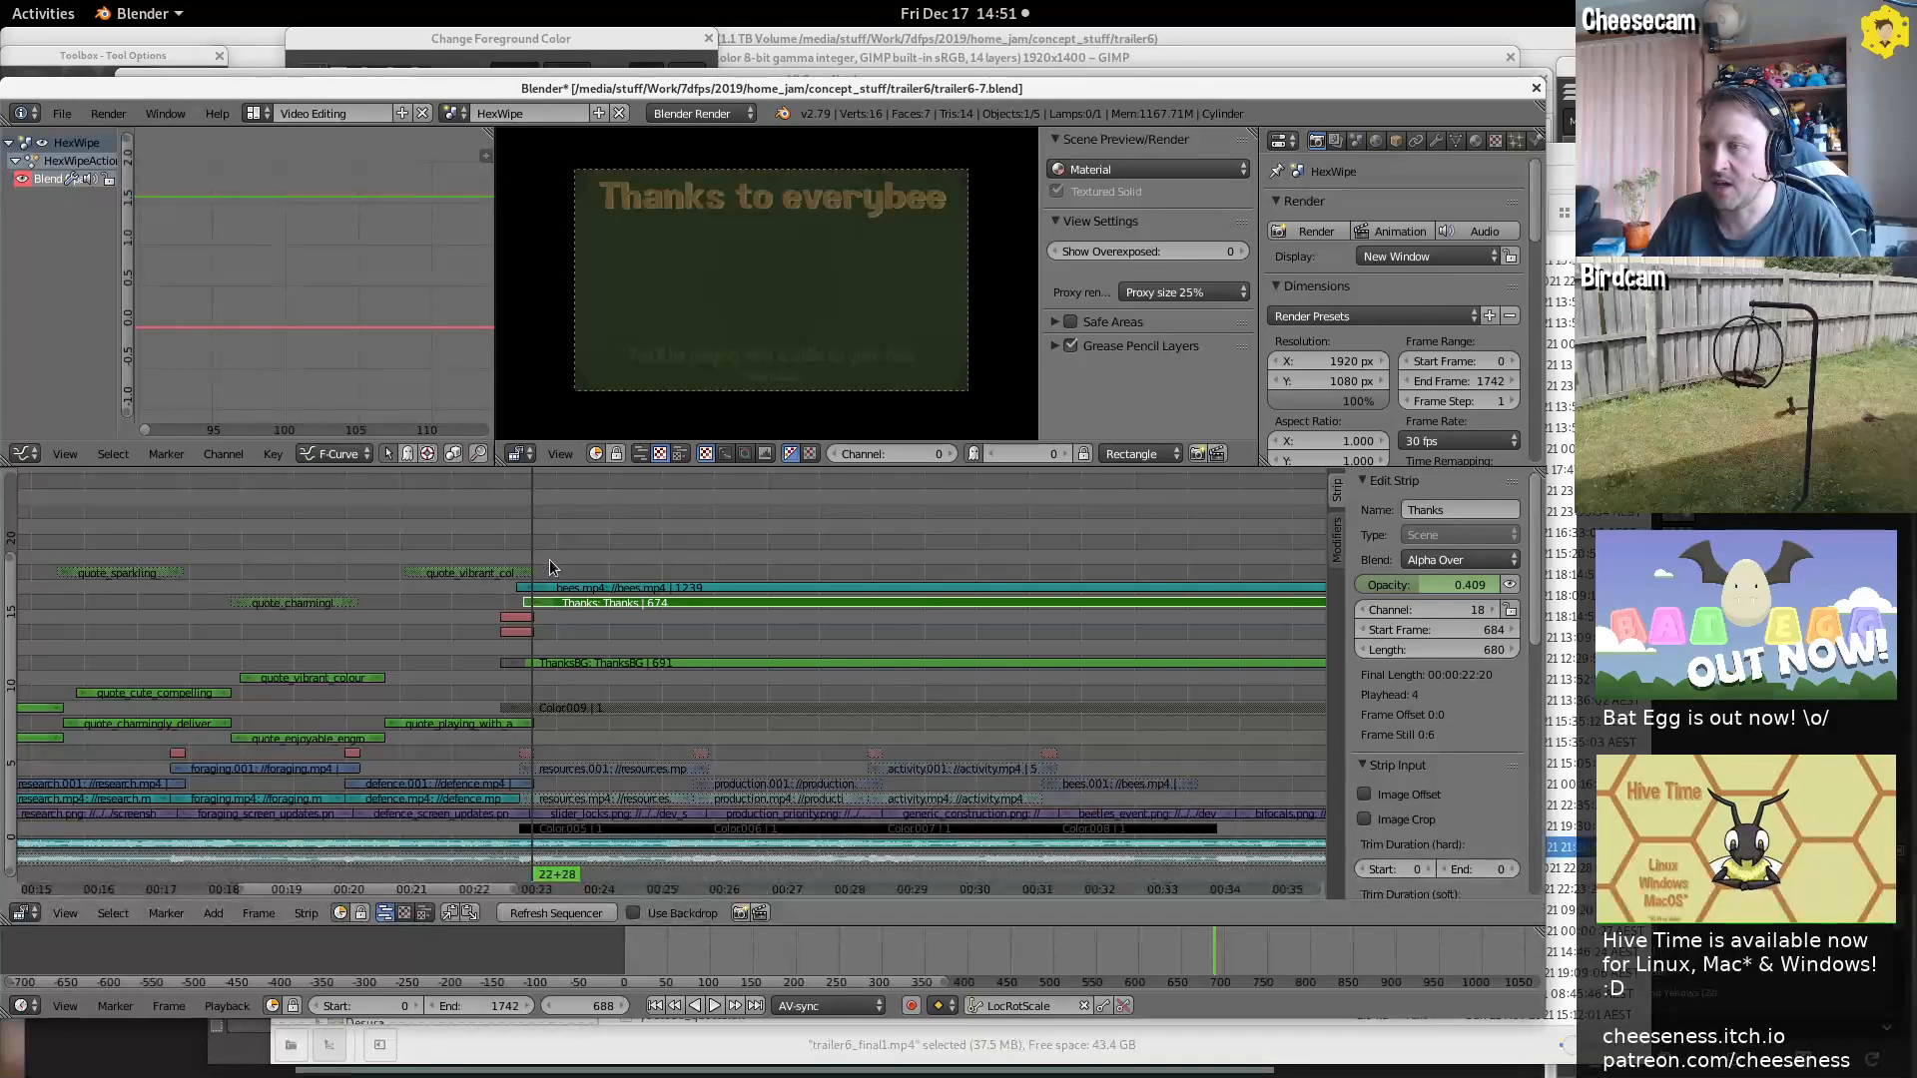
Review the Thanks screen's fade-in between frames 679 and 713, and select the ThanksBG strip
{"action": "key", "text": "alt+a"}
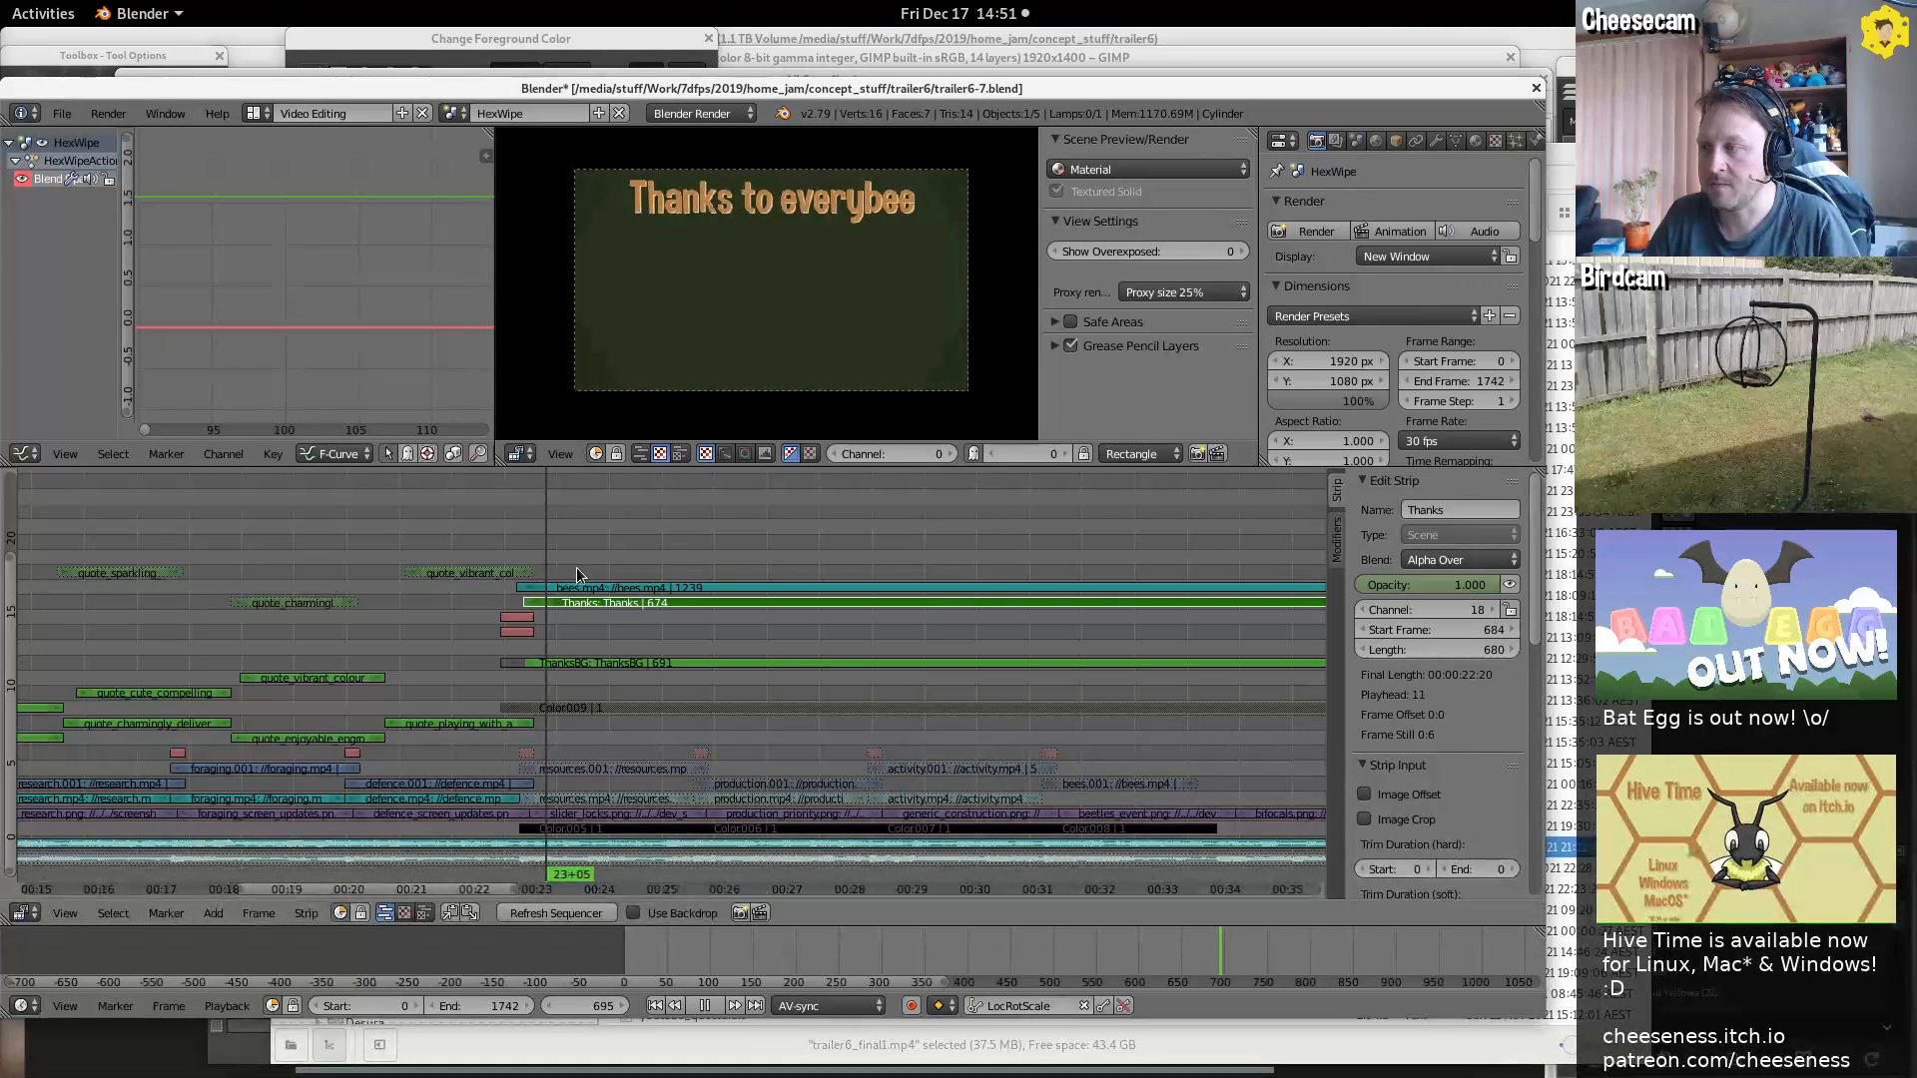
{"action": "left_click_drag", "start_coordinate": [542, 573], "coordinate": [505, 588]}
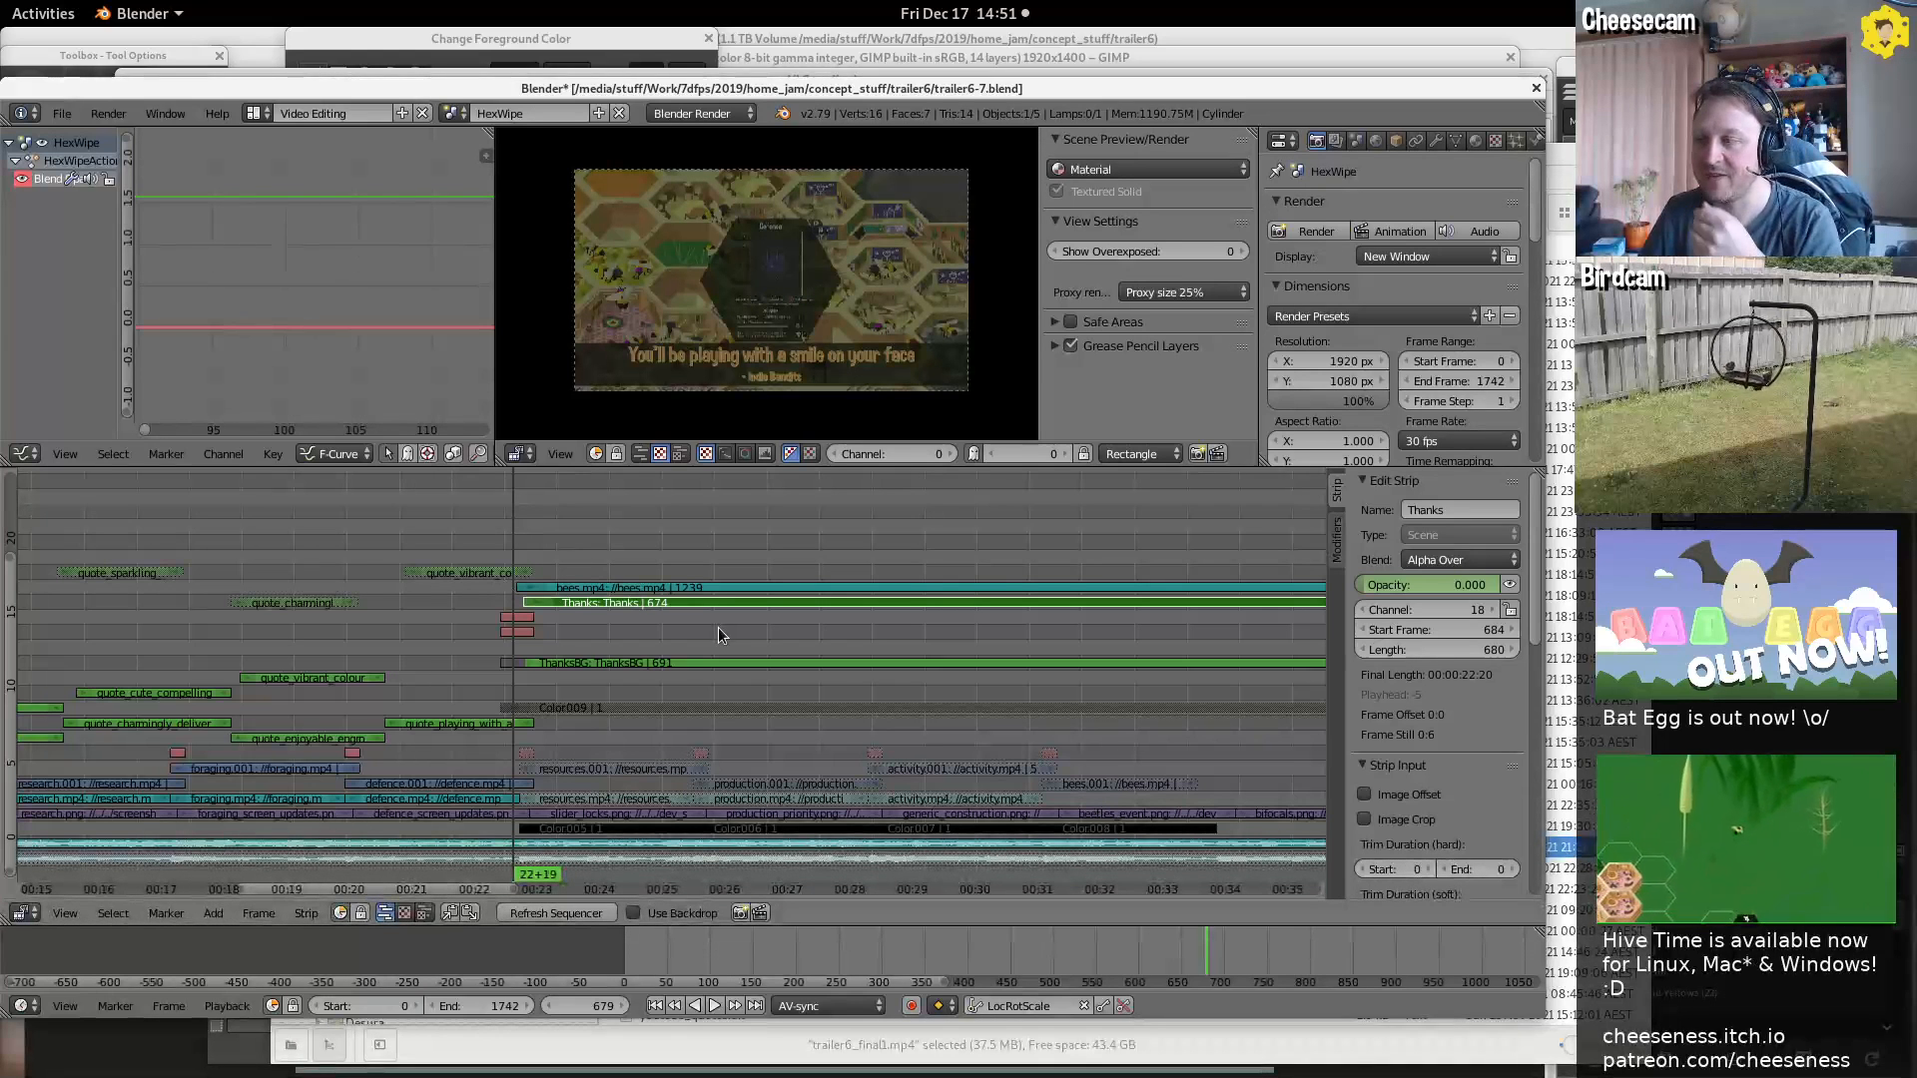
{"action": "left_click", "coordinate": [583, 559]}
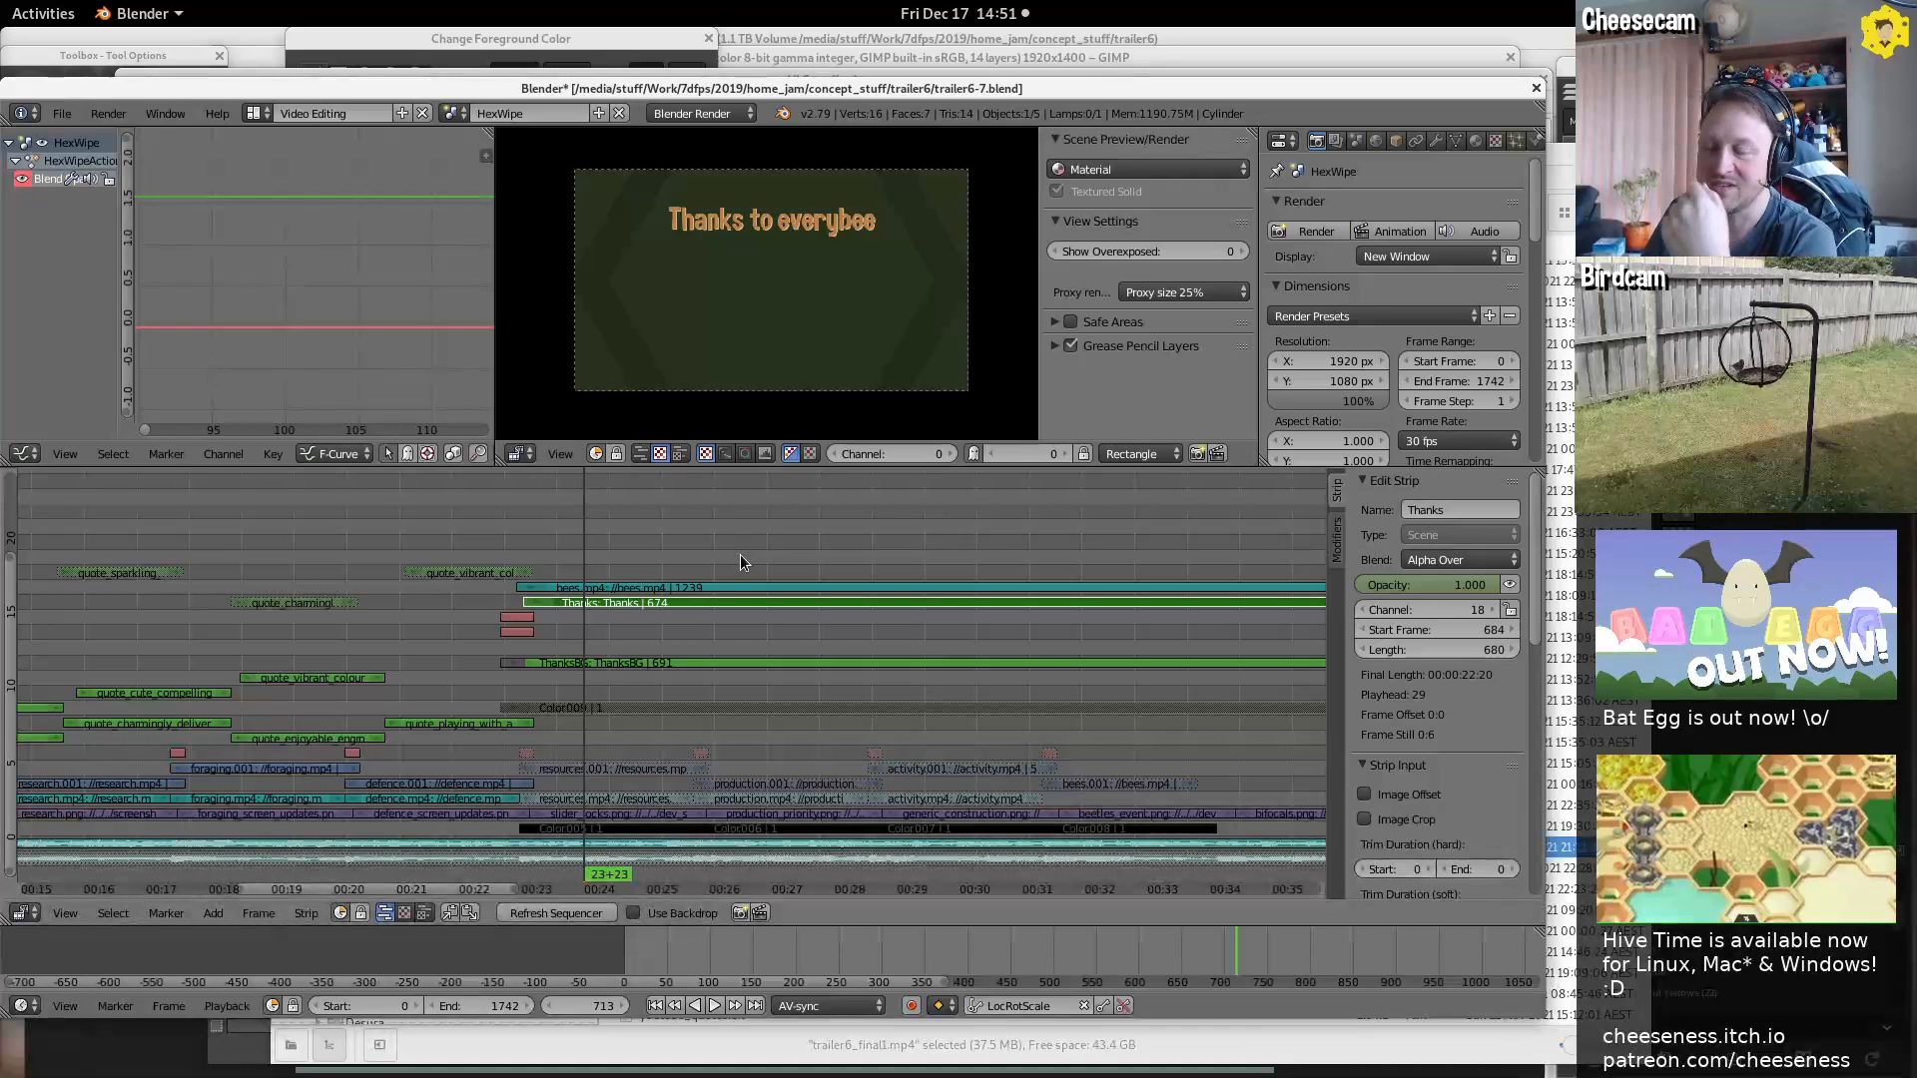
{"action": "right_click", "coordinate": [660, 664]}
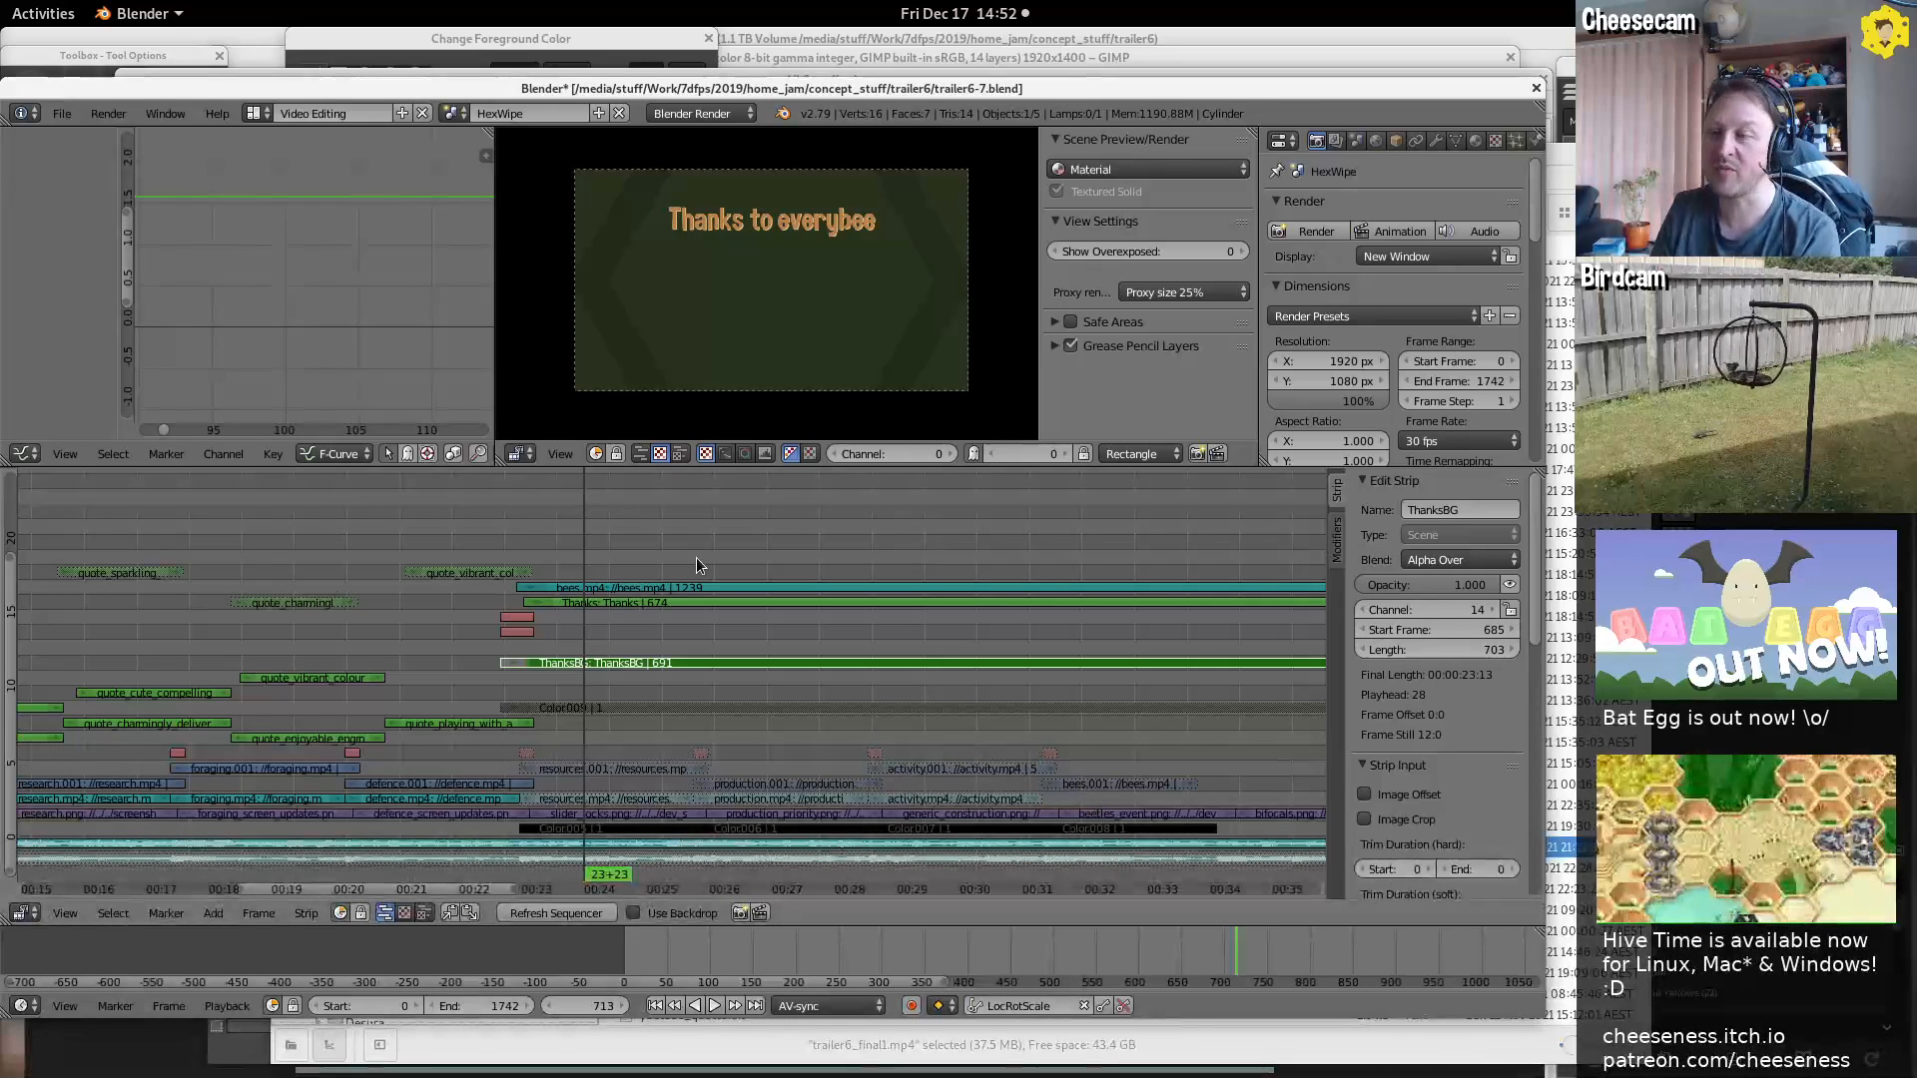
Select the HexWipeOut strip at frame 1352 and play the hexagon transition into the Hive Time end screen
{"action": "scroll", "coordinate": [619, 599], "scroll_direction": "right", "scroll_amount": 6, "text": "ctrl"}
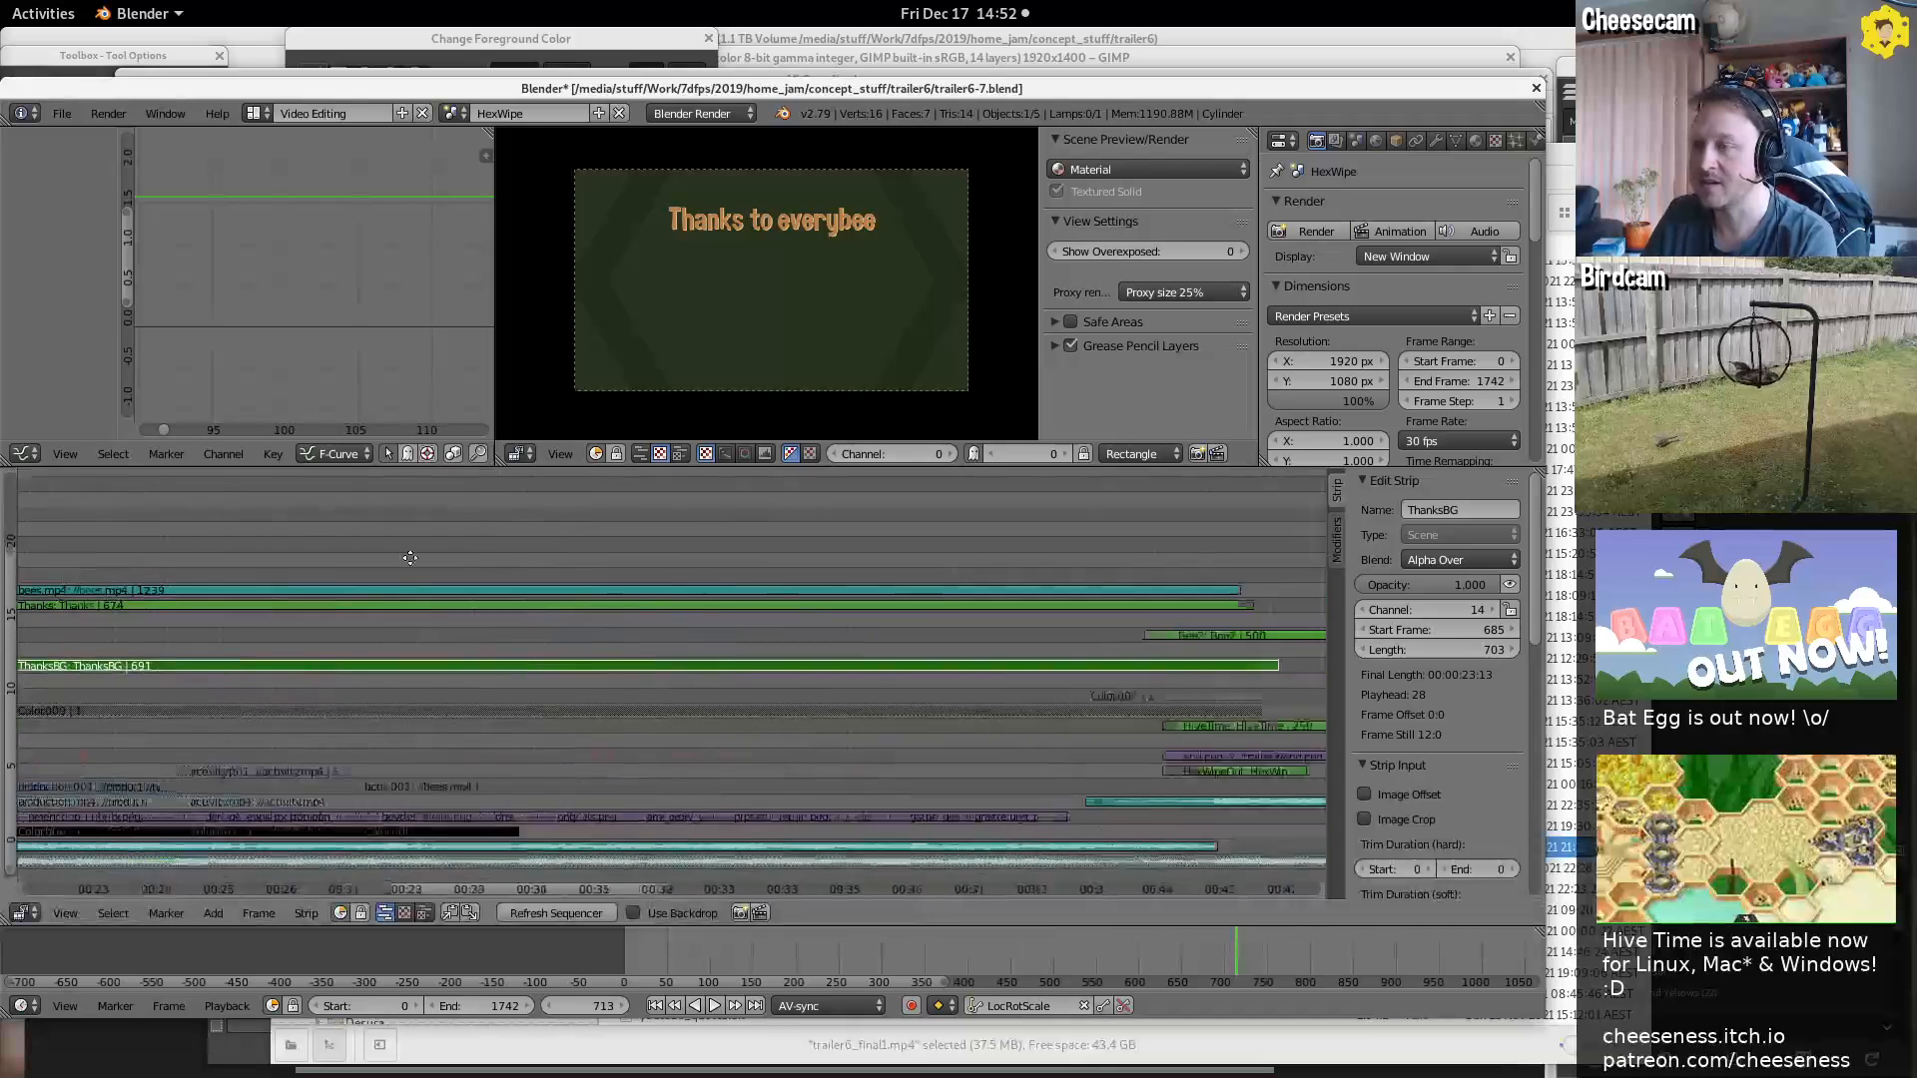
{"action": "left_click", "coordinate": [483, 576]}
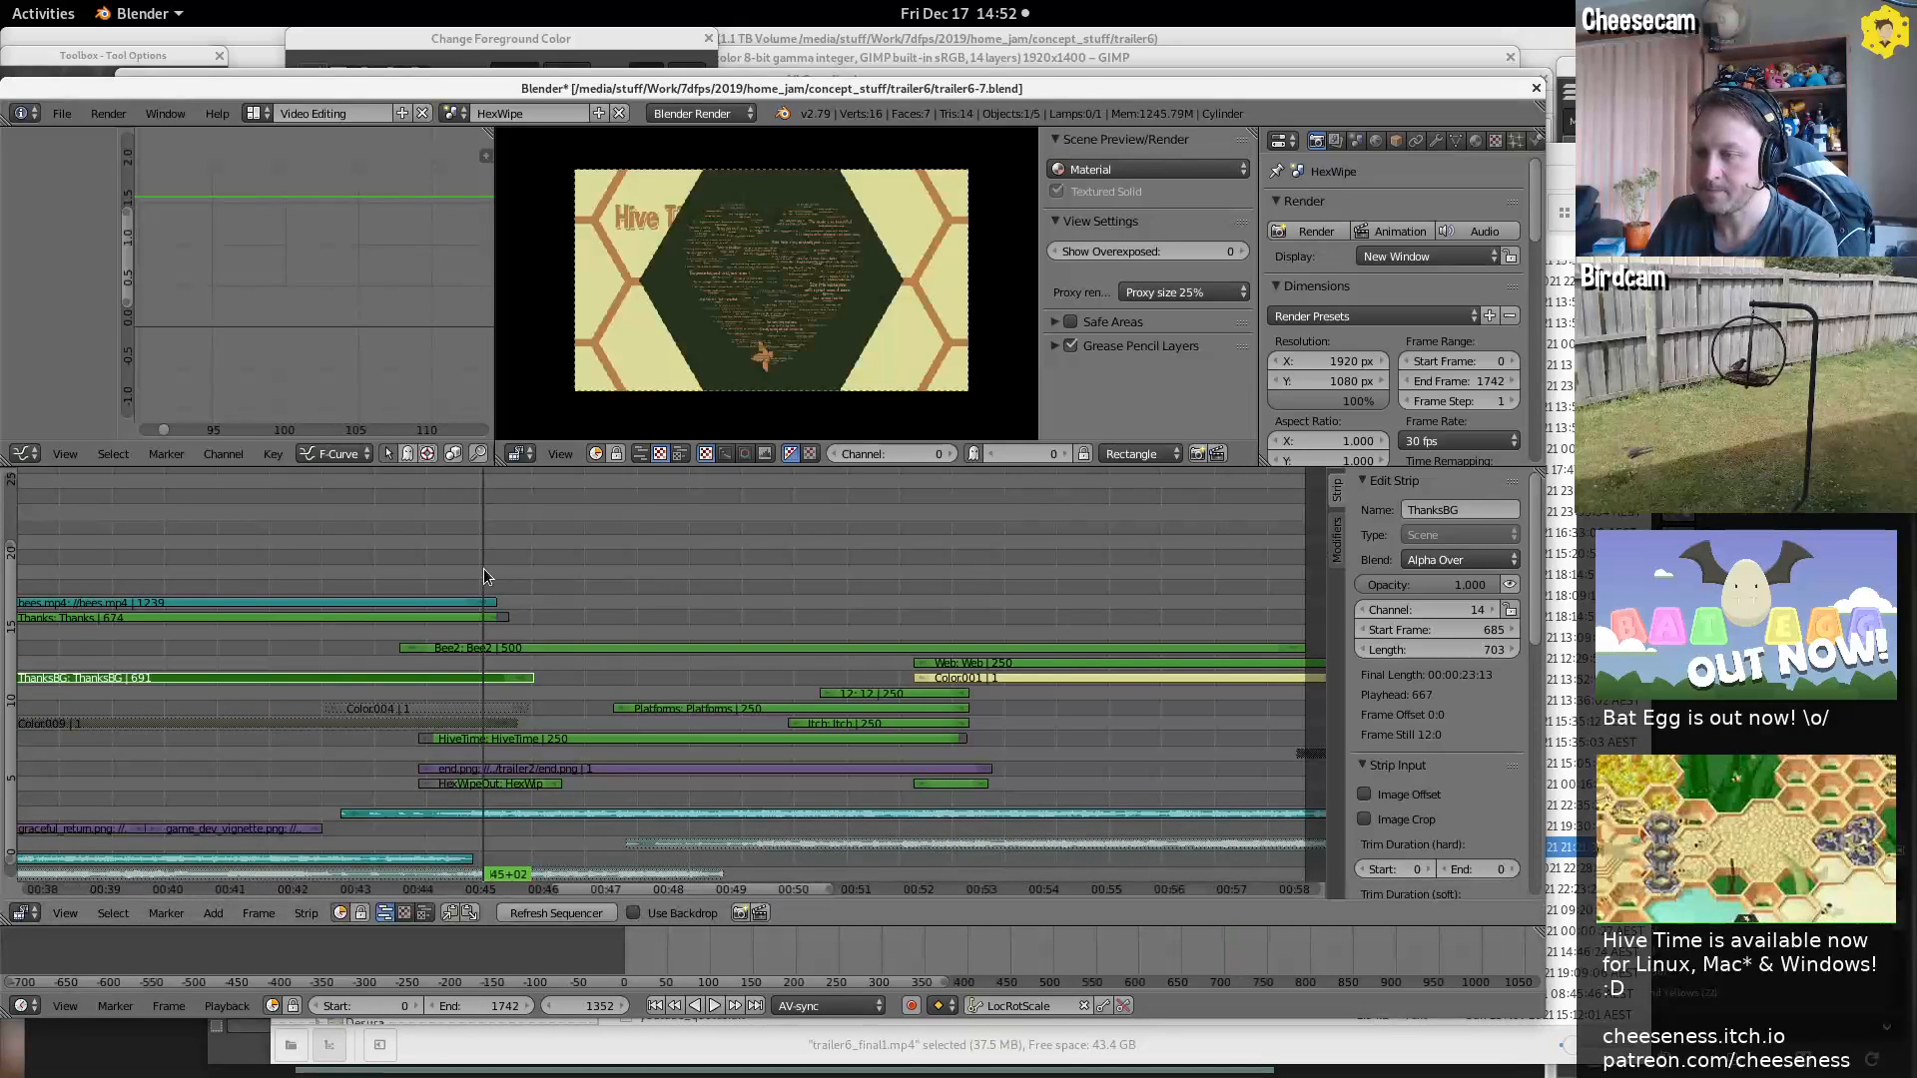
{"action": "right_click", "coordinate": [489, 785]}
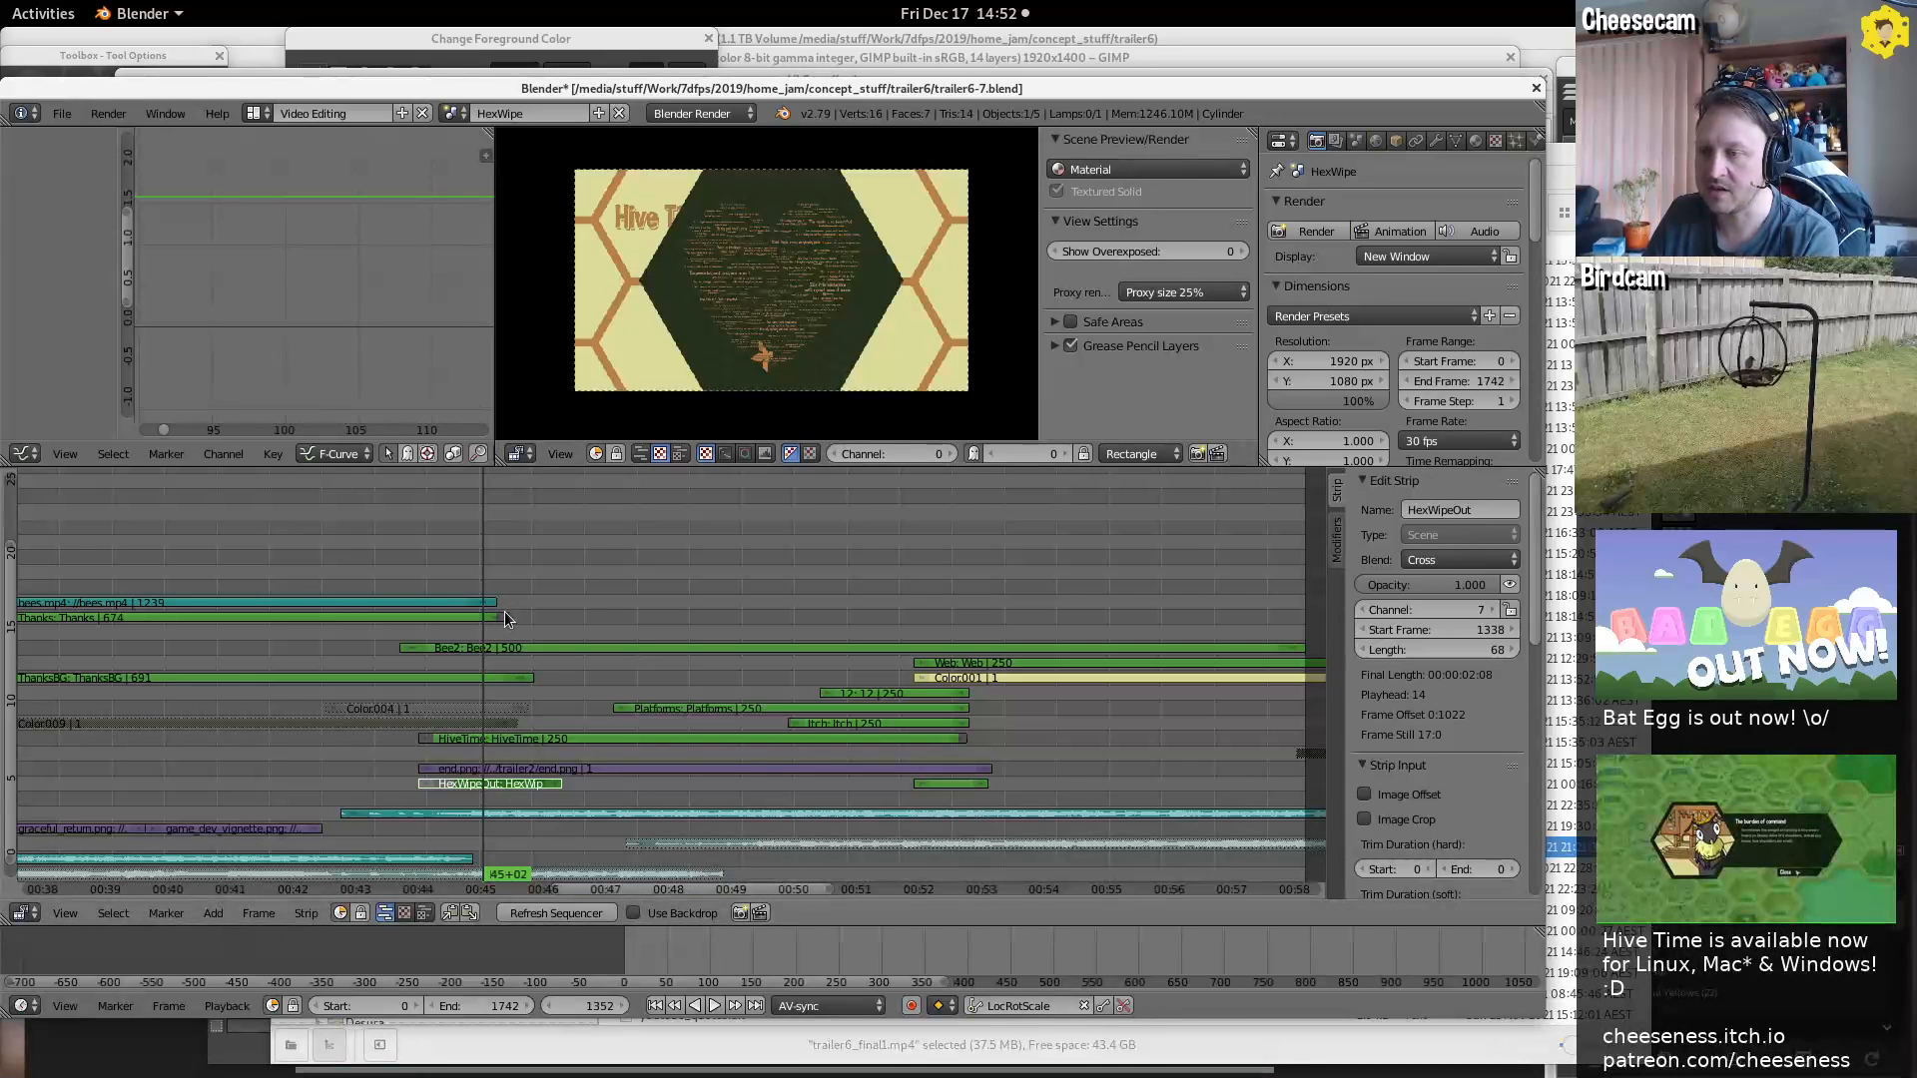
{"action": "key", "text": "alt+a"}
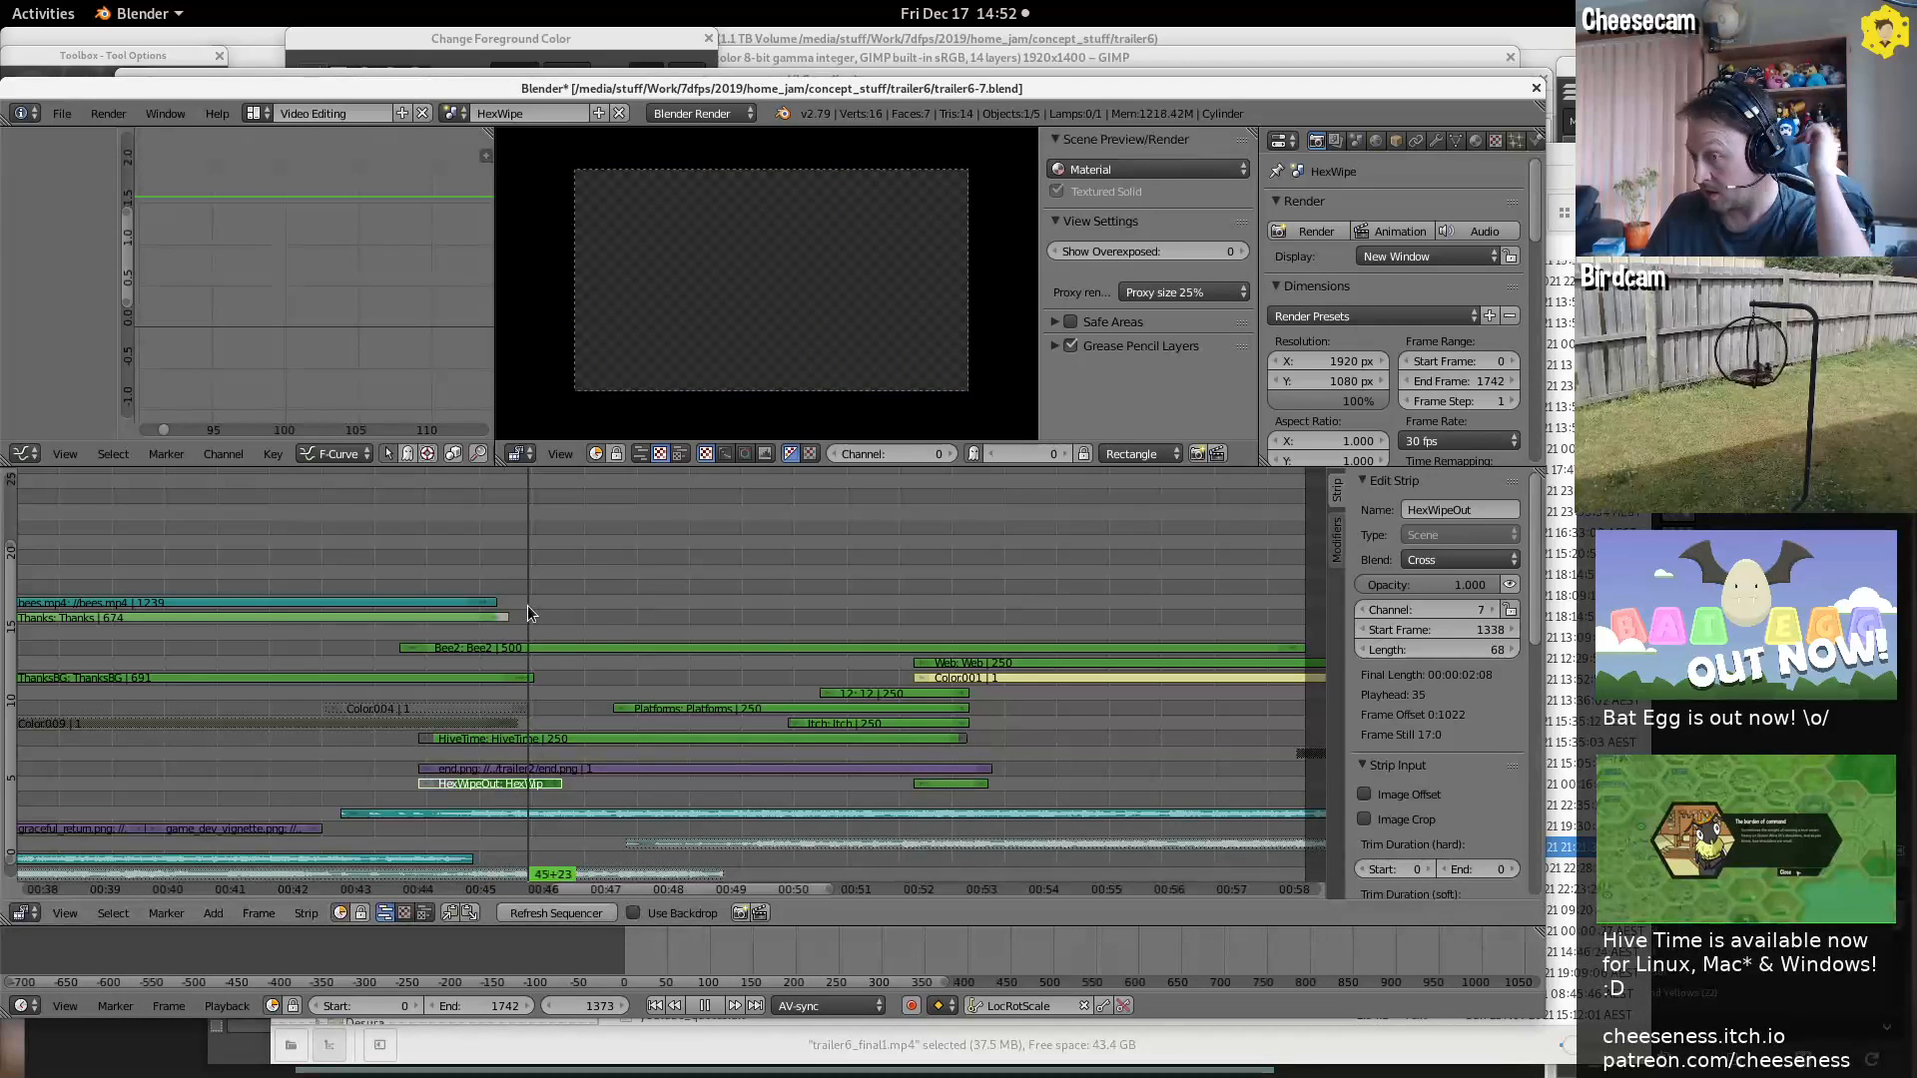
{"action": "key", "text": "alt+a"}
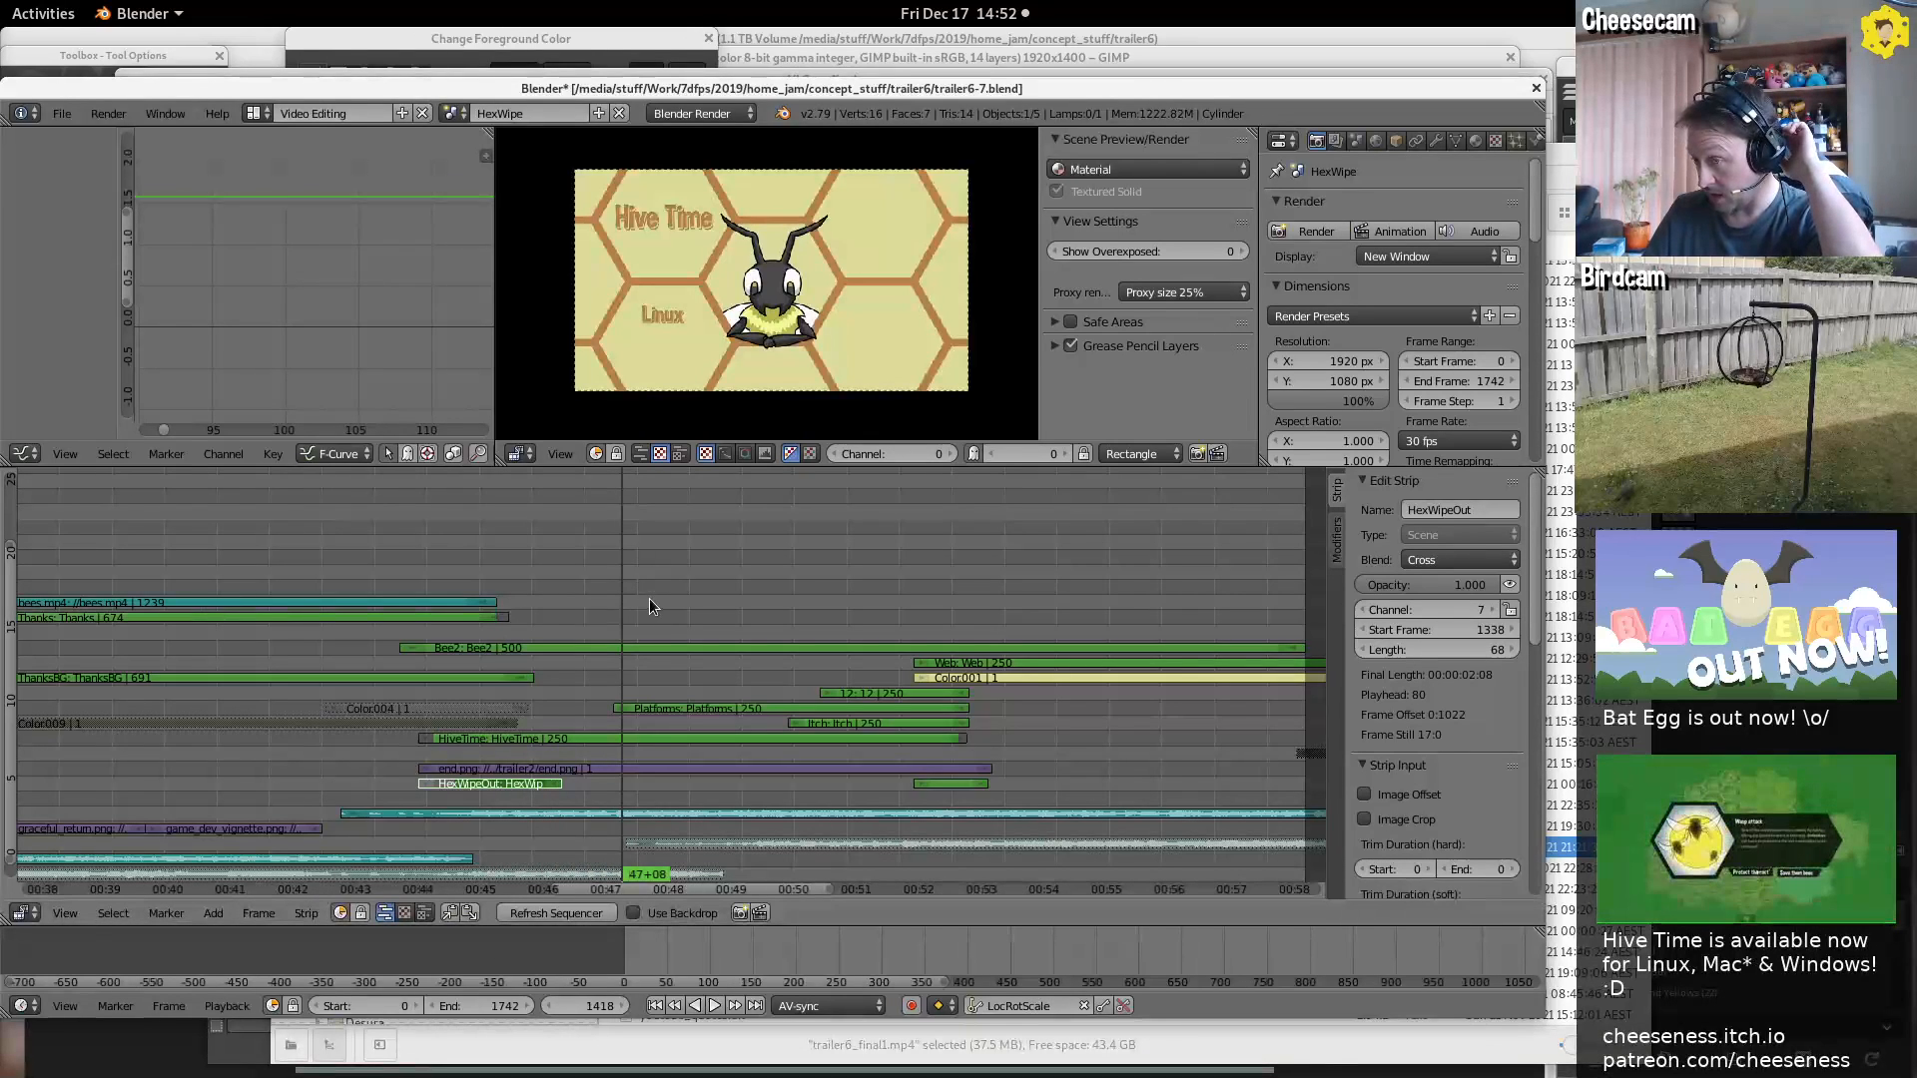
Examine the overlapping audio strips beneath the end screen close up and preview them around frames 1430 to 1450
{"action": "left_click", "coordinate": [649, 597]}
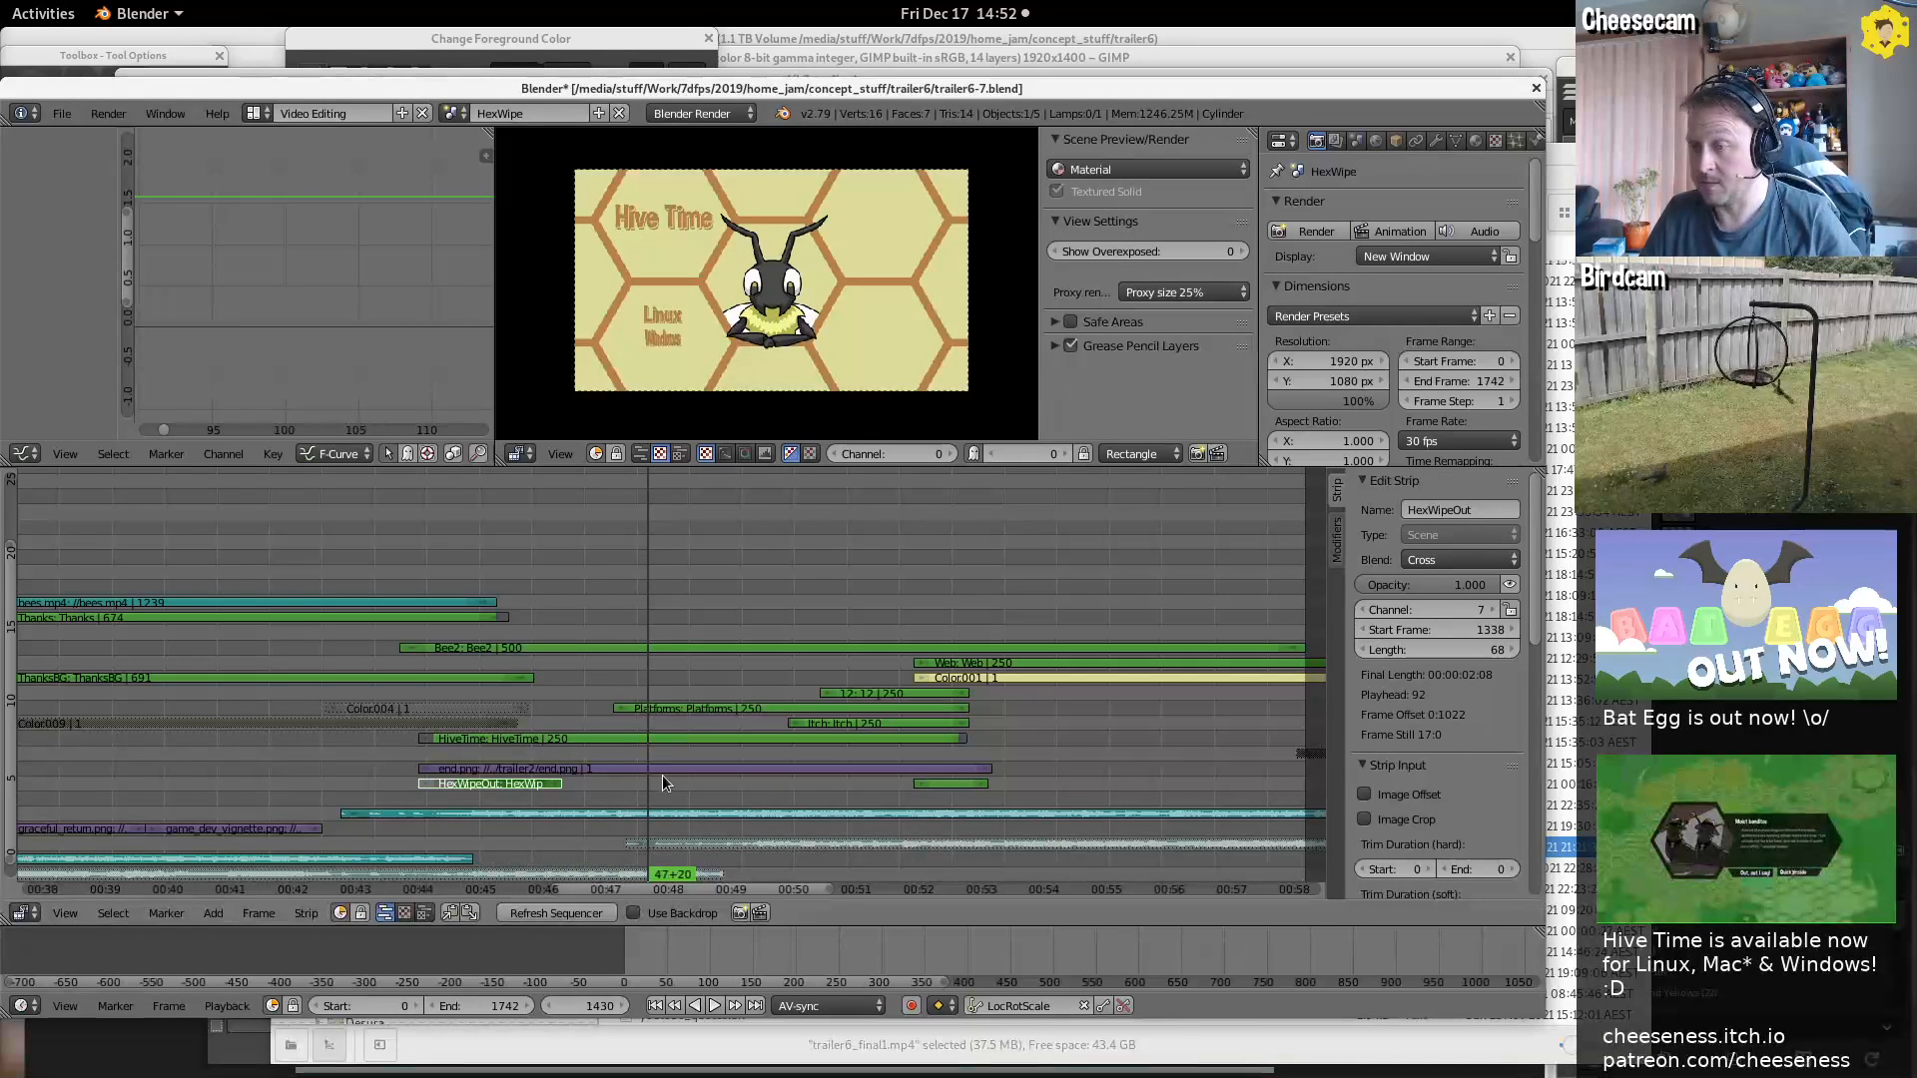
{"action": "middle_click_drag", "start_coordinate": [661, 774], "coordinate": [752, 746], "text": "ctrl"}
{"action": "middle_click_drag", "start_coordinate": [639, 807], "coordinate": [429, 523]}
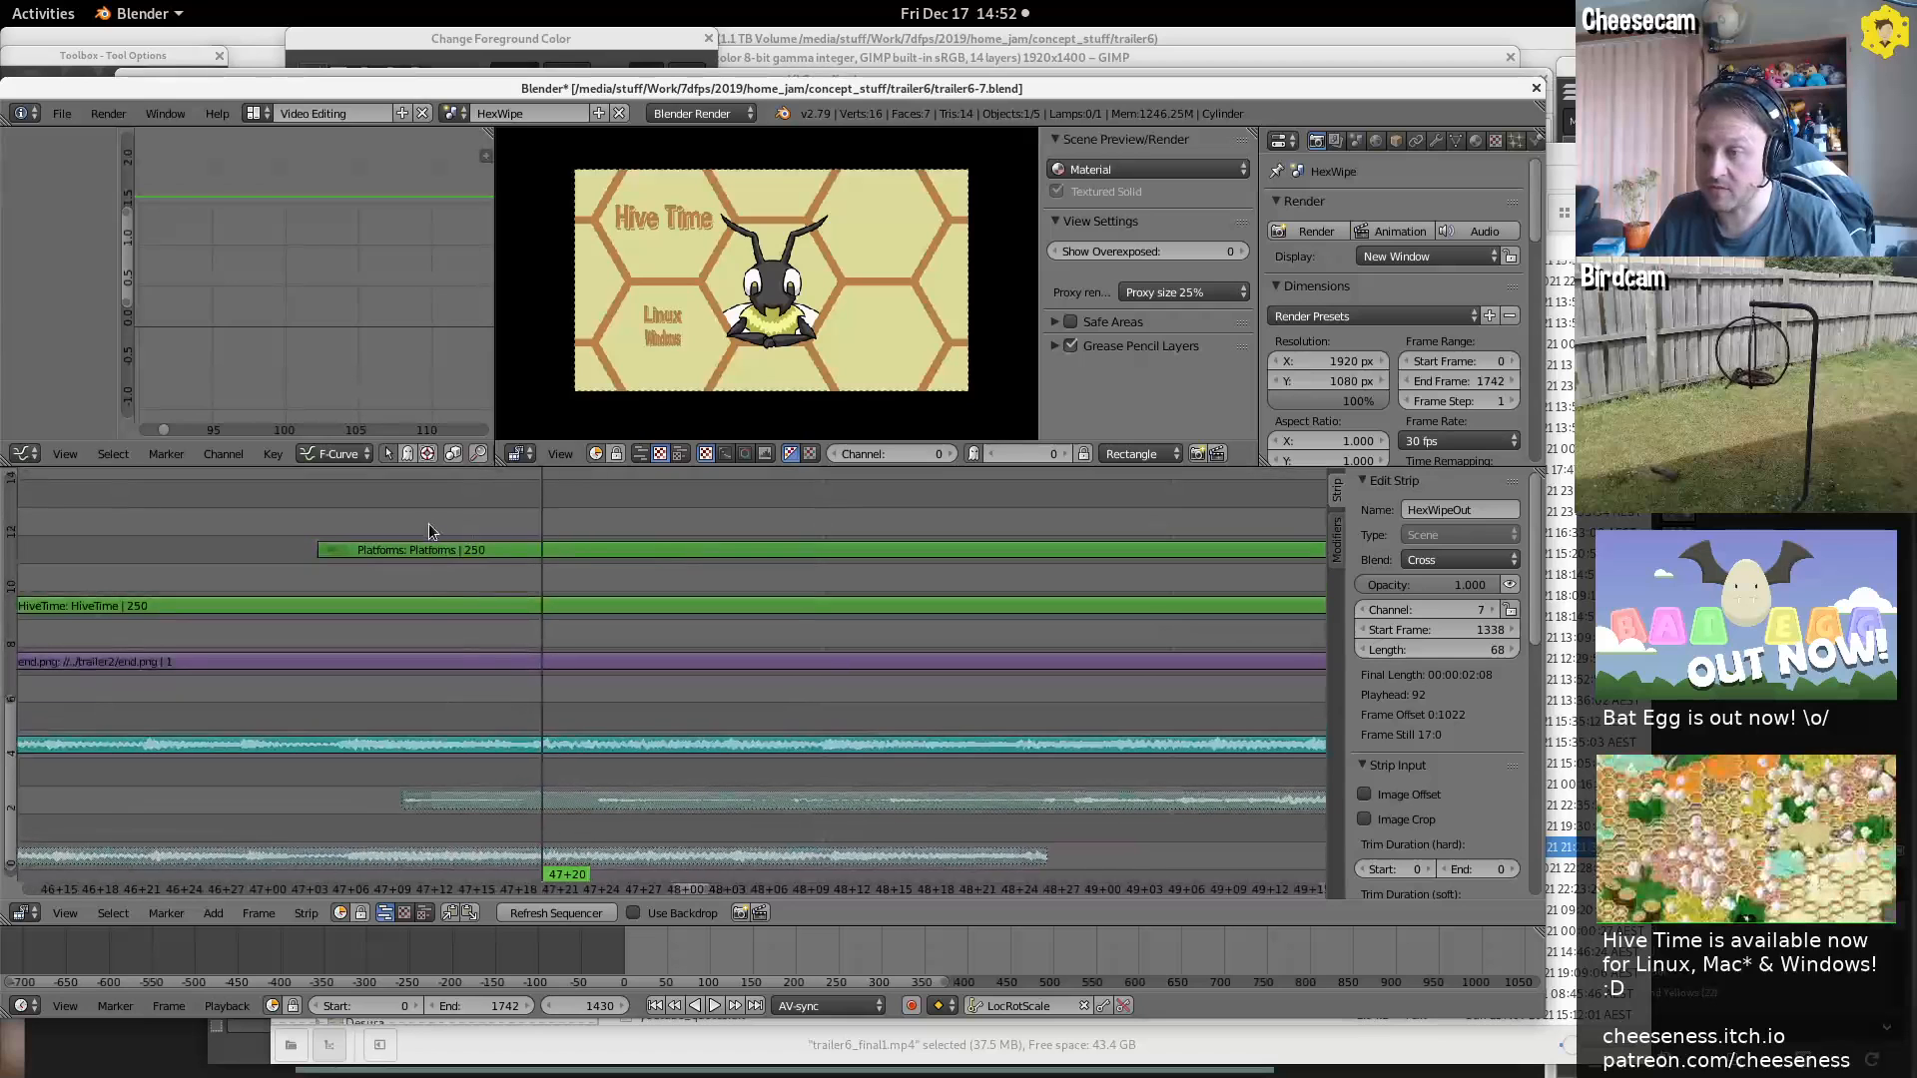
{"action": "left_click", "coordinate": [823, 709]}
{"action": "key", "text": "alt+a"}
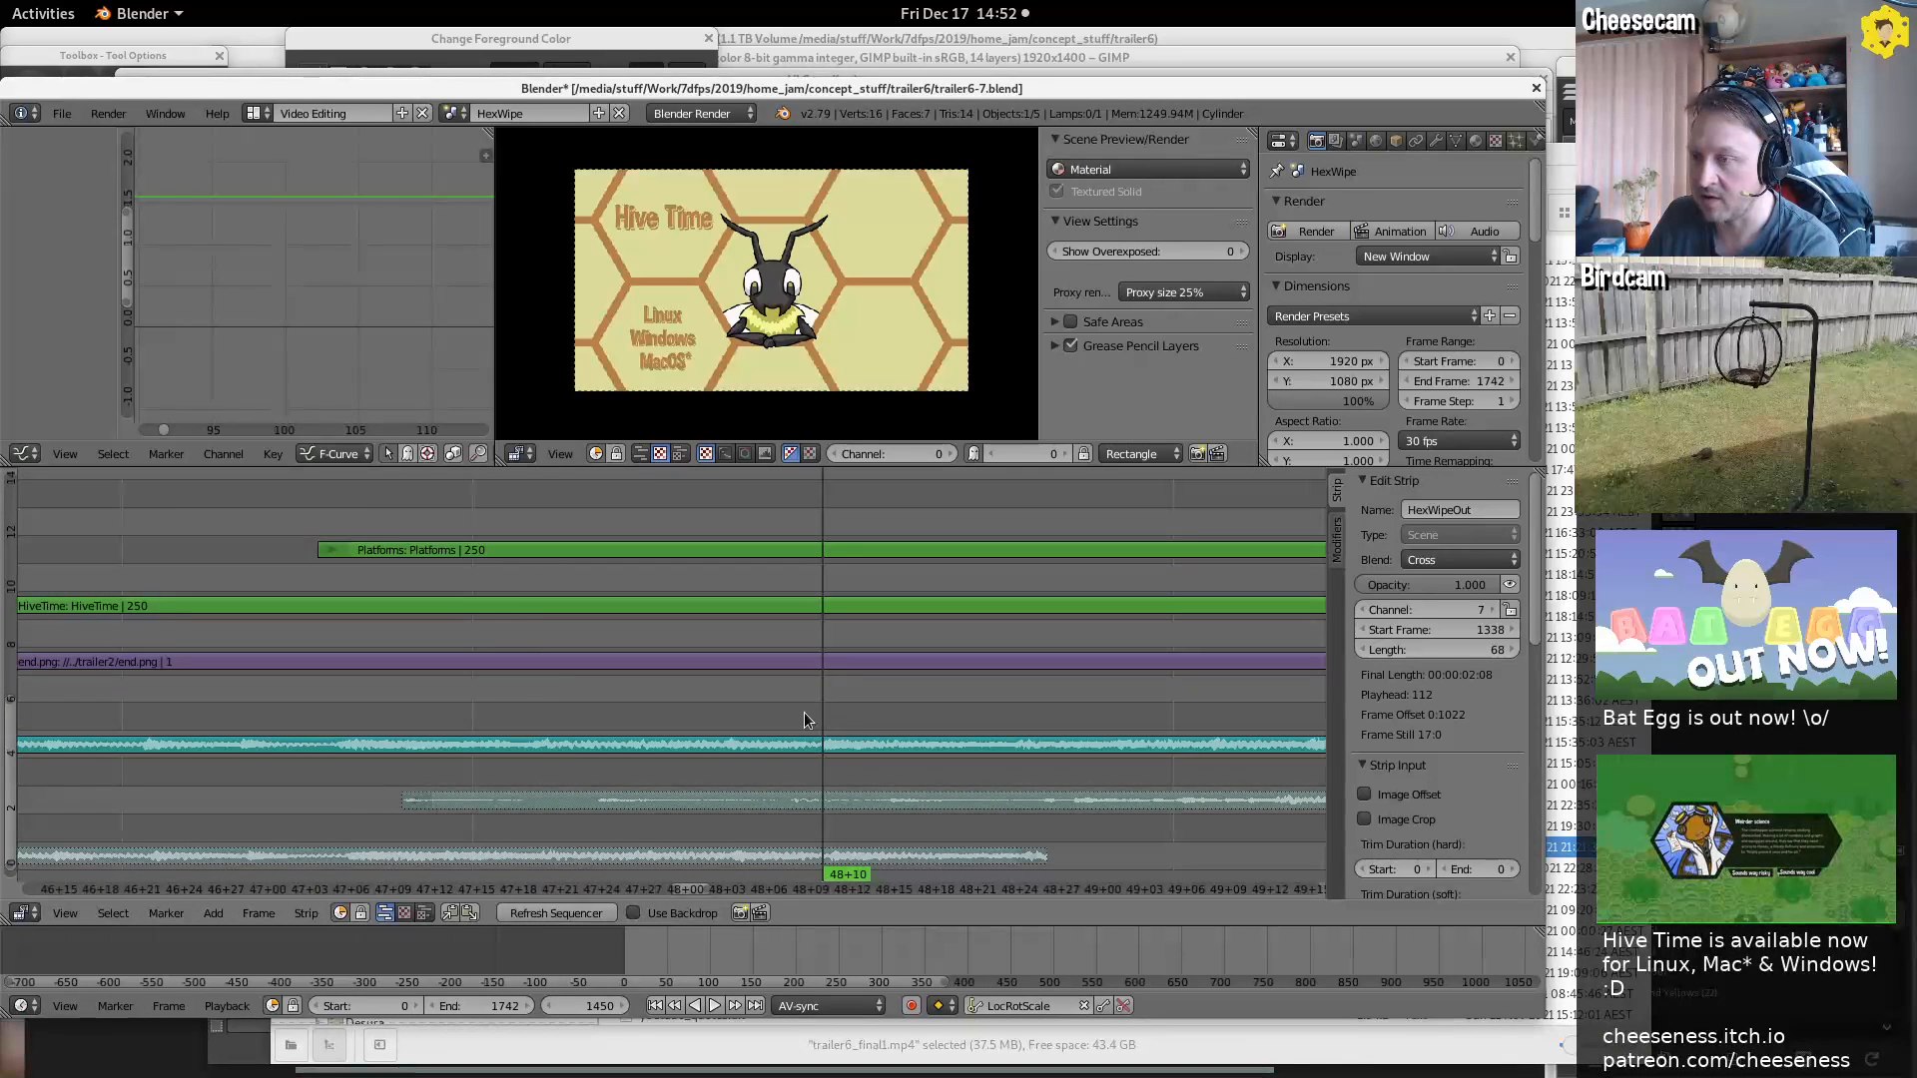
Scrub through the audio overlap up to frame 1450, check its earlier part, and return to frame 1430
{"action": "left_click", "coordinate": [597, 706]}
{"action": "left_click_drag", "start_coordinate": [597, 705], "coordinate": [820, 712]}
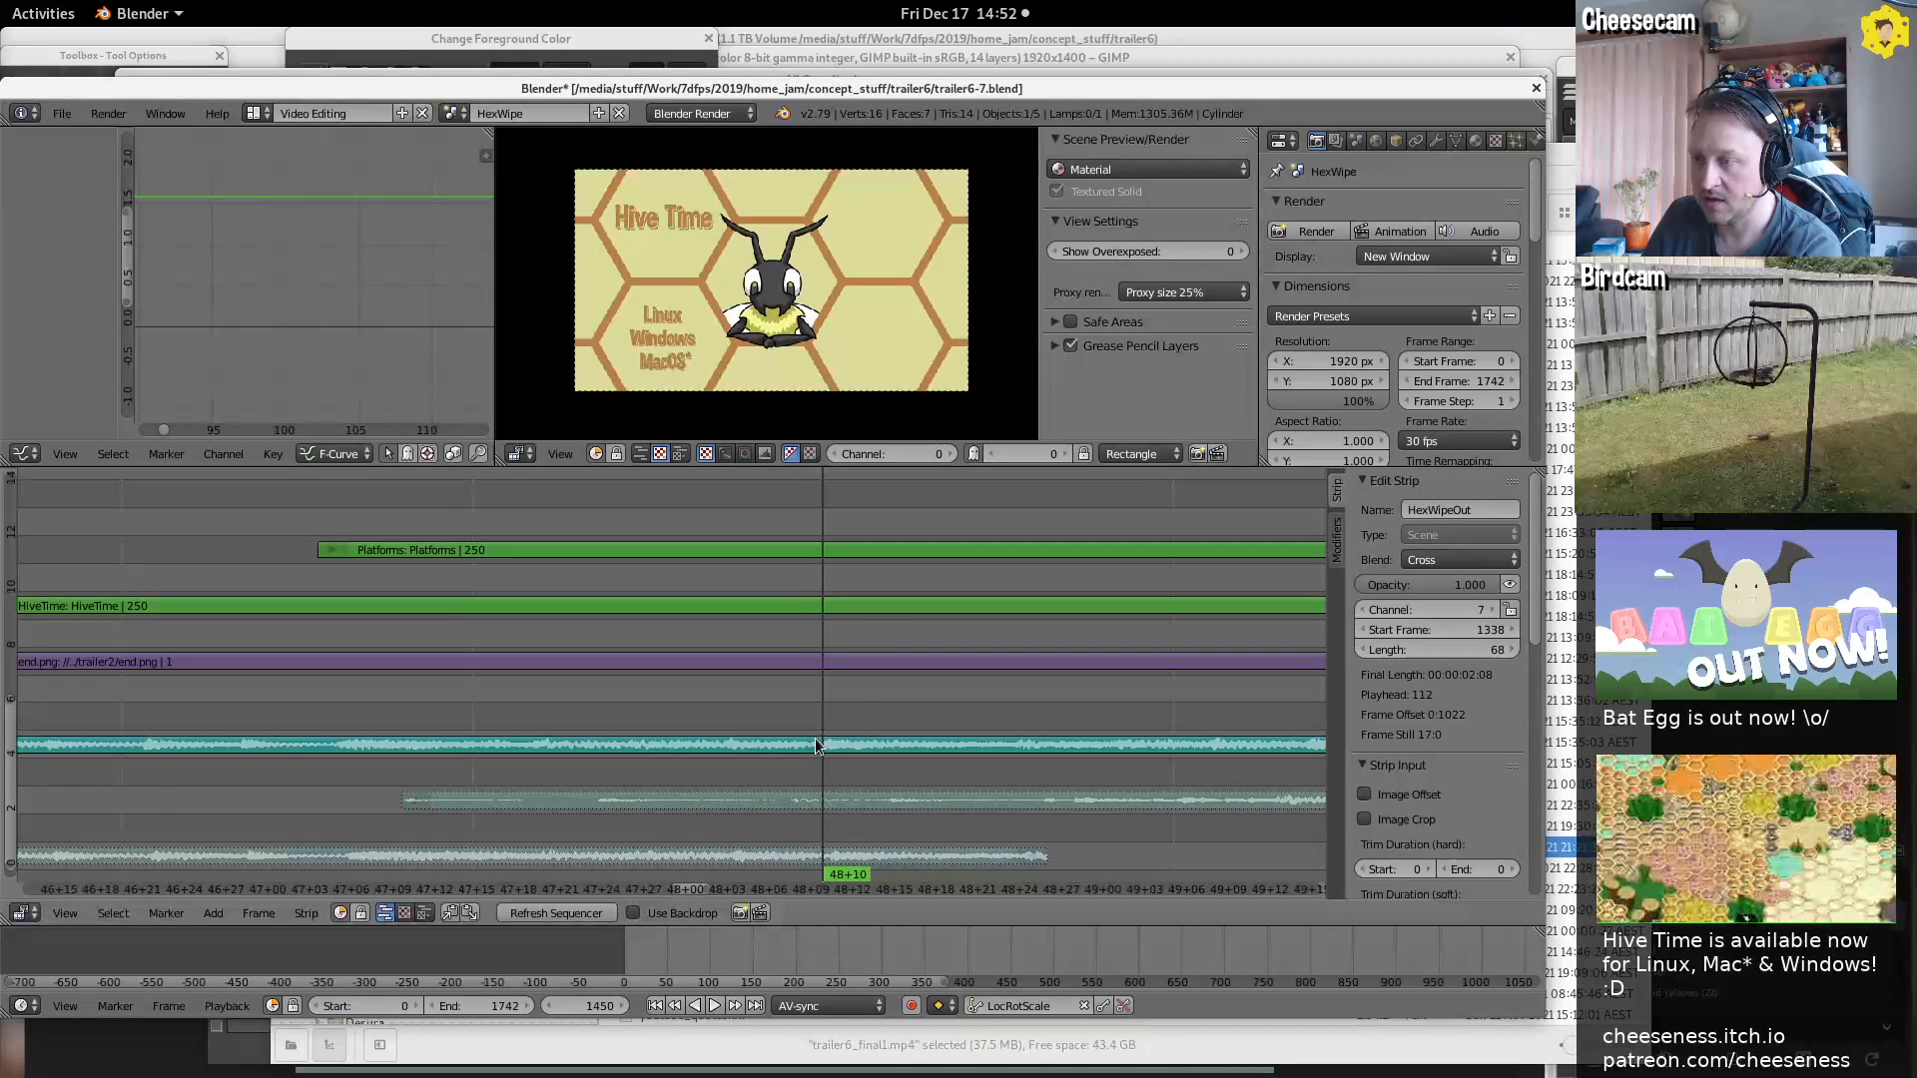
{"action": "middle_click_drag", "start_coordinate": [353, 661], "coordinate": [645, 680]}
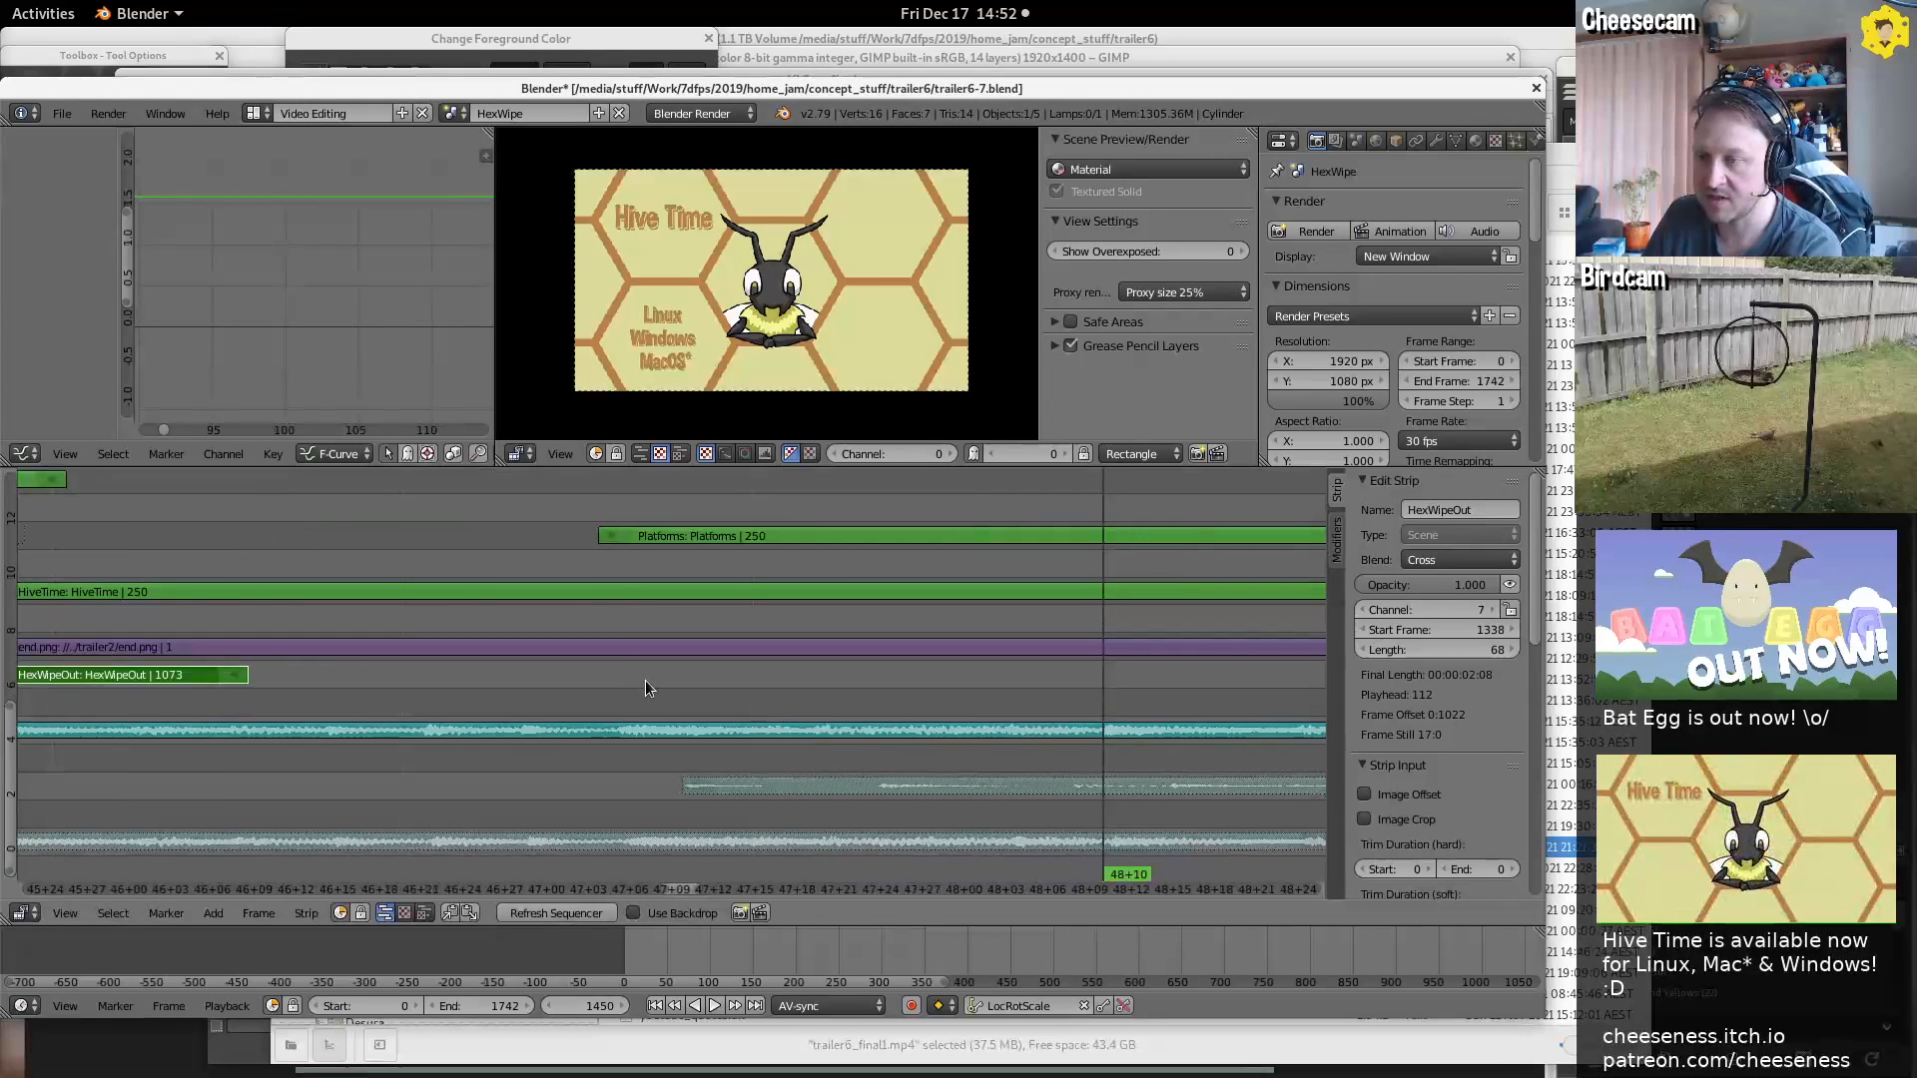
{"action": "left_click_drag", "start_coordinate": [617, 687], "coordinate": [614, 698]}
{"action": "left_click_drag", "start_coordinate": [812, 693], "coordinate": [823, 695]}
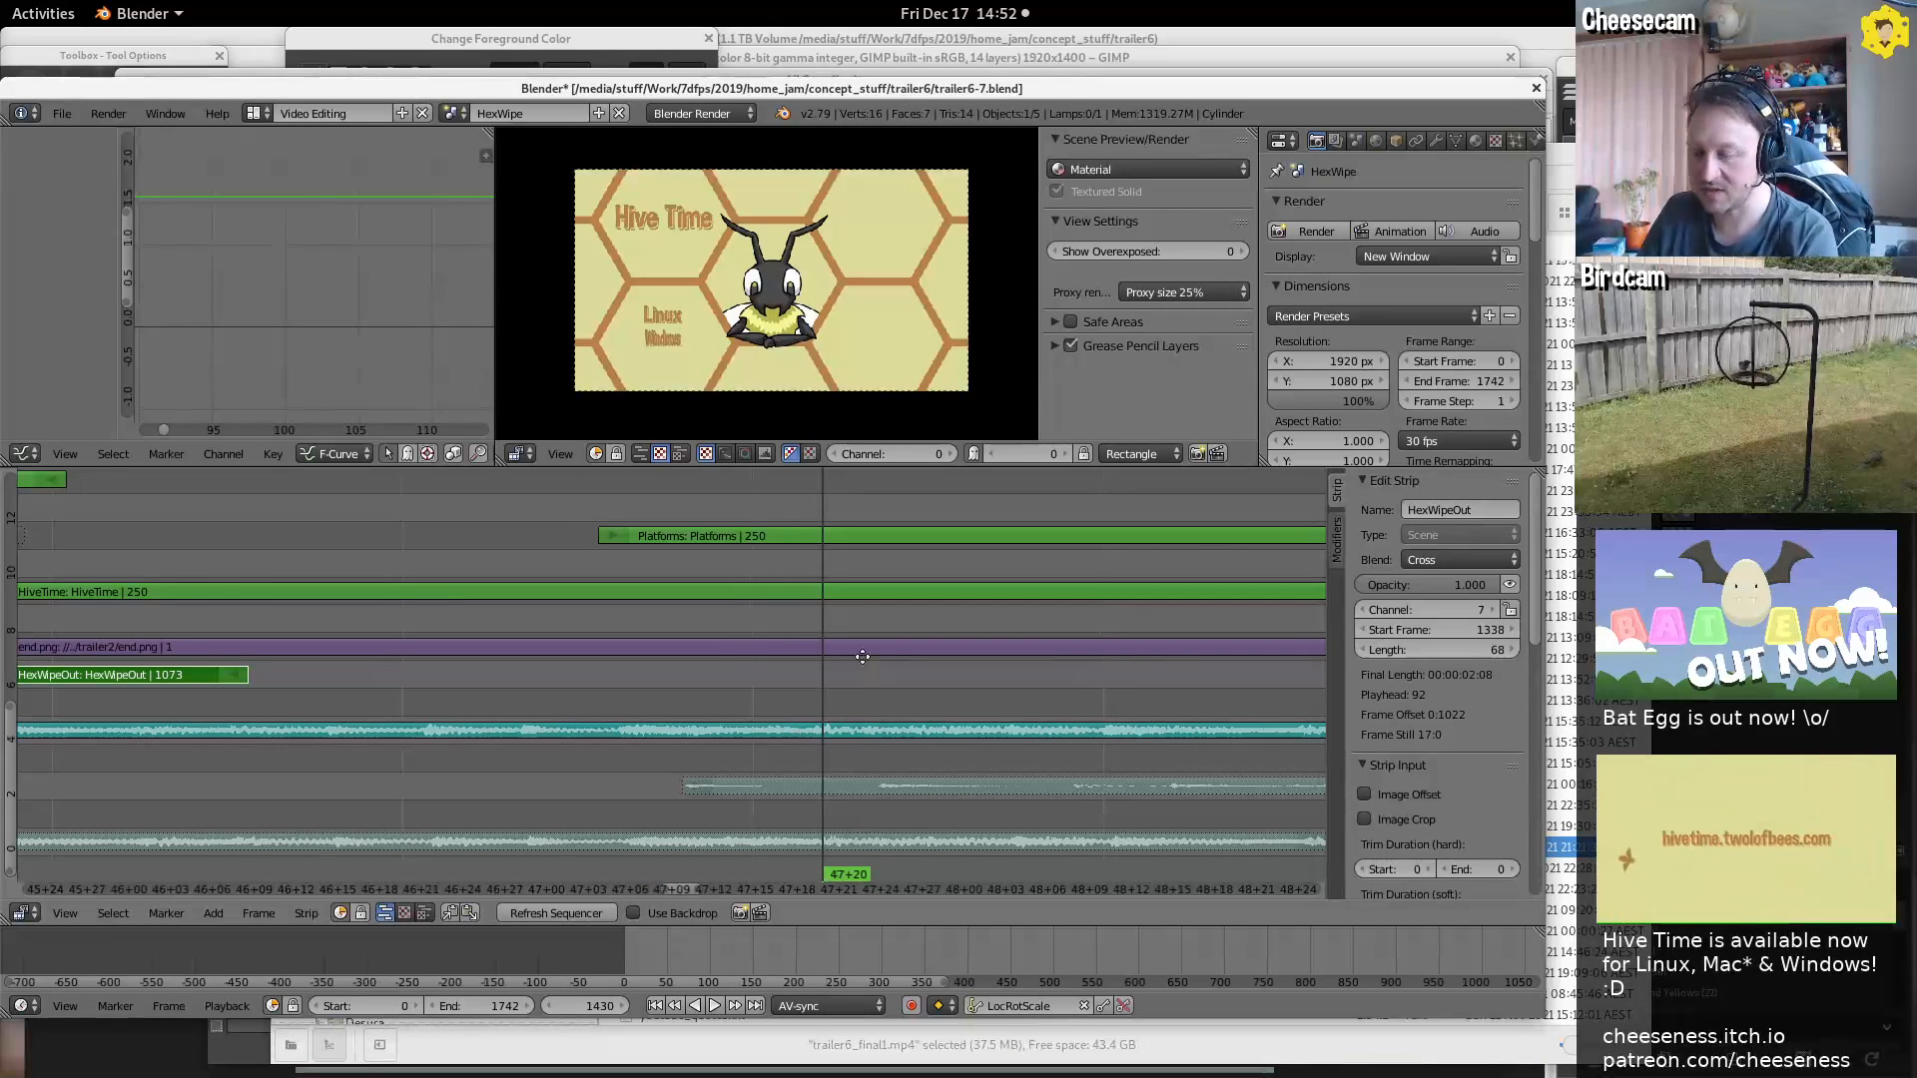
Play the end screen from frame 1498, where the Itch strip begins, with its strips and audio enlarged
{"action": "scroll", "coordinate": [863, 656], "scroll_direction": "down", "scroll_amount": 5}
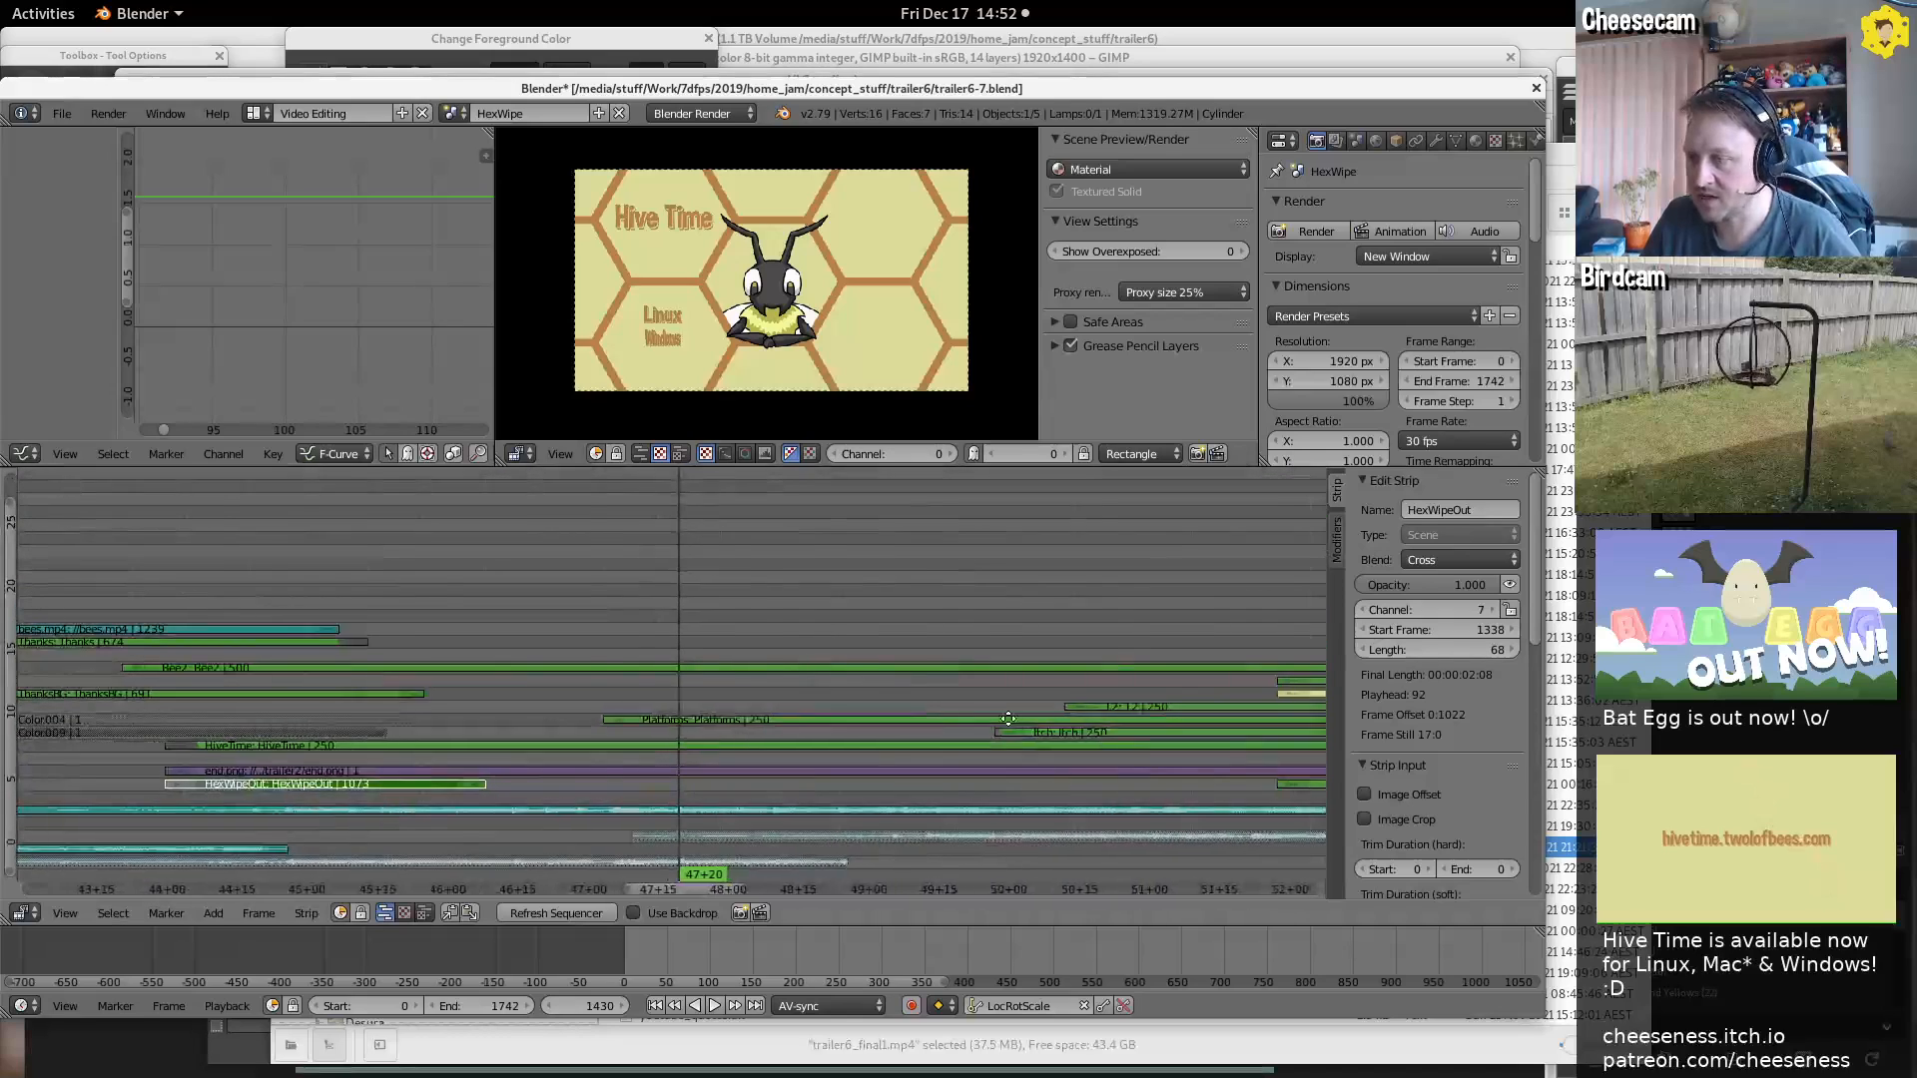
{"action": "middle_click_drag", "start_coordinate": [1009, 719], "coordinate": [692, 689]}
{"action": "left_click", "coordinate": [684, 713]}
{"action": "middle_click_drag", "start_coordinate": [834, 756], "coordinate": [792, 505], "text": "ctrl"}
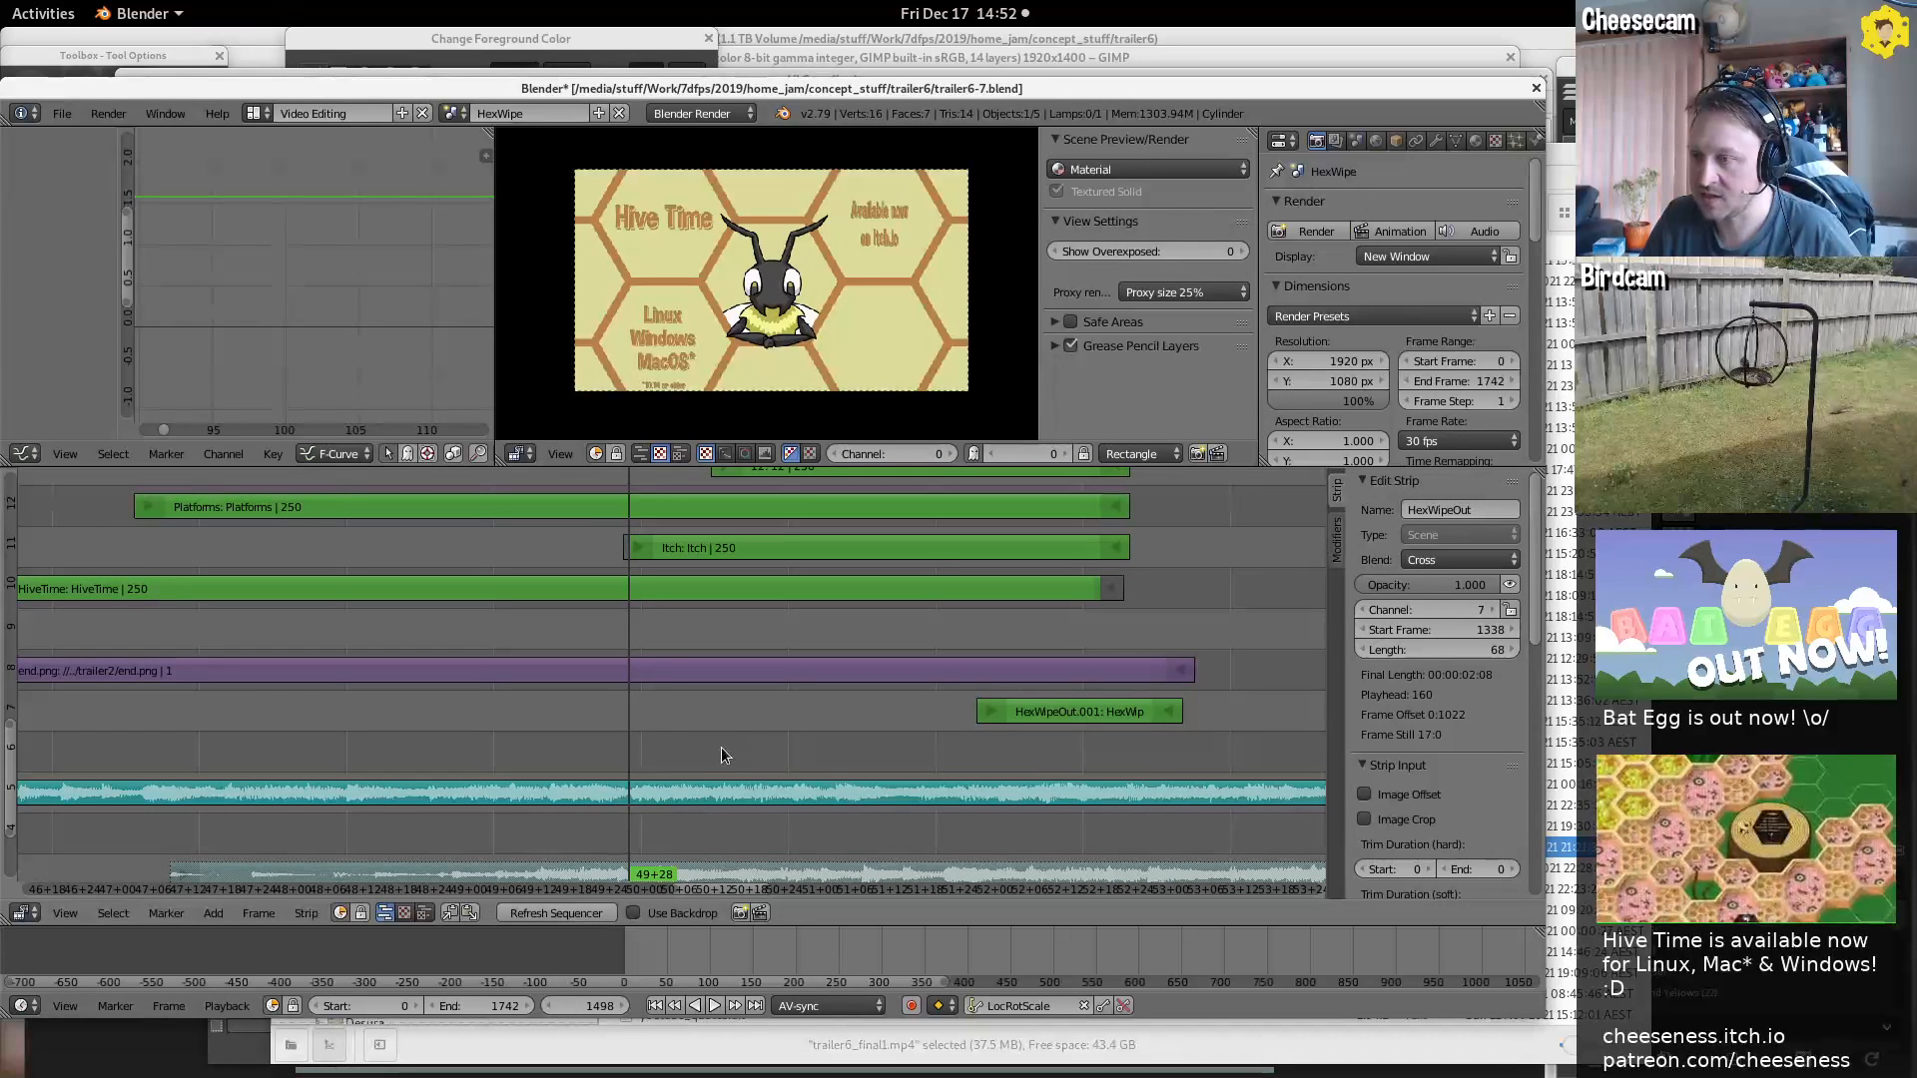
{"action": "key", "text": "alt+a"}
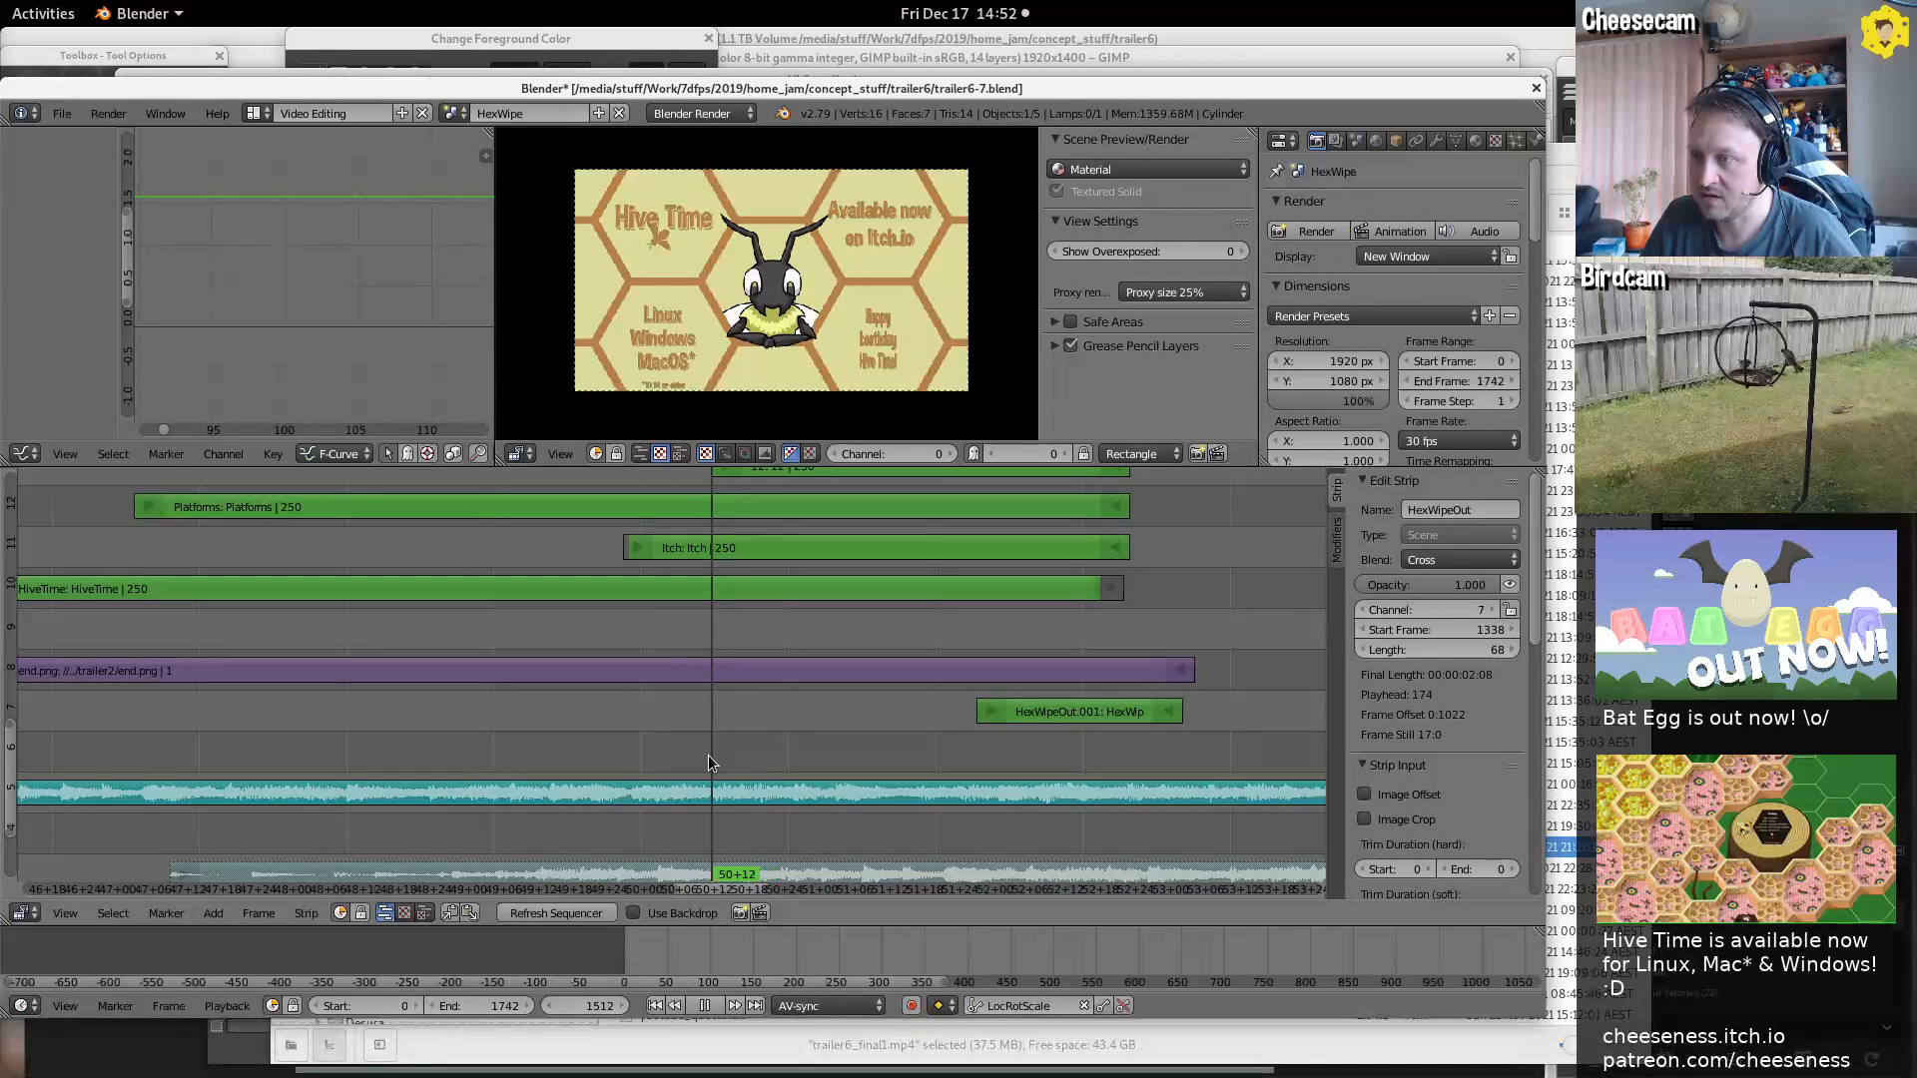
Stop the end screen playback, move the playhead back to frame 437, and then to frame 74 at the "A gentle, happy game" quote
{"action": "key", "text": "alt+a"}
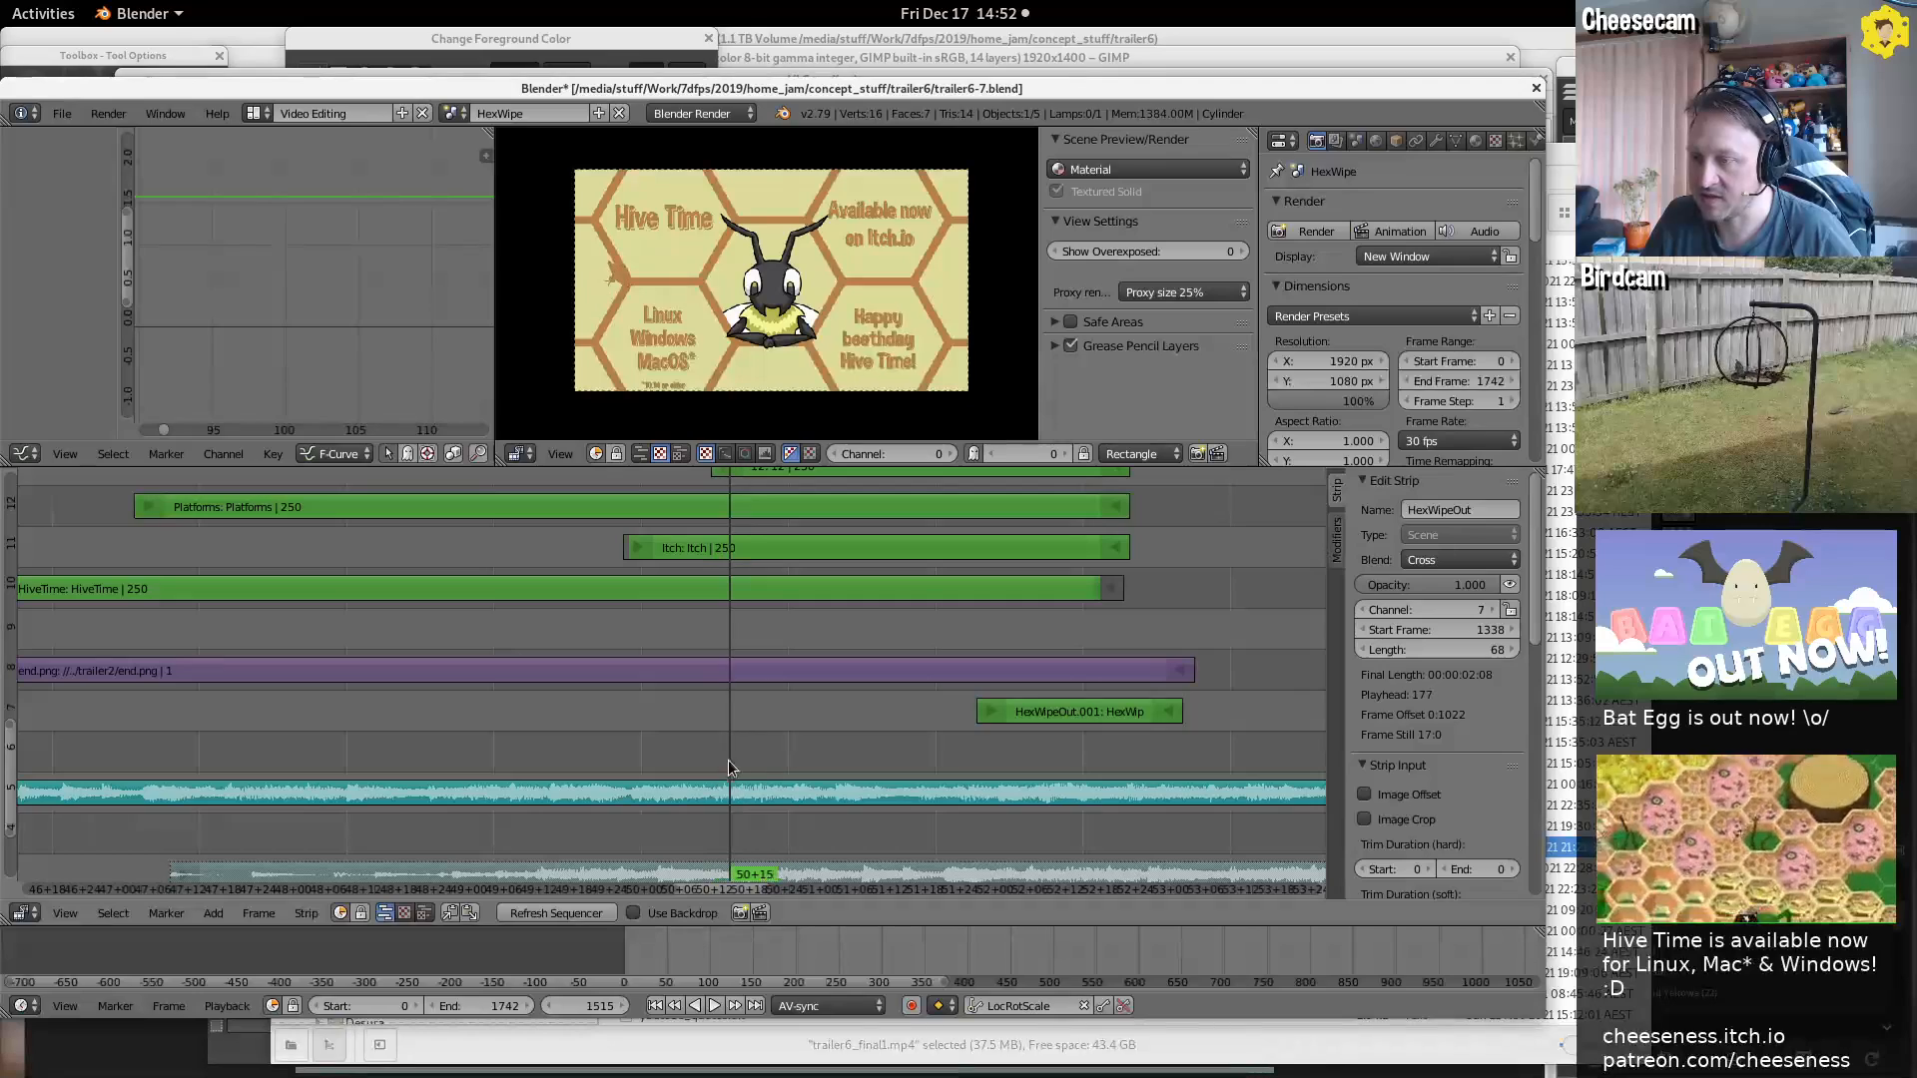
{"action": "scroll", "coordinate": [764, 748], "scroll_direction": "down", "scroll_amount": 5}
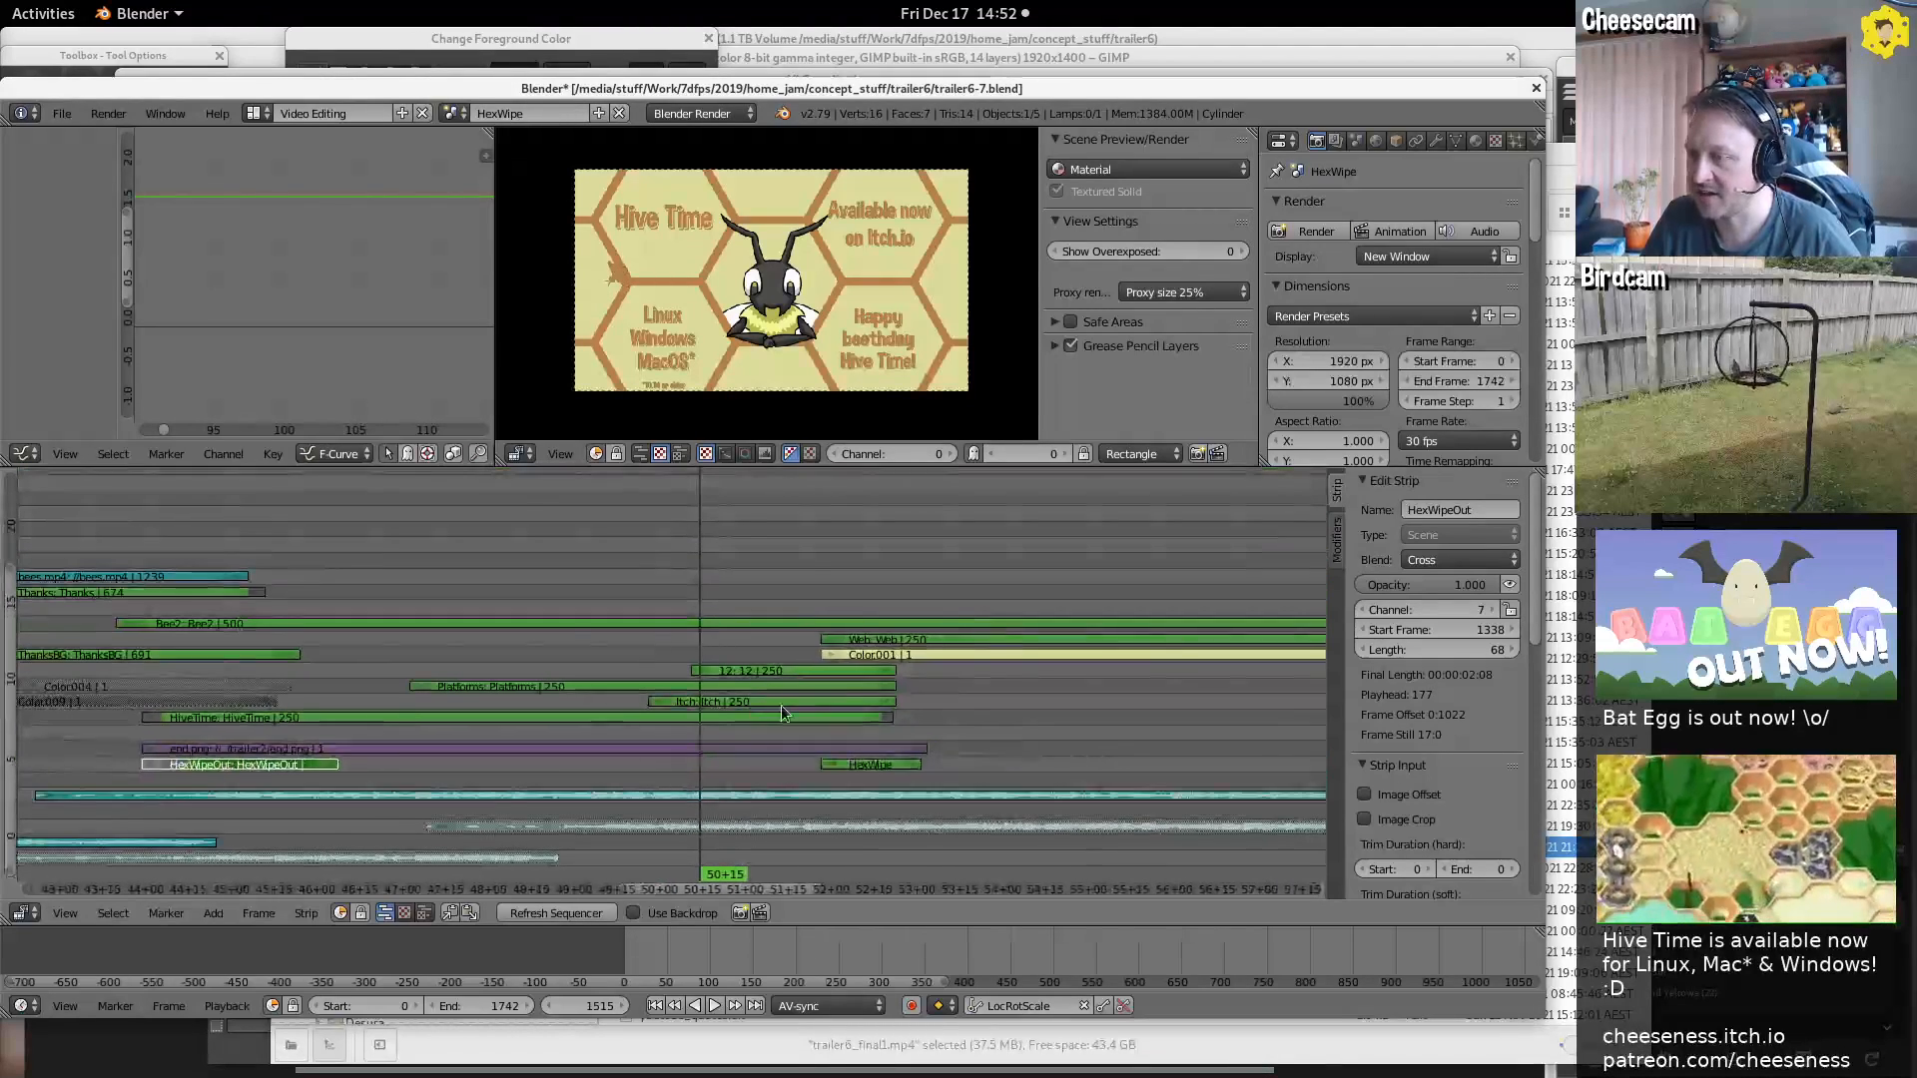
{"action": "middle_click_drag", "start_coordinate": [527, 699], "coordinate": [1283, 616]}
{"action": "middle_click_drag", "start_coordinate": [966, 606], "coordinate": [919, 623], "text": "ctrl"}
{"action": "mouse_move", "coordinate": [599, 679]}
{"action": "middle_mouse_down"}
{"action": "mouse_move", "coordinate": [1130, 658]}
{"action": "mouse_move", "coordinate": [898, 689]}
{"action": "middle_mouse_up"}
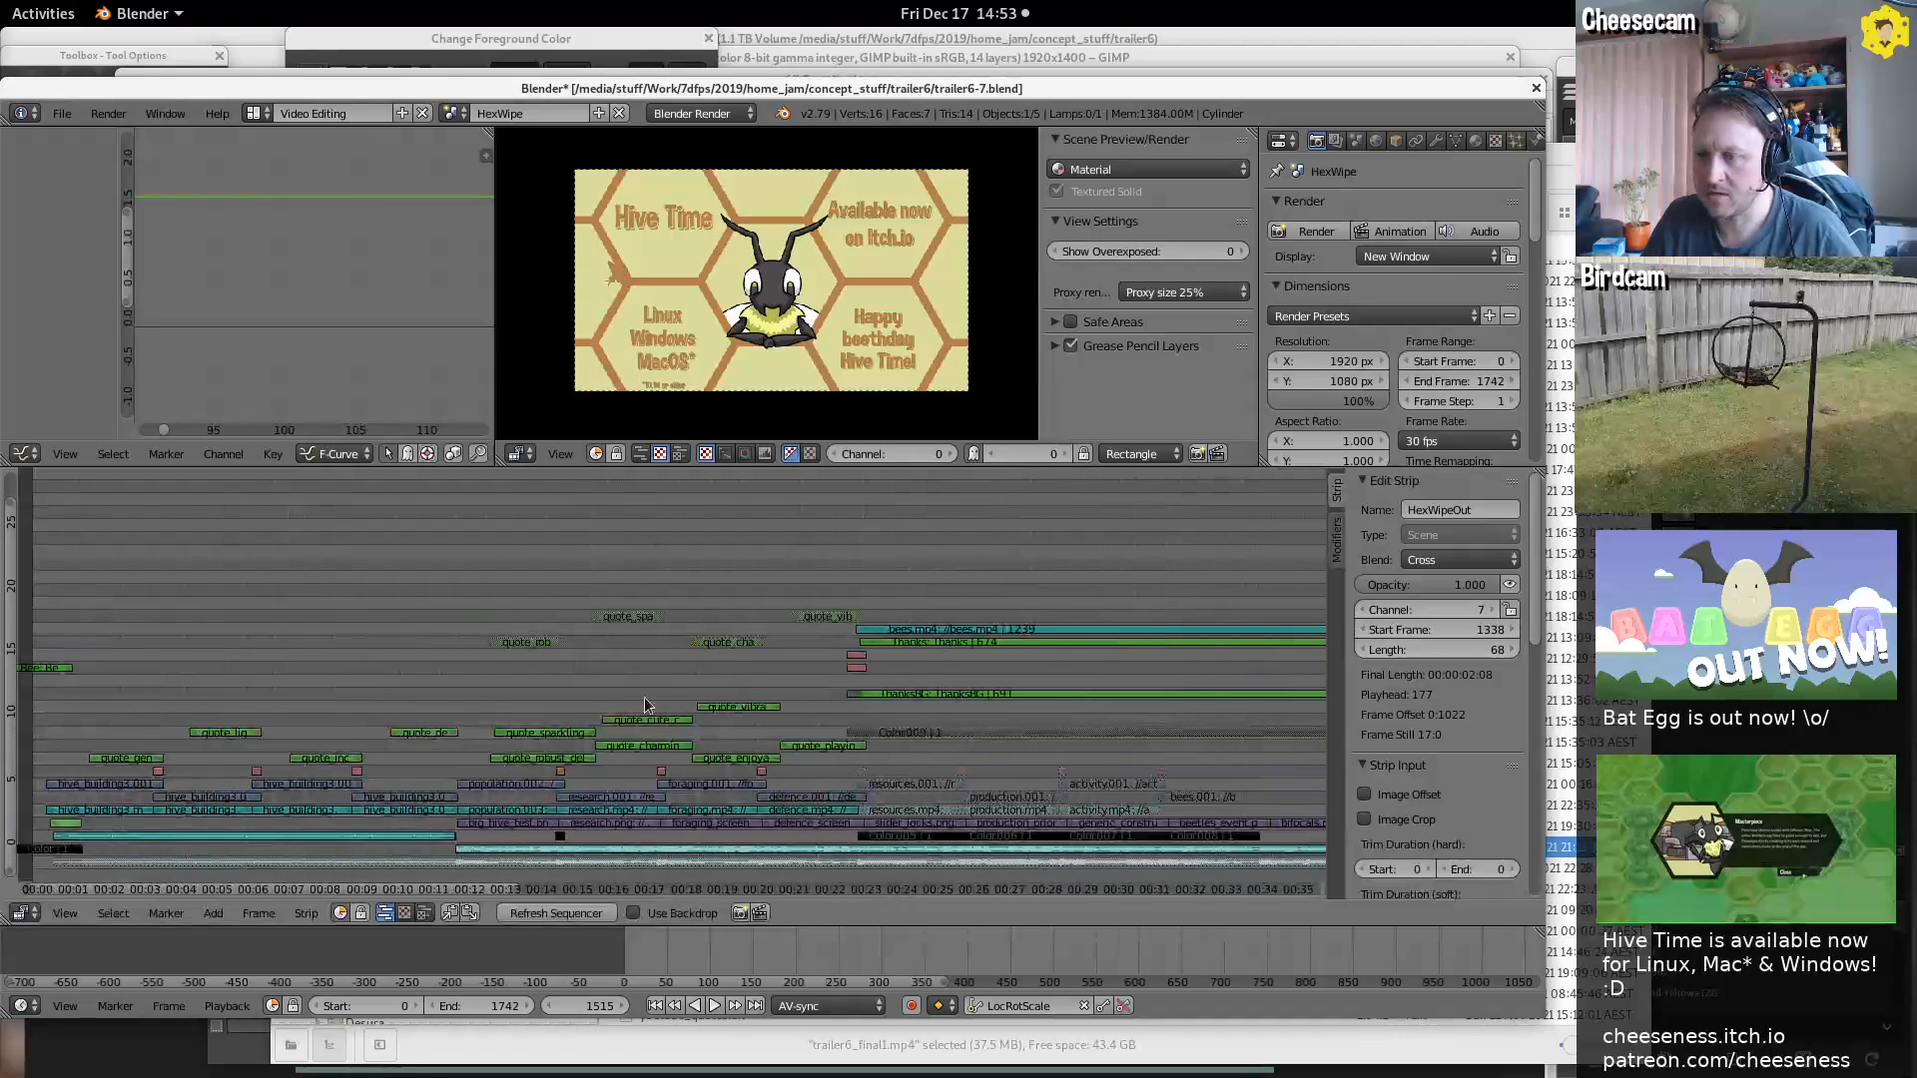
{"action": "left_click", "coordinate": [560, 696]}
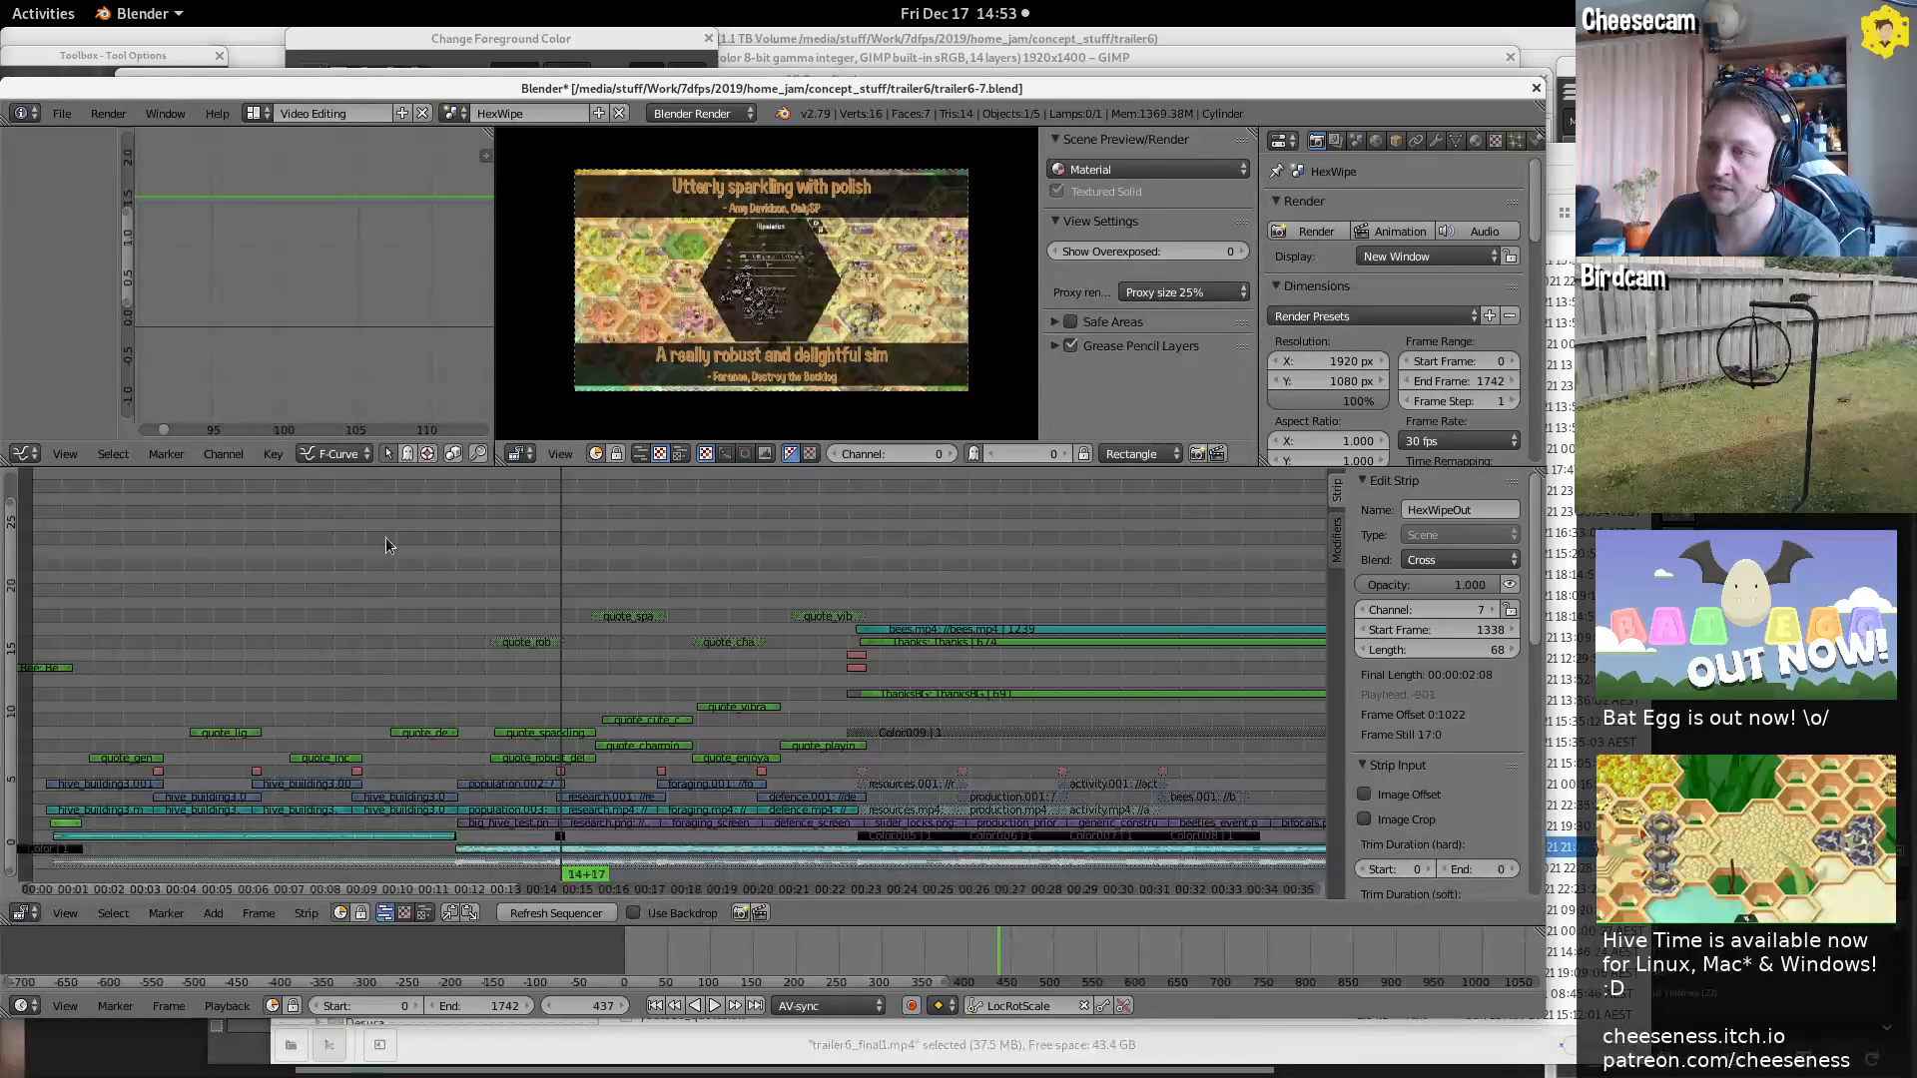
{"action": "middle_click_drag", "start_coordinate": [386, 537], "coordinate": [475, 820]}
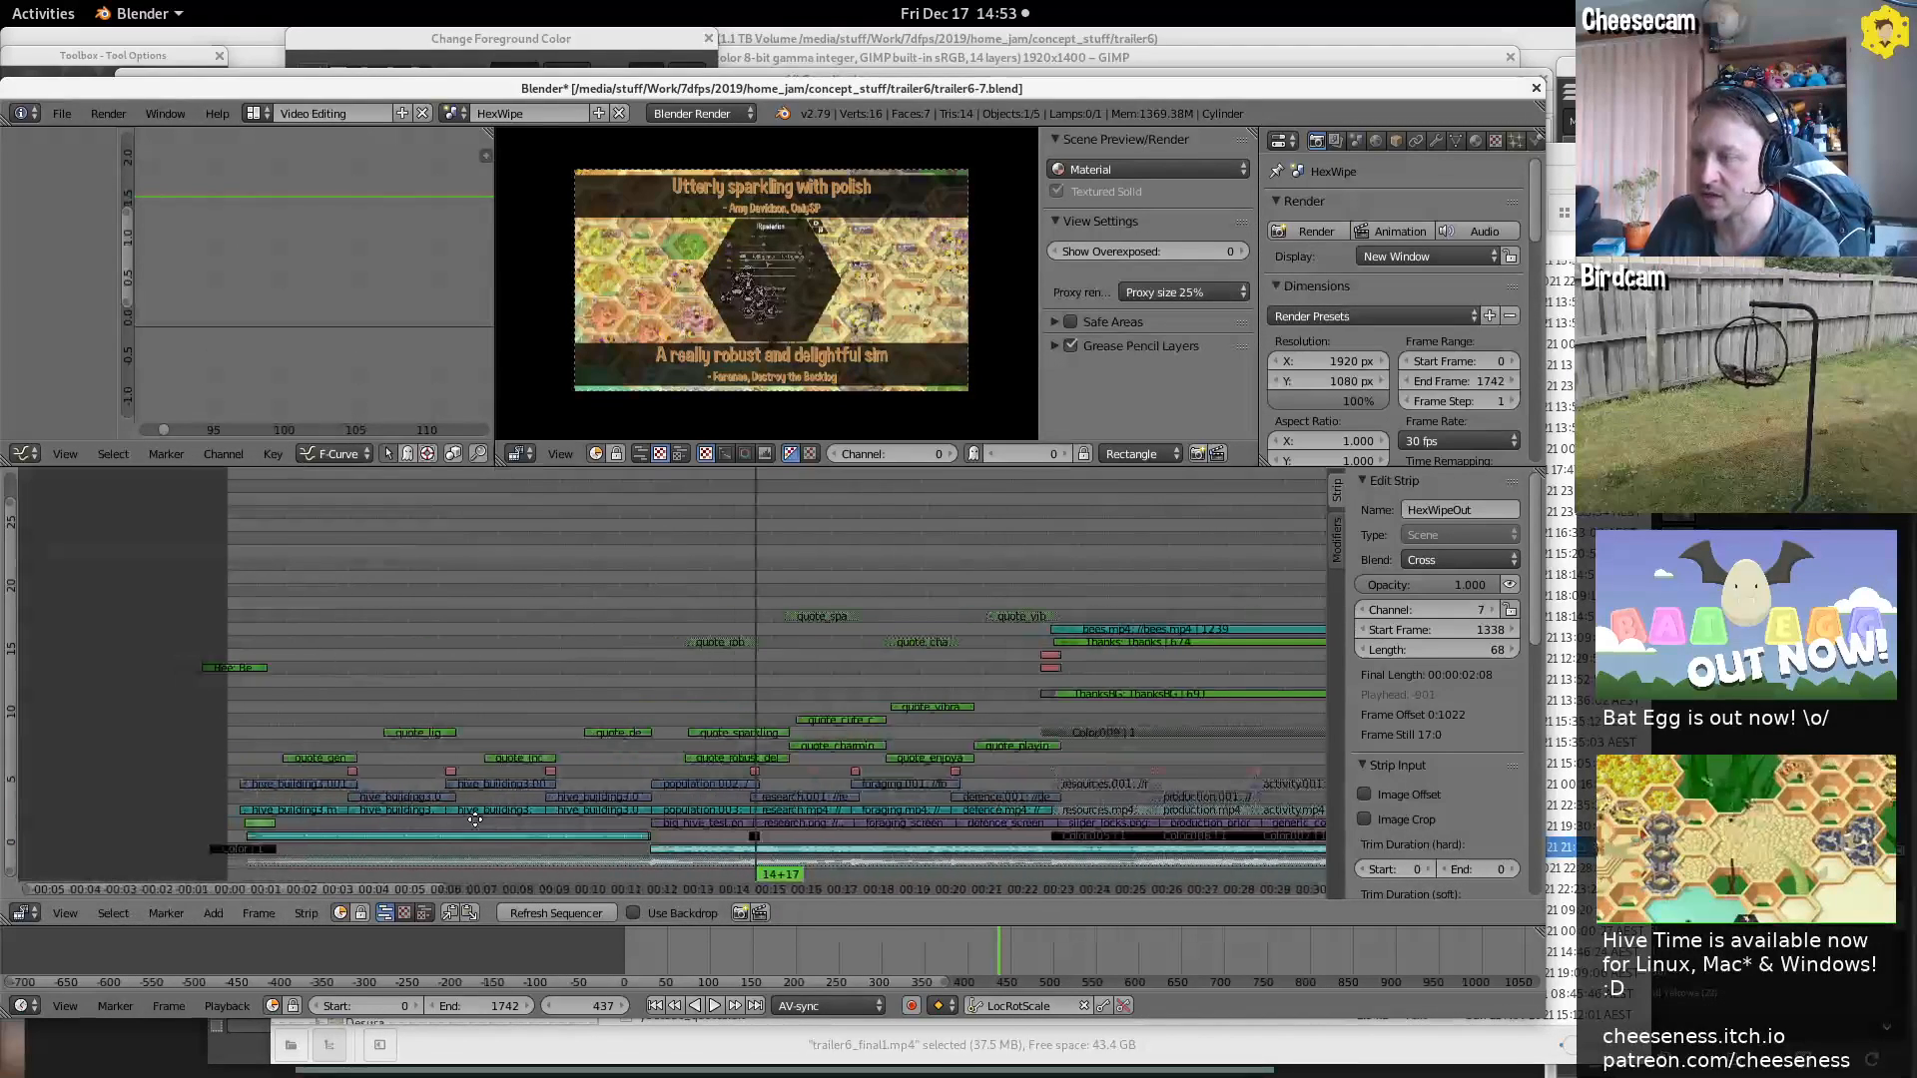
{"action": "left_click", "coordinate": [315, 704]}
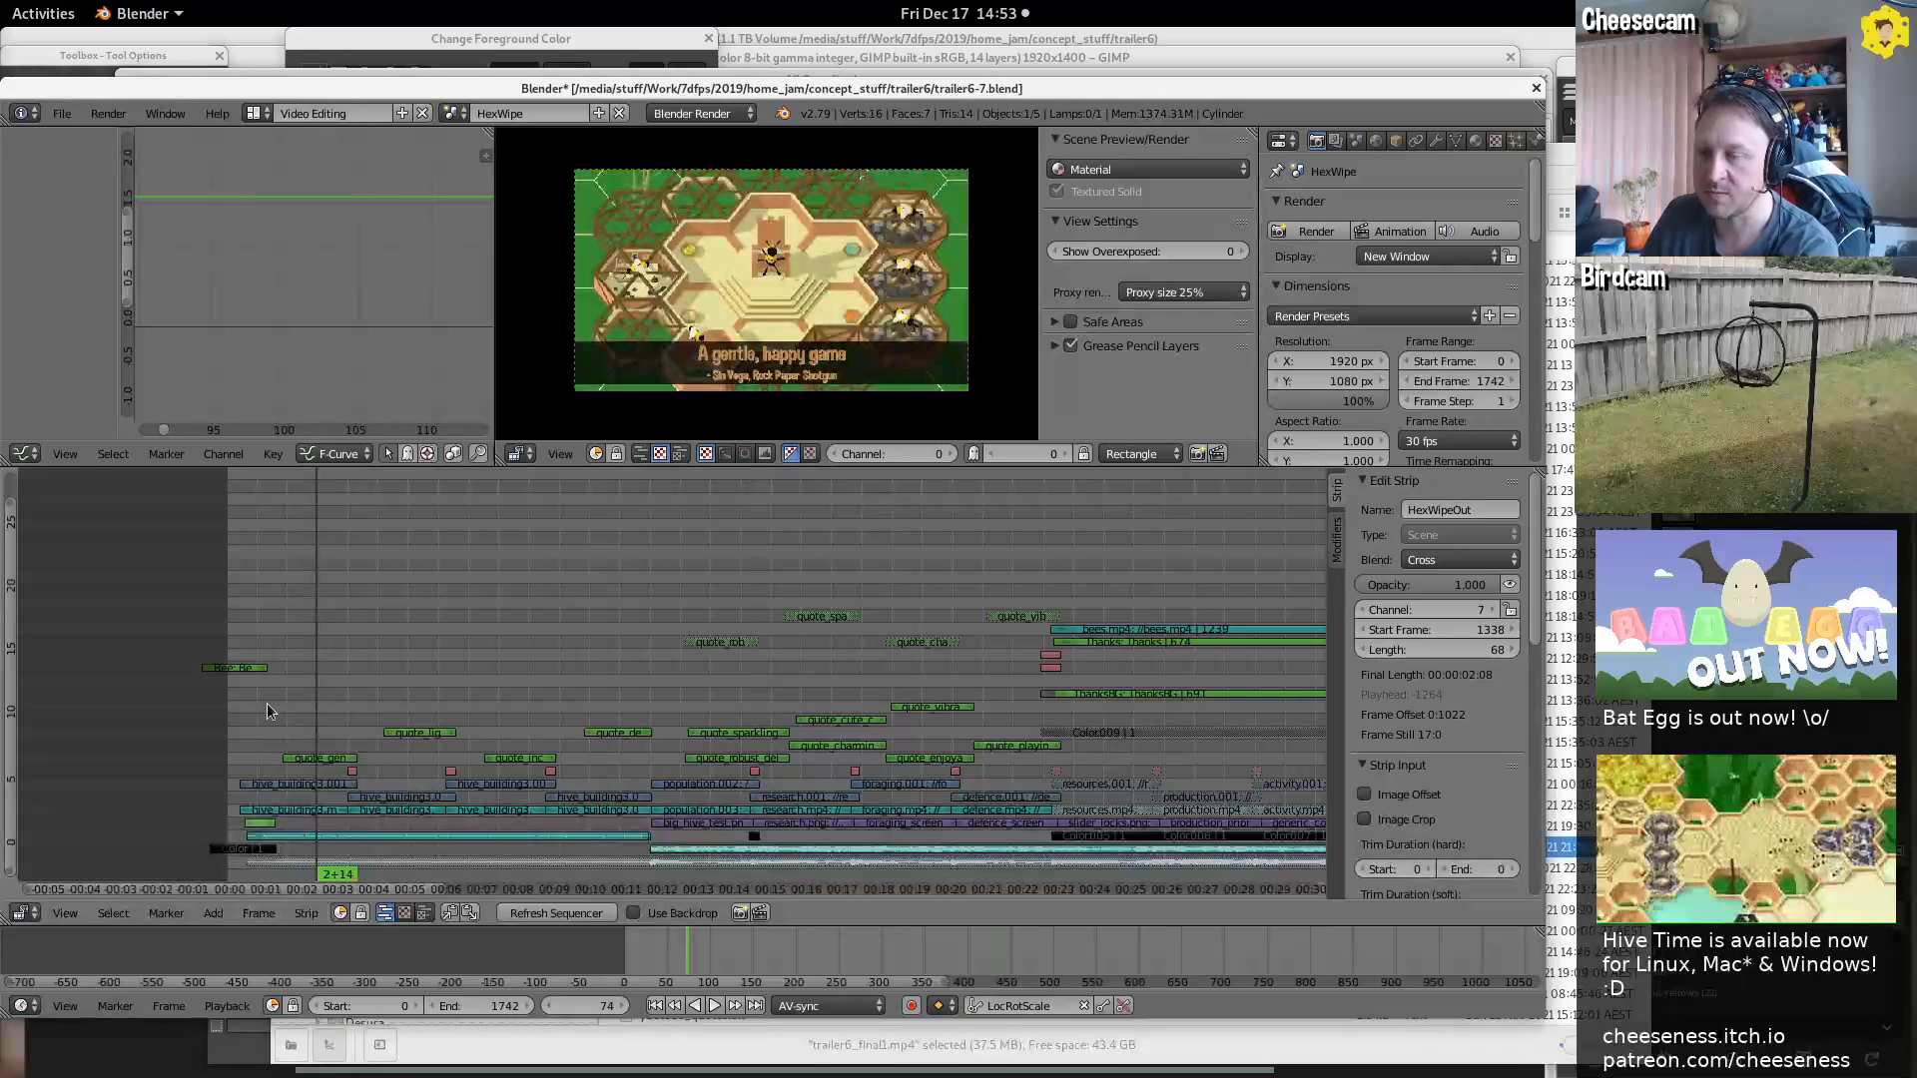
{"action": "left_click", "coordinate": [285, 114]}
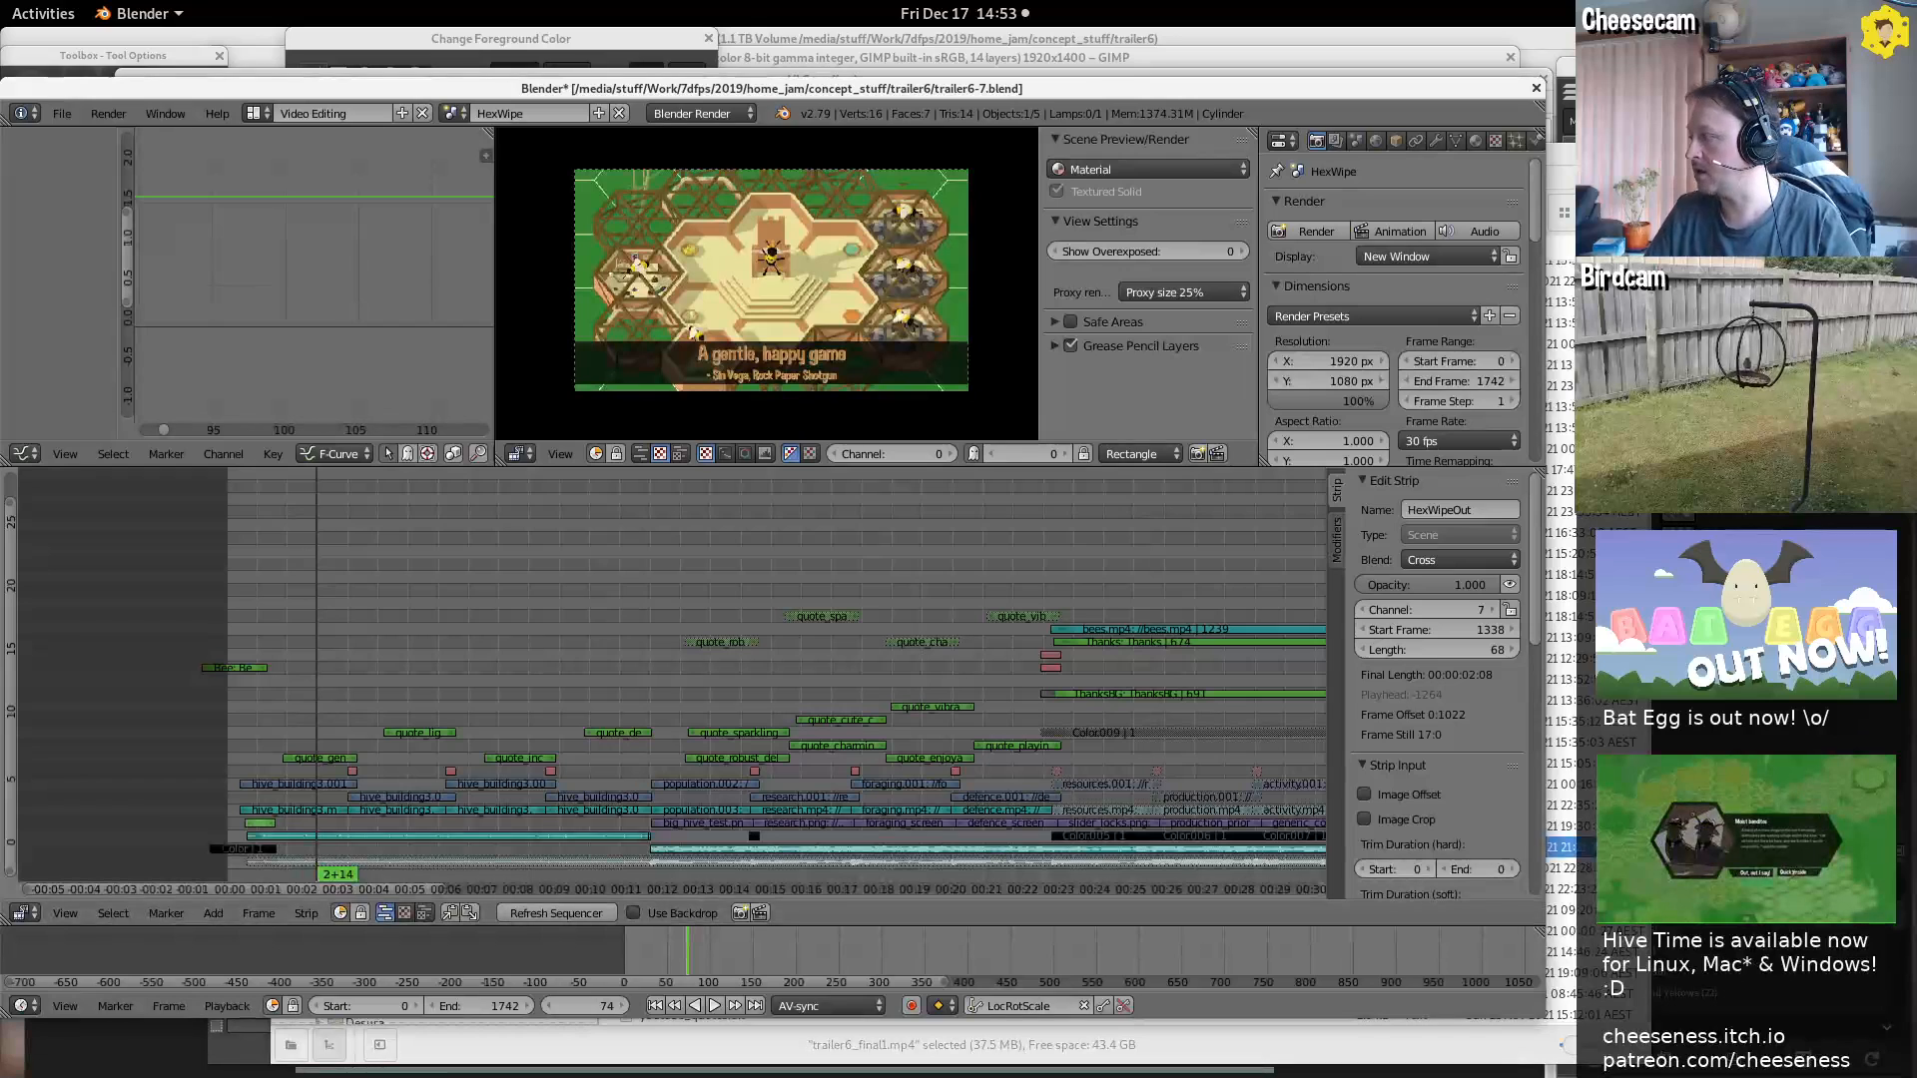
{"action": "key", "text": "alt+Tab"}
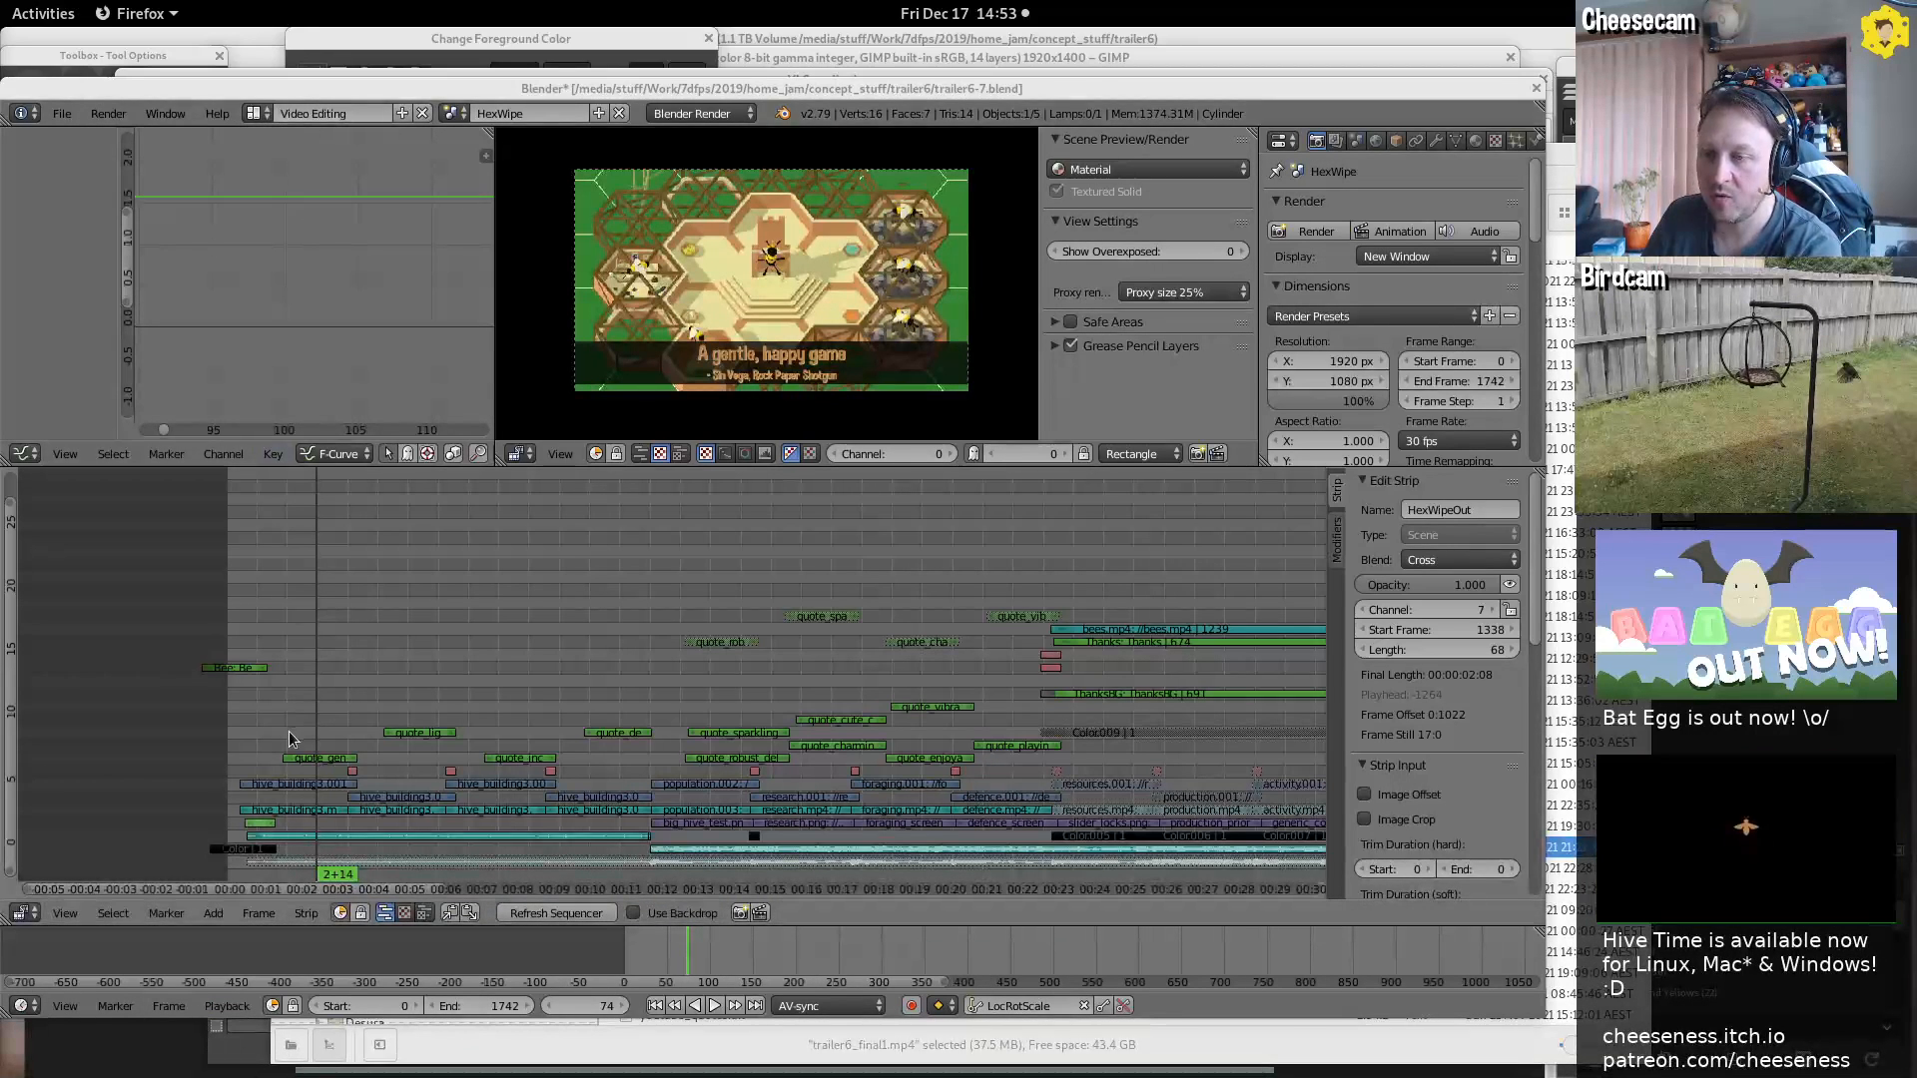
{"action": "left_click", "coordinate": [252, 113]}
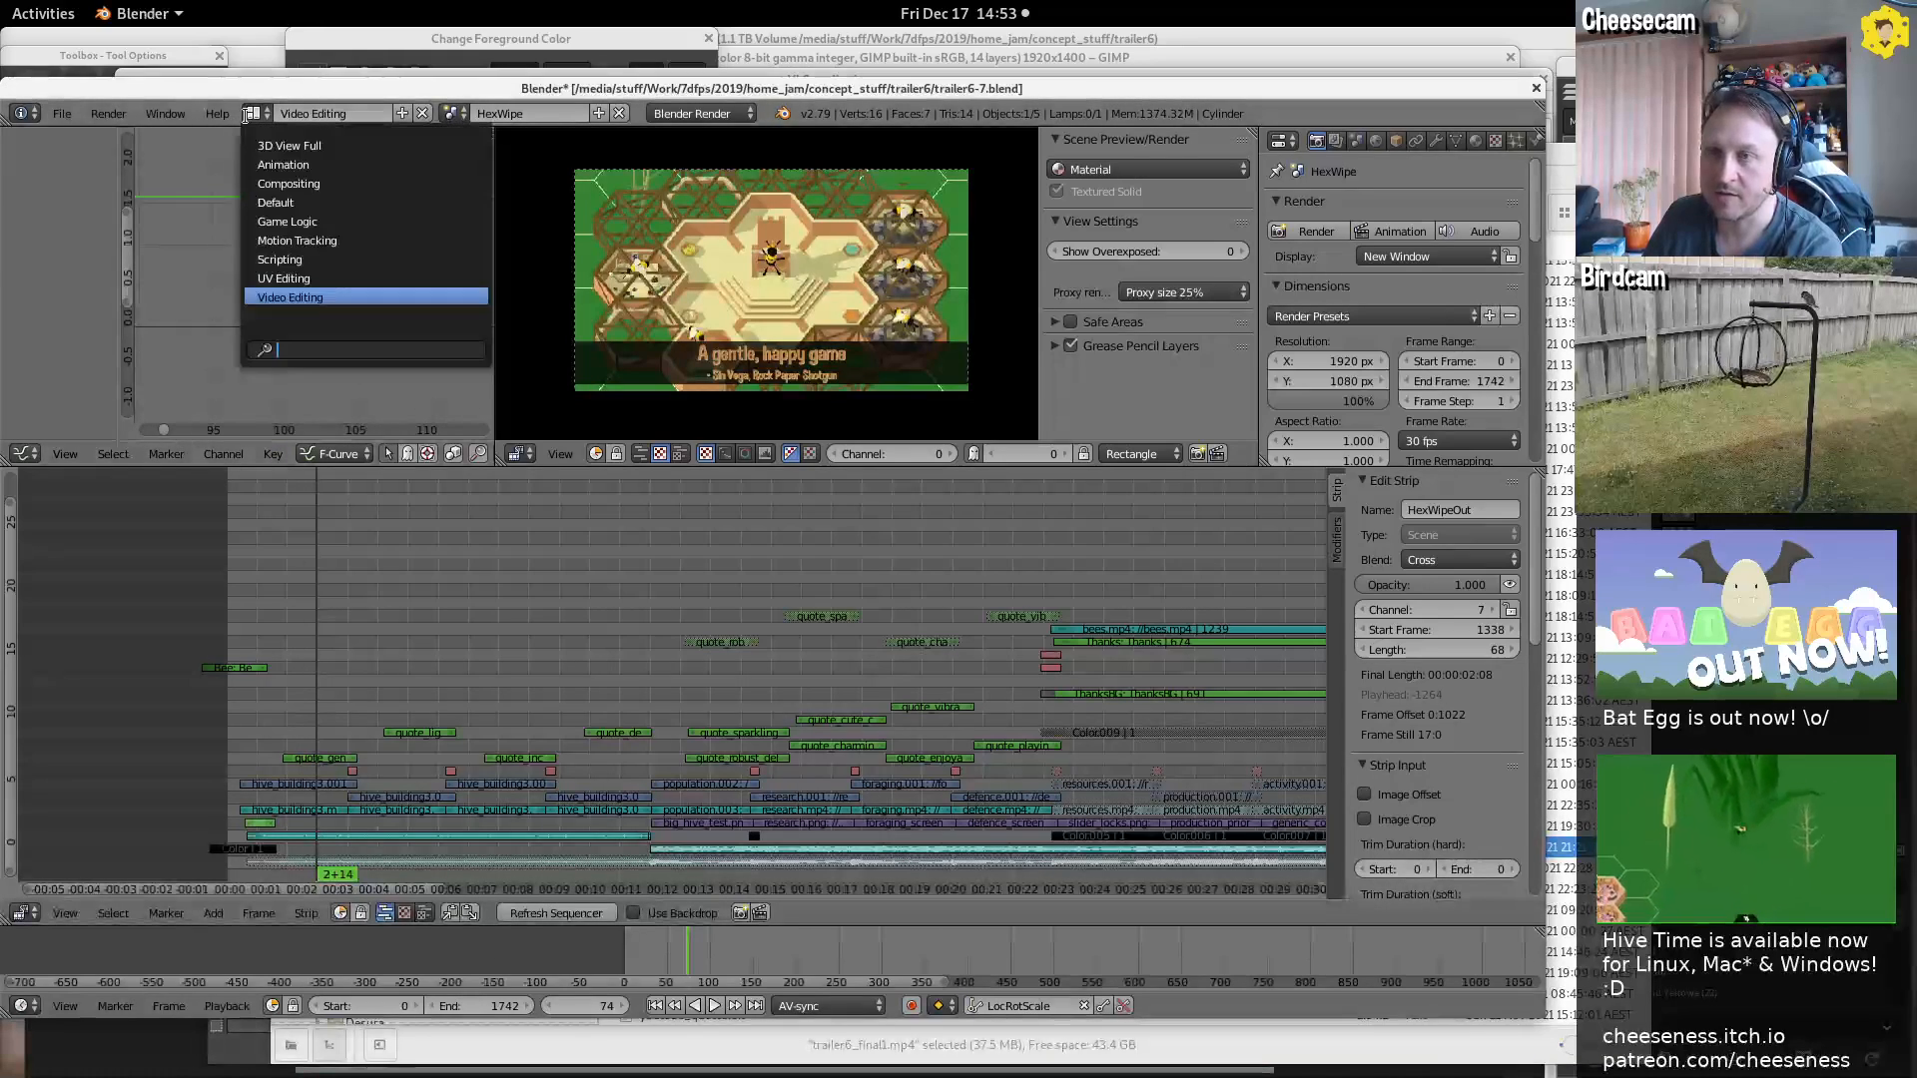
{"action": "left_click", "coordinate": [276, 201]}
{"action": "left_click", "coordinate": [450, 113]}
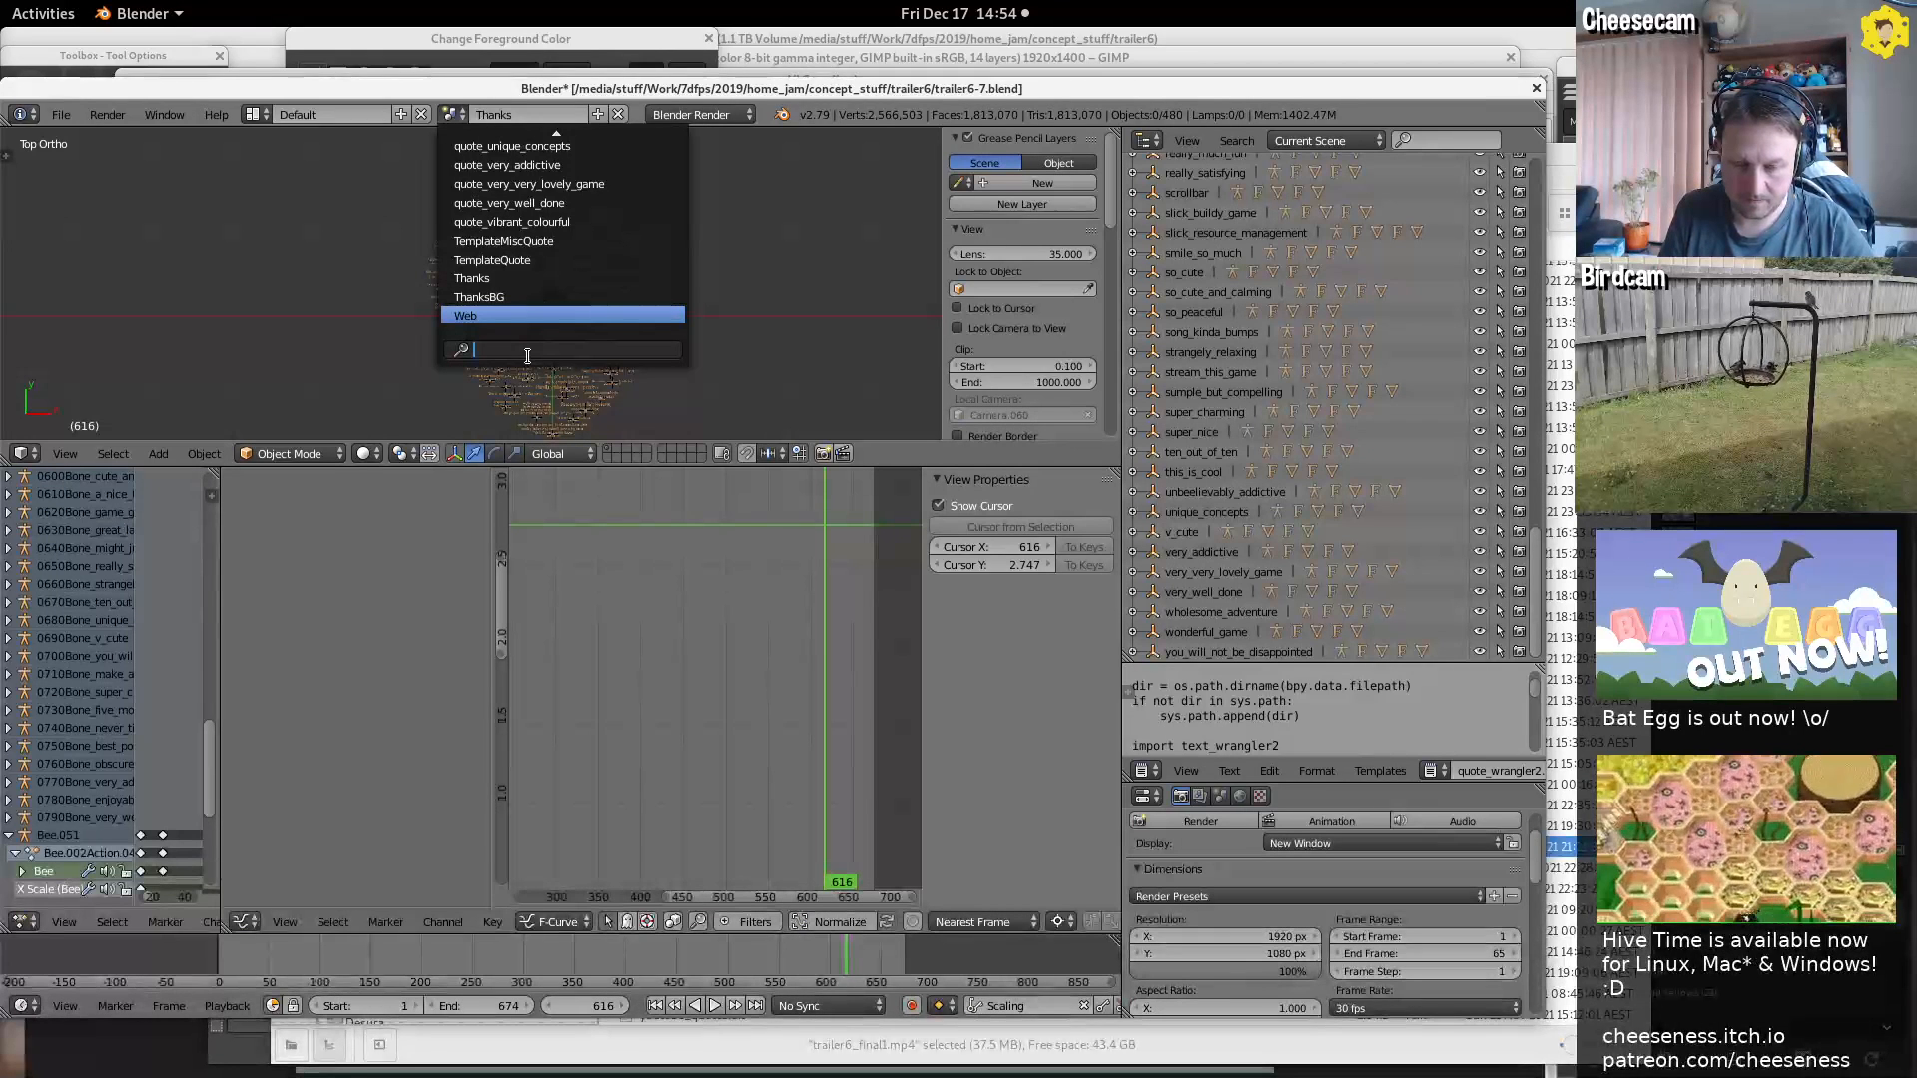
{"action": "left_click", "coordinate": [256, 112]}
{"action": "left_click", "coordinate": [304, 300]}
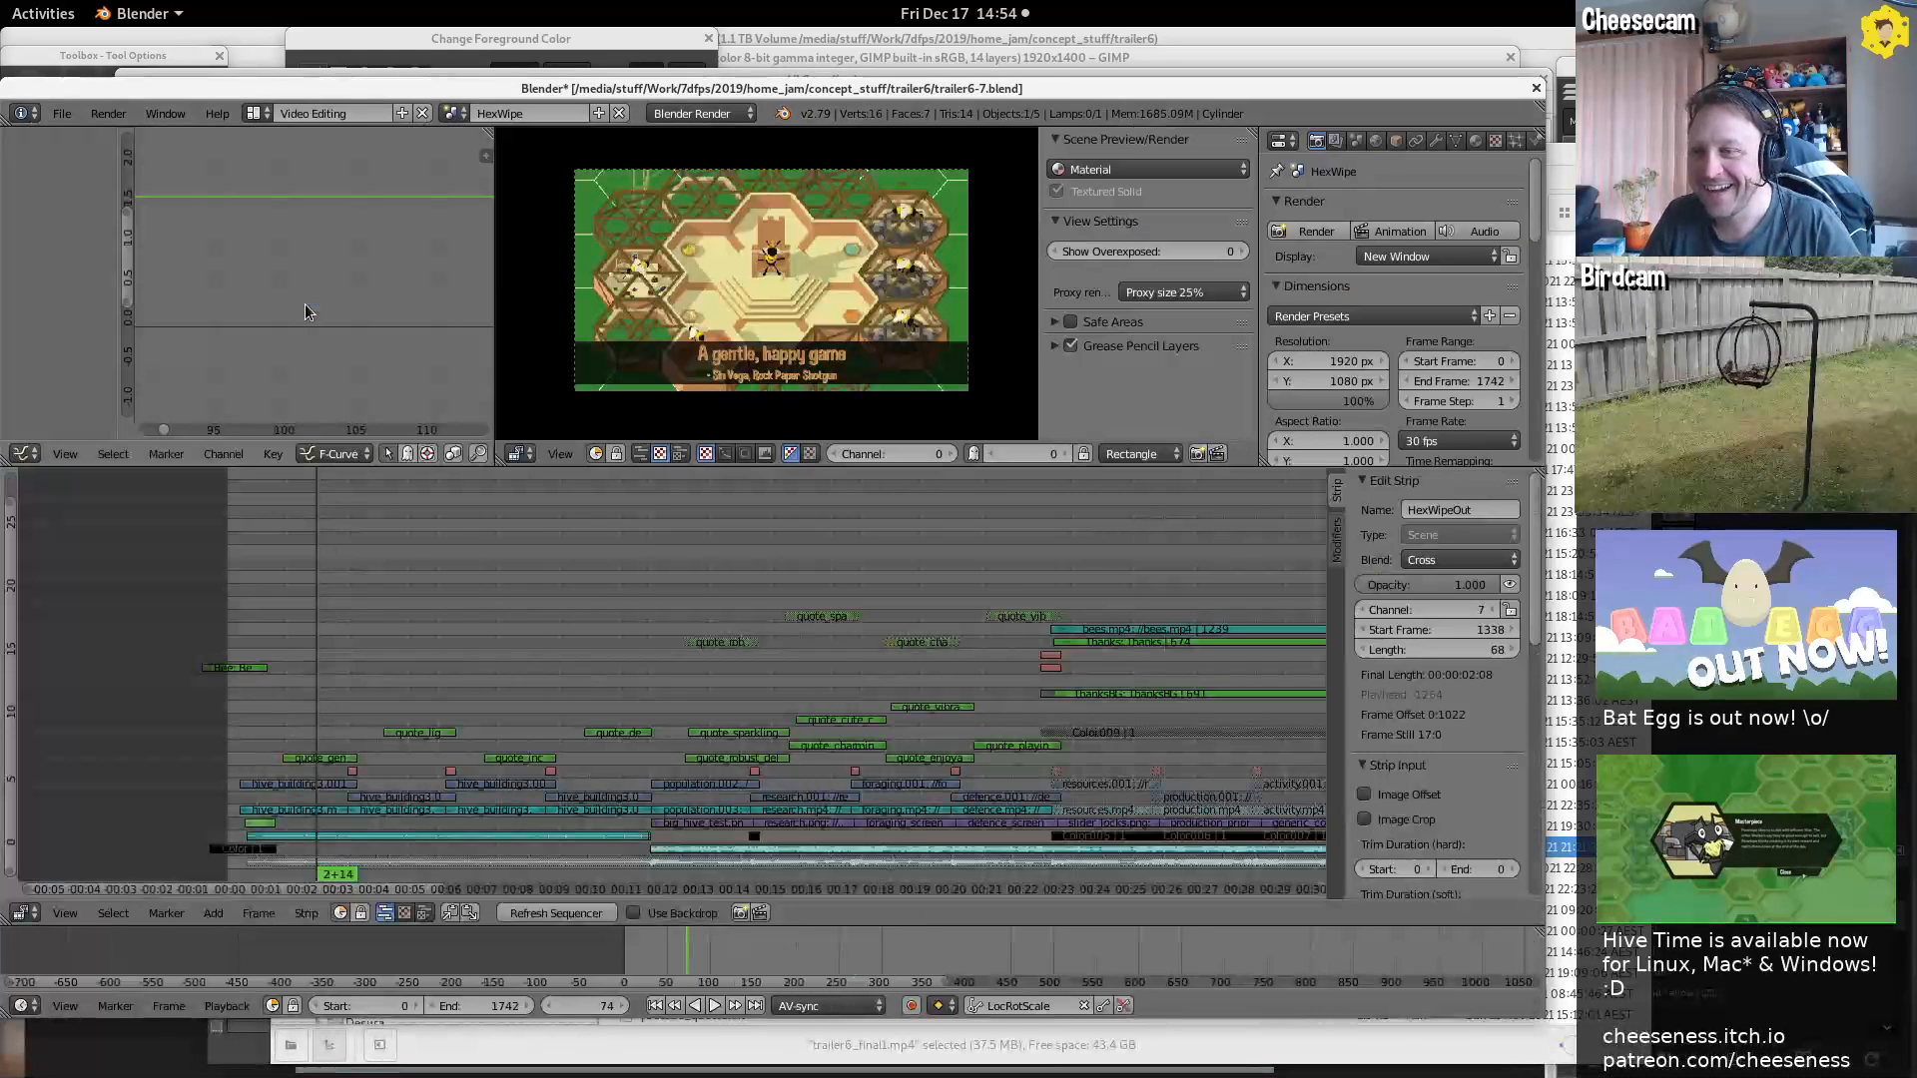
Switch to the Default screen layout and open the quote_gentle_happy_game scene
{"action": "left_click", "coordinate": [256, 113]}
{"action": "left_click", "coordinate": [305, 205]}
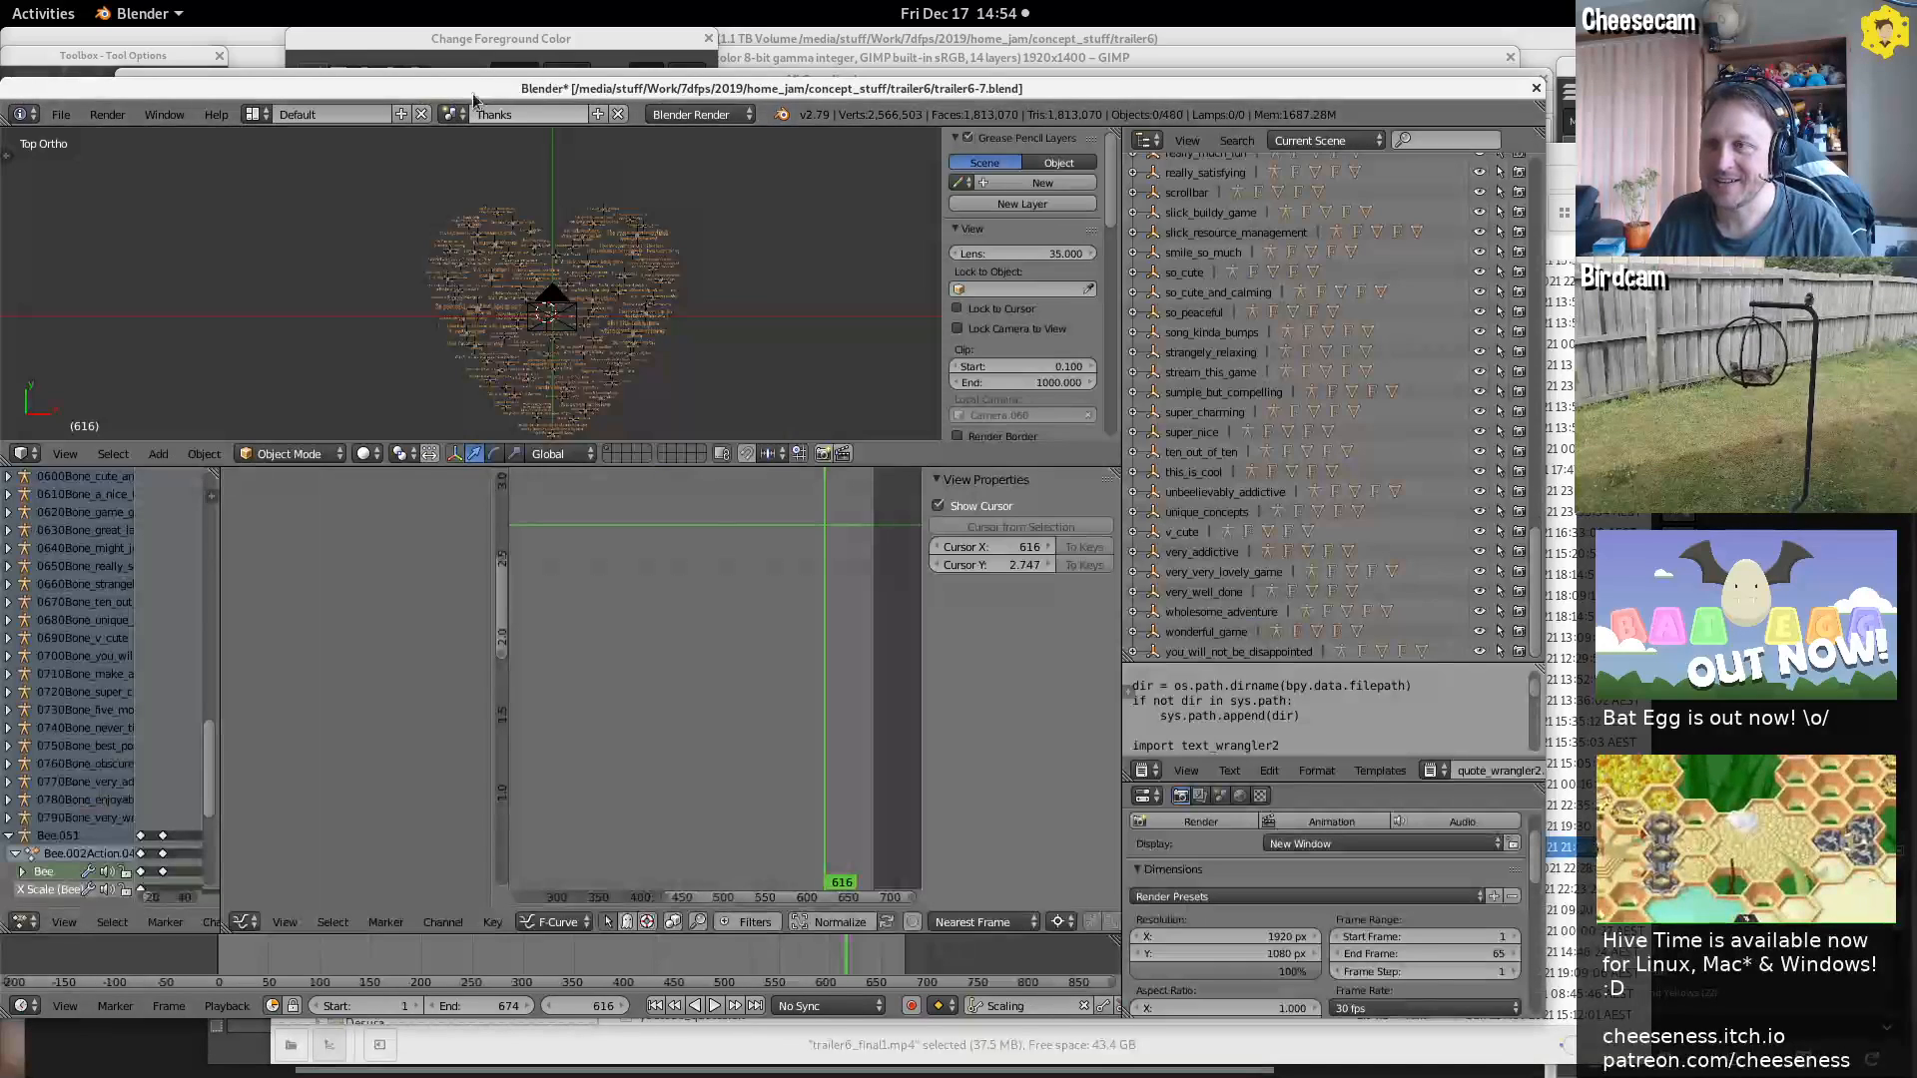
{"action": "left_click", "coordinate": [454, 114]}
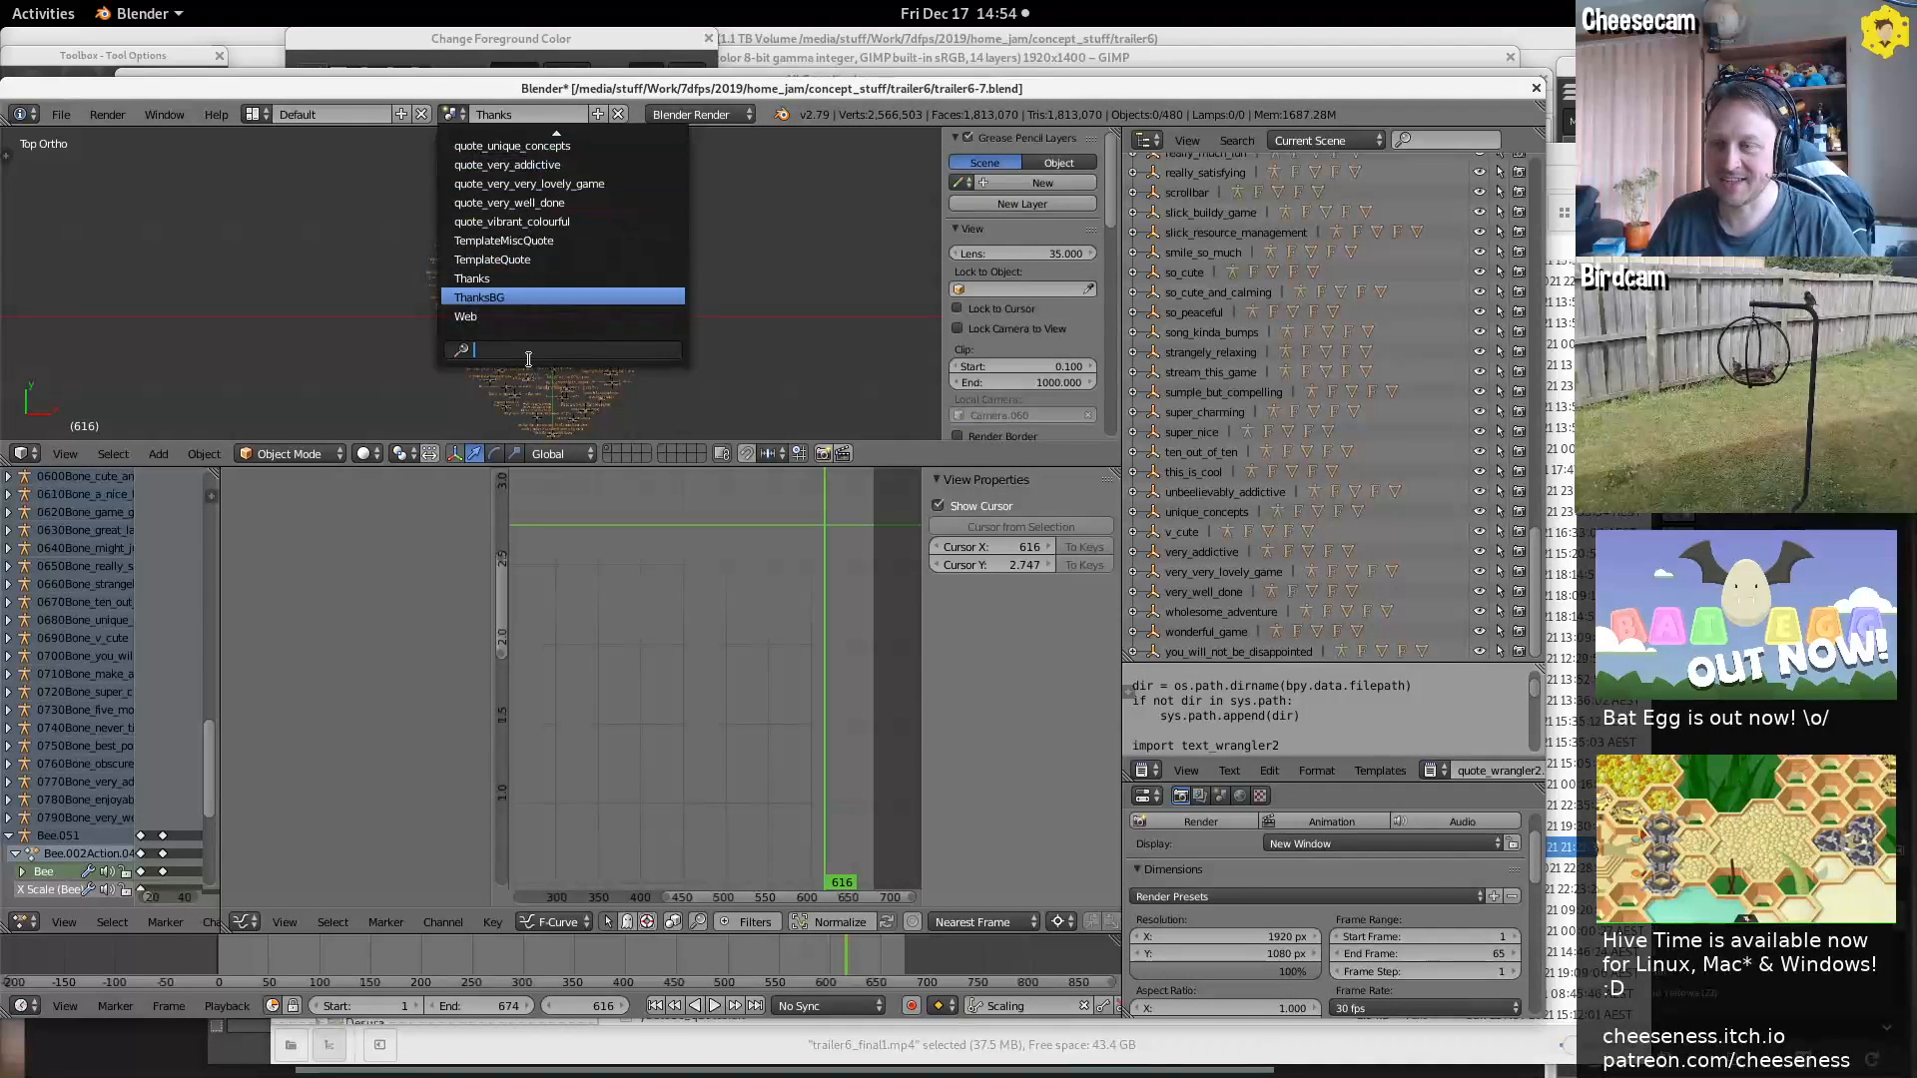
{"action": "type", "text": "gen"}
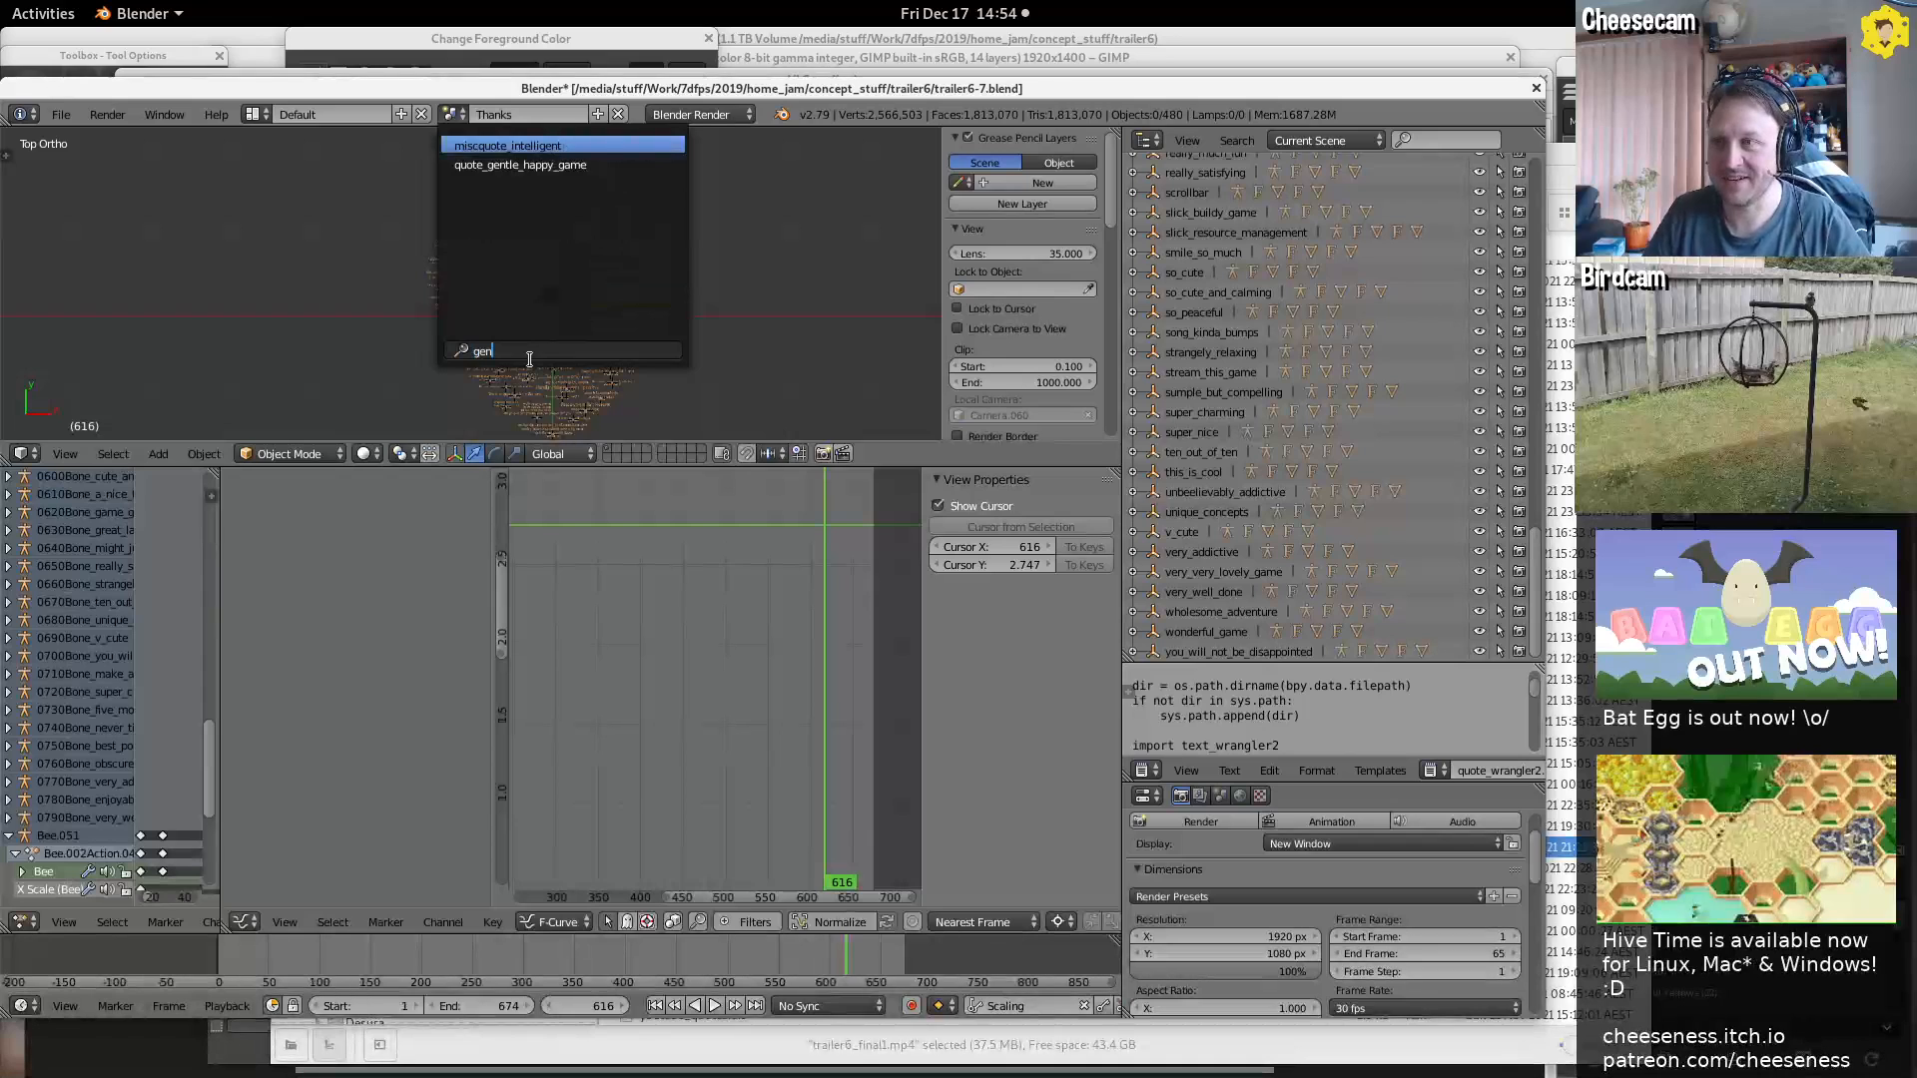
{"action": "left_click", "coordinate": [552, 167]}
Show the quote scene through its camera in a taller 3D viewport and scrub the animation back to frame 13
{"action": "scroll", "coordinate": [639, 284], "scroll_direction": "up", "scroll_amount": 8}
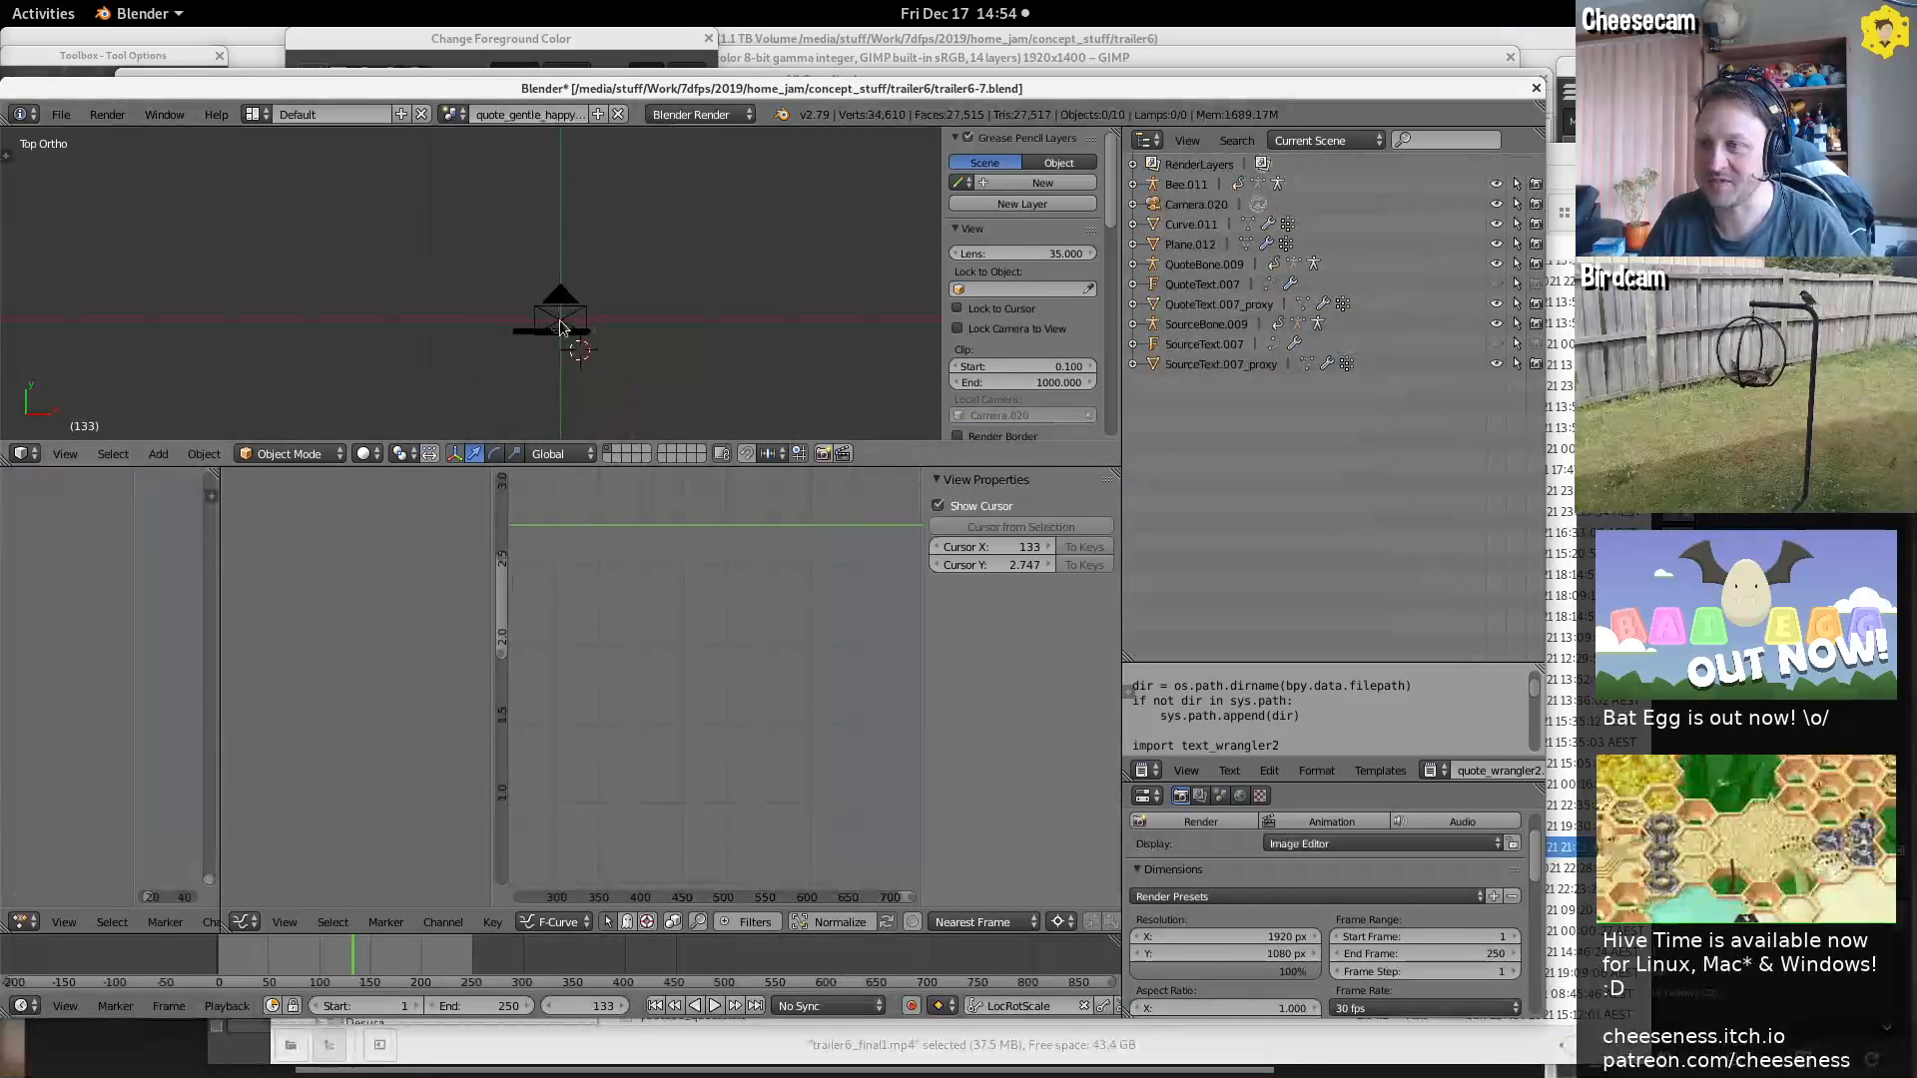
{"action": "key", "text": "KP_0"}
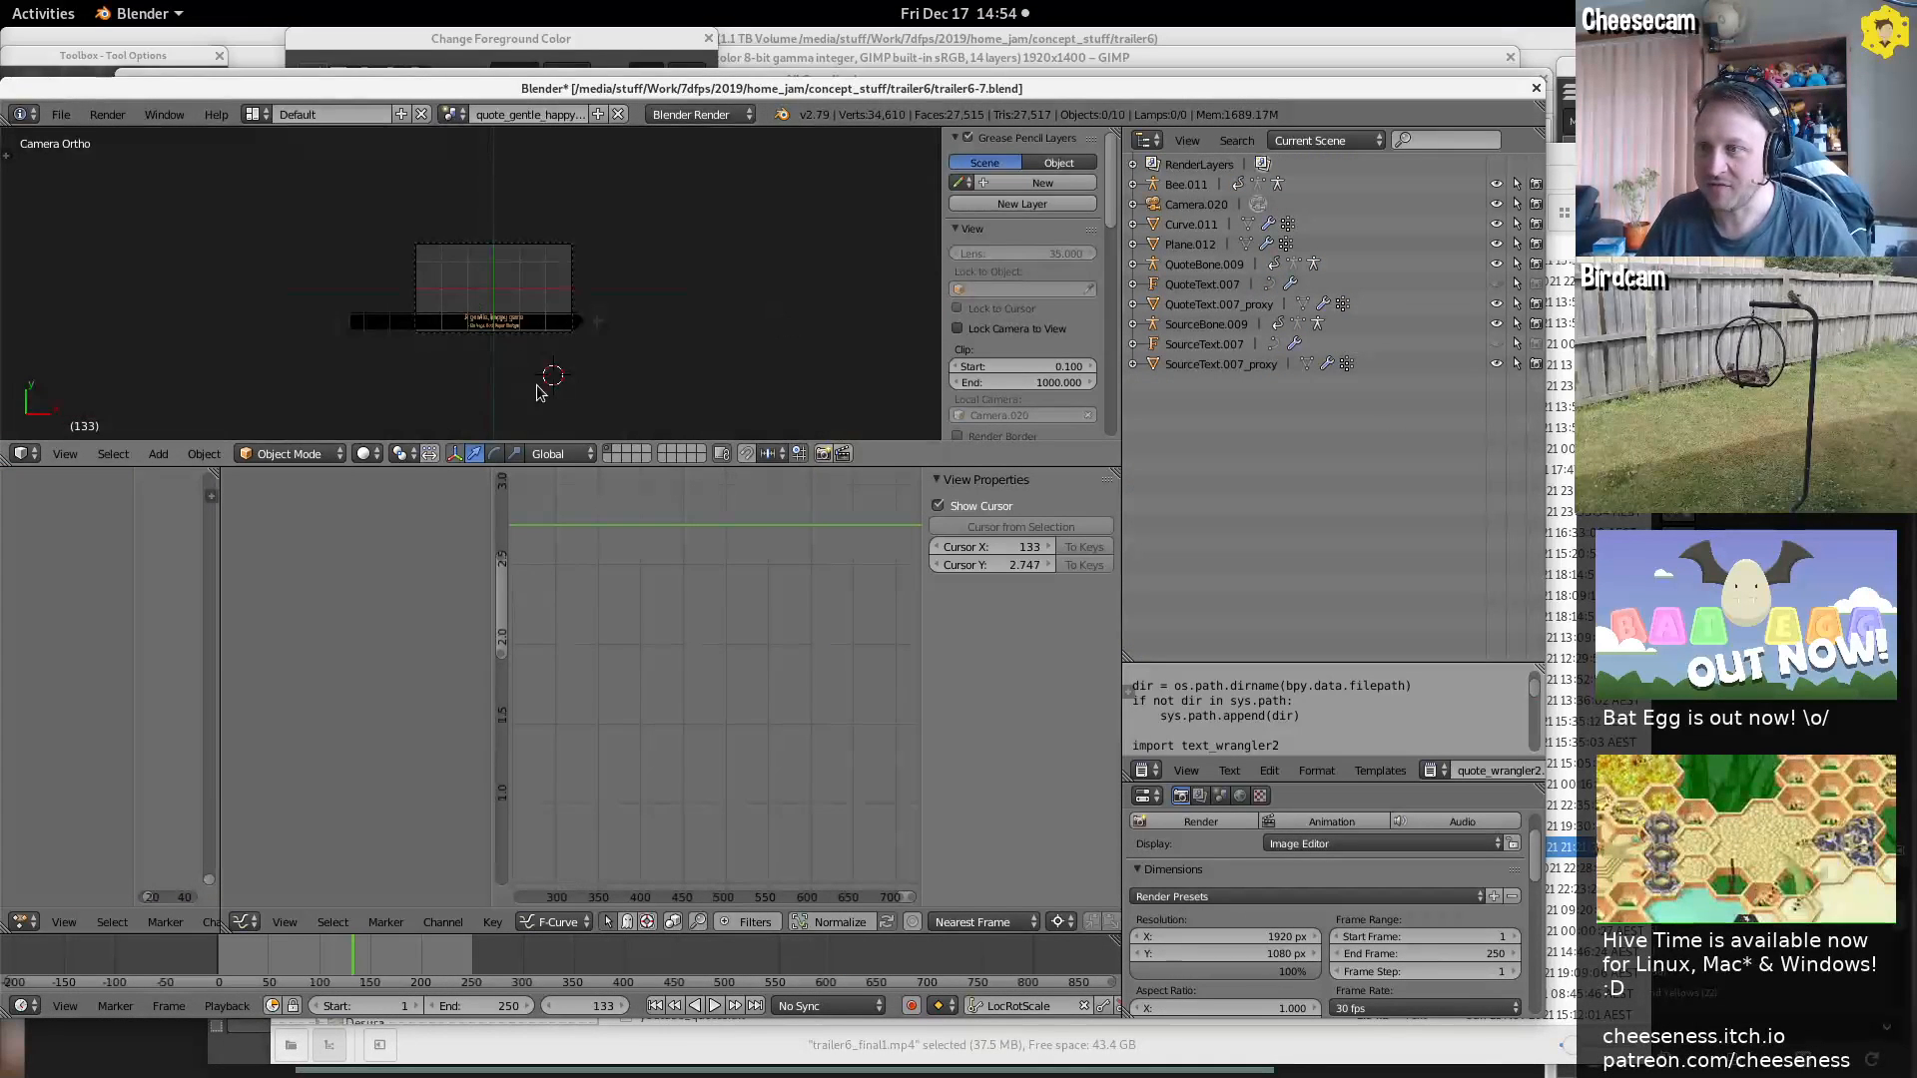
{"action": "scroll", "coordinate": [547, 334], "scroll_direction": "up", "scroll_amount": 2}
{"action": "scroll", "coordinate": [547, 334], "scroll_direction": "up", "scroll_amount": 4}
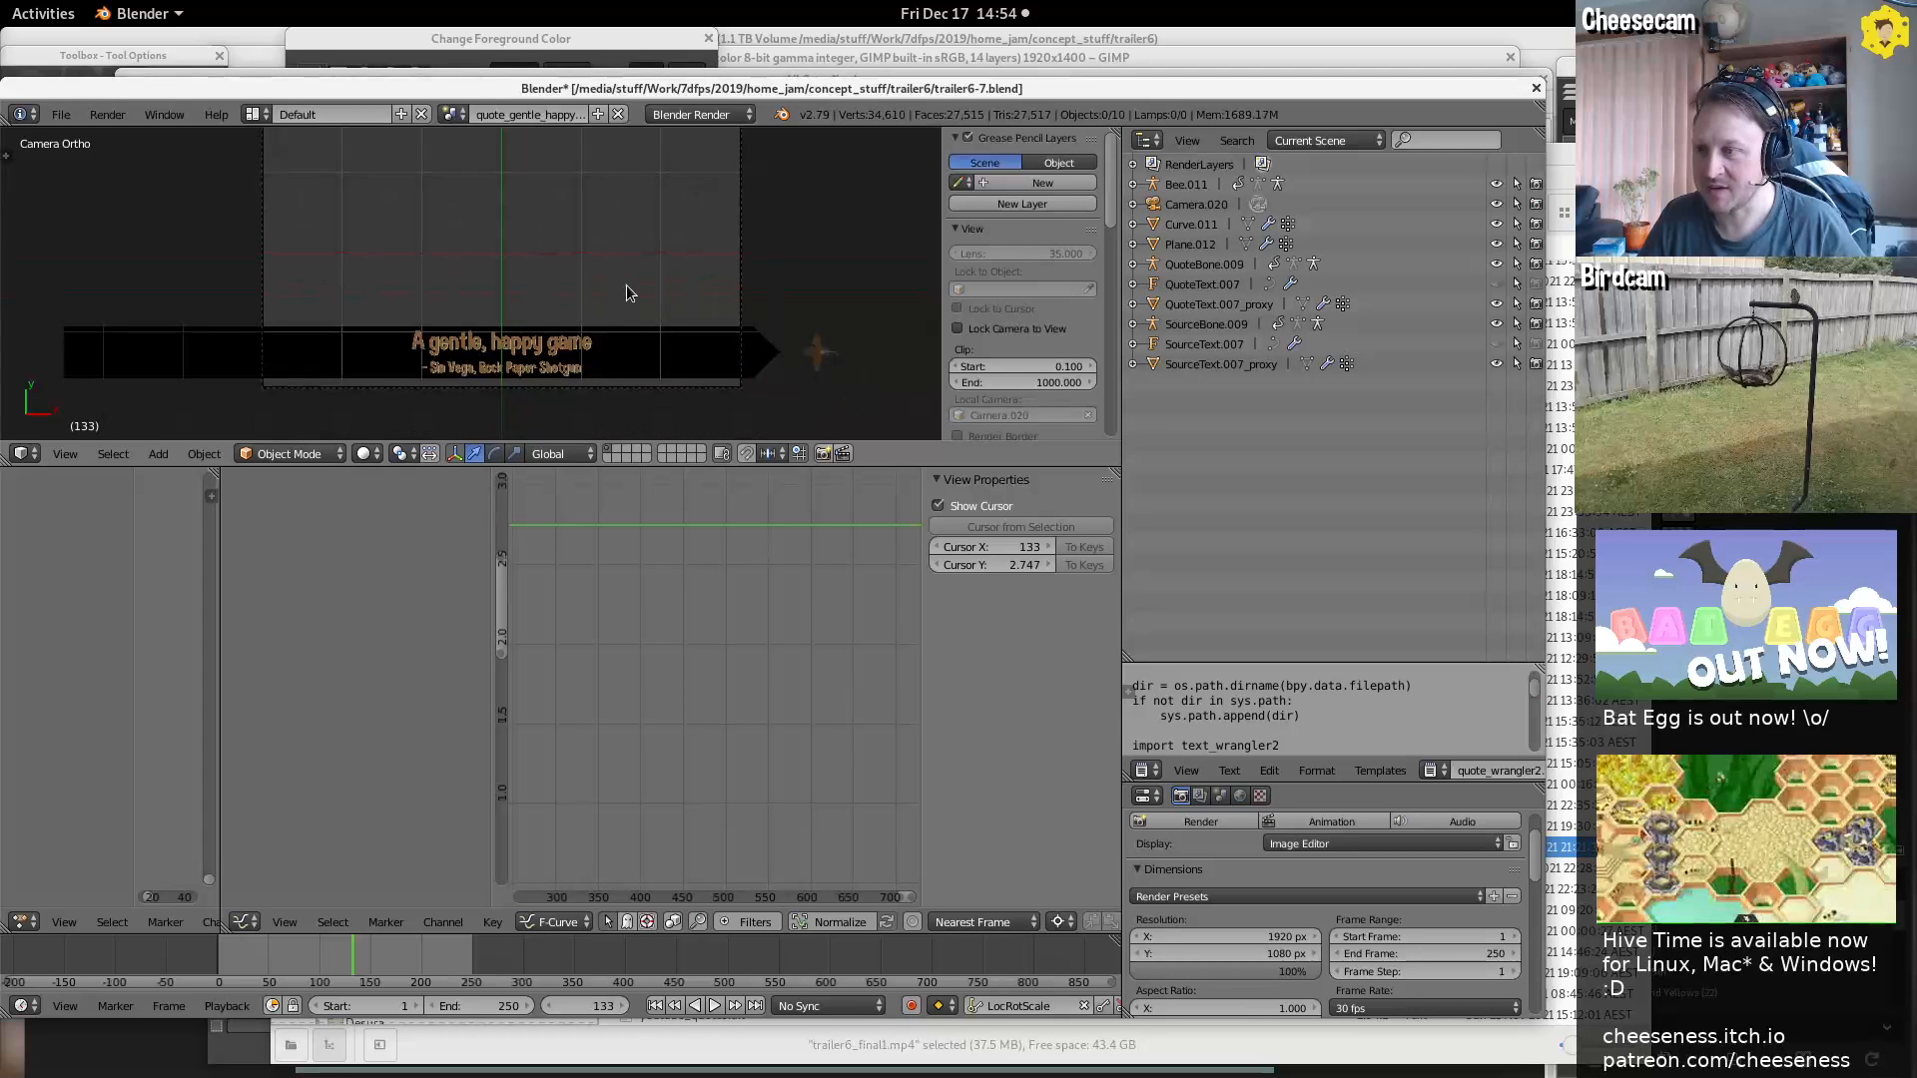
{"action": "left_click_drag", "start_coordinate": [883, 465], "coordinate": [859, 722]}
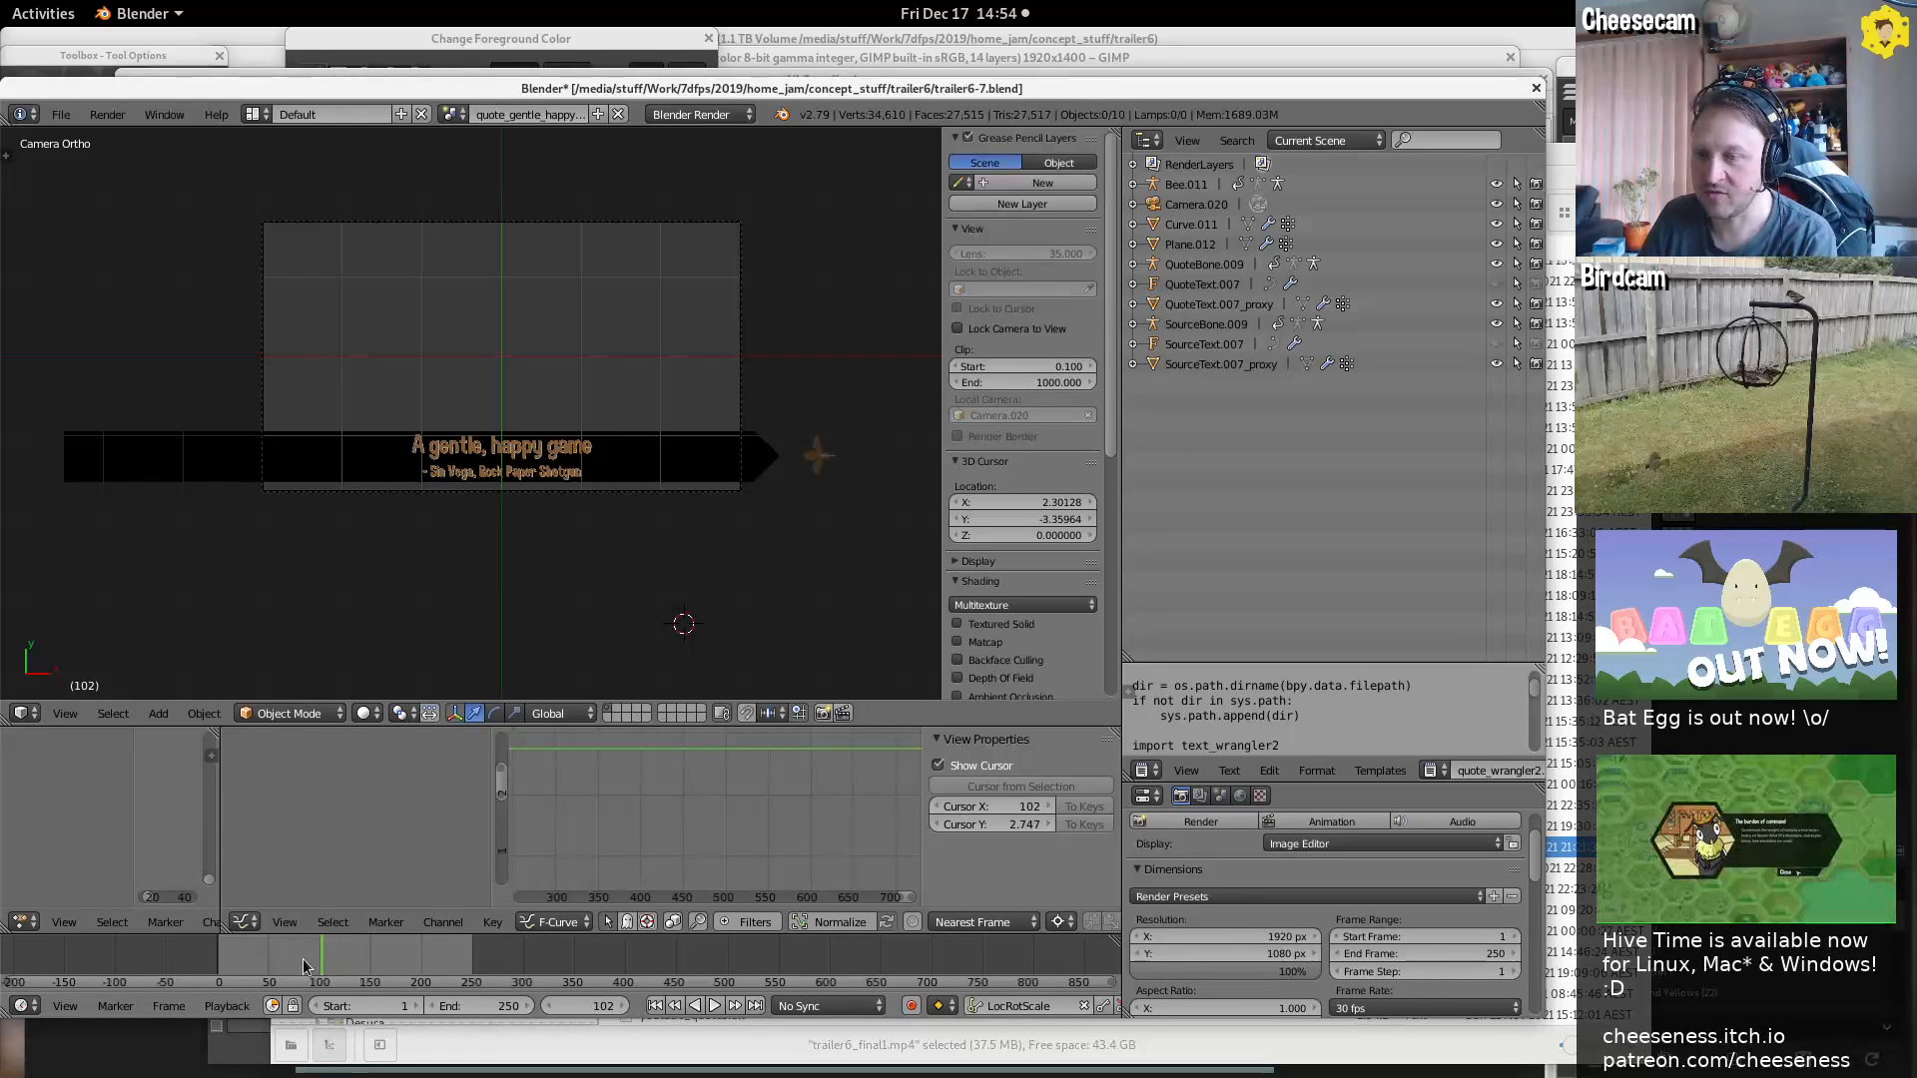
{"action": "left_click_drag", "start_coordinate": [247, 955], "coordinate": [232, 955]}
Select the bee shape Curve.011, then its armature Bee.011, and put the armature into Pose Mode
{"action": "middle_click_drag", "start_coordinate": [804, 569], "coordinate": [507, 388]}
{"action": "right_click", "coordinate": [603, 374]}
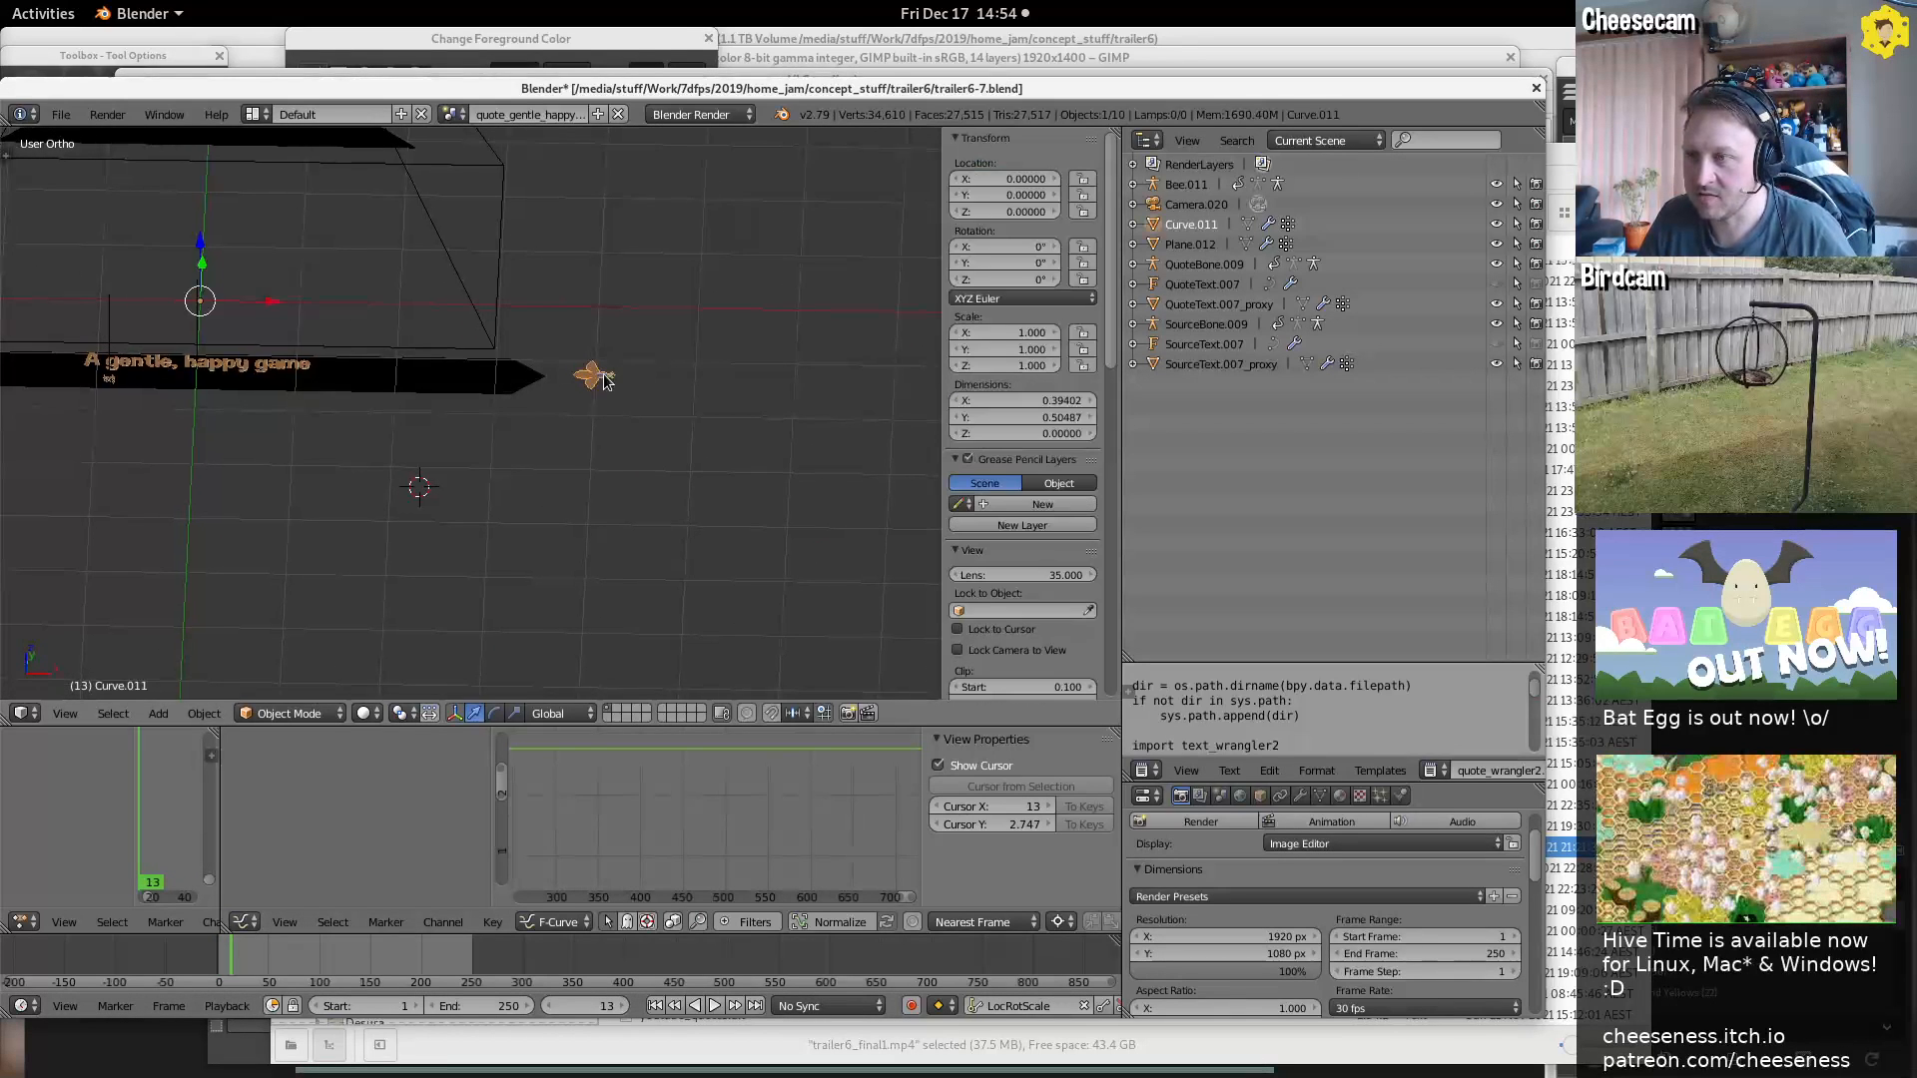
{"action": "middle_click_drag", "start_coordinate": [697, 335], "coordinate": [655, 463]}
{"action": "scroll", "coordinate": [681, 366], "scroll_direction": "up", "scroll_amount": 6}
{"action": "scroll", "coordinate": [685, 354], "scroll_direction": "up", "scroll_amount": 6}
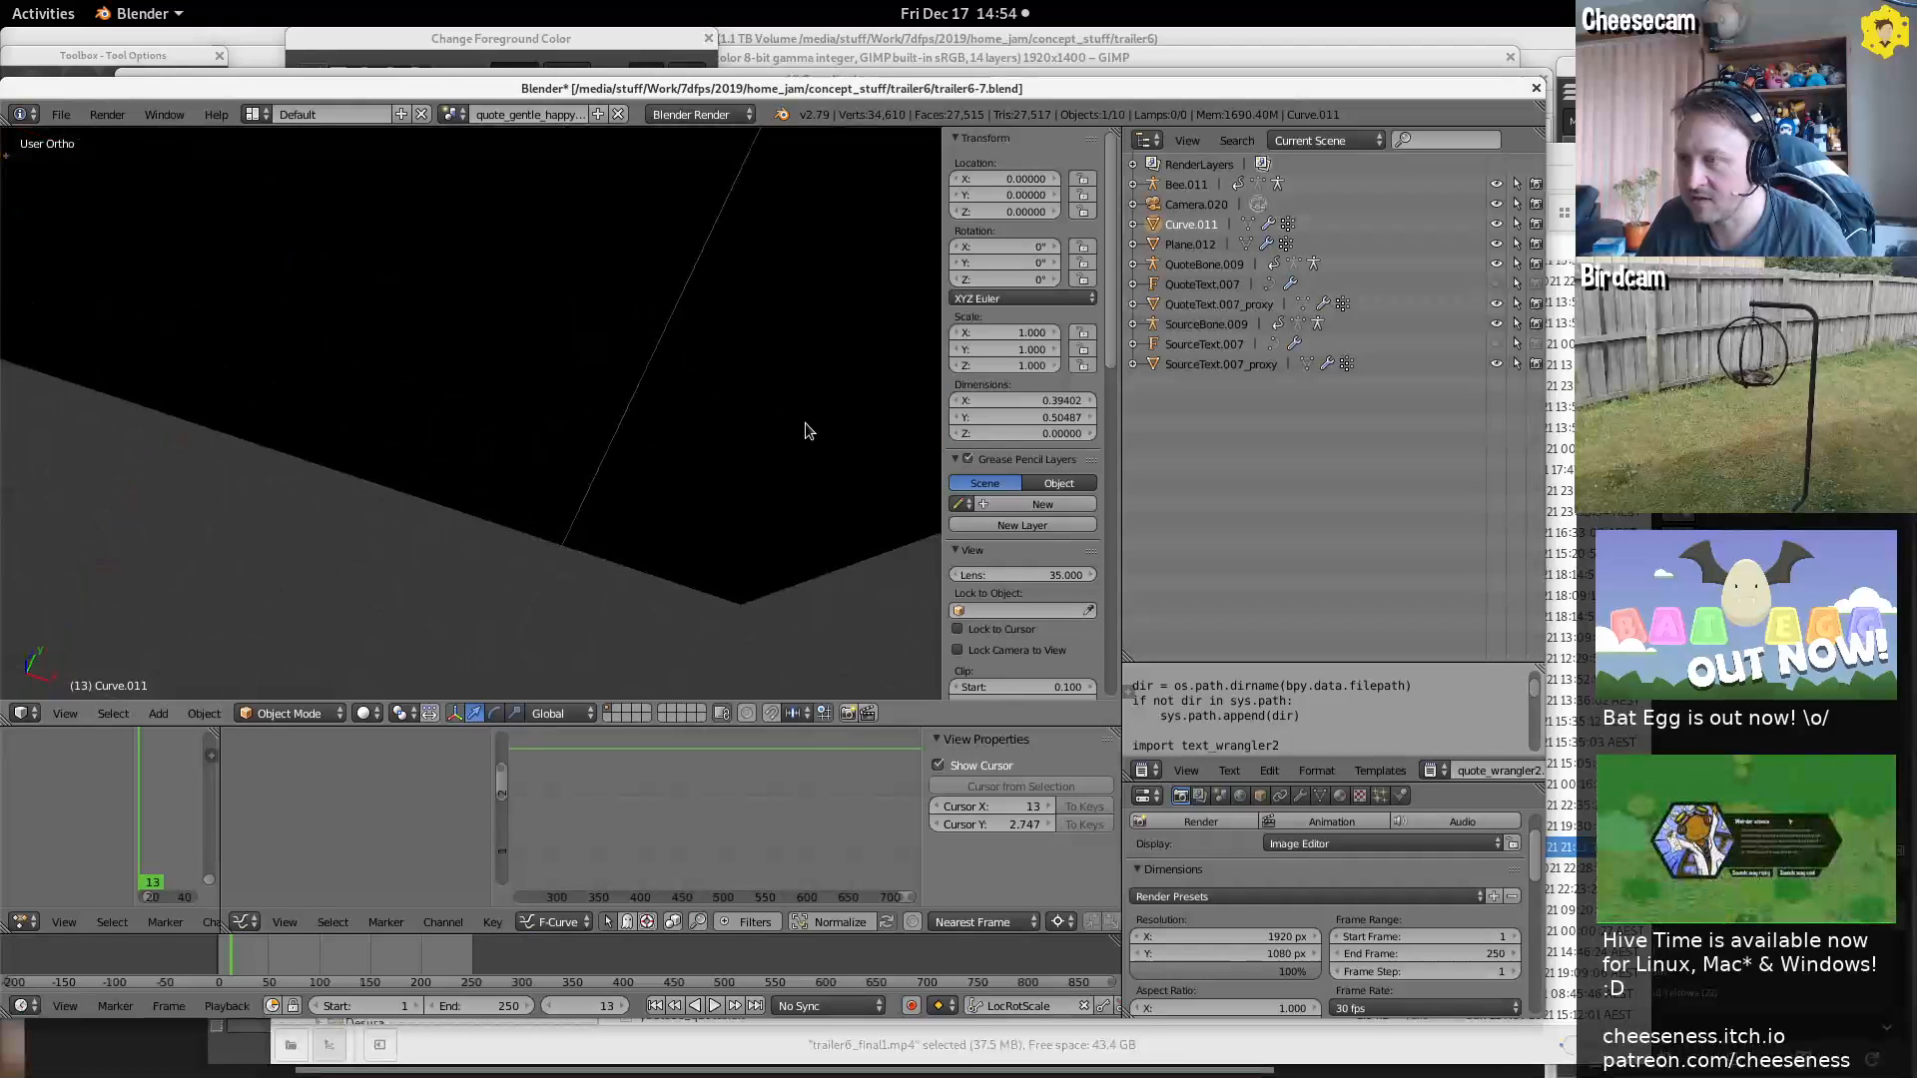
{"action": "middle_click_drag", "start_coordinate": [803, 421], "coordinate": [470, 349], "text": "shift"}
{"action": "right_click", "coordinate": [685, 527]}
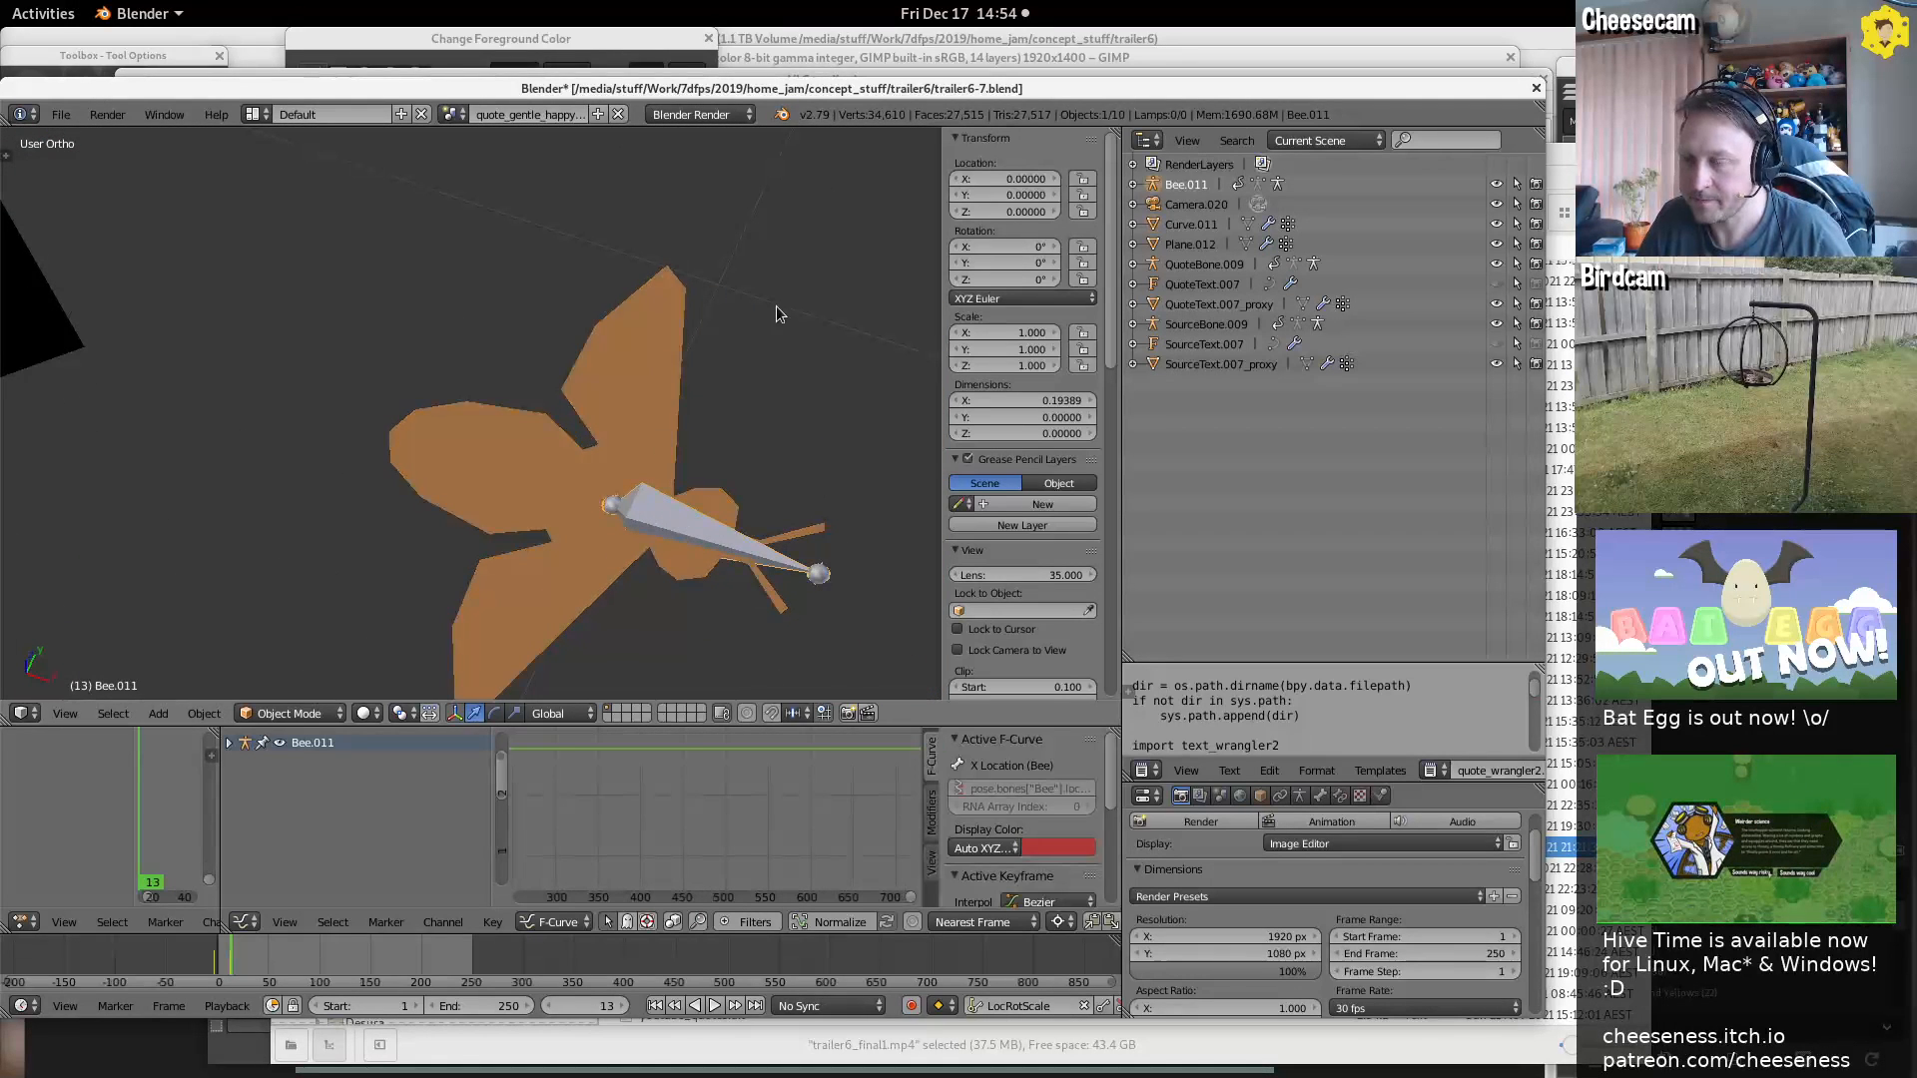
{"action": "scroll", "coordinate": [773, 324], "scroll_direction": "down", "scroll_amount": 10}
{"action": "key", "text": "ctrl+Tab"}
{"action": "middle_click_drag", "start_coordinate": [303, 316], "coordinate": [564, 401]}
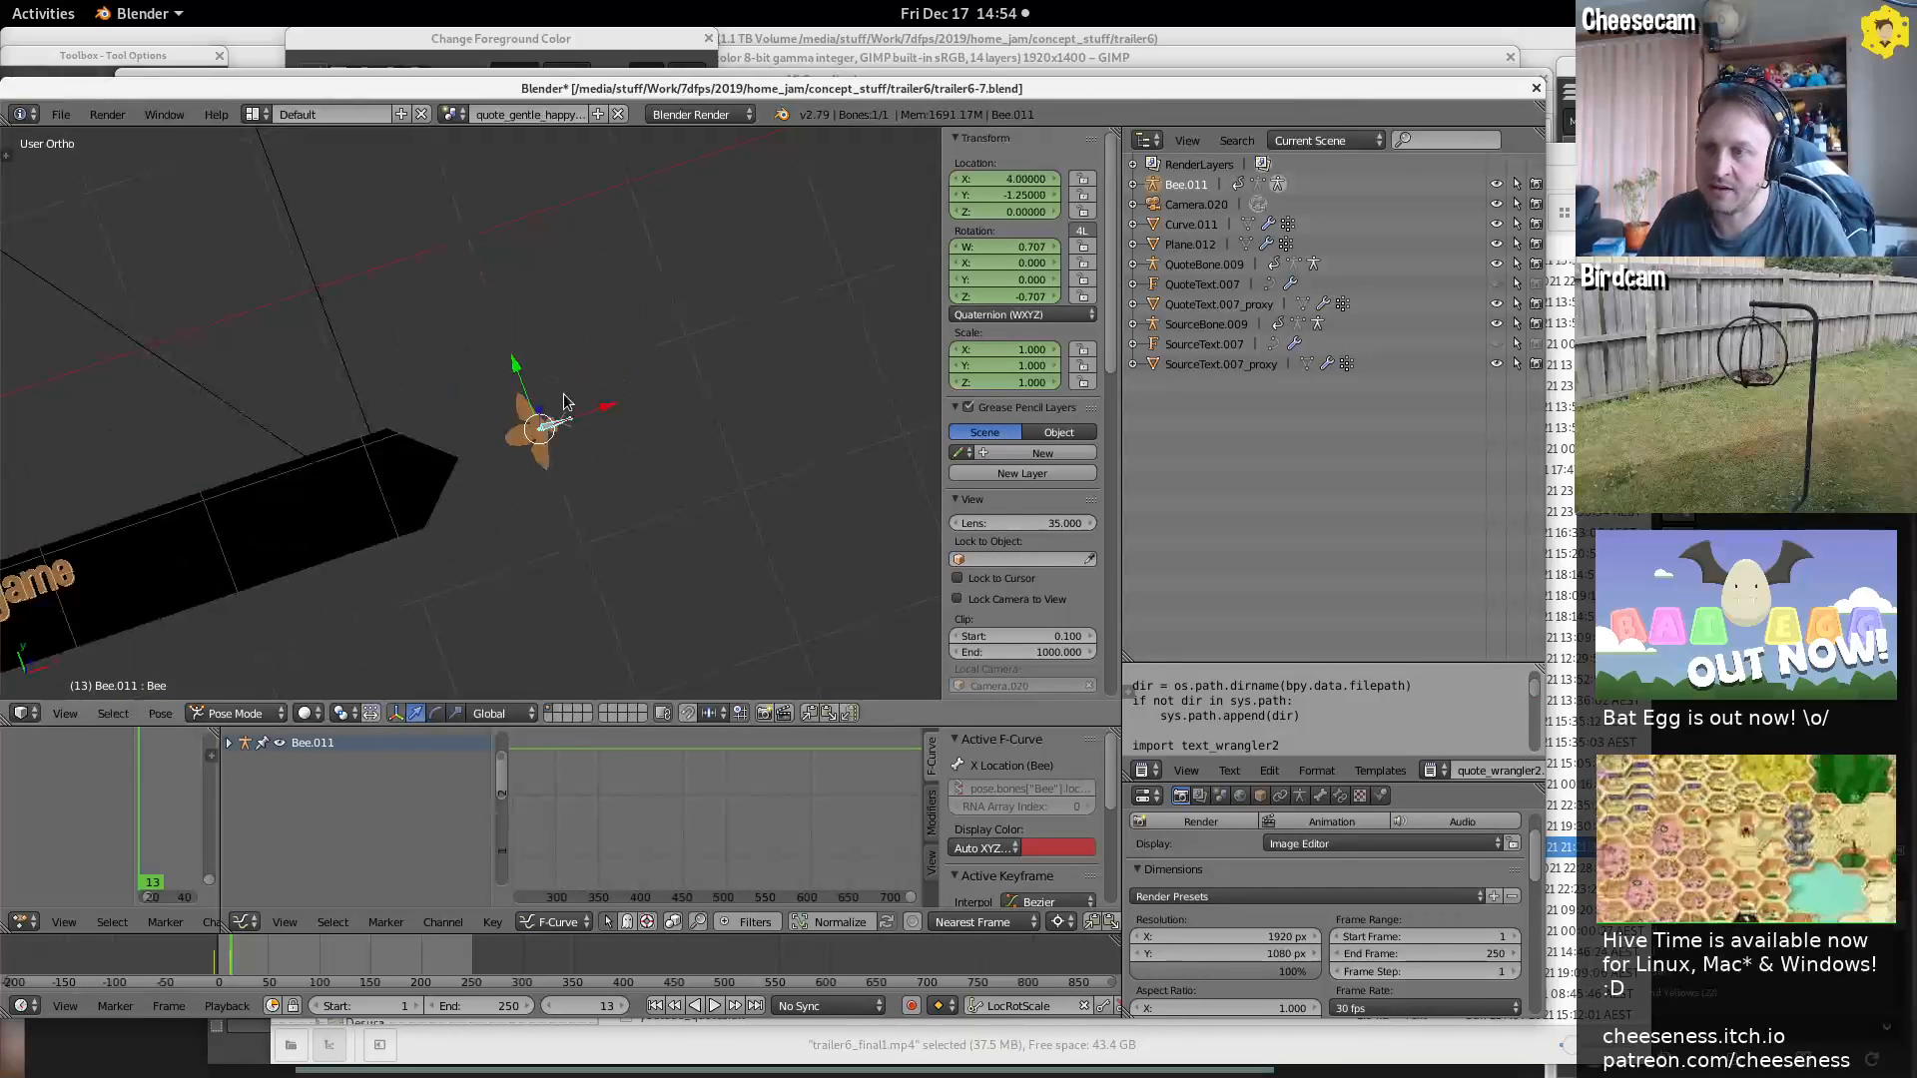
From the camera view, inspect the black banner Plane.012 in Edit Mode by selecting its far end's vertices, and return to Object Mode
{"action": "key", "text": "KP_0"}
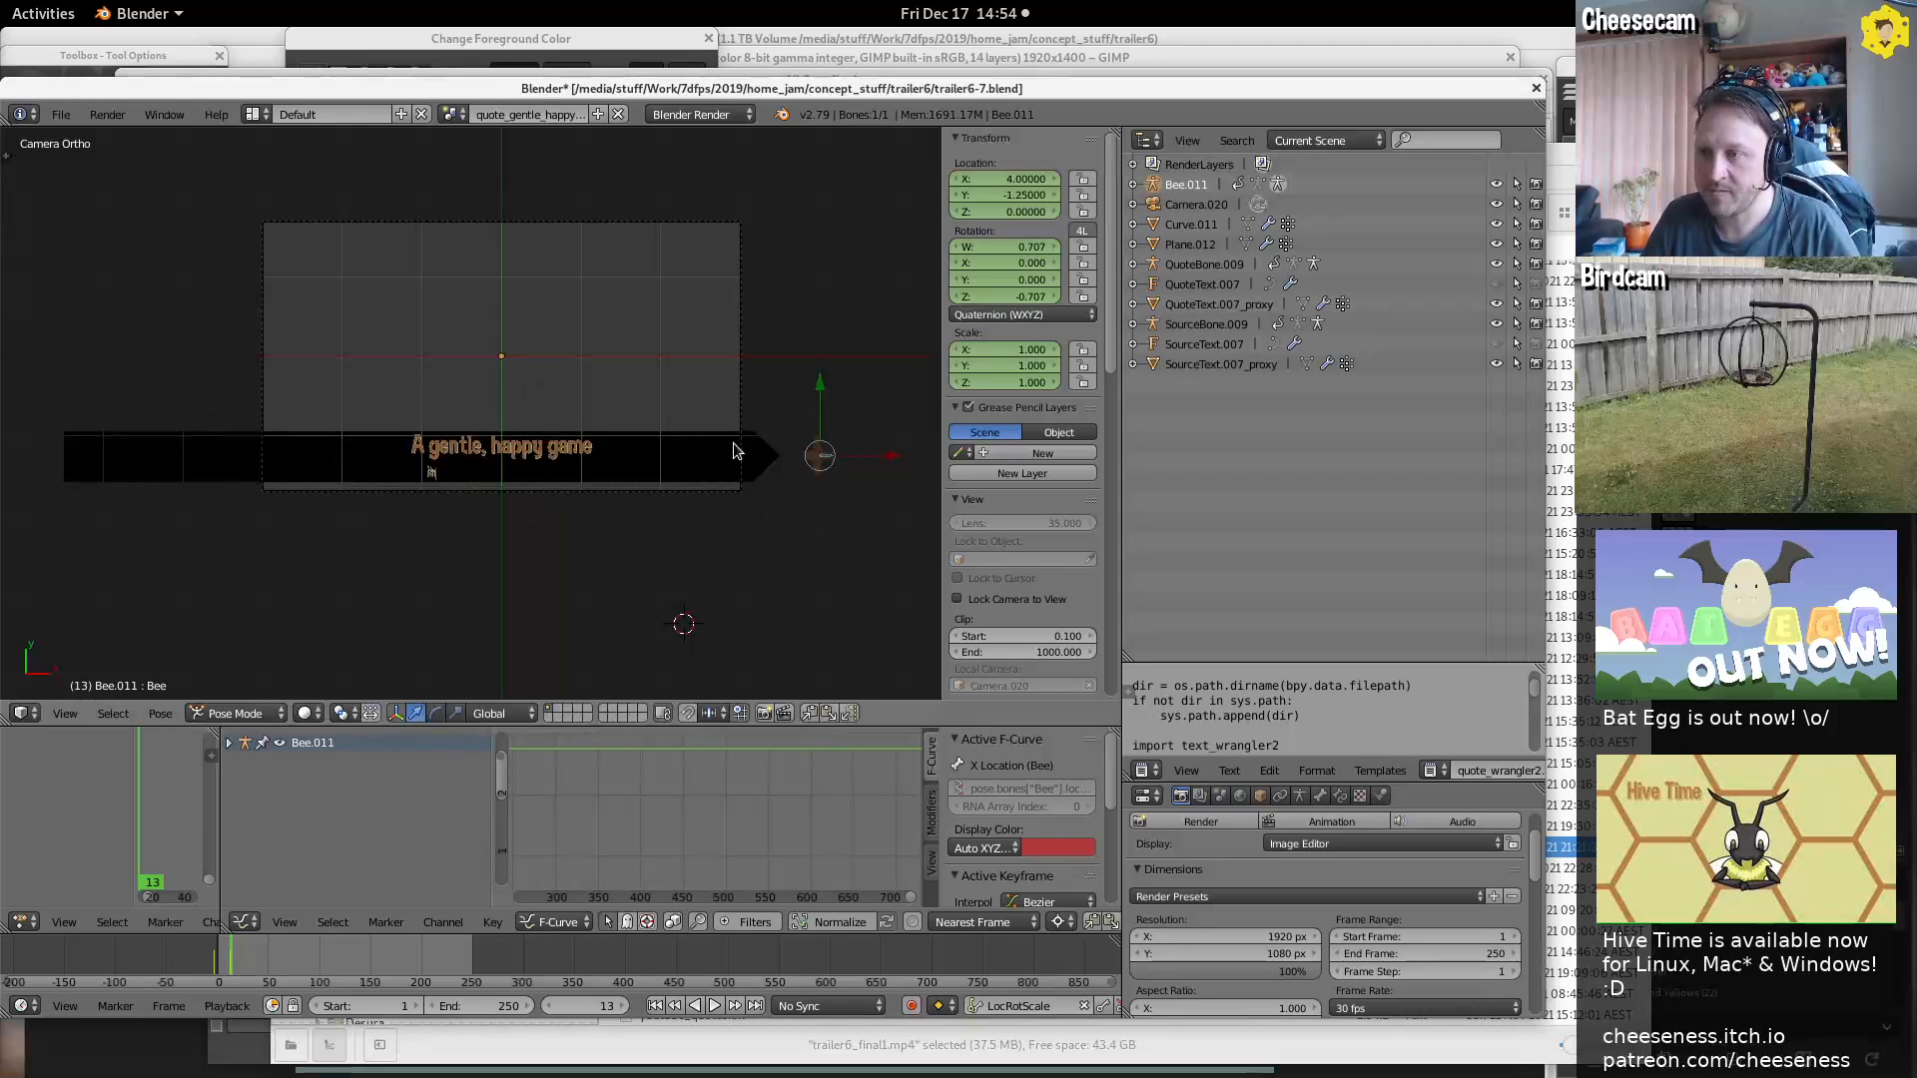
{"action": "right_click", "coordinate": [734, 451]}
{"action": "key", "text": "Tab"}
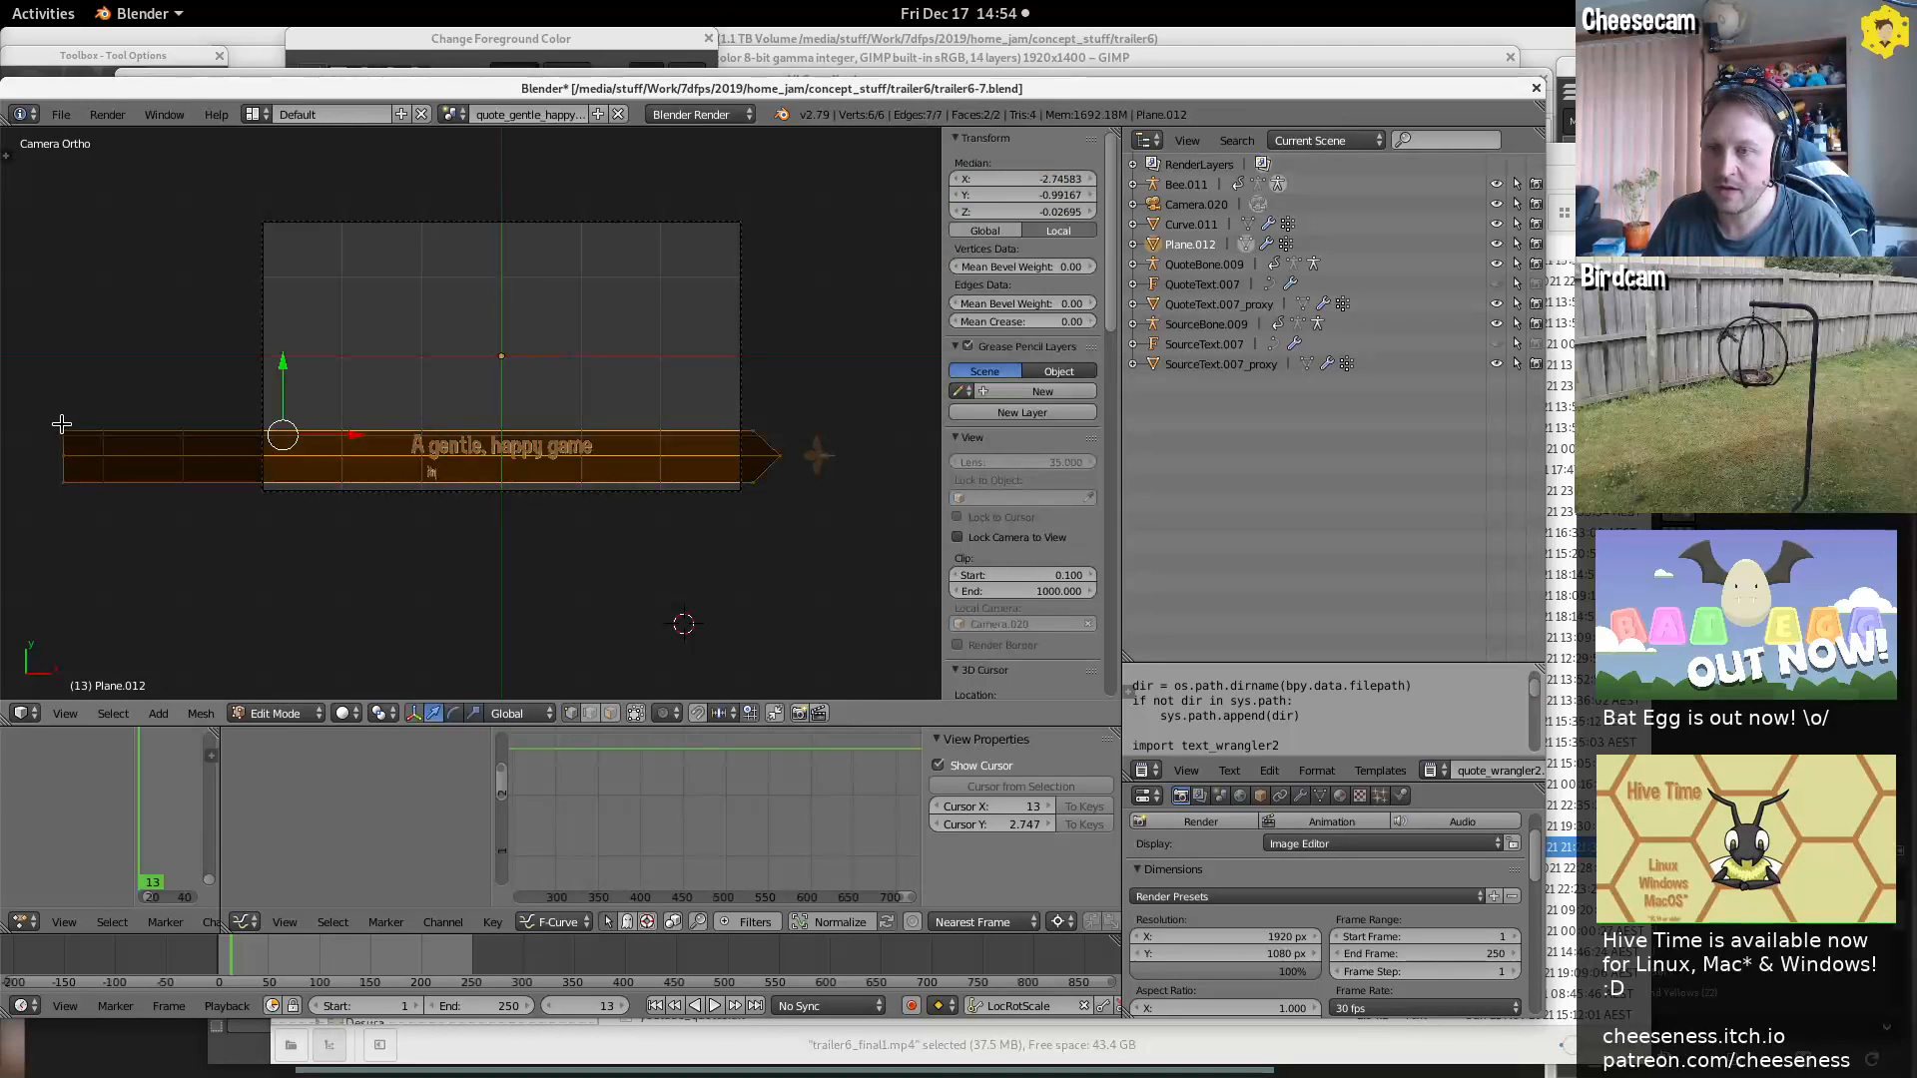
{"action": "key", "text": "a"}
{"action": "key", "text": "b"}
{"action": "left_click_drag", "start_coordinate": [34, 399], "coordinate": [120, 539]}
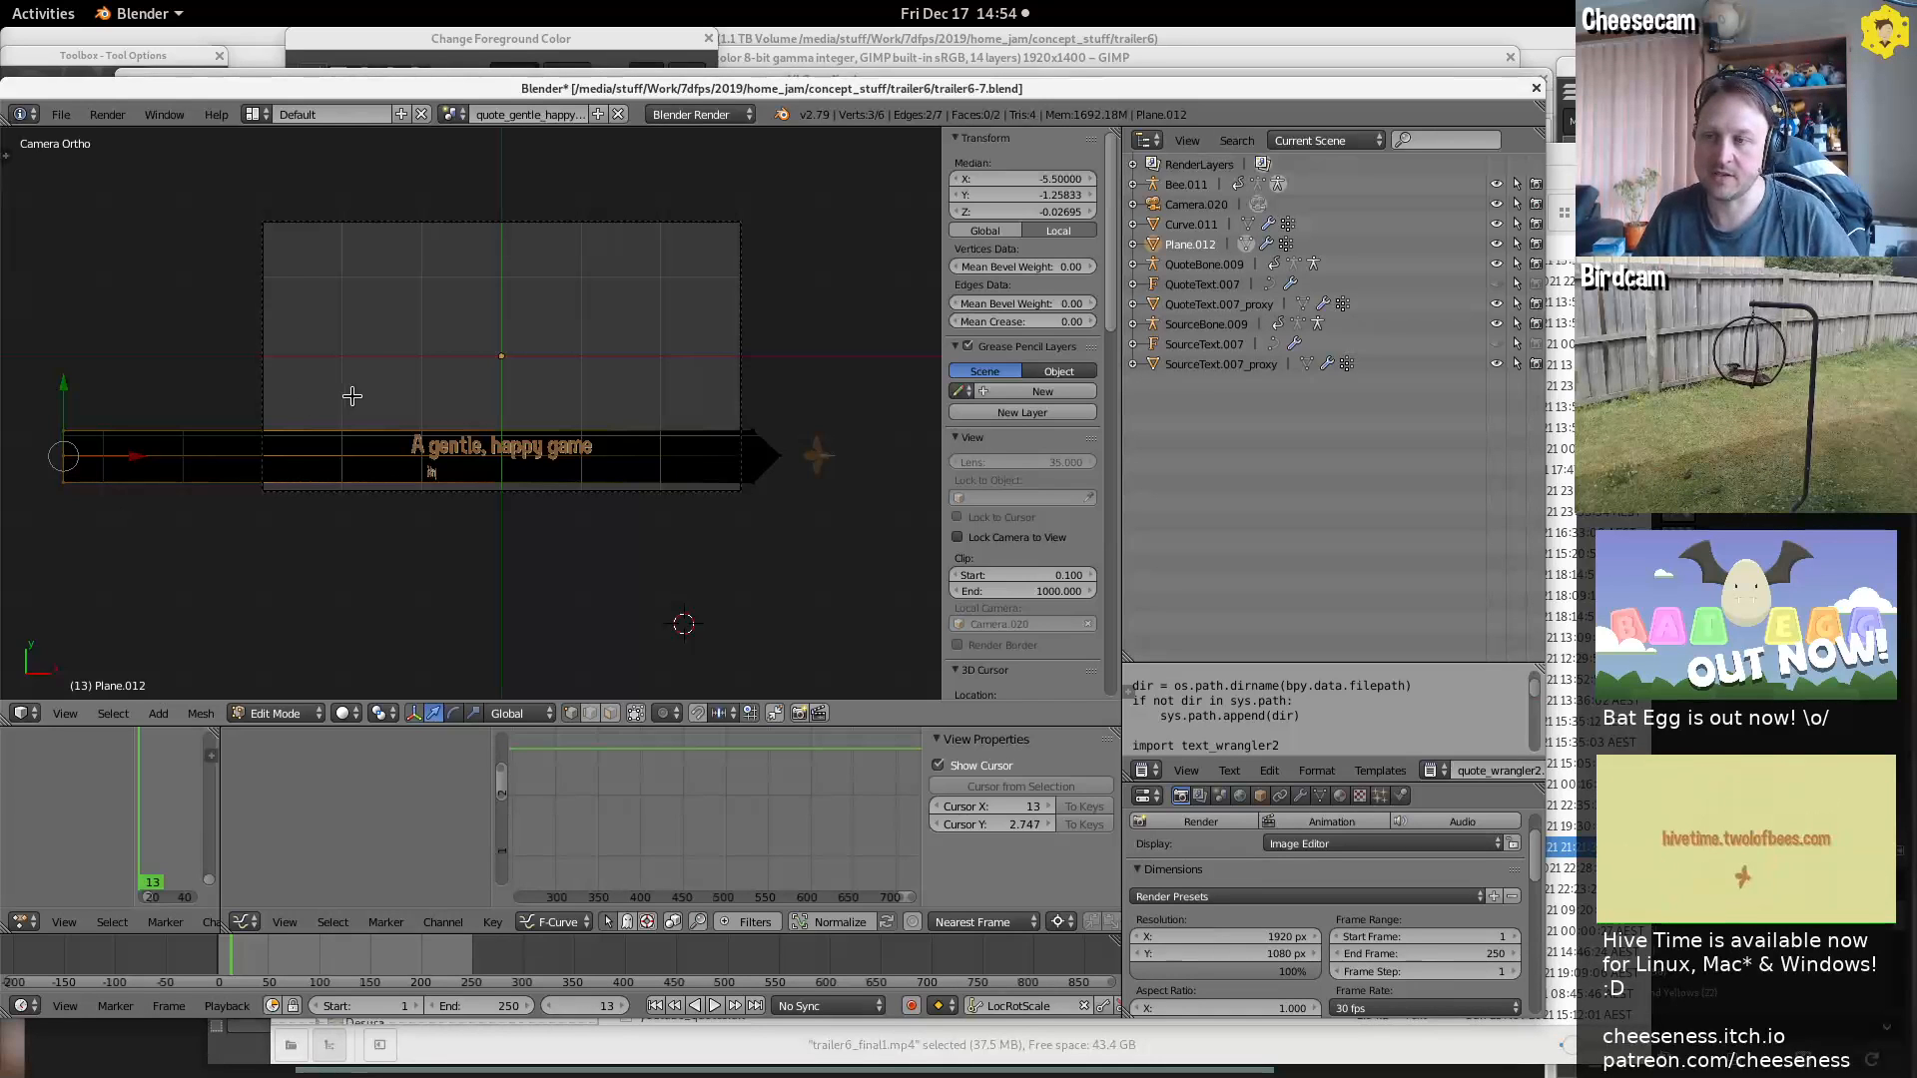
{"action": "key", "text": "Tab"}
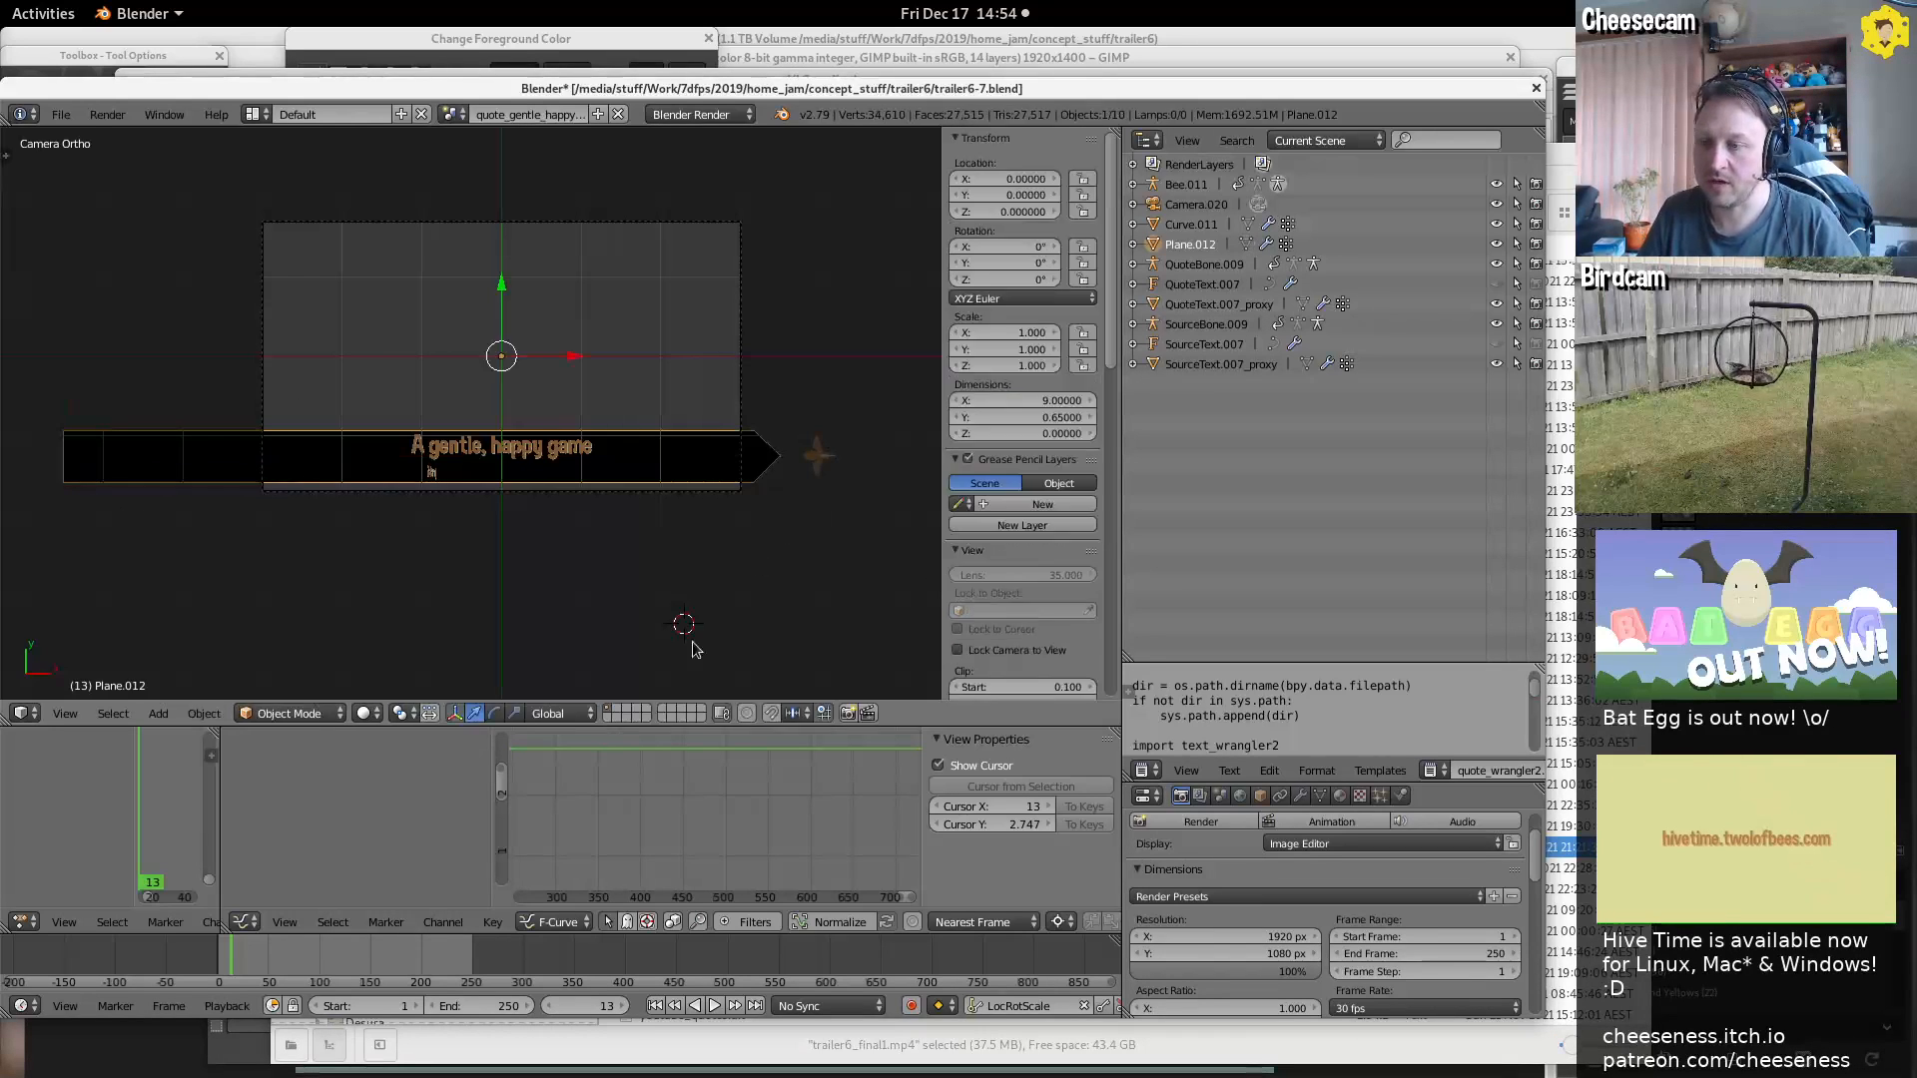
Slide the bee bone along X to about 2.38 to demonstrate the rig, and preview its animation curves up to frame 10
{"action": "right_click", "coordinate": [839, 446]}
{"action": "left_click_drag", "start_coordinate": [893, 455], "coordinate": [764, 462]}
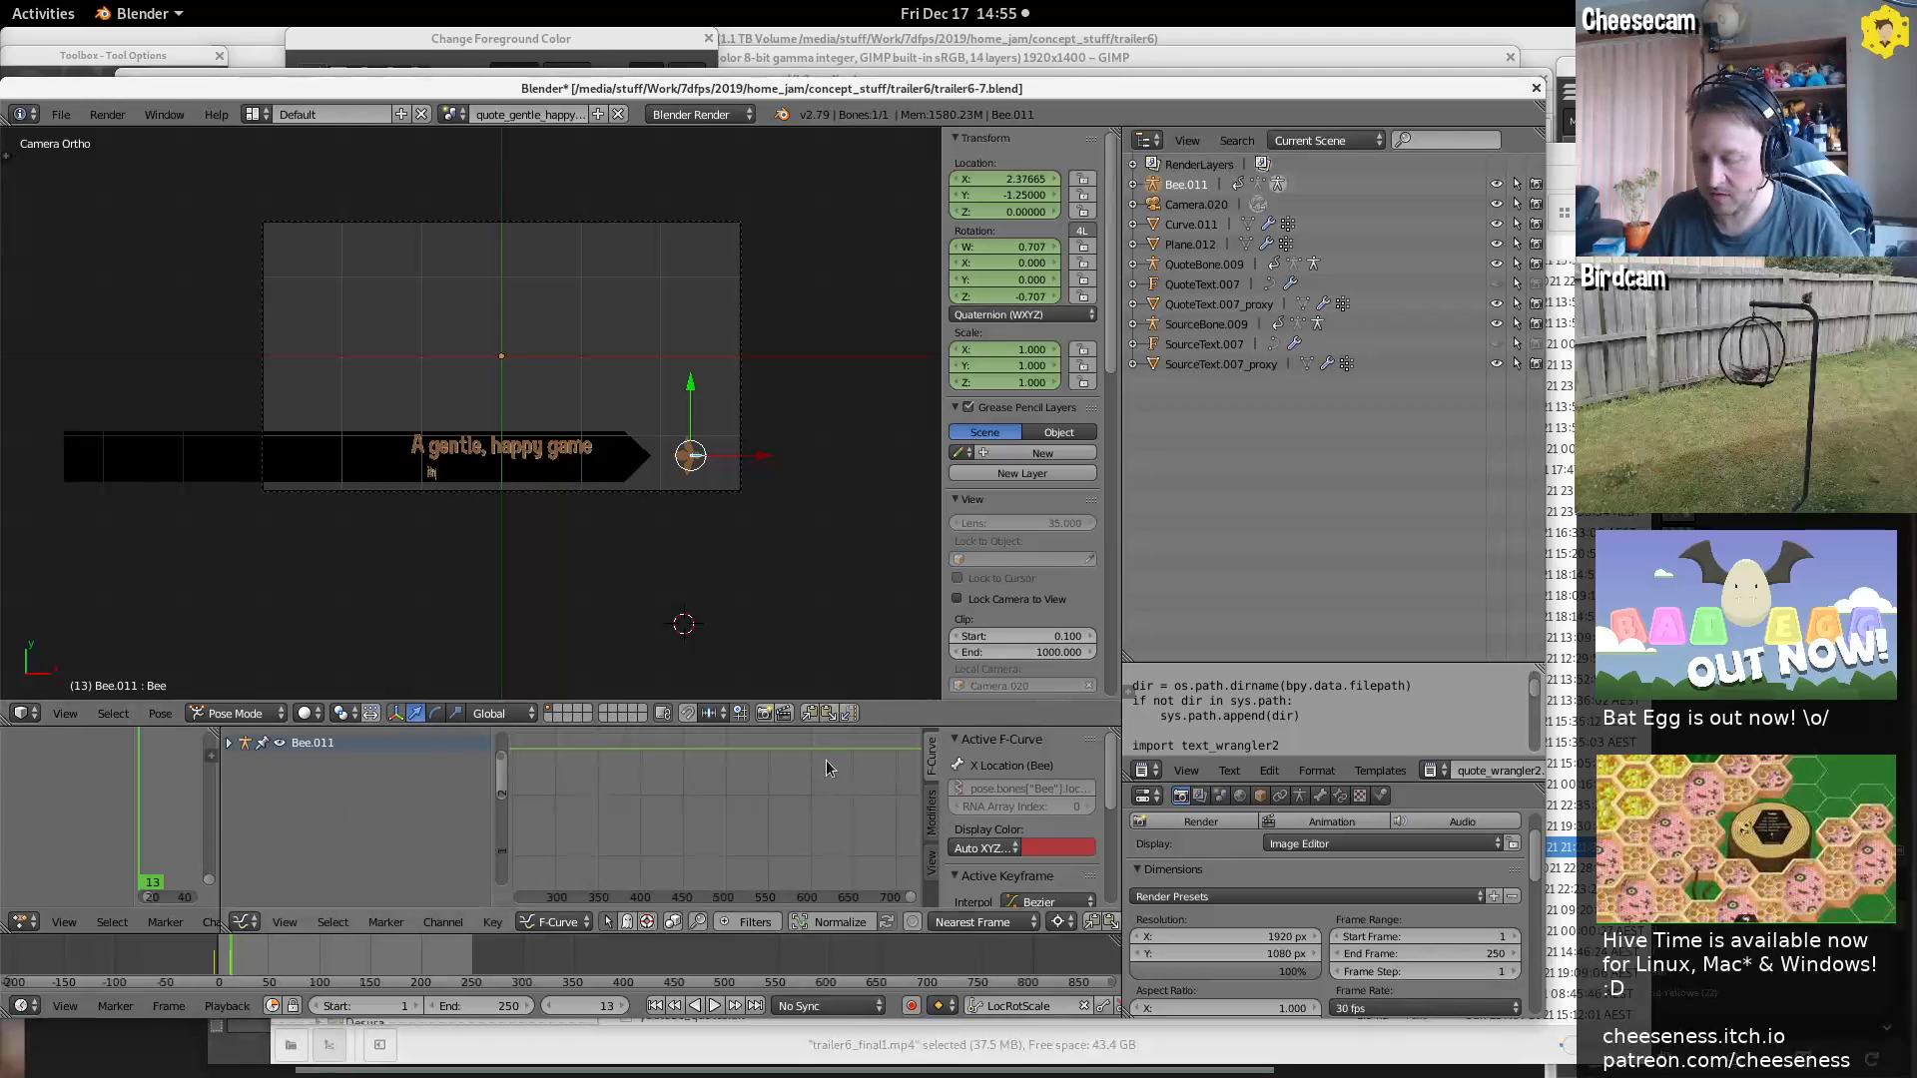
{"action": "key", "text": "Home"}
{"action": "scroll", "coordinate": [830, 781], "scroll_direction": "down", "scroll_amount": 4}
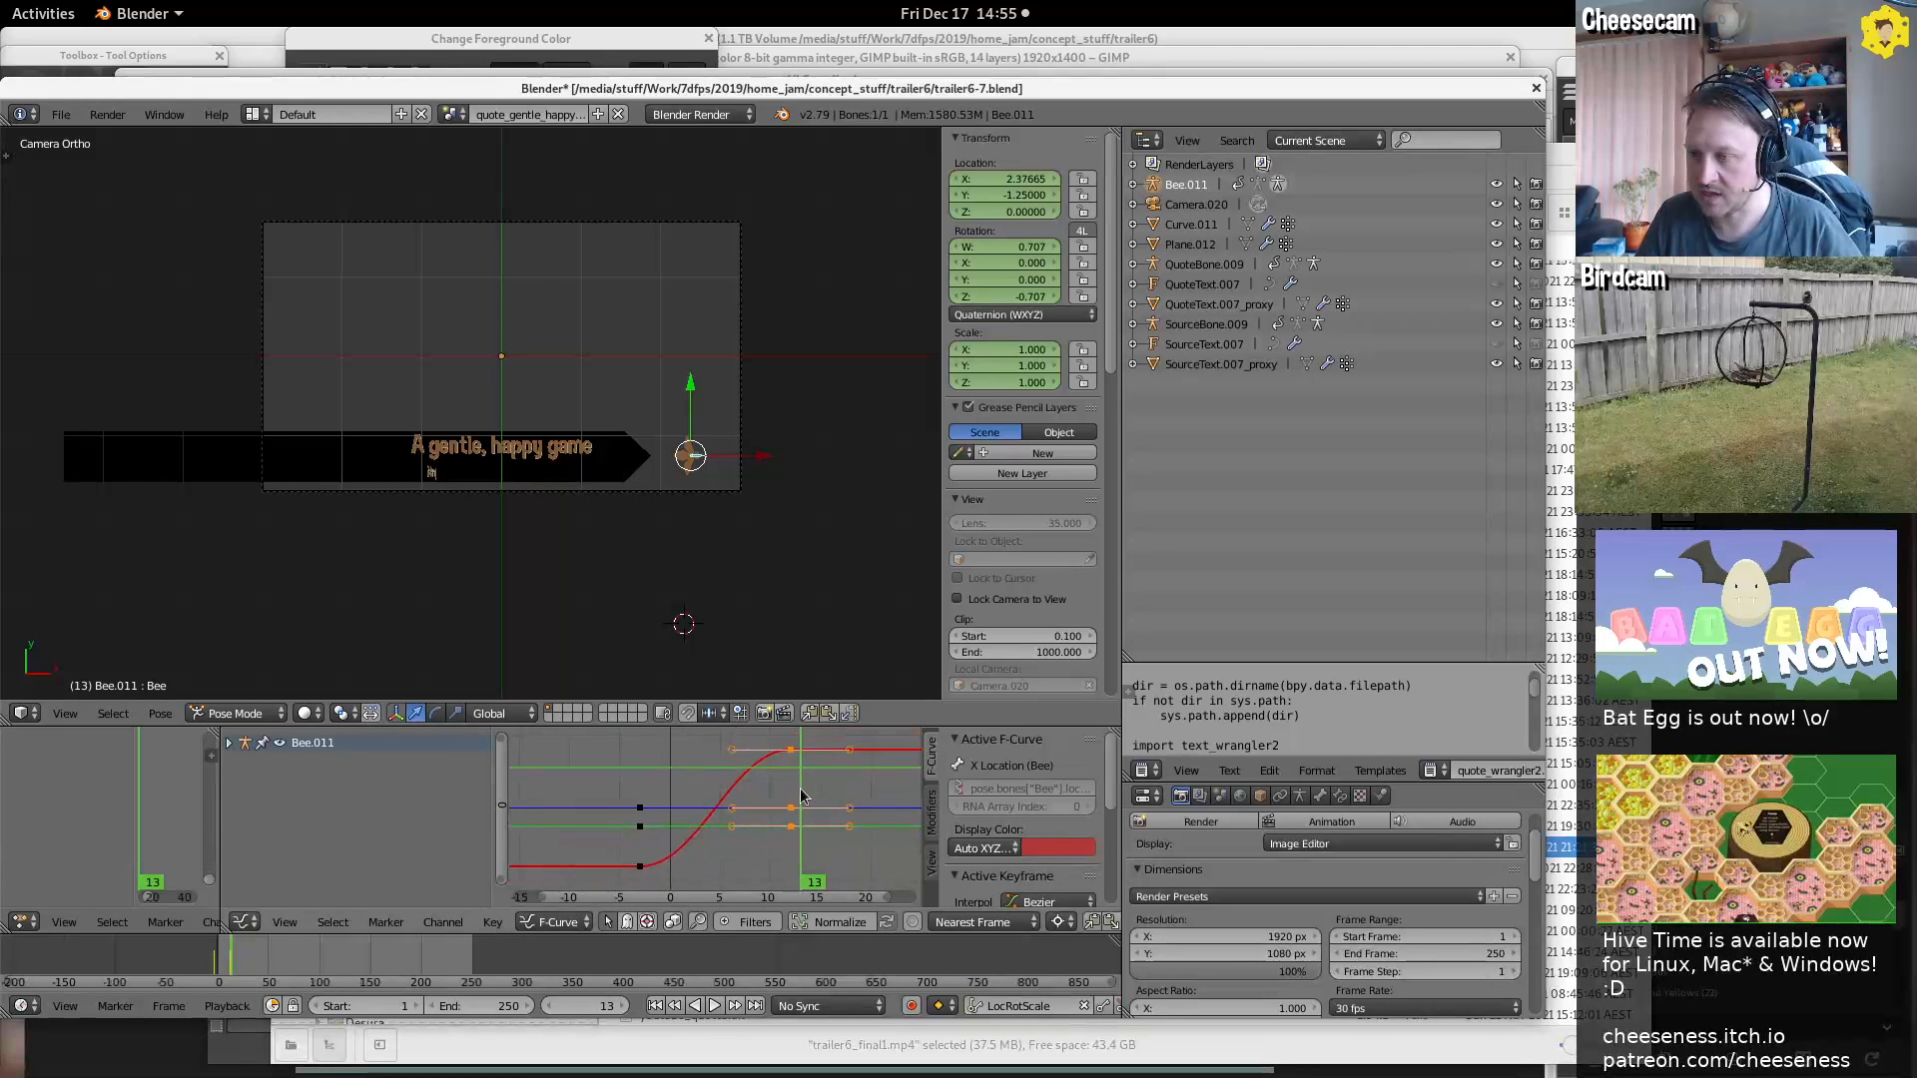
{"action": "left_click", "coordinate": [653, 869]}
{"action": "key", "text": "alt+a"}
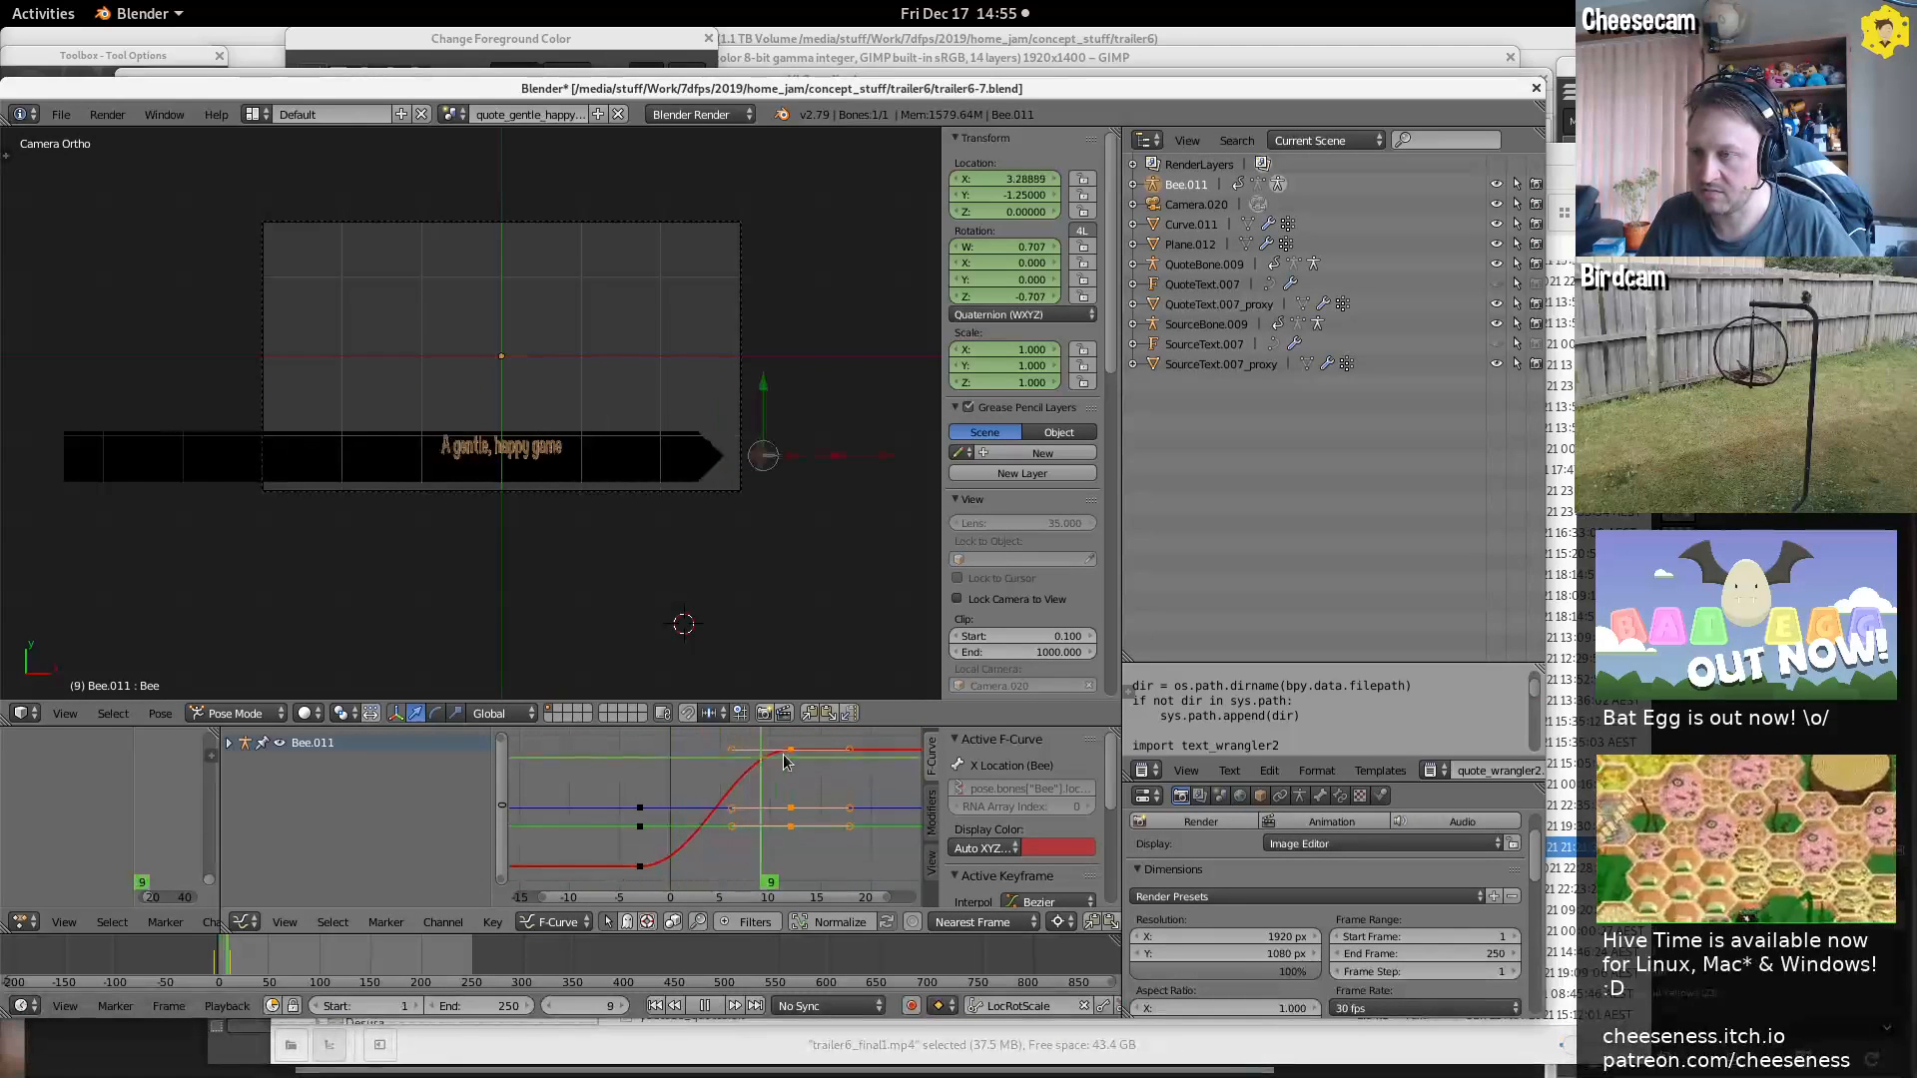
{"action": "left_click_drag", "start_coordinate": [615, 769], "coordinate": [771, 780]}
Leave Pose Mode, select the quote text's armature QuoteBone.009, and examine it from the camera and an angled perspective
{"action": "middle_click_drag", "start_coordinate": [536, 491], "coordinate": [556, 372]}
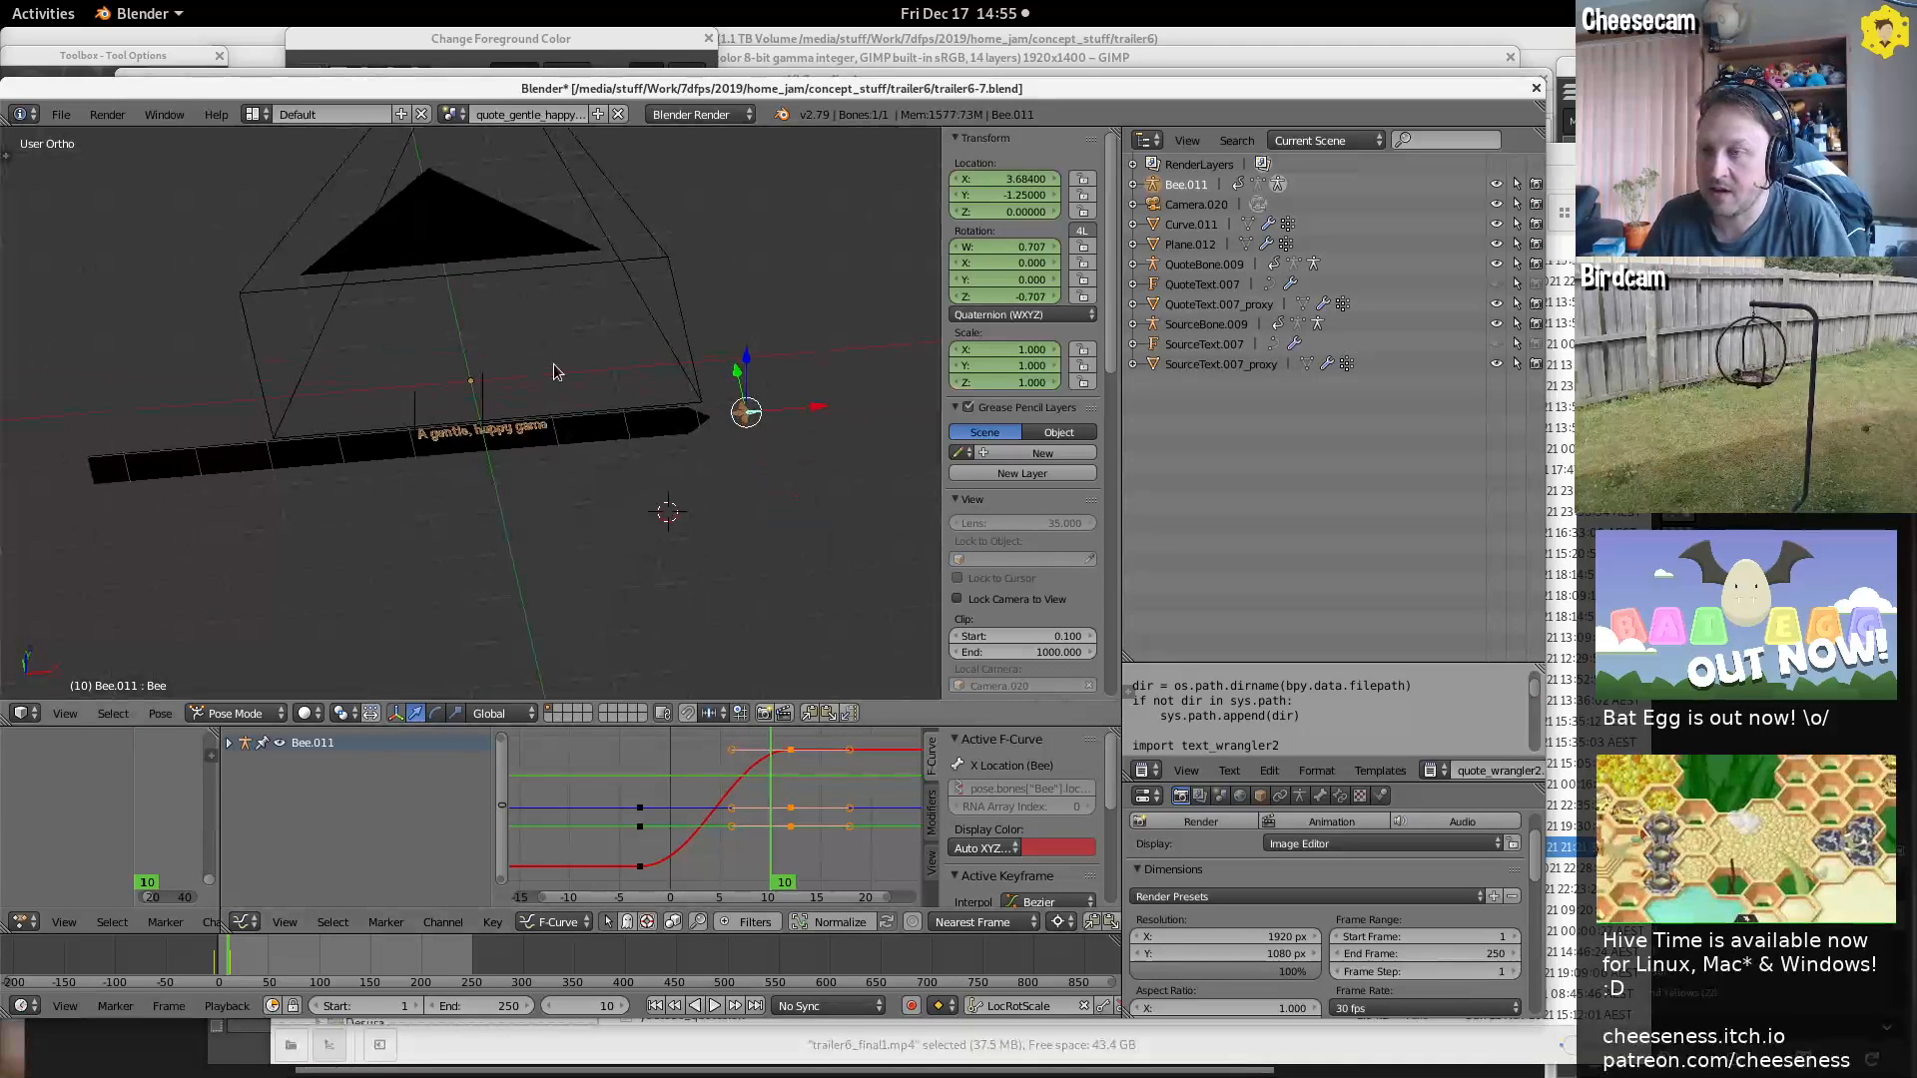
{"action": "key", "text": "ctrl+Tab"}
{"action": "right_click", "coordinate": [486, 406]}
{"action": "key", "text": "KP_0"}
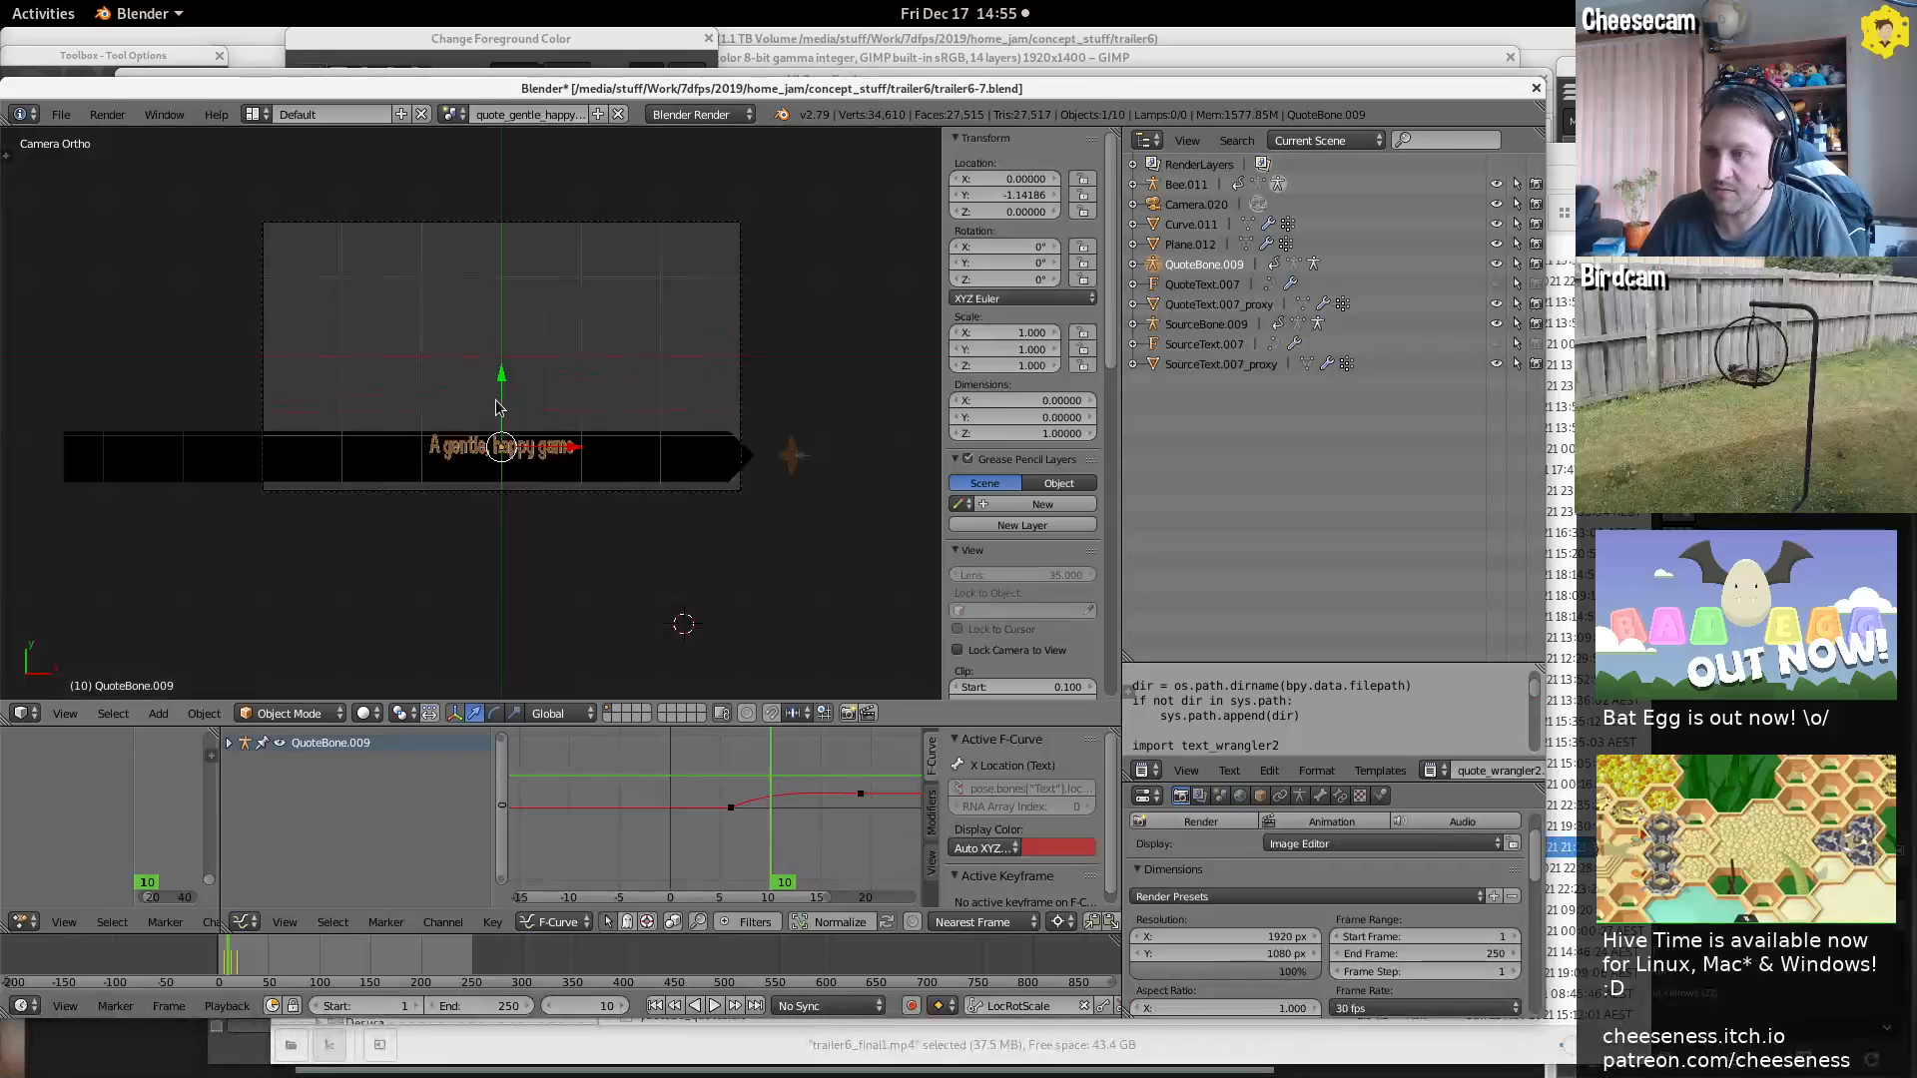
{"action": "middle_click_drag", "start_coordinate": [576, 525], "coordinate": [566, 448]}
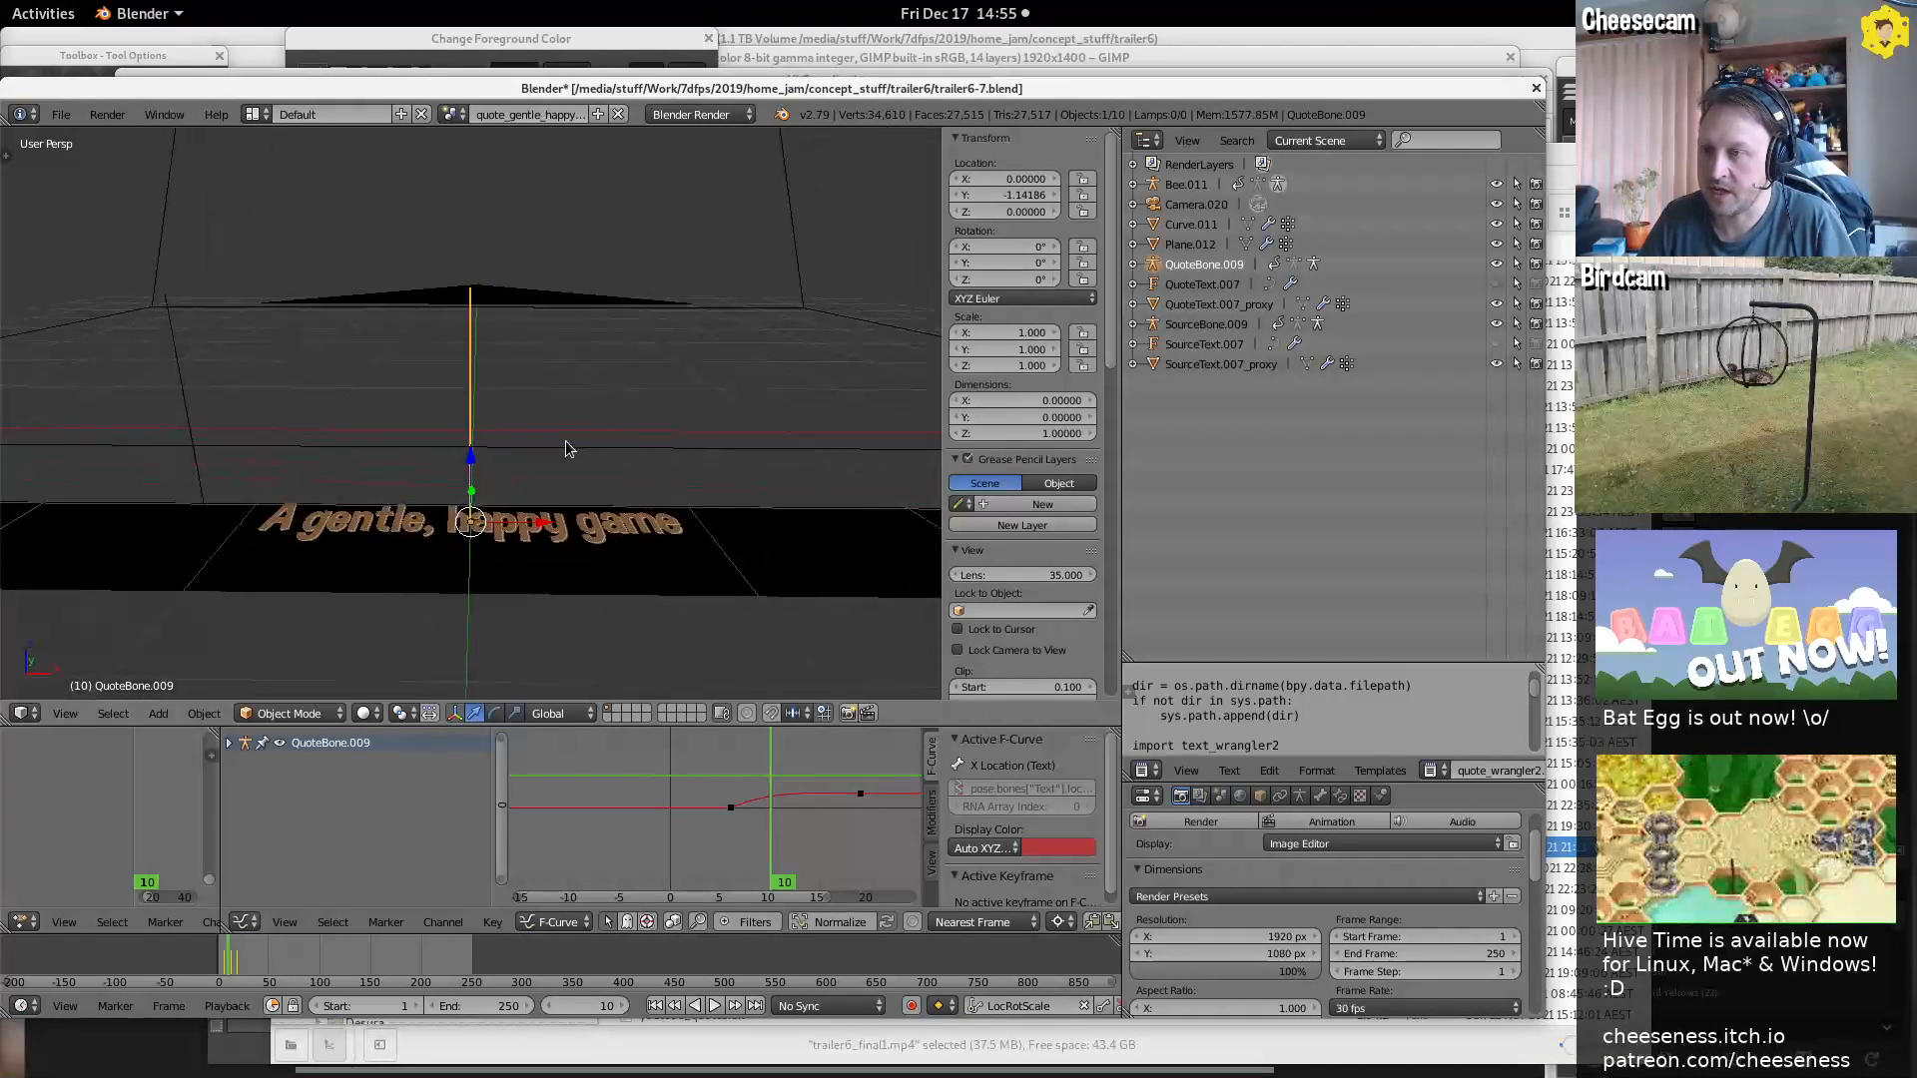
Look through the bone and armature properties of QuoteBone.009 and set the armature's display type to Octahedral
{"action": "left_click", "coordinate": [1316, 797]}
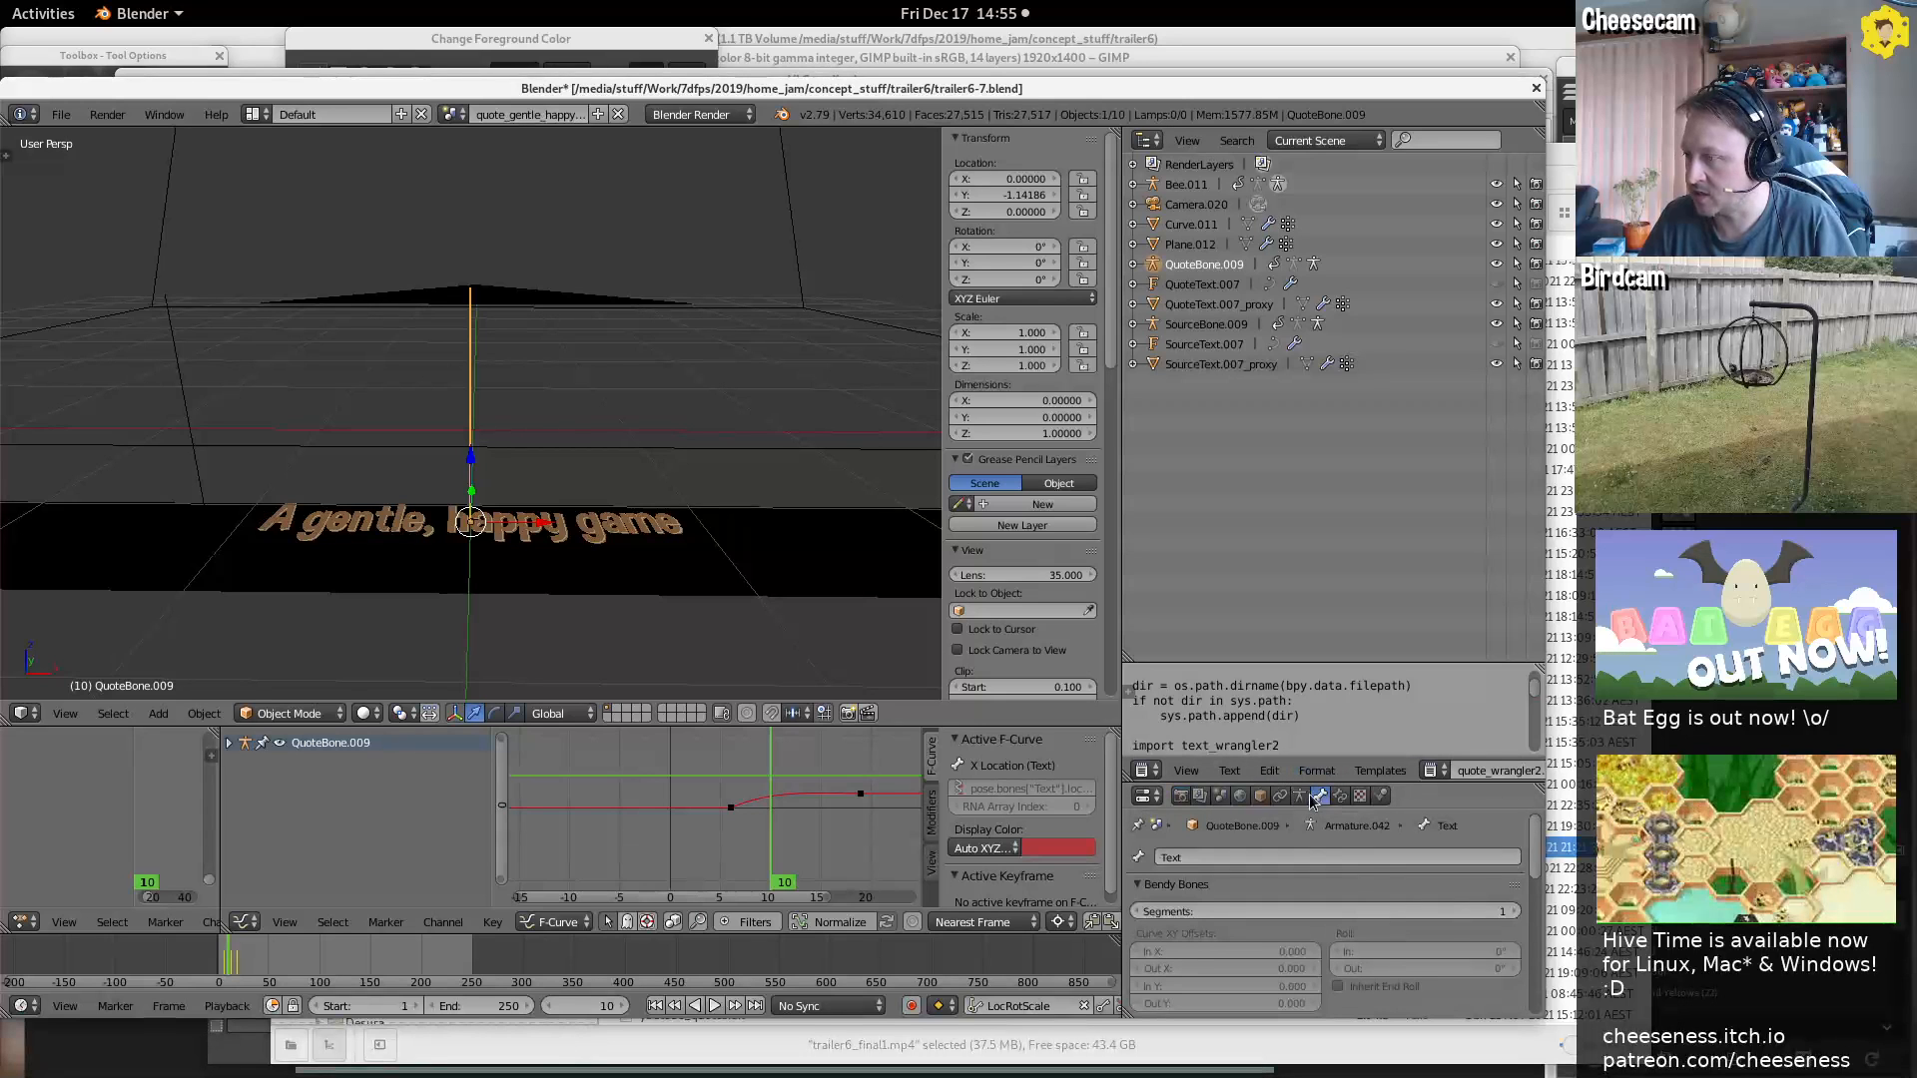
{"action": "left_click", "coordinate": [1299, 796]}
{"action": "scroll", "coordinate": [1310, 960], "scroll_direction": "down", "scroll_amount": 6}
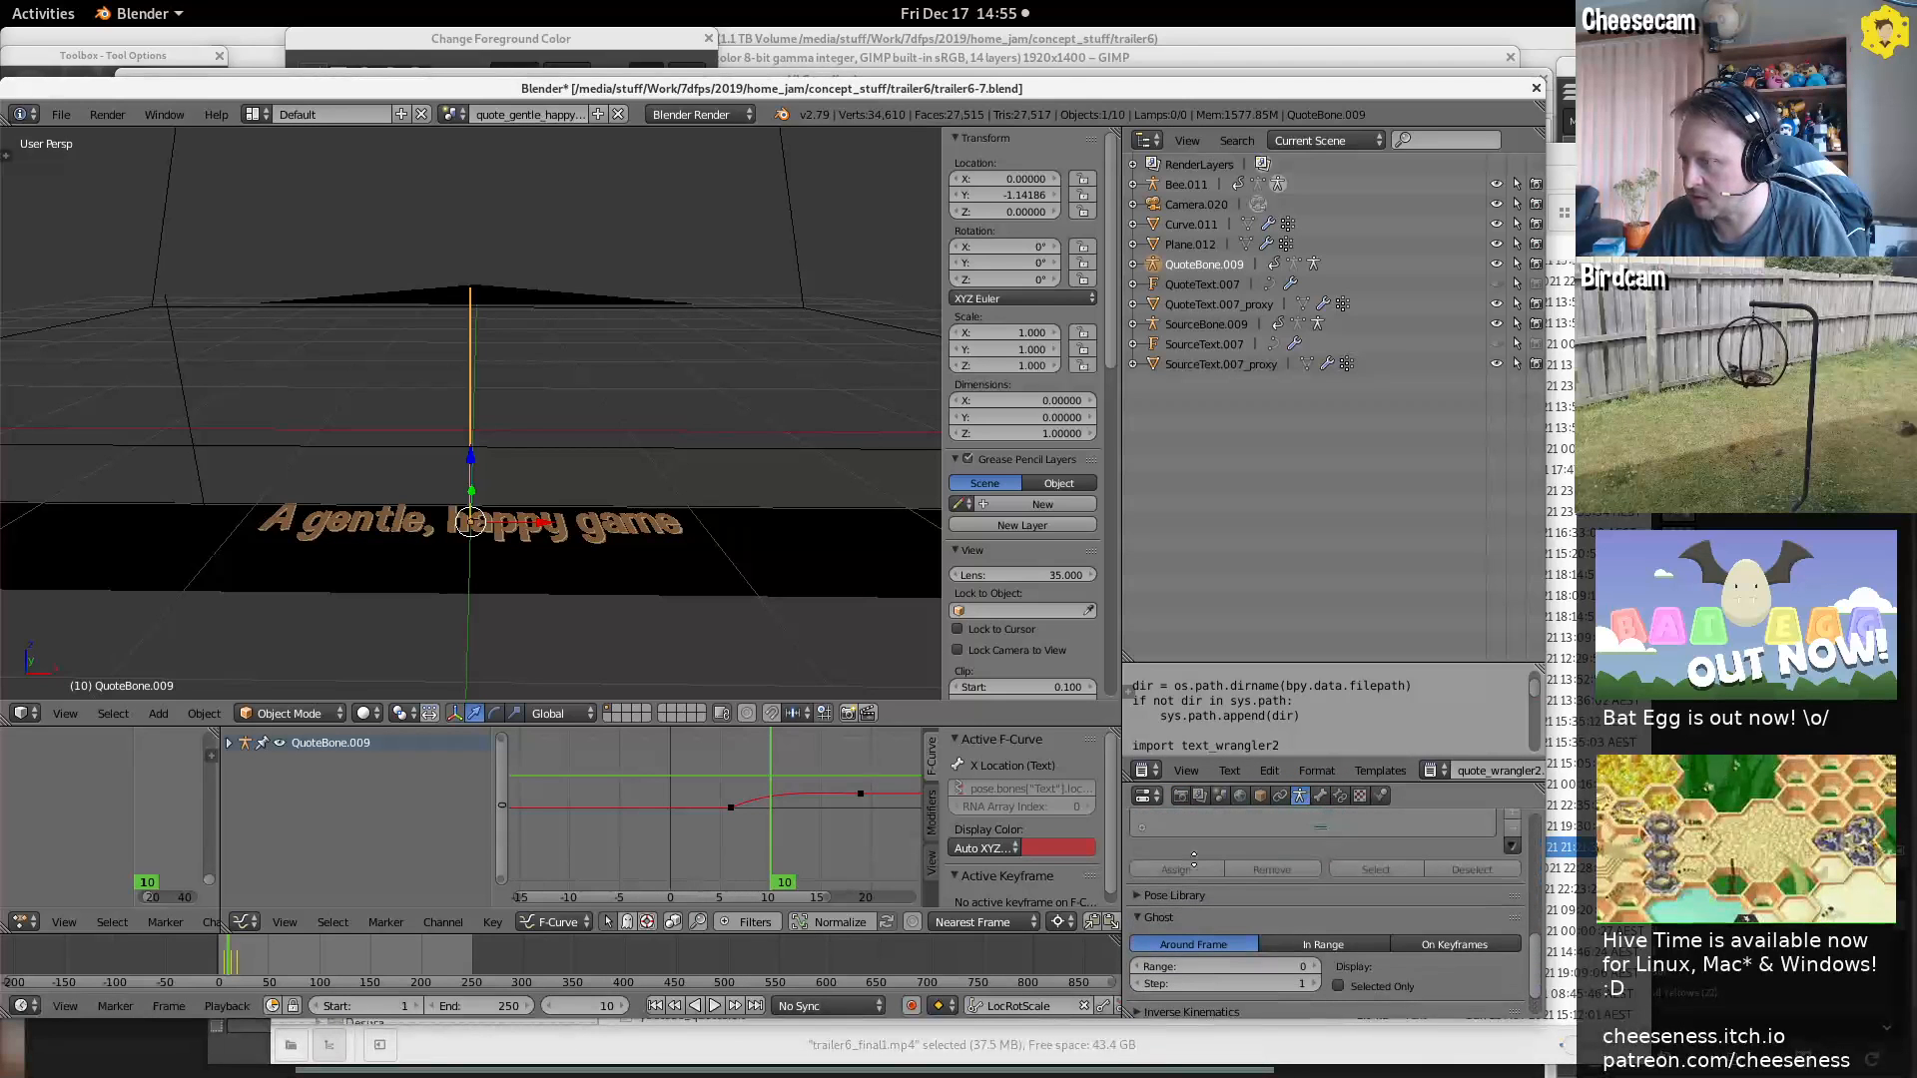
{"action": "scroll", "coordinate": [1312, 973], "scroll_direction": "down", "scroll_amount": 2}
{"action": "left_click", "coordinate": [1319, 776]}
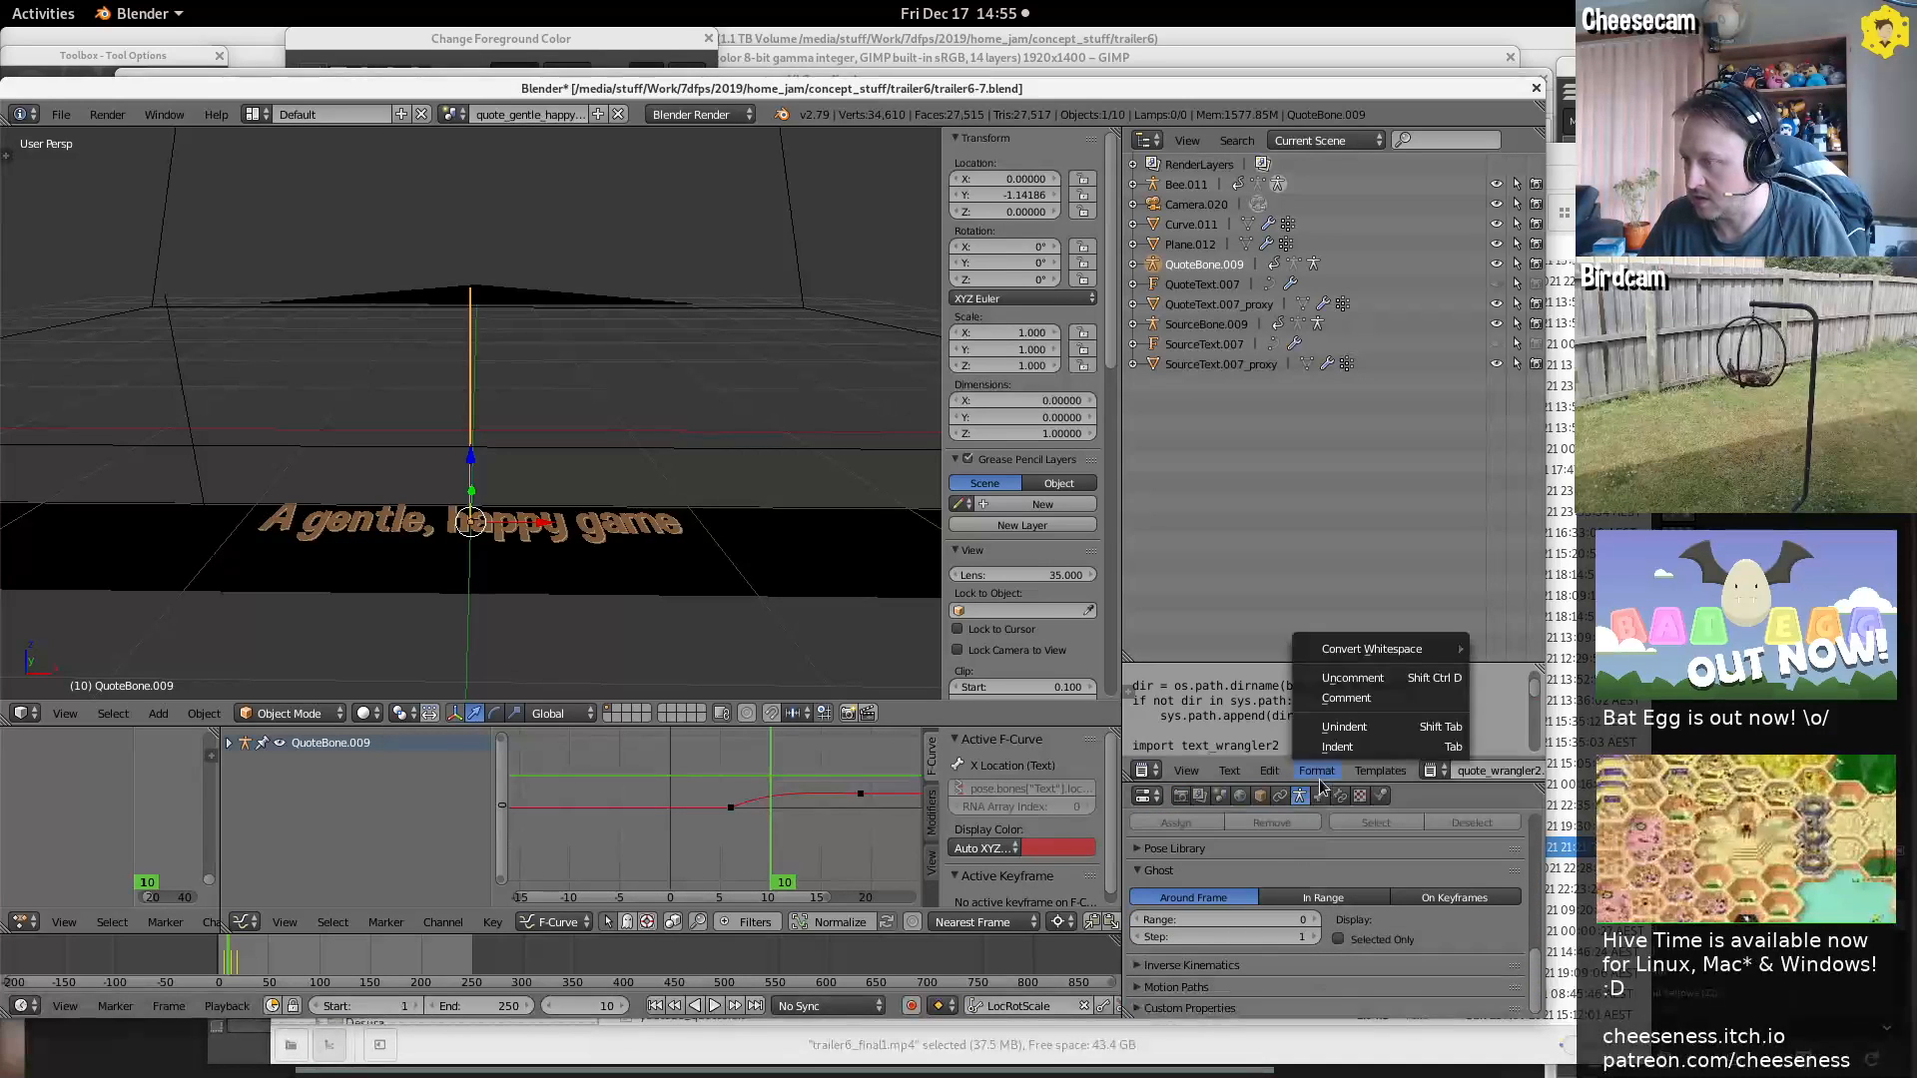
{"action": "left_click", "coordinate": [1319, 791]}
{"action": "left_click", "coordinate": [1318, 793]}
{"action": "scroll", "coordinate": [1298, 971], "scroll_direction": "down", "scroll_amount": 8}
{"action": "scroll", "coordinate": [1298, 971], "scroll_direction": "up", "scroll_amount": 5}
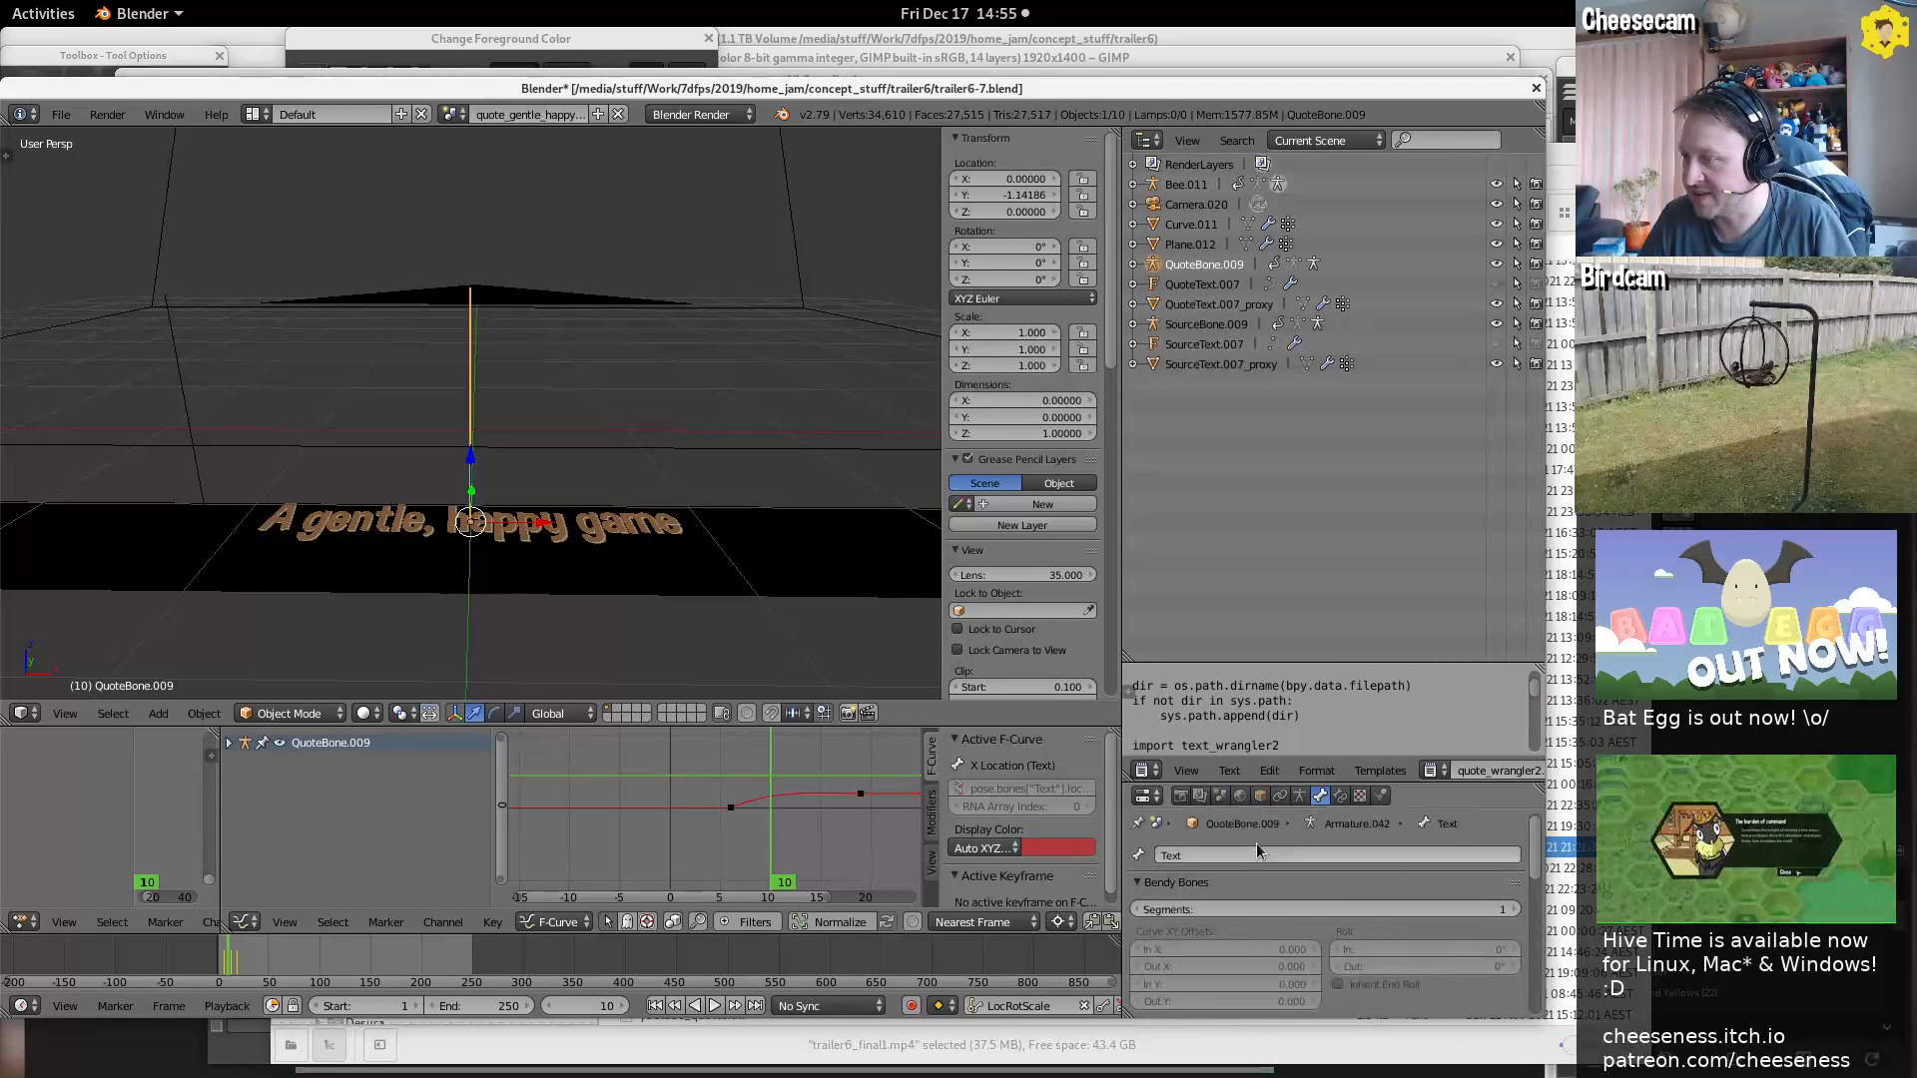
{"action": "left_click", "coordinate": [1298, 795]}
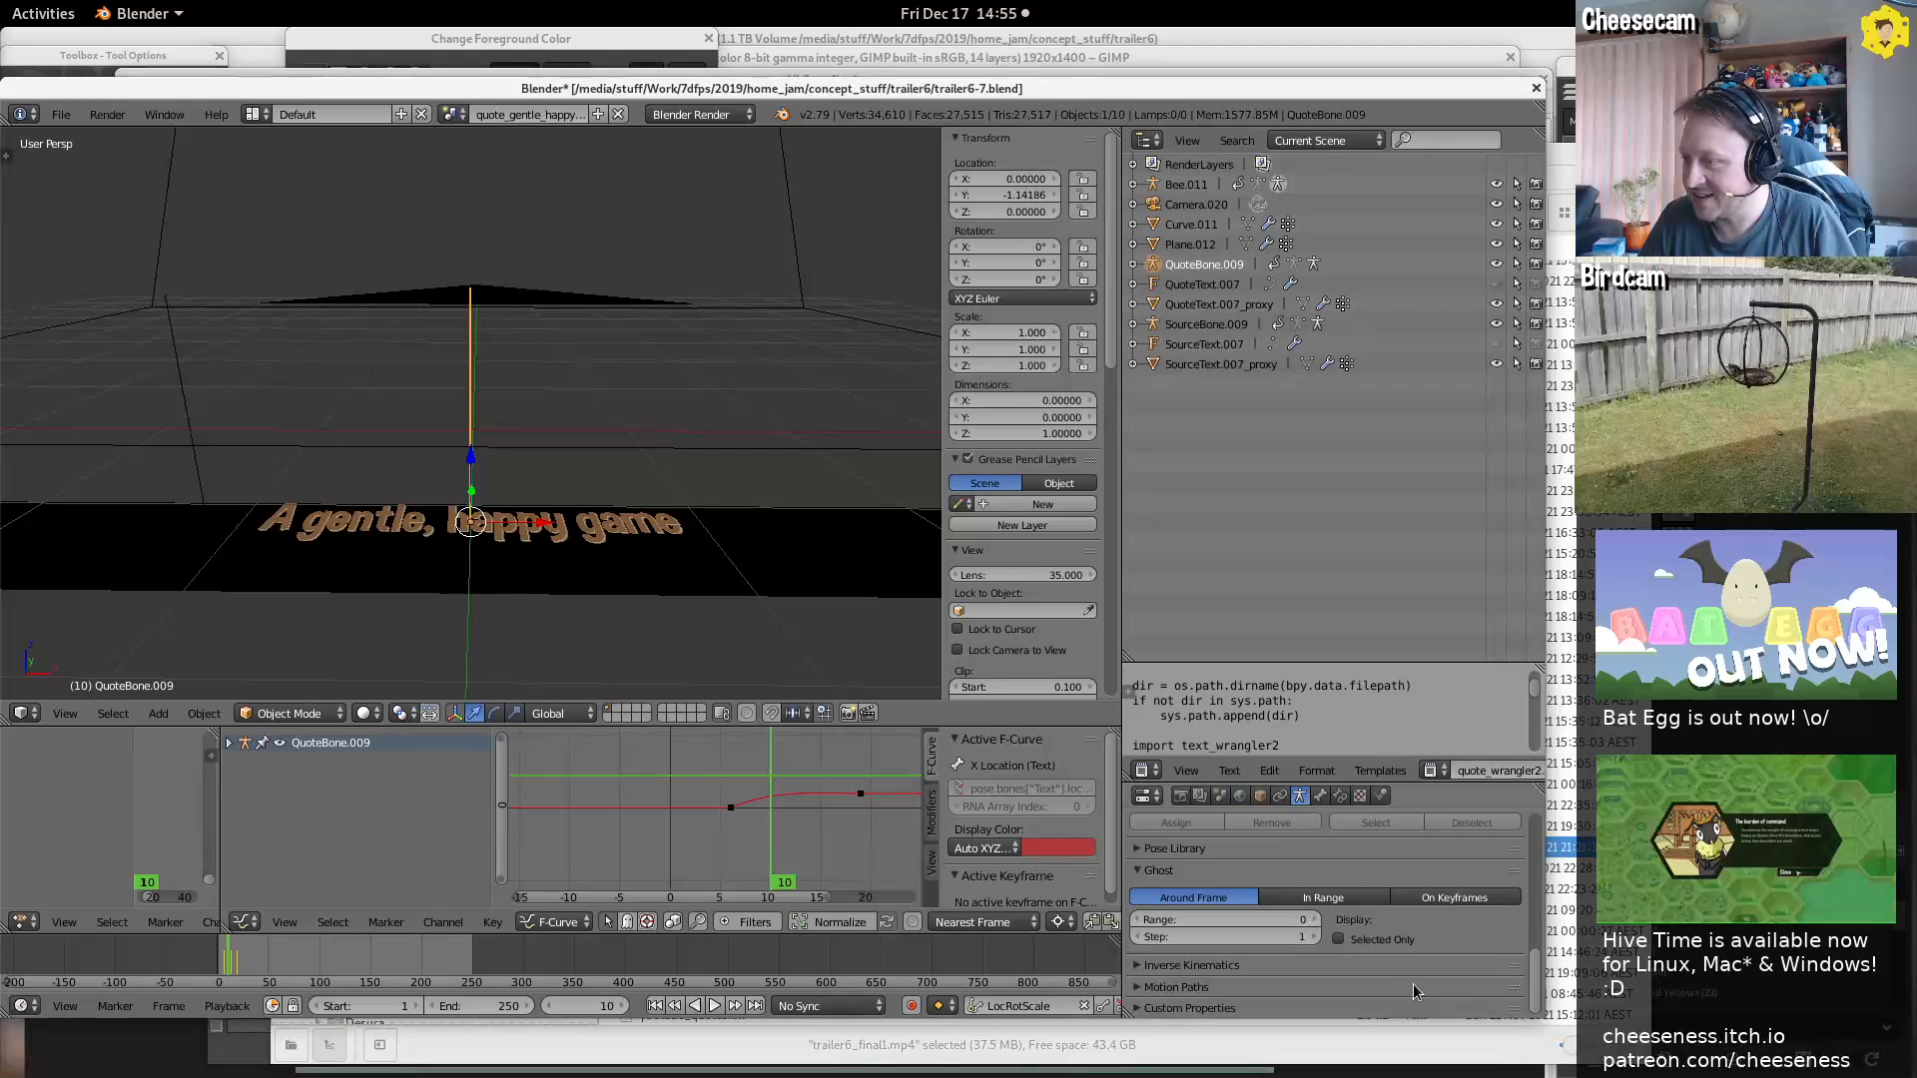
{"action": "scroll", "coordinate": [1420, 970], "scroll_direction": "up", "scroll_amount": 5}
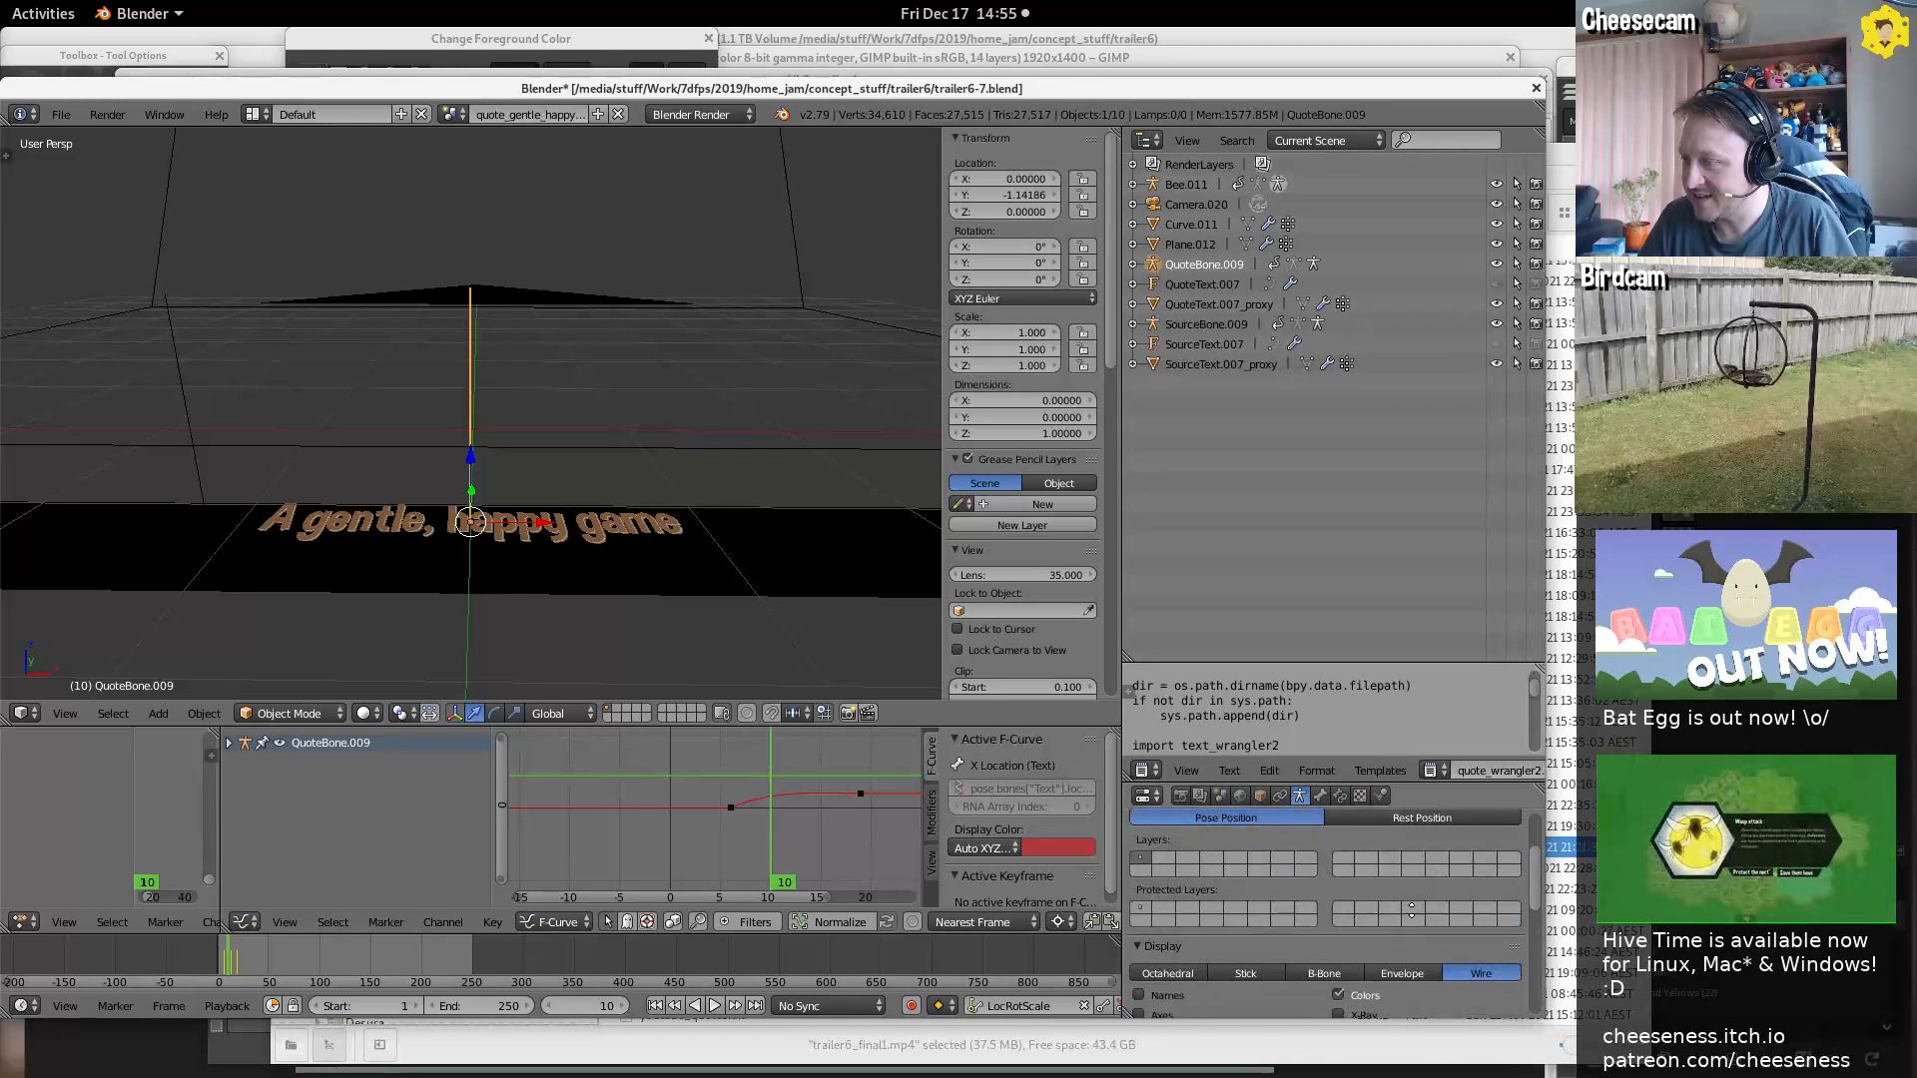
{"action": "left_click", "coordinate": [1167, 972]}
Try moving the QuoteBone.009 armature in Object Mode from several viewing angles, cancelling each move
{"action": "mouse_move", "coordinate": [618, 340]}
{"action": "middle_mouse_down"}
{"action": "mouse_move", "coordinate": [676, 325]}
{"action": "mouse_move", "coordinate": [733, 357]}
{"action": "mouse_move", "coordinate": [489, 352]}
{"action": "middle_mouse_up"}
{"action": "key", "text": "g"}
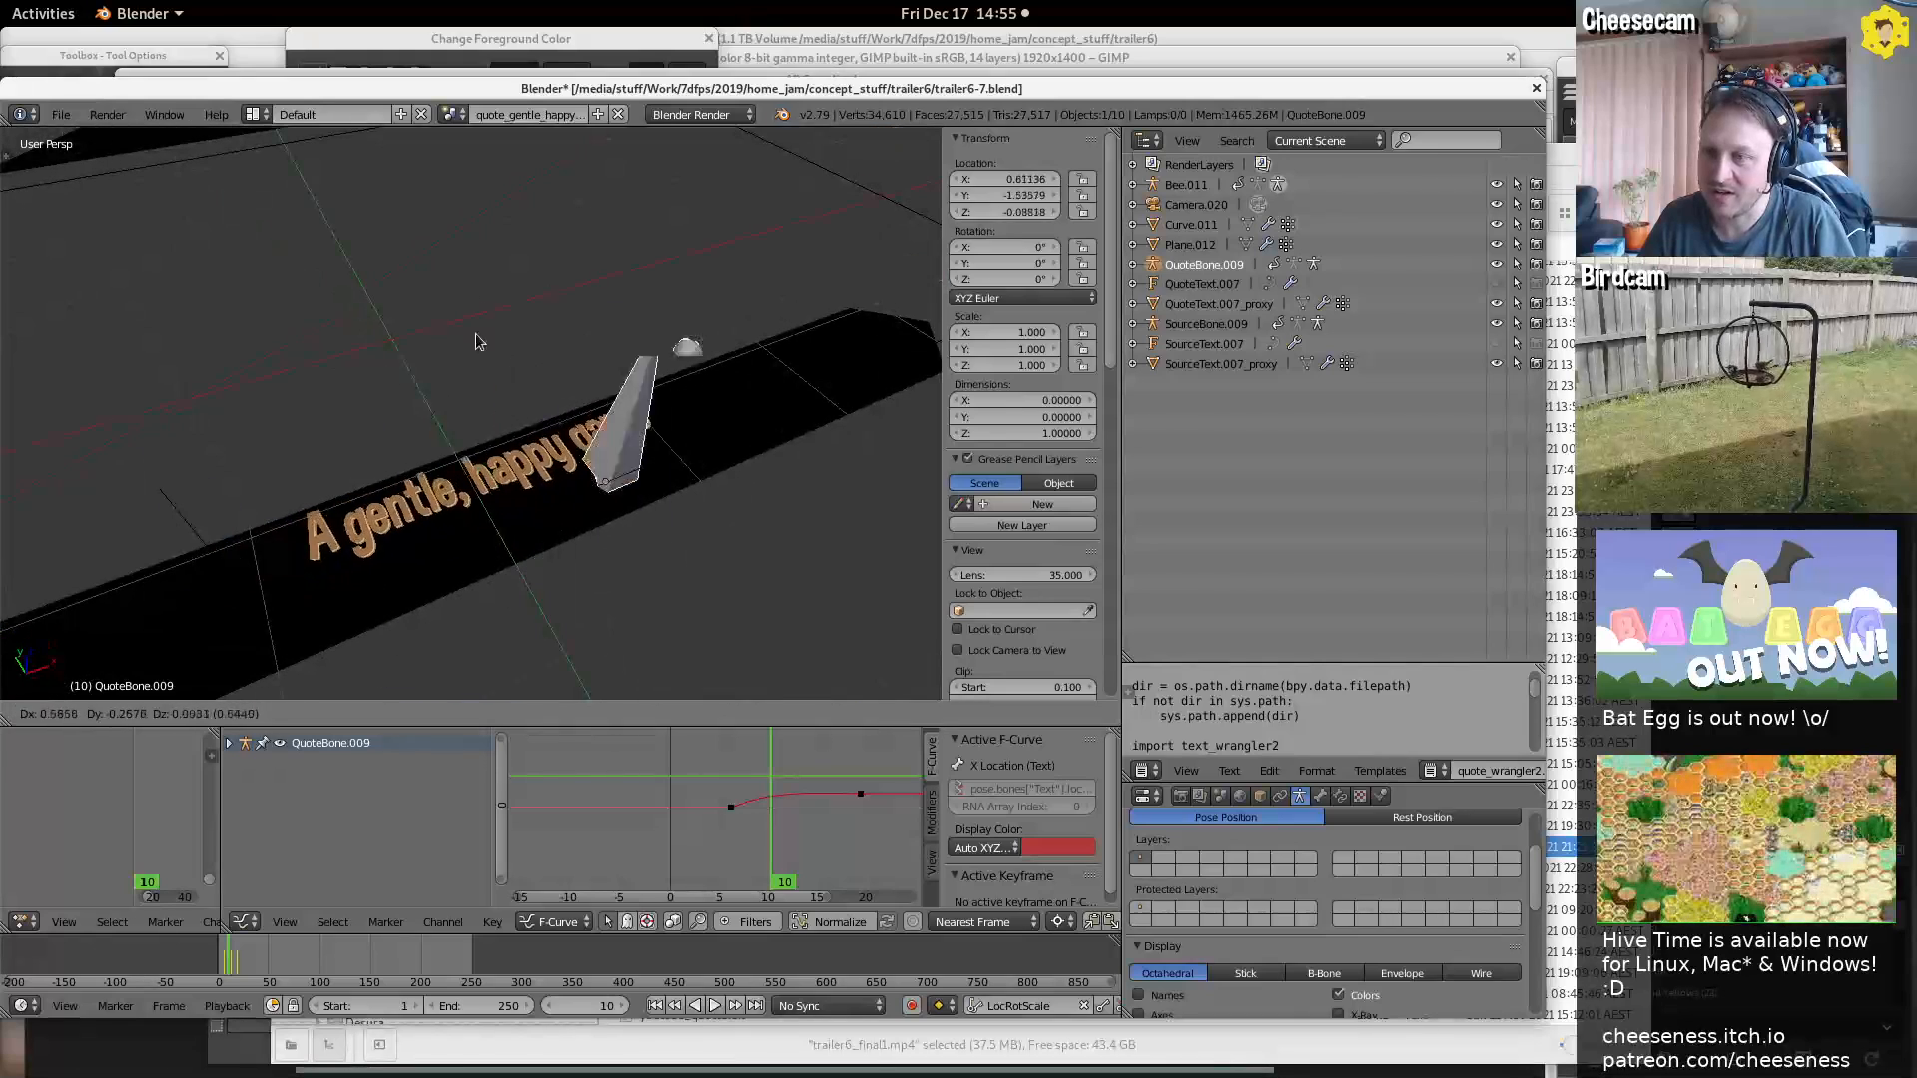
{"action": "right_click", "coordinate": [441, 345]}
{"action": "middle_click_drag", "start_coordinate": [685, 518], "coordinate": [589, 439]}
{"action": "key", "text": "g"}
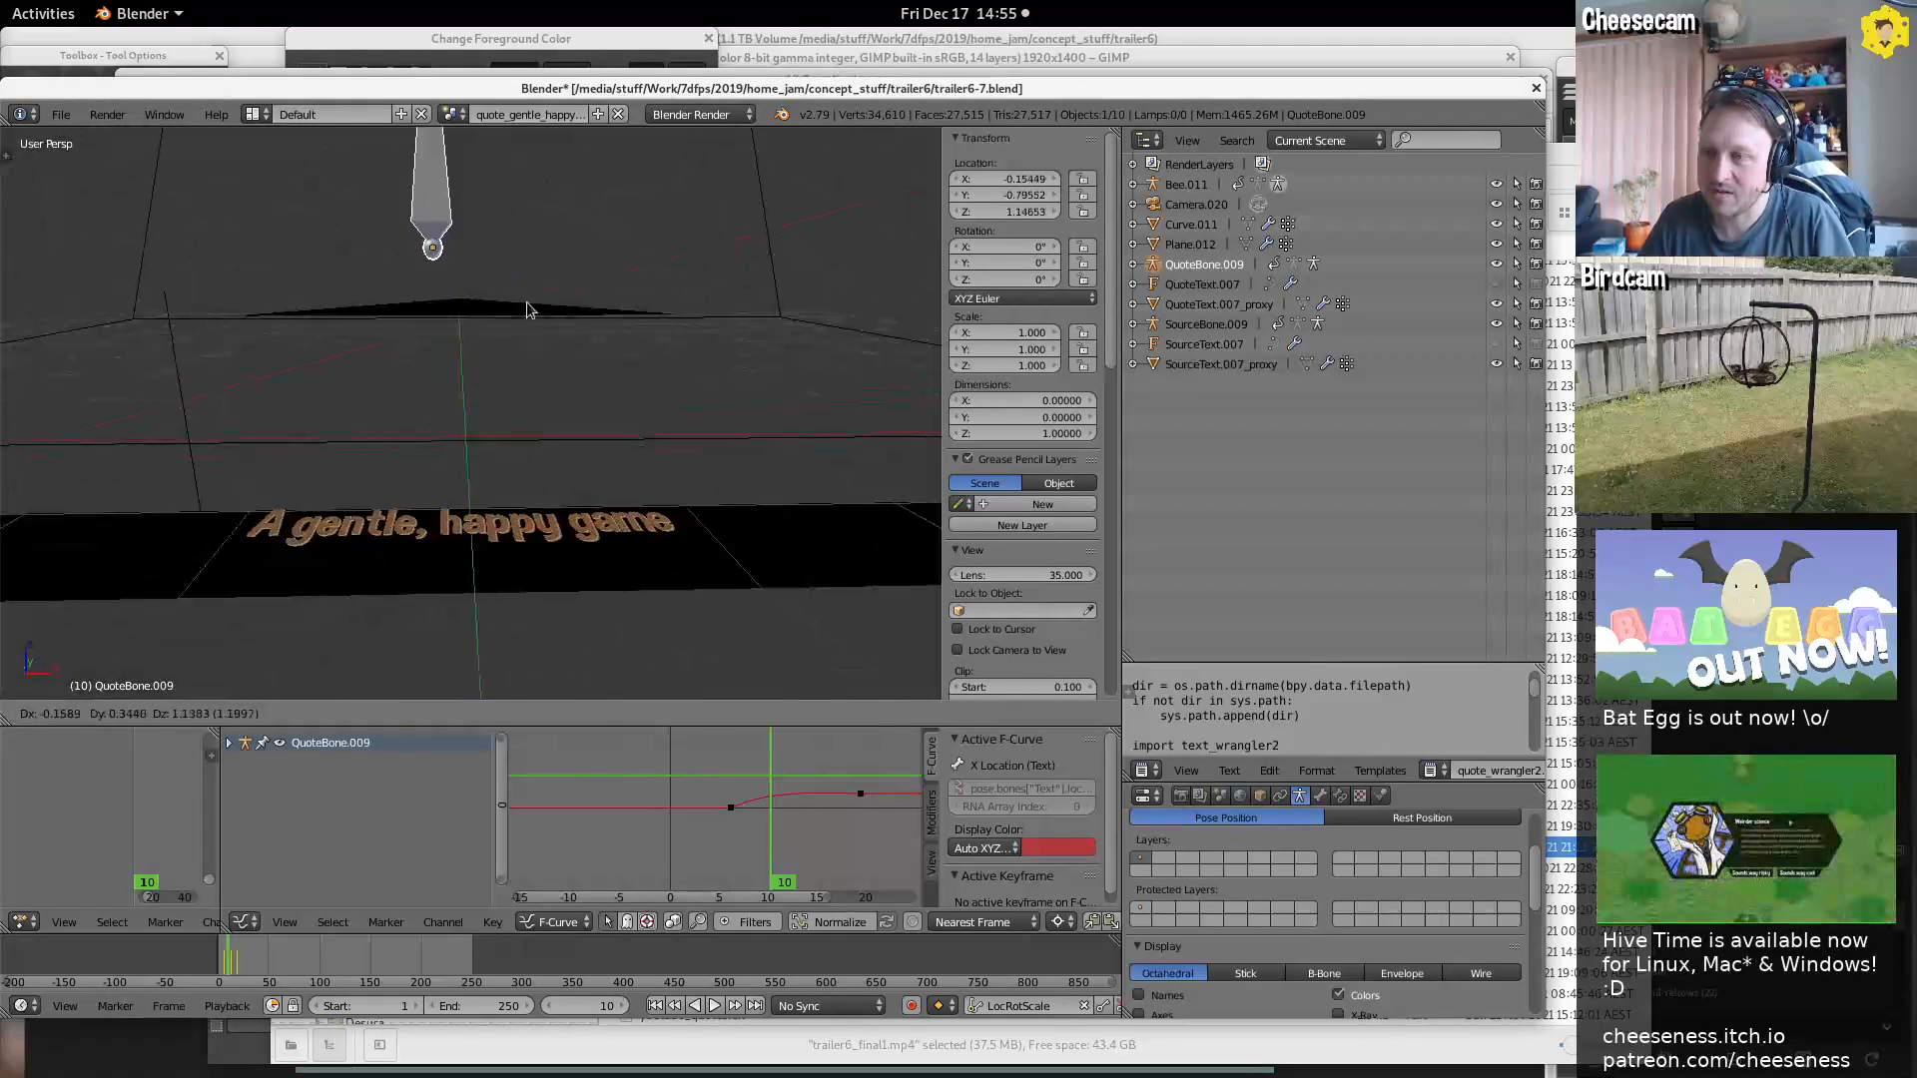
{"action": "right_click", "coordinate": [668, 404]}
{"action": "middle_click_drag", "start_coordinate": [705, 323], "coordinate": [634, 398]}
{"action": "key", "text": "g"}
{"action": "right_click", "coordinate": [426, 403]}
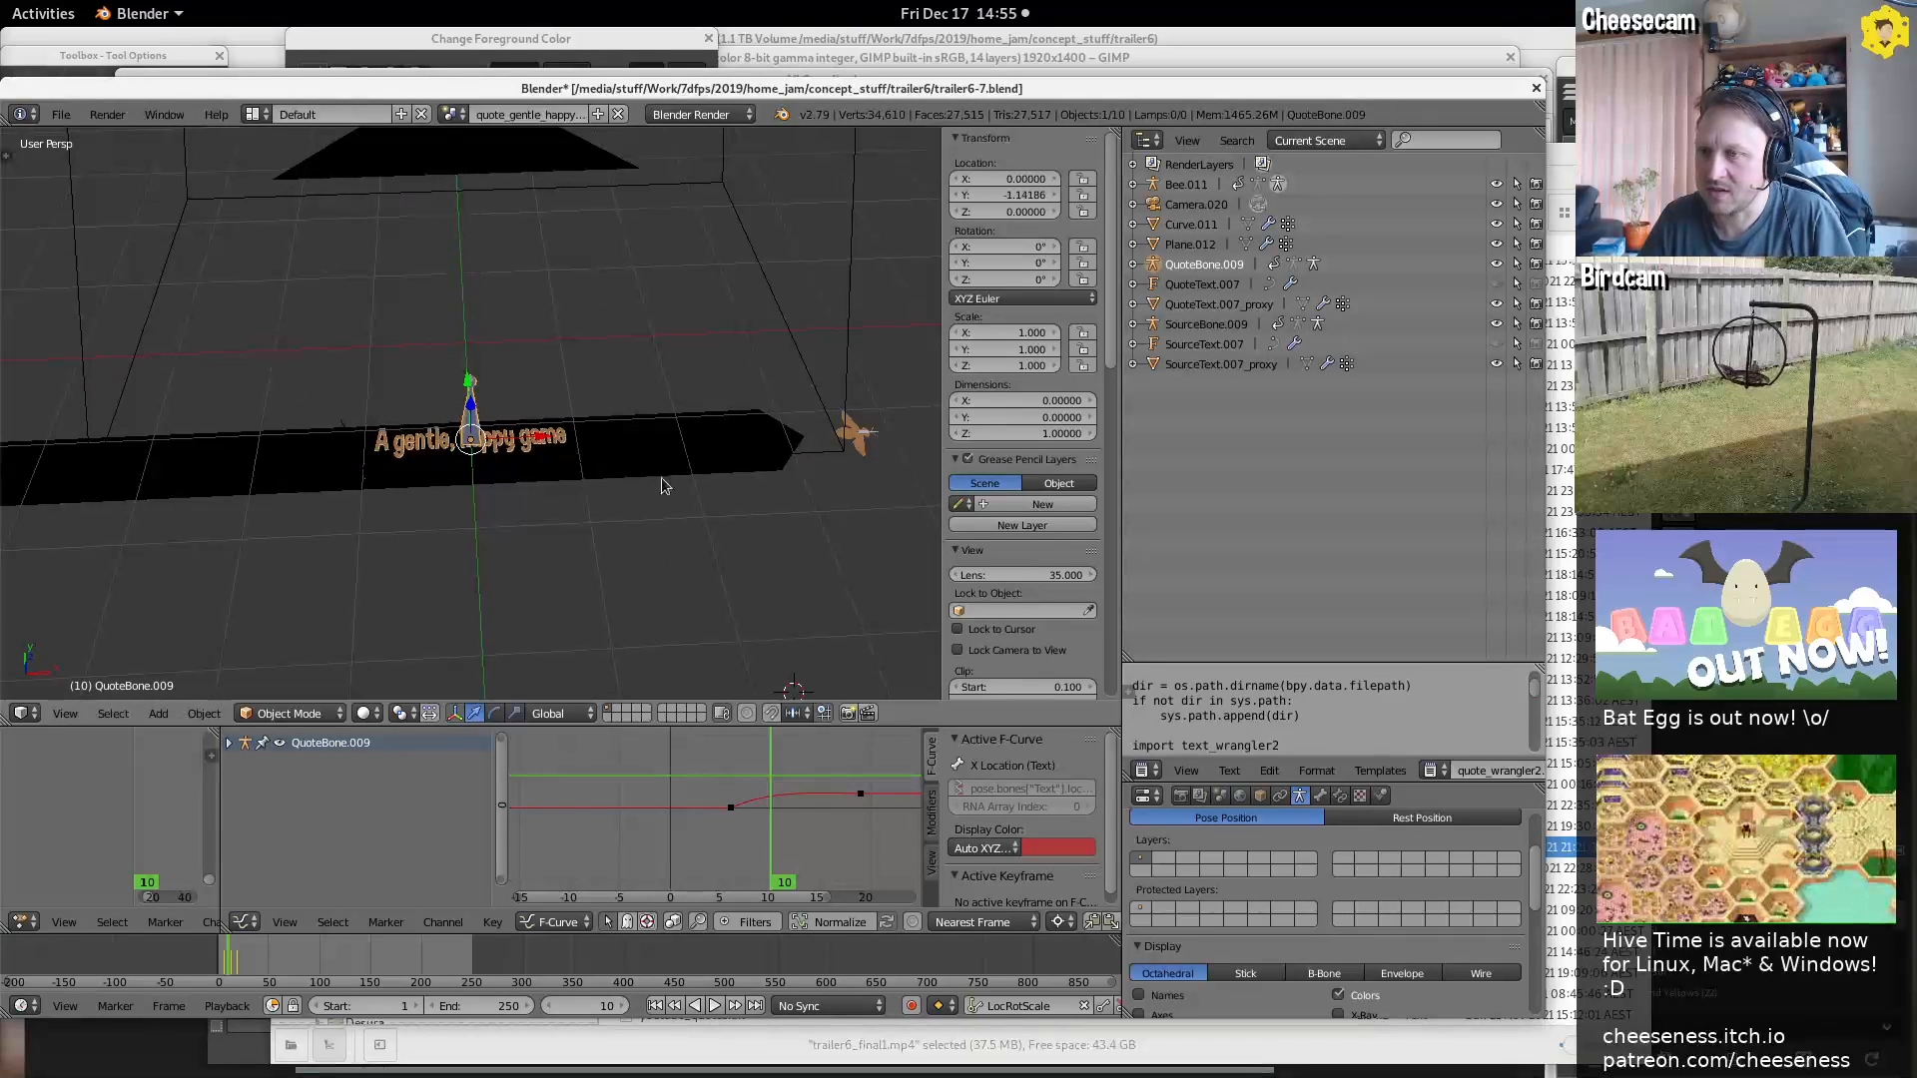
Put QuoteBone.009 into Pose Mode and try moving and scaling its Text bone, cancelling both transforms
{"action": "middle_click_drag", "start_coordinate": [677, 484], "coordinate": [720, 507]}
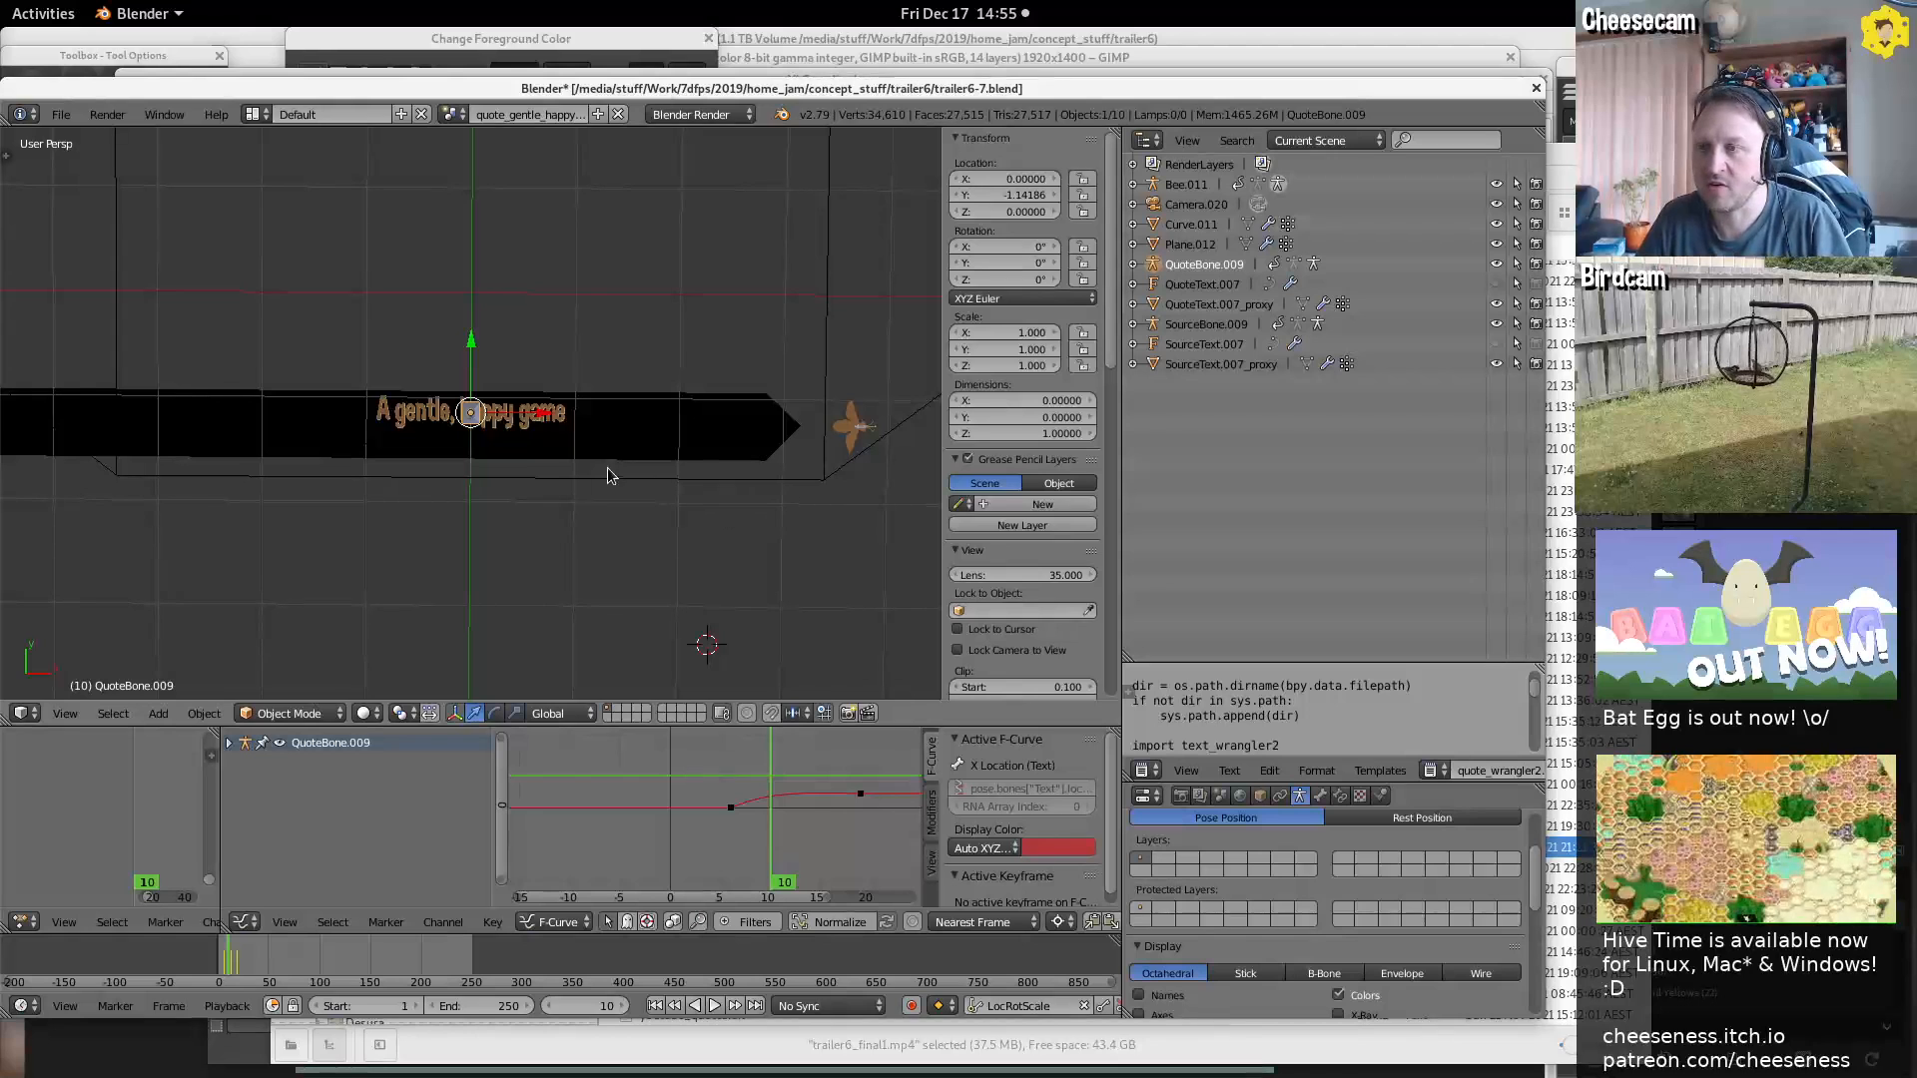
{"action": "key", "text": "Tab"}
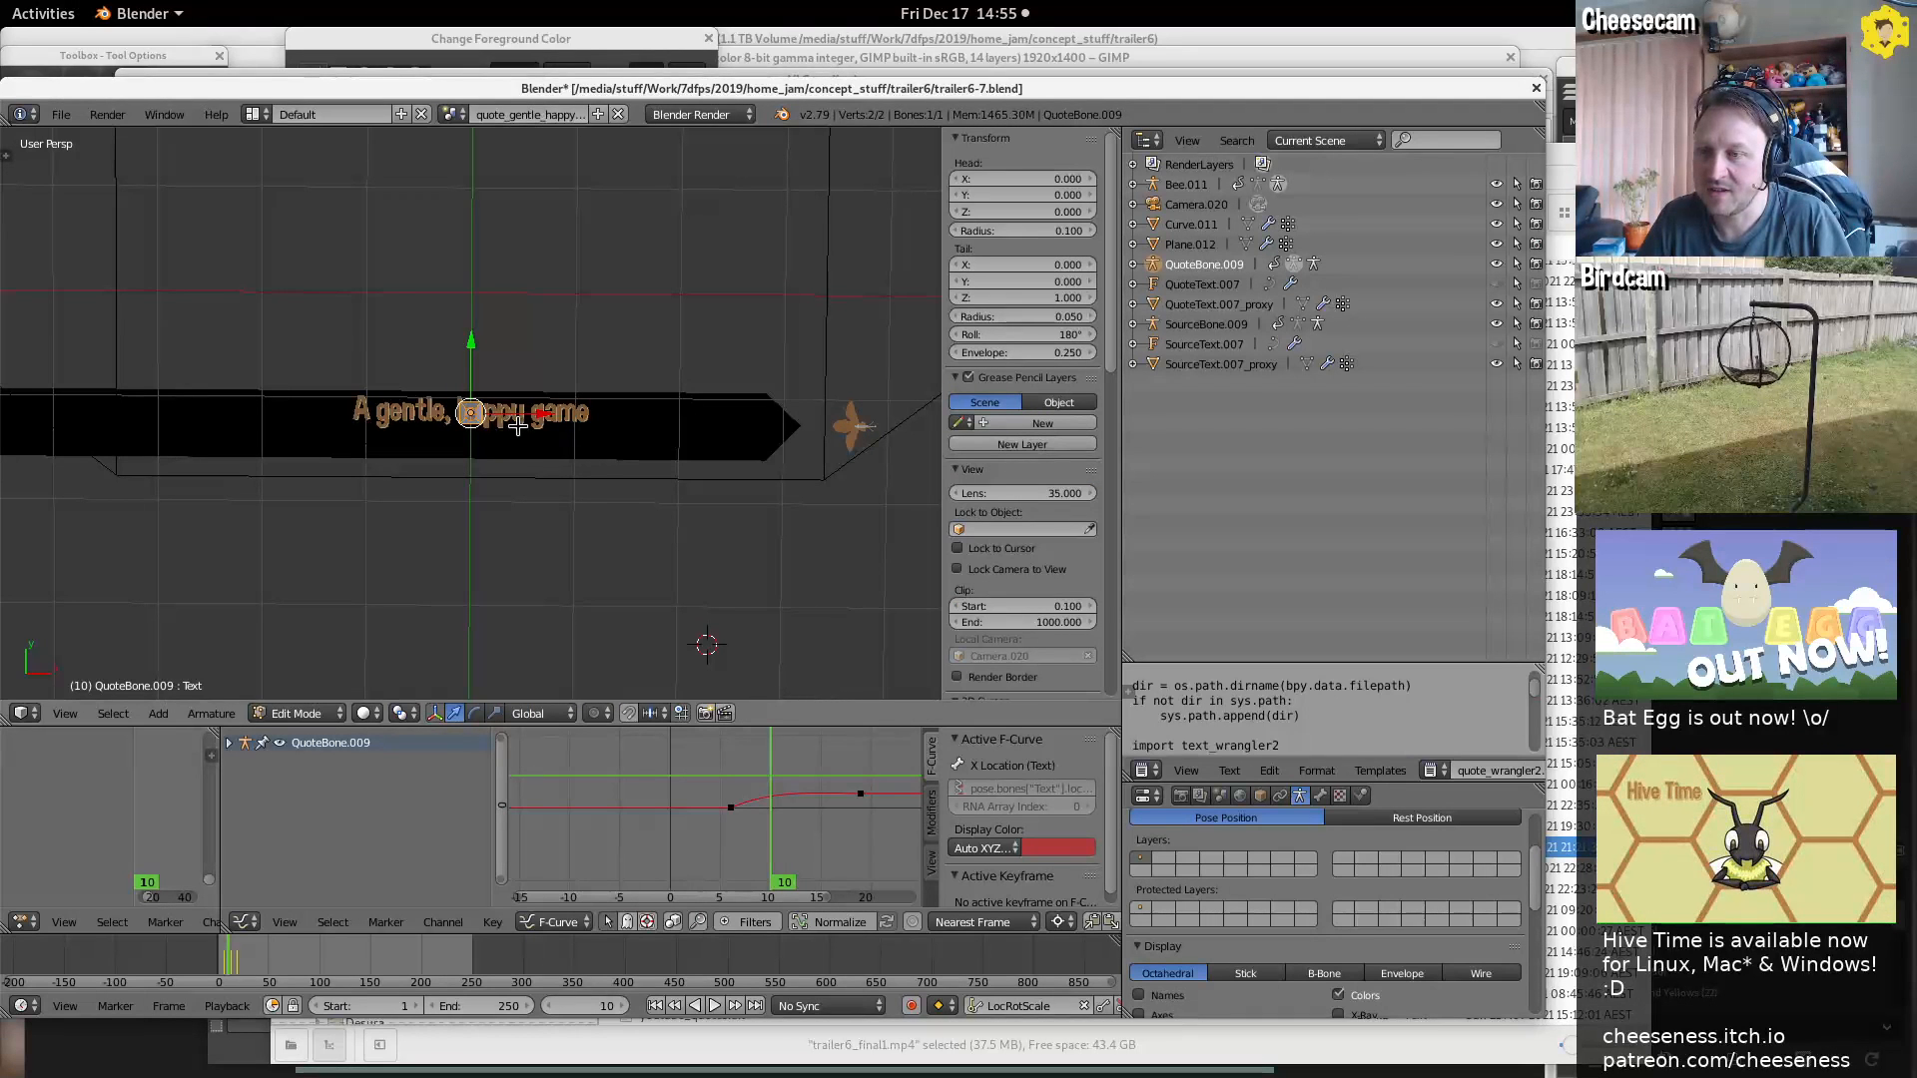
{"action": "key", "text": "ctrl+Tab"}
{"action": "key", "text": "g"}
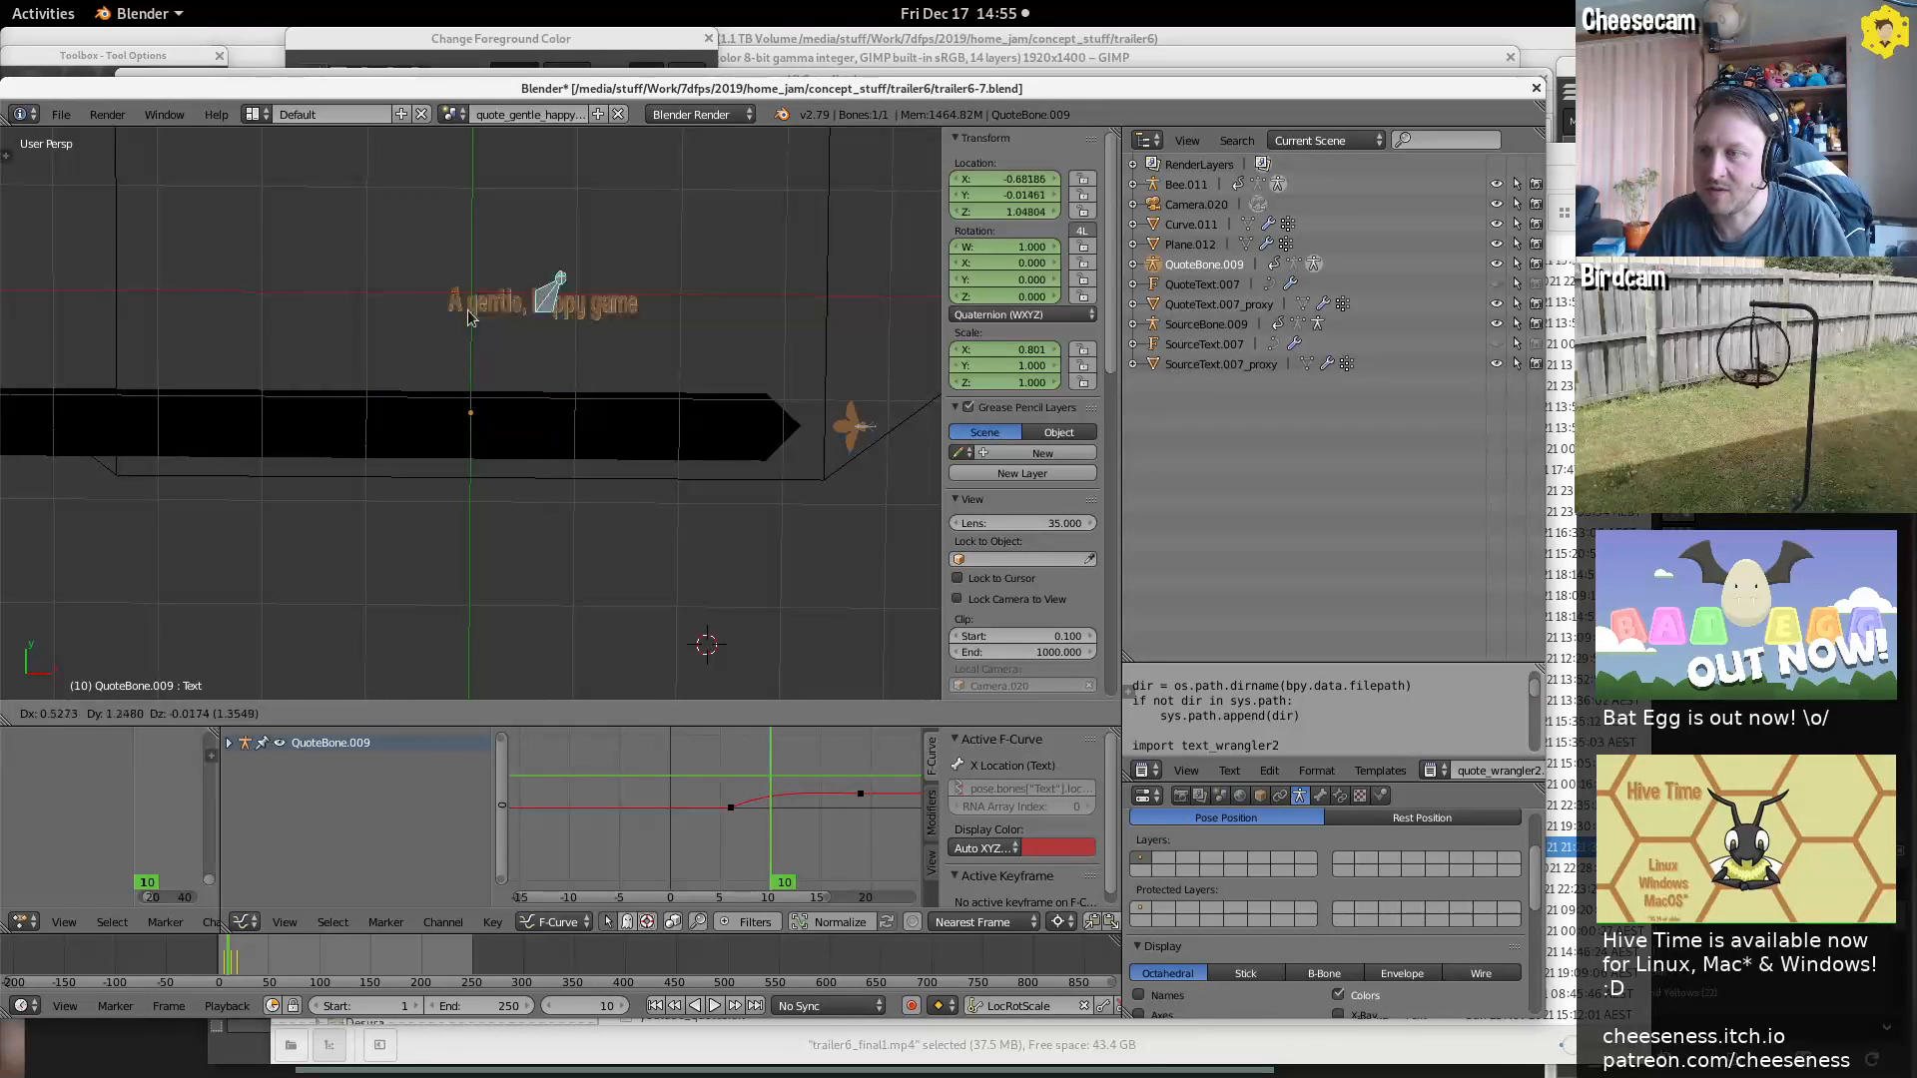
{"action": "right_click", "coordinate": [497, 483]}
{"action": "middle_click_drag", "start_coordinate": [658, 542], "coordinate": [702, 436]}
{"action": "key", "text": "s"}
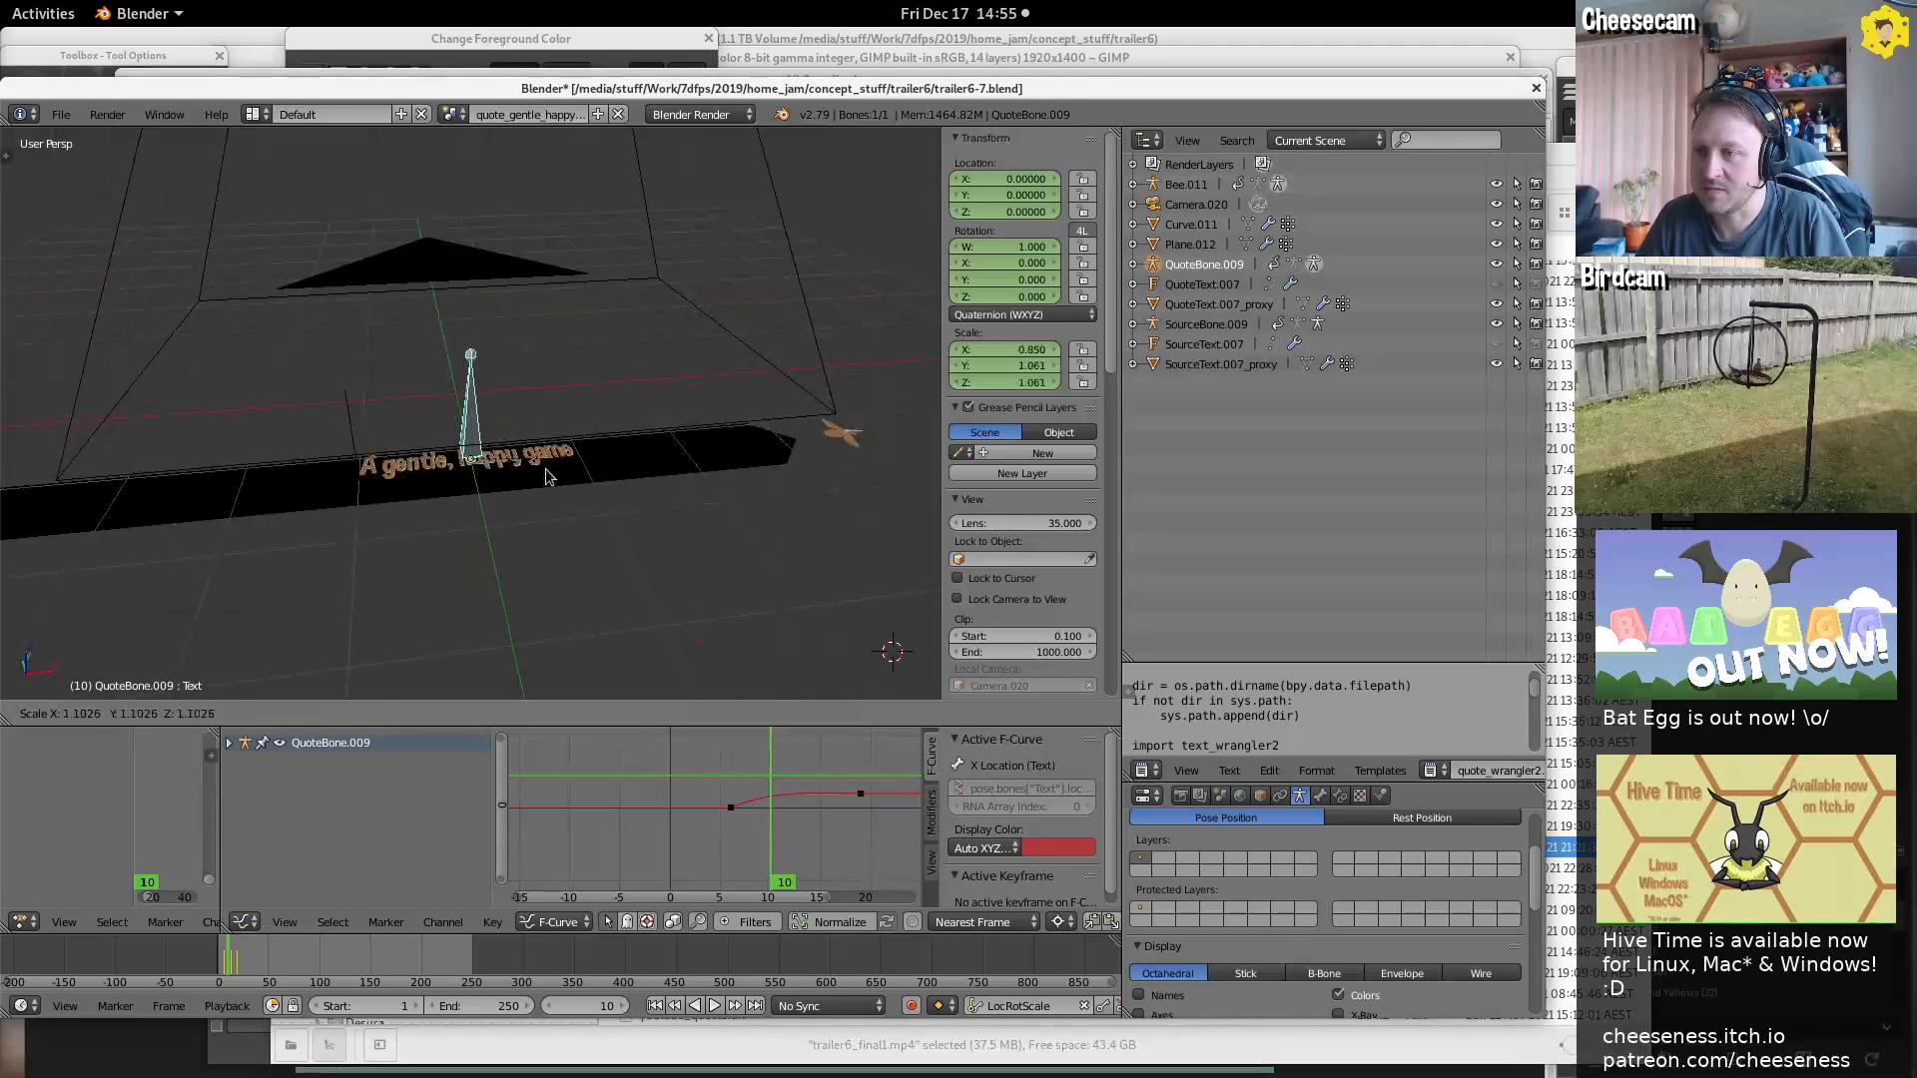
{"action": "right_click", "coordinate": [545, 477]}
Preview the quote text's scale animation from an angled view, moving through the frames up to 17
{"action": "middle_click_drag", "start_coordinate": [545, 477], "coordinate": [809, 662]}
{"action": "key", "text": "alt+a"}
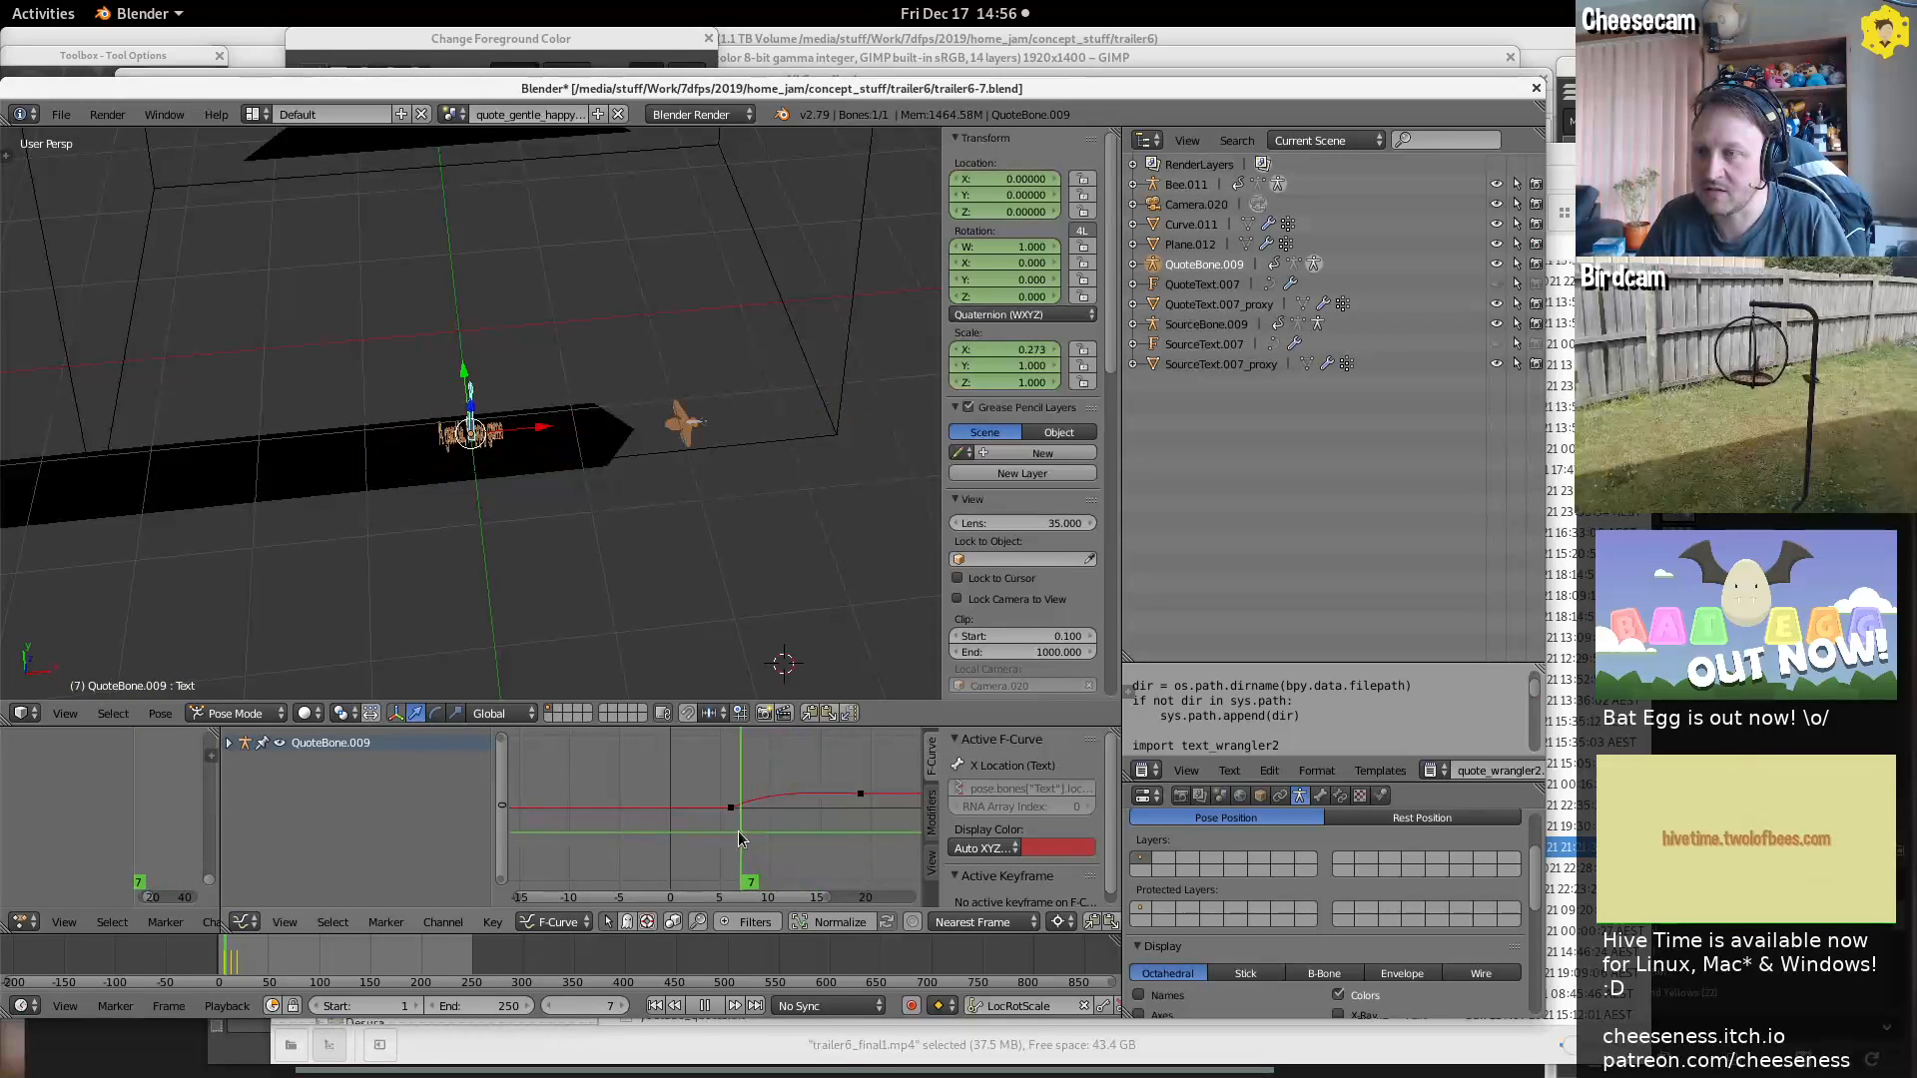
{"action": "key", "text": "alt+a"}
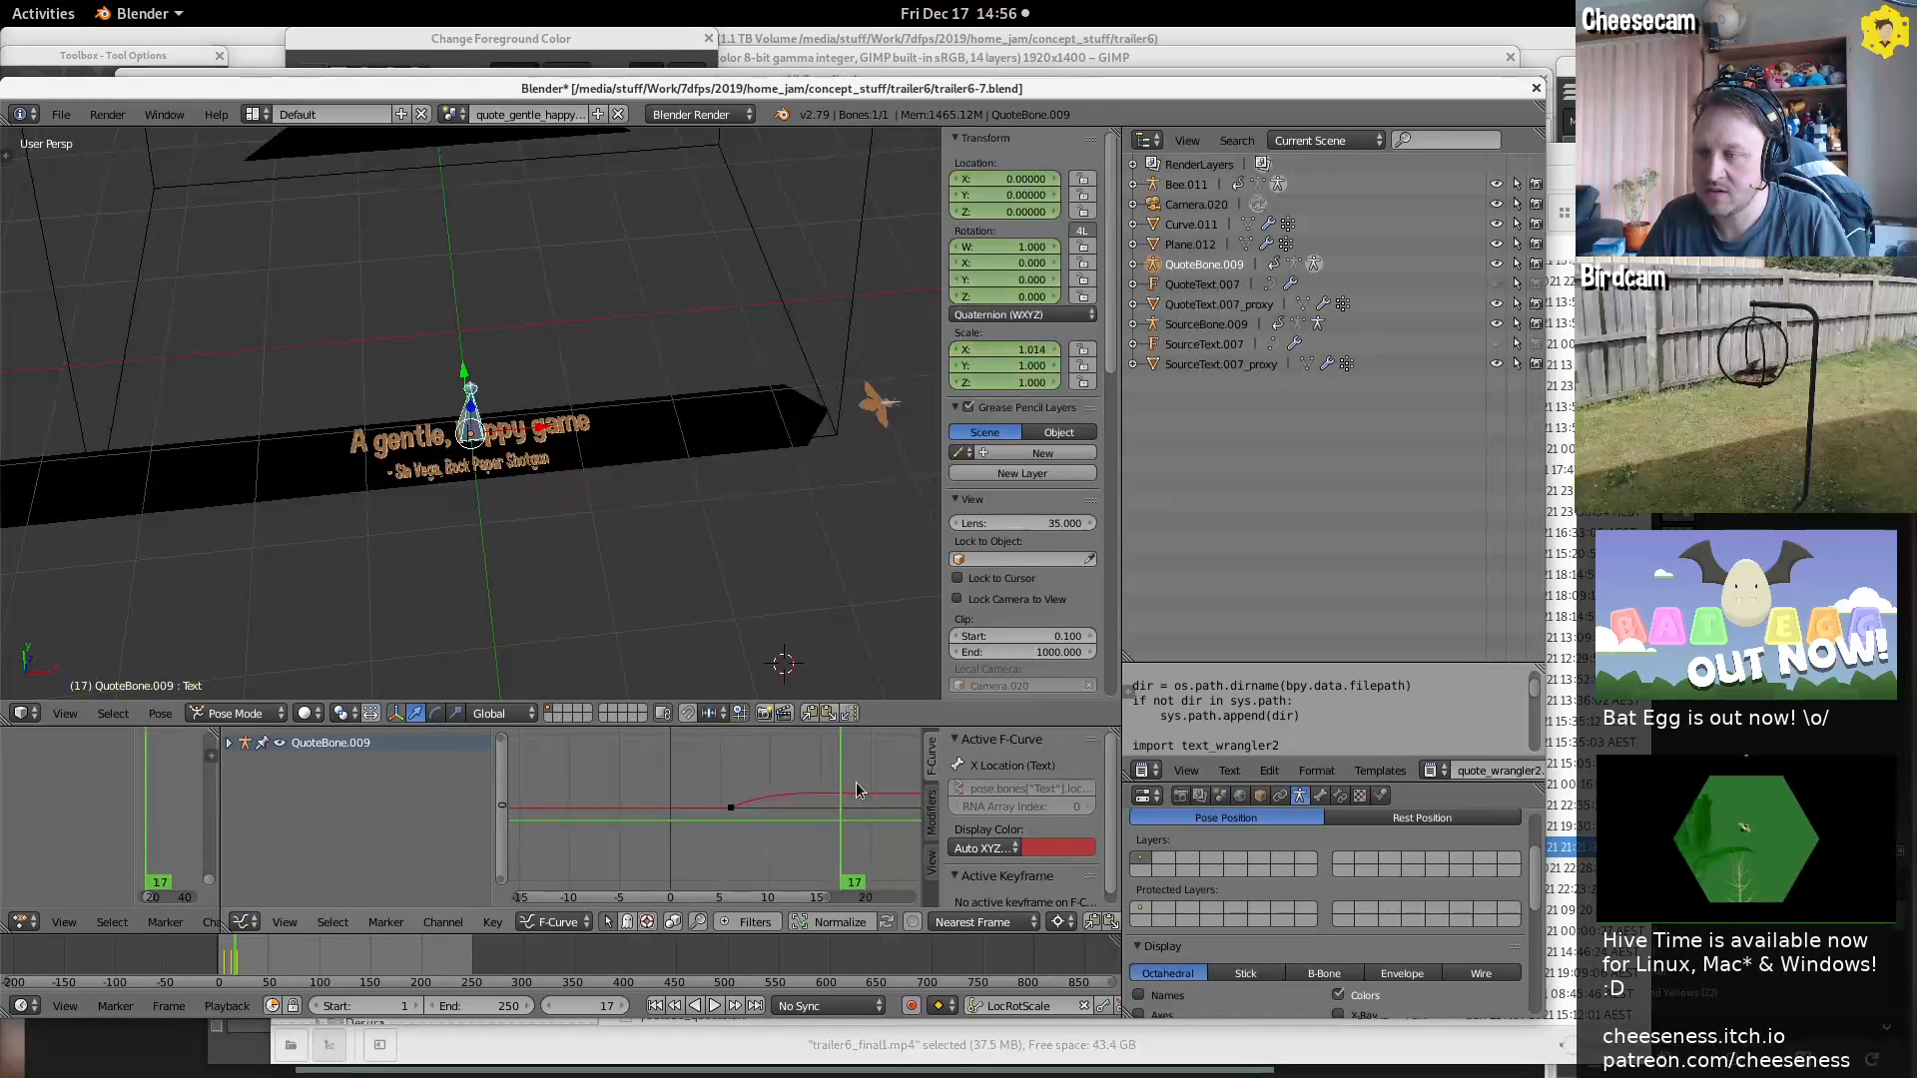
Select the Text bone's X Scale keyframe at frame 6, inspect its interpolation choices without changing Back, and preview the motion to frame 19
{"action": "right_click", "coordinate": [857, 796]}
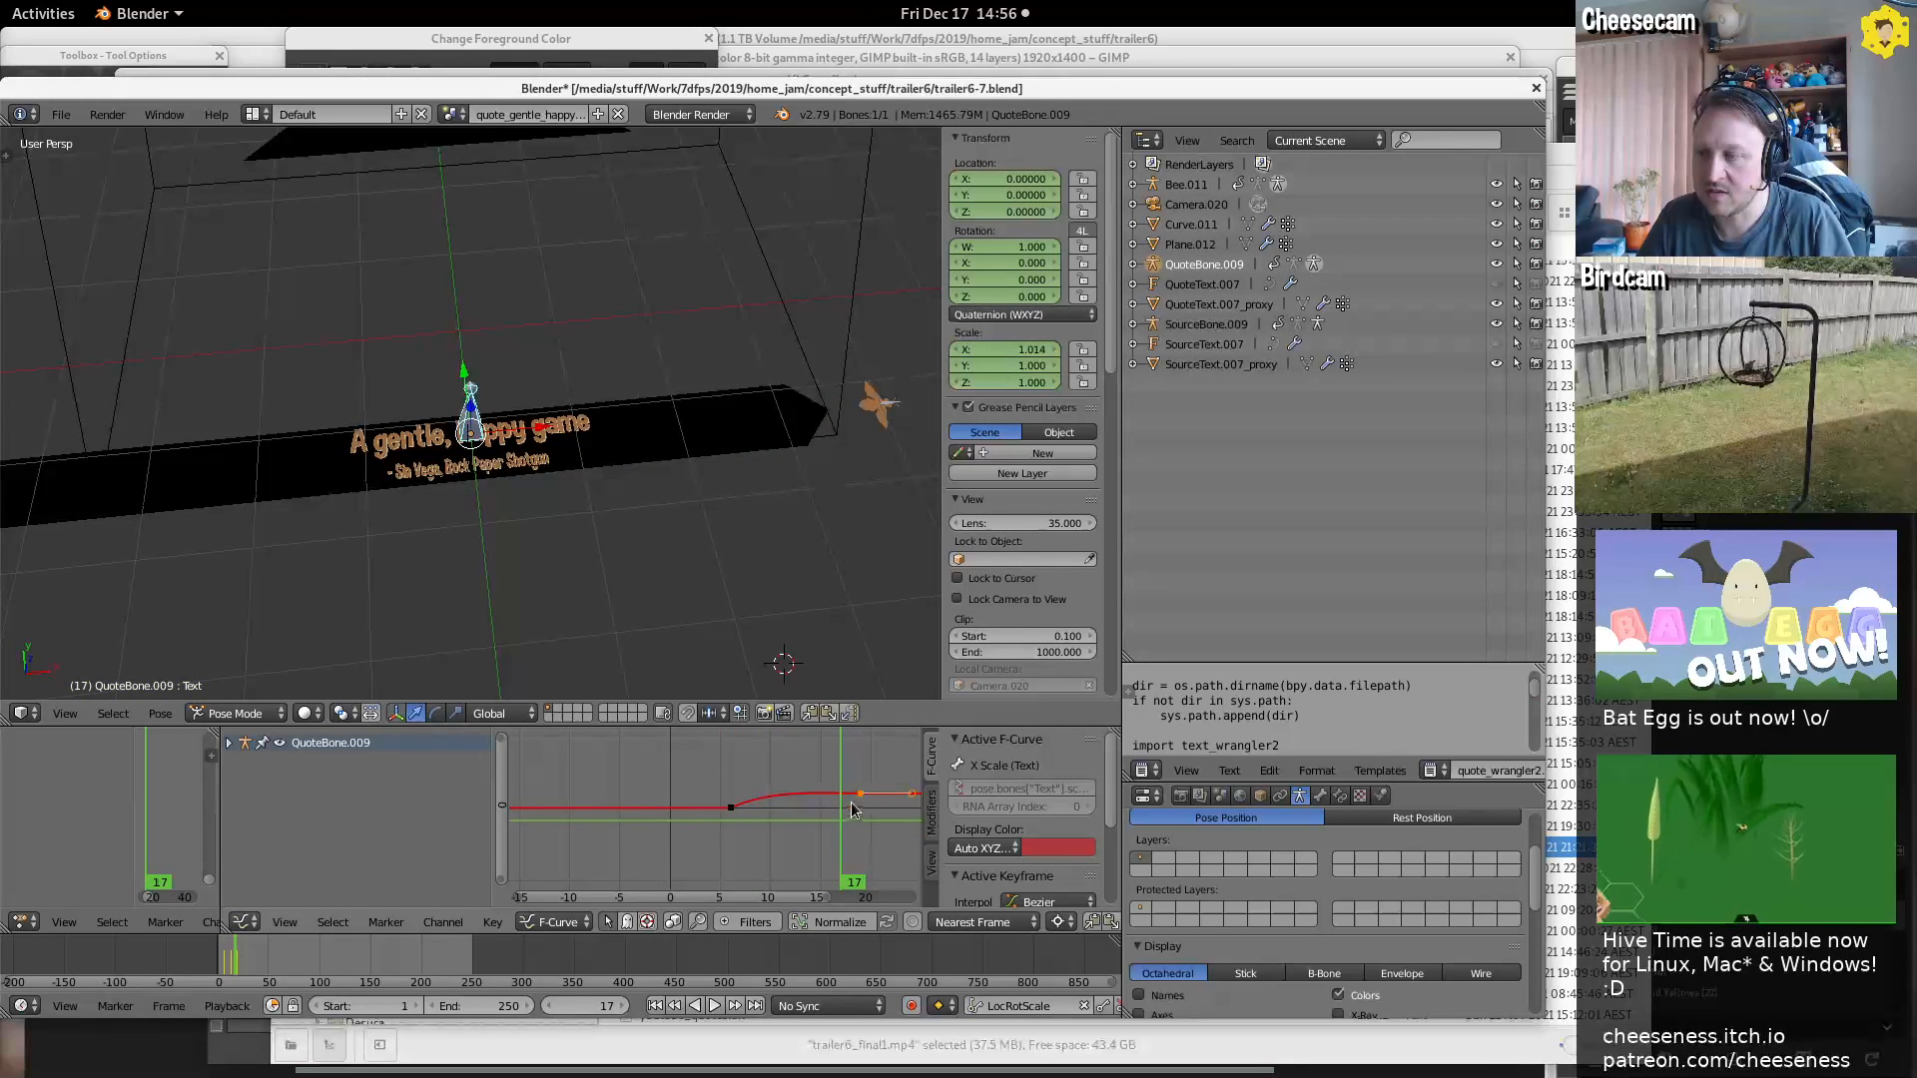
{"action": "right_click", "coordinate": [731, 807]}
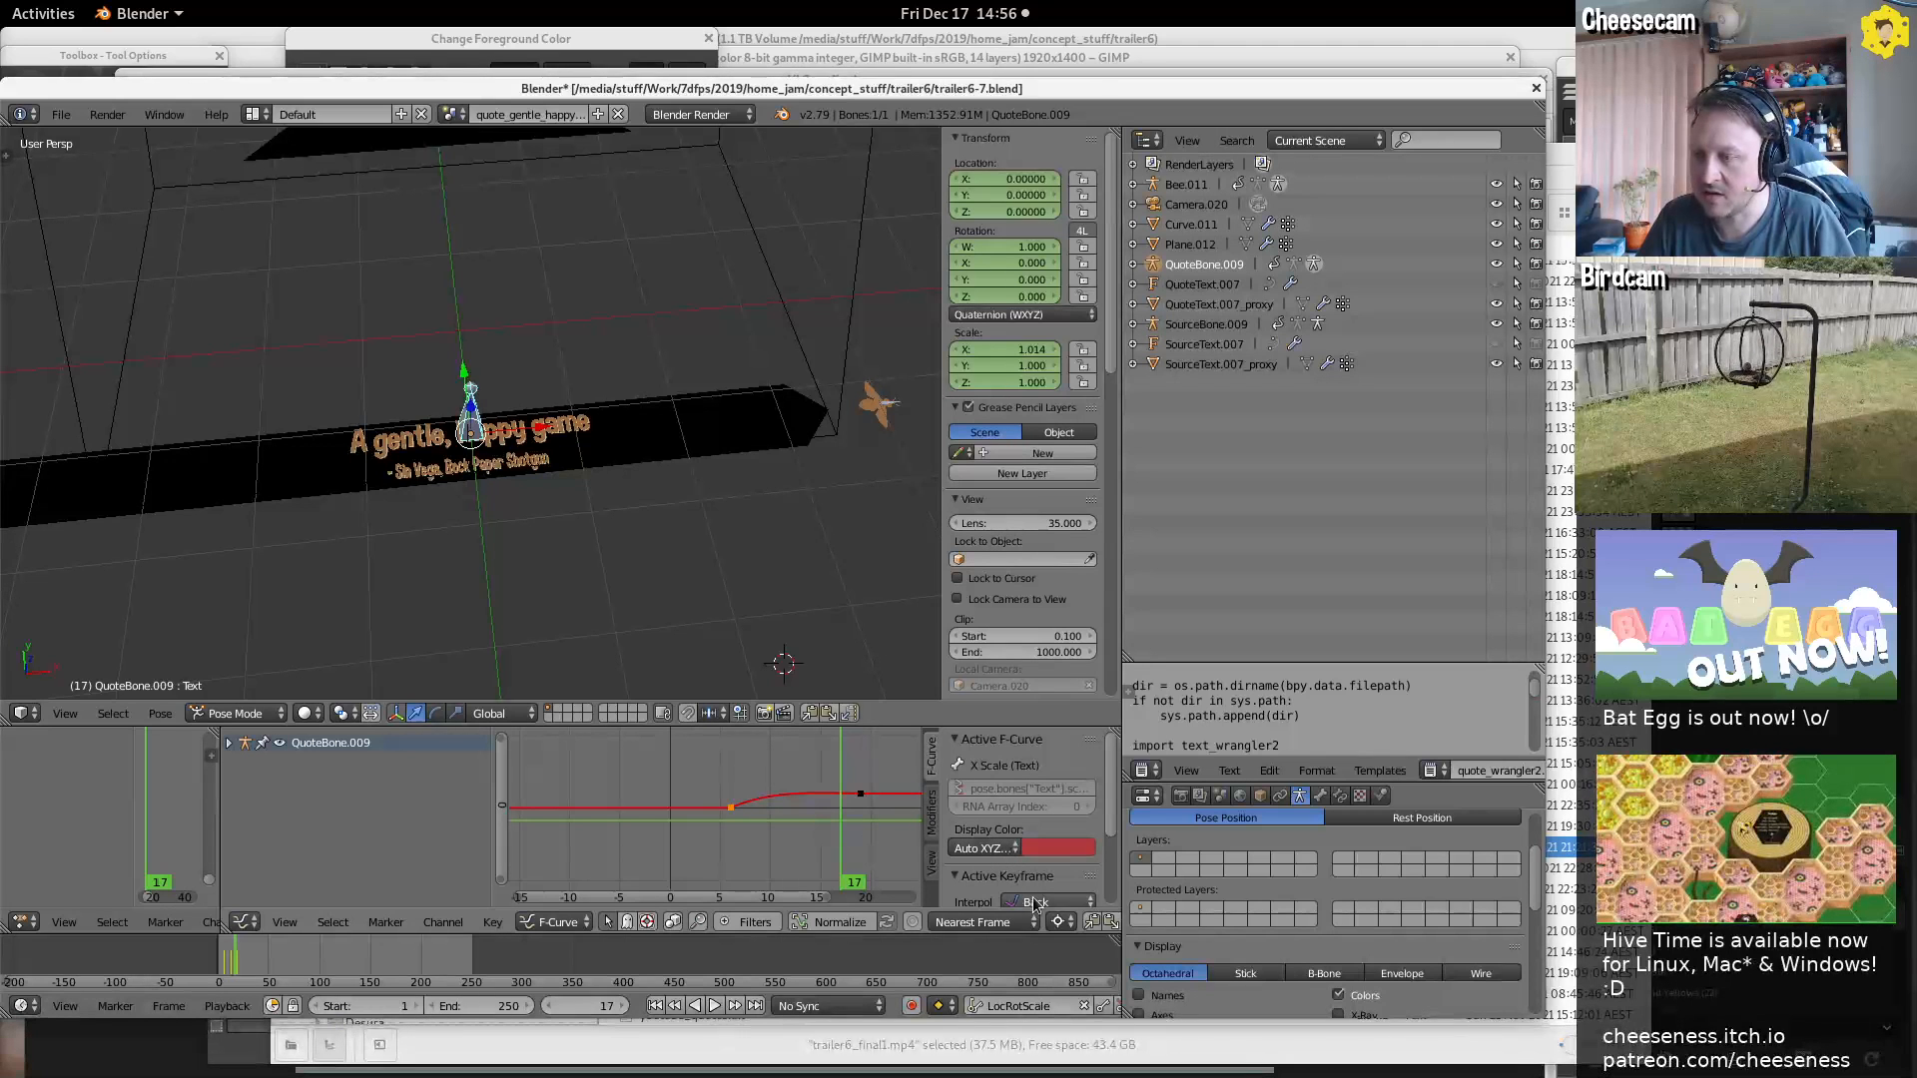
{"action": "scroll", "coordinate": [1016, 878], "scroll_direction": "down", "scroll_amount": 3}
{"action": "left_click", "coordinate": [1043, 811]}
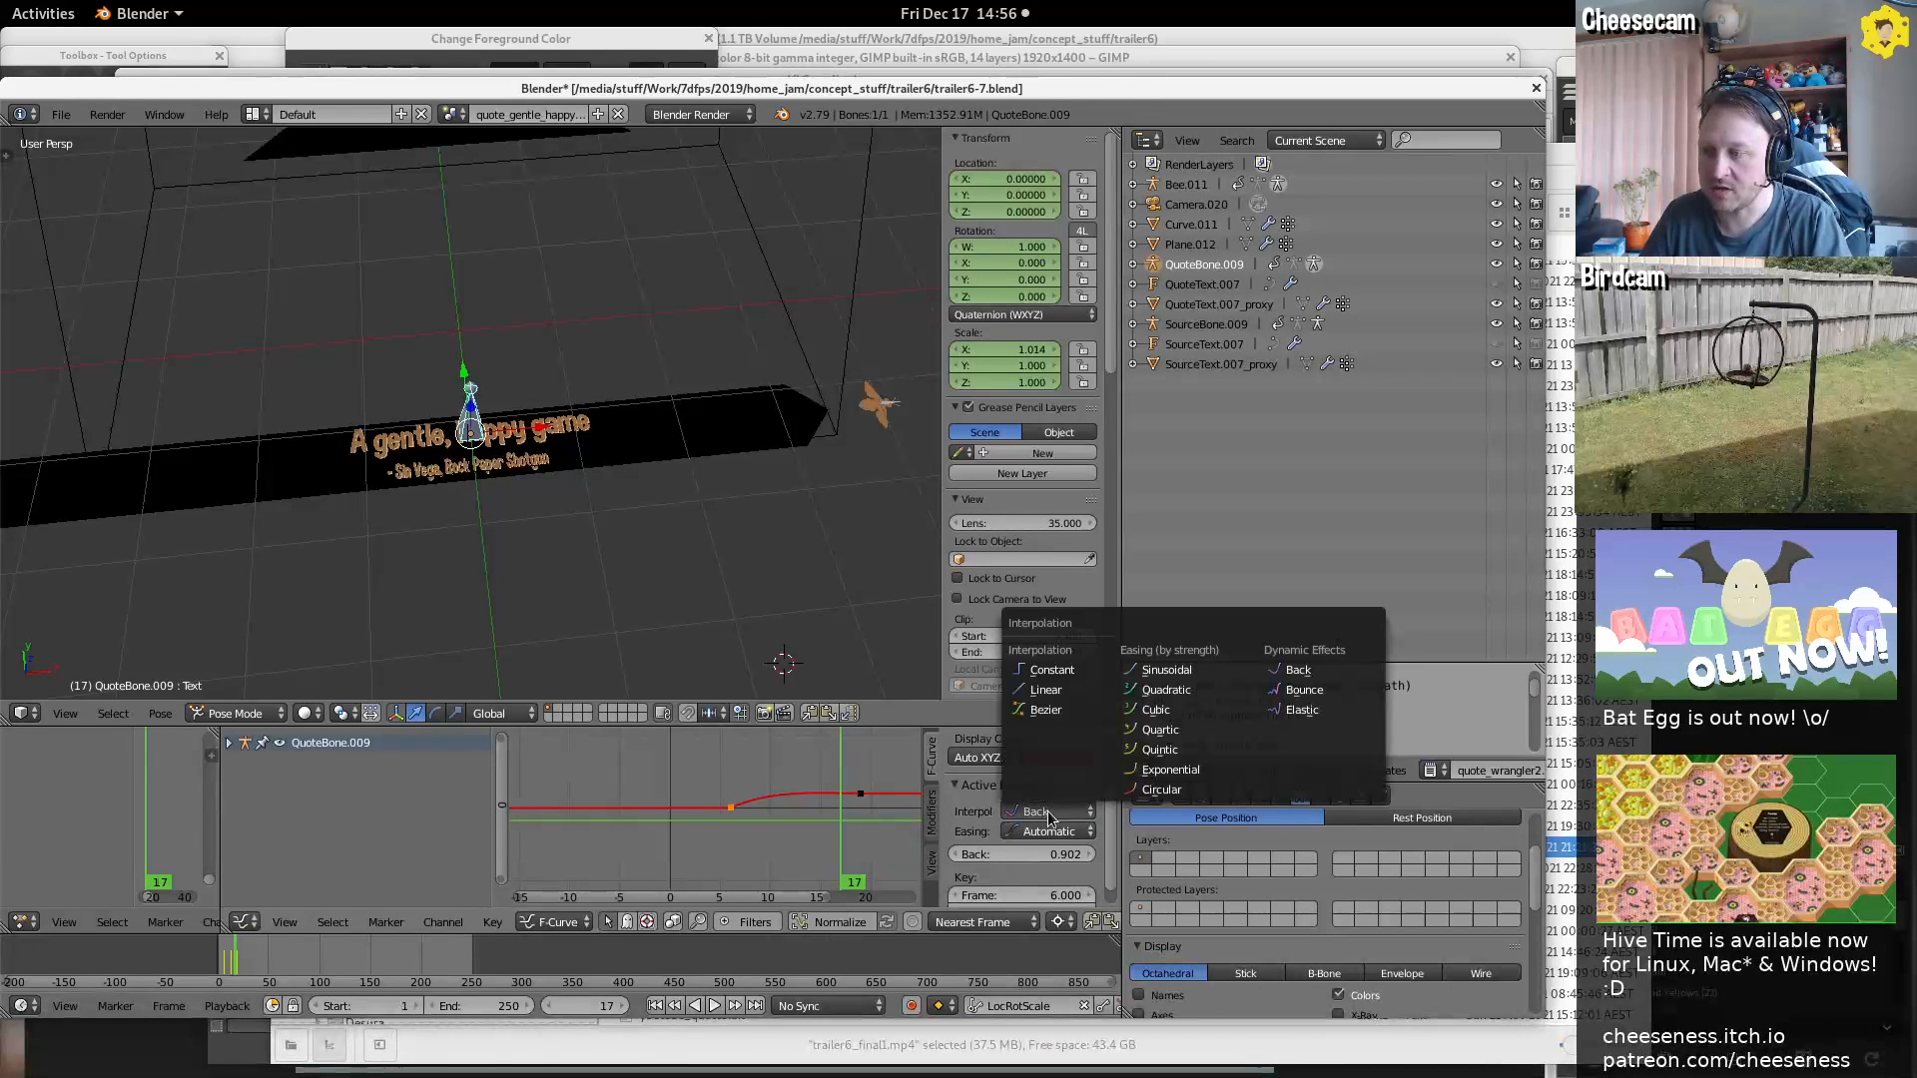
{"action": "left_click", "coordinate": [1272, 714]}
{"action": "key", "text": "alt+a"}
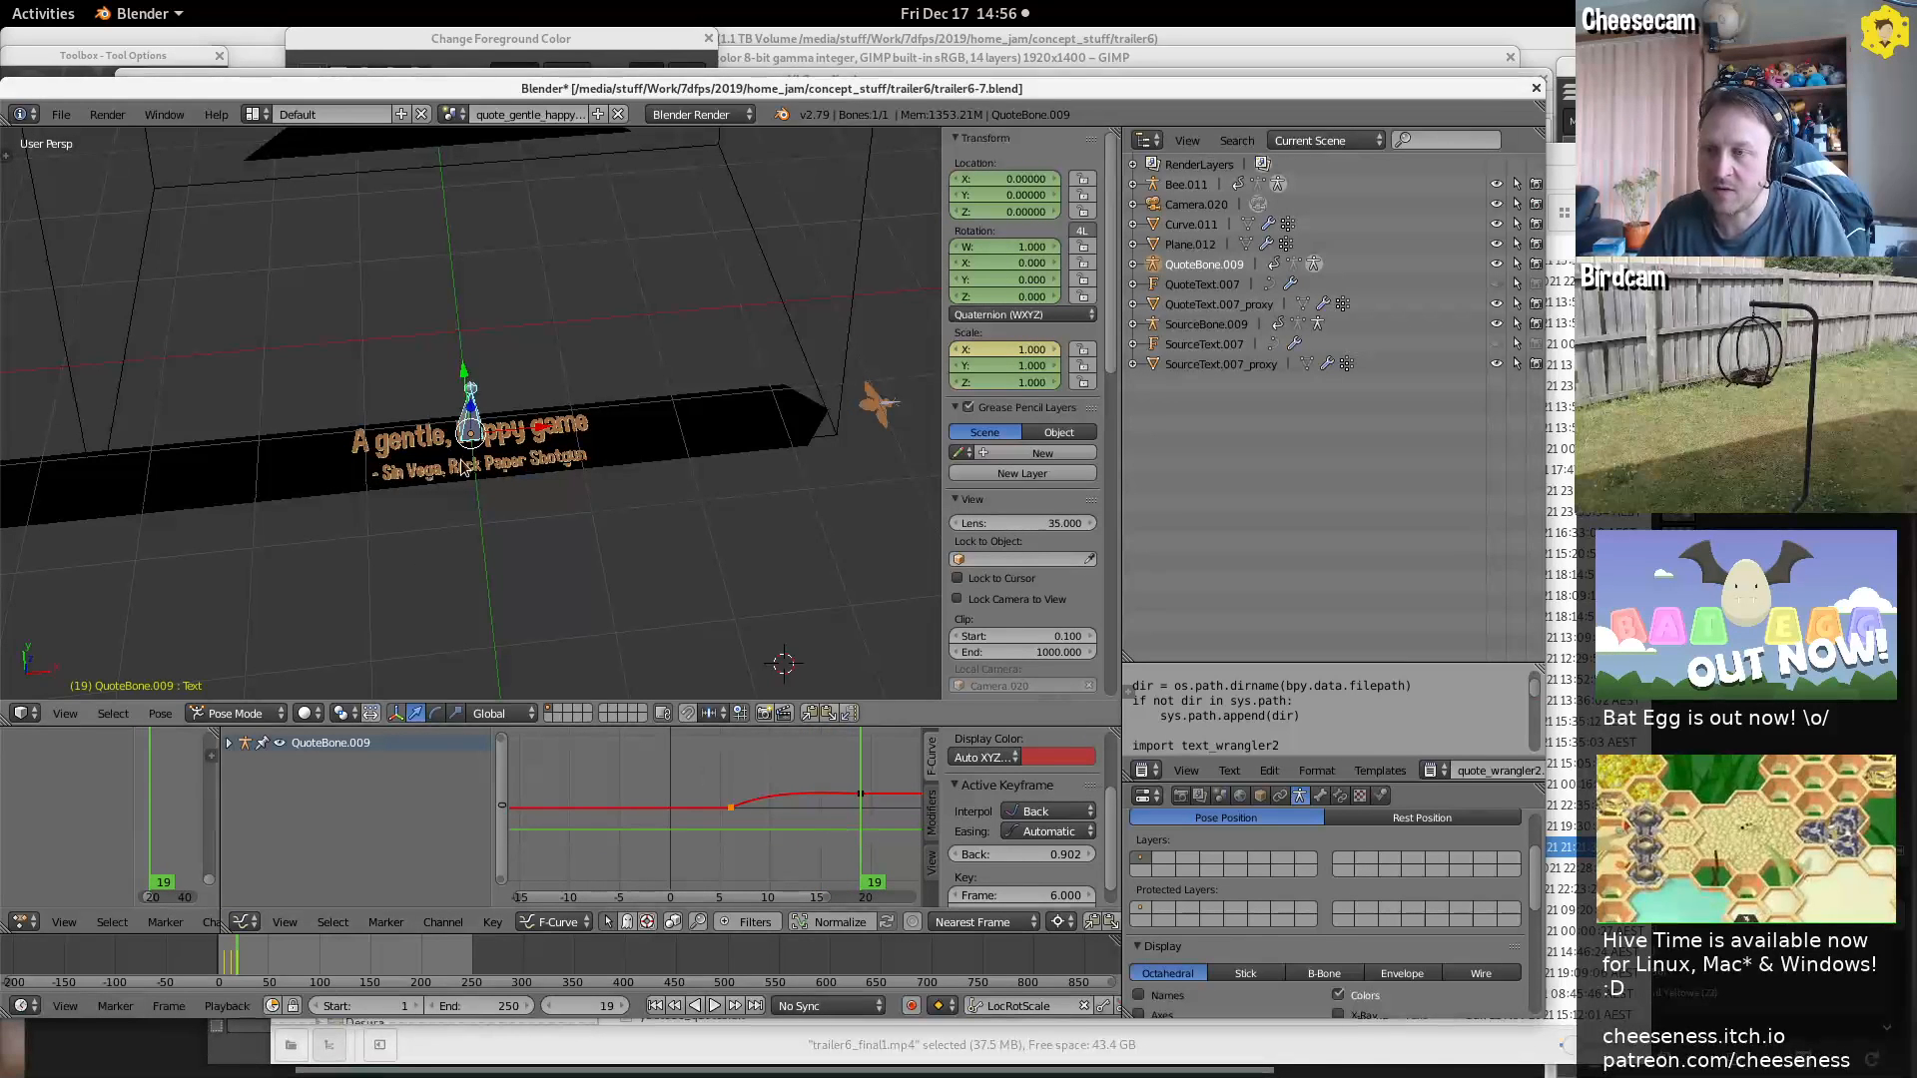
Select the source text's armature SourceBone.009 and preview its animation curves from different angles
{"action": "middle_click_drag", "start_coordinate": [481, 483], "coordinate": [386, 366]}
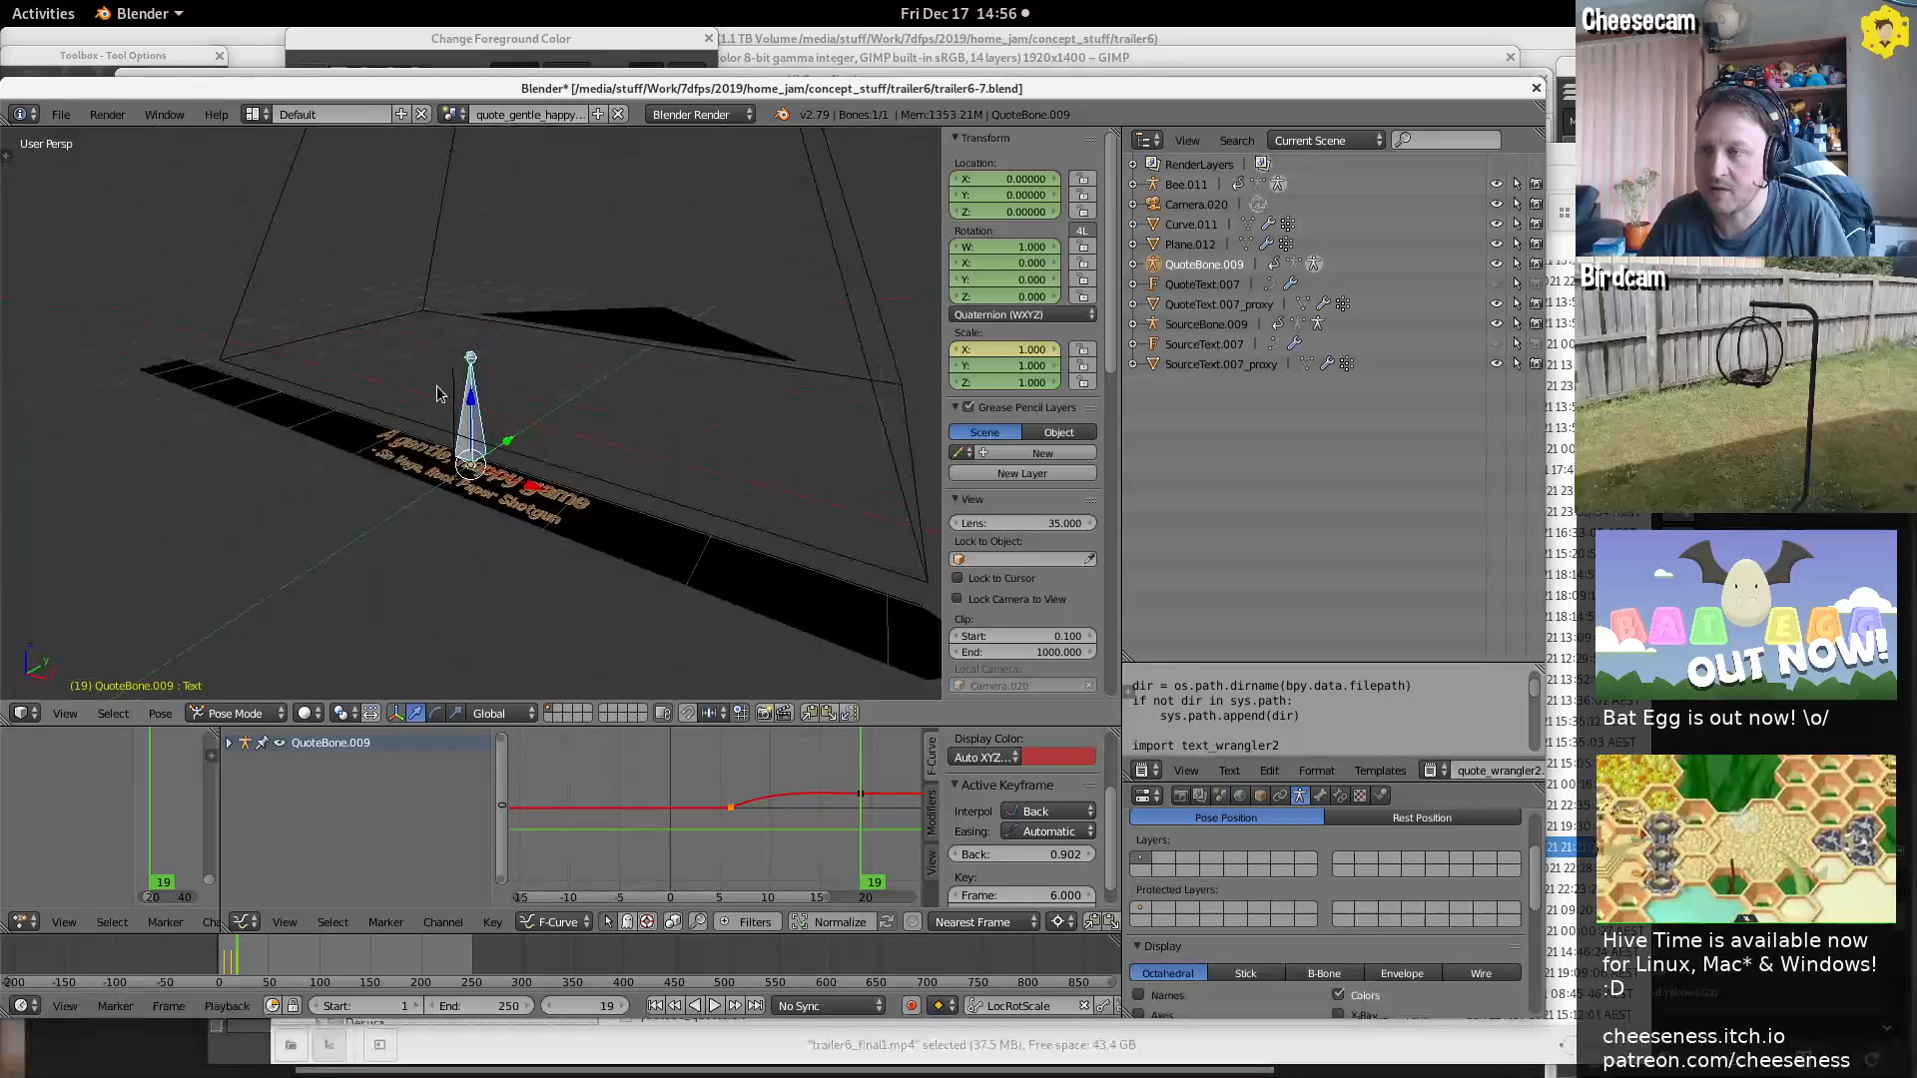
{"action": "right_click", "coordinate": [453, 388]}
{"action": "key", "text": "alt+a"}
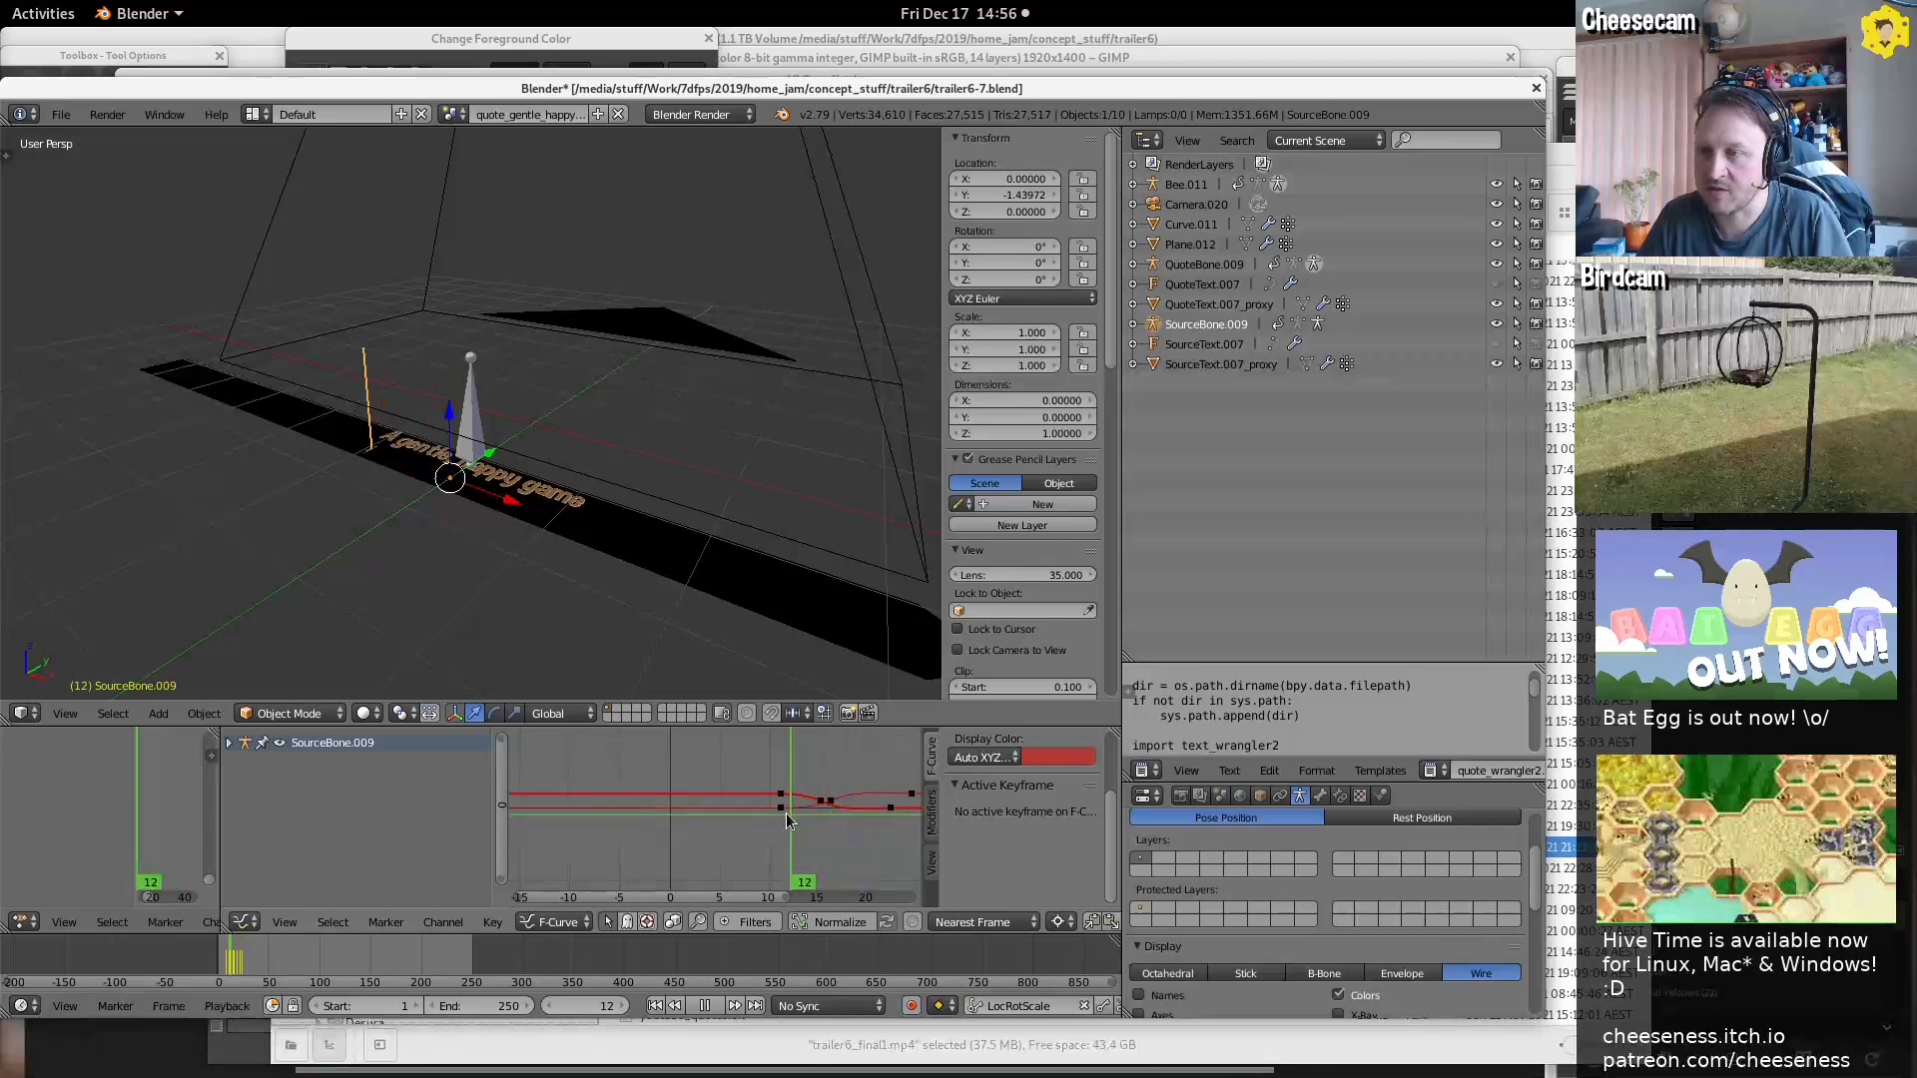
{"action": "left_click_drag", "start_coordinate": [861, 815], "coordinate": [861, 815]}
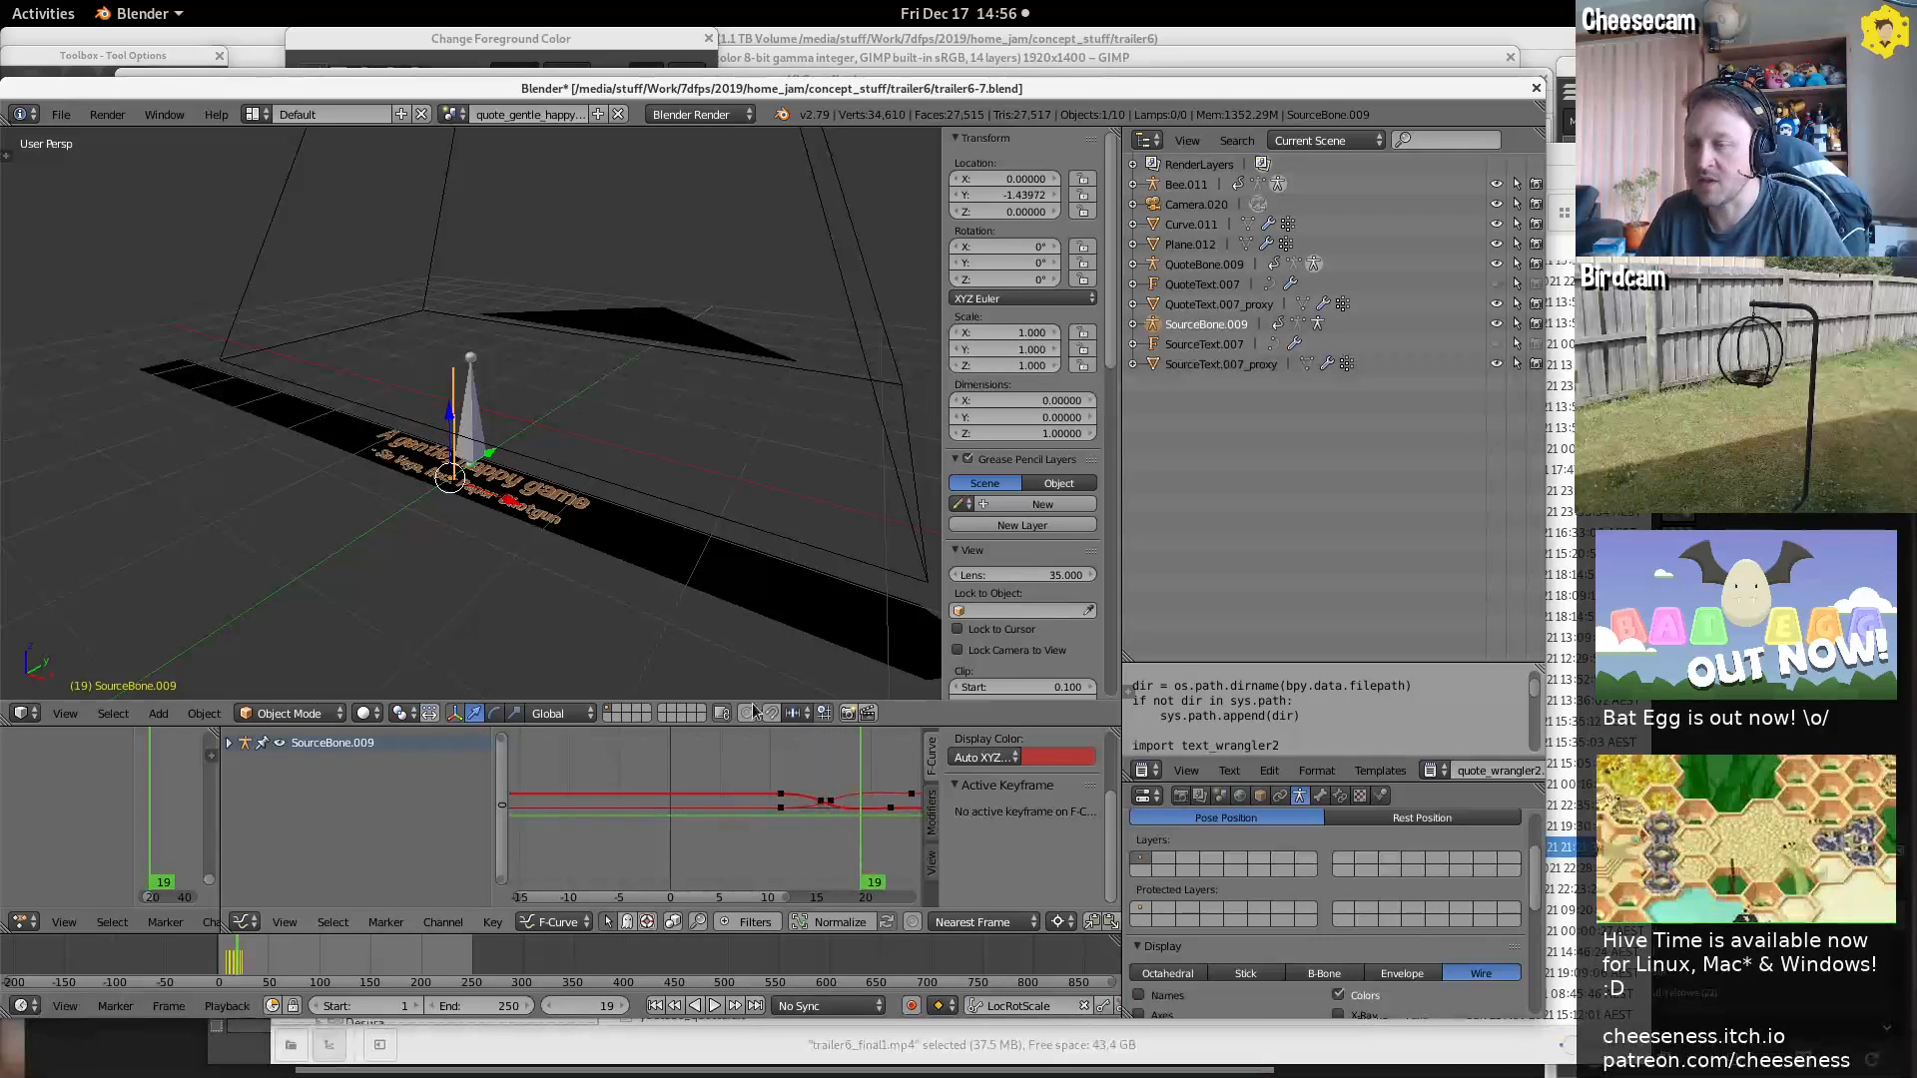
{"action": "middle_click_drag", "start_coordinate": [473, 499], "coordinate": [544, 555]}
{"action": "key", "text": "alt+a"}
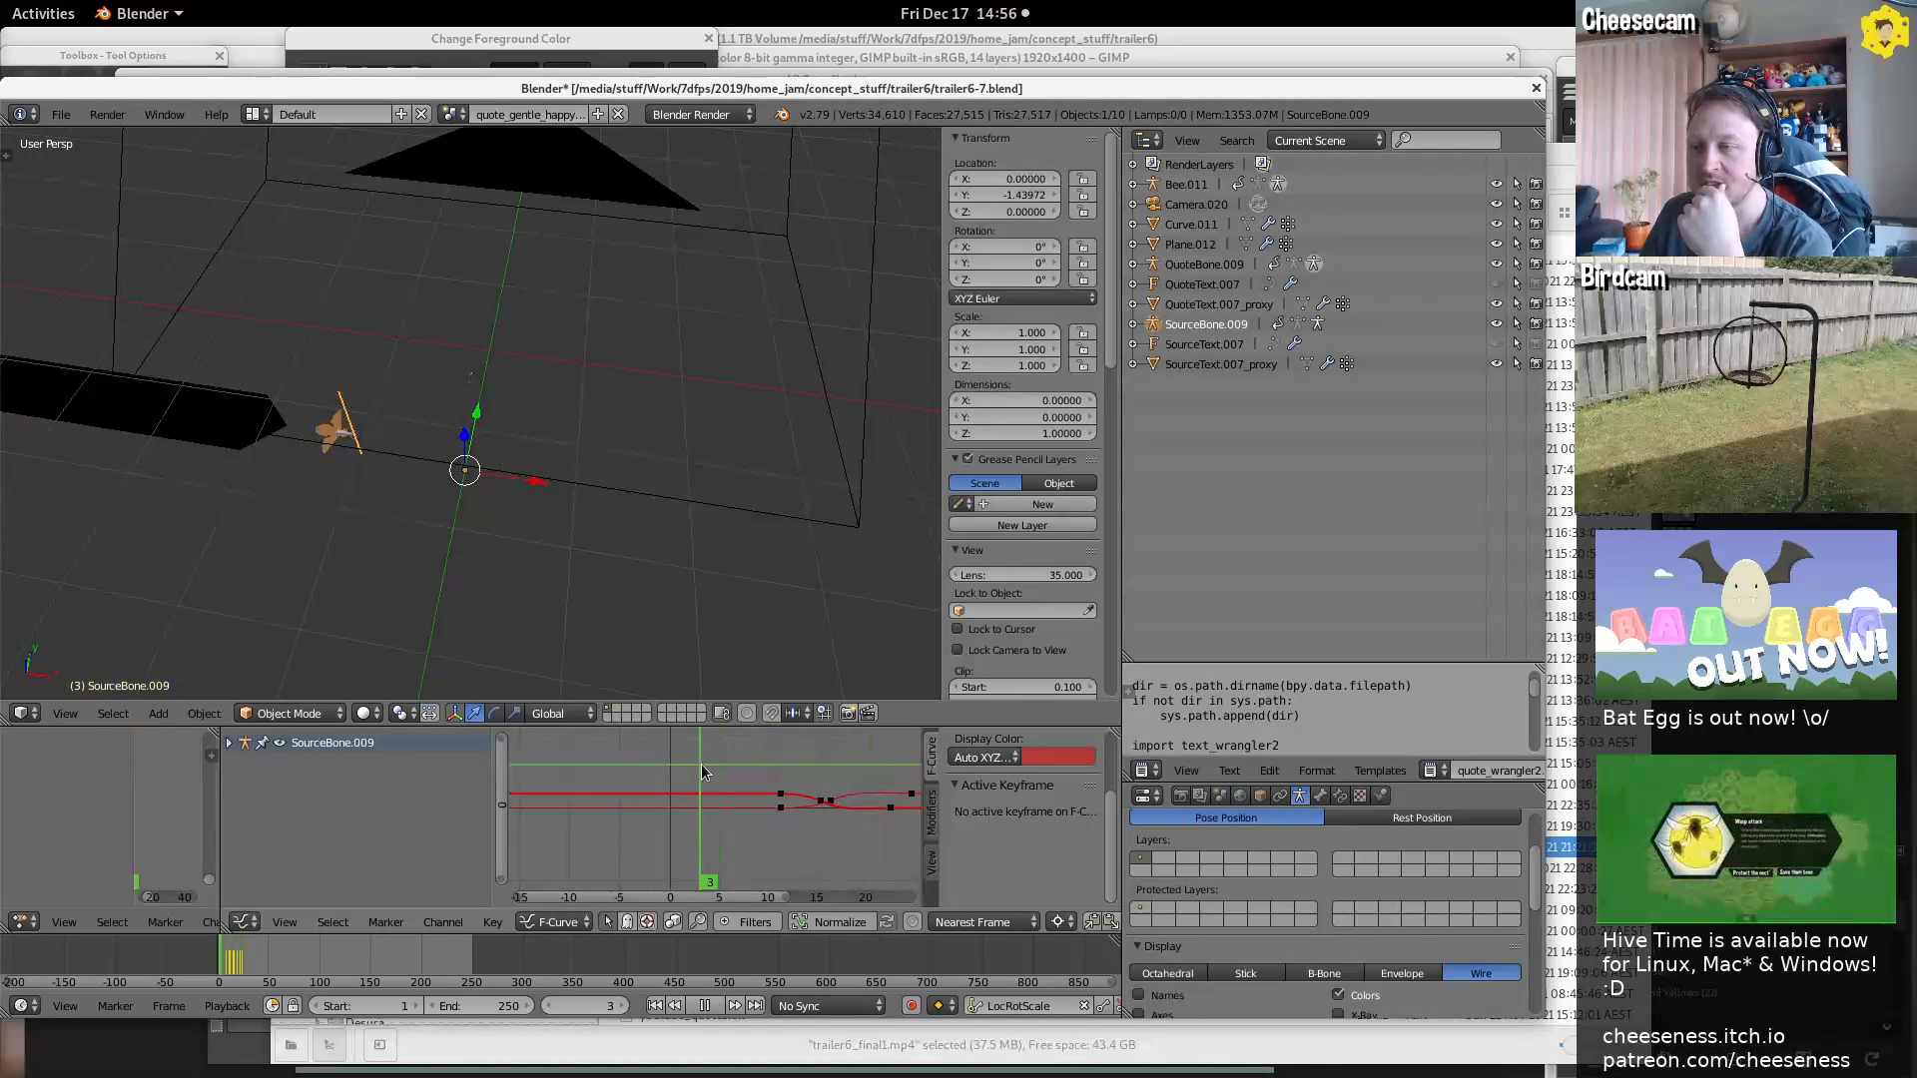
View the scene through the camera, deselect all objects, and play the quote banner animation again from its start
{"action": "key", "text": "KP_0"}
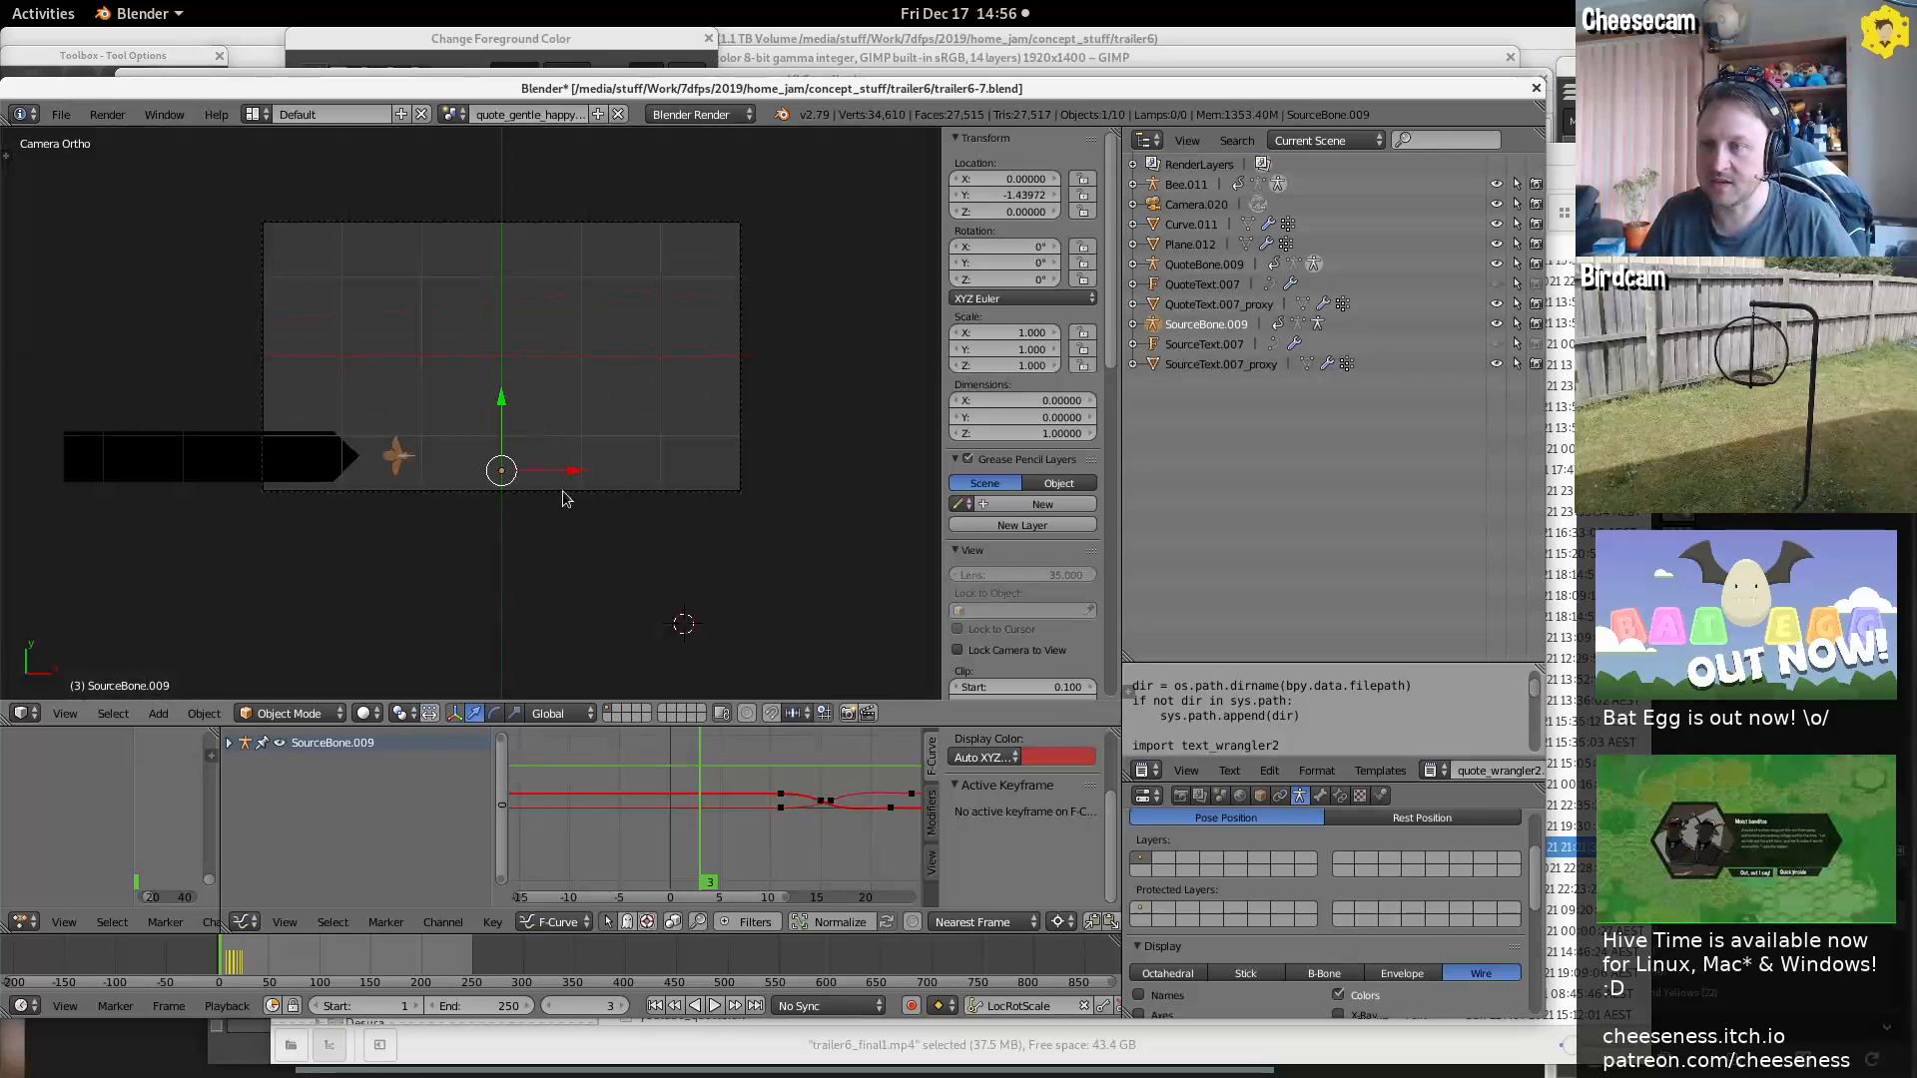
{"action": "right_click", "coordinate": [168, 470]}
{"action": "key", "text": "a"}
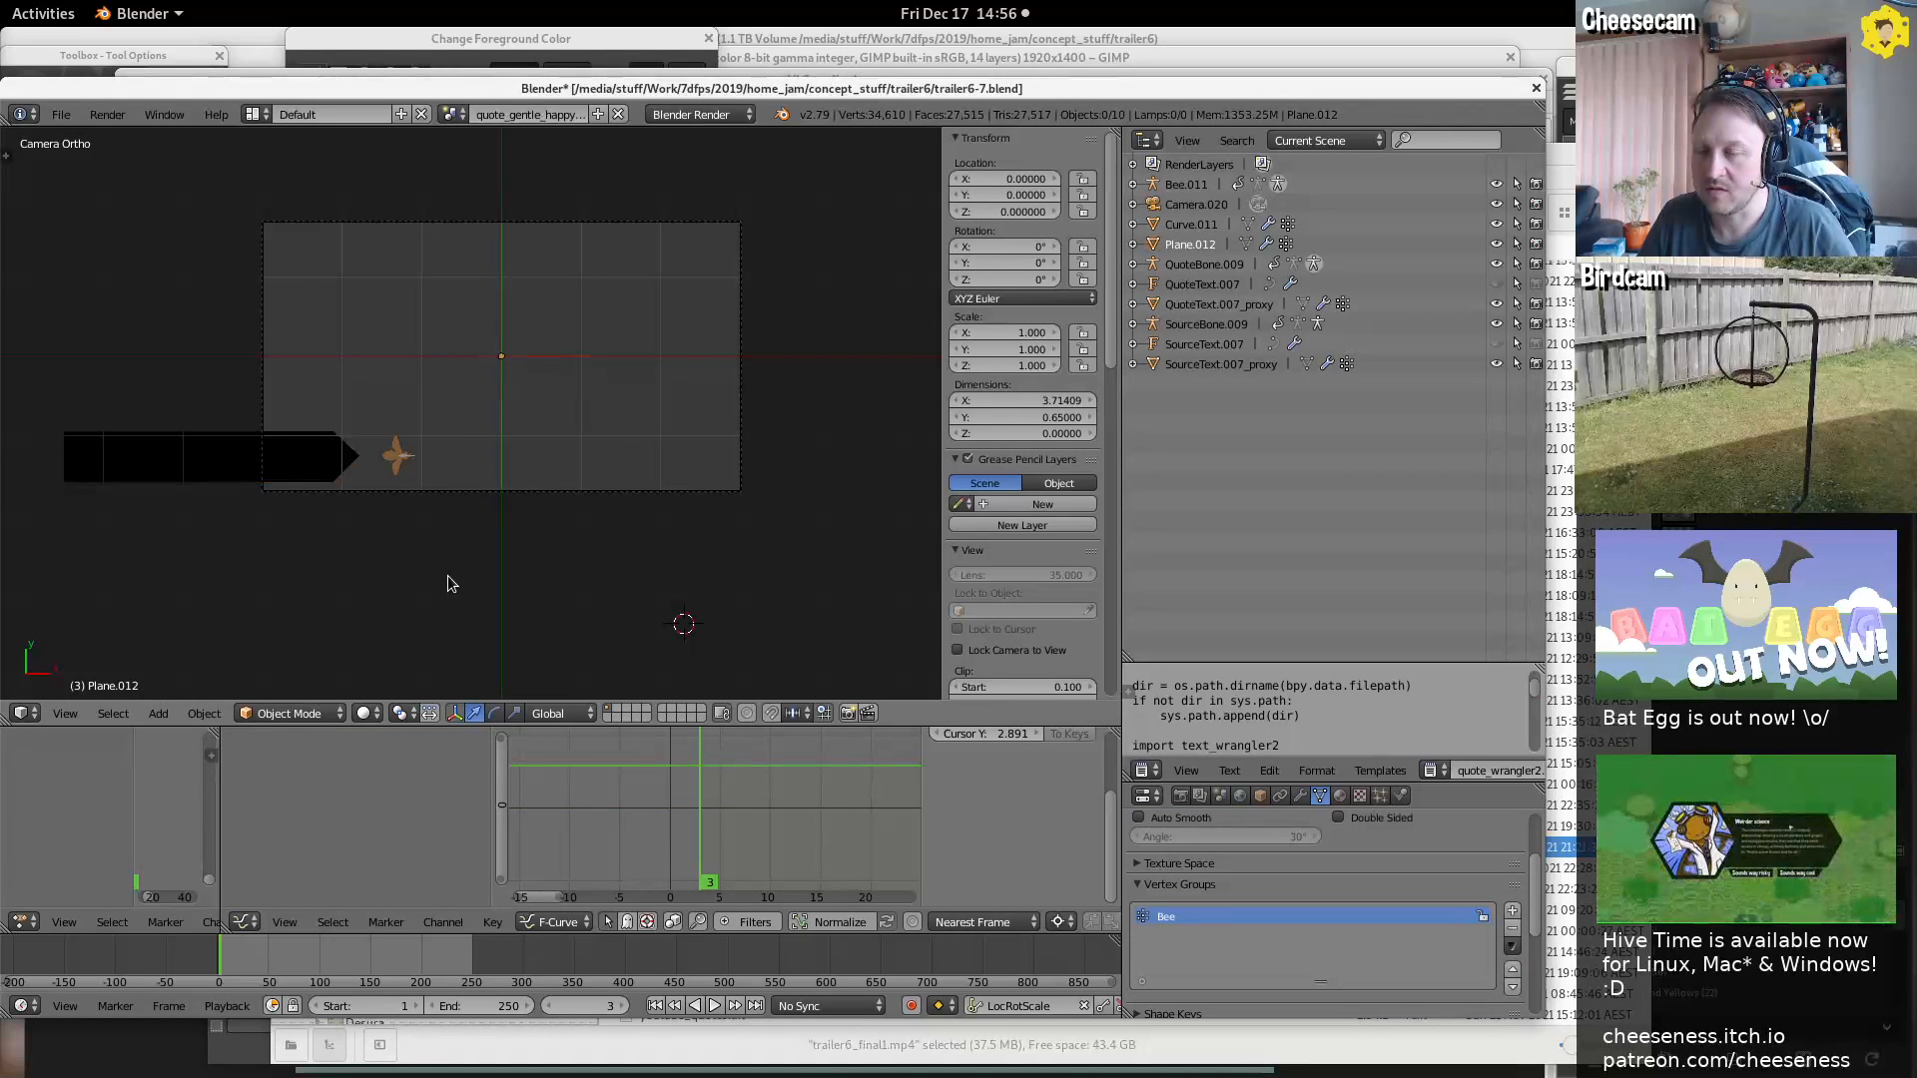
{"action": "key", "text": "alt+a"}
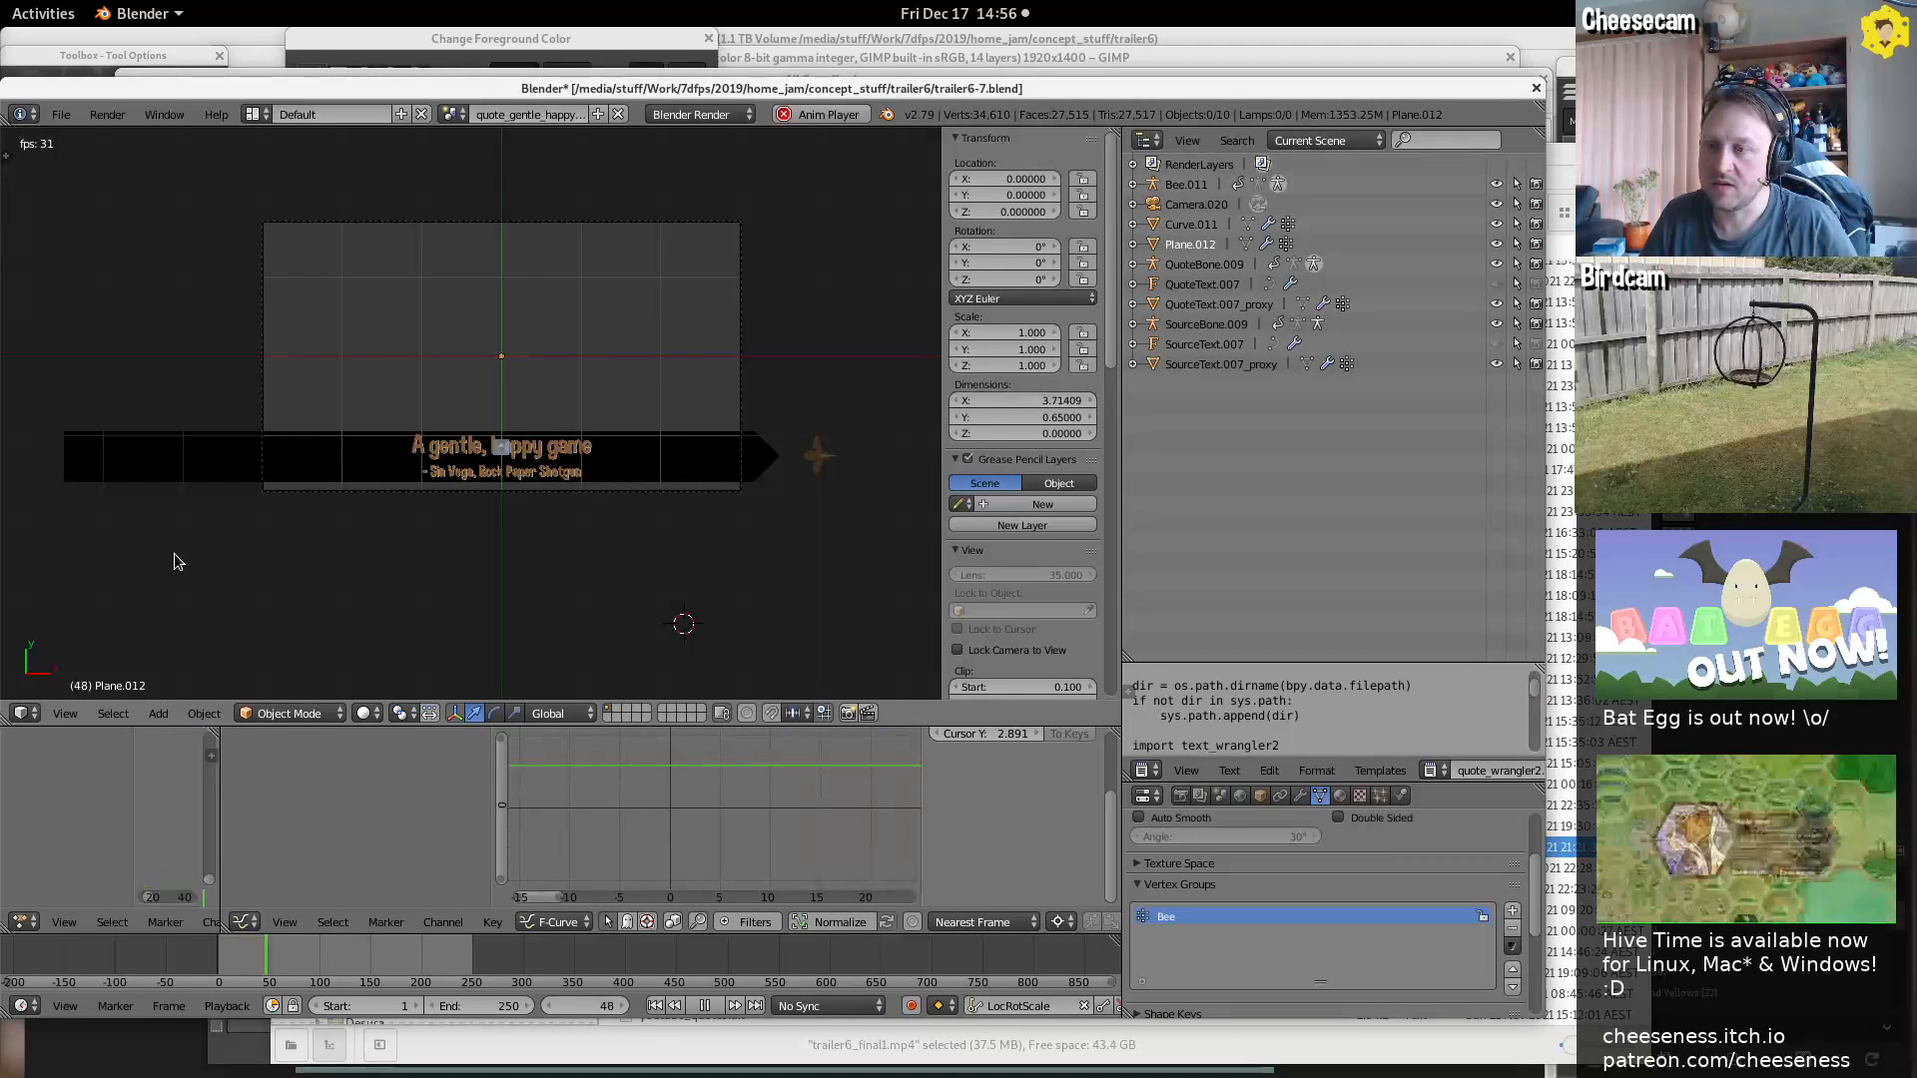
{"action": "left_click", "coordinate": [174, 555]}
{"action": "left_click", "coordinate": [170, 952]}
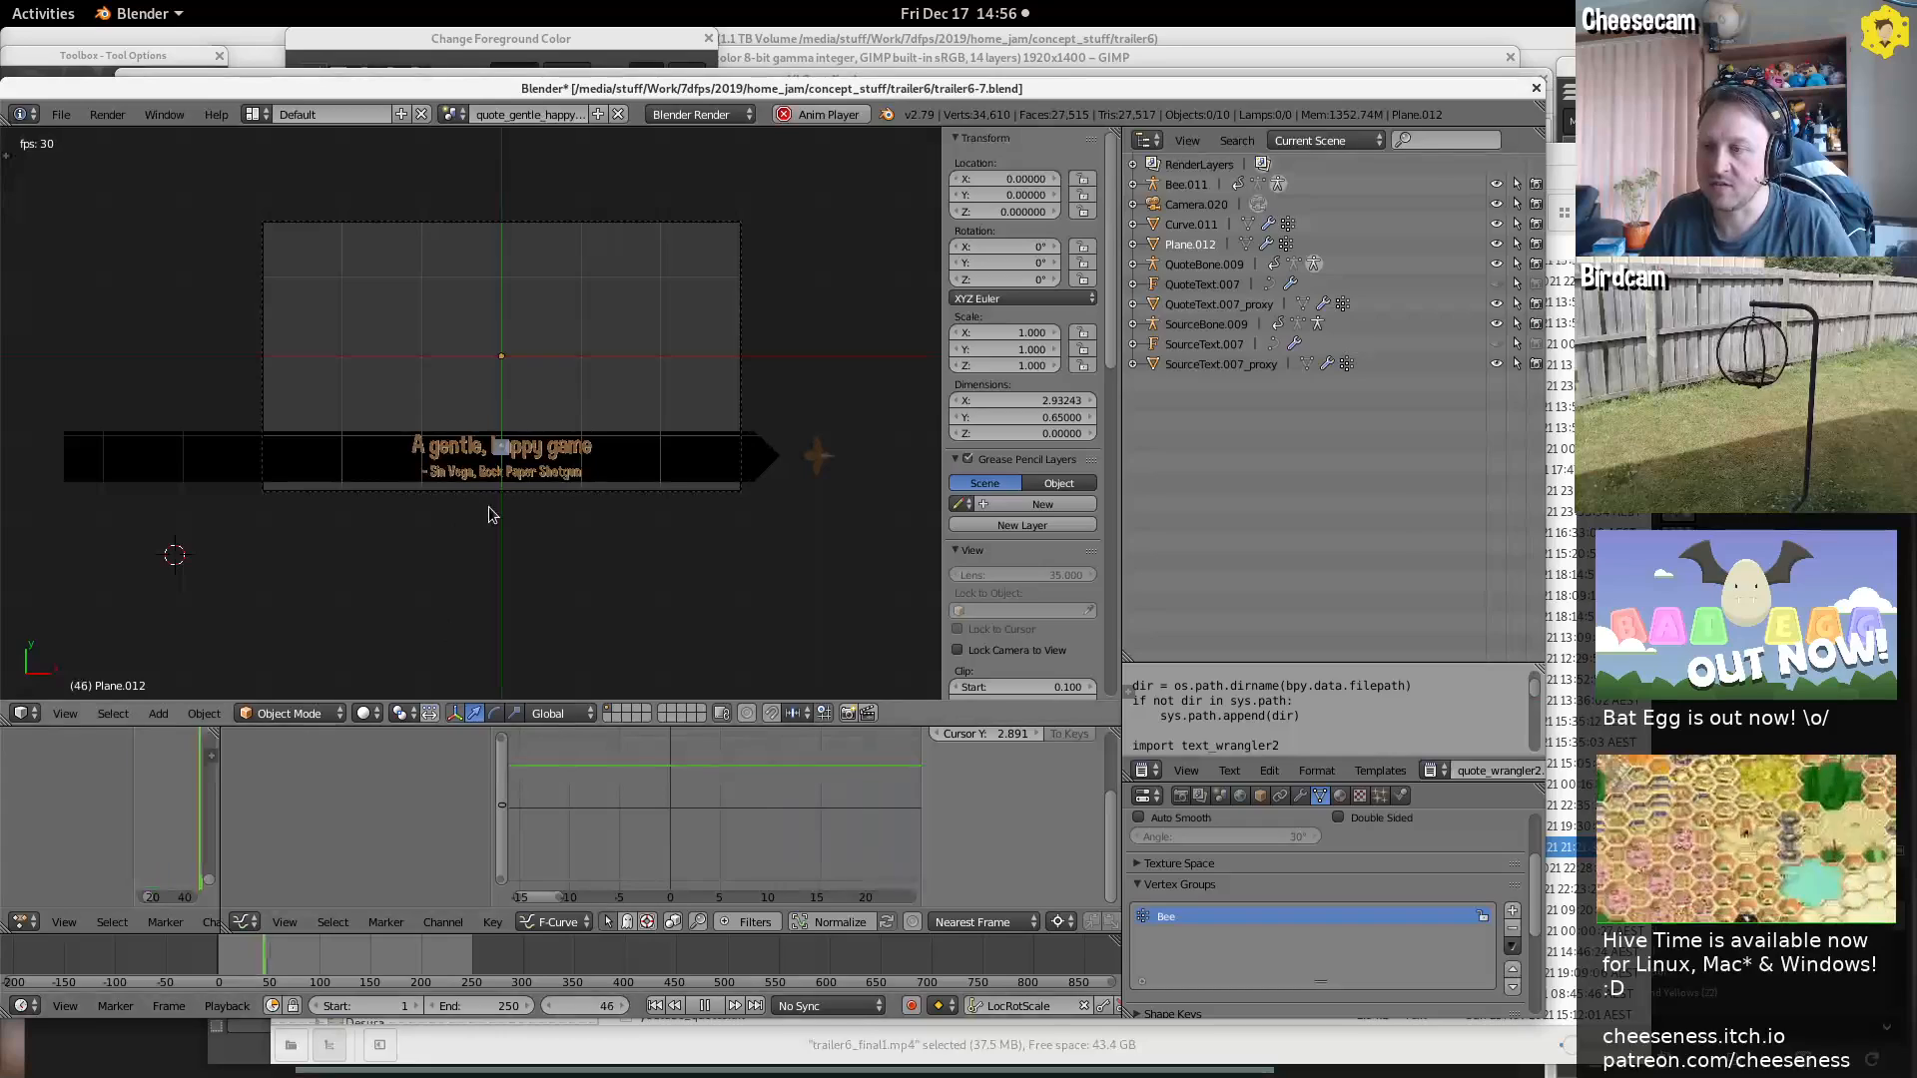
{"action": "key", "text": "alt+Tab"}
{"action": "key", "text": "alt+Tab"}
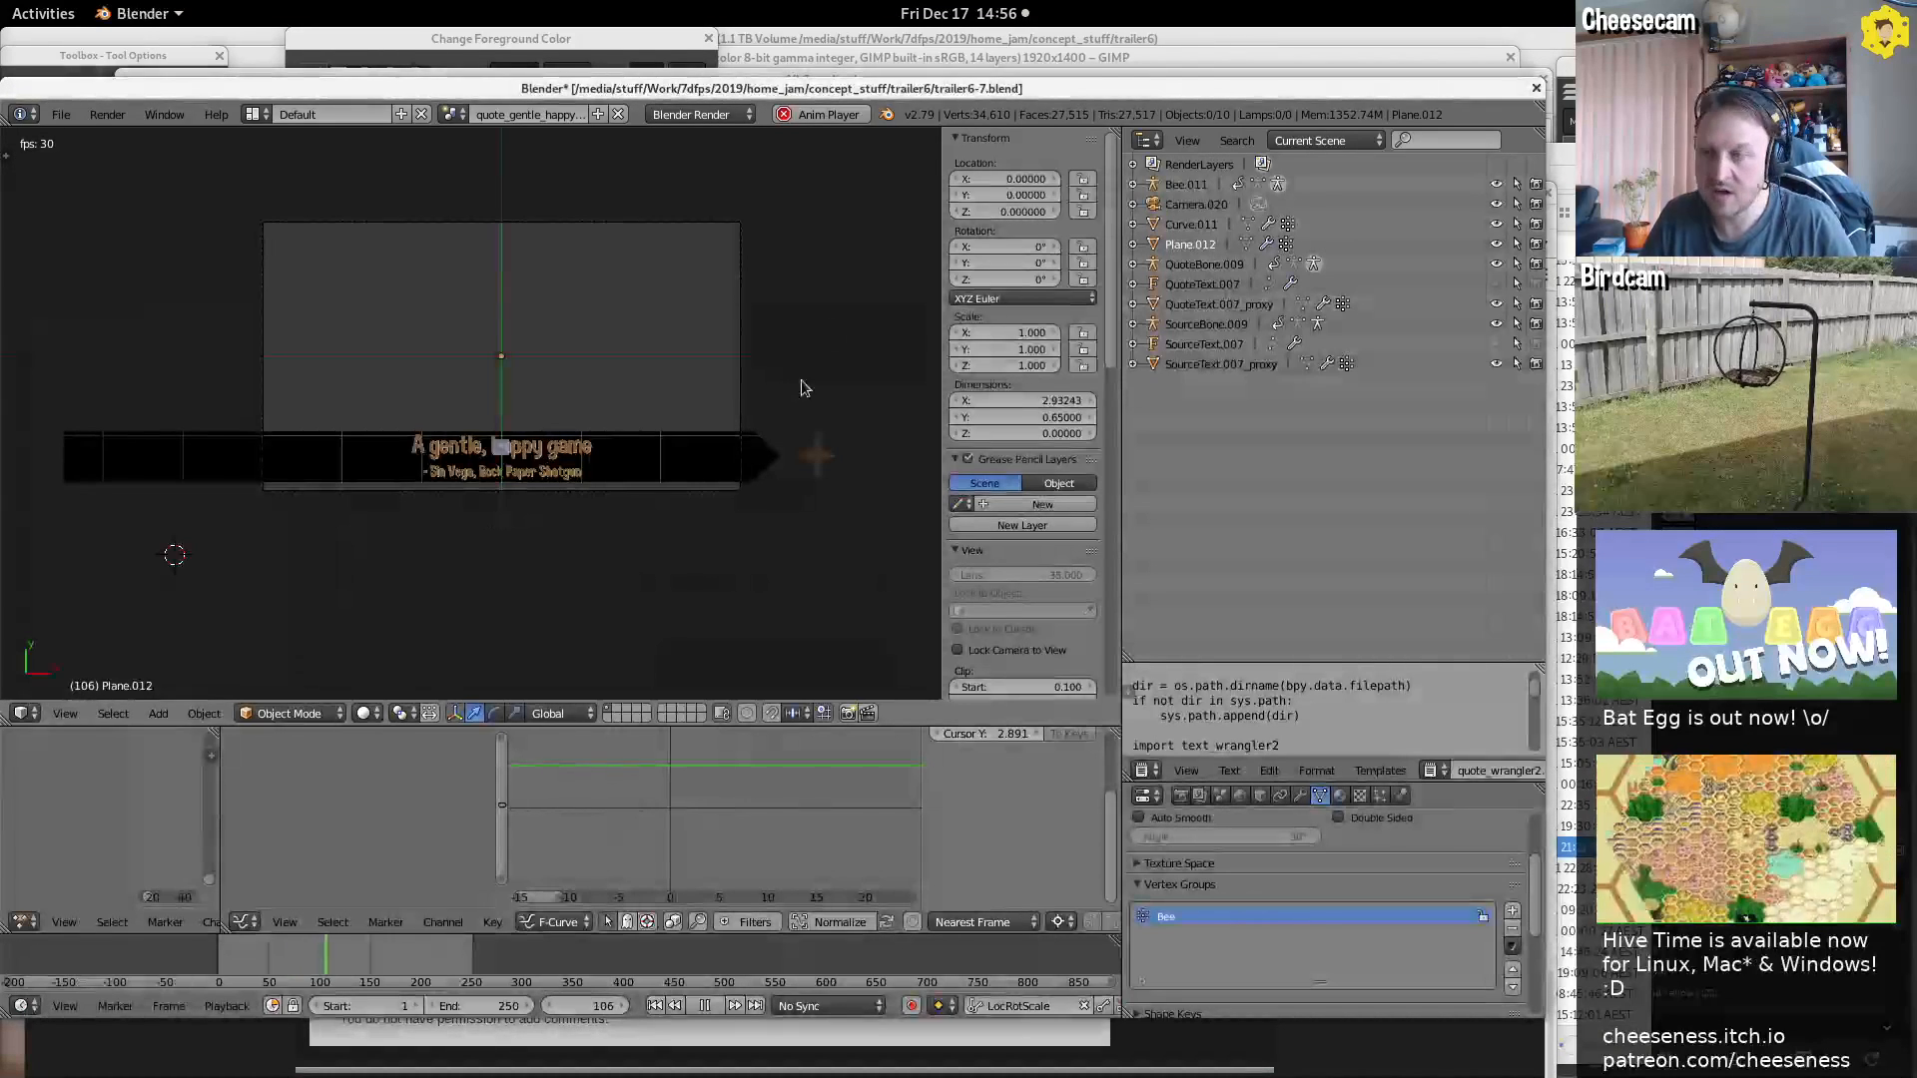
Select the quote text's bone, then the camera Camera.020 during playback, and replay the animation from the start
{"action": "right_click", "coordinate": [503, 454]}
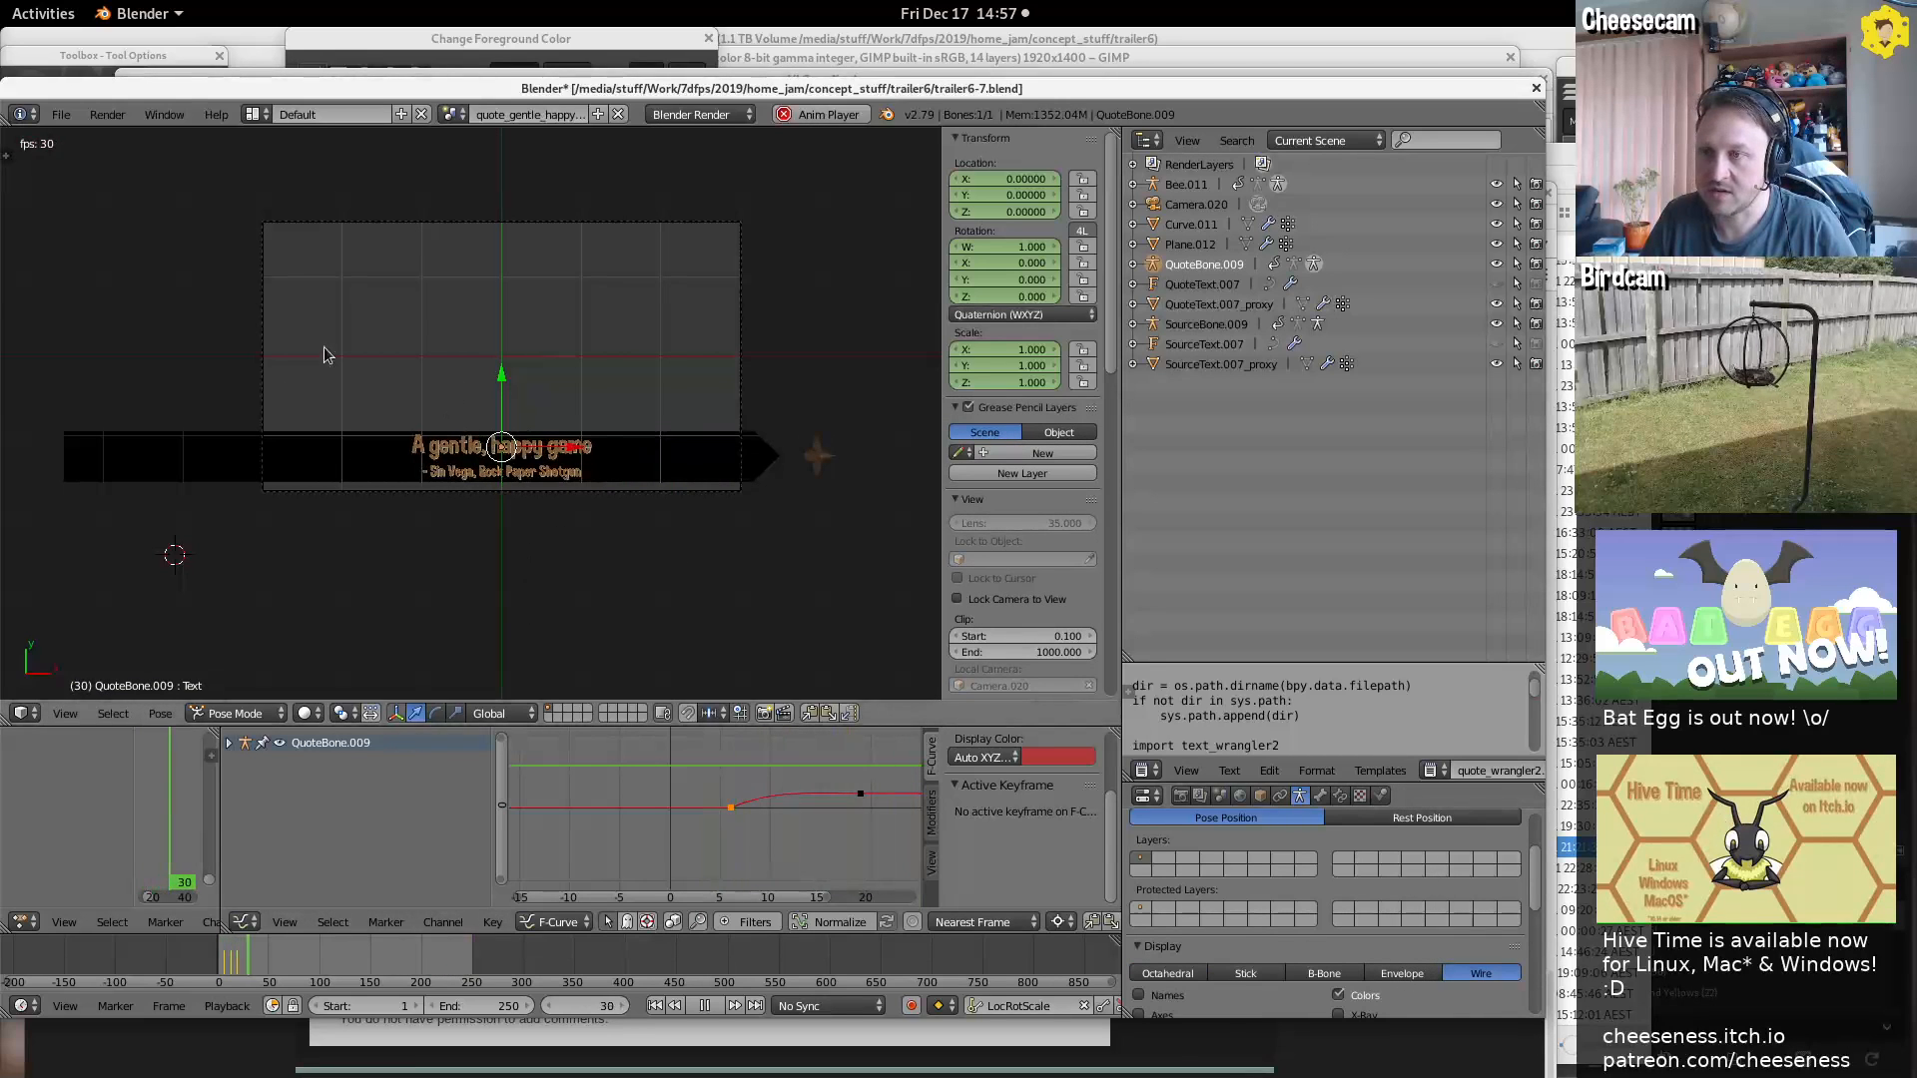
{"action": "right_click", "coordinate": [262, 357]}
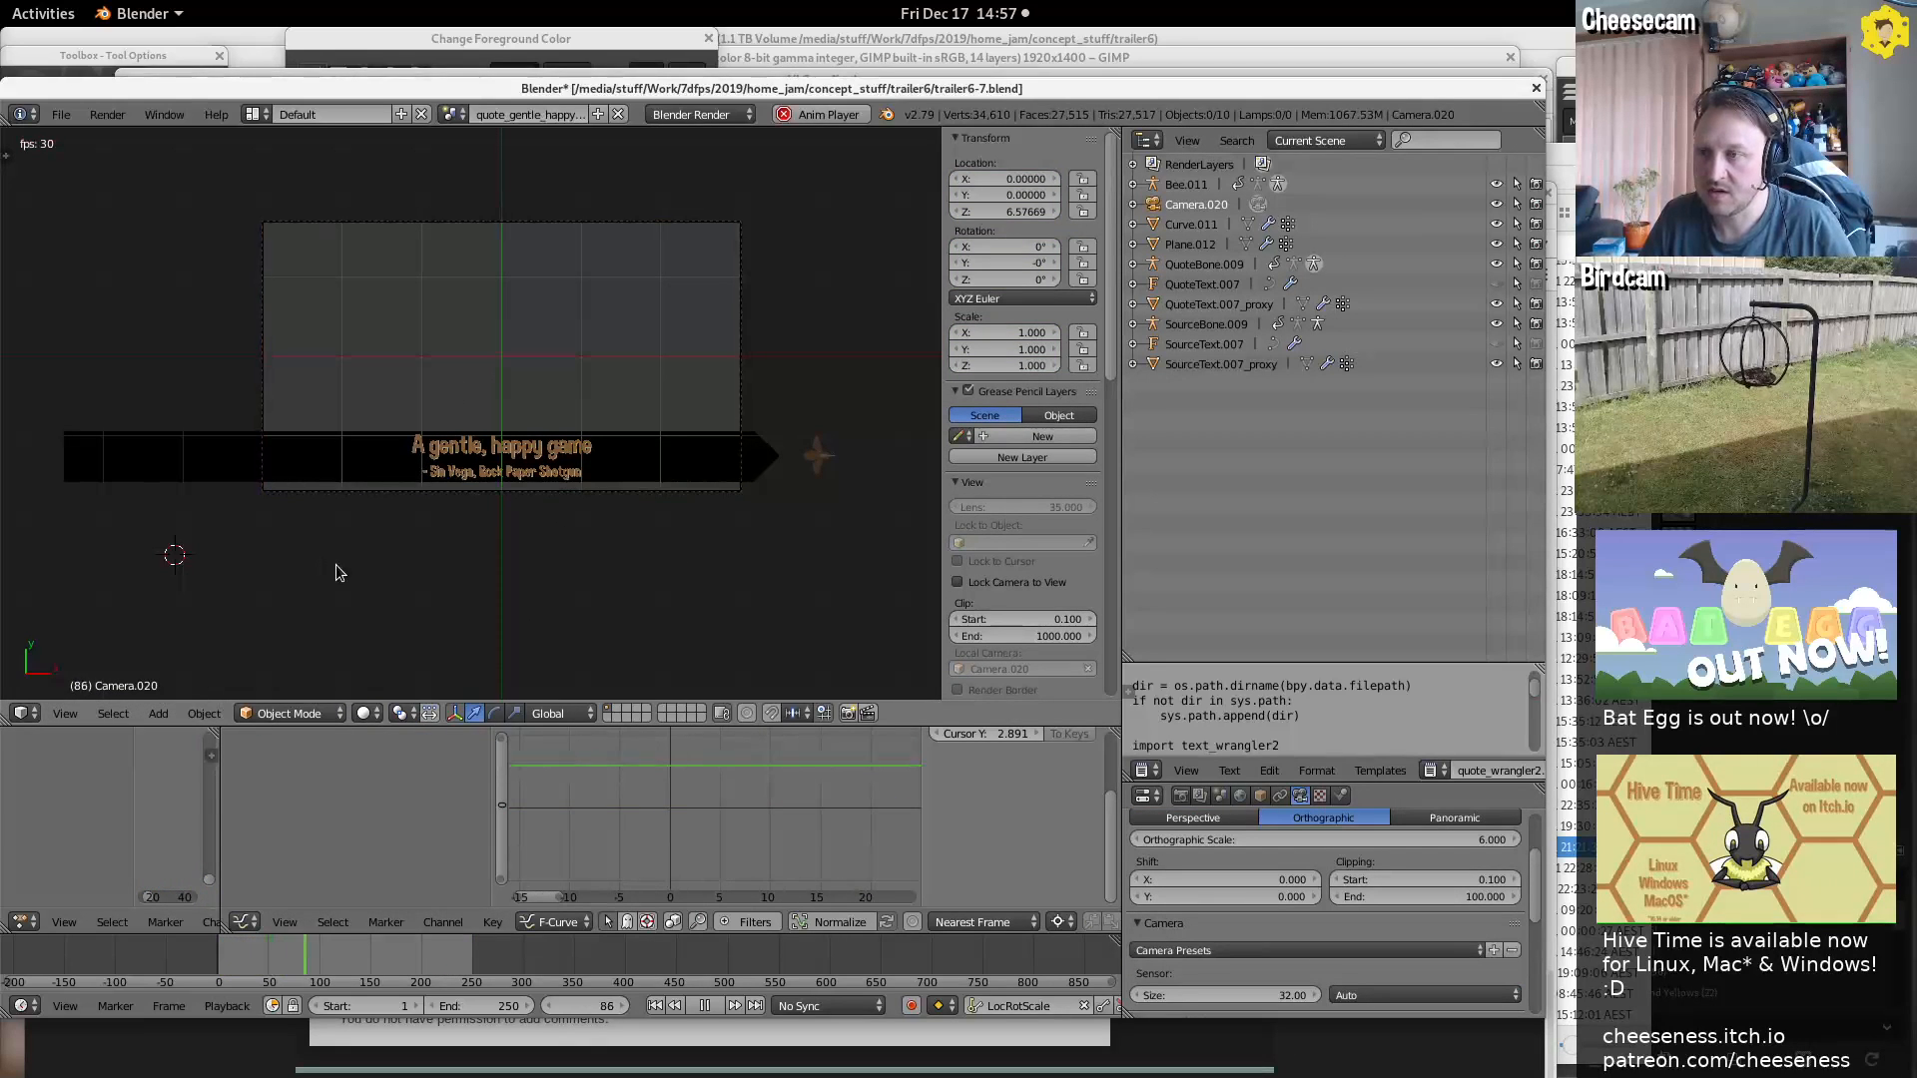
{"action": "left_click", "coordinate": [204, 959]}
{"action": "left_click", "coordinate": [204, 958]}
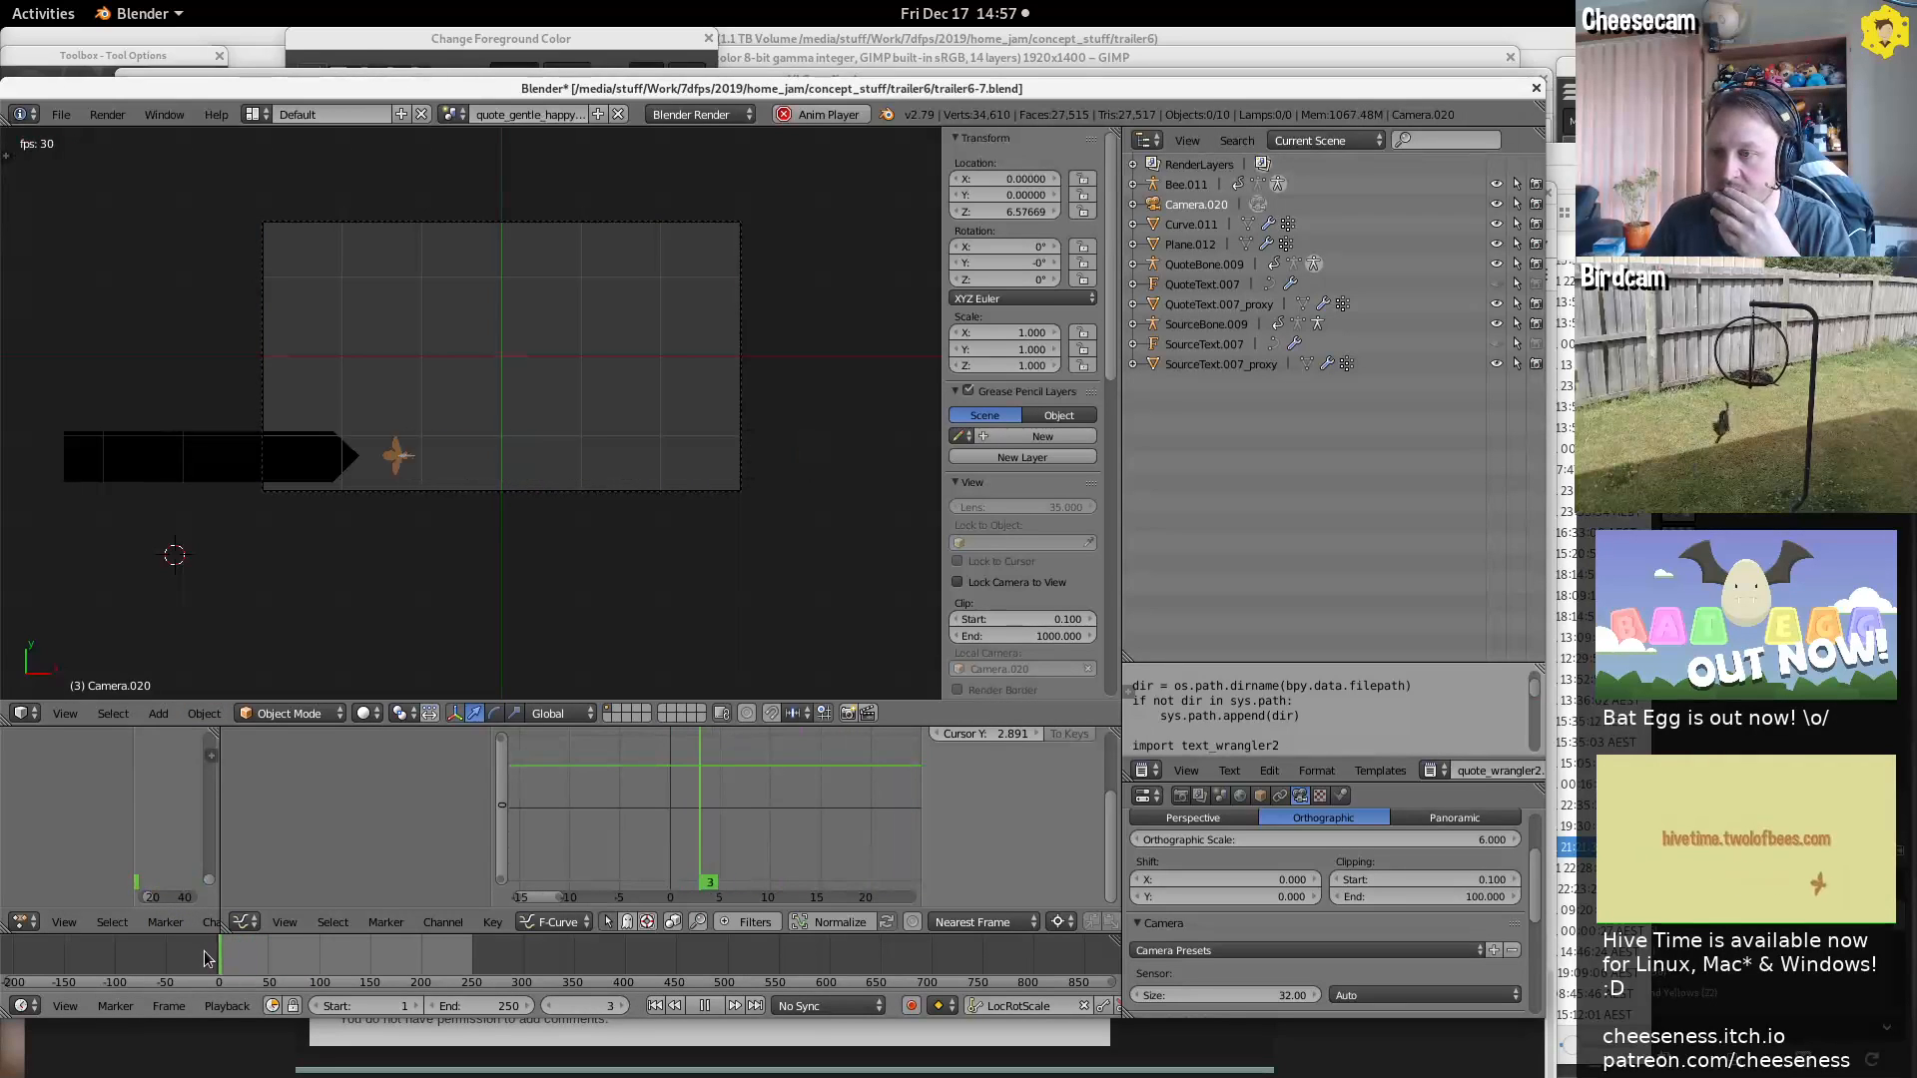
{"action": "left_click", "coordinate": [204, 958]}
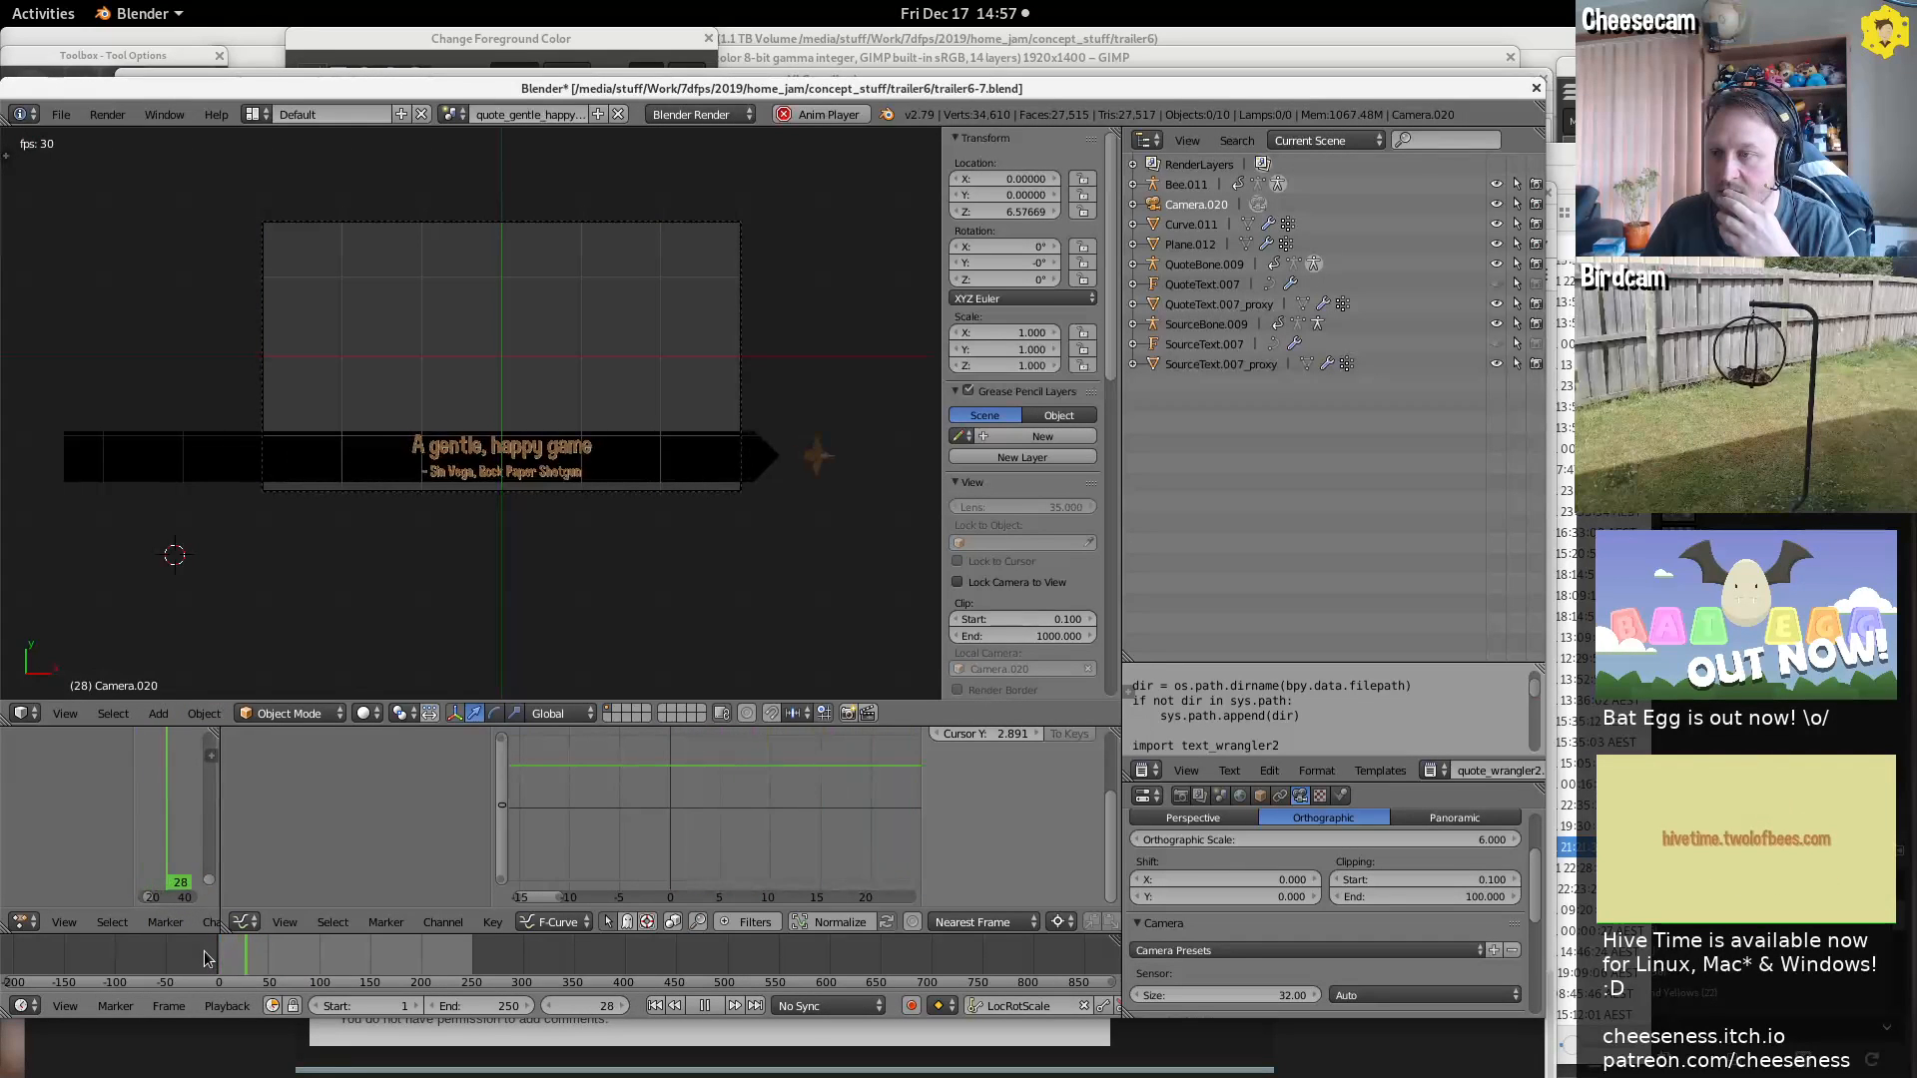
Stop playback, return to the beginning of the timeline, and replay the quote animation twice
{"action": "key", "text": "Escape"}
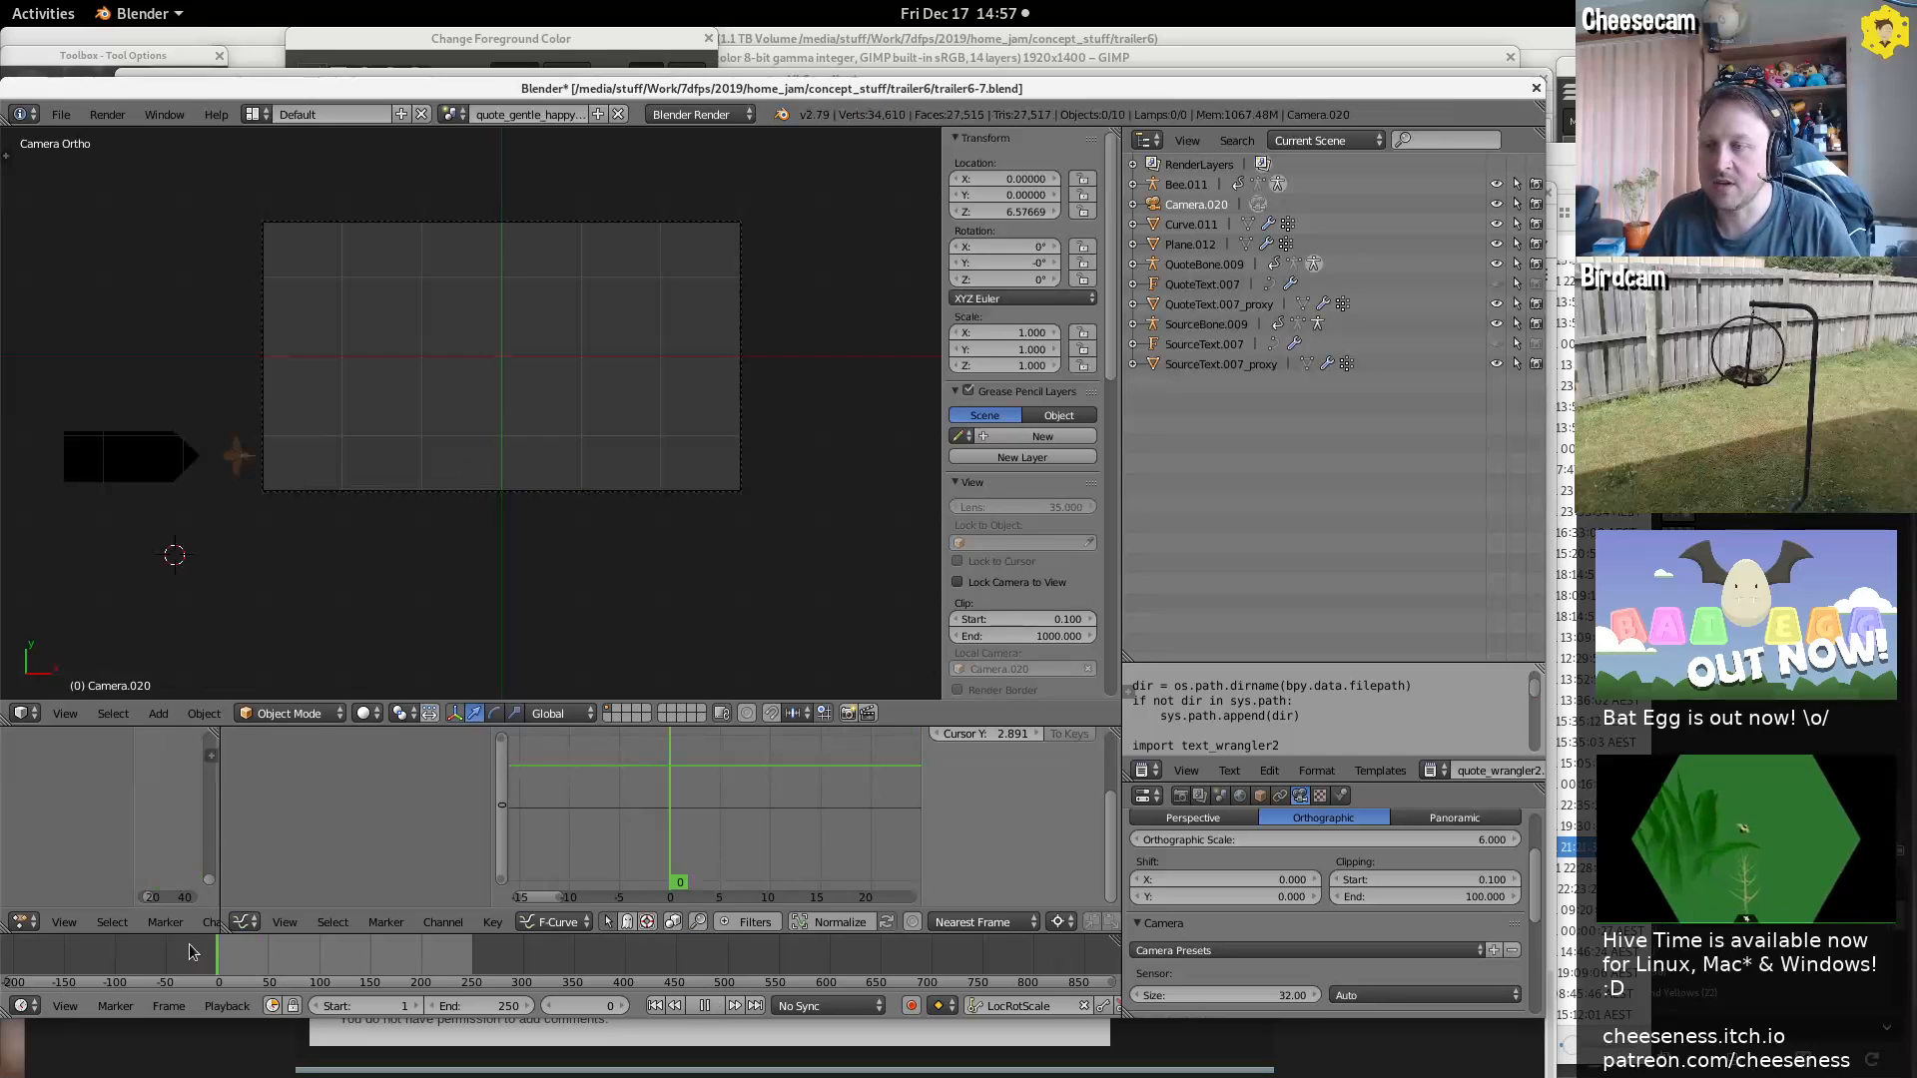
{"action": "left_click_drag", "start_coordinate": [190, 945], "coordinate": [222, 985]}
{"action": "key", "text": "alt+a"}
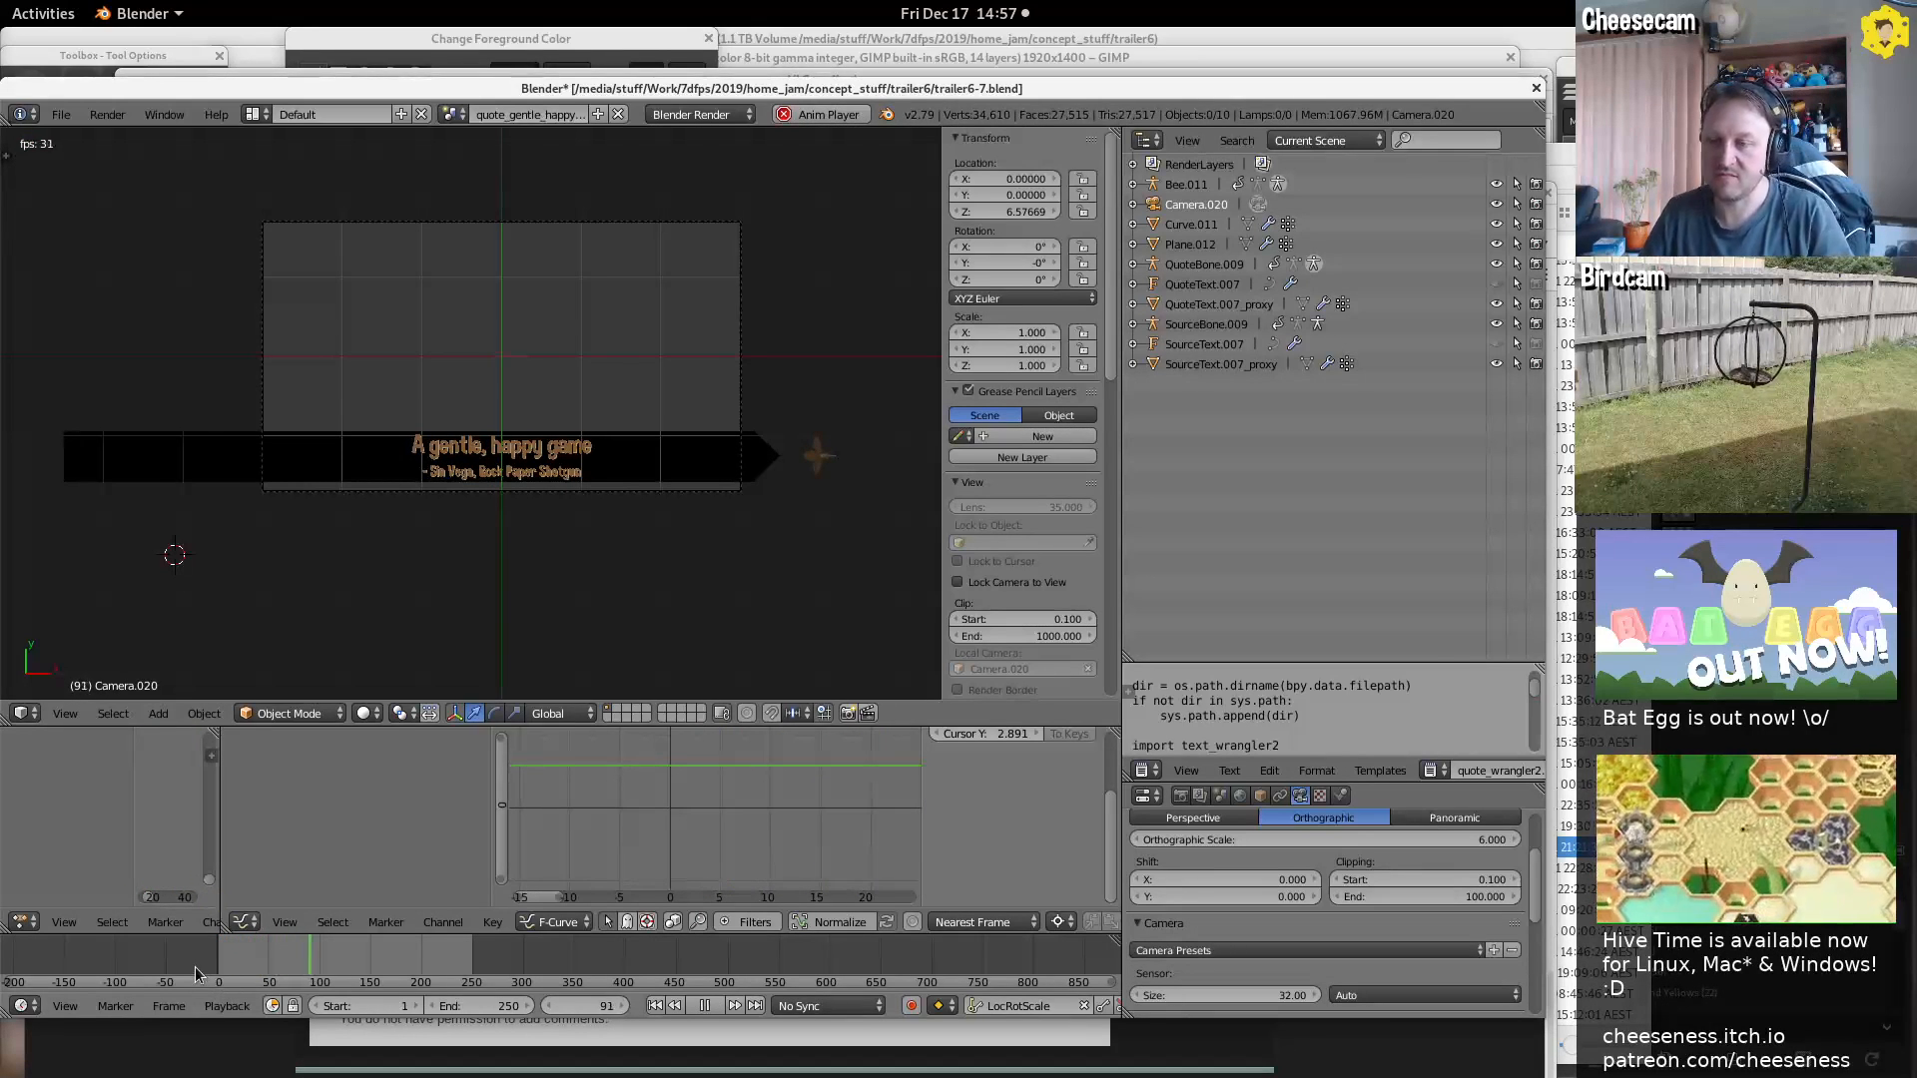
{"action": "left_click", "coordinate": [198, 964]}
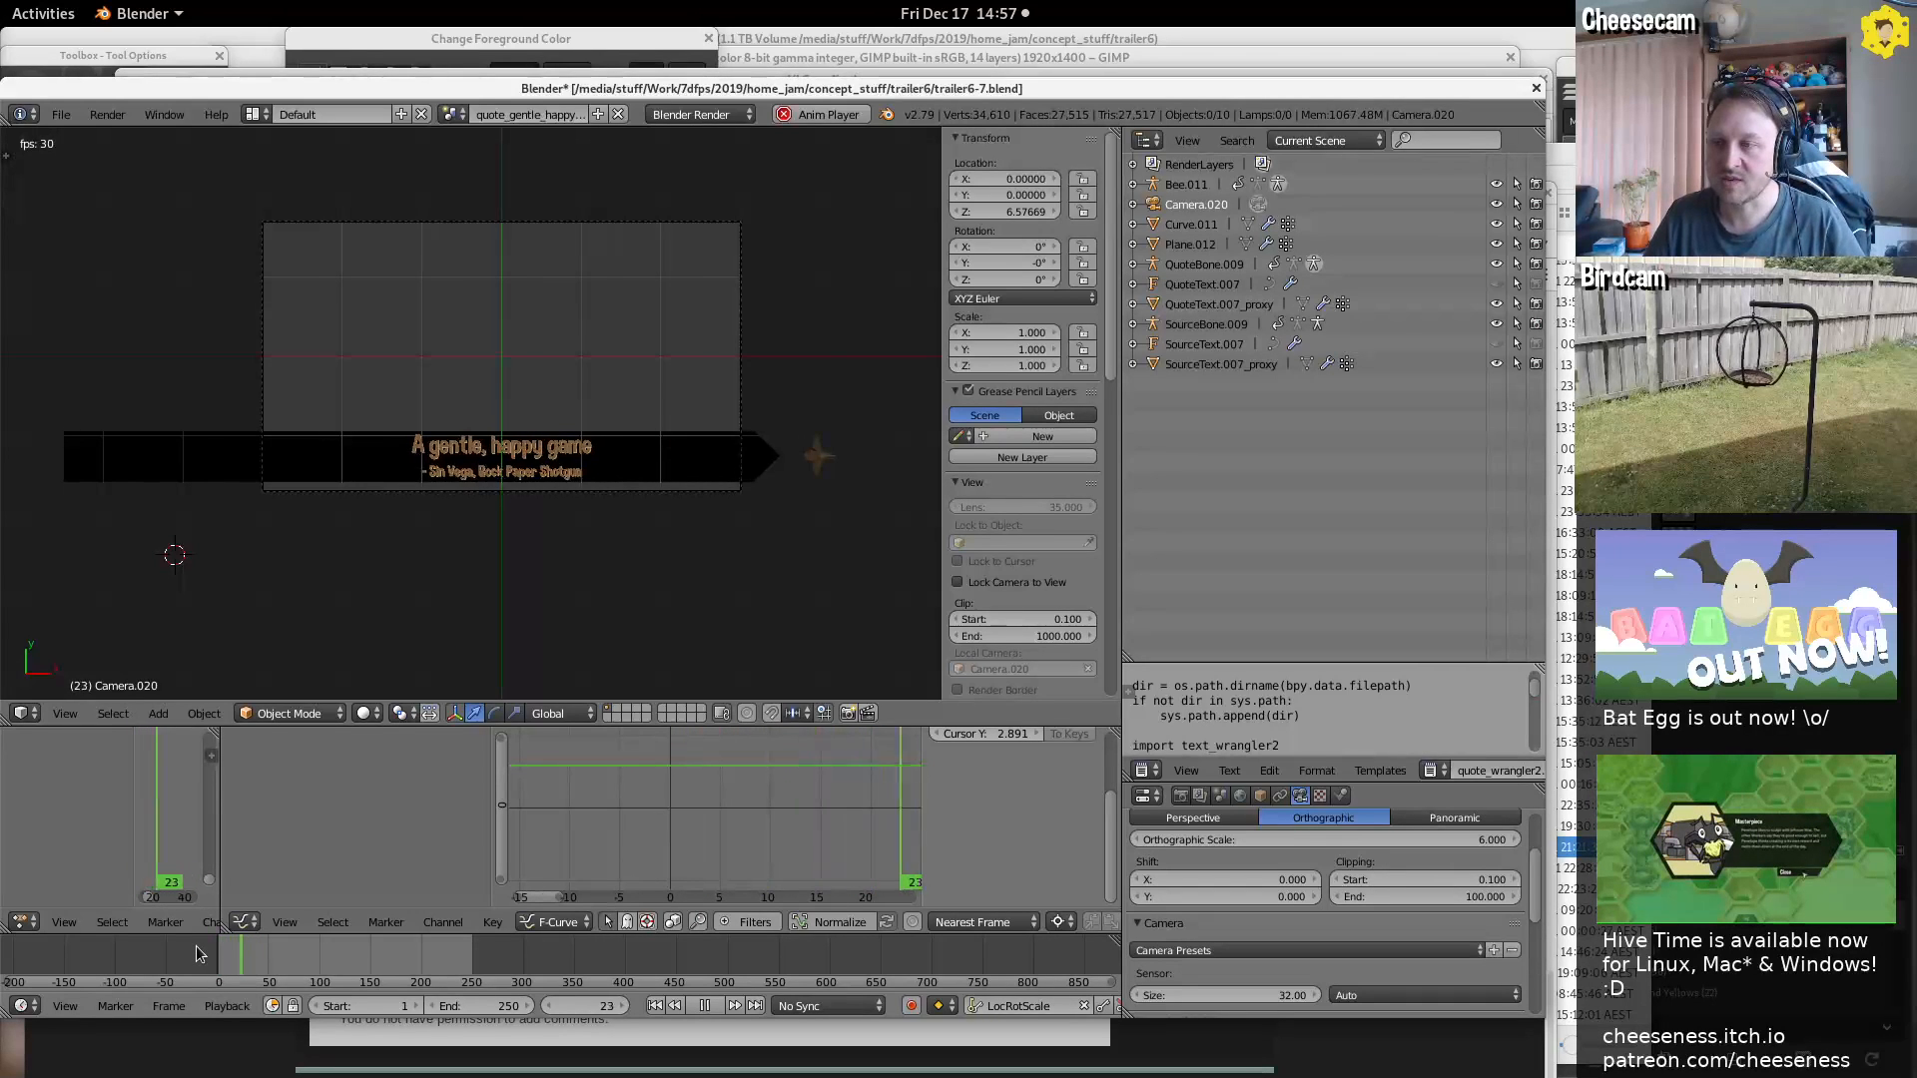
Stop playback, open the quote mesh QuoteText.007_proxy in Edit Mode and examine its wireframe letters up close
{"action": "key", "text": "alt+a"}
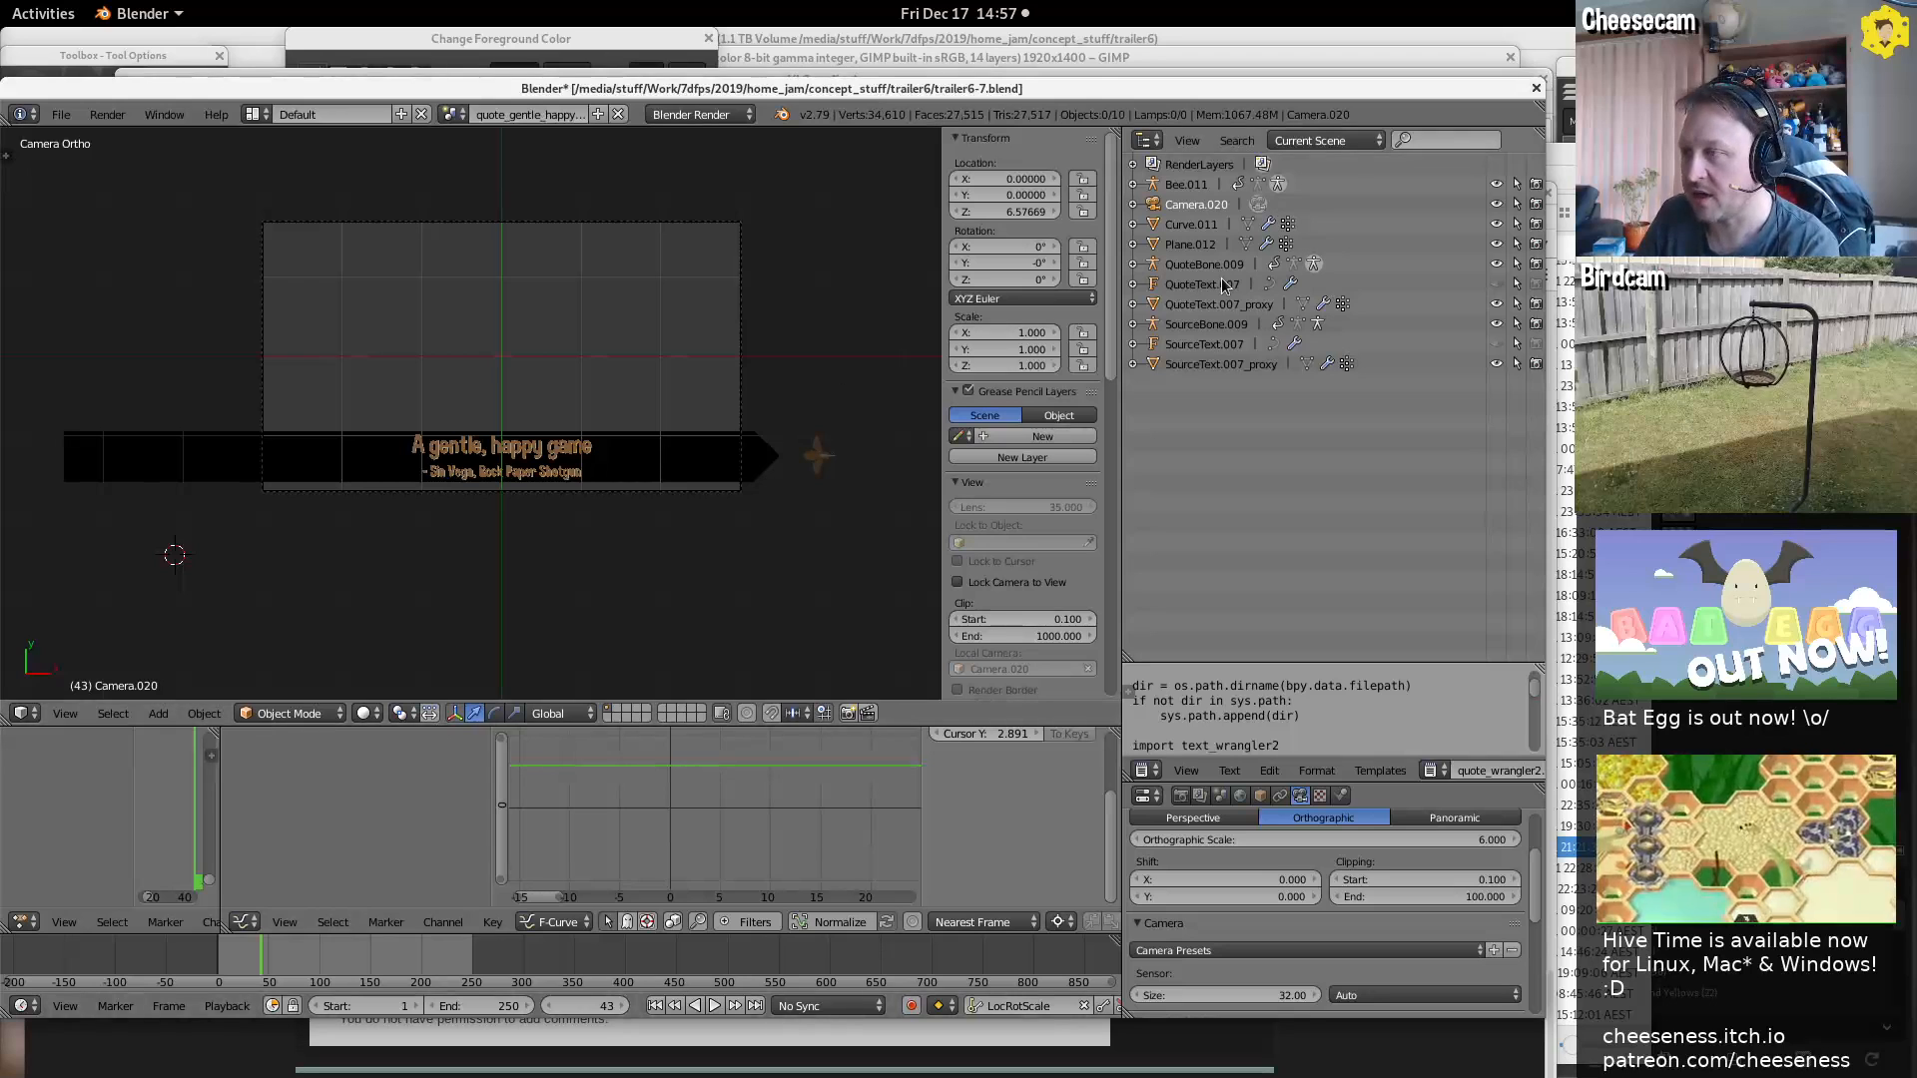
{"action": "middle_click_drag", "start_coordinate": [589, 554], "coordinate": [571, 501]}
{"action": "right_click", "coordinate": [536, 528]}
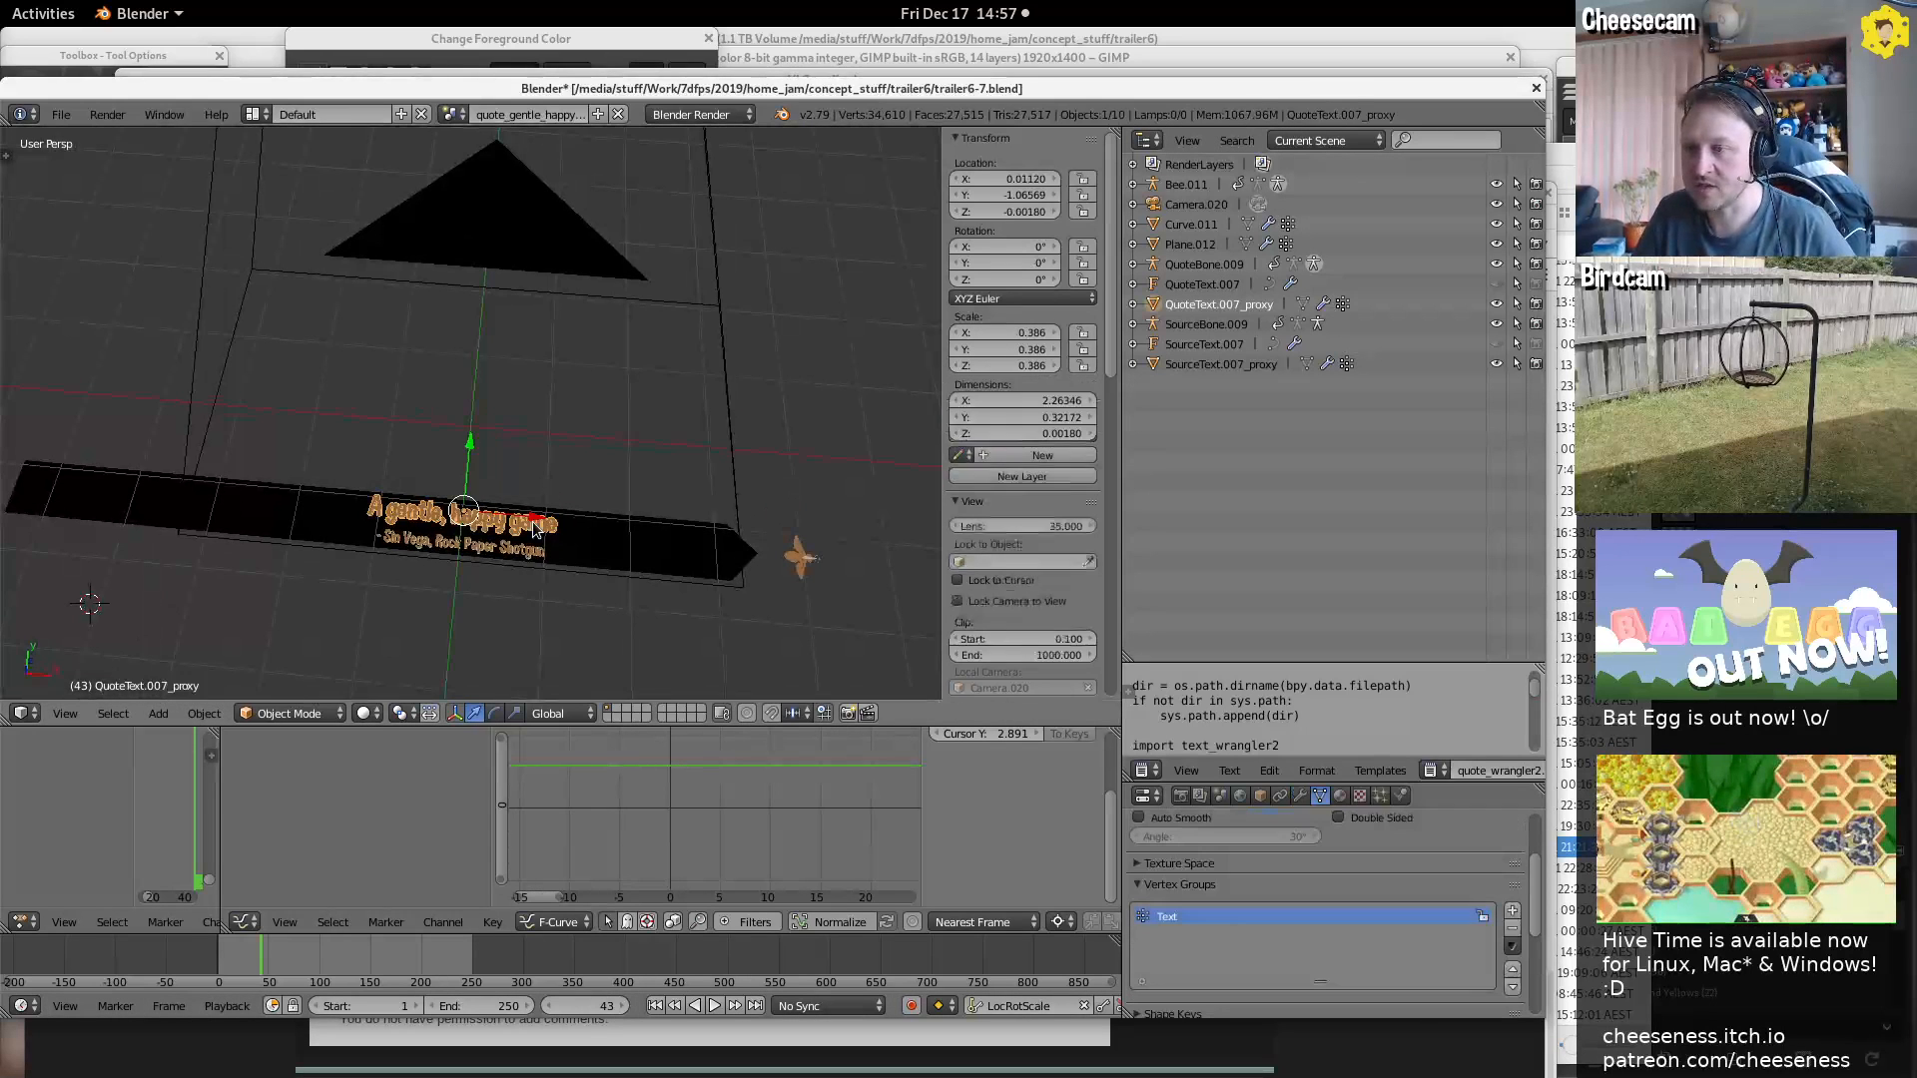
{"action": "key", "text": "KP_Decimal"}
{"action": "middle_click_drag", "start_coordinate": [605, 345], "coordinate": [741, 451]}
{"action": "key", "text": "Tab"}
{"action": "middle_click_drag", "start_coordinate": [647, 374], "coordinate": [603, 339]}
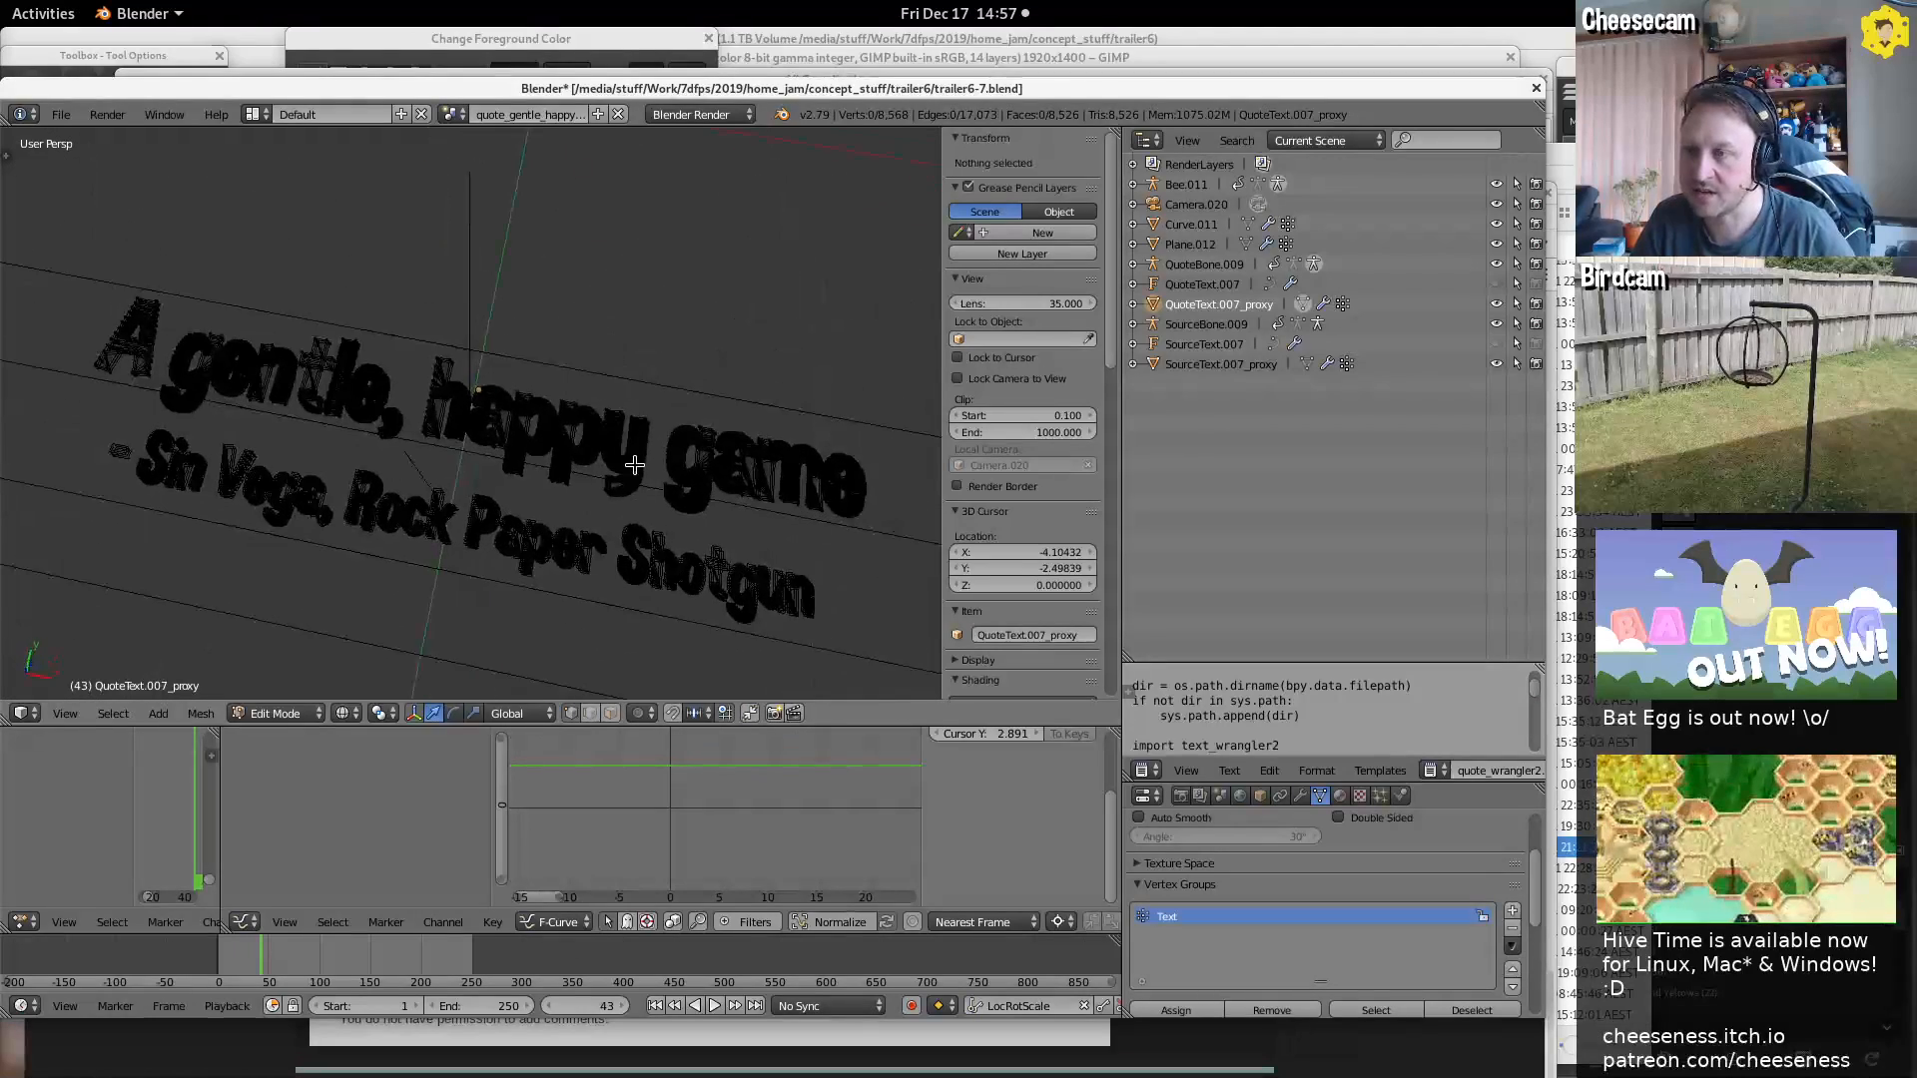
{"action": "middle_click_drag", "start_coordinate": [635, 465], "coordinate": [669, 310], "text": "ctrl"}
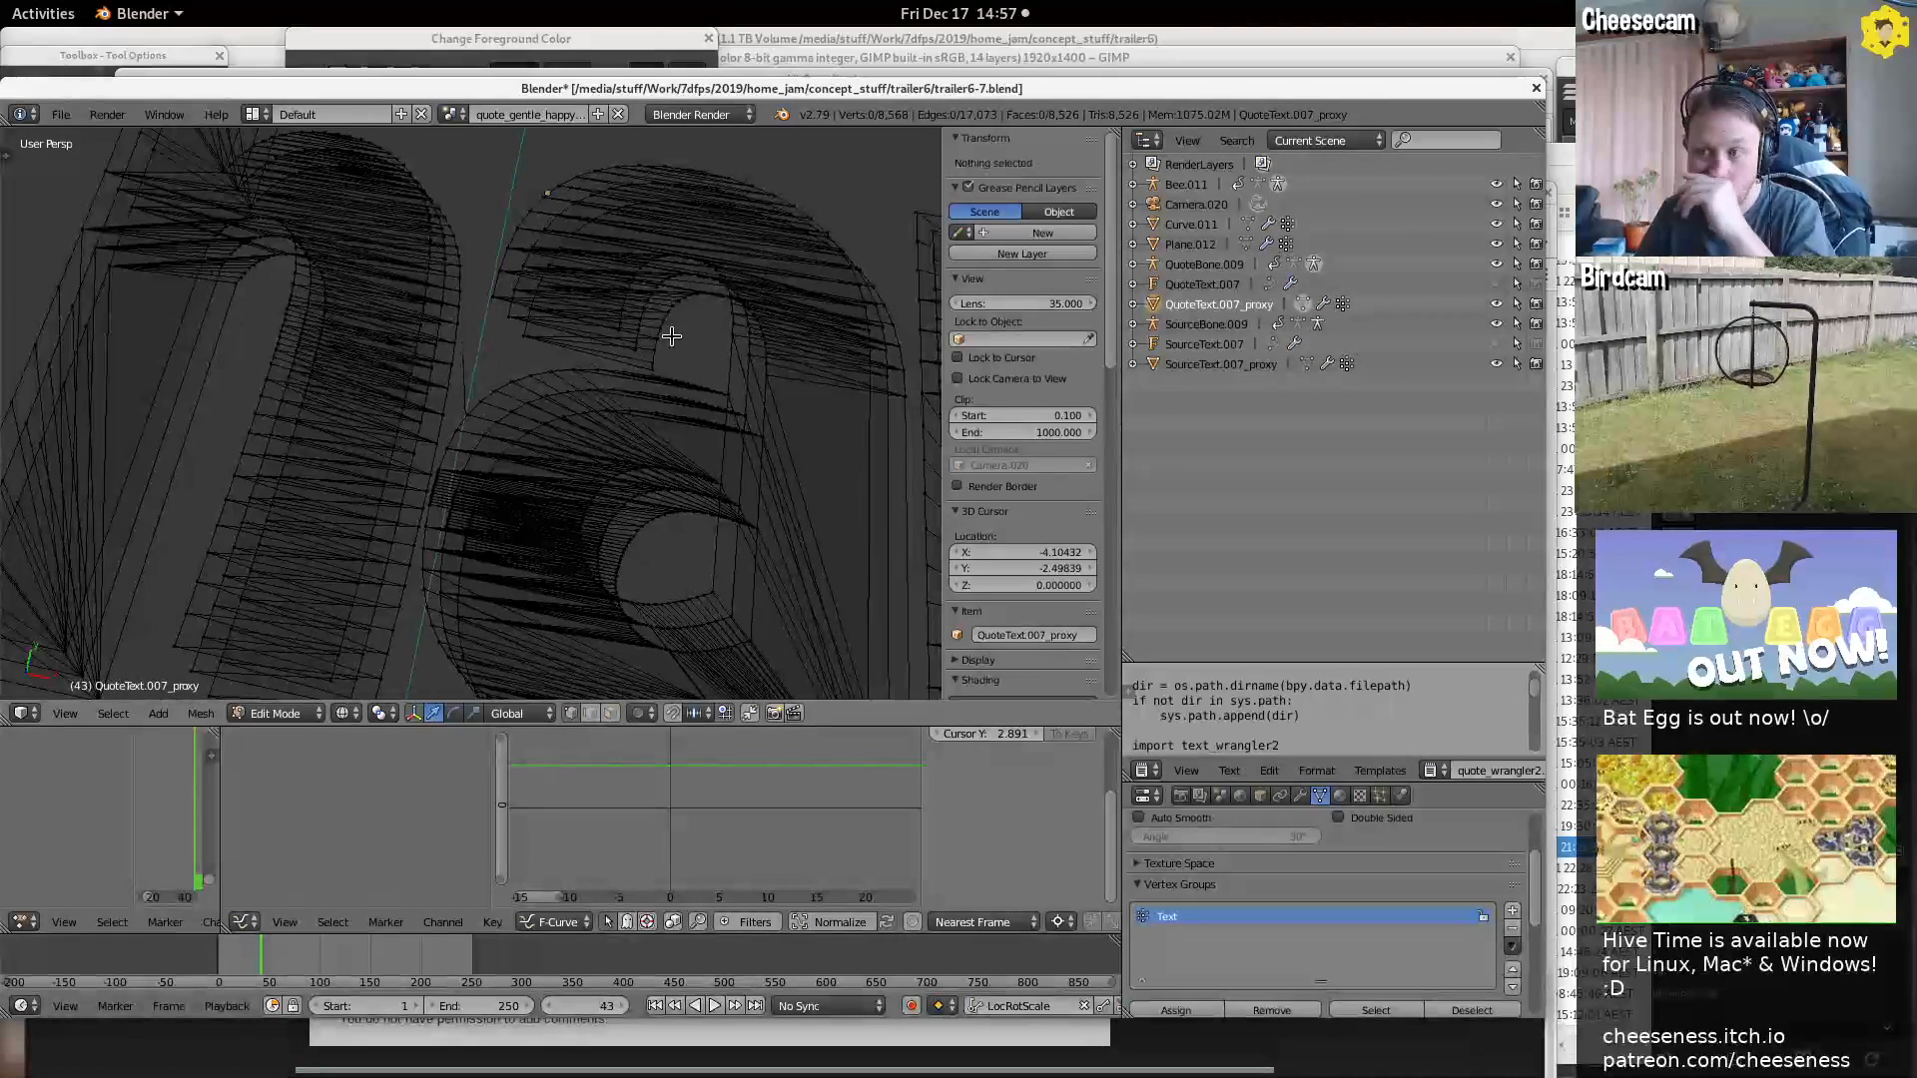
{"action": "scroll", "coordinate": [738, 265], "scroll_direction": "down", "scroll_amount": 11}
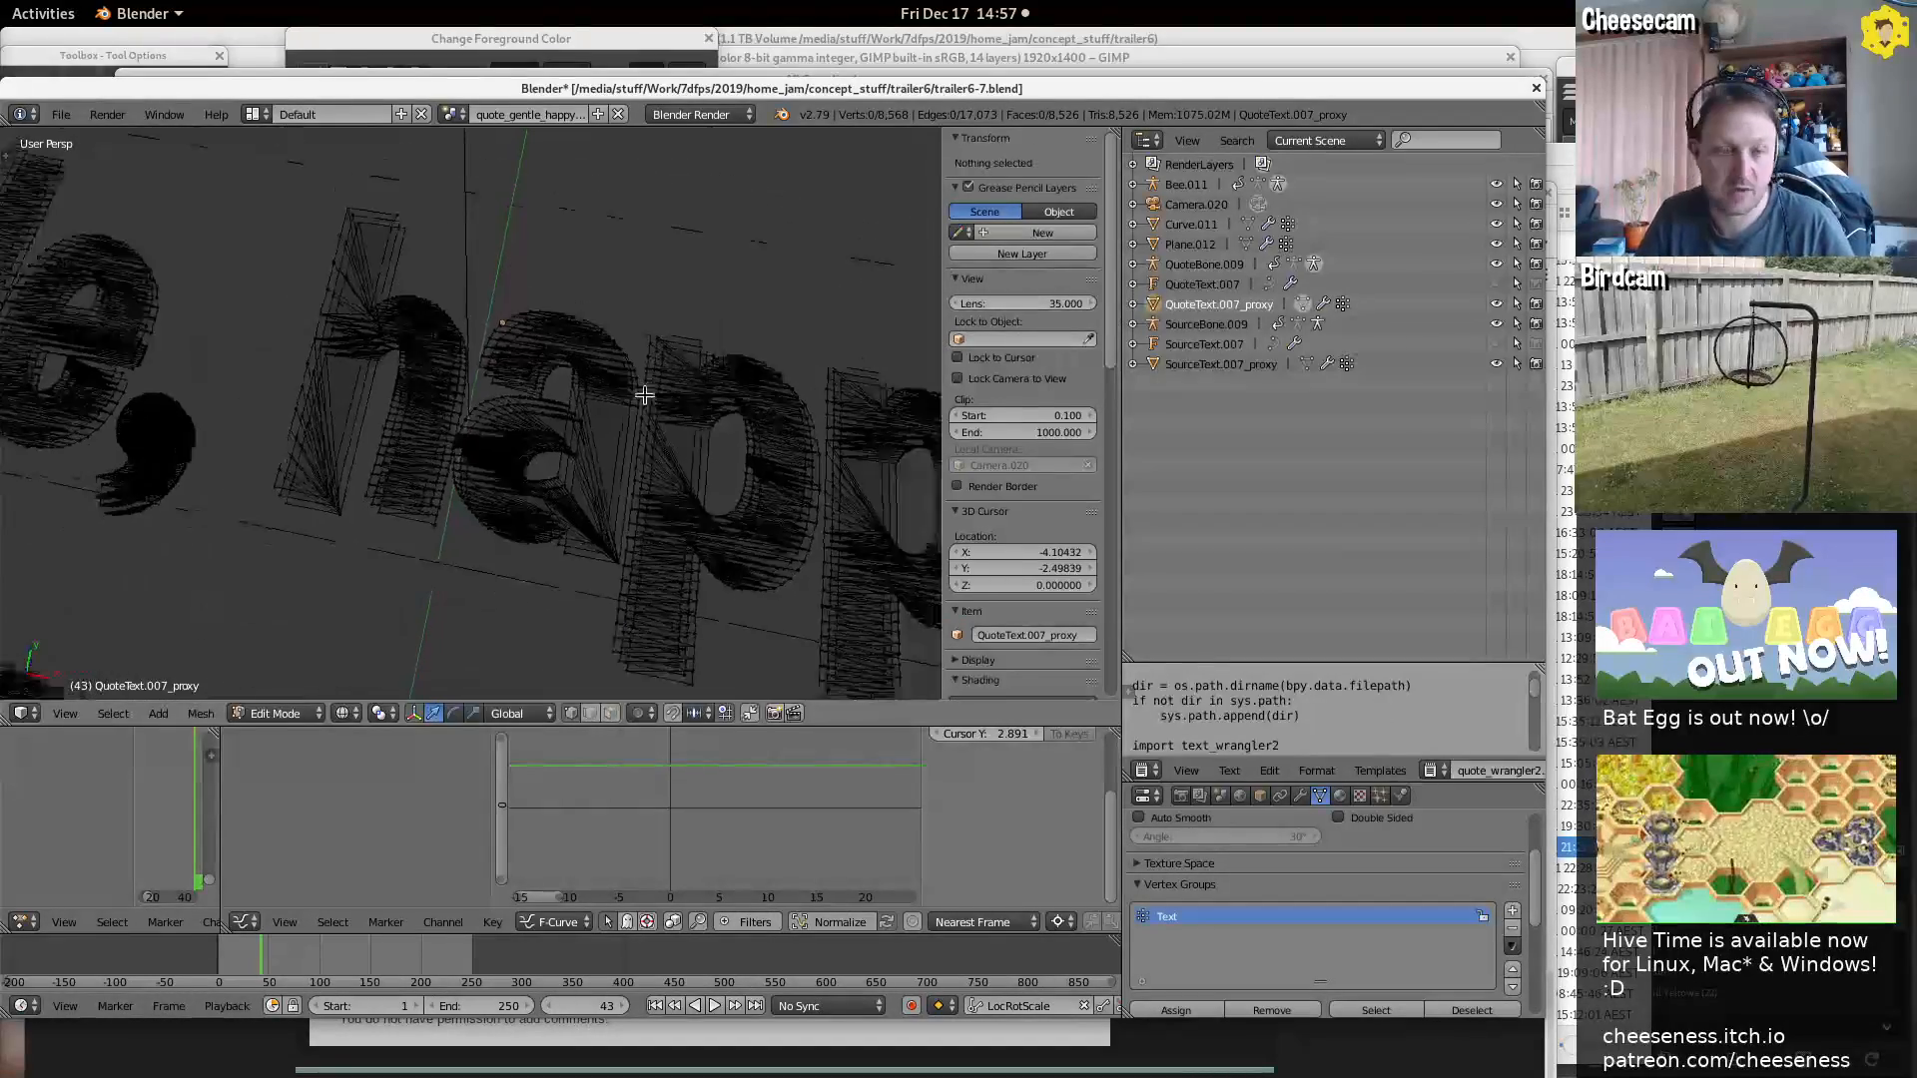
{"action": "mouse_move", "coordinate": [367, 284]}
{"action": "middle_mouse_down"}
{"action": "mouse_move", "coordinate": [393, 317]}
{"action": "mouse_move", "coordinate": [350, 280]}
{"action": "mouse_move", "coordinate": [376, 295]}
{"action": "middle_mouse_up"}
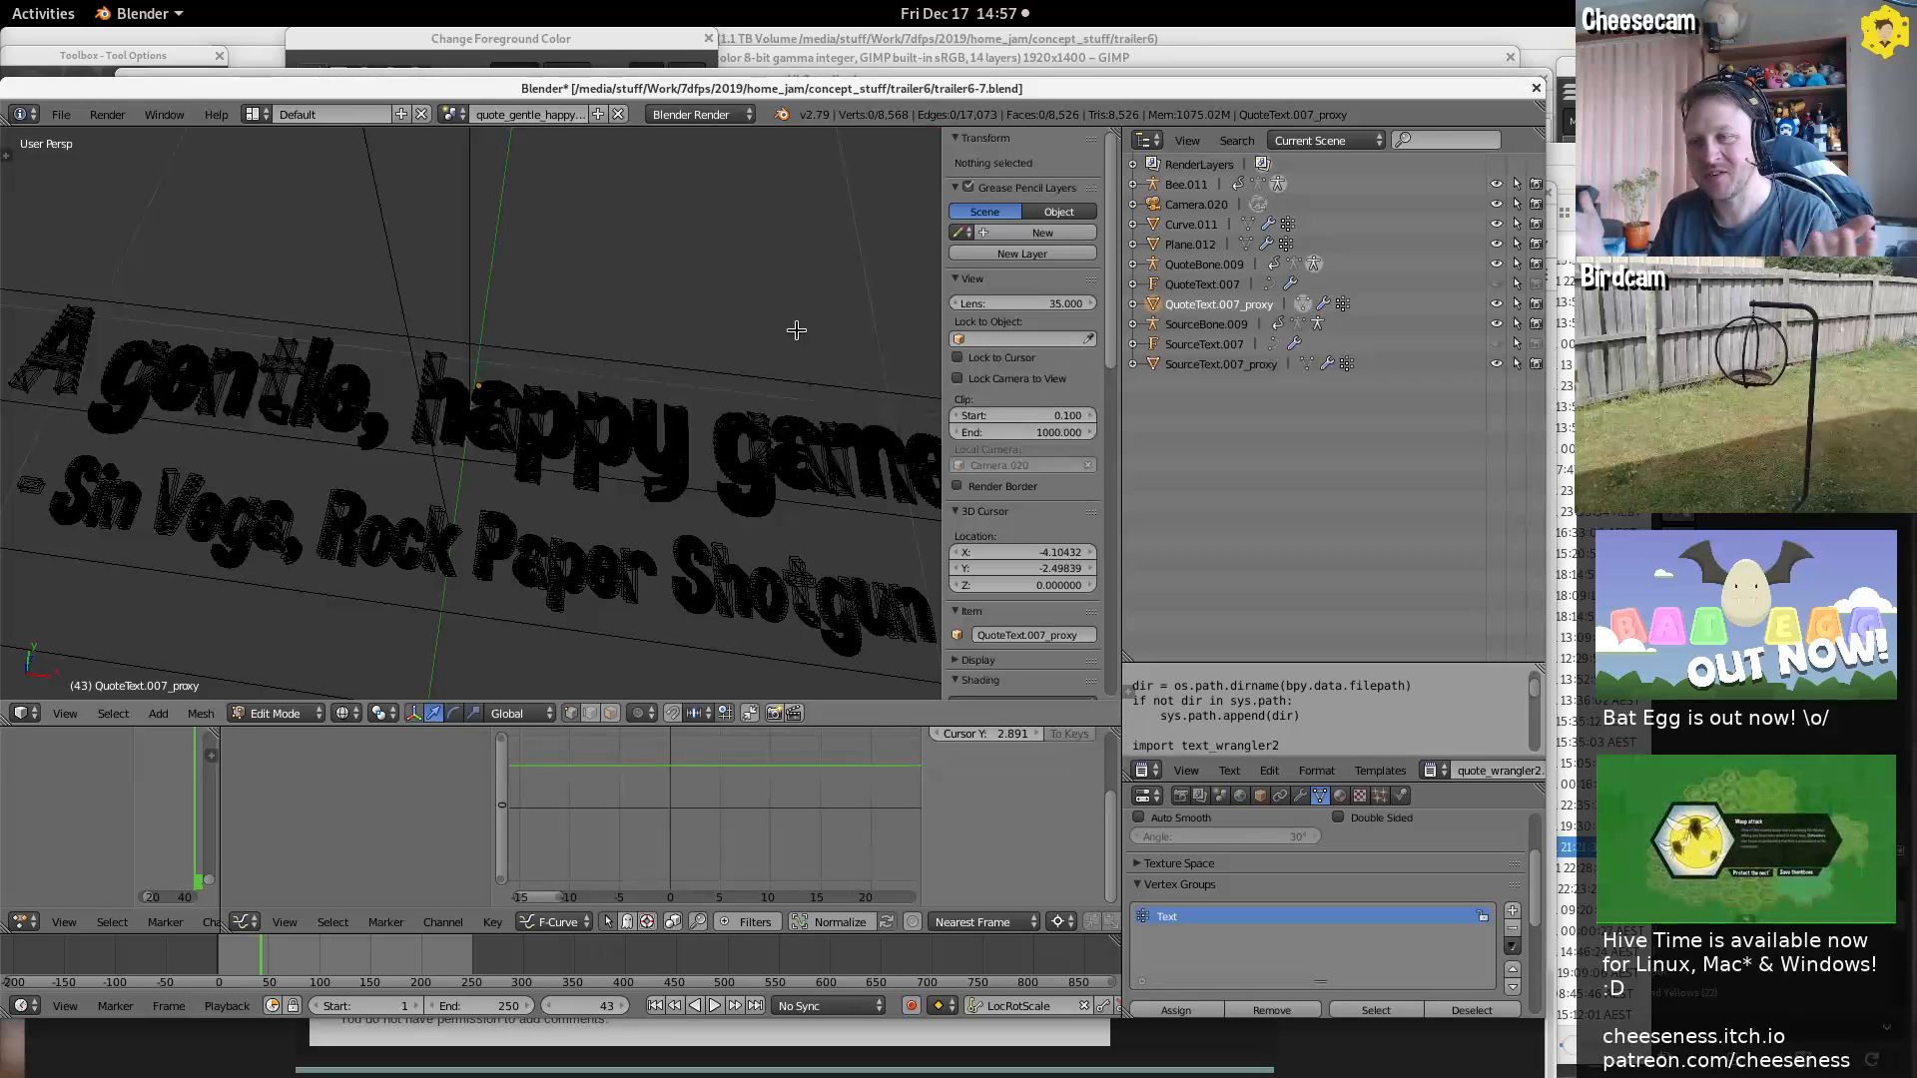
{"action": "middle_click_drag", "start_coordinate": [537, 292], "coordinate": [511, 338]}
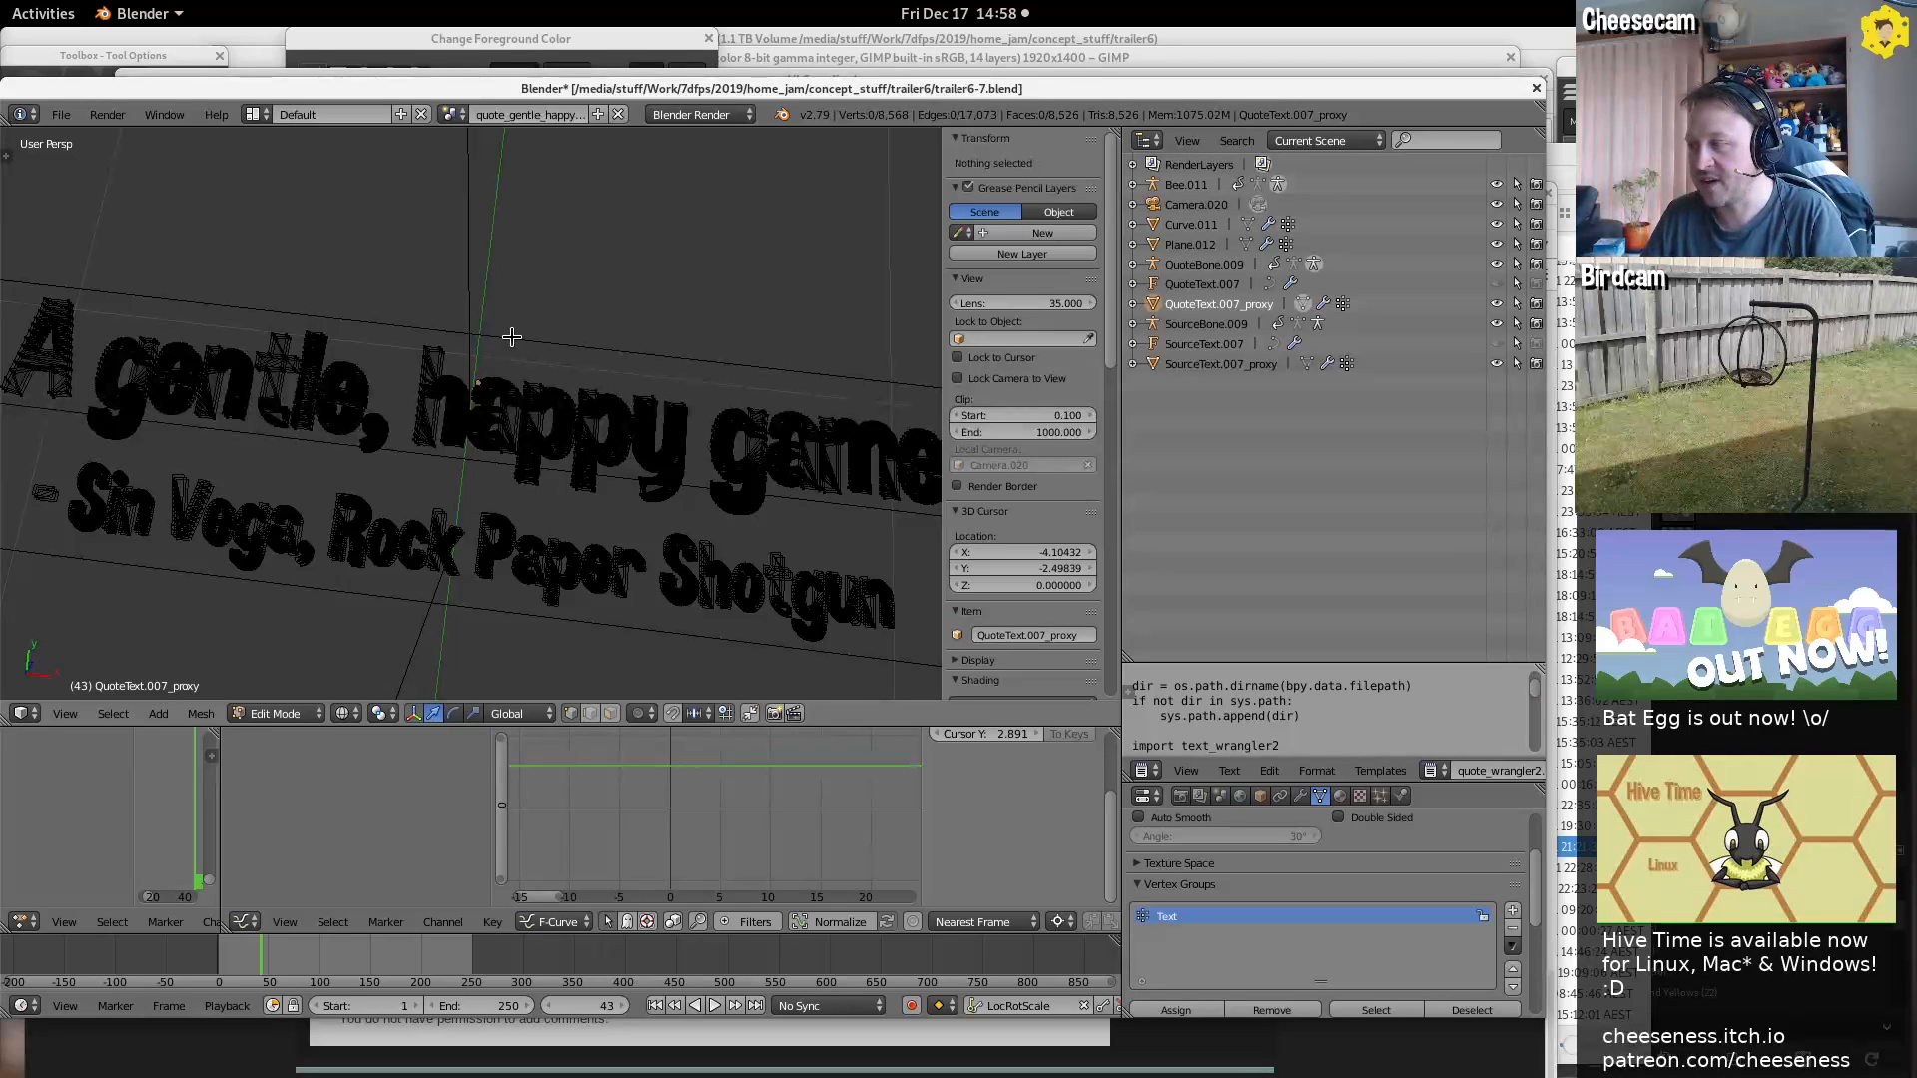
{"action": "key", "text": "alt+Tab"}
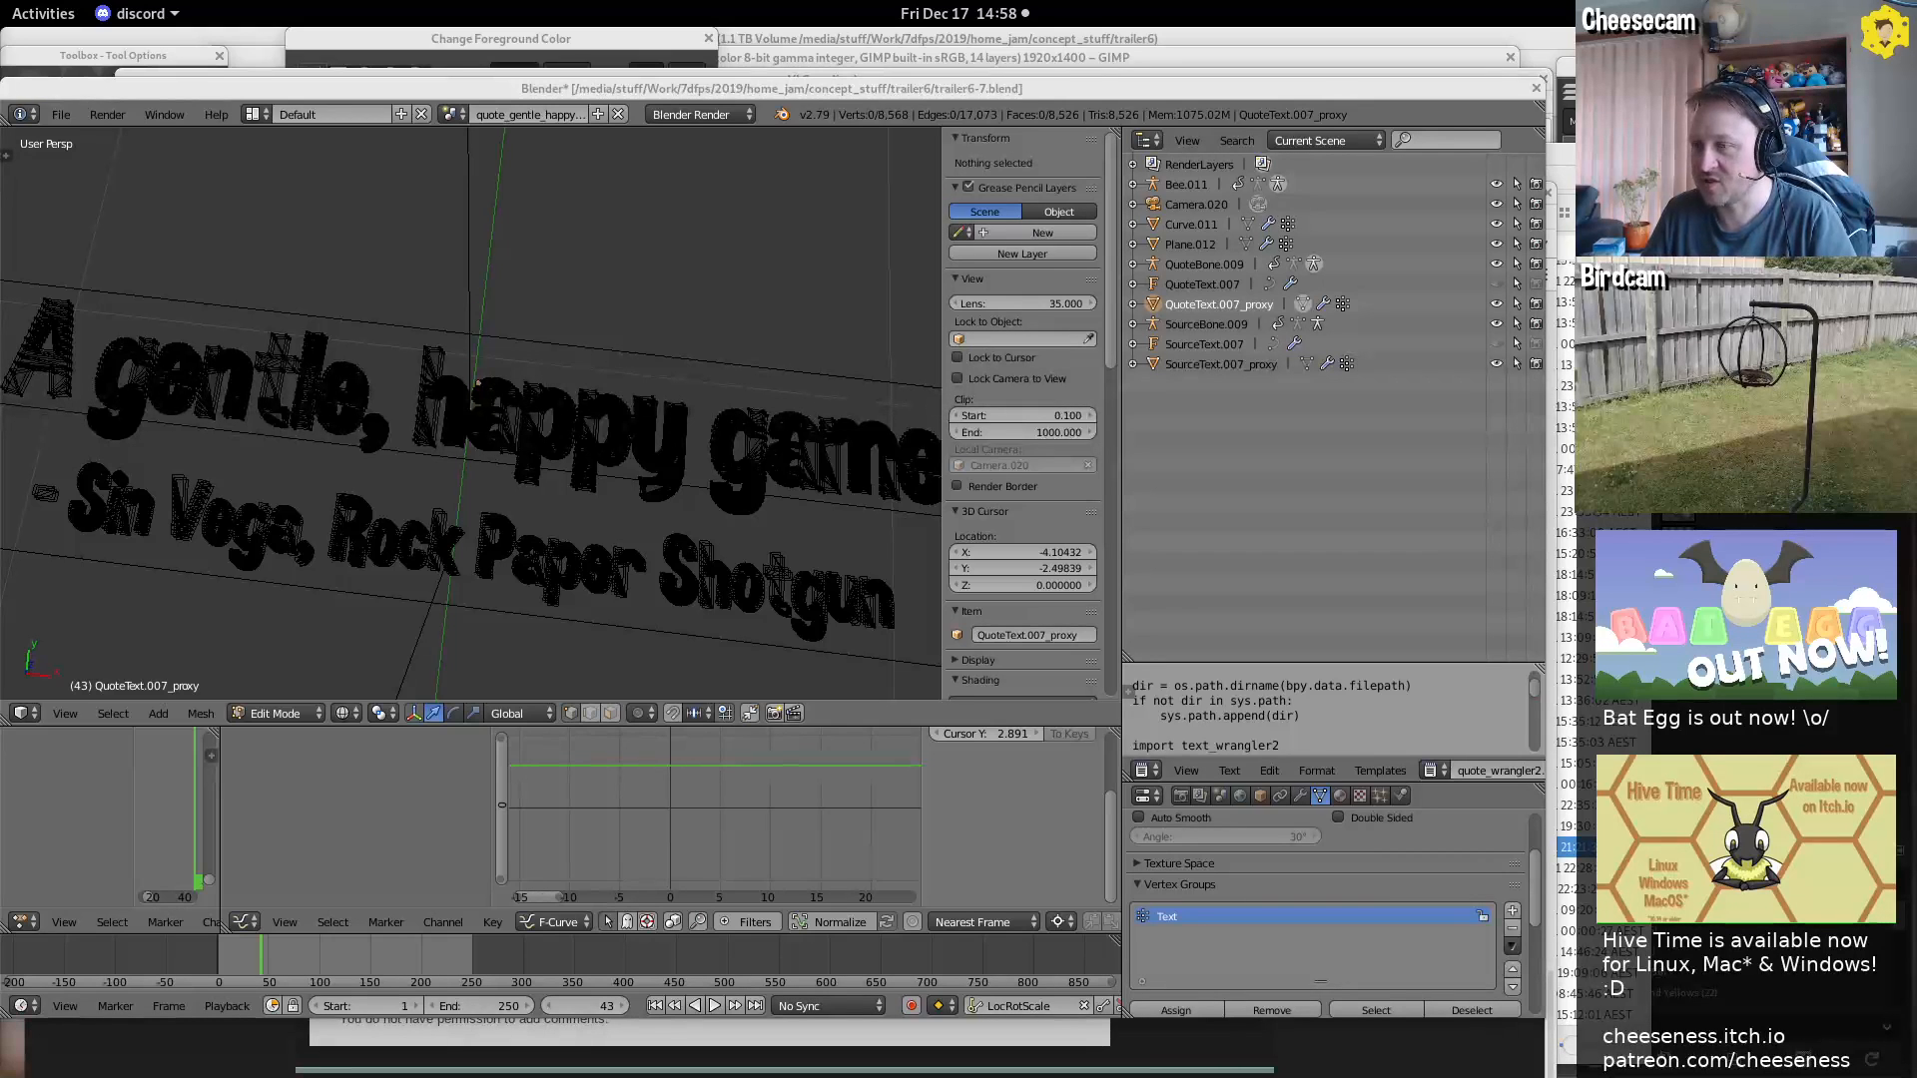
Try to move the letters "ha" of the word "happy" in the quote mesh, and leave Edit Mode
{"action": "mouse_move", "coordinate": [640, 412]}
{"action": "middle_mouse_down"}
{"action": "mouse_move", "coordinate": [665, 424]}
{"action": "mouse_move", "coordinate": [649, 418]}
{"action": "middle_mouse_up"}
{"action": "right_click", "coordinate": [647, 418]}
{"action": "key", "text": "a"}
{"action": "key", "text": "a"}
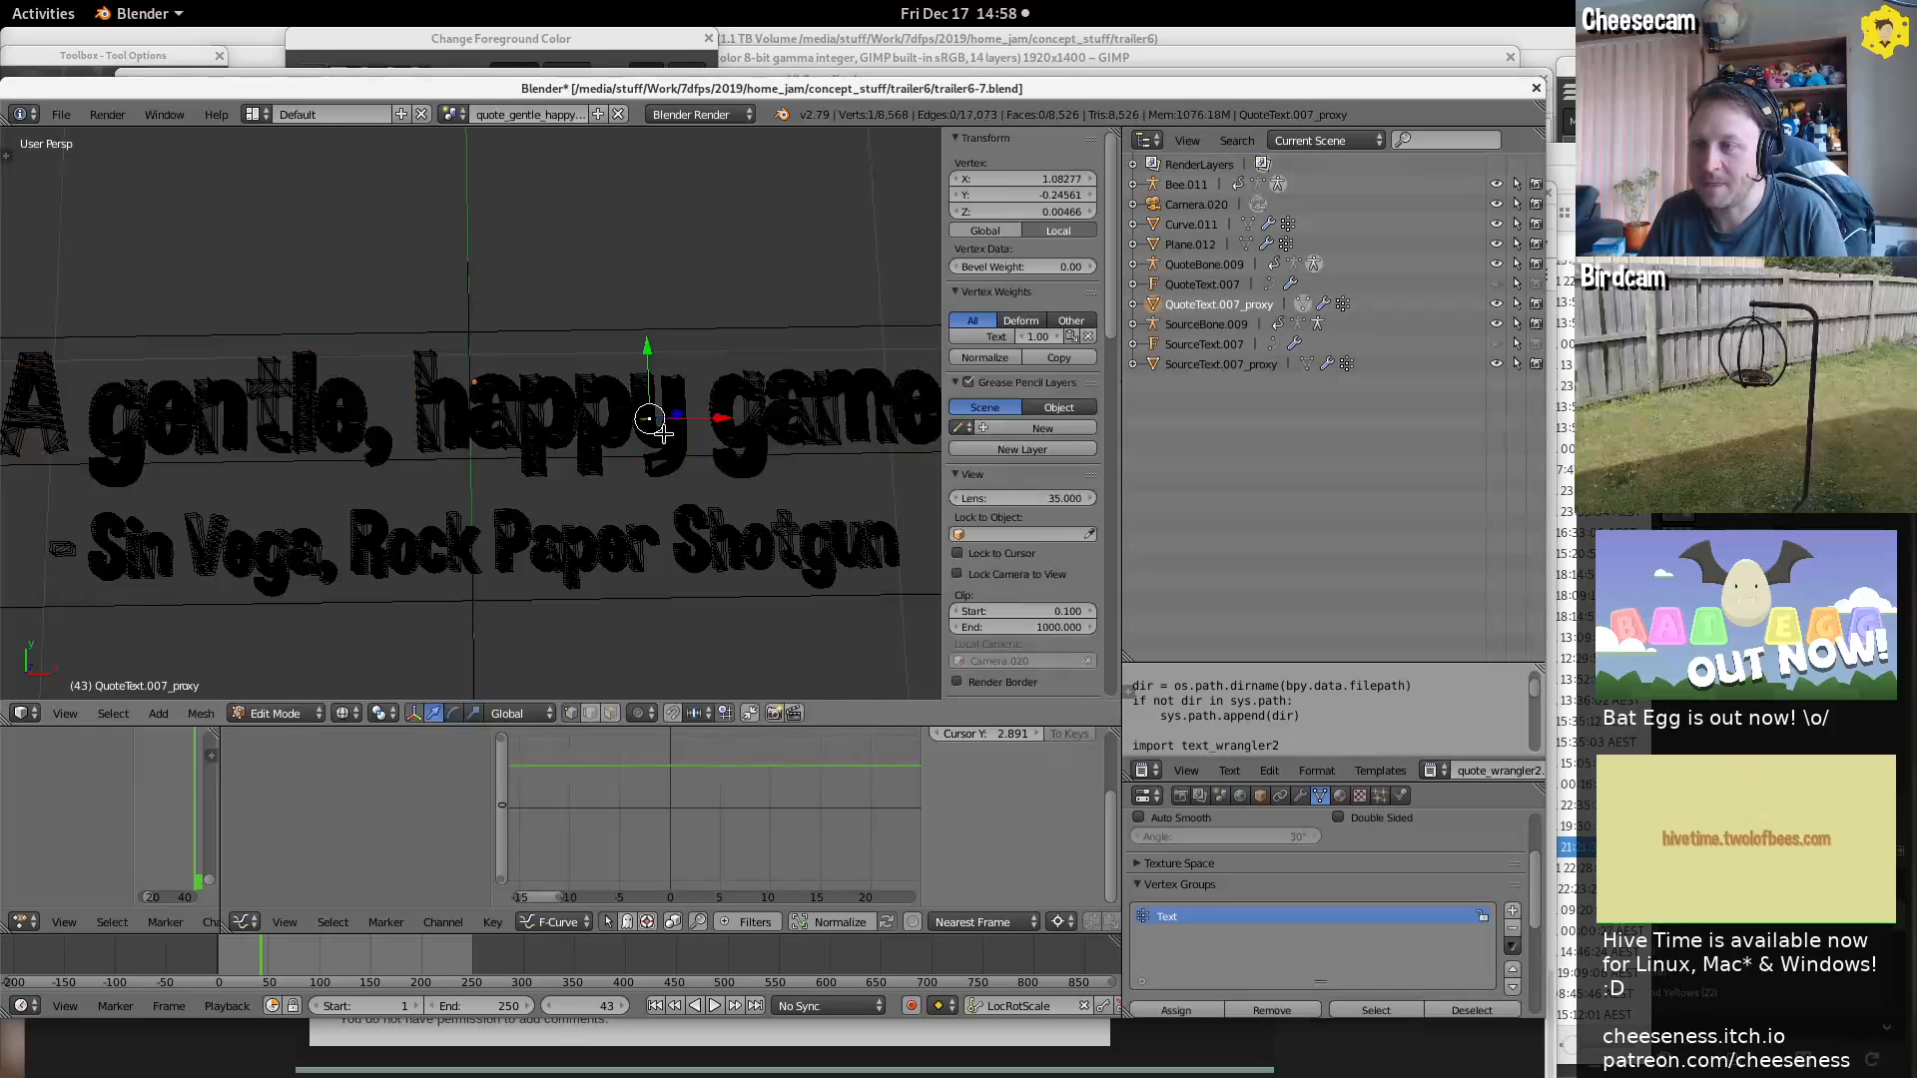
{"action": "key", "text": "b"}
{"action": "left_click_drag", "start_coordinate": [460, 417], "coordinate": [520, 481]}
{"action": "key", "text": "g"}
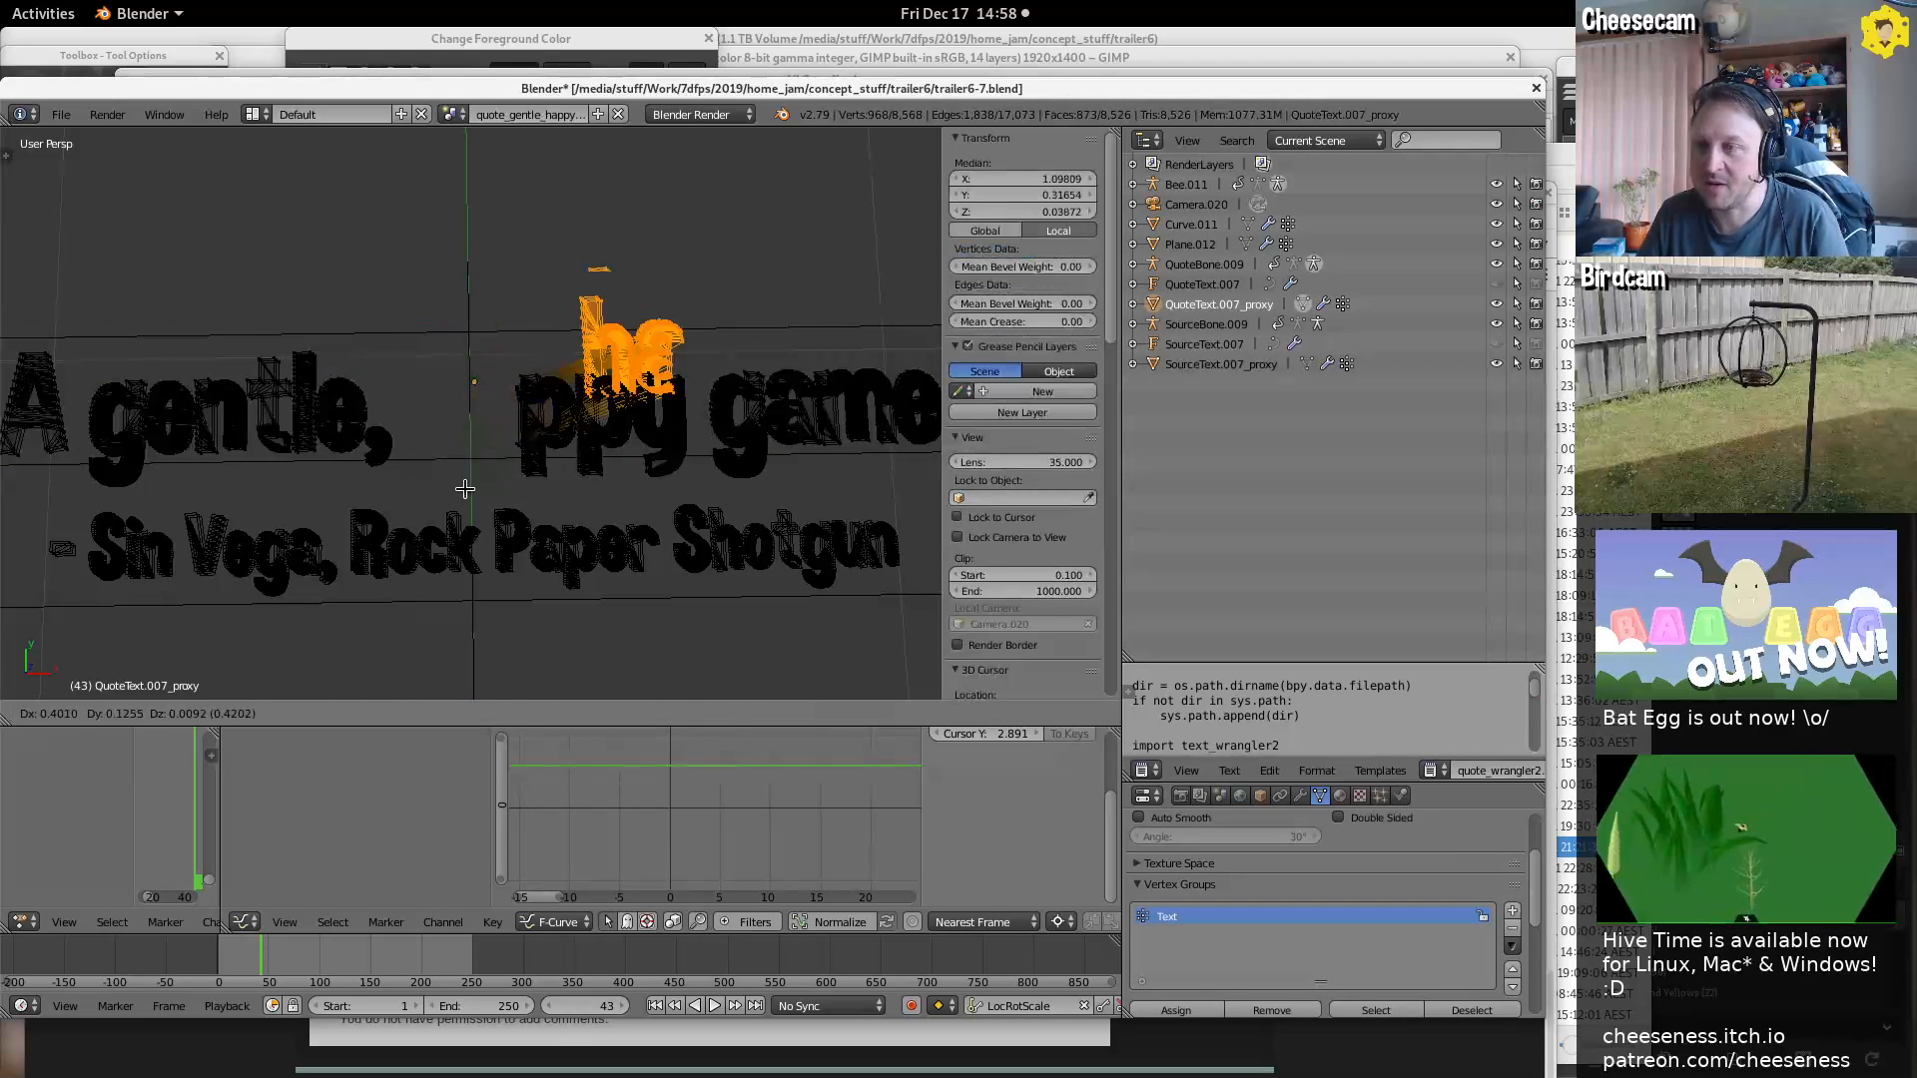
{"action": "right_click", "coordinate": [599, 484]}
{"action": "key", "text": "a"}
{"action": "key", "text": "Tab"}
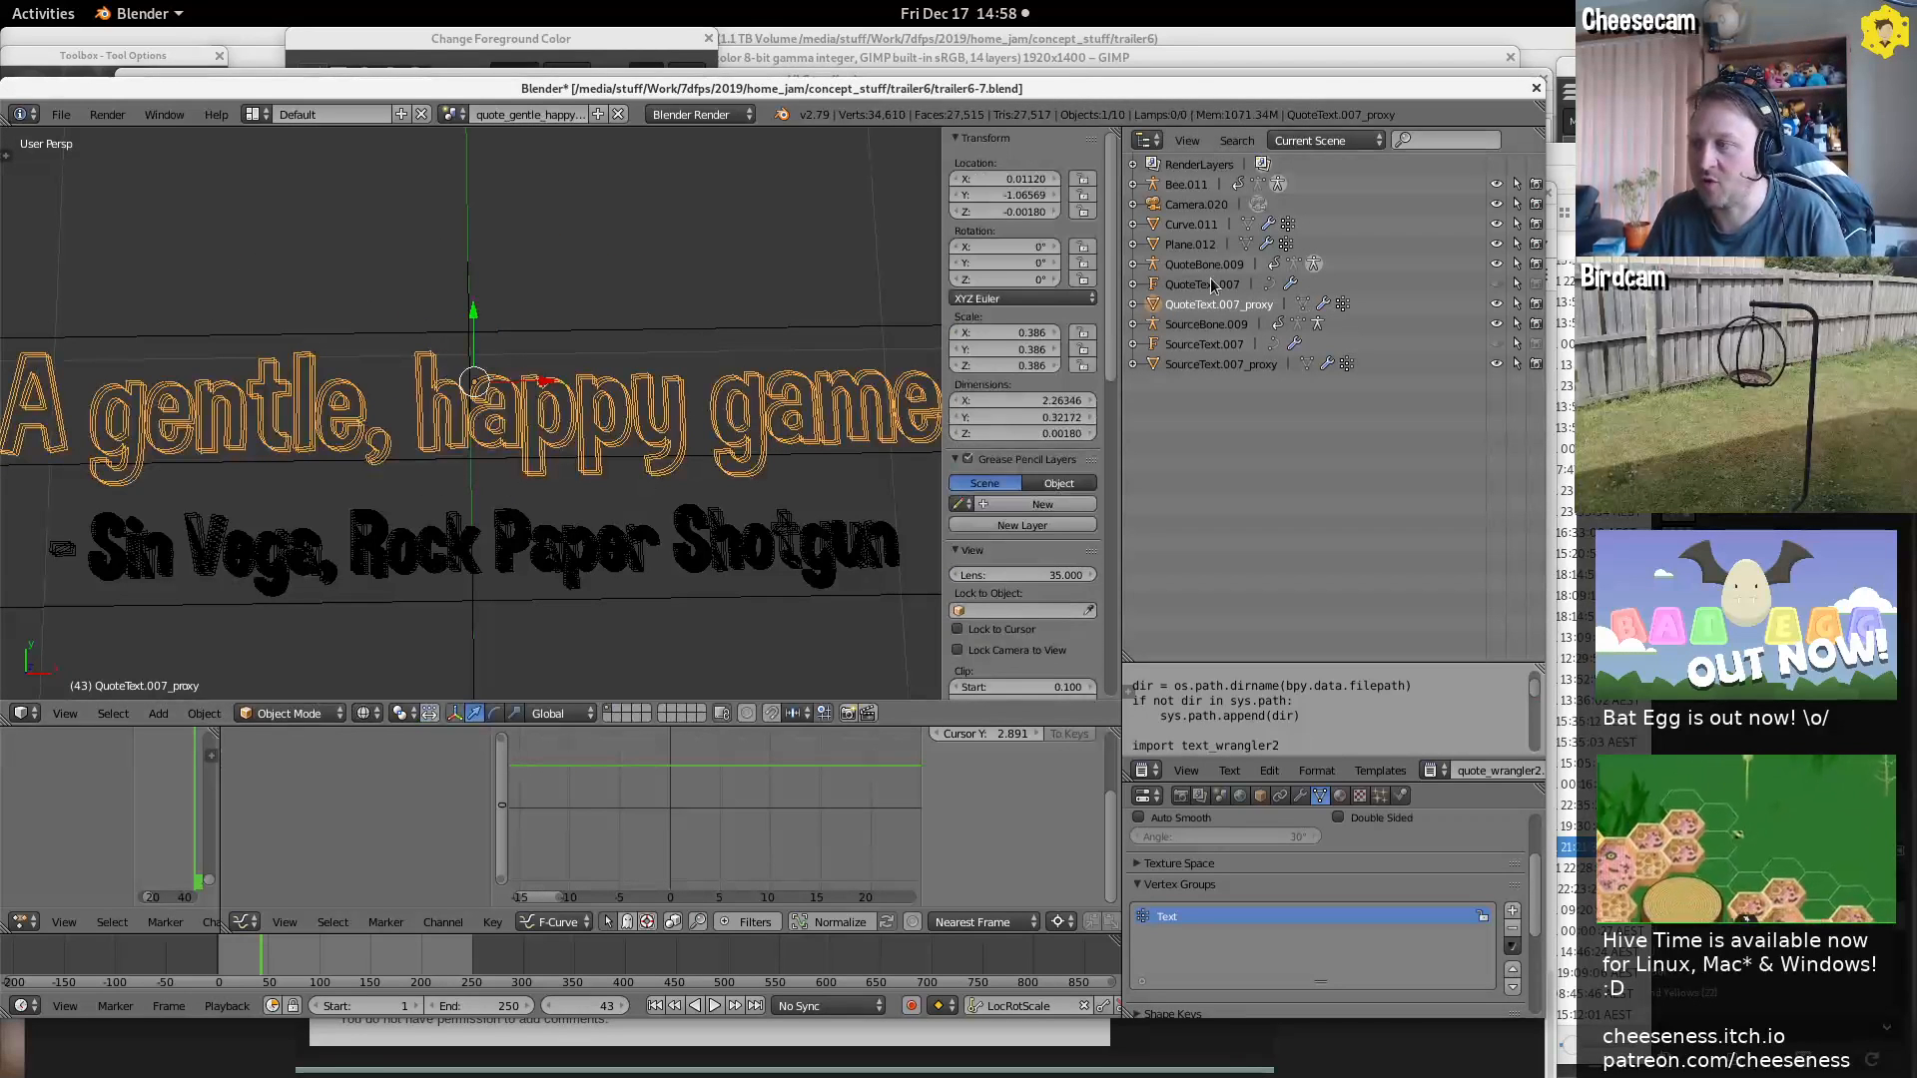
Hide QuoteText.007_proxy, reveal the text object QuoteText.007 and open it for text editing in solid shading
{"action": "left_click", "coordinate": [1496, 304]}
{"action": "left_click", "coordinate": [1496, 283]}
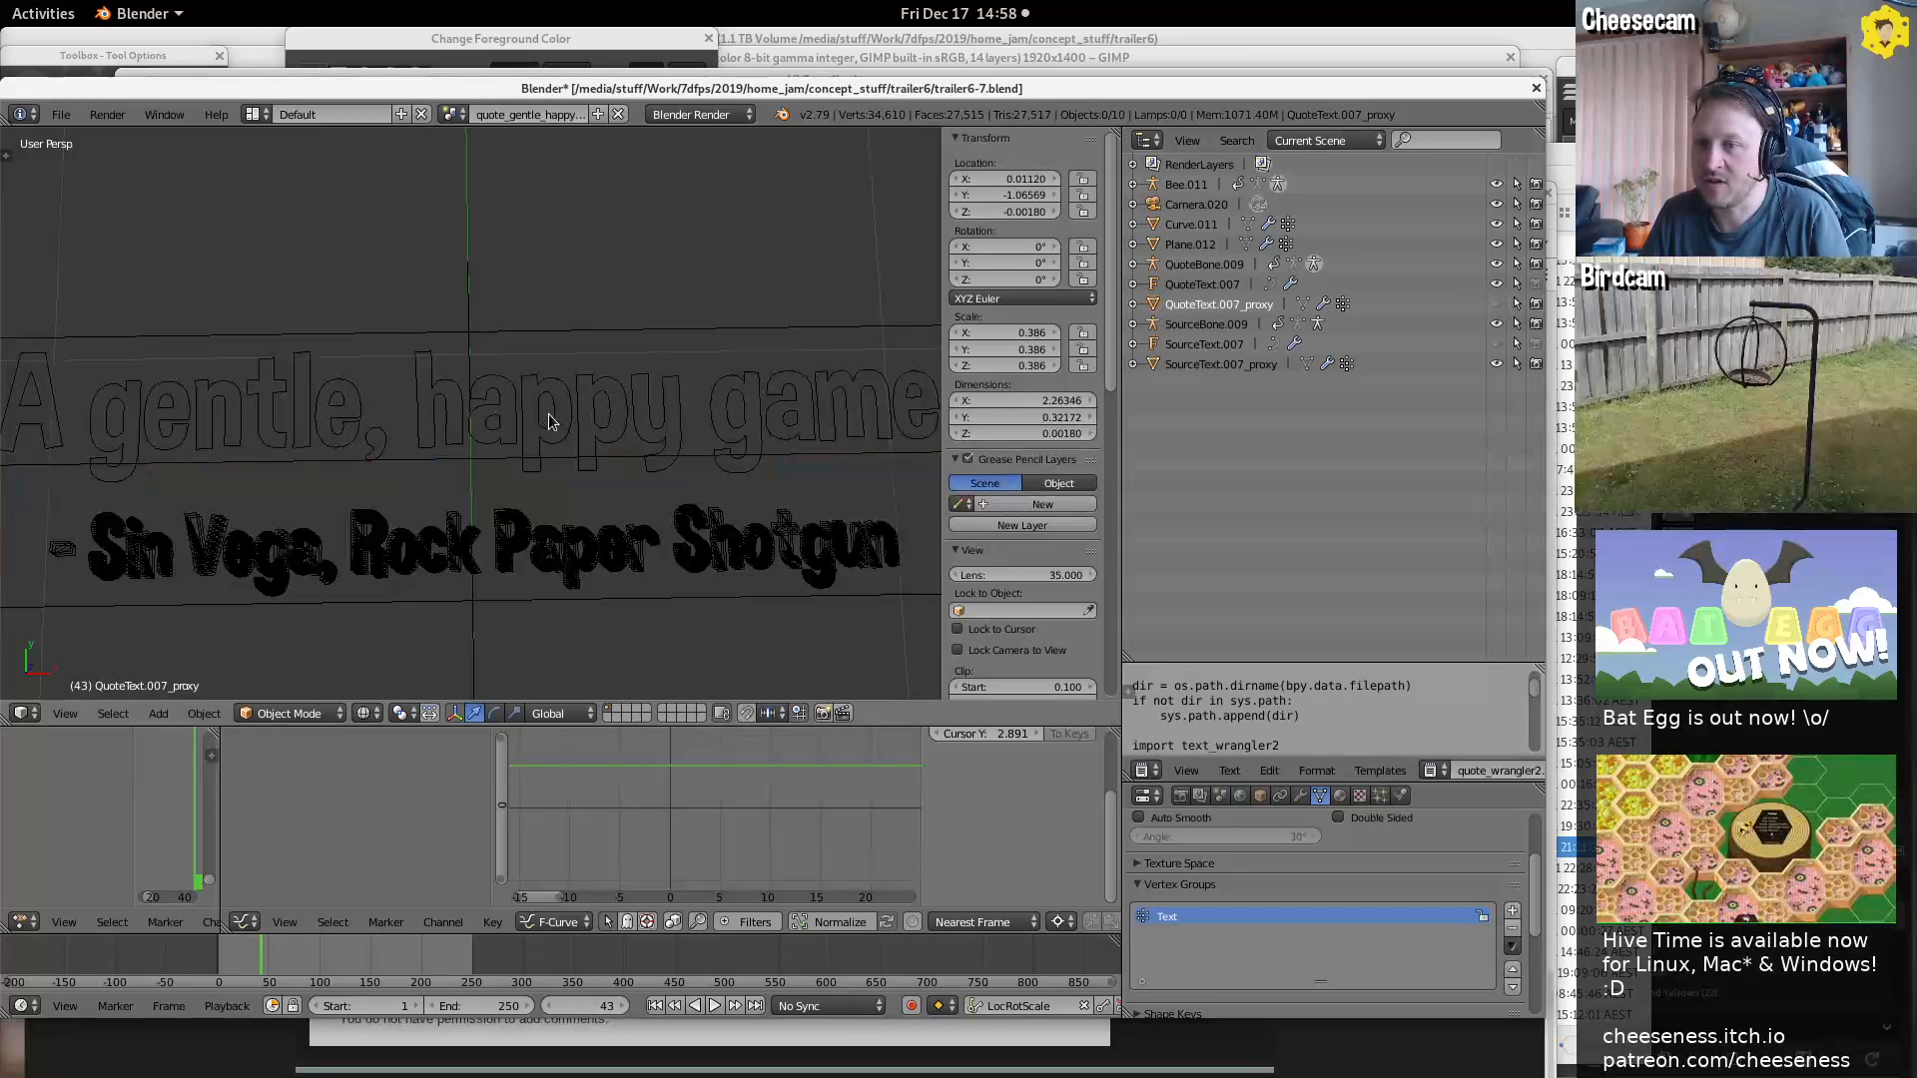
{"action": "right_click", "coordinate": [547, 430]}
{"action": "key", "text": "Tab"}
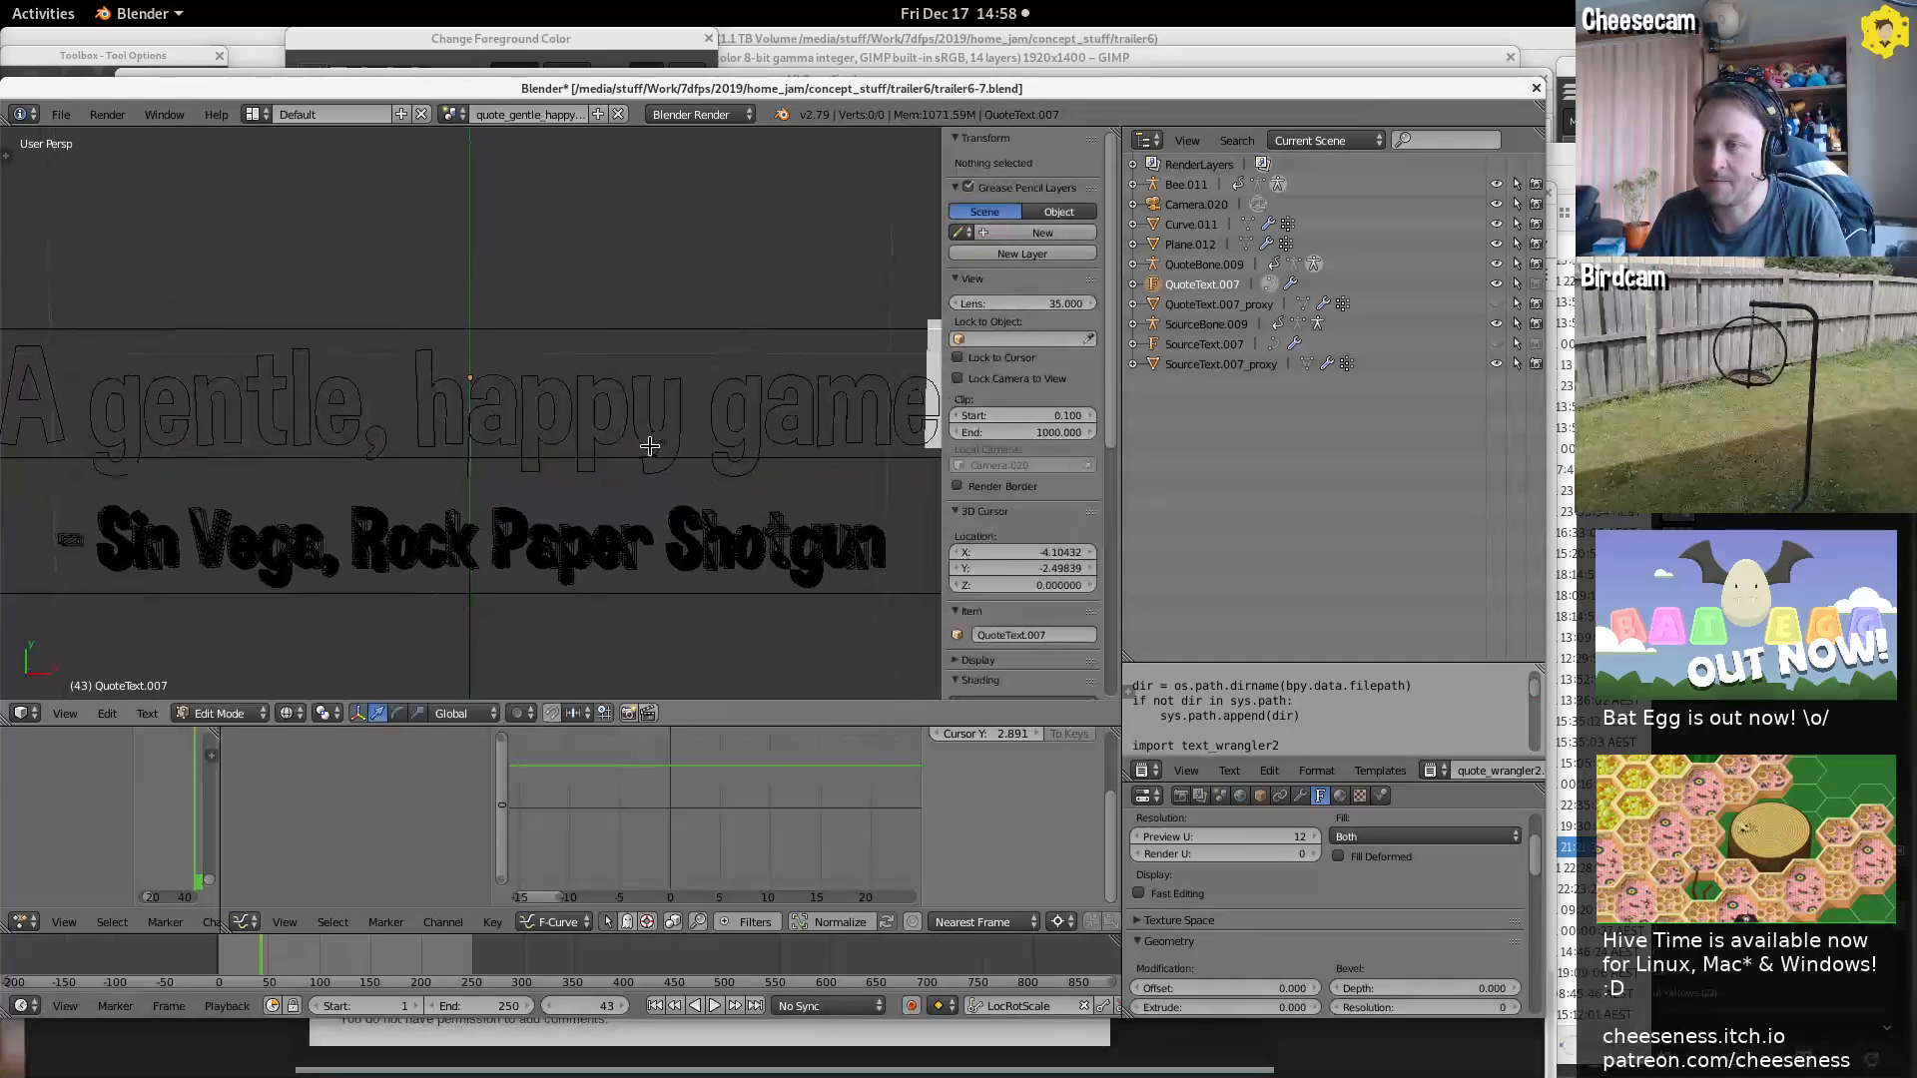
{"action": "type", "text": "z"}
{"action": "key", "text": "BackSpace"}
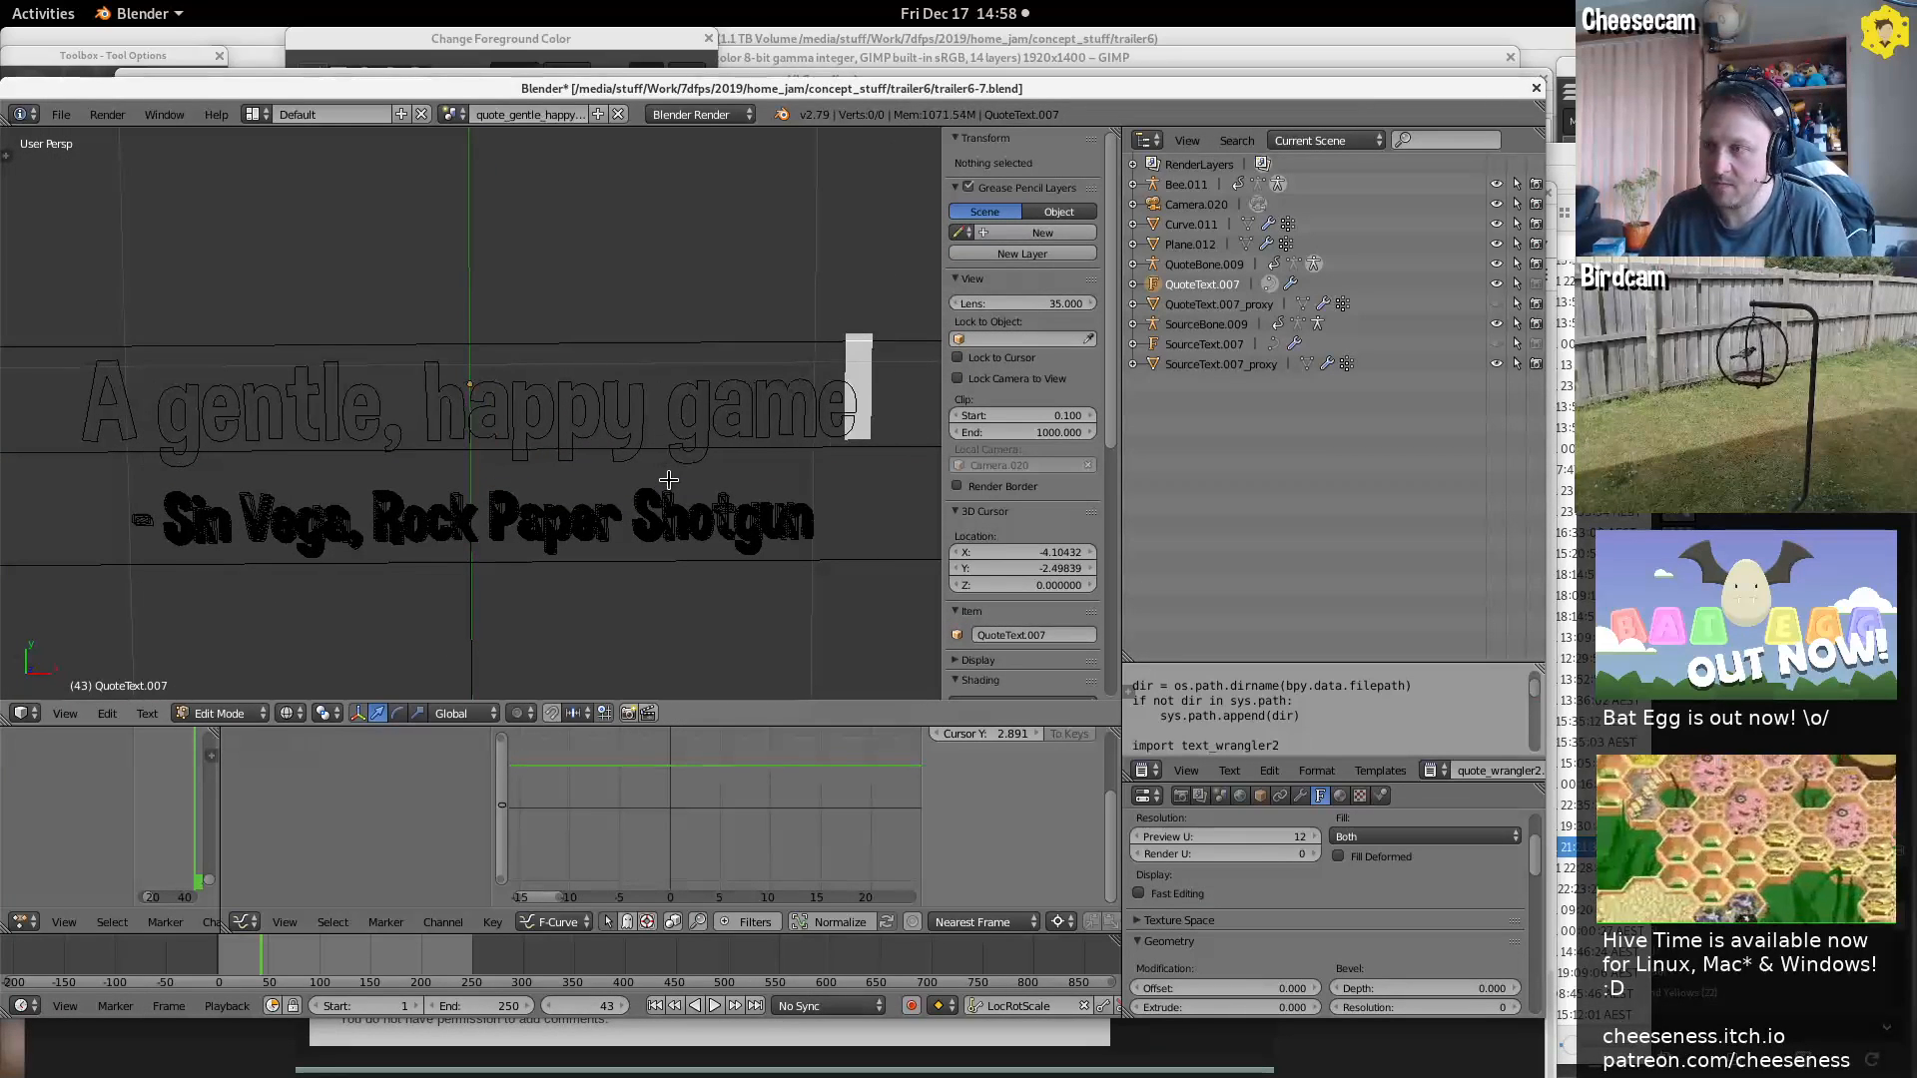
{"action": "key", "text": "Tab"}
{"action": "key", "text": "Tab"}
{"action": "middle_click_drag", "start_coordinate": [760, 423], "coordinate": [766, 411]}
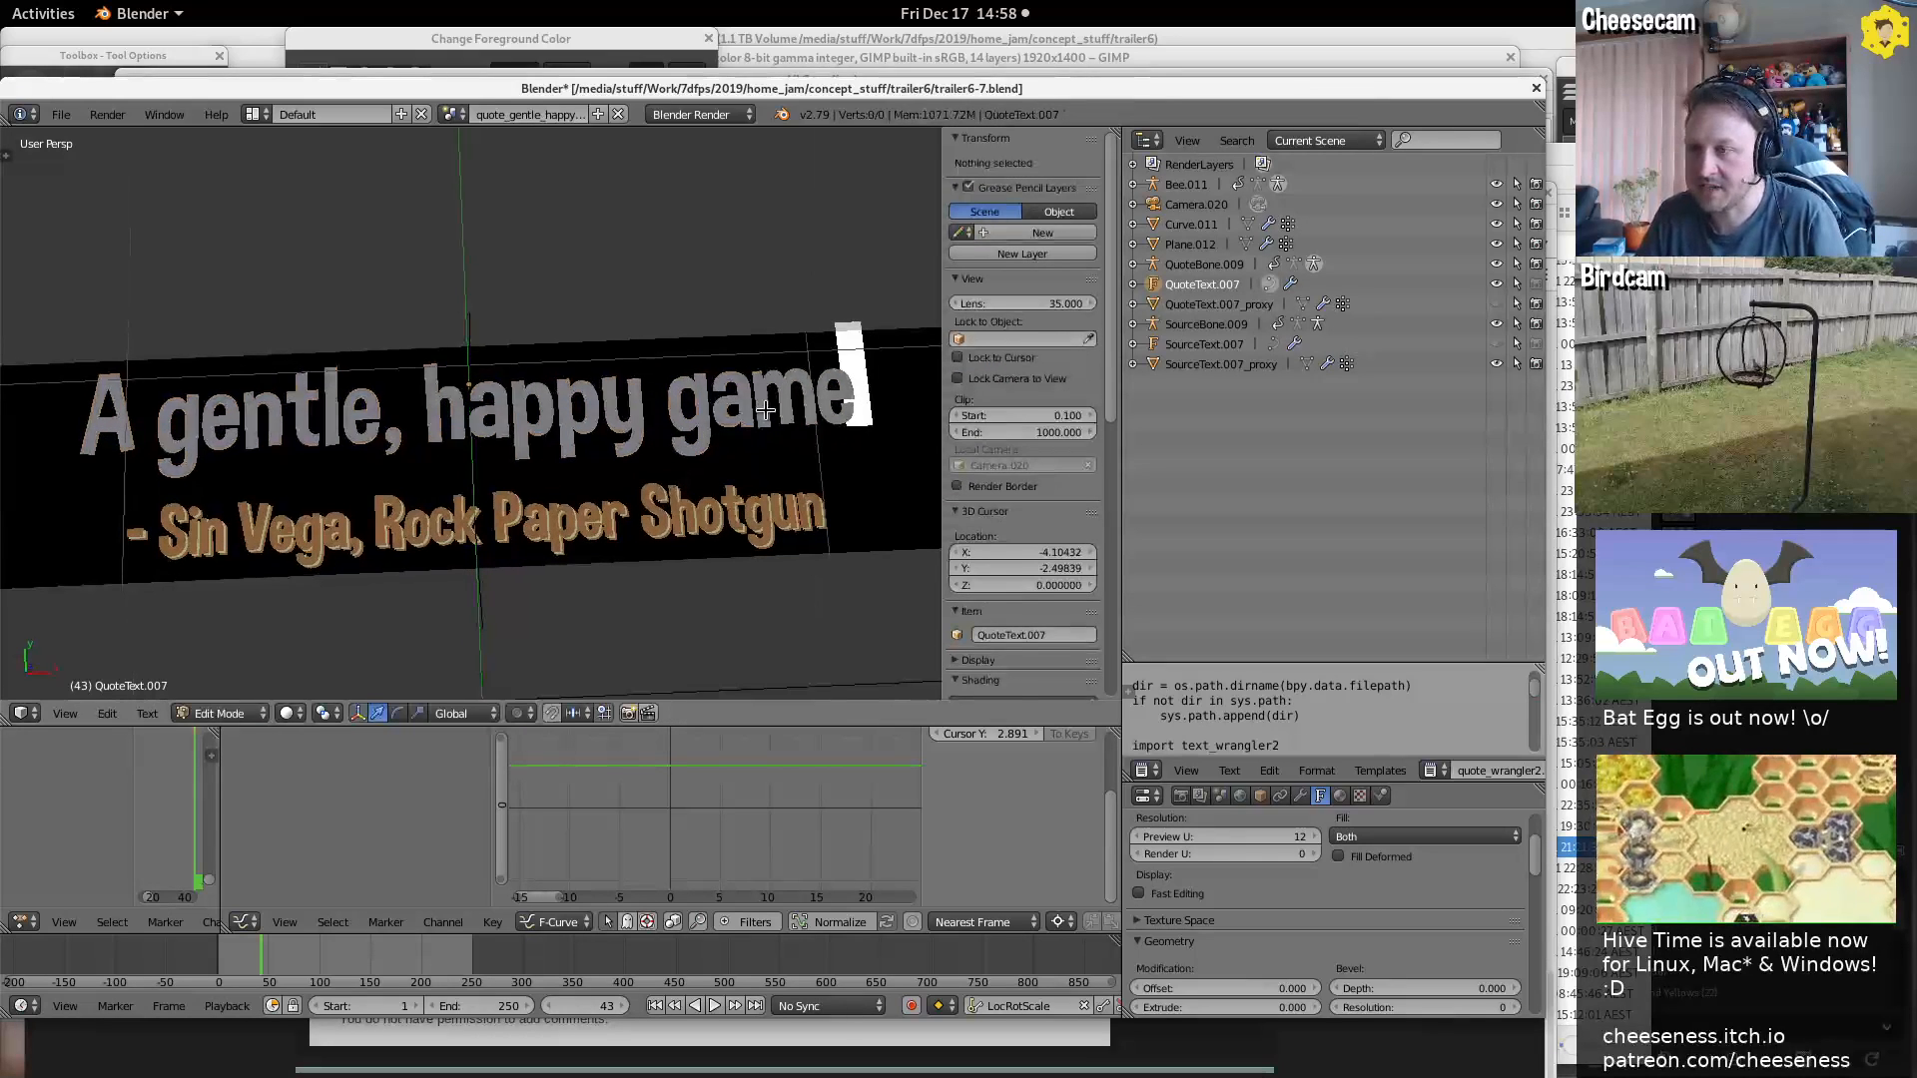
Append "asdfasdf" to the quote text, delete it again and leave text editing
{"action": "type", "text": "asdfasdf"}
{"action": "key", "text": "BackSpace"}
{"action": "key", "text": "BackSpace"}
{"action": "key", "text": "BackSpace"}
{"action": "key", "text": "BackSpace"}
{"action": "key", "text": "BackSpace"}
{"action": "key", "text": "BackSpace"}
{"action": "key", "text": "BackSpace"}
{"action": "key", "text": "BackSpace"}
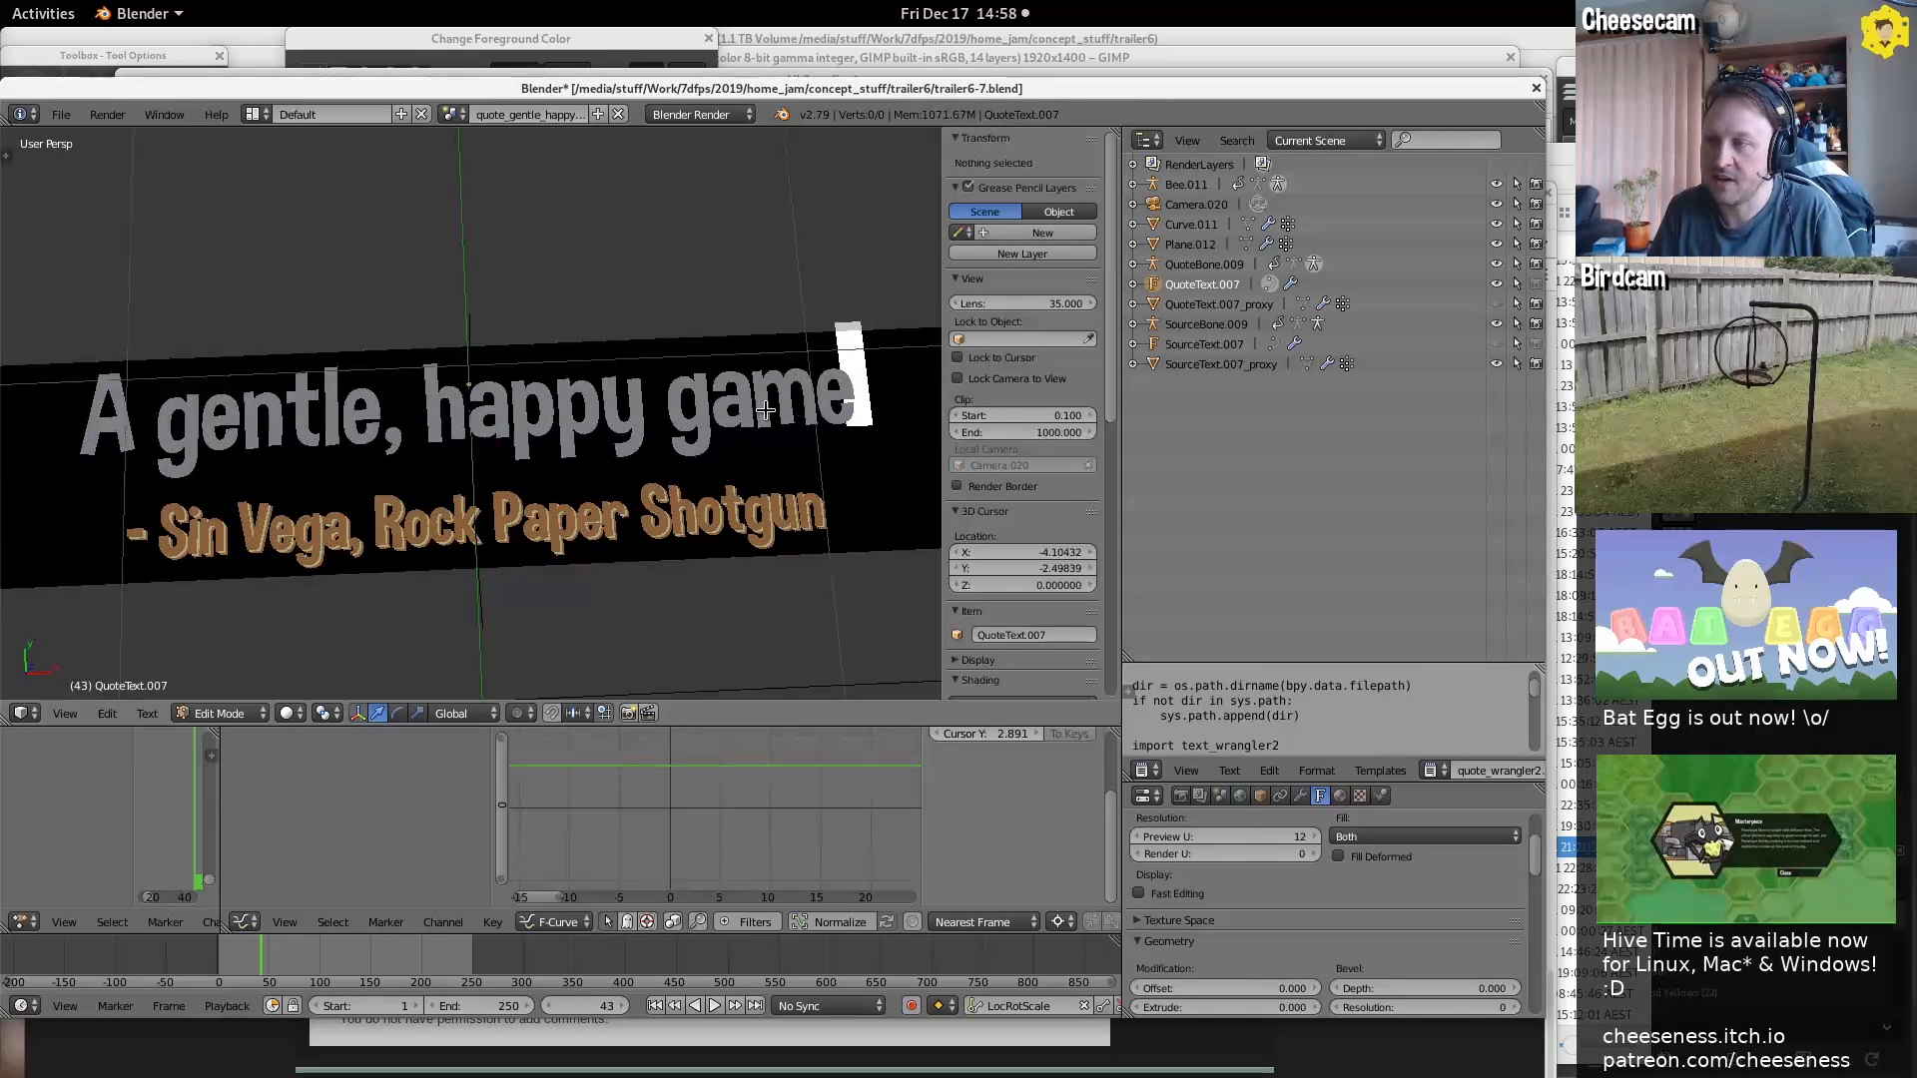
{"action": "key", "text": "Tab"}
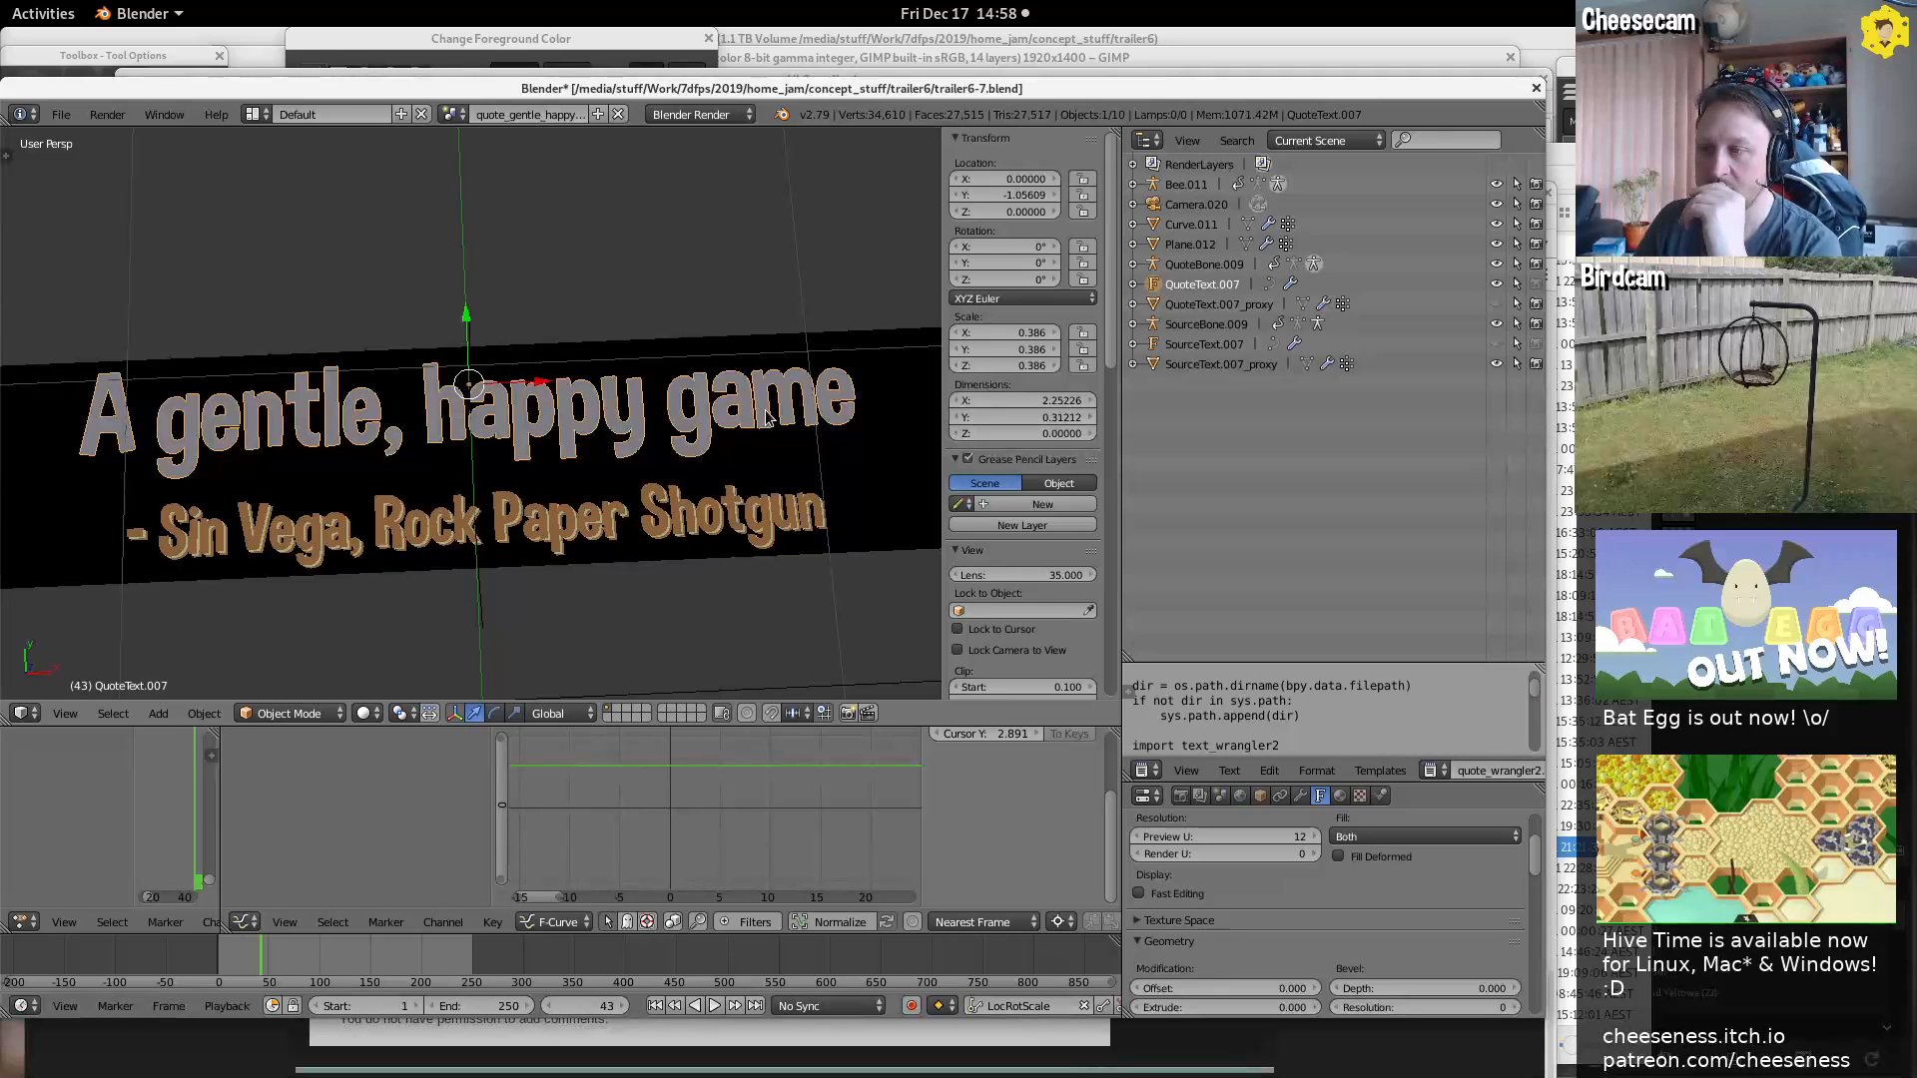
Switch to Text Editor and bring up the script text_wrangler2.py with its text enlarged
{"action": "key", "text": "alt+Tab"}
{"action": "key", "text": "alt+Tab"}
{"action": "key", "text": "alt+Tab"}
{"action": "key", "text": "alt+Tab"}
{"action": "key", "text": "alt+Tab"}
{"action": "key", "text": "alt+Tab"}
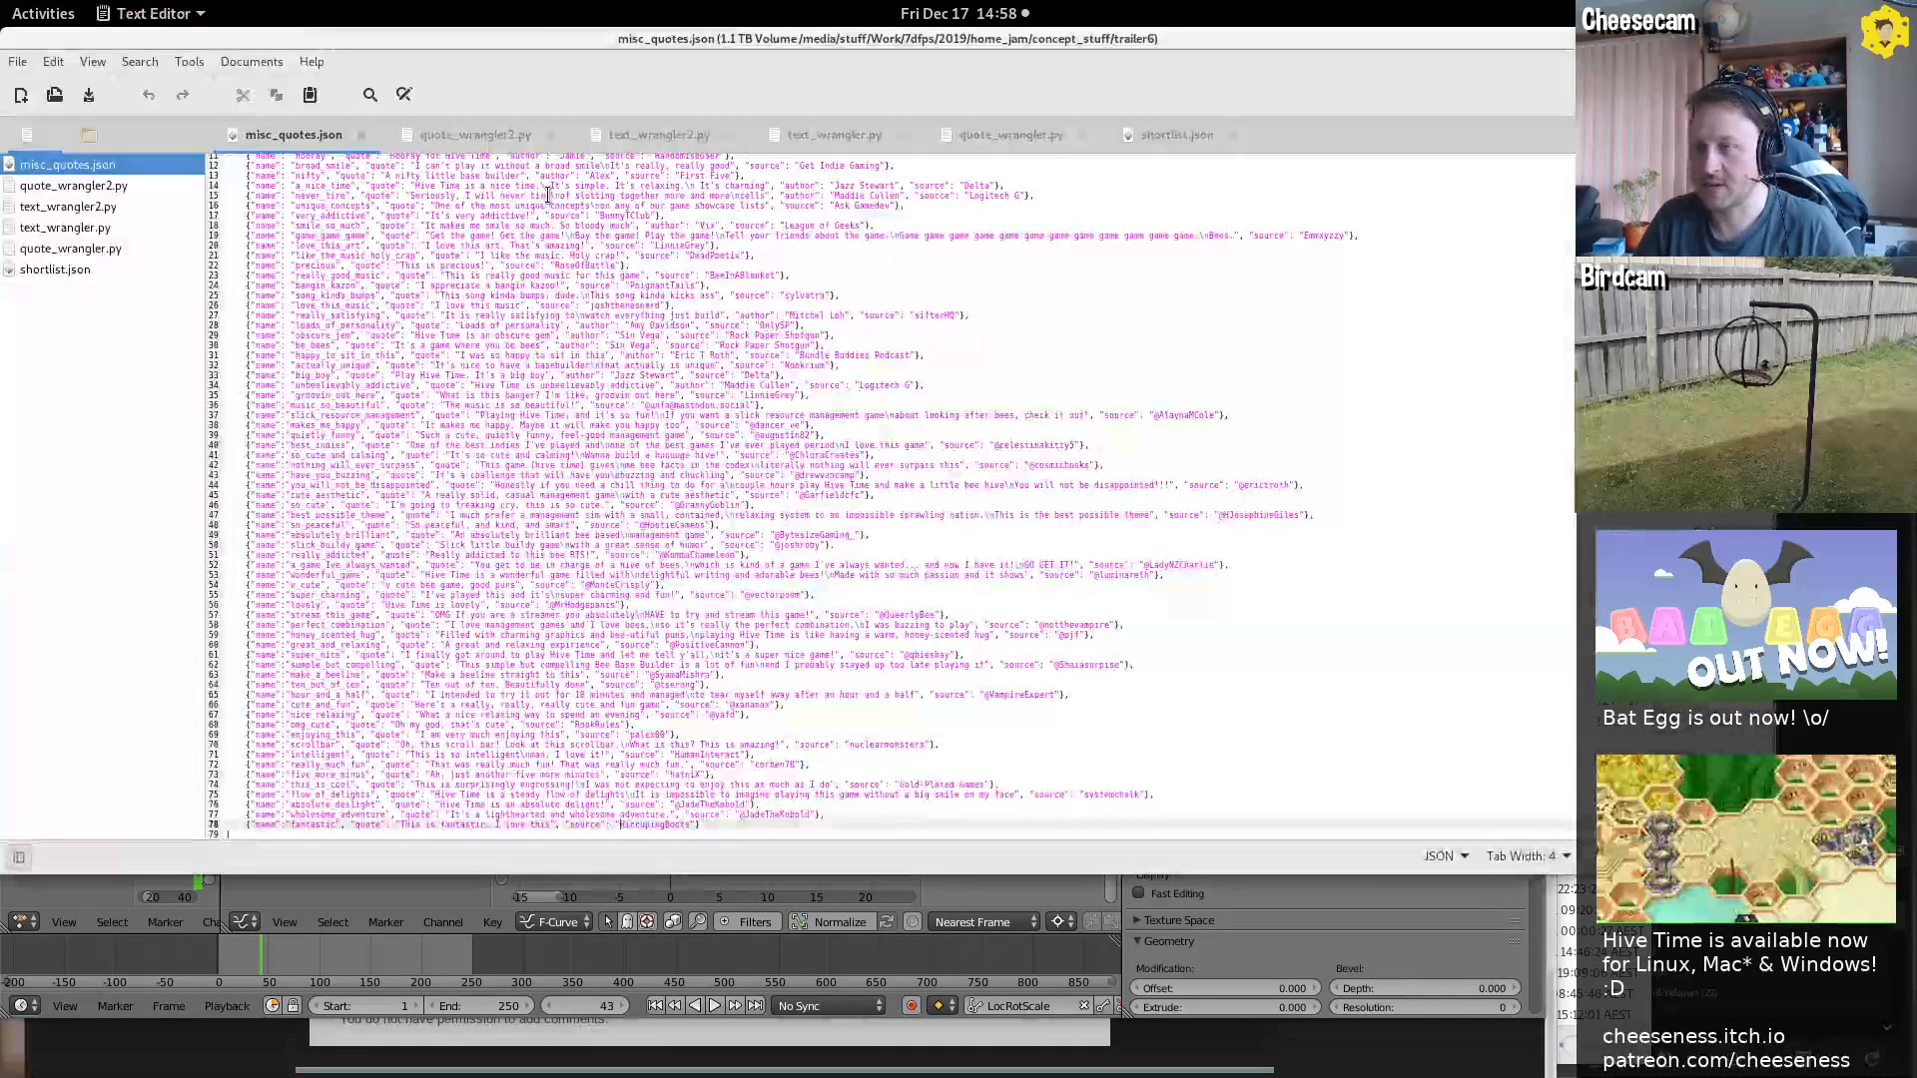
{"action": "left_click", "coordinate": [667, 141]}
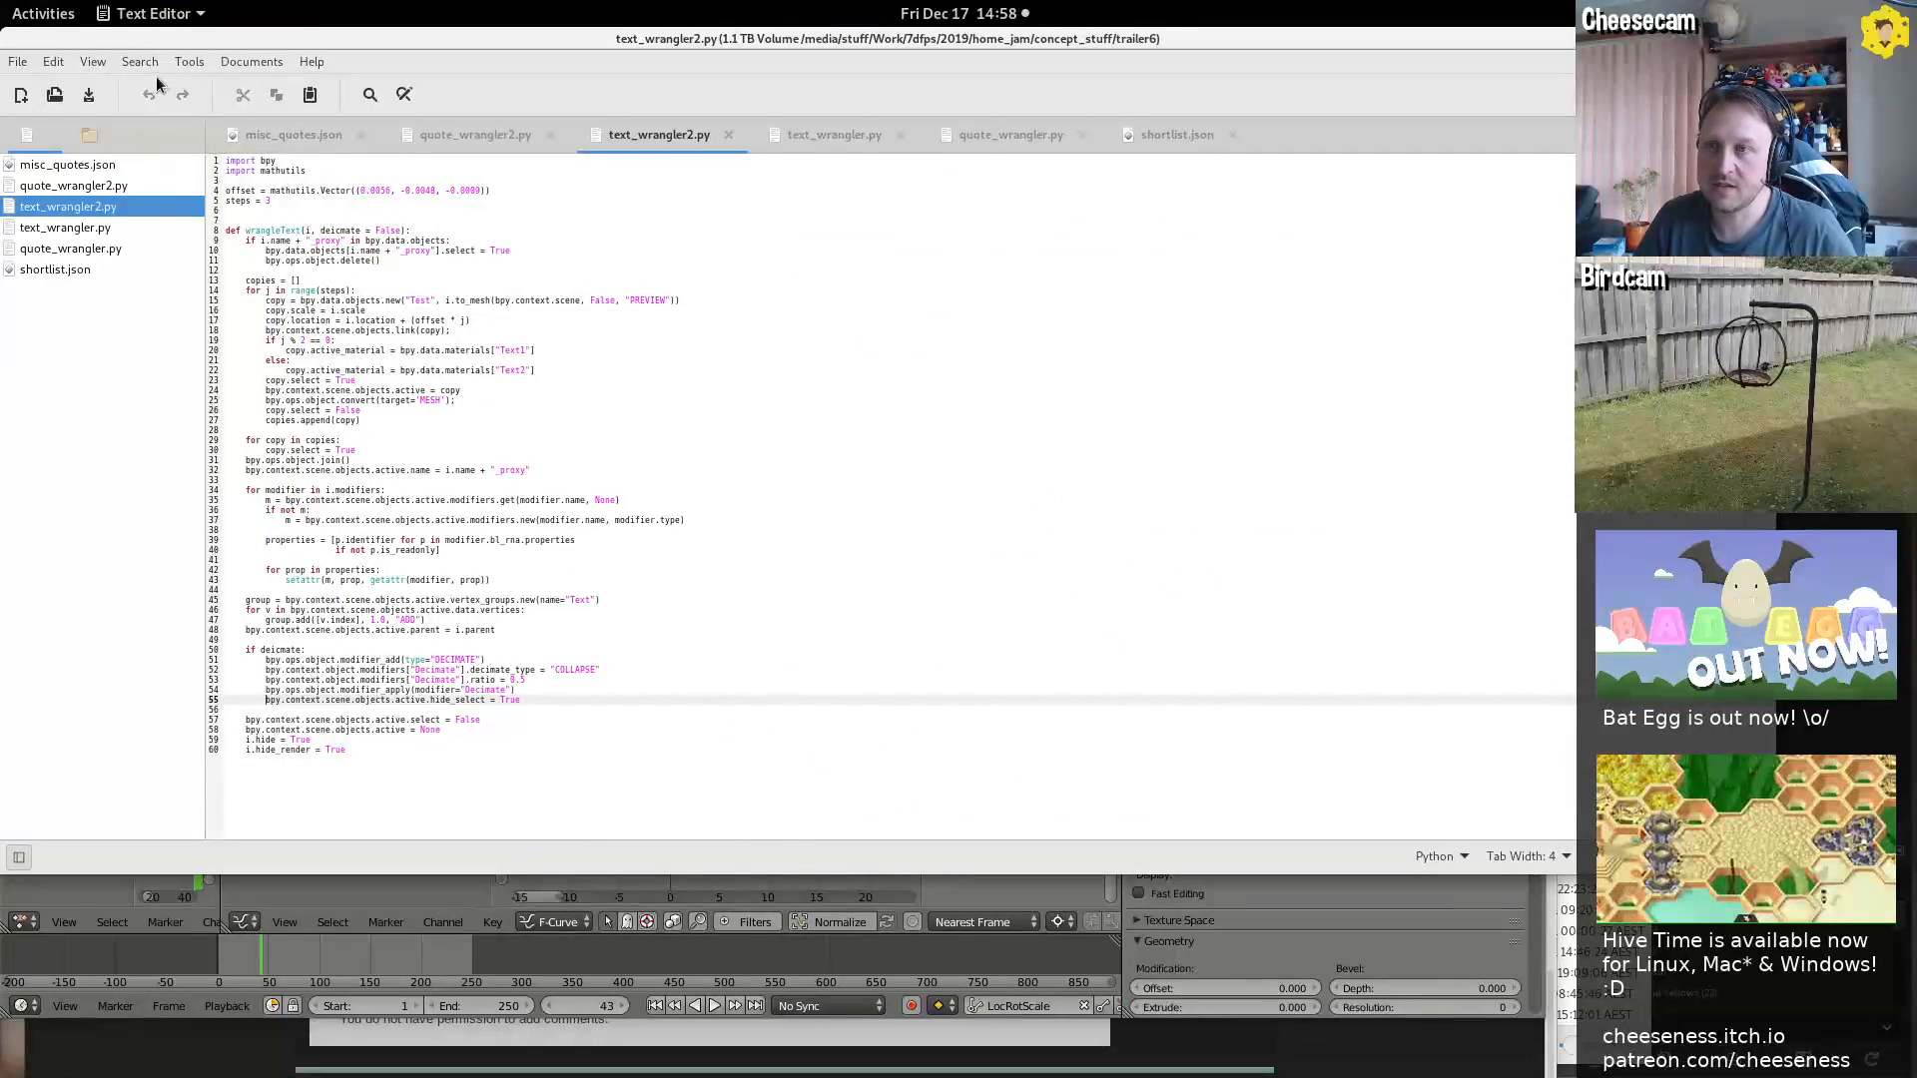
{"action": "scroll", "coordinate": [548, 447], "scroll_direction": "up", "scroll_amount": 3, "text": "ctrl"}
{"action": "scroll", "coordinate": [548, 447], "scroll_direction": "up", "scroll_amount": 2, "text": "ctrl"}
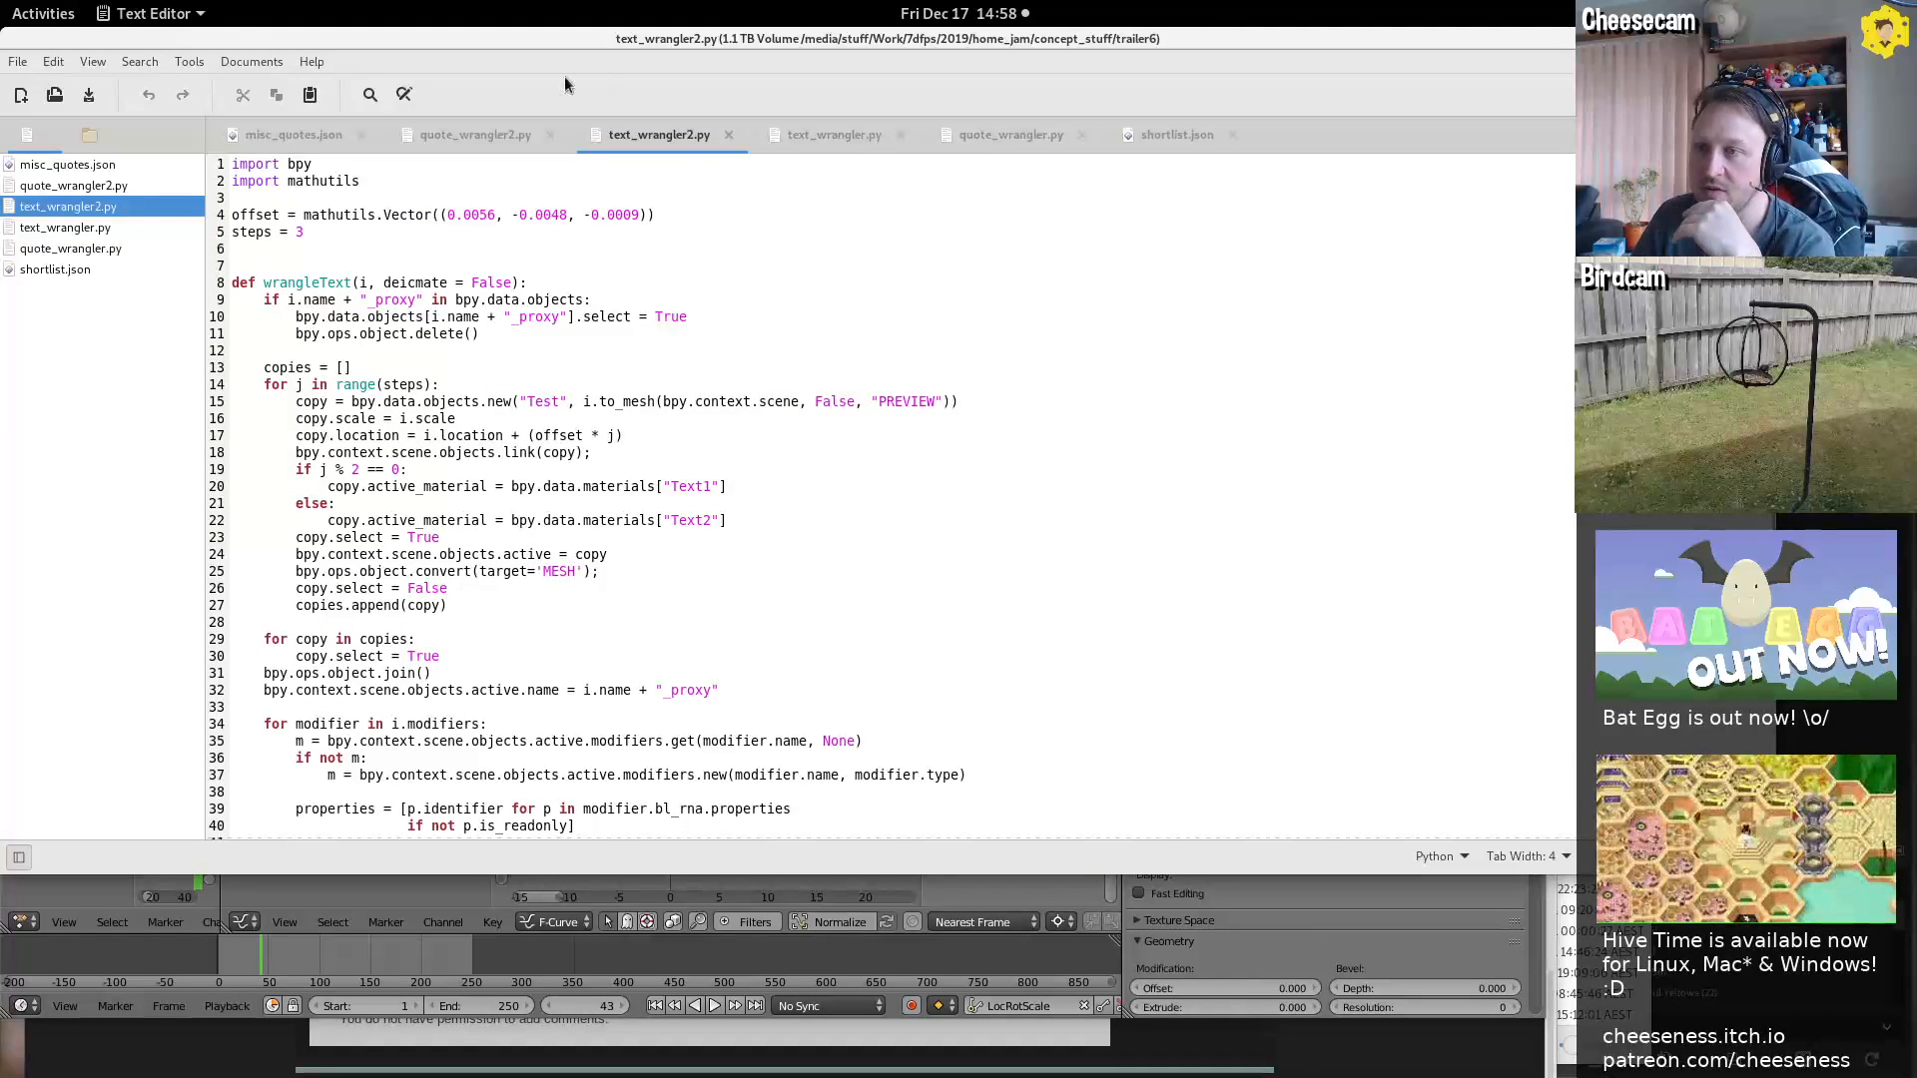
Highlight the condition checking i.name plus "_proxy" on line 9 of the script, narrowing to i.name
{"action": "triple_click", "coordinate": [300, 301]}
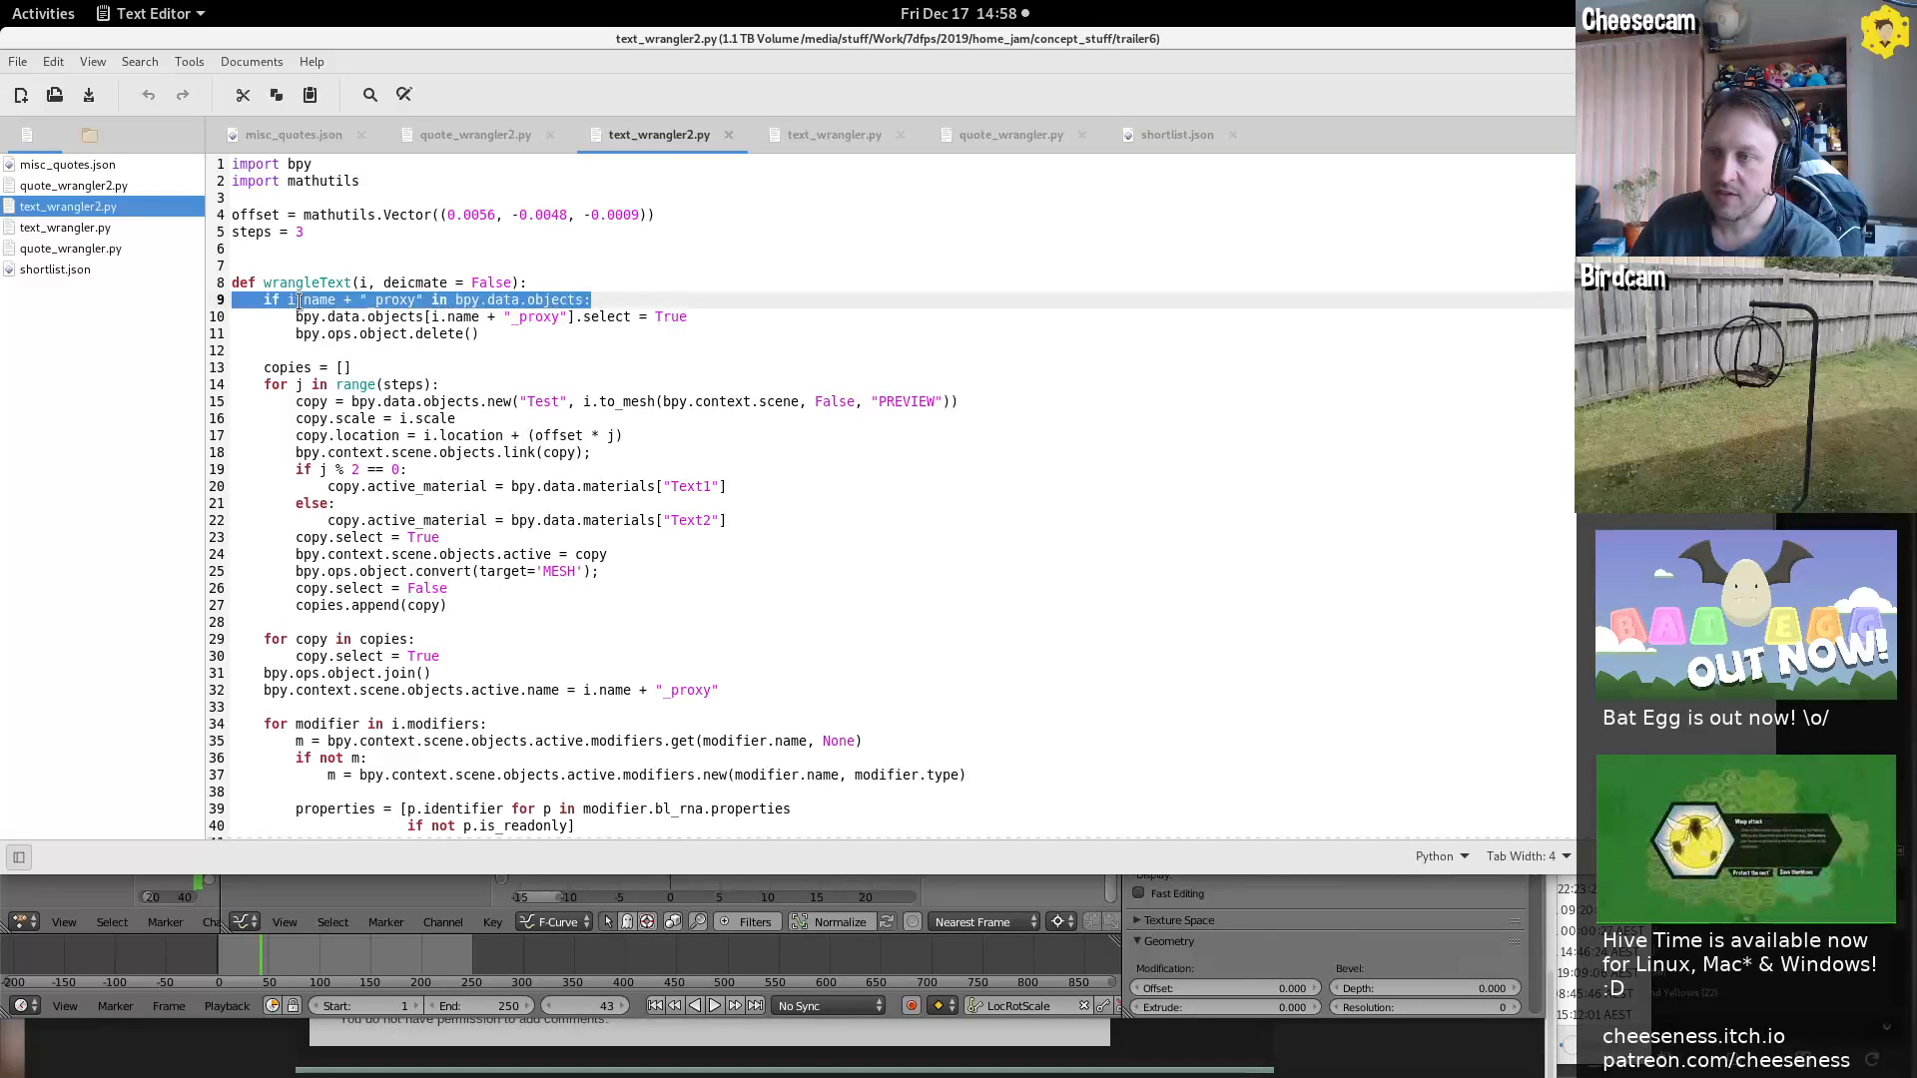
{"action": "left_click", "coordinate": [304, 301]}
{"action": "left_click_drag", "start_coordinate": [290, 301], "coordinate": [336, 301]}
{"action": "left_click", "coordinate": [327, 300]}
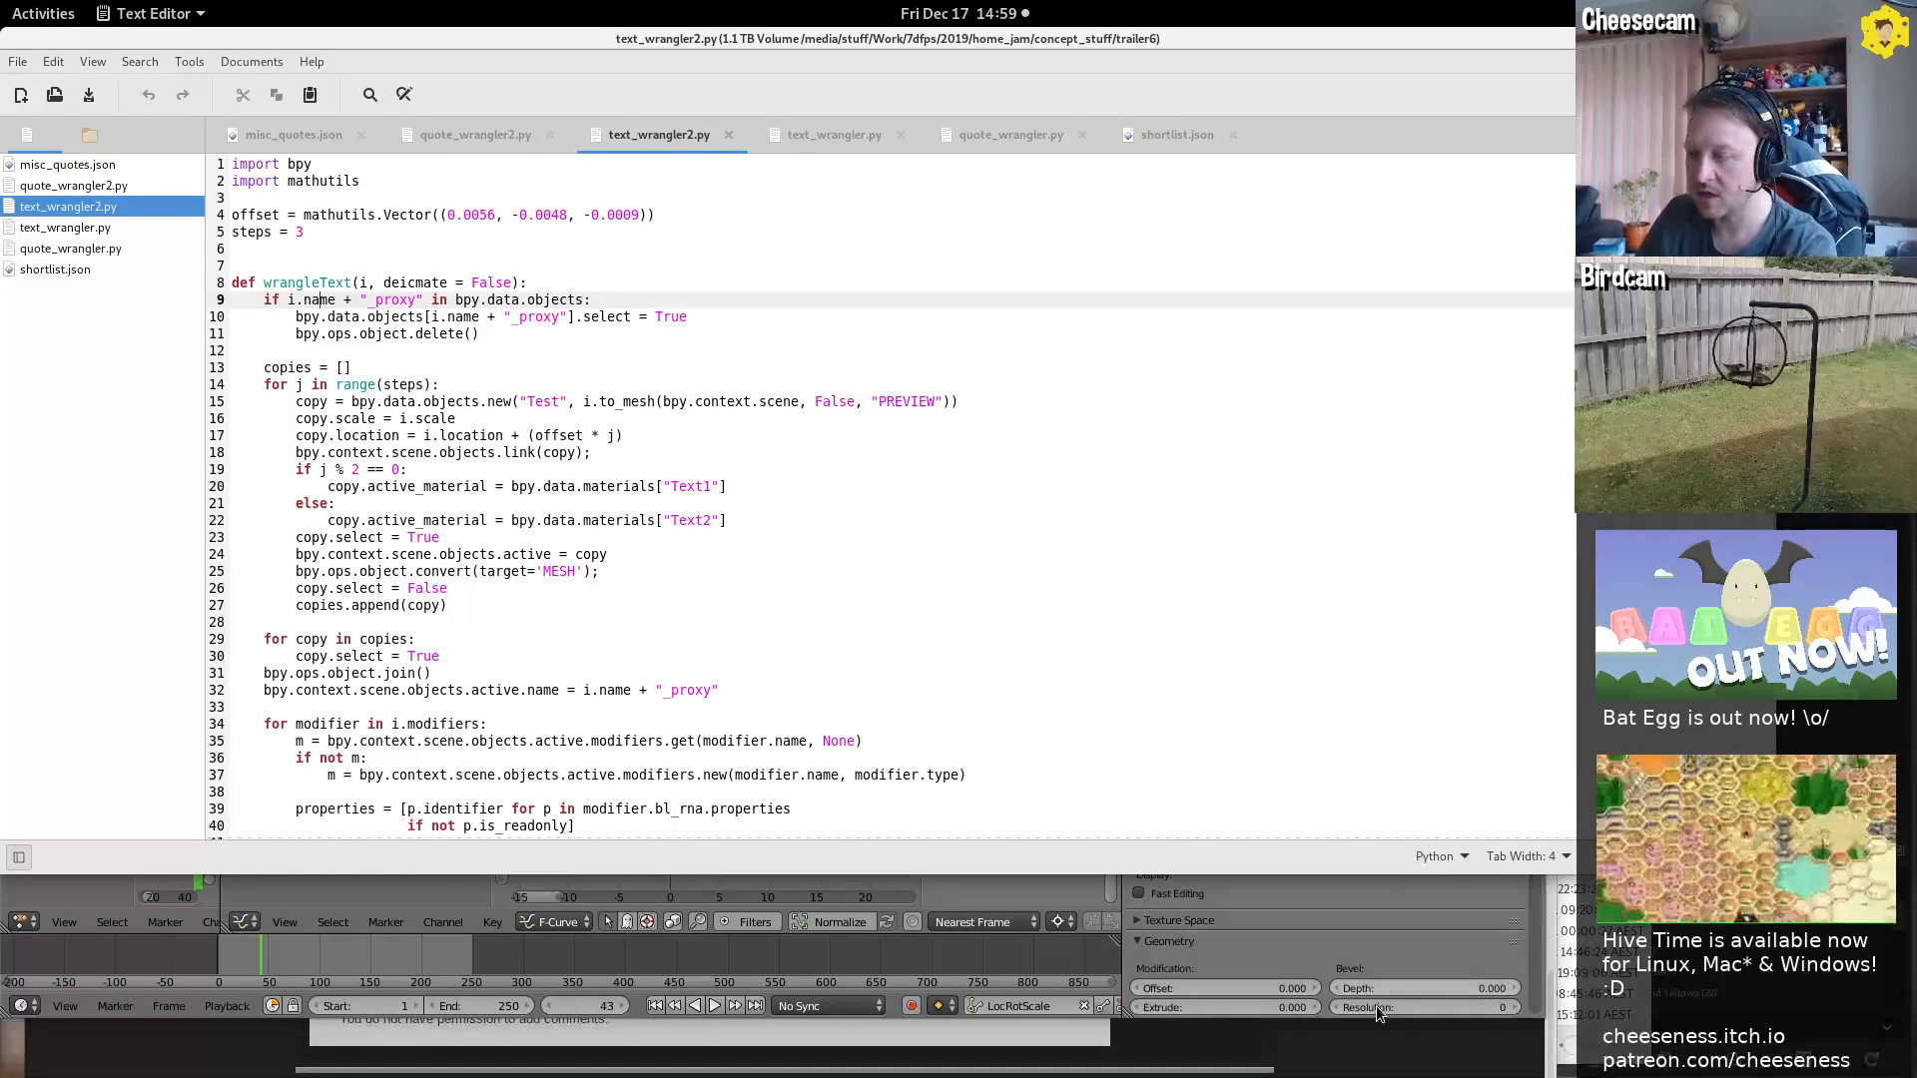
Switch to Blender, select QuoteText.007 and its counterpart QuoteText.007_proxy in turn, and make the proxy visible
{"action": "key", "text": "alt+Tab"}
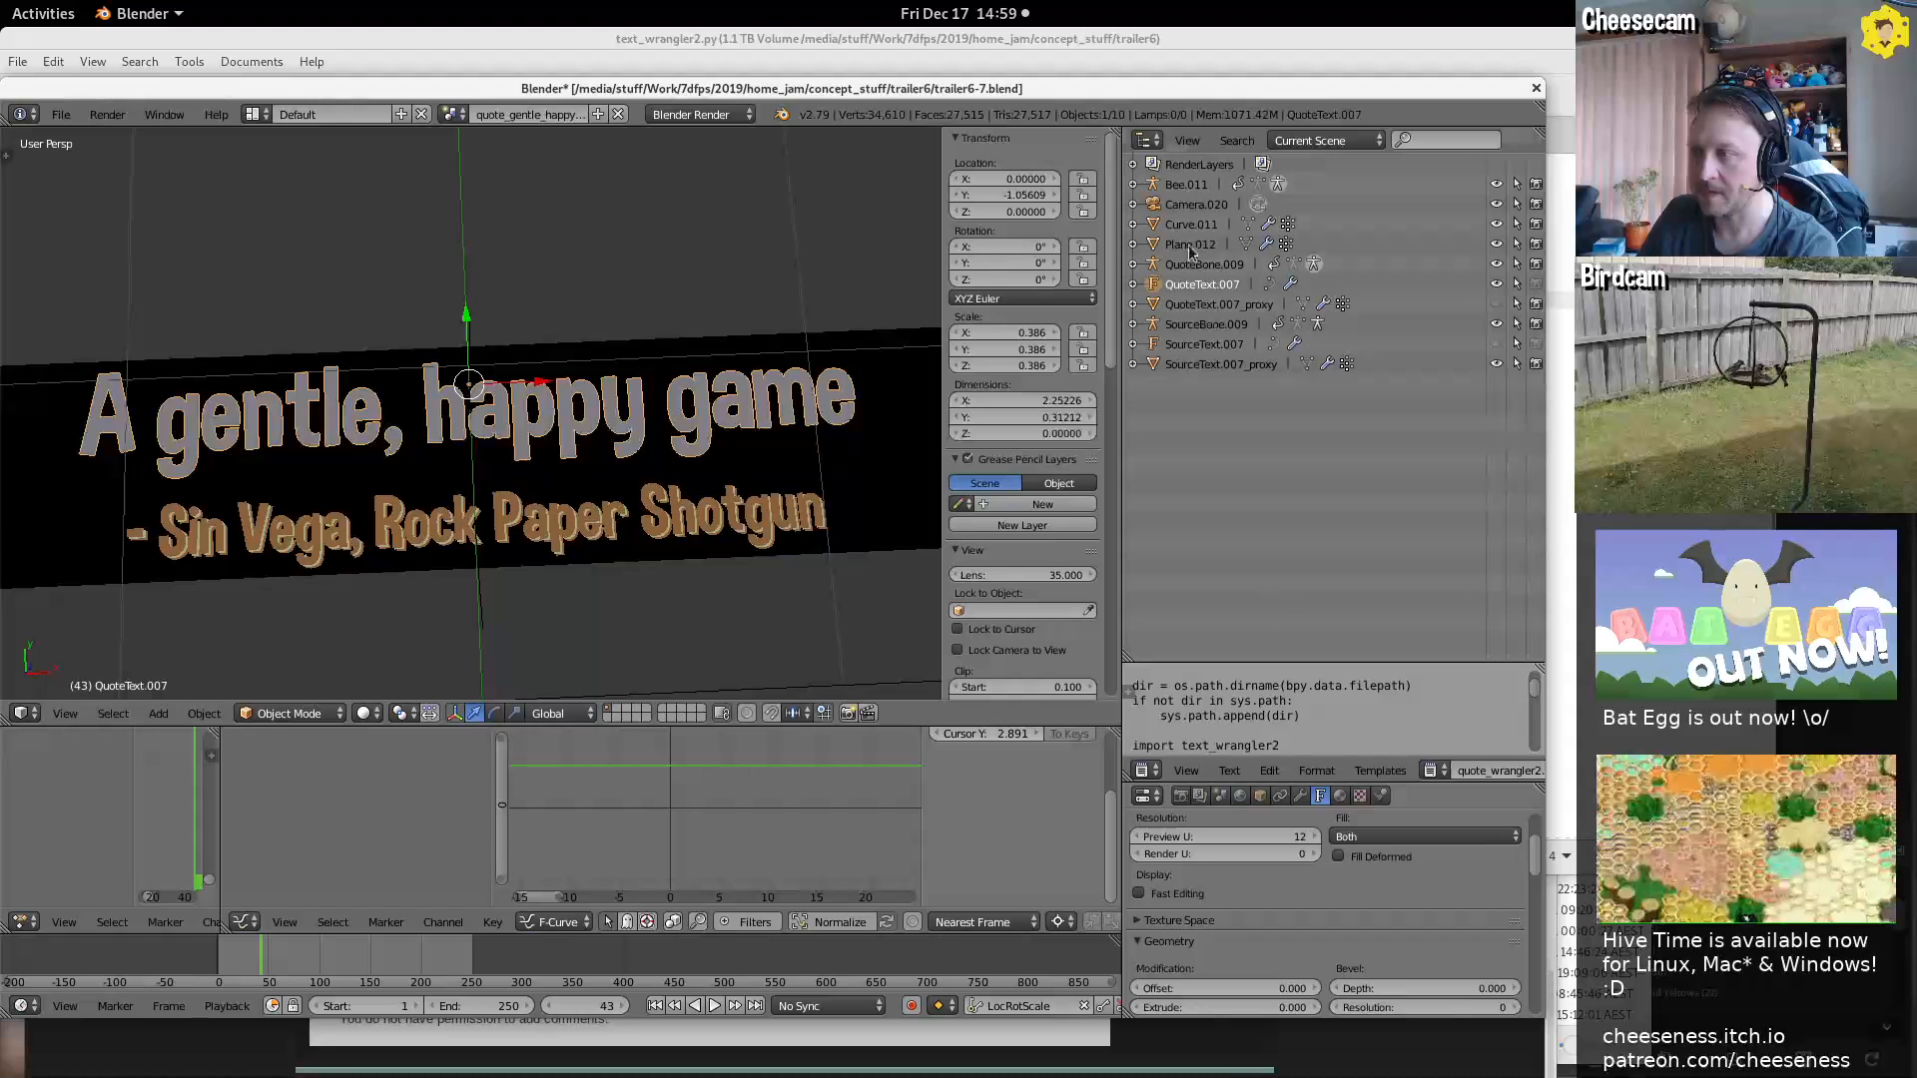
{"action": "left_click", "coordinate": [1202, 304]}
{"action": "left_click", "coordinate": [1200, 285]}
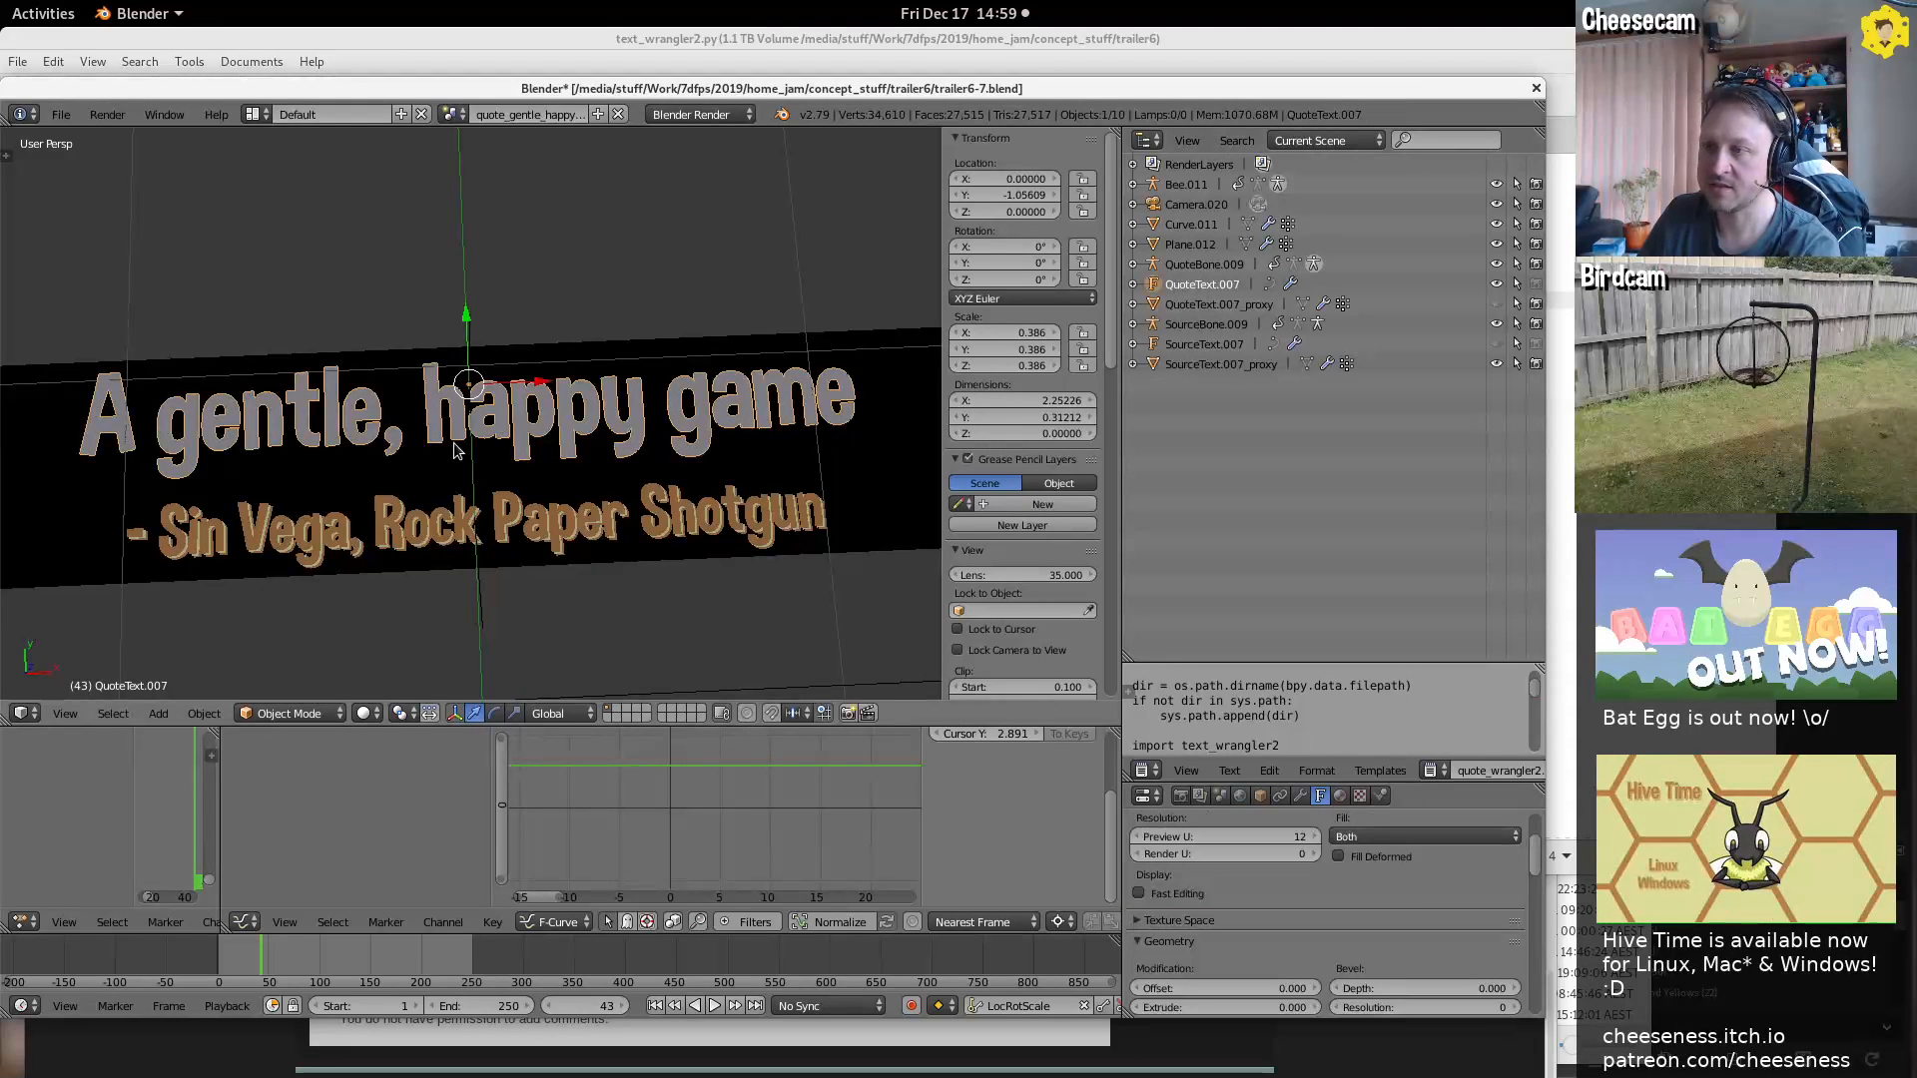
{"action": "left_click", "coordinate": [1218, 304]}
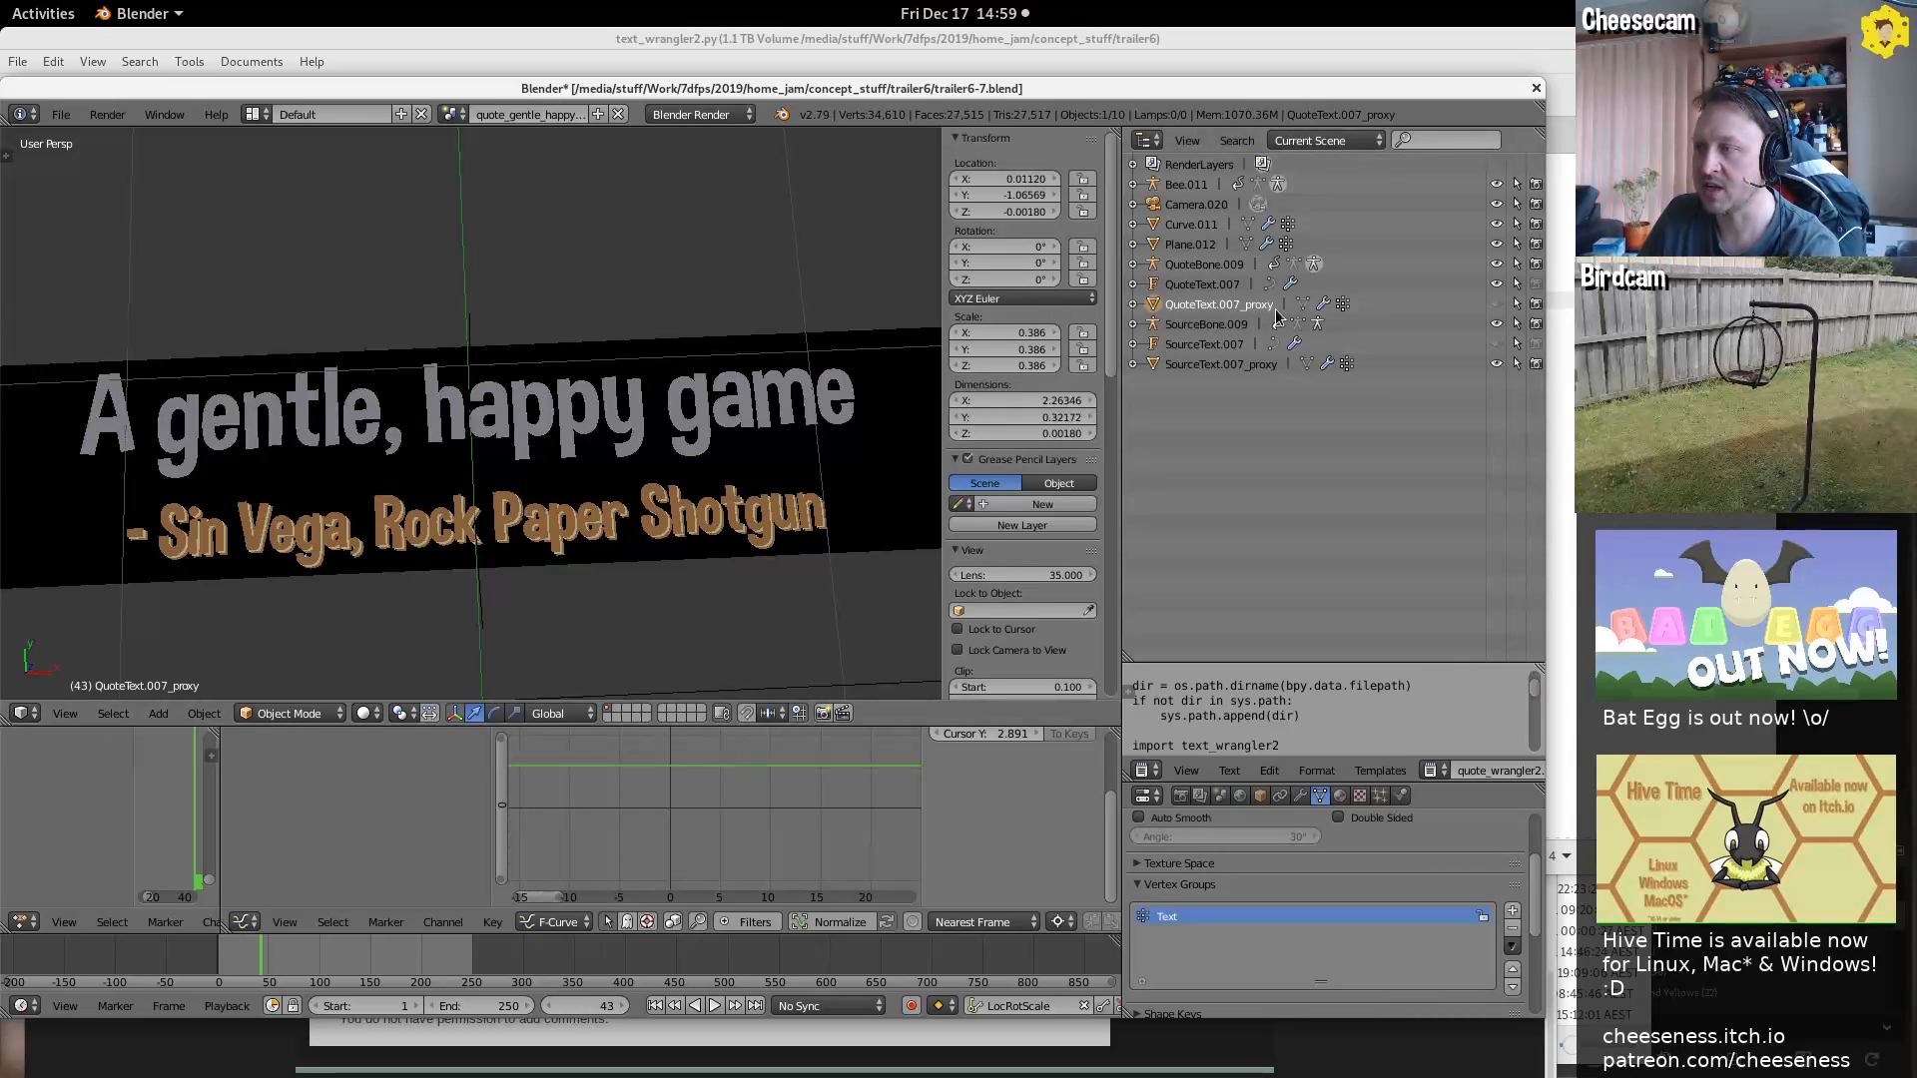
{"action": "left_click", "coordinate": [1496, 304]}
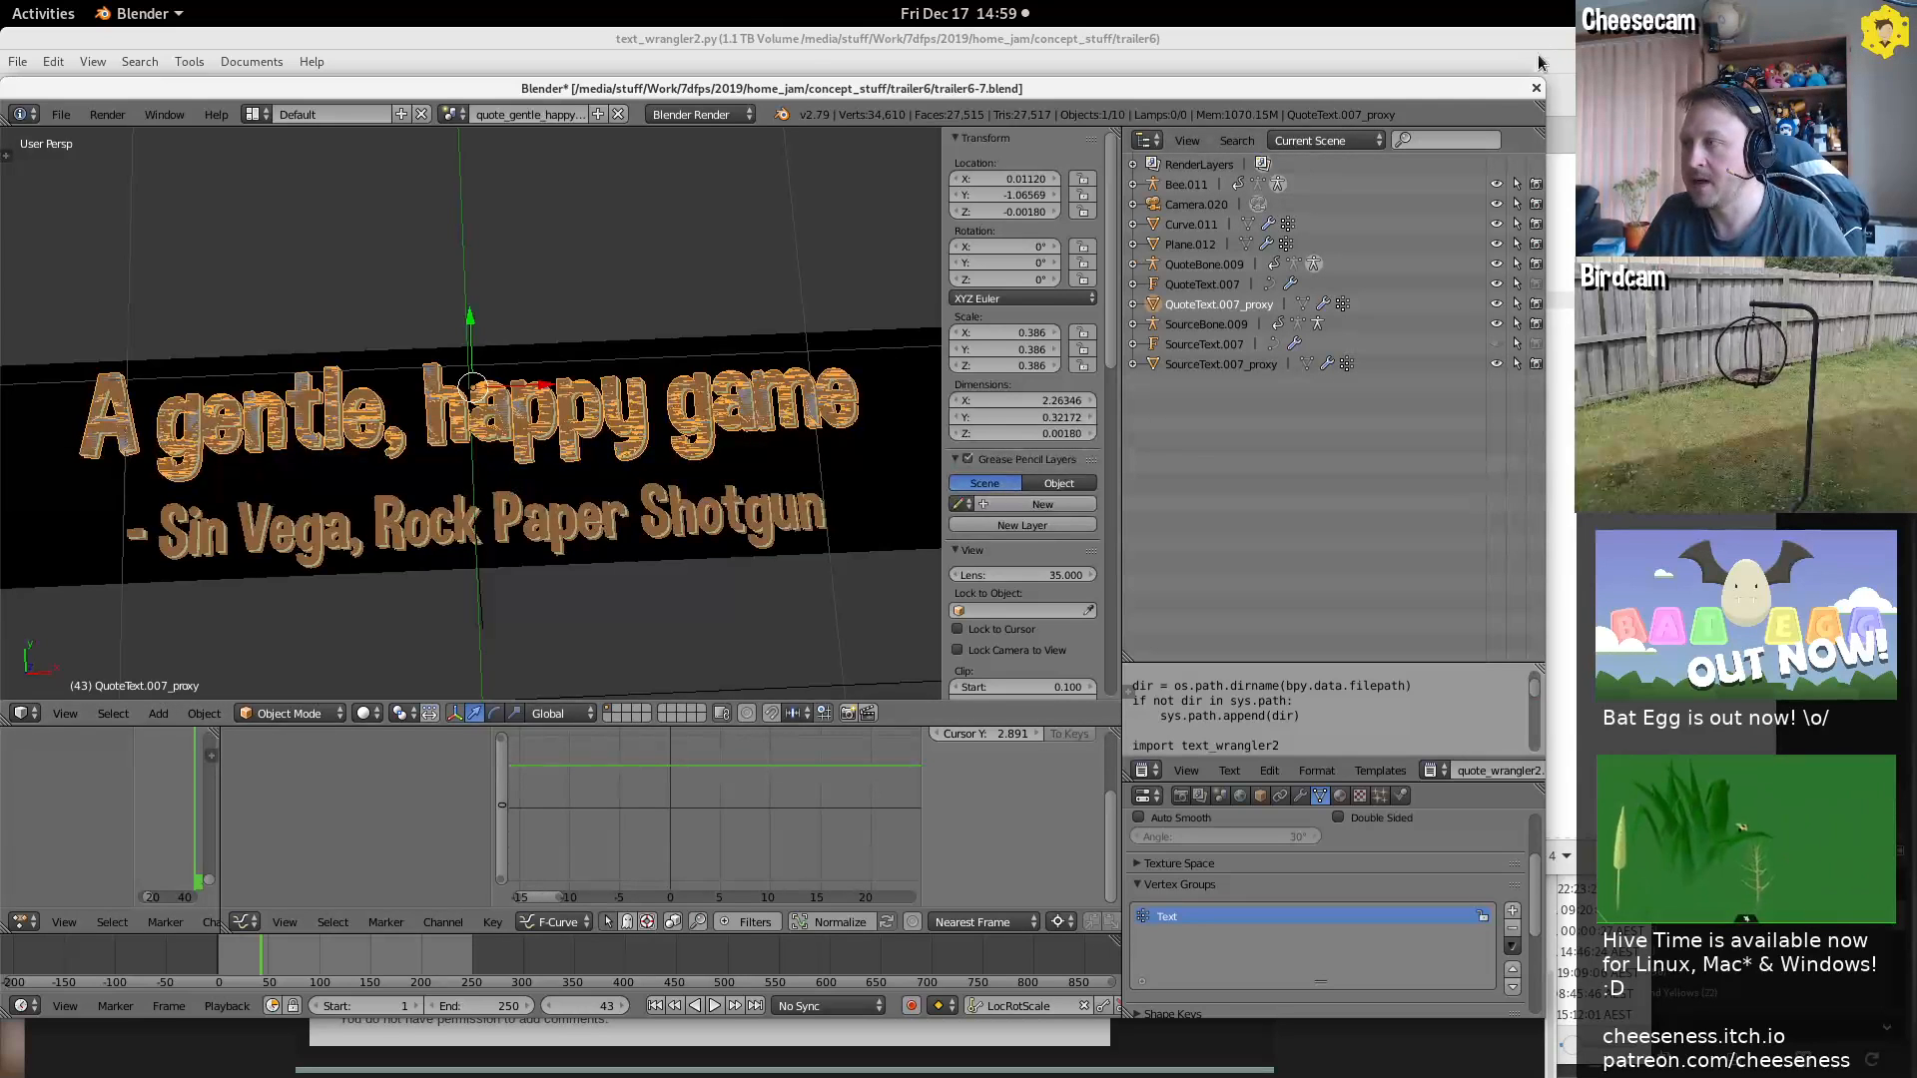
Switch to Text Editor and highlight the lines that delete an existing proxy, followed by the steps variable
{"action": "key", "text": "alt+Tab"}
{"action": "left_click_drag", "start_coordinate": [233, 300], "coordinate": [530, 333]}
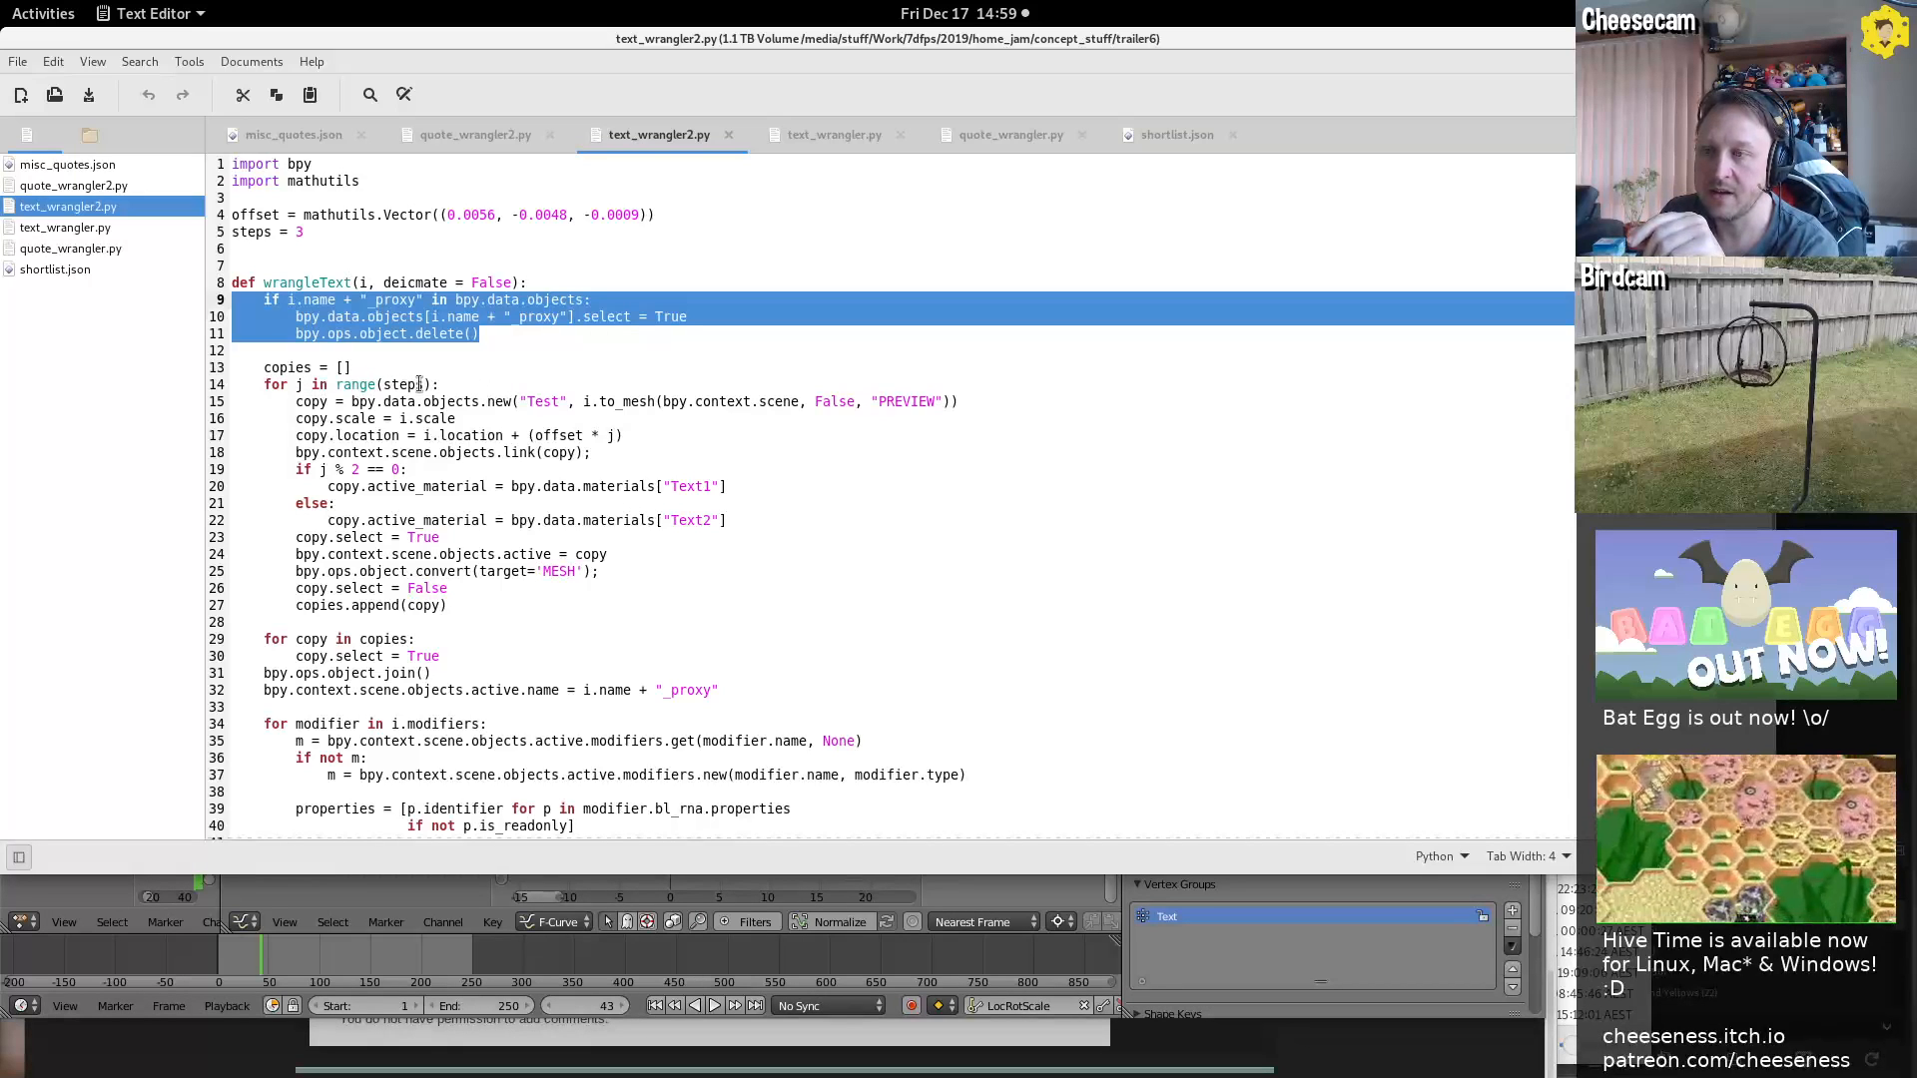
{"action": "double_click", "coordinate": [261, 232]}
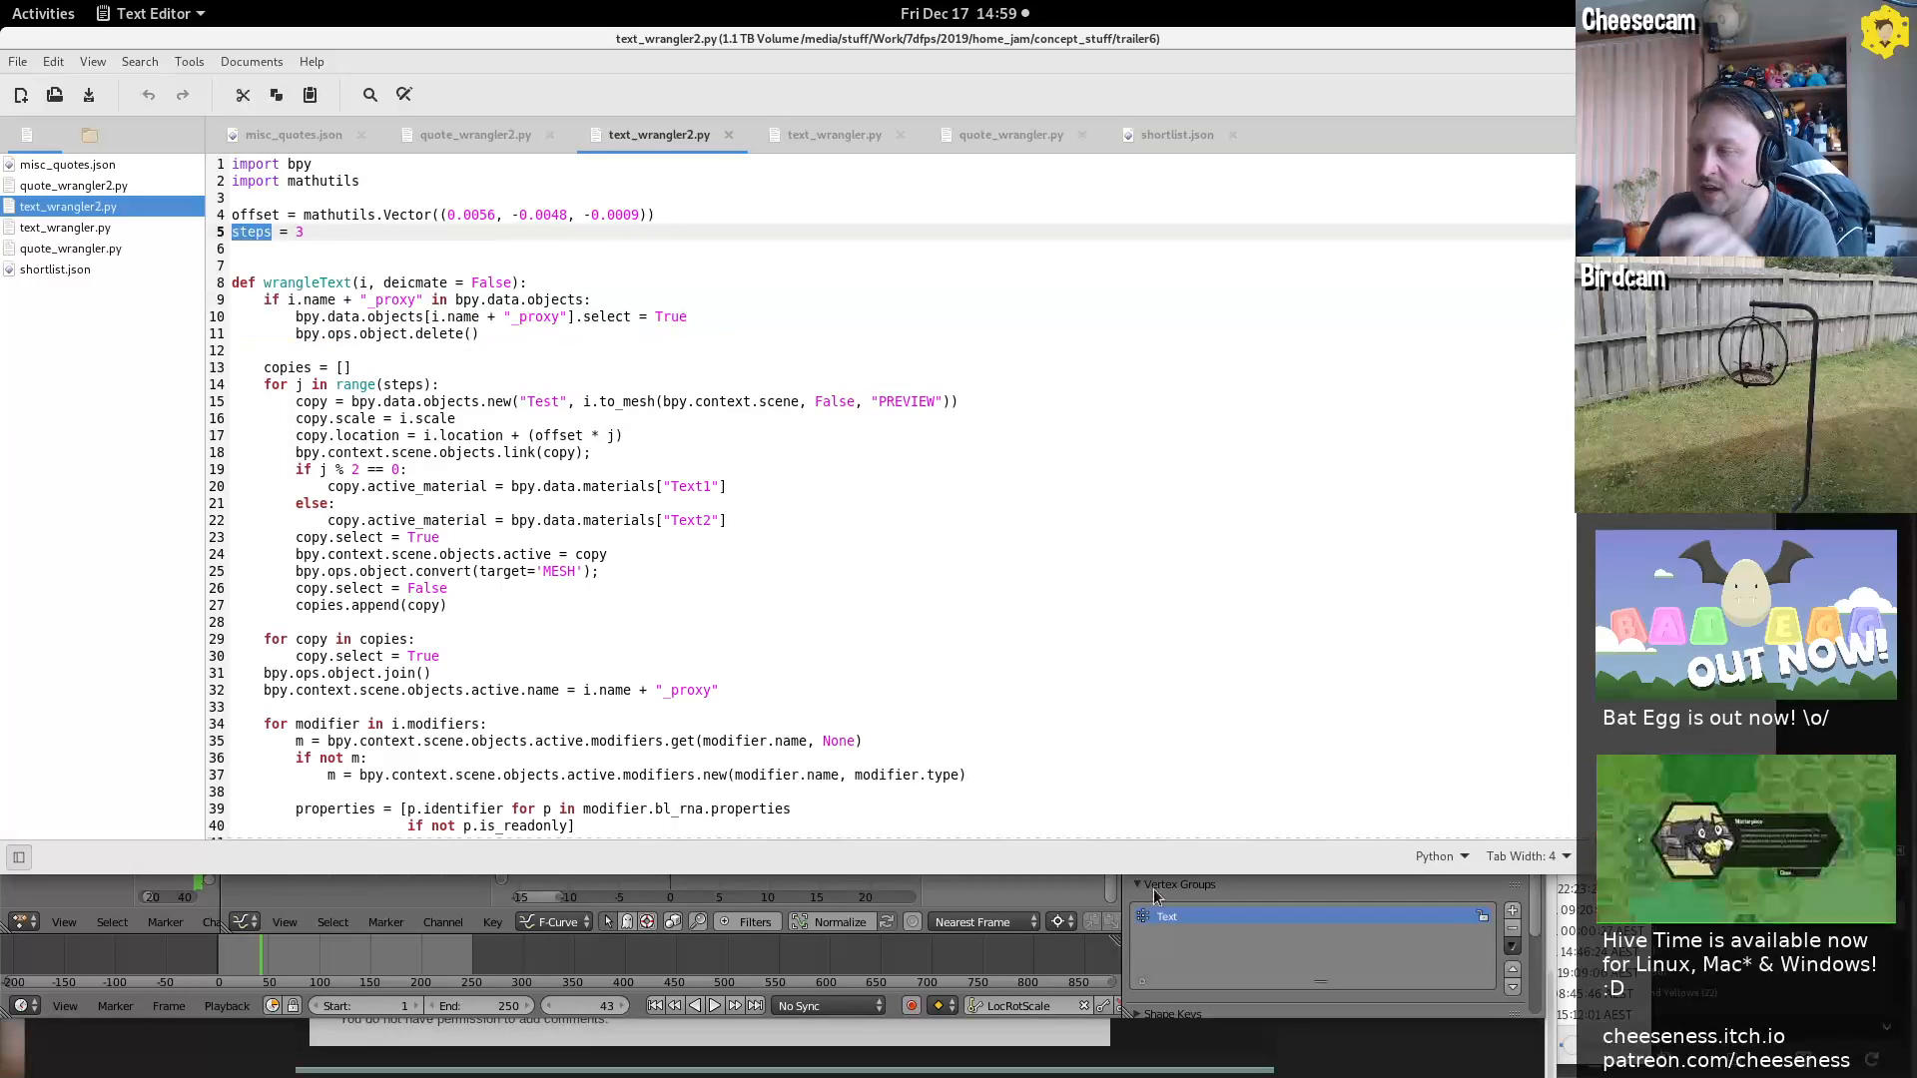
Switch to Blender and examine the stacked colour layers of the QuoteText.007_proxy letters up close at an angle
{"action": "left_click", "coordinate": [1188, 1022]}
{"action": "scroll", "coordinate": [541, 446], "scroll_direction": "up", "scroll_amount": 8}
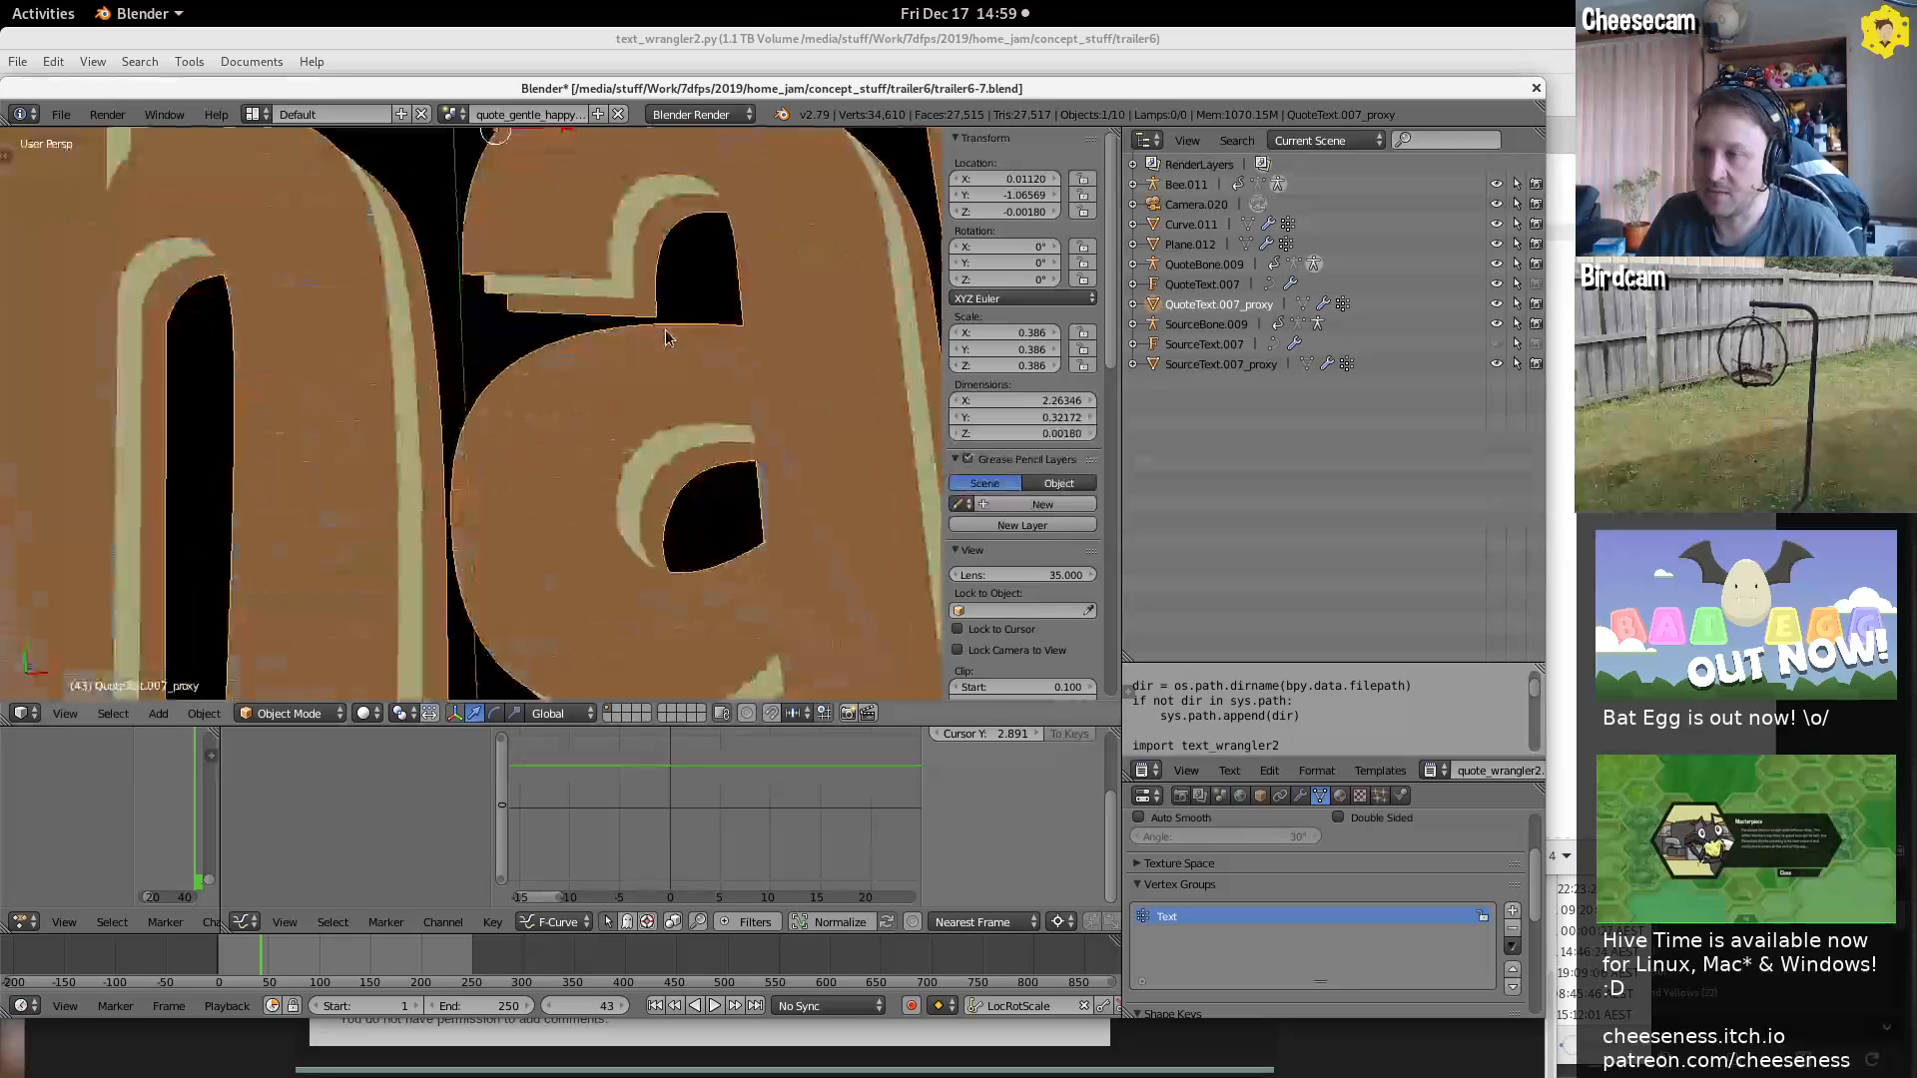
{"action": "scroll", "coordinate": [541, 447], "scroll_direction": "down", "scroll_amount": 2}
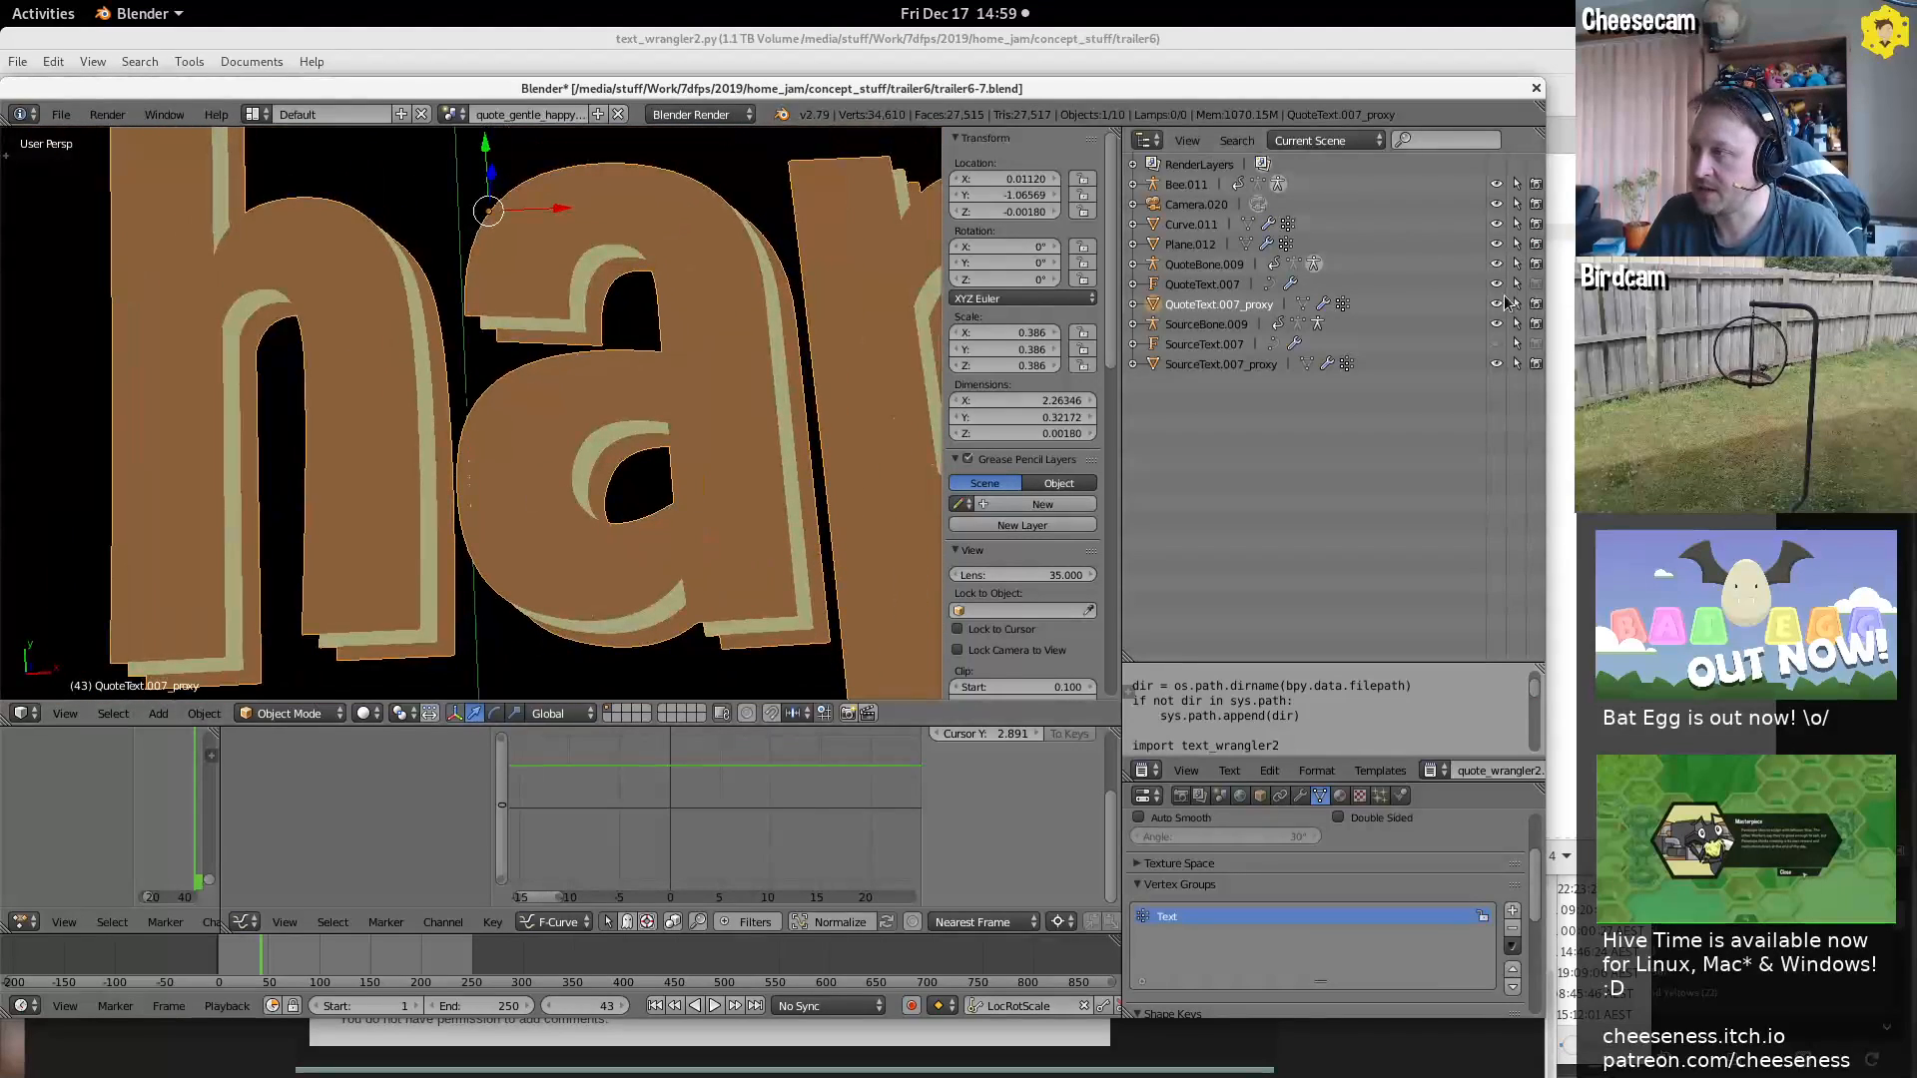
{"action": "middle_click_drag", "start_coordinate": [373, 411], "coordinate": [544, 229]}
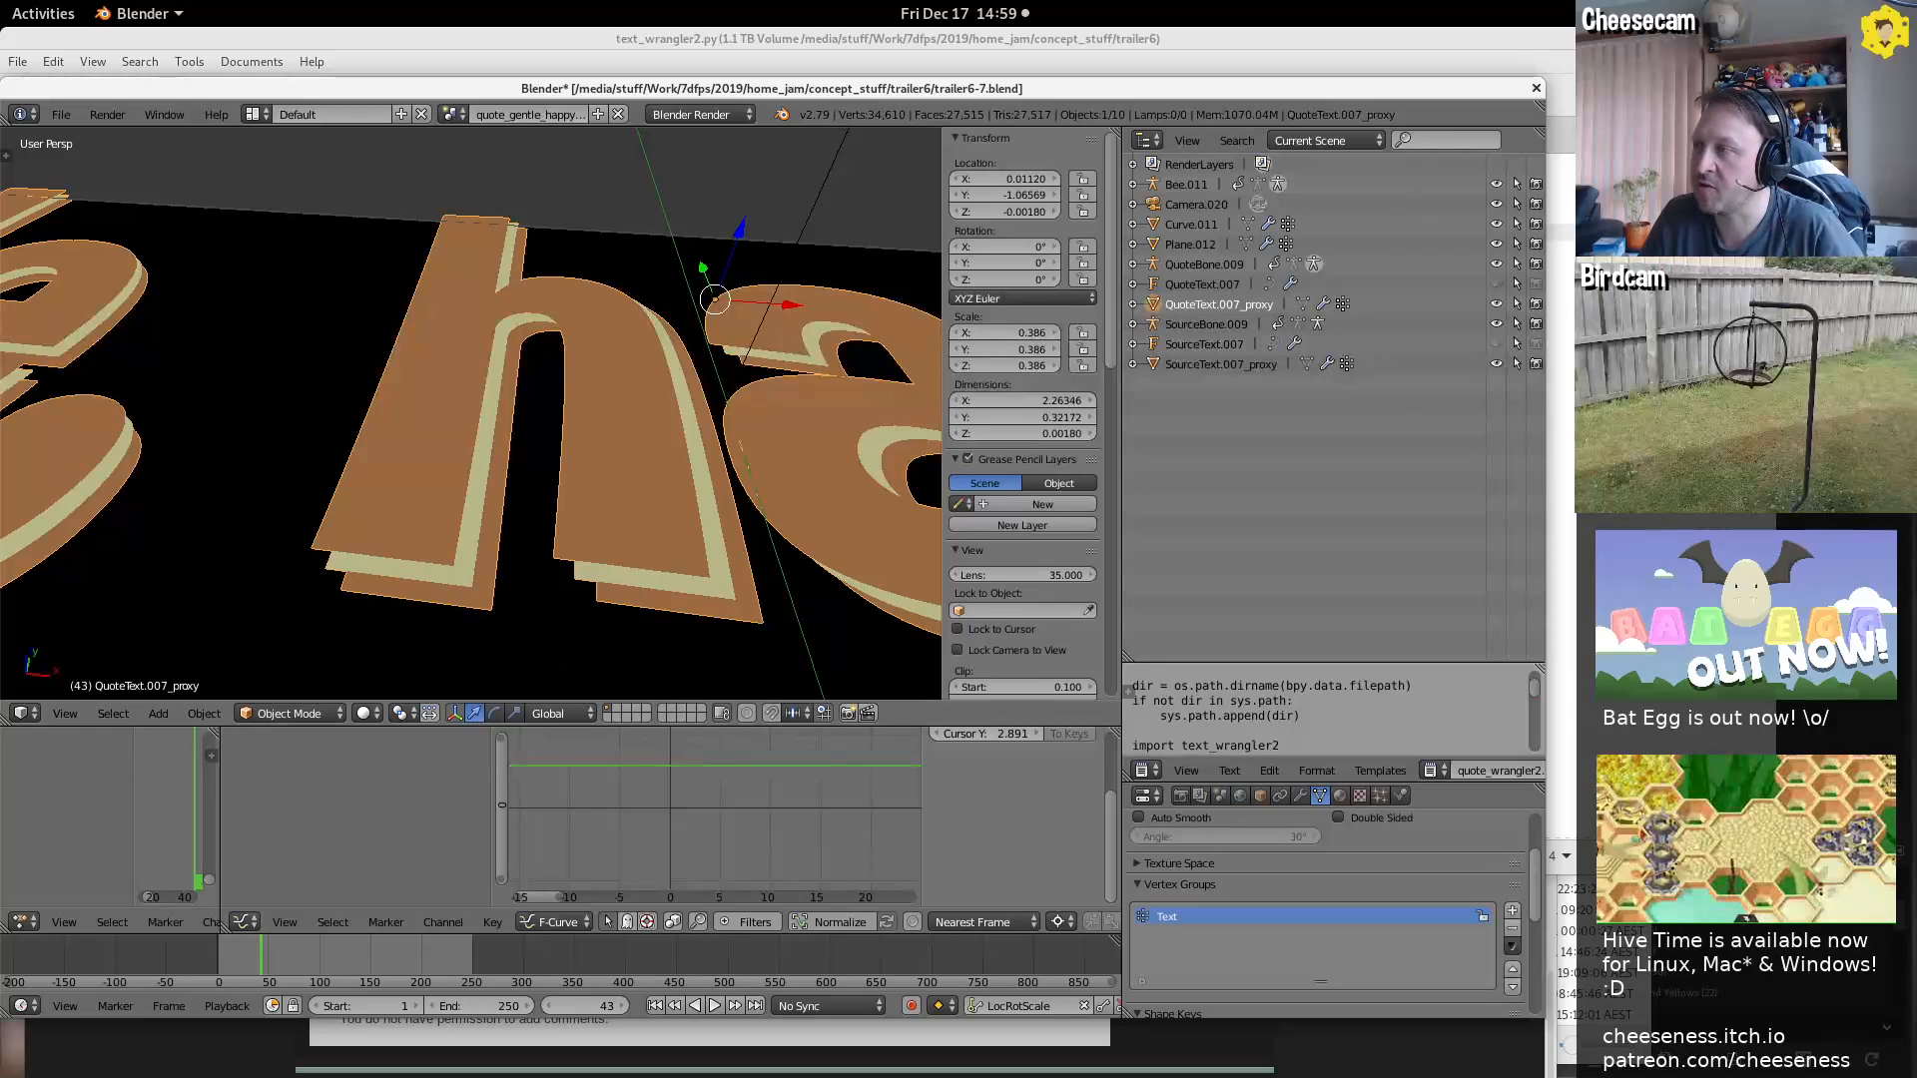
Switch to Text Editor and highlight the range(steps) loop, the to_mesh call and the wrangleText function name
{"action": "key", "text": "alt+Tab"}
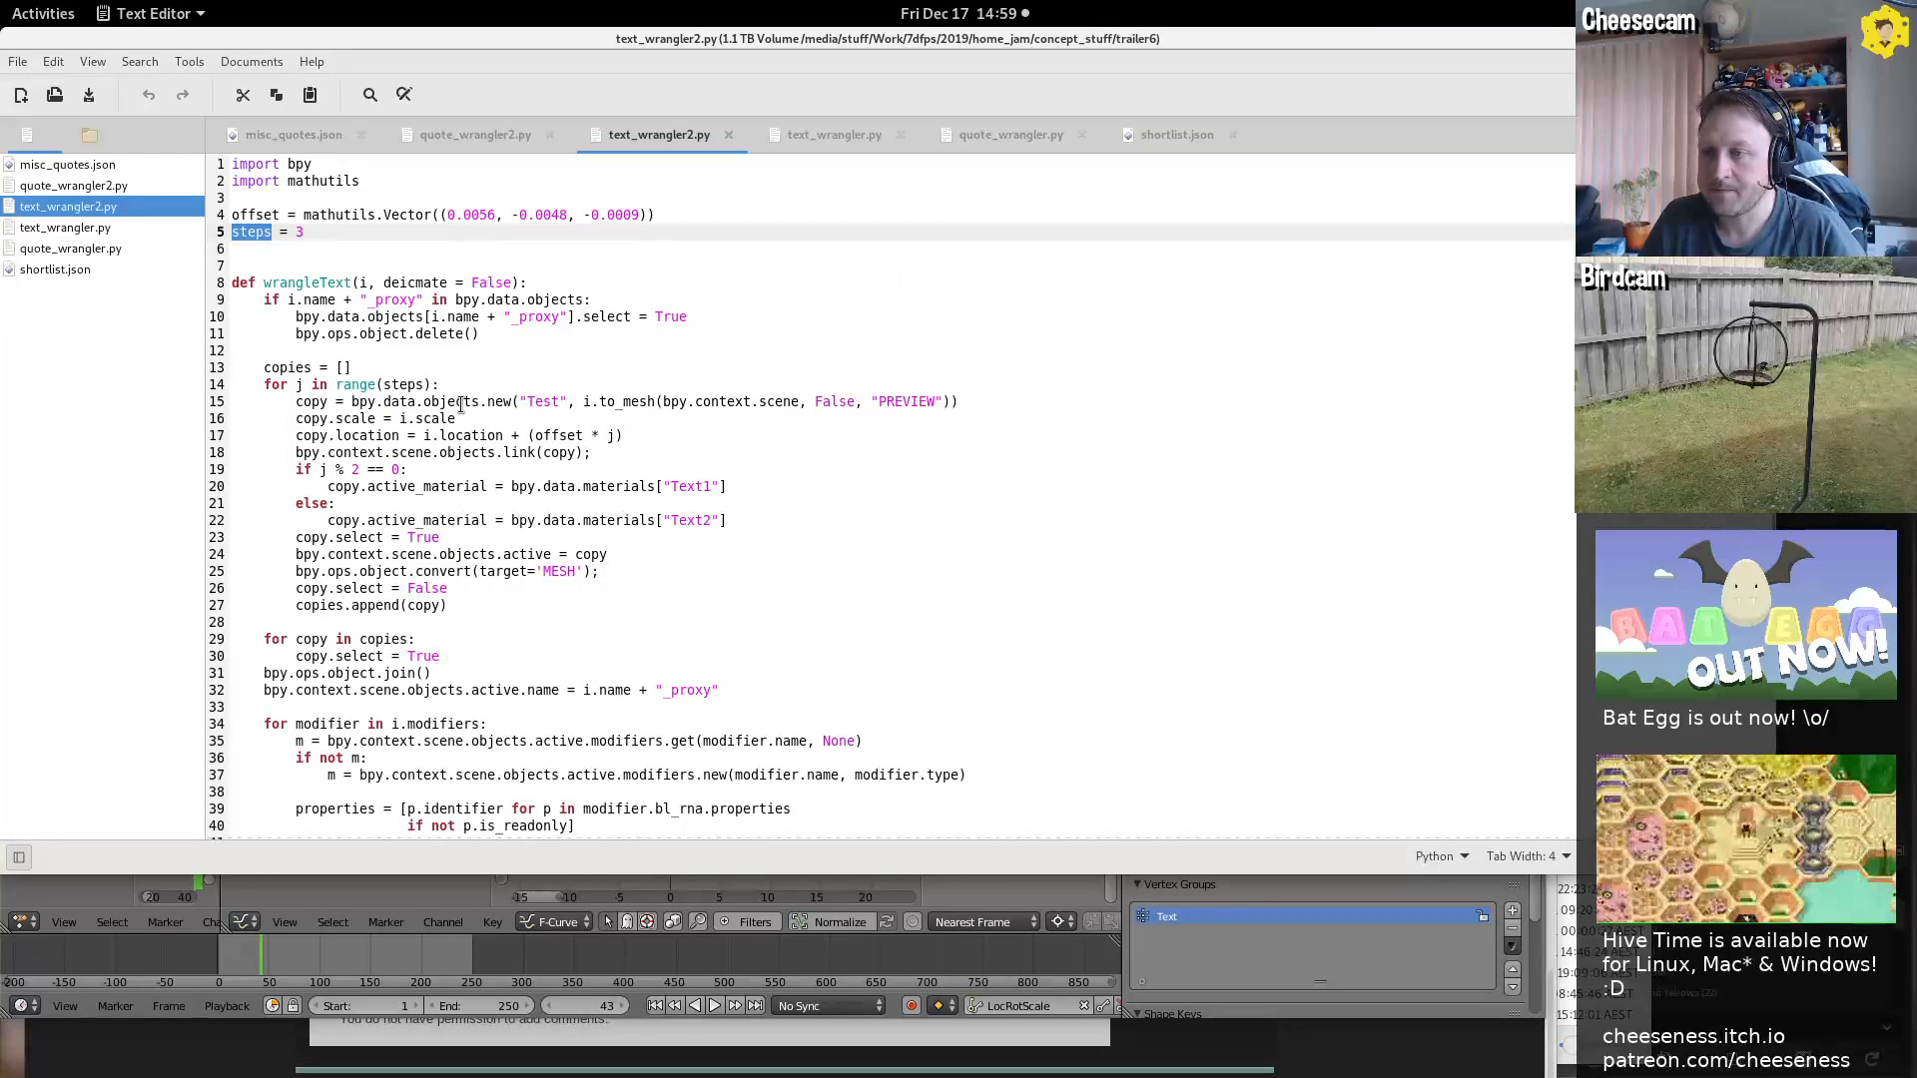
{"action": "triple_click", "coordinate": [322, 383]}
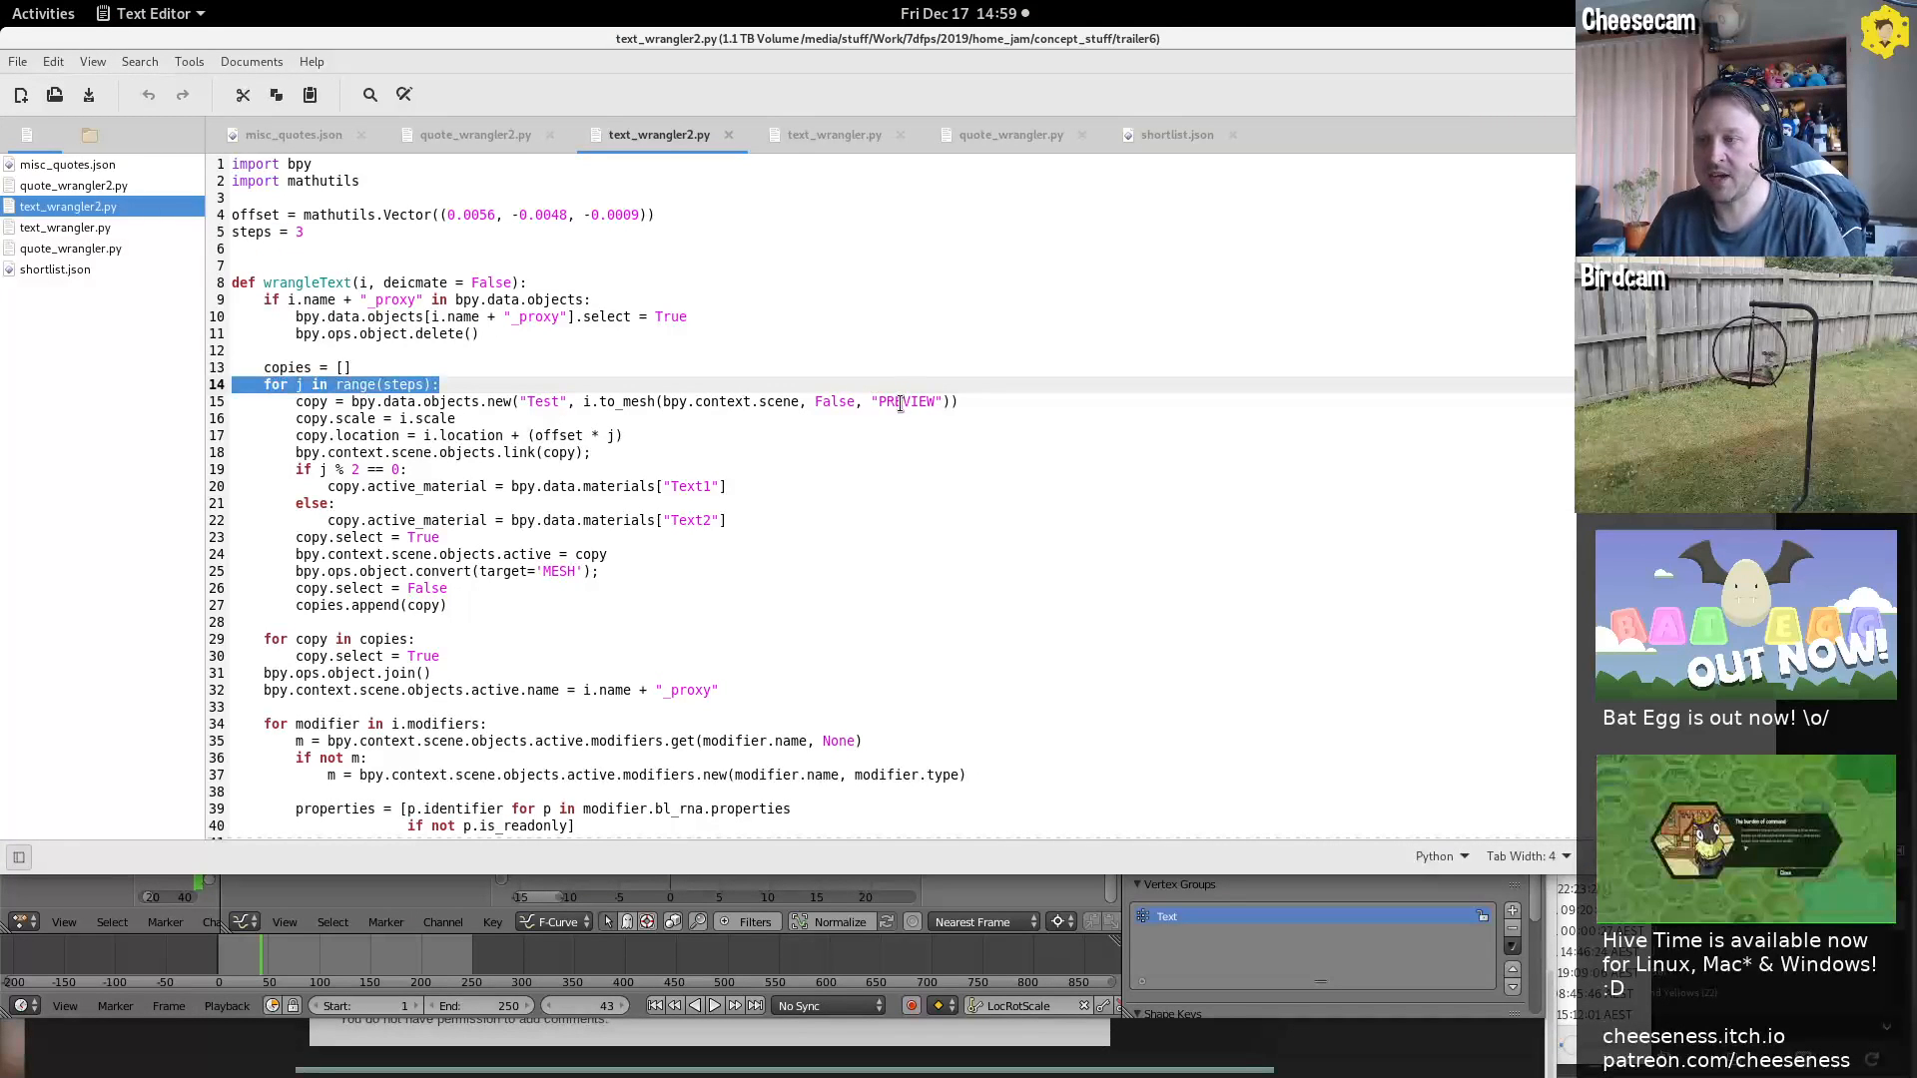
{"action": "double_click", "coordinate": [621, 403]}
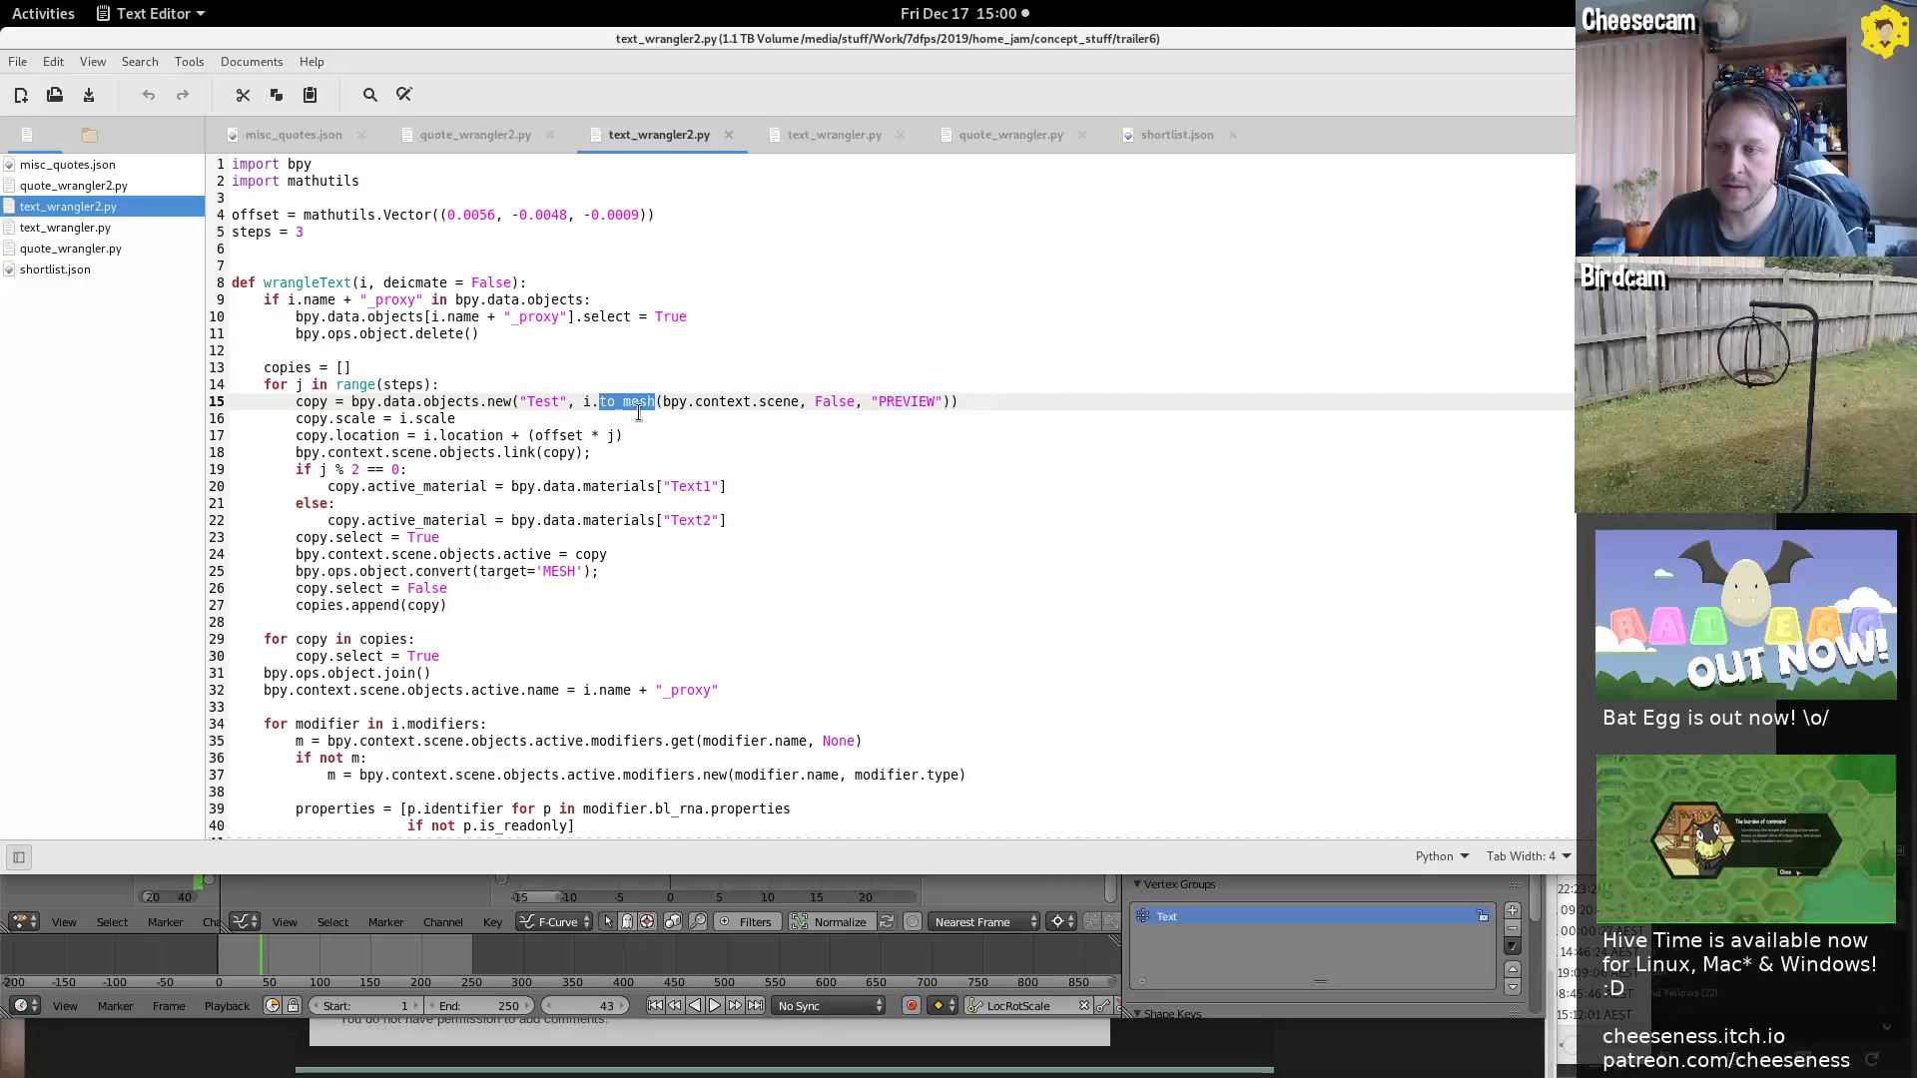
{"action": "double_click", "coordinate": [350, 283]}
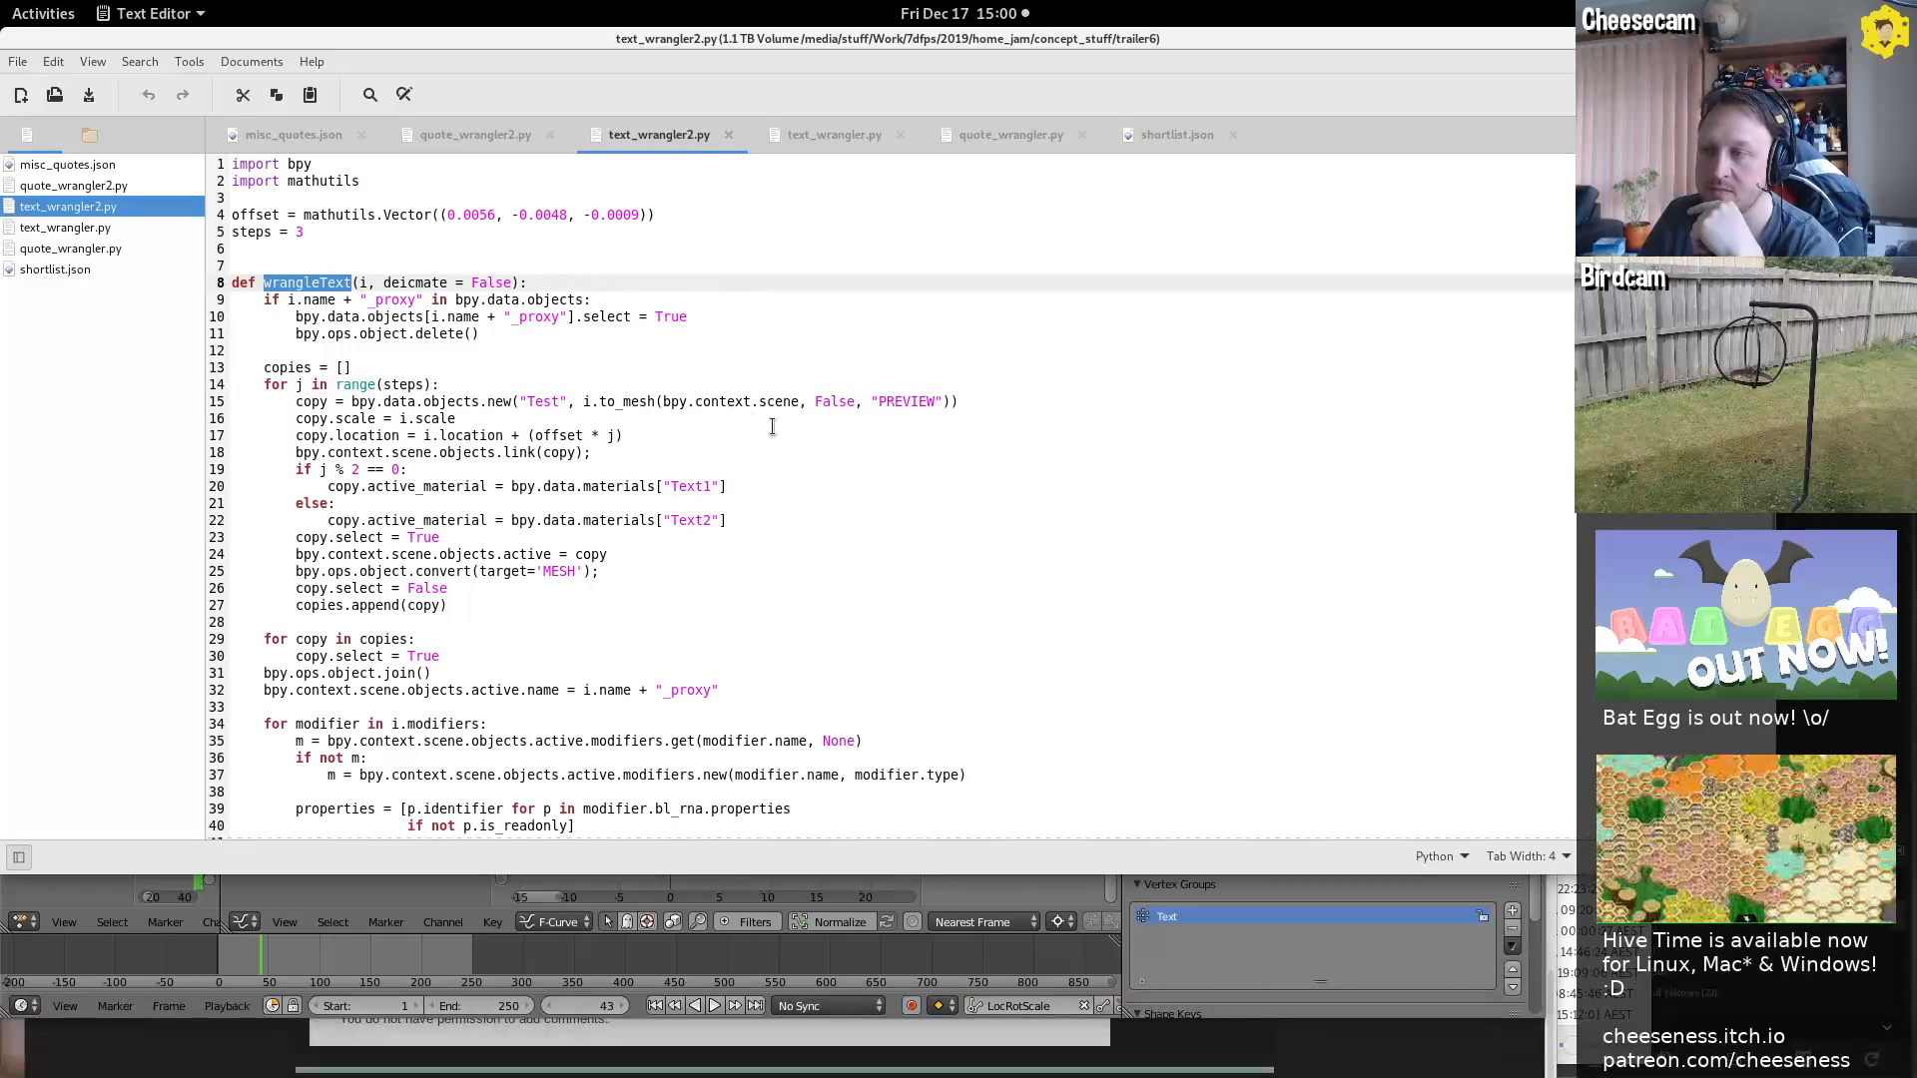
Highlight the to_mesh call, i.scale, the objects.new call and the scene link line in the copy-creating loop
{"action": "double_click", "coordinate": [626, 402]}
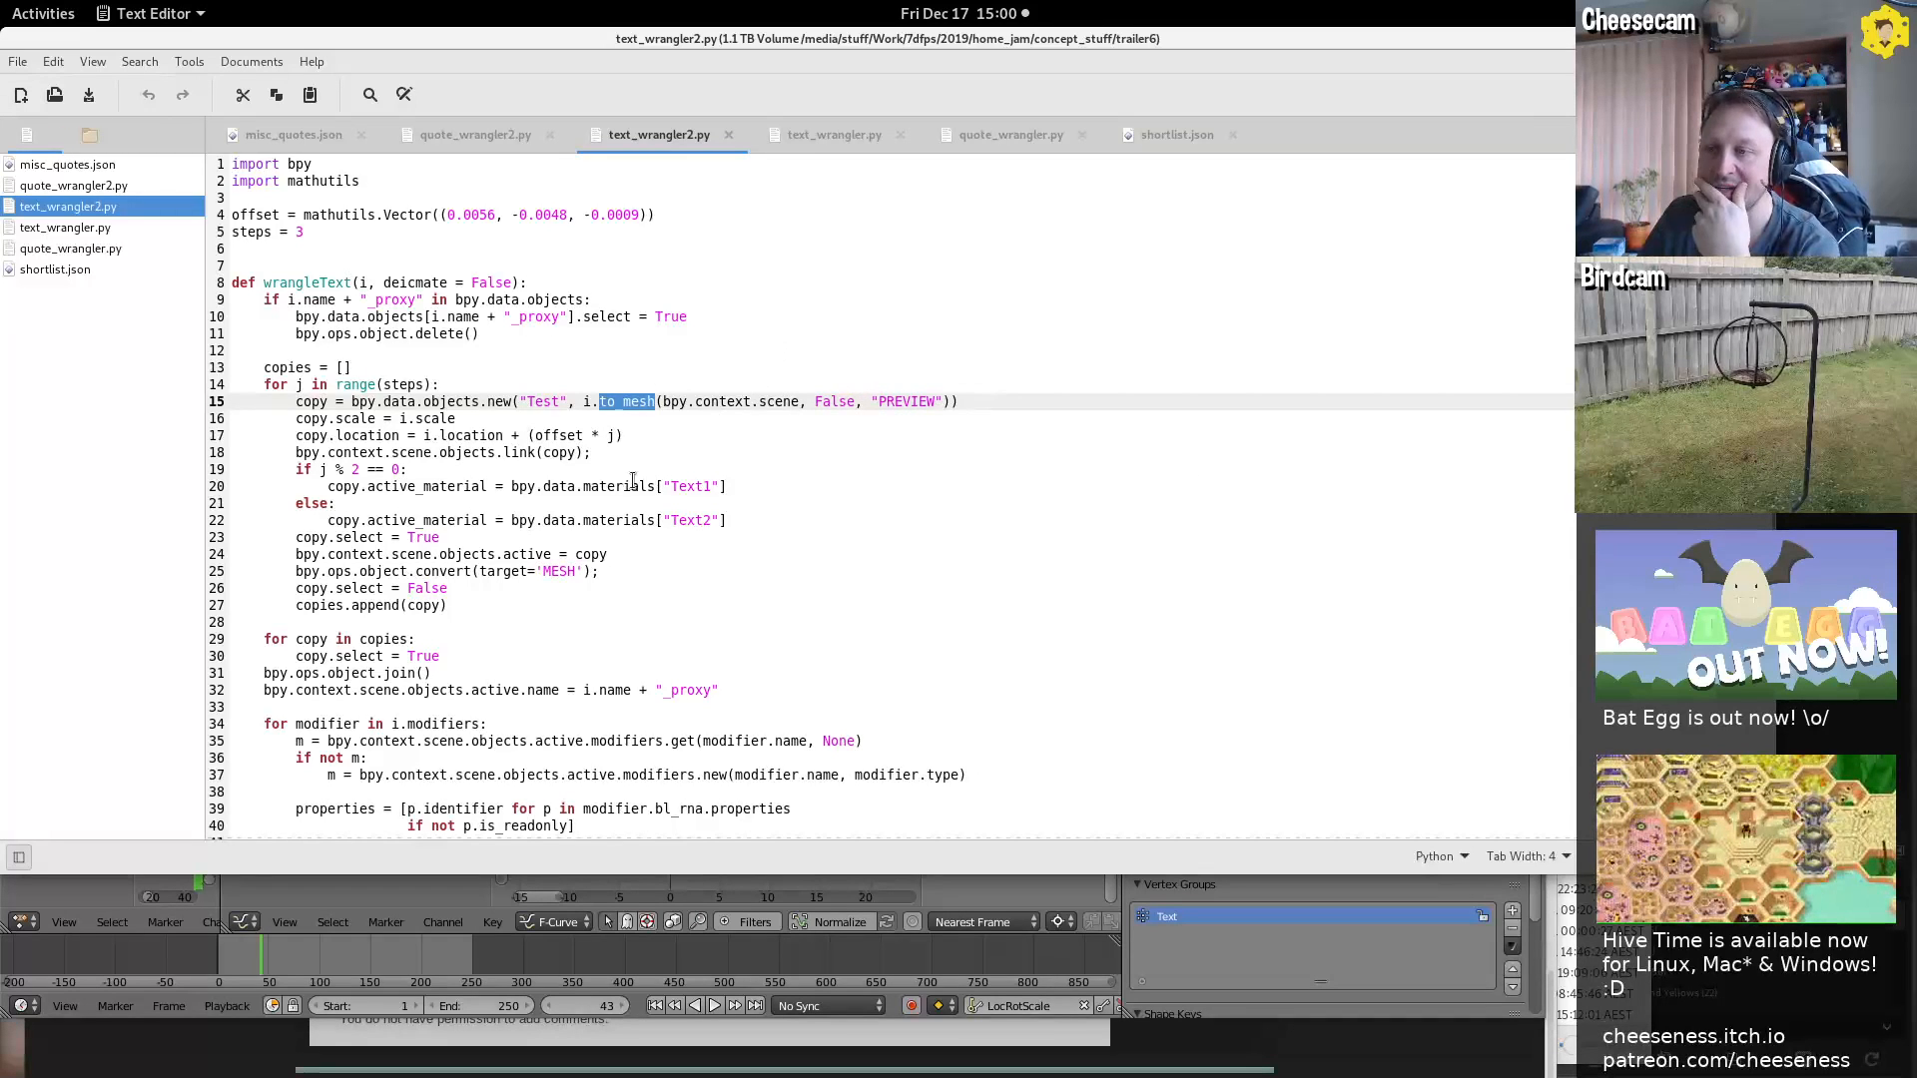
{"action": "left_click", "coordinate": [401, 418]}
{"action": "left_click_drag", "start_coordinate": [400, 418], "coordinate": [457, 418]}
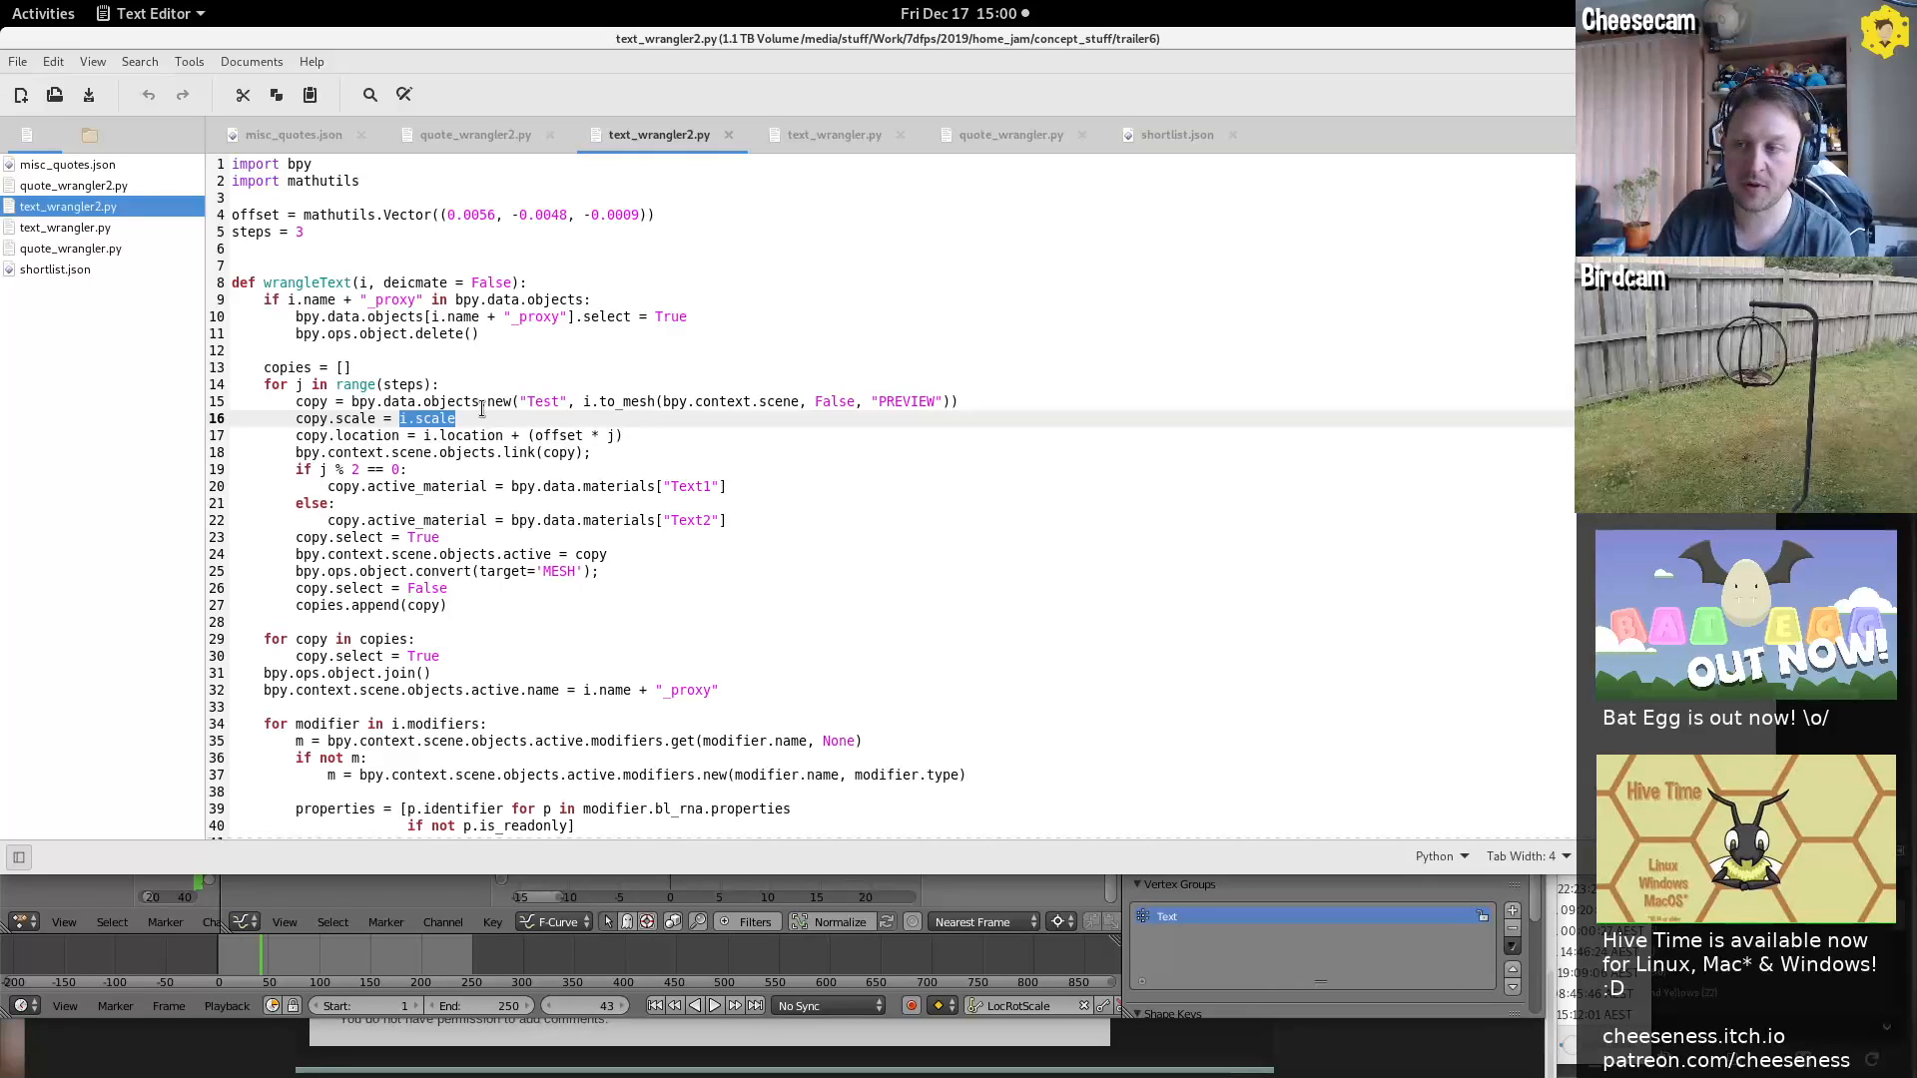
{"action": "double_click", "coordinate": [497, 401]}
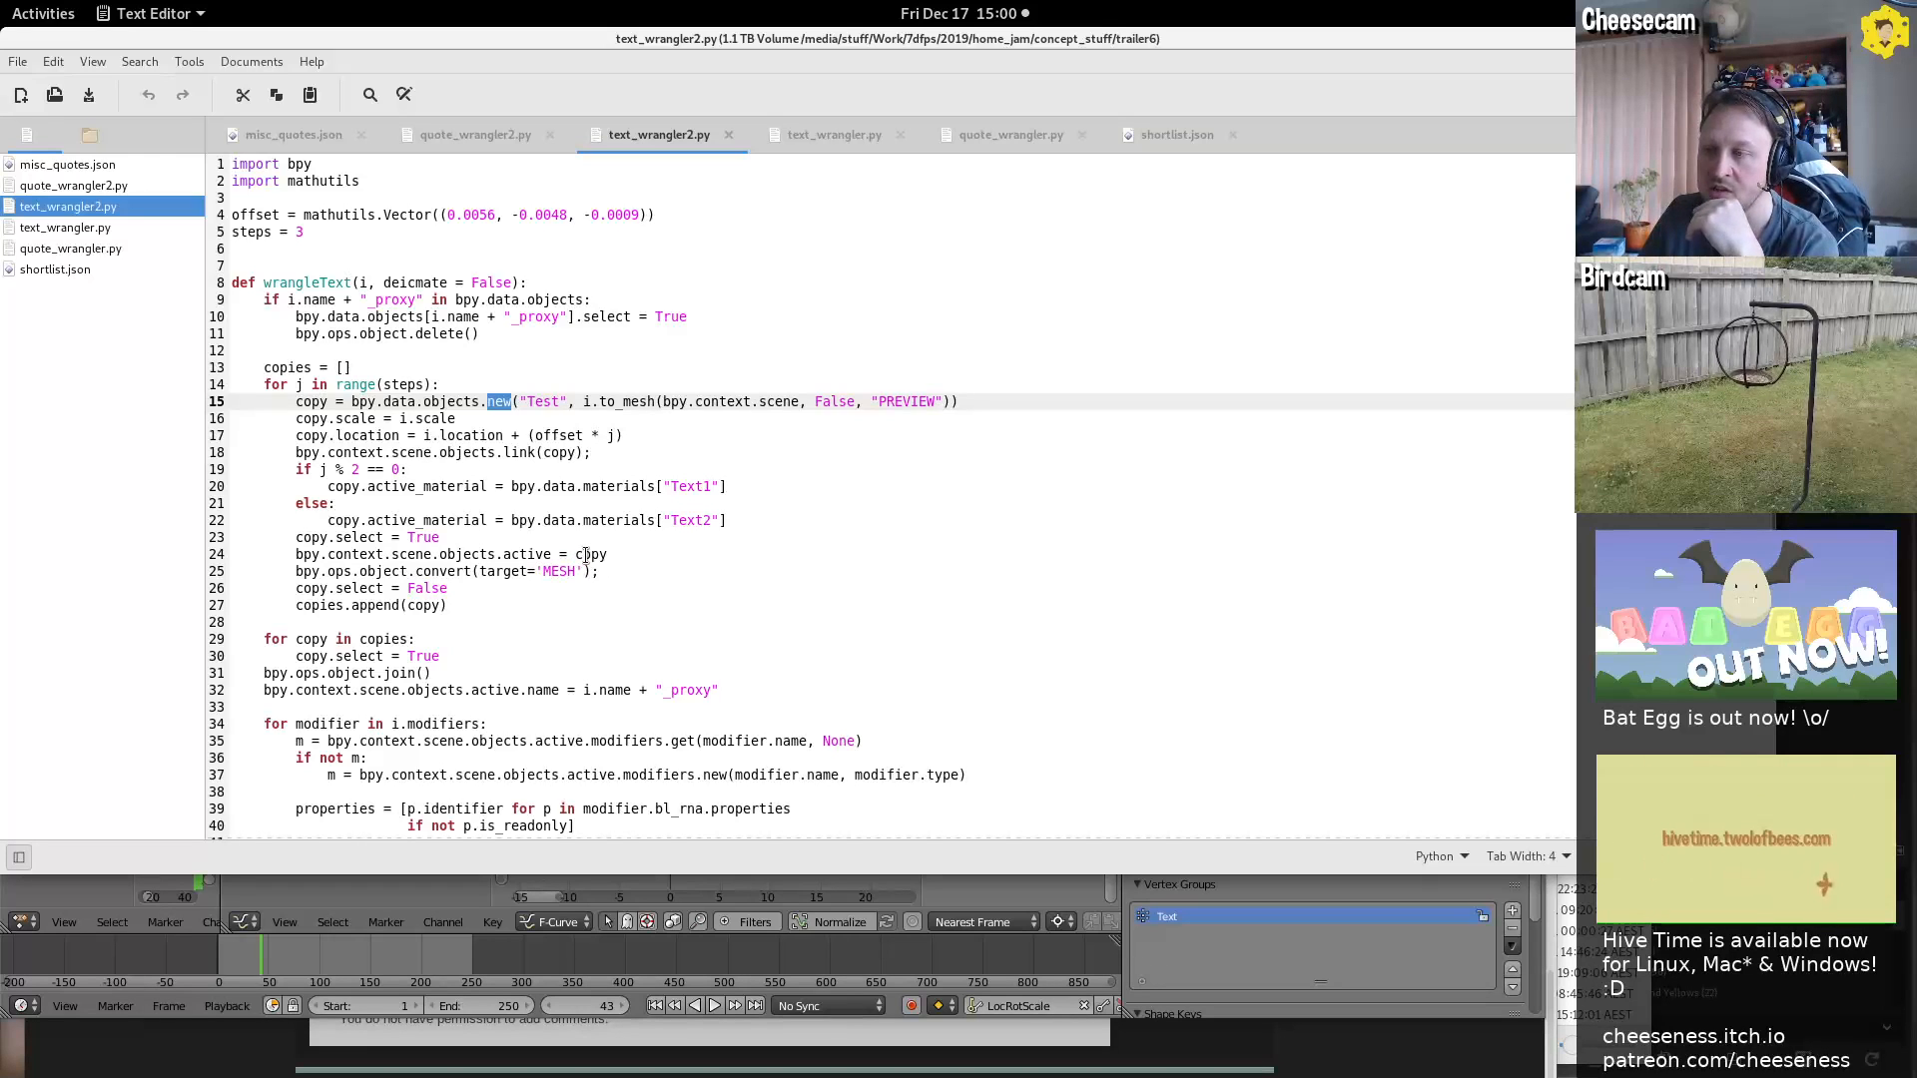
{"action": "triple_click", "coordinate": [449, 454]}
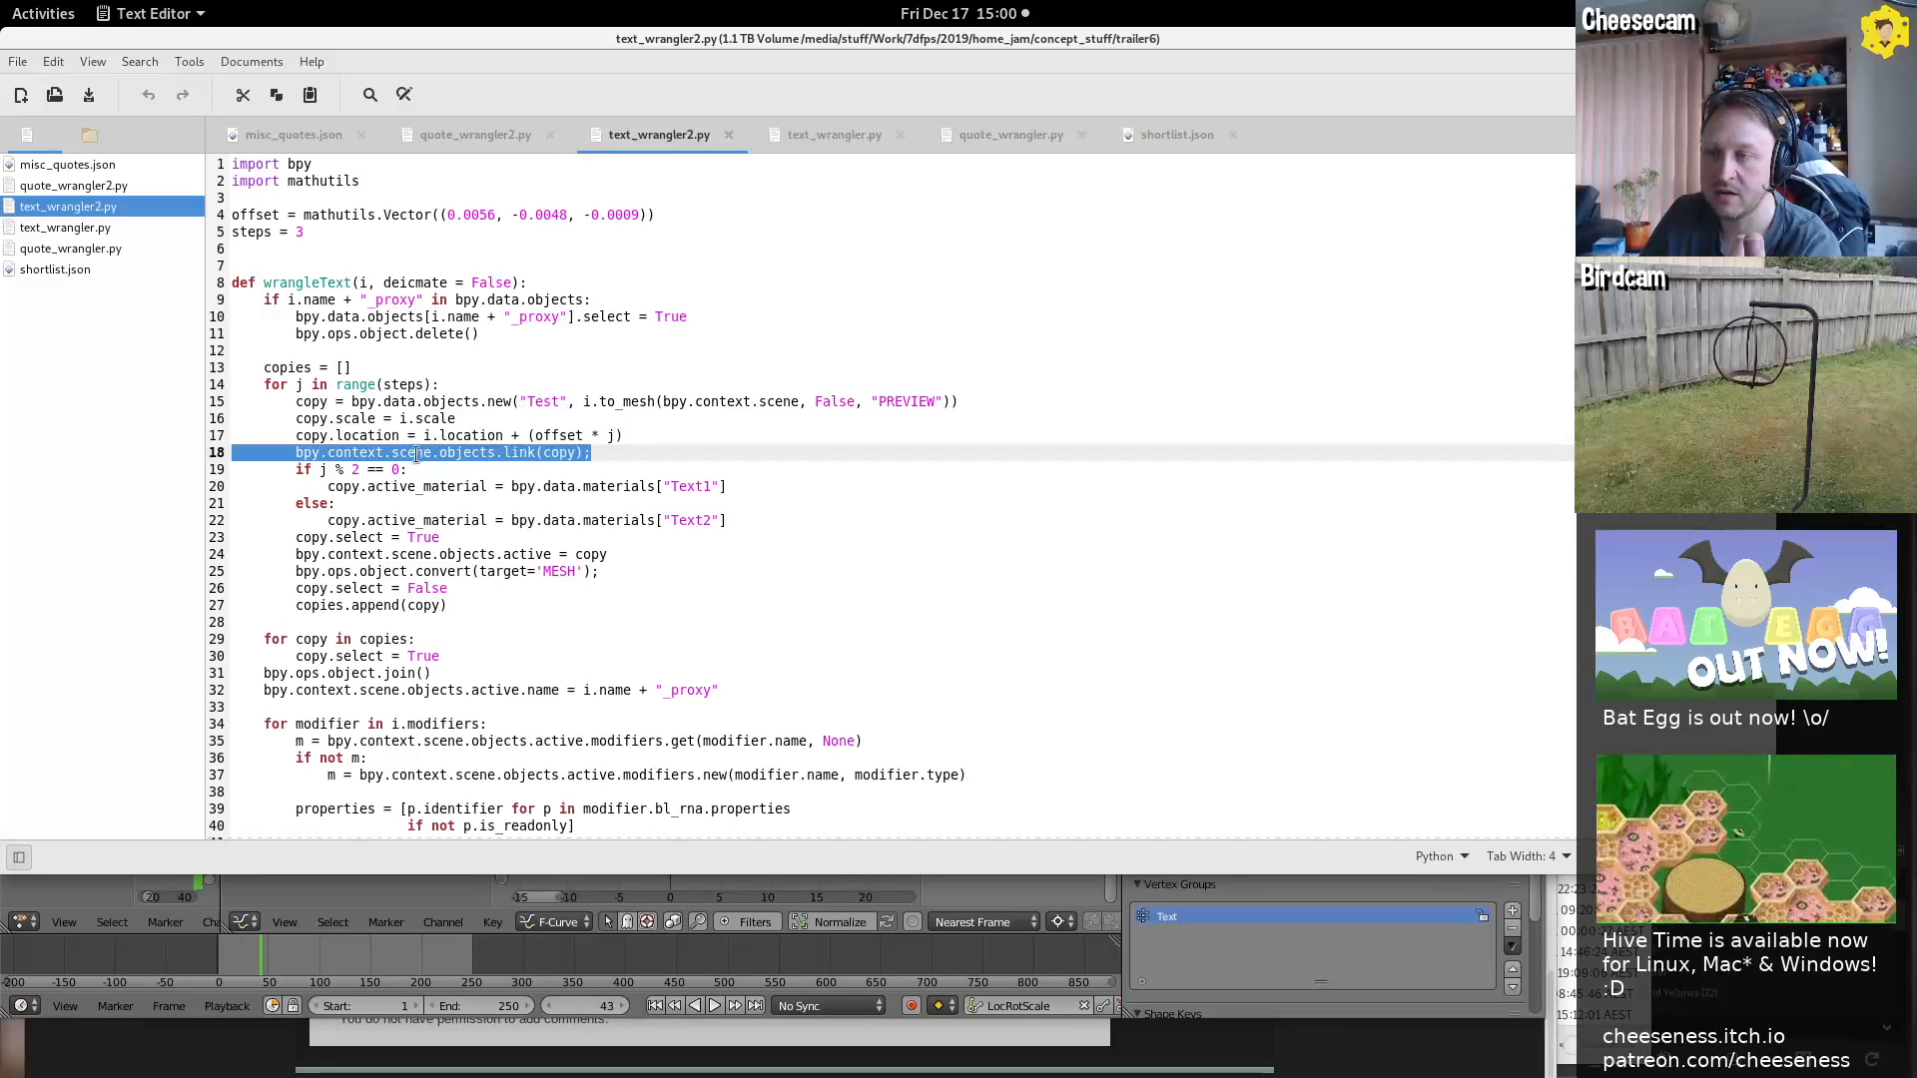
Highlight the loop's j % 2 condition and the Text1 material name, checking the layered letters in Blender before returning to Text Editor
{"action": "double_click", "coordinate": [396, 469]}
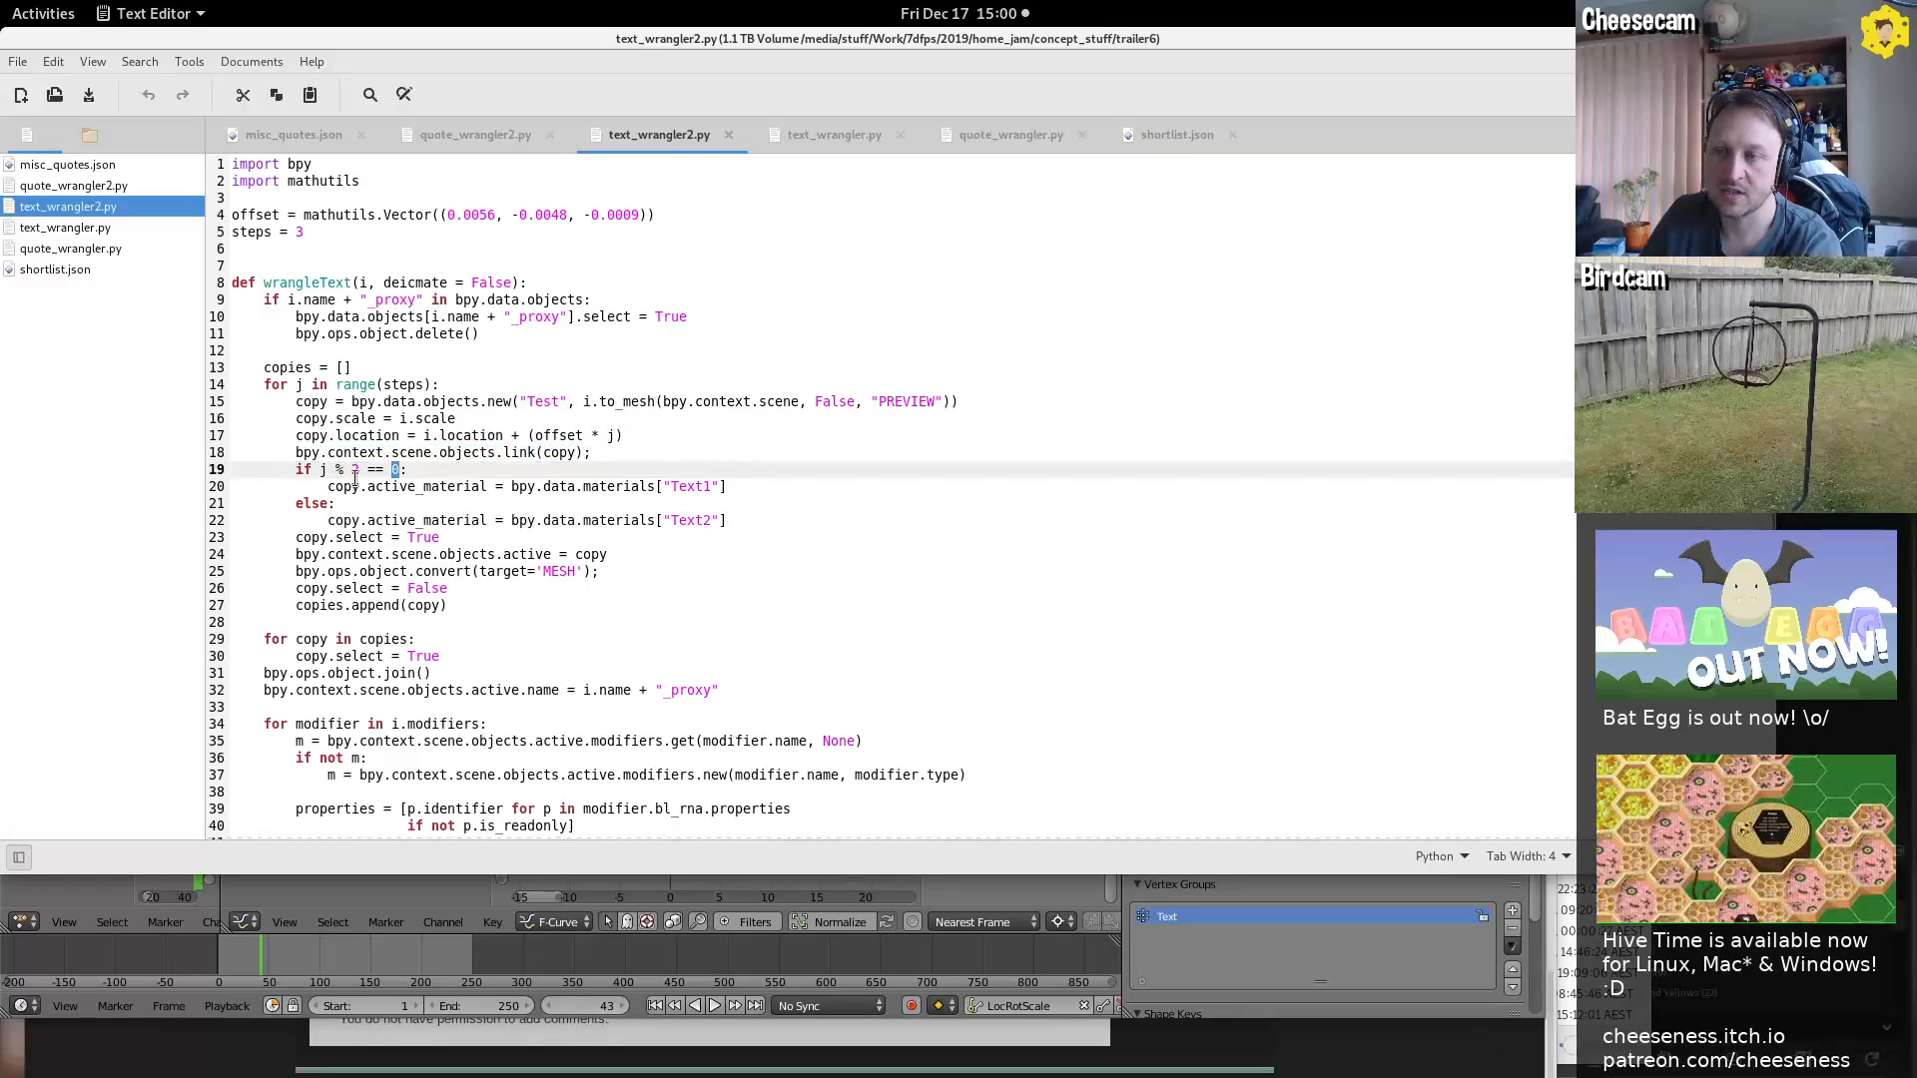
{"action": "left_click", "coordinate": [680, 520]}
{"action": "double_click", "coordinate": [688, 486]}
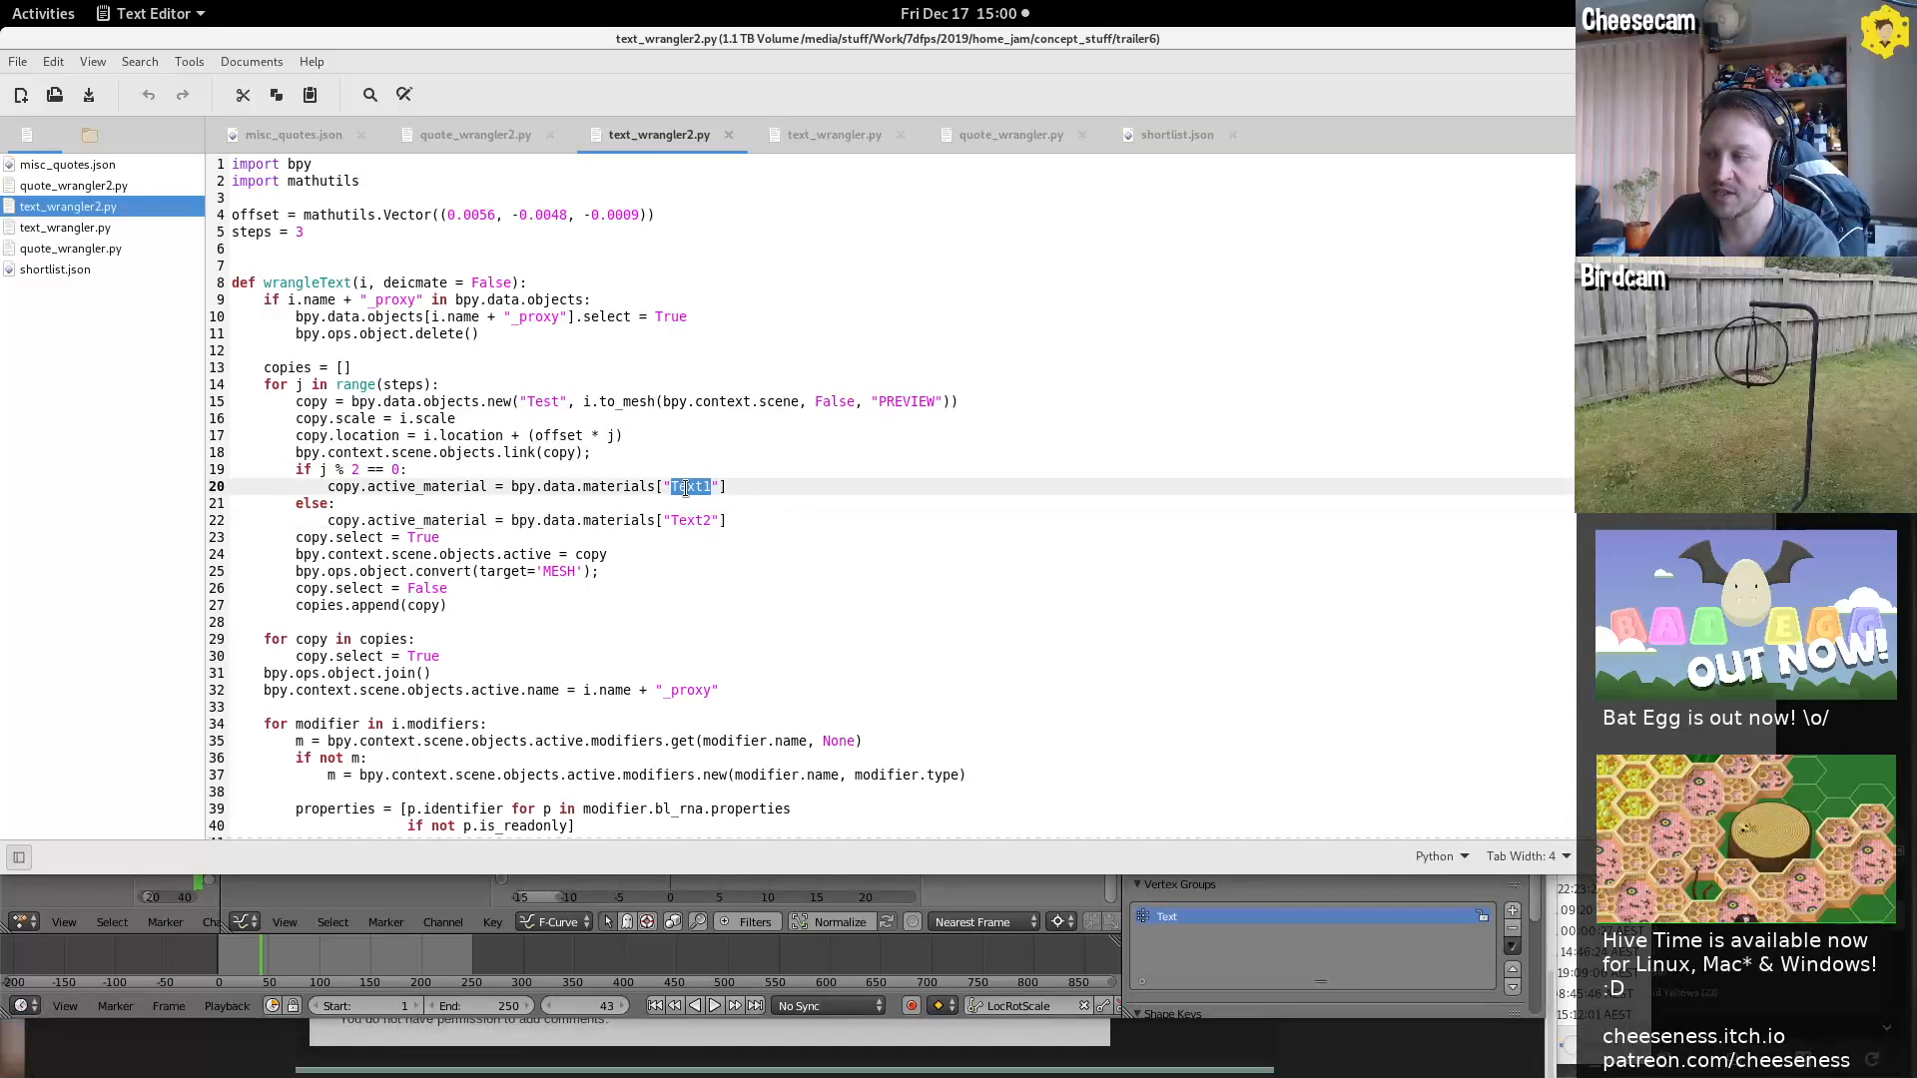
{"action": "left_click", "coordinate": [605, 915]}
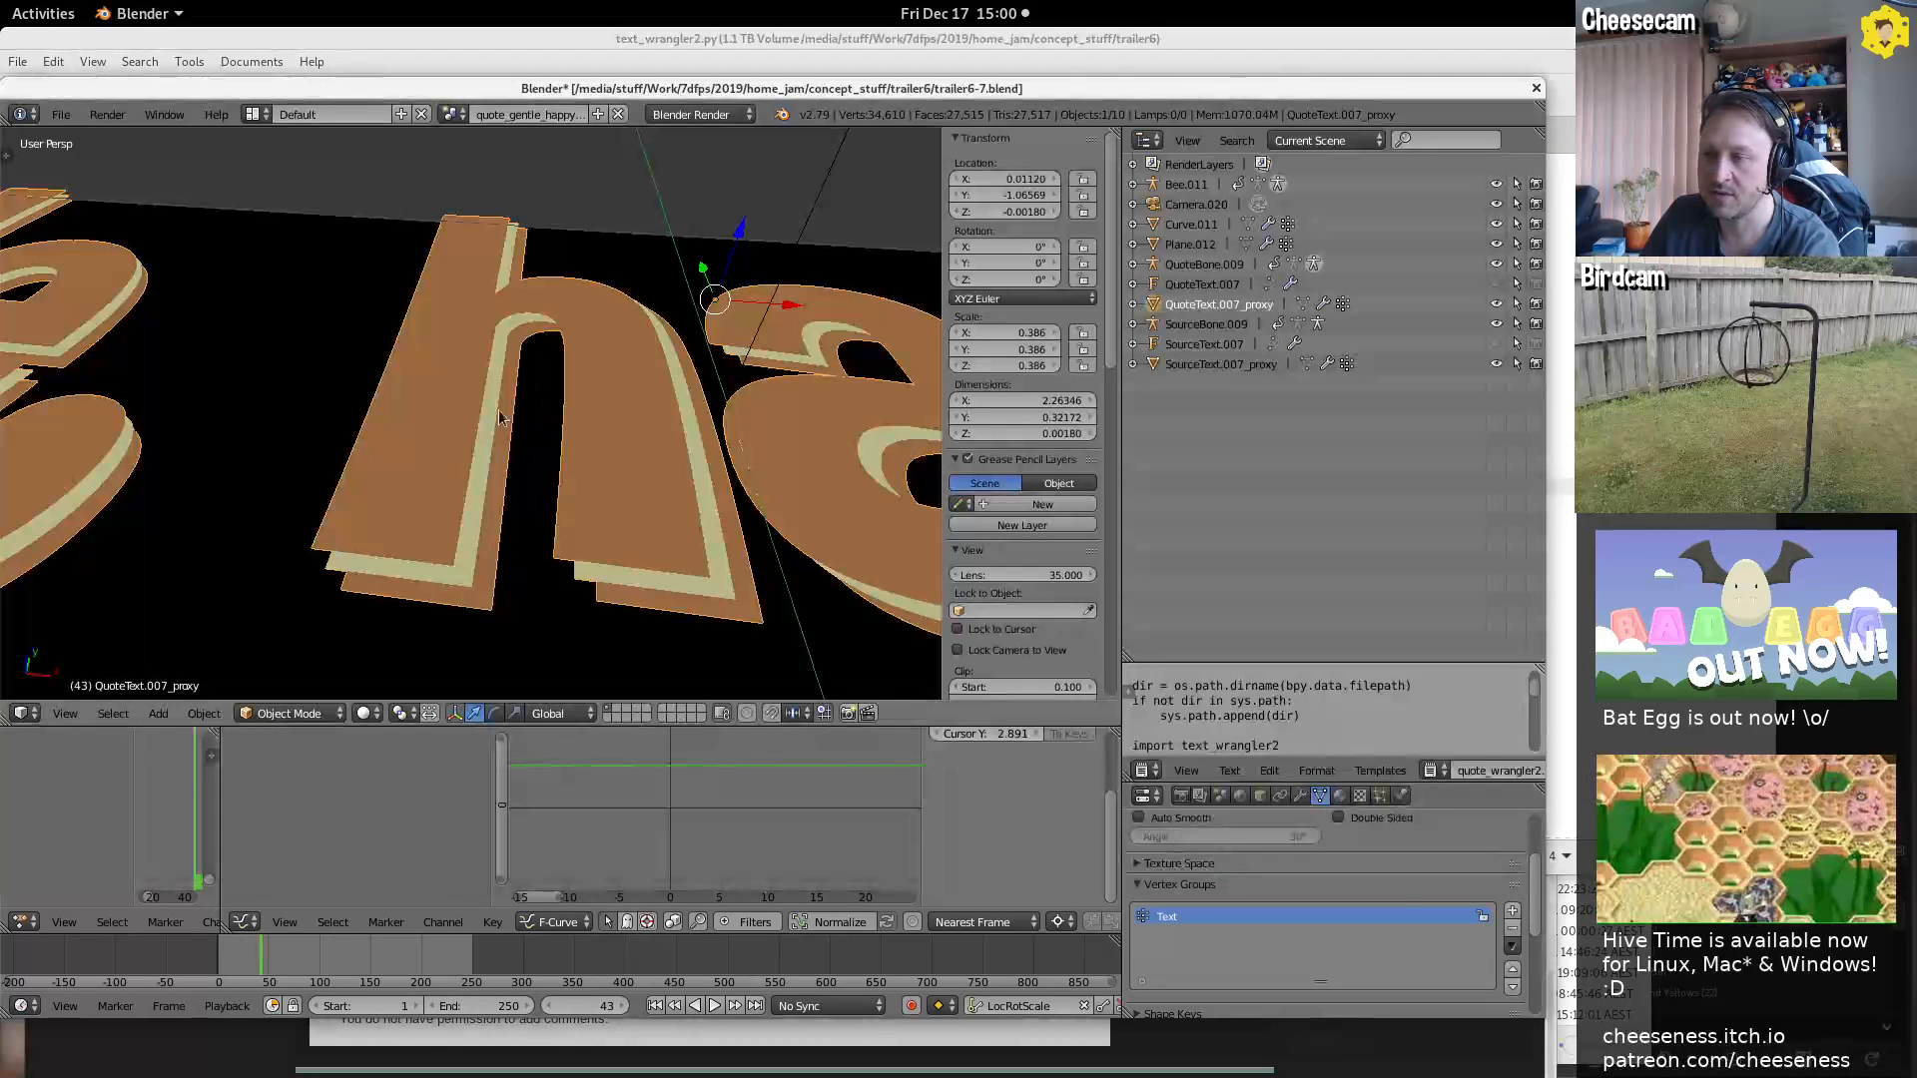
{"action": "key", "text": "alt+Tab"}
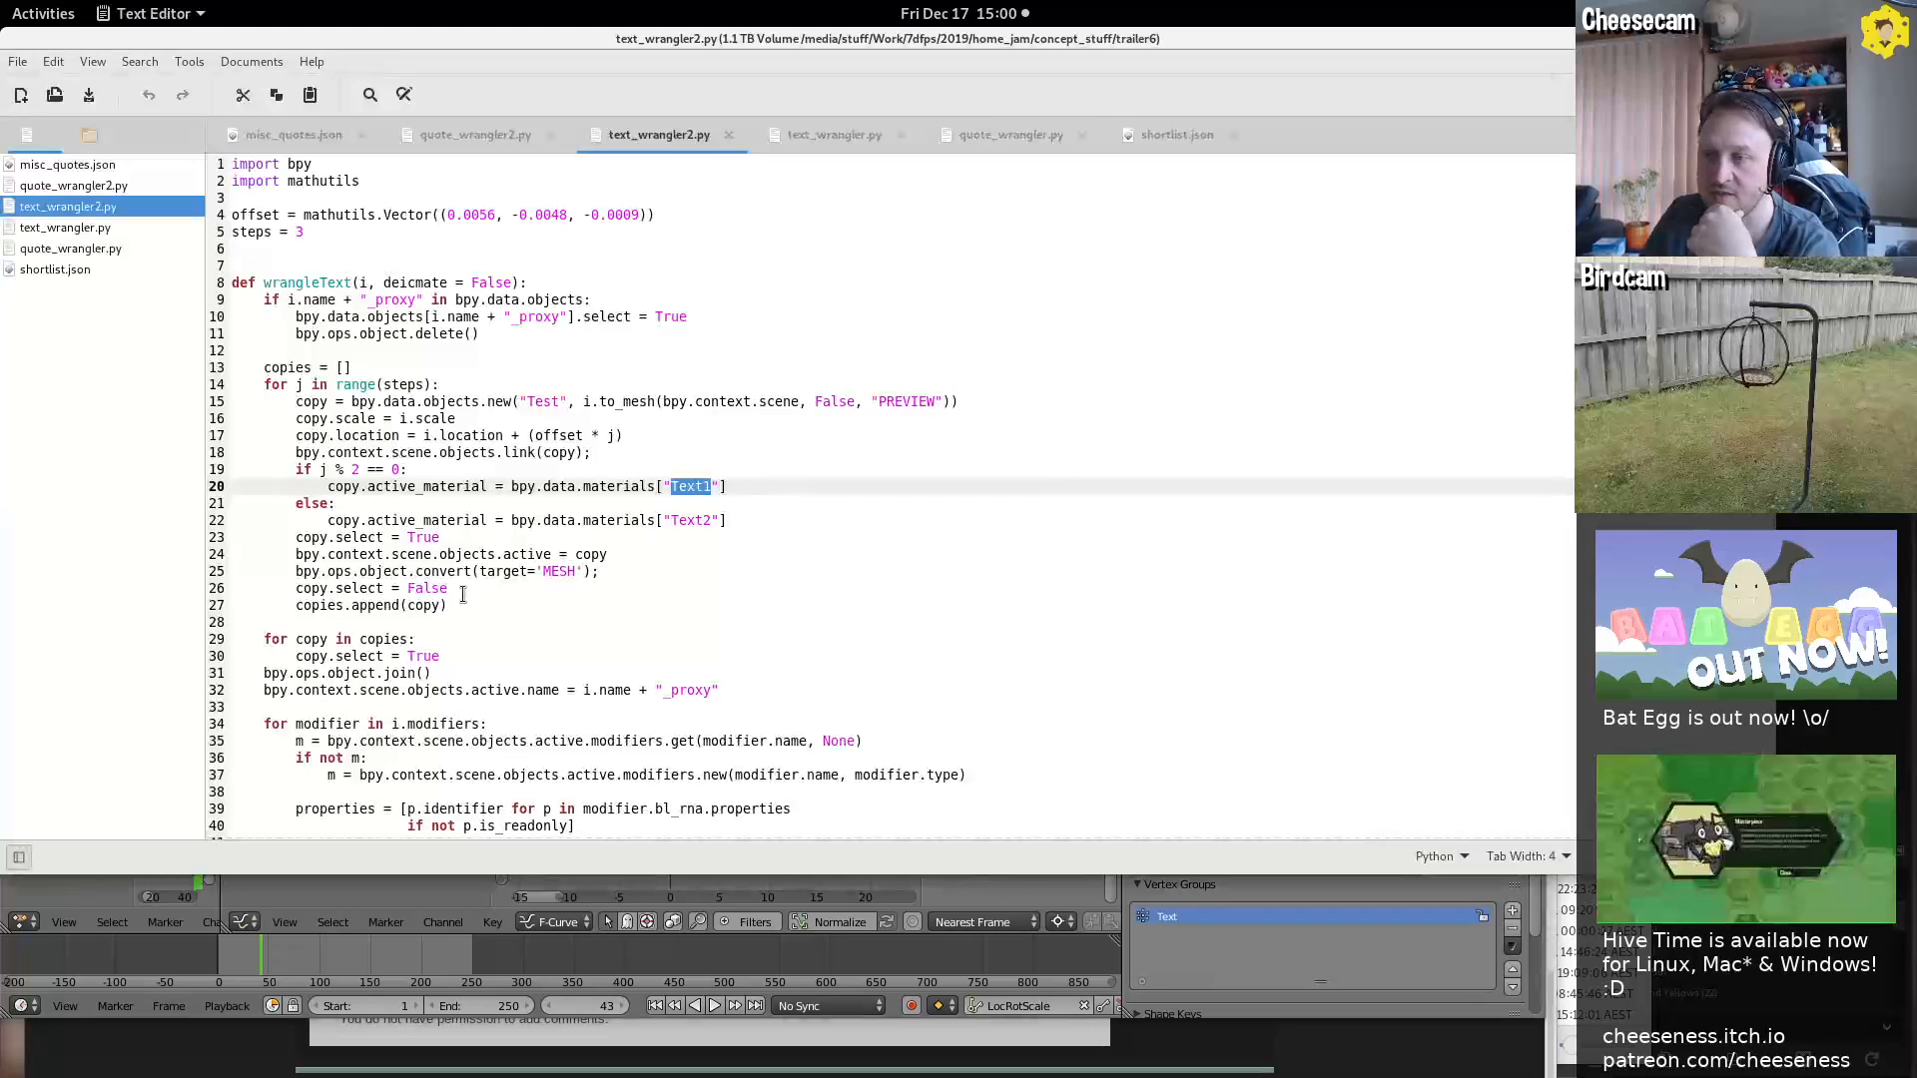
Highlight select in line 23 and active in line 24 of the copy loop
{"action": "double_click", "coordinate": [377, 539]}
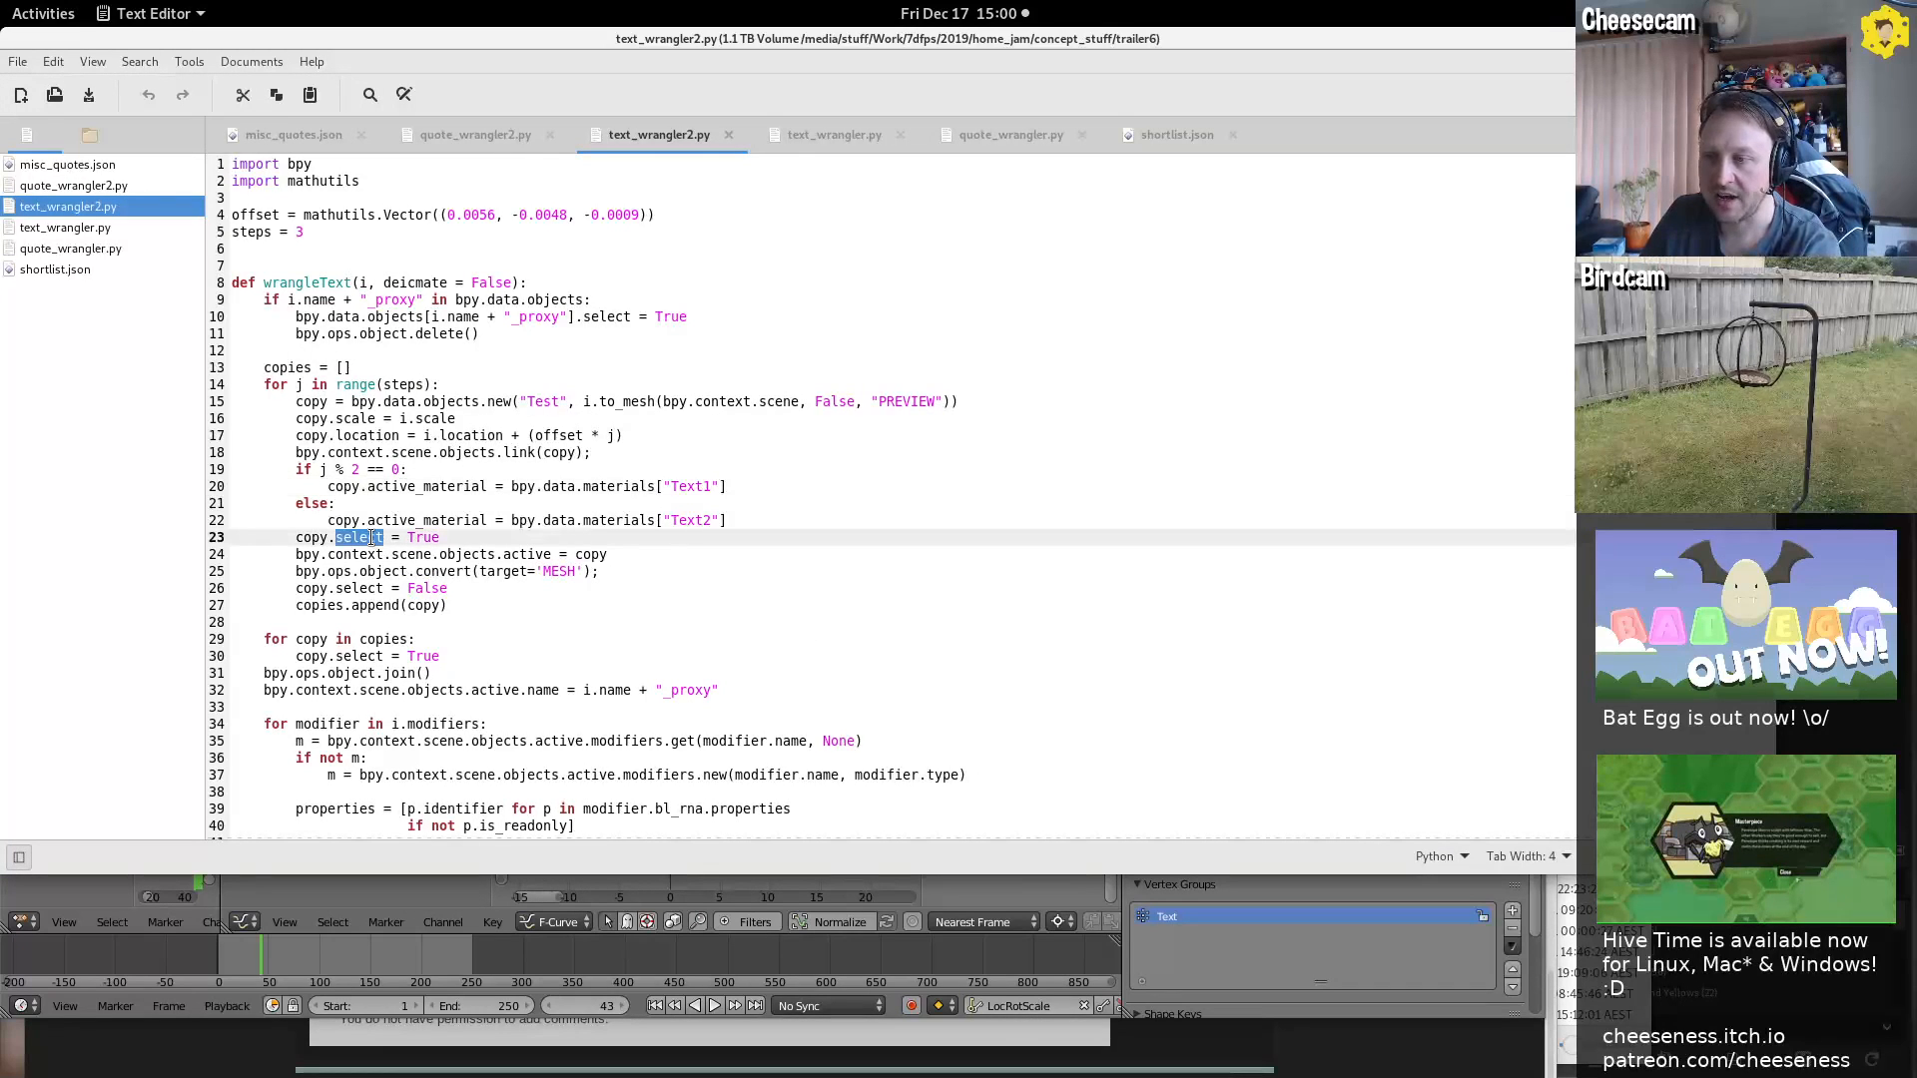
{"action": "double_click", "coordinate": [520, 556]}
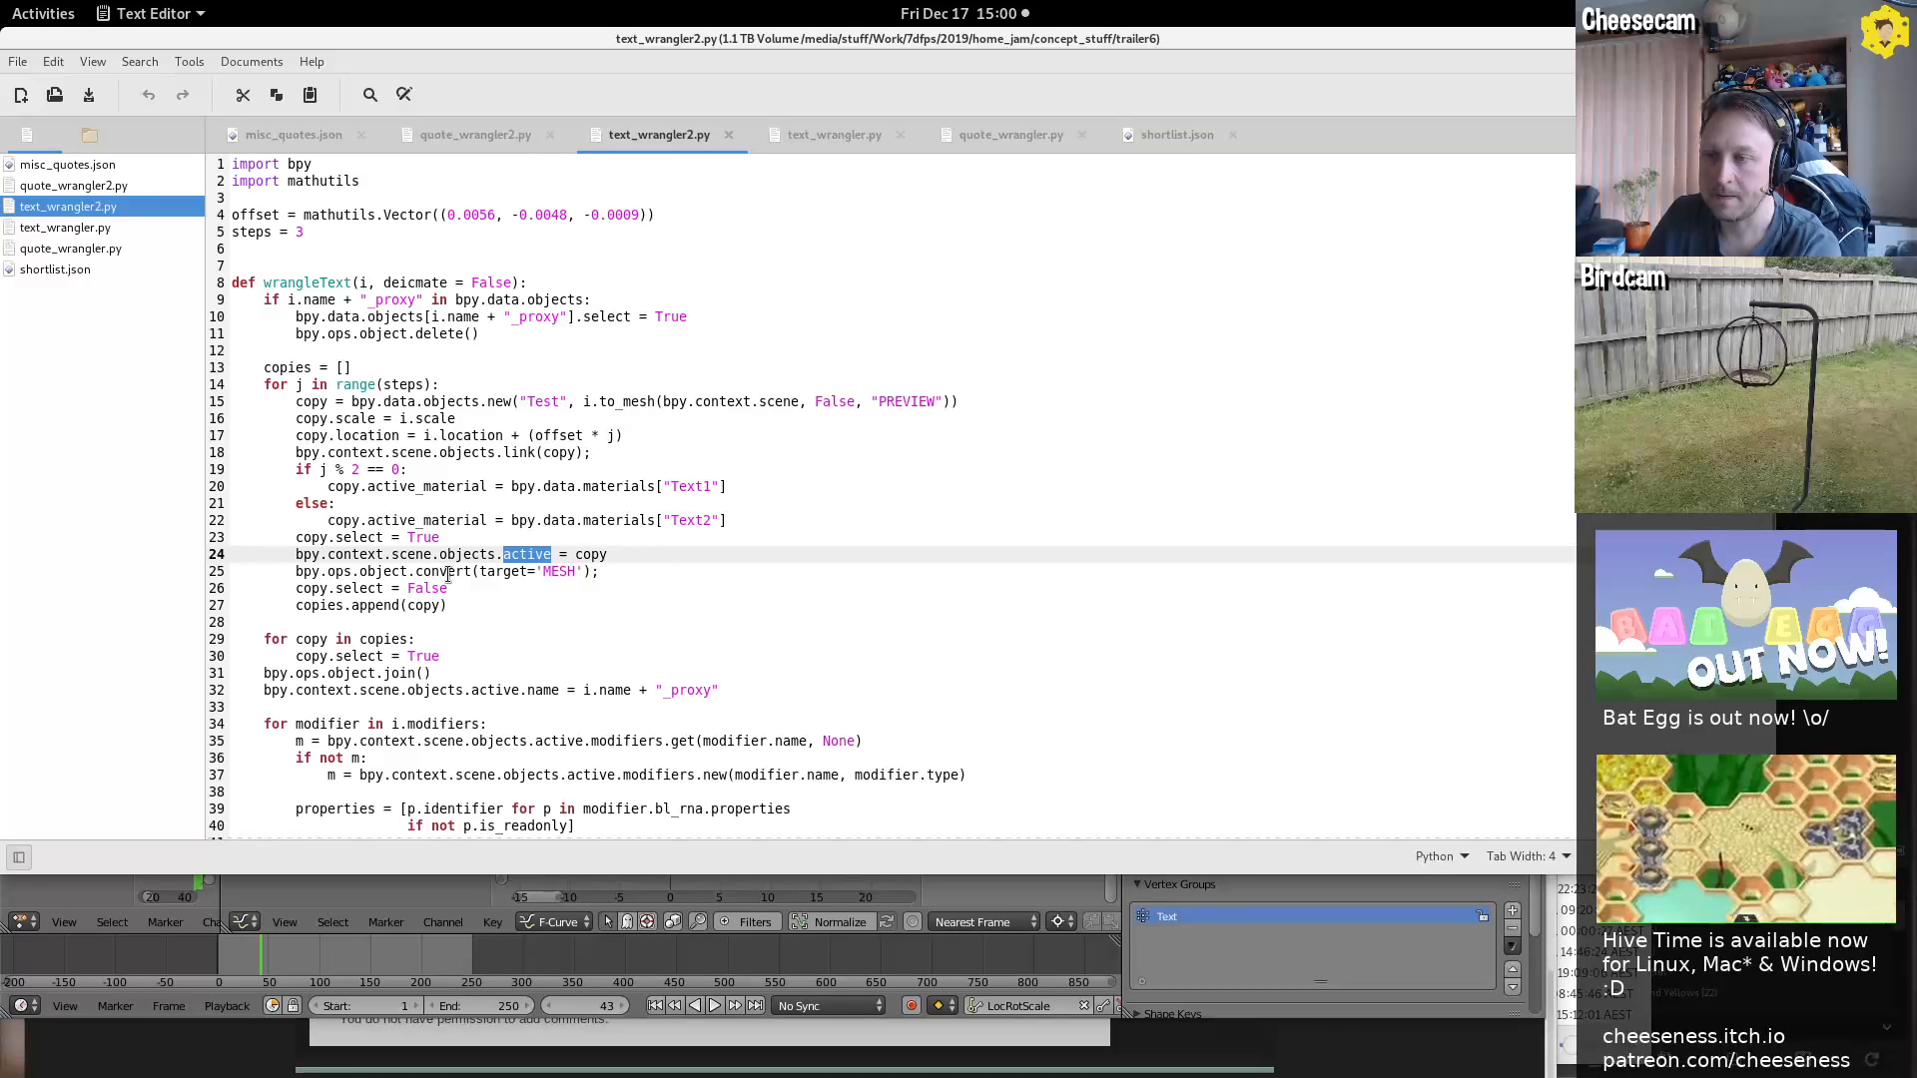
{"action": "left_click", "coordinate": [277, 574]}
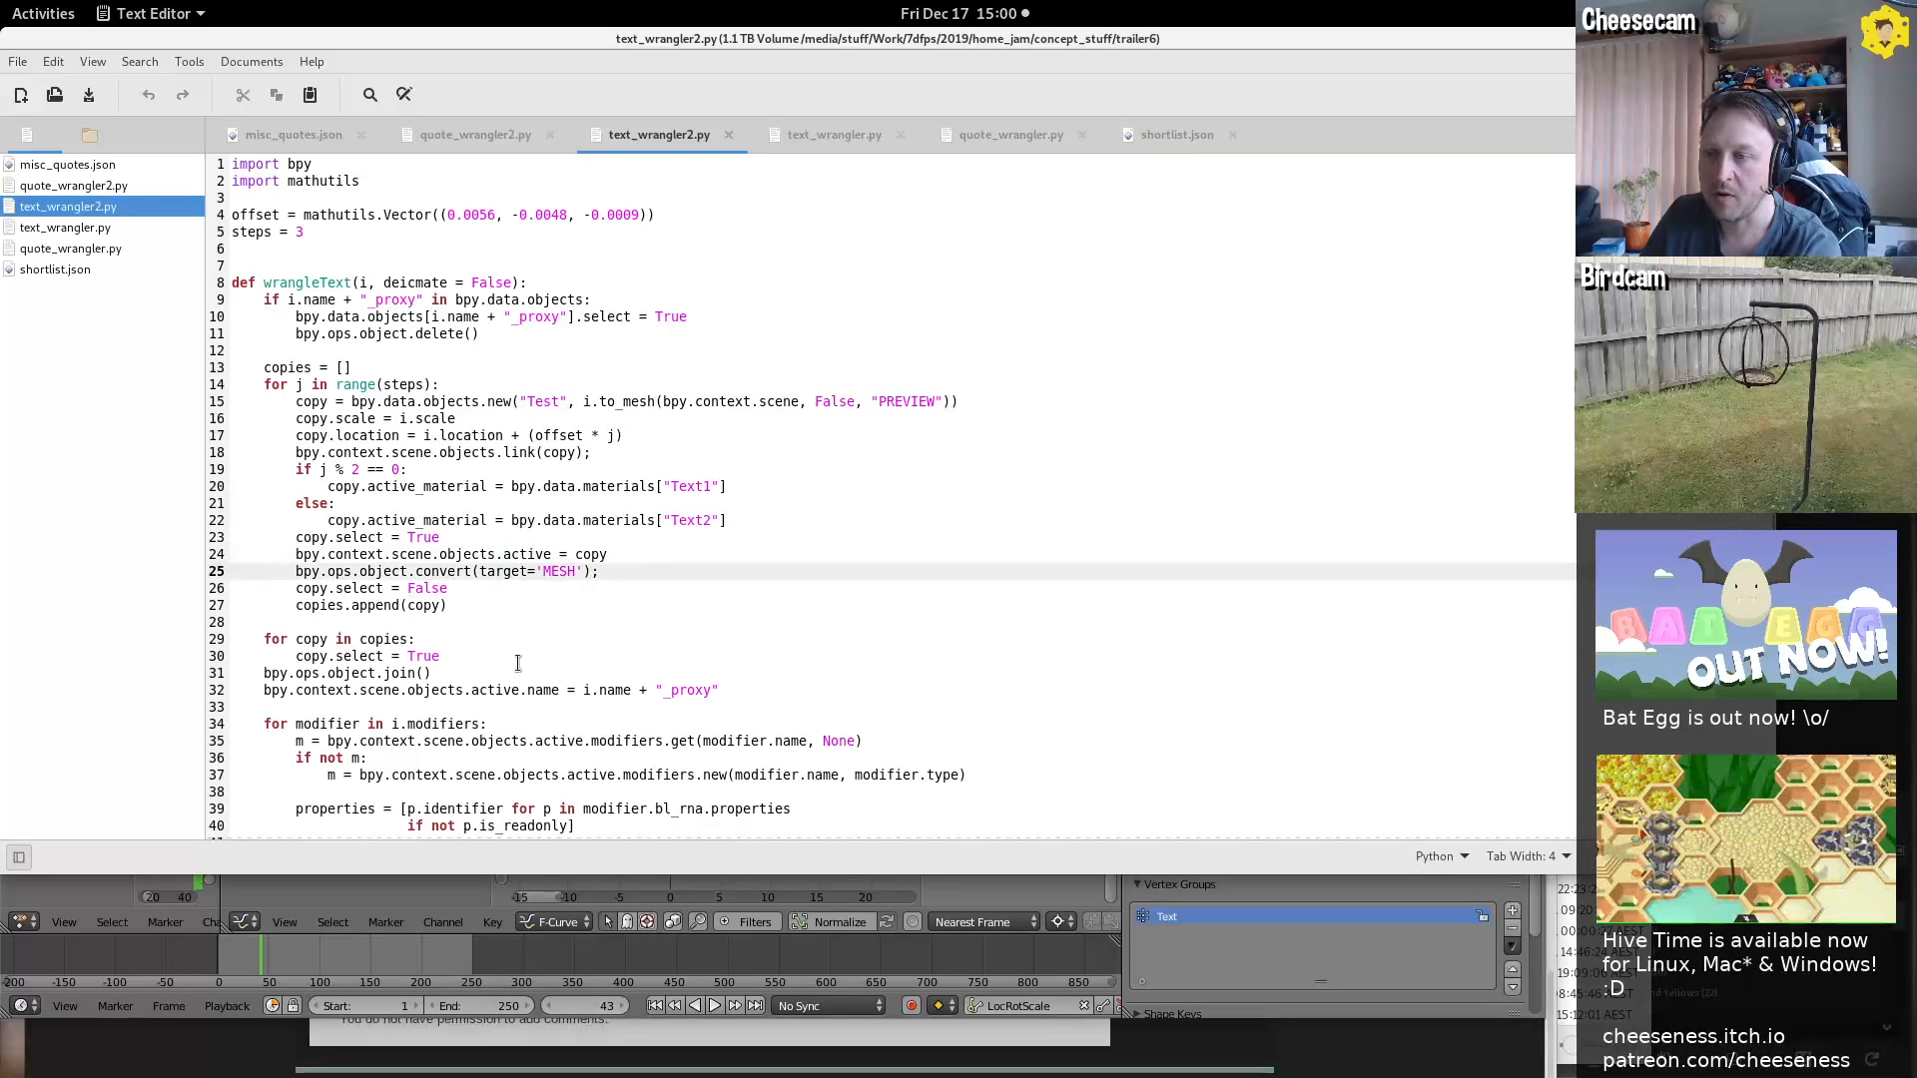
{"action": "type", "text": "#"}
{"action": "key", "text": "BackSpace"}
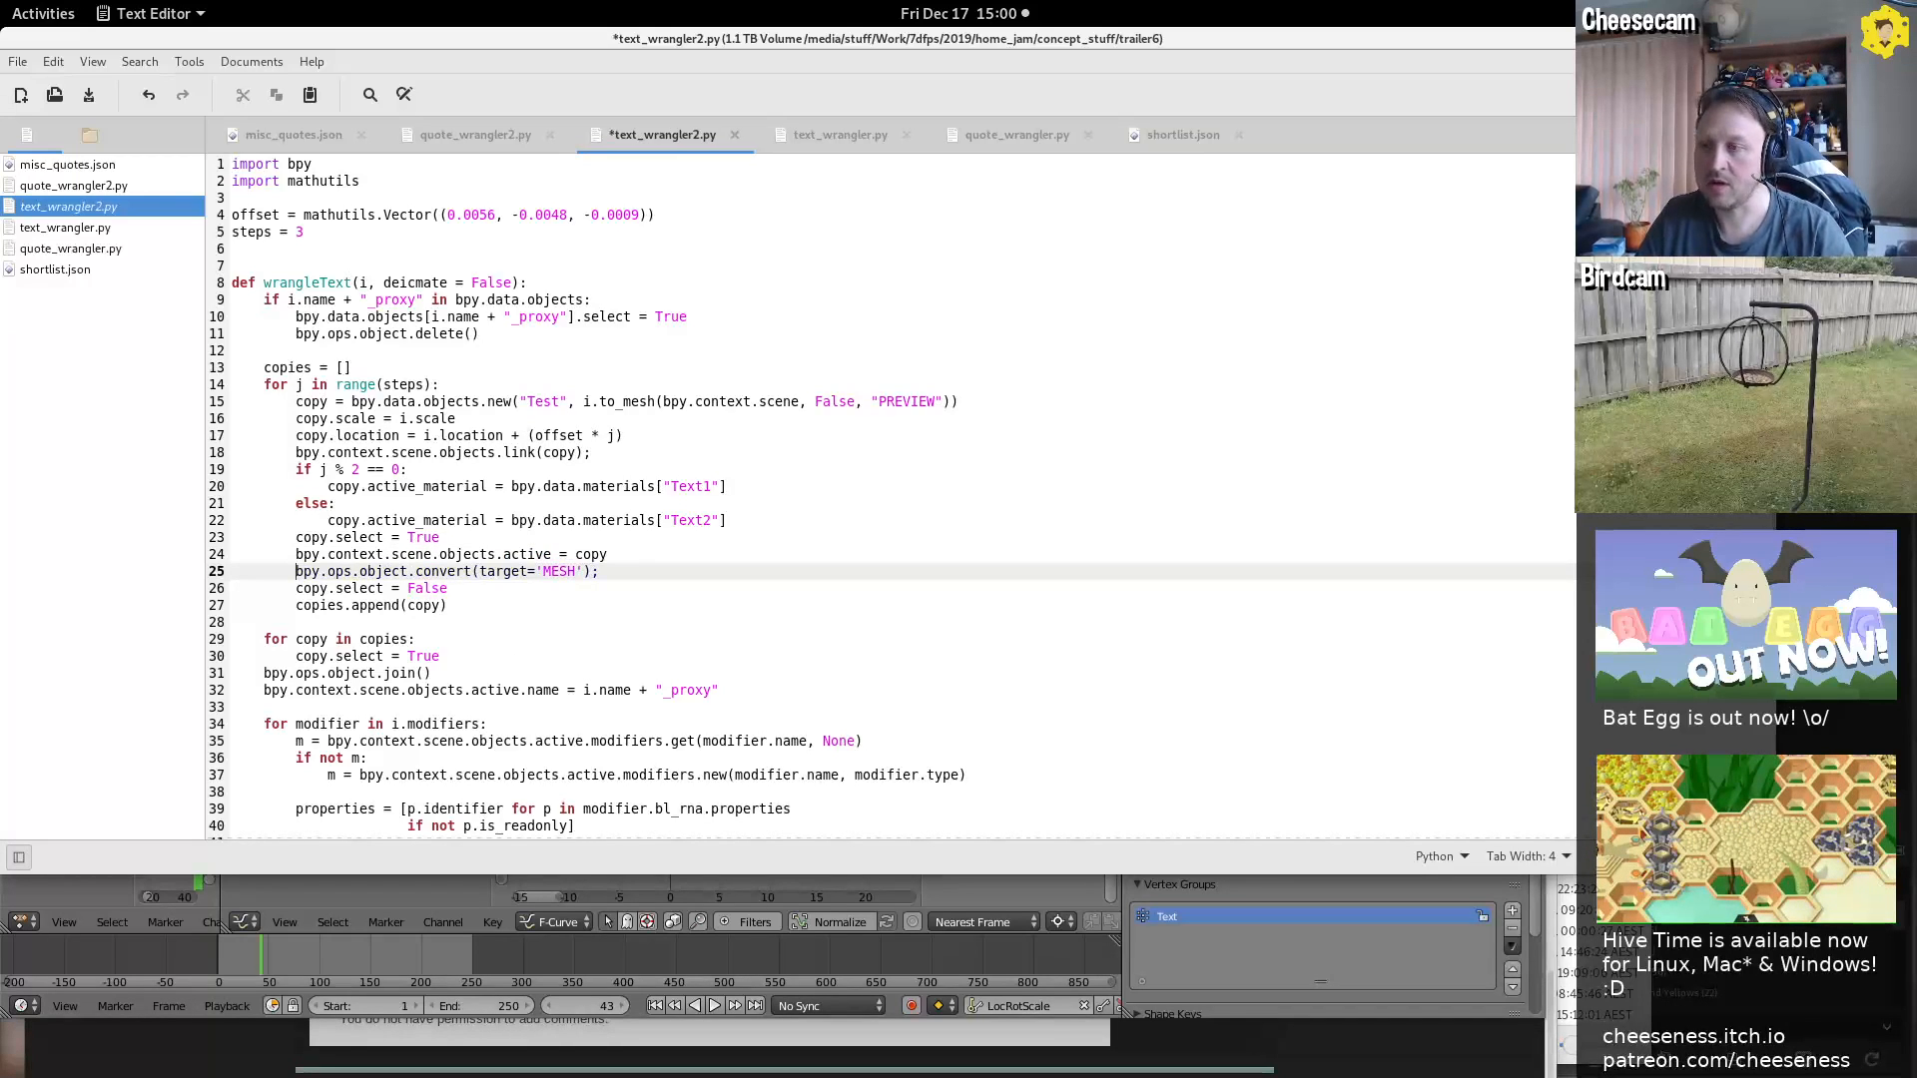
Highlight the to_mesh call, the convert(target='MESH') line, and the copies list where it is defined and appended to
{"action": "double_click", "coordinate": [627, 402]}
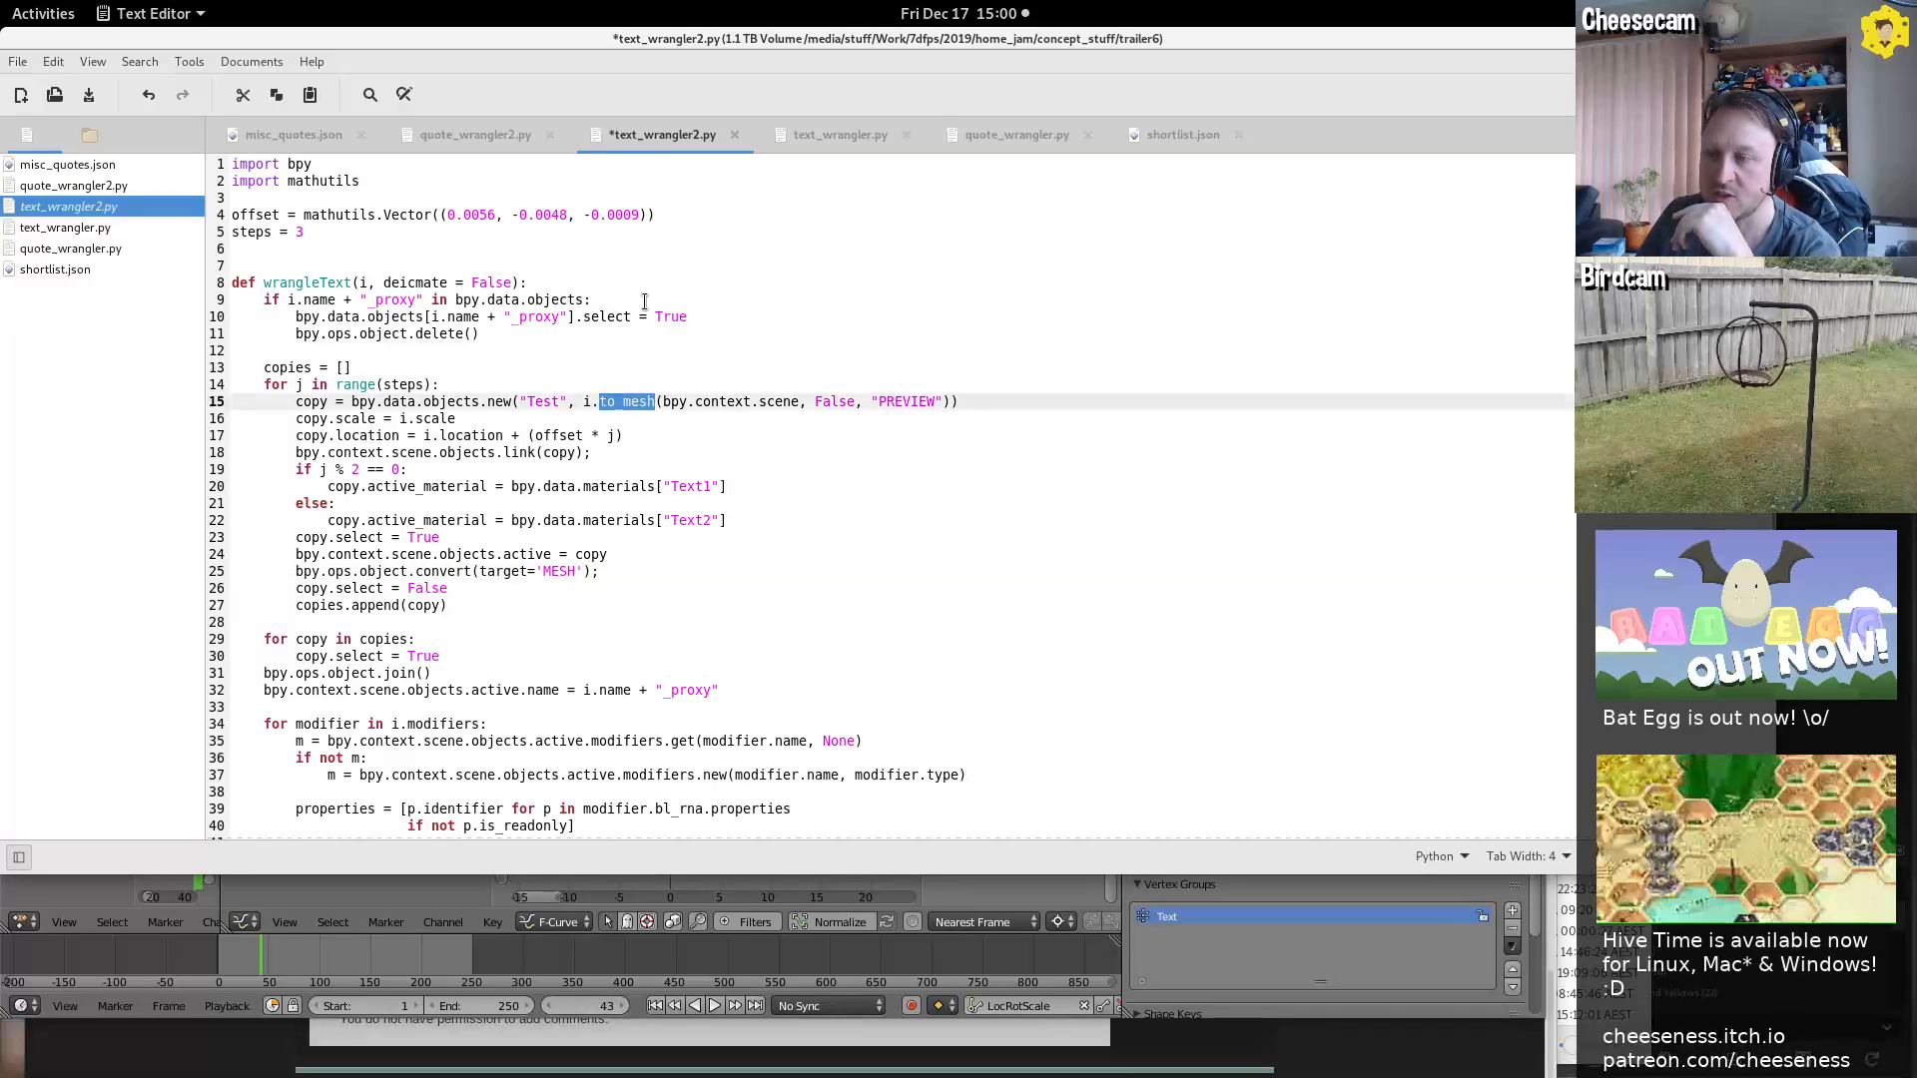
{"action": "left_click", "coordinate": [367, 569]}
{"action": "triple_click", "coordinate": [376, 571]}
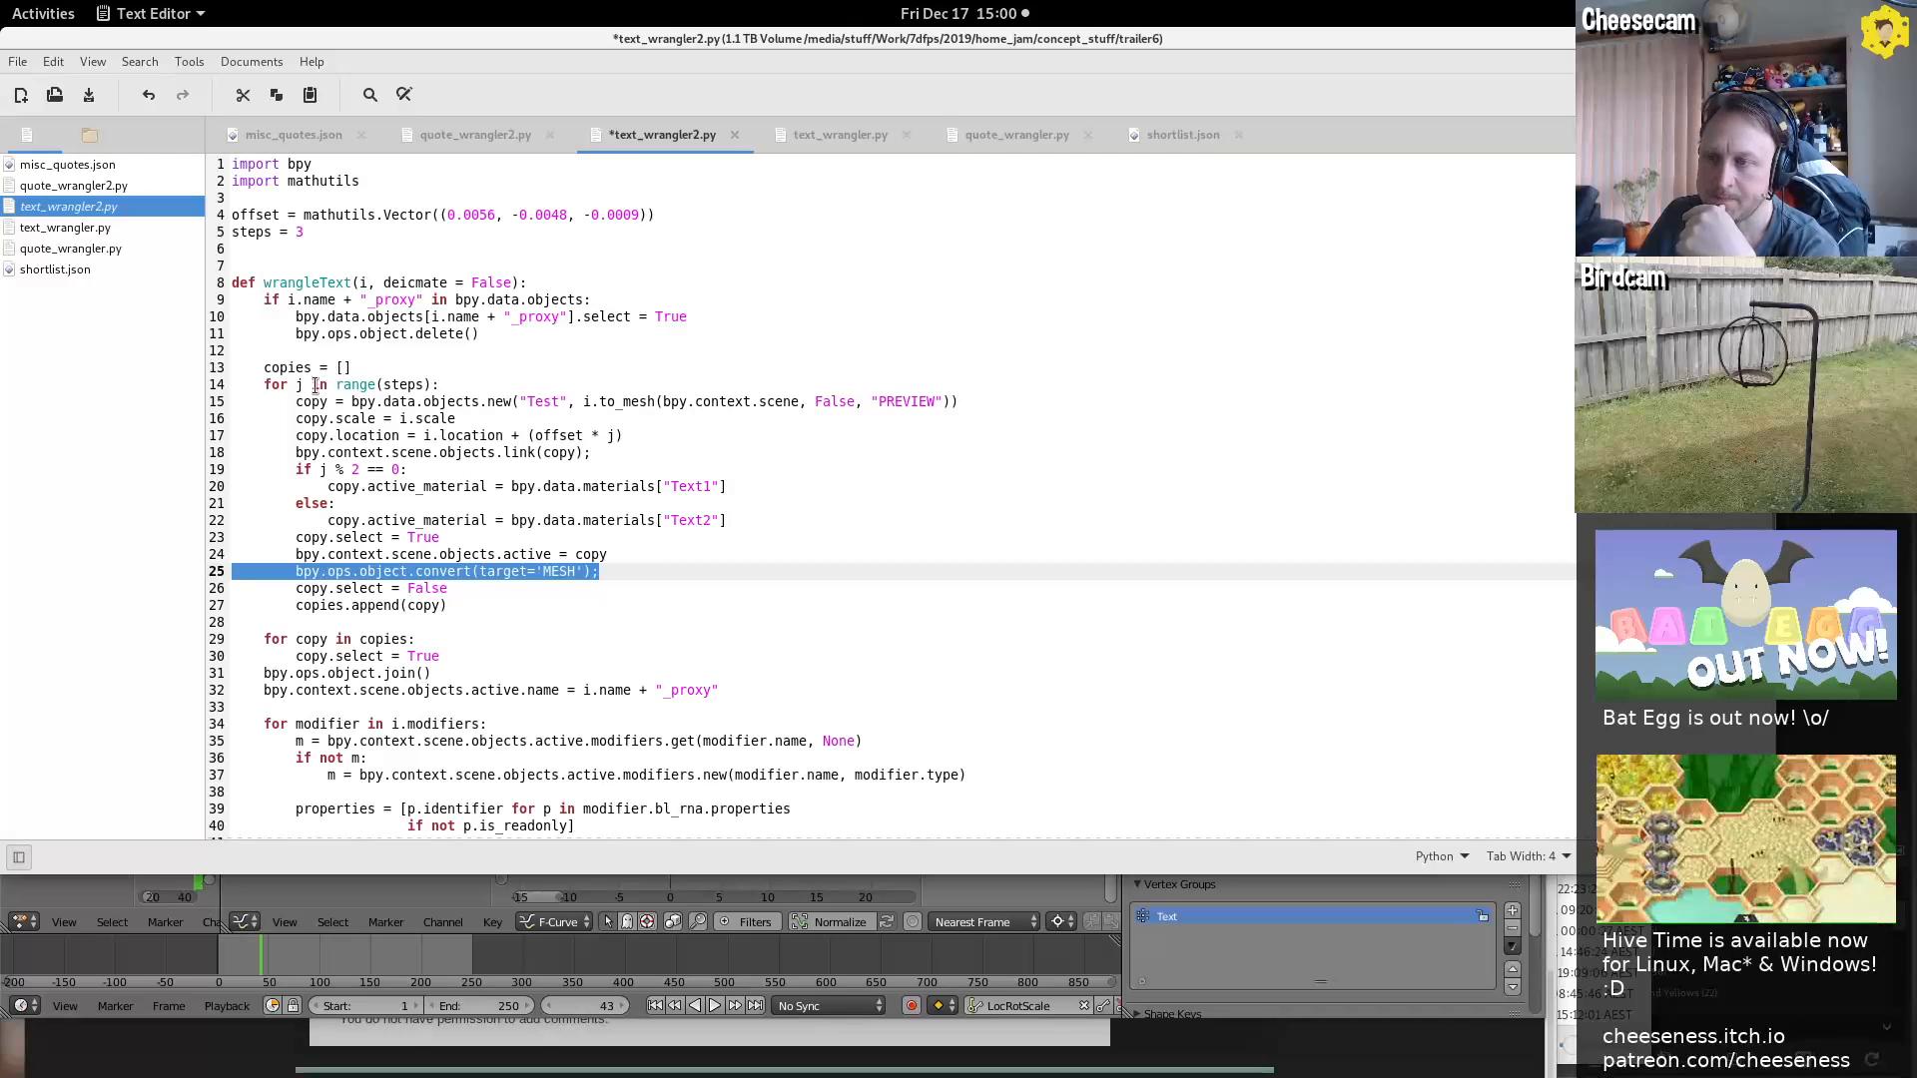
{"action": "double_click", "coordinate": [288, 368]}
{"action": "double_click", "coordinate": [316, 605]}
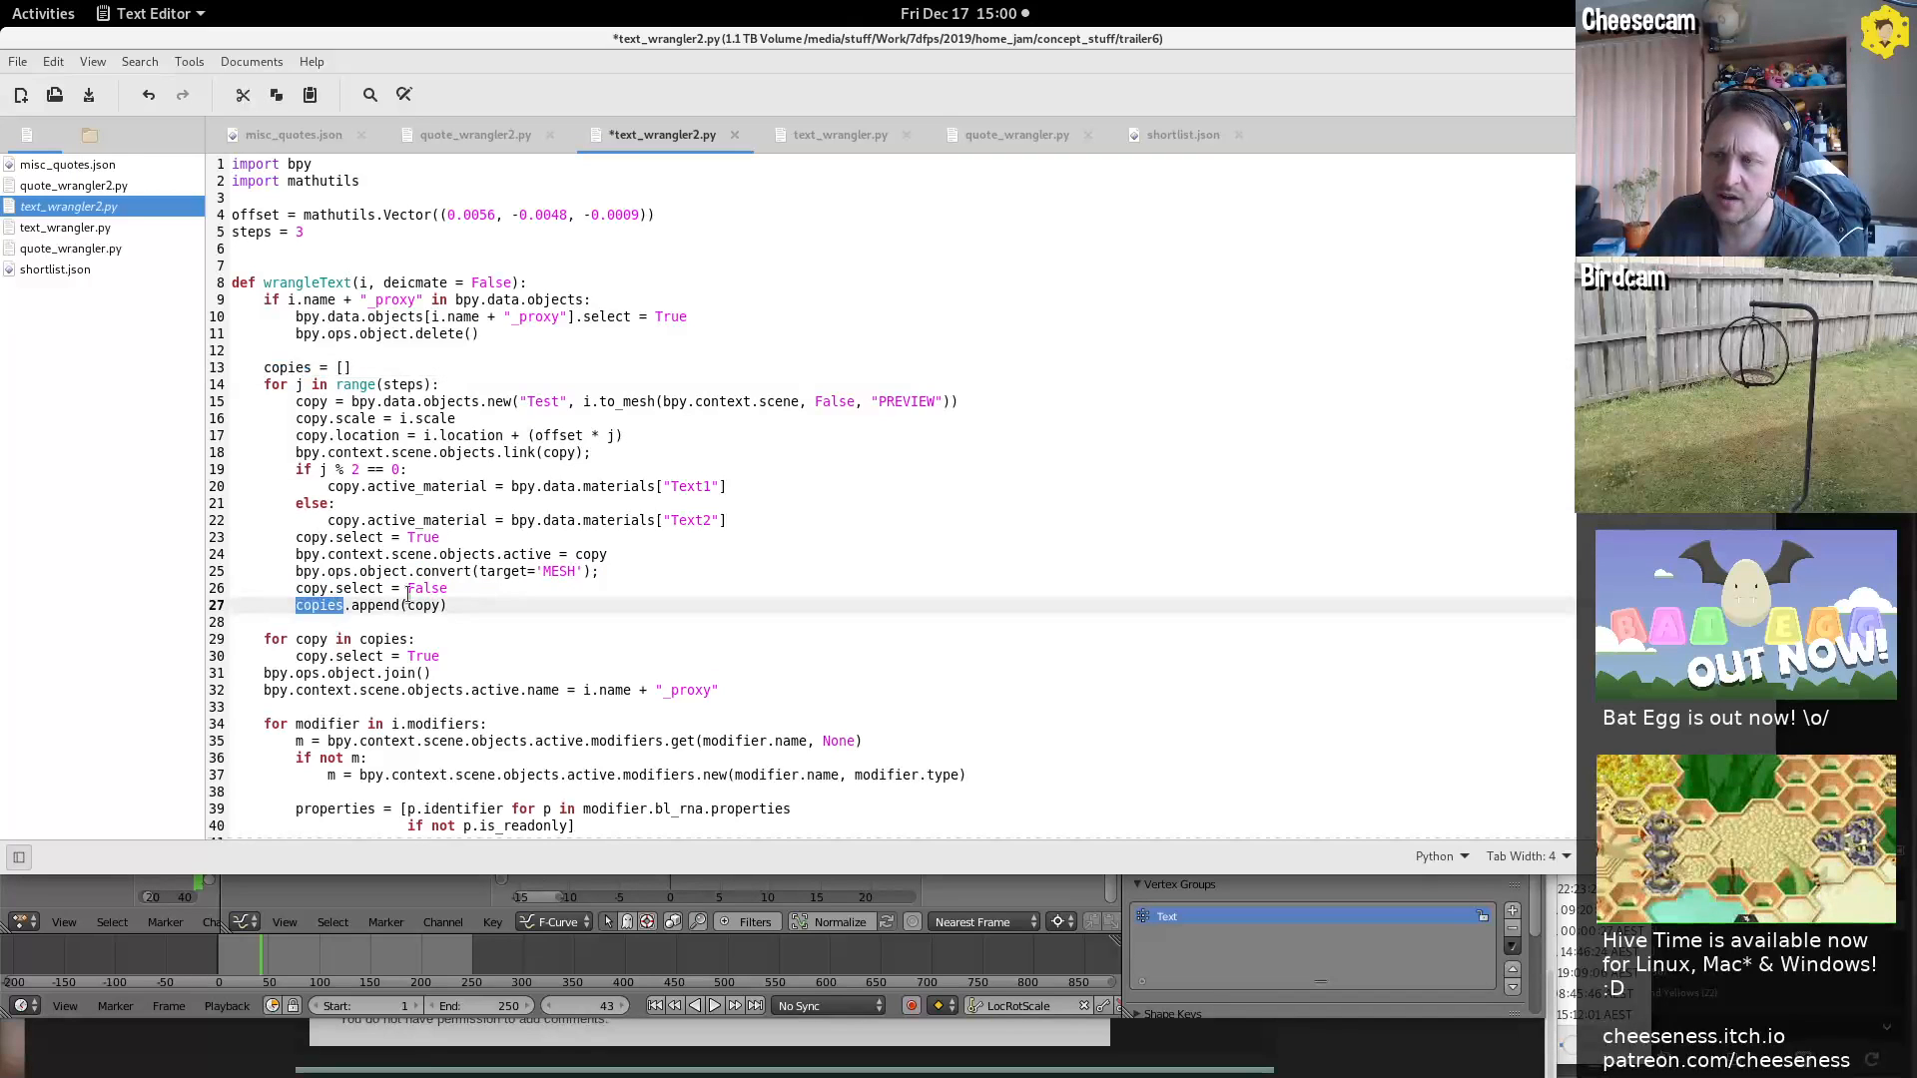
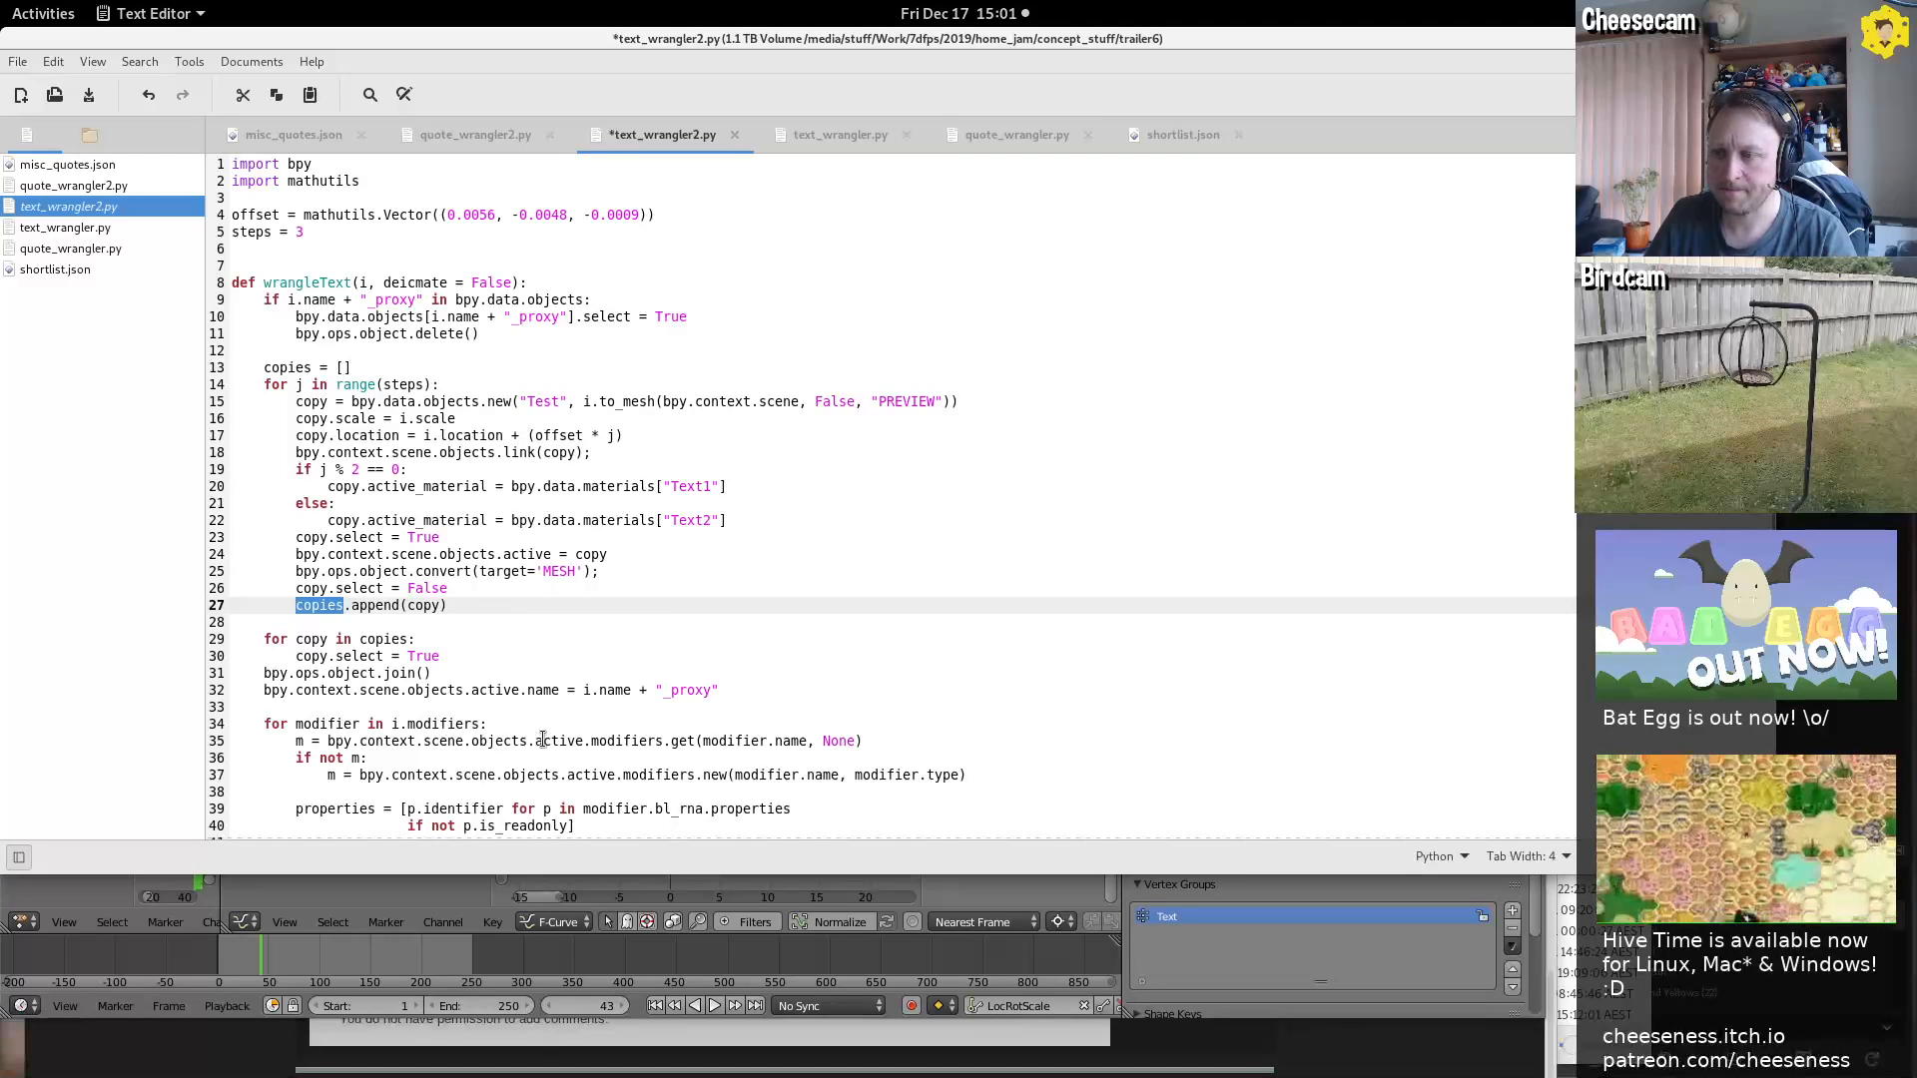
Highlight bpy.ops in the join line and the body of the loop that creates the copies
{"action": "double_click", "coordinate": [307, 673]}
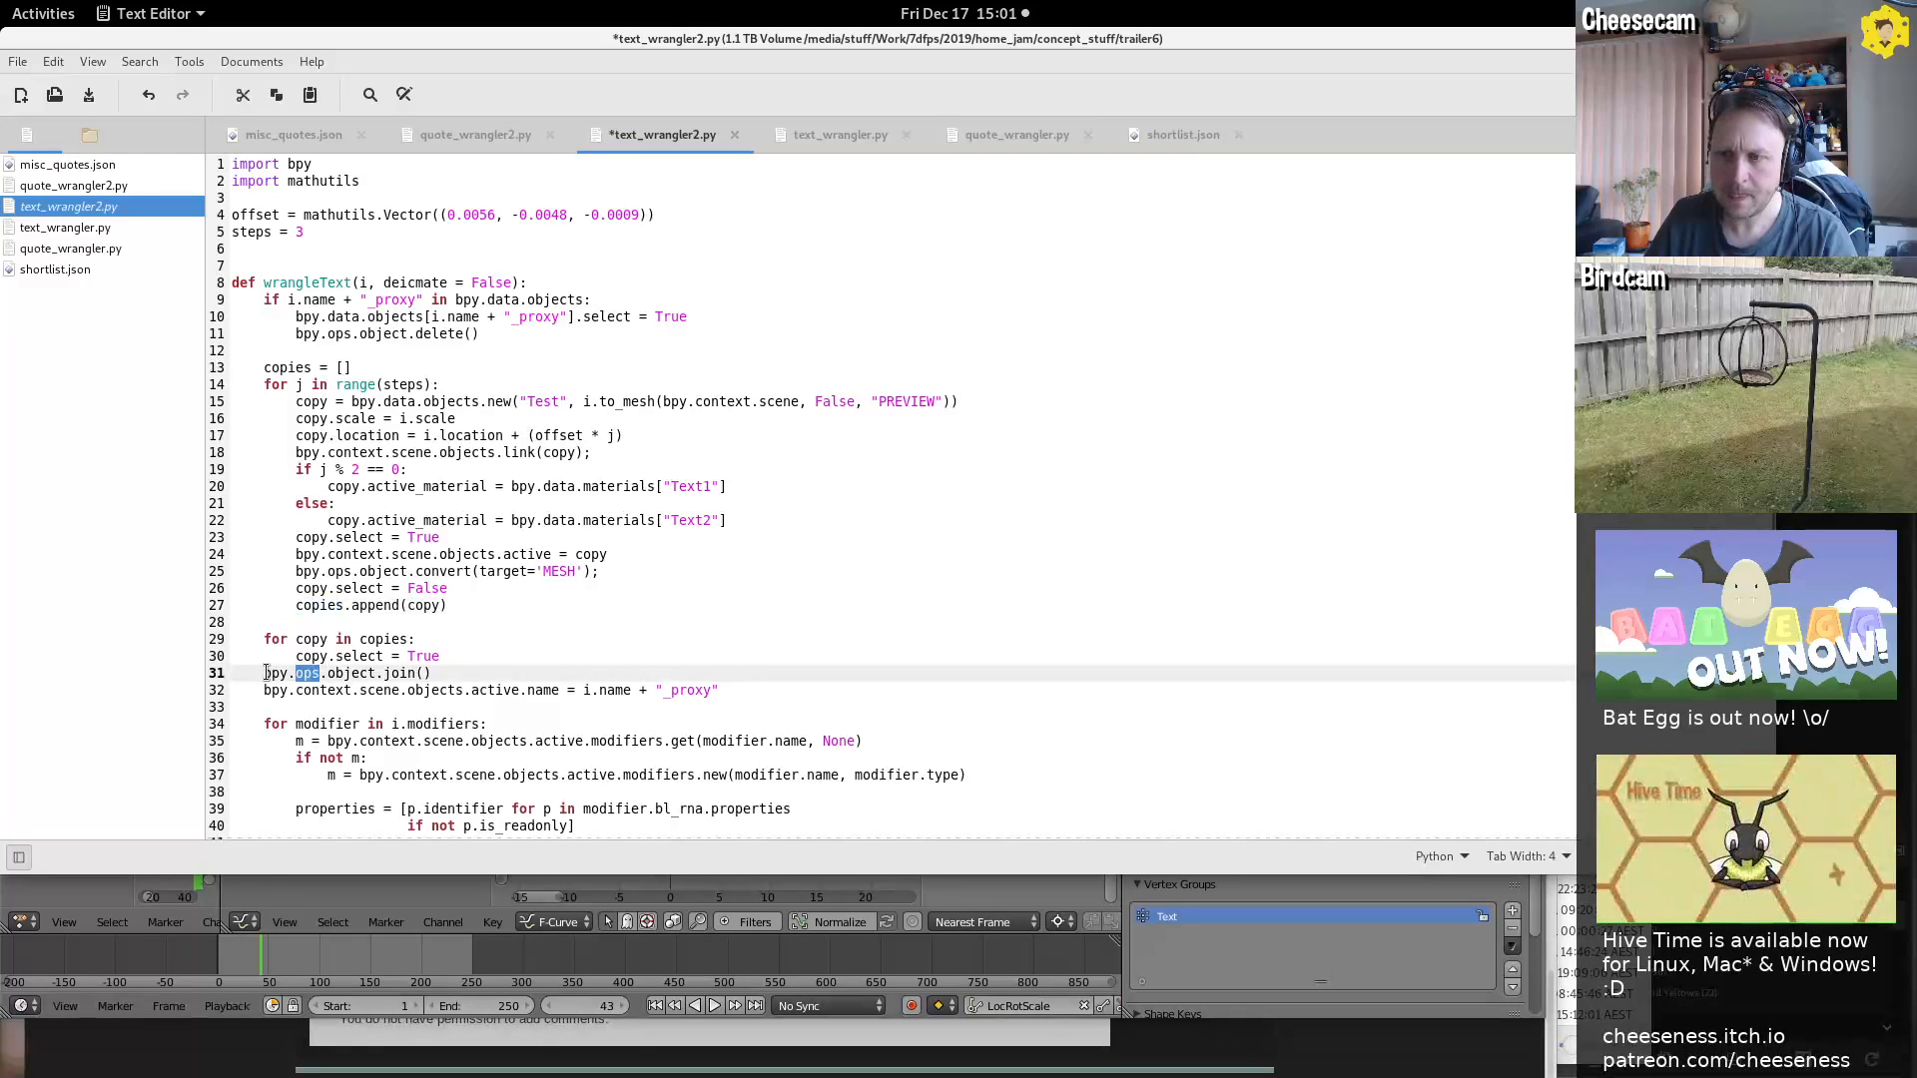
{"action": "double_click", "coordinate": [277, 672]}
{"action": "left_click_drag", "start_coordinate": [277, 672], "coordinate": [305, 671]}
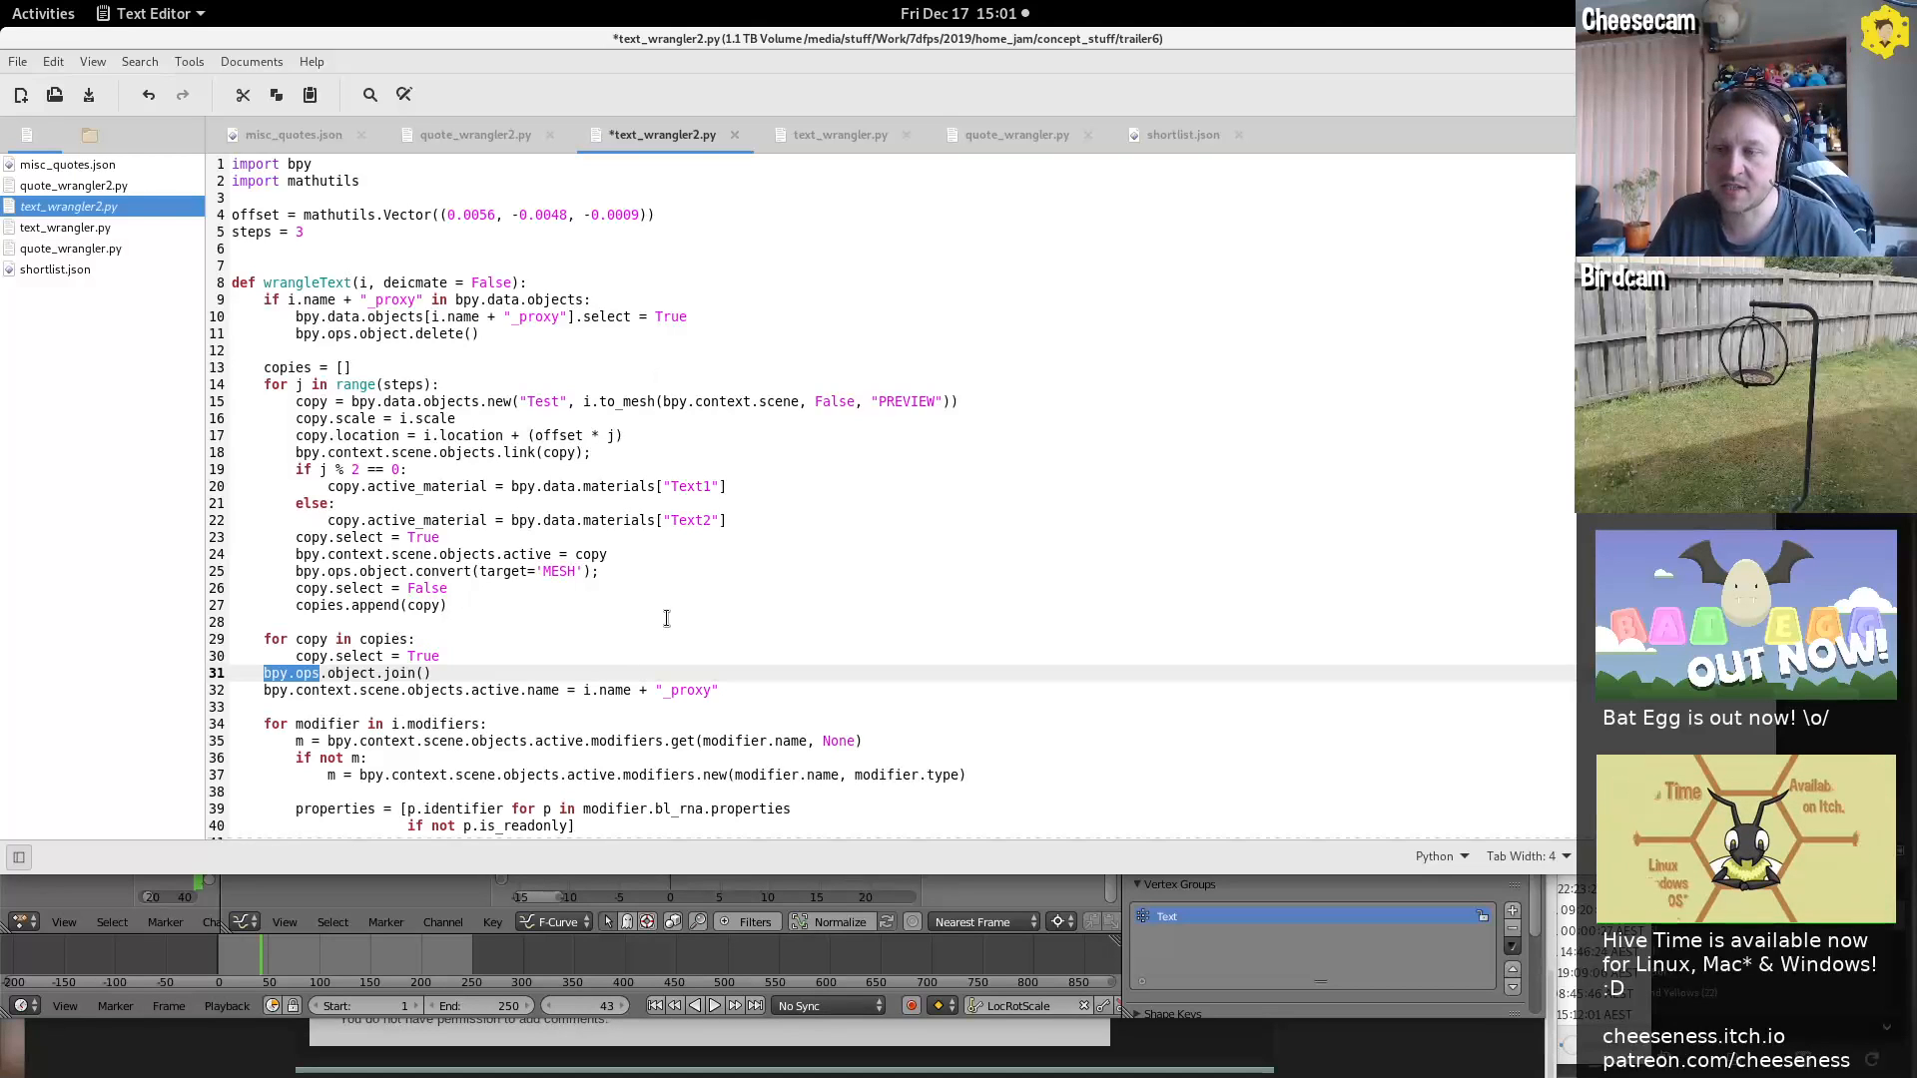
{"action": "left_click", "coordinate": [356, 635]}
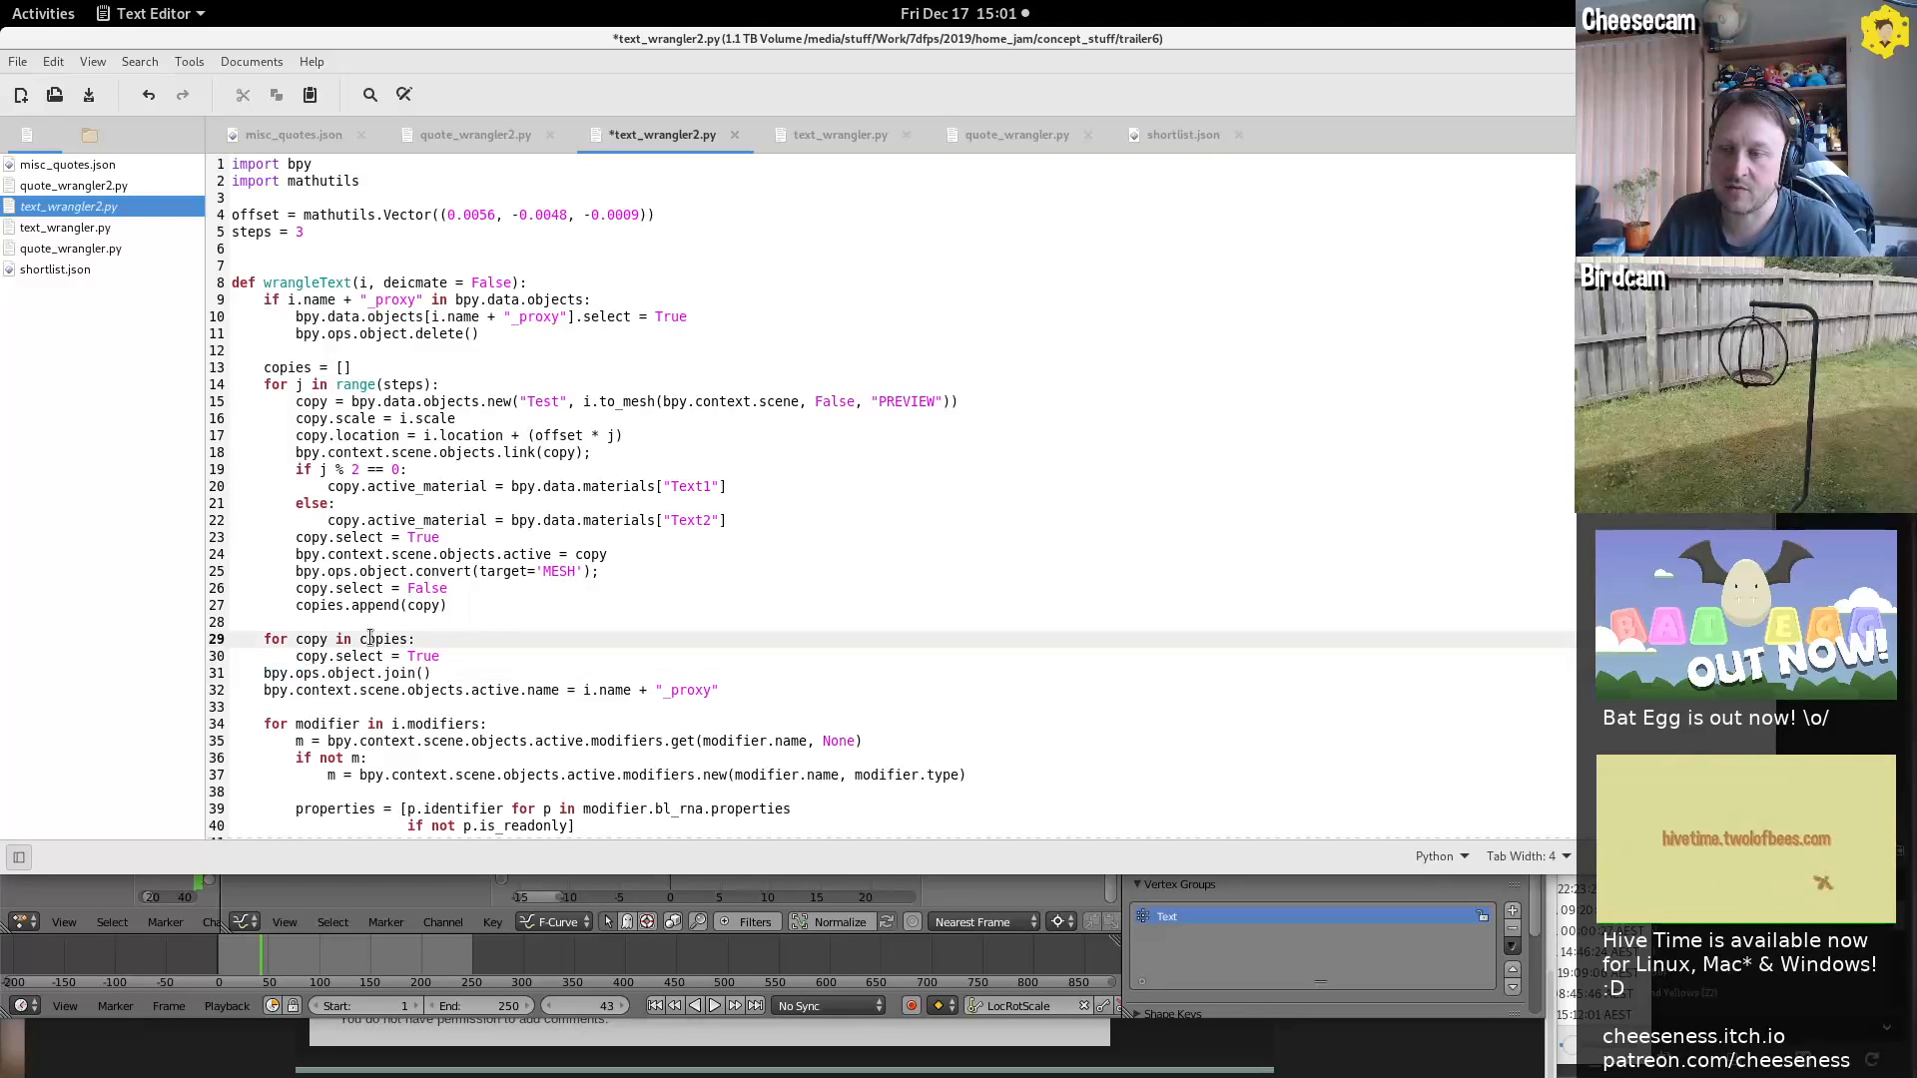
{"action": "left_click_drag", "start_coordinate": [344, 401], "coordinate": [375, 605]}
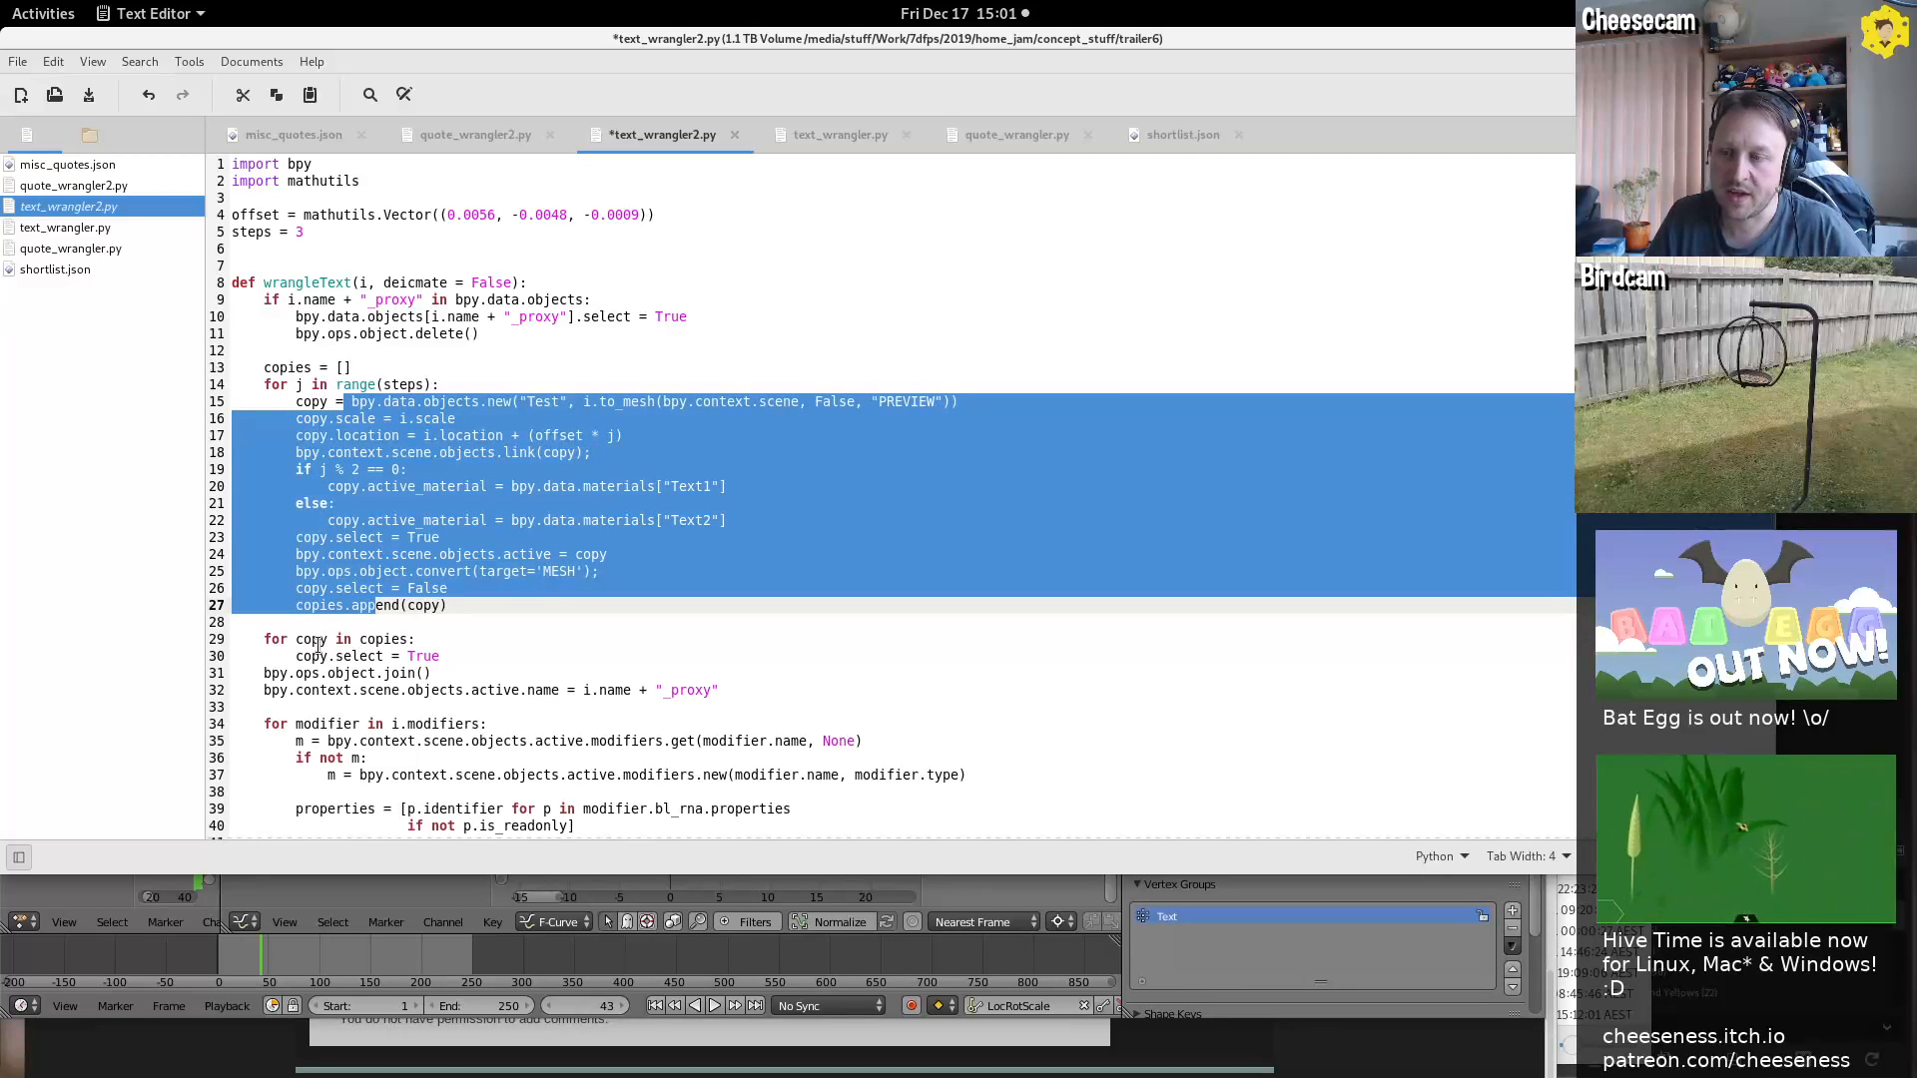
Highlight copy.select in line 30, join and ops in line 31, and the _proxy suffix in line 32
{"action": "double_click", "coordinate": [347, 656]}
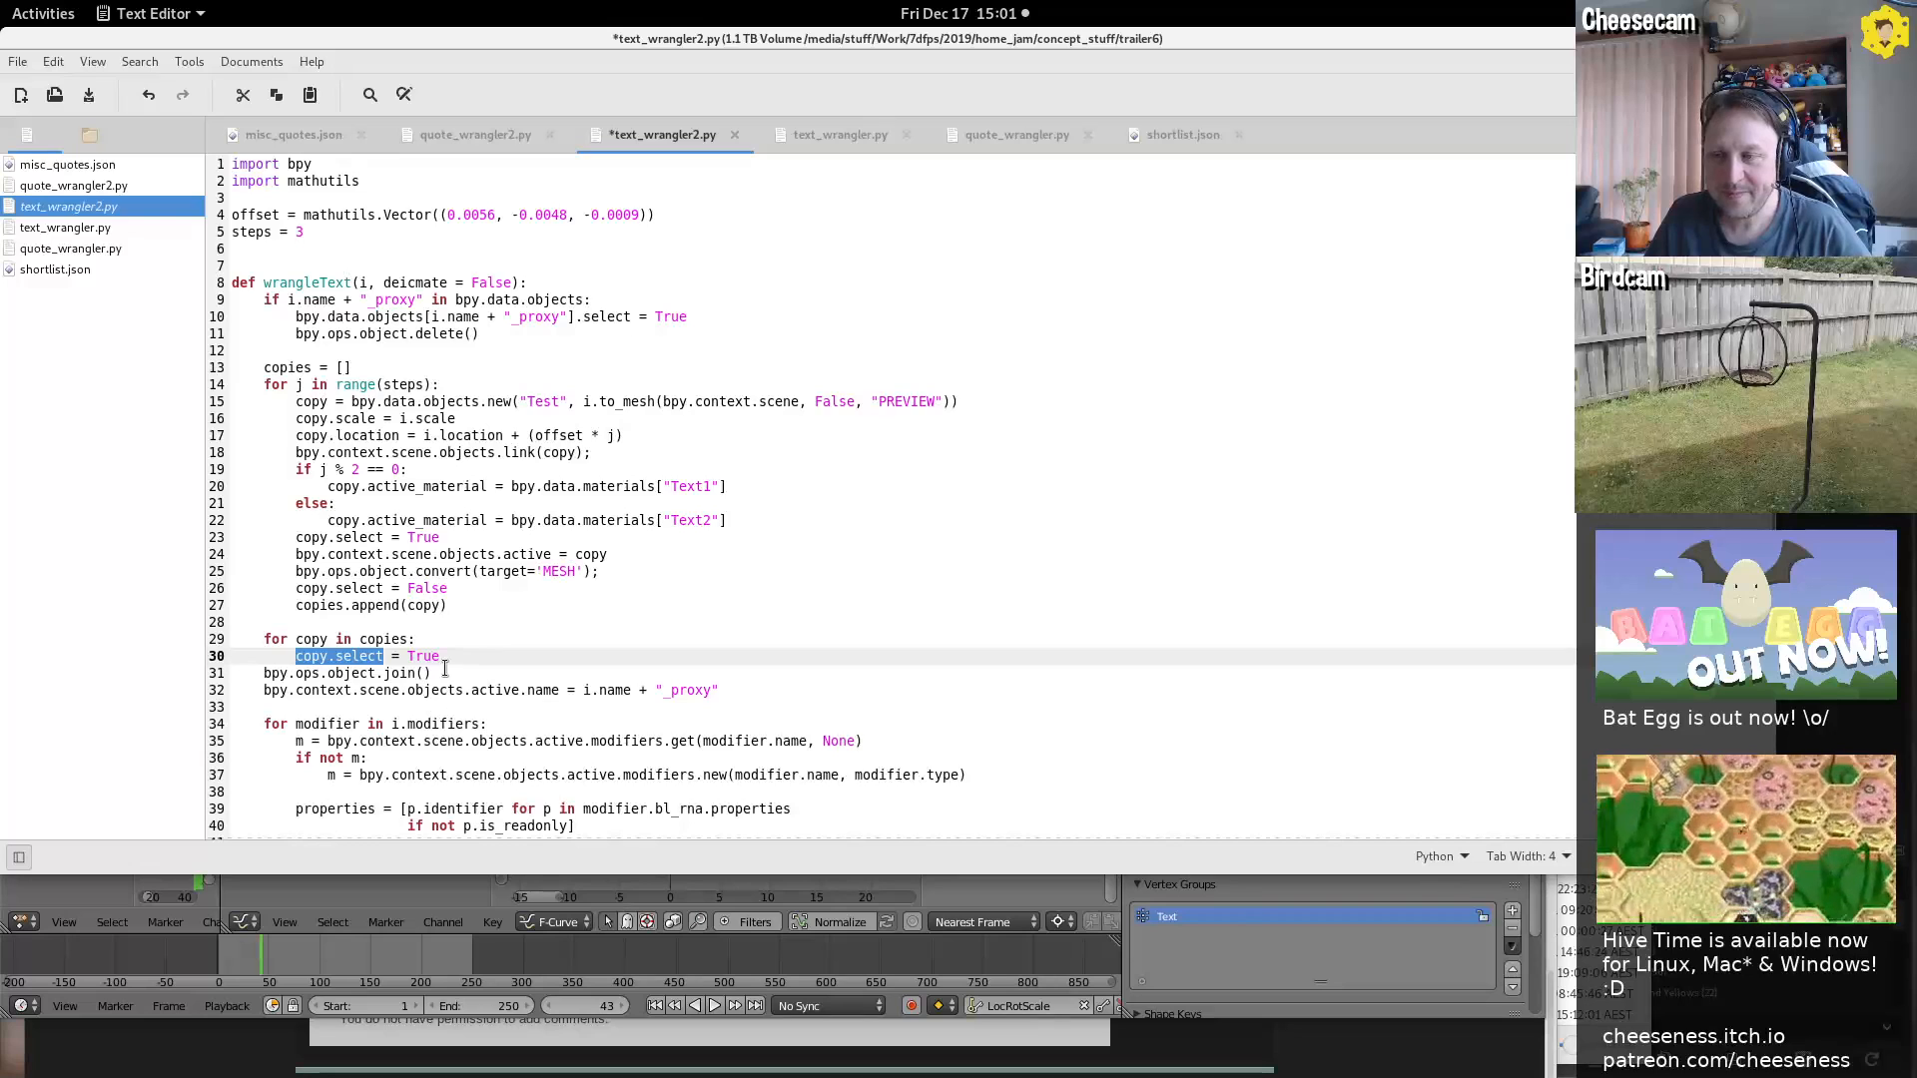
{"action": "double_click", "coordinate": [402, 674]}
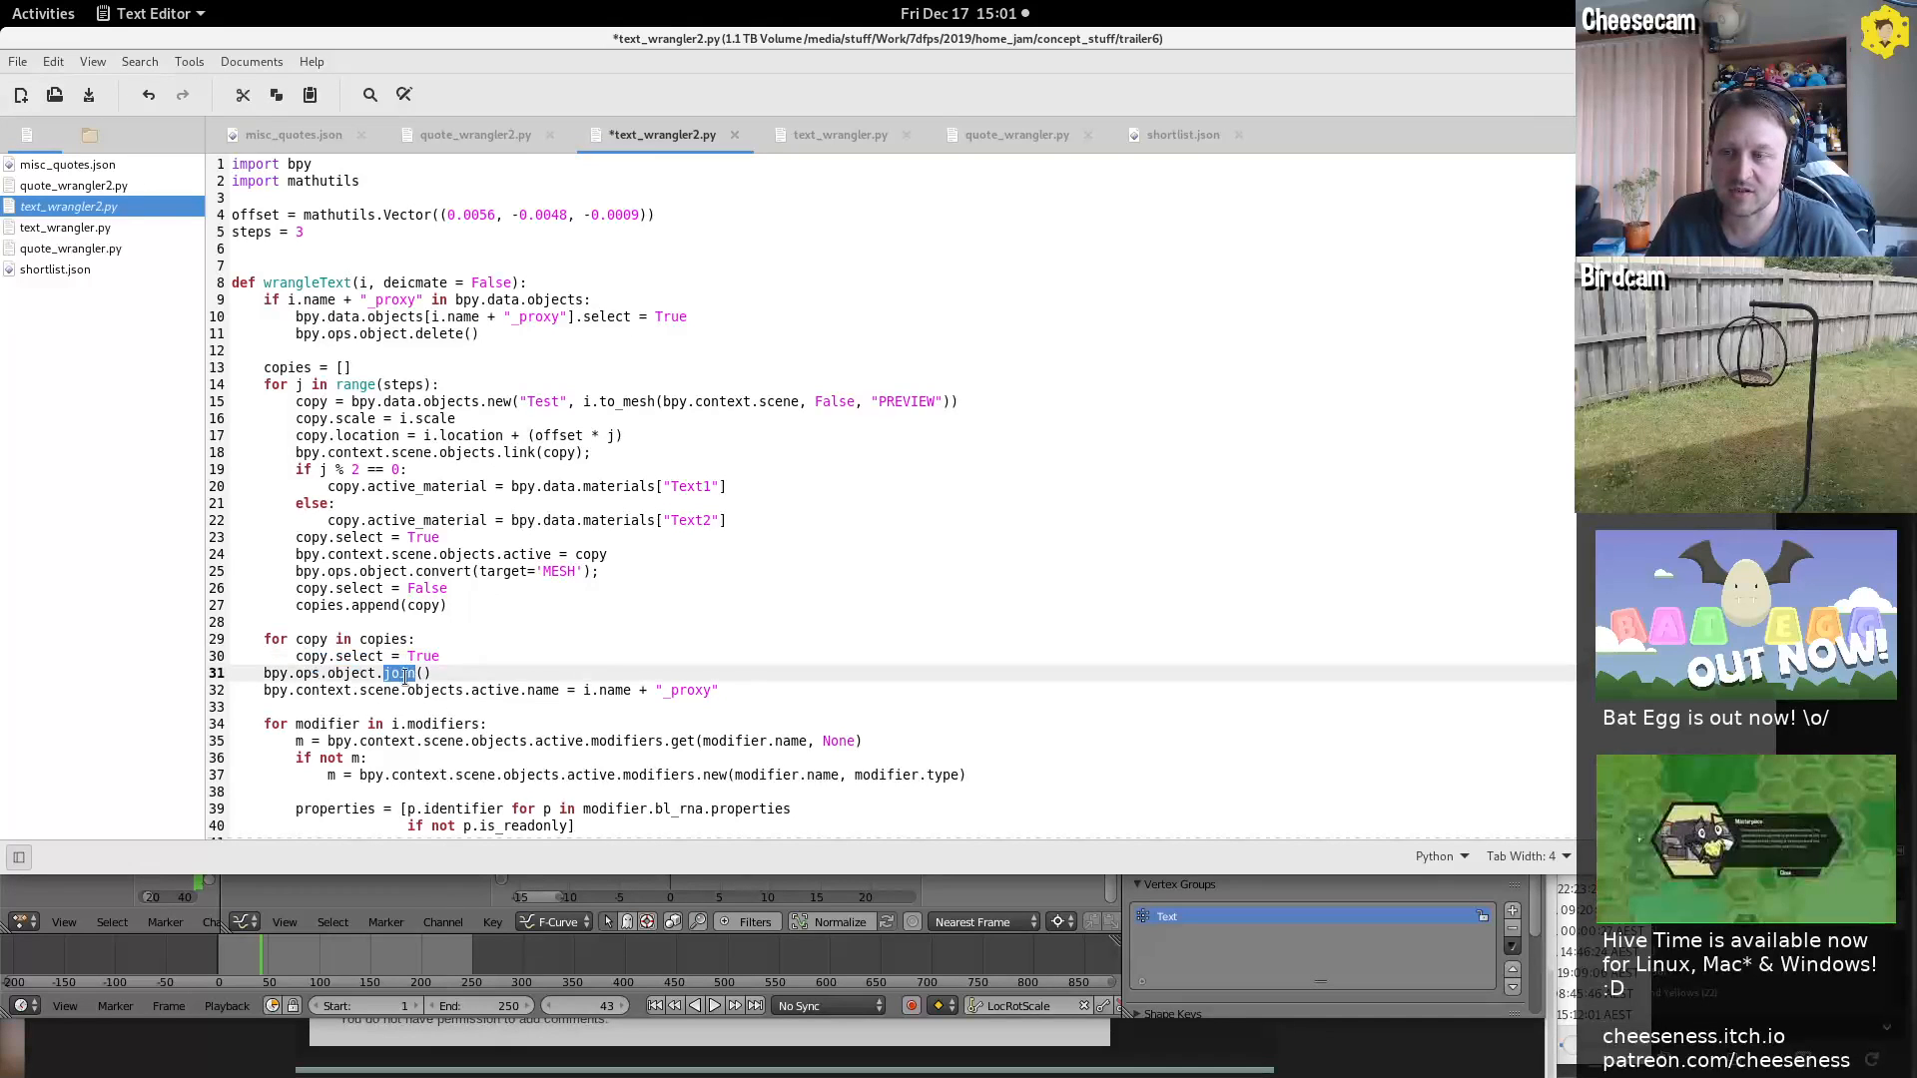
{"action": "double_click", "coordinate": [307, 674]}
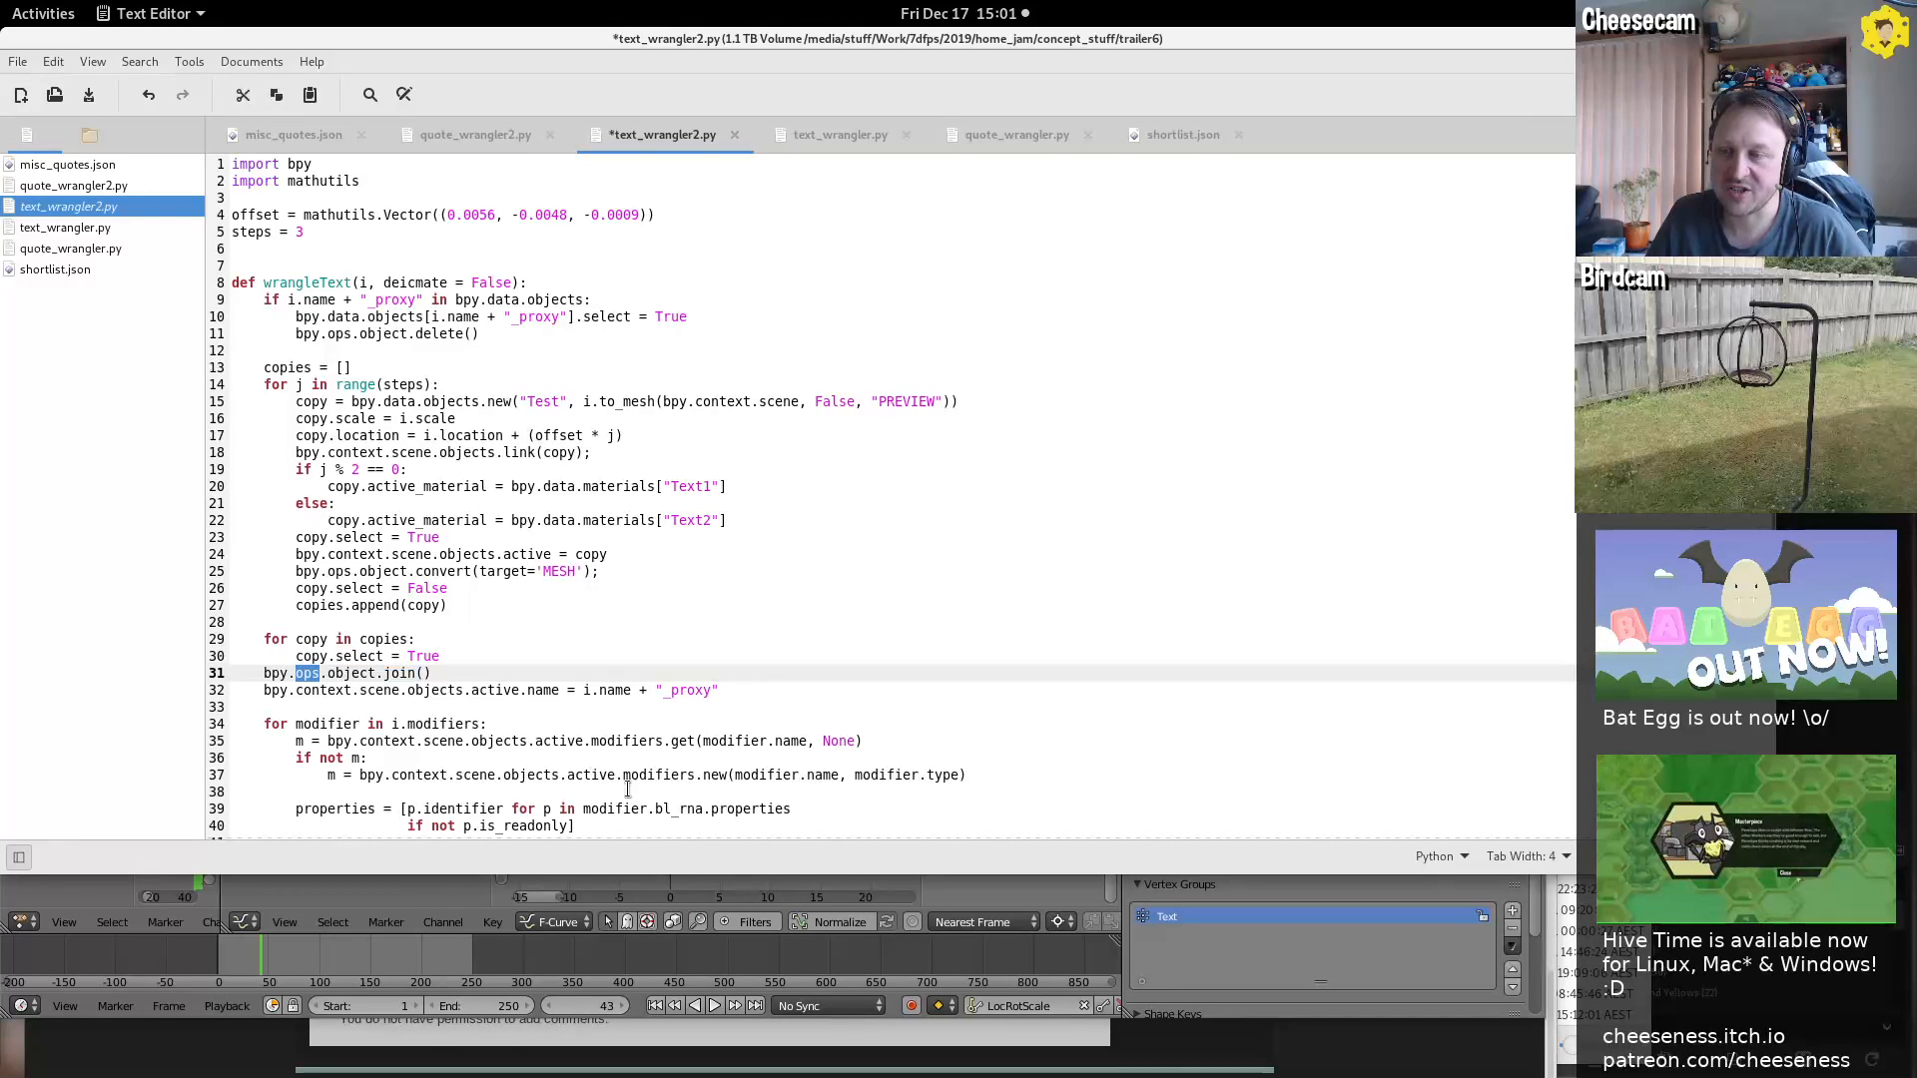
{"action": "double_click", "coordinate": [662, 691]}
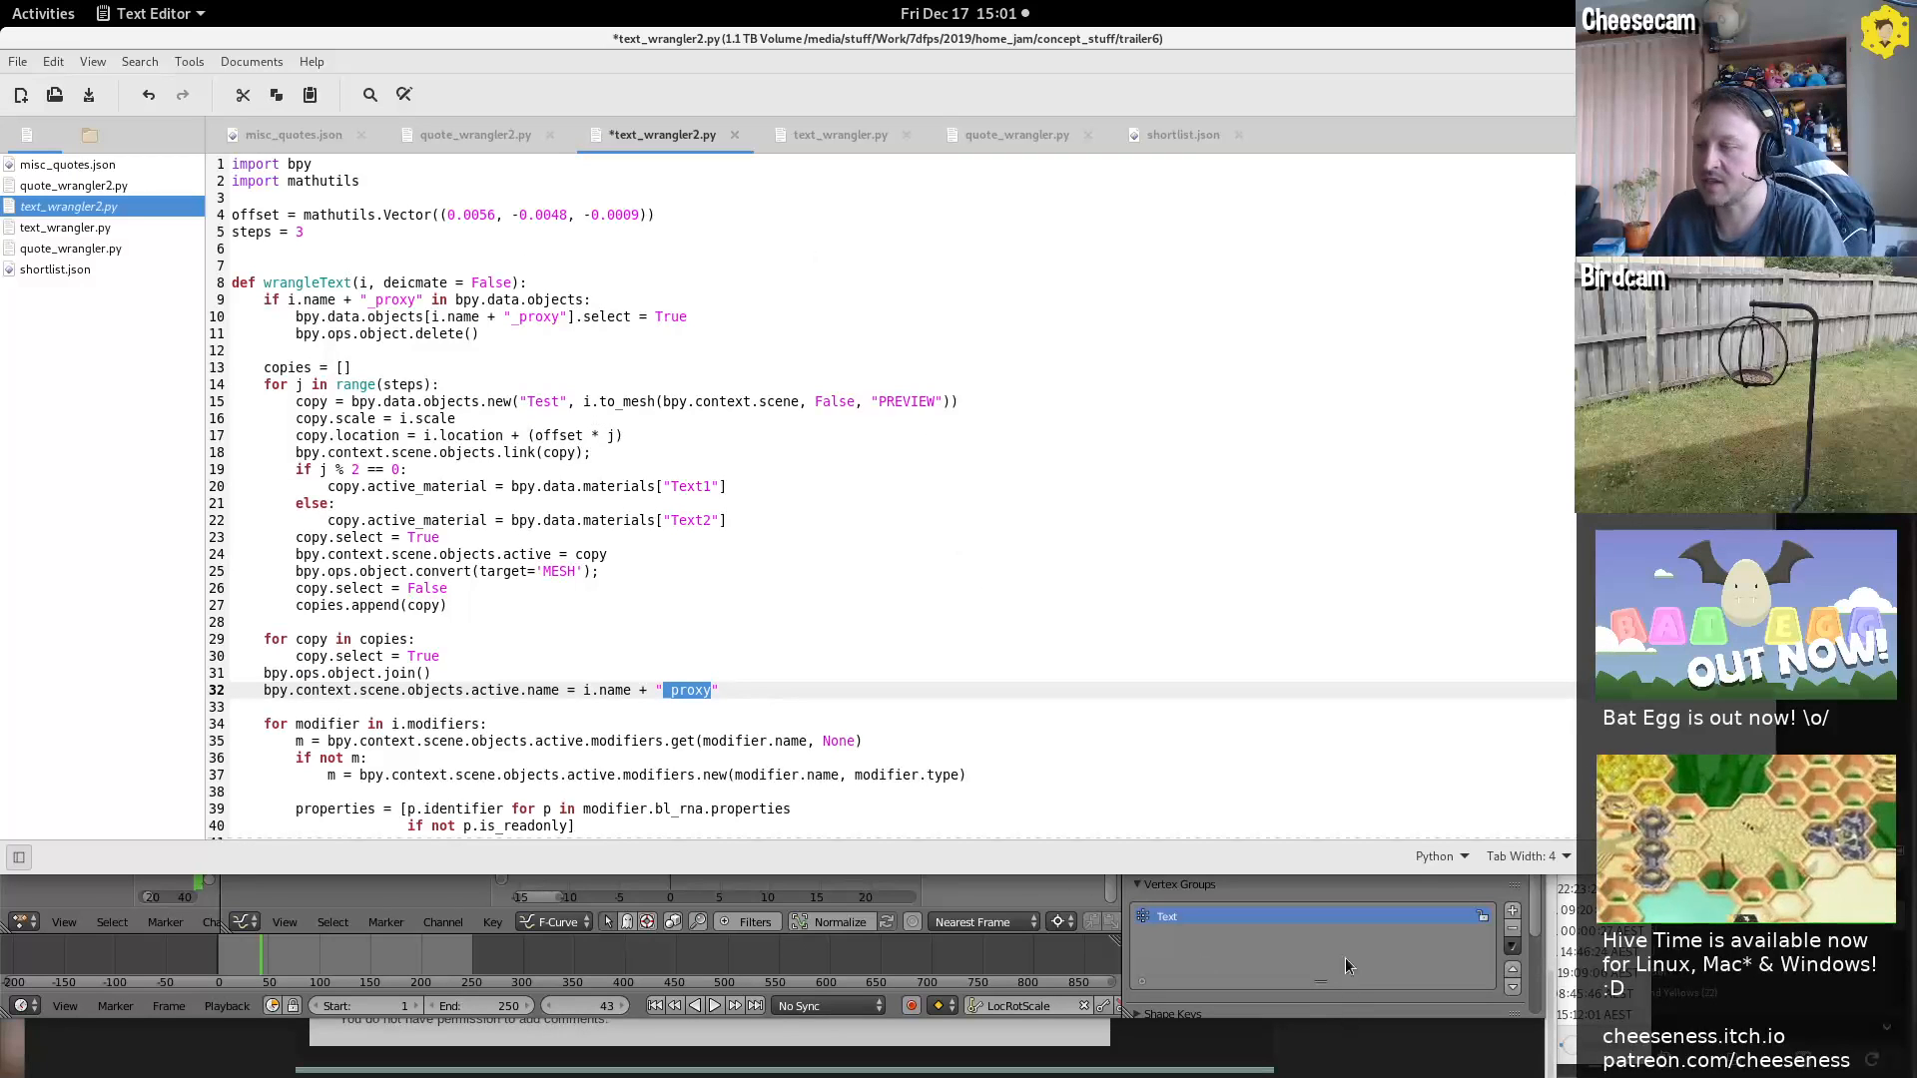
Switch to Blender, try moving QuoteText.007_proxy, and examine more of its joined lettering
{"action": "left_click", "coordinate": [1345, 992]}
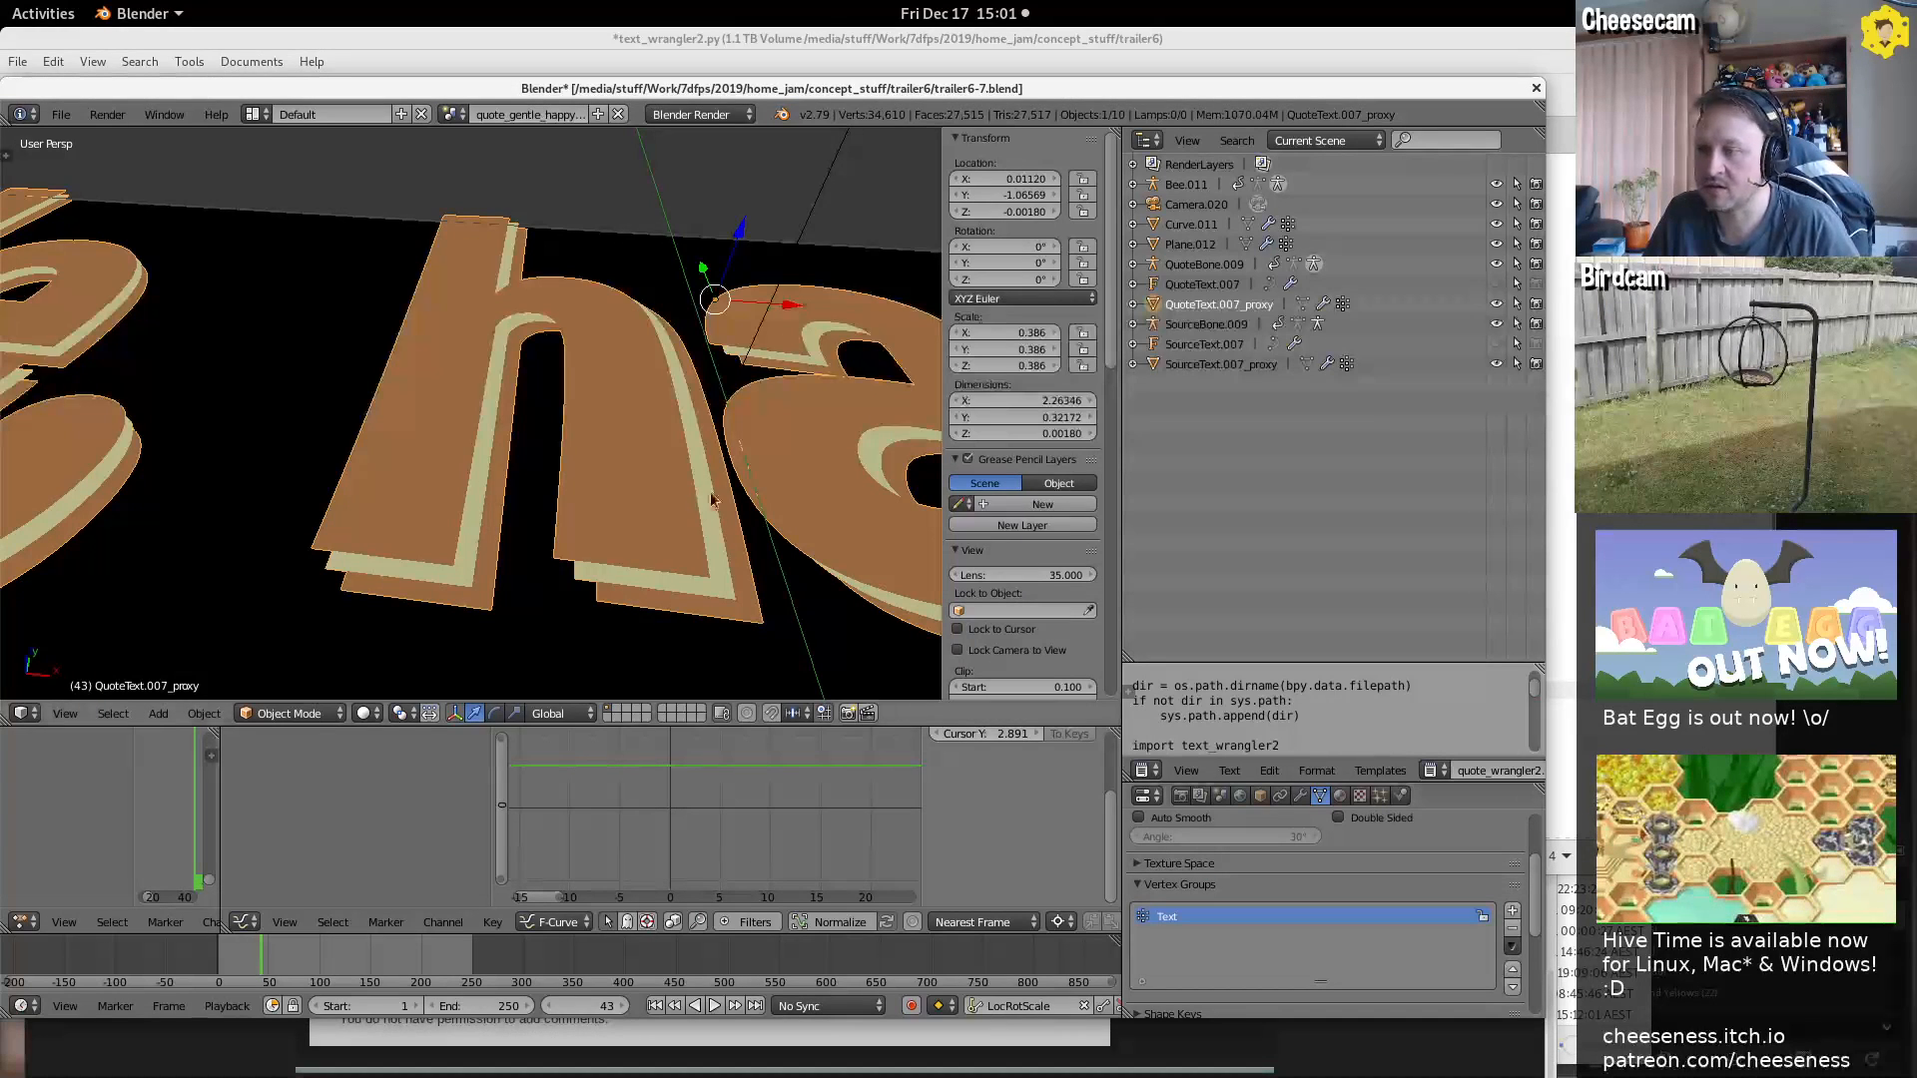
{"action": "right_click", "coordinate": [587, 487]}
{"action": "key", "text": "g"}
{"action": "right_click", "coordinate": [650, 440]}
{"action": "scroll", "coordinate": [664, 502], "scroll_direction": "down", "scroll_amount": 4}
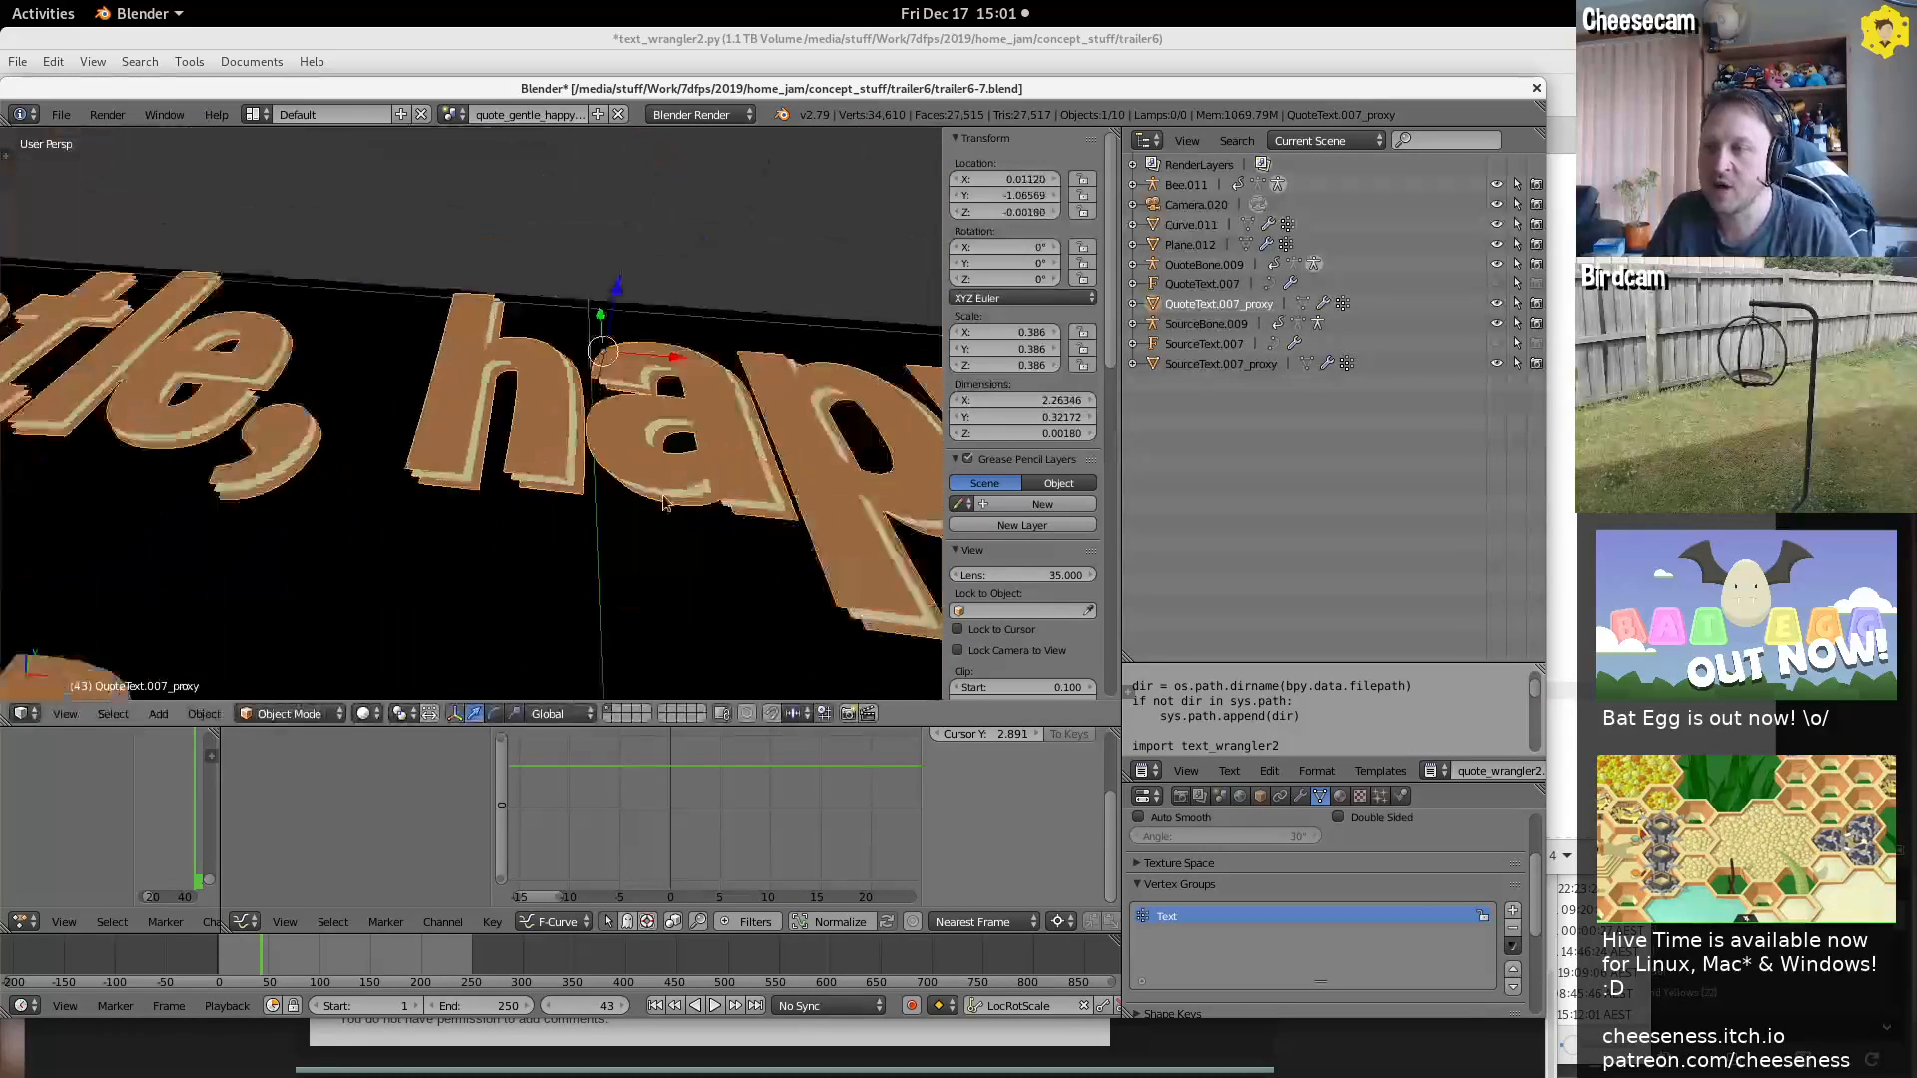
{"action": "scroll", "coordinate": [663, 502], "scroll_direction": "down", "scroll_amount": 2}
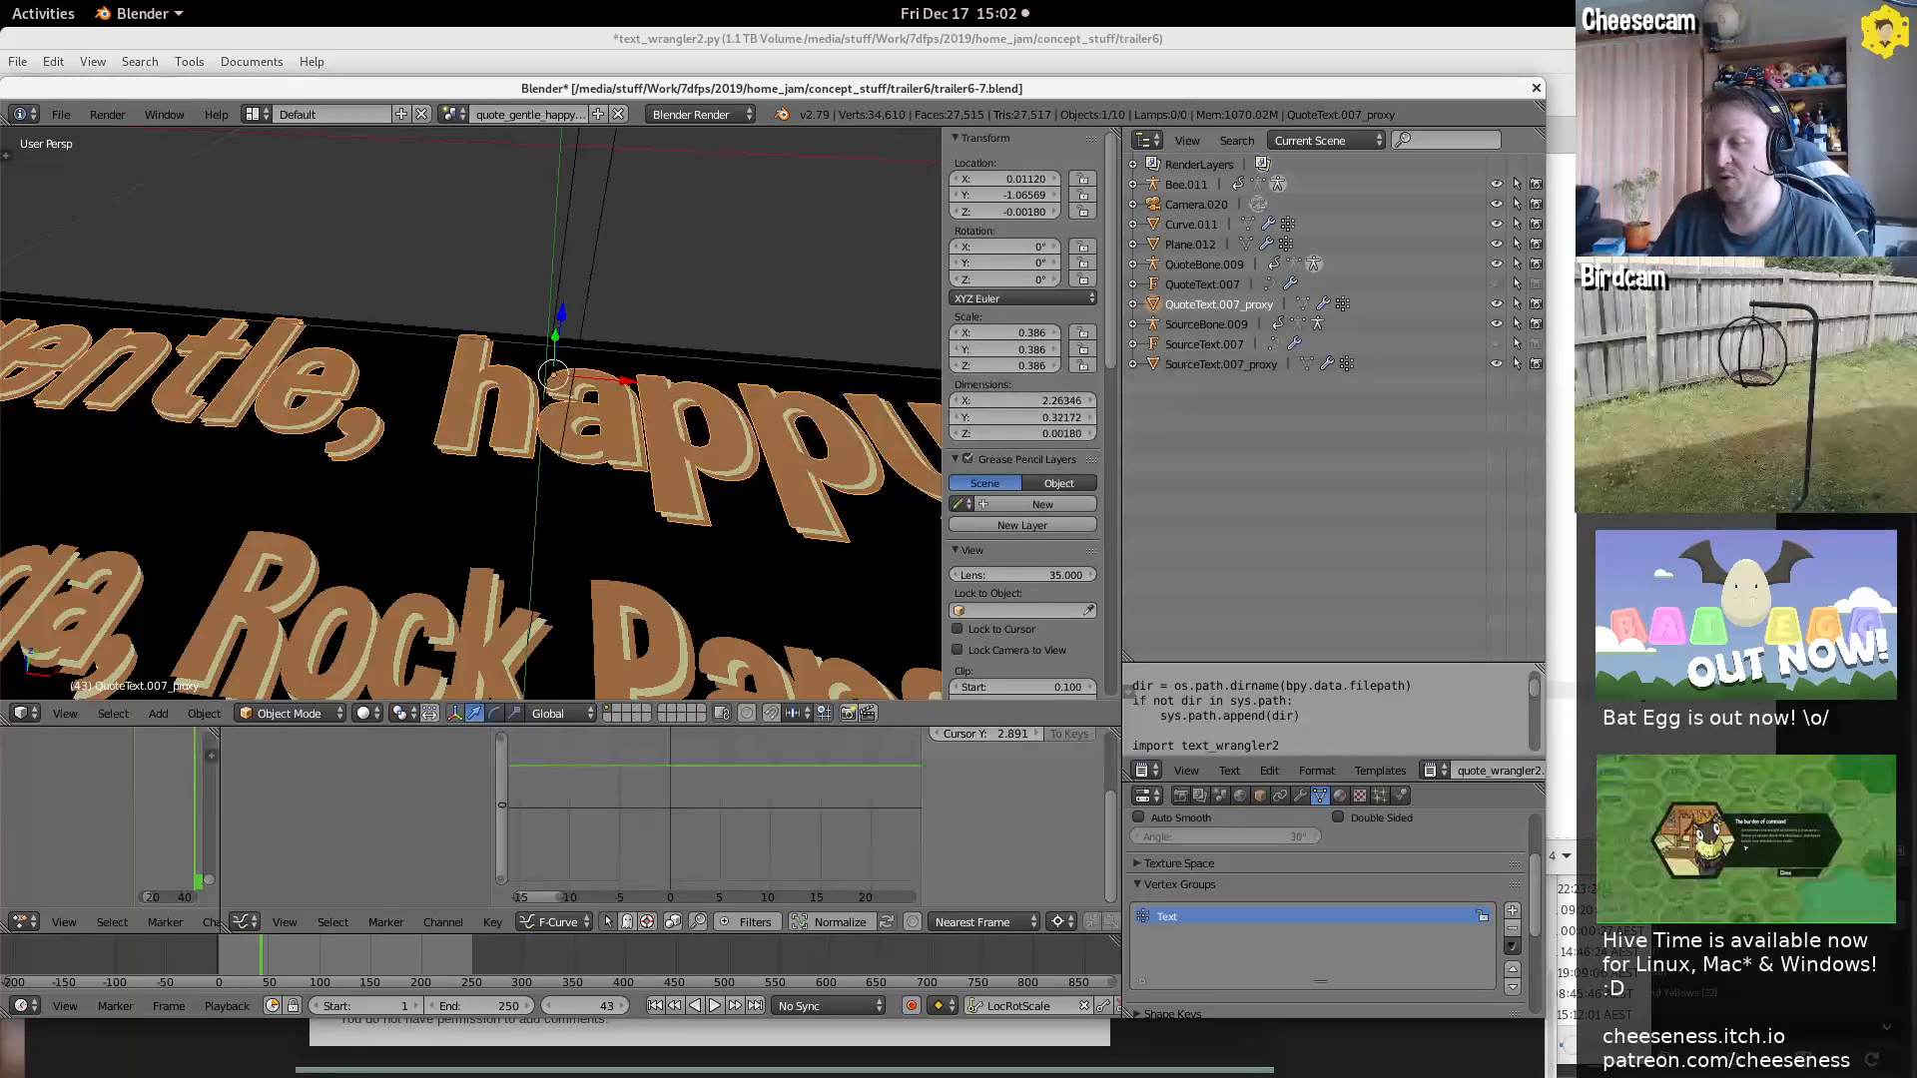
Switch to Text Editor and highlight the modifier loop in lines 34 to 37
{"action": "left_click", "coordinate": [933, 71]}
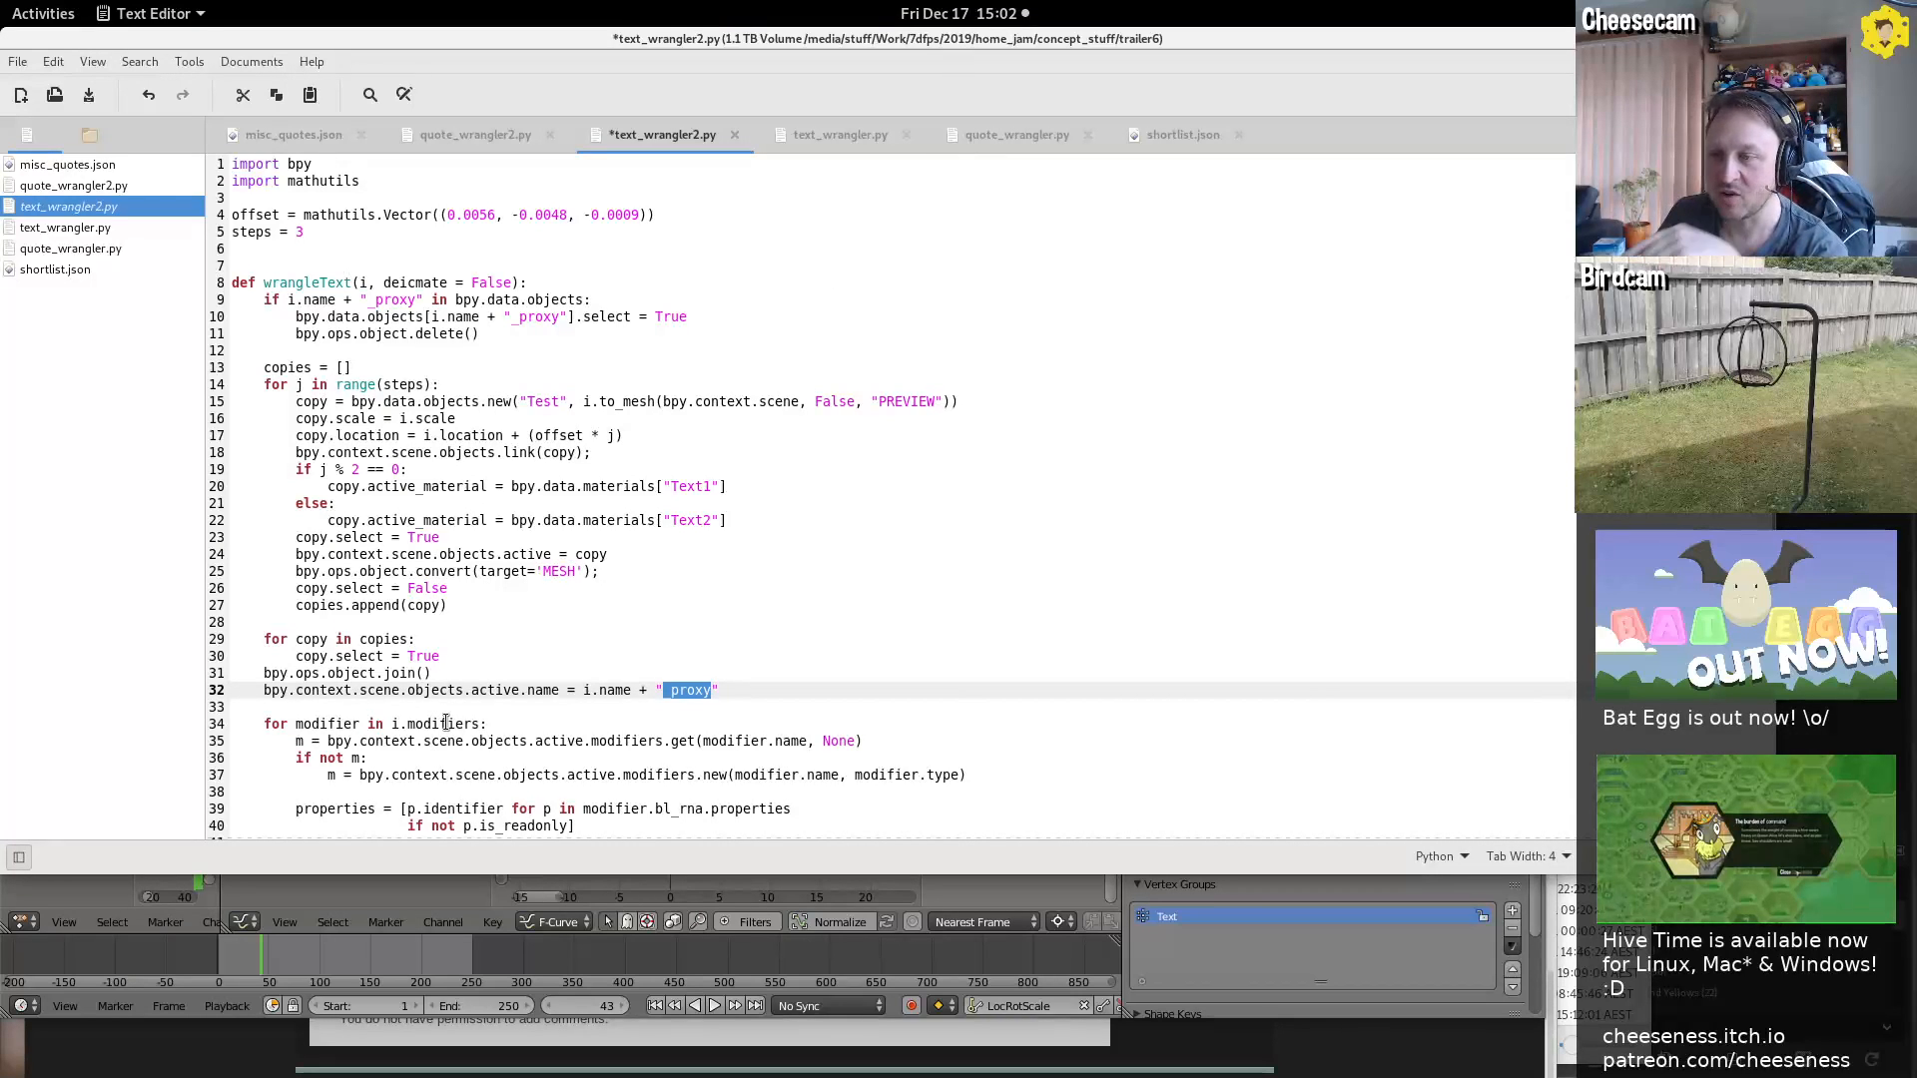
{"action": "left_click_drag", "start_coordinate": [446, 723], "coordinate": [466, 790]}
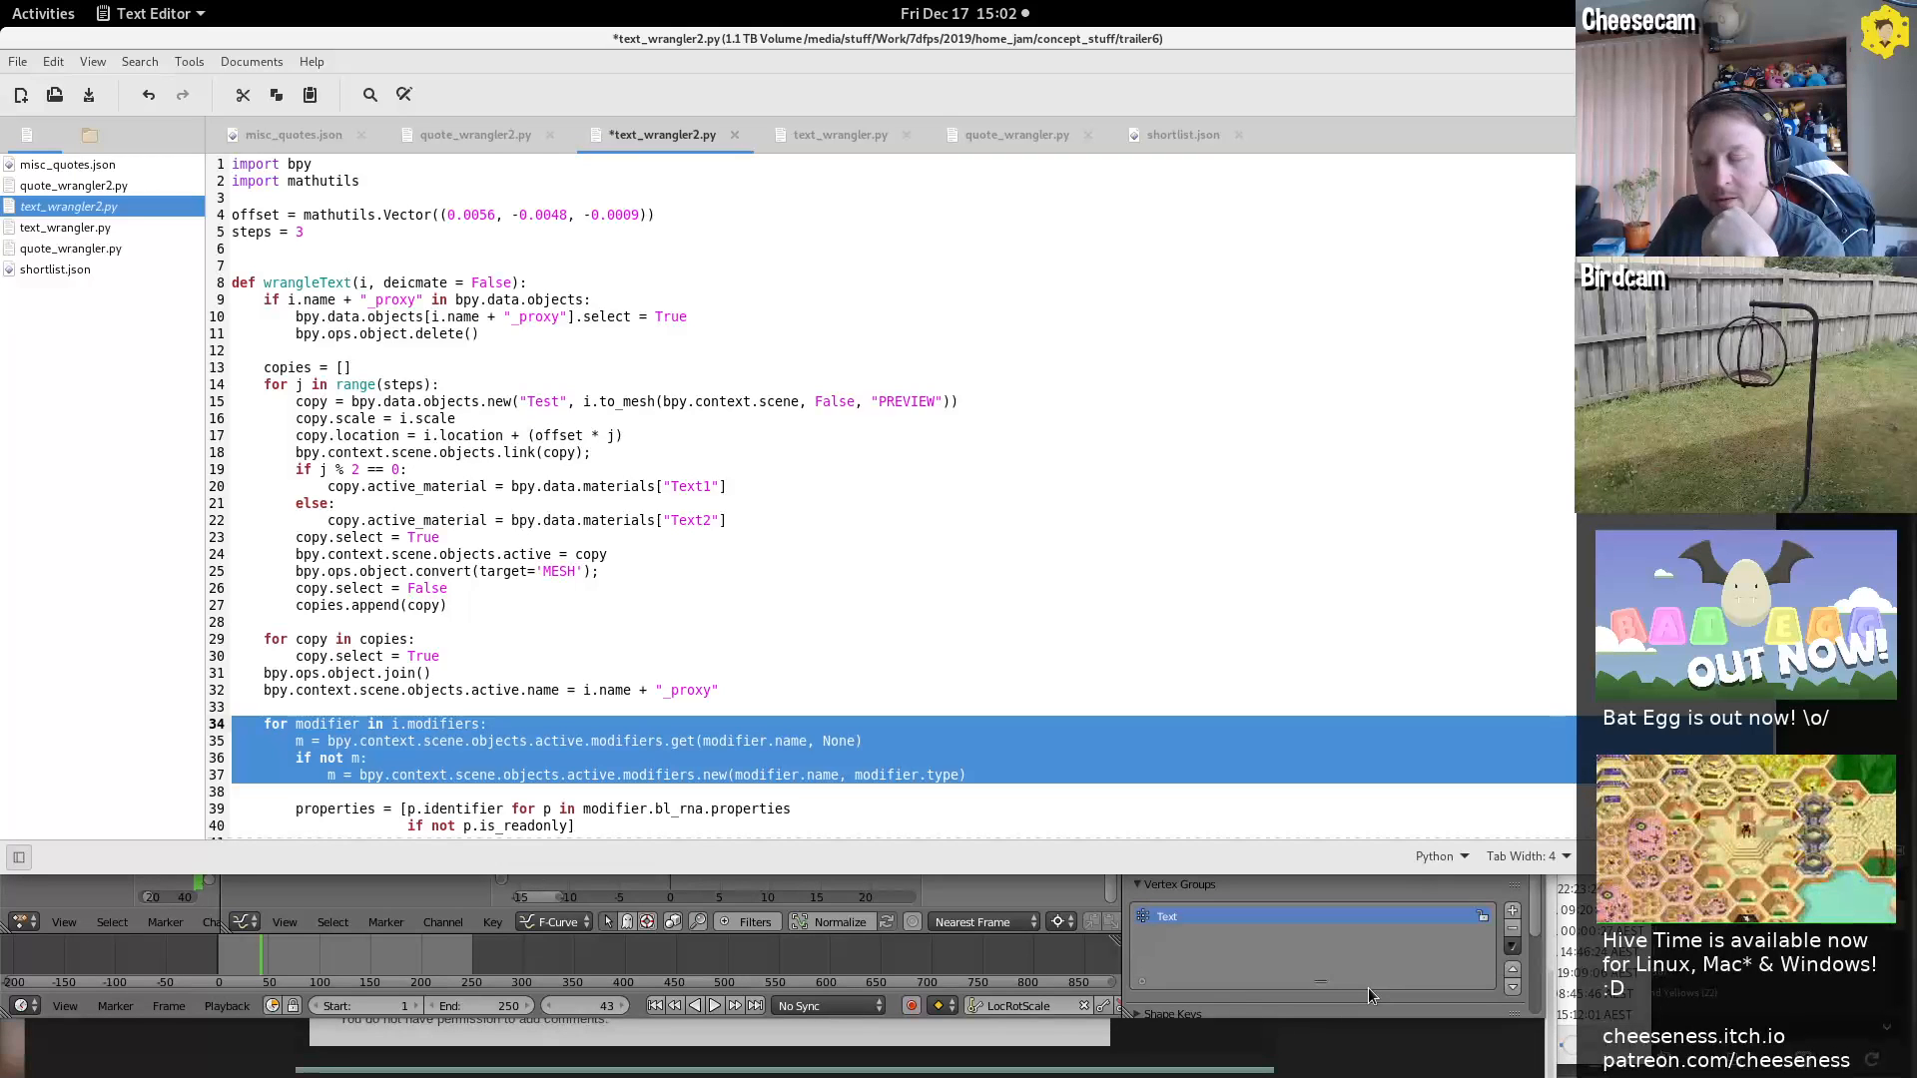
Switch to Blender, hide QuoteText.007_proxy, and view the Armature modifier settings of QuoteText.007
{"action": "left_click", "coordinate": [1344, 1004]}
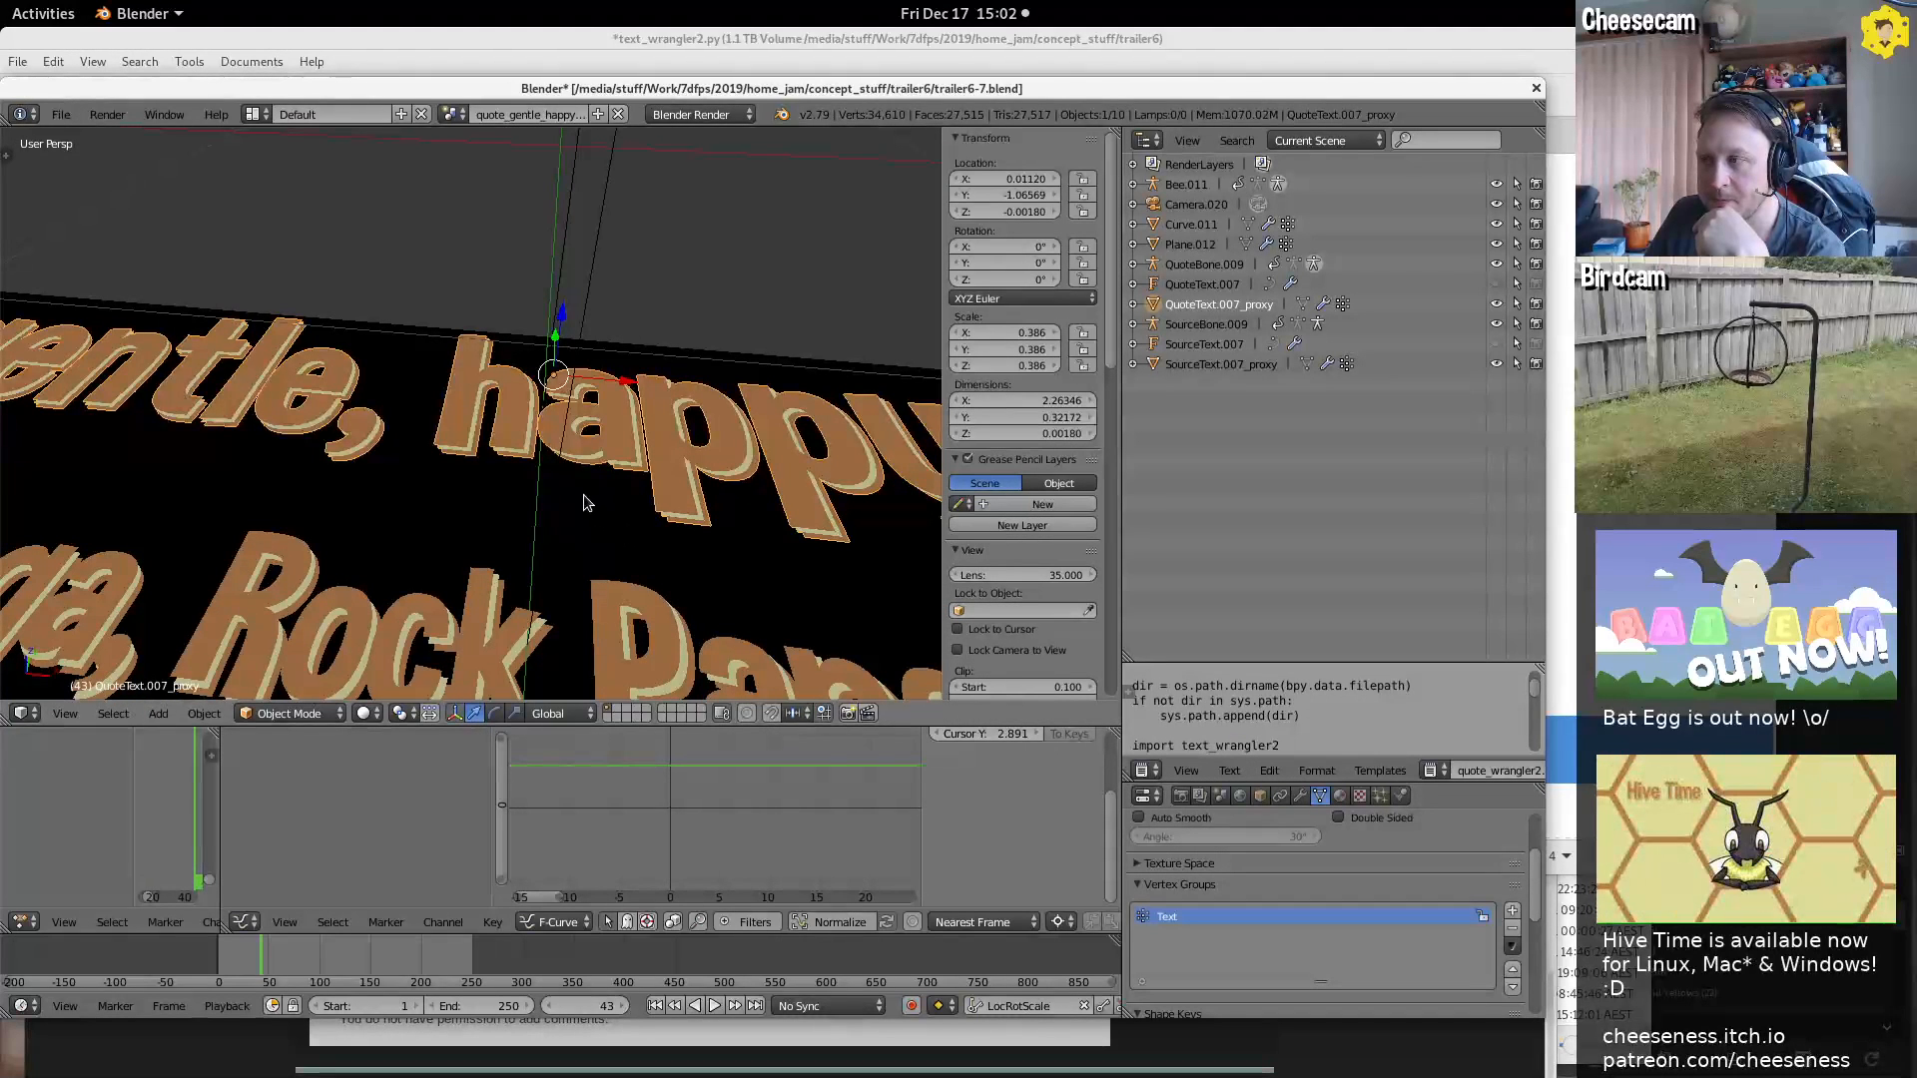
{"action": "left_click", "coordinate": [1496, 303]}
{"action": "left_click", "coordinate": [1202, 283]}
{"action": "left_click", "coordinate": [1319, 795]}
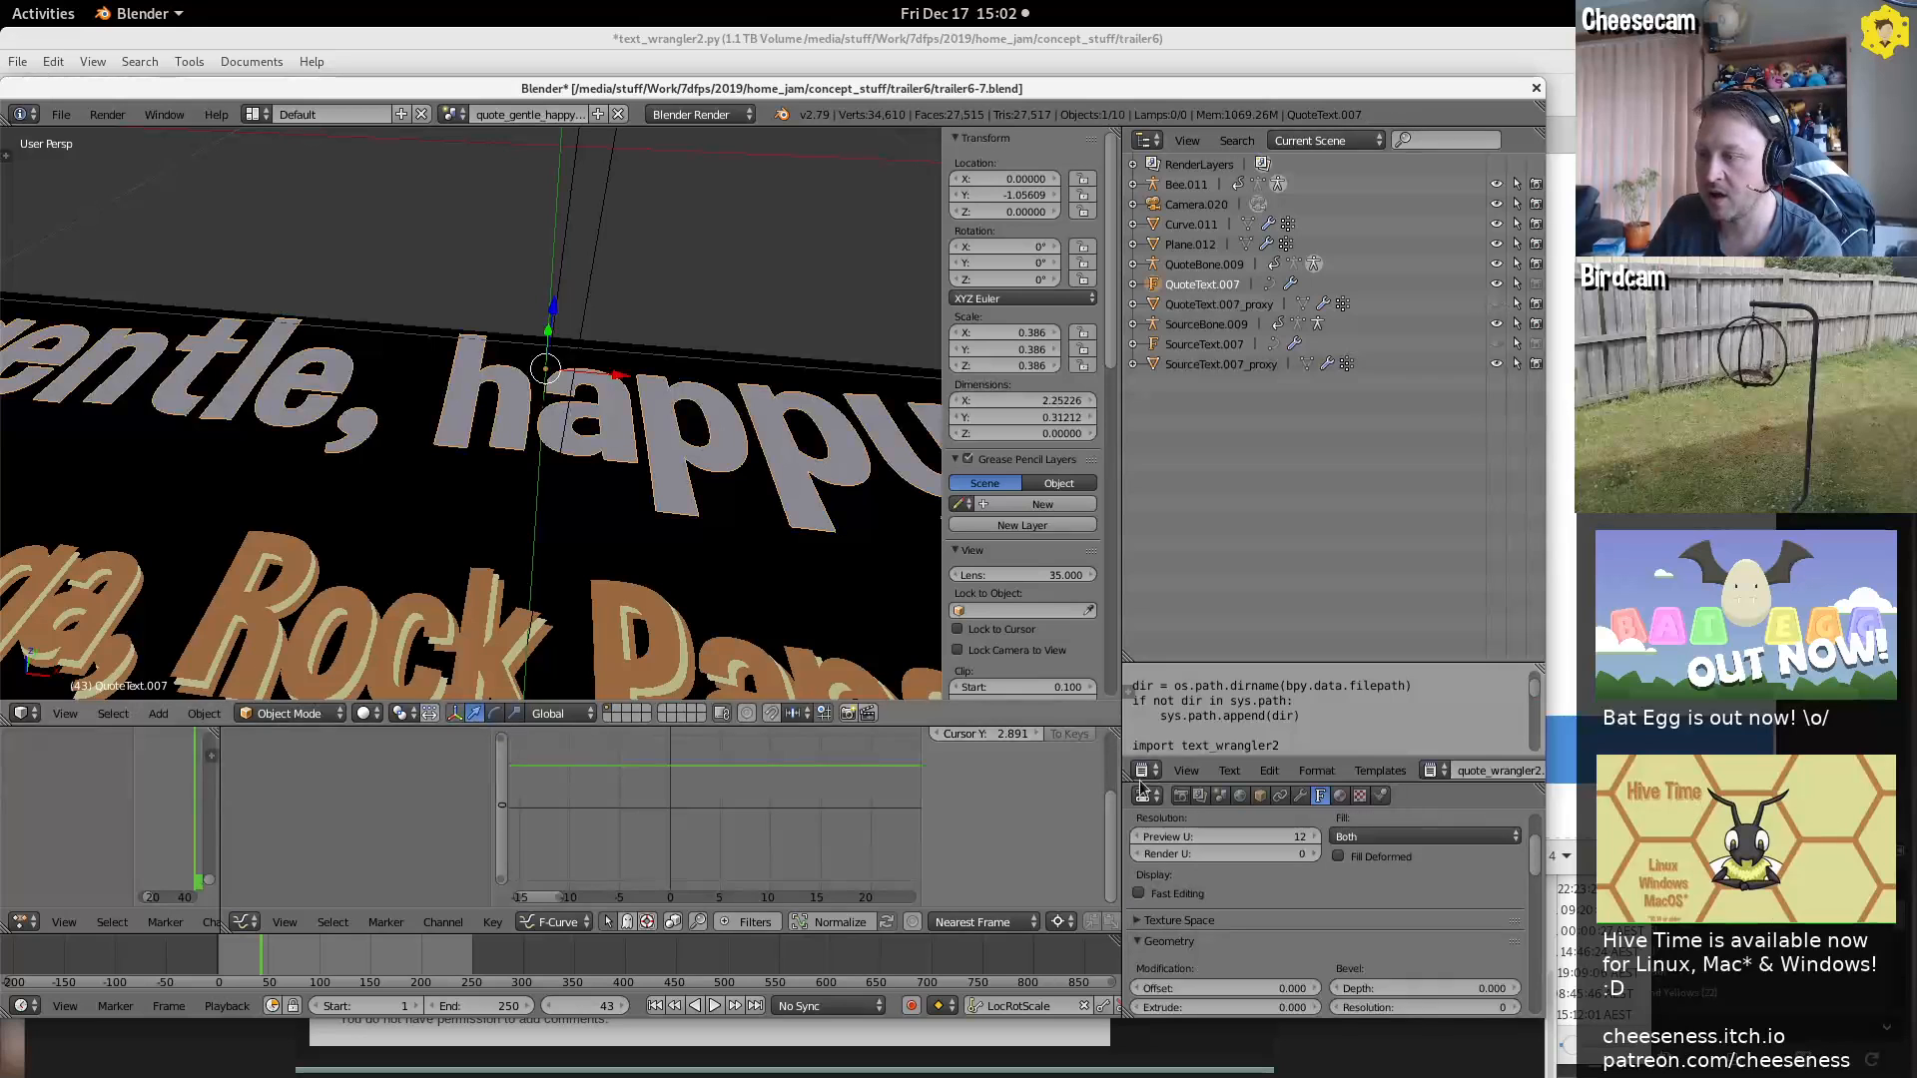
{"action": "left_click", "coordinate": [1301, 795]}
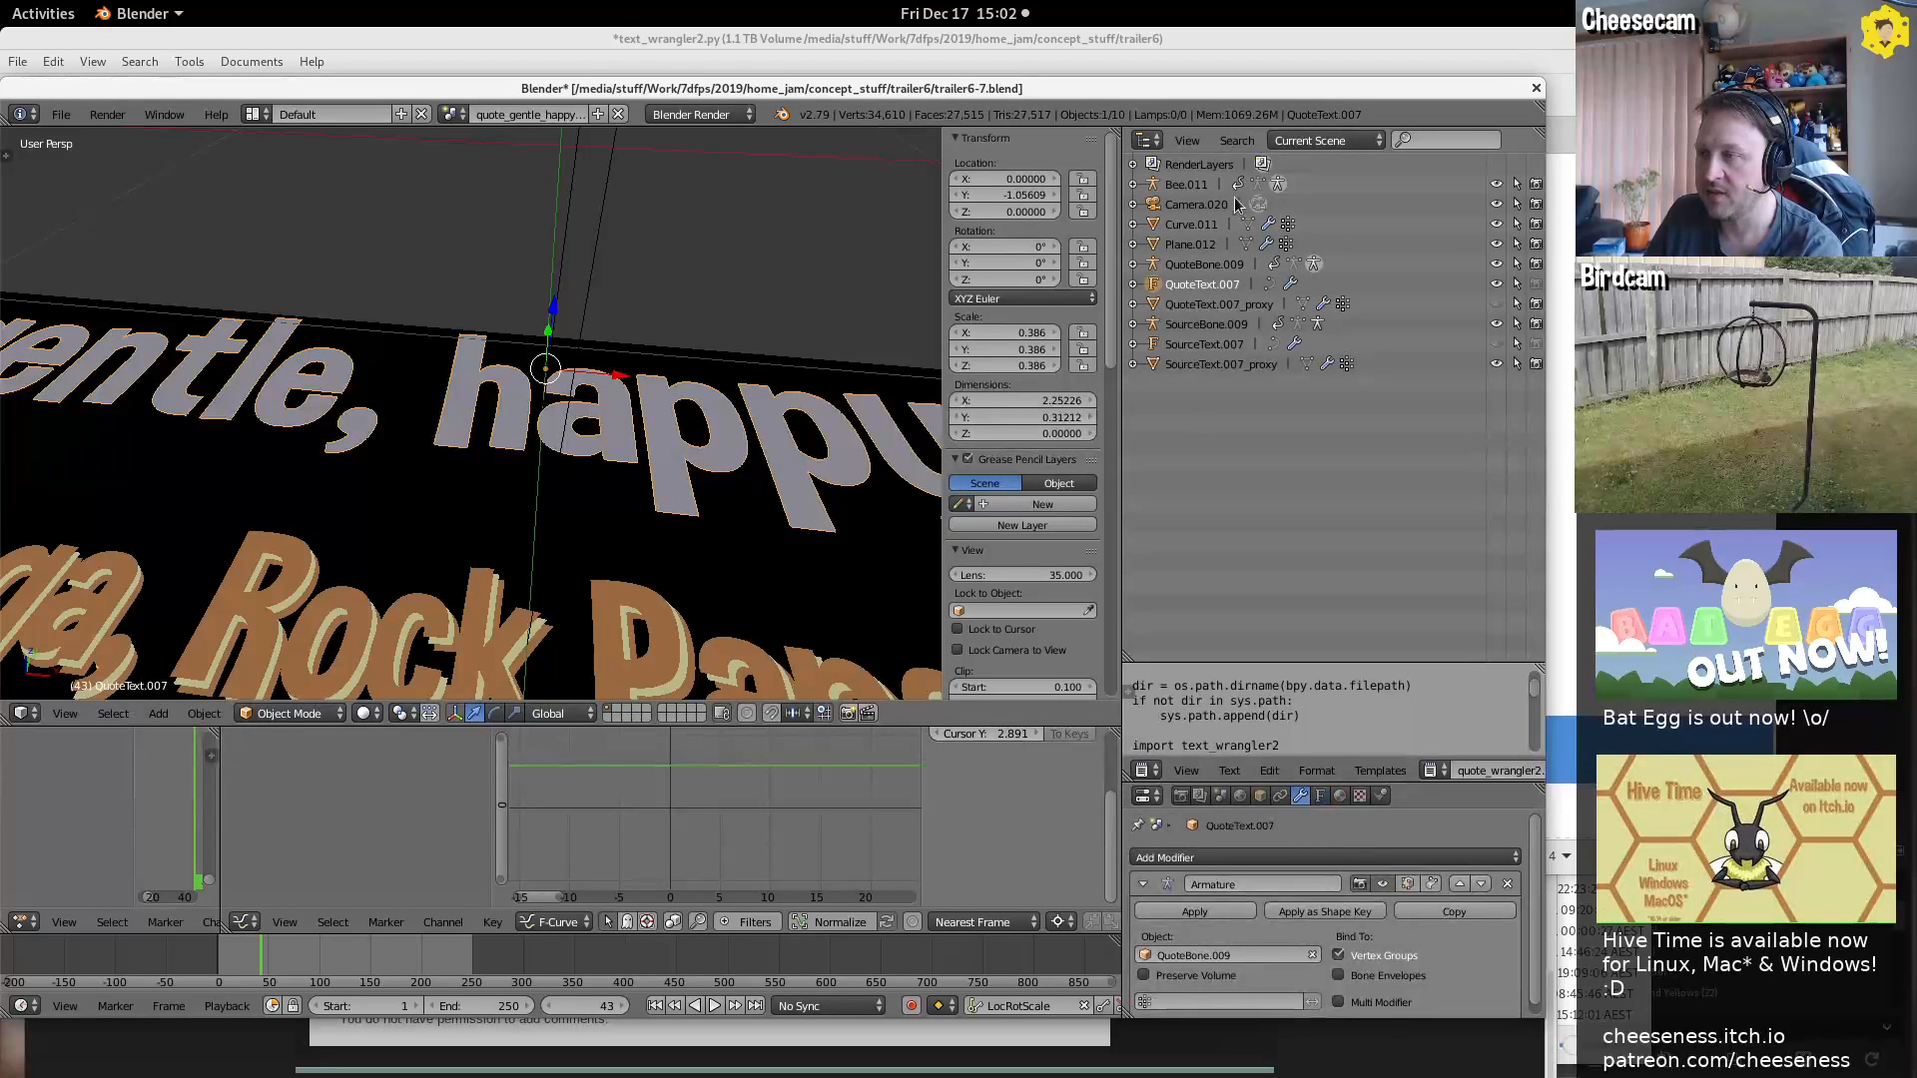
{"action": "scroll", "coordinate": [1327, 904], "scroll_direction": "down", "scroll_amount": 1}
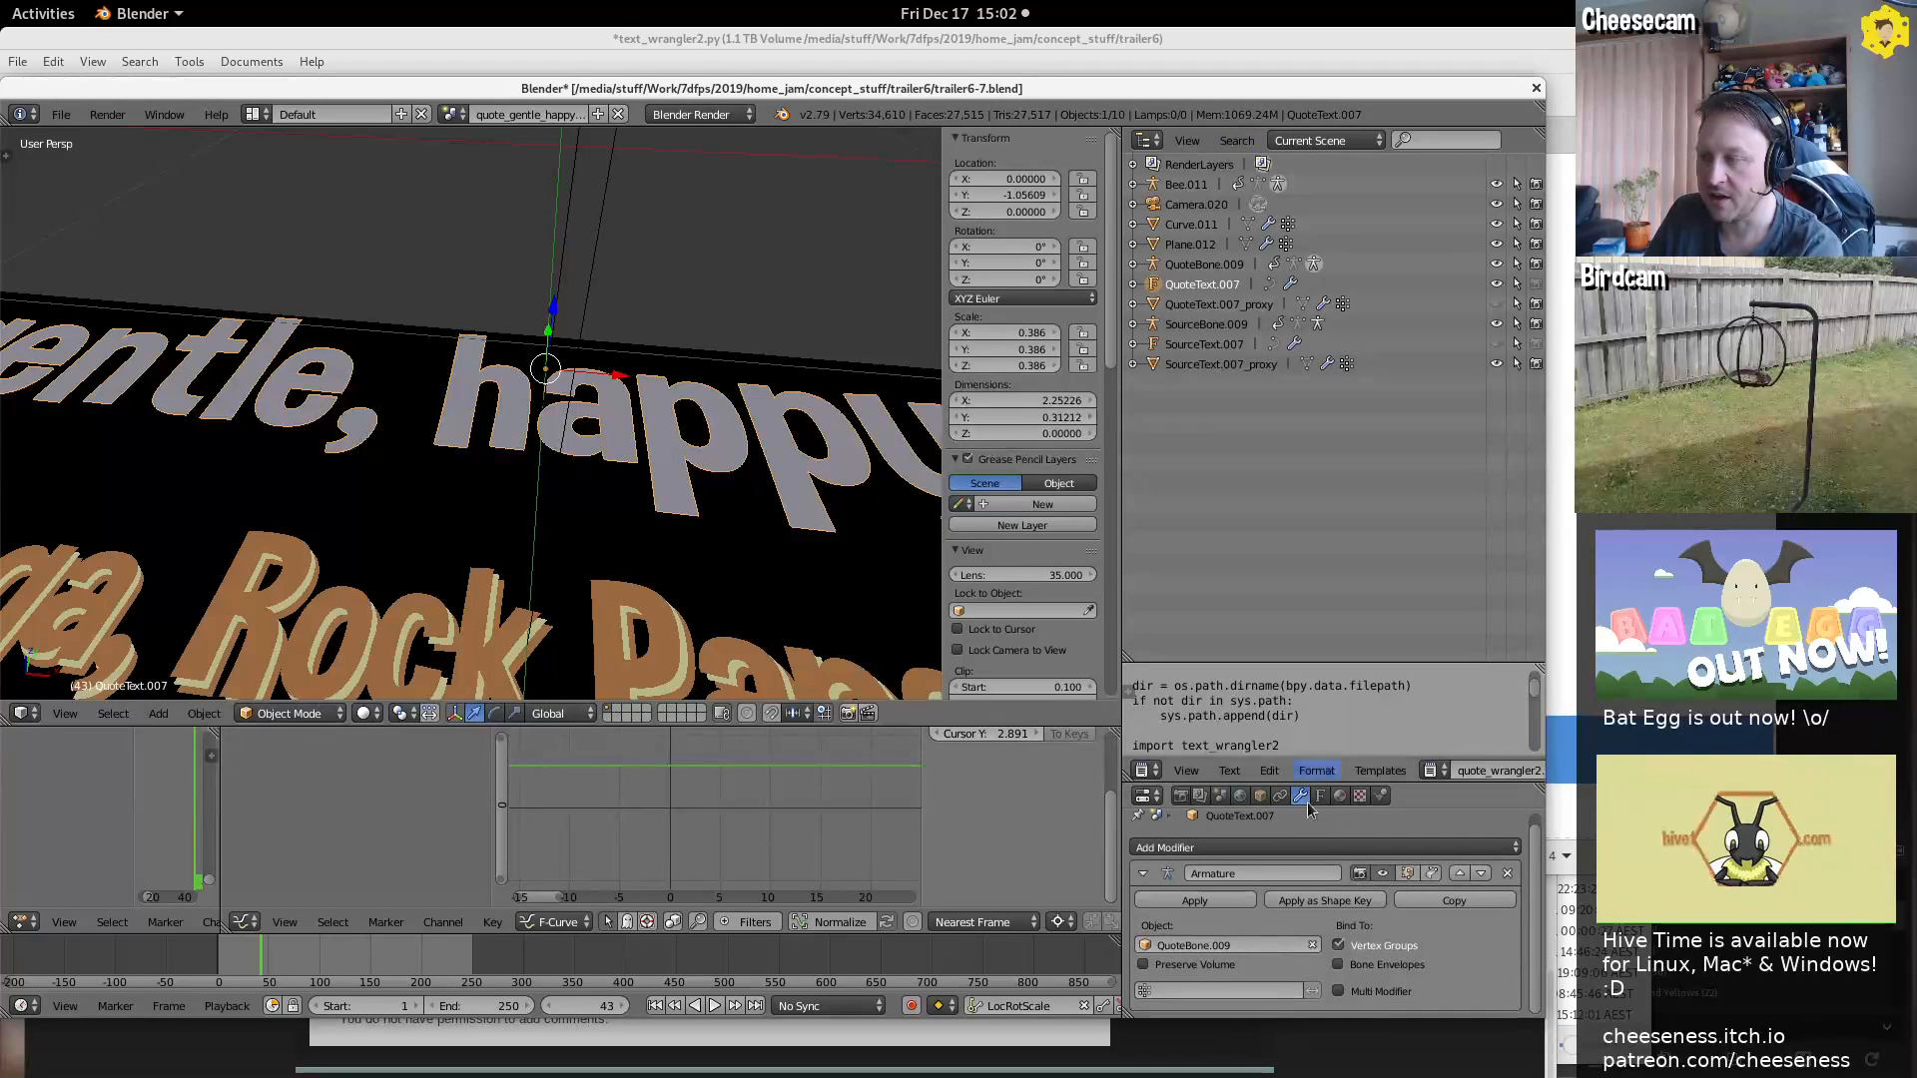
{"action": "middle_click_drag", "start_coordinate": [547, 419], "coordinate": [639, 443]}
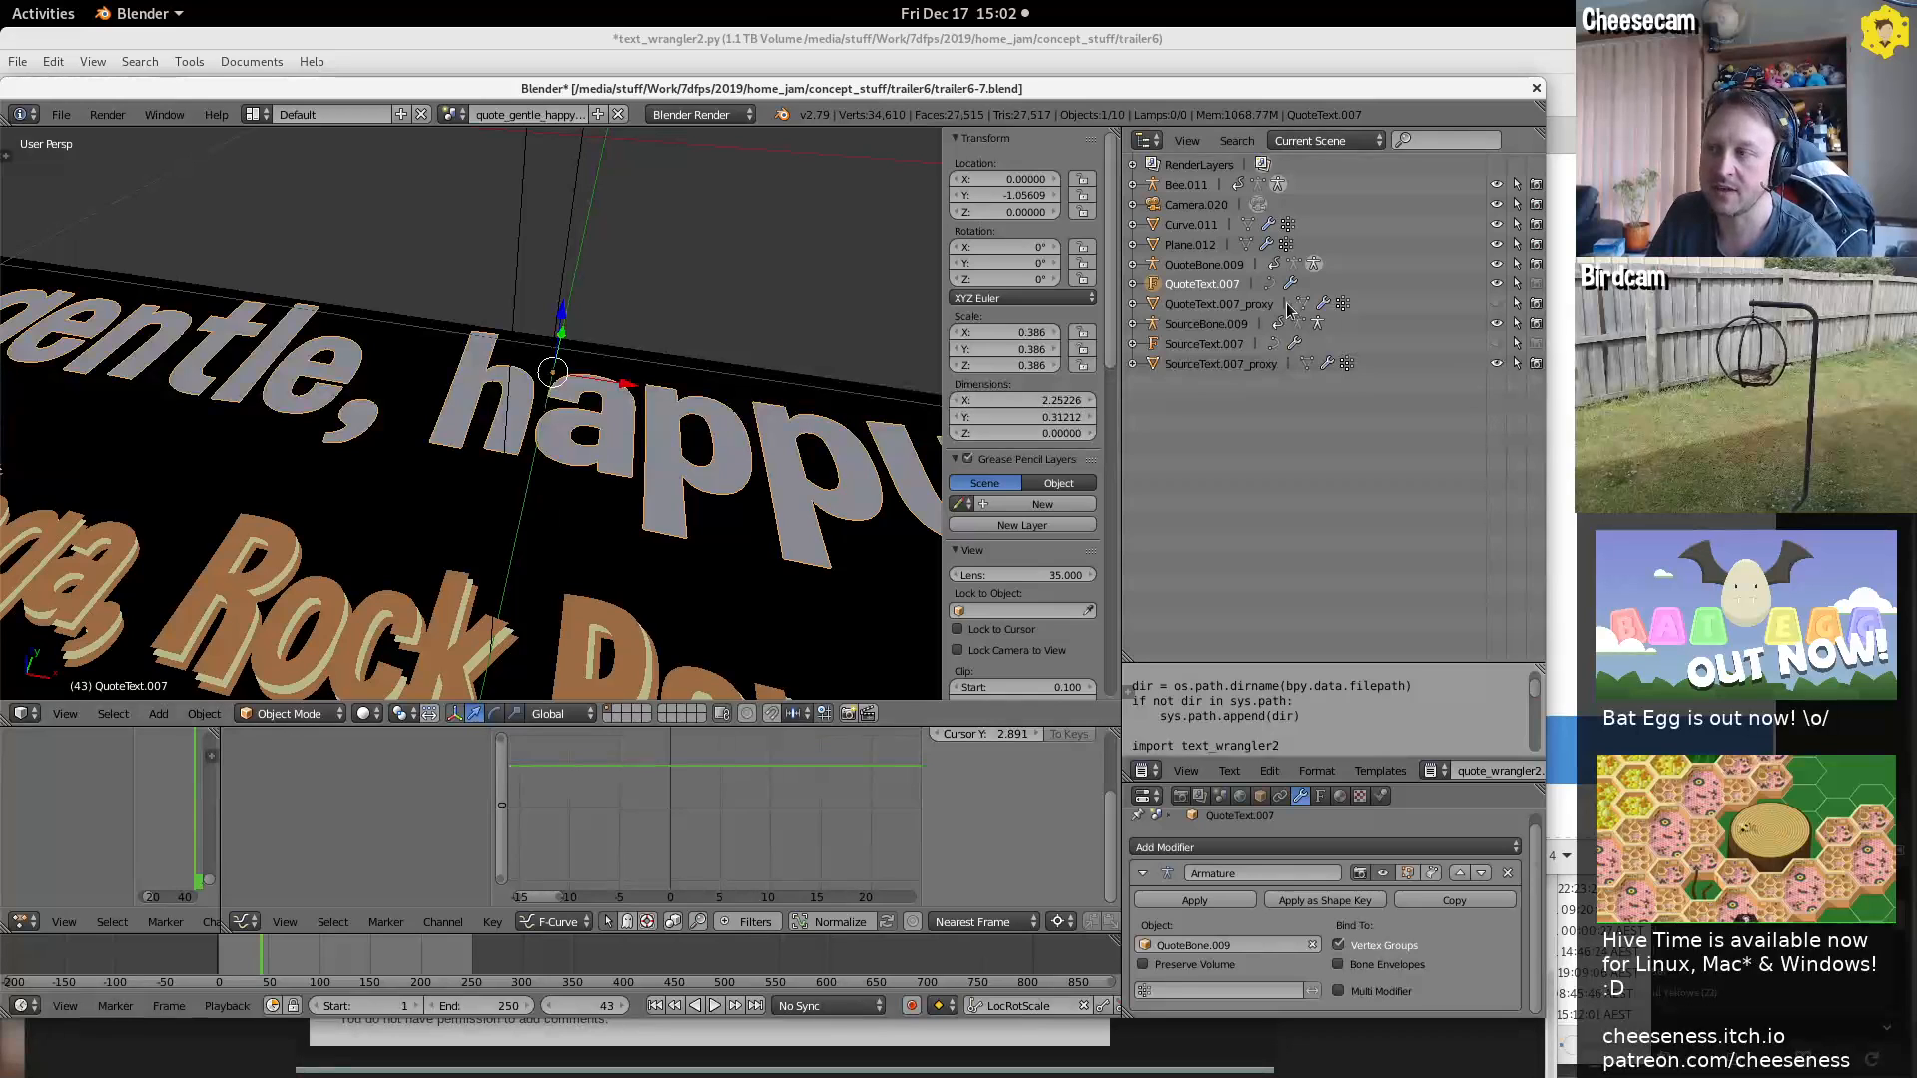
Hide QuoteText.007 and make QuoteText.007_proxy visible
{"action": "left_click", "coordinate": [1495, 283]}
{"action": "left_click", "coordinate": [1496, 304]}
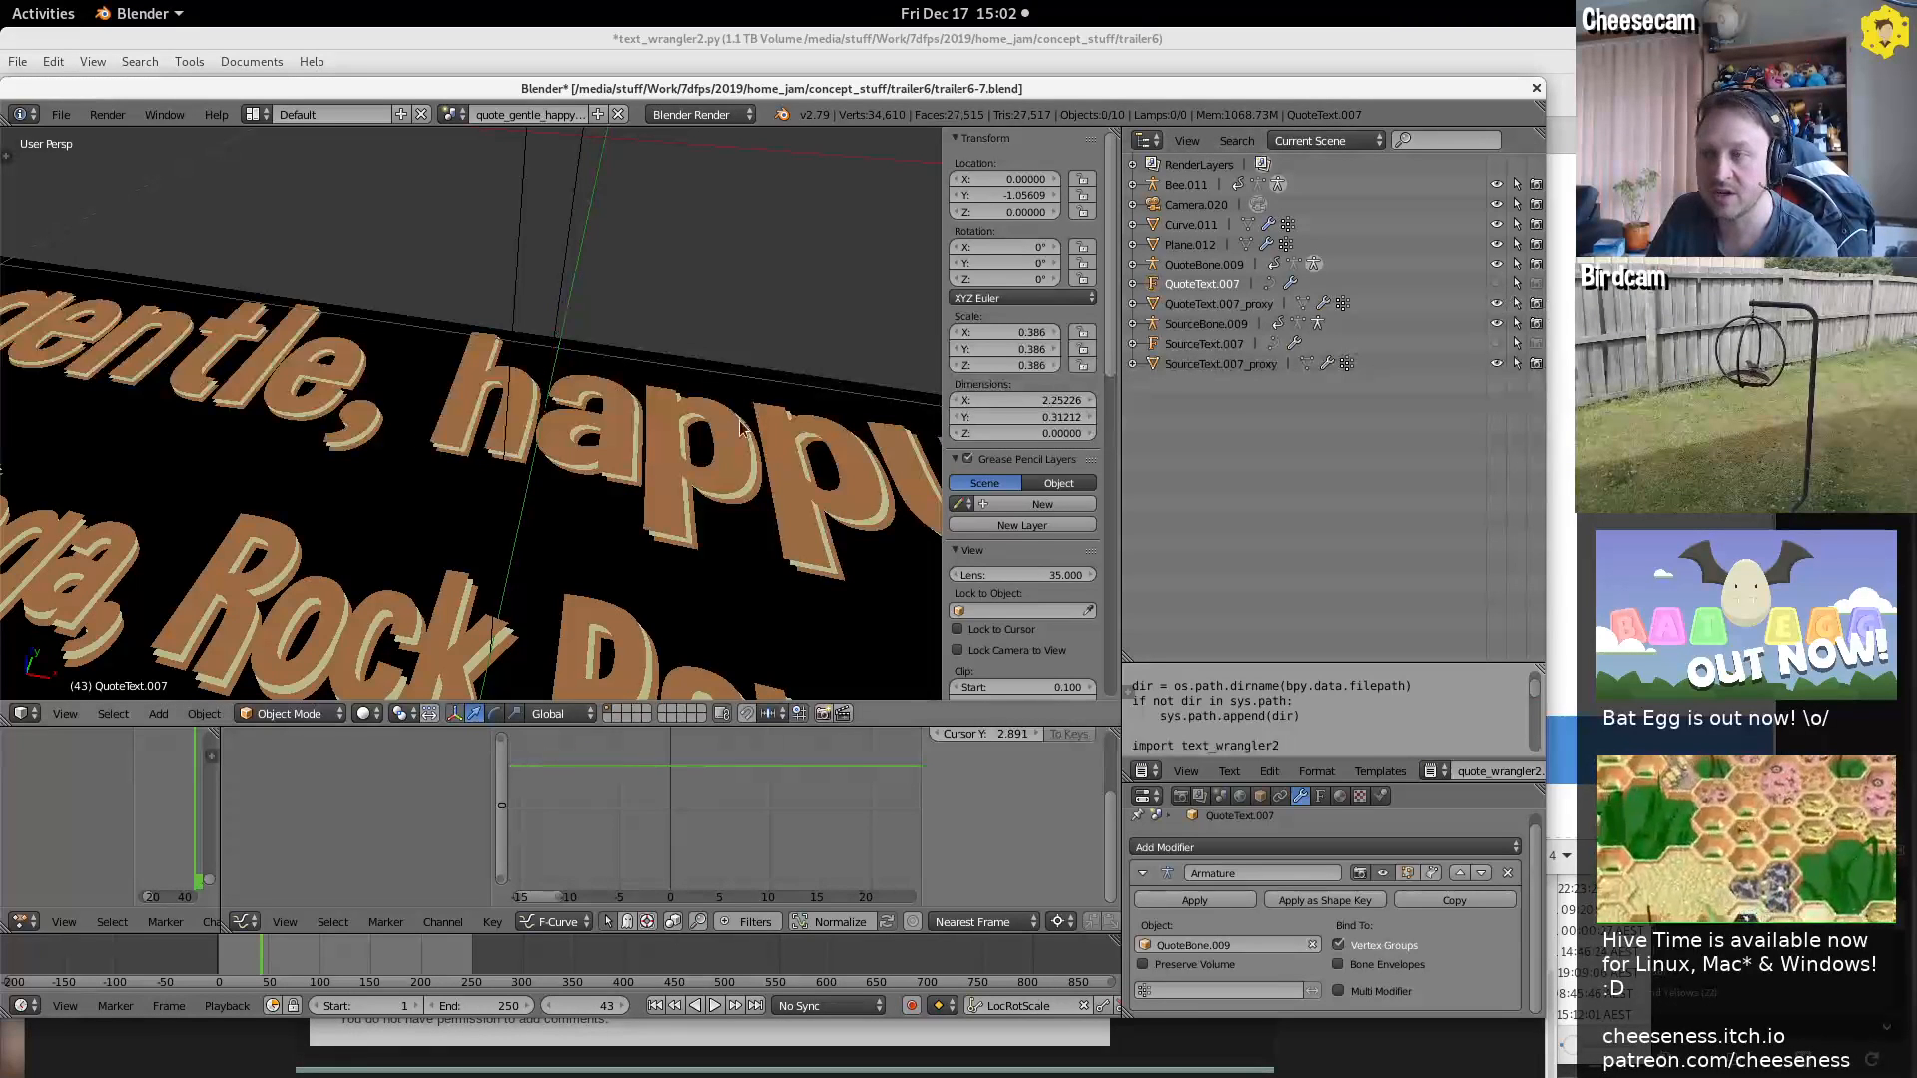
Select QuoteText.007_proxy, switch to Text Editor, and highlight the modifier loop in lines 34 to 37 again
{"action": "right_click", "coordinate": [491, 427]}
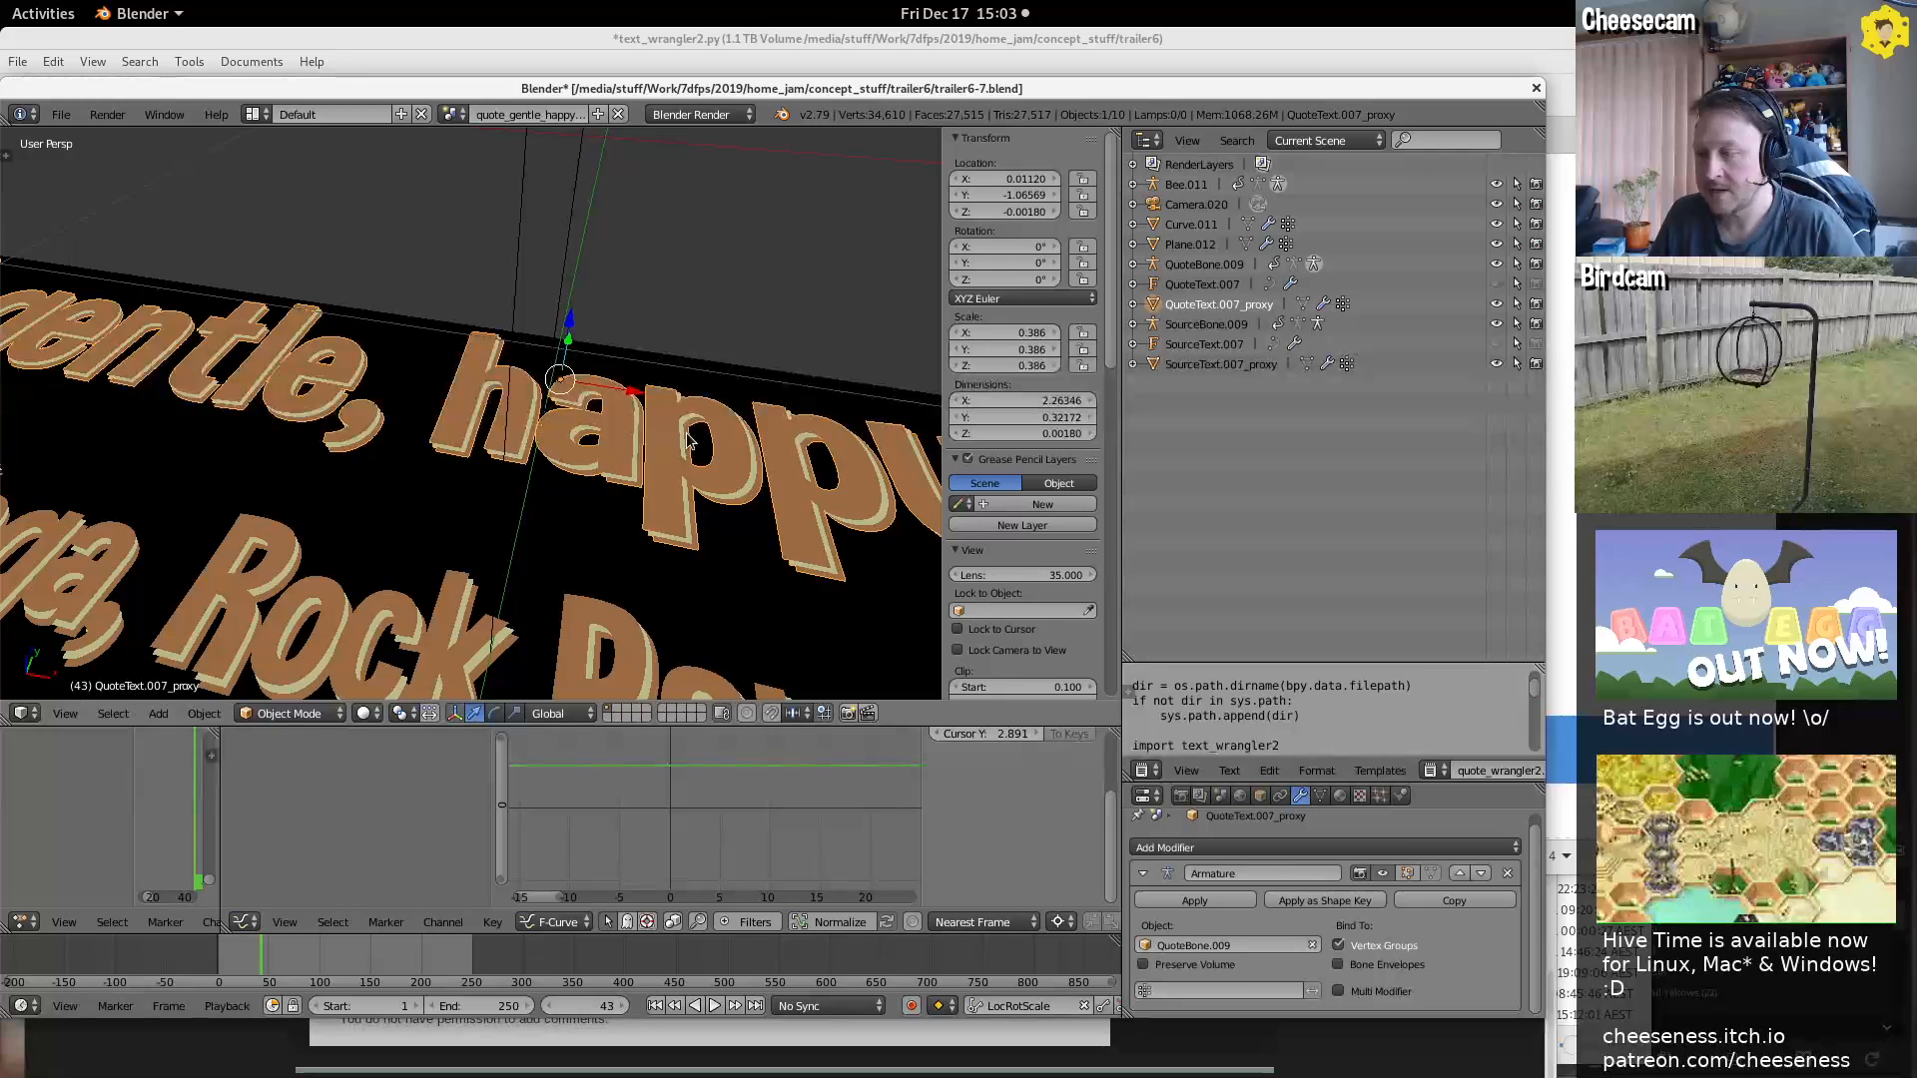
{"action": "key", "text": "alt+Tab"}
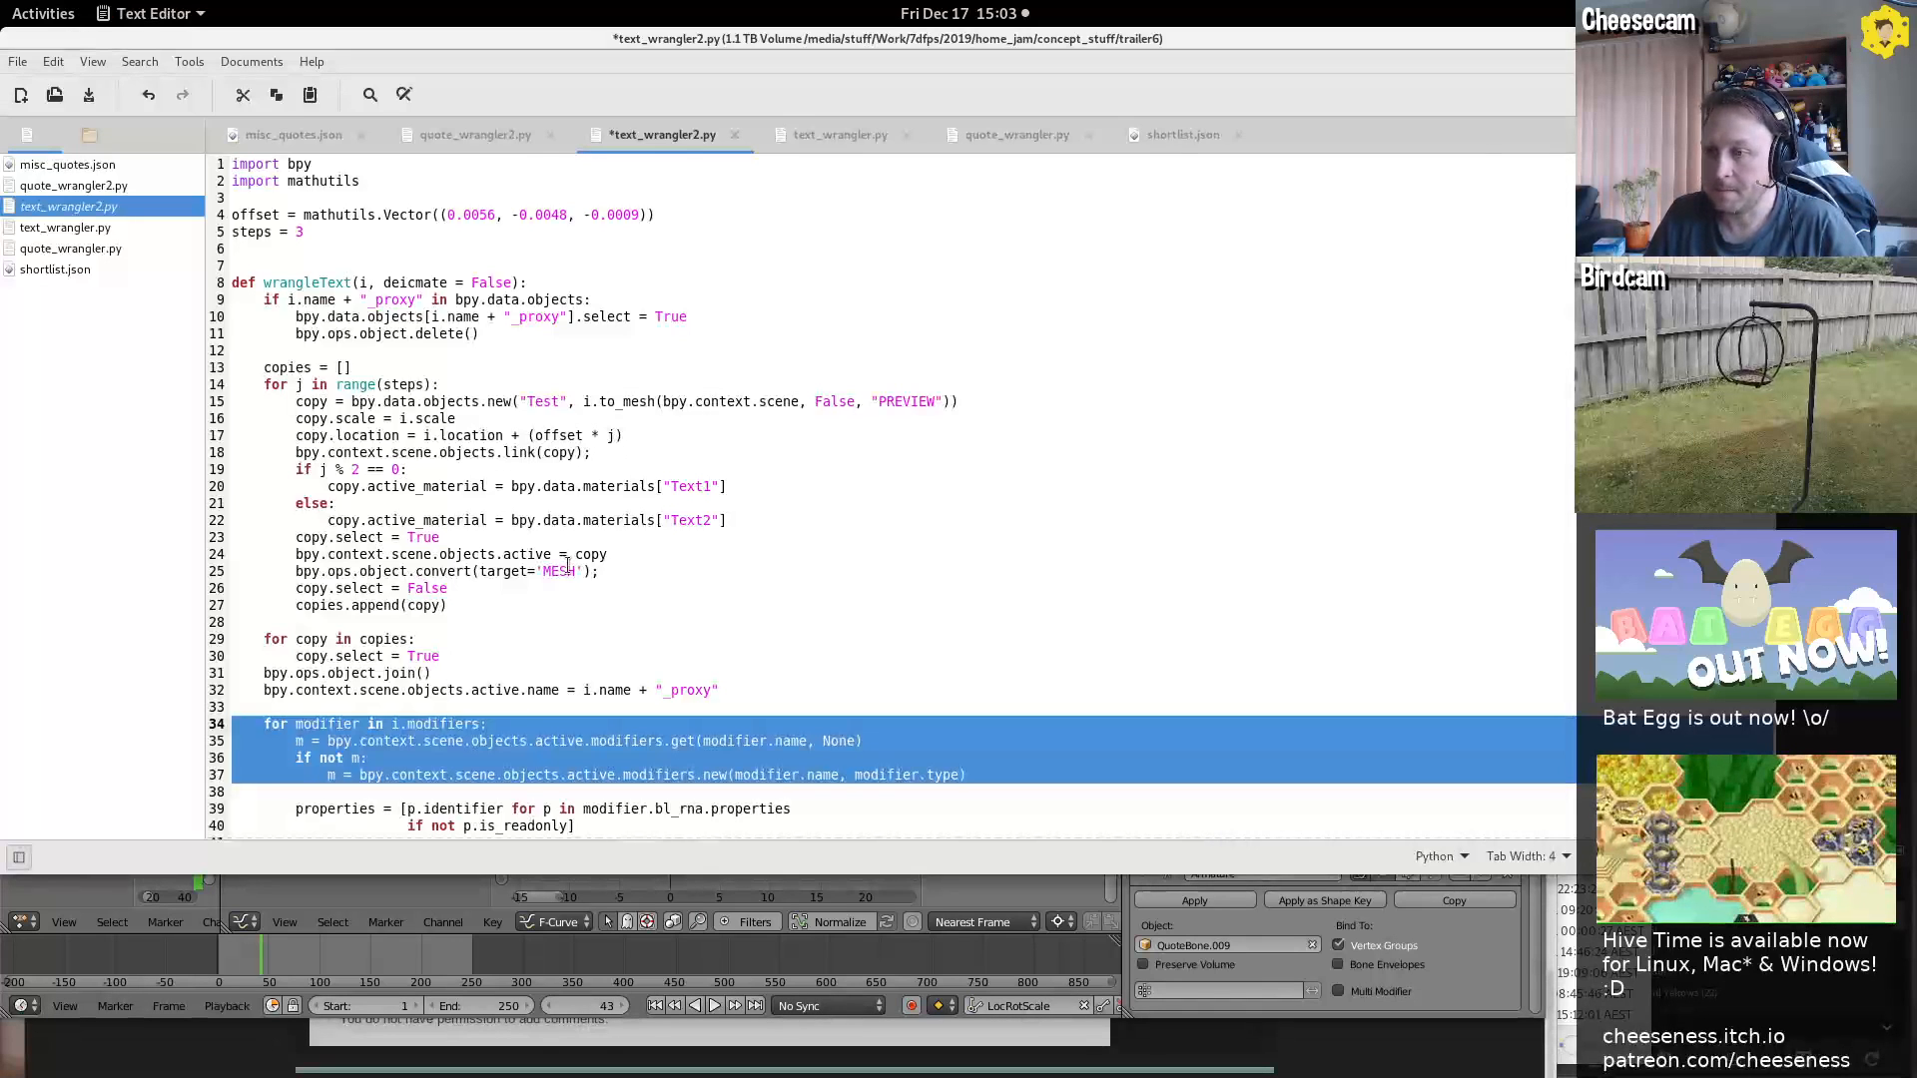
{"action": "triple_click", "coordinate": [369, 726]}
{"action": "left_click_drag", "start_coordinate": [368, 726], "coordinate": [369, 779]}
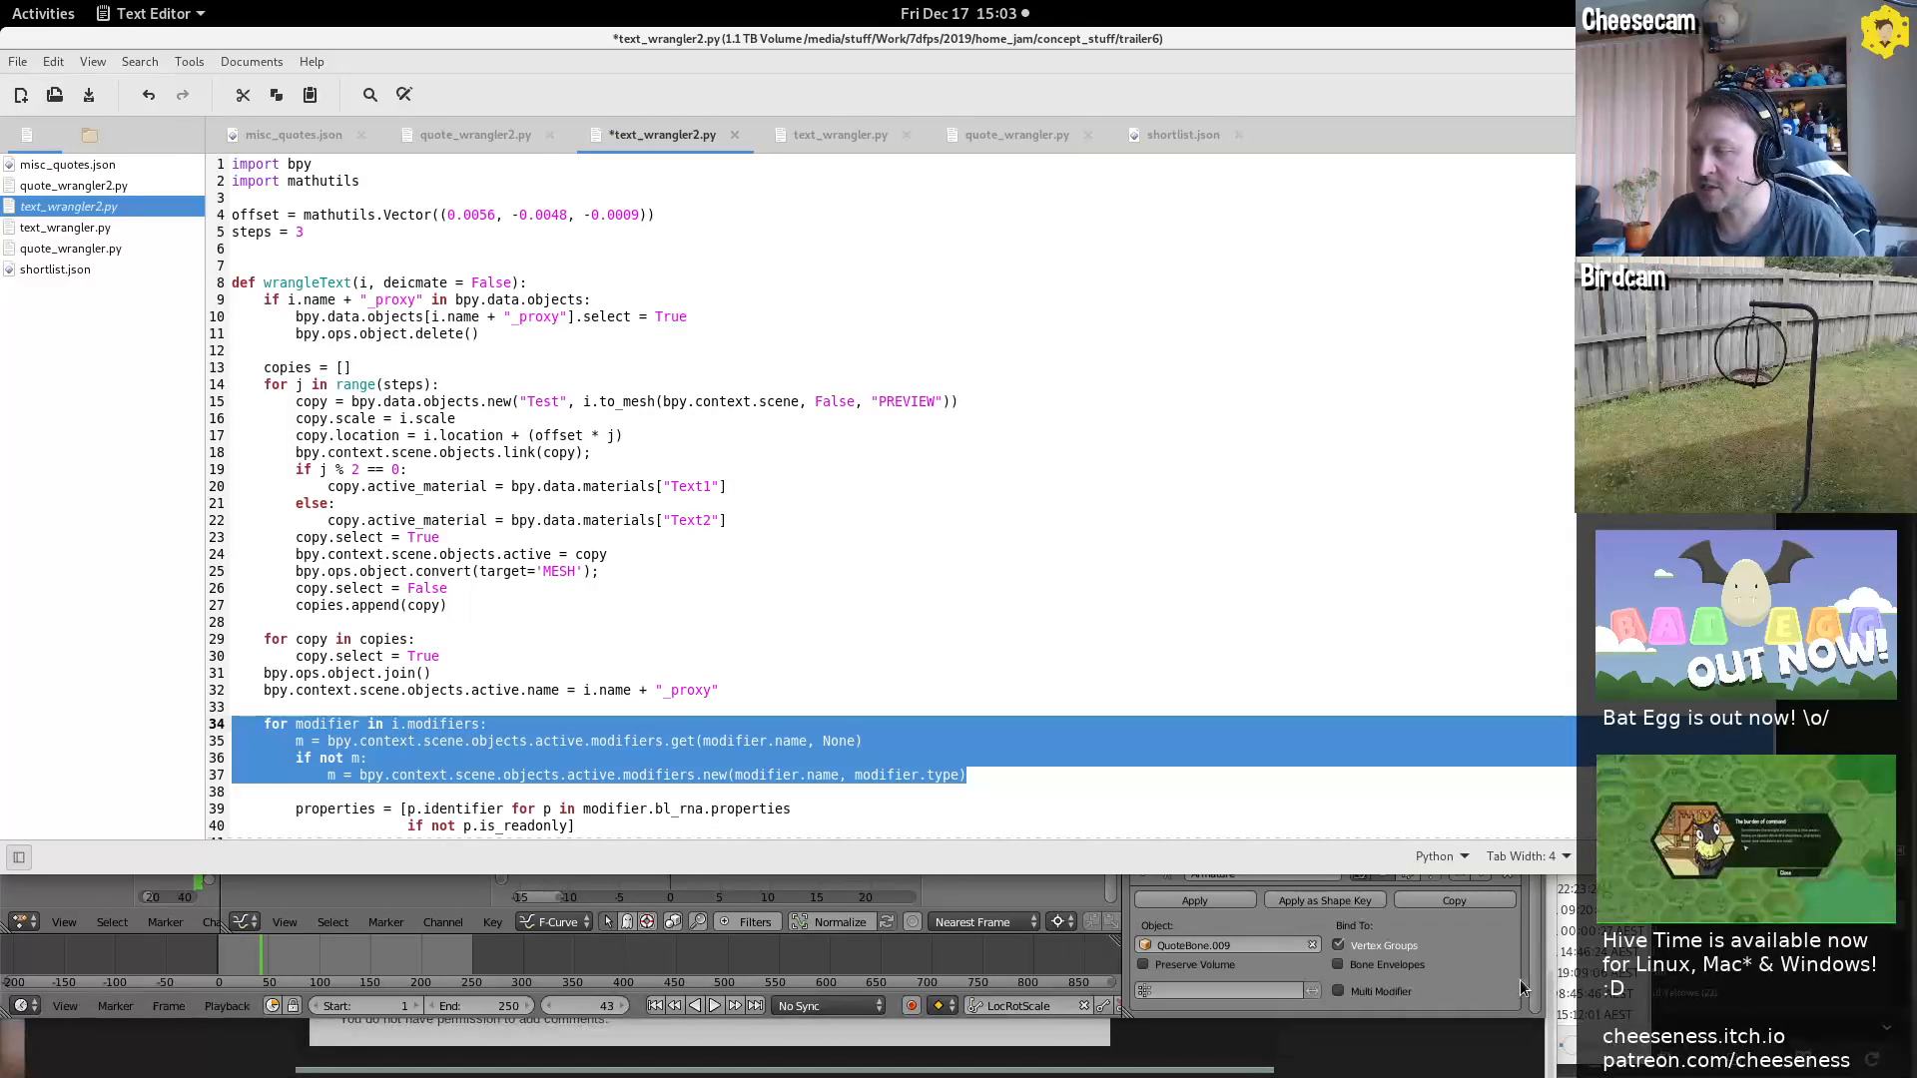
Switch to Blender, select the QuoteBone.009 bone, and examine it together with the whole quote text
{"action": "left_click", "coordinate": [1532, 1008]}
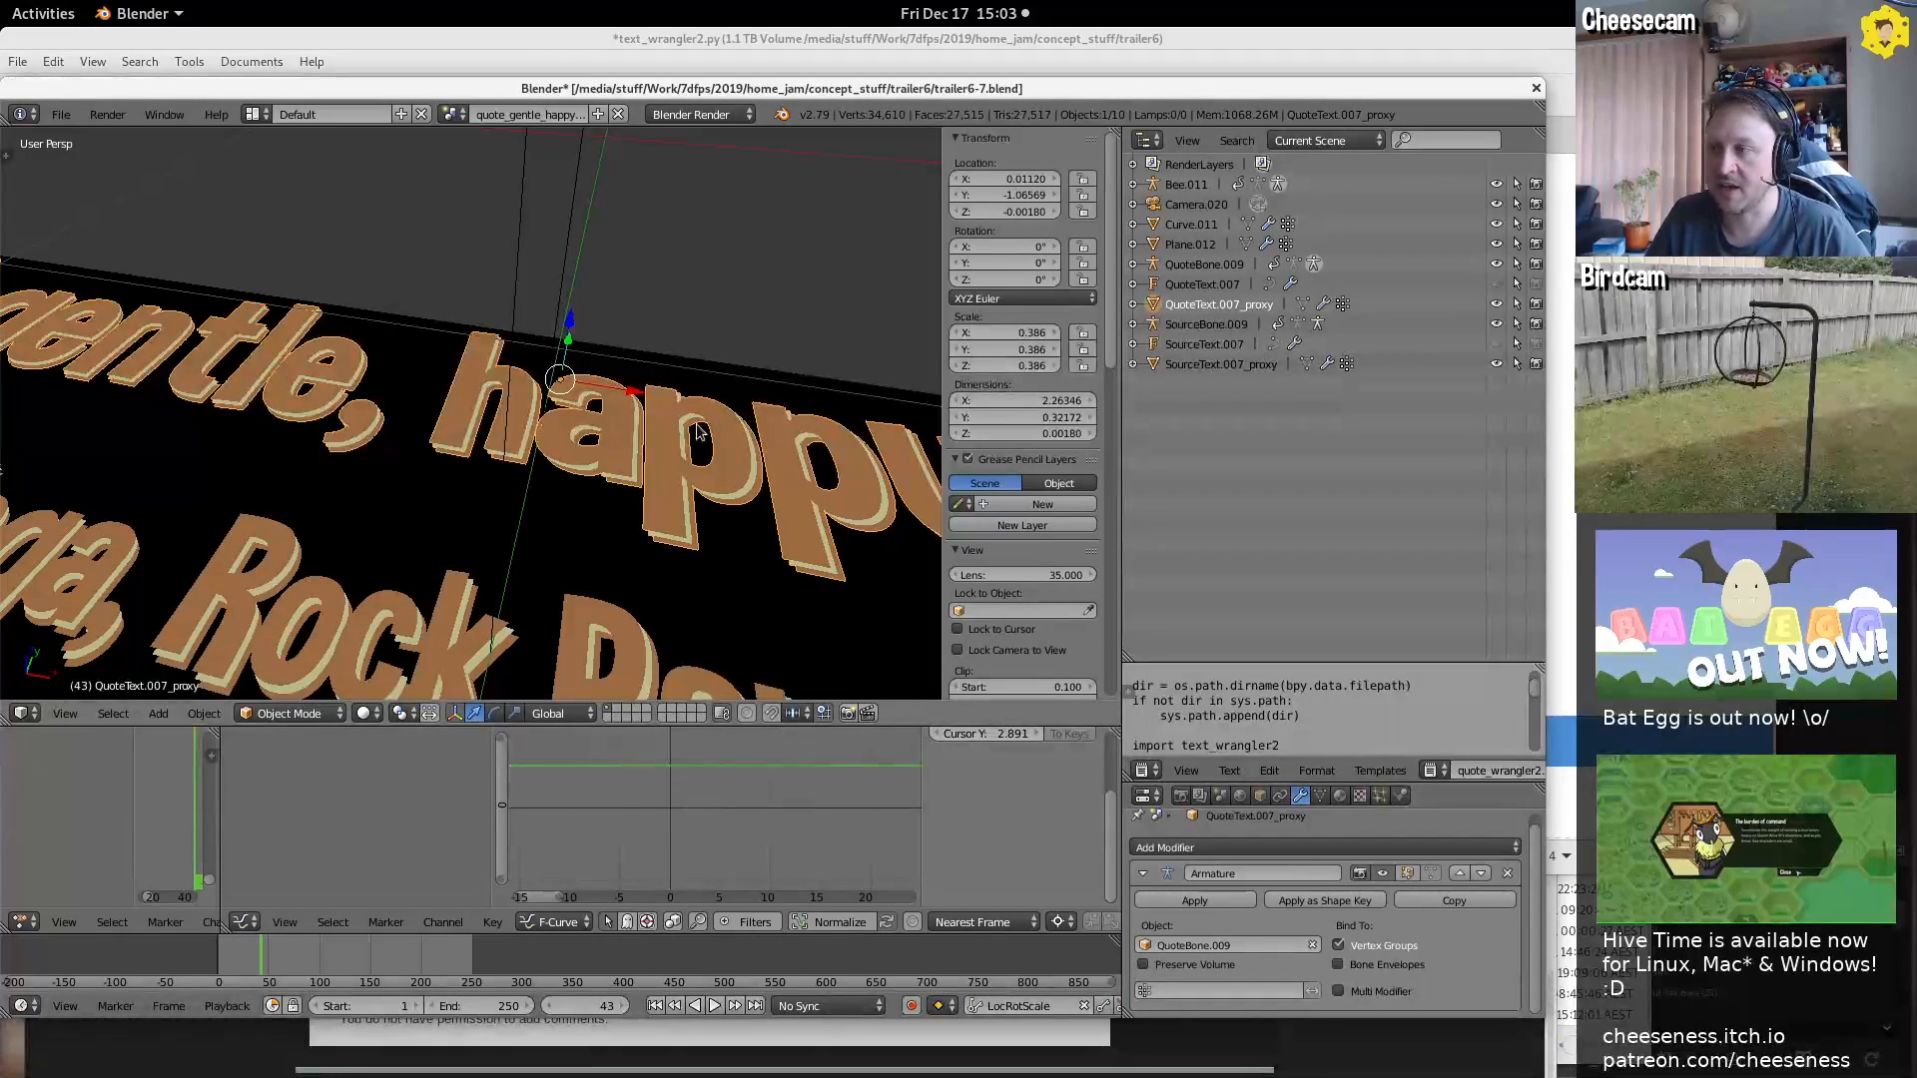
{"action": "scroll", "coordinate": [699, 461], "scroll_direction": "down", "scroll_amount": 4}
{"action": "middle_click_drag", "start_coordinate": [686, 454], "coordinate": [527, 349]}
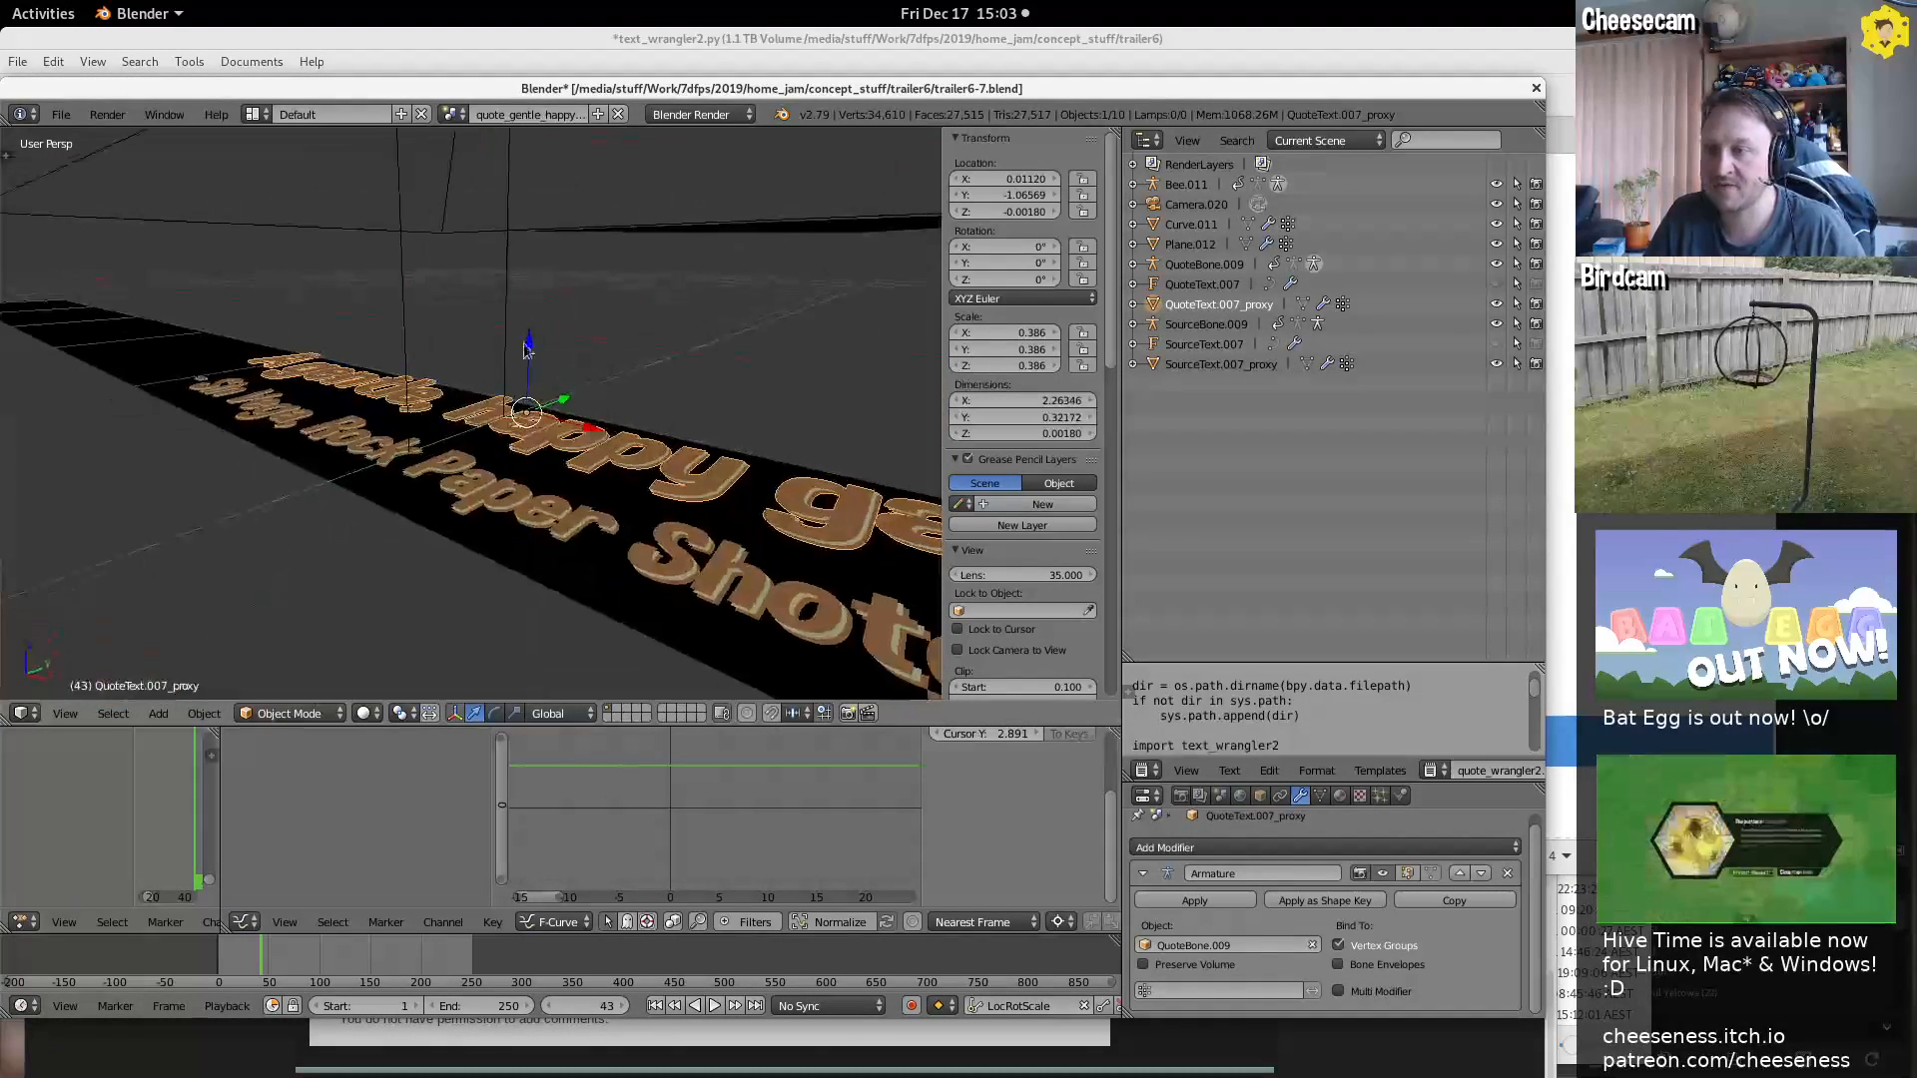
{"action": "right_click", "coordinate": [505, 273]}
{"action": "middle_click_drag", "start_coordinate": [506, 275], "coordinate": [685, 359]}
{"action": "scroll", "coordinate": [685, 361], "scroll_direction": "down", "scroll_amount": 4}
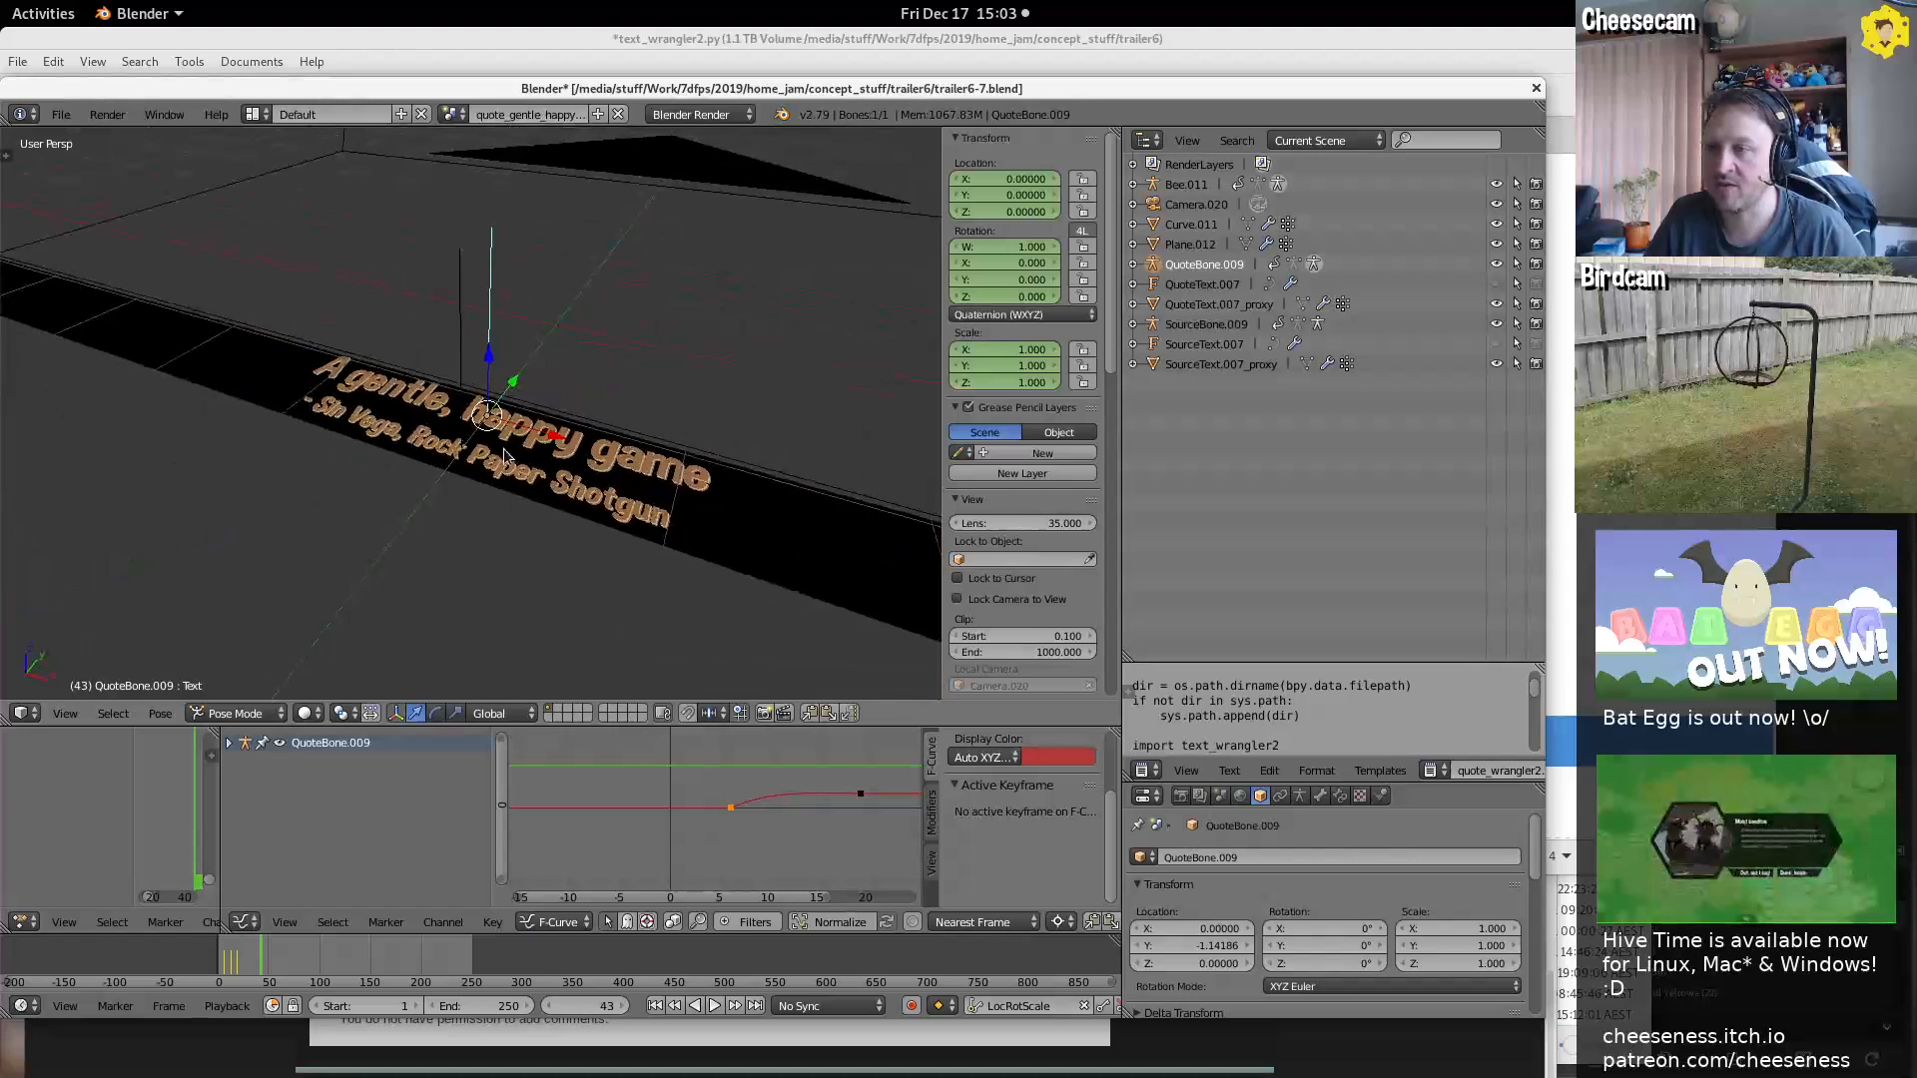
{"action": "middle_click_drag", "start_coordinate": [479, 384], "coordinate": [575, 457]}
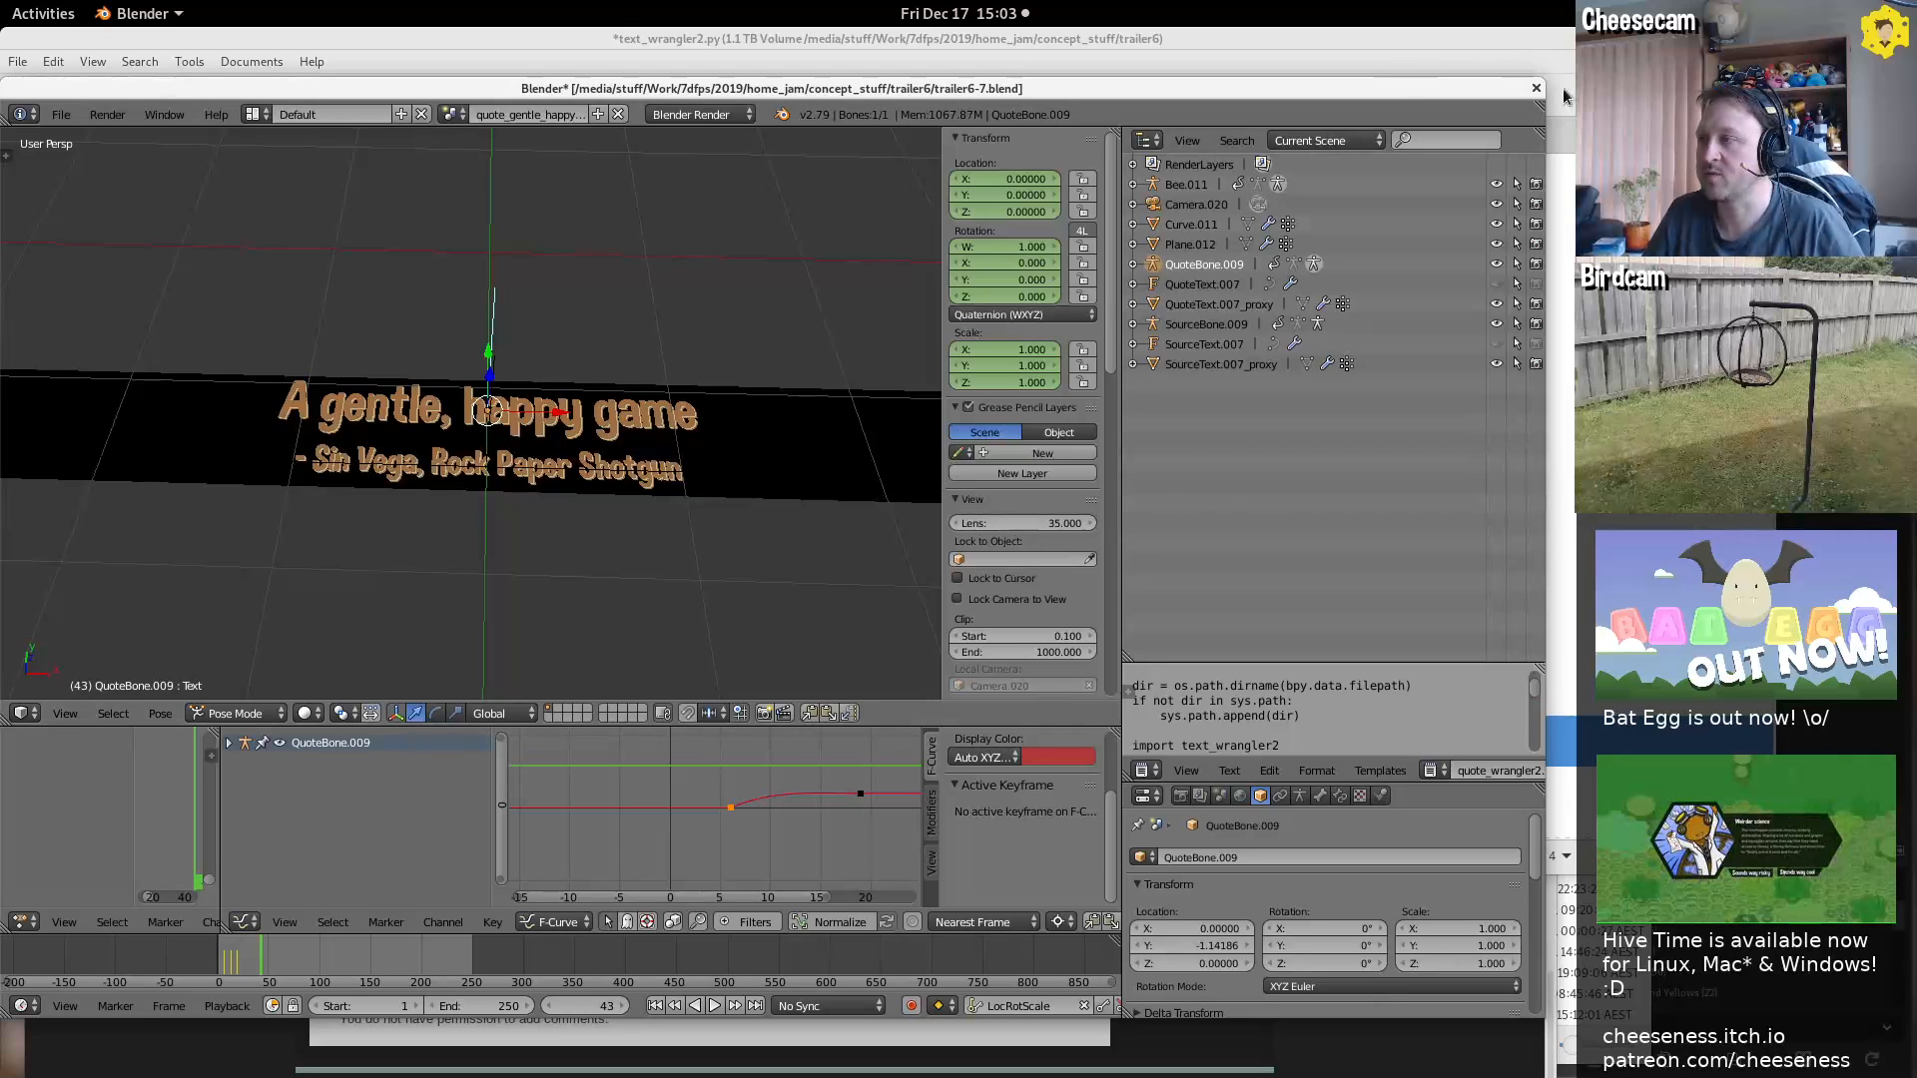
Switch to Text Editor and highlight the modifier loop in lines 34 to 37 and the property-copying code in lines 39 to 43
{"action": "left_click", "coordinate": [1403, 63]}
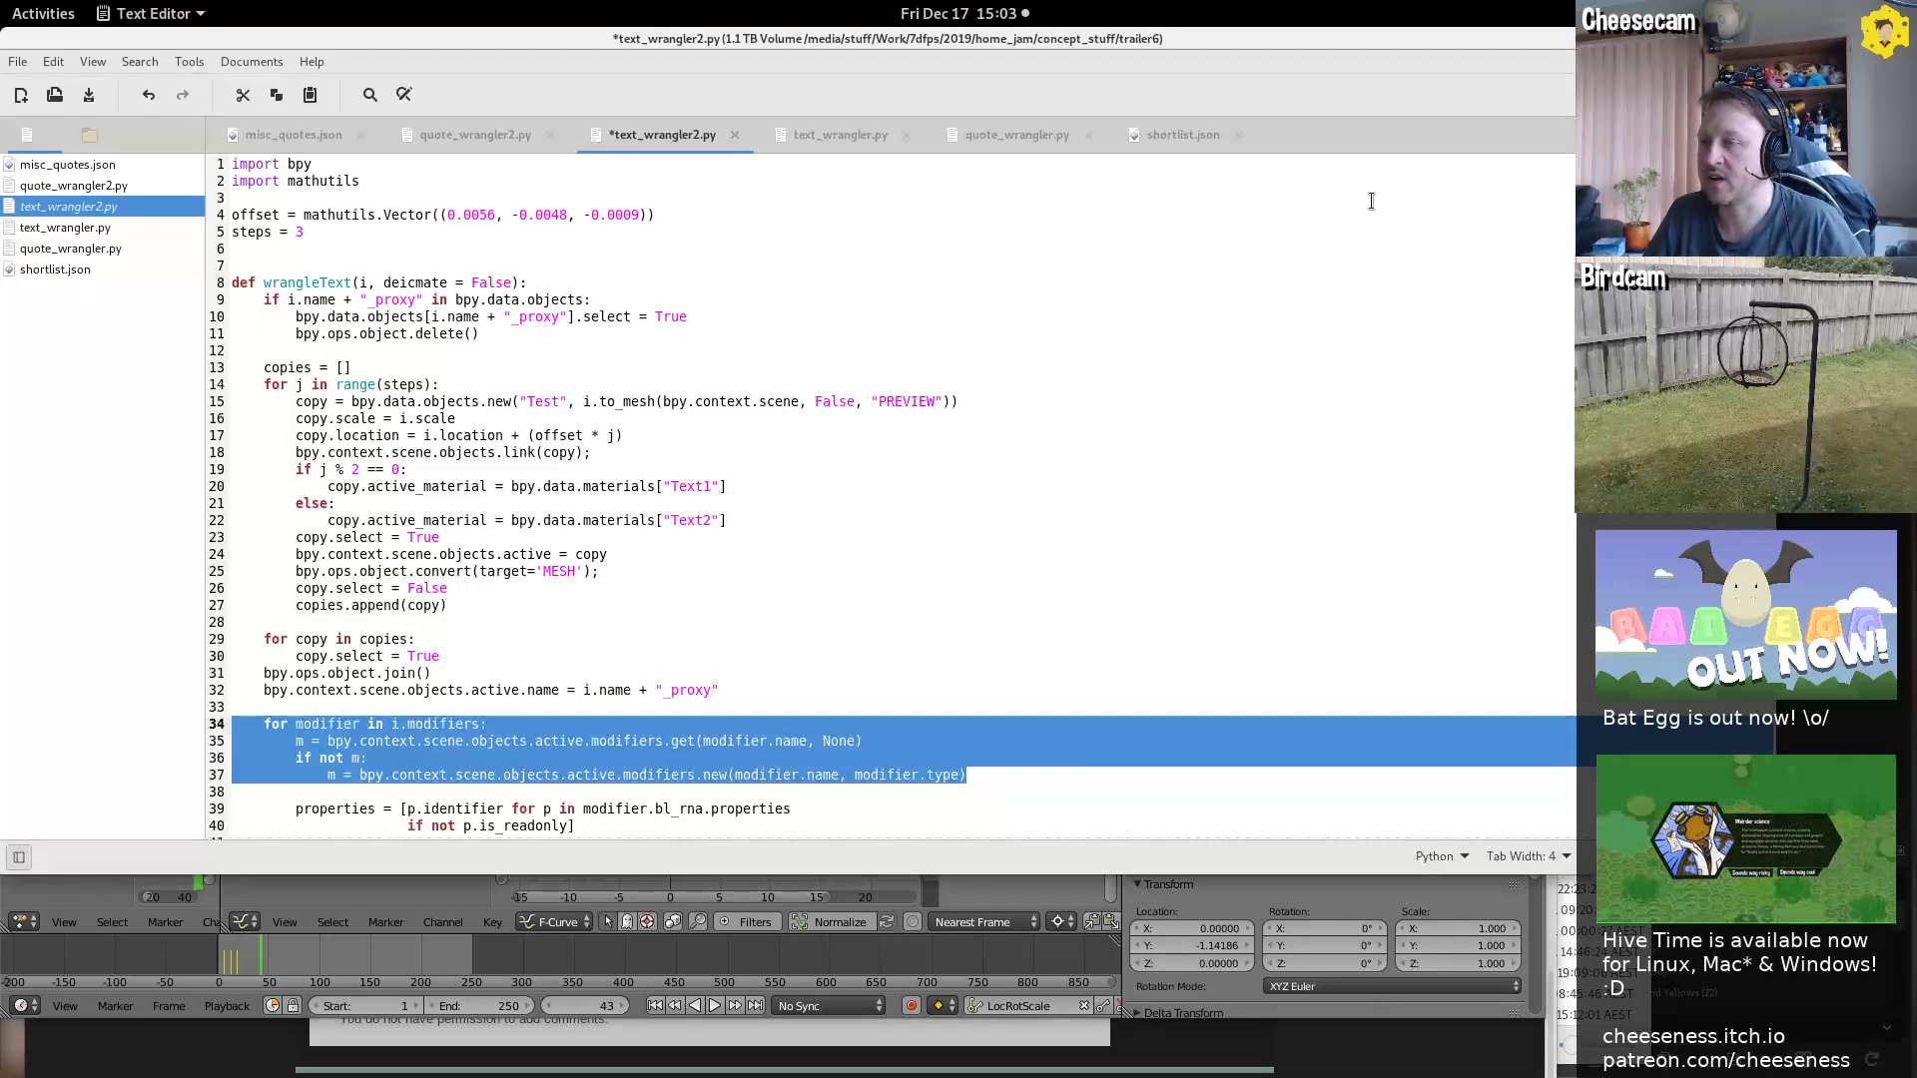
{"action": "triple_click", "coordinate": [426, 721]}
{"action": "left_click_drag", "start_coordinate": [425, 721], "coordinate": [469, 774]}
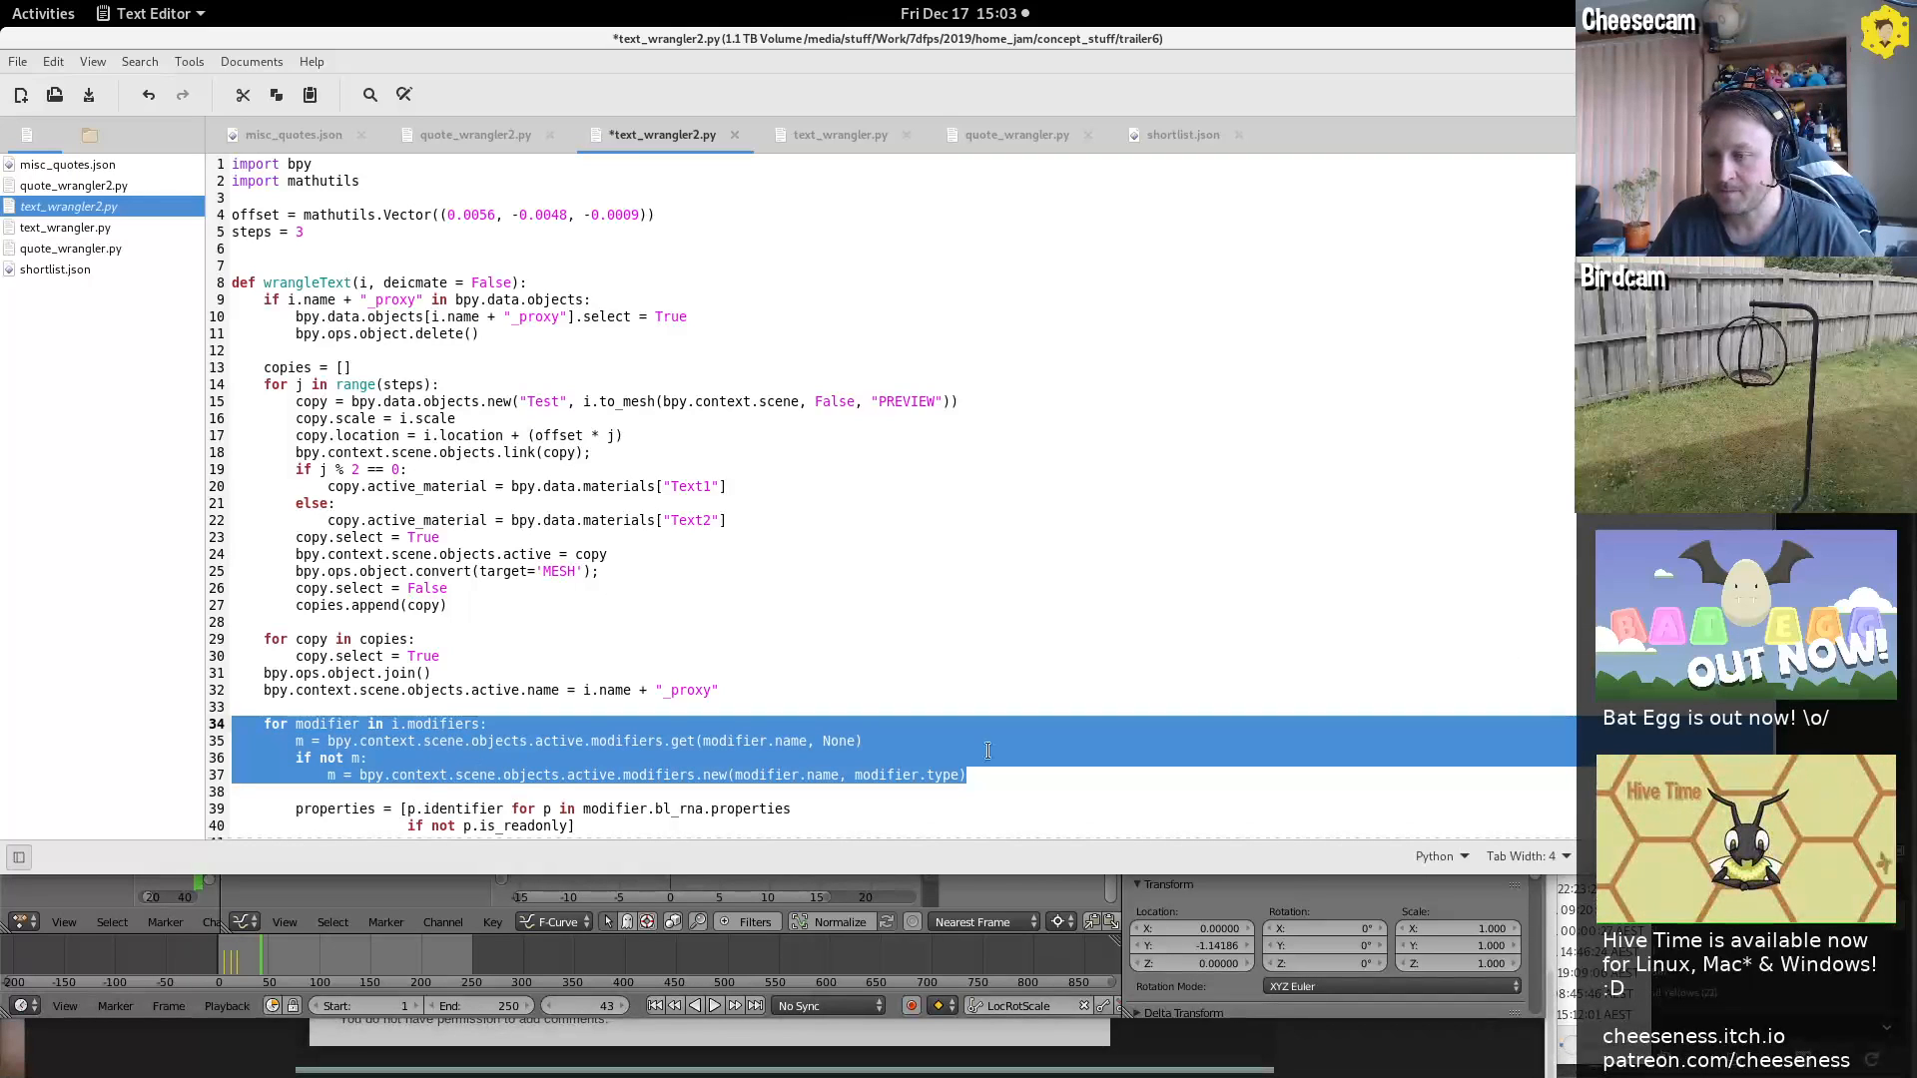
{"action": "scroll", "coordinate": [775, 611], "scroll_direction": "down", "scroll_amount": 5}
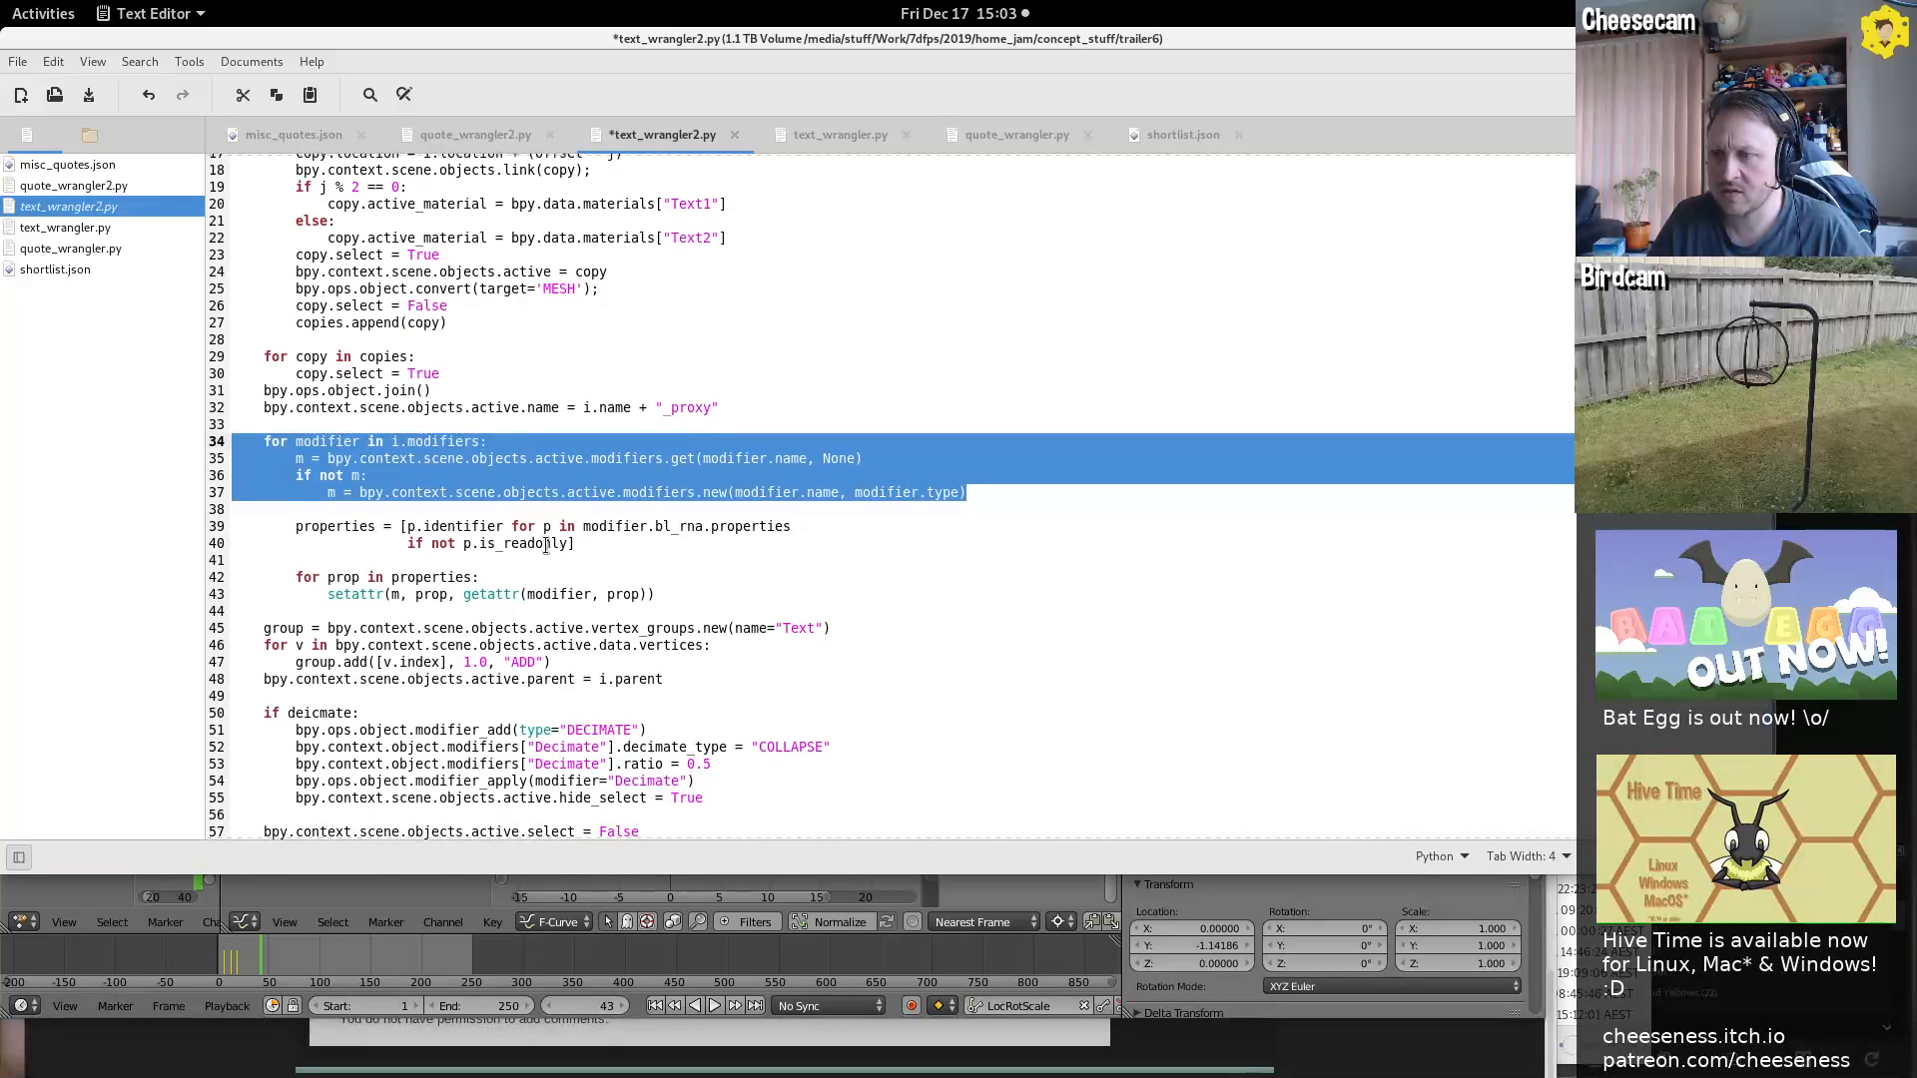
{"action": "left_click_drag", "start_coordinate": [325, 525], "coordinate": [549, 596]}
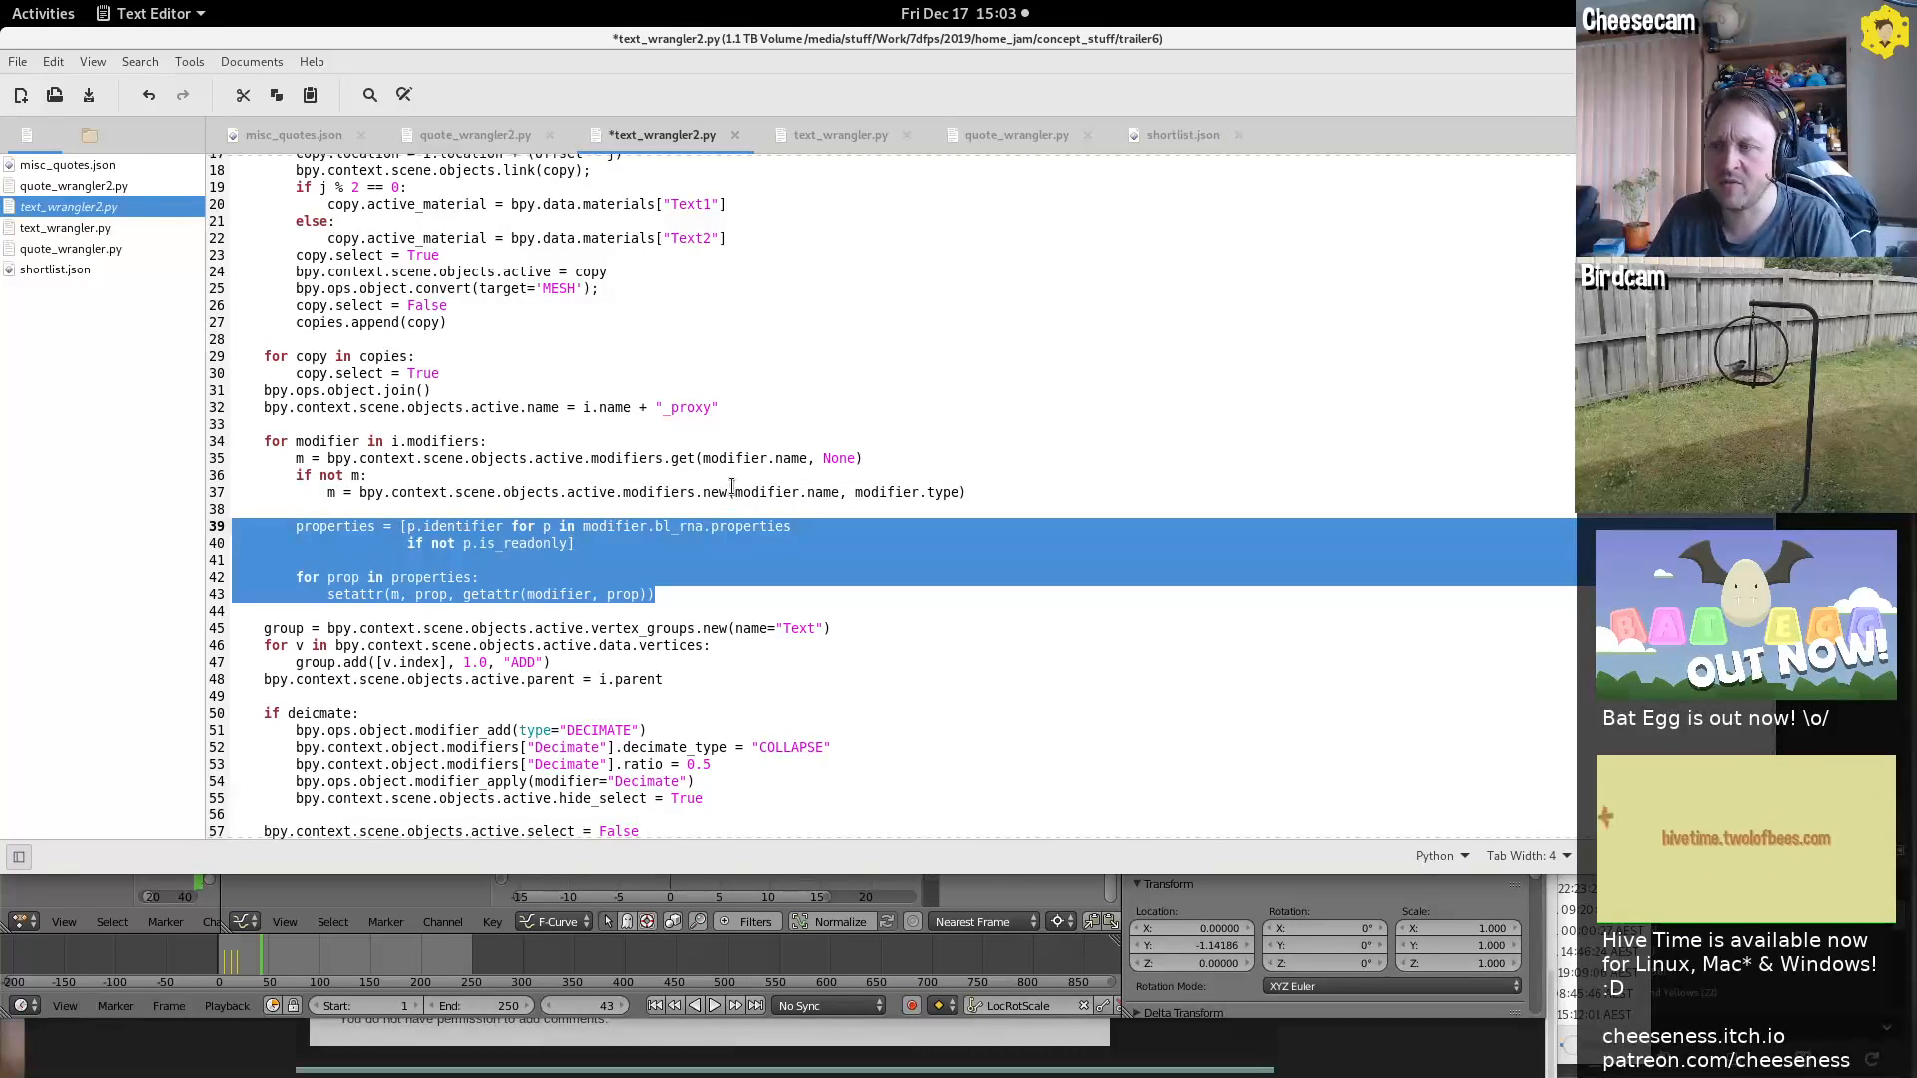
Highlight the modifier arguments on line 37 and the properties assignment on line 39
{"action": "left_click", "coordinate": [701, 458]}
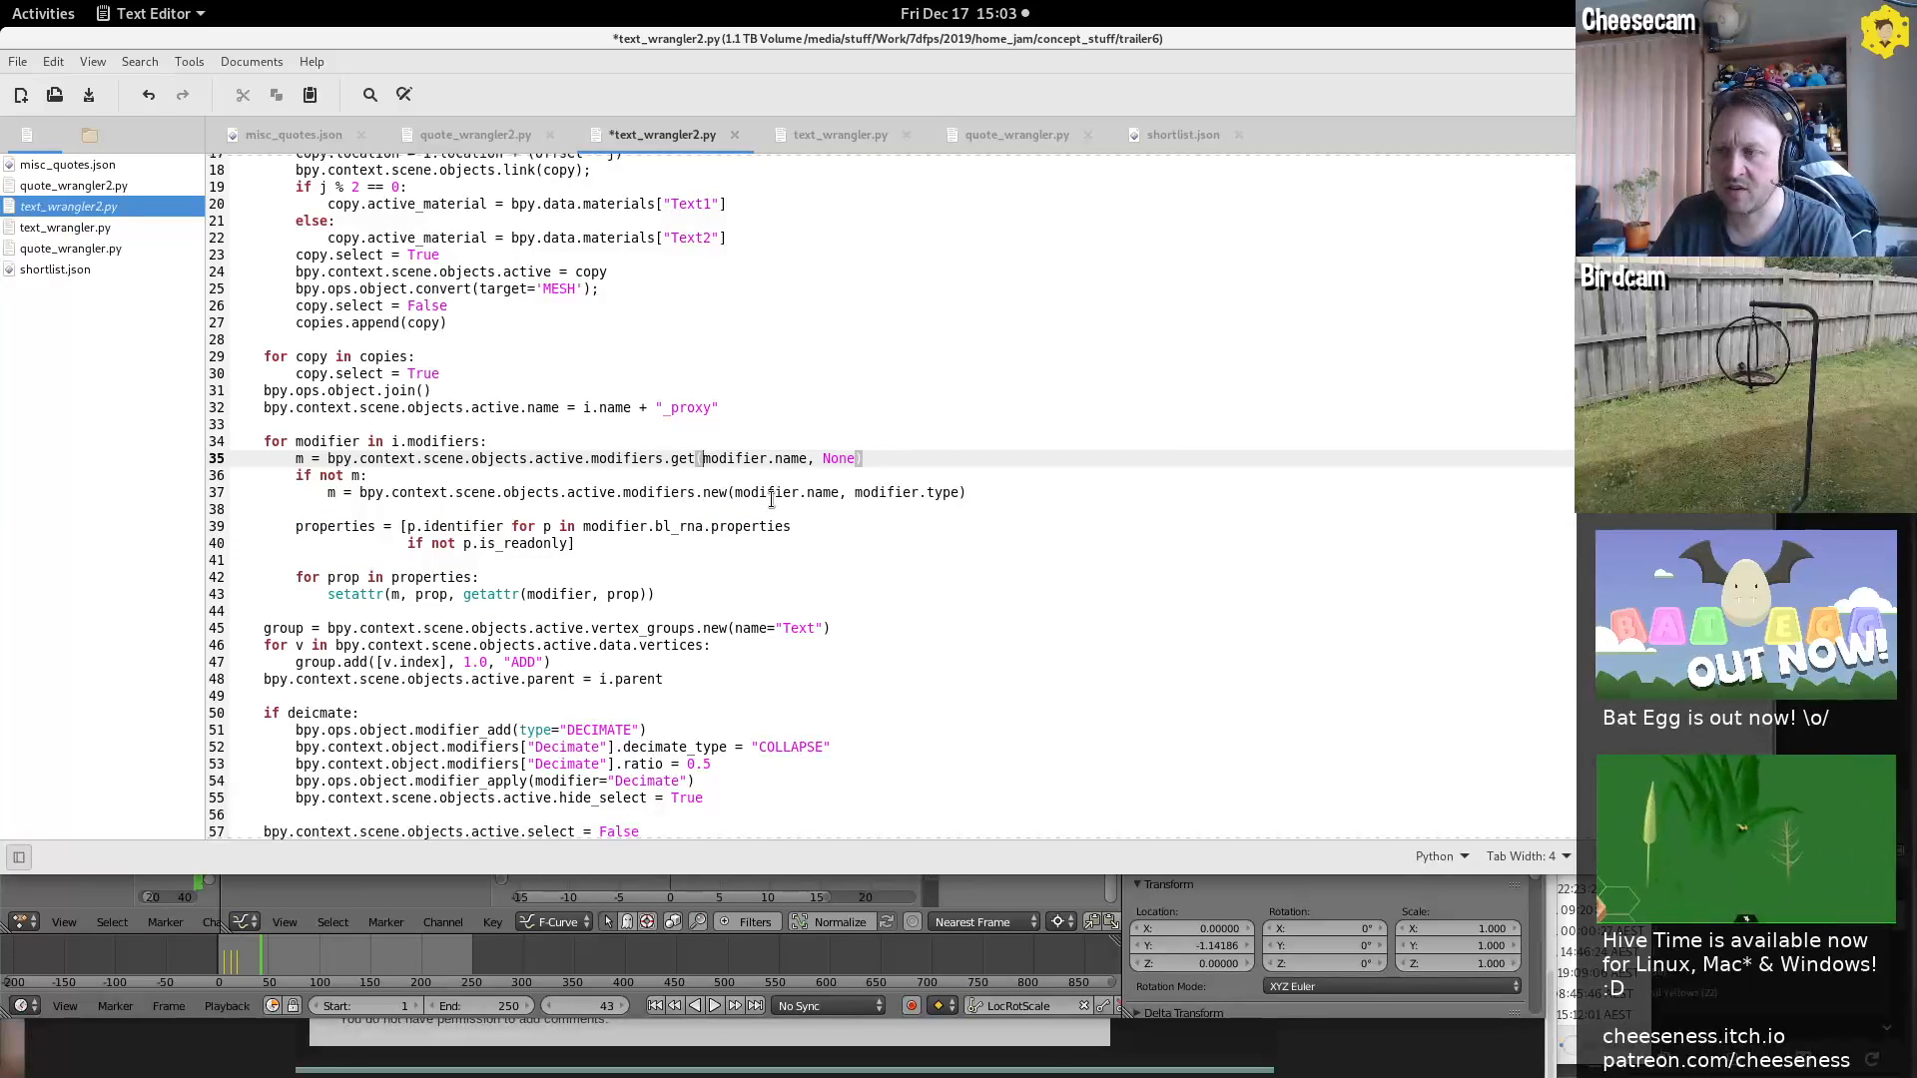
{"action": "left_click_drag", "start_coordinate": [959, 492], "coordinate": [735, 492]}
{"action": "left_click", "coordinate": [850, 493]}
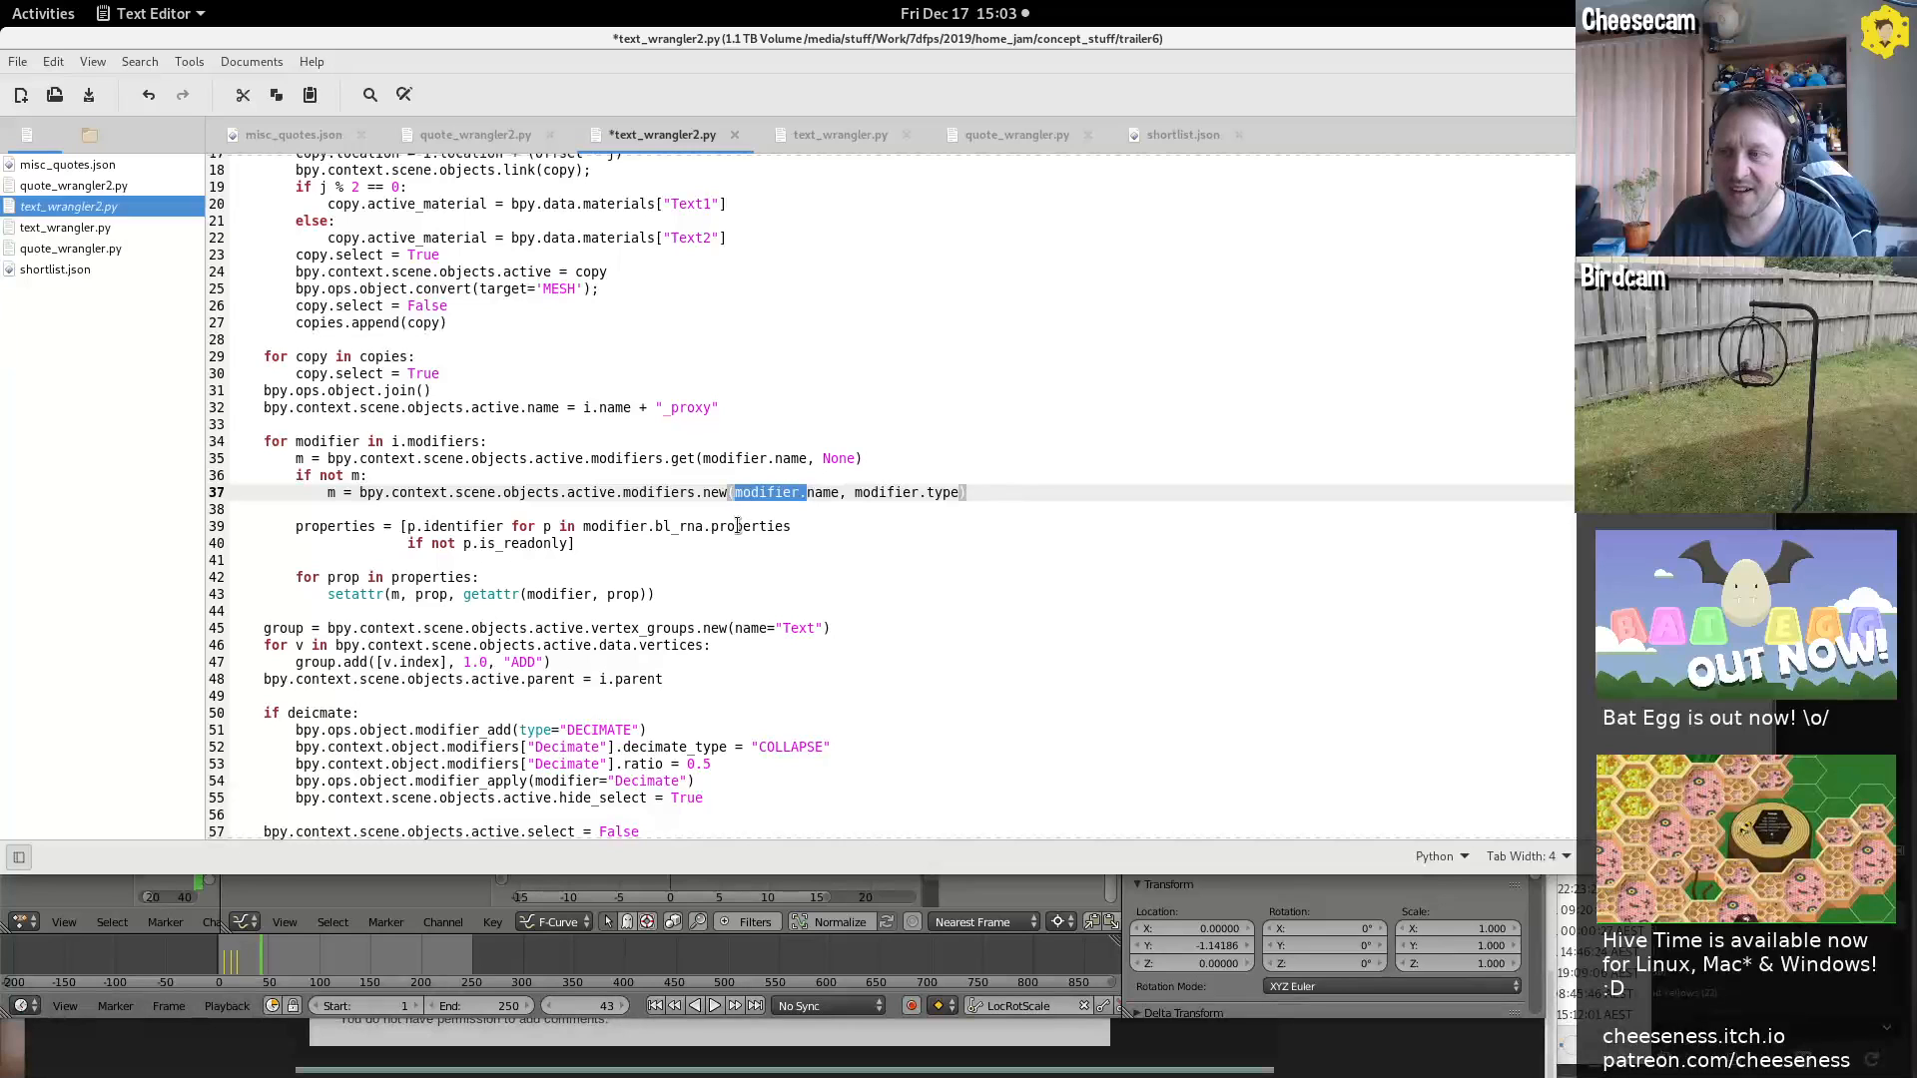
{"action": "triple_click", "coordinate": [706, 526]}
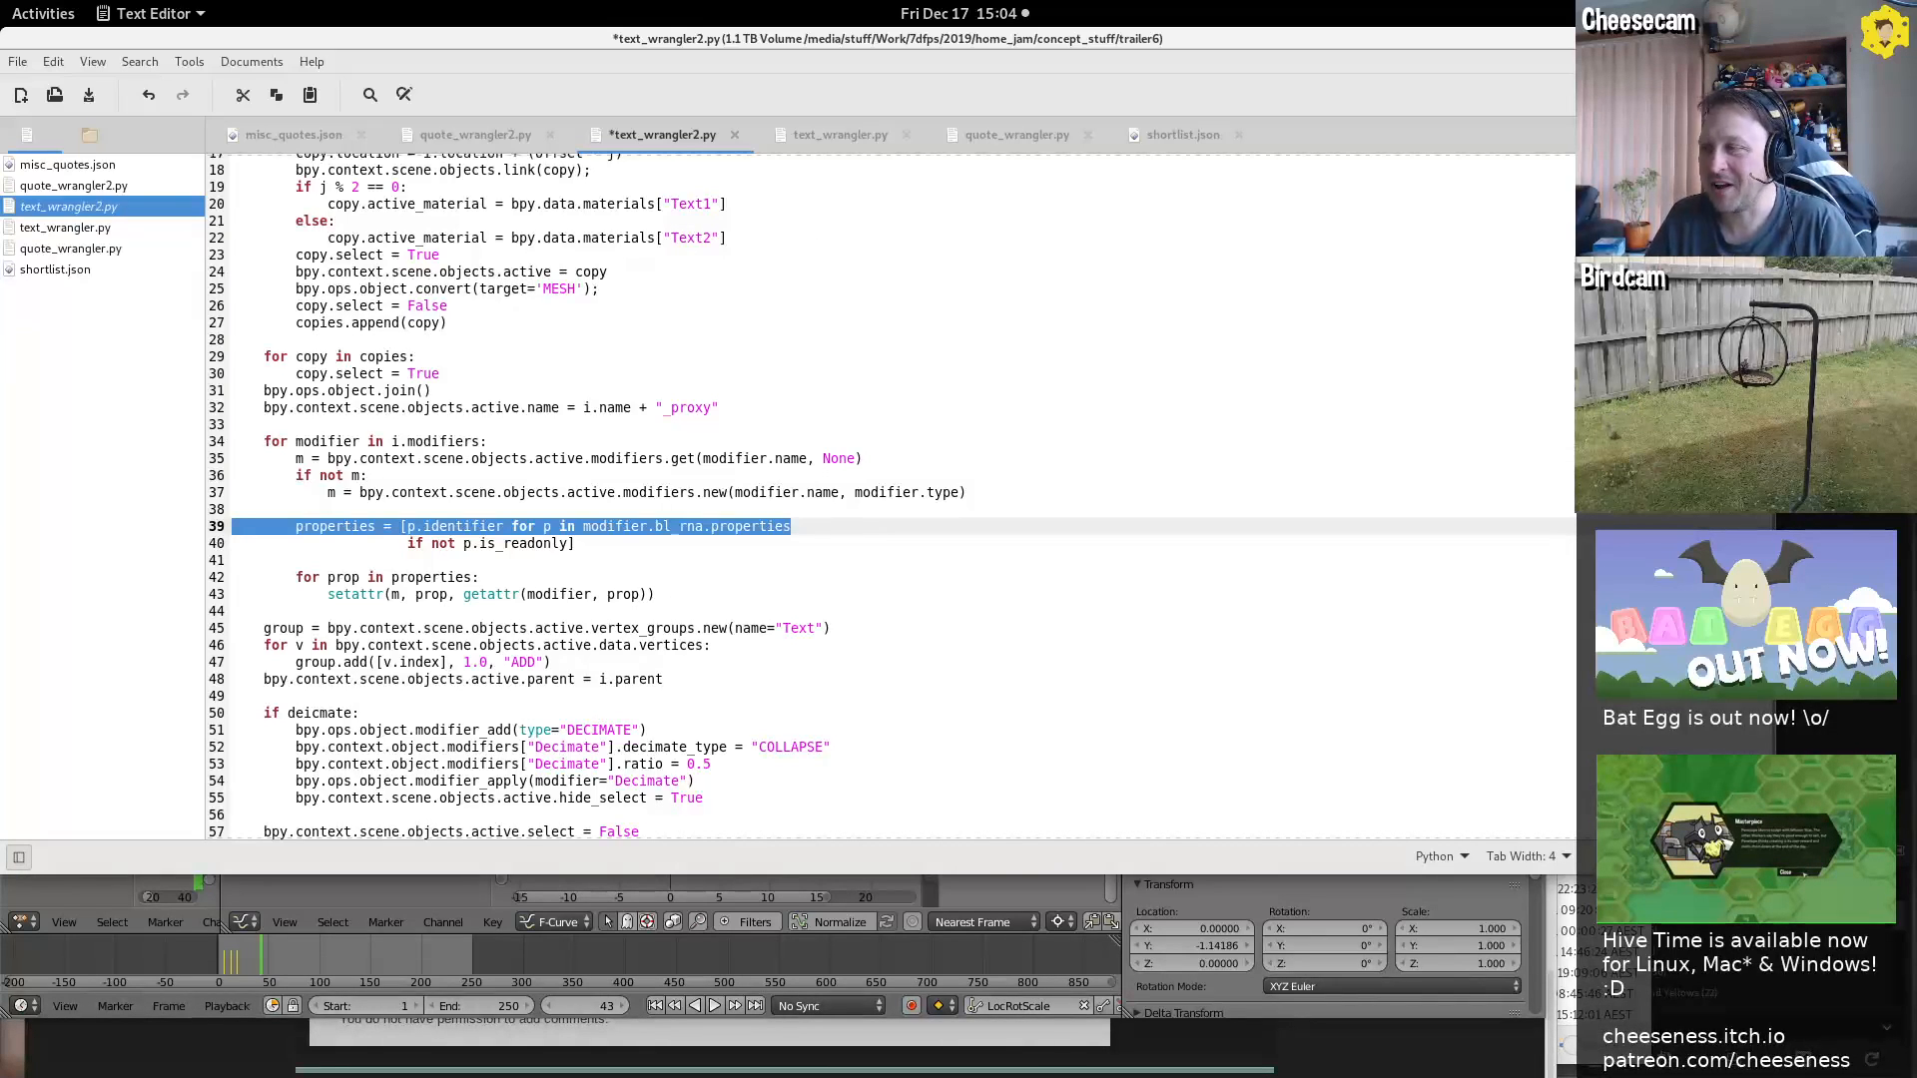
Highlight line 15 and its i.to_mesh call with the "PREVIEW" argument
{"action": "scroll", "coordinate": [644, 384], "scroll_direction": "up", "scroll_amount": 4}
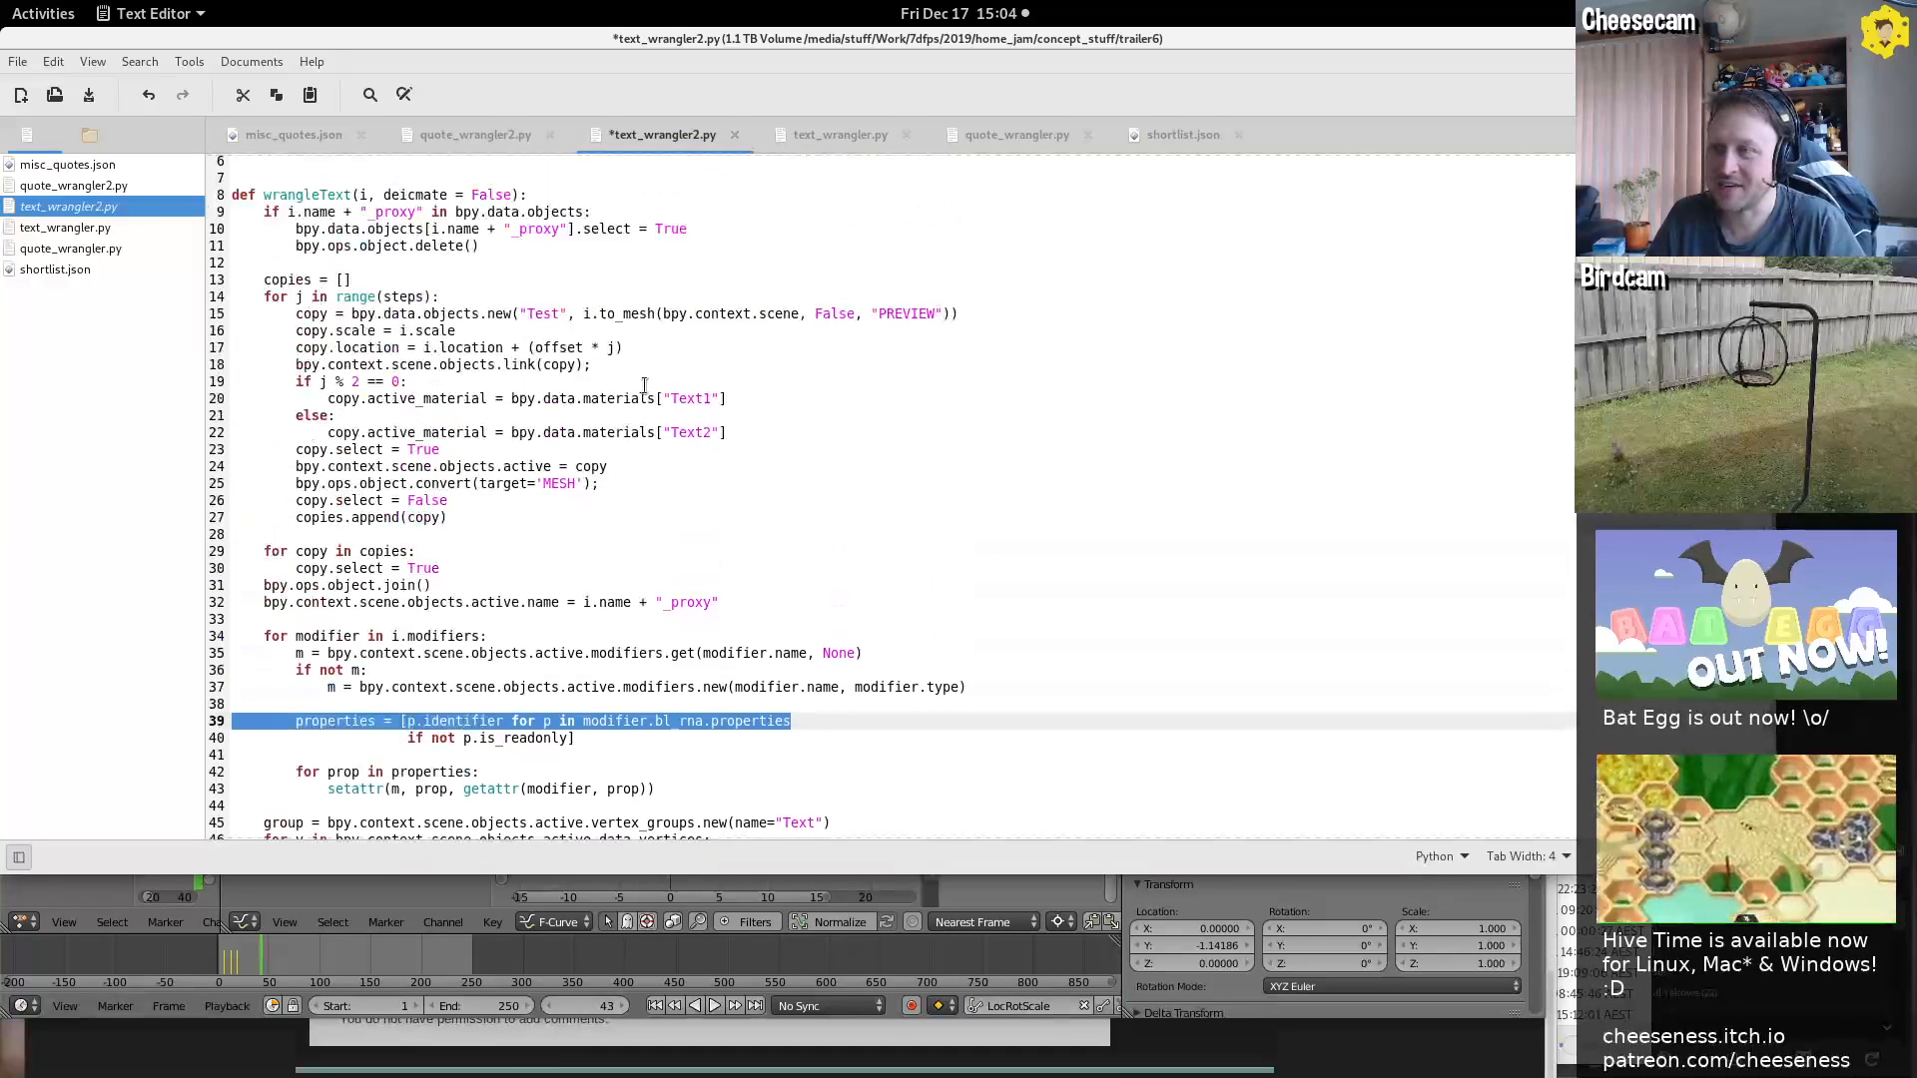
{"action": "triple_click", "coordinate": [478, 312]}
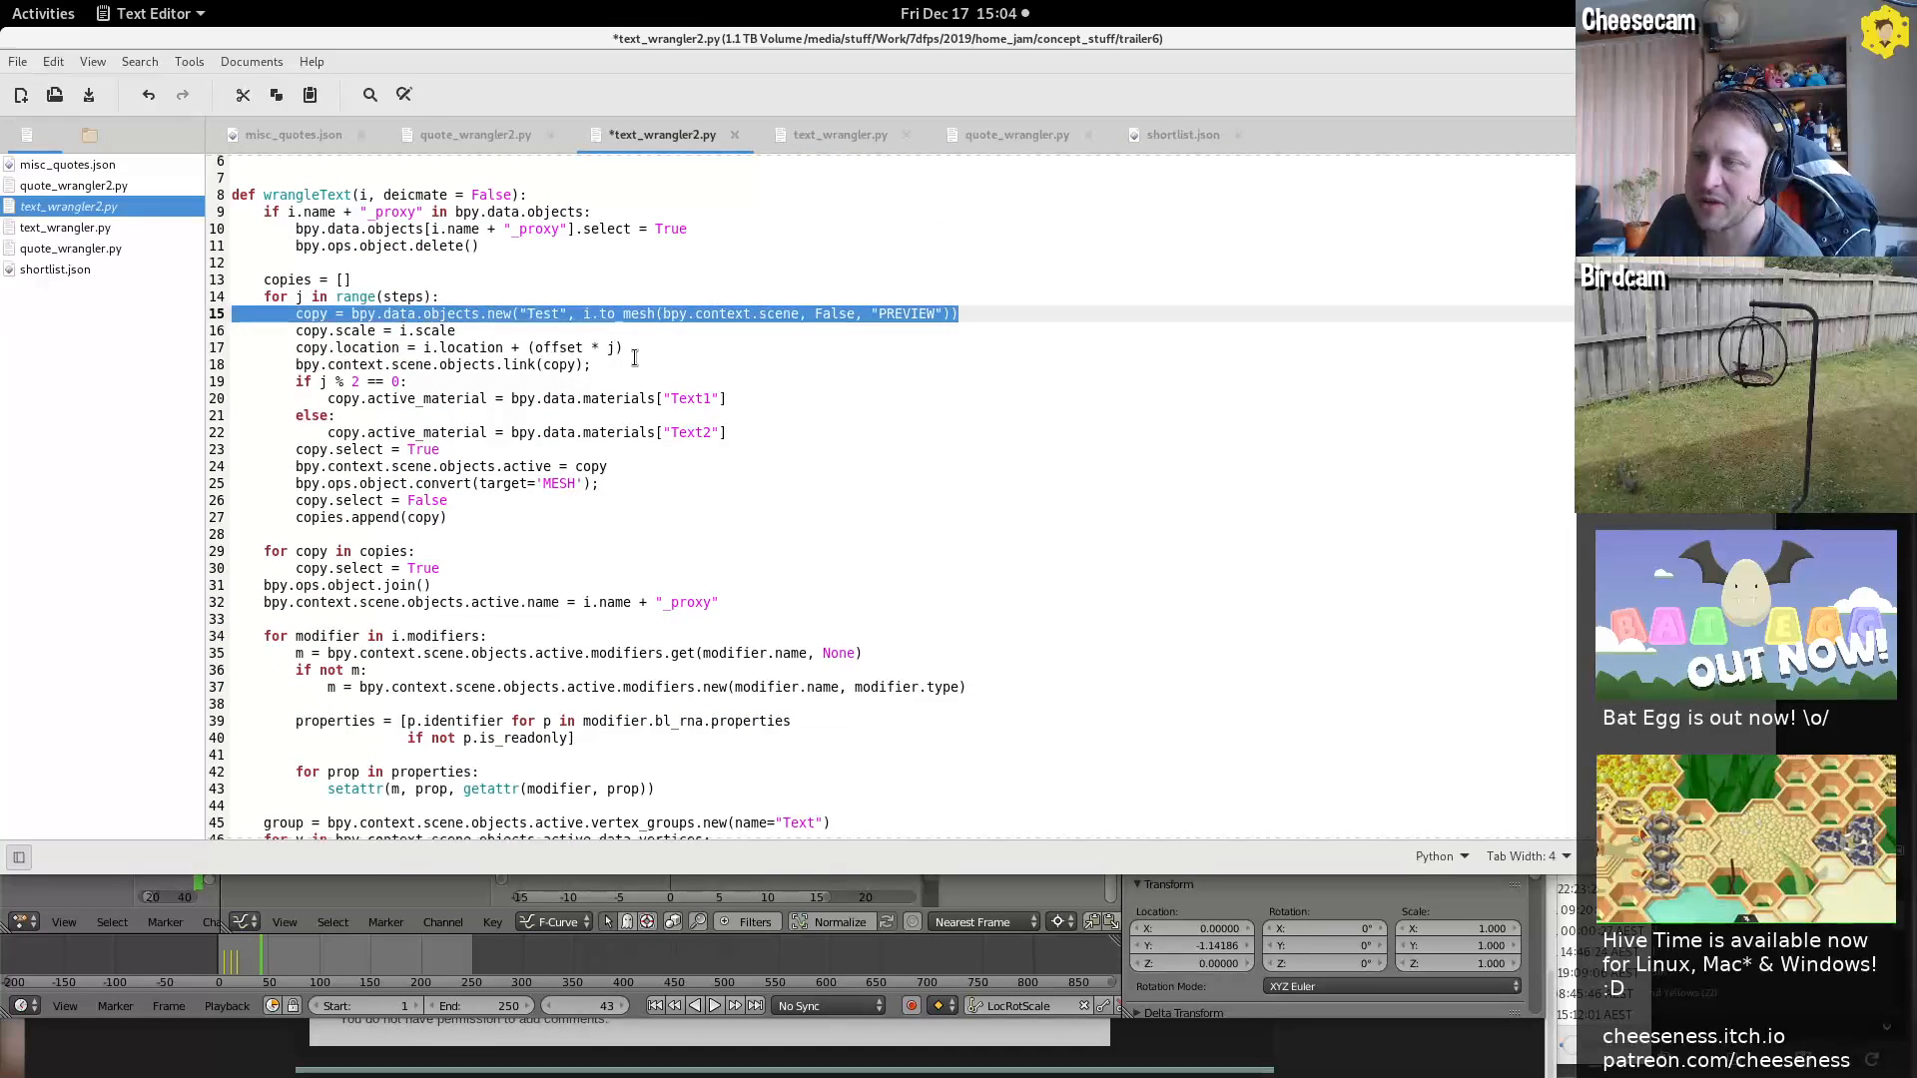
{"action": "left_click_drag", "start_coordinate": [583, 314], "coordinate": [944, 313]}
Highlight the modifier-copying code starting at line 34, and the vertex group code in lines 45 and 46
{"action": "scroll", "coordinate": [723, 646], "scroll_direction": "down", "scroll_amount": 5}
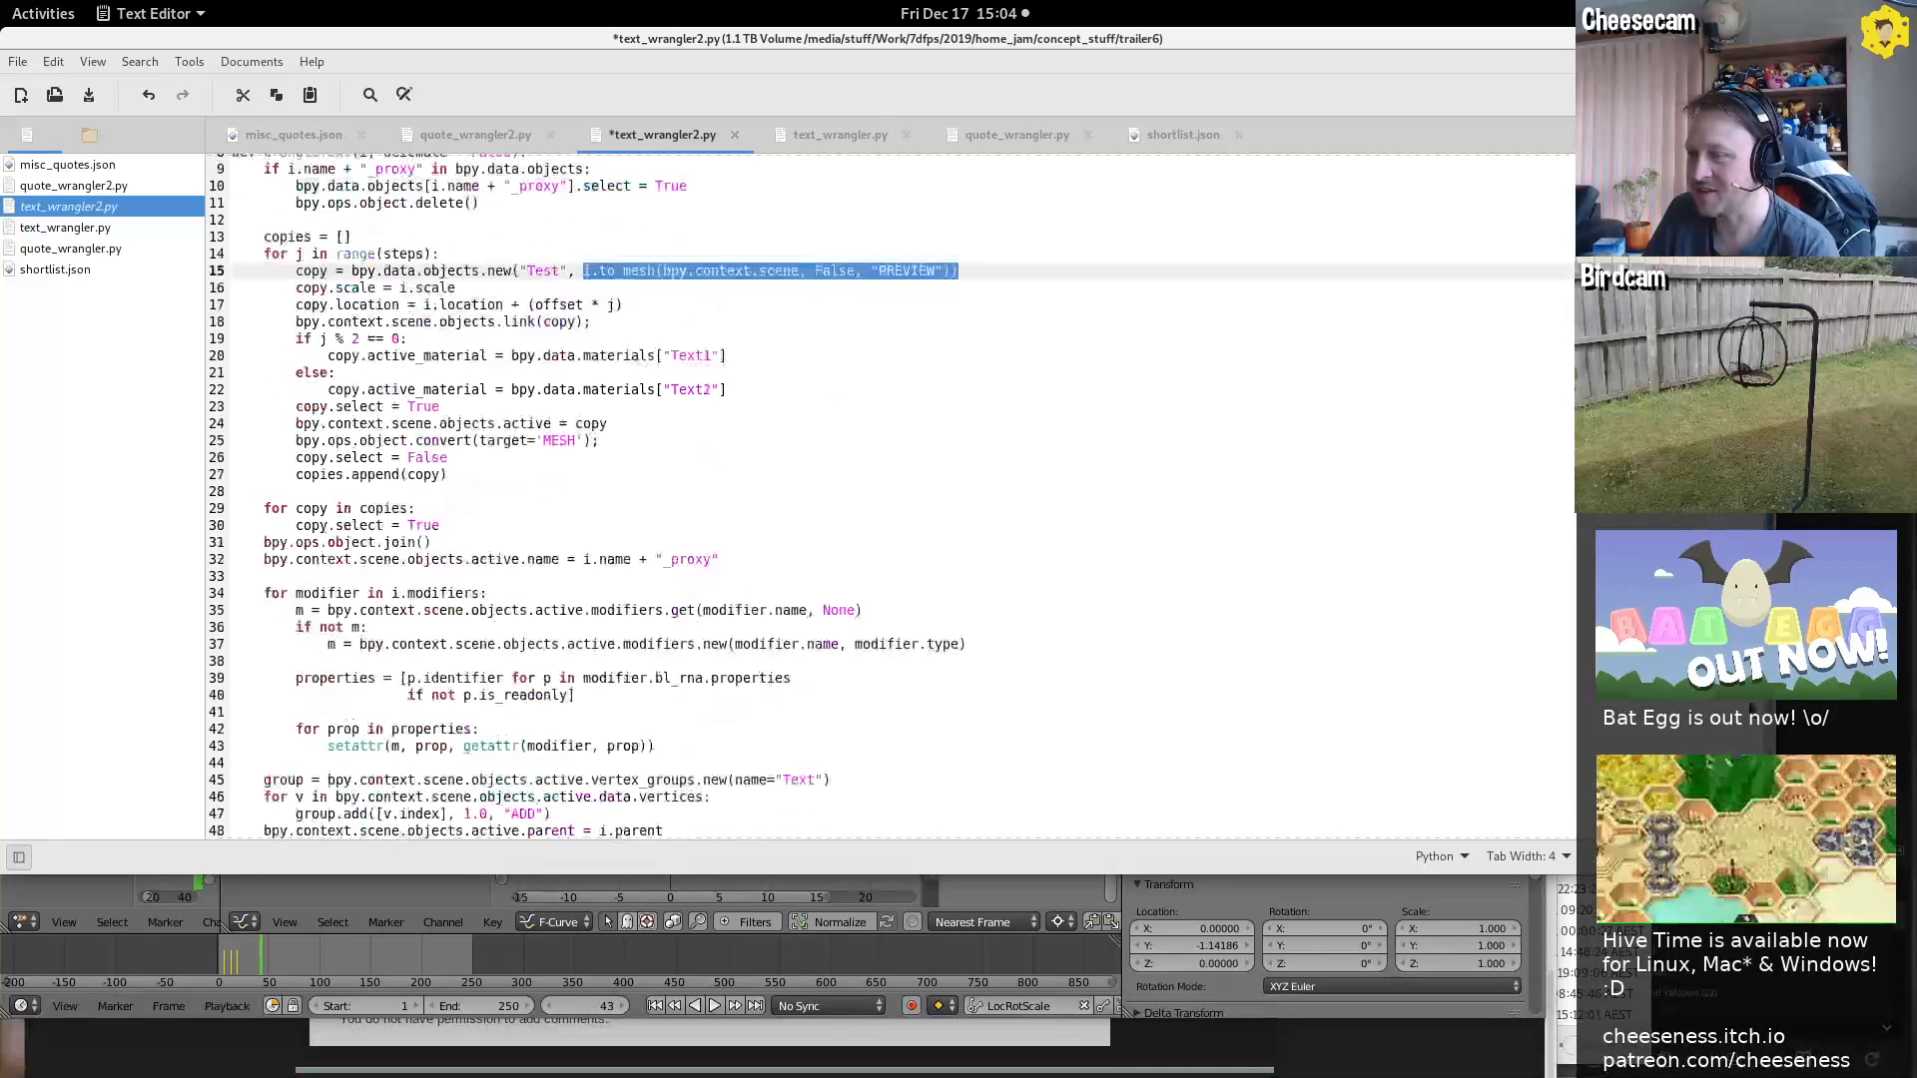
{"action": "triple_click", "coordinate": [430, 389]}
{"action": "left_click_drag", "start_coordinate": [430, 390], "coordinate": [478, 600]}
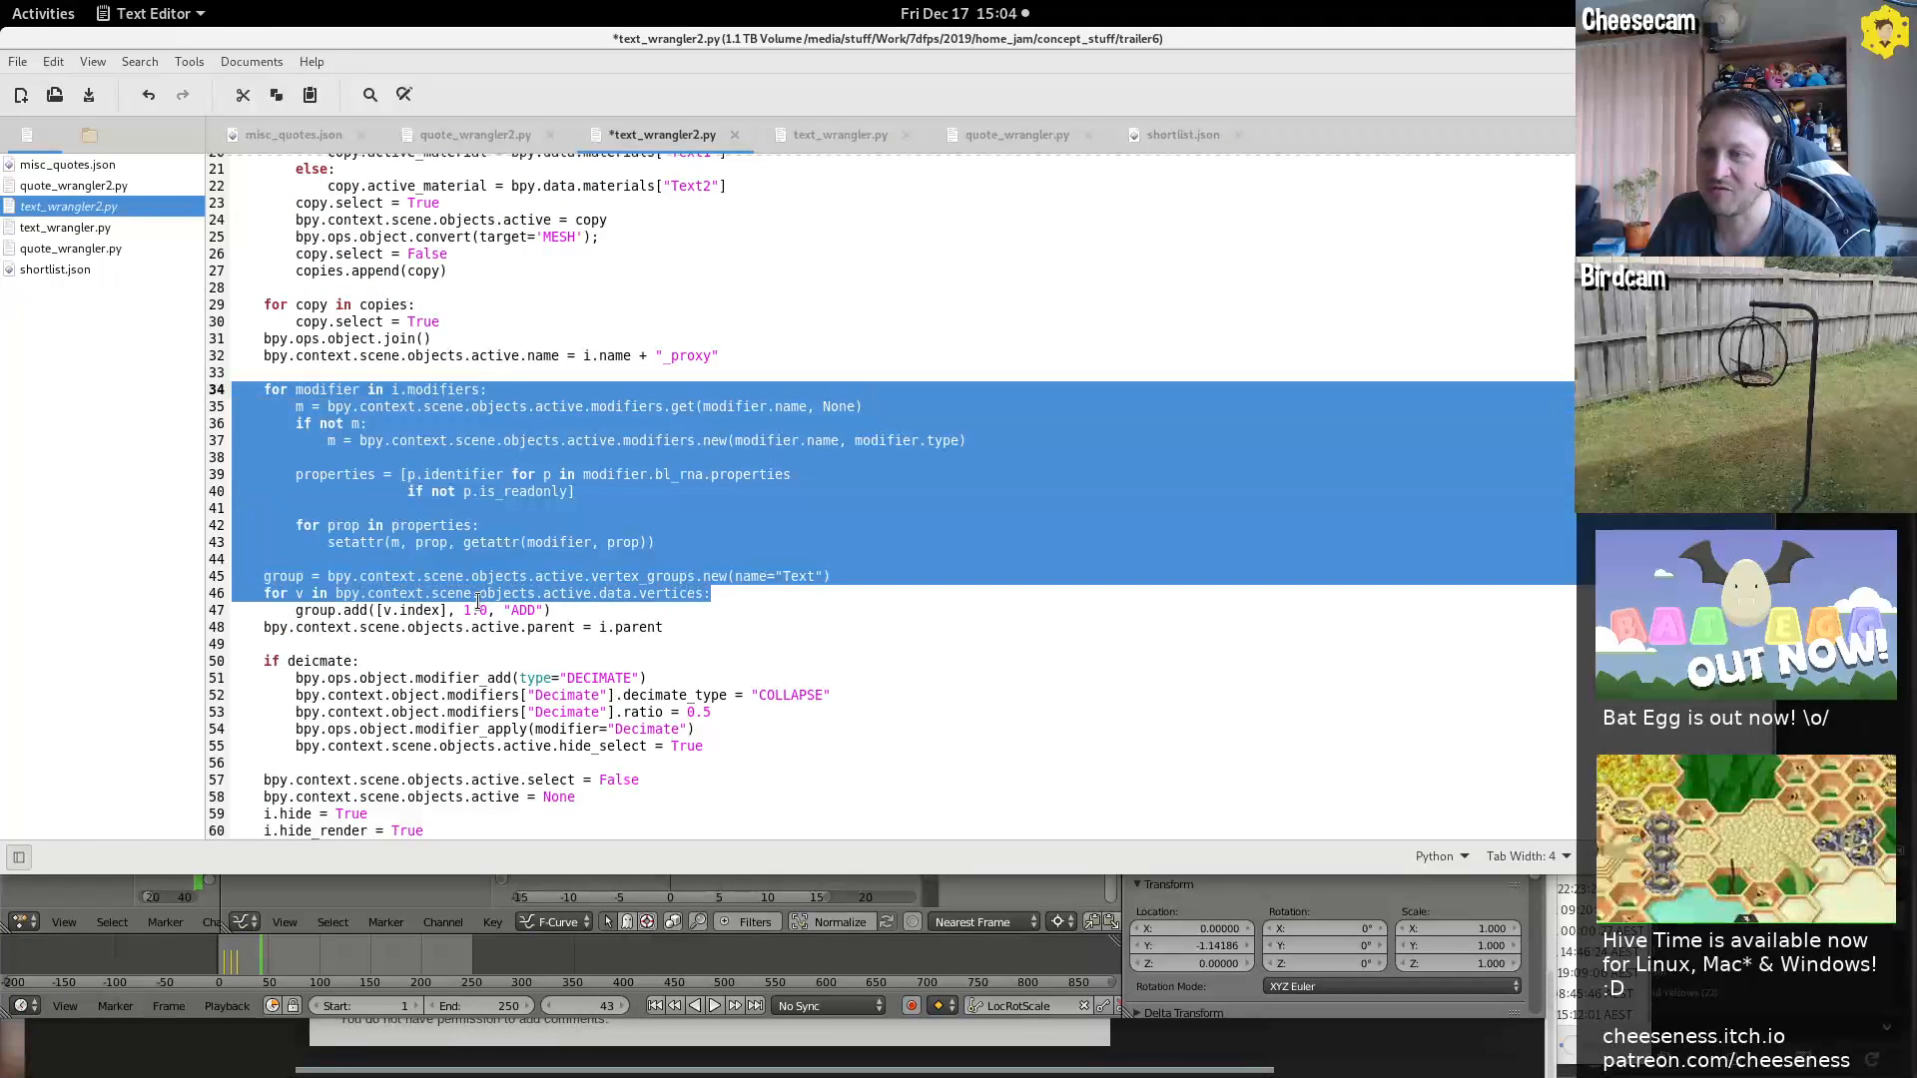
{"action": "triple_click", "coordinate": [490, 399]}
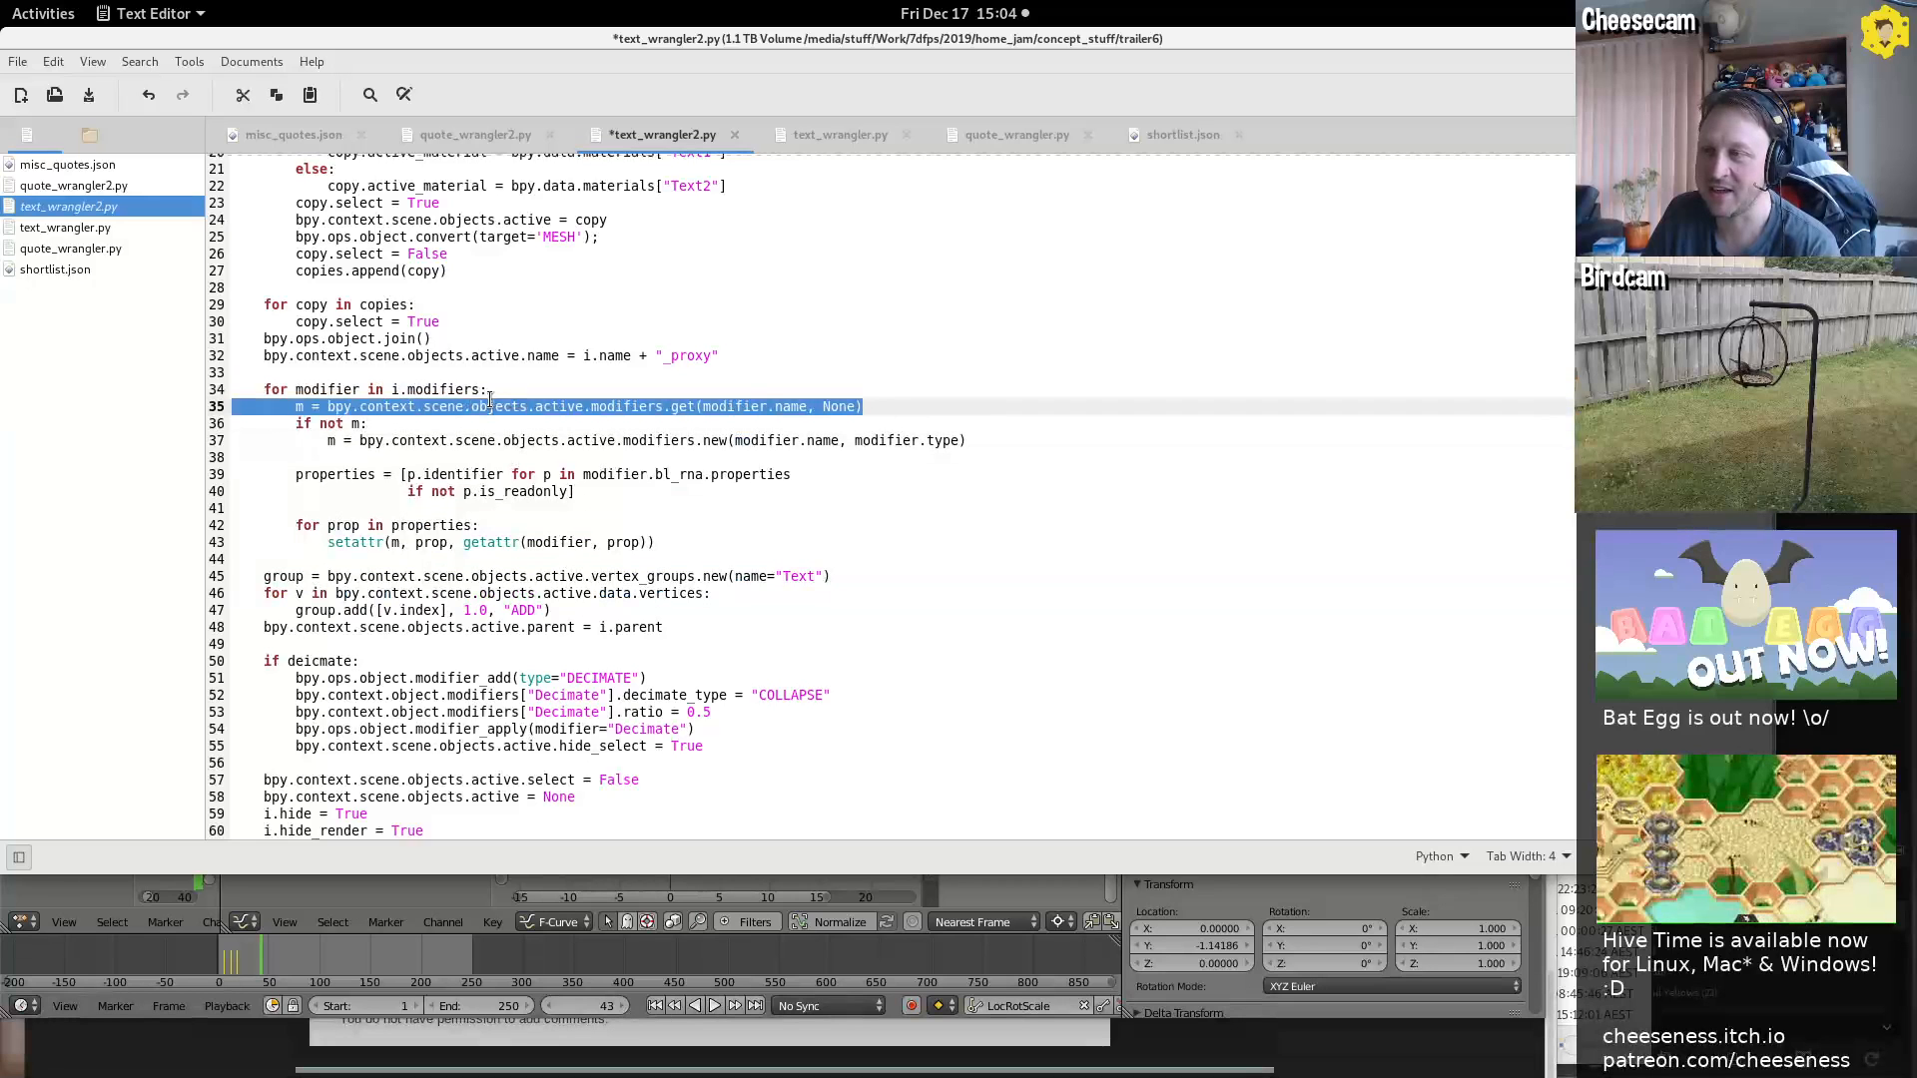
{"action": "left_click", "coordinate": [778, 407]}
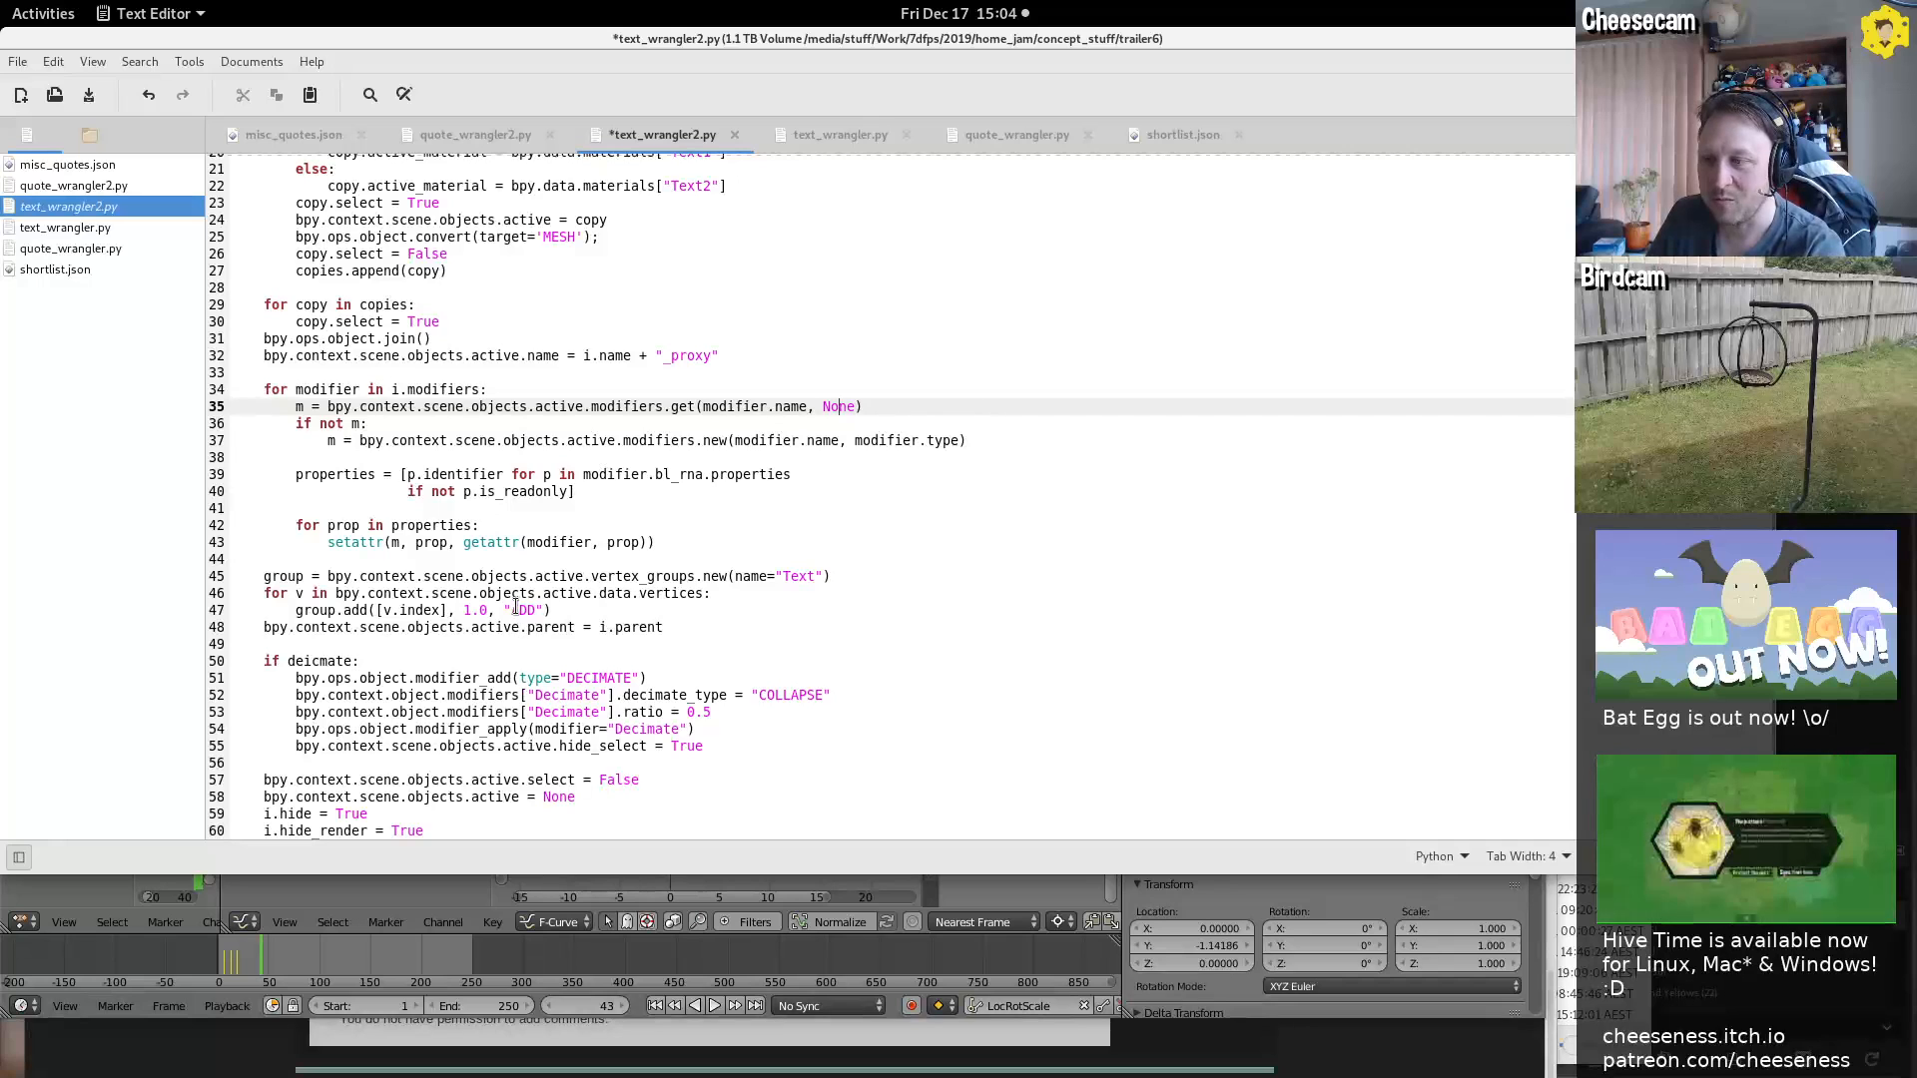
{"action": "triple_click", "coordinate": [526, 576]}
{"action": "left_click_drag", "start_coordinate": [526, 576], "coordinate": [536, 598]}
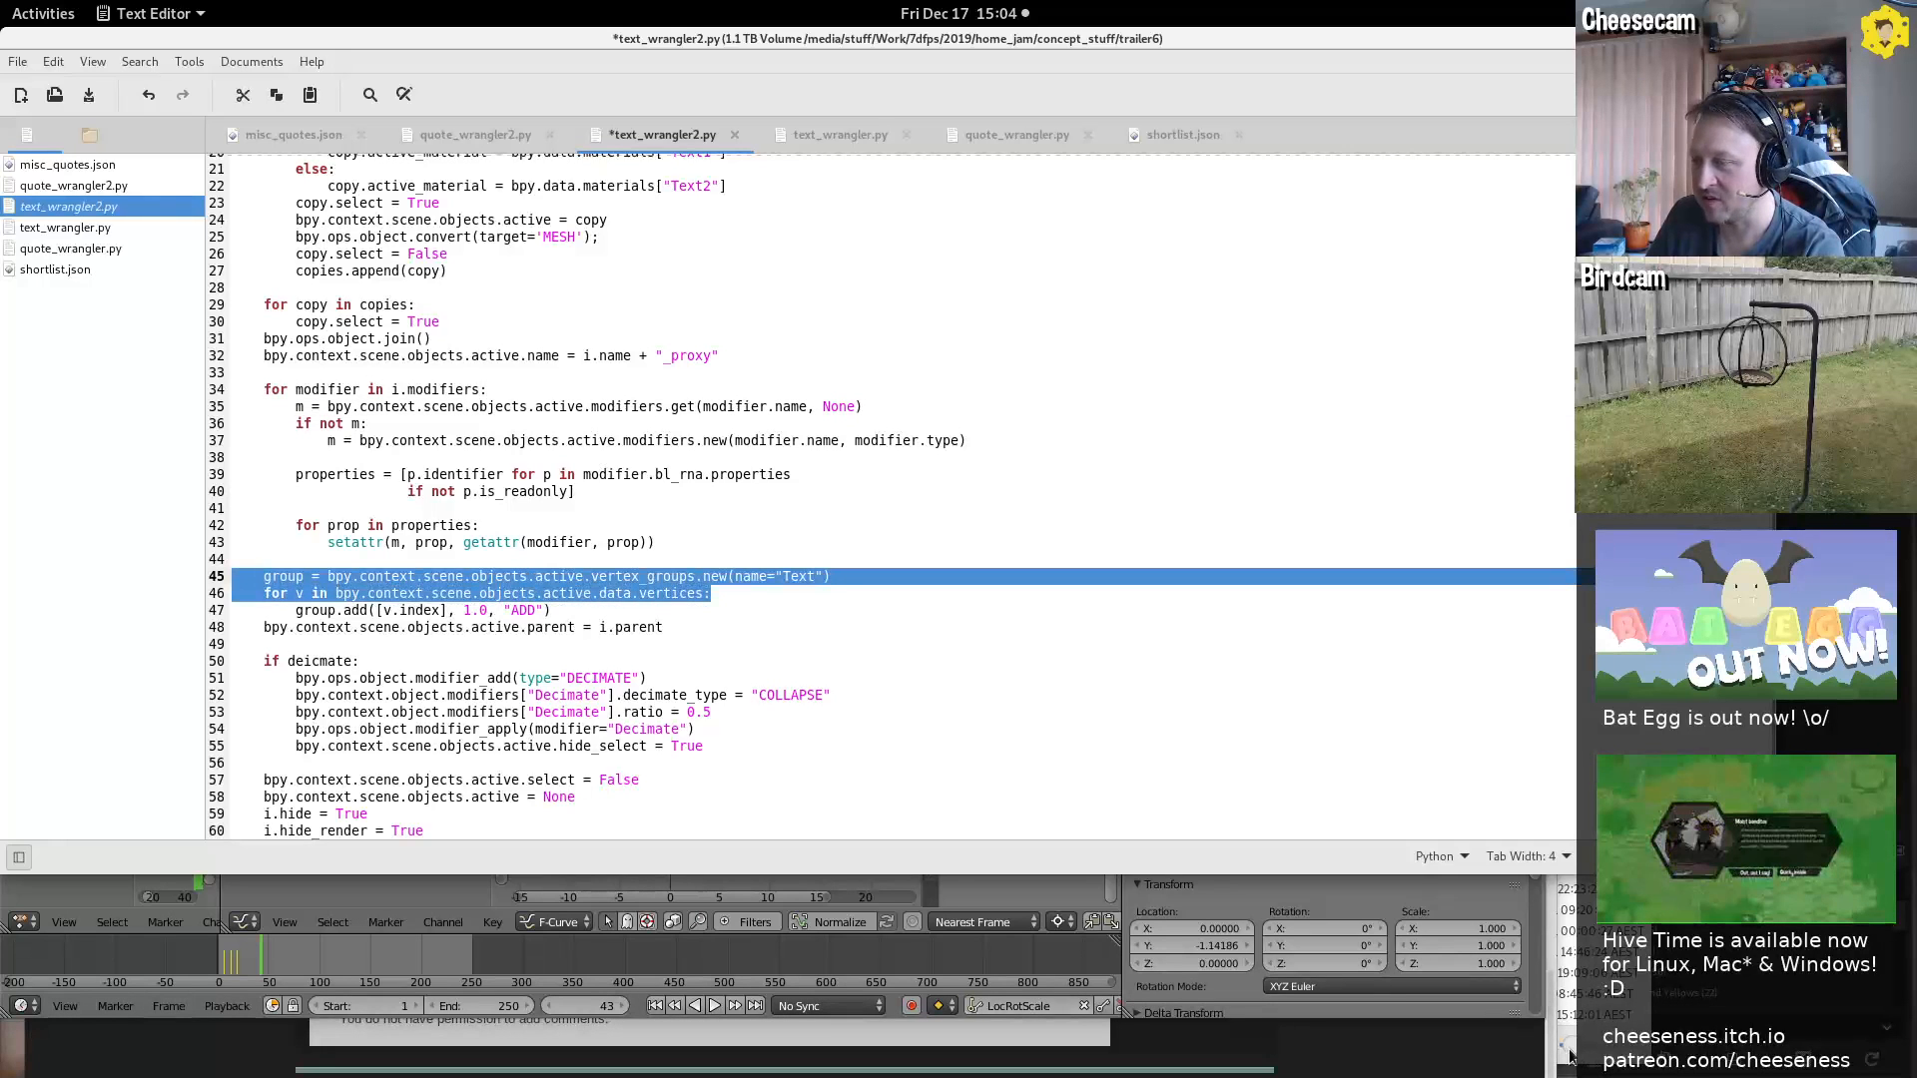
Switch to Blender, view the Groups listing in the Outliner, and return it to Current Scene
{"action": "left_click", "coordinate": [1535, 1012]}
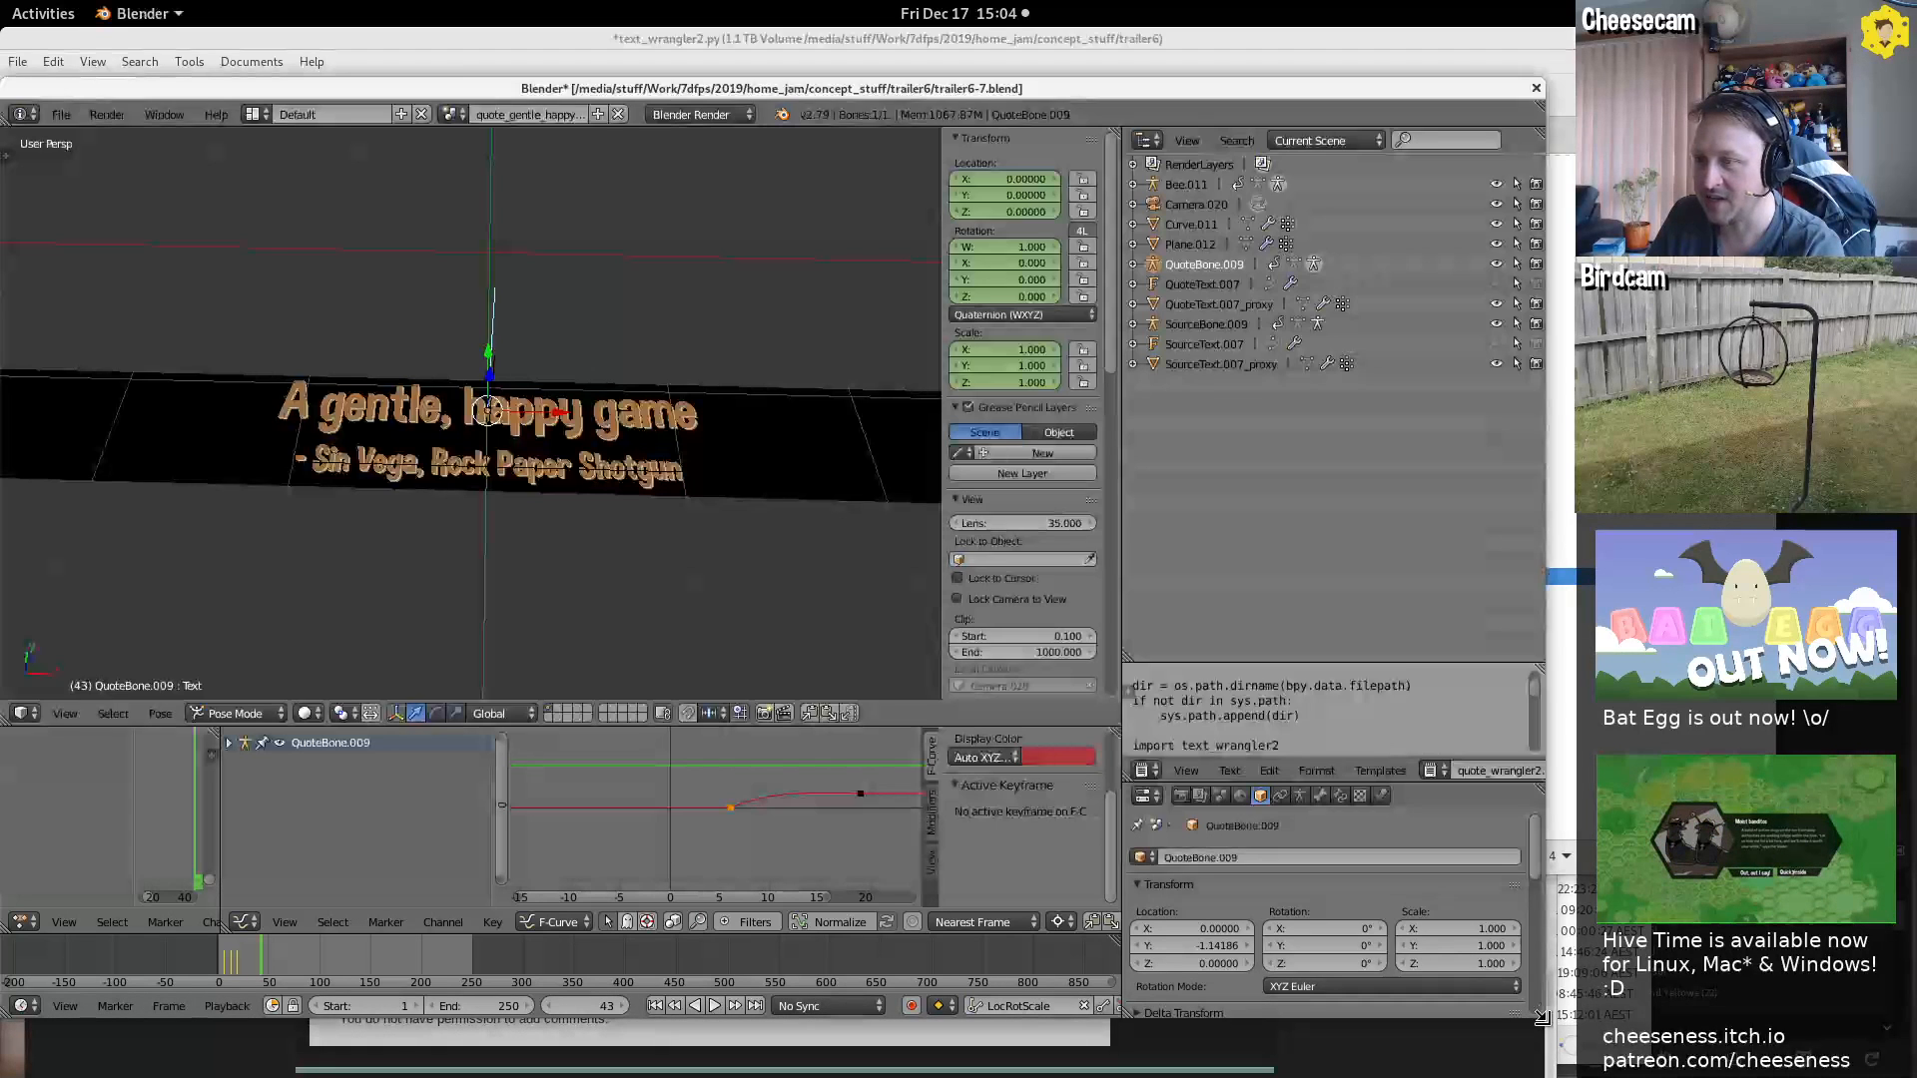
{"action": "left_click", "coordinate": [1312, 145]}
{"action": "left_click", "coordinate": [1324, 290]}
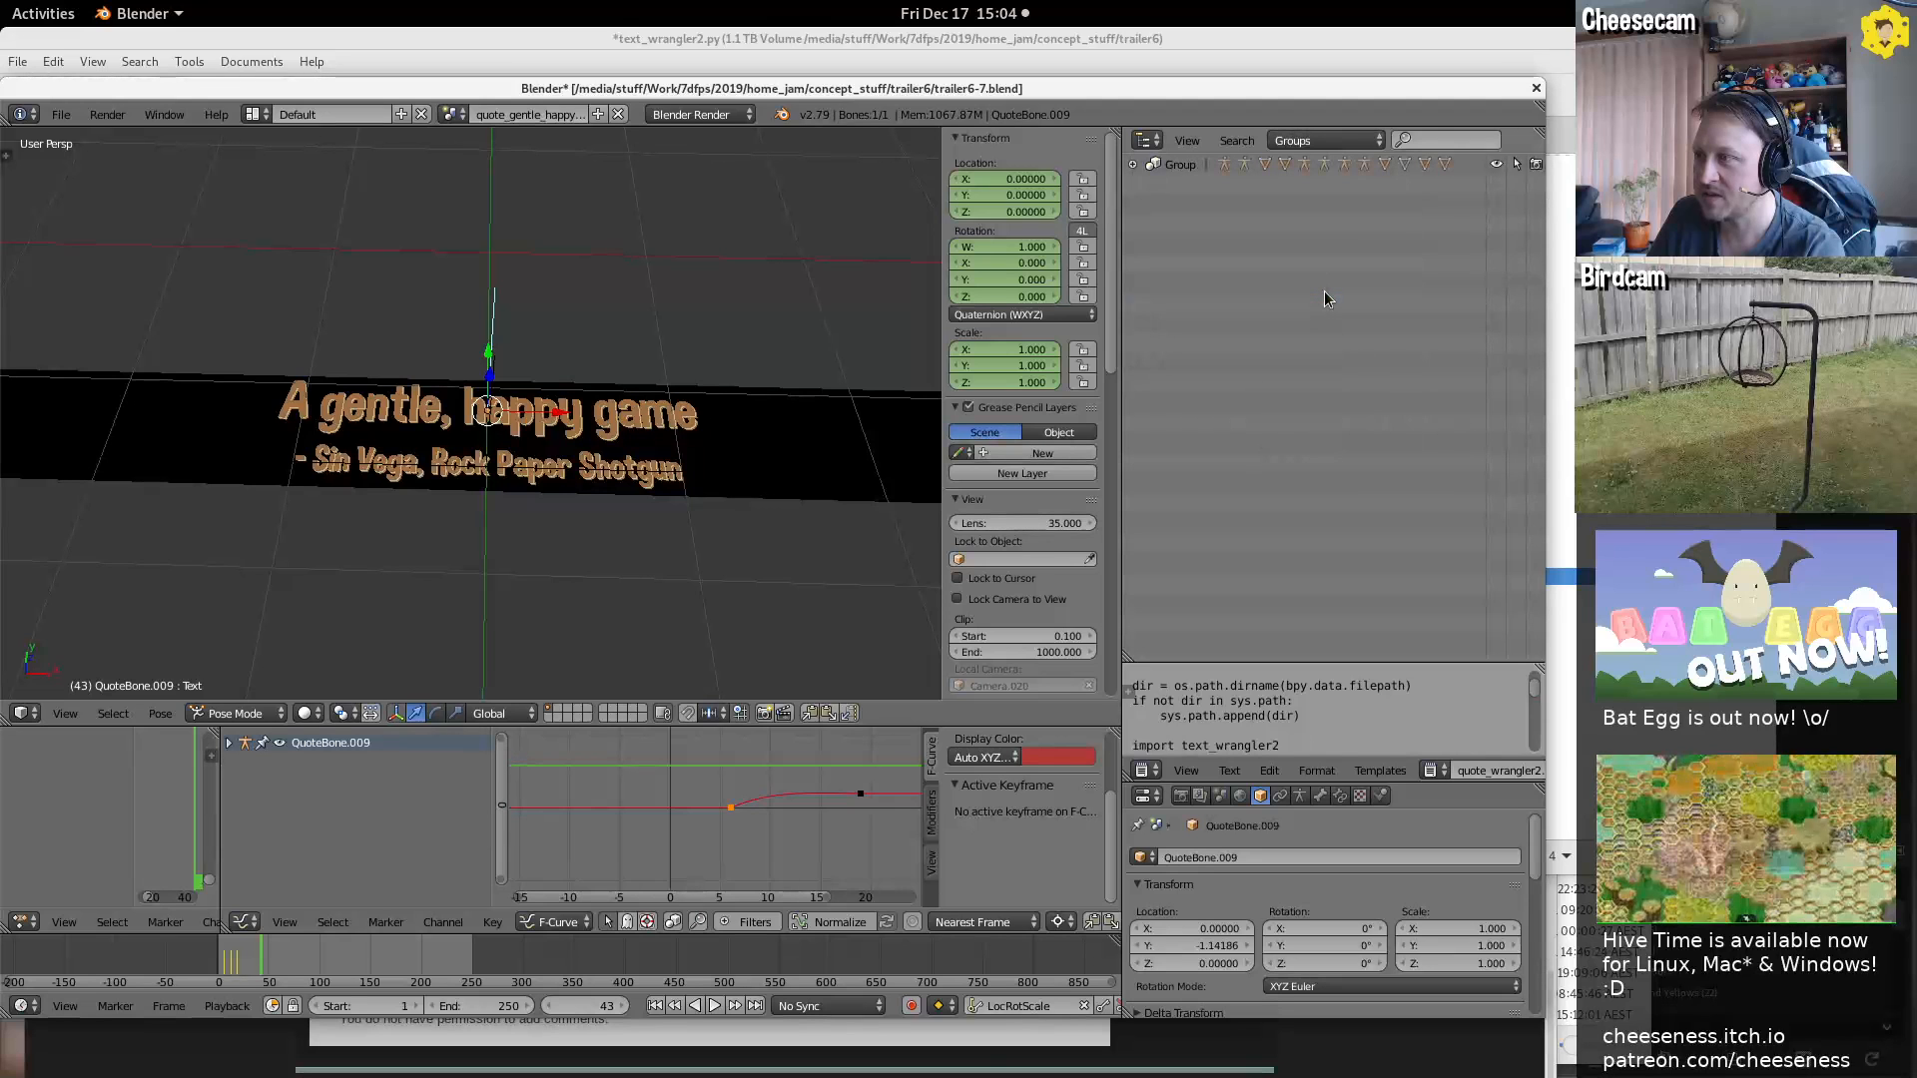
{"action": "left_click", "coordinate": [1328, 139]}
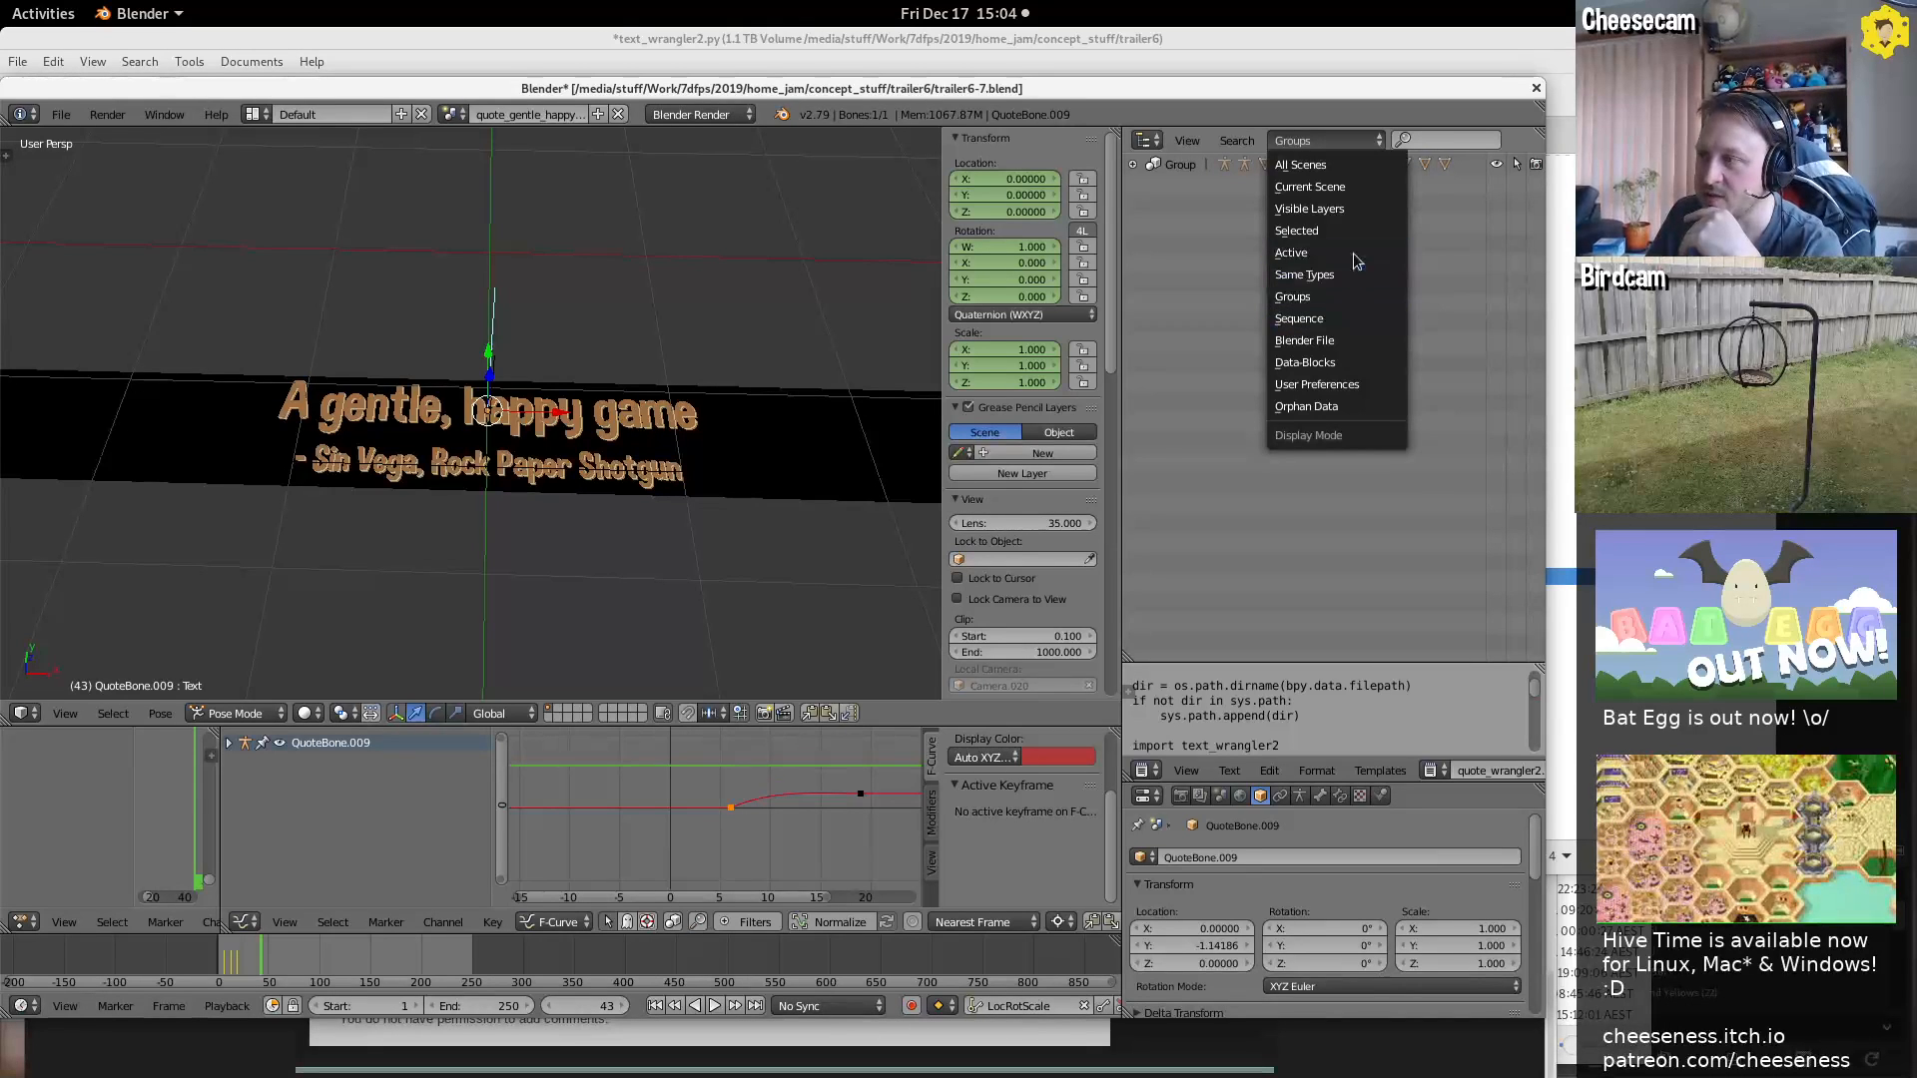
{"action": "left_click", "coordinate": [1341, 191]}
Switch to Text Editor and highlight vertex_groups on line 45
{"action": "key", "text": "alt+Tab"}
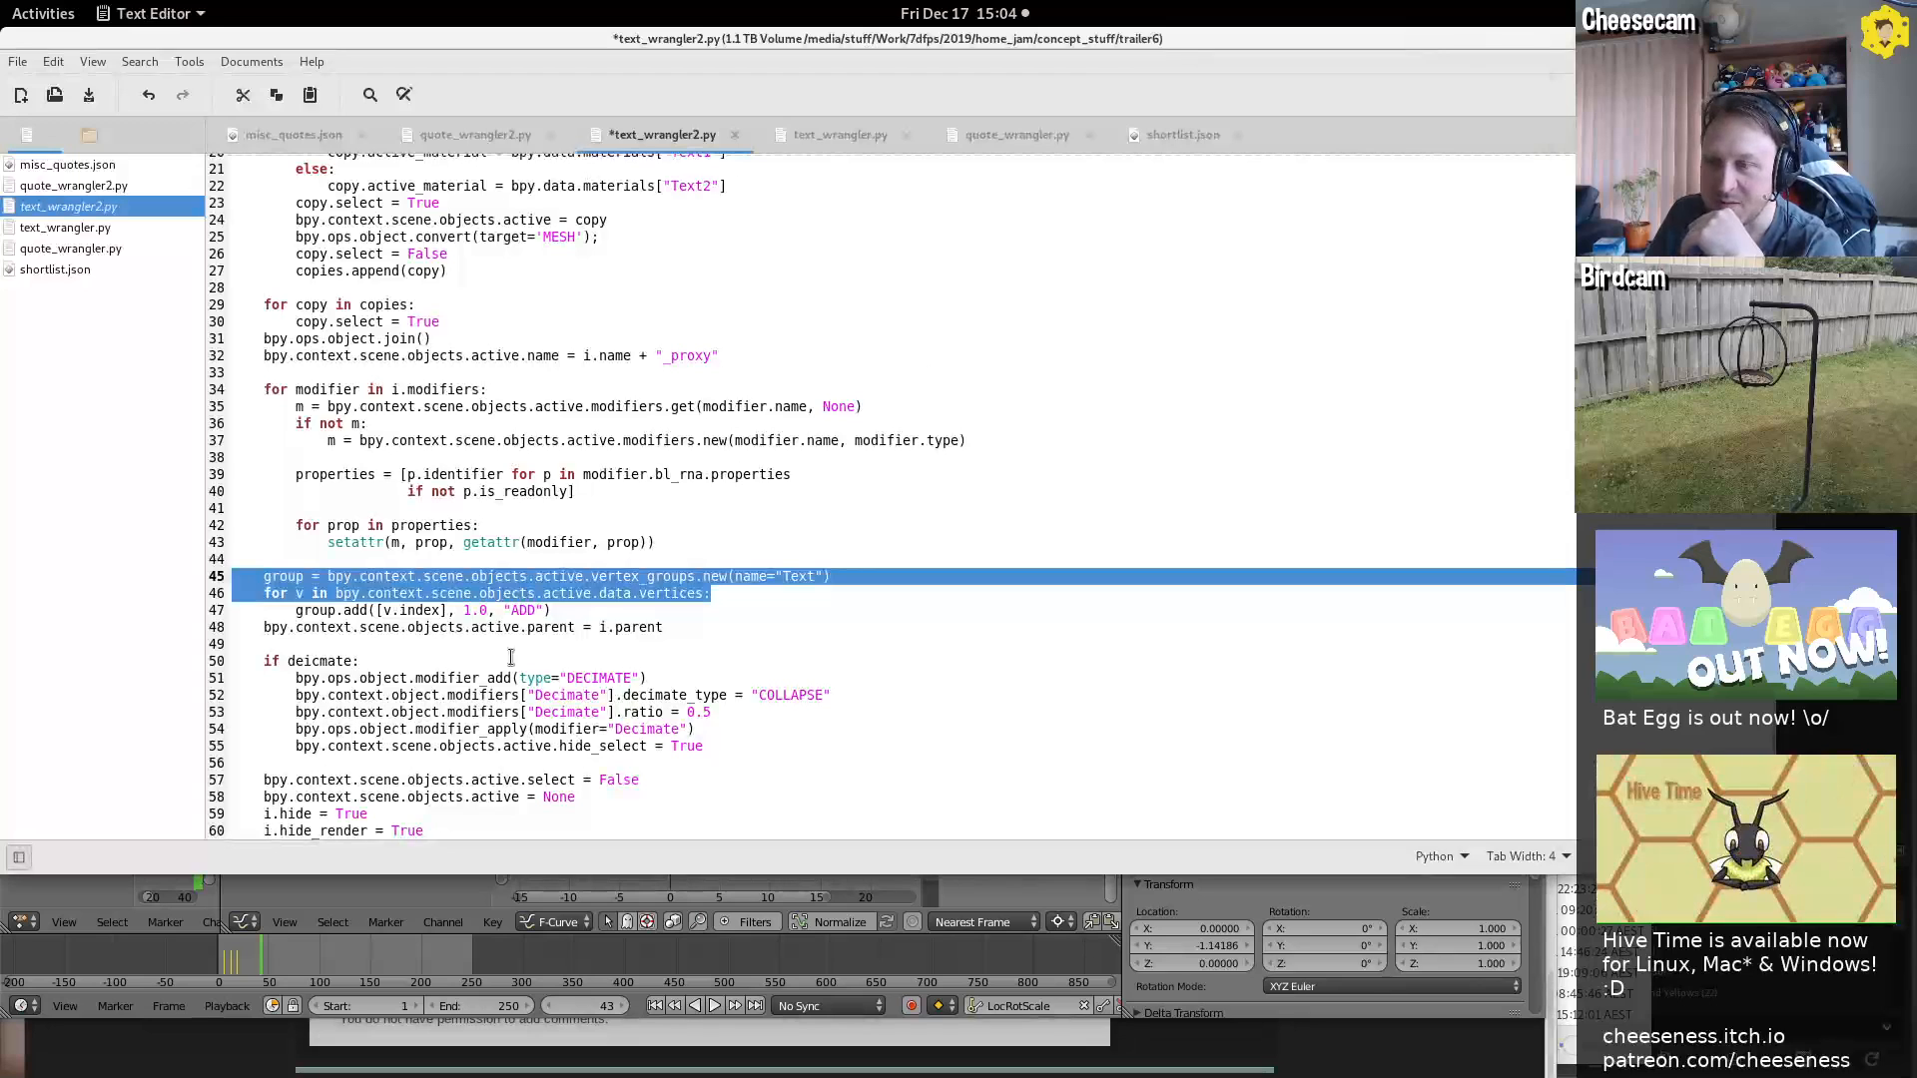
{"action": "left_click", "coordinate": [429, 624]}
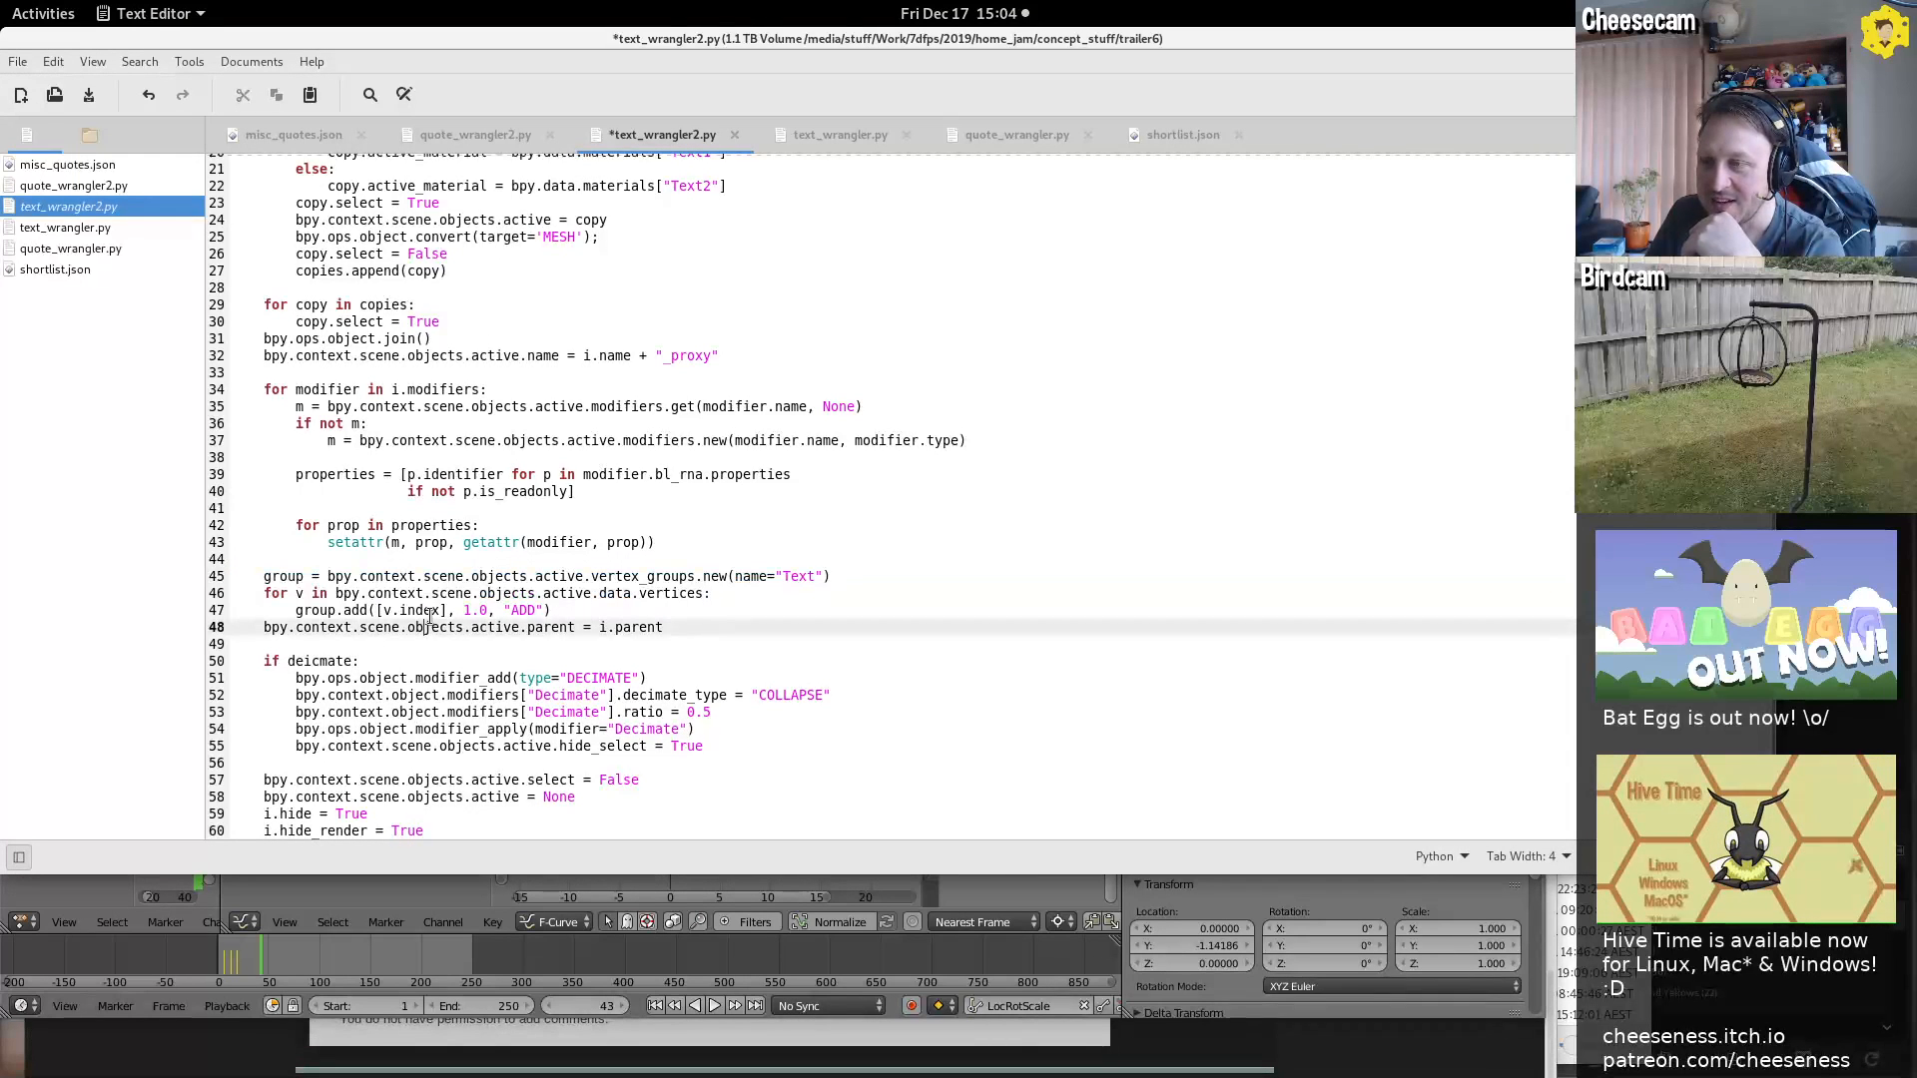
{"action": "double_click", "coordinate": [627, 575]}
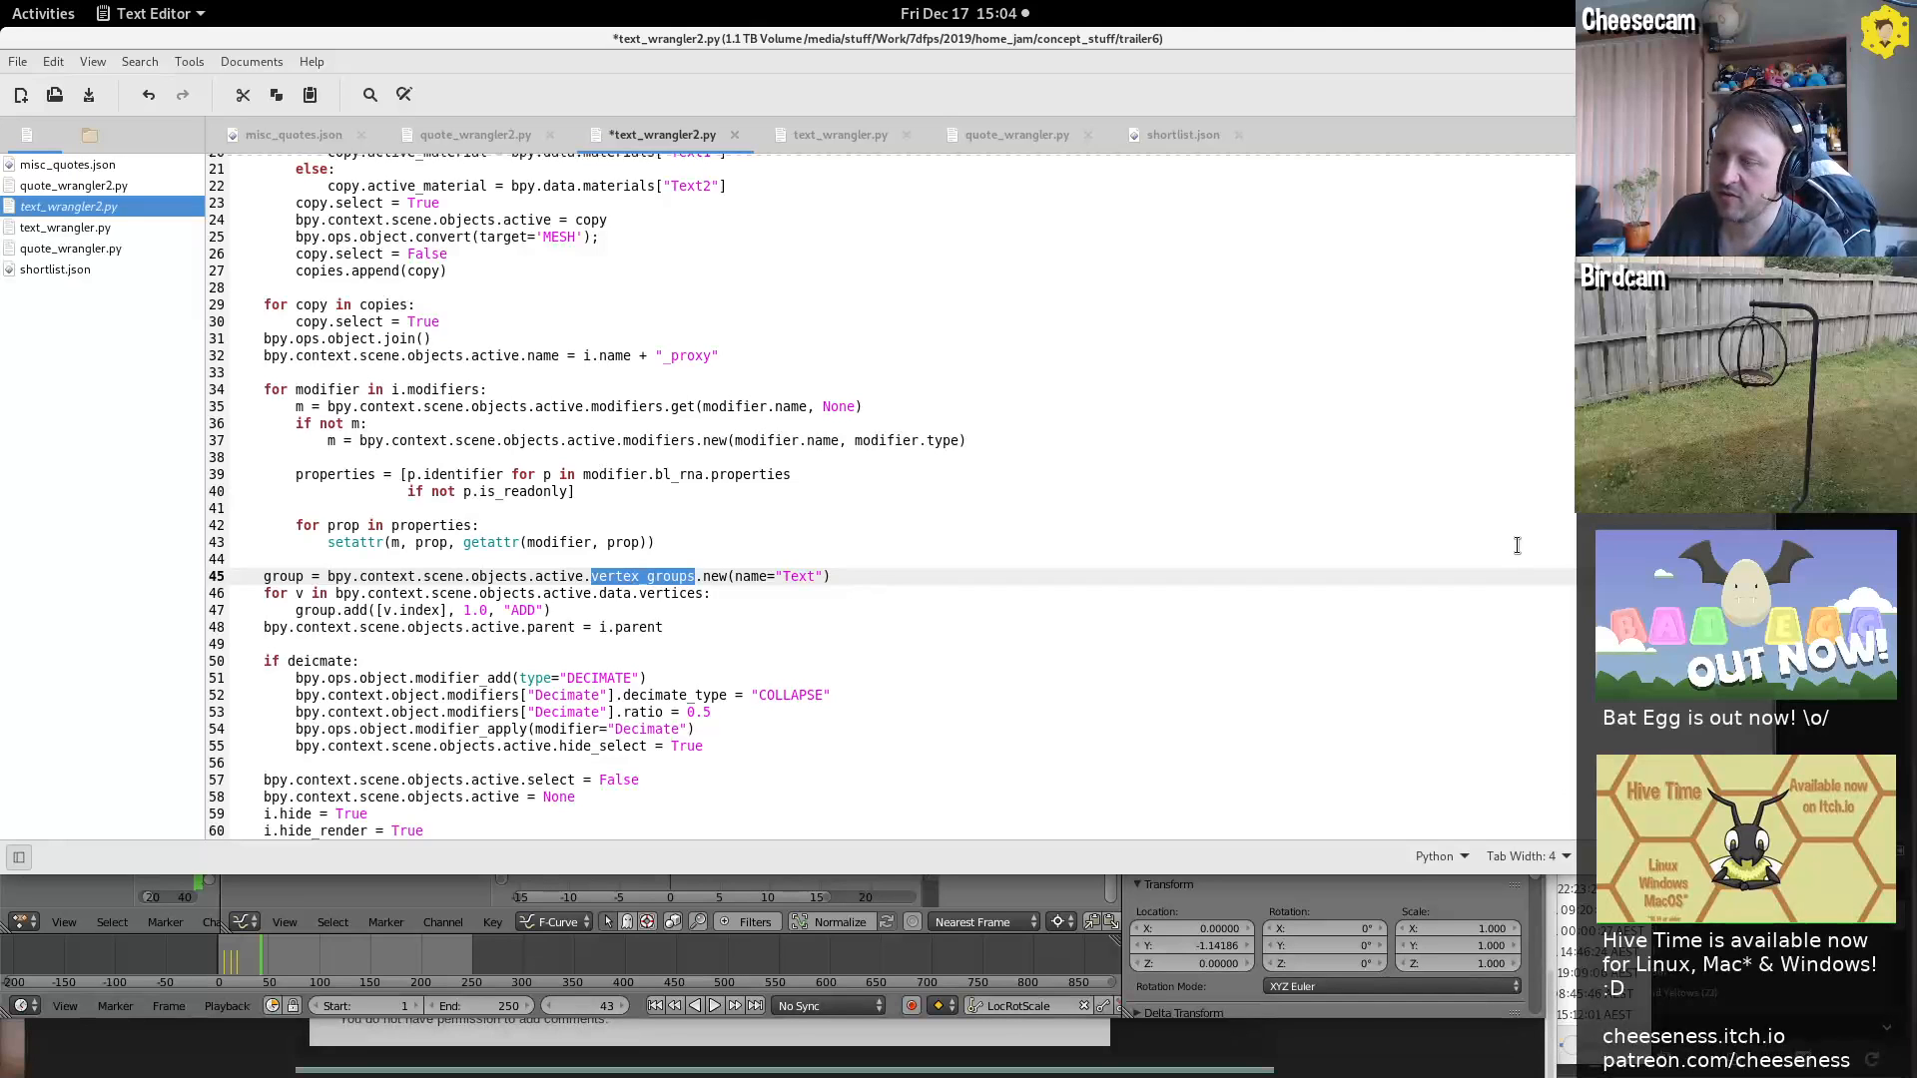
Switch to Blender and view the bone properties of QuoteBone.009's Text bone
{"action": "left_click", "coordinate": [1537, 917]}
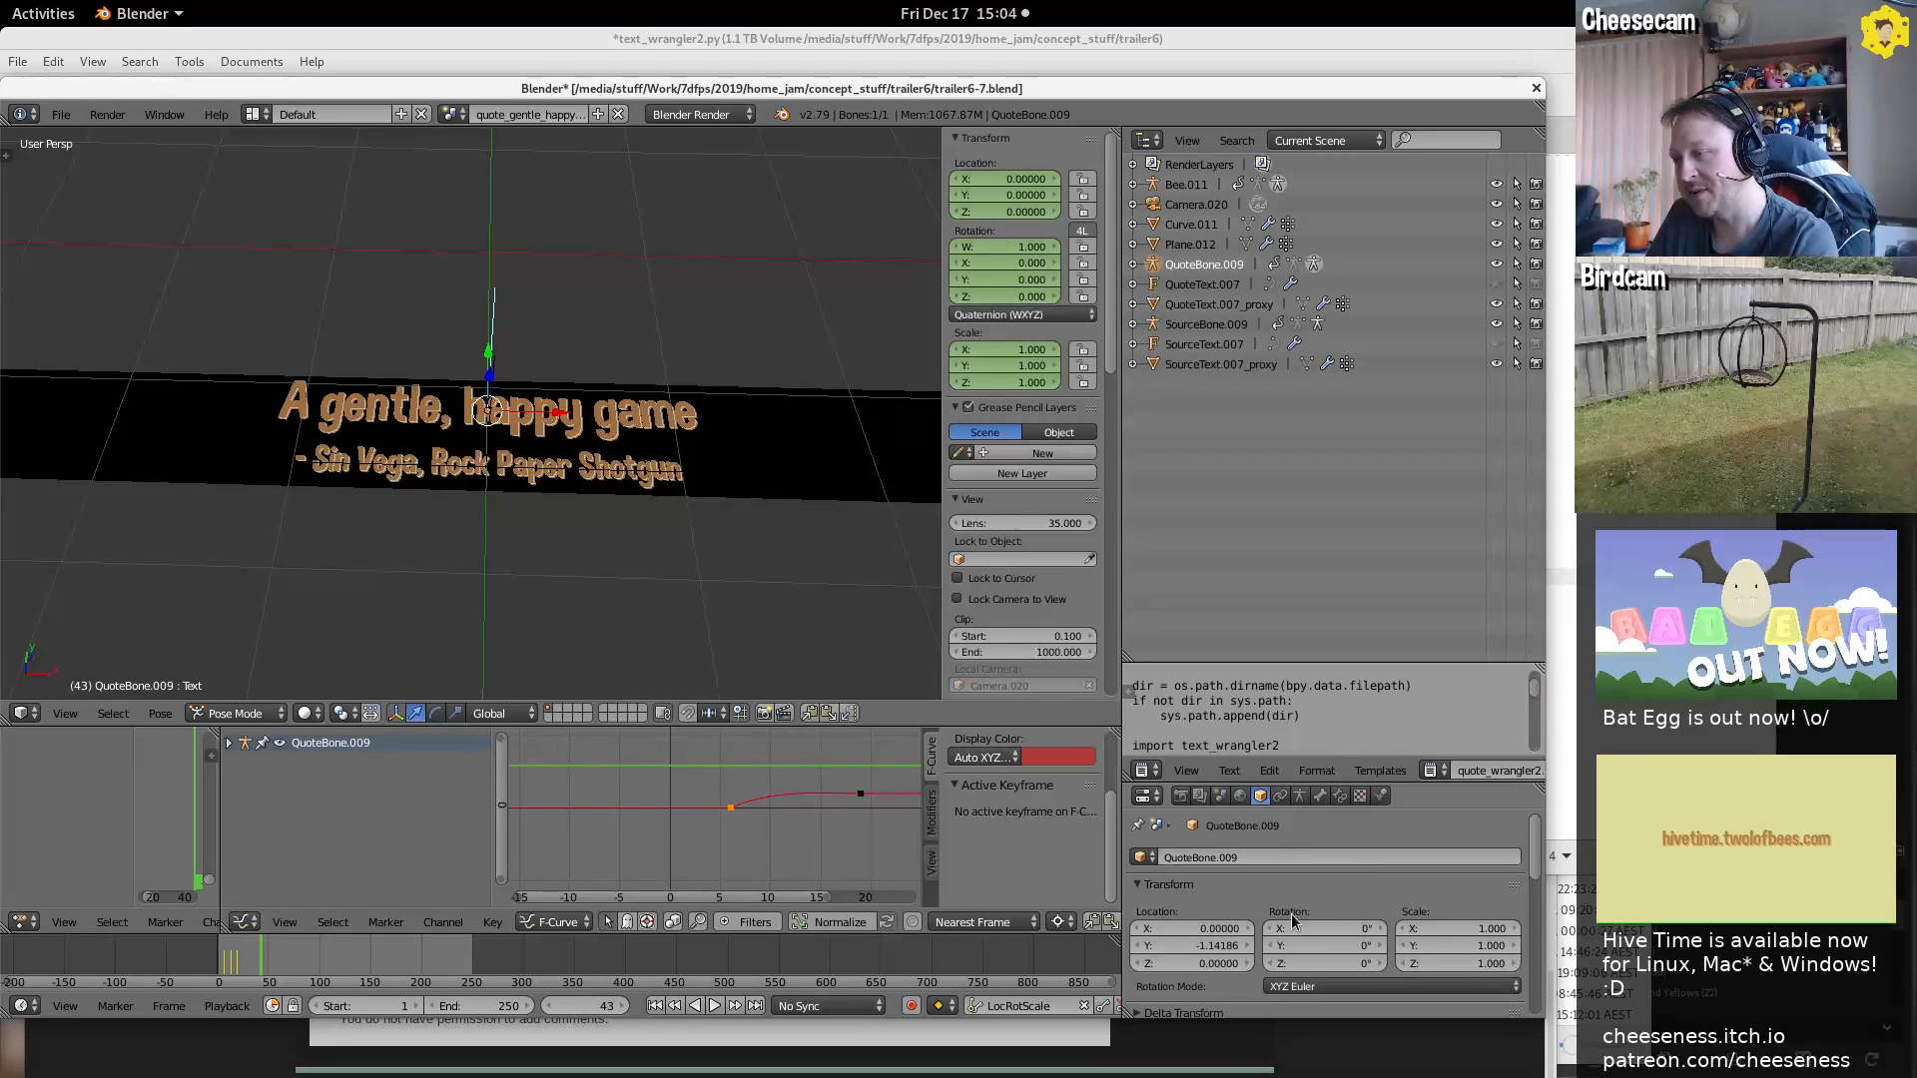
{"action": "scroll", "coordinate": [1286, 884], "scroll_direction": "down", "scroll_amount": 1}
{"action": "left_click", "coordinate": [1319, 796]}
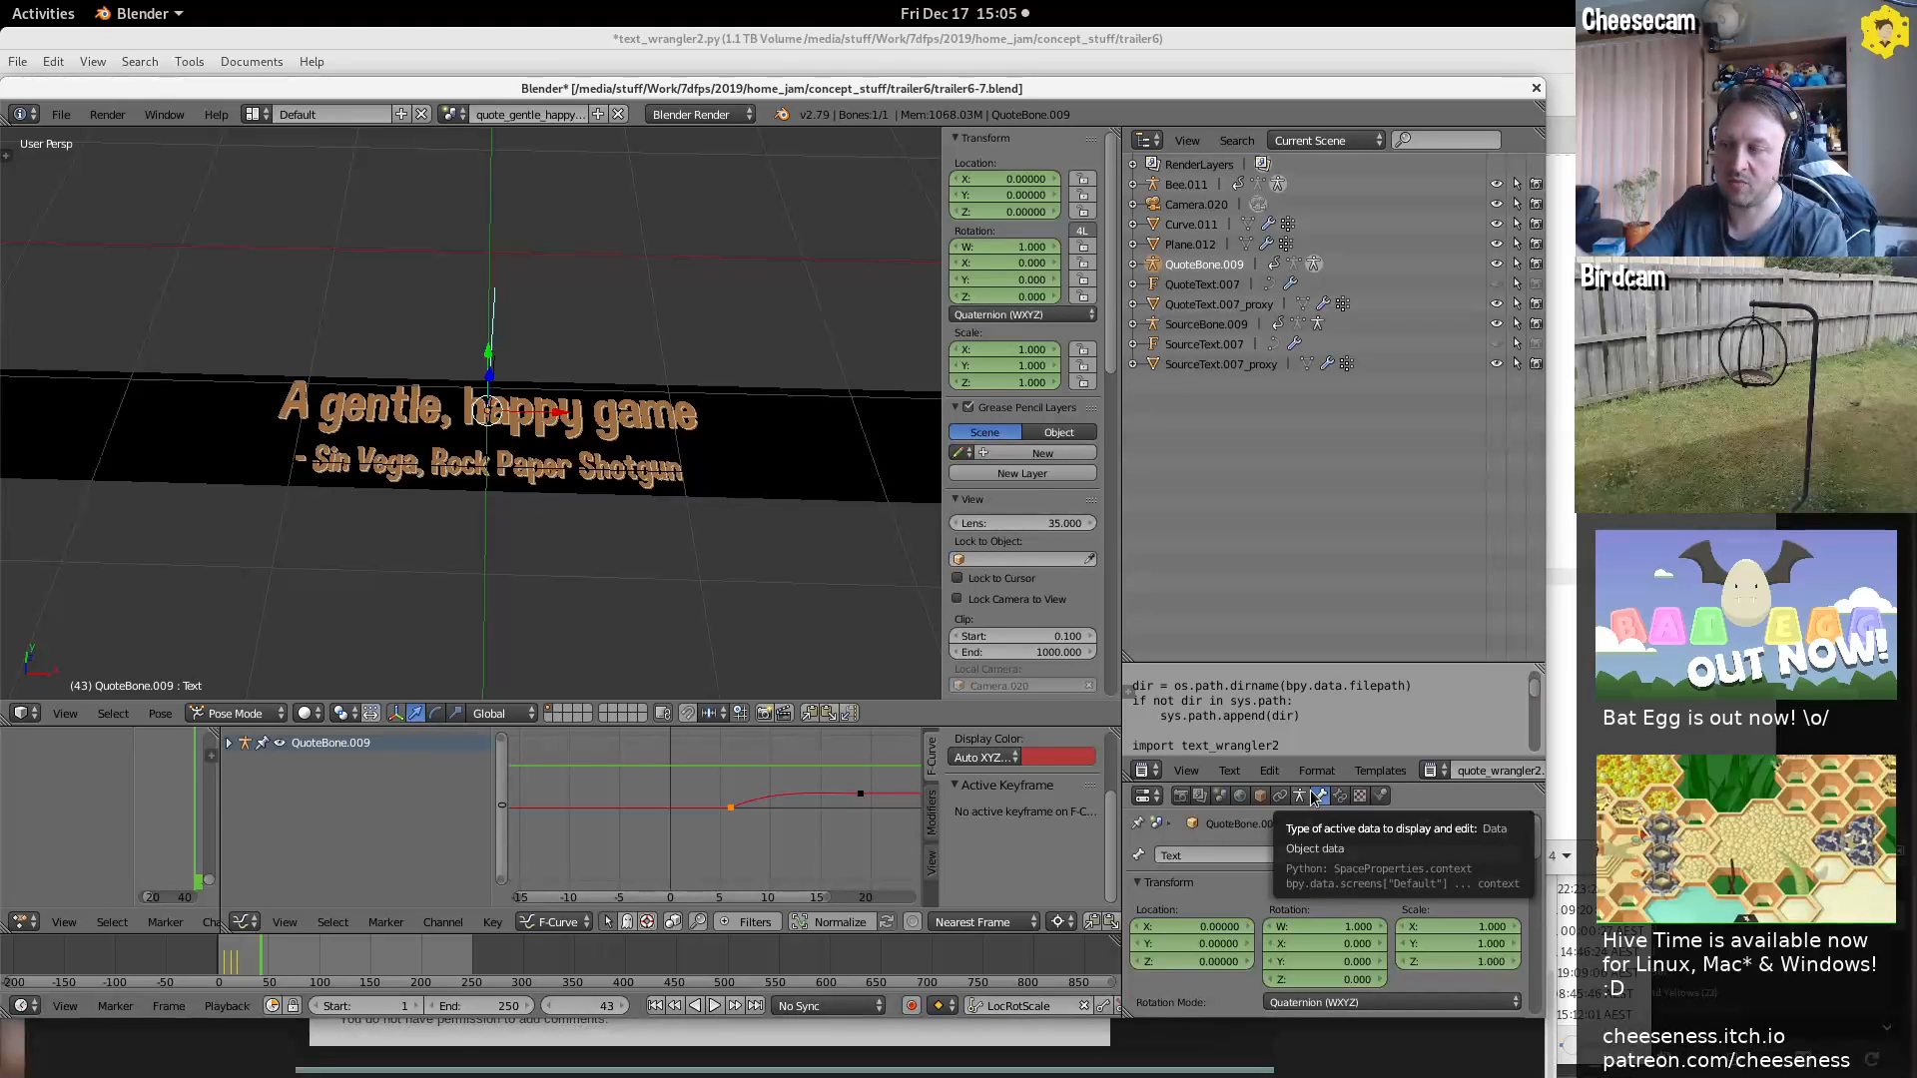
Highlight the vertex group and parenting code in lines 45 to 48 in Text Editor, and play the quote animation in Blender
{"action": "key", "text": "alt+Tab"}
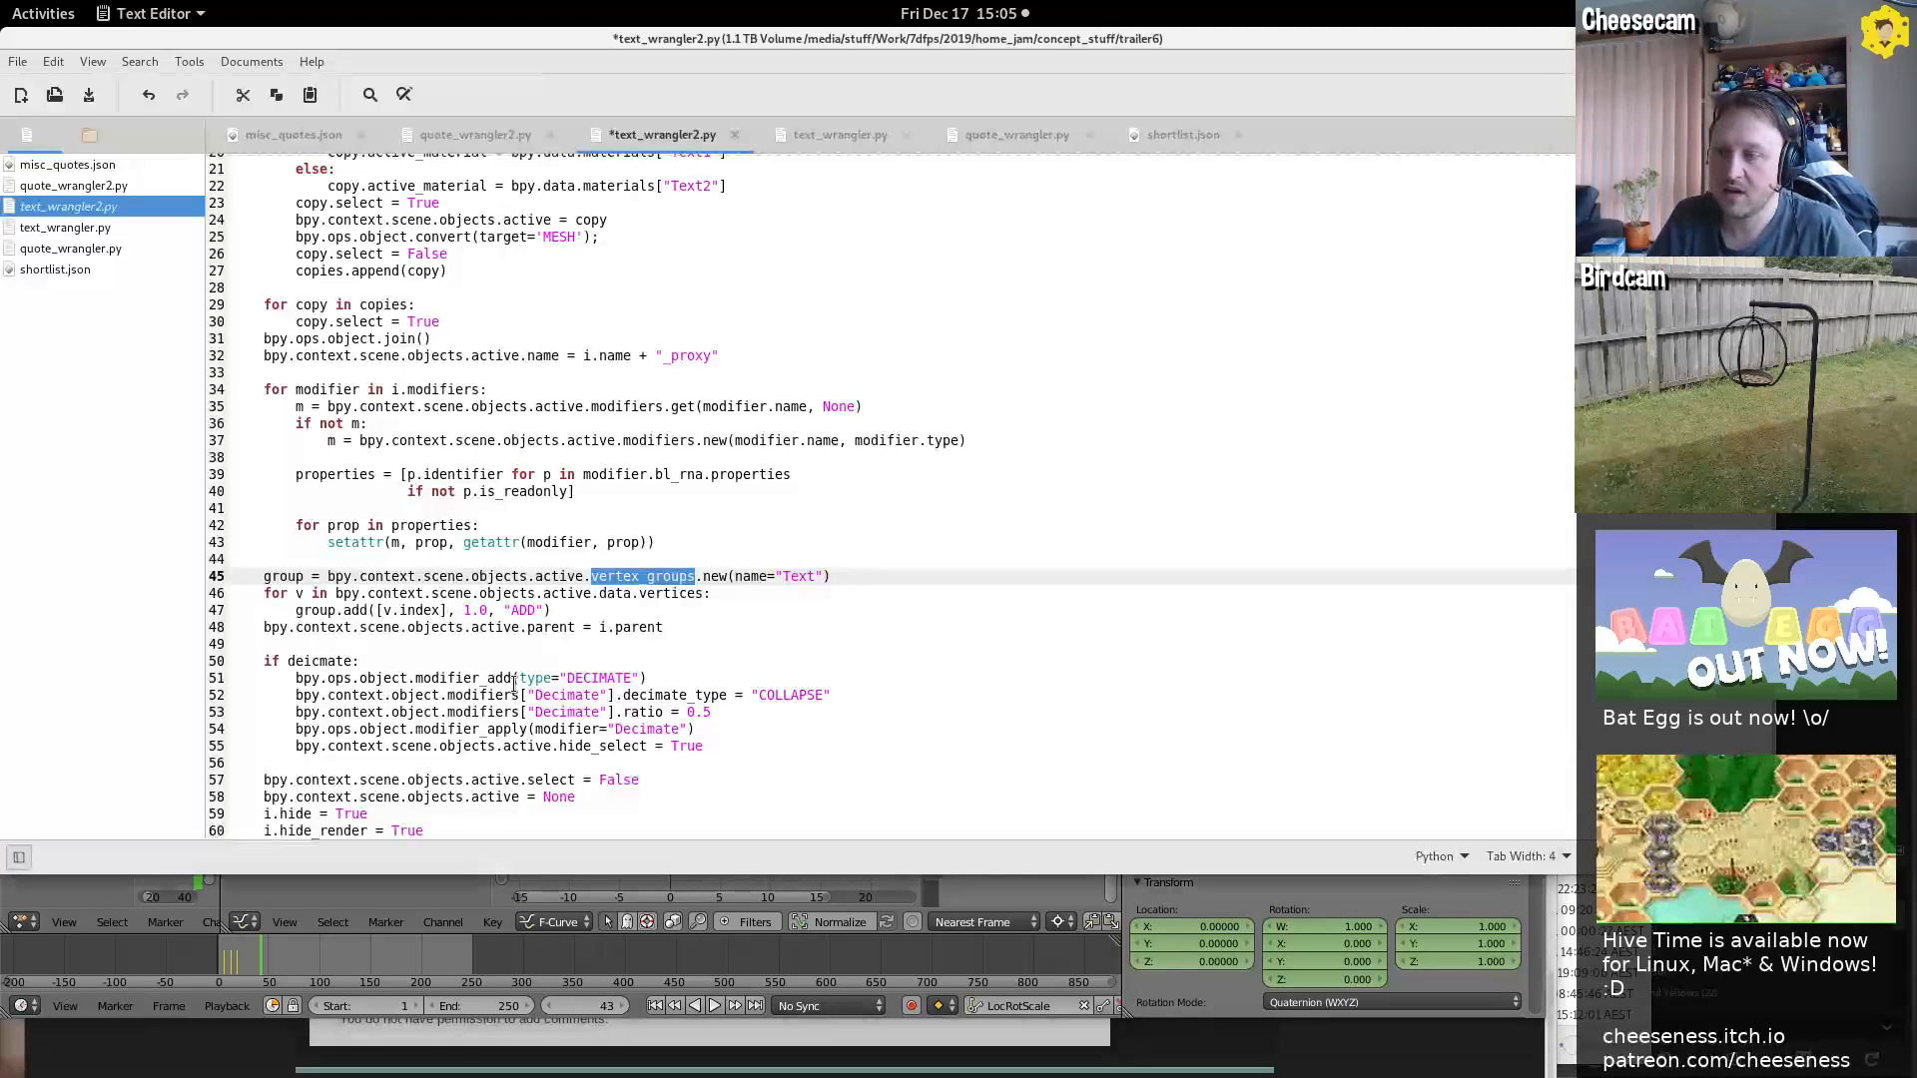
{"action": "triple_click", "coordinate": [363, 576]}
{"action": "left_click_drag", "start_coordinate": [362, 576], "coordinate": [380, 627]}
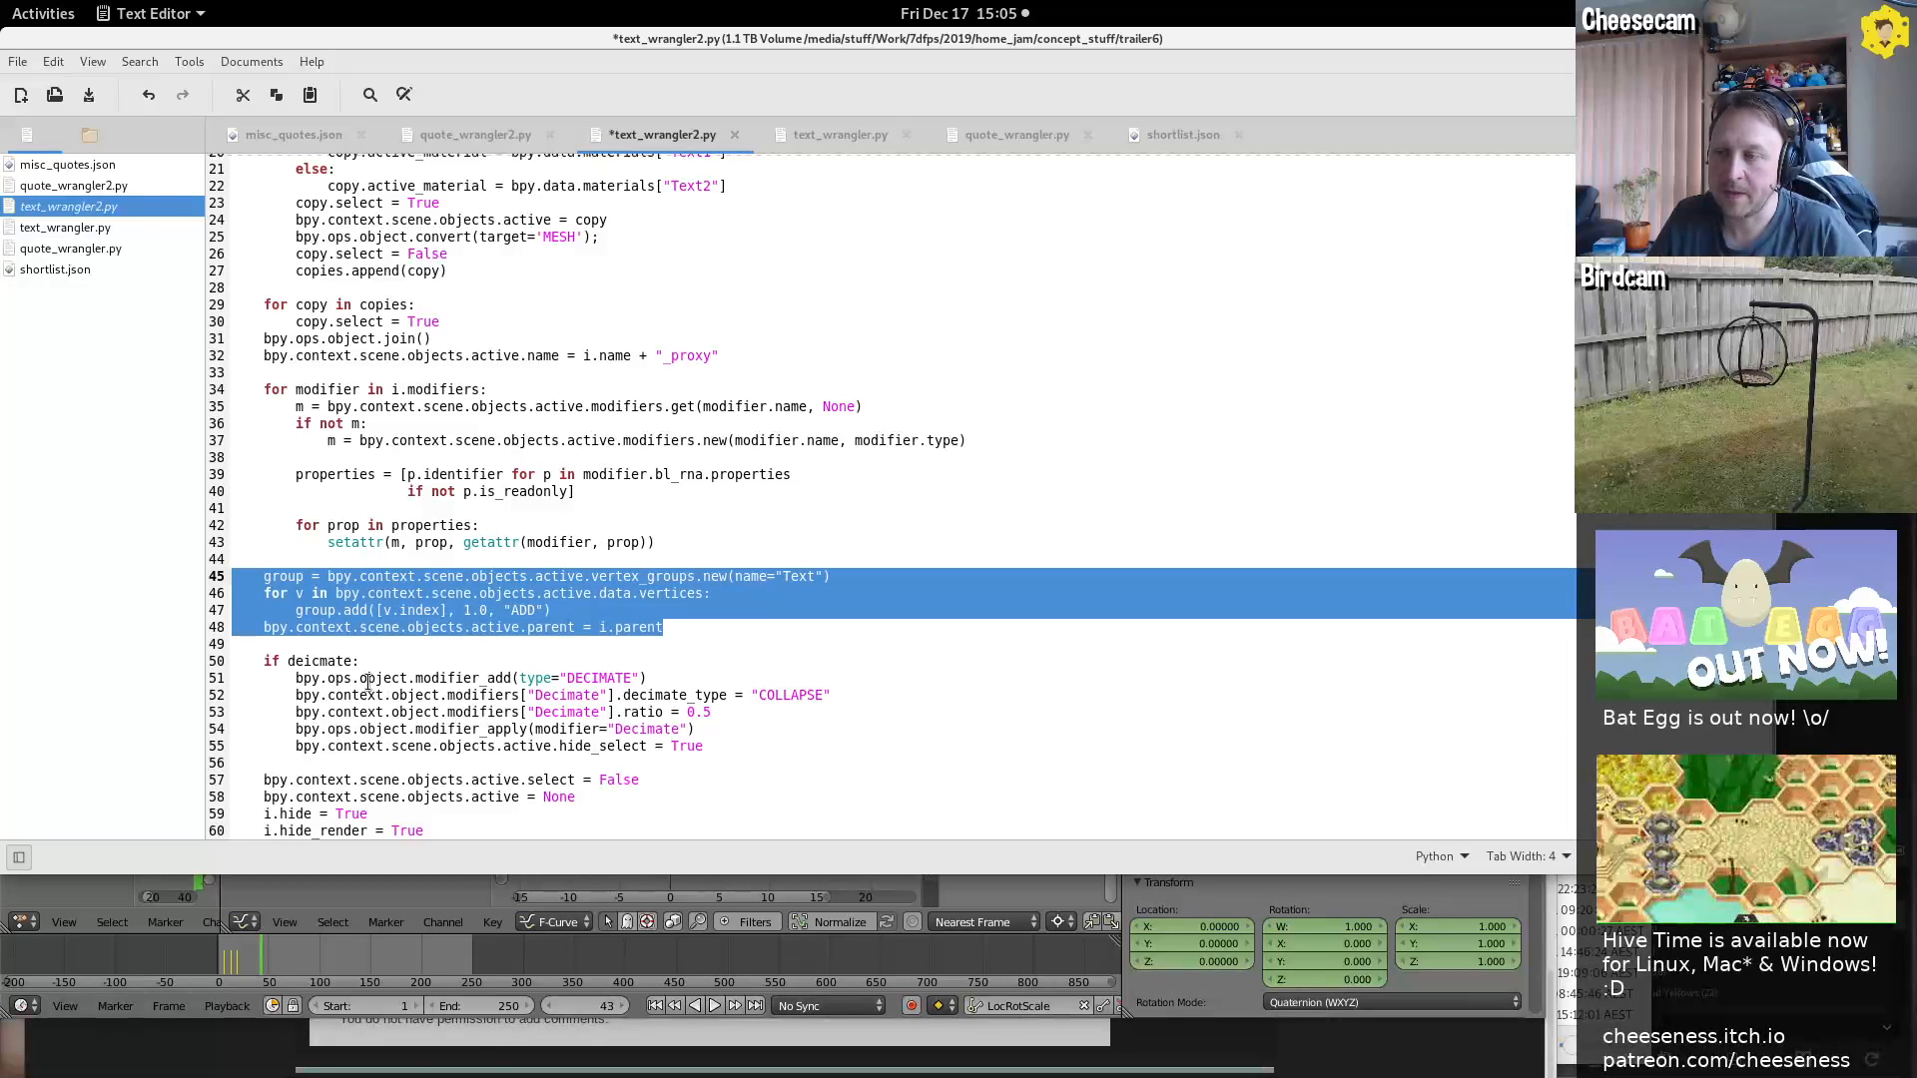
{"action": "left_click", "coordinate": [1170, 1014]}
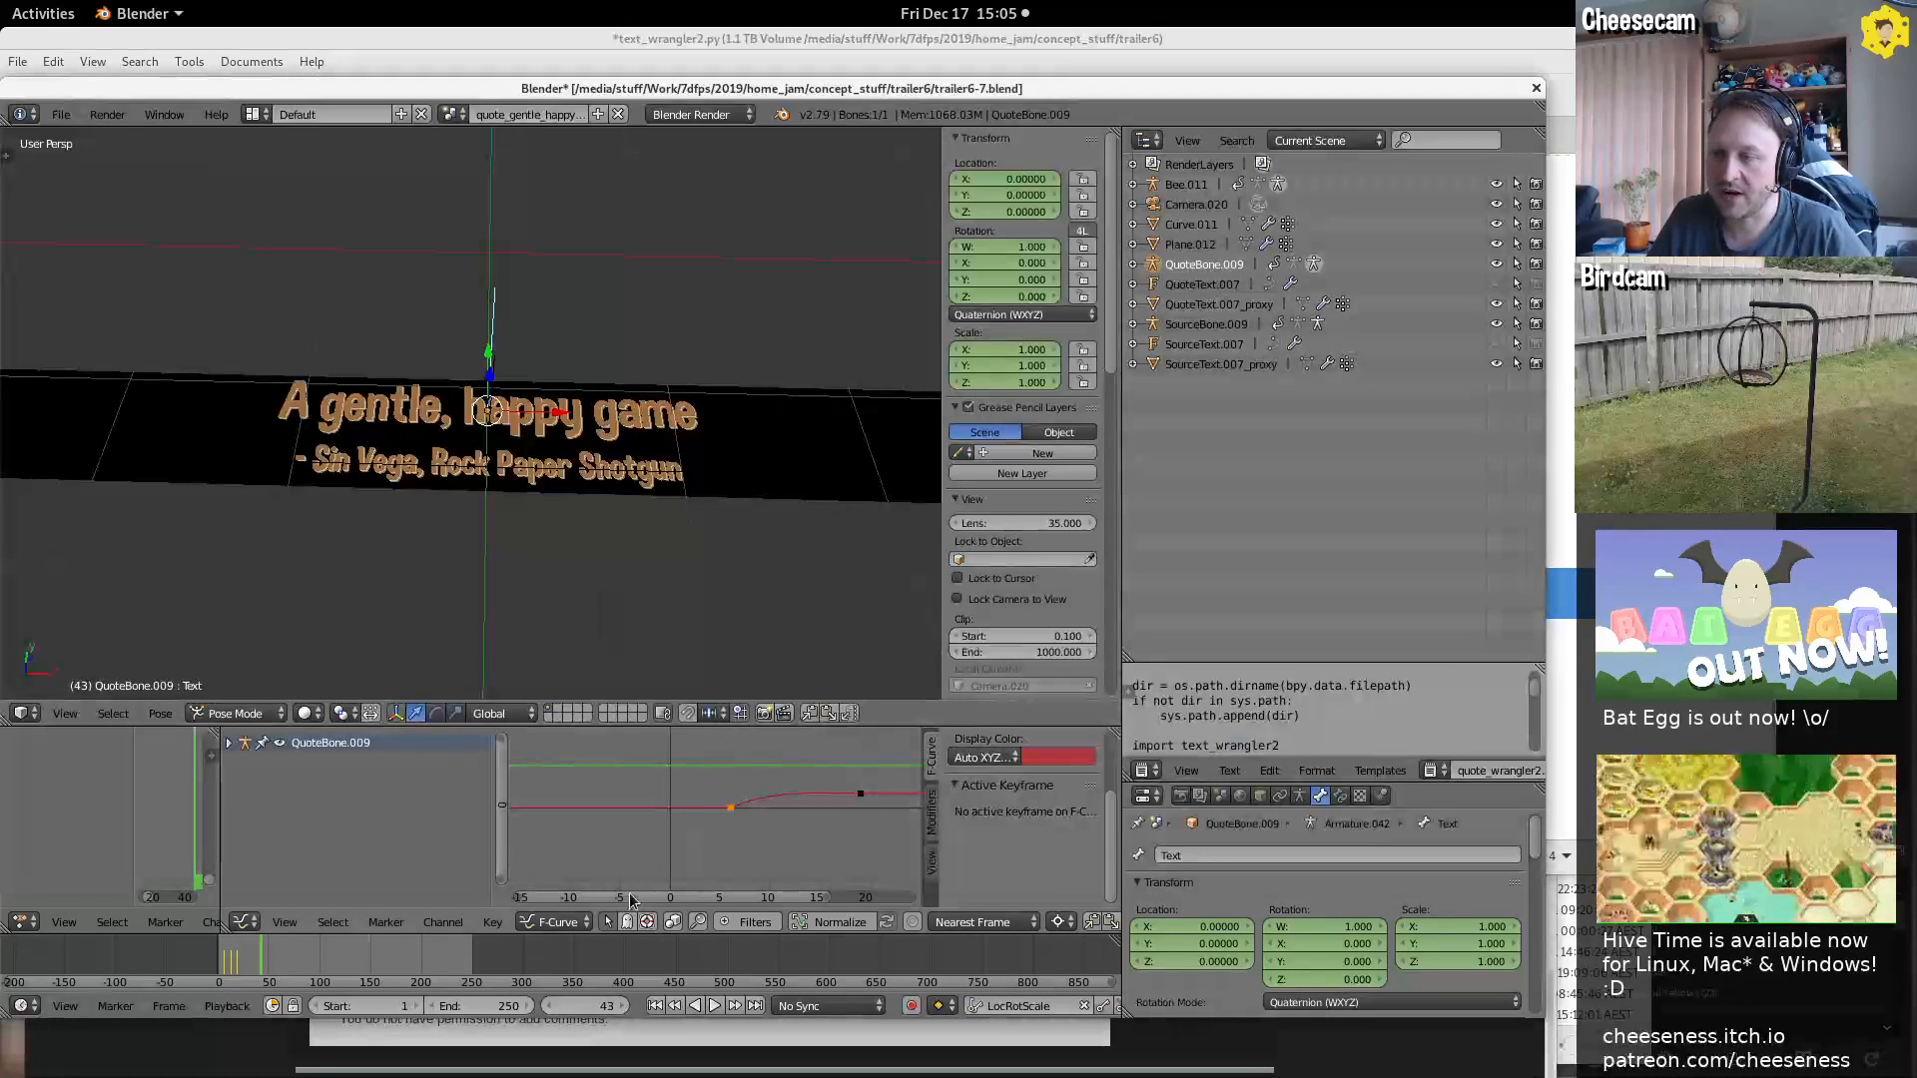
{"action": "key", "text": "alt+a"}
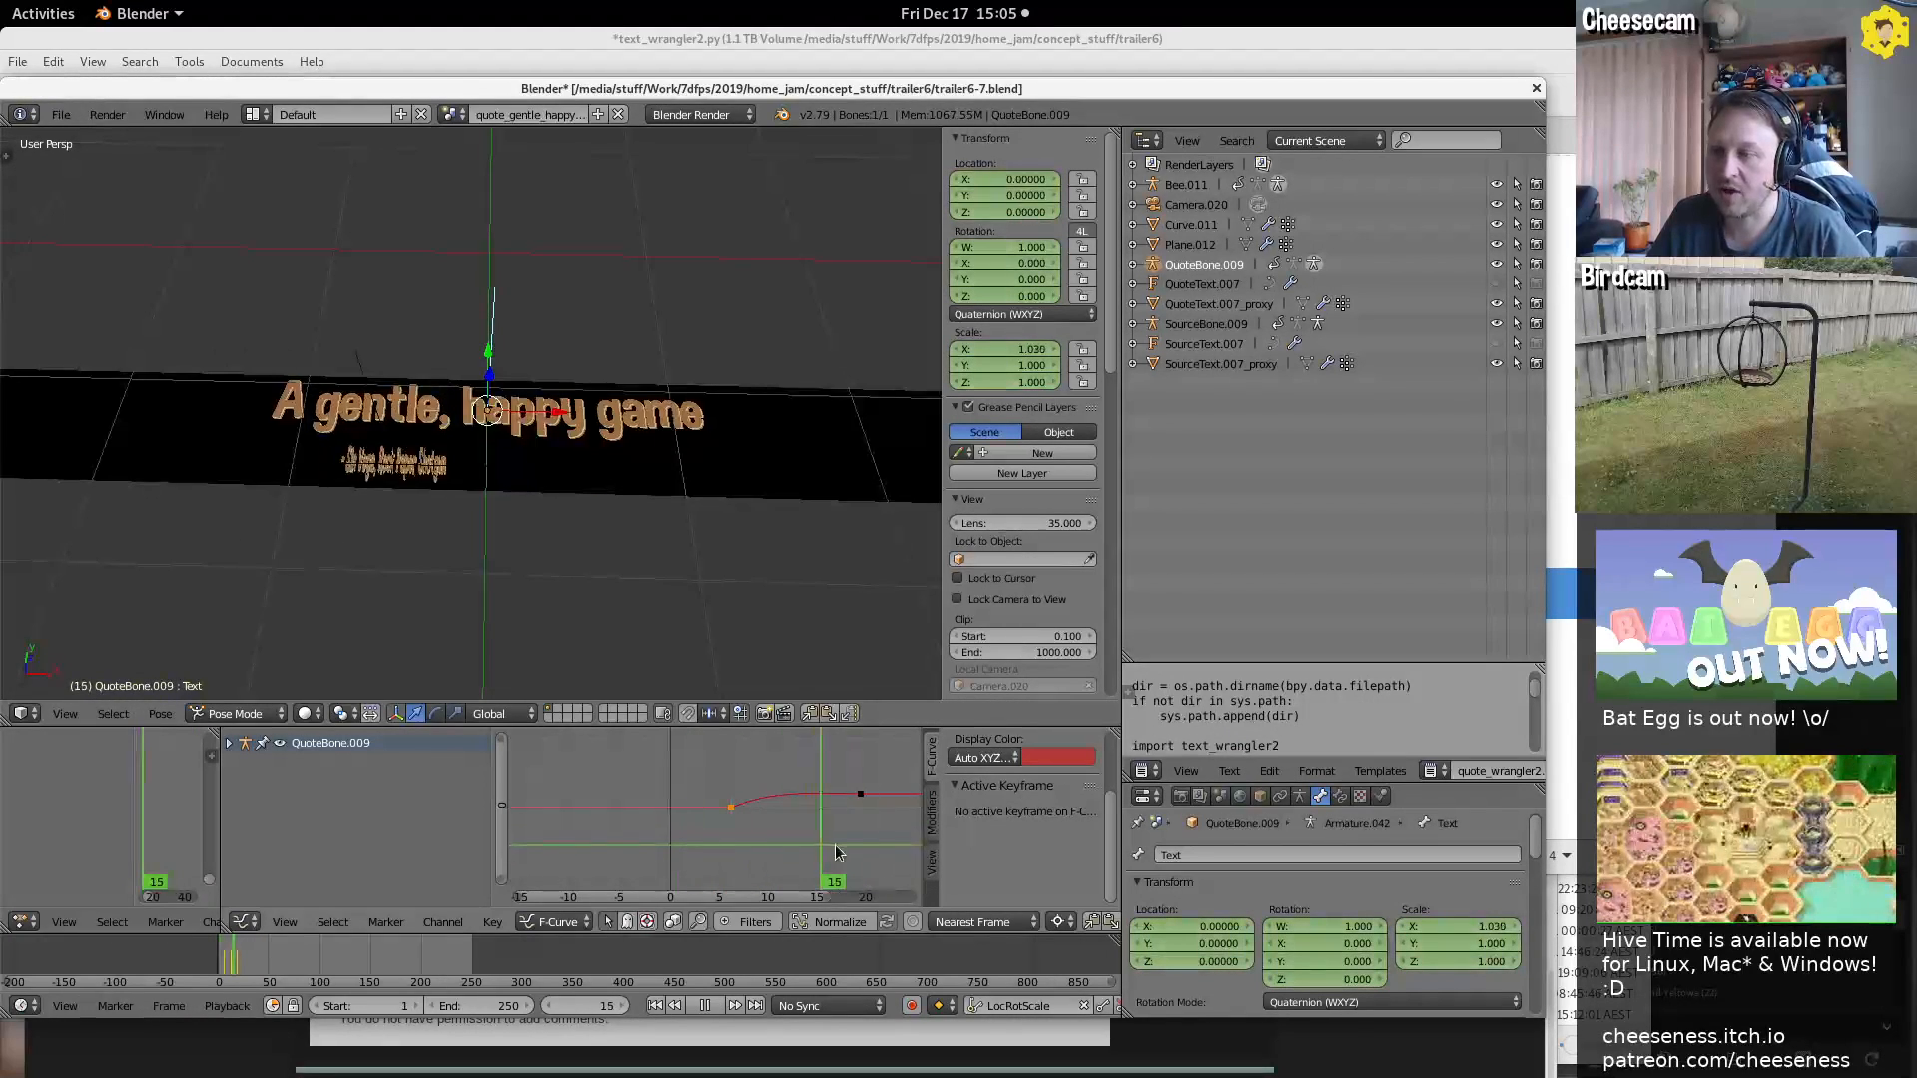
Switch to Text Editor and highlight the decimate block in lines 50 to 55
{"action": "key", "text": "alt+Tab"}
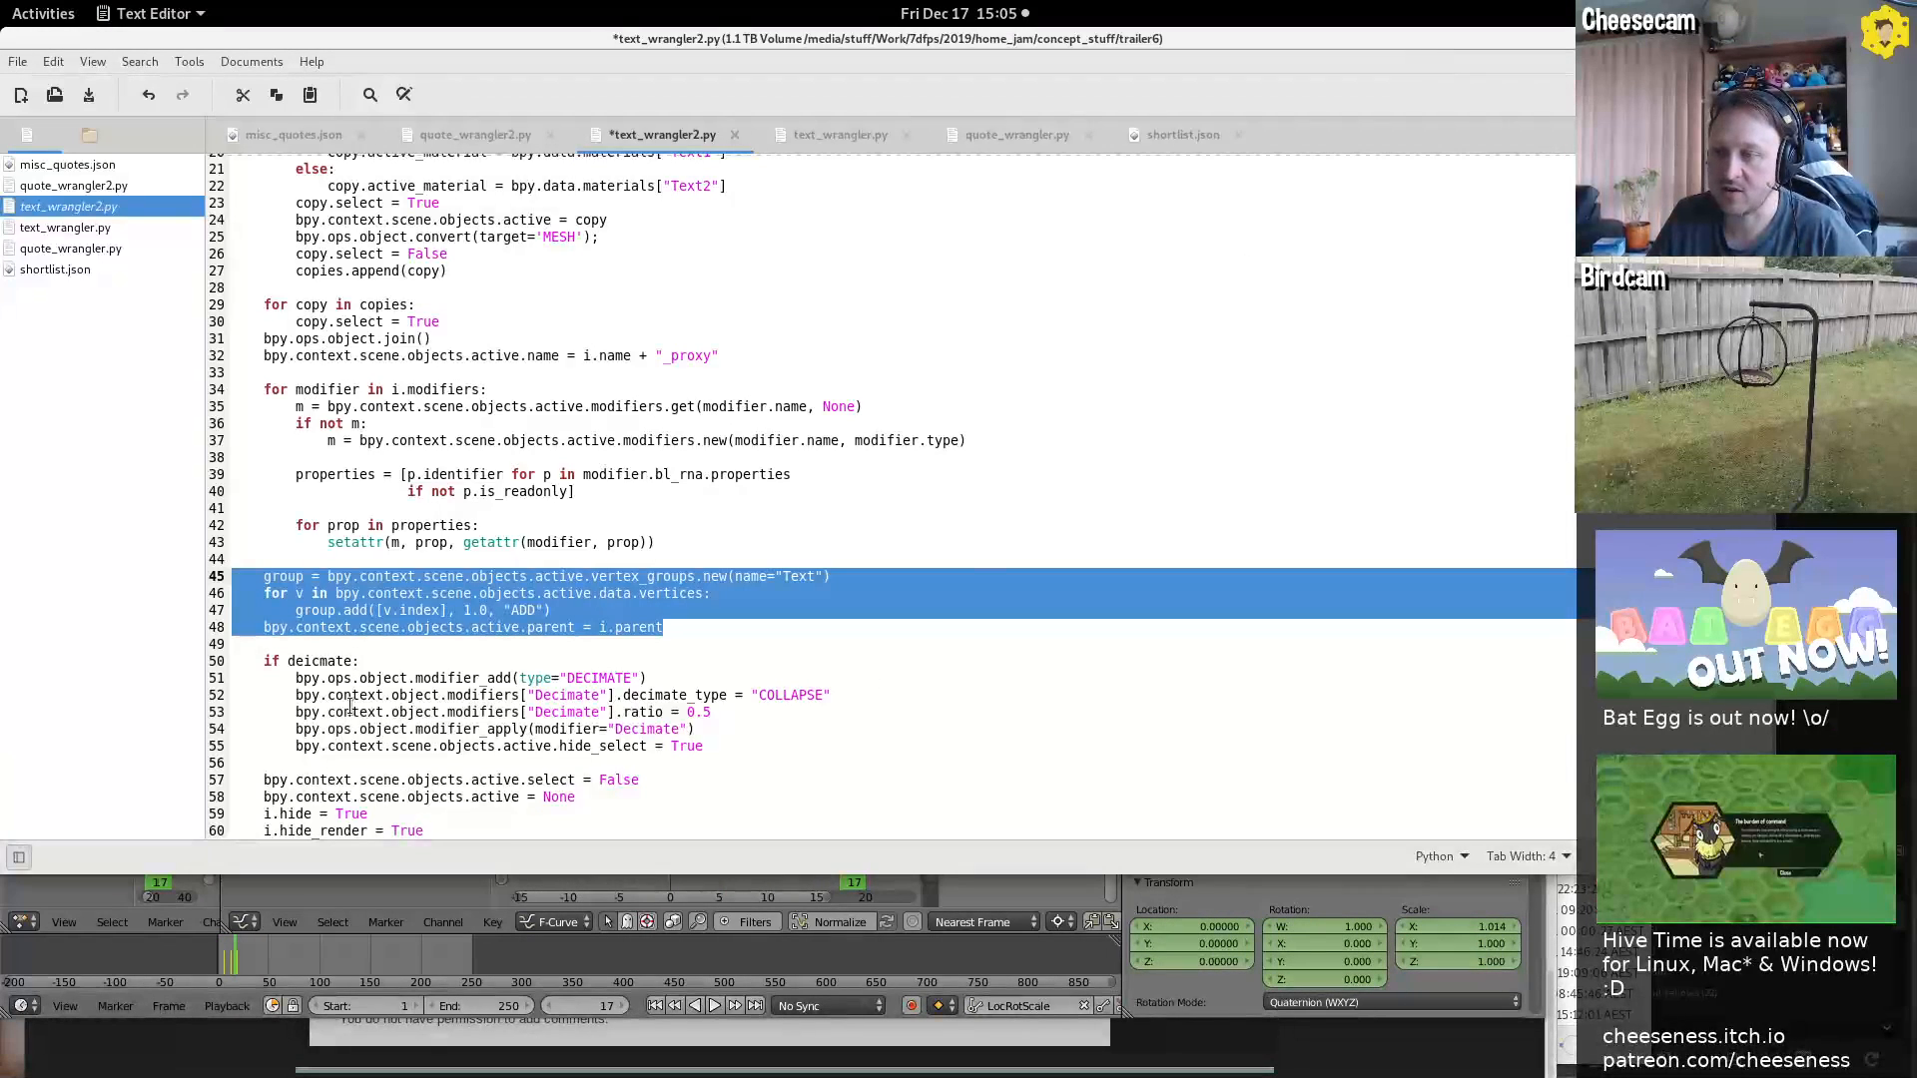
{"action": "double_click", "coordinate": [307, 661]}
{"action": "left_click_drag", "start_coordinate": [307, 661], "coordinate": [356, 739]}
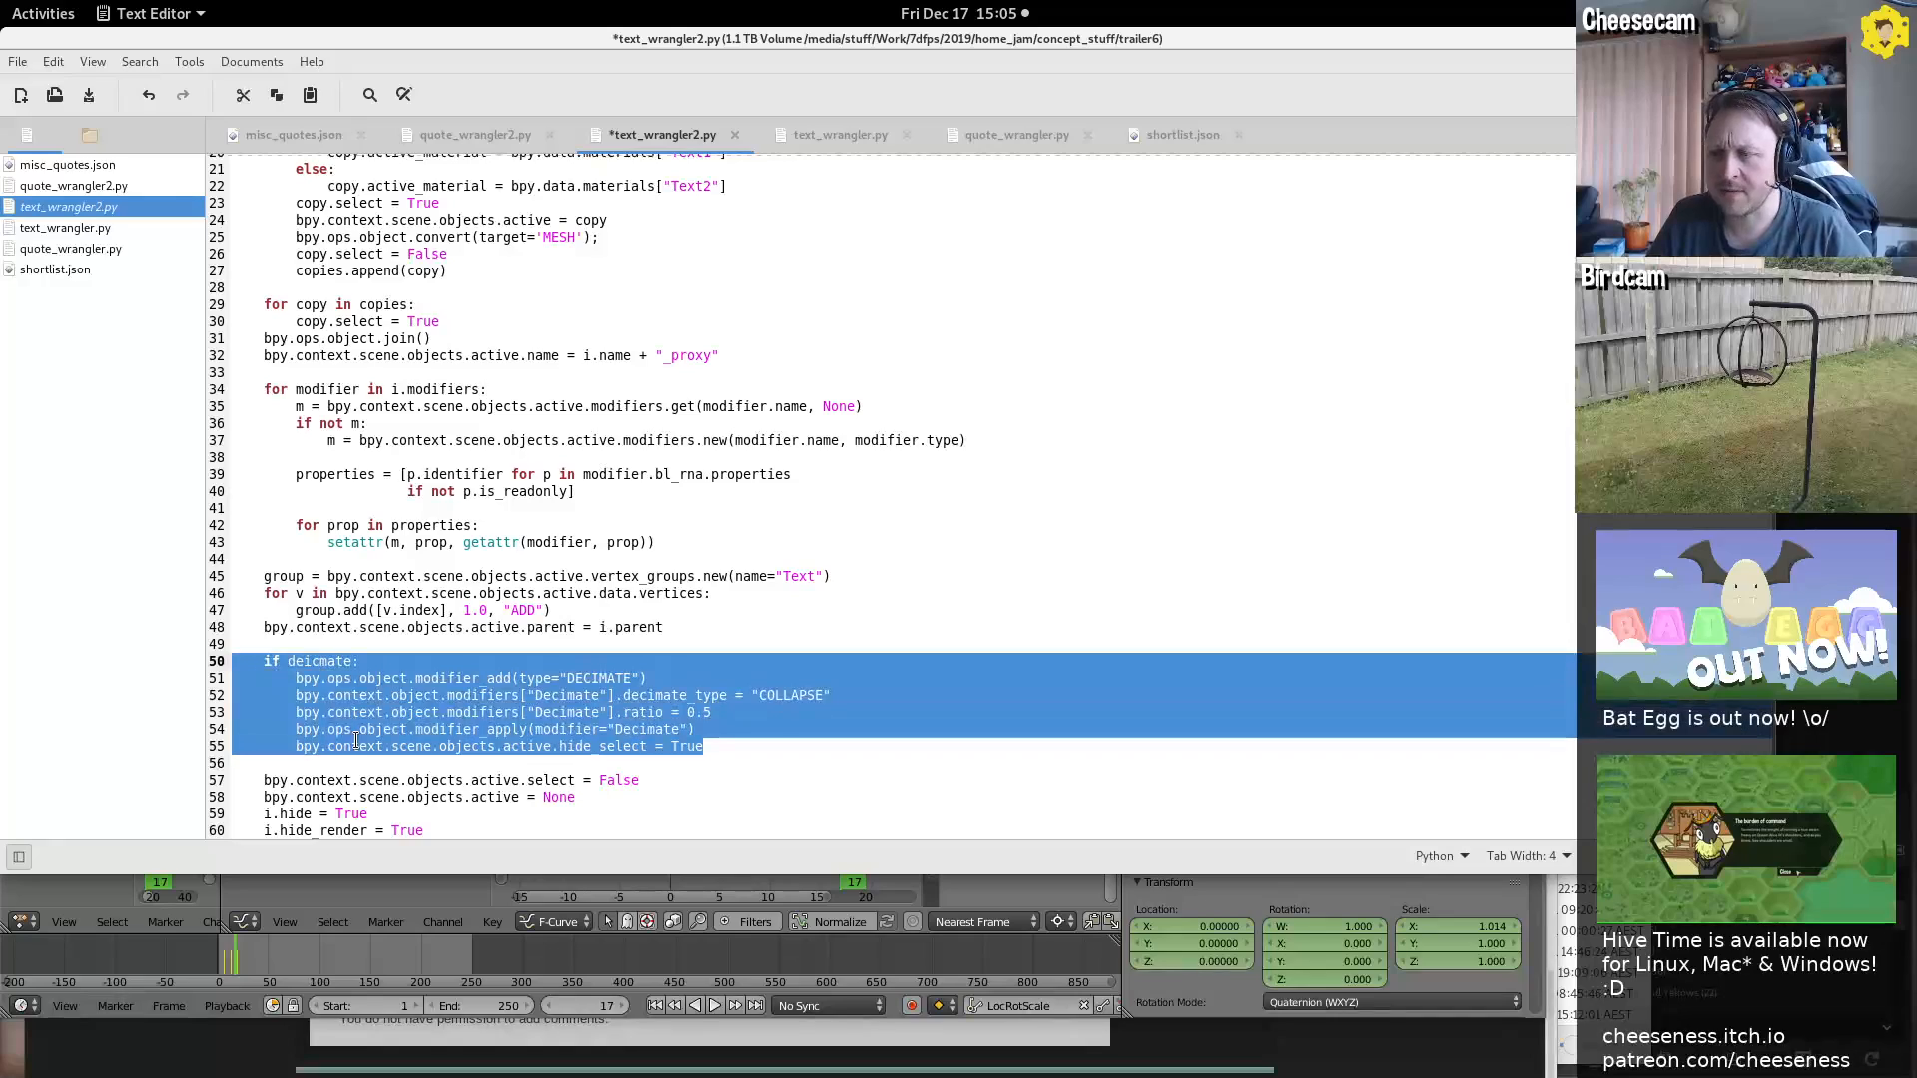
Switch to Blender and select the "A gentle, happy game" text proxy, framing its letters closely
{"action": "key", "text": "alt+Tab"}
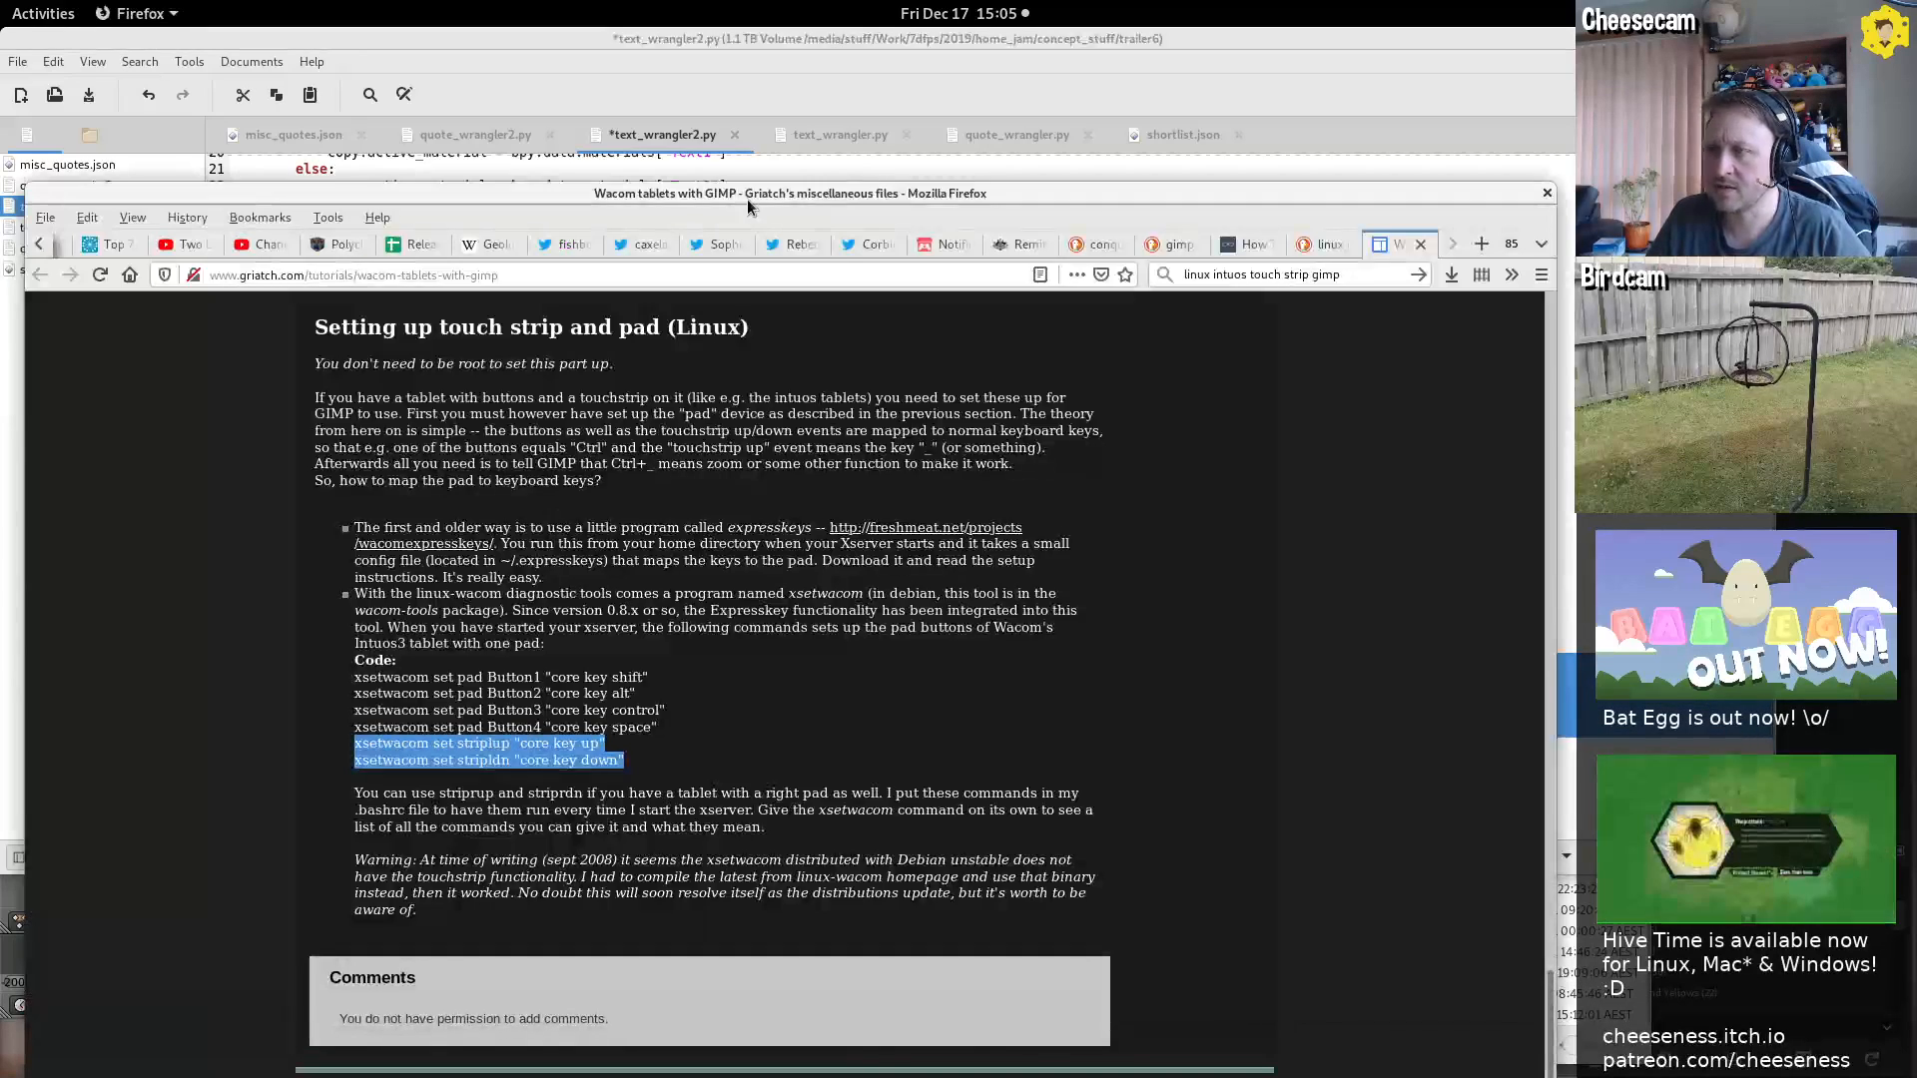
{"action": "left_click_drag", "start_coordinate": [749, 202], "coordinate": [1112, 122]}
{"action": "left_click", "coordinate": [220, 1013]}
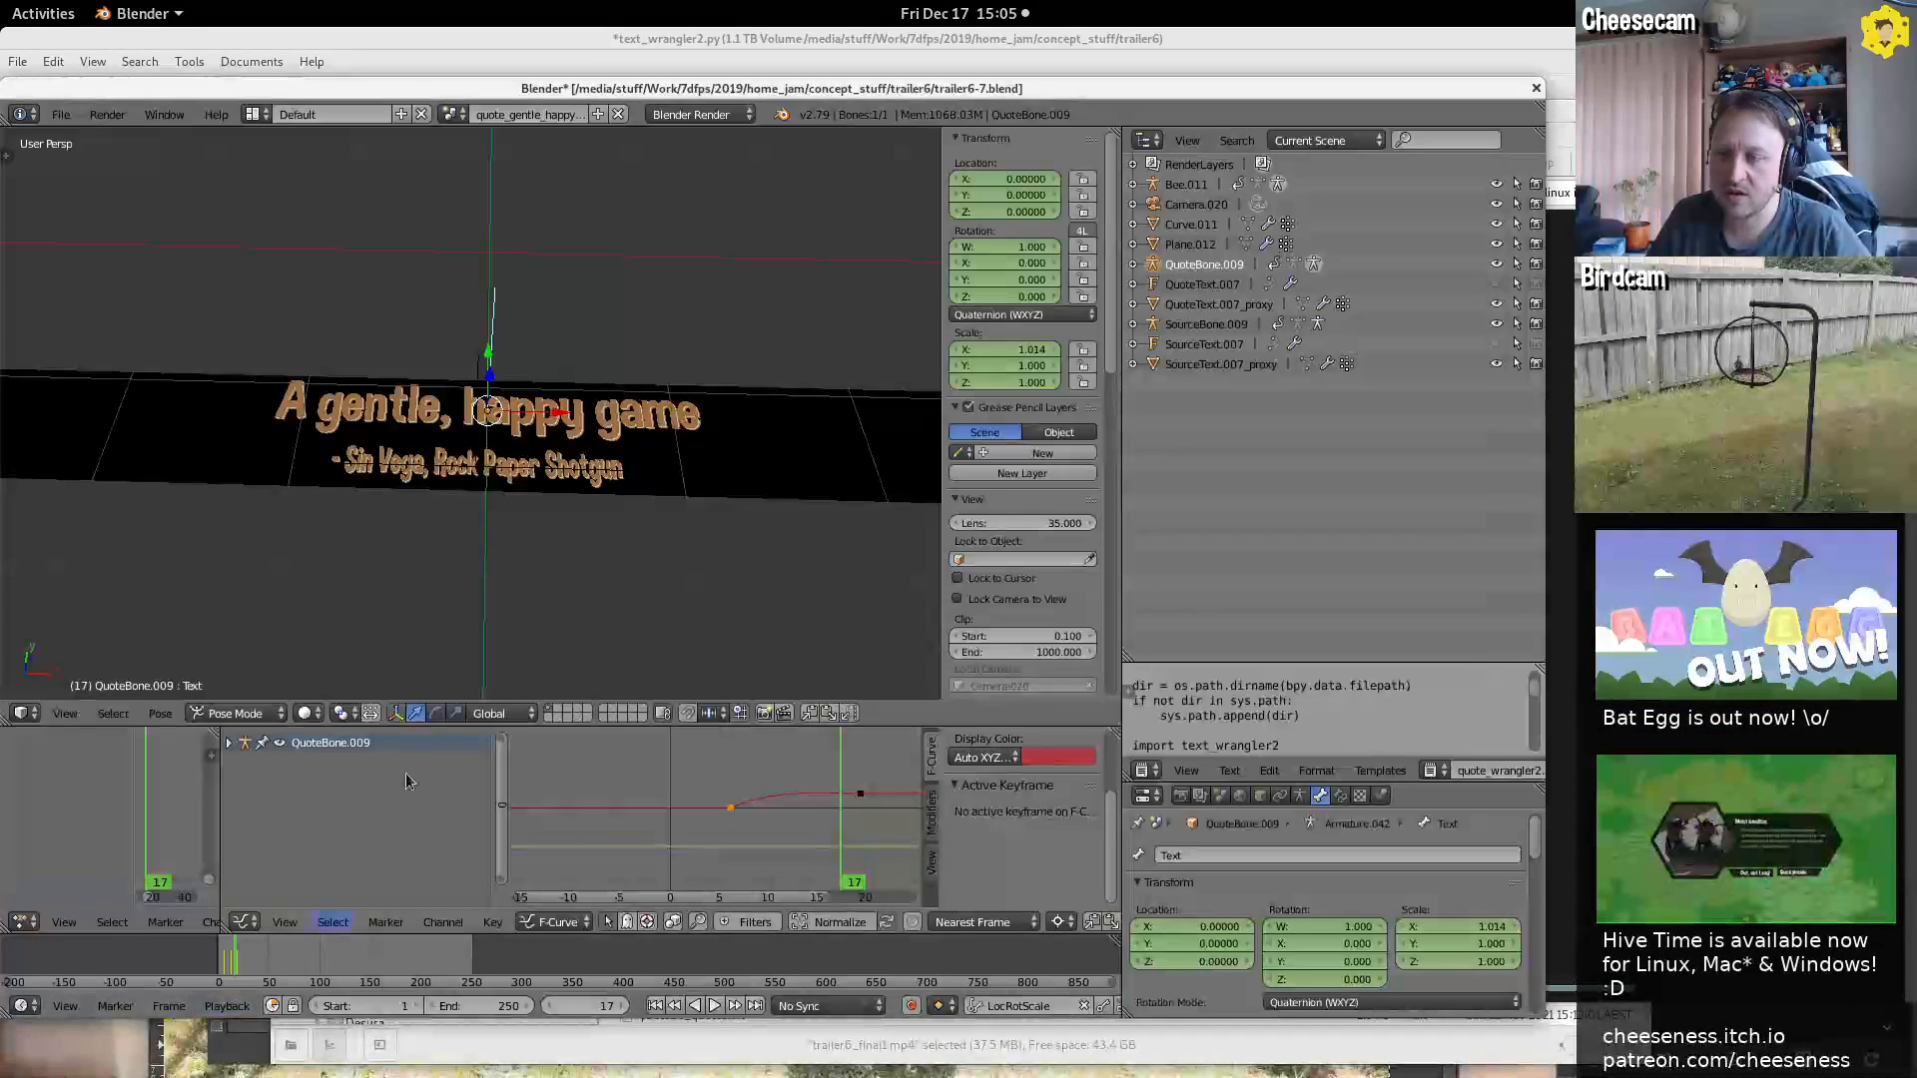
{"action": "right_click", "coordinate": [611, 396]}
{"action": "middle_click_drag", "start_coordinate": [613, 399], "coordinate": [643, 452]}
{"action": "scroll", "coordinate": [679, 360], "scroll_direction": "up", "scroll_amount": 4}
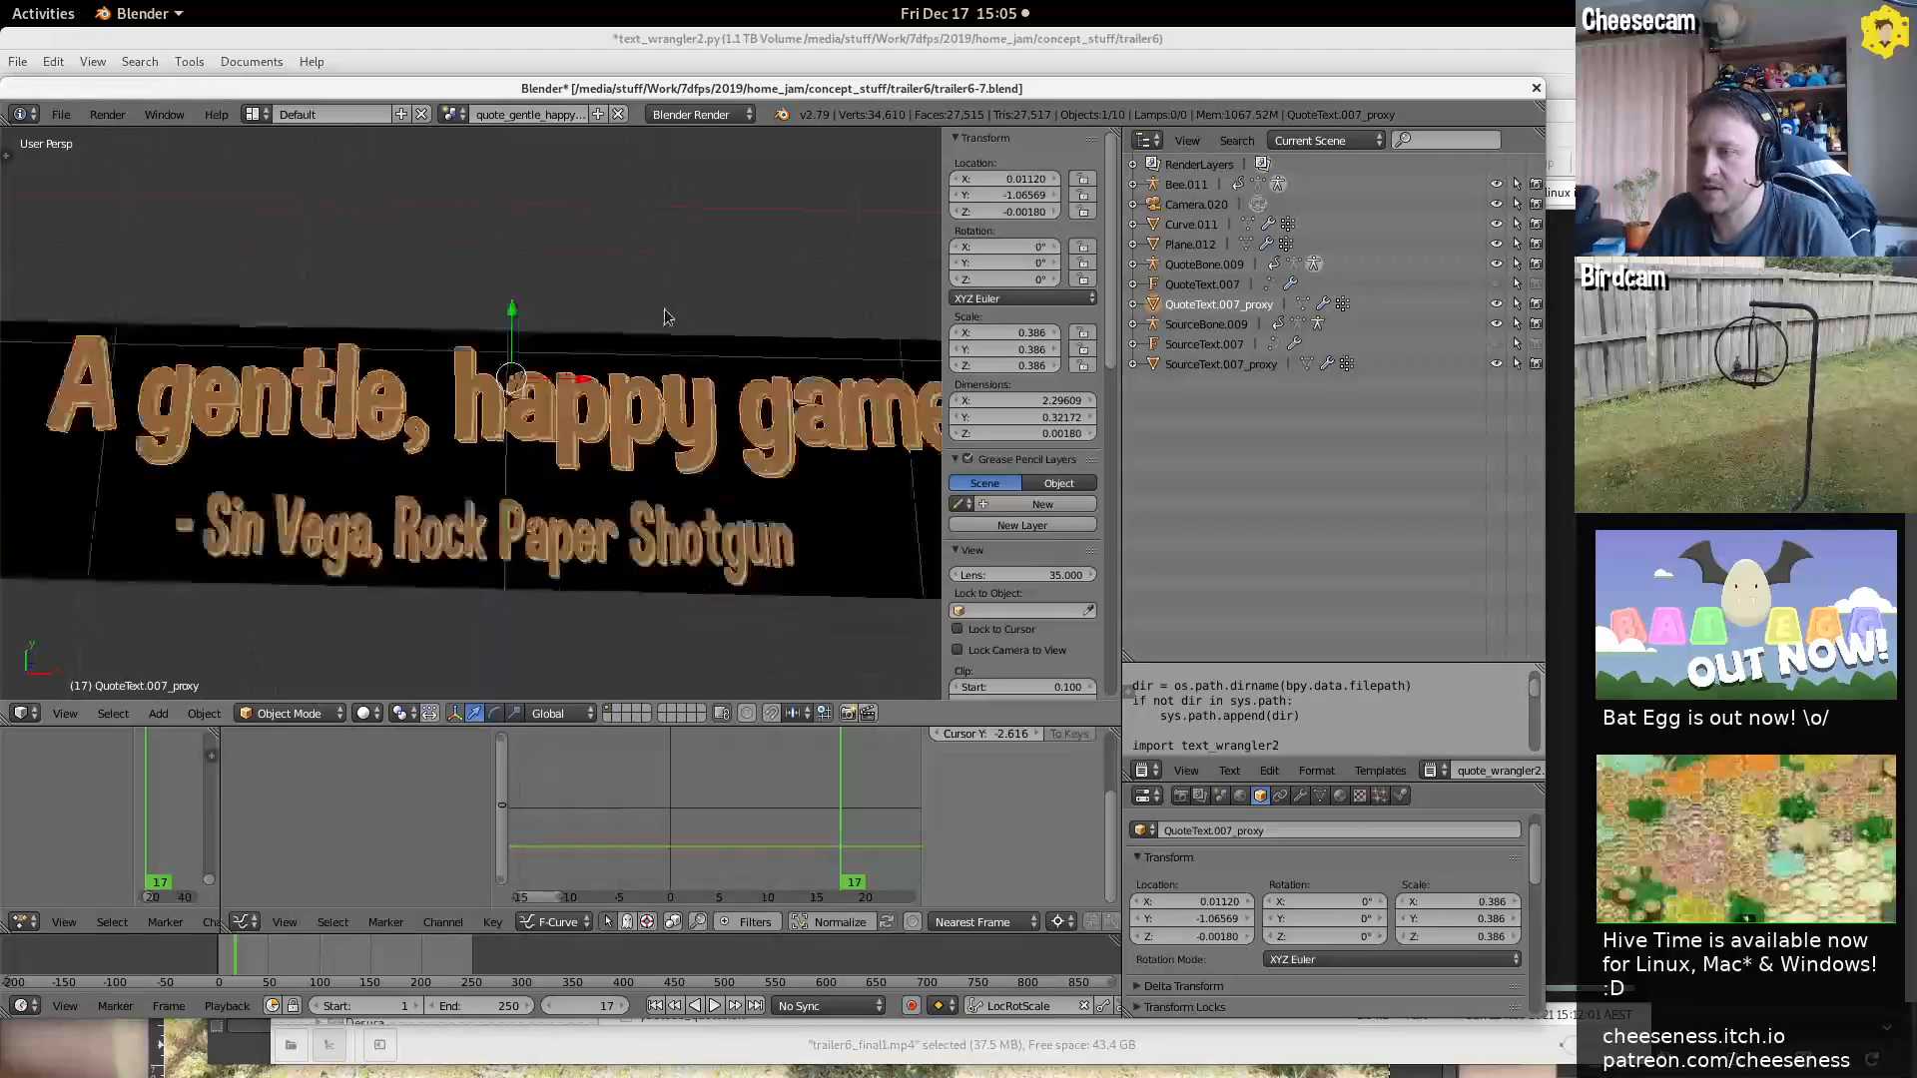
{"action": "scroll", "coordinate": [667, 318], "scroll_direction": "up", "scroll_amount": 4}
Examine the mesh topology of the "A gentle, happy game" proxy in Edit Mode and return to Object Mode
{"action": "key", "text": "Tab"}
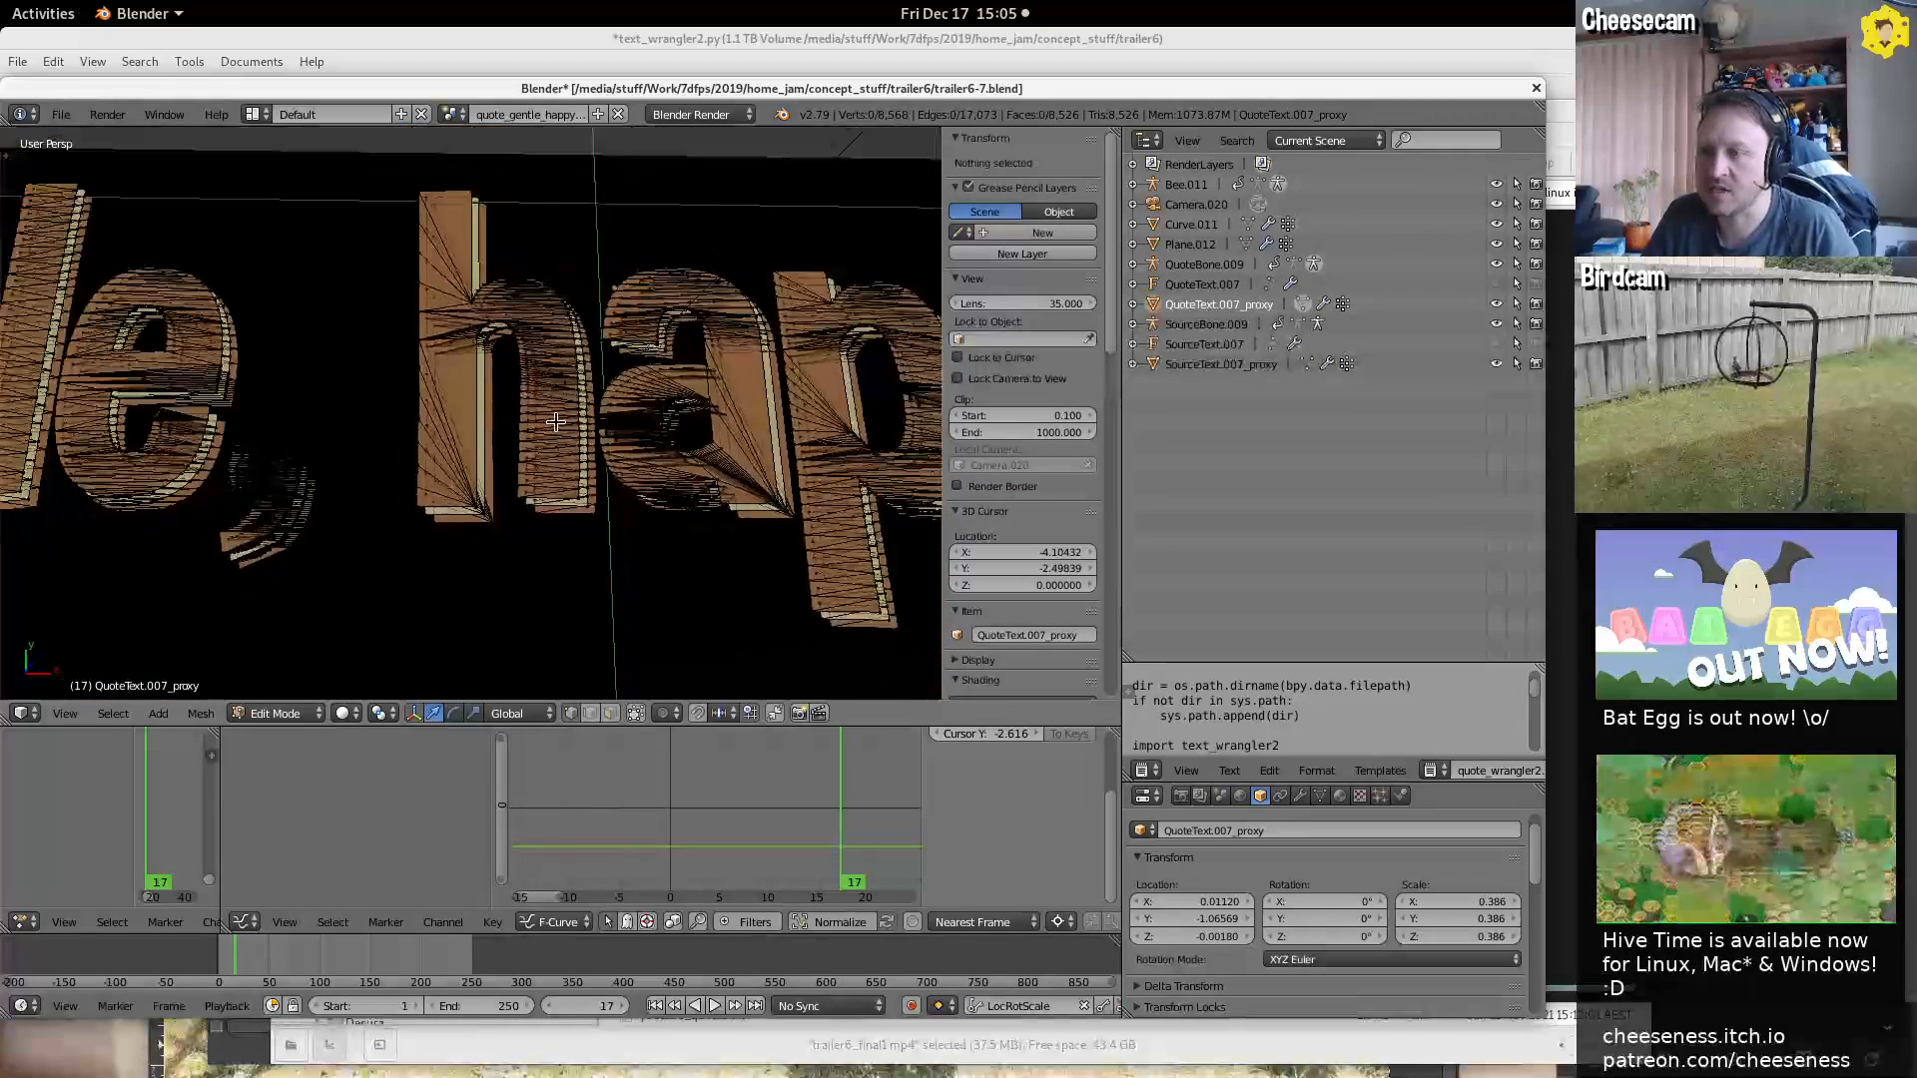
{"action": "middle_click_drag", "start_coordinate": [330, 448], "coordinate": [604, 430]}
{"action": "scroll", "coordinate": [485, 544], "scroll_direction": "down", "scroll_amount": 3}
{"action": "middle_click_drag", "start_coordinate": [711, 388], "coordinate": [312, 410], "text": "shift"}
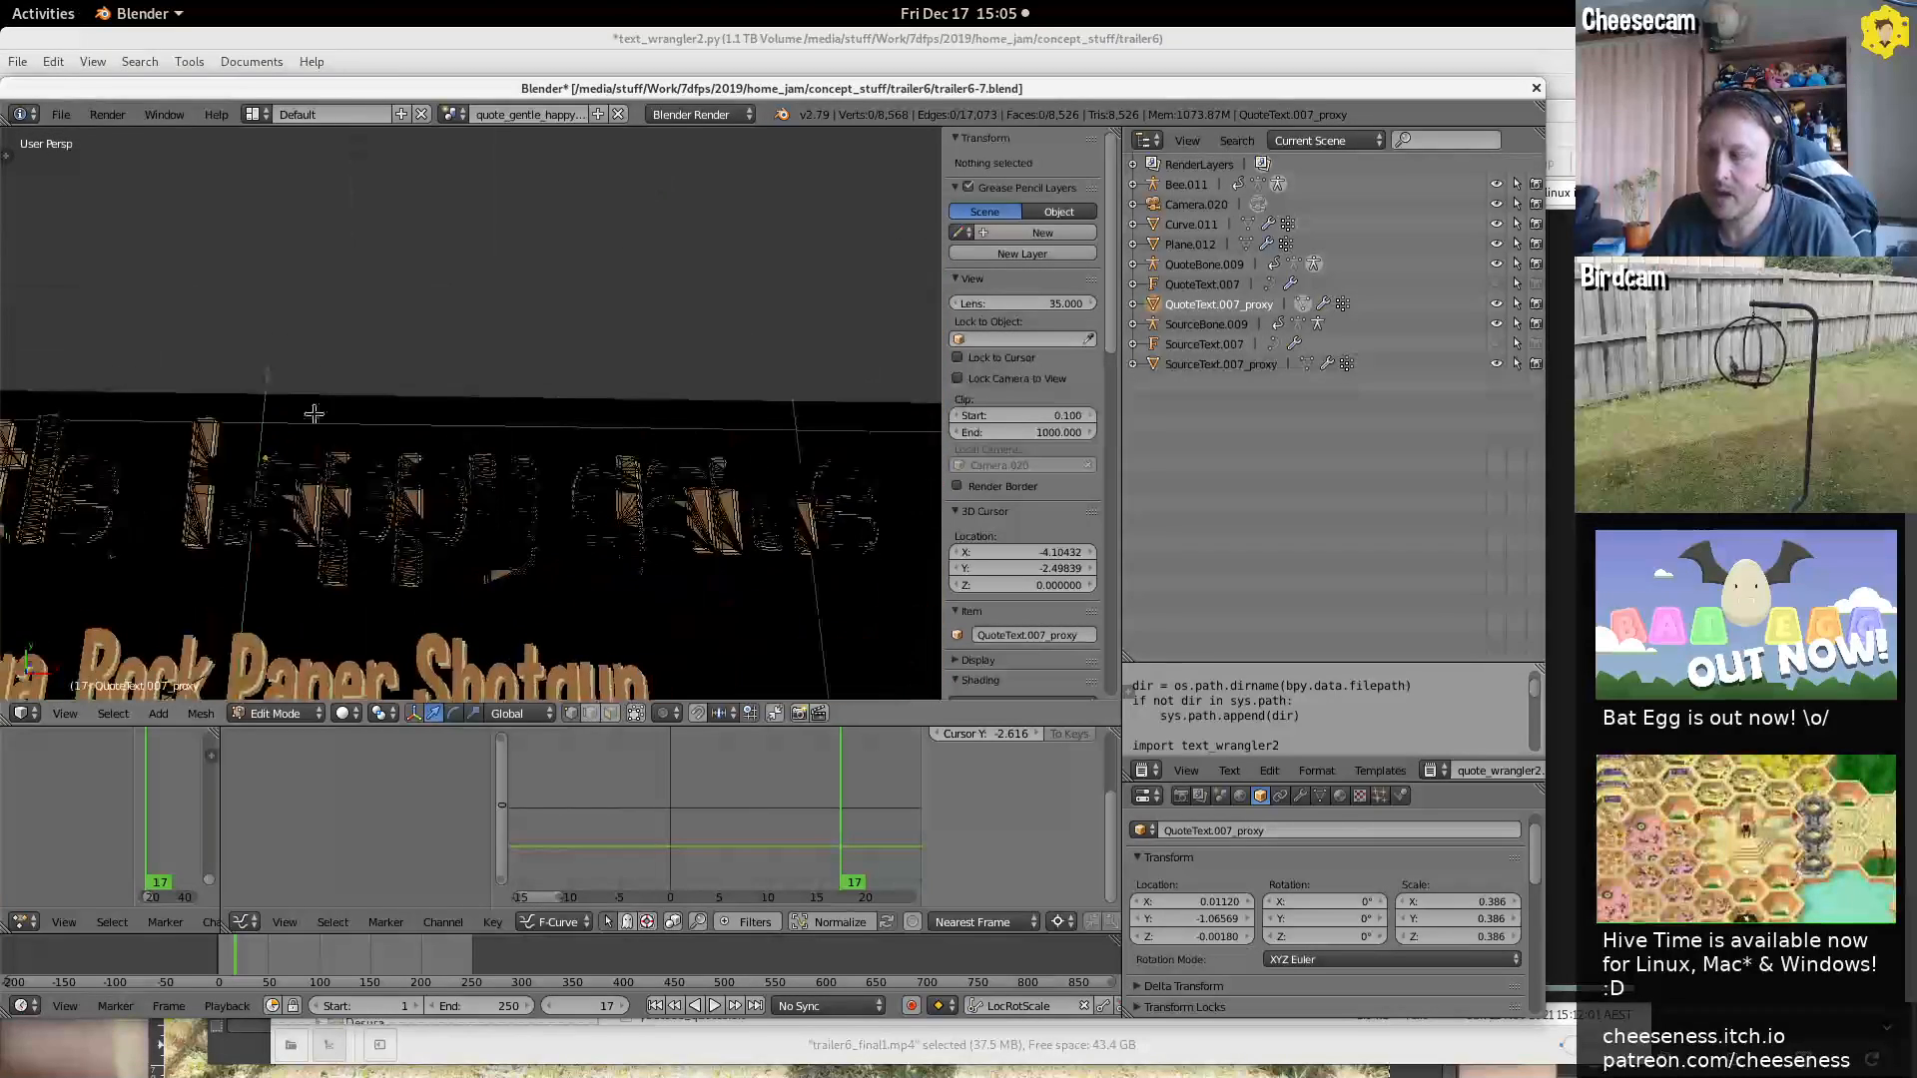
{"action": "key", "text": "Tab"}
Find the Thanks scene by searching for "thanks" and make it the active scene
{"action": "left_click", "coordinate": [253, 114]}
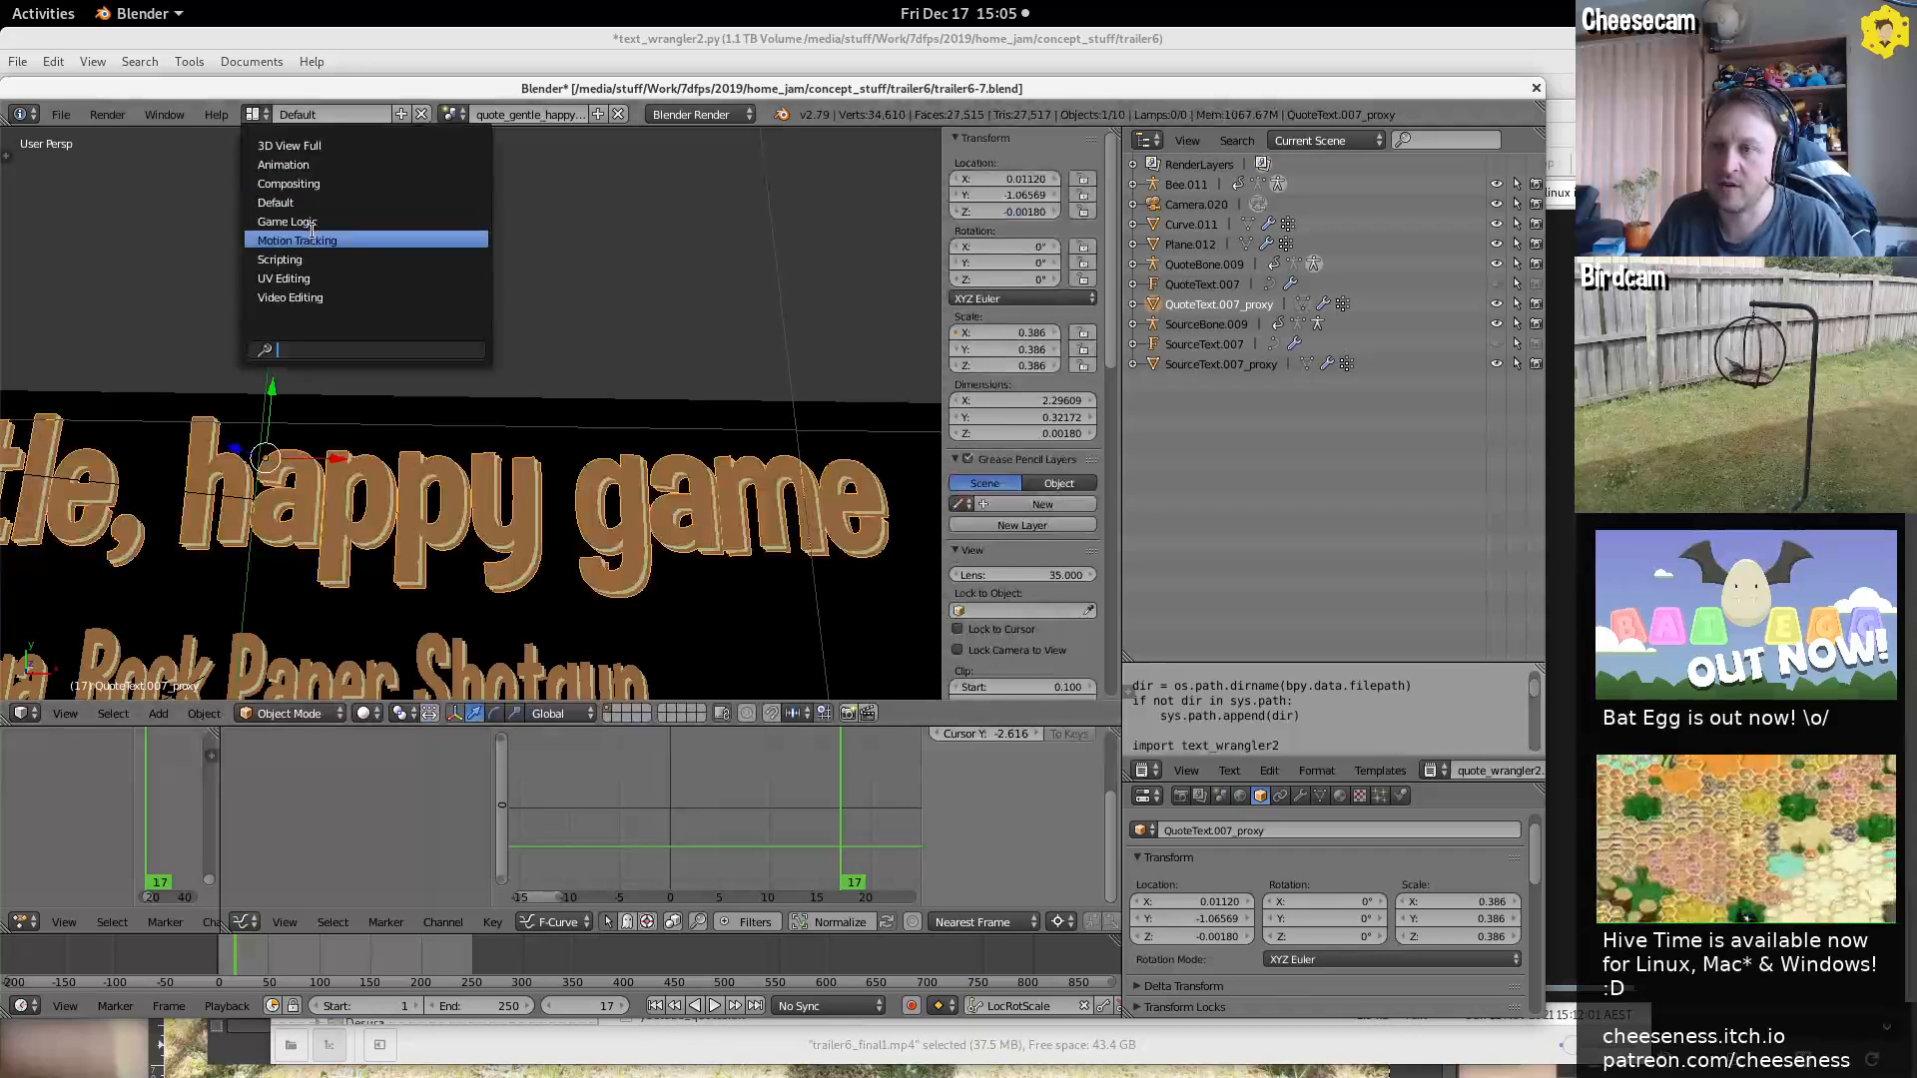
{"action": "left_click", "coordinate": [453, 115]}
{"action": "left_click", "coordinate": [453, 115]}
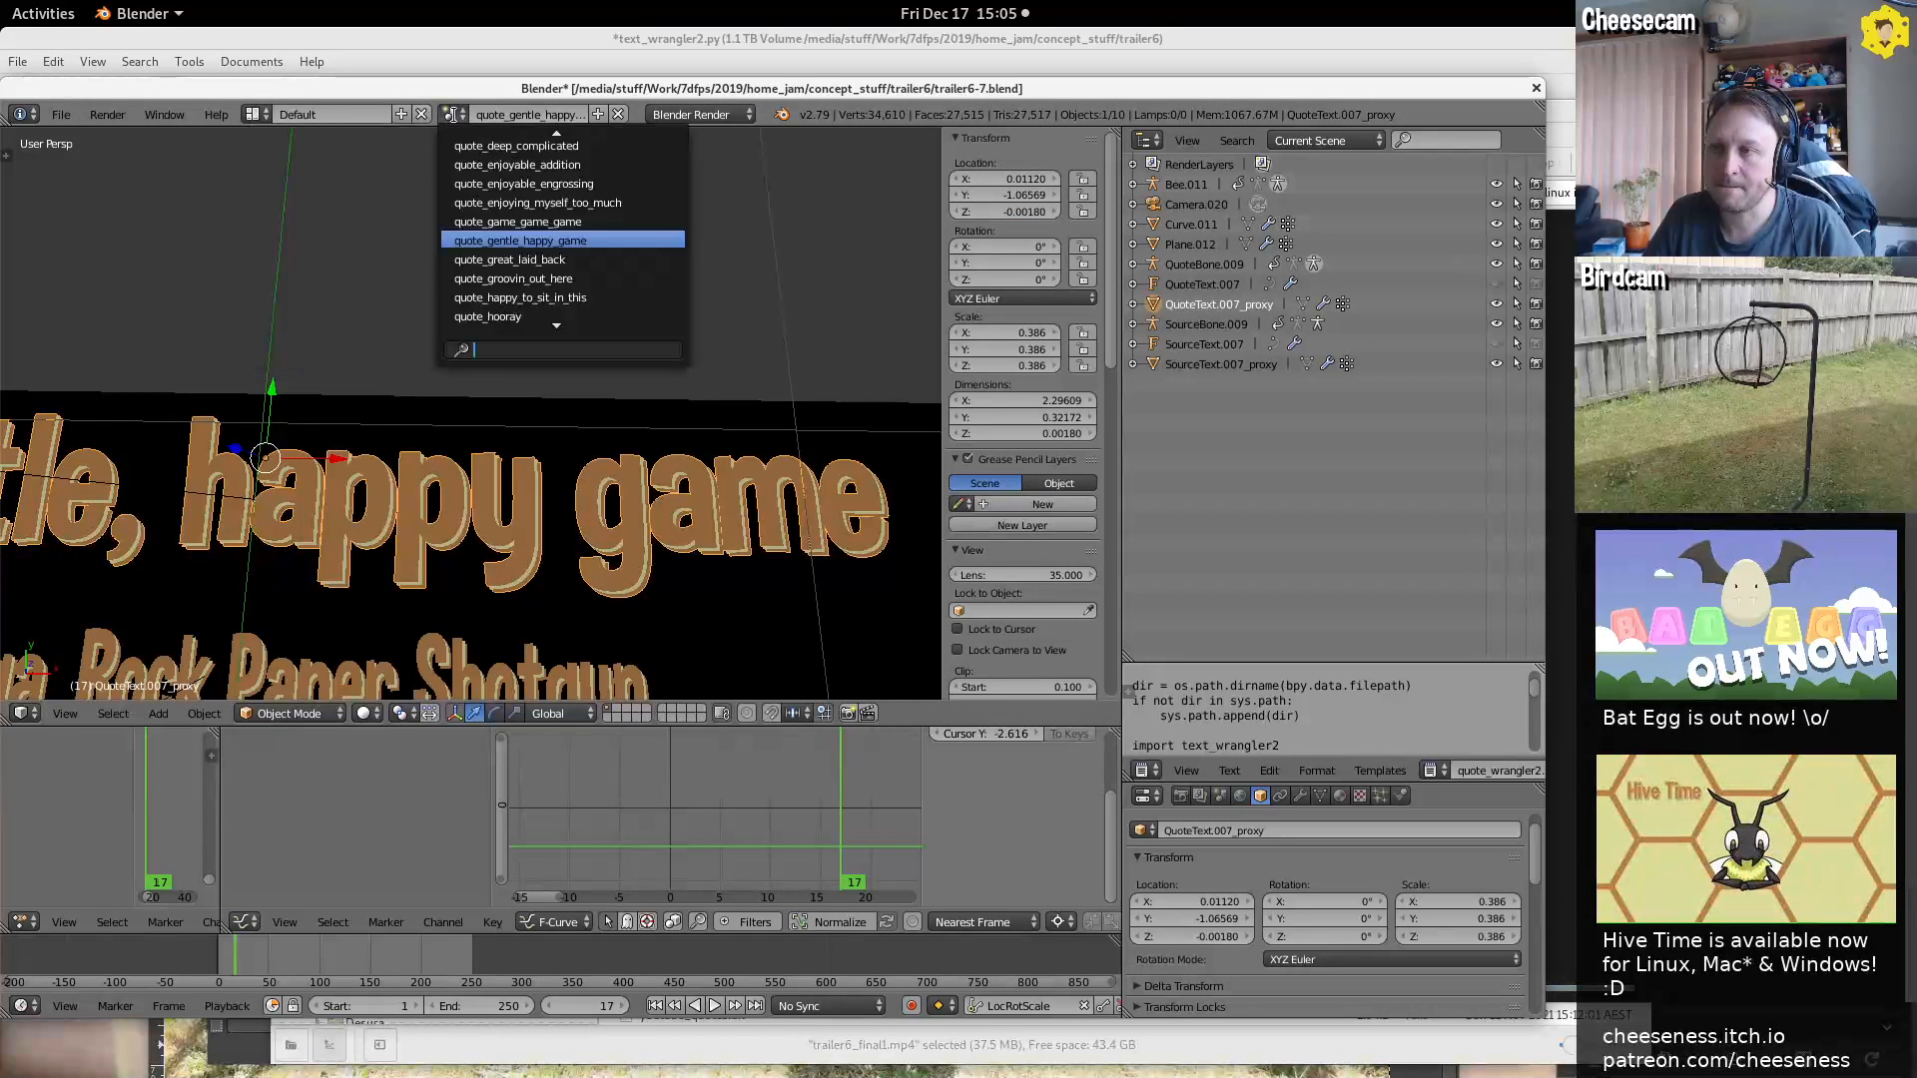
{"action": "type", "text": "thanks"}
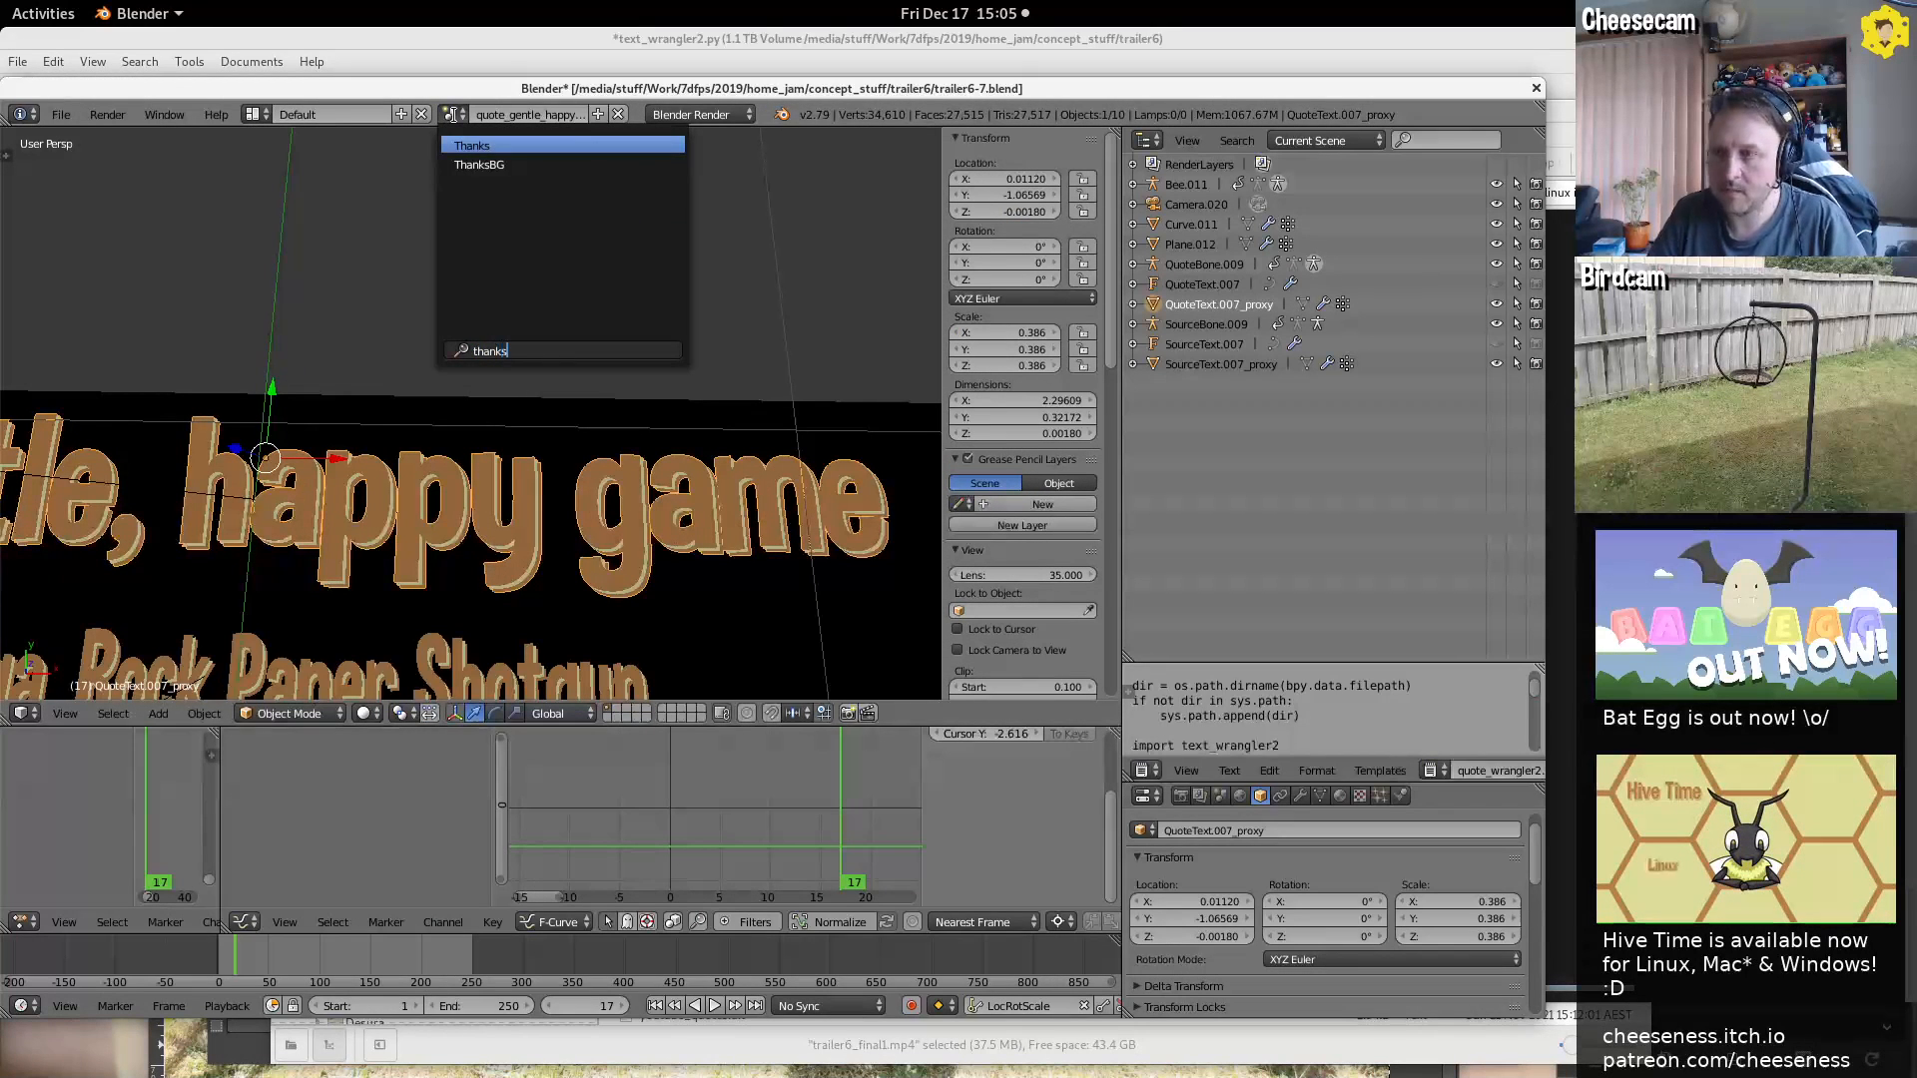
{"action": "left_click", "coordinate": [603, 147]}
Examine the mesh of the "to say something nice" text proxy in Edit Mode and return to Object Mode
{"action": "key", "text": "Tab"}
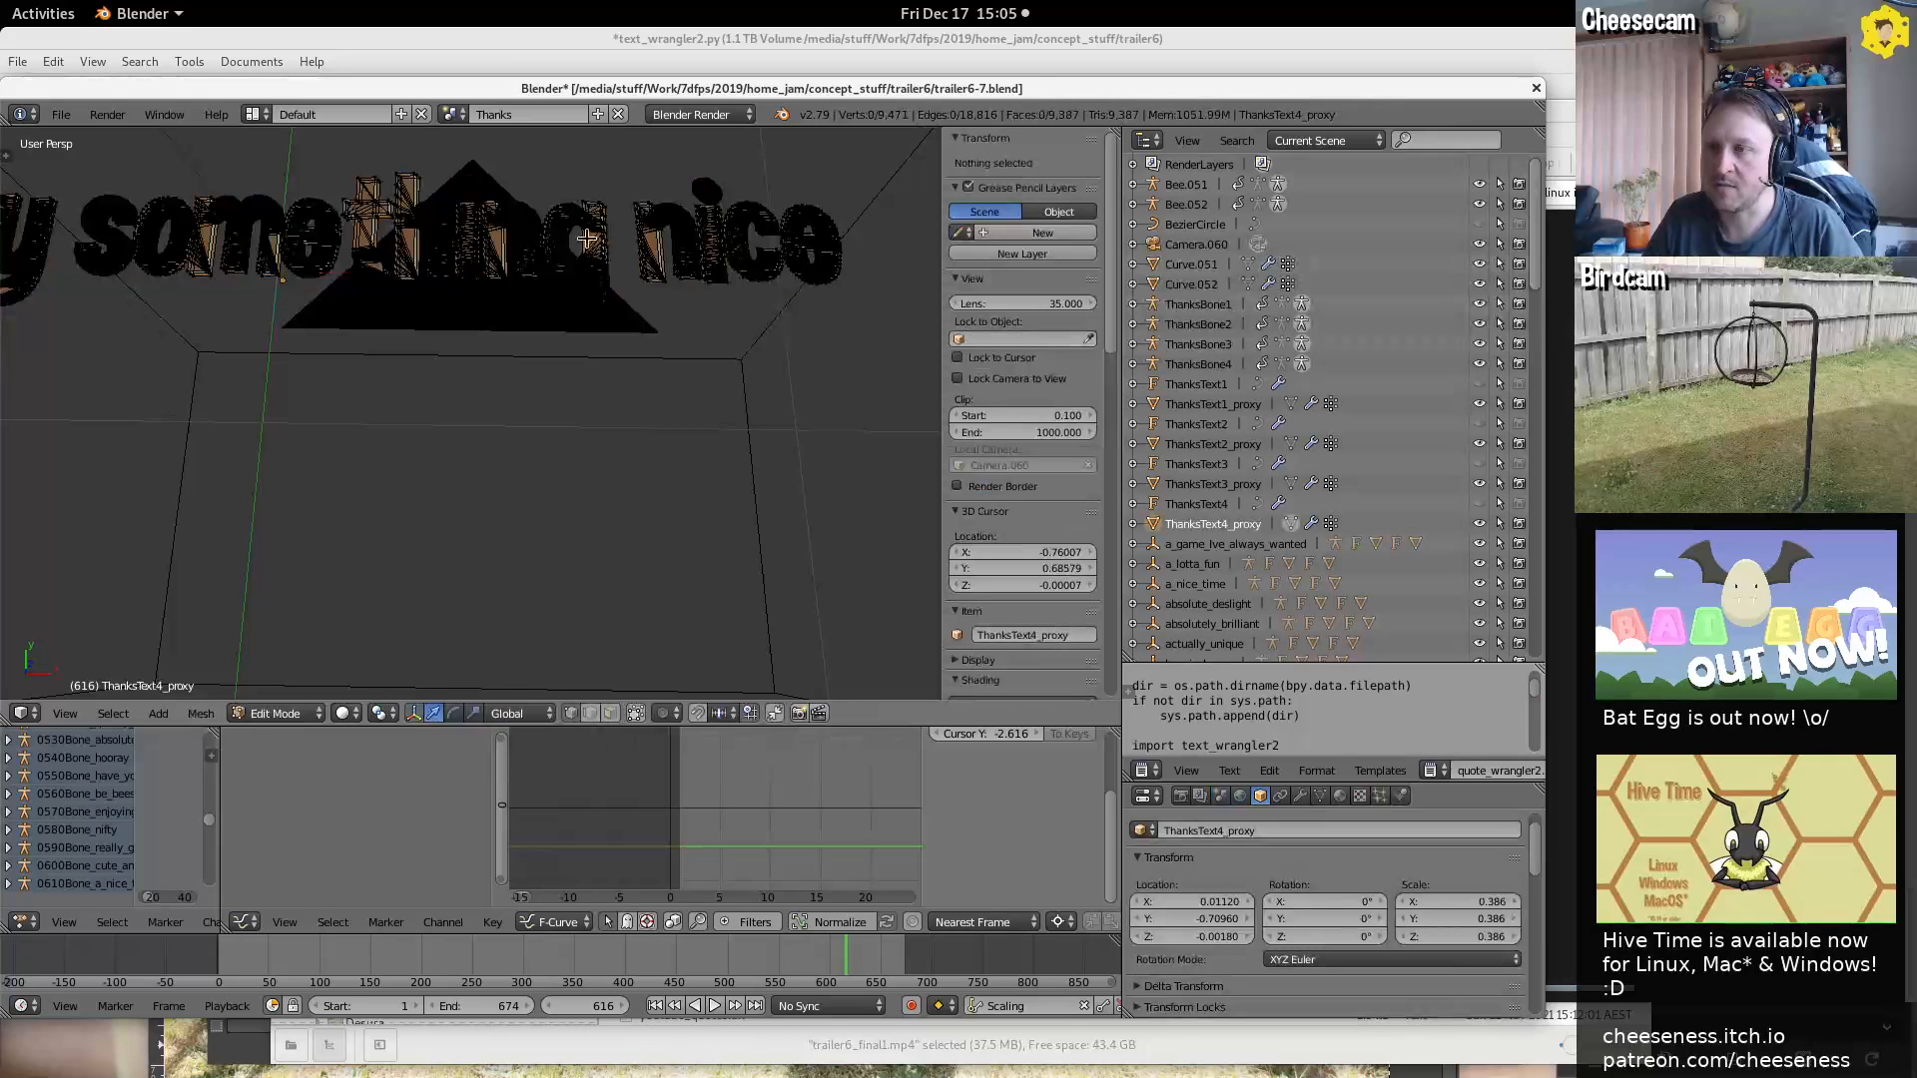
{"action": "middle_click_drag", "start_coordinate": [152, 256], "coordinate": [512, 671], "text": "shift"}
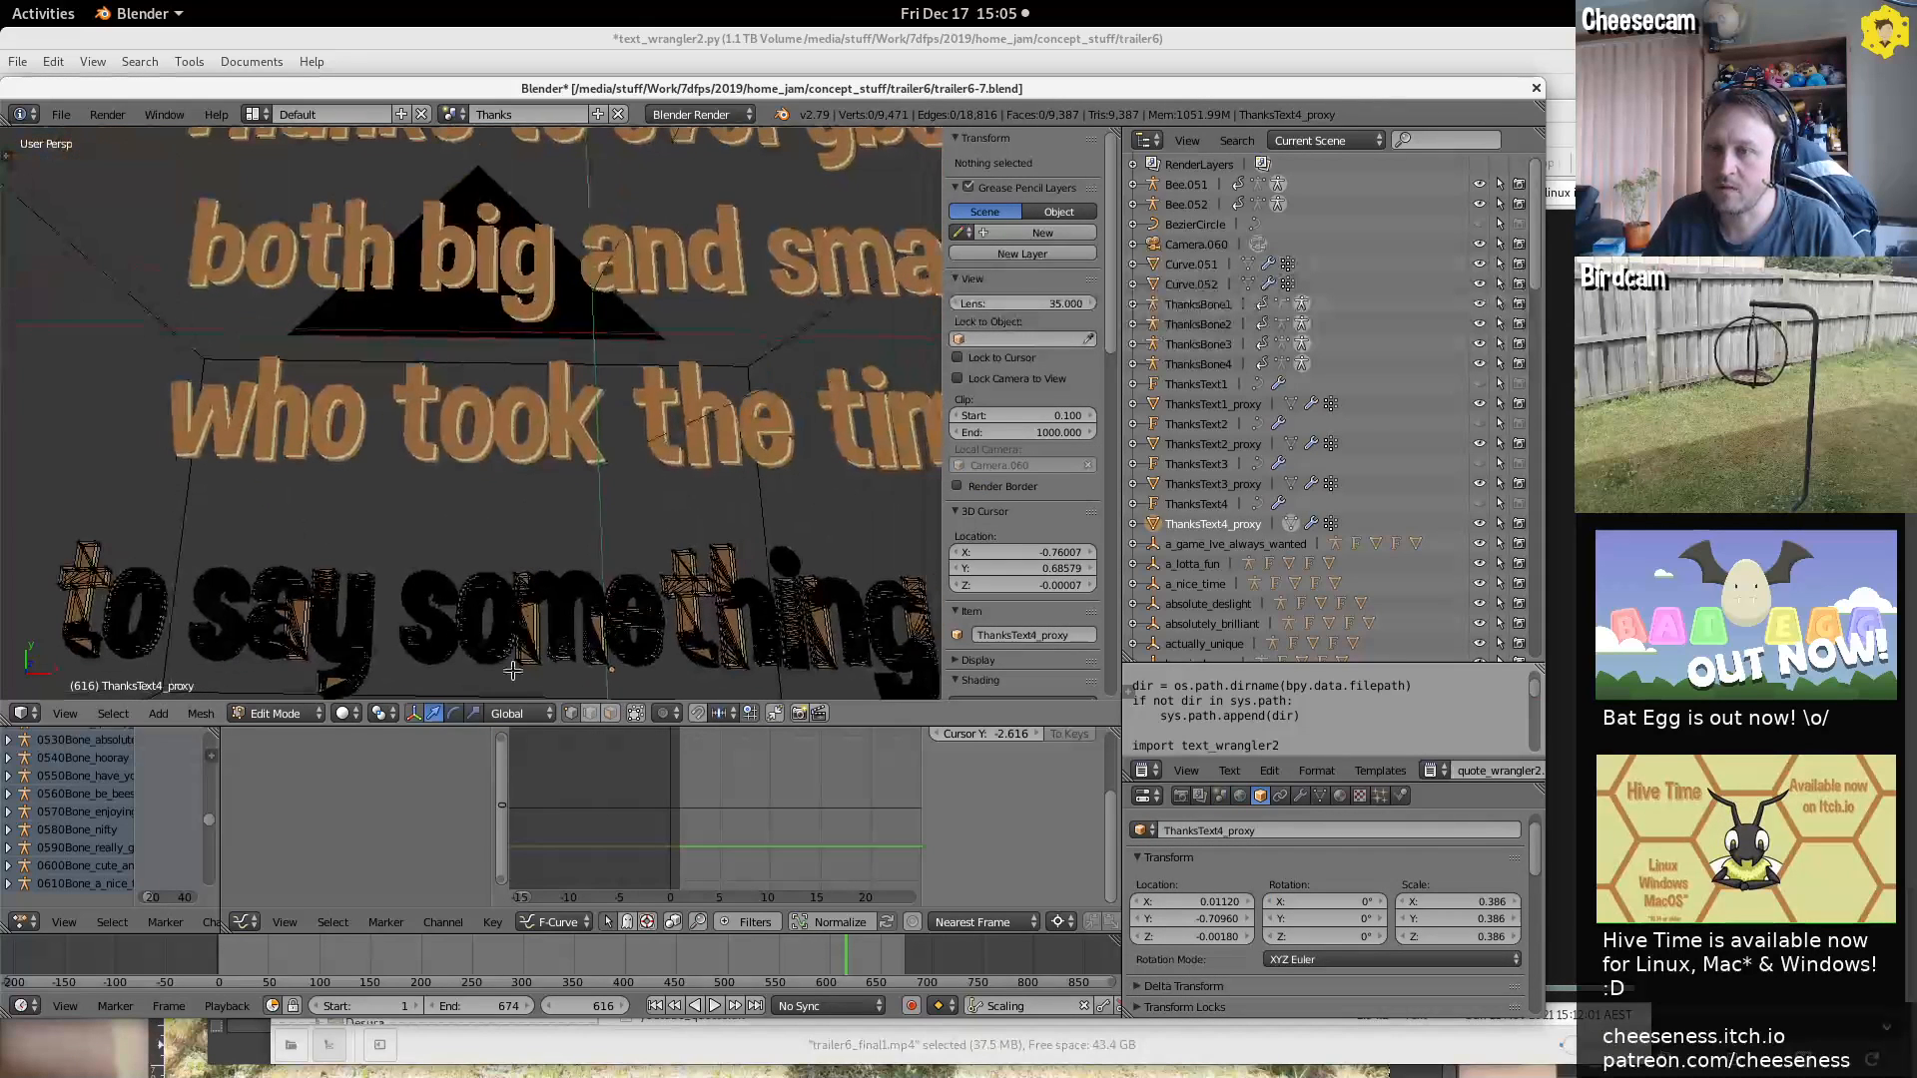
{"action": "key", "text": "Tab"}
Select the "who took the time" text proxy, inspect its letters' geometry up close in Edit Mode, and return to Object Mode
{"action": "right_click", "coordinate": [572, 434]}
{"action": "key", "text": "Tab"}
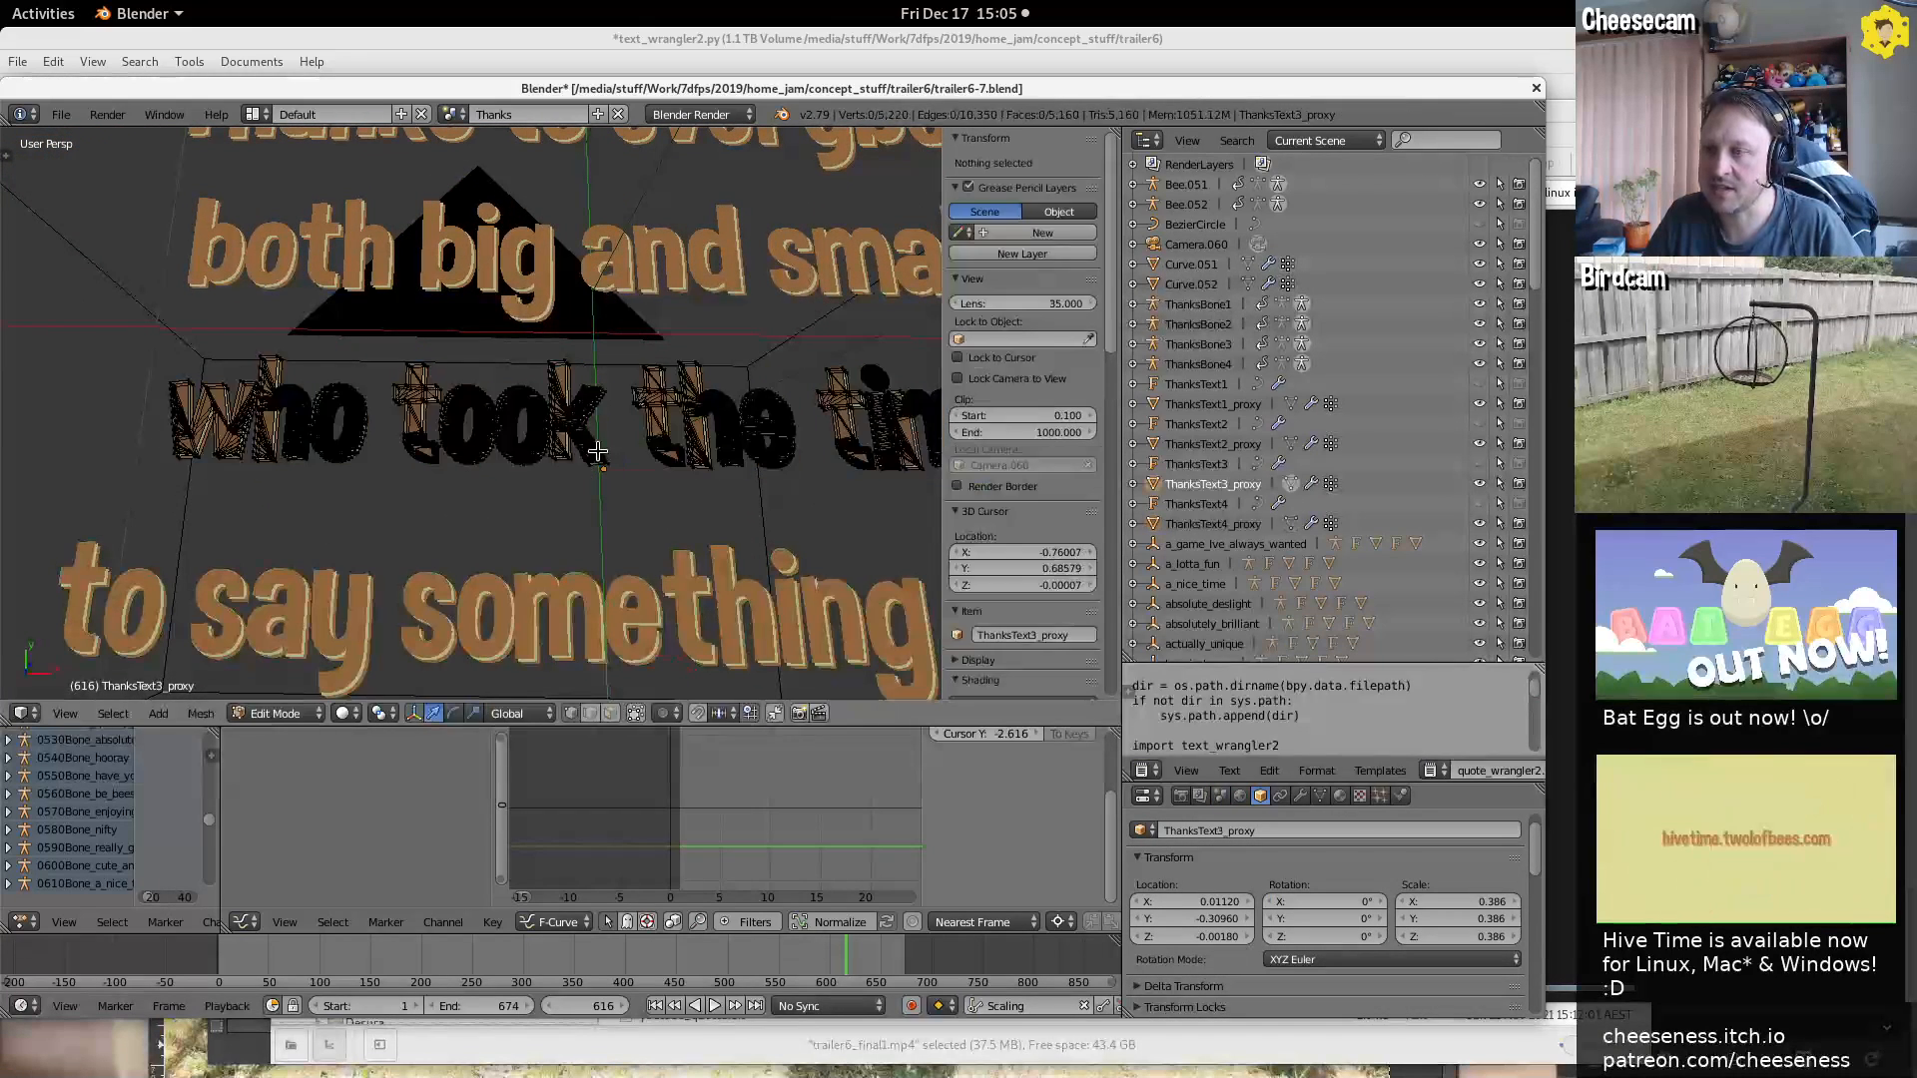
{"action": "scroll", "coordinate": [584, 419], "scroll_direction": "up", "scroll_amount": 1}
{"action": "scroll", "coordinate": [584, 419], "scroll_direction": "up", "scroll_amount": 8}
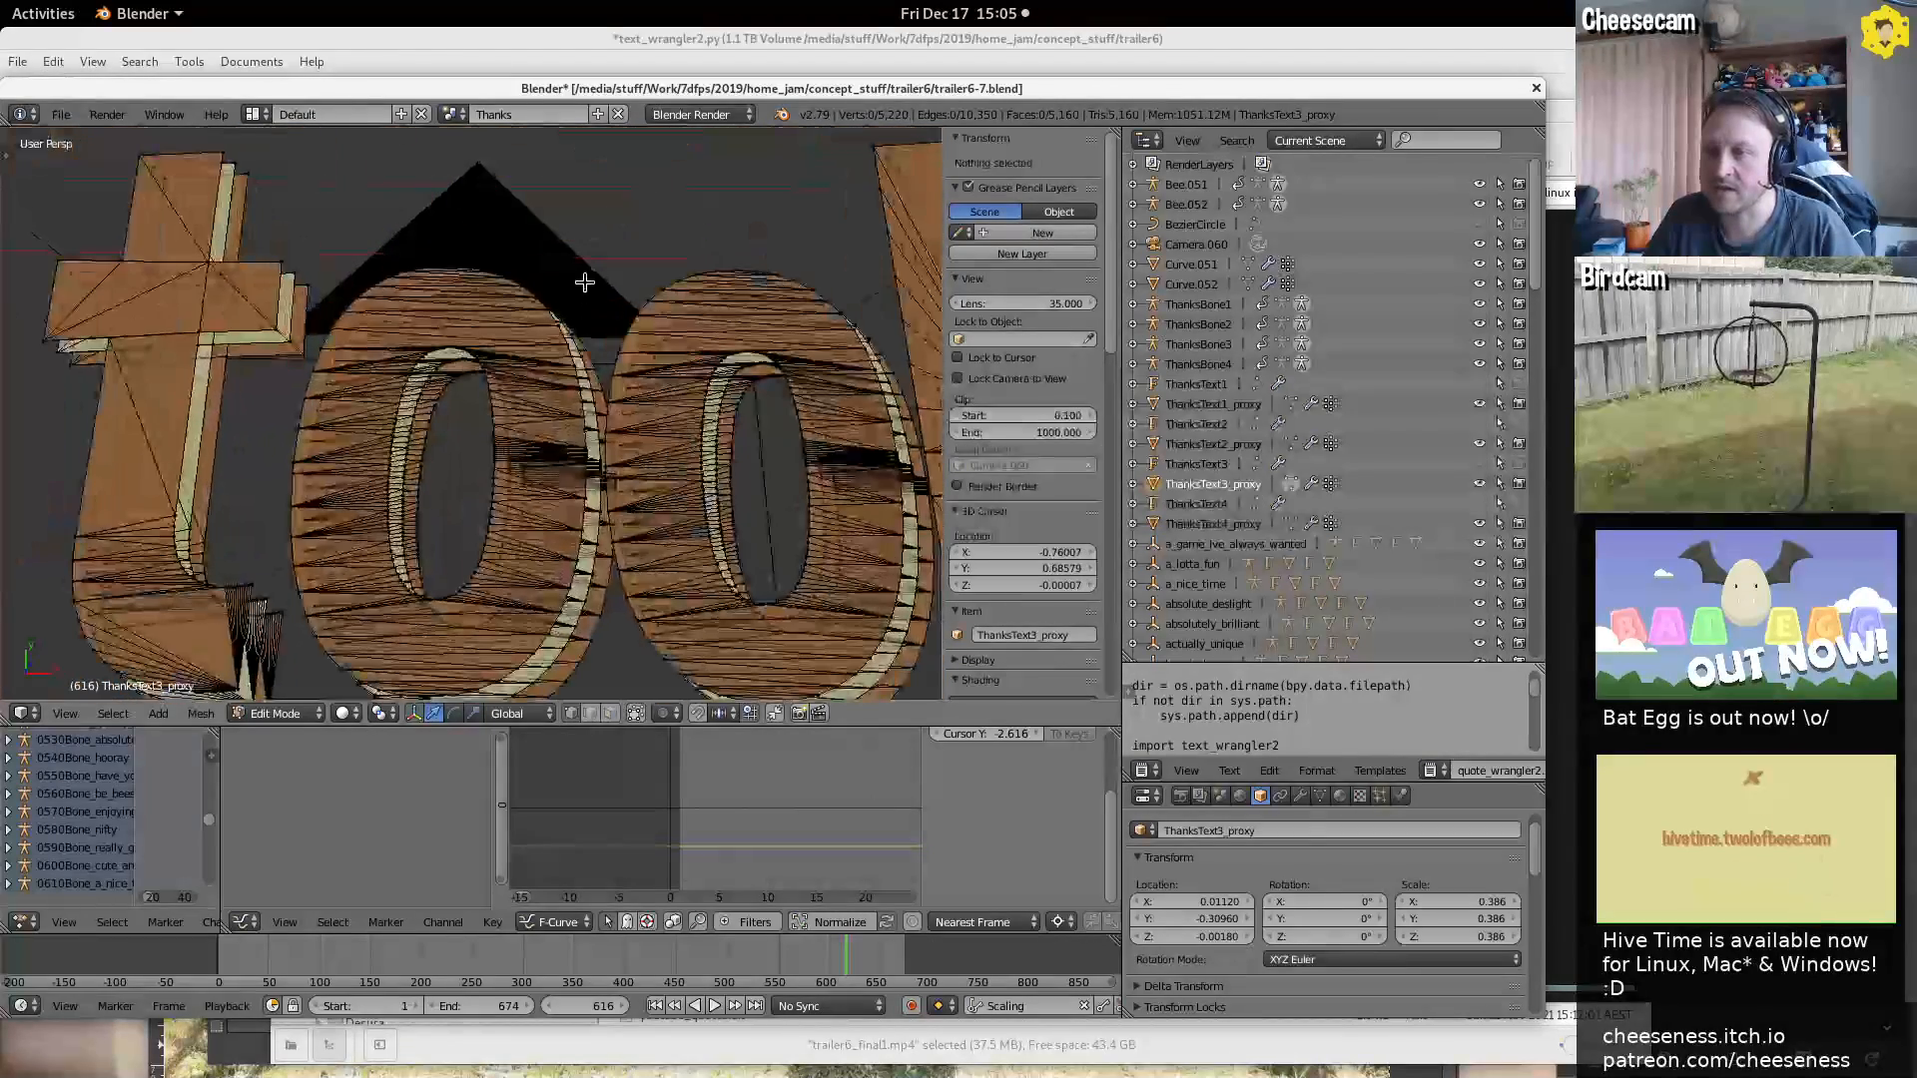
{"action": "scroll", "coordinate": [582, 399], "scroll_direction": "down", "scroll_amount": 6}
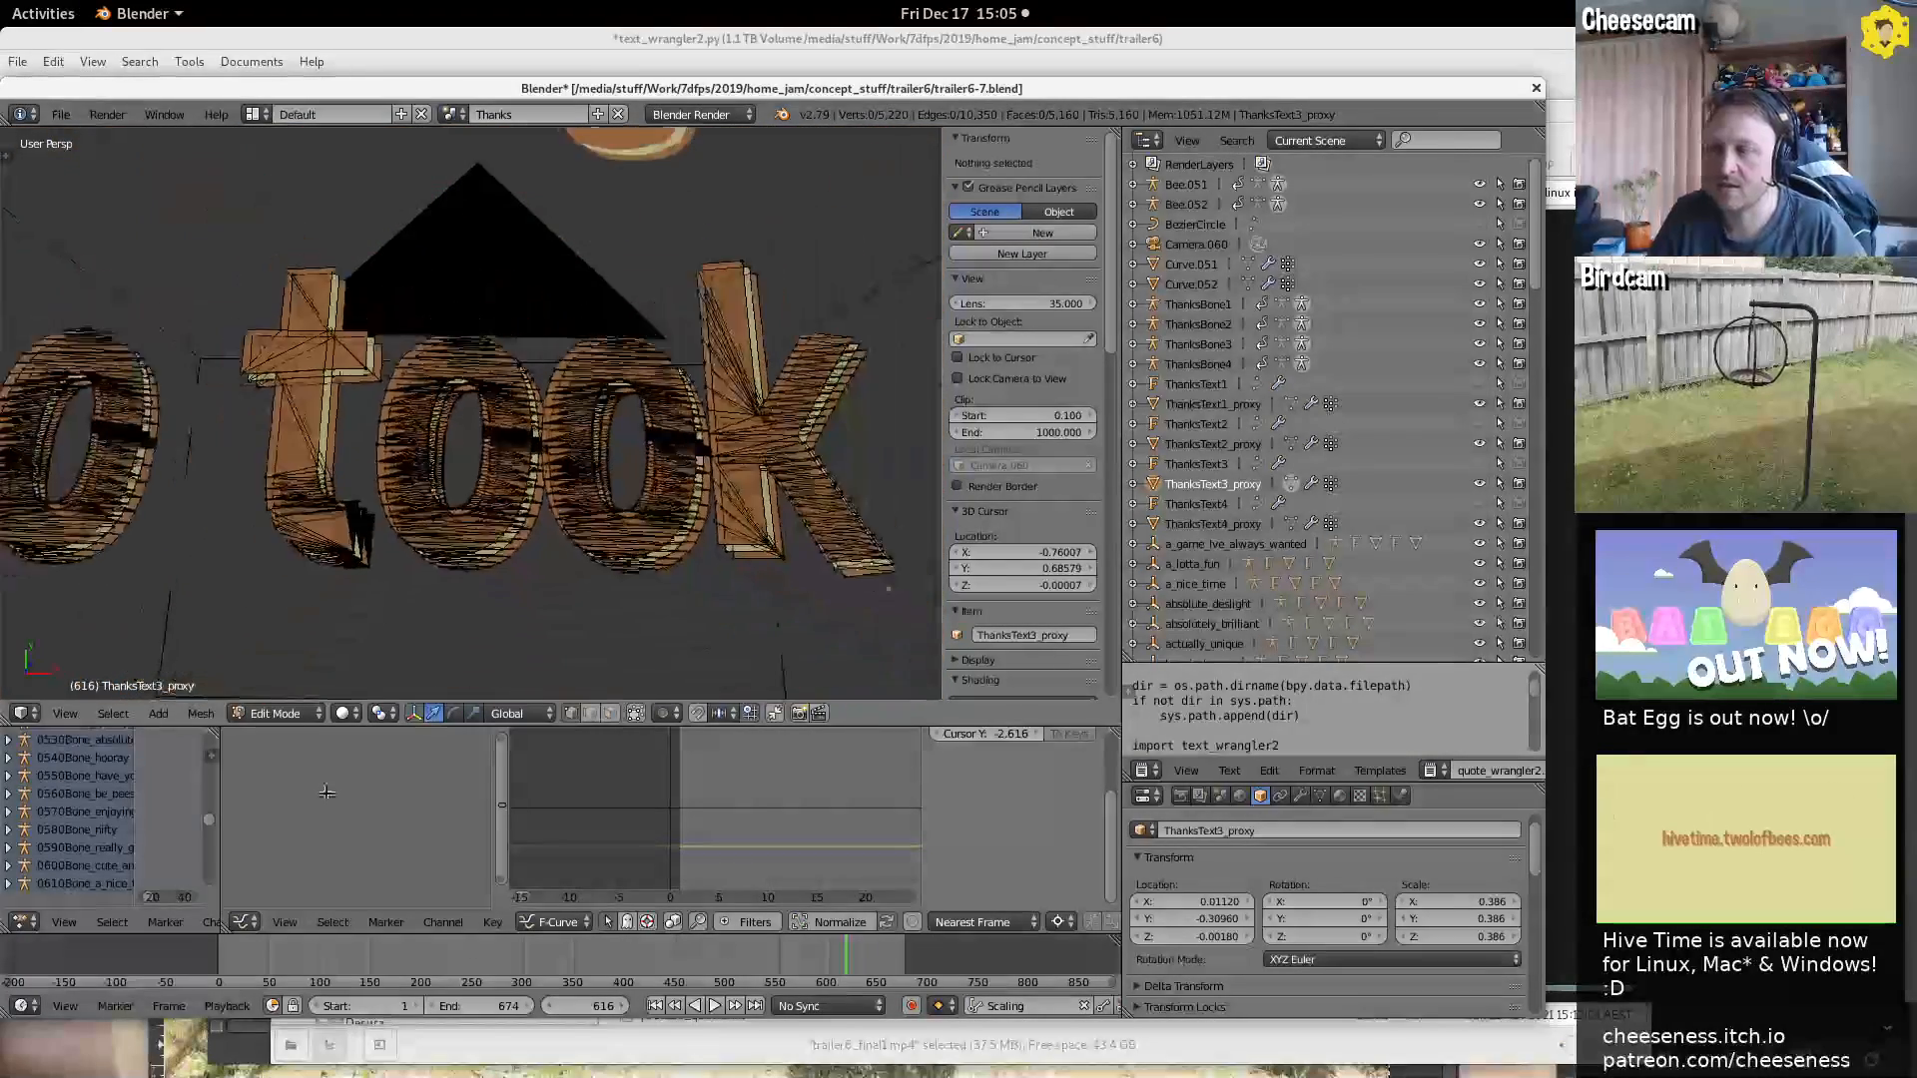
{"action": "key", "text": "Tab"}
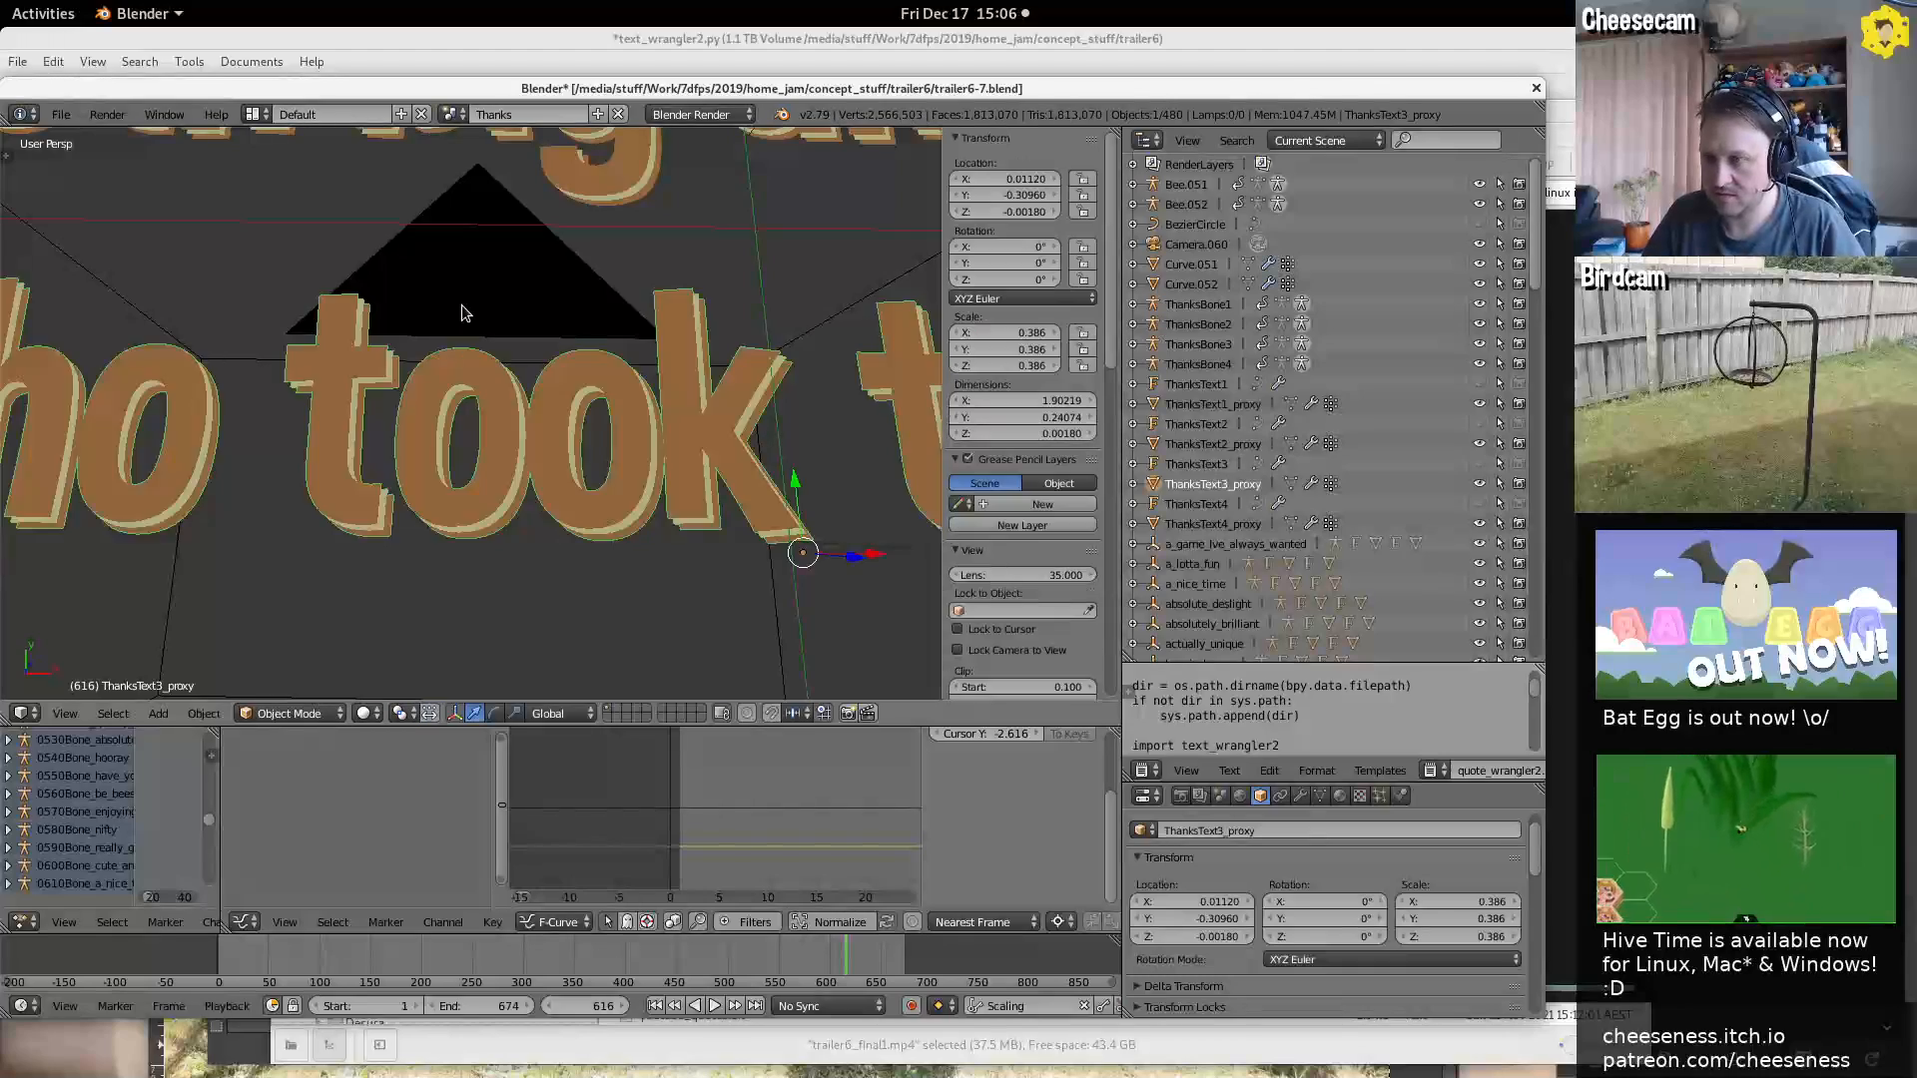
Check the mesh of the ThanksText3_proxy text object in Edit Mode and return to Object Mode
{"action": "scroll", "coordinate": [461, 303], "scroll_direction": "down", "scroll_amount": 6}
{"action": "scroll", "coordinate": [461, 304], "scroll_direction": "down", "scroll_amount": 6}
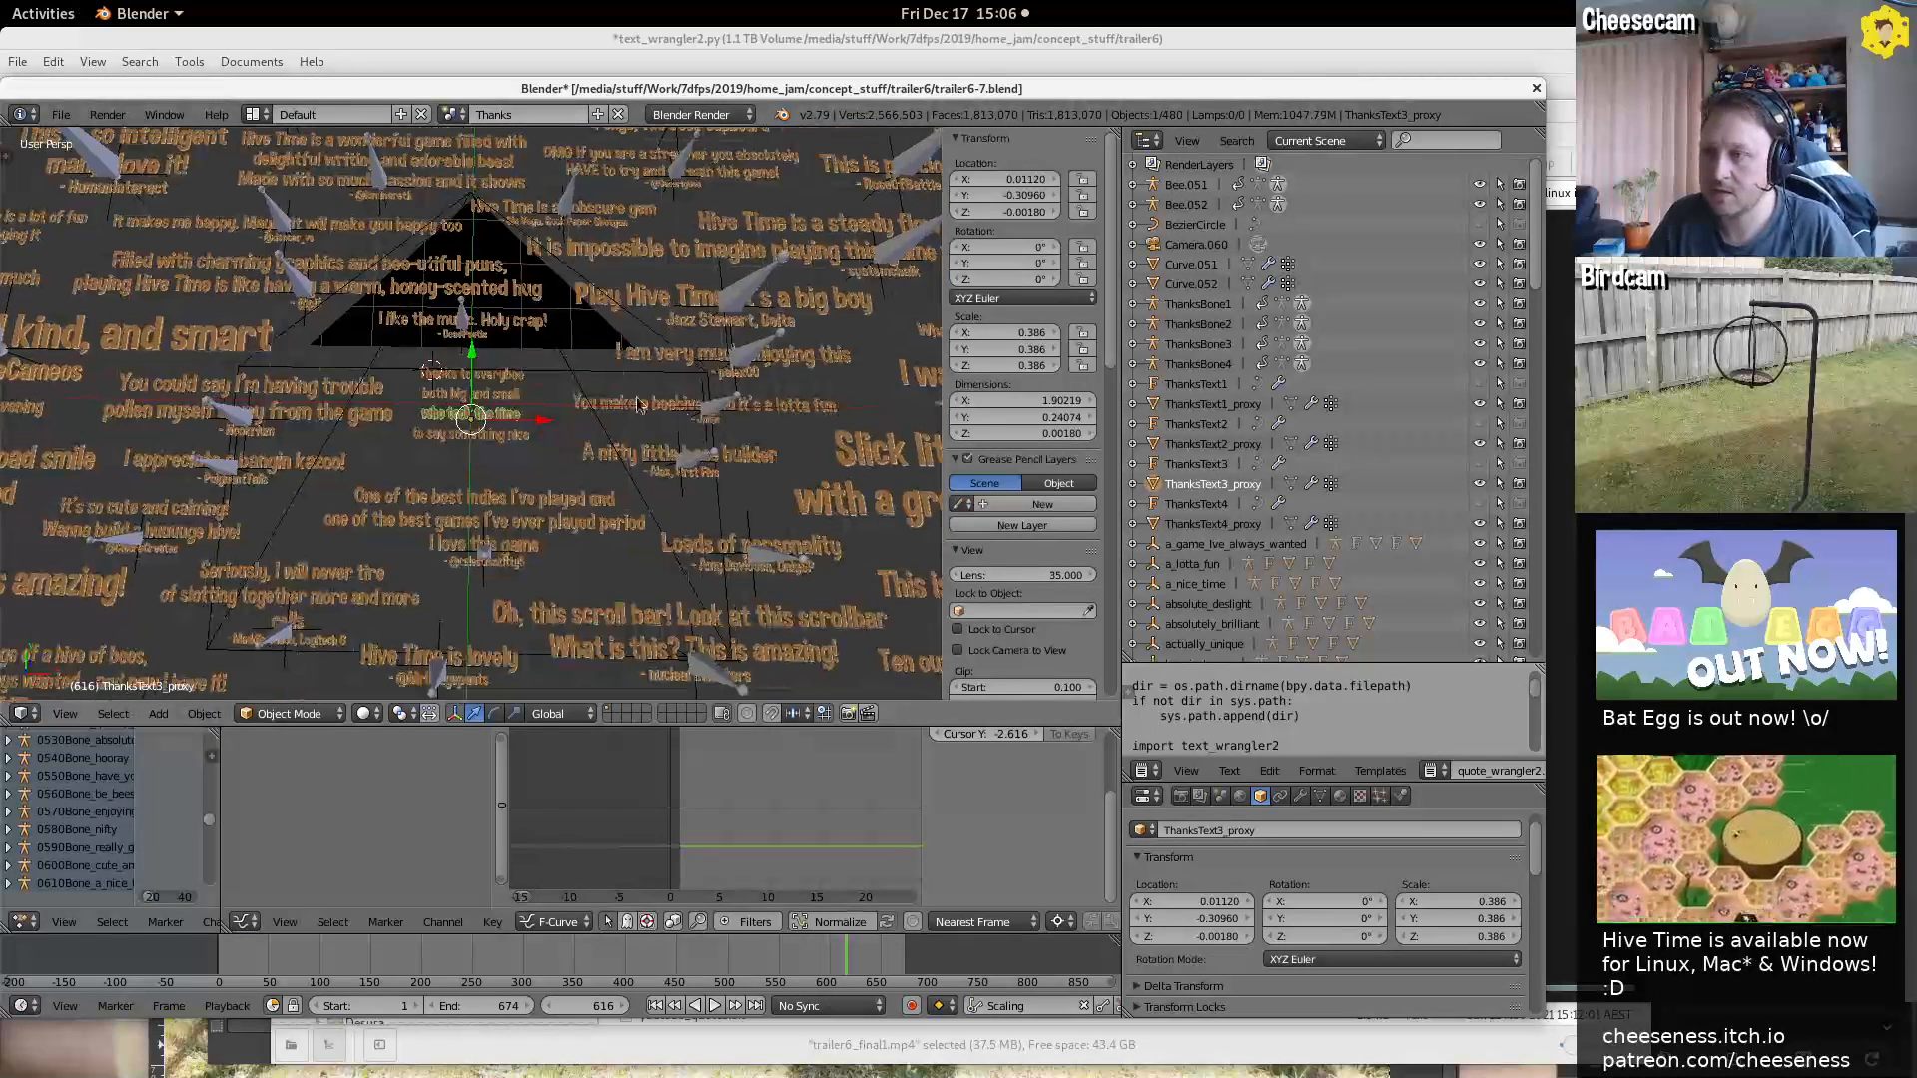
{"action": "key", "text": "Tab"}
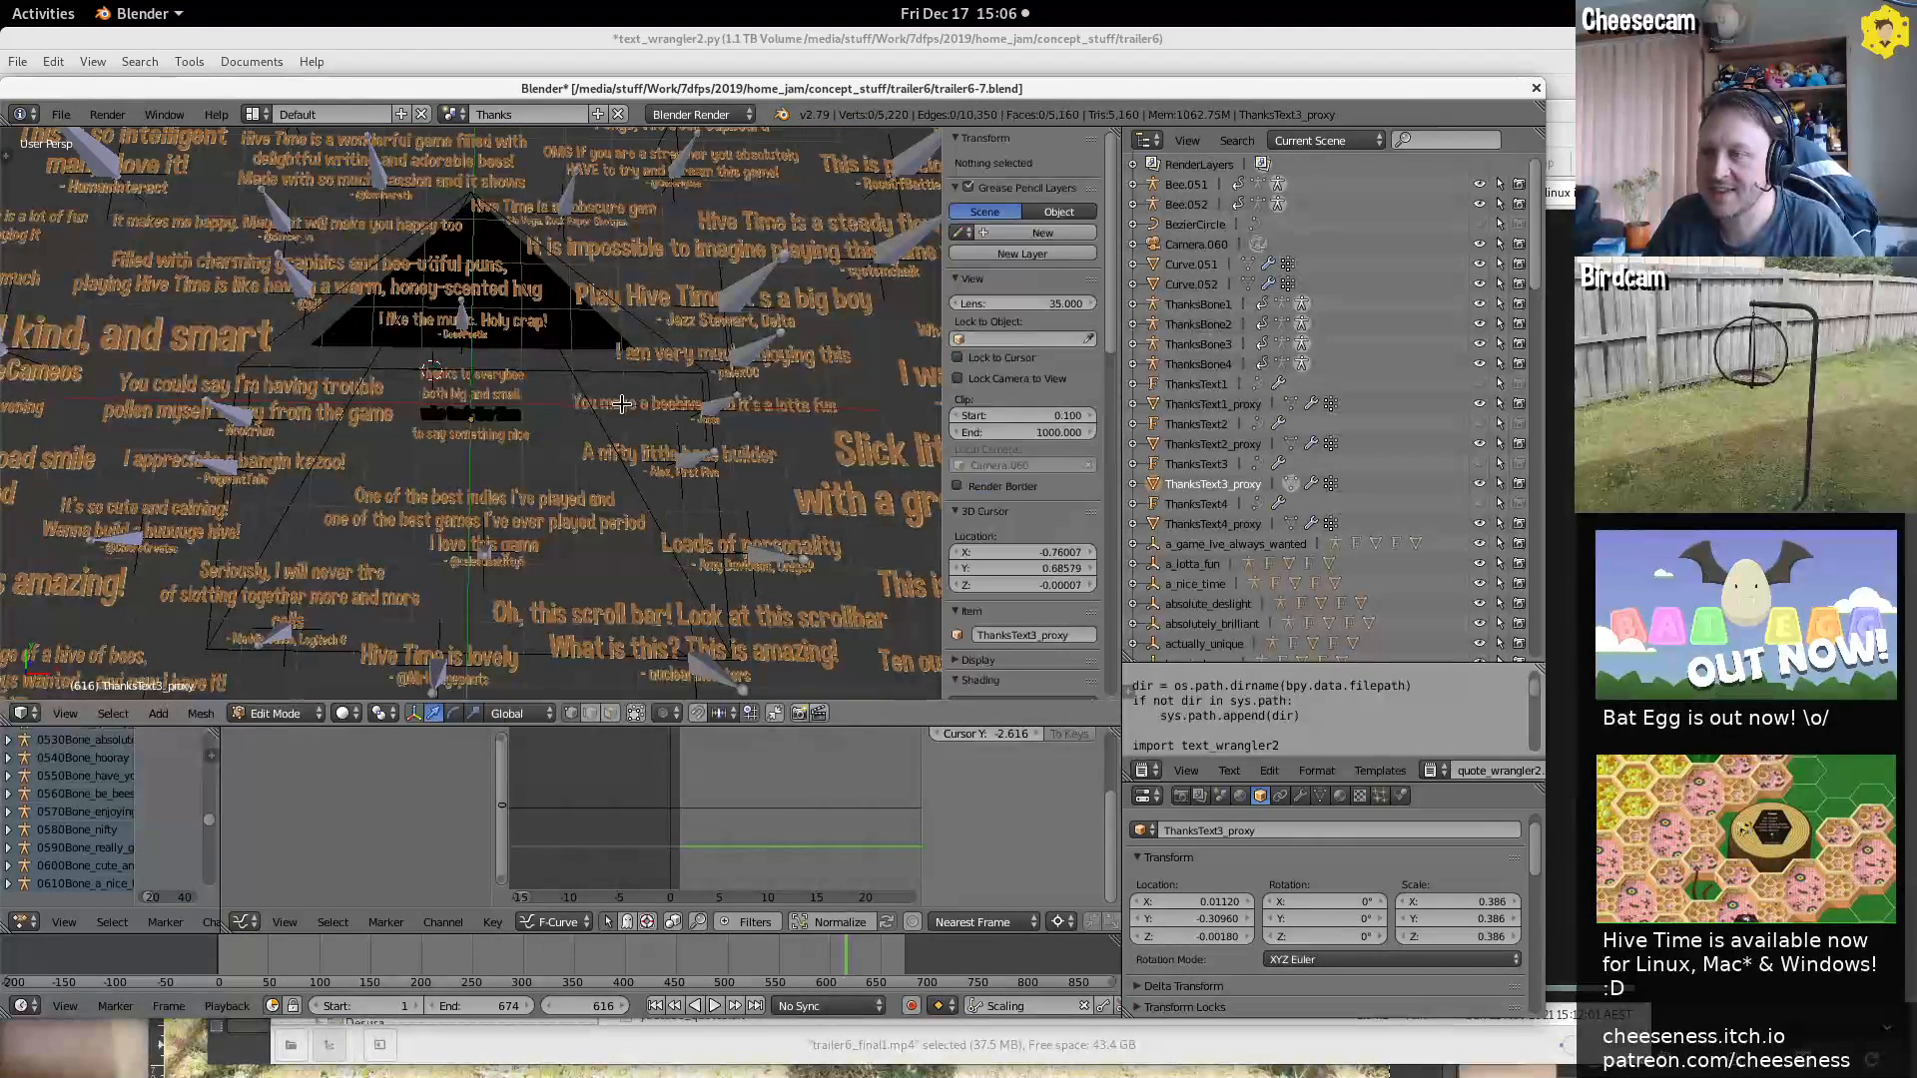
{"action": "key", "text": "Tab"}
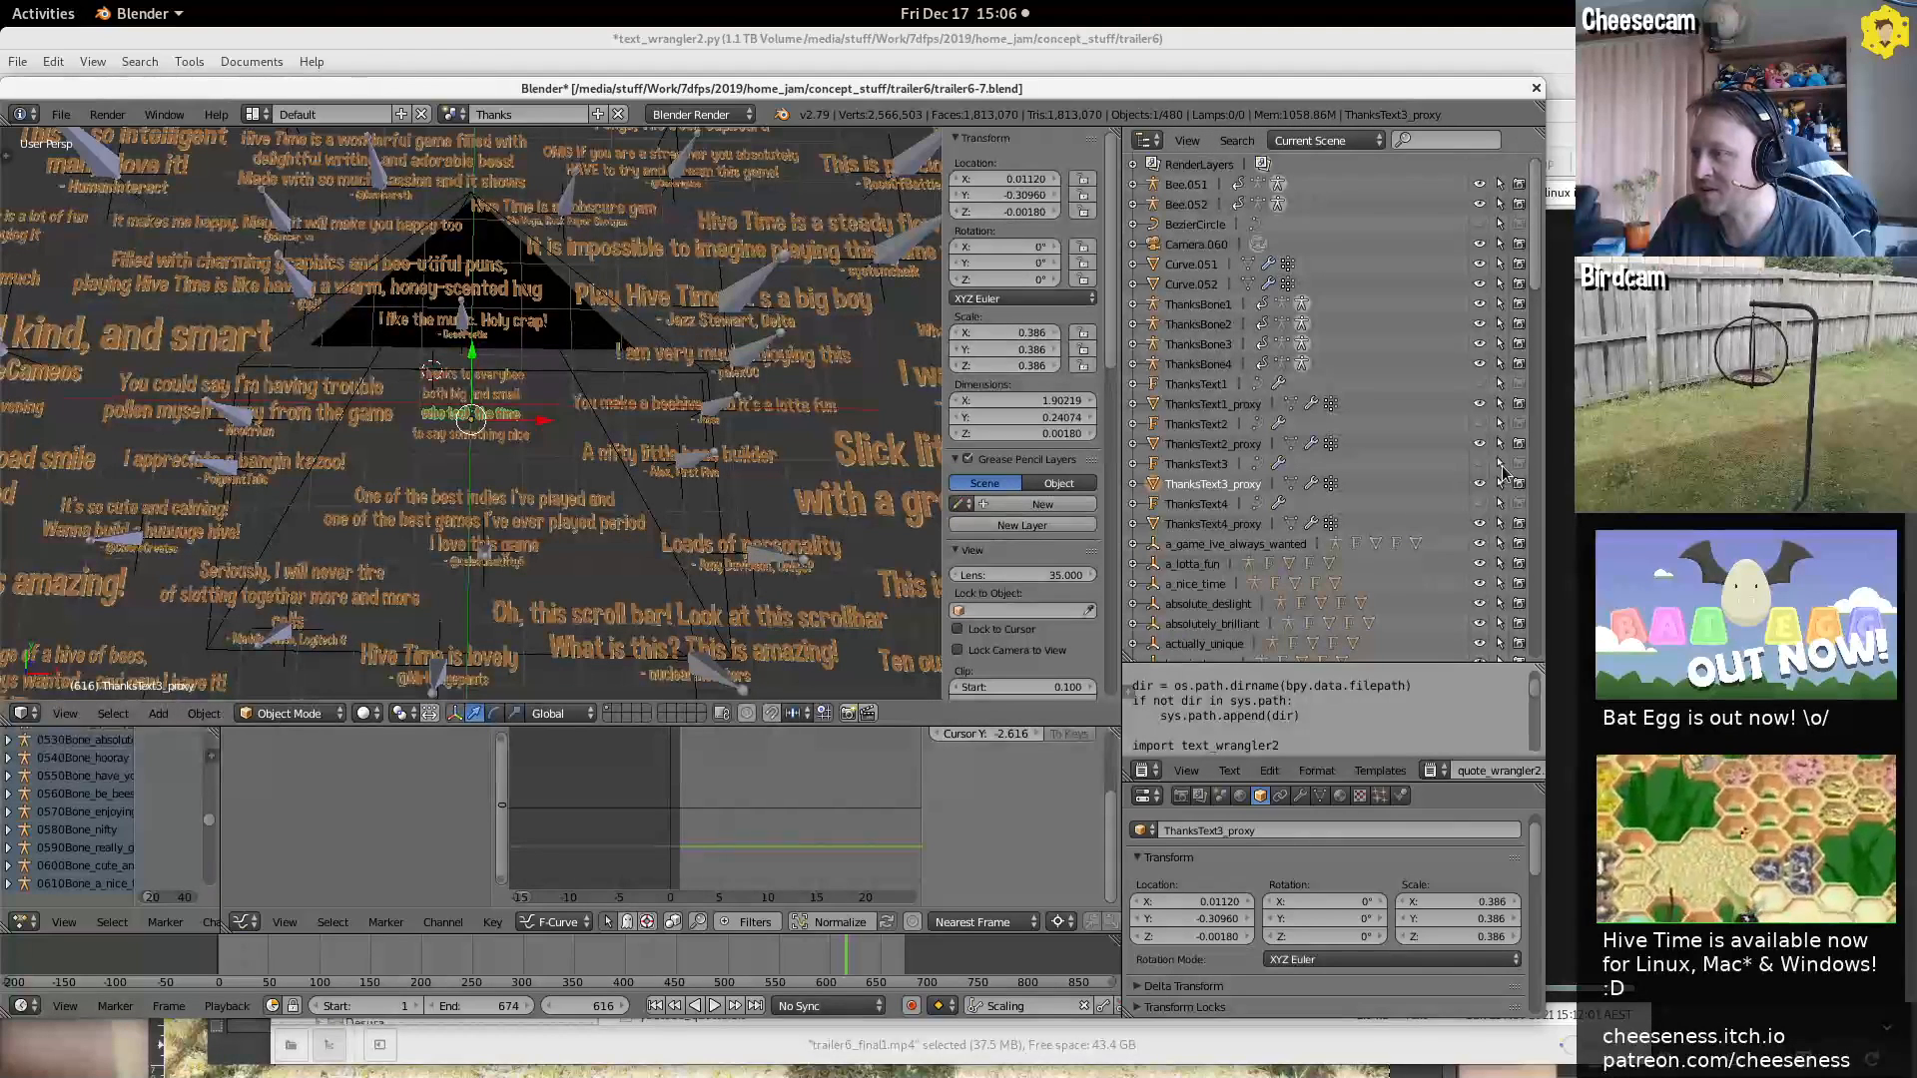
Expand the nifty group in the outliner and select its MiscQuoteSource.012_proxy text object
{"action": "right_click", "coordinate": [699, 464]}
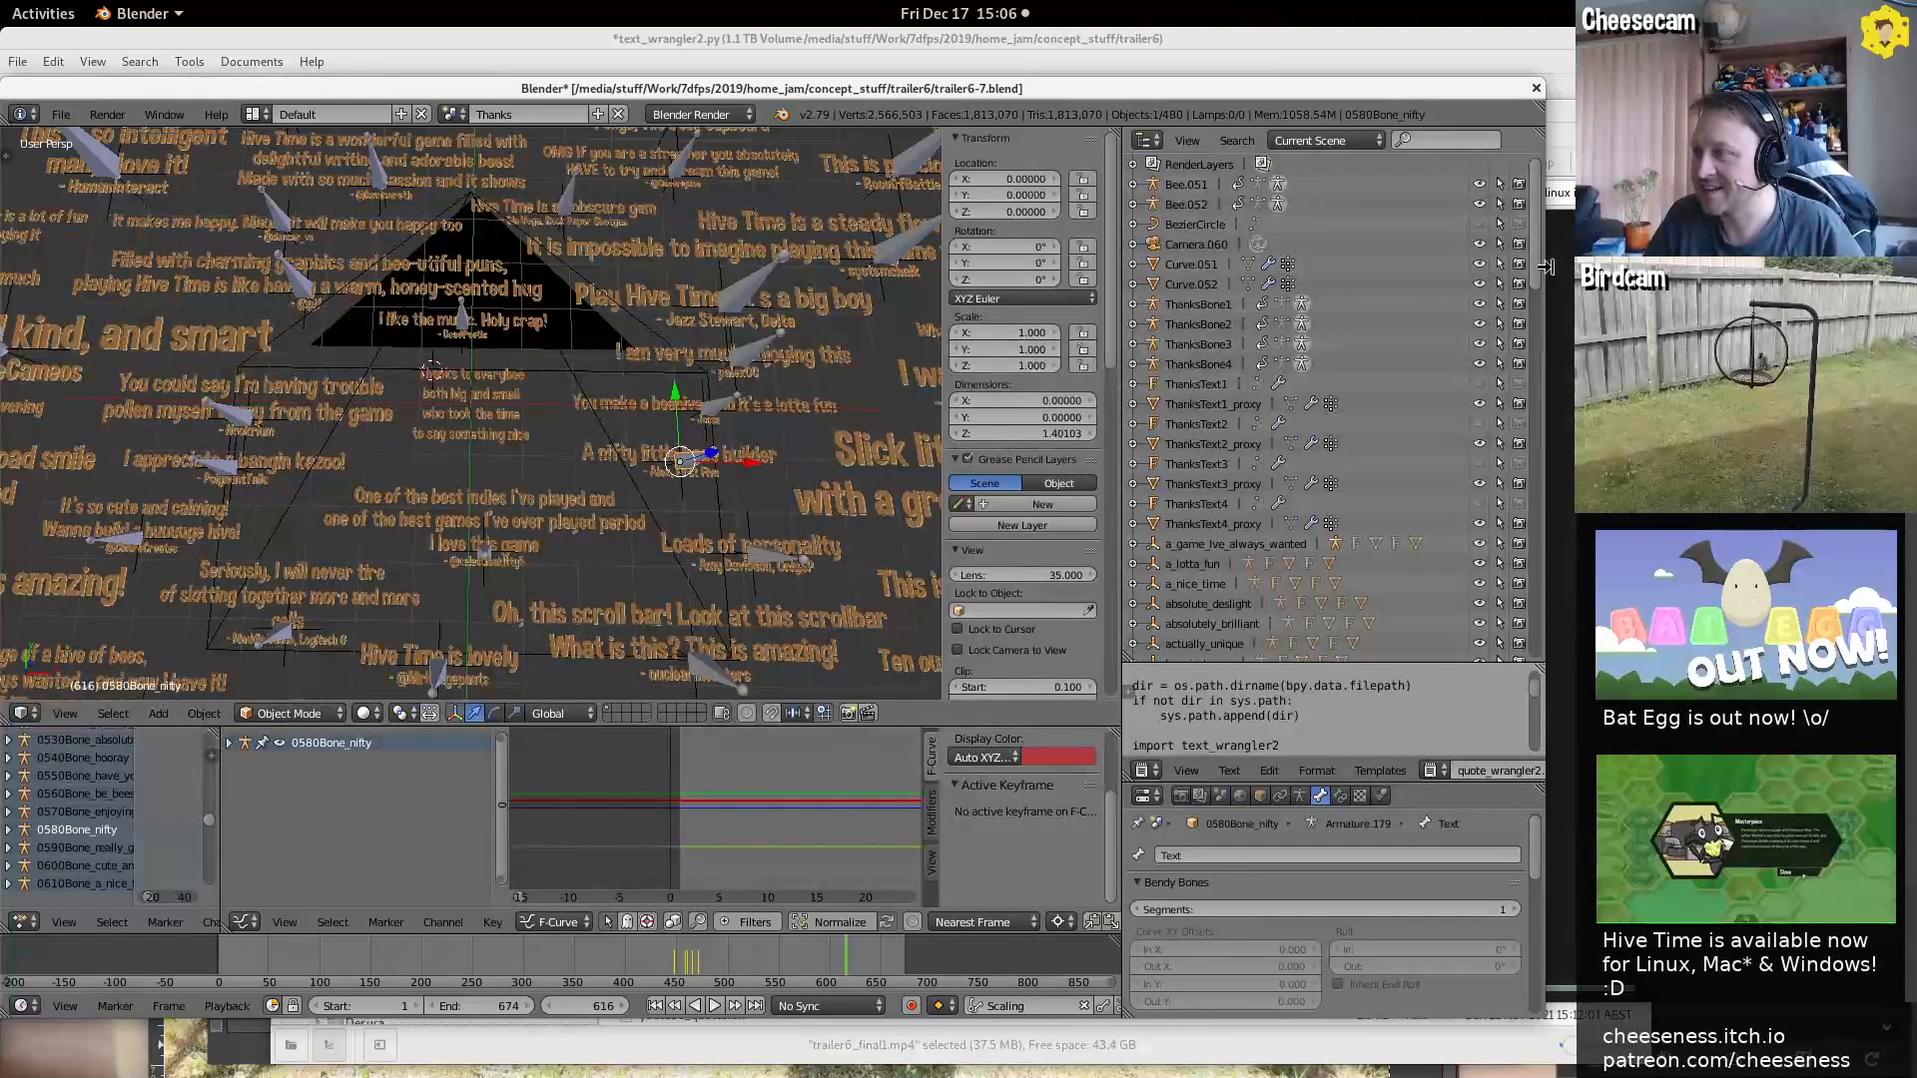
{"action": "left_click_drag", "start_coordinate": [1544, 266], "coordinate": [1538, 483]}
{"action": "left_click", "coordinate": [1134, 535]}
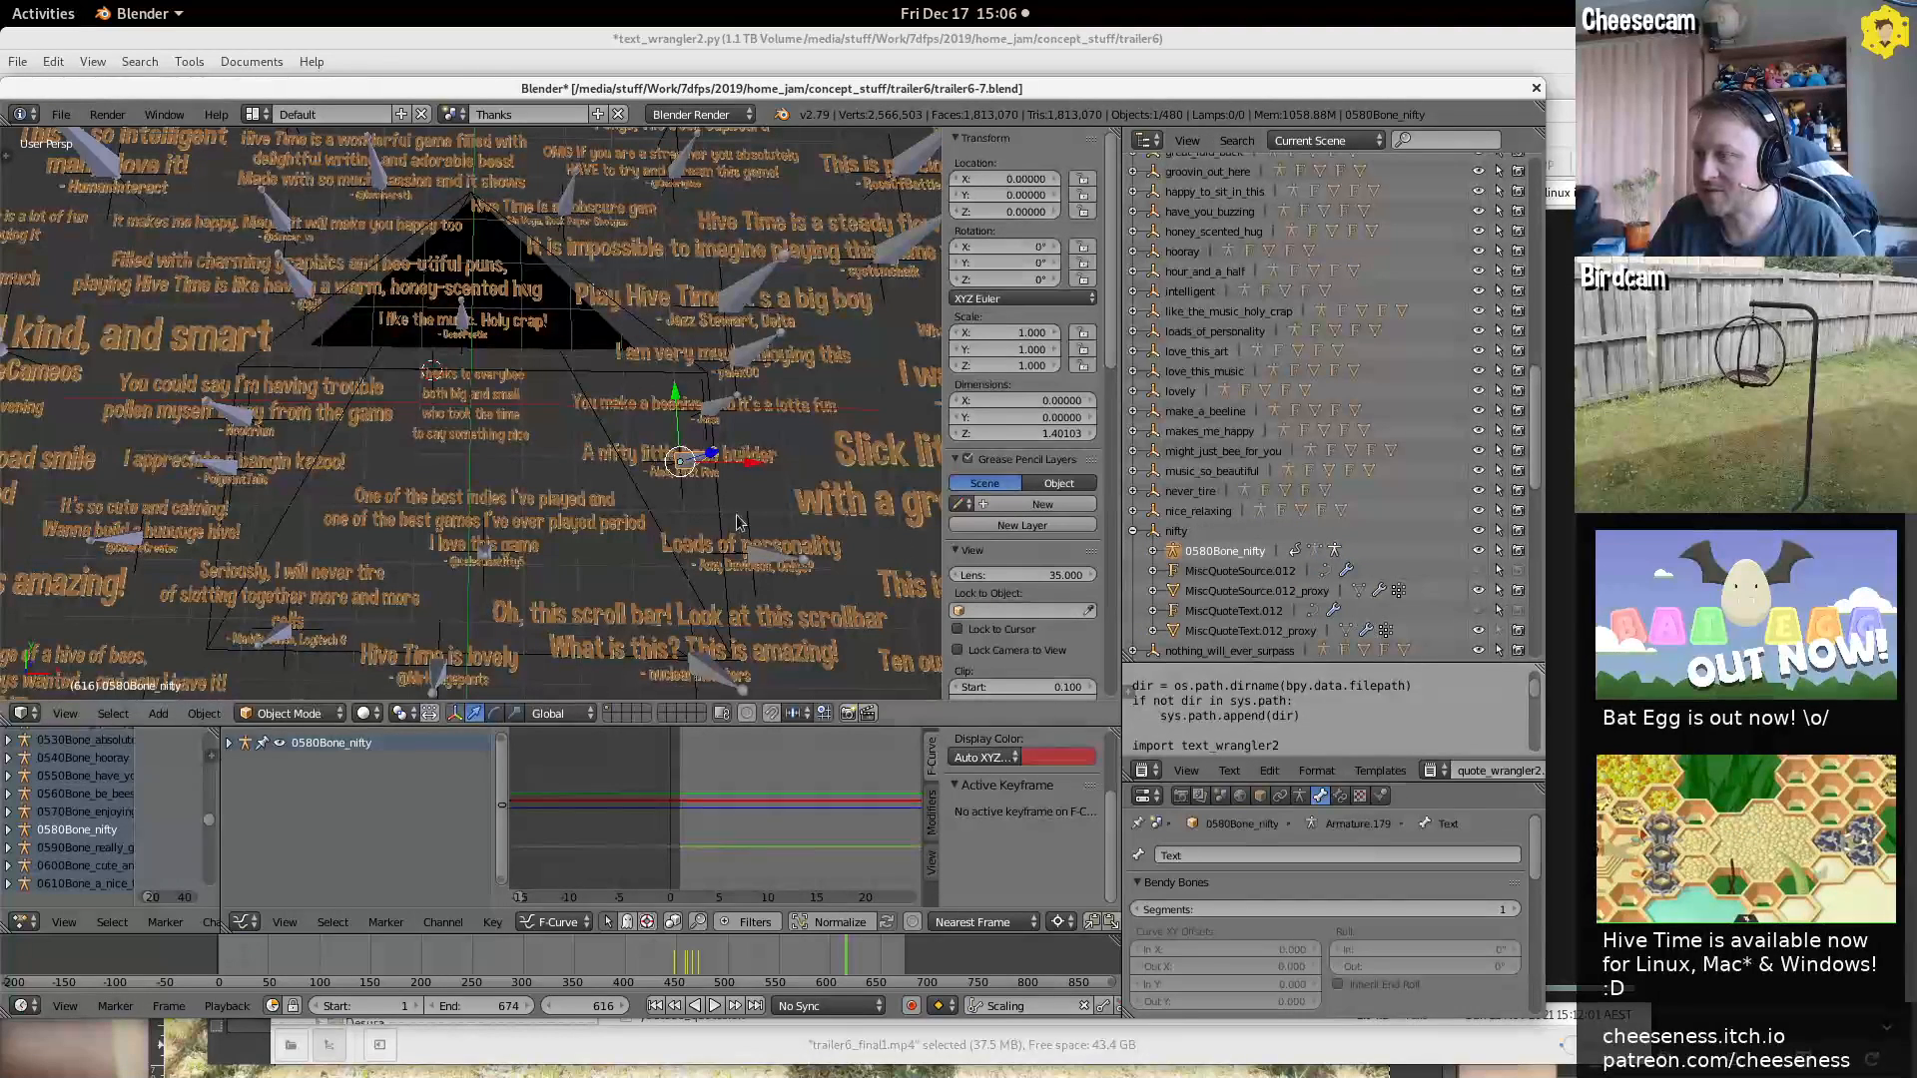
{"action": "right_click", "coordinate": [620, 456]}
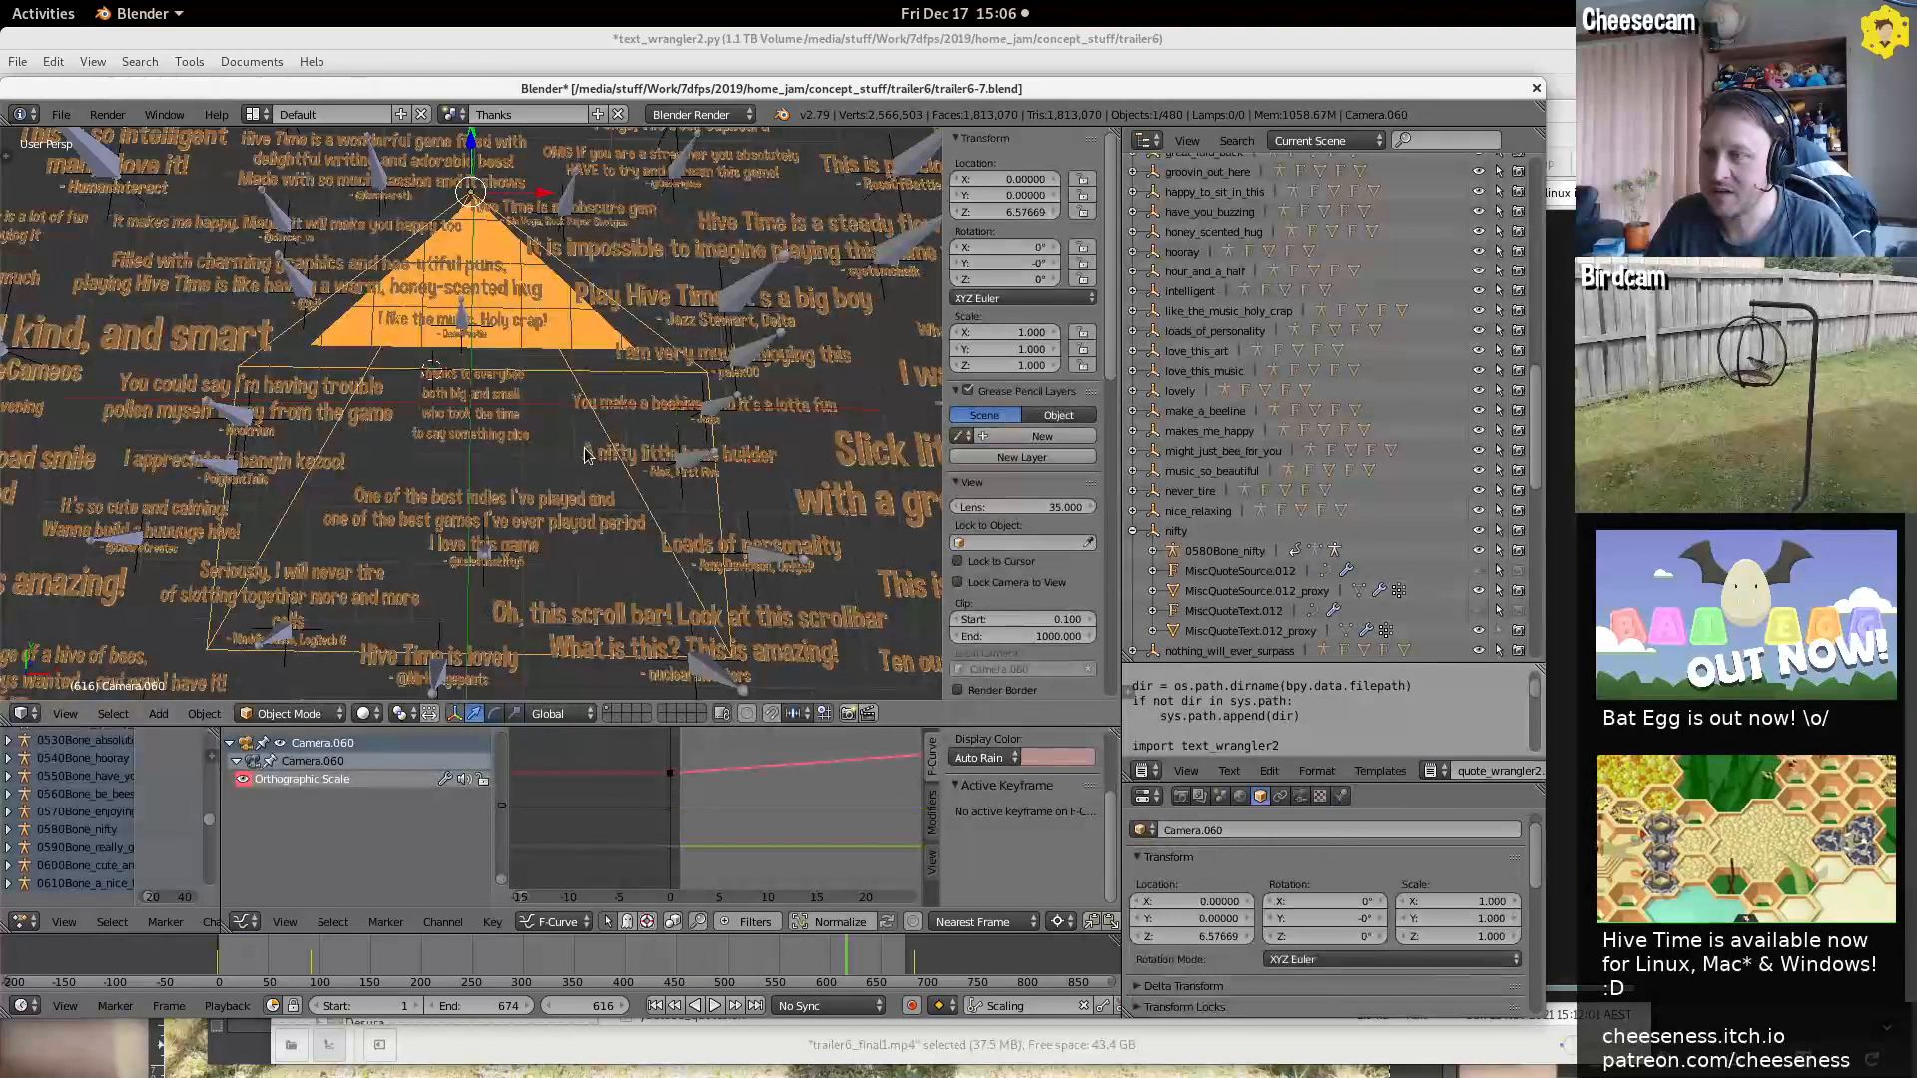
{"action": "right_click", "coordinate": [684, 465]}
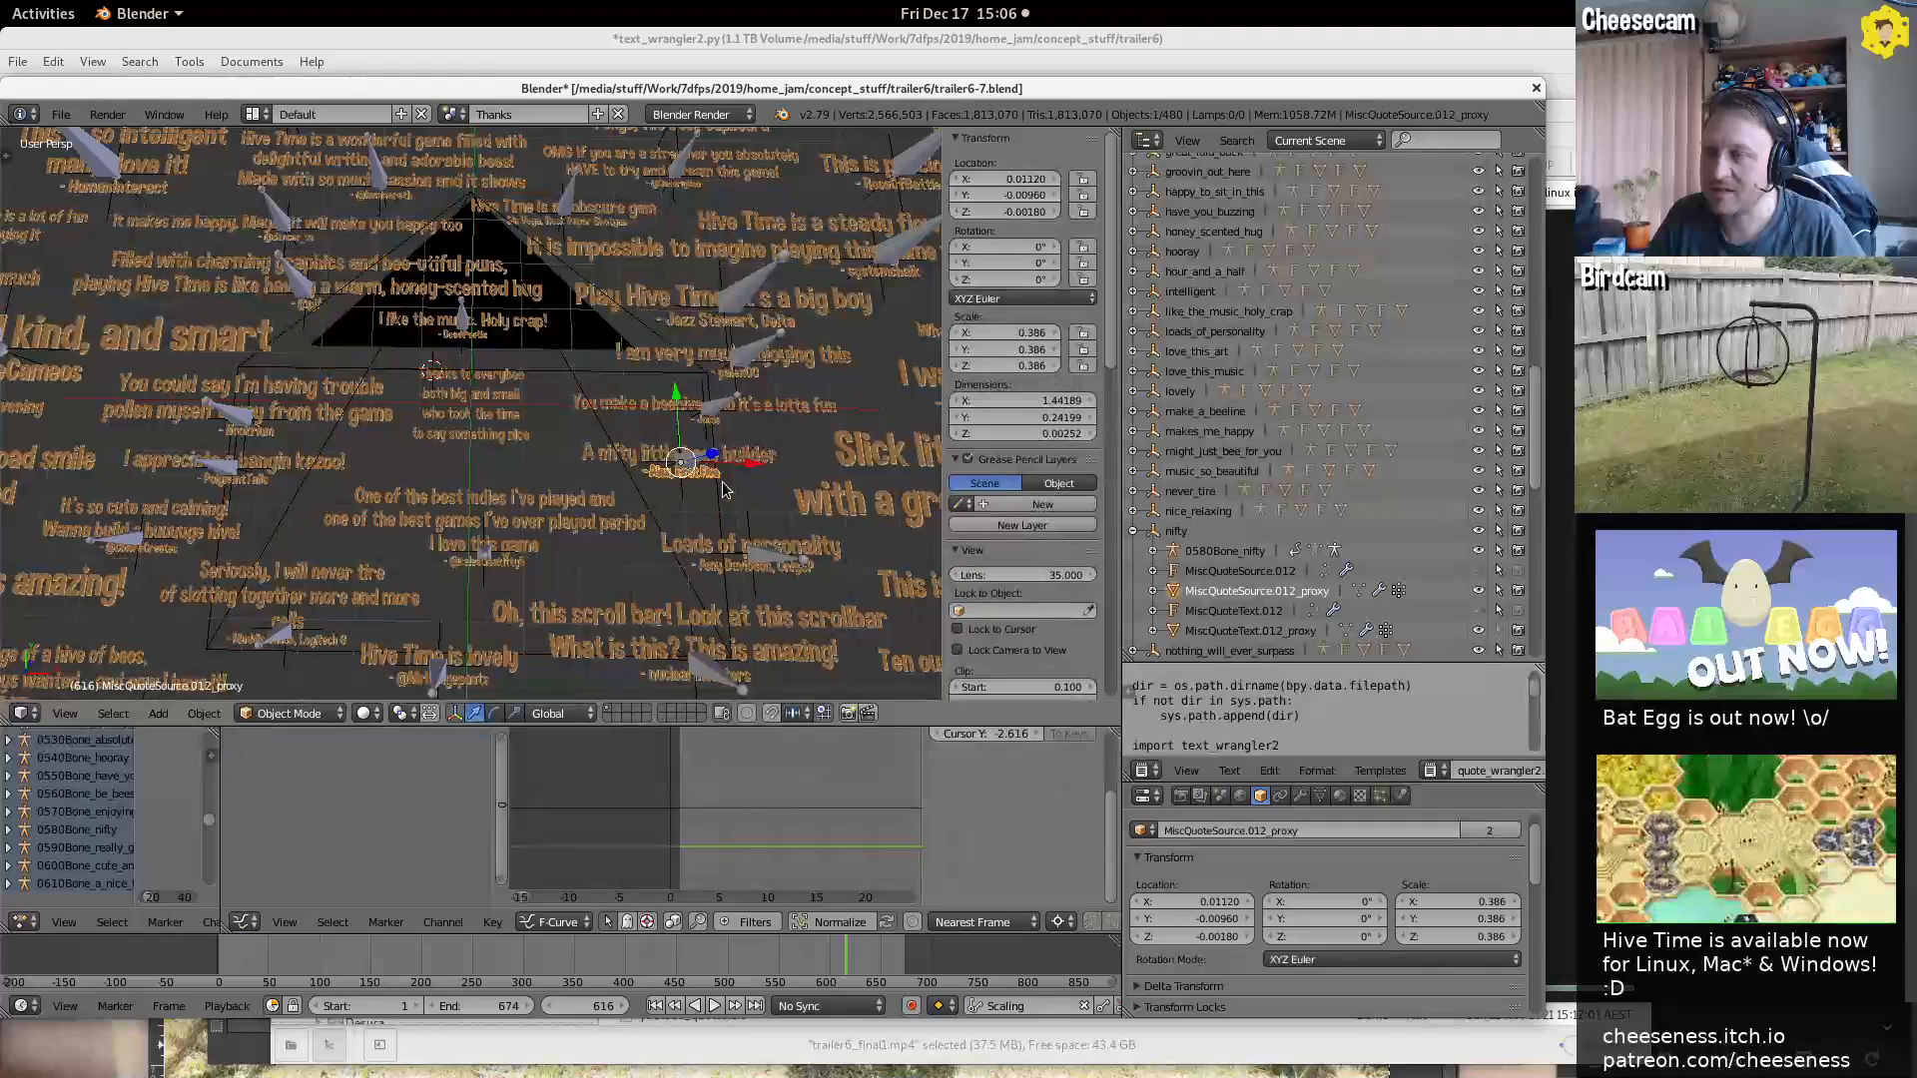
Examine the mesh geometry of the nifty quote's source text in Edit Mode up close and return to Object Mode
{"action": "key", "text": "Tab"}
{"action": "scroll", "coordinate": [756, 470], "scroll_direction": "up", "scroll_amount": 8}
{"action": "middle_click_drag", "start_coordinate": [917, 551], "coordinate": [196, 393], "text": "shift"}
{"action": "scroll", "coordinate": [496, 517], "scroll_direction": "up", "scroll_amount": 6}
{"action": "middle_click_drag", "start_coordinate": [620, 560], "coordinate": [502, 315], "text": "shift"}
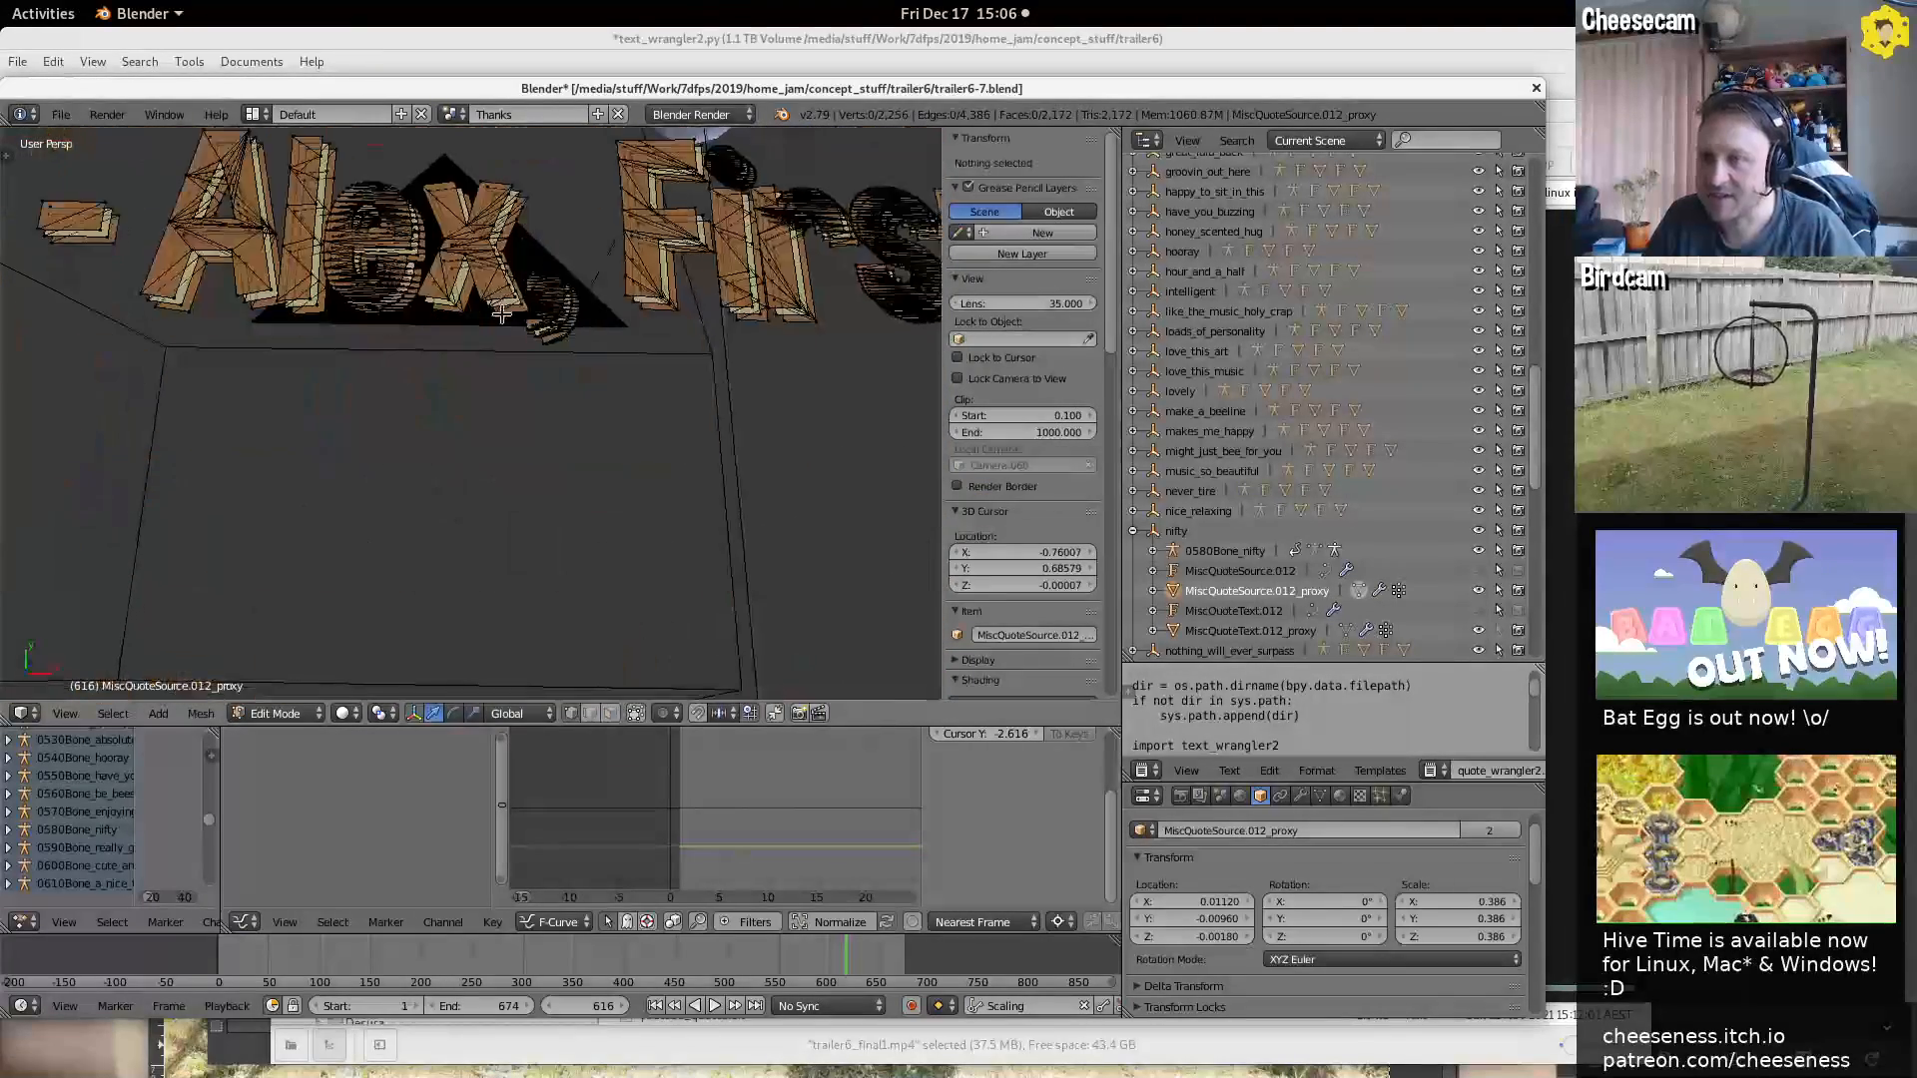
{"action": "scroll", "coordinate": [485, 349], "scroll_direction": "up", "scroll_amount": 3}
{"action": "middle_click_drag", "start_coordinate": [483, 220], "coordinate": [718, 399], "text": "shift"}
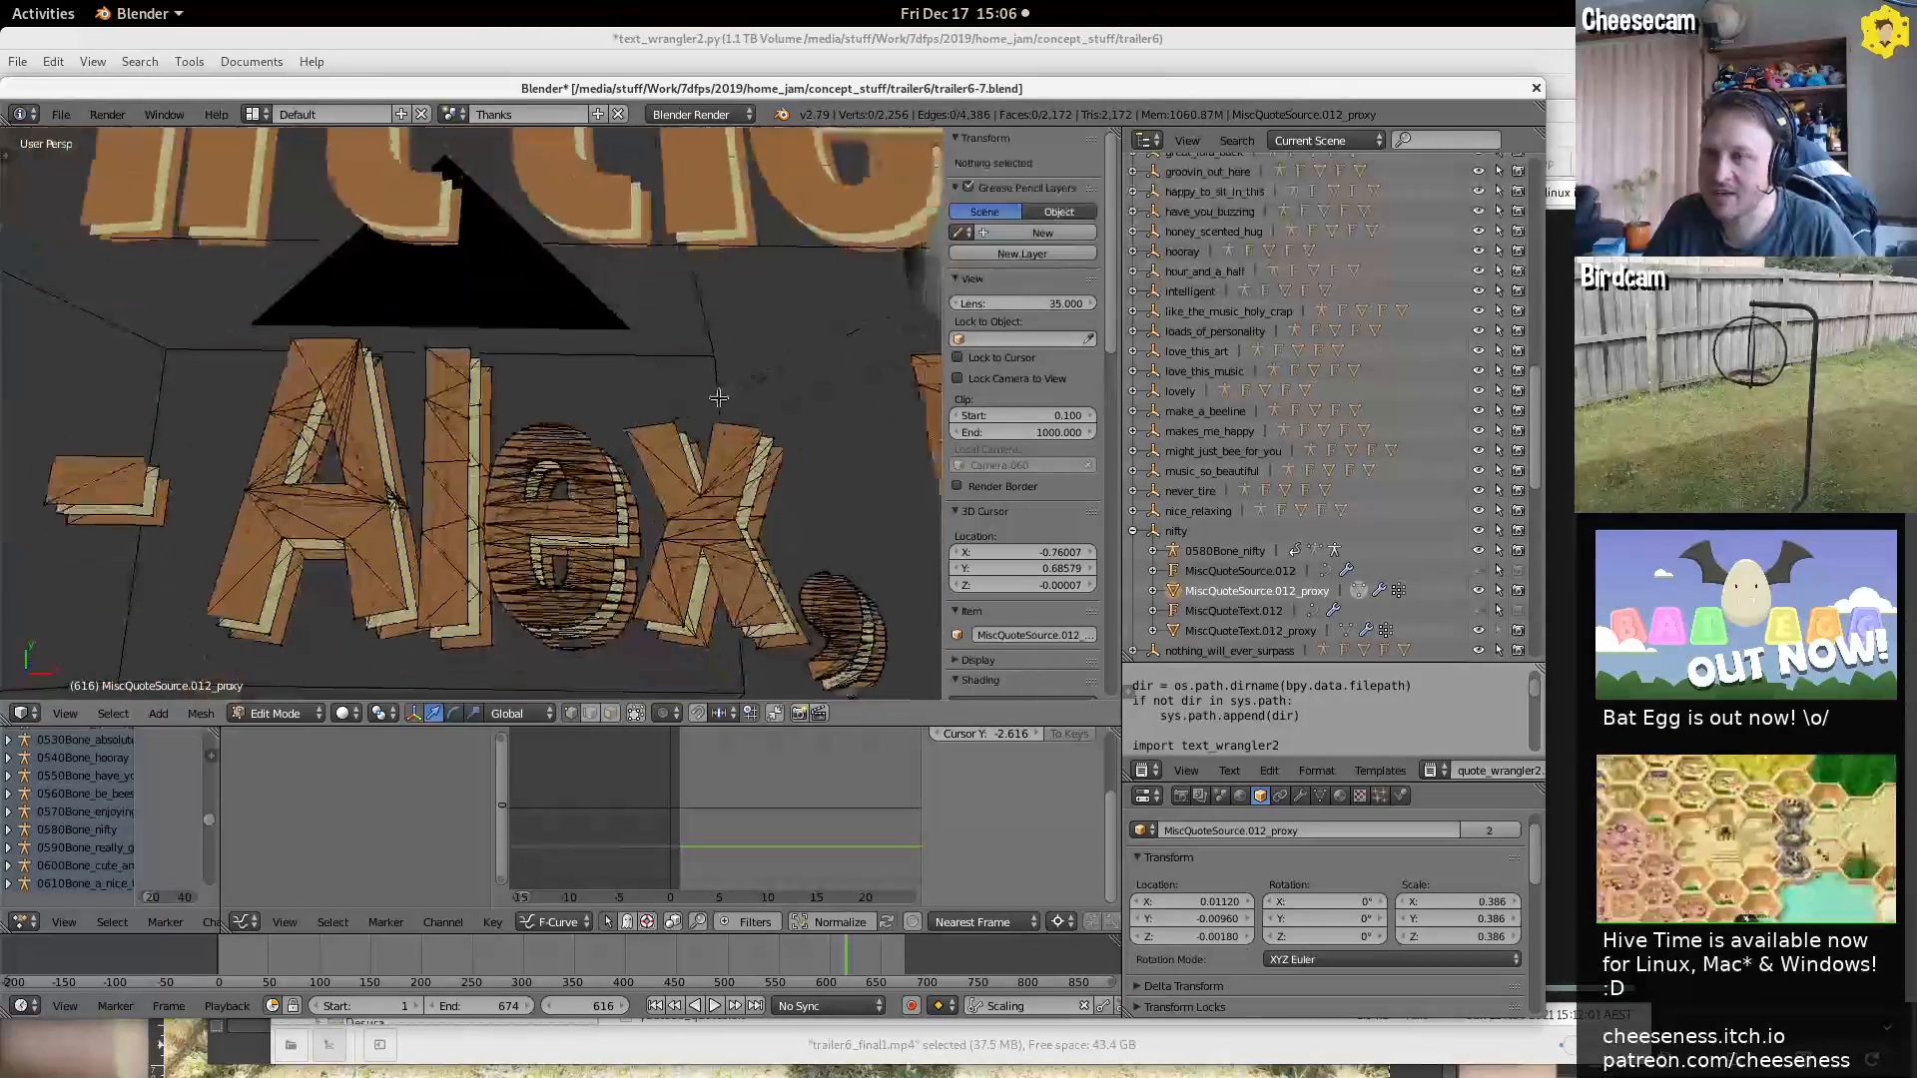
{"action": "scroll", "coordinate": [650, 523], "scroll_direction": "down", "scroll_amount": 3}
{"action": "scroll", "coordinate": [663, 492], "scroll_direction": "down", "scroll_amount": 6}
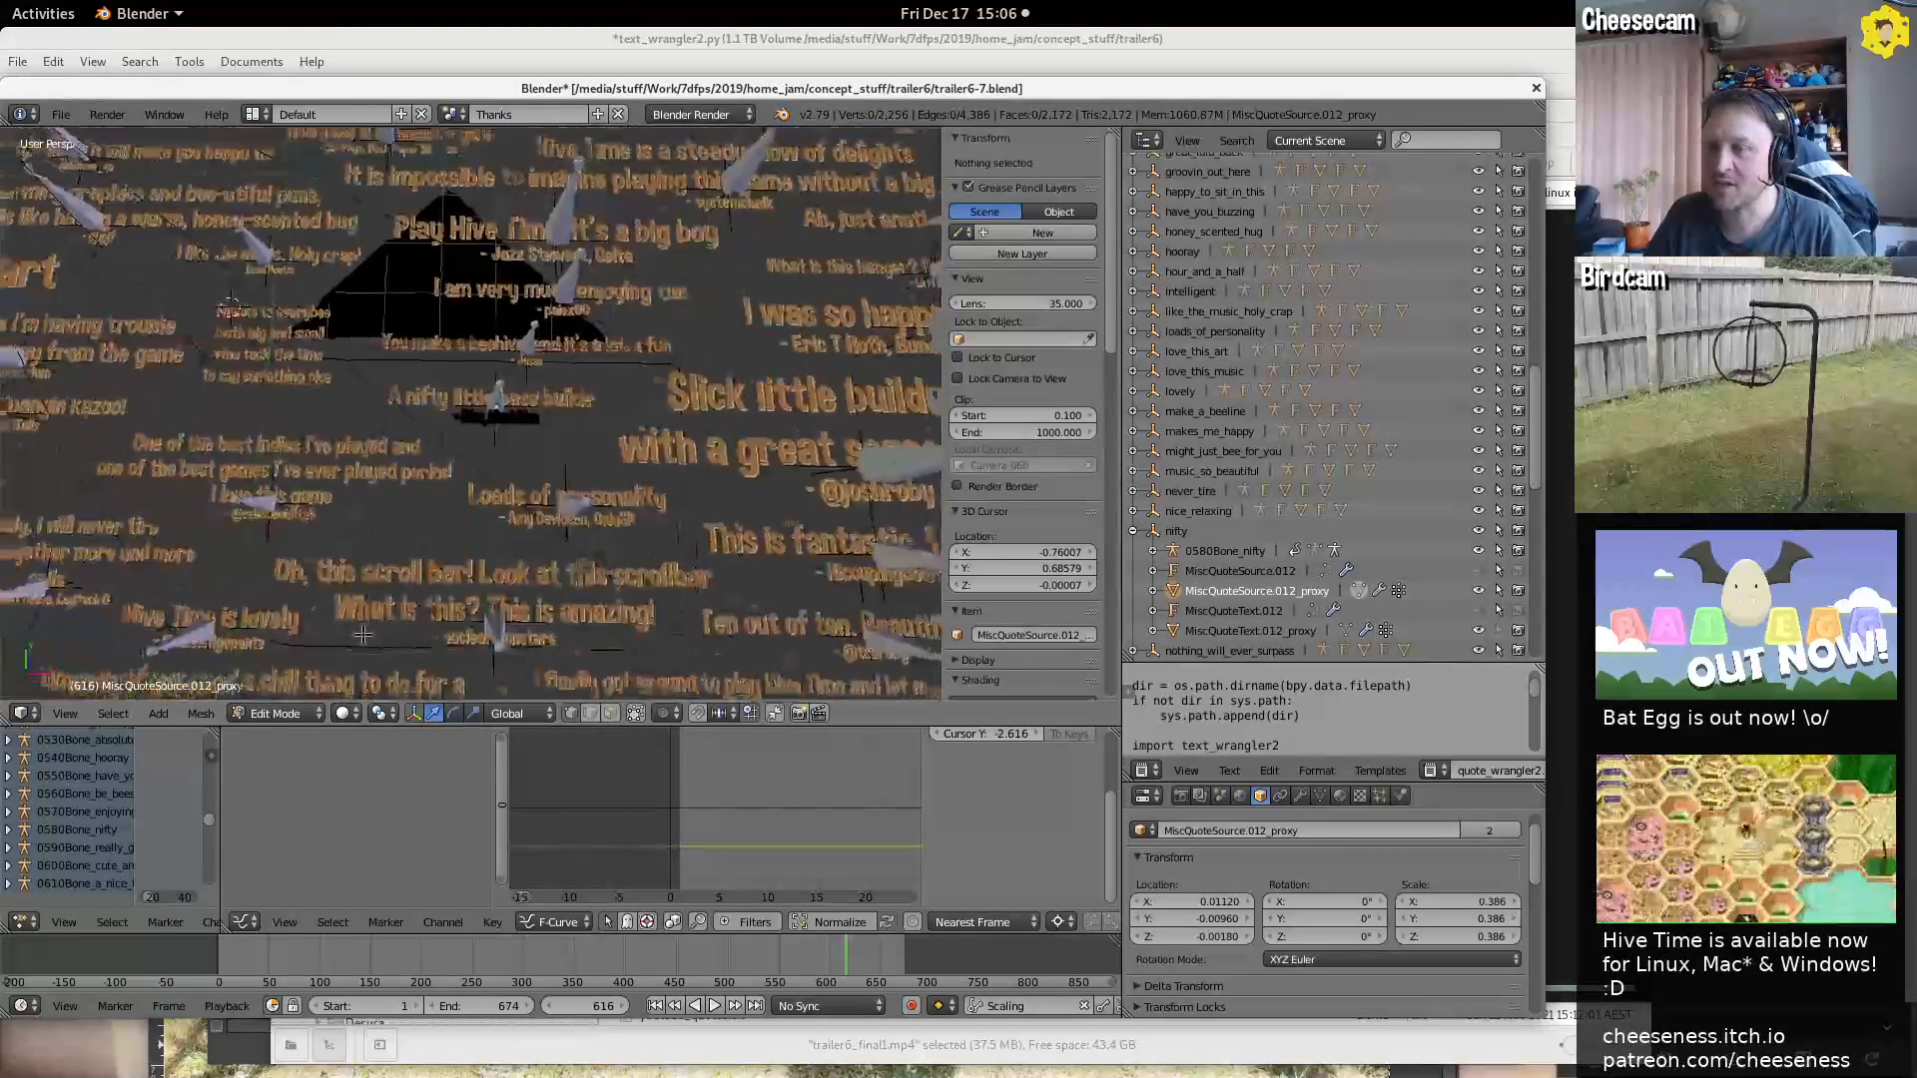
{"action": "scroll", "coordinate": [363, 635], "scroll_direction": "down", "scroll_amount": 4}
{"action": "scroll", "coordinate": [580, 472], "scroll_direction": "up", "scroll_amount": 8}
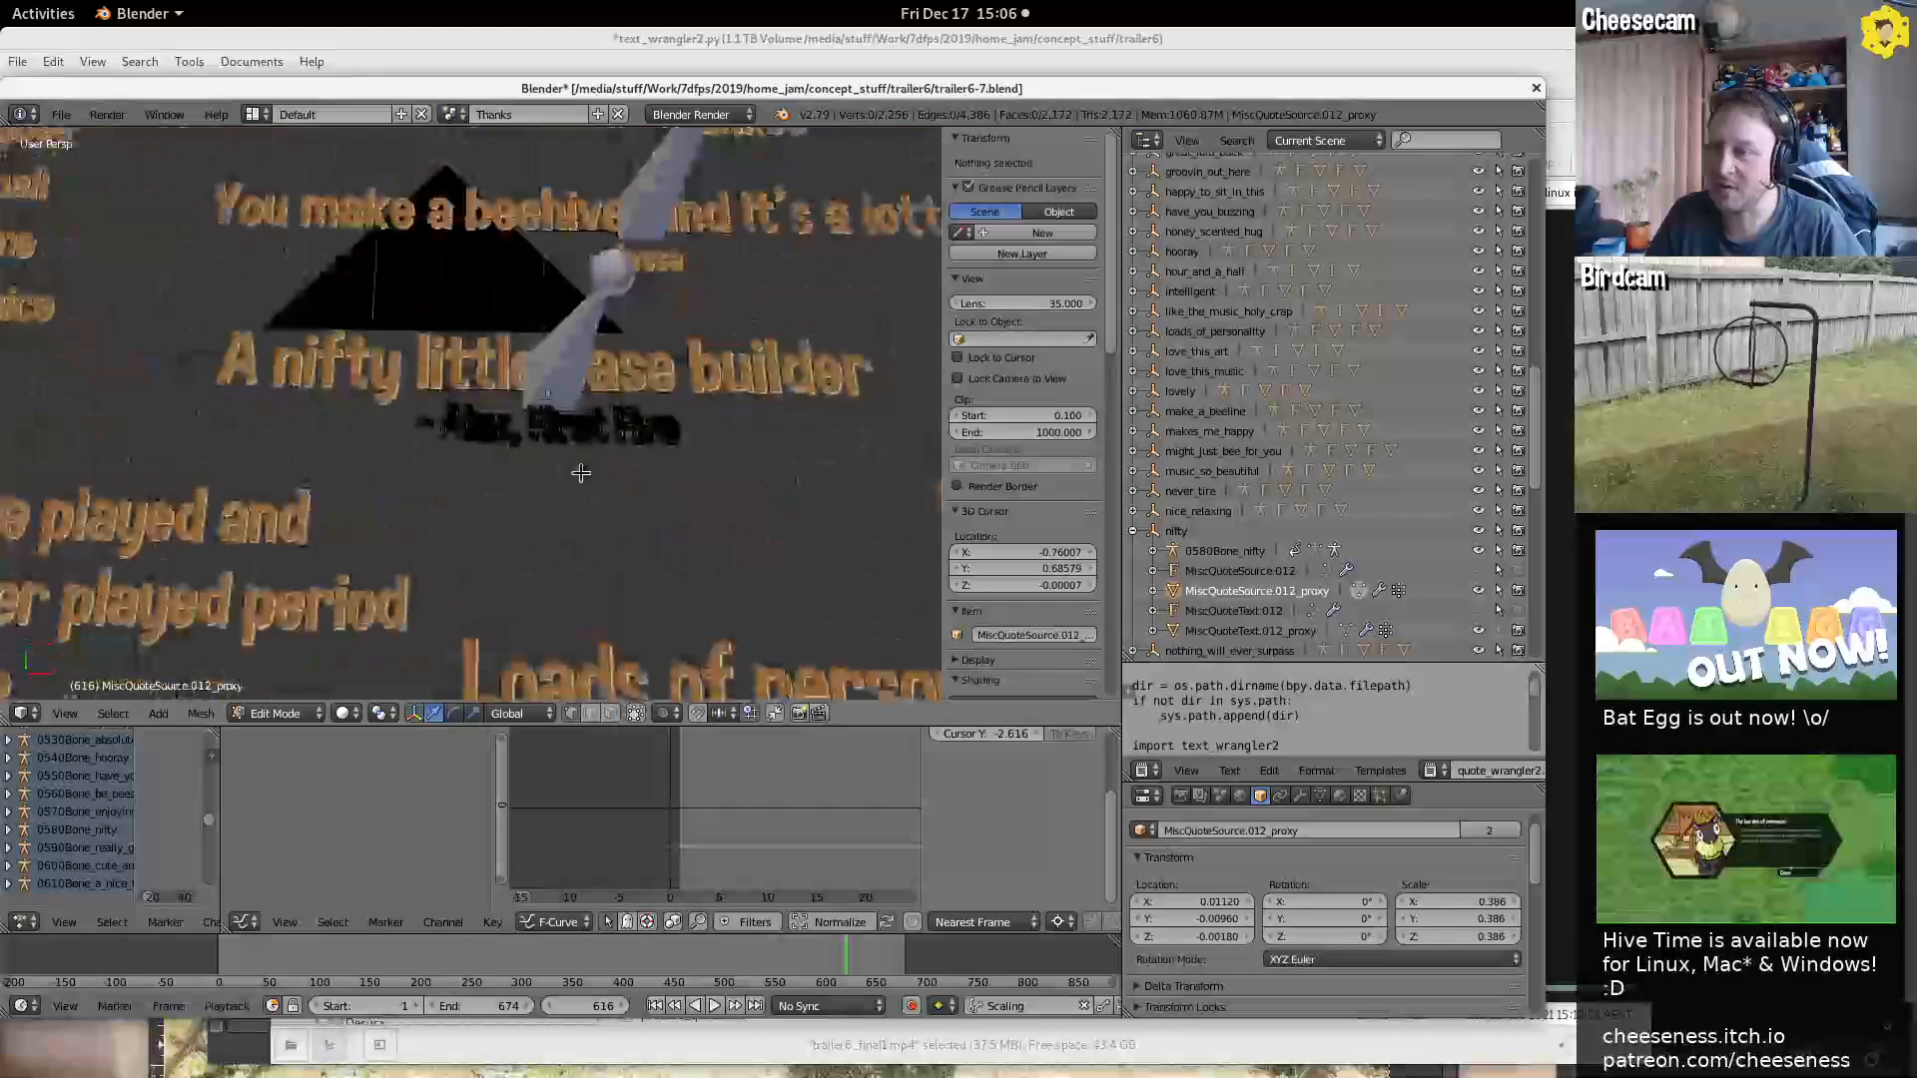
{"action": "scroll", "coordinate": [580, 473], "scroll_direction": "up", "scroll_amount": 2}
{"action": "key", "text": "Tab"}
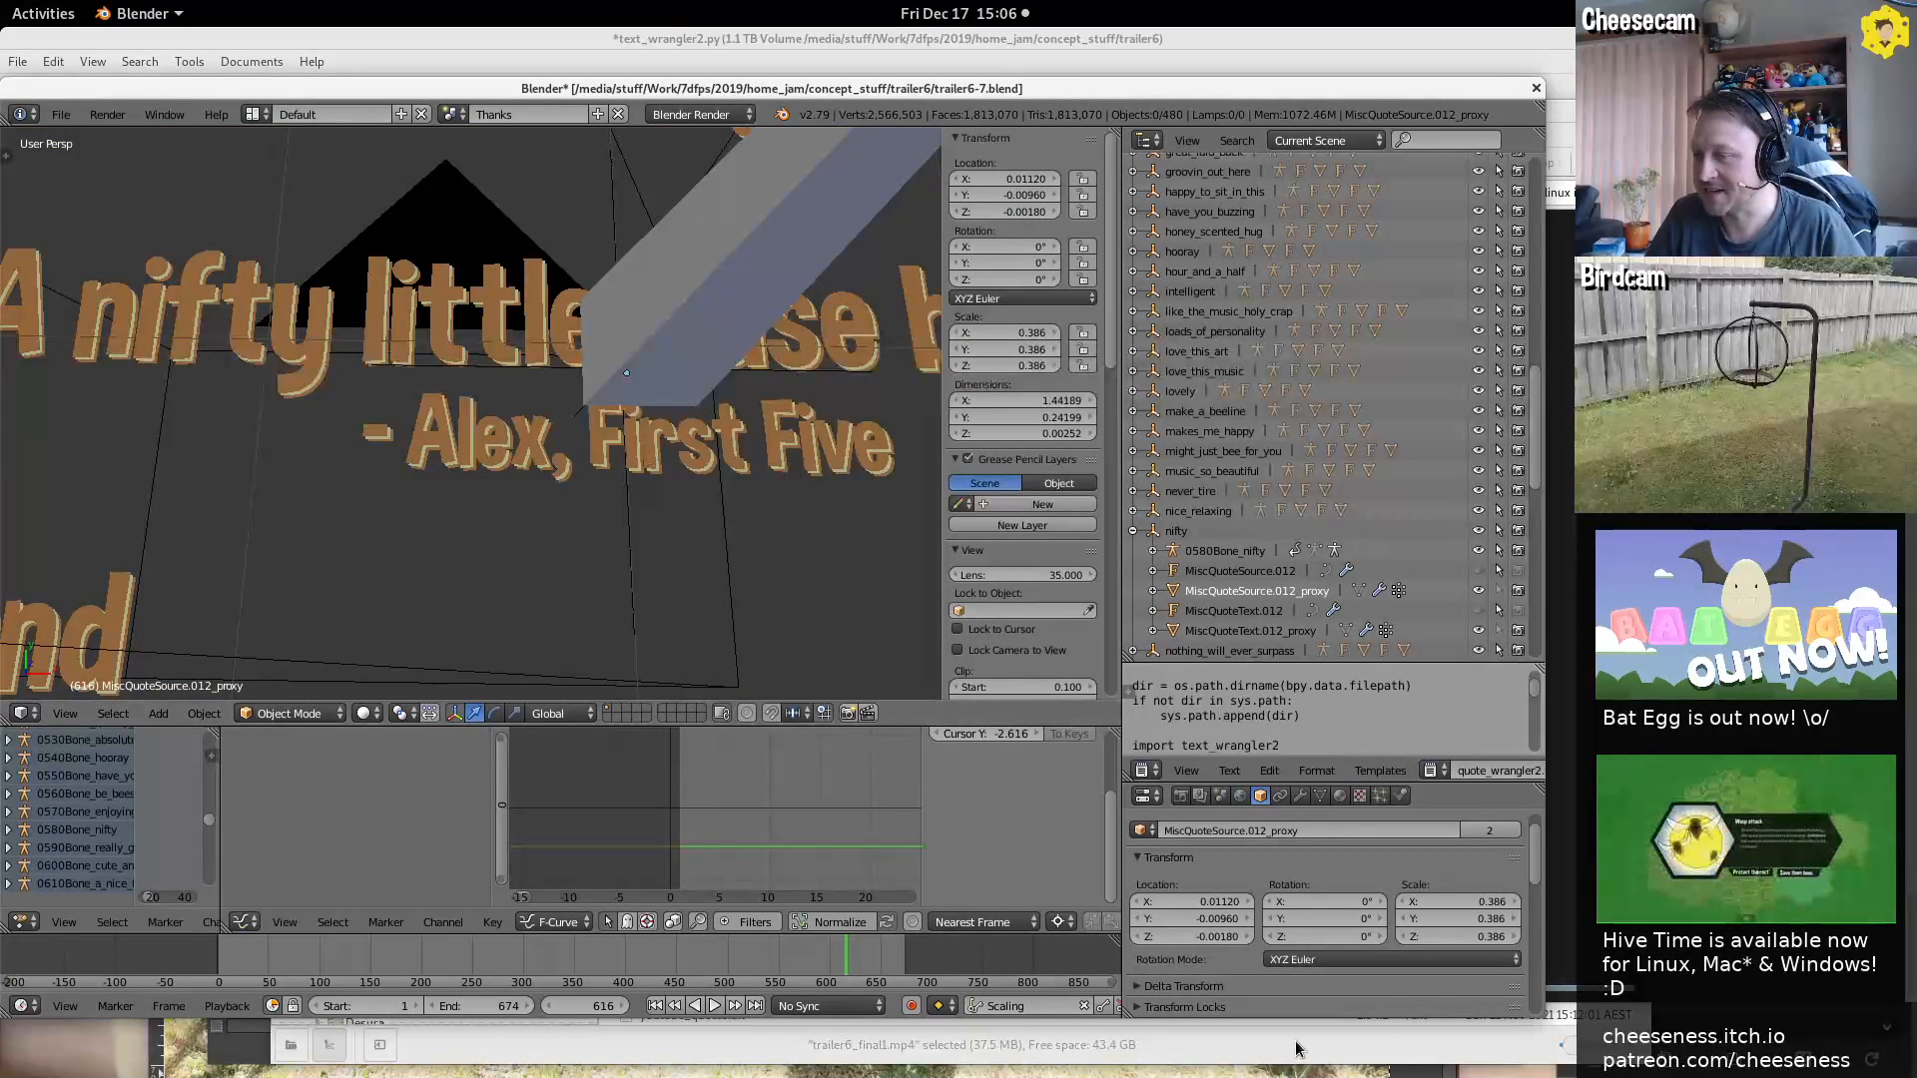
Switch to the text editor and review the deicmate block and the deselect and i.hide lines in text_wrangler2.py
{"action": "key", "text": "alt+Tab"}
{"action": "key", "text": "alt+Tab"}
{"action": "key", "text": "alt+shift+Tab"}
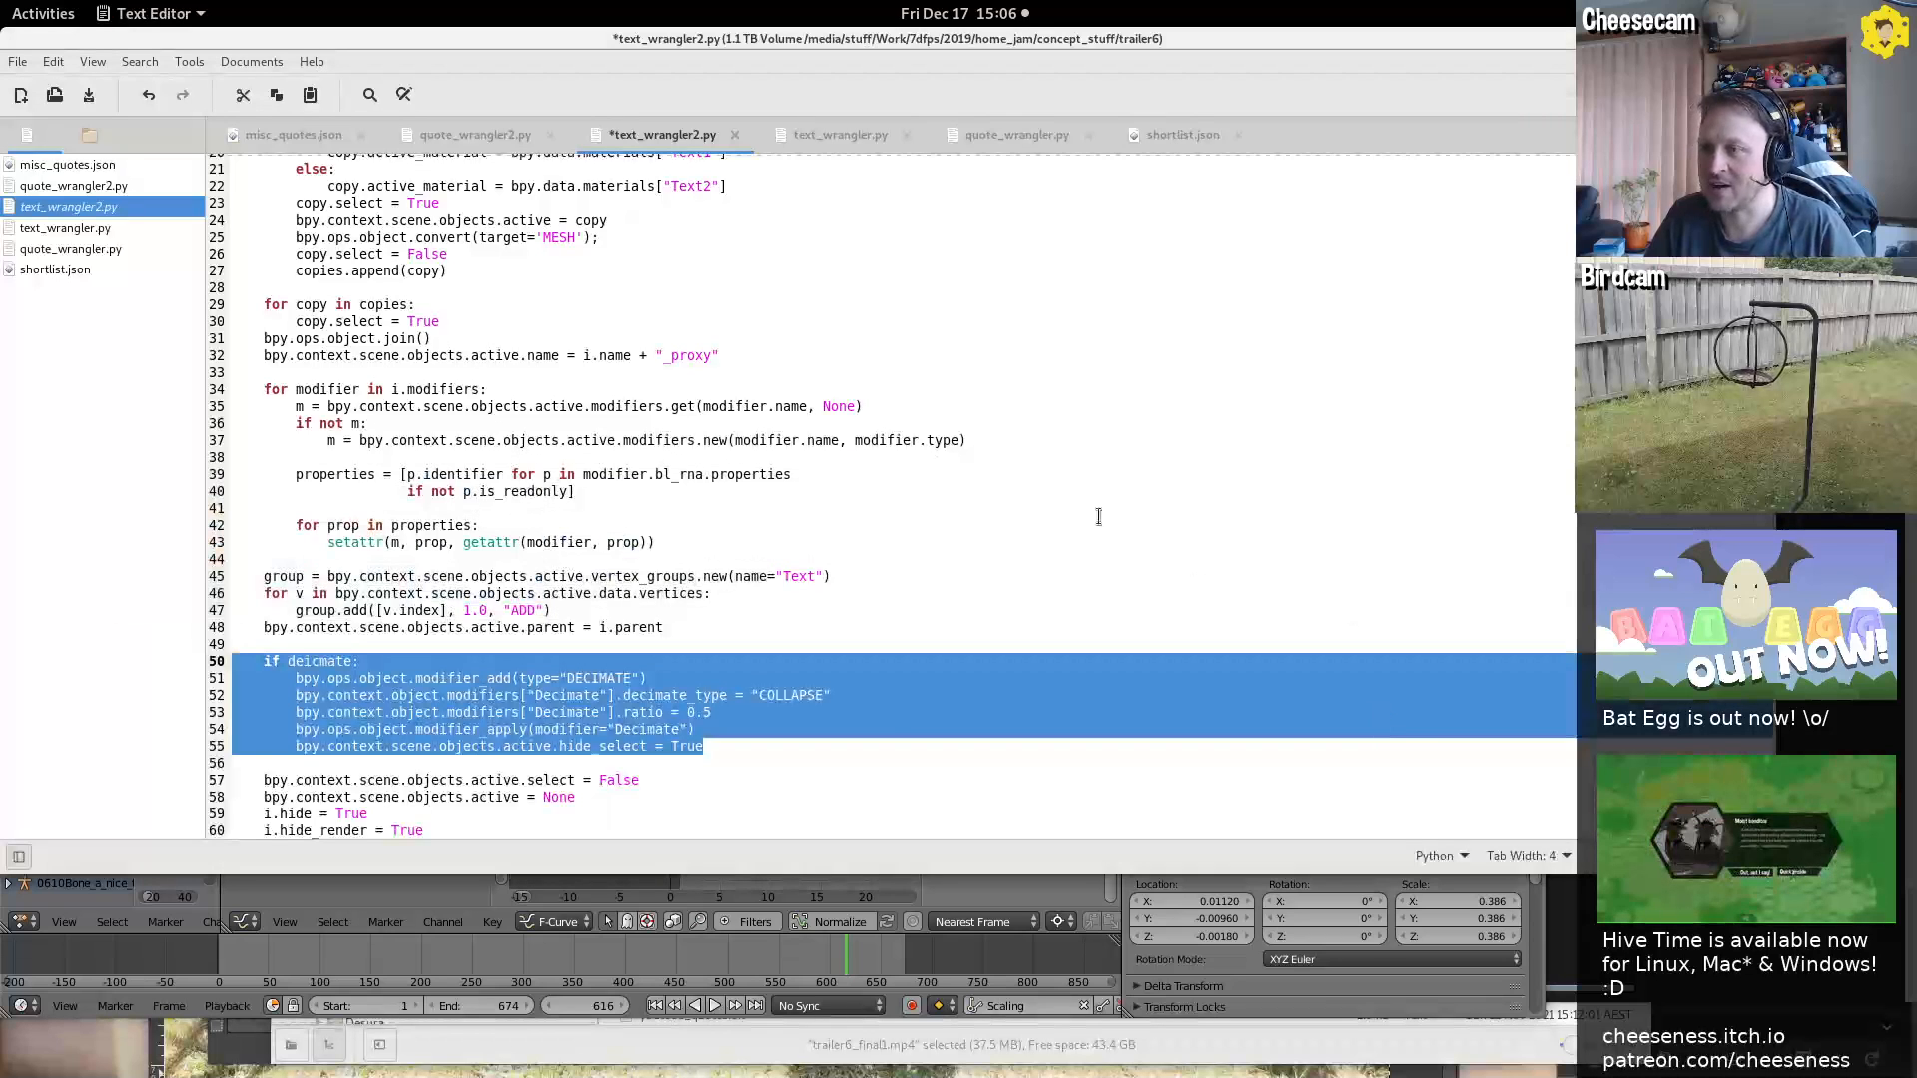
{"action": "double_click", "coordinate": [301, 668]}
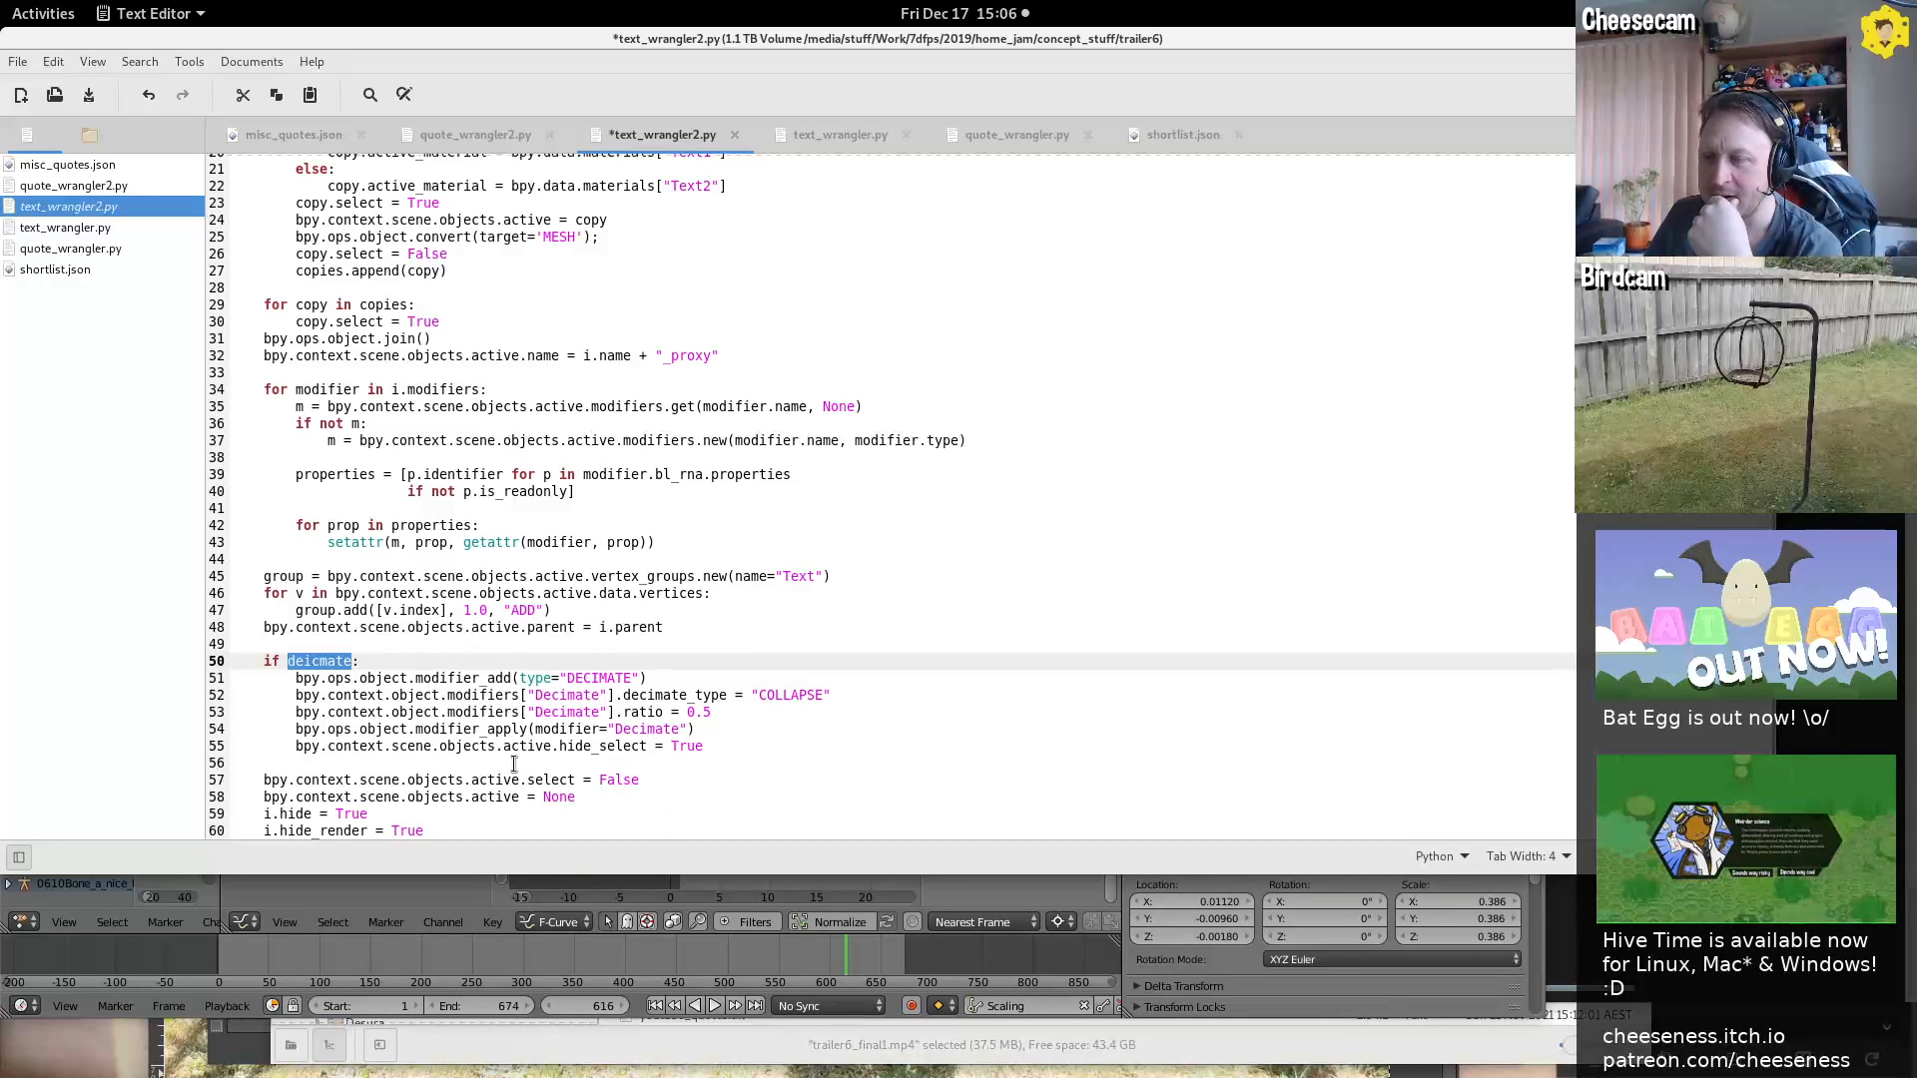
{"action": "left_click_drag", "start_coordinate": [371, 648], "coordinate": [368, 813]}
{"action": "double_click", "coordinate": [381, 786]}
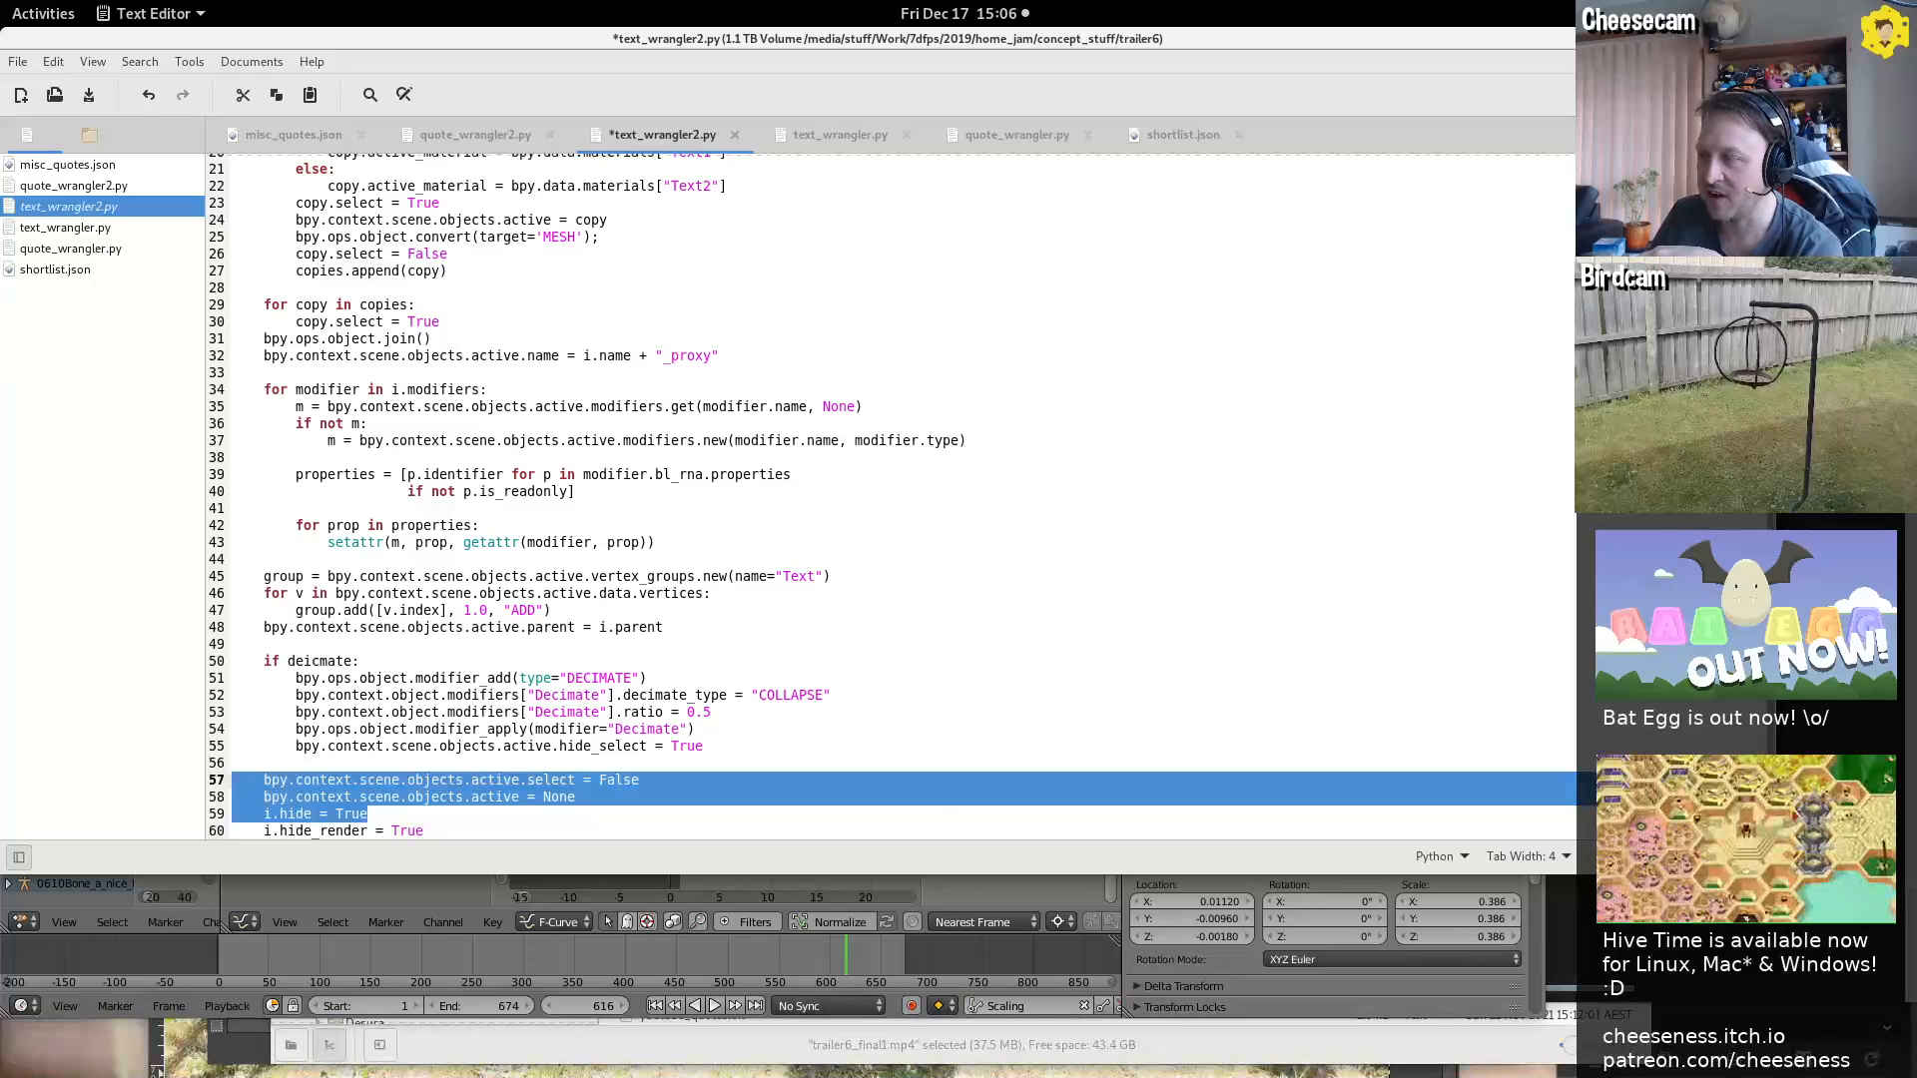
{"action": "triple_click", "coordinate": [303, 815]}
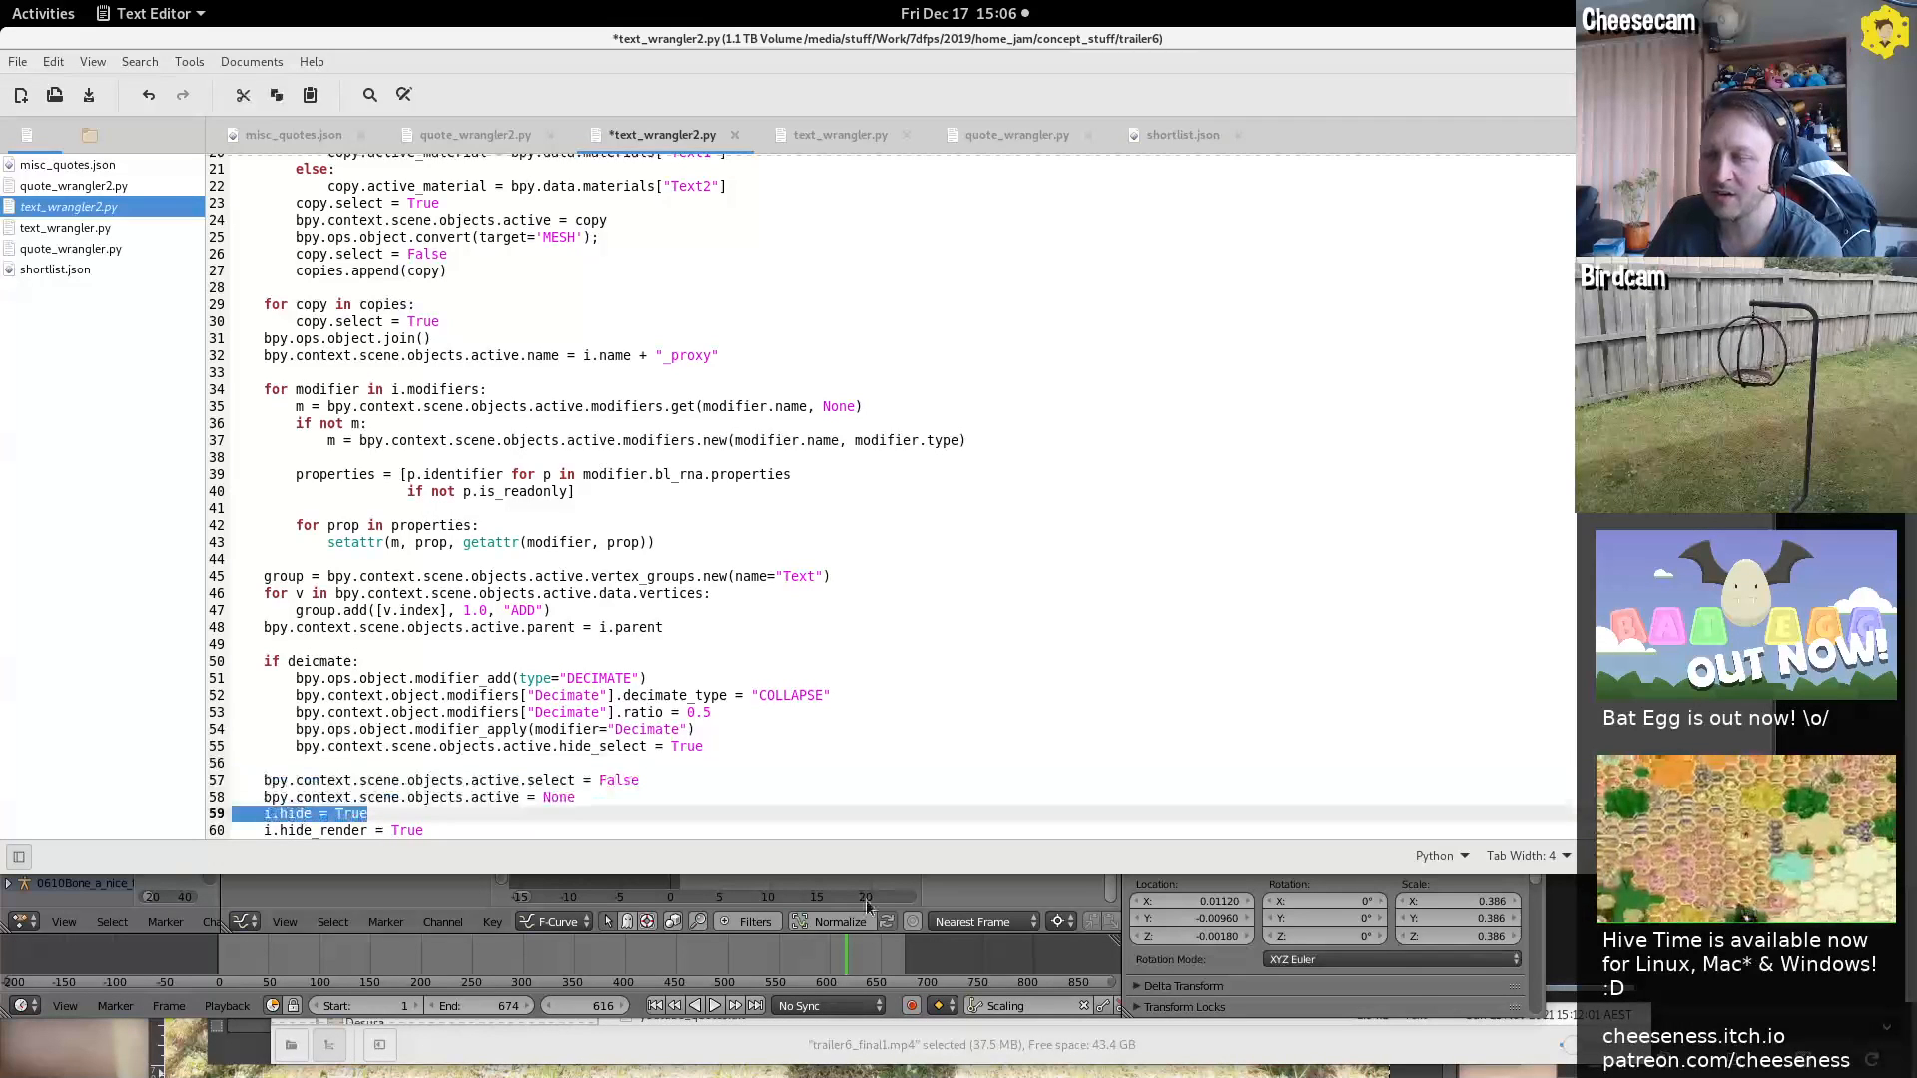
Switch to Blender and open the quote_gentle_happy_game scene
{"action": "left_click", "coordinate": [1407, 1011]}
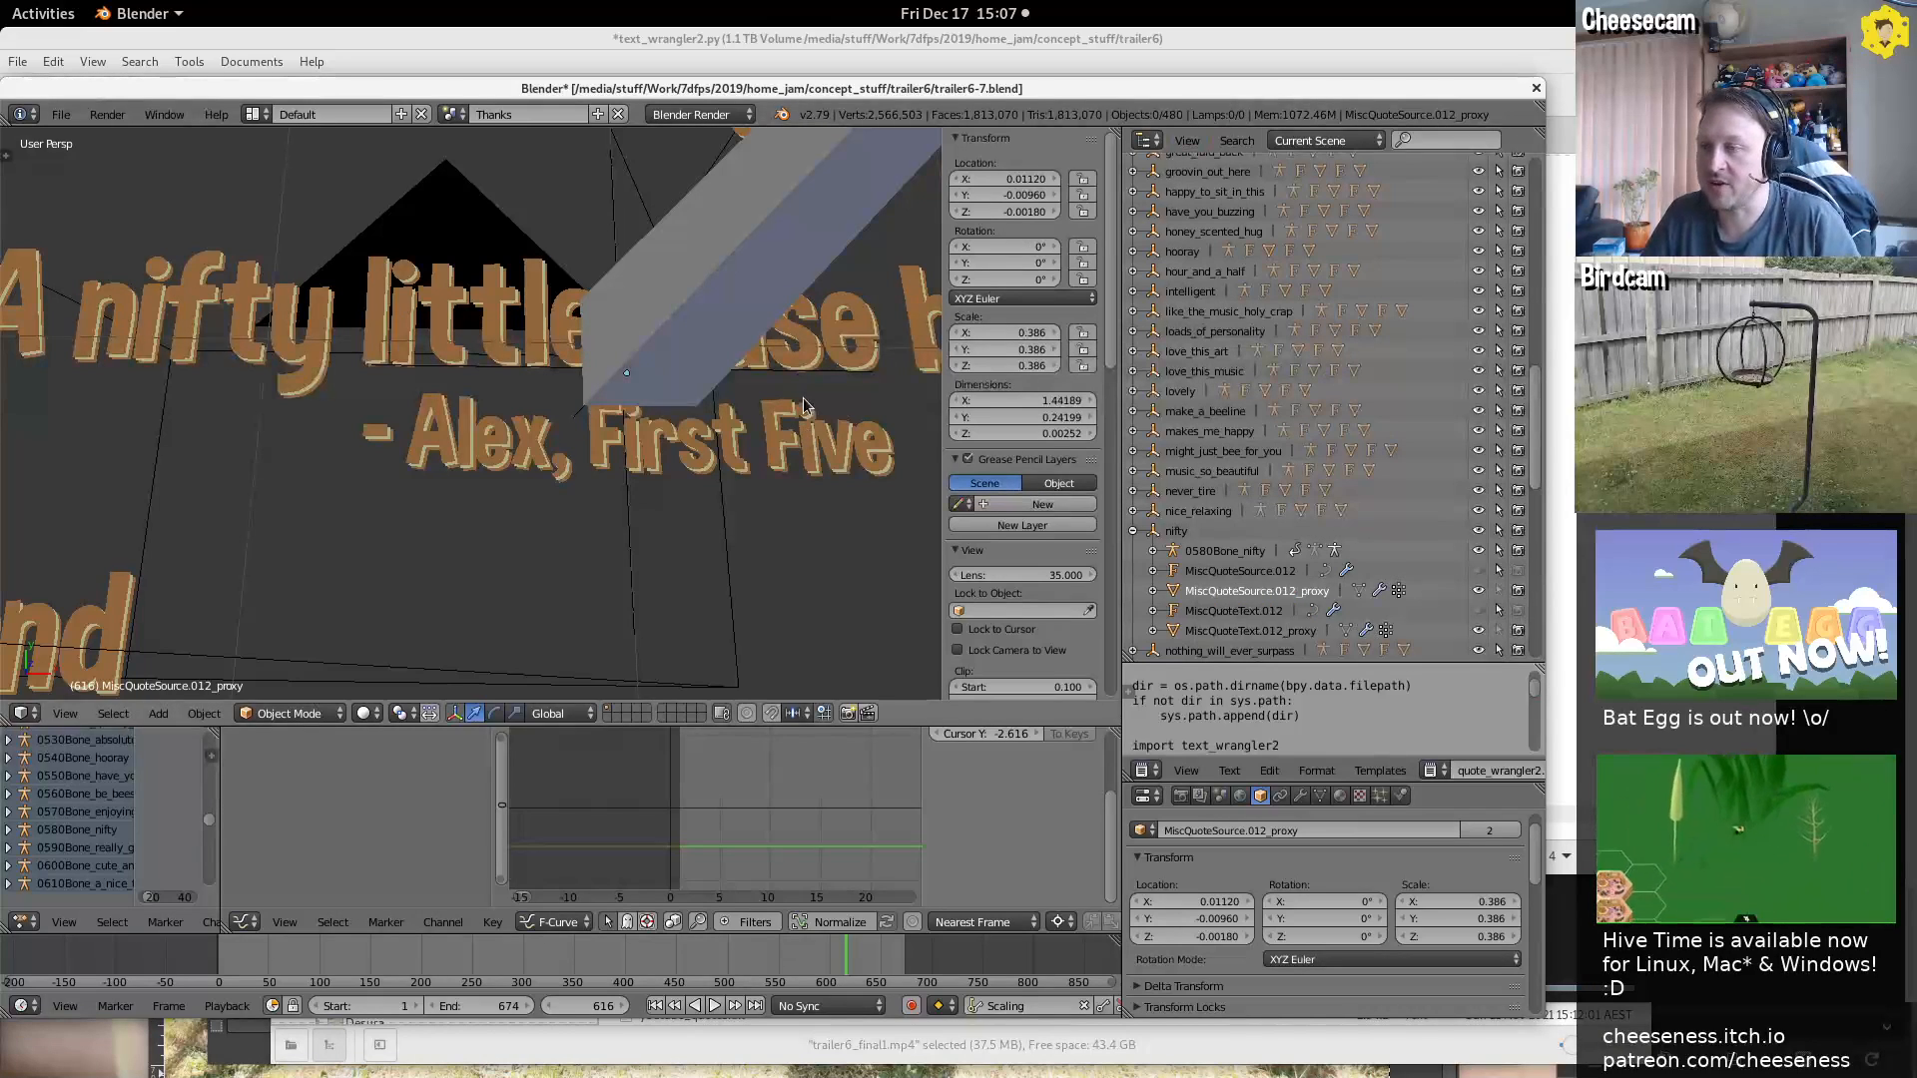
{"action": "scroll", "coordinate": [639, 299], "scroll_direction": "down", "scroll_amount": 6}
{"action": "left_click", "coordinate": [452, 116]}
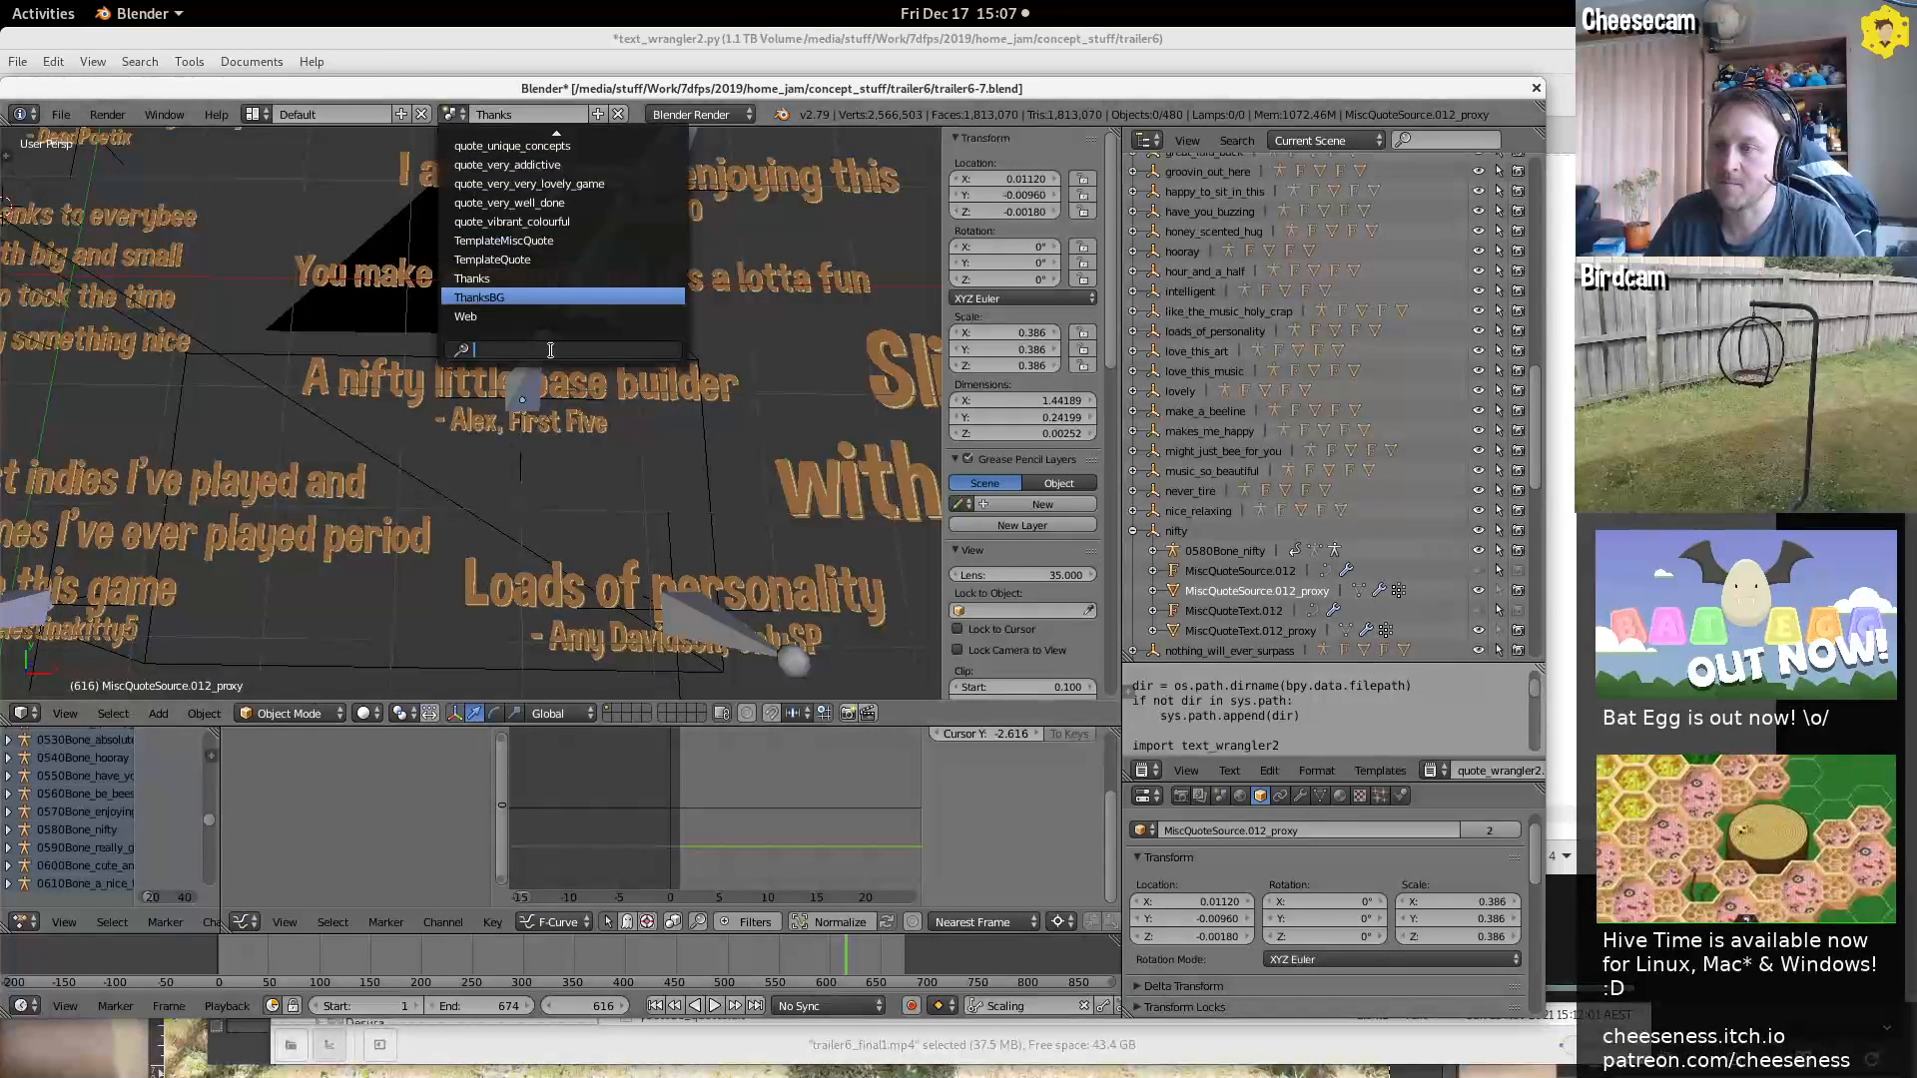
{"action": "type", "text": "gent"}
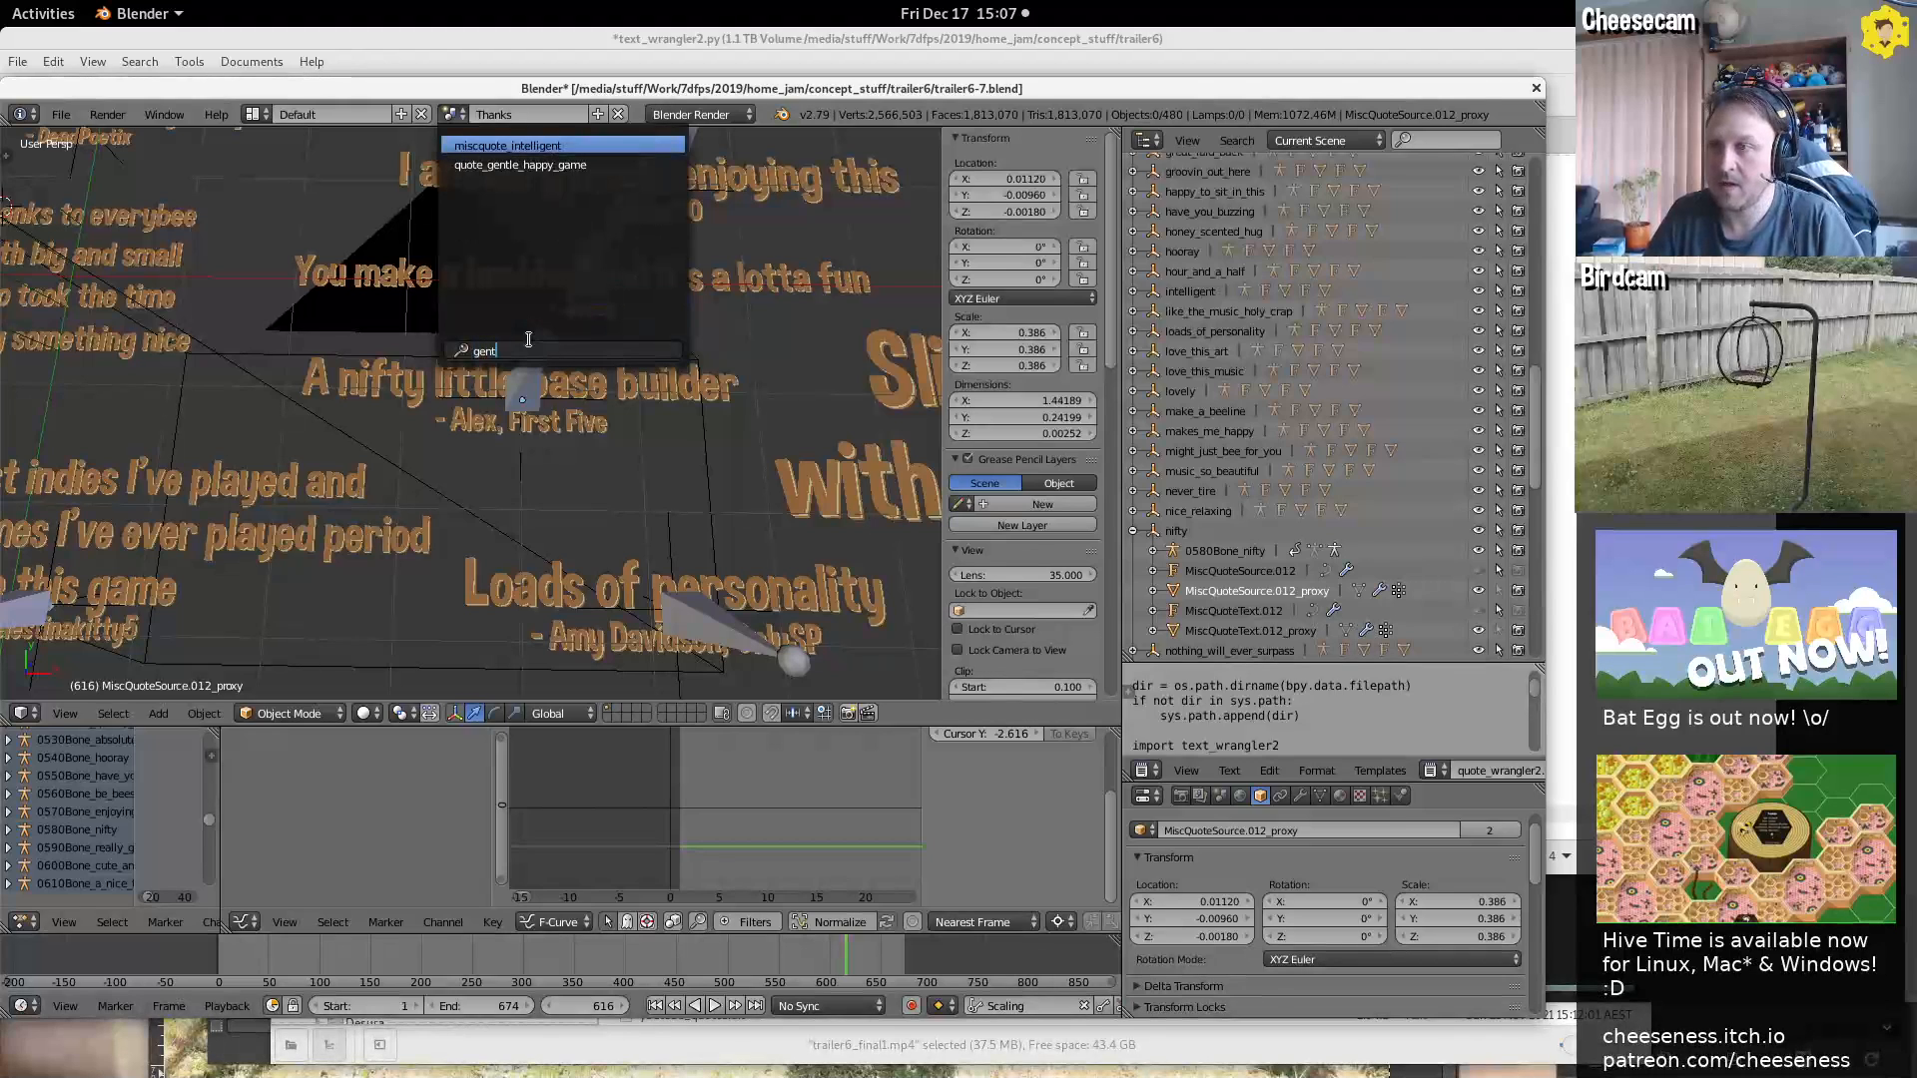
{"action": "left_click", "coordinate": [543, 164]}
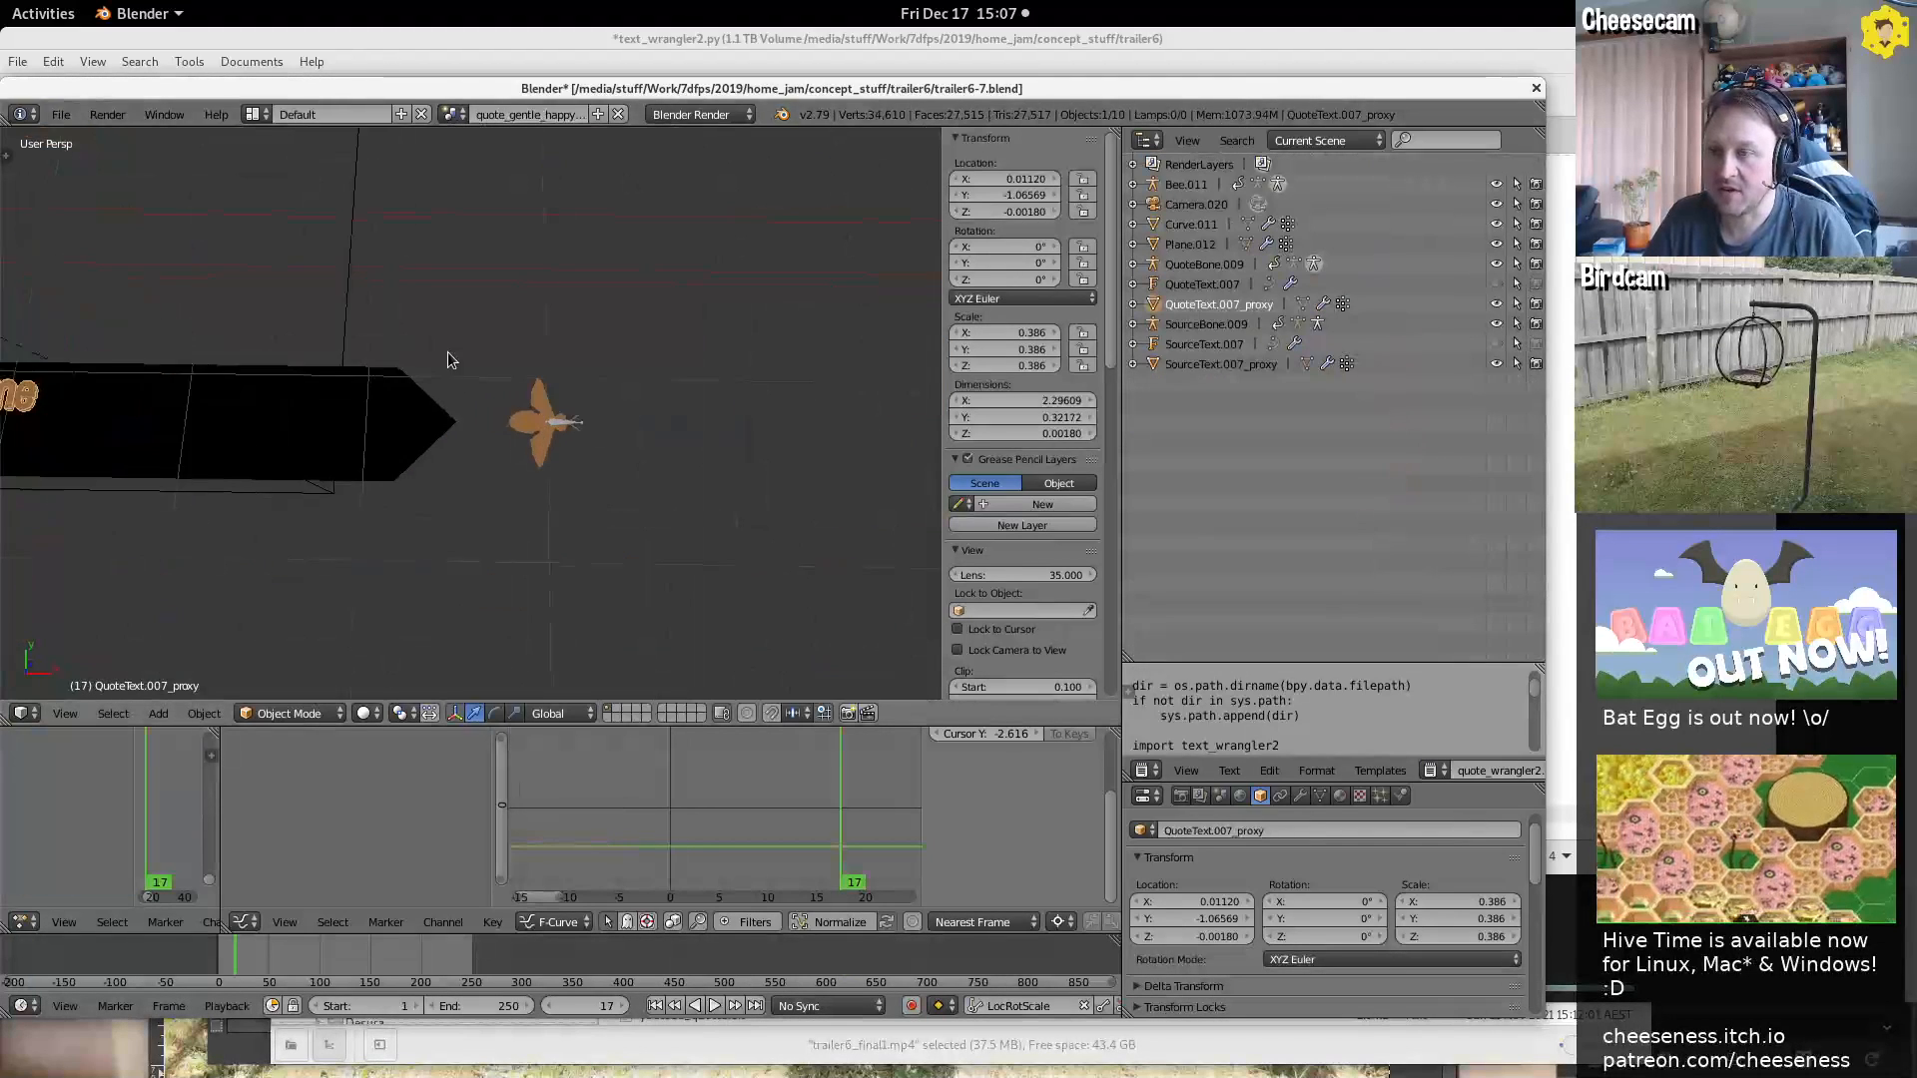
Play the quote scene's animation from the beginning, stop once the quote text is revealed, and inspect the banner
{"action": "middle_click_drag", "start_coordinate": [346, 380], "coordinate": [116, 350], "text": "shift"}
{"action": "scroll", "coordinate": [526, 471], "scroll_direction": "down", "scroll_amount": 8}
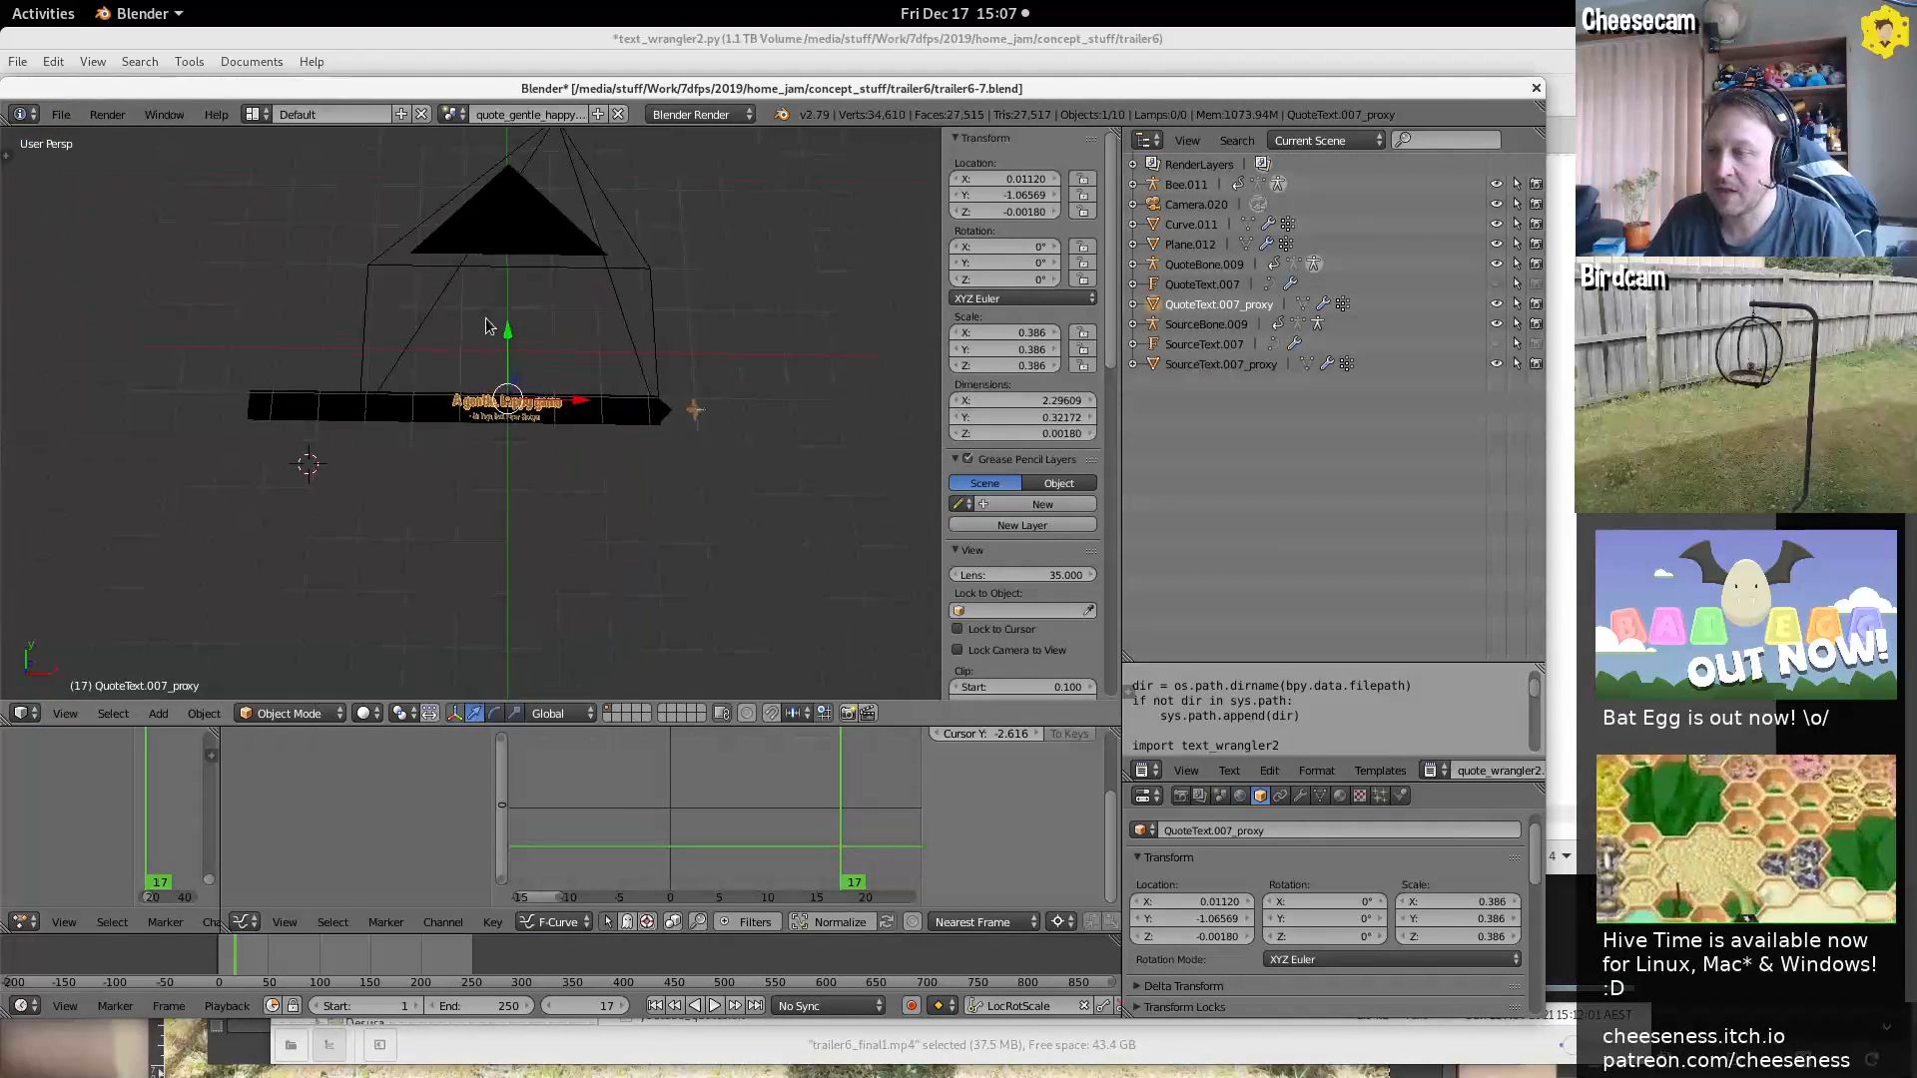
{"action": "left_click", "coordinate": [193, 942]}
{"action": "key", "text": "alt+a"}
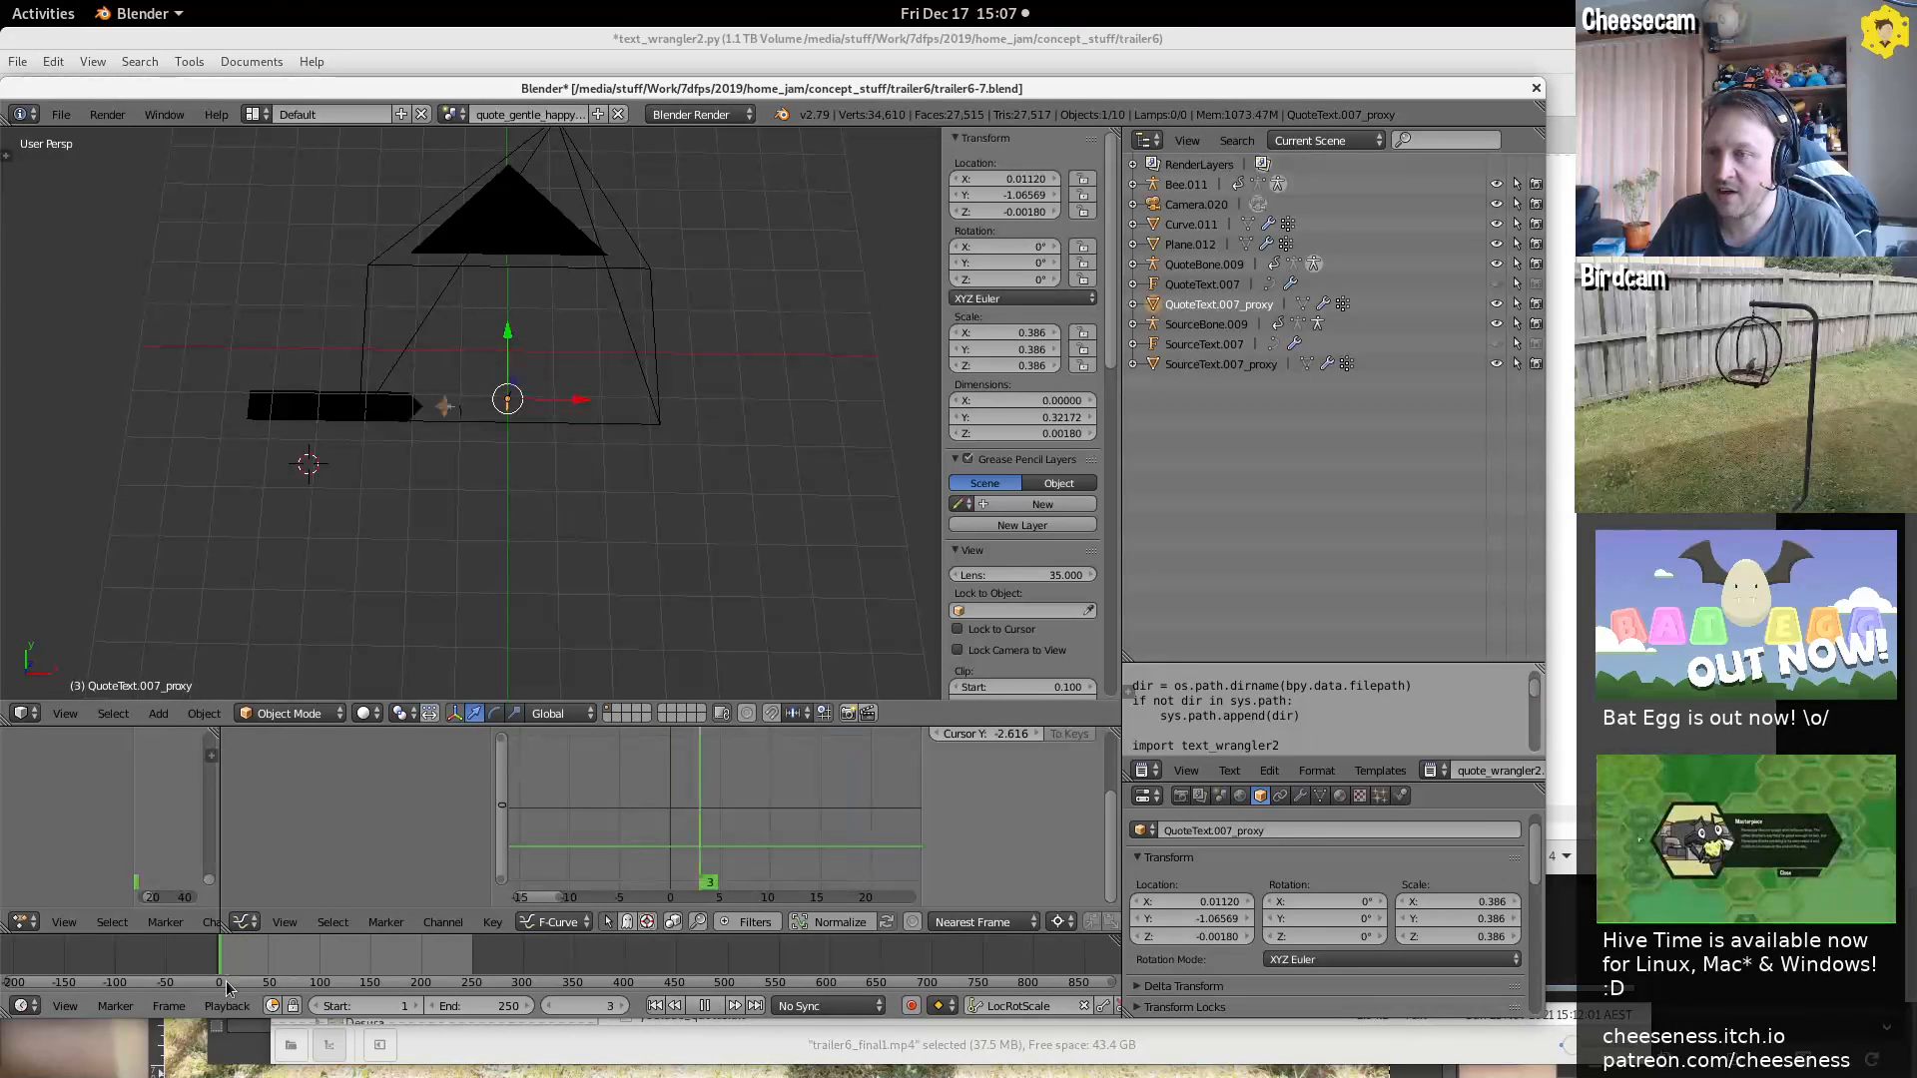
{"action": "key", "text": "alt+a"}
{"action": "scroll", "coordinate": [641, 361], "scroll_direction": "up", "scroll_amount": 4}
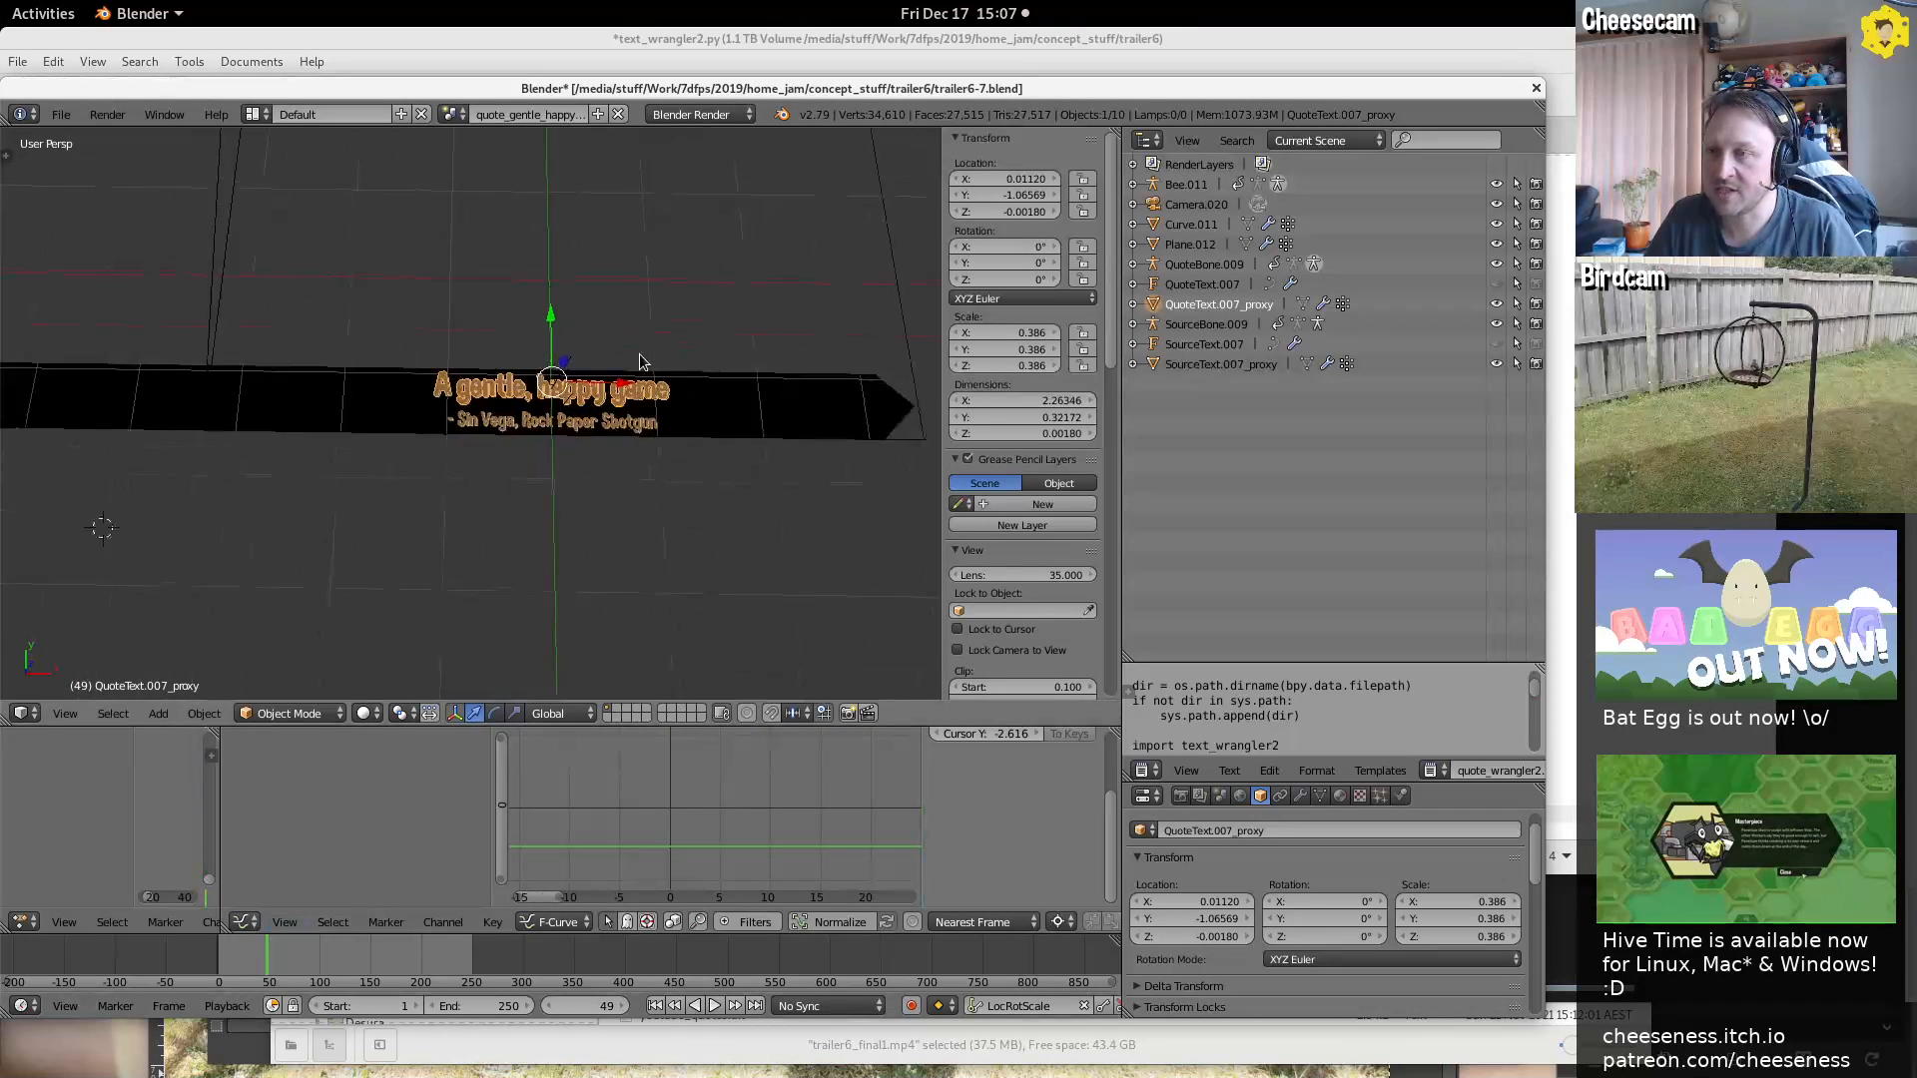
{"action": "scroll", "coordinate": [639, 419], "scroll_direction": "down", "scroll_amount": 3}
{"action": "middle_click_drag", "start_coordinate": [529, 266], "coordinate": [518, 302]}
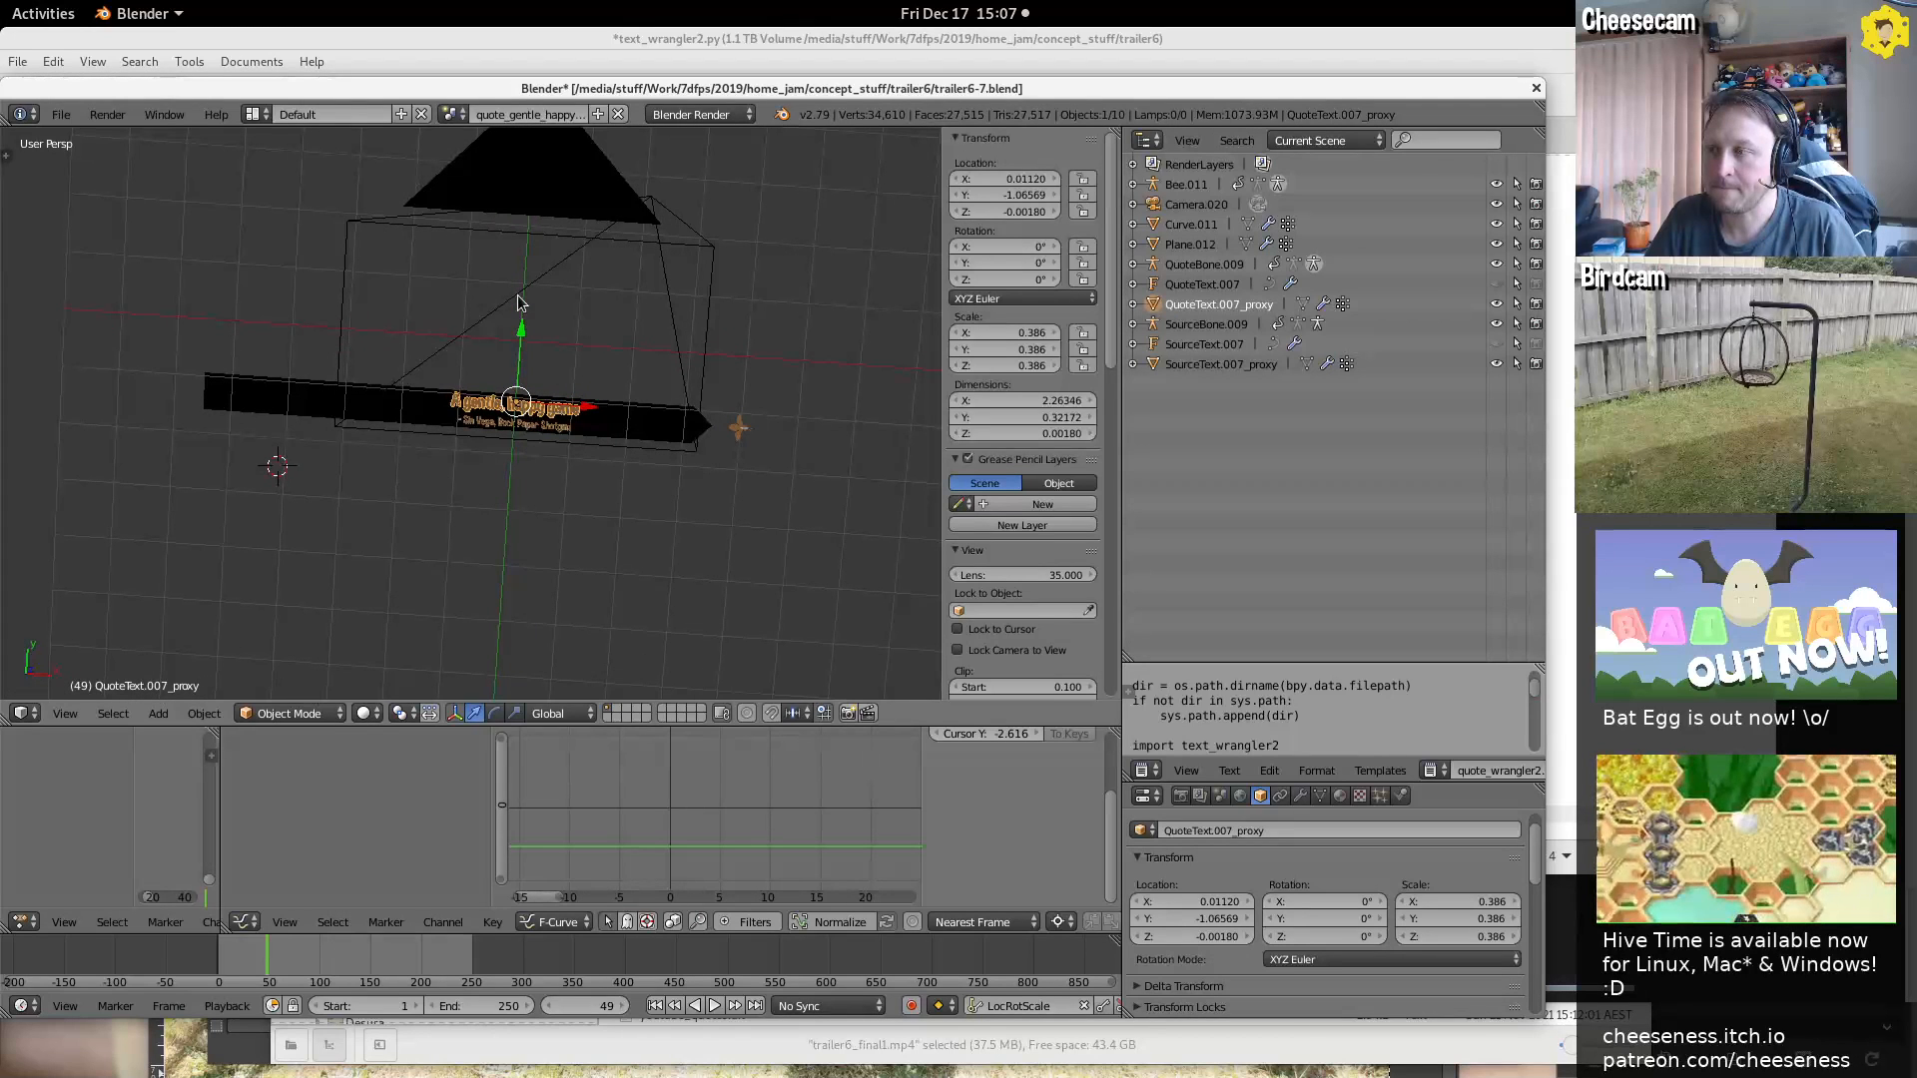
Switch to the text editor, undo the unsaved edits in text_wrangler2.py, and show text_wrangler.py
{"action": "key", "text": "alt+Tab"}
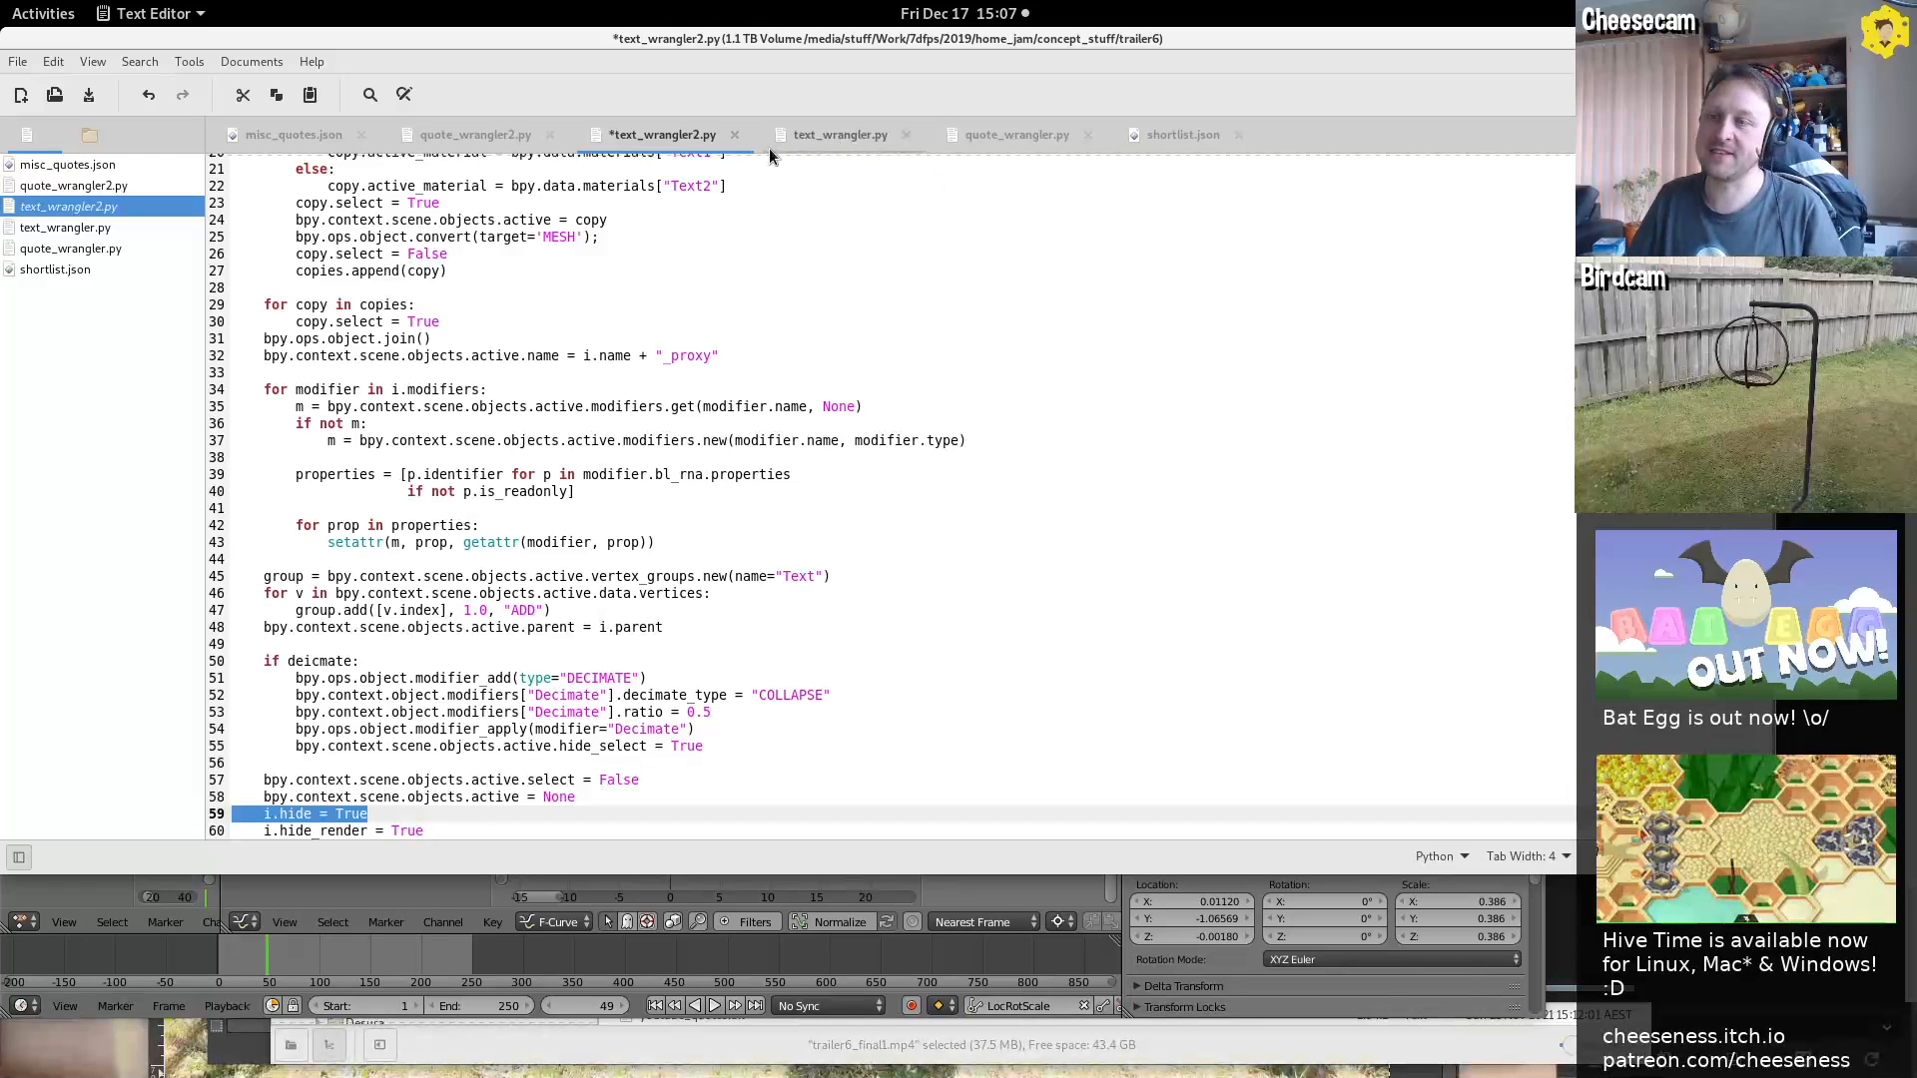
{"action": "key", "text": "ctrl+z"}
{"action": "key", "text": "ctrl+z"}
{"action": "key", "text": "ctrl+z"}
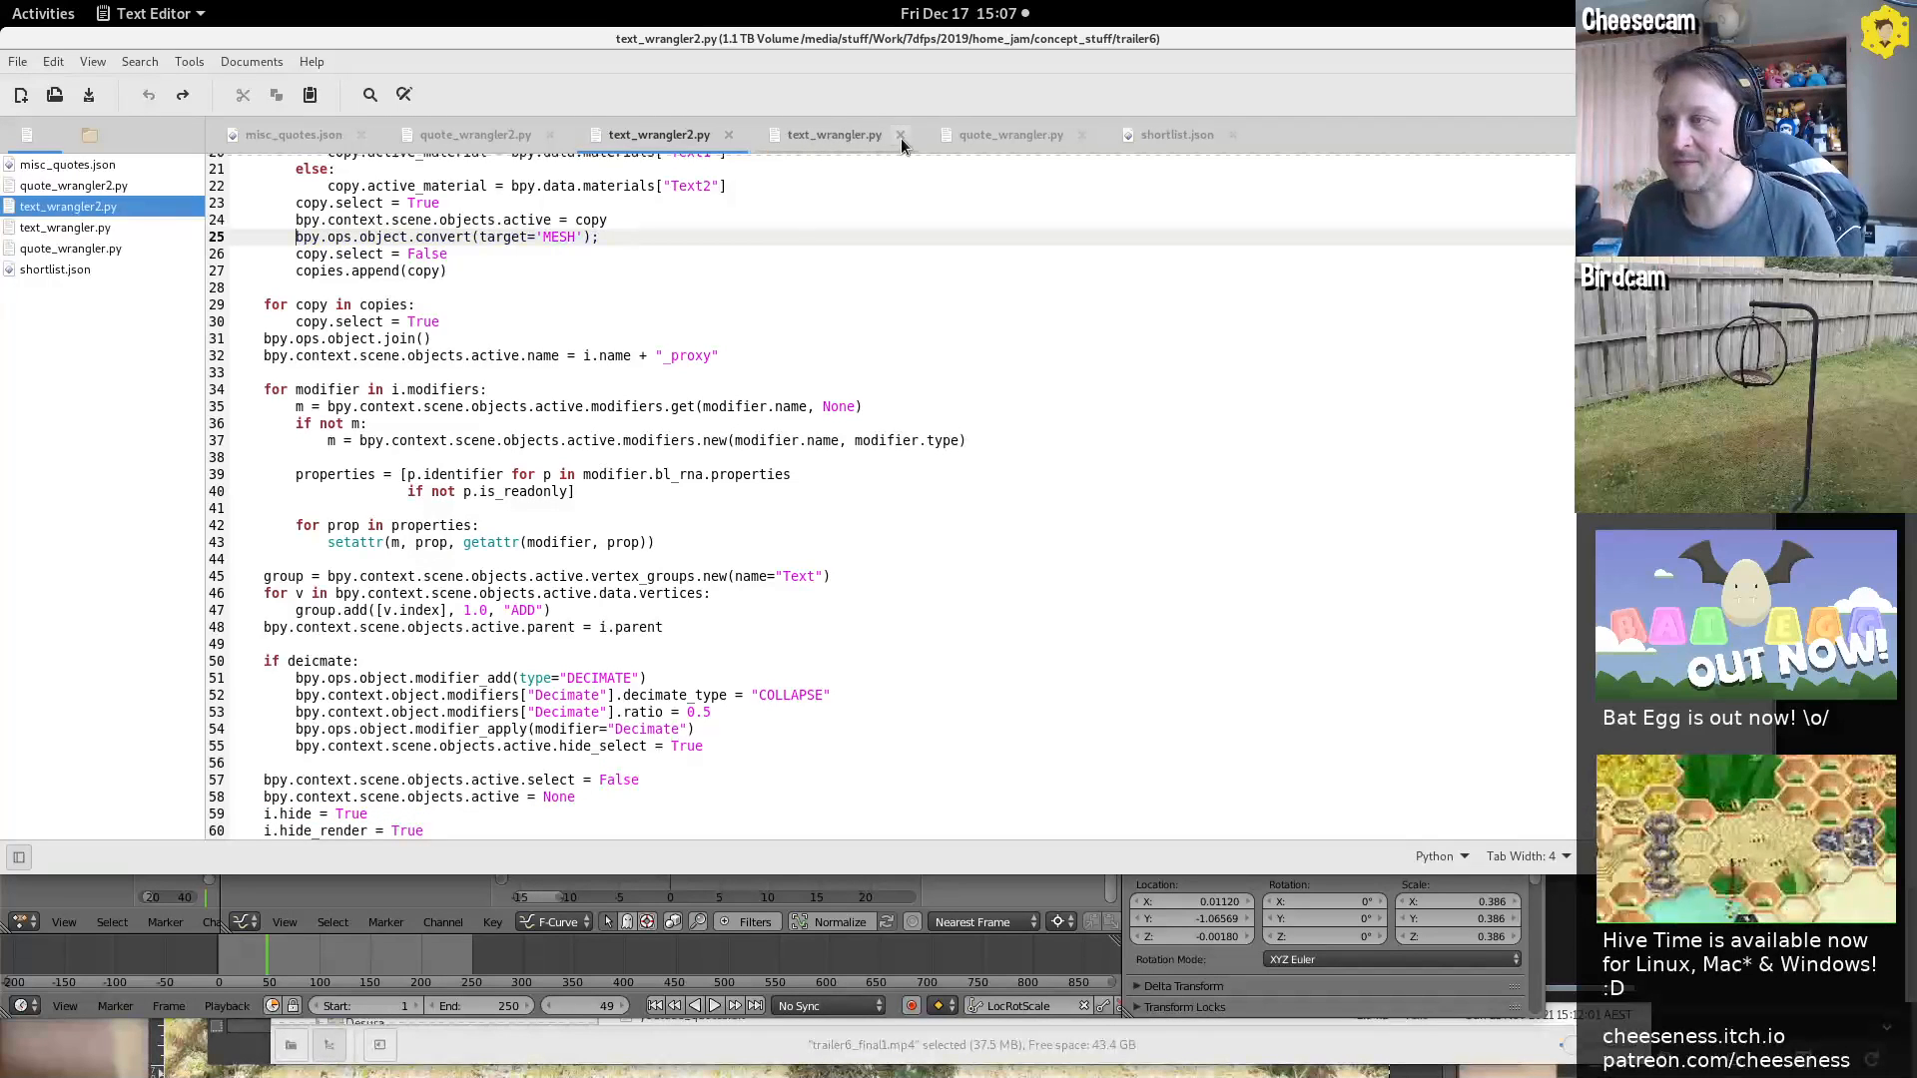
{"action": "left_click", "coordinate": [848, 140]}
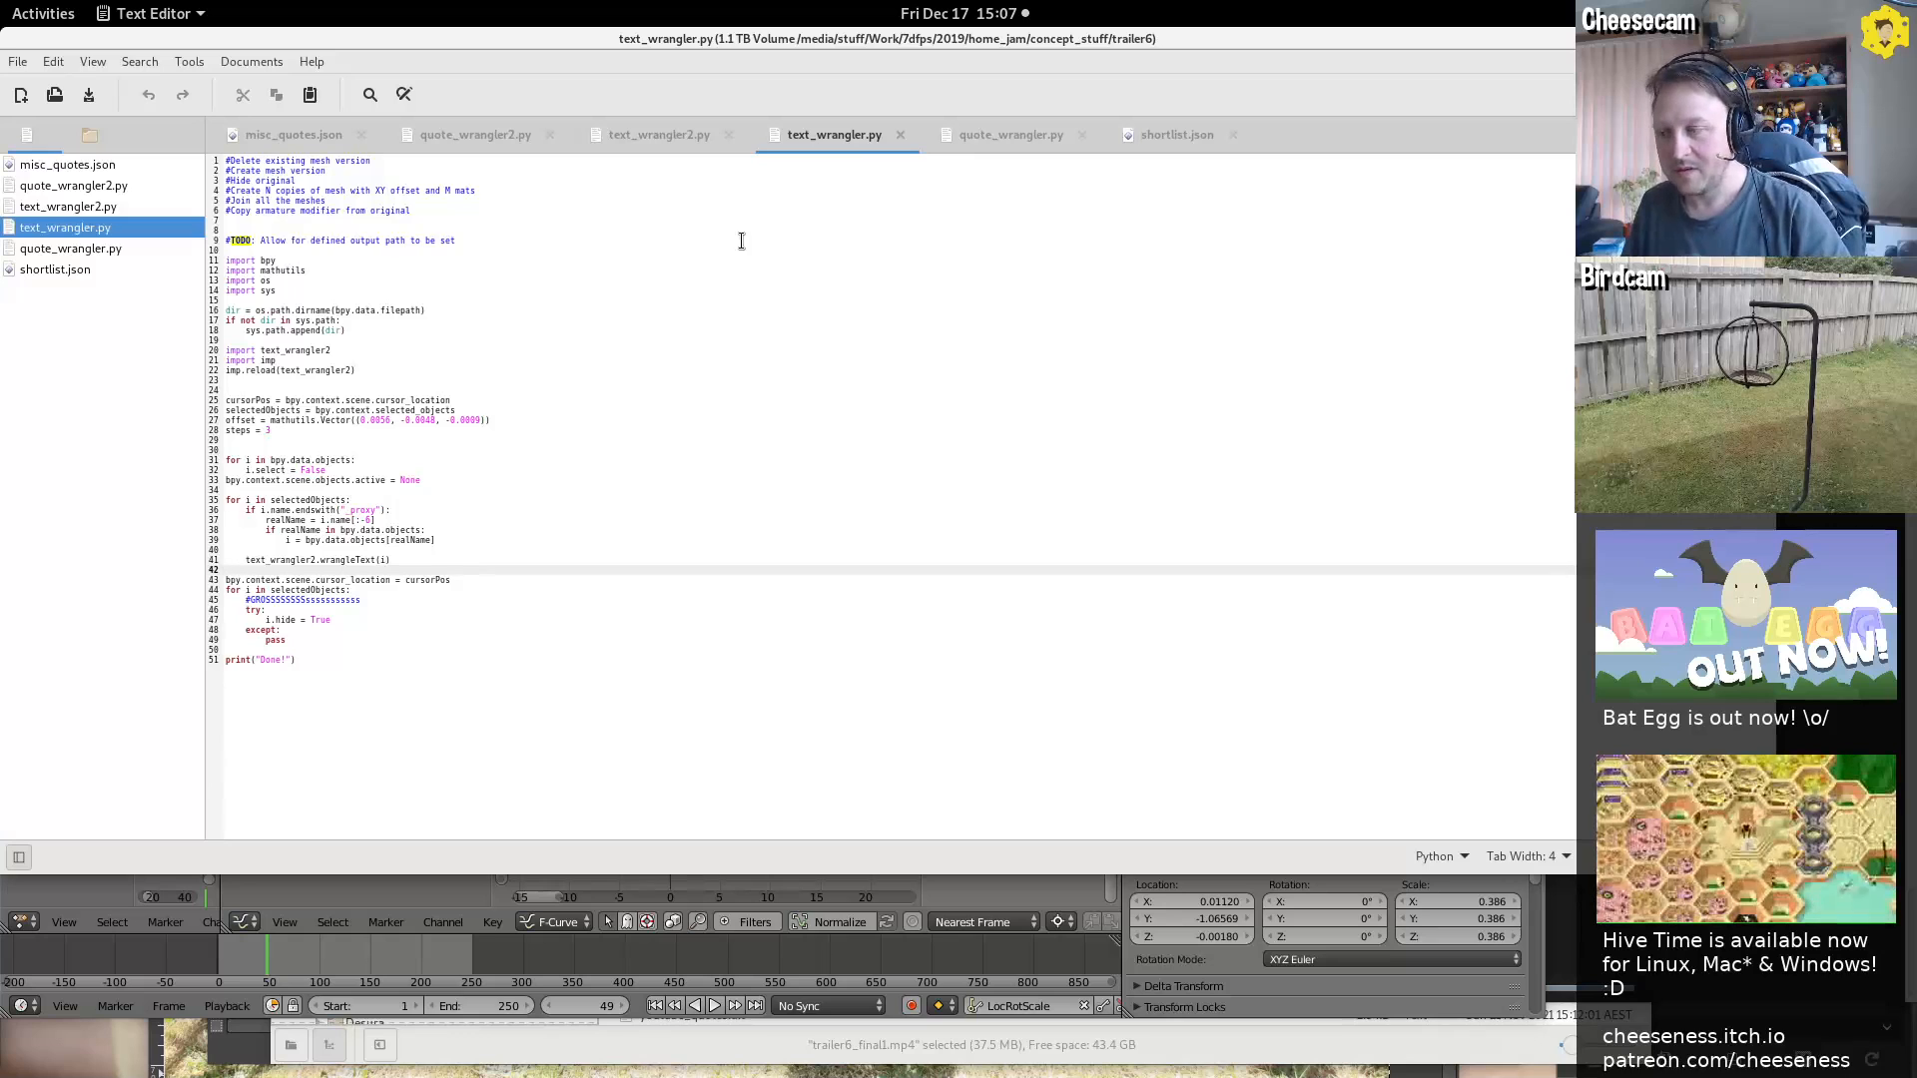
Switch to Blender's Video Editing layout and play back the quote section of the trailer sequence
{"action": "left_click", "coordinate": [1294, 1011]}
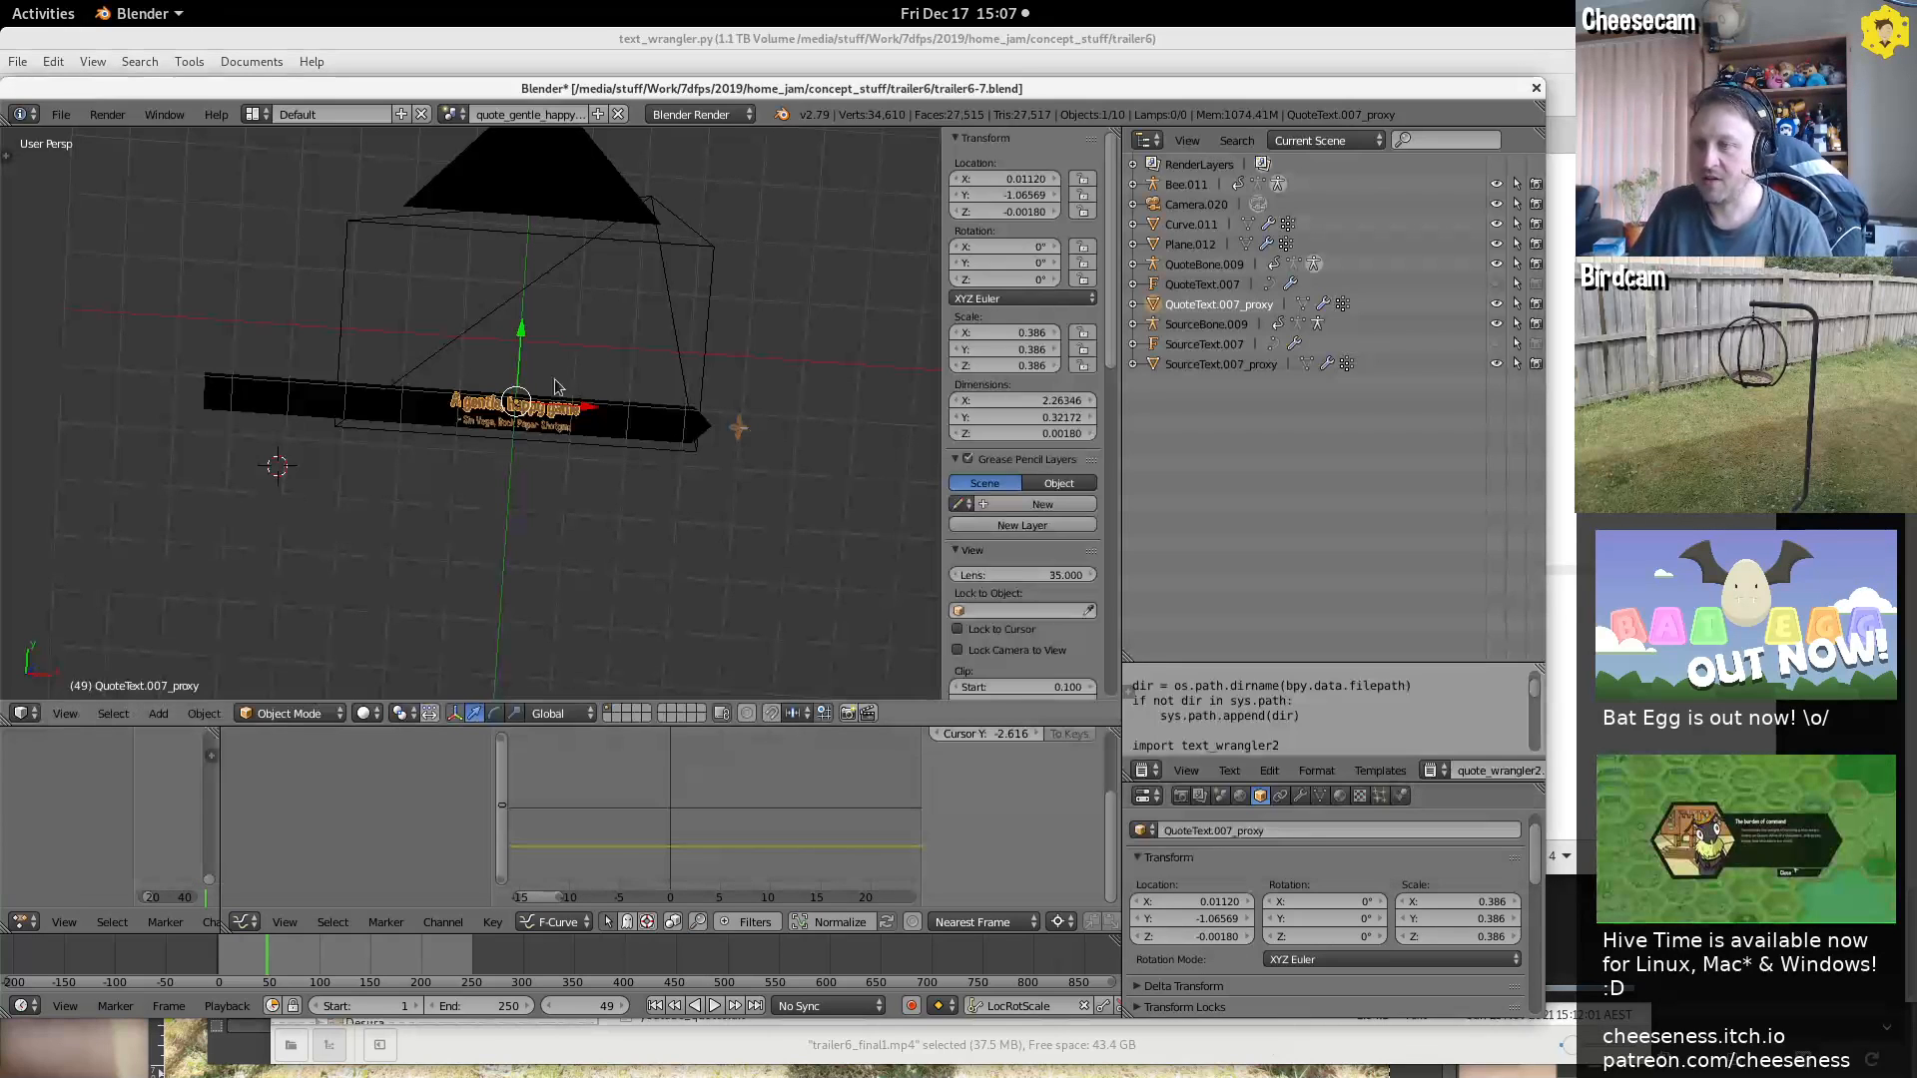
{"action": "left_click", "coordinate": [258, 114]}
{"action": "left_click", "coordinate": [317, 296]}
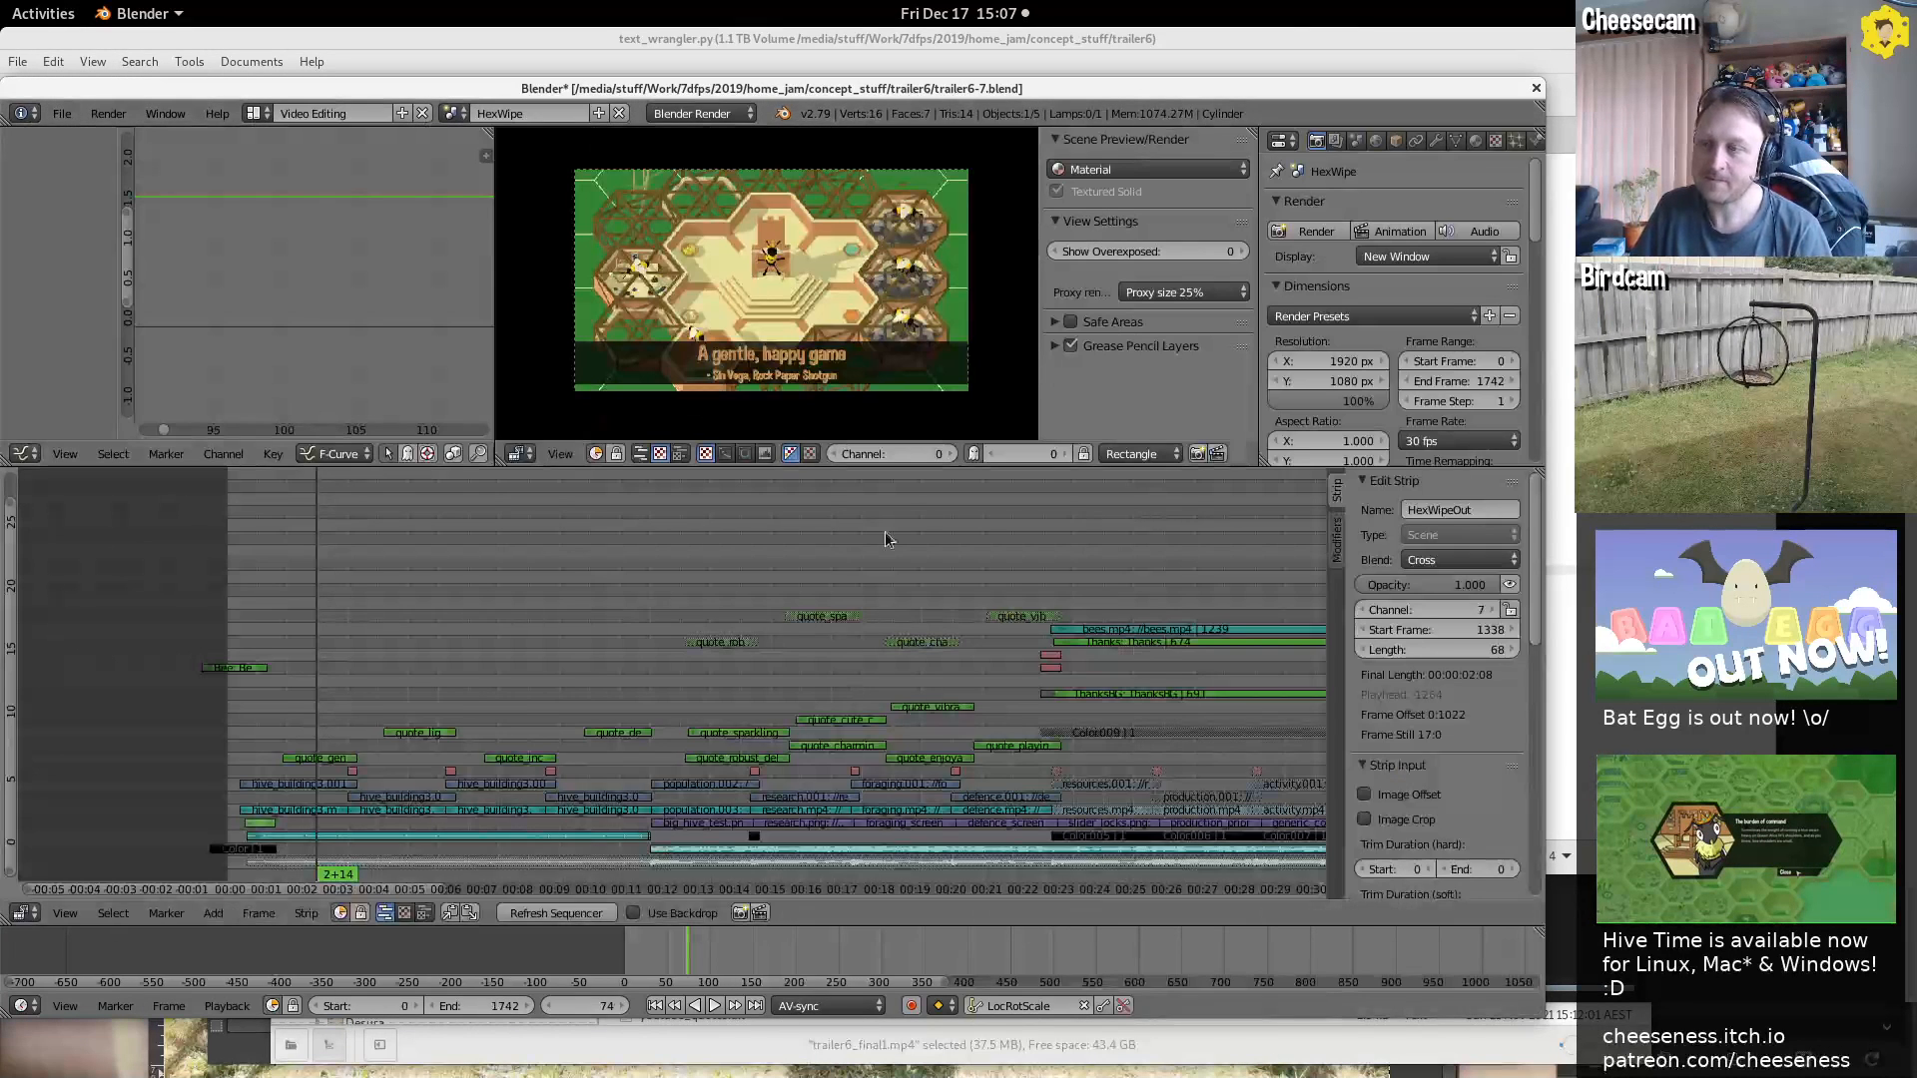
{"action": "key", "text": "alt+a"}
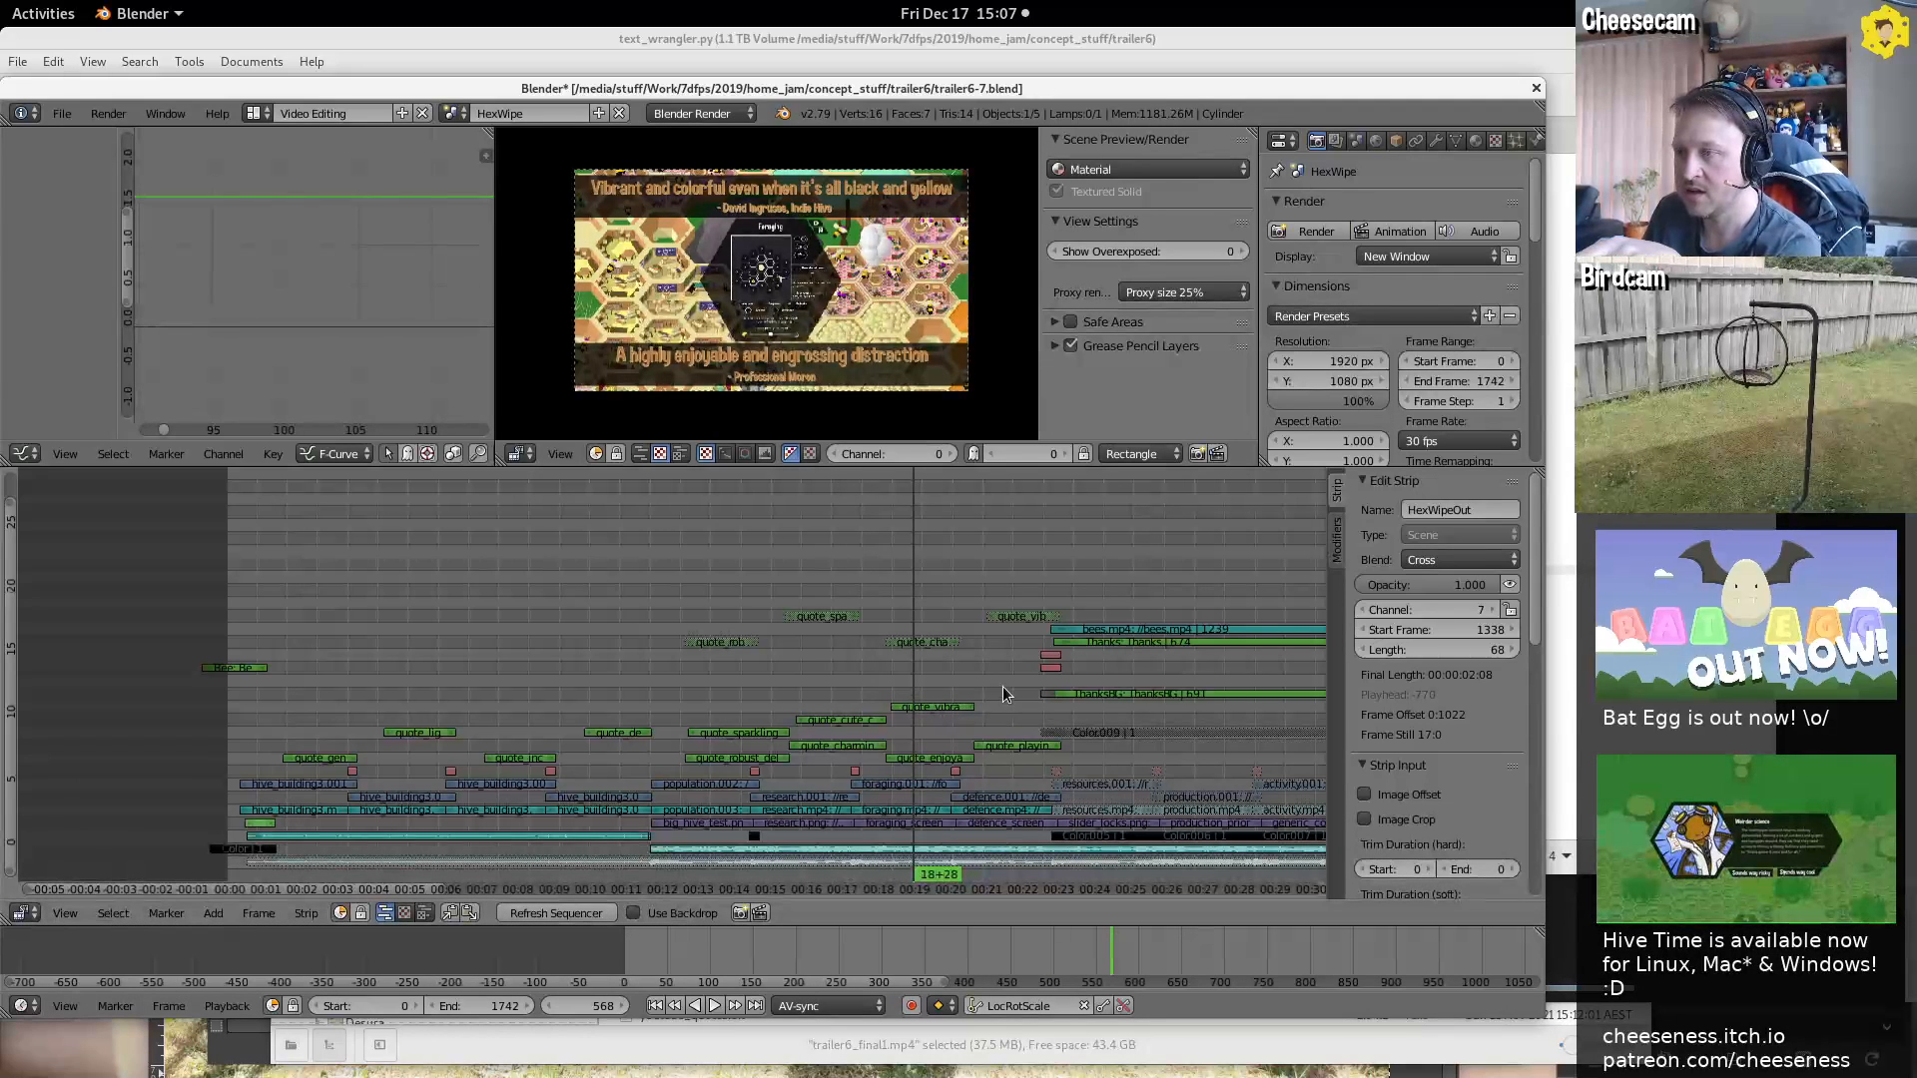
{"action": "key", "text": "alt+a"}
{"action": "key", "text": "alt+a"}
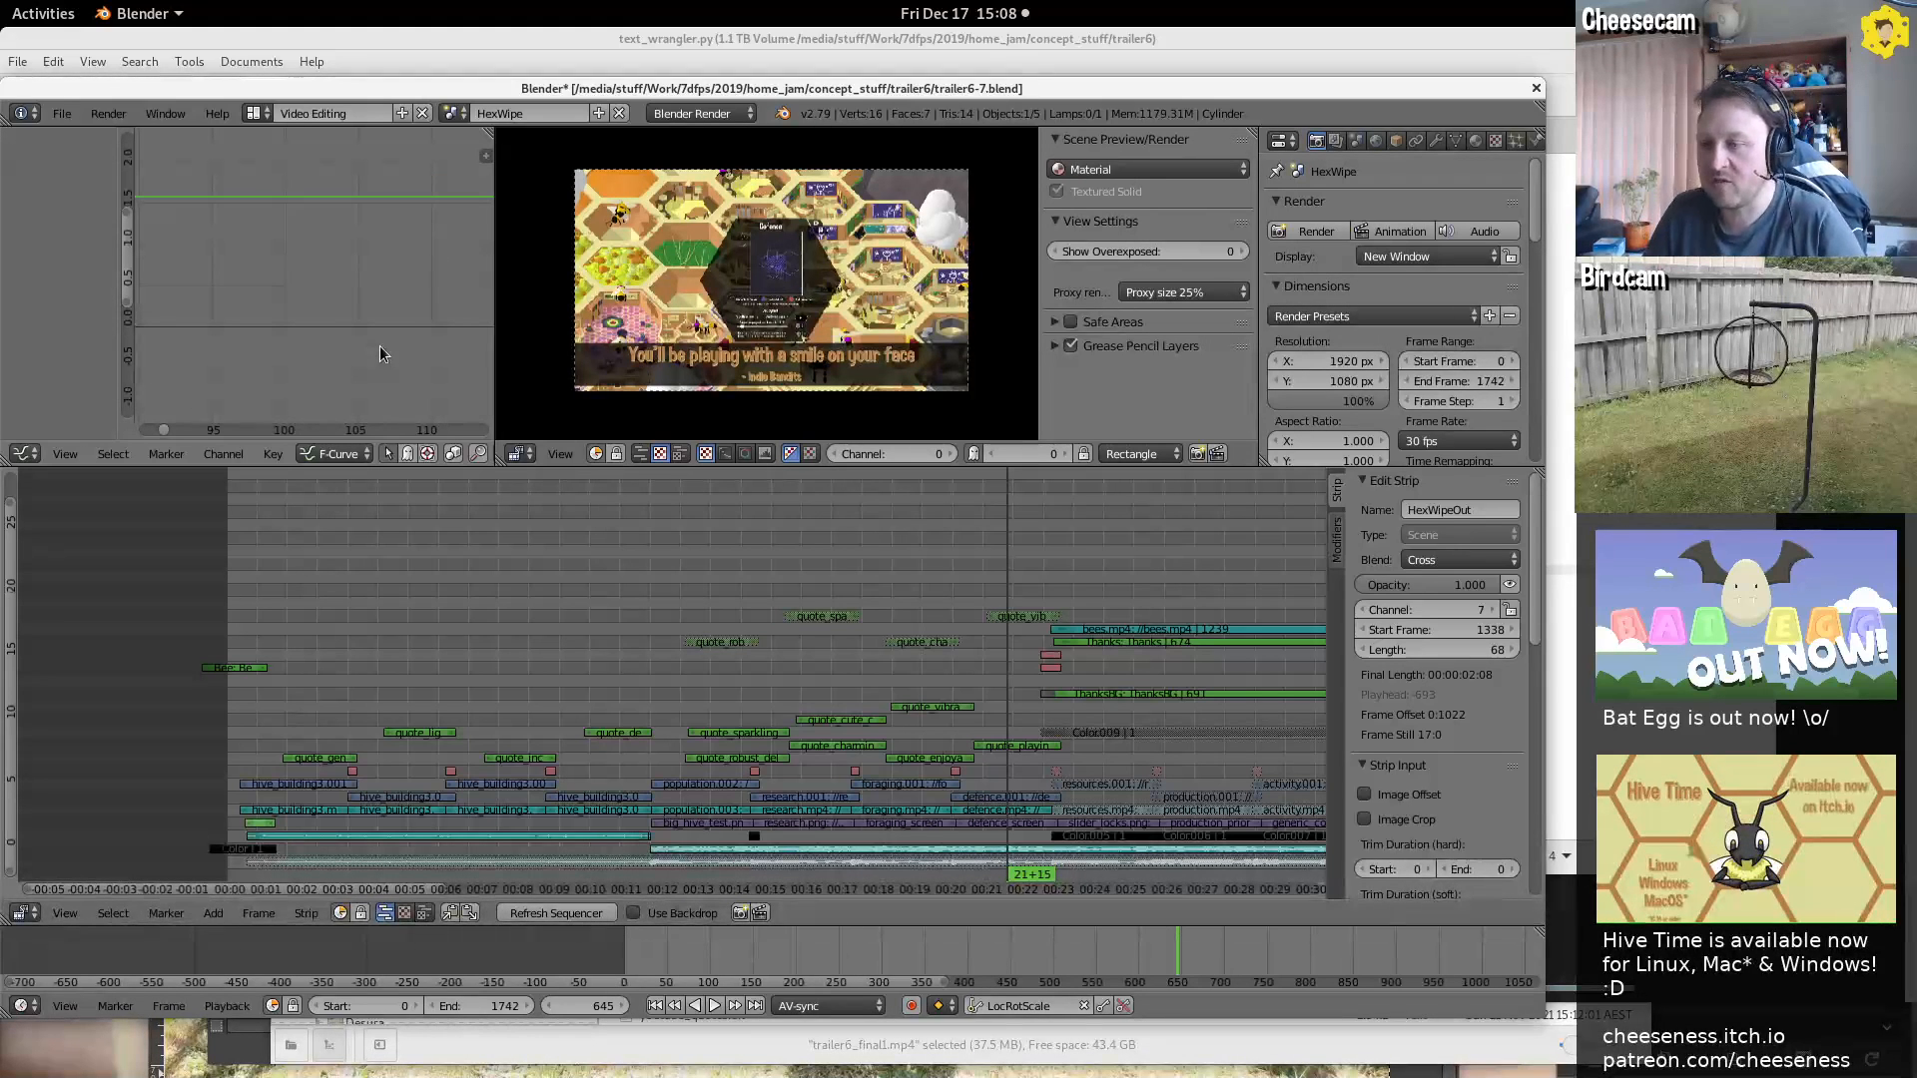
Scrub through the quote strips in the video sequence, stopping at frame 414
{"action": "key", "text": "super"}
{"action": "key", "text": "super"}
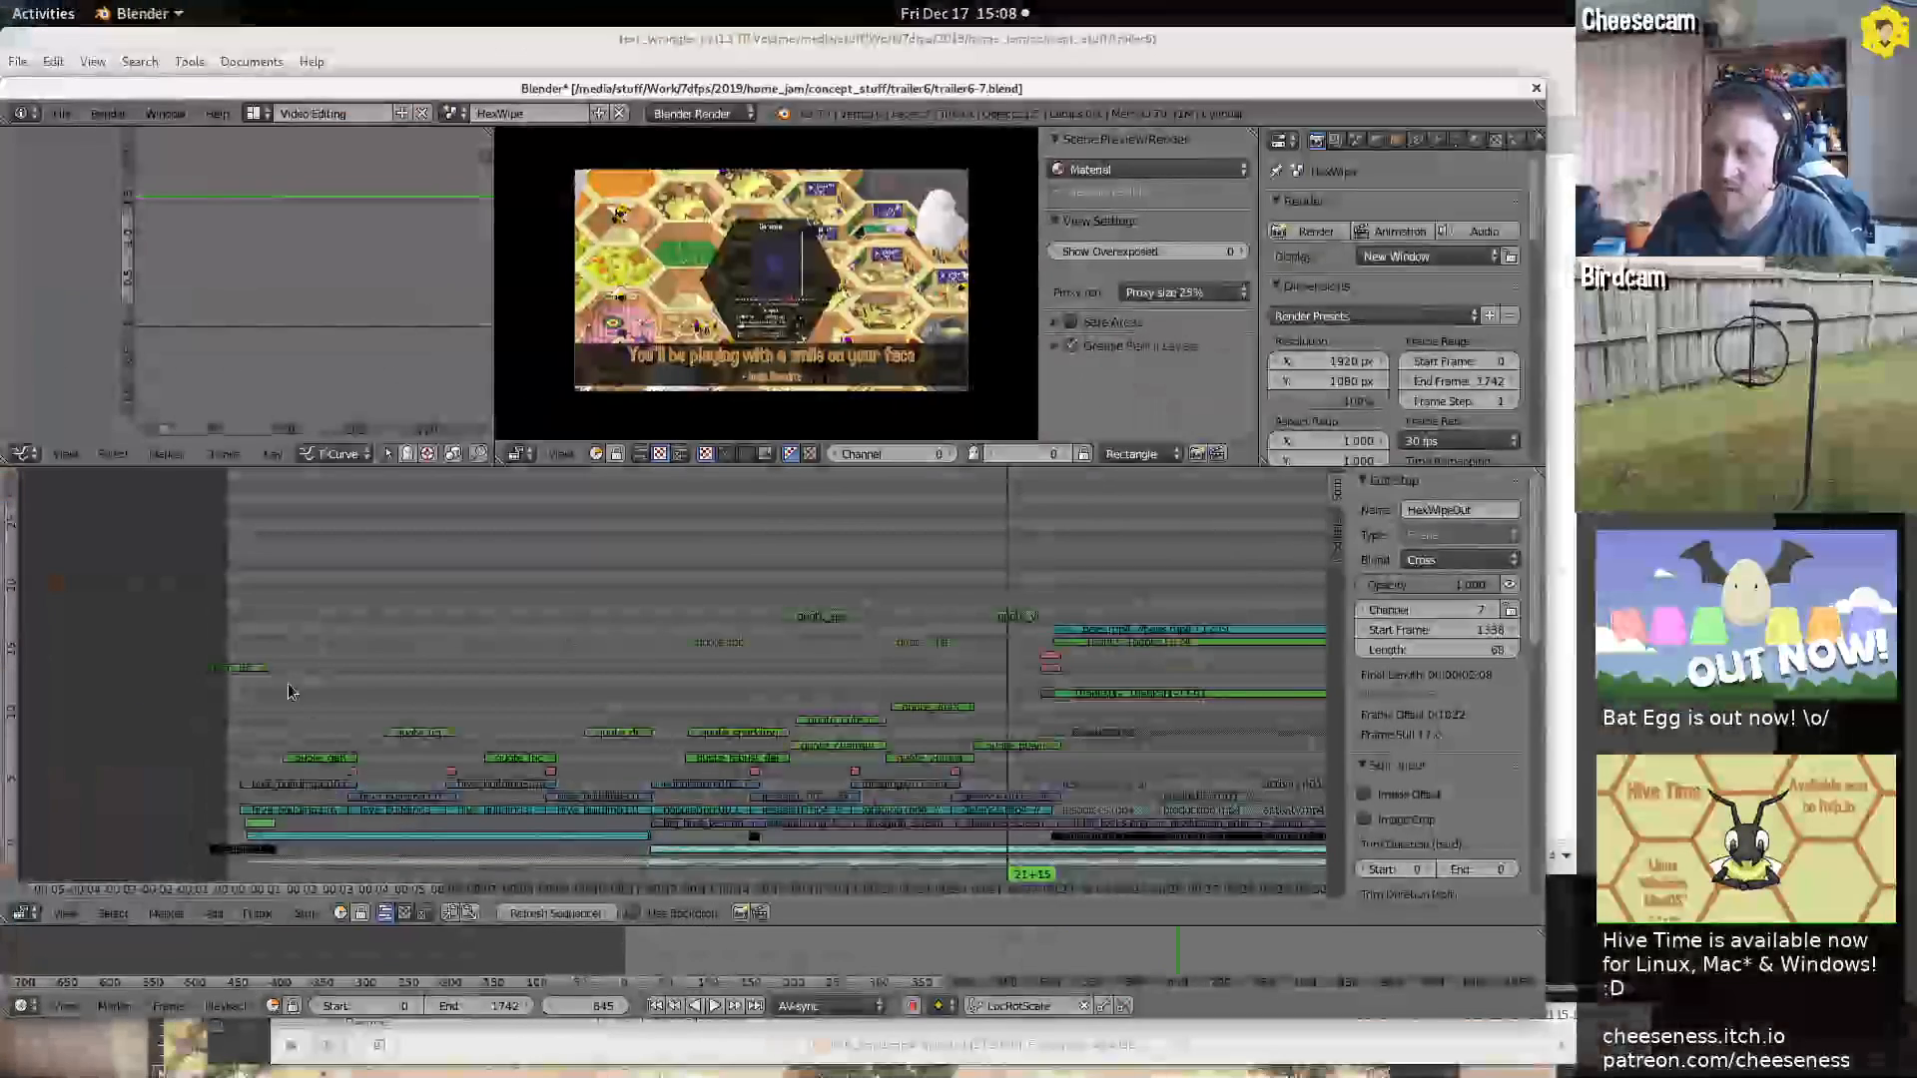
{"action": "left_click", "coordinate": [319, 701]}
{"action": "left_click_drag", "start_coordinate": [449, 687], "coordinate": [539, 721]}
{"action": "left_click_drag", "start_coordinate": [688, 701], "coordinate": [727, 707]}
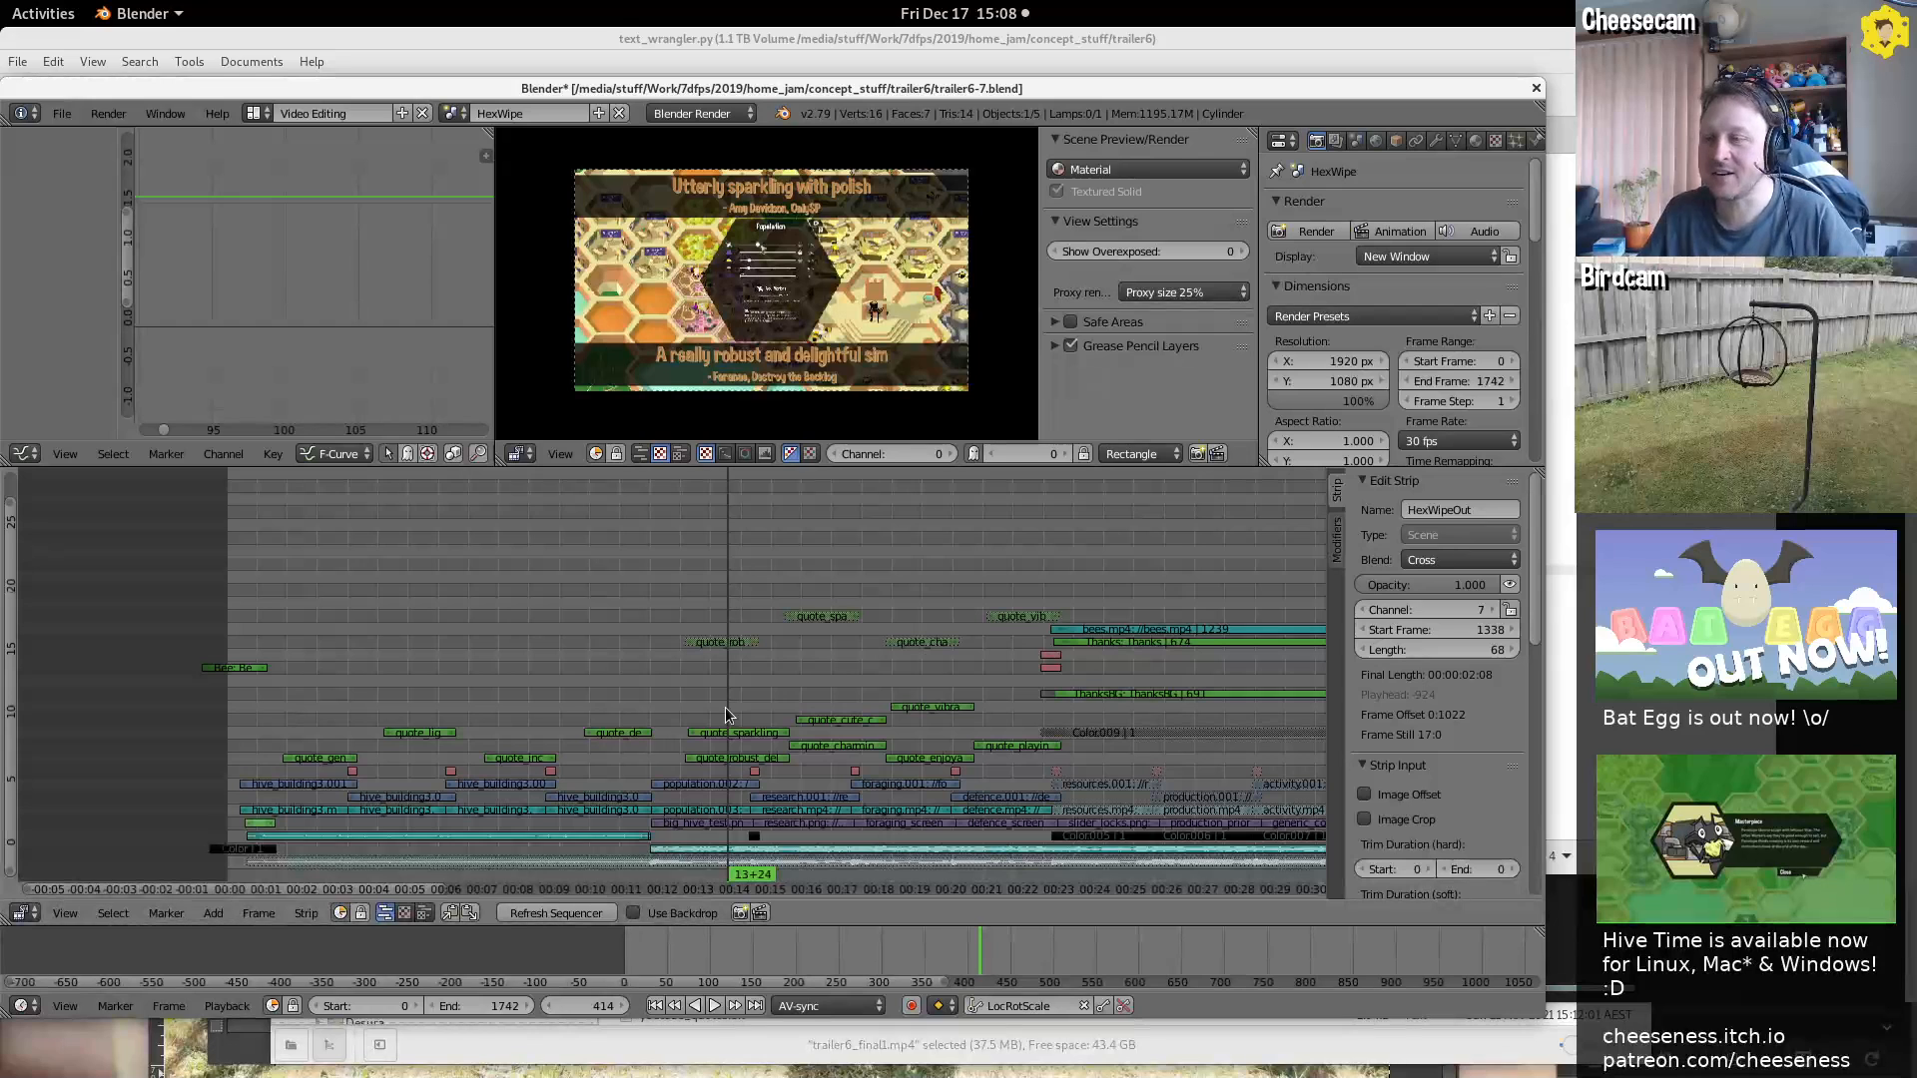
Switch to the text editor and show the quote list in shortlist.json
{"action": "key", "text": "alt+Tab"}
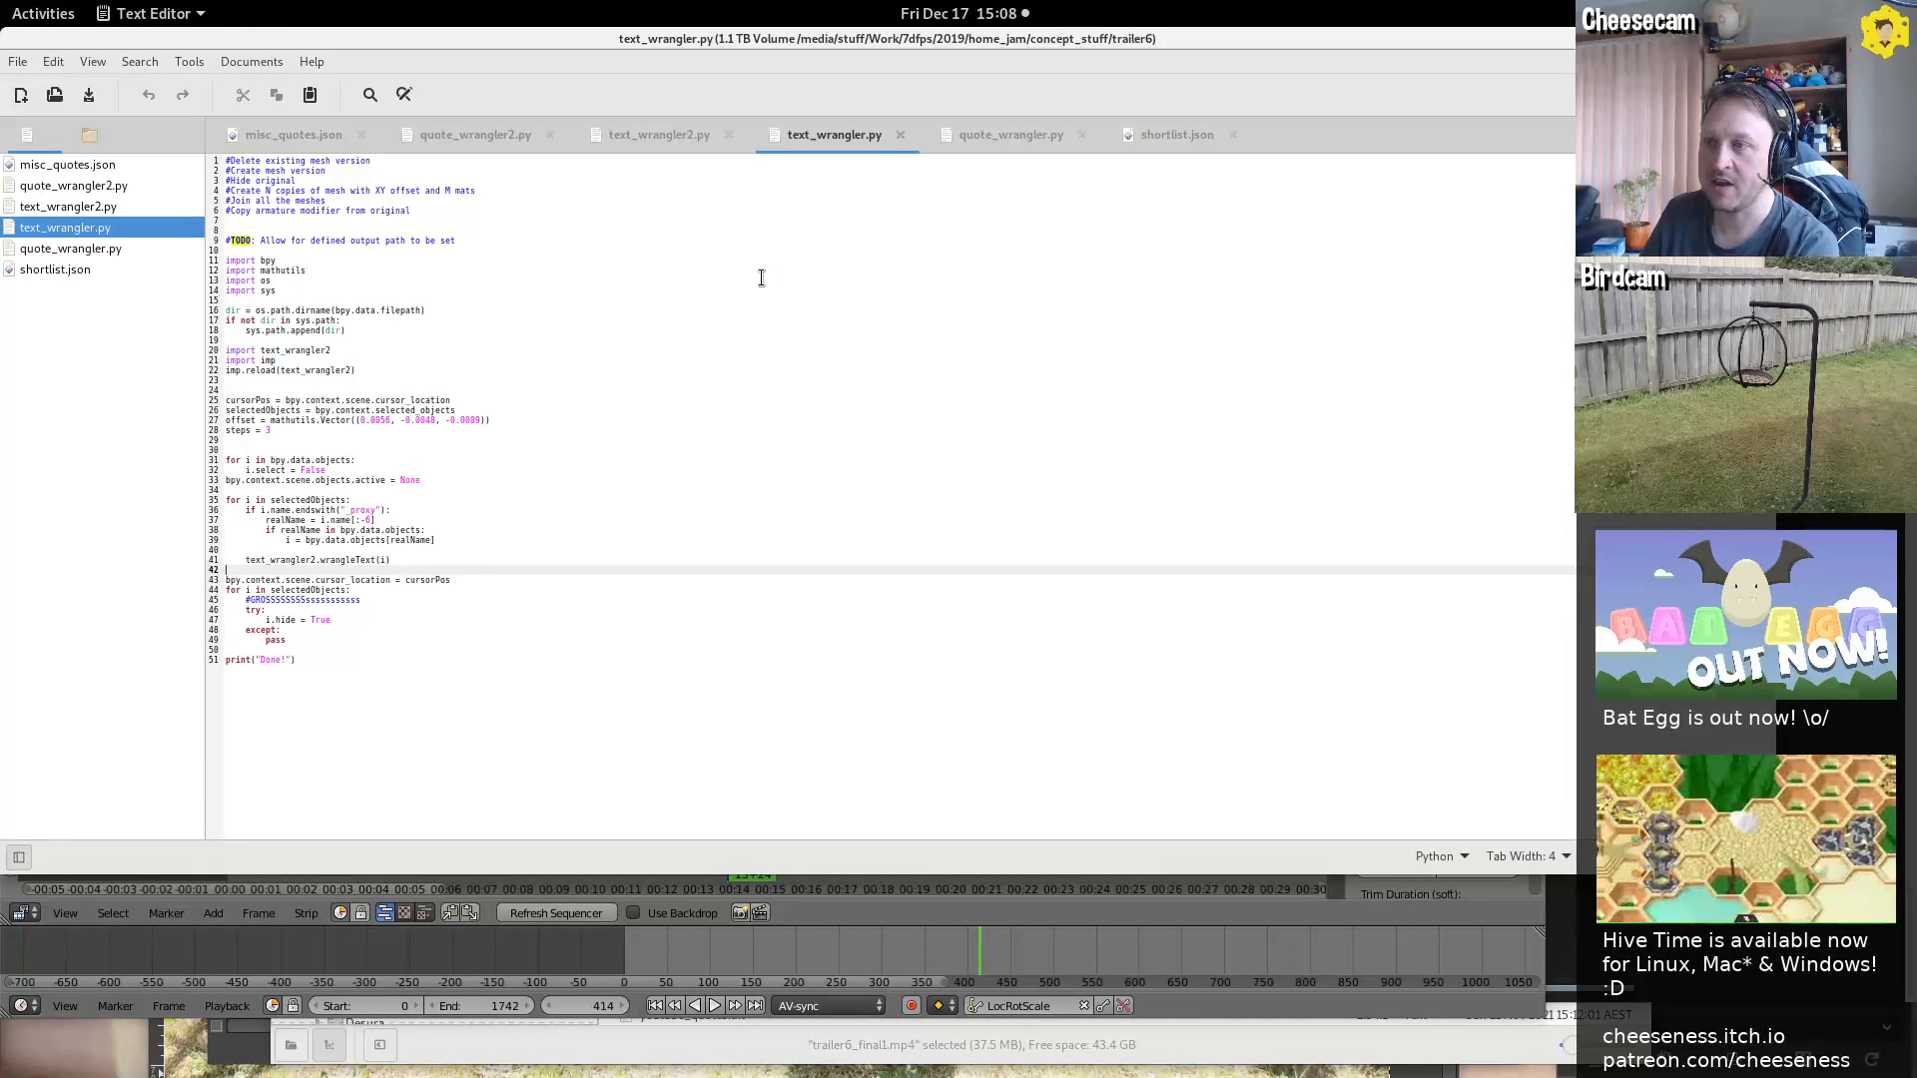
{"action": "left_click", "coordinate": [1020, 140]}
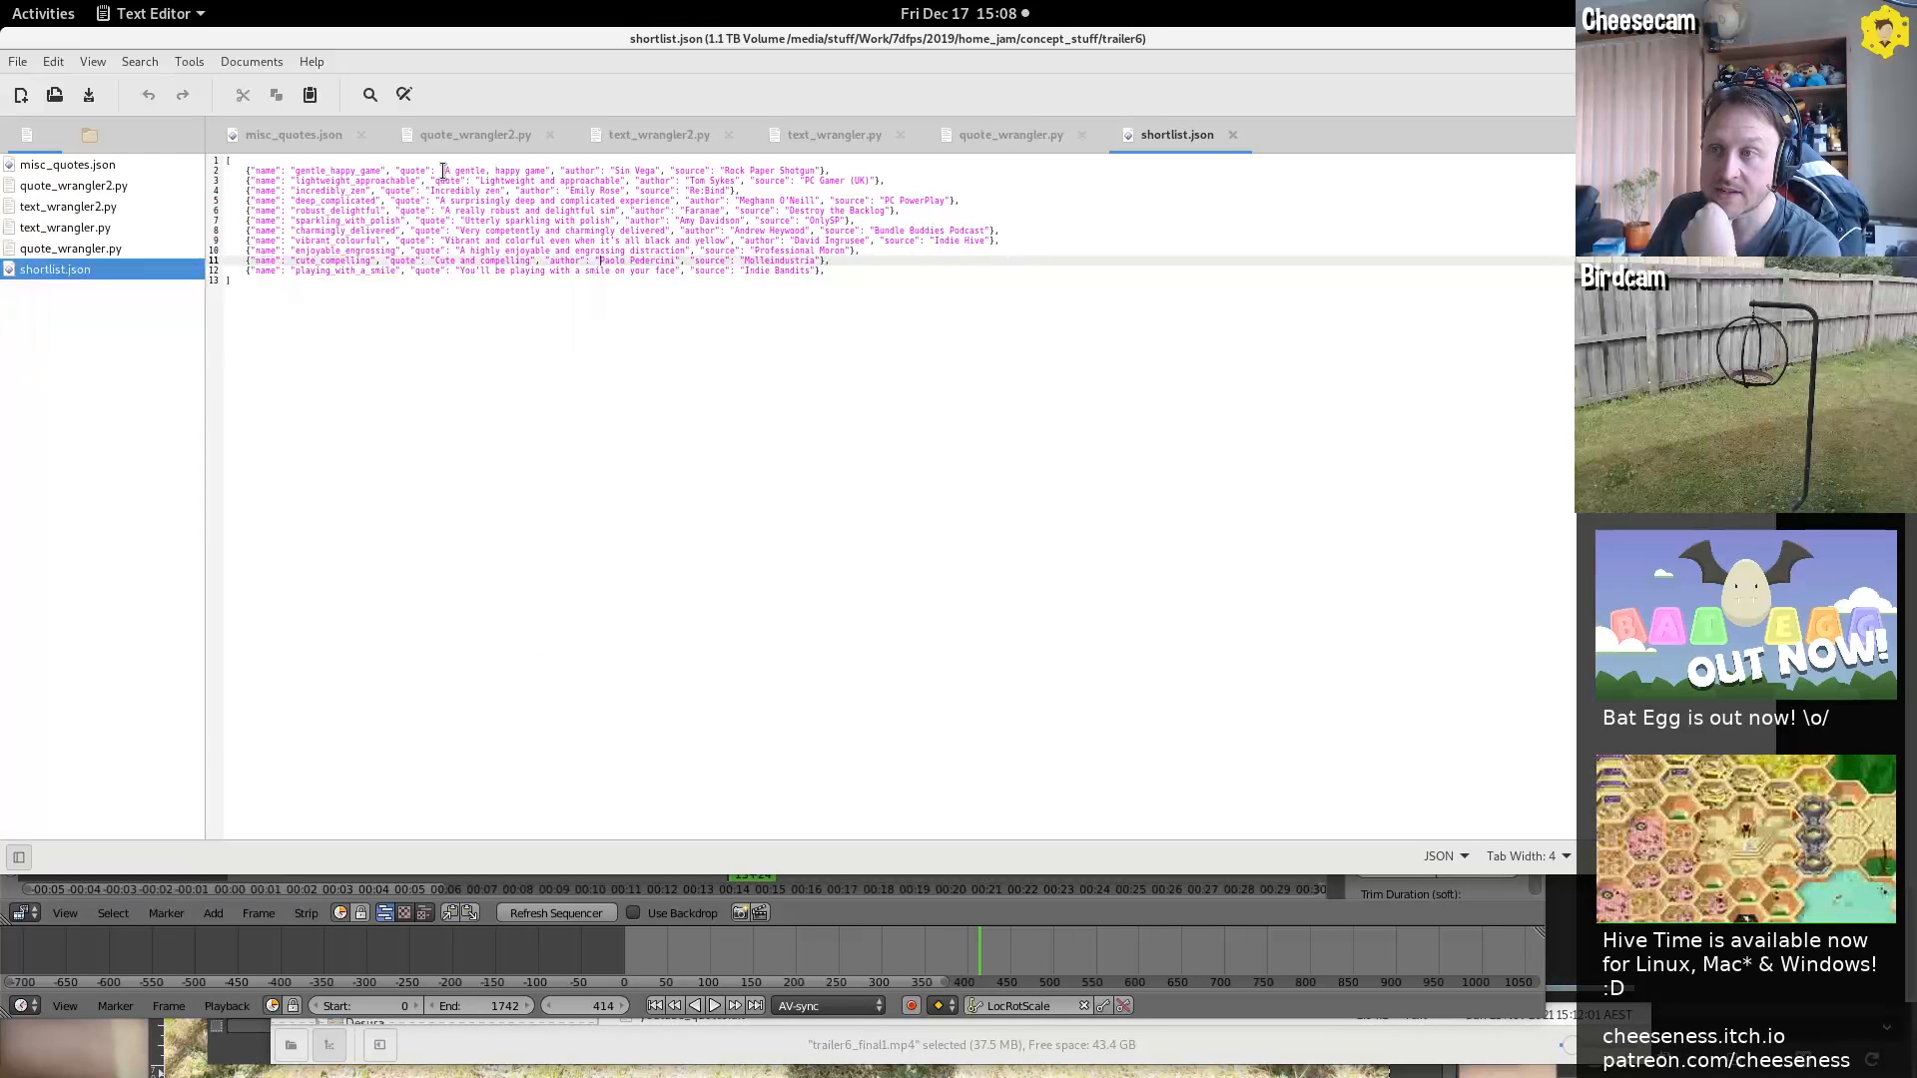
Highlight the first entry's source and name values, plus the second entry's name, in shortlist.json
{"action": "left_click_drag", "start_coordinate": [443, 171], "coordinate": [809, 169]}
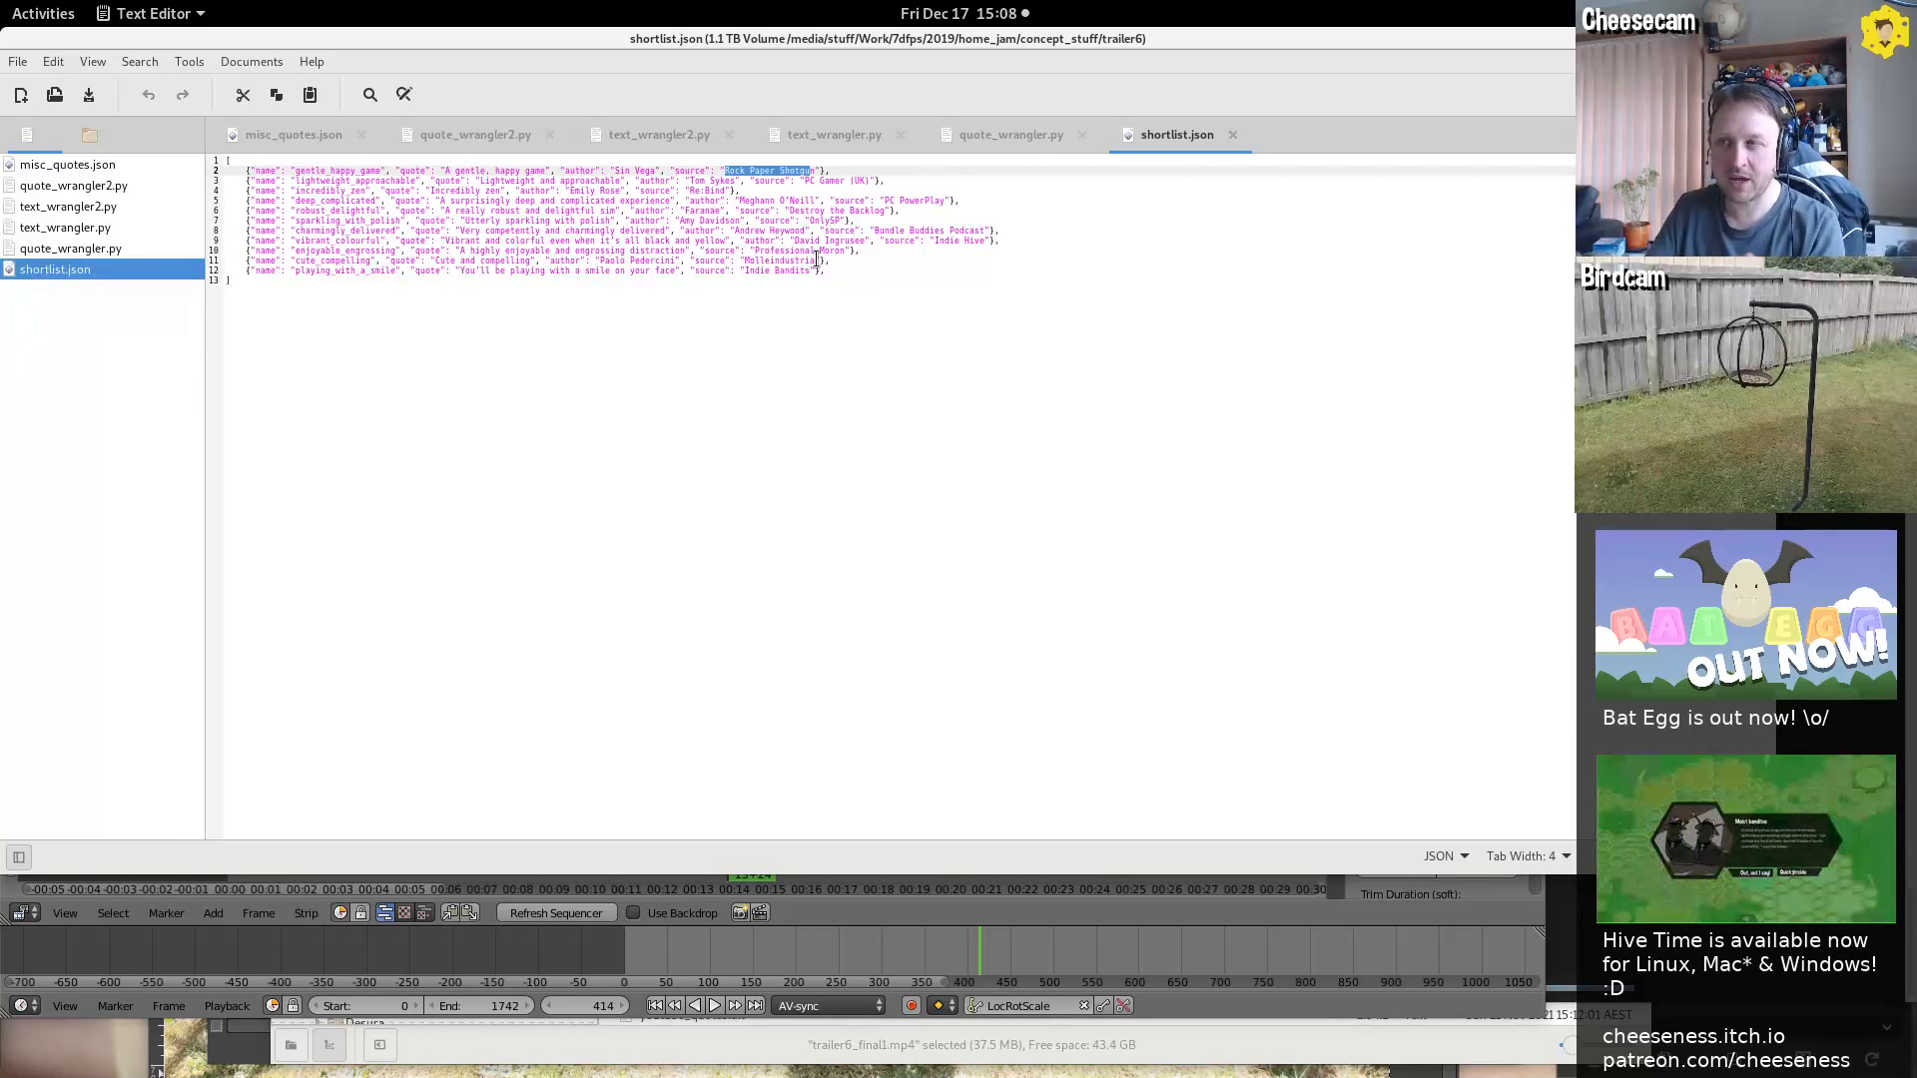
{"action": "double_click", "coordinate": [304, 171]}
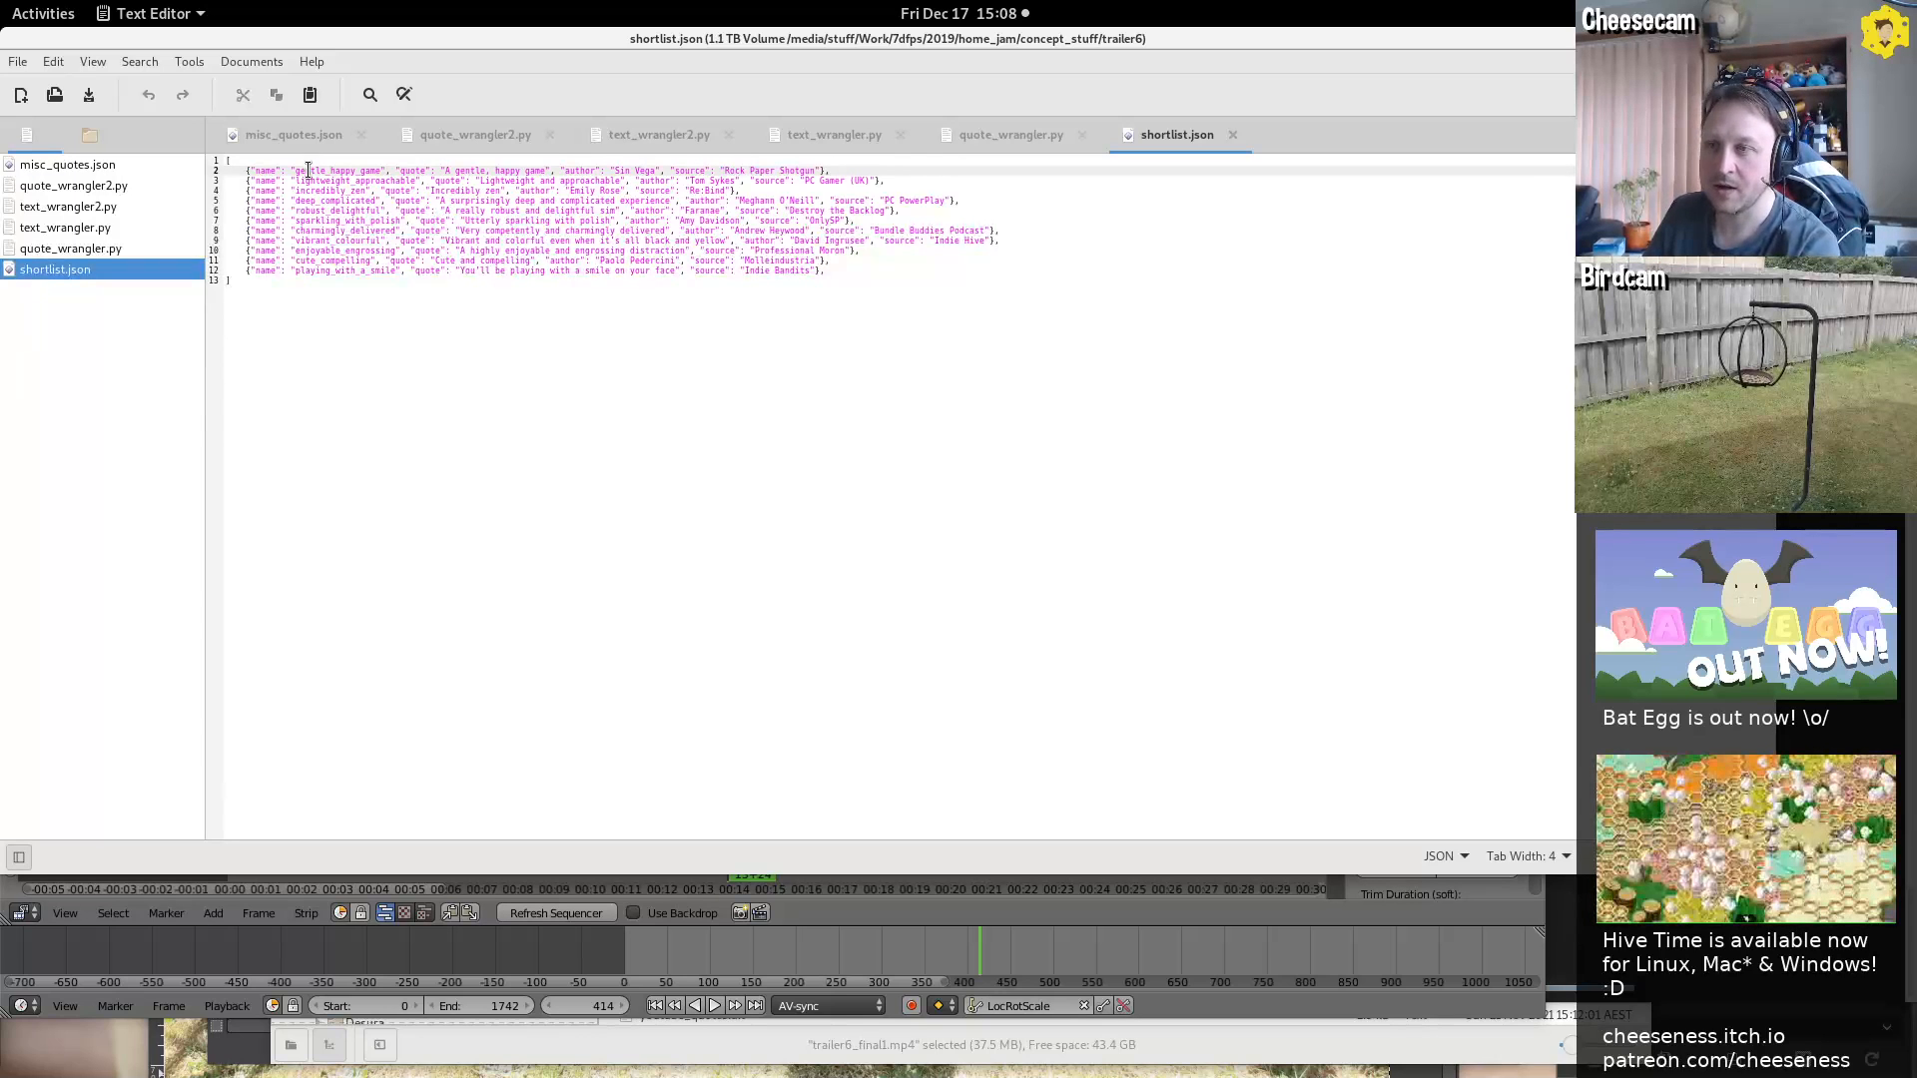
{"action": "double_click", "coordinate": [317, 181]}
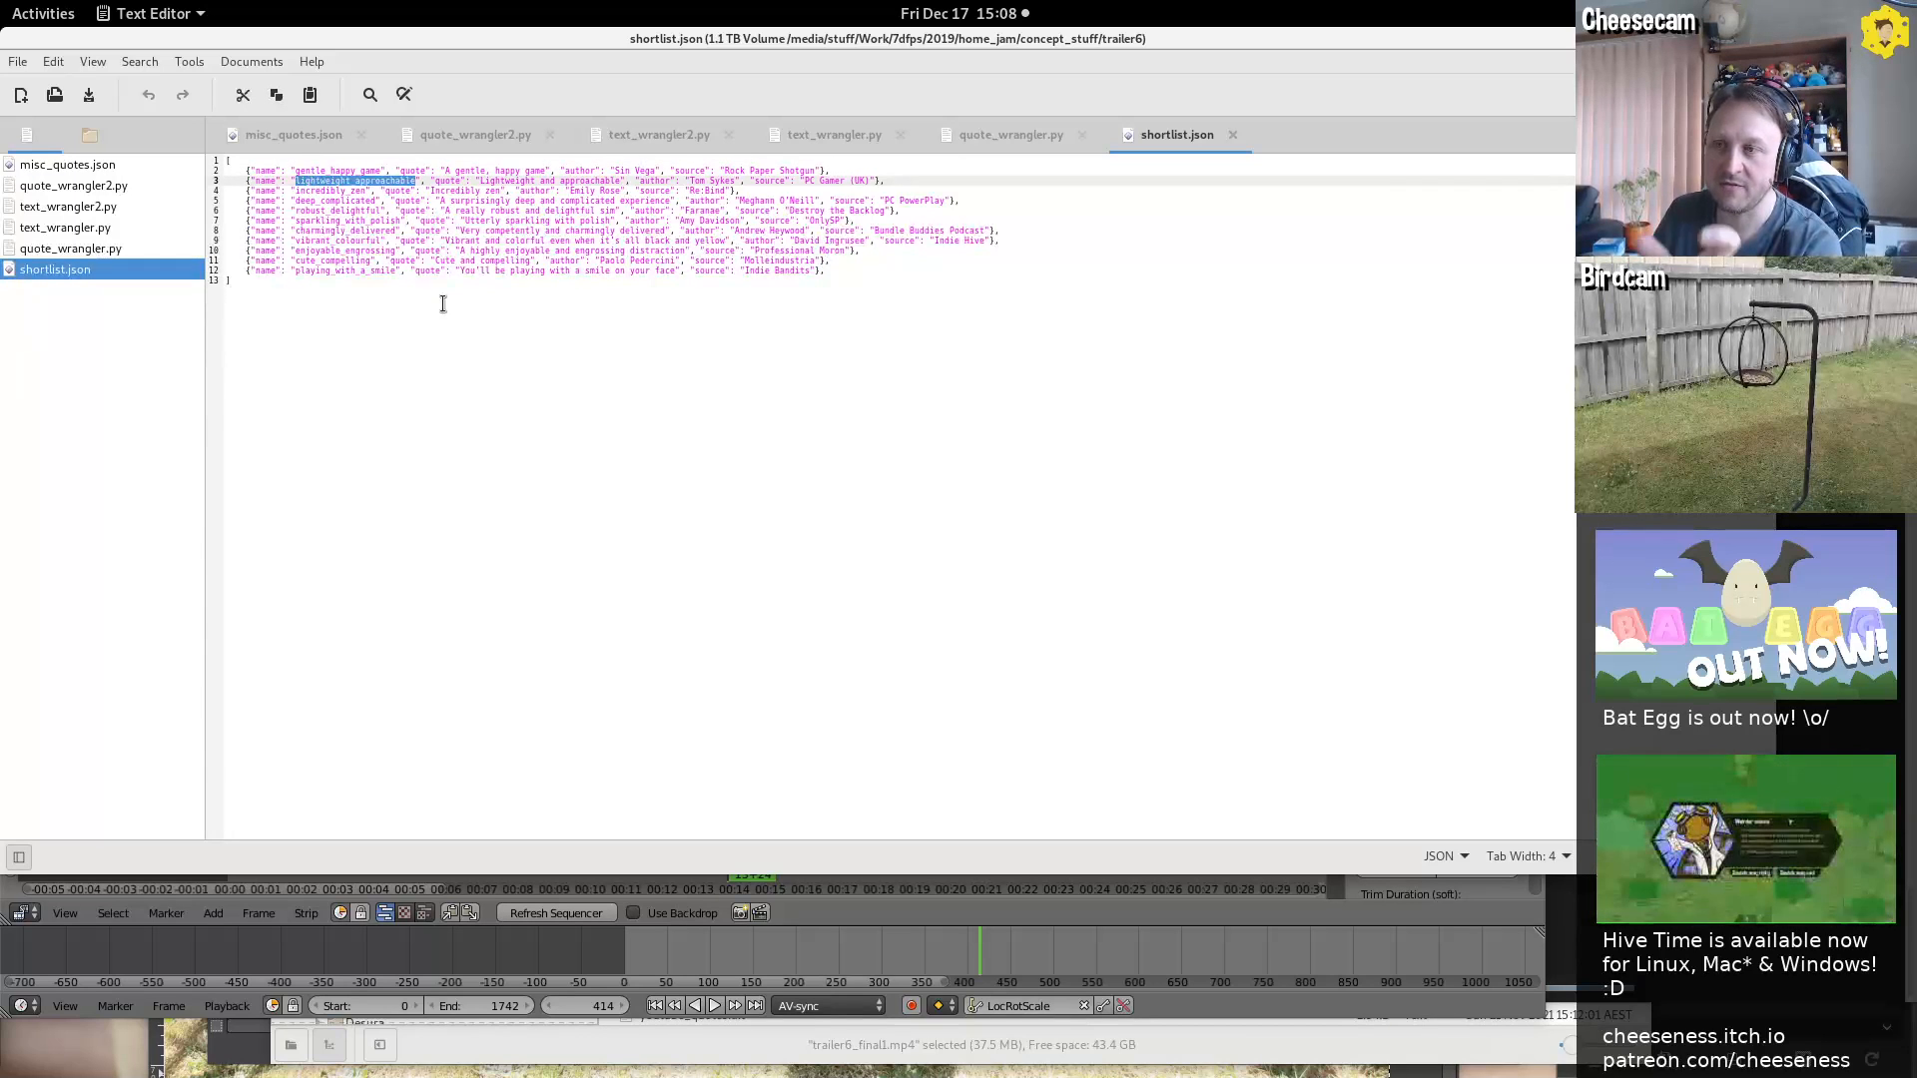
Show quote_wrangler.py with enlarged text and highlight the line that opens shortlist.json
{"action": "left_click", "coordinate": [982, 135]}
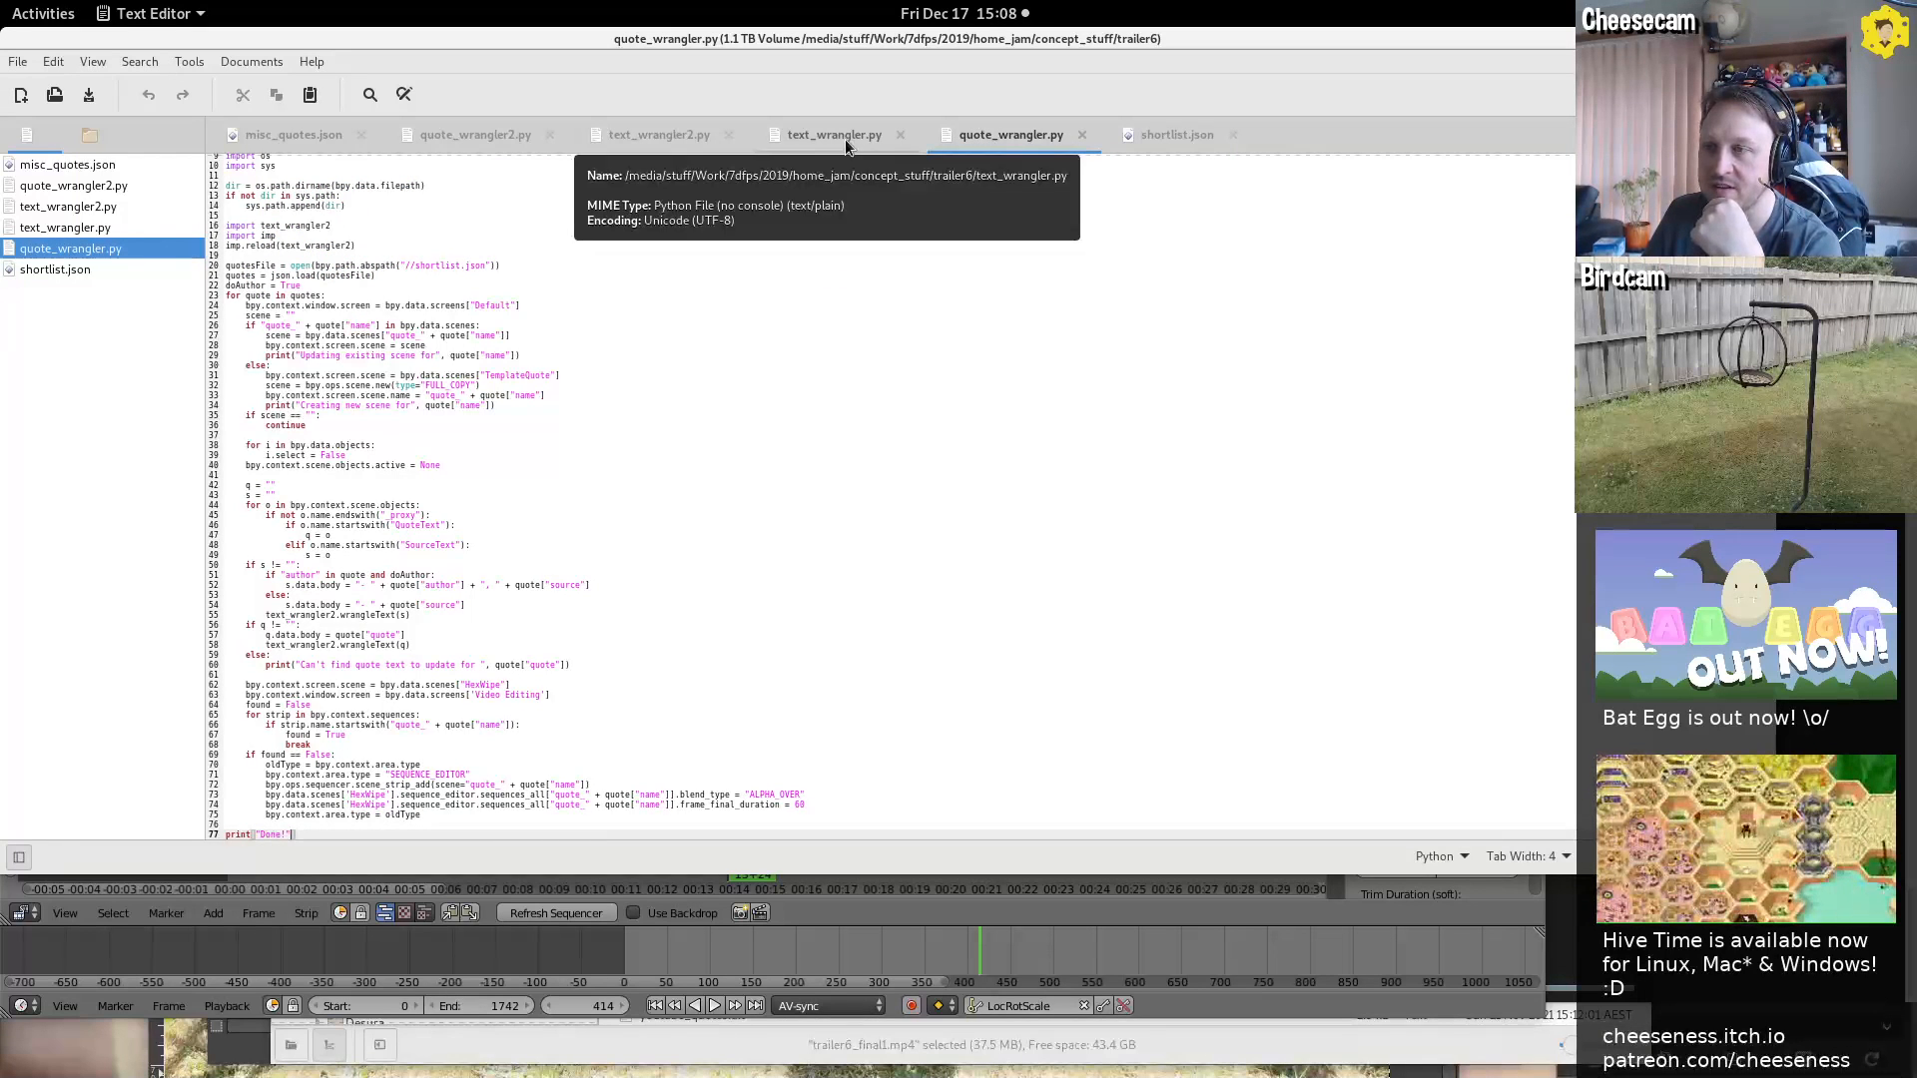
{"action": "triple_click", "coordinate": [404, 264]}
{"action": "key", "text": "ctrl+plus"}
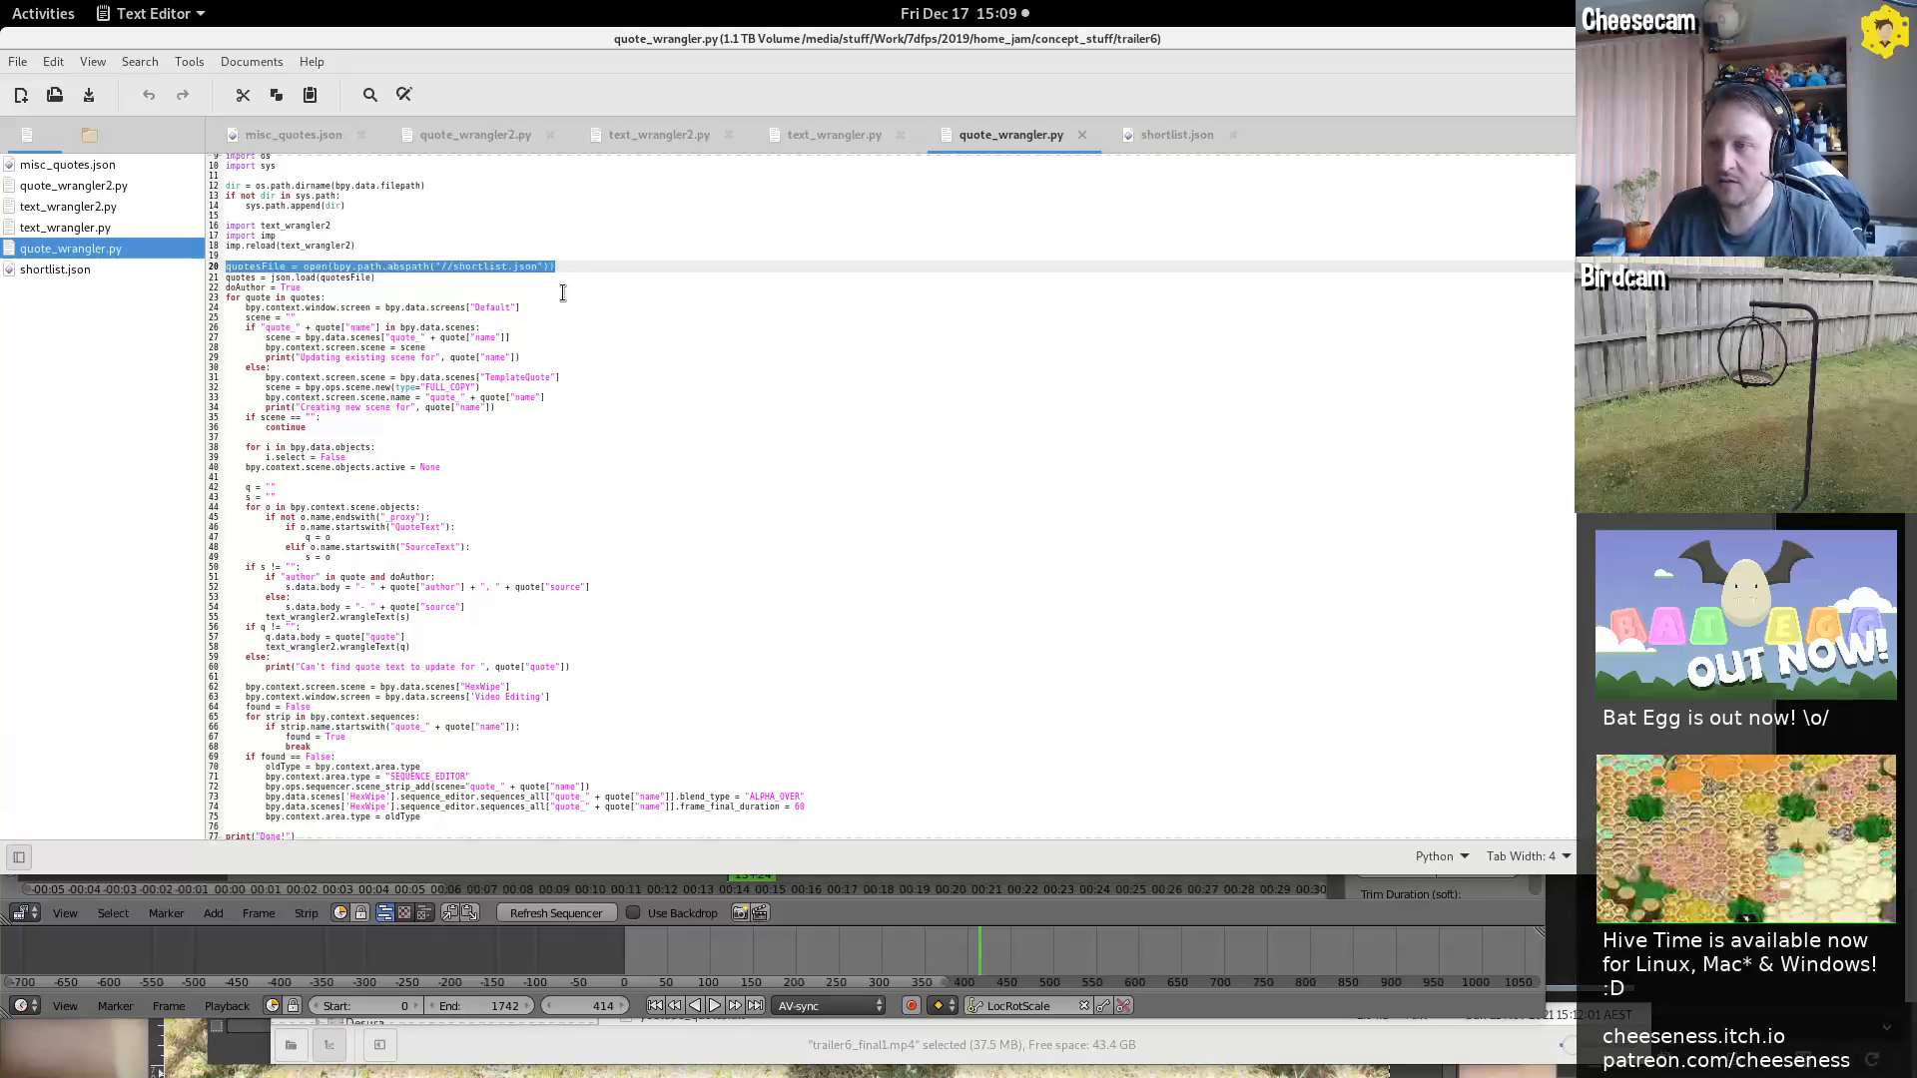
{"action": "left_click", "coordinate": [562, 292]}
{"action": "key", "text": "ctrl+plus"}
{"action": "key", "text": "ctrl+plus"}
{"action": "key", "text": "ctrl+plus"}
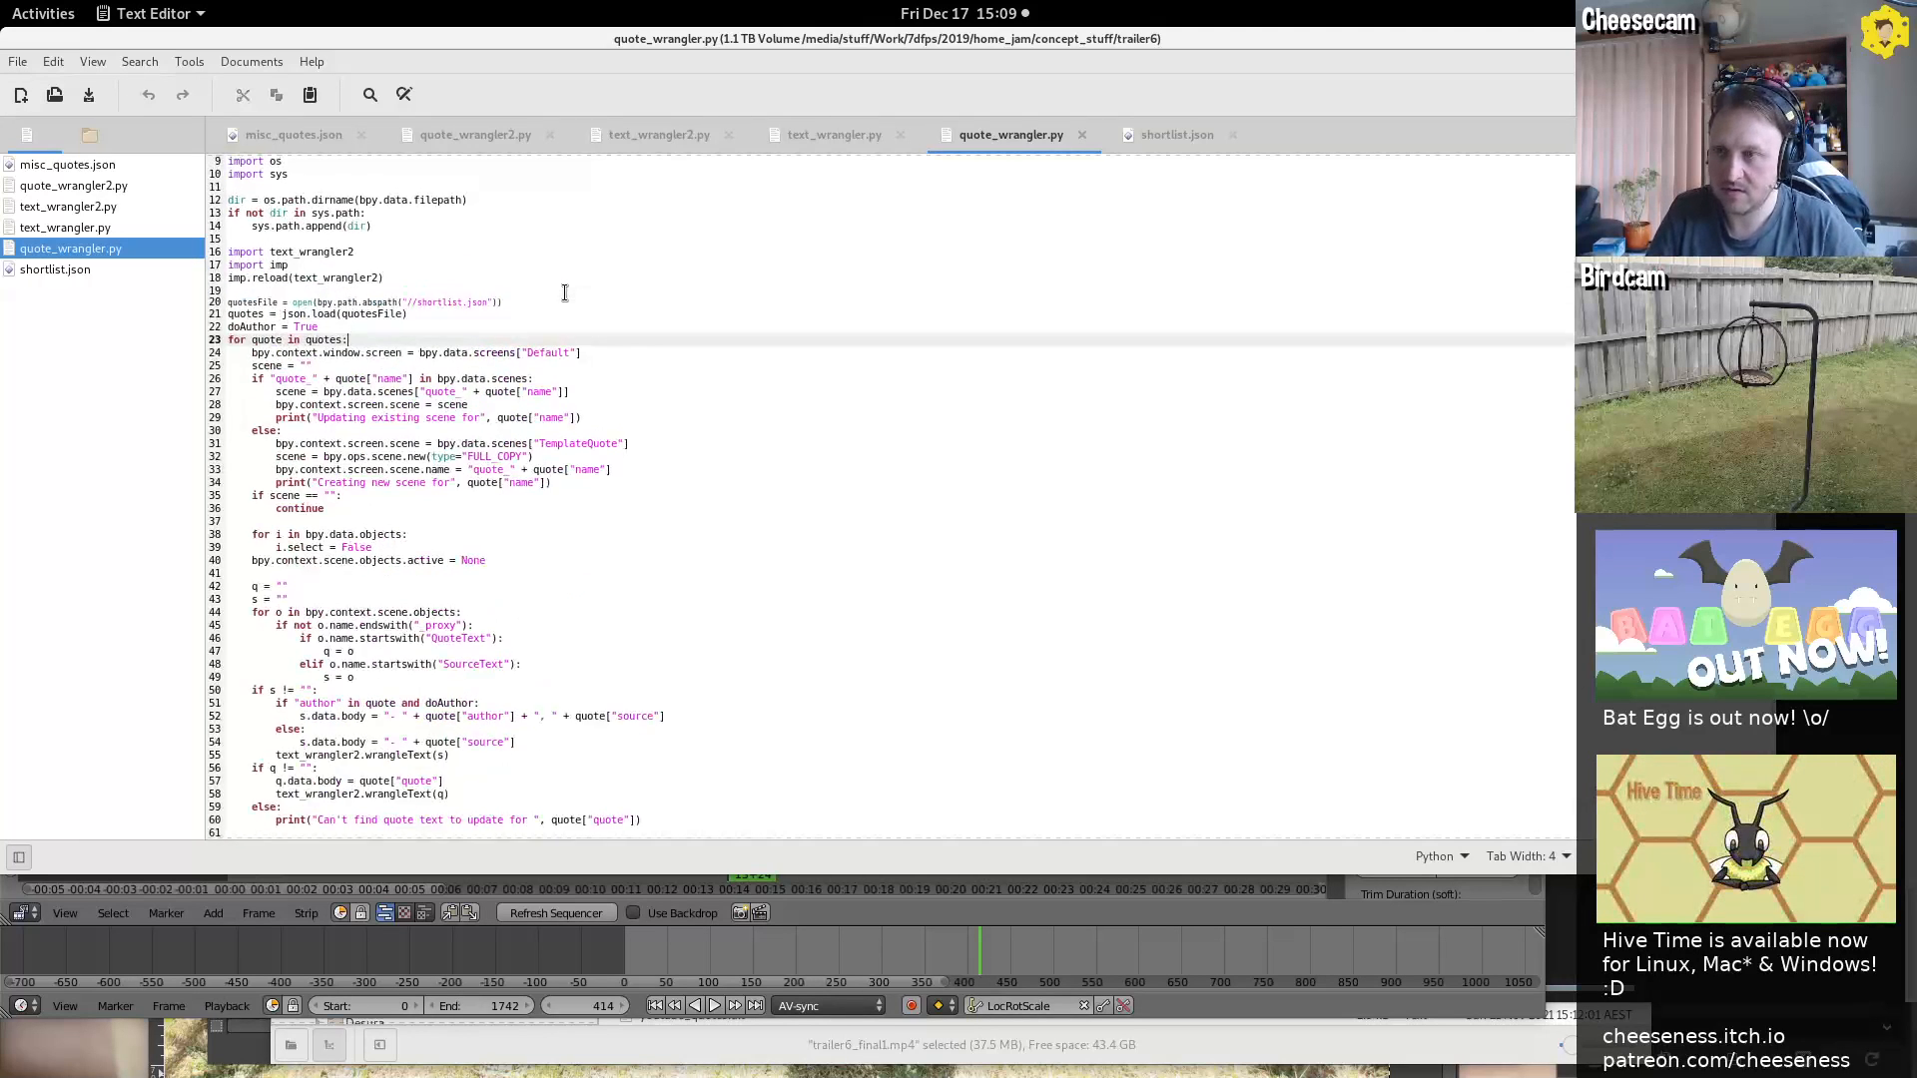
{"action": "left_click", "coordinate": [408, 327]}
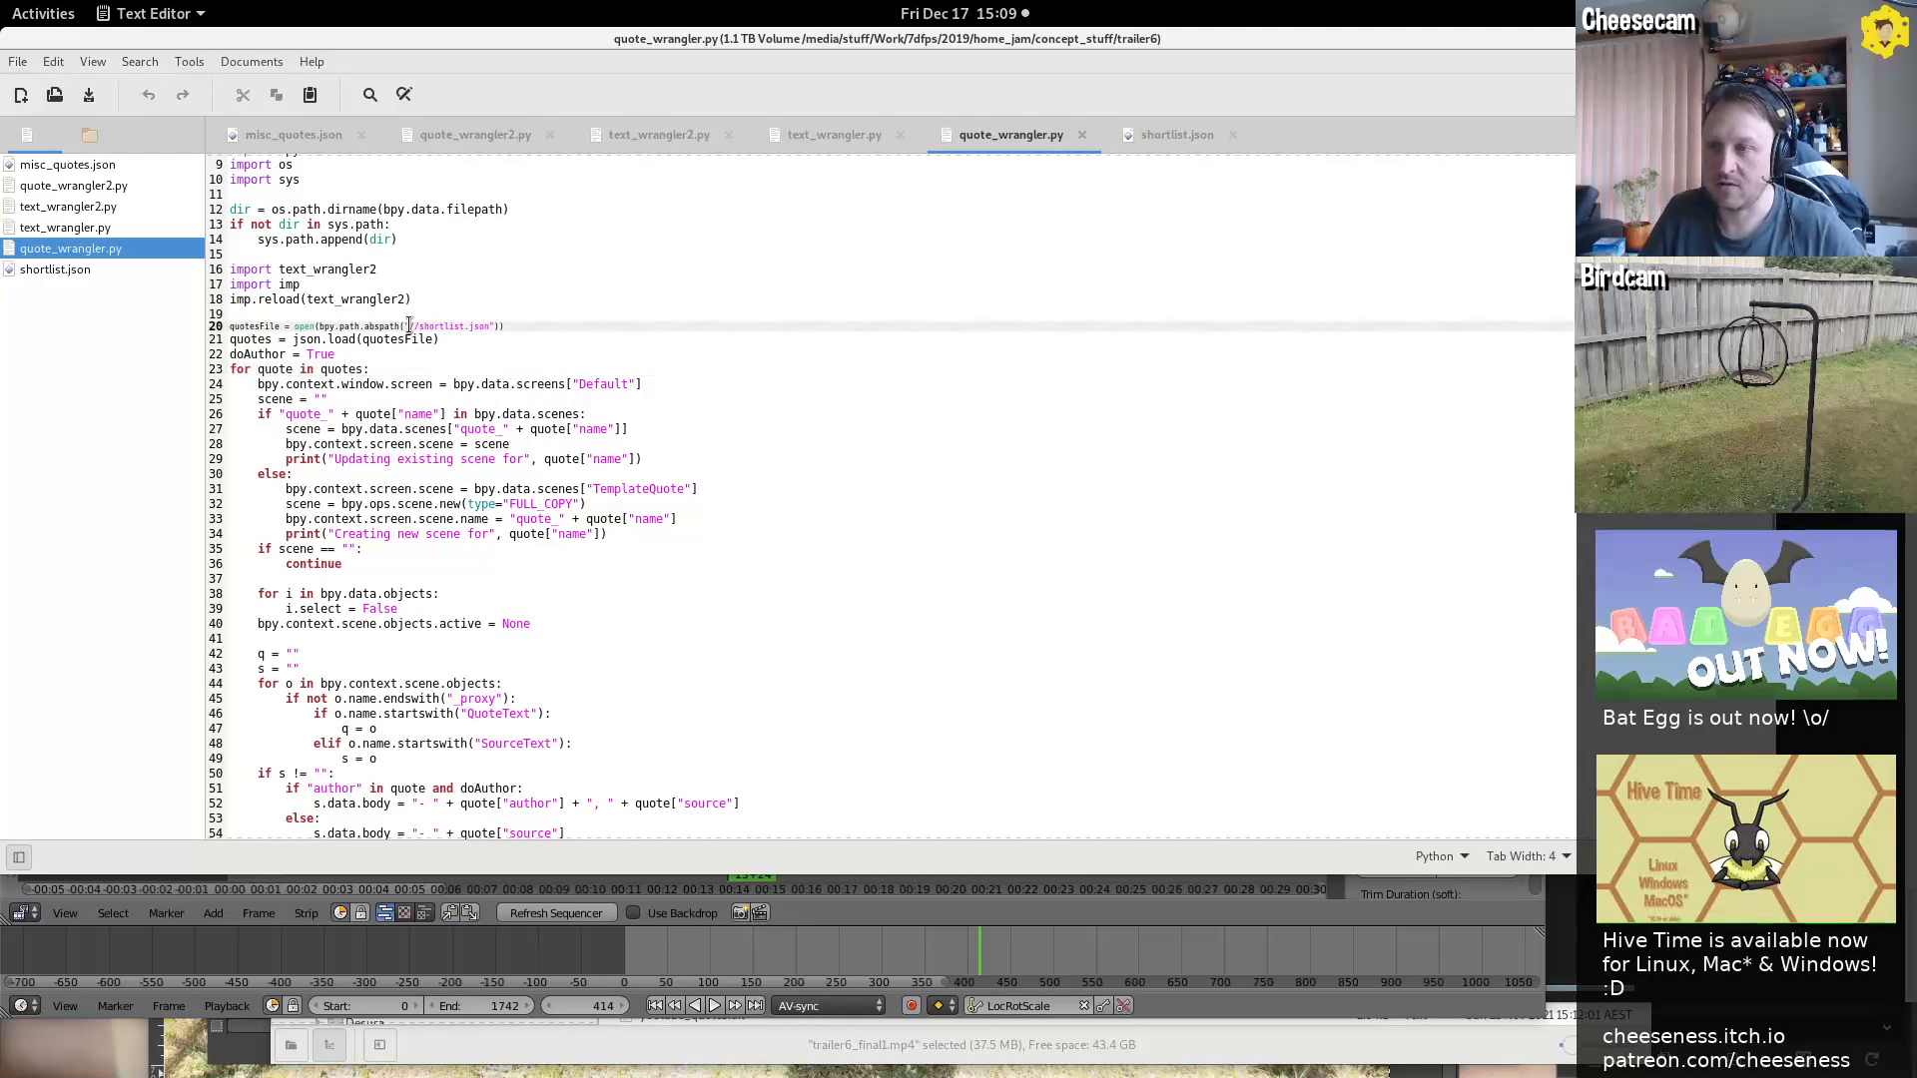
{"action": "key", "text": "ctrl+plus"}
{"action": "key", "text": "ctrl+minus"}
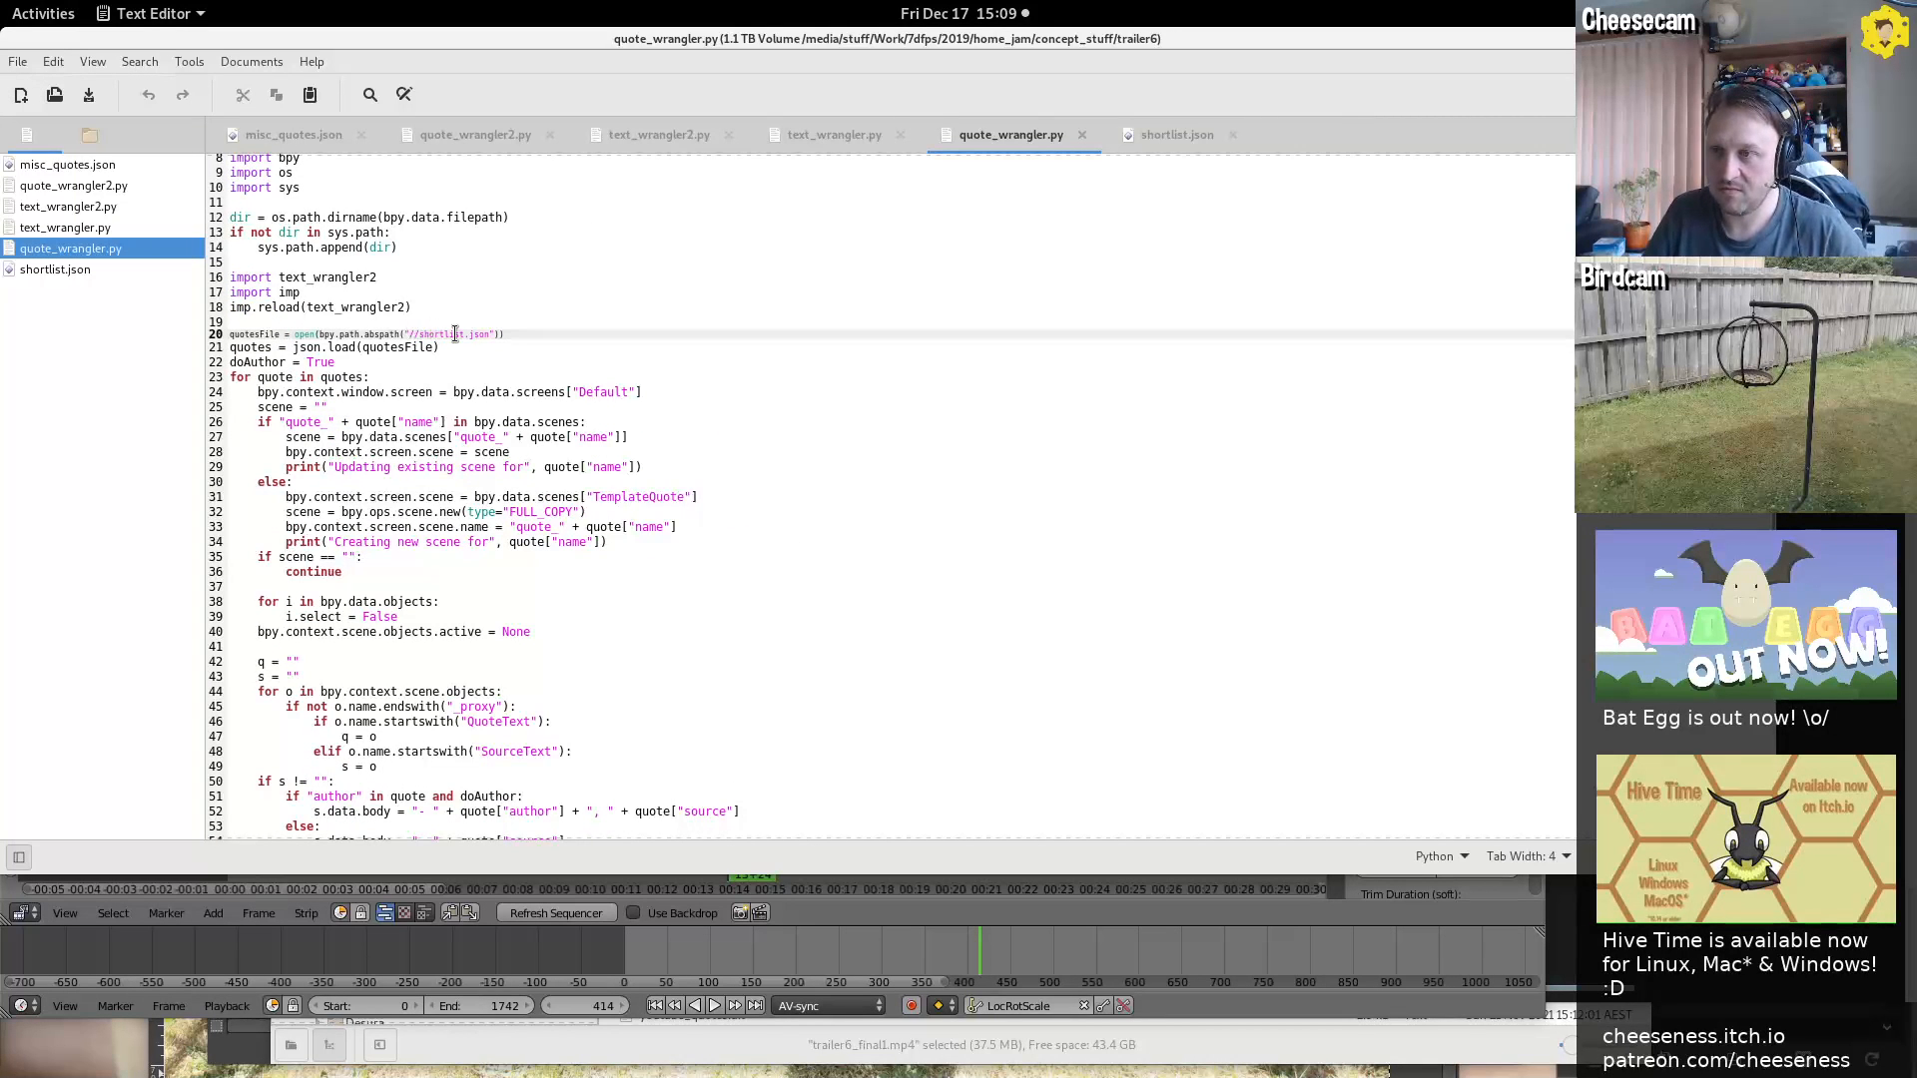
{"action": "triple_click", "coordinate": [455, 333]}
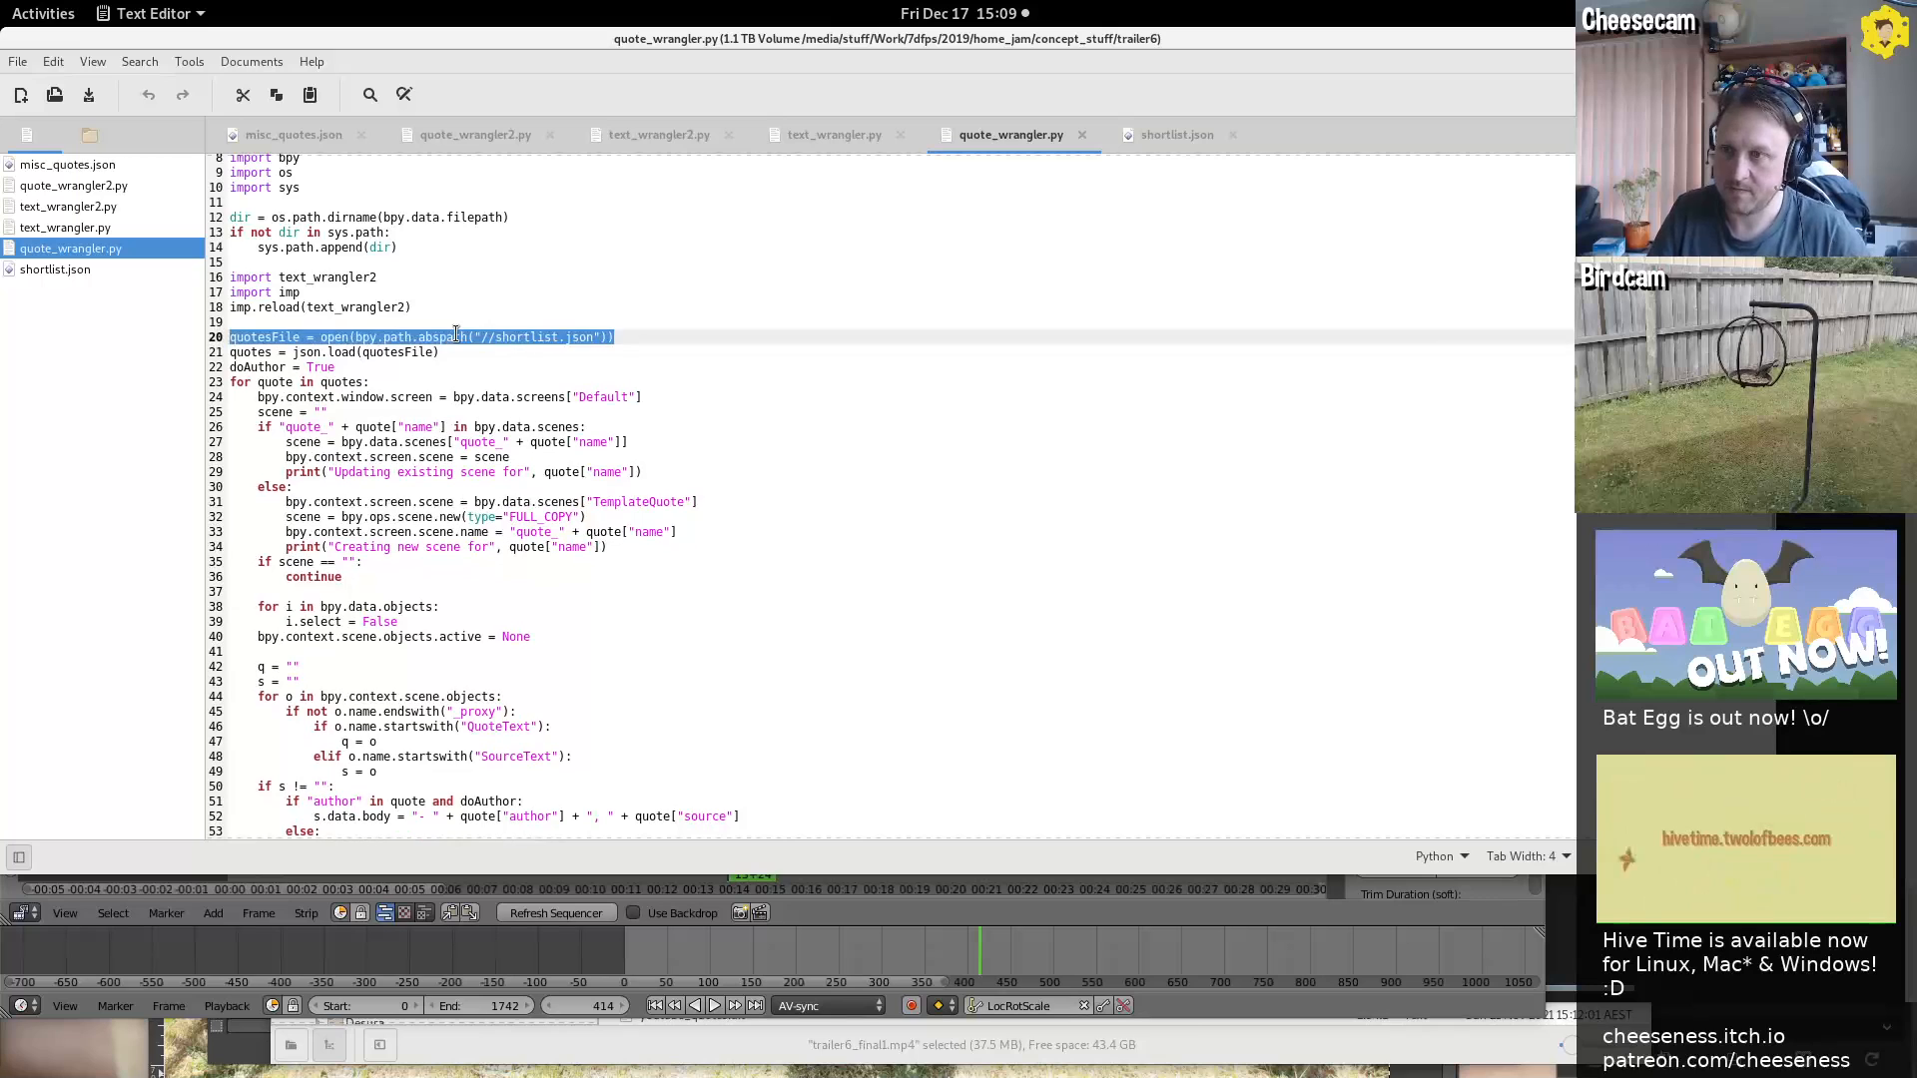
Examine quote_wrangler.py's quote loading, the doAuthor variable and the check for an existing scene named "quote_" plus the quote's name
{"action": "left_click", "coordinate": [550, 459]}
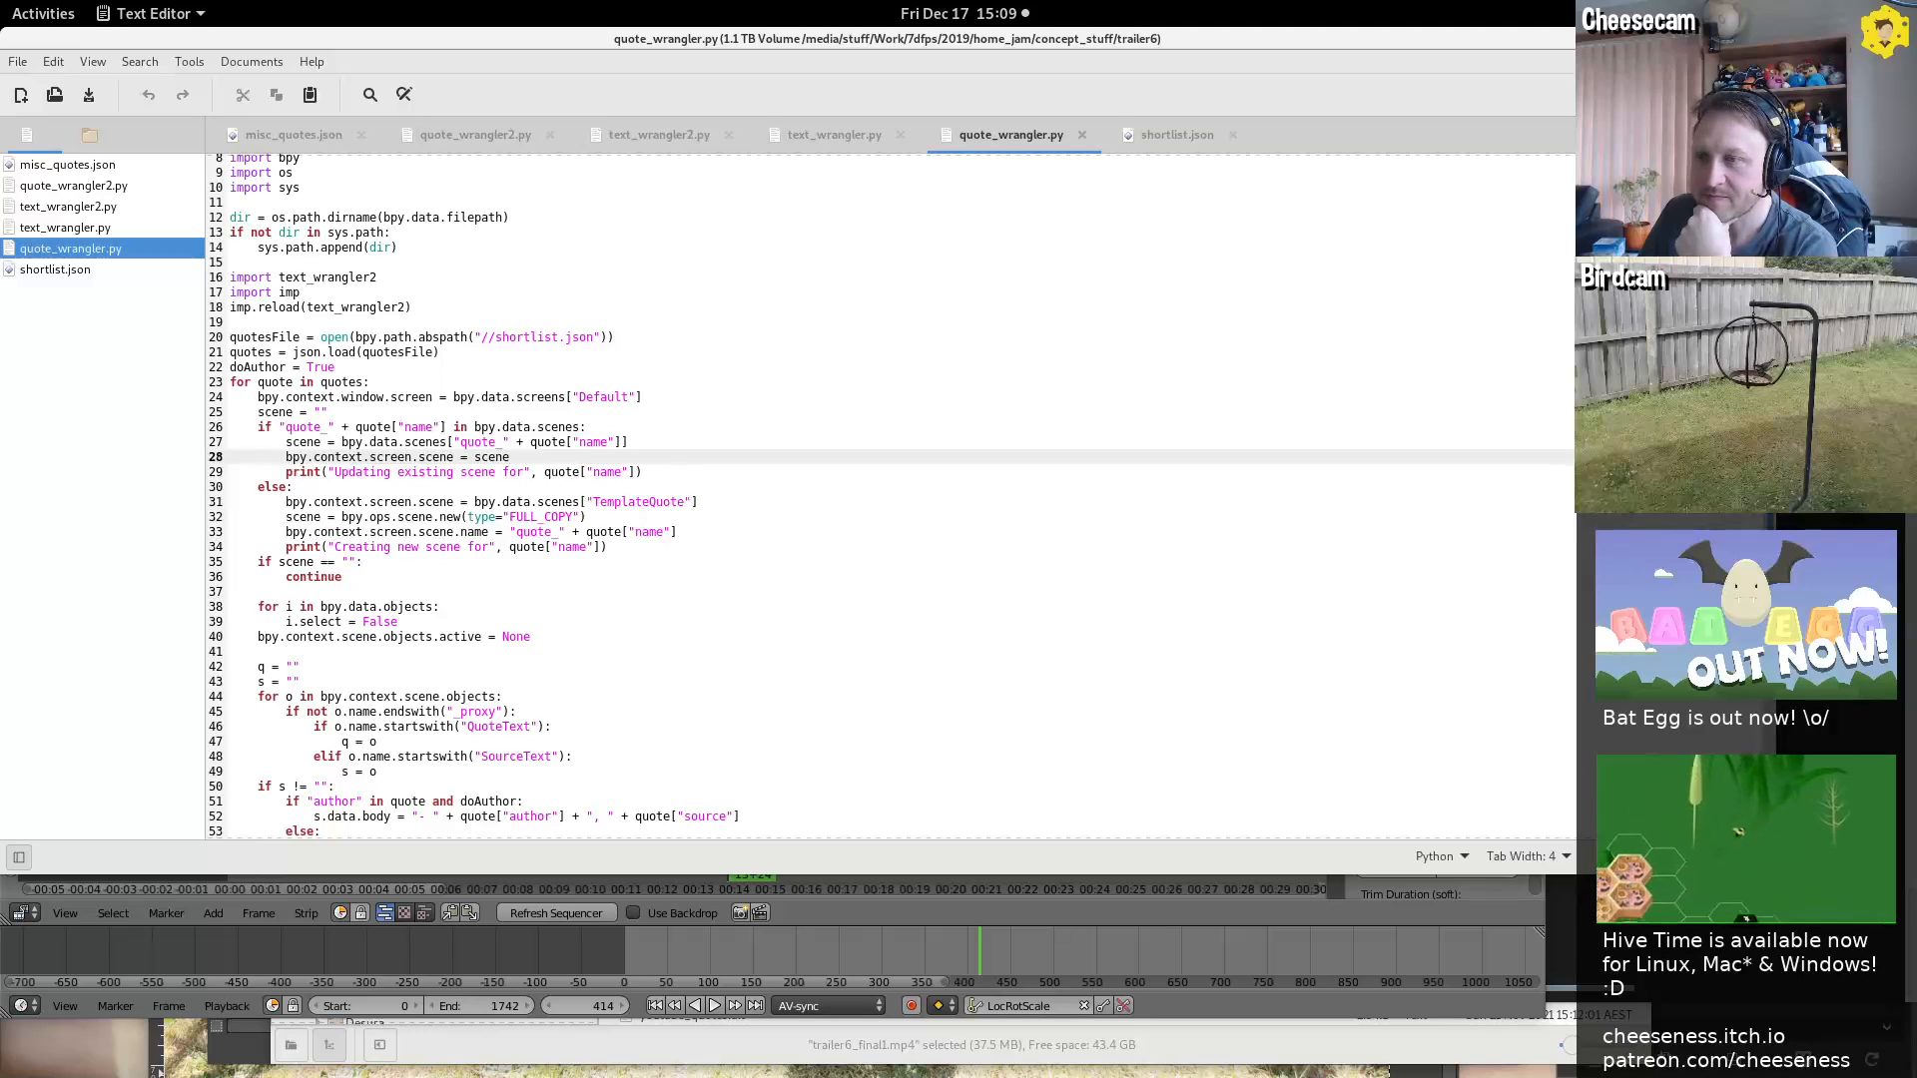
{"action": "scroll", "coordinate": [889, 496], "scroll_direction": "up", "scroll_amount": 3}
{"action": "scroll", "coordinate": [889, 496], "scroll_direction": "down", "scroll_amount": 10}
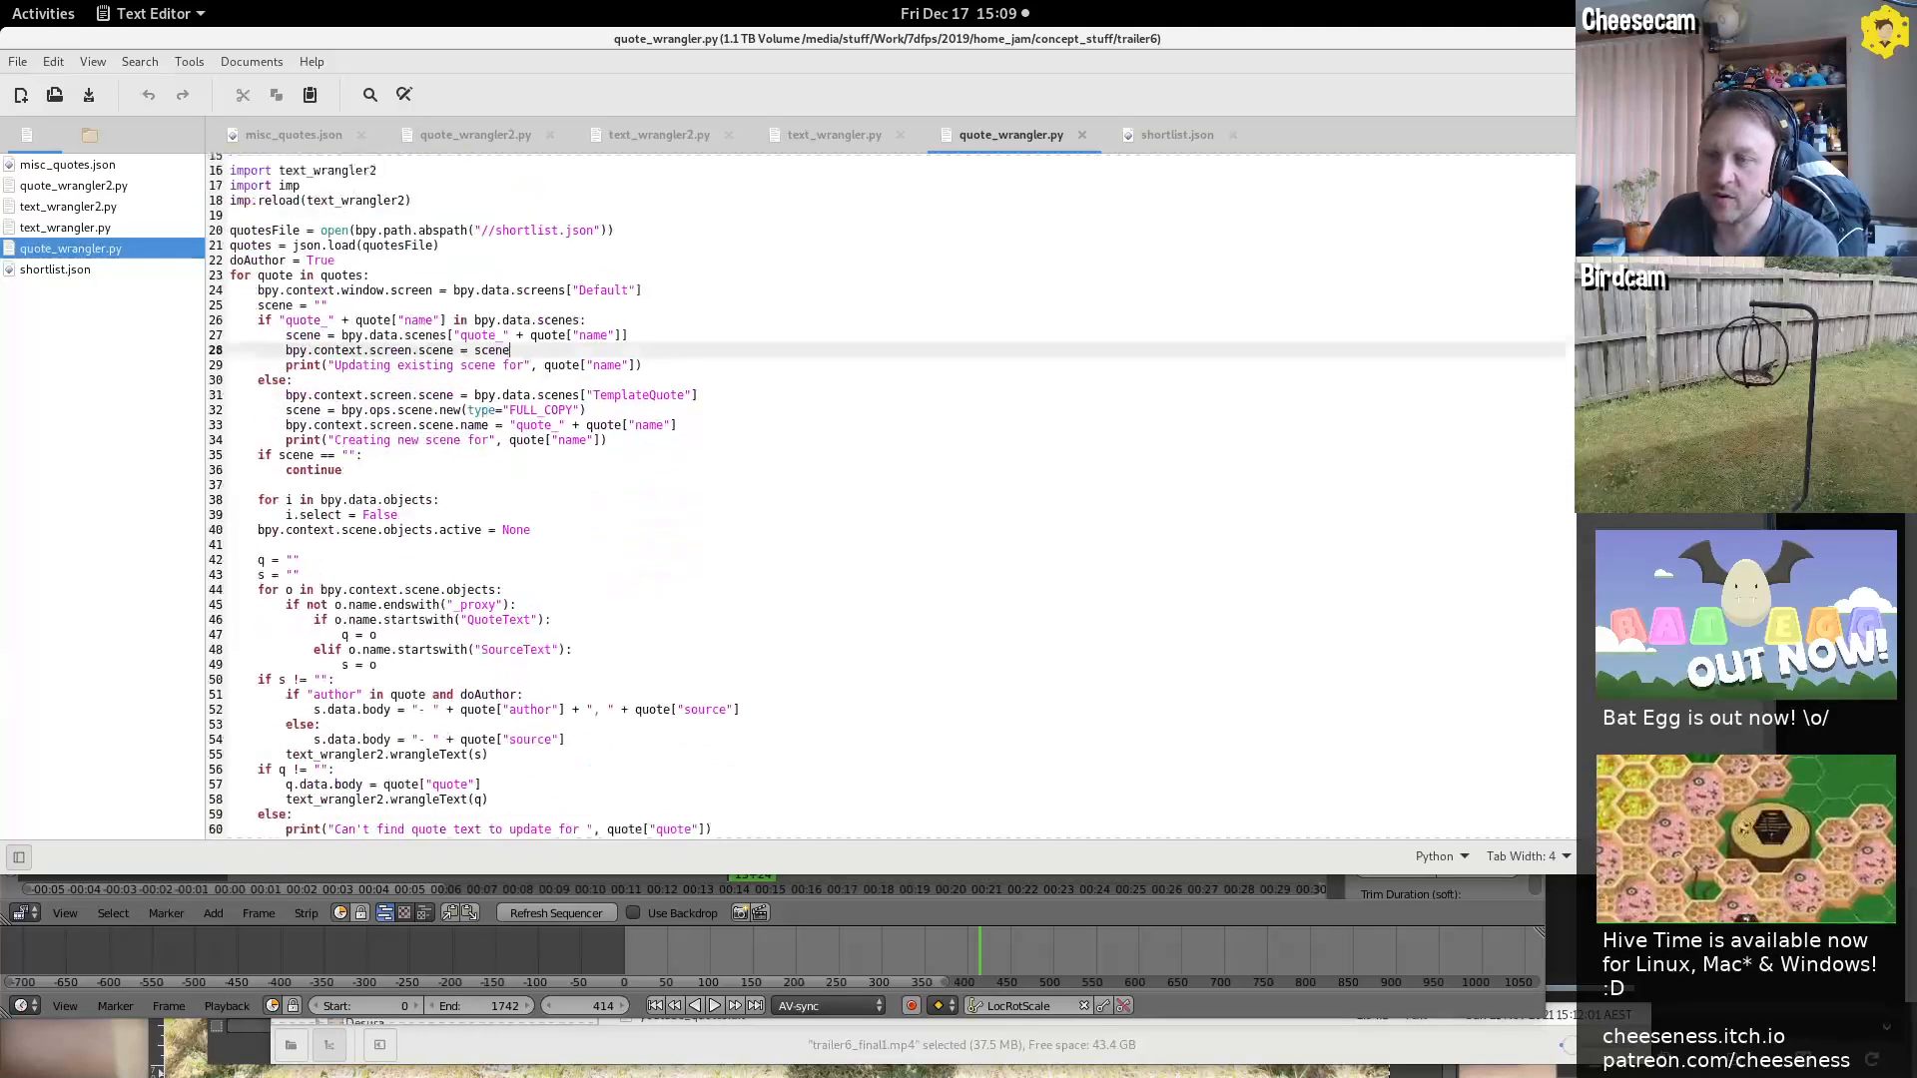
{"action": "scroll", "coordinate": [888, 496], "scroll_direction": "up", "scroll_amount": 9}
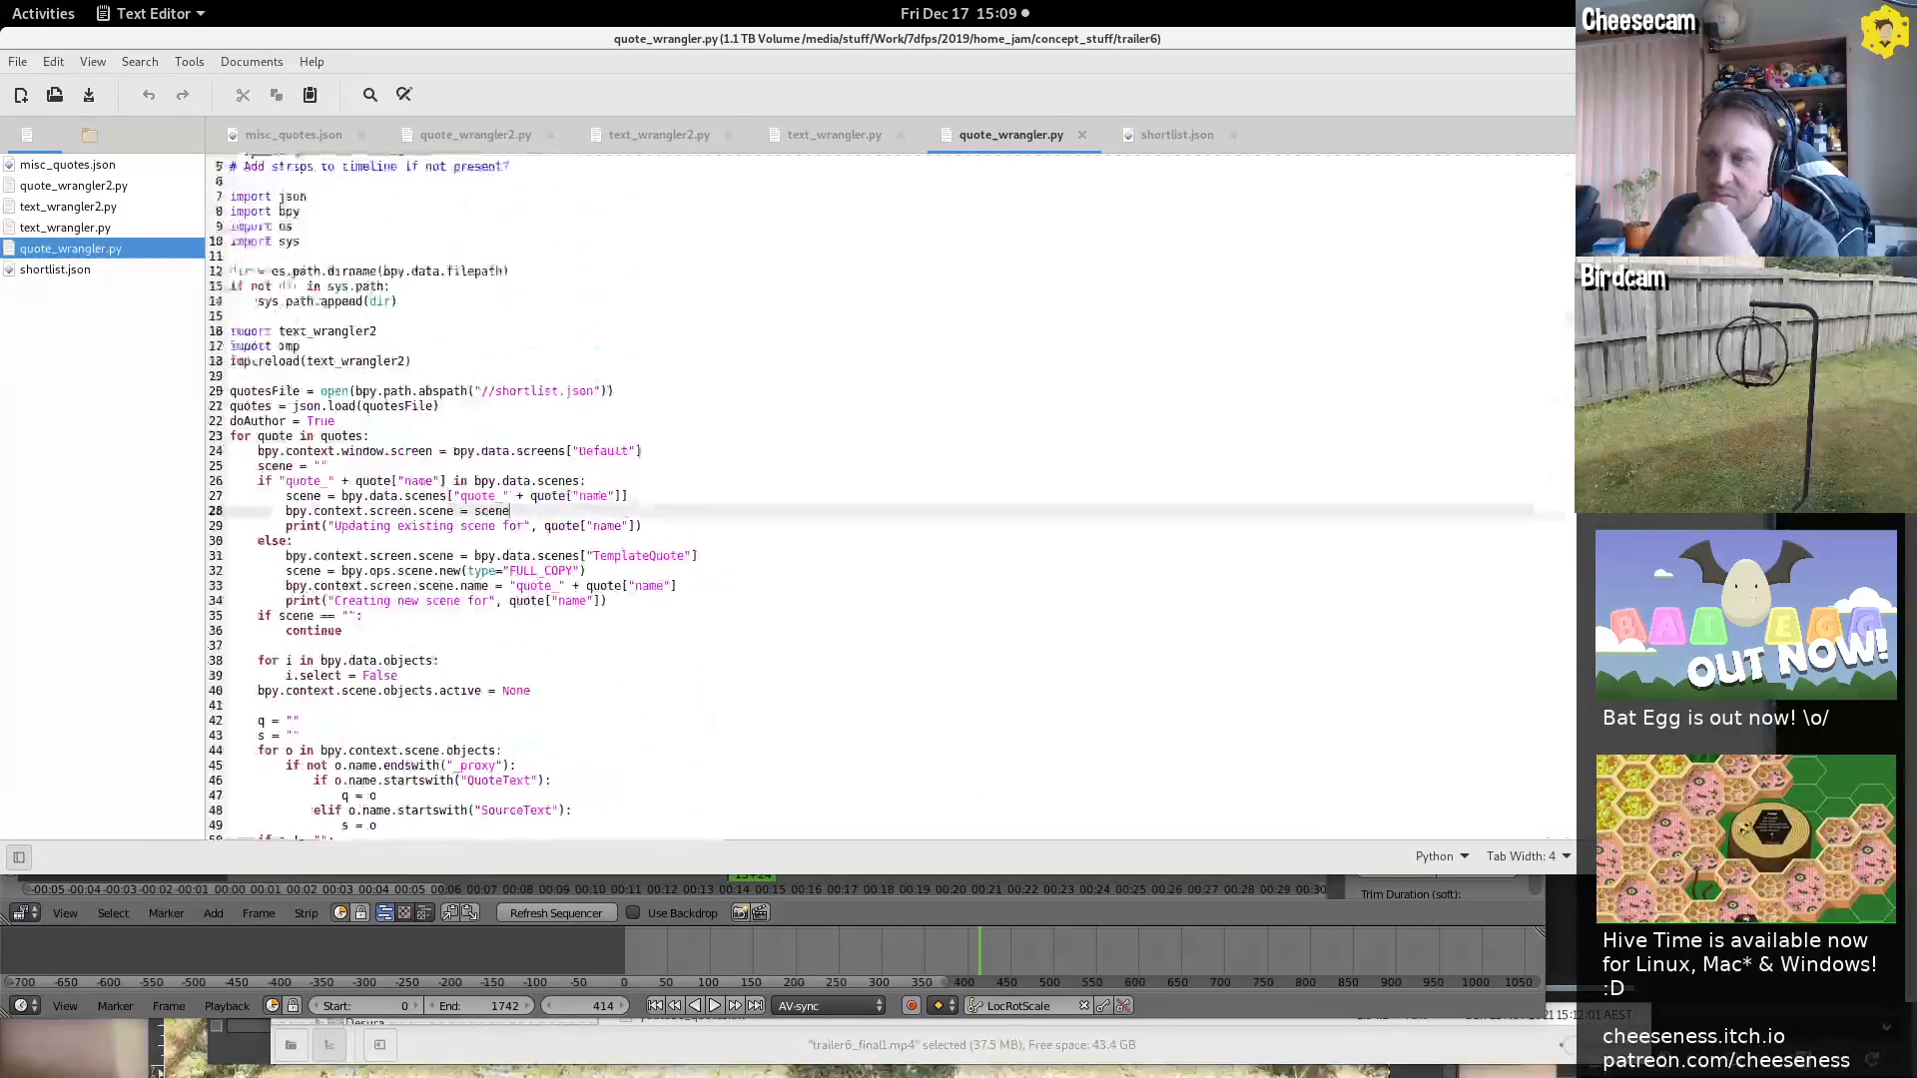
{"action": "scroll", "coordinate": [417, 344], "scroll_direction": "down", "scroll_amount": 2}
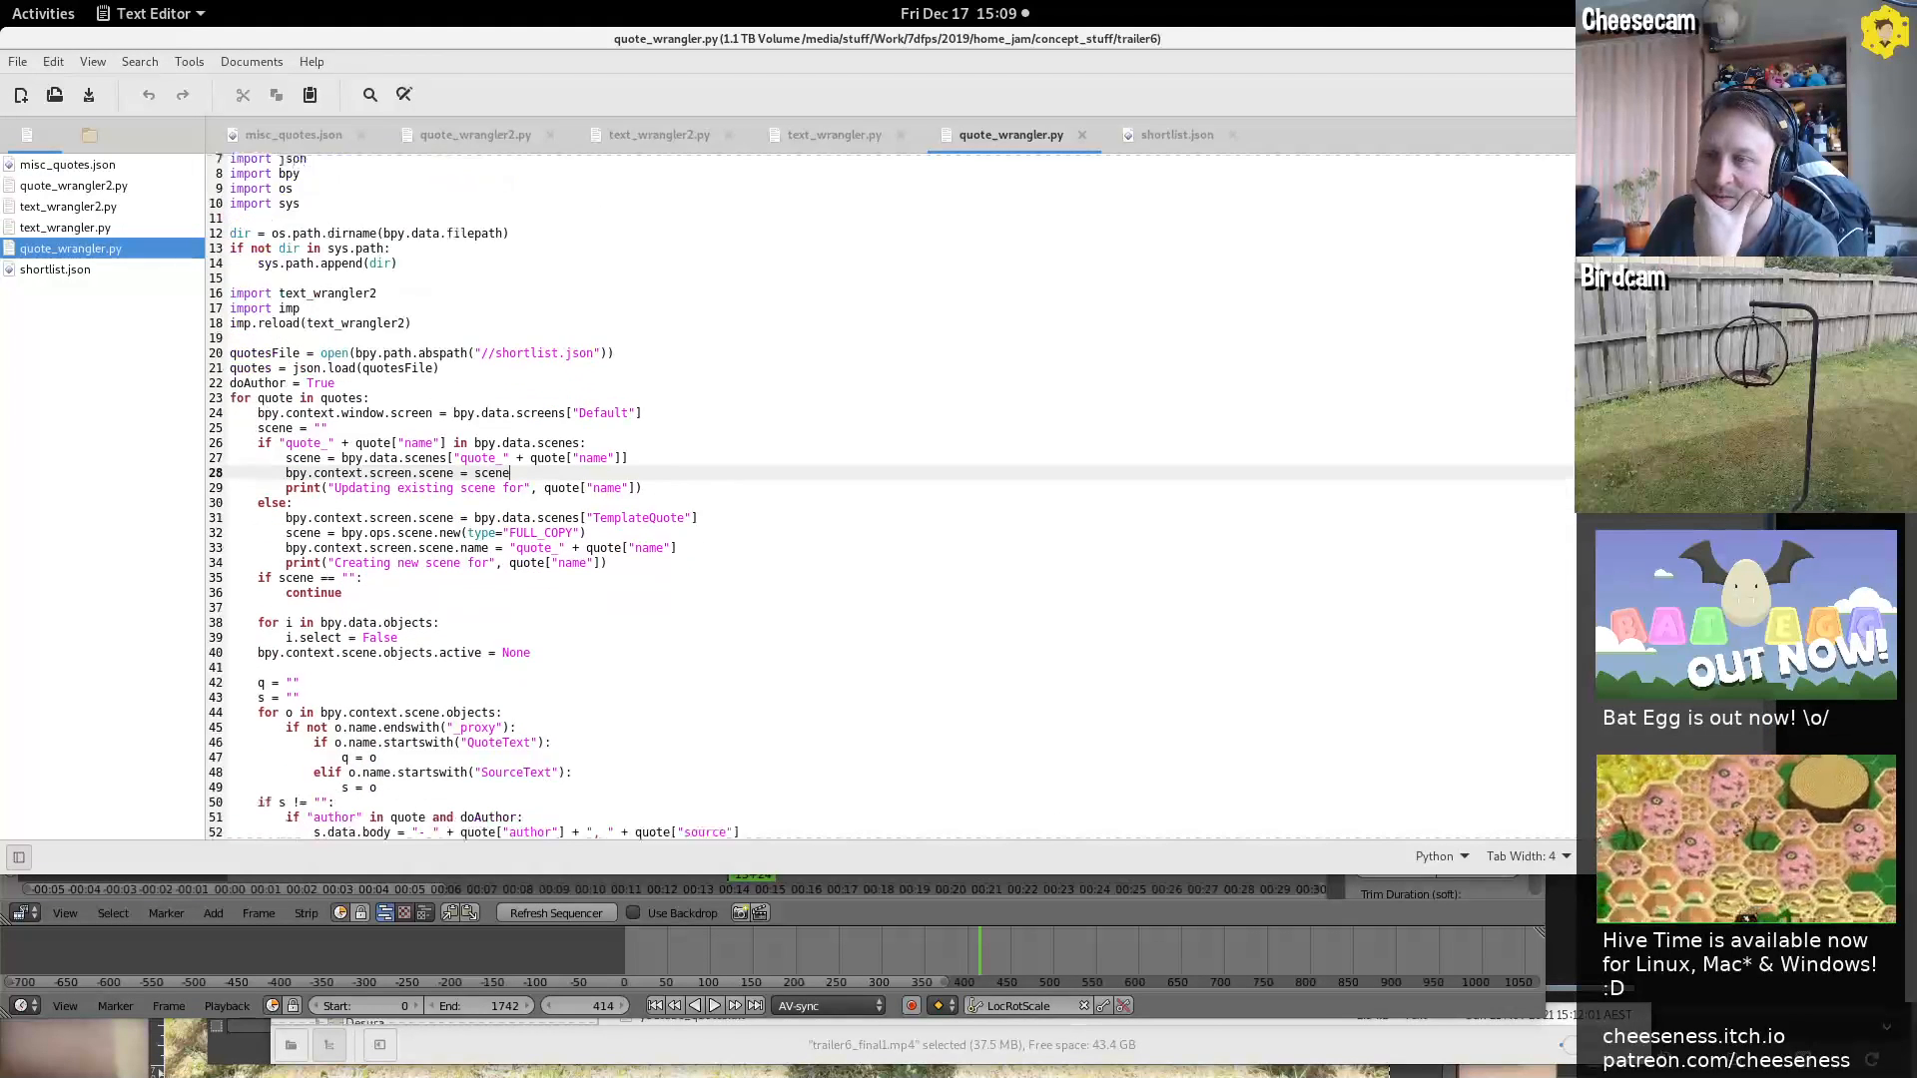
{"action": "triple_click", "coordinate": [416, 336]}
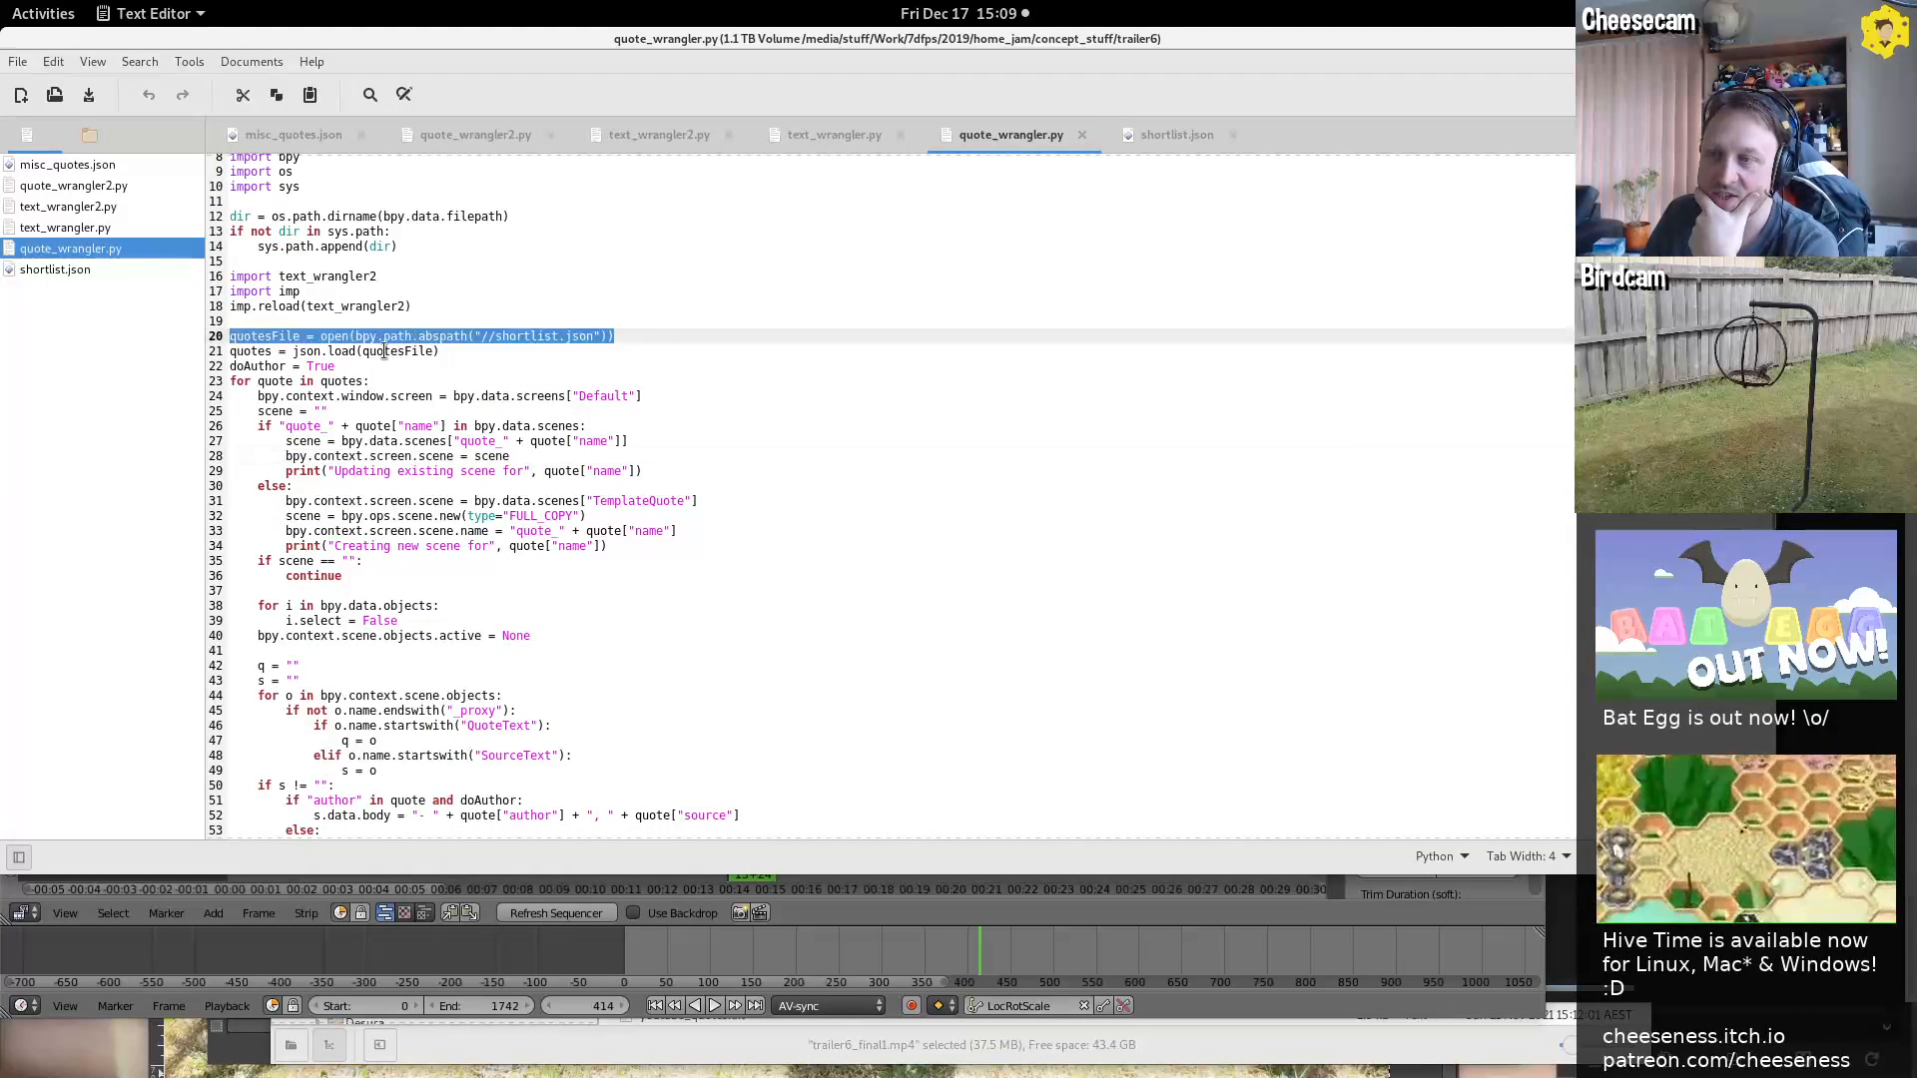
{"action": "triple_click", "coordinate": [385, 350]}
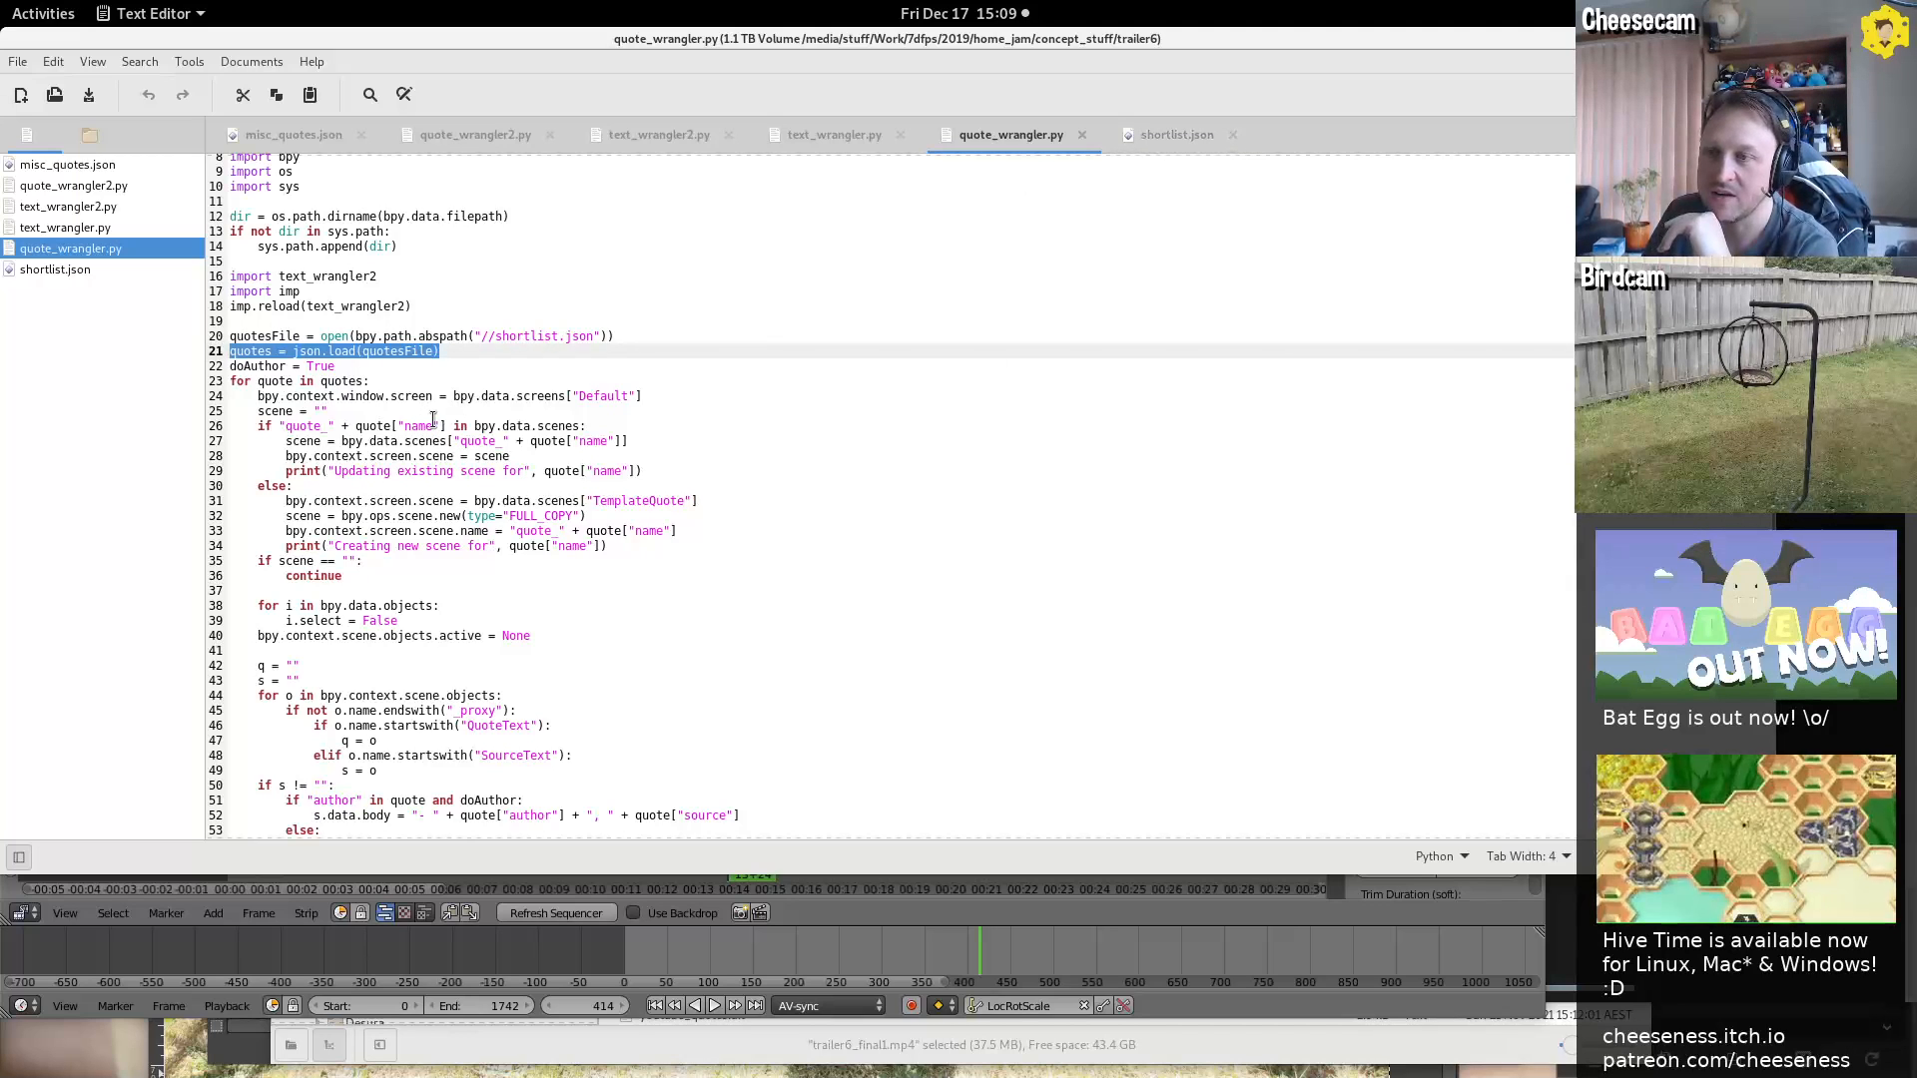
{"action": "double_click", "coordinate": [264, 366]}
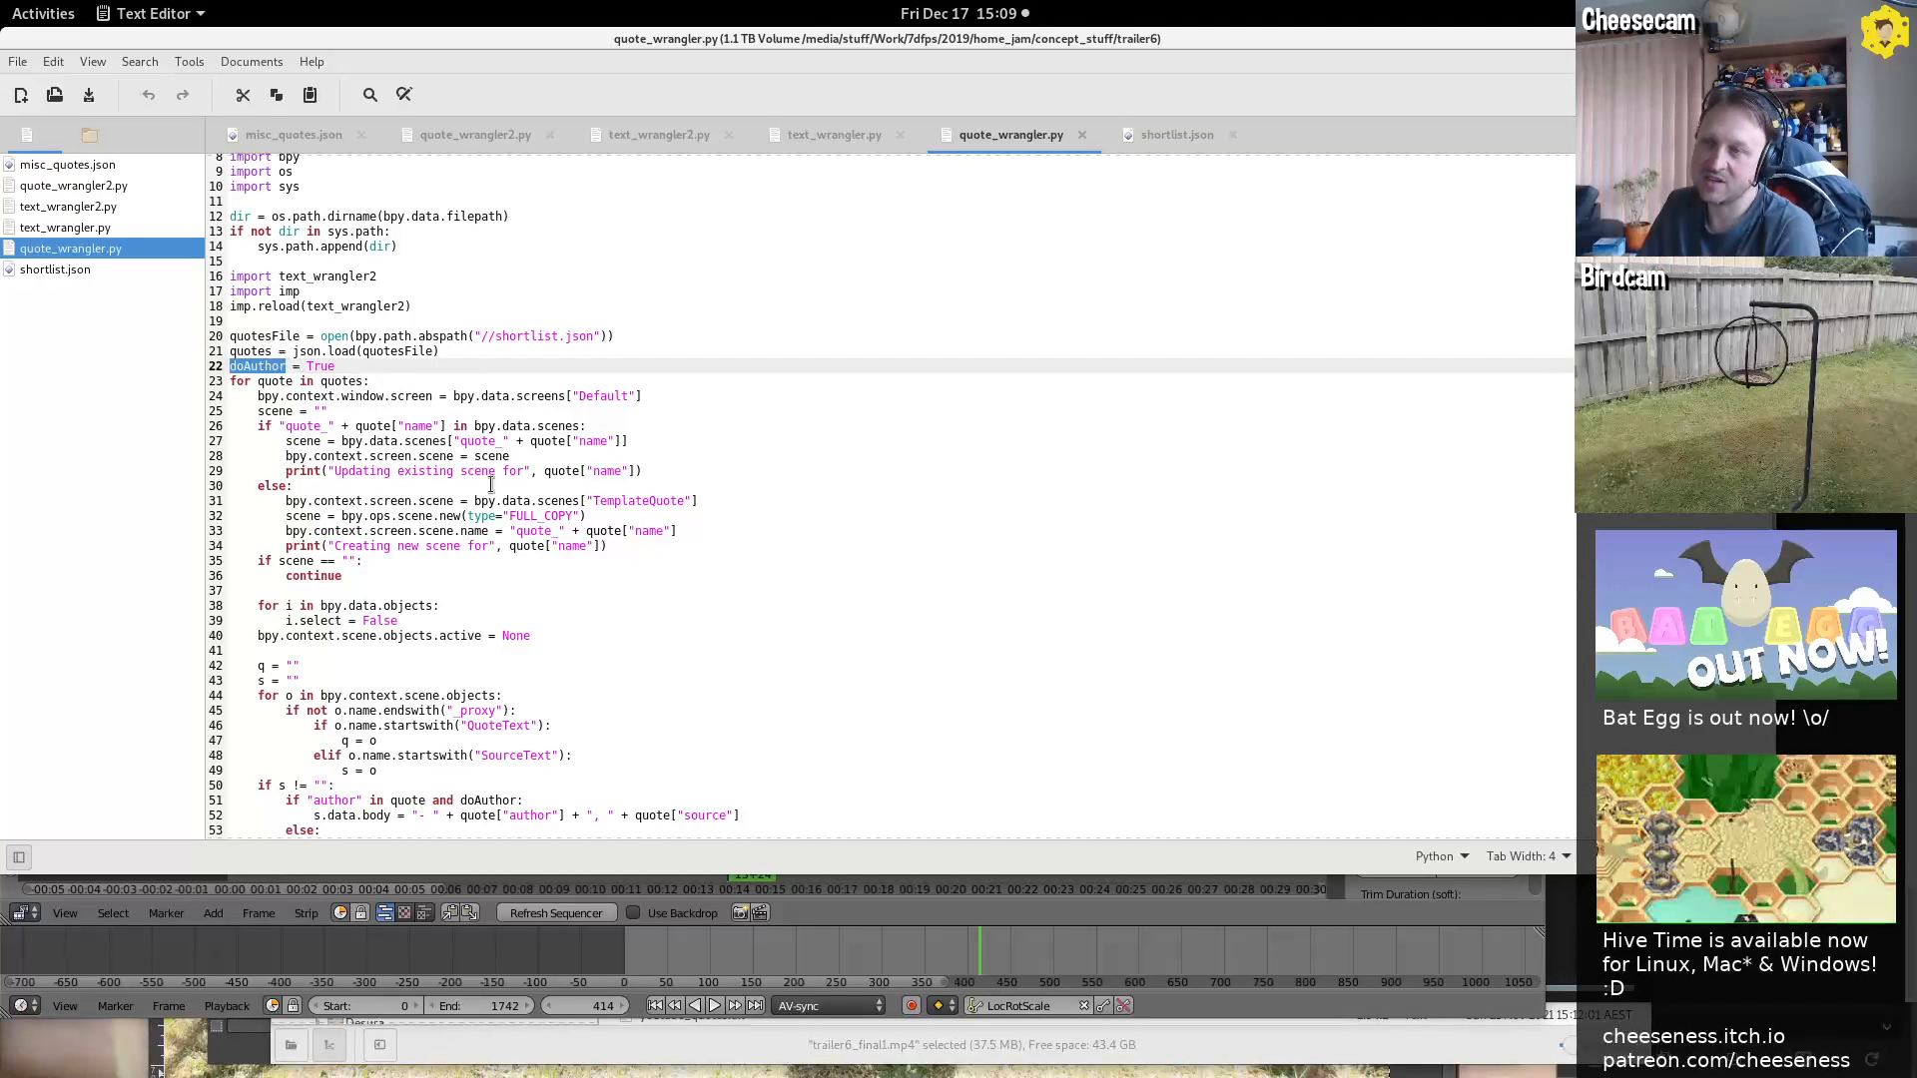
{"action": "double_click", "coordinate": [321, 427]}
{"action": "left_click_drag", "start_coordinate": [321, 427], "coordinate": [436, 423]}
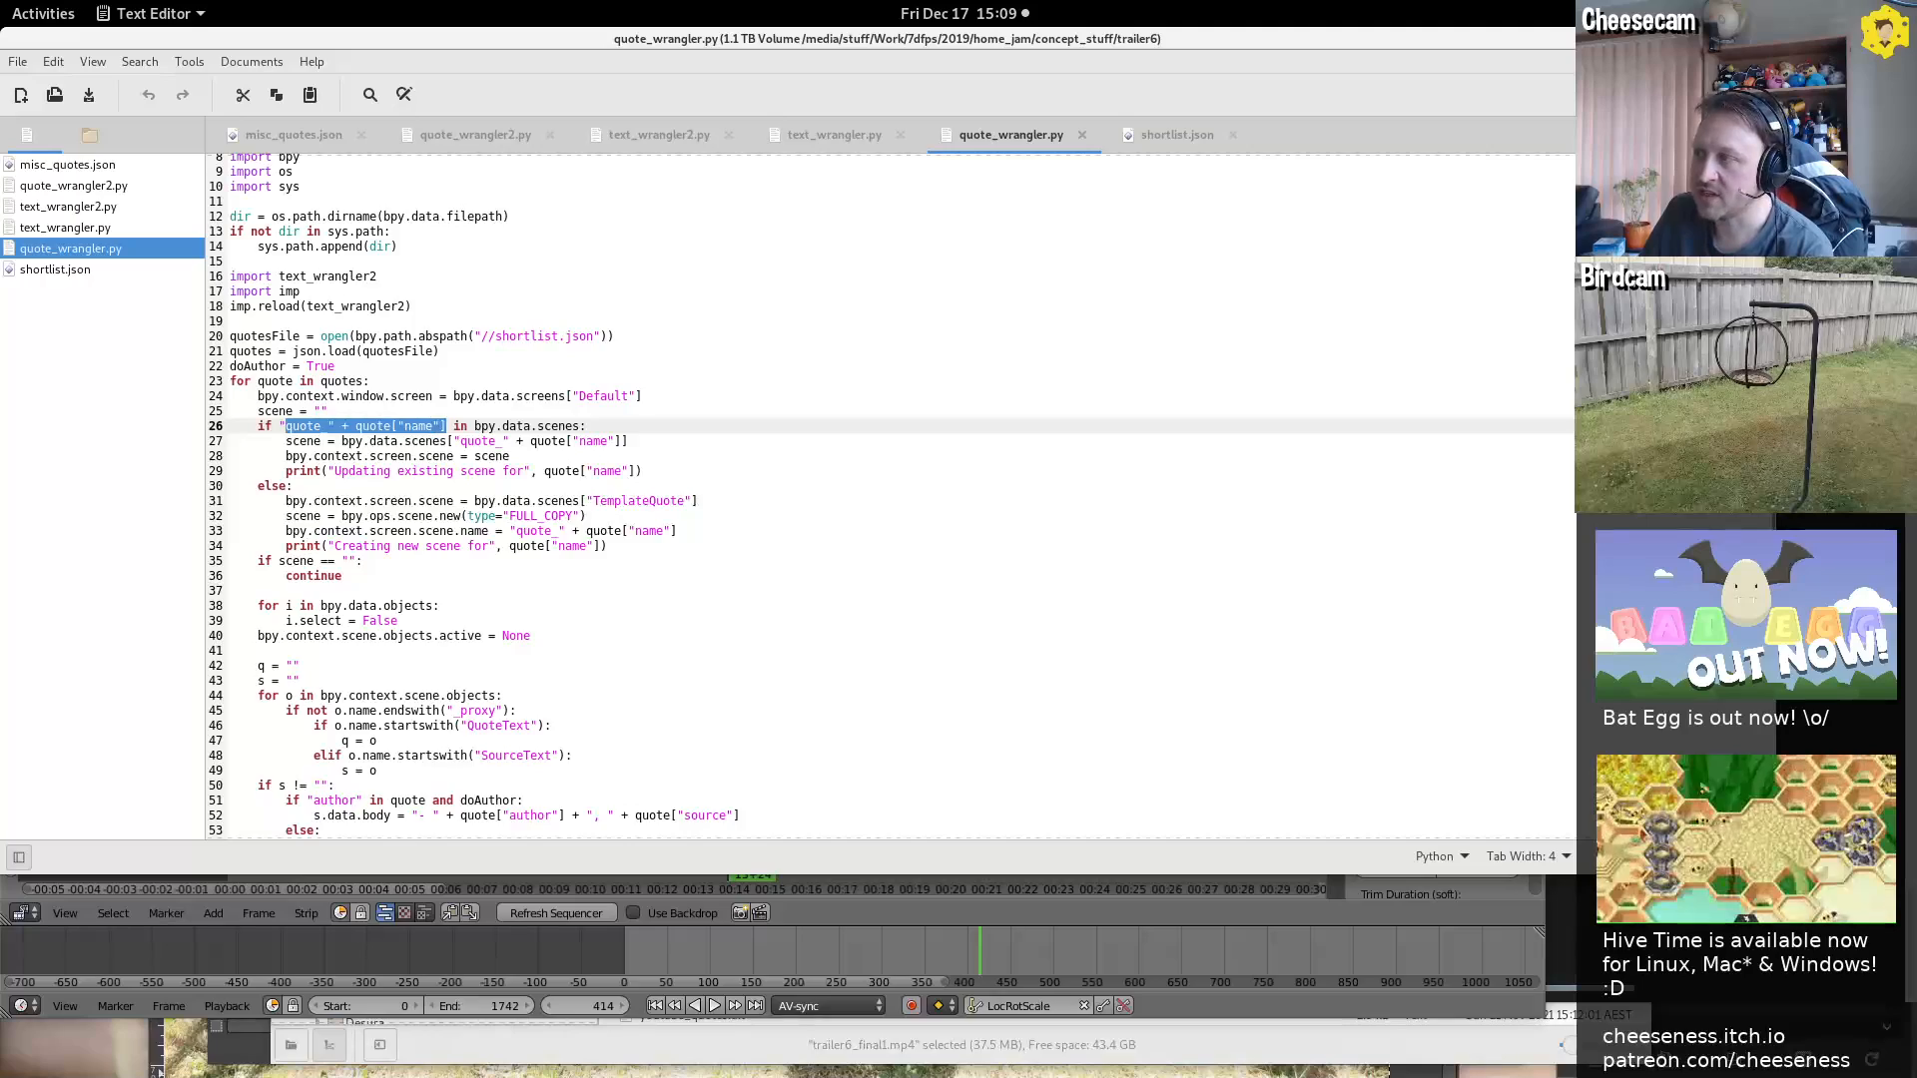
{"action": "key", "text": "alt+Tab"}
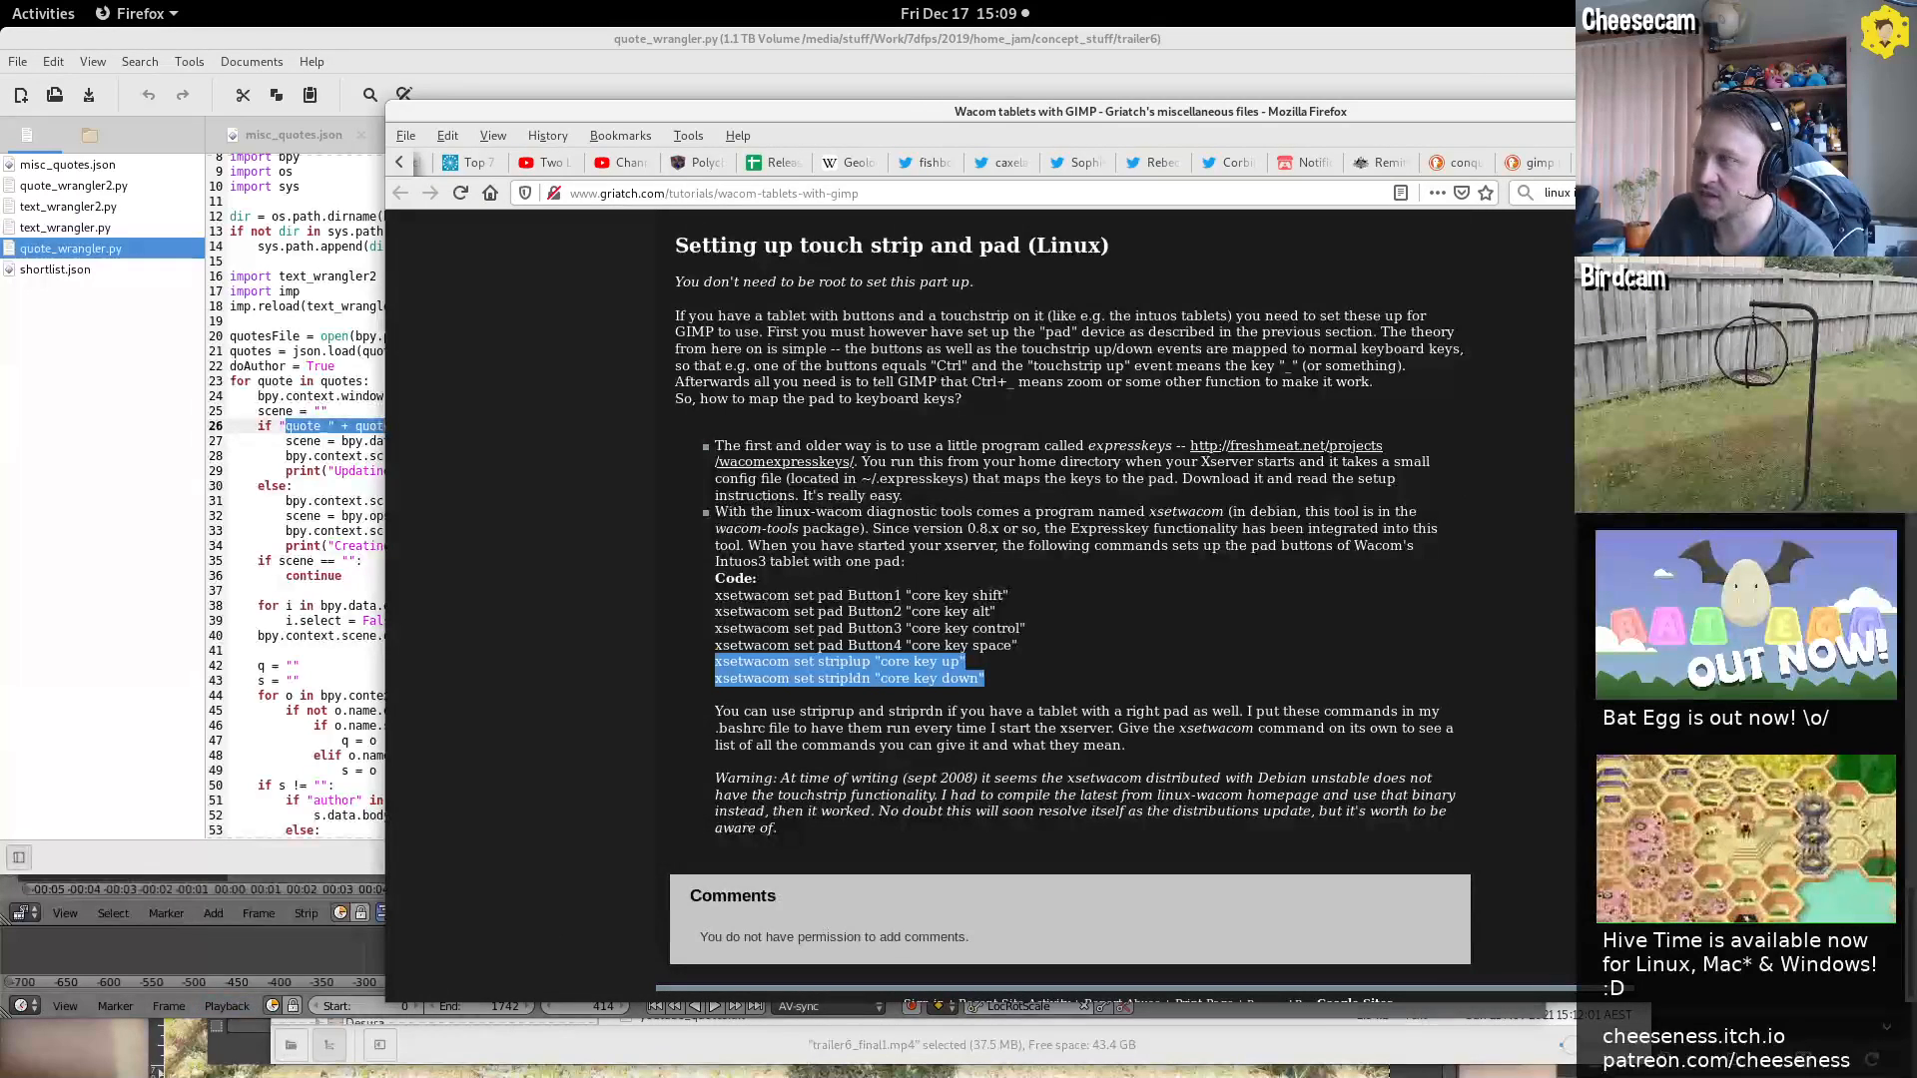
{"action": "key", "text": "ctrl+w"}
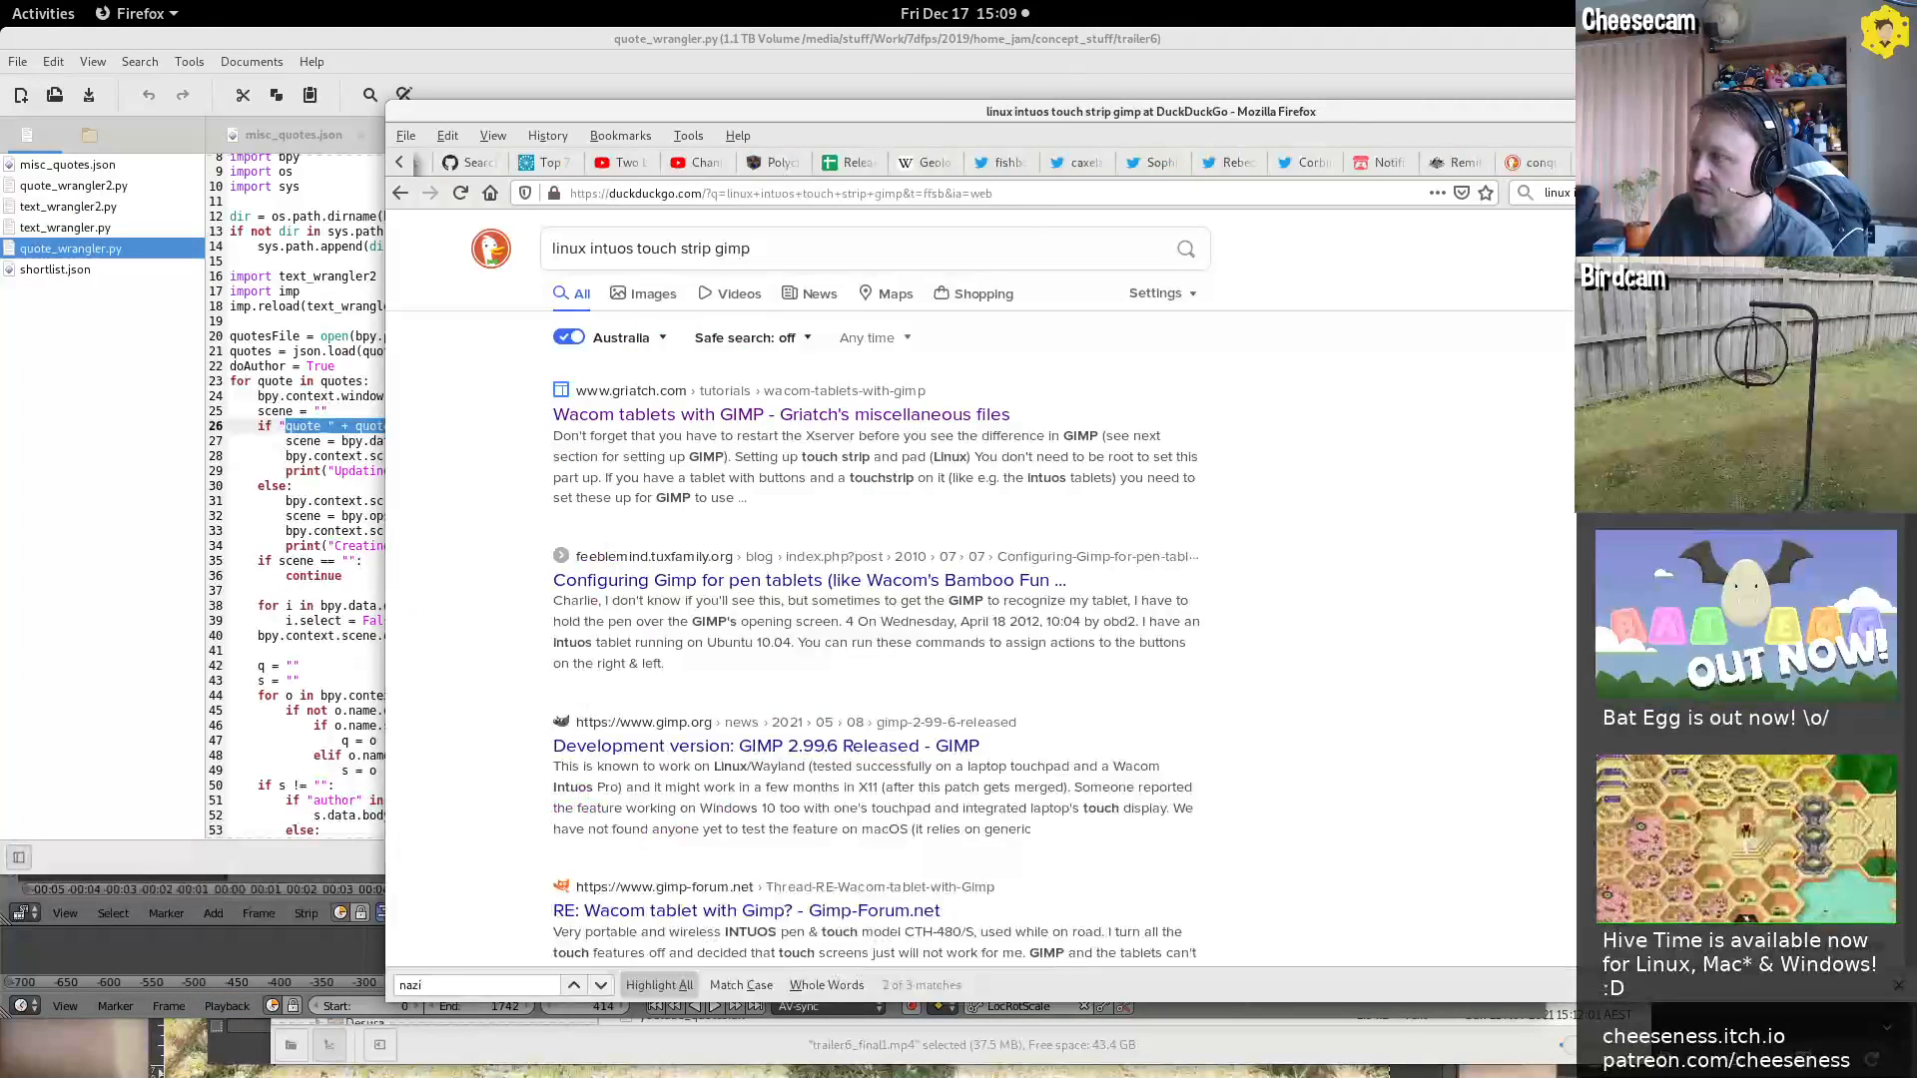
{"action": "middle_click", "coordinate": [1356, 112]}
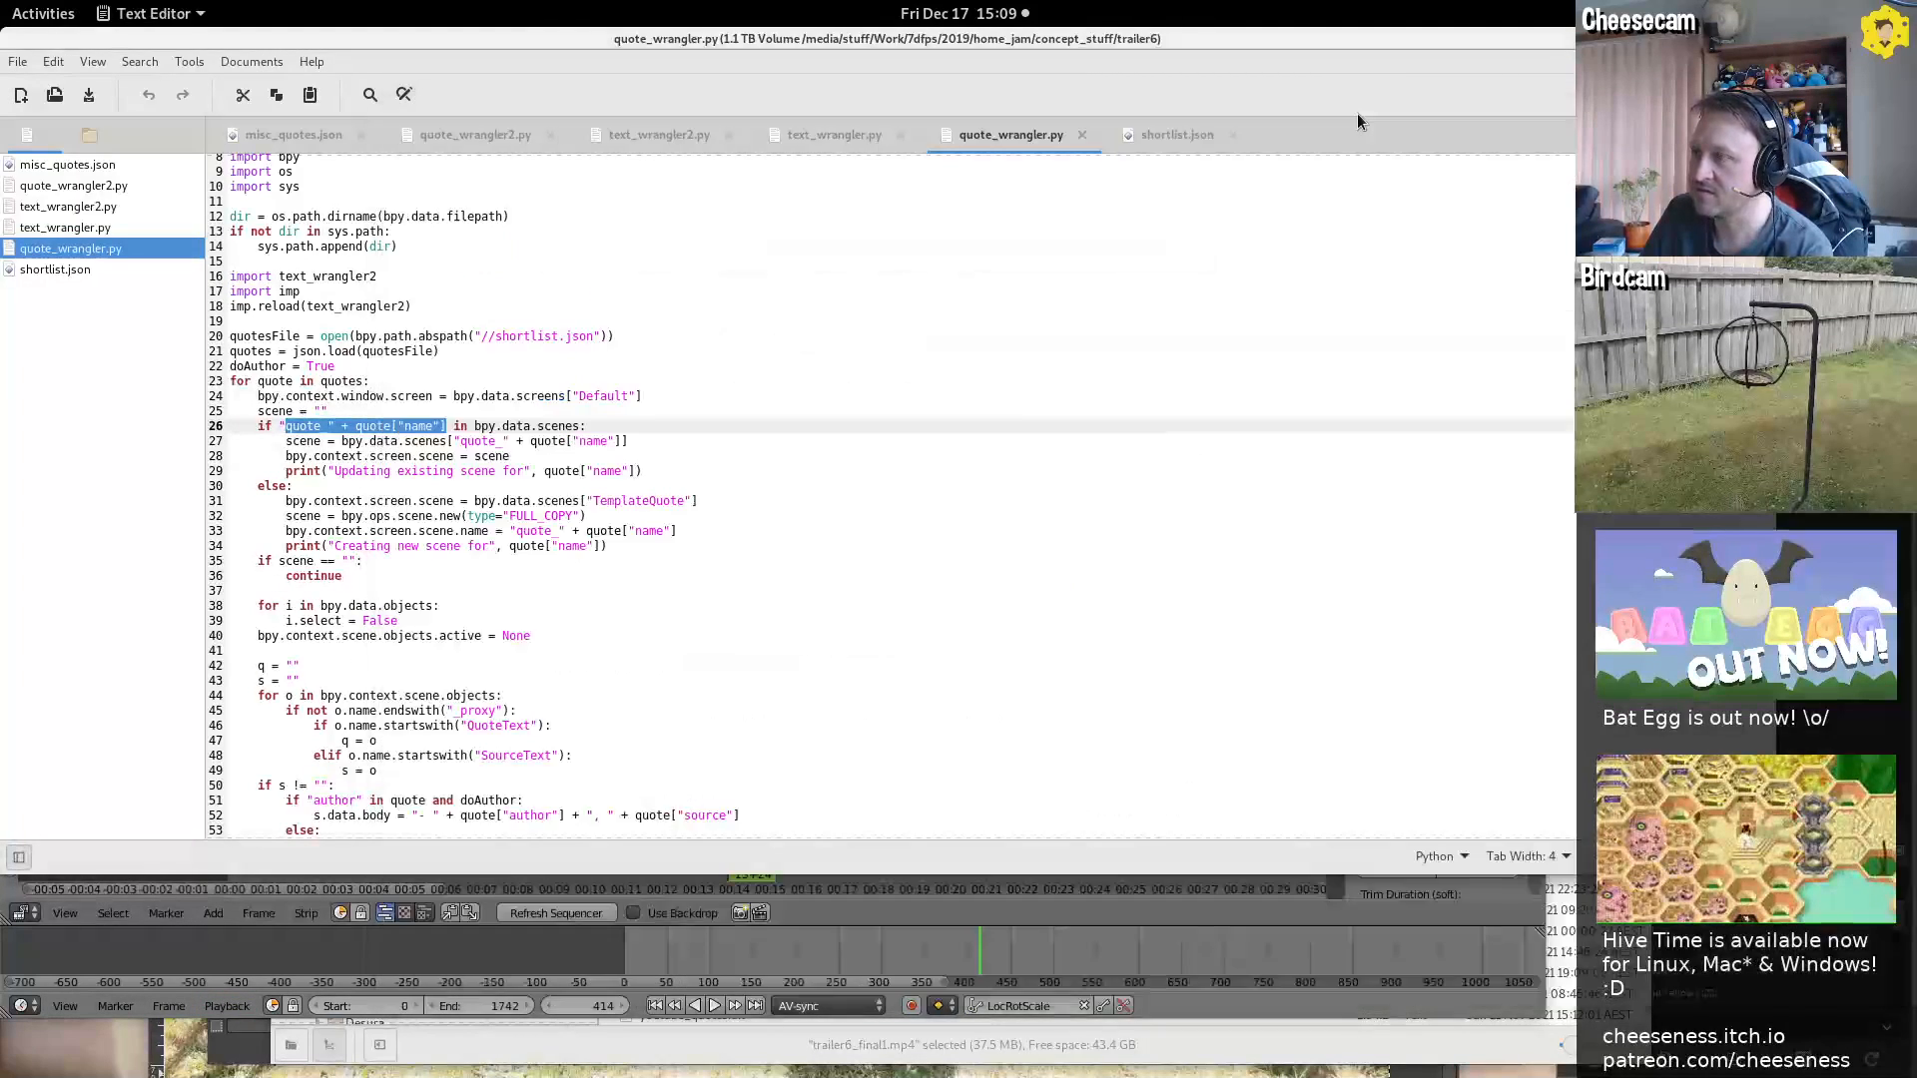
Switch to Blender, choose the Default screen layout and open the quote_great_laid_back scene
{"action": "left_click", "coordinate": [1496, 1005]}
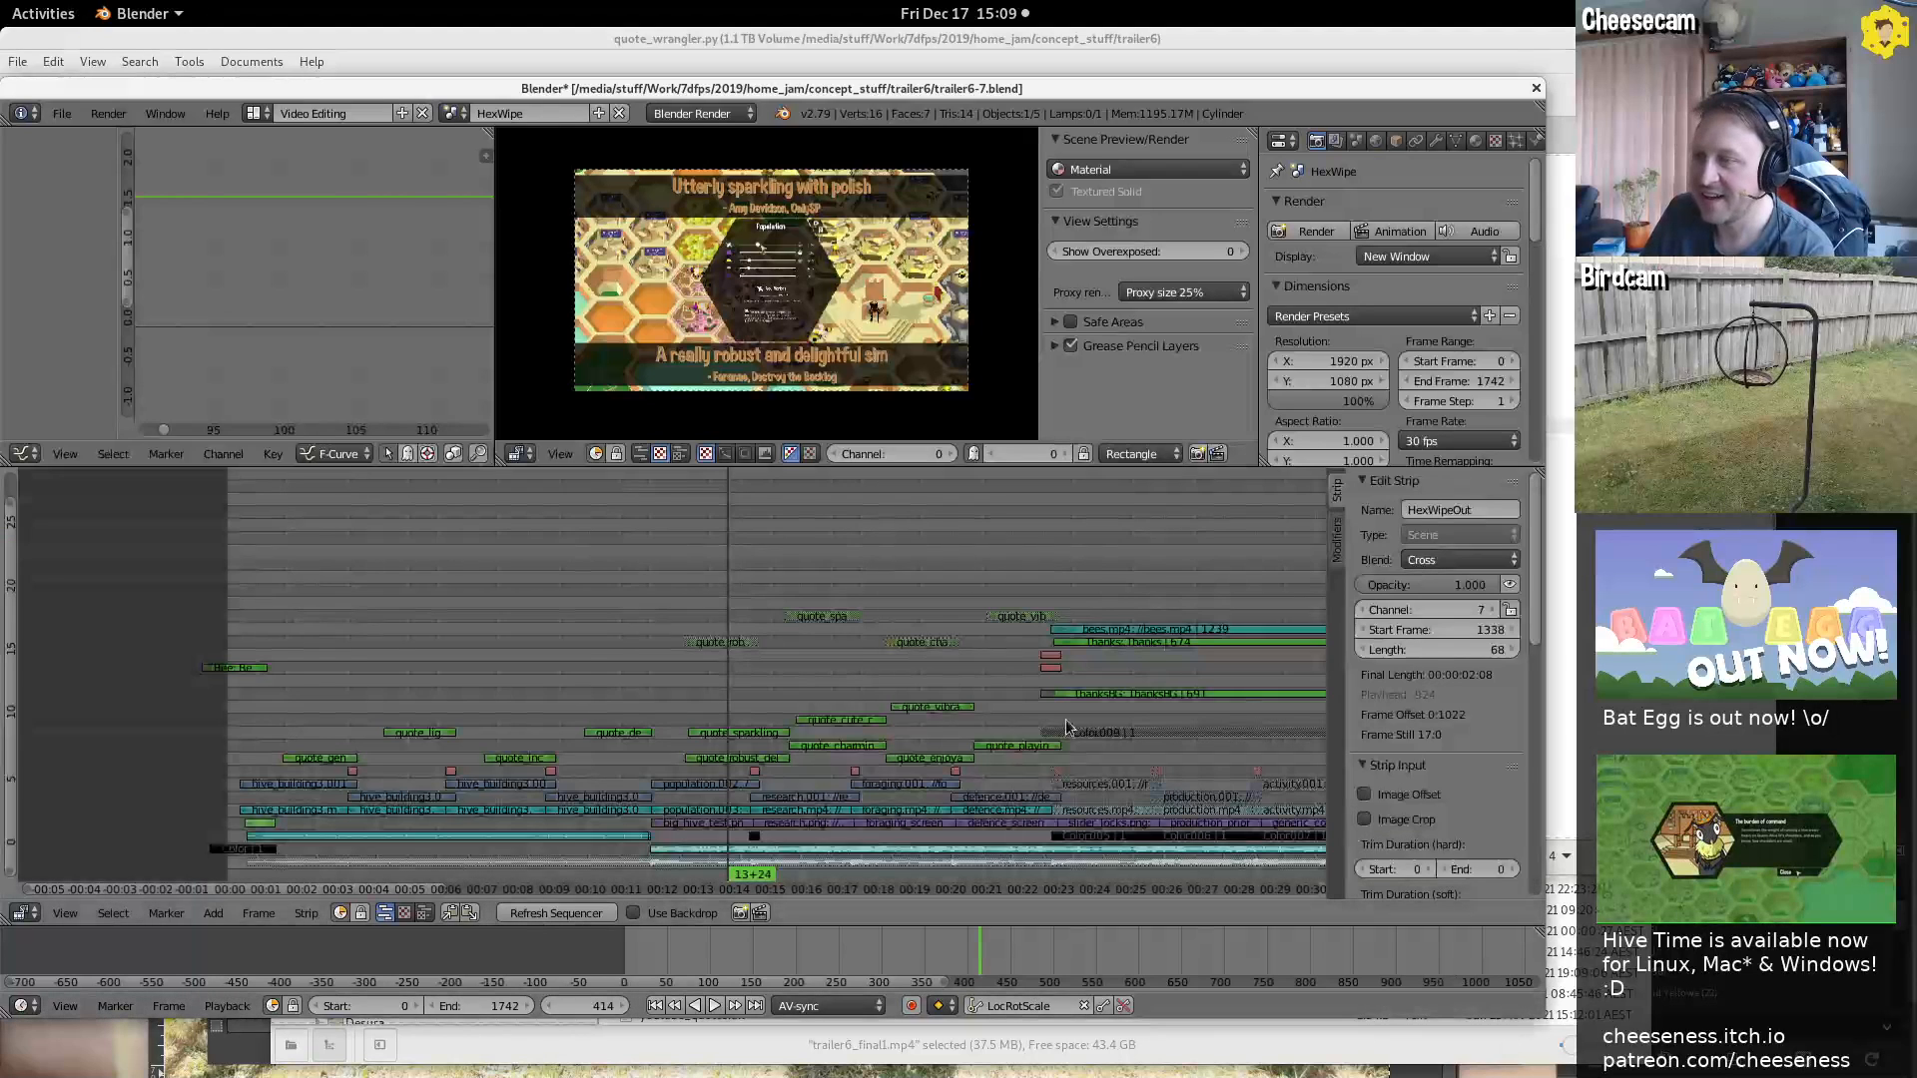
{"action": "left_click", "coordinate": [458, 113]}
{"action": "left_click", "coordinate": [255, 115]}
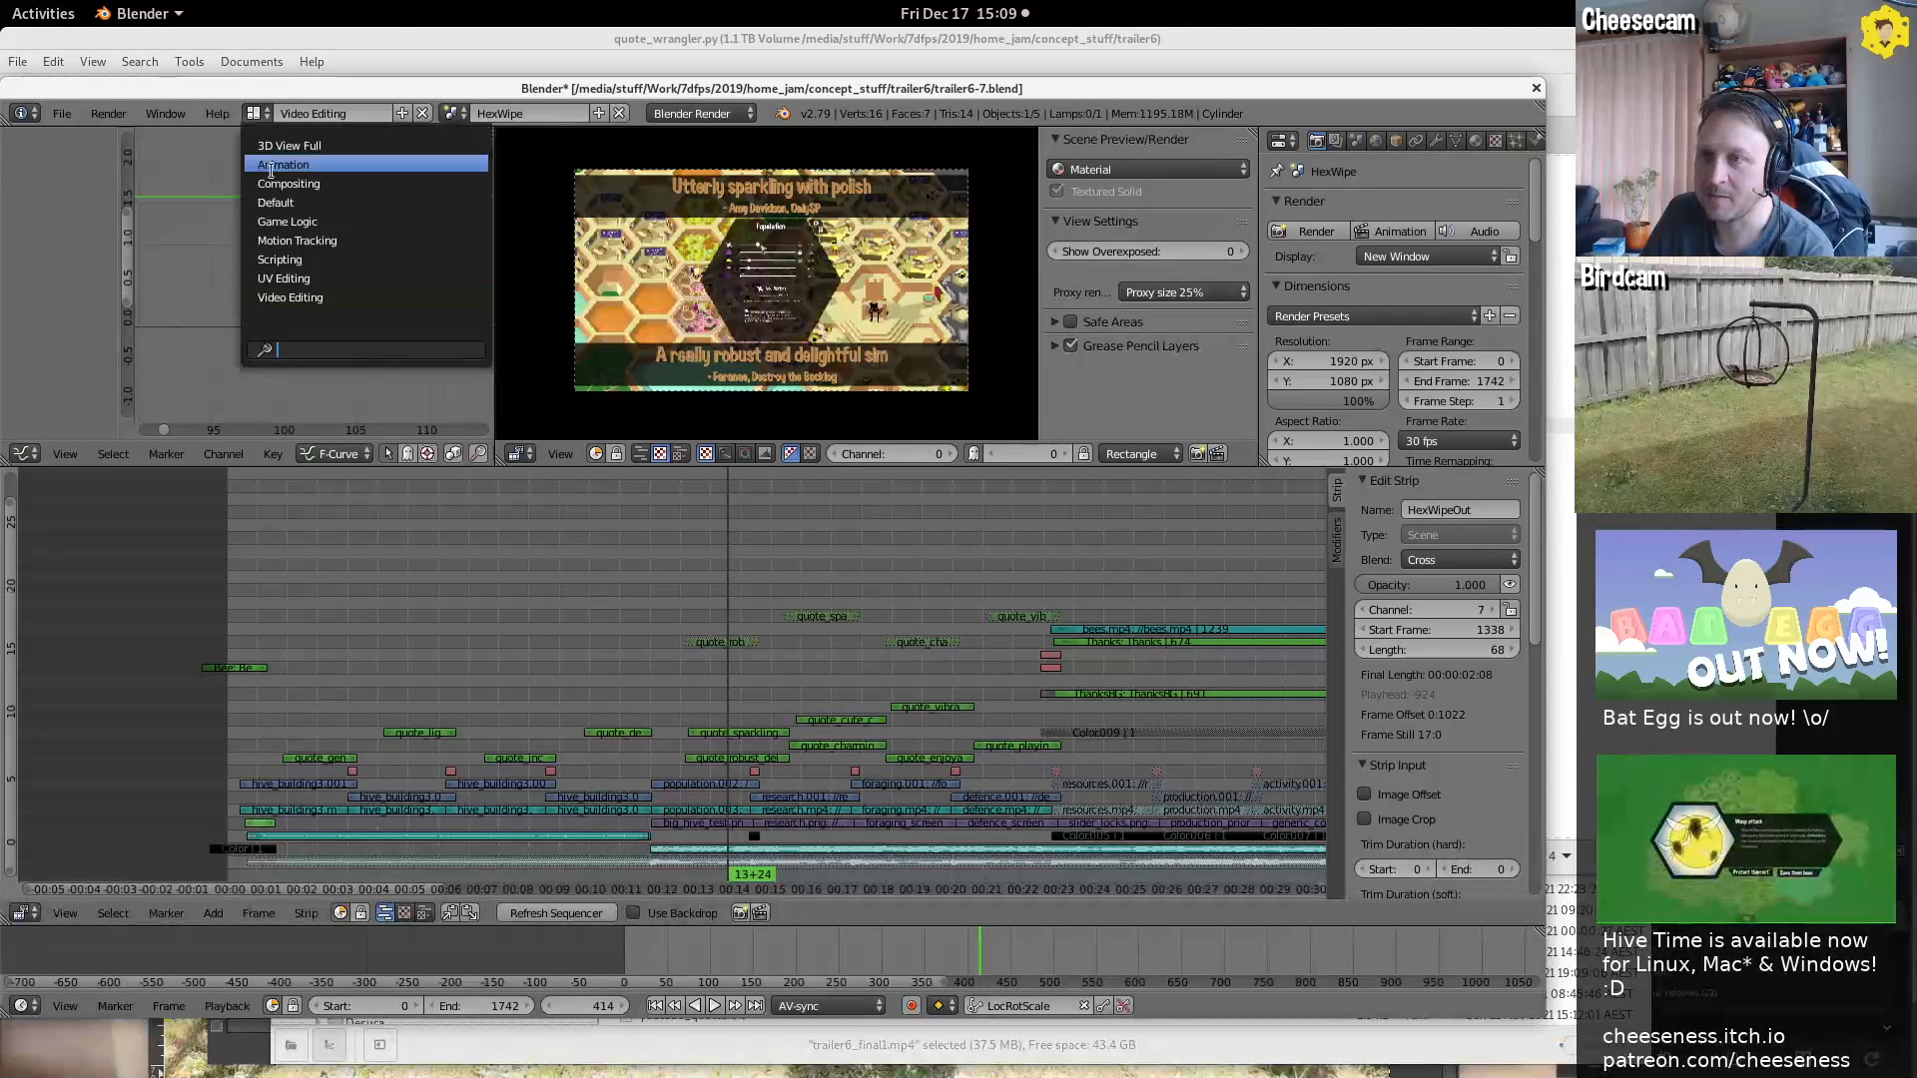
{"action": "left_click", "coordinate": [317, 195]}
{"action": "left_click", "coordinate": [454, 114]}
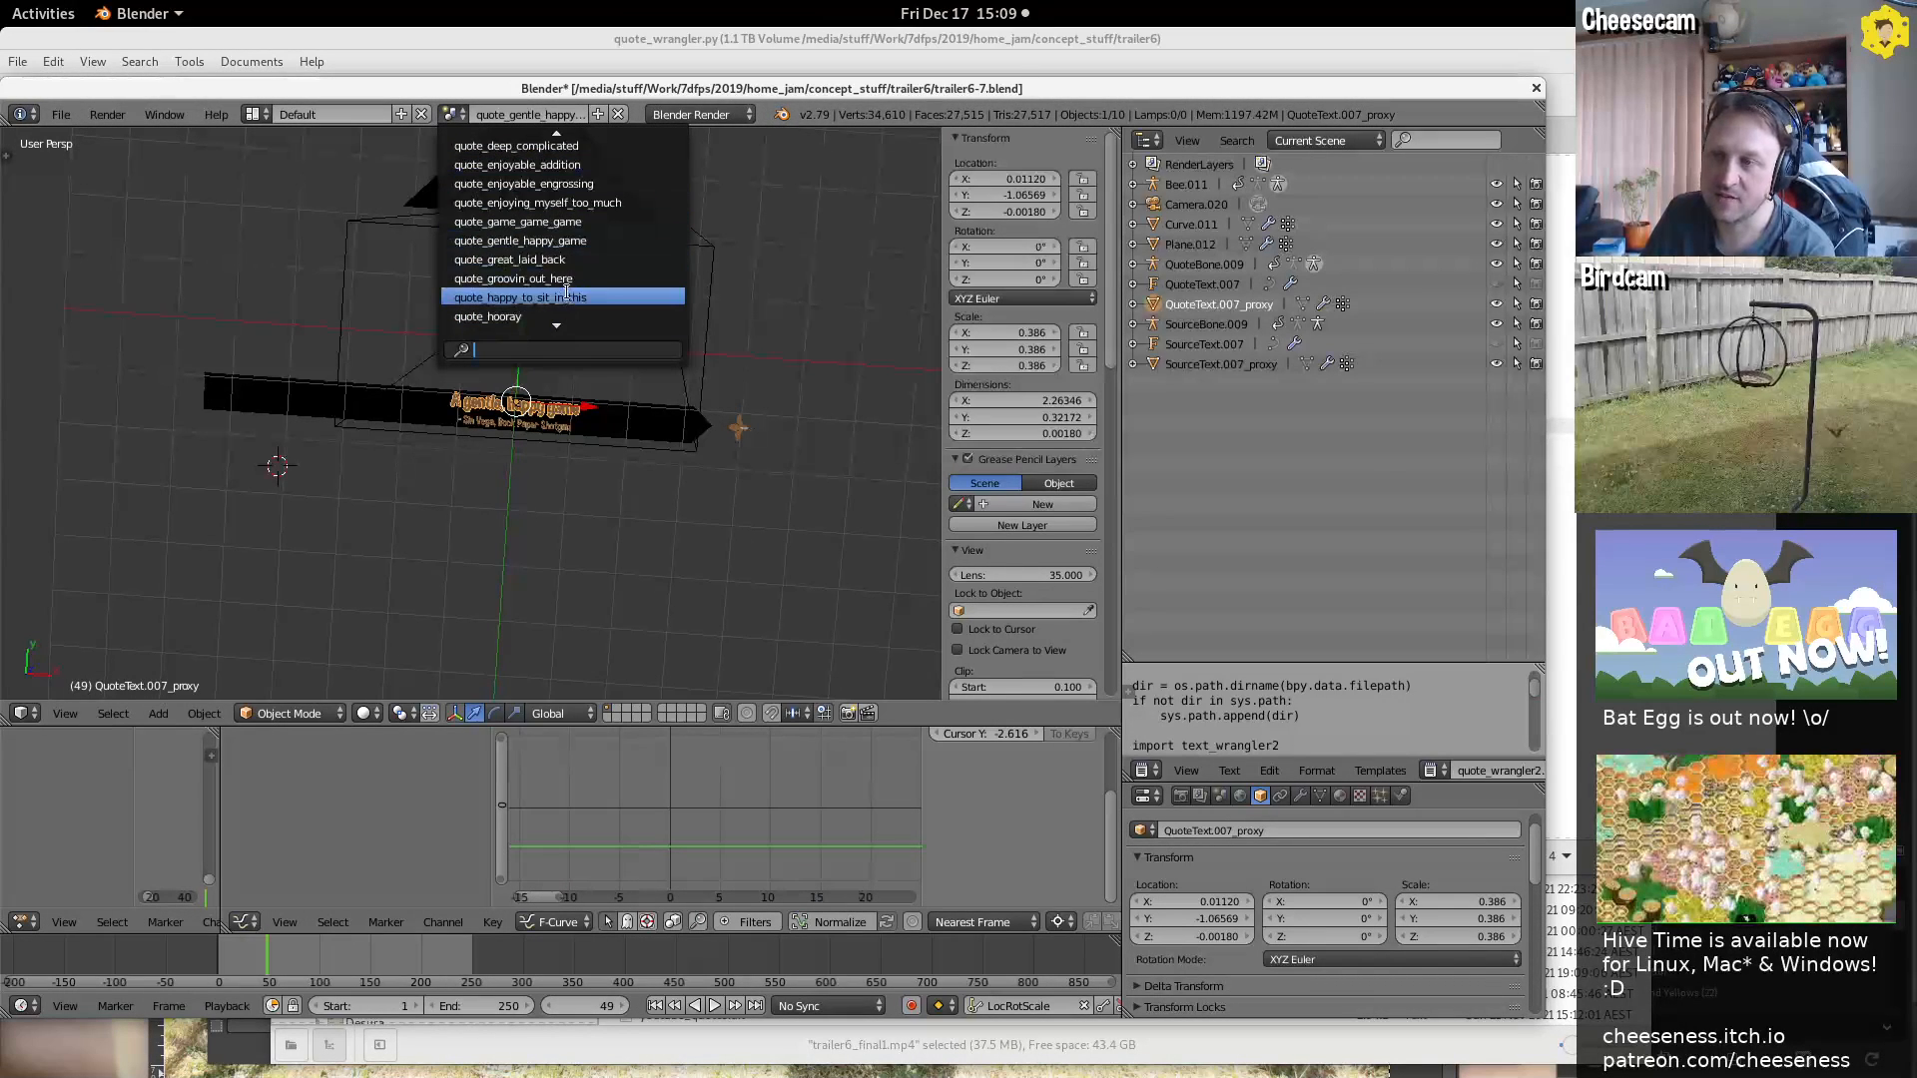
{"action": "left_click", "coordinate": [590, 258]}
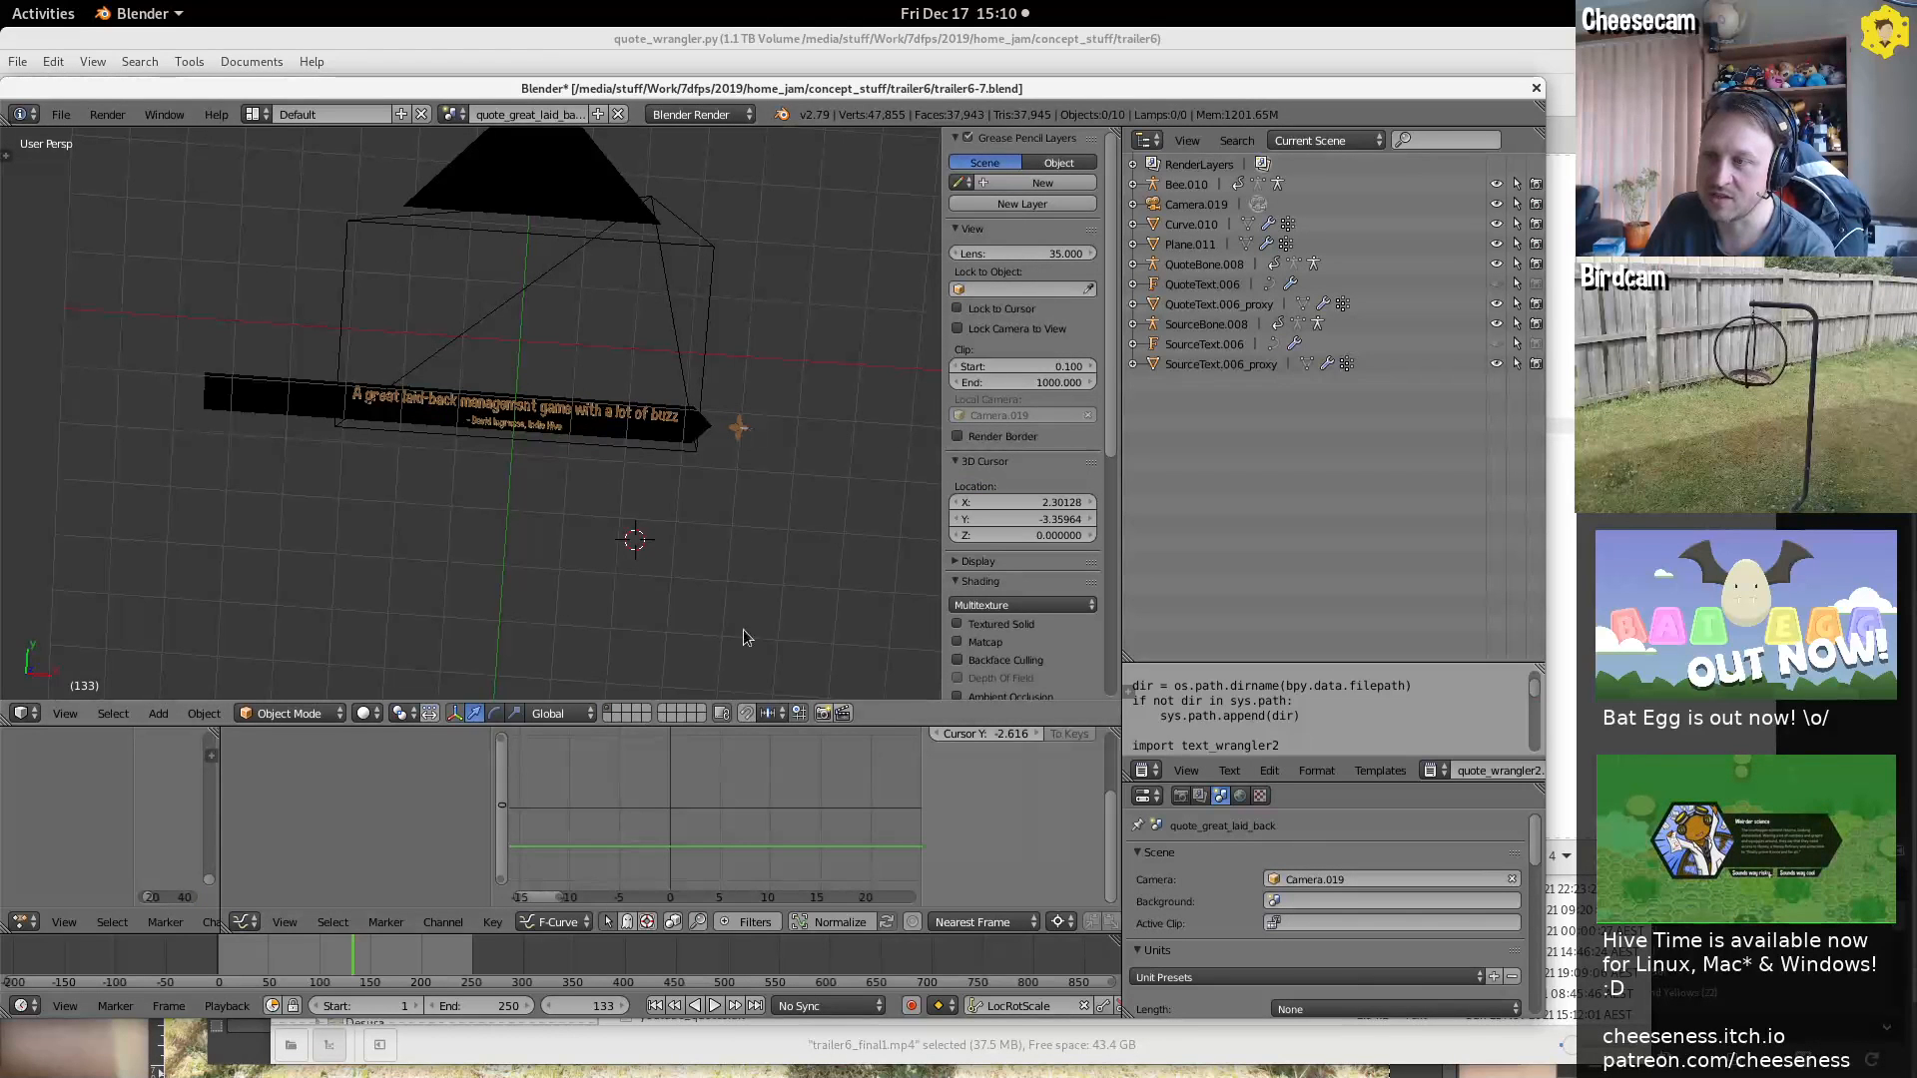
Play the quote_great_laid_back scene's banner animation from the start, then stop playback
{"action": "left_click", "coordinate": [203, 957]}
{"action": "key", "text": "alt+a"}
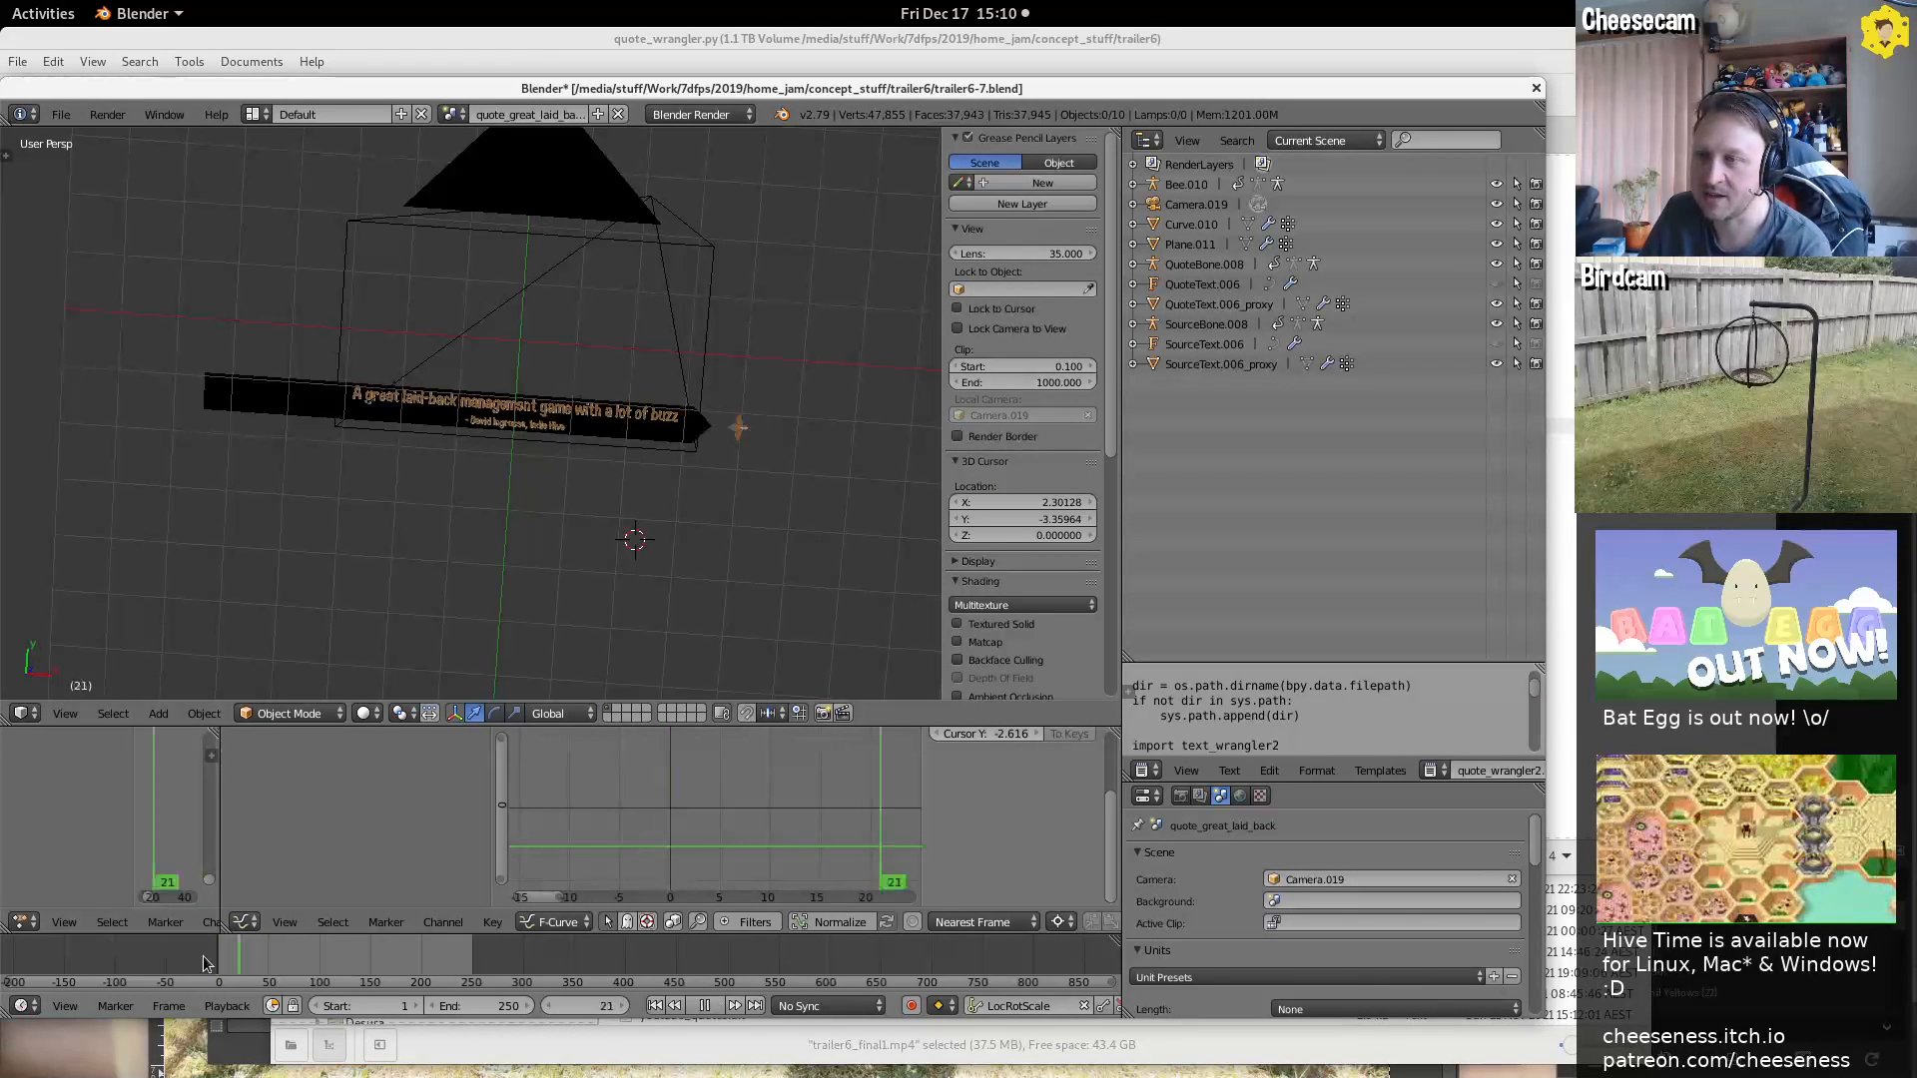
{"action": "key", "text": "Escape"}
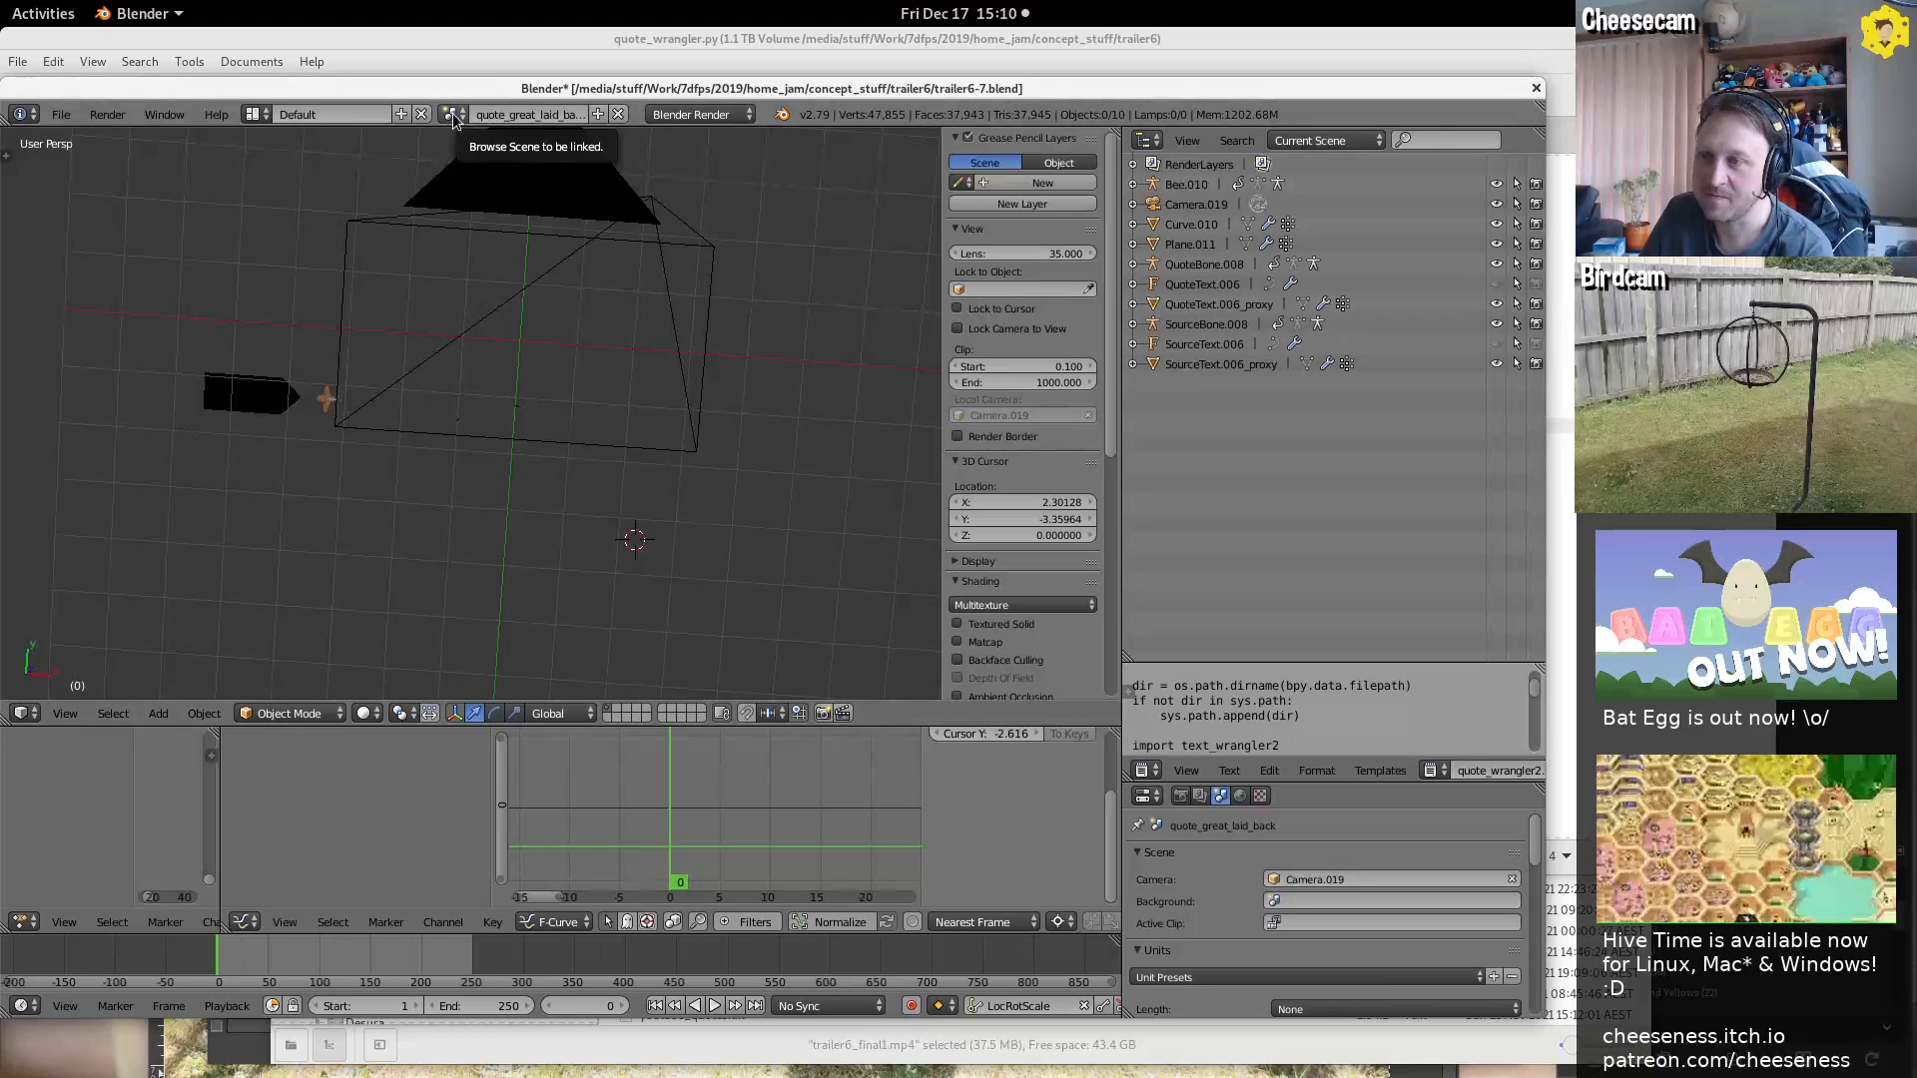
{"action": "middle_click_drag", "start_coordinate": [435, 389], "coordinate": [397, 368]}
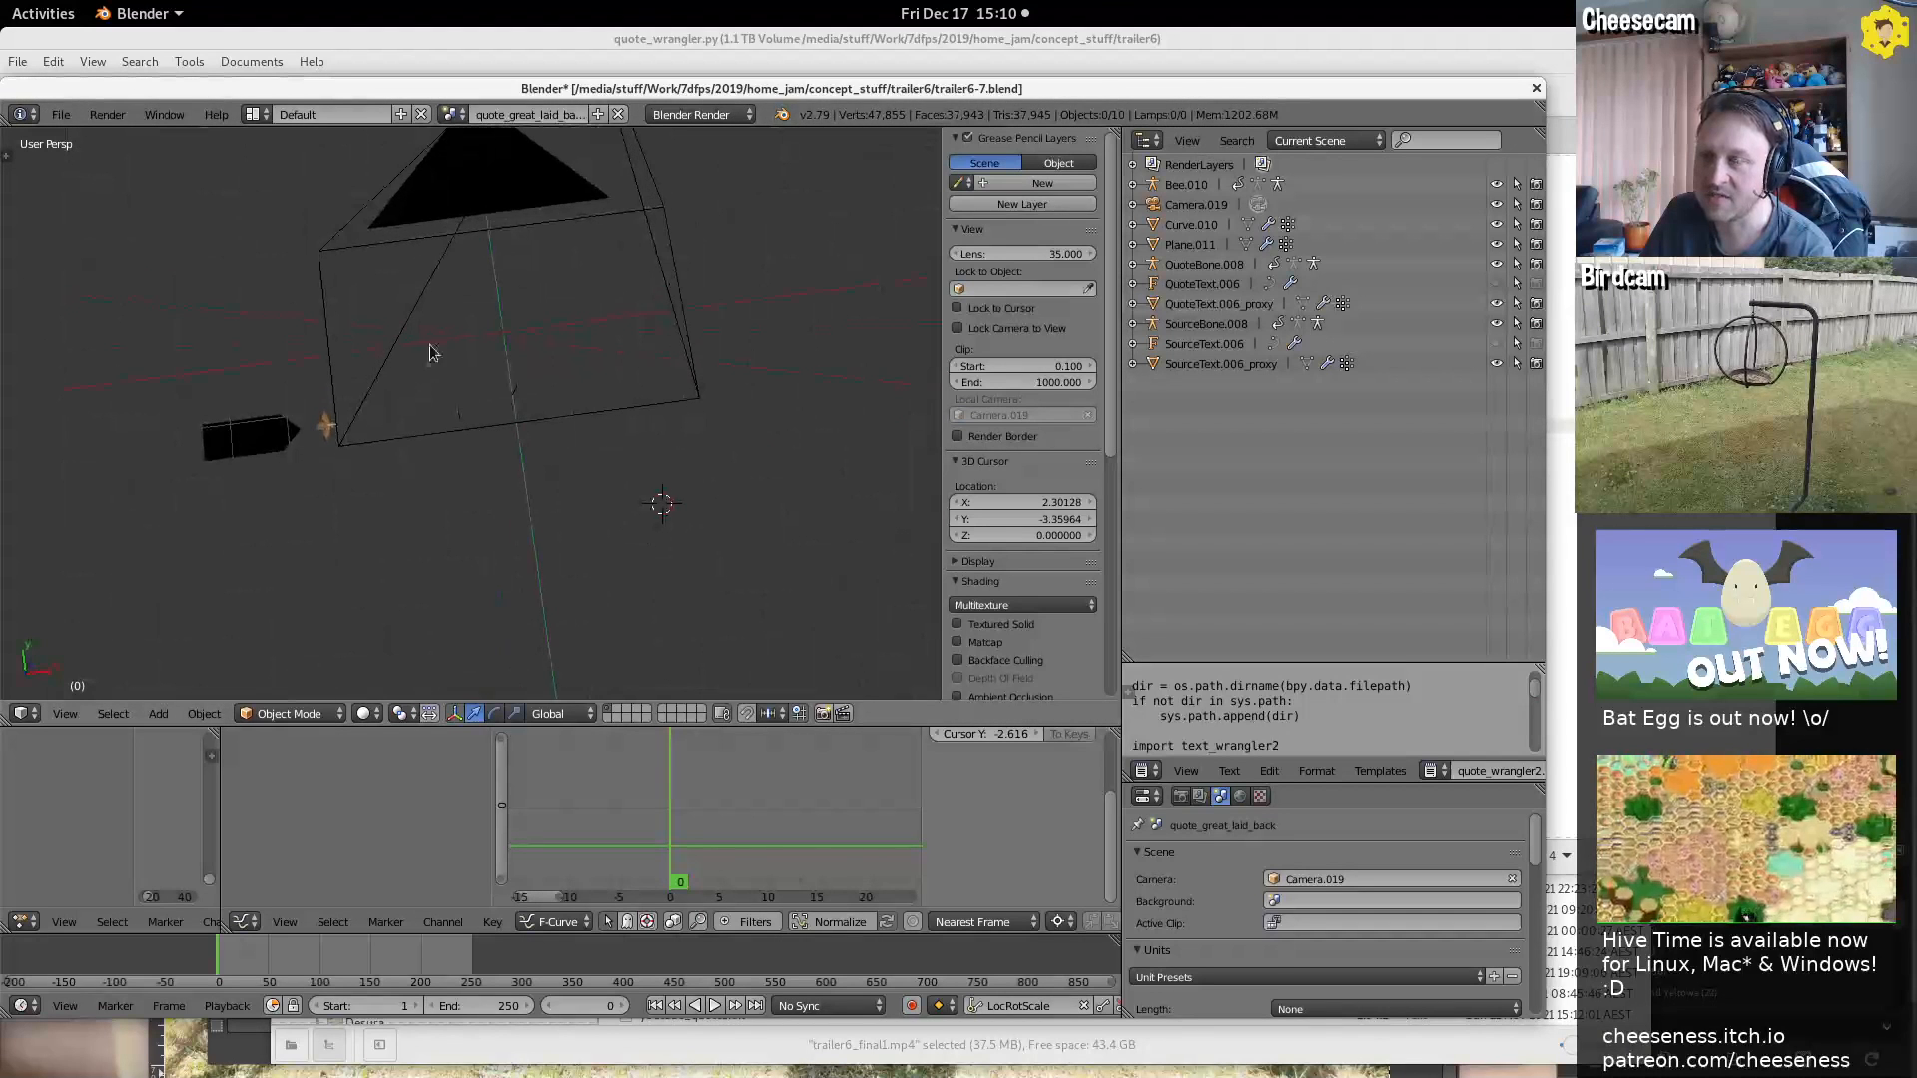
Open the TemplateQuote scene and inspect its quote banner up close
{"action": "left_click", "coordinate": [453, 116]}
{"action": "type", "text": "templ"}
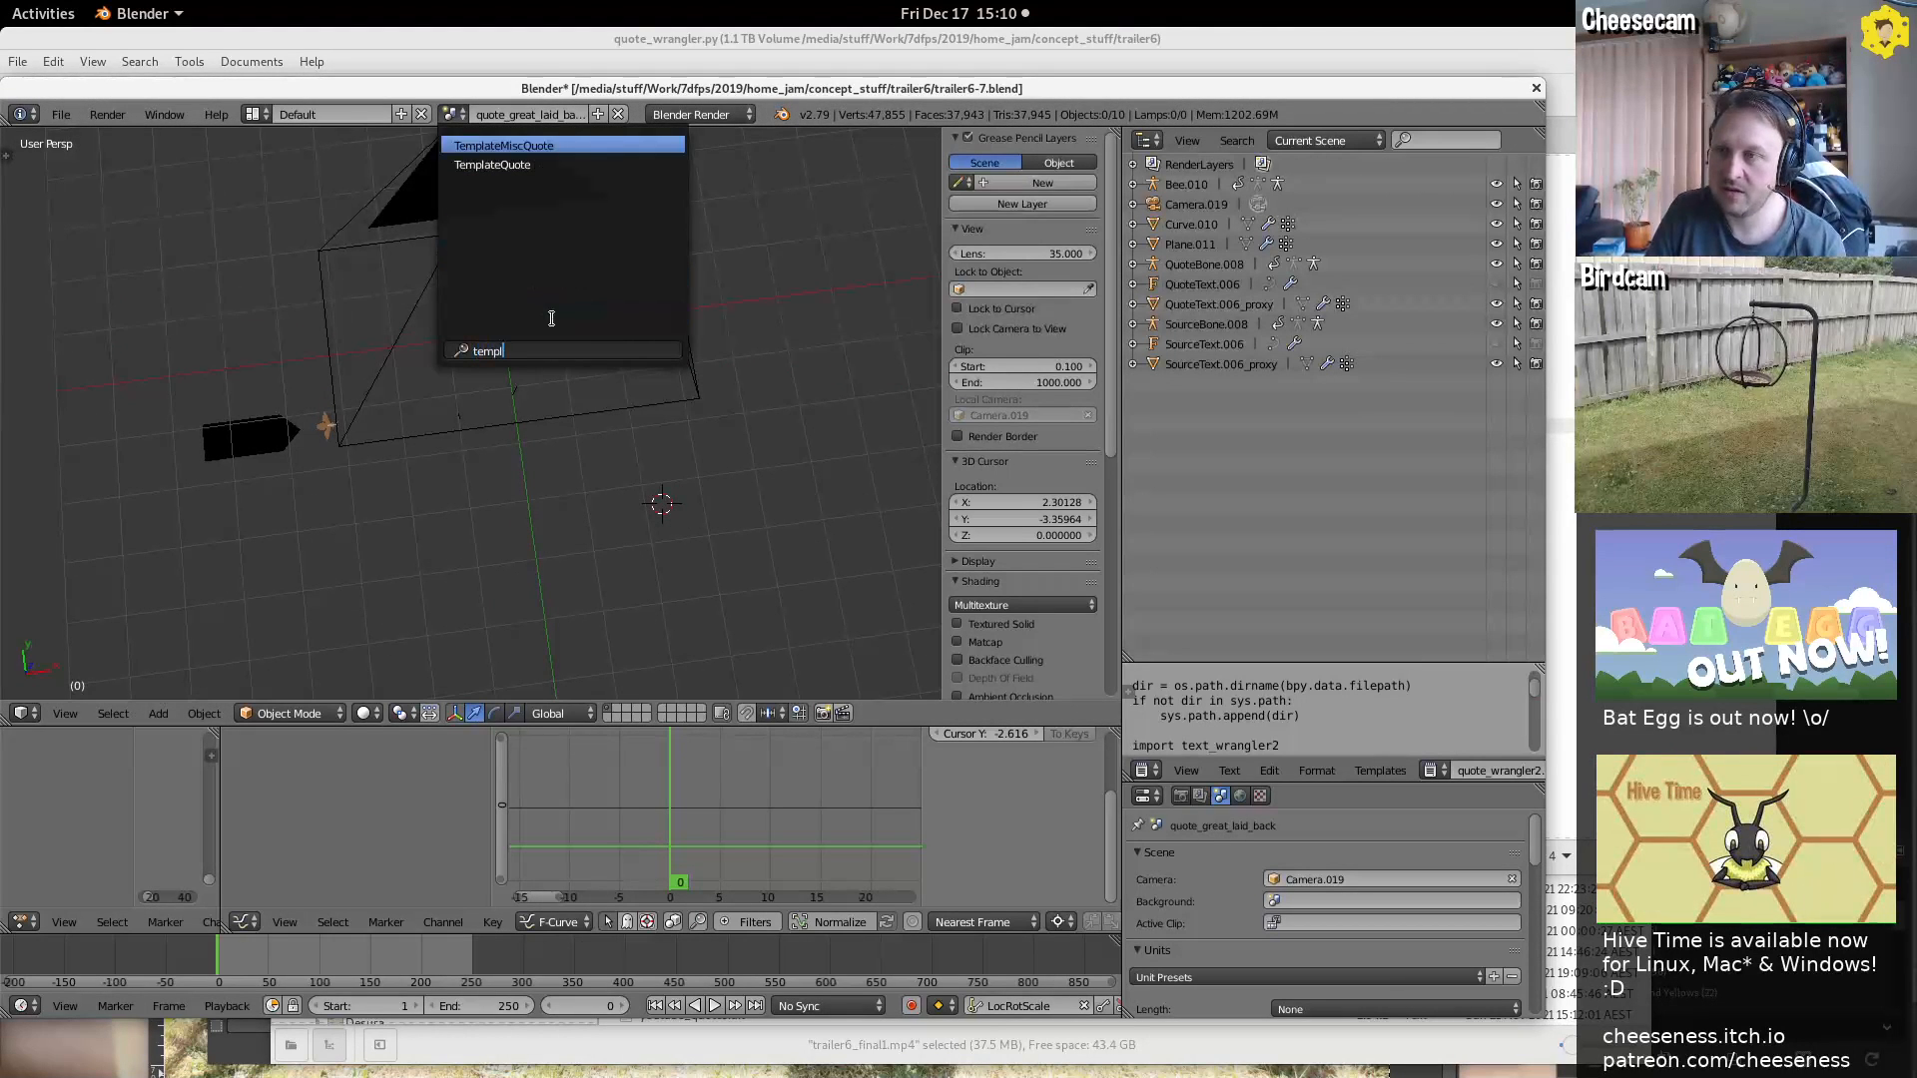
{"action": "left_click", "coordinate": [565, 168]}
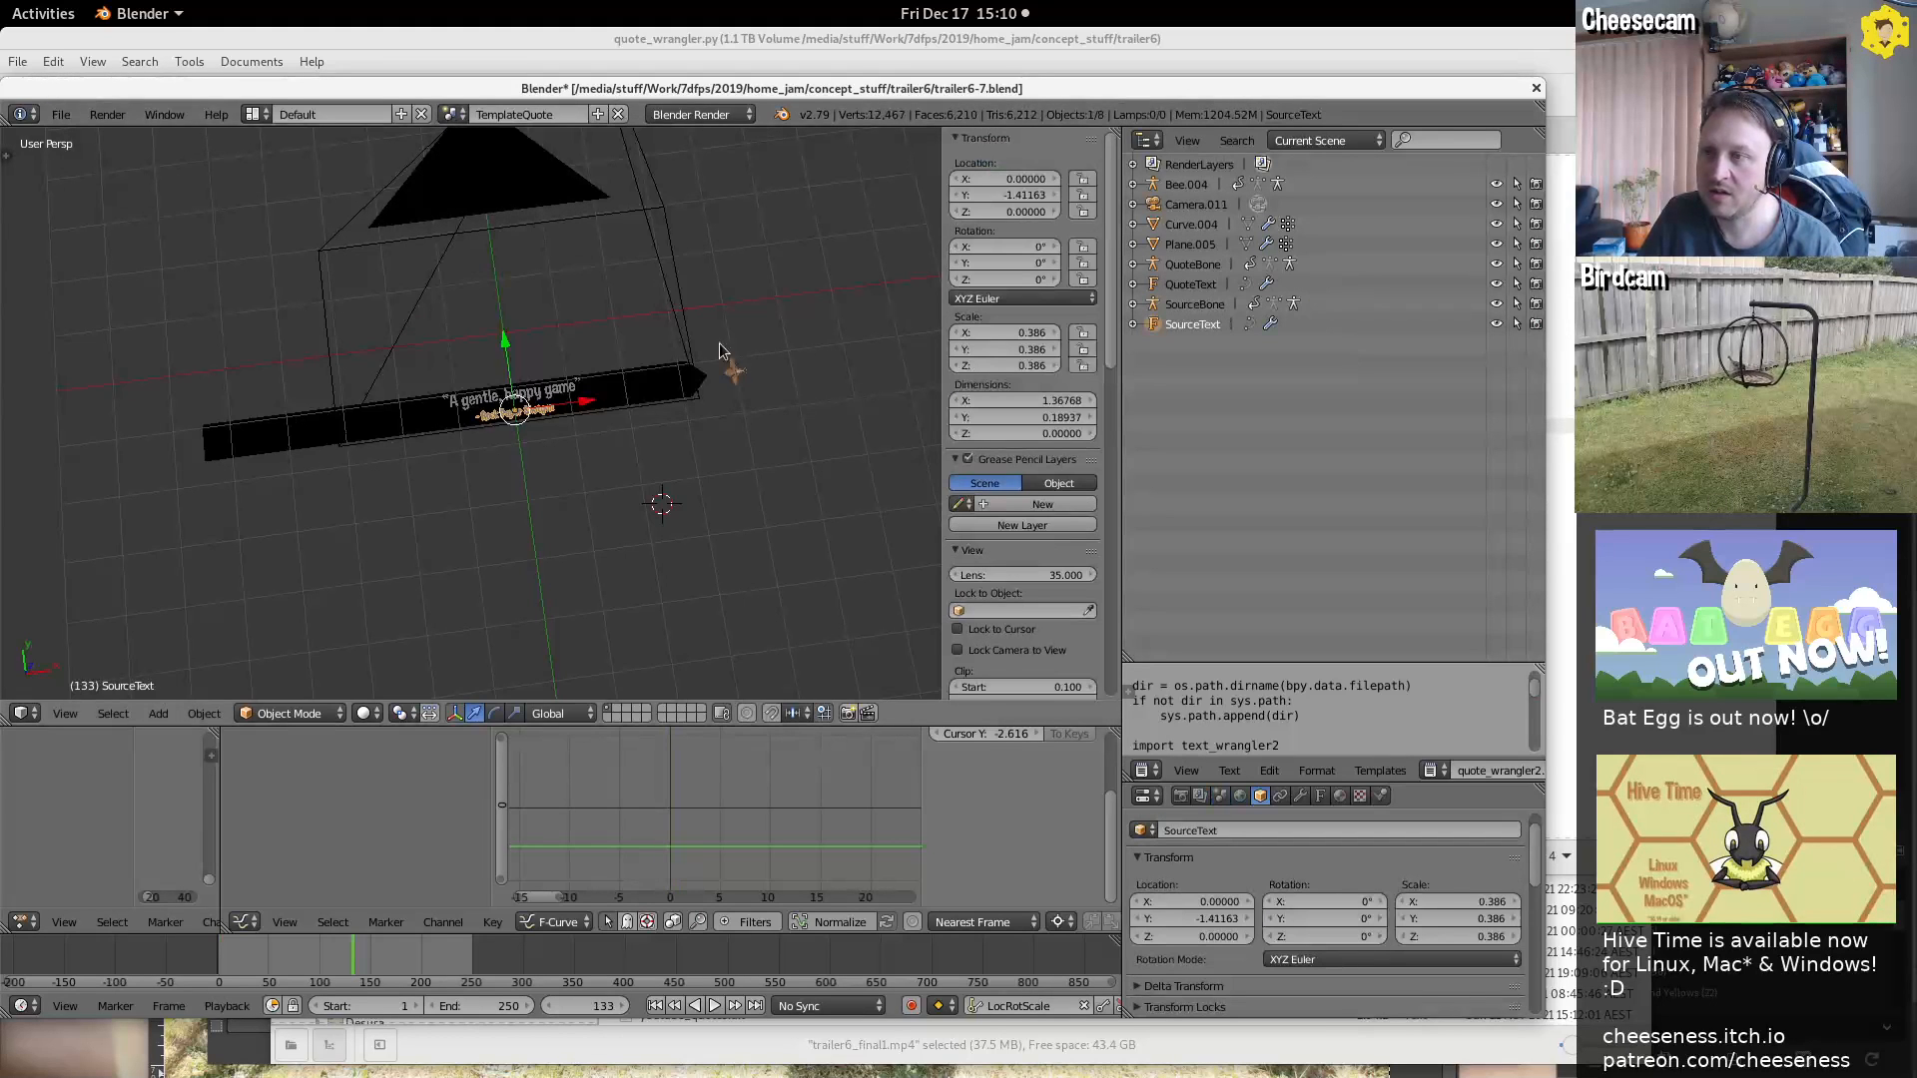
{"action": "middle_click_drag", "start_coordinate": [703, 350], "coordinate": [745, 300]}
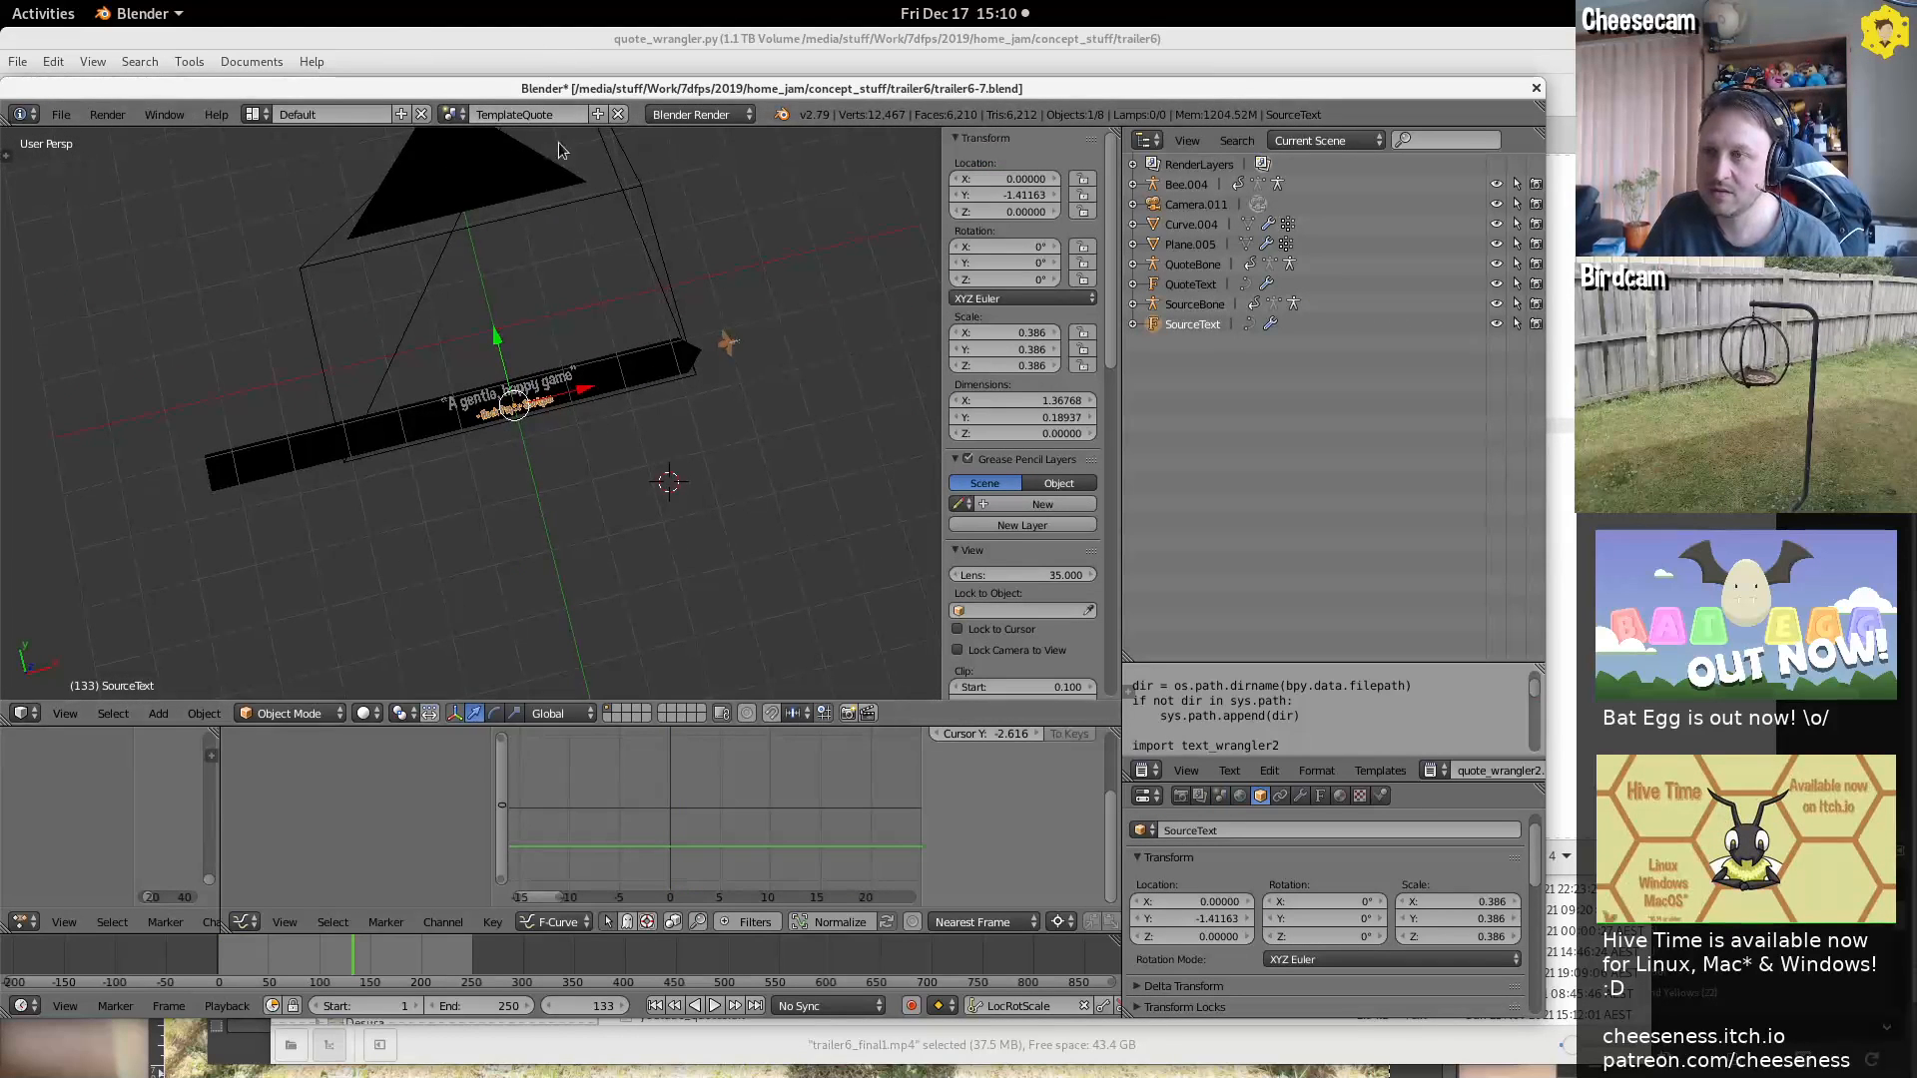
{"action": "scroll", "coordinate": [756, 532], "scroll_direction": "up", "scroll_amount": 4}
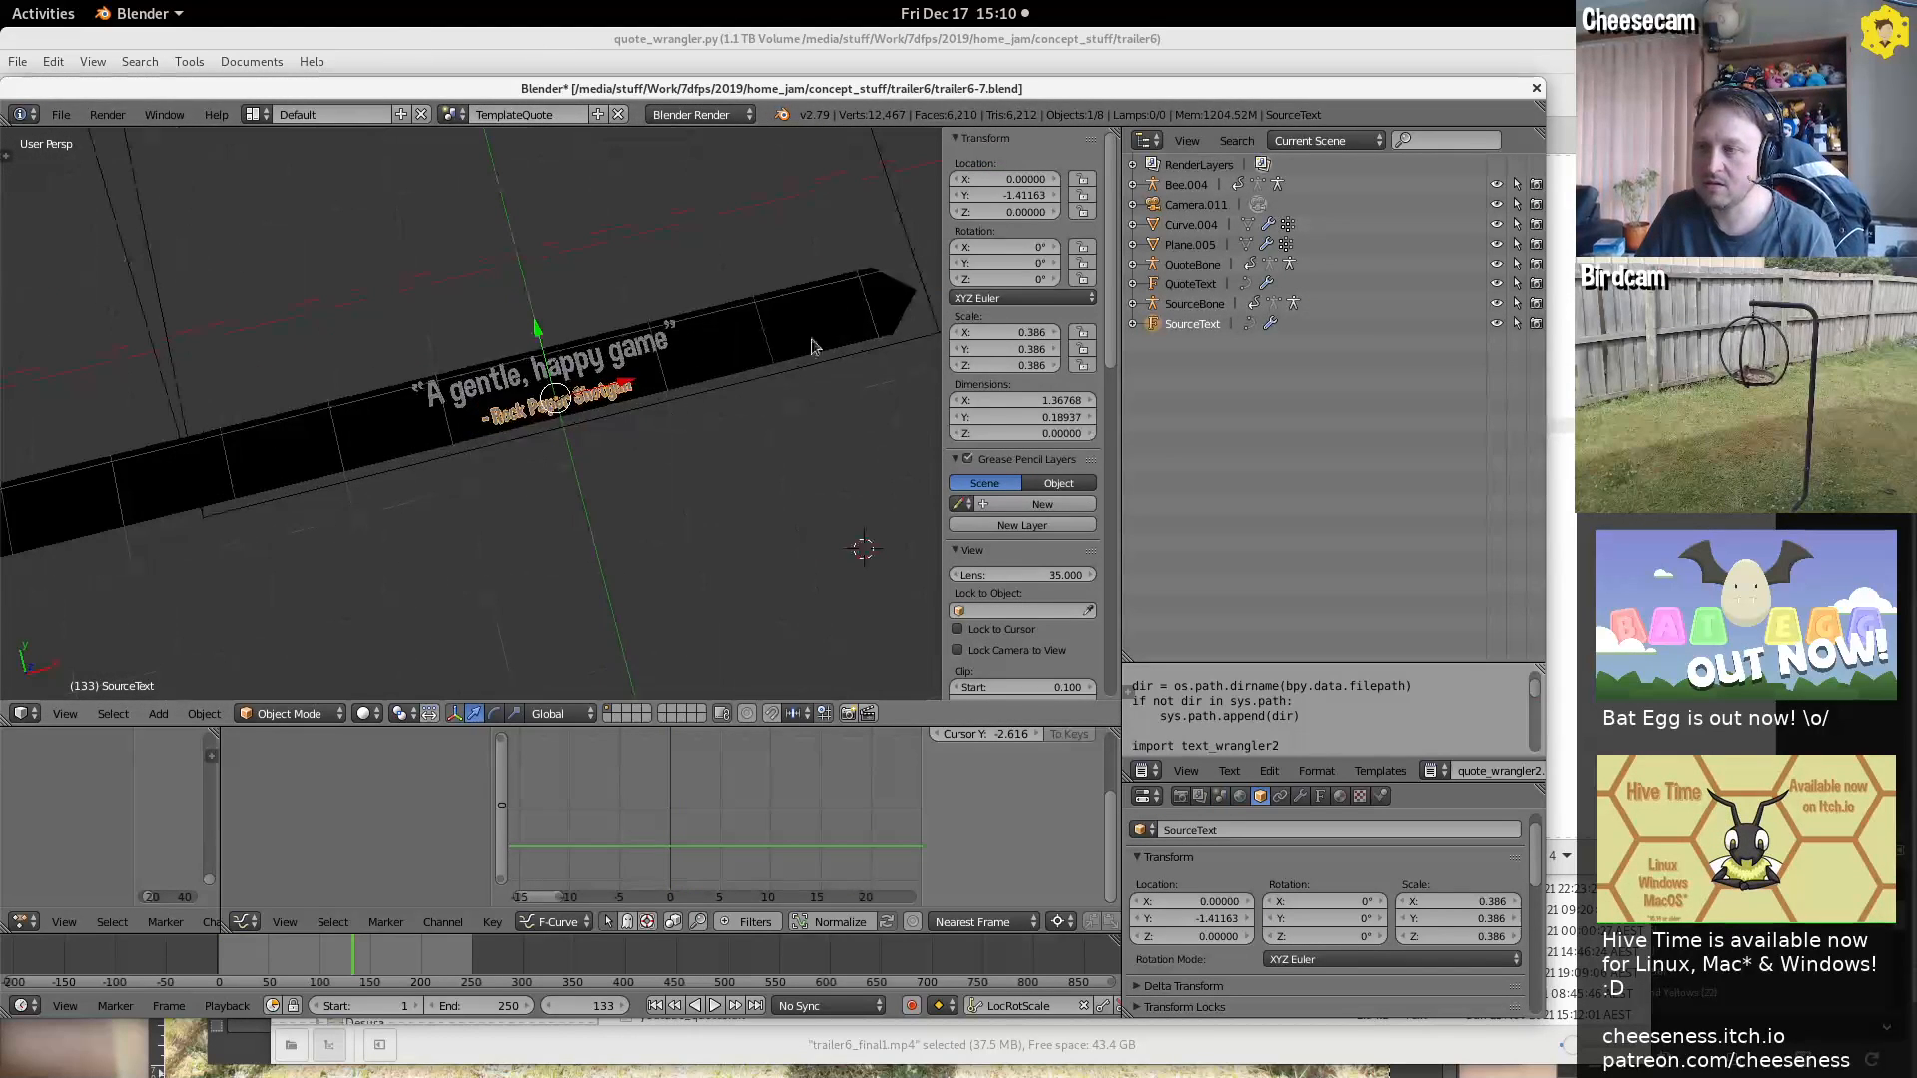
Inspect the template scene's parts by selecting the camera, the Curve.004 object and finally the QuoteText object
{"action": "right_click", "coordinate": [639, 354]}
{"action": "middle_click_drag", "start_coordinate": [638, 355], "coordinate": [645, 476]}
{"action": "right_click", "coordinate": [606, 428]}
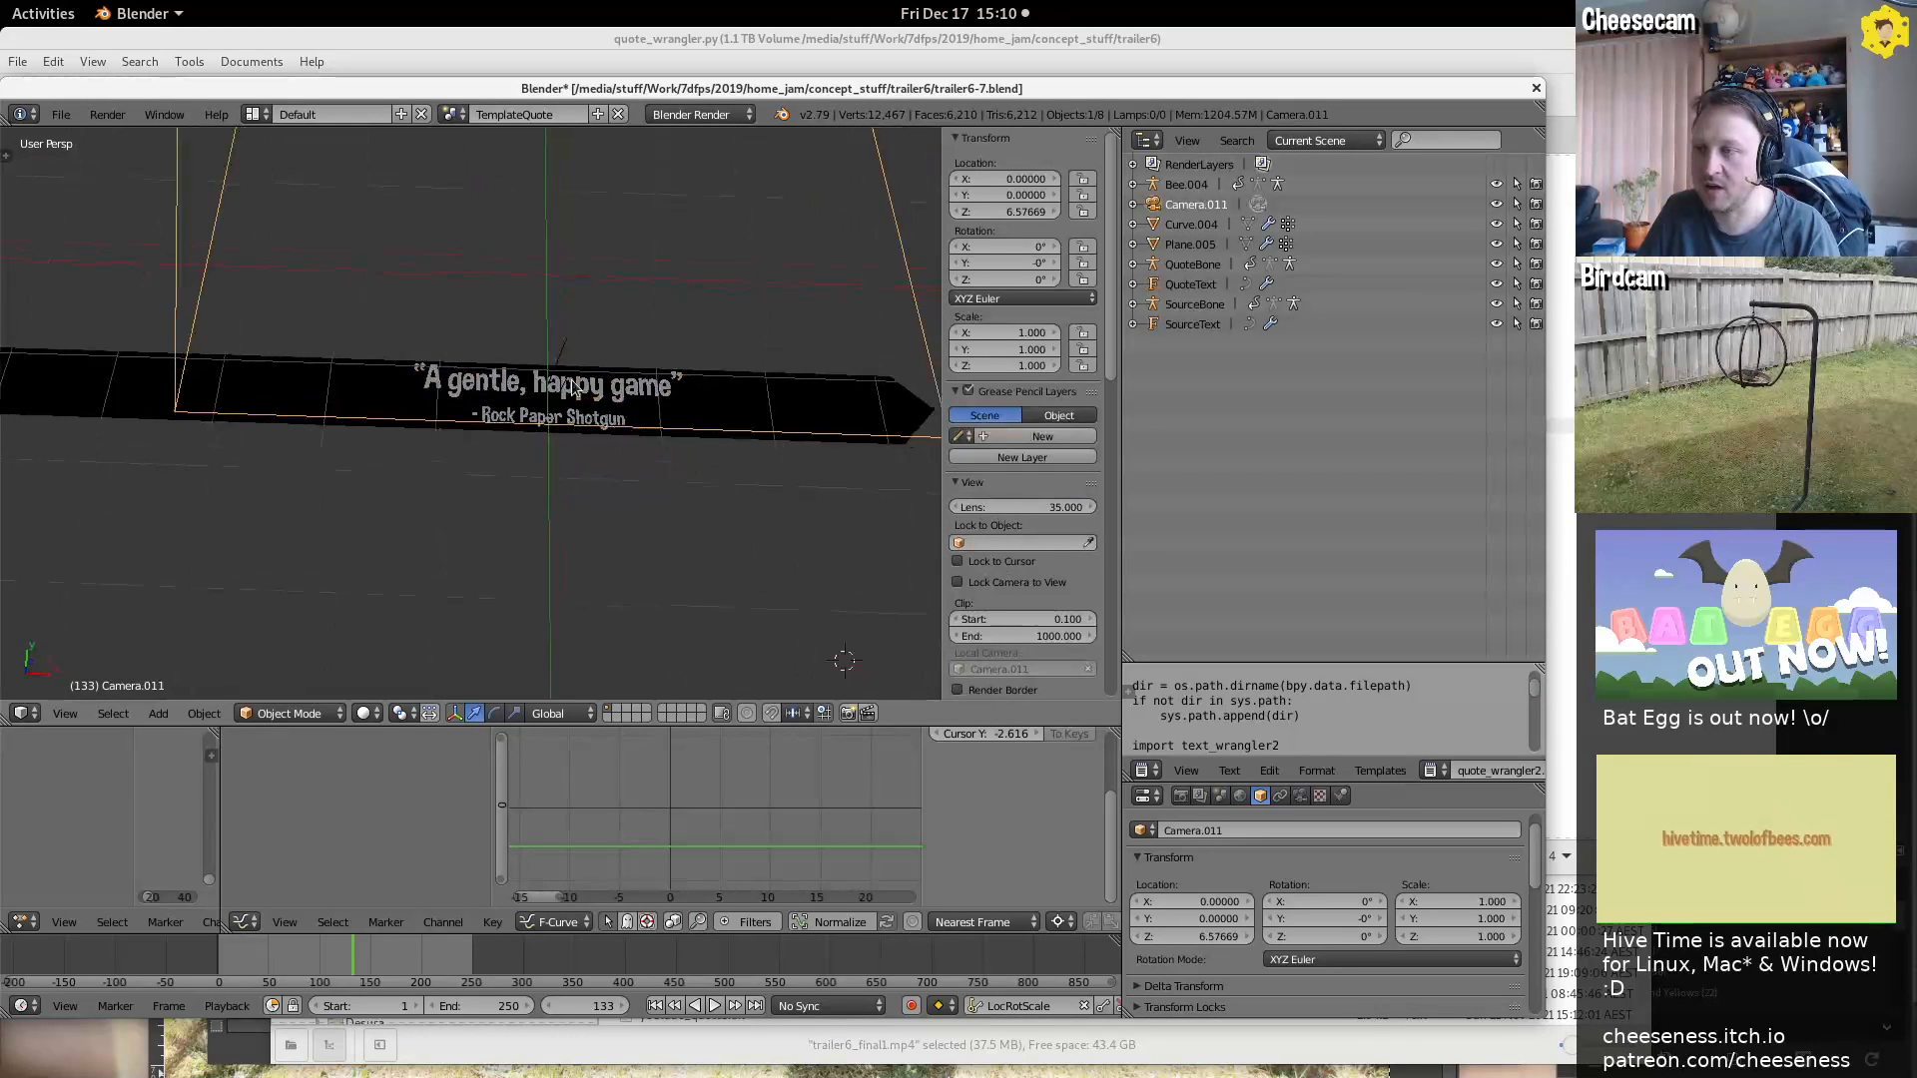
{"action": "middle_click_drag", "start_coordinate": [761, 426], "coordinate": [186, 352], "text": "shift"}
{"action": "right_click", "coordinate": [334, 345]}
{"action": "middle_click_drag", "start_coordinate": [335, 344], "coordinate": [625, 569]}
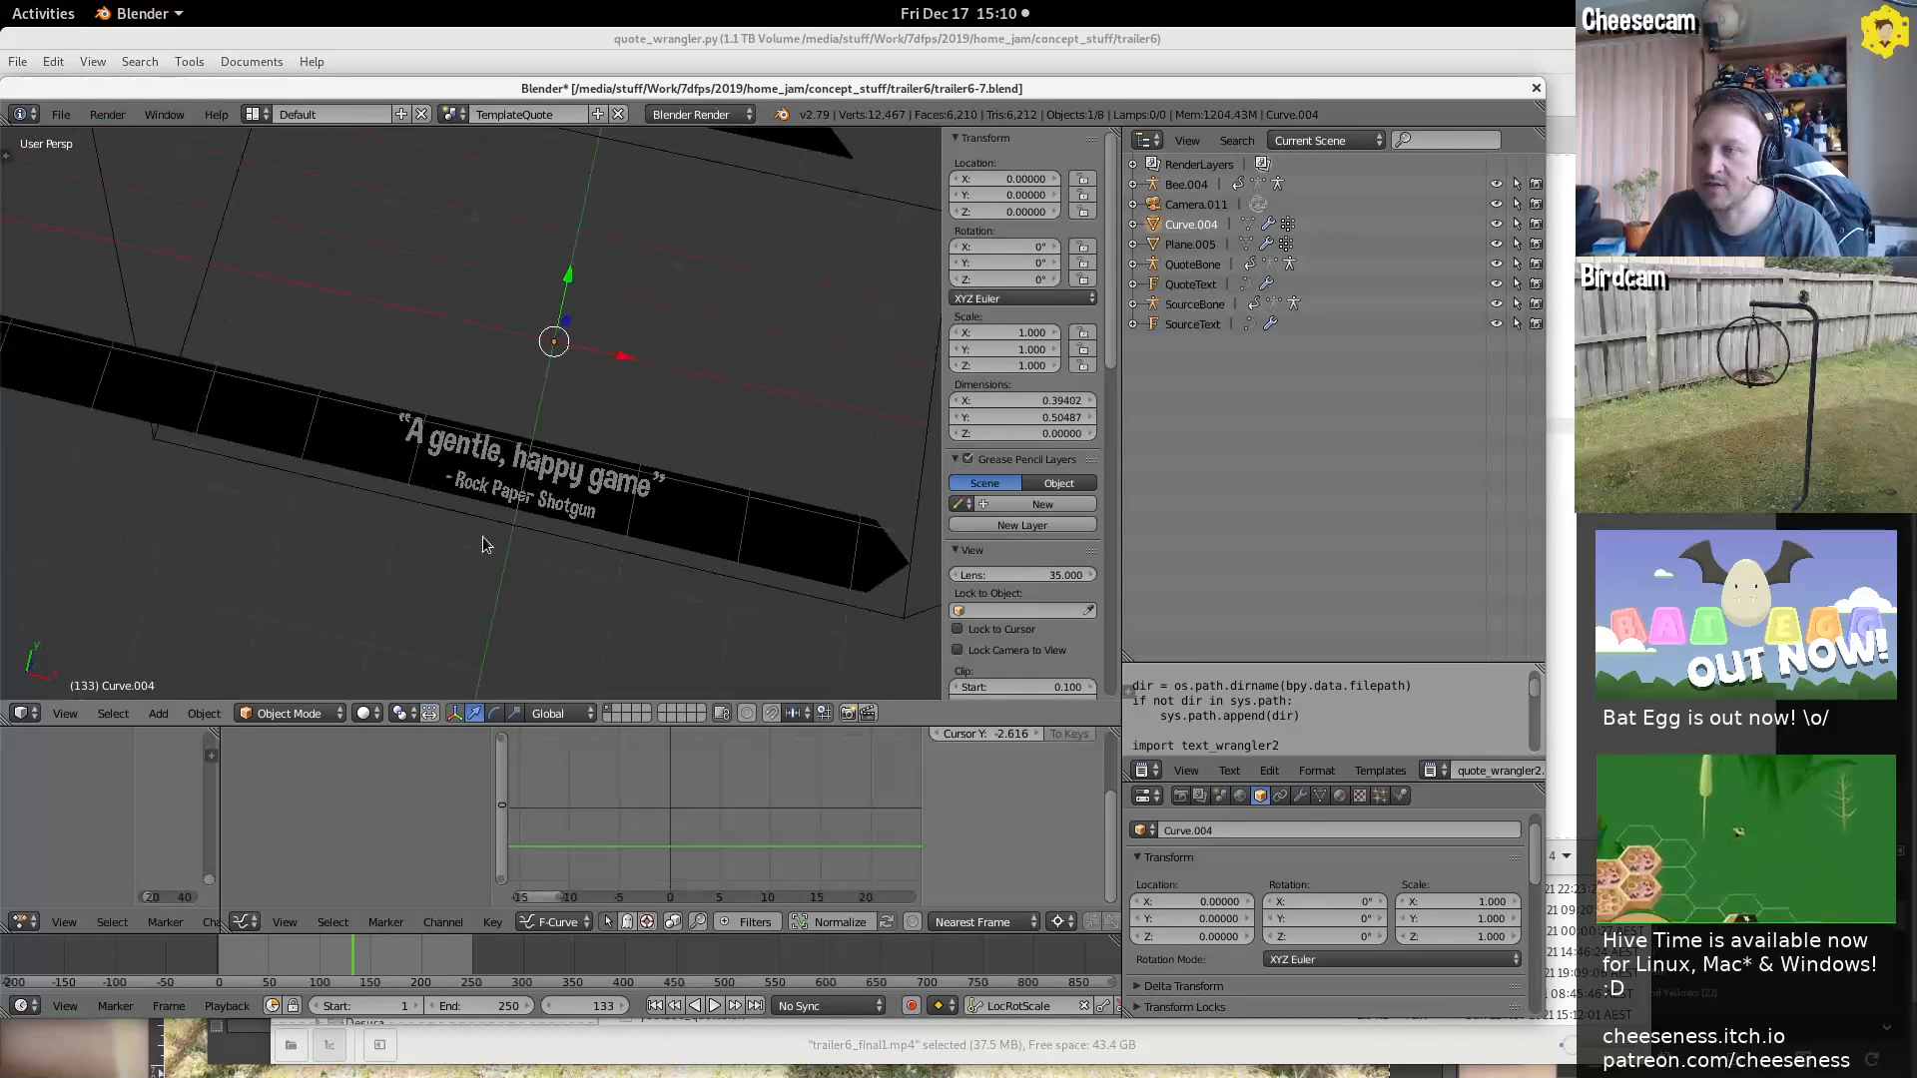
{"action": "middle_click_drag", "start_coordinate": [483, 543], "coordinate": [524, 546]}
{"action": "scroll", "coordinate": [525, 546], "scroll_direction": "down", "scroll_amount": 4}
{"action": "middle_click_drag", "start_coordinate": [610, 469], "coordinate": [602, 477]}
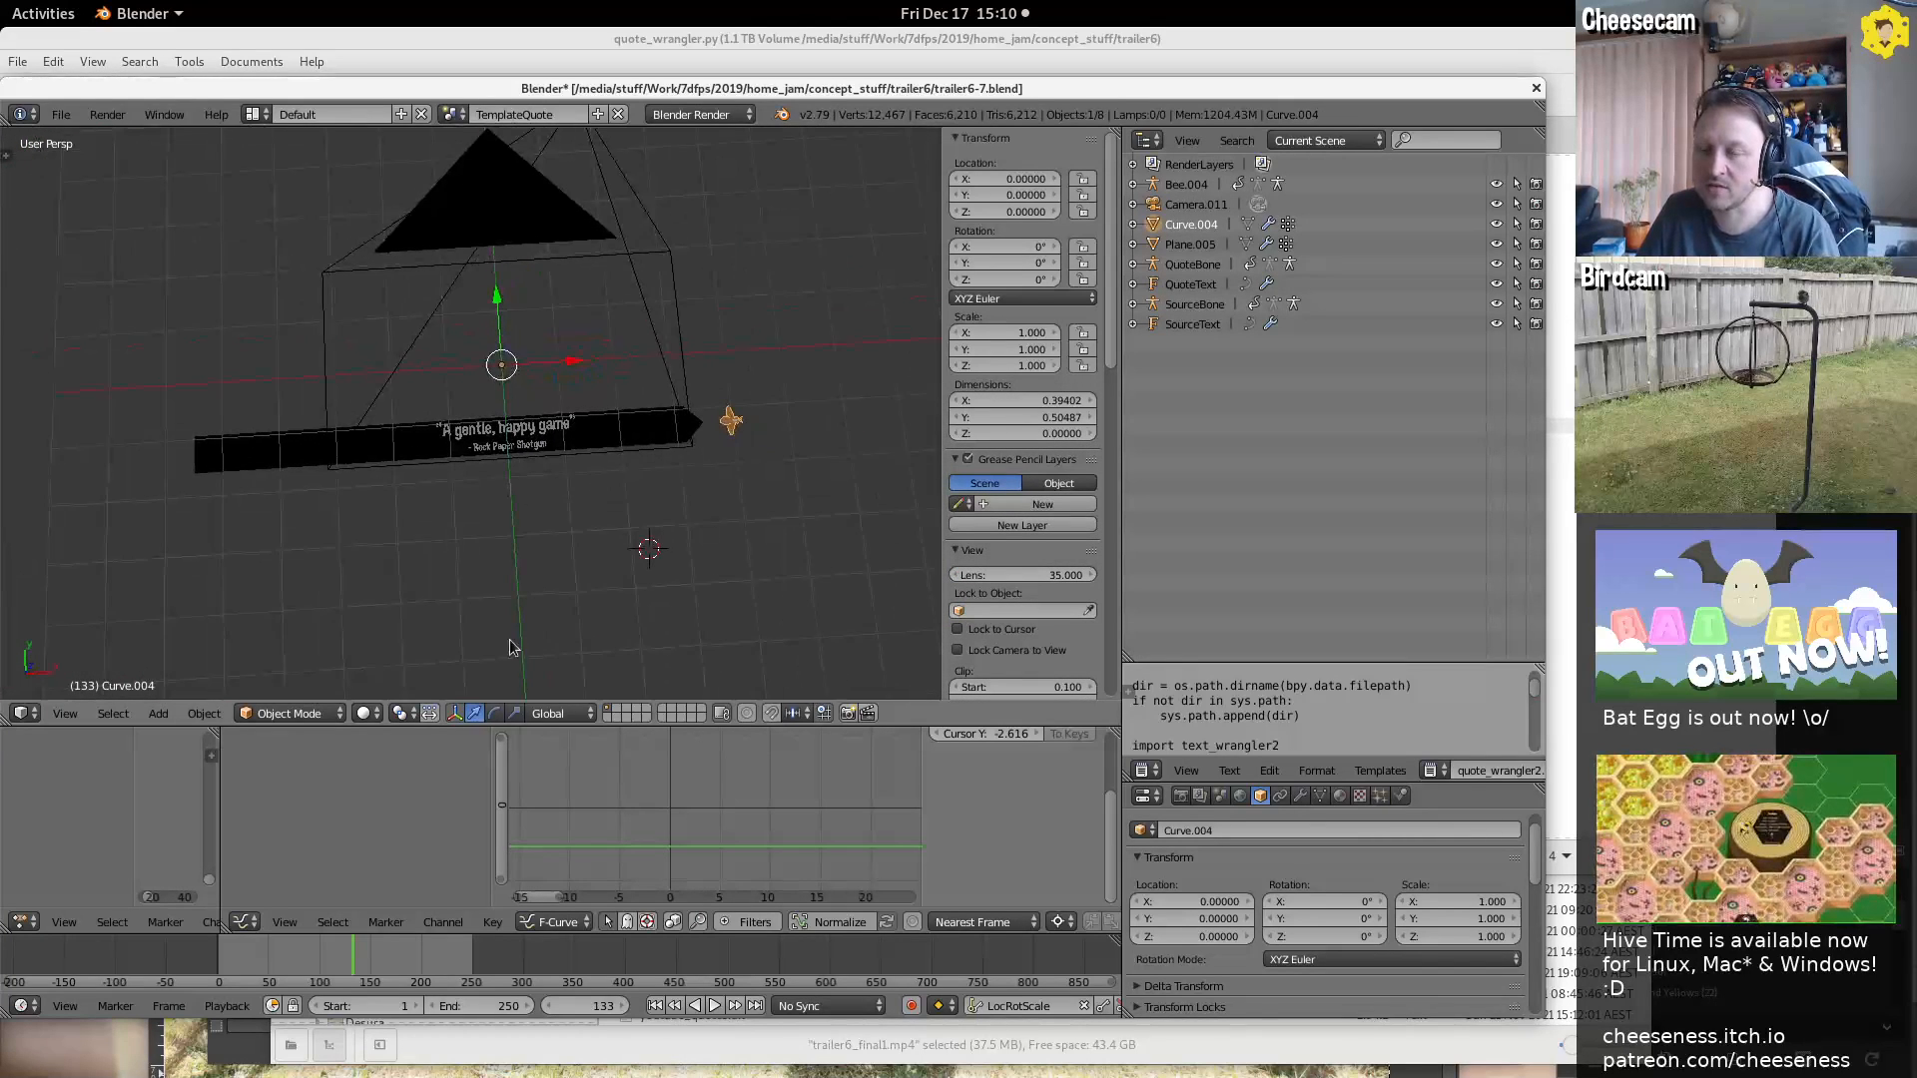
{"action": "right_click", "coordinate": [532, 425]}
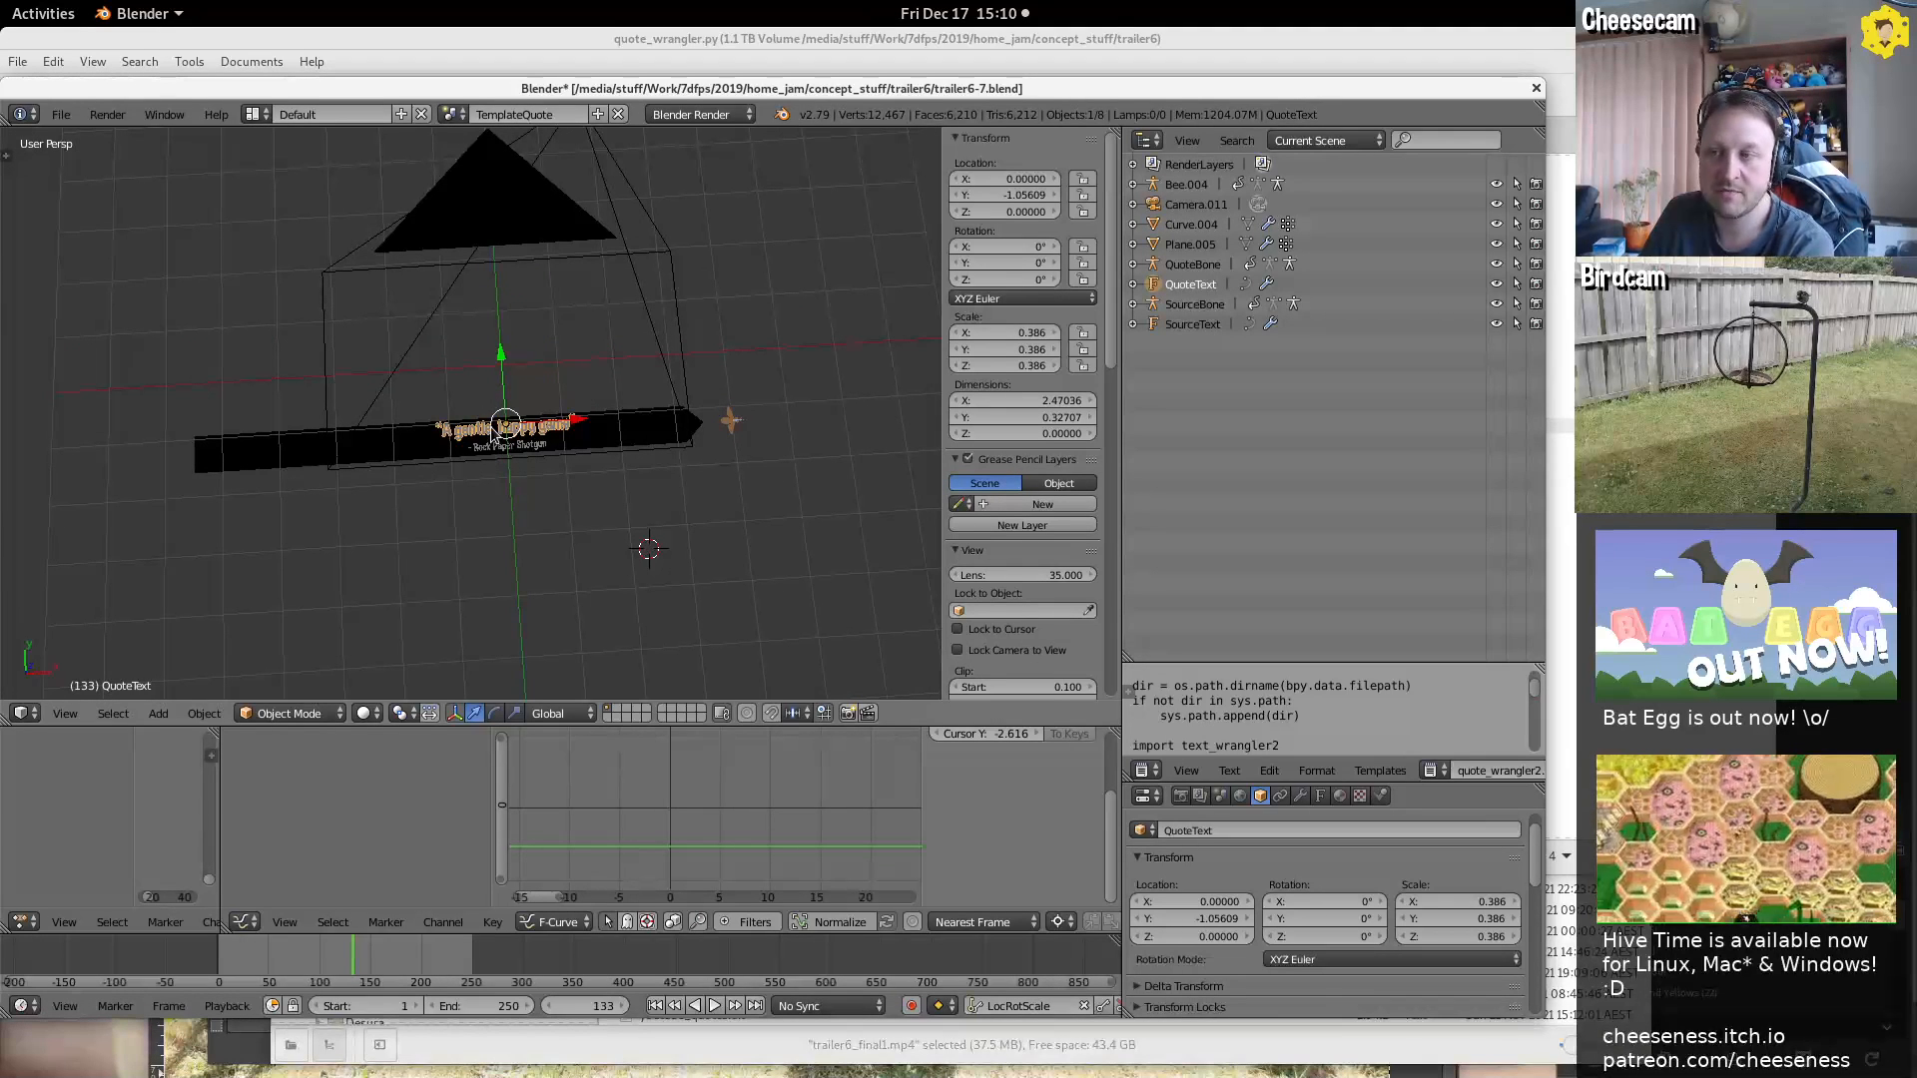
Rewind the TemplateQuote timeline to frame 0, switch to the text editor and highlight quote_wrangler.py's branches for updating an existing scene and copying the template
{"action": "left_click_drag", "start_coordinate": [299, 966], "coordinate": [216, 961]}
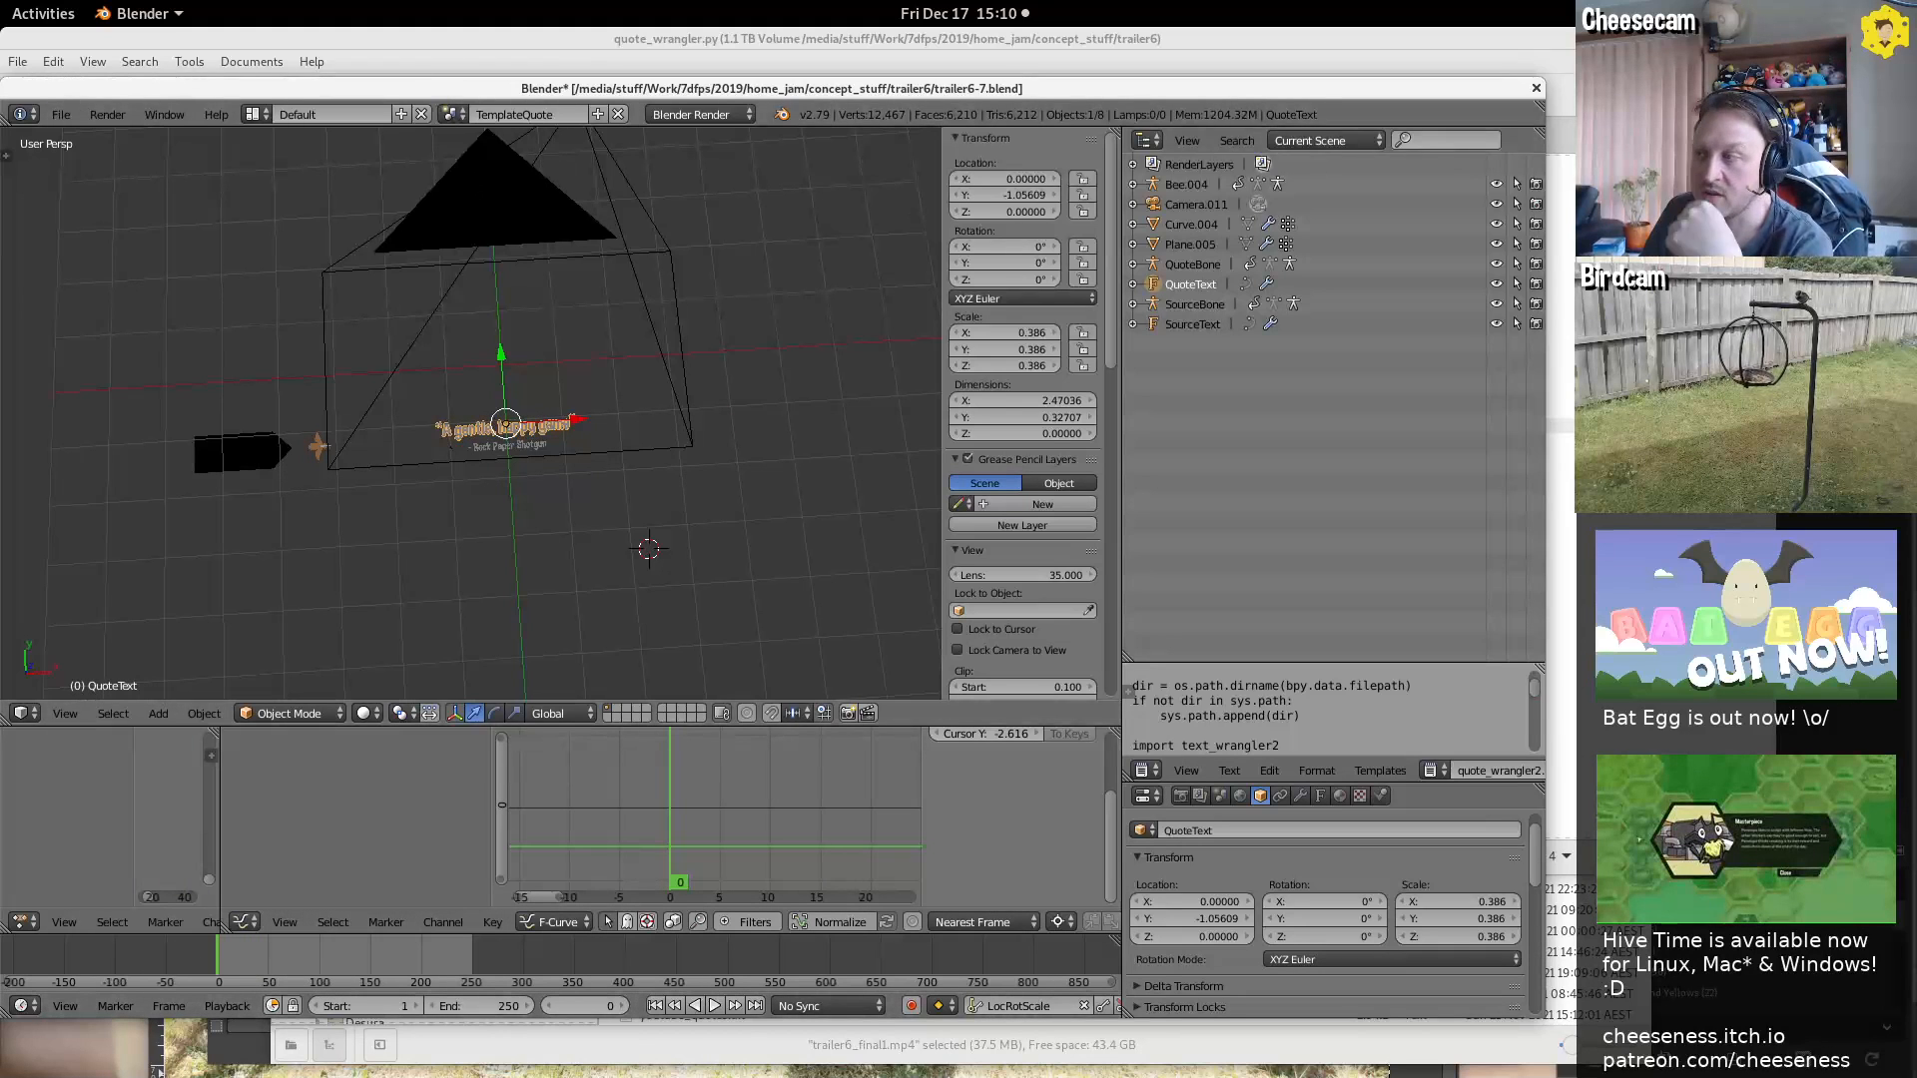
{"action": "key", "text": "alt+Tab"}
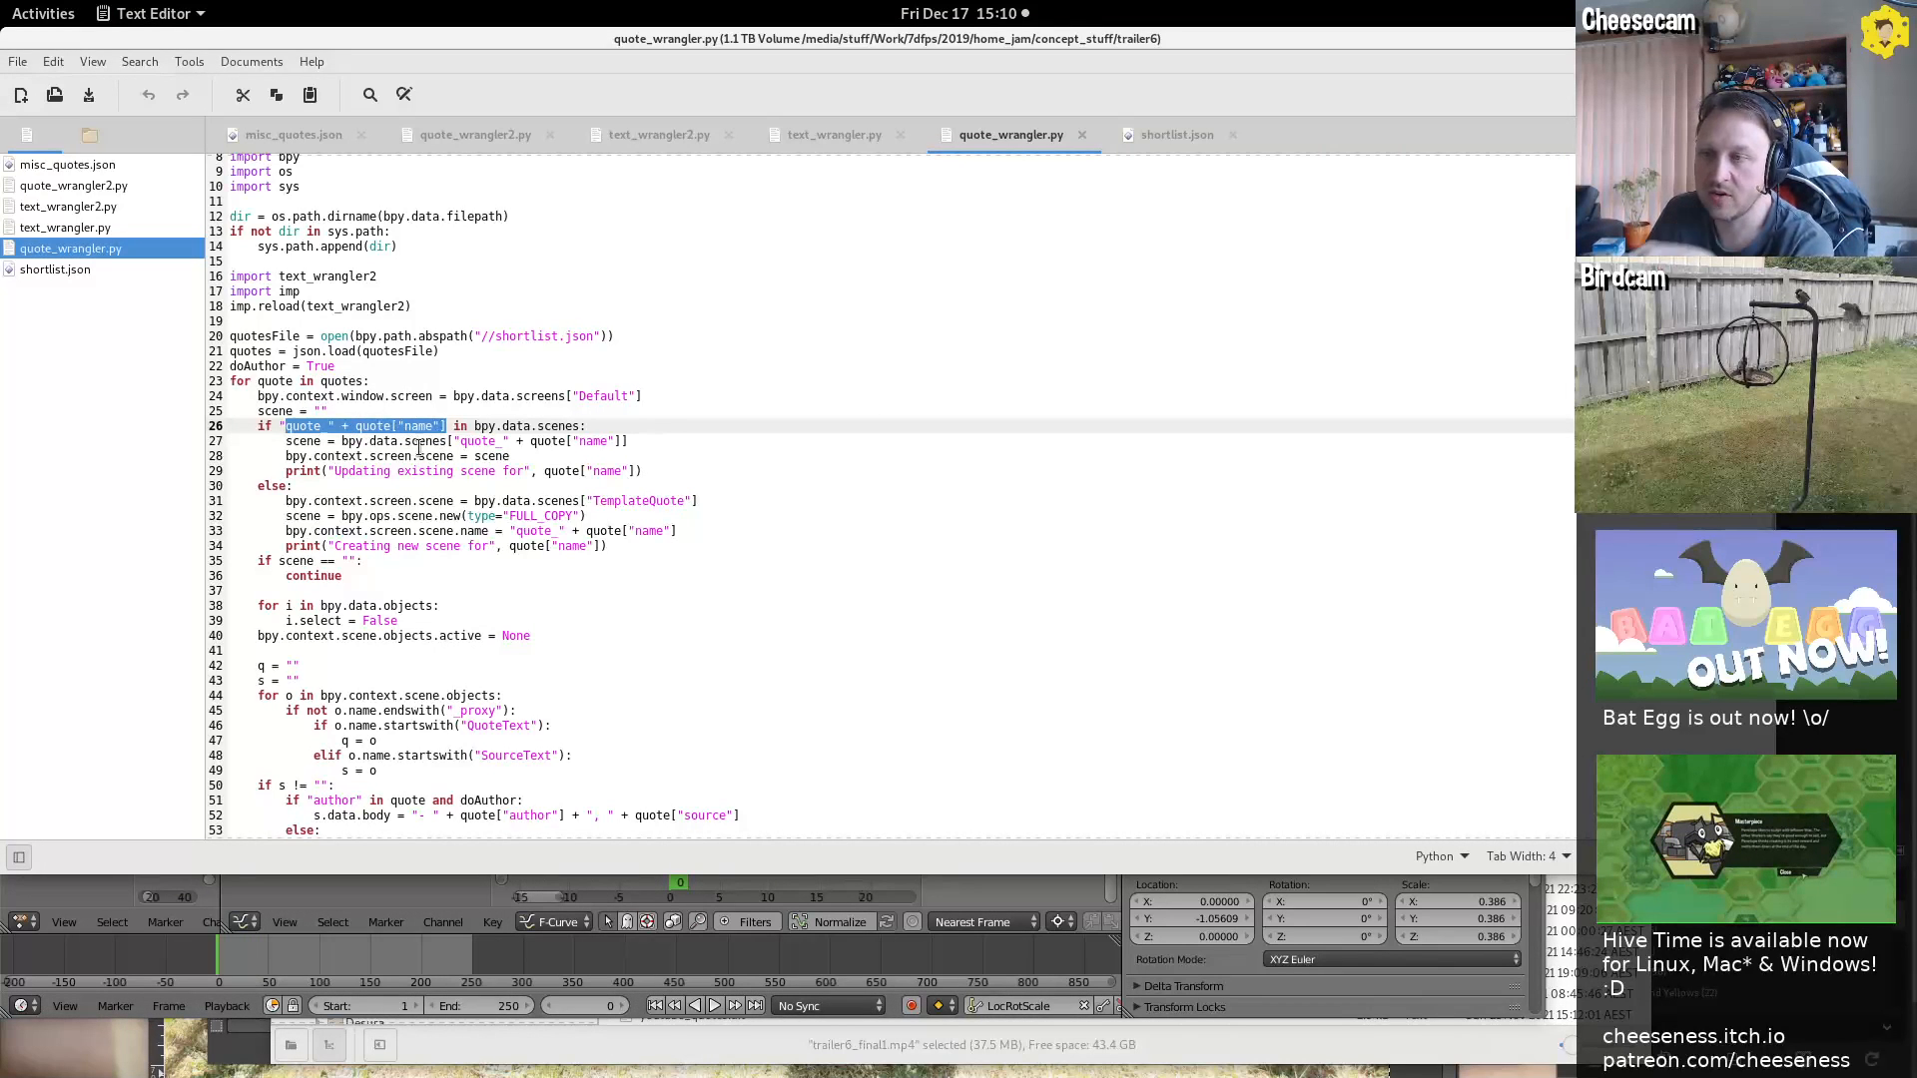
{"action": "triple_click", "coordinate": [442, 448]}
{"action": "left_click_drag", "start_coordinate": [442, 447], "coordinate": [439, 465]}
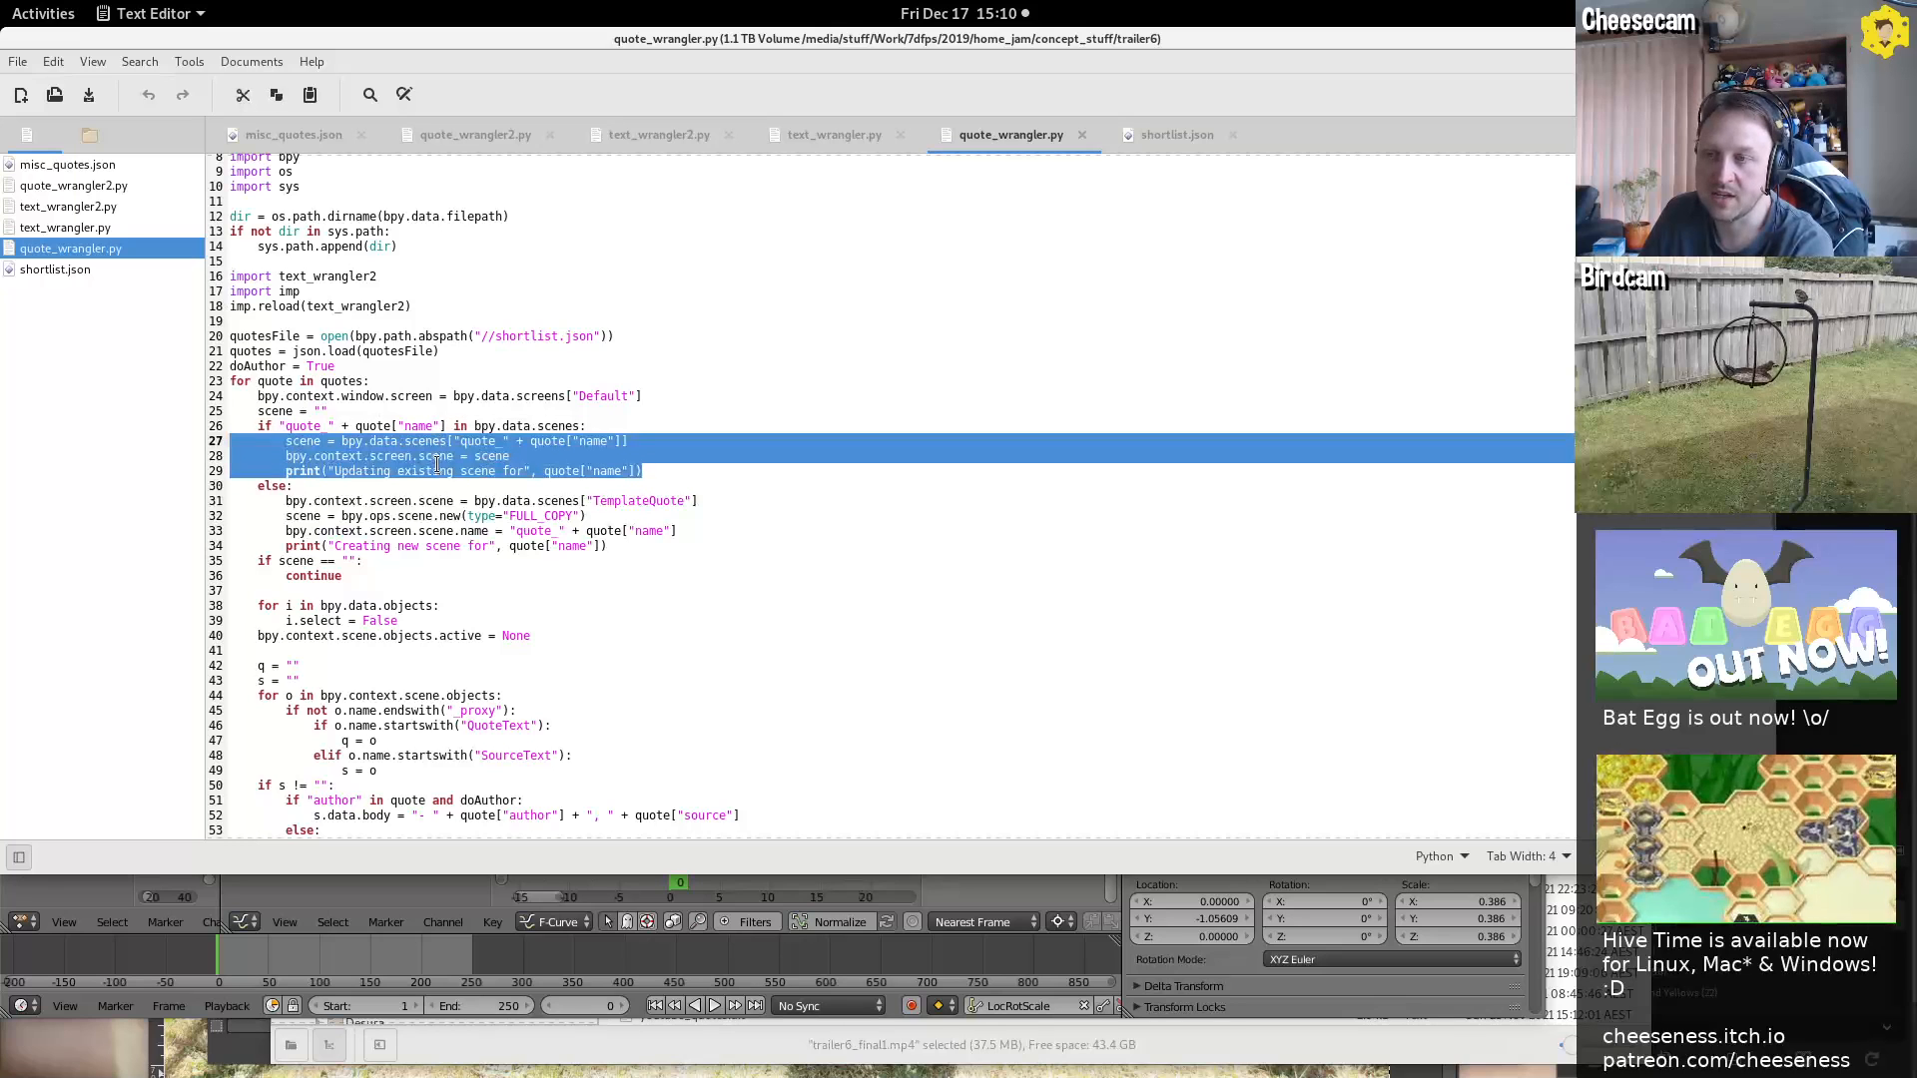
{"action": "triple_click", "coordinate": [317, 503]}
{"action": "left_click_drag", "start_coordinate": [317, 503], "coordinate": [341, 545]}
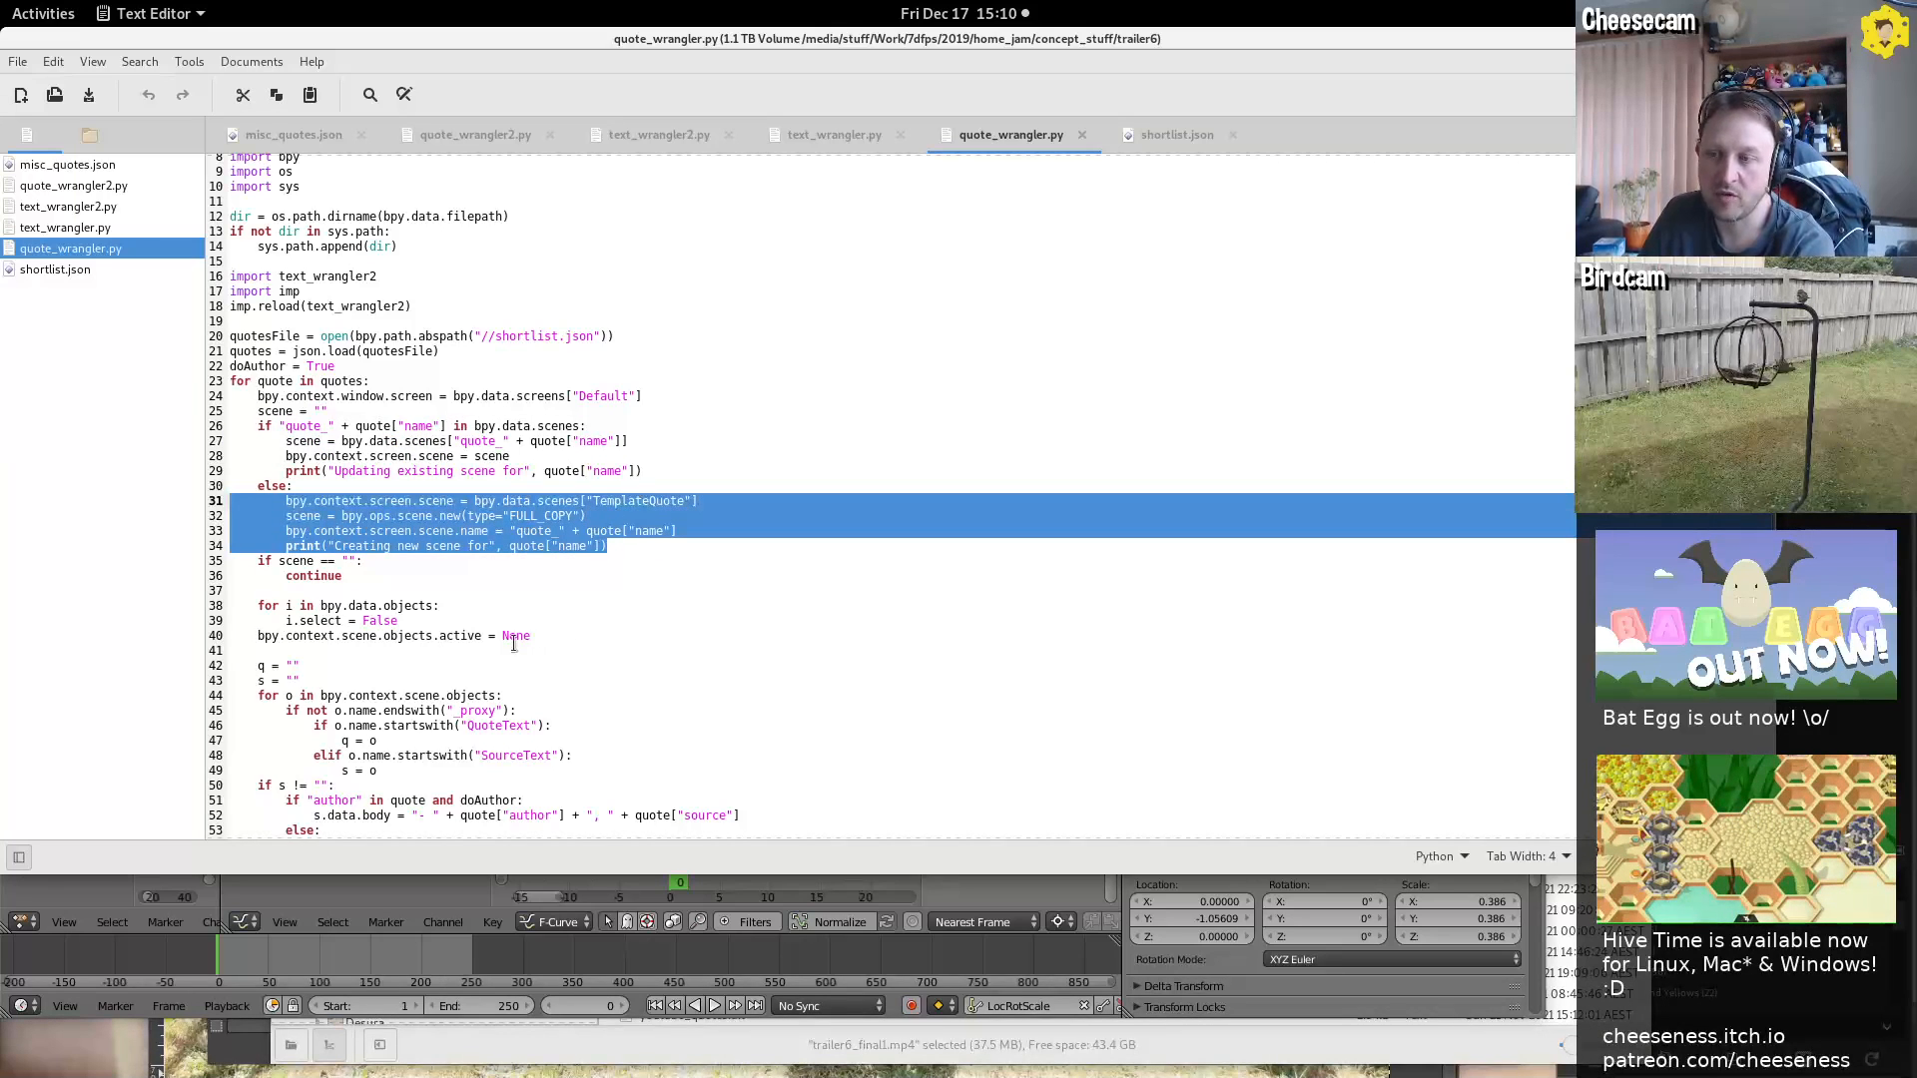
Highlight the loop in quote_wrangler.py that deselects all objects, and review the line that clears the active object
{"action": "triple_click", "coordinate": [423, 609]}
{"action": "left_click_drag", "start_coordinate": [423, 609], "coordinate": [431, 625]}
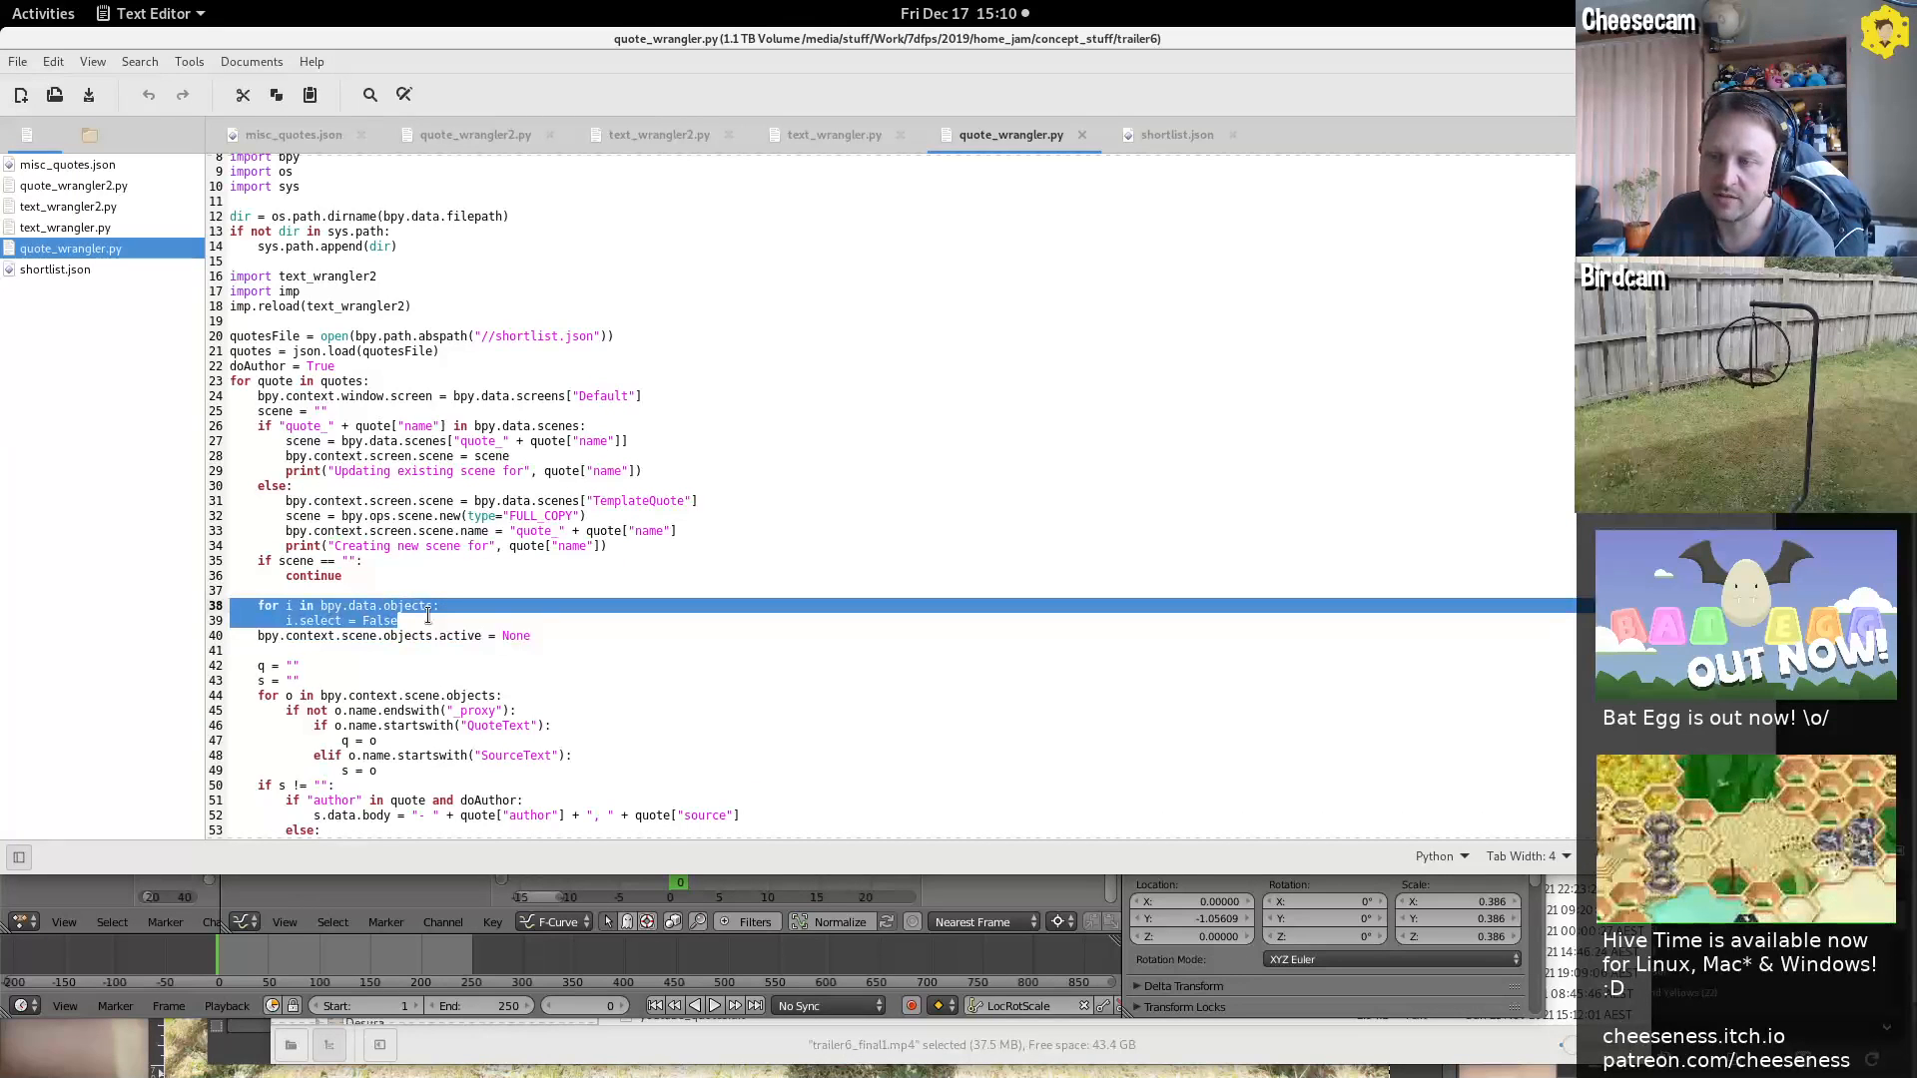
{"action": "left_click", "coordinate": [433, 632]}
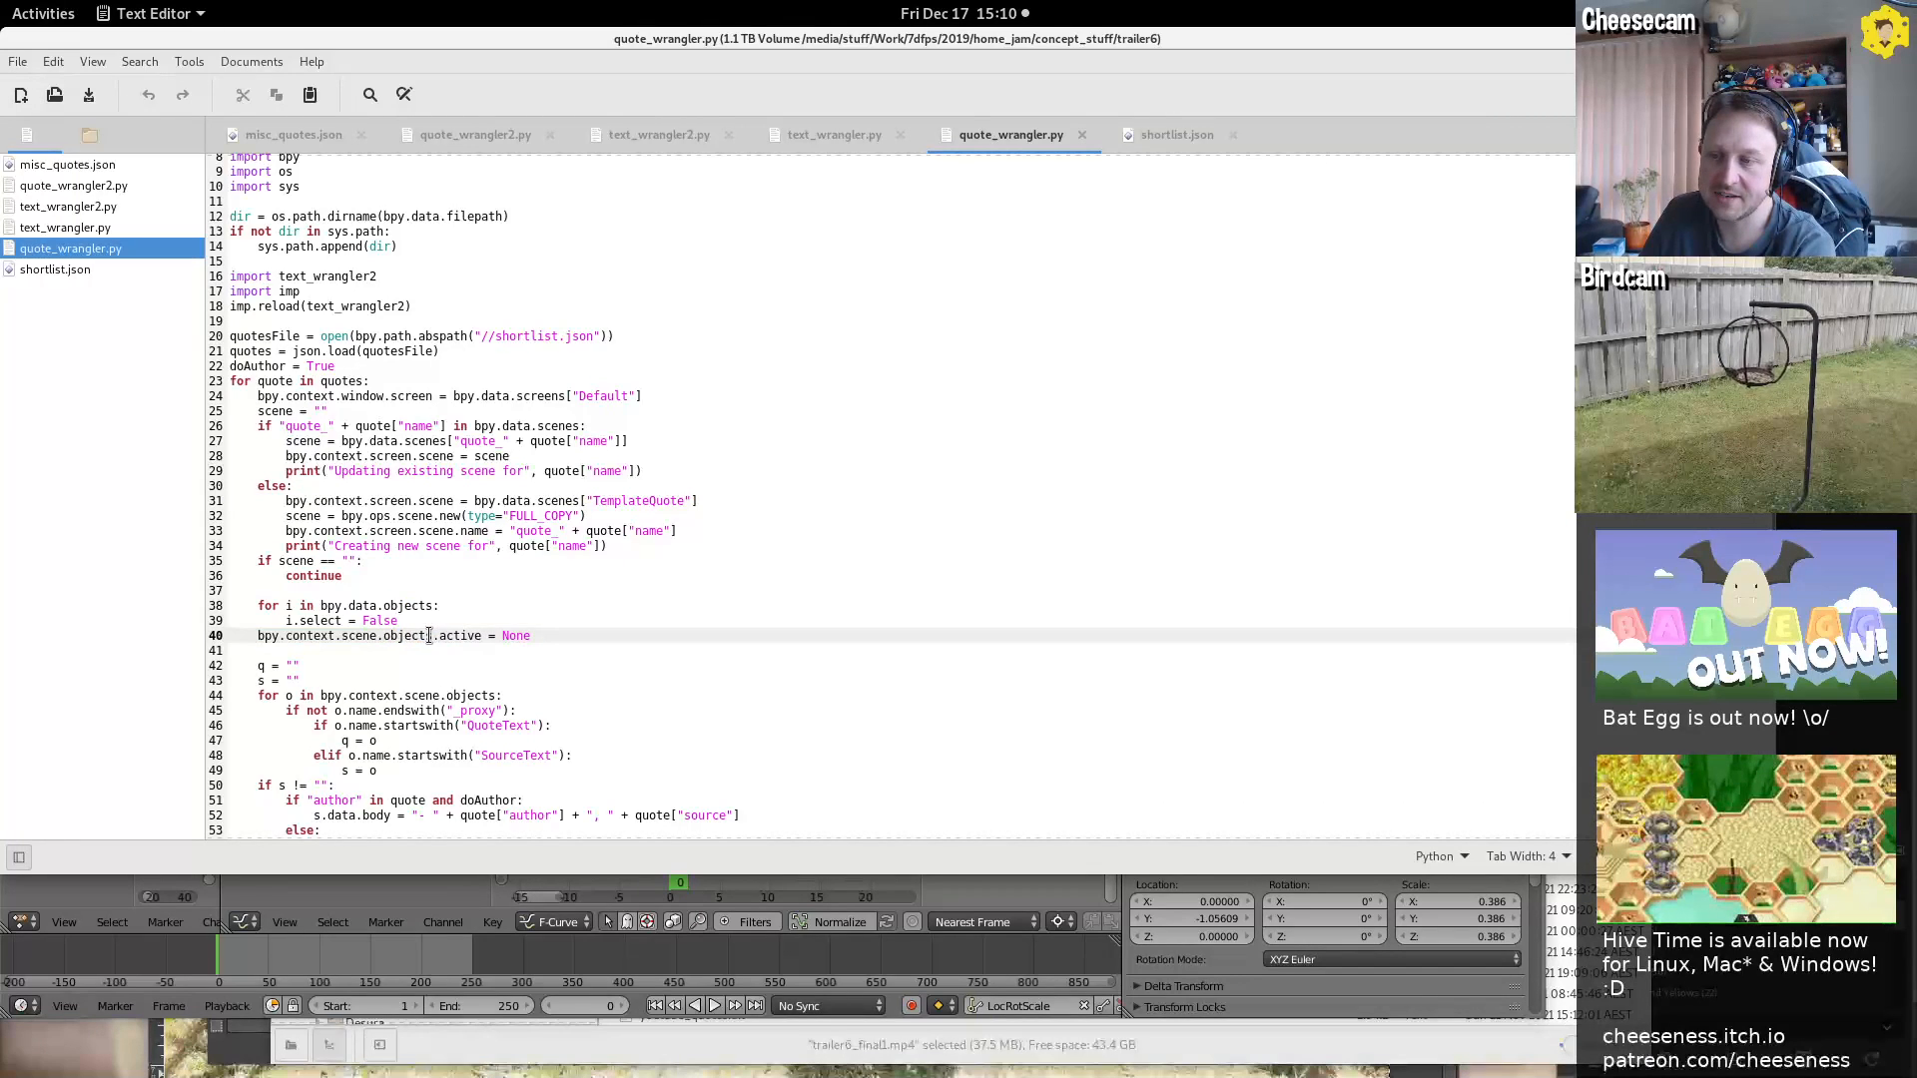
{"action": "left_click", "coordinate": [497, 666]}
{"action": "scroll", "coordinate": [497, 659], "scroll_direction": "down", "scroll_amount": 5}
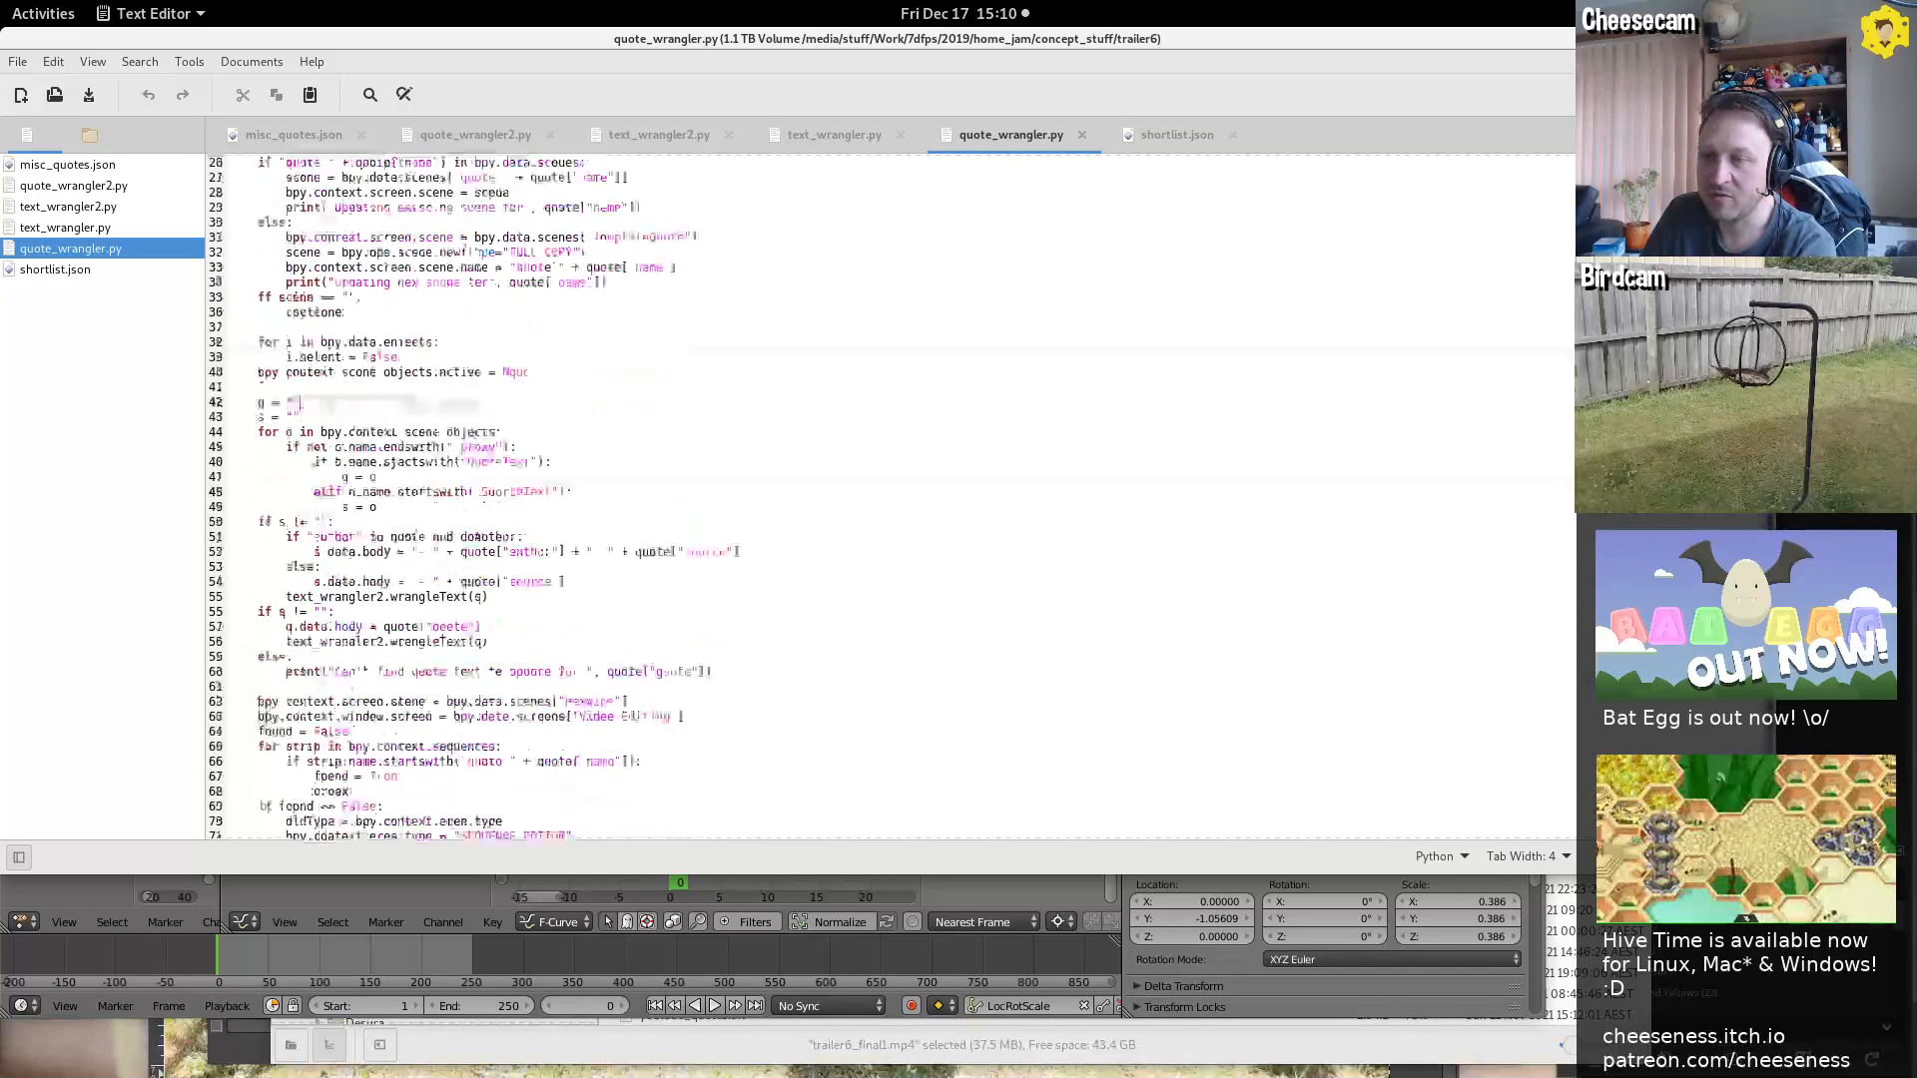
Highlight the scene object loop in quote_wrangler.py with its _proxy, QuoteText and SourceText name checks
{"action": "left_click", "coordinate": [427, 339]}
{"action": "triple_click", "coordinate": [427, 339]}
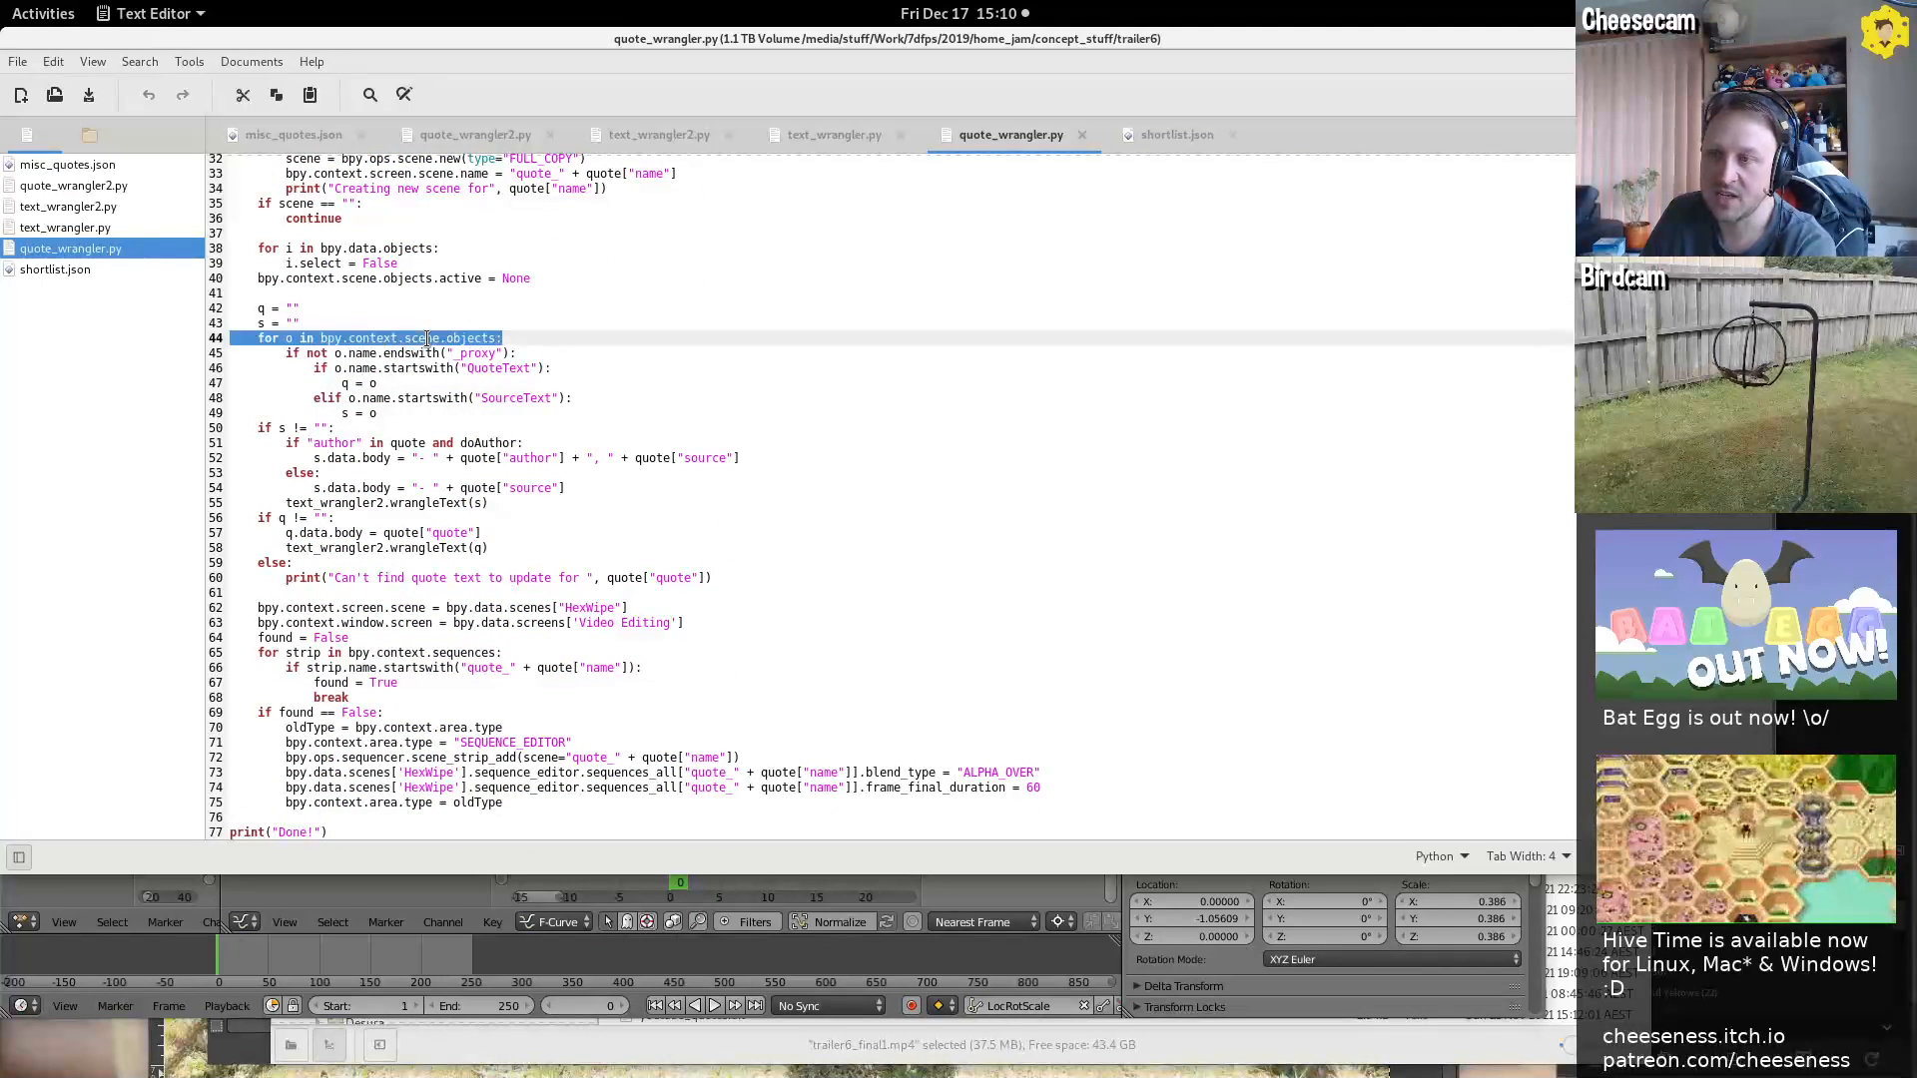
{"action": "double_click", "coordinate": [475, 354]}
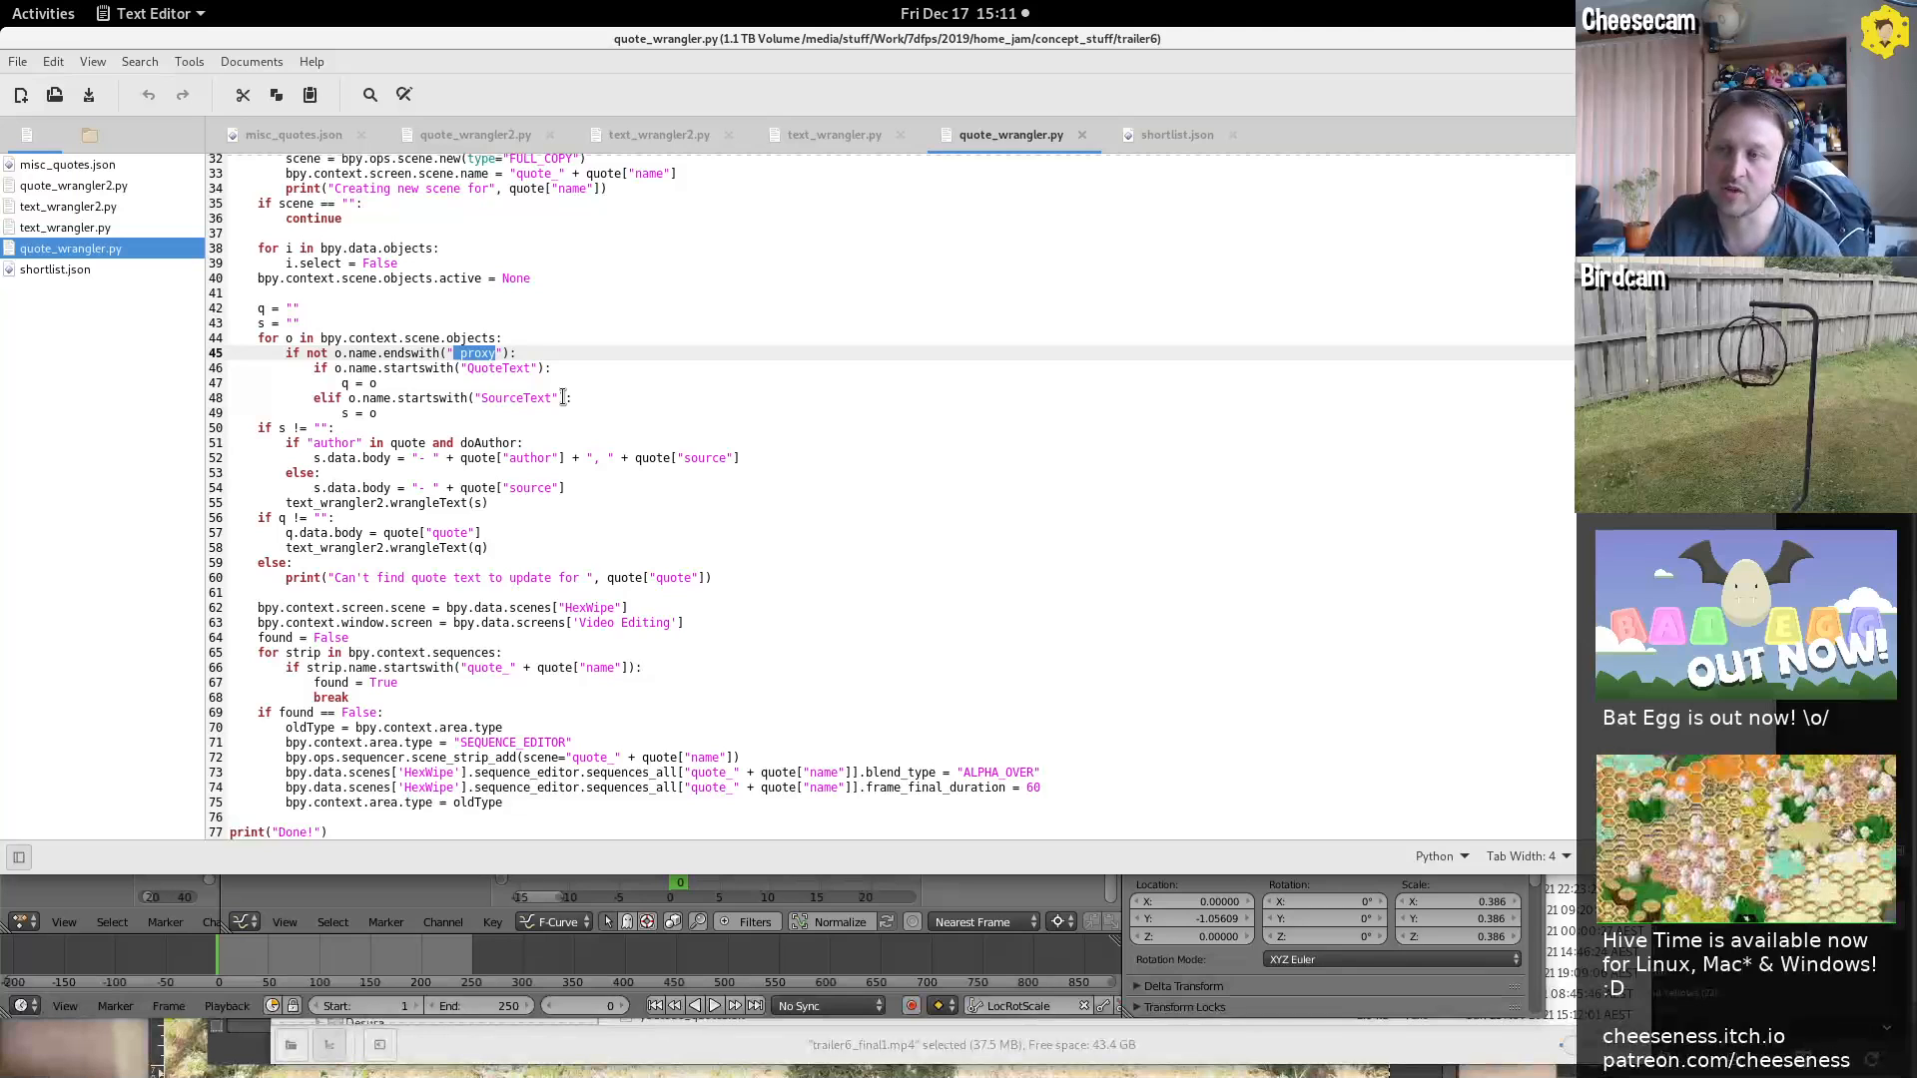
{"action": "double_click", "coordinate": [406, 354]}
{"action": "double_click", "coordinate": [494, 369]}
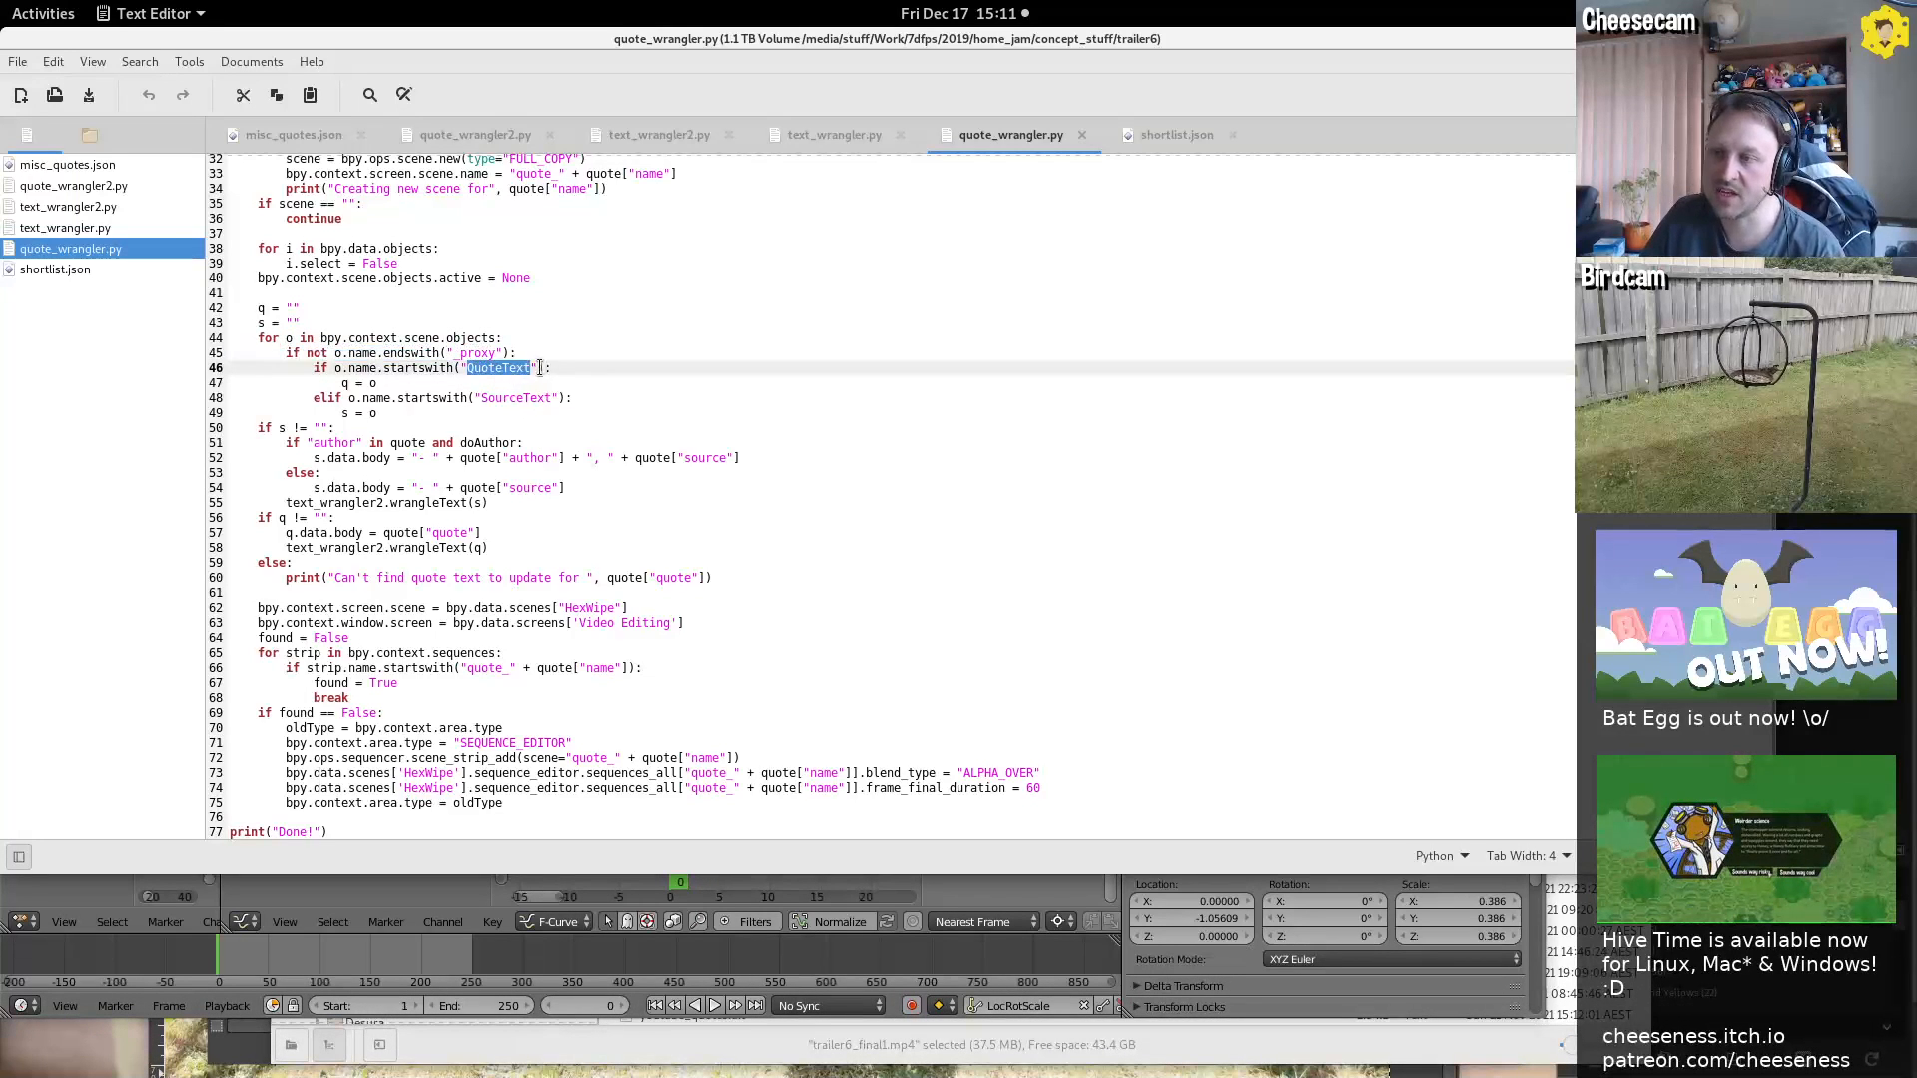
{"action": "double_click", "coordinate": [515, 398]}
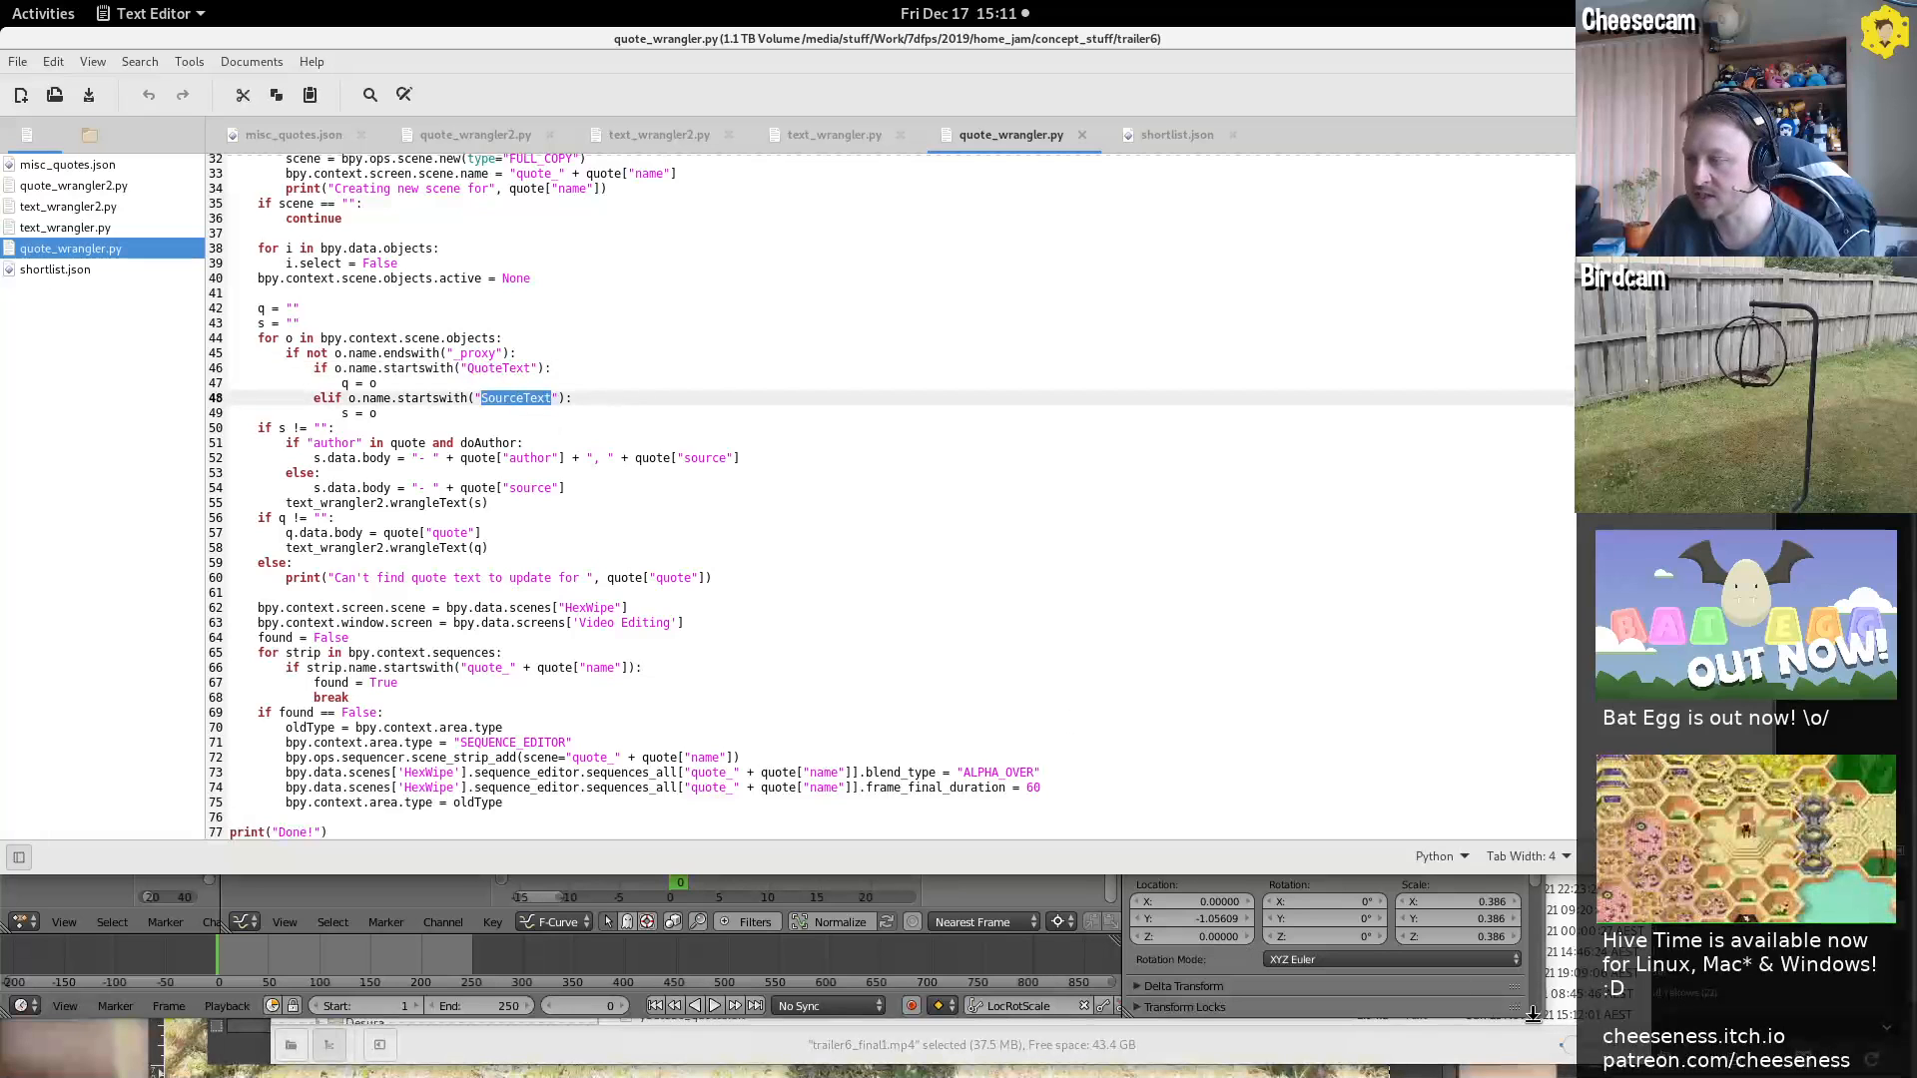
Switch to Blender, open the quote_vibrant_colourful scene and select QuoteText.038 and its QuoteText.038_proxy object
{"action": "key", "text": "alt+Tab"}
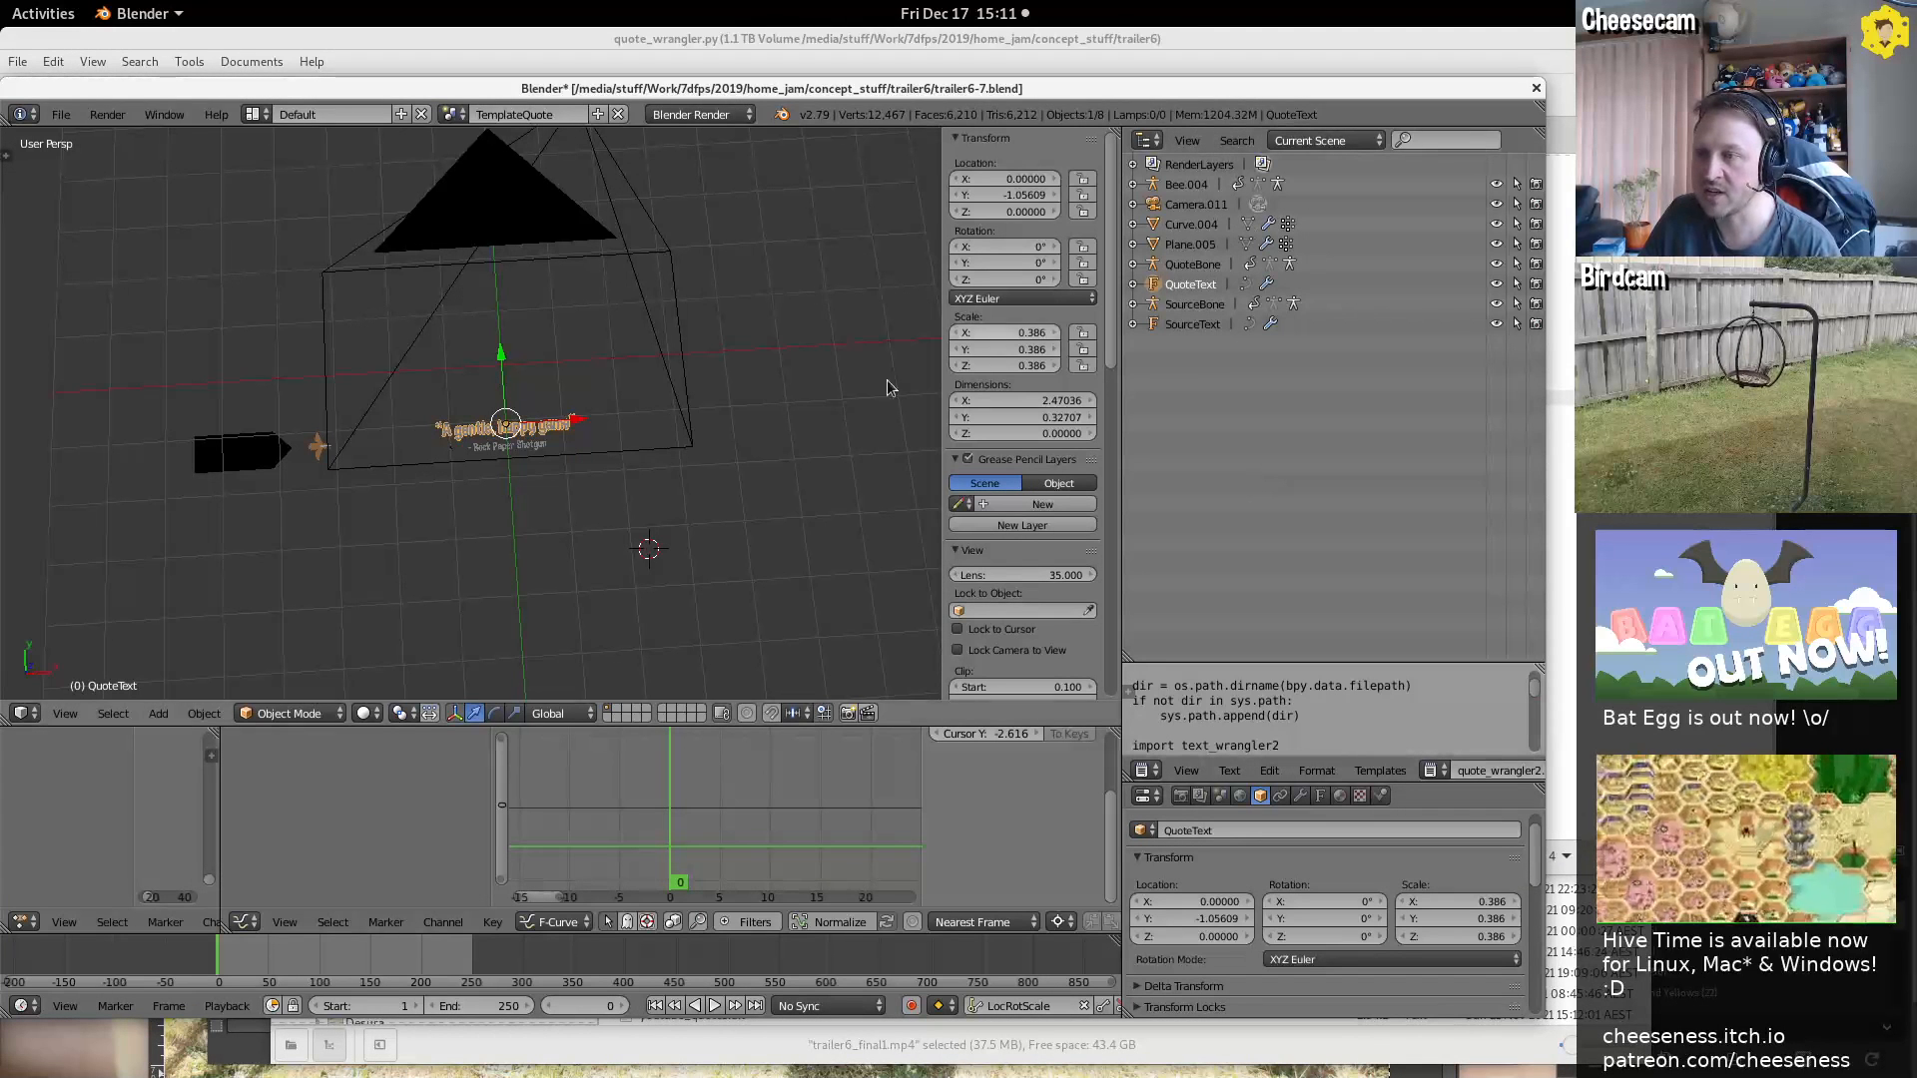
{"action": "left_click", "coordinate": [452, 114]}
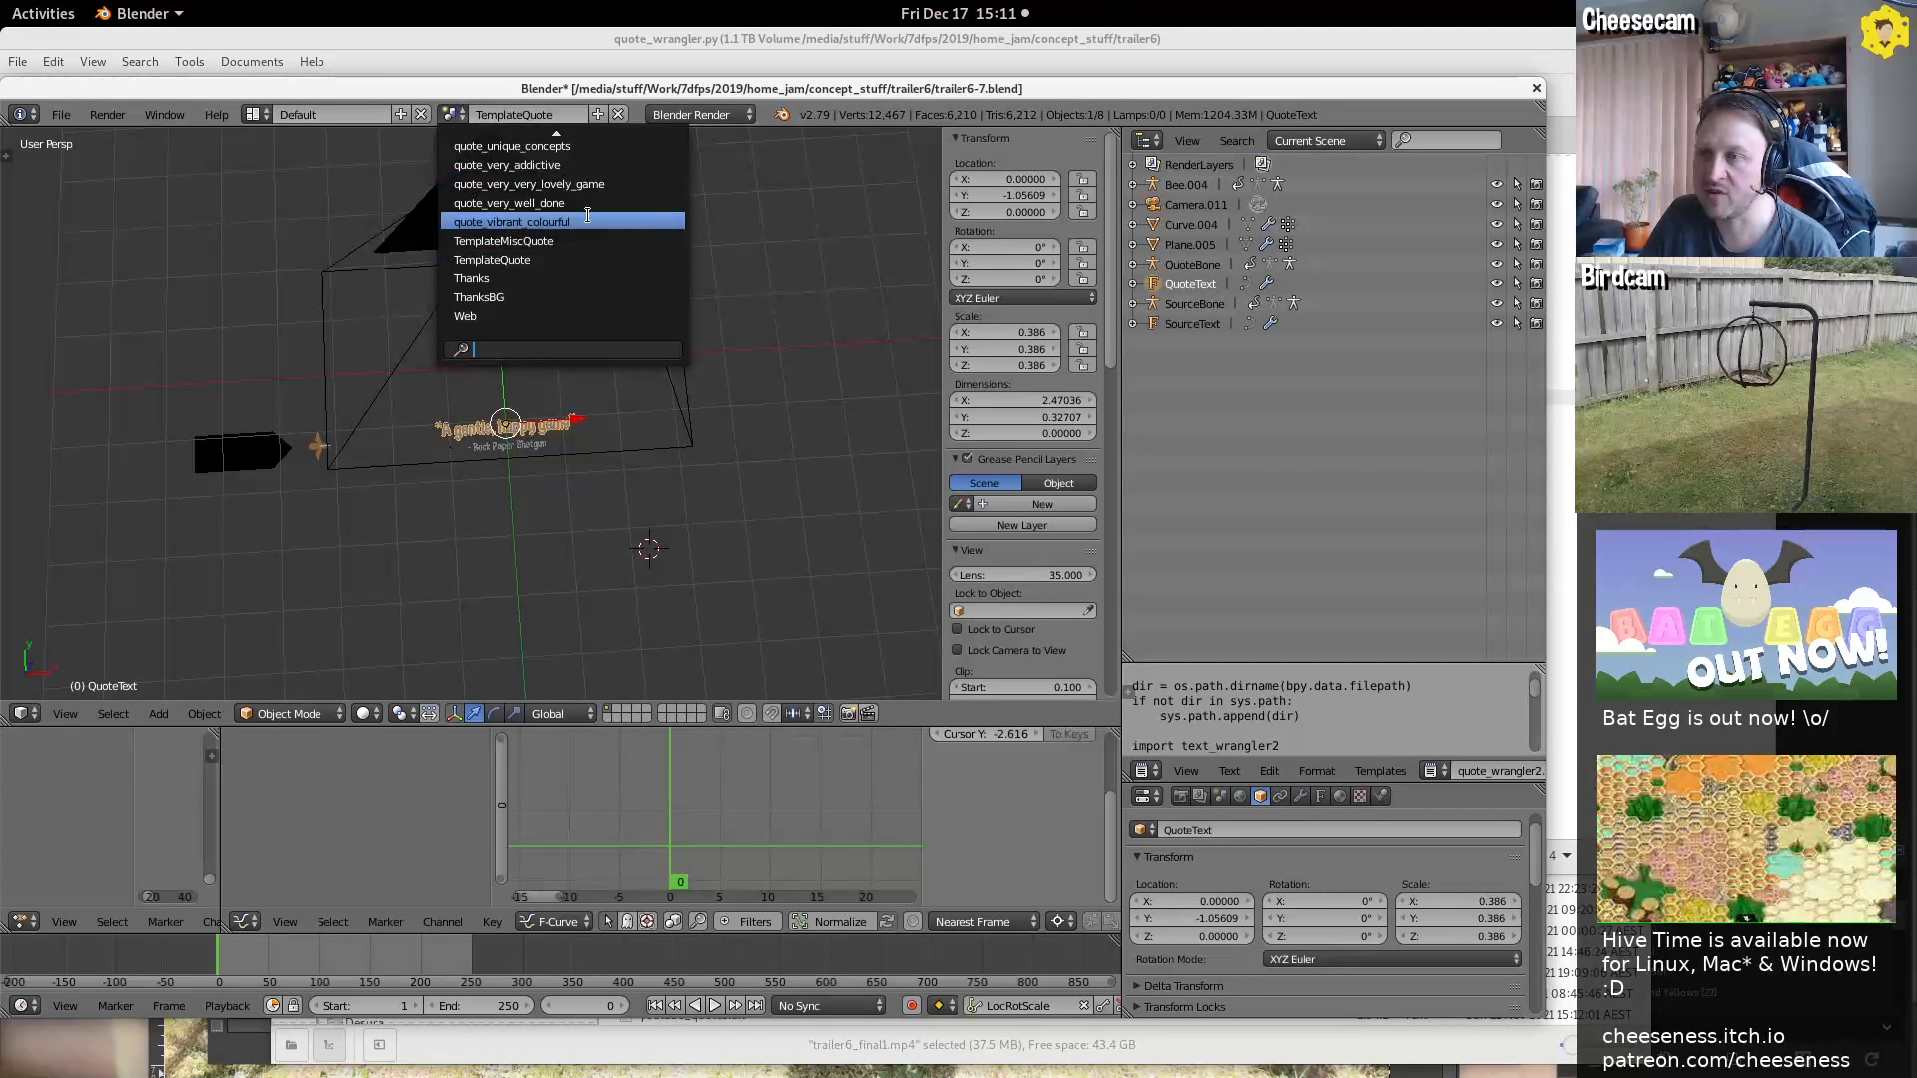
{"action": "left_click", "coordinate": [587, 219]}
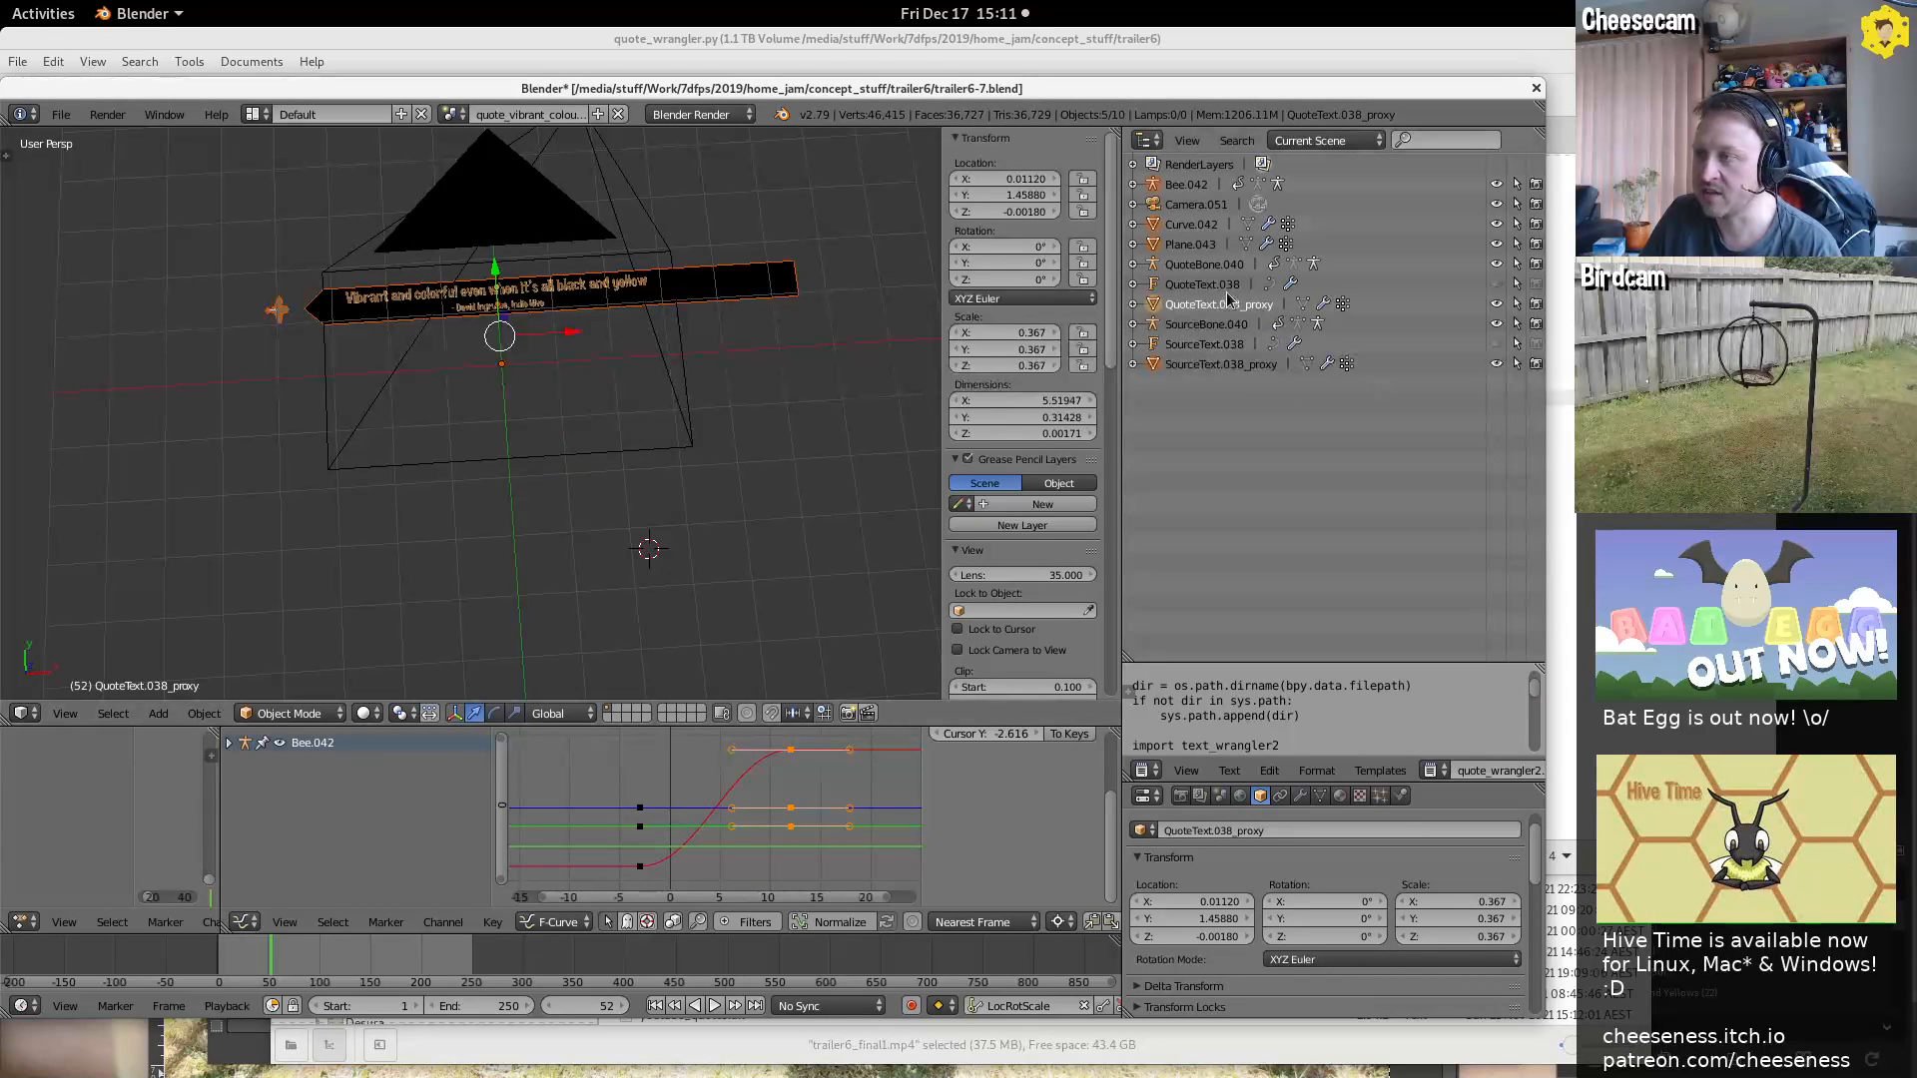
{"action": "left_click", "coordinate": [1203, 284]}
{"action": "left_click", "coordinate": [1220, 301]}
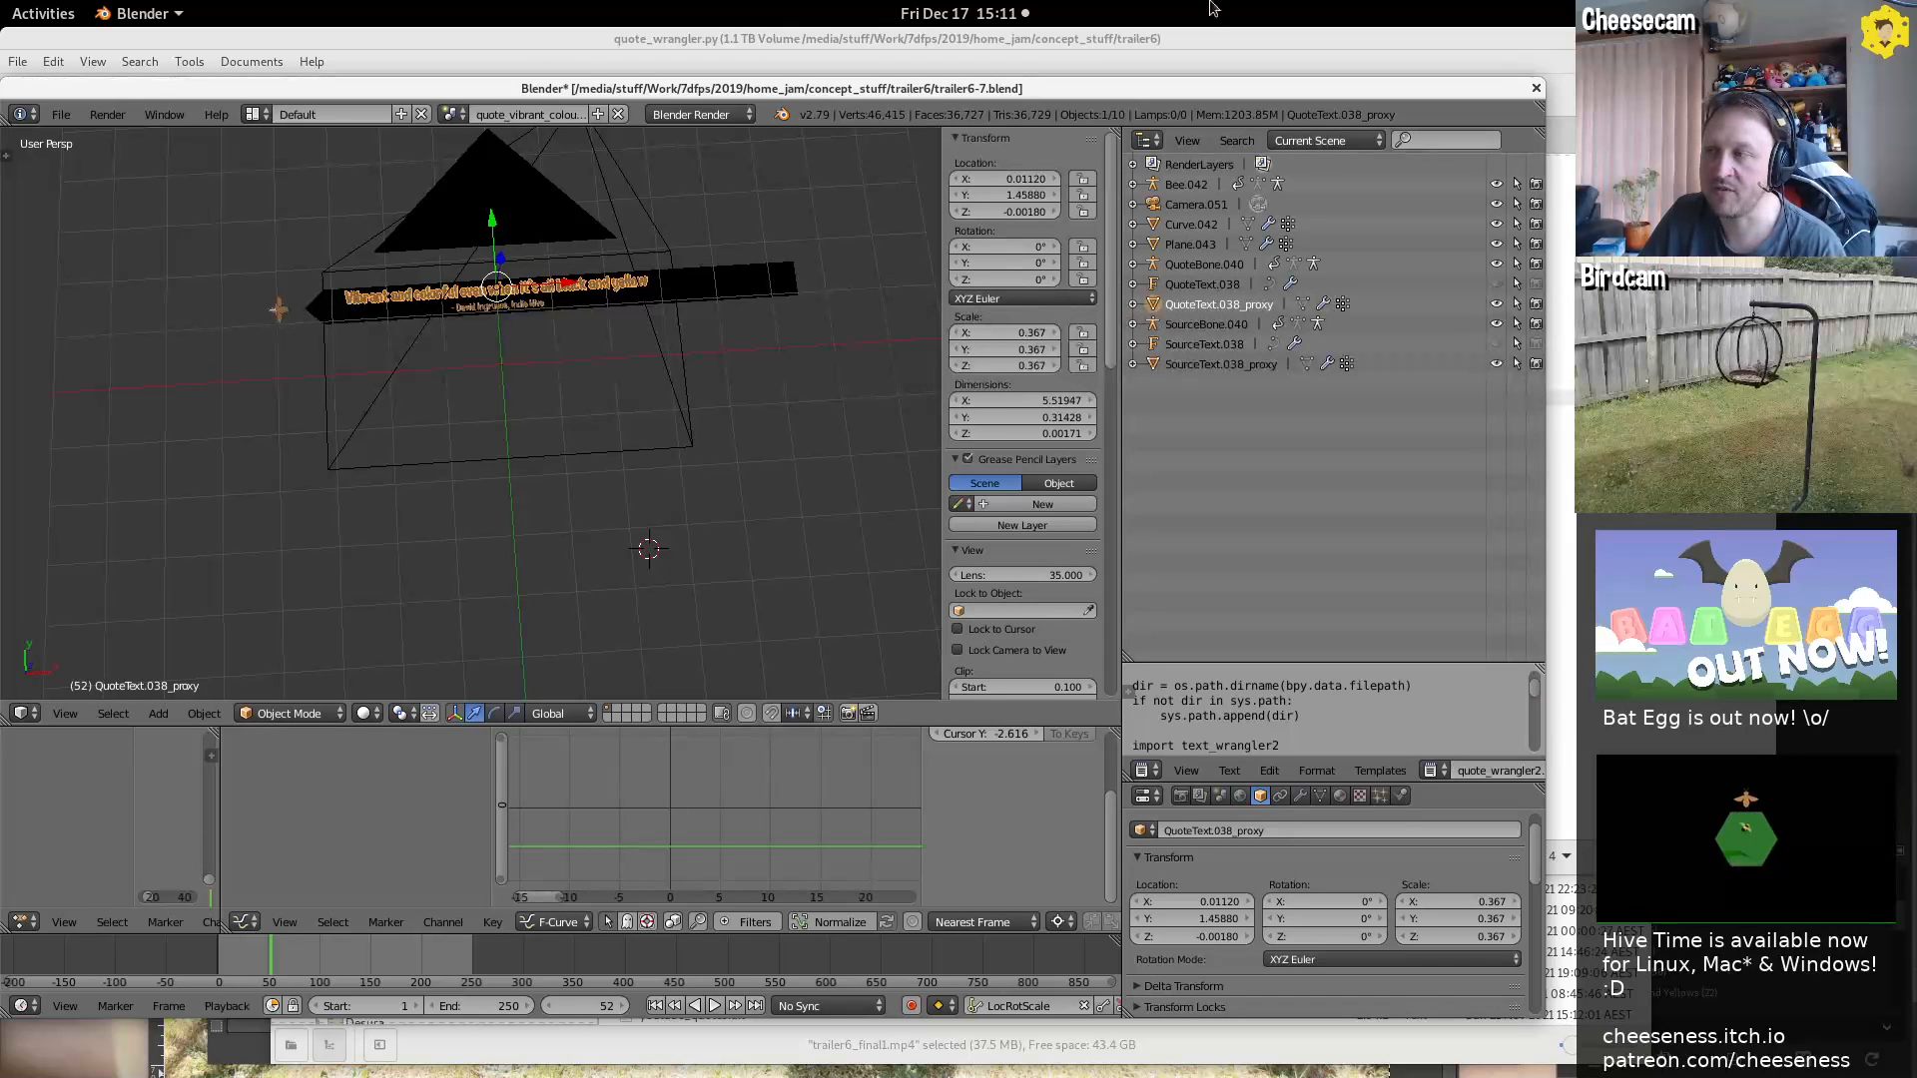
Return to quote_wrangler.py, highlight the QuoteText and SourceText names, and compare them with the quote scene in Blender
{"action": "left_click", "coordinate": [1010, 68]}
{"action": "double_click", "coordinate": [504, 367]}
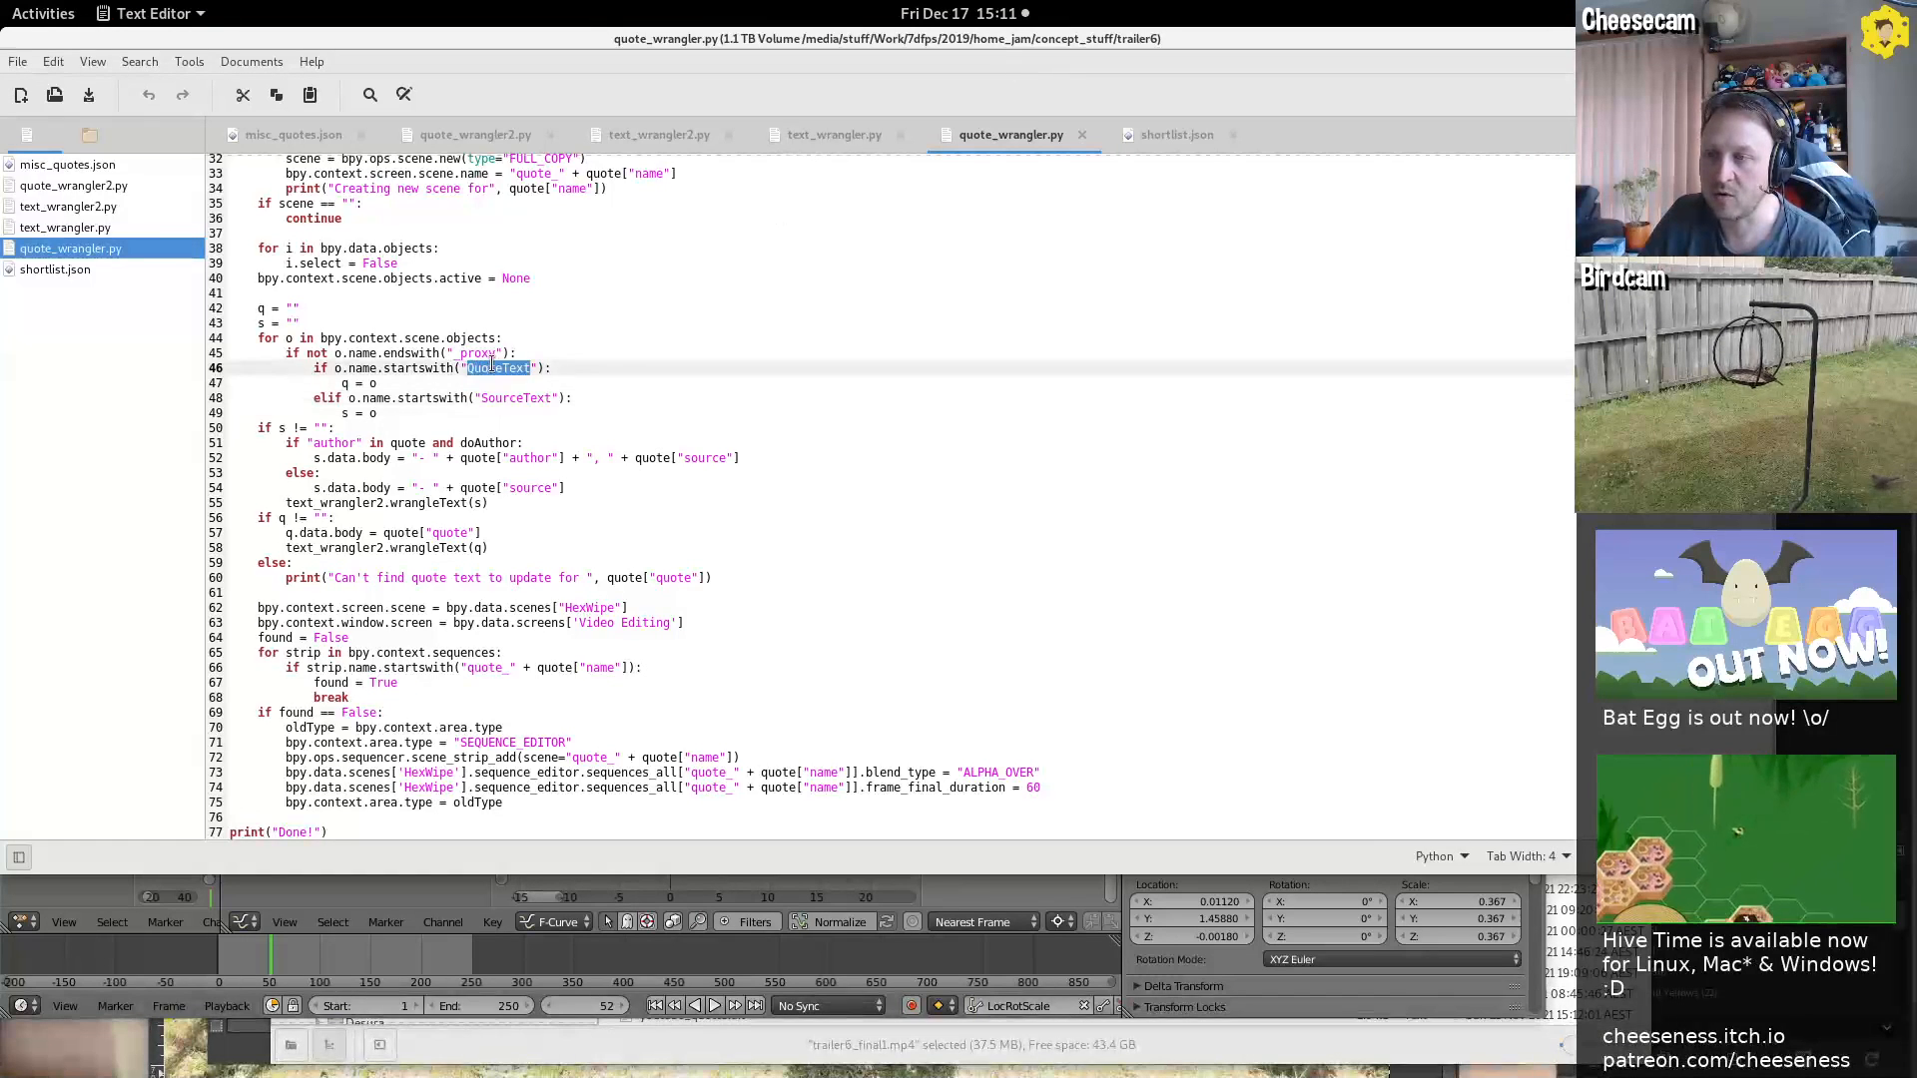
{"action": "left_click", "coordinate": [500, 397]}
{"action": "double_click", "coordinate": [499, 397]}
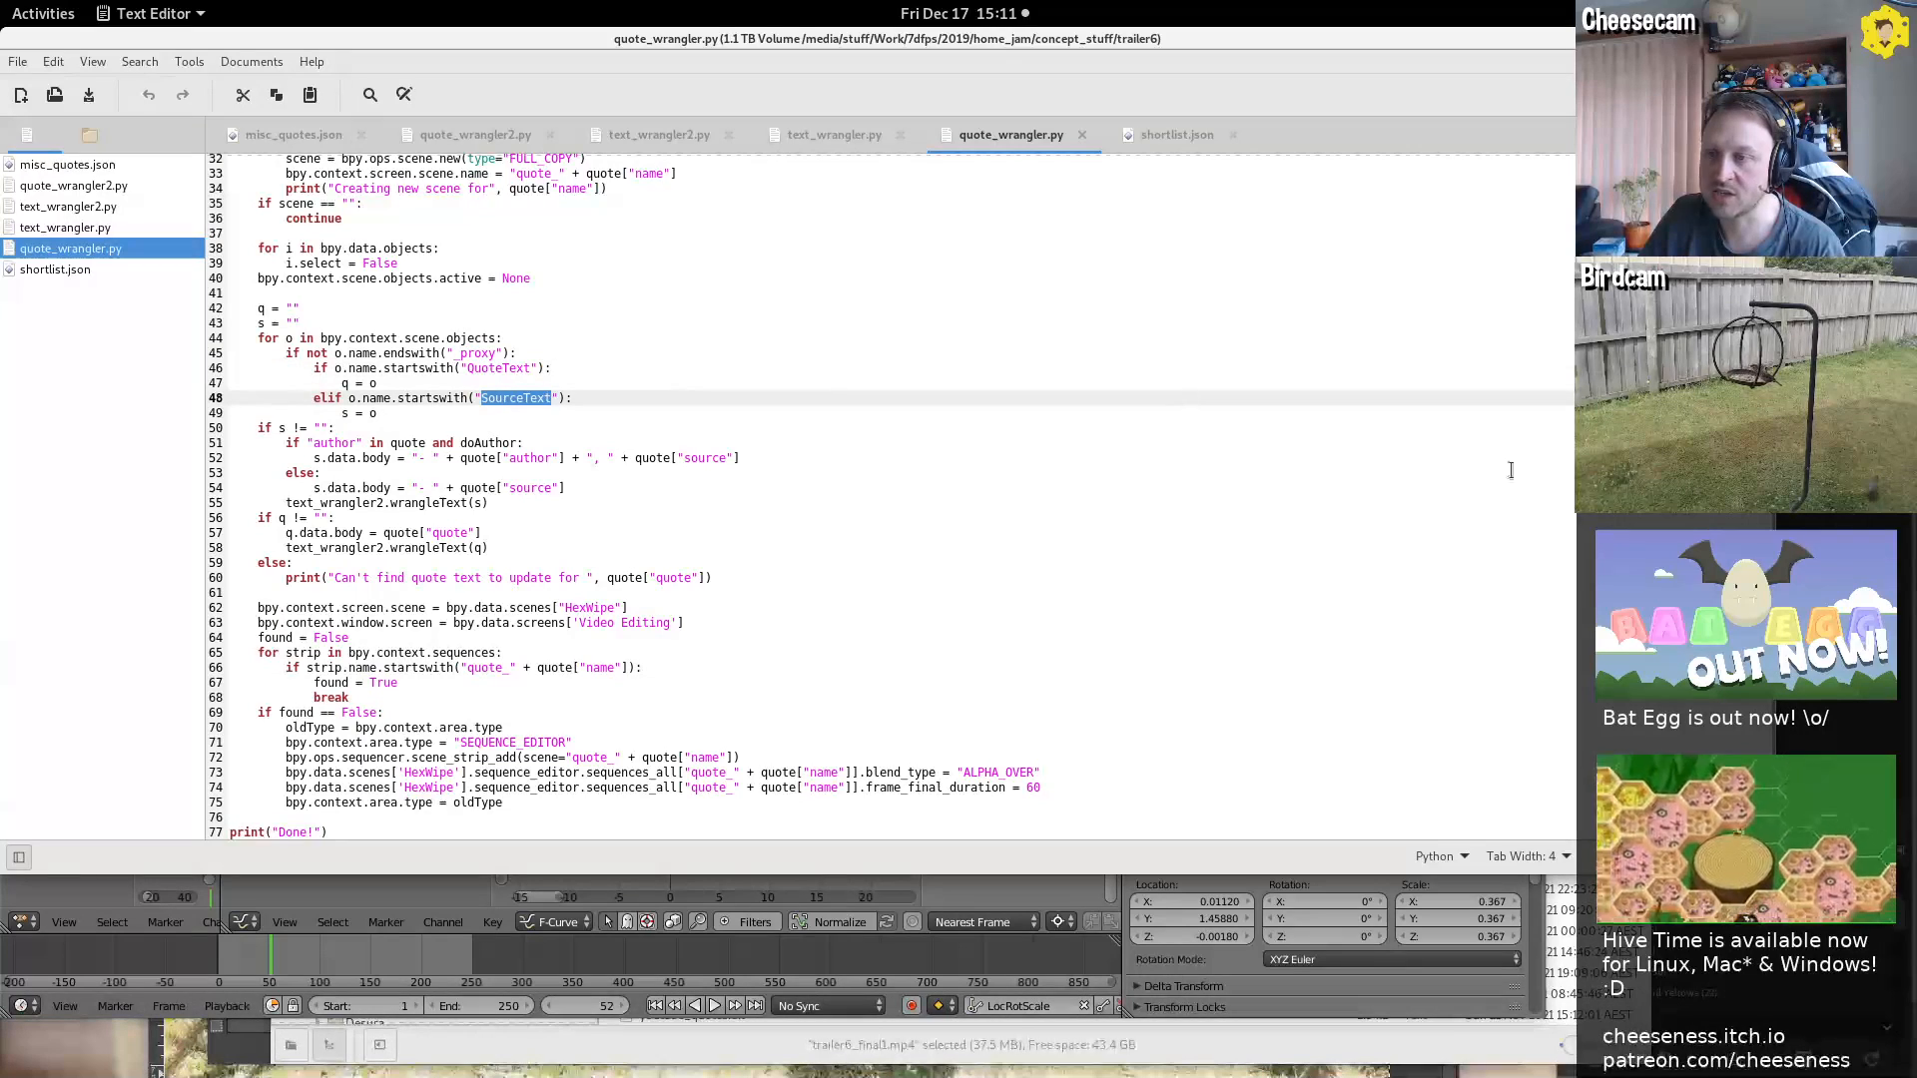
{"action": "left_click", "coordinate": [1545, 1003]}
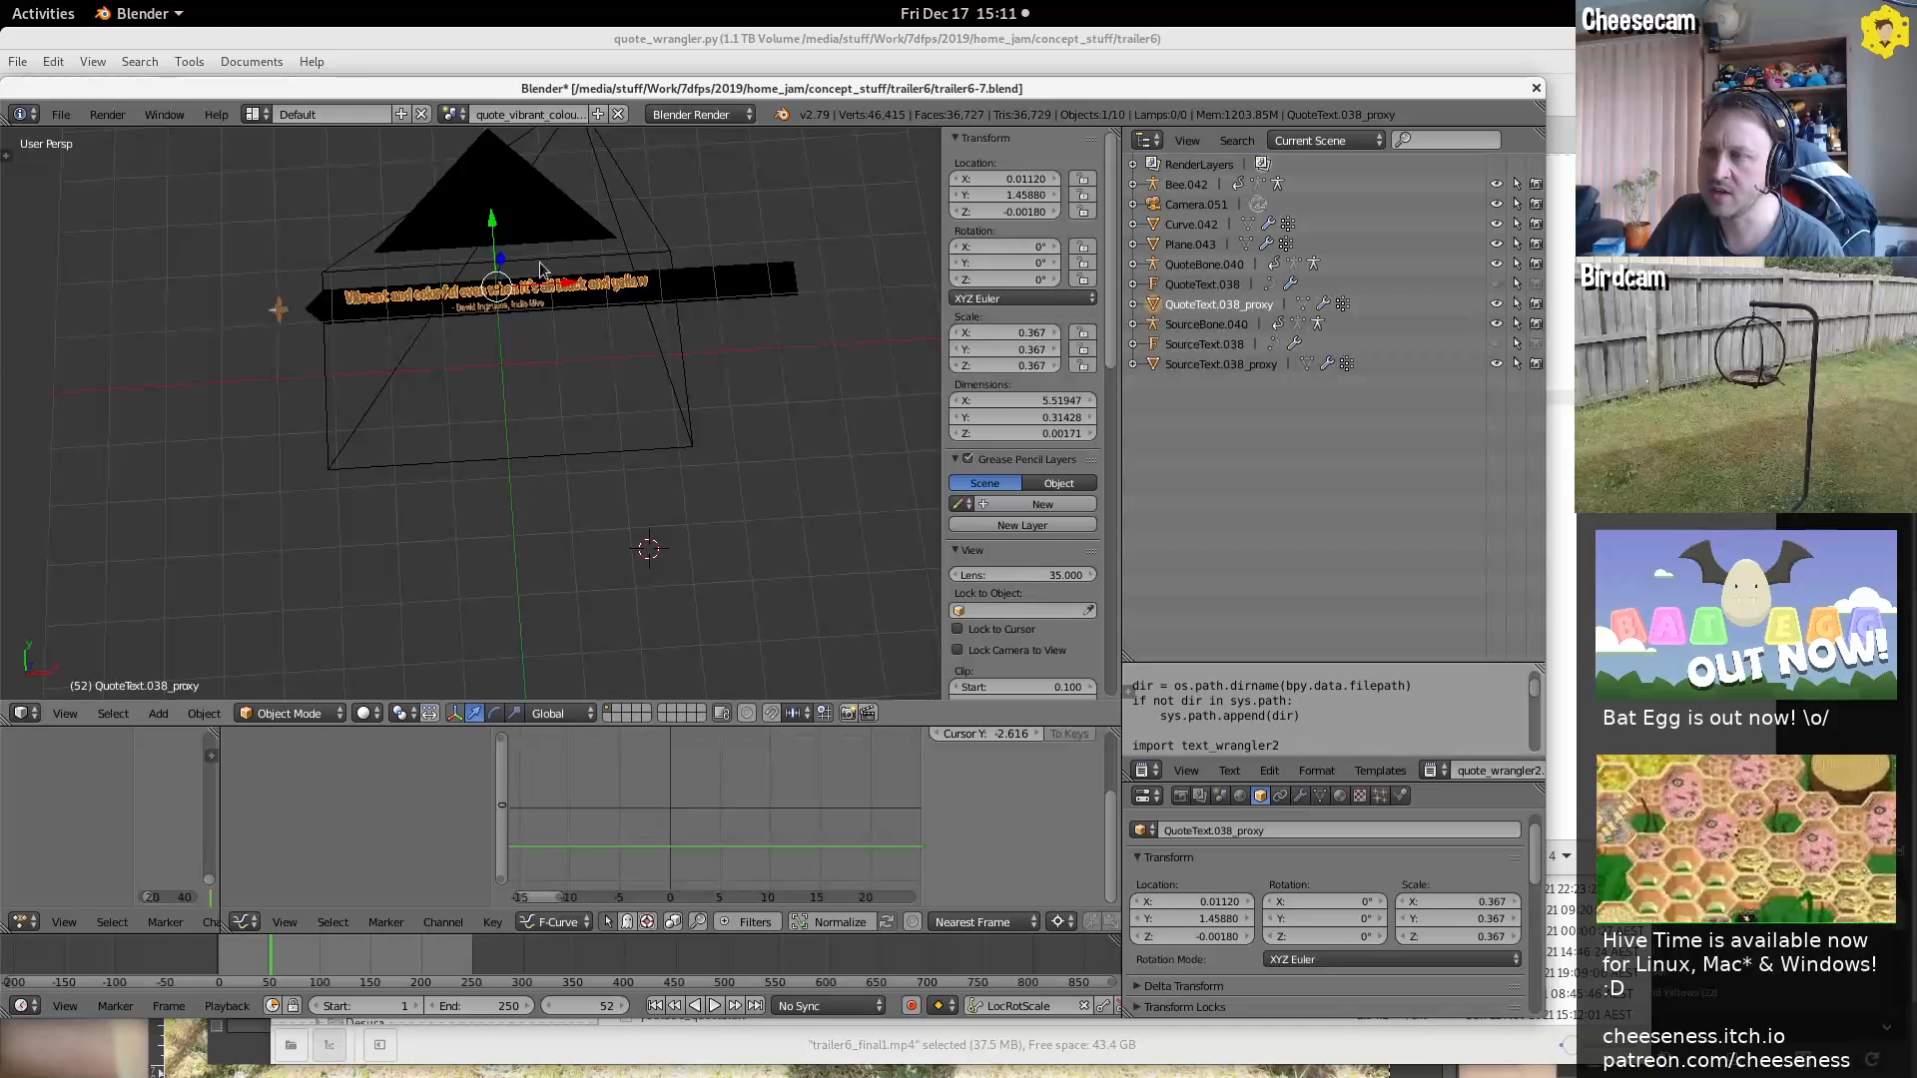
{"action": "left_click", "coordinate": [1221, 42]}
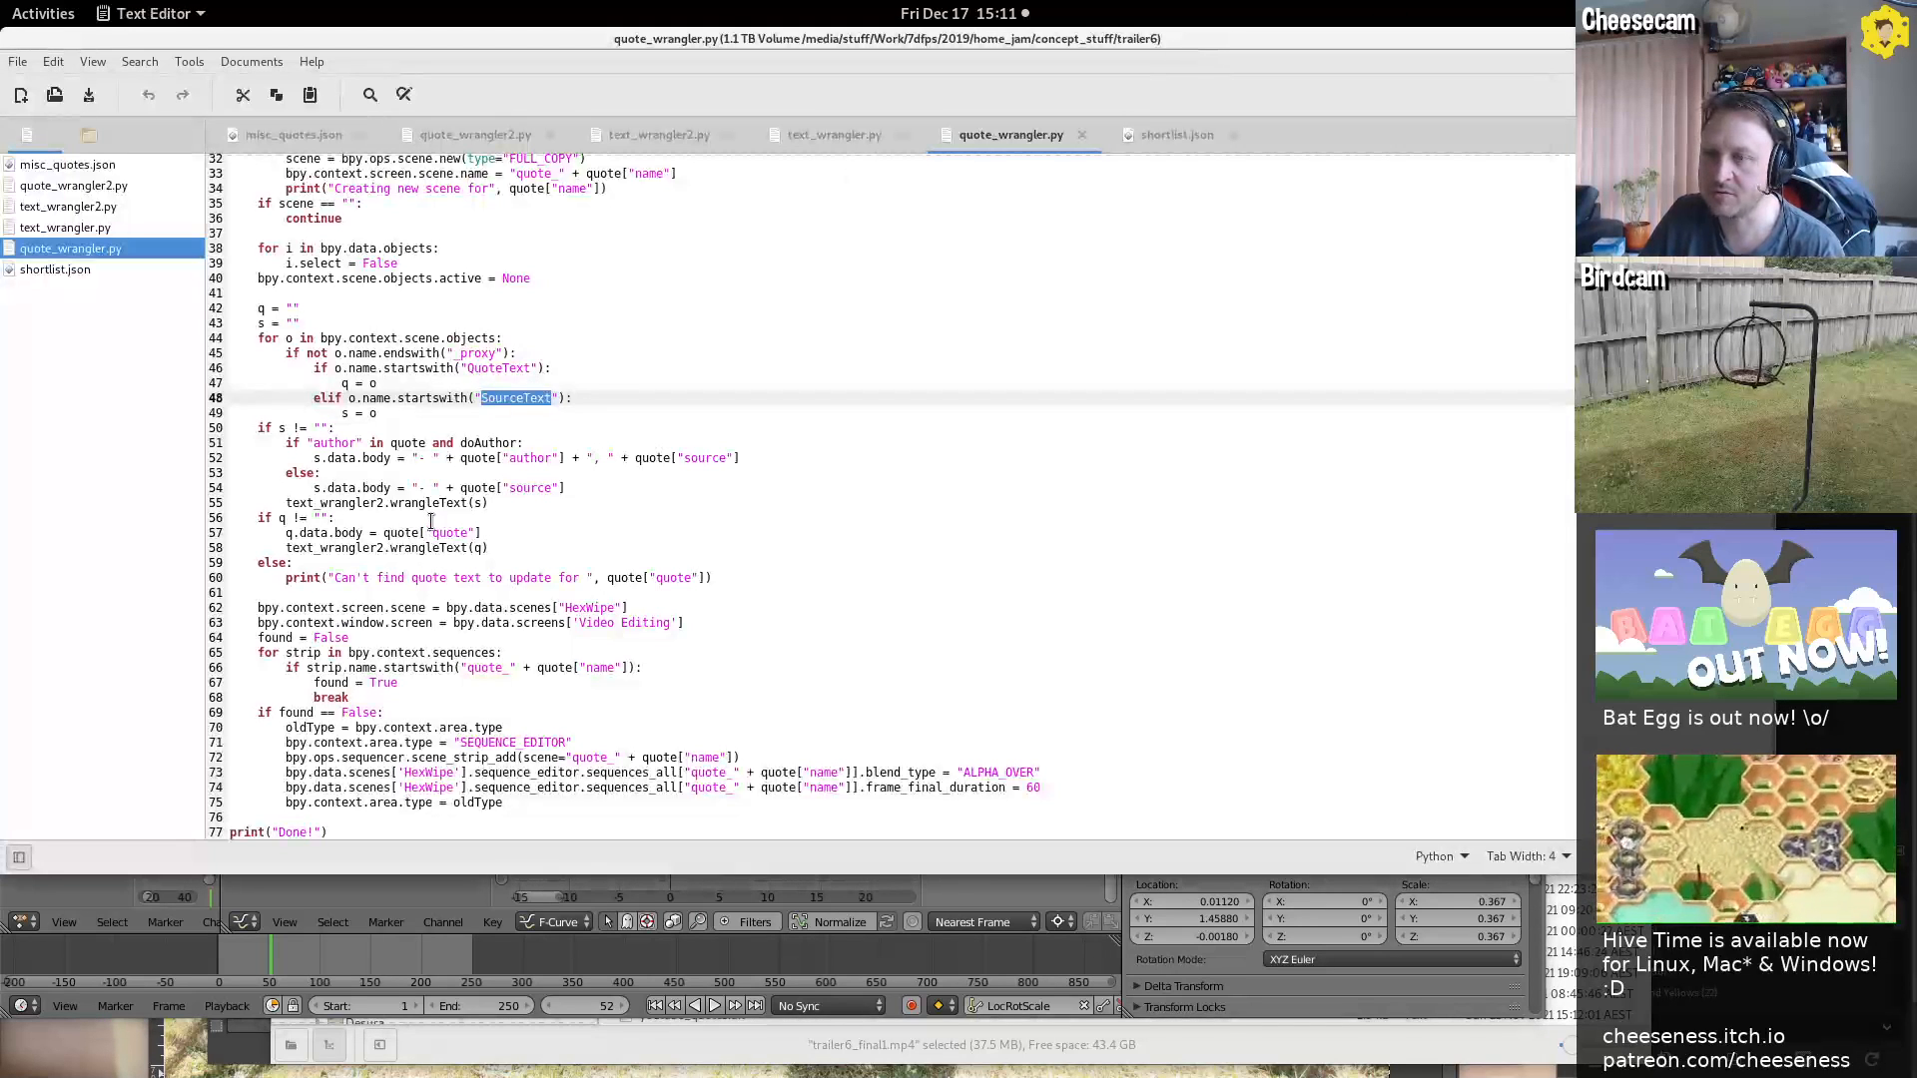
Highlight the author and doAuthor condition in quote_wrangler.py and check it against the author-less playing_with_a_smile entry in shortlist.json
{"action": "left_click", "coordinate": [300, 444]}
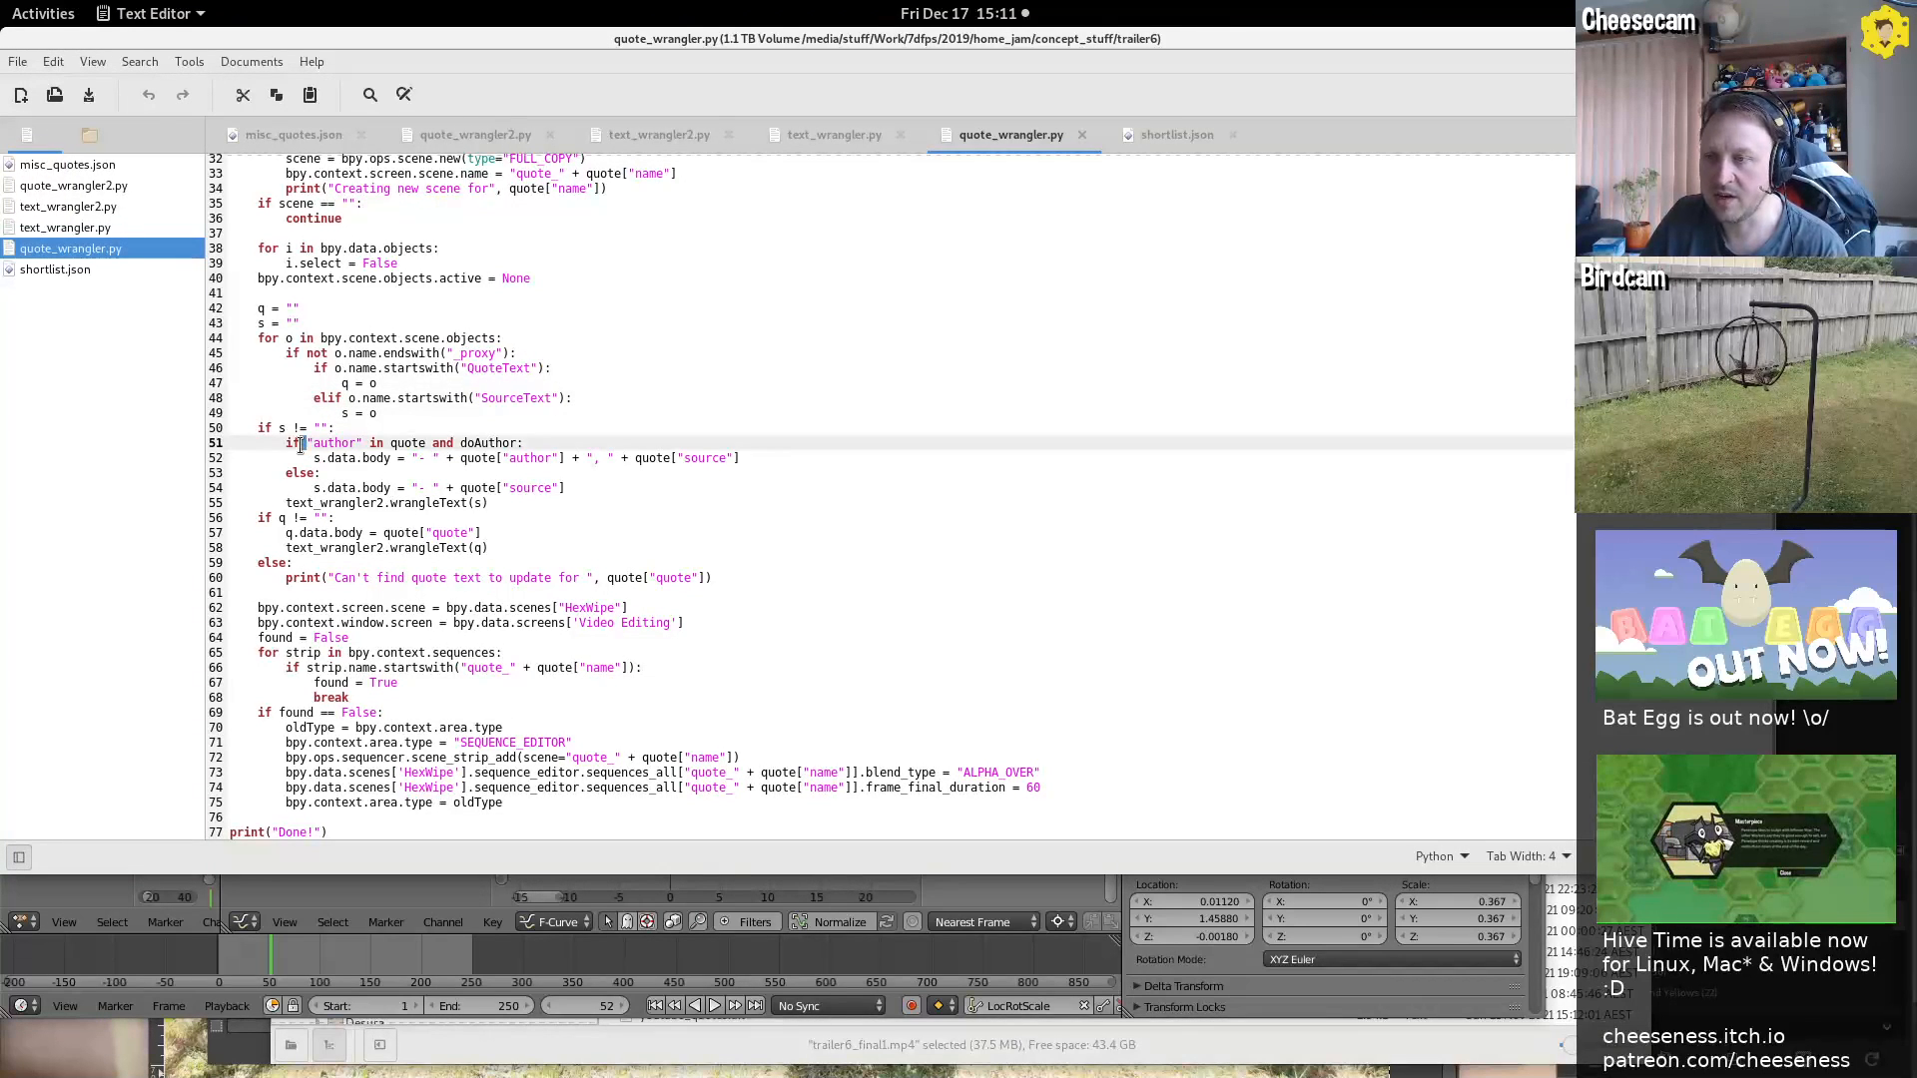
{"action": "double_click", "coordinate": [467, 443]}
{"action": "double_click", "coordinate": [338, 443]}
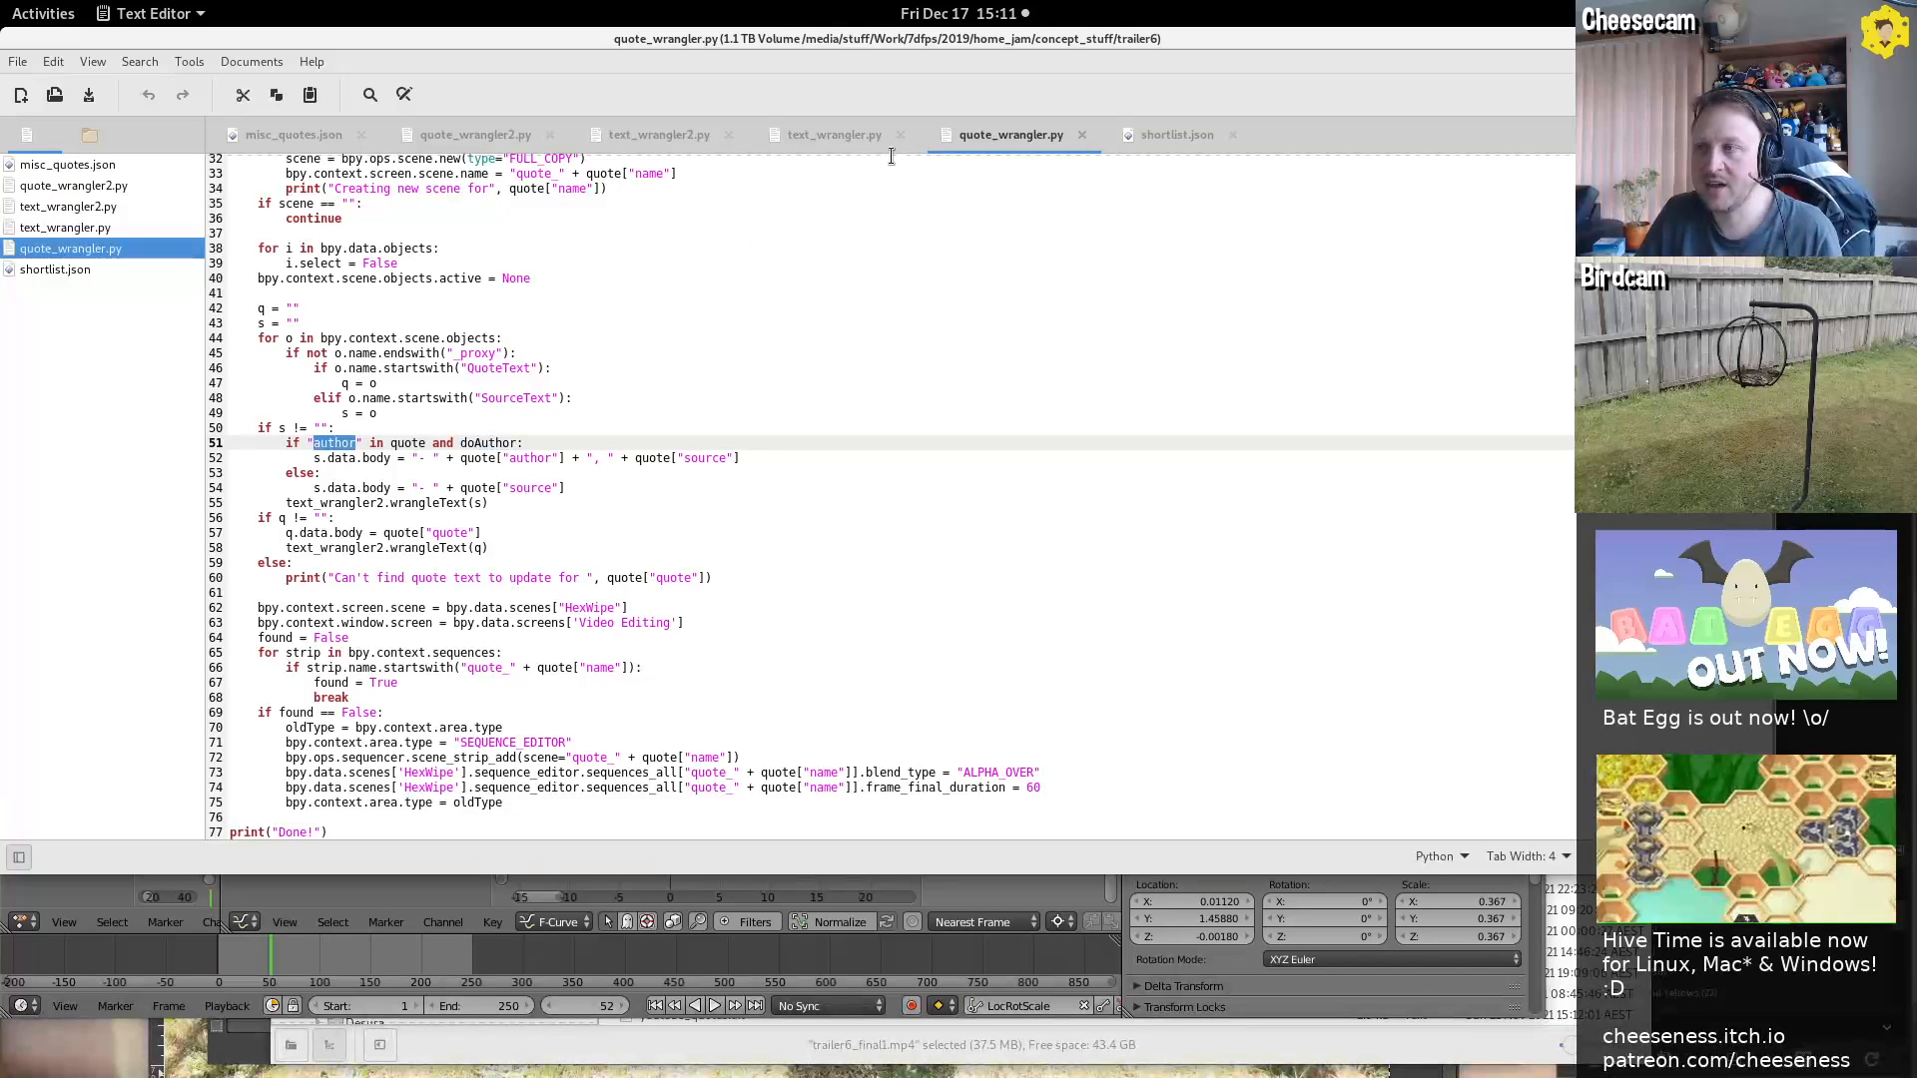
{"action": "left_click", "coordinate": [1148, 140]}
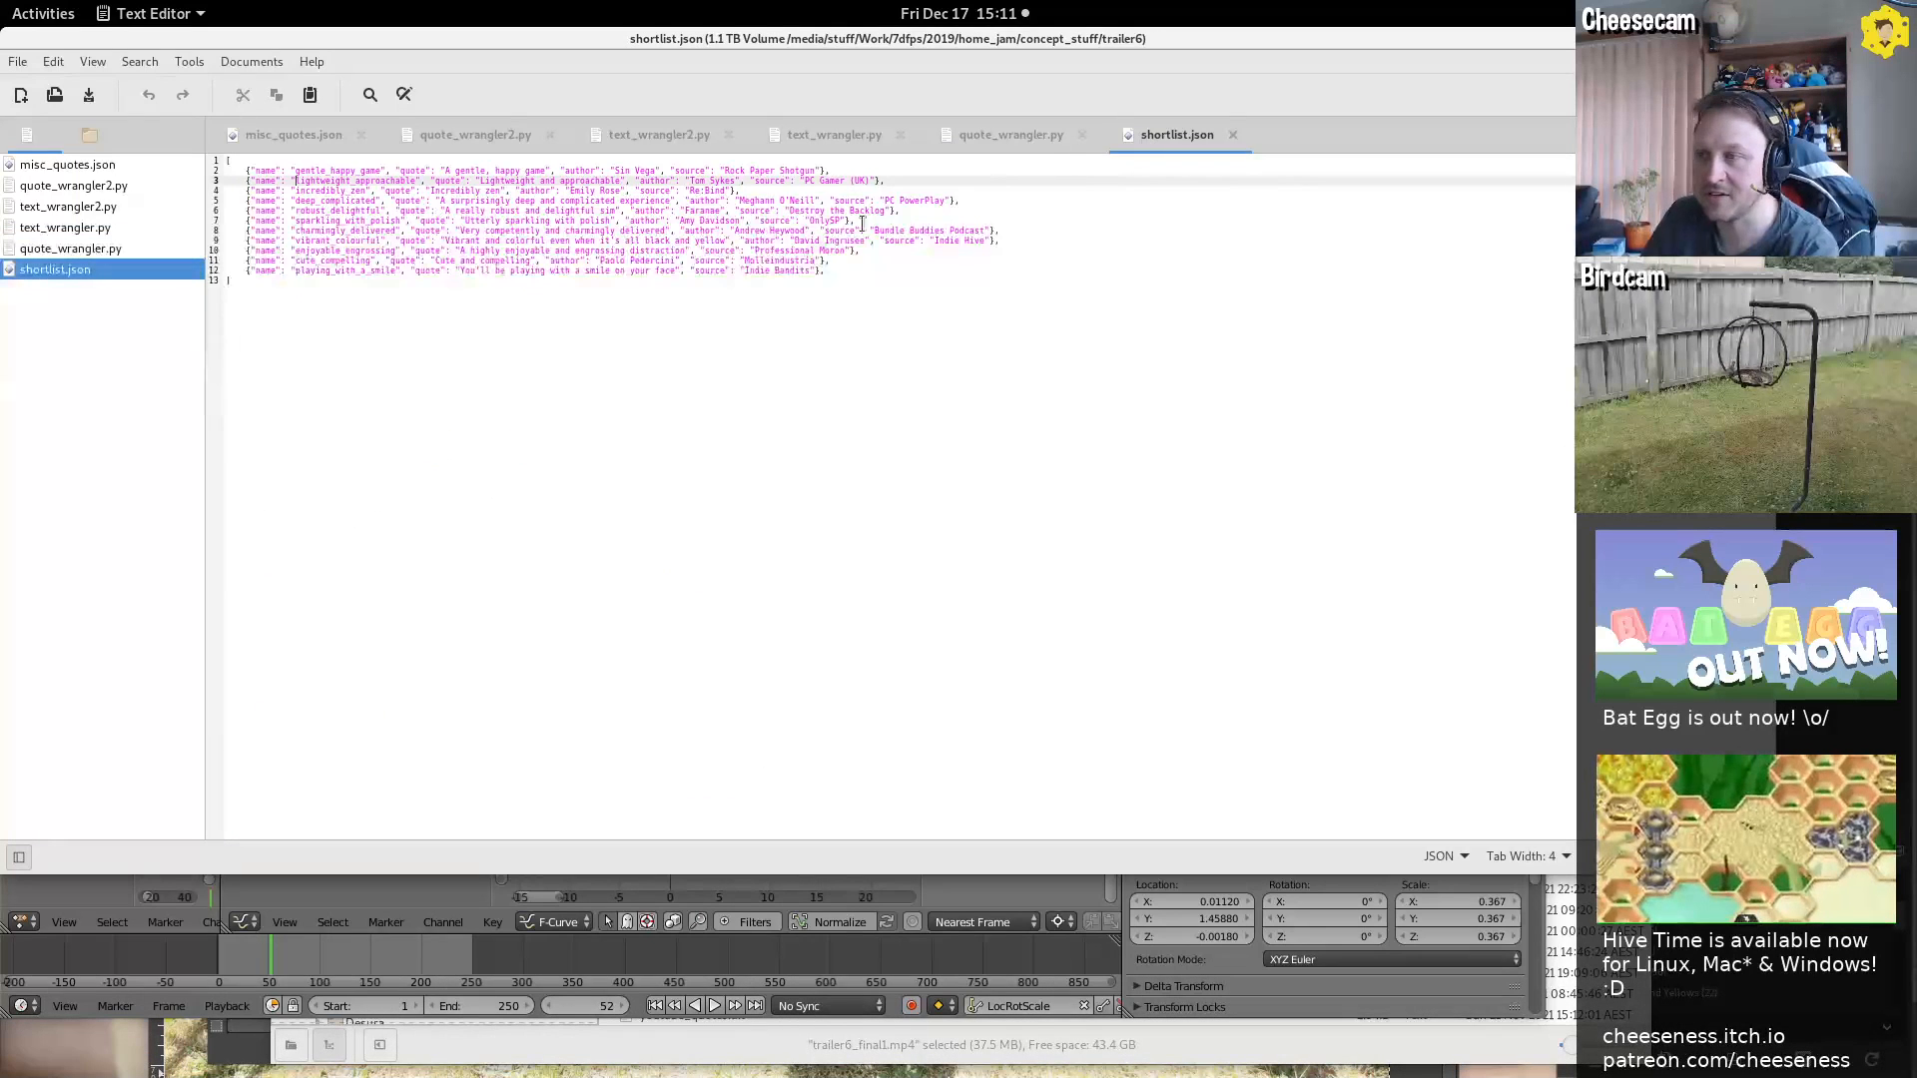
{"action": "triple_click", "coordinate": [746, 271]}
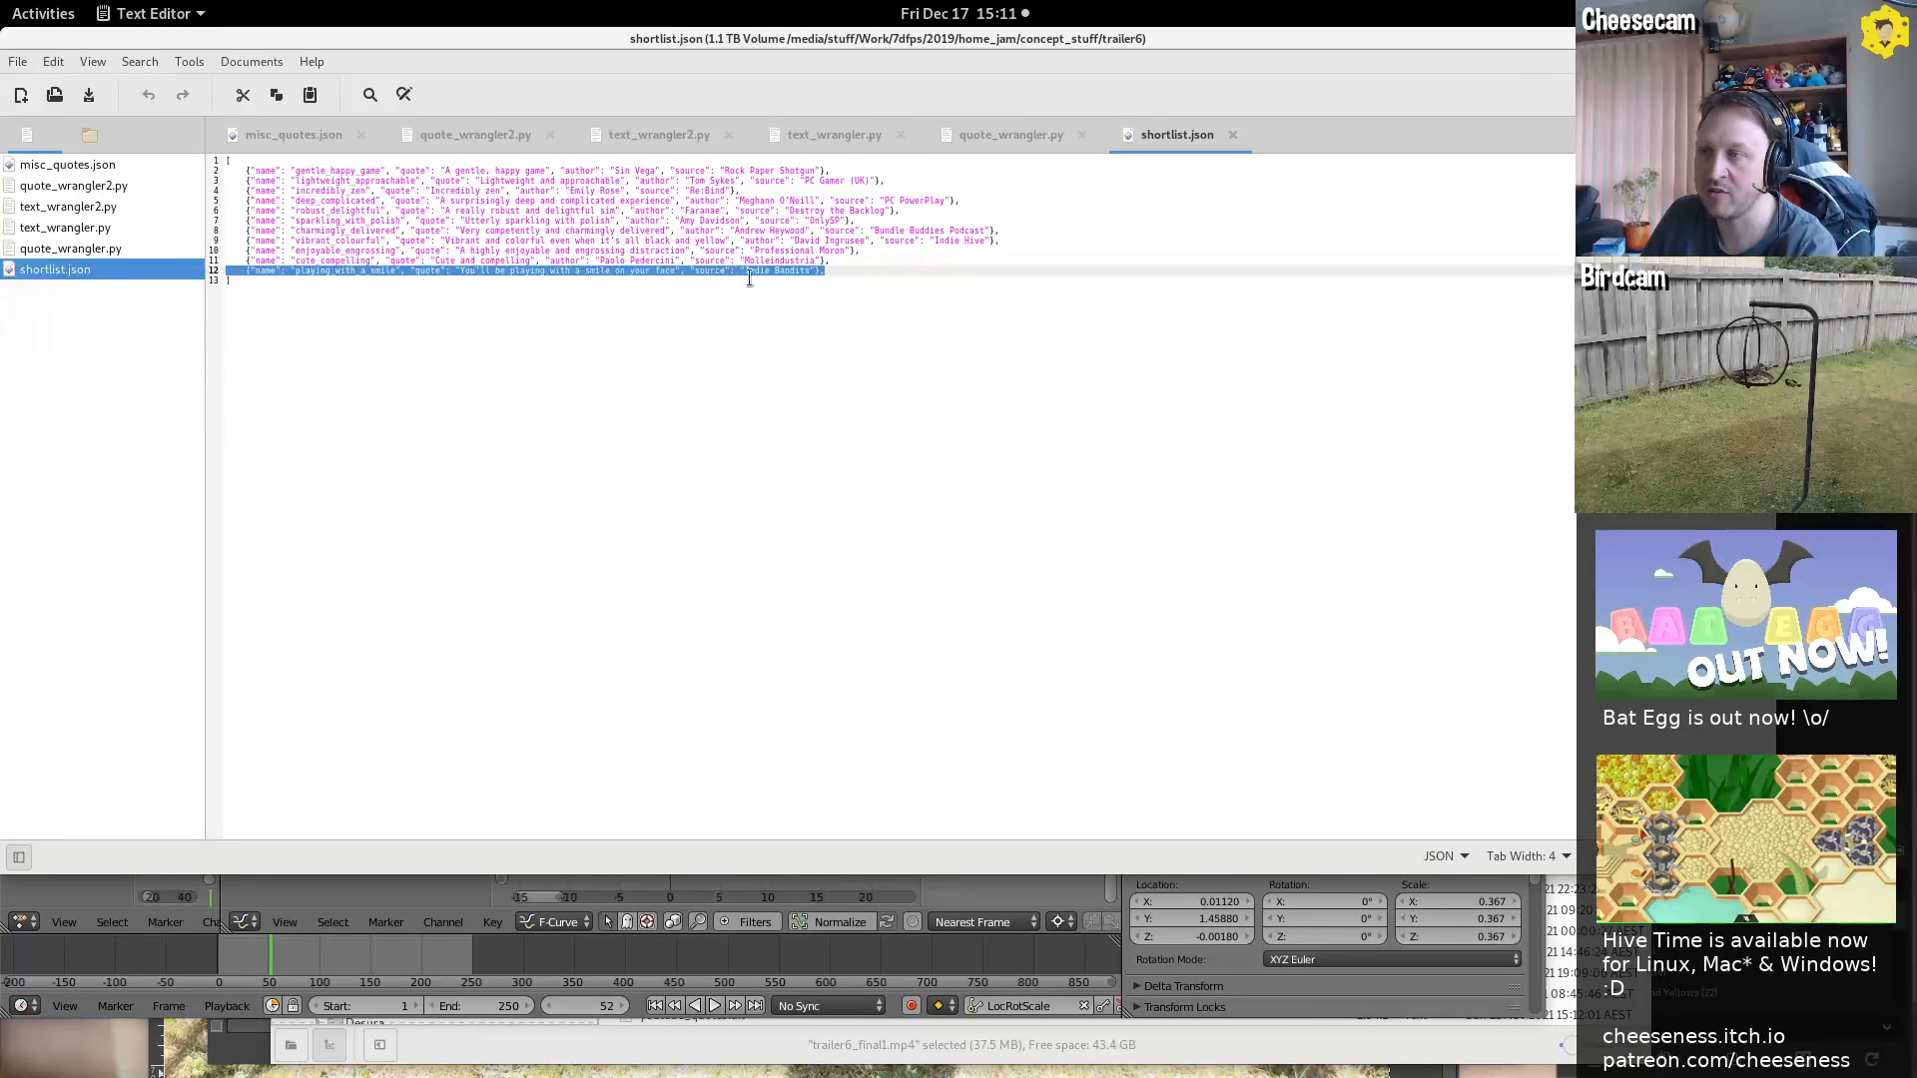
{"action": "left_click", "coordinate": [1018, 140]}
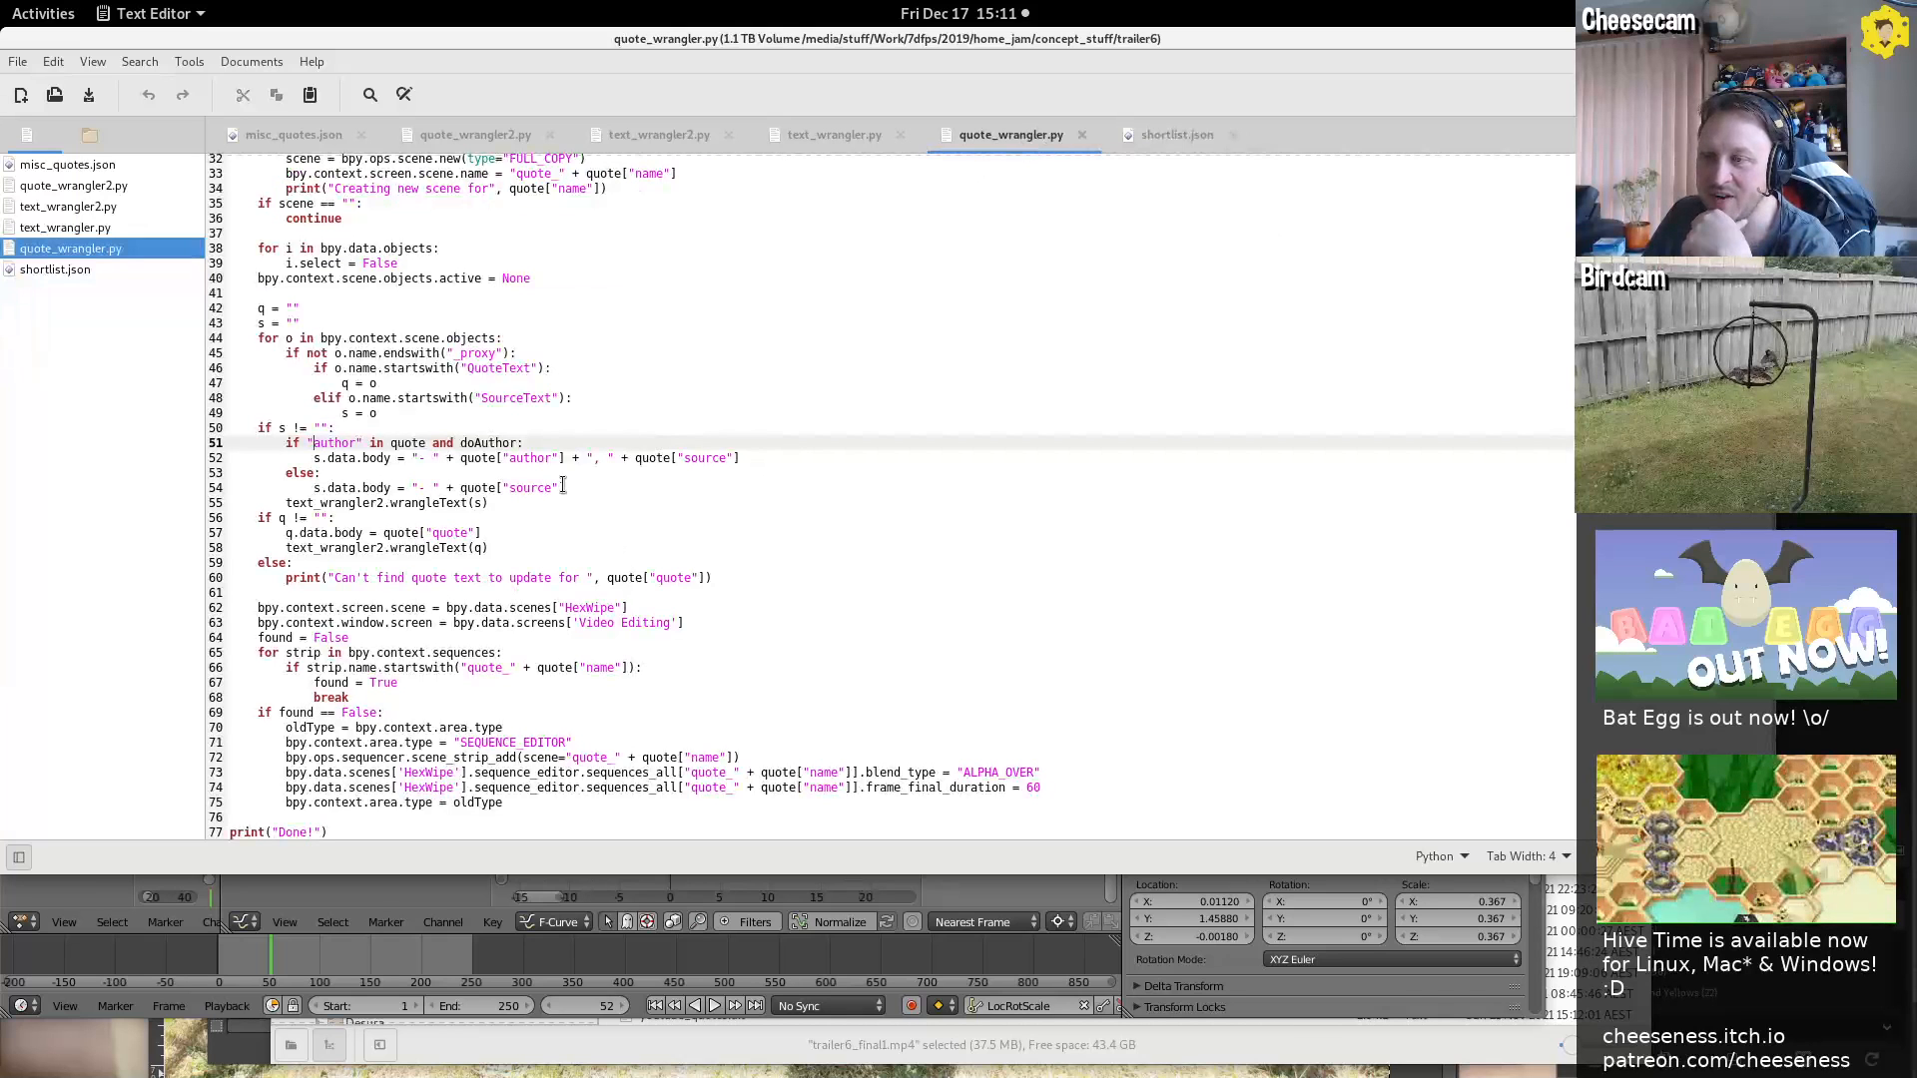
Highlight the script's source text assignments with and without an author, and its text_wrangler2.wrangleText calls
{"action": "triple_click", "coordinate": [547, 457]}
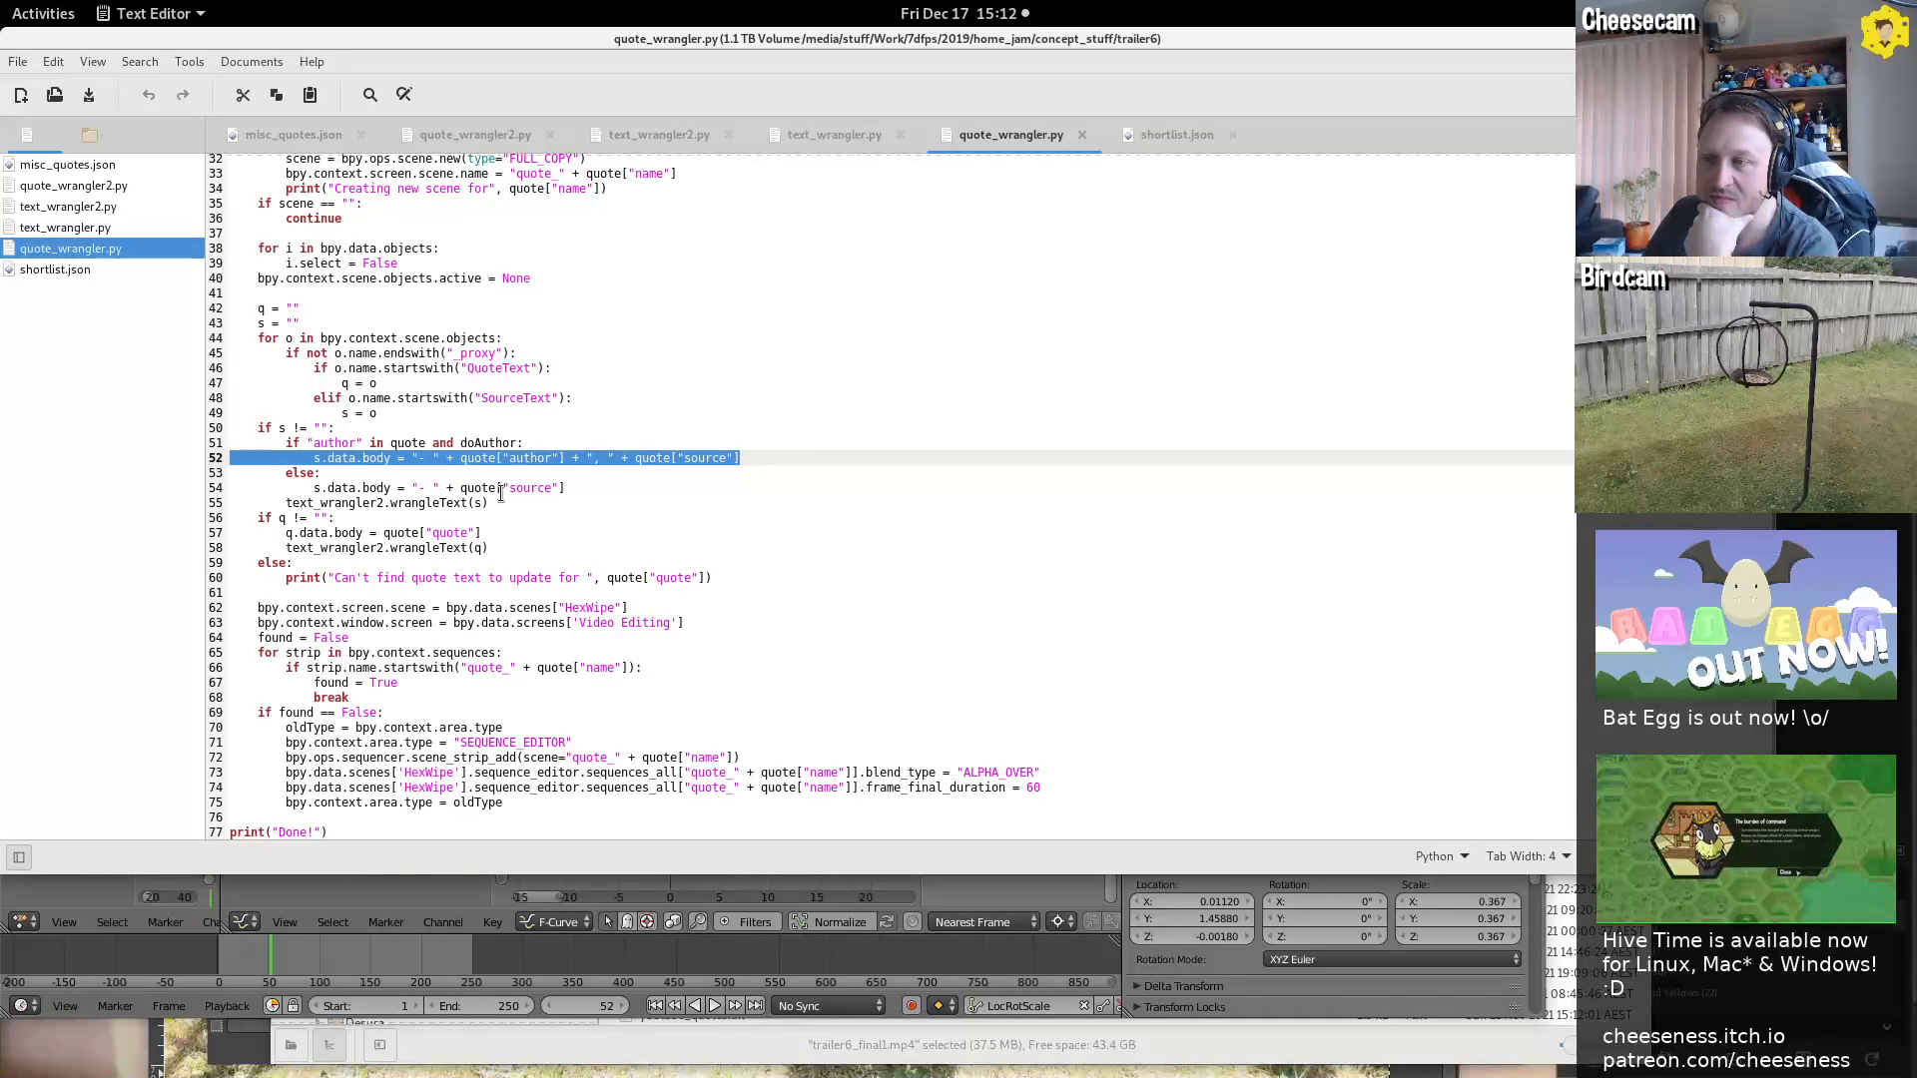
{"action": "left_click", "coordinate": [597, 457]}
{"action": "type", "text": ","}
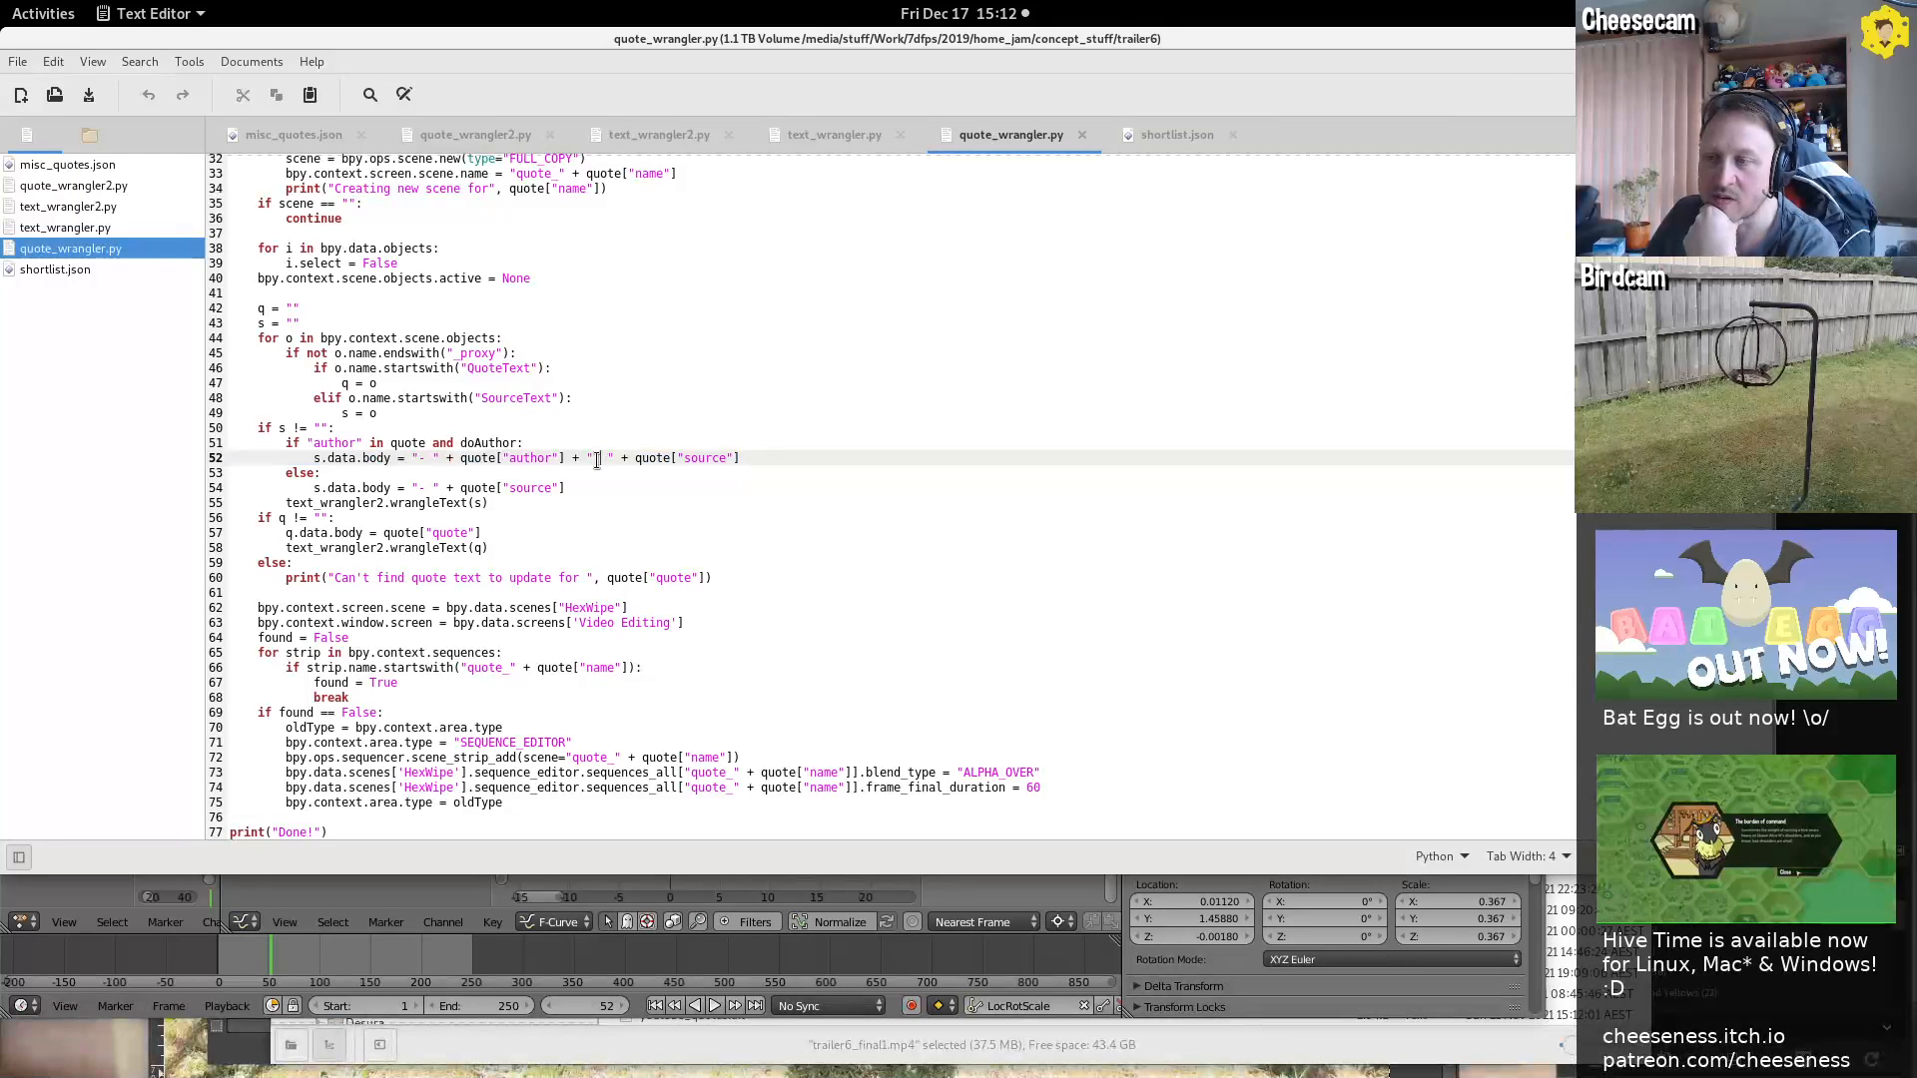
{"action": "triple_click", "coordinate": [502, 487]}
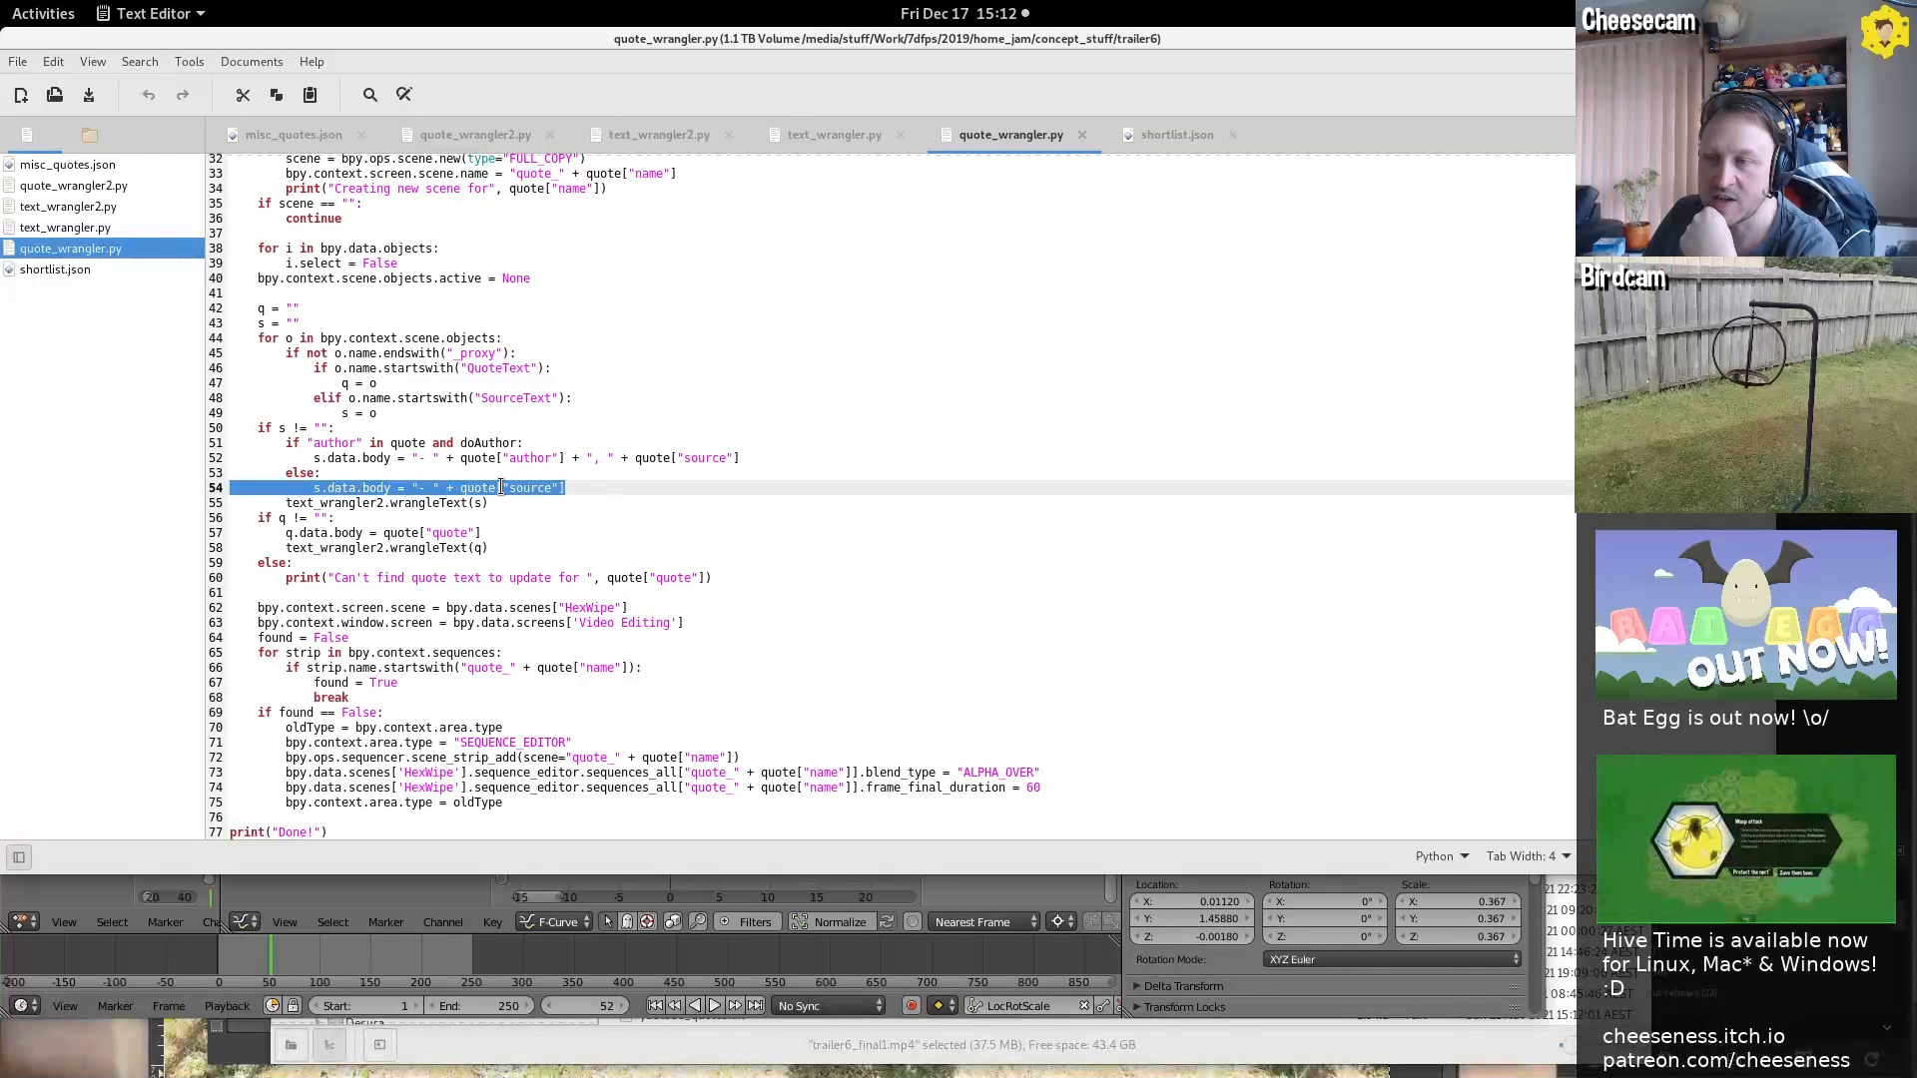
{"action": "double_click", "coordinate": [468, 504]}
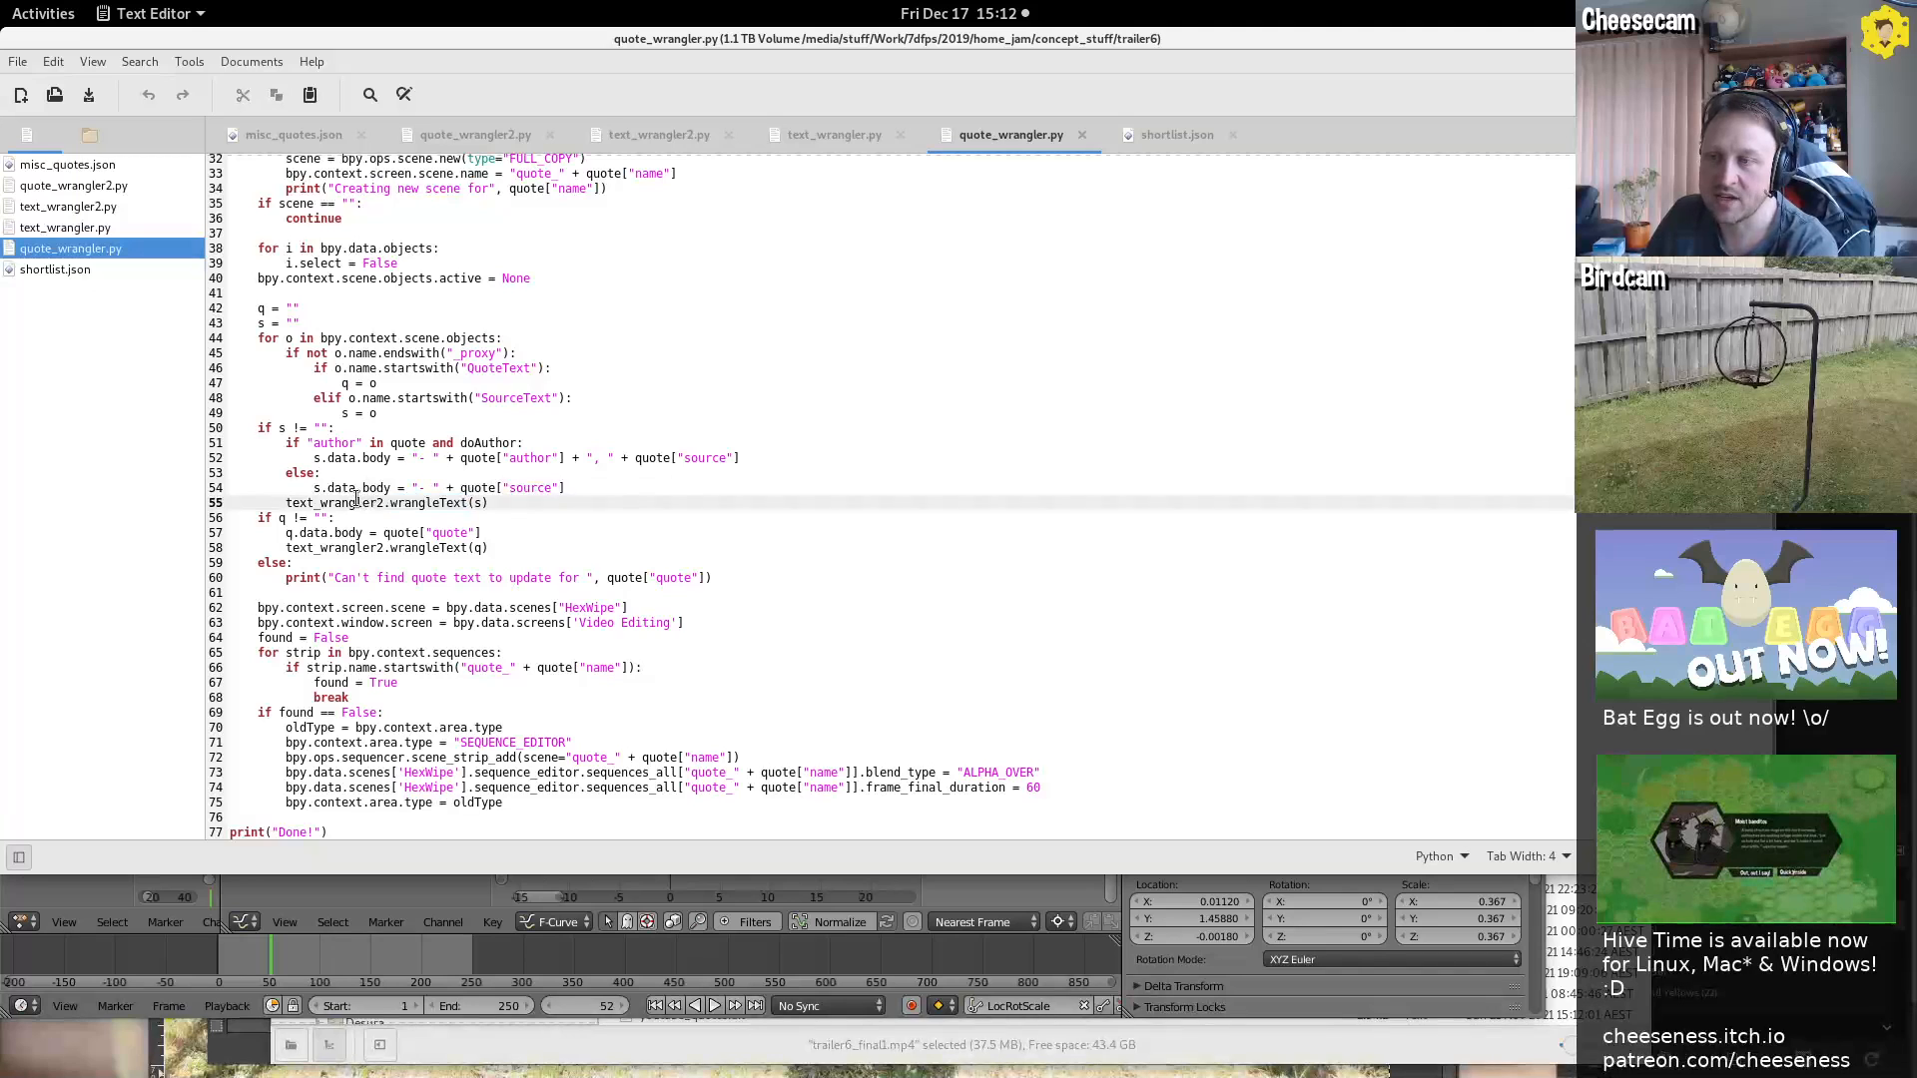
{"action": "left_click_drag", "start_coordinate": [357, 502], "coordinate": [399, 544]}
{"action": "double_click", "coordinate": [365, 547]}
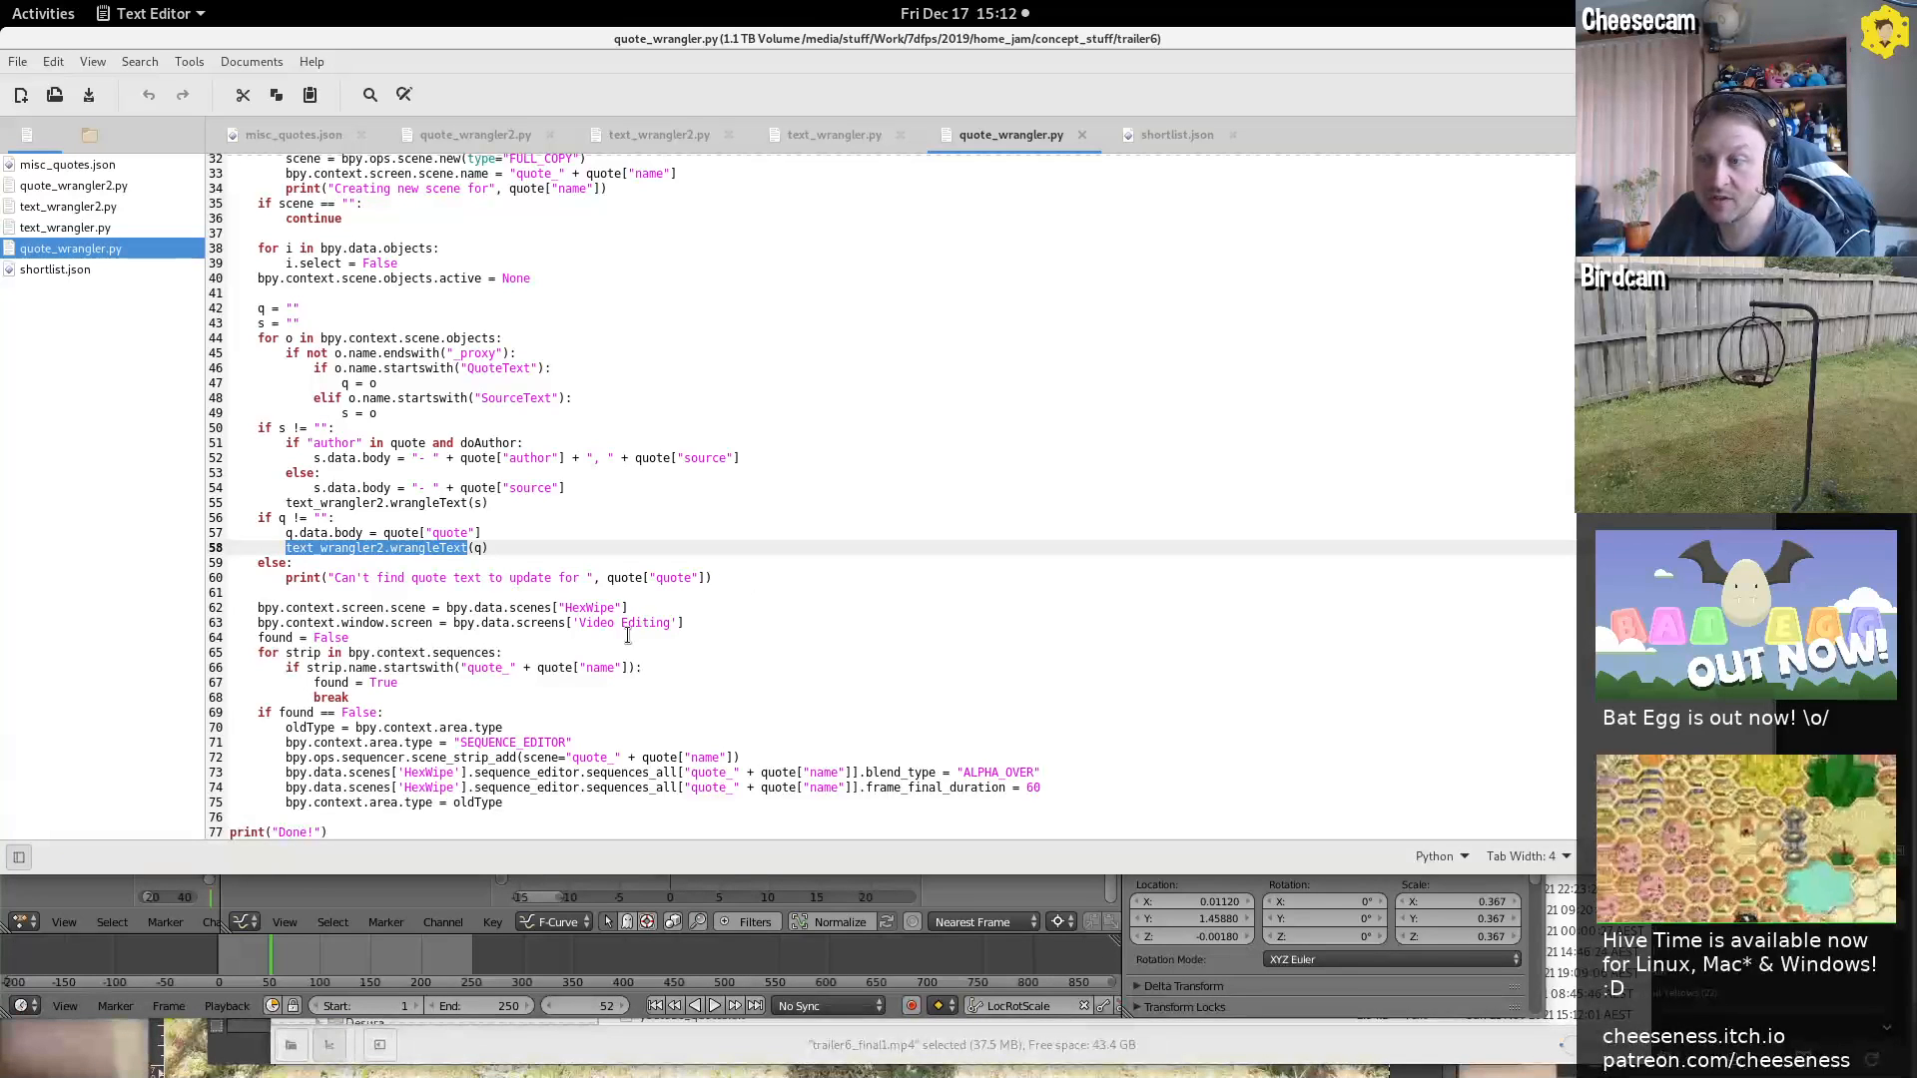
Highlight the script line that activates the Video Editing screen, and switch Blender to the Video Editing layout
{"action": "left_click_drag", "start_coordinate": [684, 622], "coordinate": [230, 622]}
{"action": "left_click", "coordinate": [1442, 1019]}
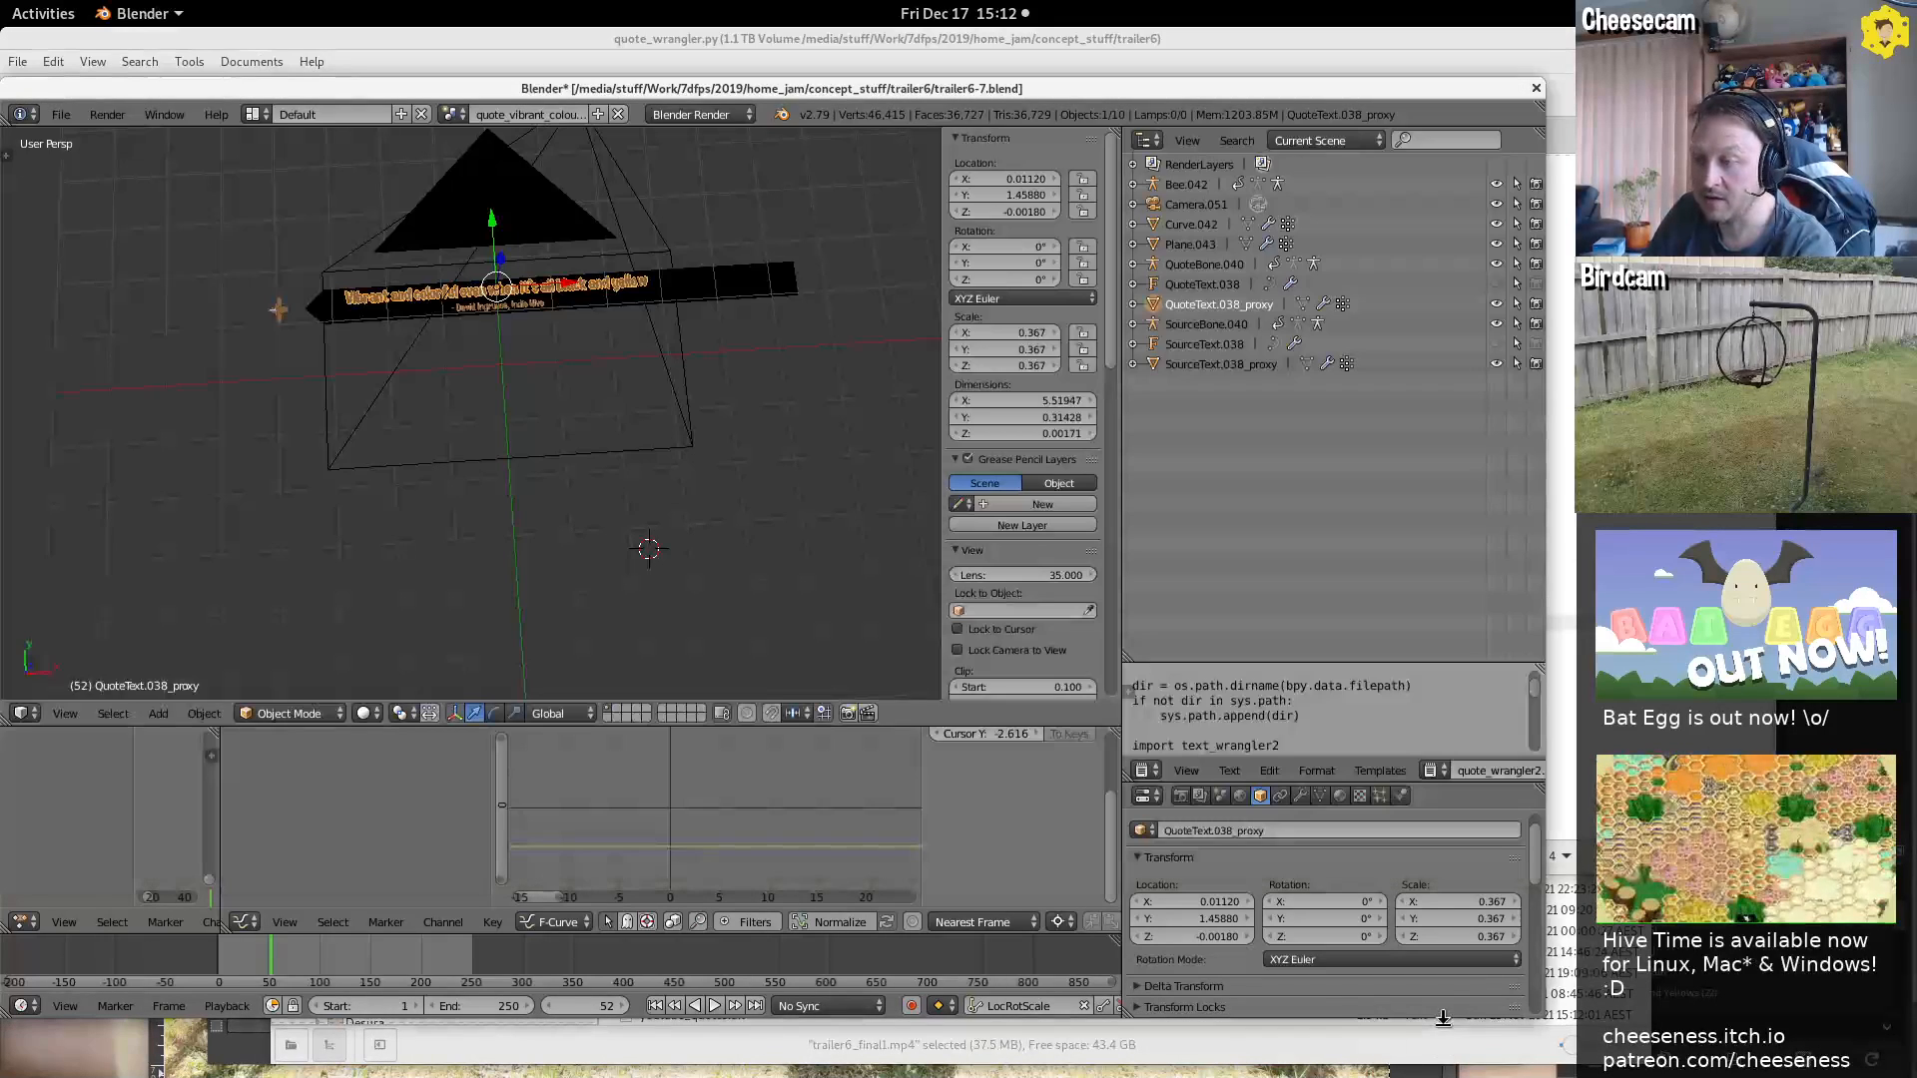
{"action": "left_click", "coordinate": [254, 114]}
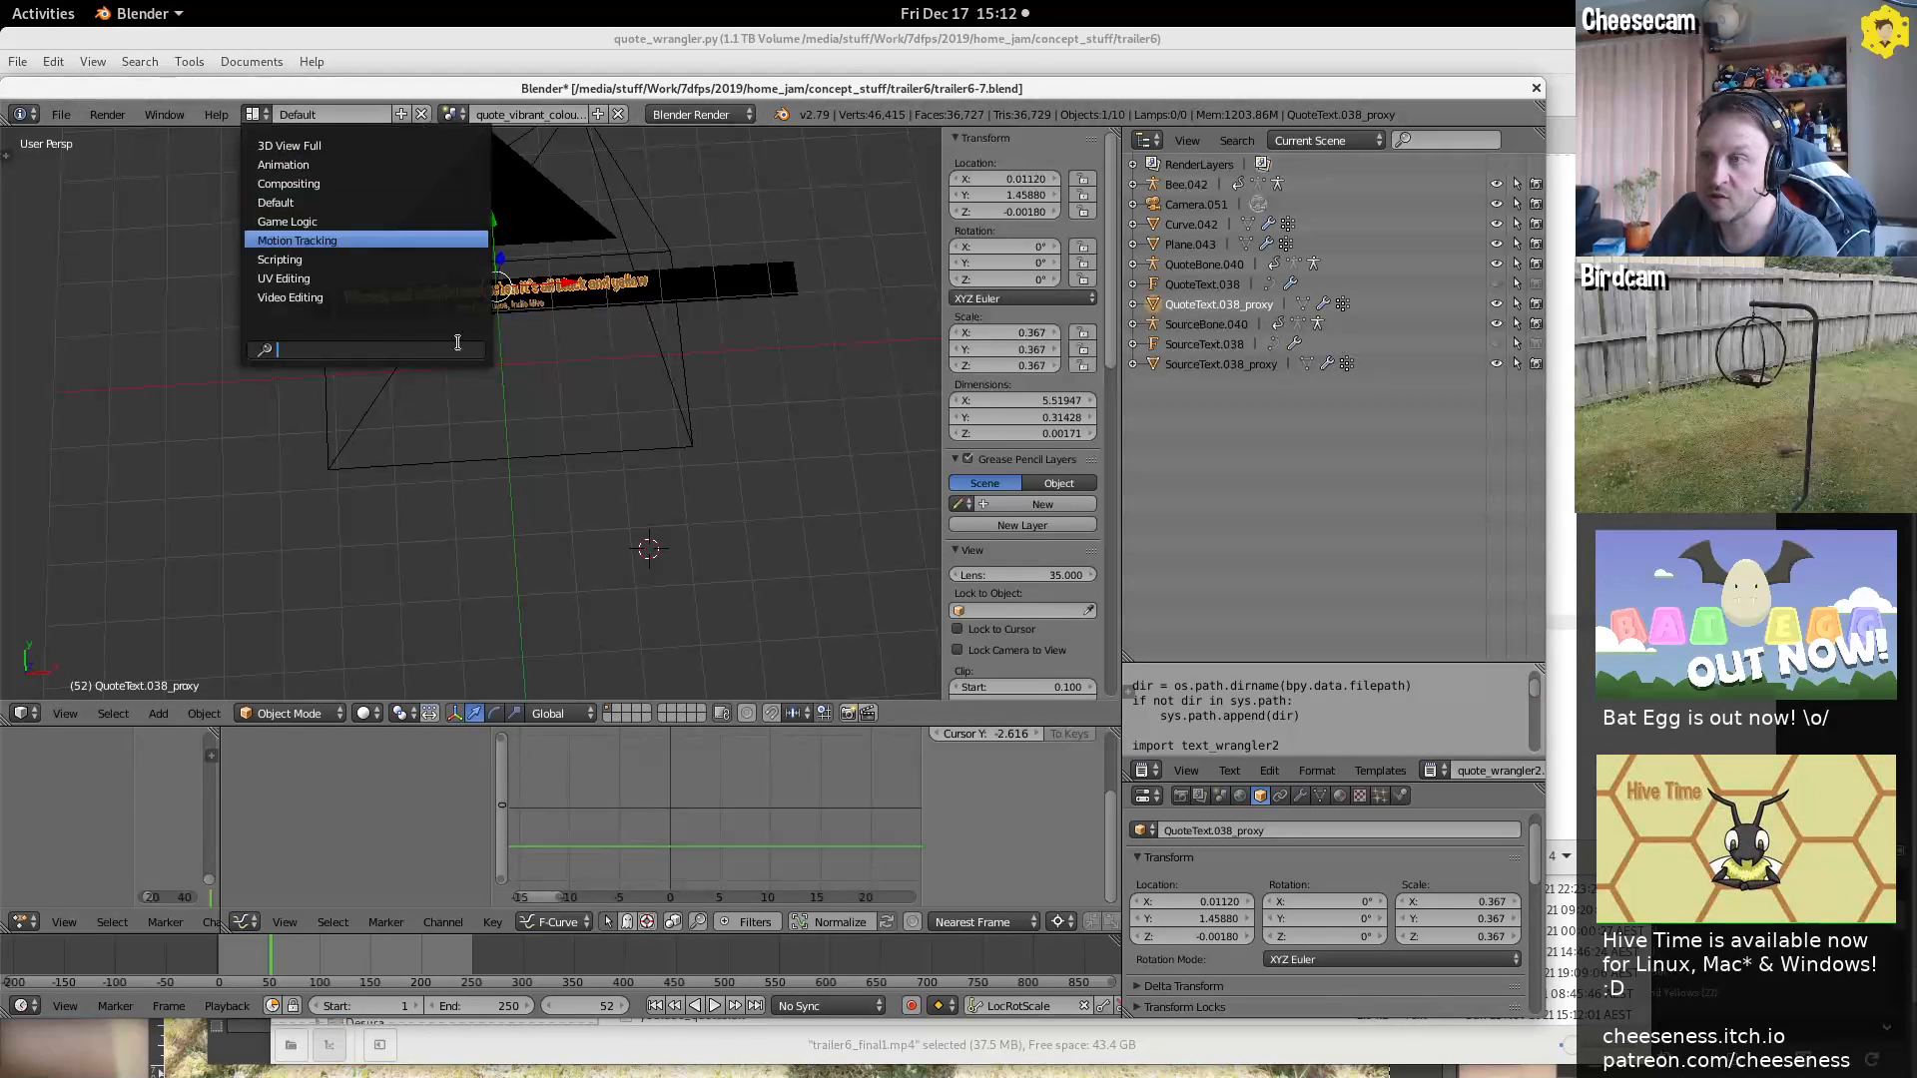
{"action": "left_click", "coordinate": [314, 289]}
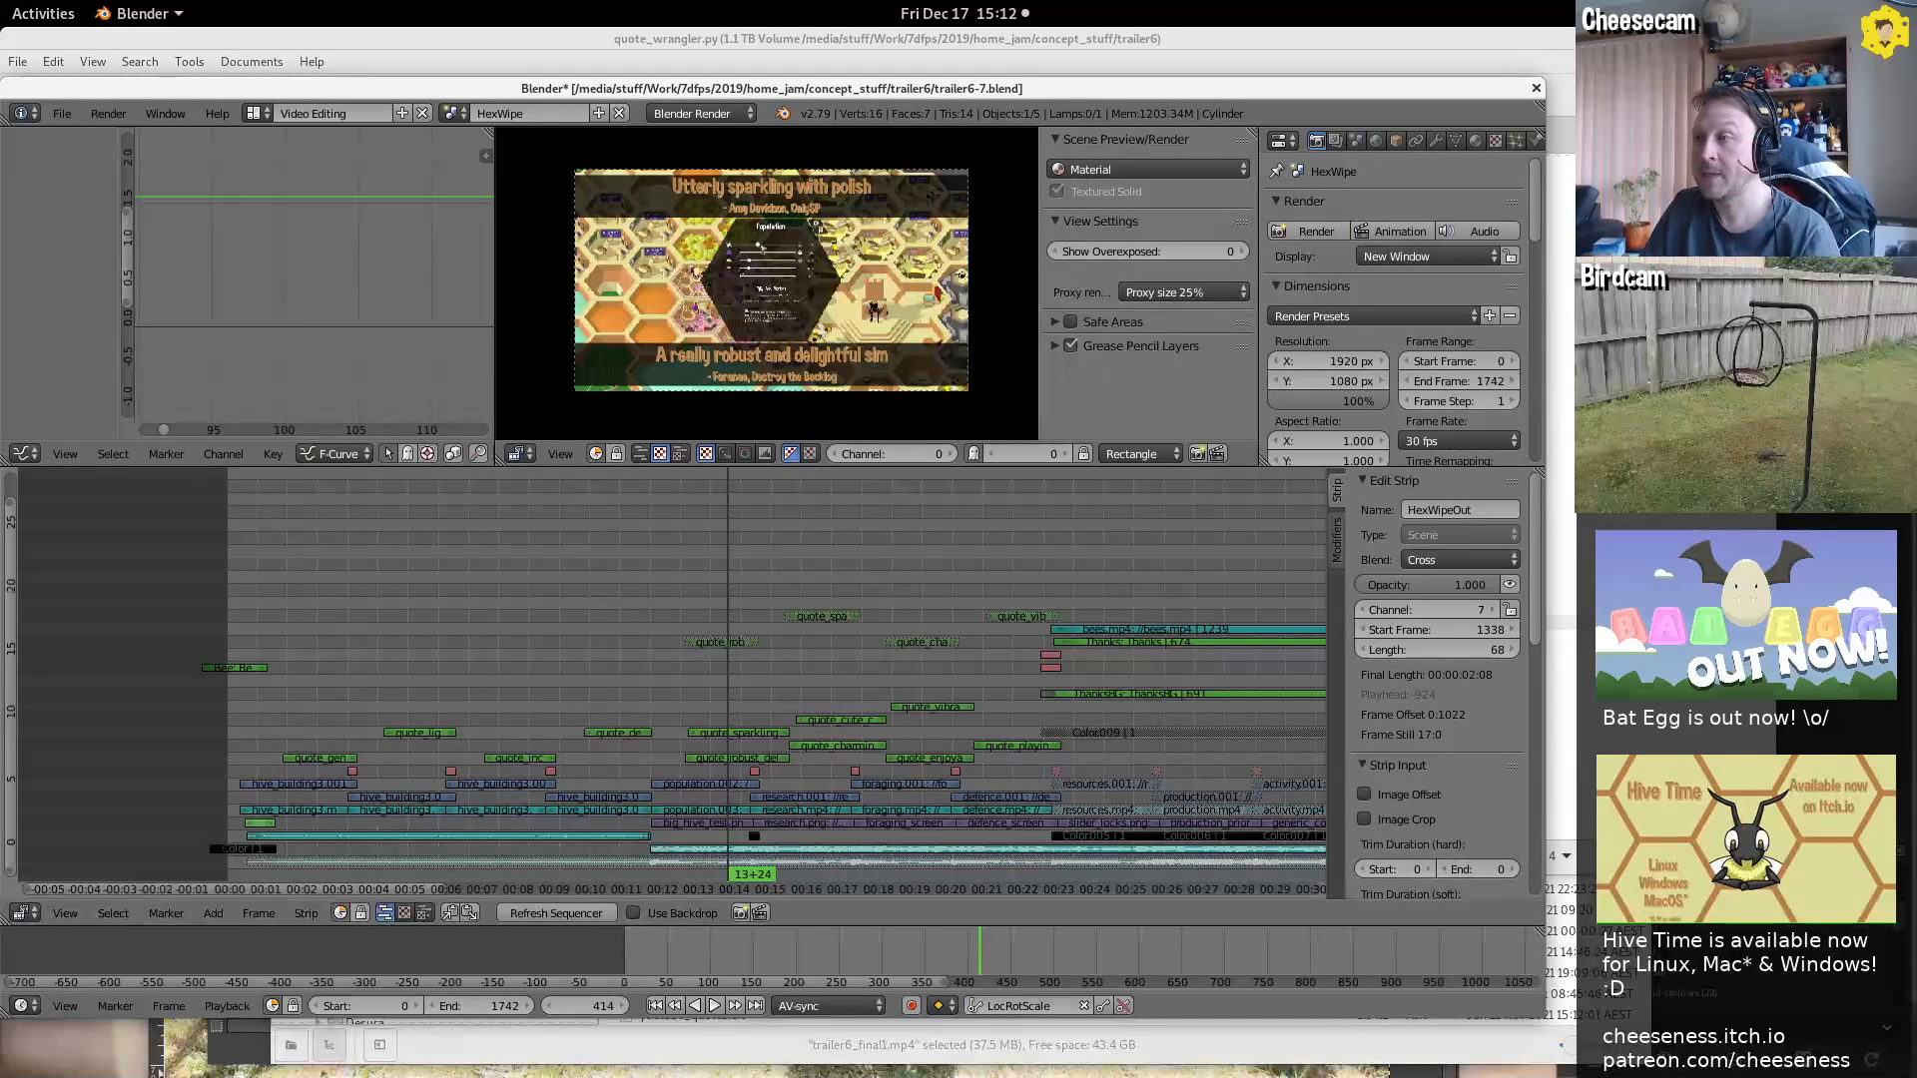
Highlight the list of quote entries in shortlist.json in the text editor and return to Blender's HexWipe sequence
{"action": "key", "text": "alt+Tab"}
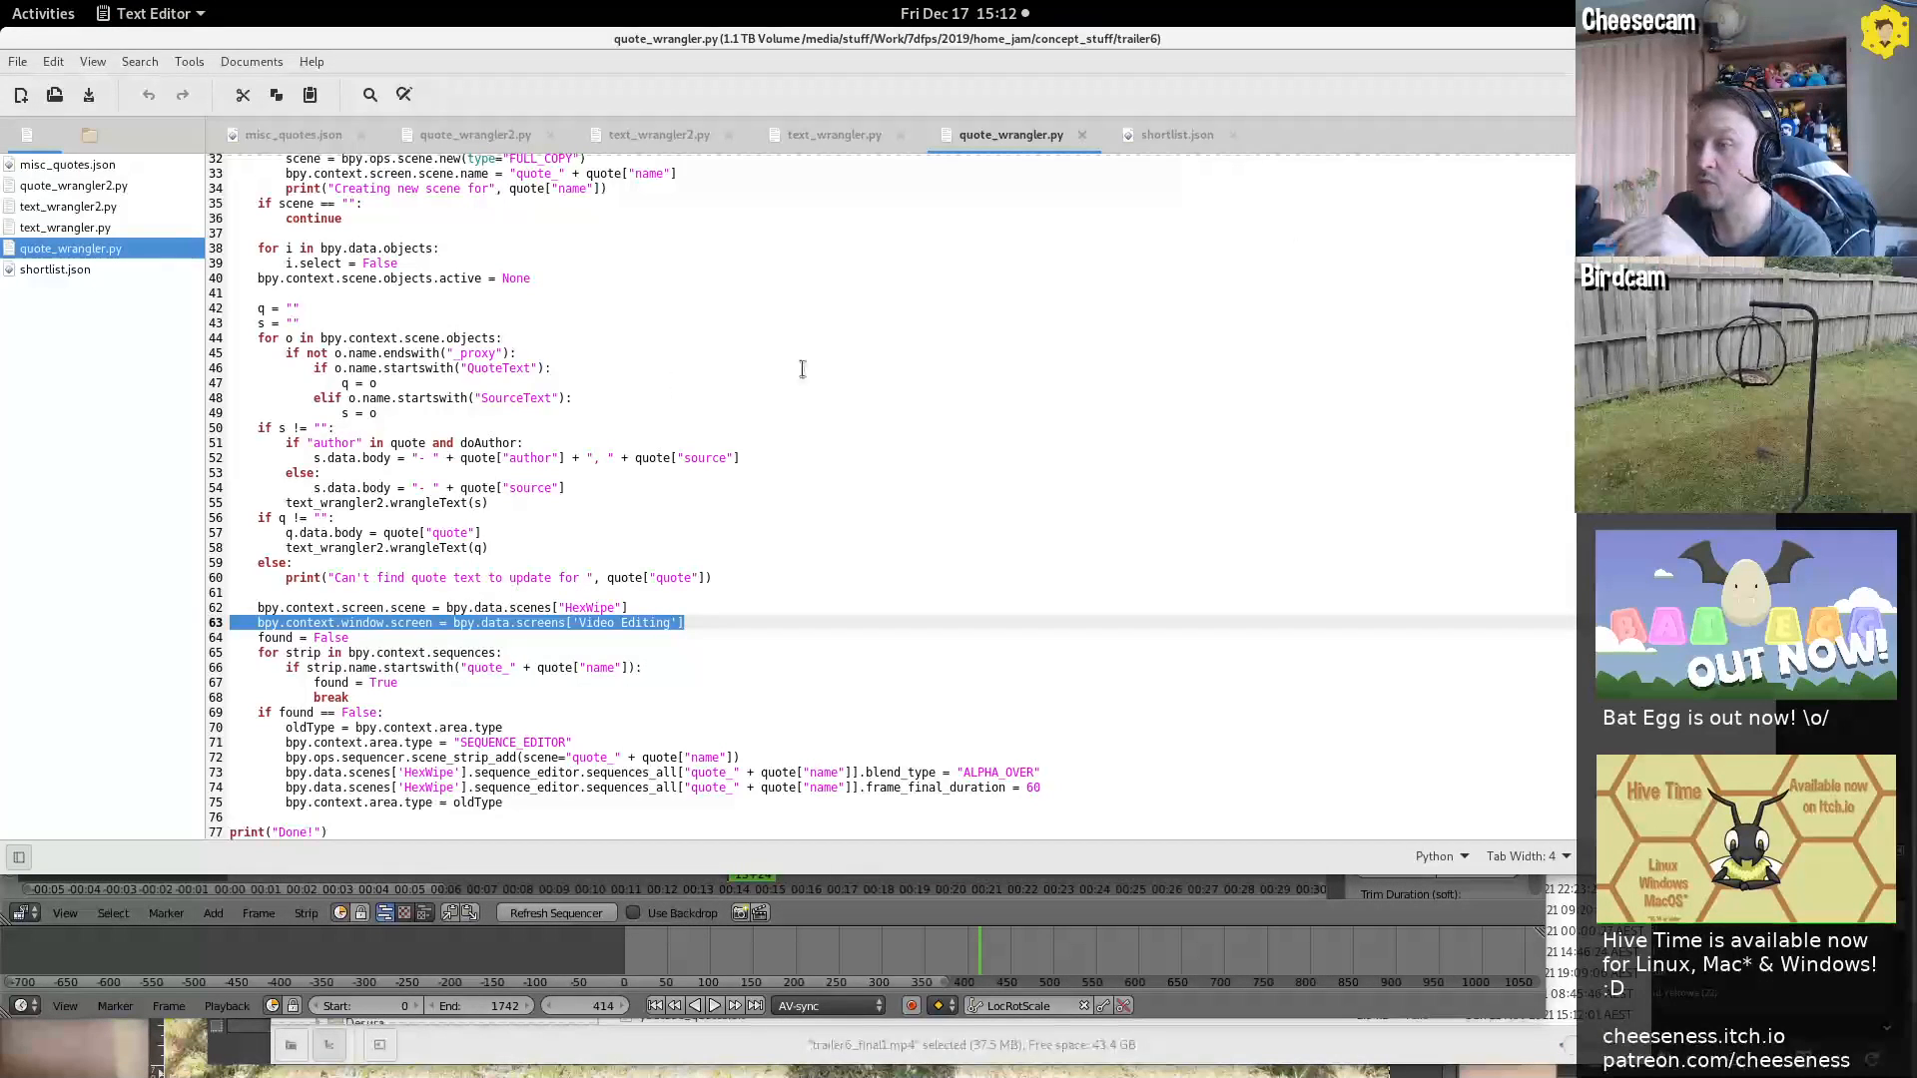
{"action": "left_click", "coordinate": [1154, 143]}
{"action": "left_click_drag", "start_coordinate": [360, 170], "coordinate": [357, 270]}
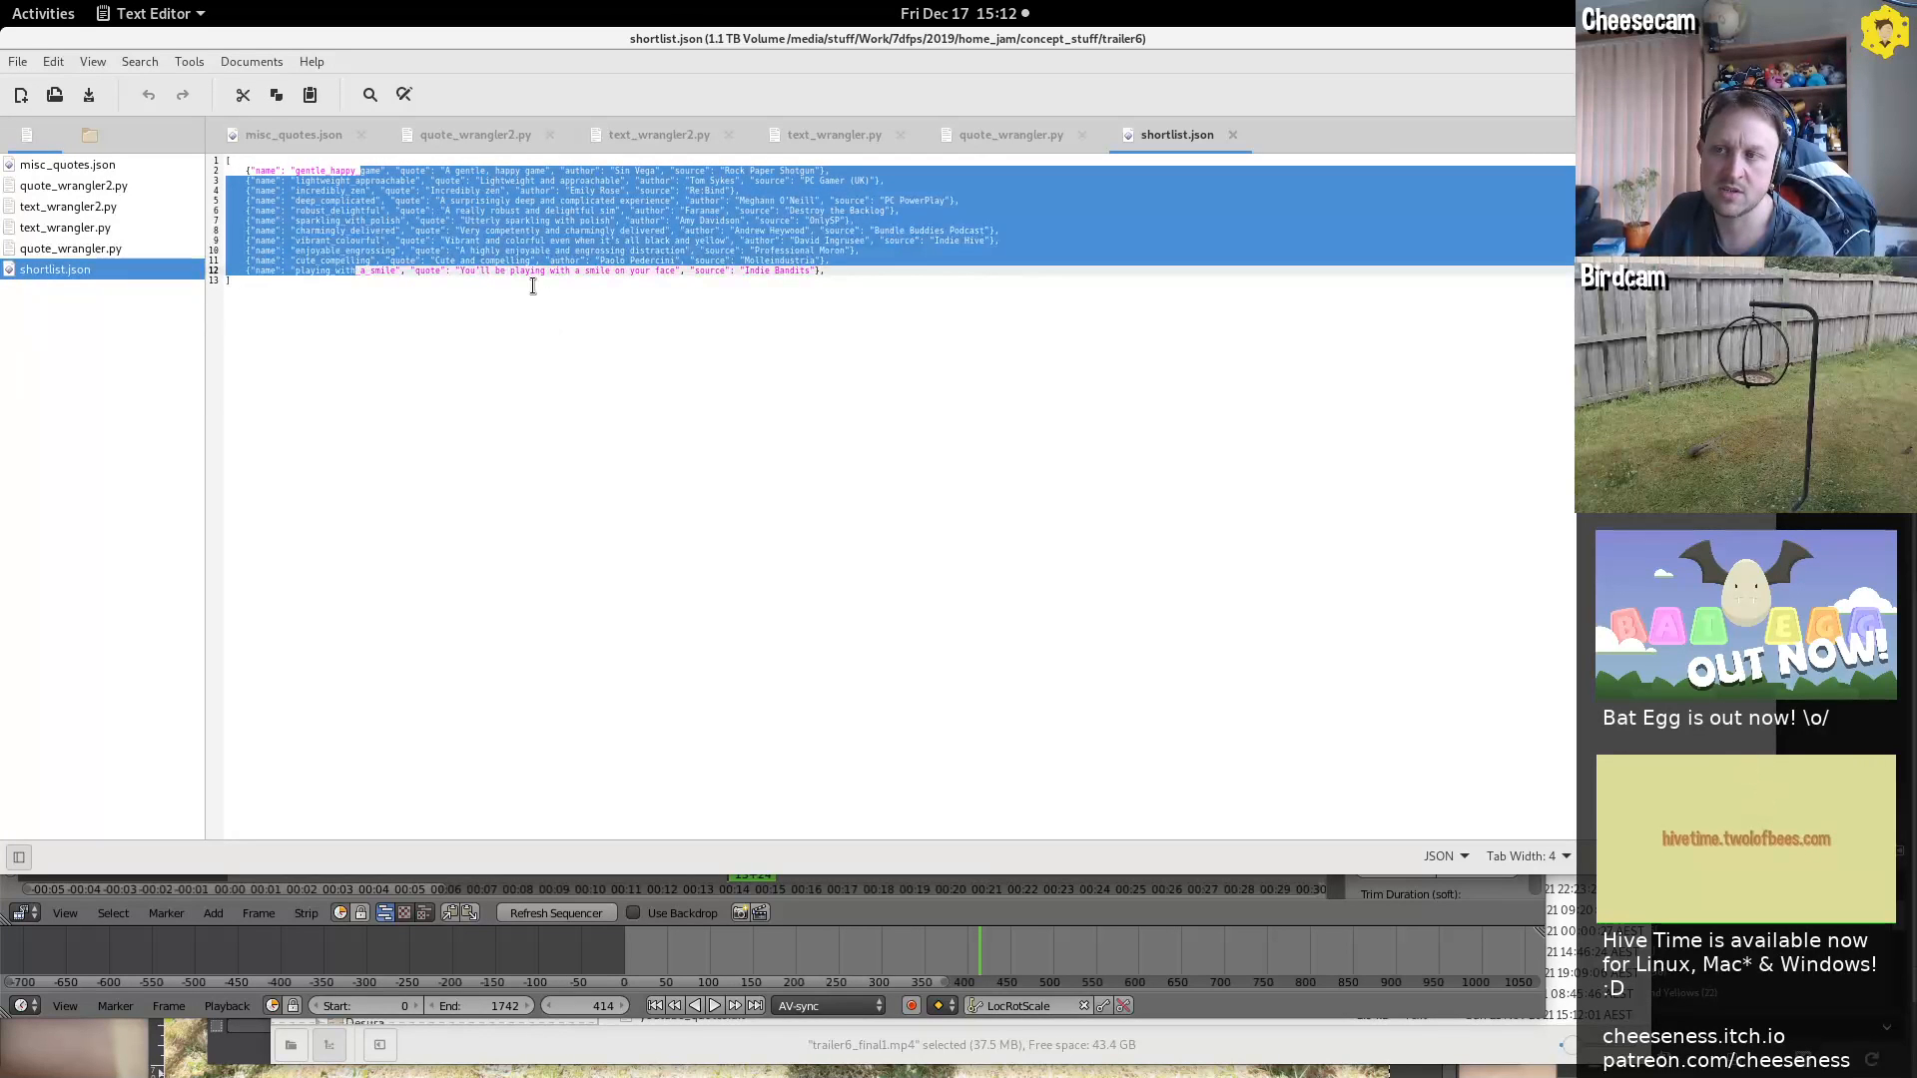
{"action": "left_click", "coordinate": [470, 339]}
{"action": "left_click", "coordinate": [1466, 1010]}
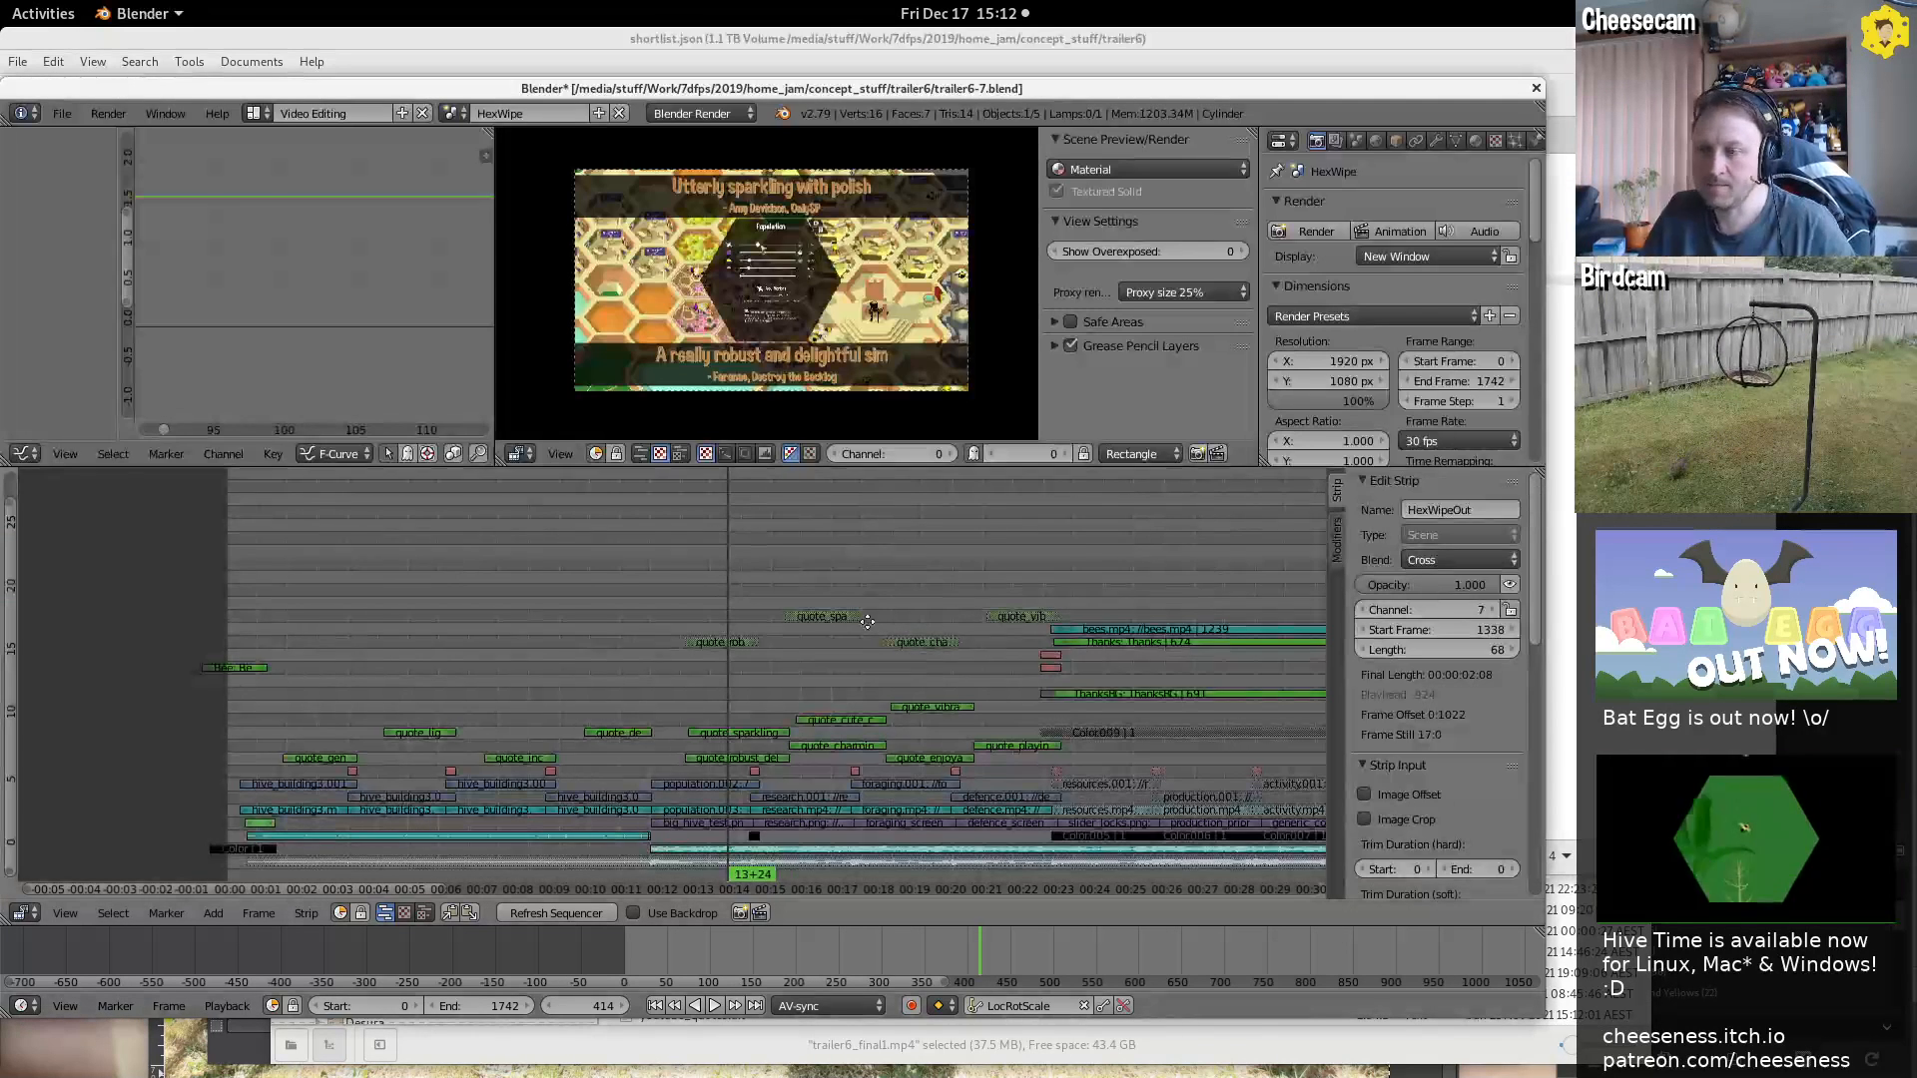
Scrub and play back the quote strips in the sequence, and compare them with the quote list in shortlist.json
{"action": "scroll", "coordinate": [867, 621], "scroll_direction": "down", "scroll_amount": 5}
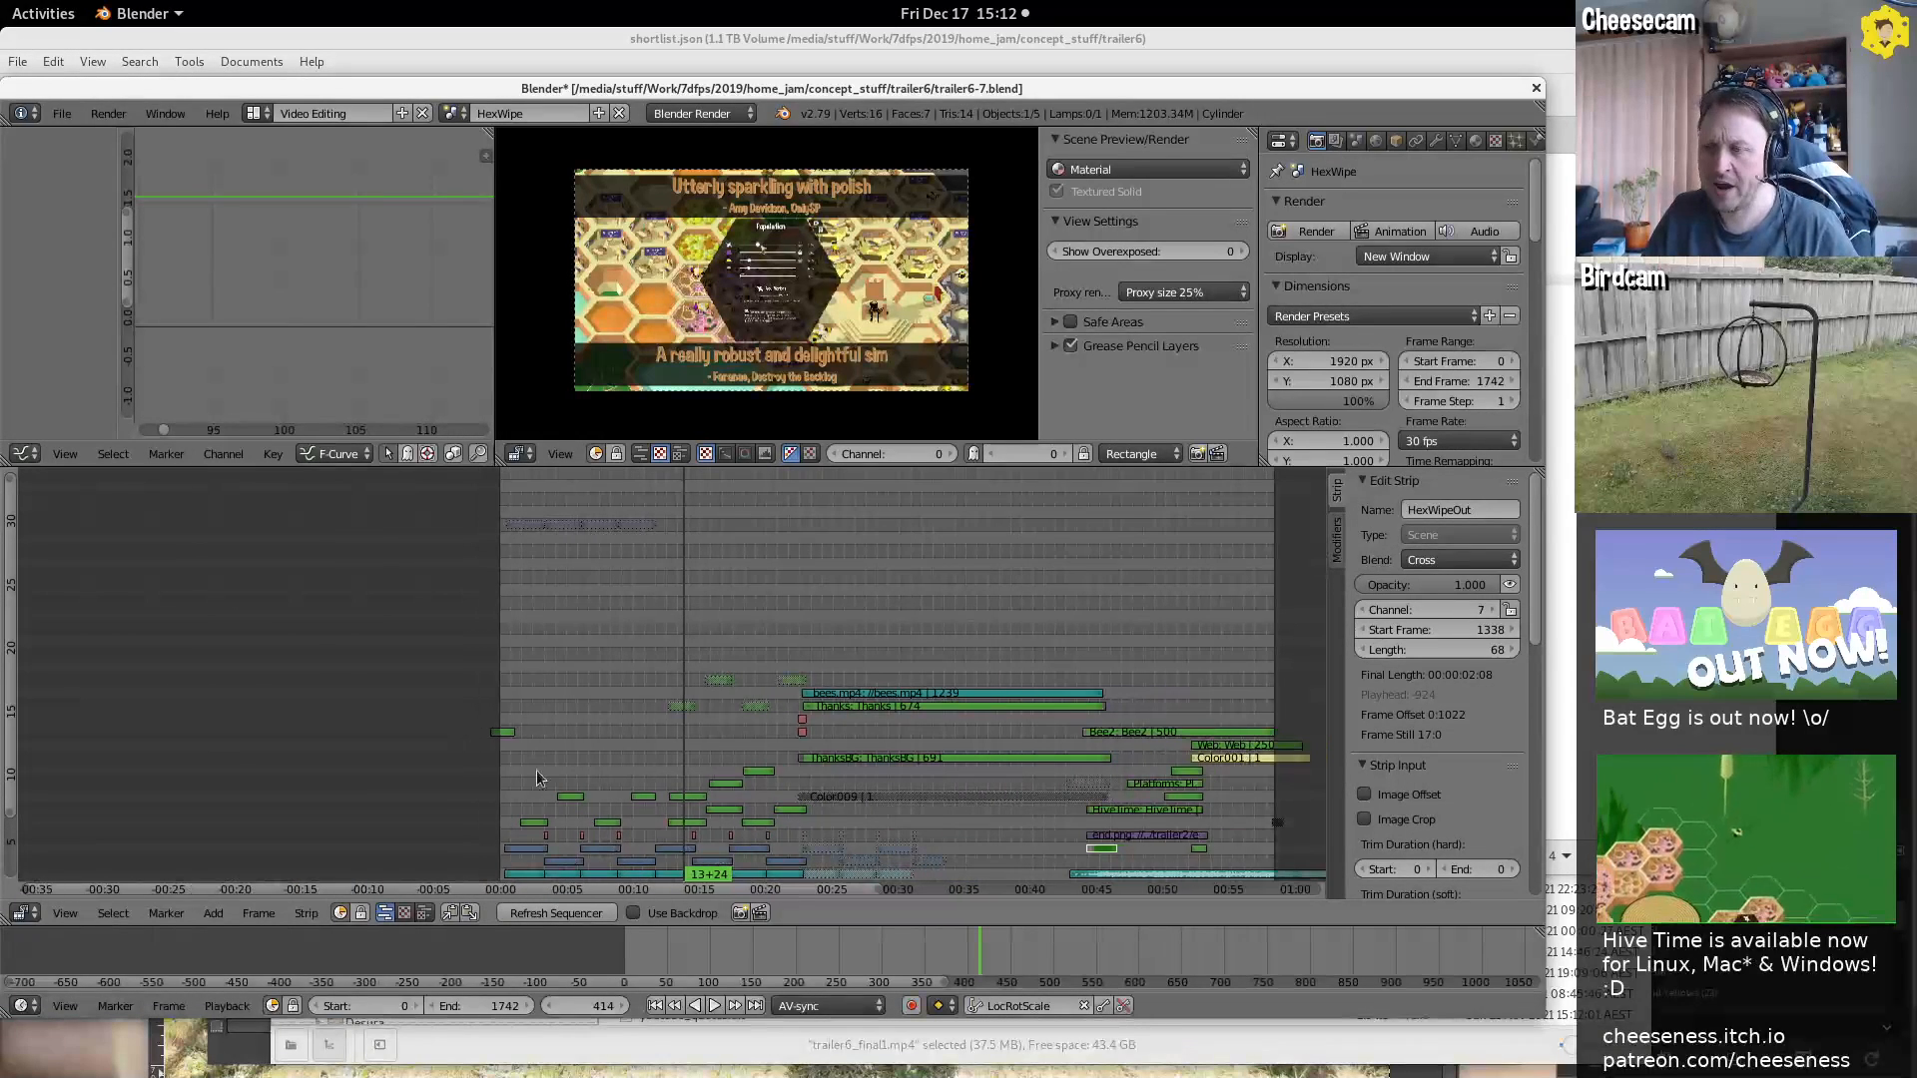
{"action": "left_click_drag", "start_coordinate": [599, 781], "coordinate": [543, 732]}
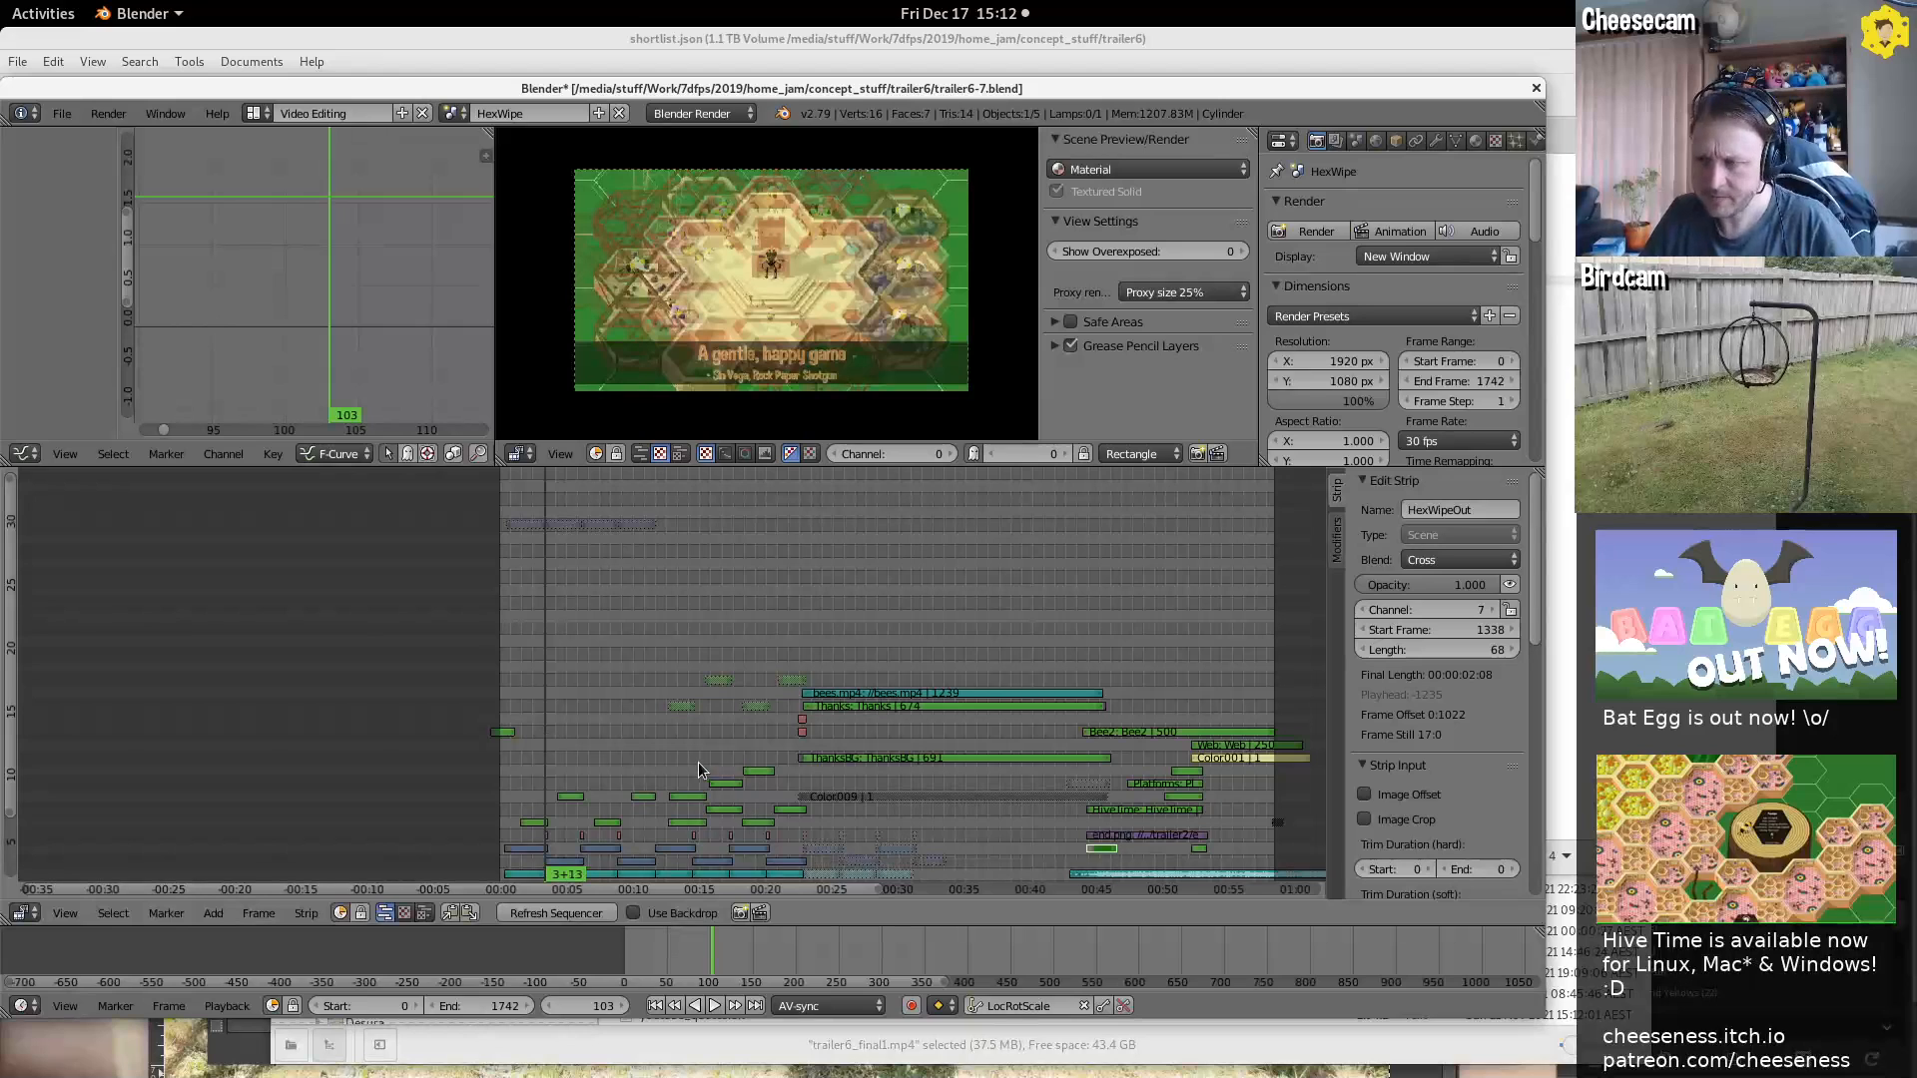
{"action": "left_click_drag", "start_coordinate": [698, 763], "coordinate": [757, 759]}
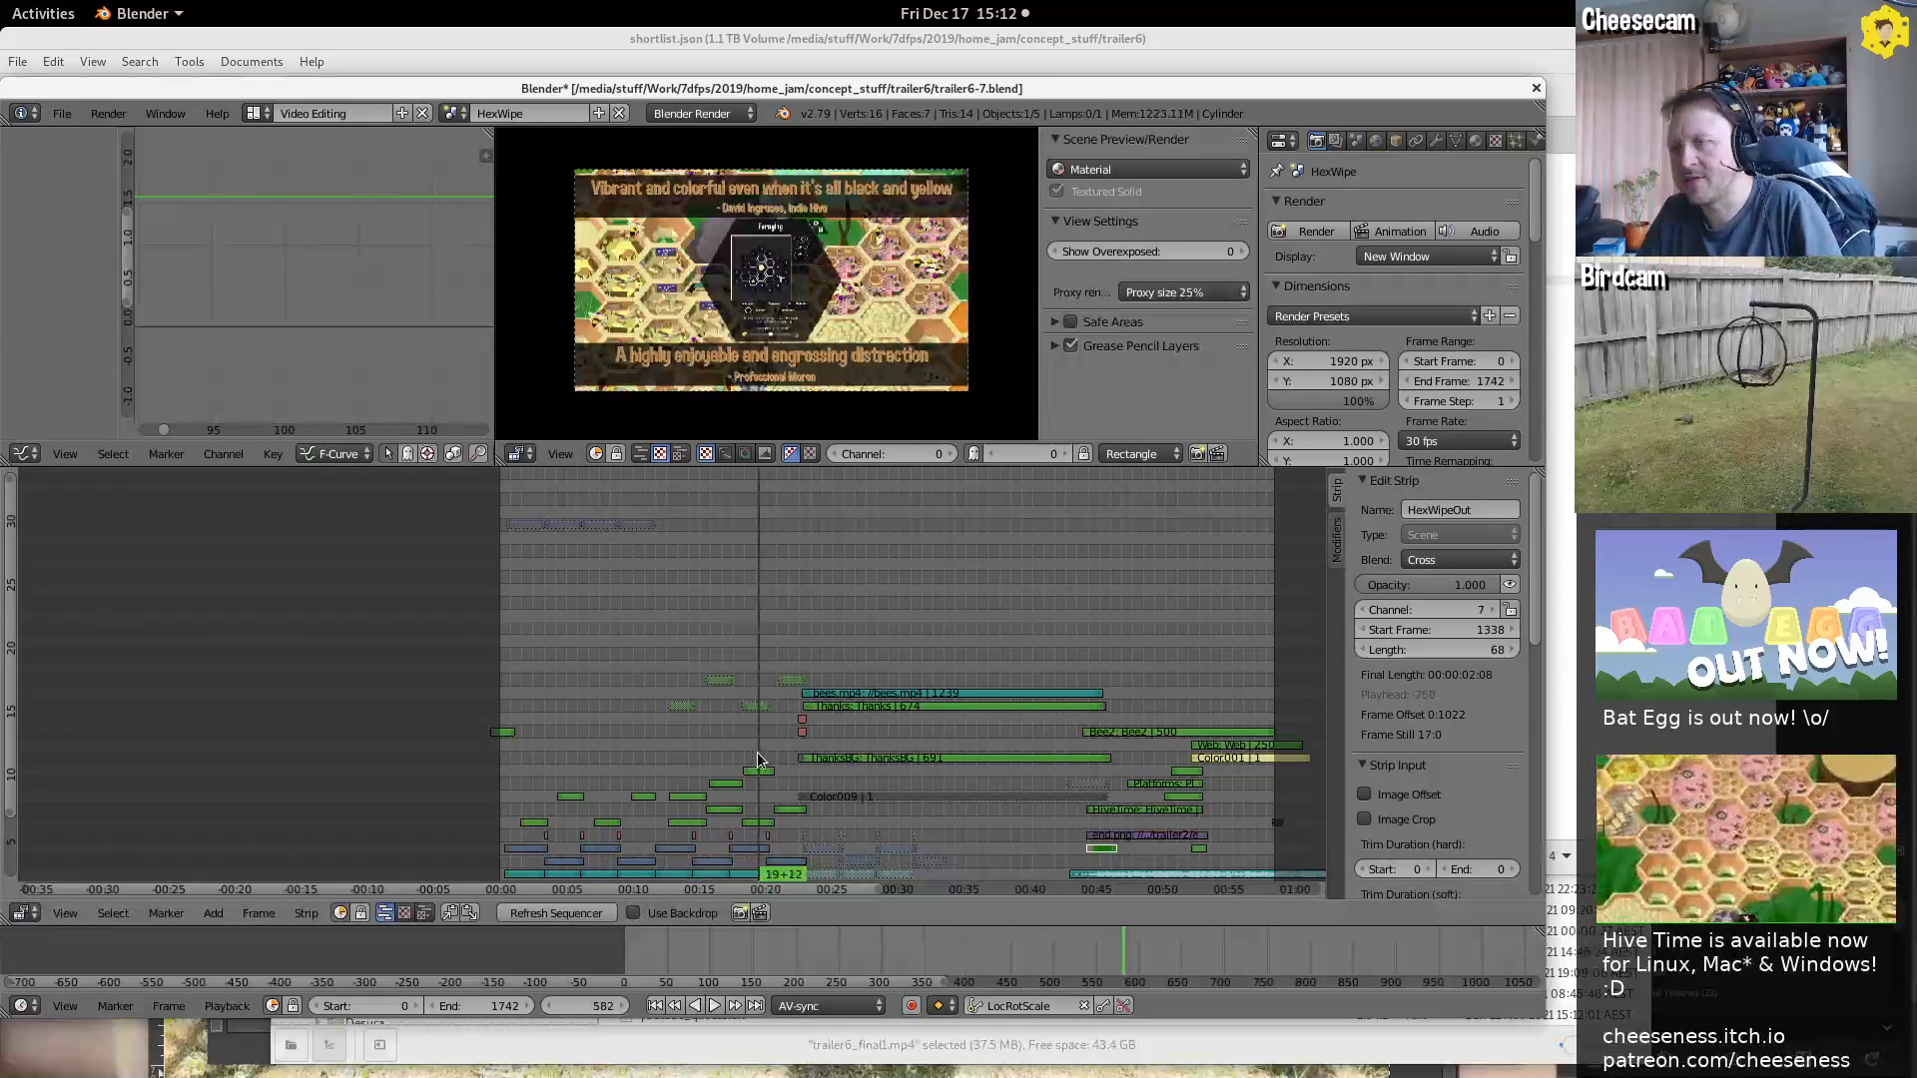
{"action": "key", "text": "alt+a"}
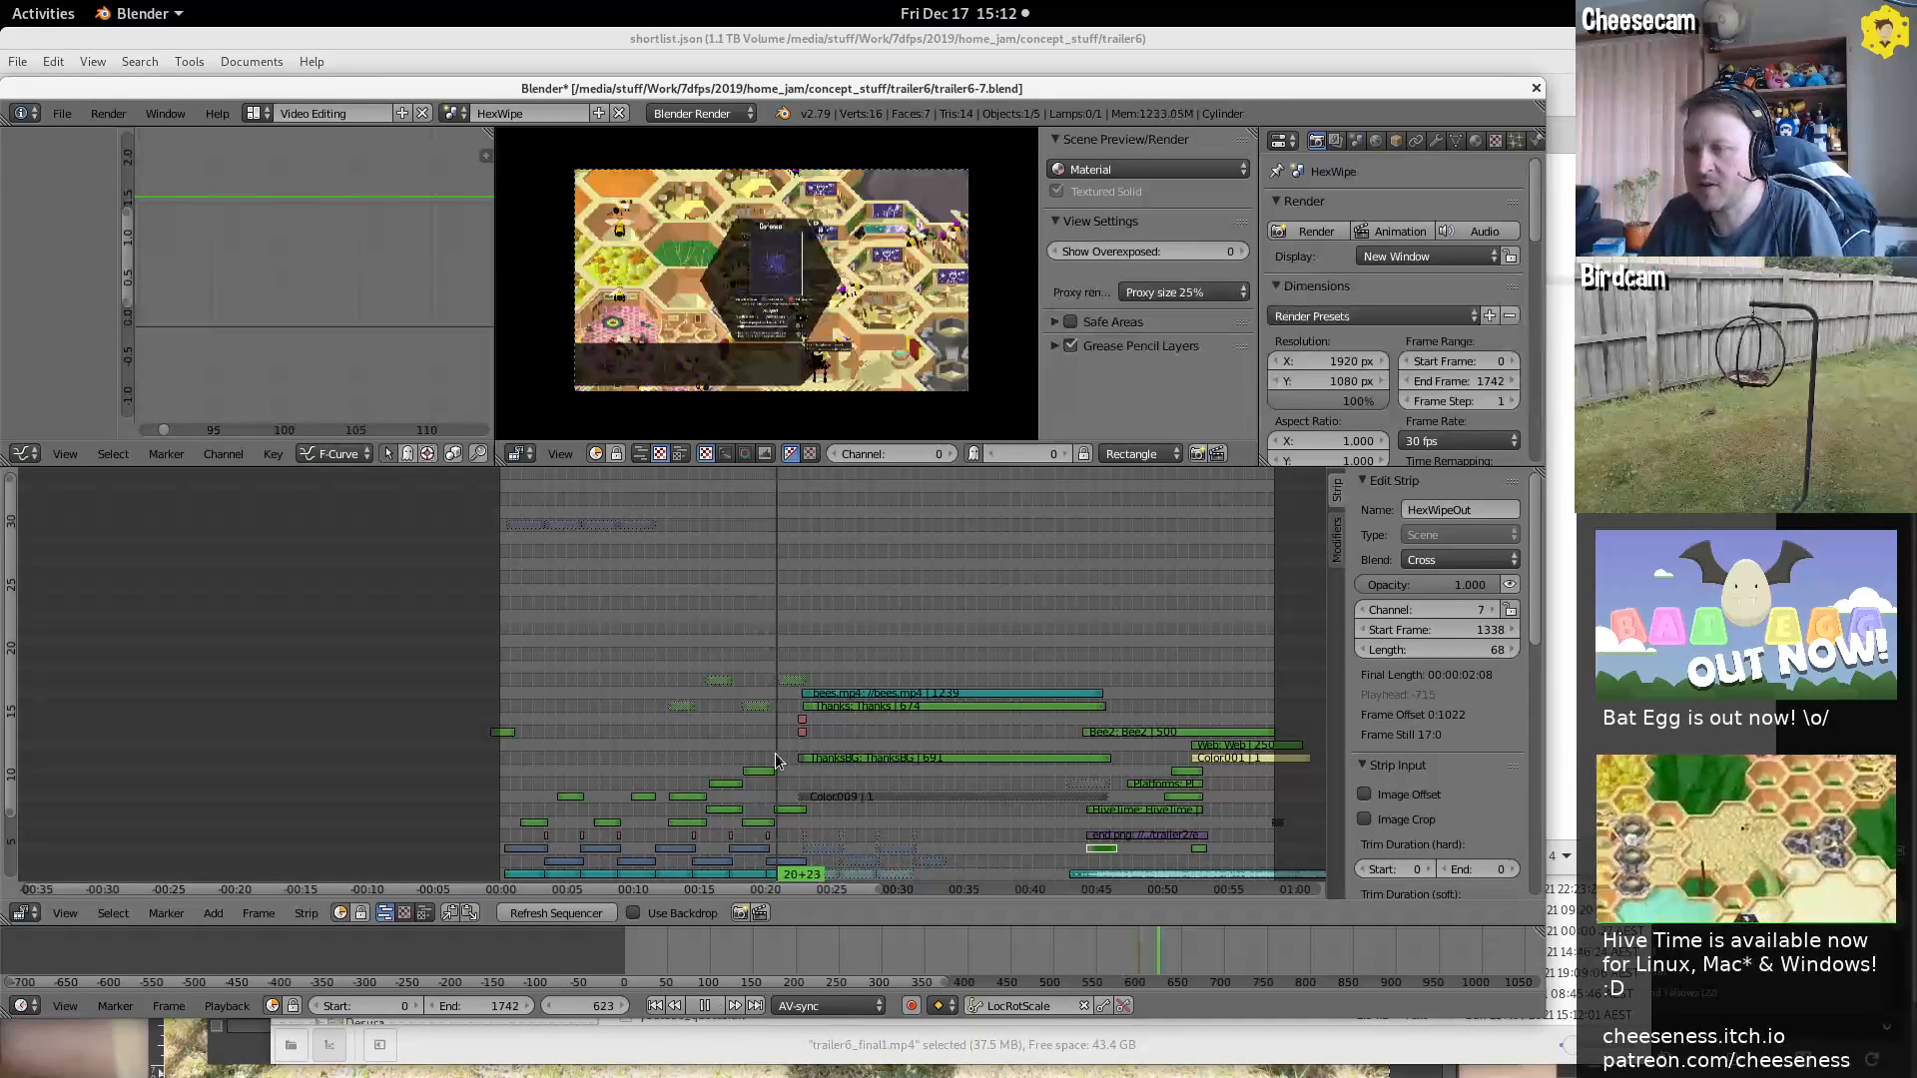
{"action": "key", "text": "Escape"}
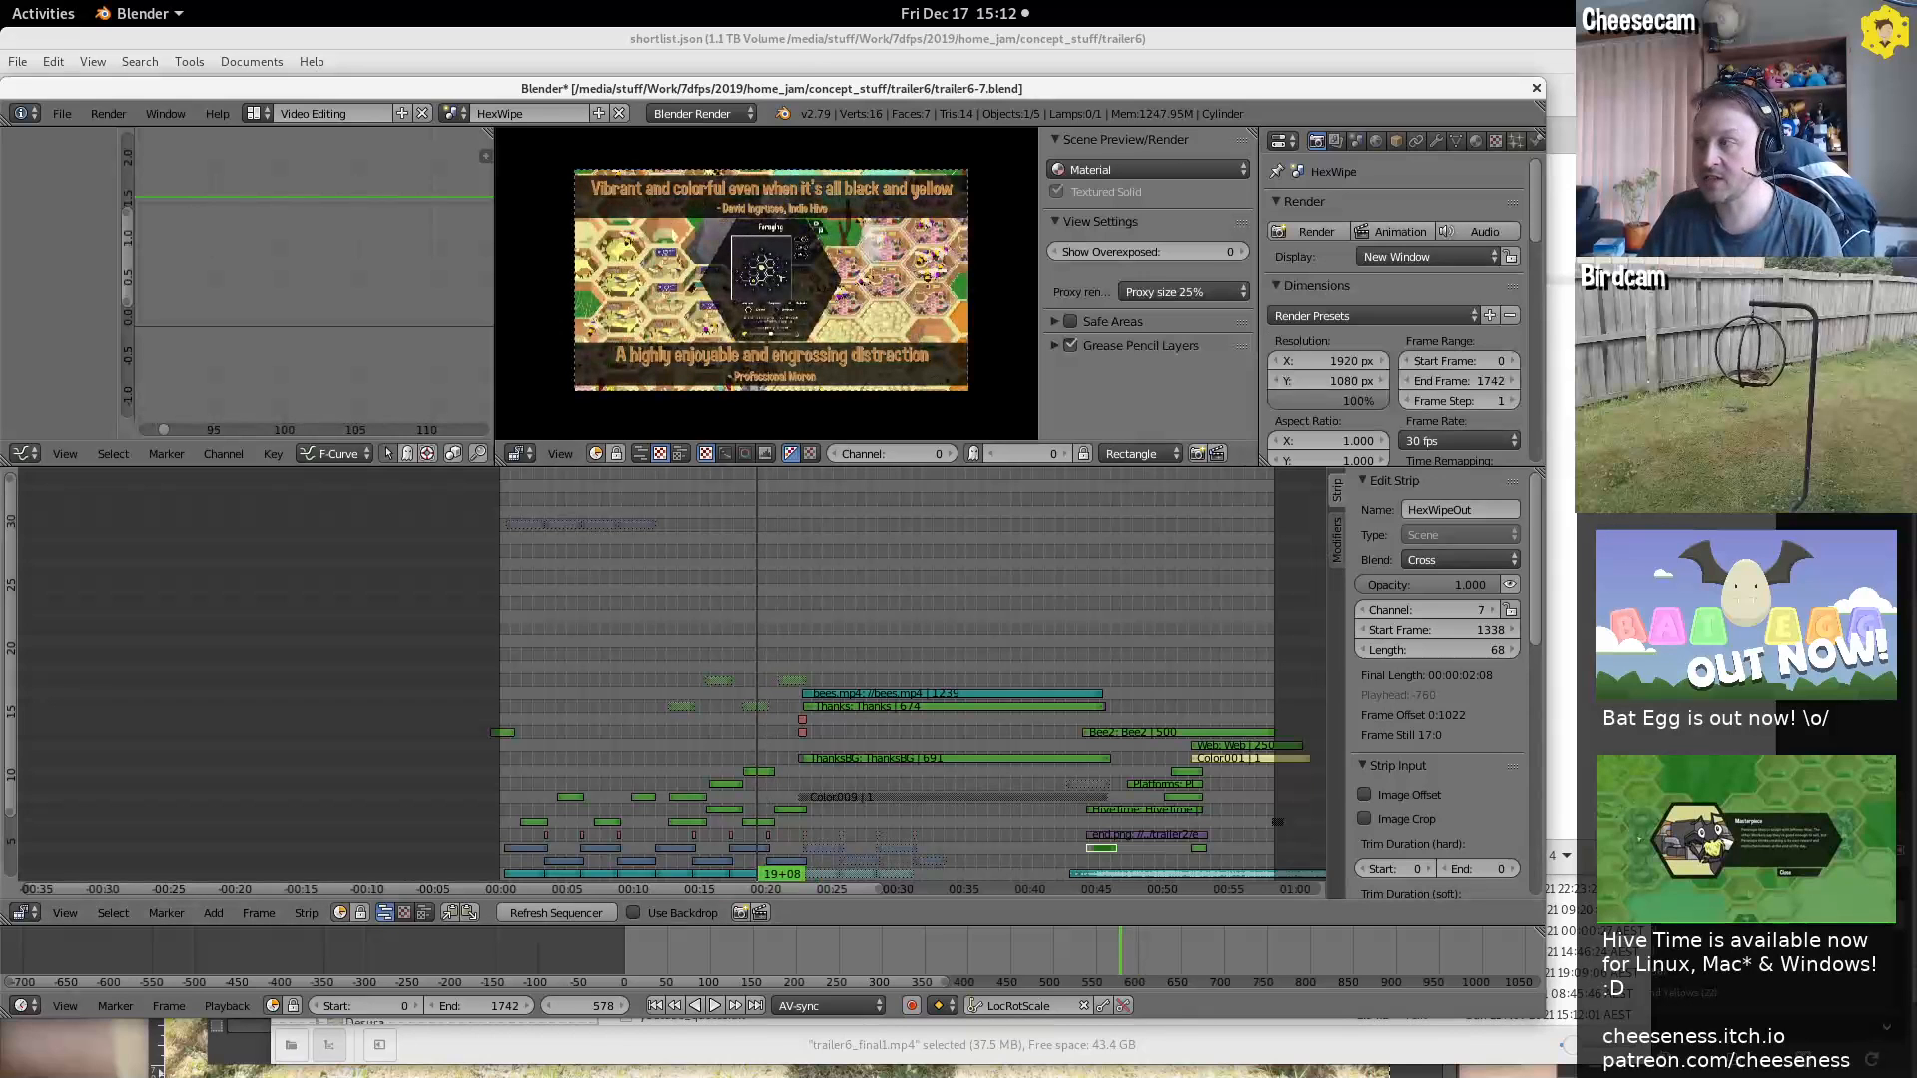
{"action": "key", "text": "alt+Tab"}
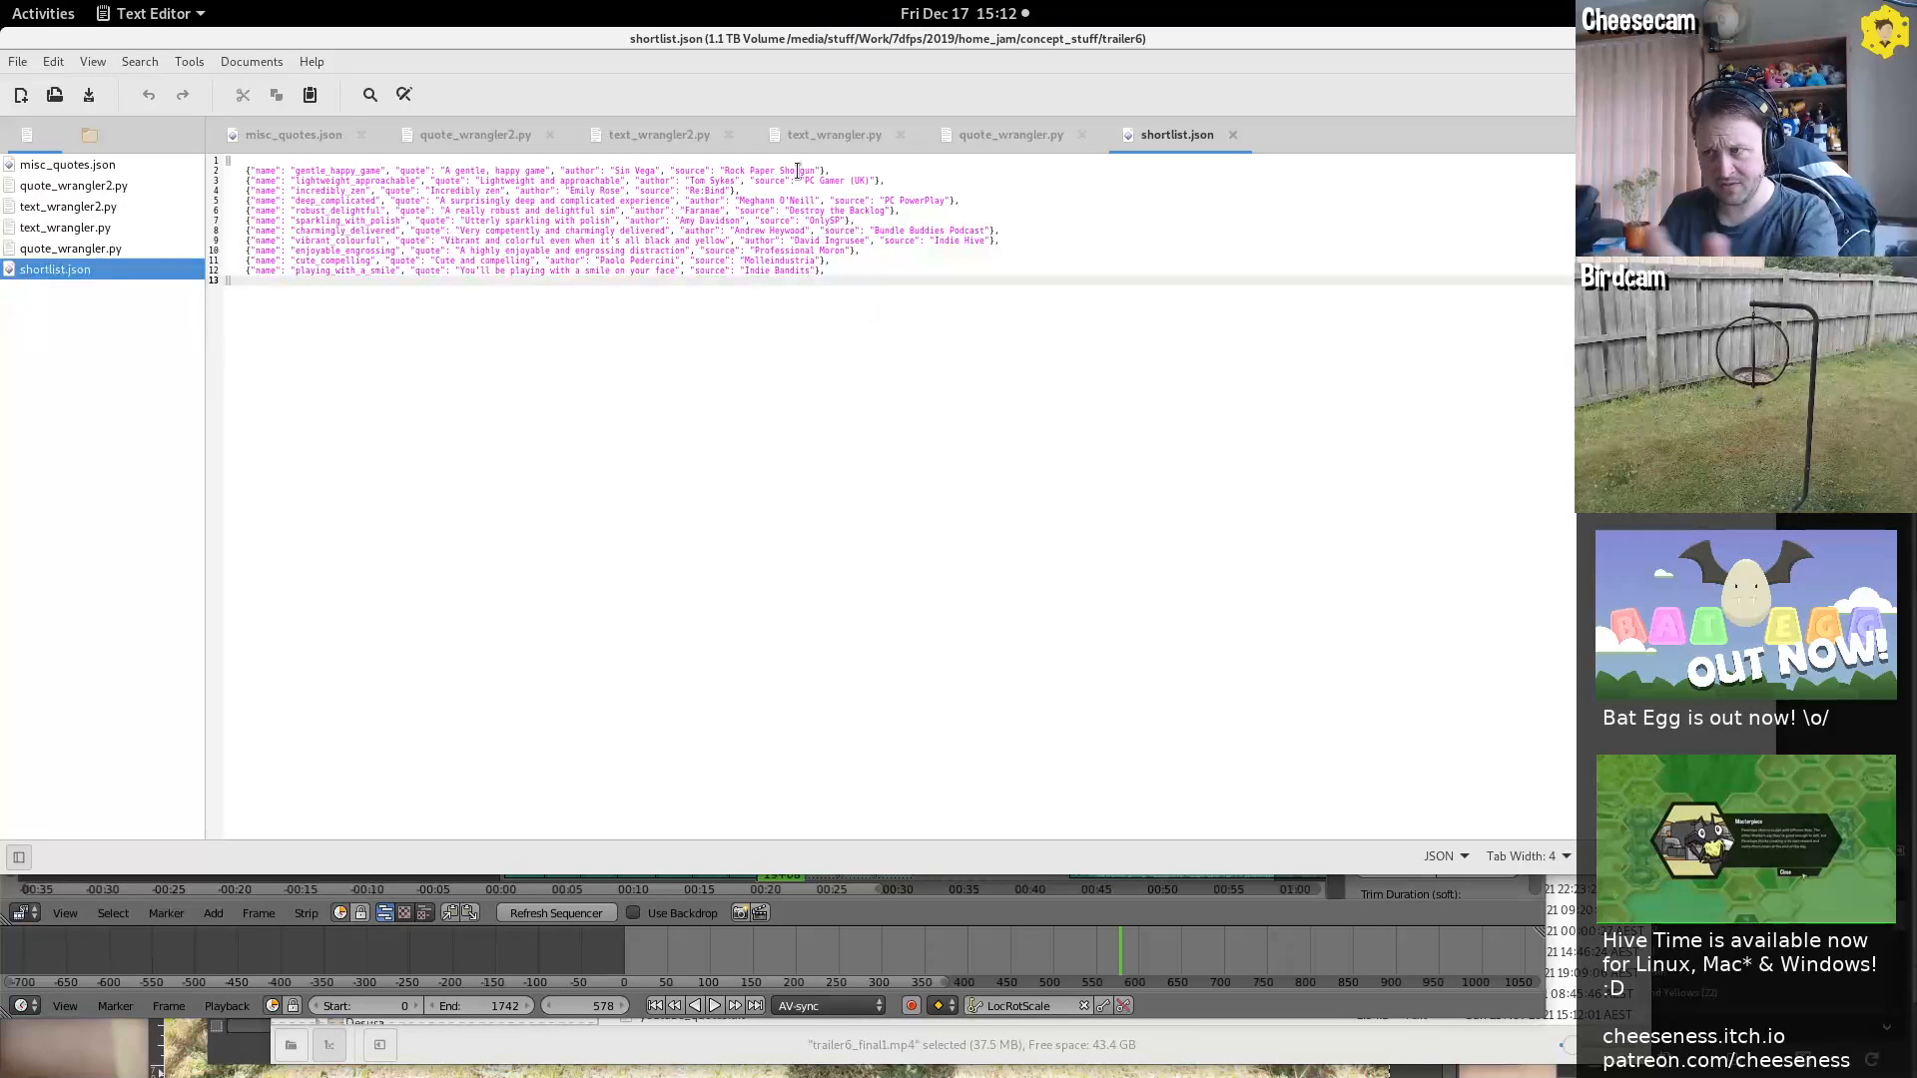
{"action": "left_click", "coordinate": [1423, 1014]}
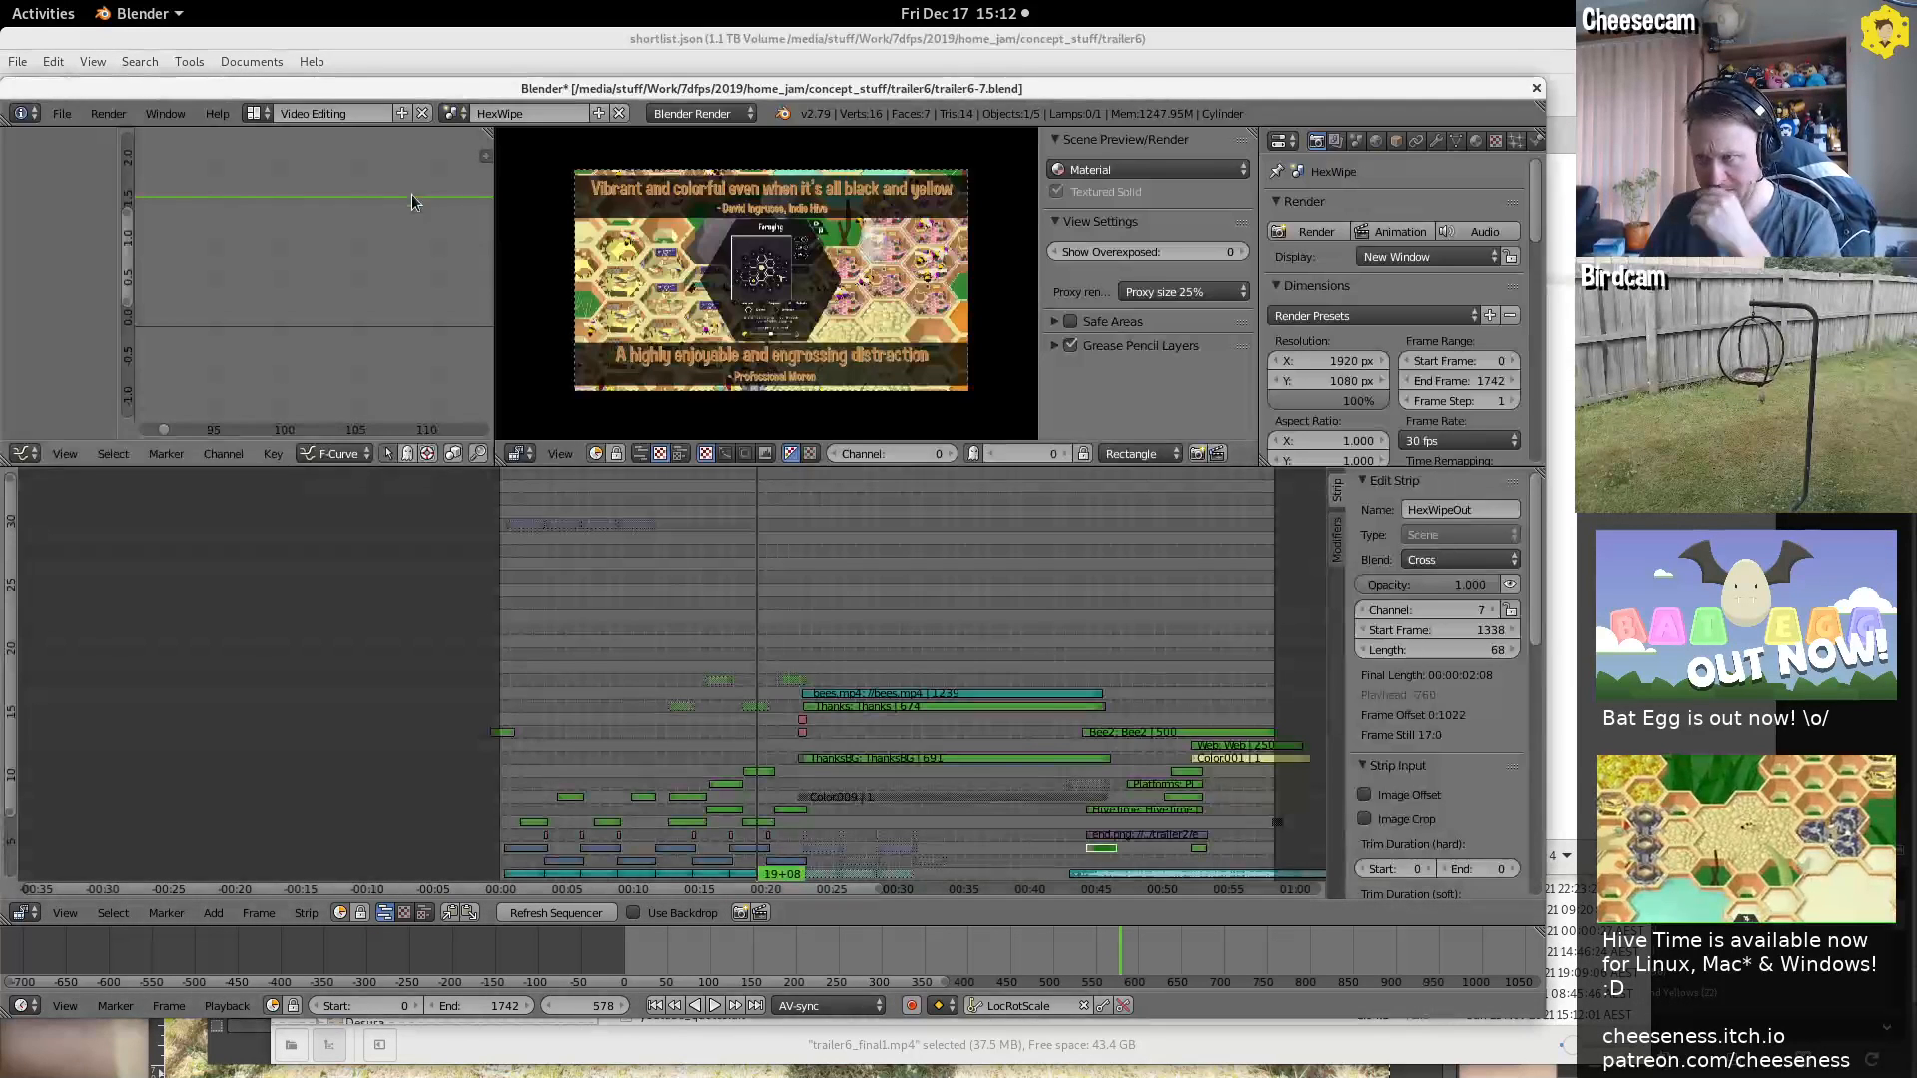
View the quote scene and its script in Blender's Default layout, and return to the Video Editing layout
{"action": "left_click", "coordinate": [265, 113]}
{"action": "left_click", "coordinate": [299, 206]}
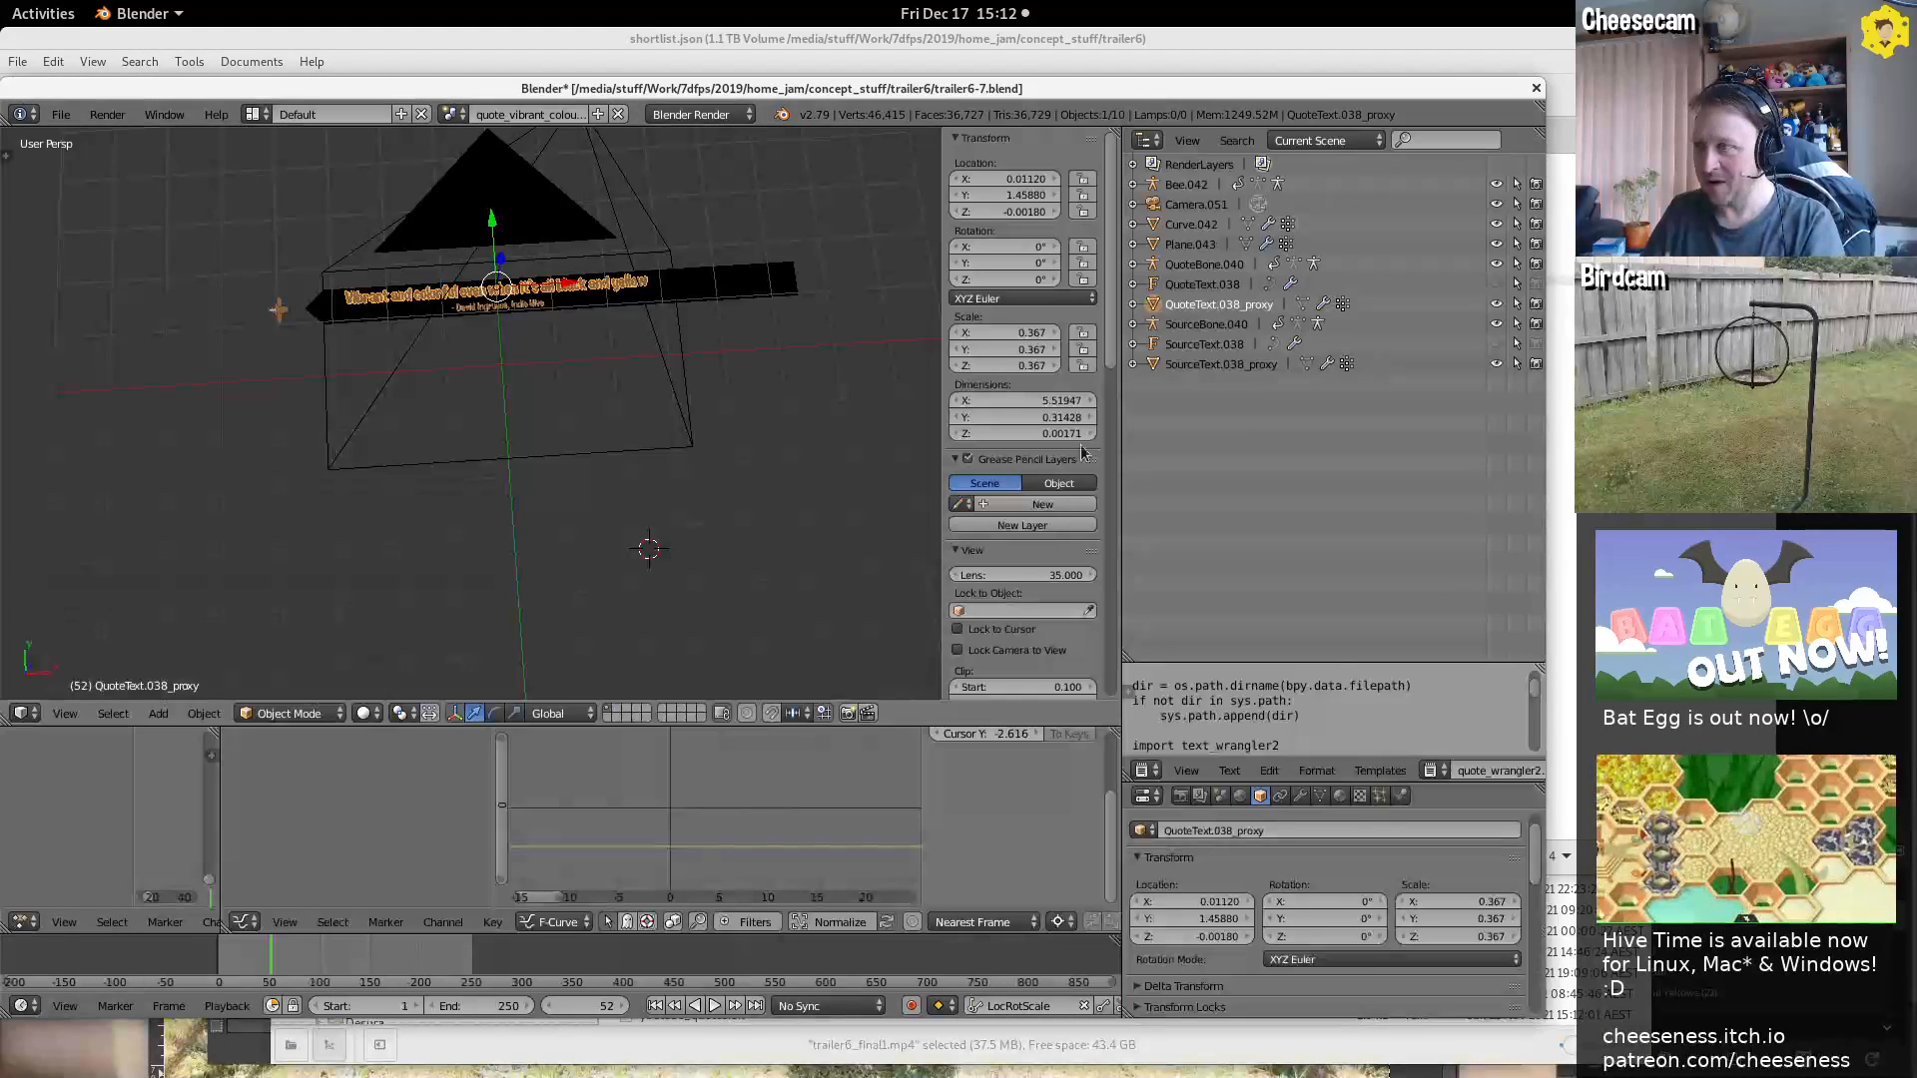
{"action": "left_click", "coordinate": [1230, 770]}
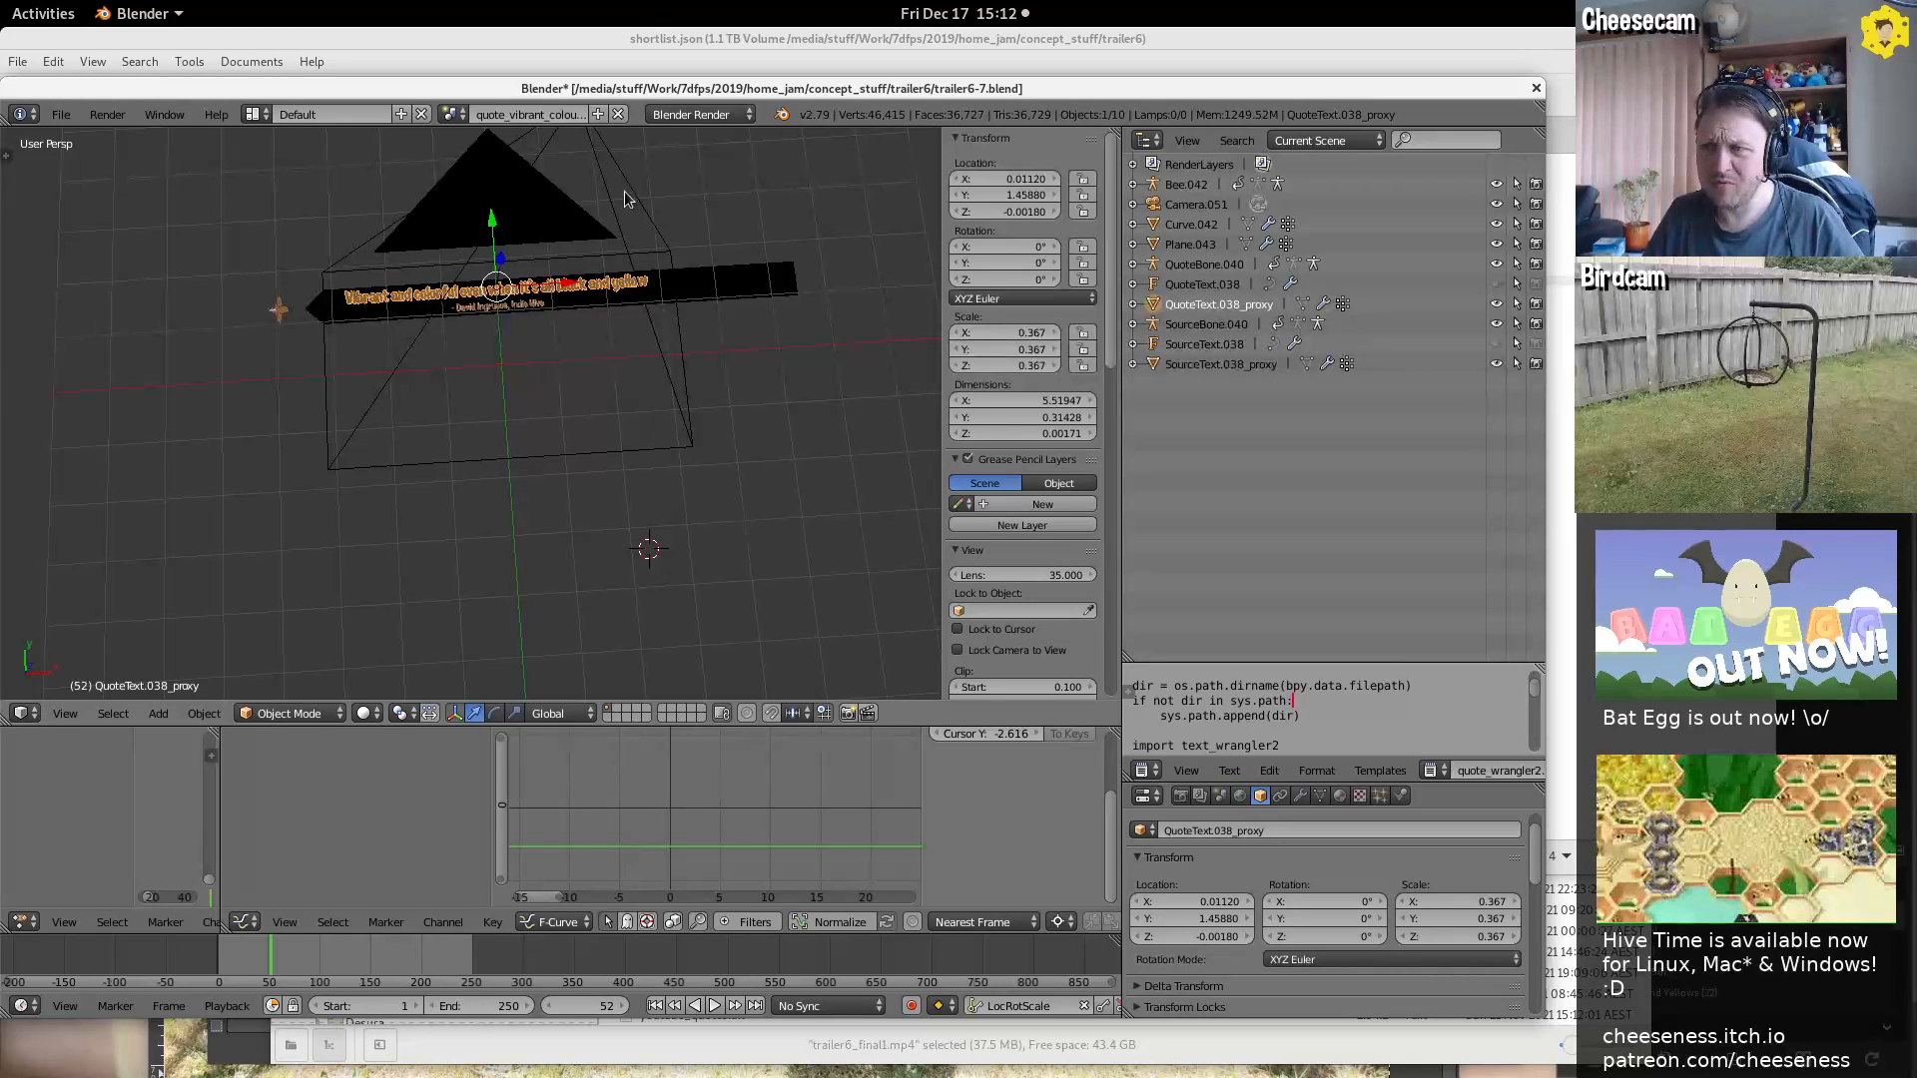
{"action": "left_click", "coordinate": [256, 114]}
{"action": "left_click", "coordinate": [265, 295]}
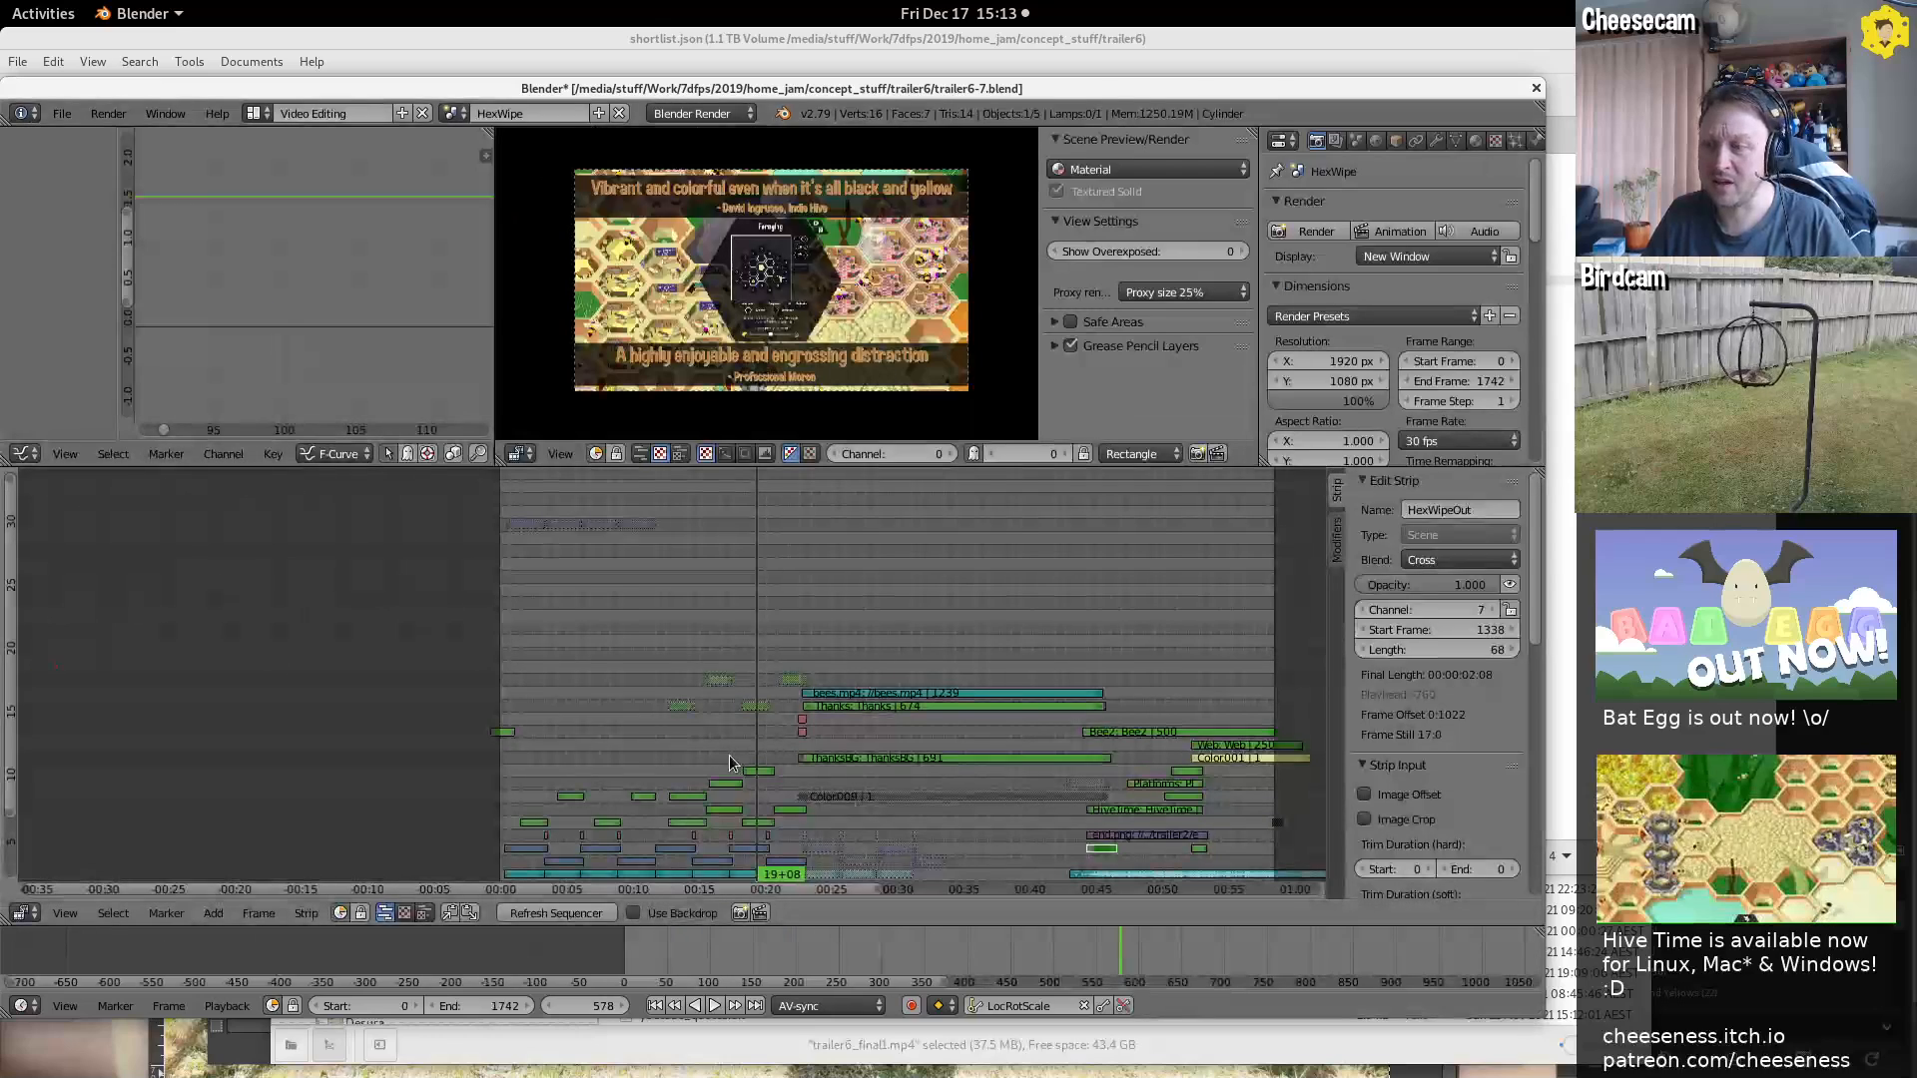
Scrub and play the sequence around the "Cute and compelling" quote, stopping at frame 503
{"action": "left_click_drag", "start_coordinate": [612, 789], "coordinate": [737, 767]}
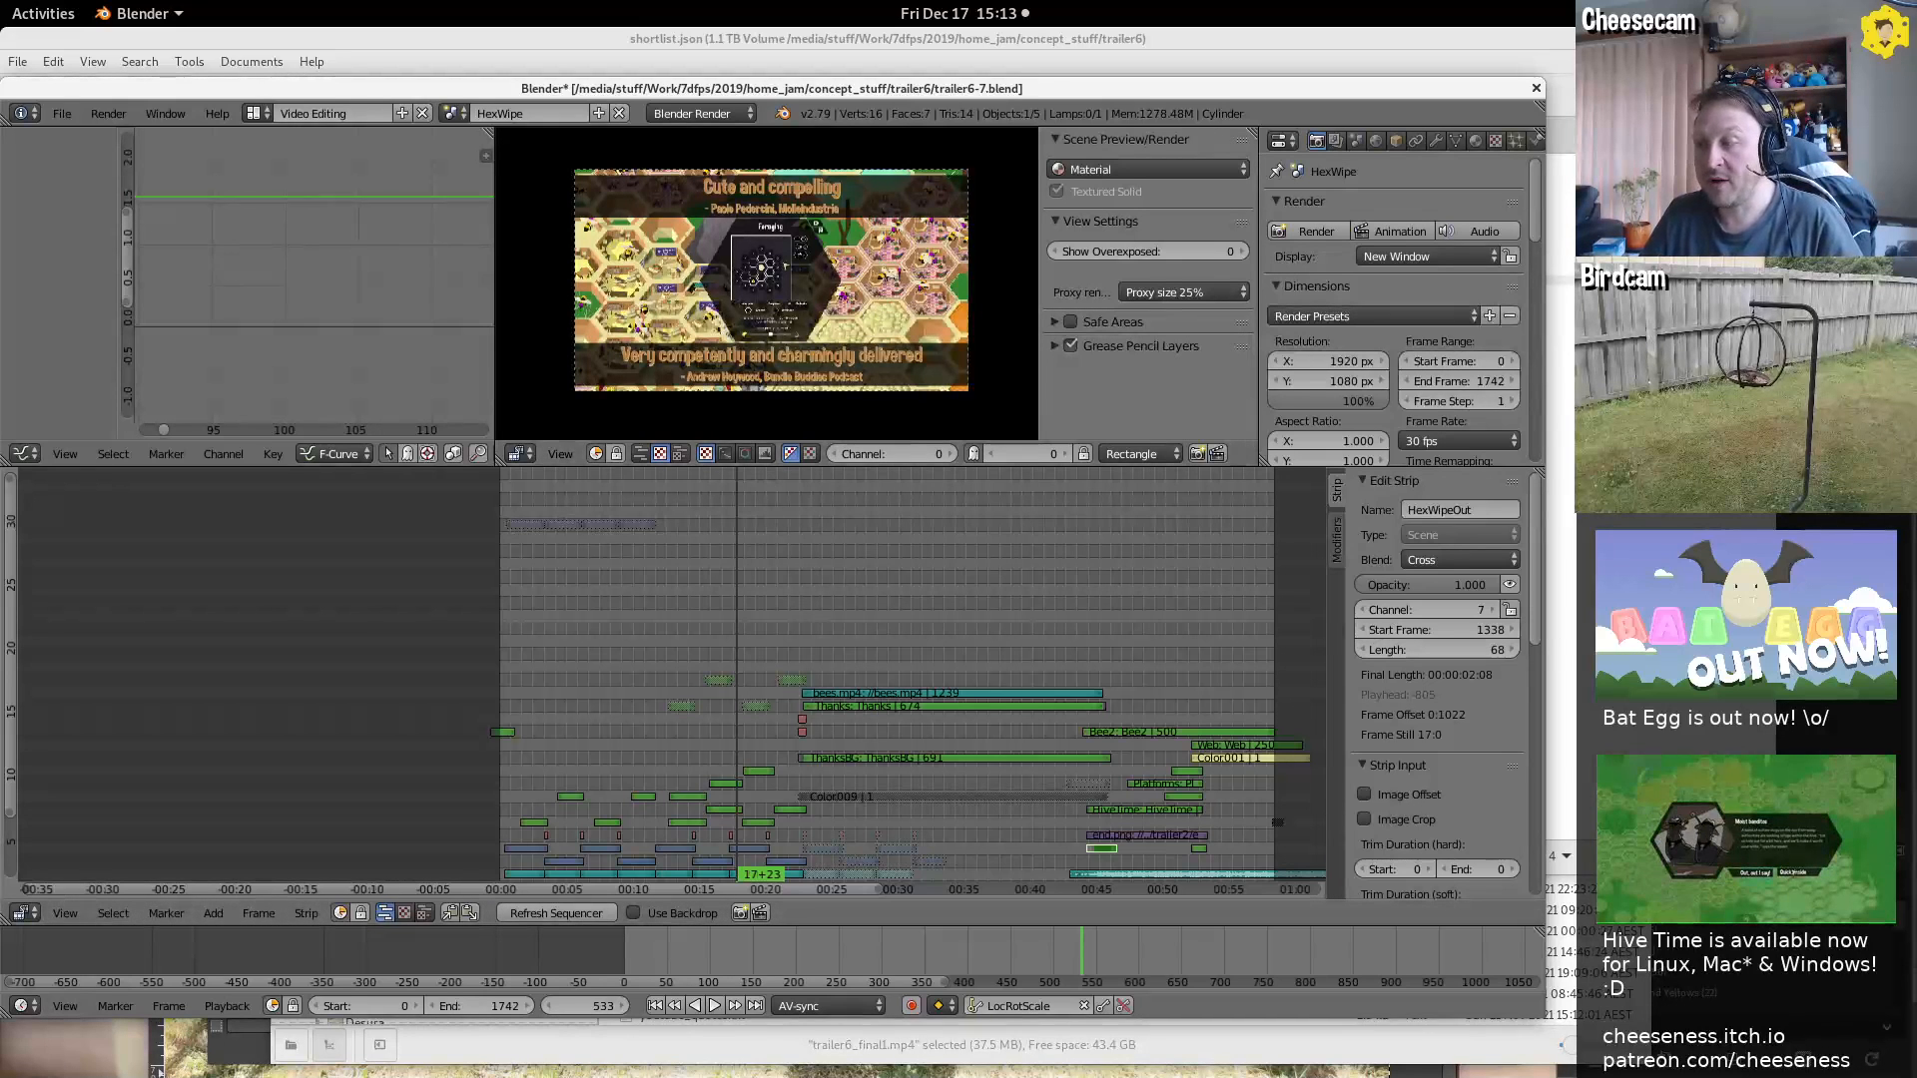
{"action": "key", "text": "alt+Tab"}
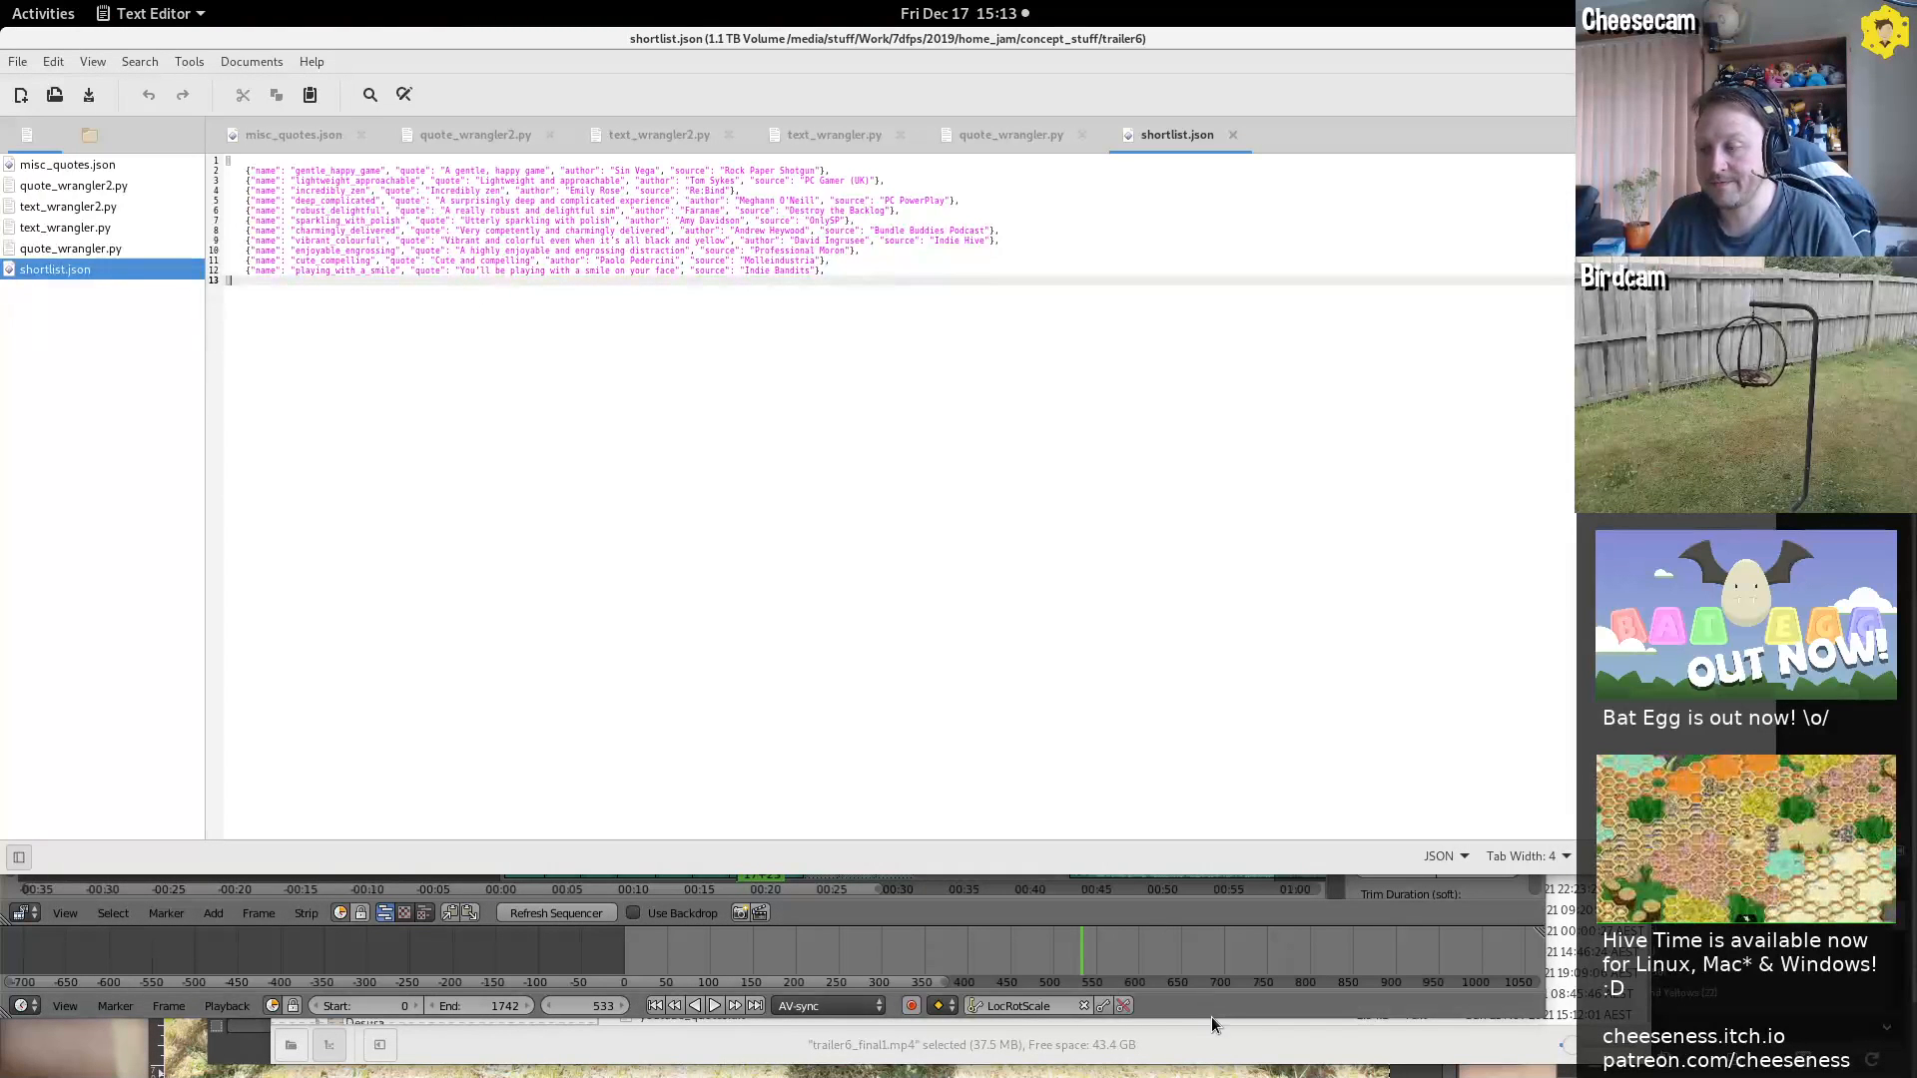
{"action": "key", "text": "alt+Tab"}
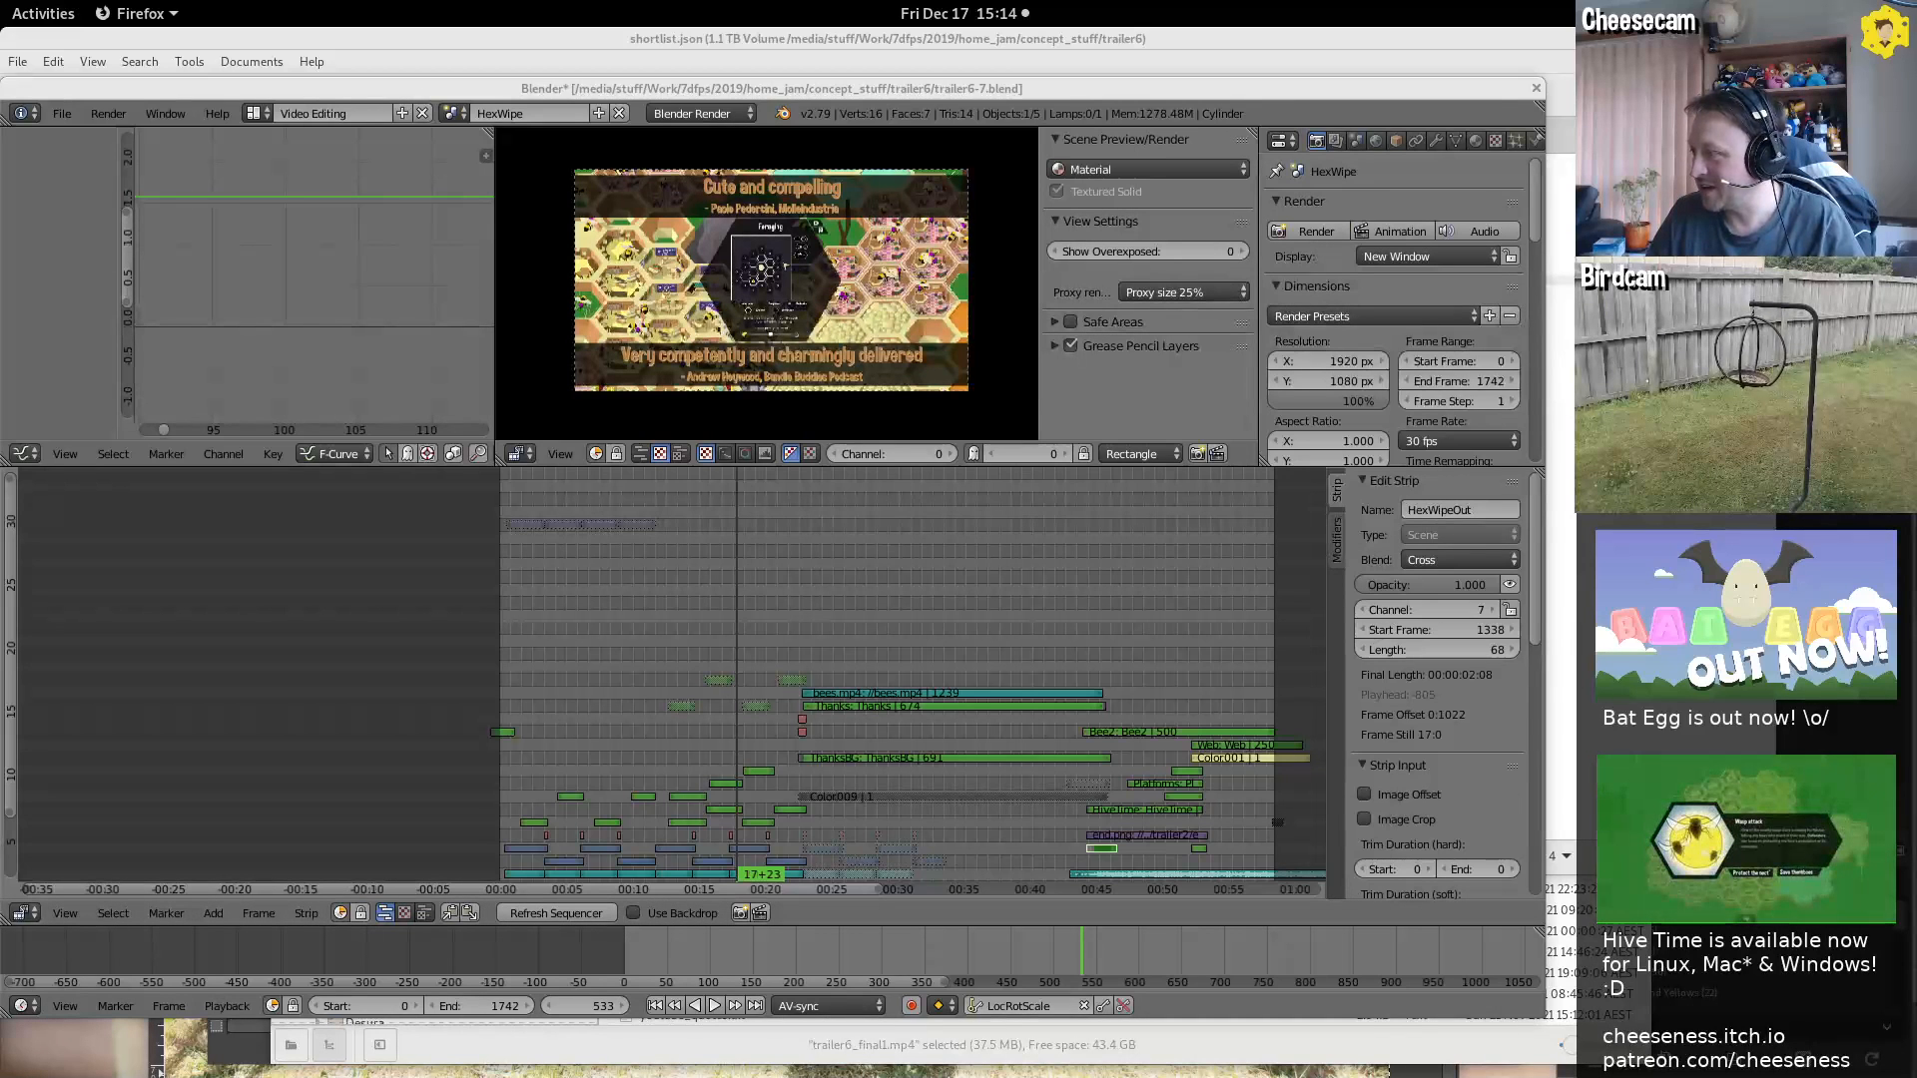
{"action": "key", "text": "alt+Tab"}
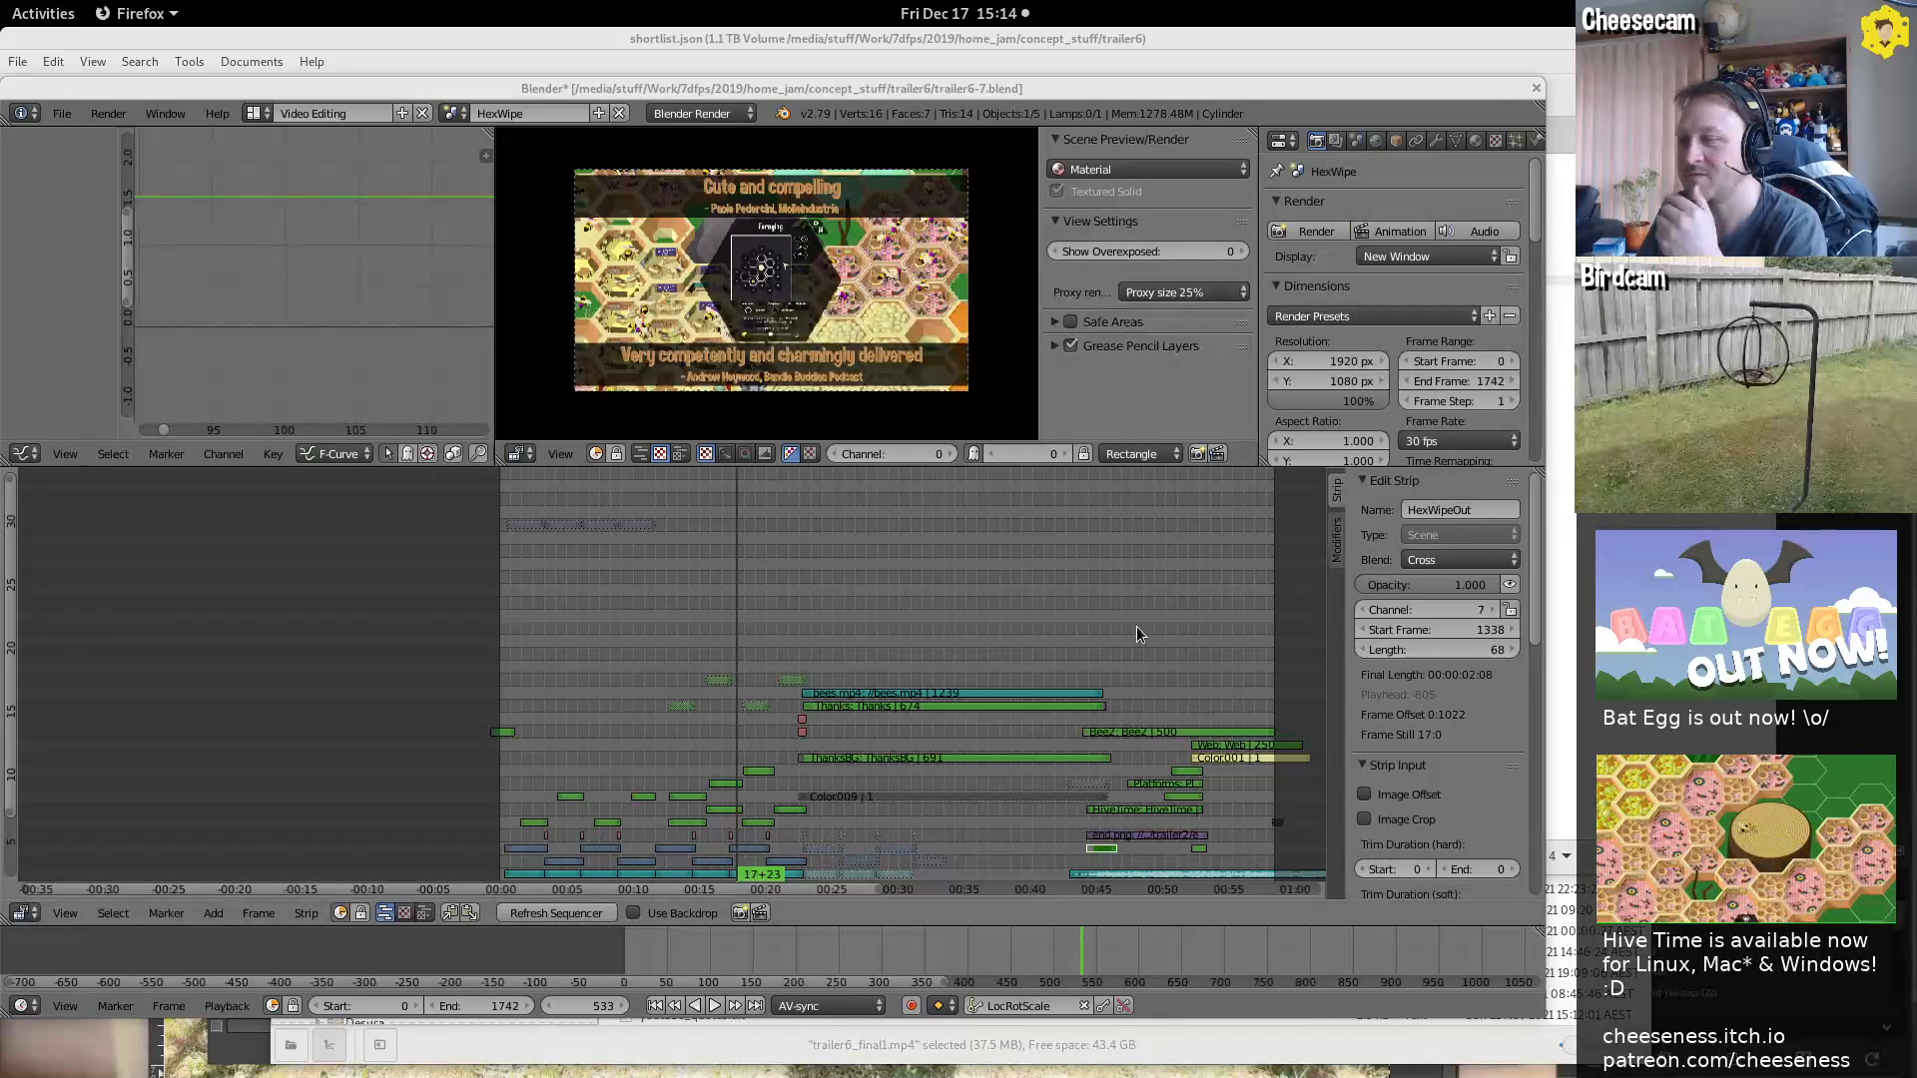
{"action": "right_click", "coordinate": [716, 760]}
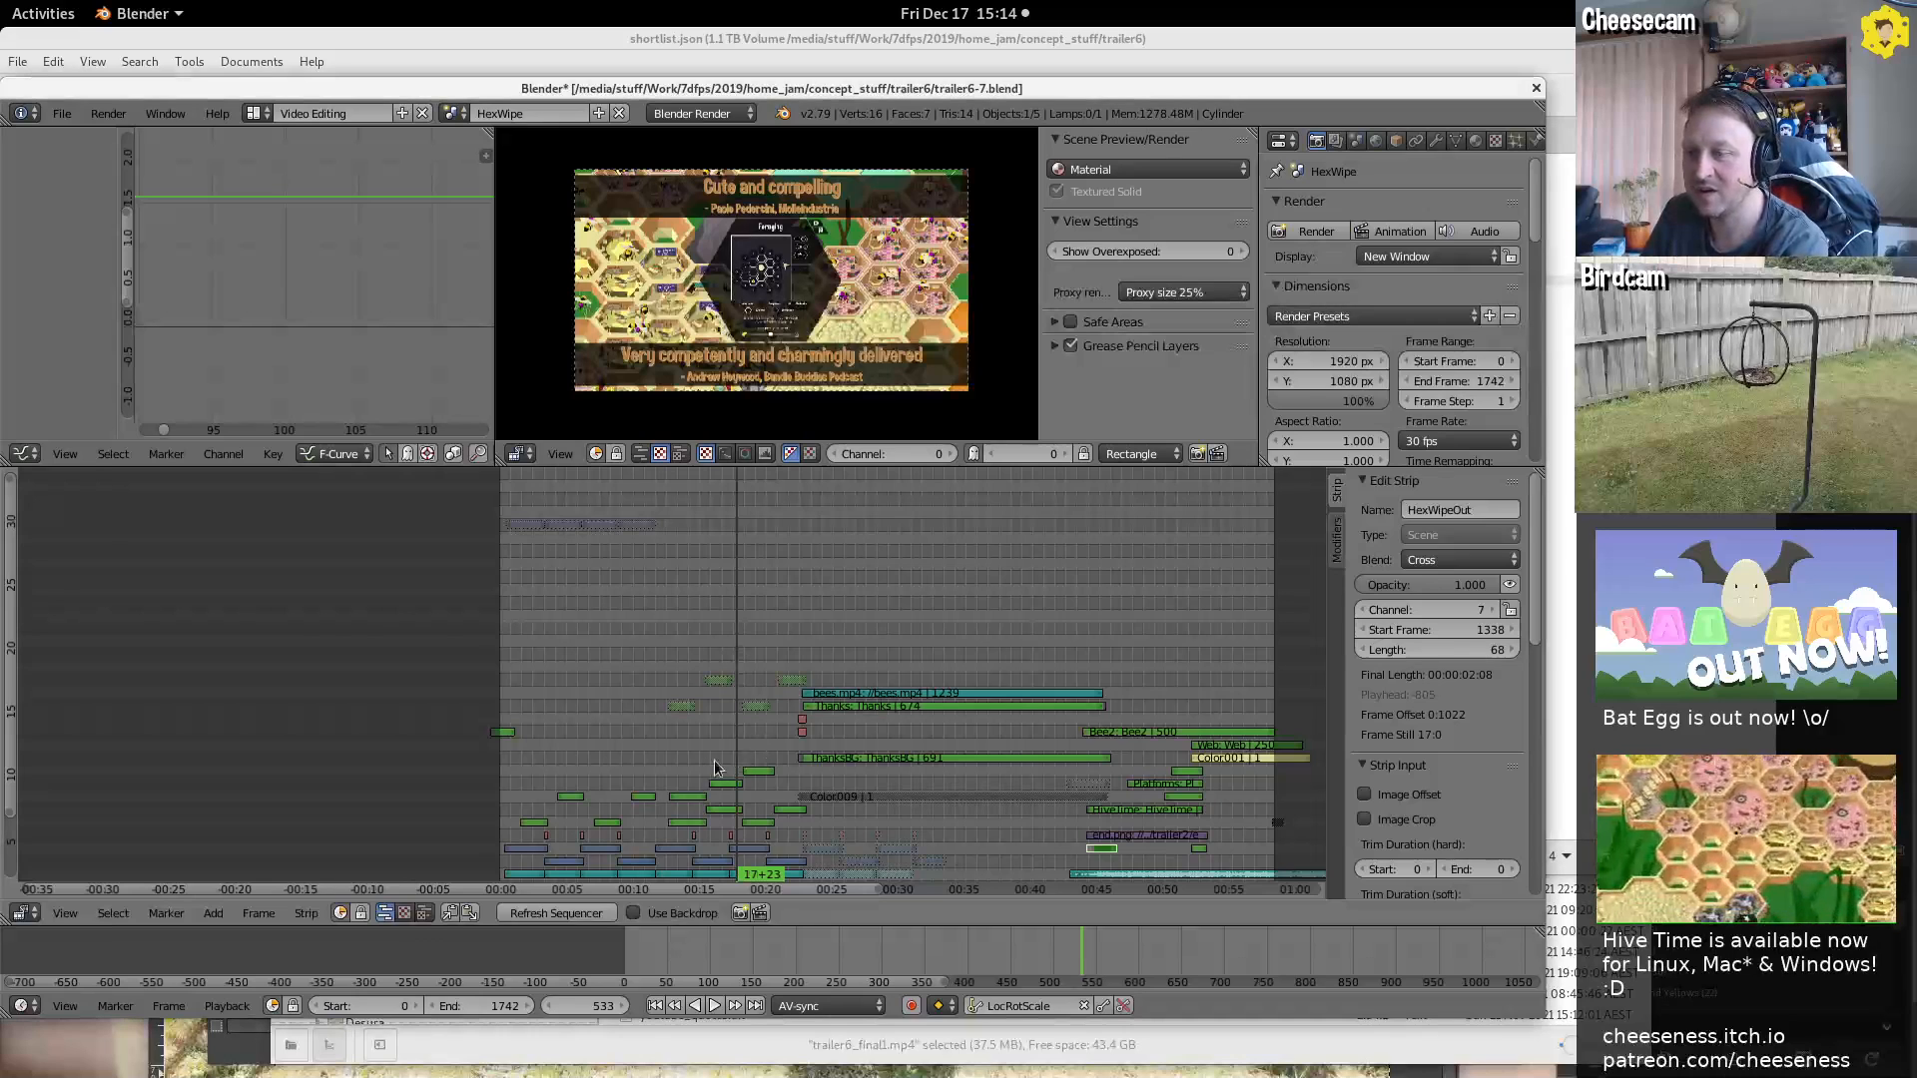
{"action": "key", "text": "alt+a"}
{"action": "mouse_move", "coordinate": [739, 752]}
{"action": "left_mouse_down"}
{"action": "mouse_move", "coordinate": [677, 762]}
{"action": "mouse_move", "coordinate": [770, 751]}
{"action": "mouse_move", "coordinate": [667, 763]}
{"action": "mouse_move", "coordinate": [722, 759]}
{"action": "left_mouse_up"}
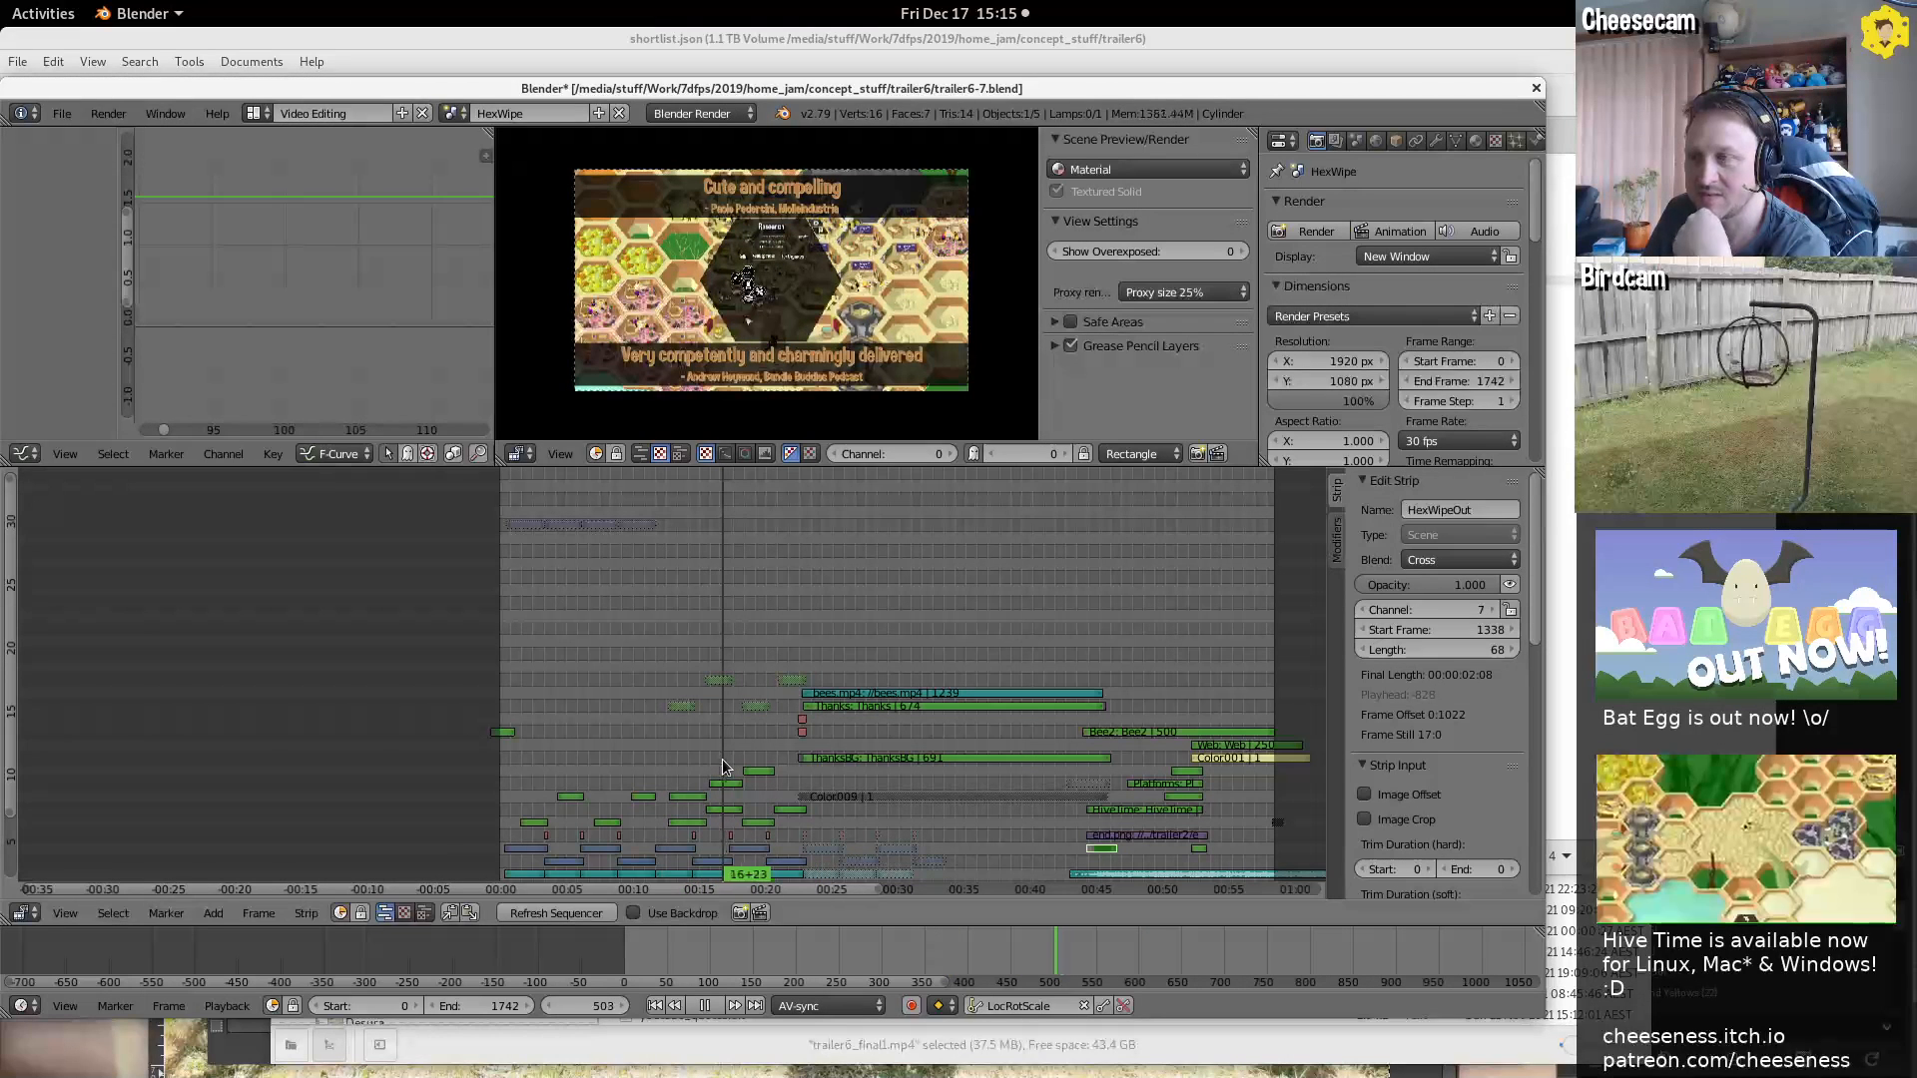
Switch to the Default layout and open the quote_cute_compelling scene
{"action": "left_click", "coordinate": [258, 113]}
{"action": "left_click", "coordinate": [257, 113]}
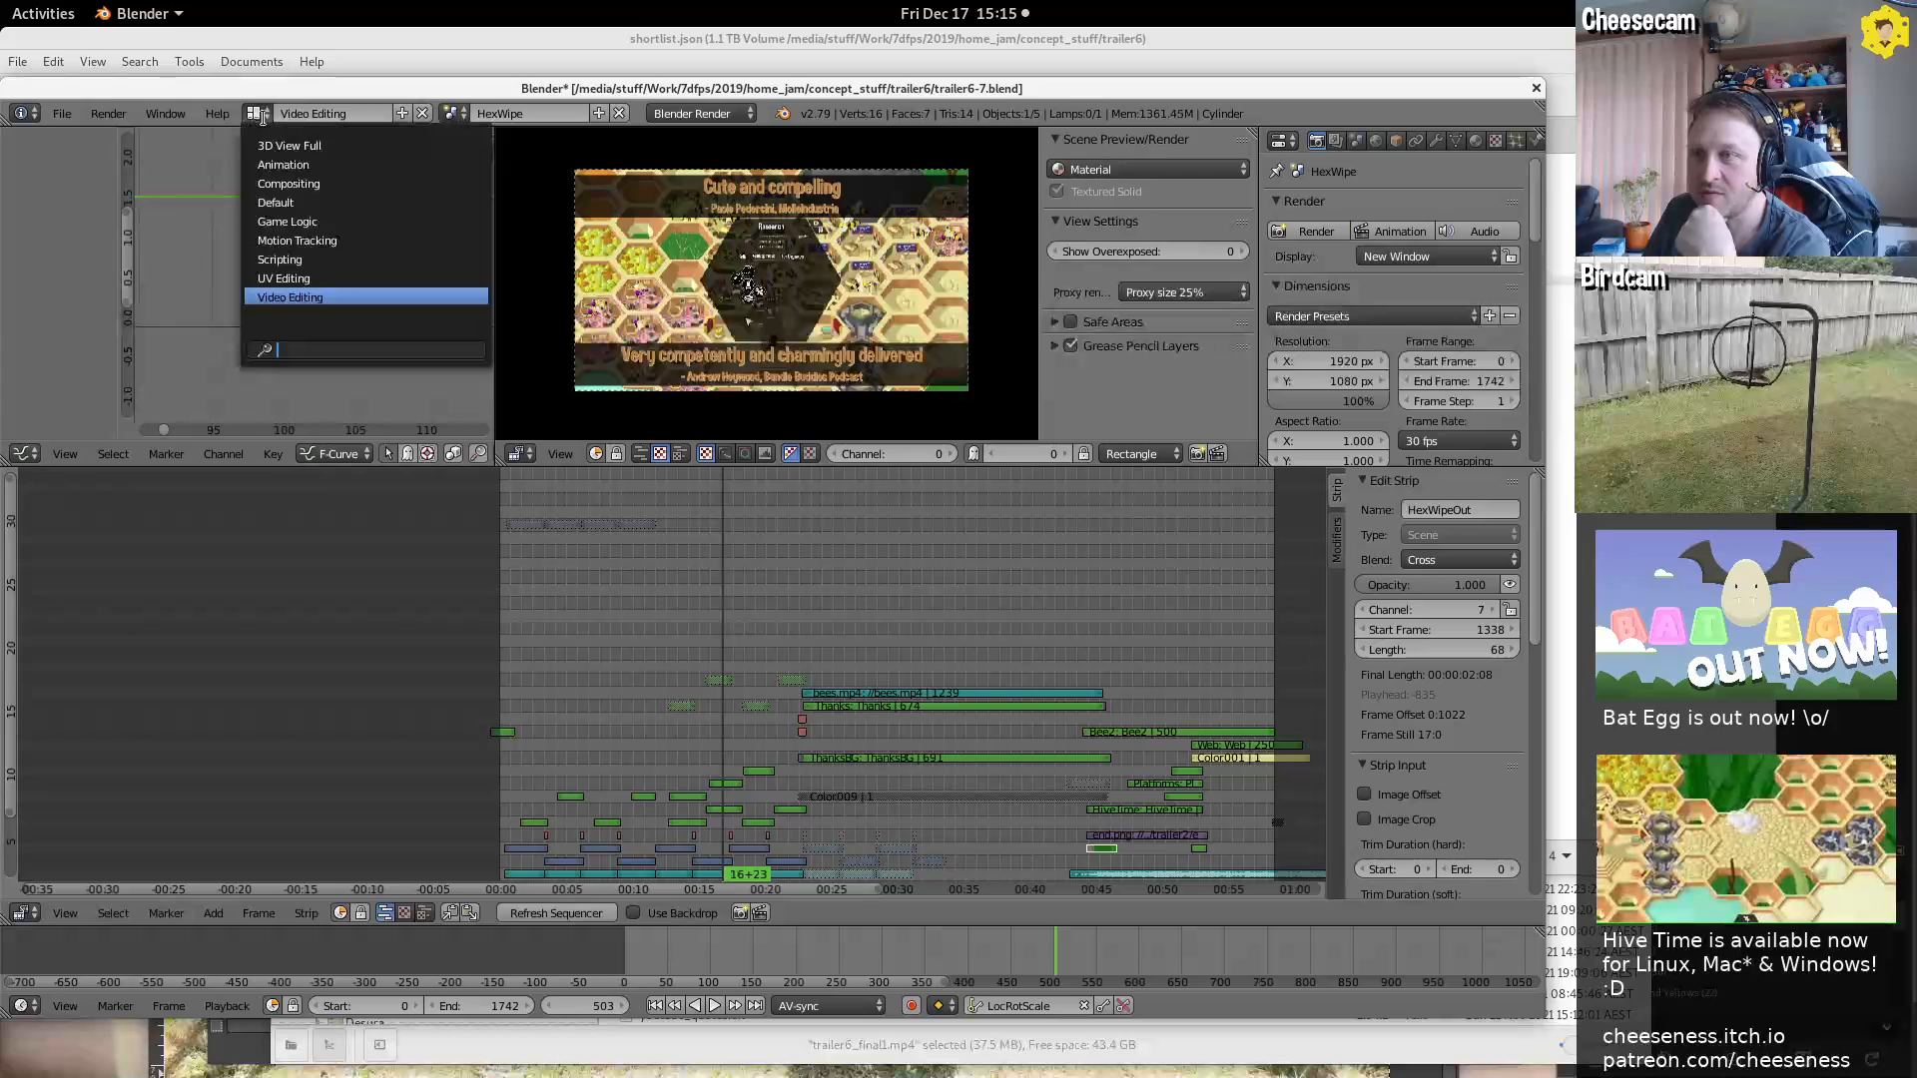
{"action": "left_click", "coordinate": [276, 202]}
{"action": "left_click", "coordinate": [451, 113]}
{"action": "type", "text": "cute"}
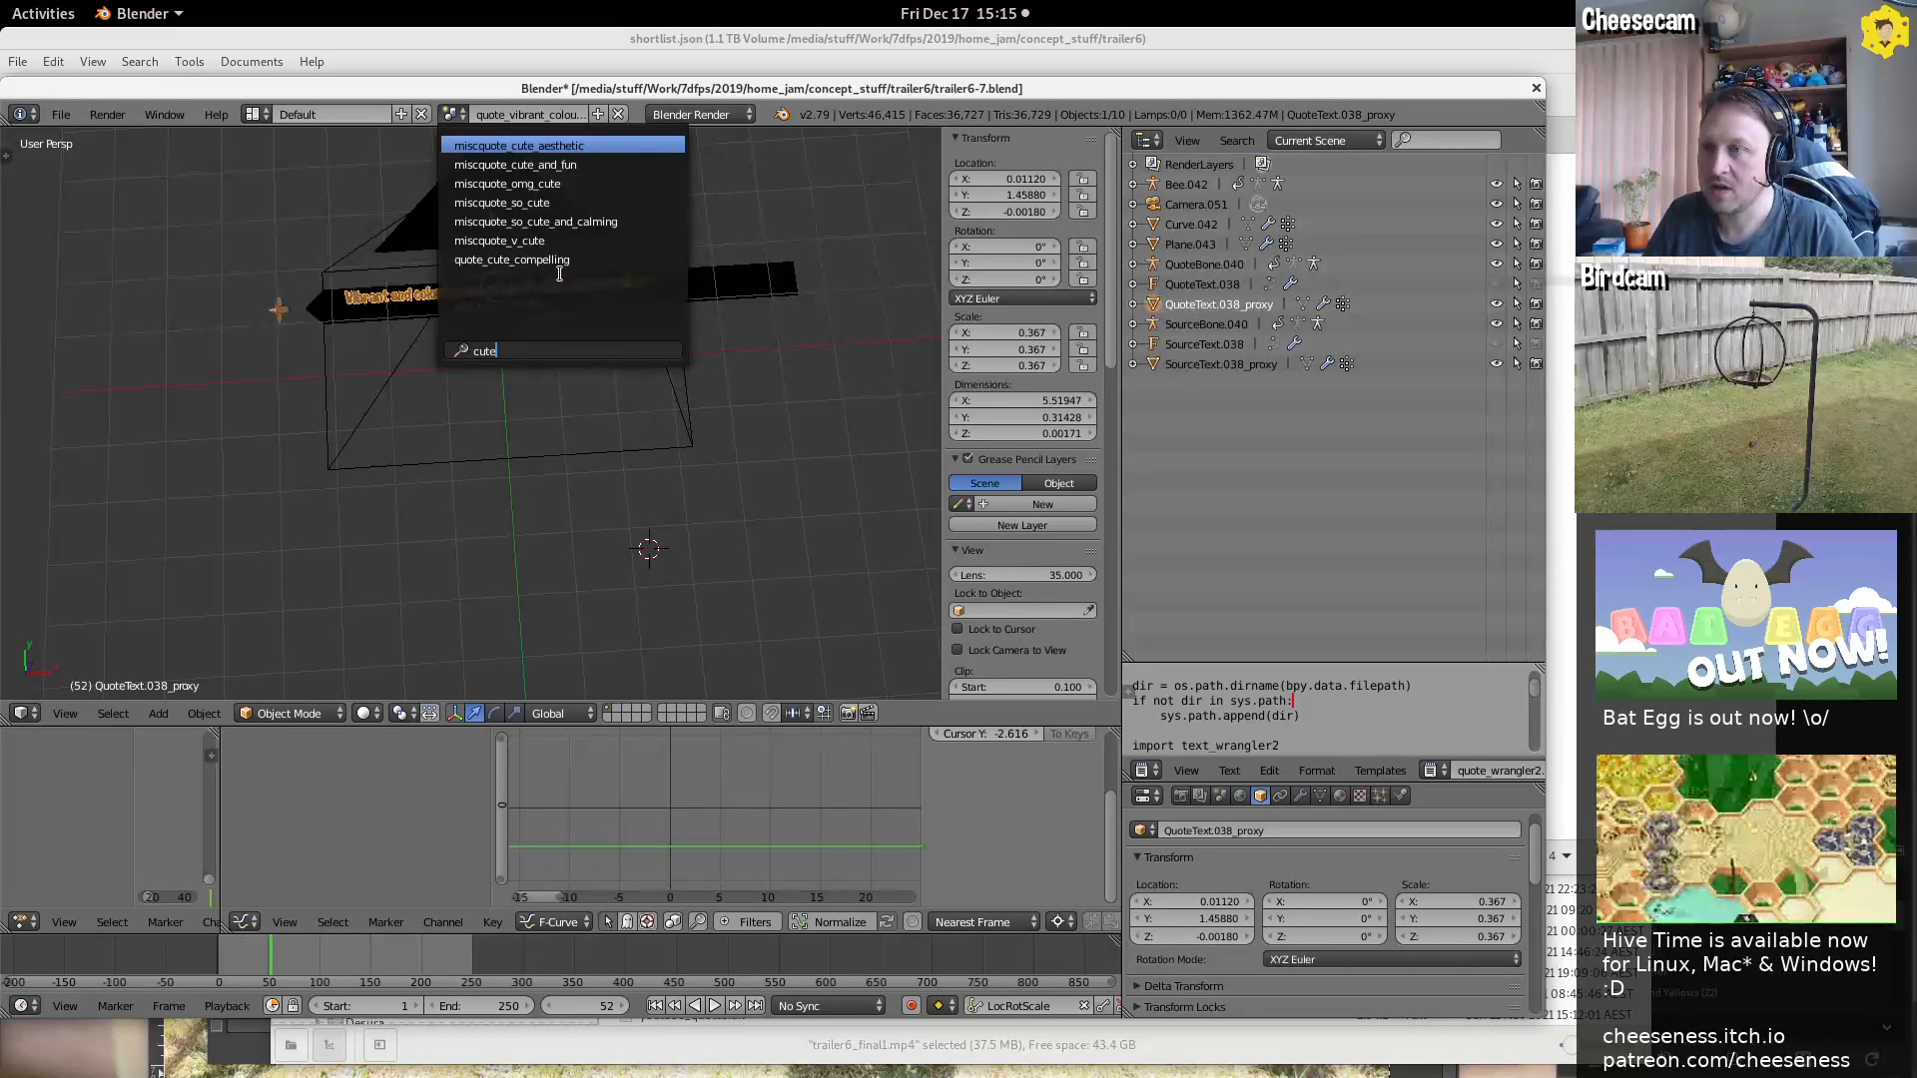
{"action": "left_click", "coordinate": [588, 261]}
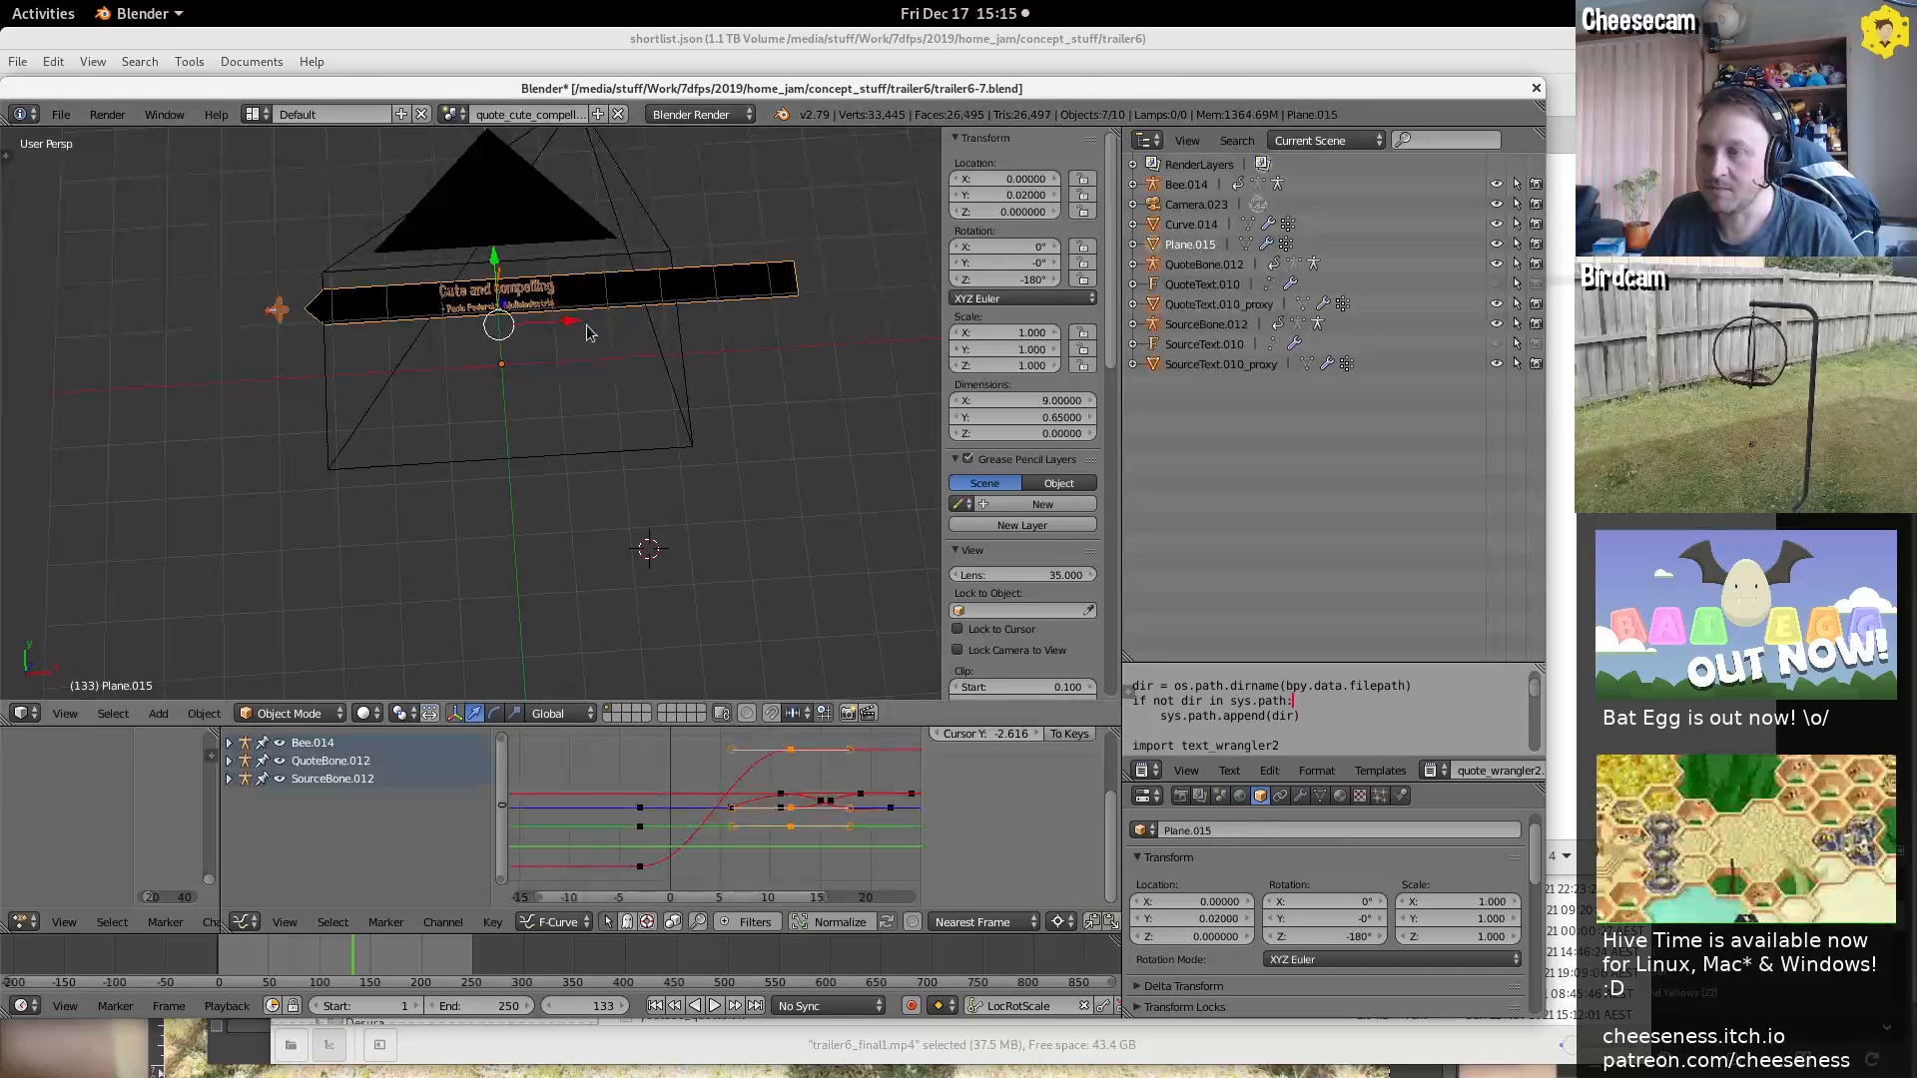
Snap the 3D cursor to the centre of the quote scene and make it the pivot point
{"action": "middle_click_drag", "start_coordinate": [589, 332], "coordinate": [593, 296]}
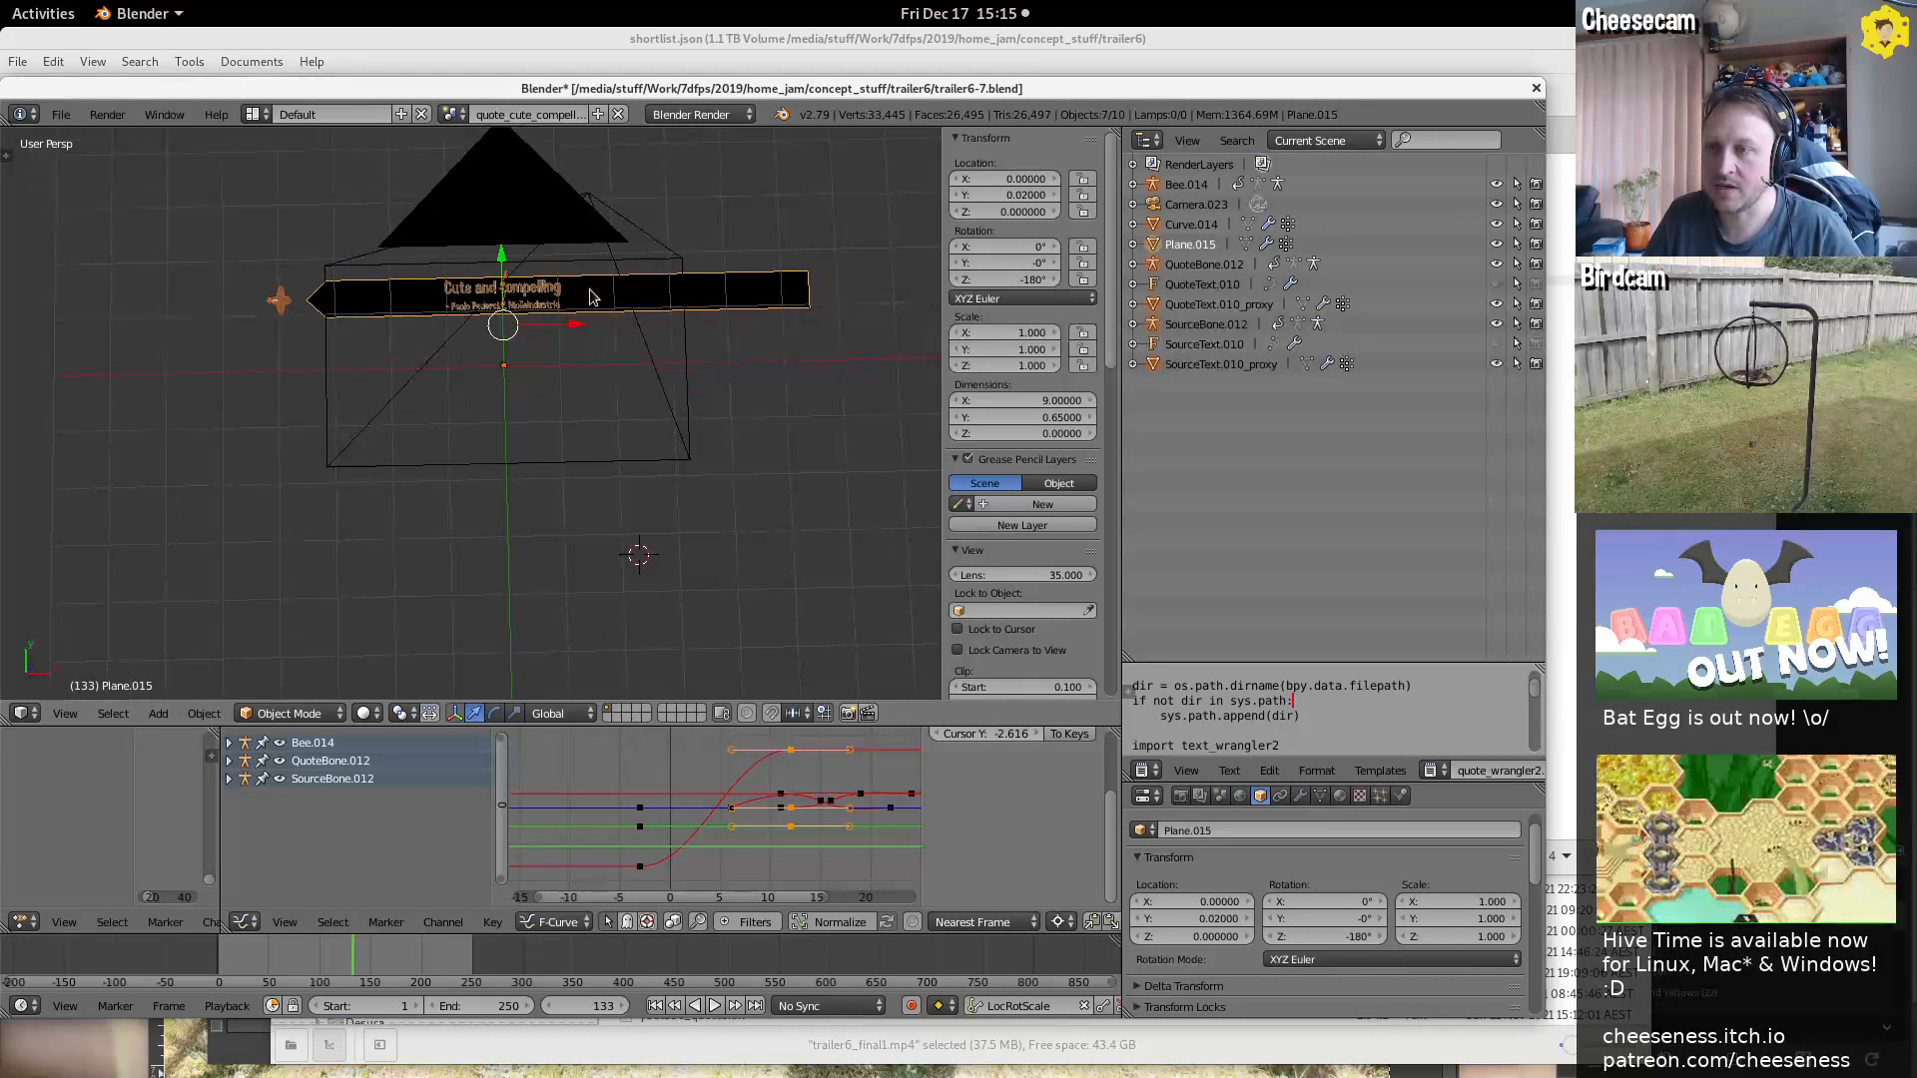
{"action": "key", "text": "r"}
{"action": "right_click", "coordinate": [248, 538]}
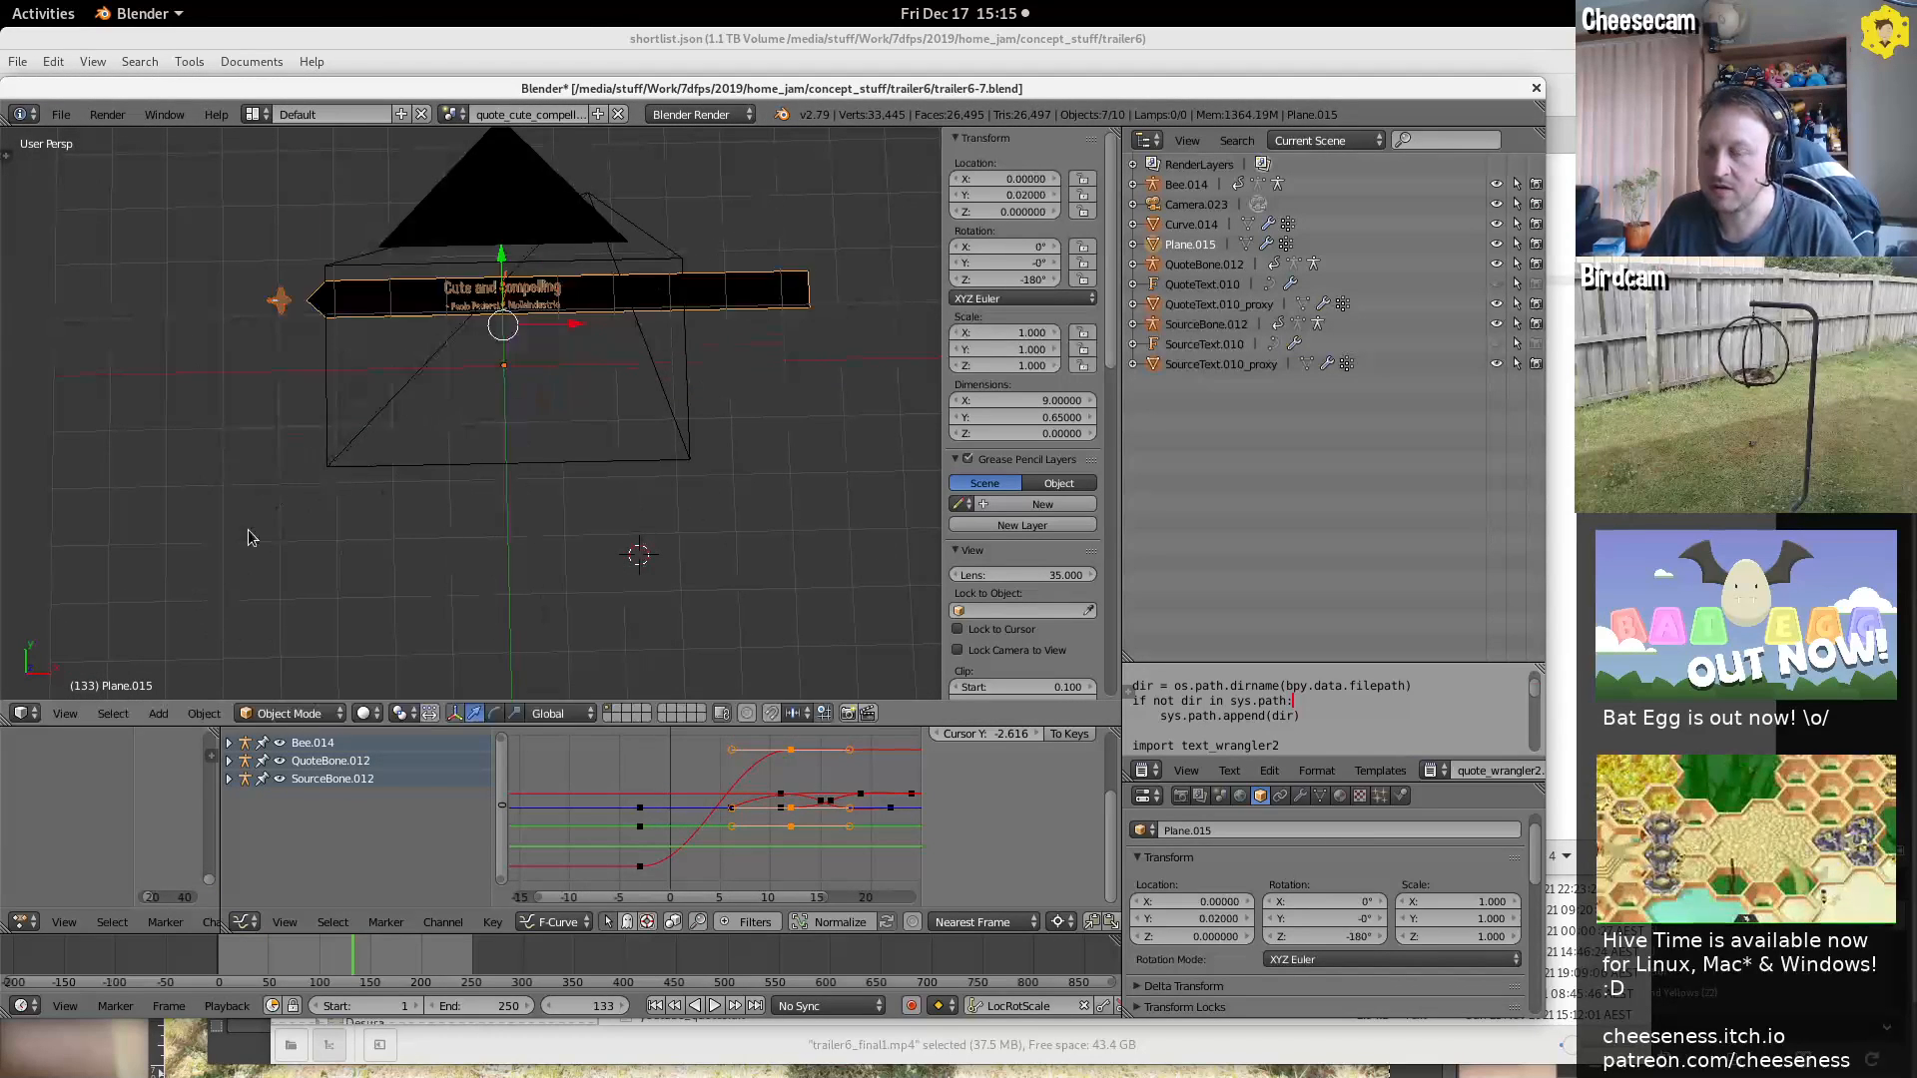
{"action": "key", "text": "space"}
{"action": "type", "text": "snap"}
{"action": "key", "text": "Return"}
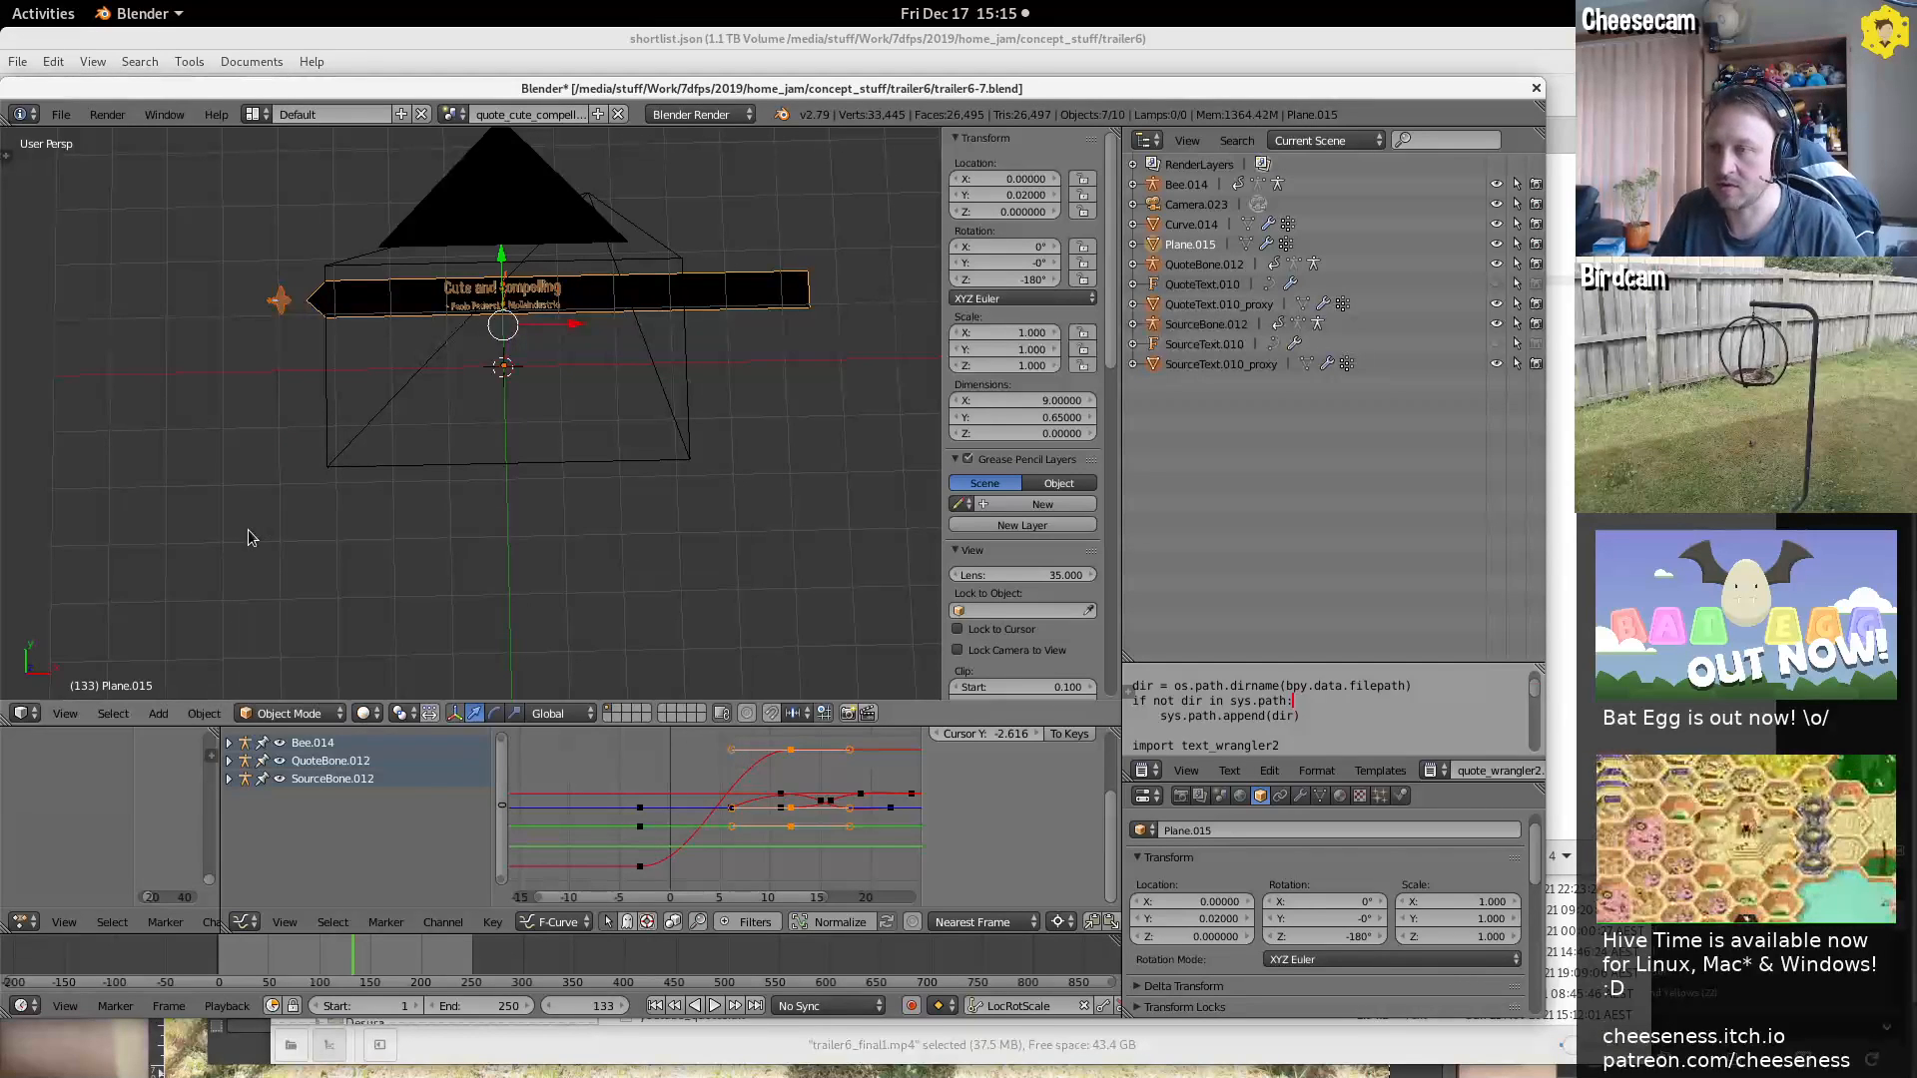
{"action": "left_click", "coordinate": [387, 713]}
{"action": "left_click", "coordinate": [444, 670]}
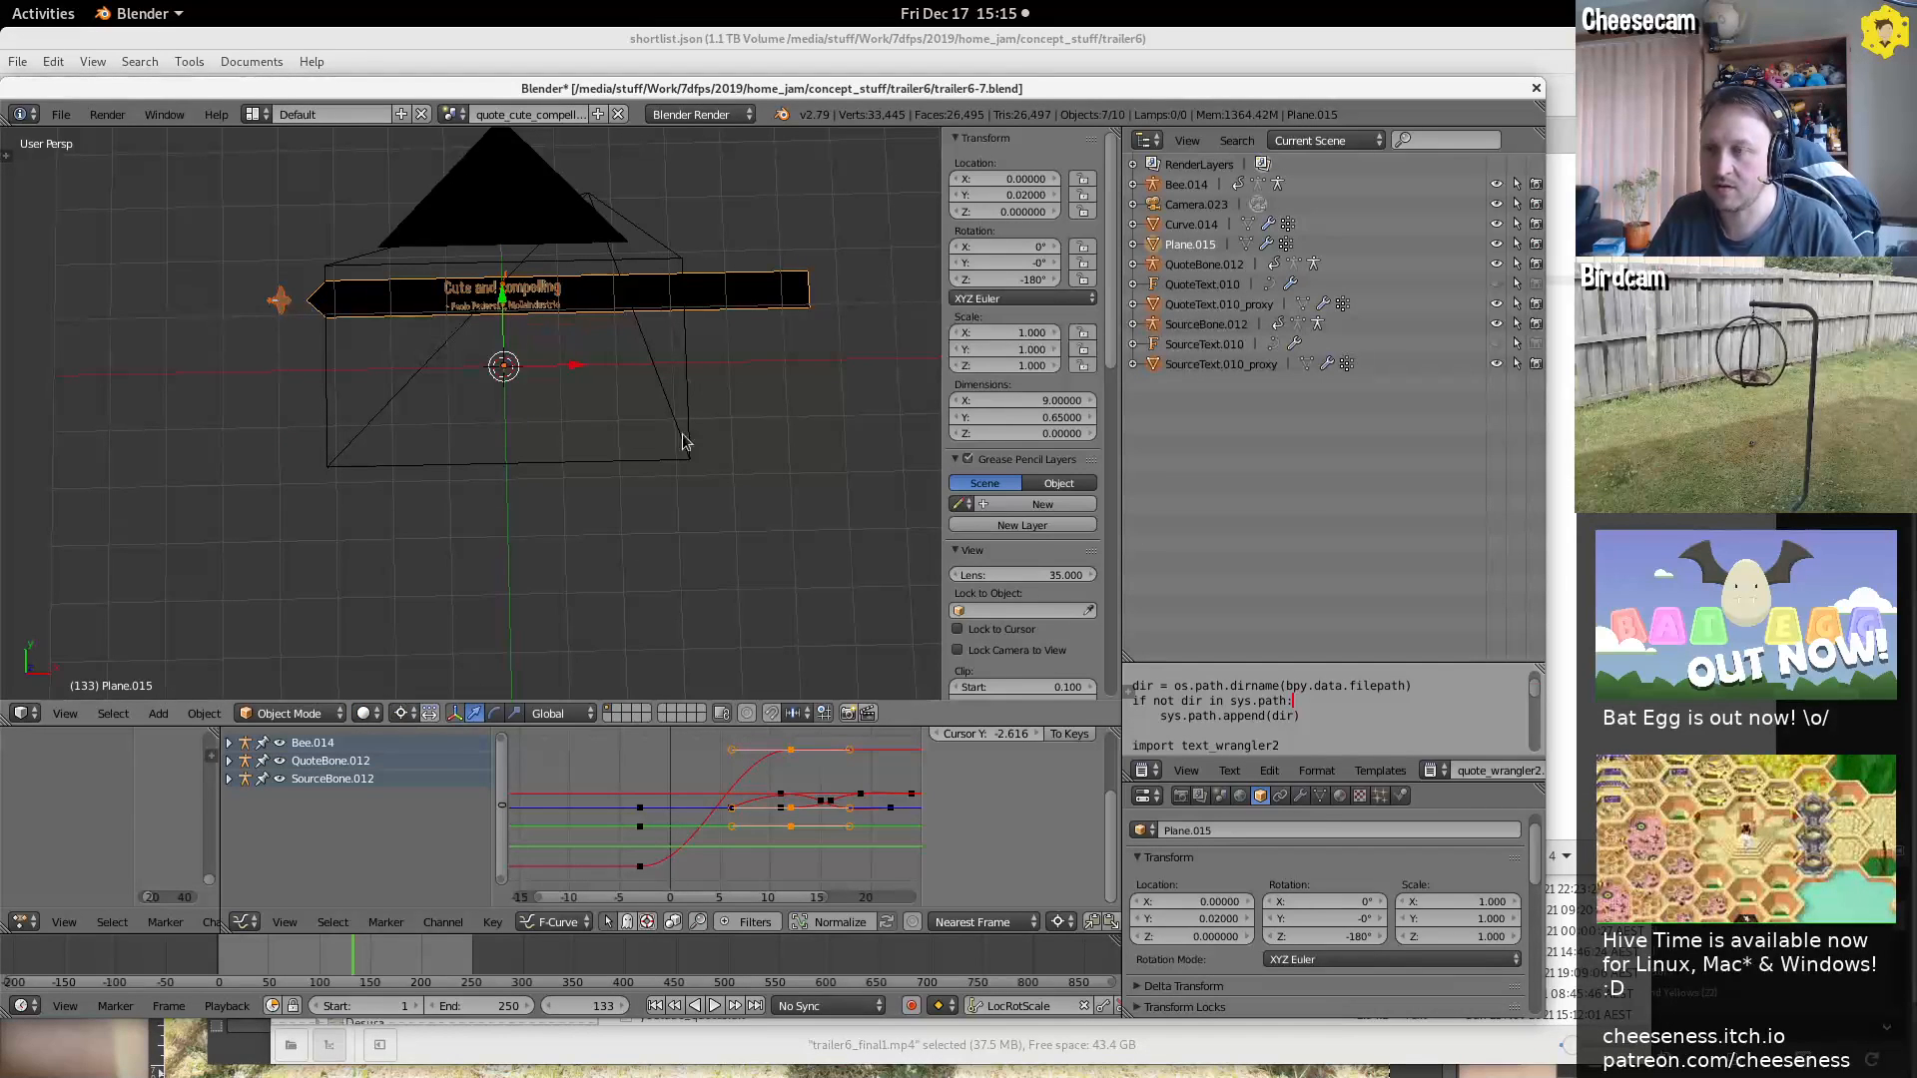
Rotate the selected quote objects about 180° around the 3D cursor and play the animation in camera view
{"action": "key", "text": "r"}
{"action": "left_click", "coordinate": [756, 355], "text": "ctrl"}
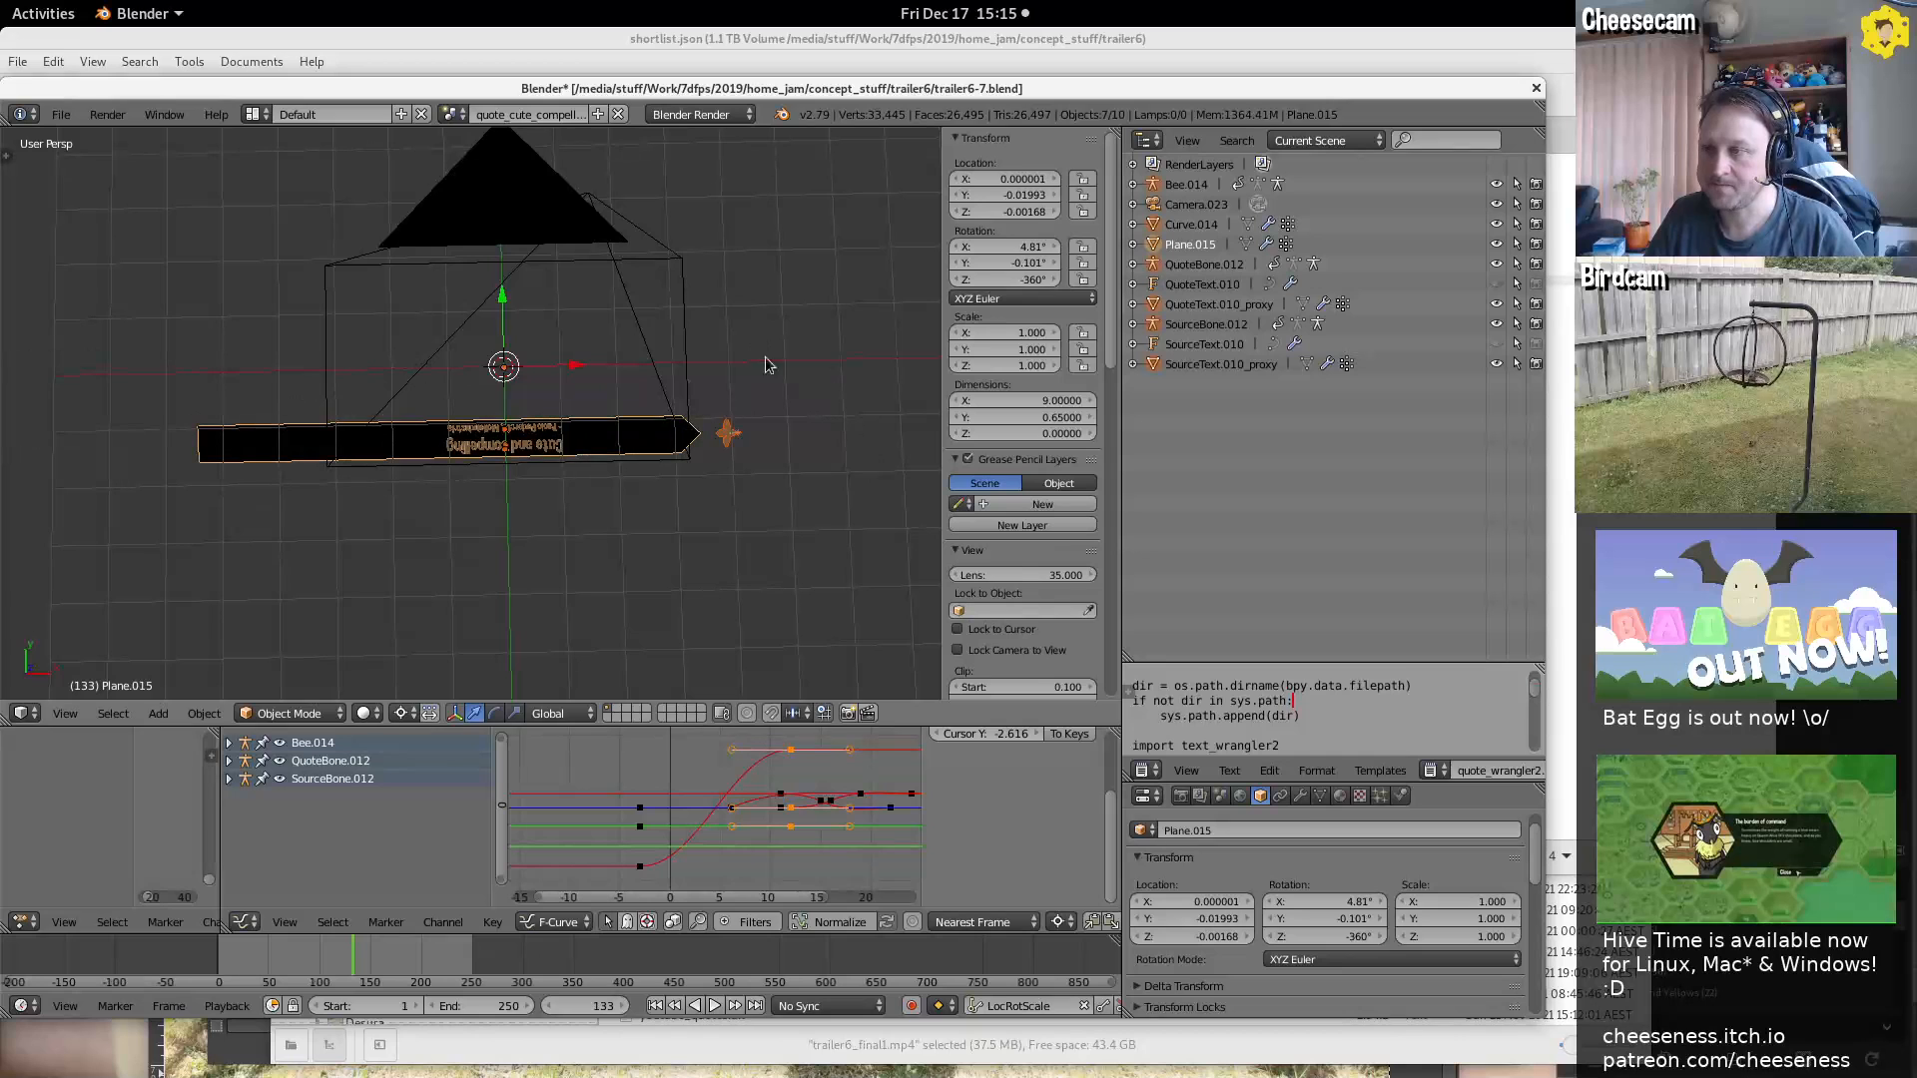
{"action": "key", "text": "alt+a"}
{"action": "left_click", "coordinate": [220, 962]}
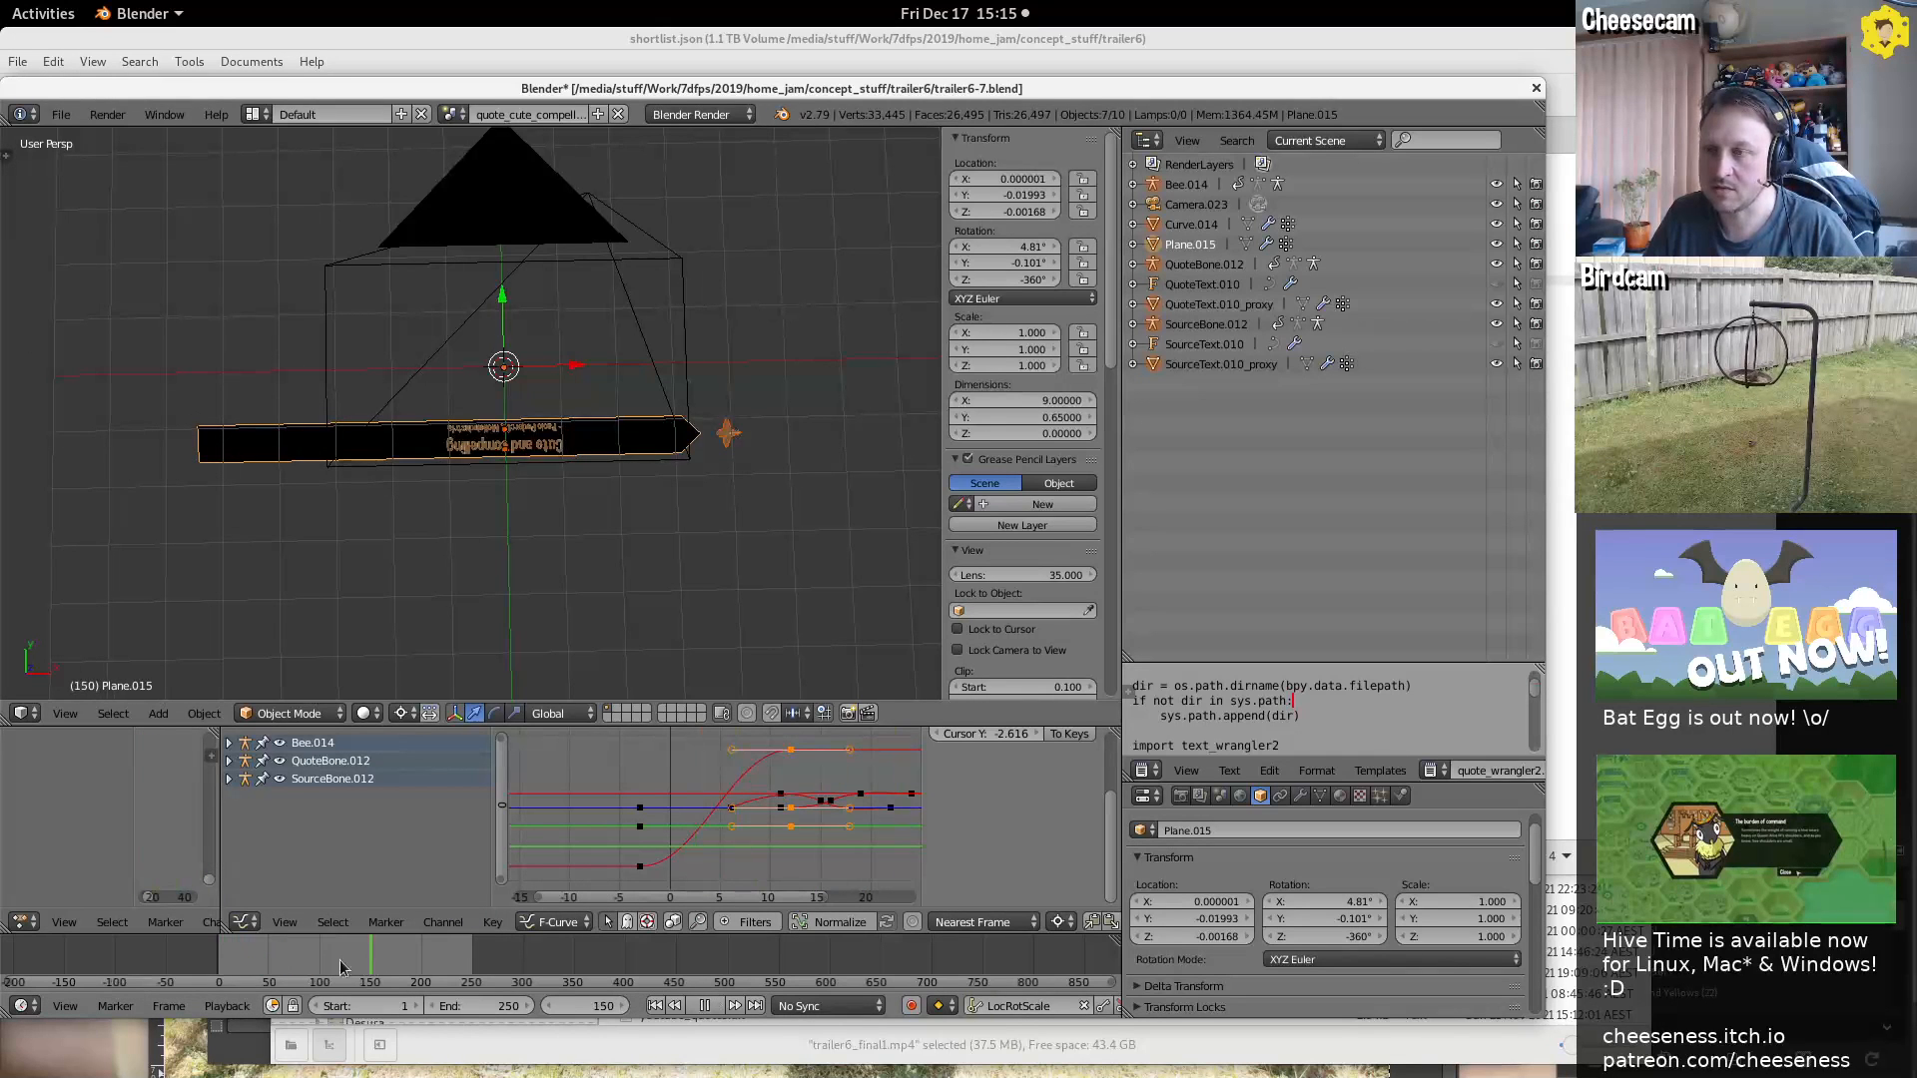
{"action": "key", "text": "alt+a"}
{"action": "key", "text": "KP_0"}
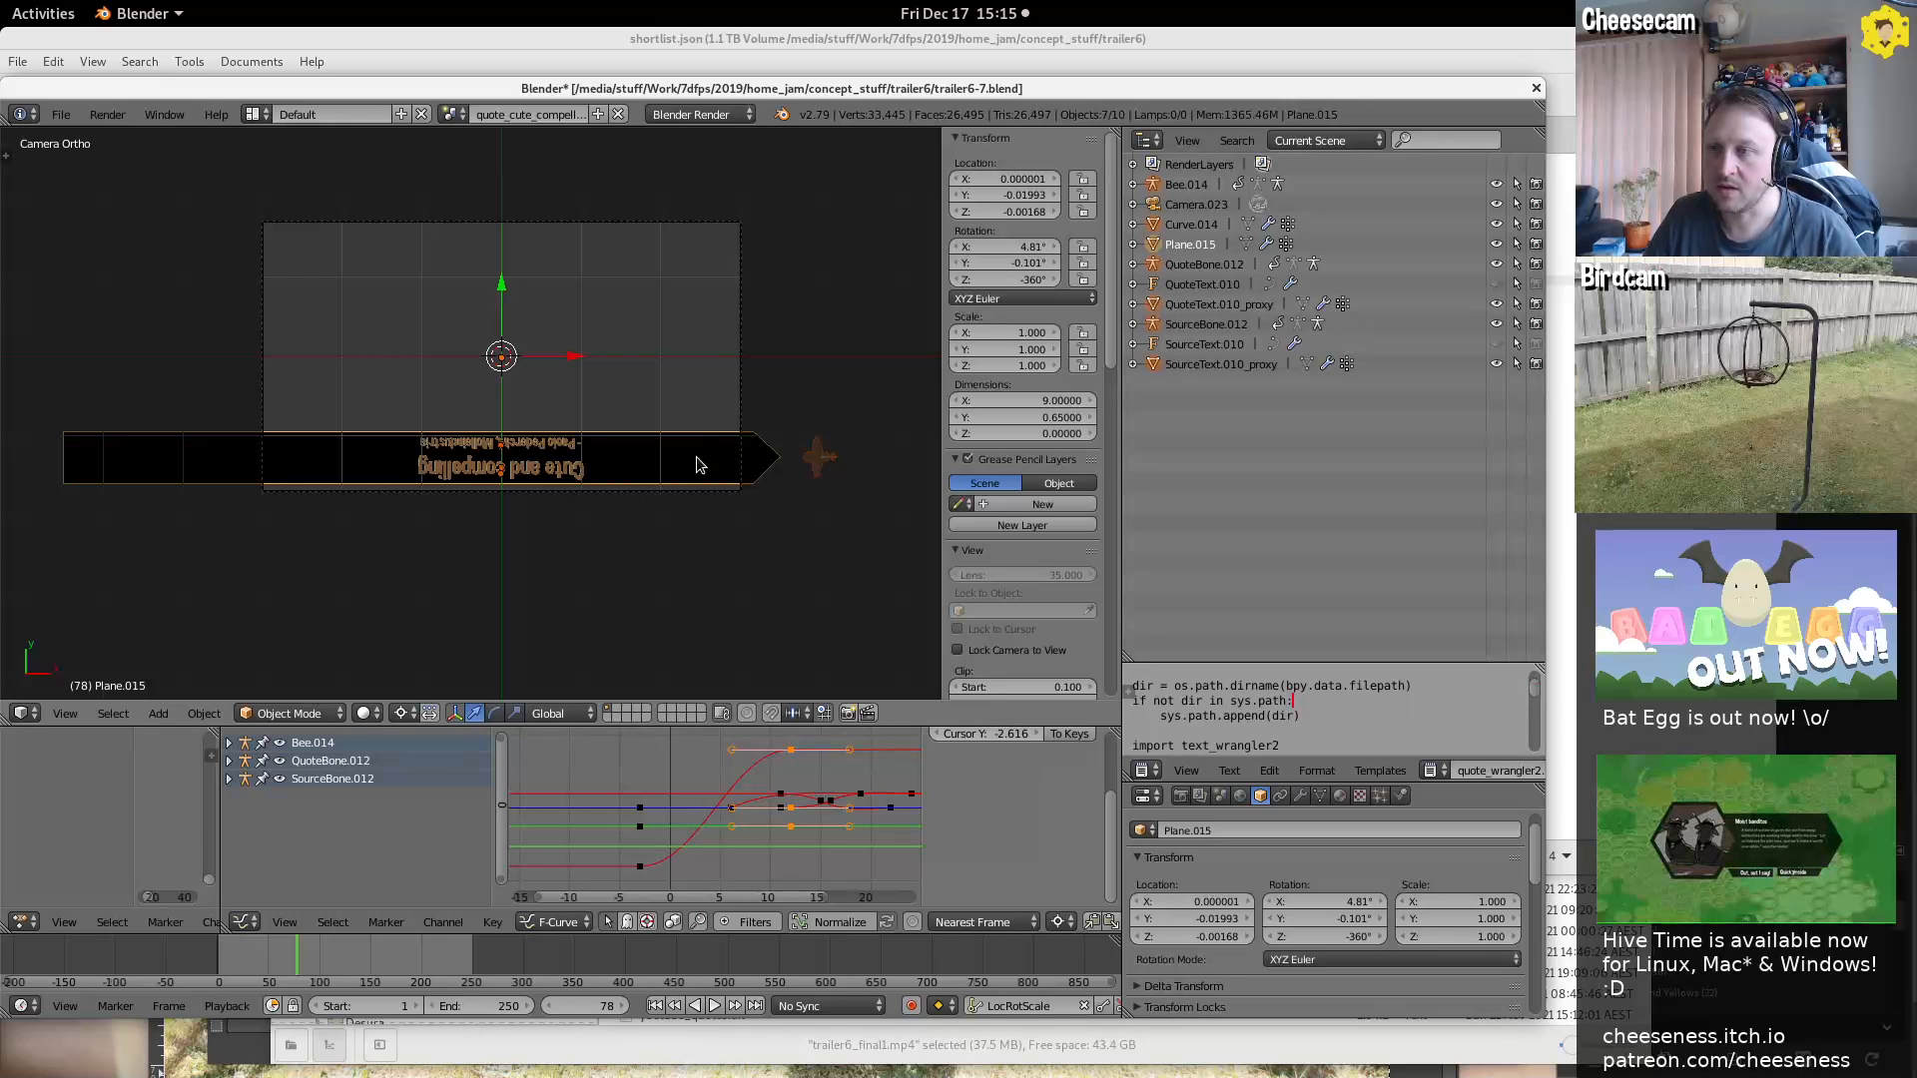
Undo the rotation of the quote objects and move the playhead to frame 24
{"action": "key", "text": "ctrl+z"}
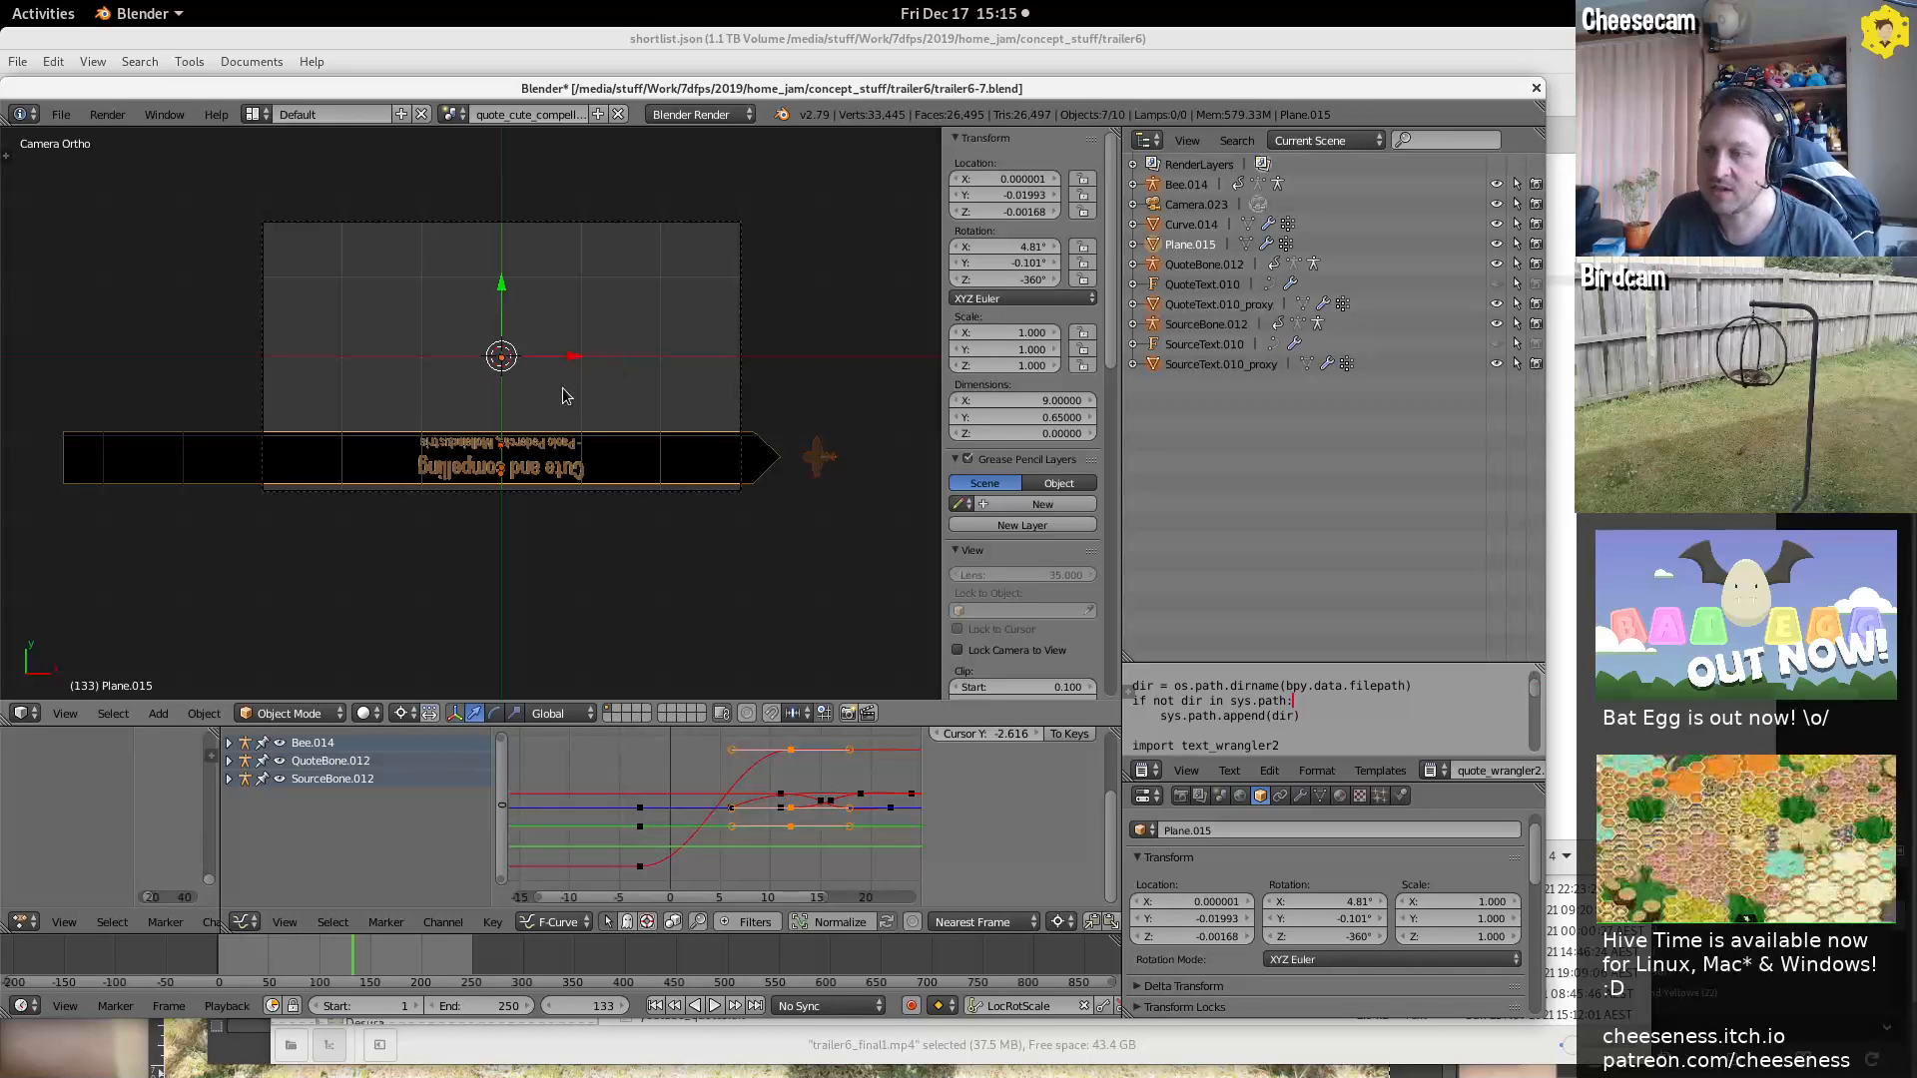
{"action": "key", "text": "ctrl+z"}
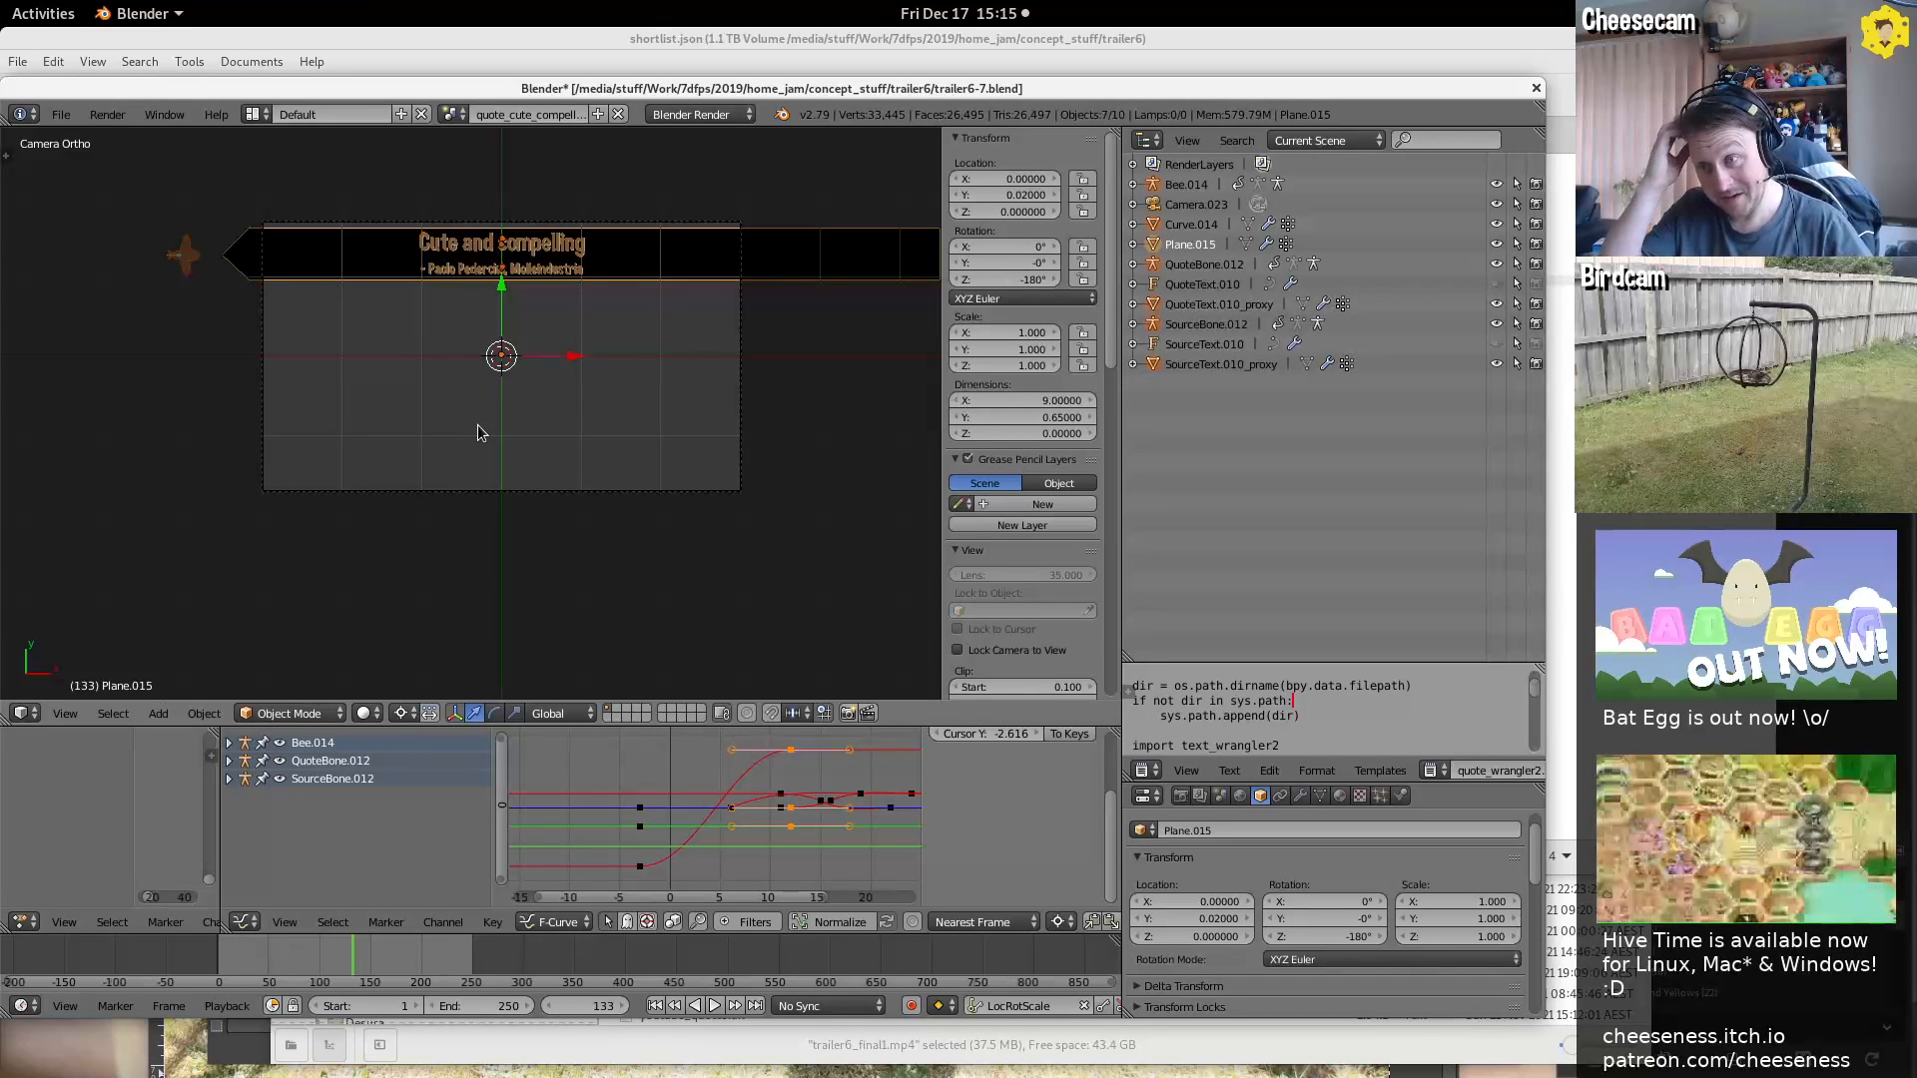
{"action": "mouse_move", "coordinate": [261, 962]}
{"action": "left_mouse_down"}
{"action": "mouse_move", "coordinate": [204, 965]}
{"action": "mouse_move", "coordinate": [243, 962]}
{"action": "left_mouse_up"}
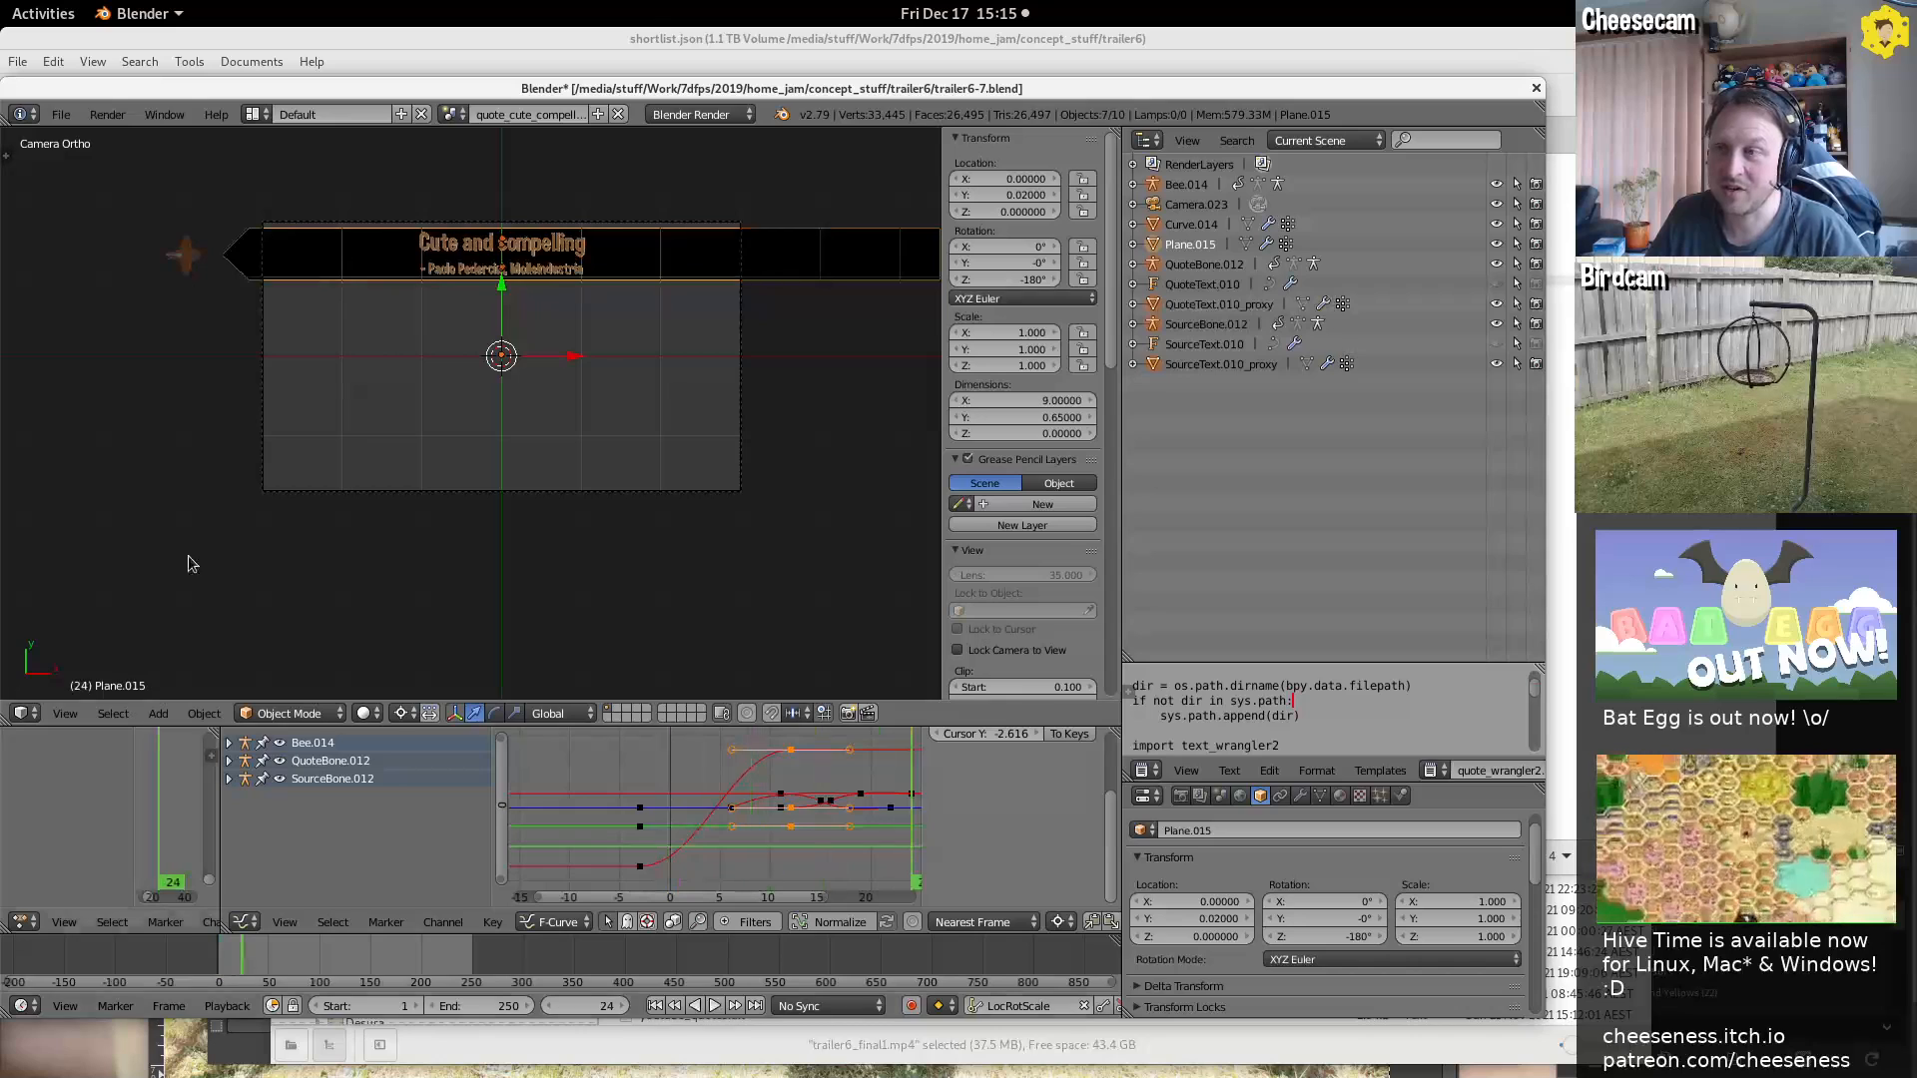
Return to the Video Editing layout and scrub and play the paired quote strips up to the "Vibrant and colorful" quote
{"action": "left_click", "coordinate": [255, 114]}
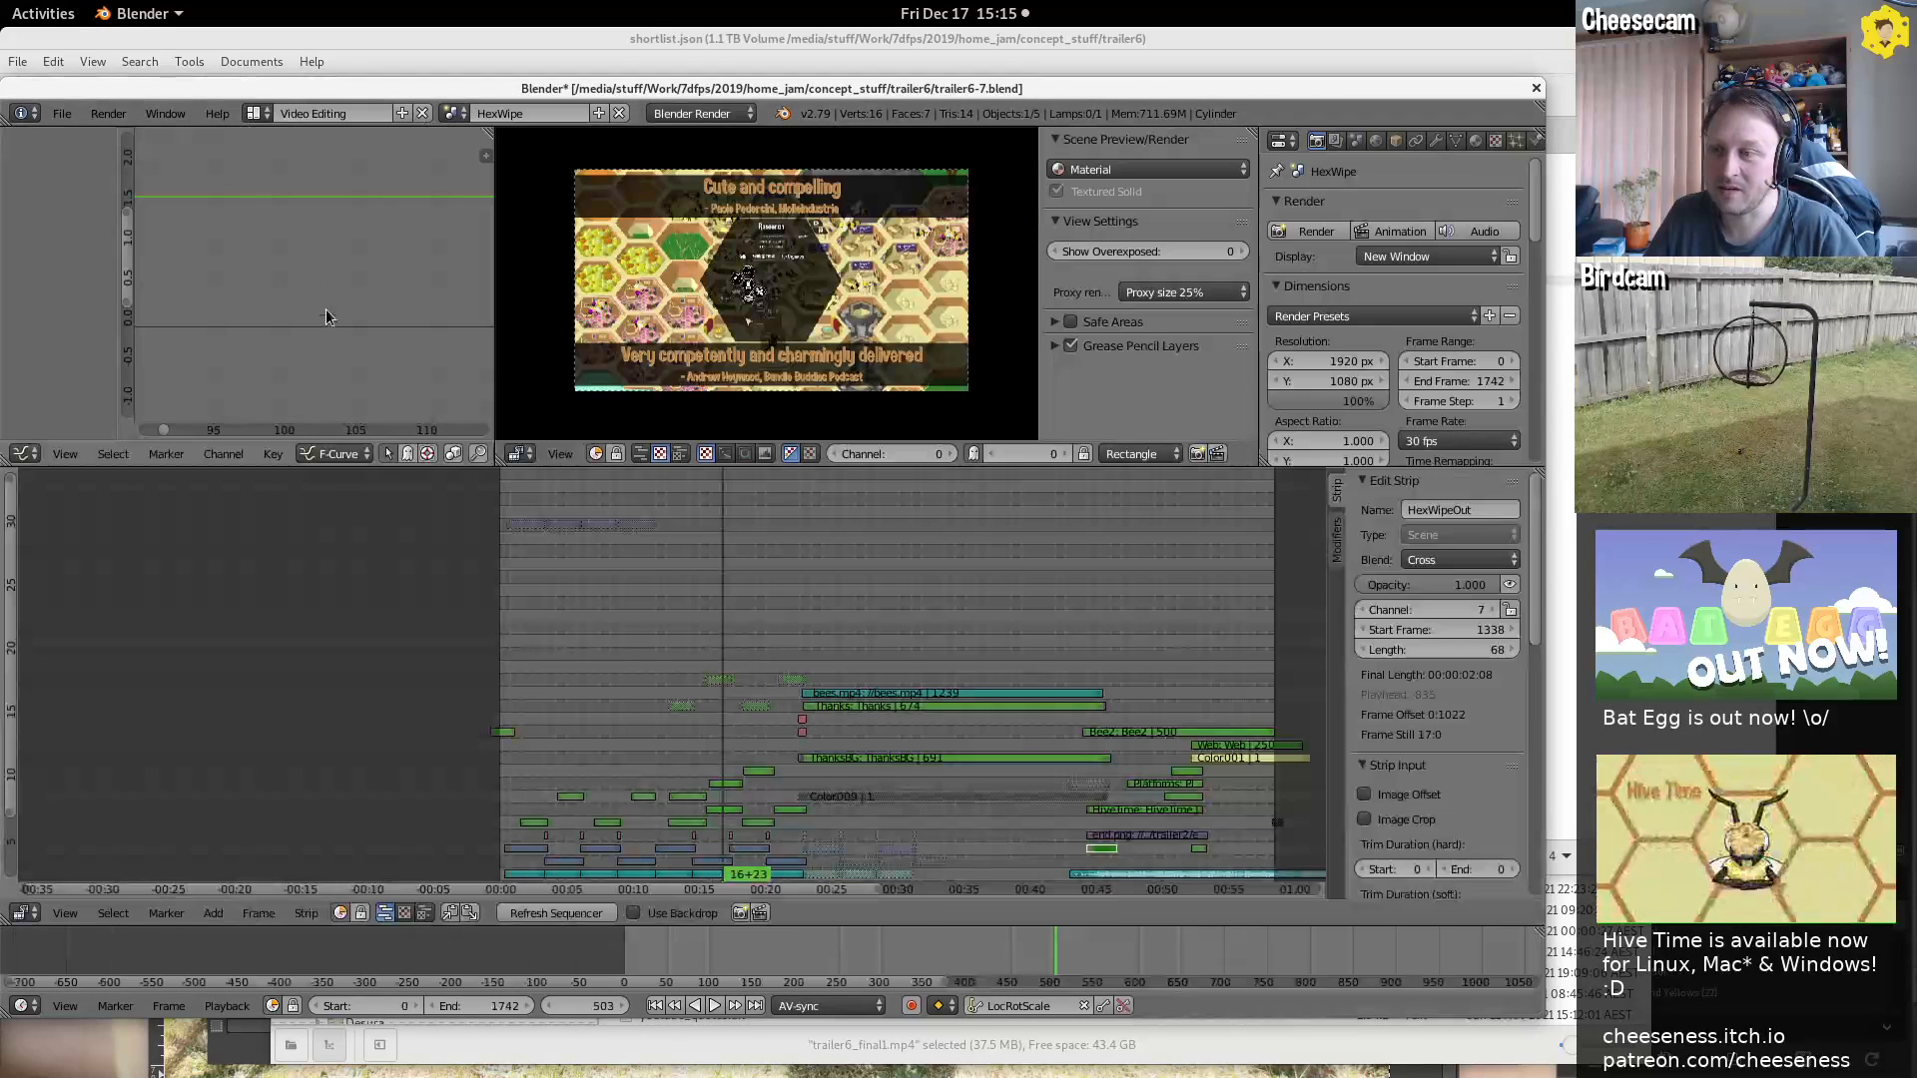
{"action": "left_click", "coordinate": [299, 294]}
{"action": "left_click_drag", "start_coordinate": [545, 711], "coordinate": [691, 765]}
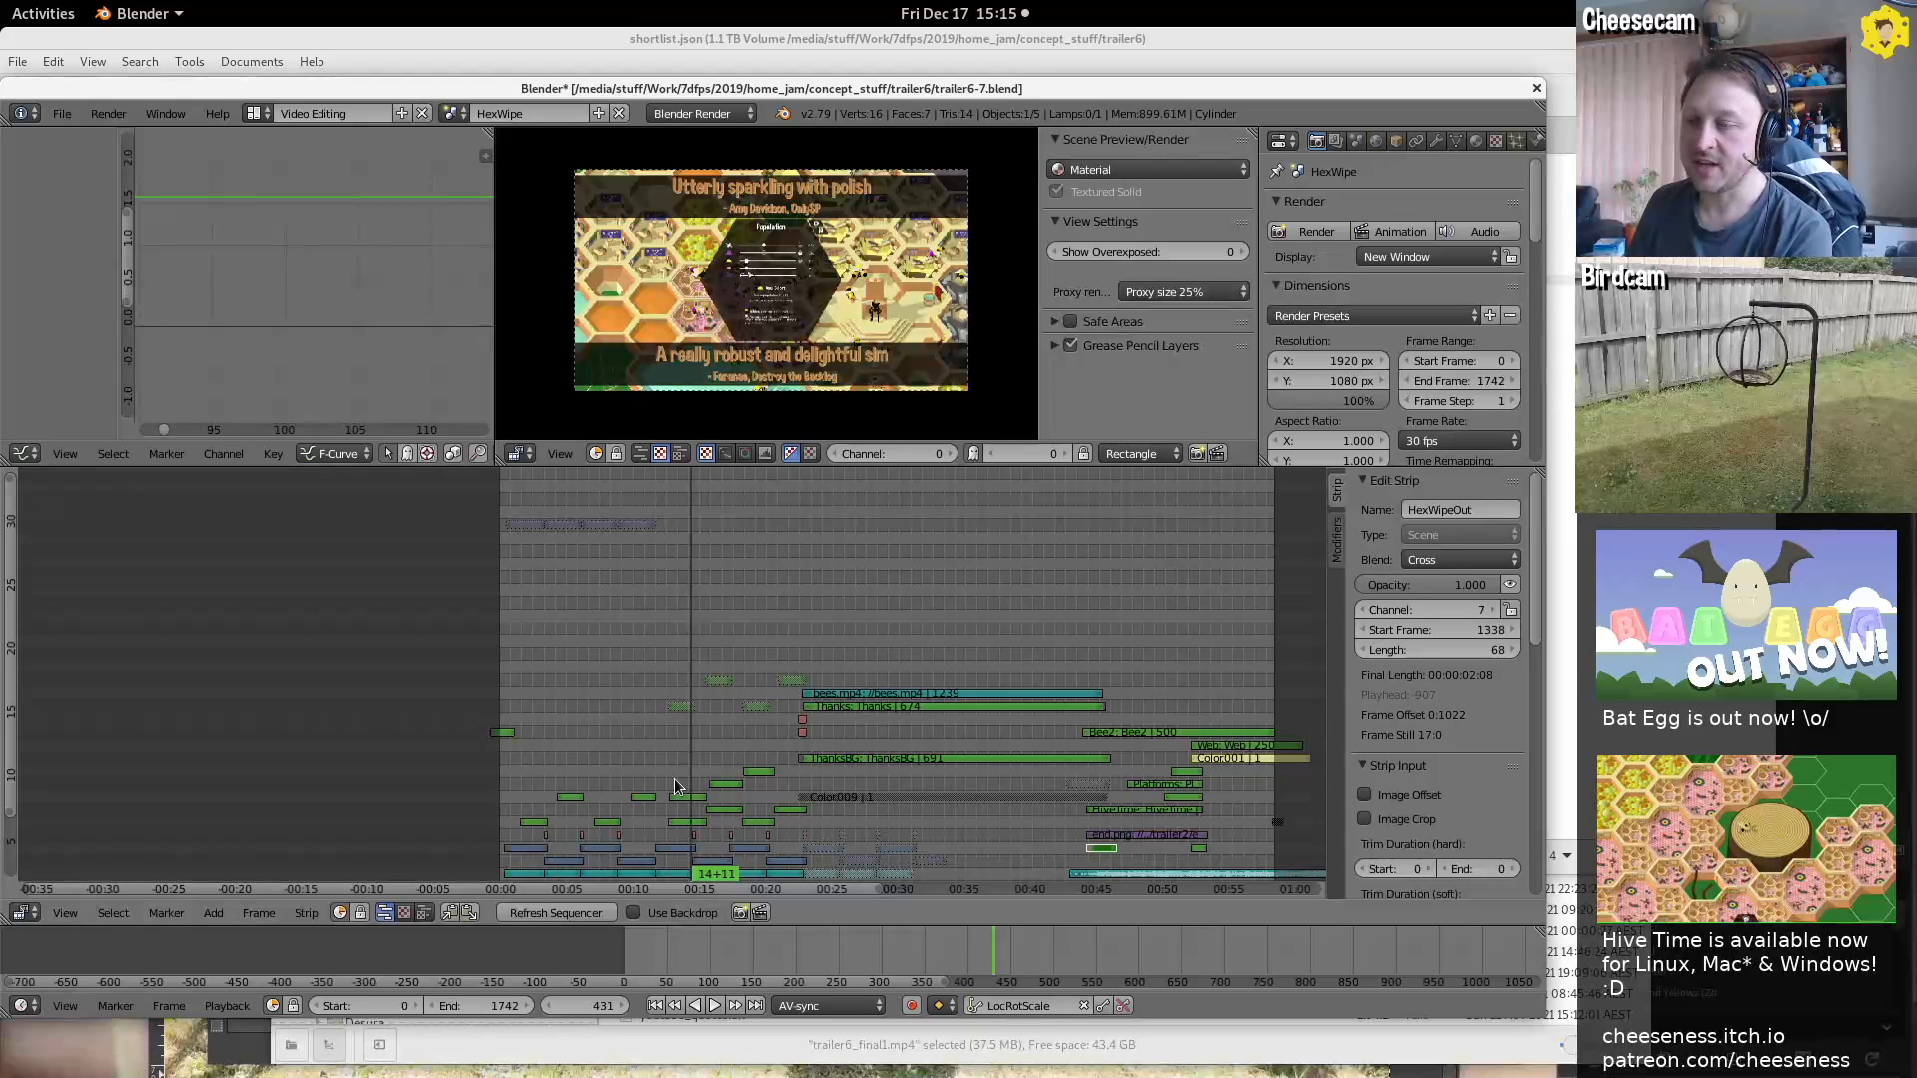
{"action": "left_click", "coordinate": [724, 746]}
{"action": "key", "text": "alt+a"}
{"action": "key", "text": "alt+a"}
{"action": "left_click", "coordinate": [762, 739]}
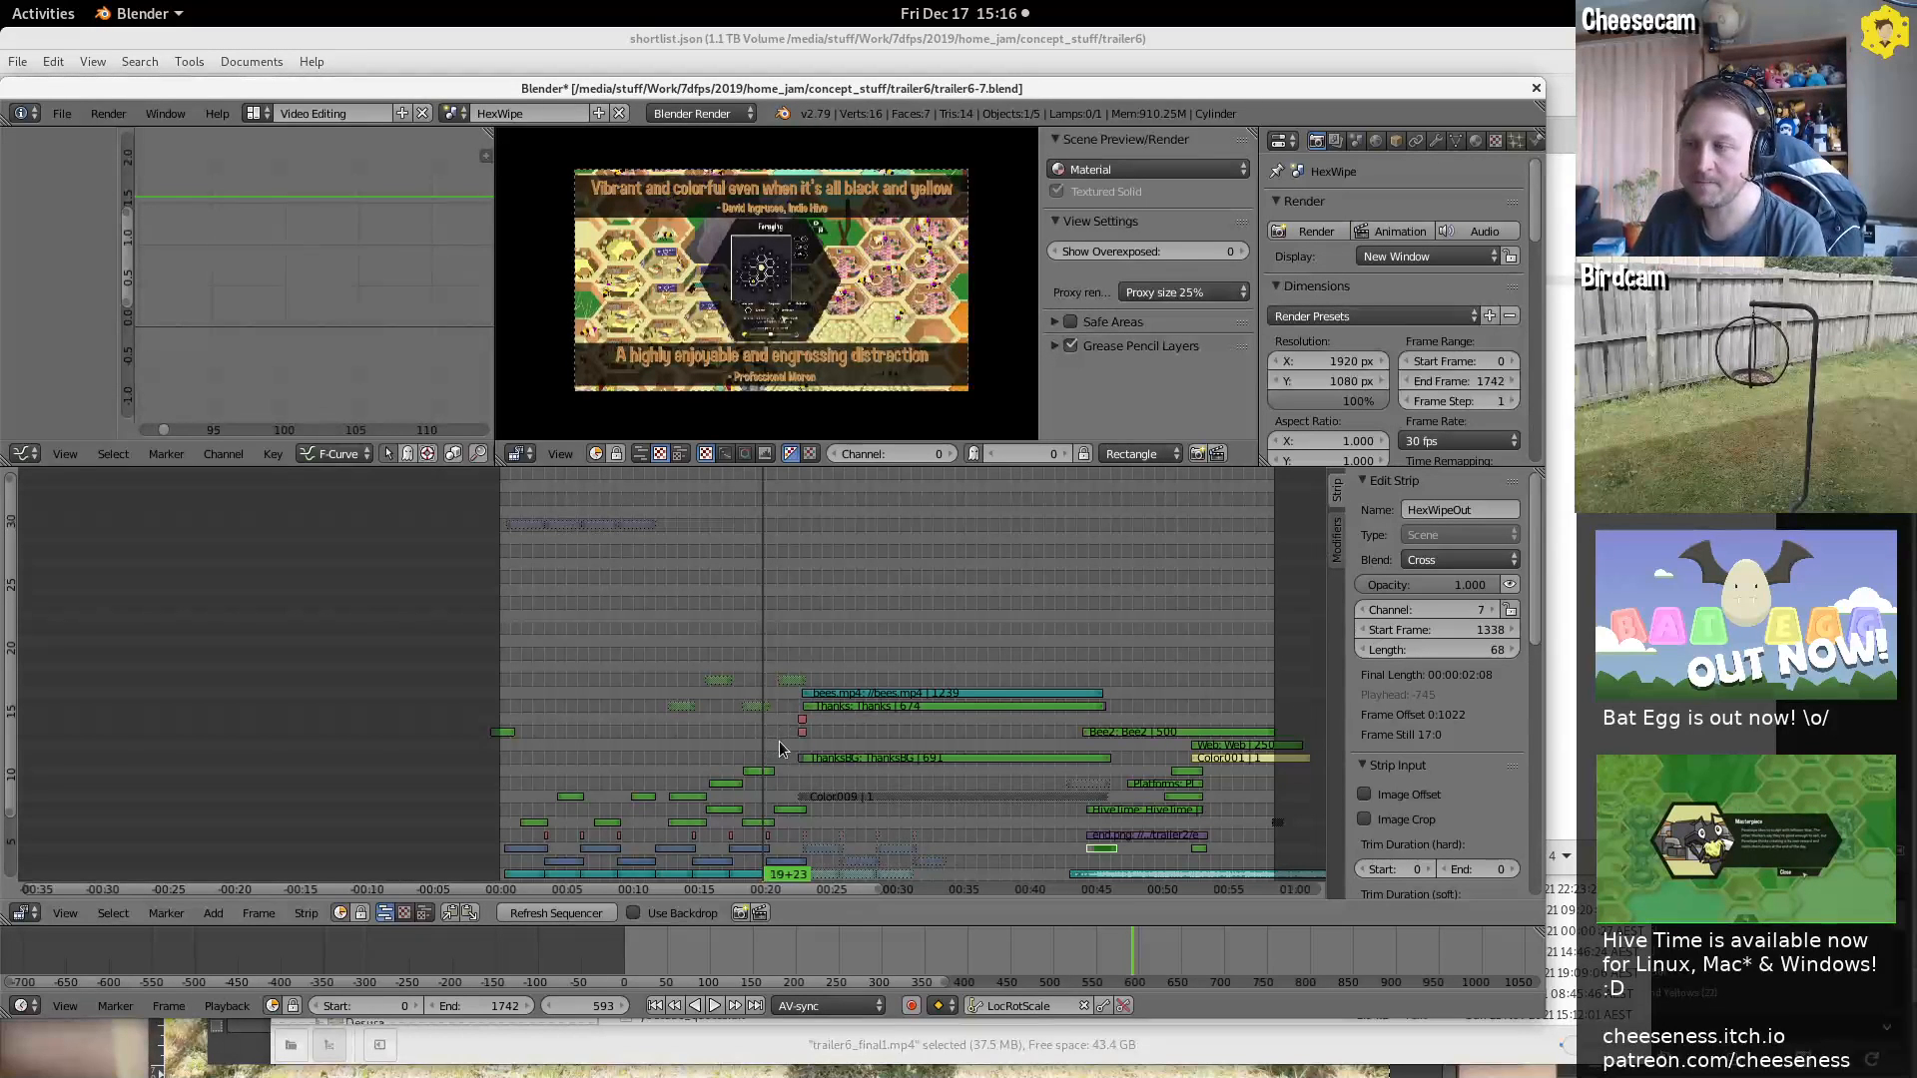
Replay the transitions between the paired quotes and scrub ahead to the scrolling quotes section around frame 920
{"action": "left_click_drag", "start_coordinate": [757, 743], "coordinate": [667, 745]}
{"action": "key", "text": "alt+a"}
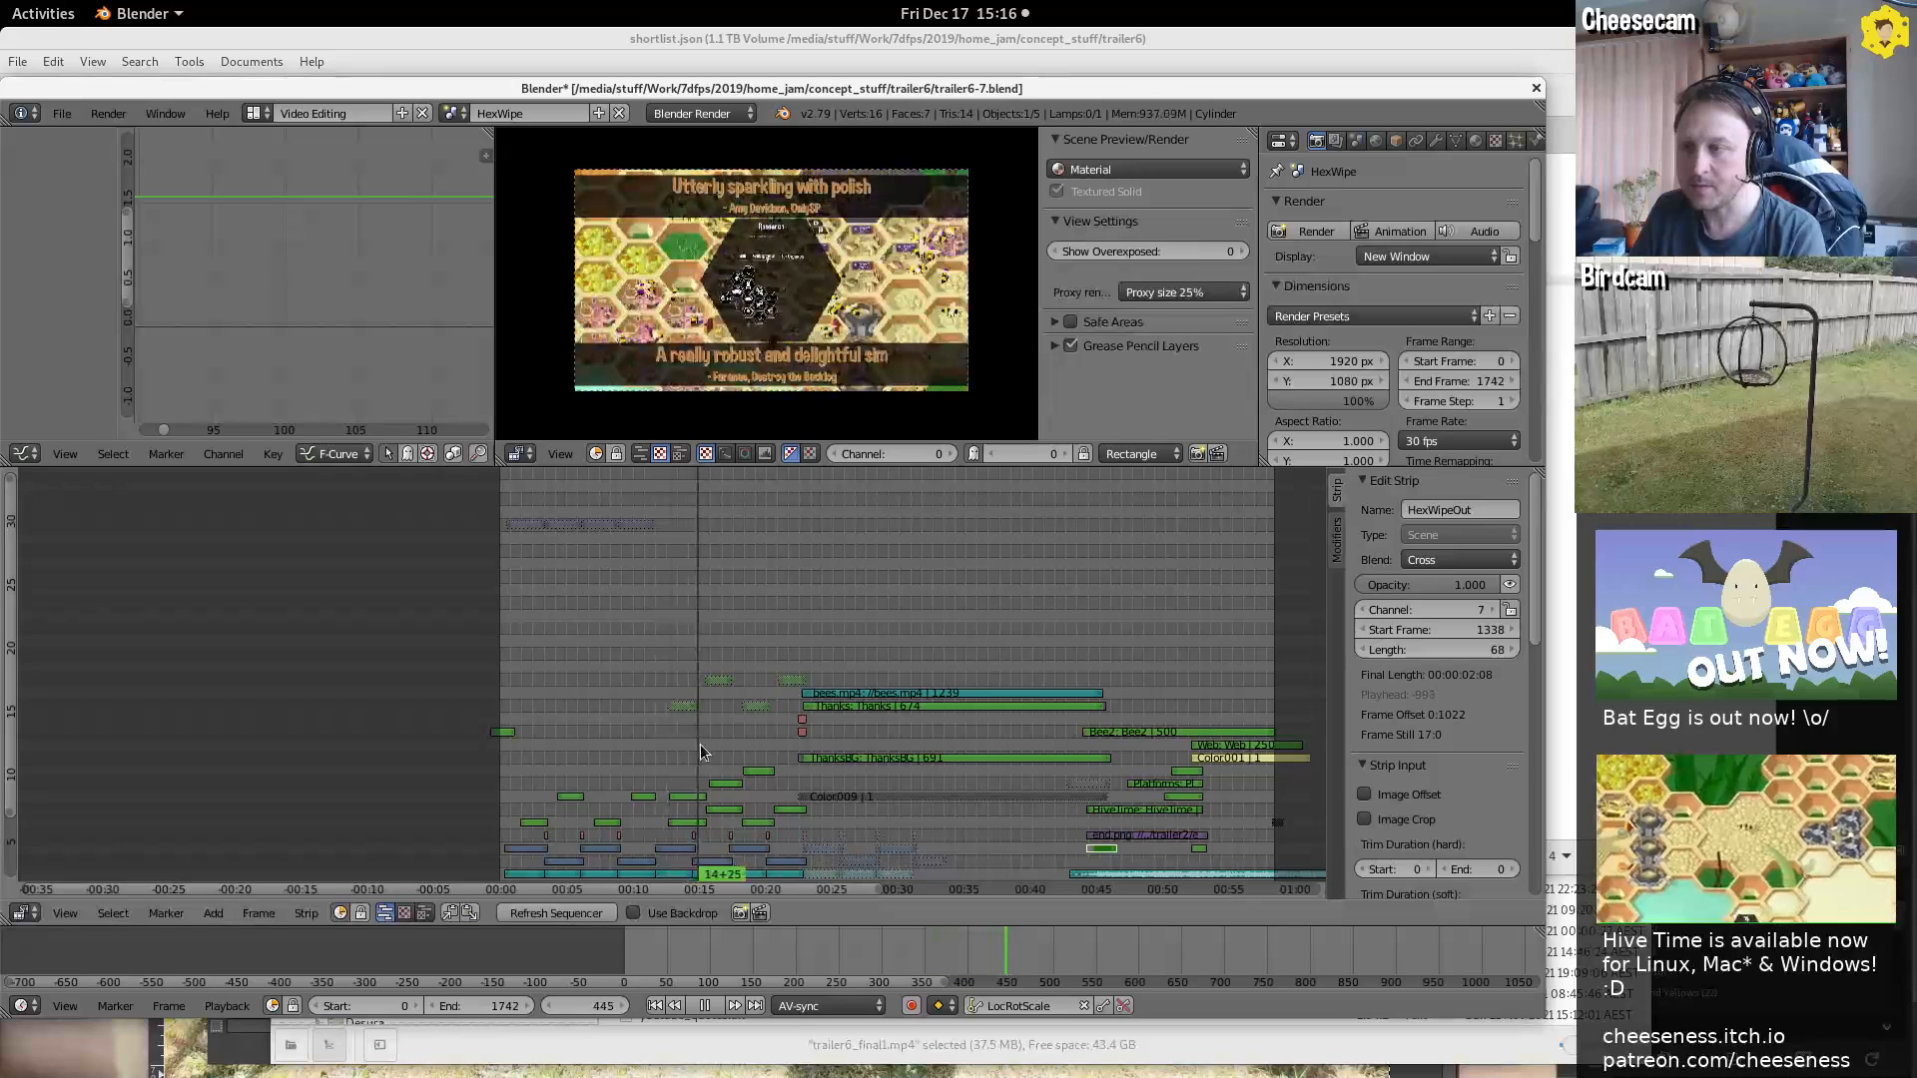
{"action": "mouse_move", "coordinate": [710, 746]}
{"action": "left_mouse_down"}
{"action": "mouse_move", "coordinate": [621, 769]}
{"action": "mouse_move", "coordinate": [773, 753]}
{"action": "mouse_move", "coordinate": [517, 778]}
{"action": "mouse_move", "coordinate": [725, 752]}
{"action": "left_mouse_up"}
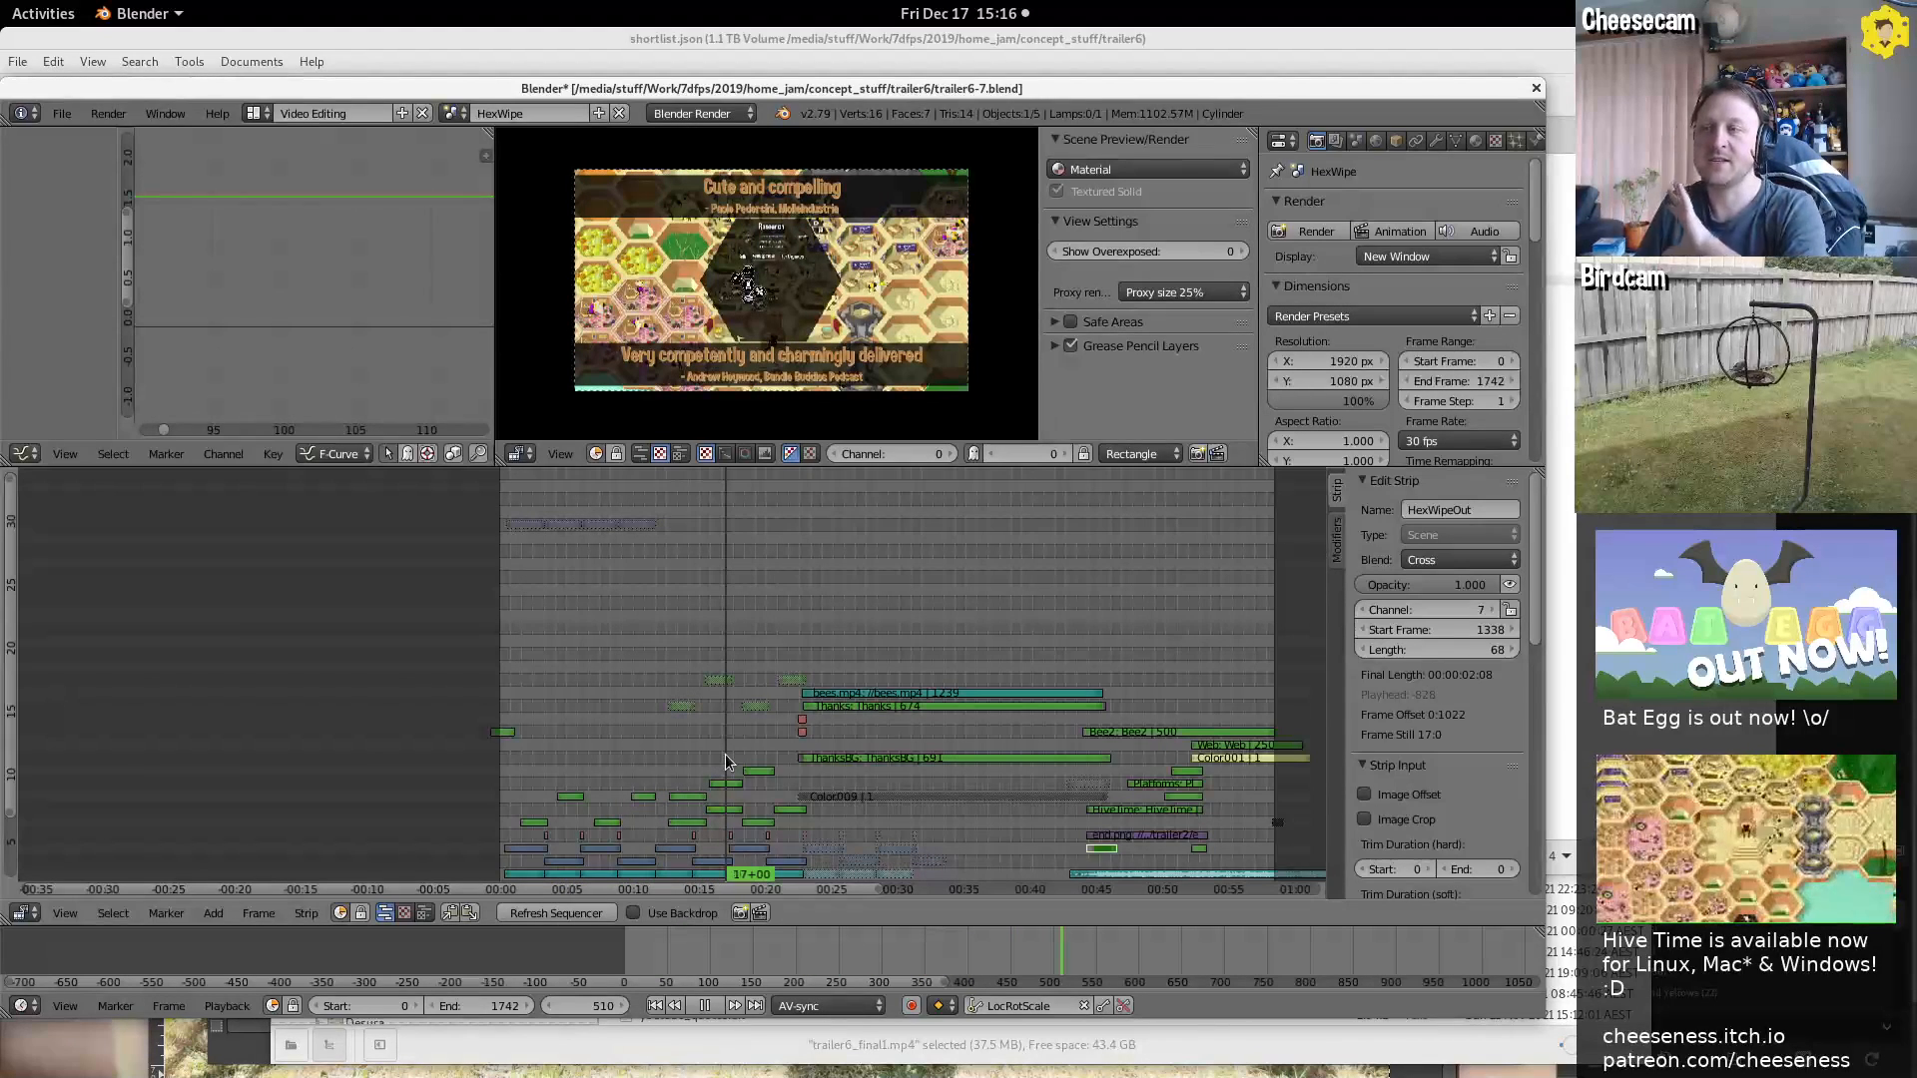
{"action": "left_click_drag", "start_coordinate": [725, 753], "coordinate": [913, 730]}
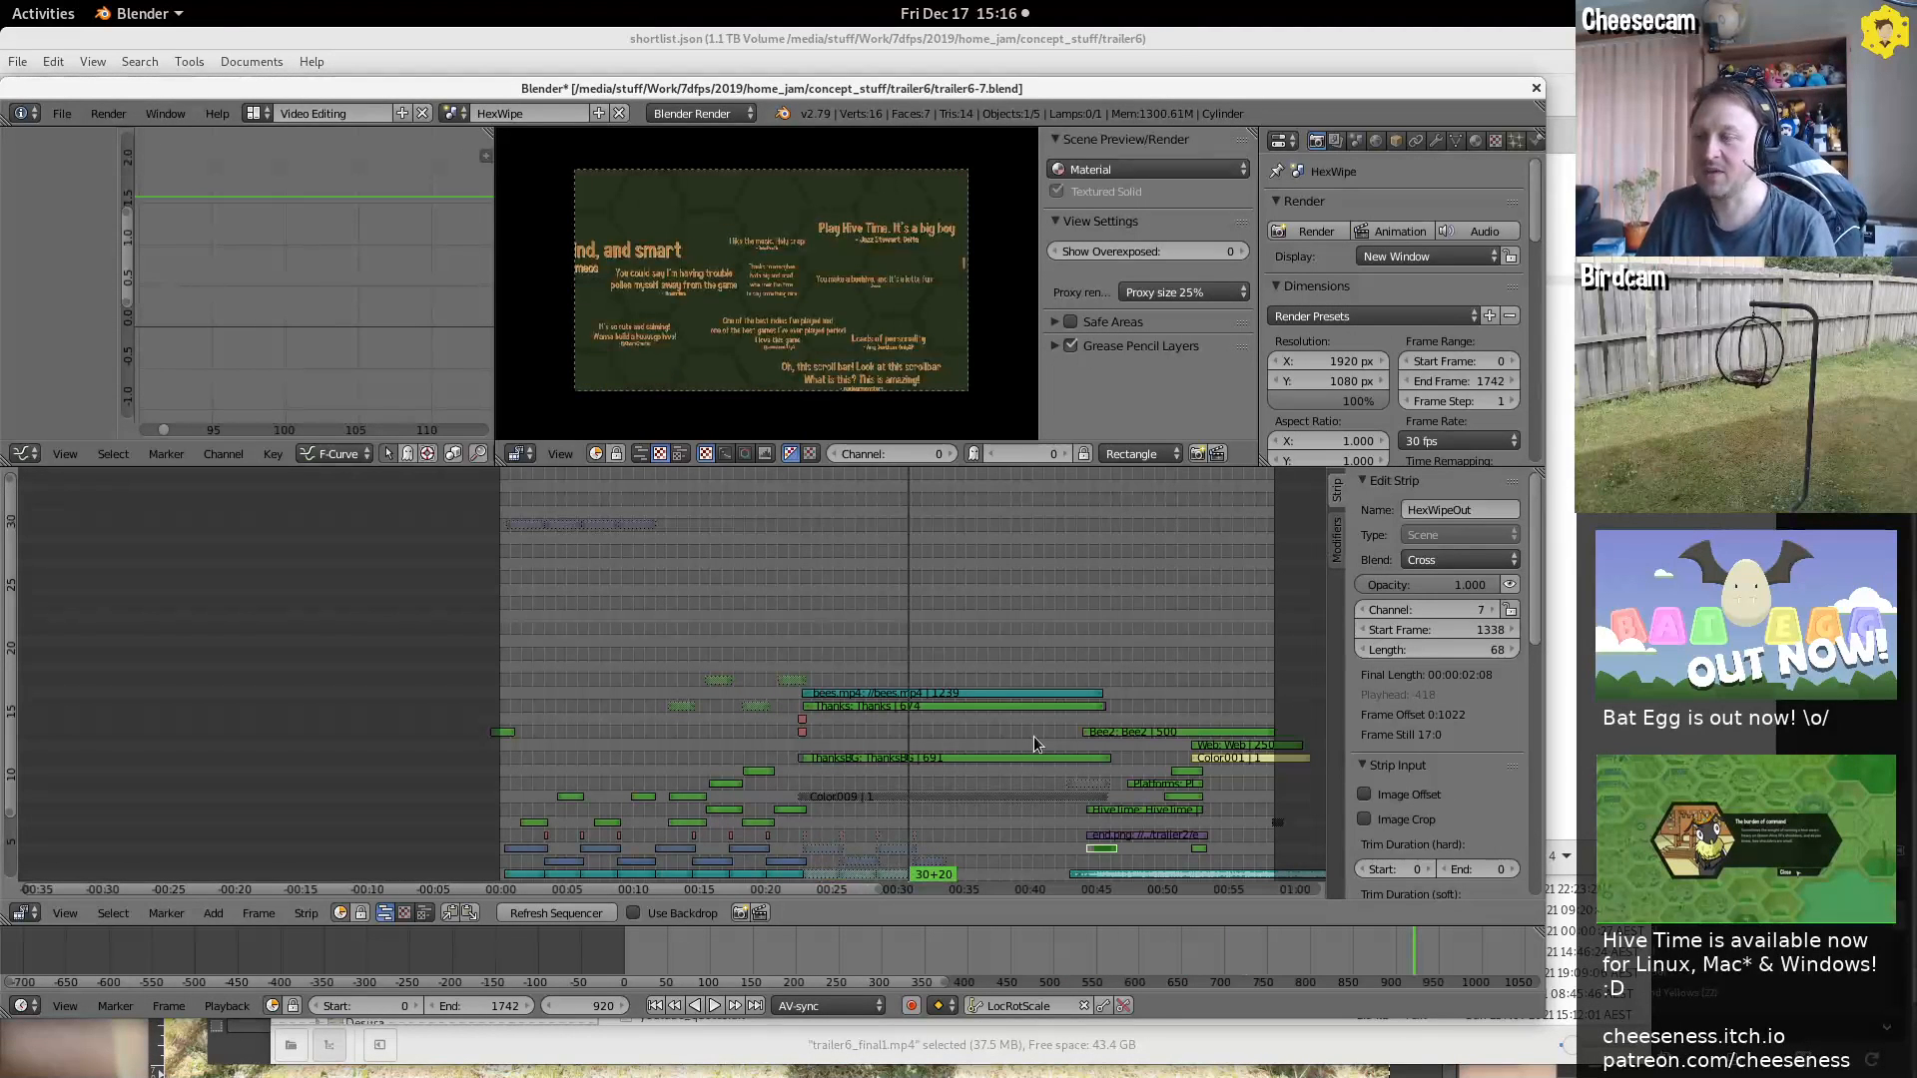
Scrub the sequence from the finished quote heart back to the paired quotes and on to the first scrolling thanks quotes
{"action": "left_click", "coordinate": [1033, 735]}
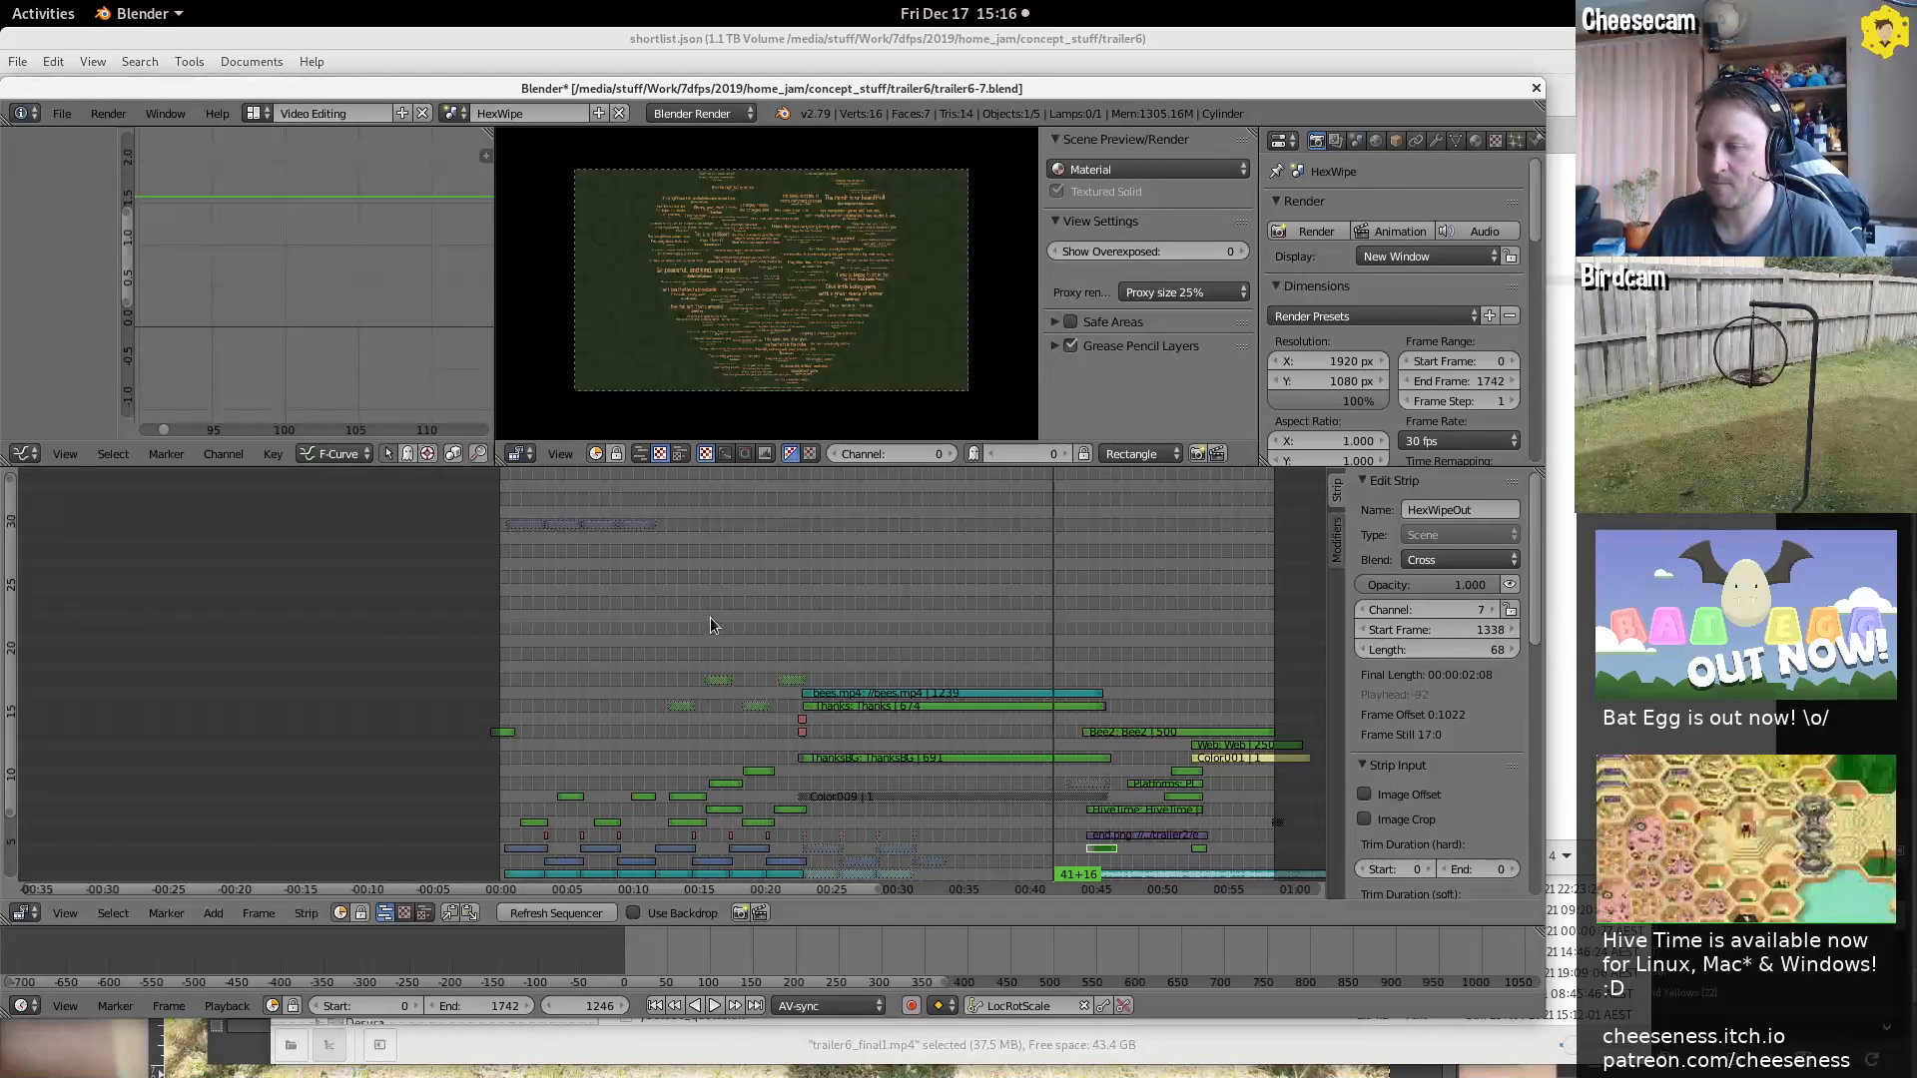
{"action": "left_click", "coordinate": [765, 740]}
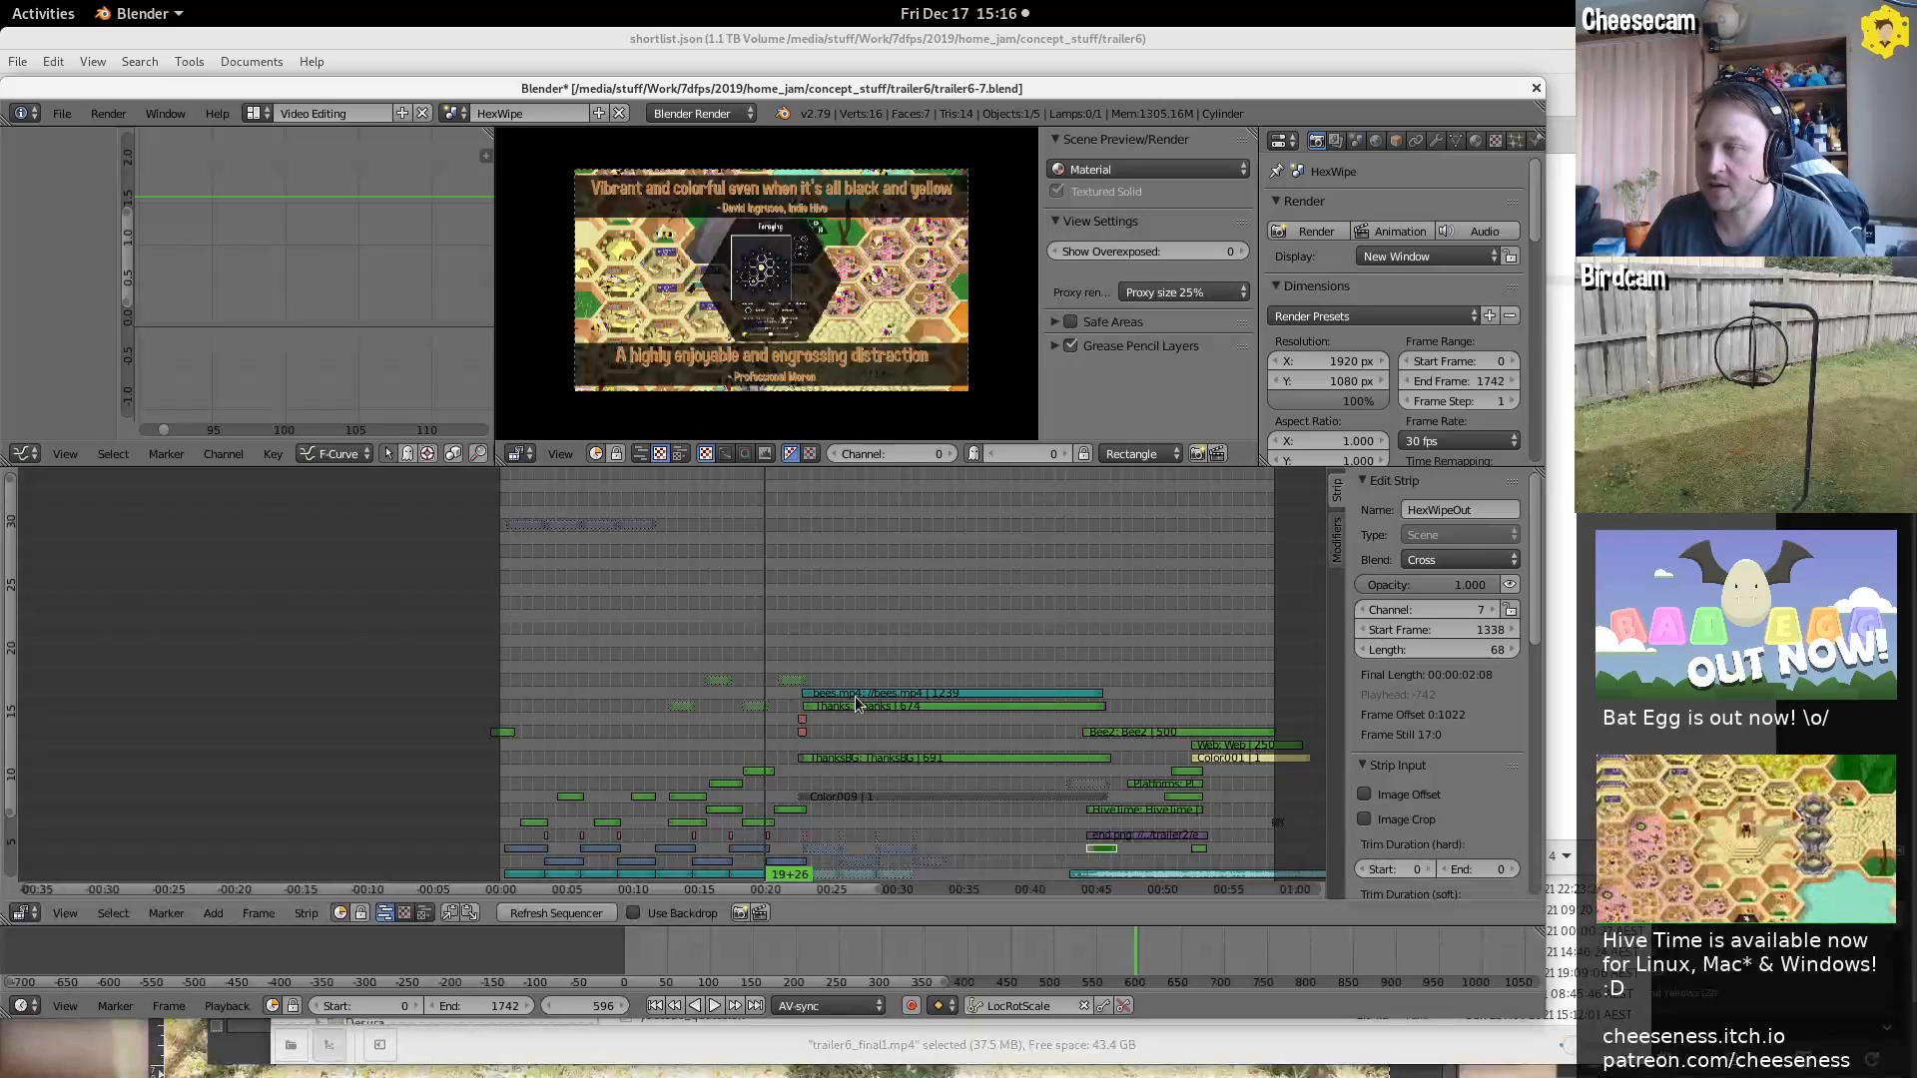
{"action": "left_click", "coordinate": [871, 644]}
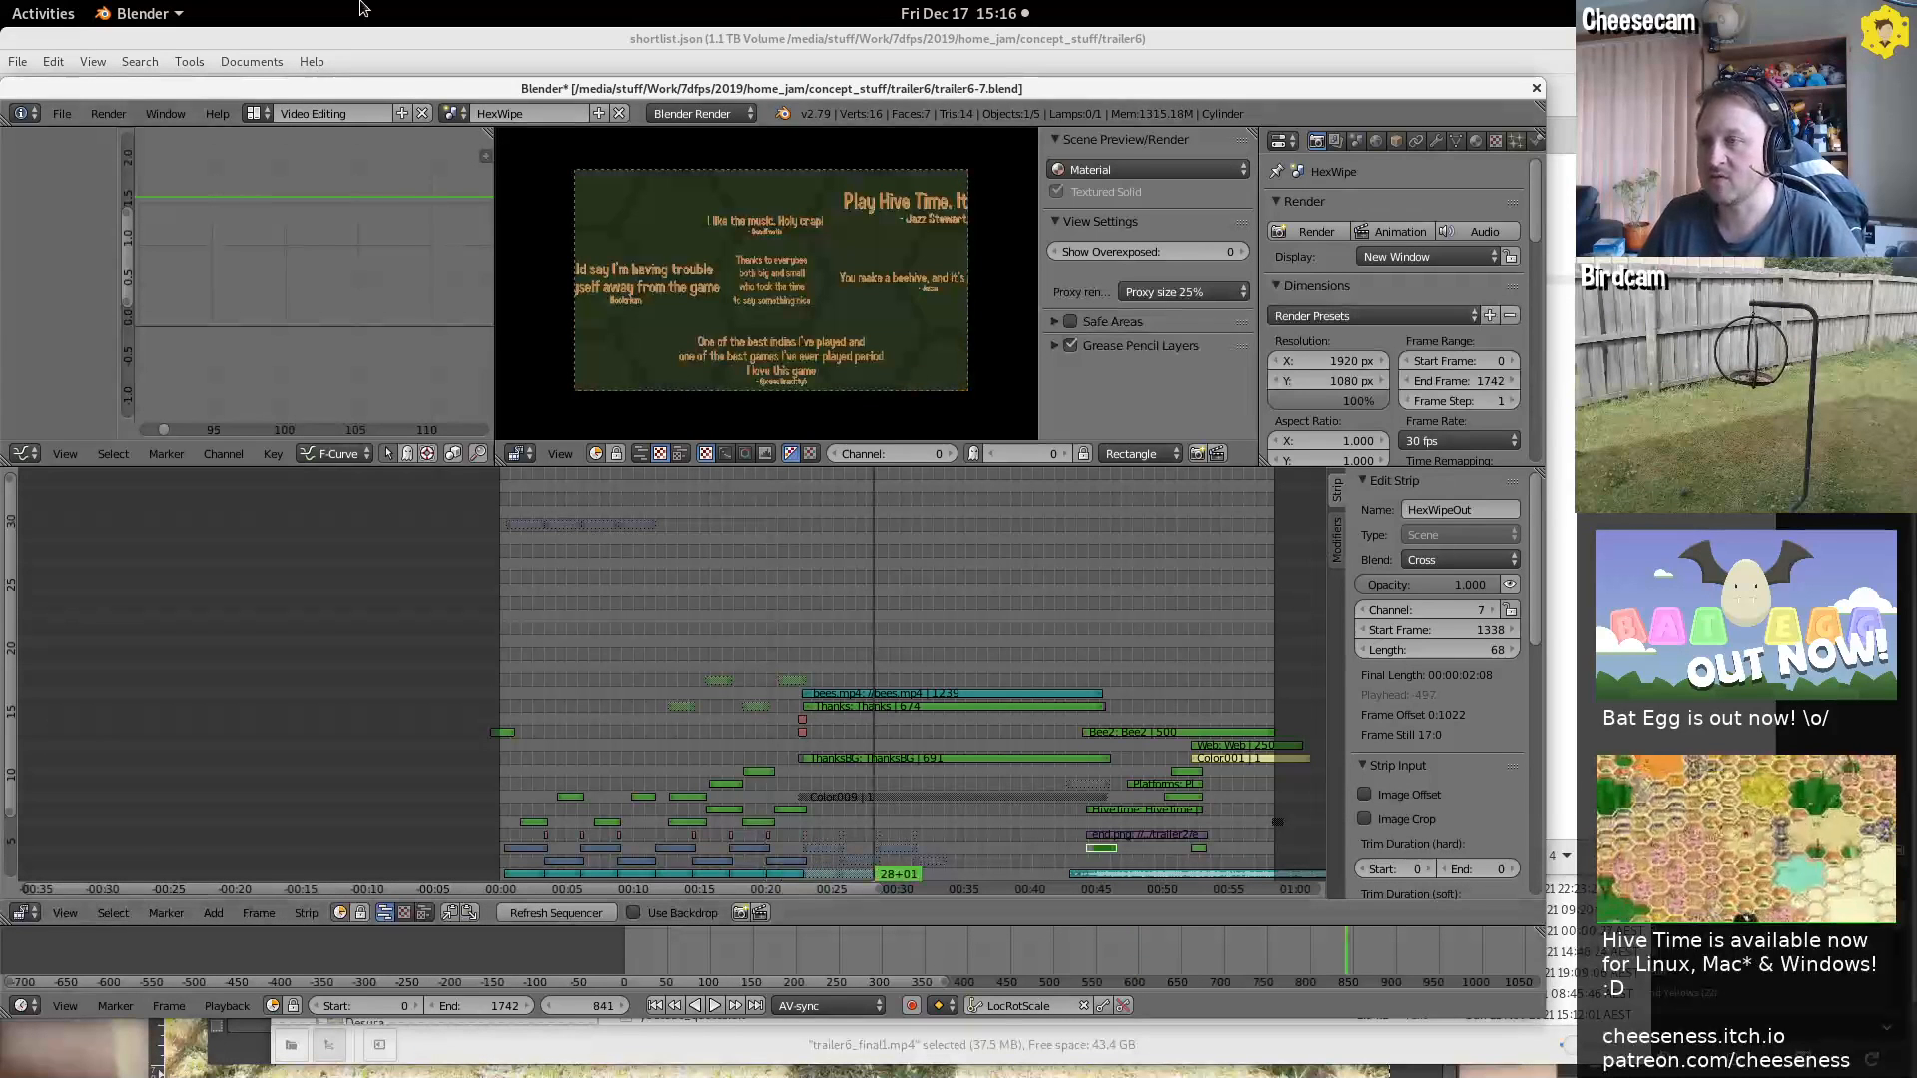
Switch to the Default screen layout, open the Thanks scene and examine the heart-shaped arrangement of quotes up close
{"action": "left_click", "coordinate": [256, 113]}
{"action": "left_click", "coordinate": [276, 201]}
{"action": "left_click", "coordinate": [449, 113]}
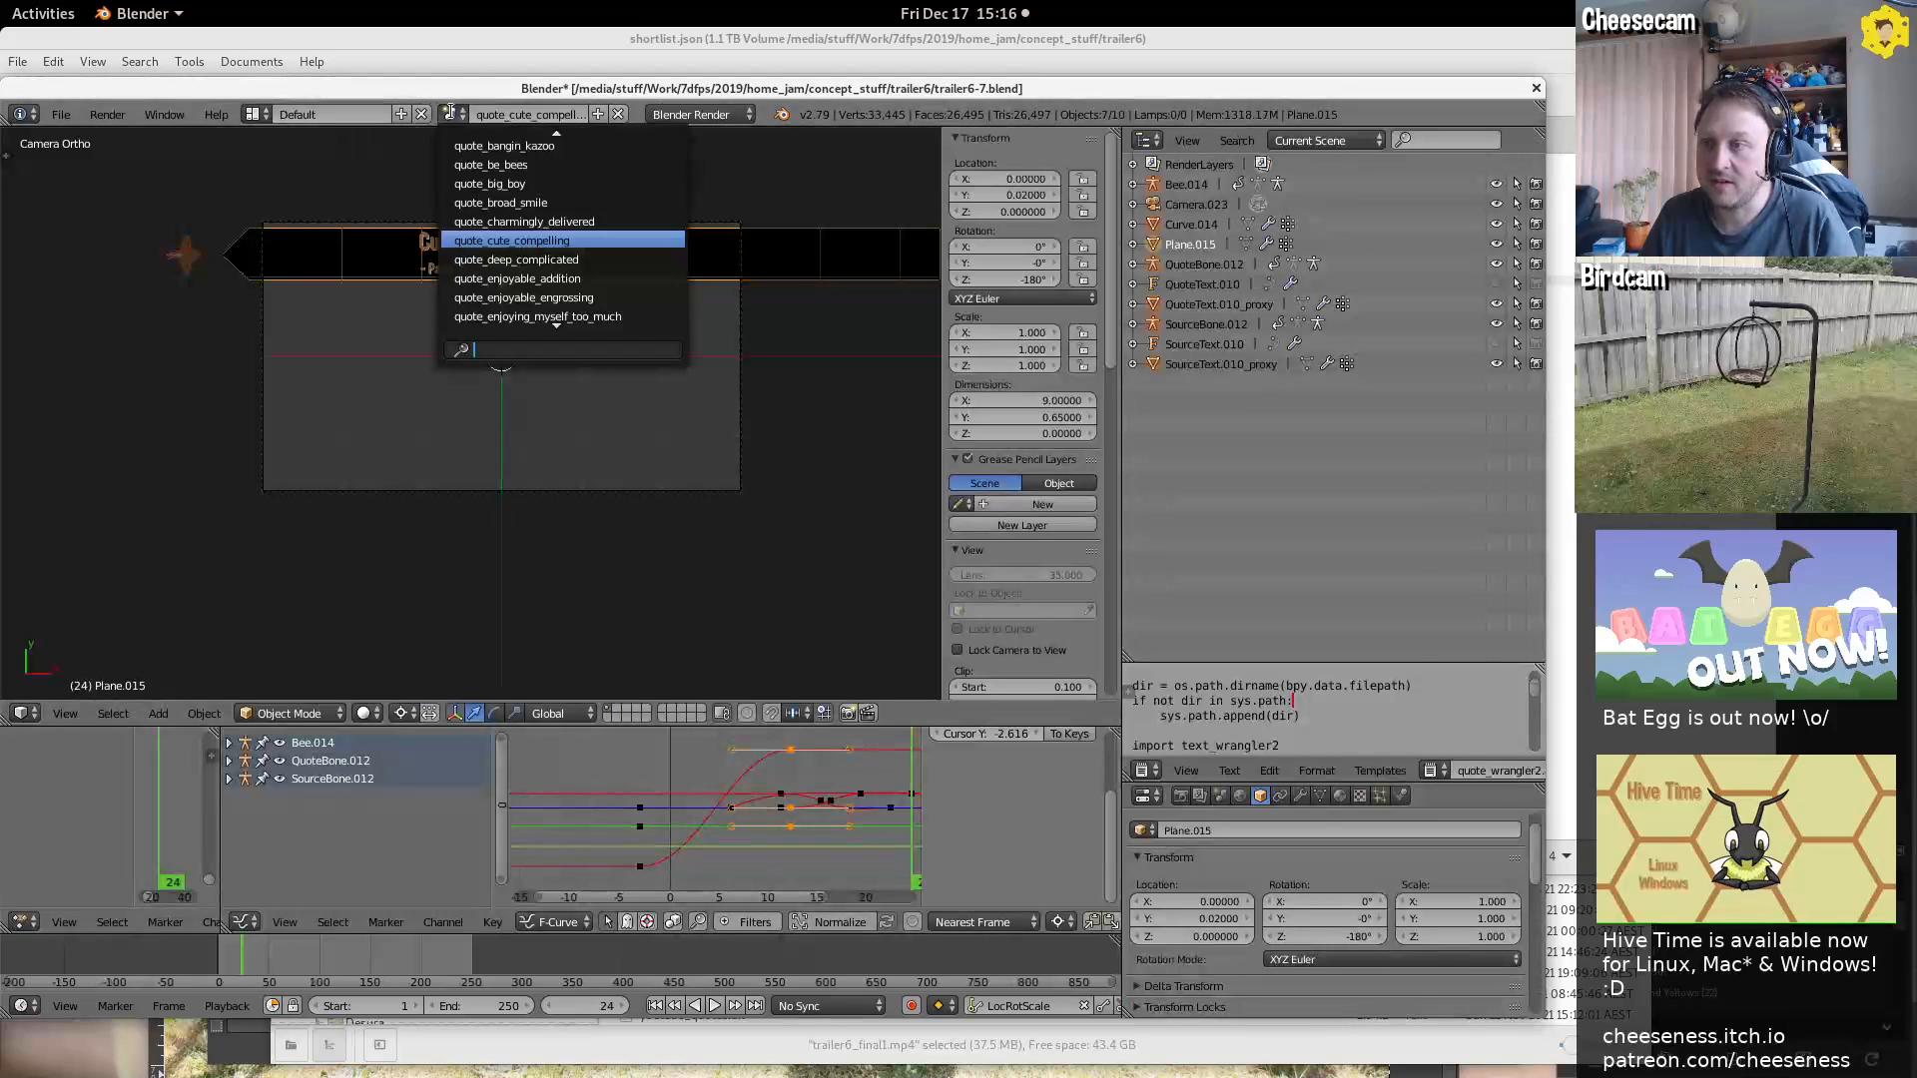
{"action": "type", "text": "thanks"}
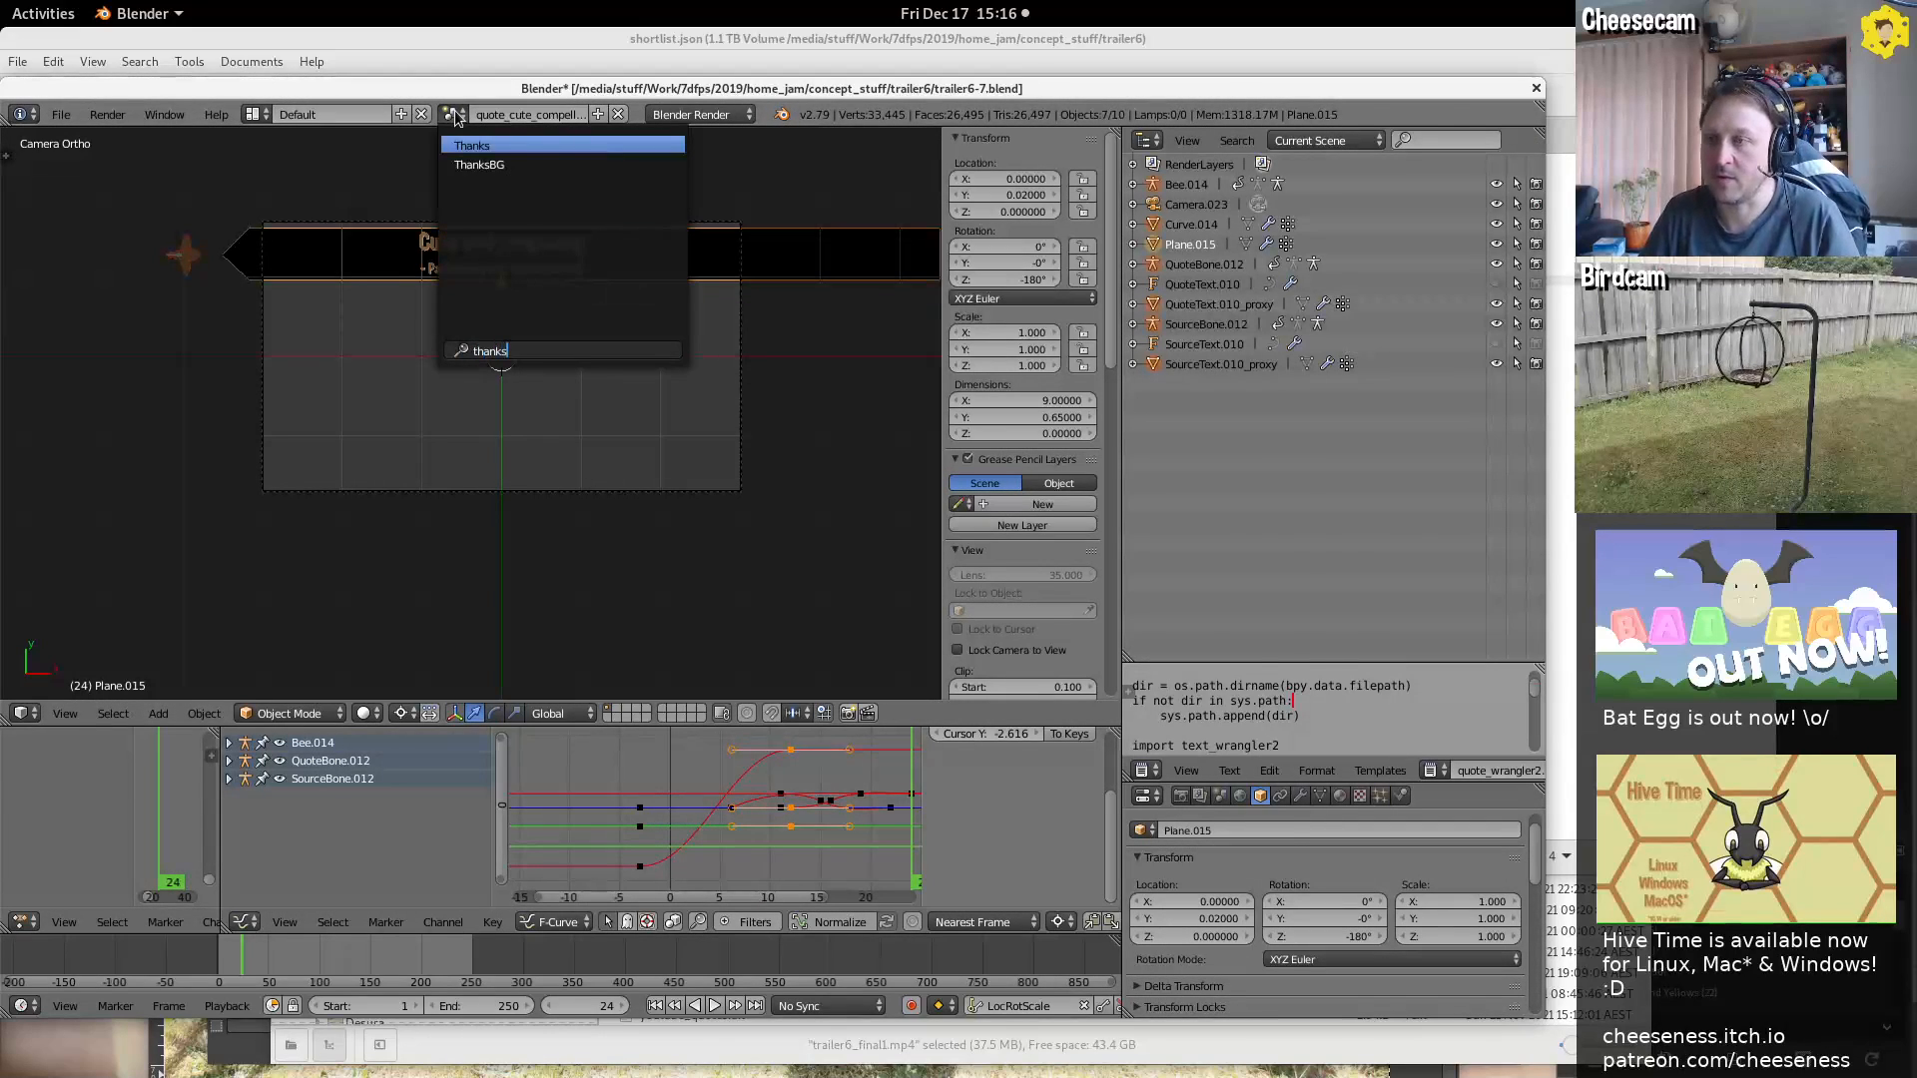
{"action": "key", "text": "Return"}
{"action": "middle_click_drag", "start_coordinate": [628, 226], "coordinate": [625, 419], "text": "ctrl"}
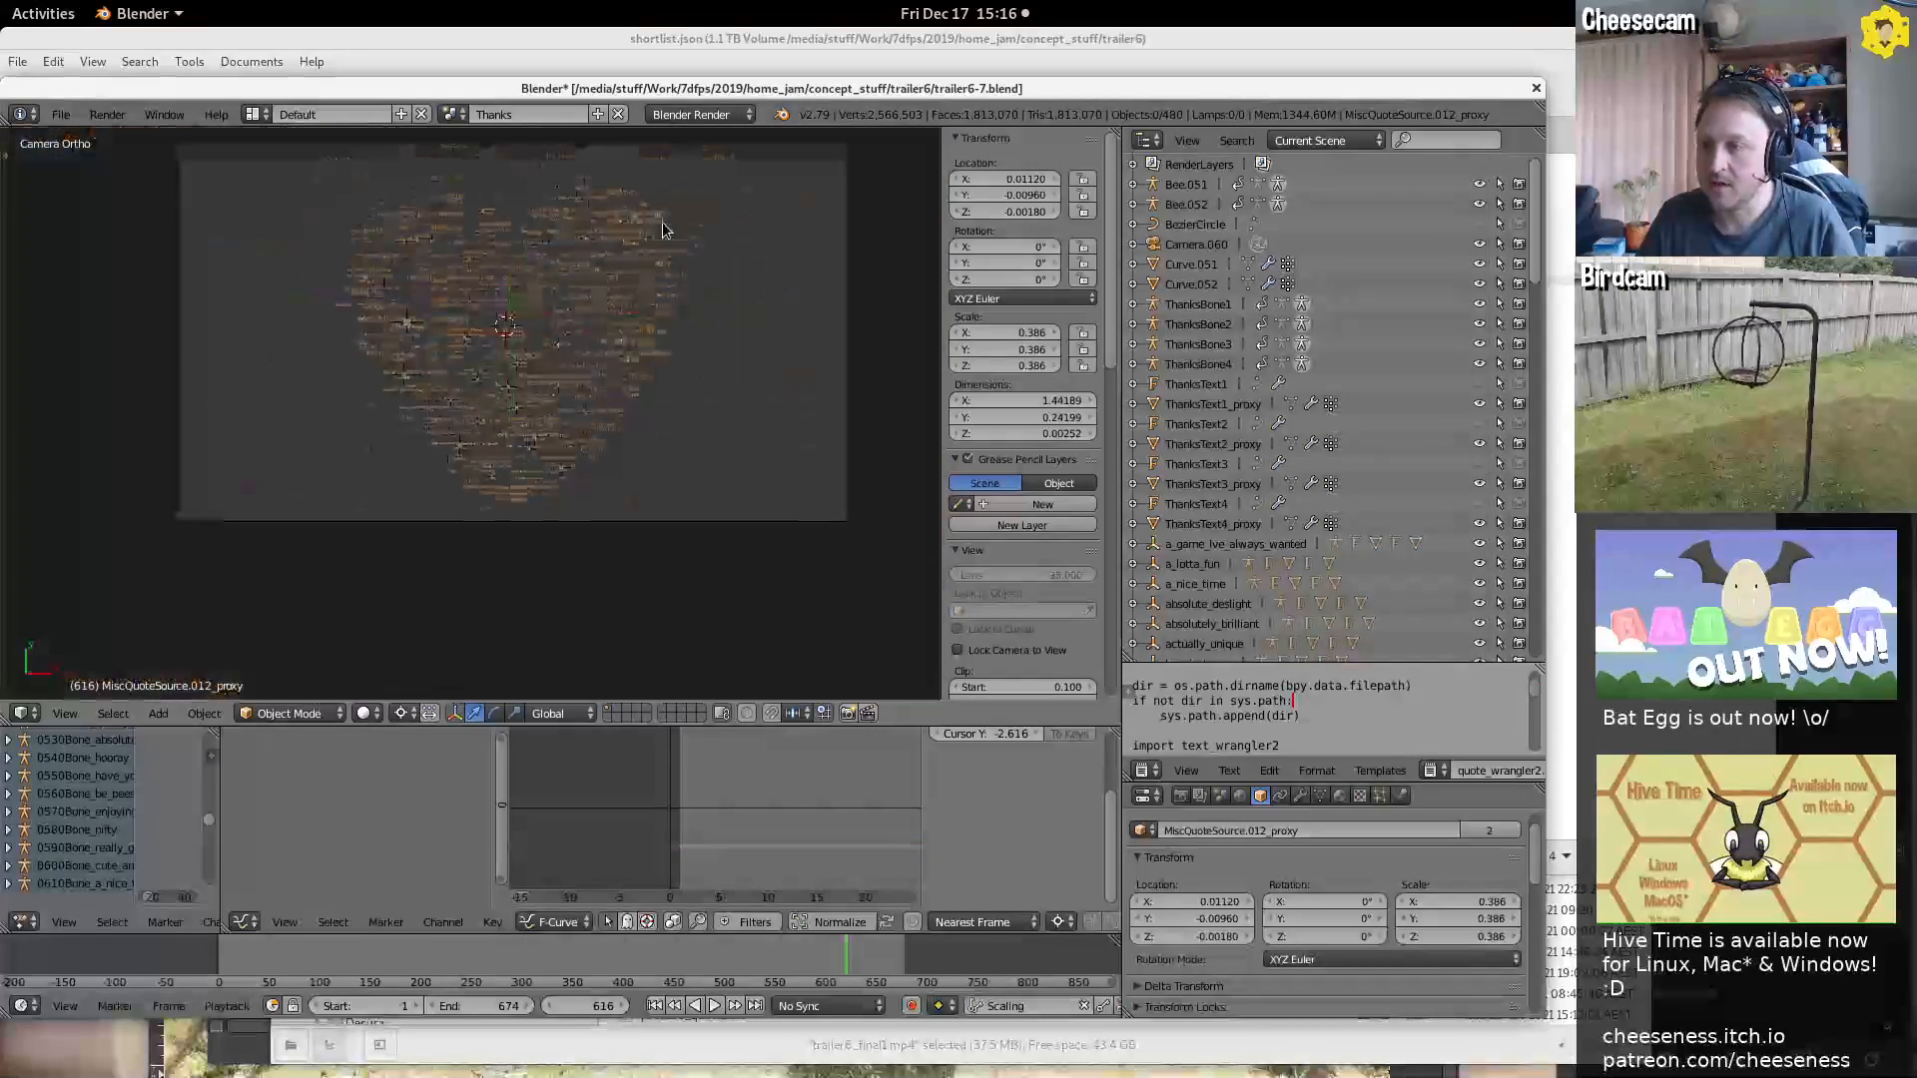
{"action": "scroll", "coordinate": [663, 221], "scroll_direction": "up", "scroll_amount": 5}
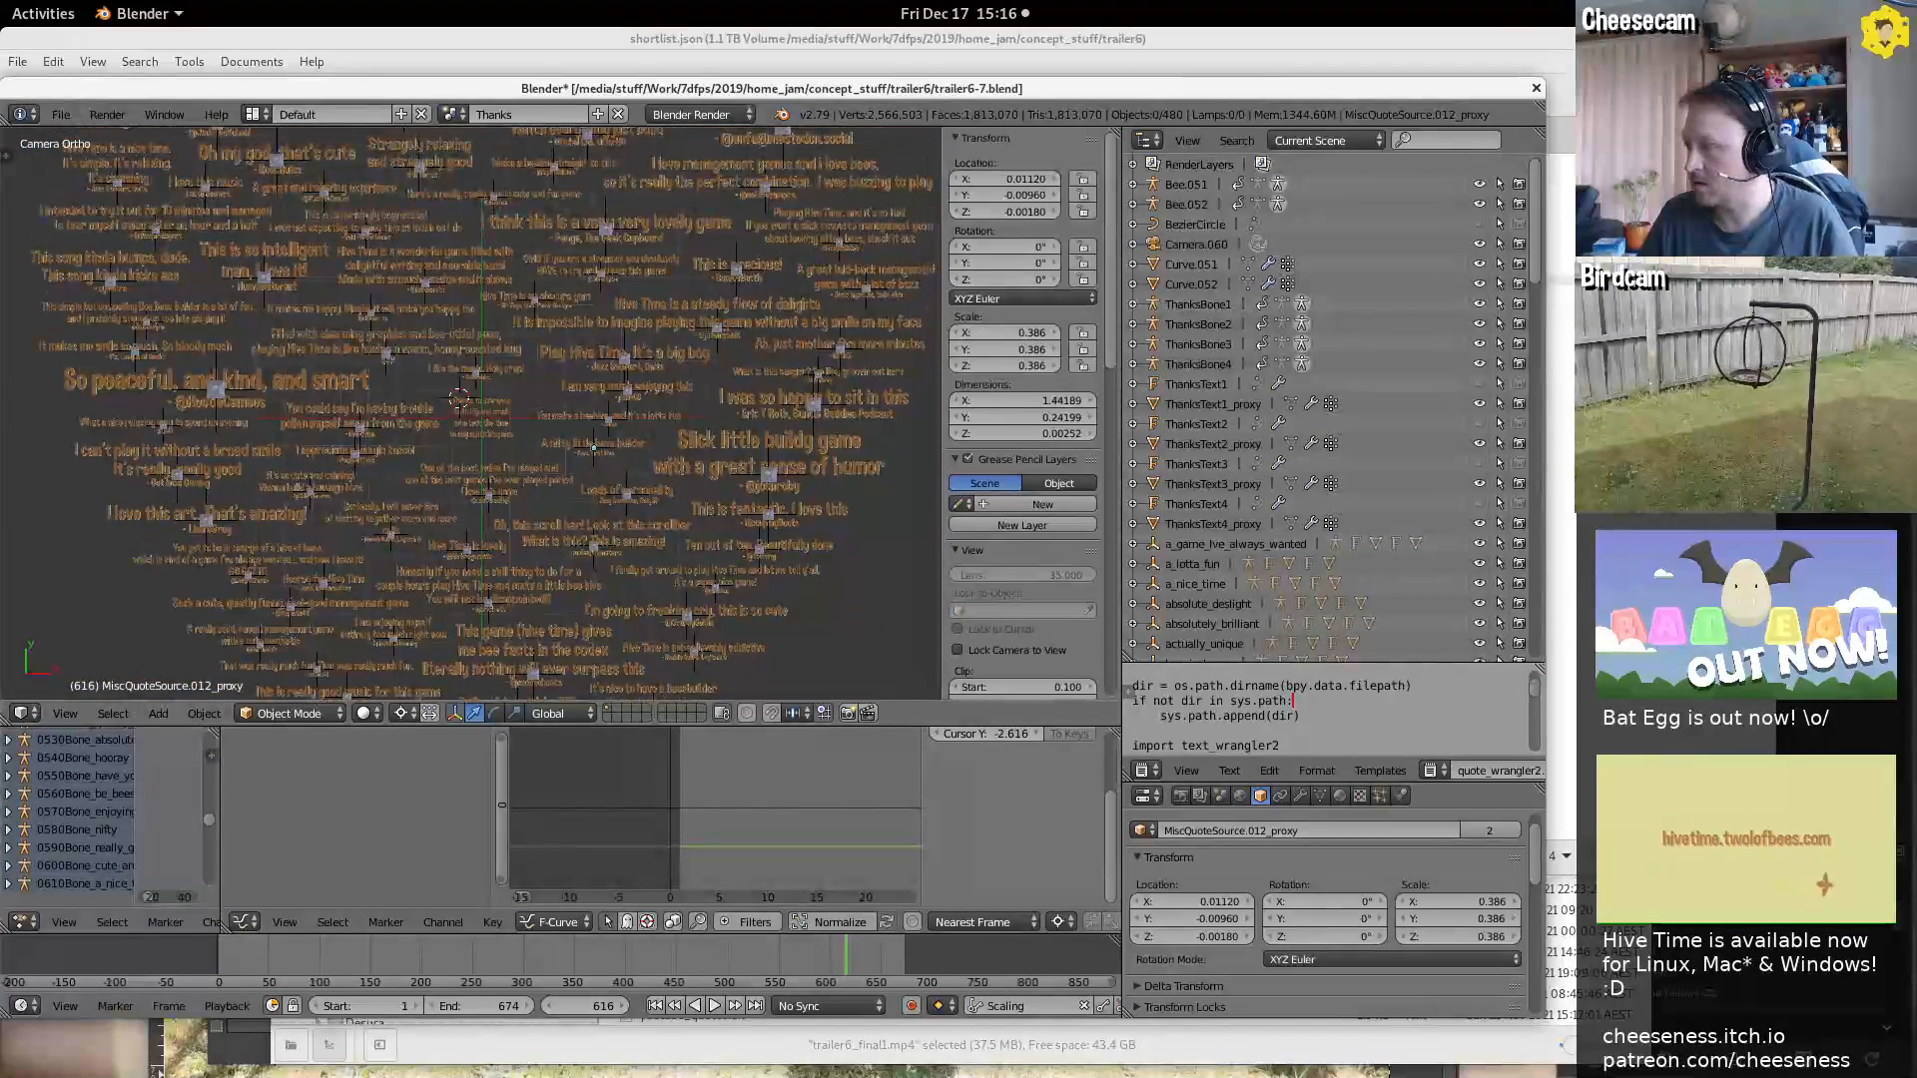
Switch to Text Editor and review in quote_wrangler2.py how misc_quotes.json is loaded and its quote scenes are created
{"action": "left_click", "coordinate": [620, 72]}
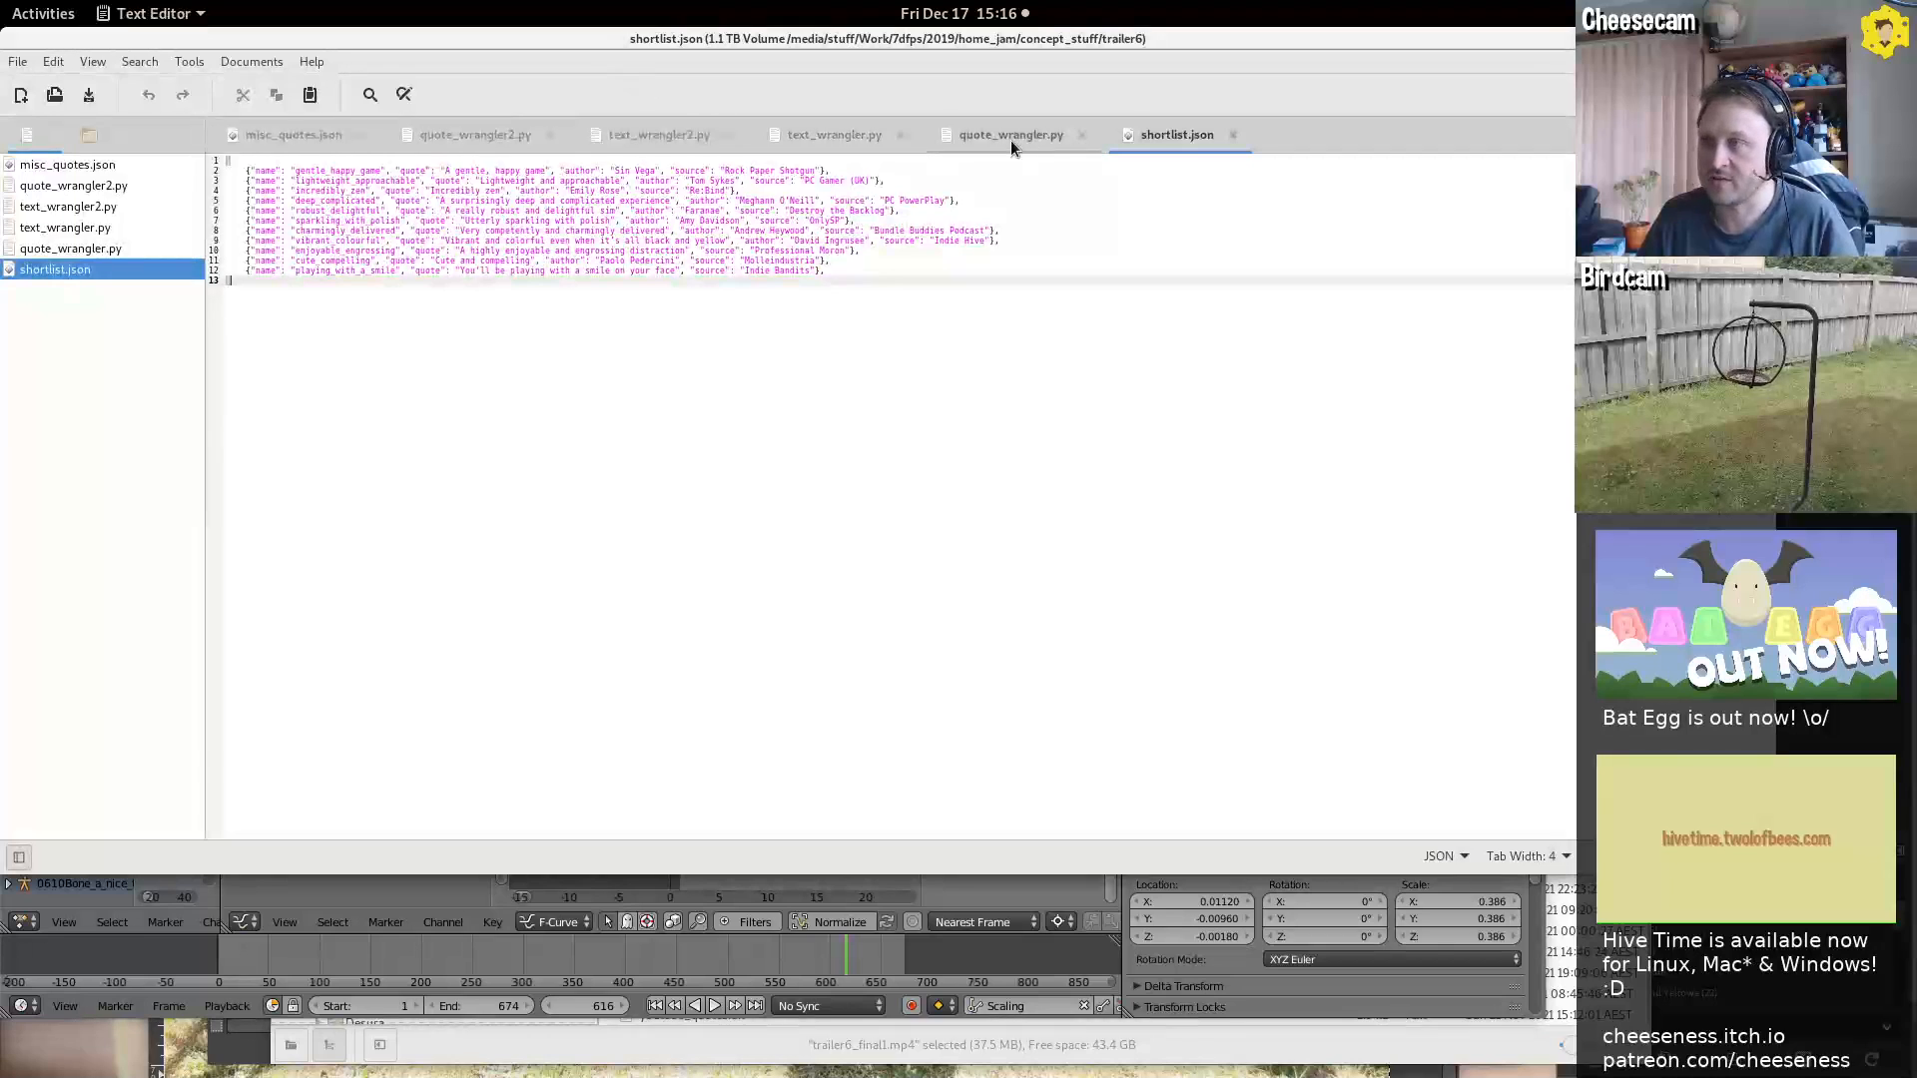
{"action": "left_click", "coordinate": [475, 134]}
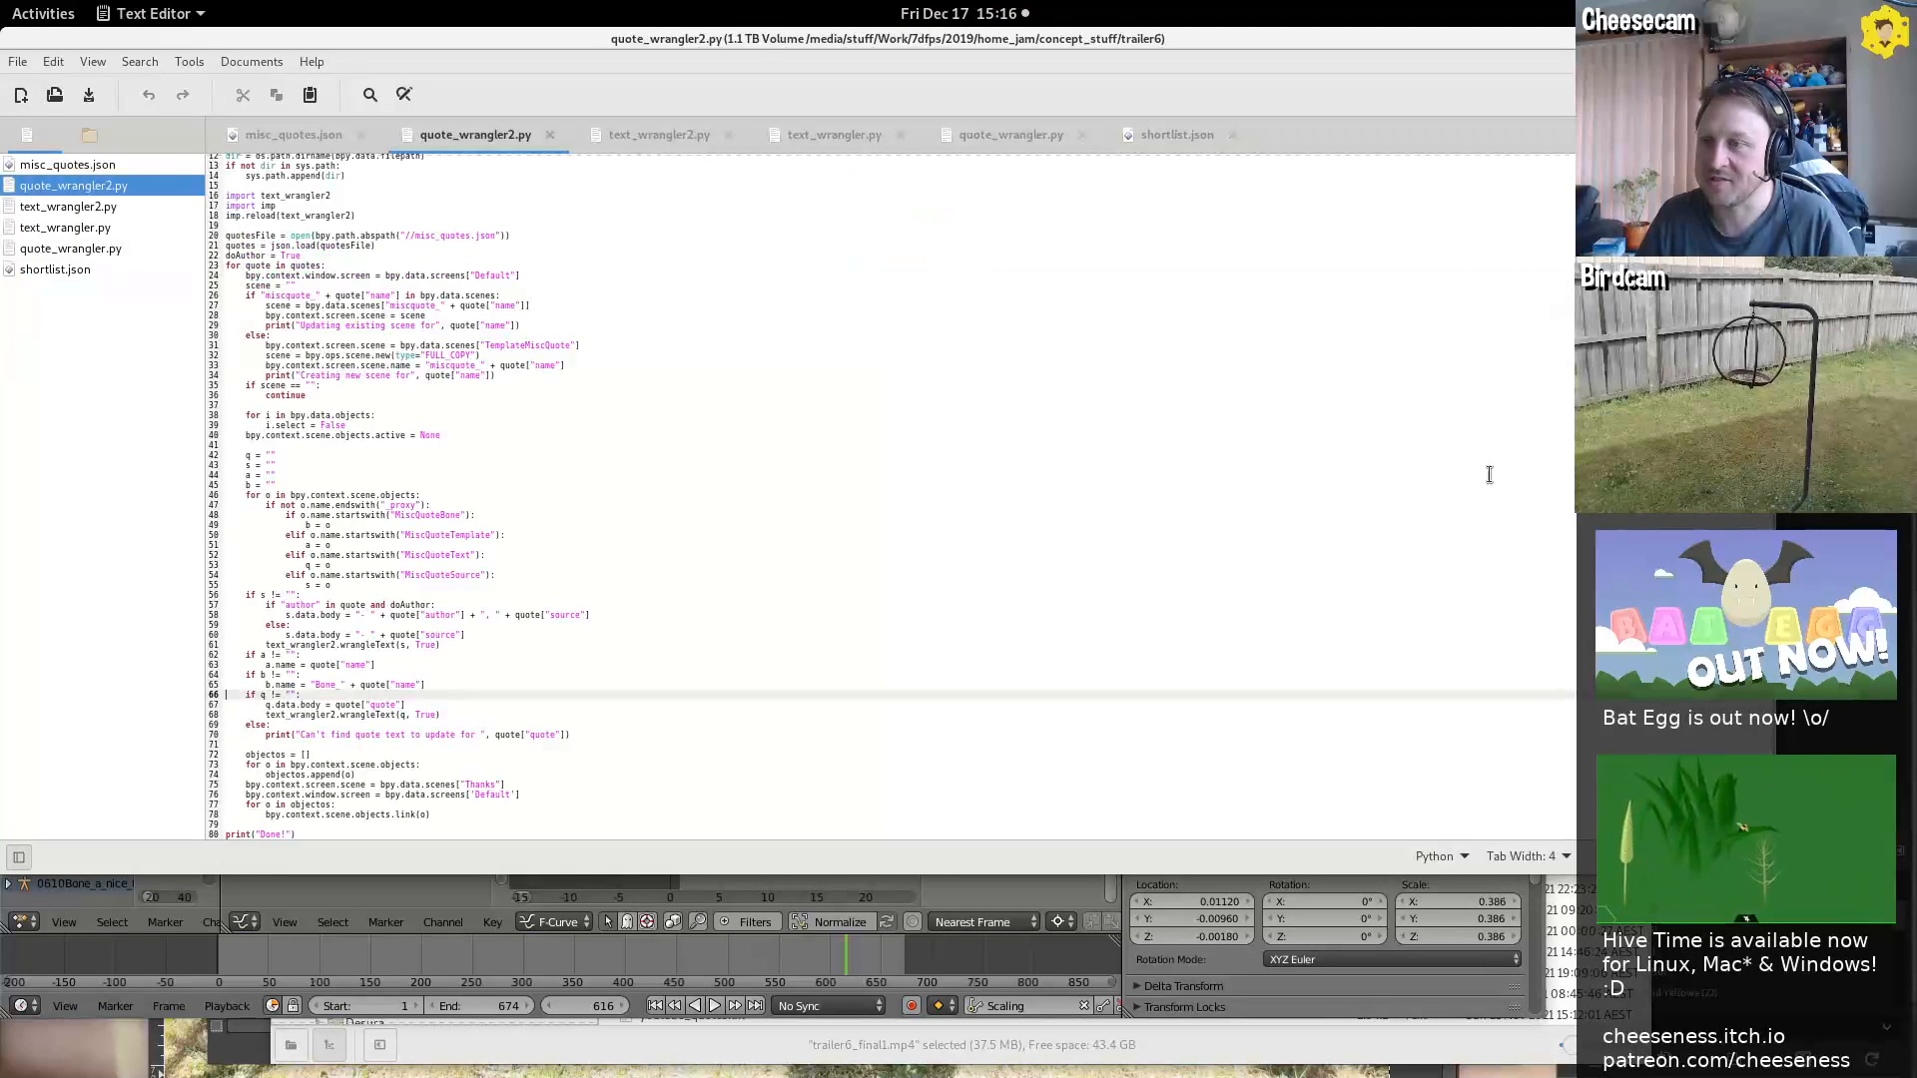
{"action": "scroll", "coordinate": [536, 325], "scroll_direction": "up", "scroll_amount": 2, "text": "ctrl"}
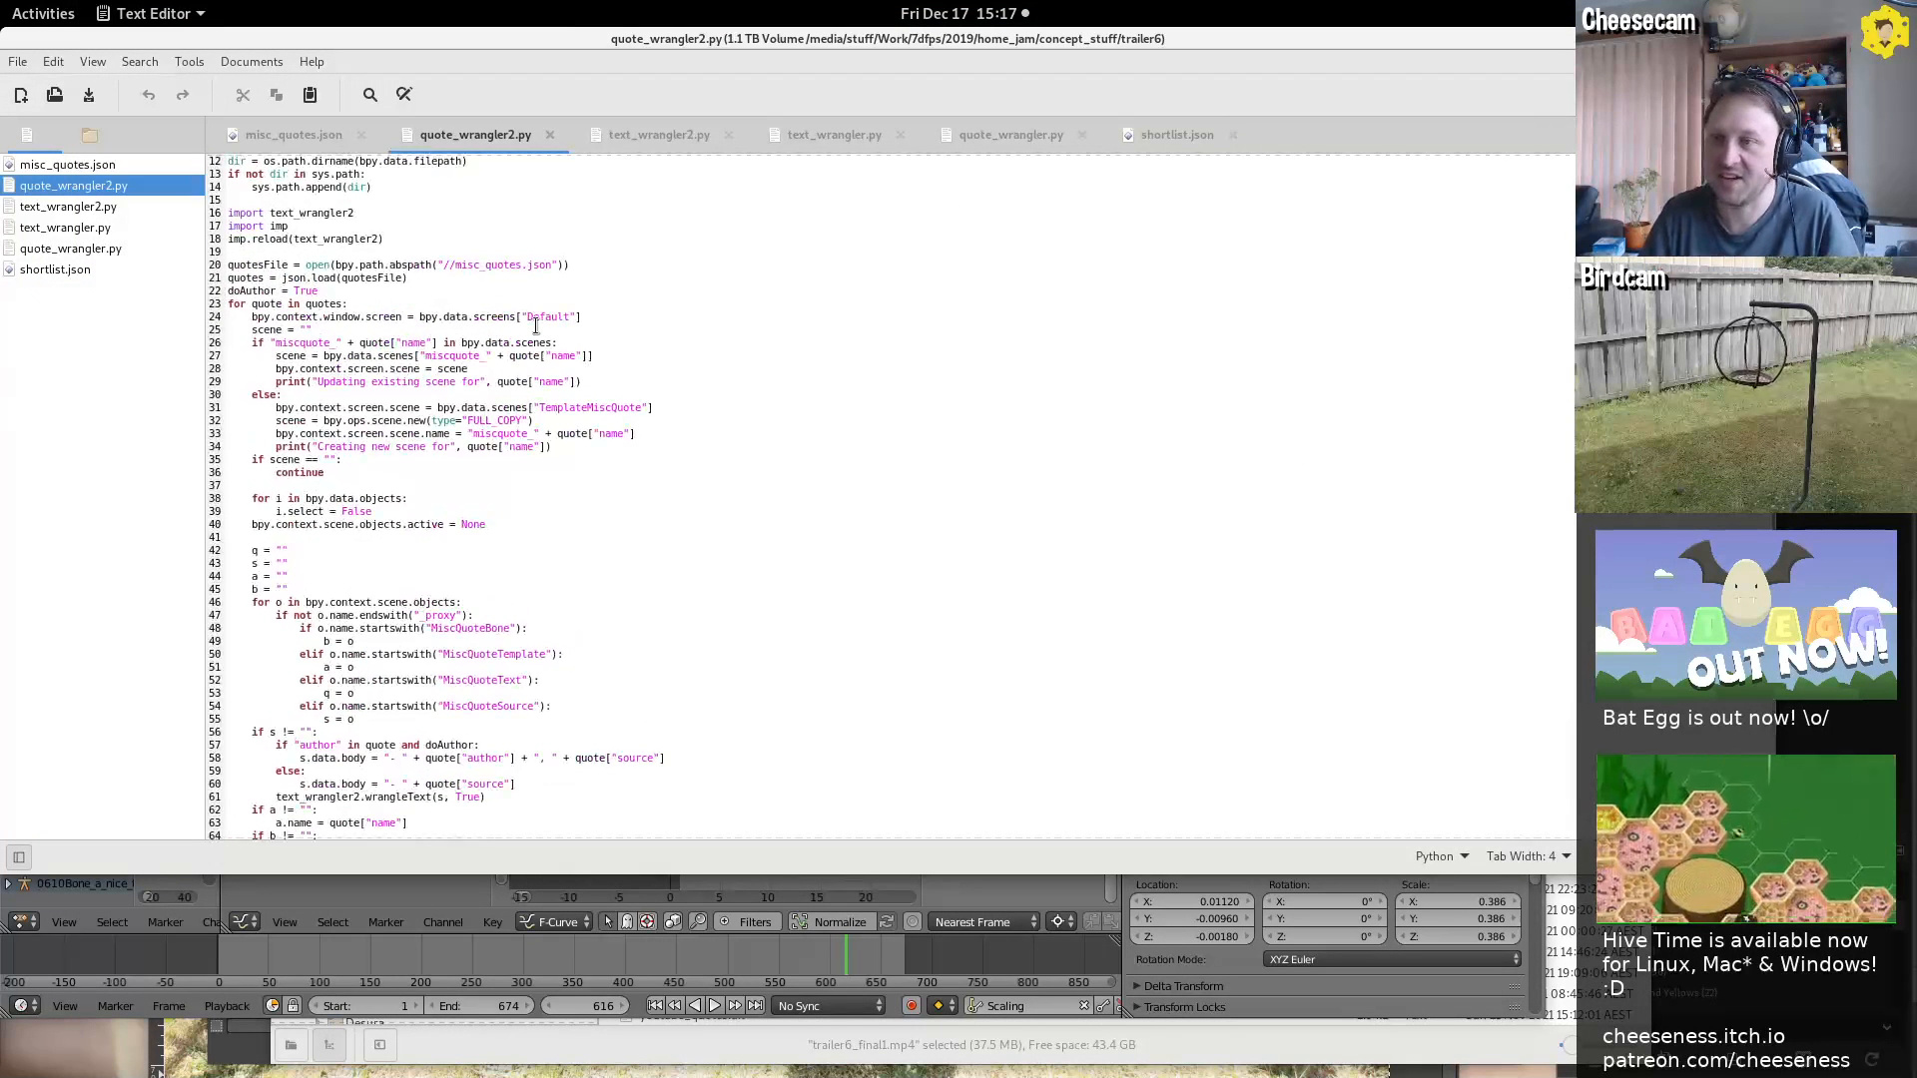
{"action": "scroll", "coordinate": [536, 326], "scroll_direction": "up", "scroll_amount": 1, "text": "ctrl"}
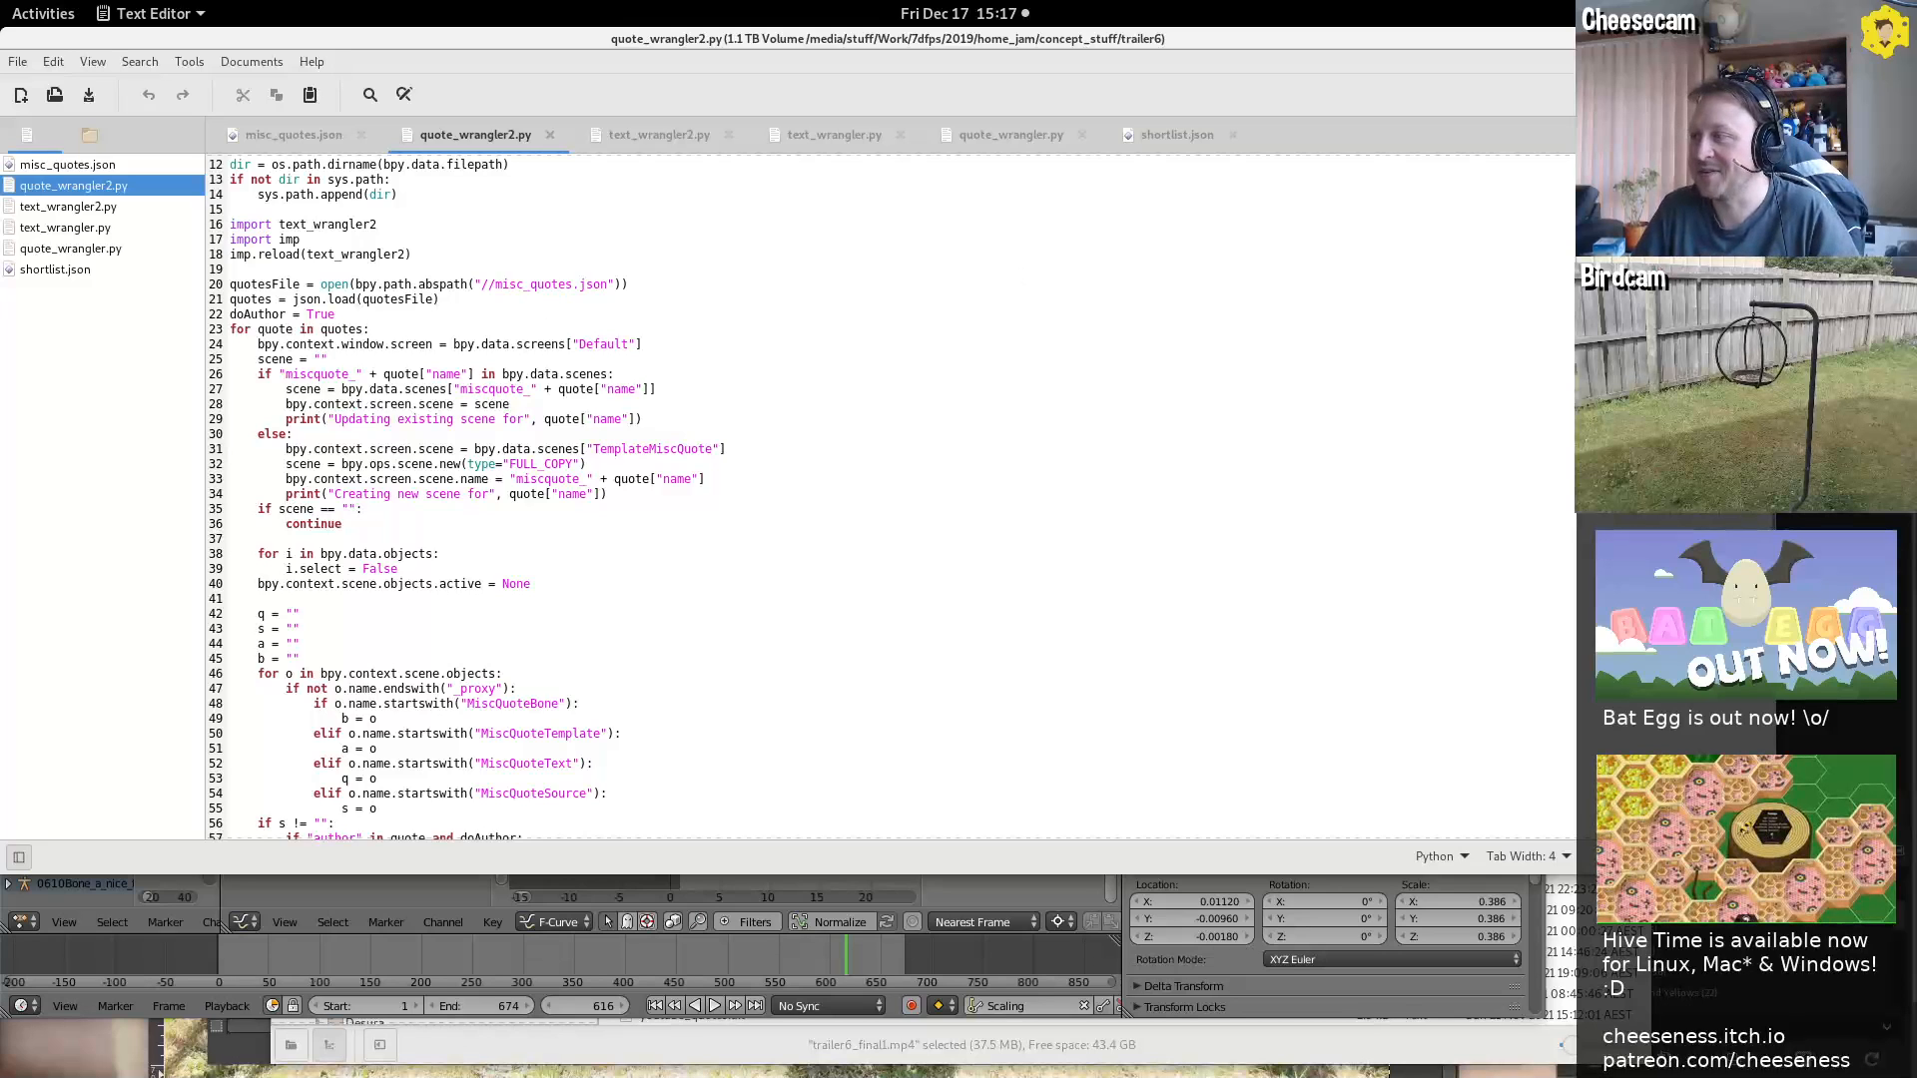
{"action": "scroll", "coordinate": [536, 325], "scroll_direction": "up", "scroll_amount": 3}
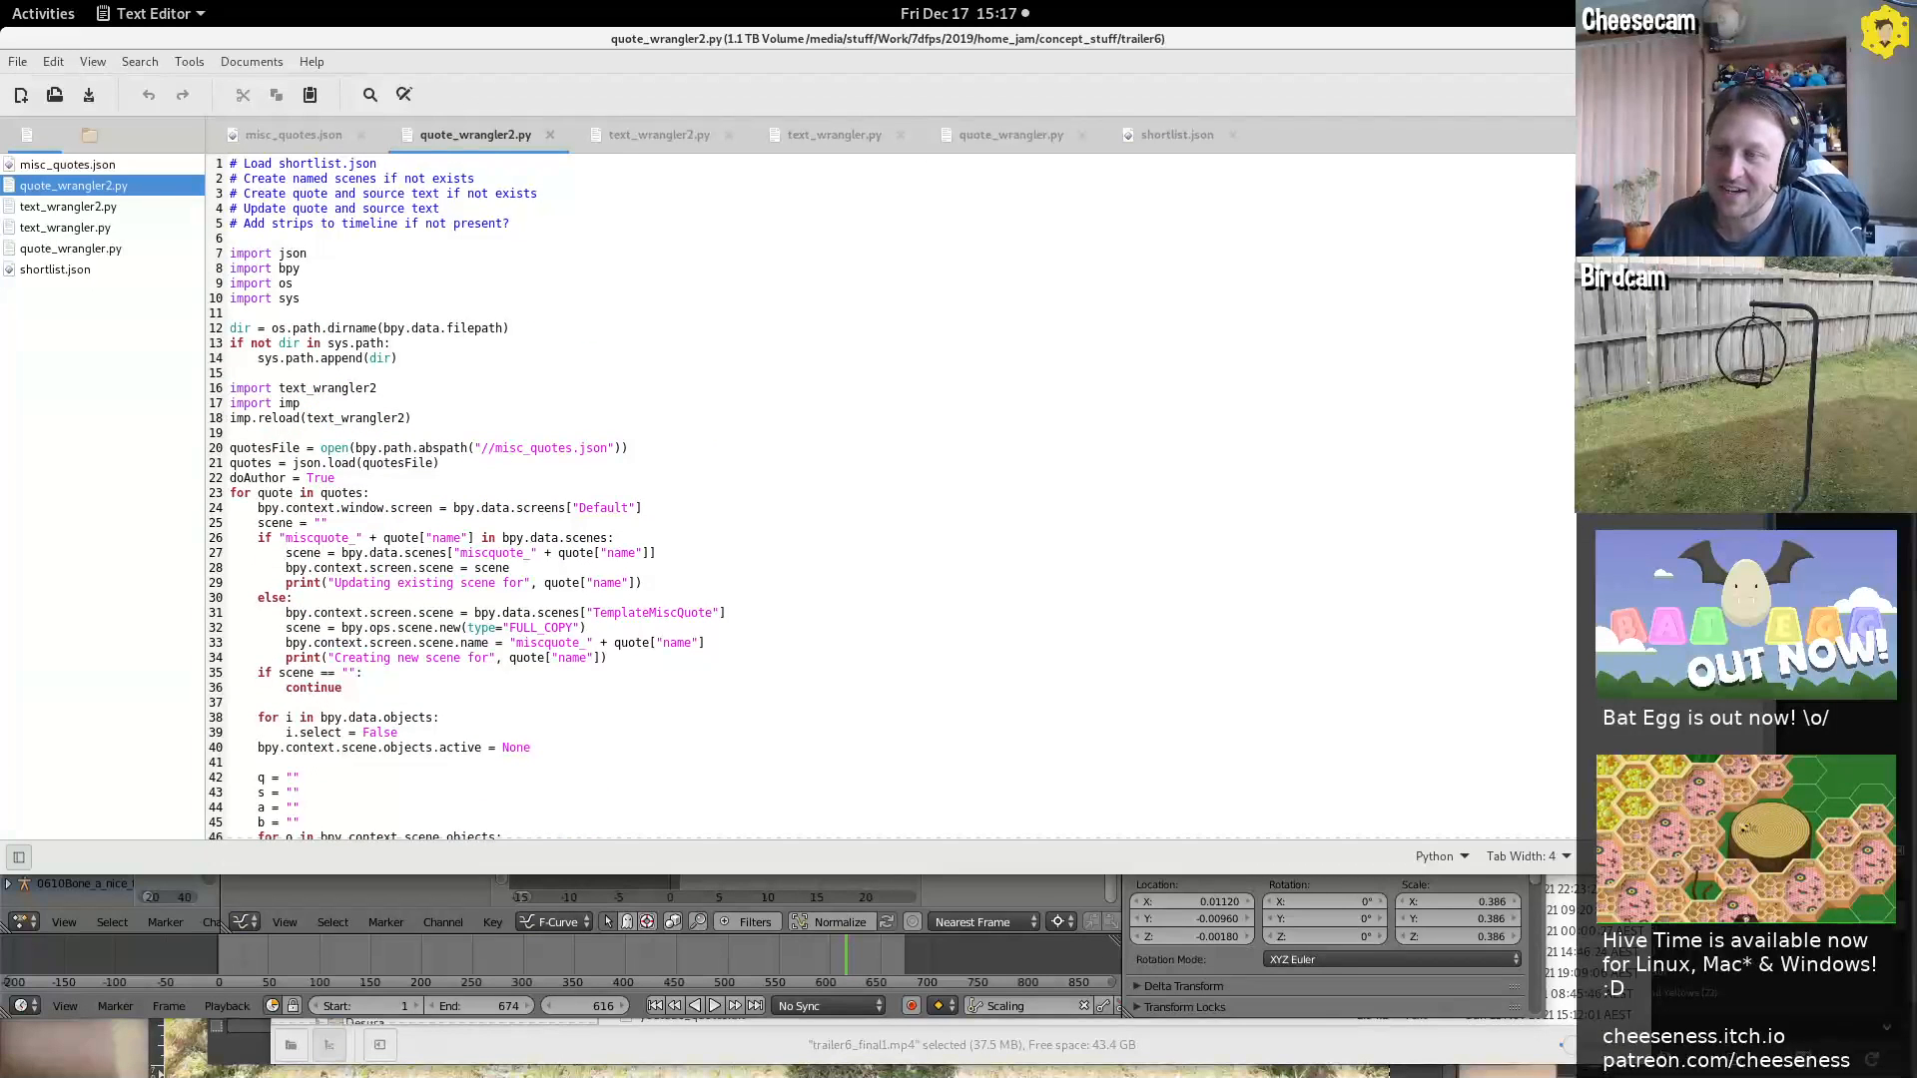
{"action": "scroll", "coordinate": [889, 494], "scroll_direction": "down", "scroll_amount": 1}
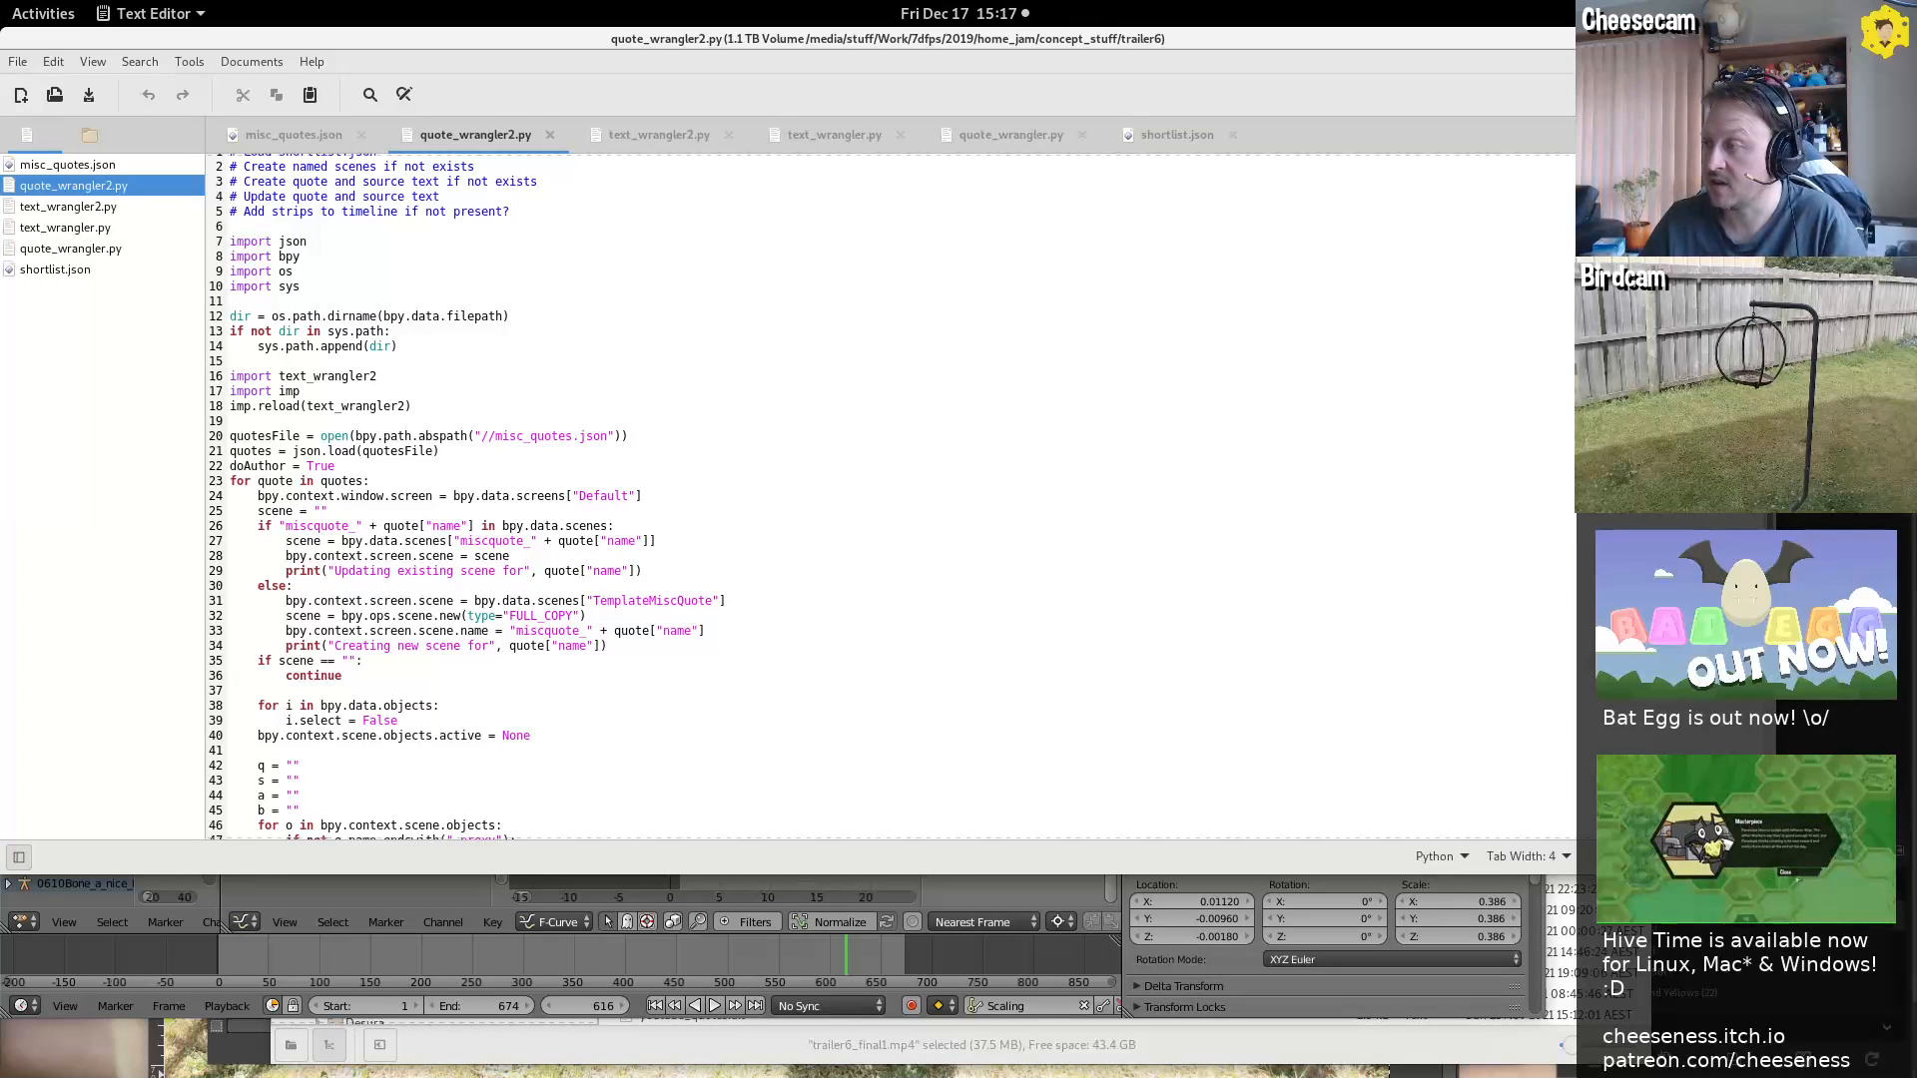
{"action": "scroll", "coordinate": [888, 494], "scroll_direction": "down", "scroll_amount": 2}
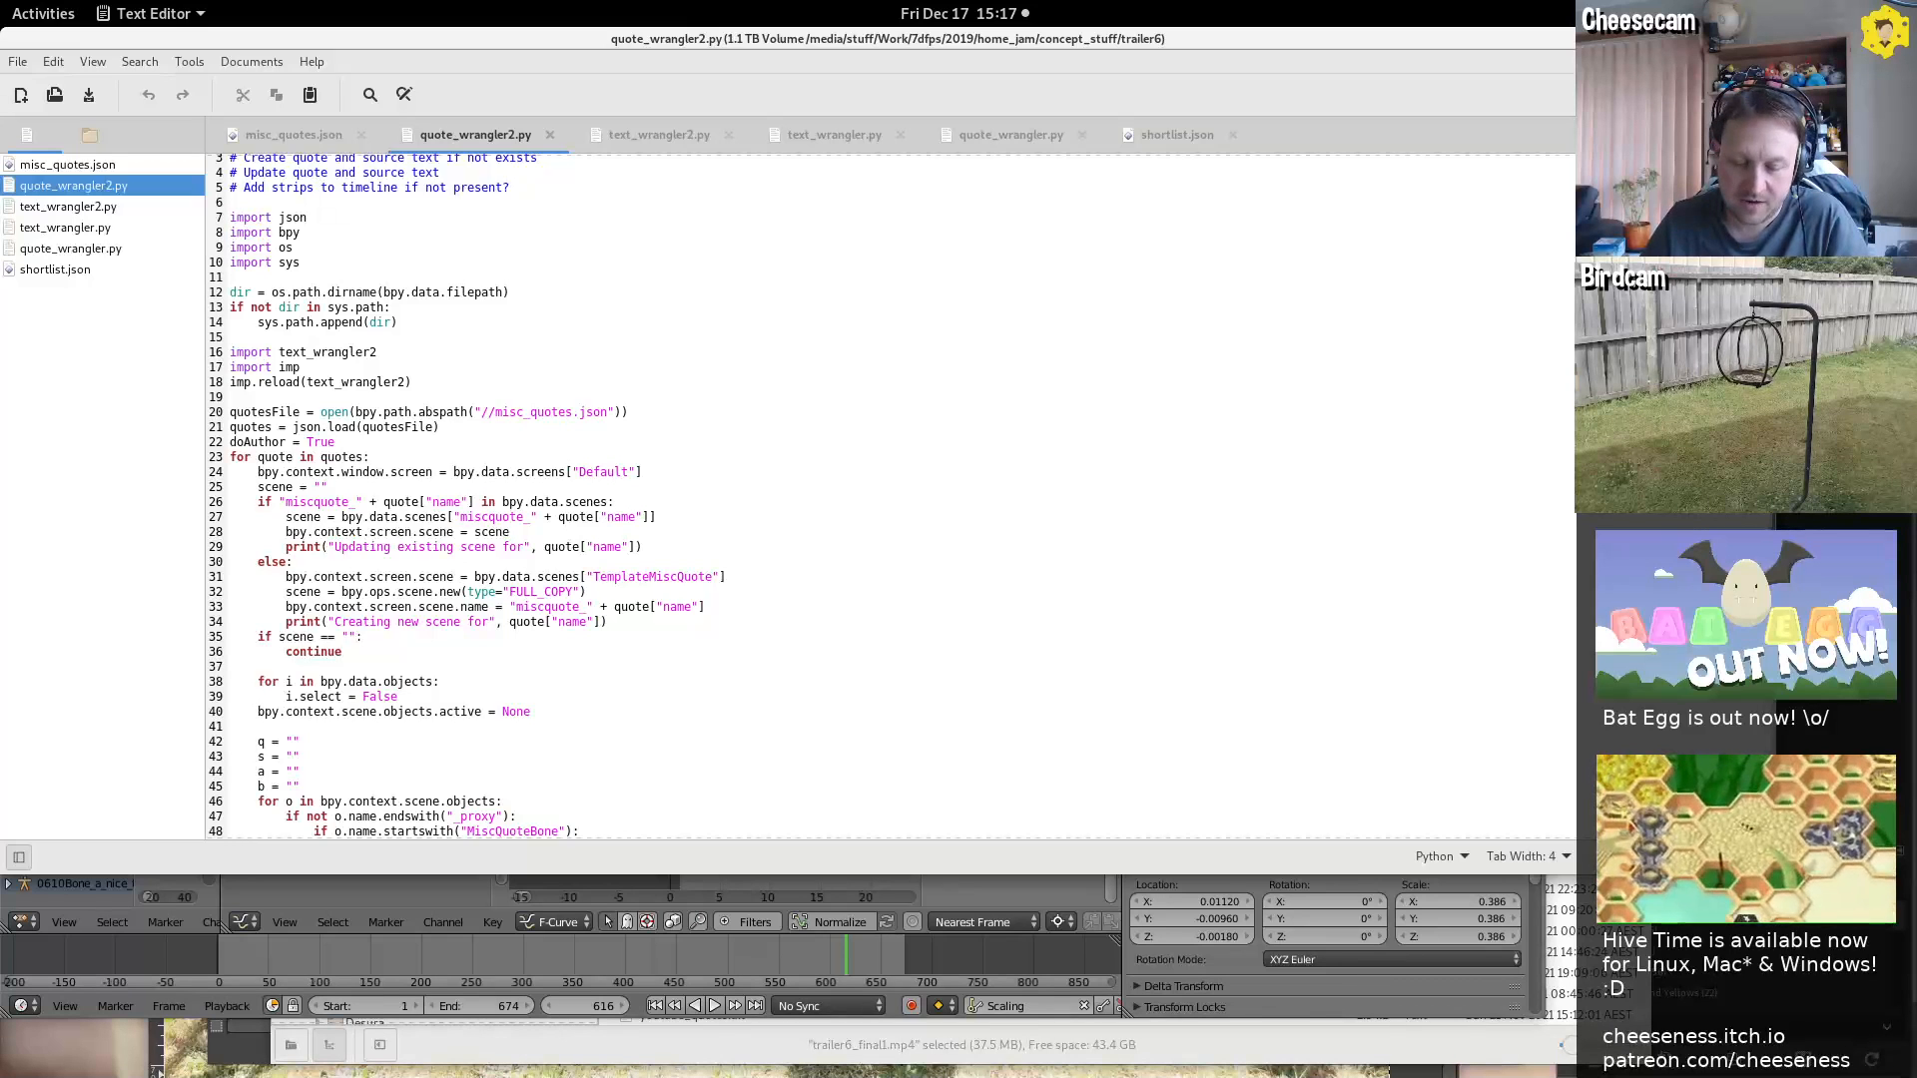
{"action": "key", "text": "Tab"}
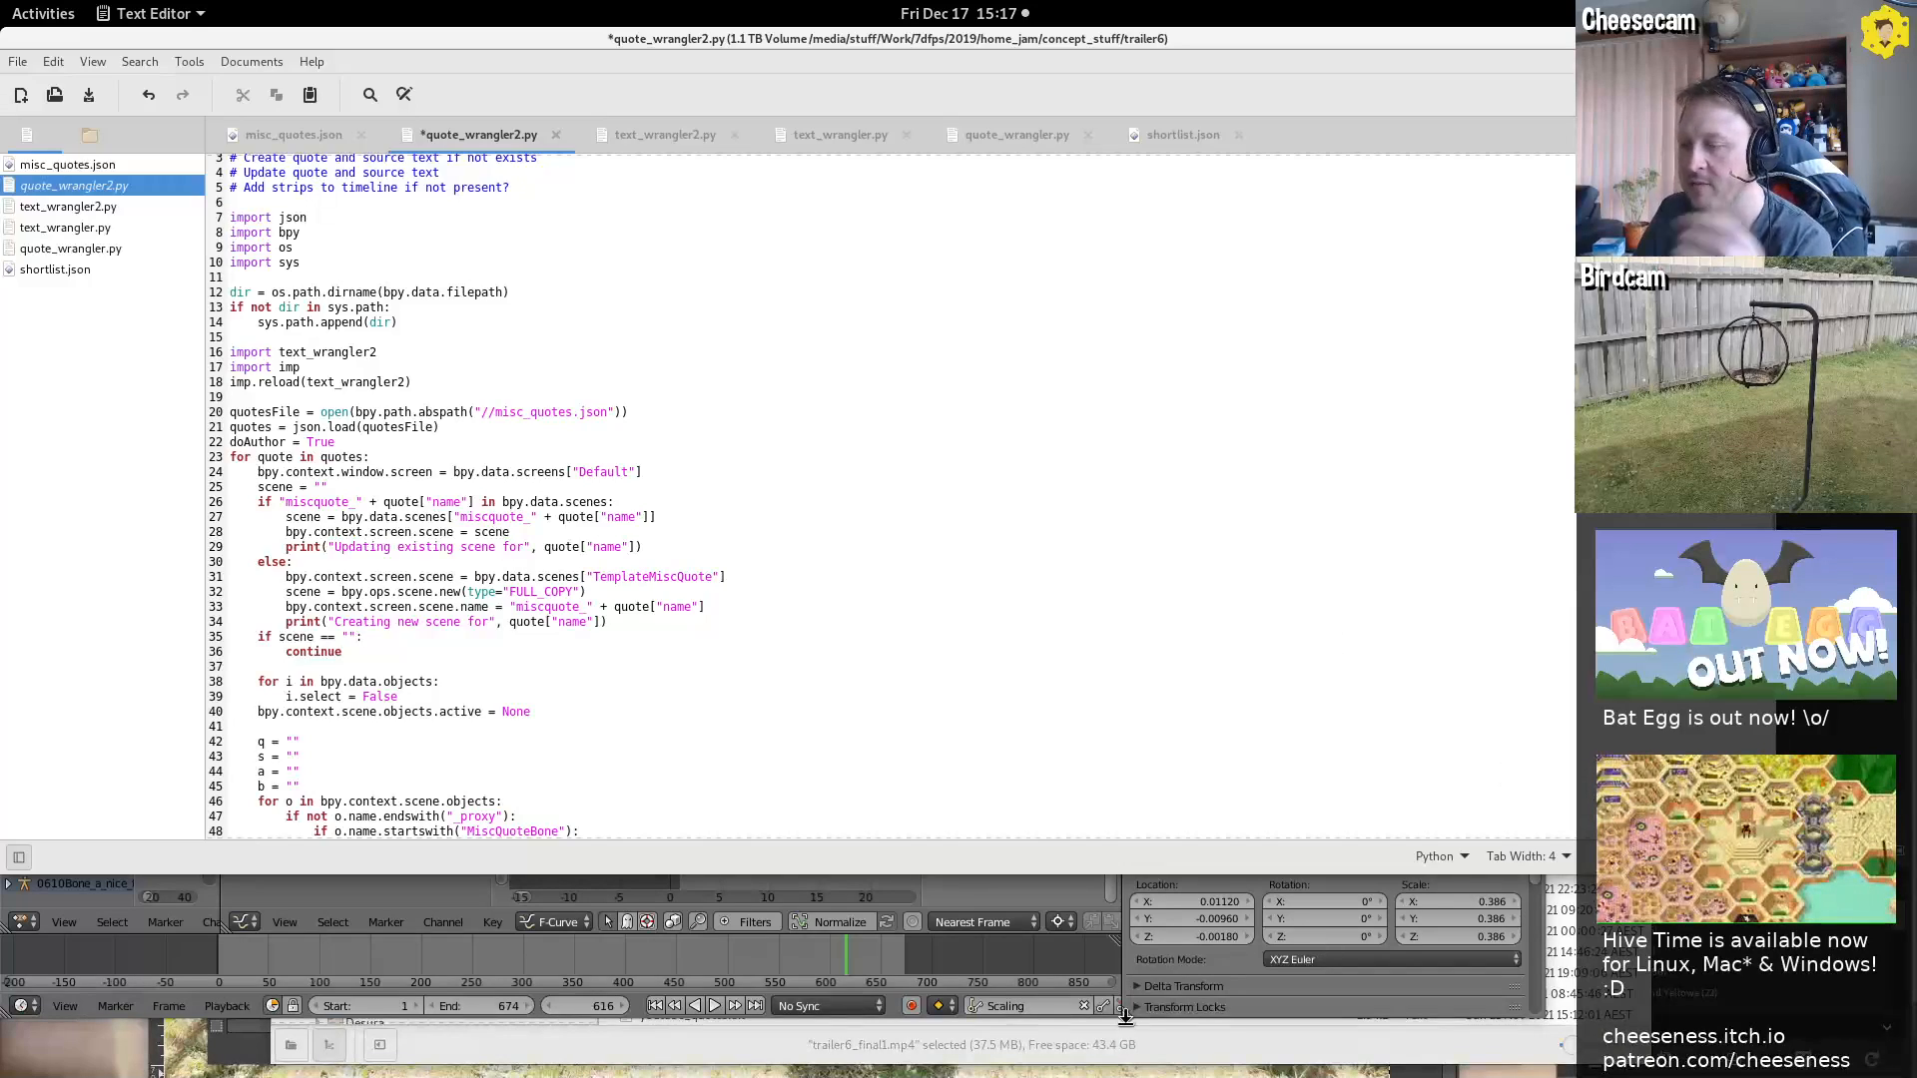
Return to Blender and move the so_peaceful quote out of the heart to about X -23.9, Y -0.2
{"action": "key", "text": "alt+Tab"}
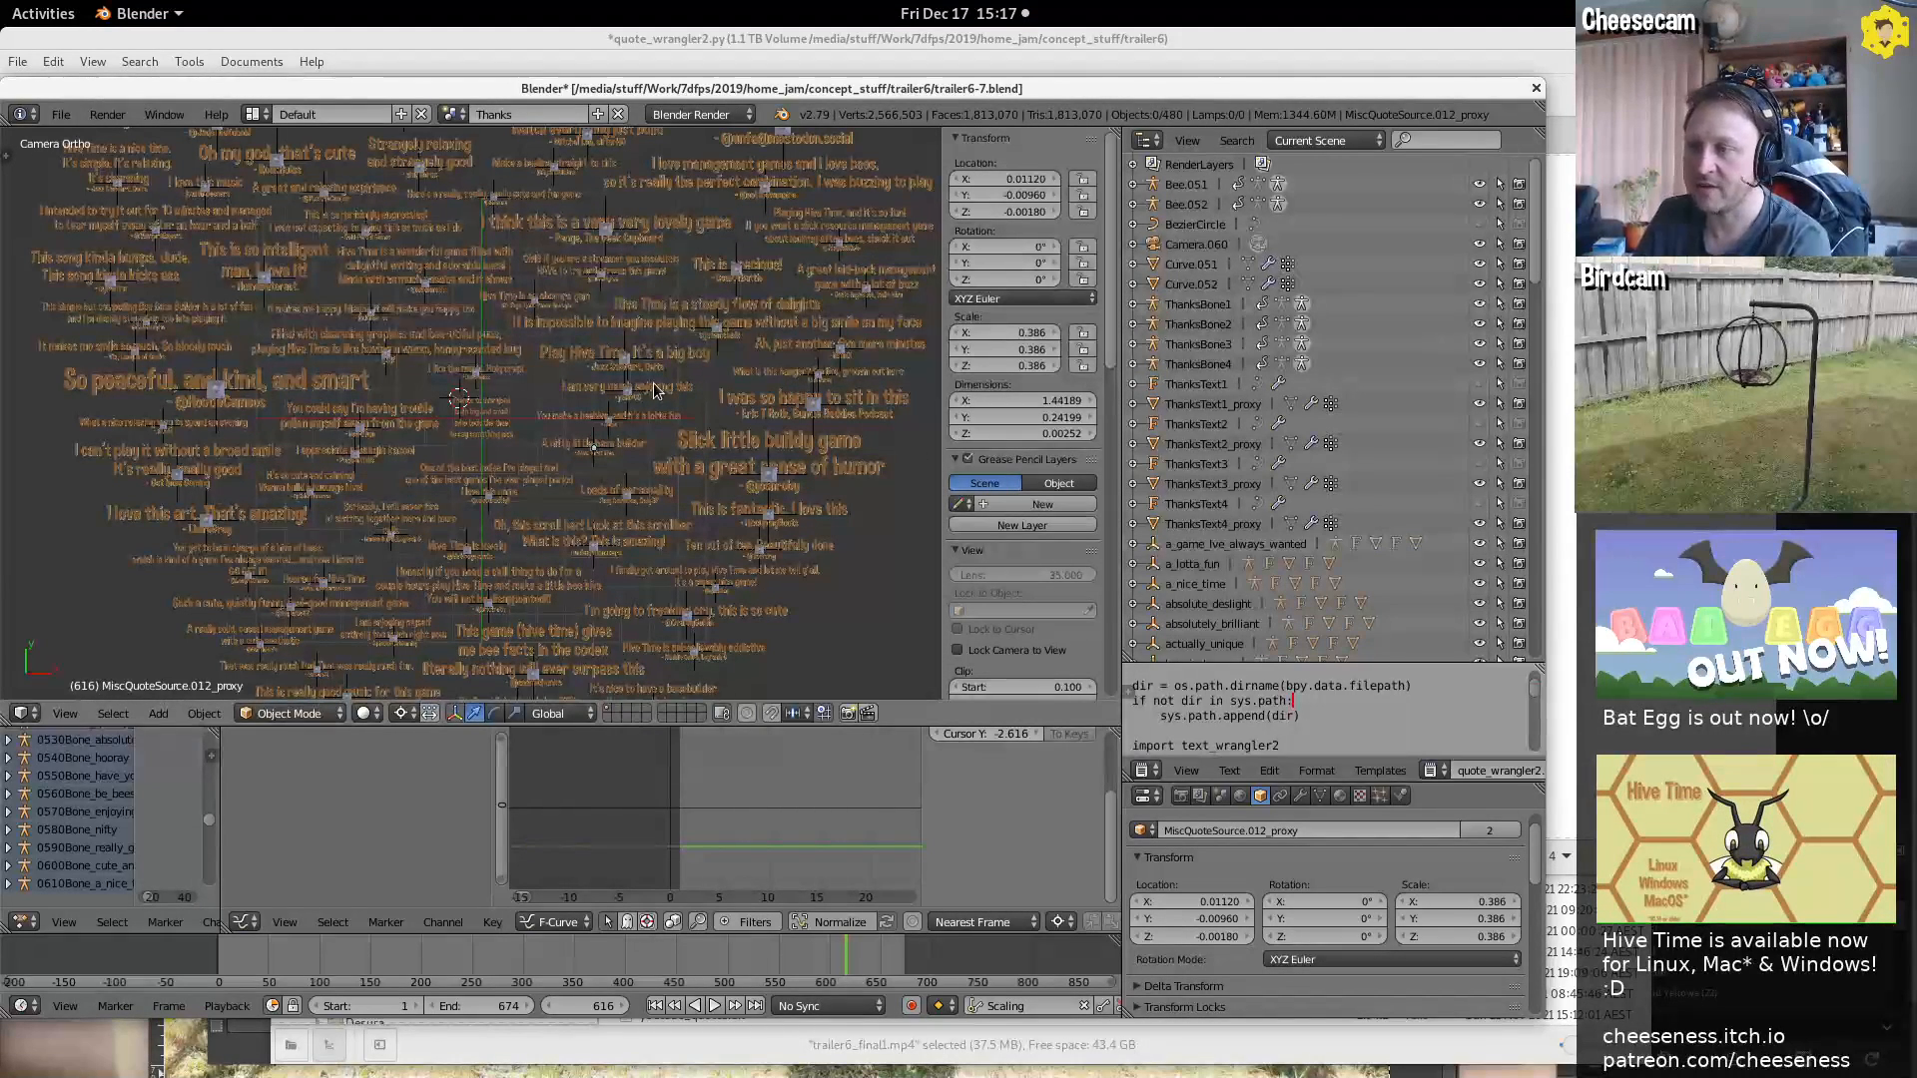
{"action": "right_click", "coordinate": [219, 422]}
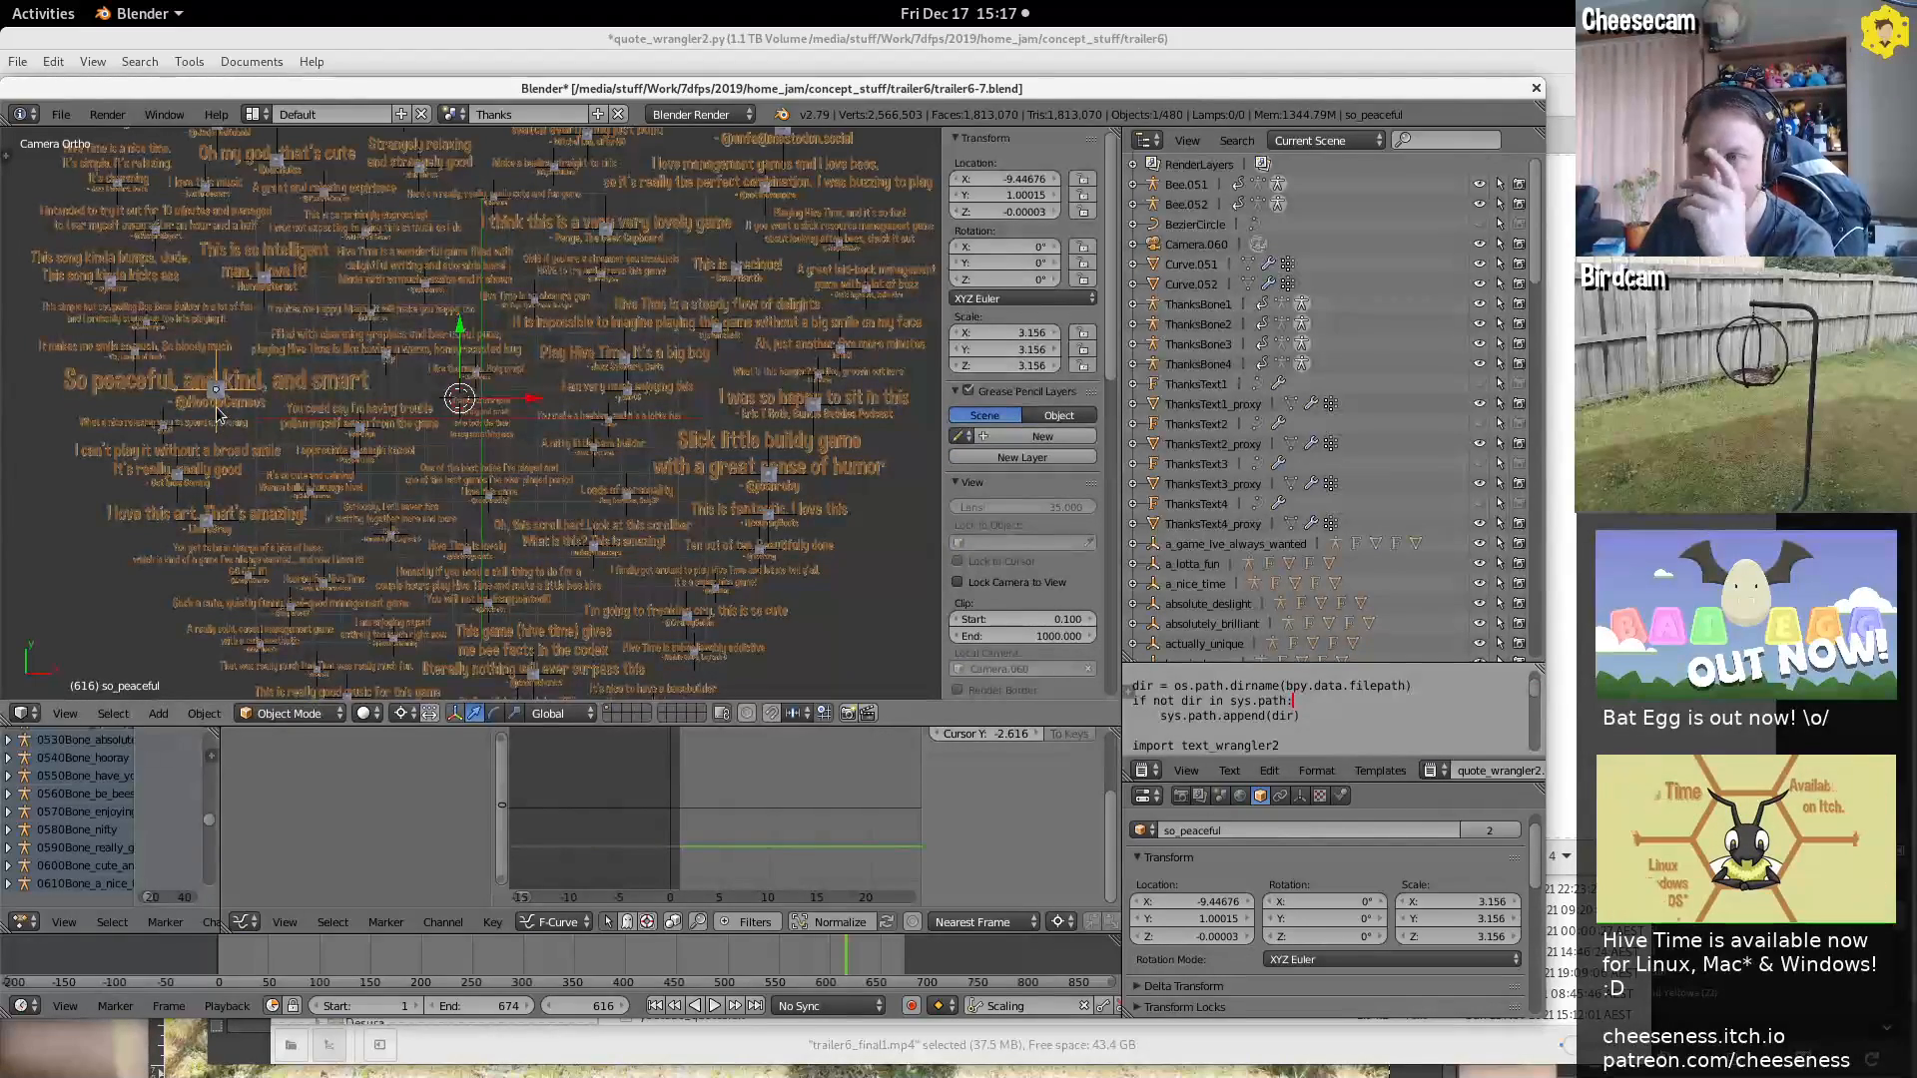
{"action": "key", "text": "KP_Decimal"}
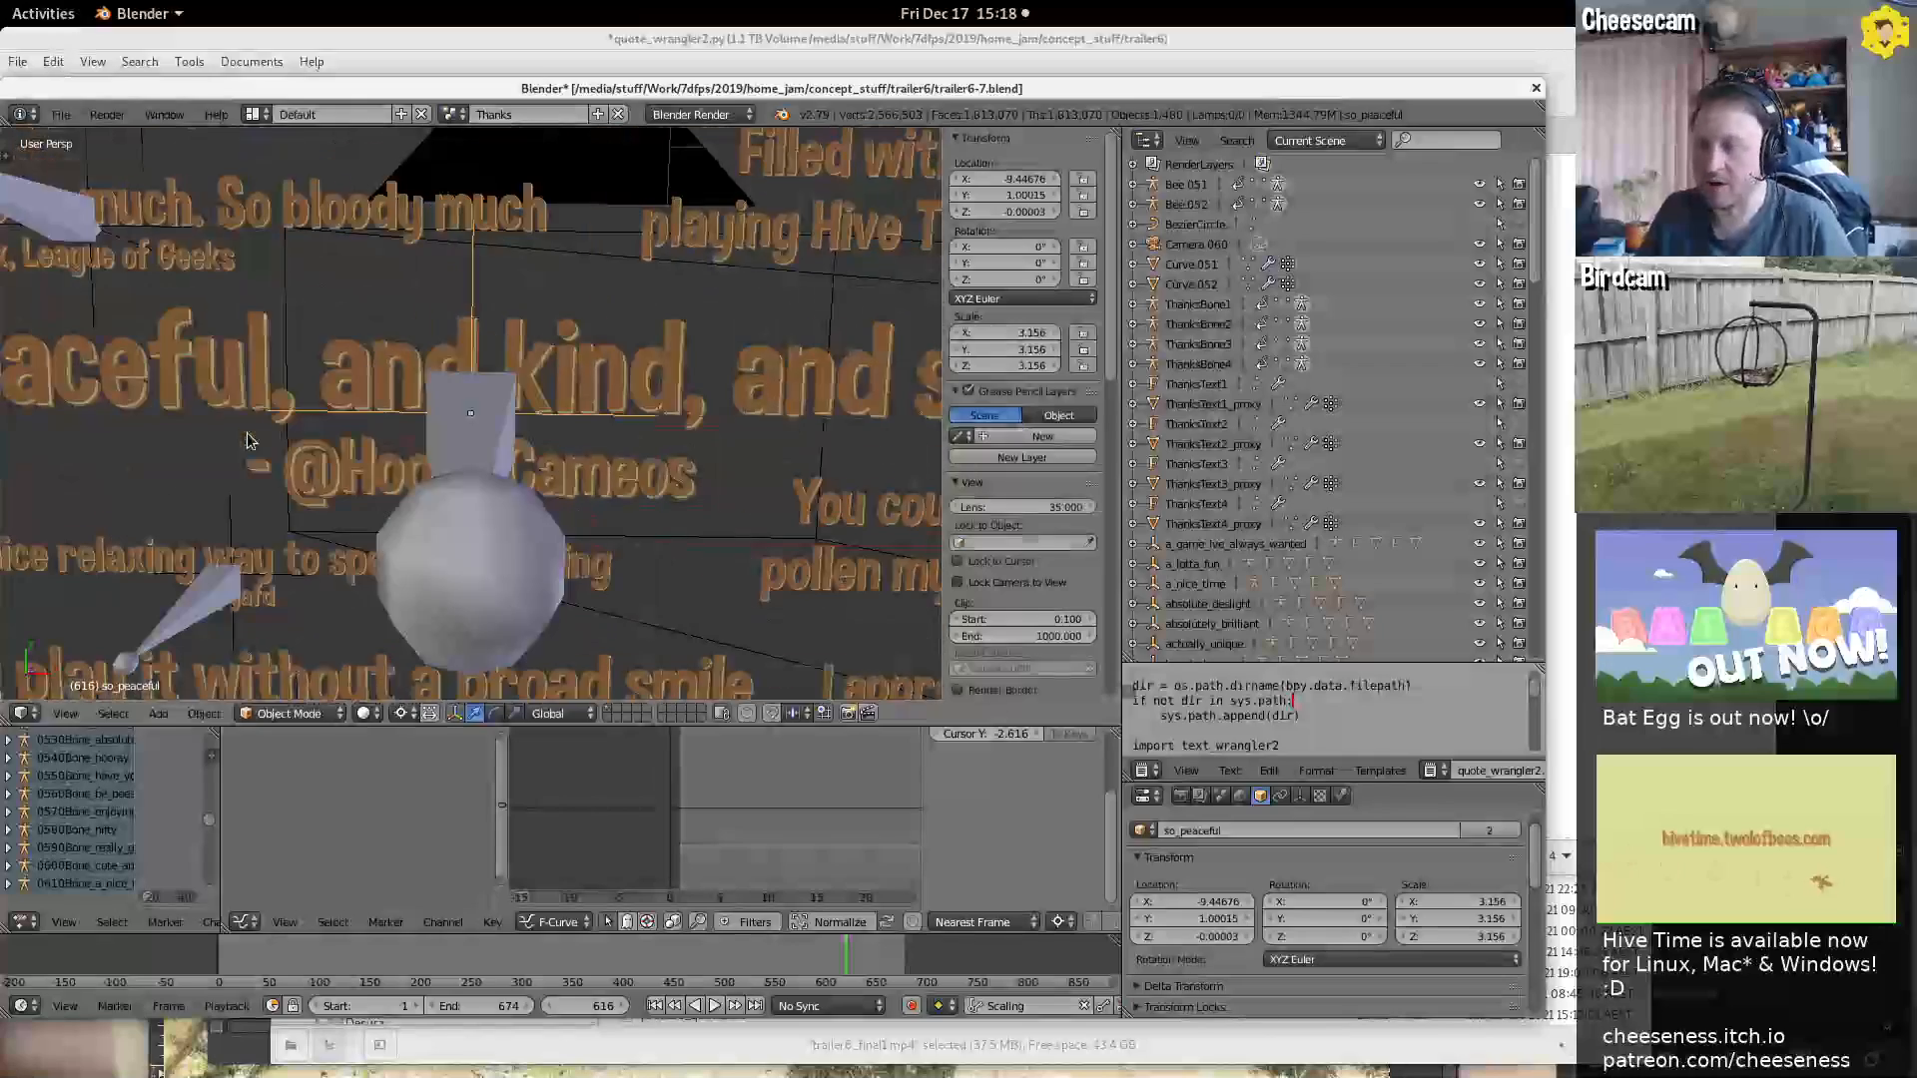
{"action": "key", "text": "KP_0"}
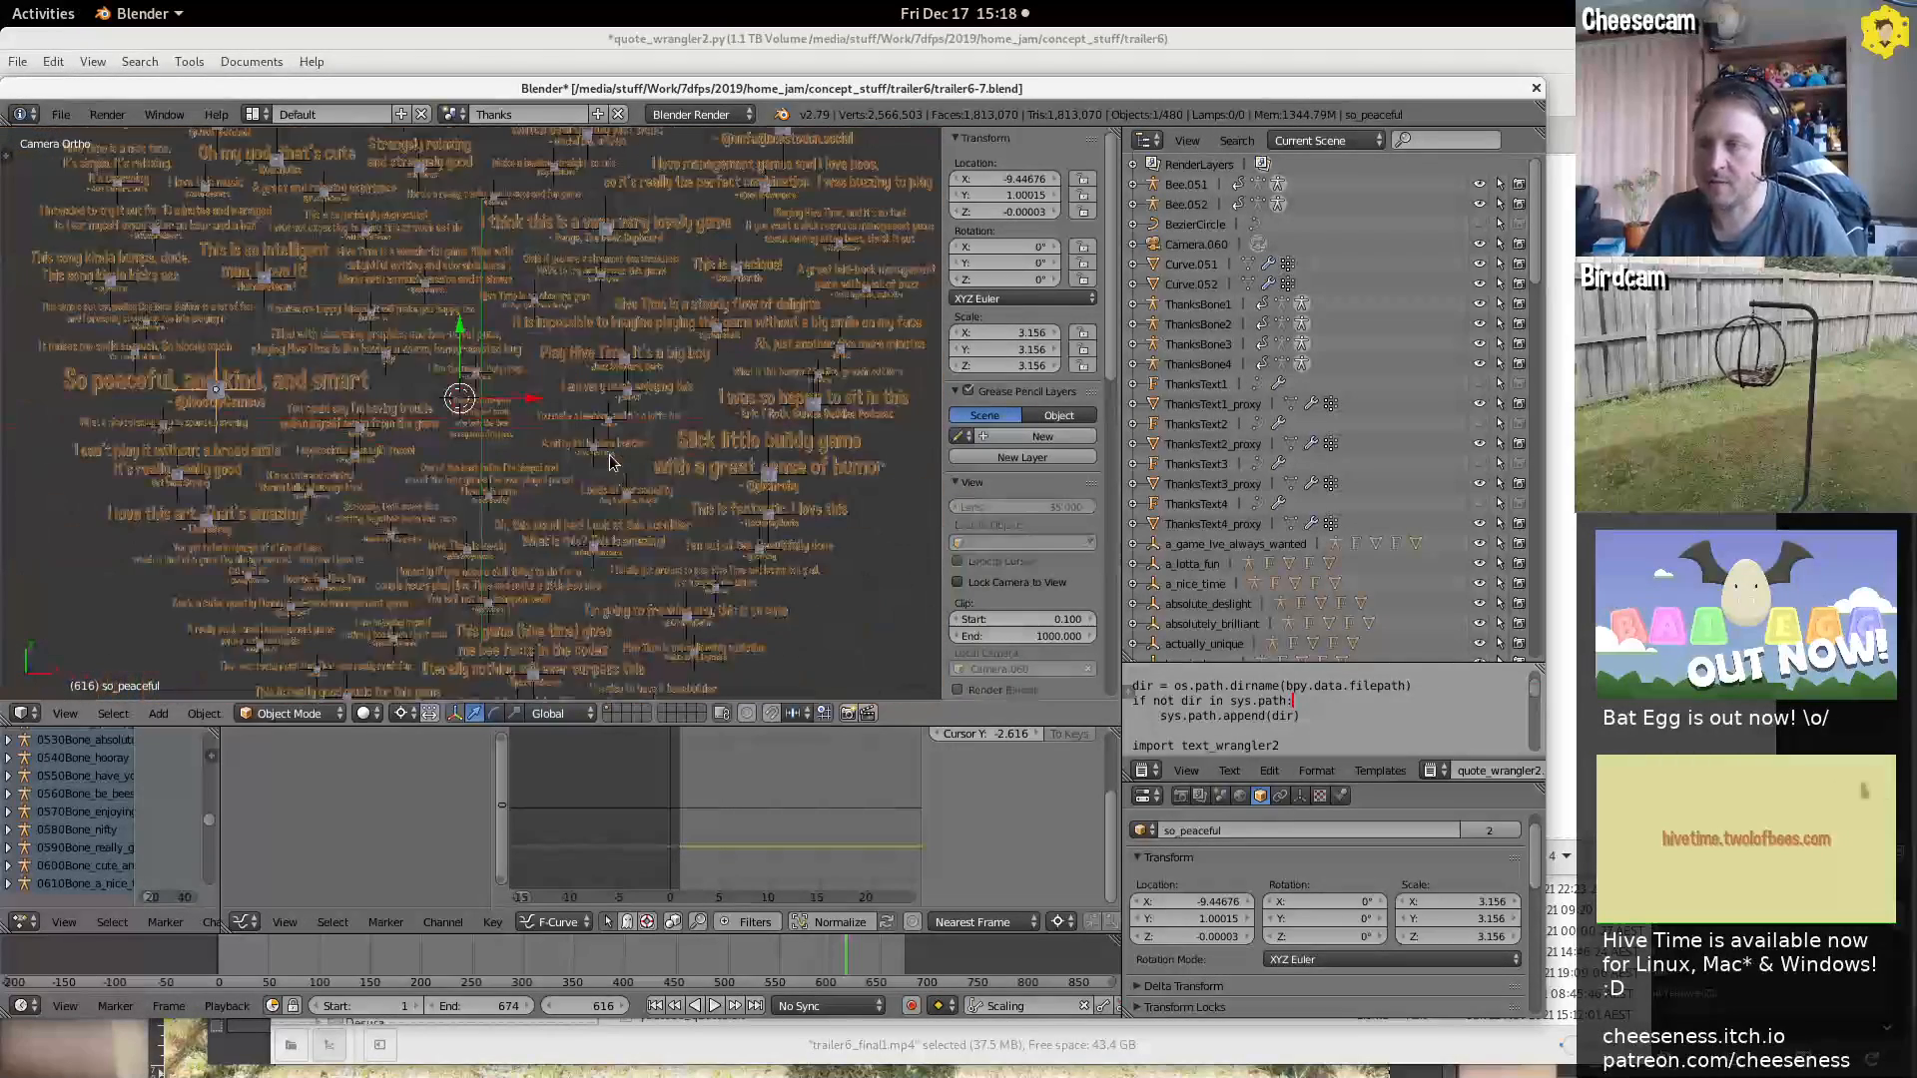
{"action": "middle_click_drag", "start_coordinate": [222, 506], "coordinate": [723, 554], "text": "shift"}
{"action": "key", "text": "g"}
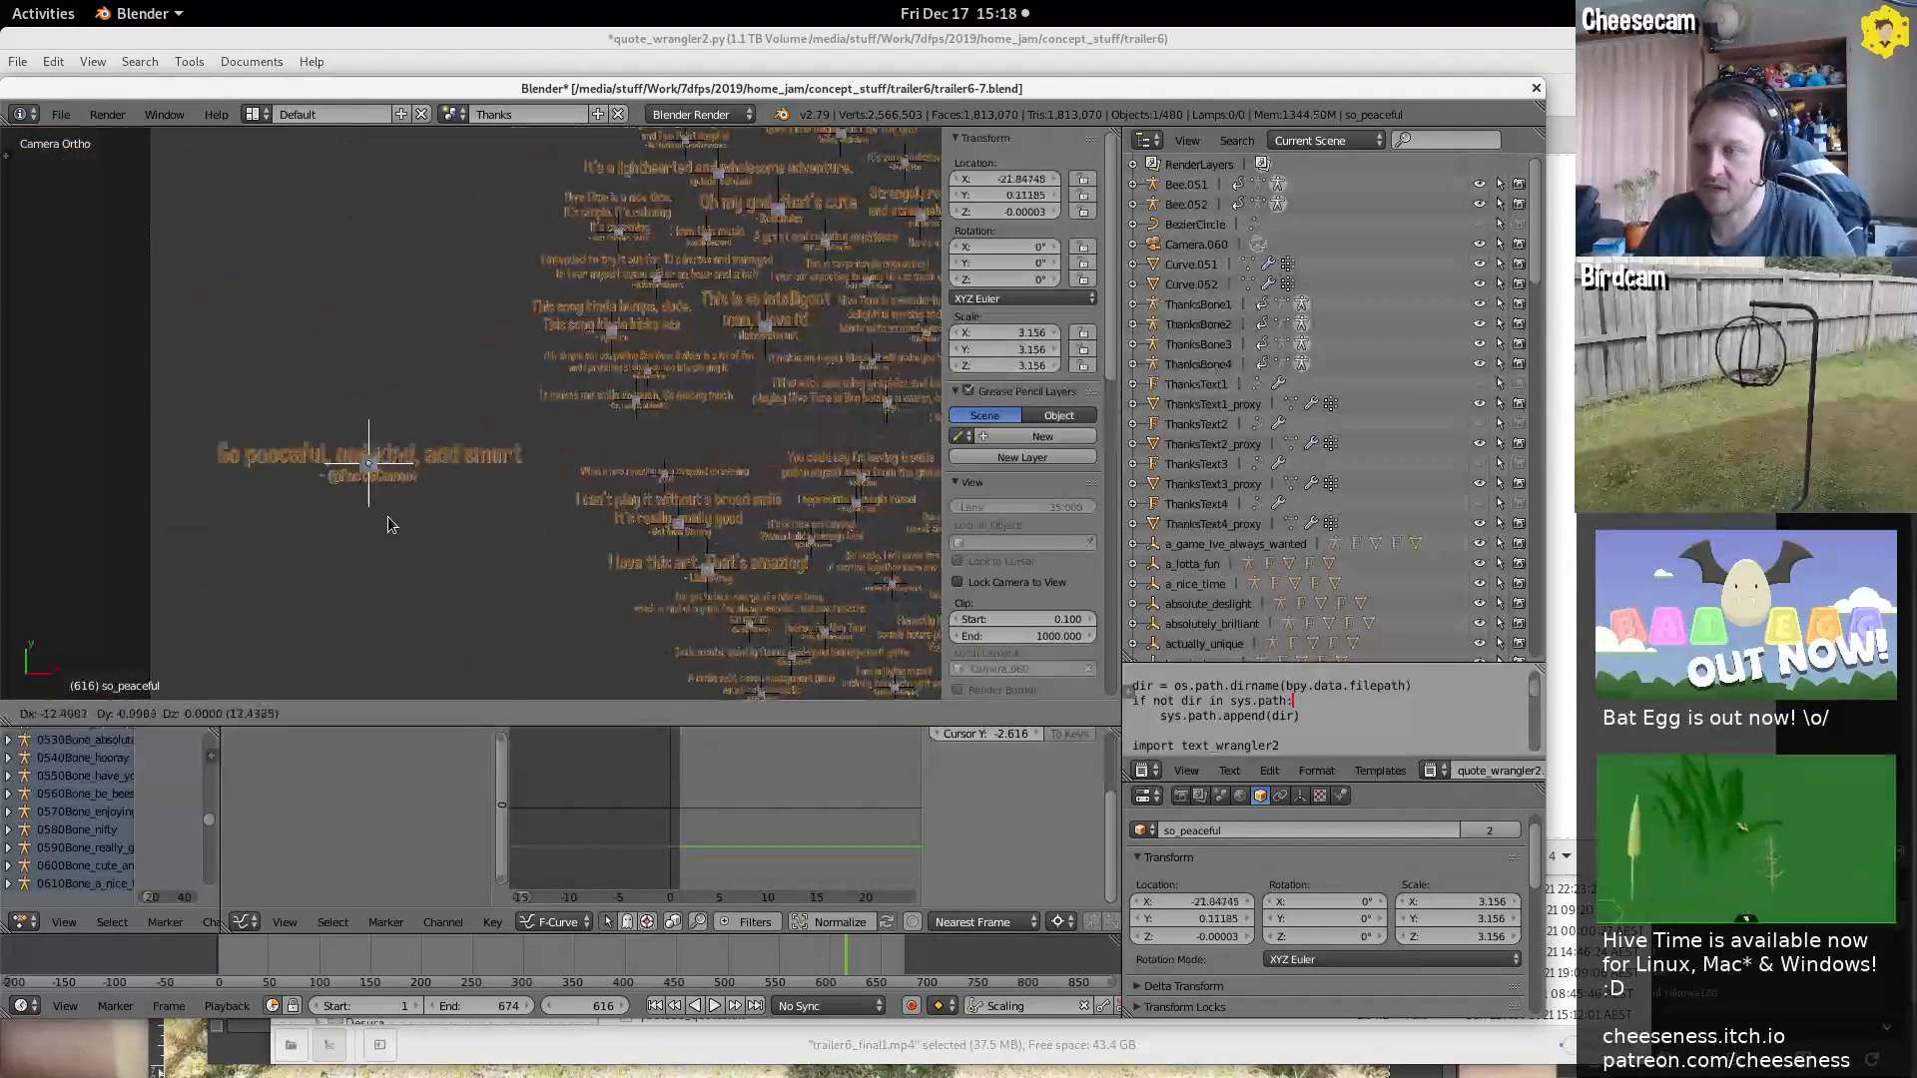
{"action": "left_click", "coordinate": [339, 518]}
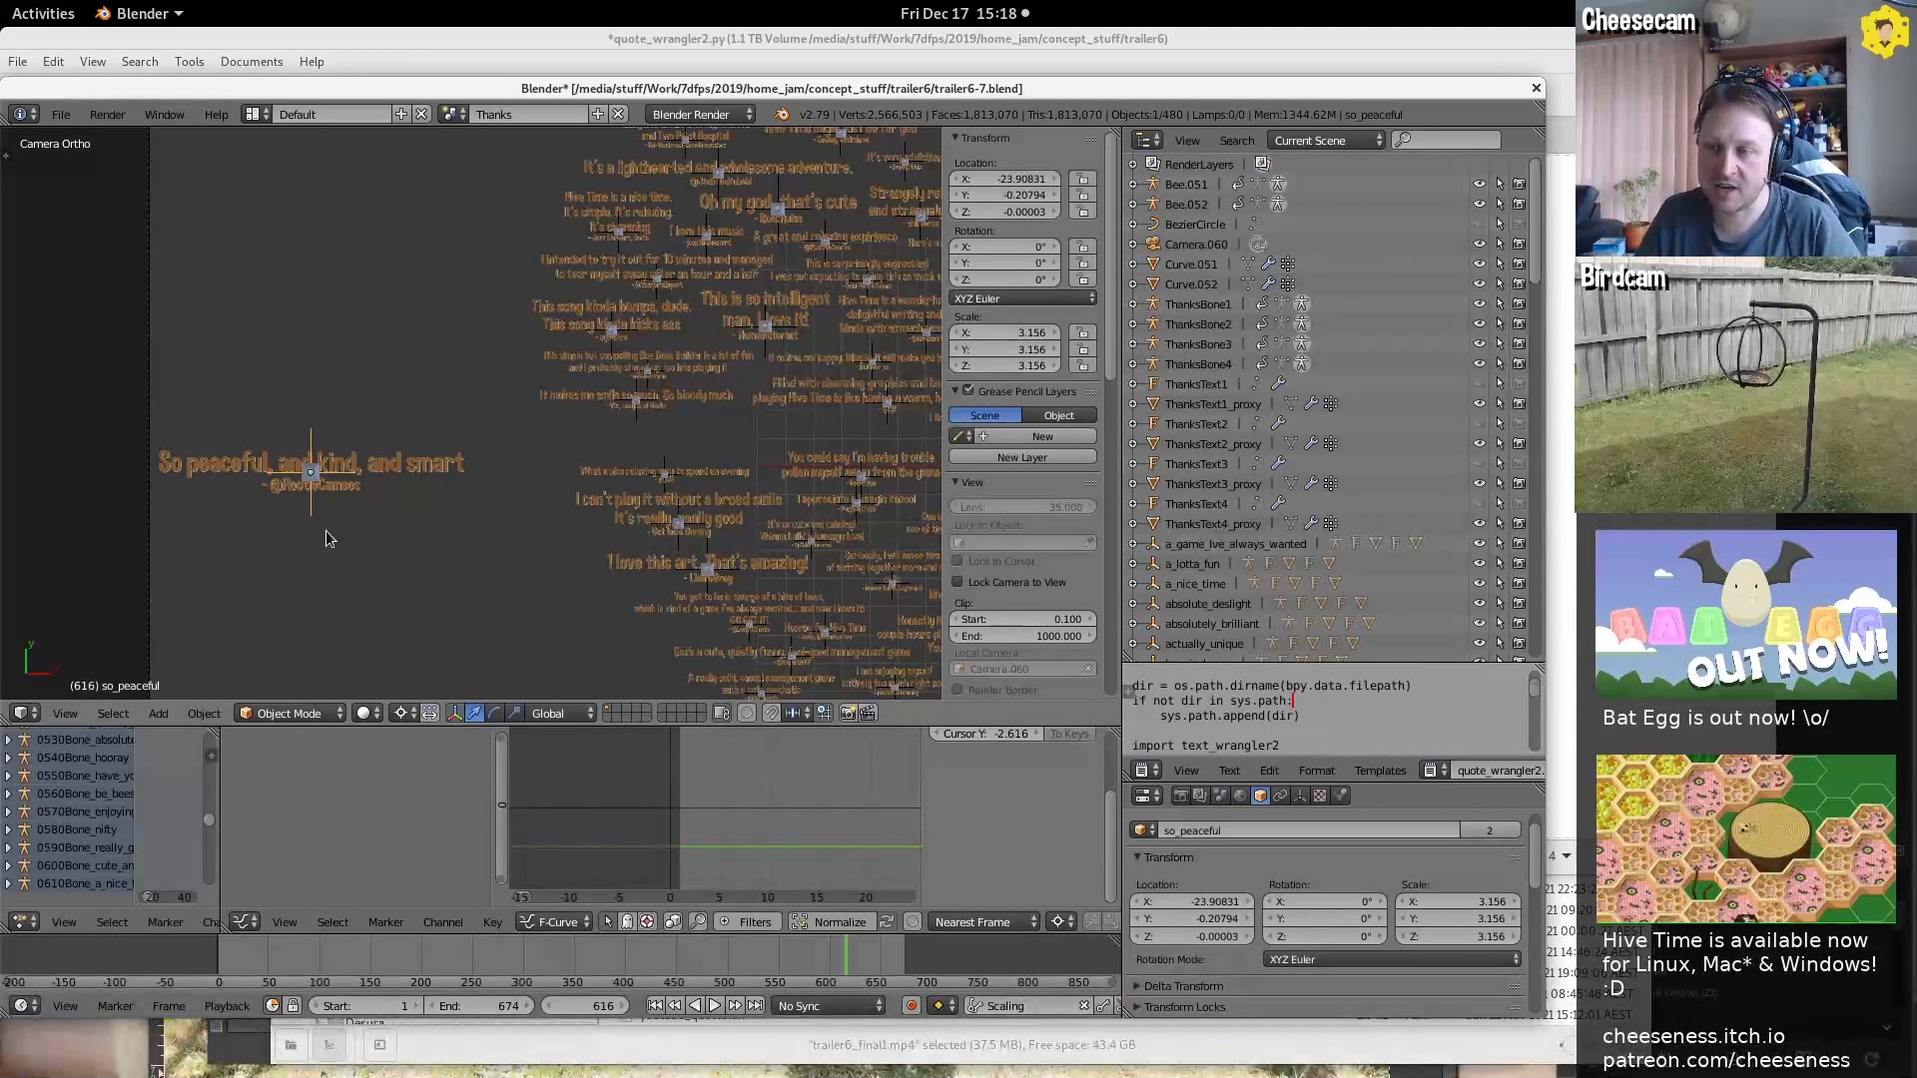
Try moving the so_peaceful quote farther out and scaling it around the 3D cursor
{"action": "key", "text": "g"}
{"action": "right_click", "coordinate": [261, 502]}
{"action": "key", "text": "g"}
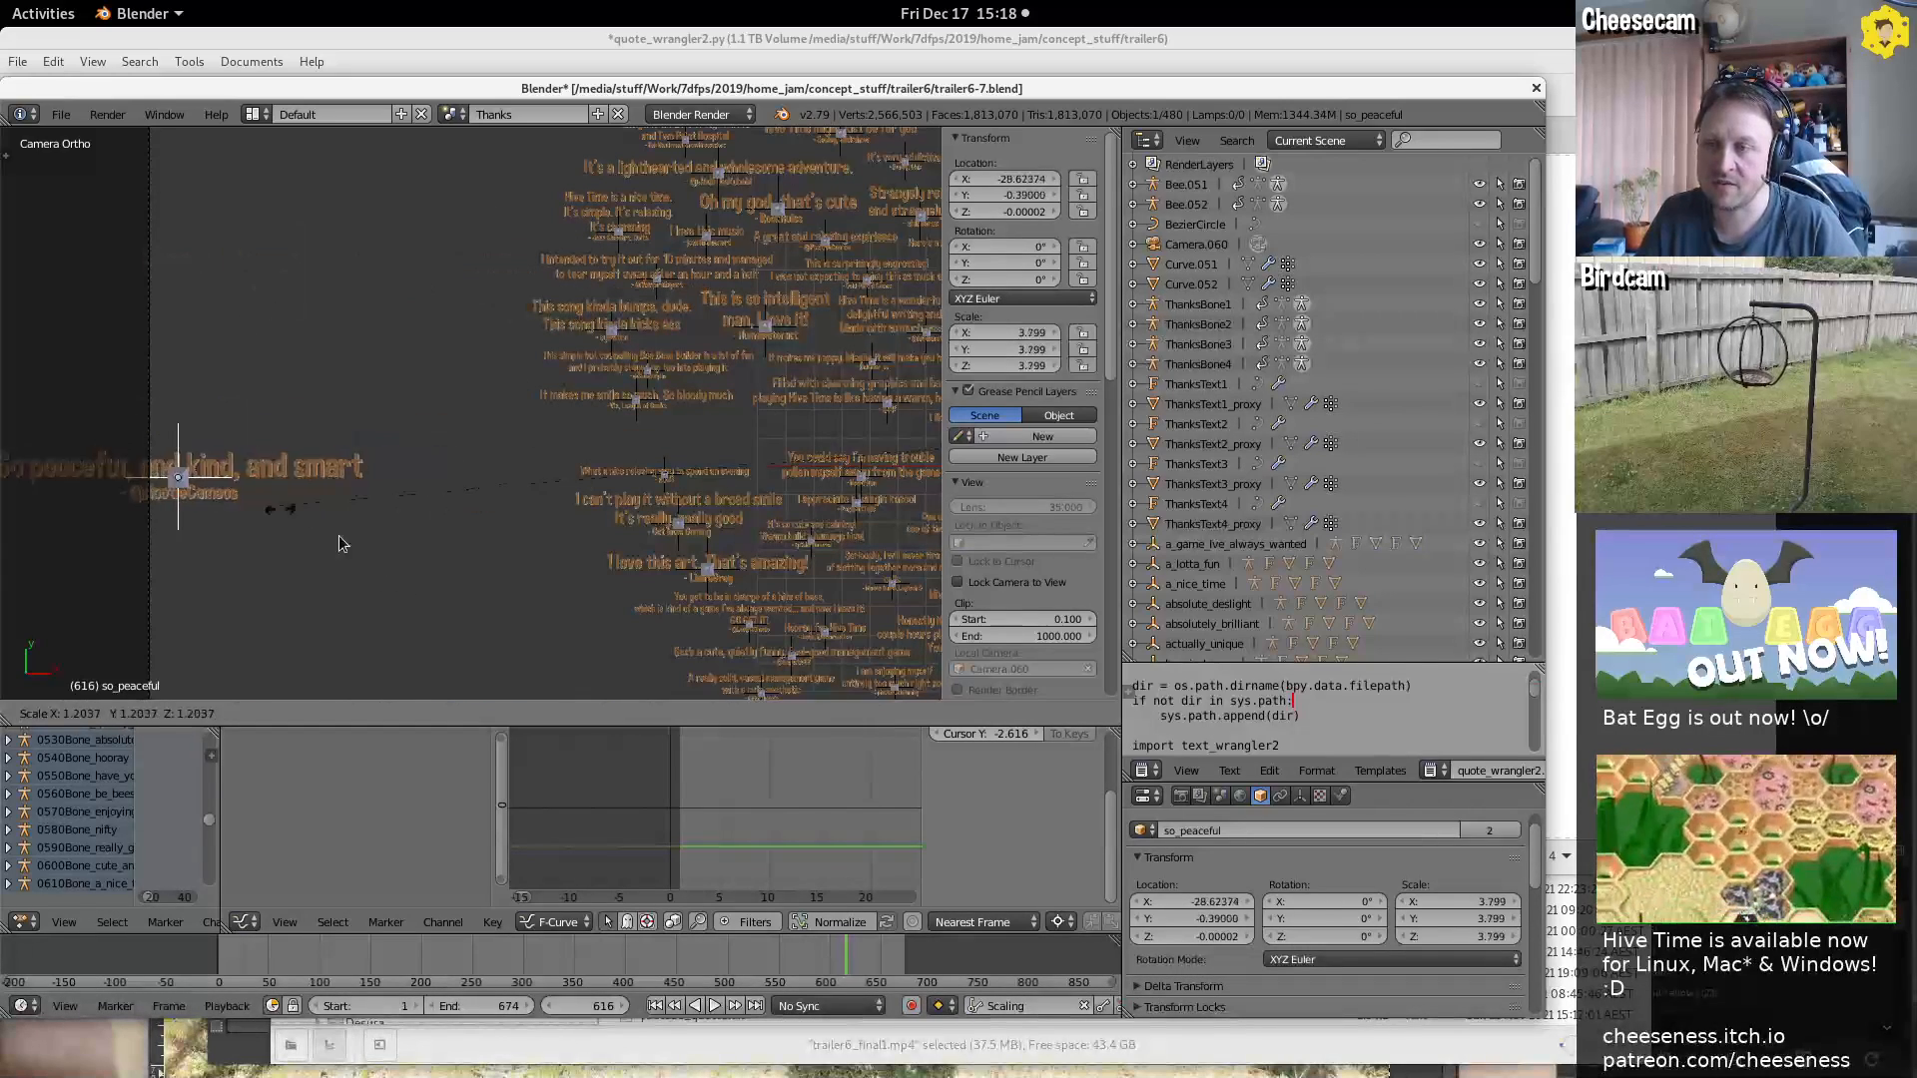
{"action": "right_click", "coordinate": [399, 555]}
Change the pivot point away from the 3D cursor and try rotating the so_peaceful quote around itself
{"action": "left_click", "coordinate": [401, 713]}
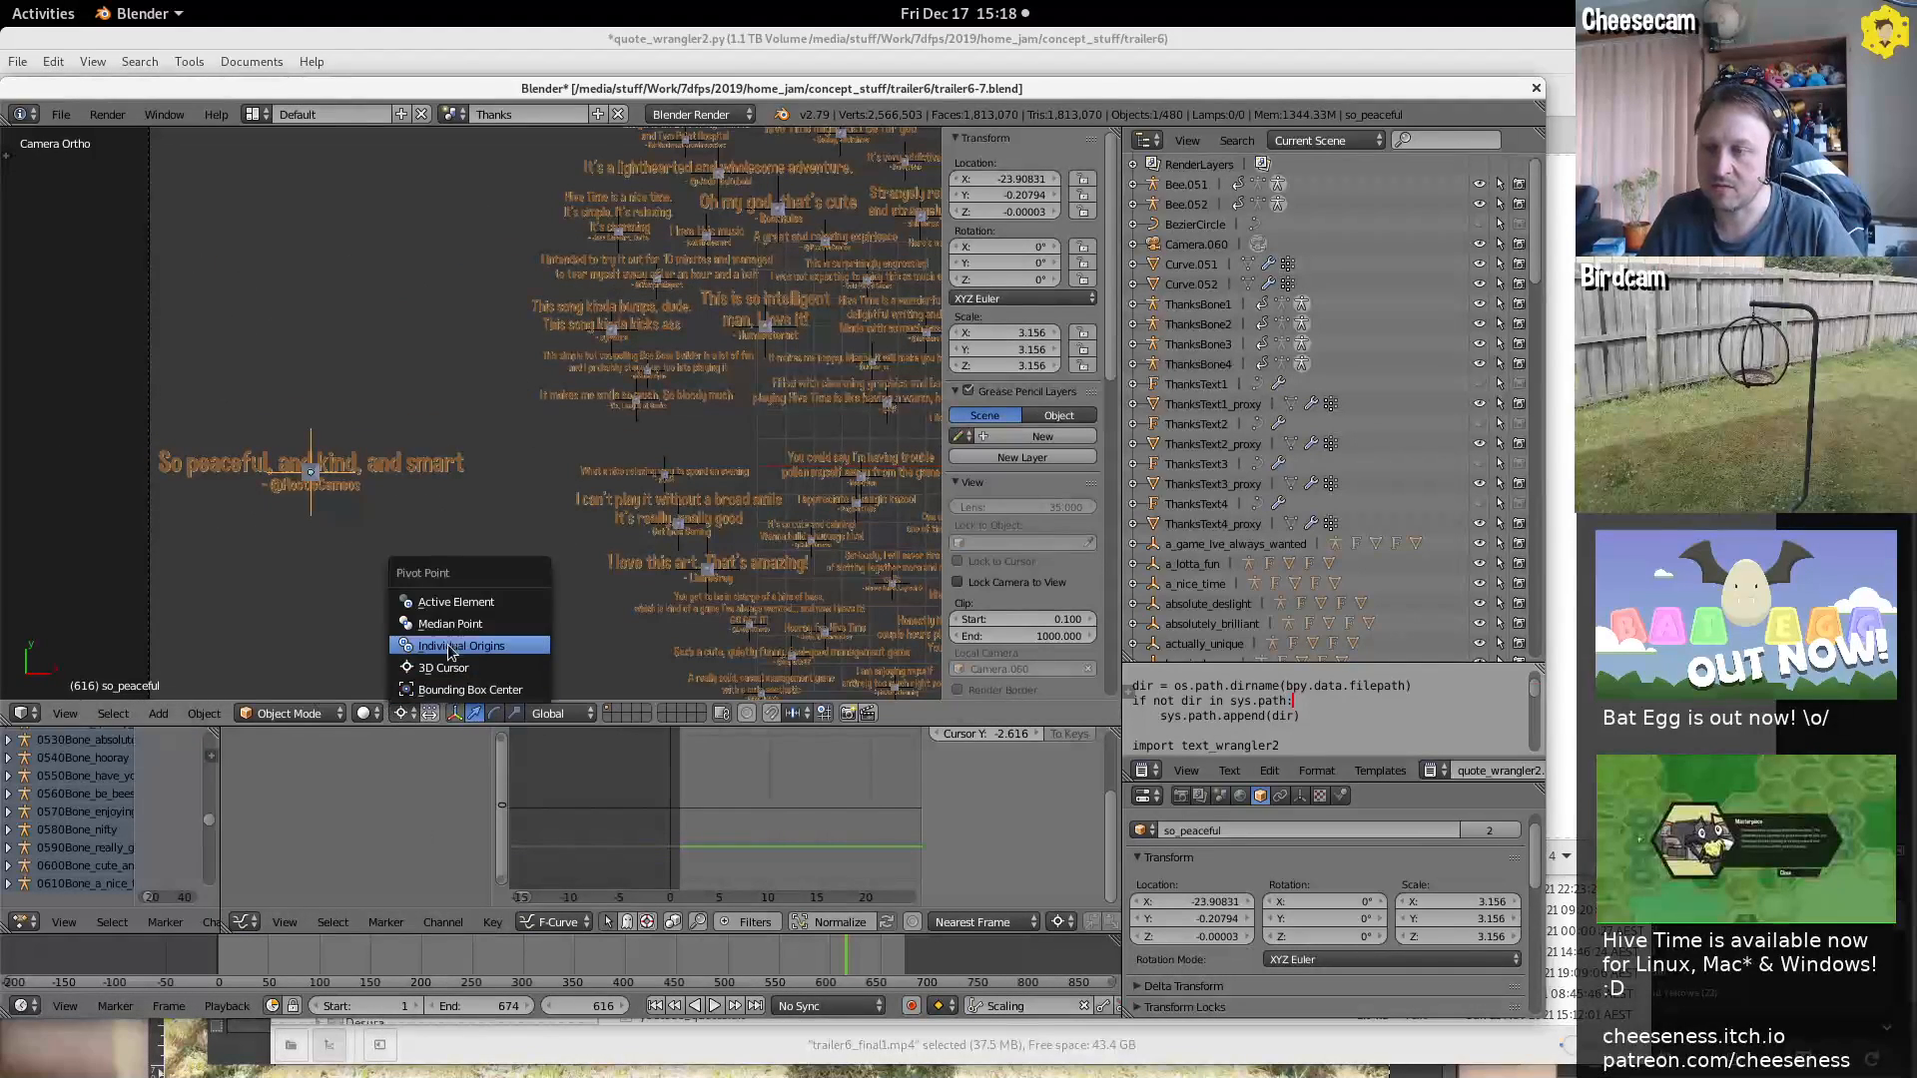
{"action": "left_click", "coordinate": [511, 626]}
{"action": "key", "text": "r"}
{"action": "right_click", "coordinate": [496, 565]}
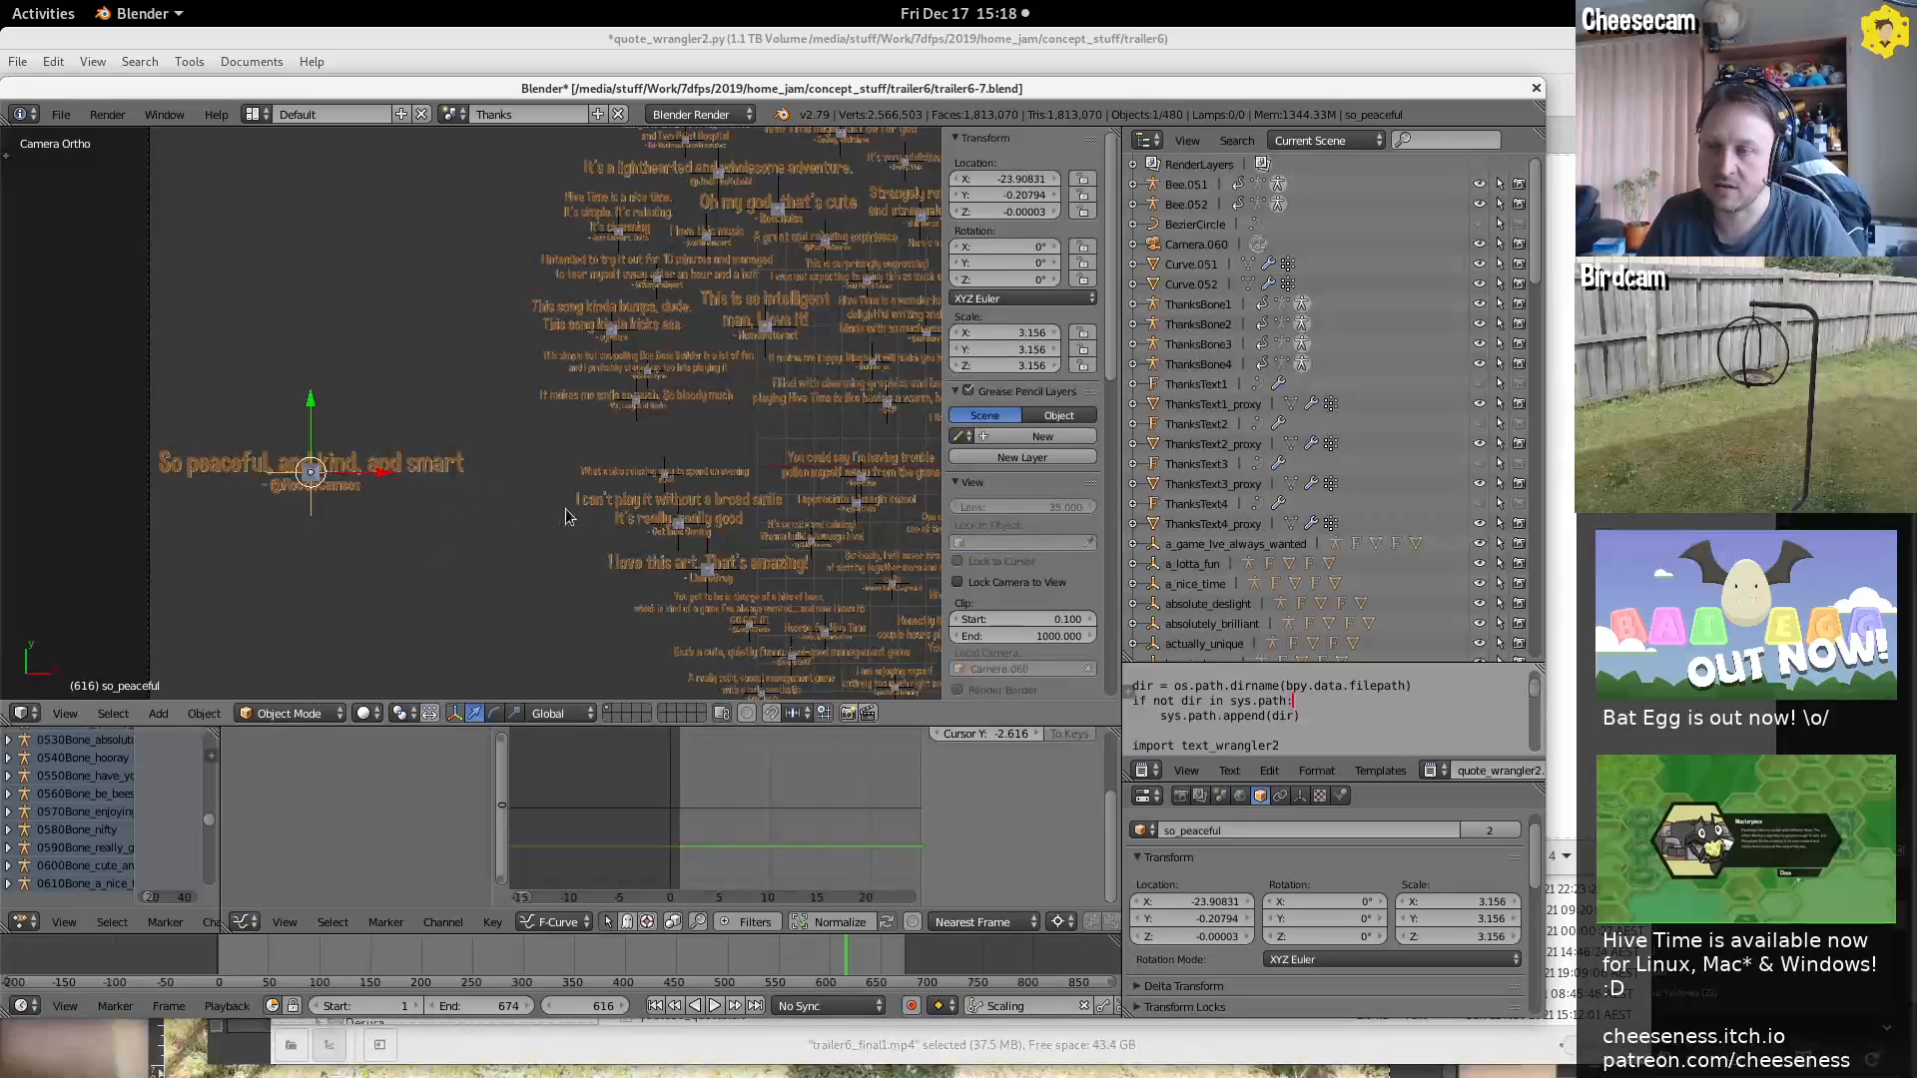
{"action": "key", "text": "r"}
{"action": "right_click", "coordinate": [579, 477]}
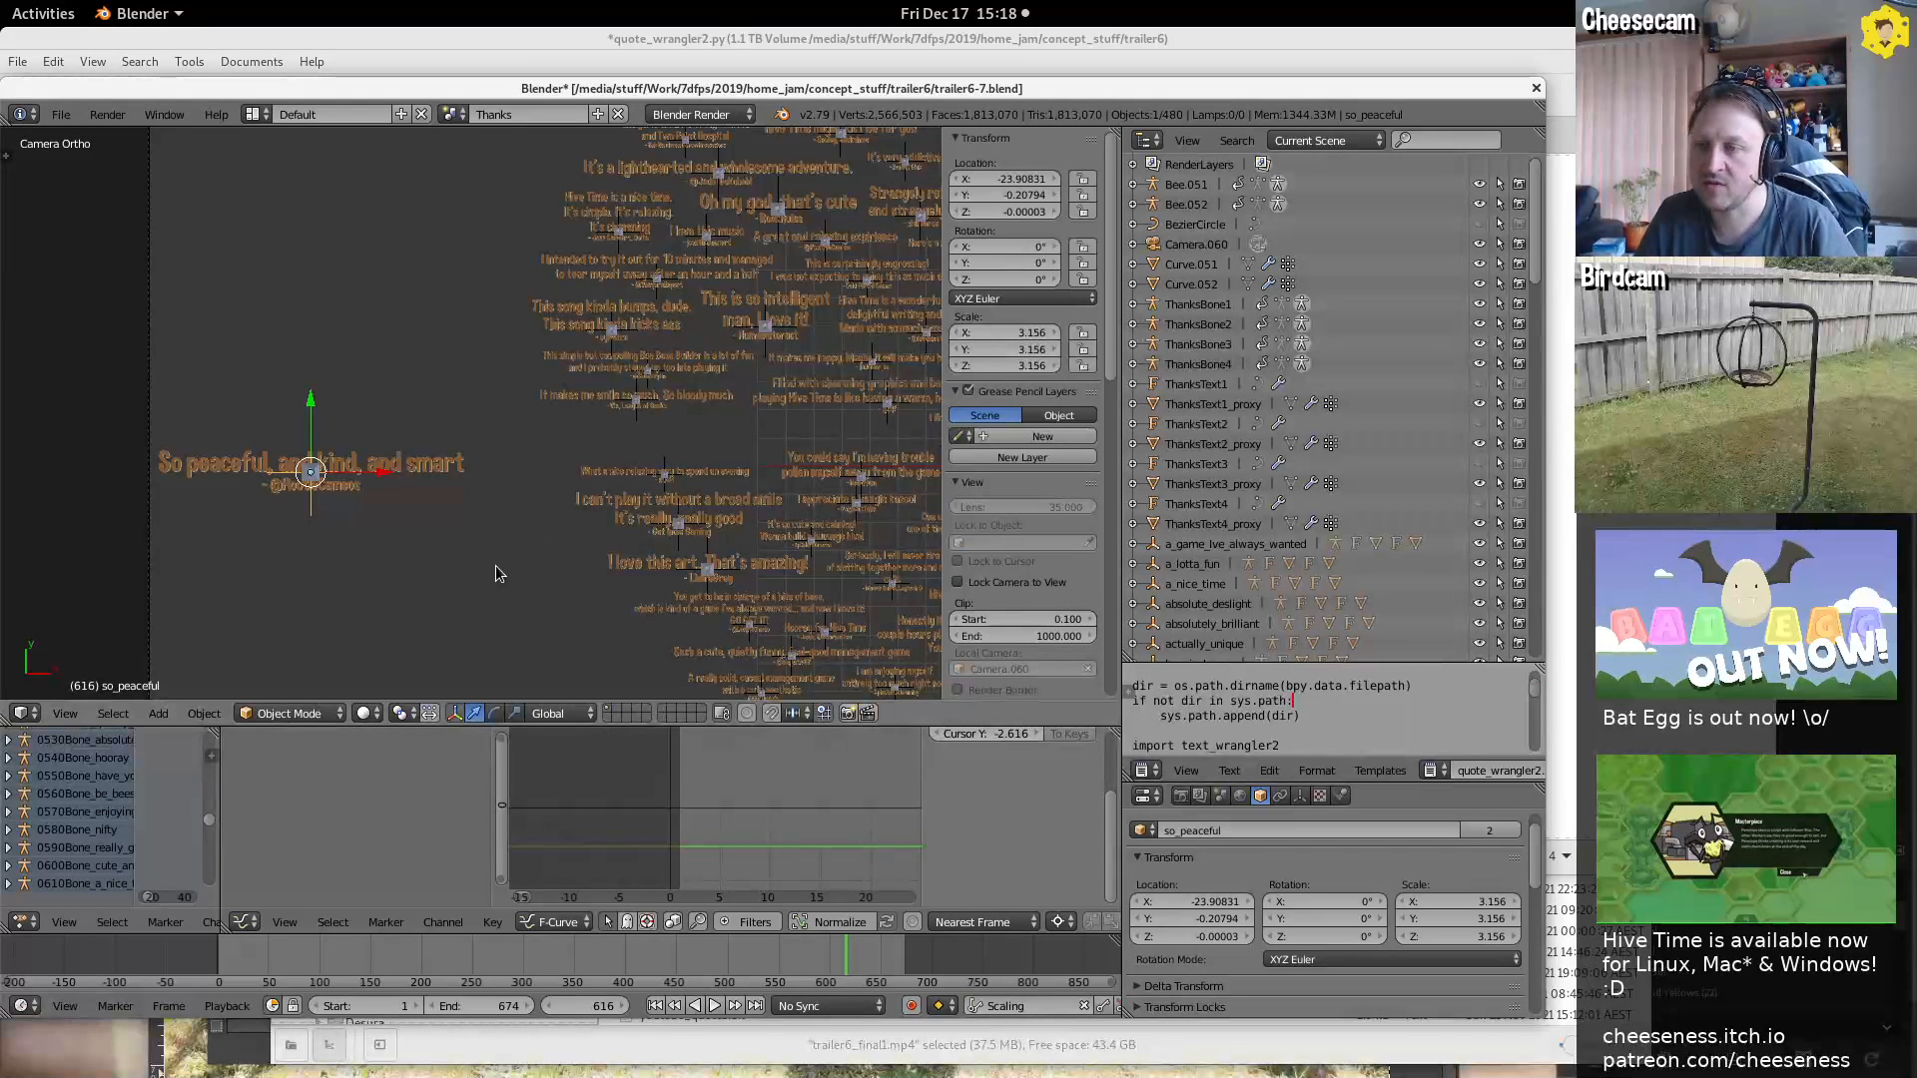
Move the nice_relaxing quote out of the heart to about X -25.2, Y 4.5 and shift the smile_so_much quote outward
{"action": "right_click", "coordinate": [667, 458]}
{"action": "key", "text": "g"}
{"action": "left_click", "coordinate": [366, 359]}
{"action": "right_click", "coordinate": [642, 410]}
{"action": "key", "text": "g"}
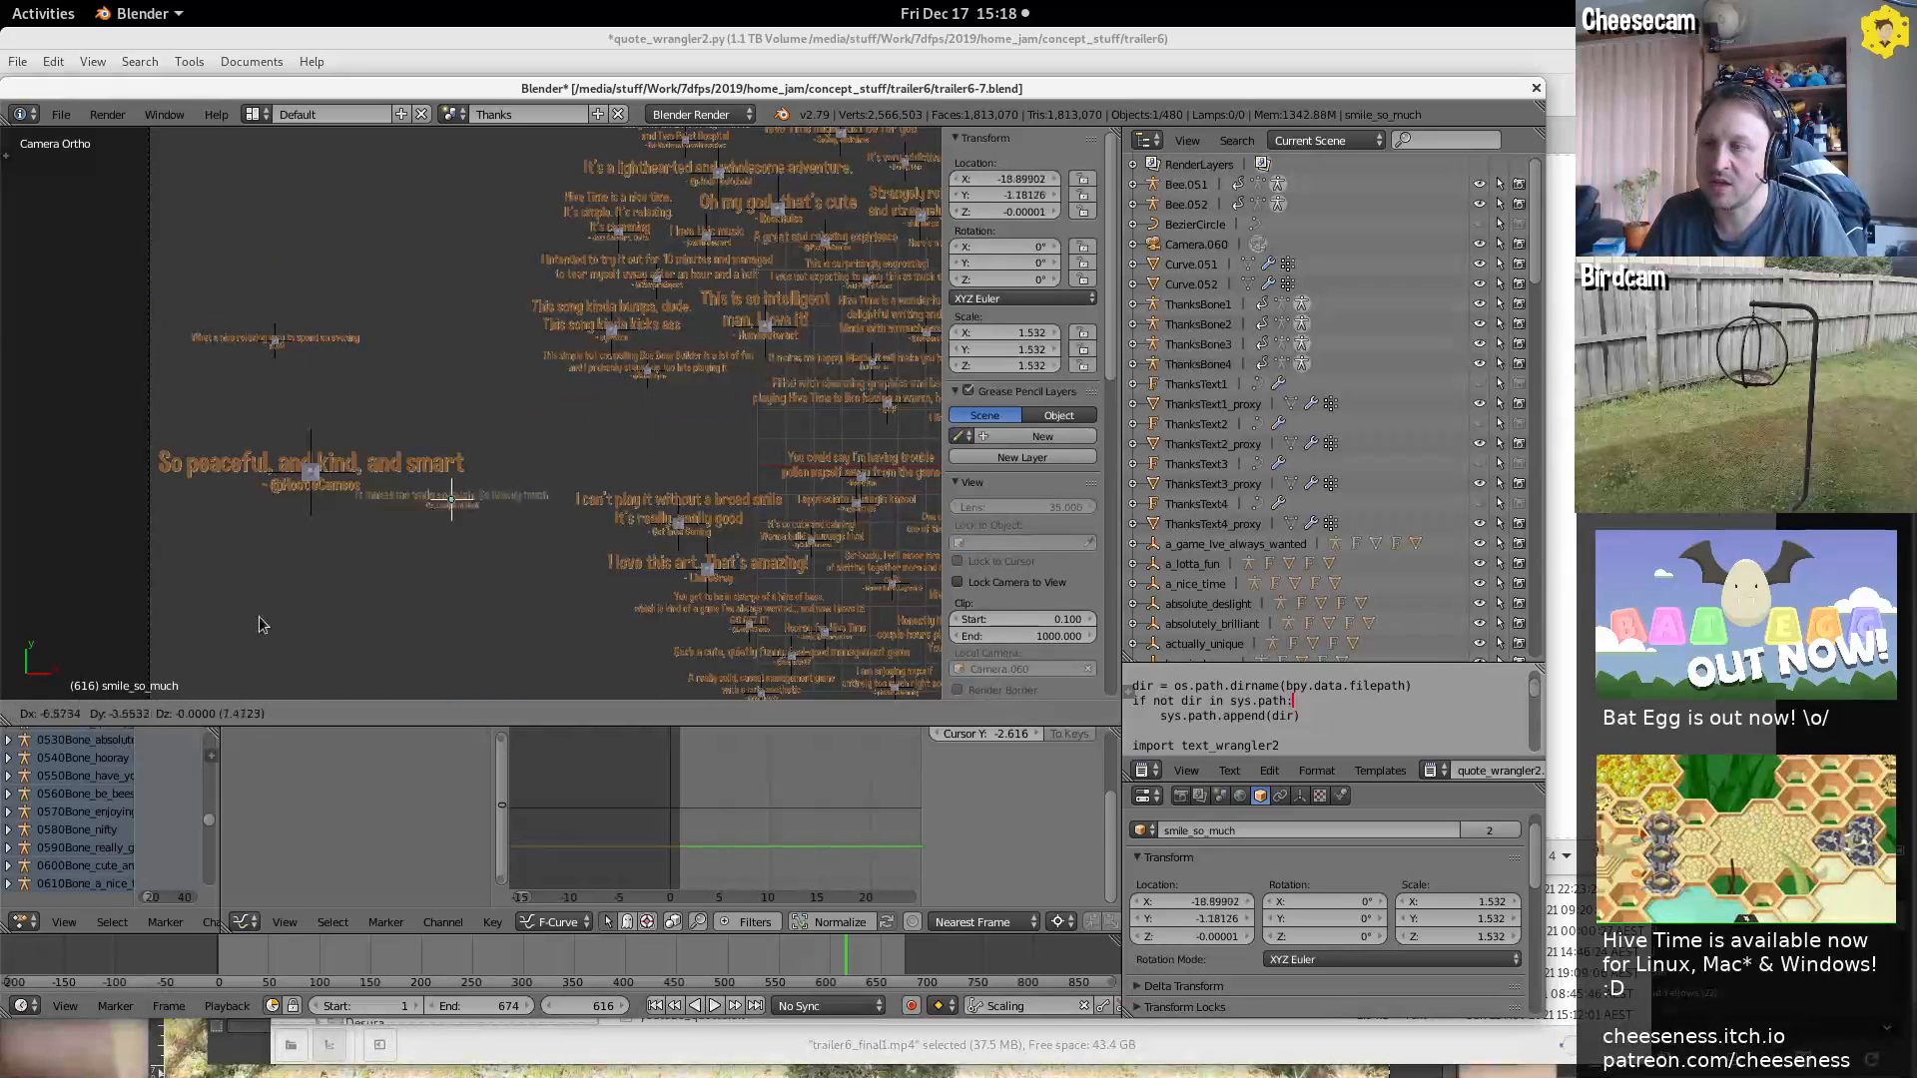
{"action": "left_click", "coordinate": [389, 537]}
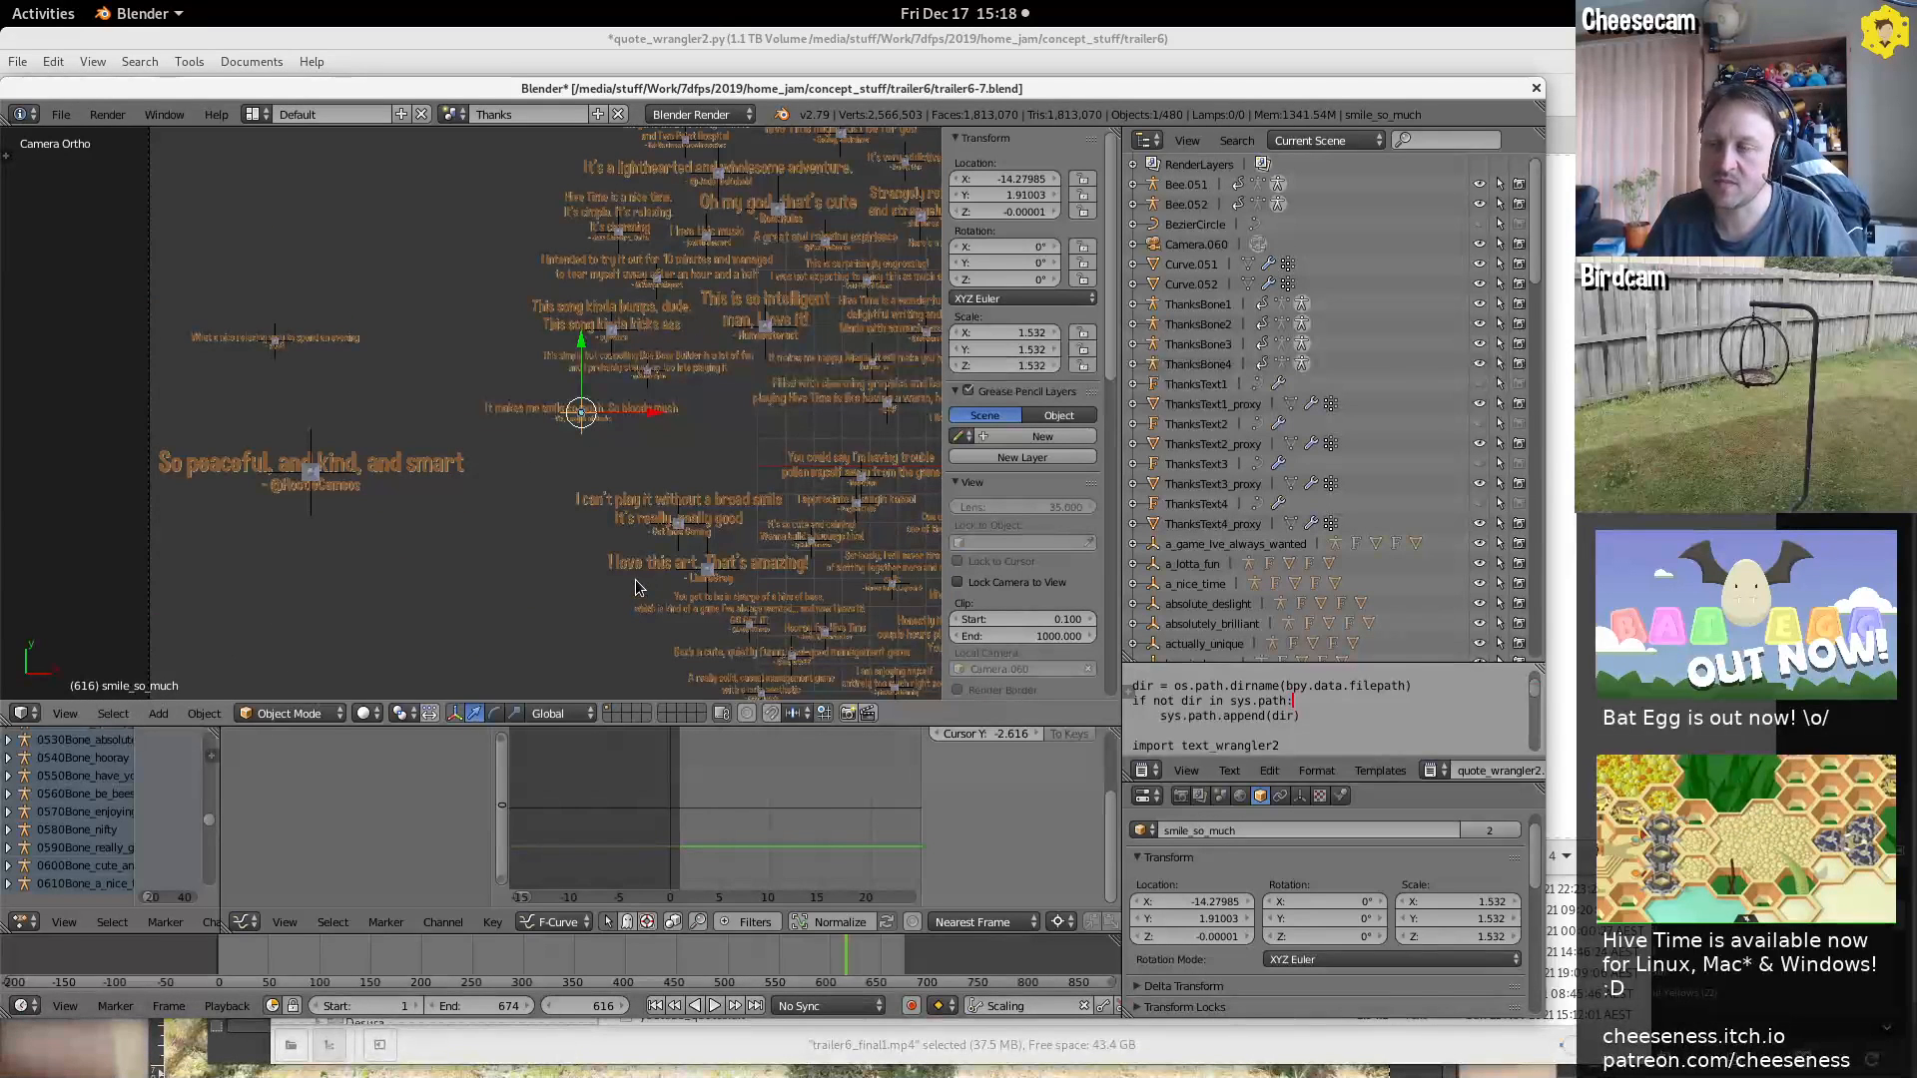
Undo the moves of the smile_so_much and nice_relaxing quotes
{"action": "key", "text": "ctrl+z"}
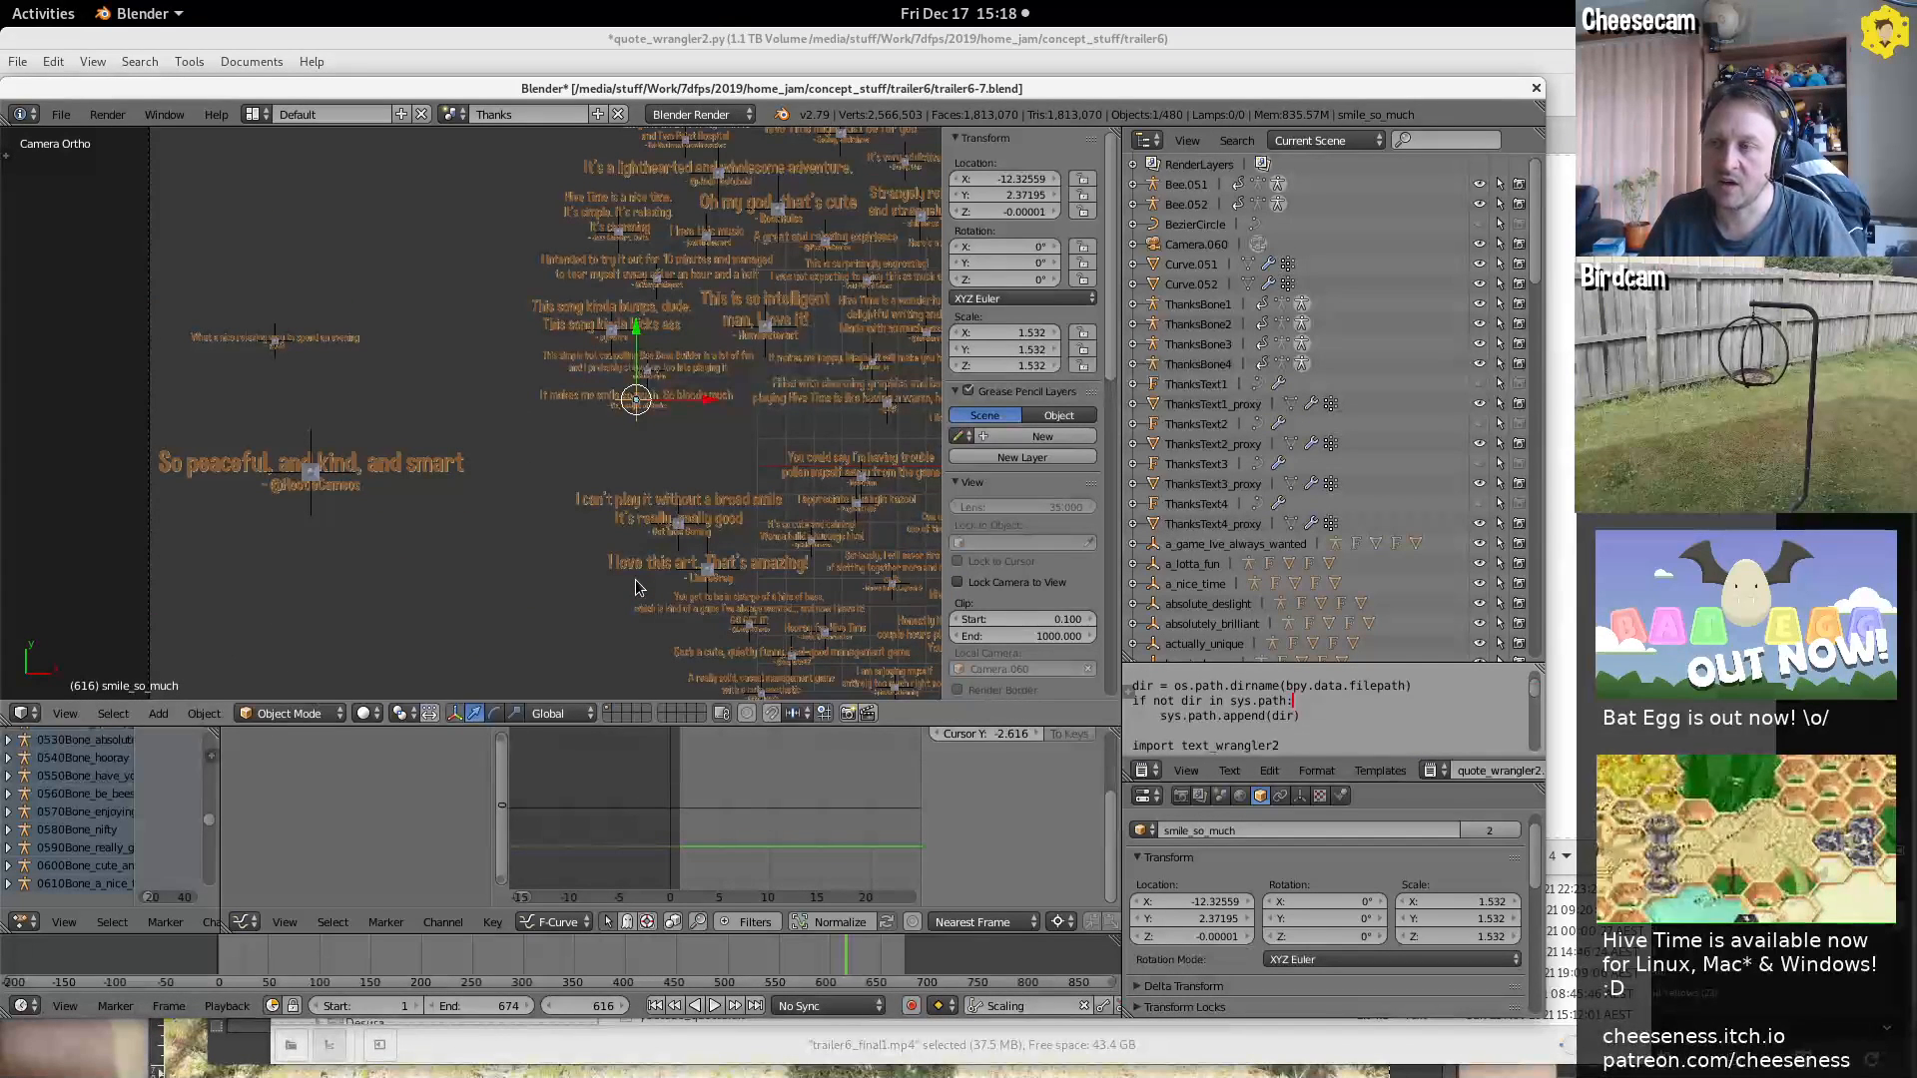
{"action": "key", "text": "ctrl+z"}
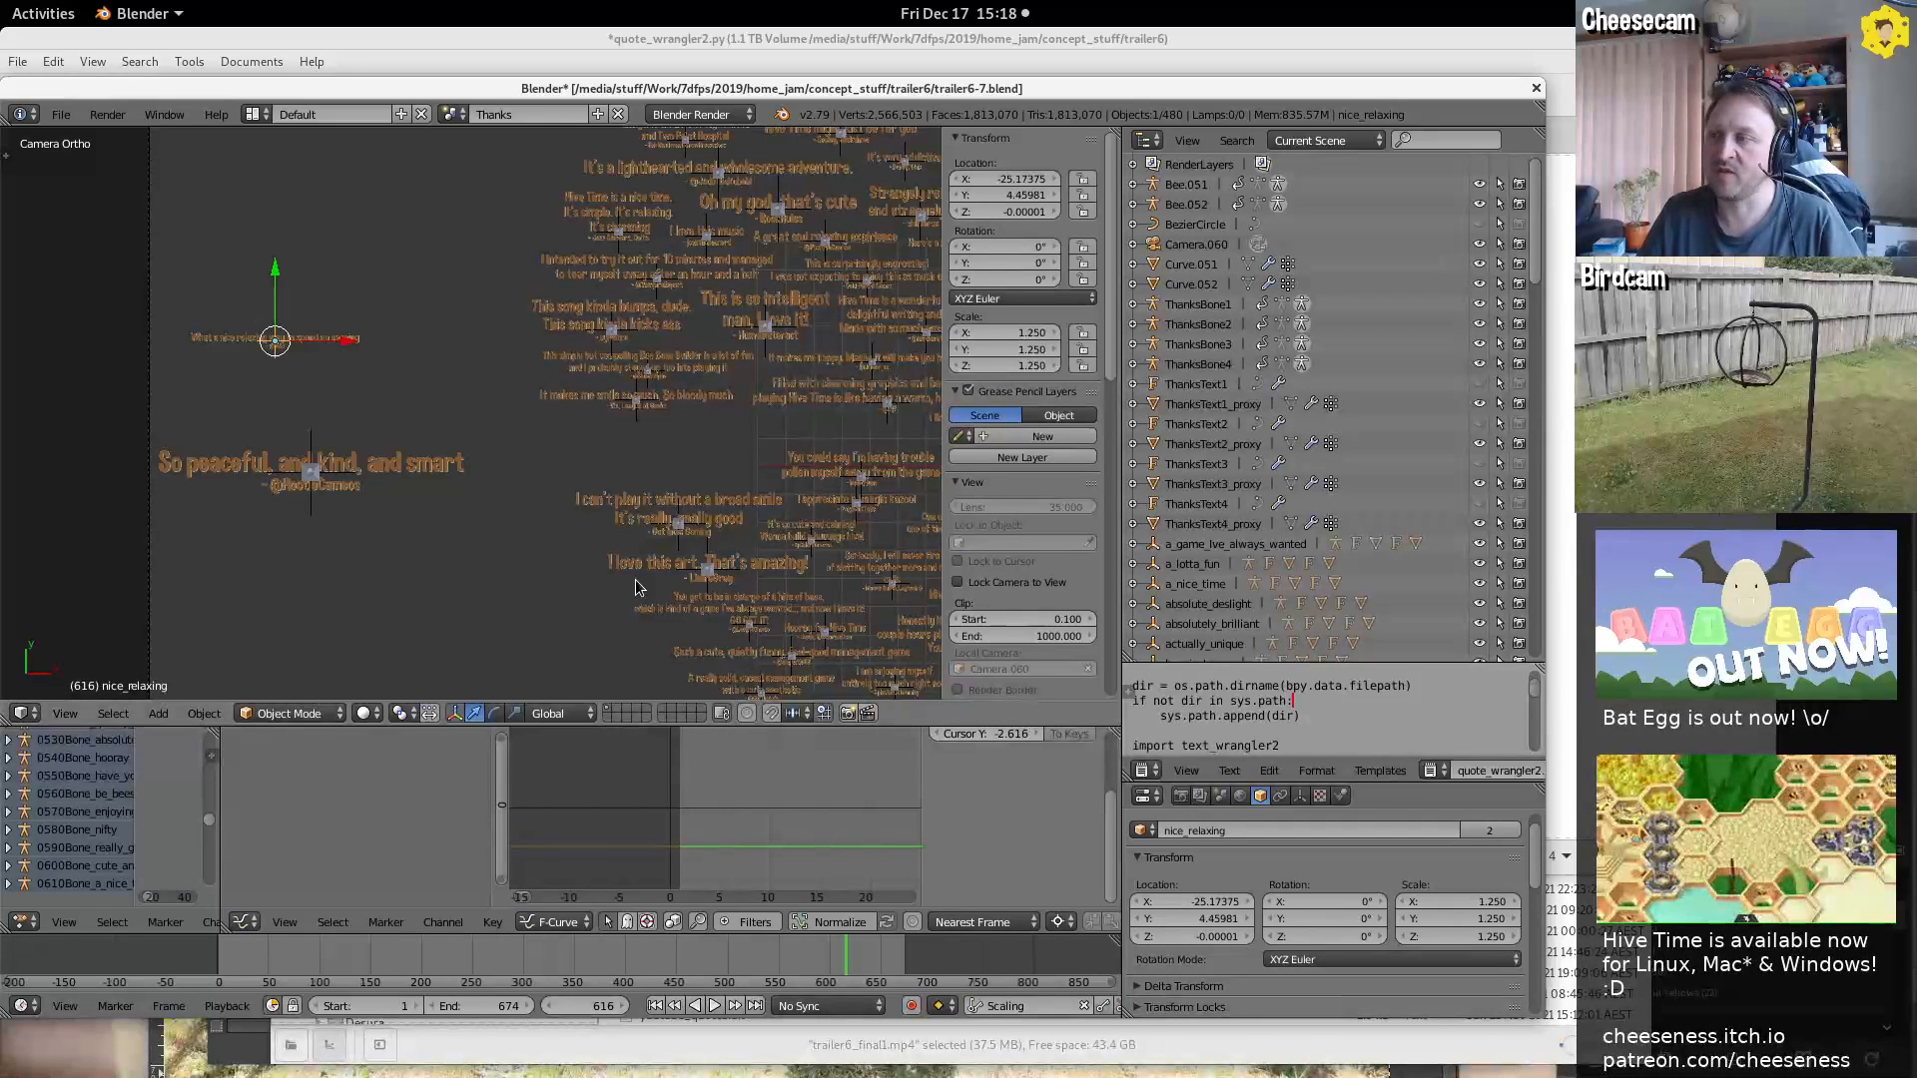
{"action": "key", "text": "ctrl+z"}
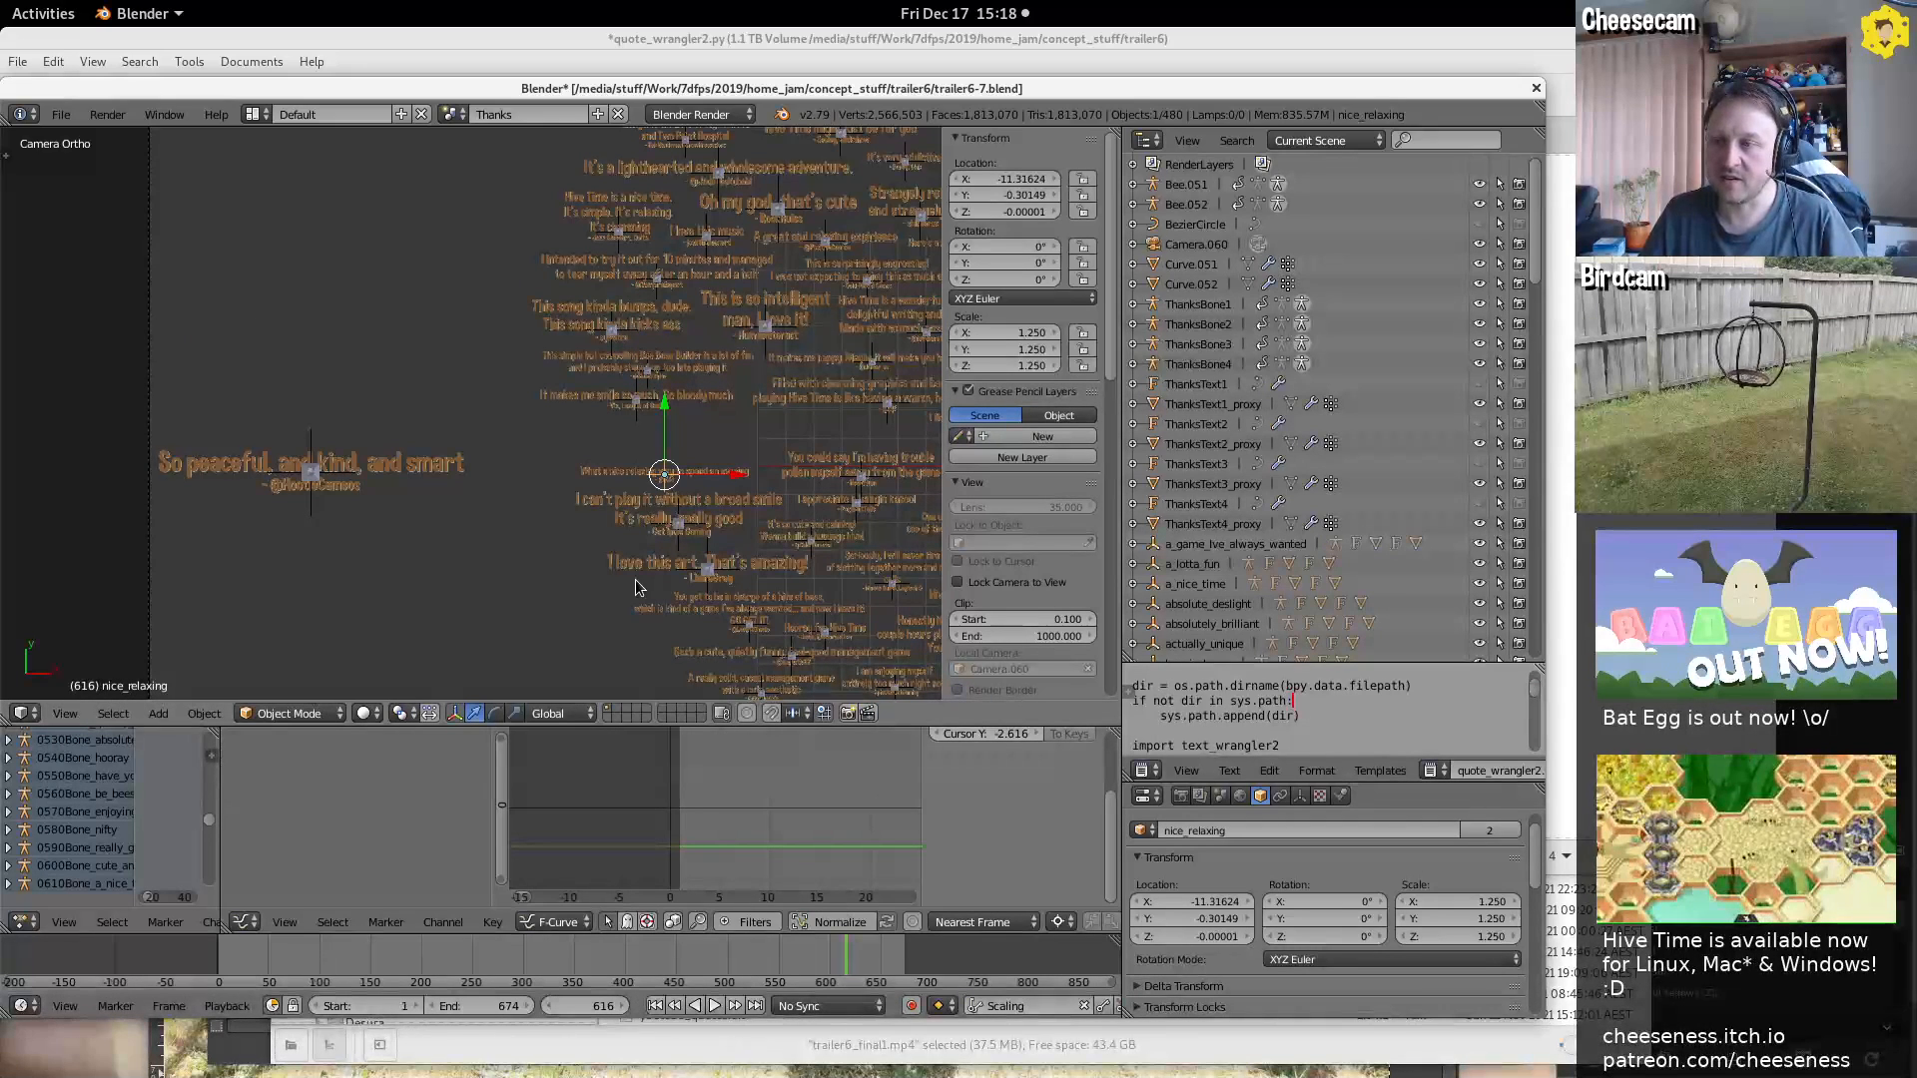
{"action": "key", "text": "ctrl+z"}
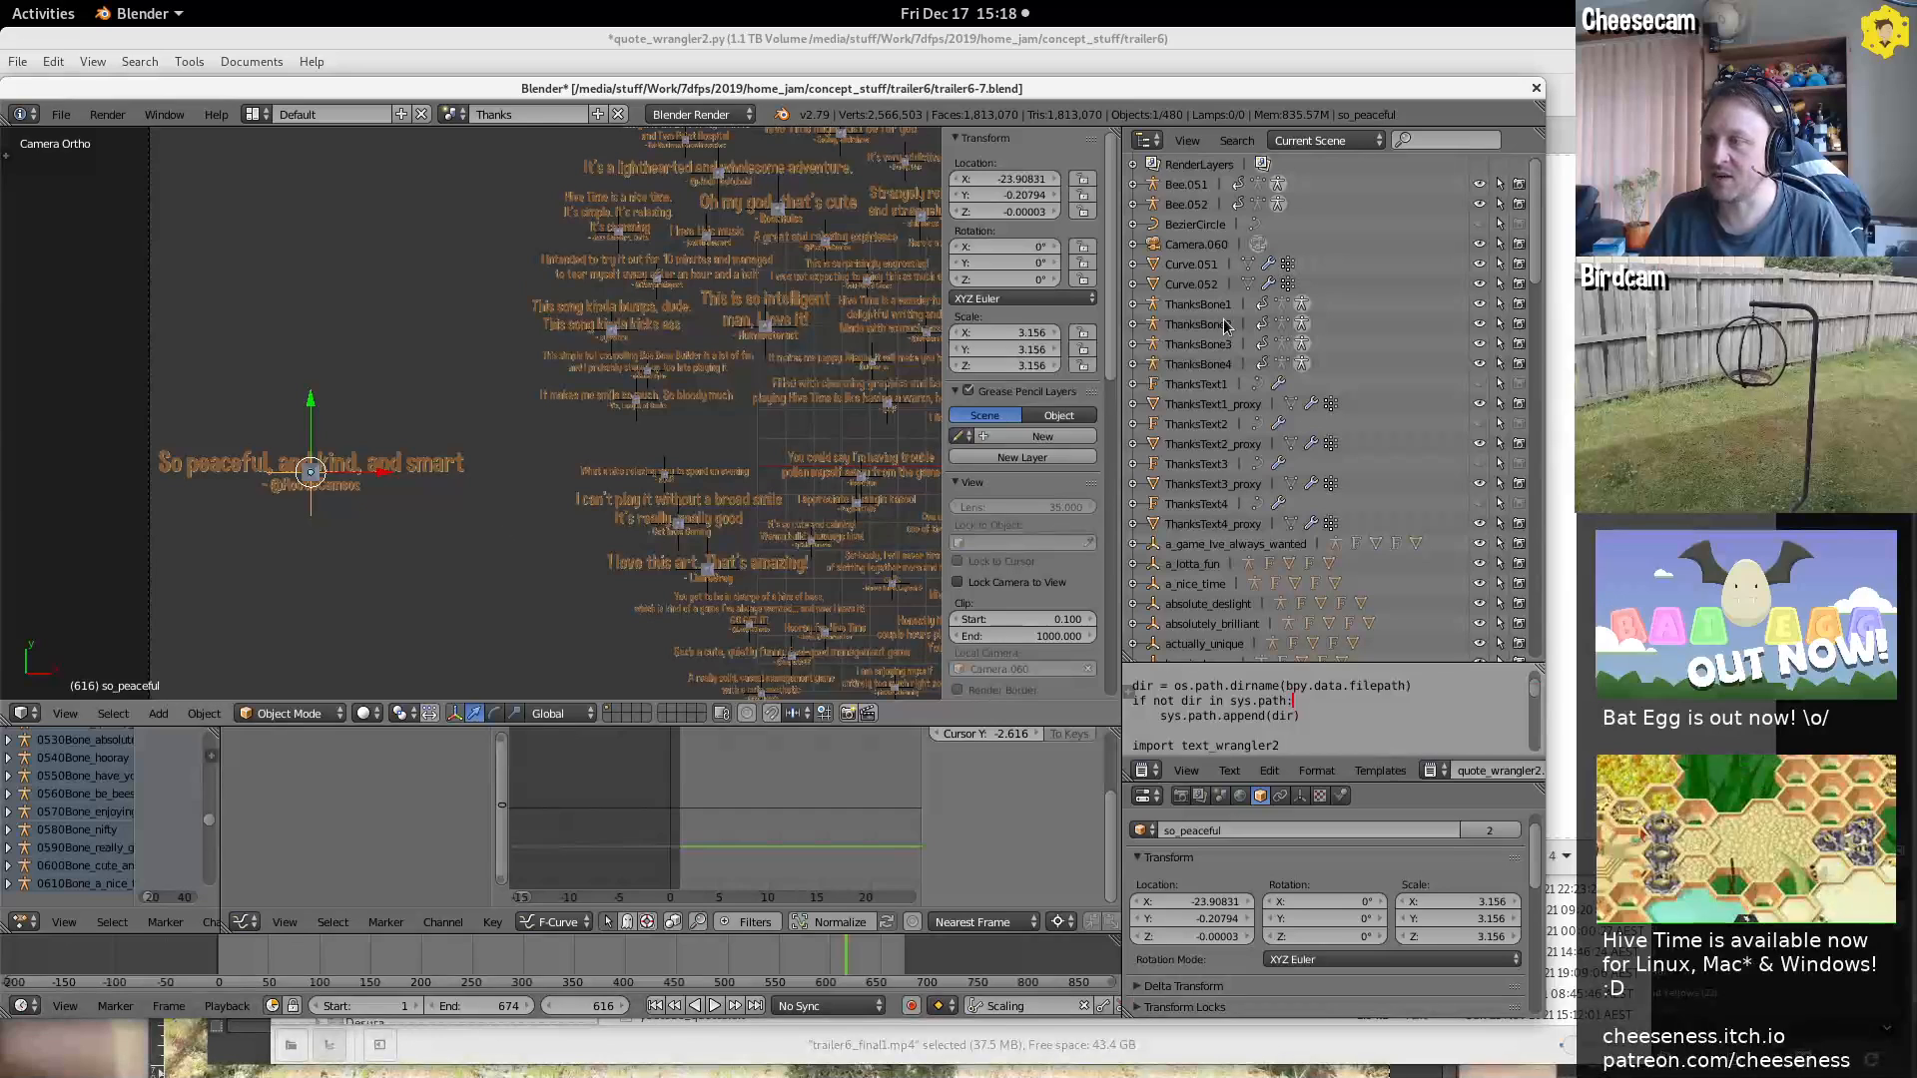
Inspect the outliner contents of ThanksBone1 and the a_game_ive_always_wanted quote, including its bone, text and source objects
{"action": "left_click", "coordinate": [1133, 304]}
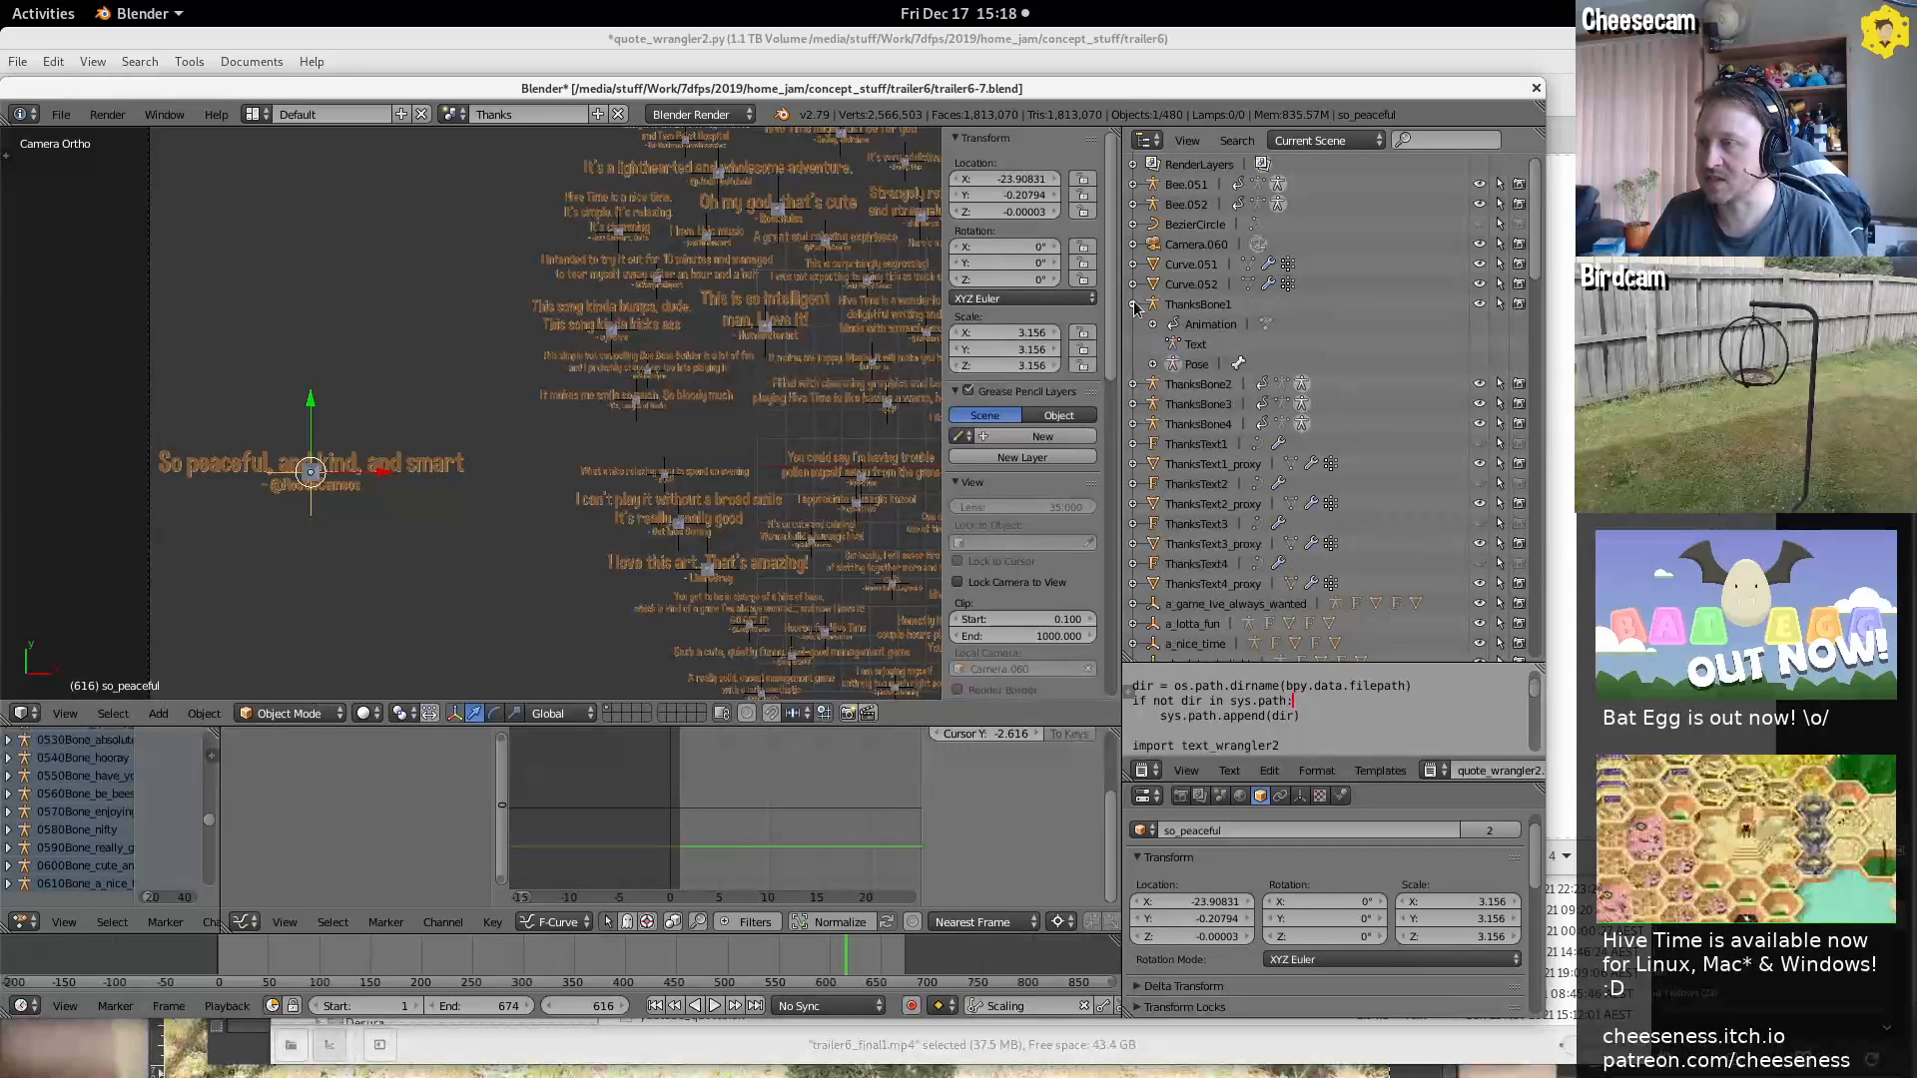
{"action": "left_click", "coordinate": [1133, 304]}
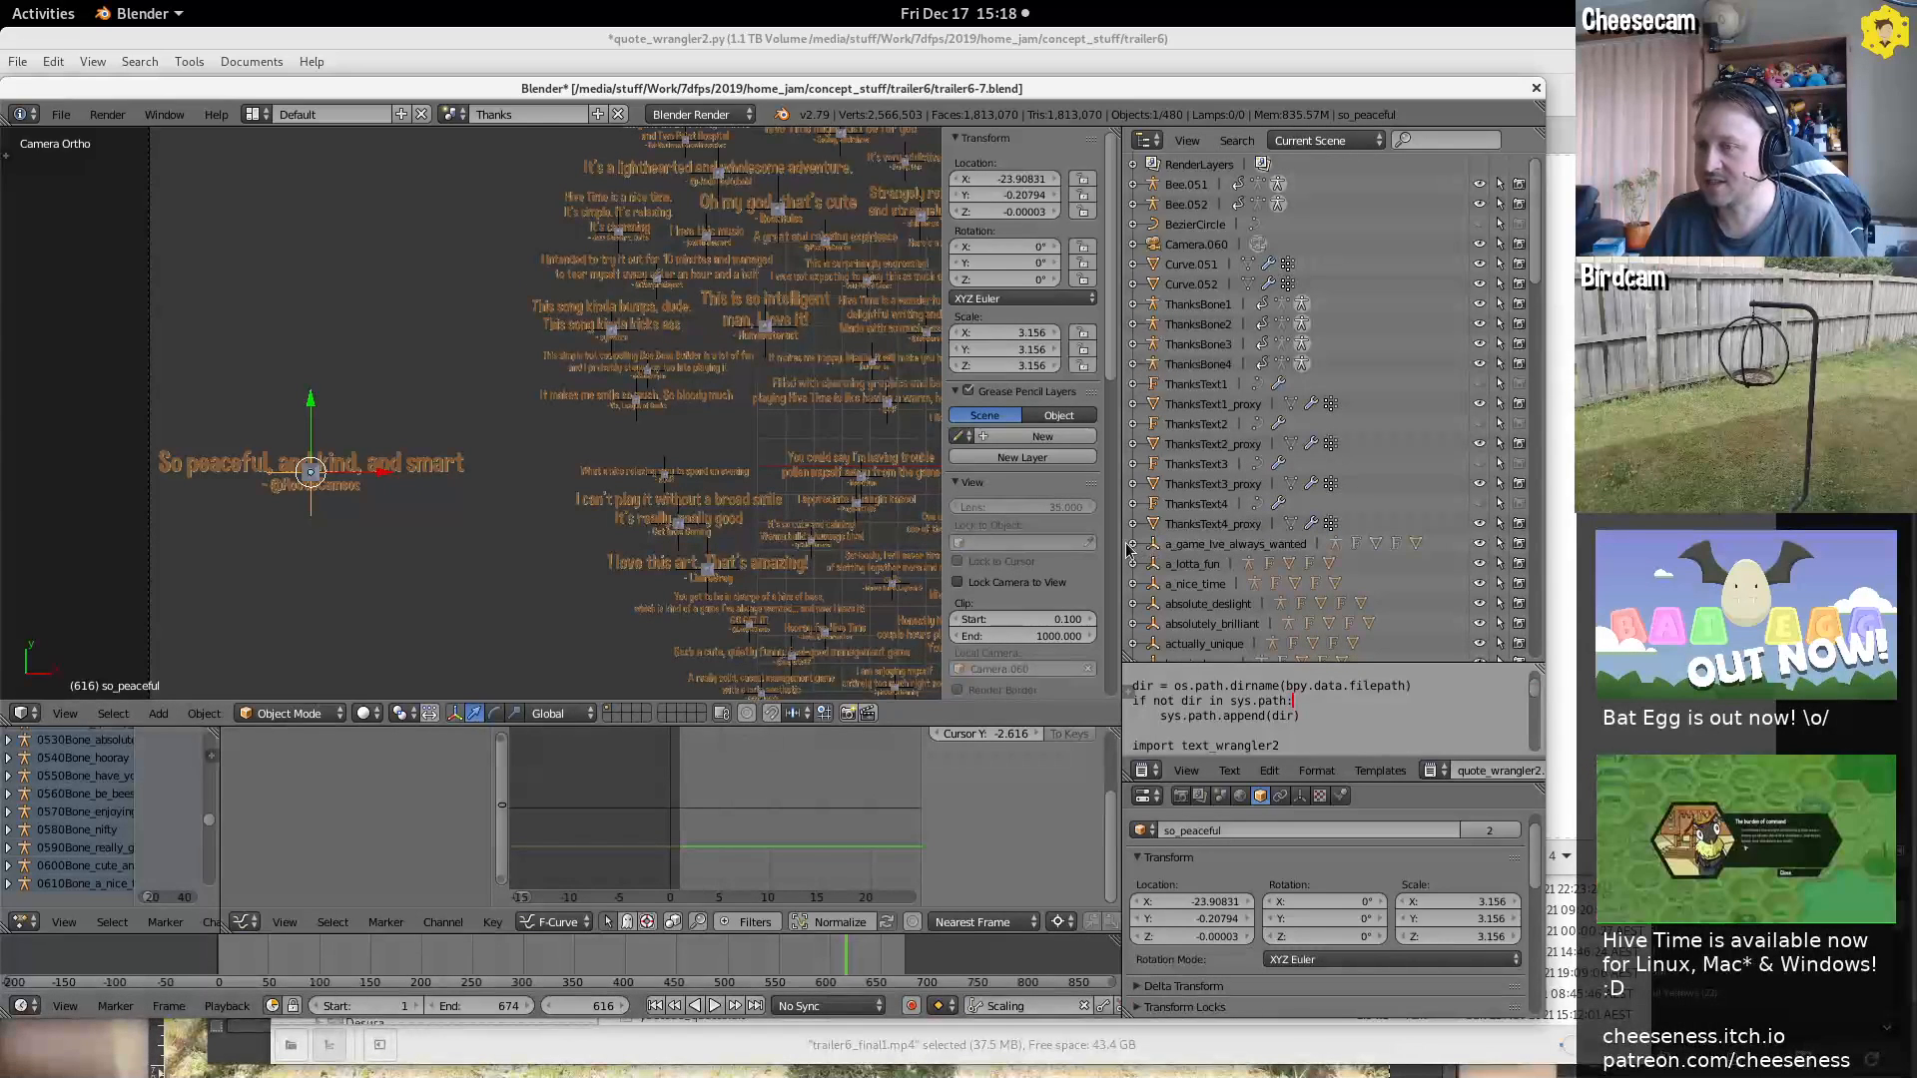
{"action": "left_click", "coordinate": [1133, 544]}
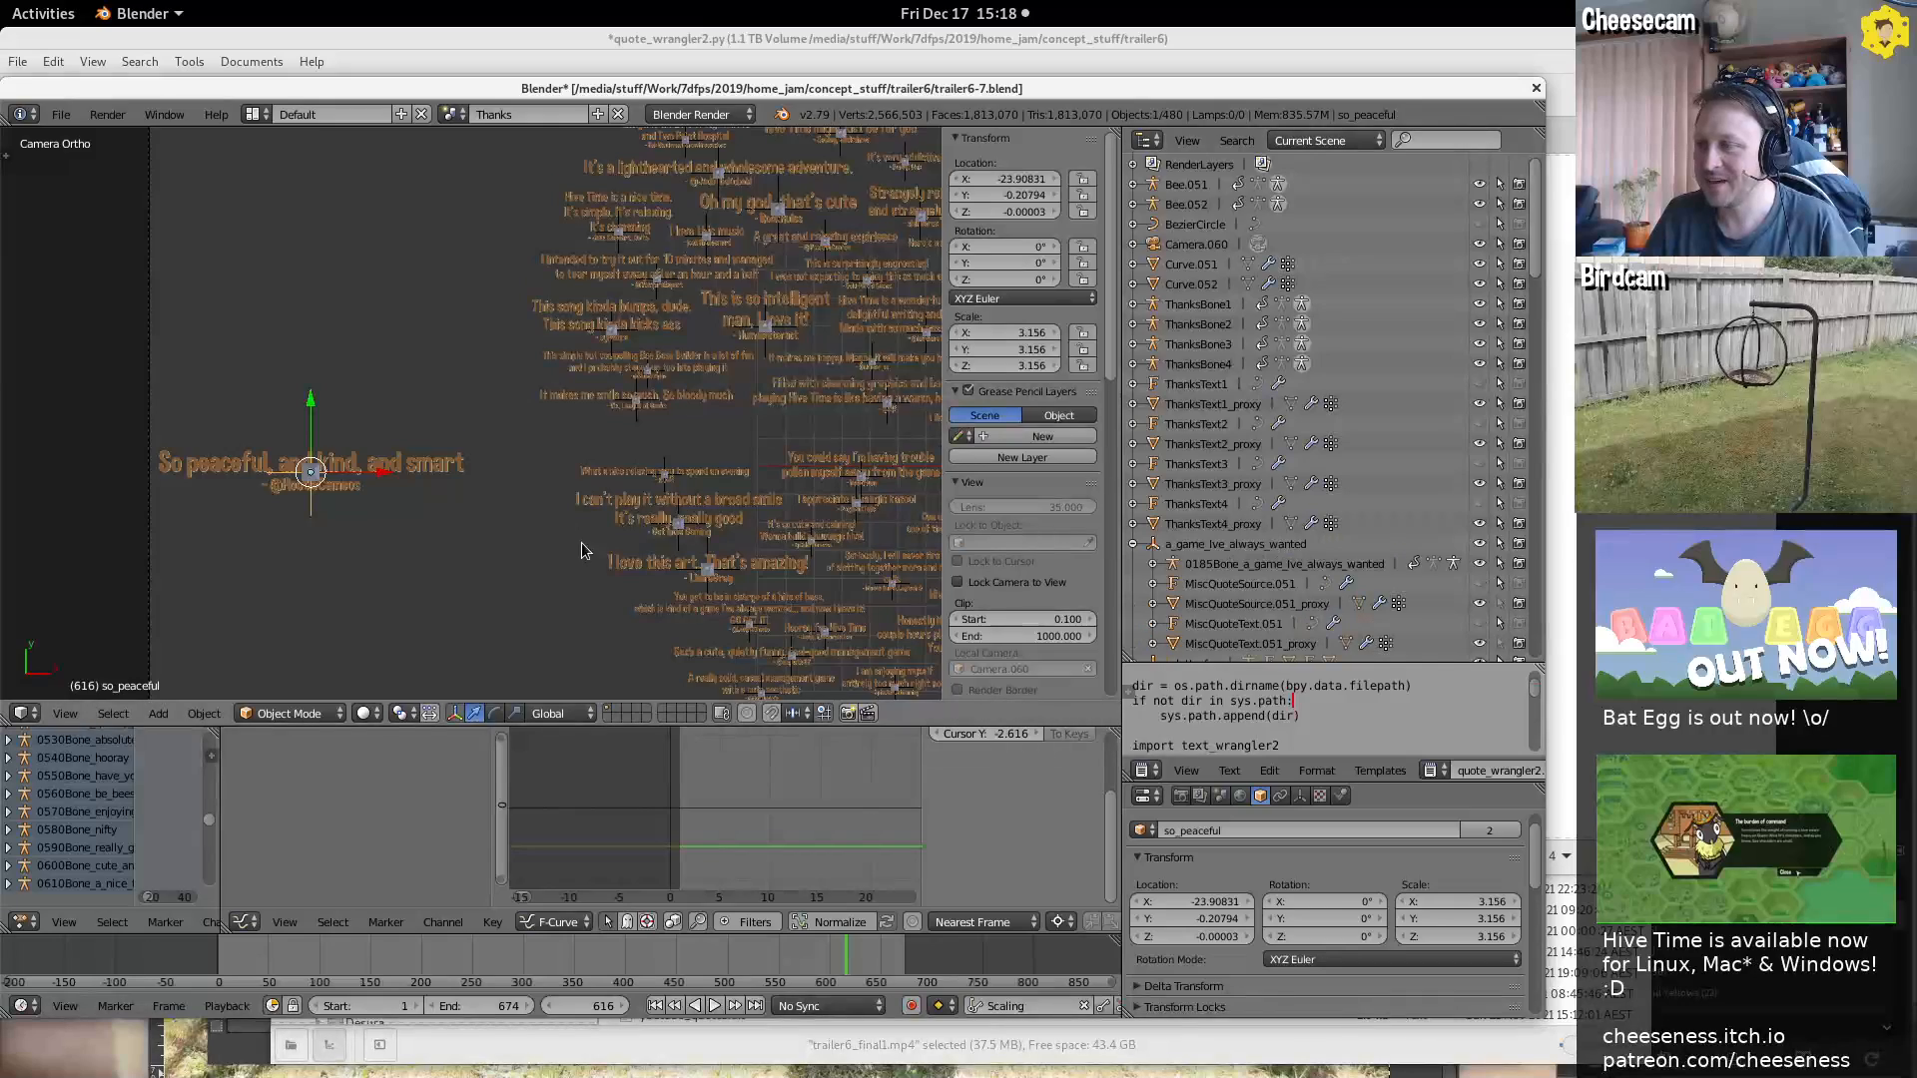
{"action": "middle_click_drag", "start_coordinate": [581, 542], "coordinate": [563, 536]}
{"action": "key", "text": "KP_0"}
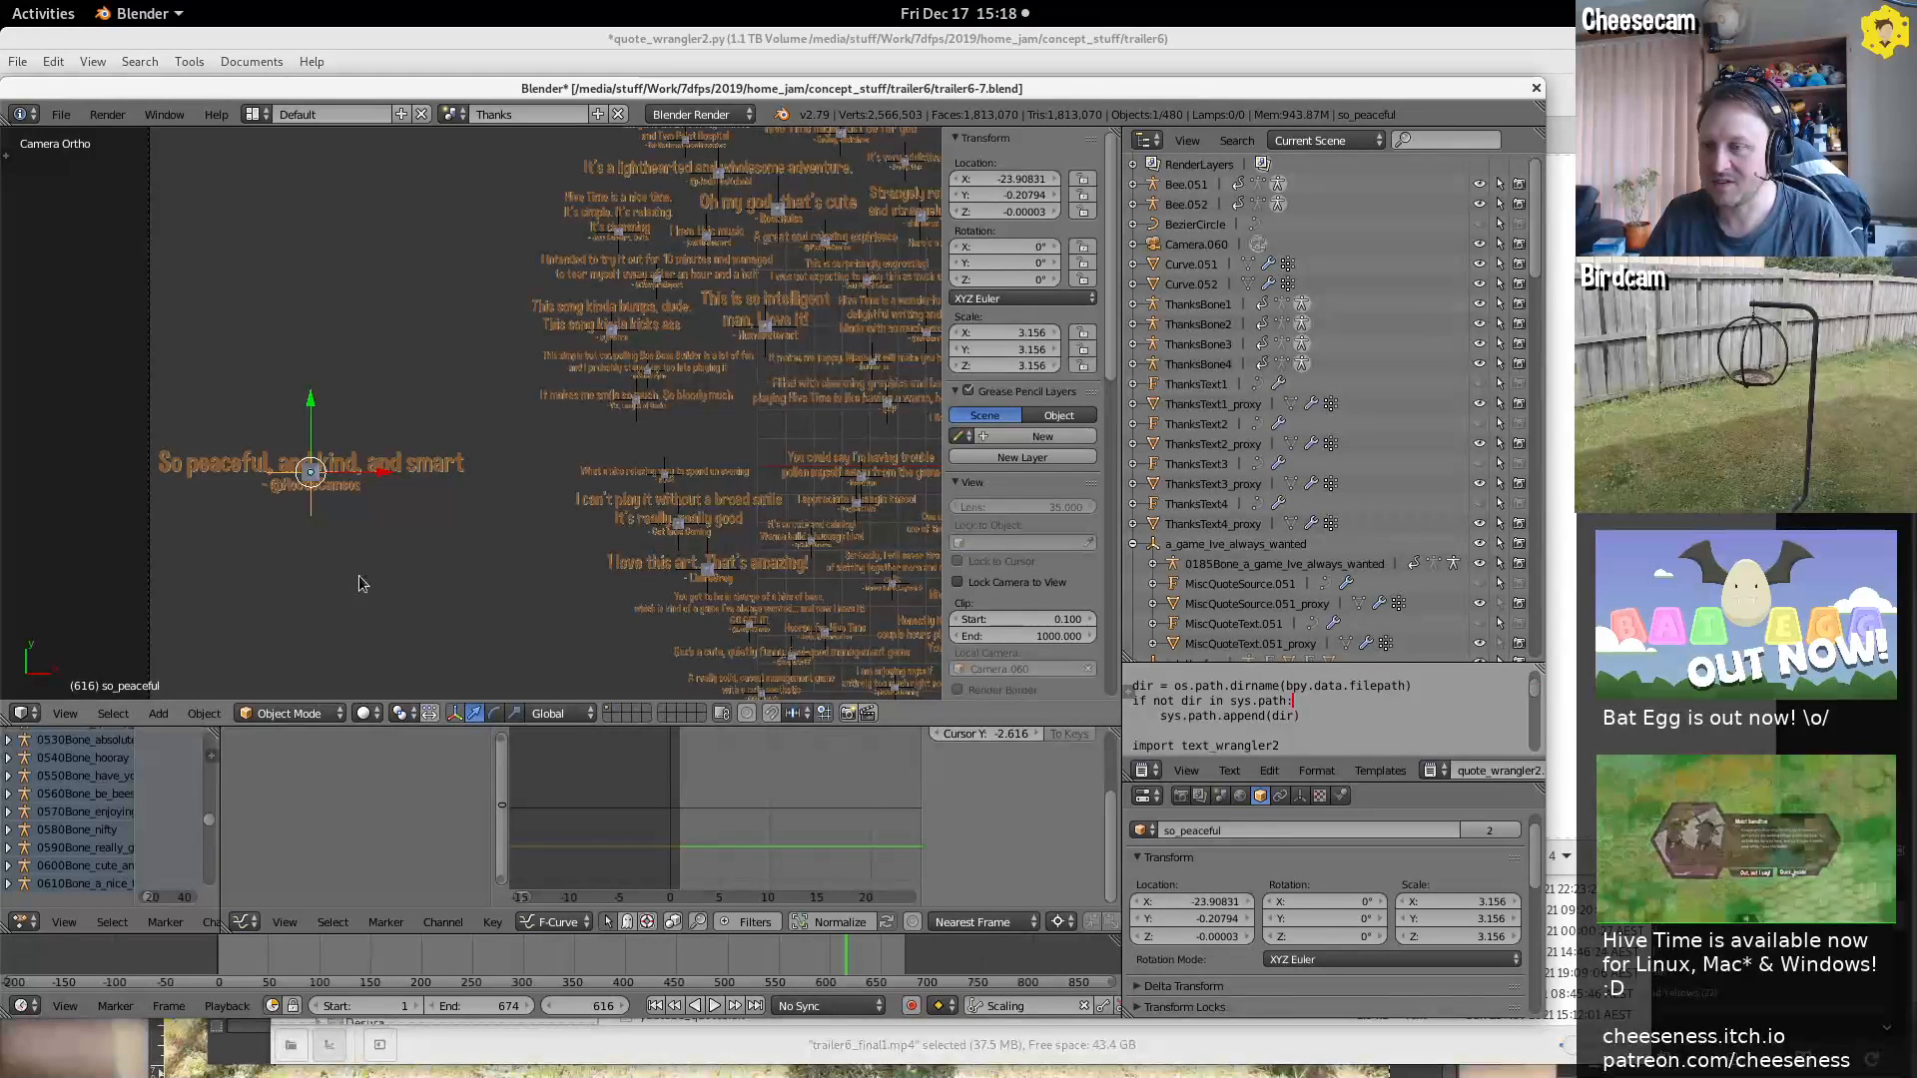
Undo the so_peaceful quote's move out of the heart and reopen the Thanks scene
{"action": "key", "text": "ctrl+z"}
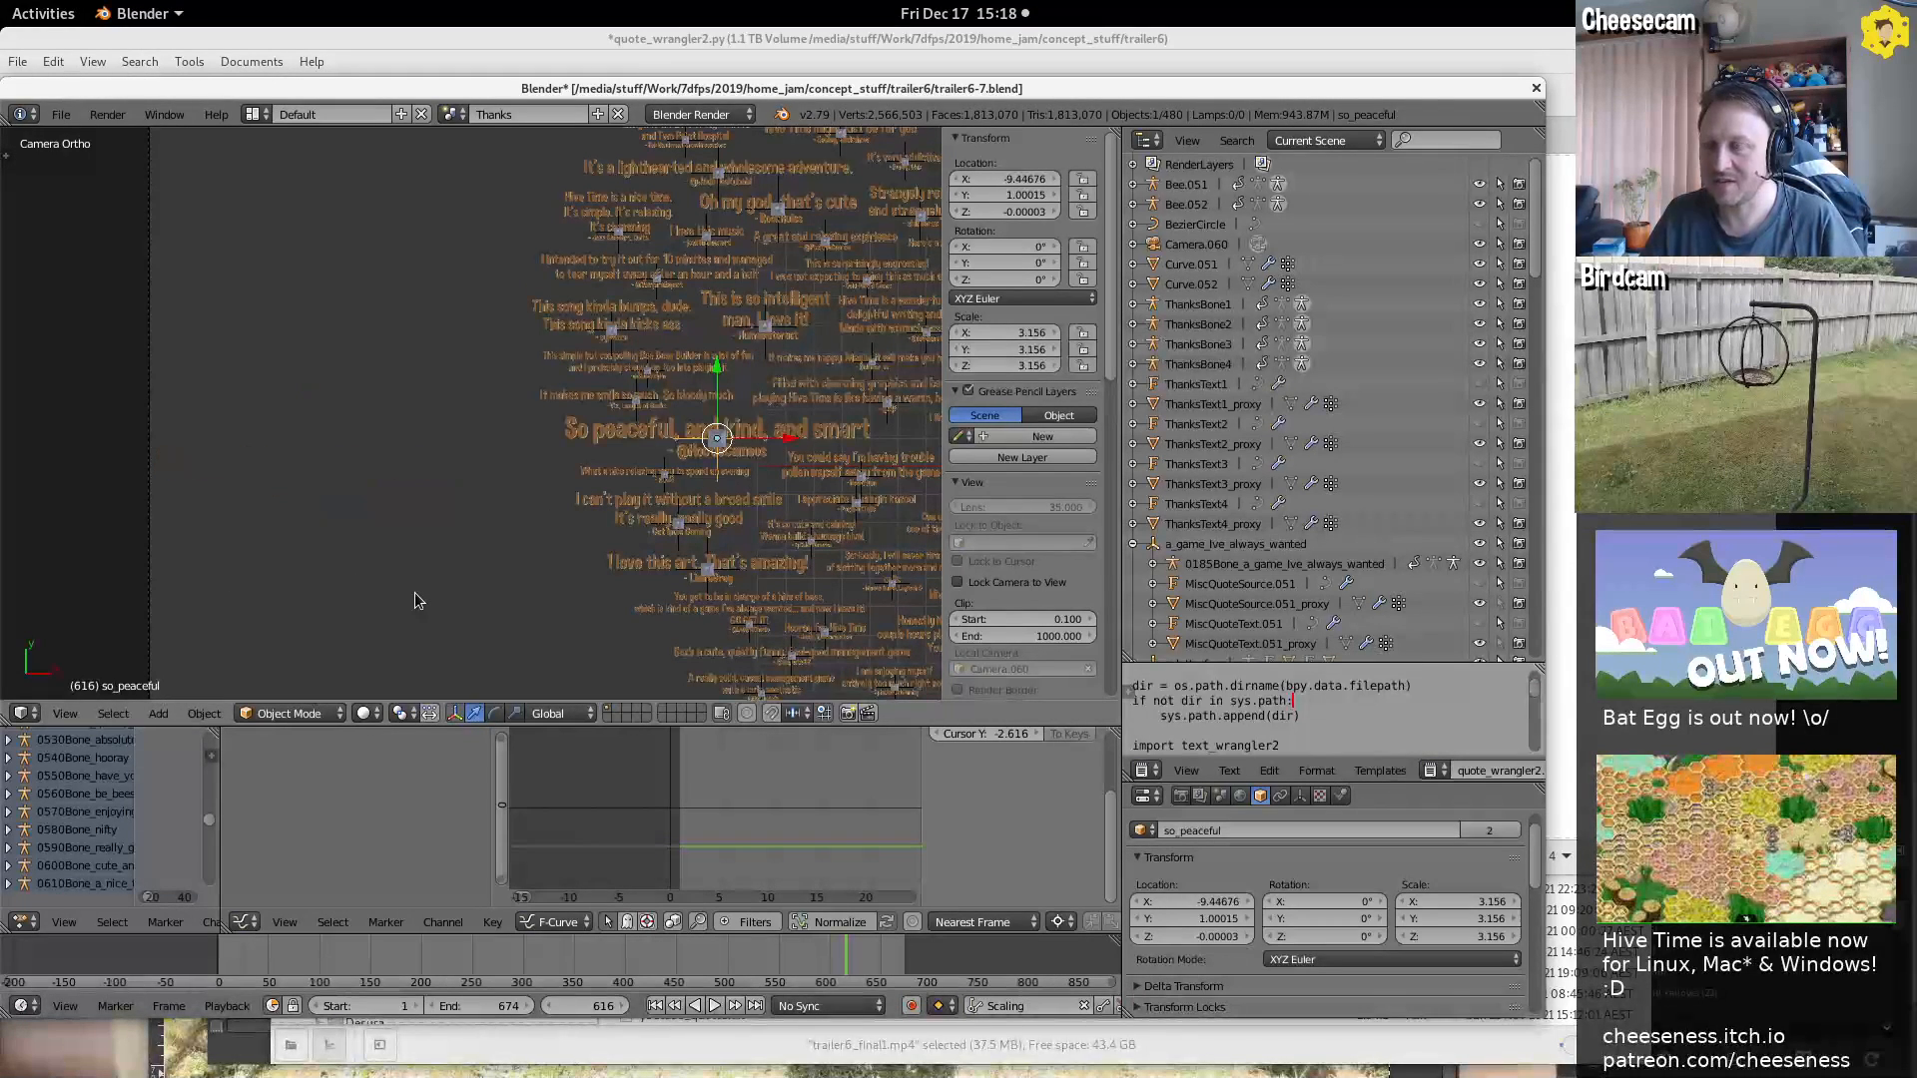
{"action": "key", "text": "ctrl+z"}
{"action": "key", "text": "ctrl+z"}
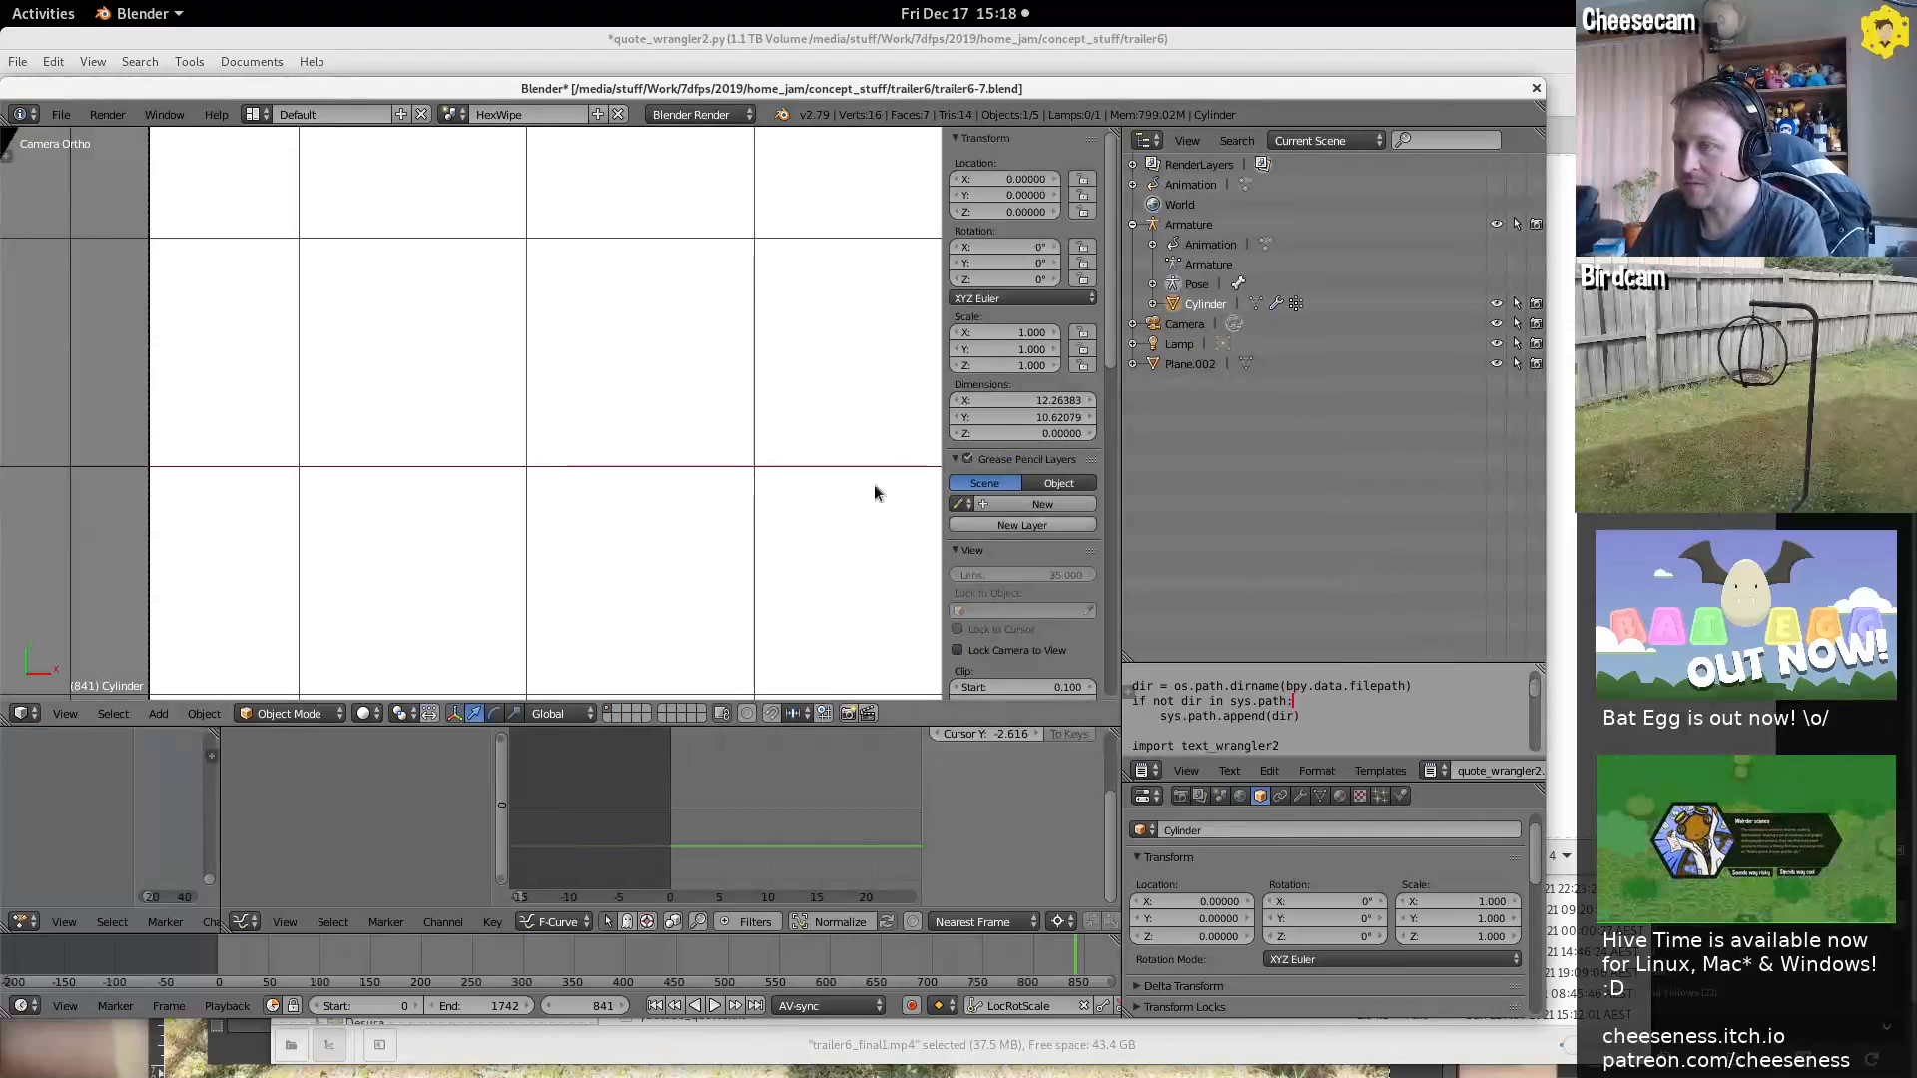
{"action": "left_click", "coordinate": [450, 114]}
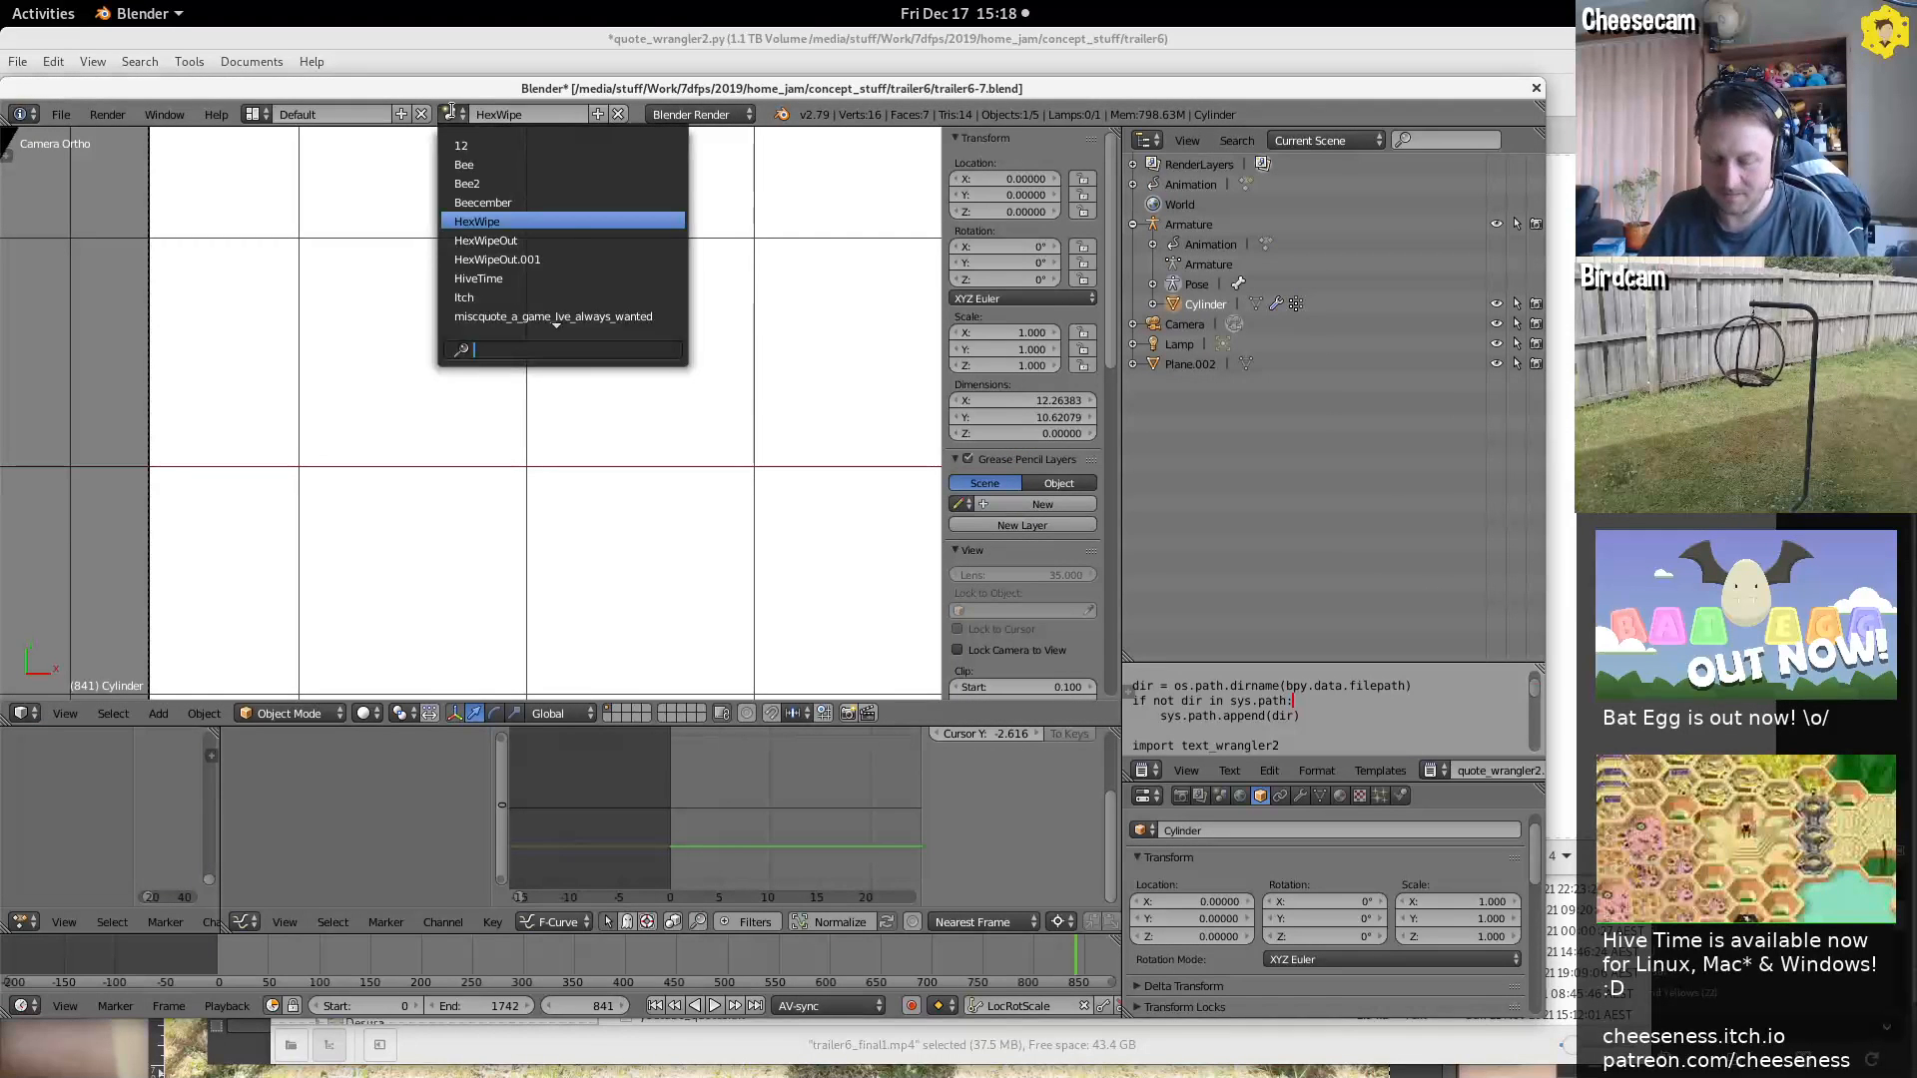
{"action": "type", "text": "thank"}
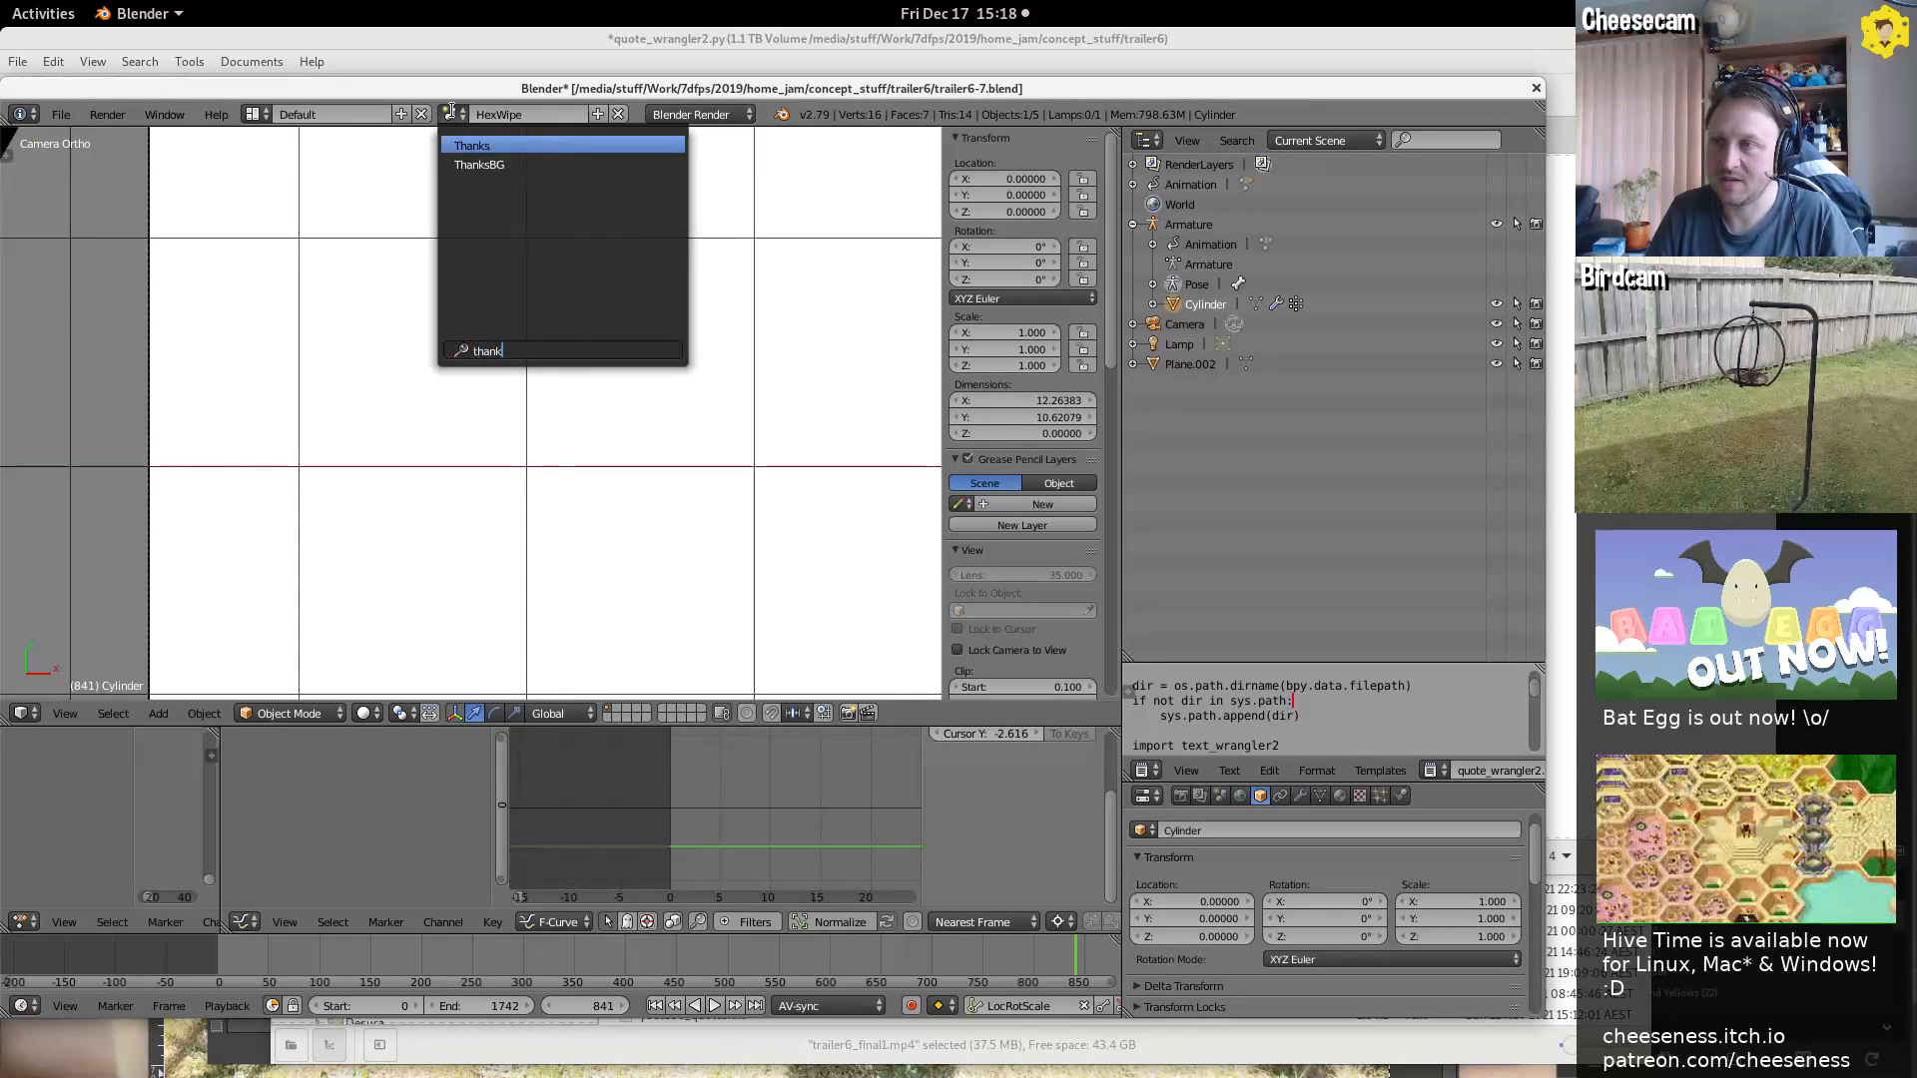
{"action": "left_click", "coordinate": [585, 144]}
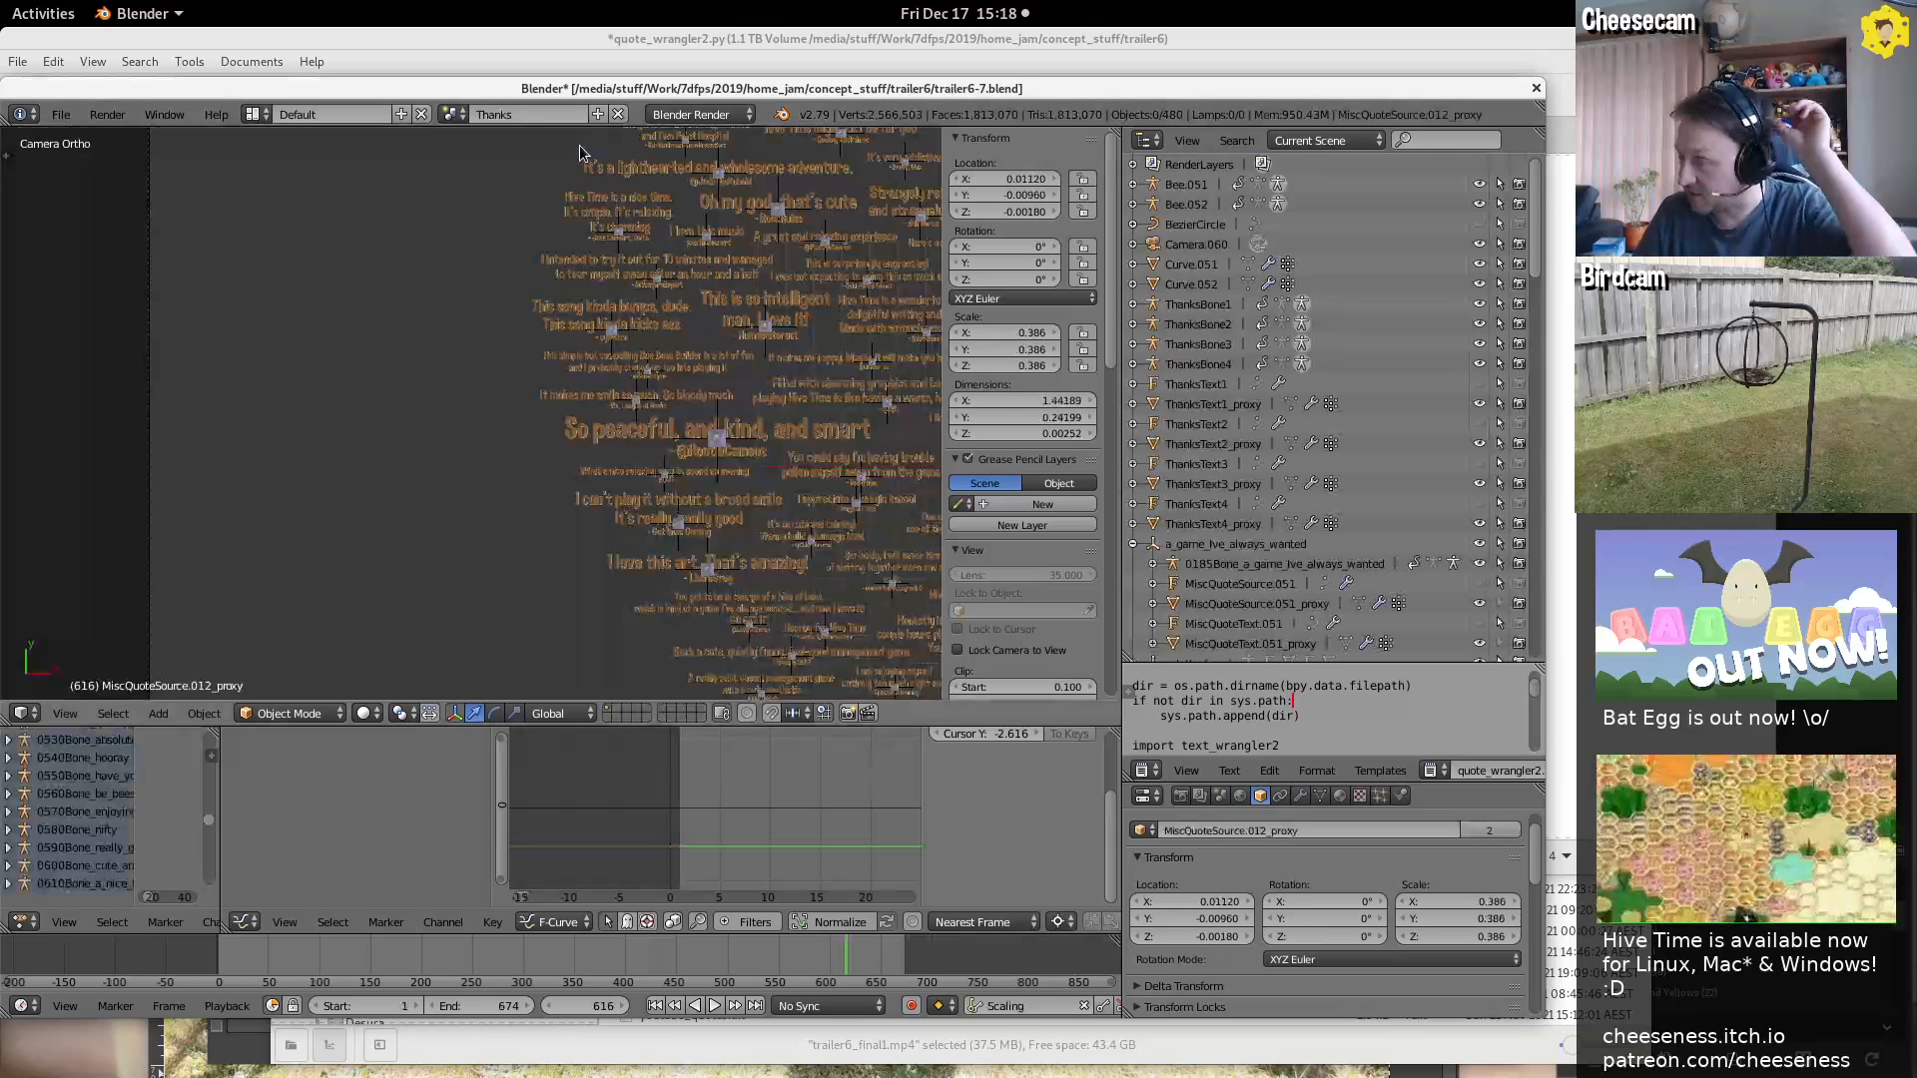
Select the a_game_ive_always_wanted parent empty, frame it in a perspective view and try moving it
{"action": "scroll", "coordinate": [1203, 302], "scroll_direction": "down", "scroll_amount": 5}
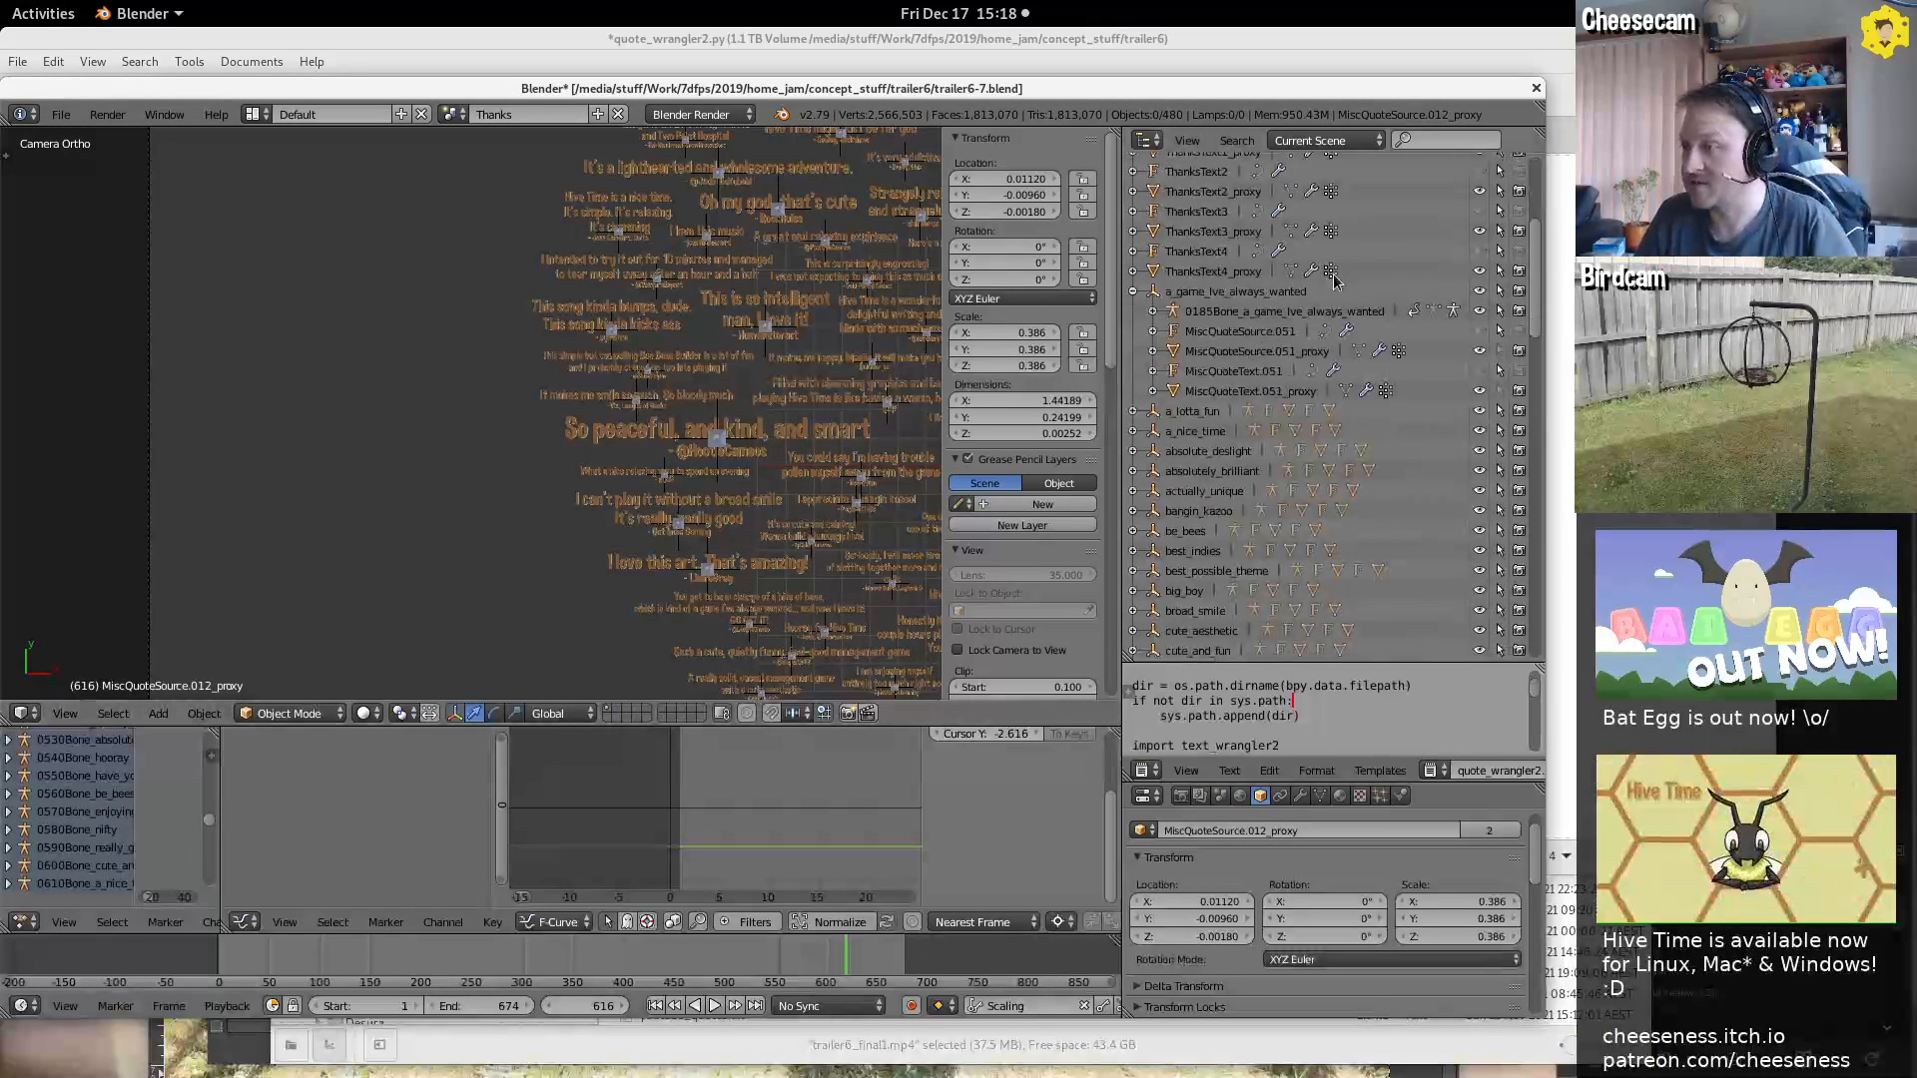
{"action": "left_click", "coordinate": [1197, 296]}
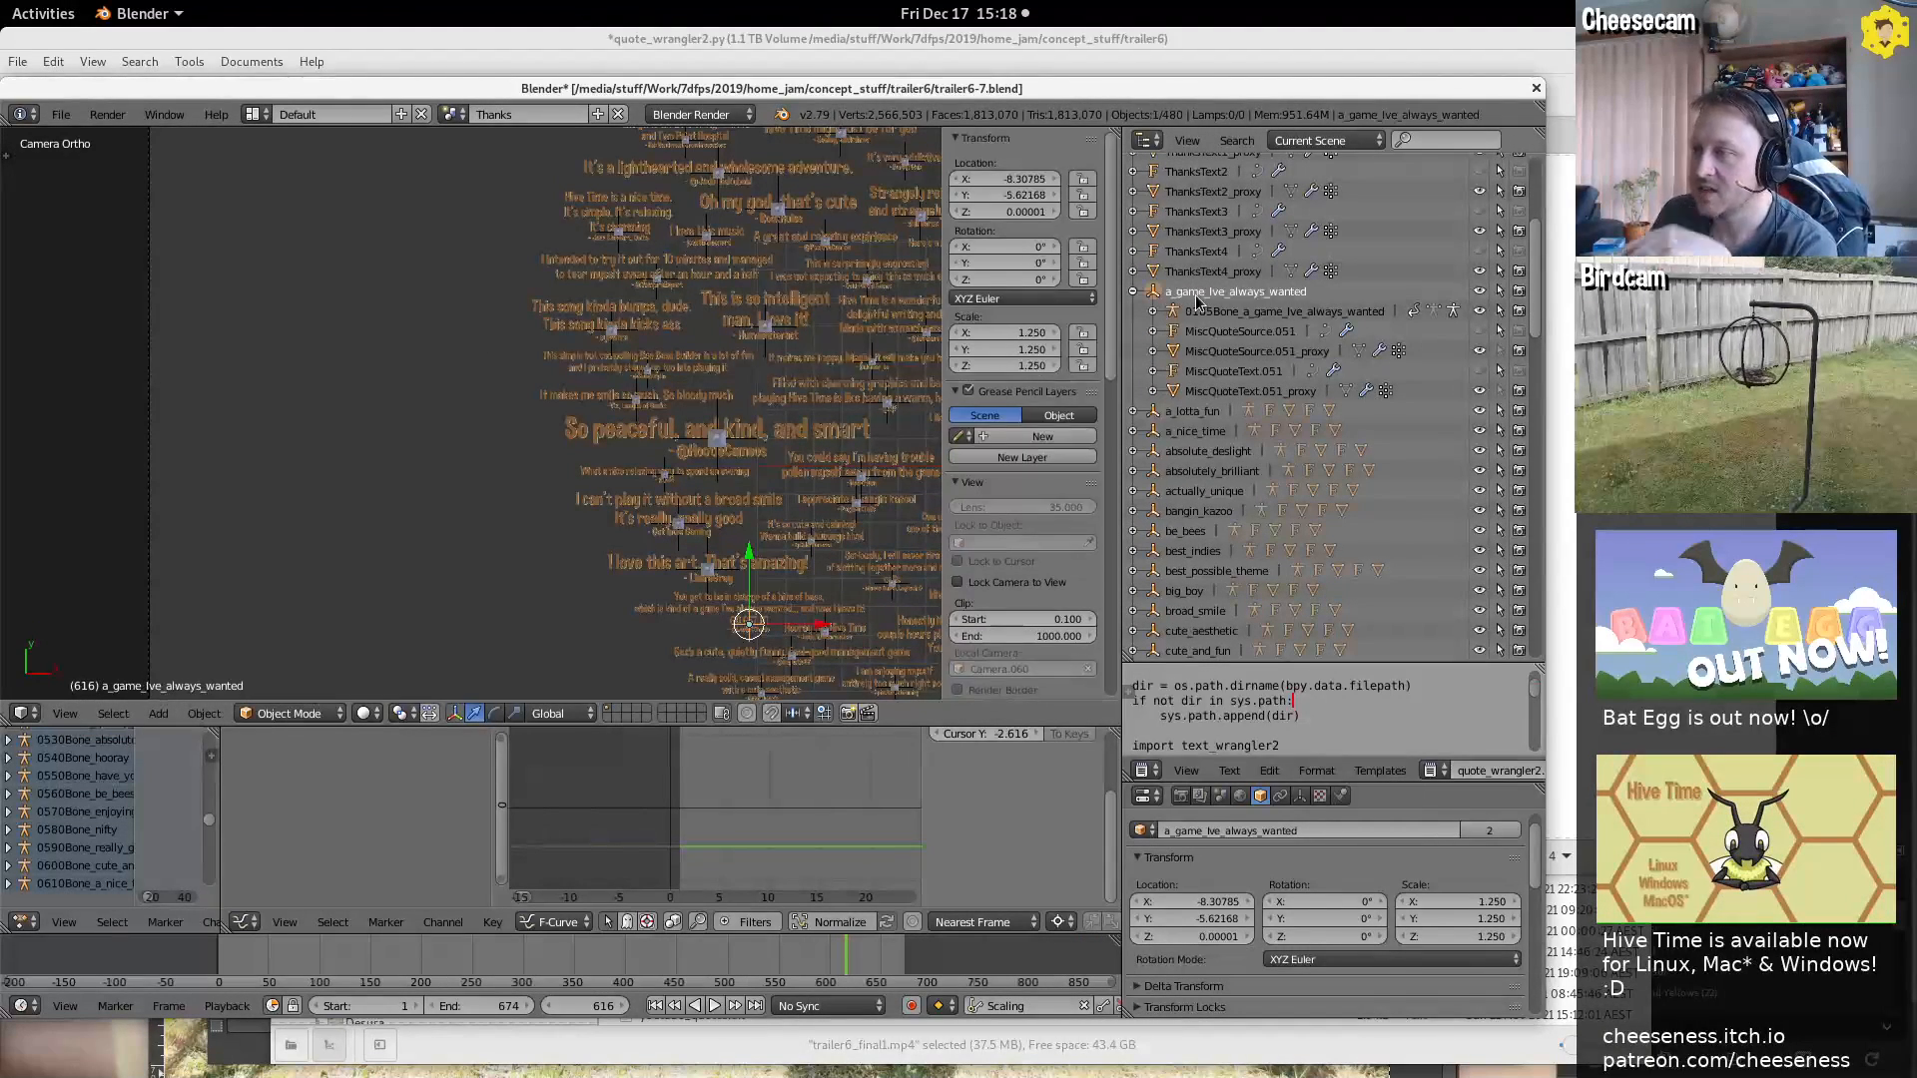
{"action": "scroll", "coordinate": [692, 576], "scroll_direction": "up", "scroll_amount": 8}
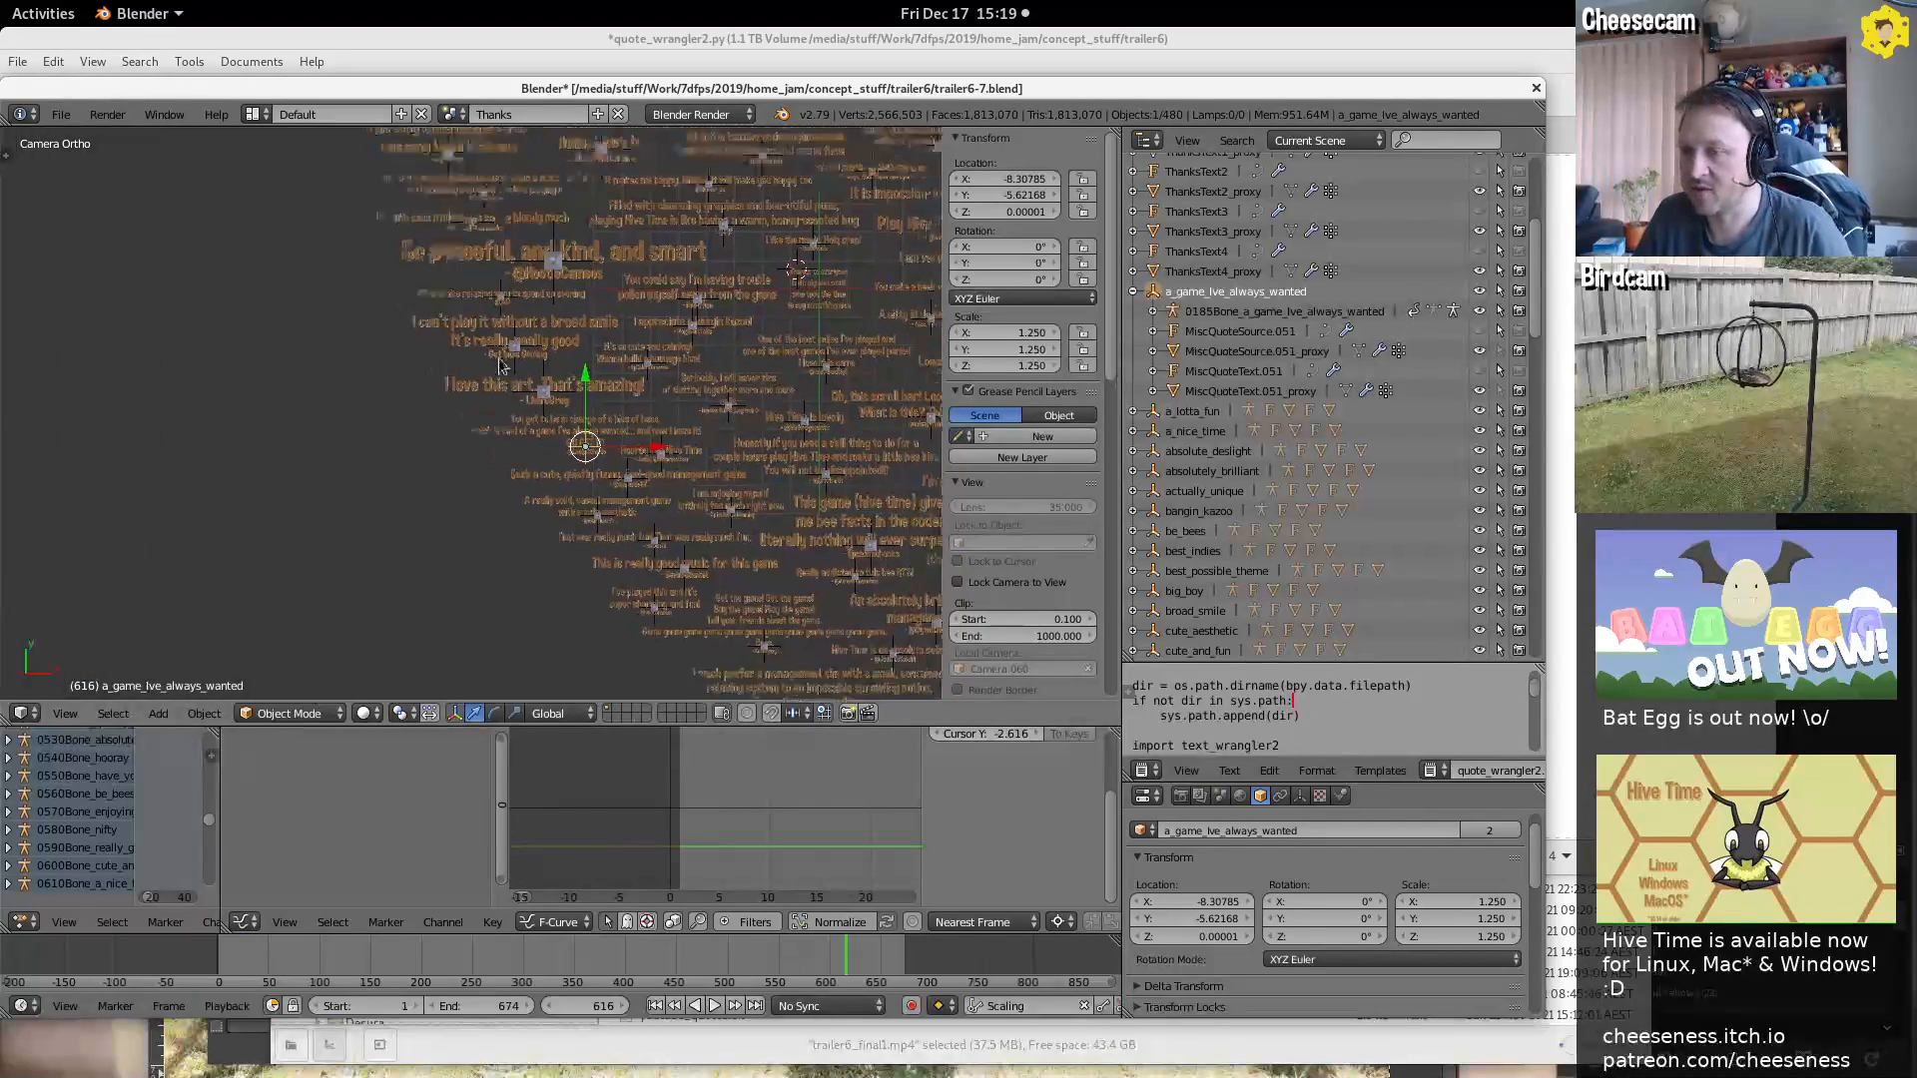
{"action": "middle_click_drag", "start_coordinate": [727, 237], "coordinate": [429, 320], "text": "shift"}
{"action": "scroll", "coordinate": [546, 520], "scroll_direction": "up", "scroll_amount": 4}
{"action": "middle_click_drag", "start_coordinate": [546, 520], "coordinate": [610, 546]}
{"action": "key", "text": "KP_Decimal"}
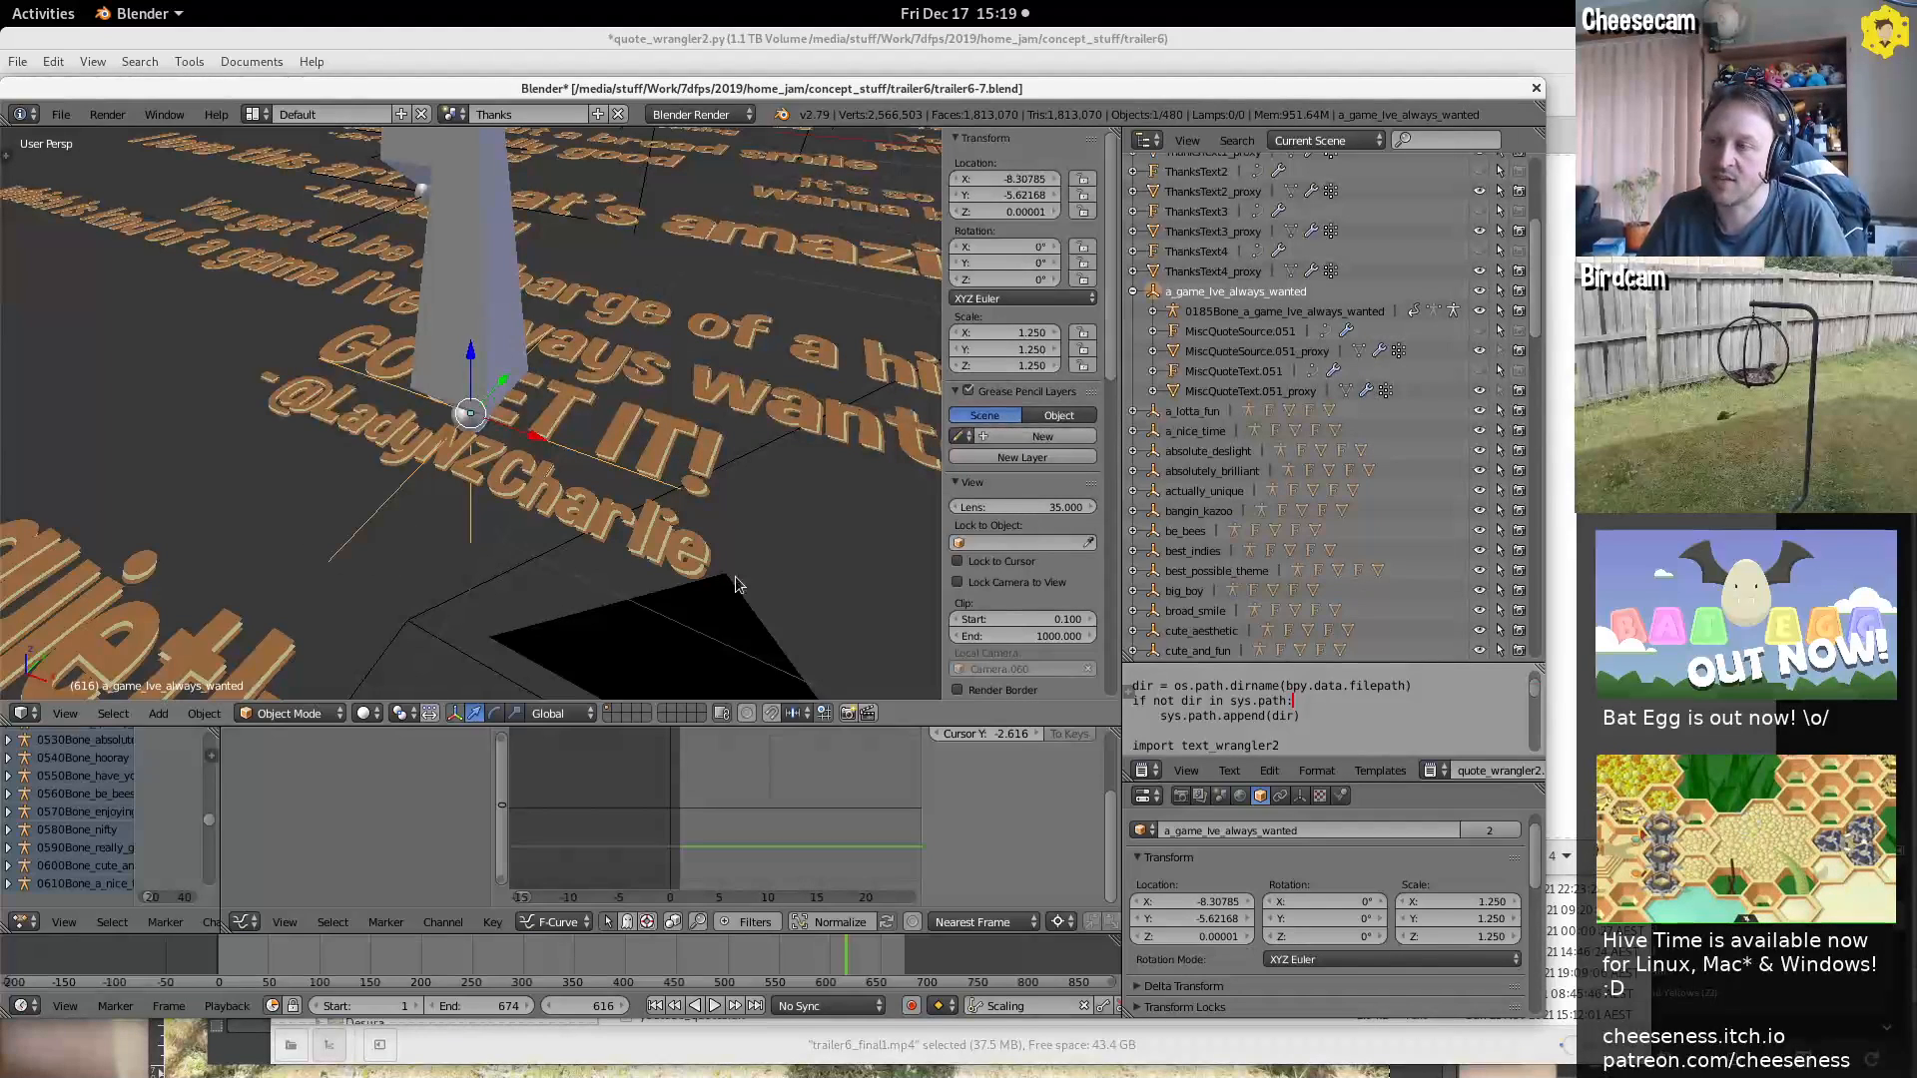
{"action": "key", "text": "g"}
{"action": "right_click", "coordinate": [665, 572]}
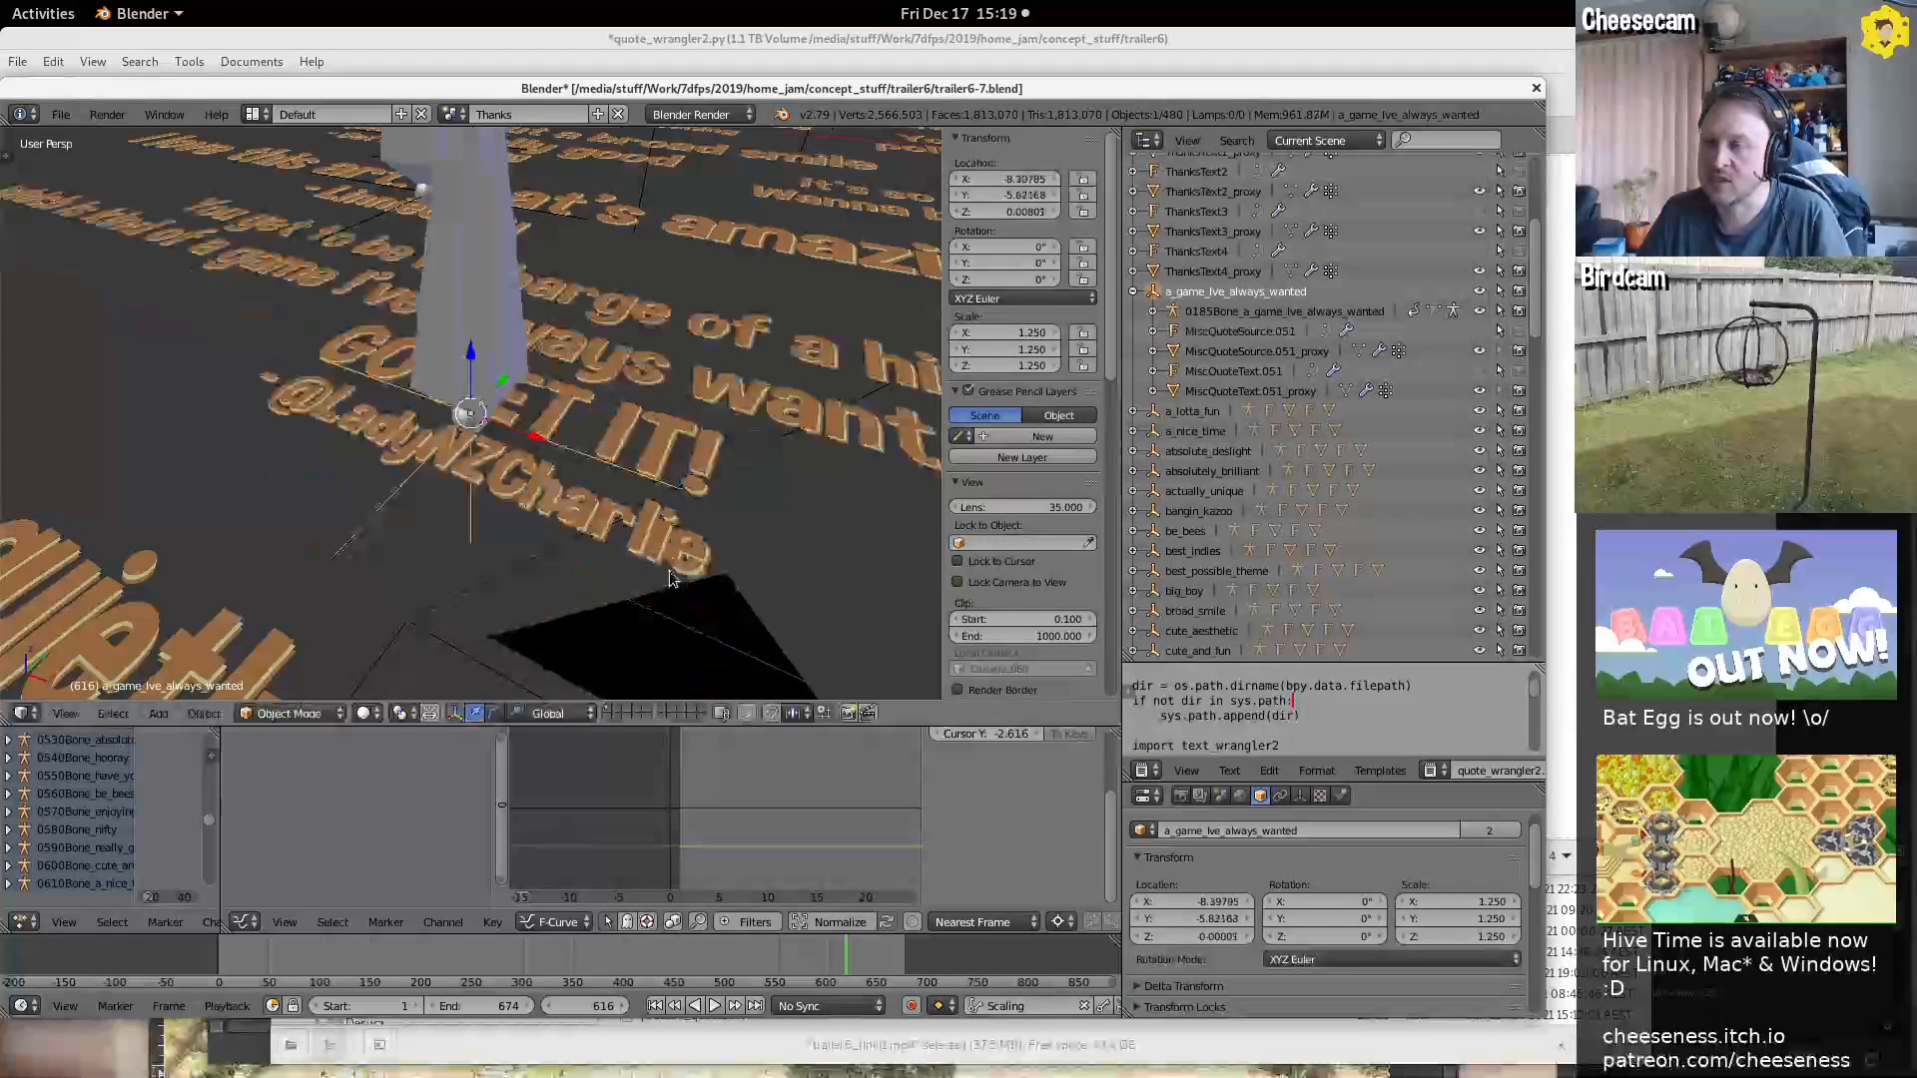
Inspect the quote's 0185Bone_a_game_ive_always_wanted armature and toggle the visibility of its MiscQuoteSource.051 text object
{"action": "left_click", "coordinate": [1274, 311]}
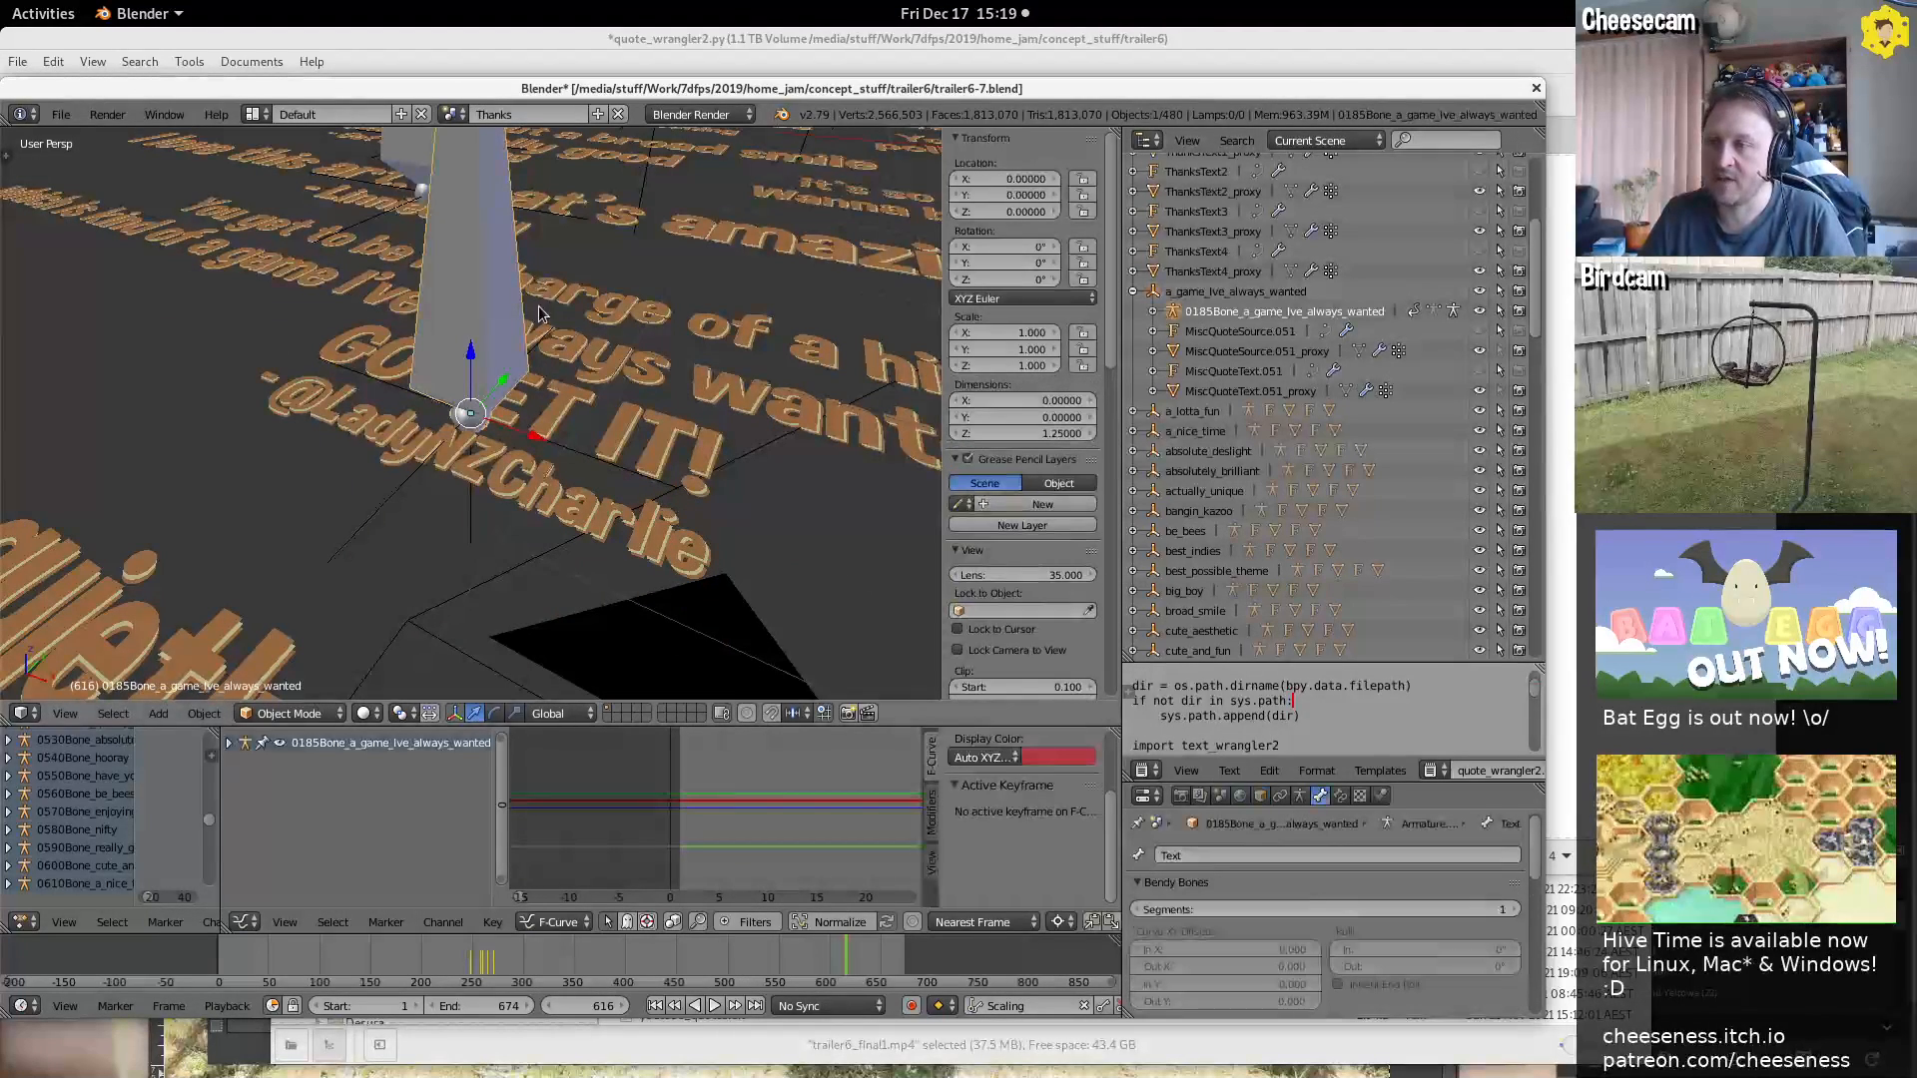
{"action": "left_click", "coordinate": [1401, 334]}
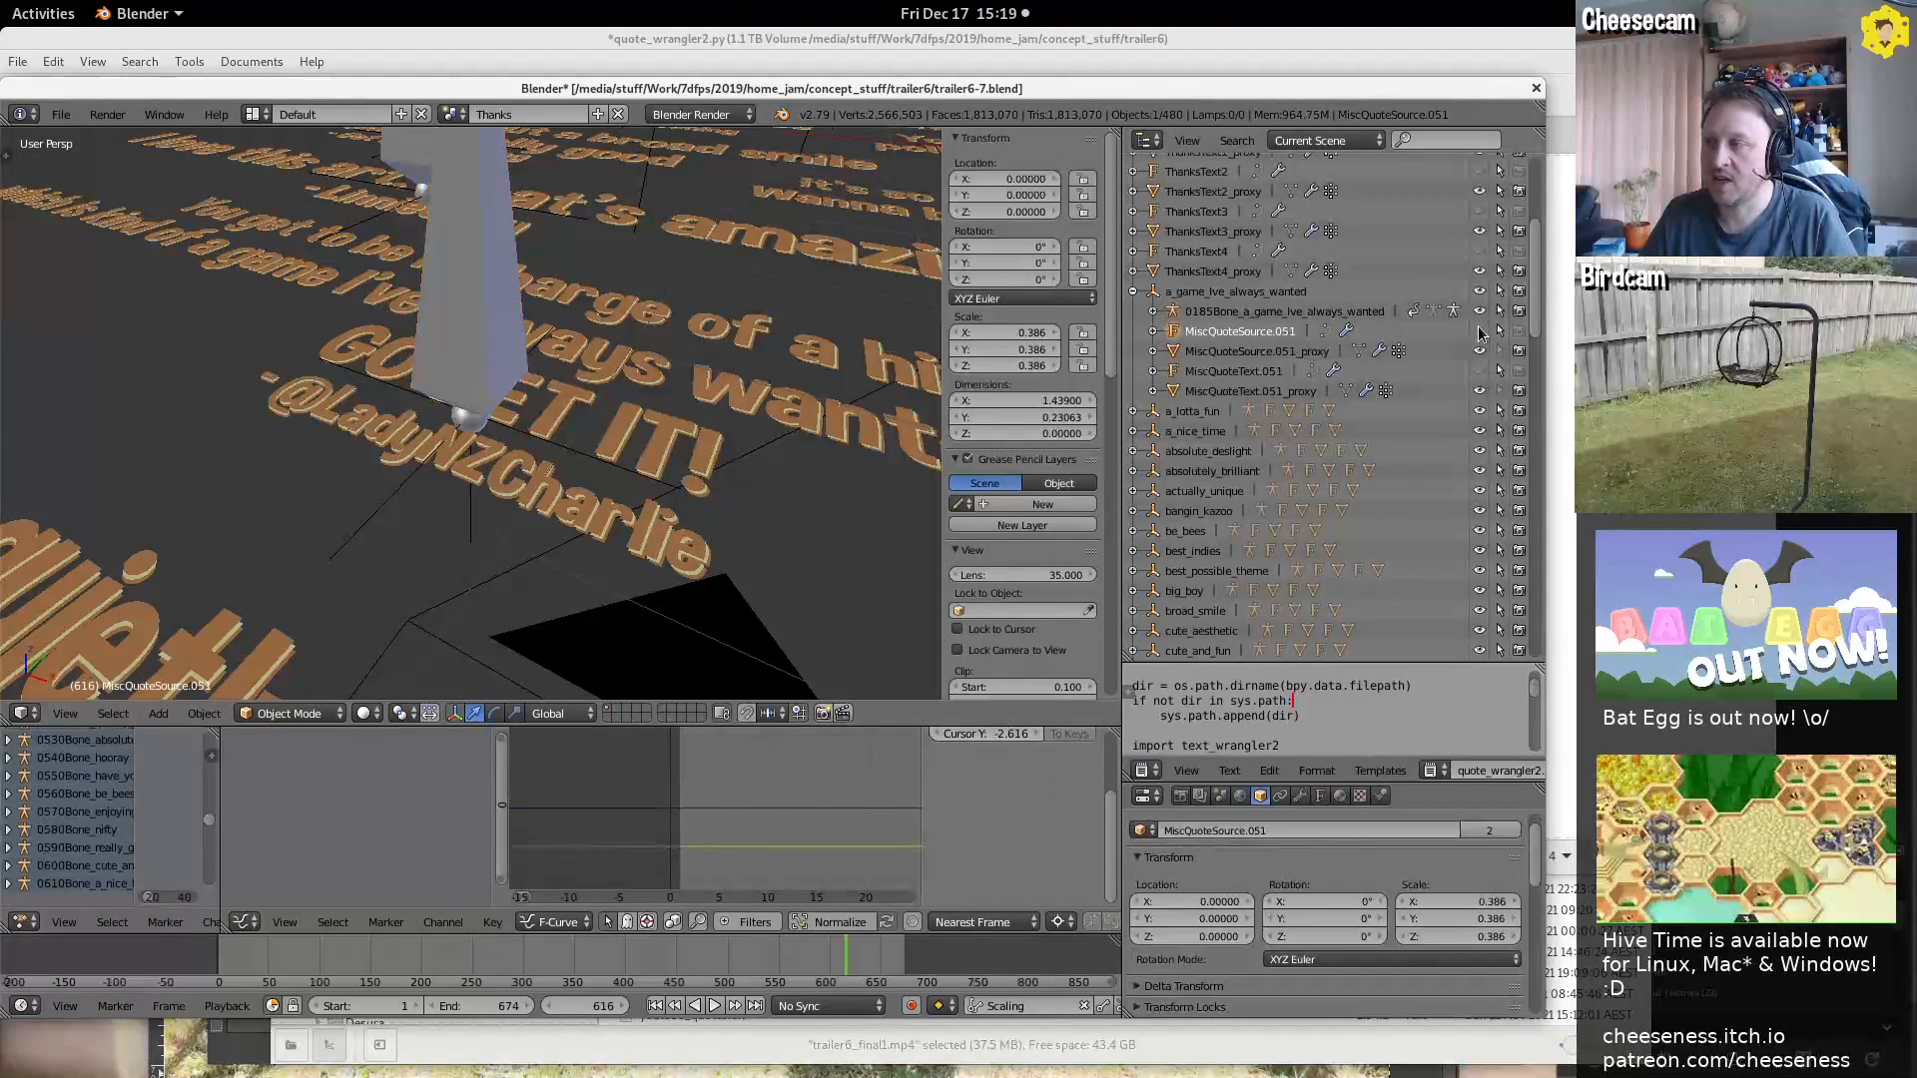
{"action": "left_click", "coordinate": [1479, 328]}
{"action": "left_click", "coordinate": [1478, 335]}
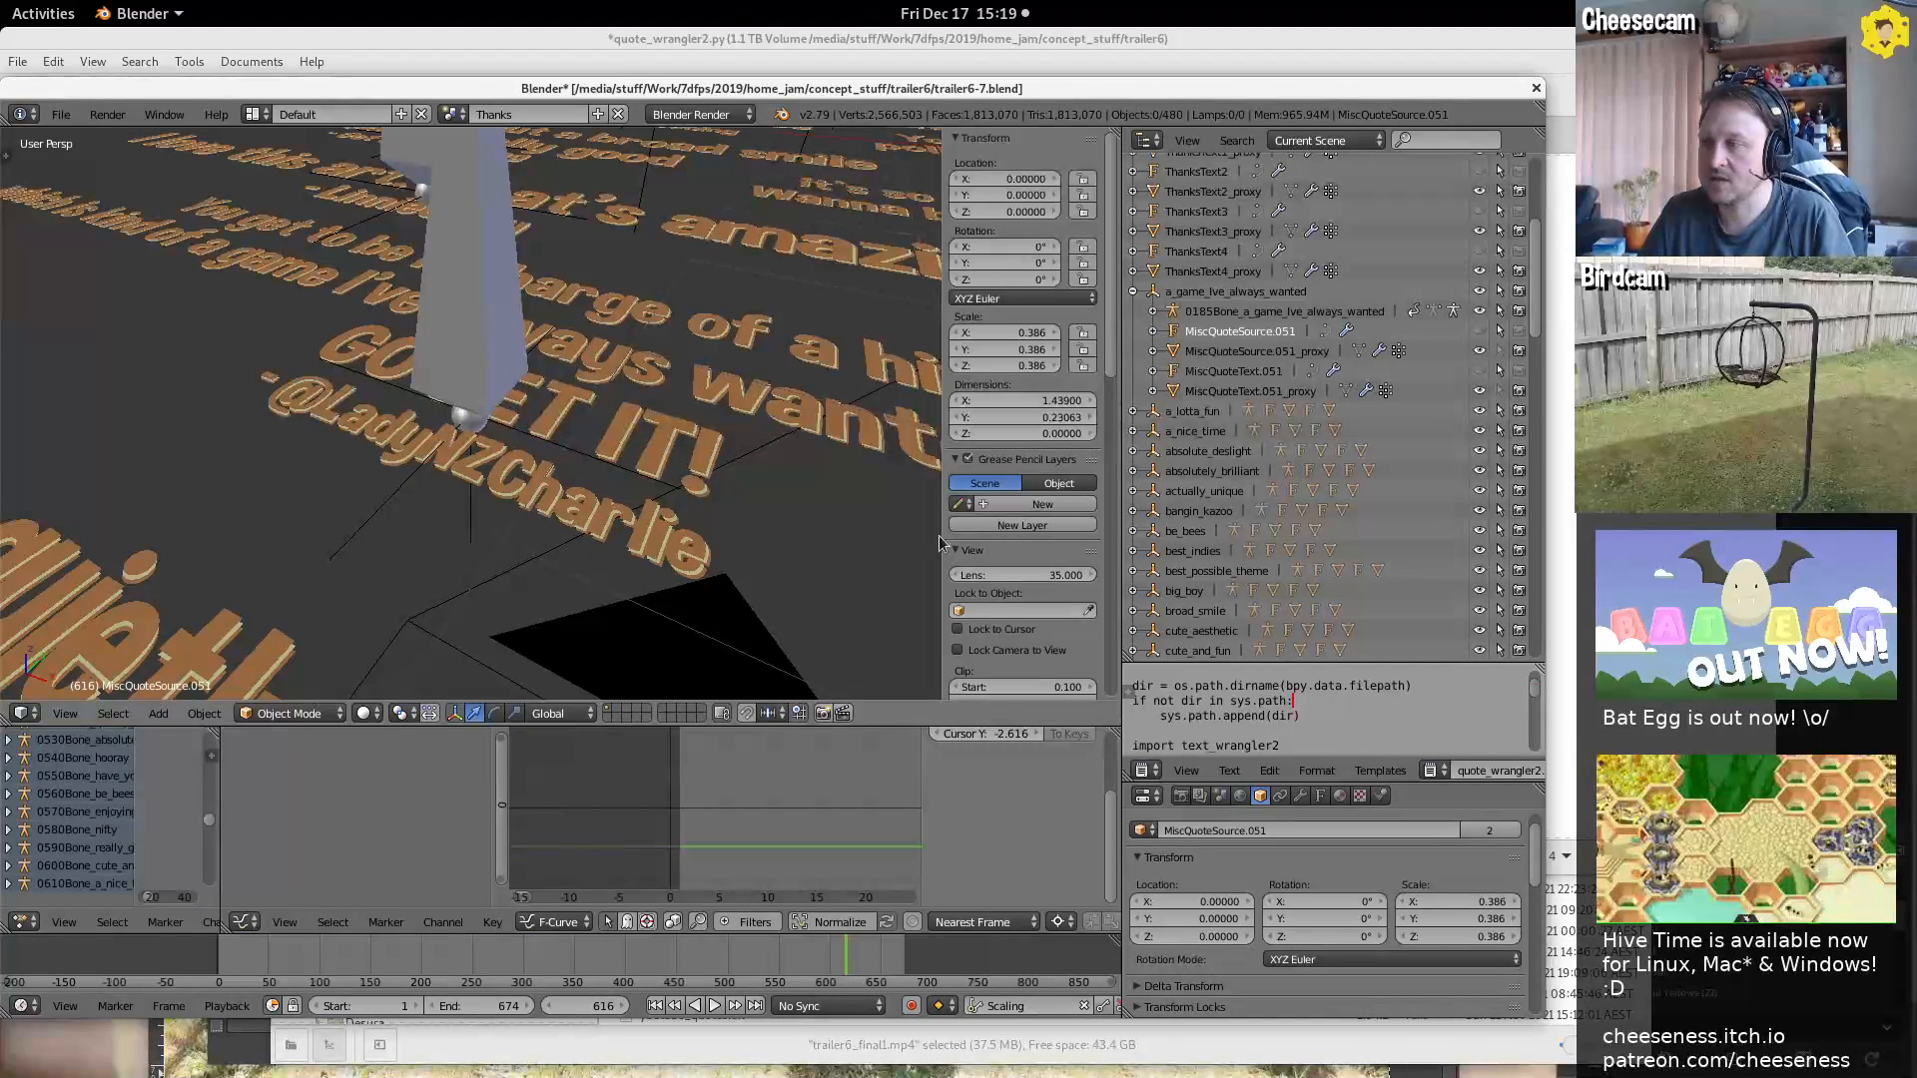
Try scaling down the quote's Text bone in Pose Mode, cancel the change and return to Object Mode
{"action": "middle_click_drag", "start_coordinate": [619, 499], "coordinate": [663, 536]}
{"action": "right_click", "coordinate": [490, 401]}
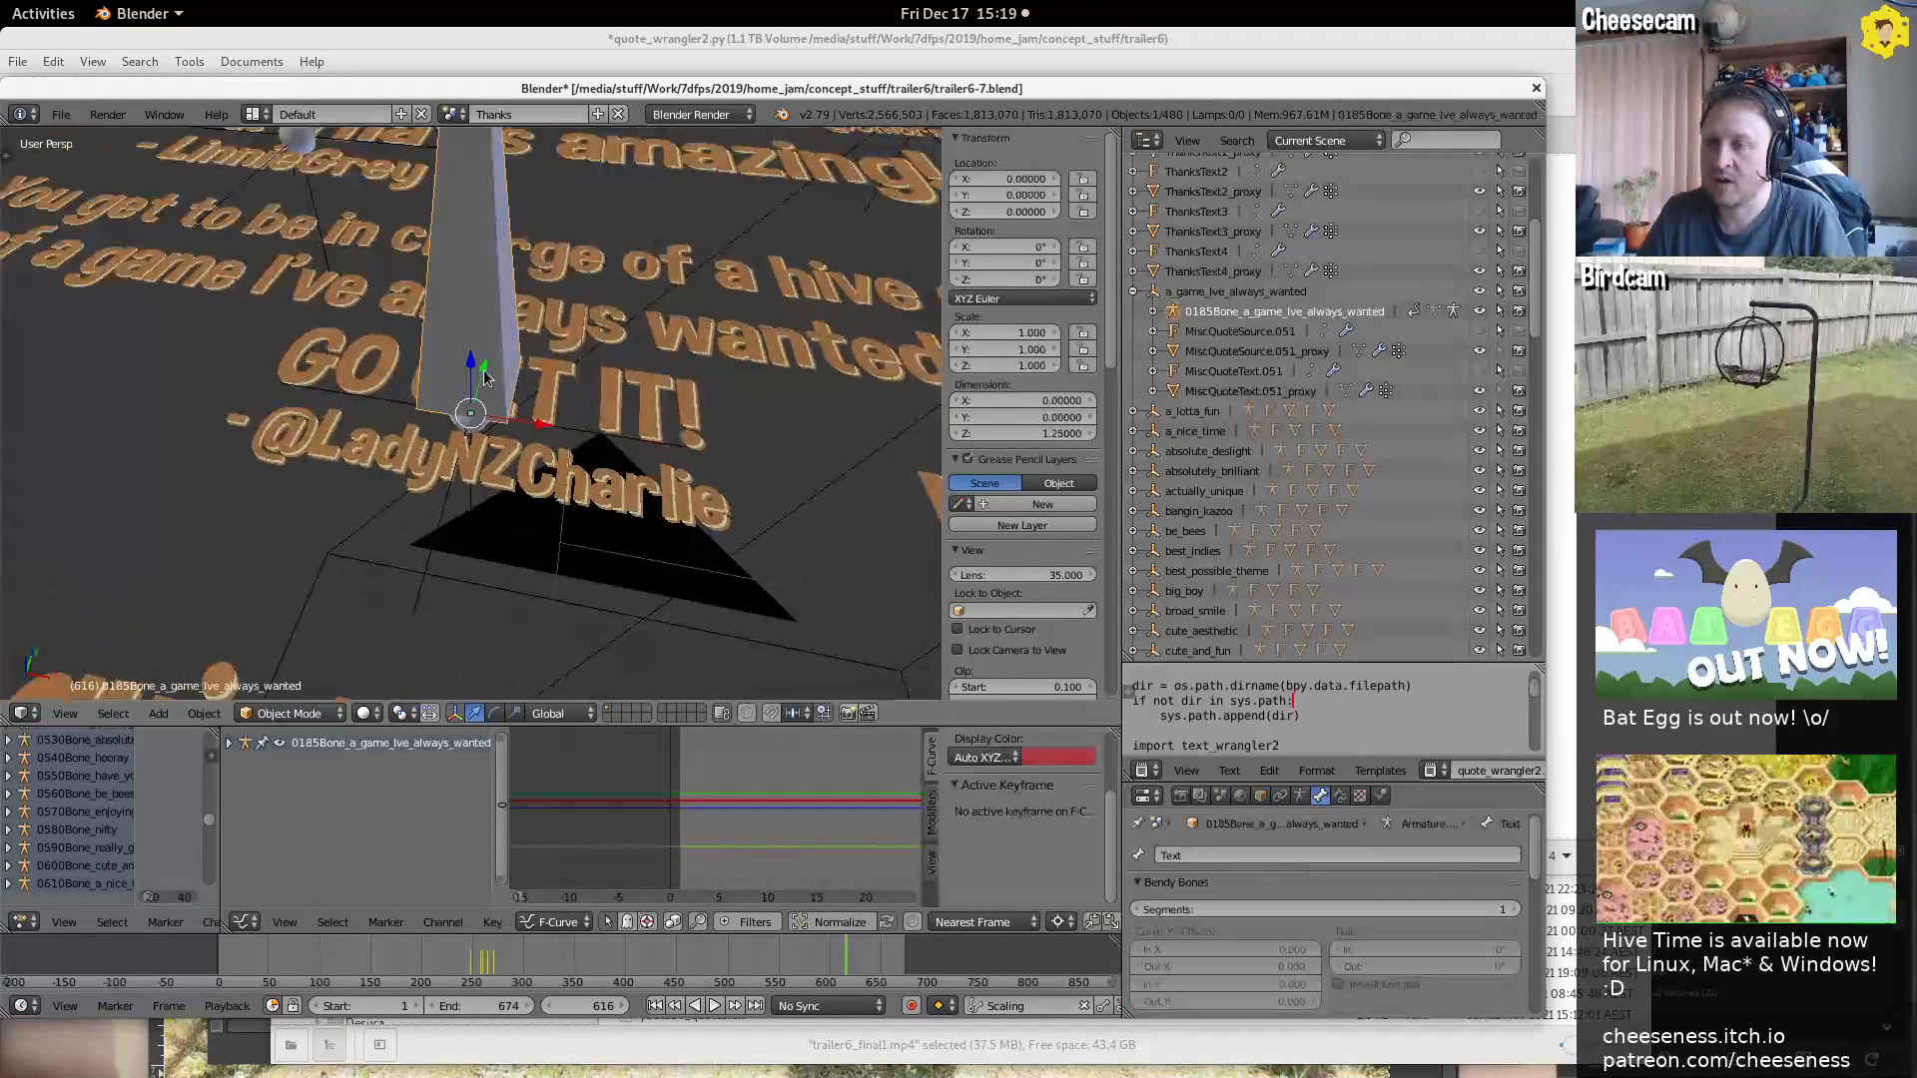
{"action": "key", "text": "ctrl+Tab"}
{"action": "key", "text": "g"}
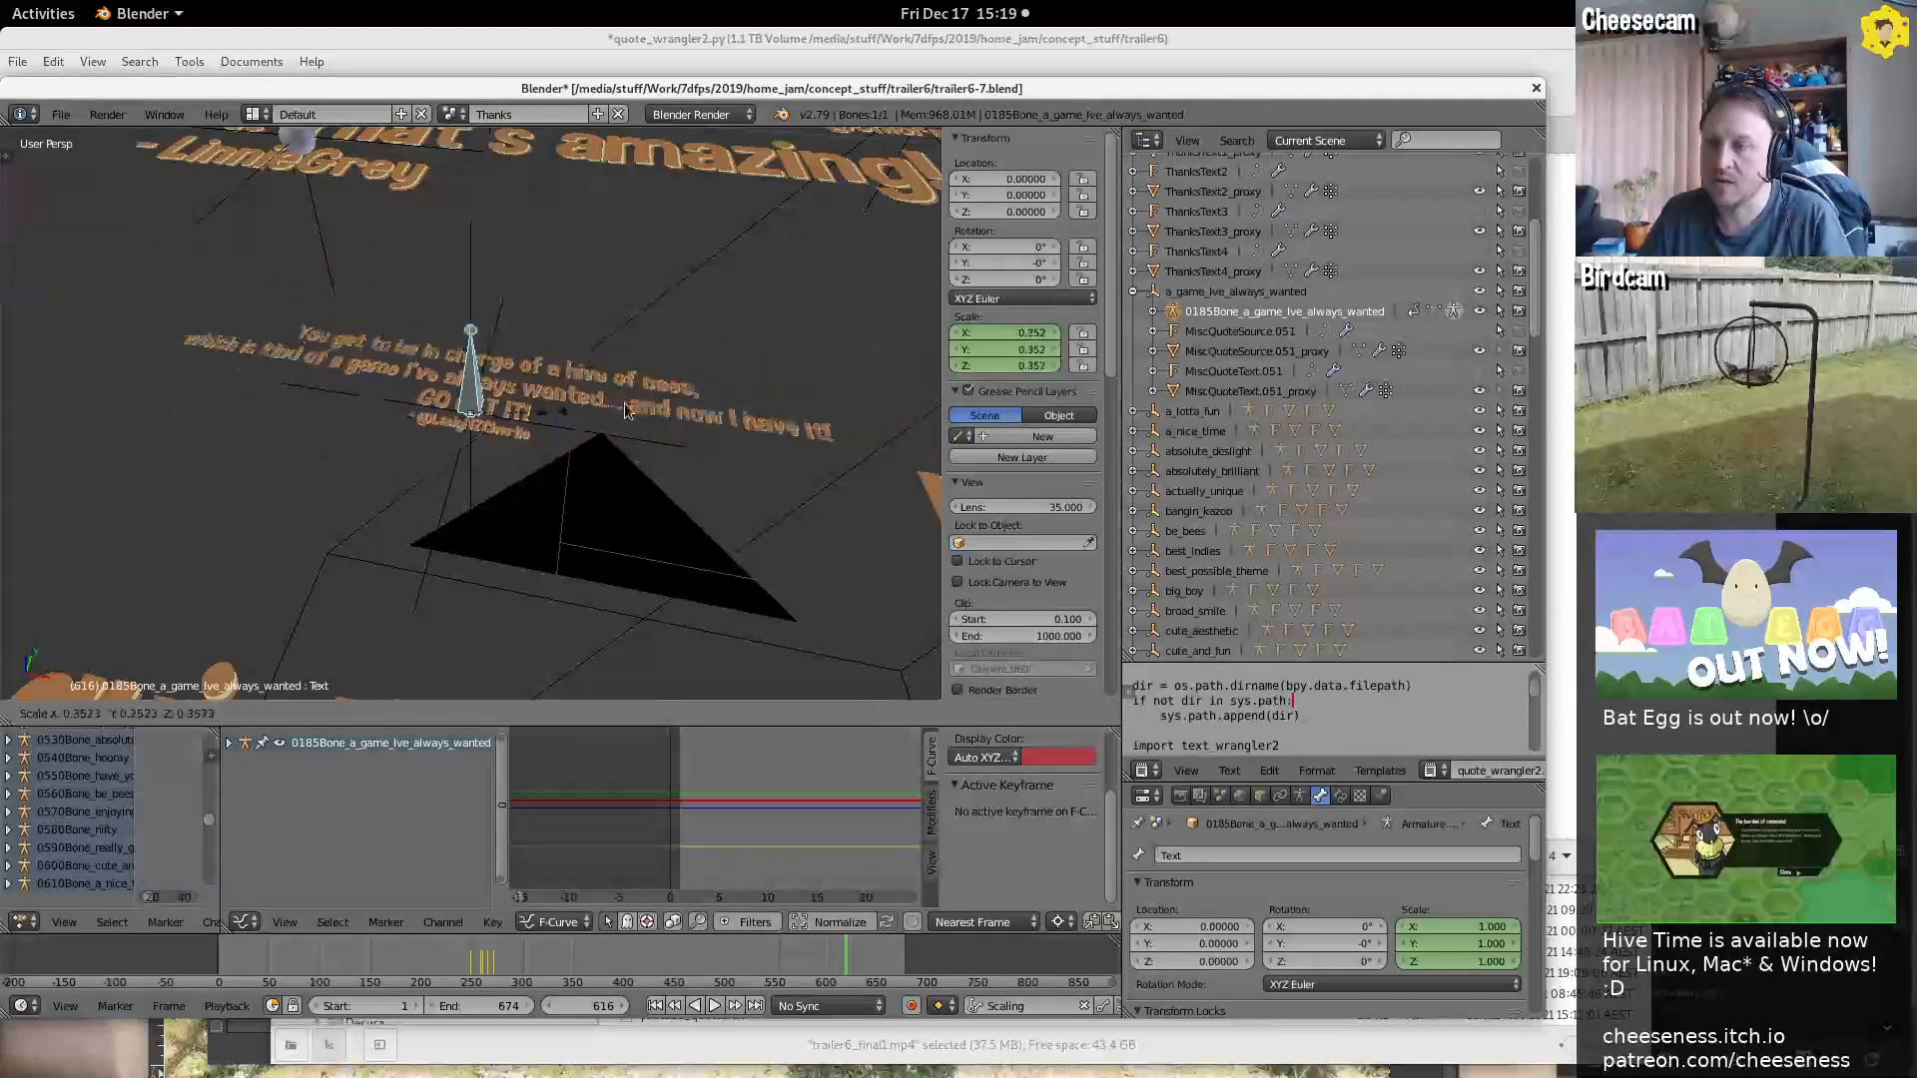
{"action": "right_click", "coordinate": [759, 288]}
{"action": "scroll", "coordinate": [757, 276], "scroll_direction": "down", "scroll_amount": 6}
{"action": "middle_click_drag", "start_coordinate": [645, 327], "coordinate": [676, 378]}
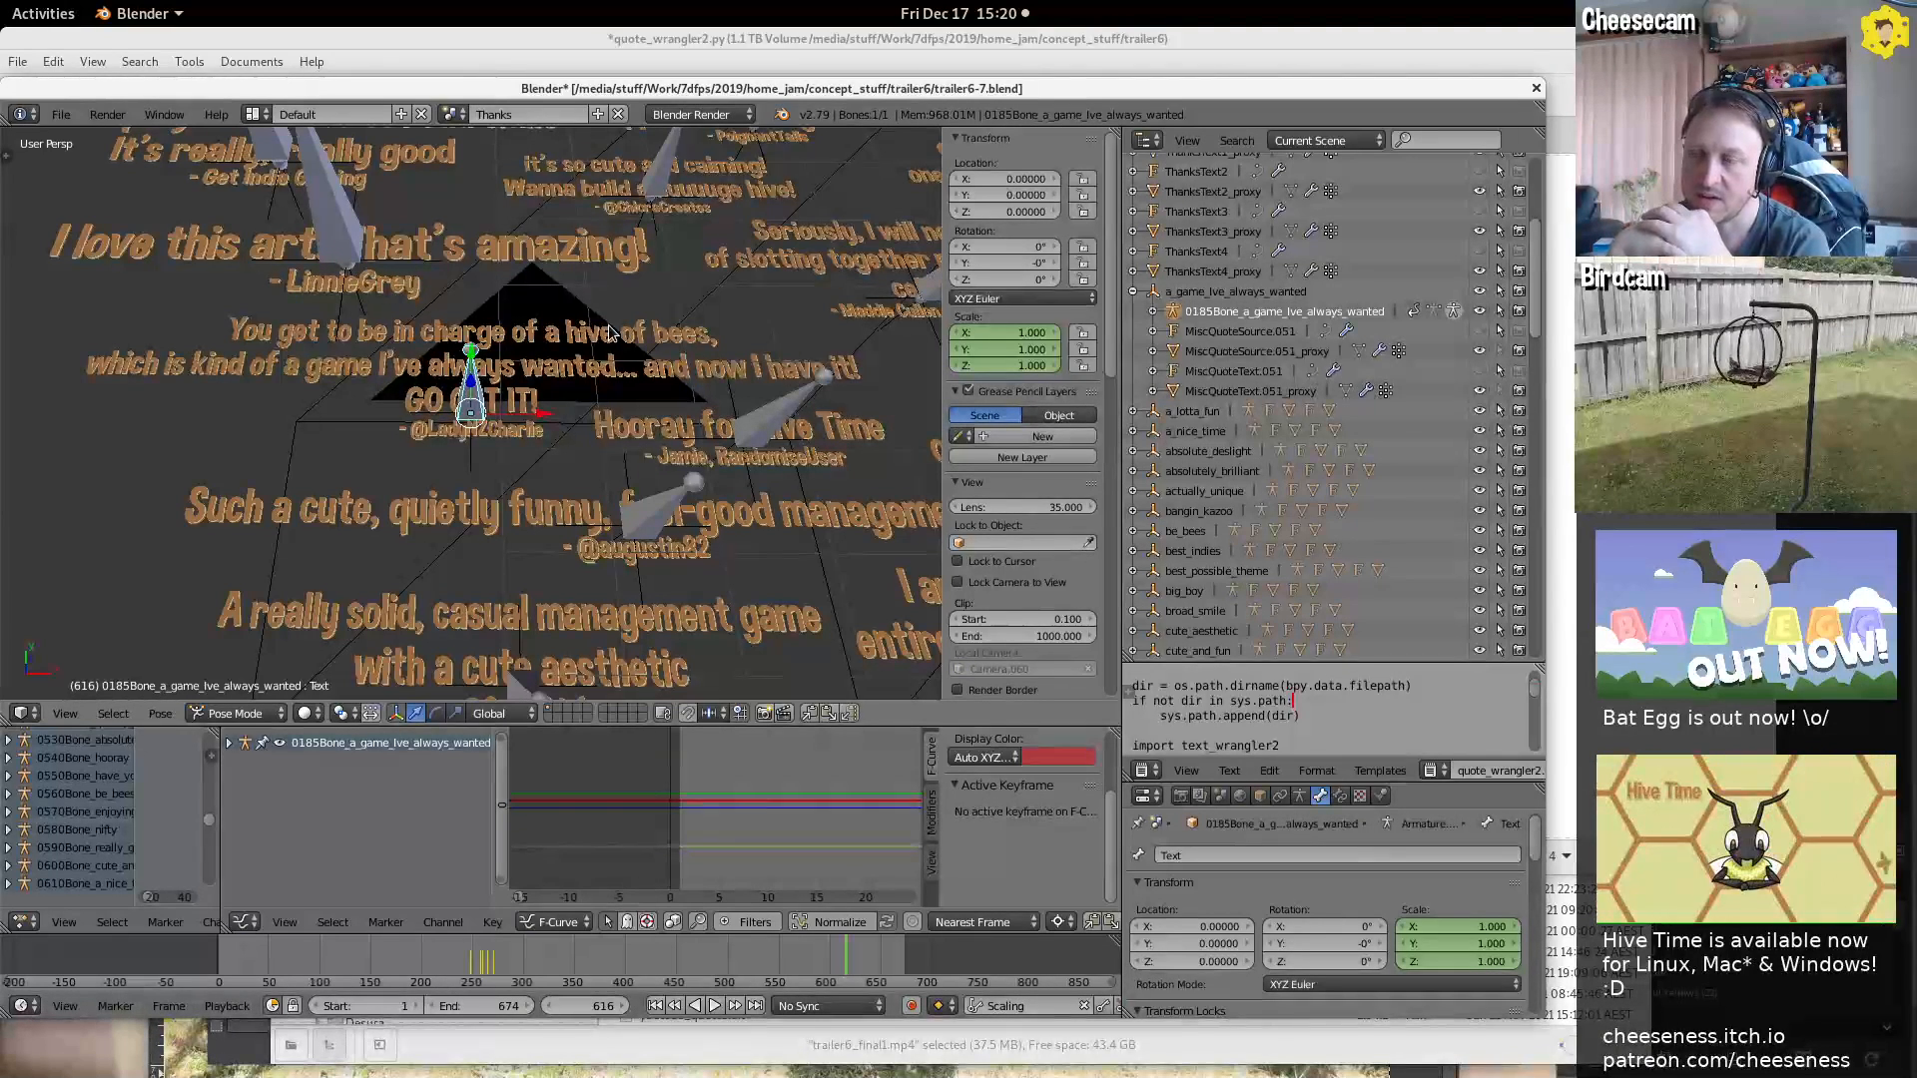
{"action": "key", "text": "ctrl+Tab"}
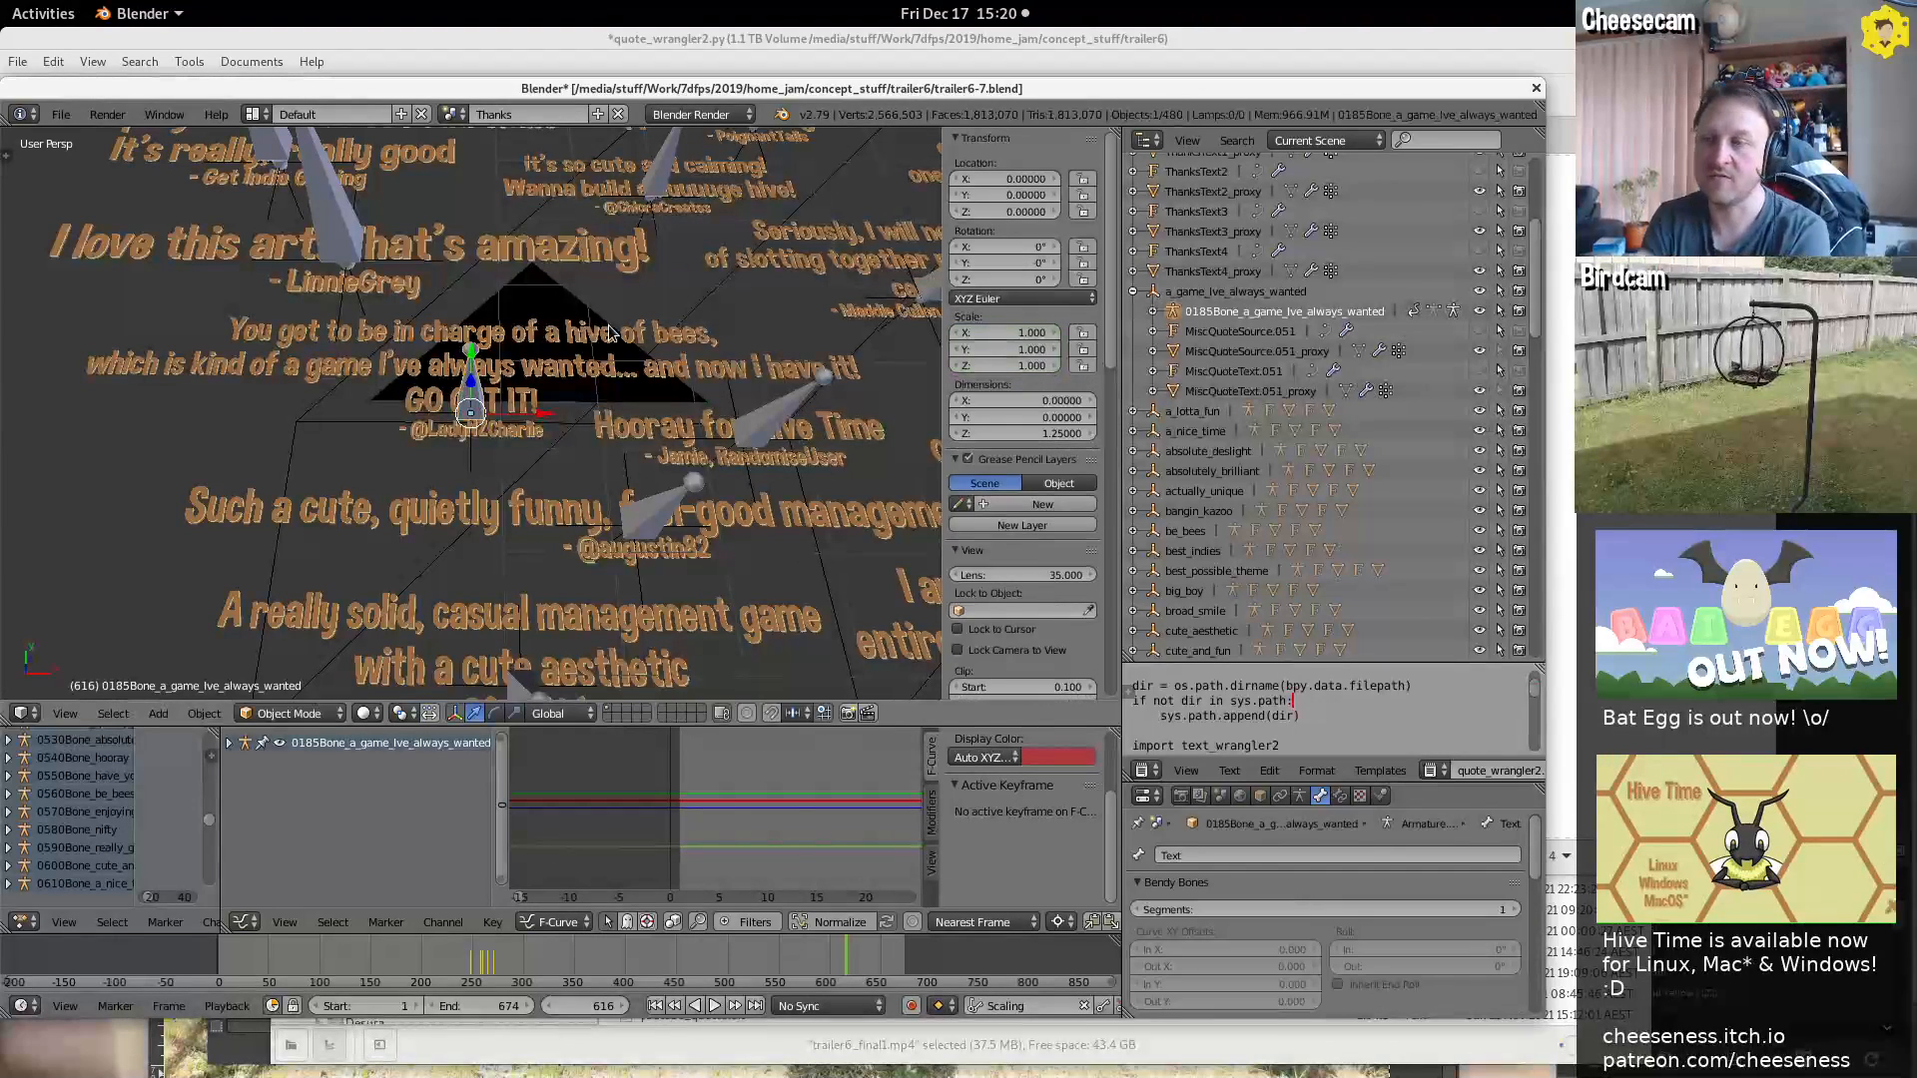
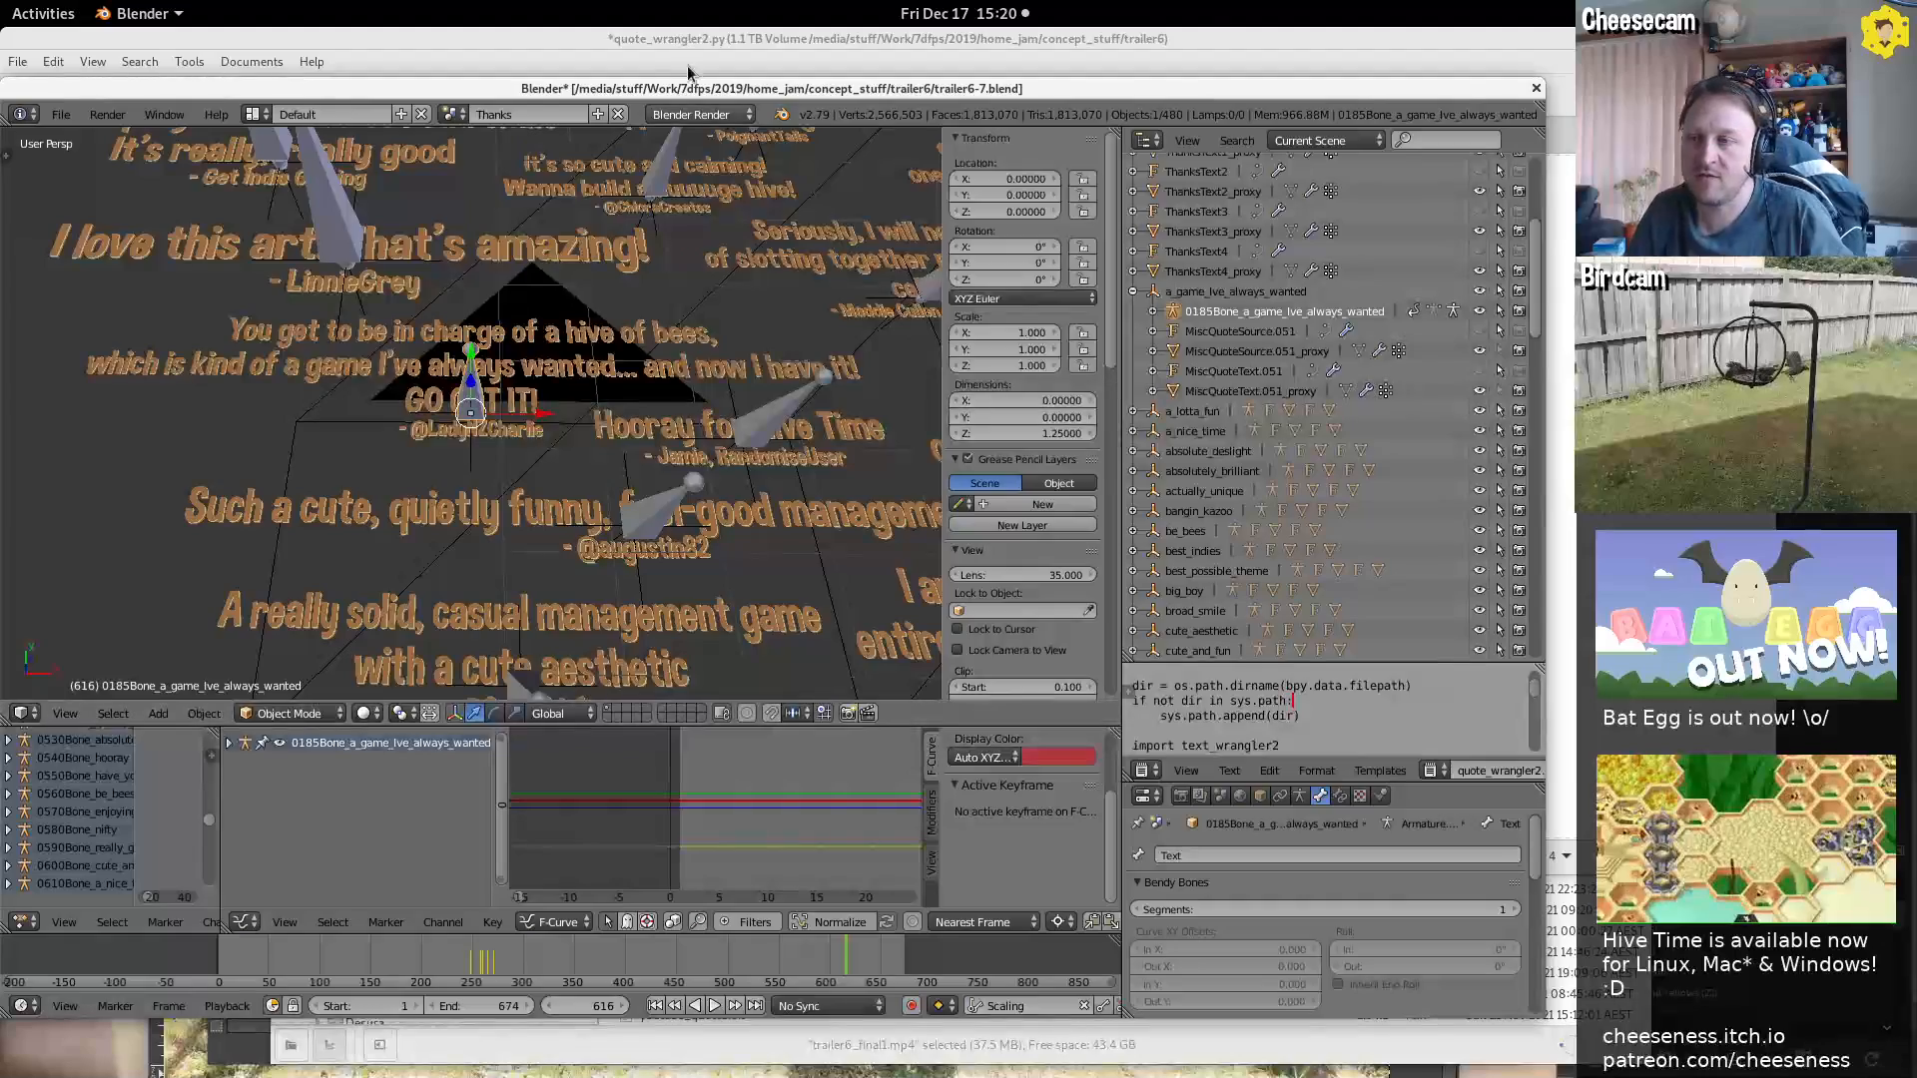
Try duplicating only the a_game_ive_always_wanted parent empty and delete the copy
{"action": "scroll", "coordinate": [529, 390], "scroll_direction": "down", "scroll_amount": 5}
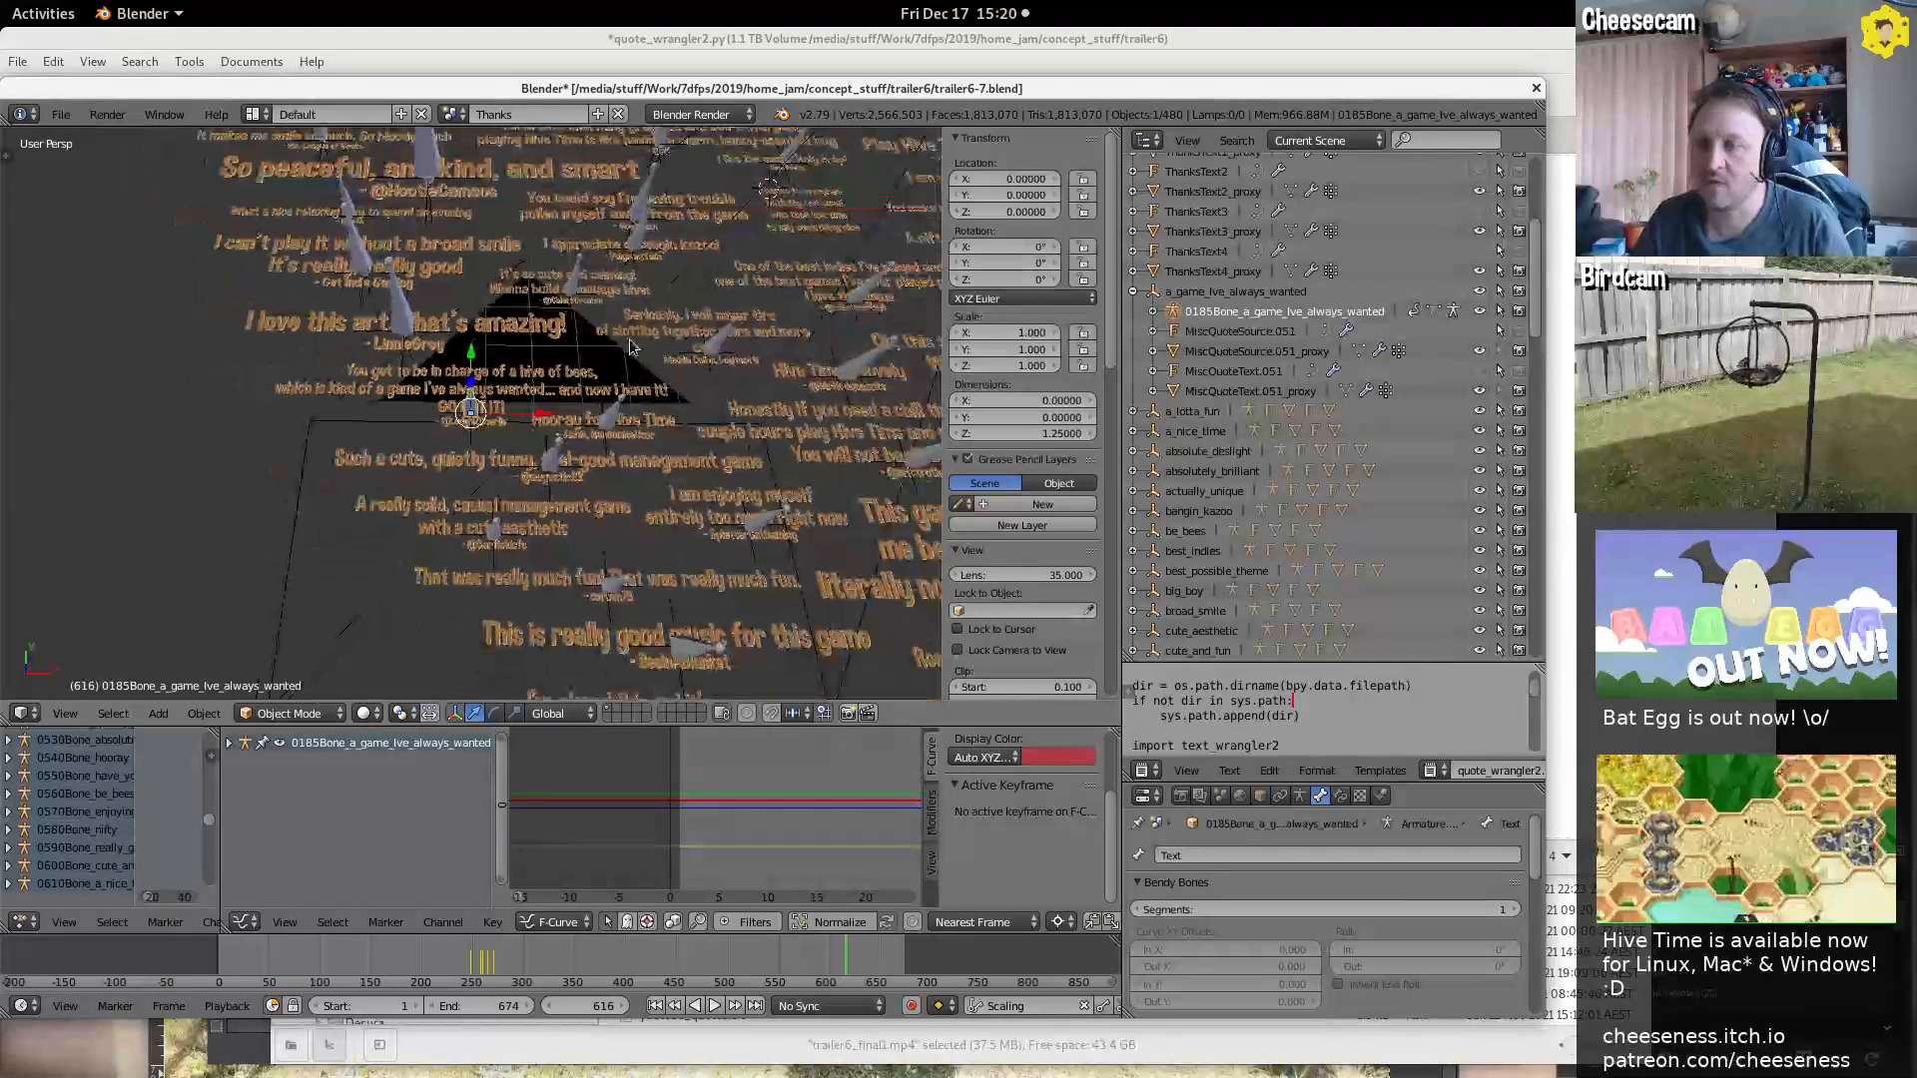
{"action": "middle_click_drag", "start_coordinate": [834, 254], "coordinate": [497, 349], "text": "shift"}
{"action": "scroll", "coordinate": [497, 350], "scroll_direction": "down", "scroll_amount": 3}
{"action": "scroll", "coordinate": [529, 327], "scroll_direction": "up", "scroll_amount": 5}
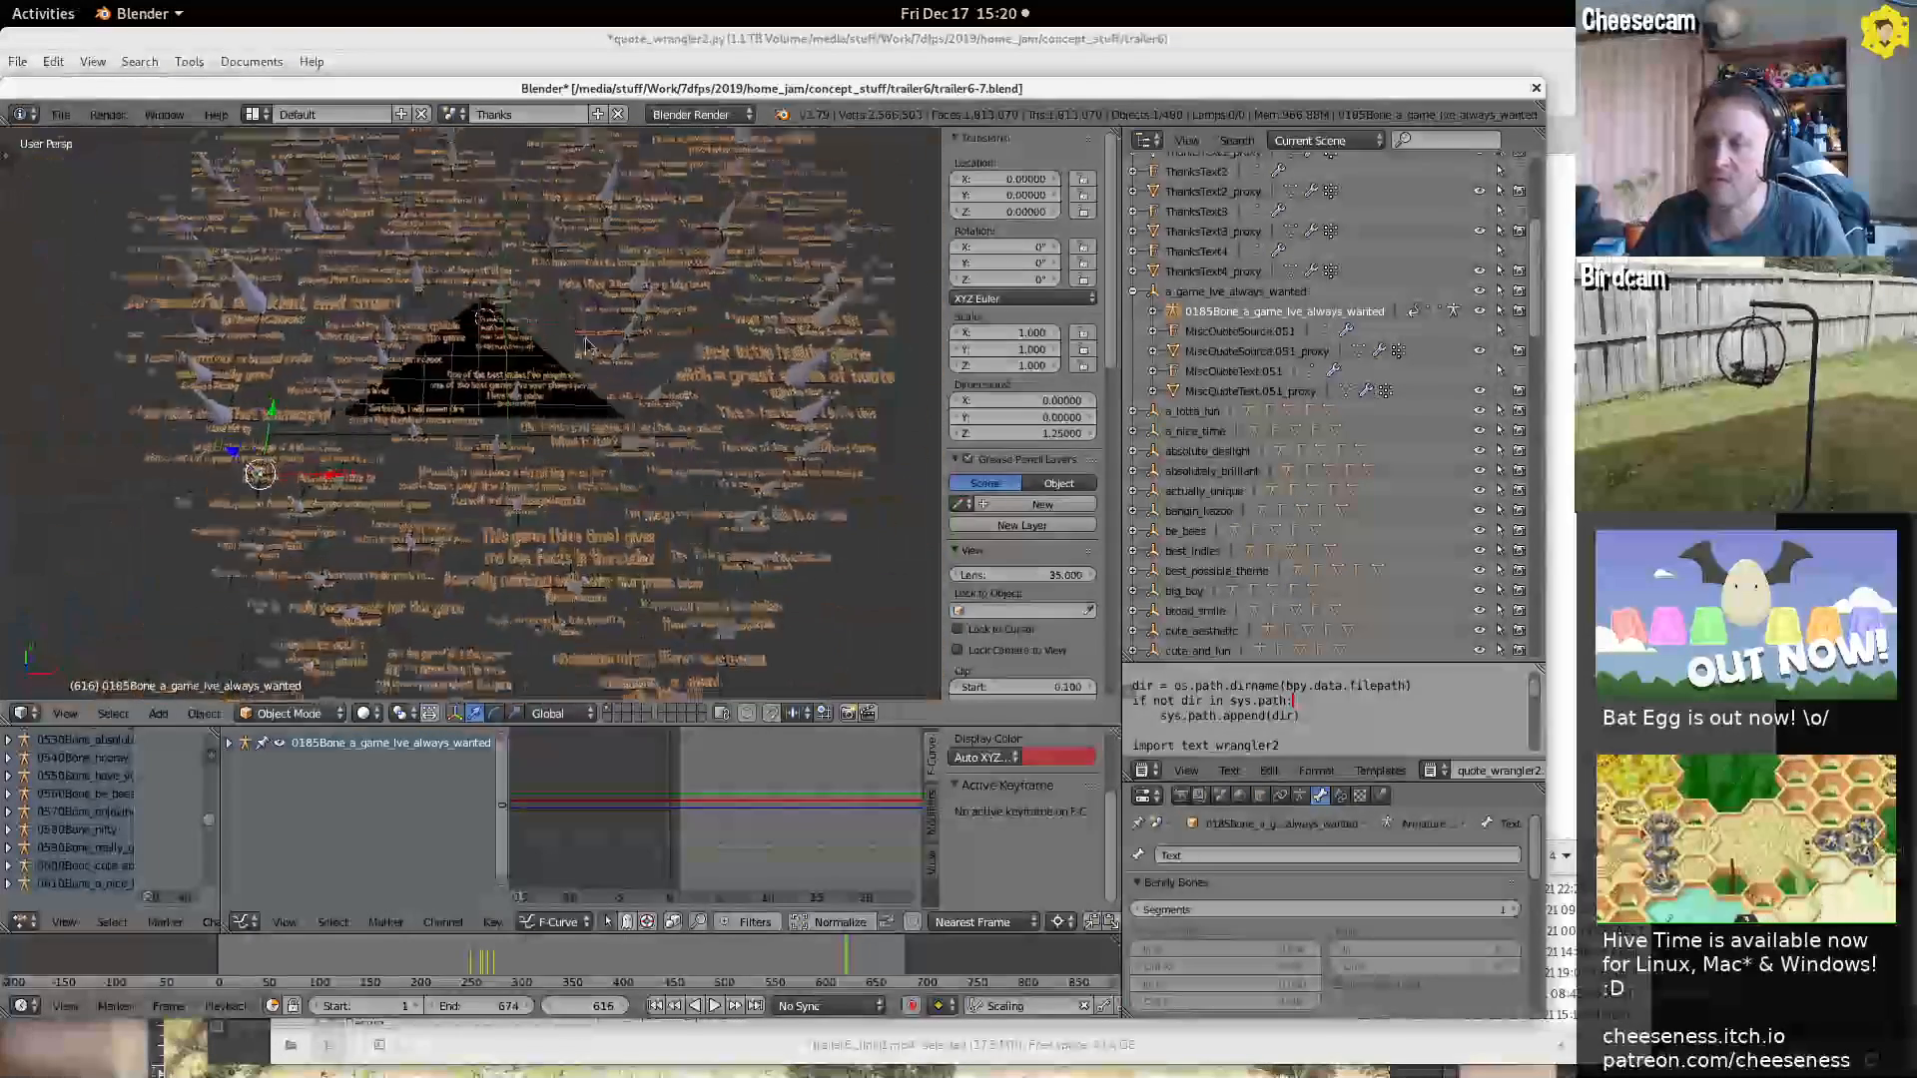
{"action": "scroll", "coordinate": [529, 327], "scroll_direction": "up", "scroll_amount": 2}
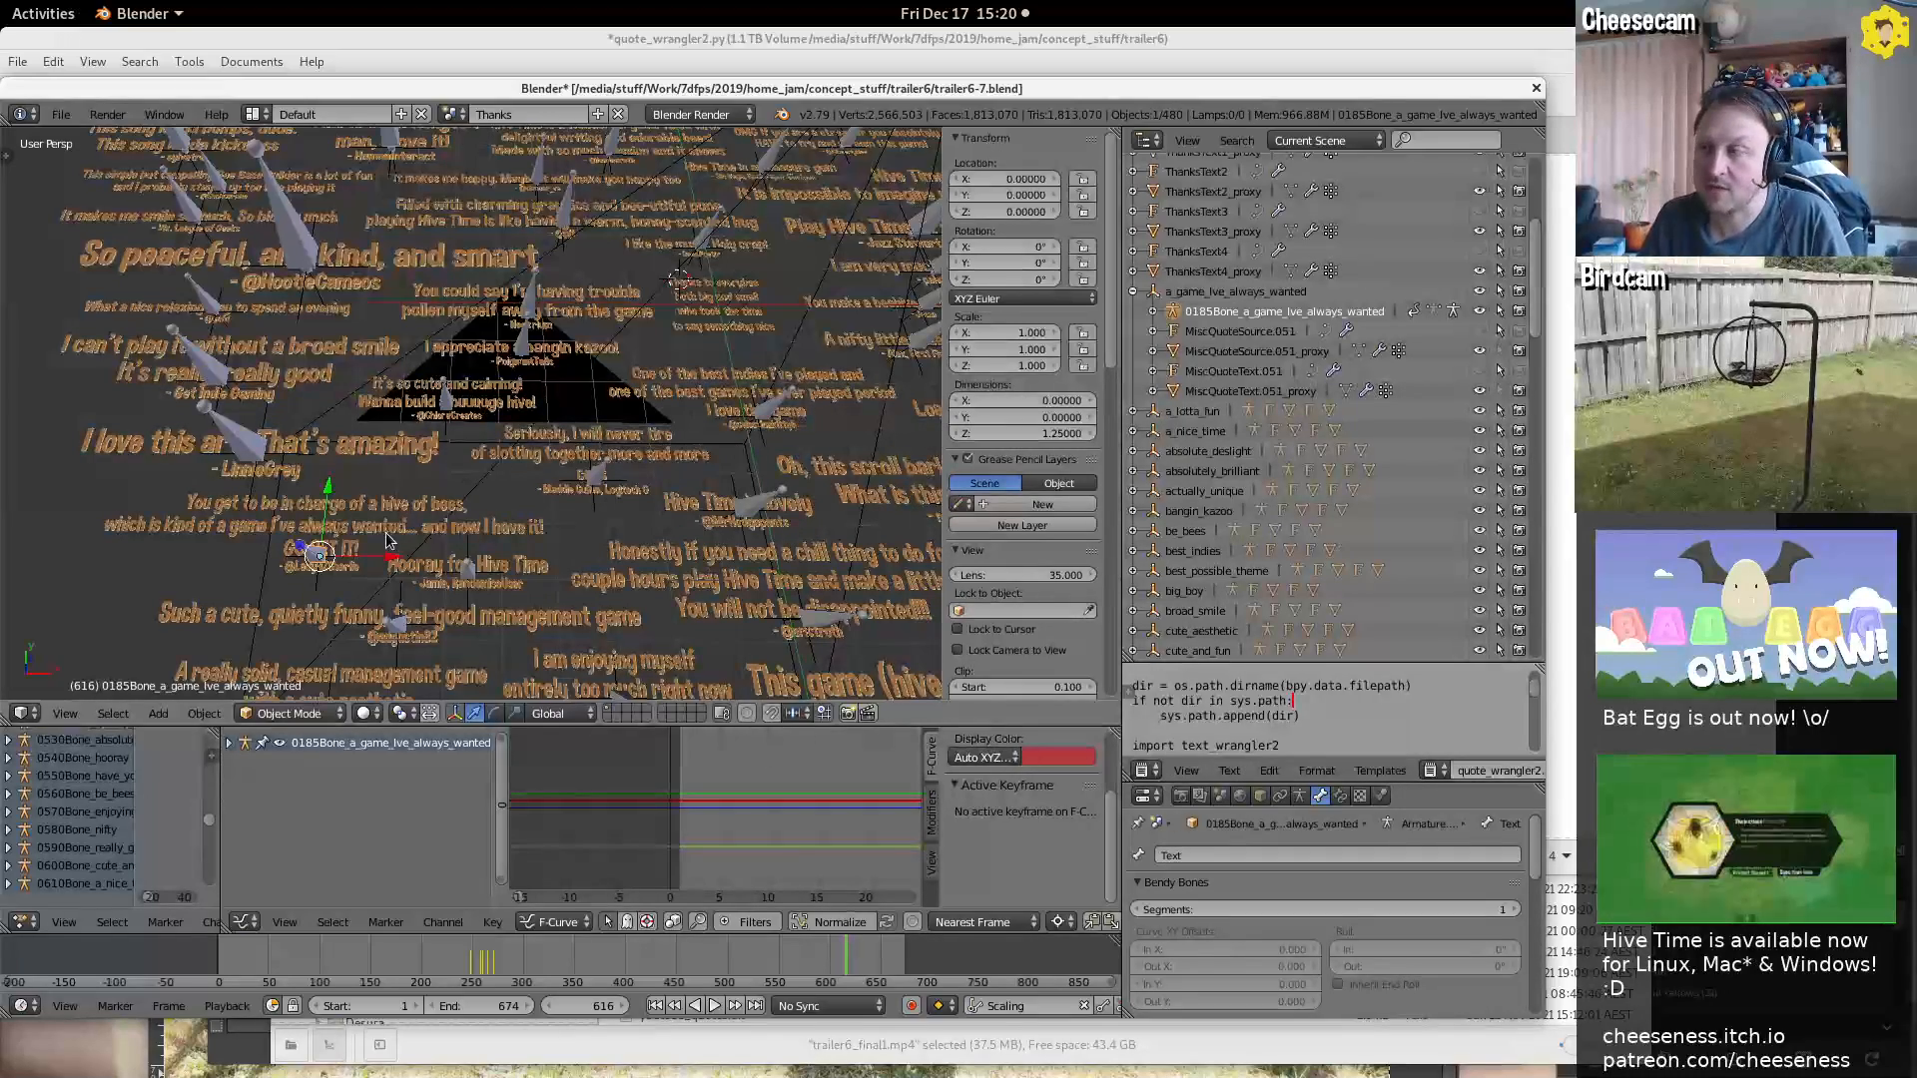
{"action": "middle_click_drag", "start_coordinate": [350, 557], "coordinate": [491, 481], "text": "shift"}
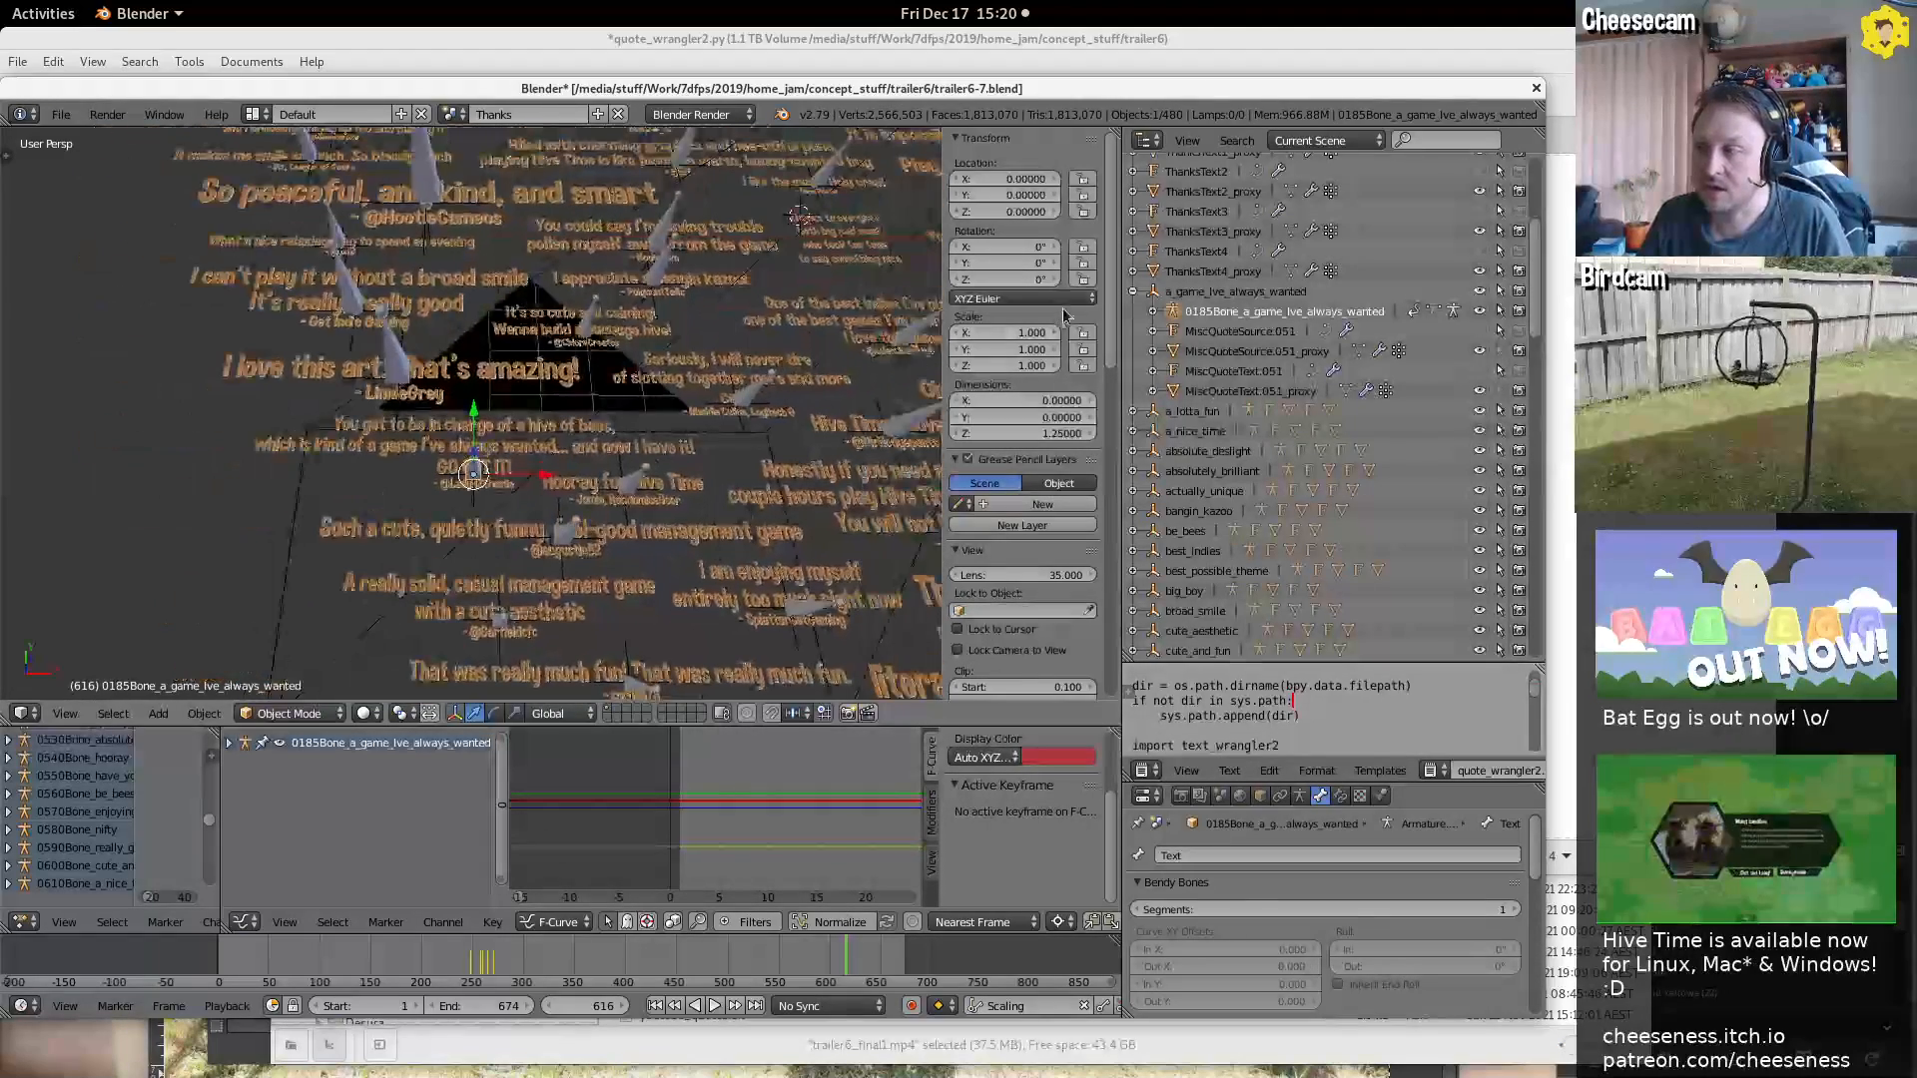
{"action": "left_click", "coordinate": [1235, 292]}
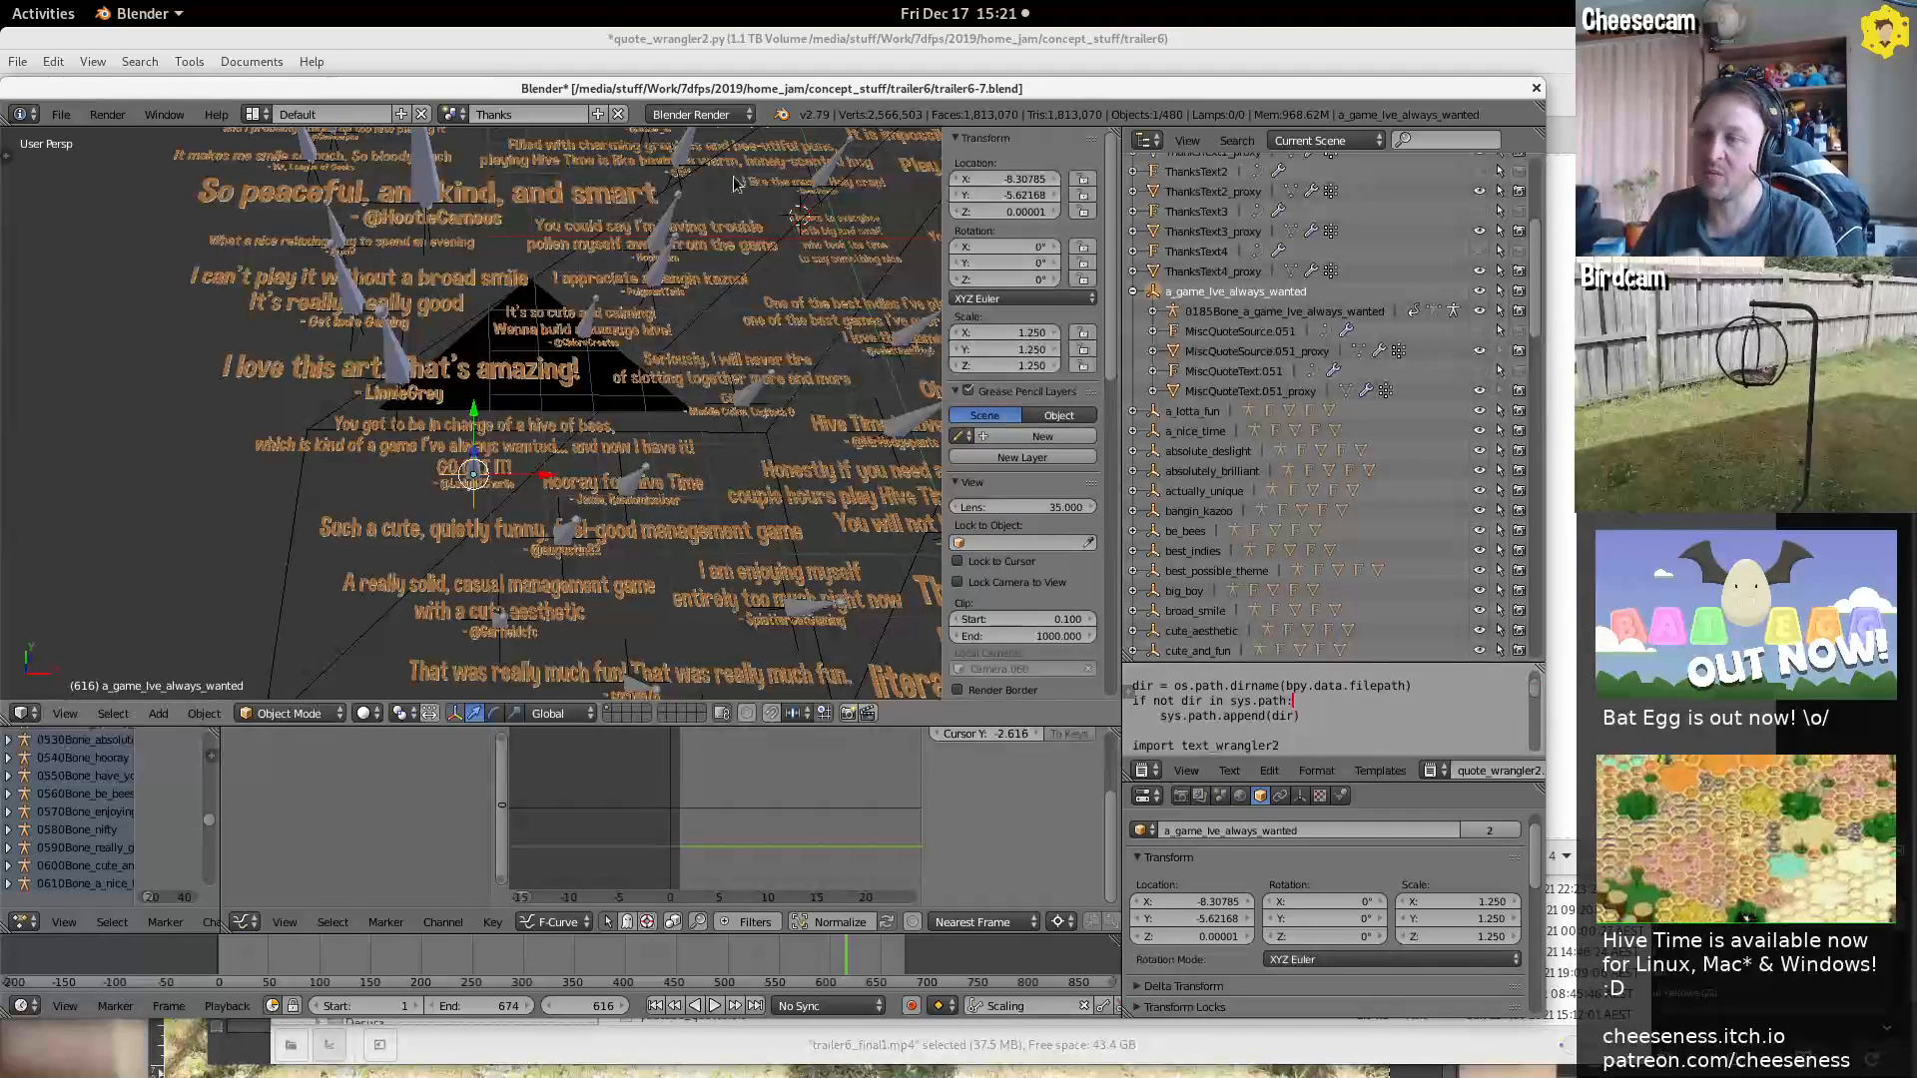
{"action": "key", "text": "shift+d"}
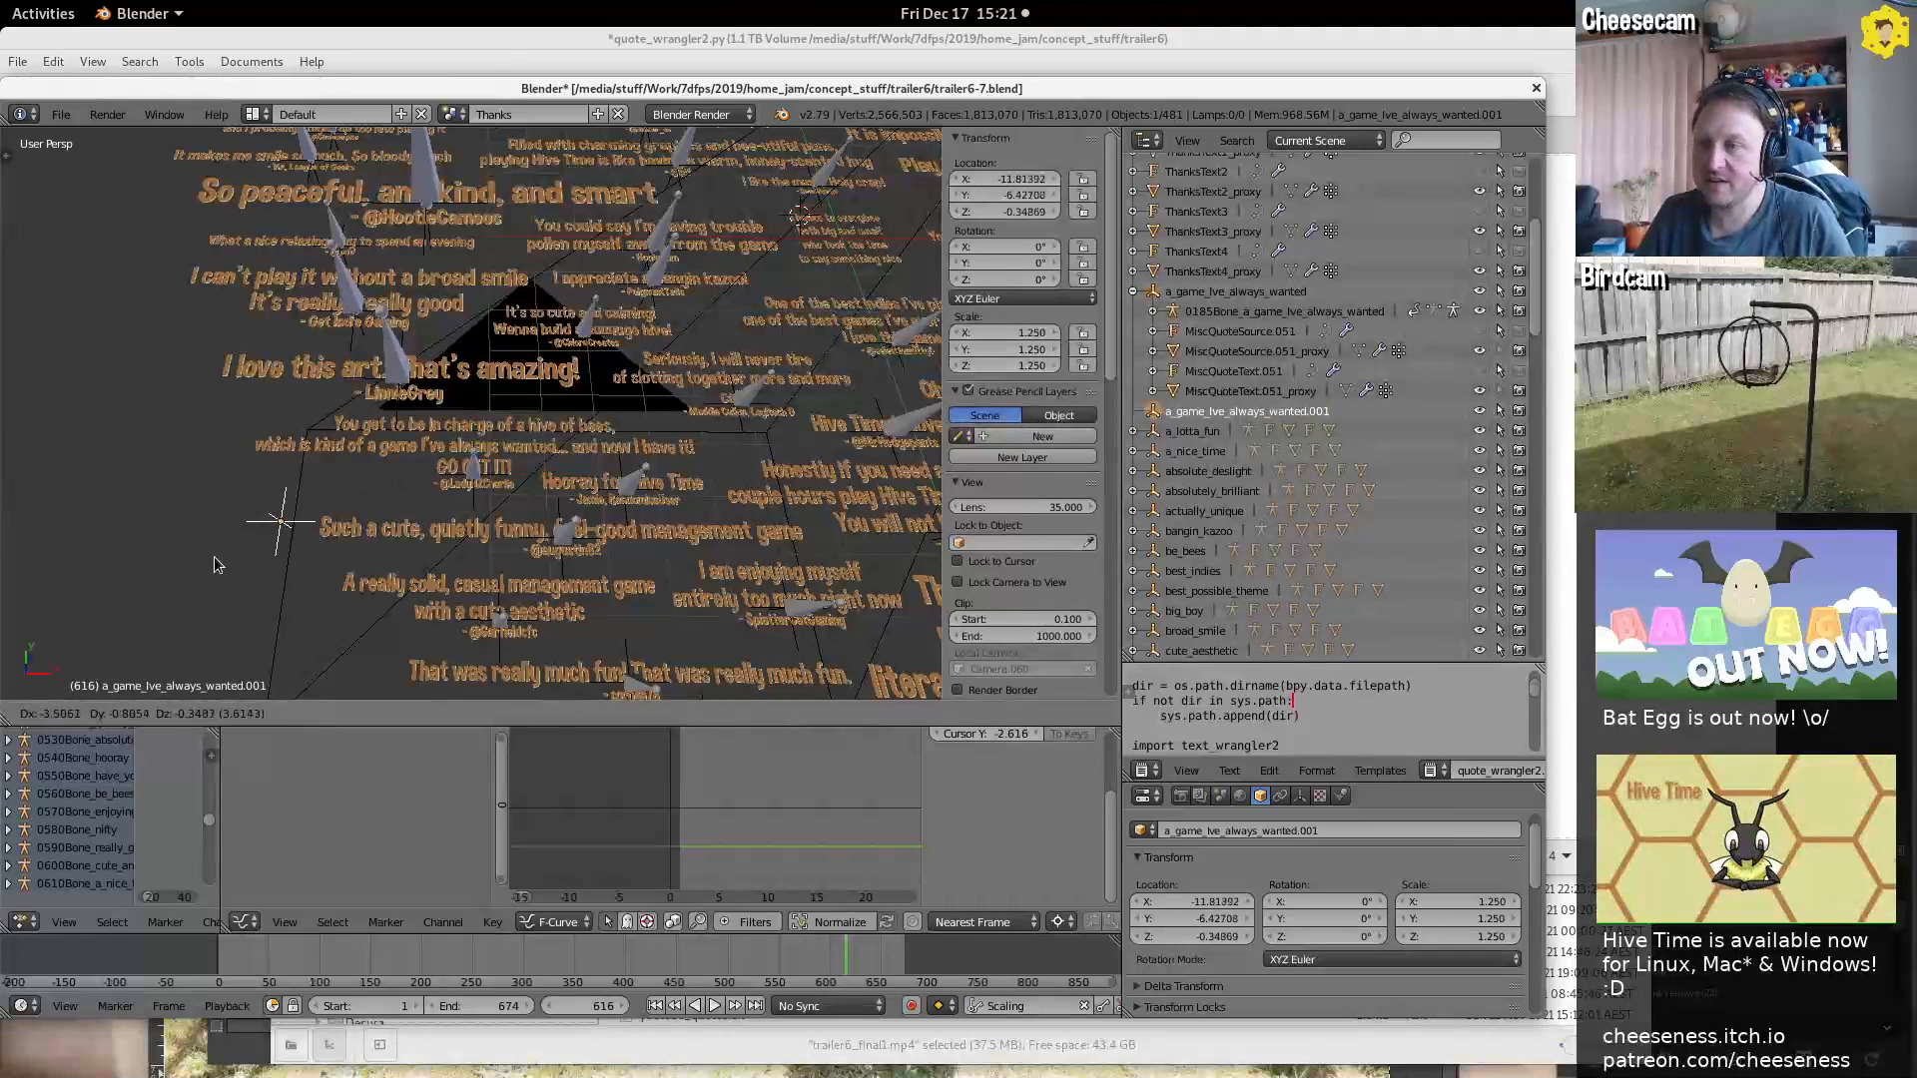
{"action": "key", "text": "Escape"}
{"action": "key", "text": "x"}
{"action": "left_click", "coordinate": [168, 527]}
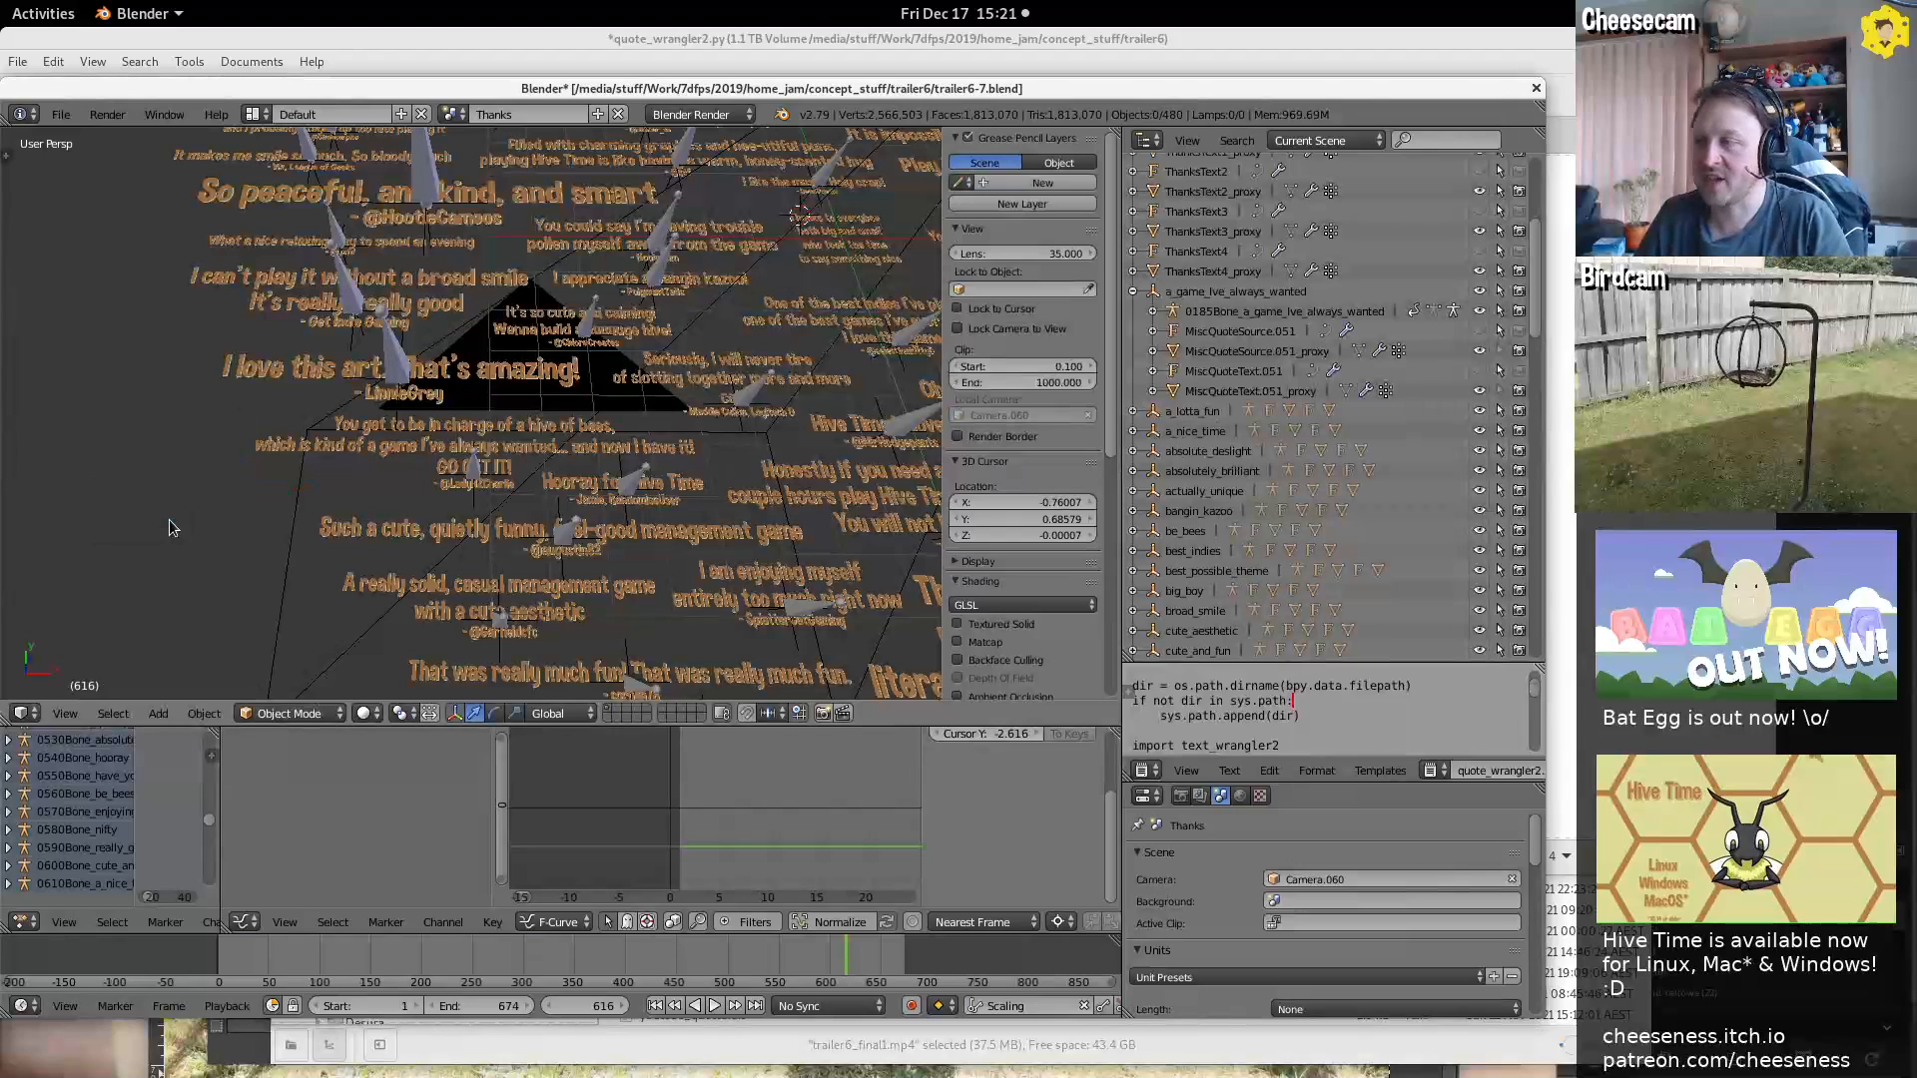
Select the a_game_ive_always_wanted empty with its bone, source and text objects and duplicate them in place
{"action": "key", "text": "b"}
{"action": "left_click_drag", "start_coordinate": [430, 431], "coordinate": [511, 499]}
{"action": "key", "text": "a"}
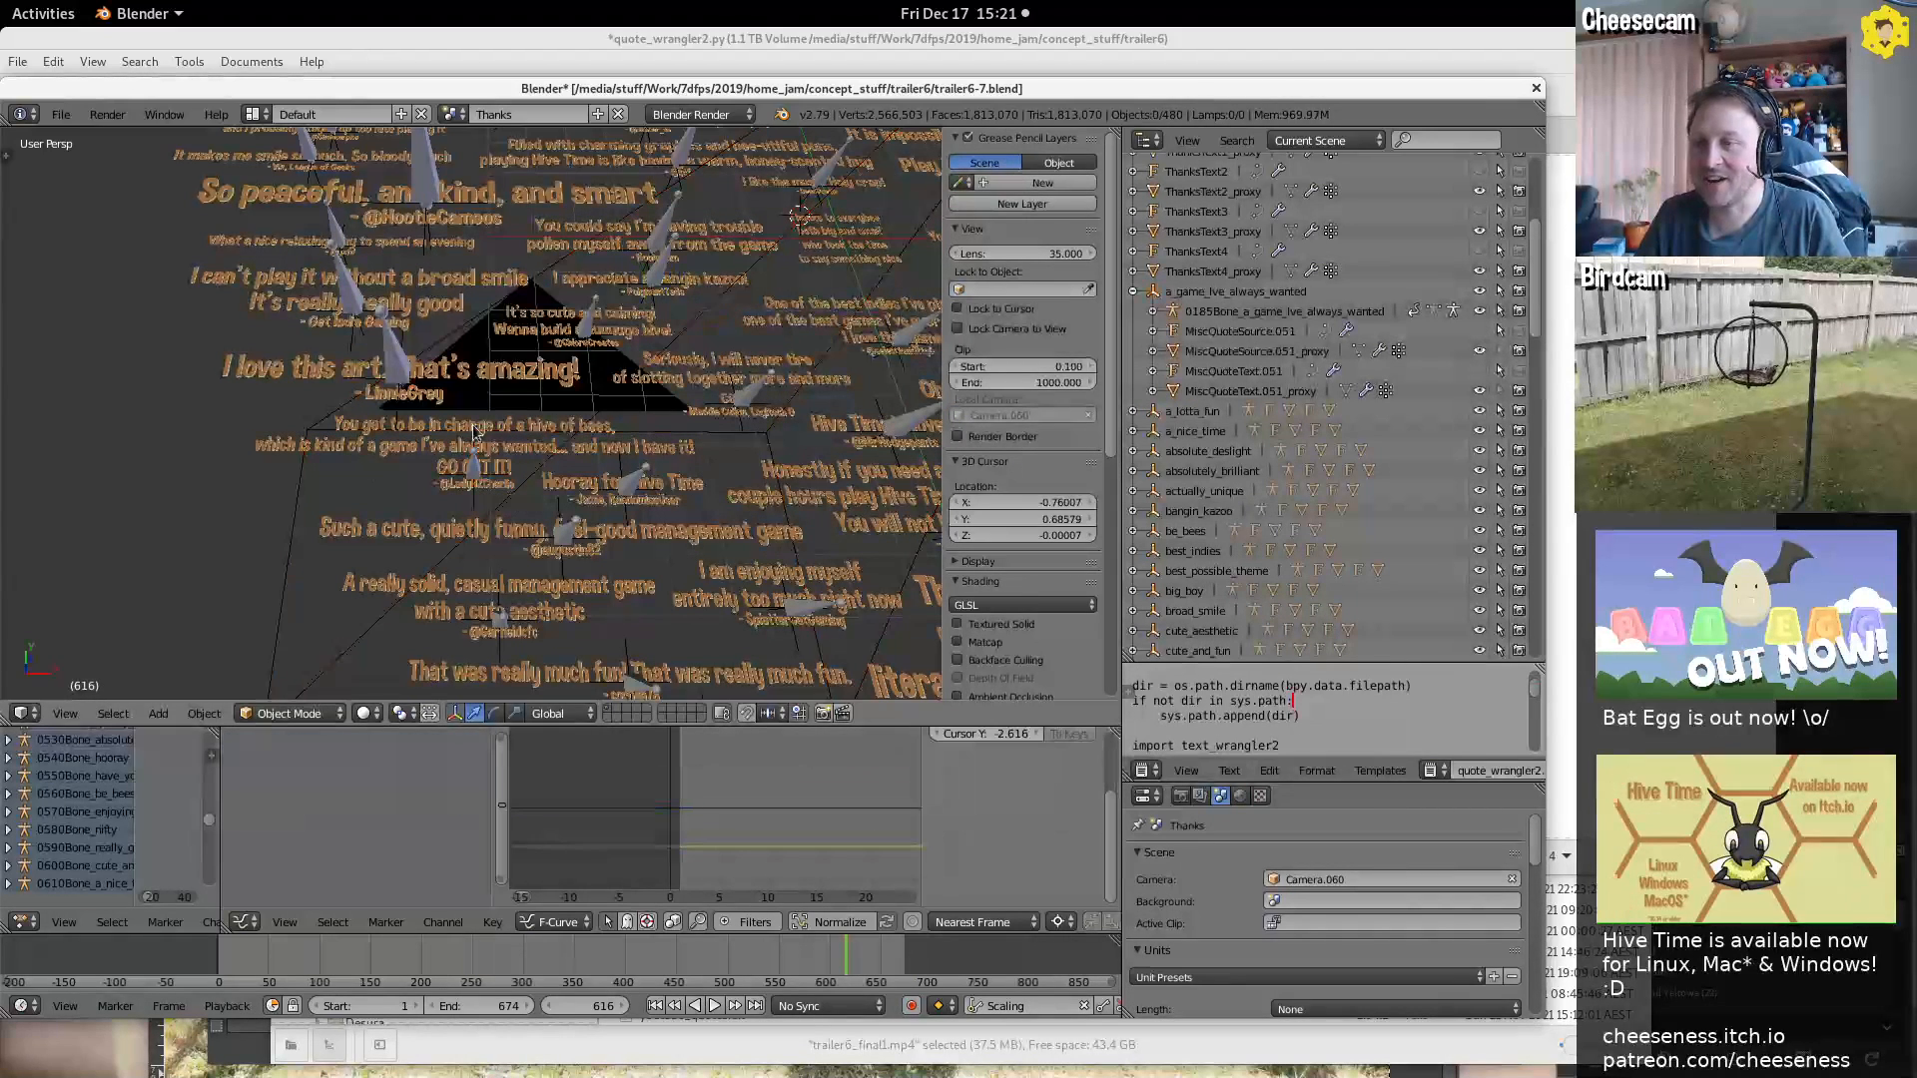
{"action": "left_click", "coordinate": [1256, 296]}
{"action": "left_click", "coordinate": [1257, 315], "text": "shift"}
{"action": "left_click", "coordinate": [1260, 337], "text": "shift"}
{"action": "left_click", "coordinate": [1262, 355], "text": "shift"}
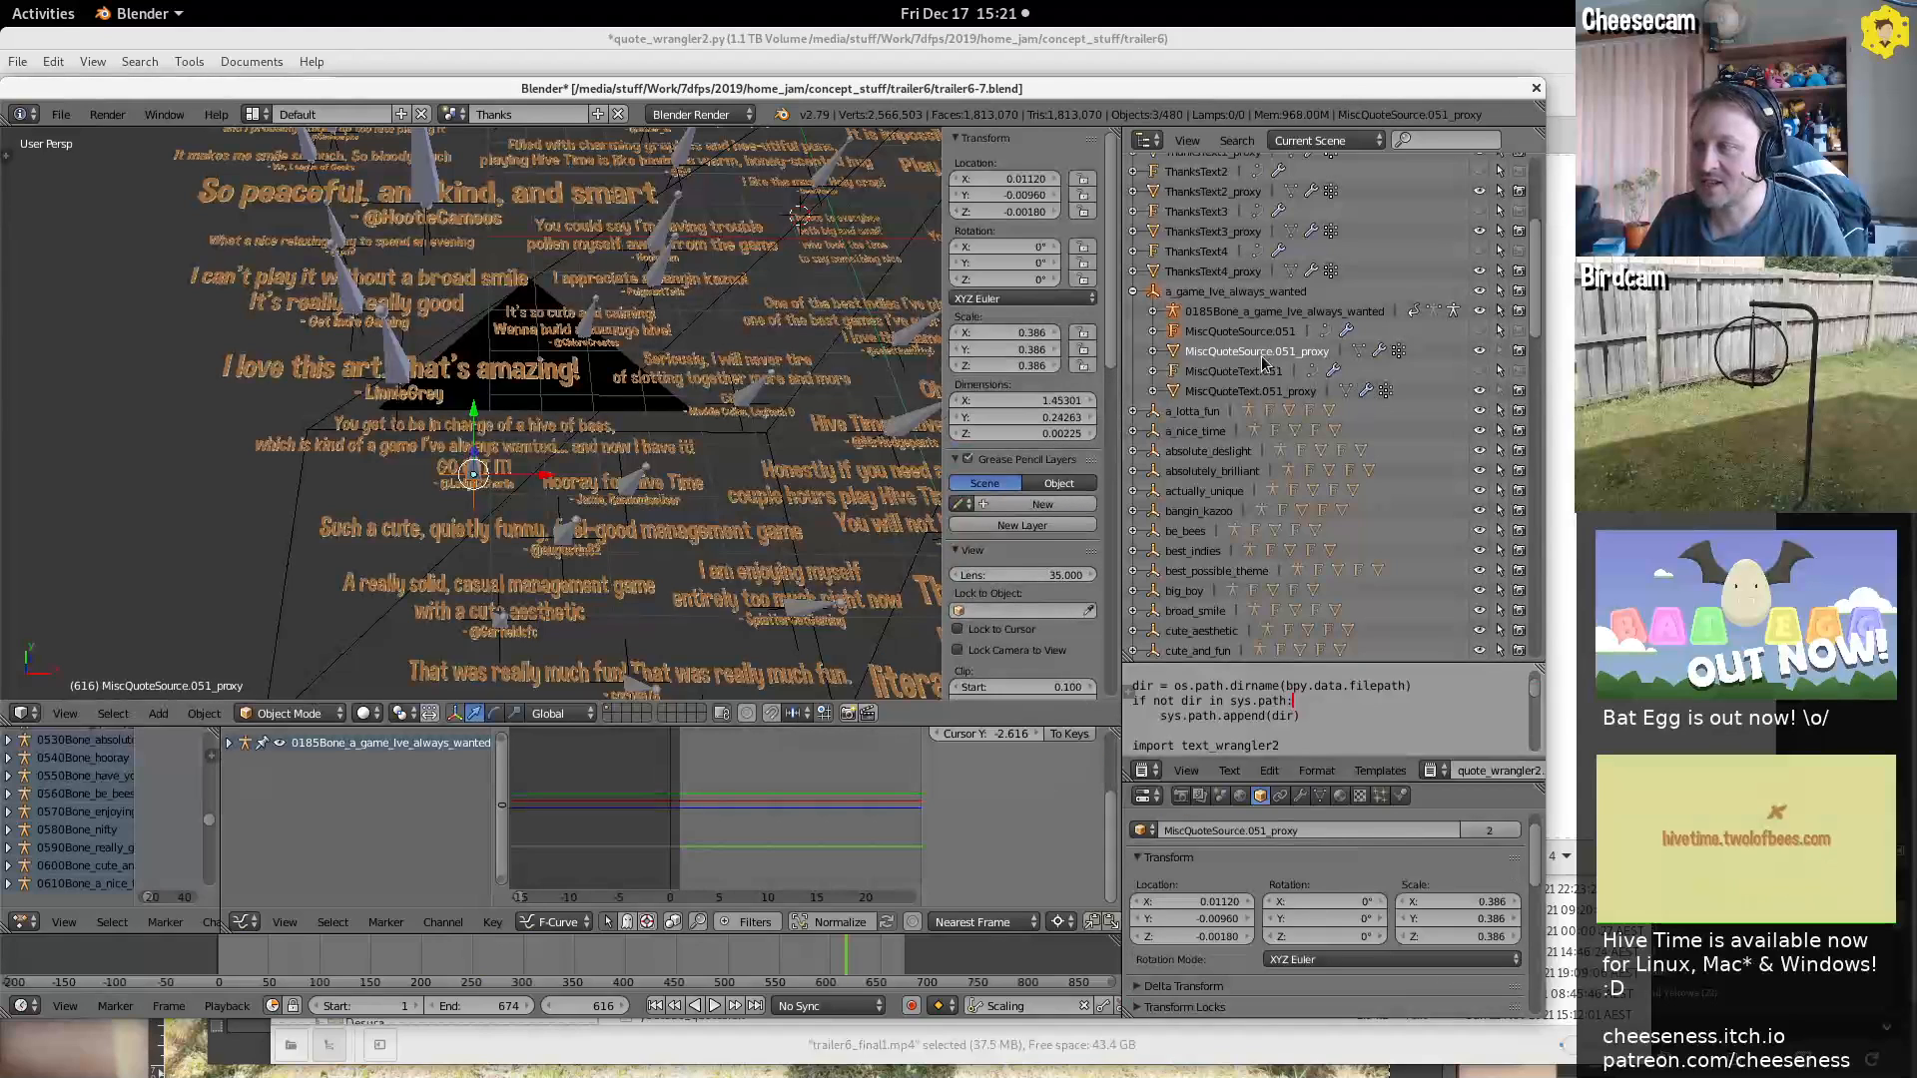
{"action": "left_click", "coordinate": [1258, 374], "text": "shift"}
{"action": "left_click", "coordinate": [1238, 395], "text": "shift"}
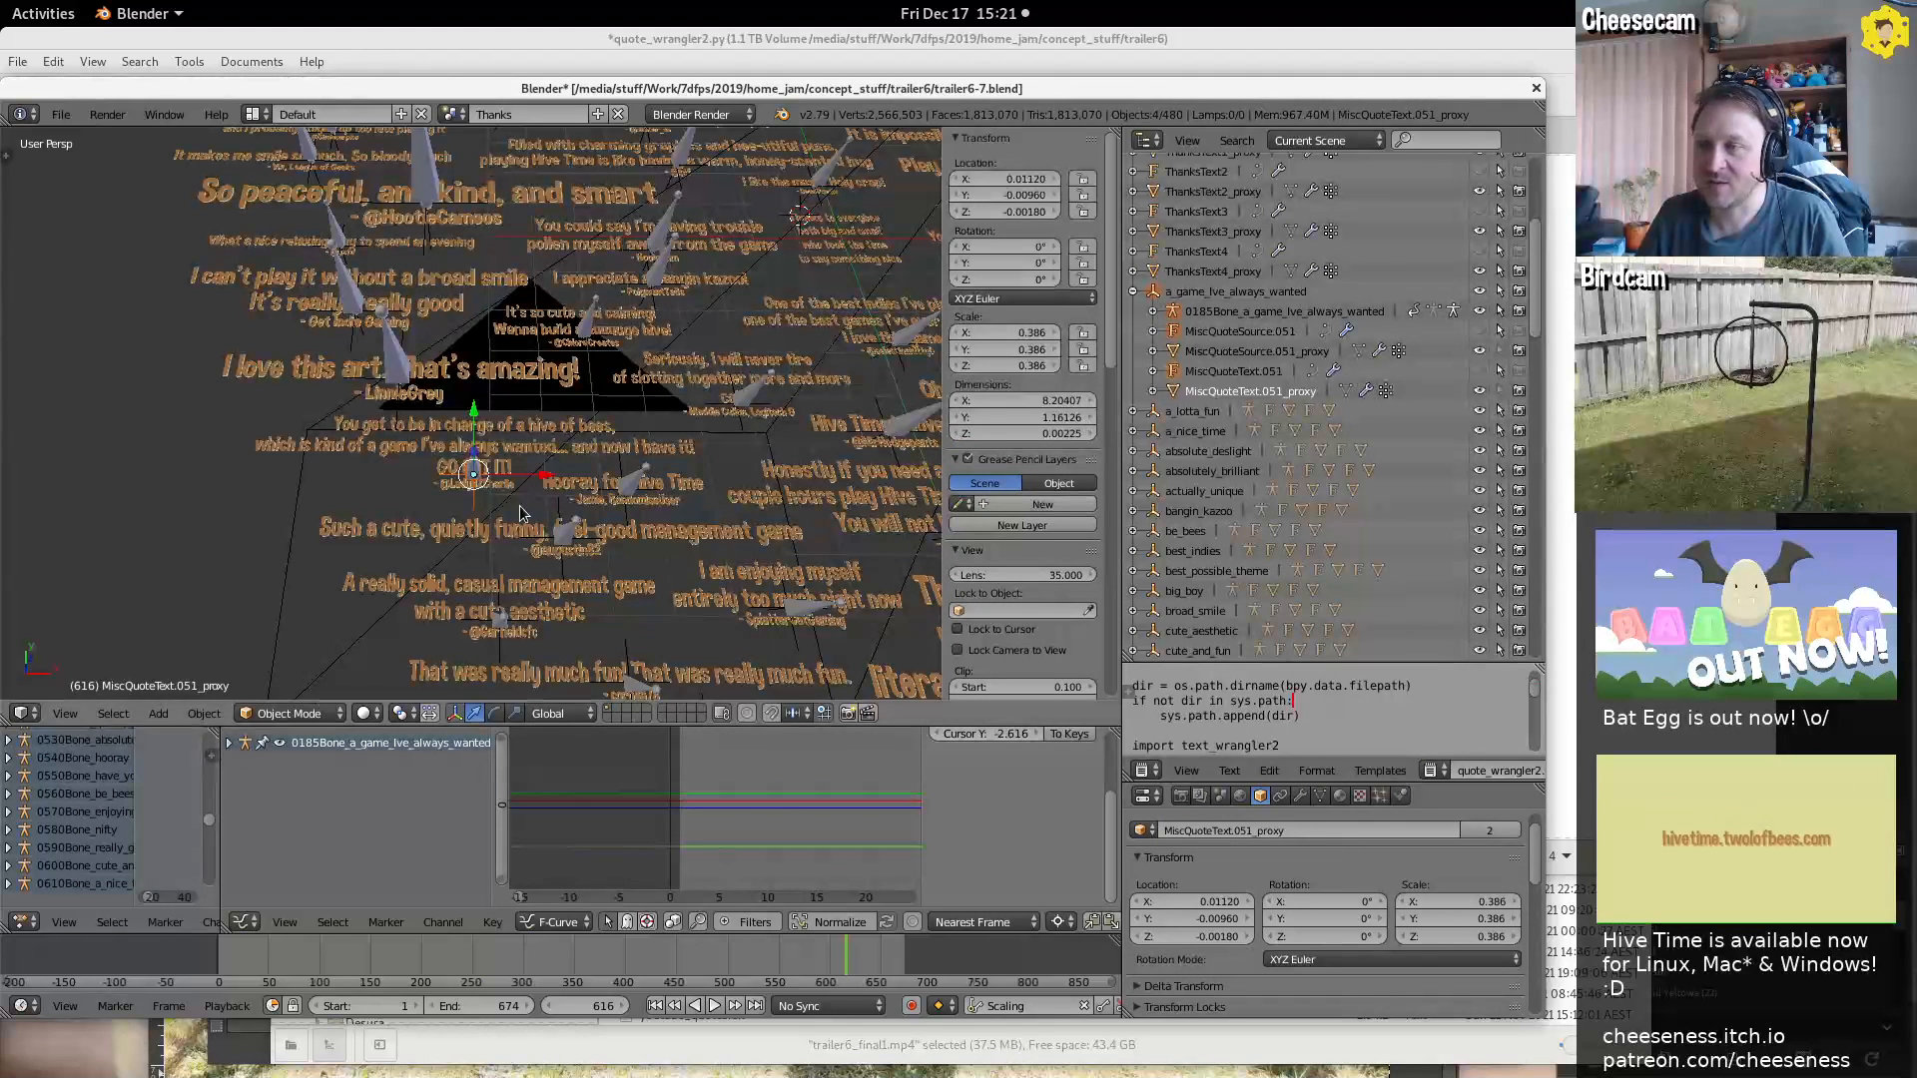
{"action": "key", "text": "shift+d"}
{"action": "right_click", "coordinate": [231, 515]}
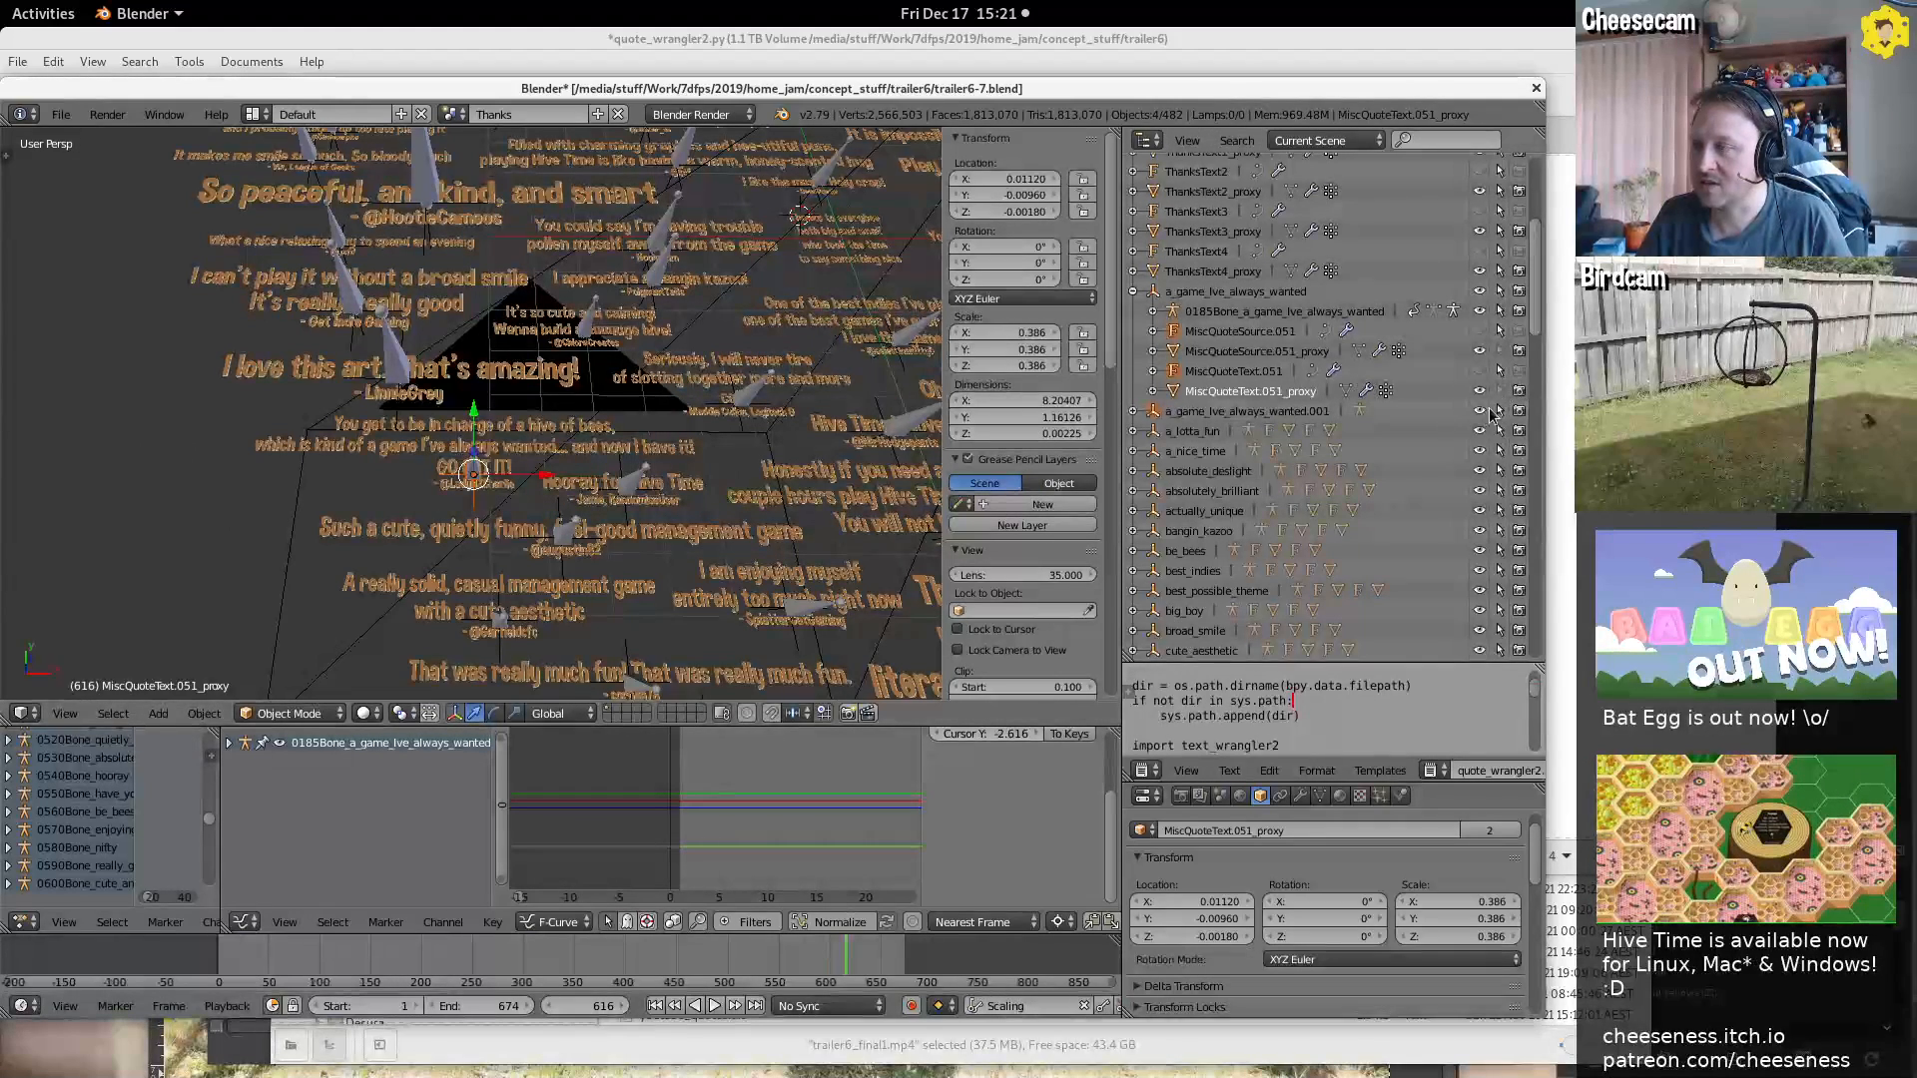
Box-select the a_game_ive_always_wanted quote's parts, try placing a duplicate outside the heart, and undo the duplication and box selection
{"action": "key", "text": "b"}
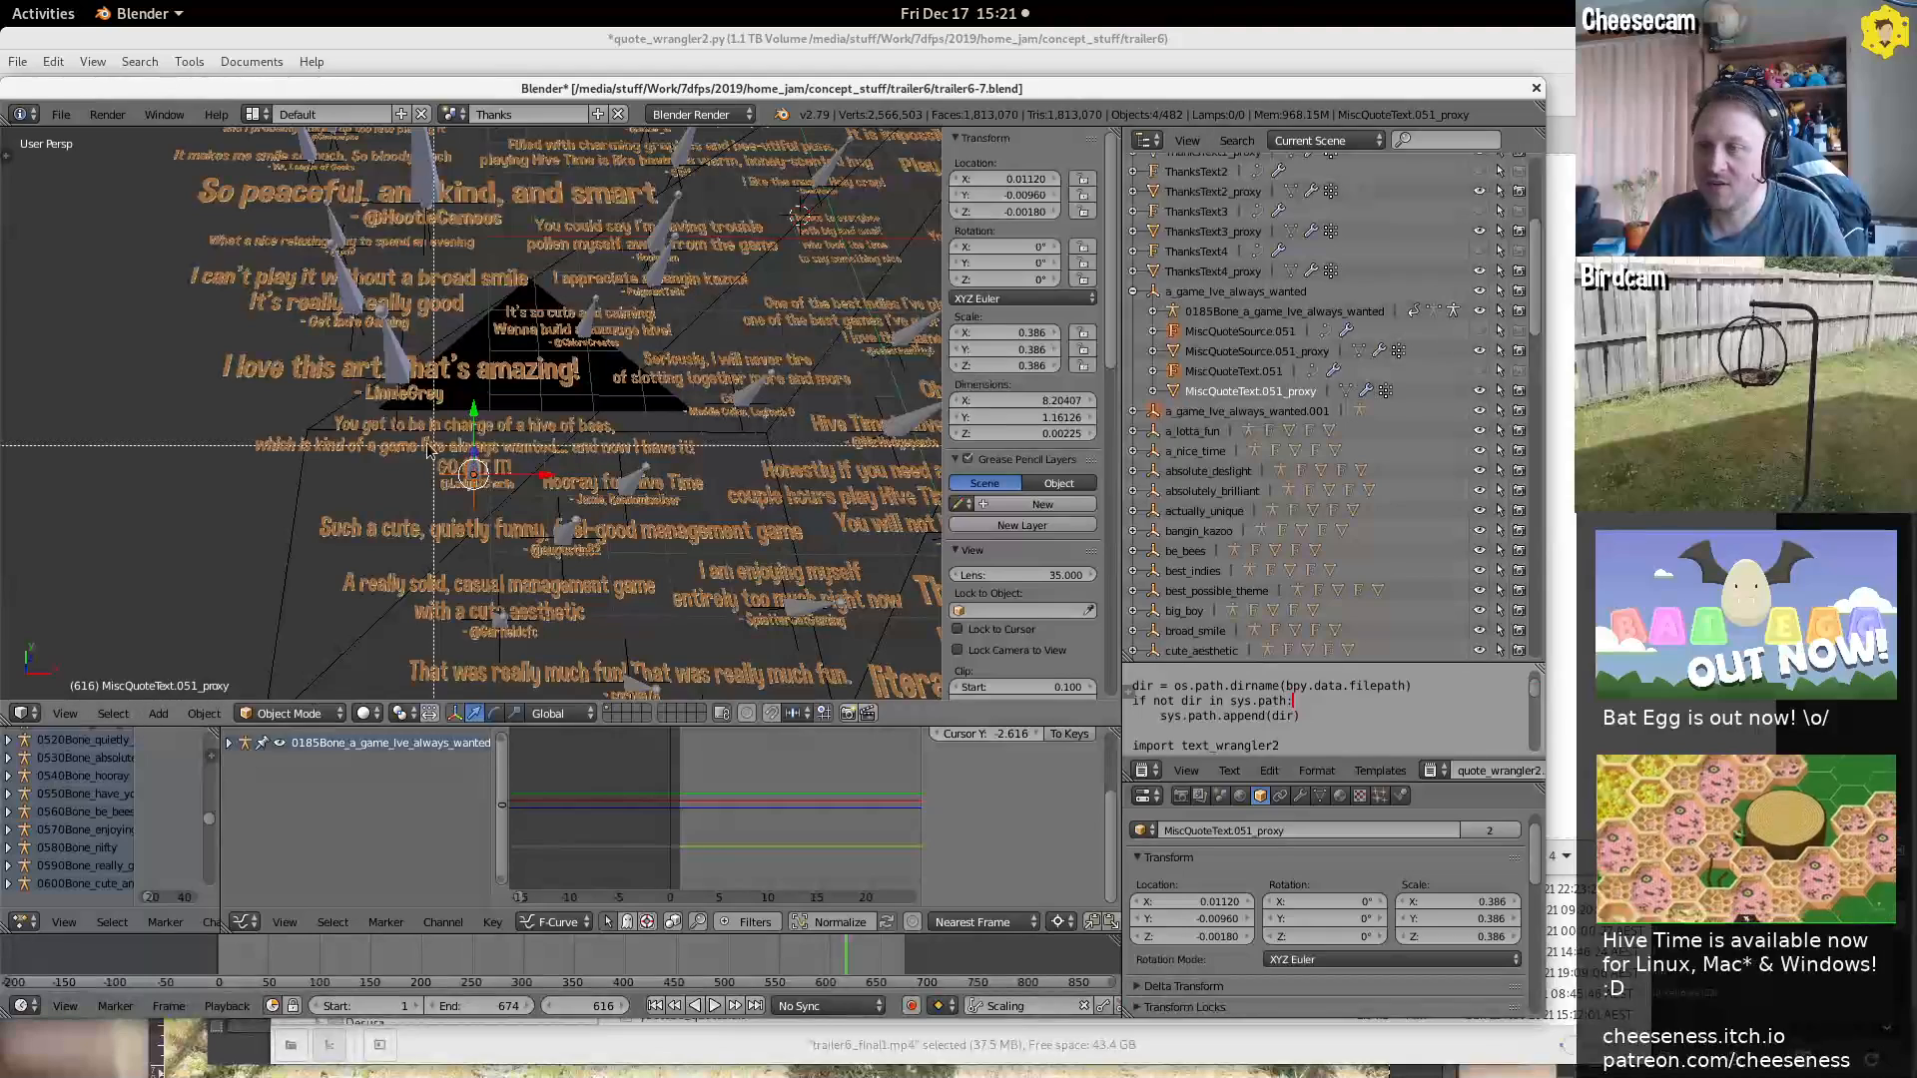
{"action": "left_click_drag", "start_coordinate": [423, 436], "coordinate": [477, 514]}
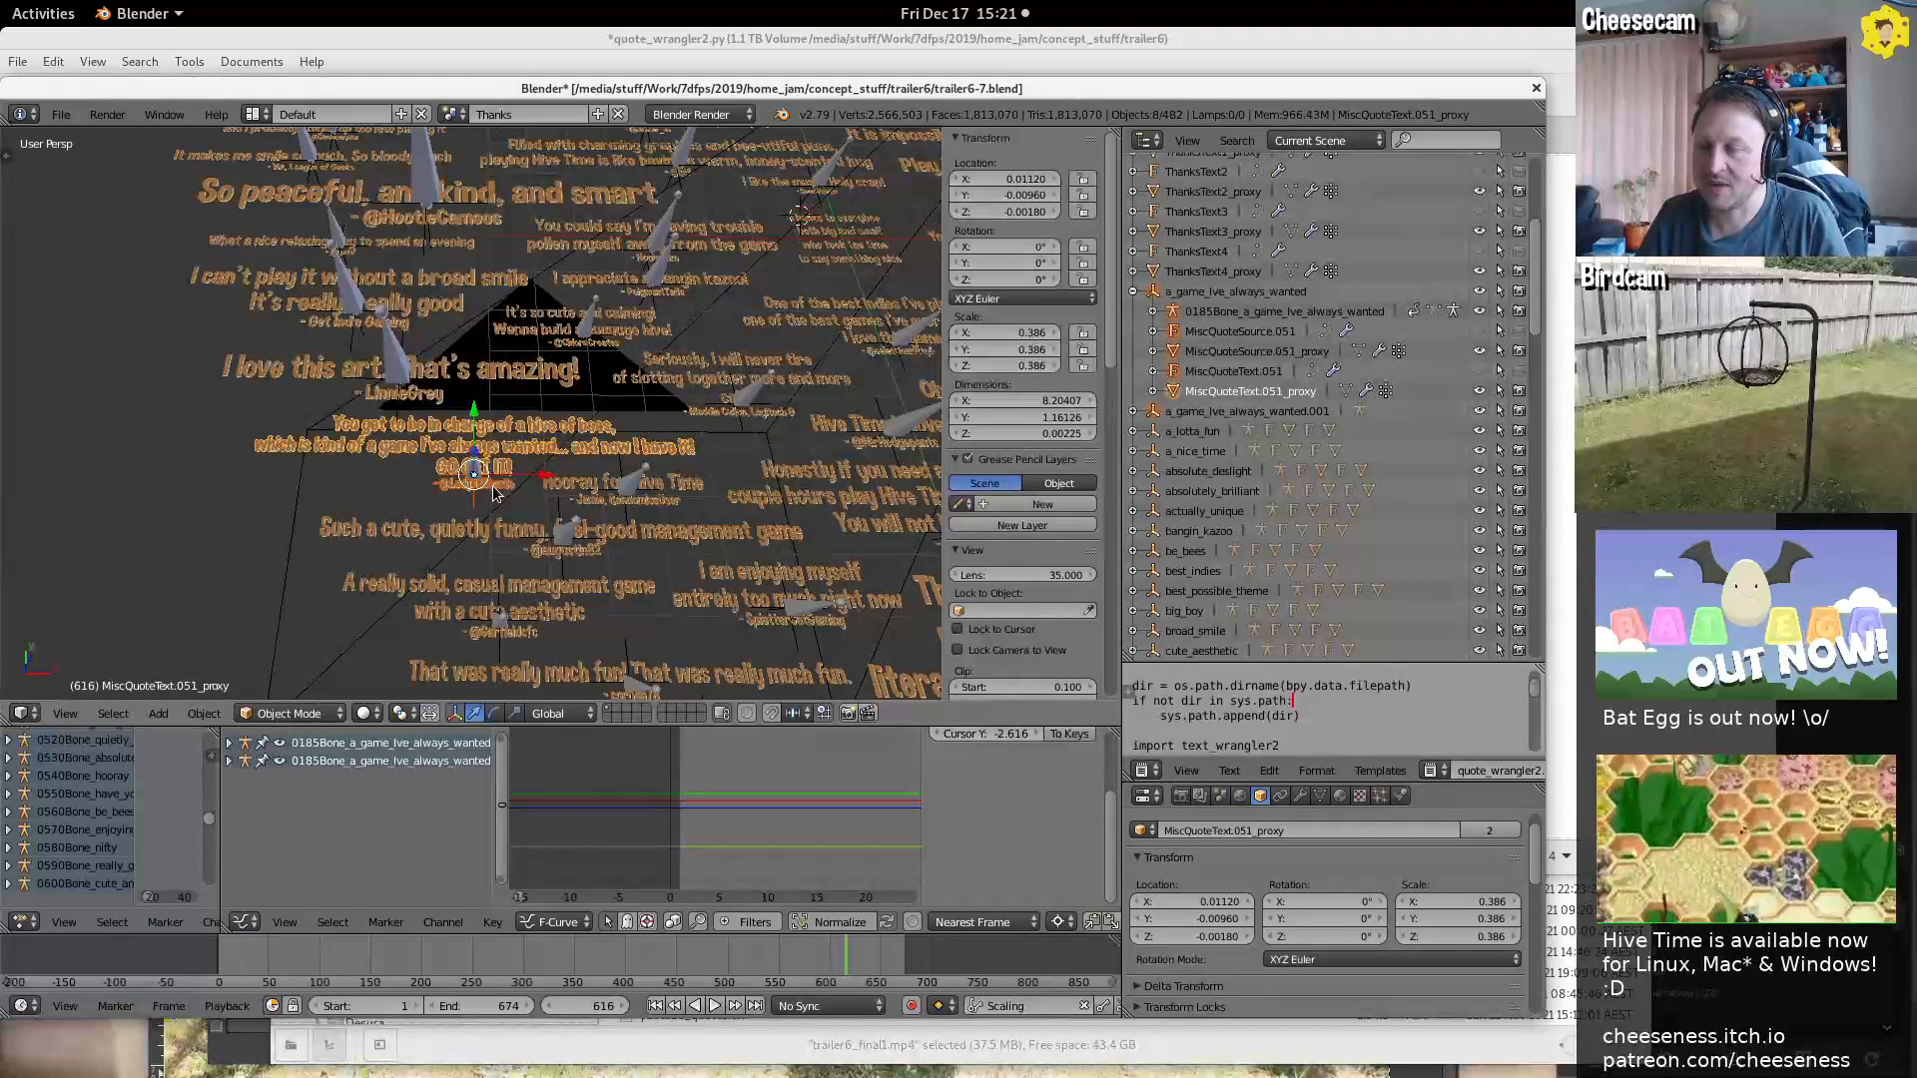
{"action": "key", "text": "shift+d"}
{"action": "left_click", "coordinate": [160, 518]}
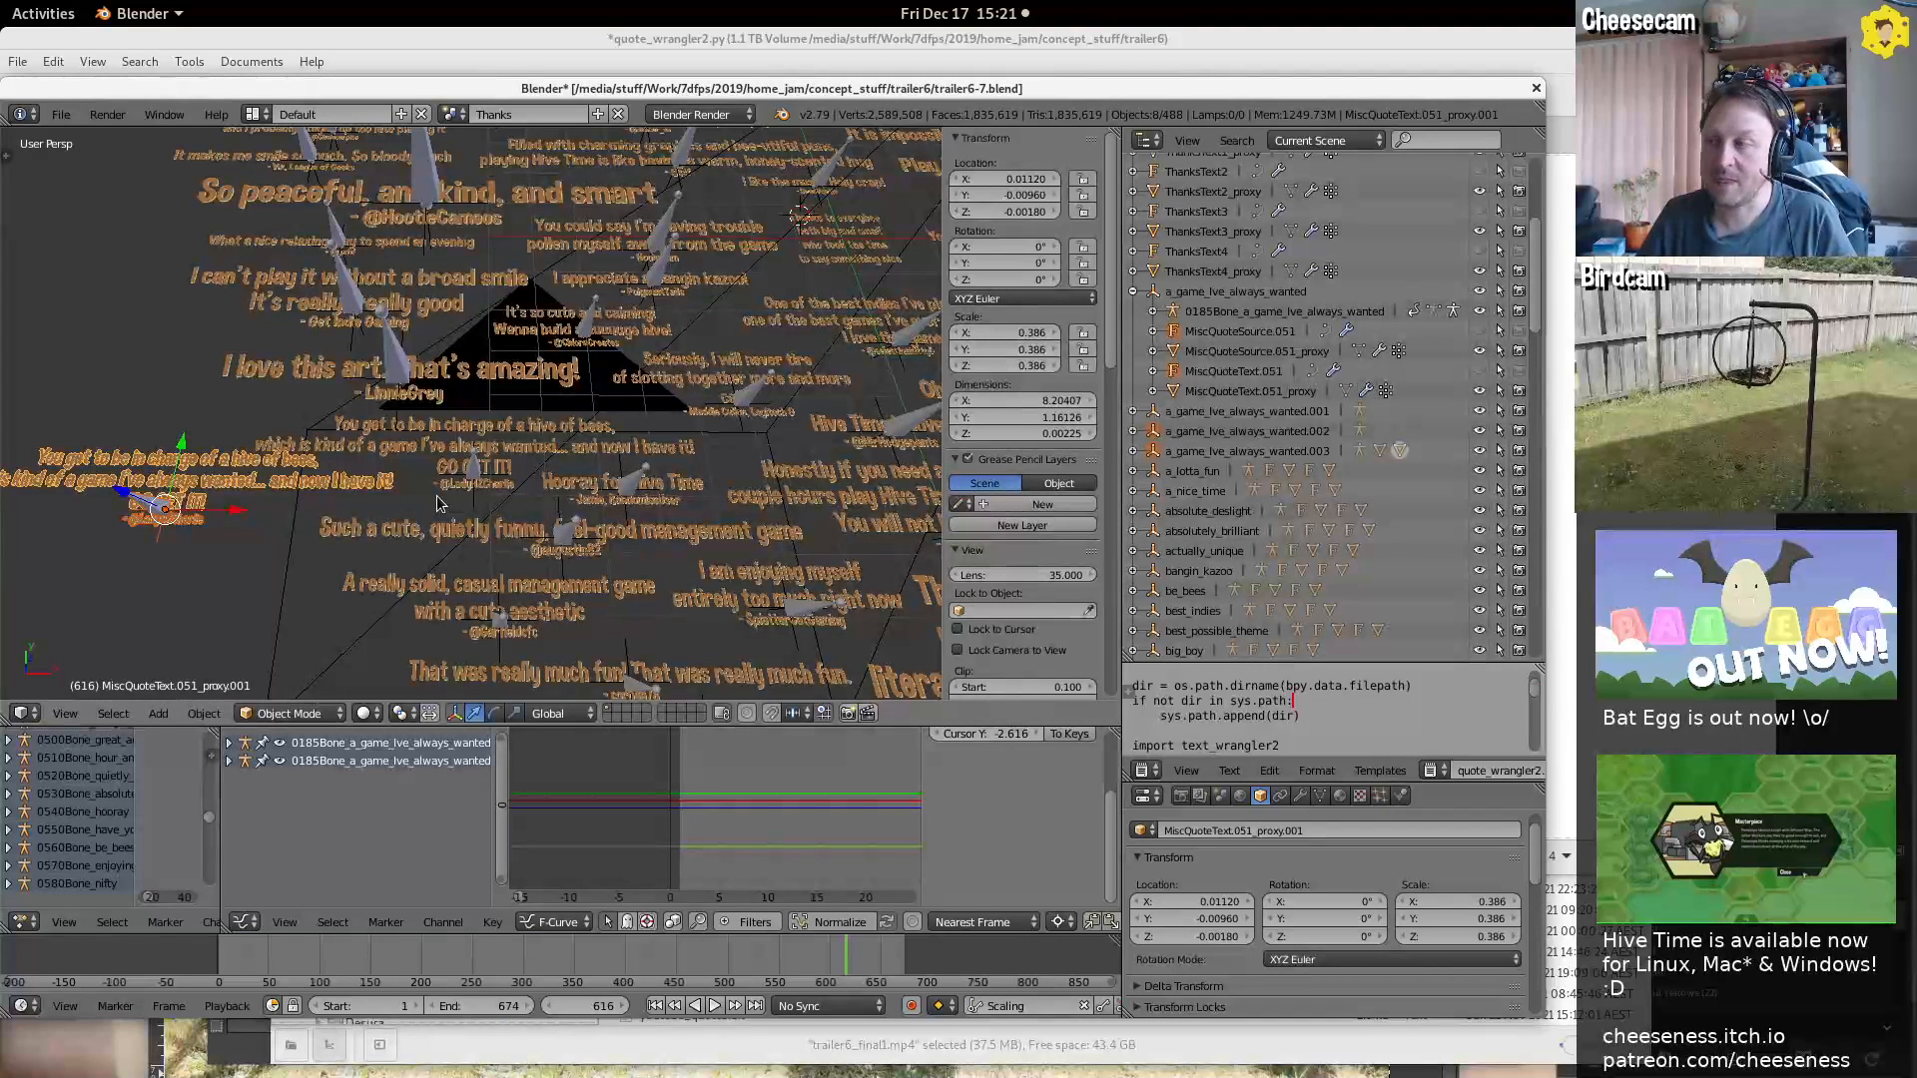
{"action": "key", "text": "ctrl+z"}
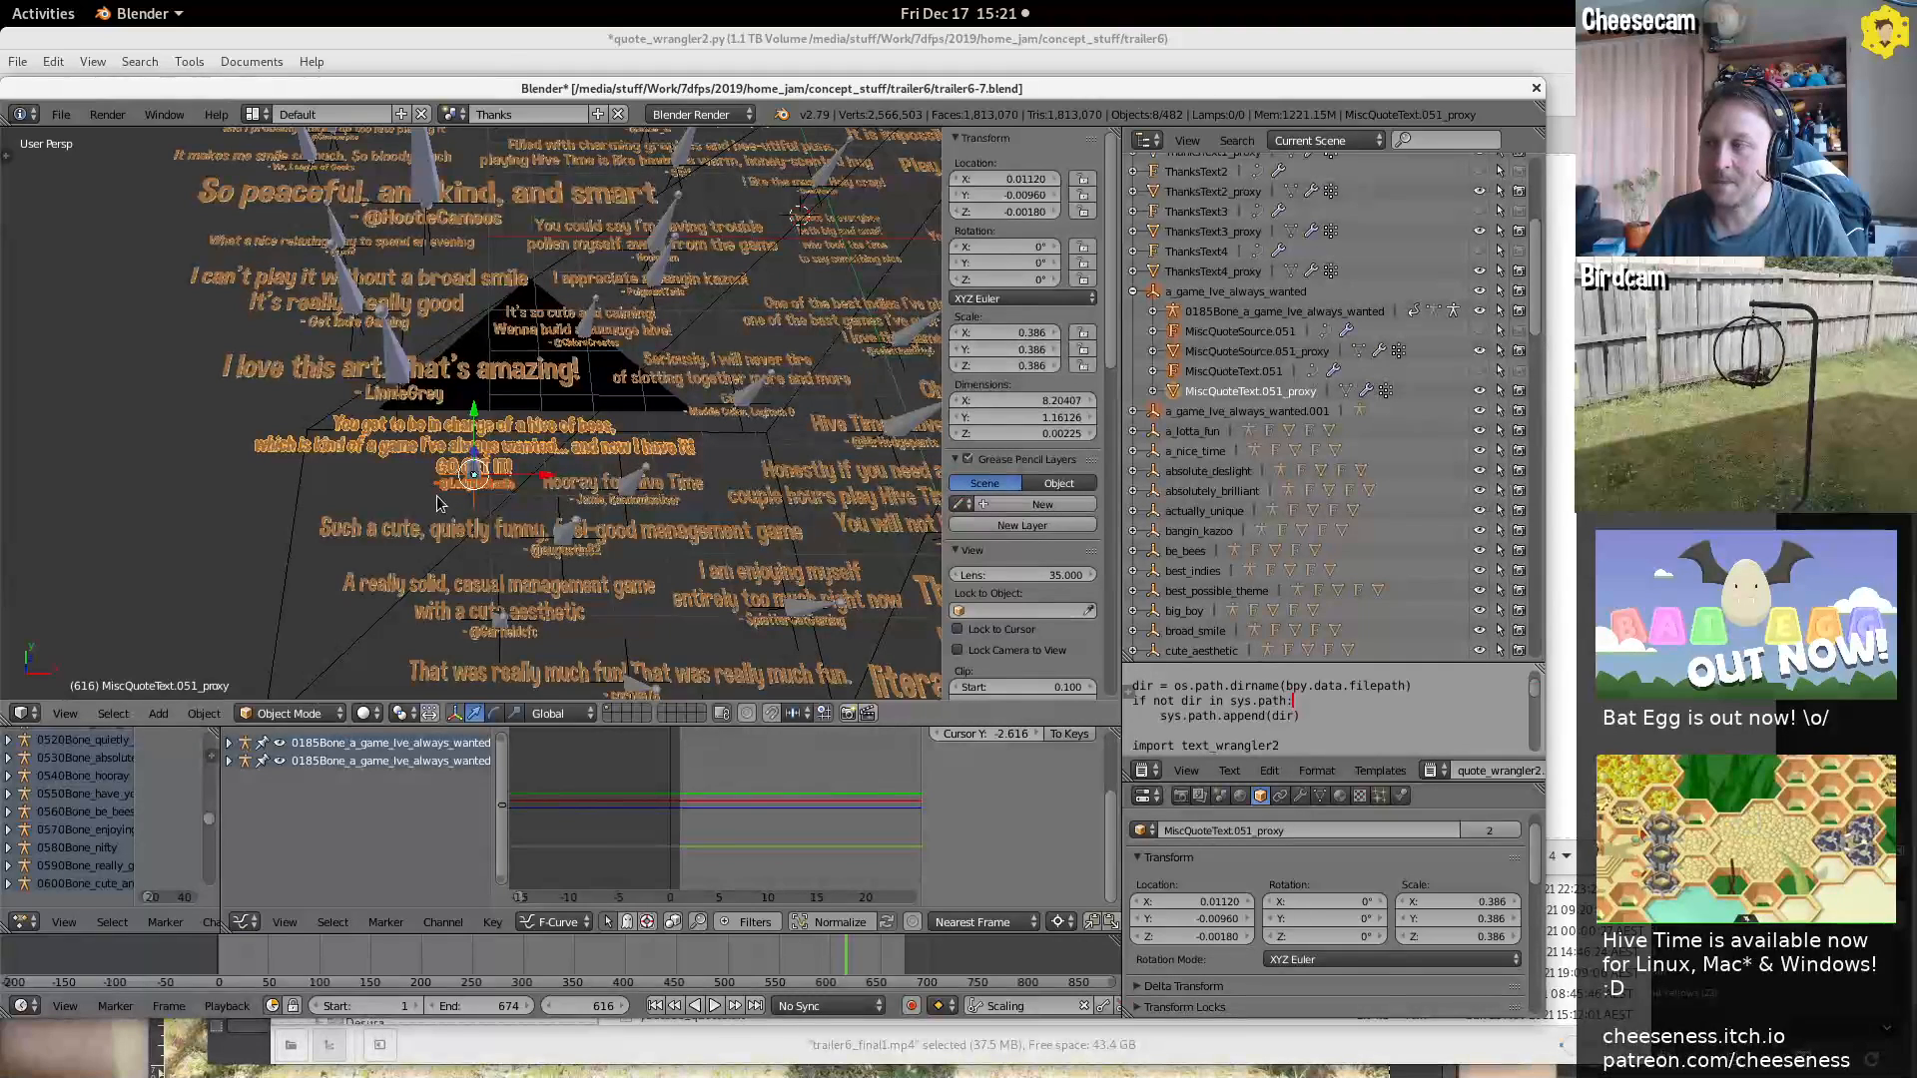
{"action": "key", "text": "ctrl+z"}
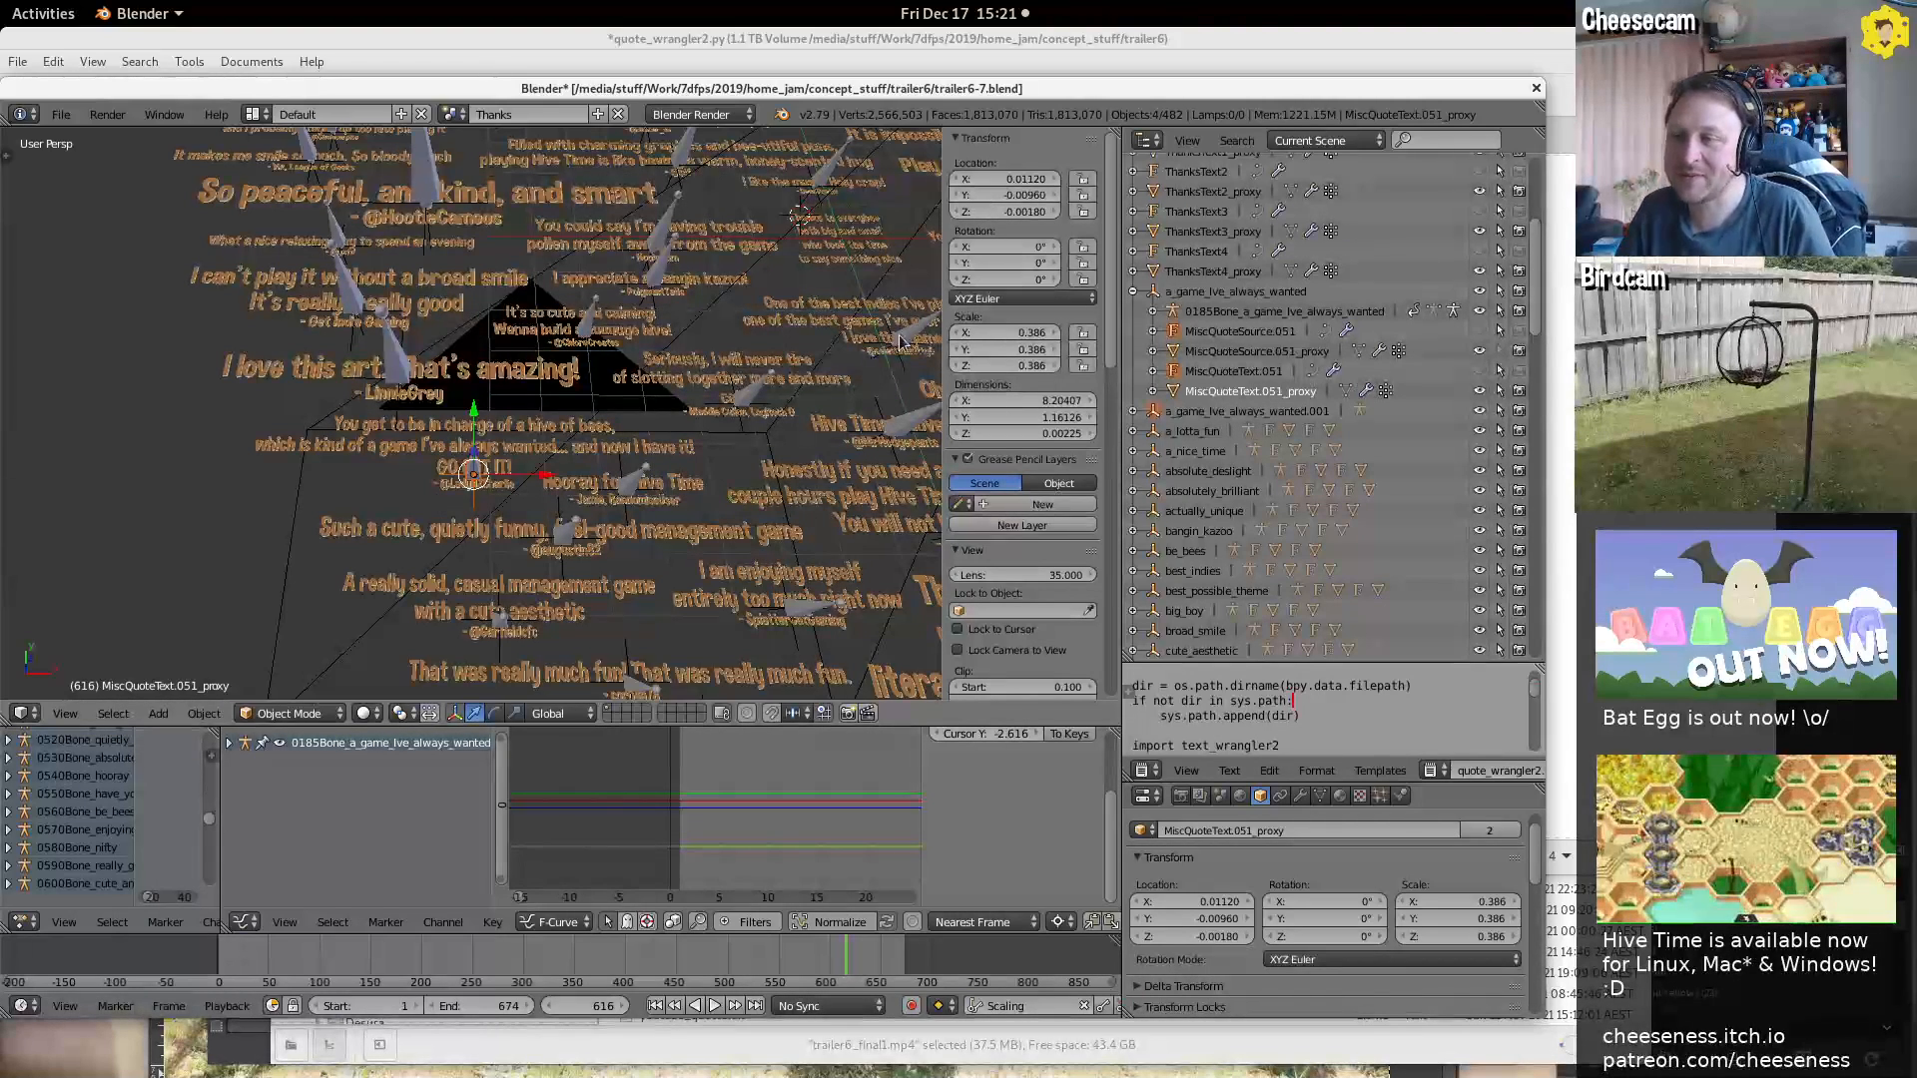
Delete the leftover duplicate empty a_game_ive_always_wanted.001, keeping the original quote's parent empty
{"action": "left_click", "coordinate": [1218, 297]}
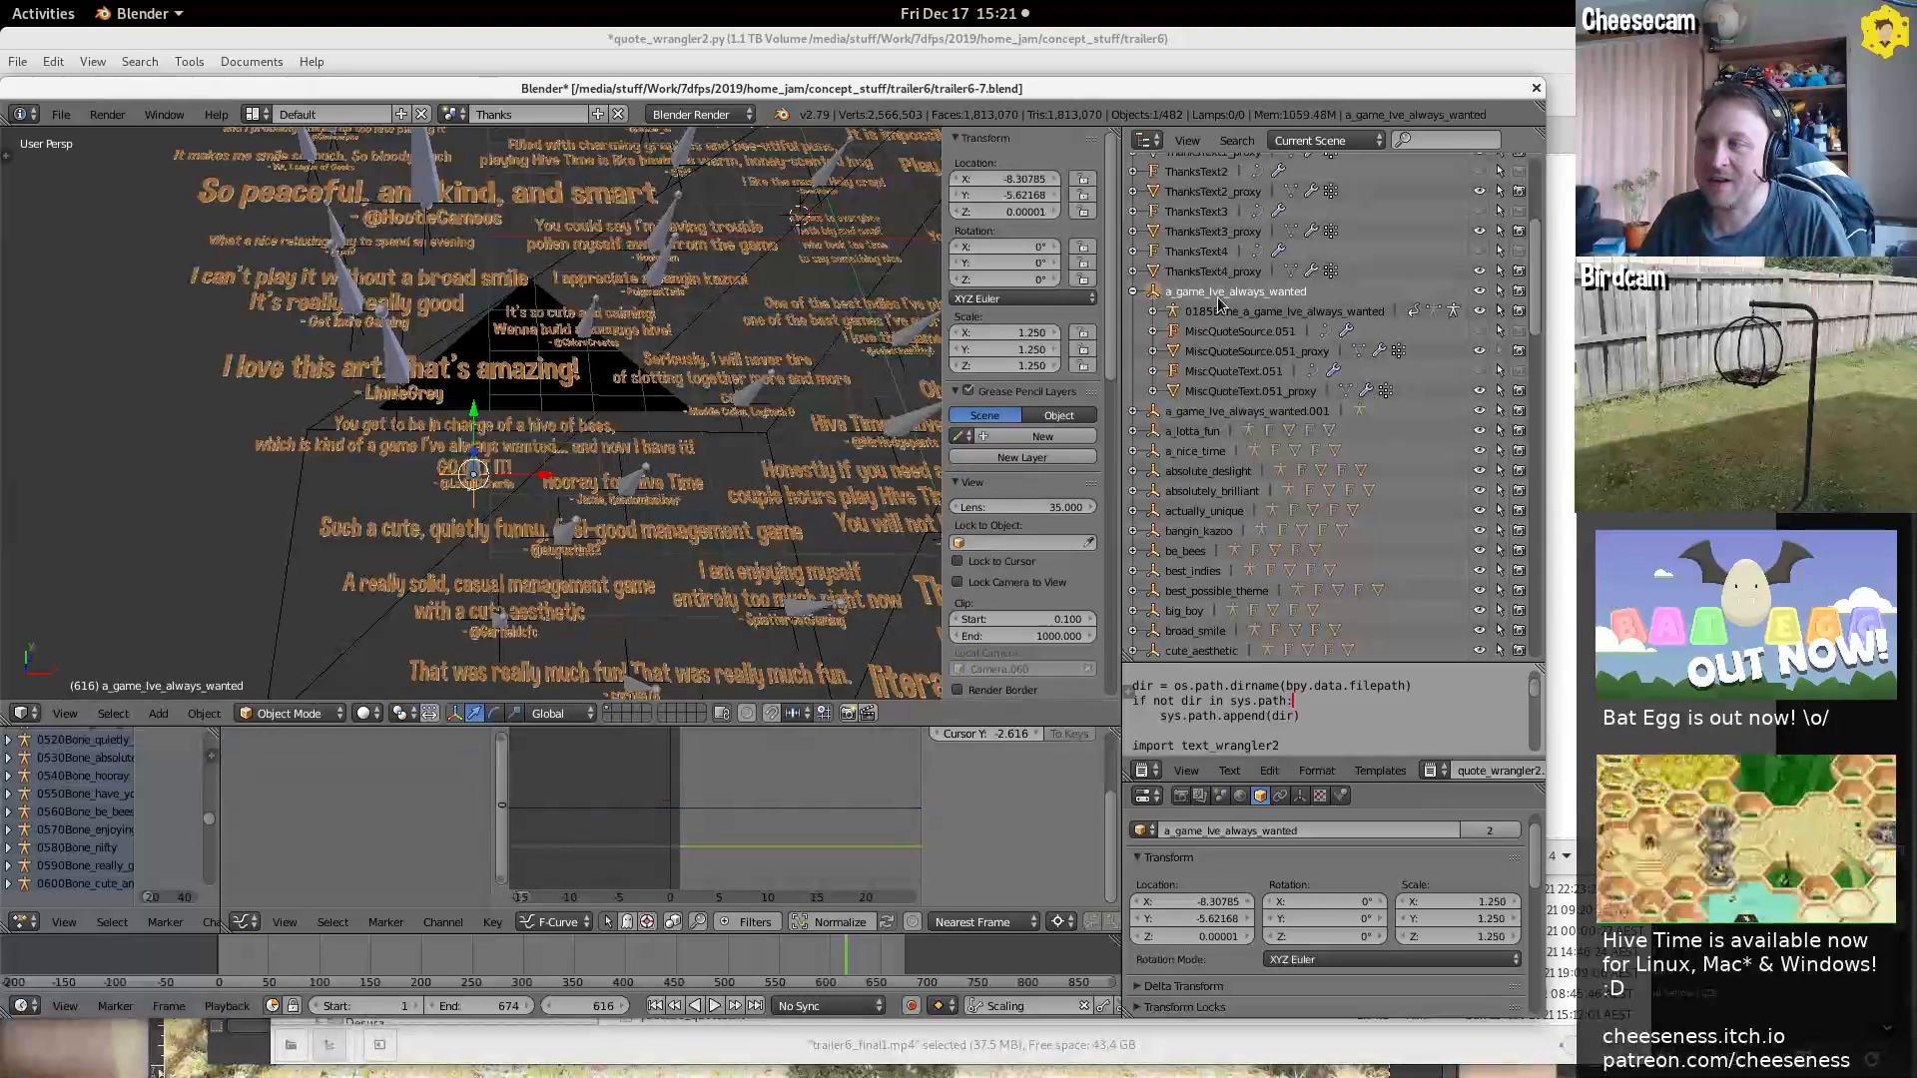
{"action": "left_click", "coordinate": [1247, 413]}
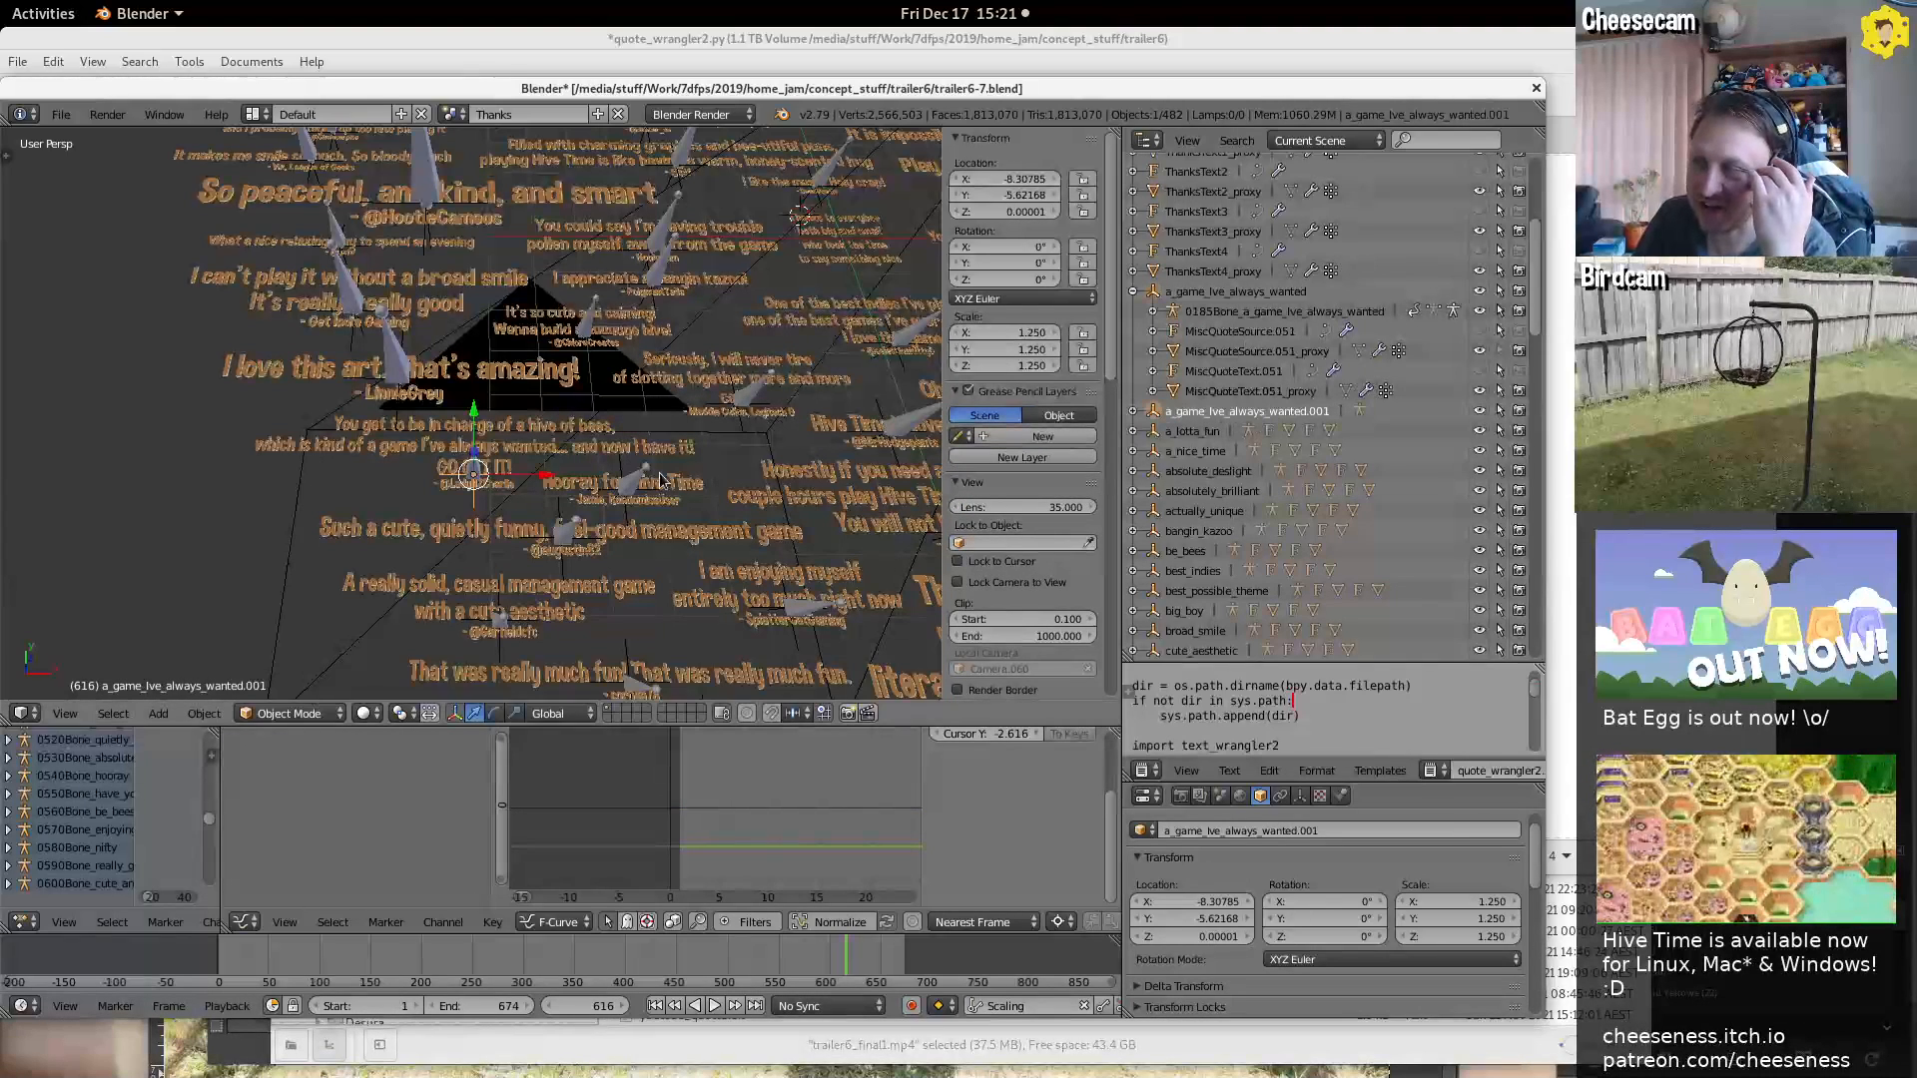
{"action": "key", "text": "x"}
{"action": "left_click", "coordinate": [619, 468]}
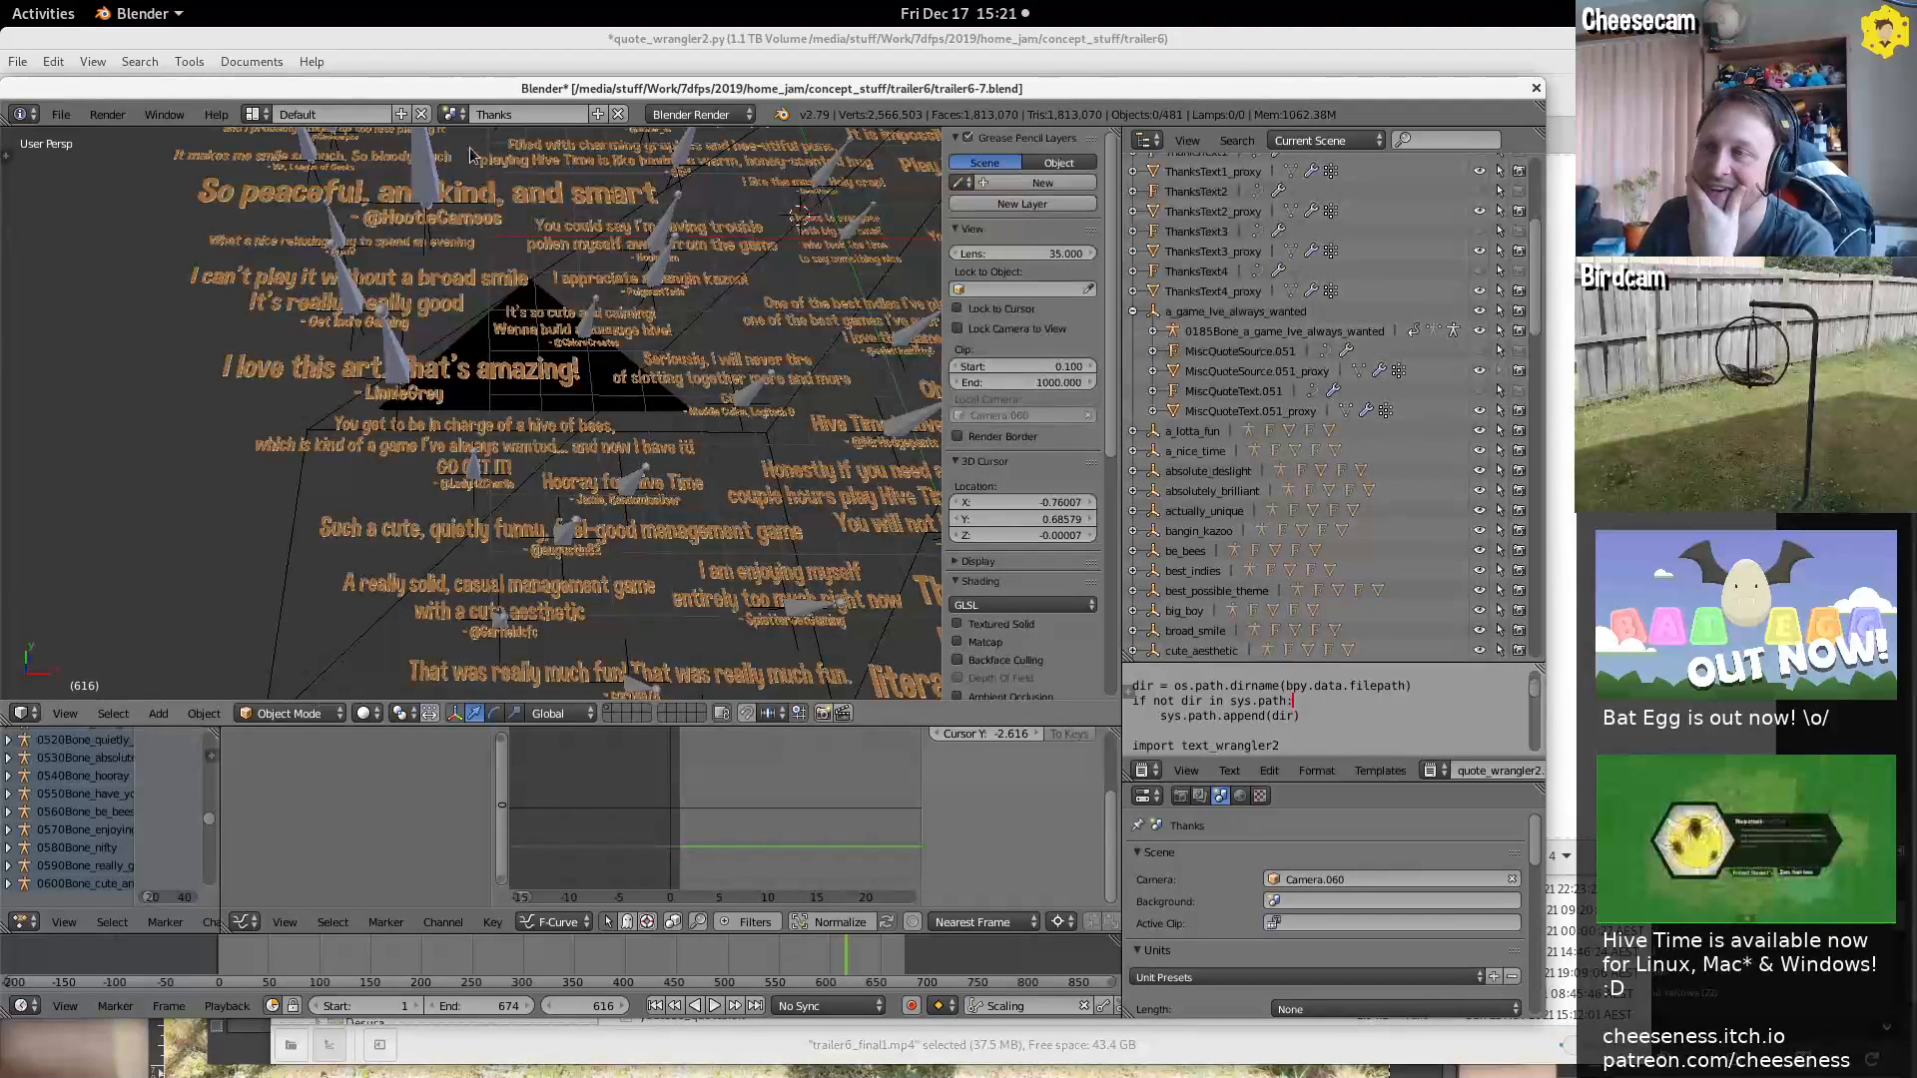
Try viewing the TemplateMiscQuote scene in the 3D View Full layout and return to the Default layout
{"action": "left_click", "coordinate": [252, 114]}
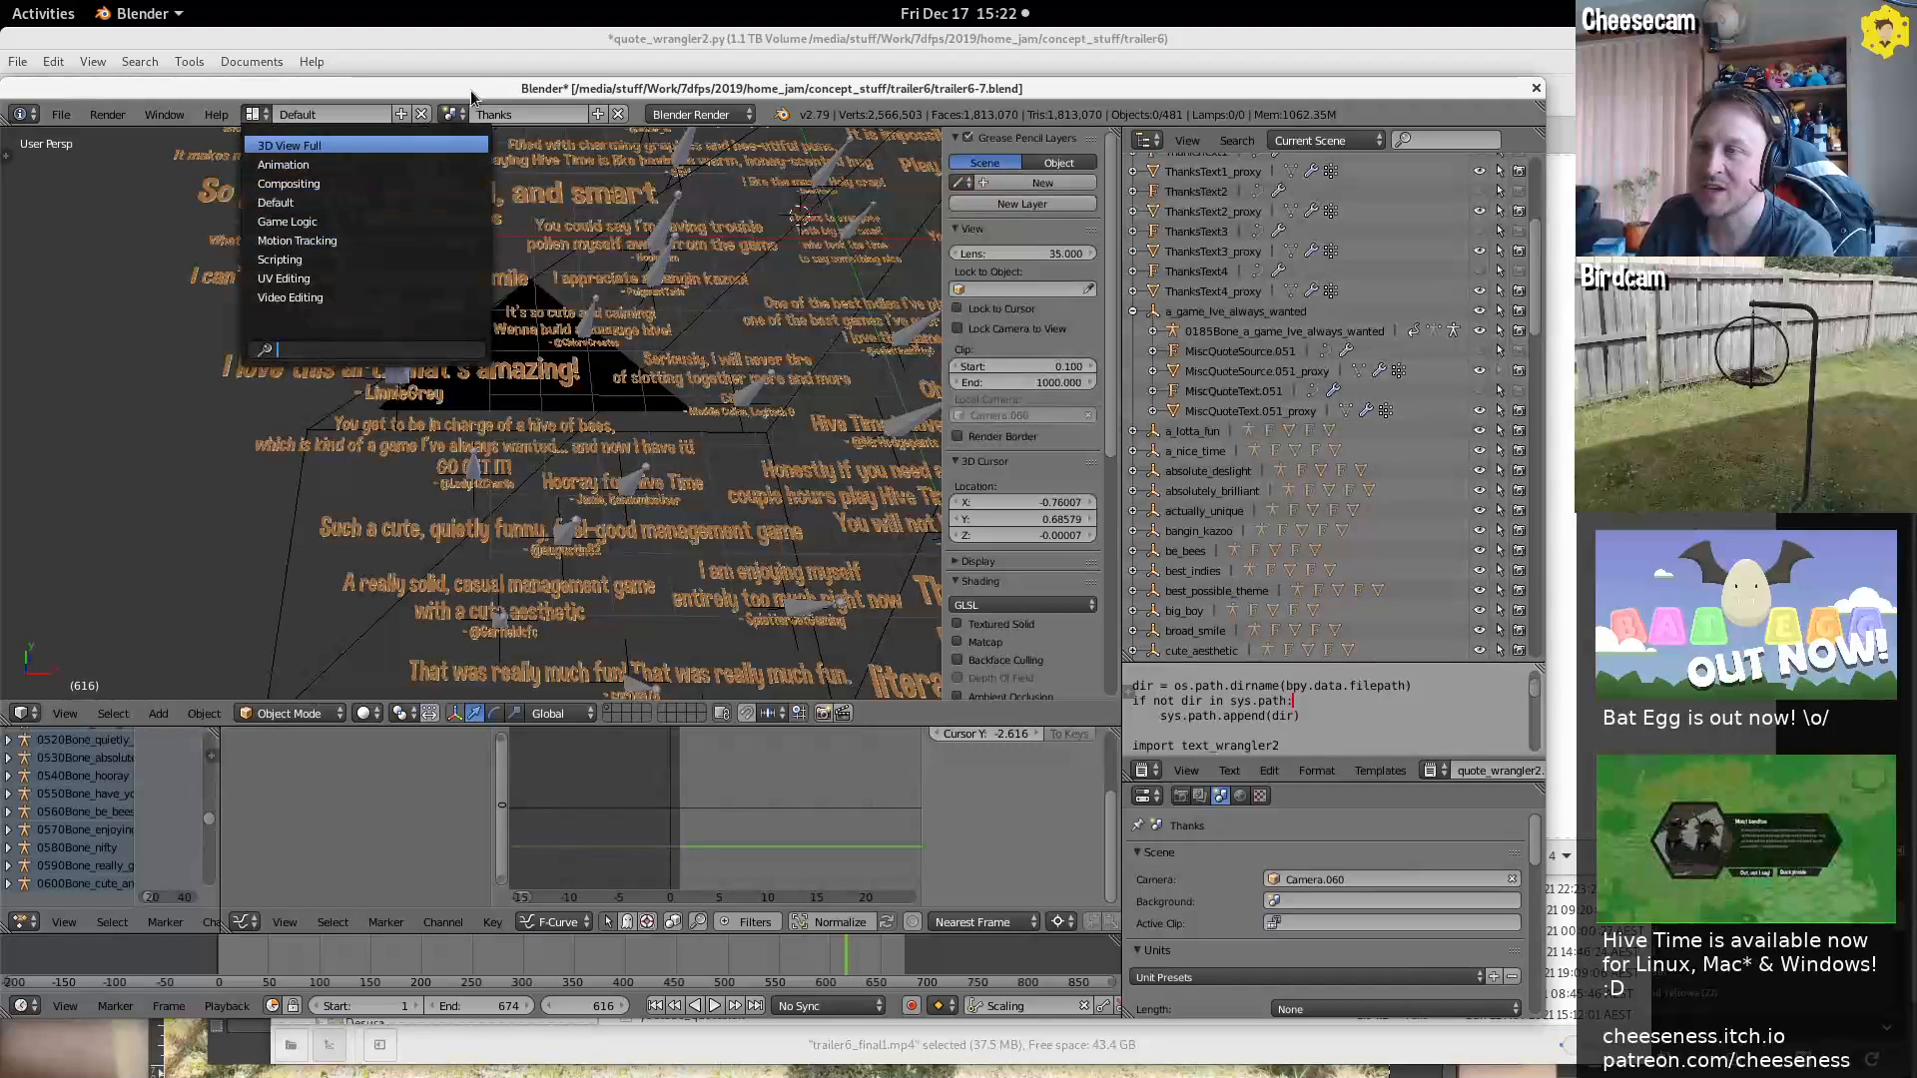
{"action": "left_click", "coordinate": [290, 146]}
{"action": "left_click", "coordinate": [452, 115]}
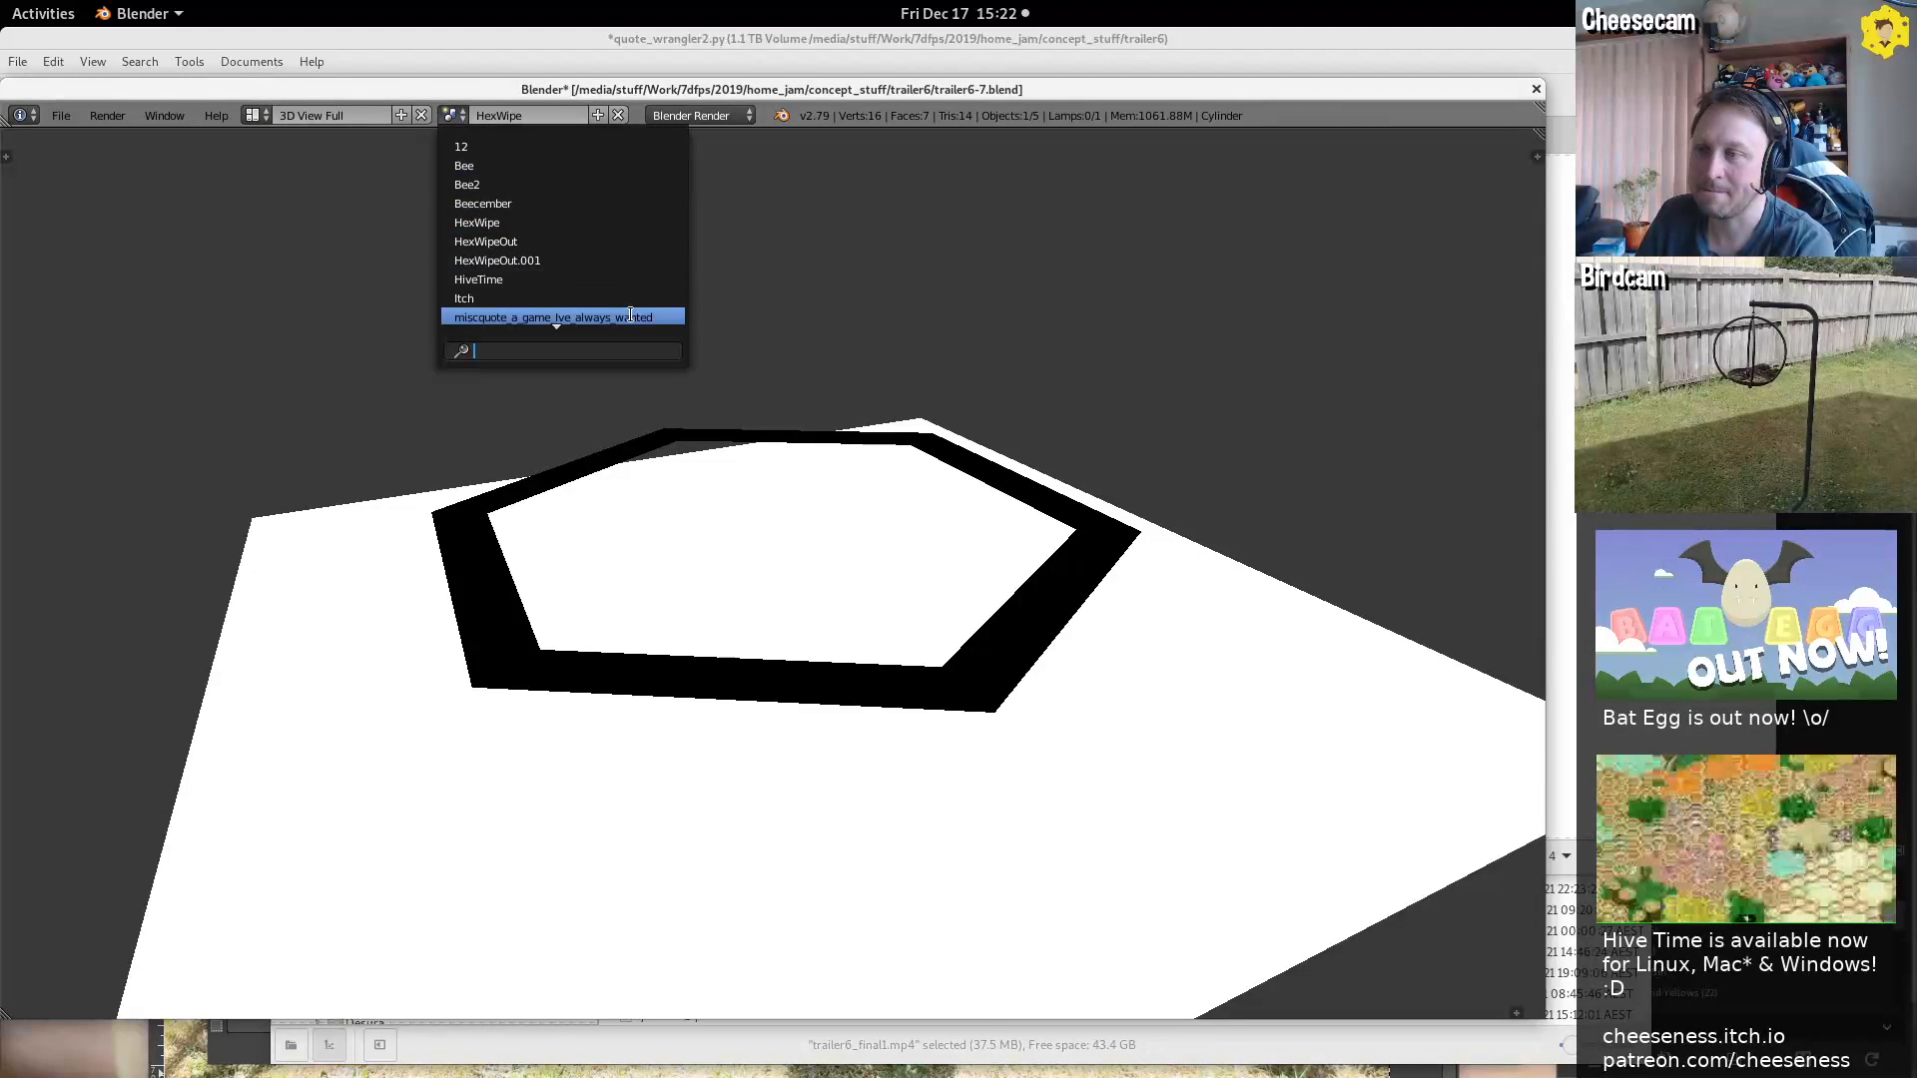
{"action": "type", "text": "template"}
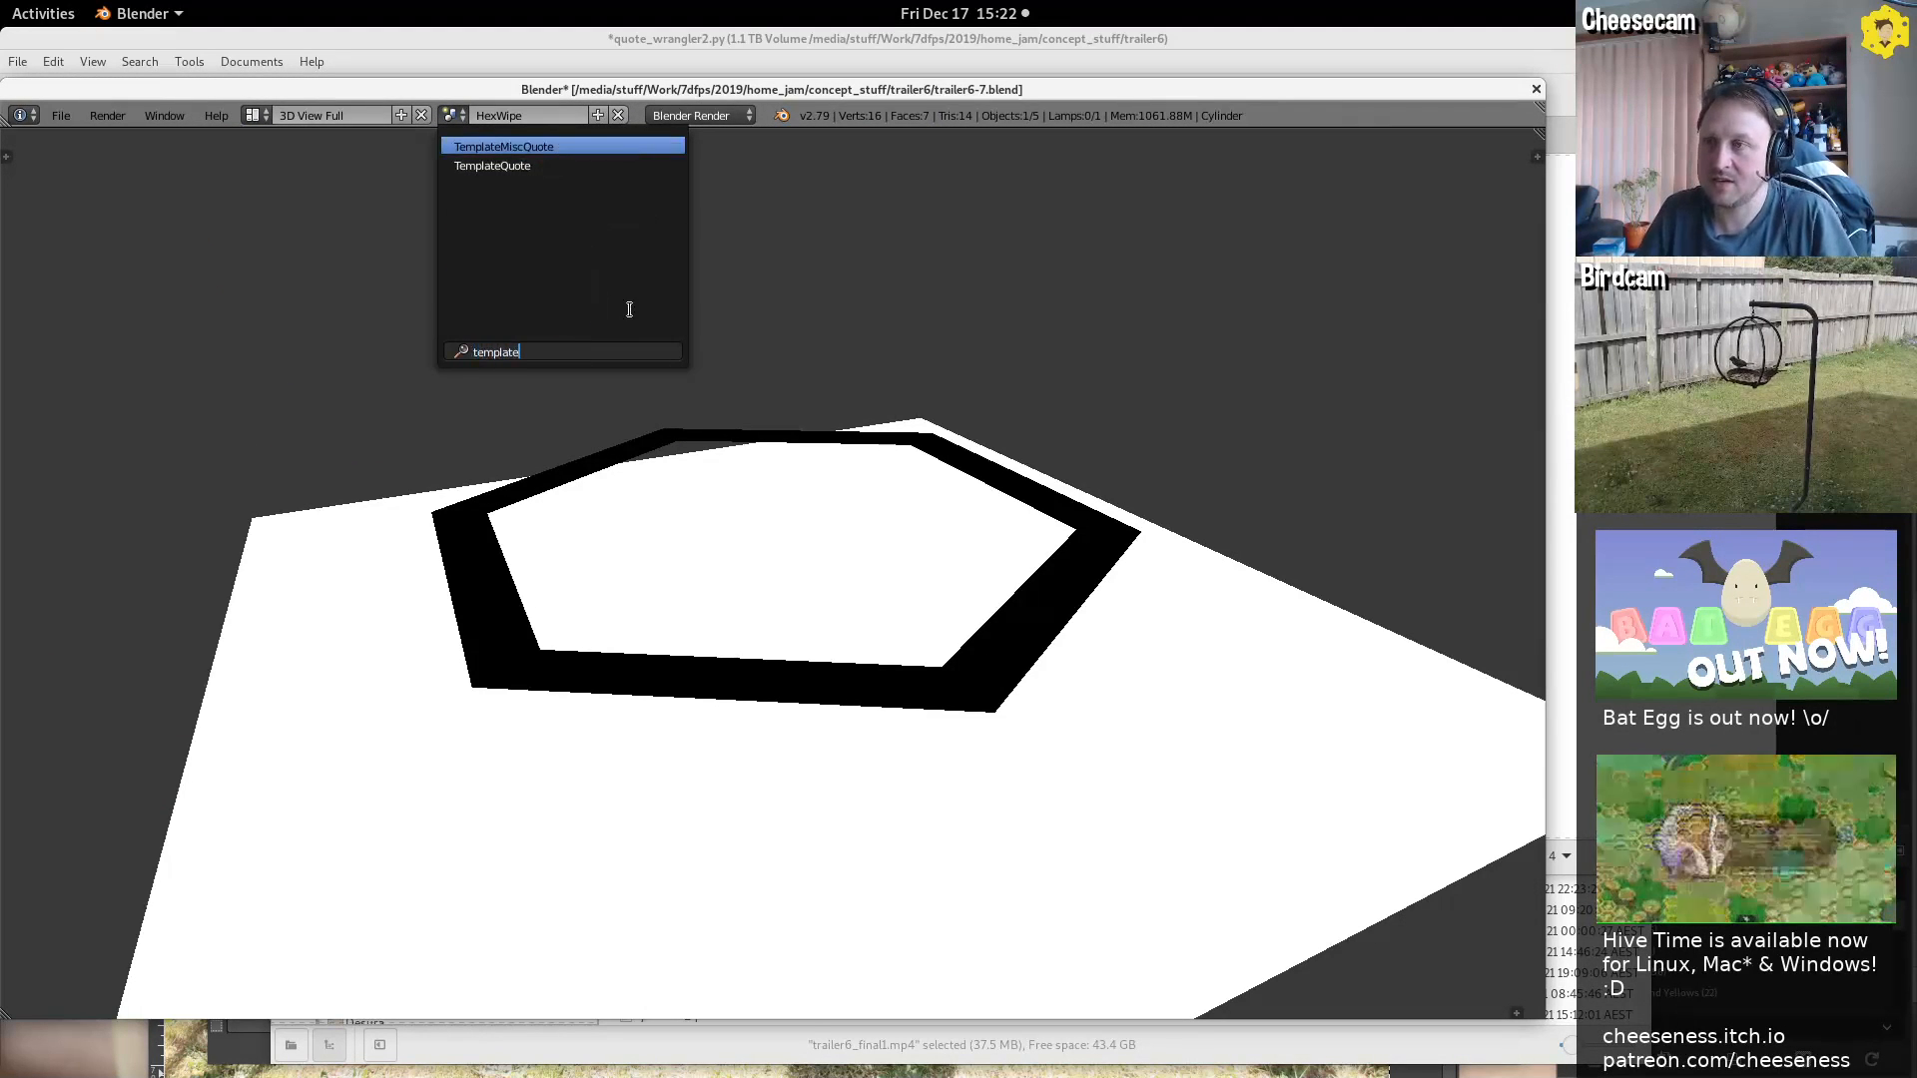
{"action": "left_click", "coordinate": [574, 146]}
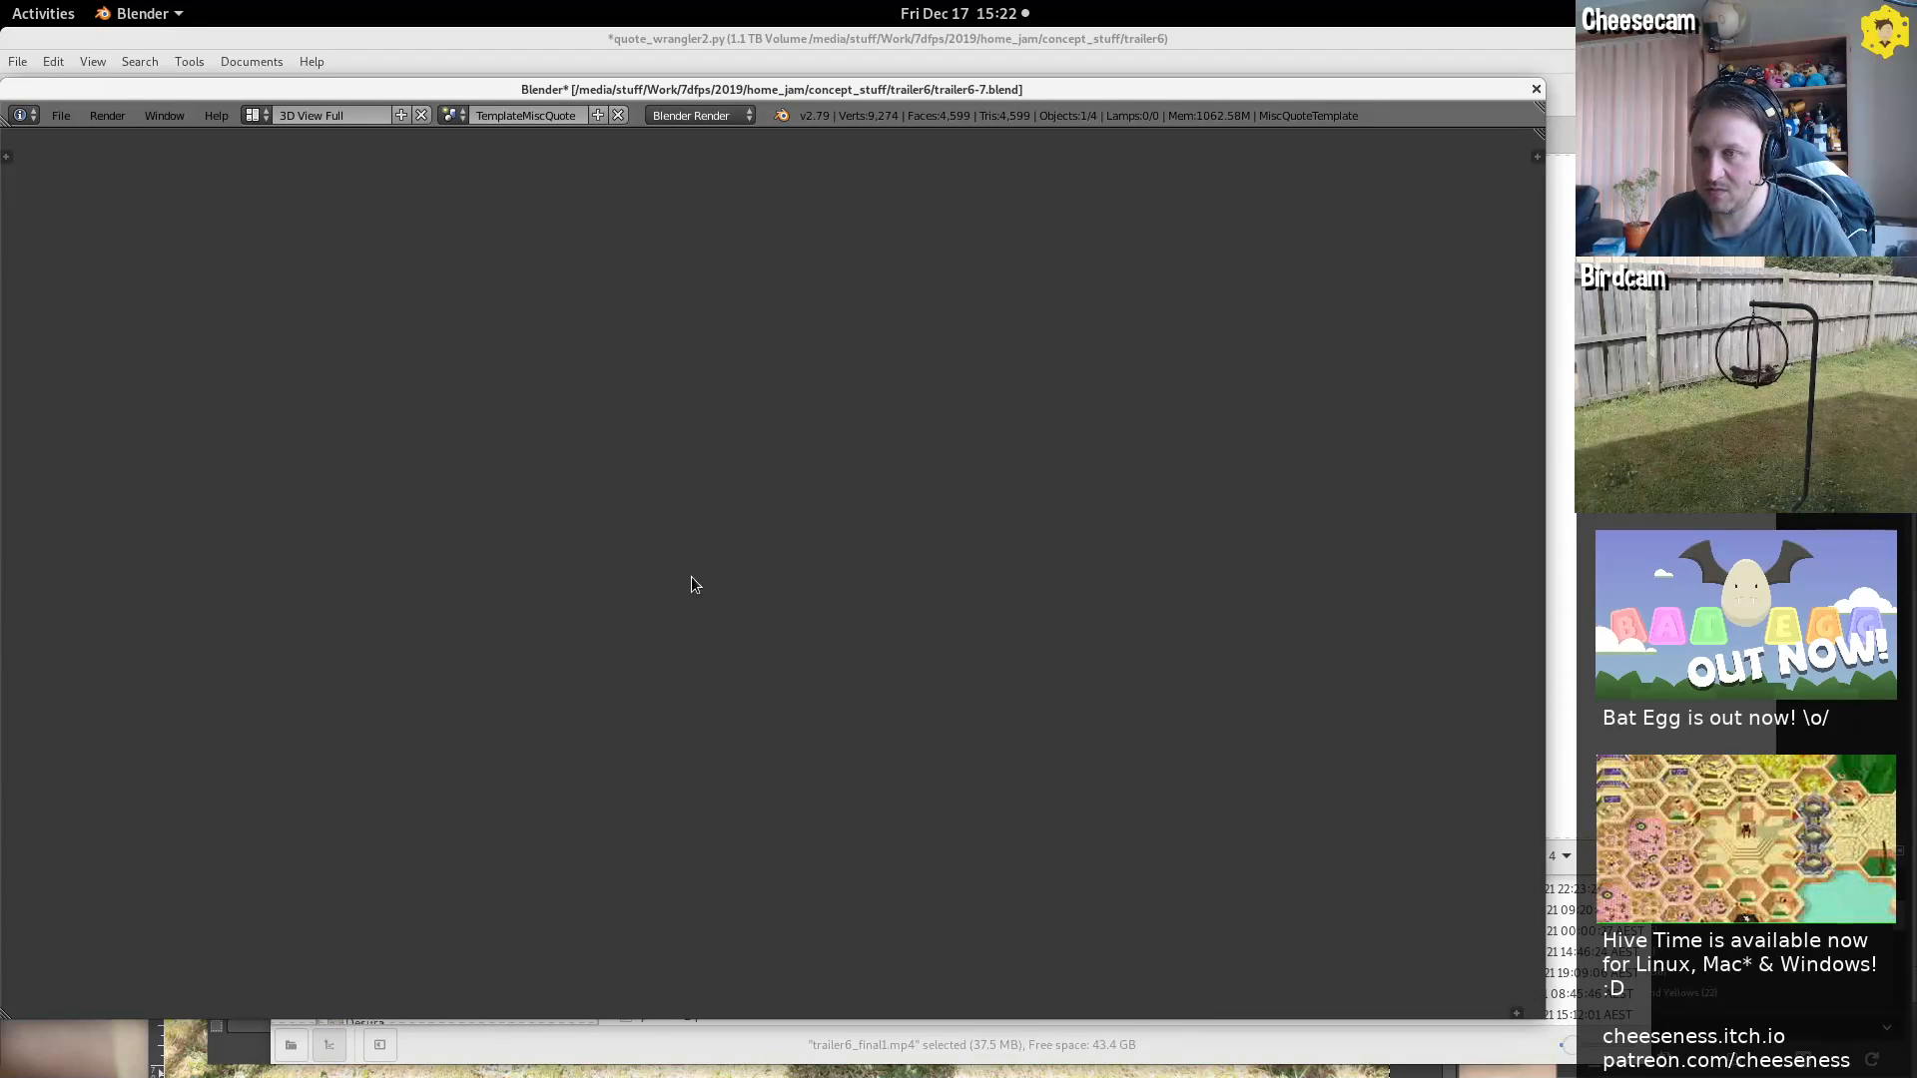
{"action": "key", "text": "a"}
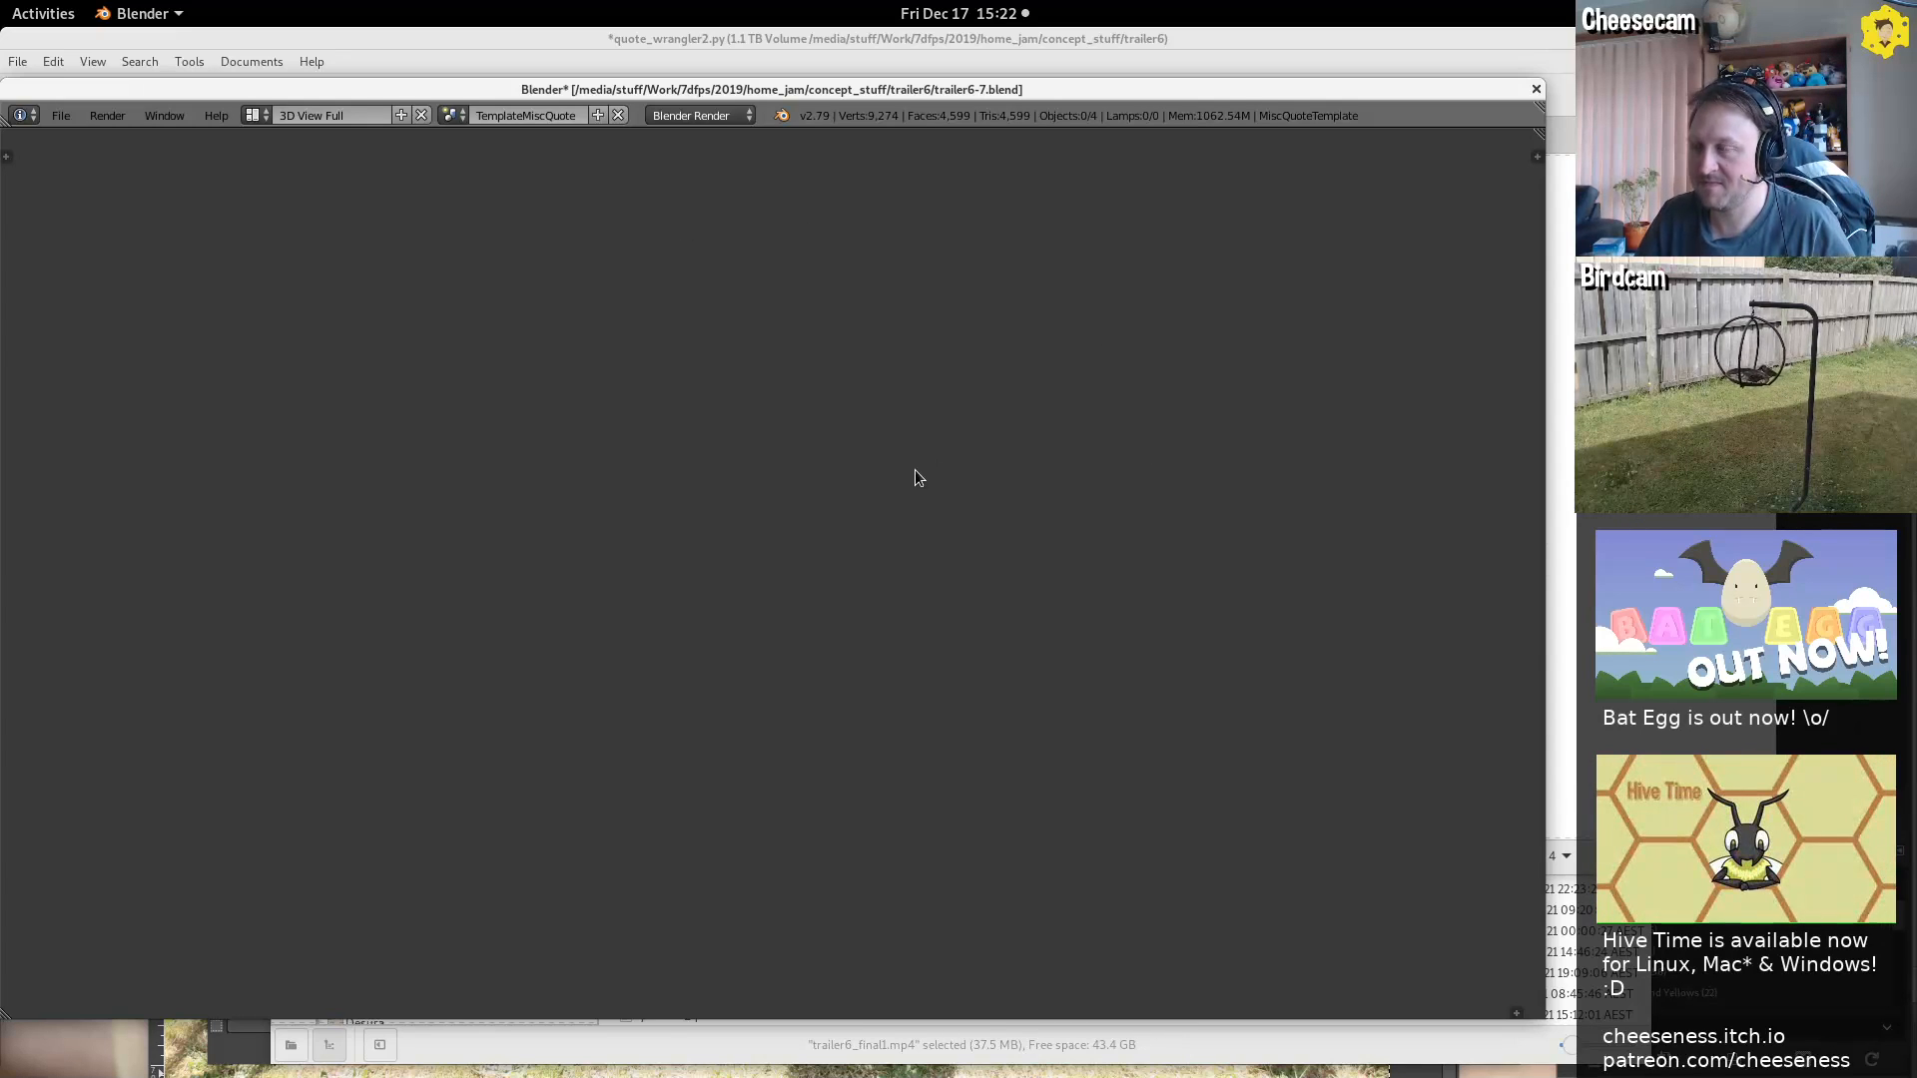
{"action": "key", "text": "ctrl+Up"}
{"action": "key", "text": "ctrl+Up"}
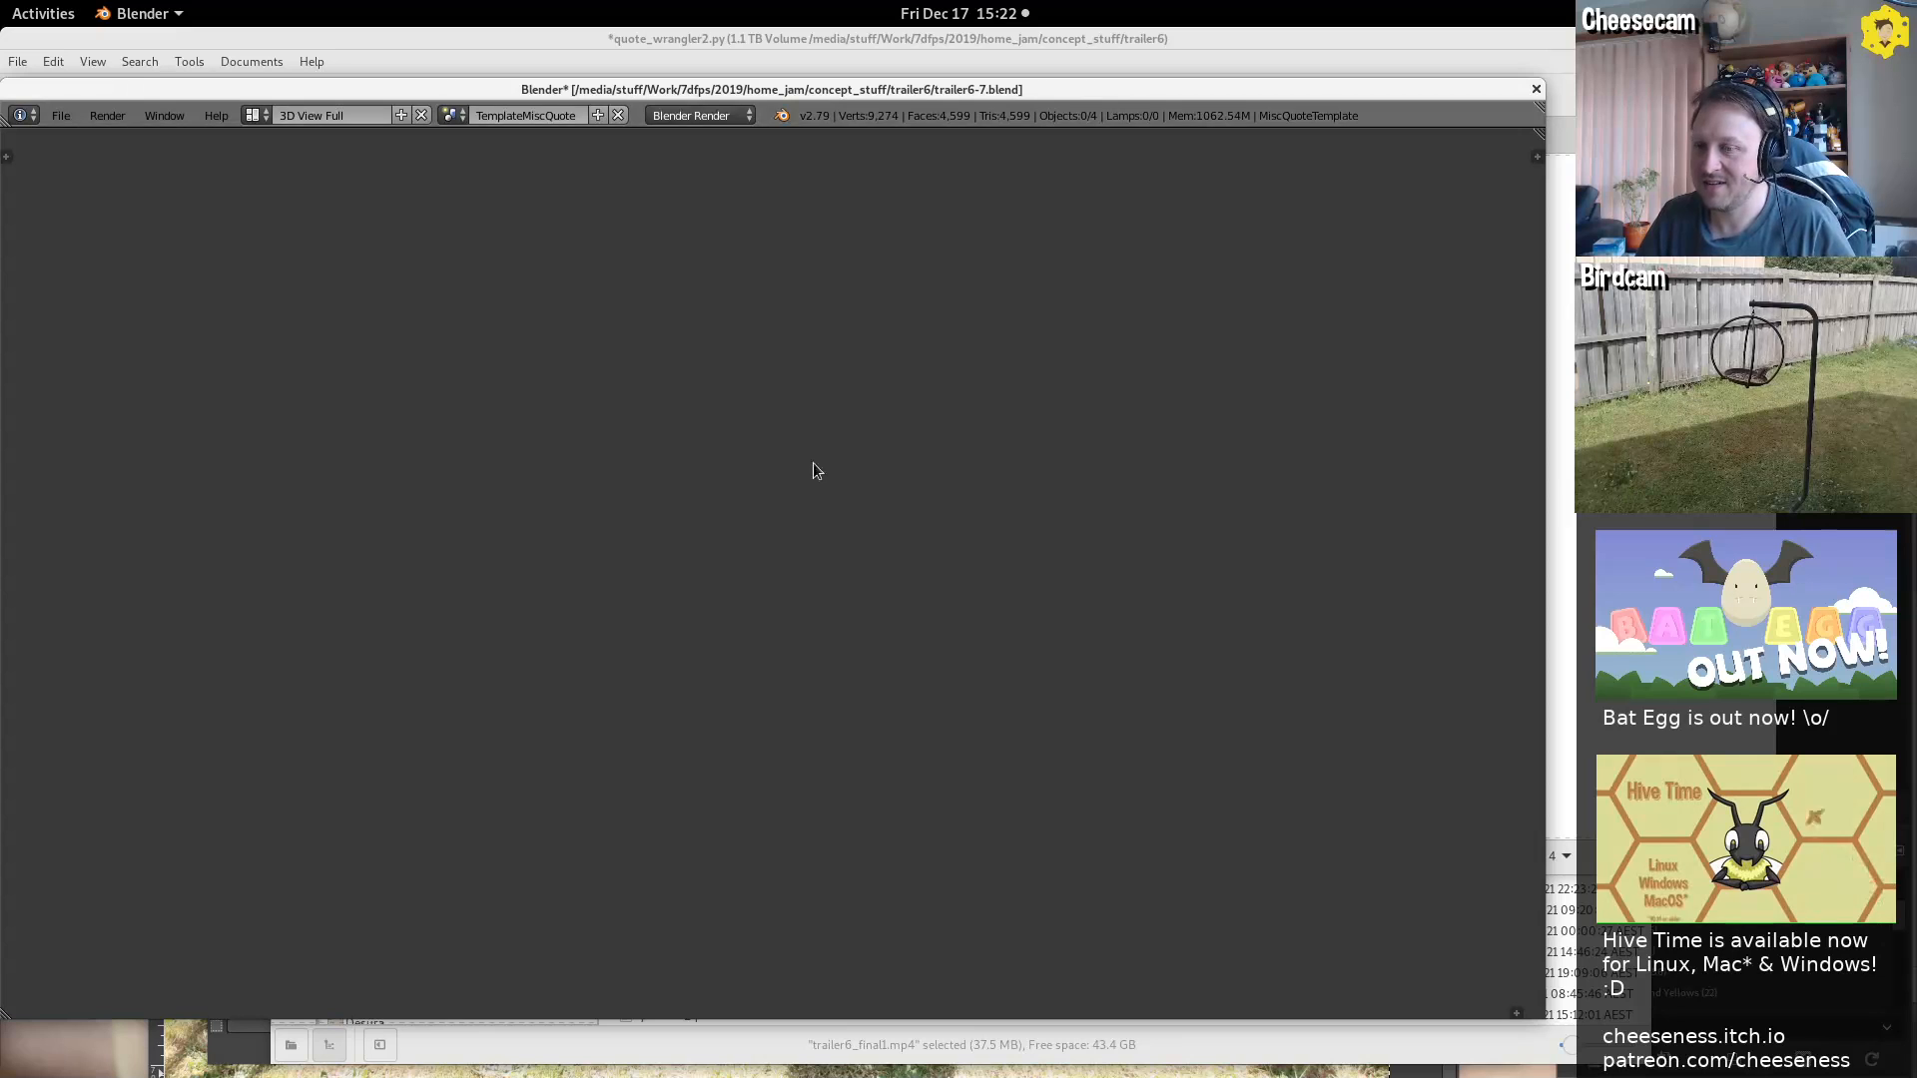
{"action": "left_click", "coordinate": [261, 116]}
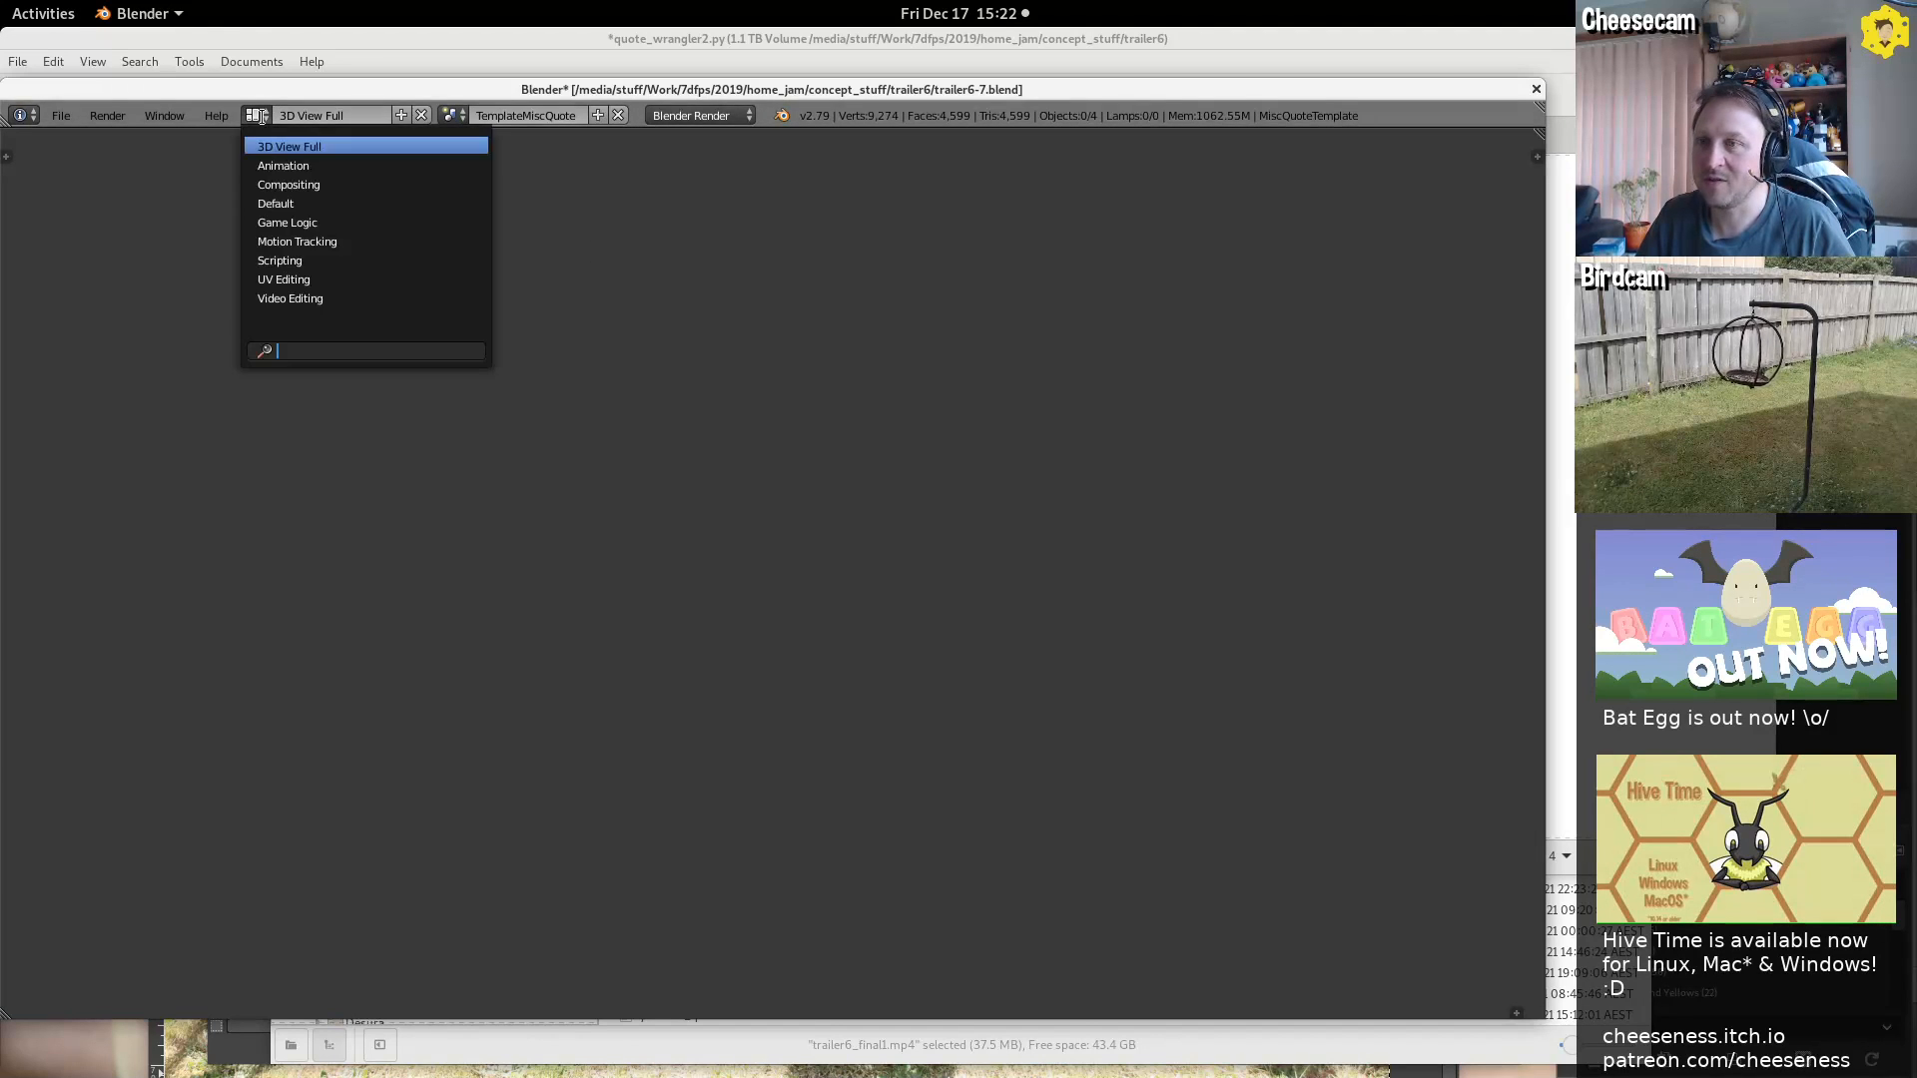
{"action": "left_click", "coordinate": [459, 202]}
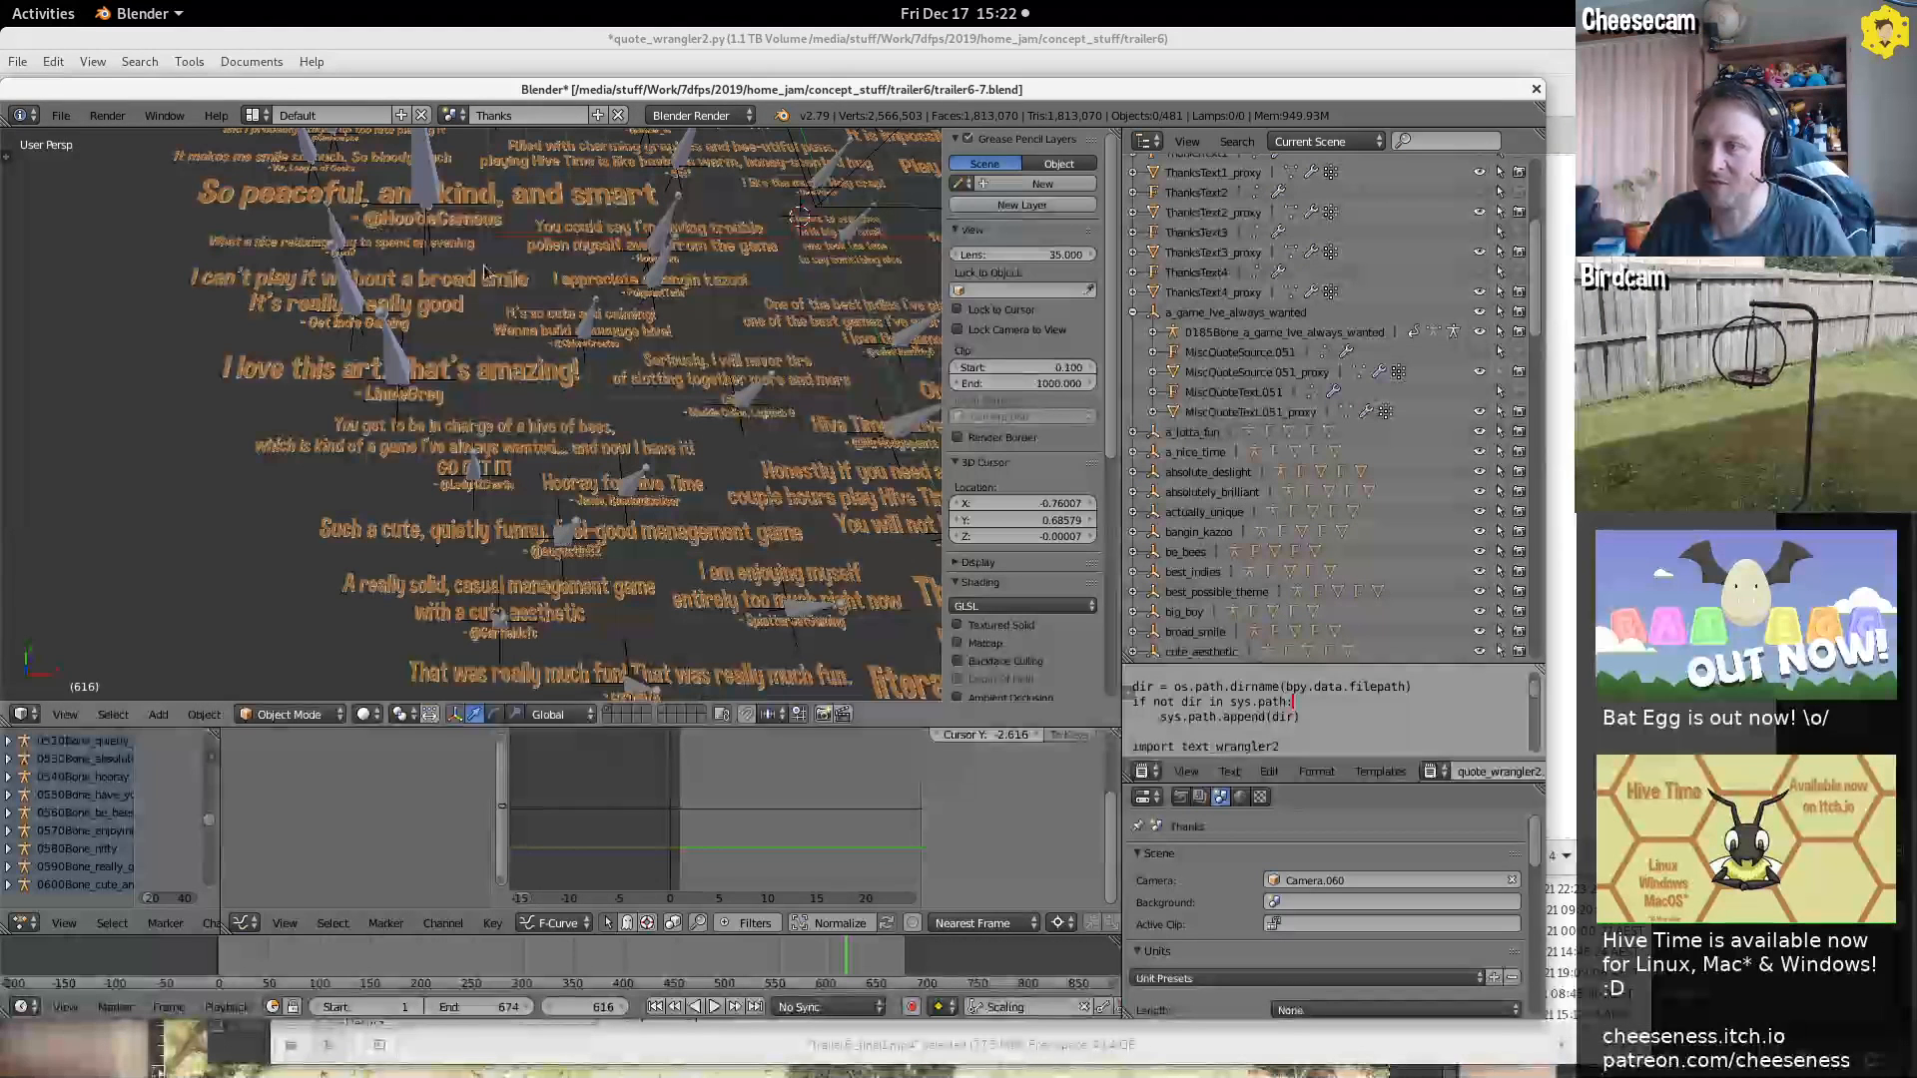
Open the TemplateMiscQuote scene in the Default layout and centre its template quote in the 3D view
{"action": "left_click", "coordinate": [452, 116]}
{"action": "left_click", "coordinate": [555, 258]}
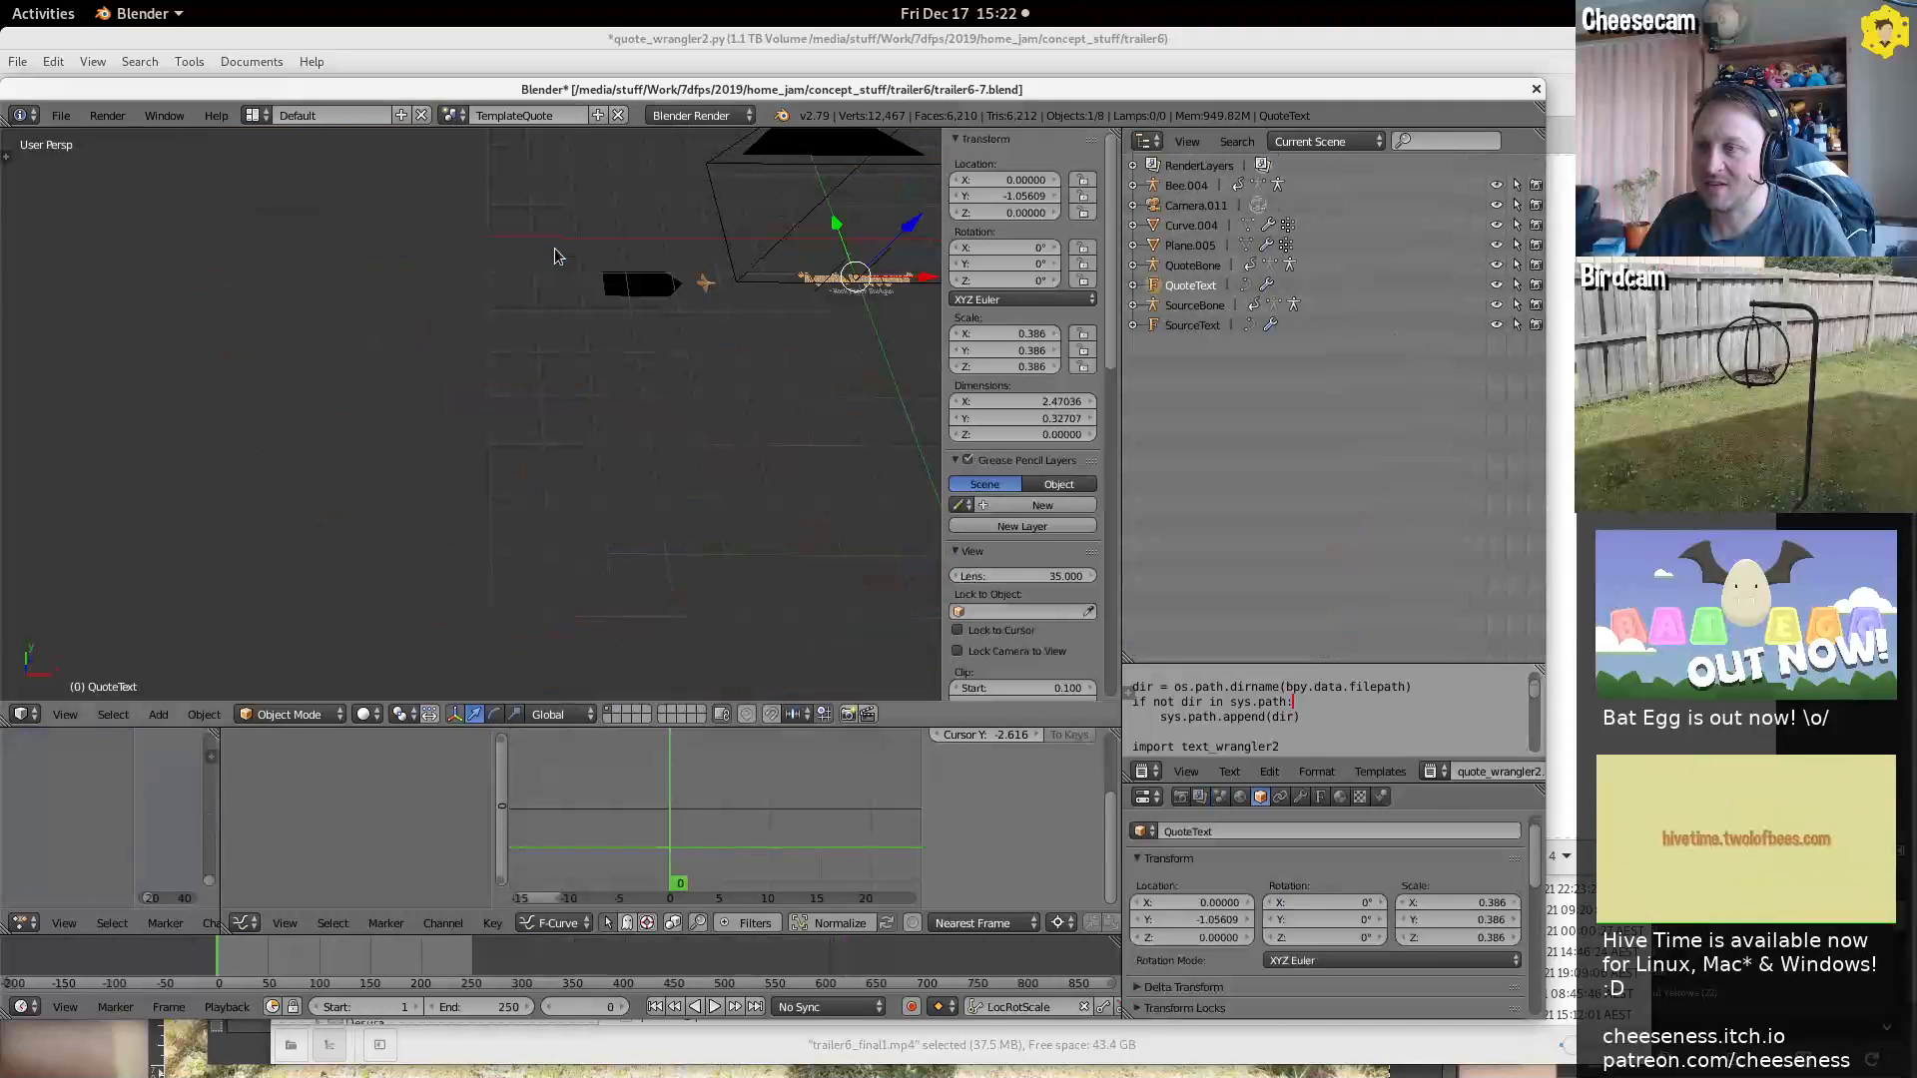
{"action": "left_click", "coordinate": [451, 115]}
{"action": "left_click", "coordinate": [555, 236]}
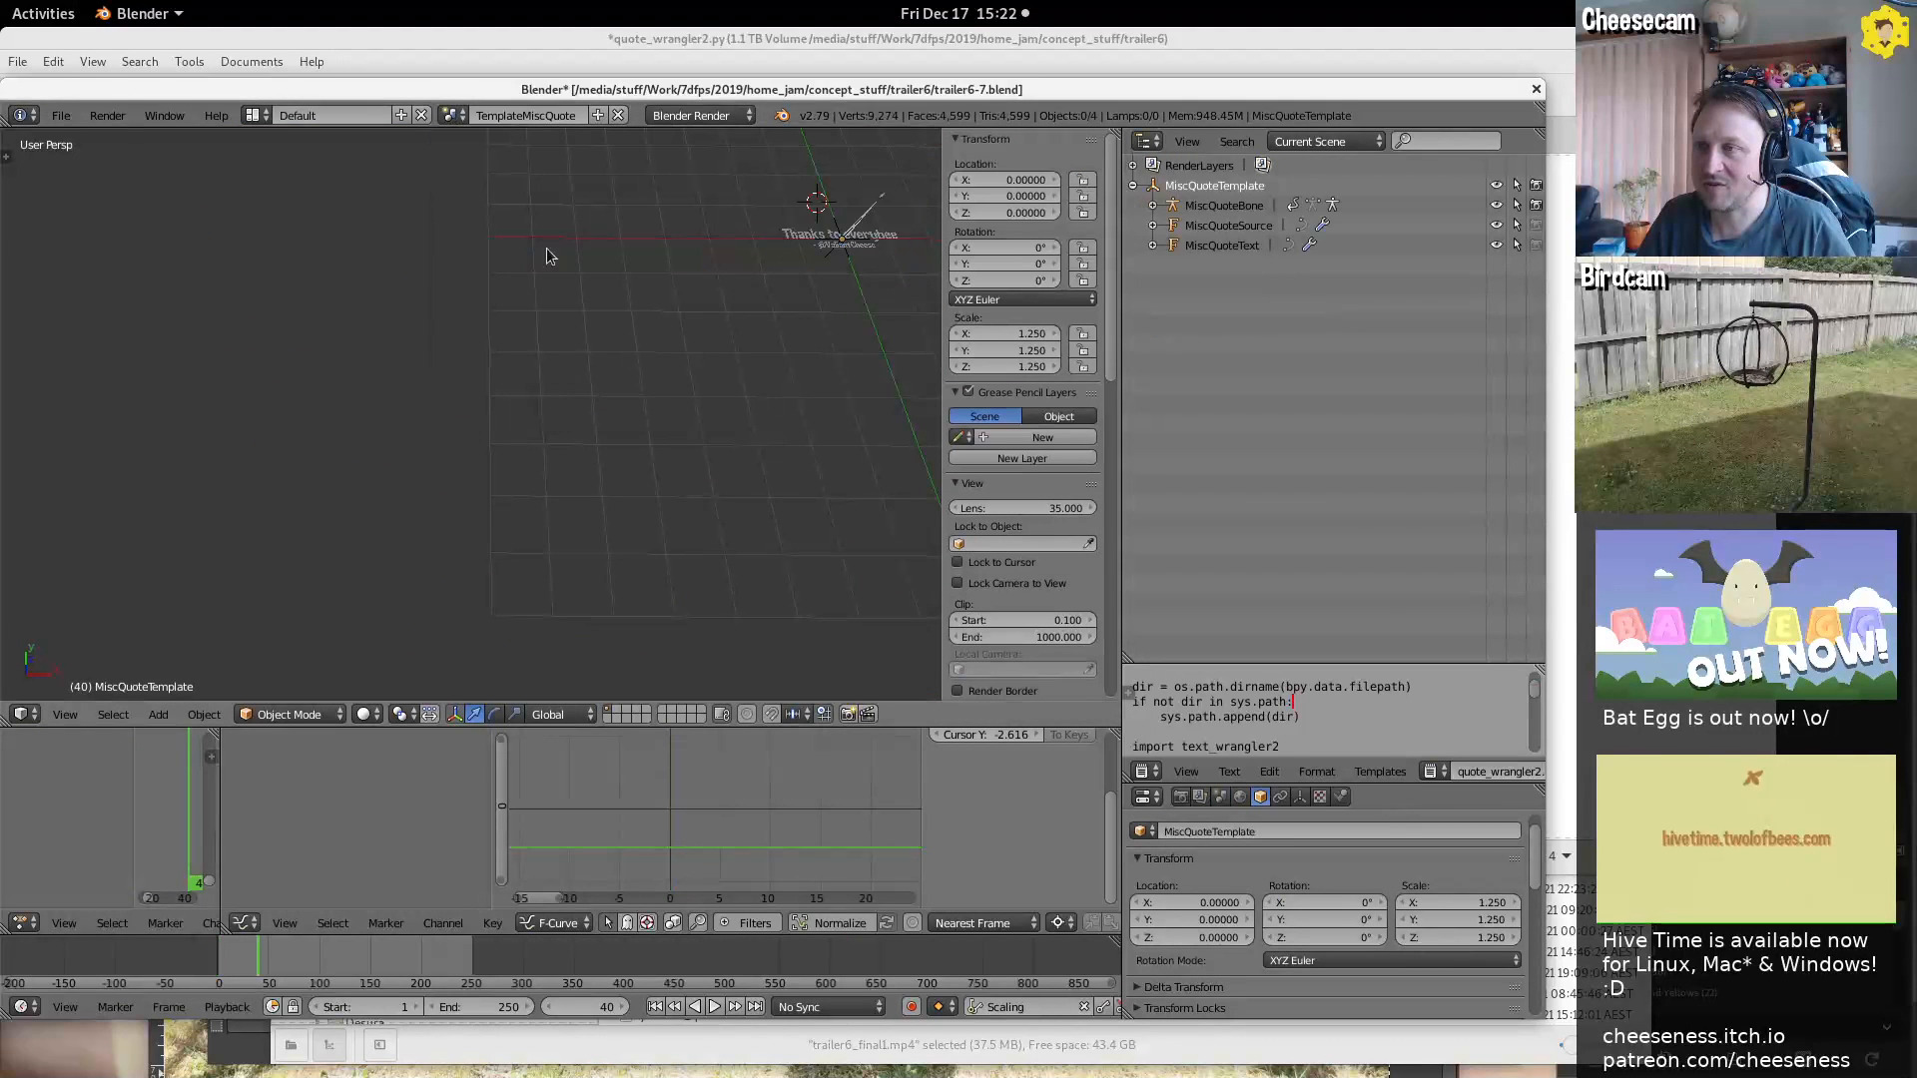
{"action": "middle_click_drag", "start_coordinate": [829, 260], "coordinate": [560, 396], "text": "shift"}
{"action": "scroll", "coordinate": [740, 436], "scroll_direction": "up", "scroll_amount": 7}
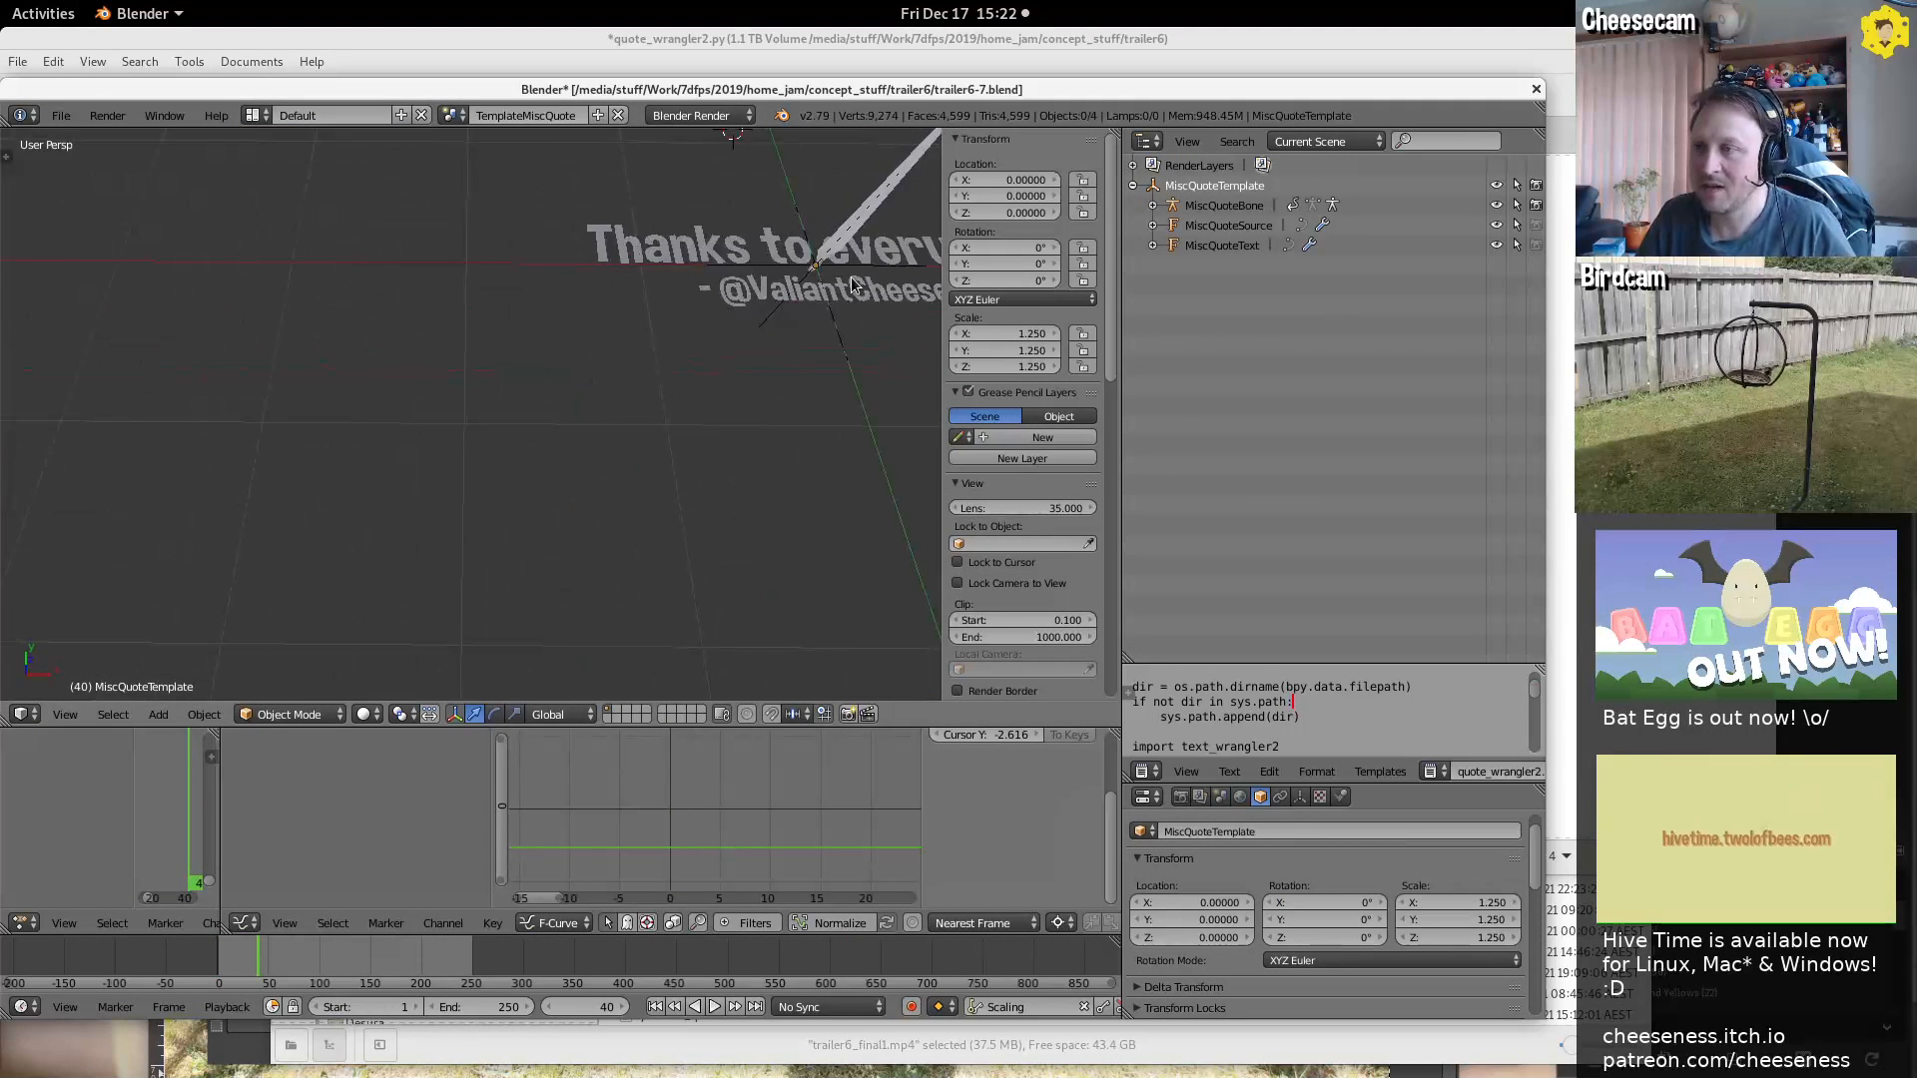
{"action": "middle_click_drag", "start_coordinate": [399, 418], "coordinate": [155, 535], "text": "shift"}
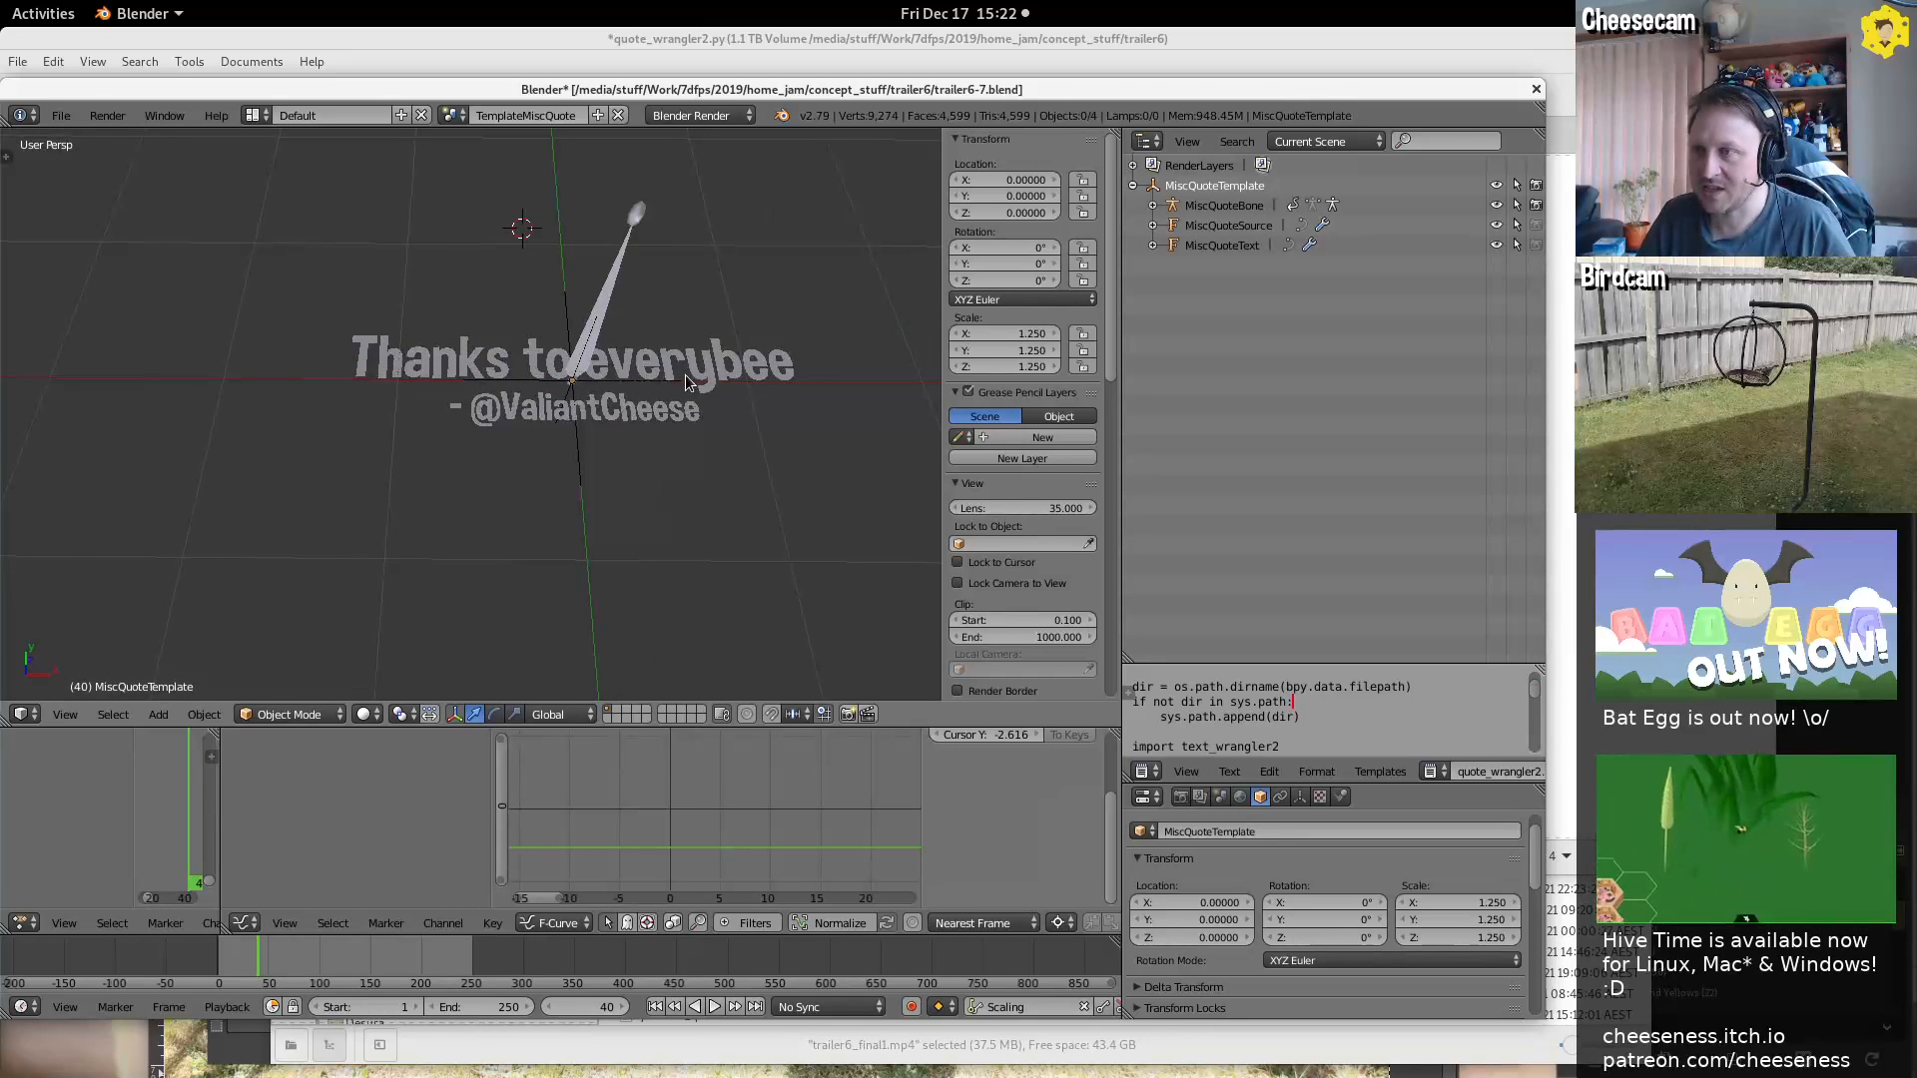
Inspect the MiscQuoteTemplate empty up close from an angle and select its MiscQuoteBone armature
{"action": "right_click", "coordinate": [654, 386]}
{"action": "key", "text": "KP_Decimal"}
{"action": "middle_click_drag", "start_coordinate": [631, 218], "coordinate": [711, 376], "text": "ctrl"}
{"action": "middle_click_drag", "start_coordinate": [525, 501], "coordinate": [625, 445]}
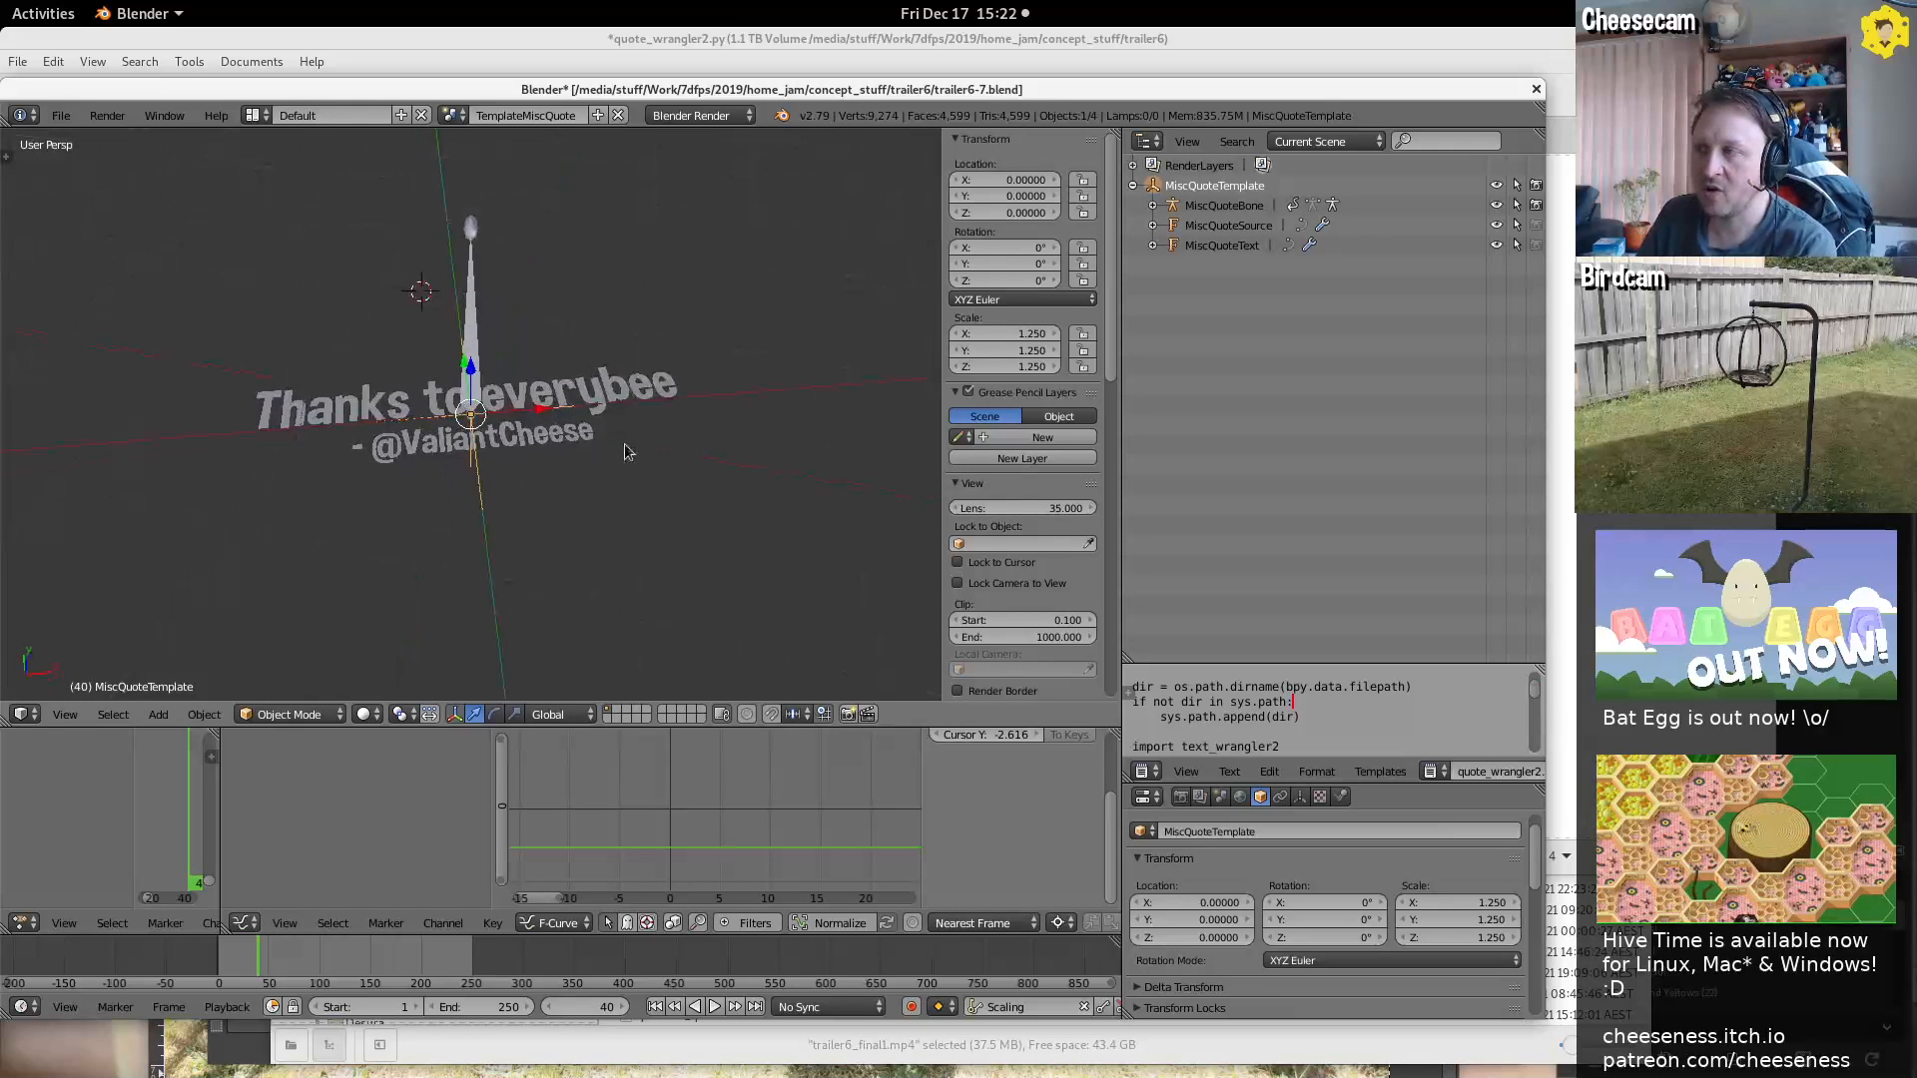
{"action": "left_click", "coordinate": [1235, 208]}
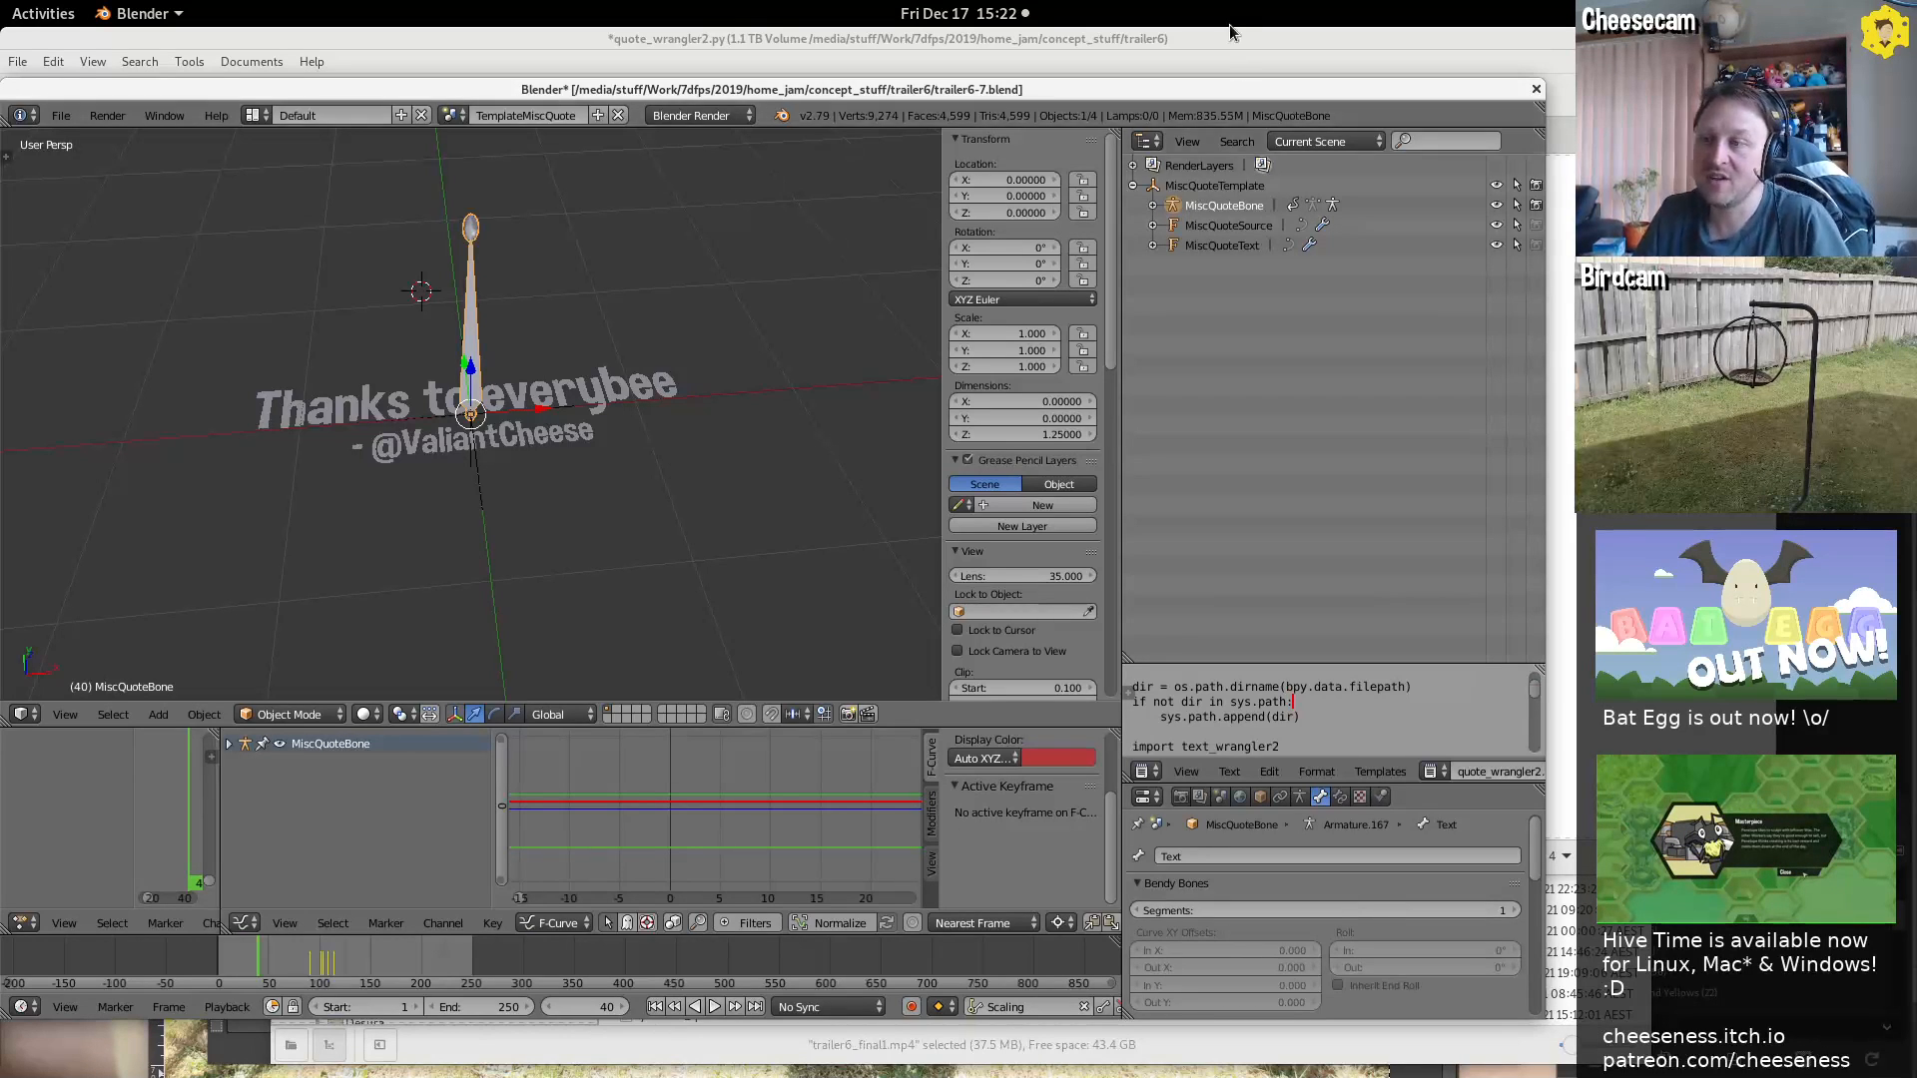
Switch to the text editor and examine how quote_wrangler2.py updates existing miscquote_ scenes or creates them from TemplateMiscQuote
{"action": "left_click", "coordinate": [1172, 40]}
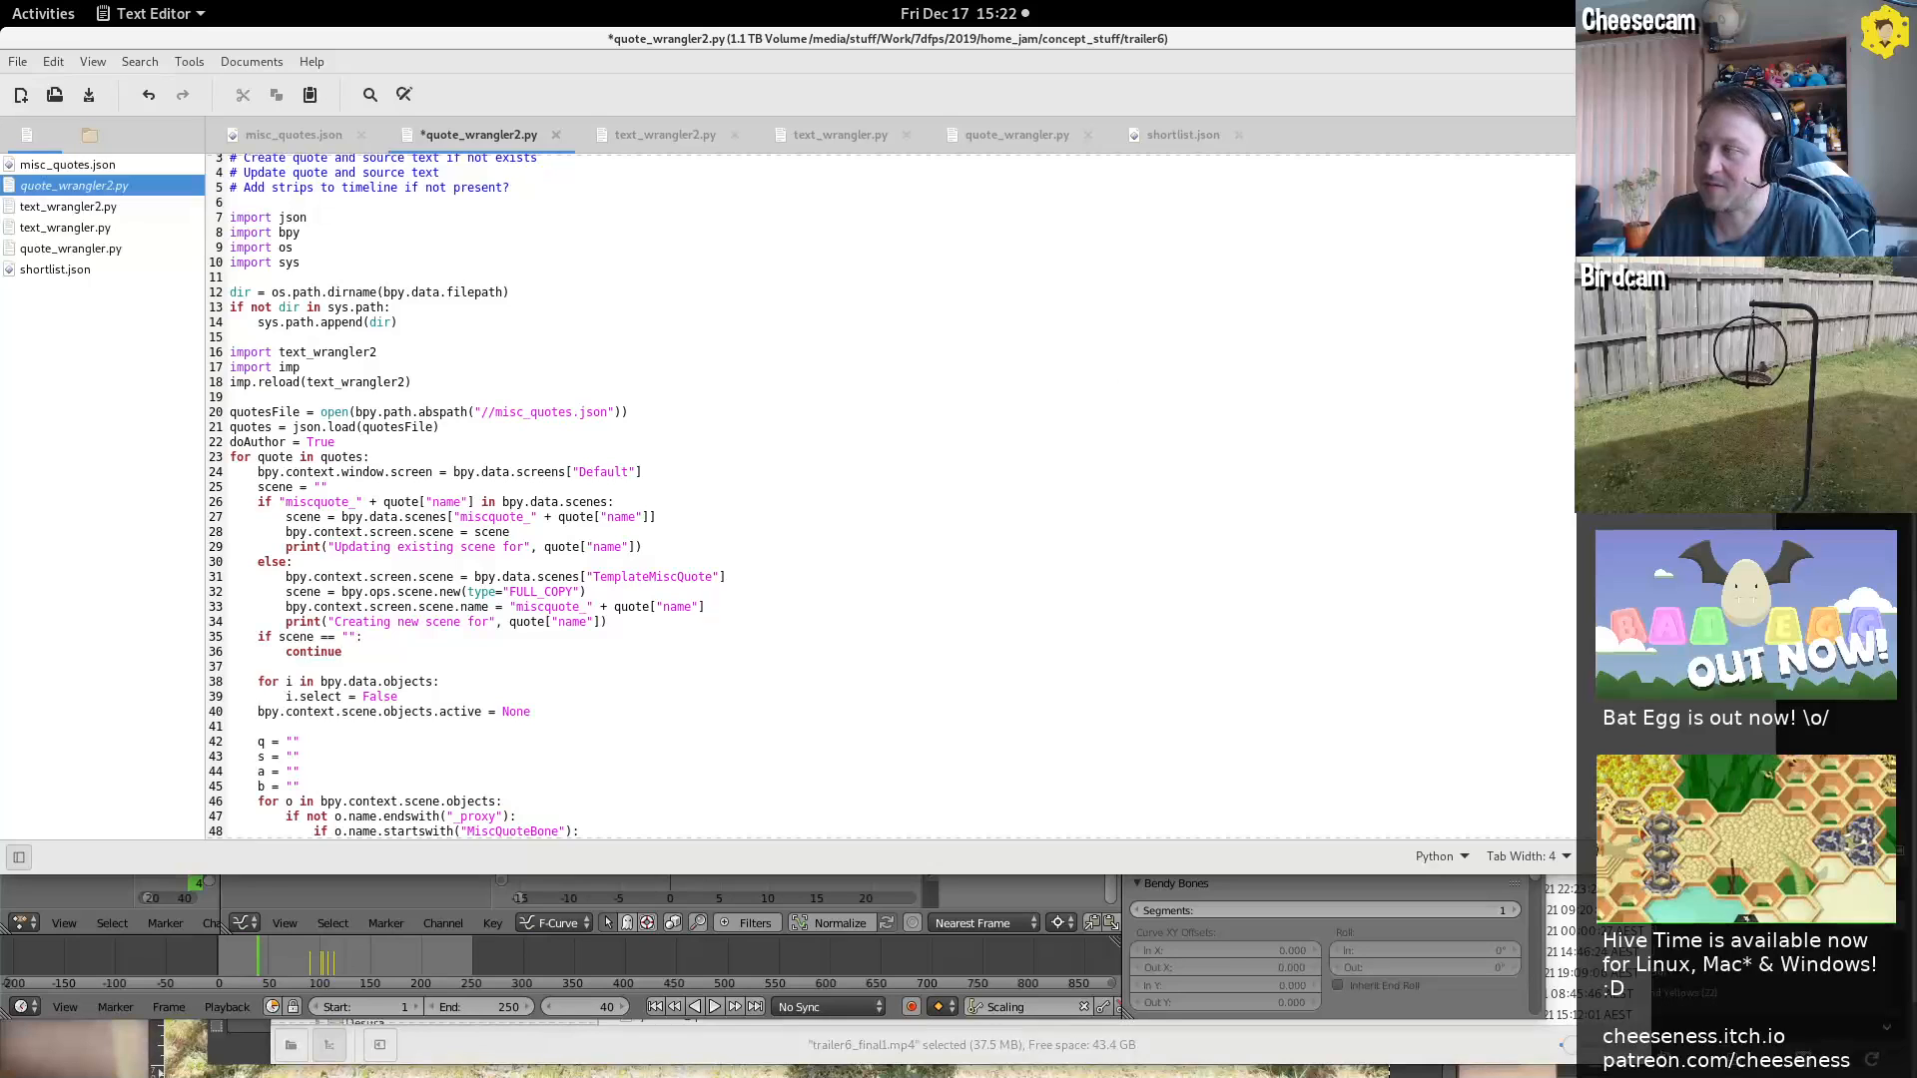
{"action": "left_click_drag", "start_coordinate": [536, 579], "coordinate": [524, 623]}
{"action": "left_click", "coordinate": [444, 502]}
{"action": "triple_click", "coordinate": [445, 502]}
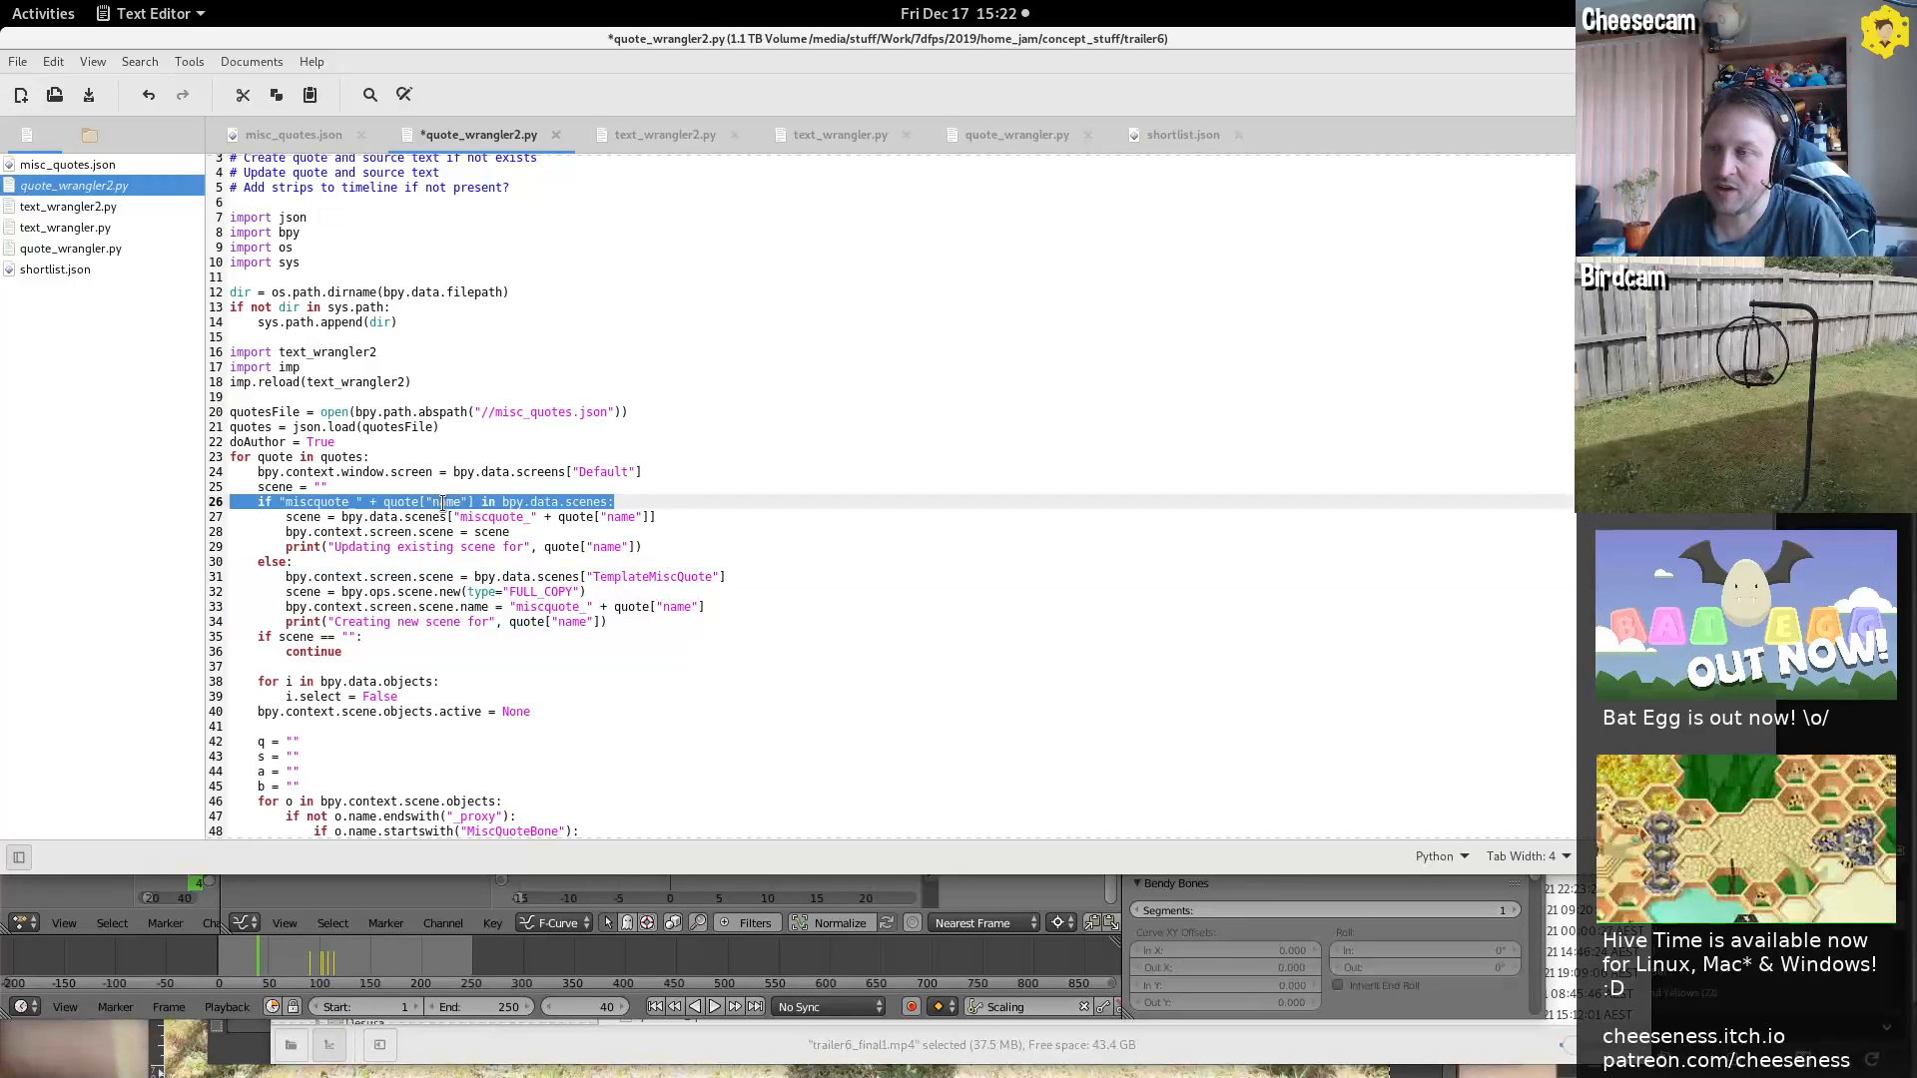
{"action": "left_click_drag", "start_coordinate": [444, 502], "coordinate": [462, 549]}
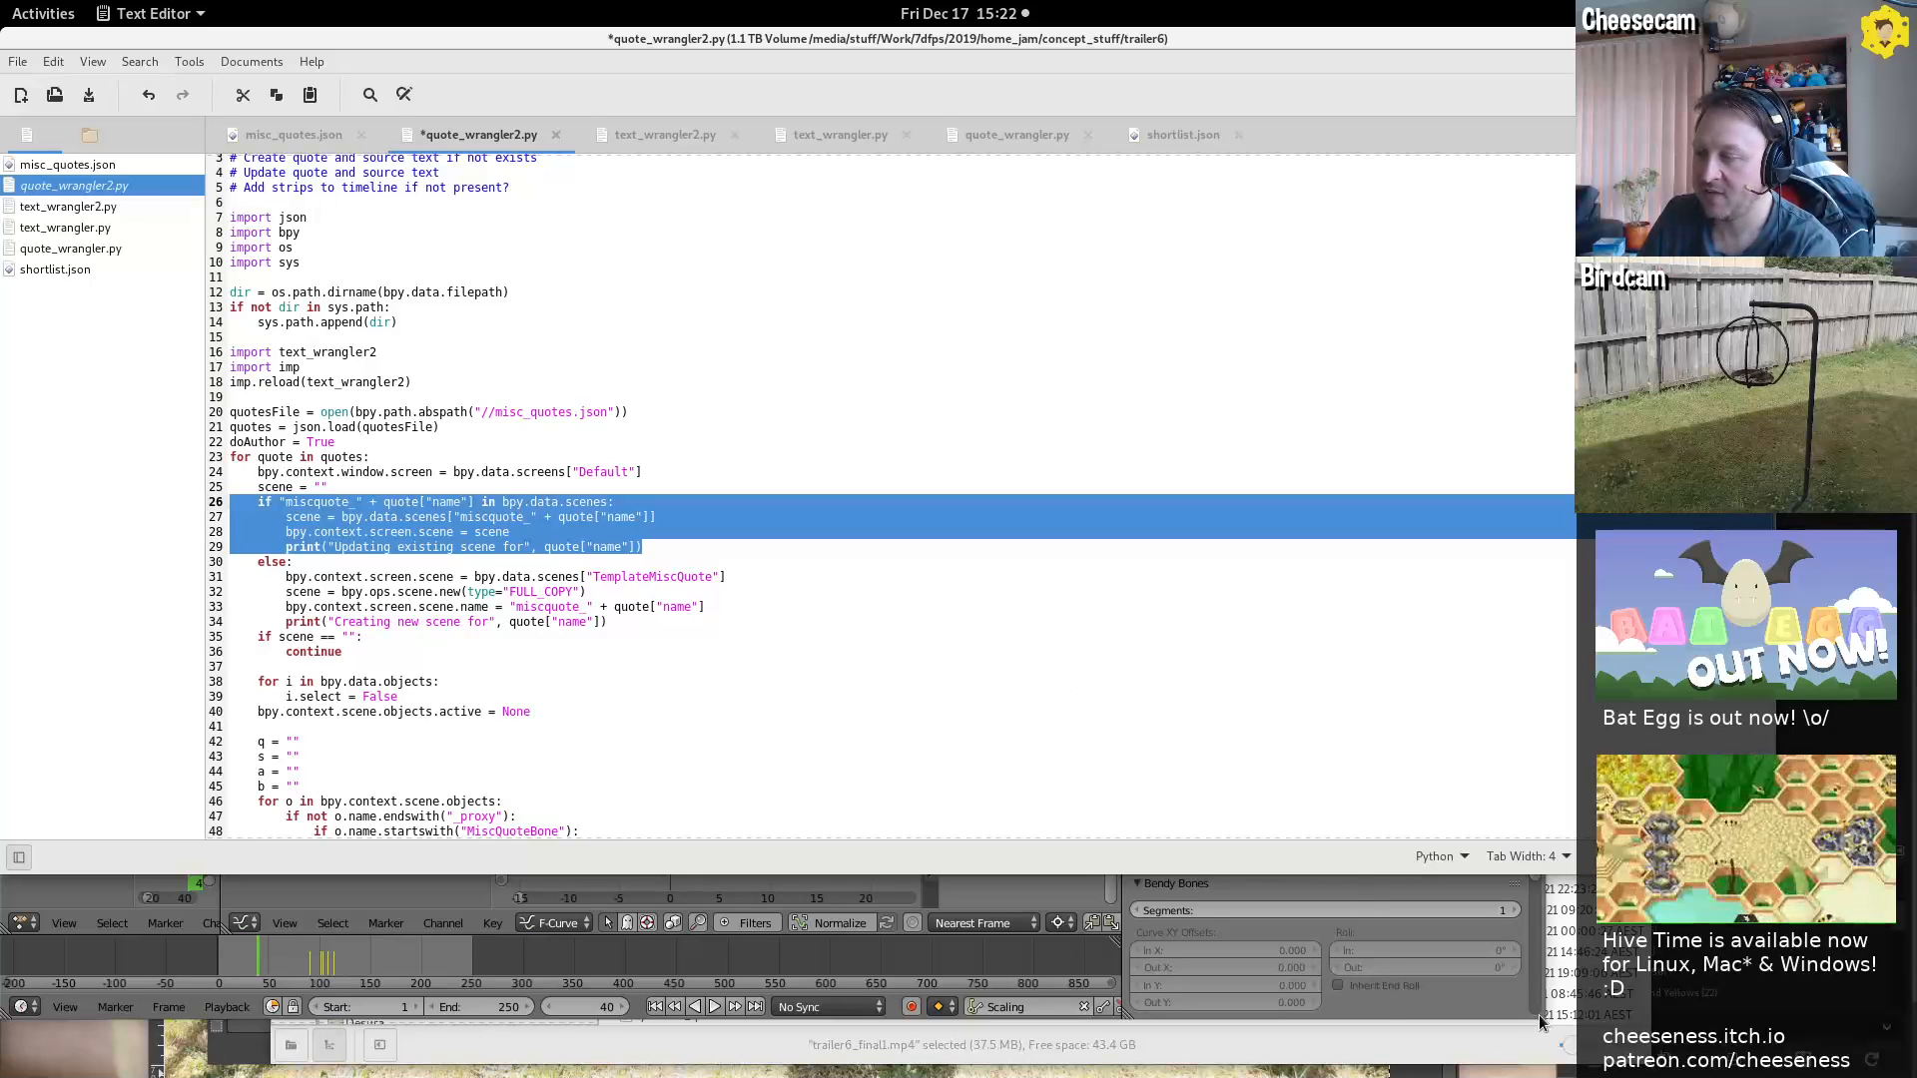
{"action": "triple_click", "coordinate": [589, 577]}
{"action": "left_click_drag", "start_coordinate": [589, 577], "coordinate": [644, 611]}
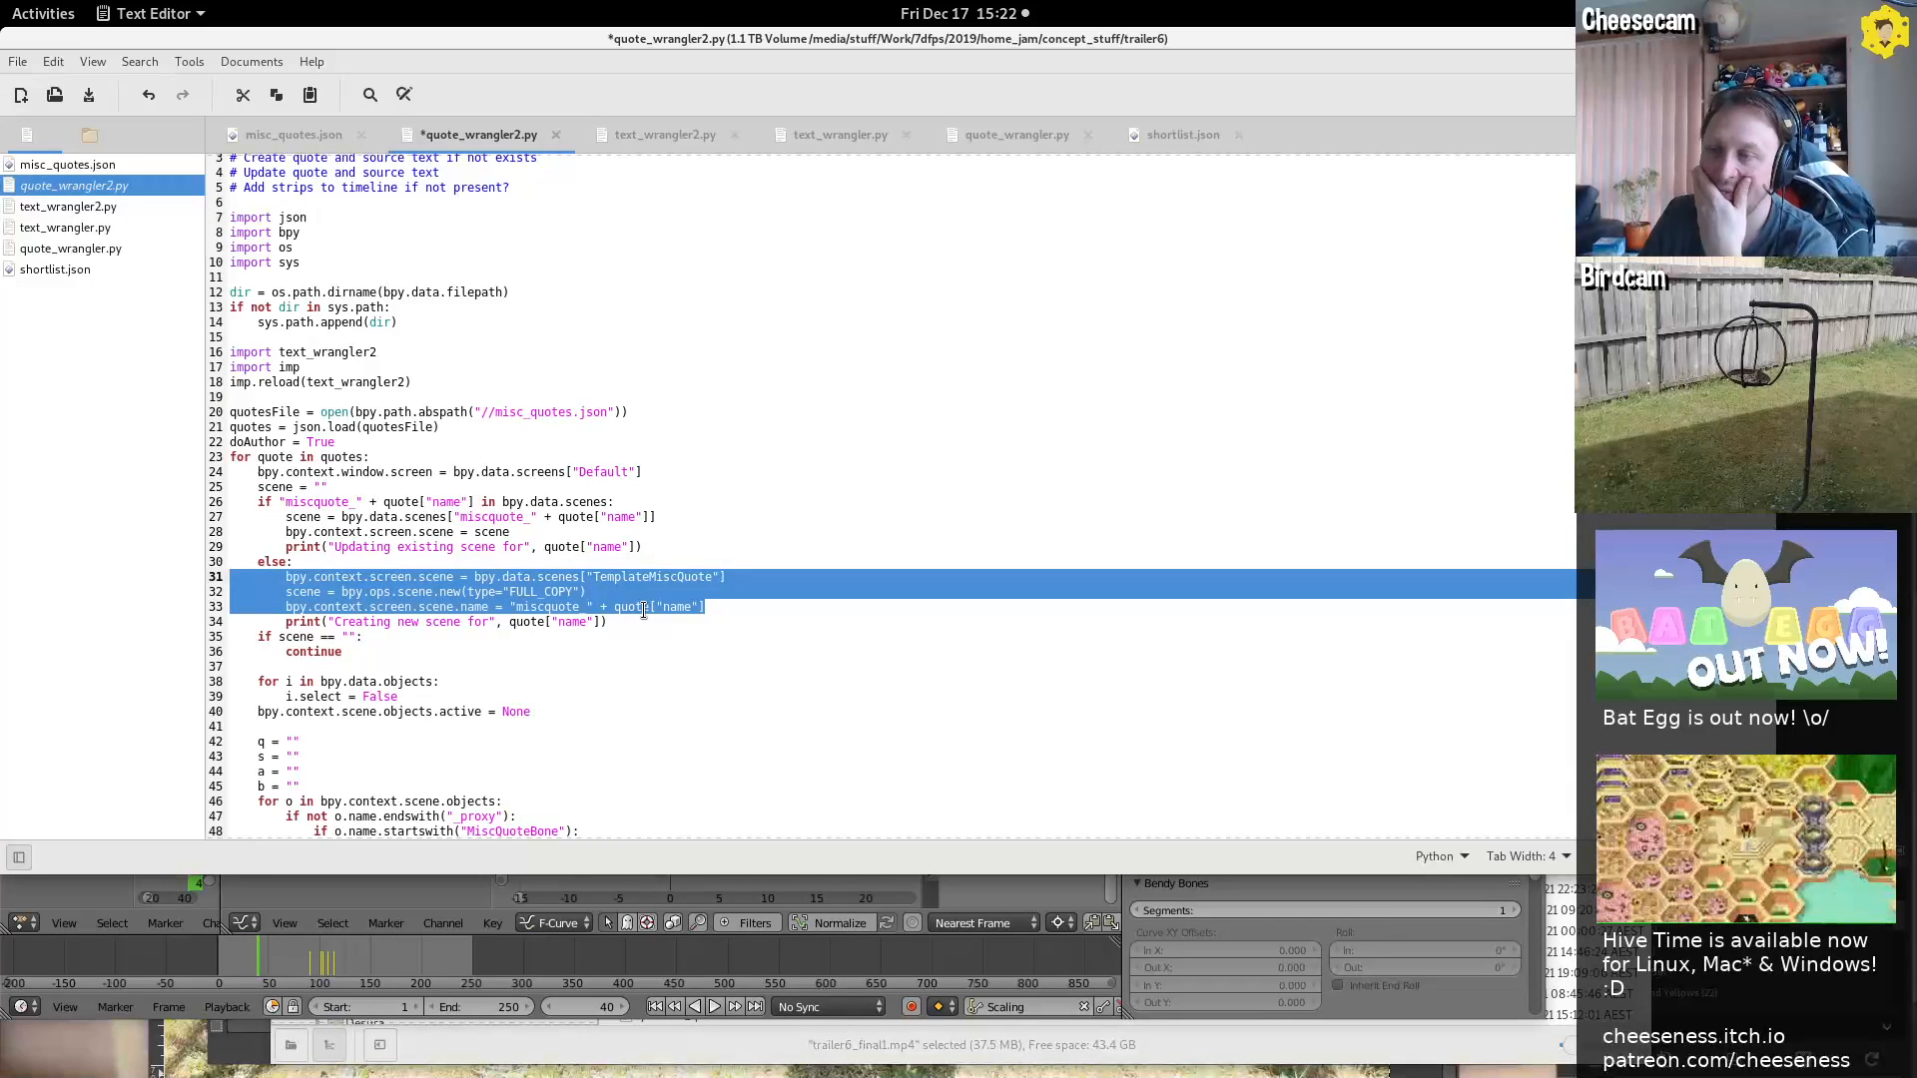
{"action": "double_click", "coordinate": [490, 518]}
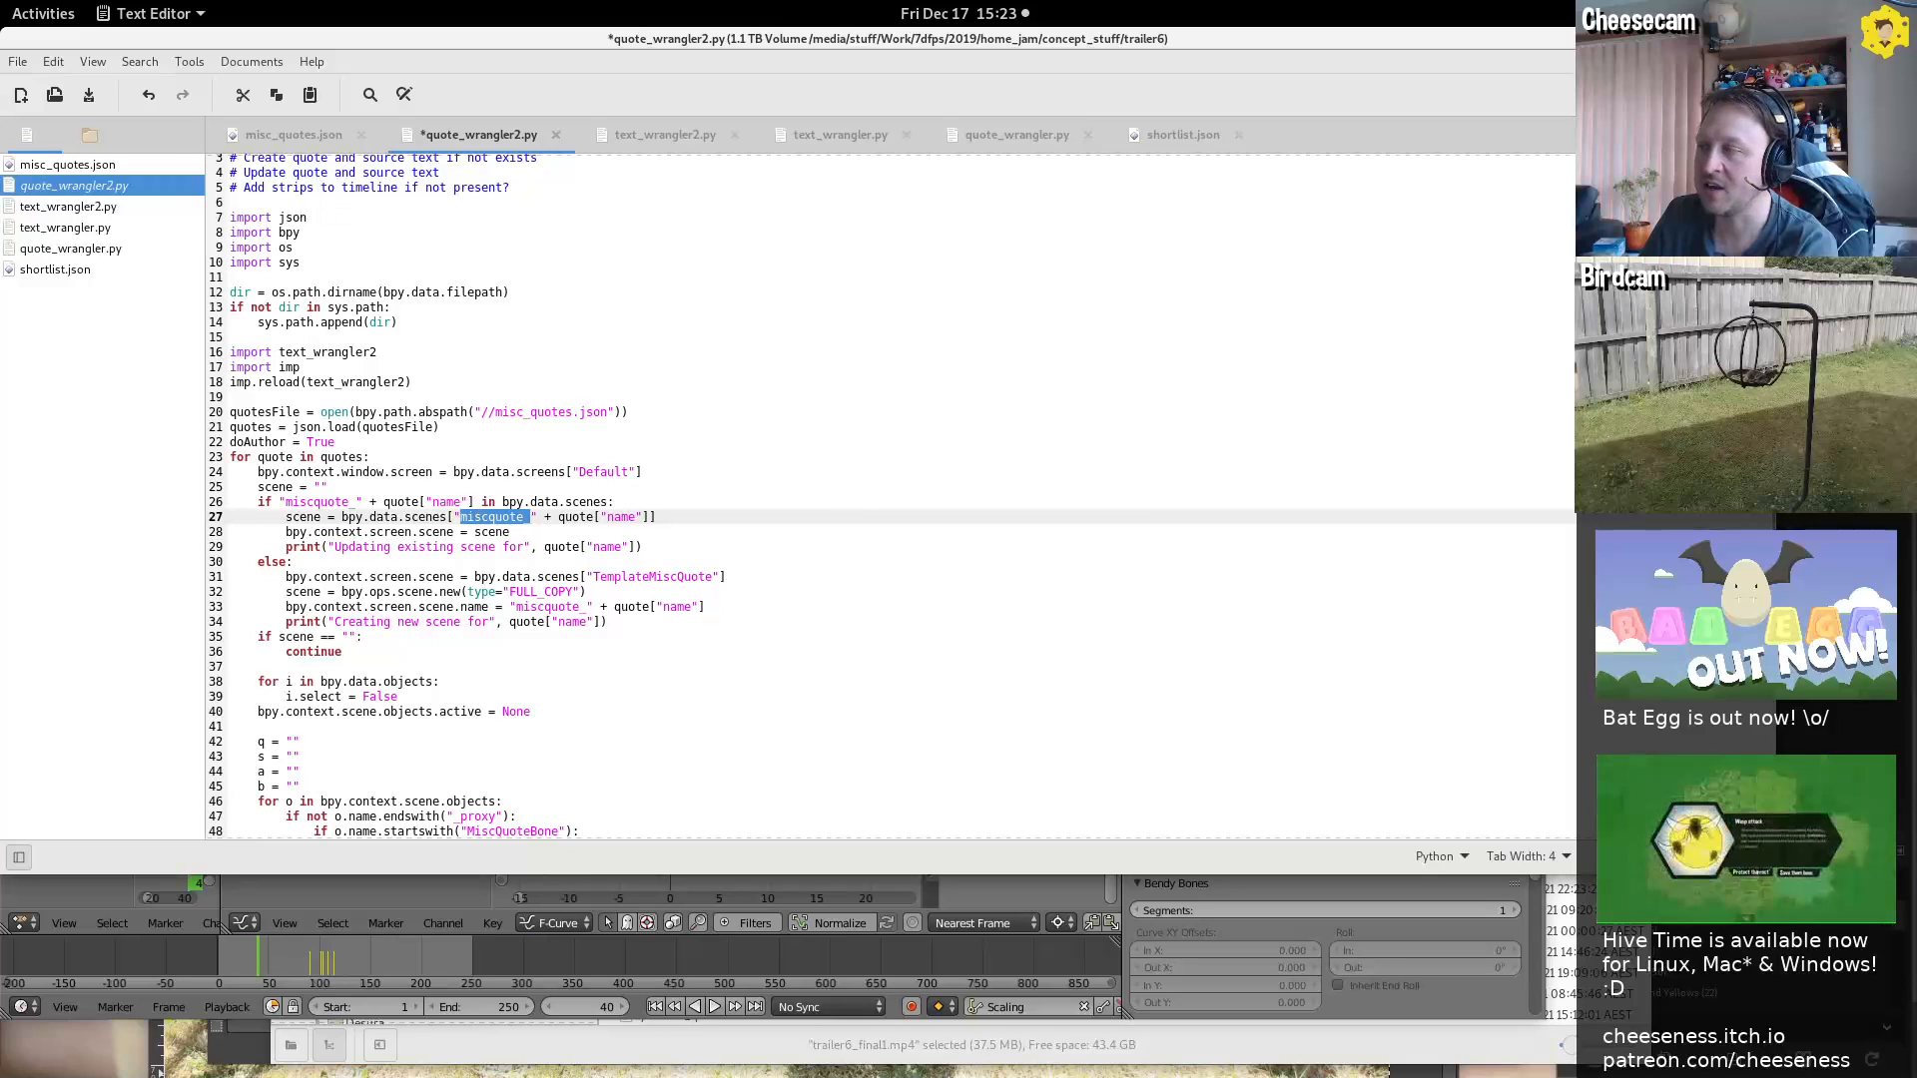
{"action": "scroll", "coordinate": [853, 404], "scroll_direction": "down", "scroll_amount": 7}
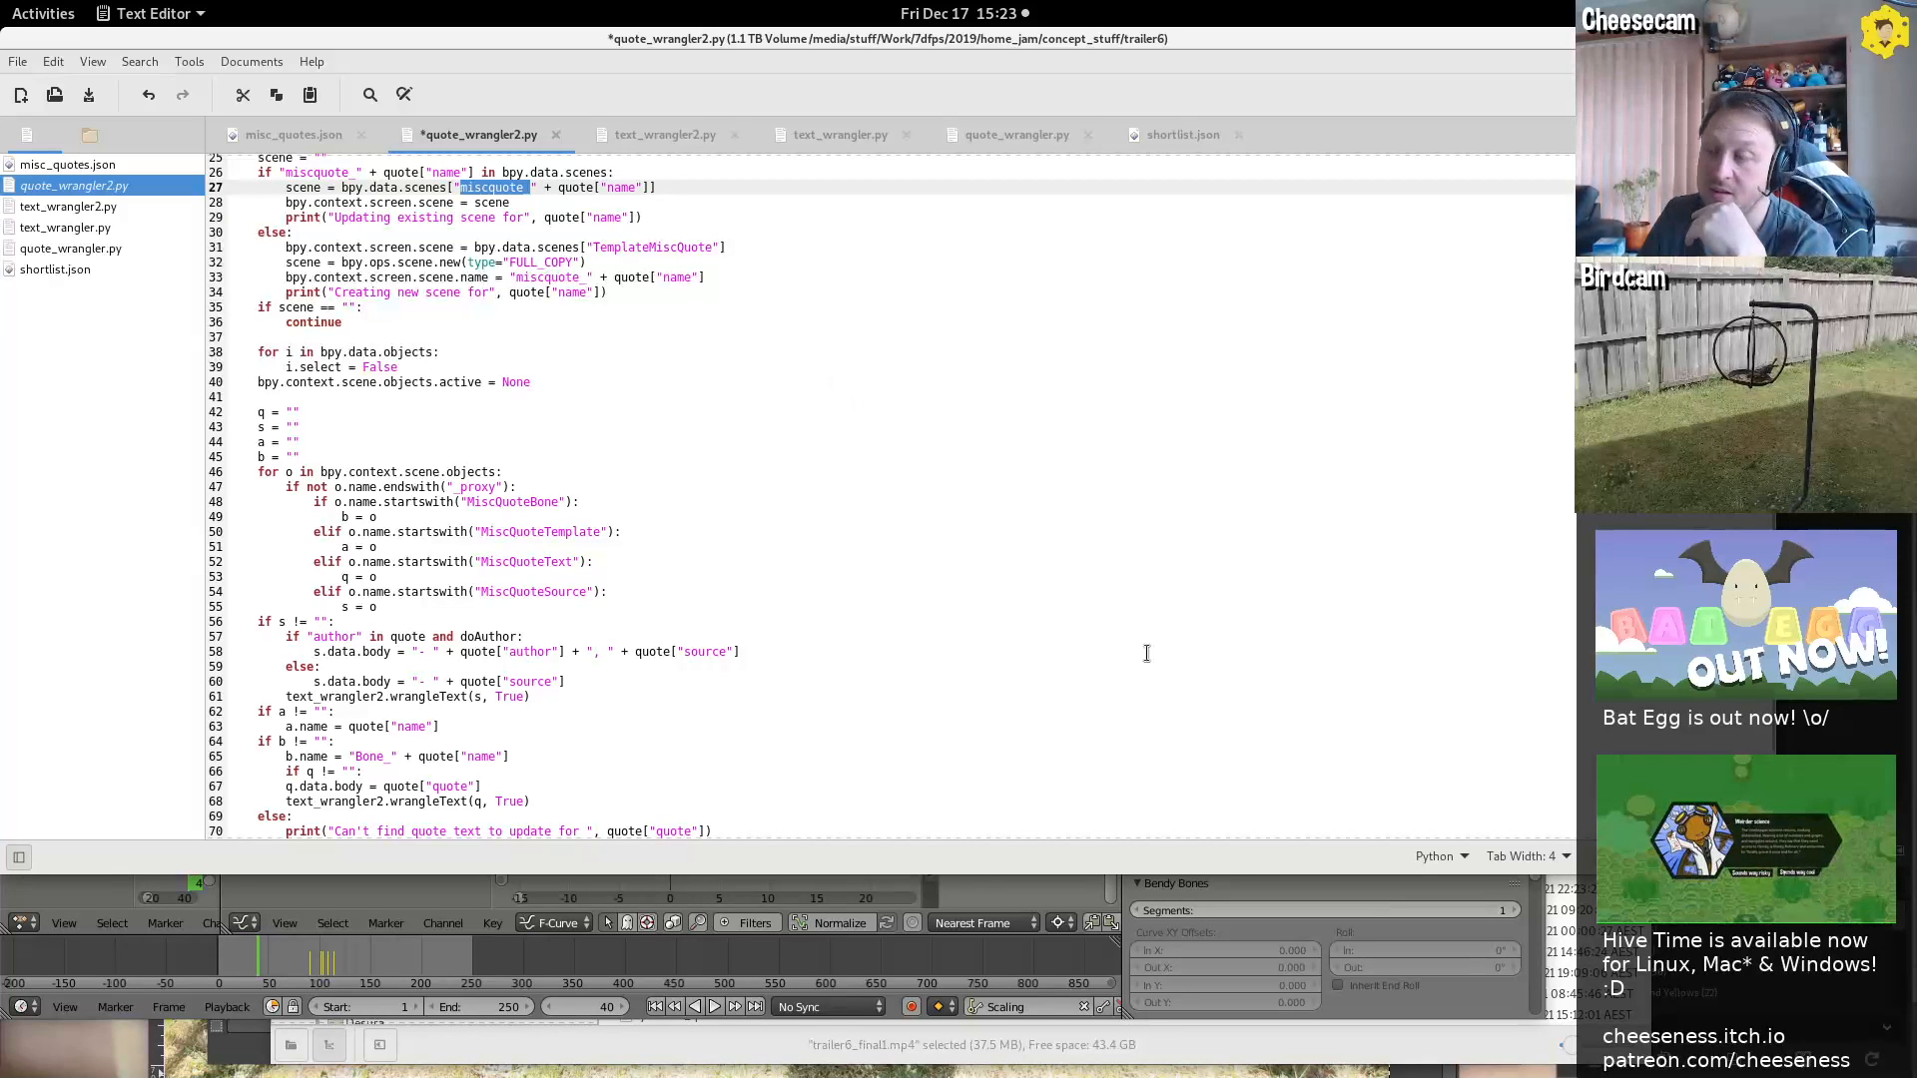
Switch back to Blender, examine the Outliner's Groups display with Group expanded, and restore the Current Scene display
{"action": "left_click", "coordinate": [1508, 1010]}
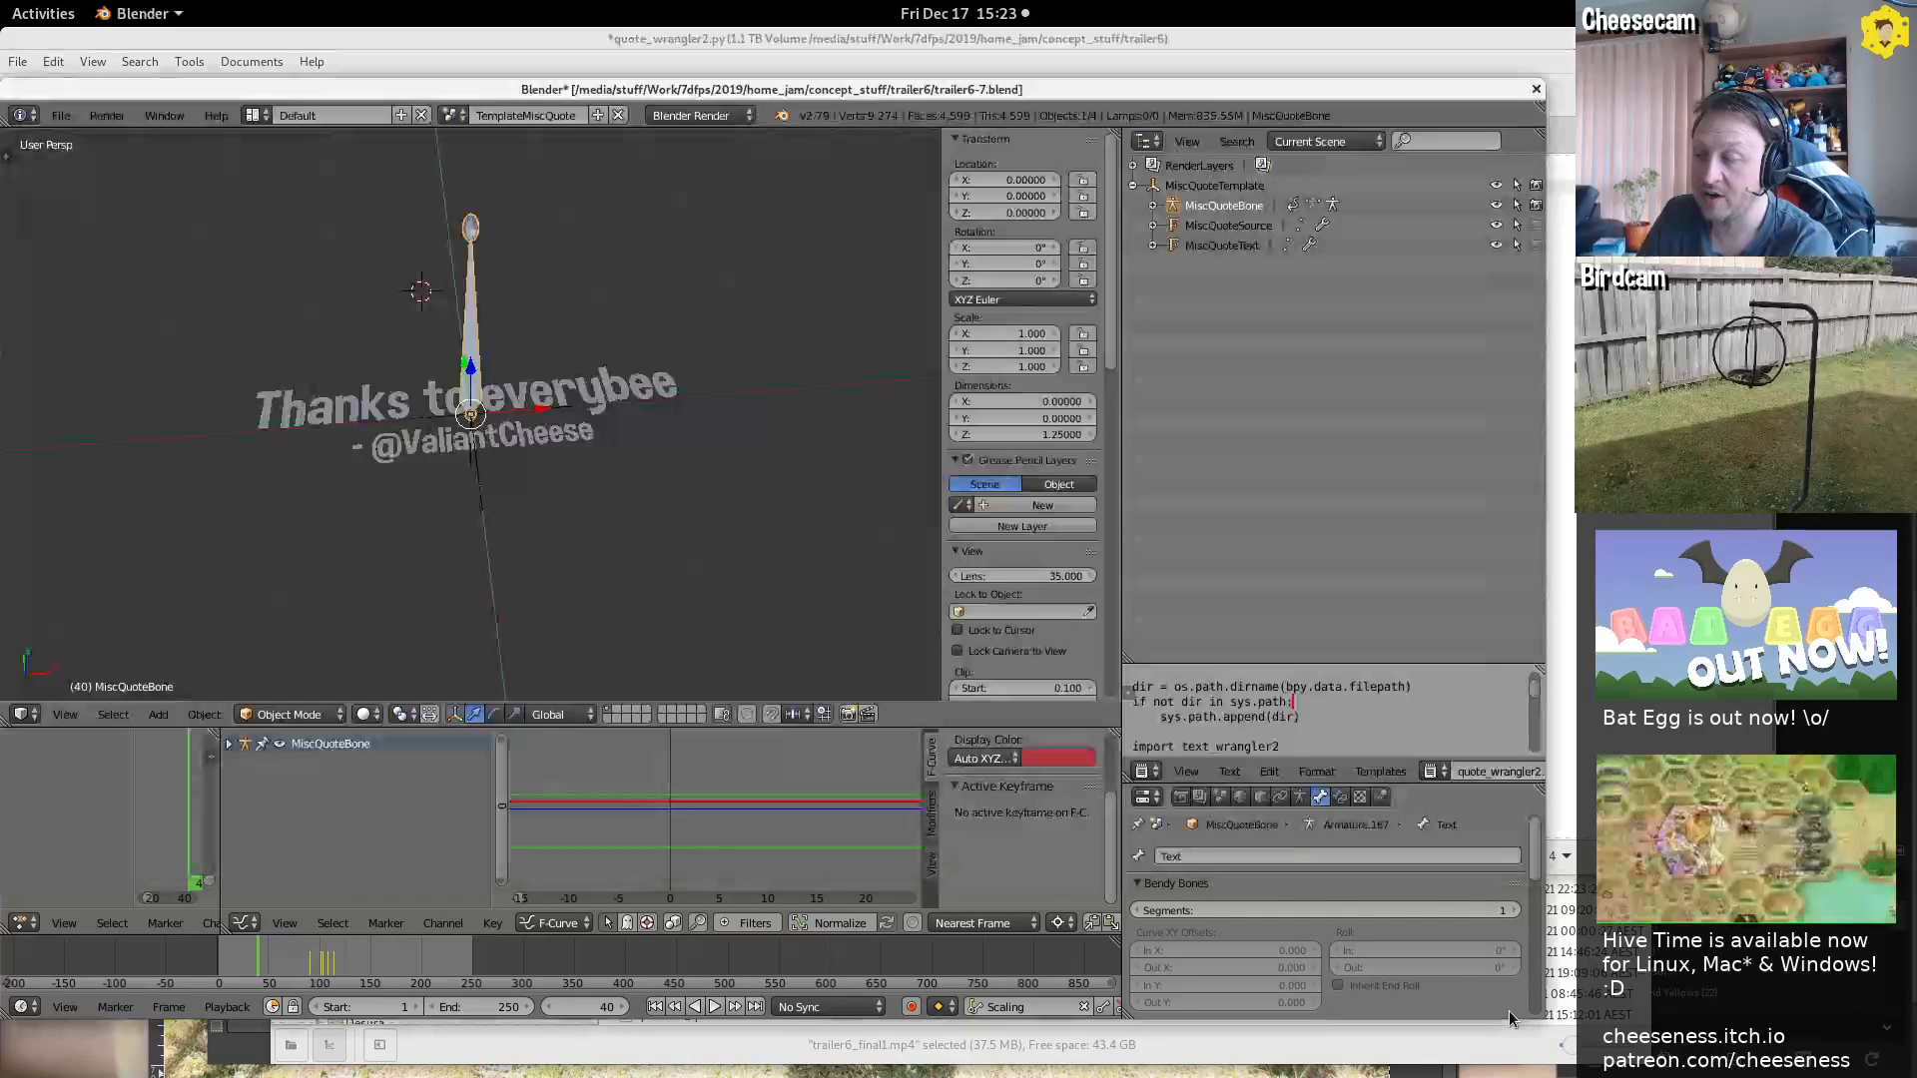
{"action": "left_click", "coordinate": [1319, 142]}
{"action": "left_click", "coordinate": [1320, 291]}
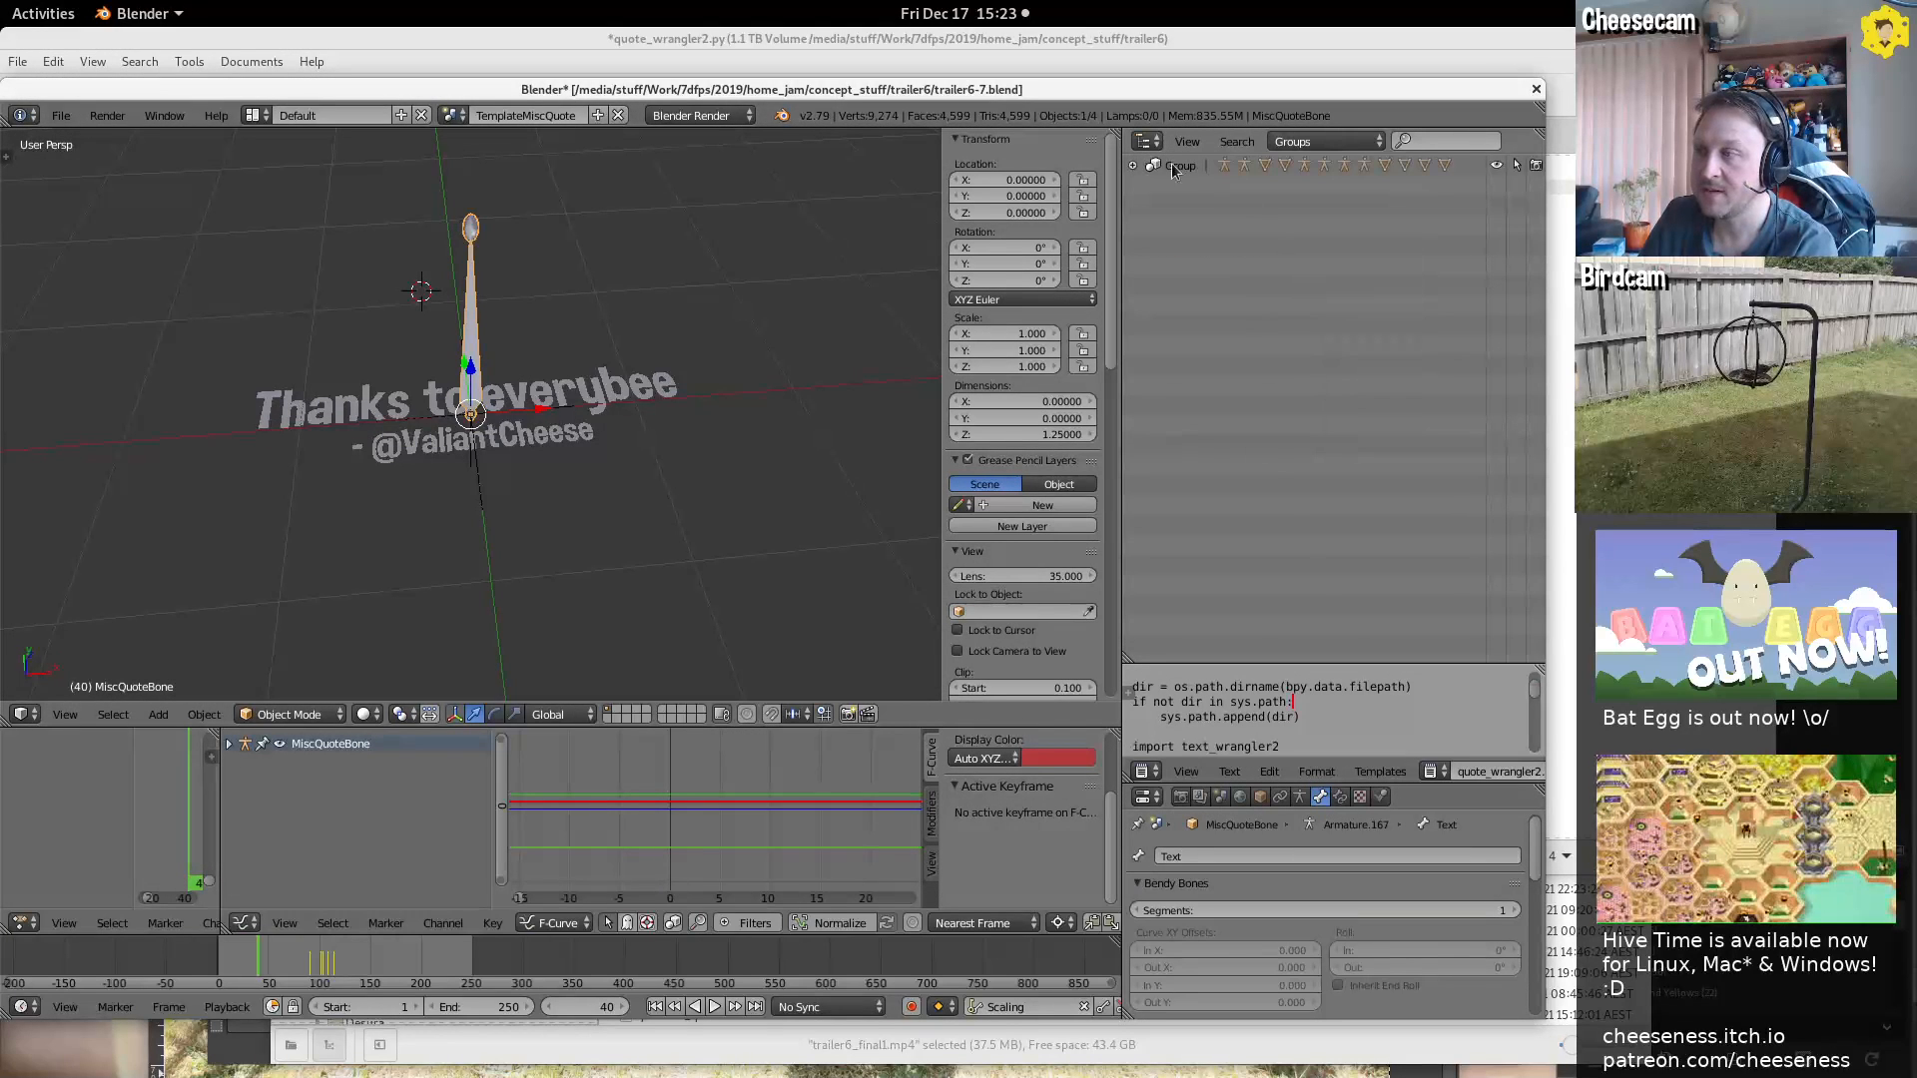
{"action": "left_click", "coordinate": [1132, 166]}
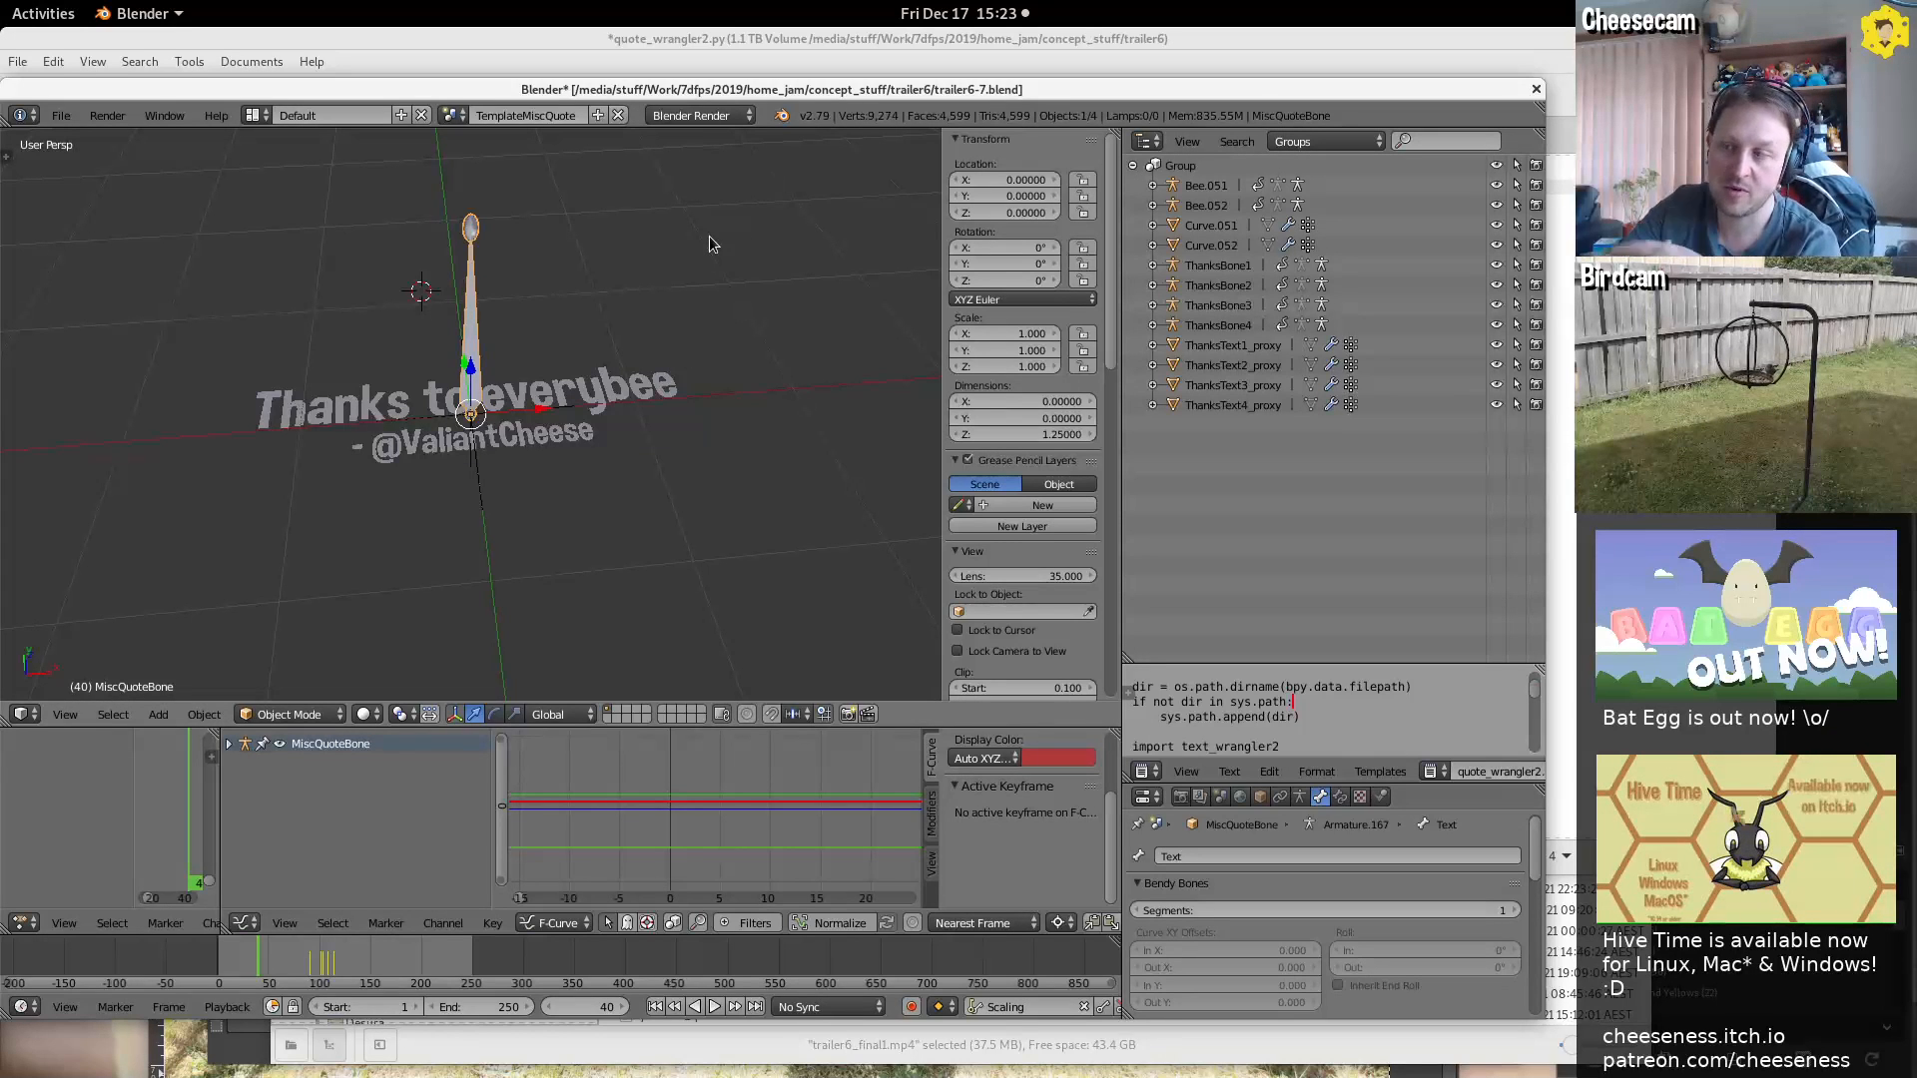
{"action": "left_click", "coordinate": [1307, 144]}
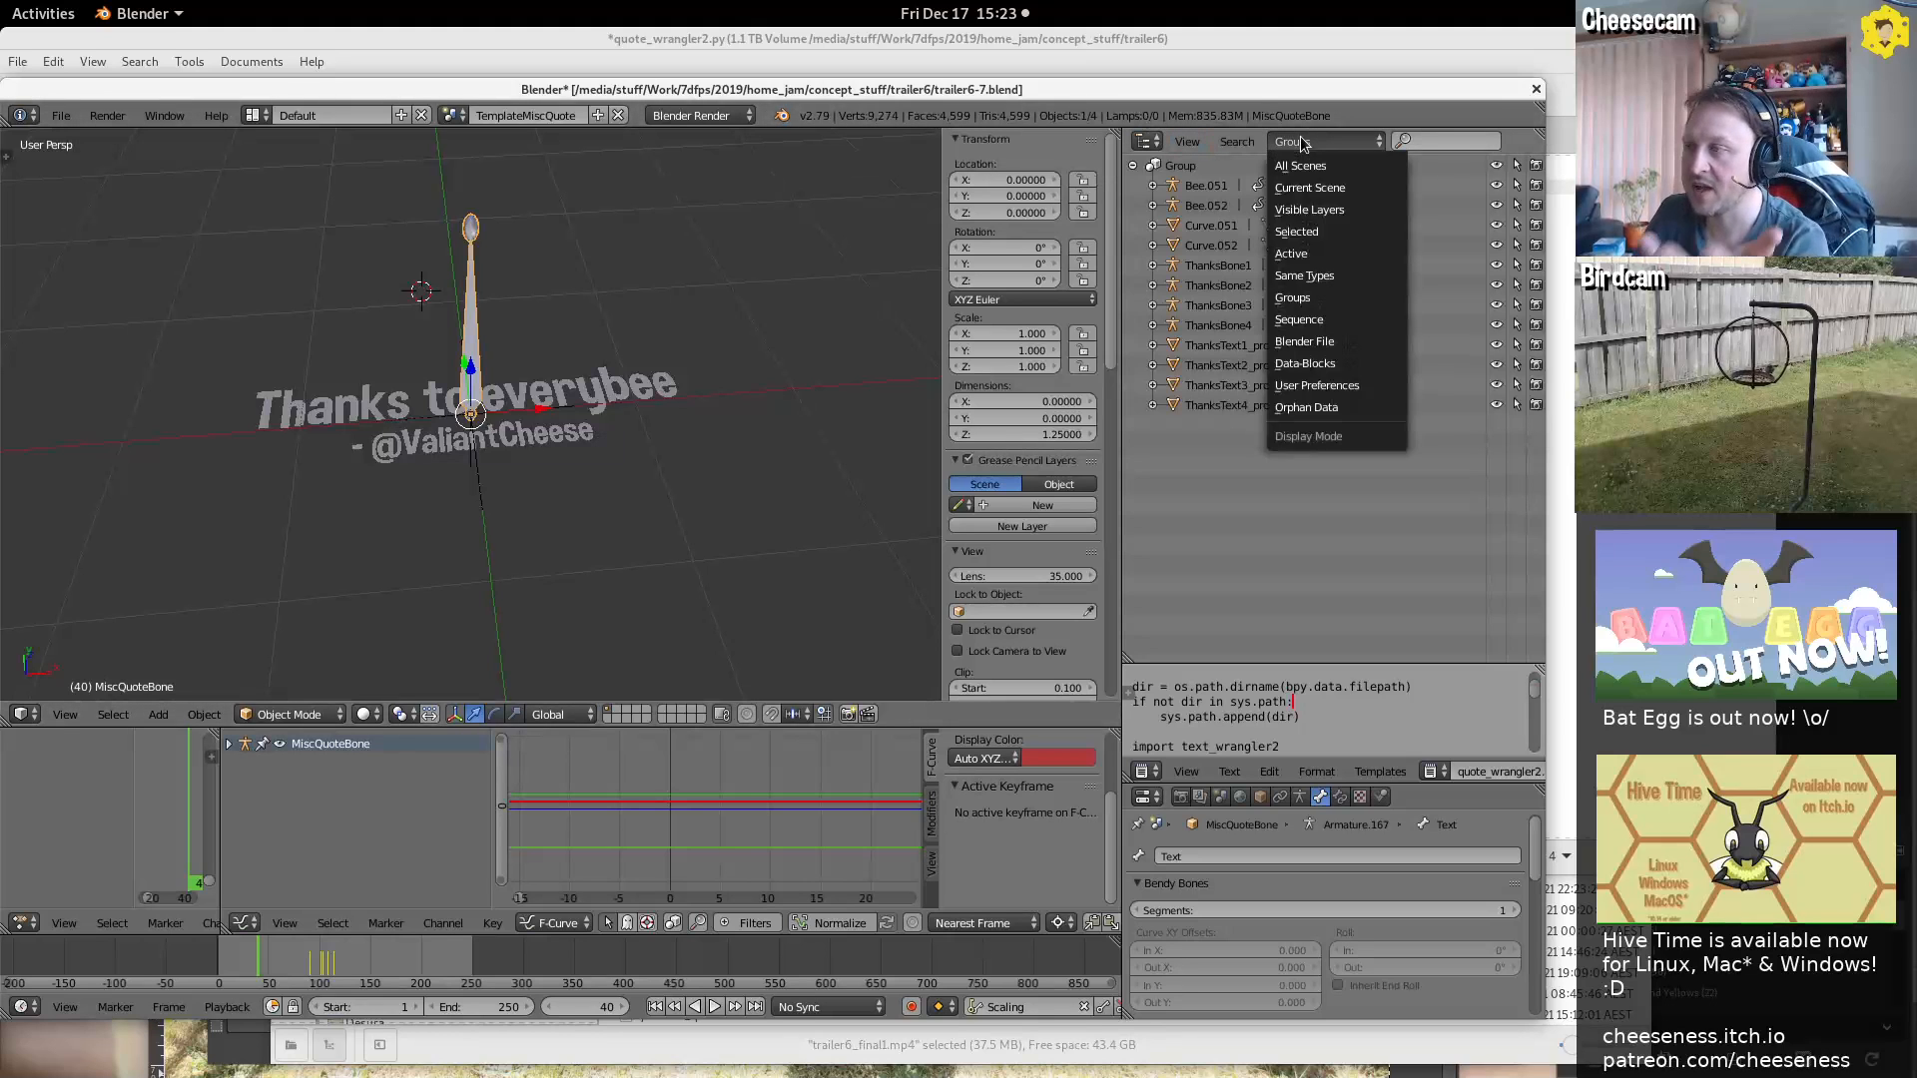
{"action": "left_click", "coordinate": [1309, 187]}
Switch to quote_wrangler2.py, unindent the if q != "" line to match the other checks, and save the script
{"action": "key", "text": "alt+Tab"}
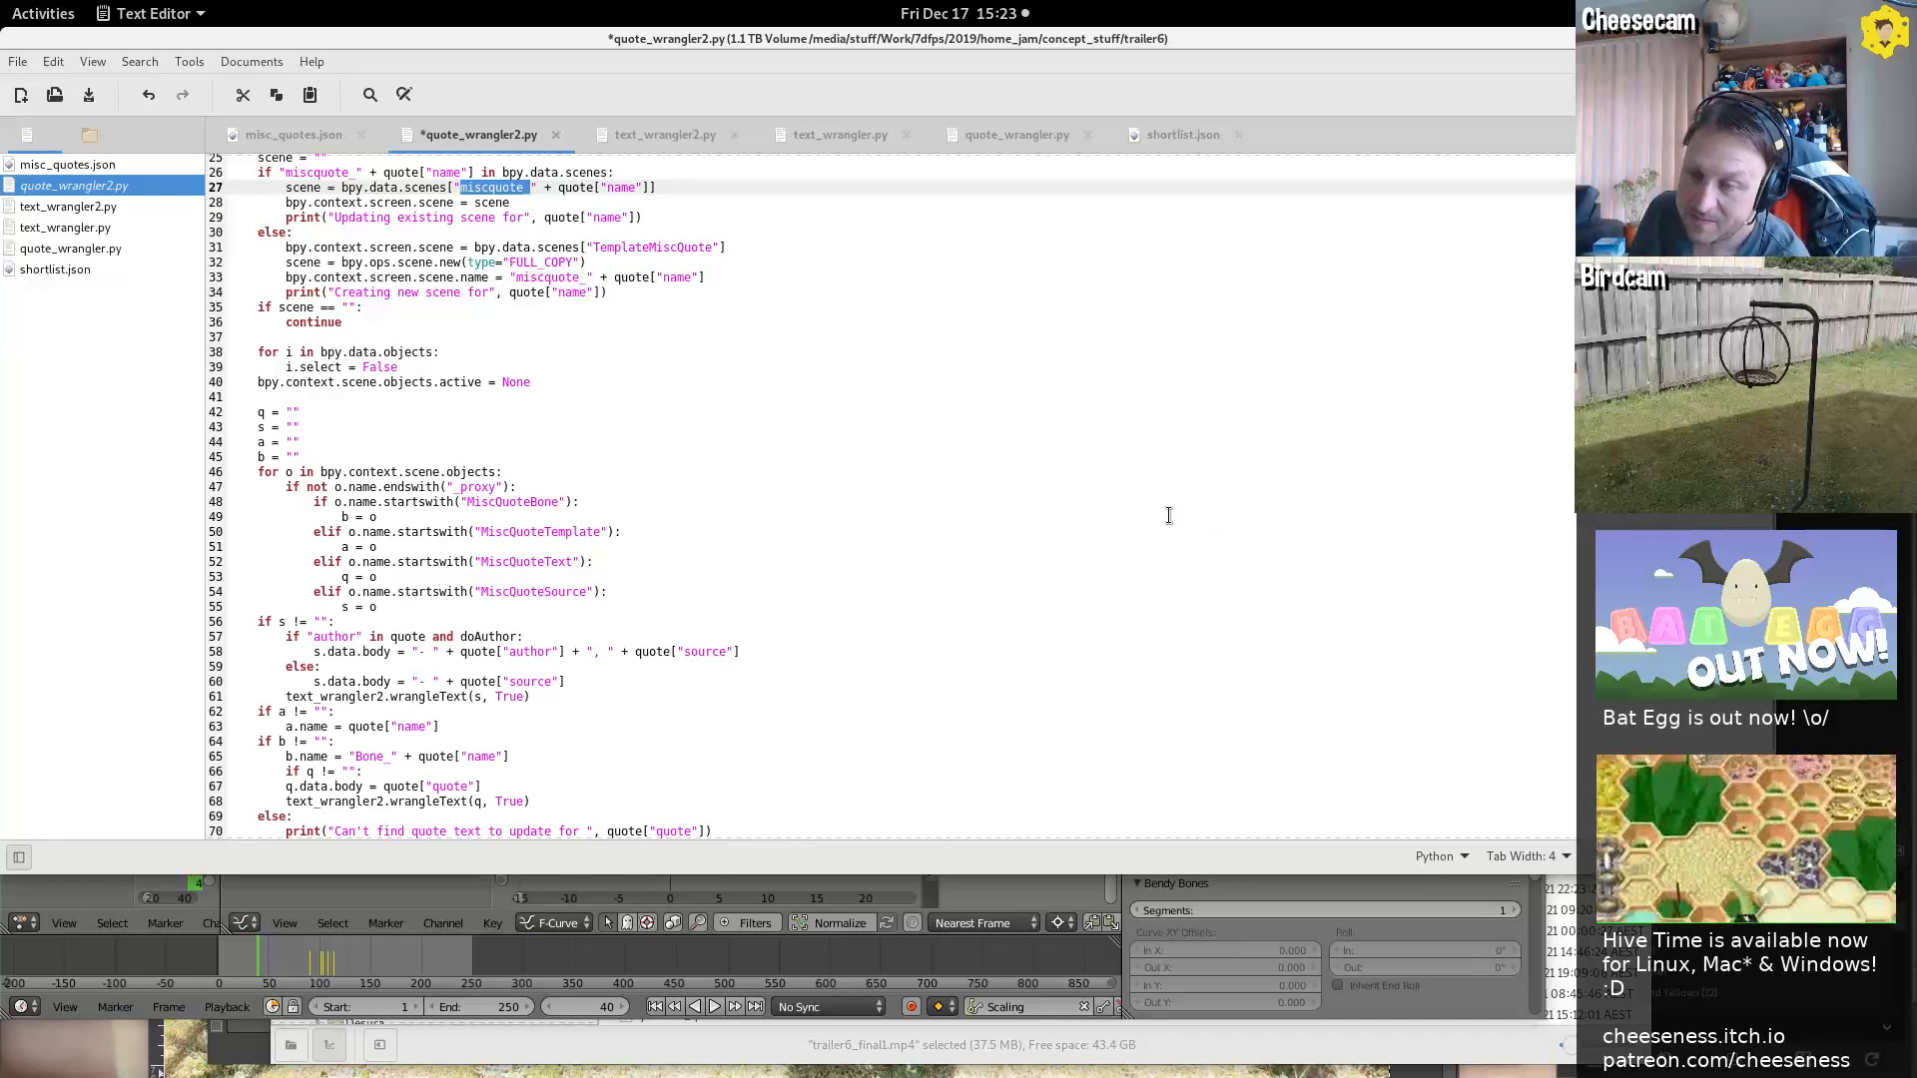
{"action": "left_click", "coordinate": [335, 772]}
{"action": "key", "text": "shift+Tab"}
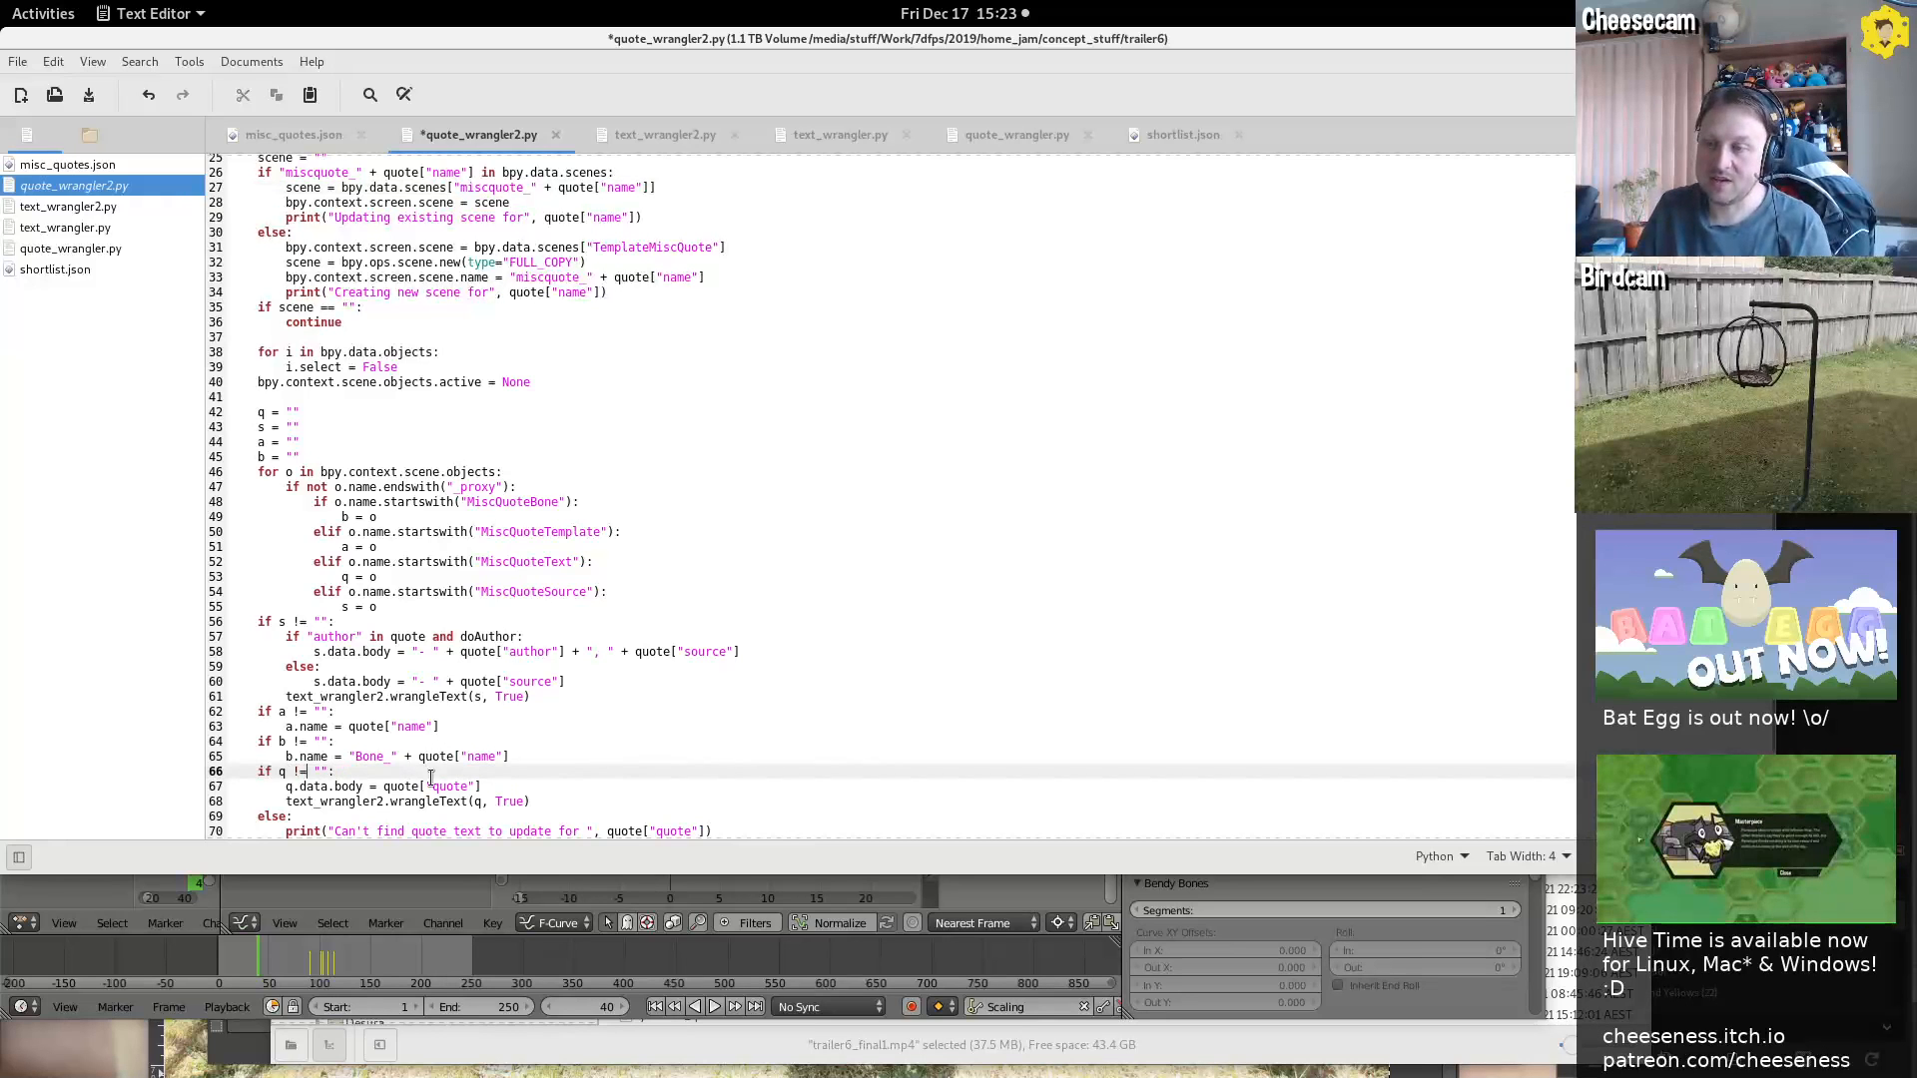
{"action": "scroll", "coordinate": [603, 632], "scroll_direction": "down", "scroll_amount": 2}
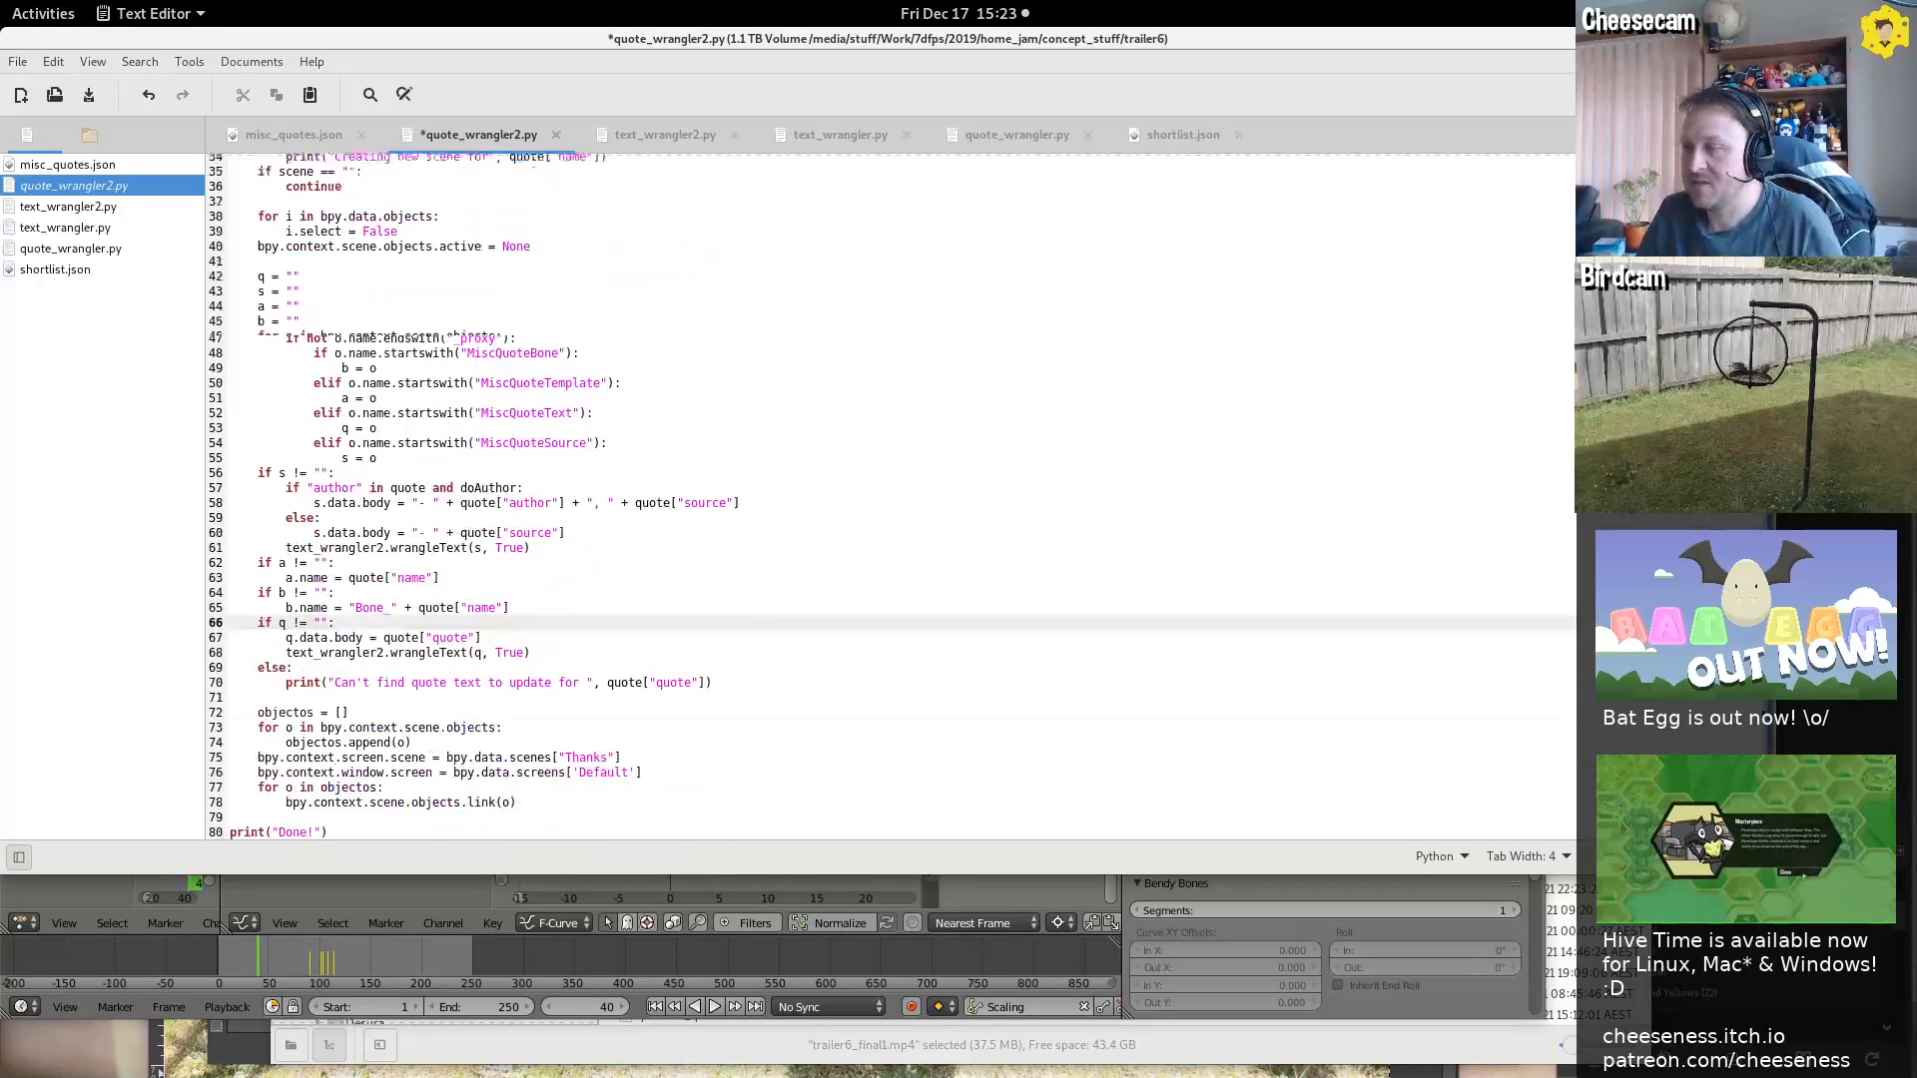
{"action": "key", "text": "ctrl+s"}
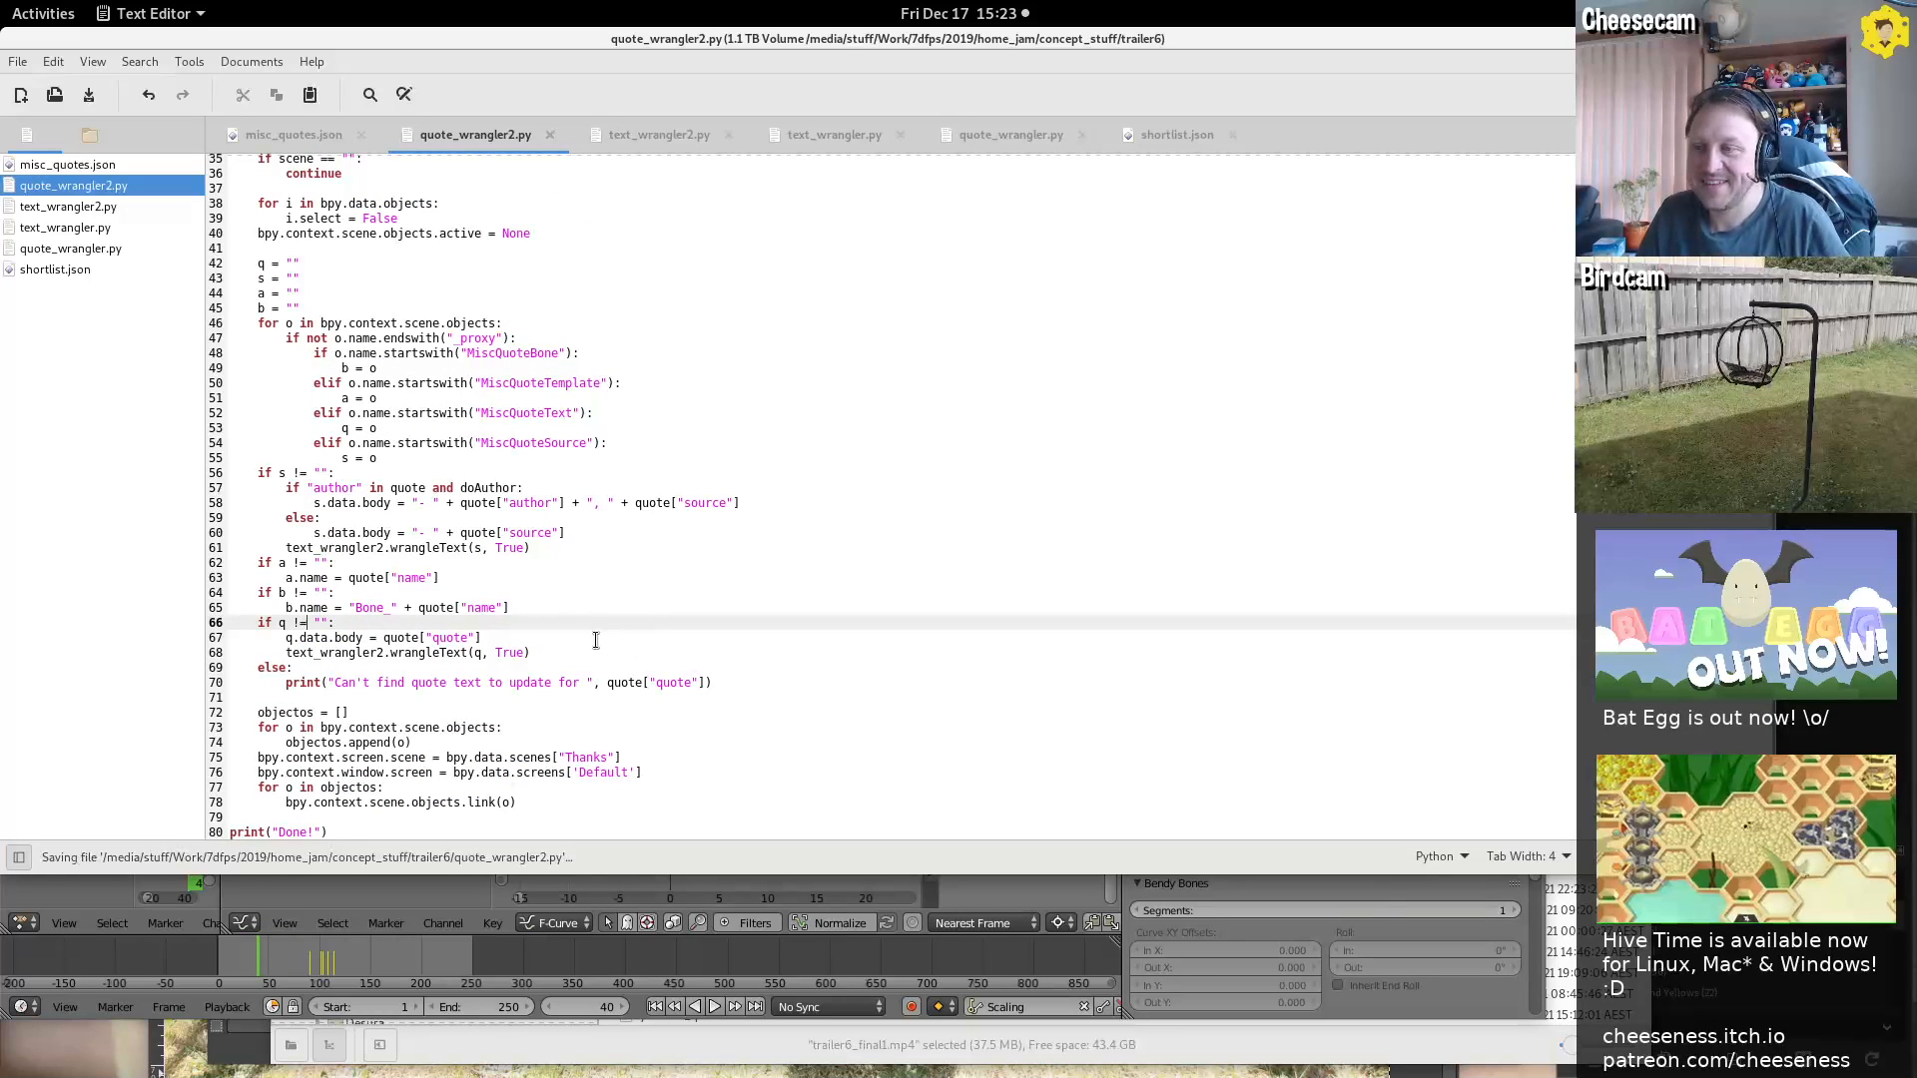
Highlight the name assignments for the bone and template empty in the script
{"action": "double_click", "coordinate": [310, 607]}
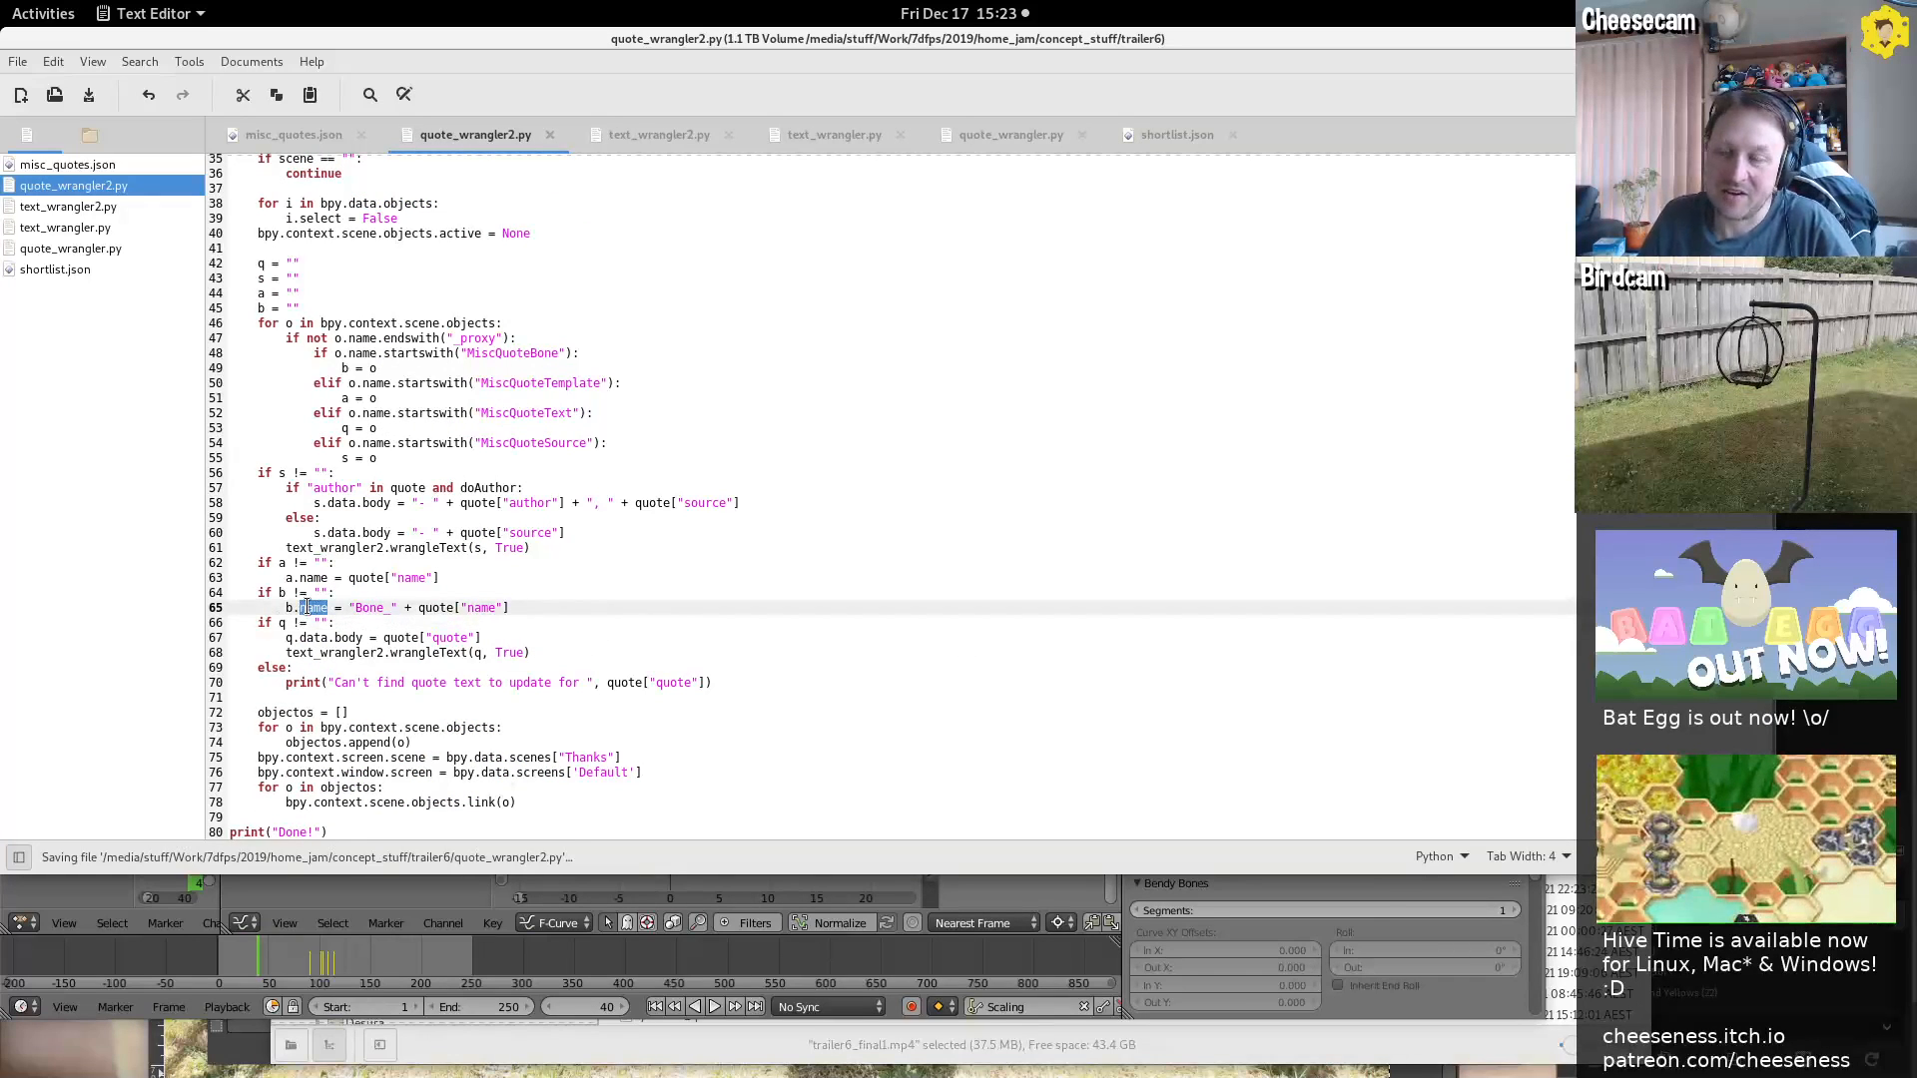
{"action": "double_click", "coordinate": [315, 578]}
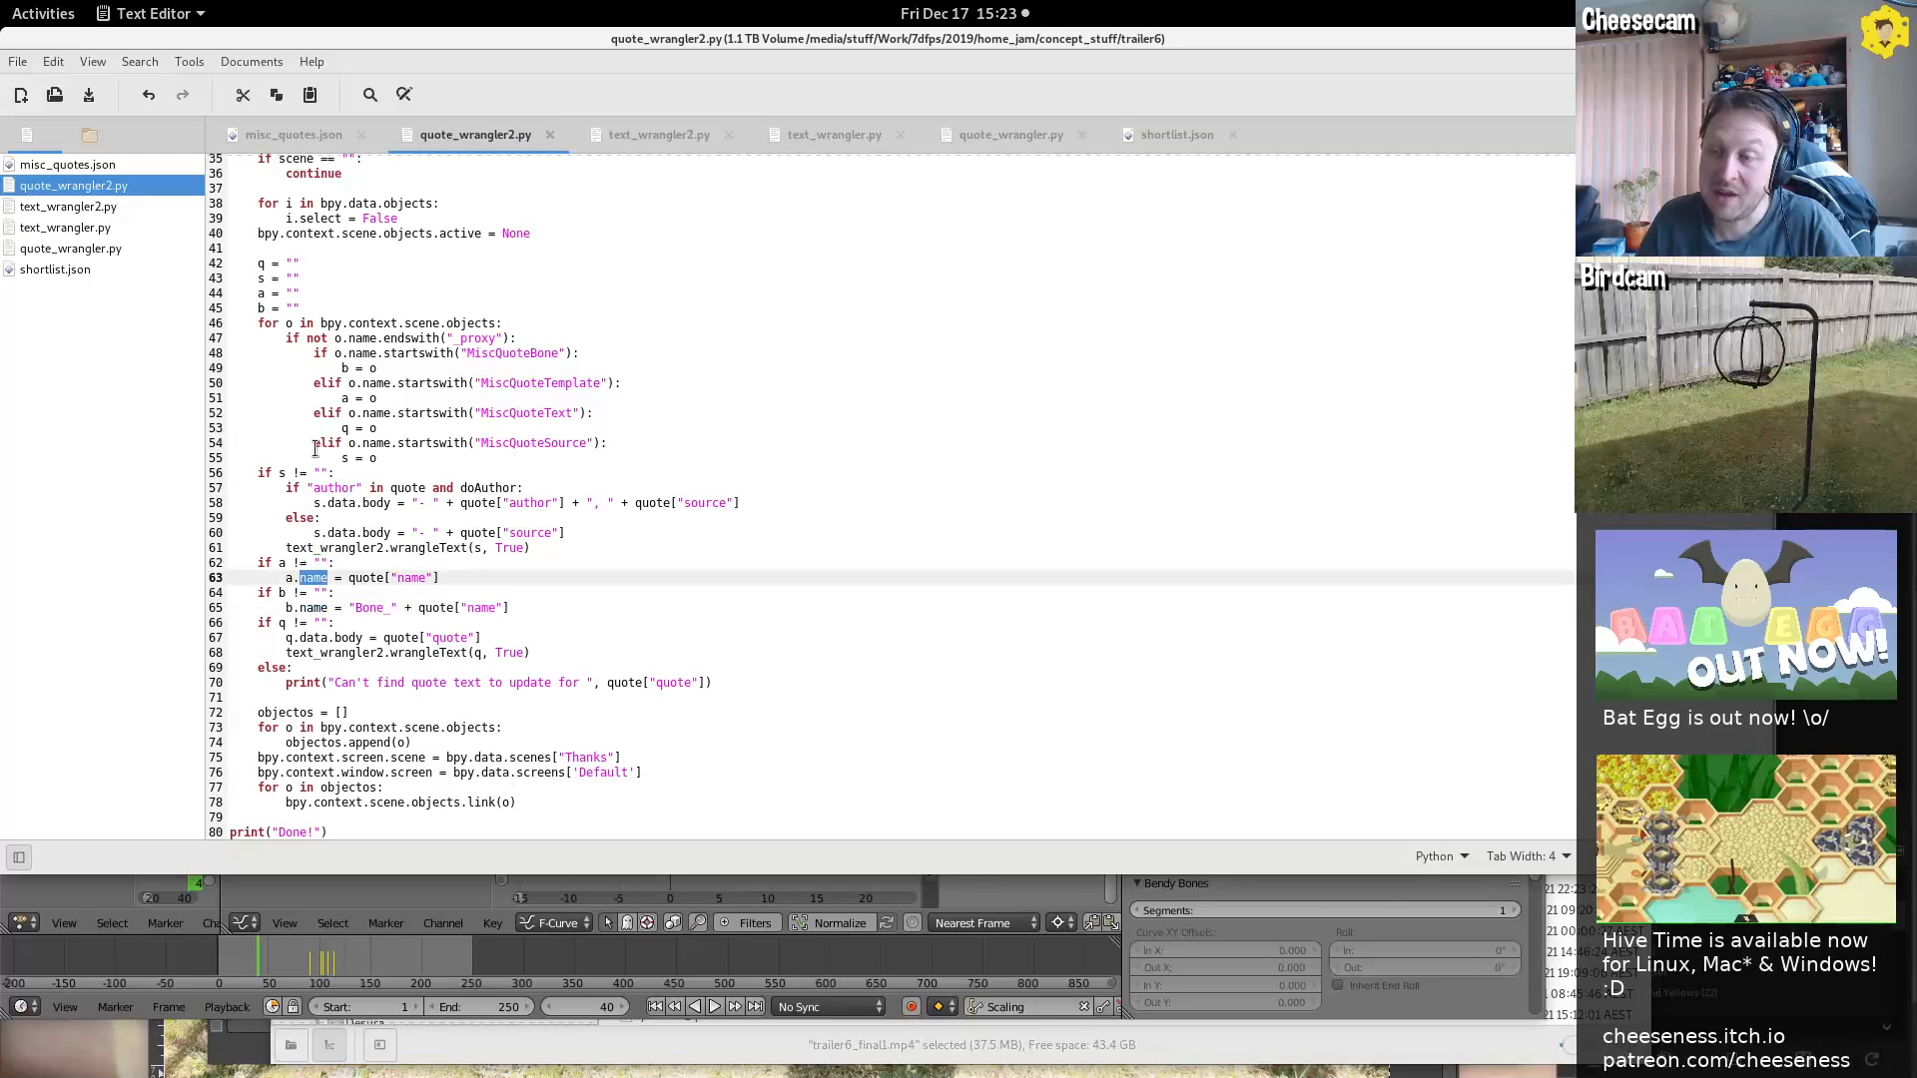
Switch to Blender, open the Thanks scene, and inspect the a_game_Ive_always_wanted empty and its child bone in the Outliner
{"action": "left_click", "coordinate": [1456, 996]}
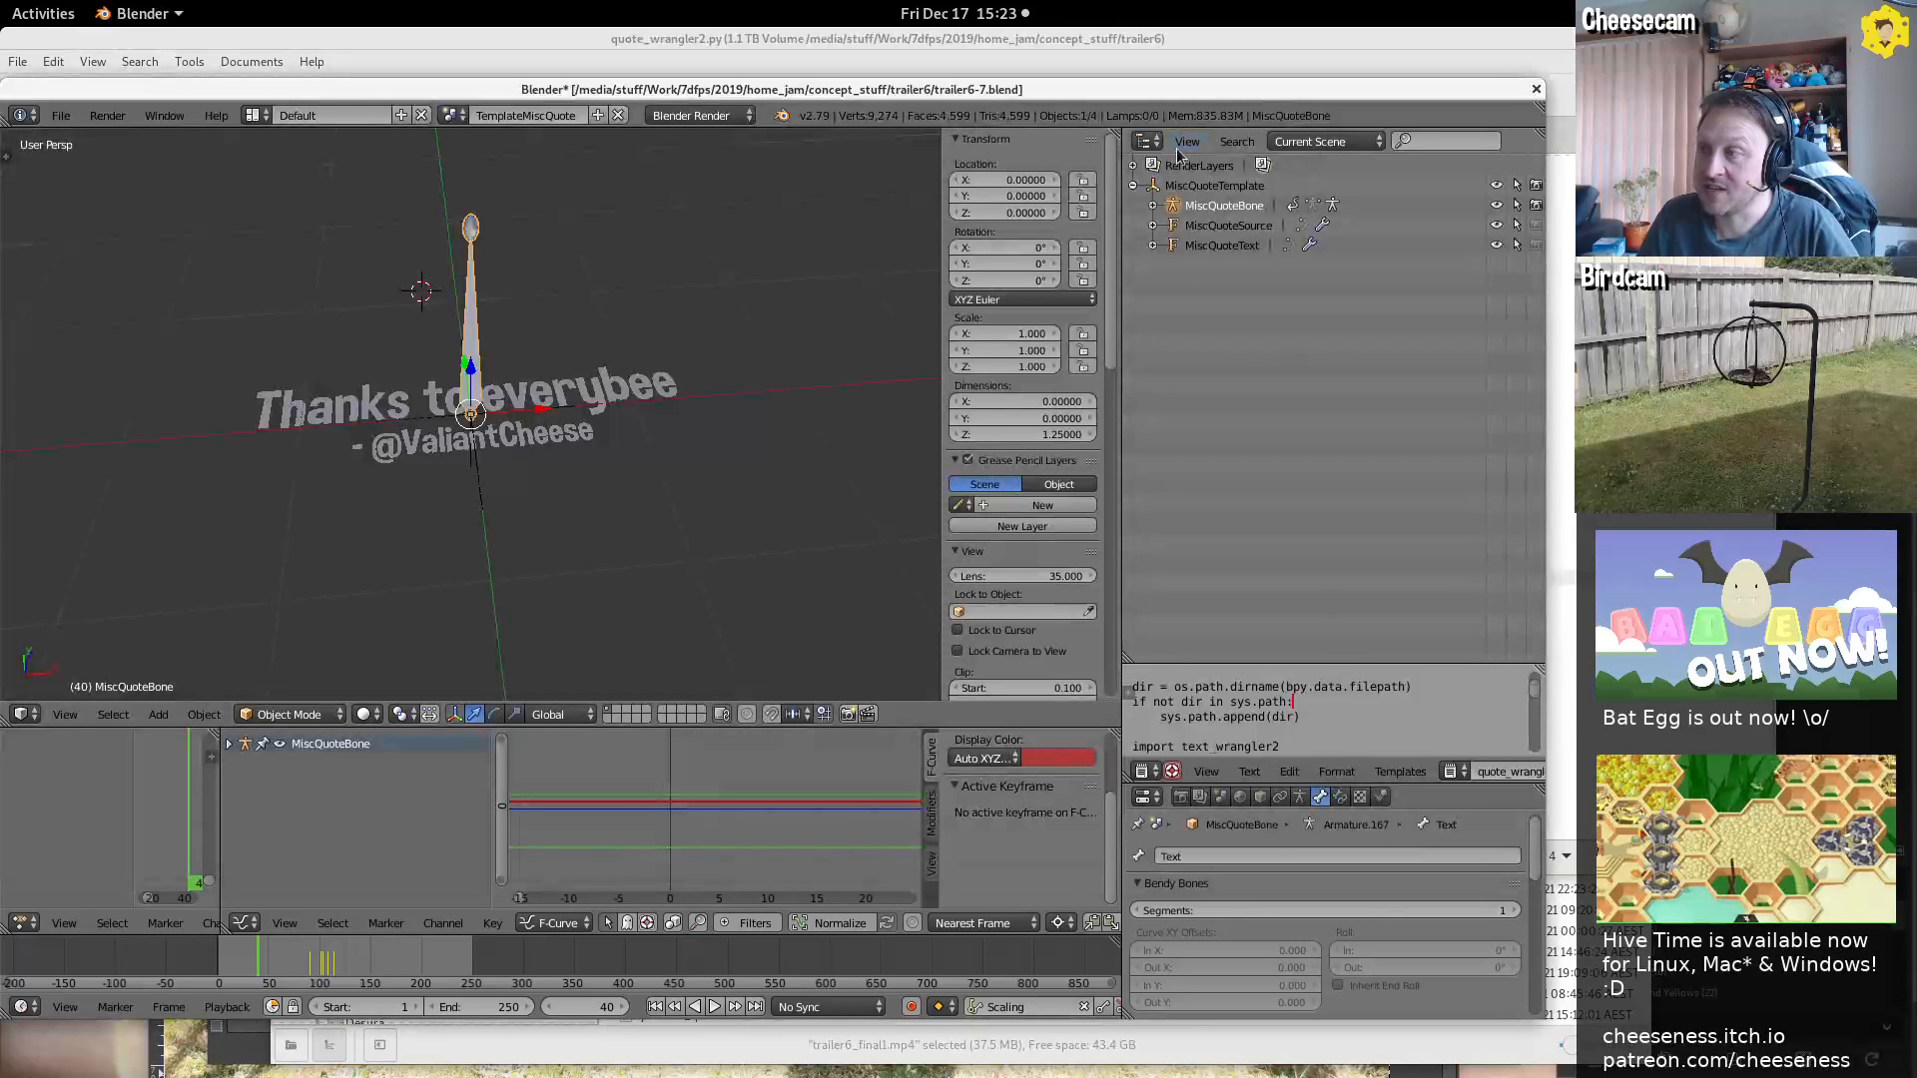
{"action": "left_click", "coordinate": [451, 111]}
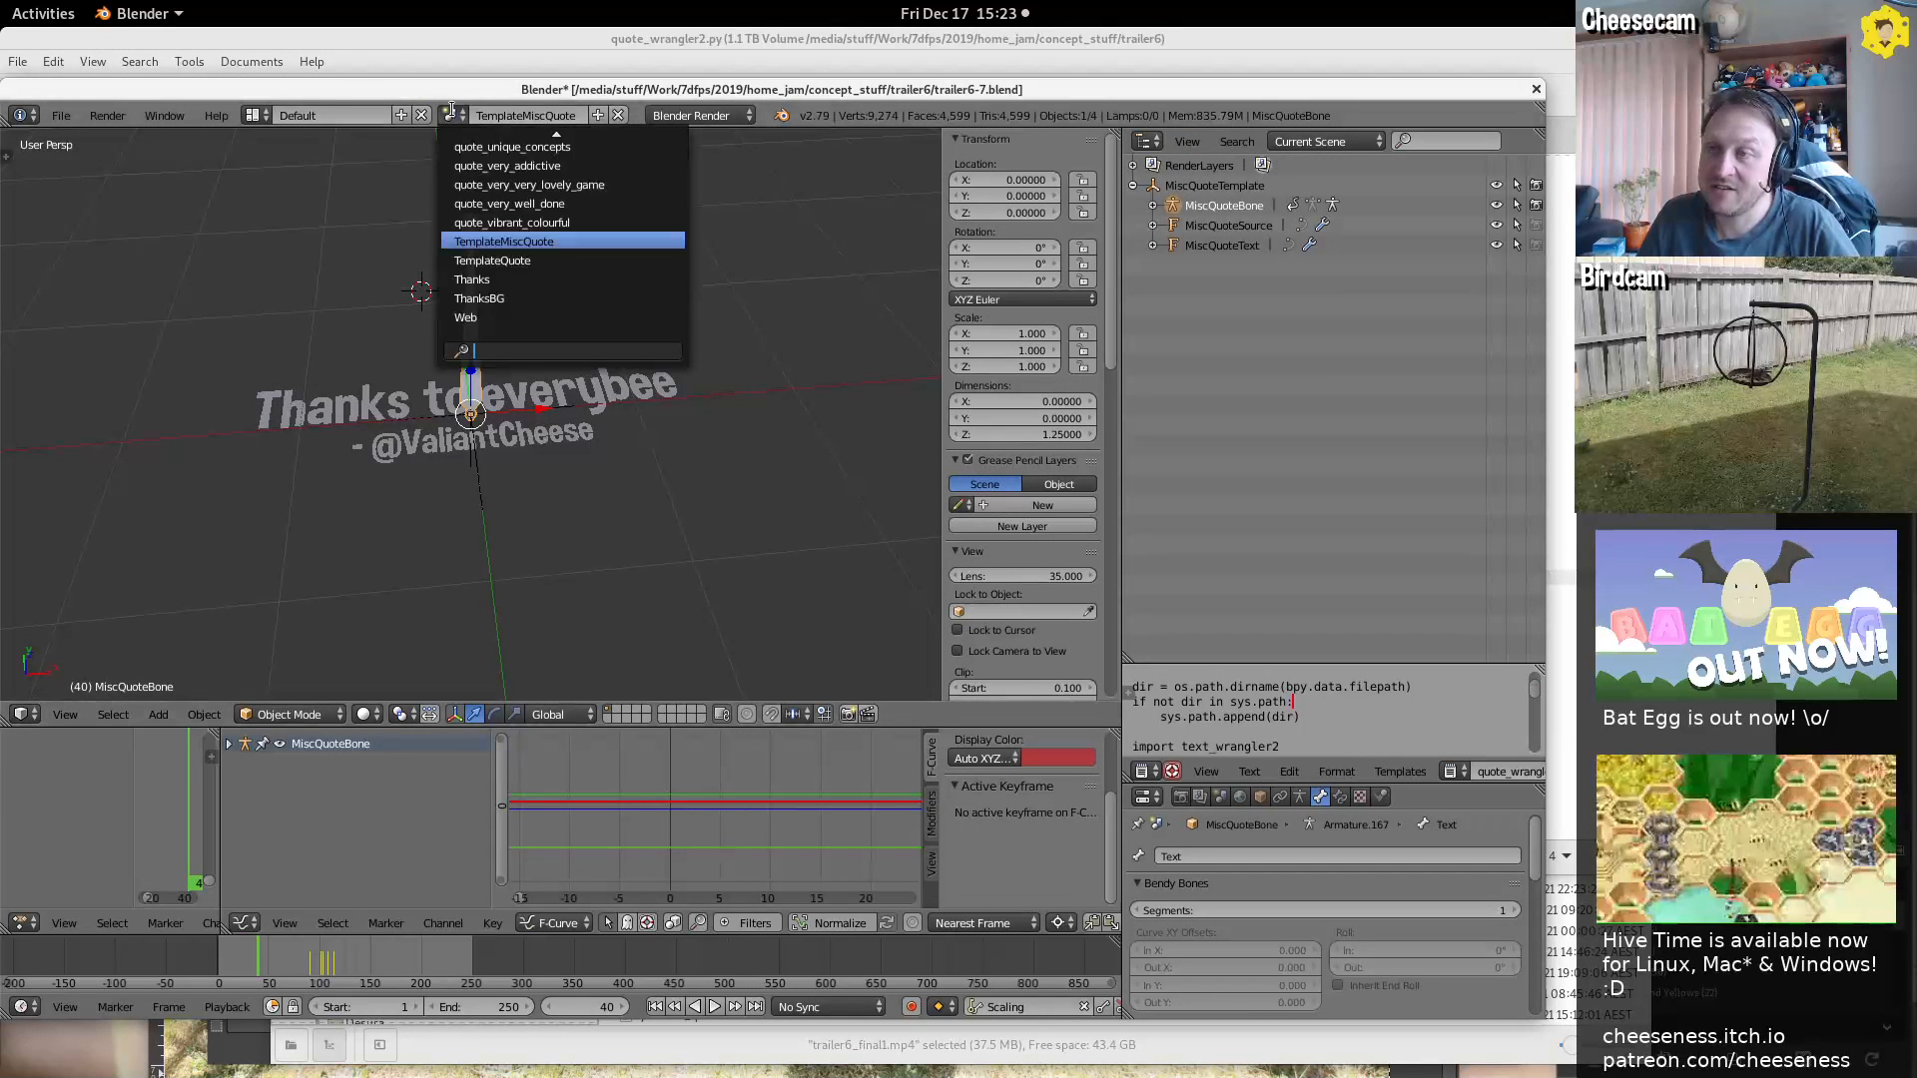
{"action": "left_click", "coordinate": [471, 279]}
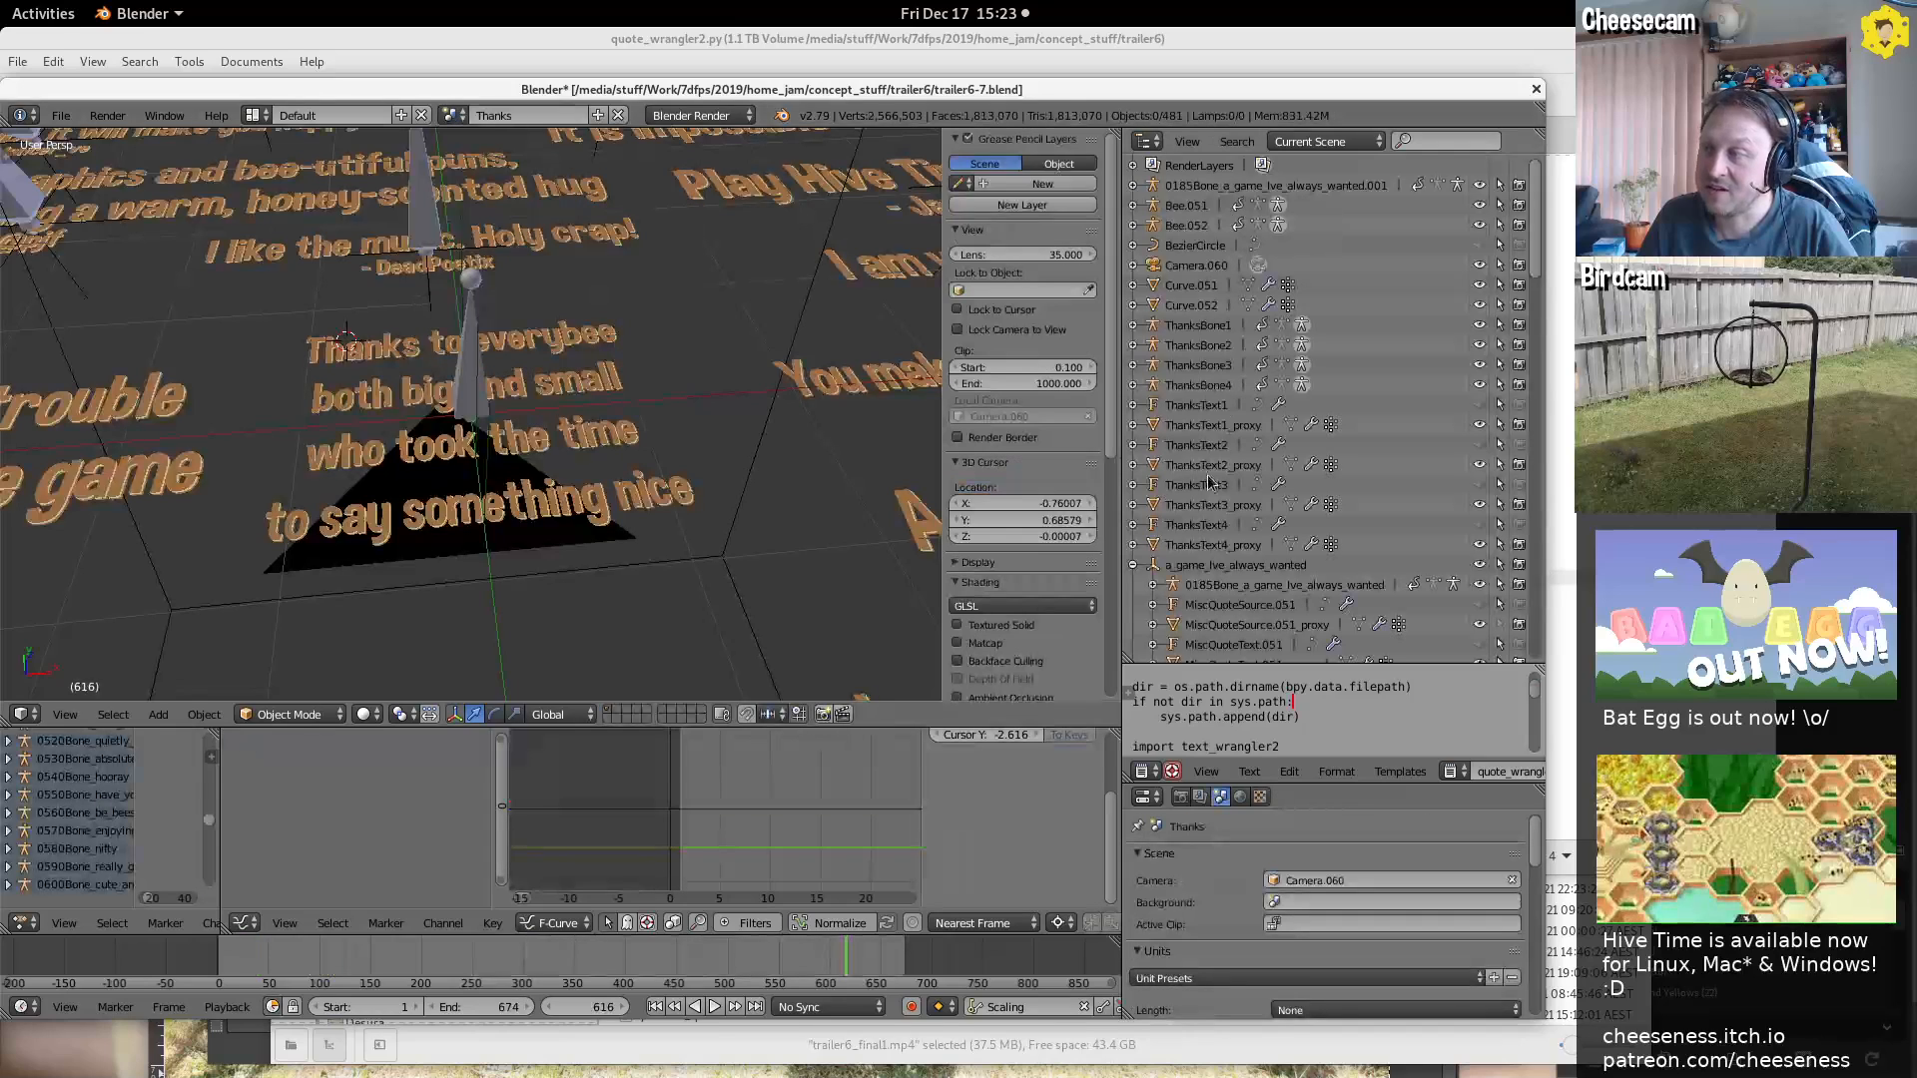
{"action": "left_click", "coordinate": [1233, 567]}
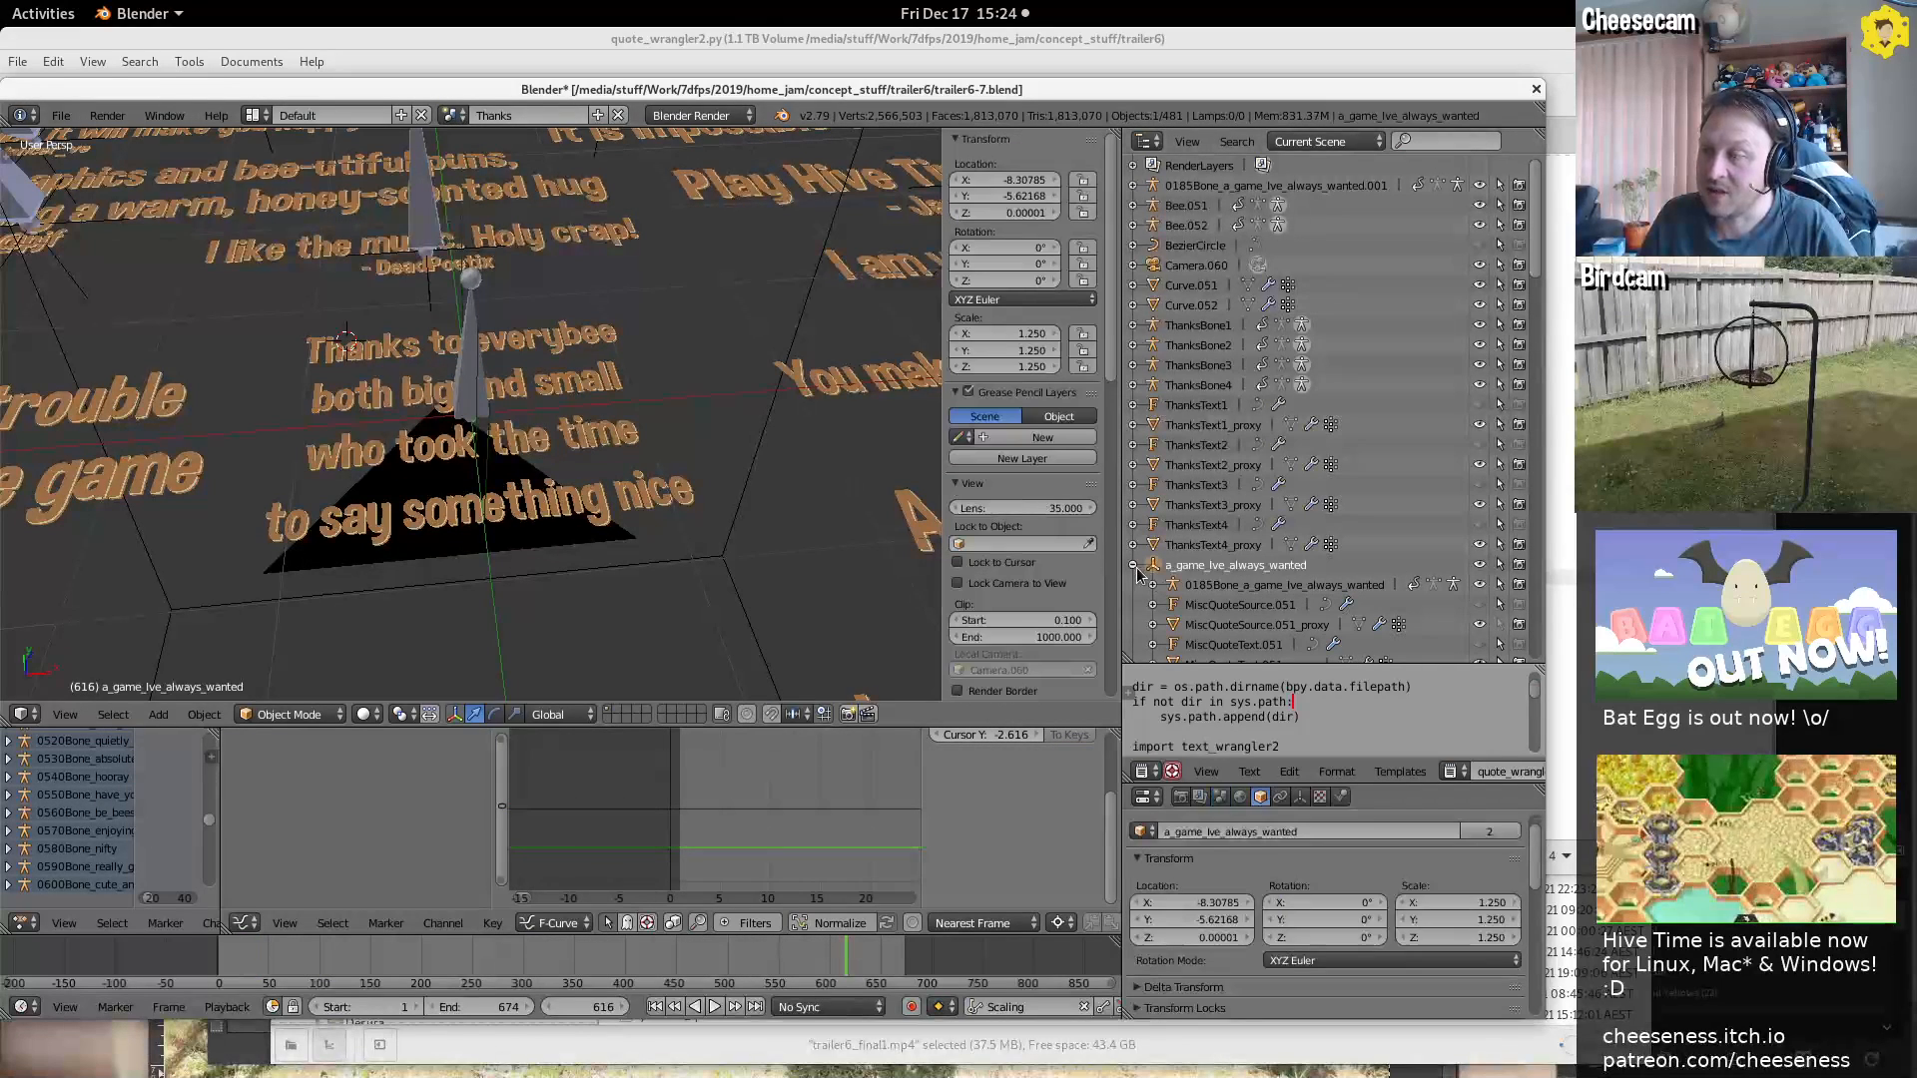
{"action": "left_click", "coordinate": [1225, 589]}
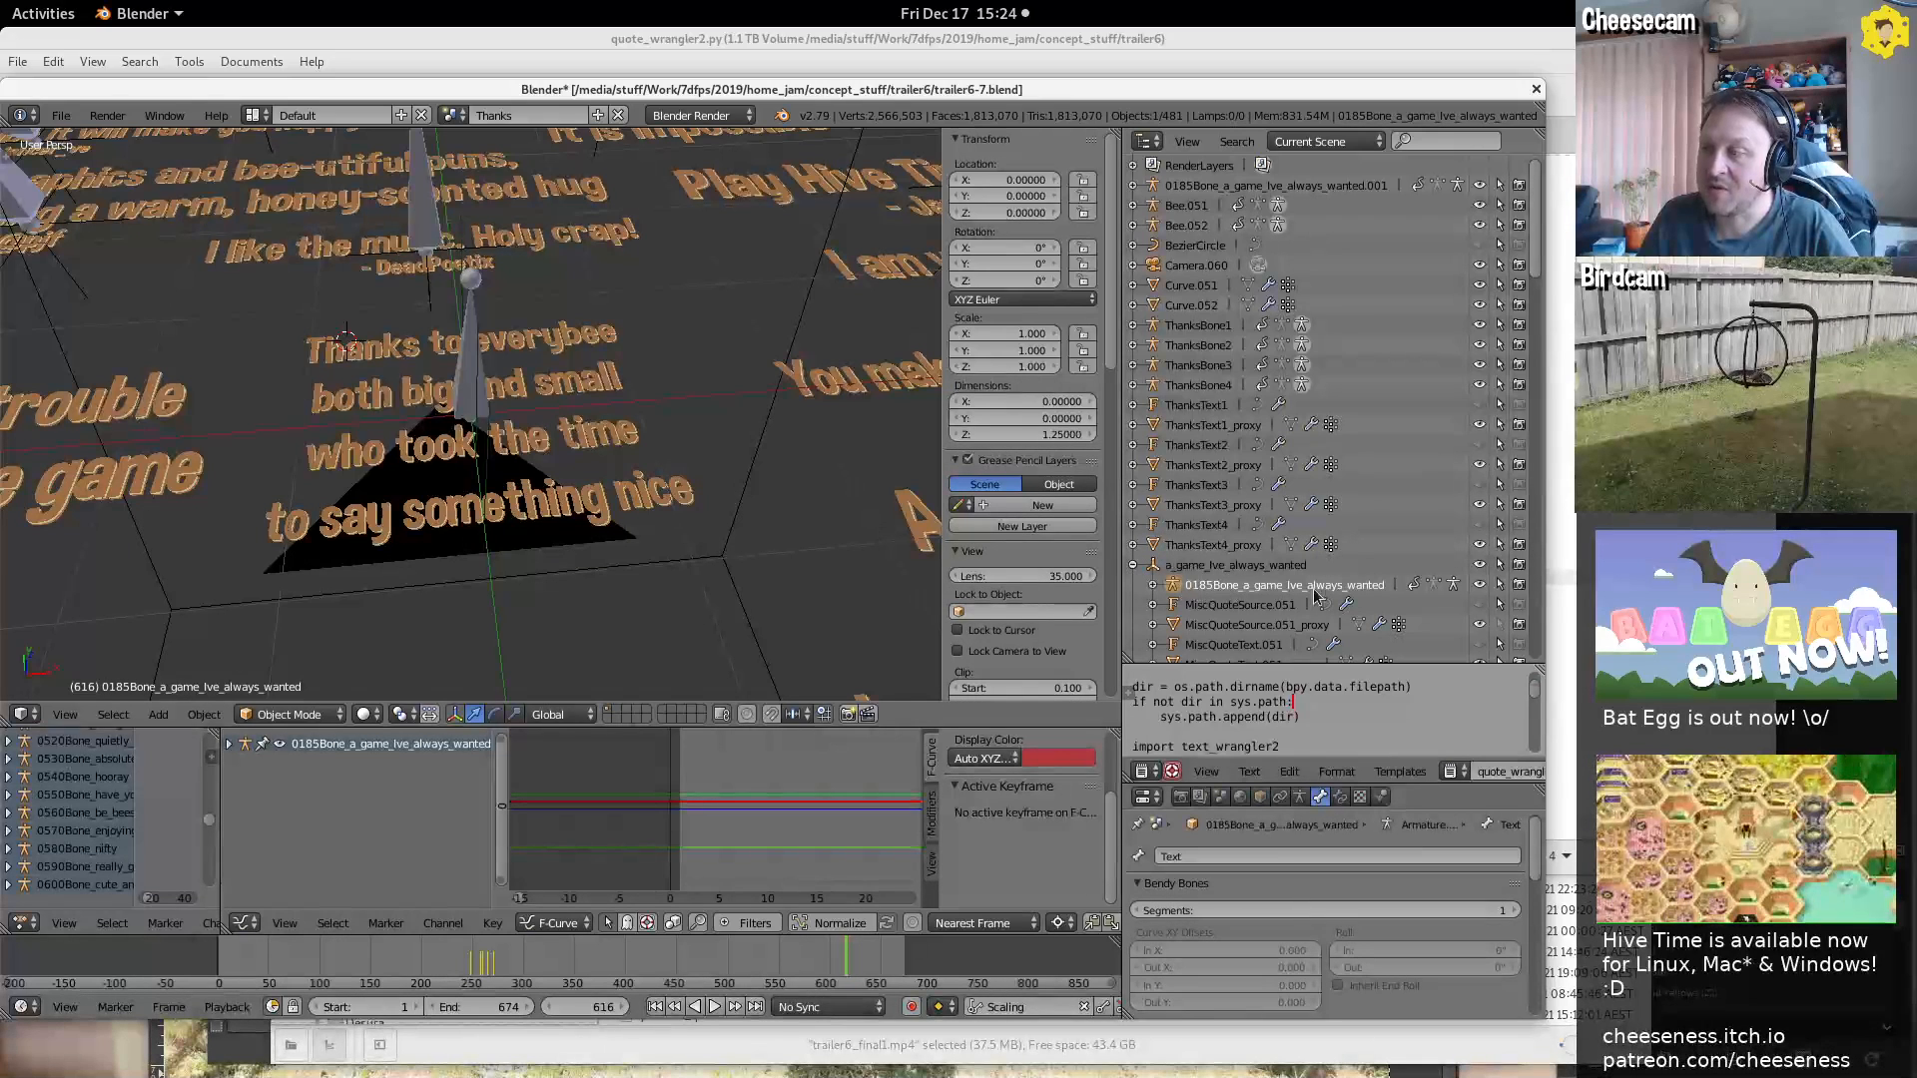
{"action": "left_click", "coordinate": [1132, 567]}
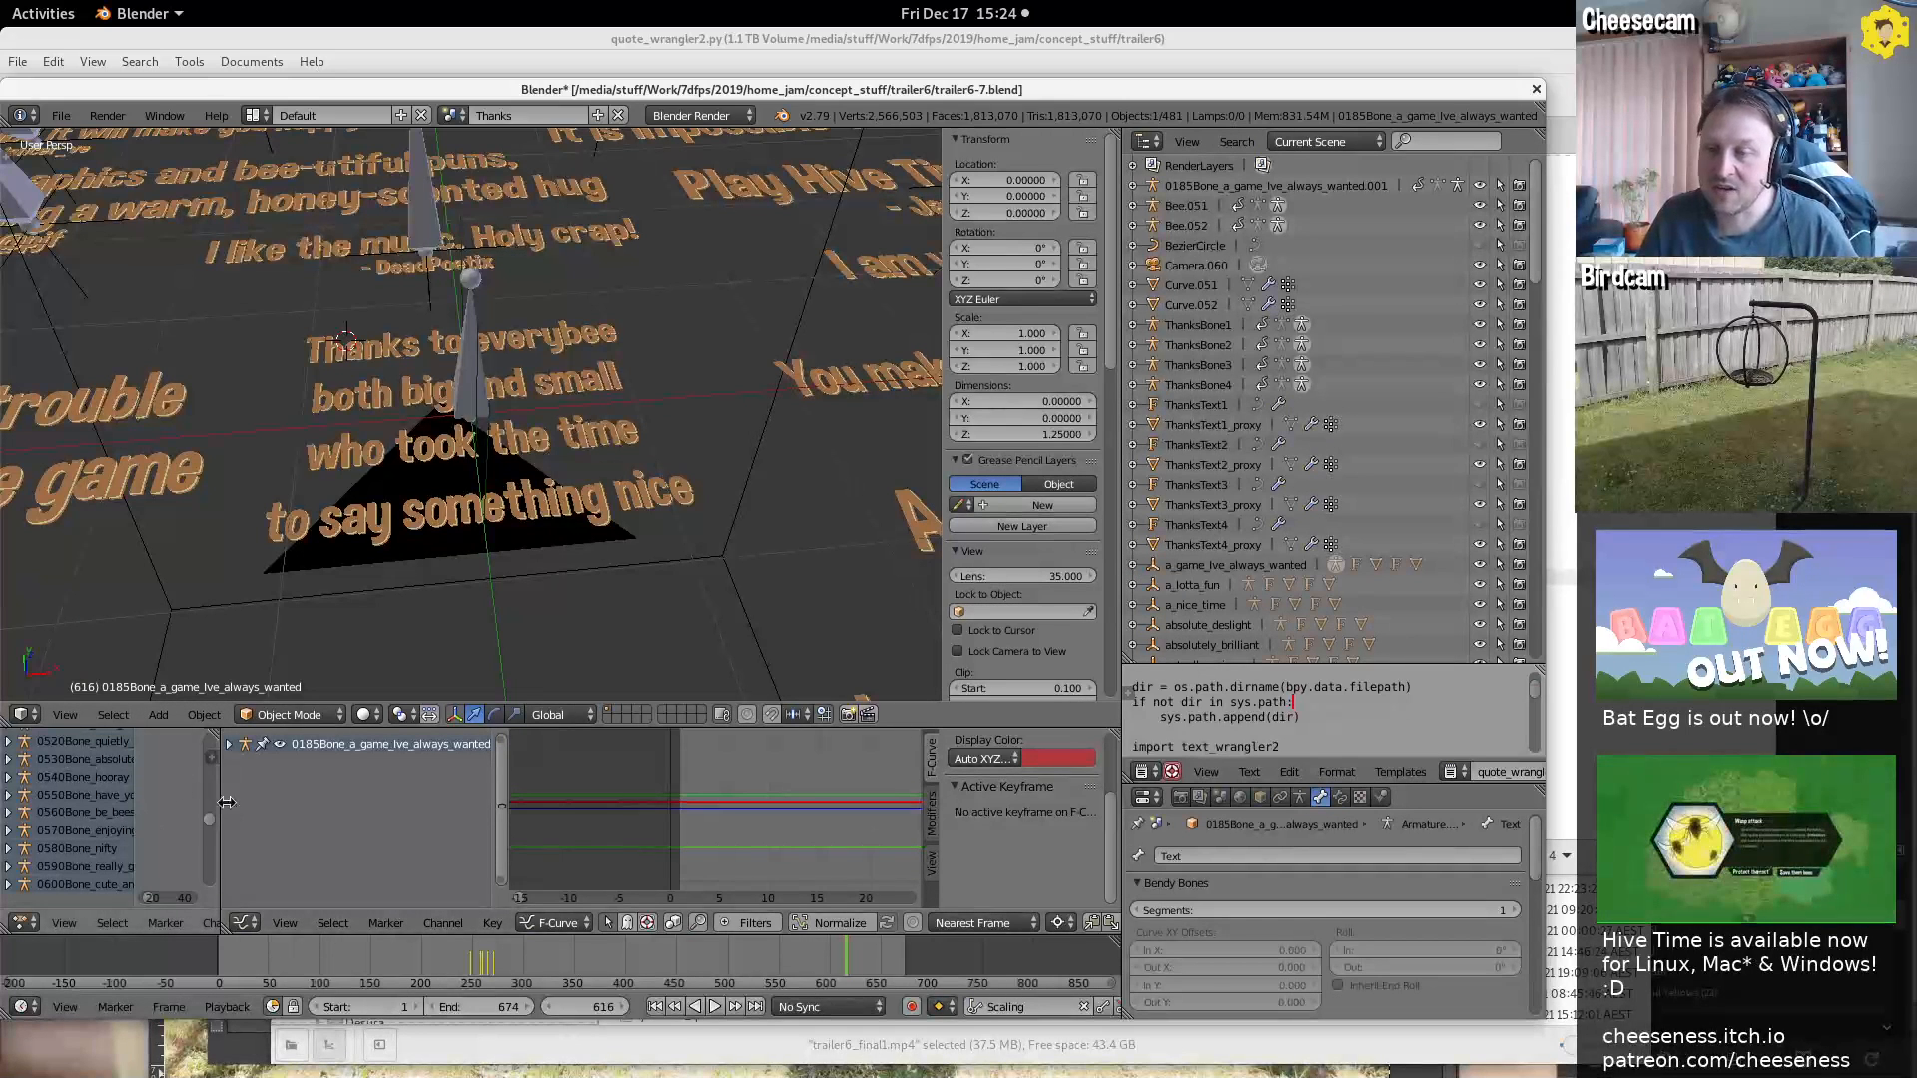
Maximize the Dope Sheet, examine how the quote bones' keyframes are staggered across the timeline, and restore the layout
{"action": "key", "text": "ctrl+Up"}
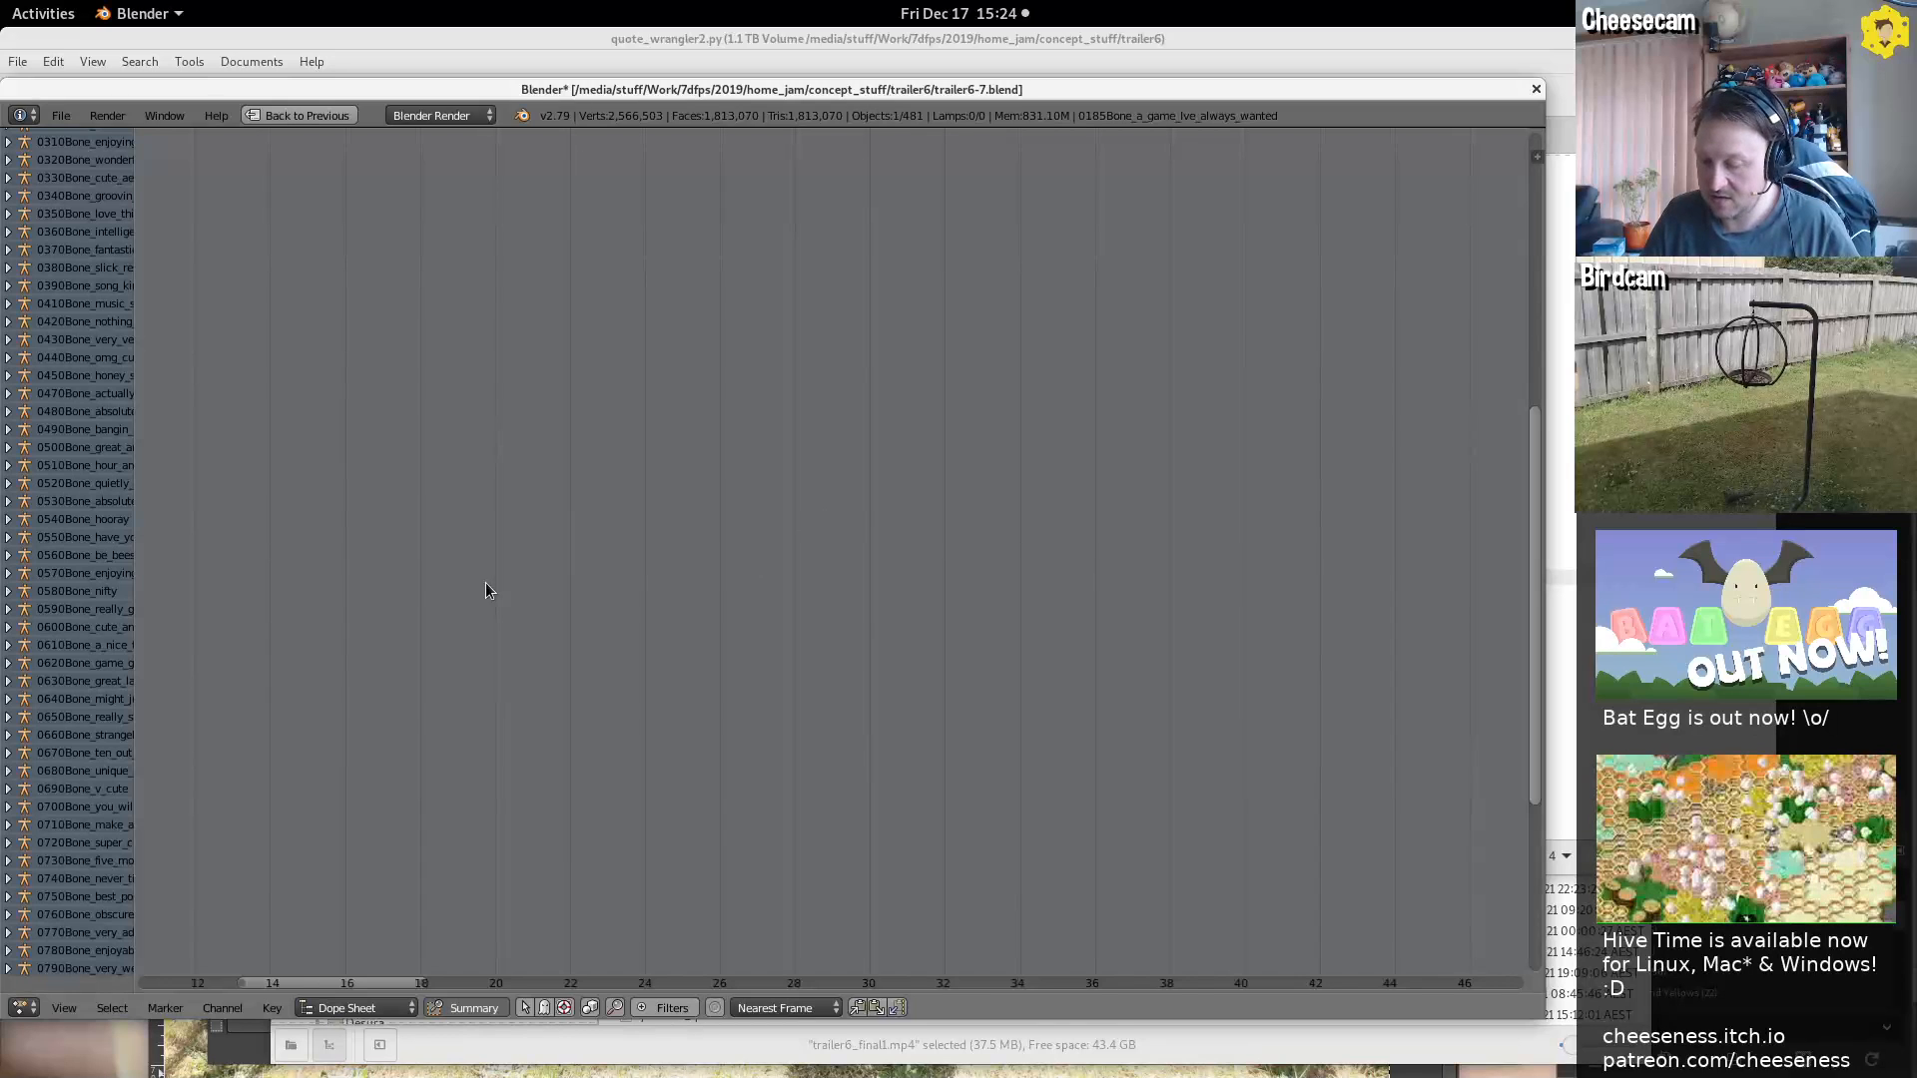
{"action": "key", "text": "Home"}
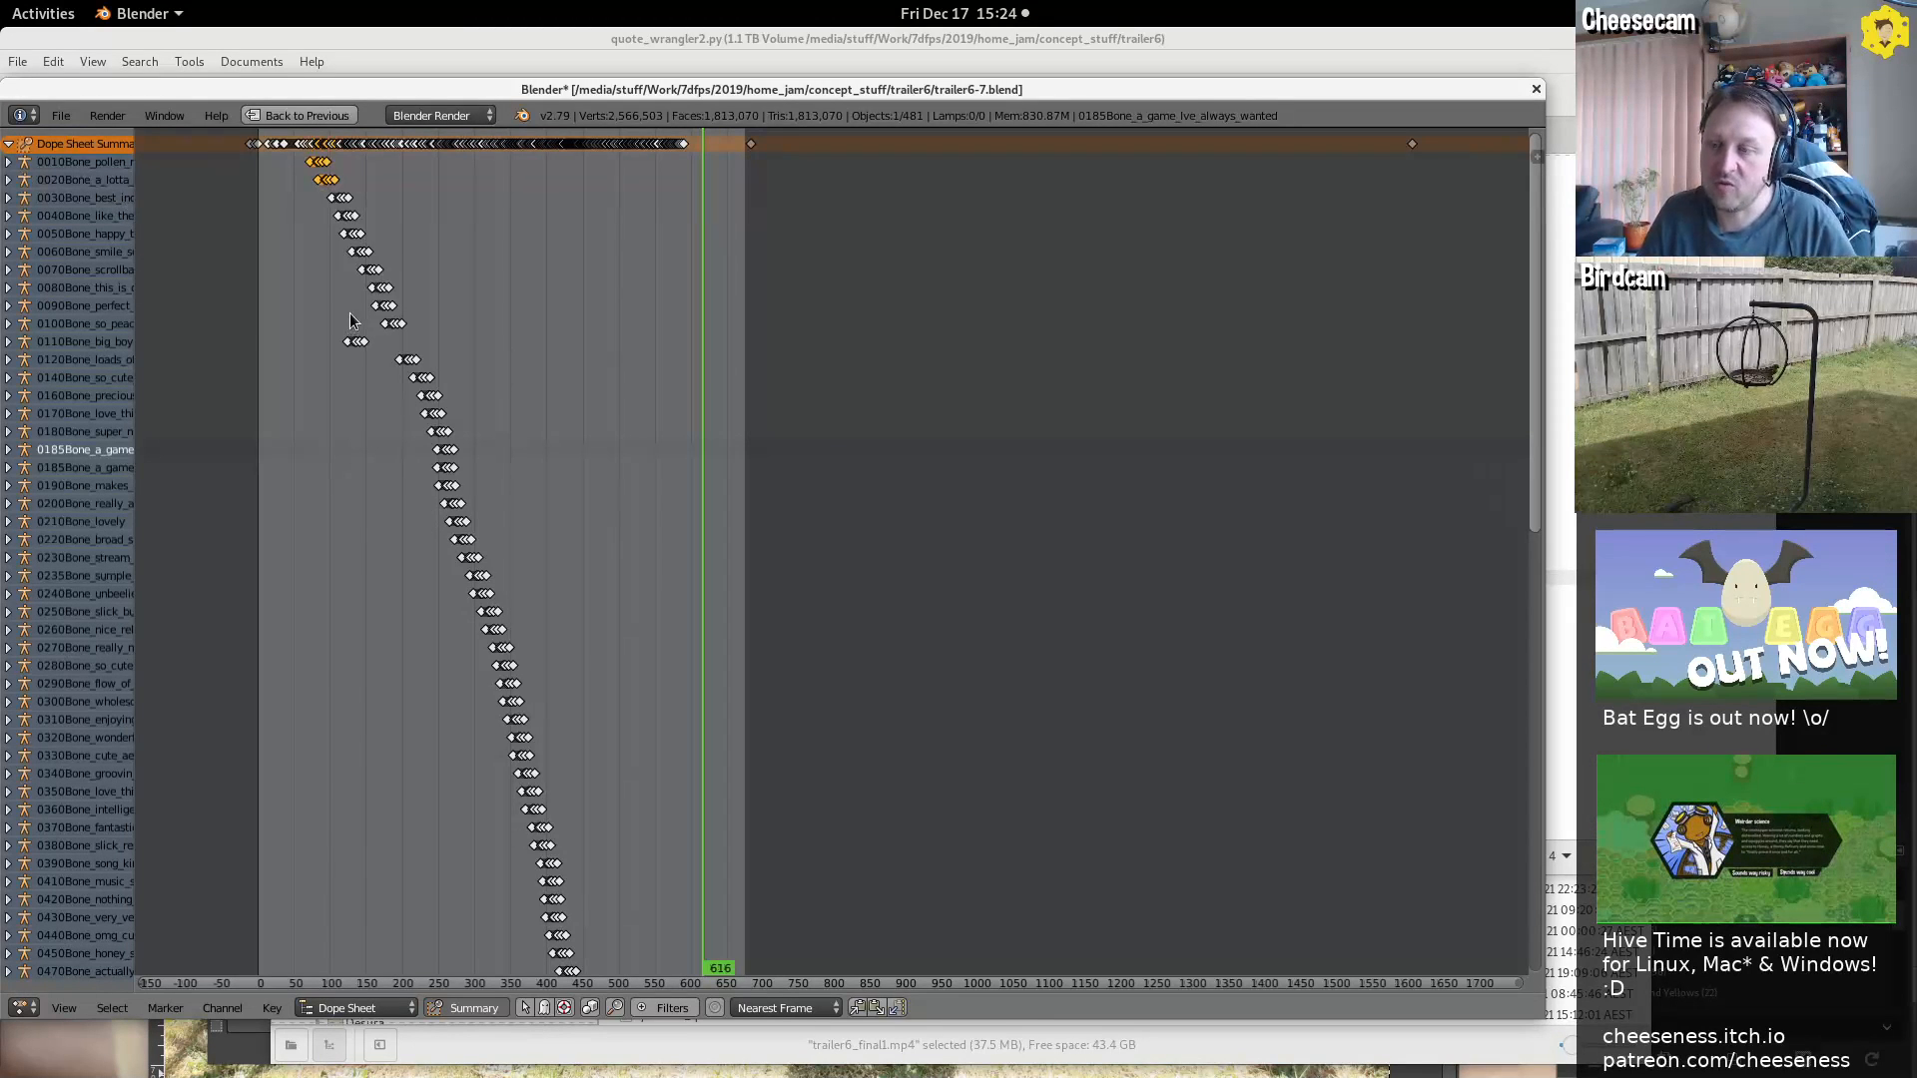
{"action": "left_click_drag", "start_coordinate": [341, 565], "coordinate": [609, 748]}
{"action": "middle_click_drag", "start_coordinate": [626, 830], "coordinate": [680, 878]}
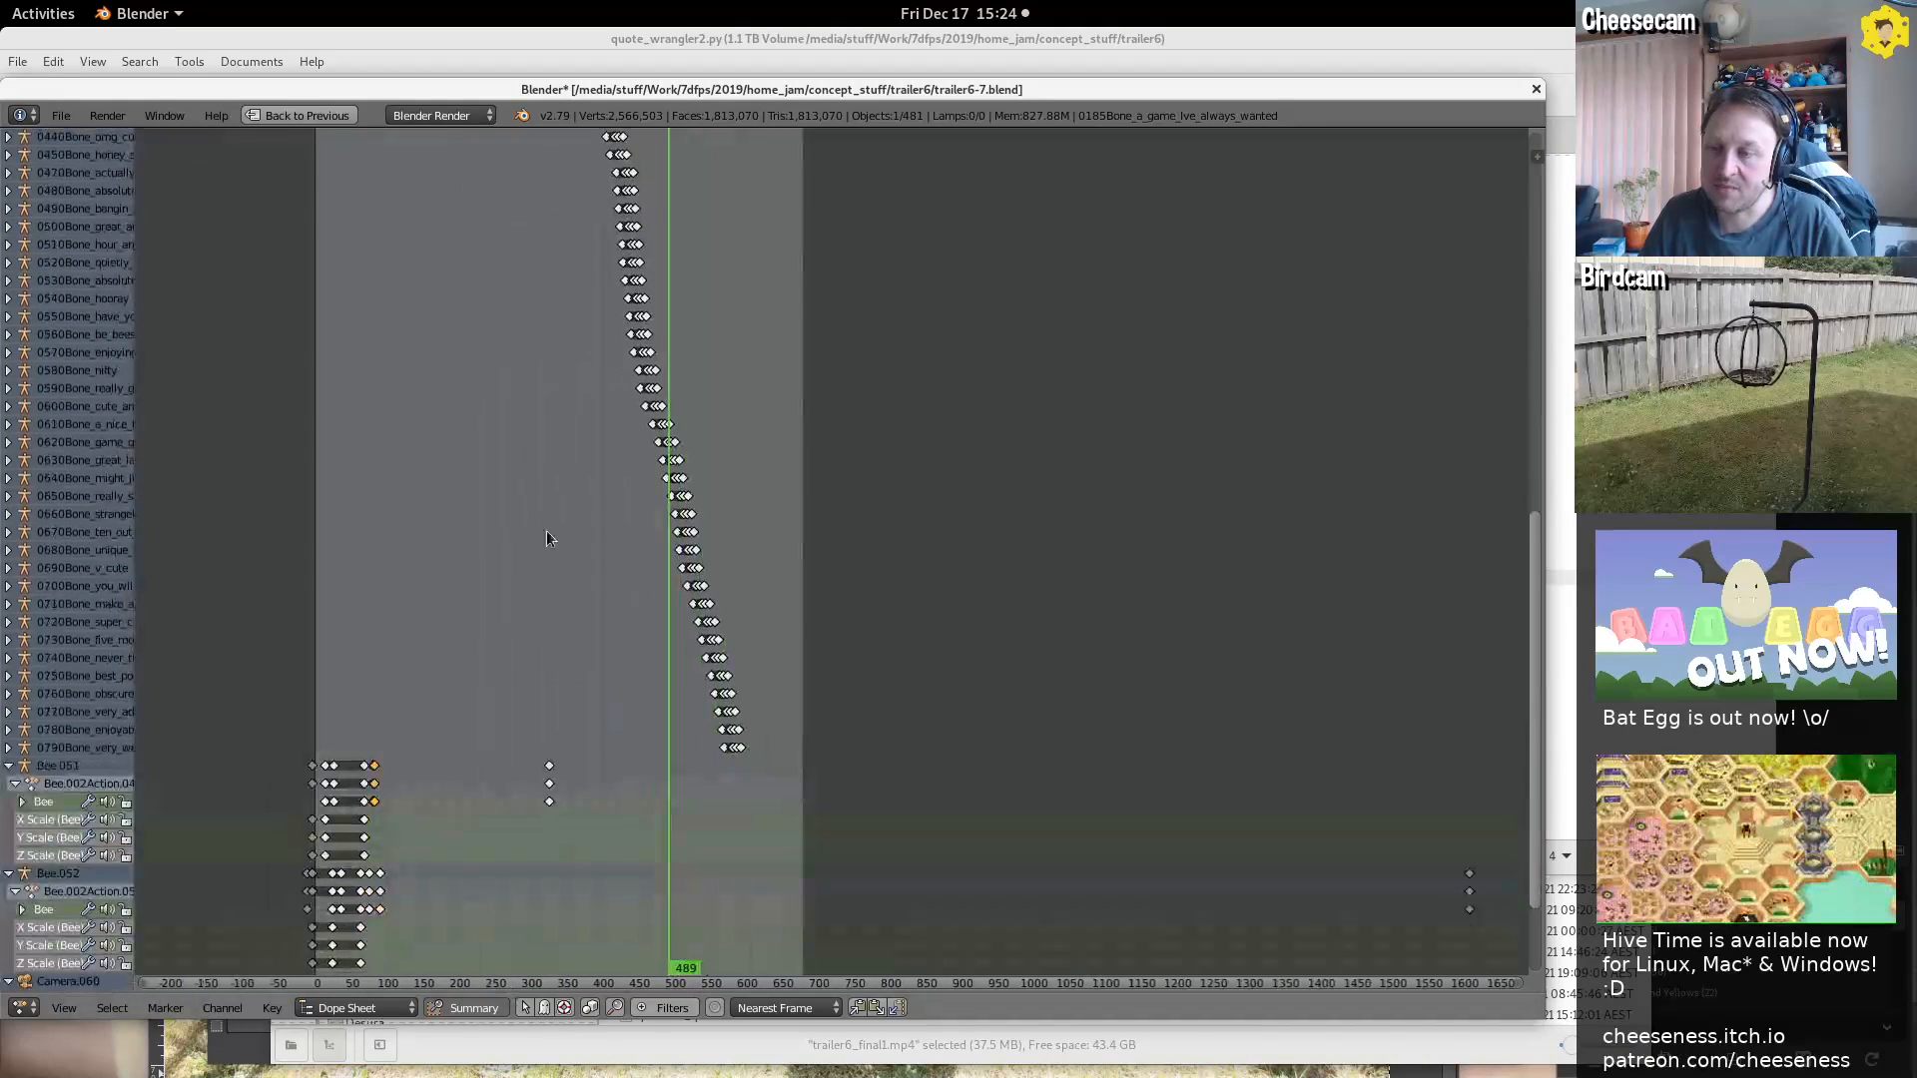
{"action": "middle_click_drag", "start_coordinate": [547, 534], "coordinate": [686, 963]}
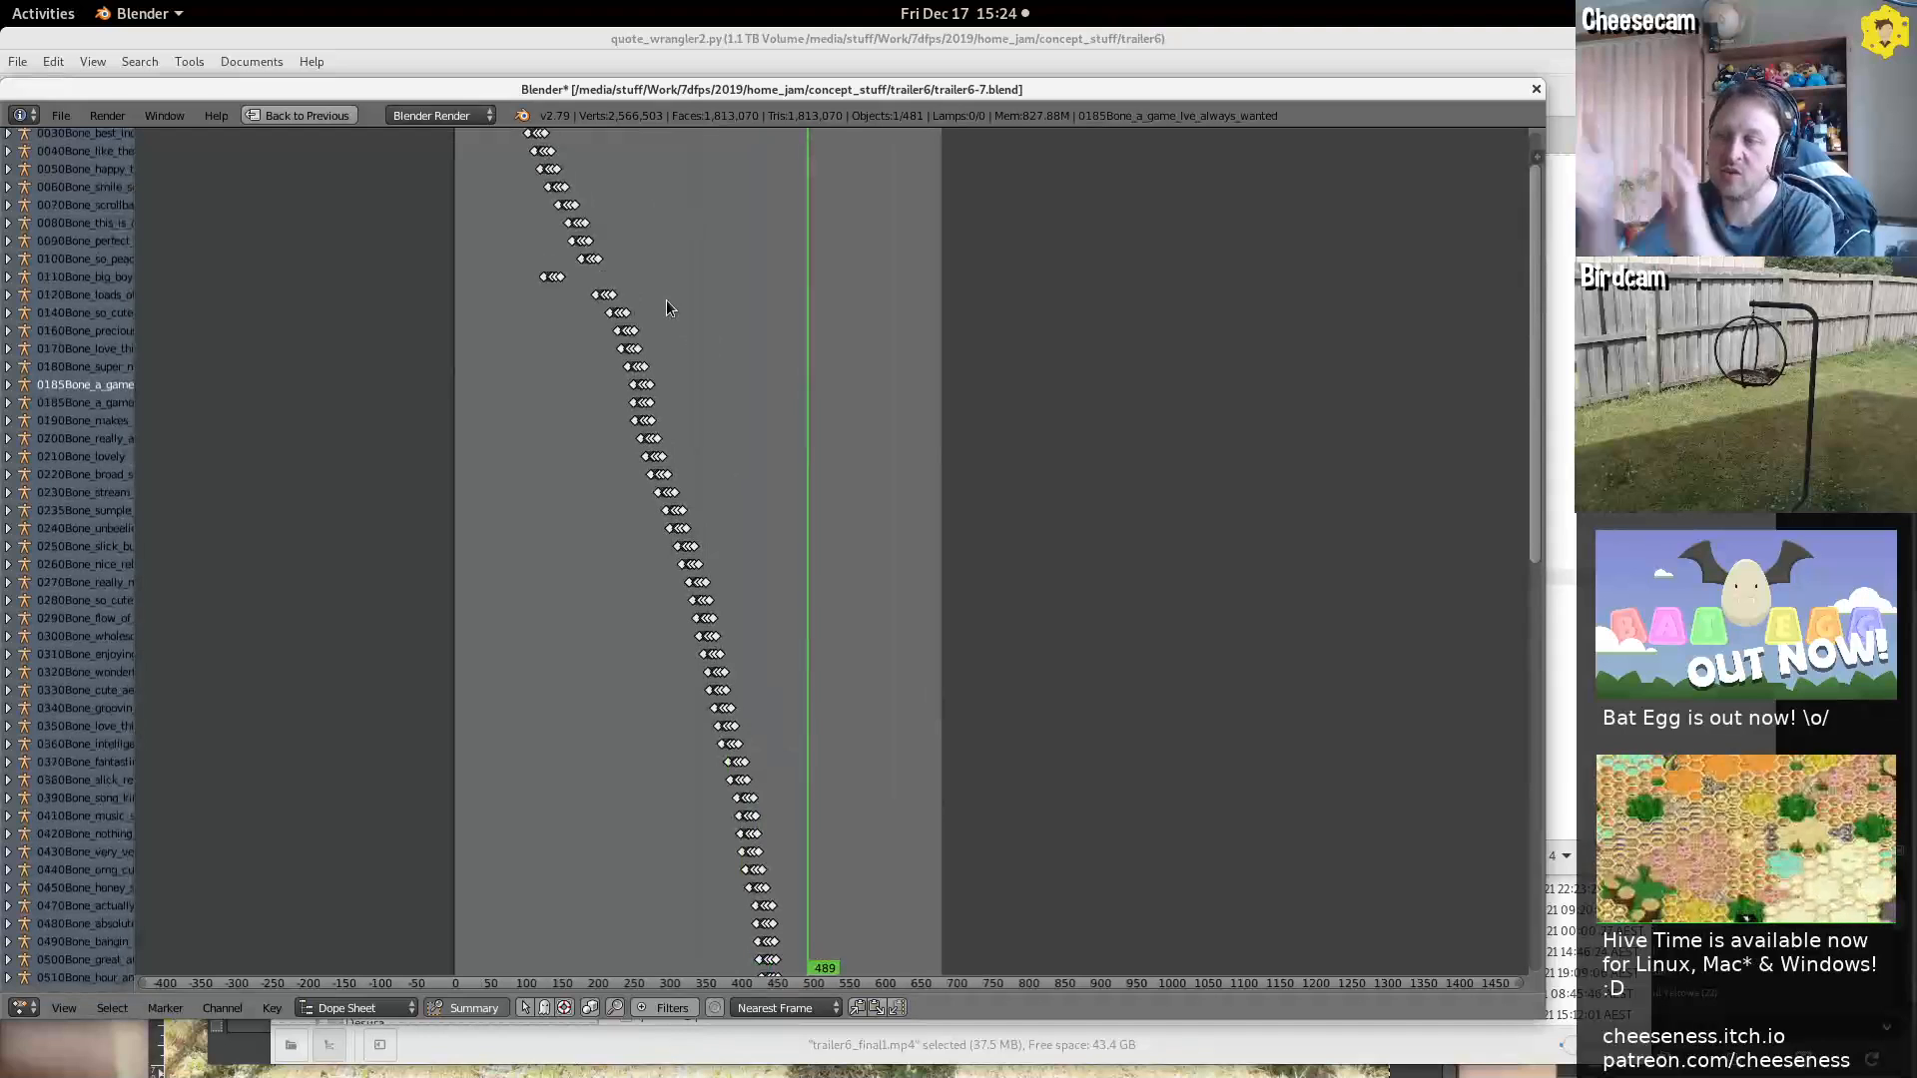
{"action": "middle_click_drag", "start_coordinate": [477, 259], "coordinate": [599, 598]}
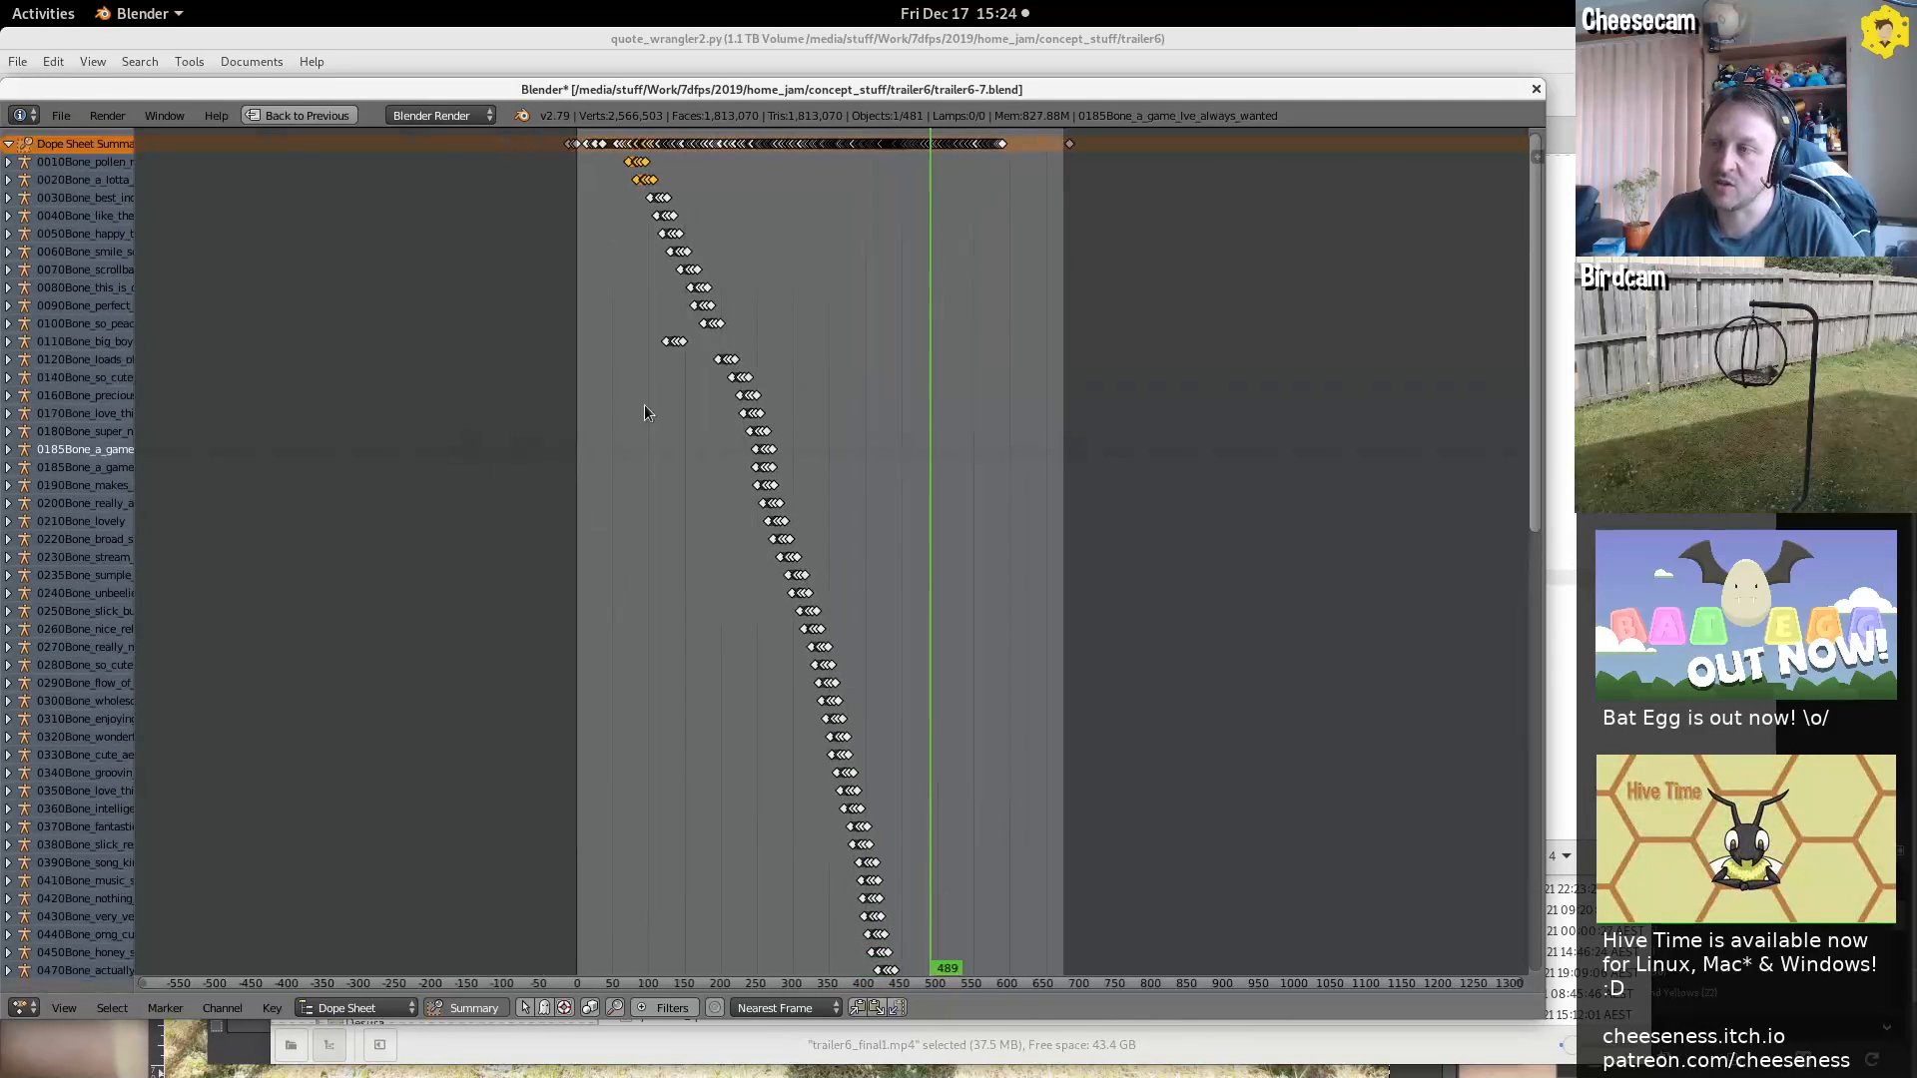
{"action": "middle_click_drag", "start_coordinate": [806, 285], "coordinate": [748, 335]}
{"action": "middle_click_drag", "start_coordinate": [819, 553], "coordinate": [758, 529], "text": "ctrl"}
{"action": "middle_click_drag", "start_coordinate": [419, 617], "coordinate": [1108, 241]}
{"action": "middle_click_drag", "start_coordinate": [984, 316], "coordinate": [799, 457], "text": "ctrl"}
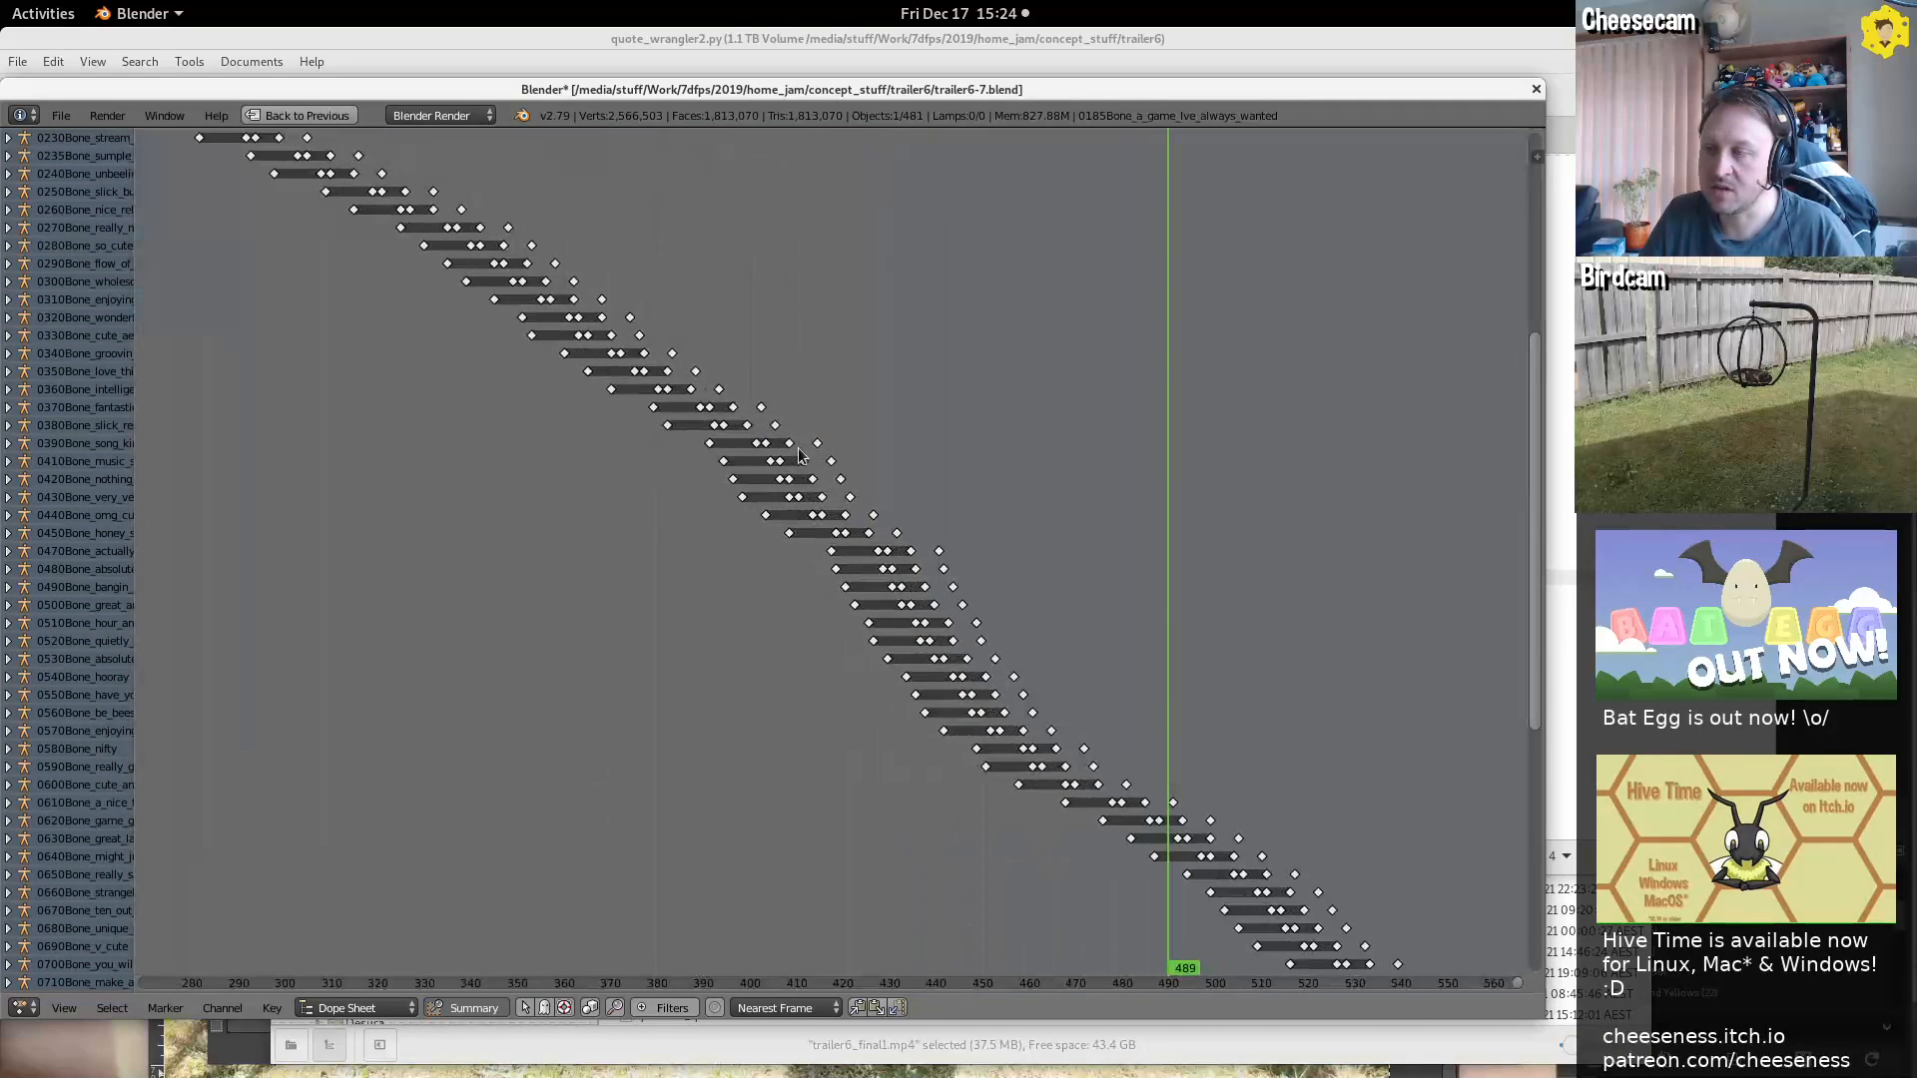
{"action": "middle_click_drag", "start_coordinate": [290, 357], "coordinate": [1124, 826]}
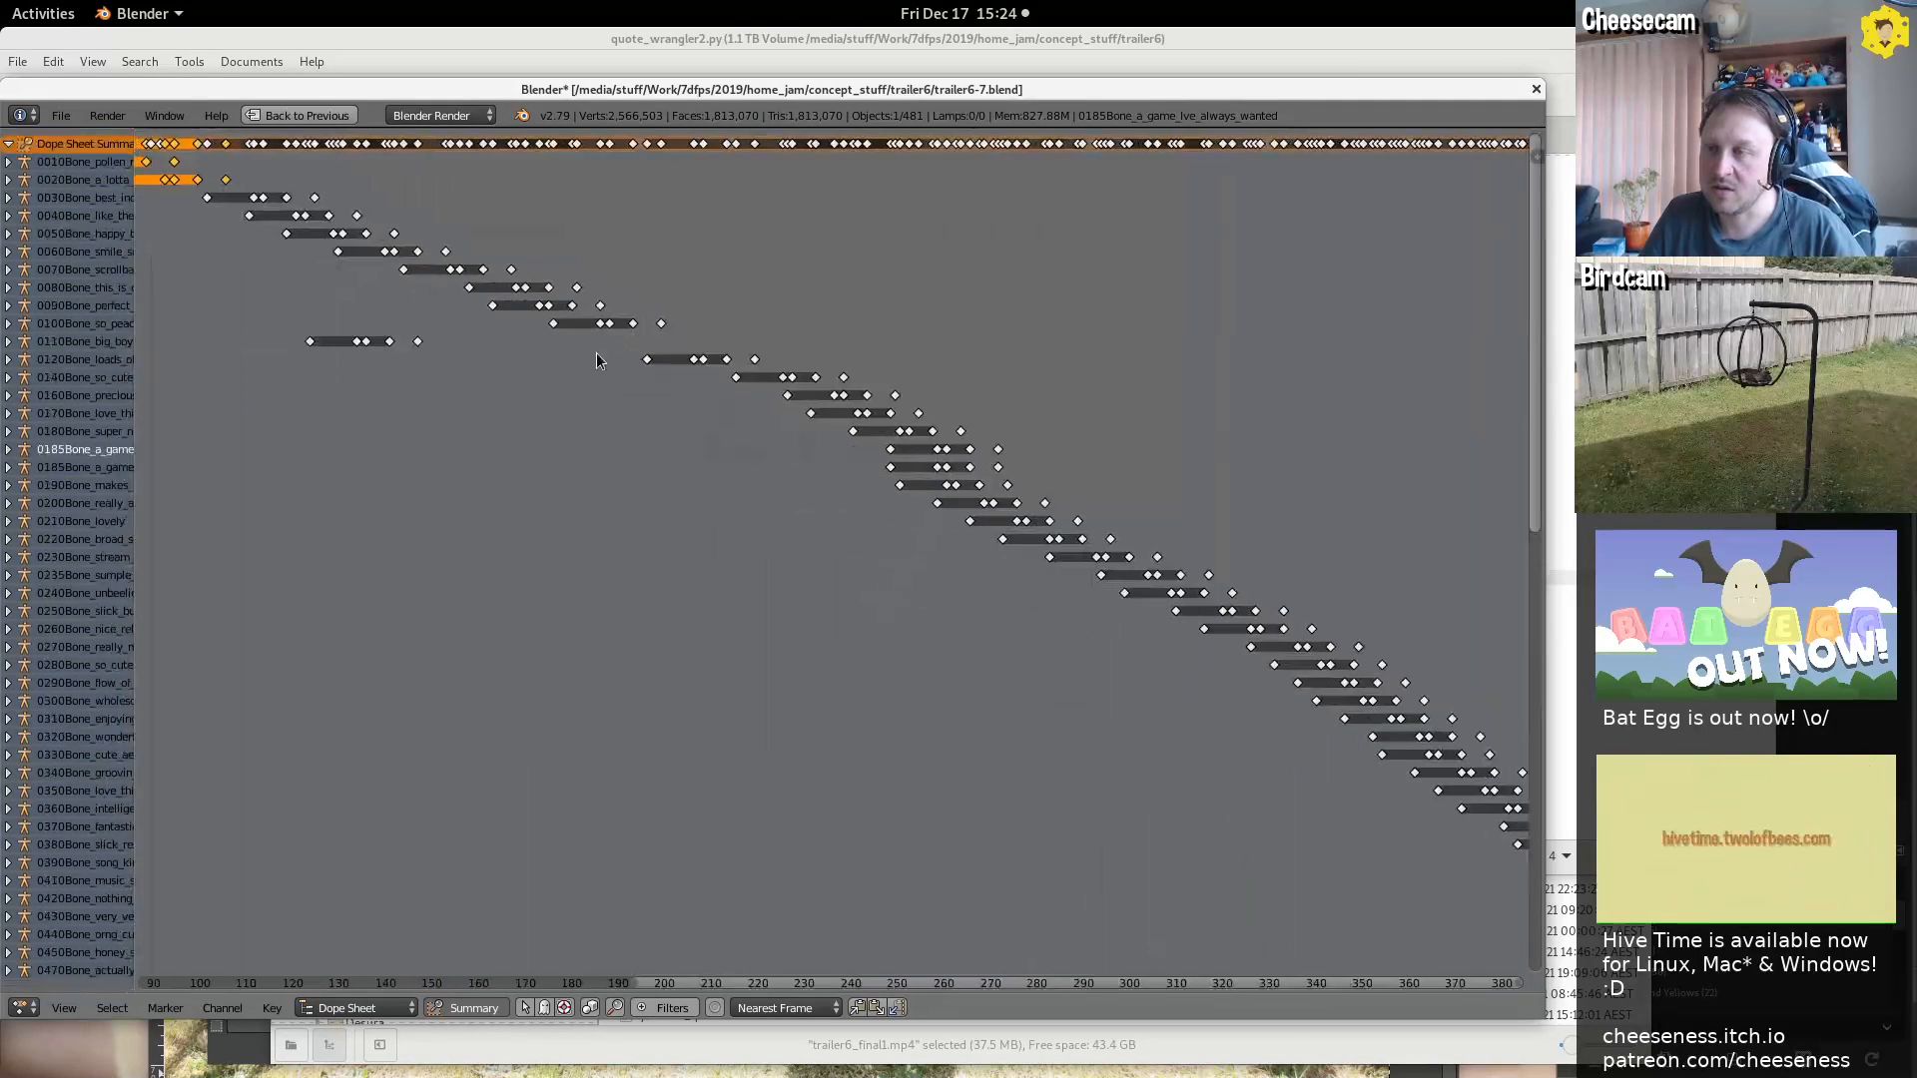
{"action": "middle_click_drag", "start_coordinate": [596, 352], "coordinate": [1054, 541]}
{"action": "middle_click_drag", "start_coordinate": [916, 391], "coordinate": [870, 410]}
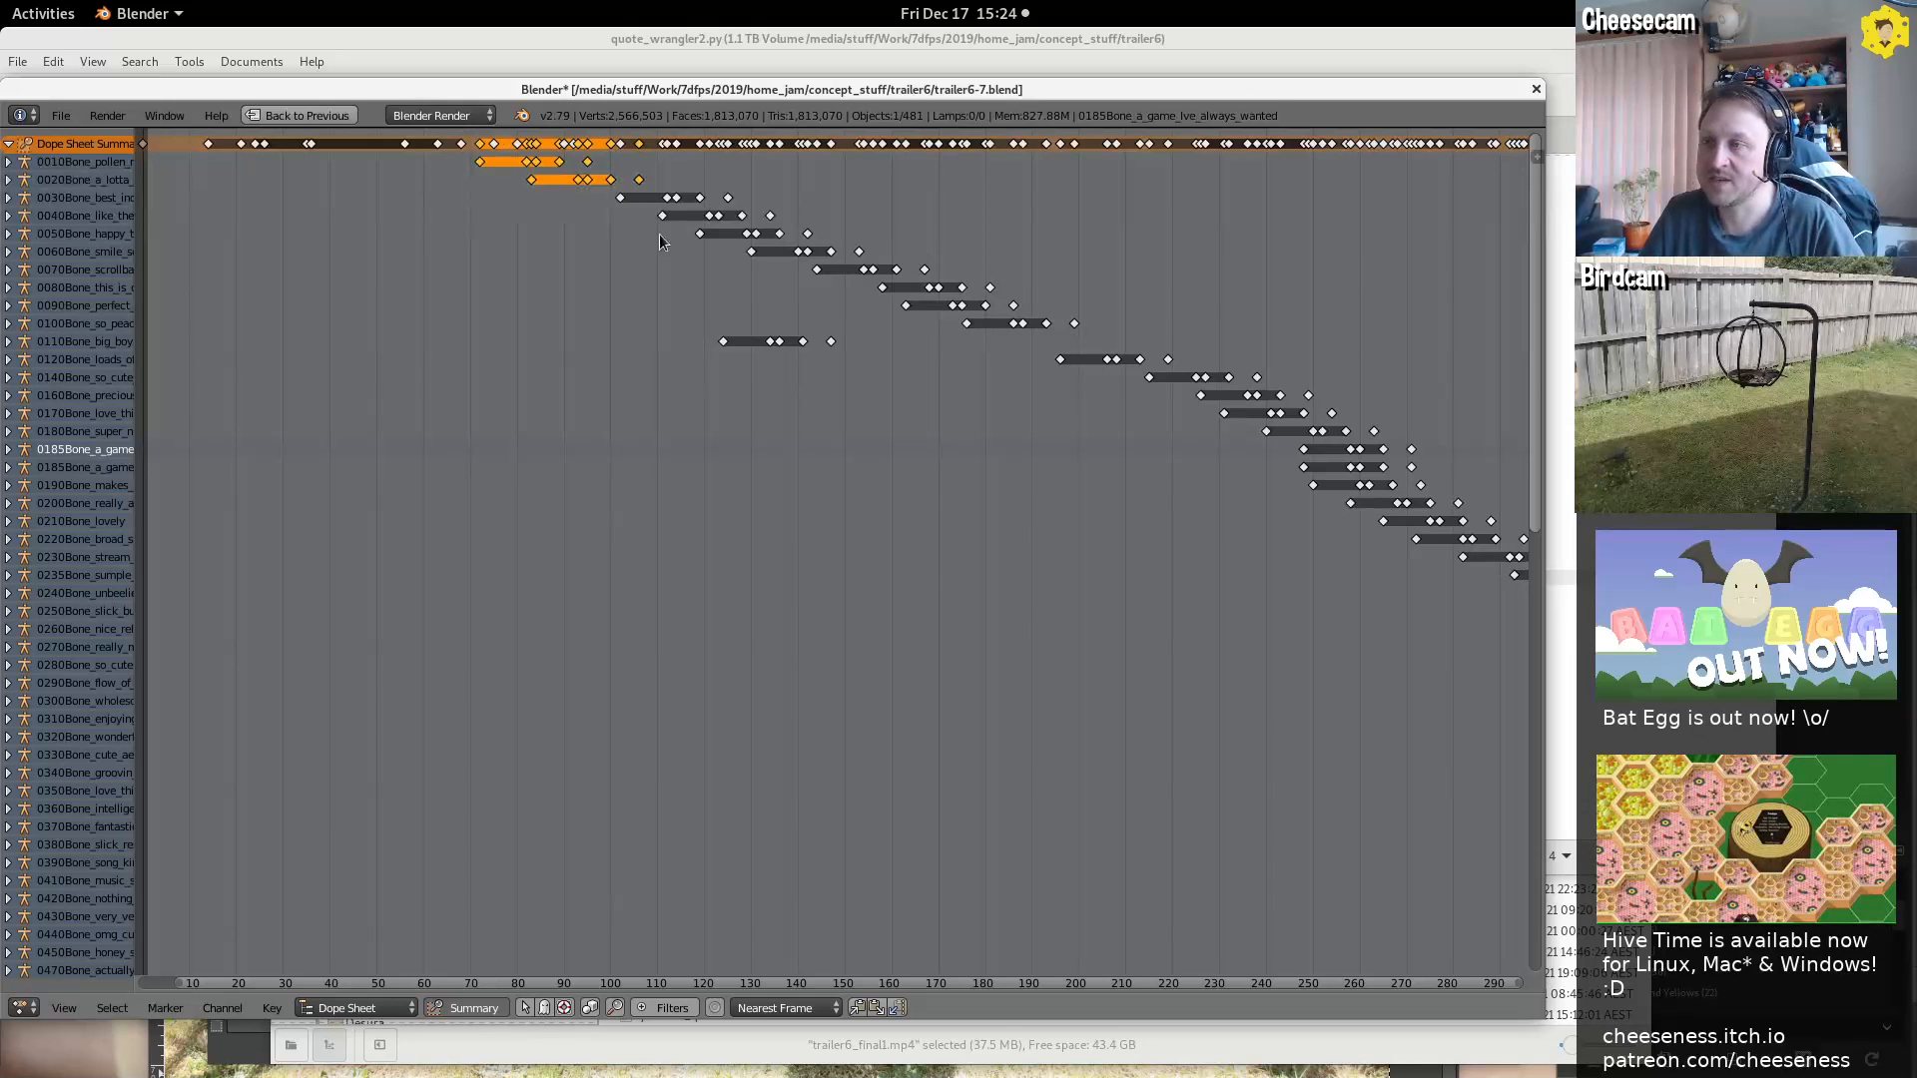
{"action": "key", "text": "ctrl+Up"}
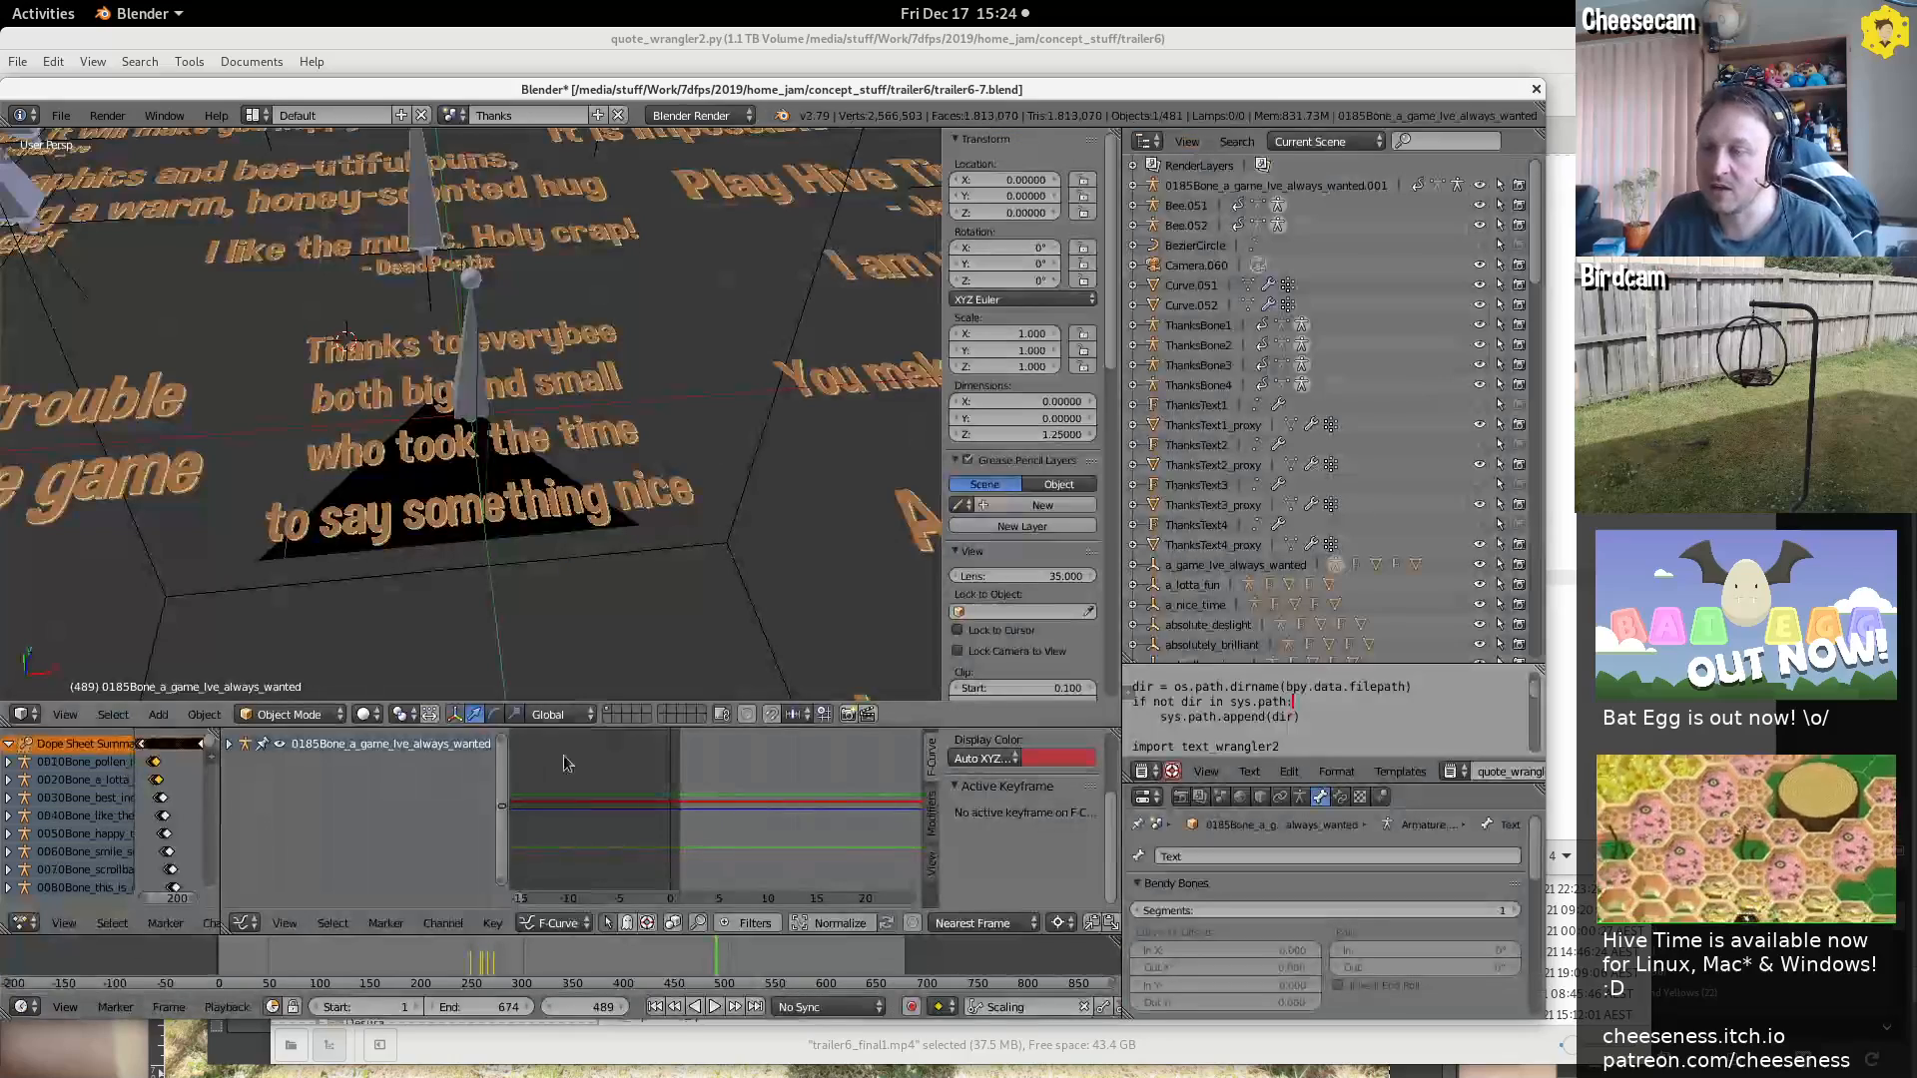
Move the playhead back to frame 83 and play the animation with the whole quote heart in view
{"action": "left_click_drag", "start_coordinate": [402, 954], "coordinate": [301, 957]}
{"action": "scroll", "coordinate": [721, 504], "scroll_direction": "down", "scroll_amount": 7}
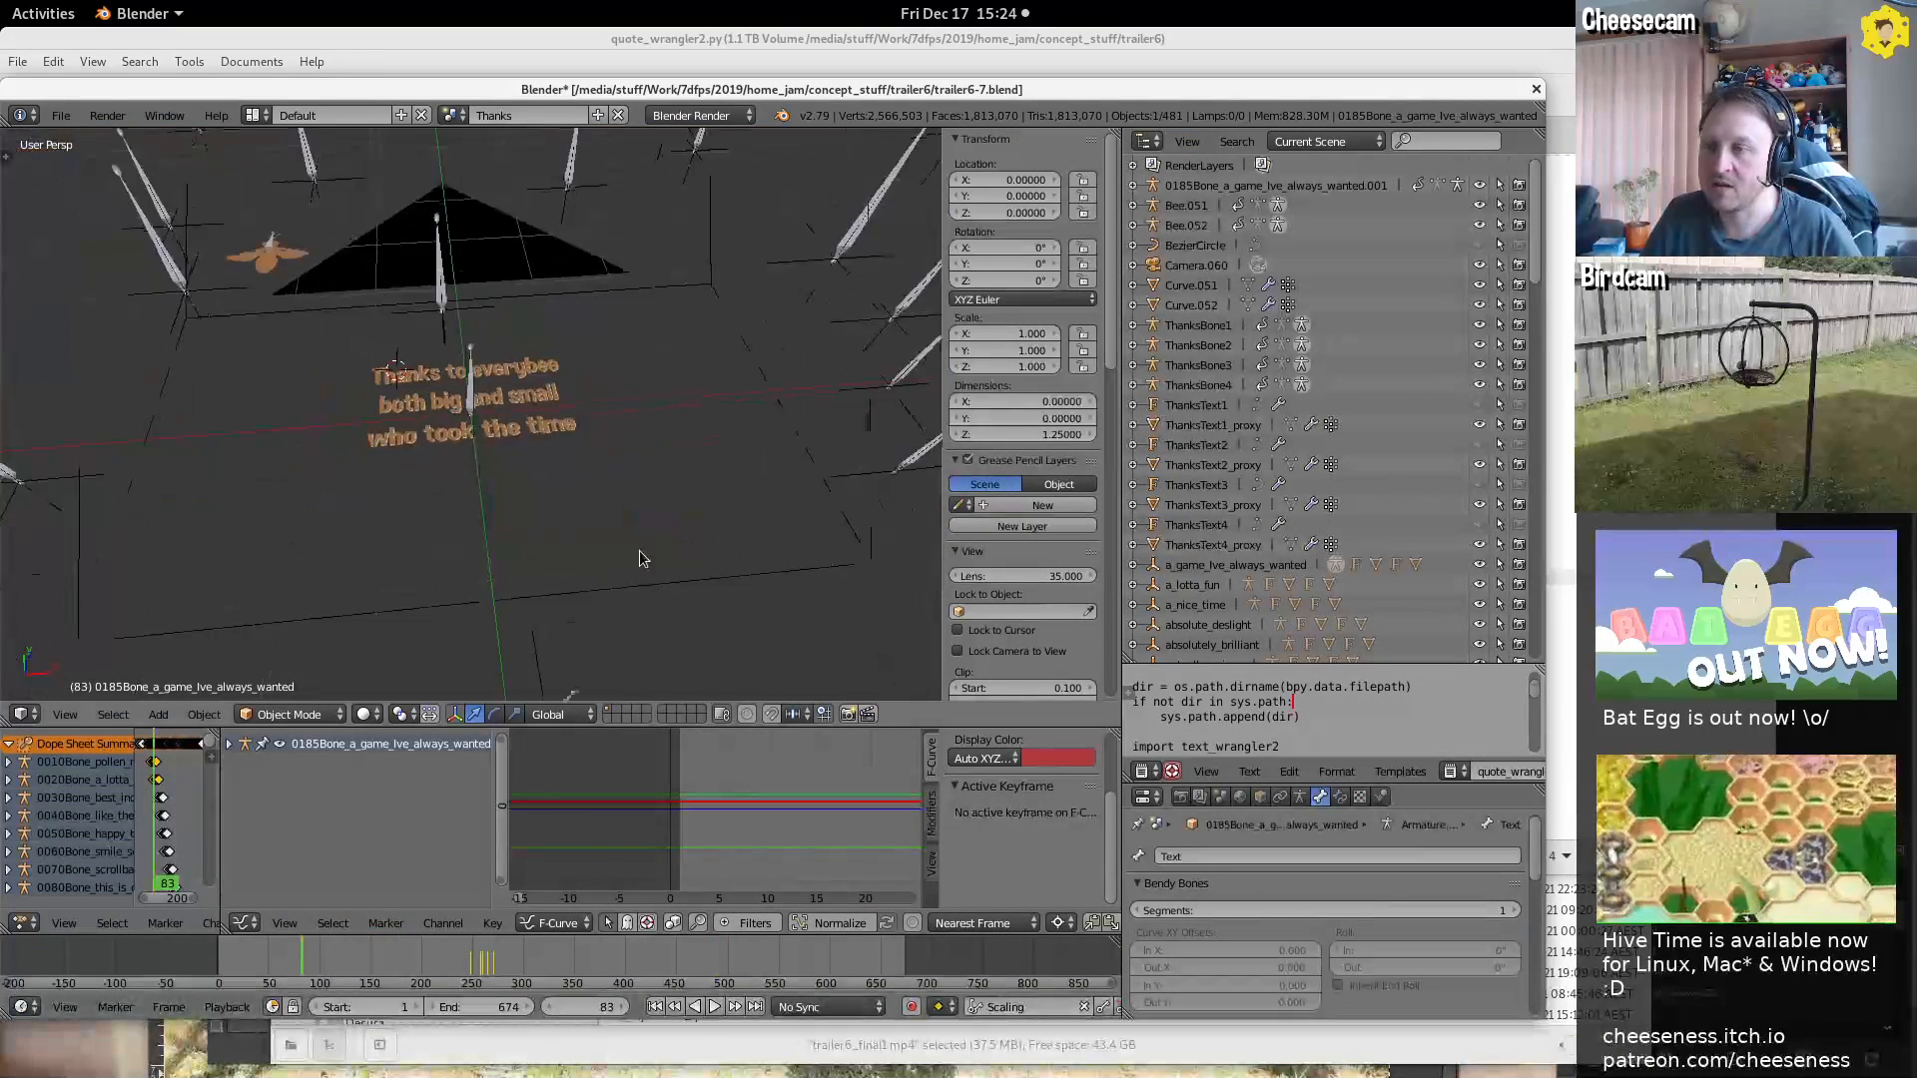
{"action": "scroll", "coordinate": [529, 397], "scroll_direction": "down", "scroll_amount": 6}
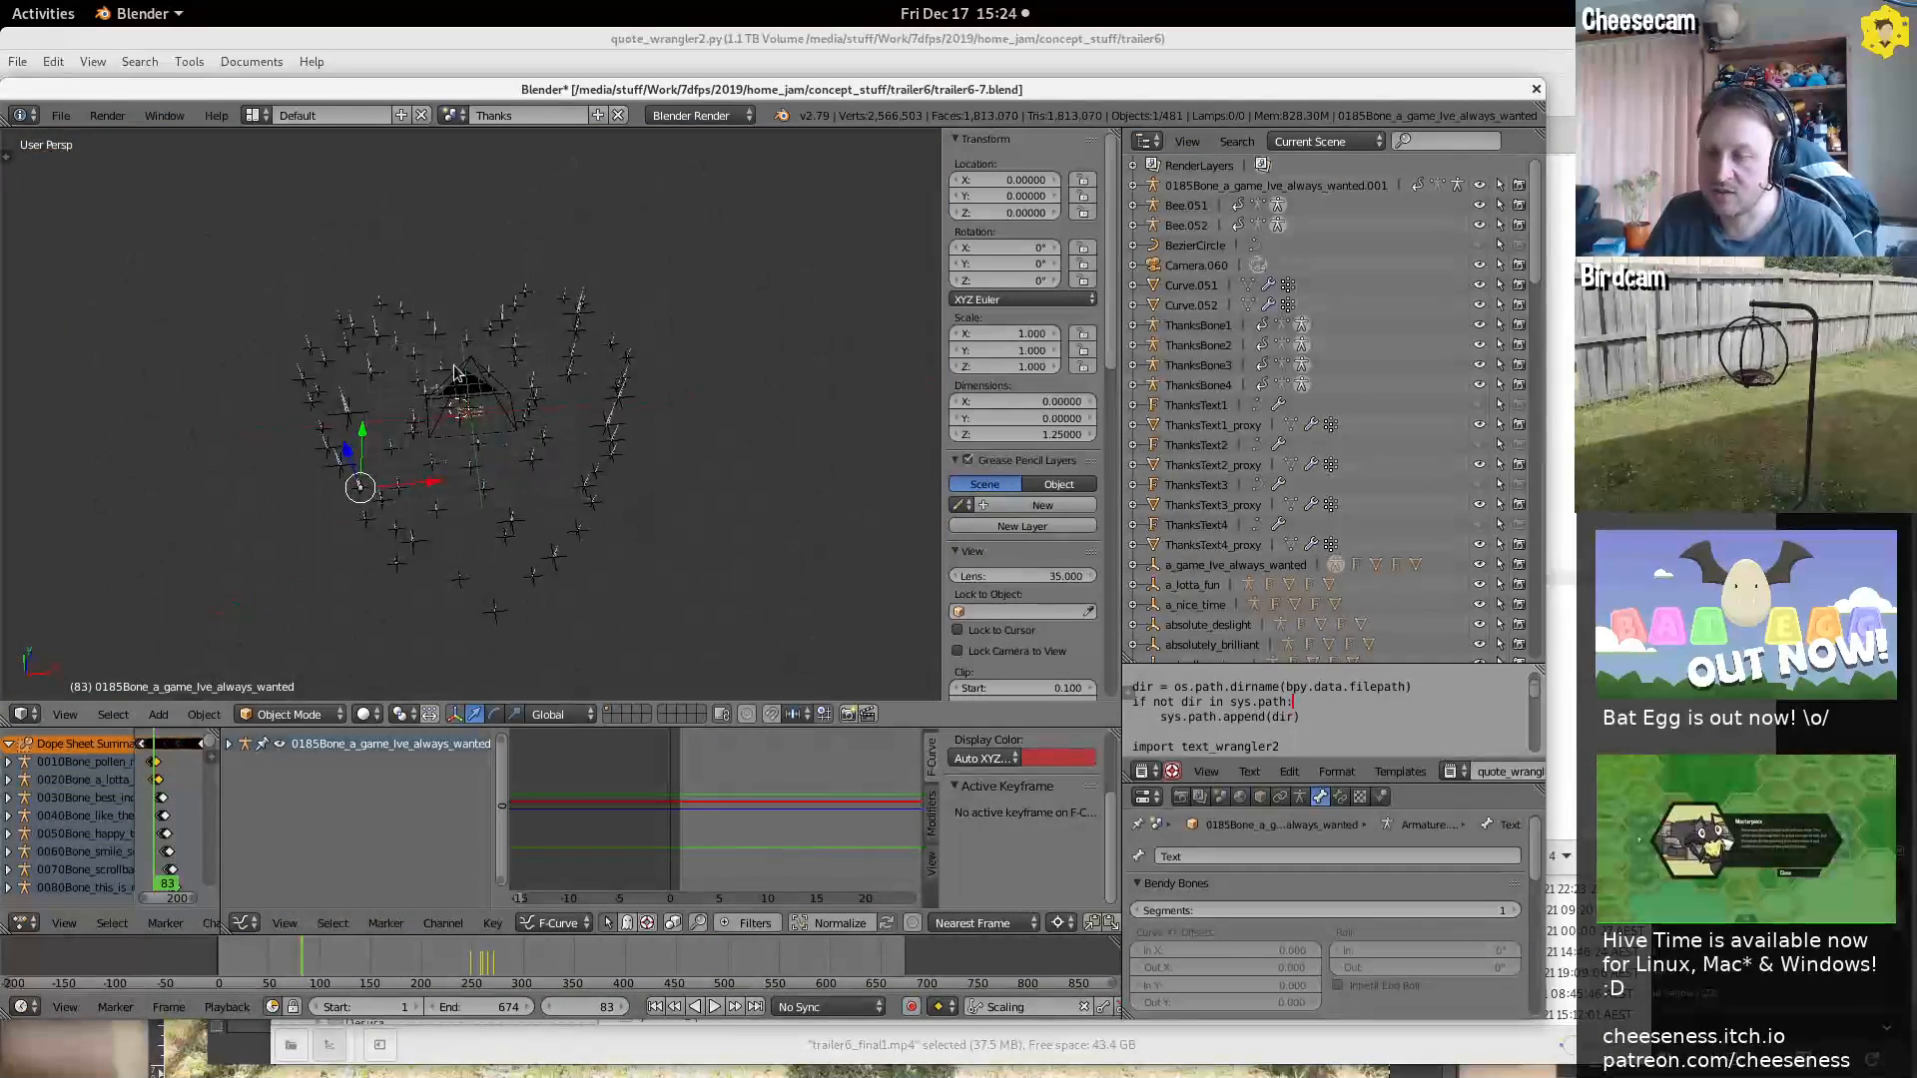
{"action": "key", "text": "alt+a"}
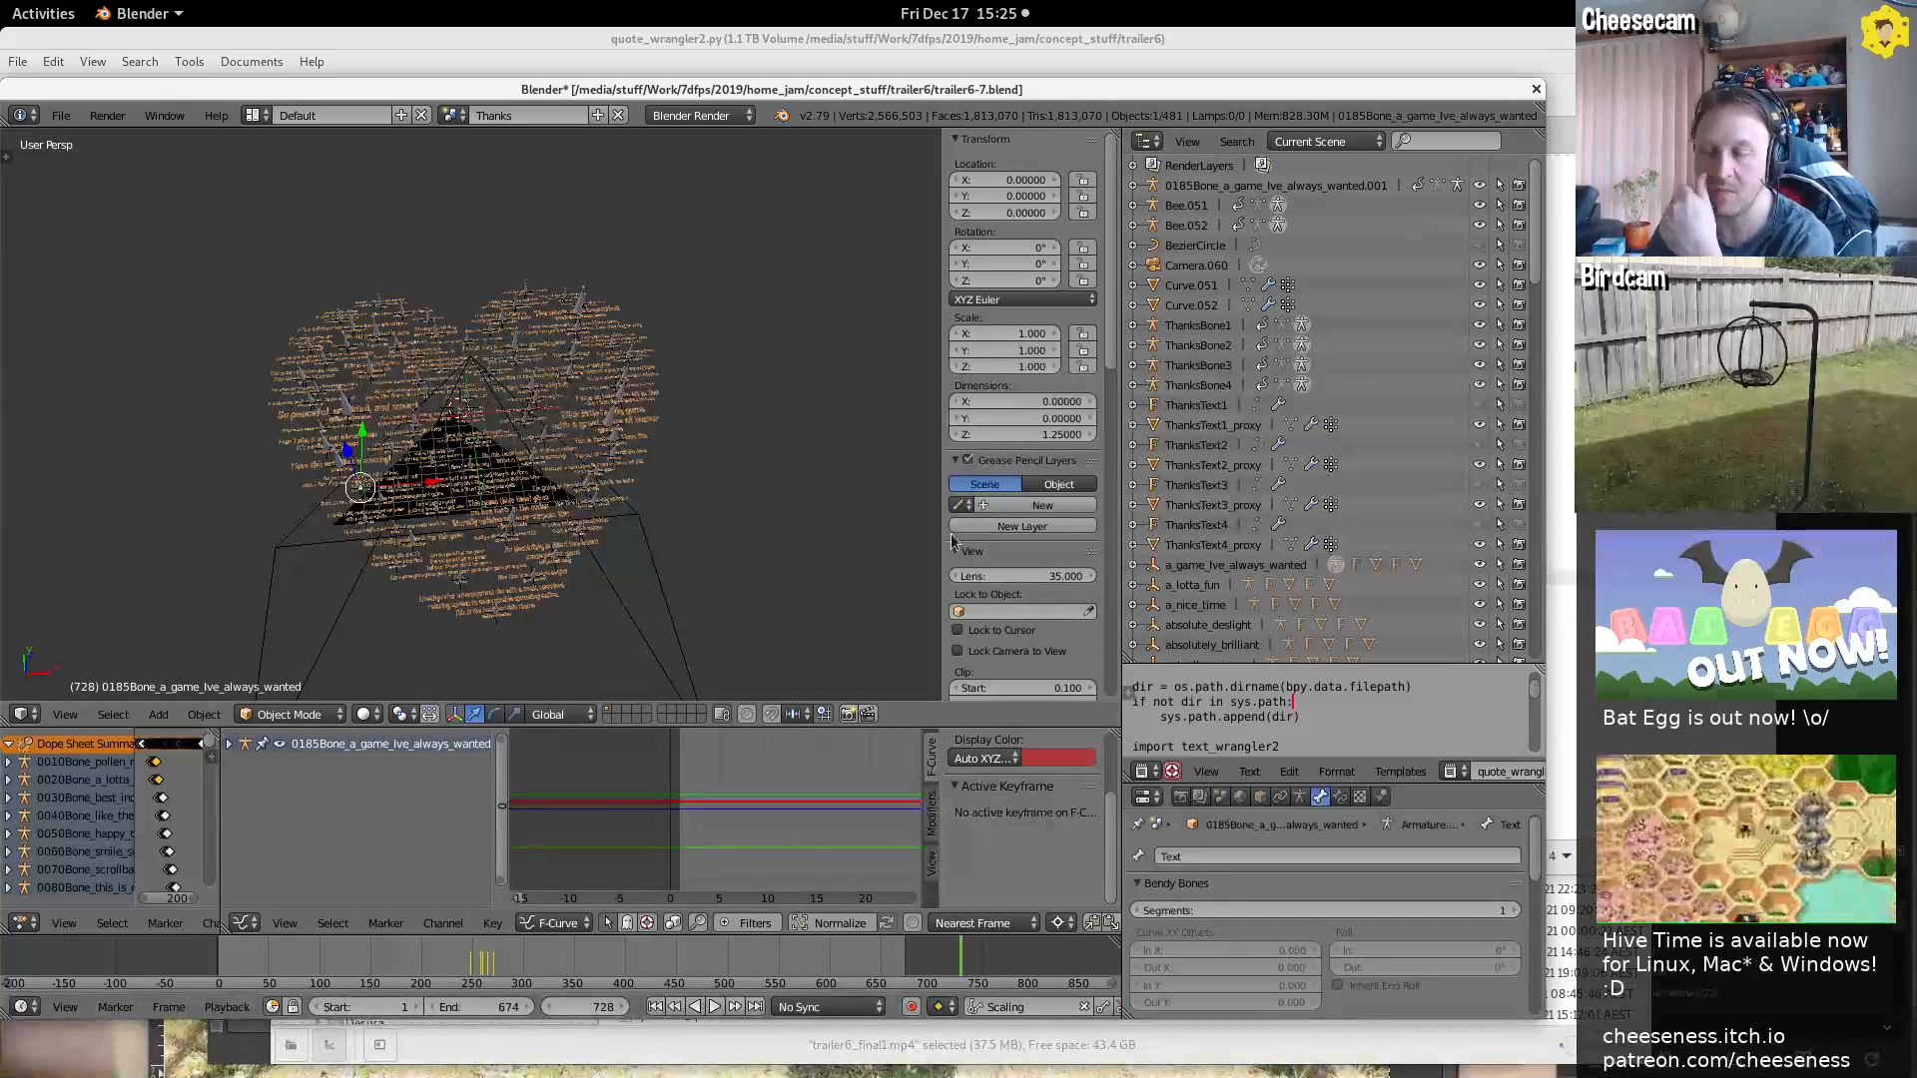
{"action": "key", "text": "alt+a"}
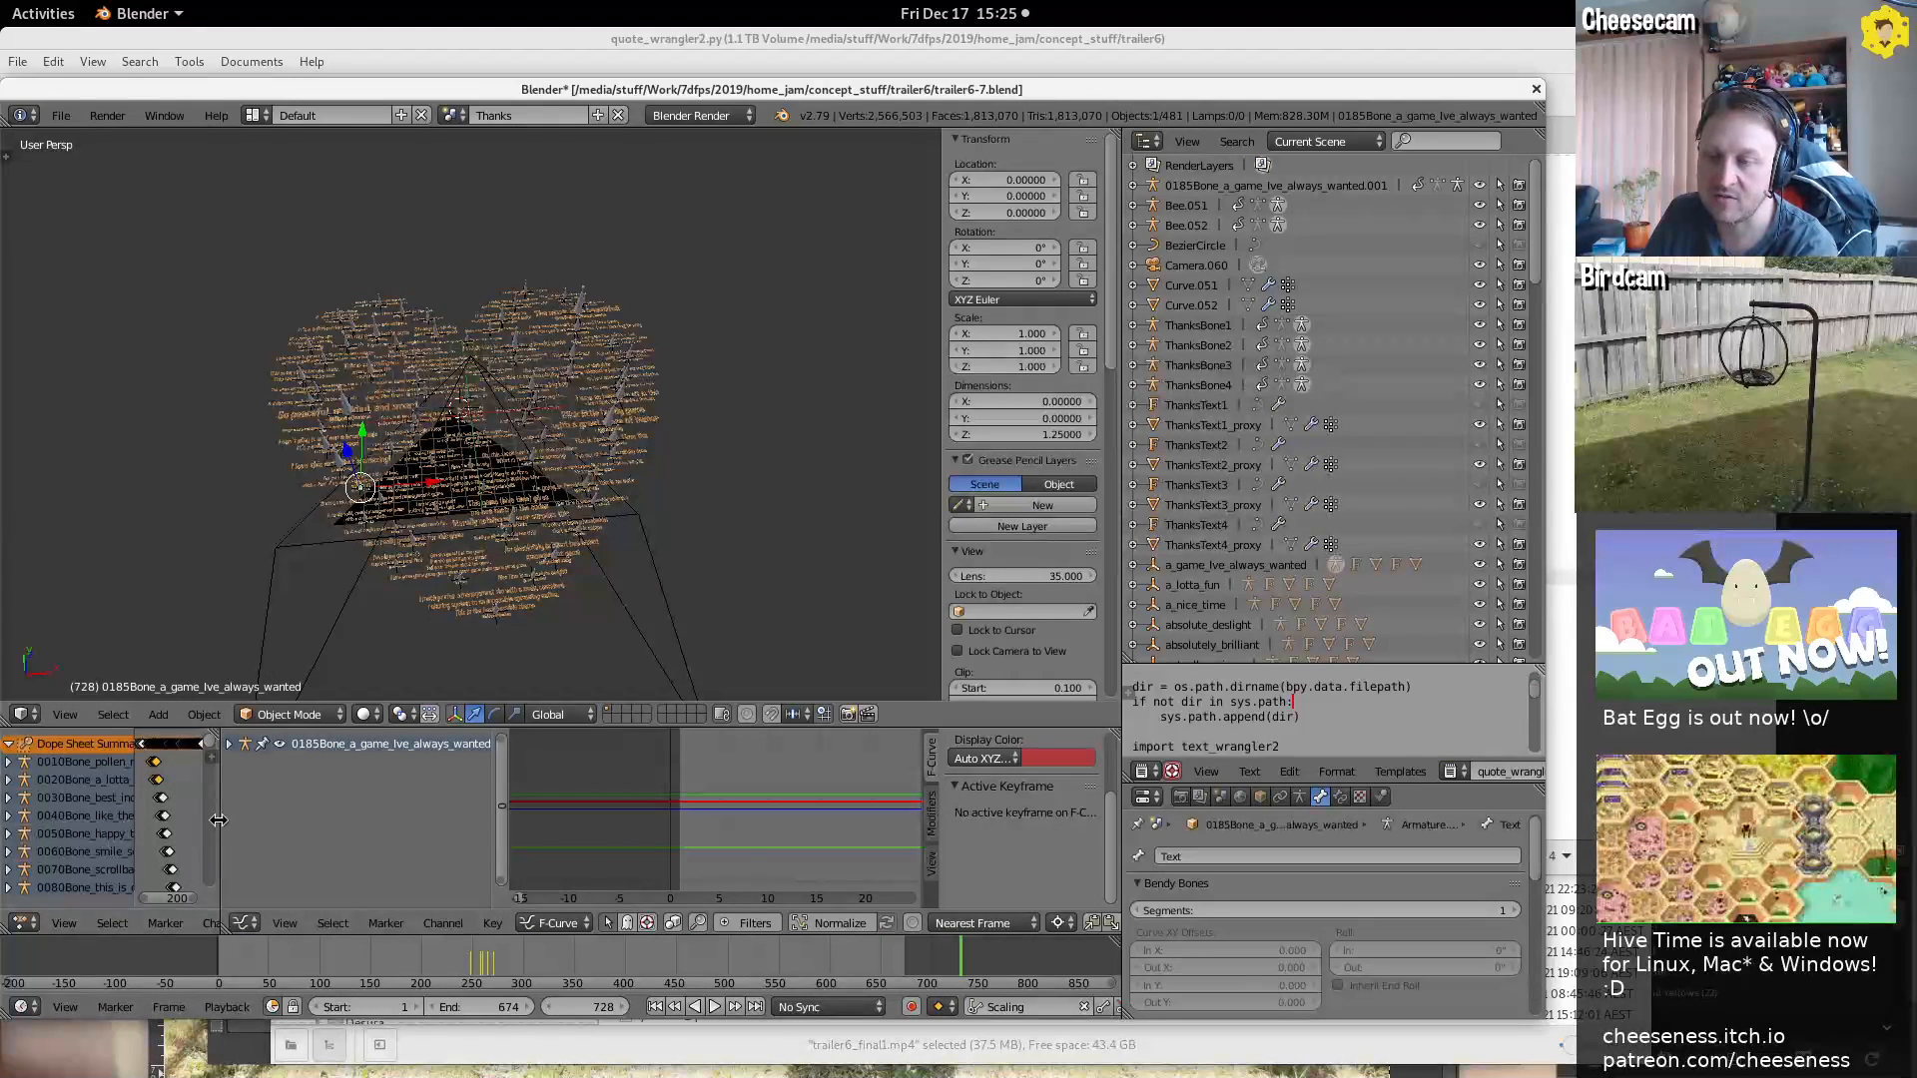
Widen the Dope Sheet, maximize it, and examine the order of the numbered quote bone channels
{"action": "left_click_drag", "start_coordinate": [221, 824], "coordinate": [983, 805]}
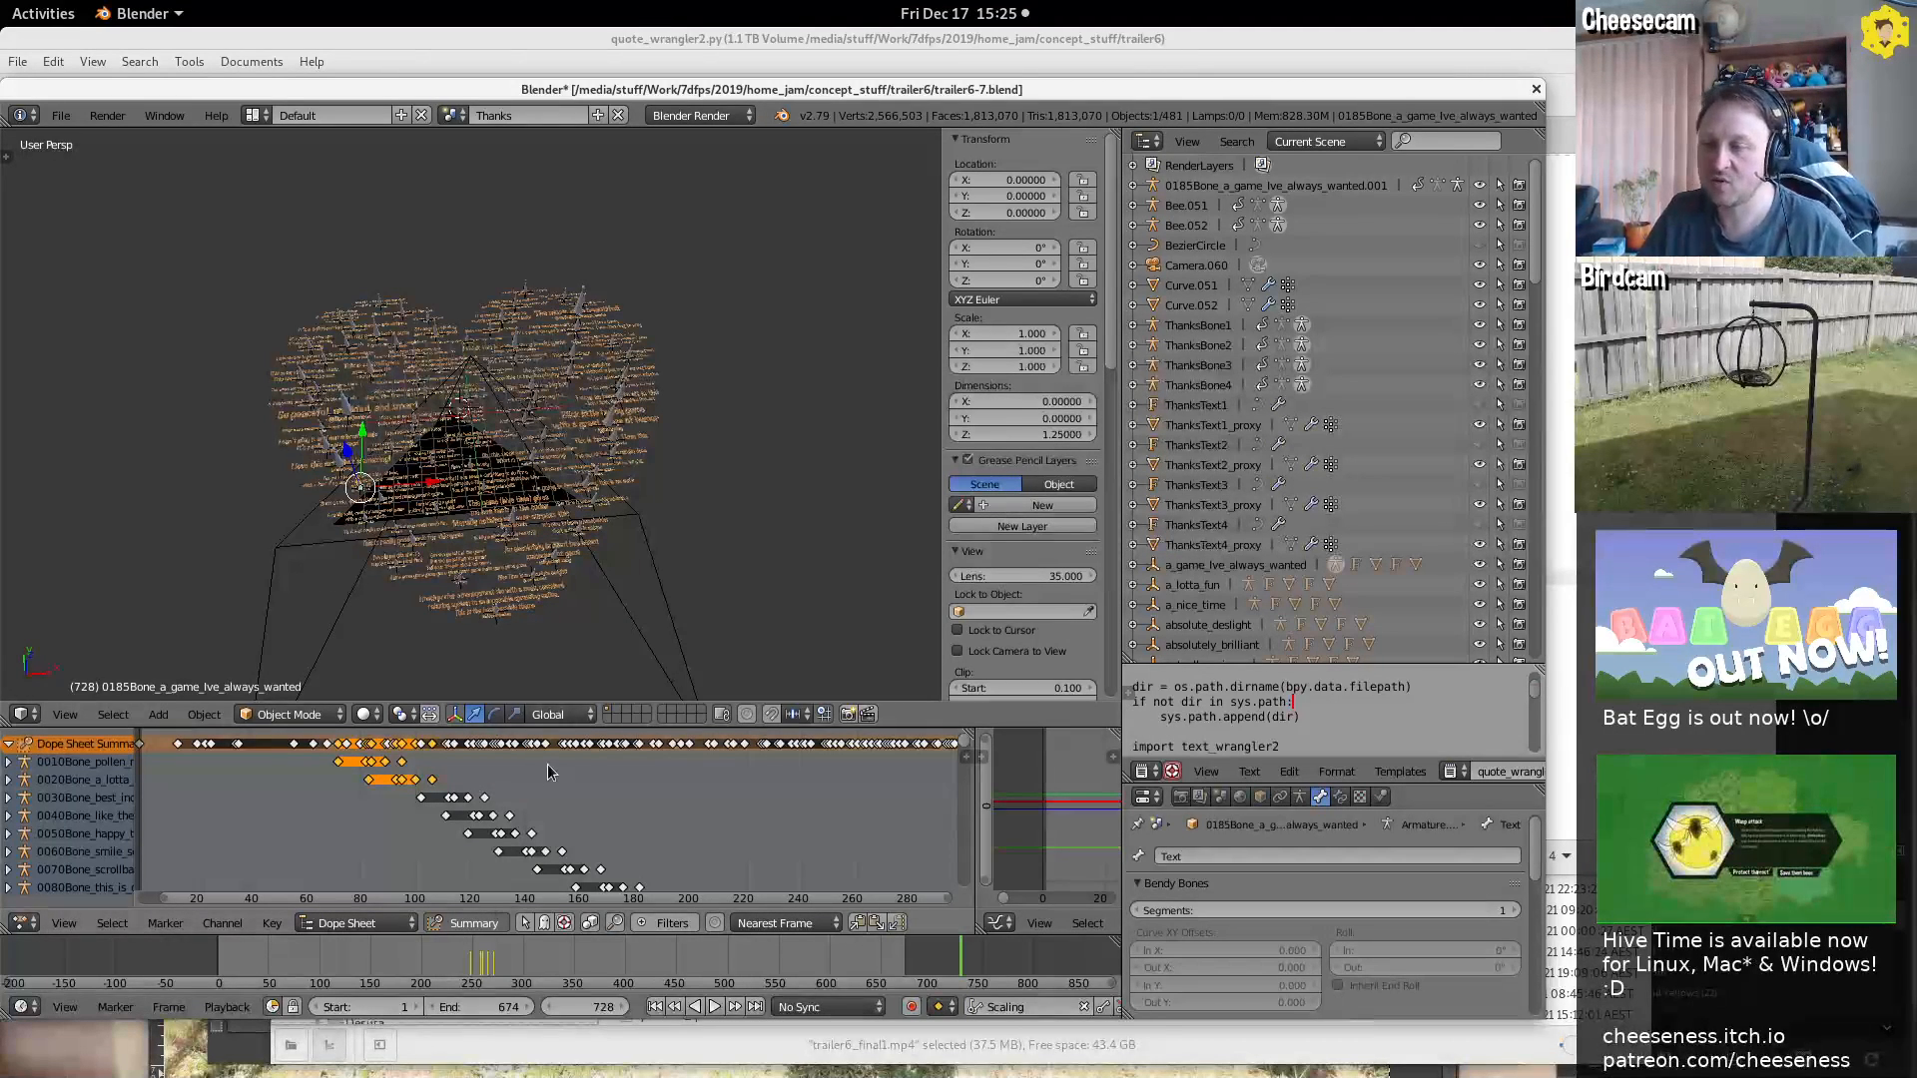
{"action": "key", "text": "ctrl+Up"}
{"action": "middle_click_drag", "start_coordinate": [1040, 681], "coordinate": [1006, 376]}
{"action": "middle_click_drag", "start_coordinate": [1198, 251], "coordinate": [892, 350], "text": "ctrl"}
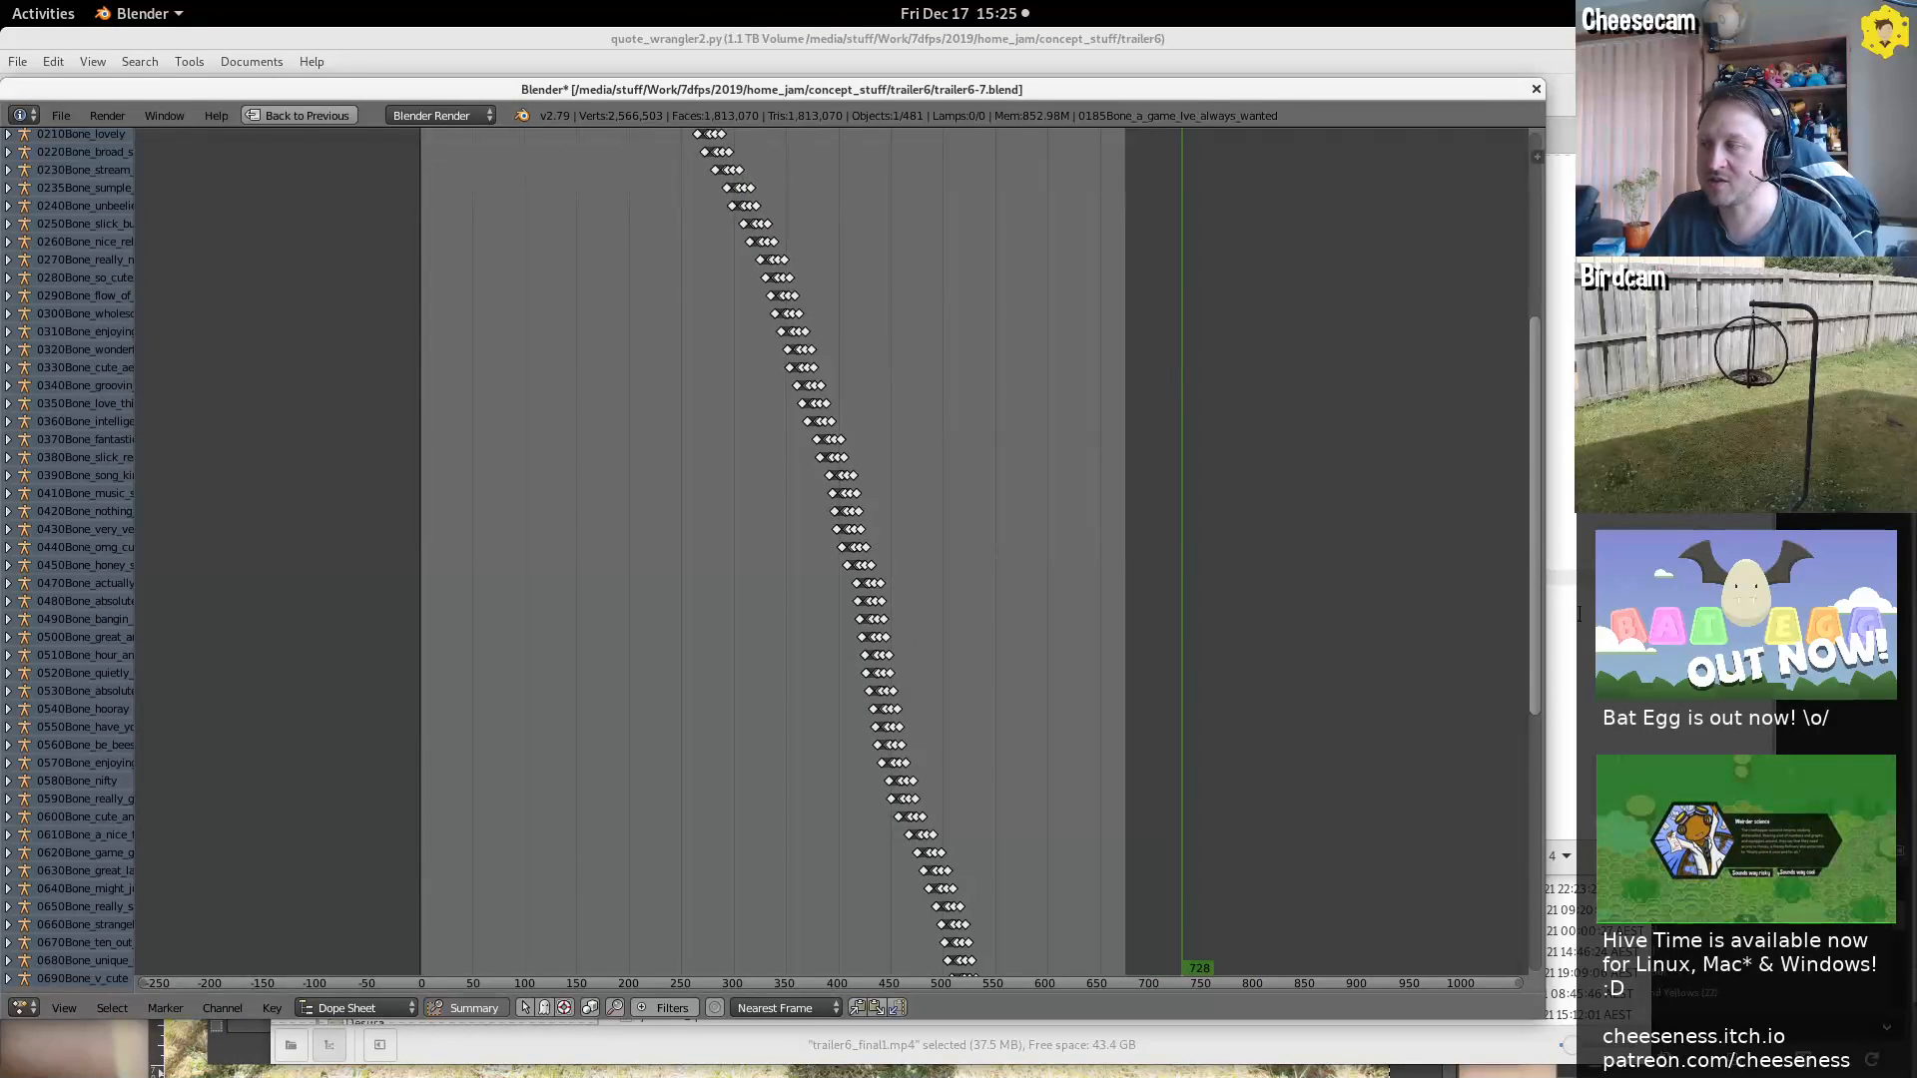
{"action": "left_click_drag", "start_coordinate": [1534, 674], "coordinate": [1388, 199]}
Select the 0010Bone_pollen_myself_away channel and finally the 0110Bone_big_boy channel, and return to the previous layout
{"action": "left_click", "coordinate": [110, 545]}
{"action": "left_click", "coordinate": [79, 163]}
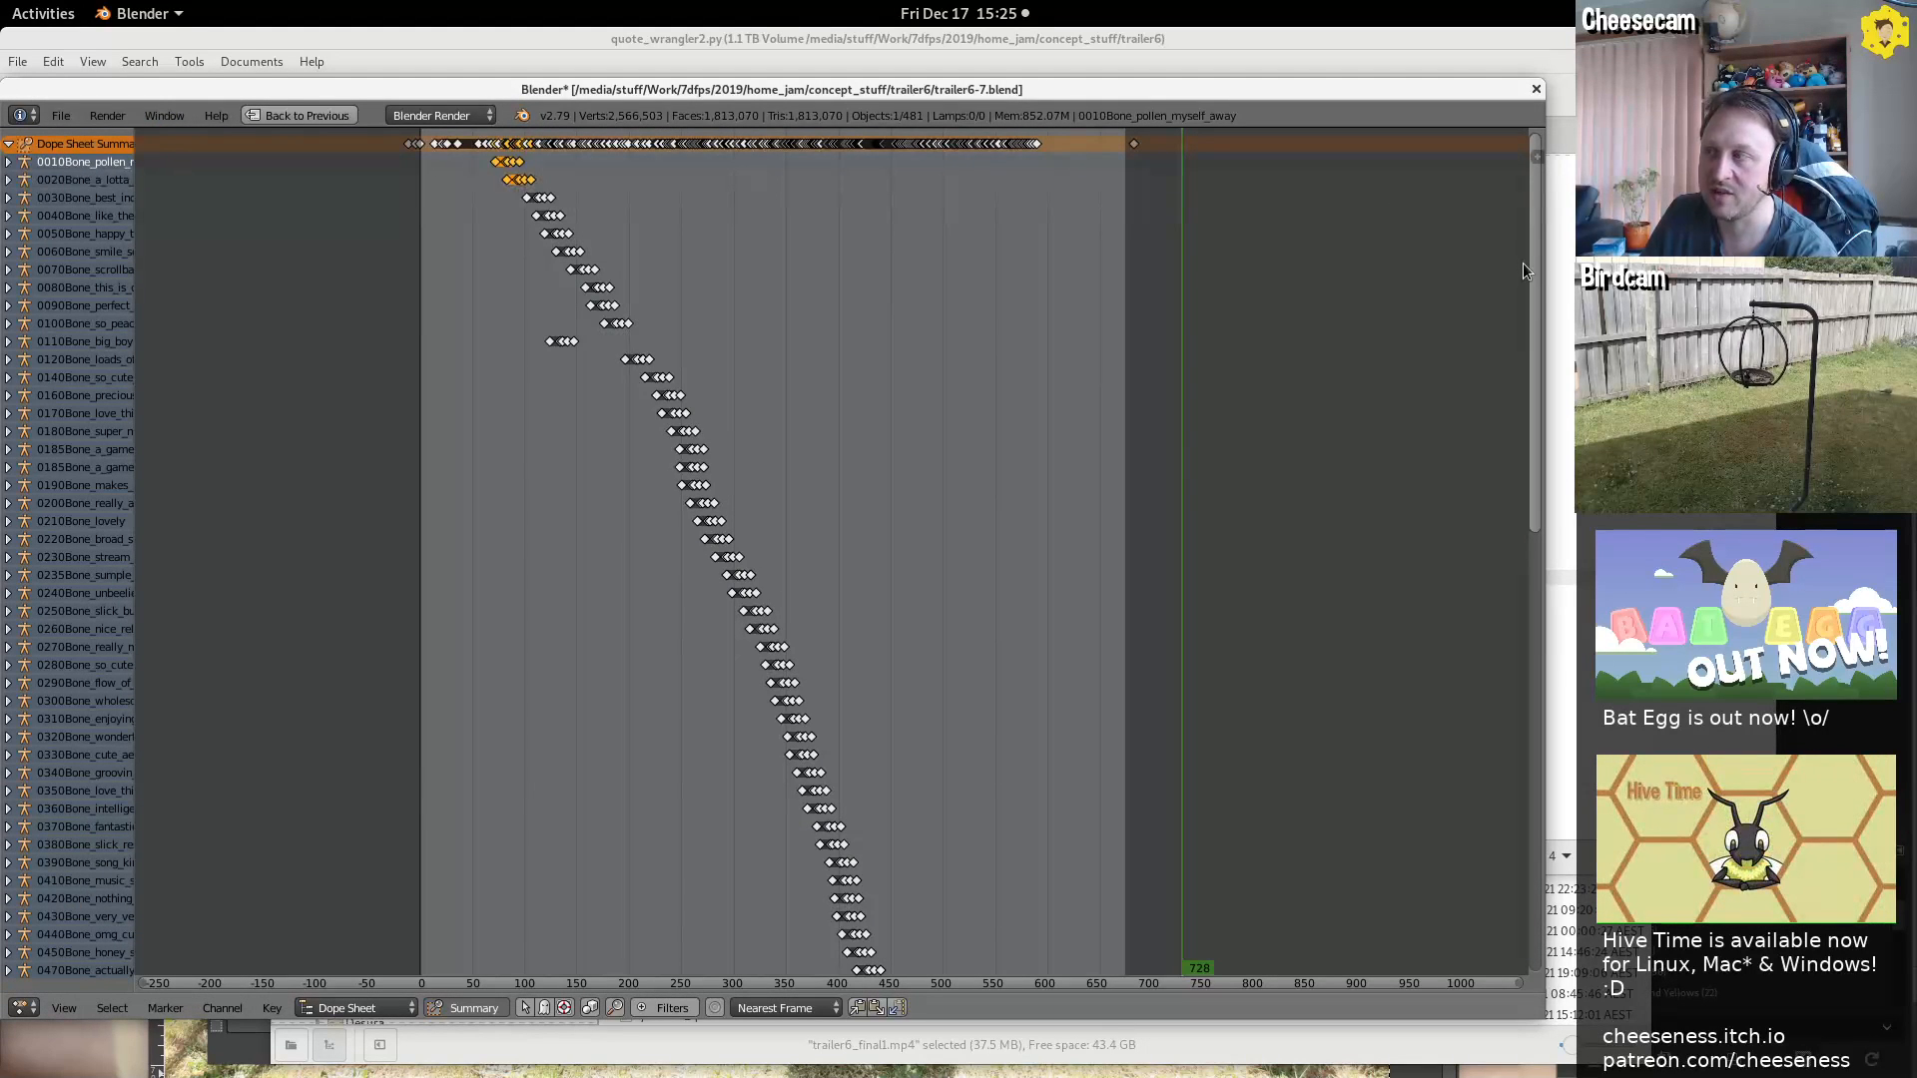
{"action": "left_click_drag", "start_coordinate": [1536, 282], "coordinate": [1313, 274]}
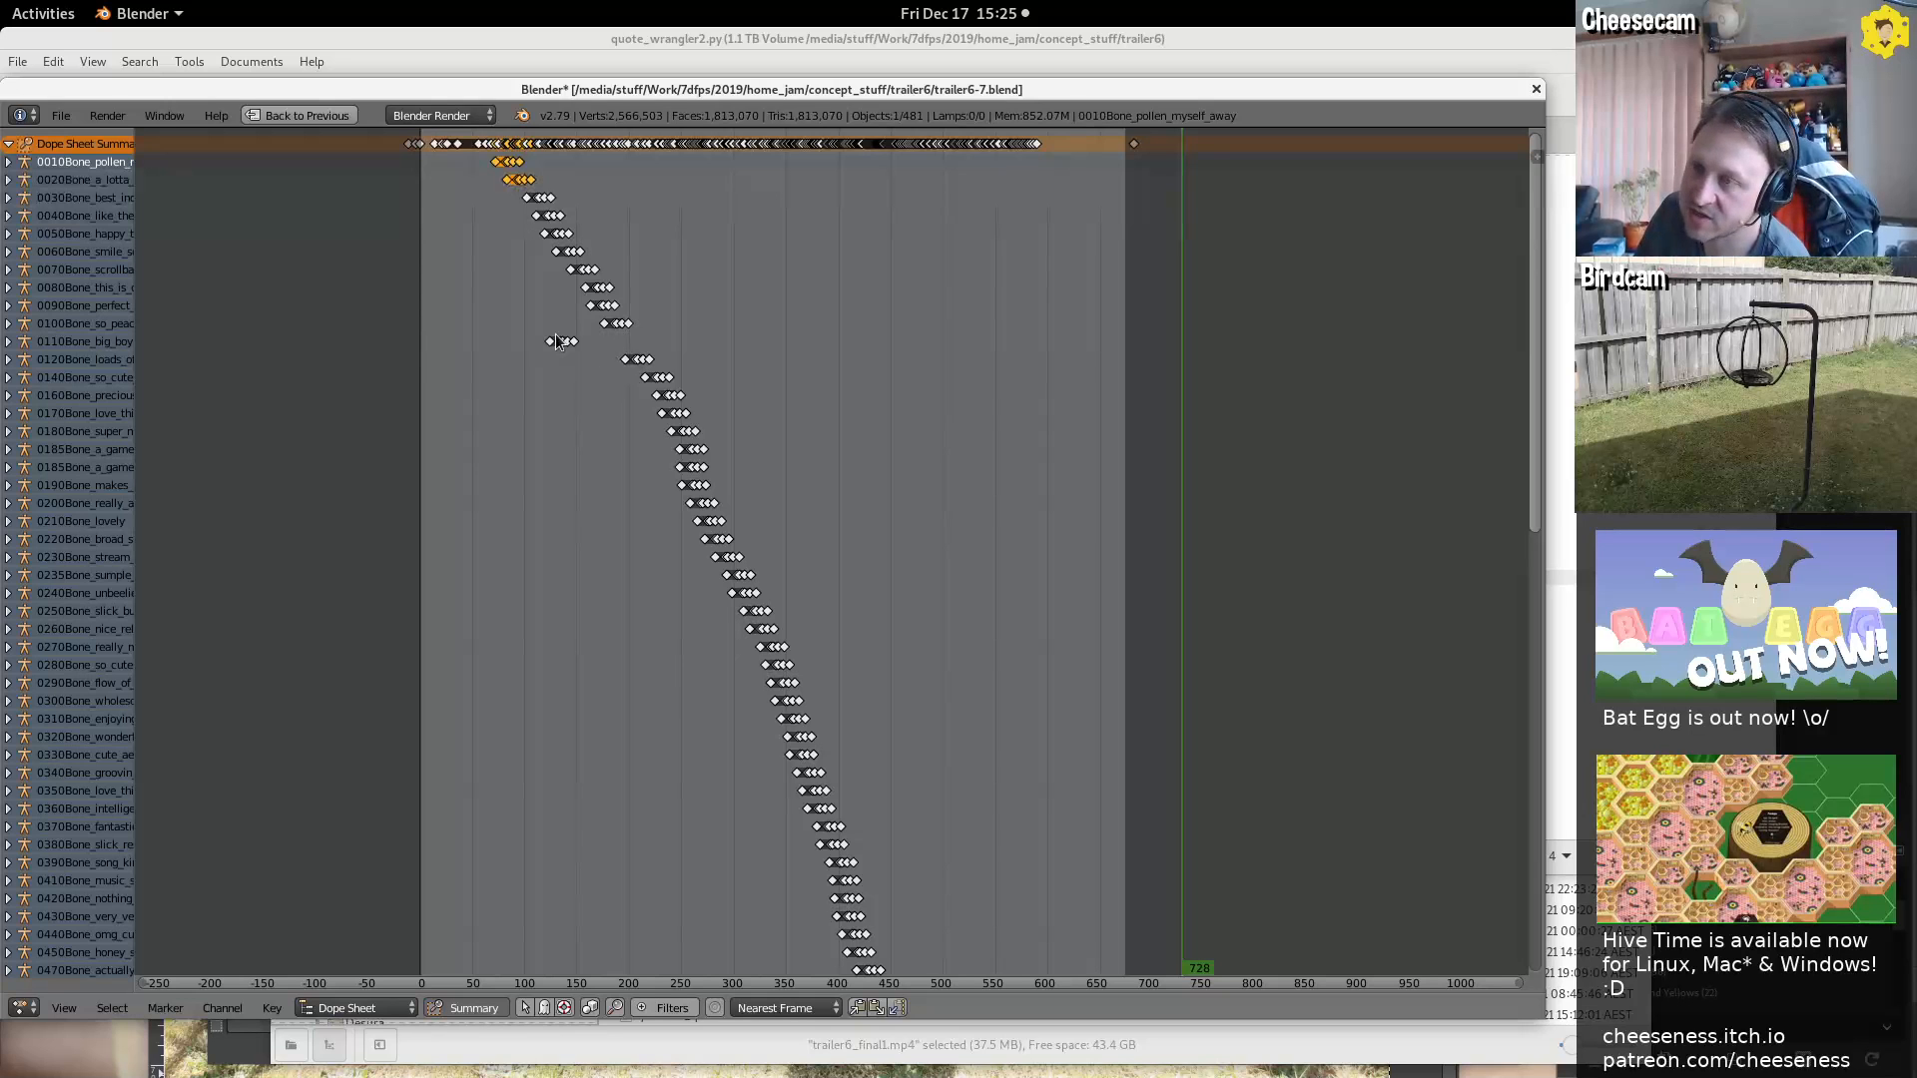
{"action": "left_click", "coordinate": [166, 344]}
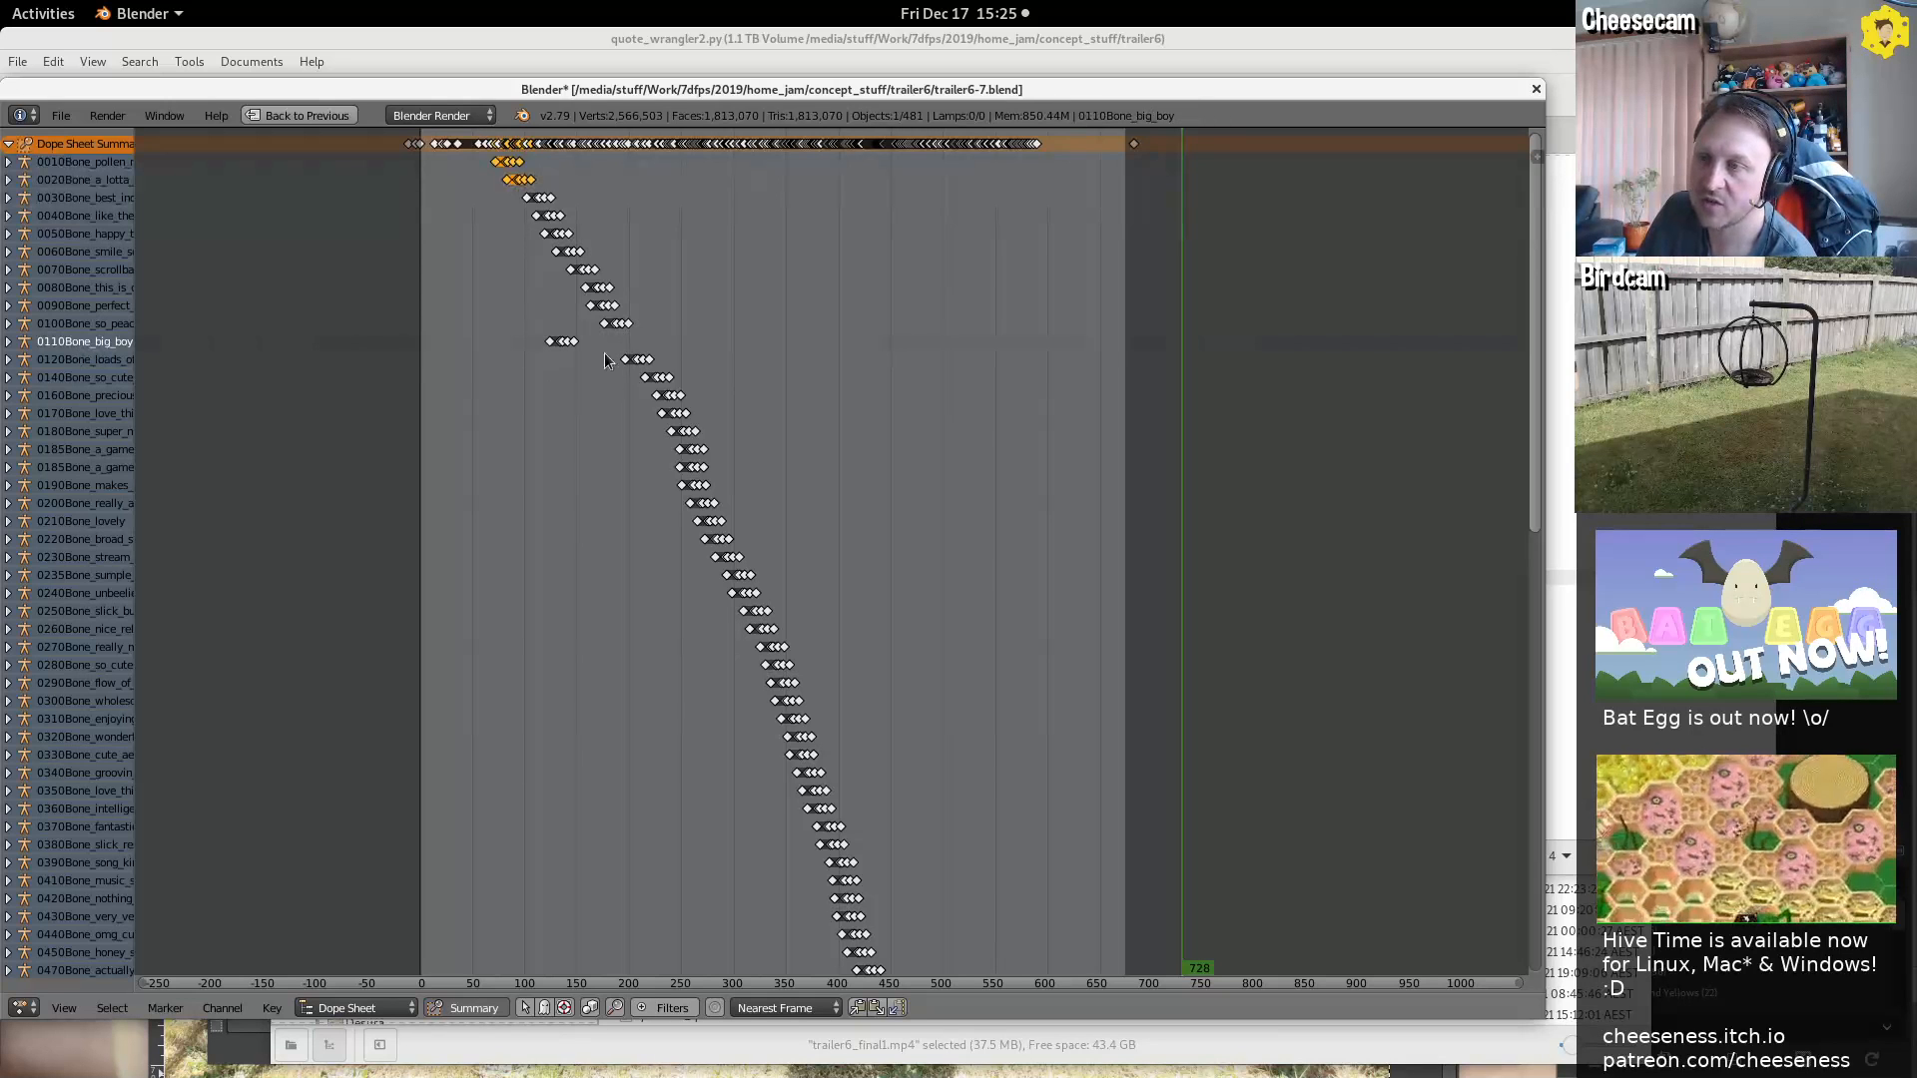
{"action": "left_click", "coordinate": [313, 114]}
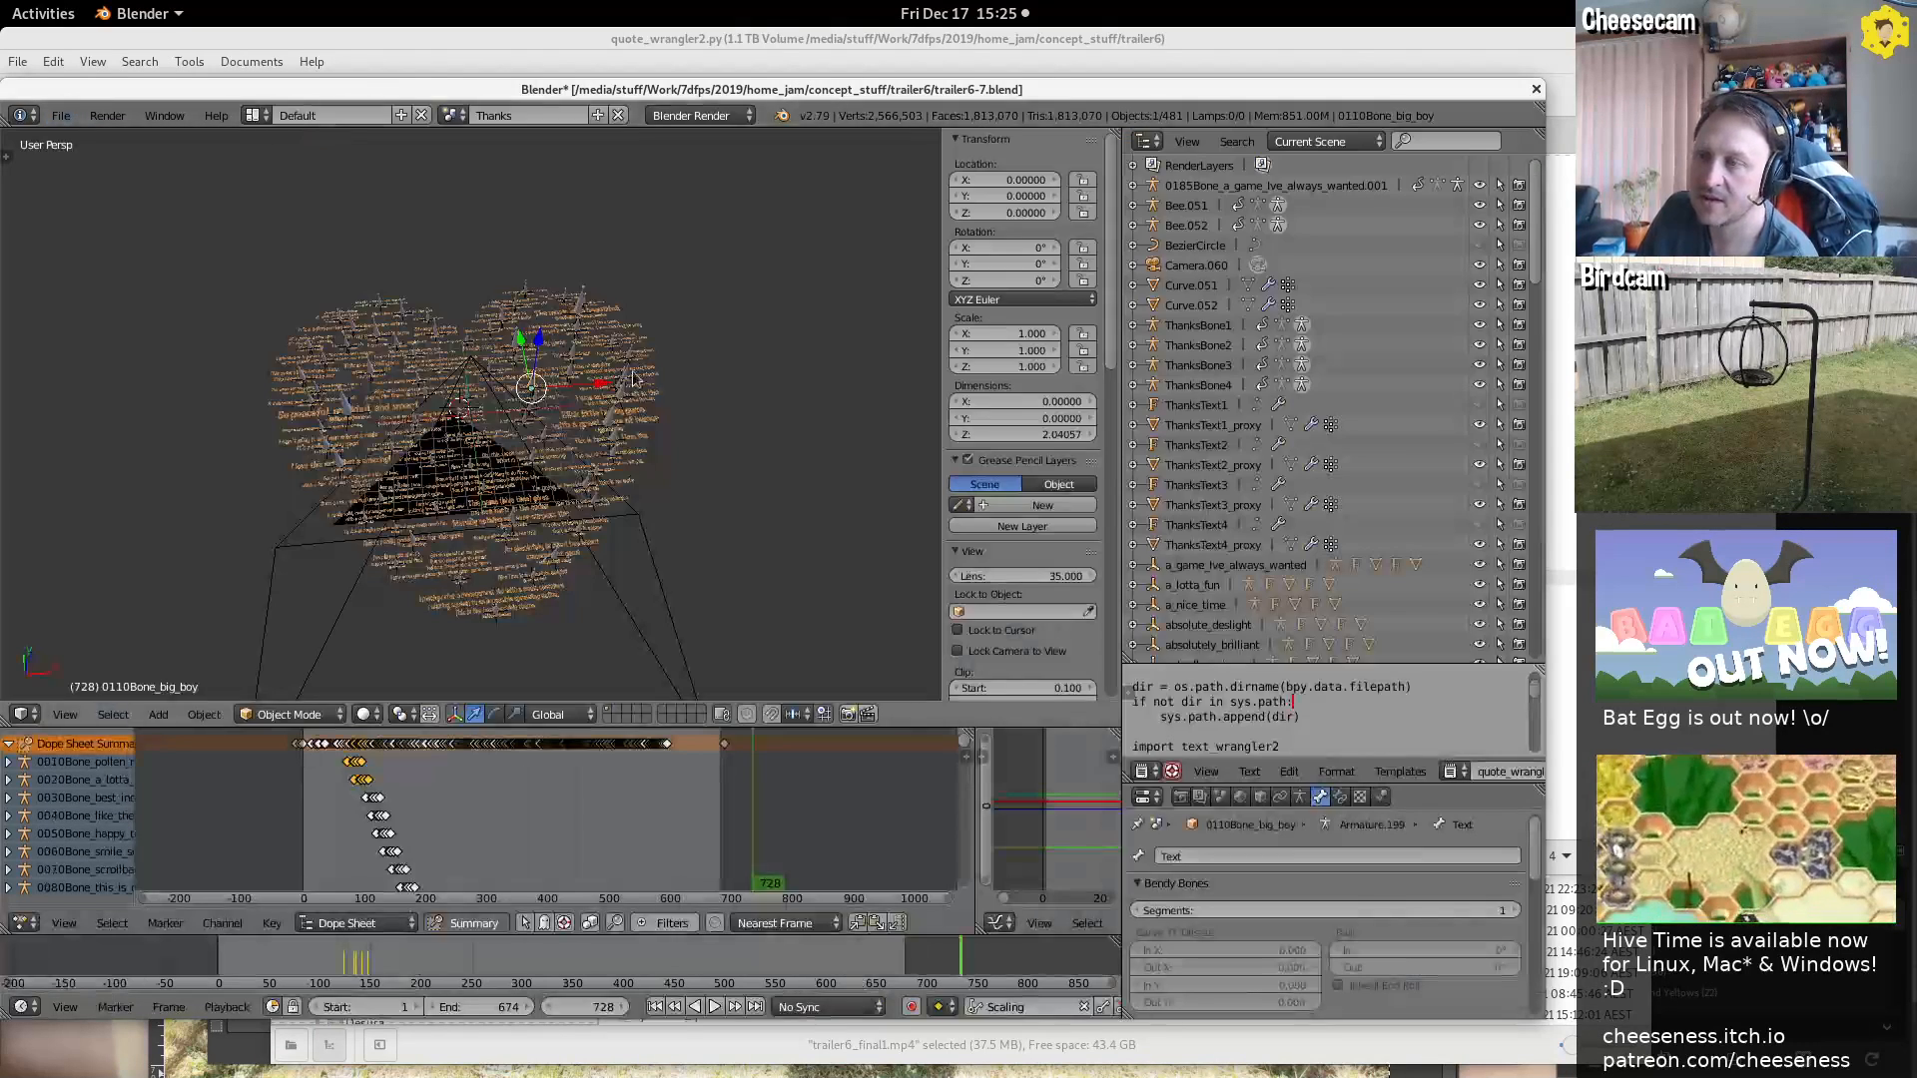
Inspect the quote texts up close in the 3D view and frame the whole heart through the scene camera
{"action": "middle_click_drag", "start_coordinate": [808, 471], "coordinate": [783, 531]}
{"action": "scroll", "coordinate": [621, 561], "scroll_direction": "up", "scroll_amount": 8}
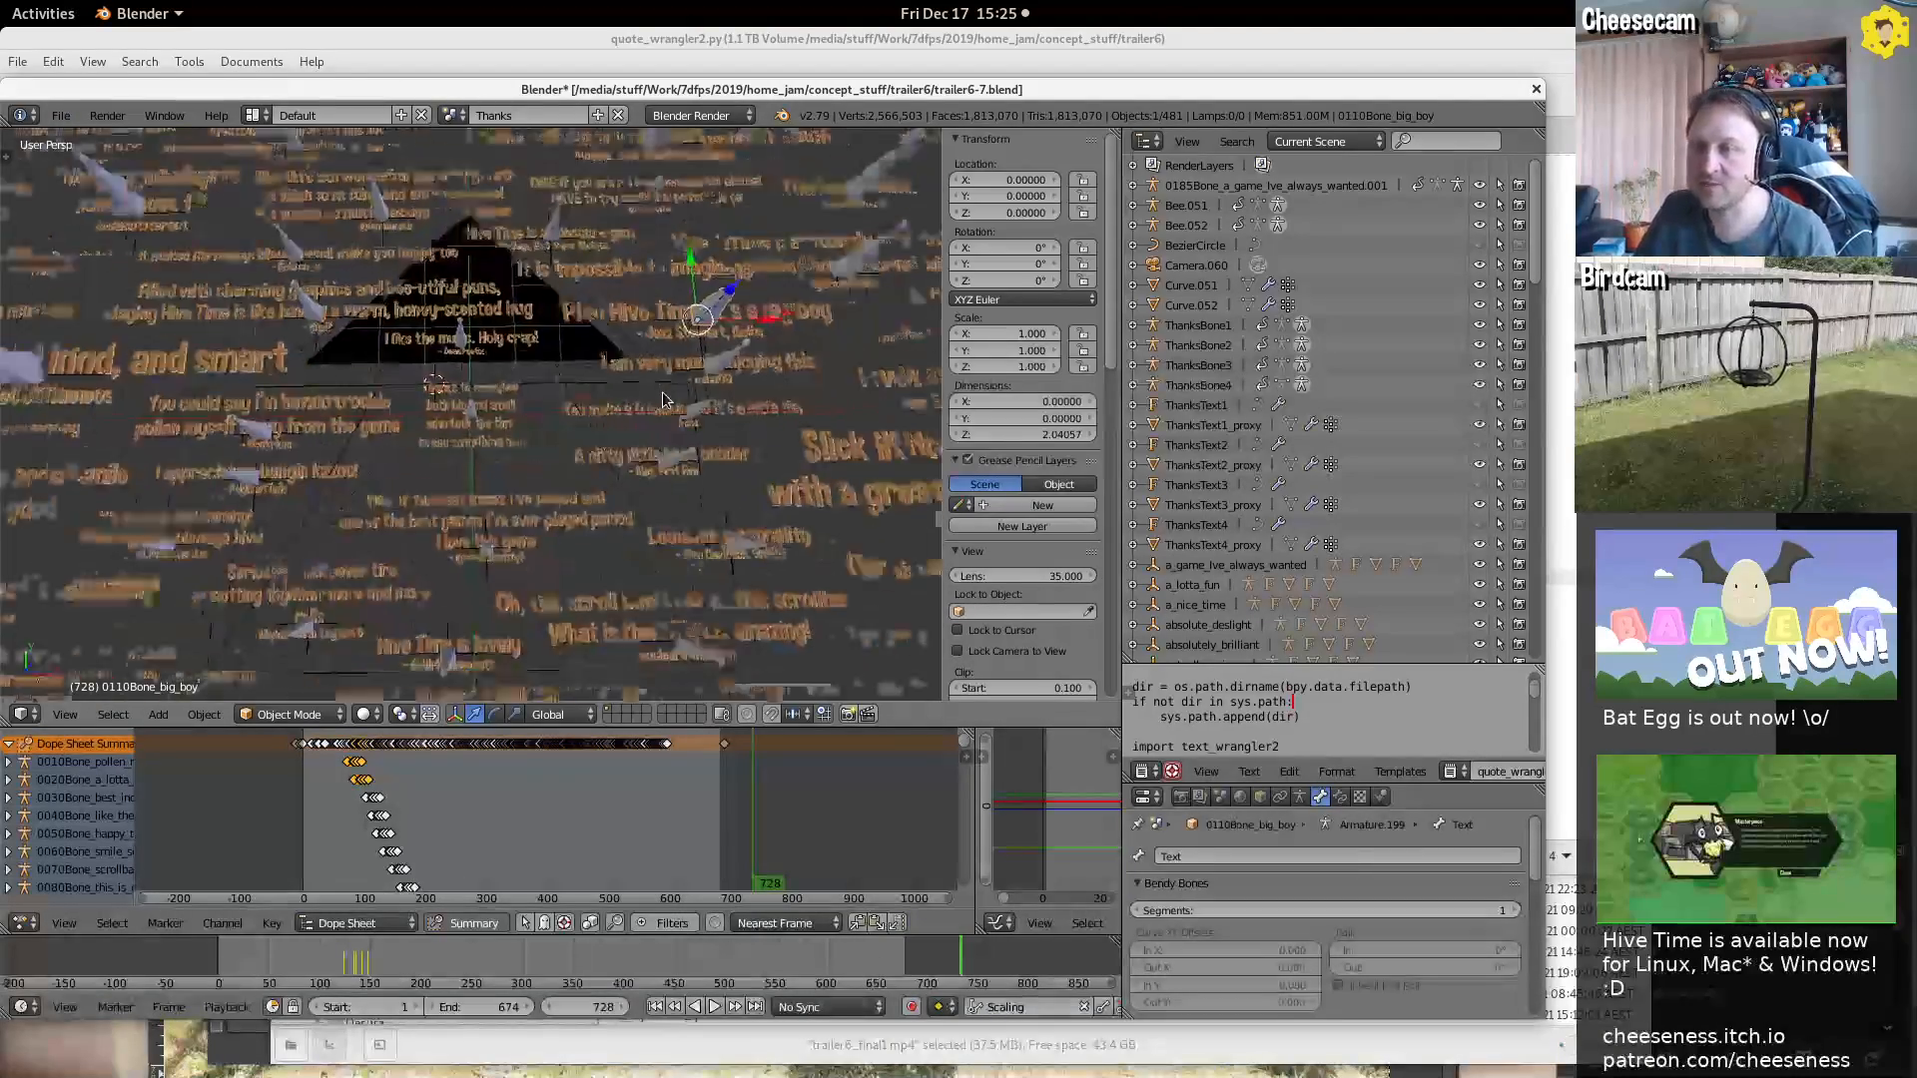
{"action": "key", "text": "KP_0"}
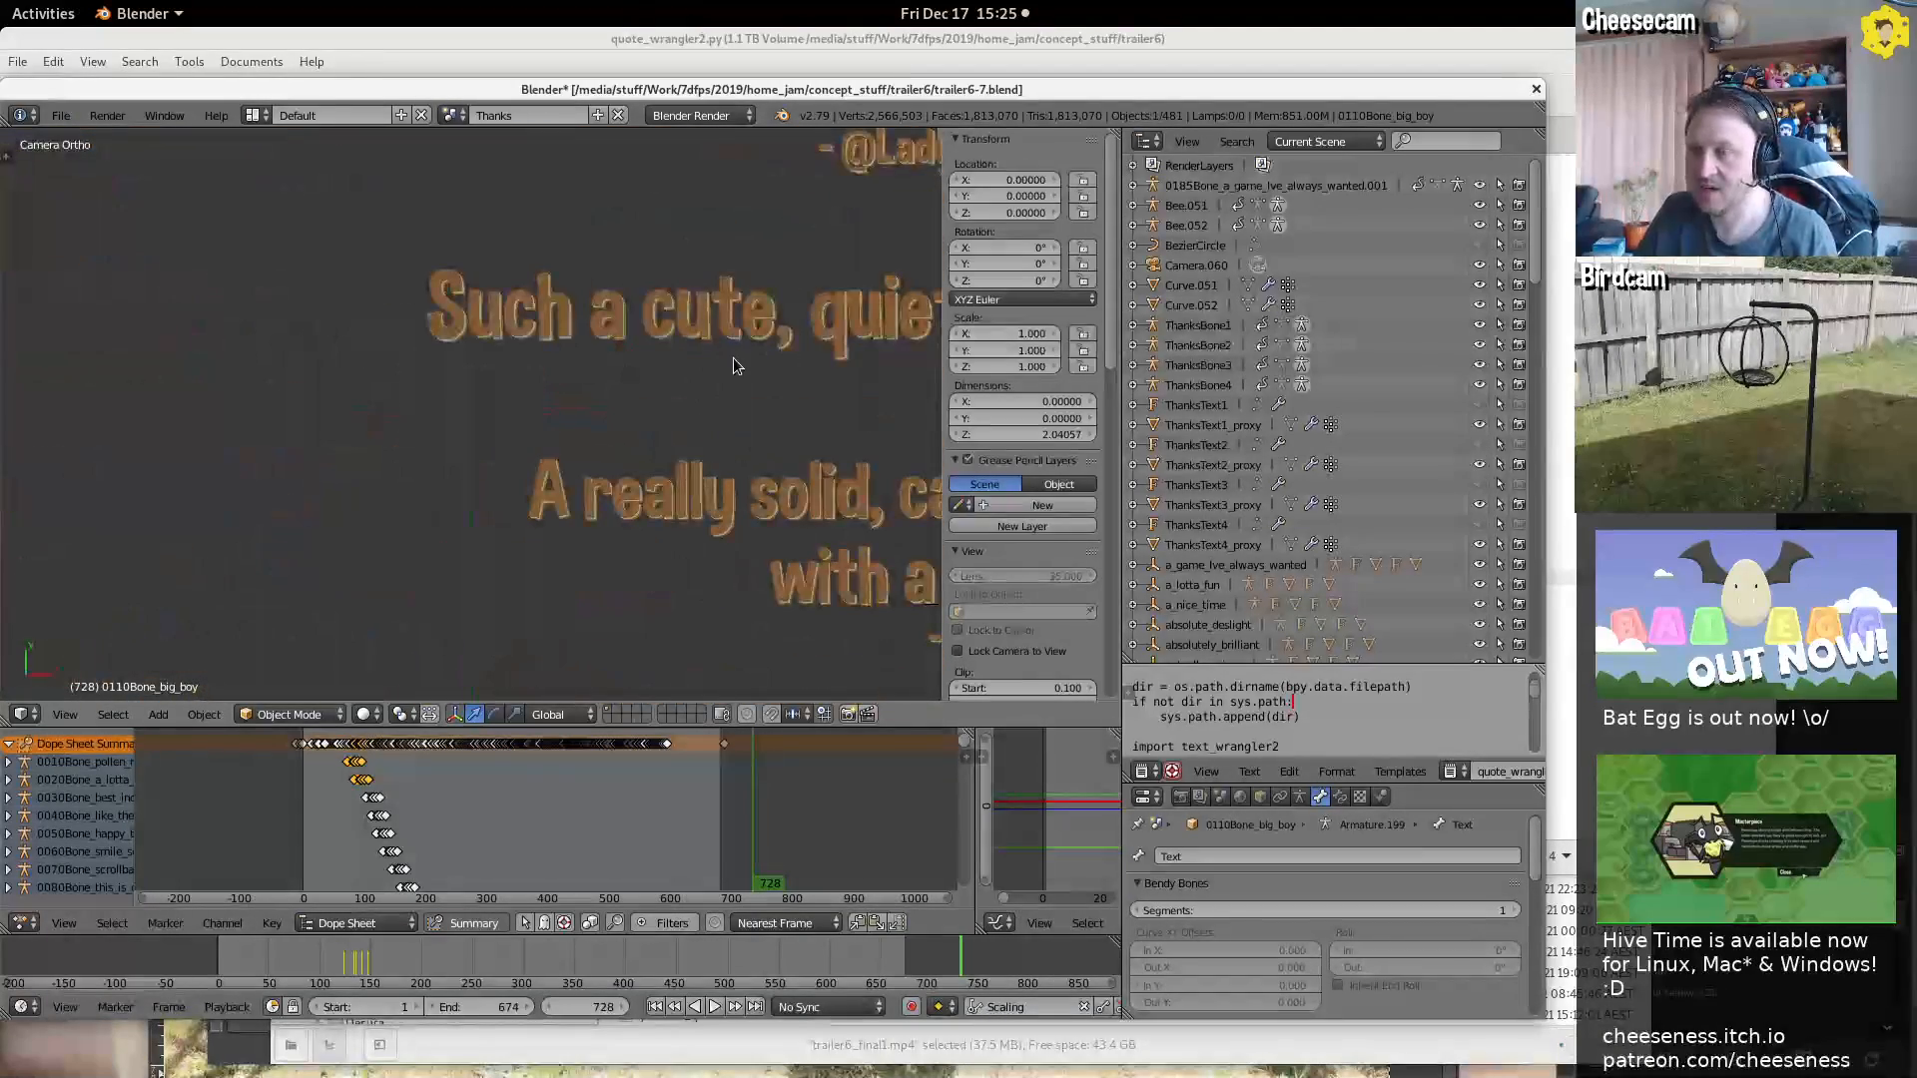
{"action": "middle_click_drag", "start_coordinate": [733, 358], "coordinate": [647, 365], "text": "ctrl"}
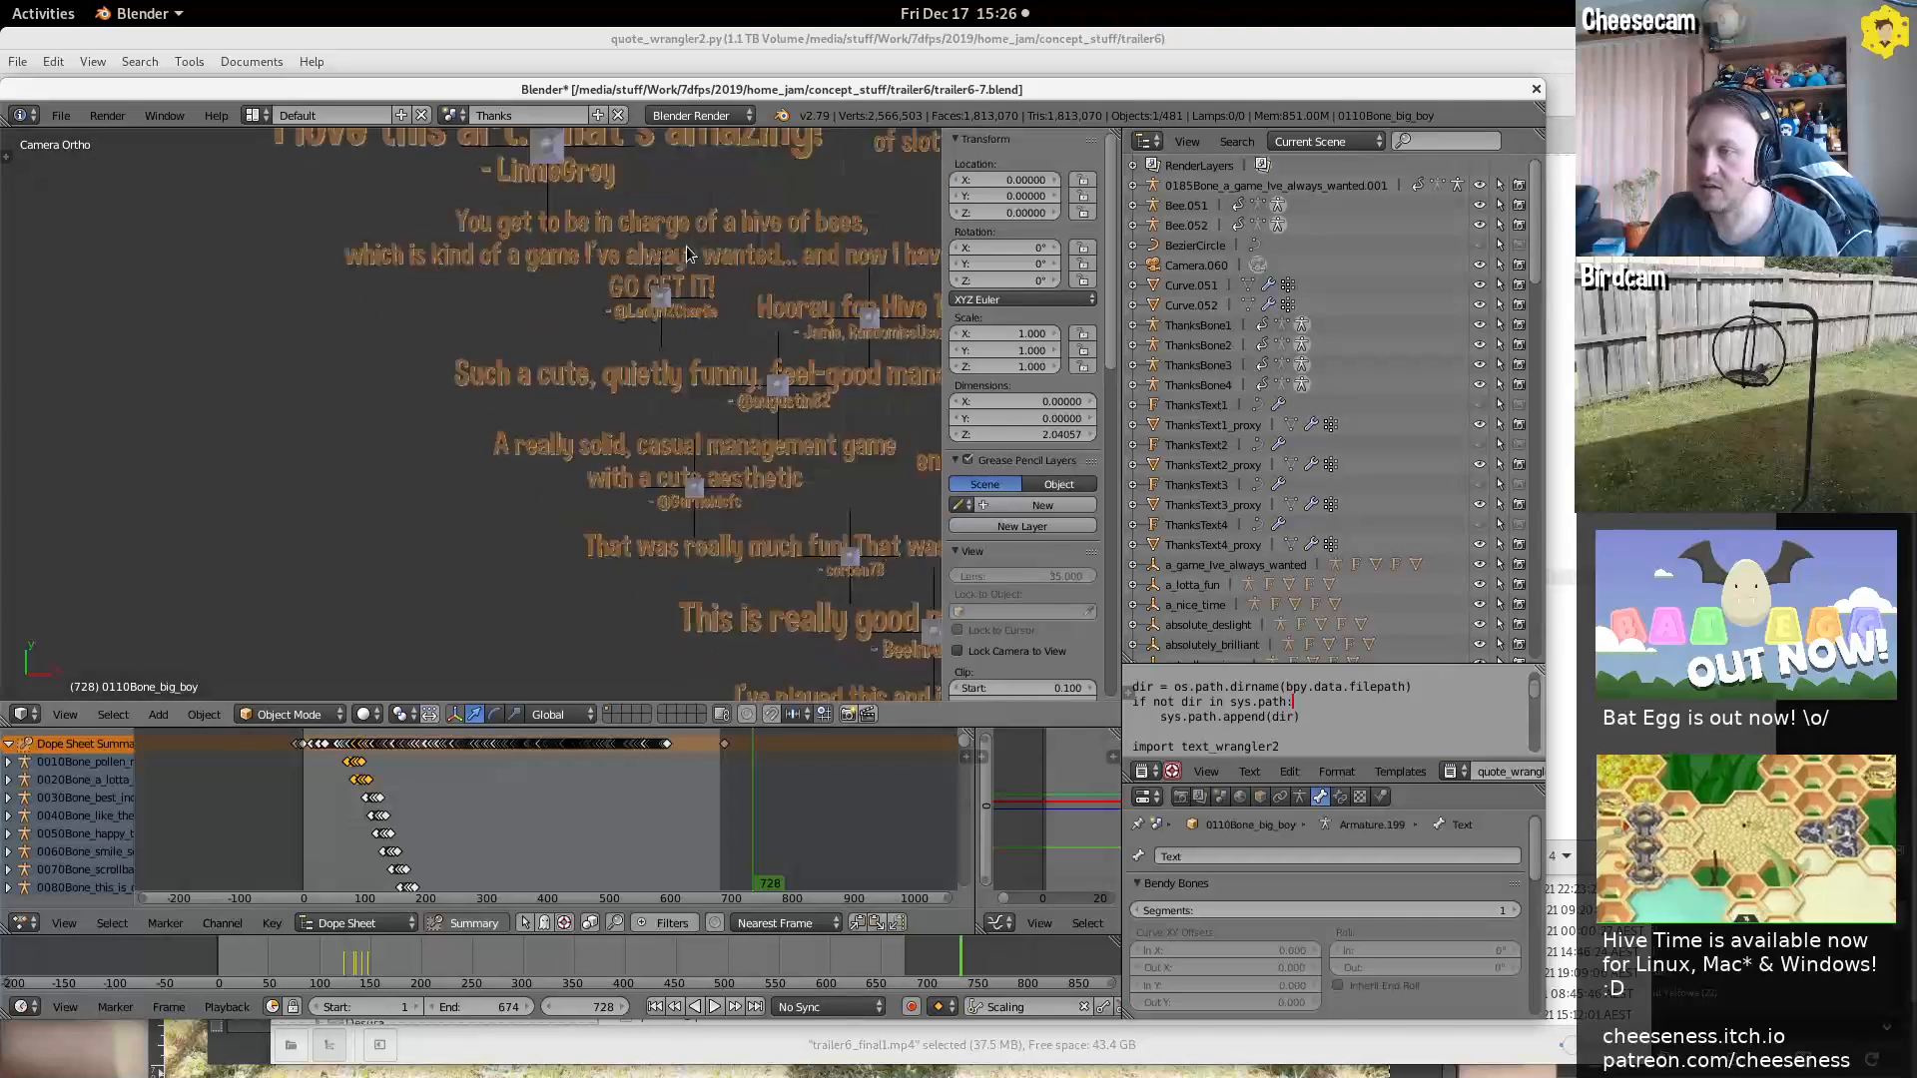
{"action": "scroll", "coordinate": [686, 250], "scroll_direction": "down", "scroll_amount": 15}
{"action": "scroll", "coordinate": [678, 314], "scroll_direction": "up", "scroll_amount": 10}
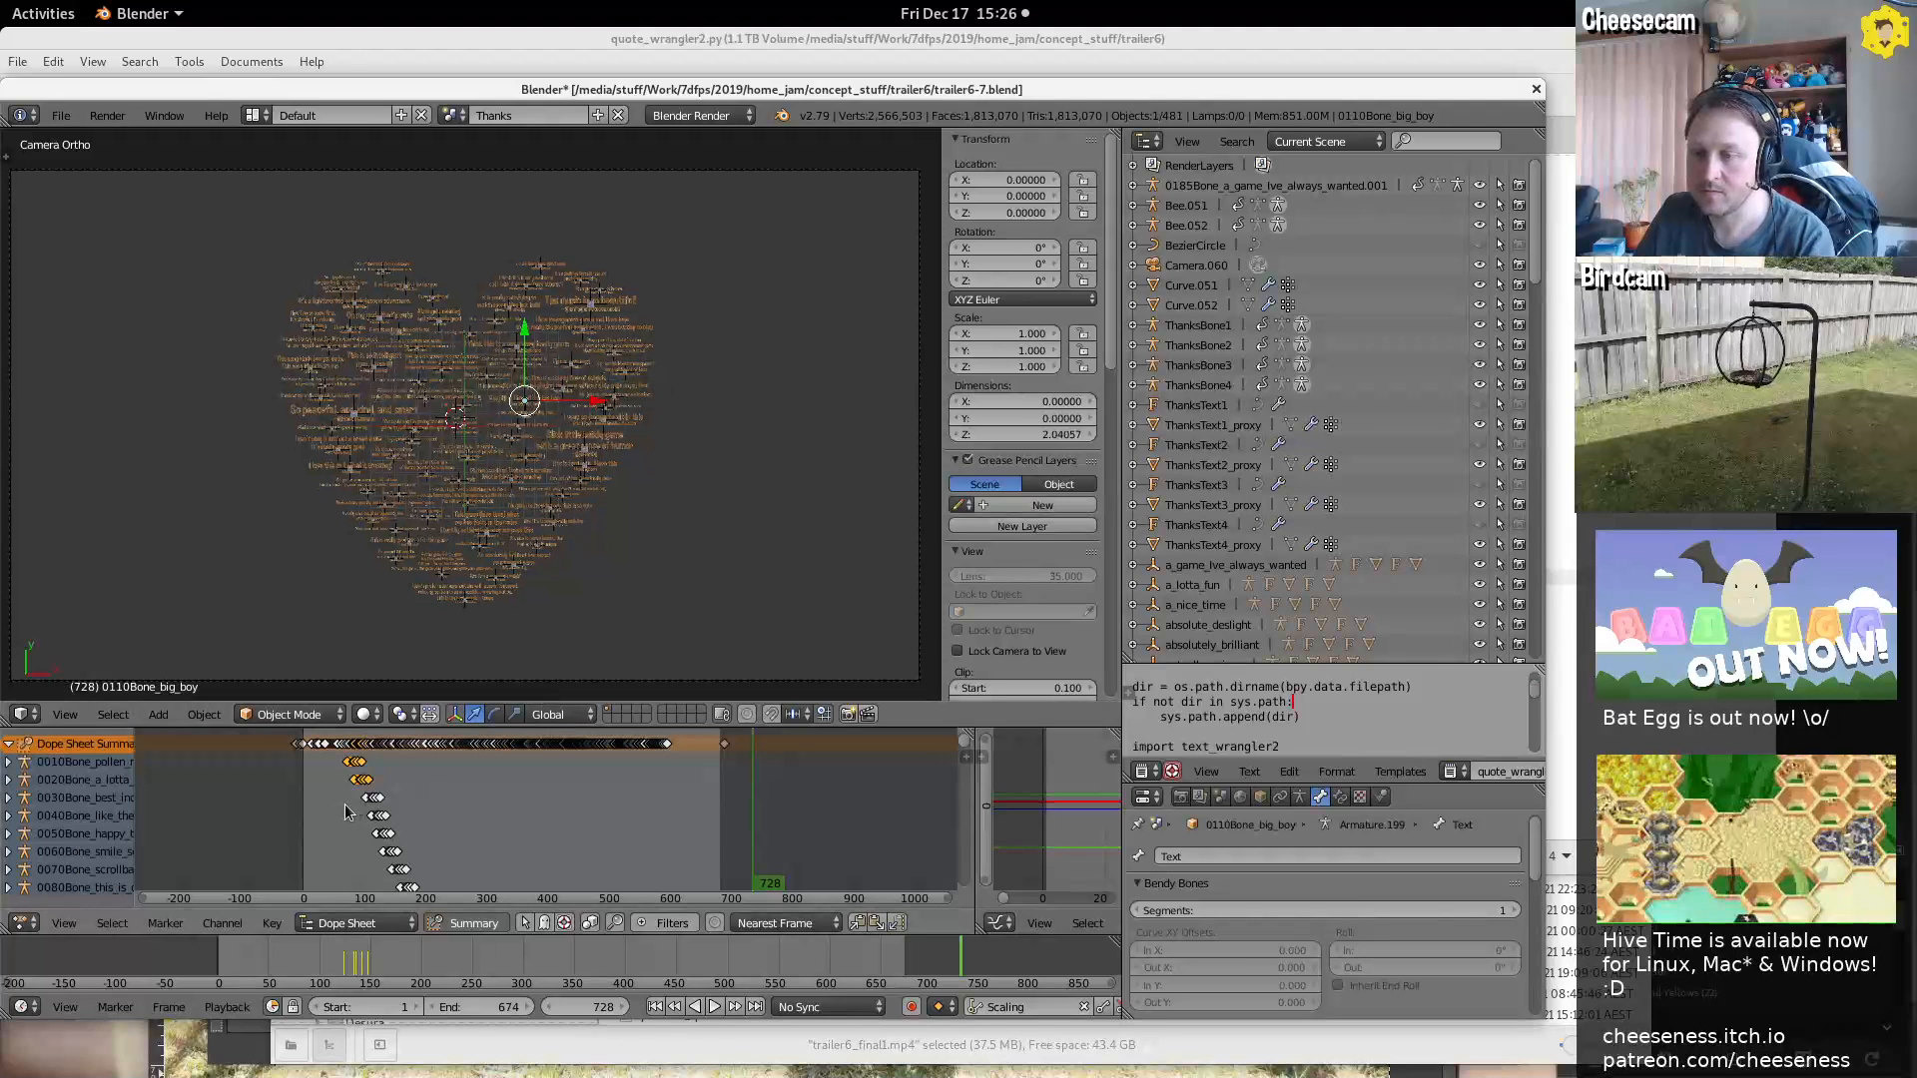
Play the animation through the camera from before the early quotes' keyframes, scrub back over them, and stop playback
{"action": "left_click", "coordinate": [349, 811]}
{"action": "key", "text": "alt+a"}
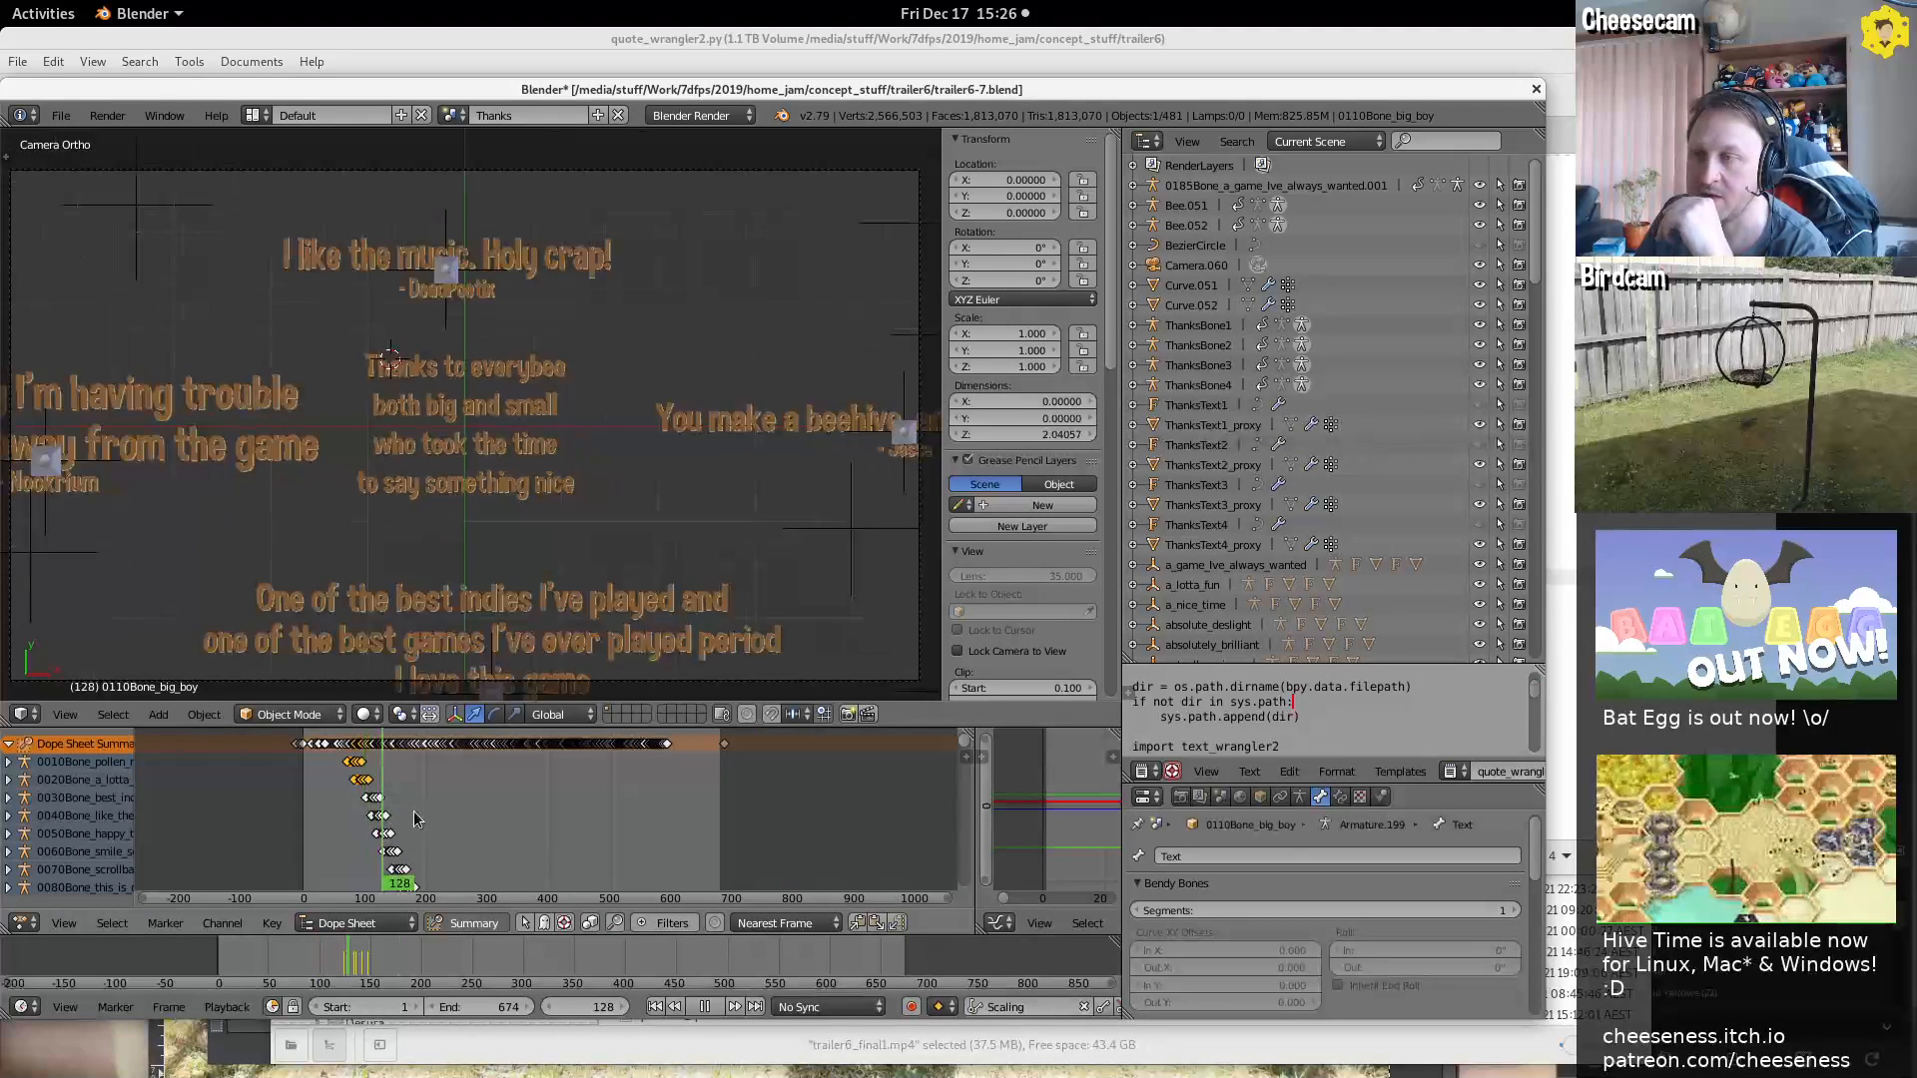
{"action": "left_click_drag", "start_coordinate": [408, 812], "coordinate": [391, 821]}
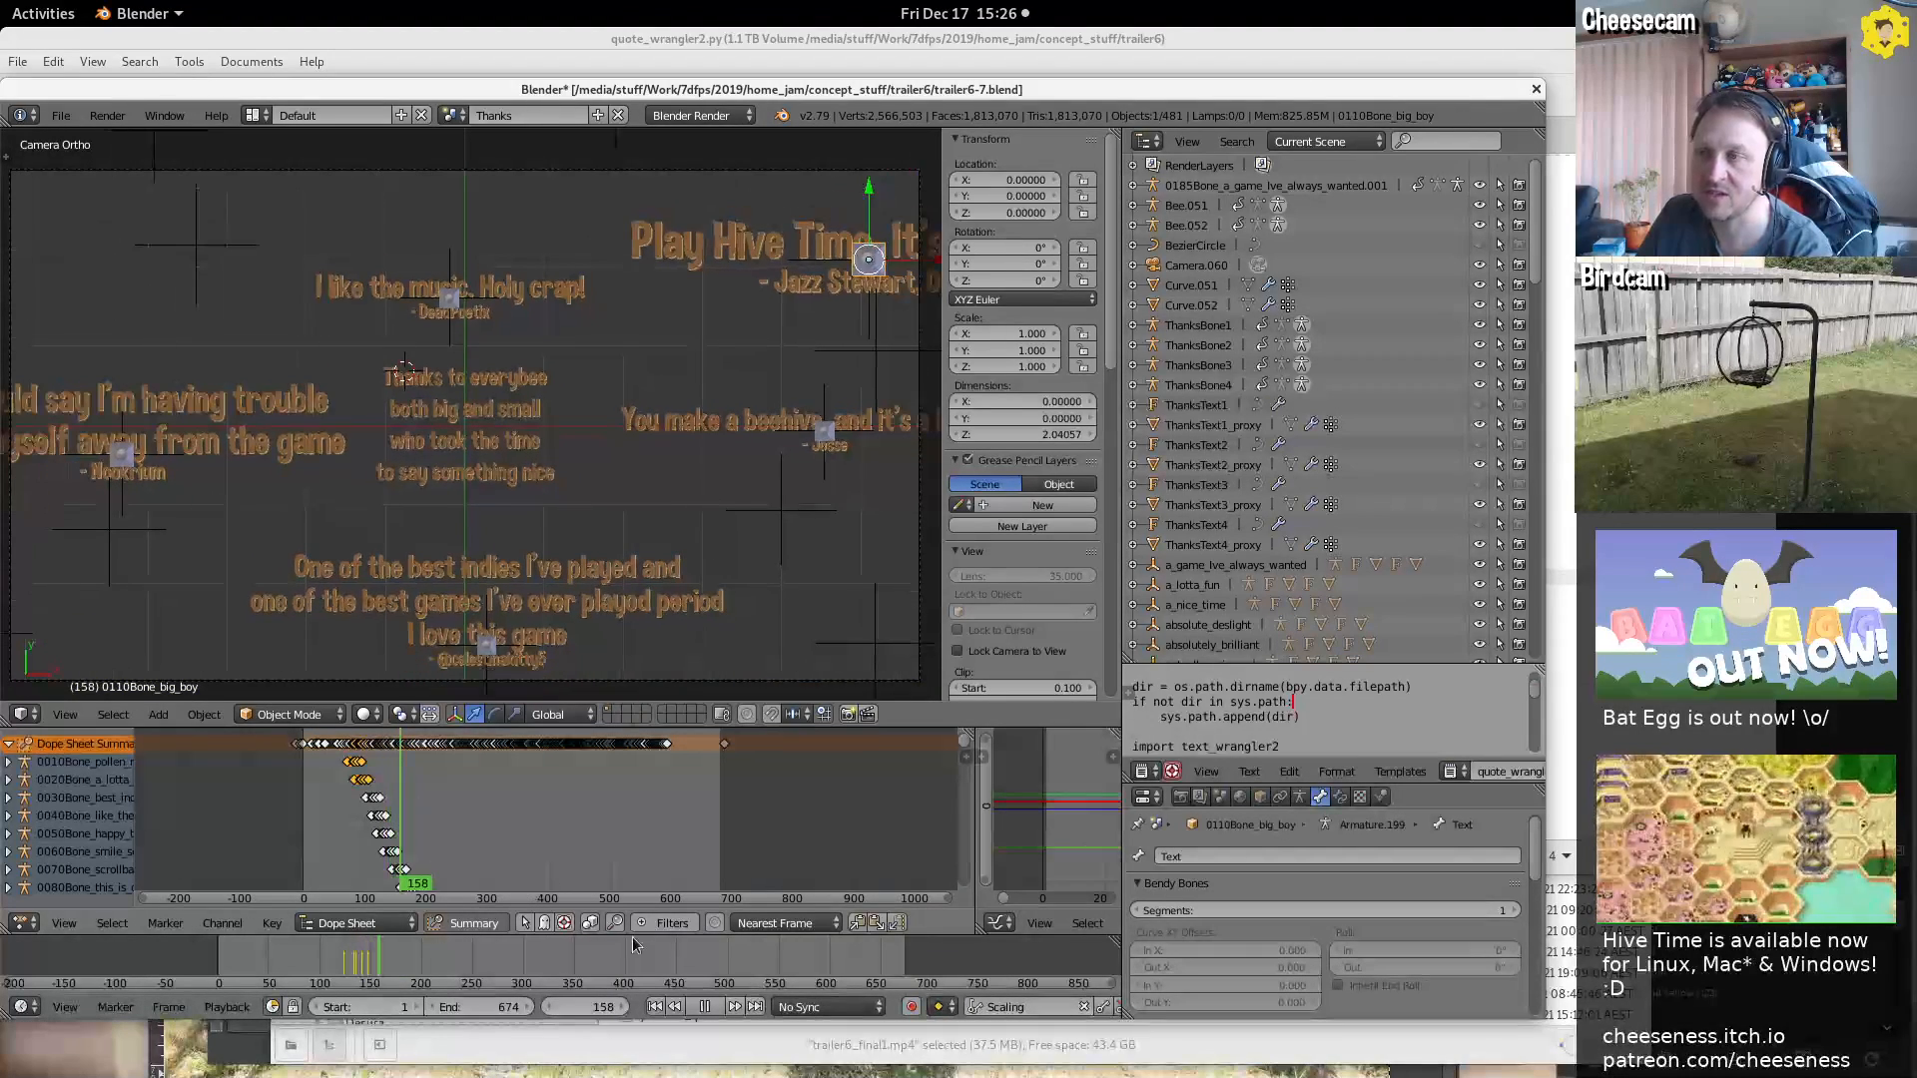
{"action": "key", "text": "alt+a"}
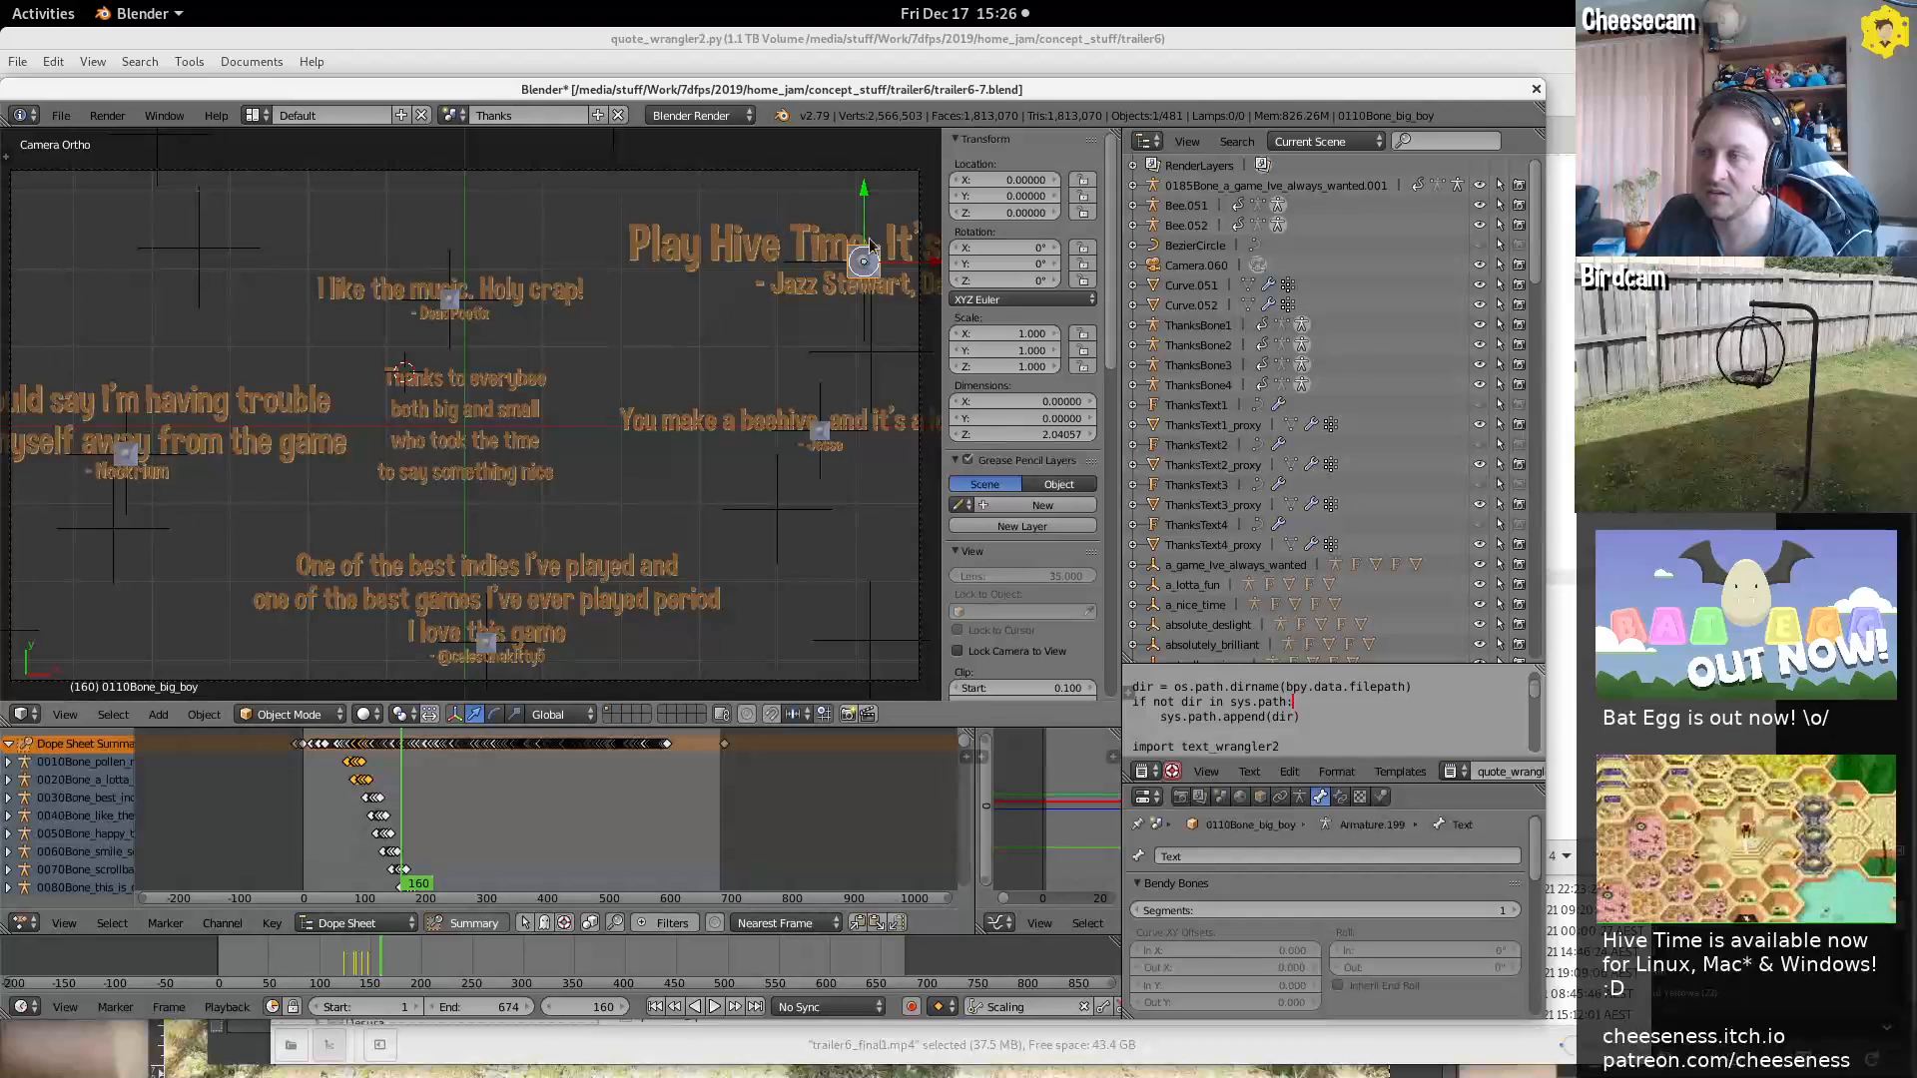
Bring the 0110Bone_big_boy keyframes into view, scrub past them, and play the rest of the quotes' appearance
{"action": "middle_click_drag", "start_coordinate": [499, 858], "coordinate": [540, 697]}
{"action": "left_click_drag", "start_coordinate": [432, 798], "coordinate": [424, 799]}
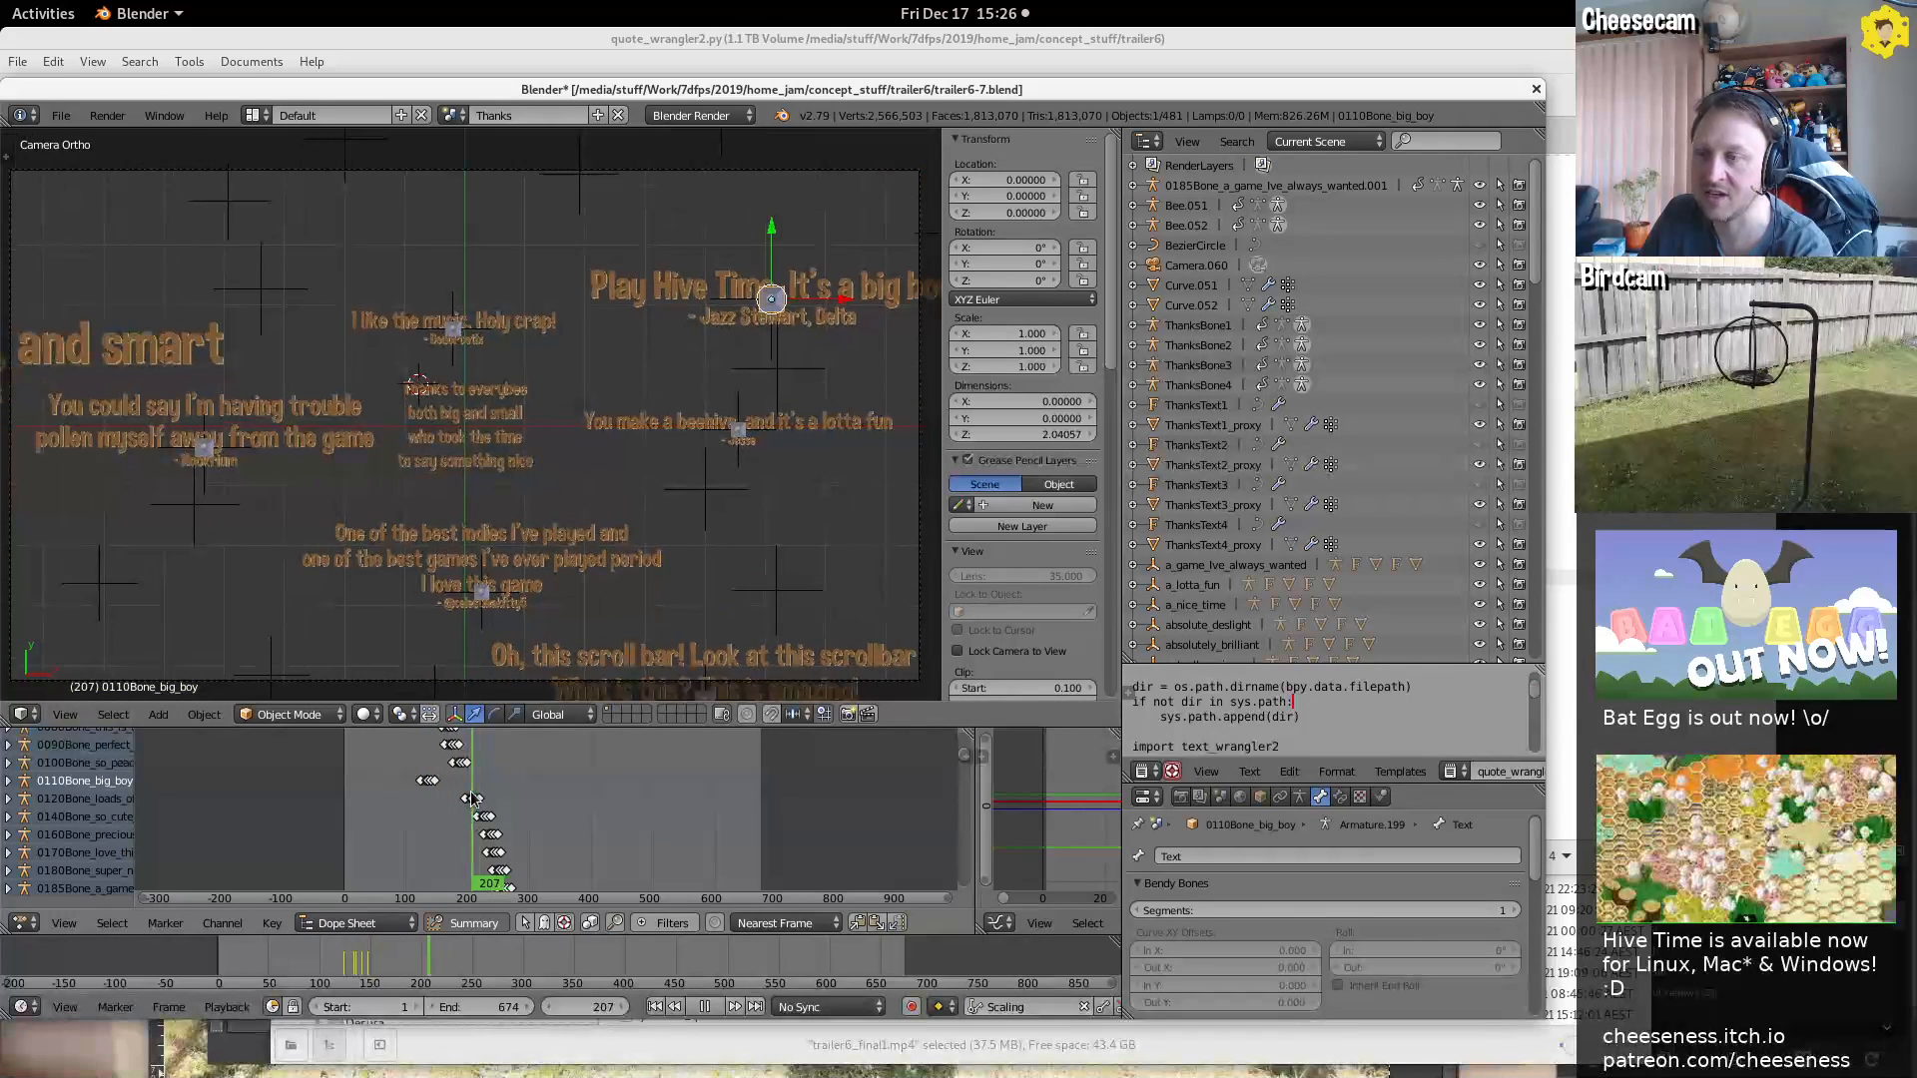
{"action": "key", "text": "alt+a"}
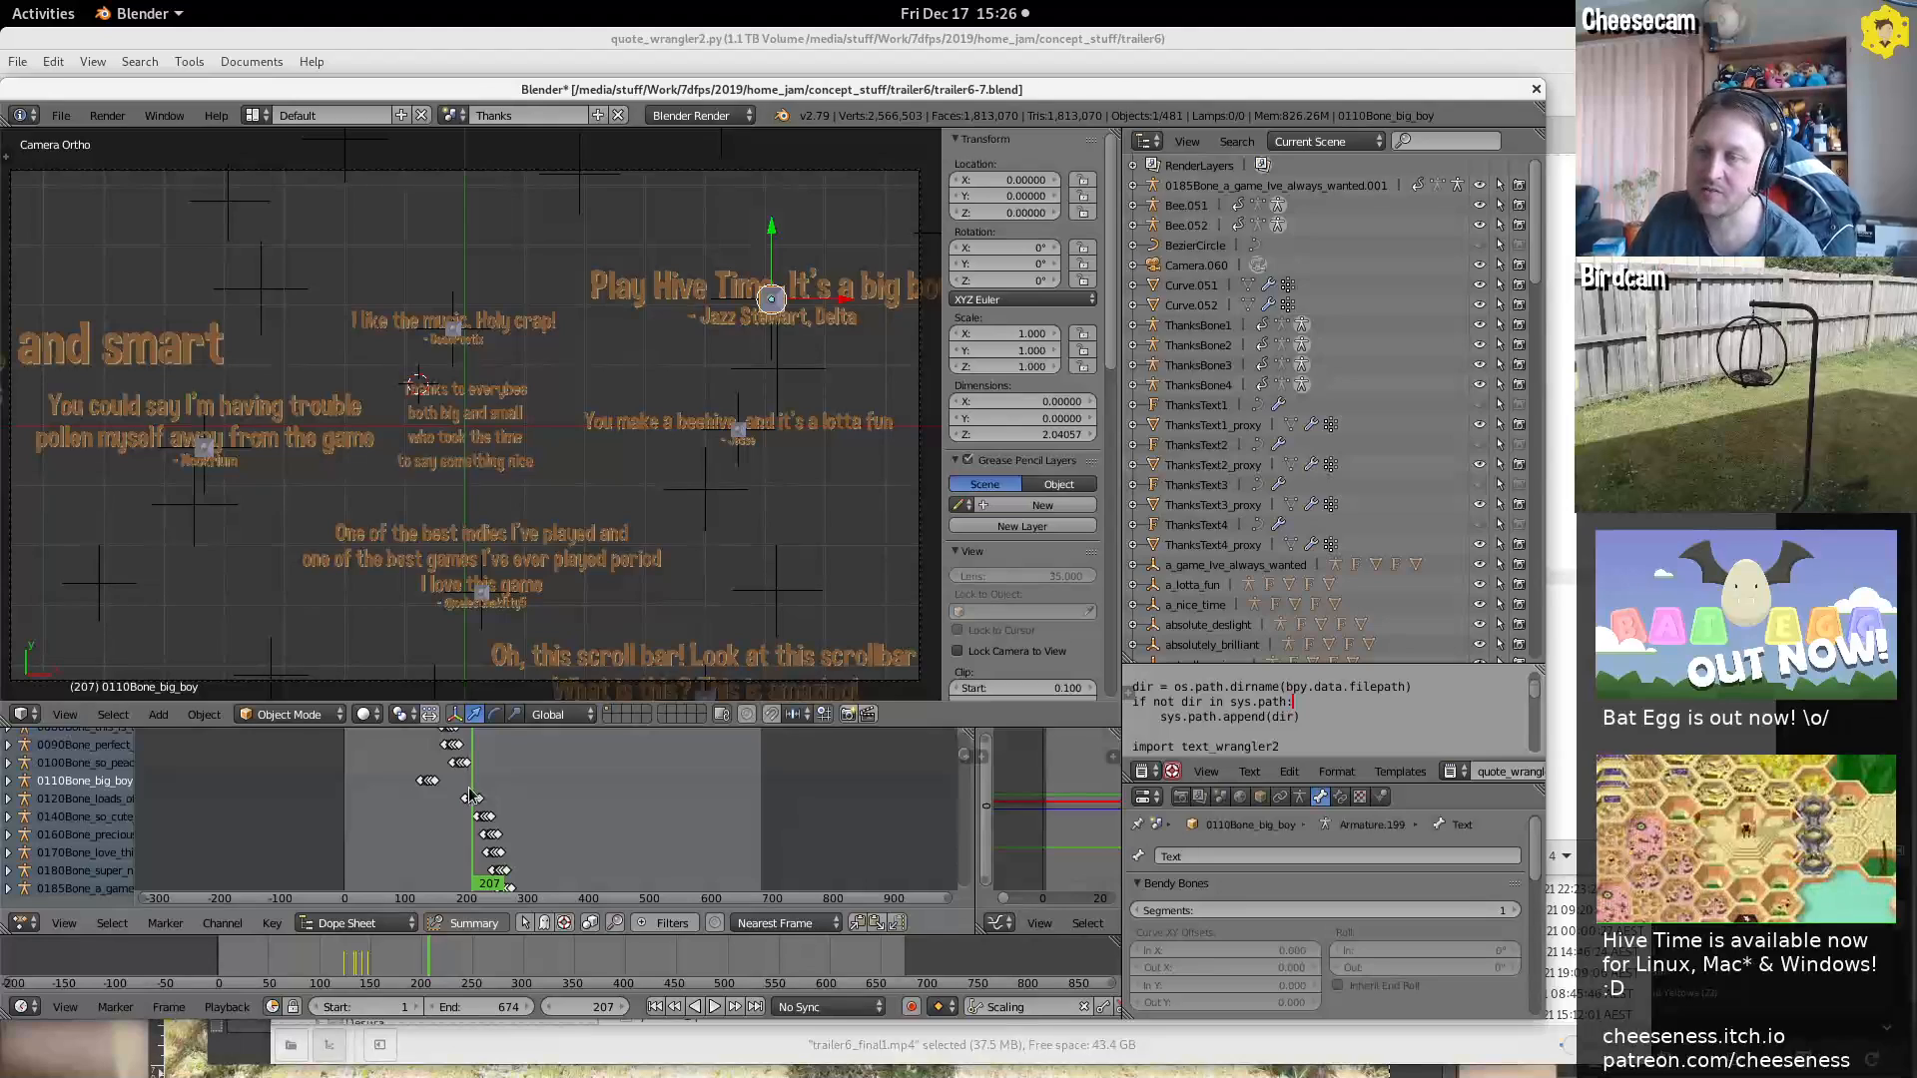
{"action": "key", "text": "alt+shift+a"}
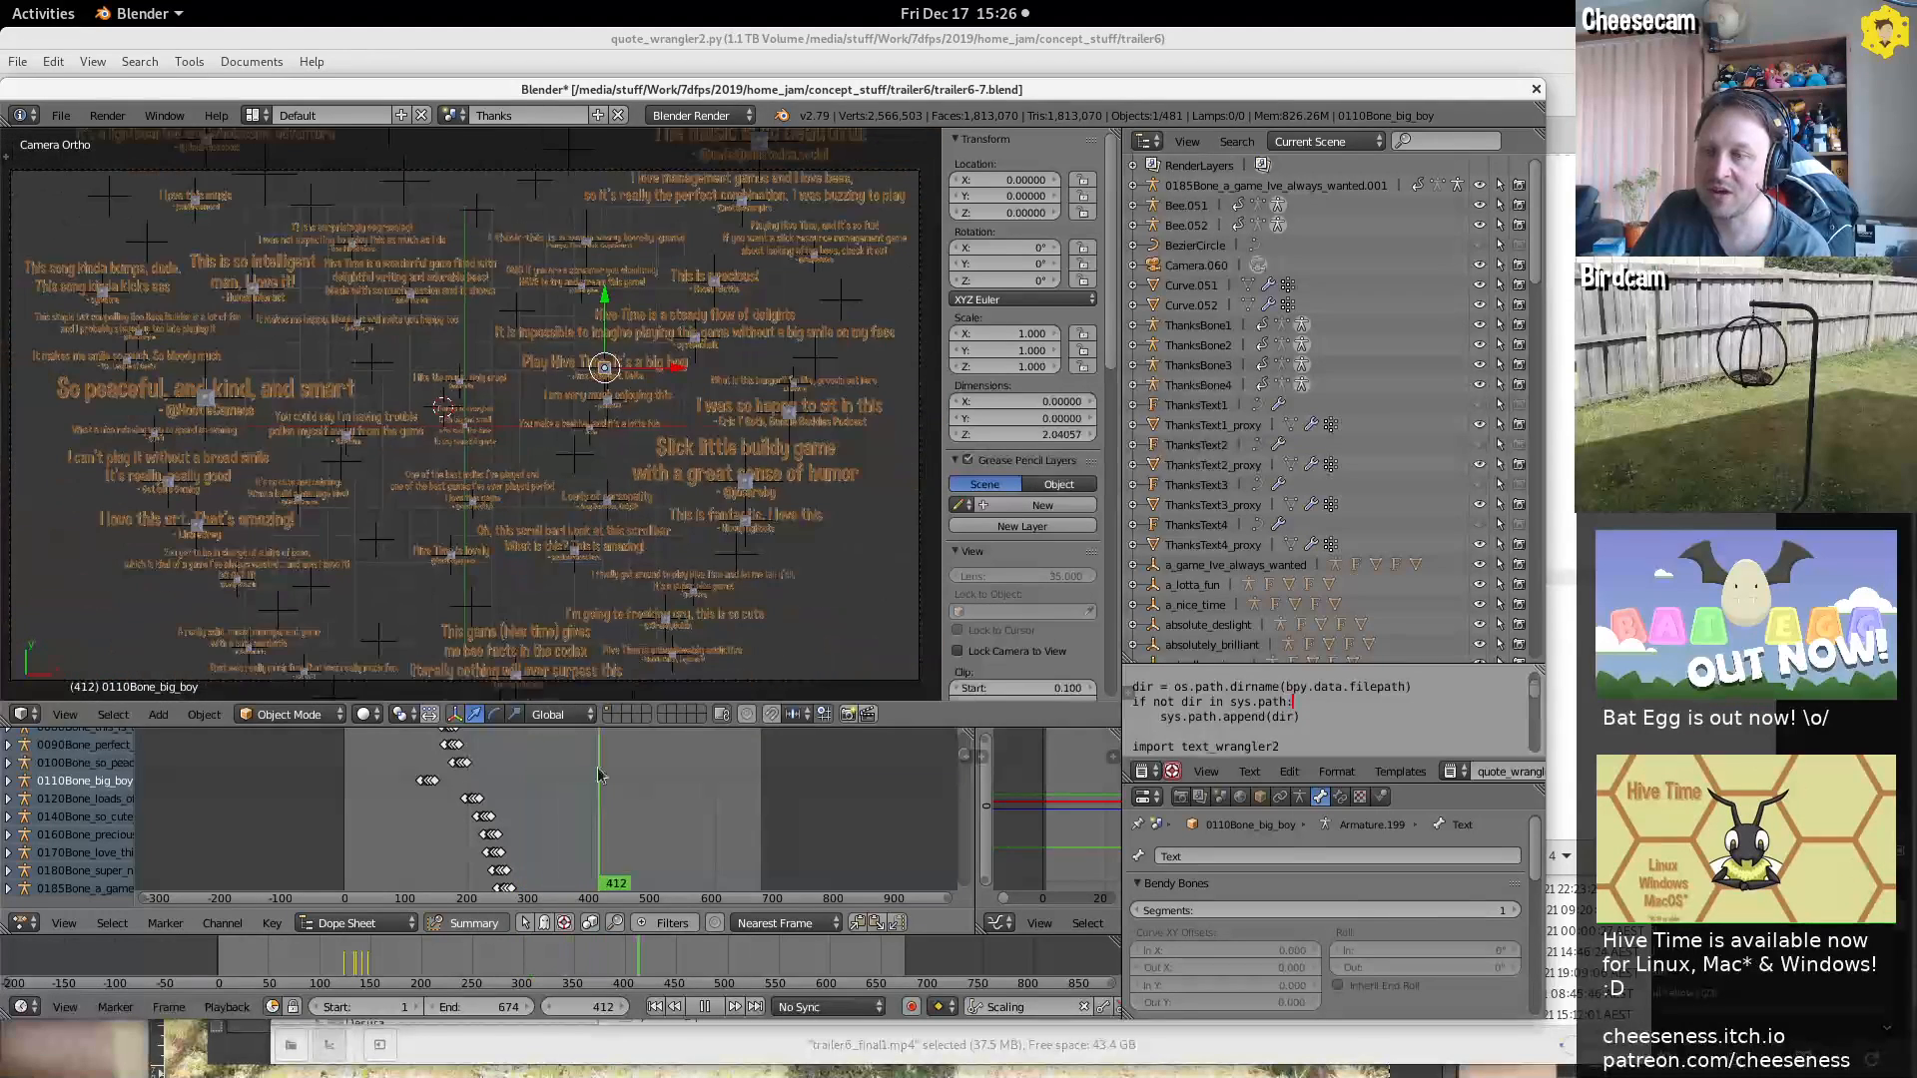
Scrub through the camera's pull-back from the quote heart between frames 470 and 619, and stop playback at frame 527
{"action": "key", "text": "alt+a"}
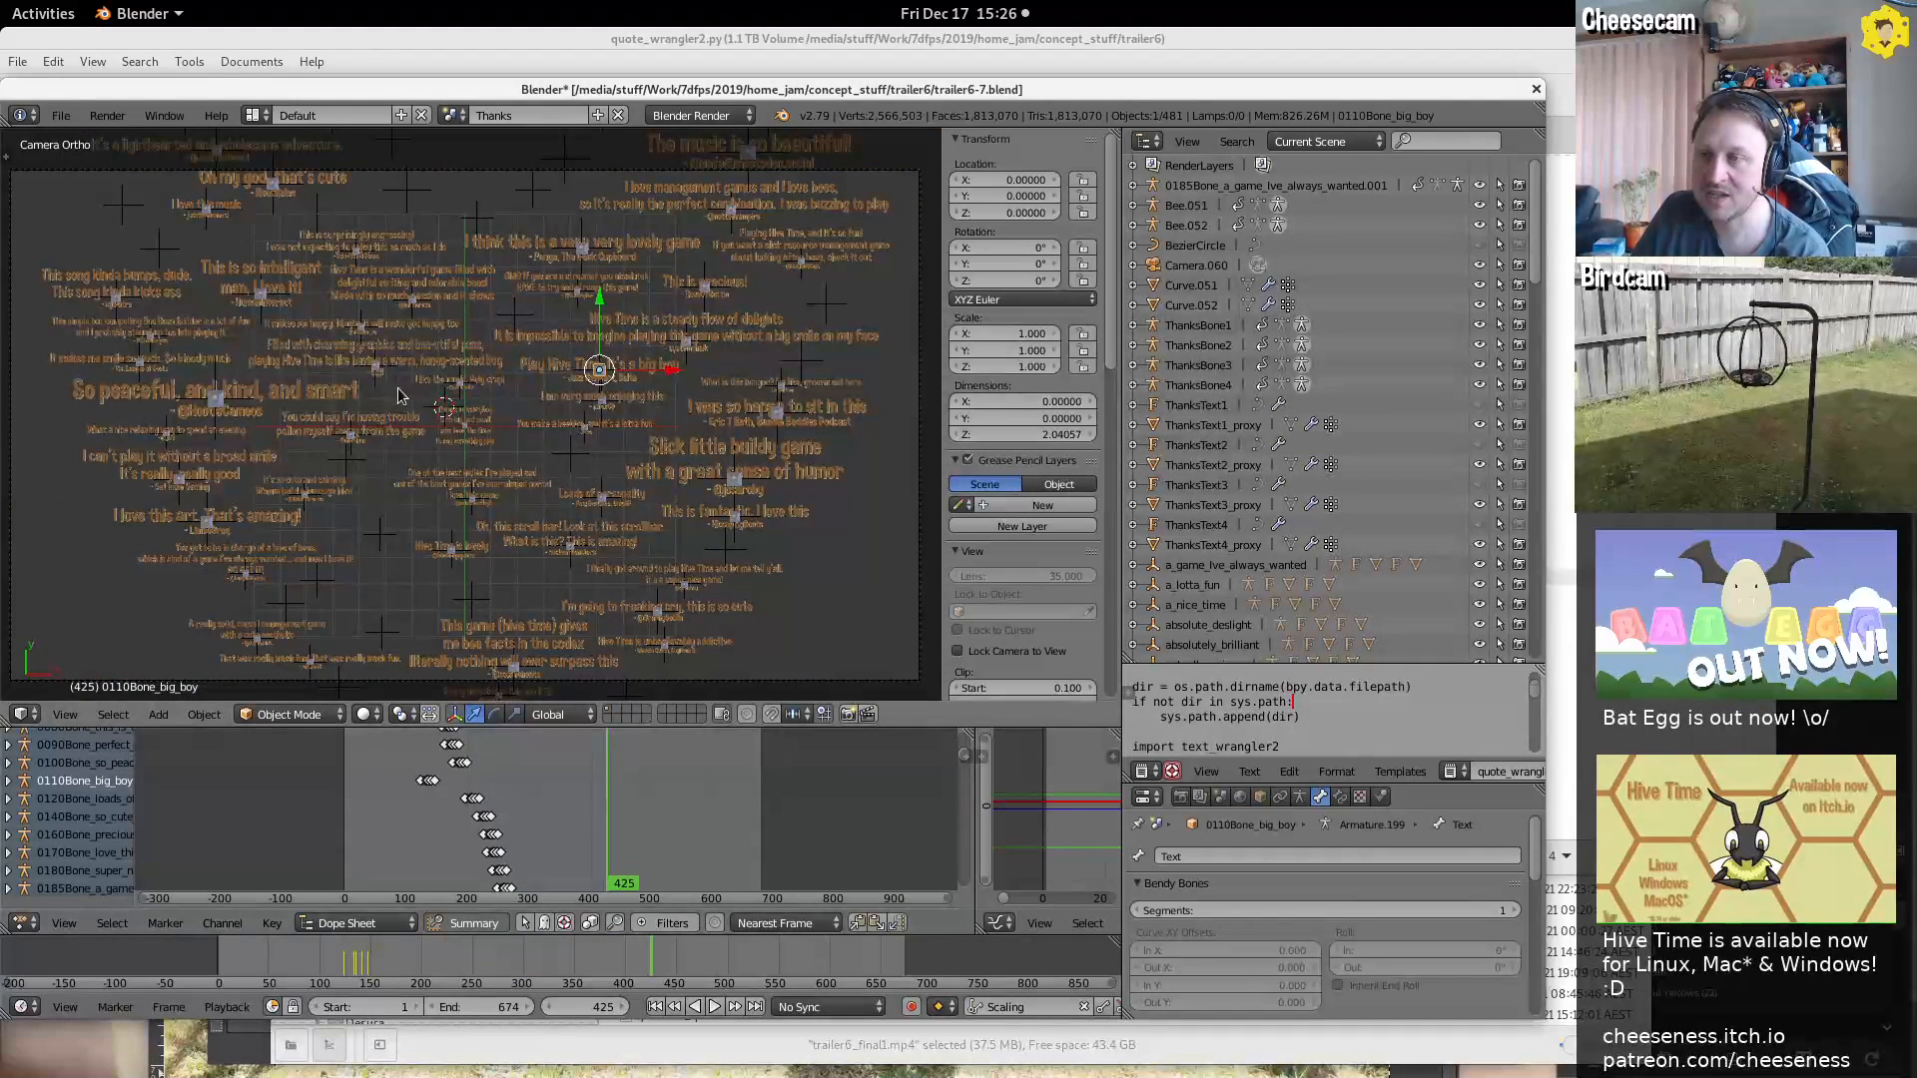
{"action": "left_click", "coordinate": [662, 869]}
{"action": "key", "text": "alt+a"}
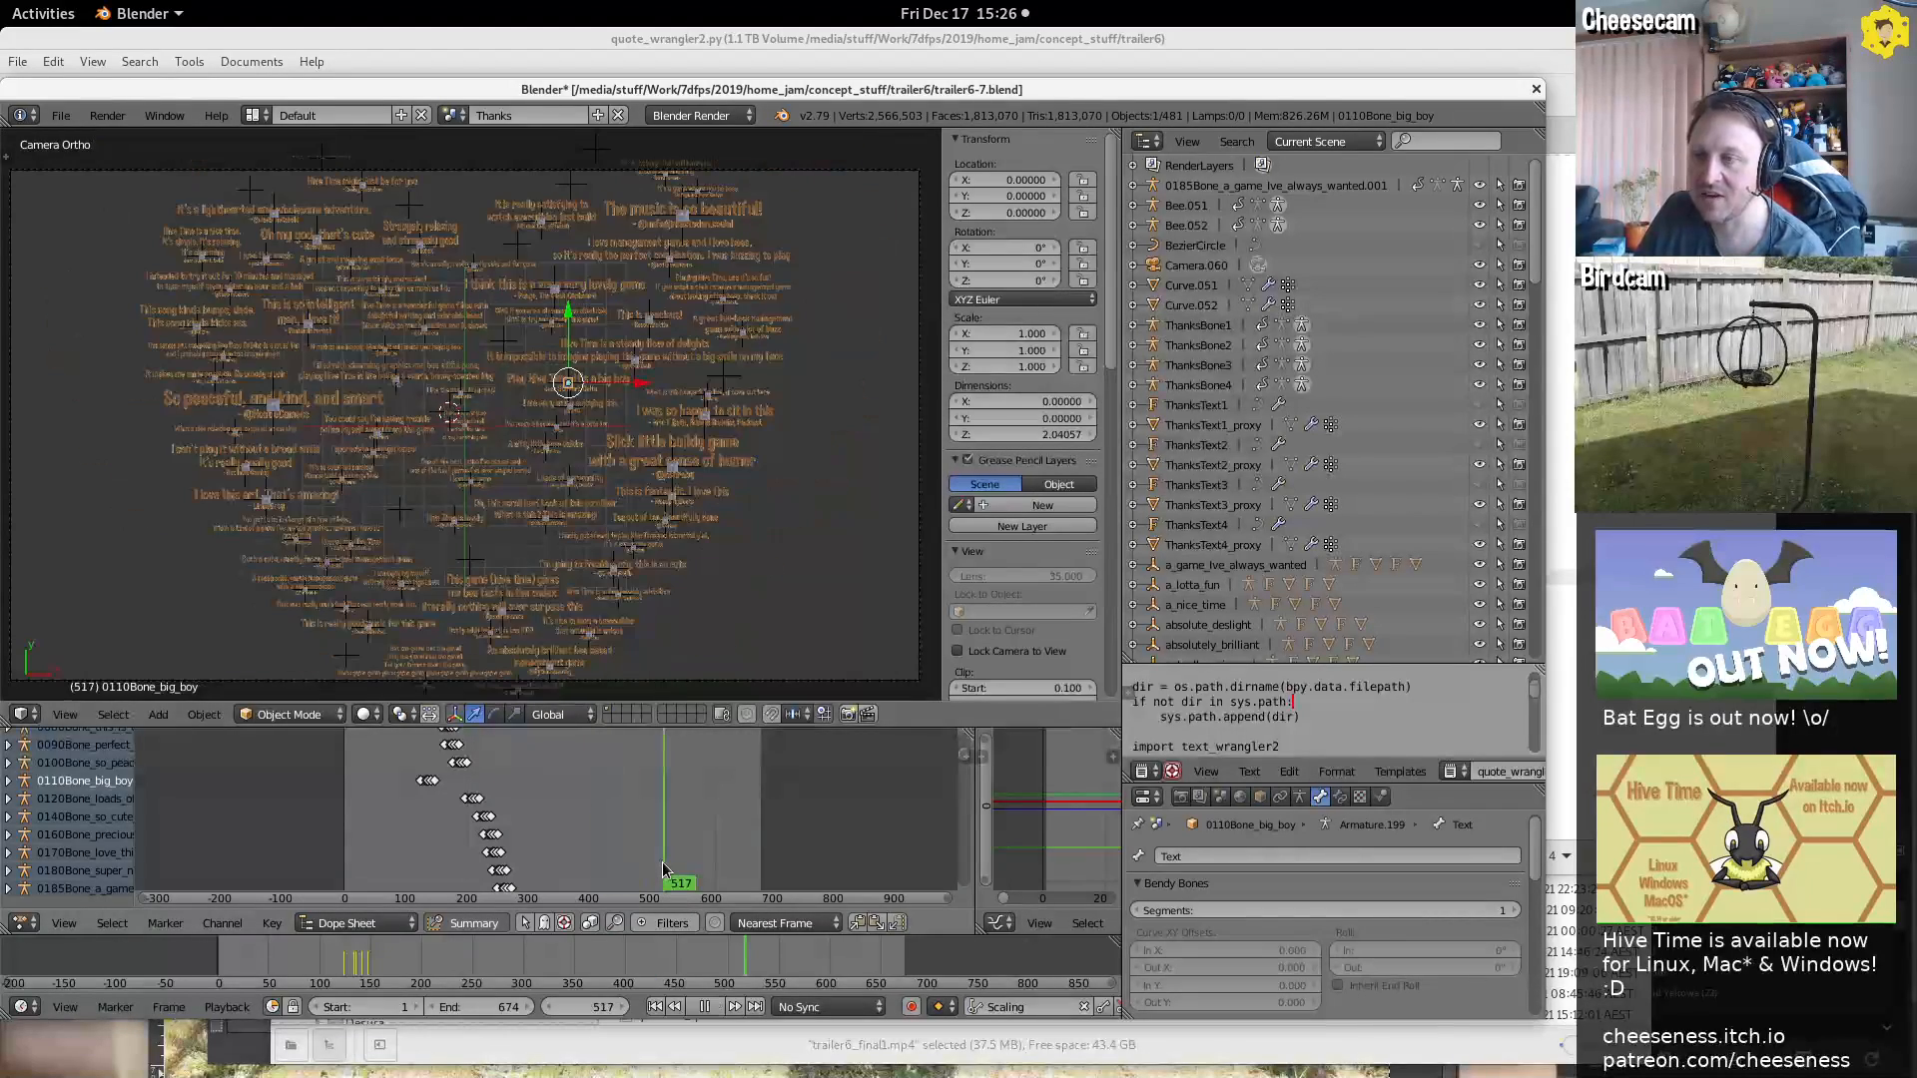
{"action": "mouse_move", "coordinate": [663, 864]}
{"action": "left_mouse_down"}
{"action": "mouse_move", "coordinate": [596, 871]}
{"action": "mouse_move", "coordinate": [635, 867]}
{"action": "left_mouse_up"}
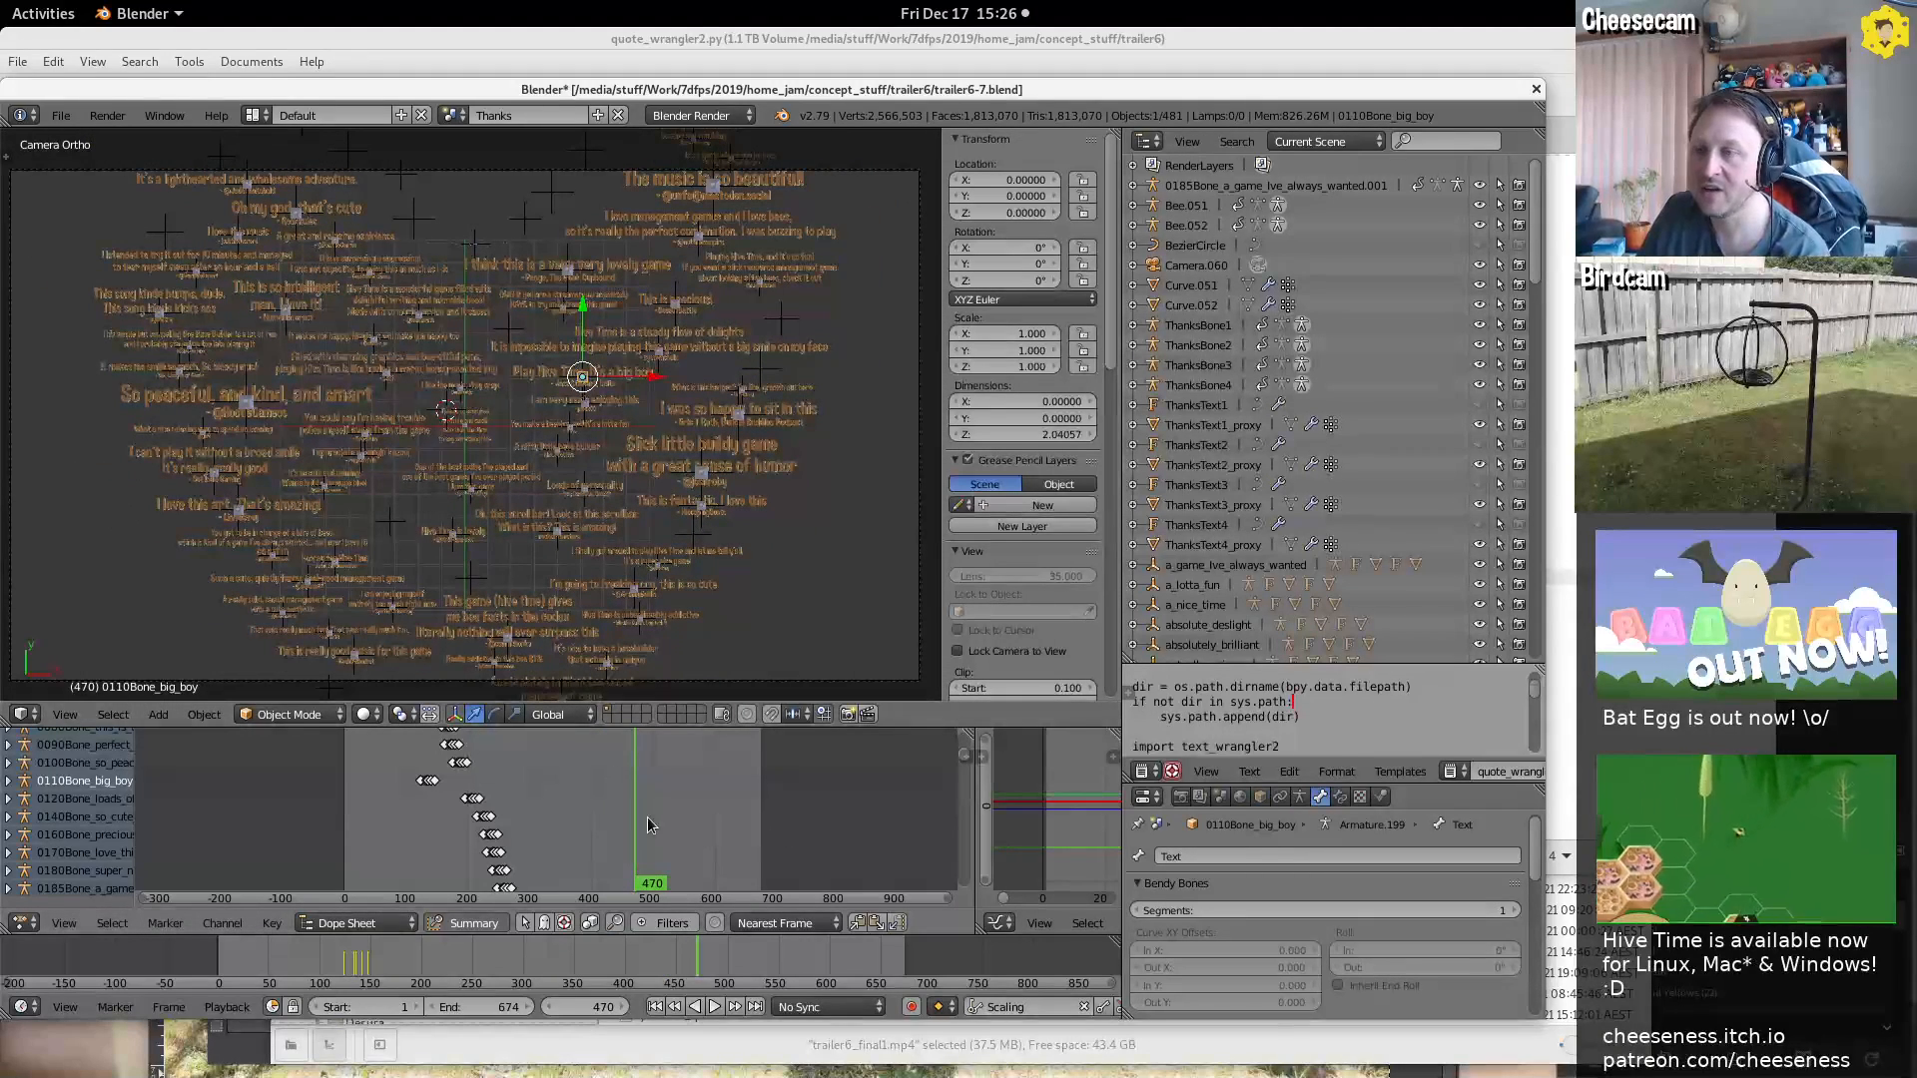
{"action": "left_click_drag", "start_coordinate": [657, 820], "coordinate": [755, 817]}
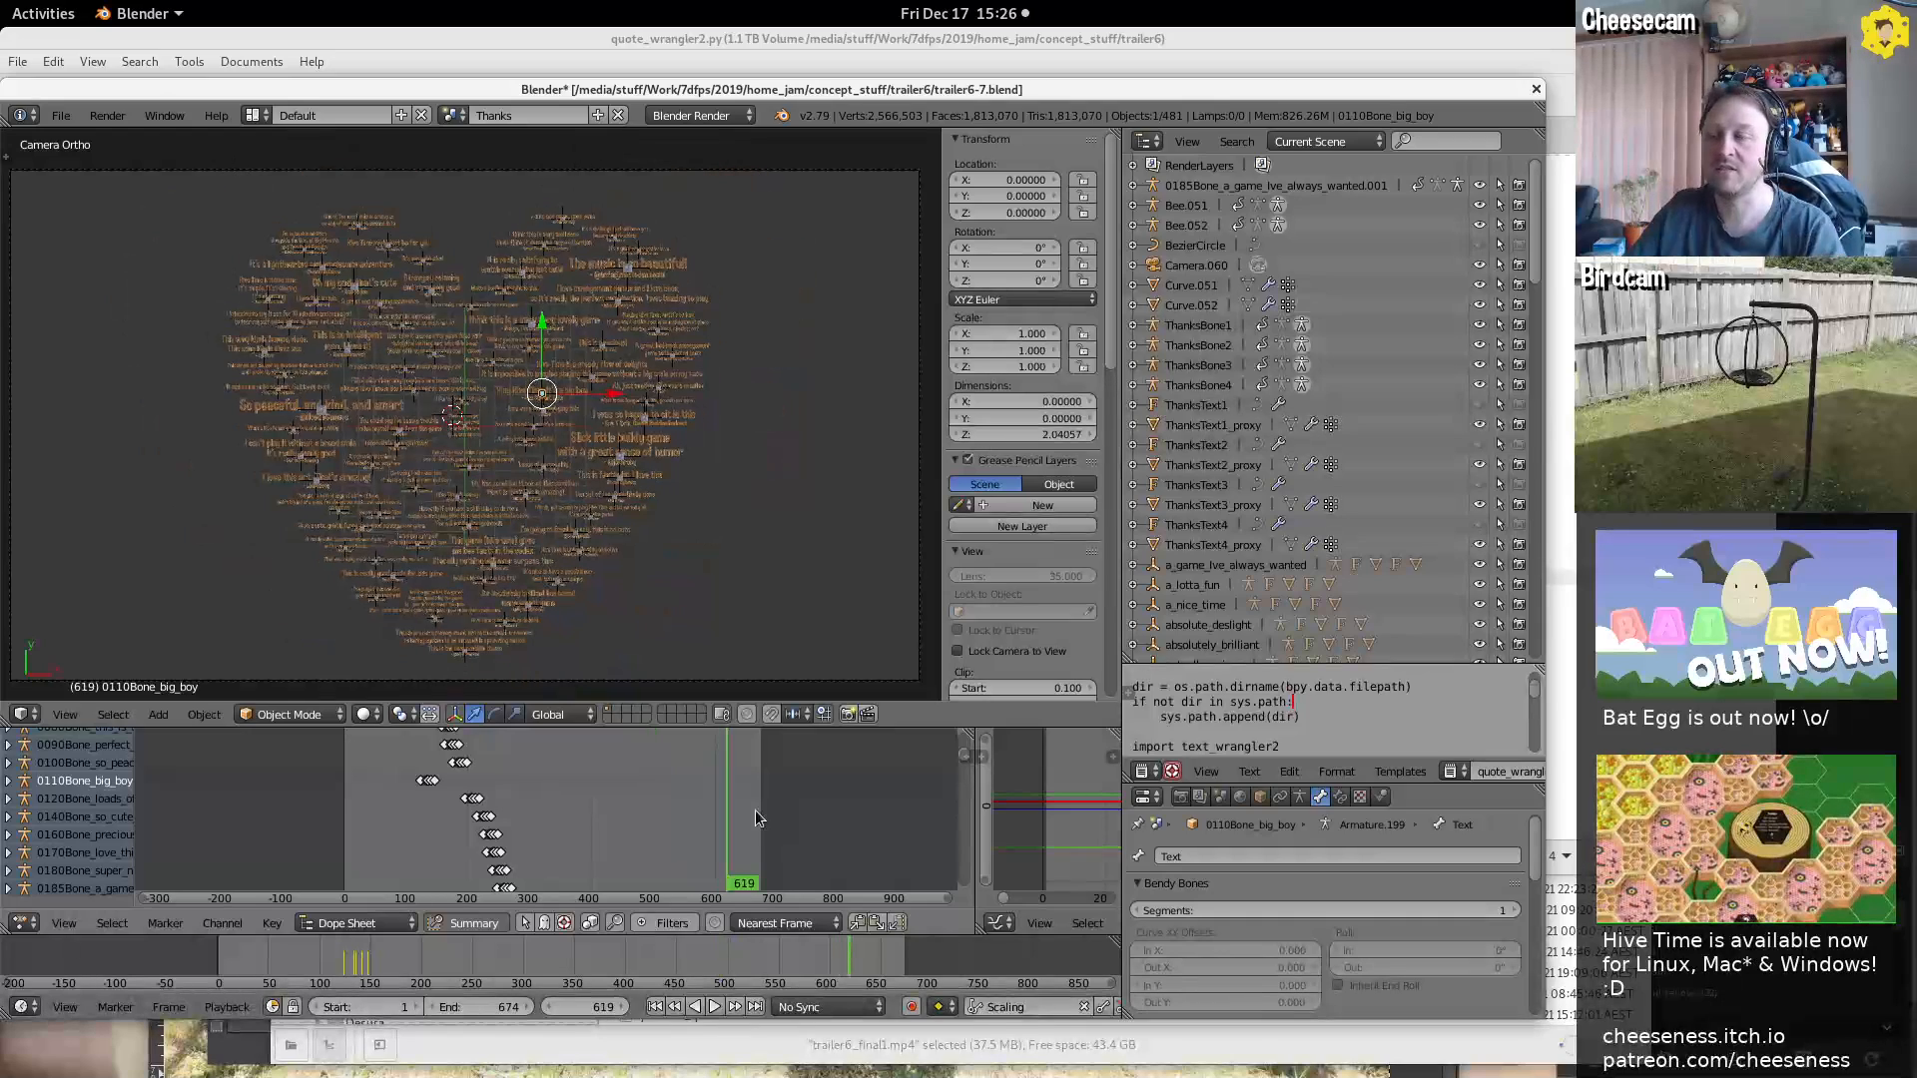
{"action": "left_click", "coordinate": [687, 794]}
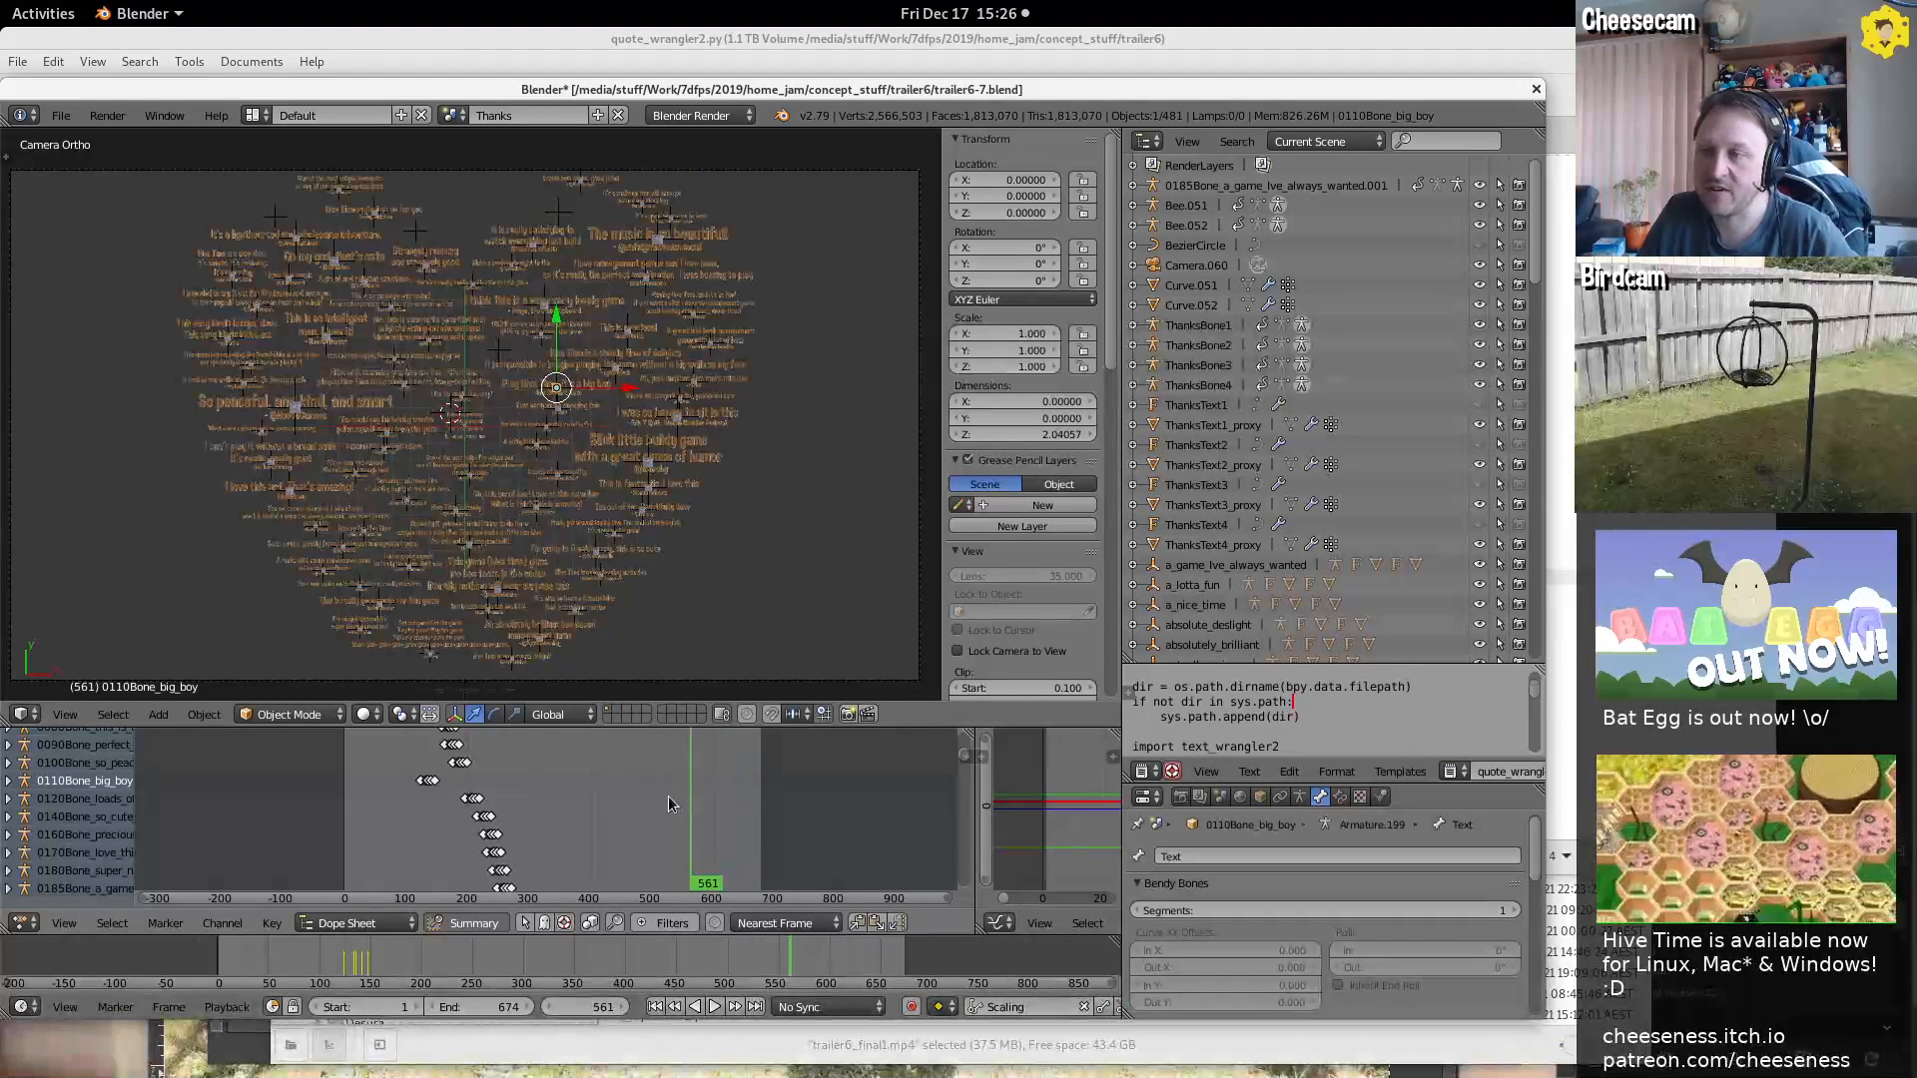
{"action": "key", "text": "alt+a"}
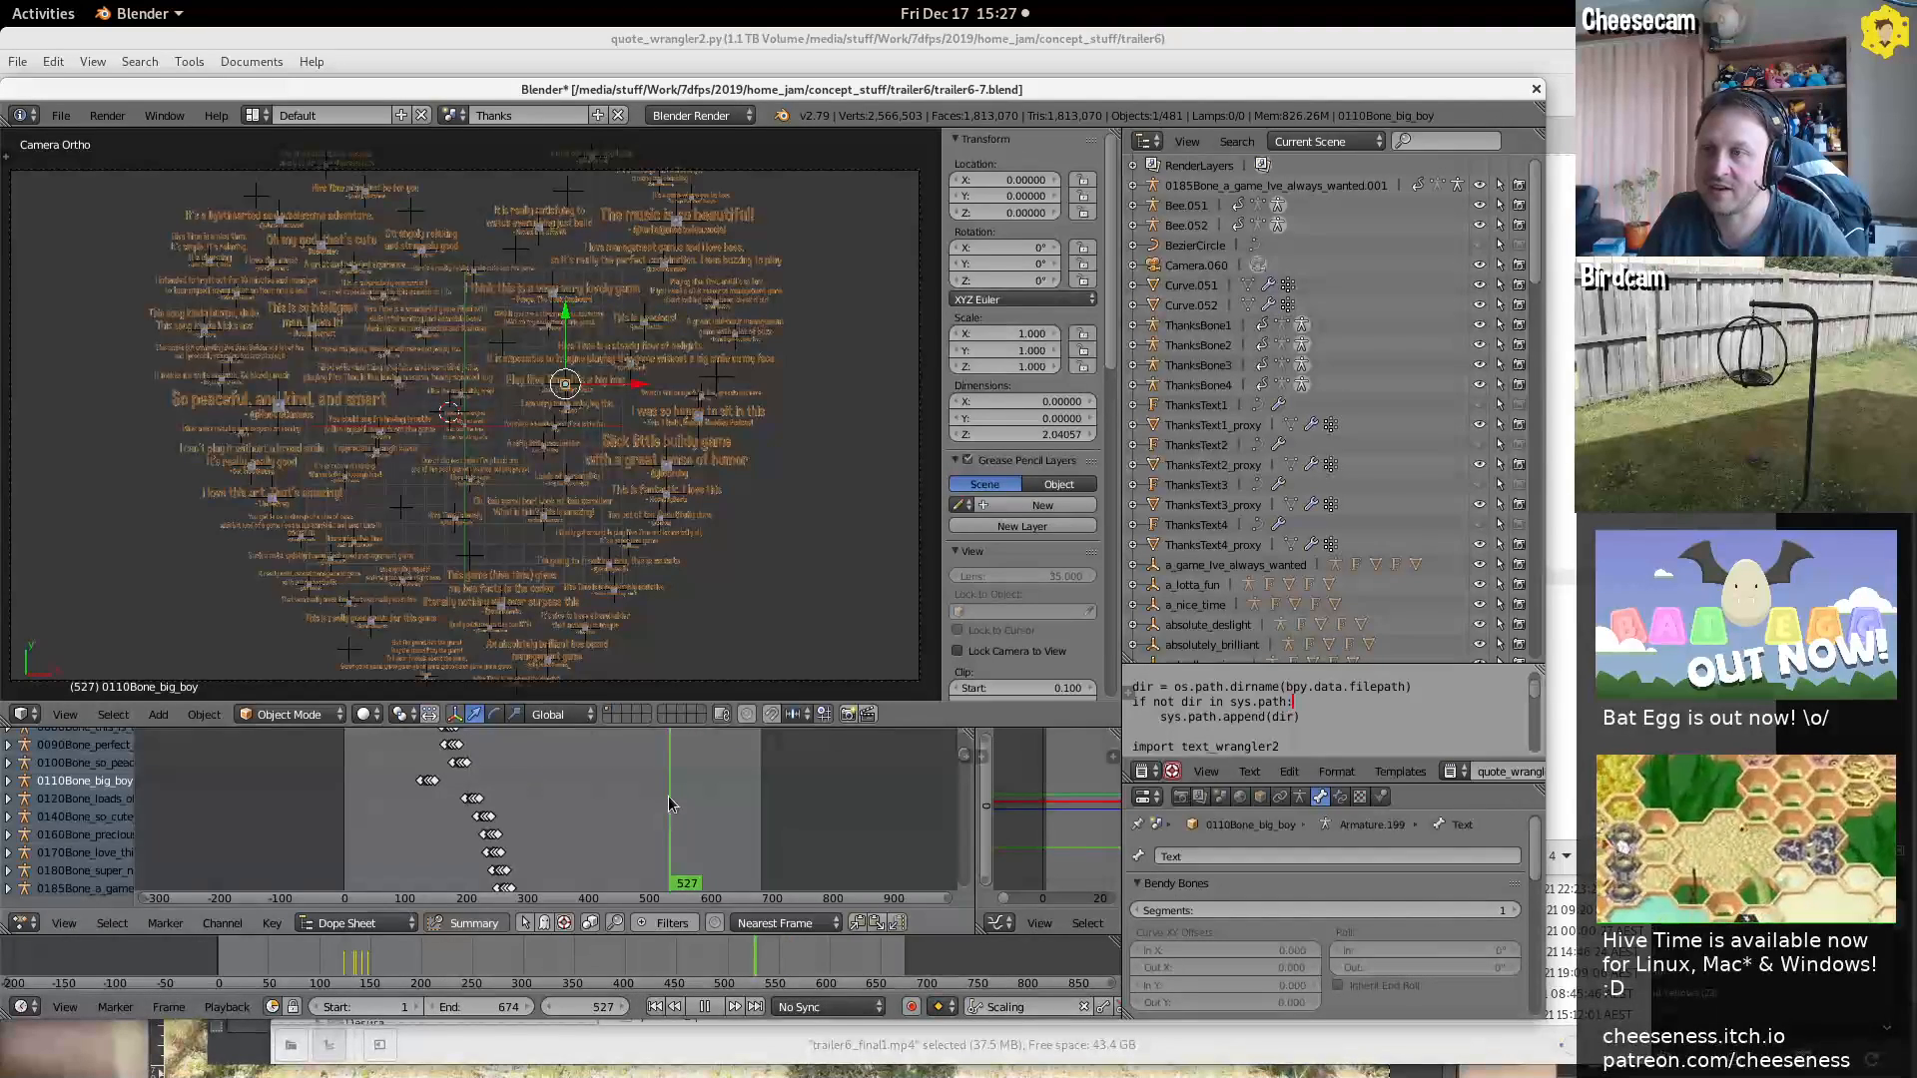
{"action": "key", "text": "alt+a"}
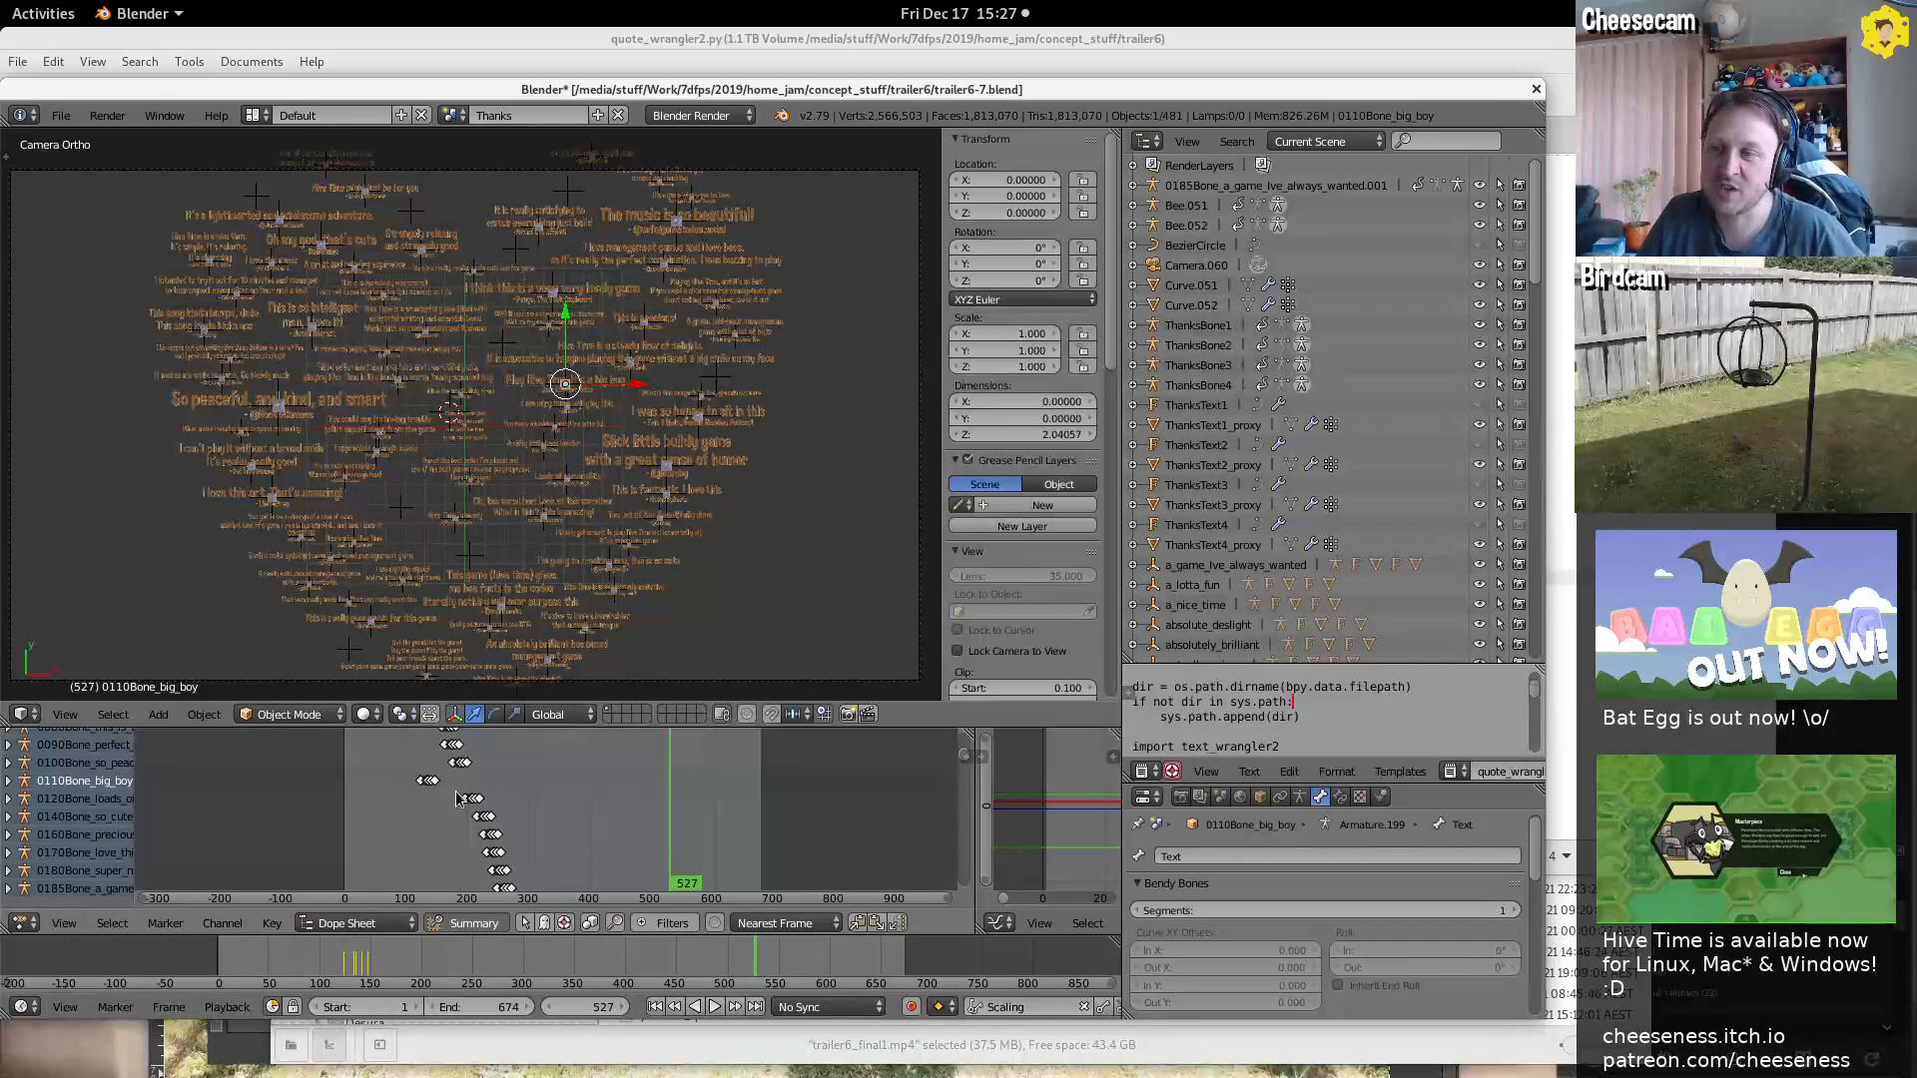
Select the never_tire quote and finally the very_well_done quote near the heart's upper edge, and play on to frame 580
{"action": "right_click", "coordinate": [381, 515]}
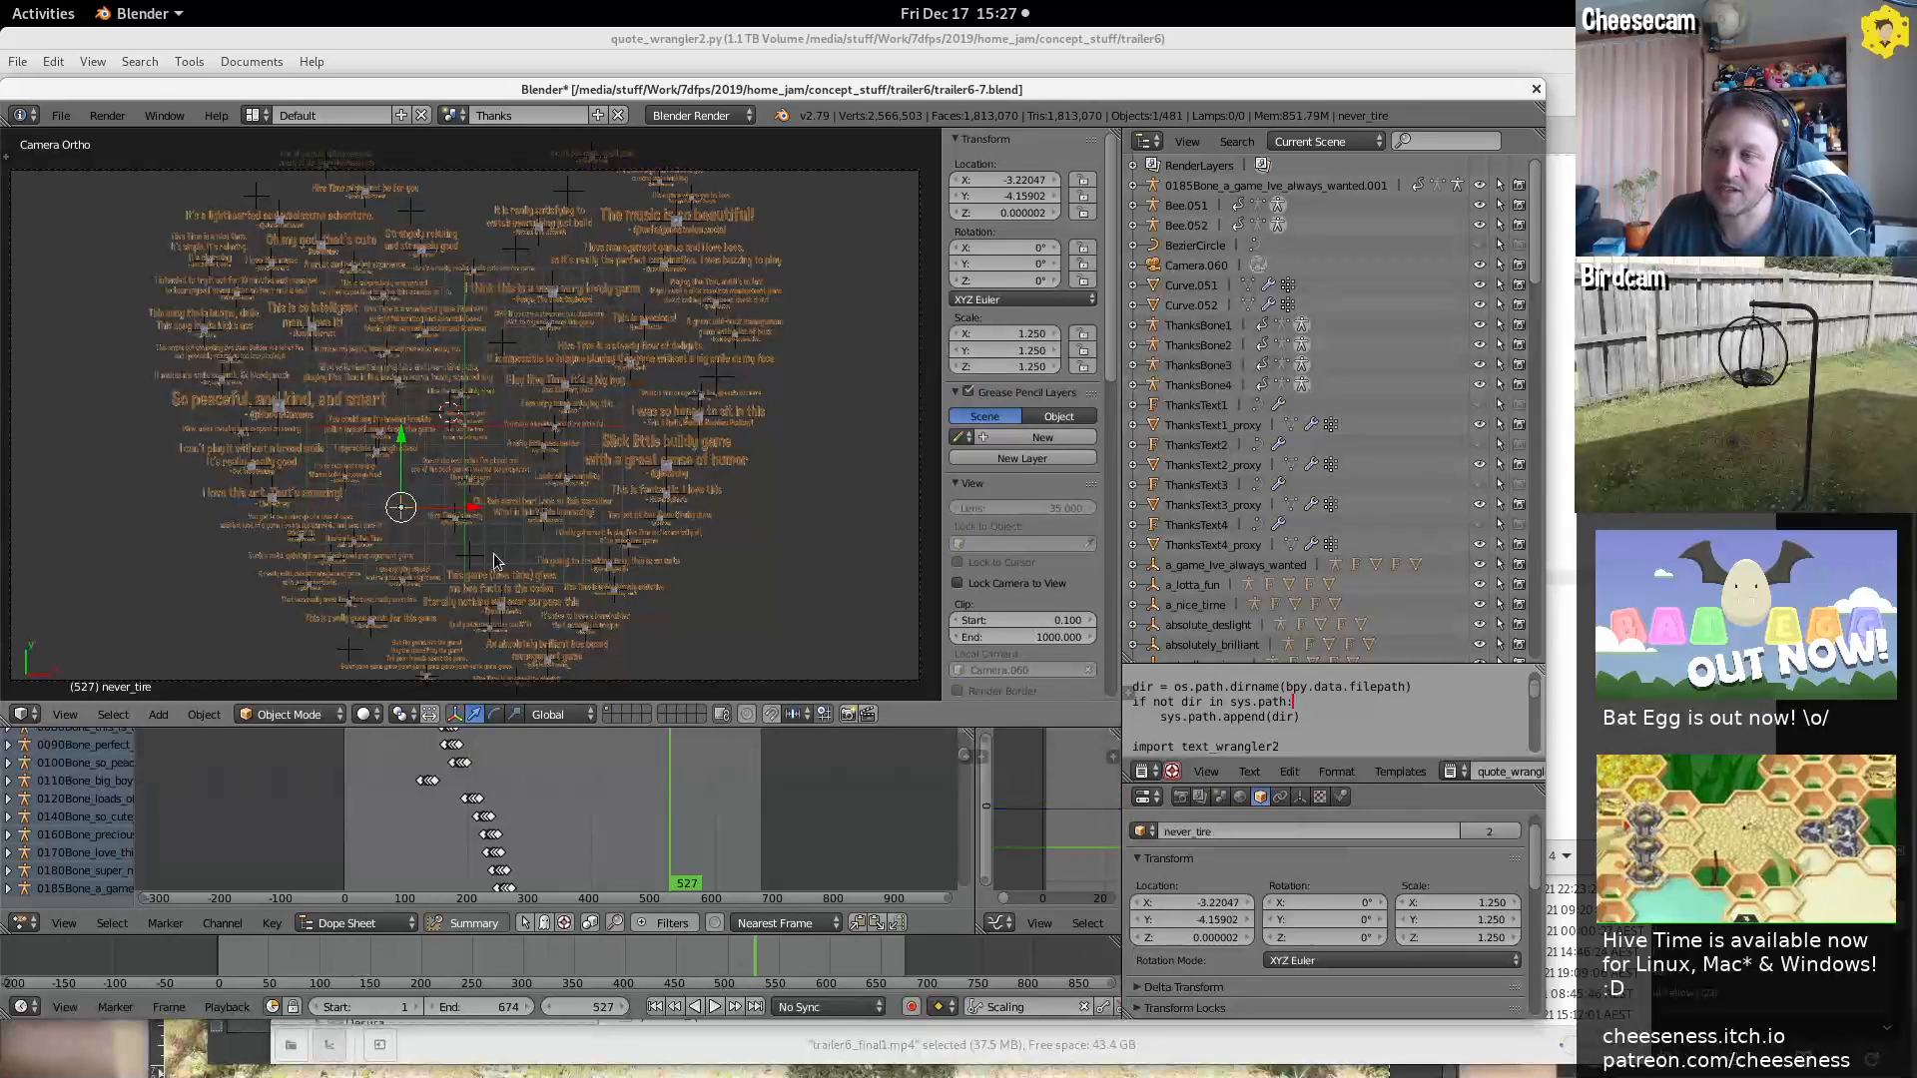
{"action": "right_click", "coordinate": [569, 205]}
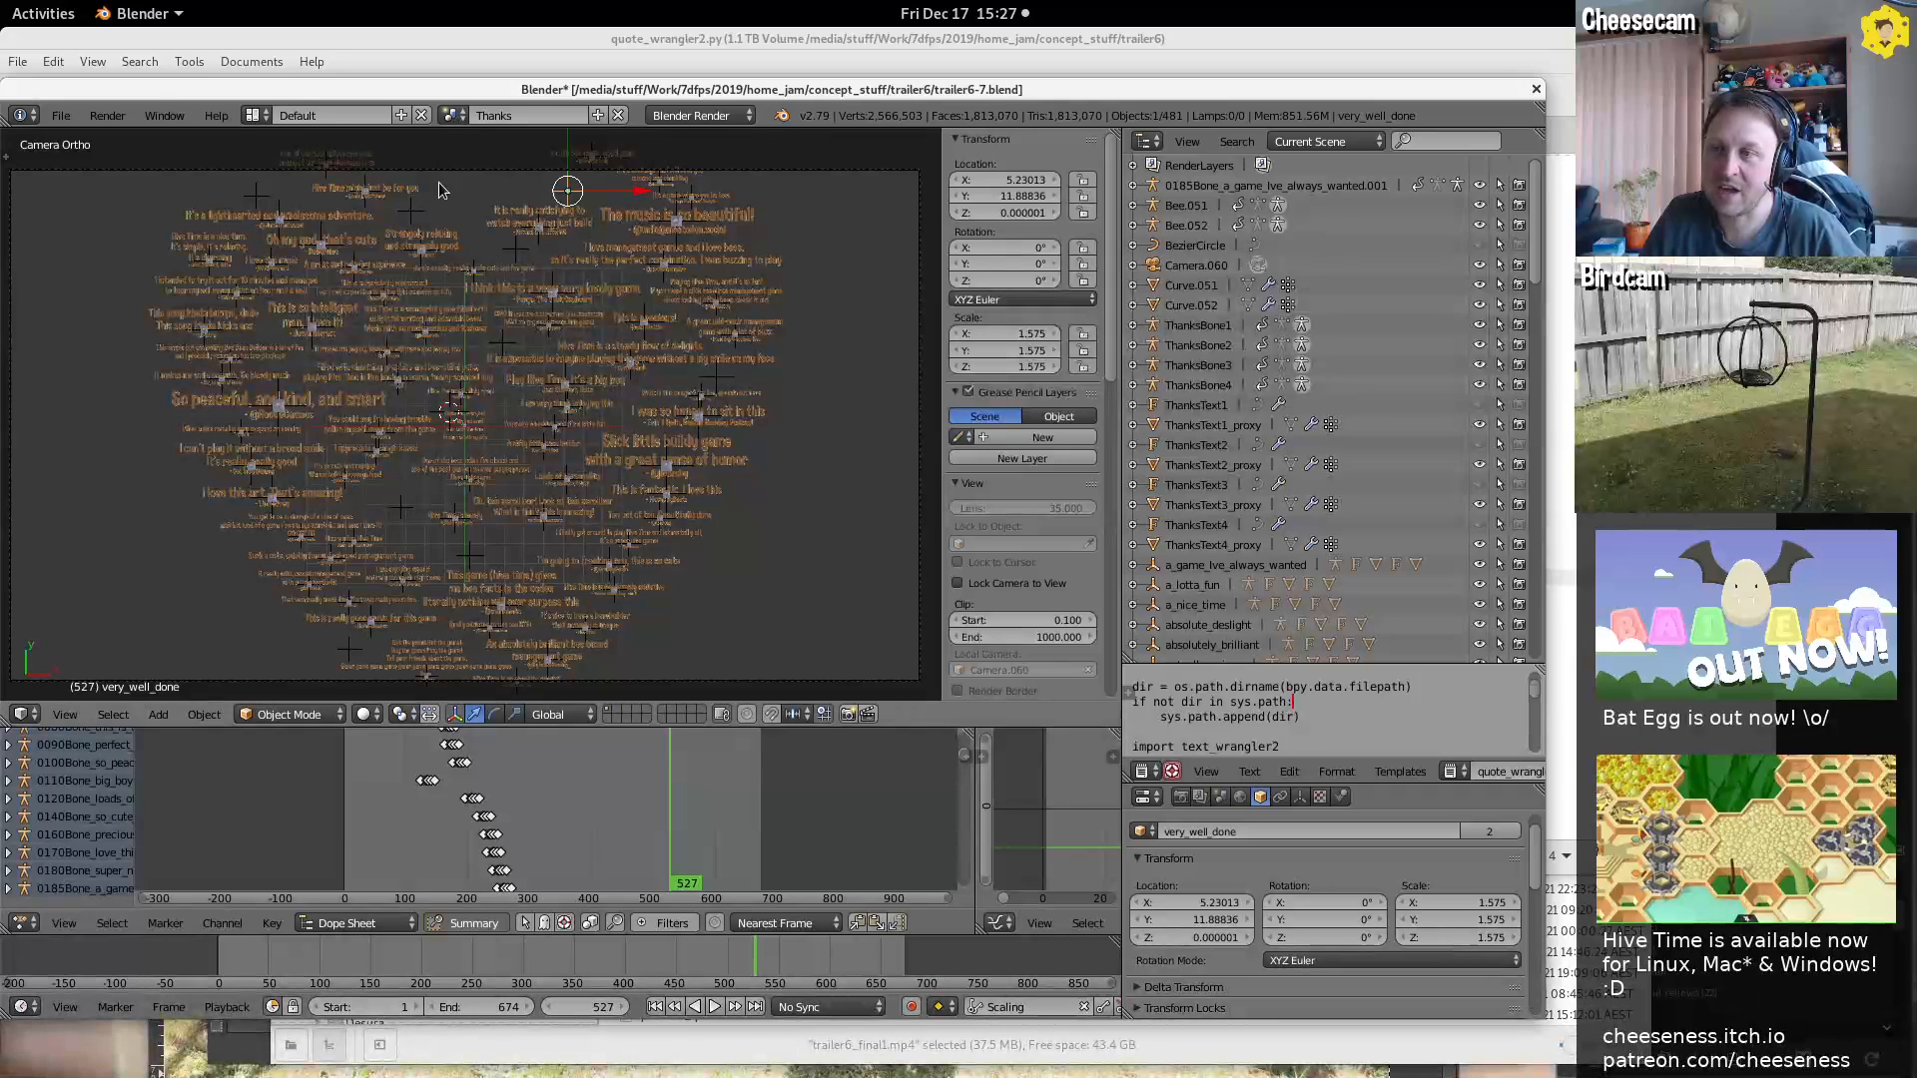
{"action": "key", "text": "alt+a"}
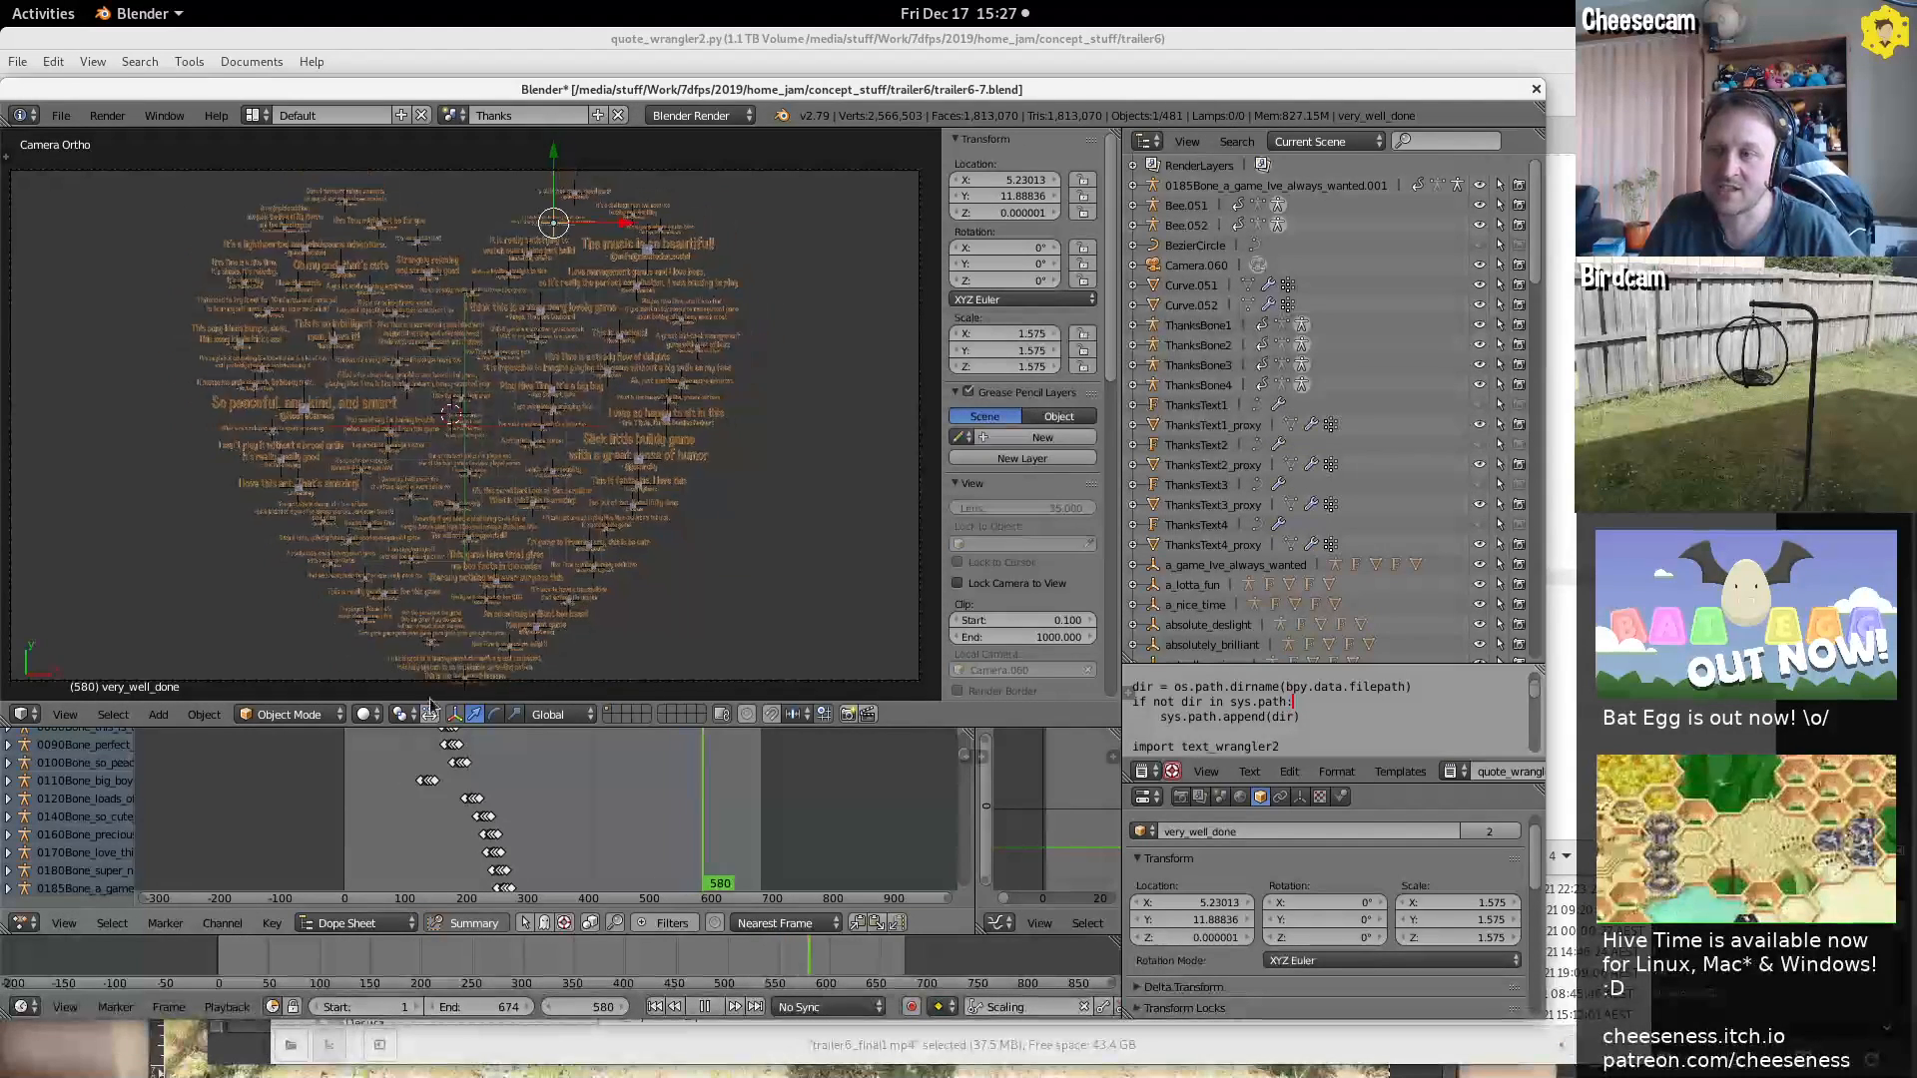
{"action": "key", "text": "alt+a"}
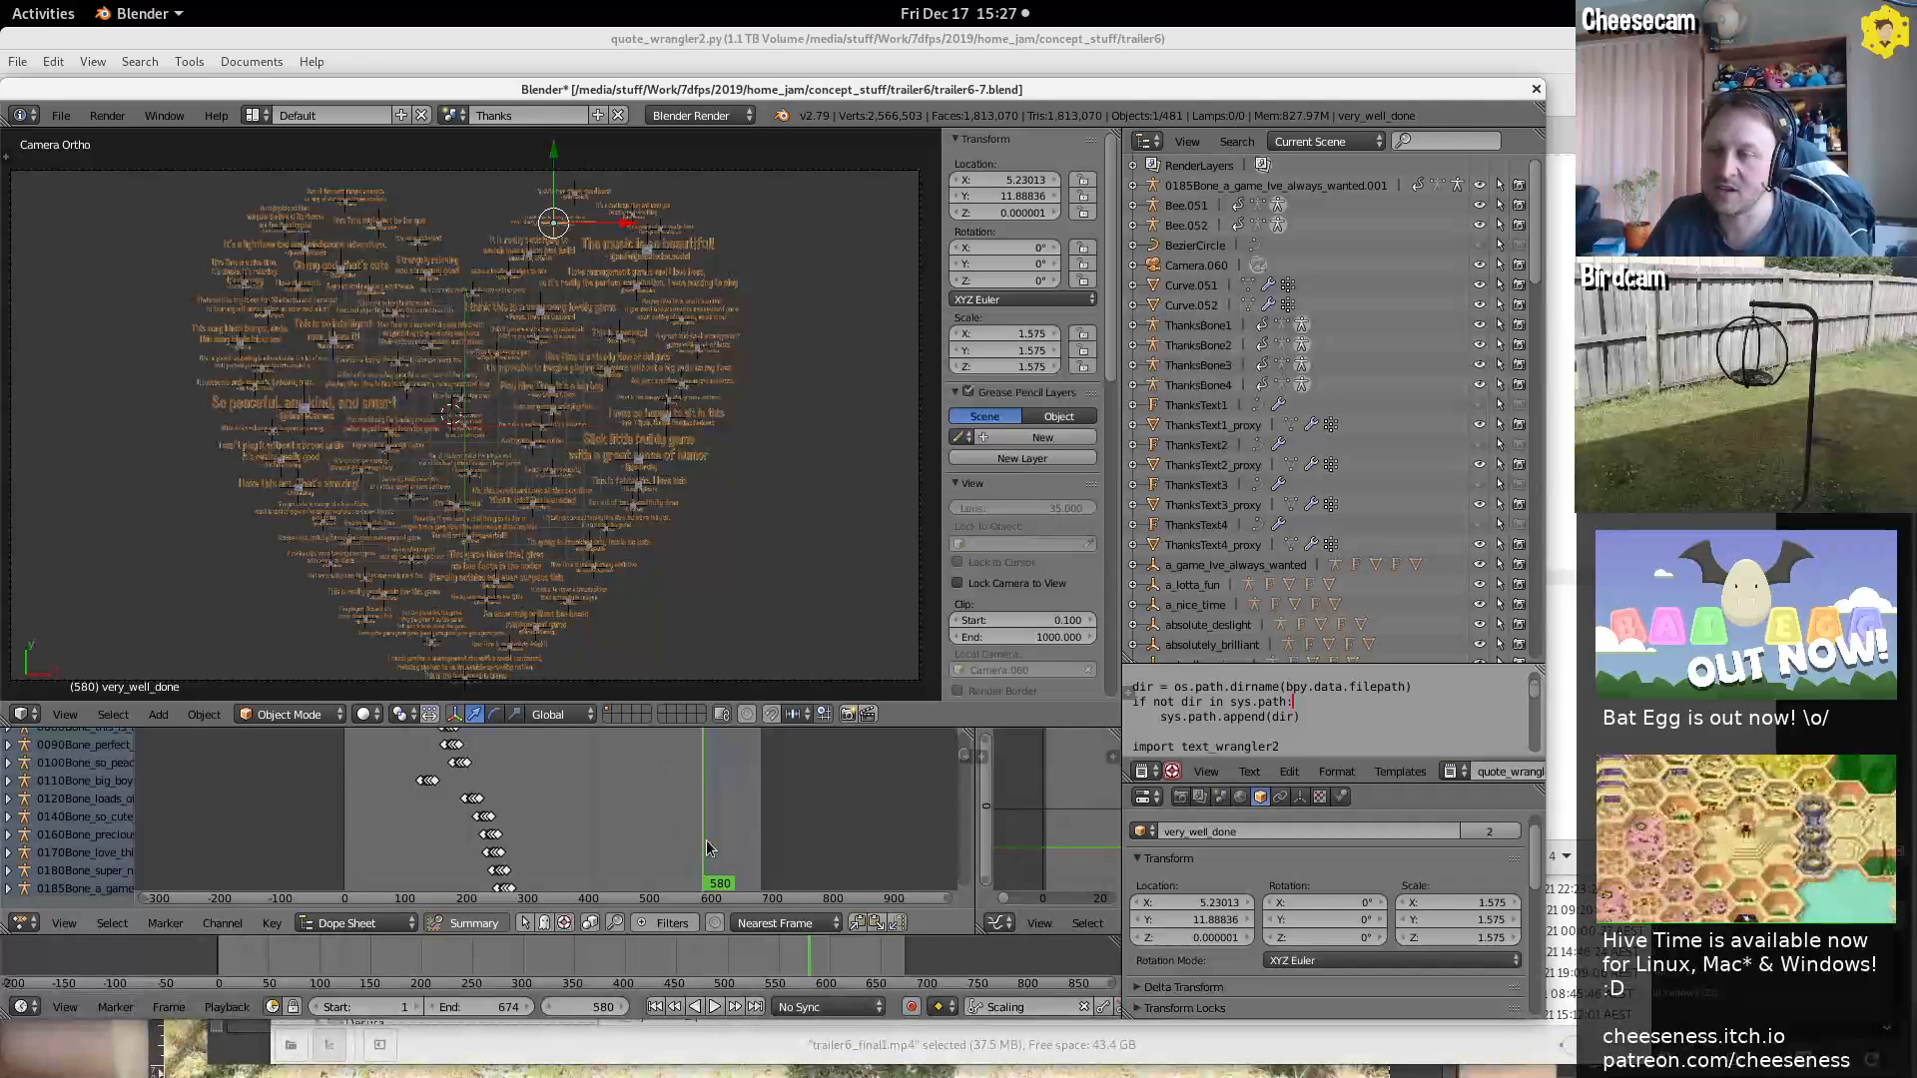
Play more of the camera's pull-back, stop it, and move the current frame to 667
{"action": "key", "text": "alt+a"}
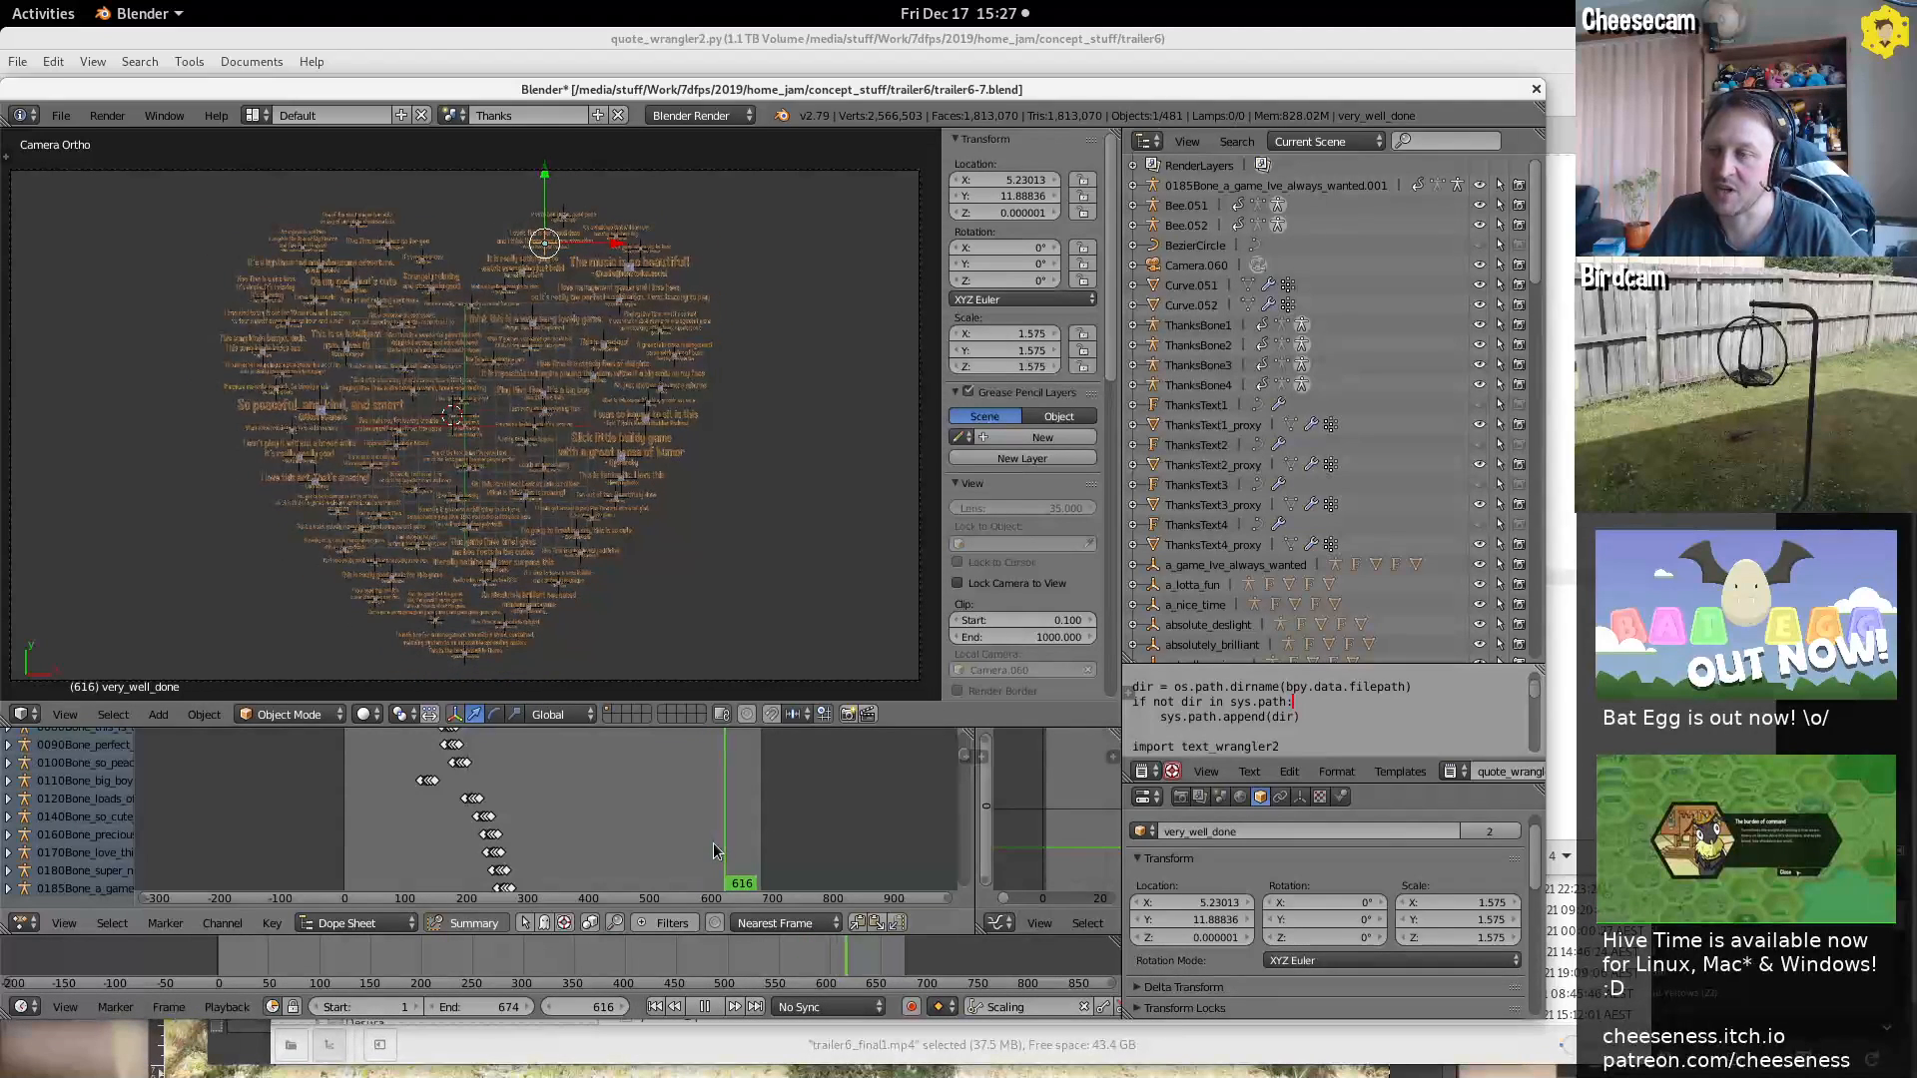
{"action": "left_click", "coordinate": [714, 847]}
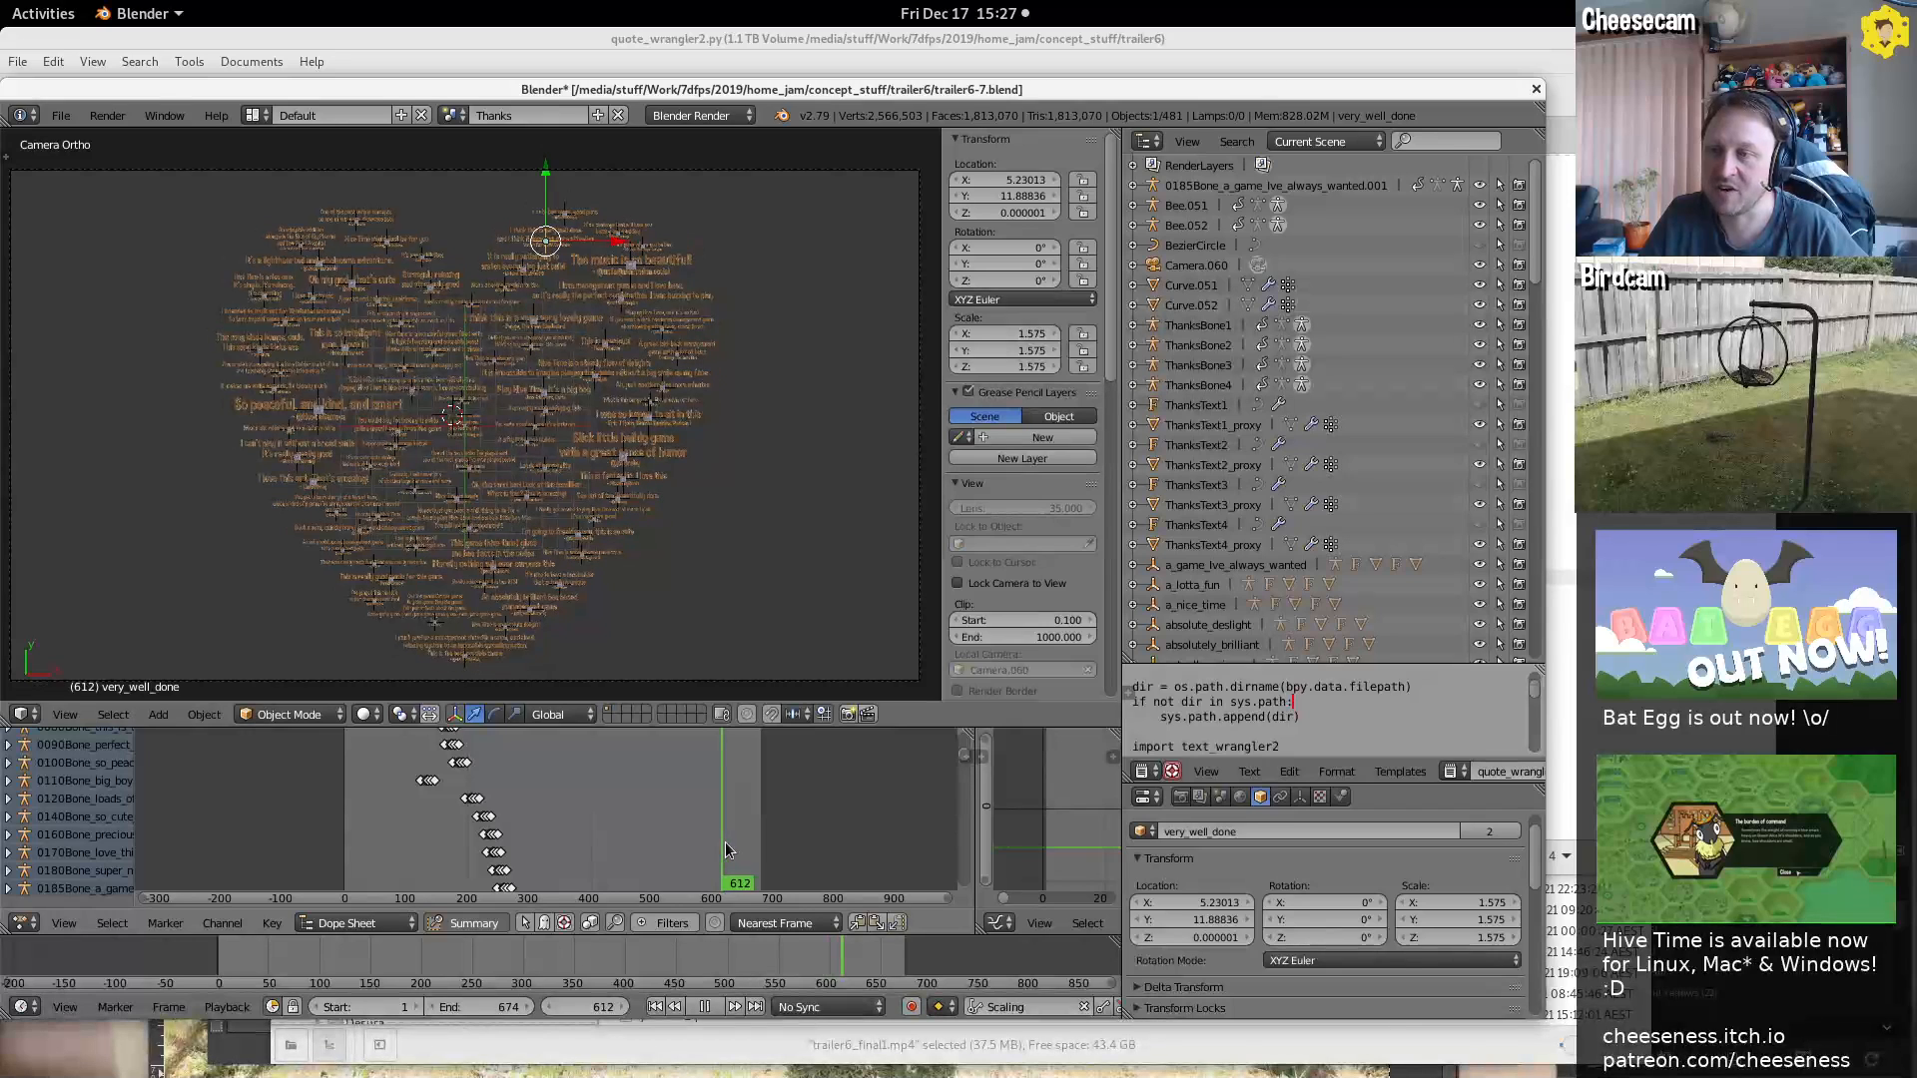
{"action": "left_click", "coordinate": [756, 845]}
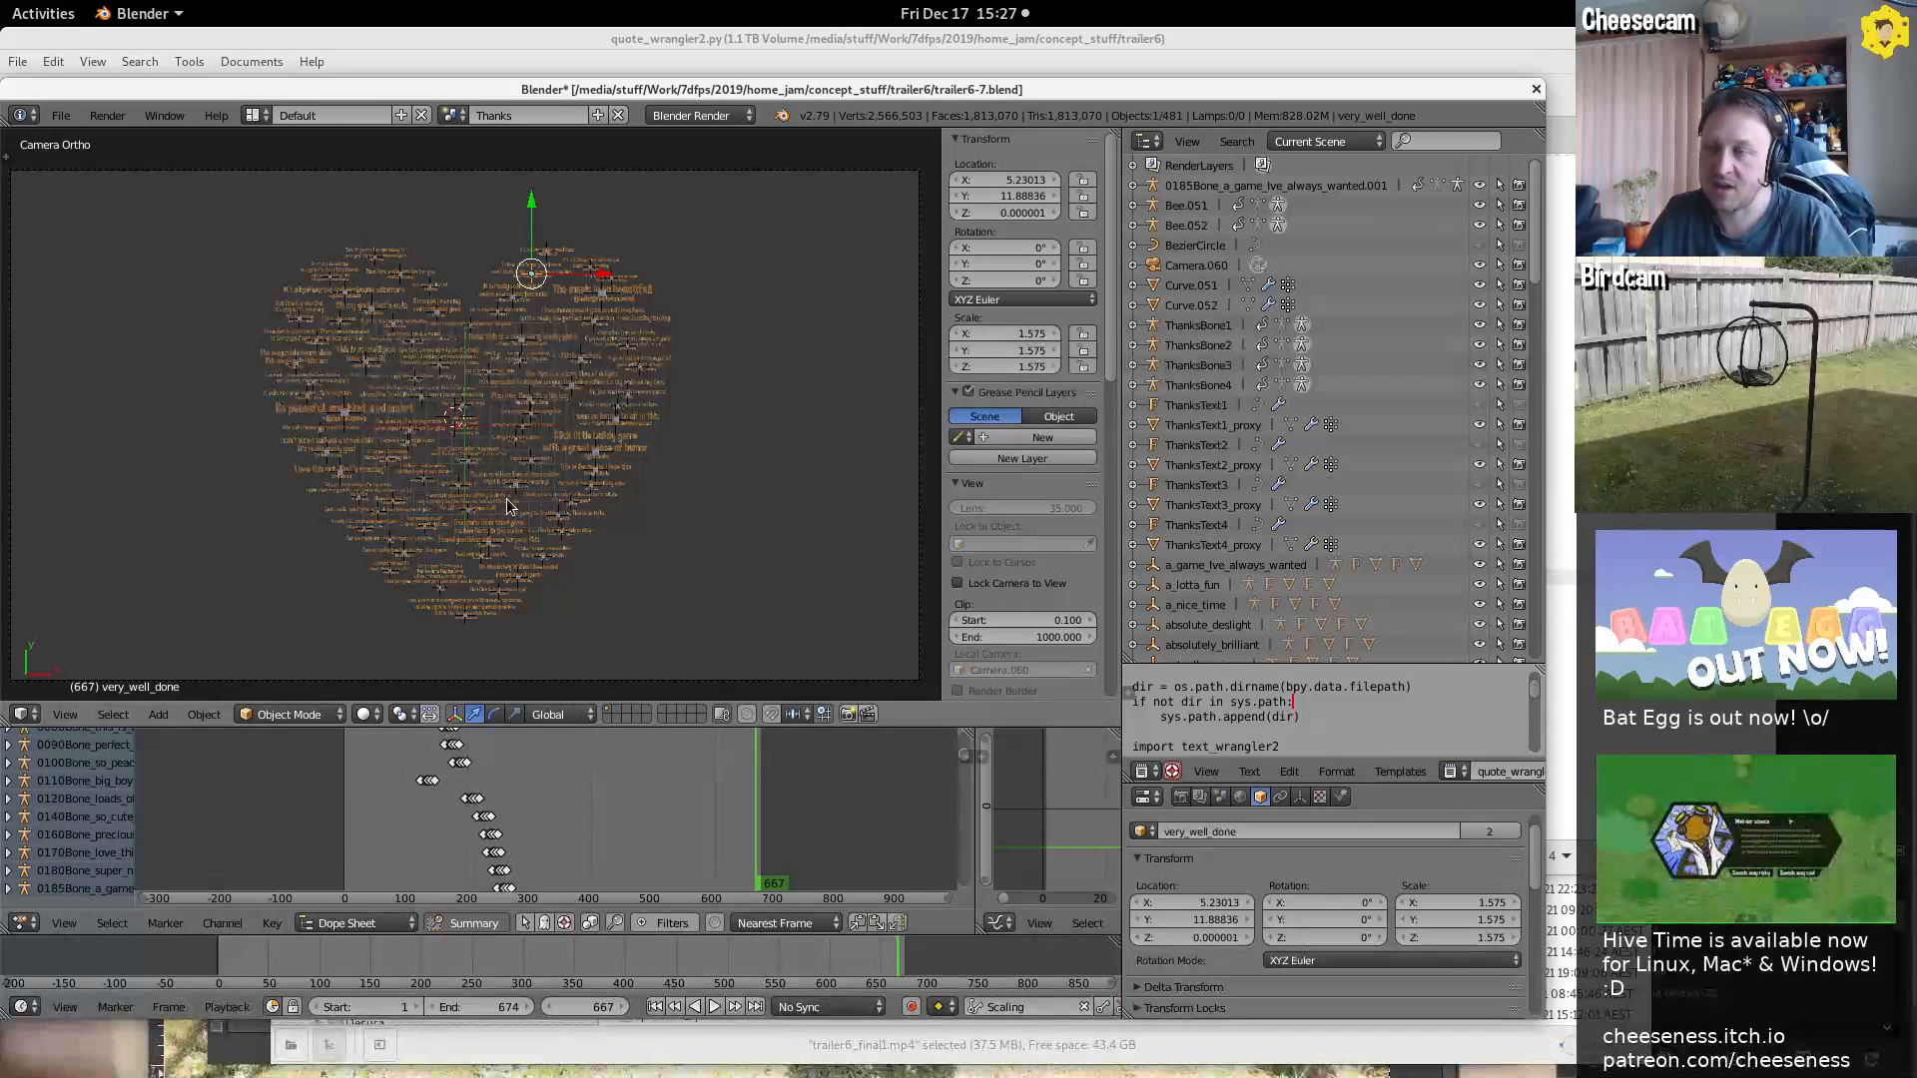
Inspect the middle of the heart up close, select the like_the_music_holy_crap quote, and bring the whole heart back into view
{"action": "scroll", "coordinate": [559, 369], "scroll_direction": "up", "scroll_amount": 8}
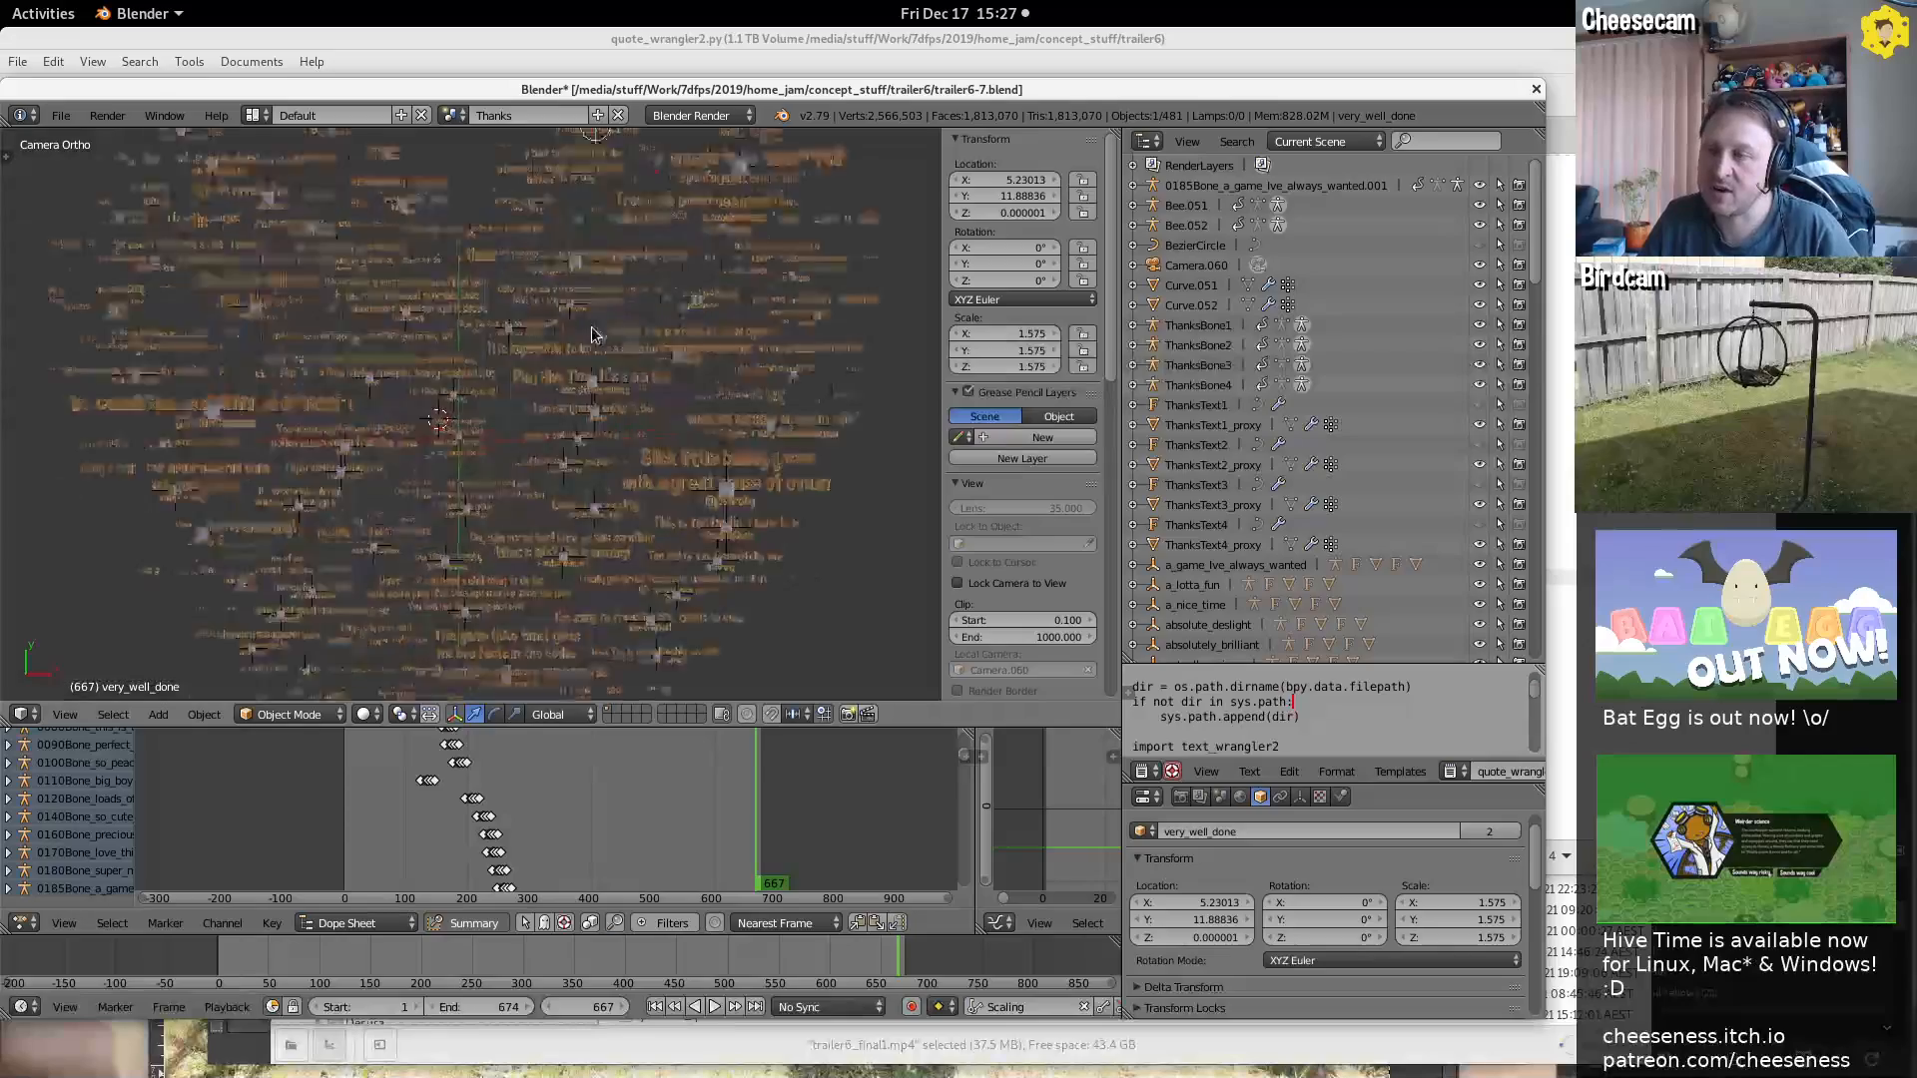
{"action": "scroll", "coordinate": [611, 237], "scroll_direction": "down", "scroll_amount": 8}
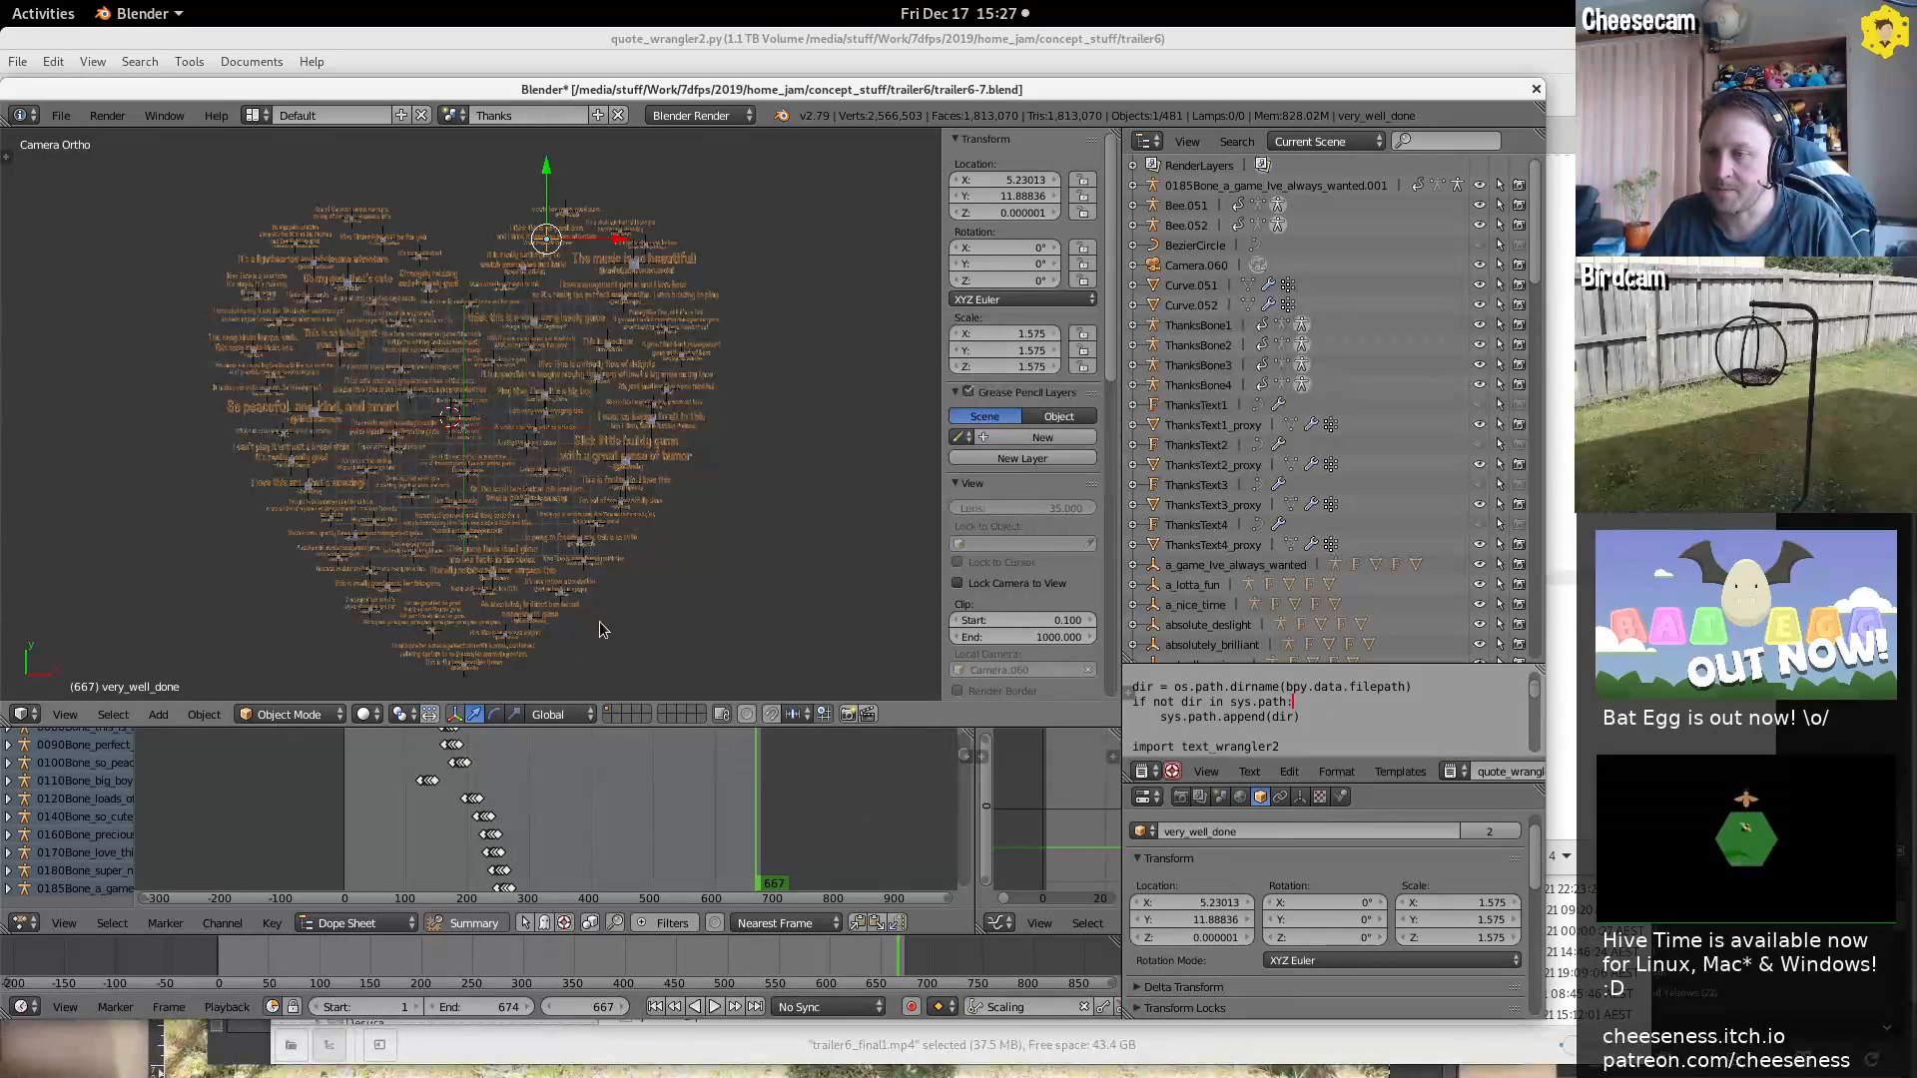
{"action": "scroll", "coordinate": [623, 485], "scroll_direction": "up", "scroll_amount": 2}
{"action": "scroll", "coordinate": [623, 486], "scroll_direction": "up", "scroll_amount": 4}
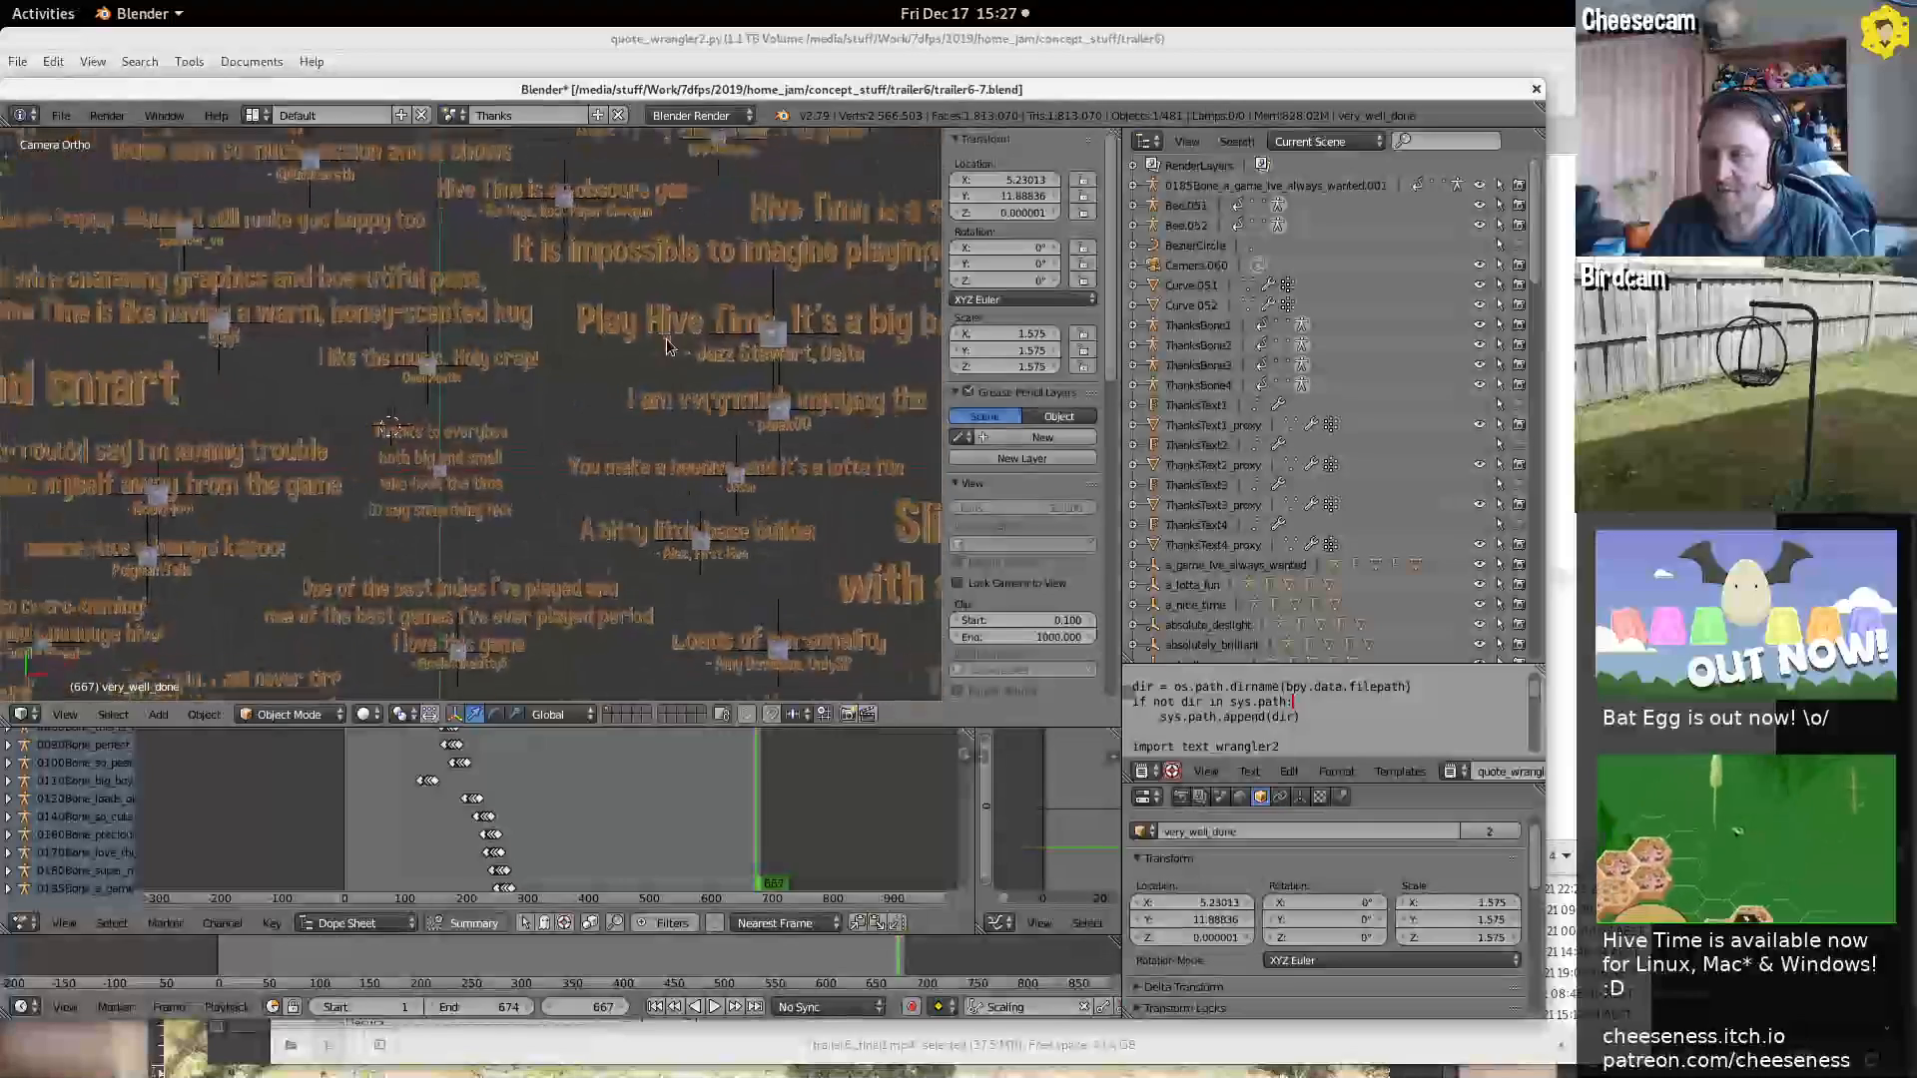
{"action": "right_click", "coordinate": [436, 397]}
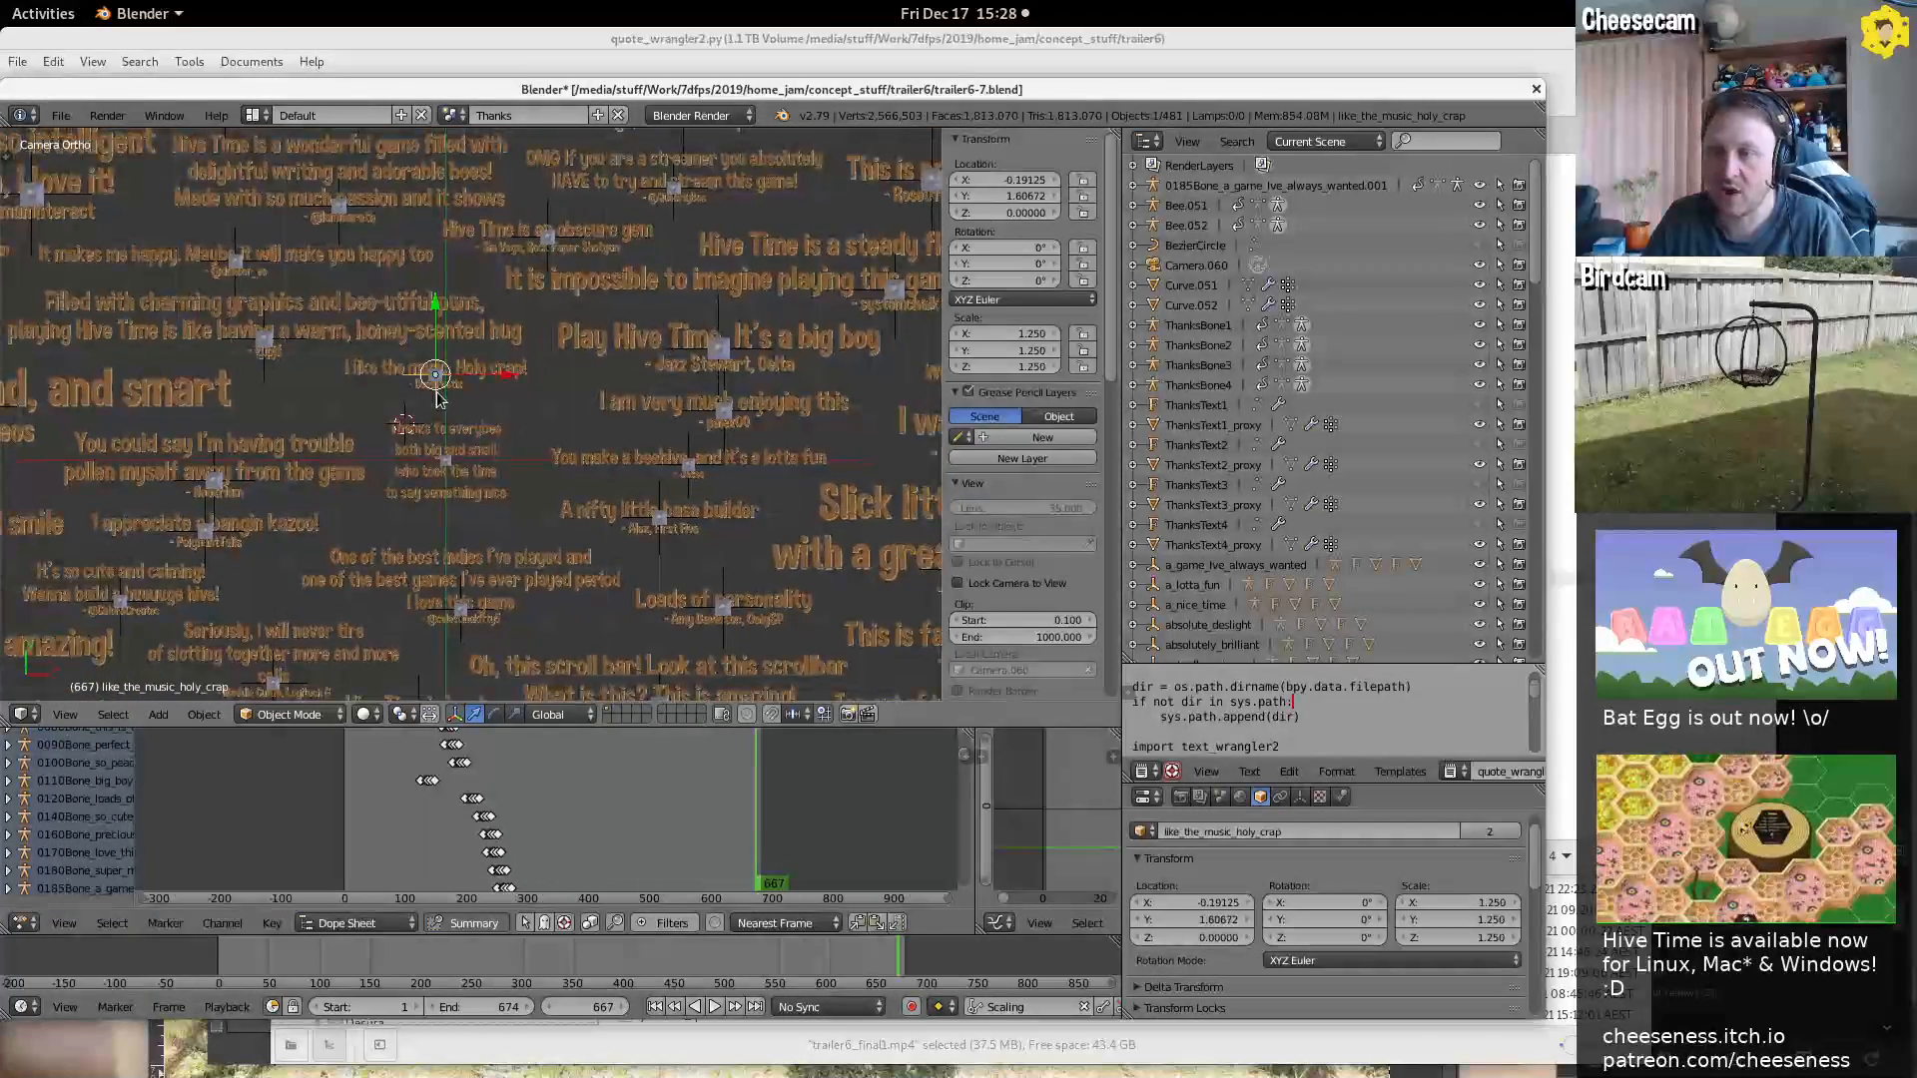
{"action": "scroll", "coordinate": [587, 496], "scroll_direction": "down", "scroll_amount": 6}
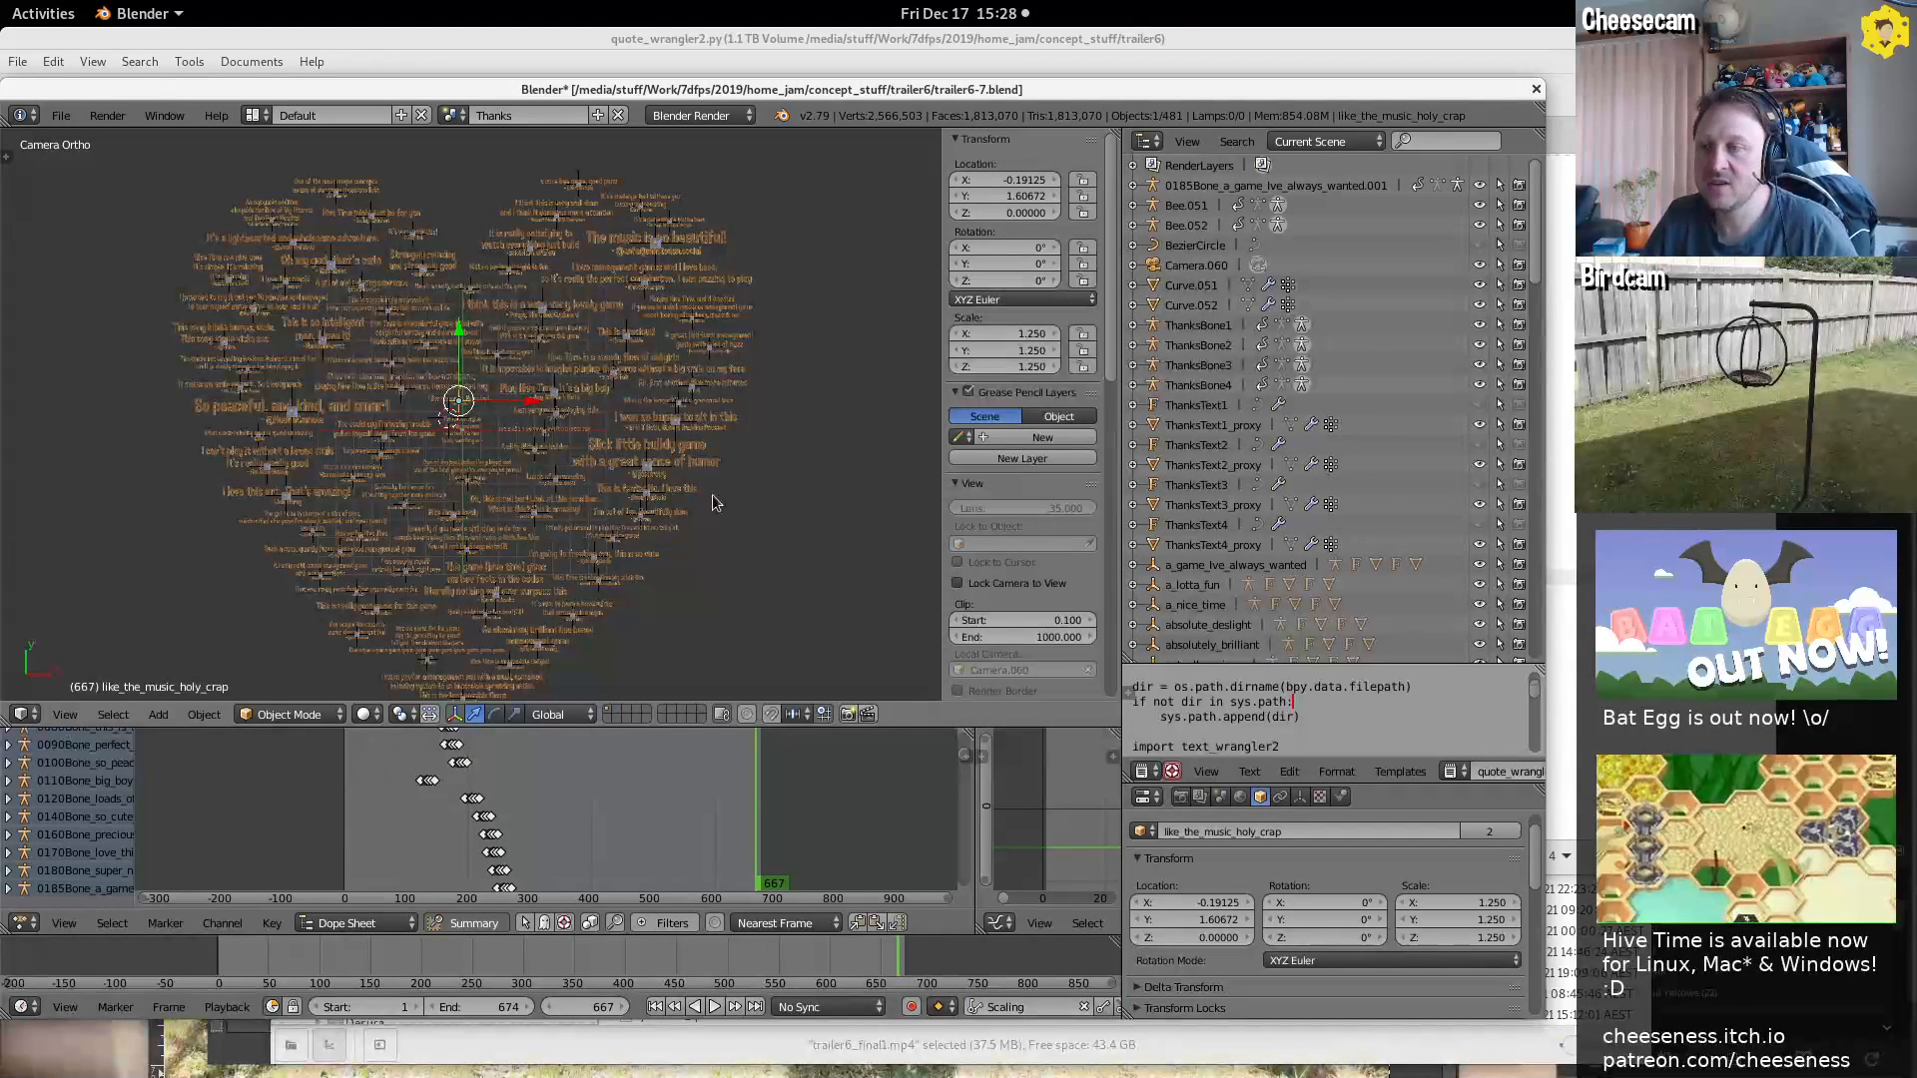
Examine the quotes' layout and legibility across the heart's upper lobes, centre and lower point
{"action": "scroll", "coordinate": [713, 502], "scroll_direction": "up", "scroll_amount": 5}
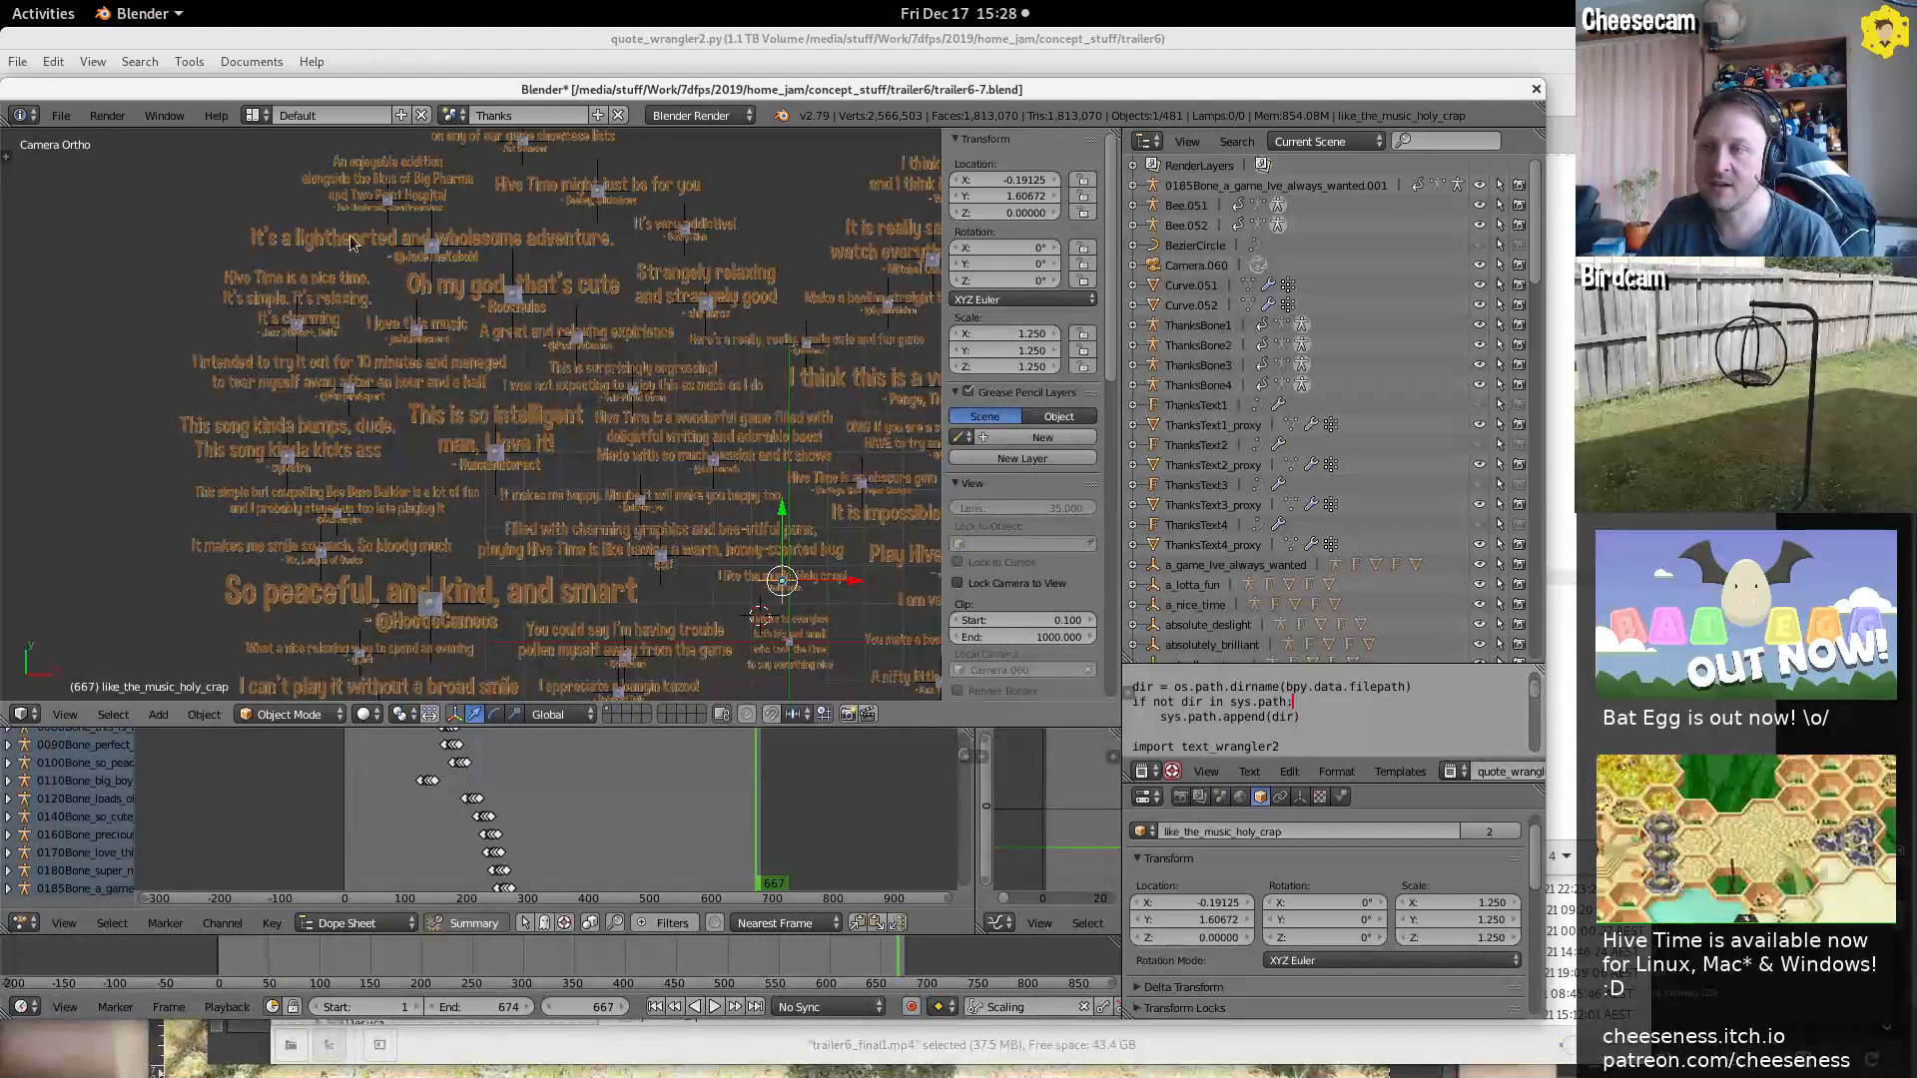
{"action": "middle_click_drag", "start_coordinate": [824, 489], "coordinate": [229, 572], "text": "shift"}
{"action": "middle_click_drag", "start_coordinate": [260, 491], "coordinate": [549, 335], "text": "shift"}
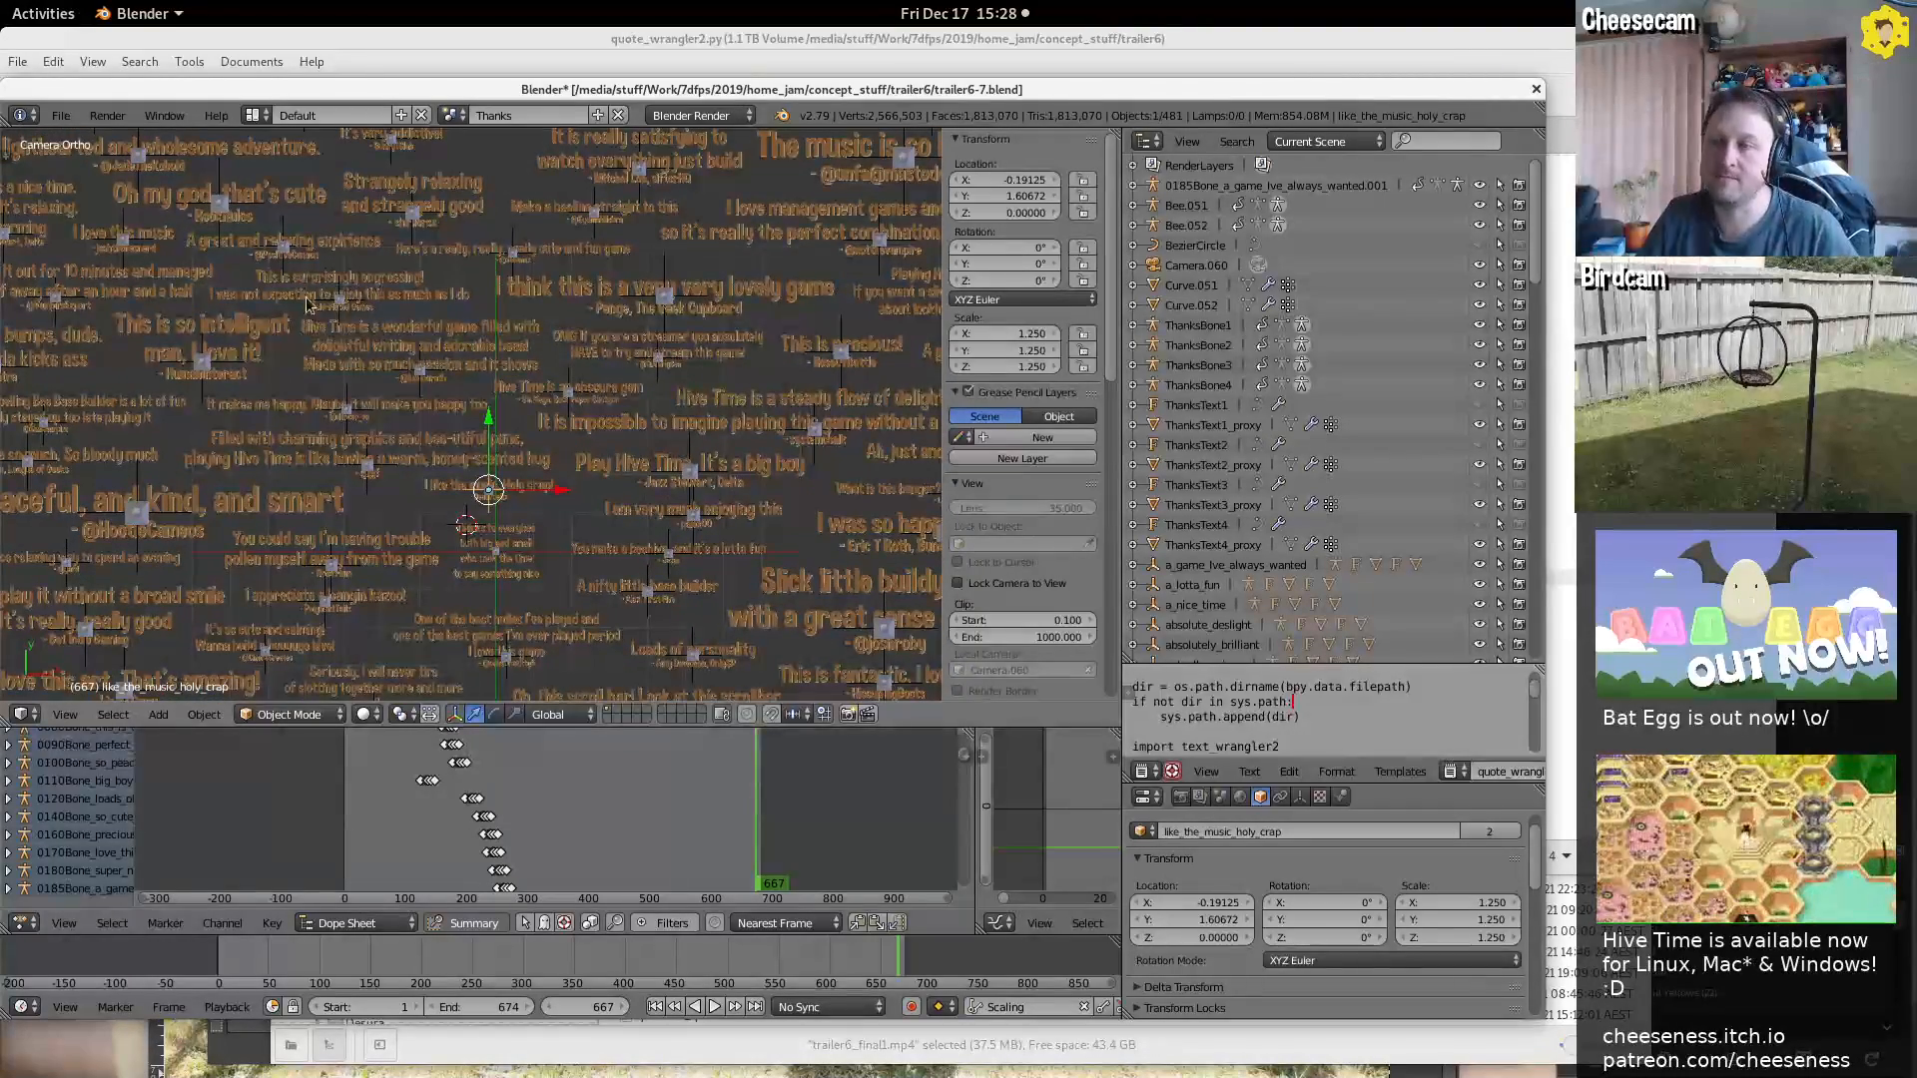
{"action": "scroll", "coordinate": [490, 243], "scroll_direction": "down", "scroll_amount": 6}
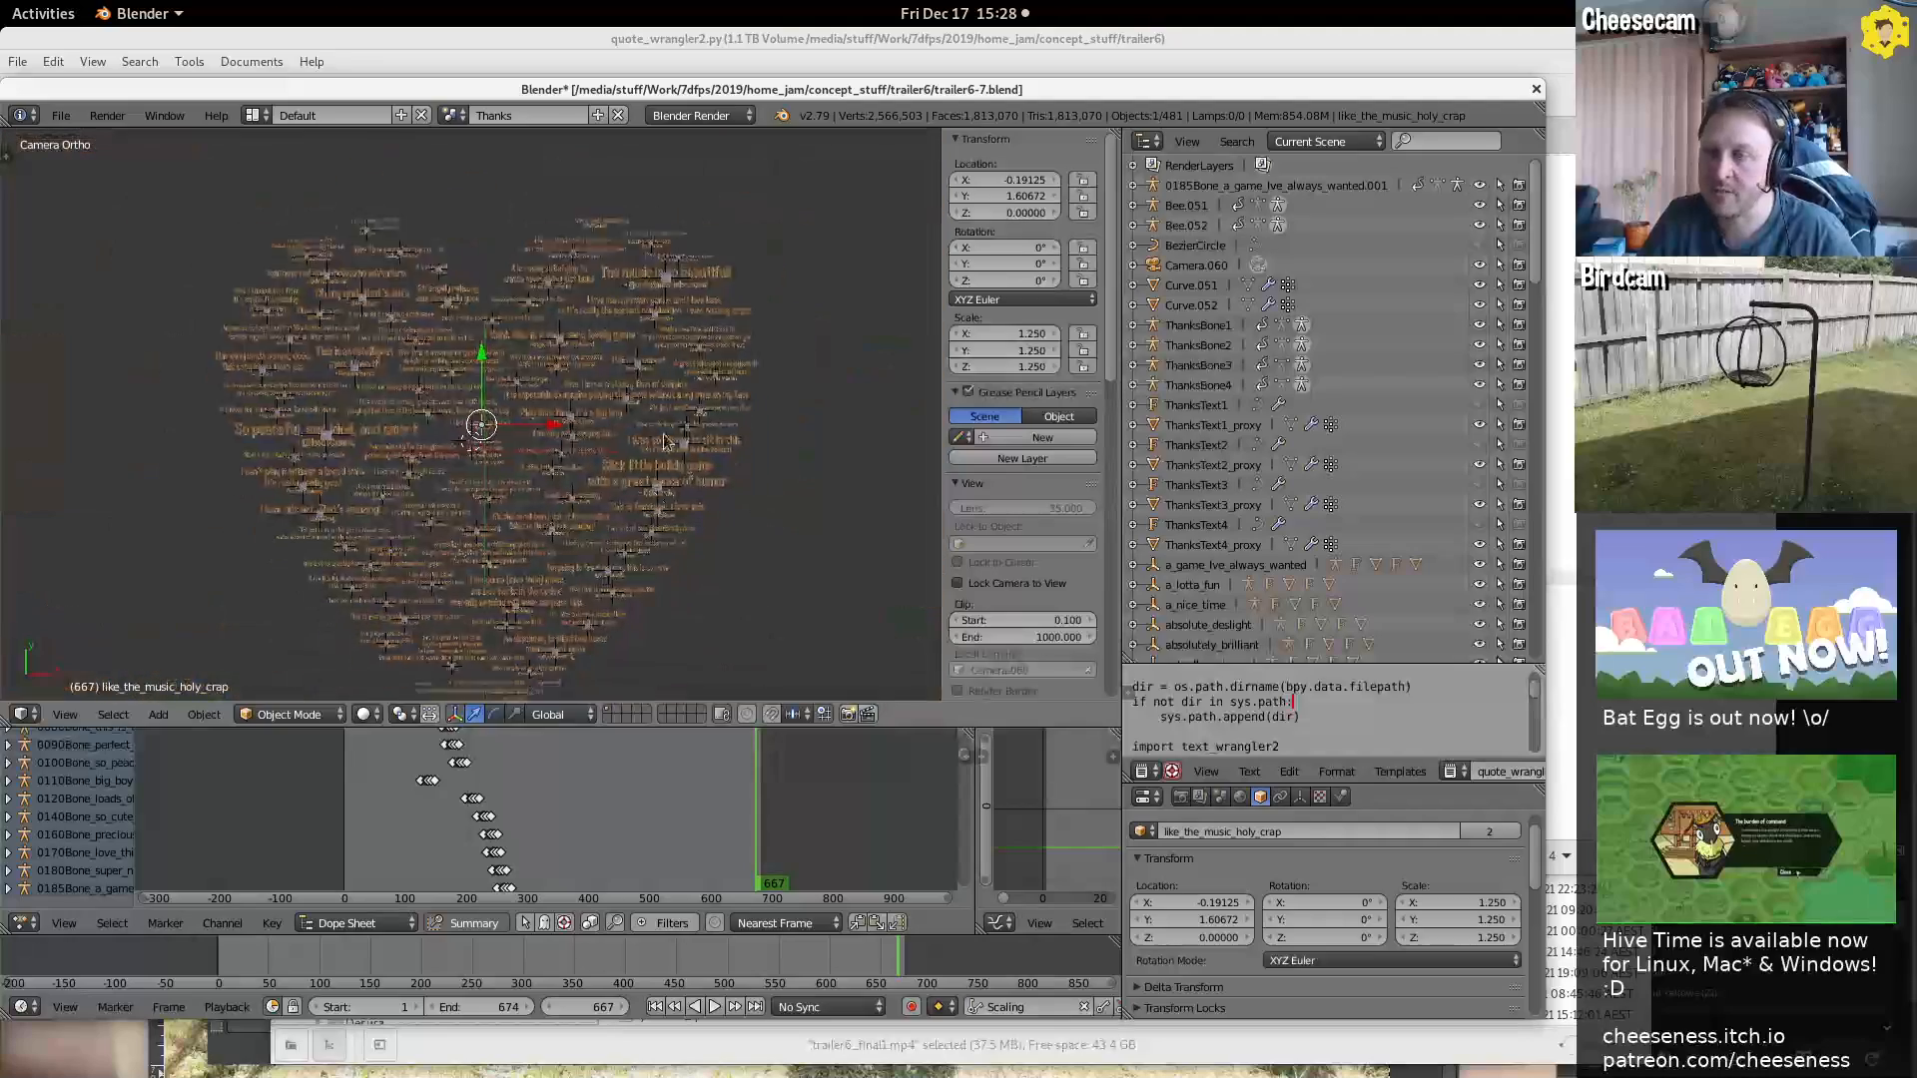
{"action": "scroll", "coordinate": [549, 579], "scroll_direction": "up", "scroll_amount": 7}
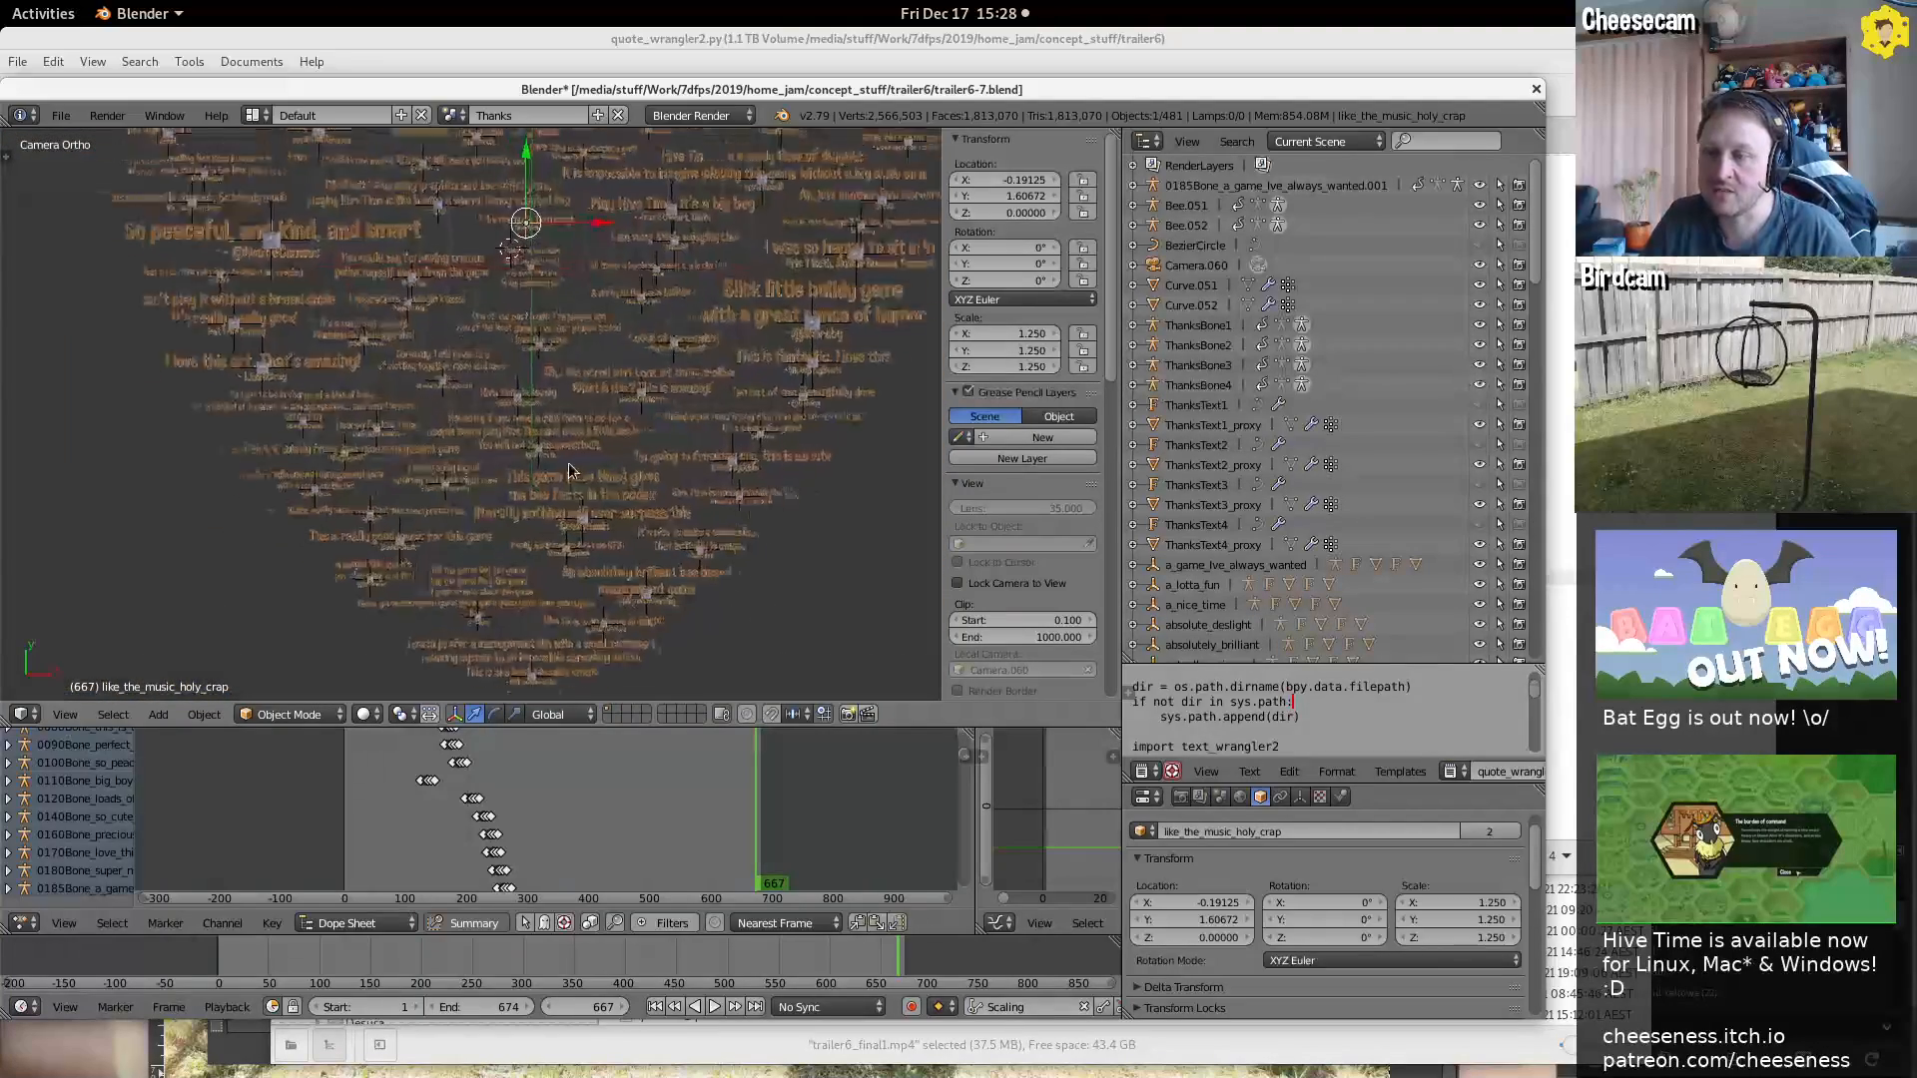
{"action": "scroll", "coordinate": [561, 469], "scroll_direction": "down", "scroll_amount": 1}
{"action": "middle_click_drag", "start_coordinate": [633, 255], "coordinate": [649, 511], "text": "shift"}
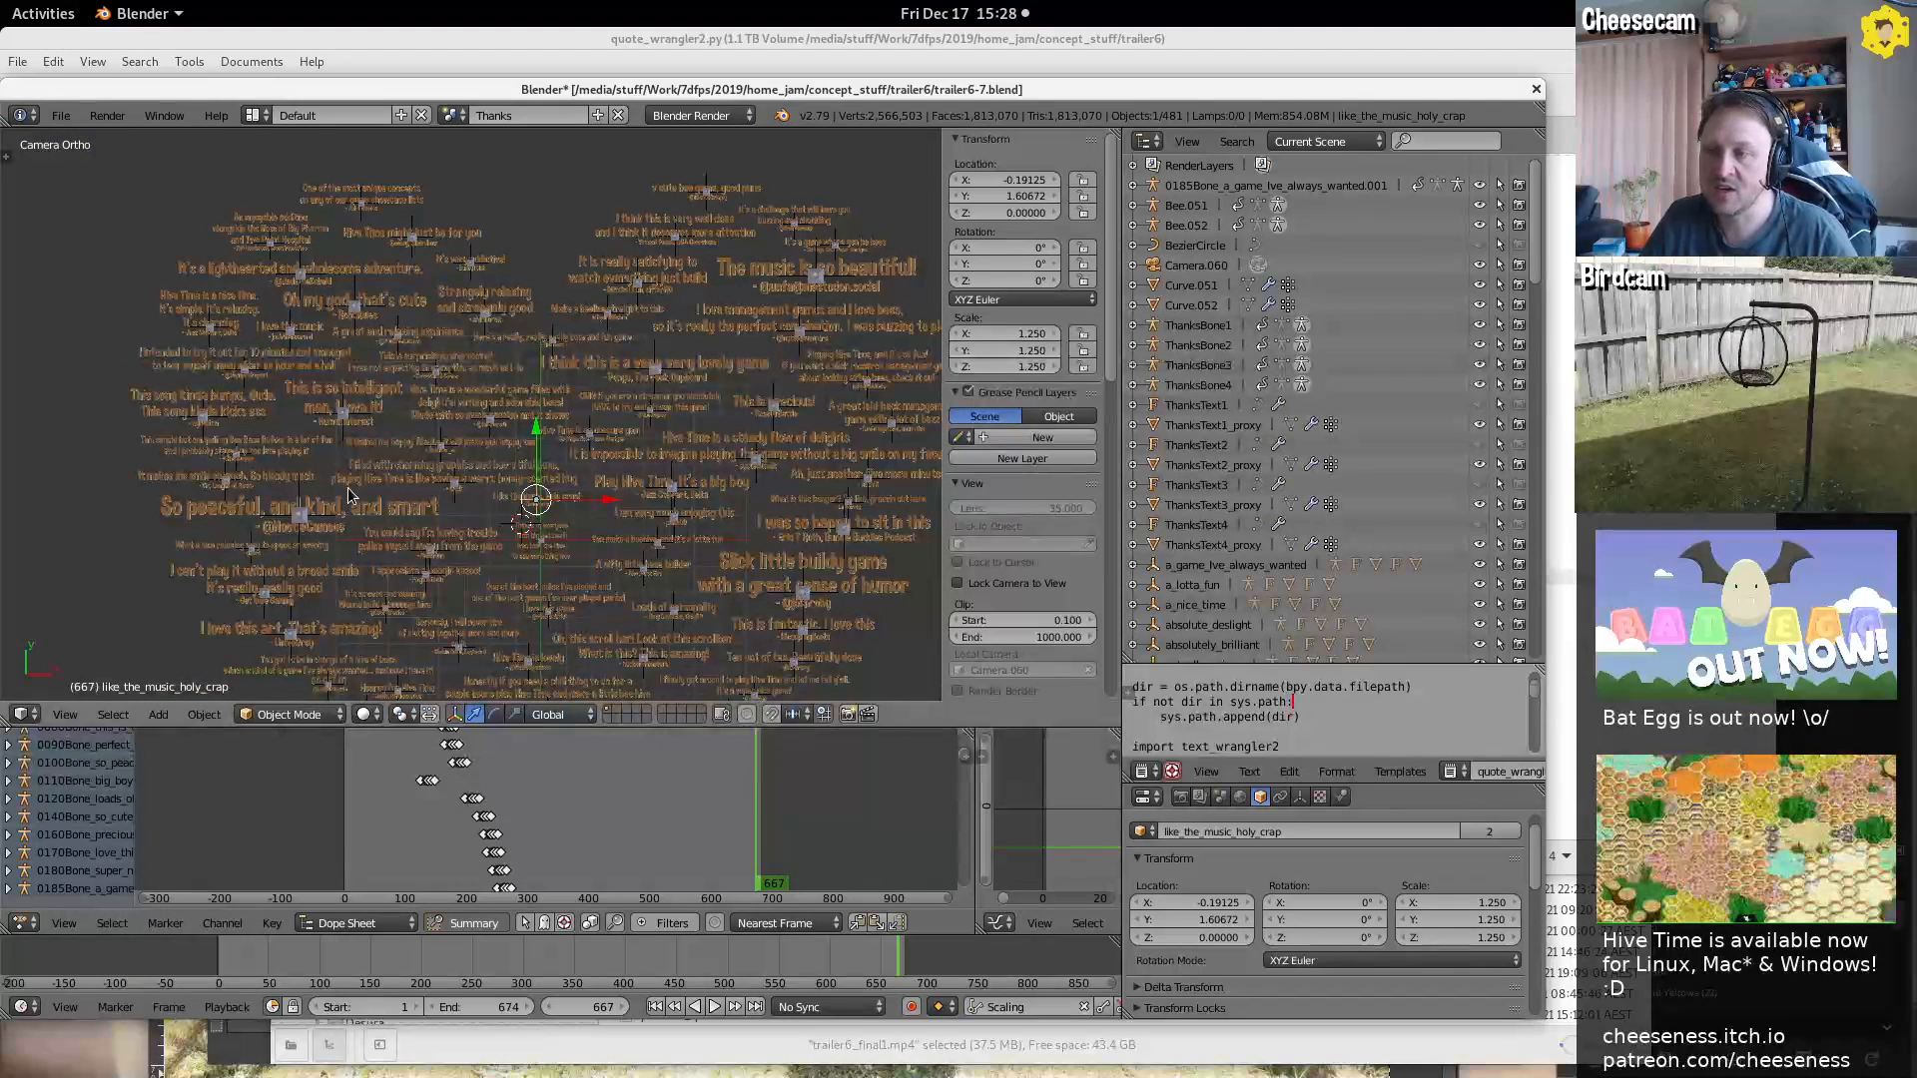
Select the so_peaceful quote and examine its large text beside the neighbouring smaller quotes
{"action": "right_click", "coordinate": [342, 523]}
{"action": "scroll", "coordinate": [298, 564], "scroll_direction": "up", "scroll_amount": 4}
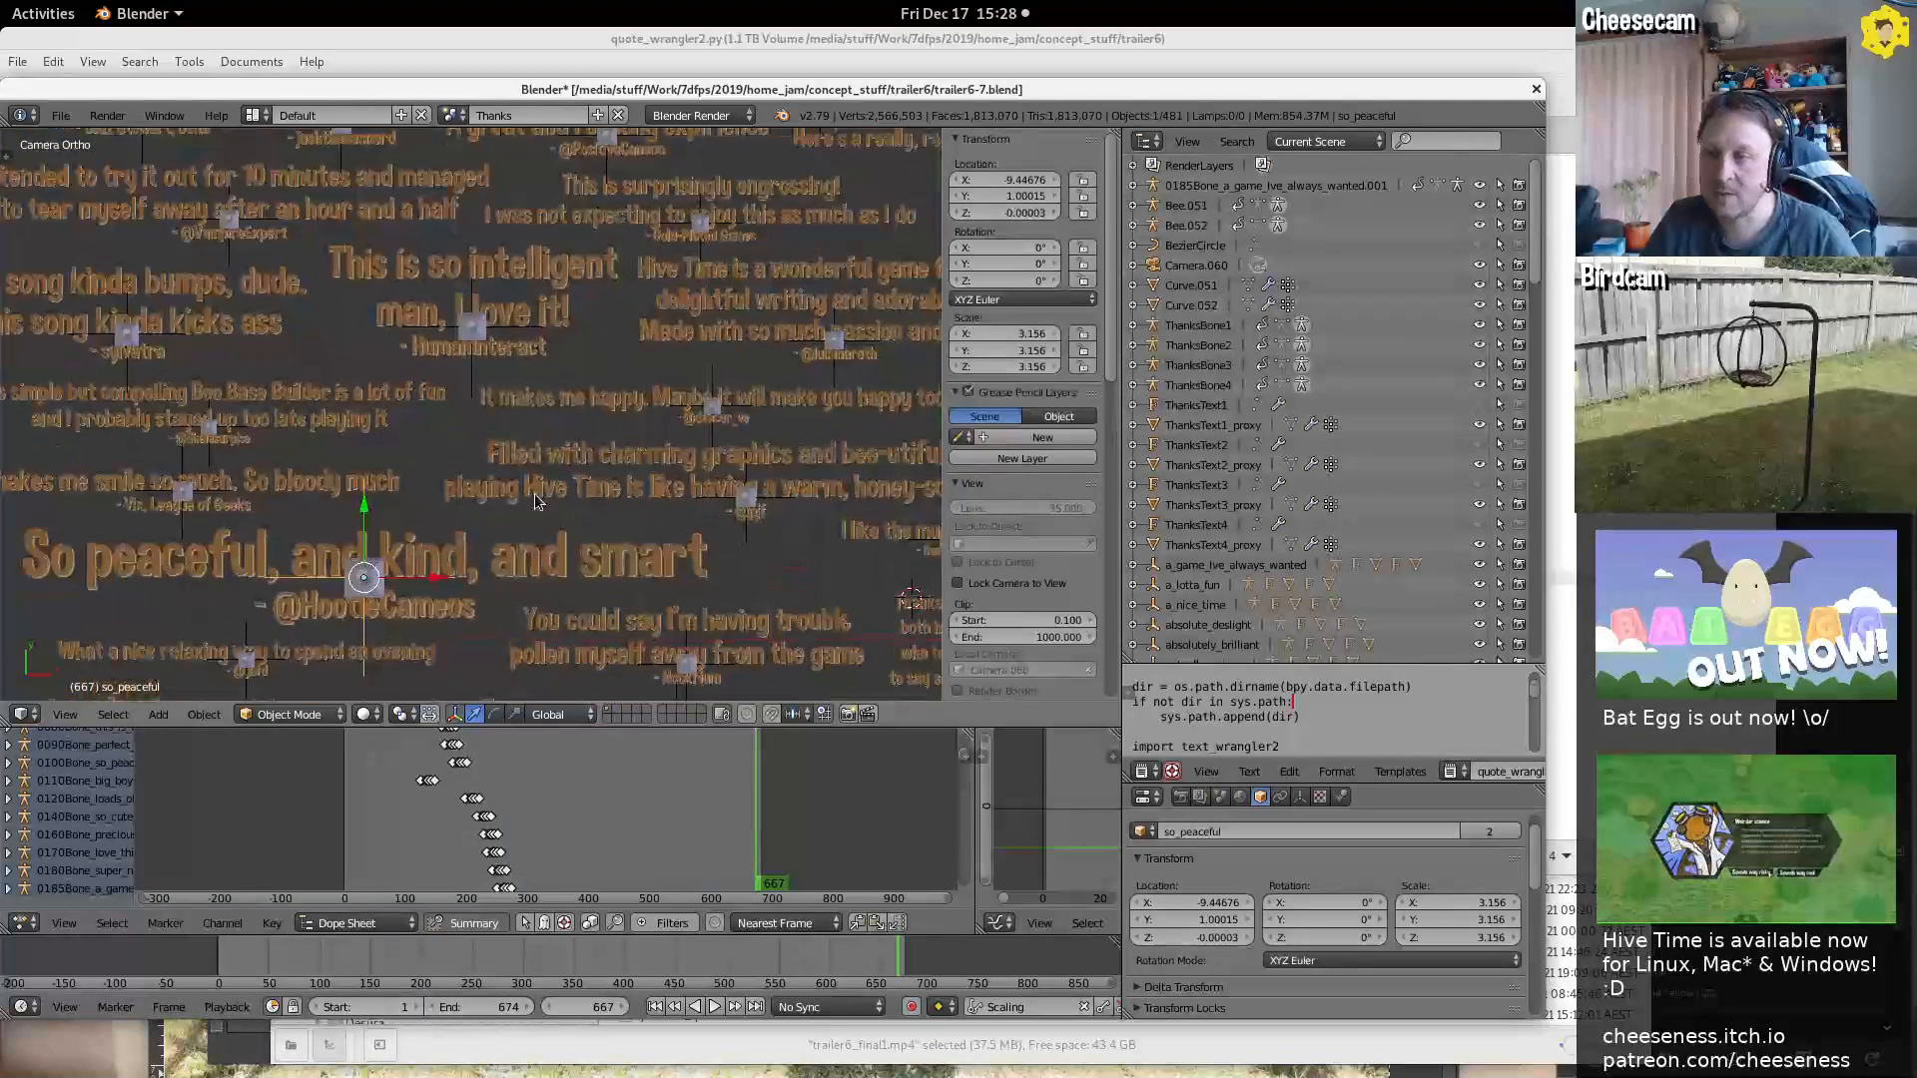
{"action": "scroll", "coordinate": [519, 512], "scroll_direction": "up", "scroll_amount": 2}
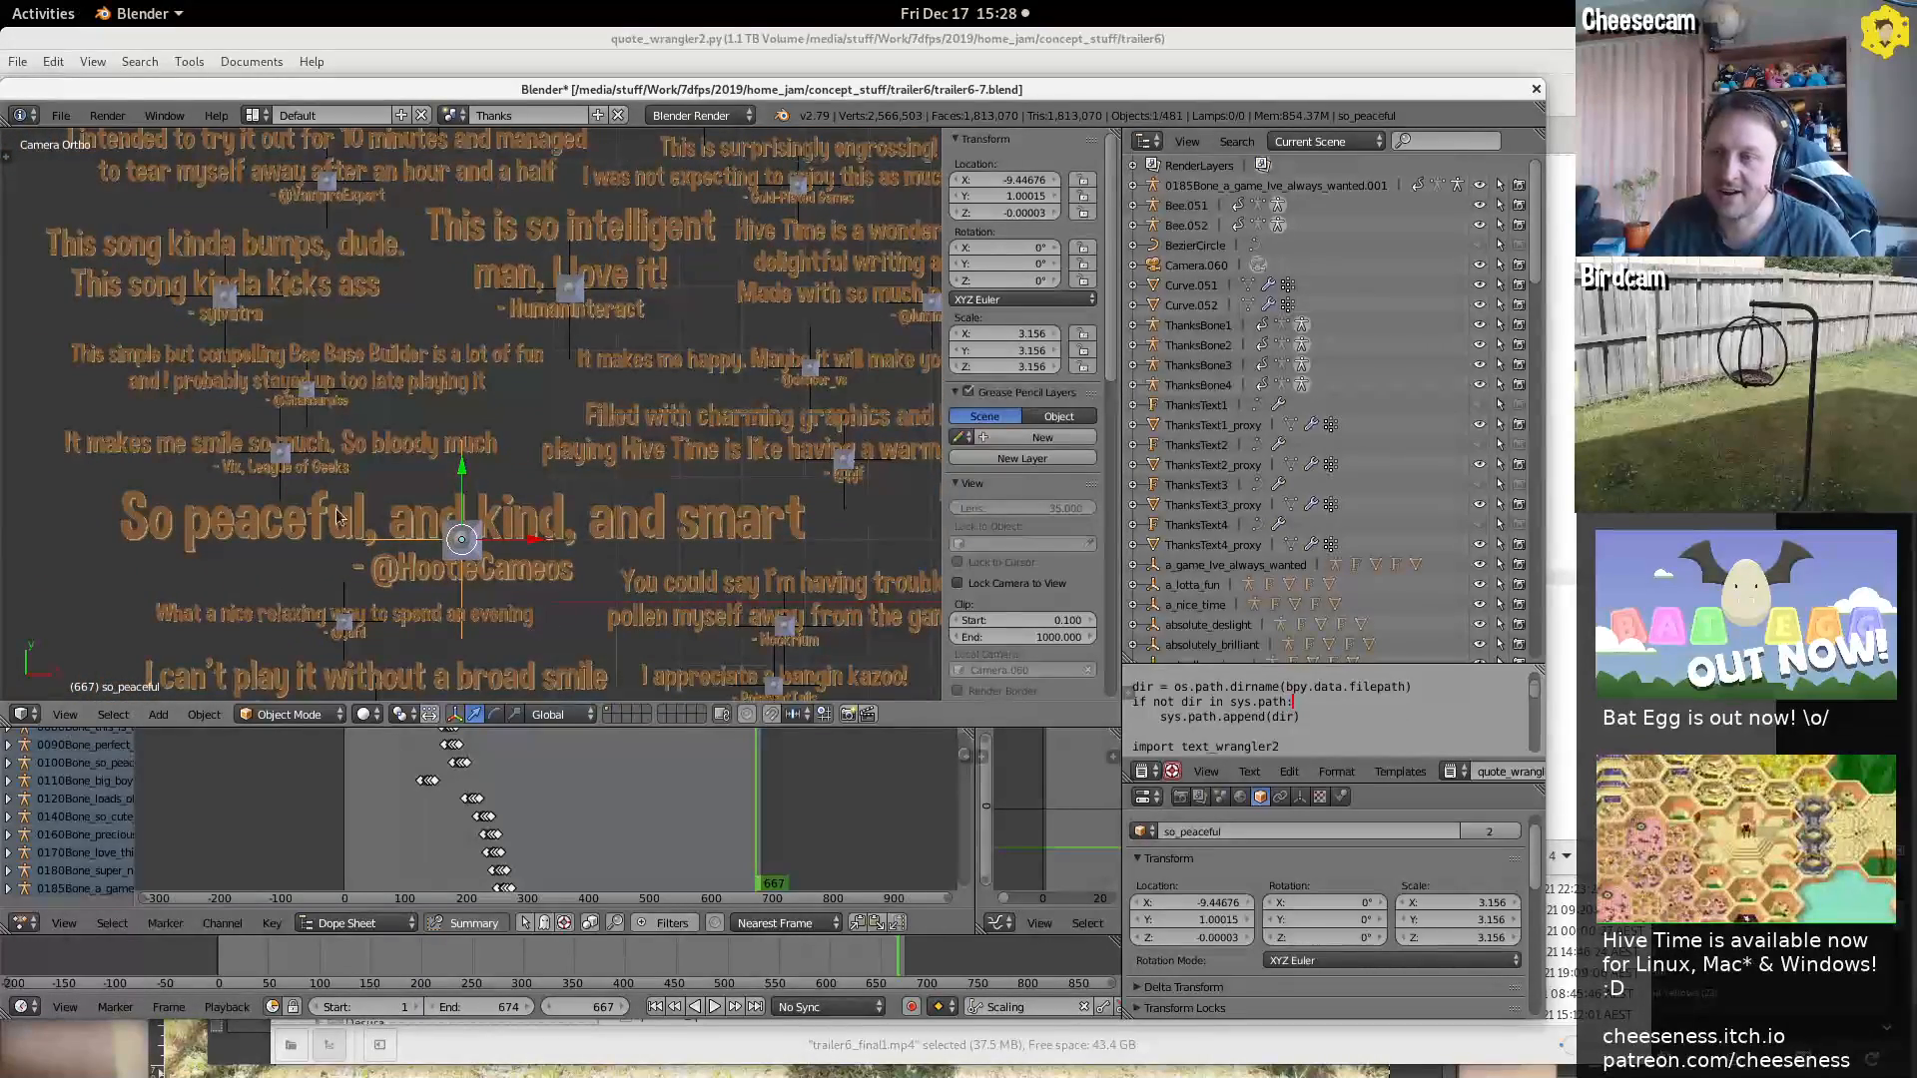
{"action": "scroll", "coordinate": [749, 518], "scroll_direction": "down", "scroll_amount": 3}
{"action": "middle_click_drag", "start_coordinate": [866, 542], "coordinate": [533, 521], "text": "shift"}
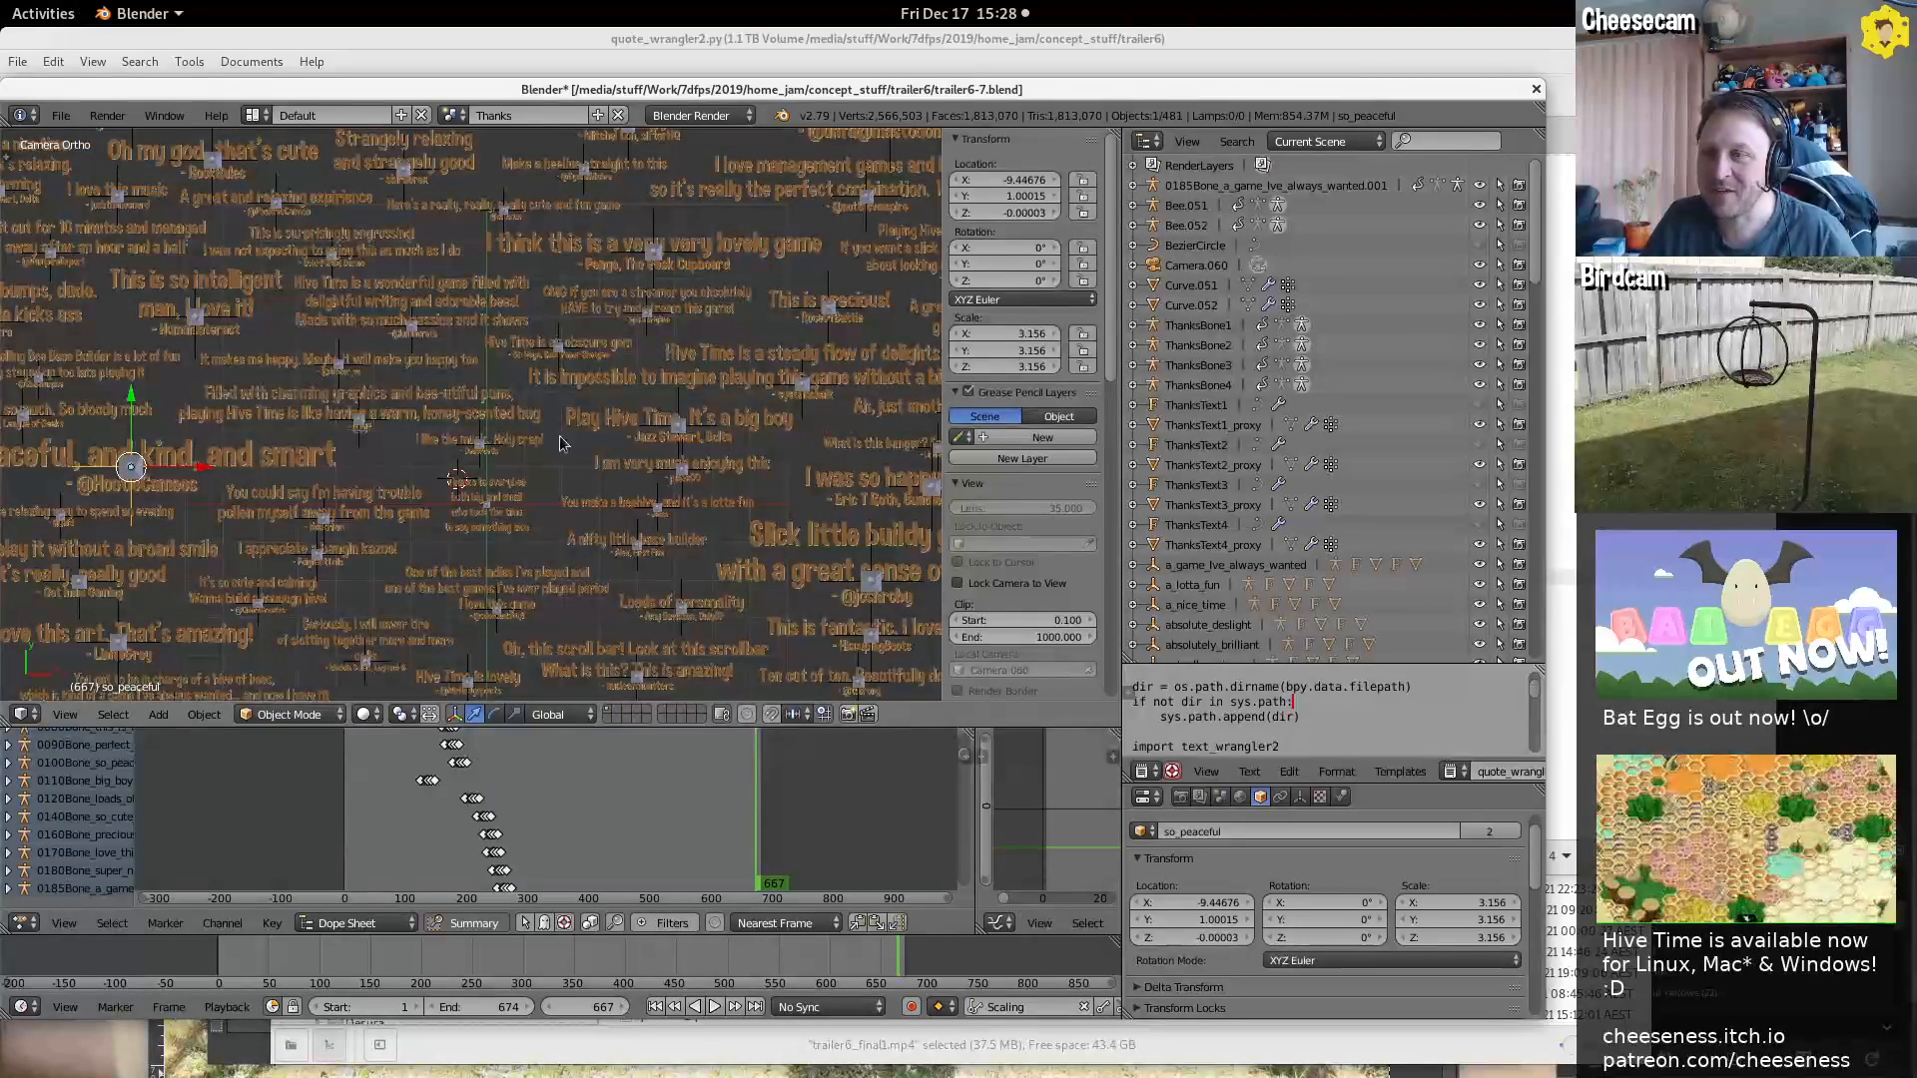
Examine the whole heart's outline and the quotes around "The music is so beautiful!" in its upper right lobe
{"action": "scroll", "coordinate": [549, 562], "scroll_direction": "down", "scroll_amount": 5}
{"action": "scroll", "coordinate": [529, 557], "scroll_direction": "up", "scroll_amount": 1}
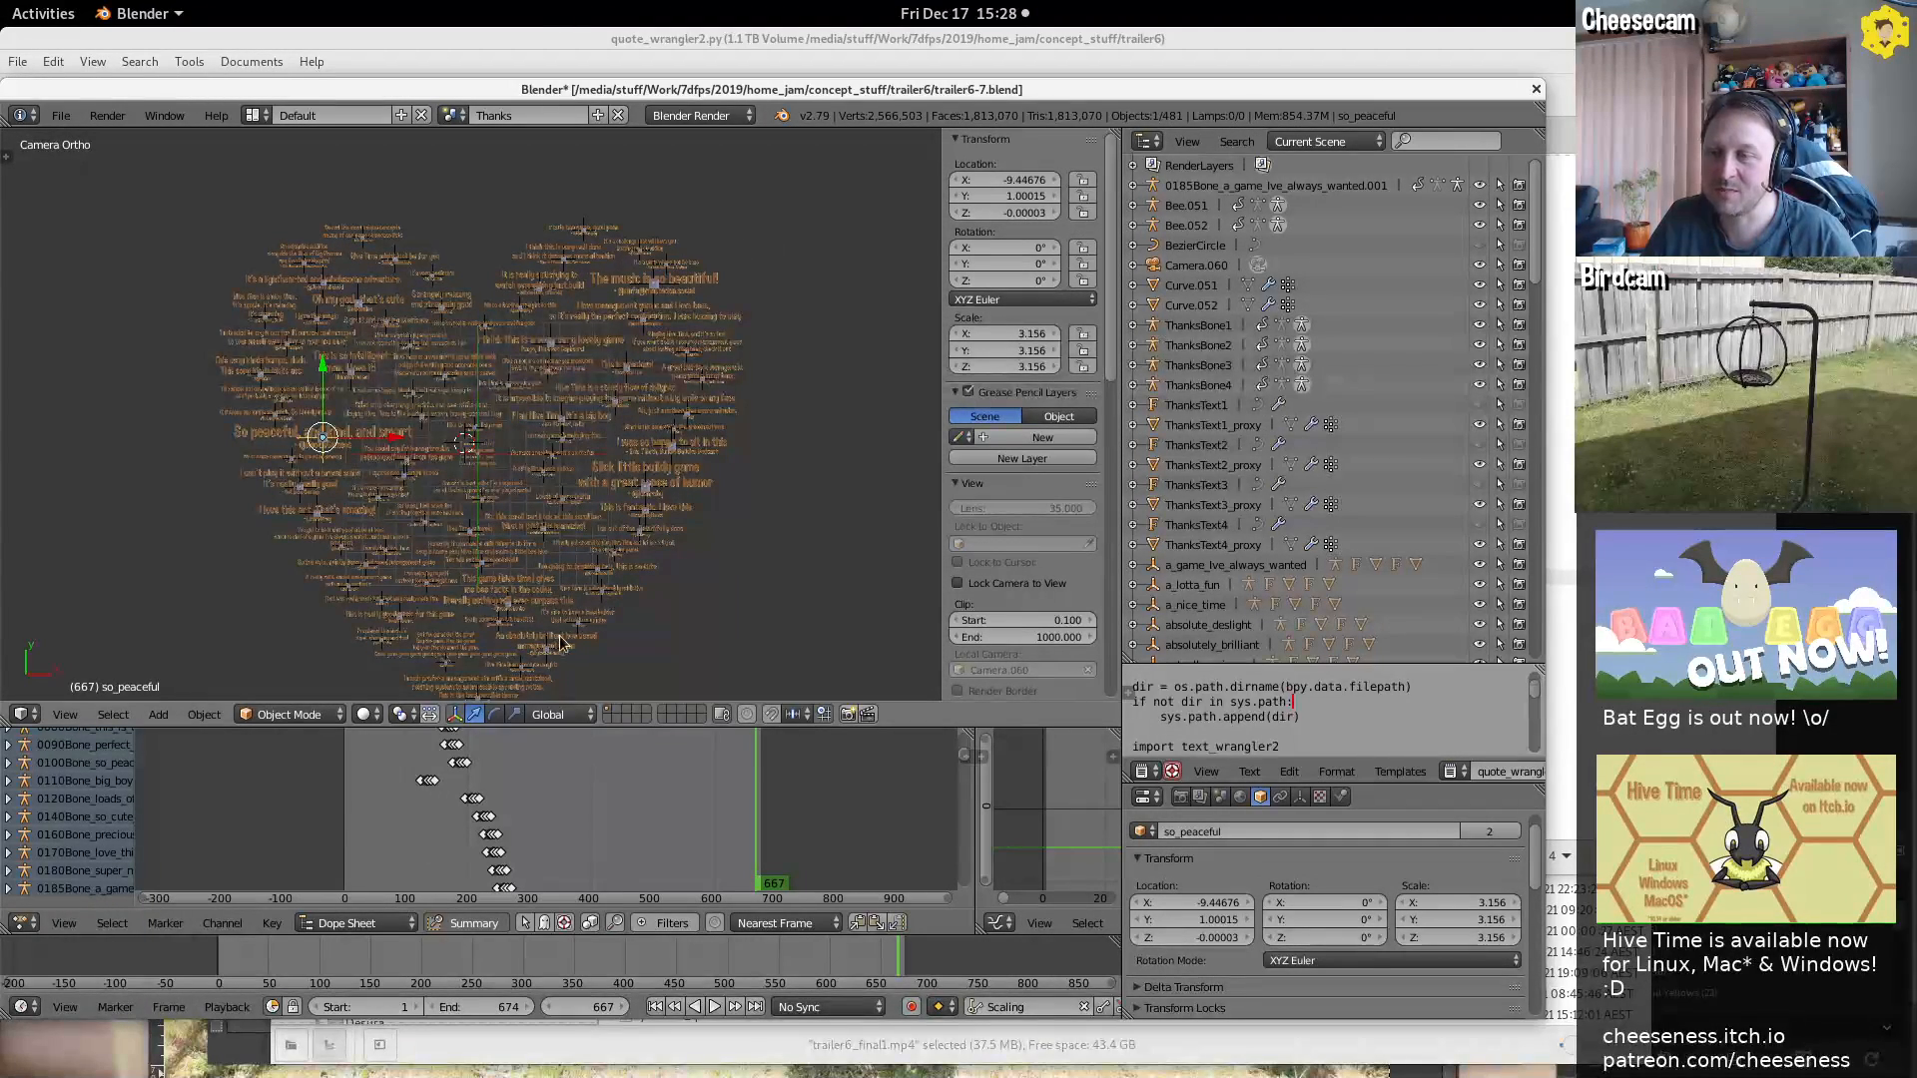
{"action": "scroll", "coordinate": [697, 523], "scroll_direction": "up", "scroll_amount": 4}
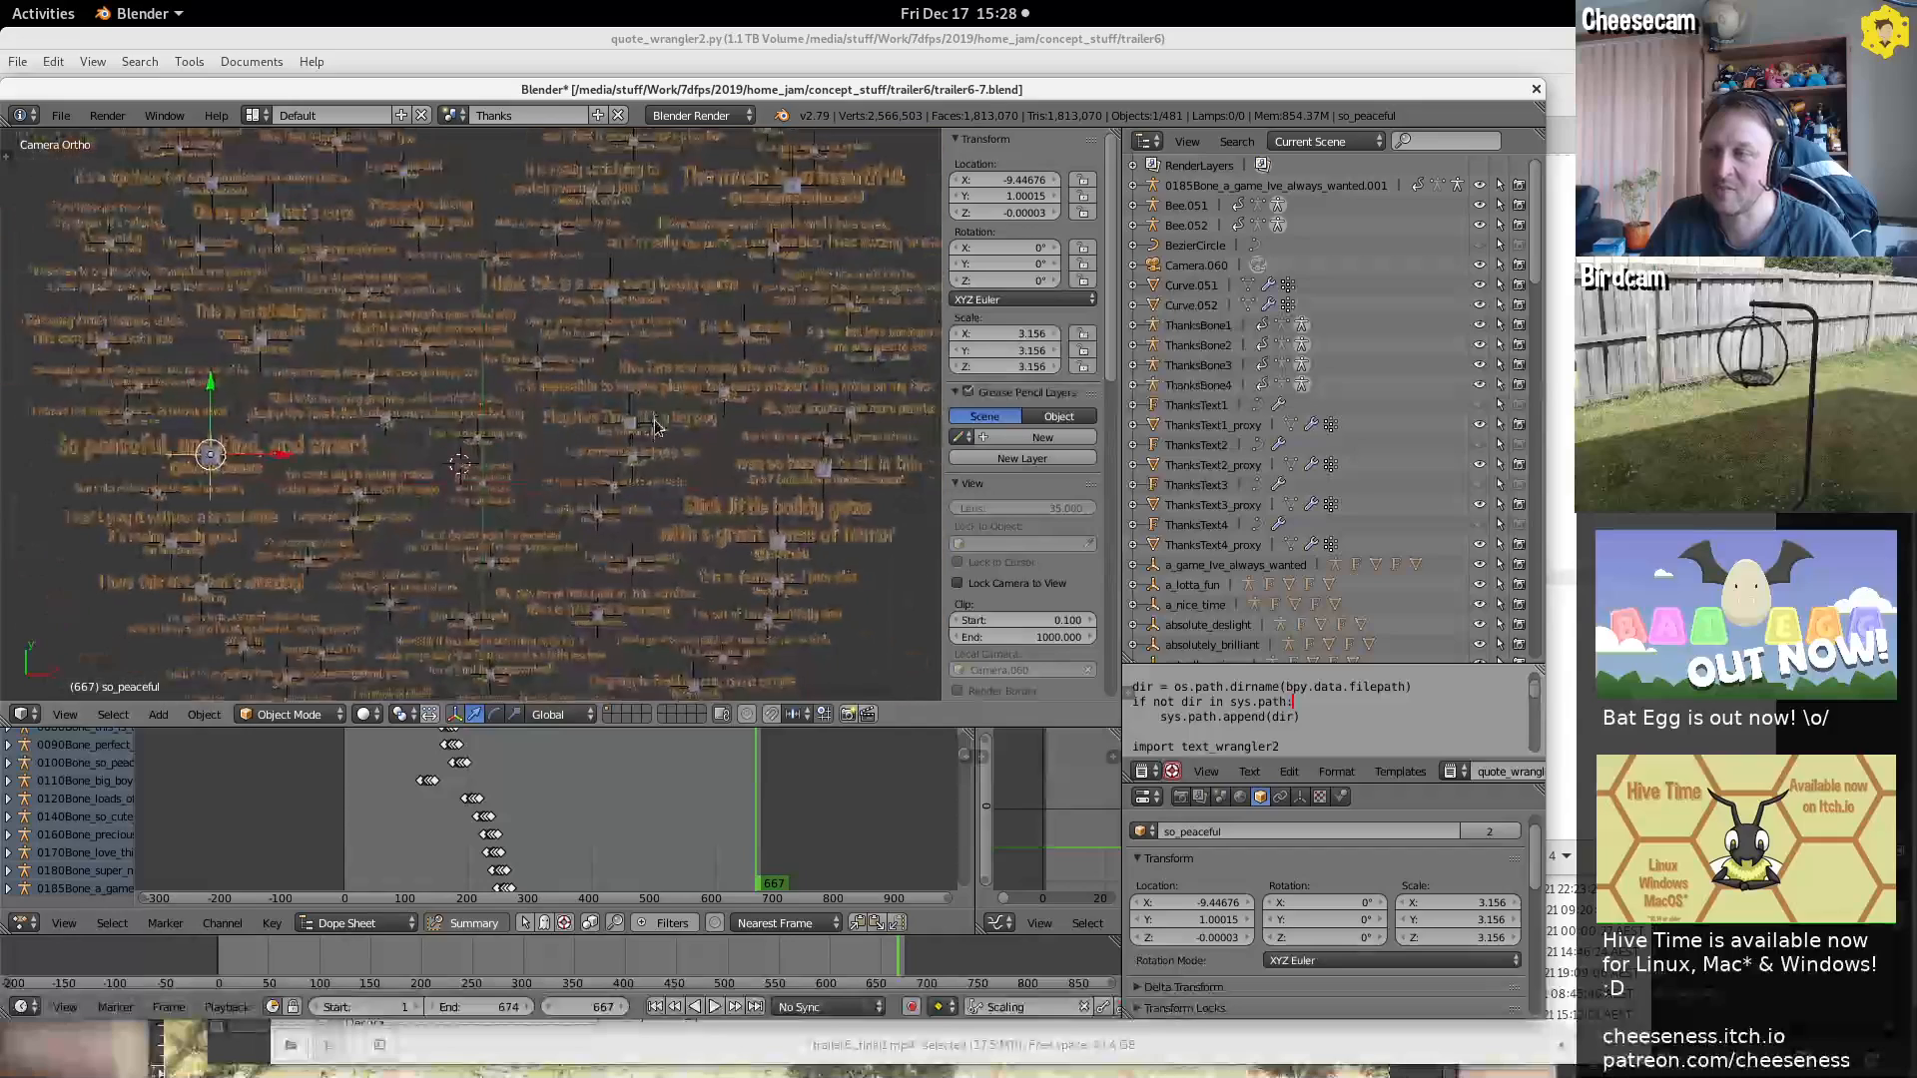
{"action": "scroll", "coordinate": [674, 361], "scroll_direction": "down", "scroll_amount": 3}
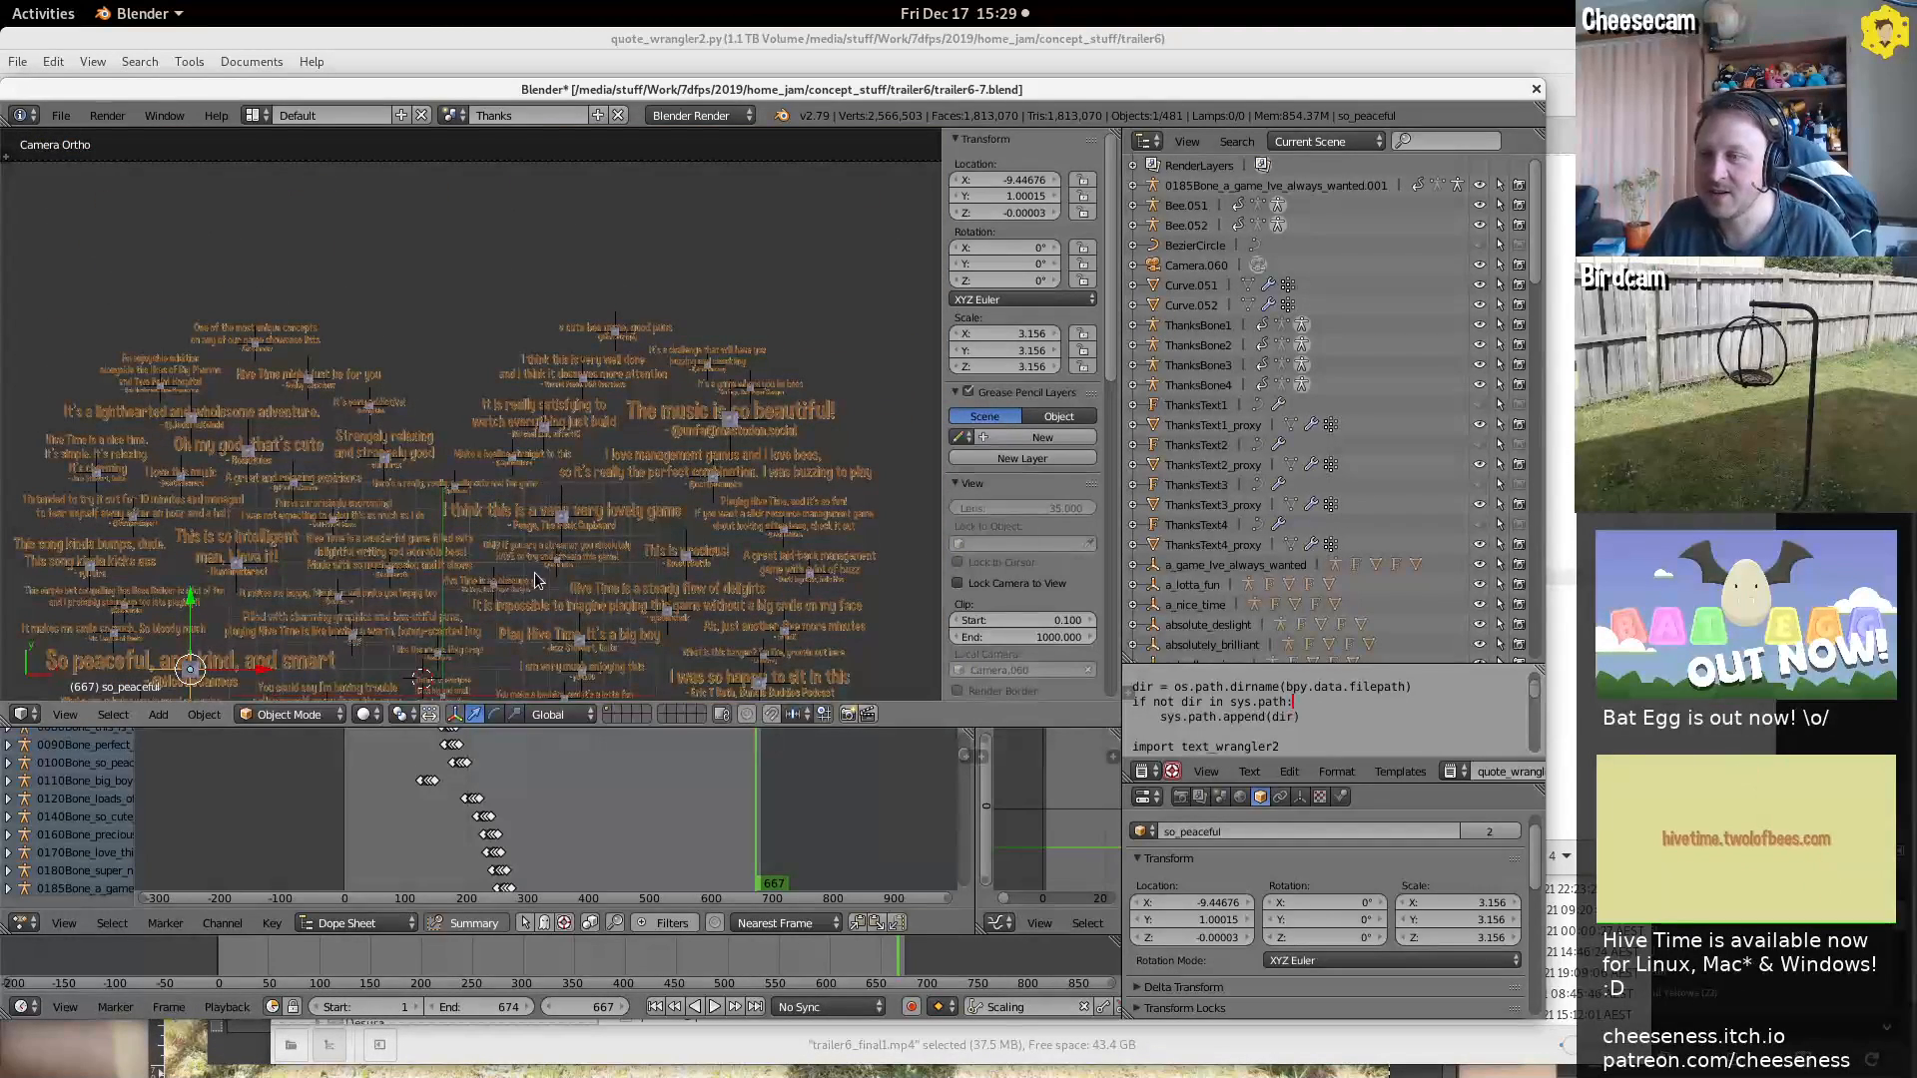
{"action": "middle_click_drag", "start_coordinate": [527, 658], "coordinate": [654, 414], "text": "shift"}
{"action": "scroll", "coordinate": [654, 417], "scroll_direction": "up", "scroll_amount": 2}
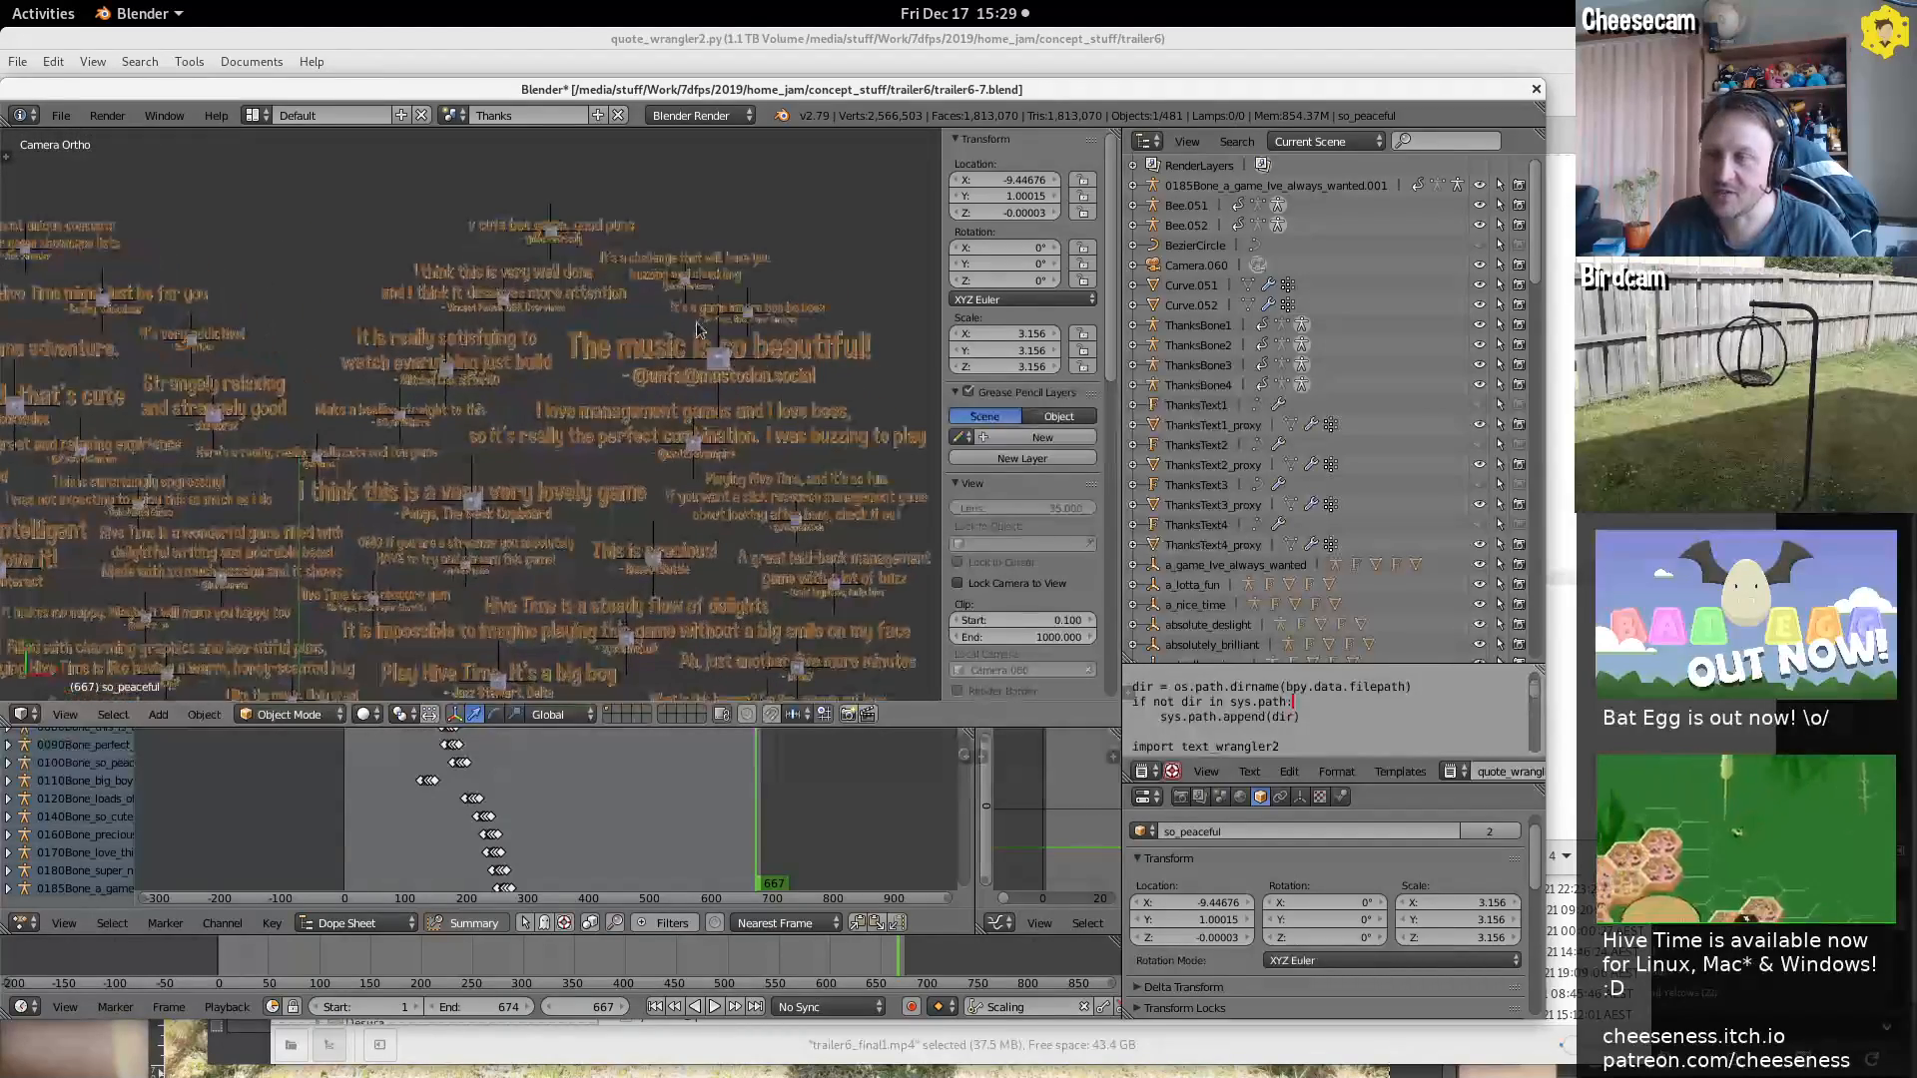
{"action": "middle_click_drag", "start_coordinate": [369, 646], "coordinate": [606, 478], "text": "shift"}
{"action": "middle_click_drag", "start_coordinate": [621, 587], "coordinate": [563, 447], "text": "shift"}
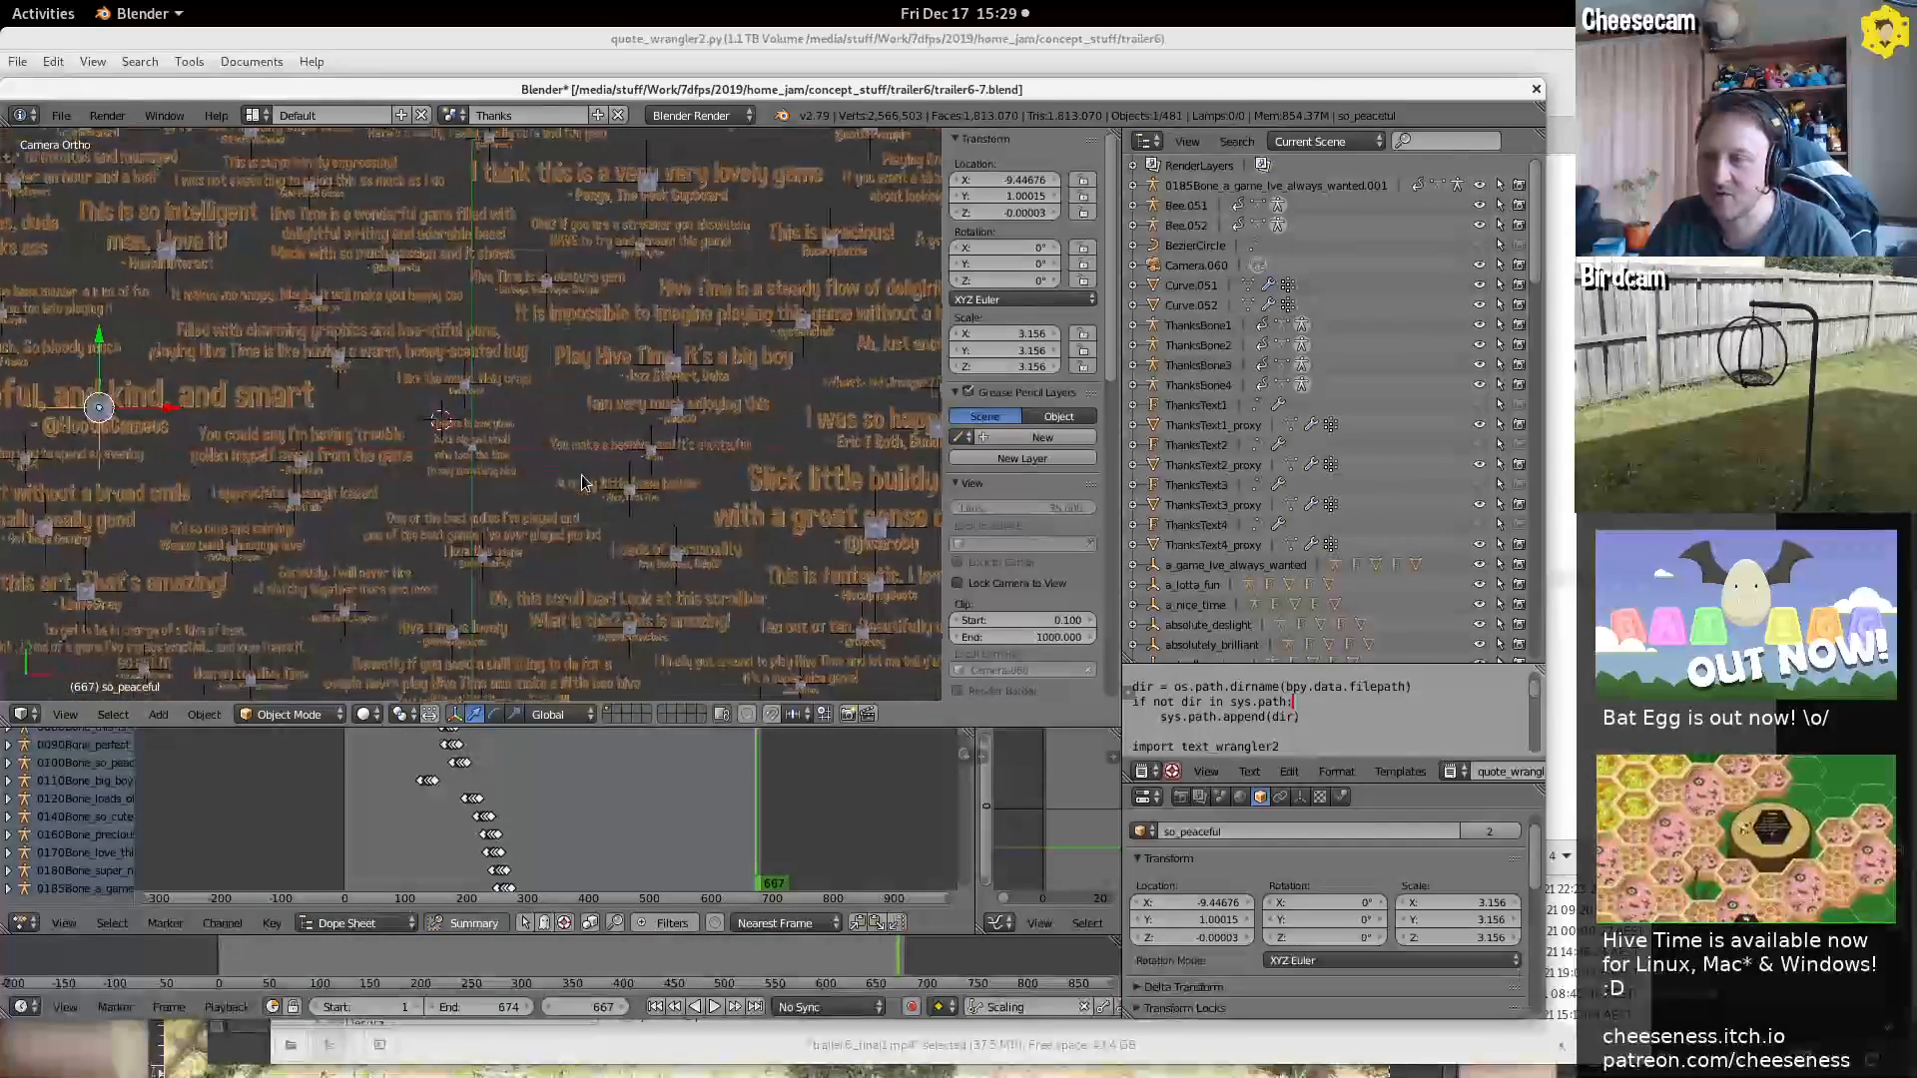
Examine the "Thanks to everybee" message at the heart's centre up close, along with the quotes surrounding it
{"action": "scroll", "coordinate": [587, 369], "scroll_direction": "up", "scroll_amount": 3}
{"action": "scroll", "coordinate": [589, 368], "scroll_direction": "up", "scroll_amount": 3}
{"action": "middle_click_drag", "start_coordinate": [591, 297], "coordinate": [588, 210], "text": "shift"}
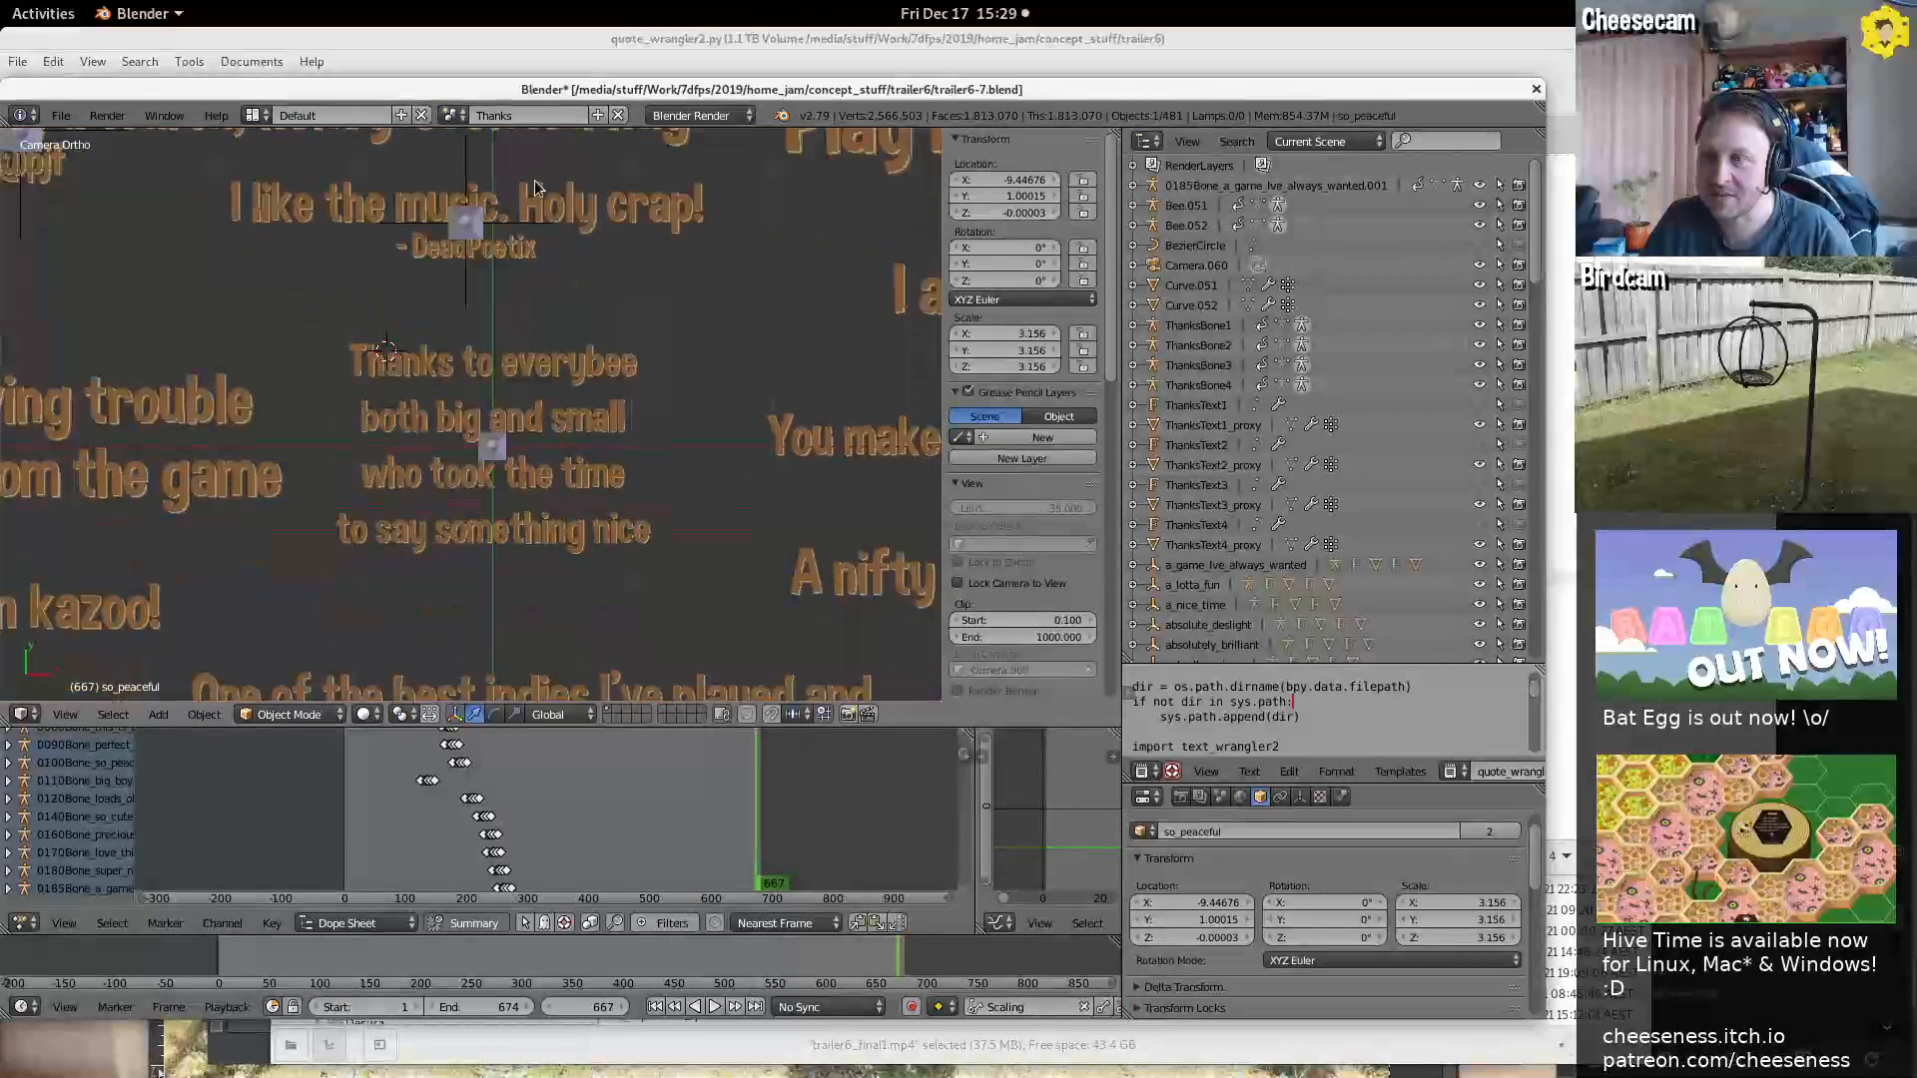
{"action": "scroll", "coordinate": [476, 250], "scroll_direction": "down", "scroll_amount": 2}
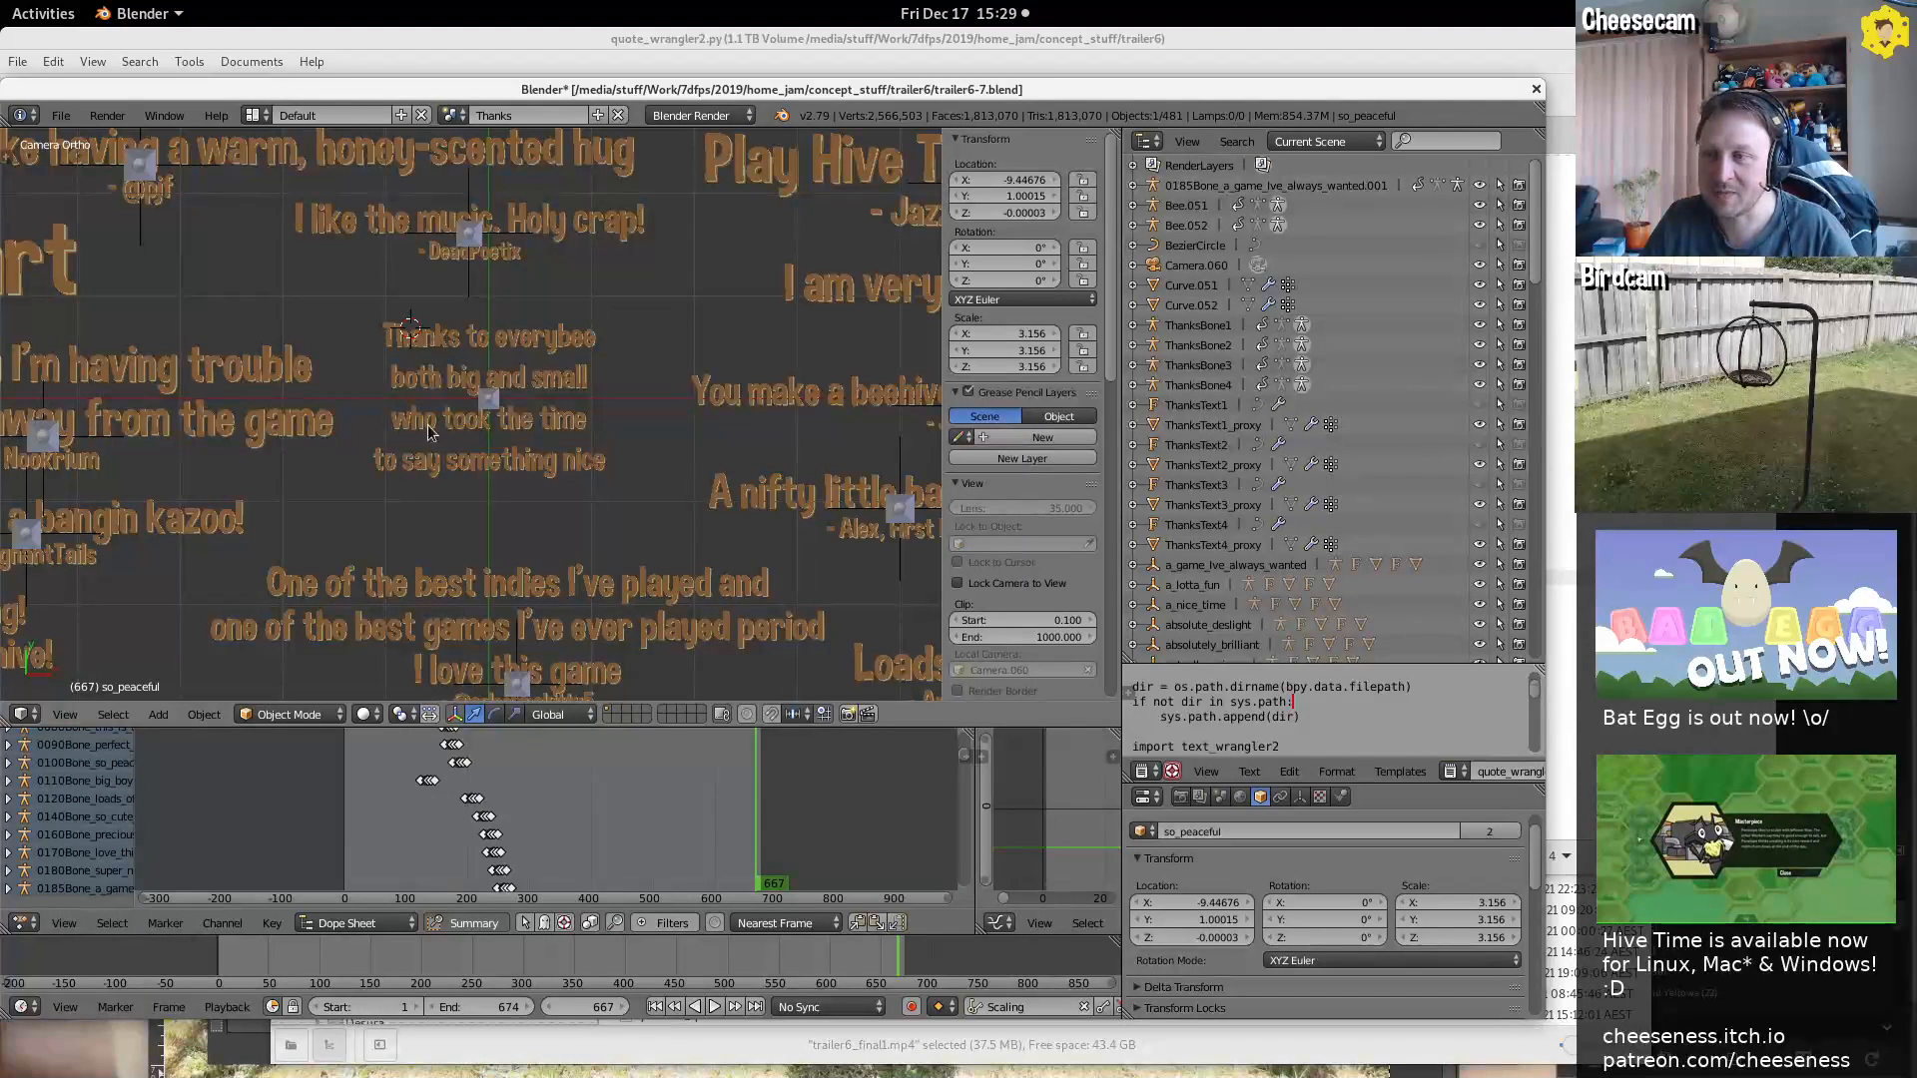
{"action": "scroll", "coordinate": [694, 291], "scroll_direction": "down", "scroll_amount": 5}
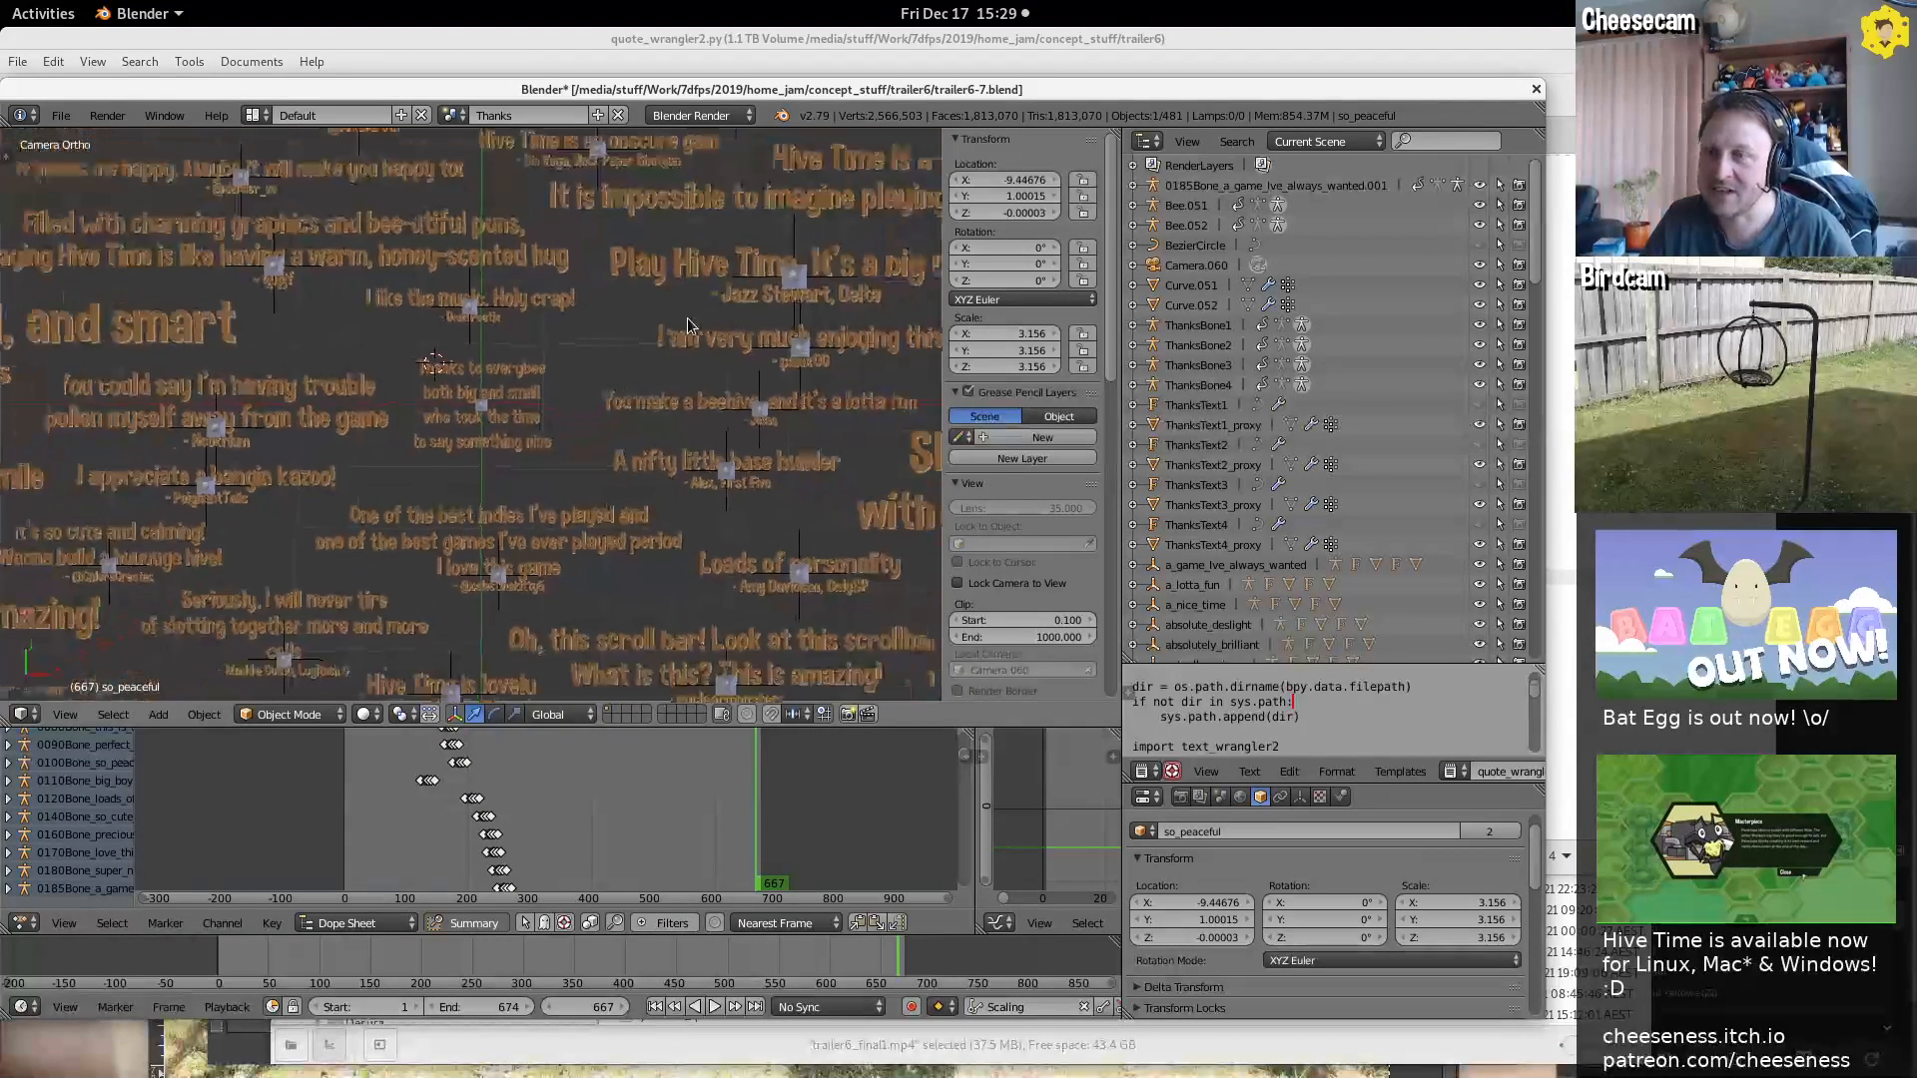
Compare the whole heart's outline with a close view of the "Thanks to everybee" message and its surrounding quotes
{"action": "scroll", "coordinate": [682, 355], "scroll_direction": "down", "scroll_amount": 7}
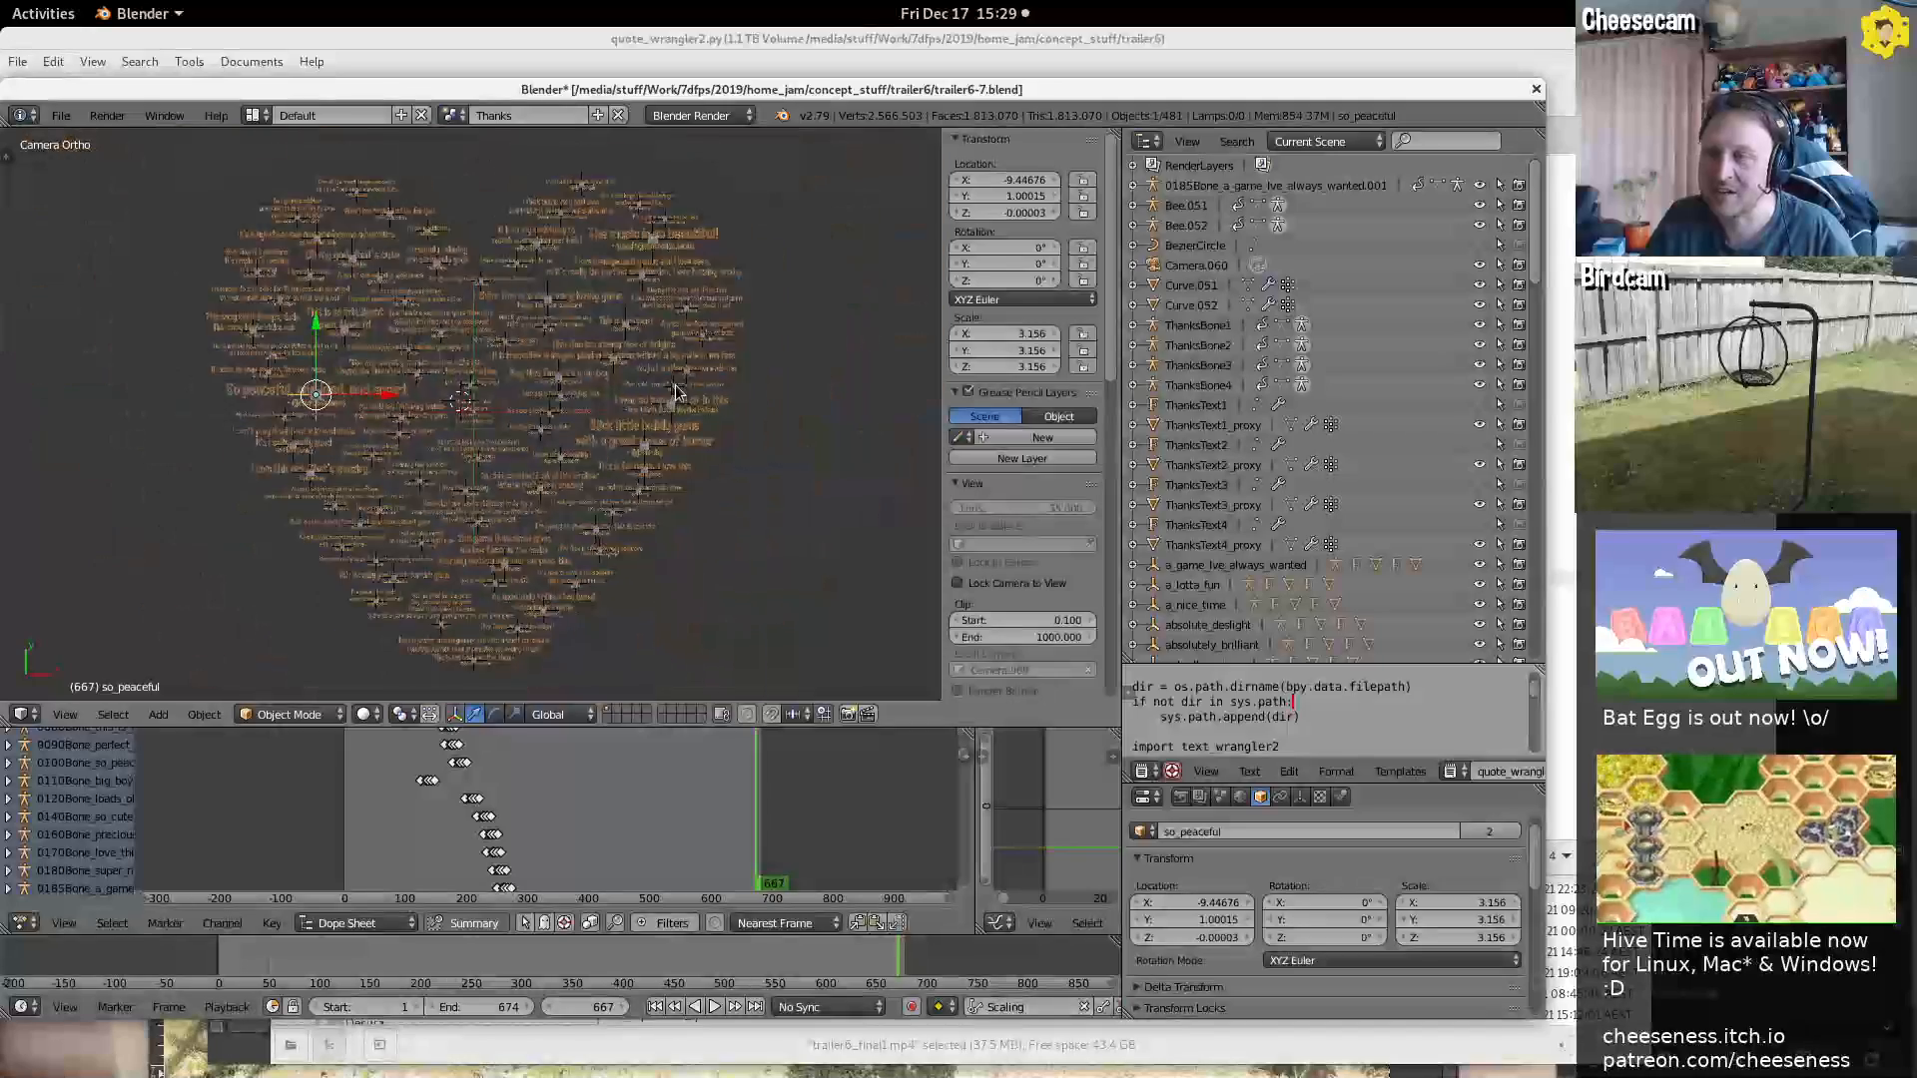
{"action": "scroll", "coordinate": [699, 334], "scroll_direction": "up", "scroll_amount": 8}
{"action": "scroll", "coordinate": [703, 327], "scroll_direction": "up", "scroll_amount": 2}
{"action": "scroll", "coordinate": [706, 325], "scroll_direction": "down", "scroll_amount": 1}
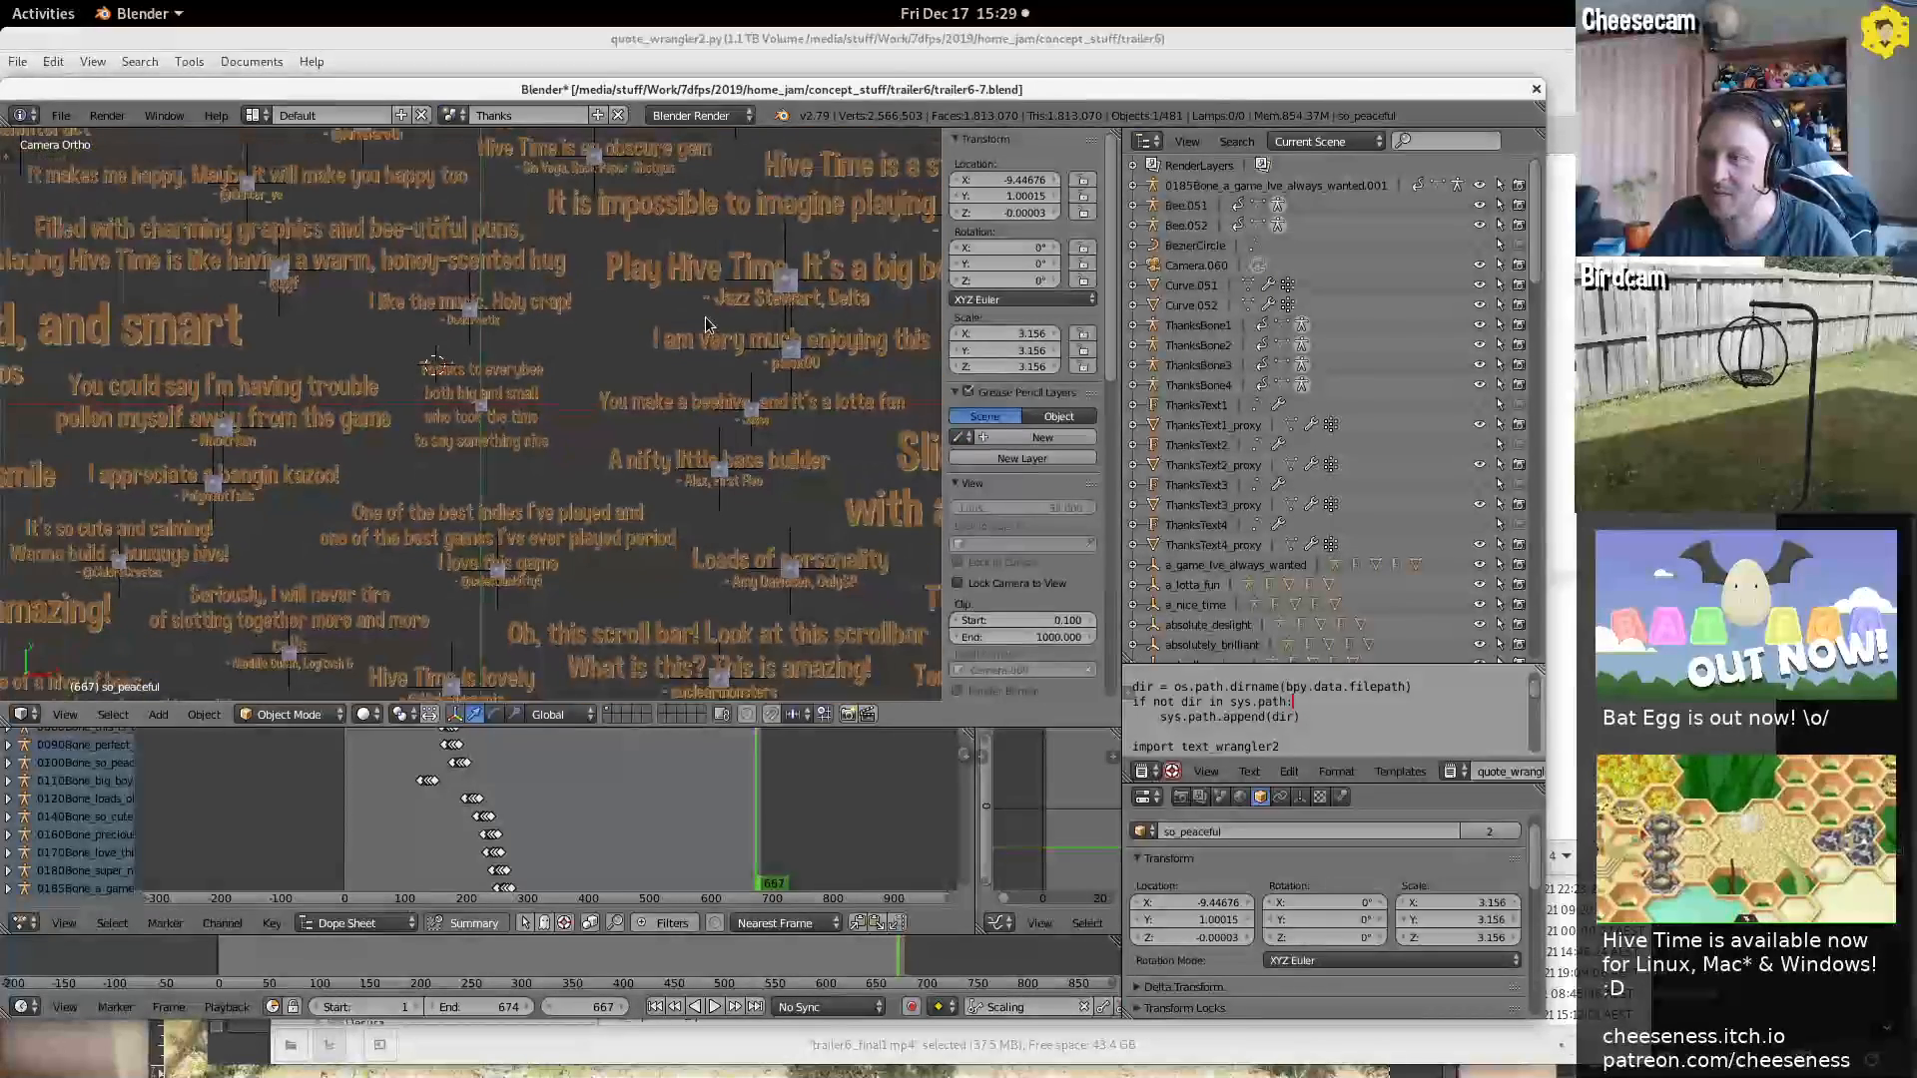
{"action": "scroll", "coordinate": [706, 325], "scroll_direction": "down", "scroll_amount": 2}
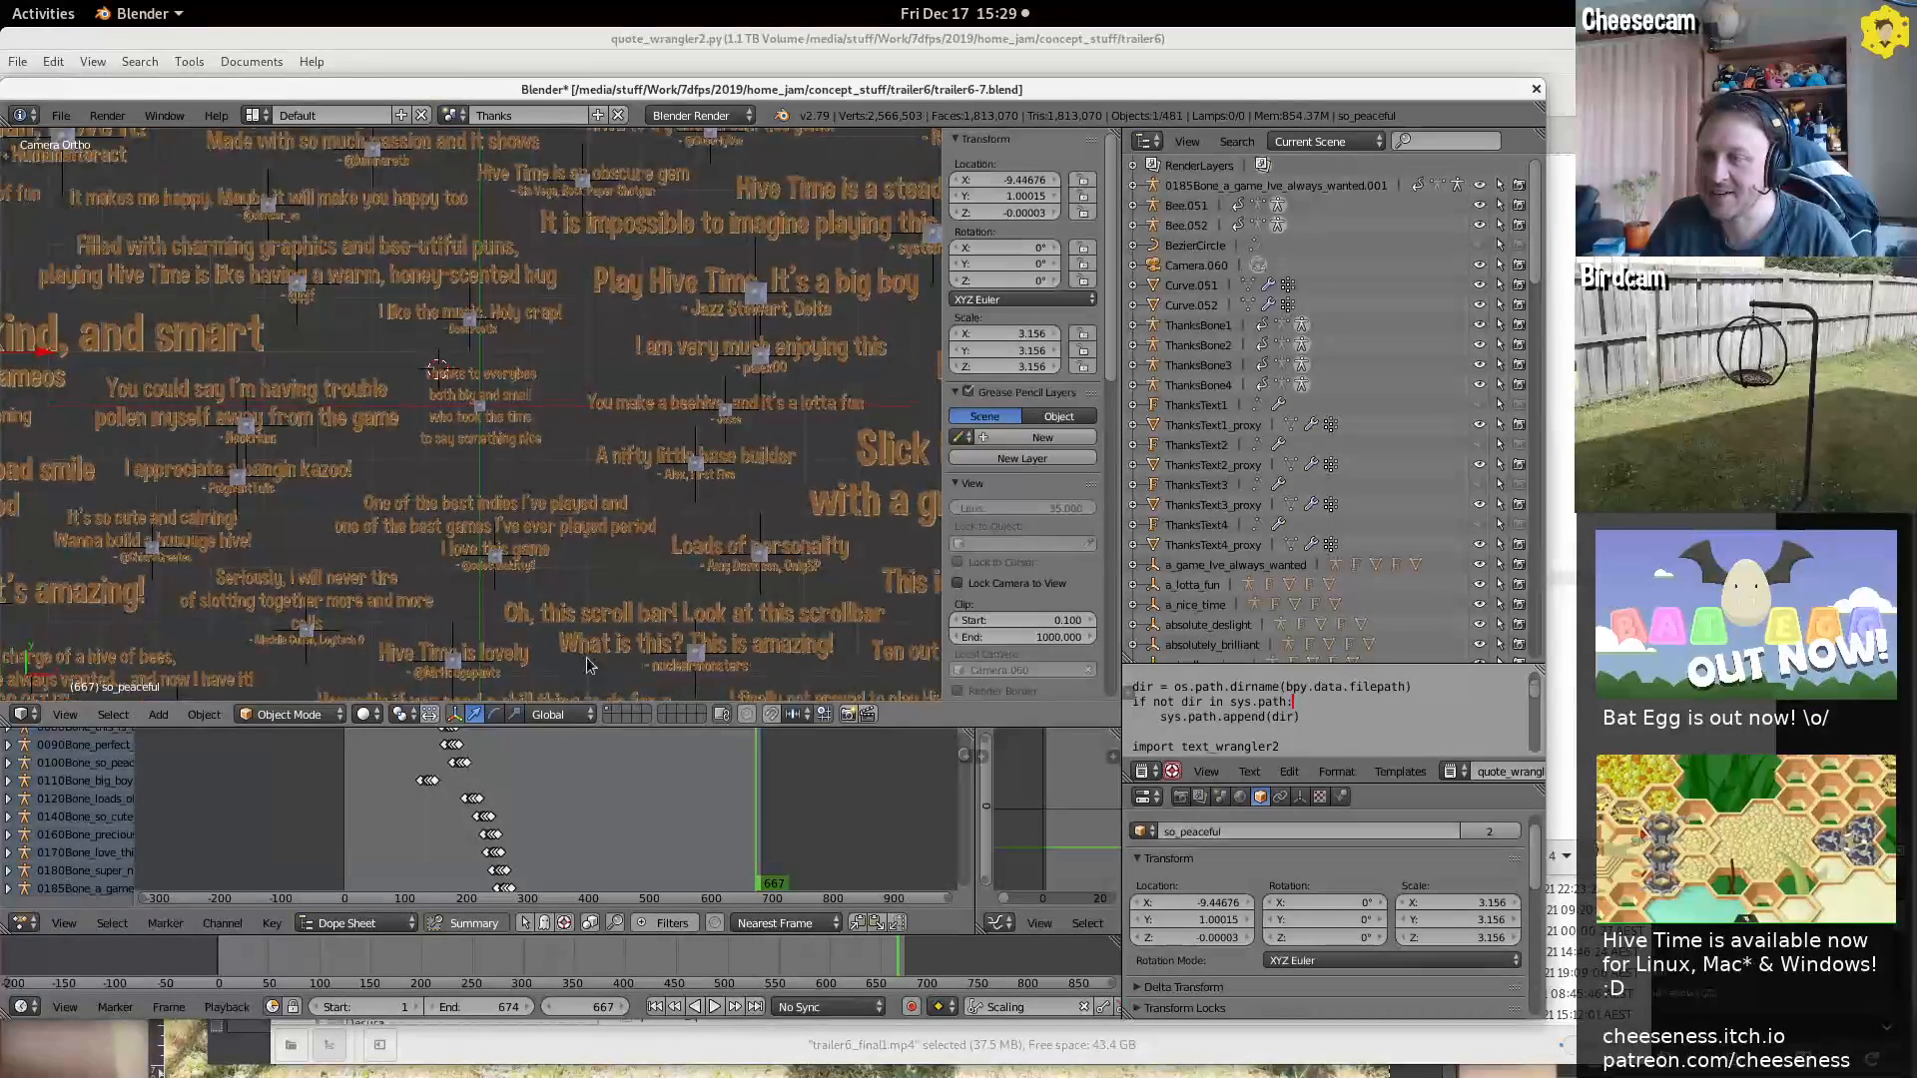
Examine the "Oh, this scroll bar! Look at this scrollbar" quote up close, along with its neighbouring quotes
{"action": "middle_click_drag", "start_coordinate": [754, 634], "coordinate": [603, 424], "text": "shift"}
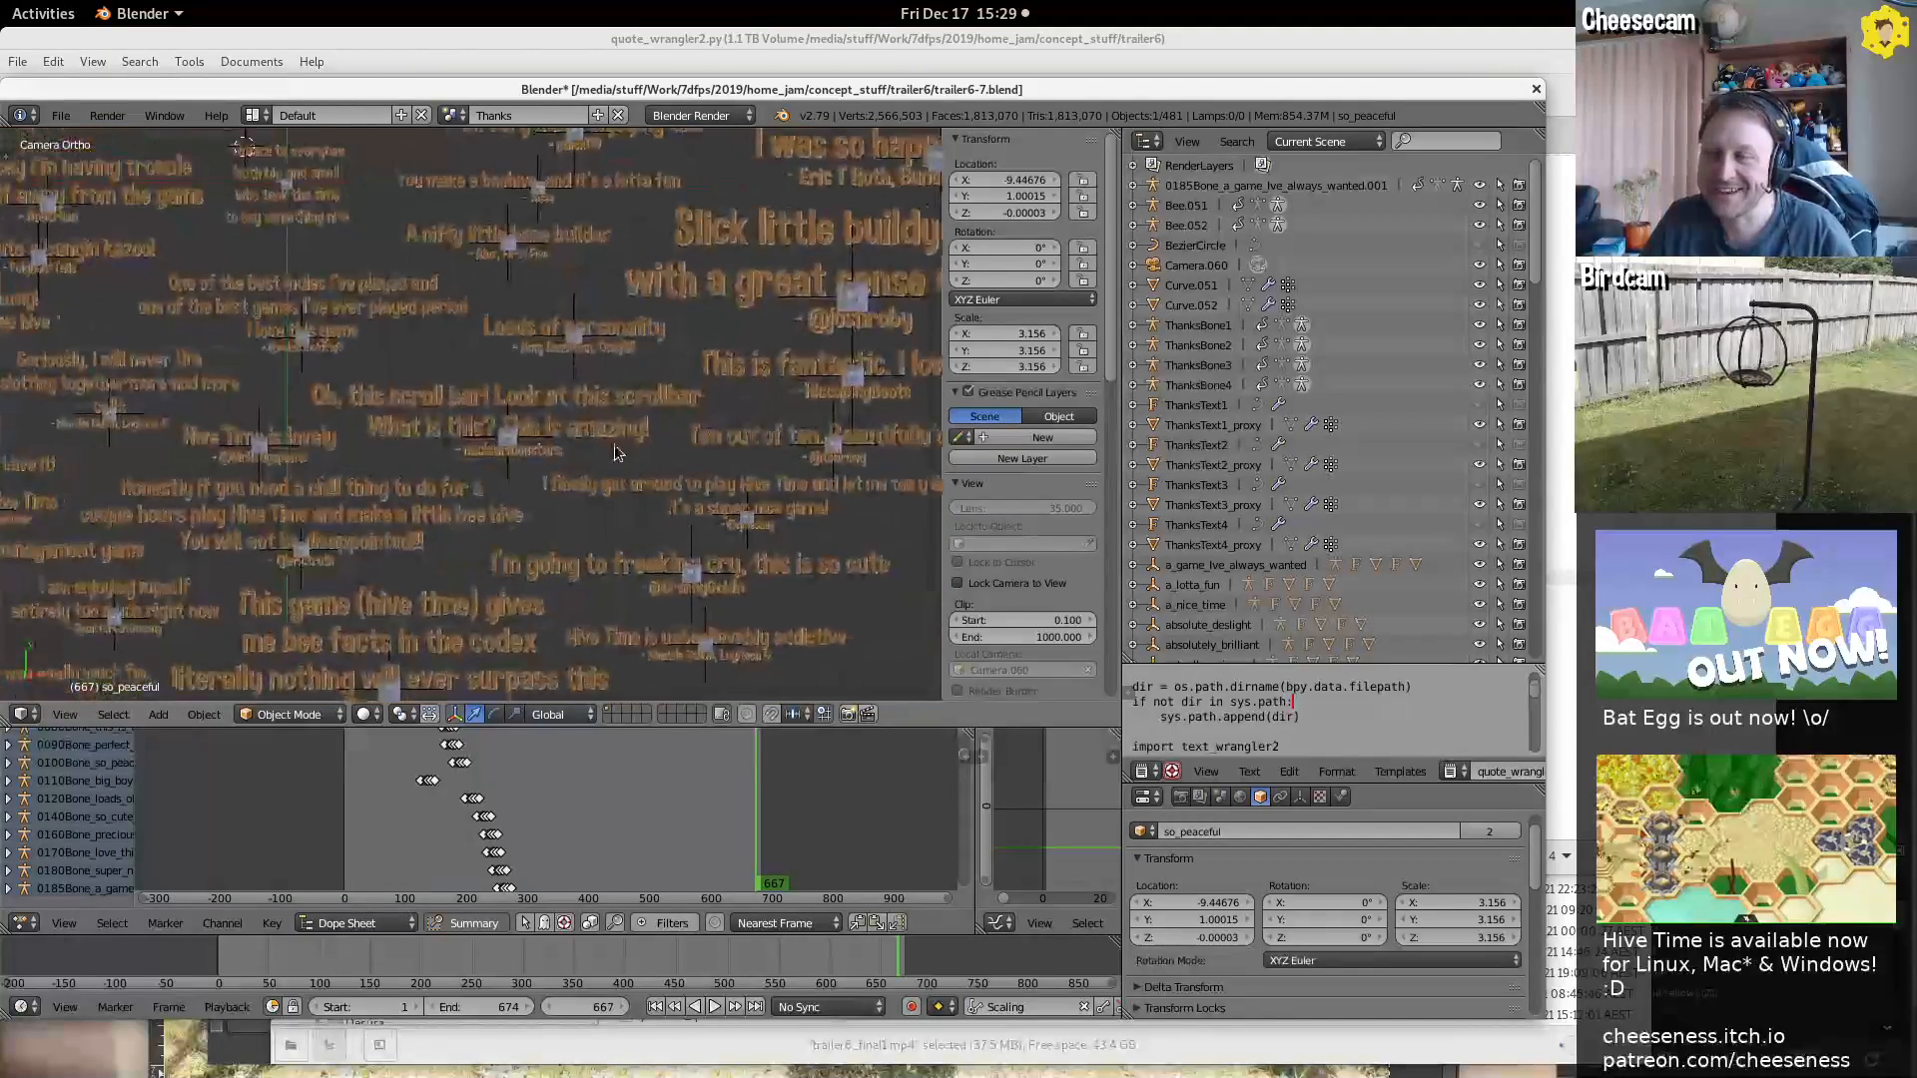
{"action": "scroll", "coordinate": [707, 366], "scroll_direction": "up", "scroll_amount": 3}
{"action": "scroll", "coordinate": [707, 364], "scroll_direction": "up", "scroll_amount": 3}
{"action": "middle_click_drag", "start_coordinate": [810, 360], "coordinate": [683, 372], "text": "shift"}
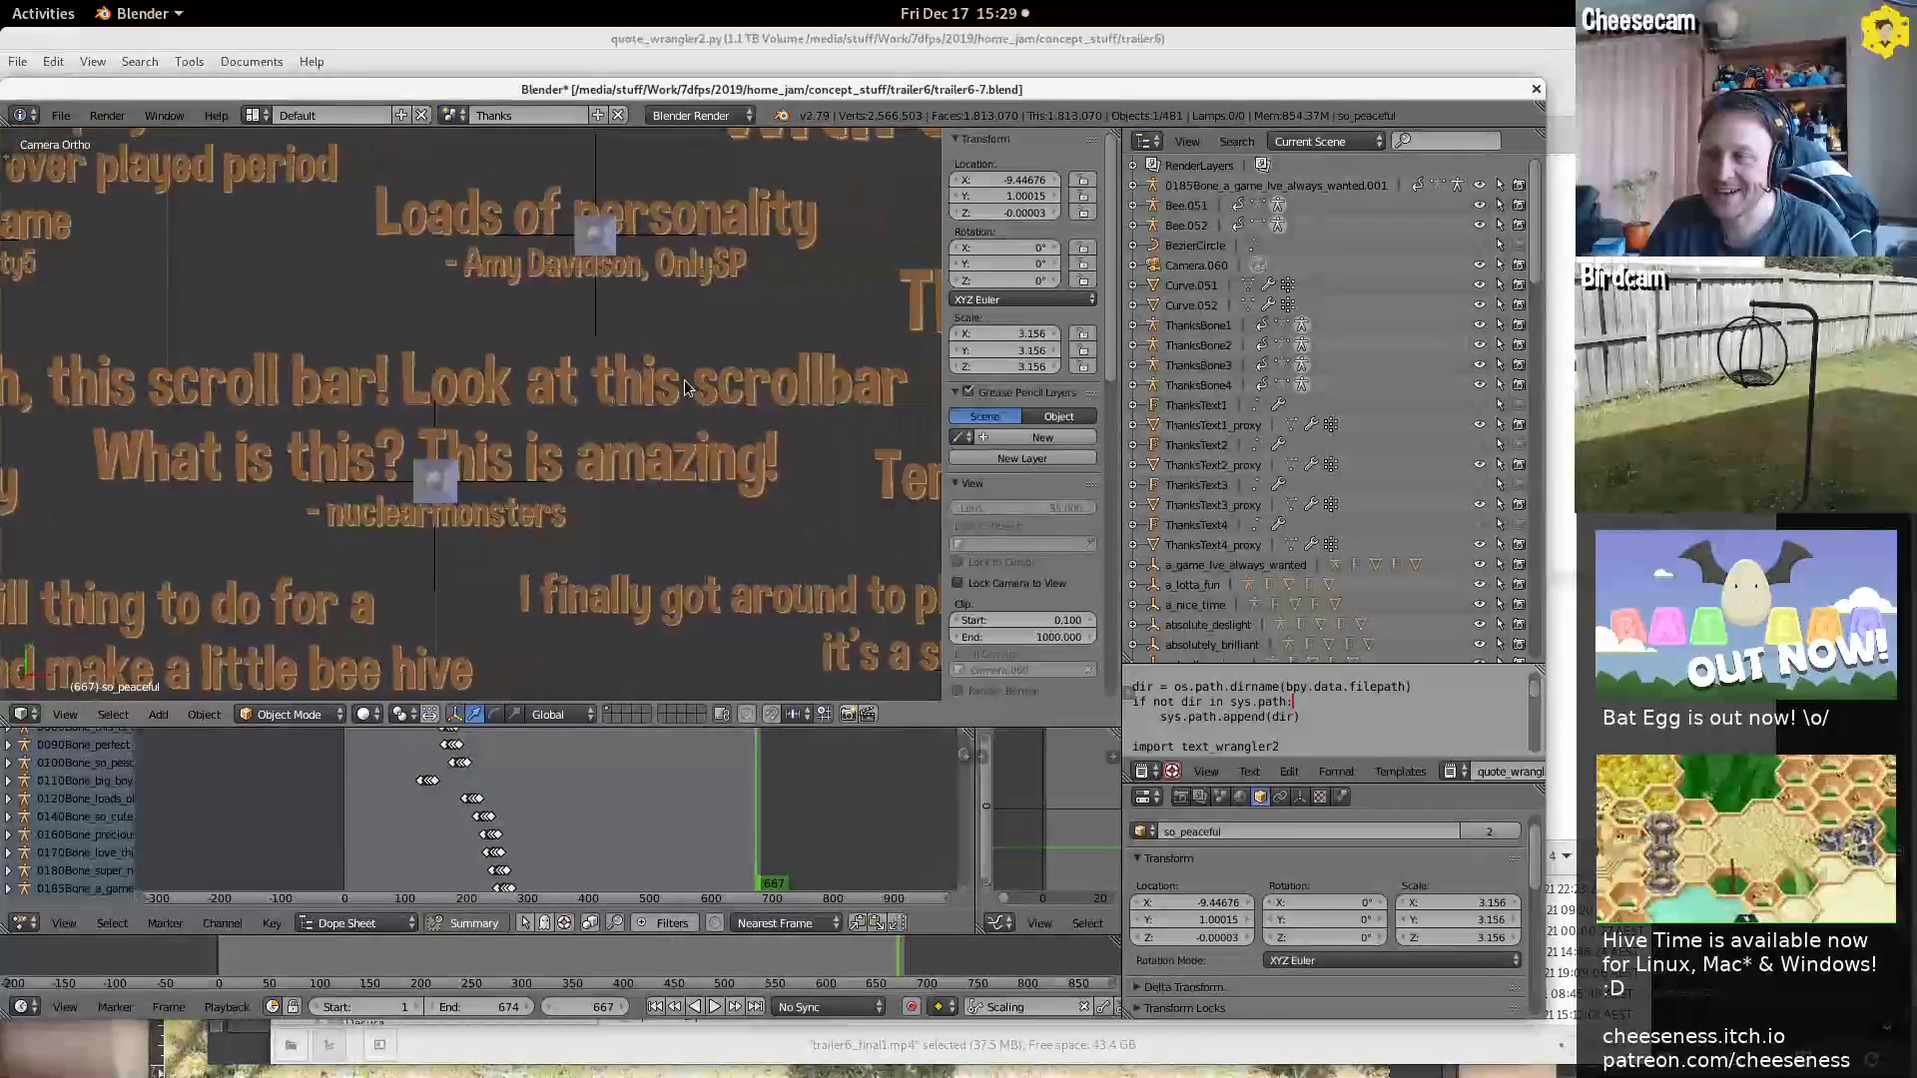
{"action": "scroll", "coordinate": [685, 379], "scroll_direction": "down", "scroll_amount": 3}
{"action": "middle_click_drag", "start_coordinate": [255, 366], "coordinate": [334, 375], "text": "shift"}
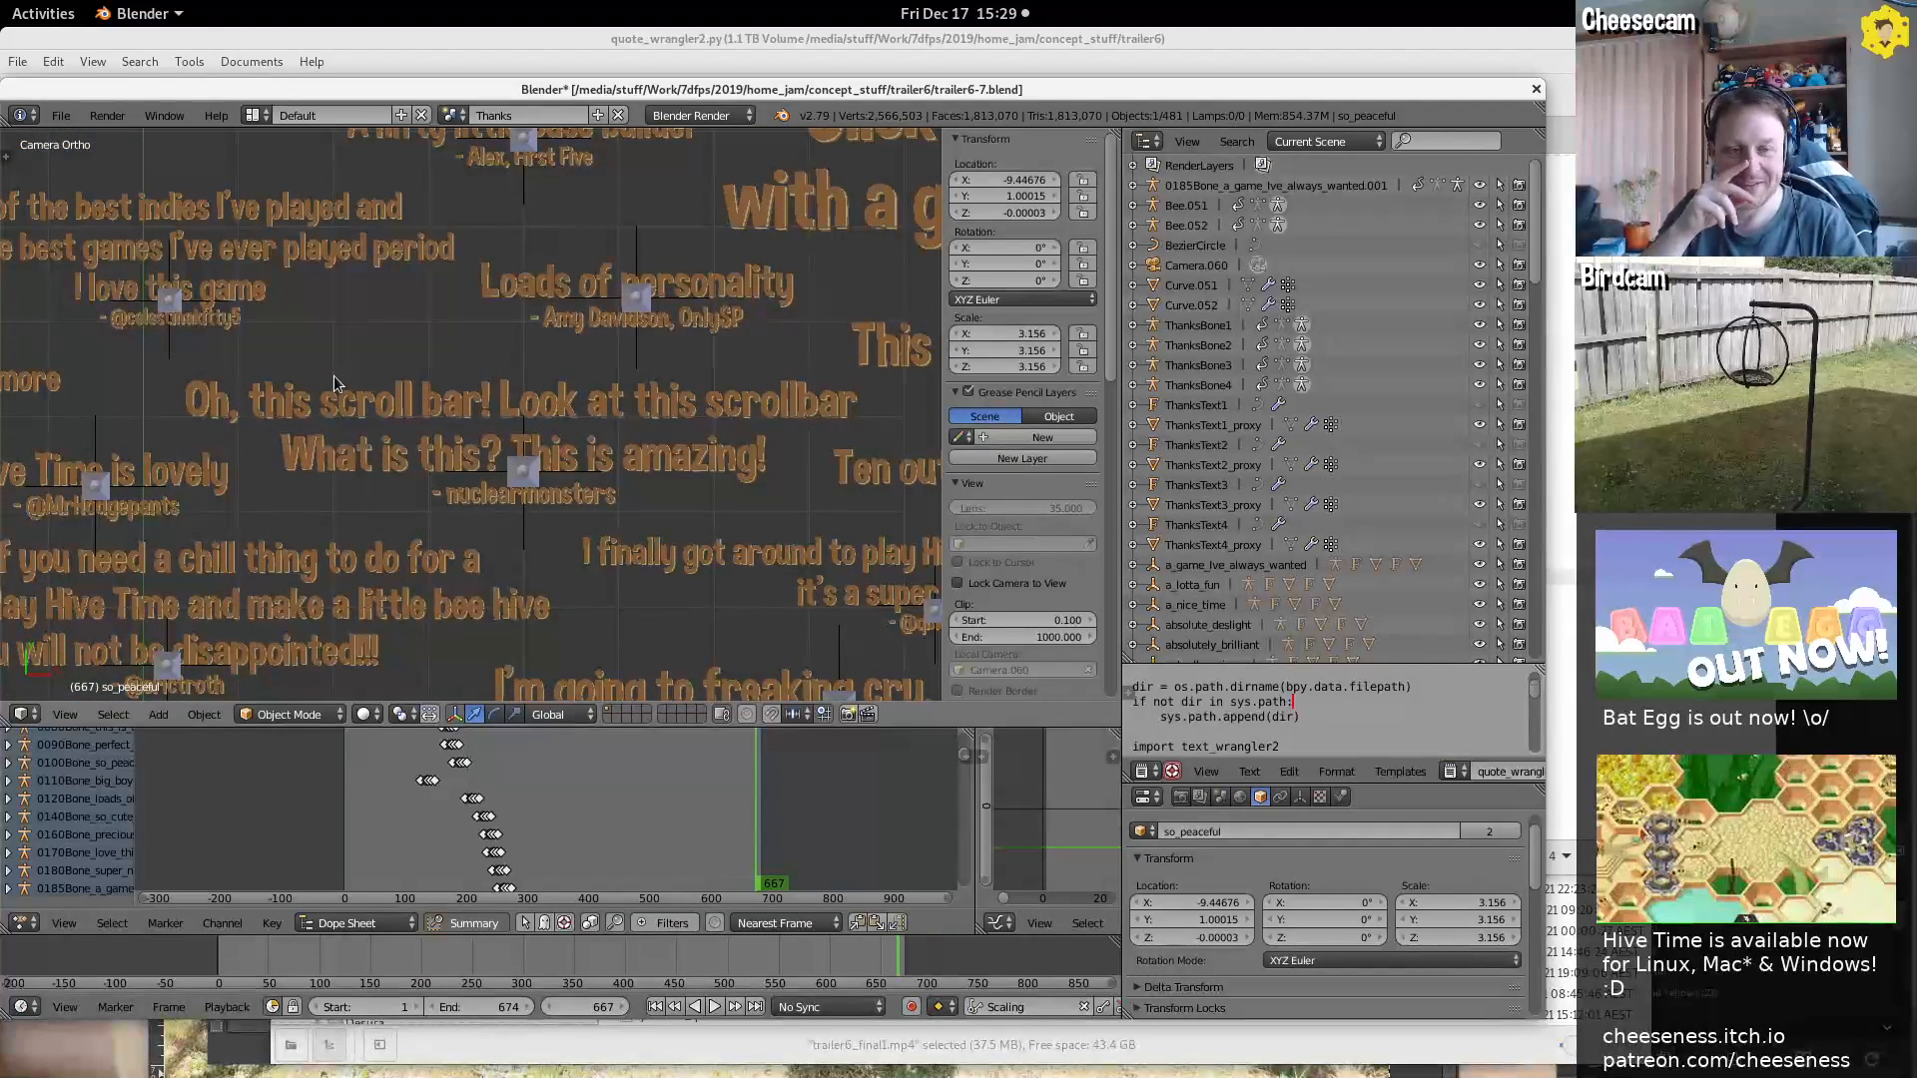
Look over the heart's lower half and upper left lobe, and select the BezierCircle outline around the quotes
{"action": "scroll", "coordinate": [333, 375], "scroll_direction": "down", "scroll_amount": 5}
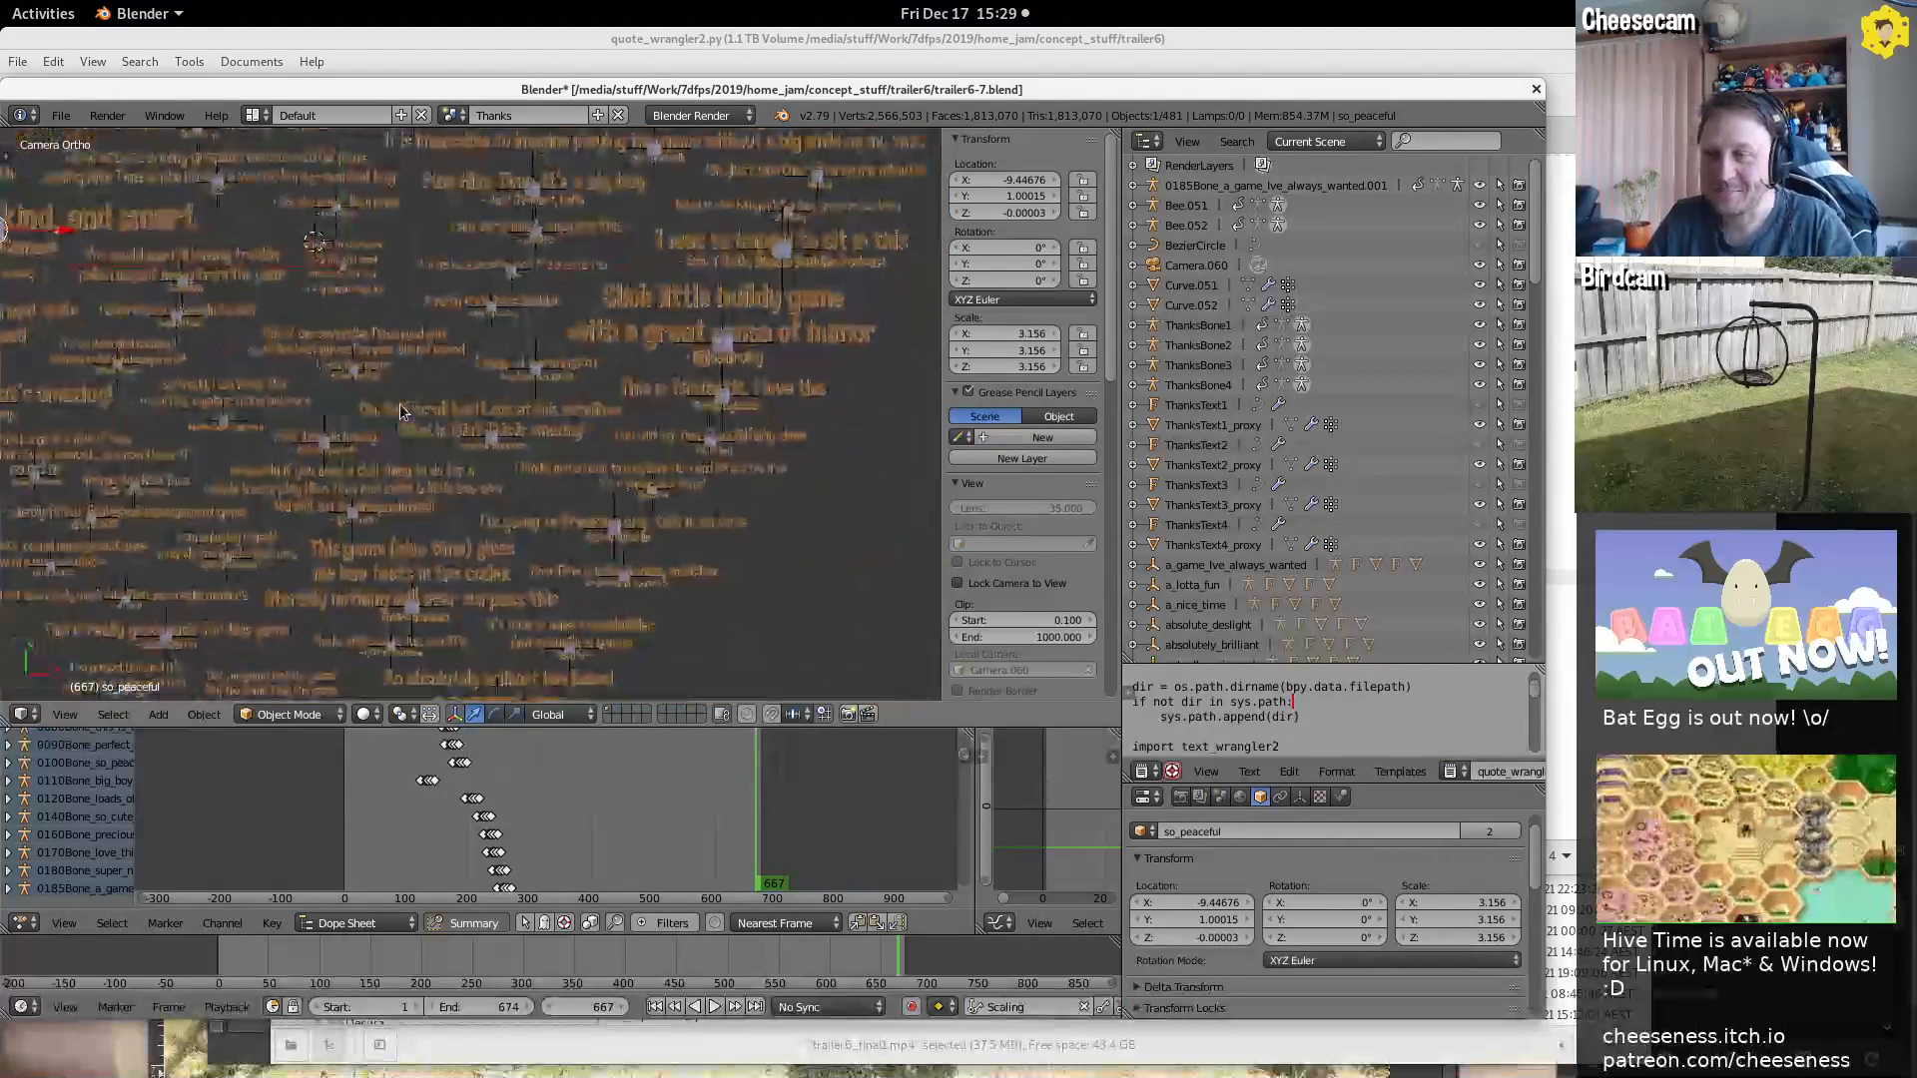
{"action": "middle_click_drag", "start_coordinate": [313, 412], "coordinate": [482, 344], "text": "shift"}
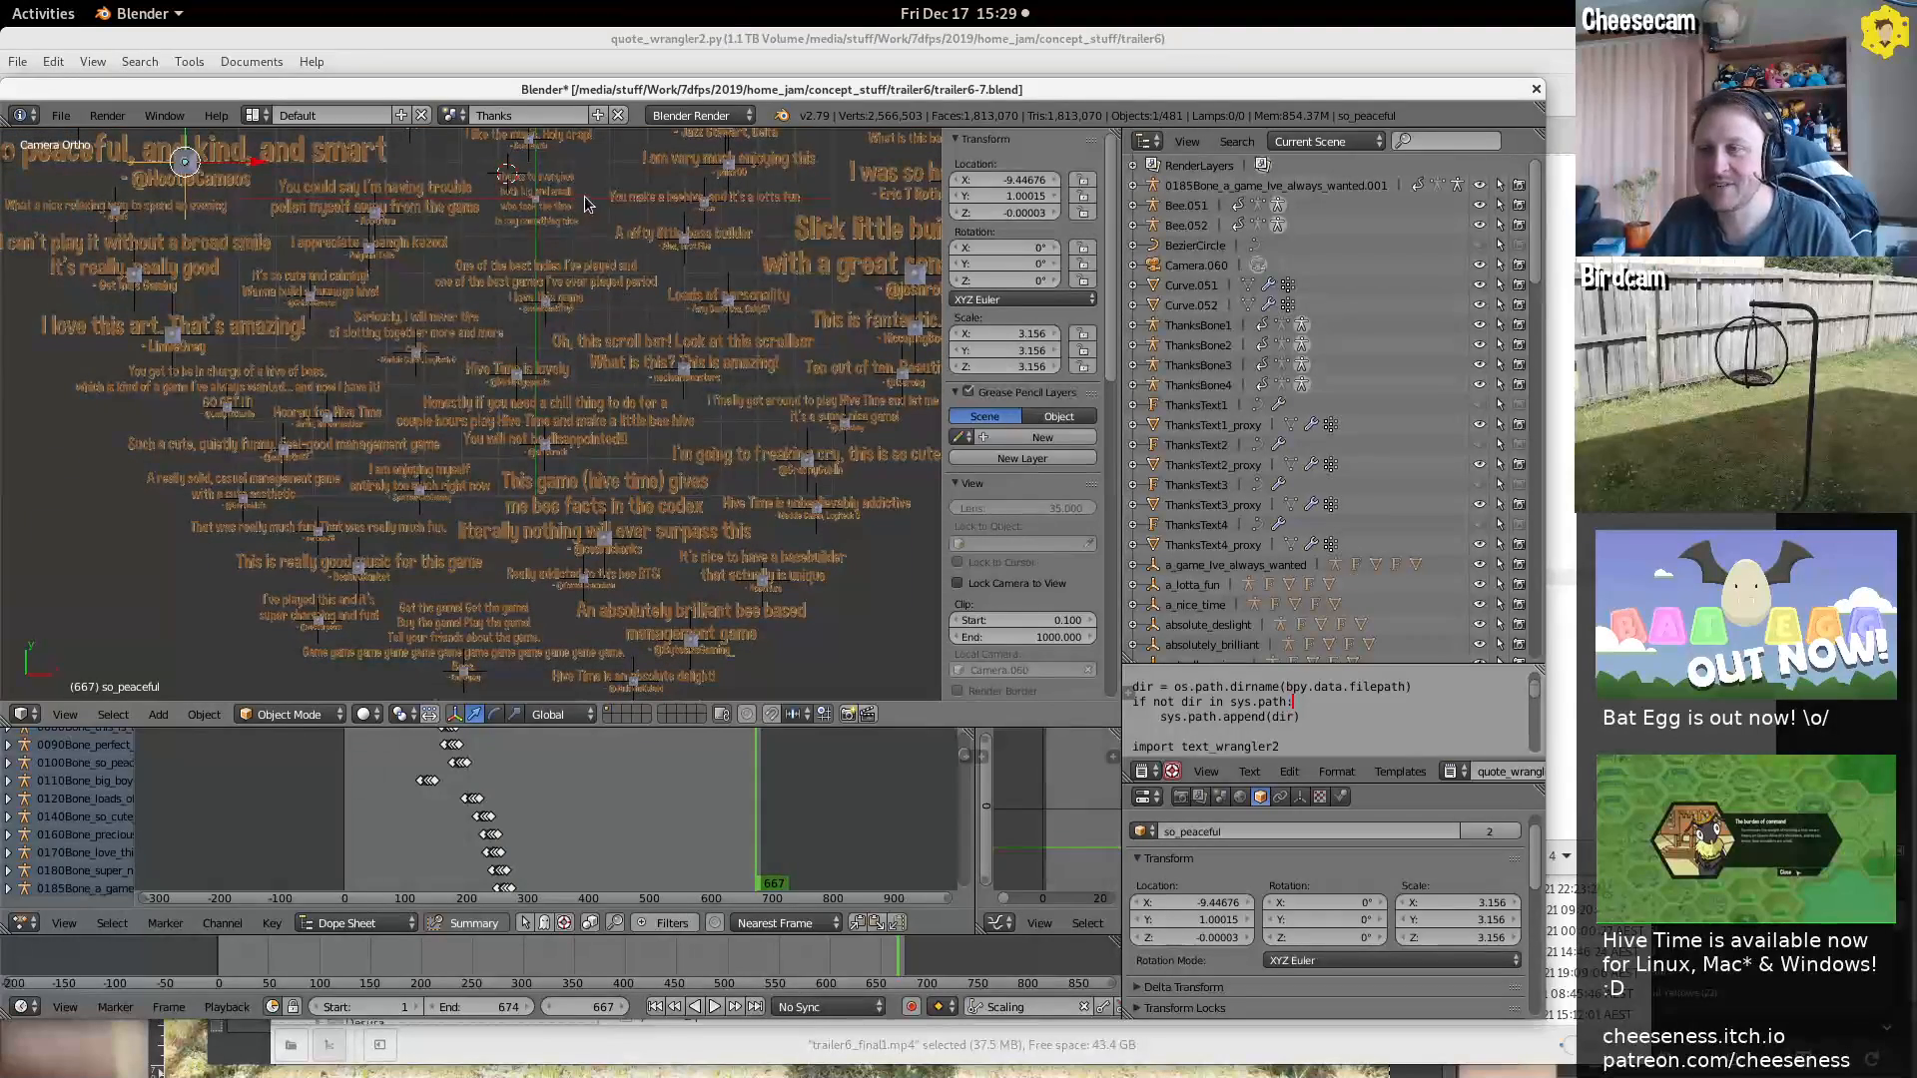
{"action": "middle_click_drag", "start_coordinate": [586, 203], "coordinate": [778, 650], "text": "shift"}
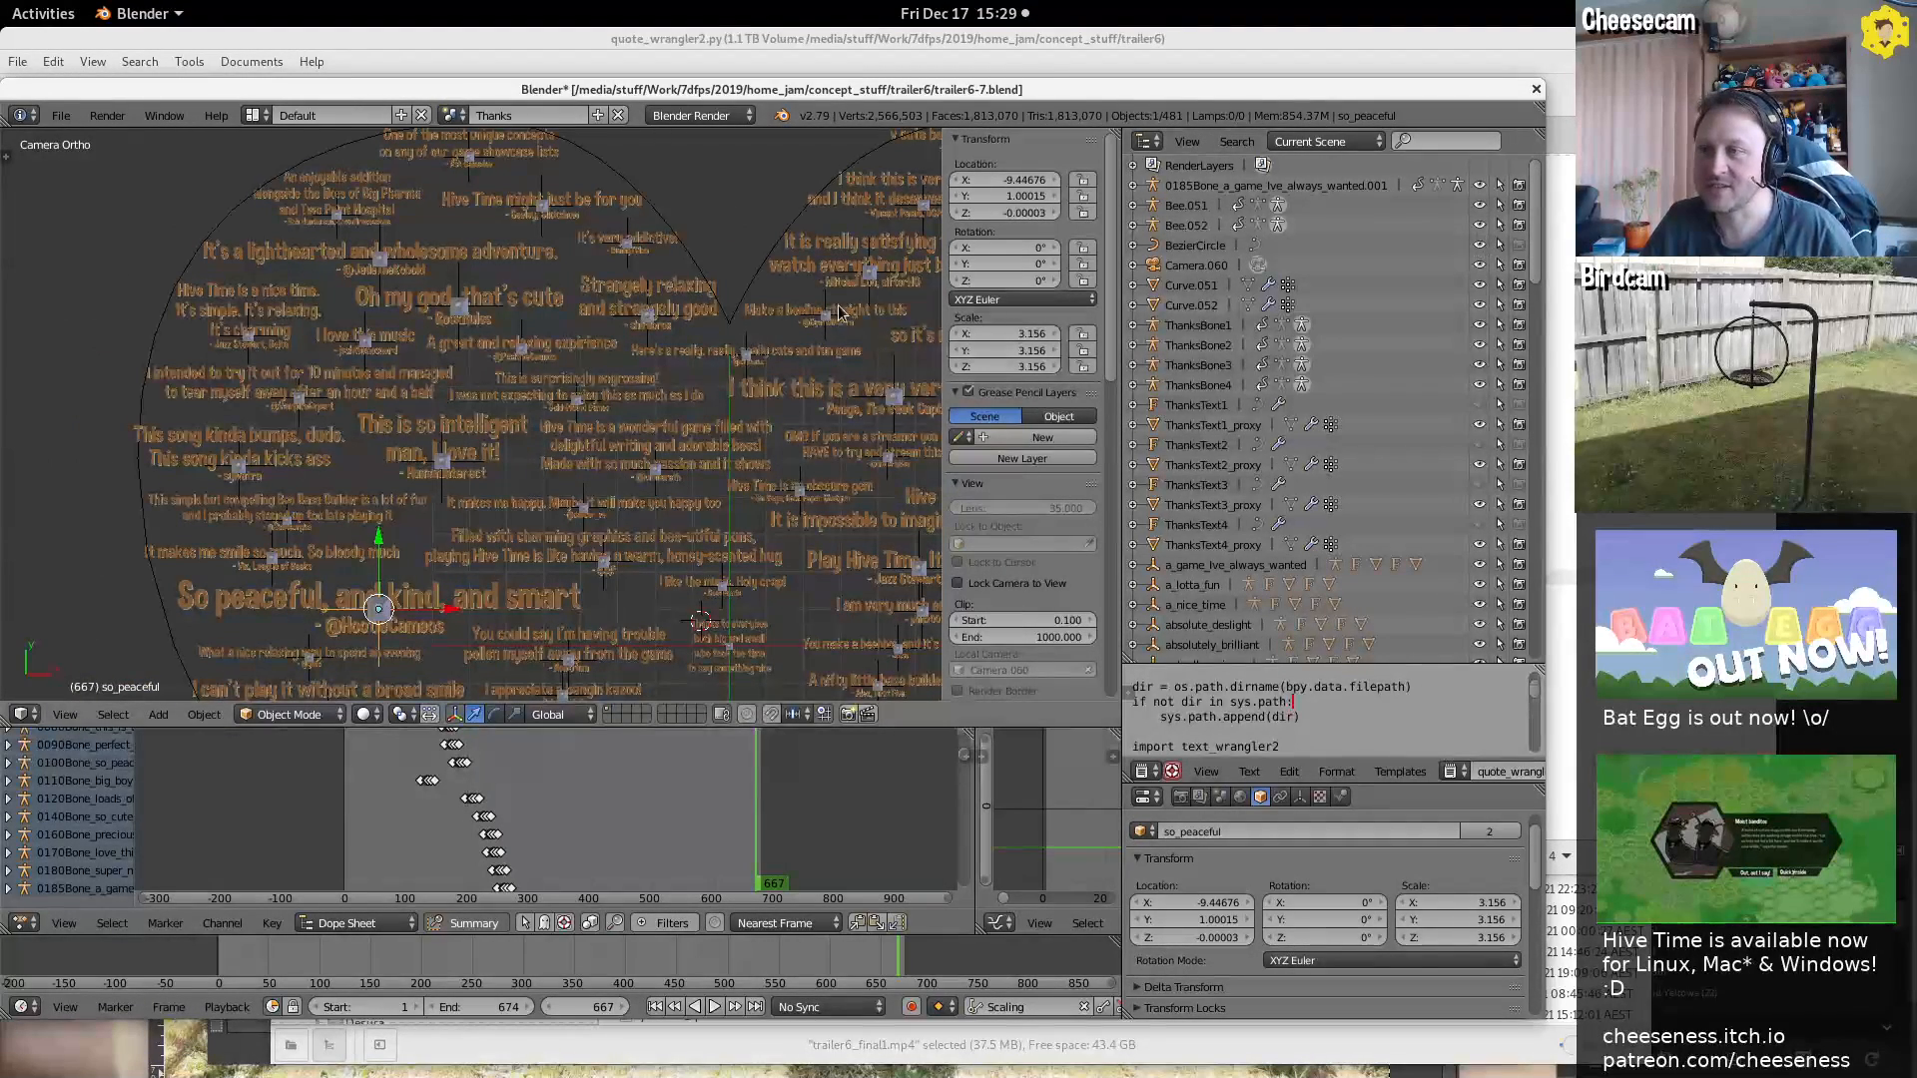
{"action": "key", "text": "Home"}
{"action": "right_click", "coordinate": [722, 429]}
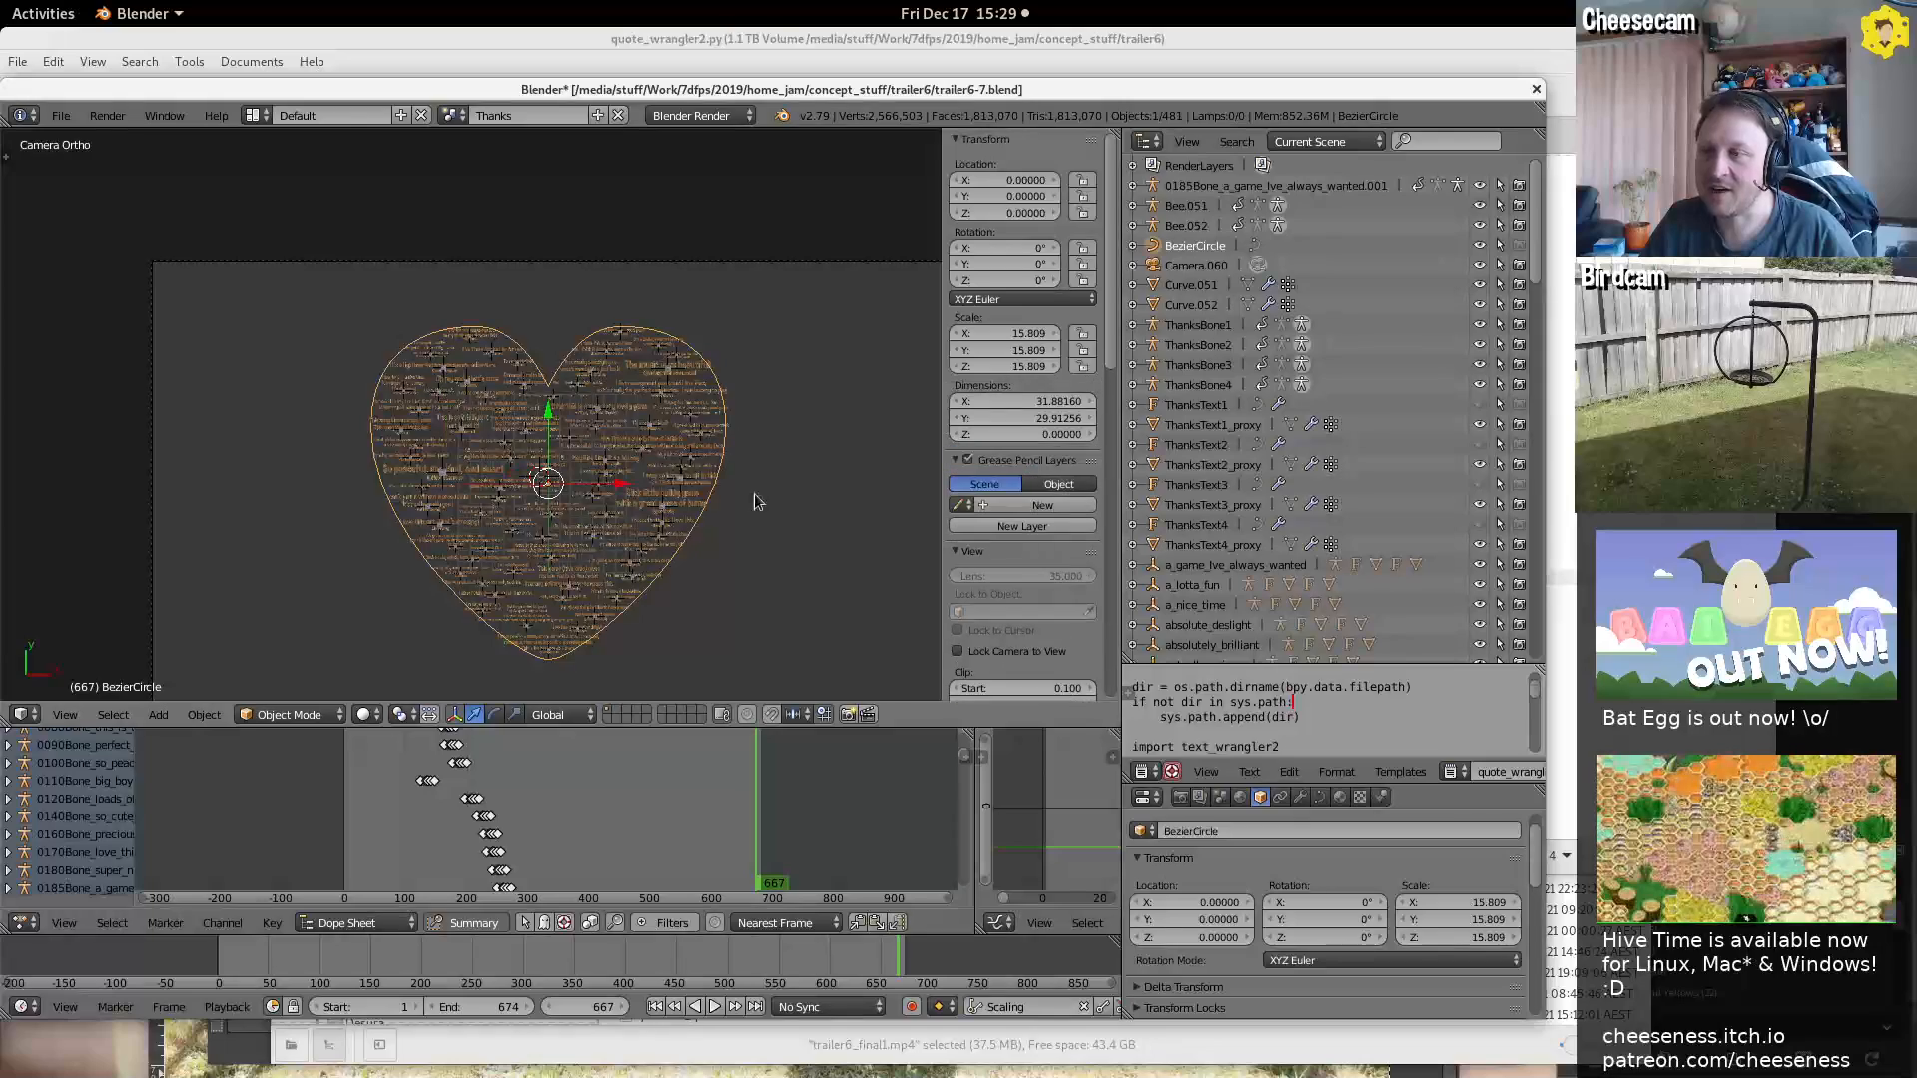
Move the pollen_myself_away quote slightly down toward the "I appreciate a bangin kazoo!" quote
{"action": "scroll", "coordinate": [719, 529], "scroll_direction": "up", "scroll_amount": 6}
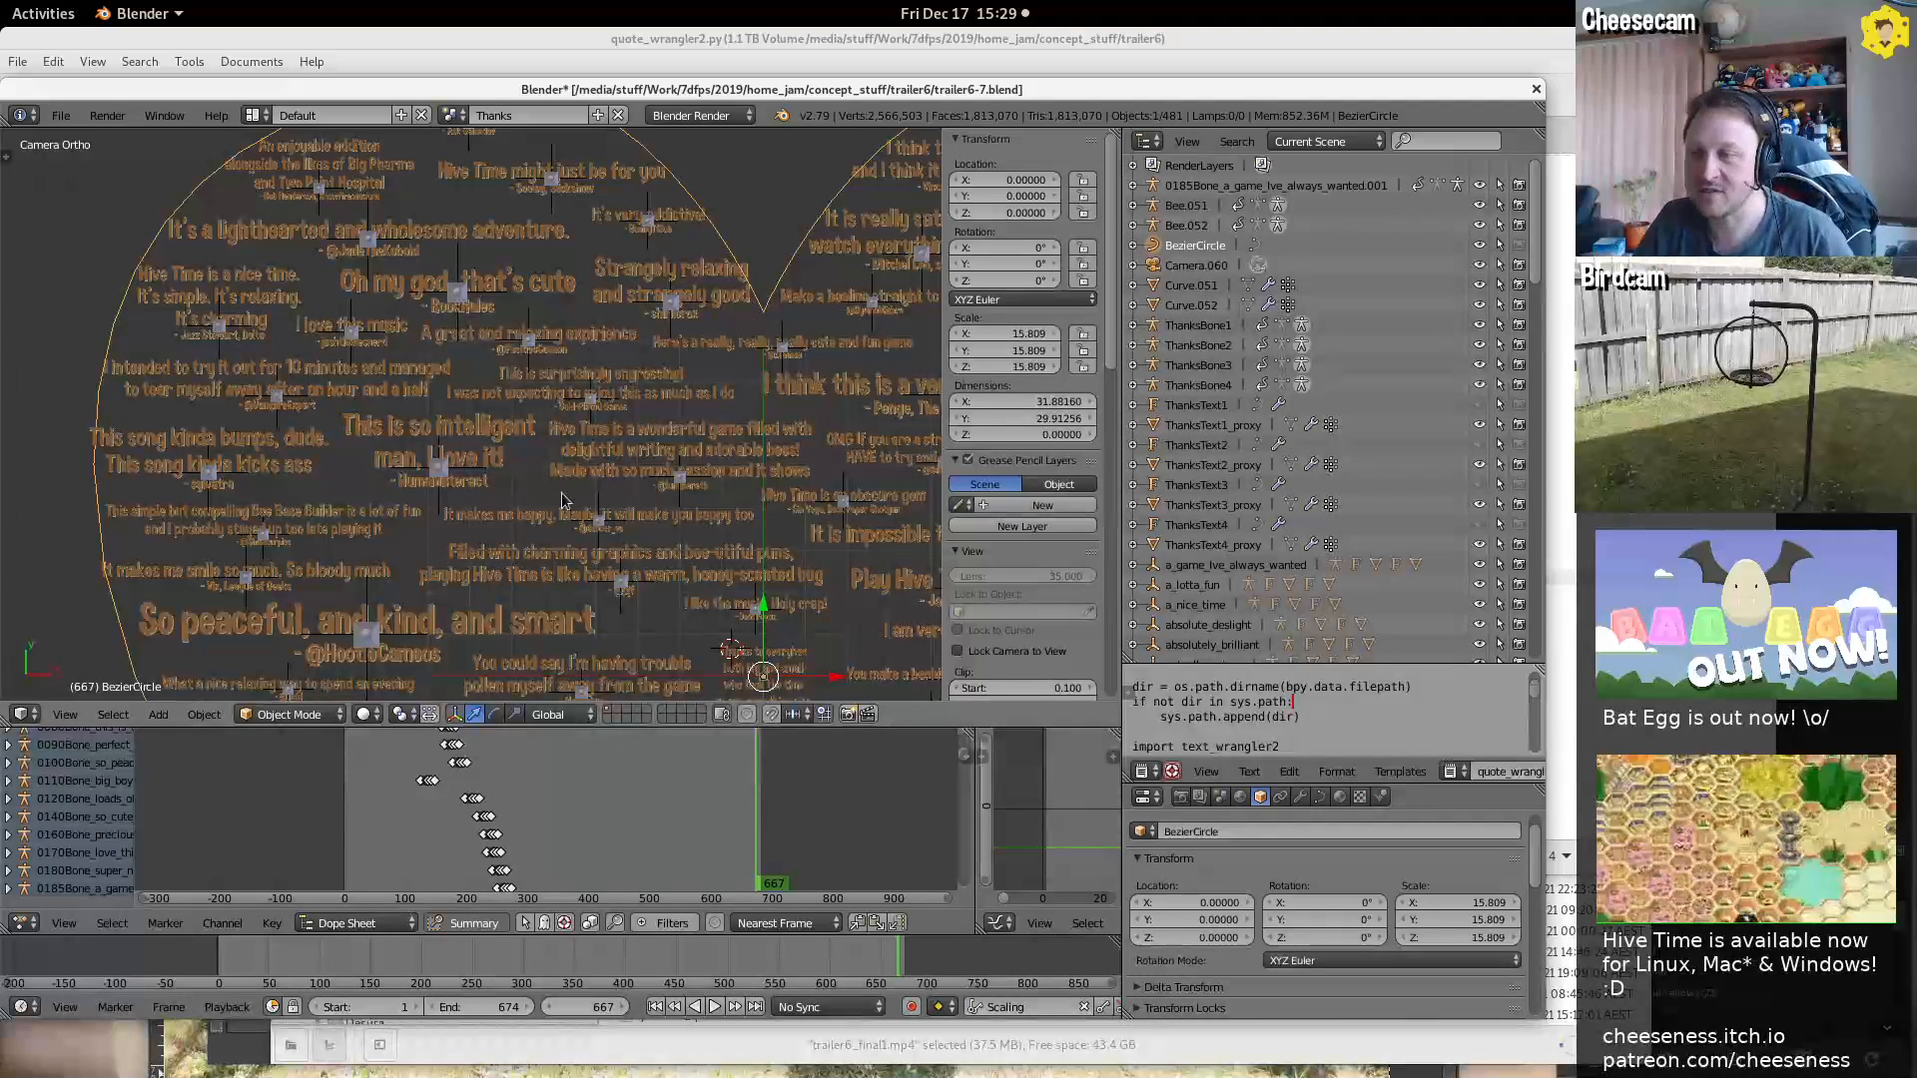
{"action": "middle_click_drag", "start_coordinate": [514, 638], "coordinate": [566, 366], "text": "shift"}
{"action": "scroll", "coordinate": [566, 366], "scroll_direction": "up", "scroll_amount": 6}
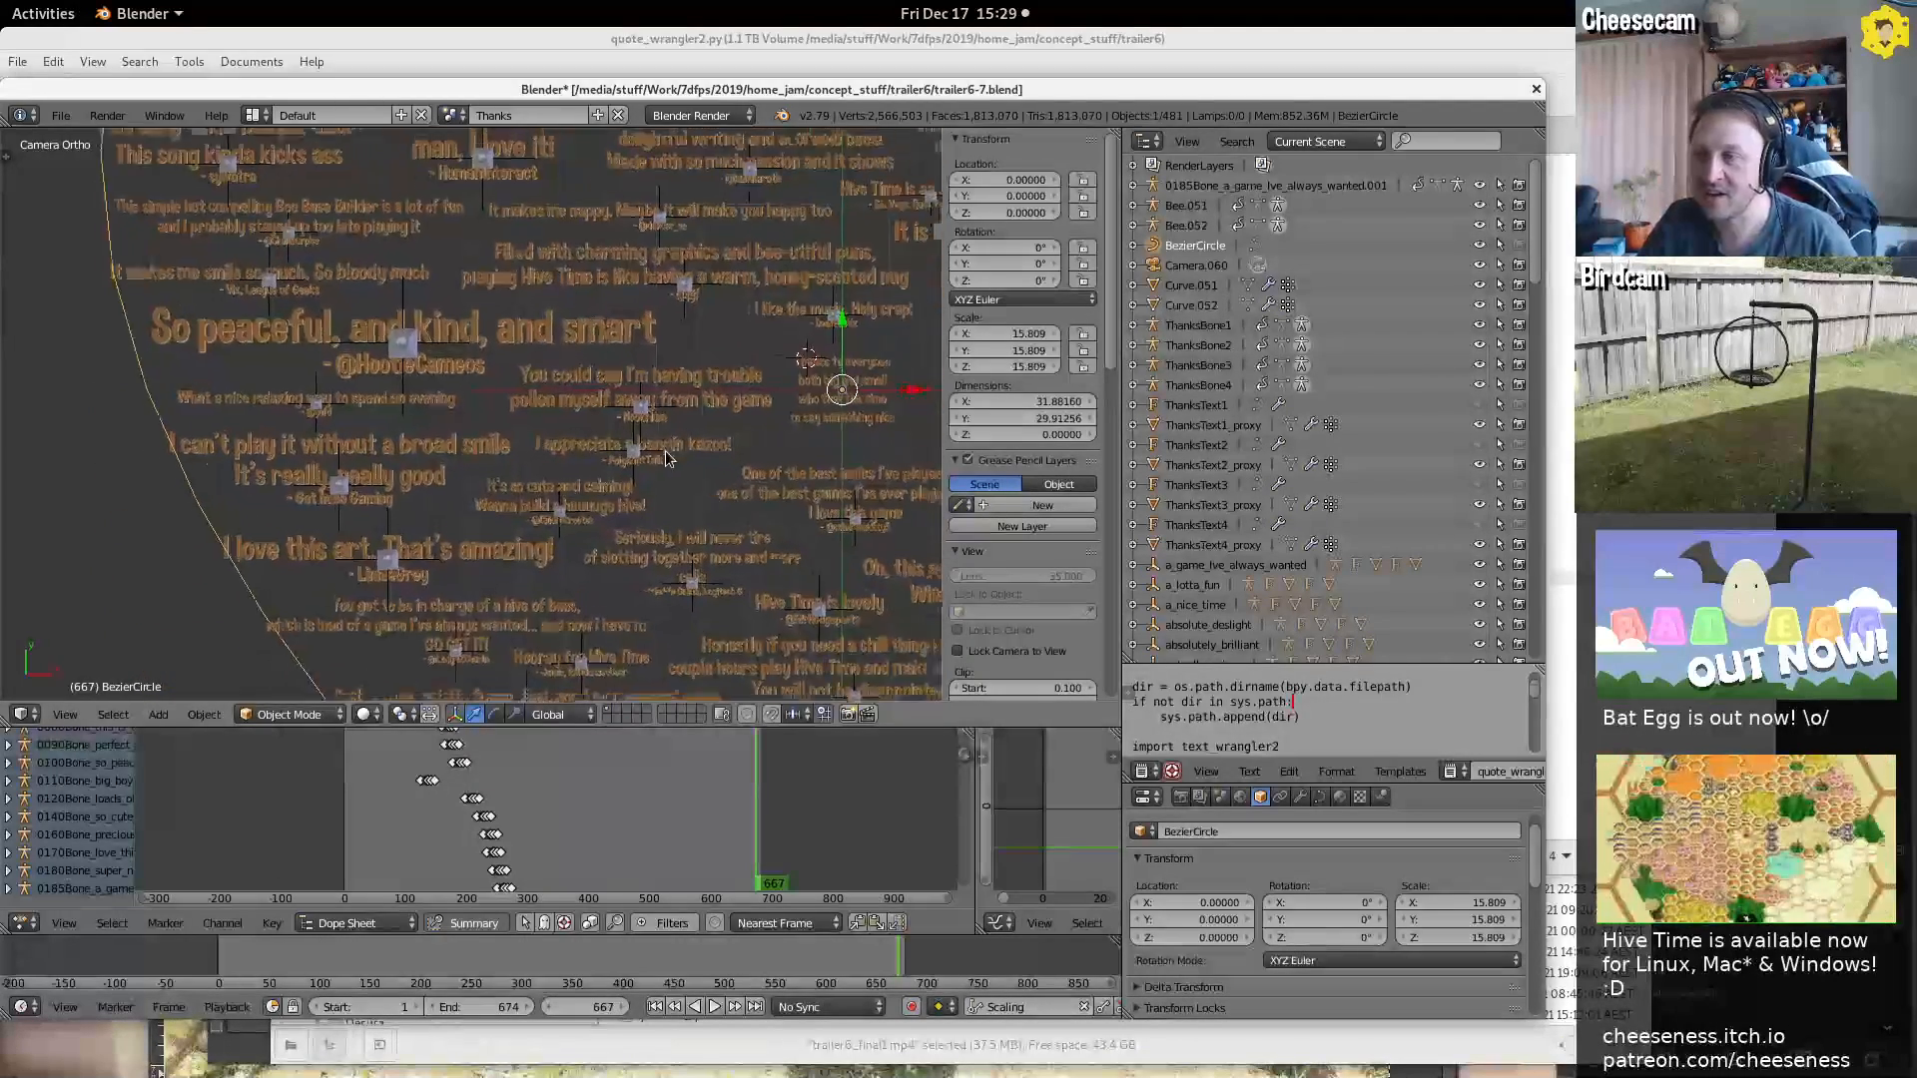
{"action": "middle_click_drag", "start_coordinate": [446, 275], "coordinate": [387, 261], "text": "shift"}
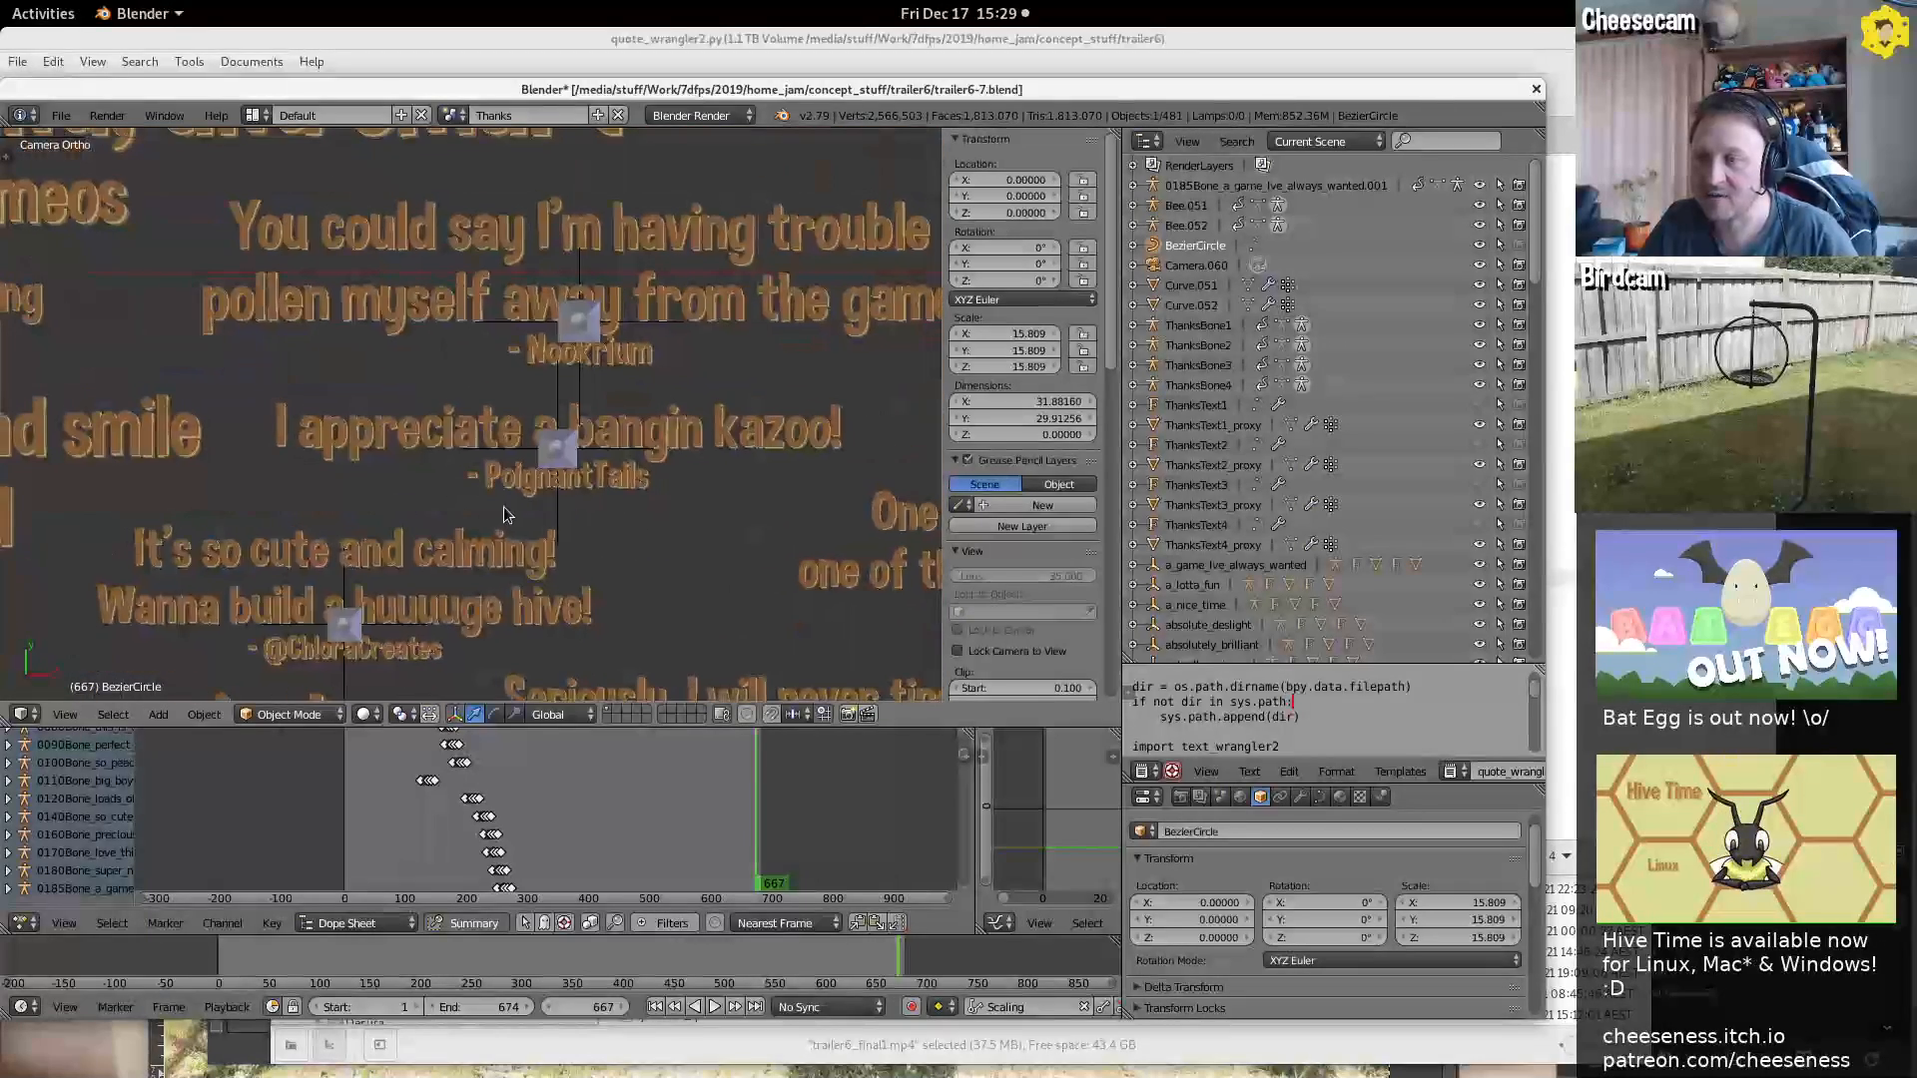
{"action": "right_click", "coordinate": [584, 354]}
{"action": "key", "text": "g"}
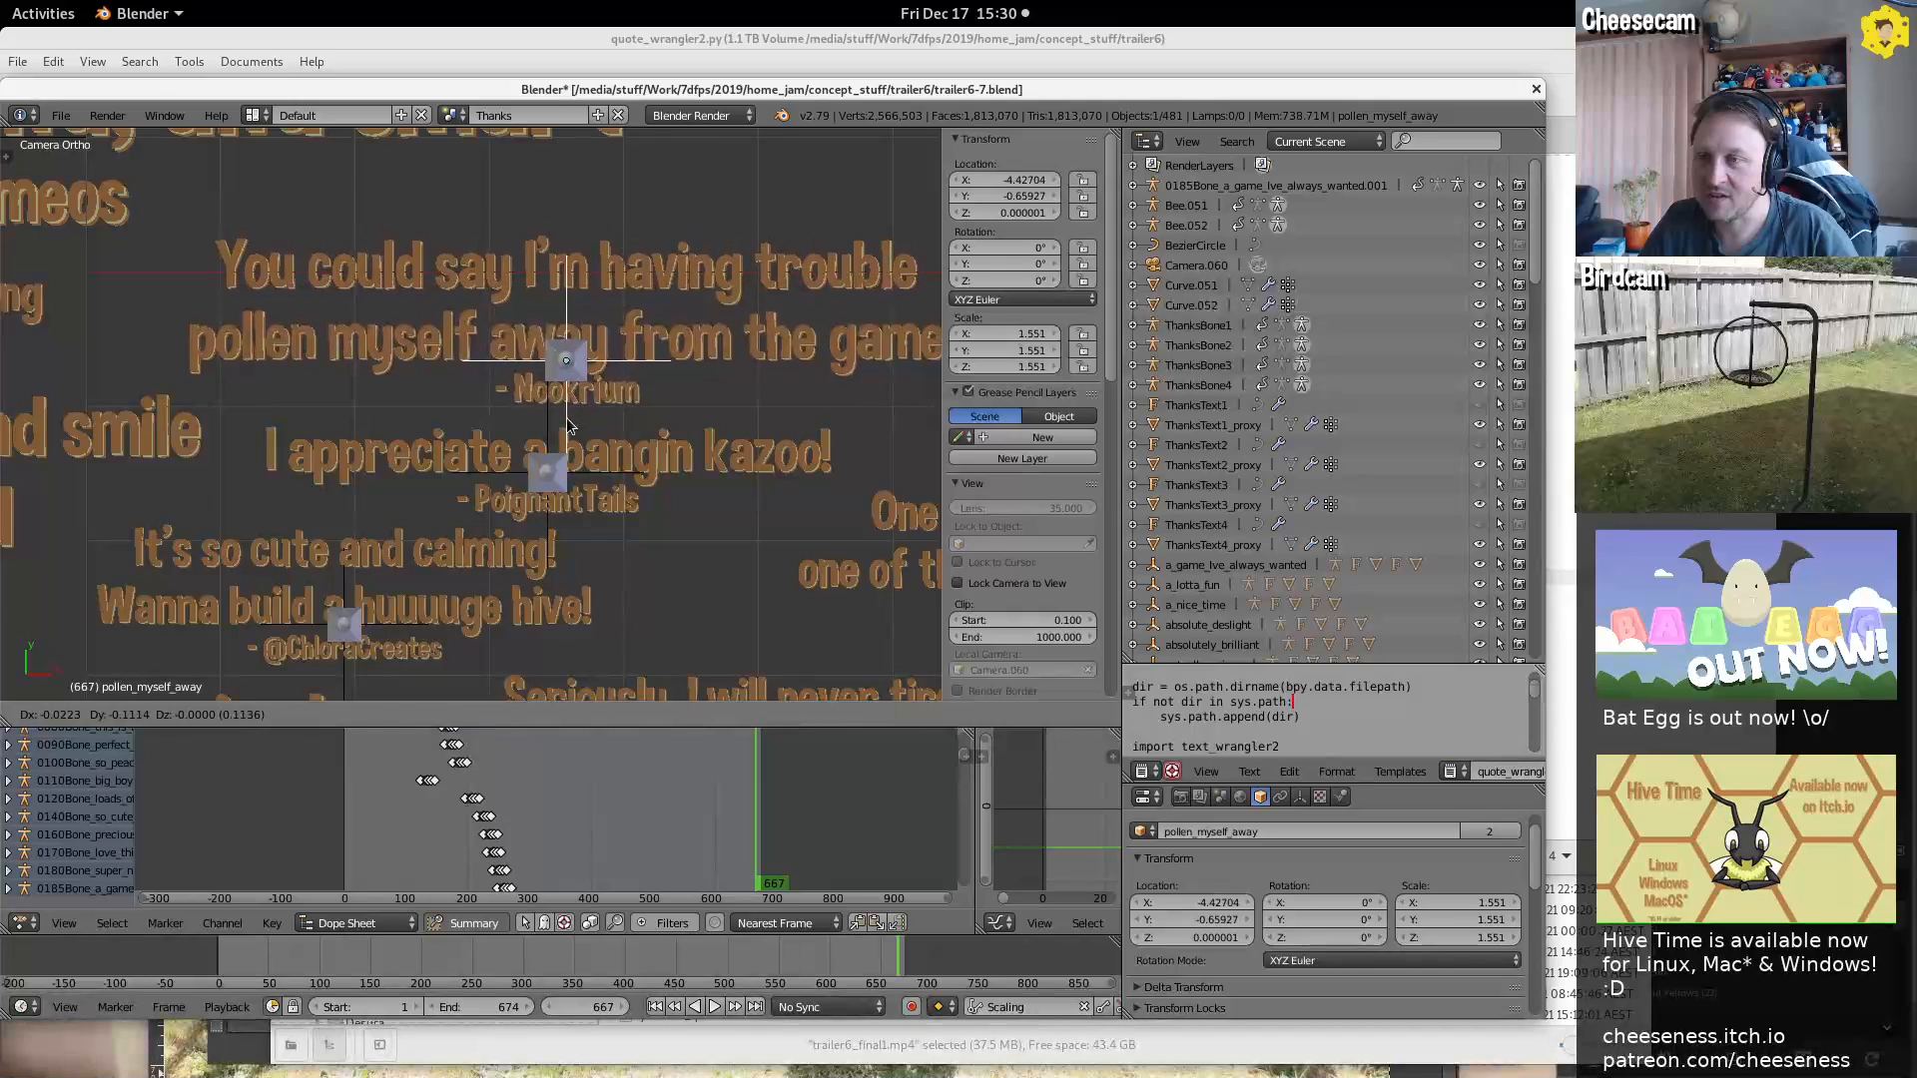
Move the "pollen myself away from the game" quote to about X -4.40, Y -0.55
{"action": "left_click", "coordinate": [566, 417]}
{"action": "scroll", "coordinate": [676, 339], "scroll_direction": "down", "scroll_amount": 5}
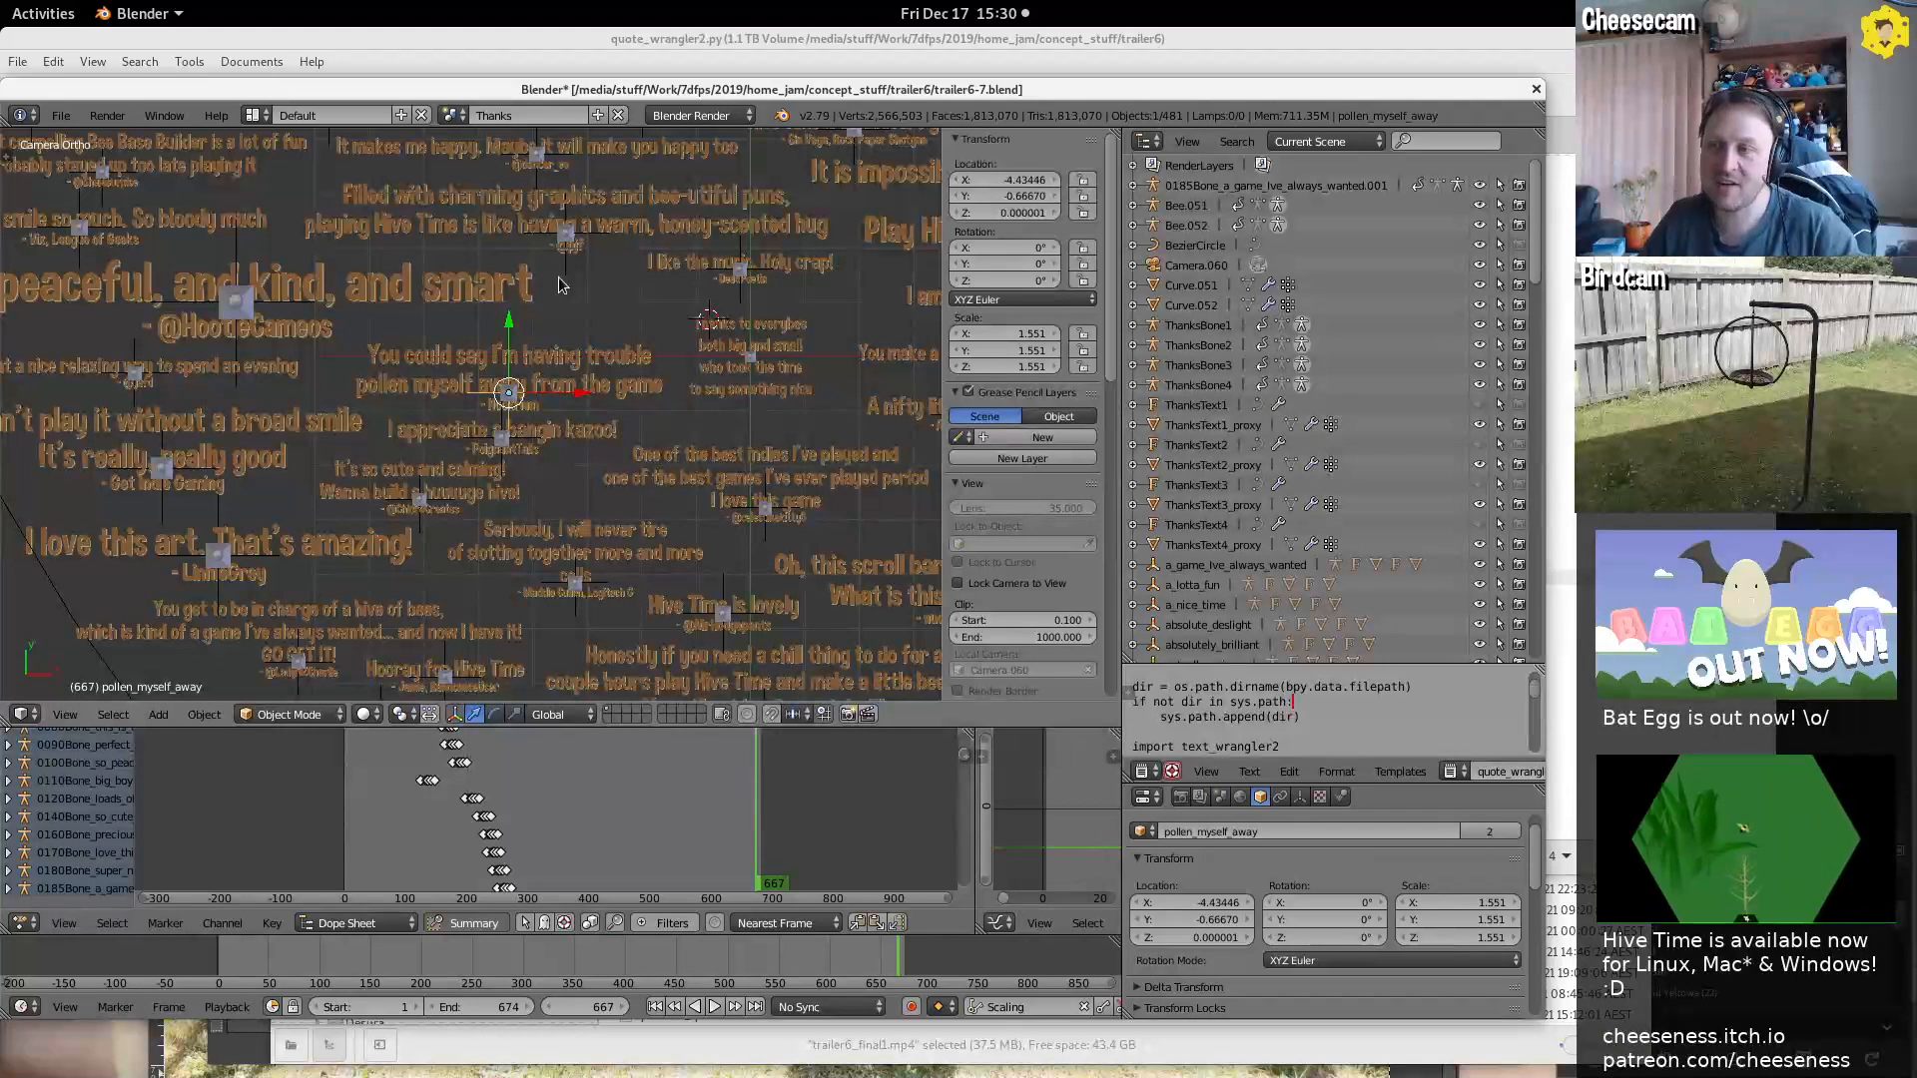
{"action": "key", "text": "g"}
{"action": "left_click", "coordinate": [554, 327]}
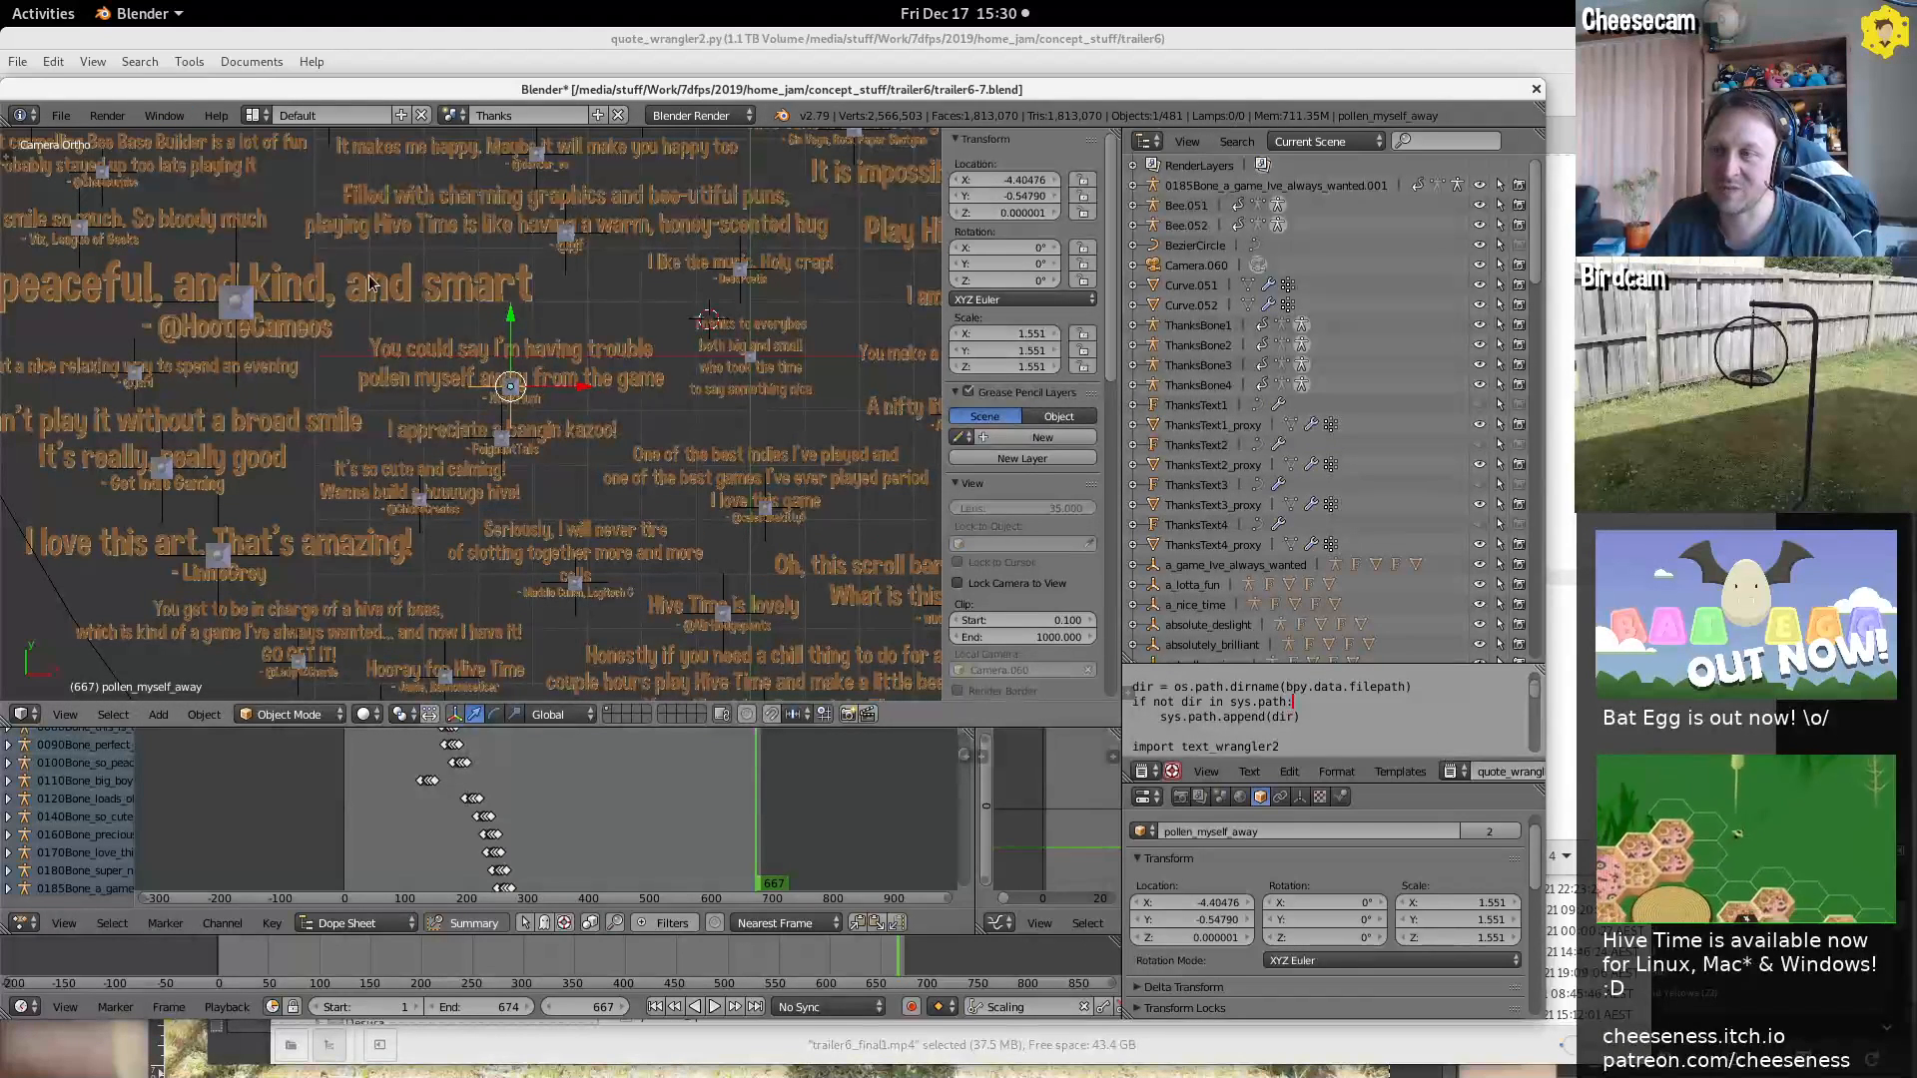
Add the "I appreciate a bangin kazoo!" quote to the selection, shift both quotes slightly up and right, and deselect everything
{"action": "left_click", "coordinate": [505, 411]}
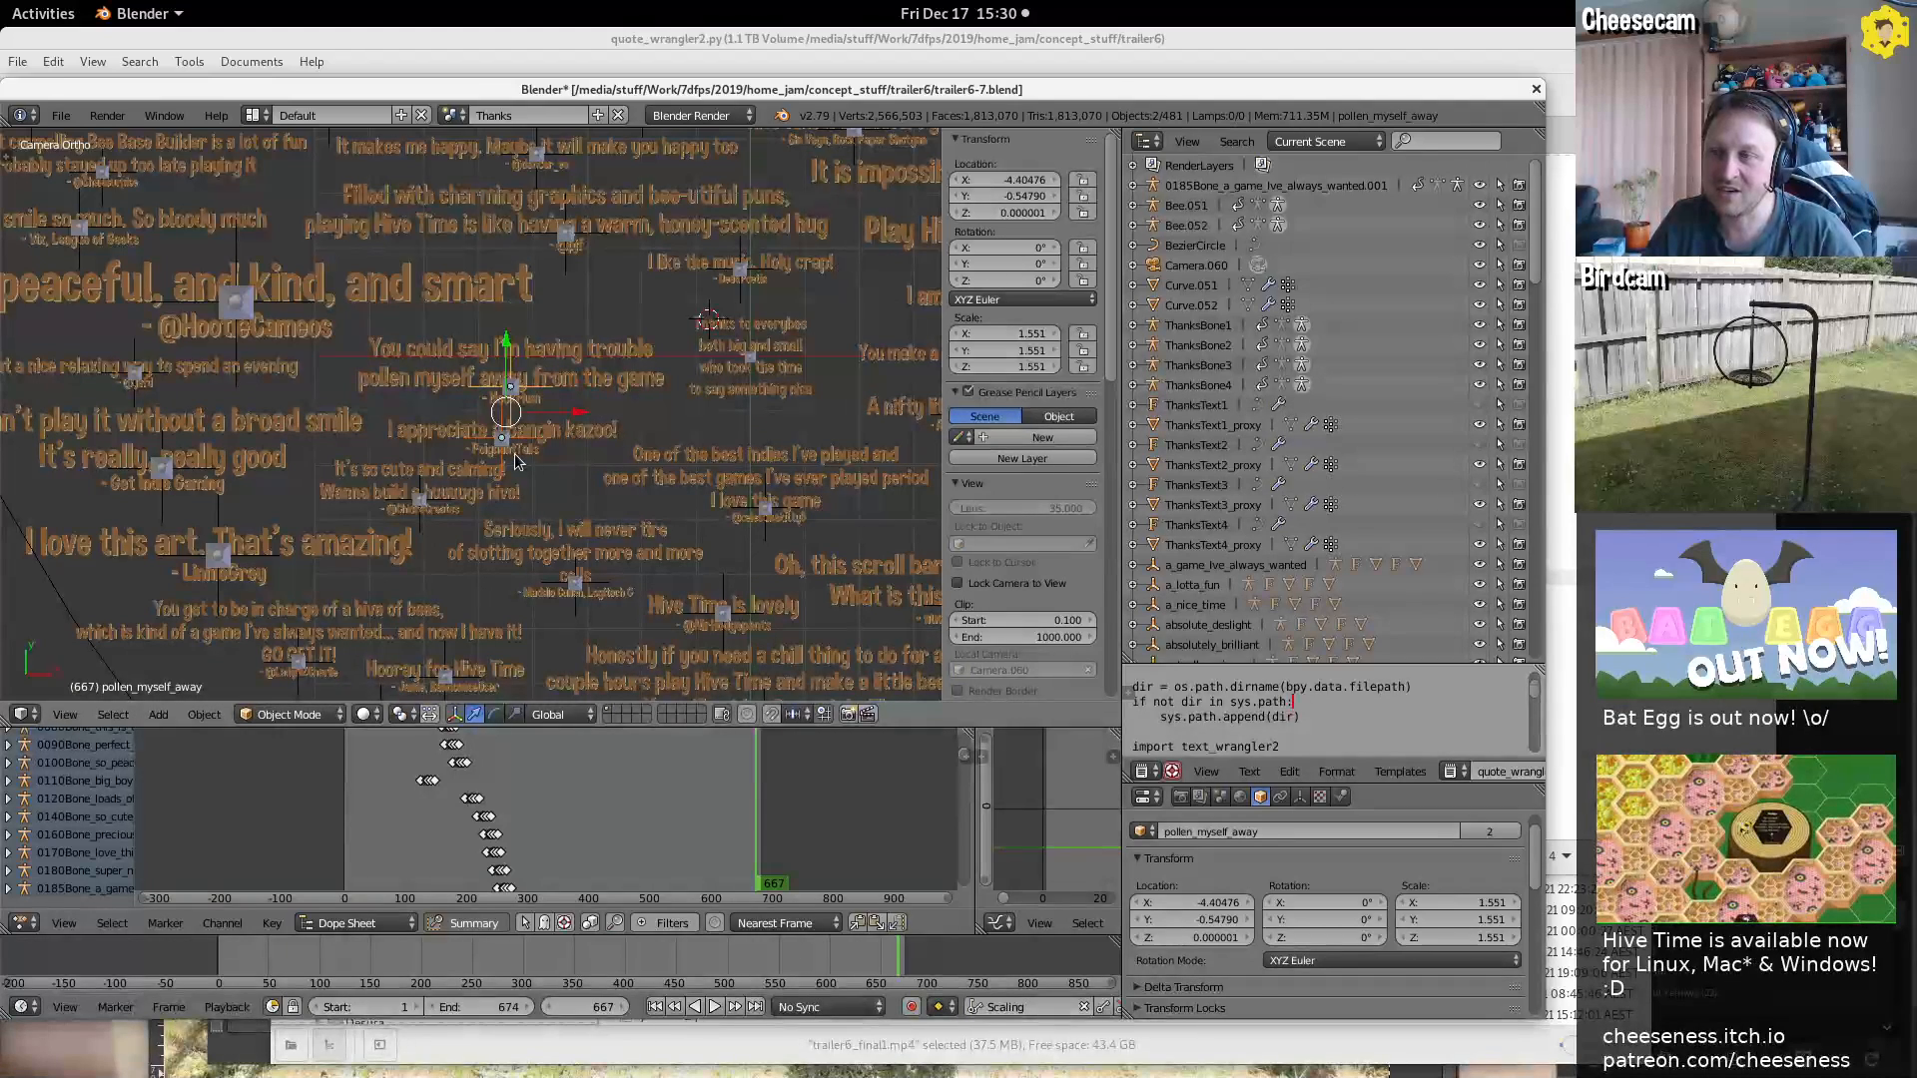
{"action": "key", "text": "g"}
{"action": "left_click", "coordinate": [514, 454]}
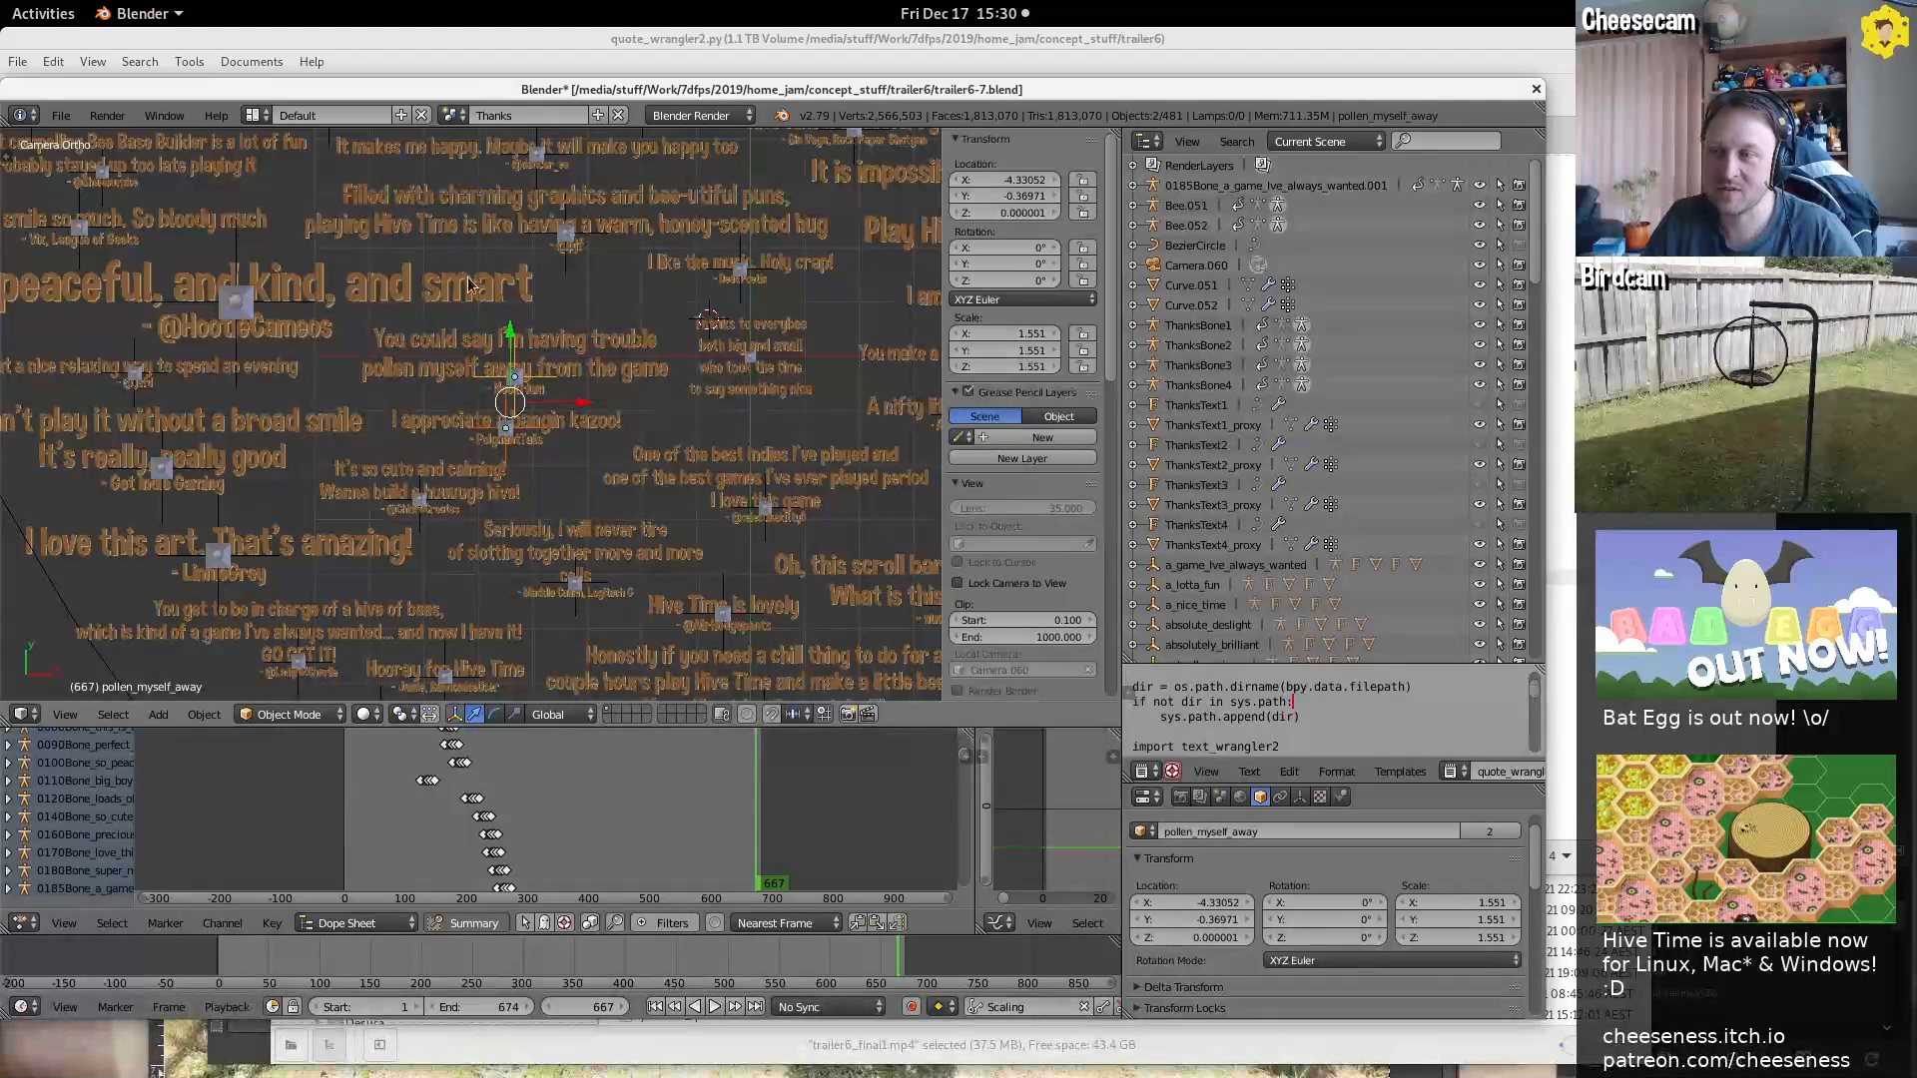
{"action": "key", "text": "a"}
Examine the spacing of the quotes throughout the heart layout, from its lower part to both upper lobes
{"action": "middle_click_drag", "start_coordinate": [791, 604], "coordinate": [667, 259], "text": "shift"}
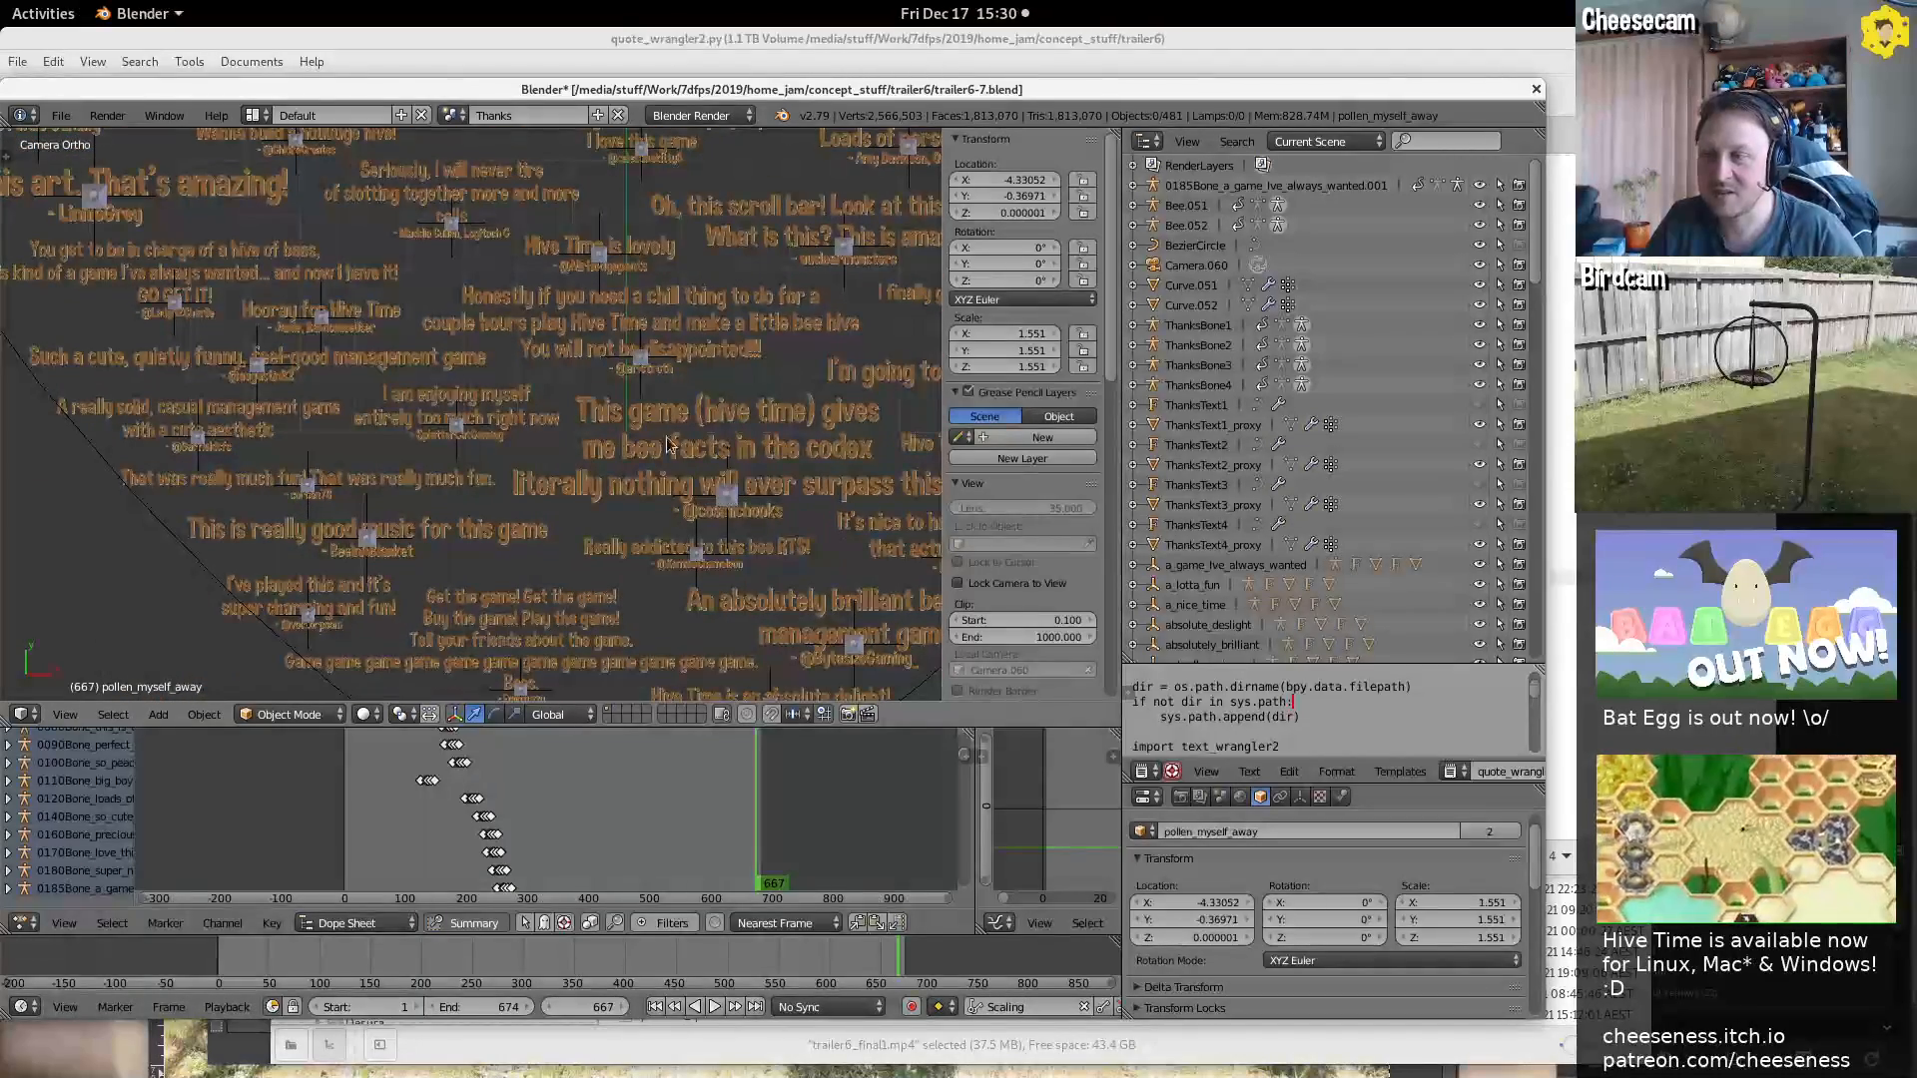
{"action": "middle_click_drag", "start_coordinate": [667, 446], "coordinate": [389, 364], "text": "shift"}
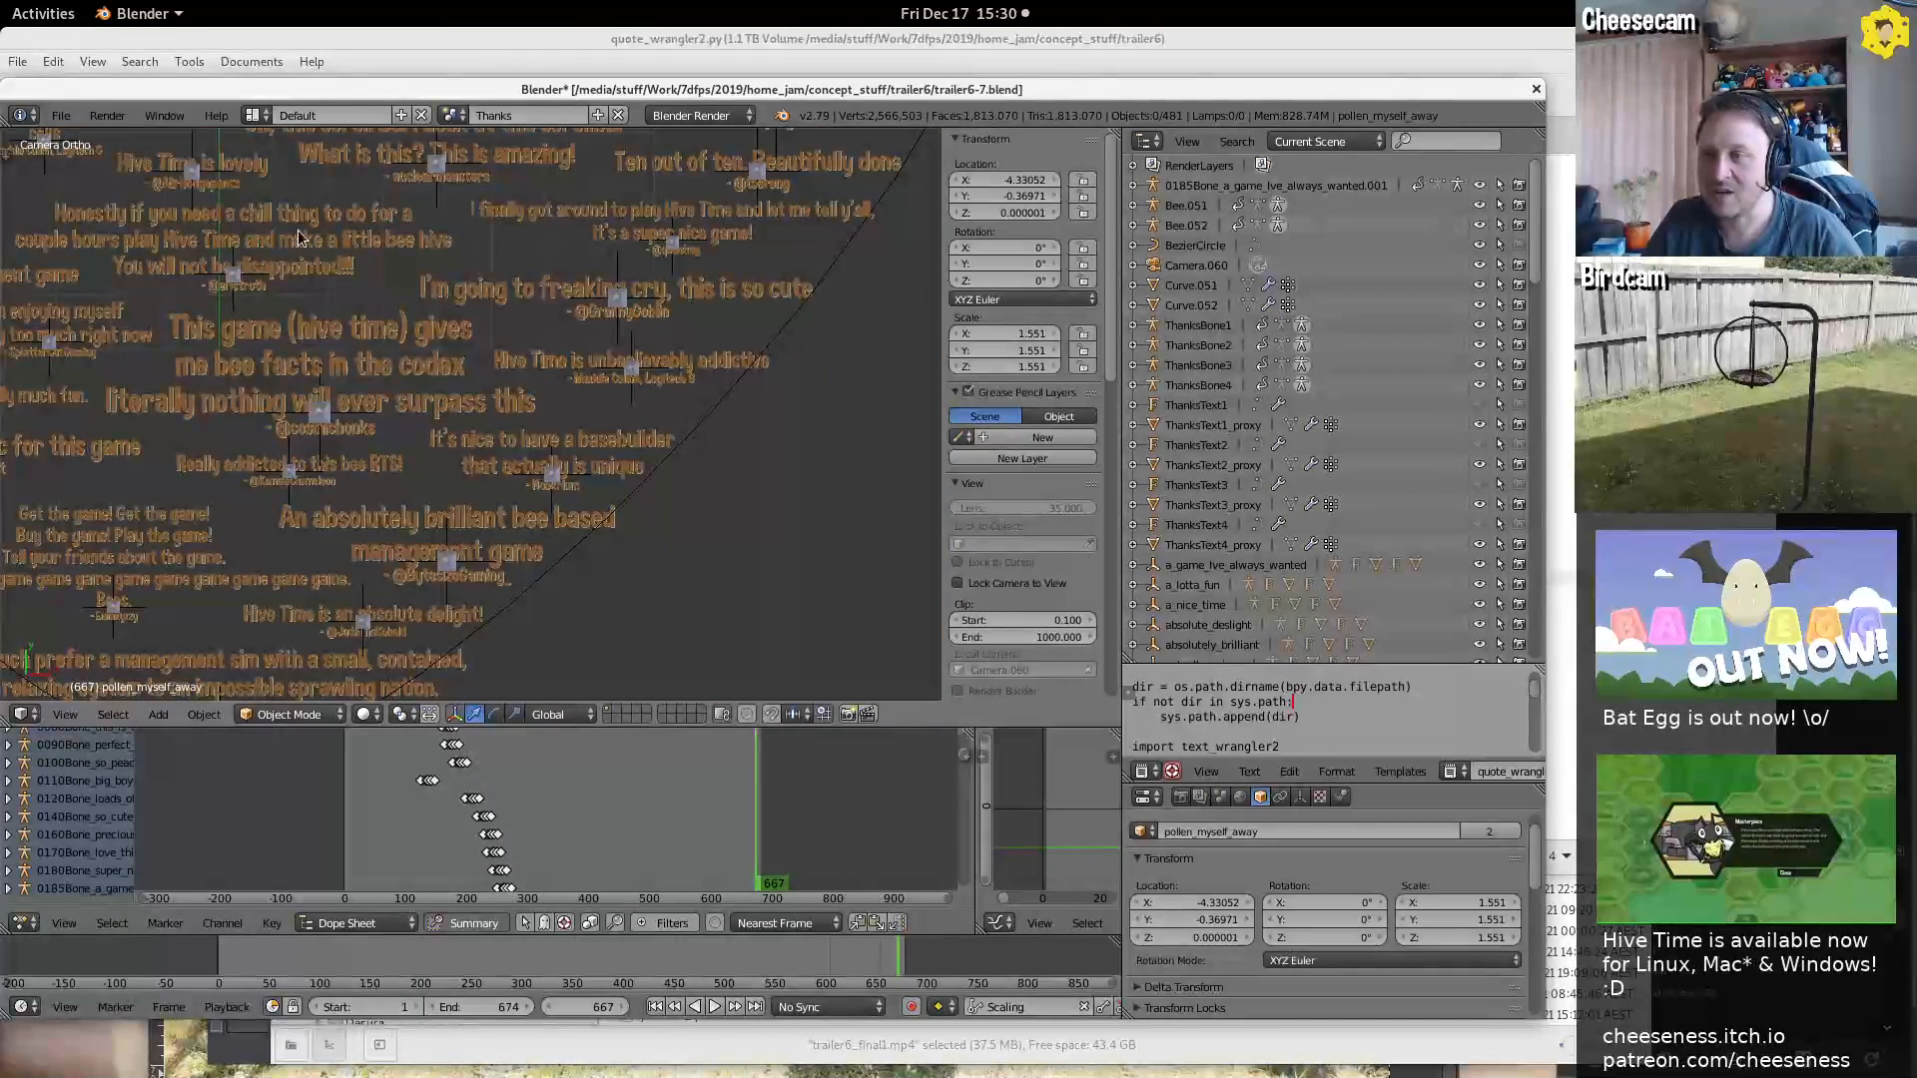
{"action": "middle_click_drag", "start_coordinate": [212, 401], "coordinate": [621, 376], "text": "shift"}
{"action": "middle_click_drag", "start_coordinate": [532, 293], "coordinate": [884, 609], "text": "shift"}
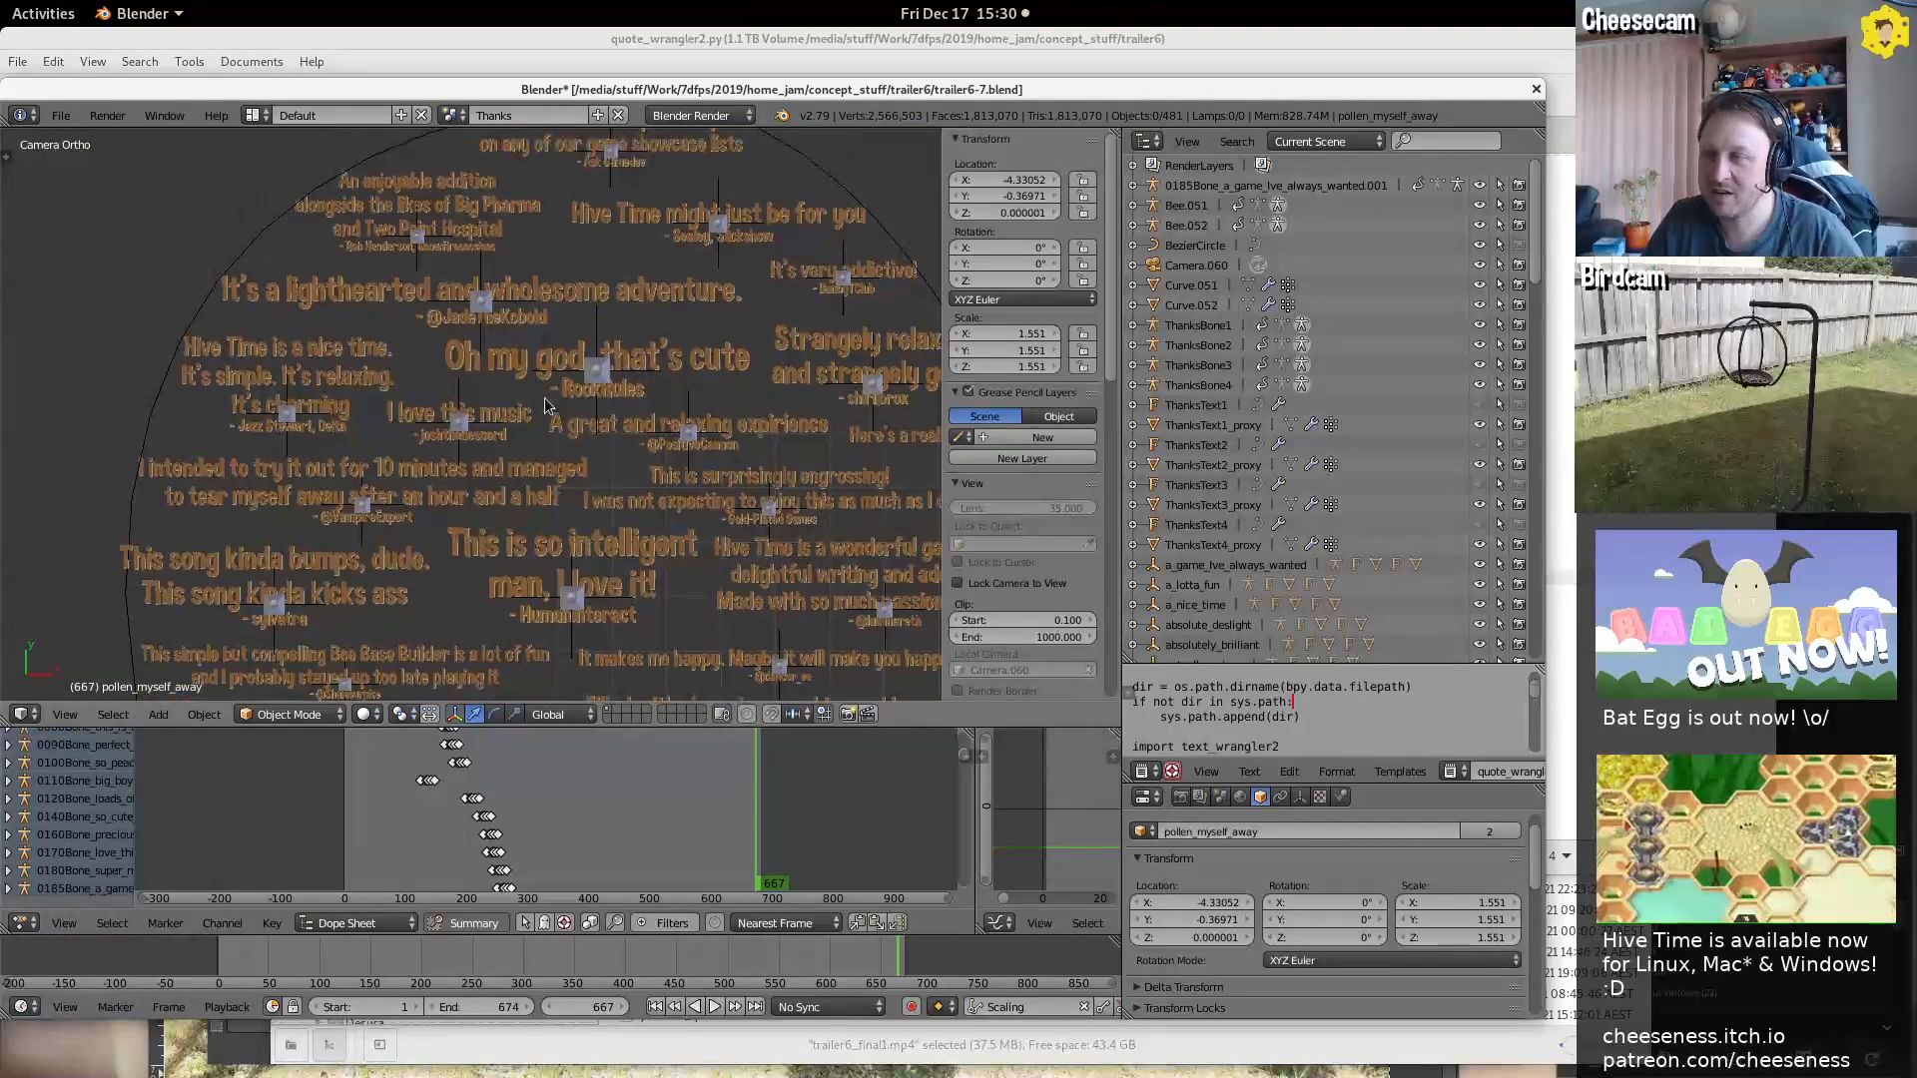
{"action": "middle_click_drag", "start_coordinate": [764, 489], "coordinate": [376, 529], "text": "shift"}
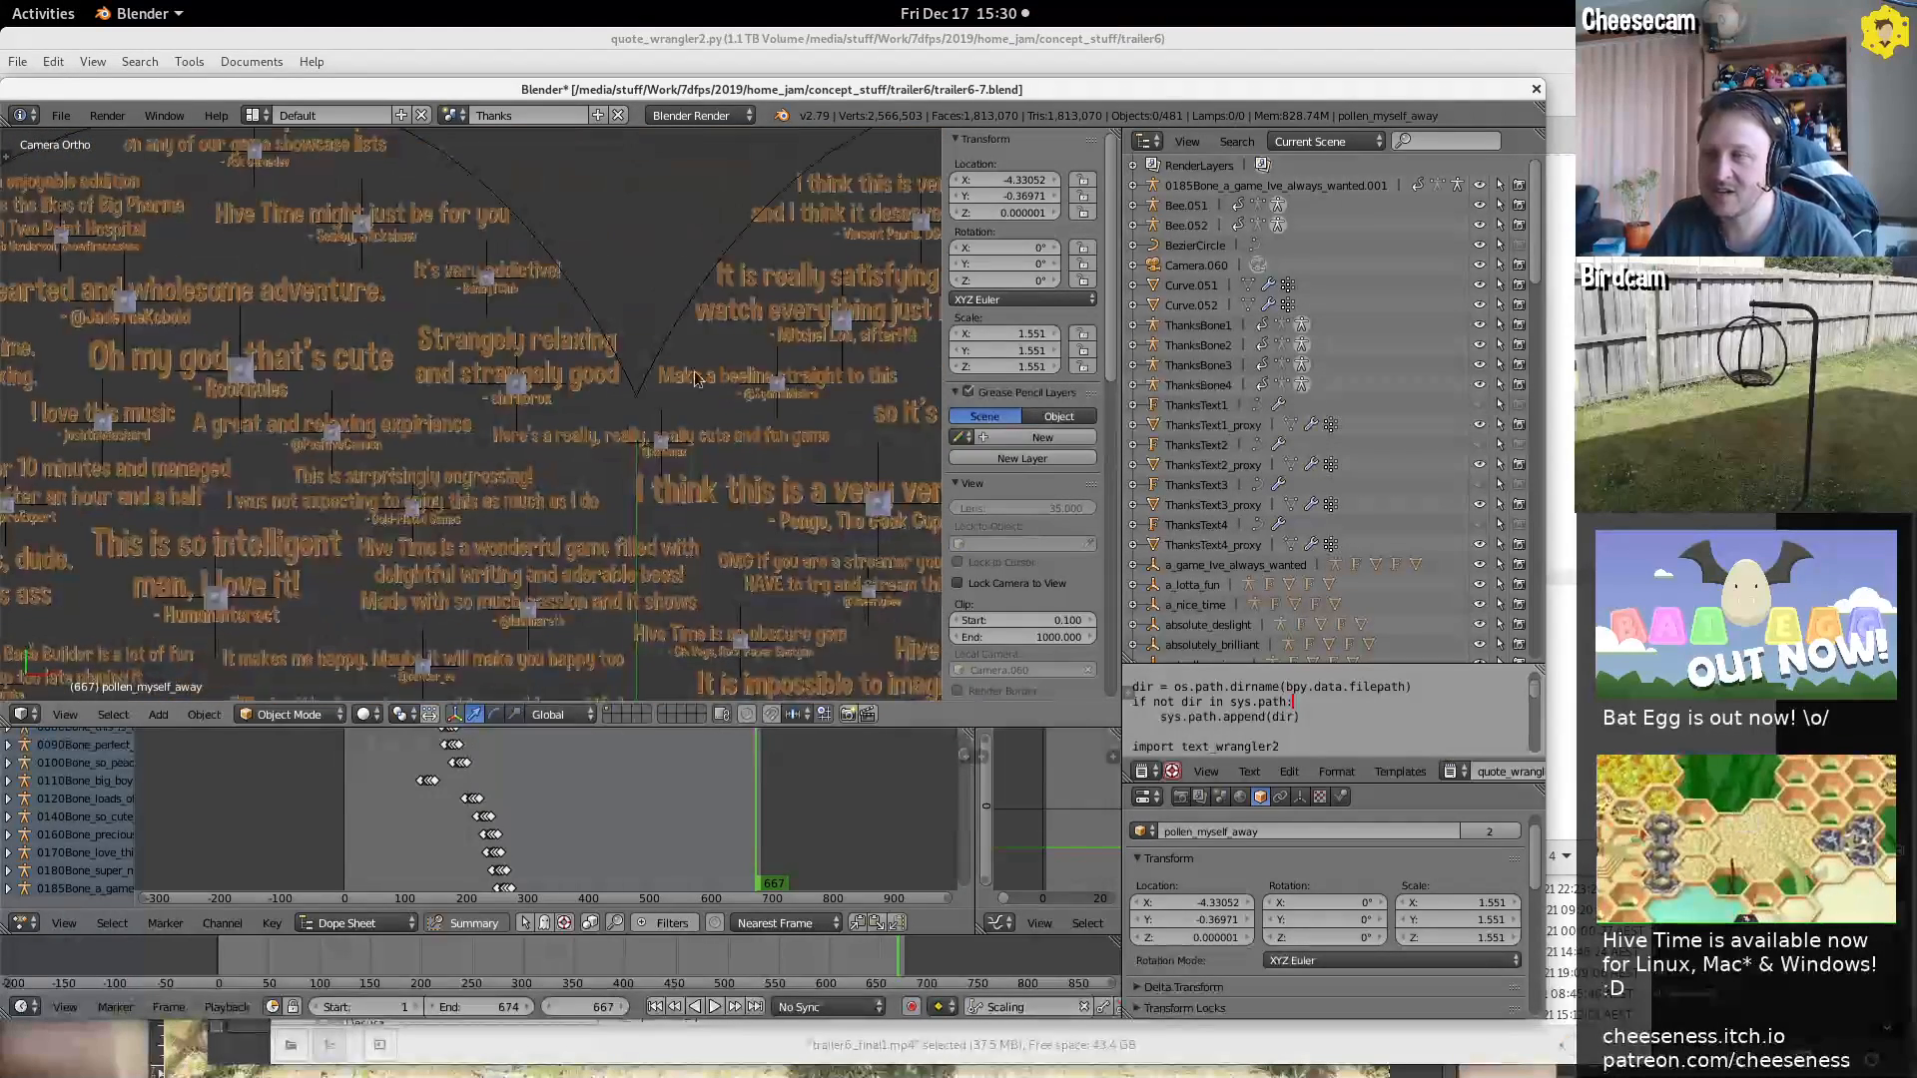
{"action": "scroll", "coordinate": [696, 379], "scroll_direction": "down", "scroll_amount": 8}
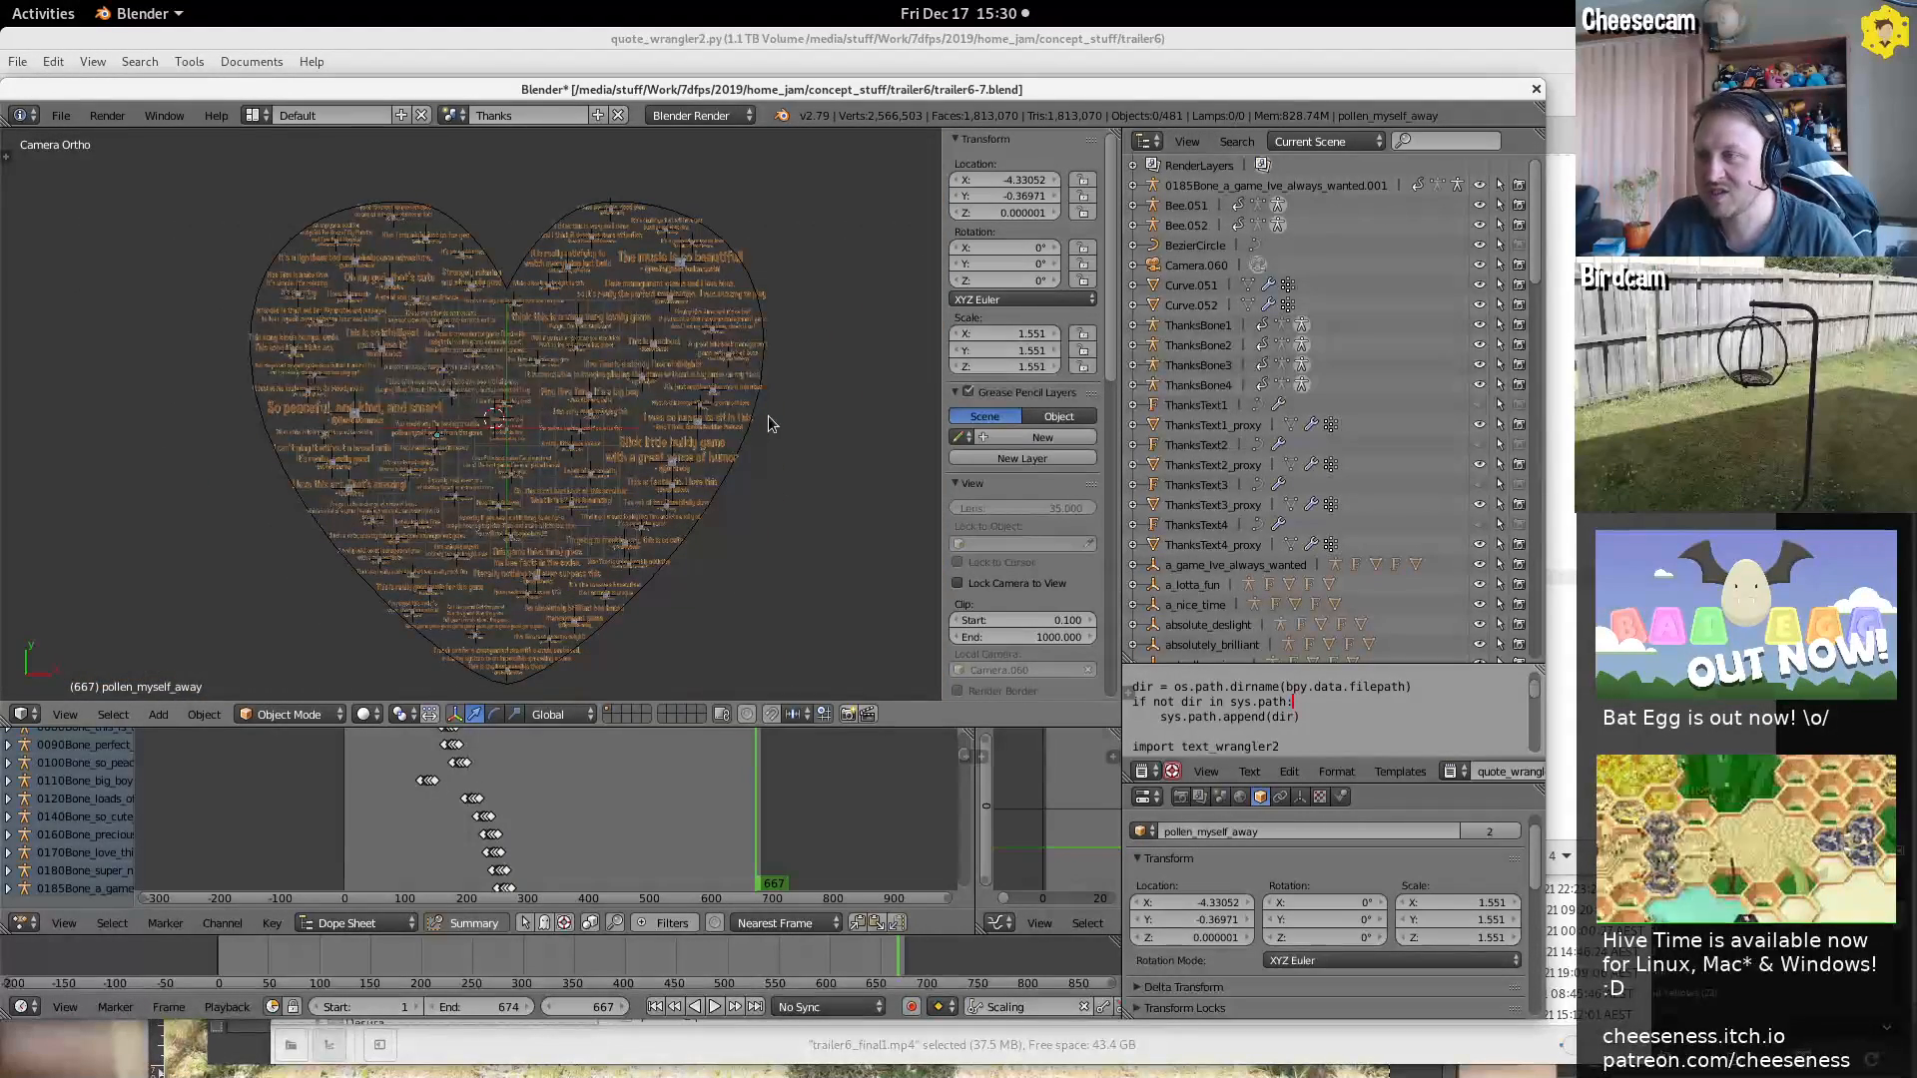
{"action": "scroll", "coordinate": [762, 371], "scroll_direction": "up", "scroll_amount": 6}
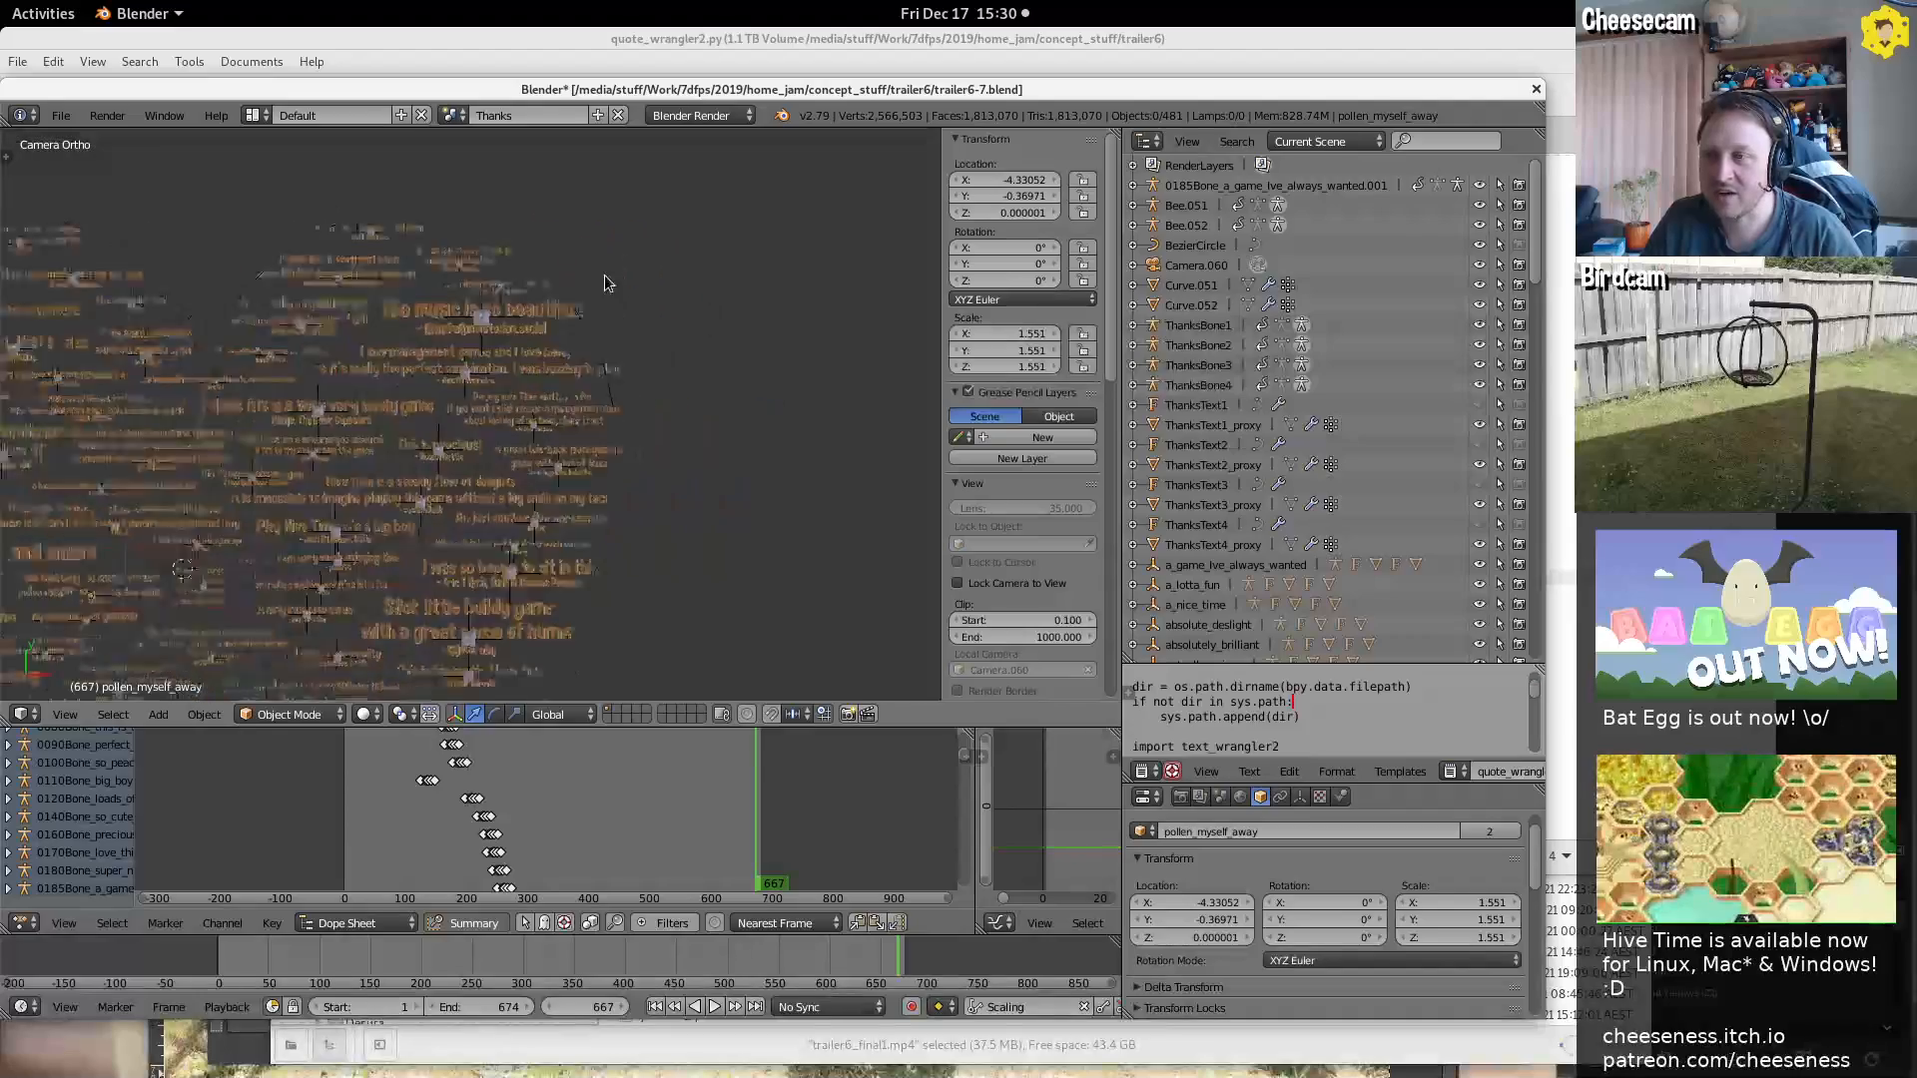
{"action": "scroll", "coordinate": [603, 283], "scroll_direction": "up", "scroll_amount": 6}
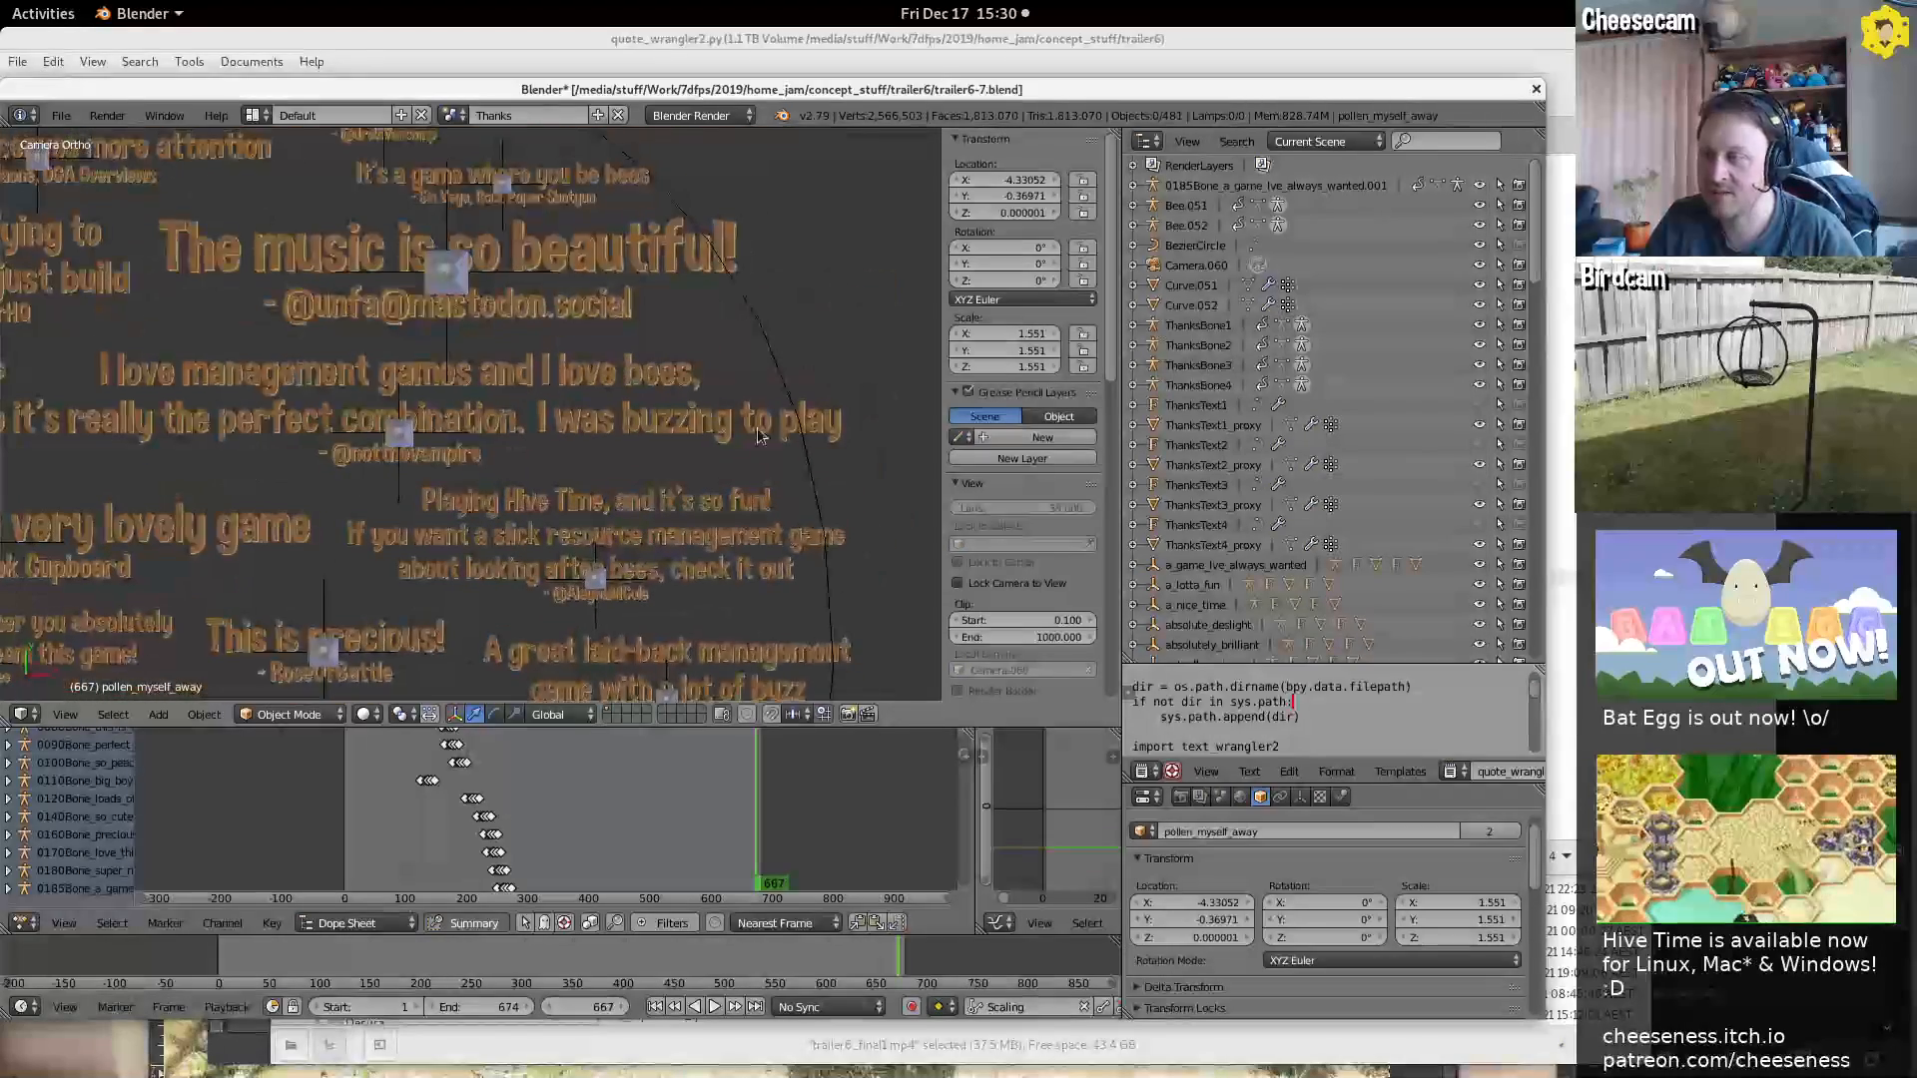
{"action": "middle_click_drag", "start_coordinate": [529, 140], "coordinate": [773, 482], "text": "shift"}
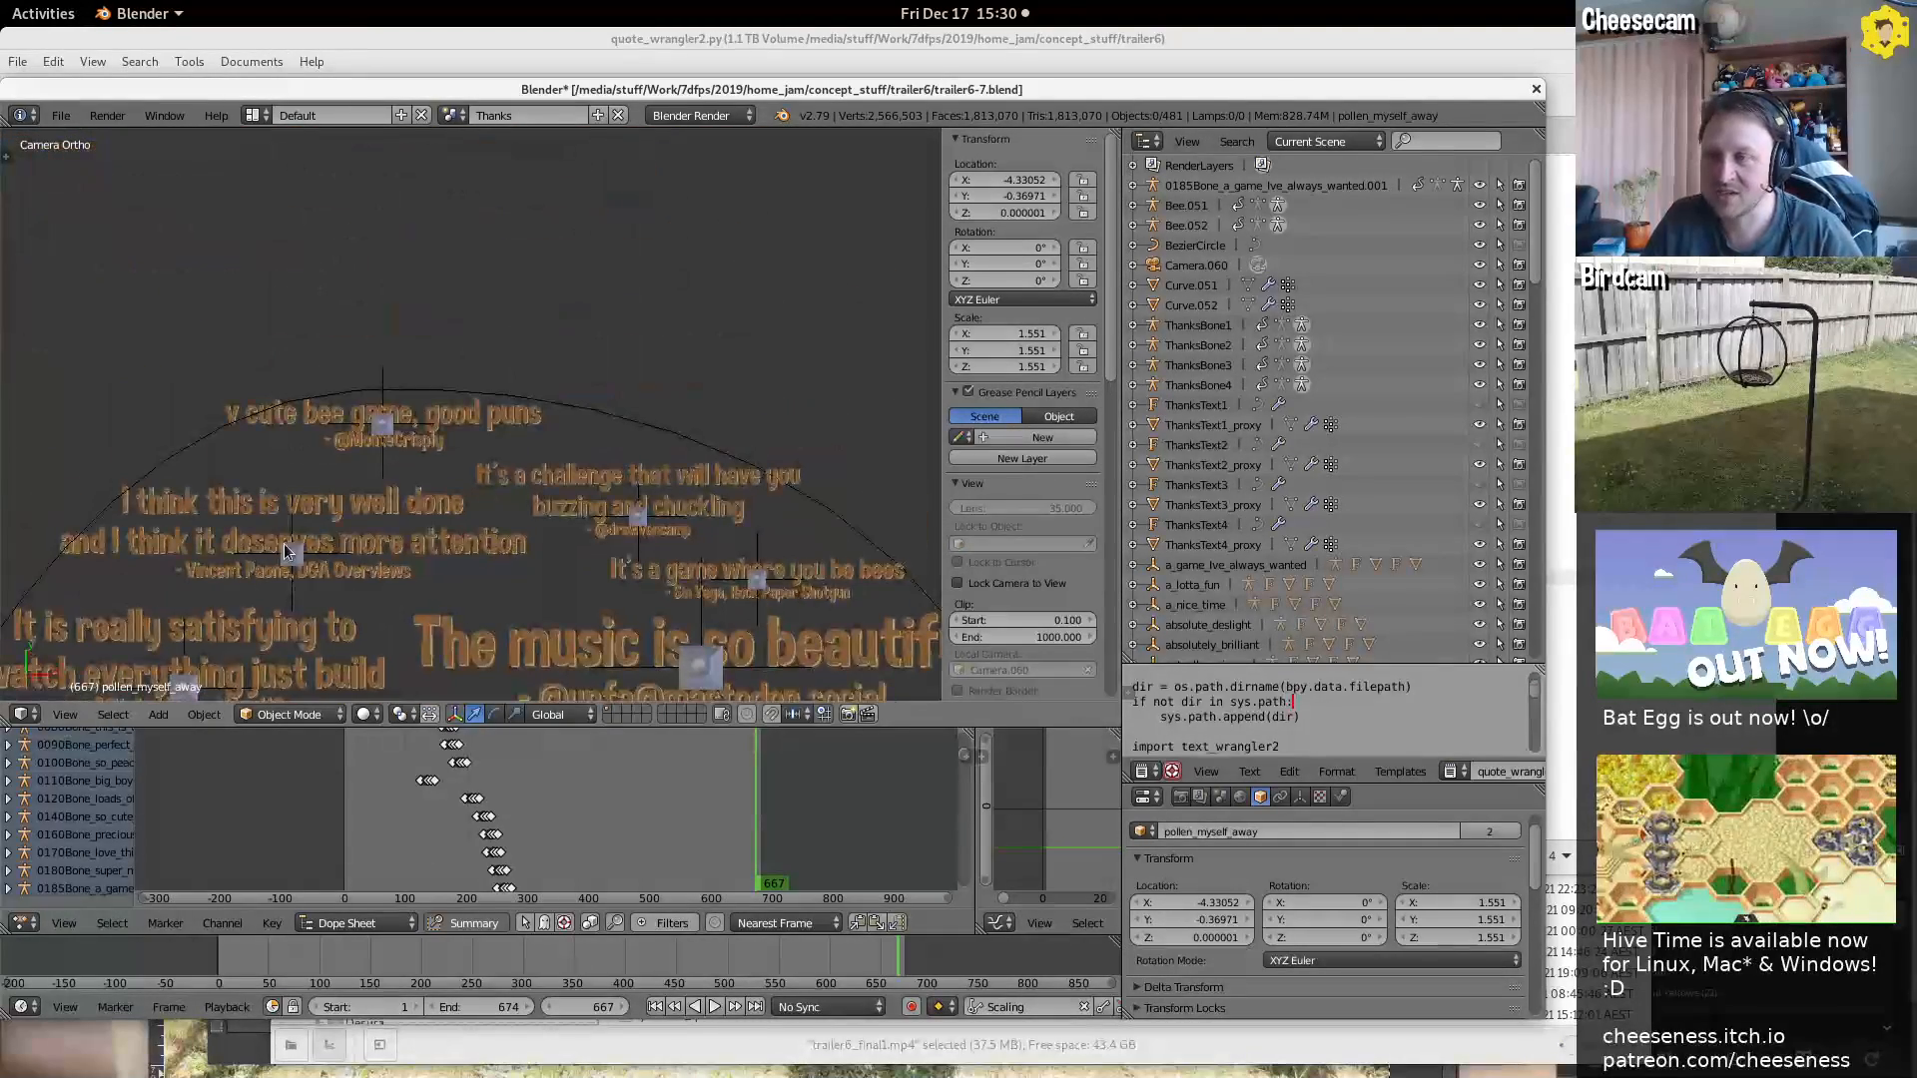
Hide the heart-shaped BezierCircle outline around the quotes
{"action": "scroll", "coordinate": [283, 543], "scroll_direction": "down", "scroll_amount": 8}
{"action": "right_click", "coordinate": [483, 380]}
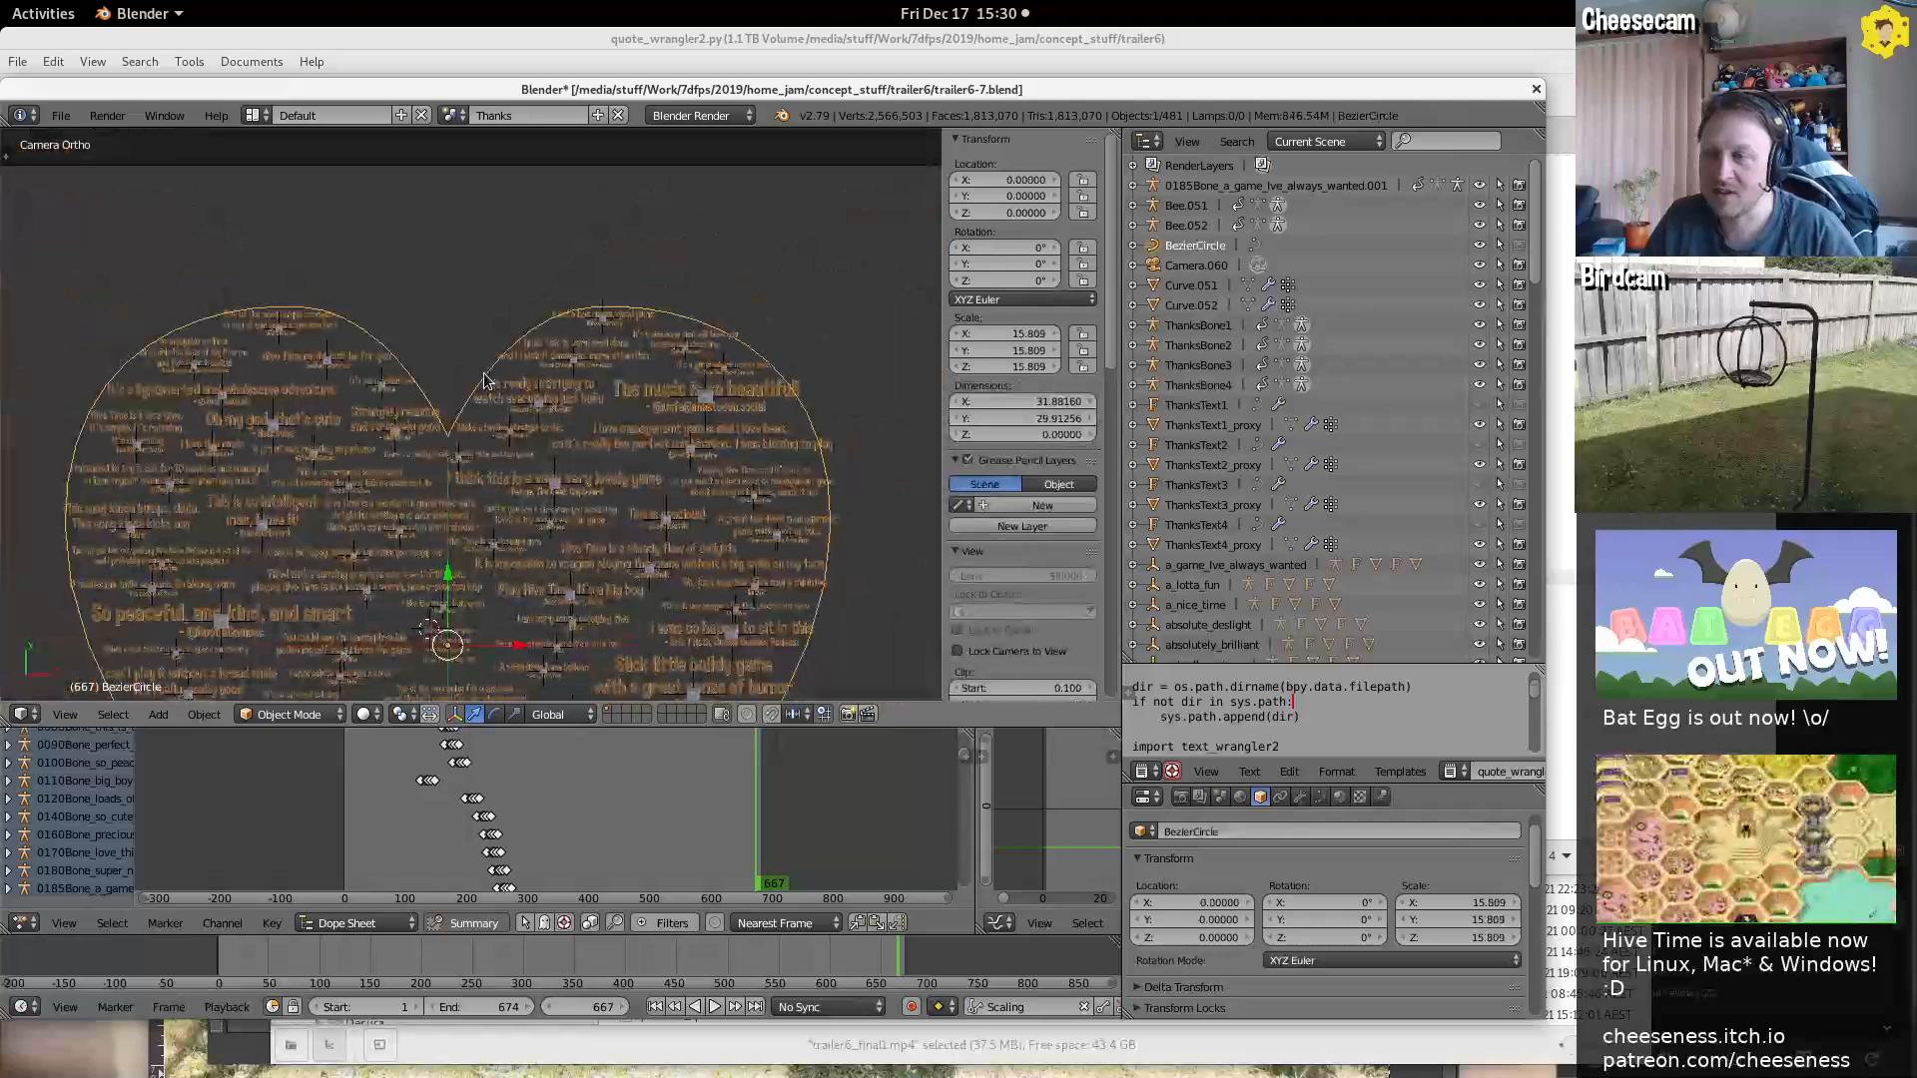
{"action": "key", "text": "h"}
{"action": "scroll", "coordinate": [612, 398], "scroll_direction": "down", "scroll_amount": 4}
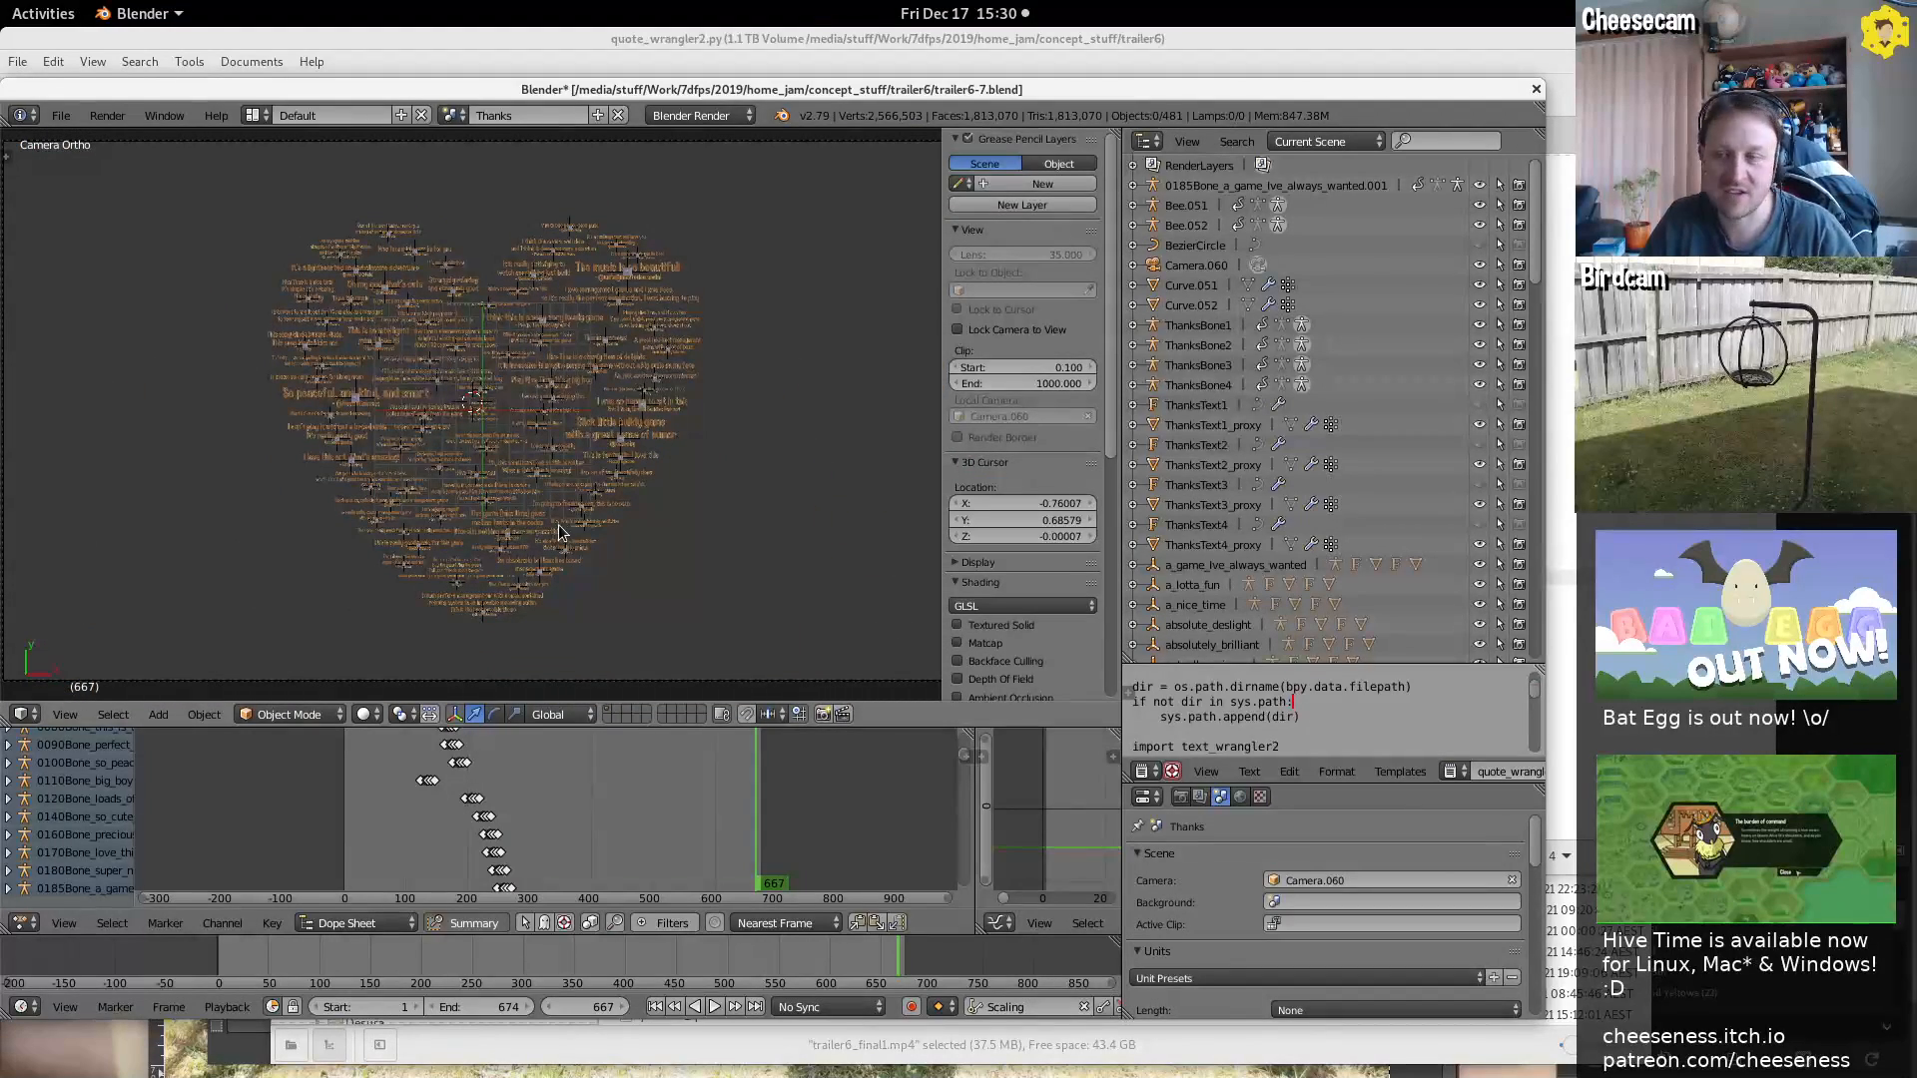
Check how the quotes form the heart without its outline, looking at the centre, lower point and overall shape
{"action": "scroll", "coordinate": [559, 524], "scroll_direction": "up", "scroll_amount": 4}
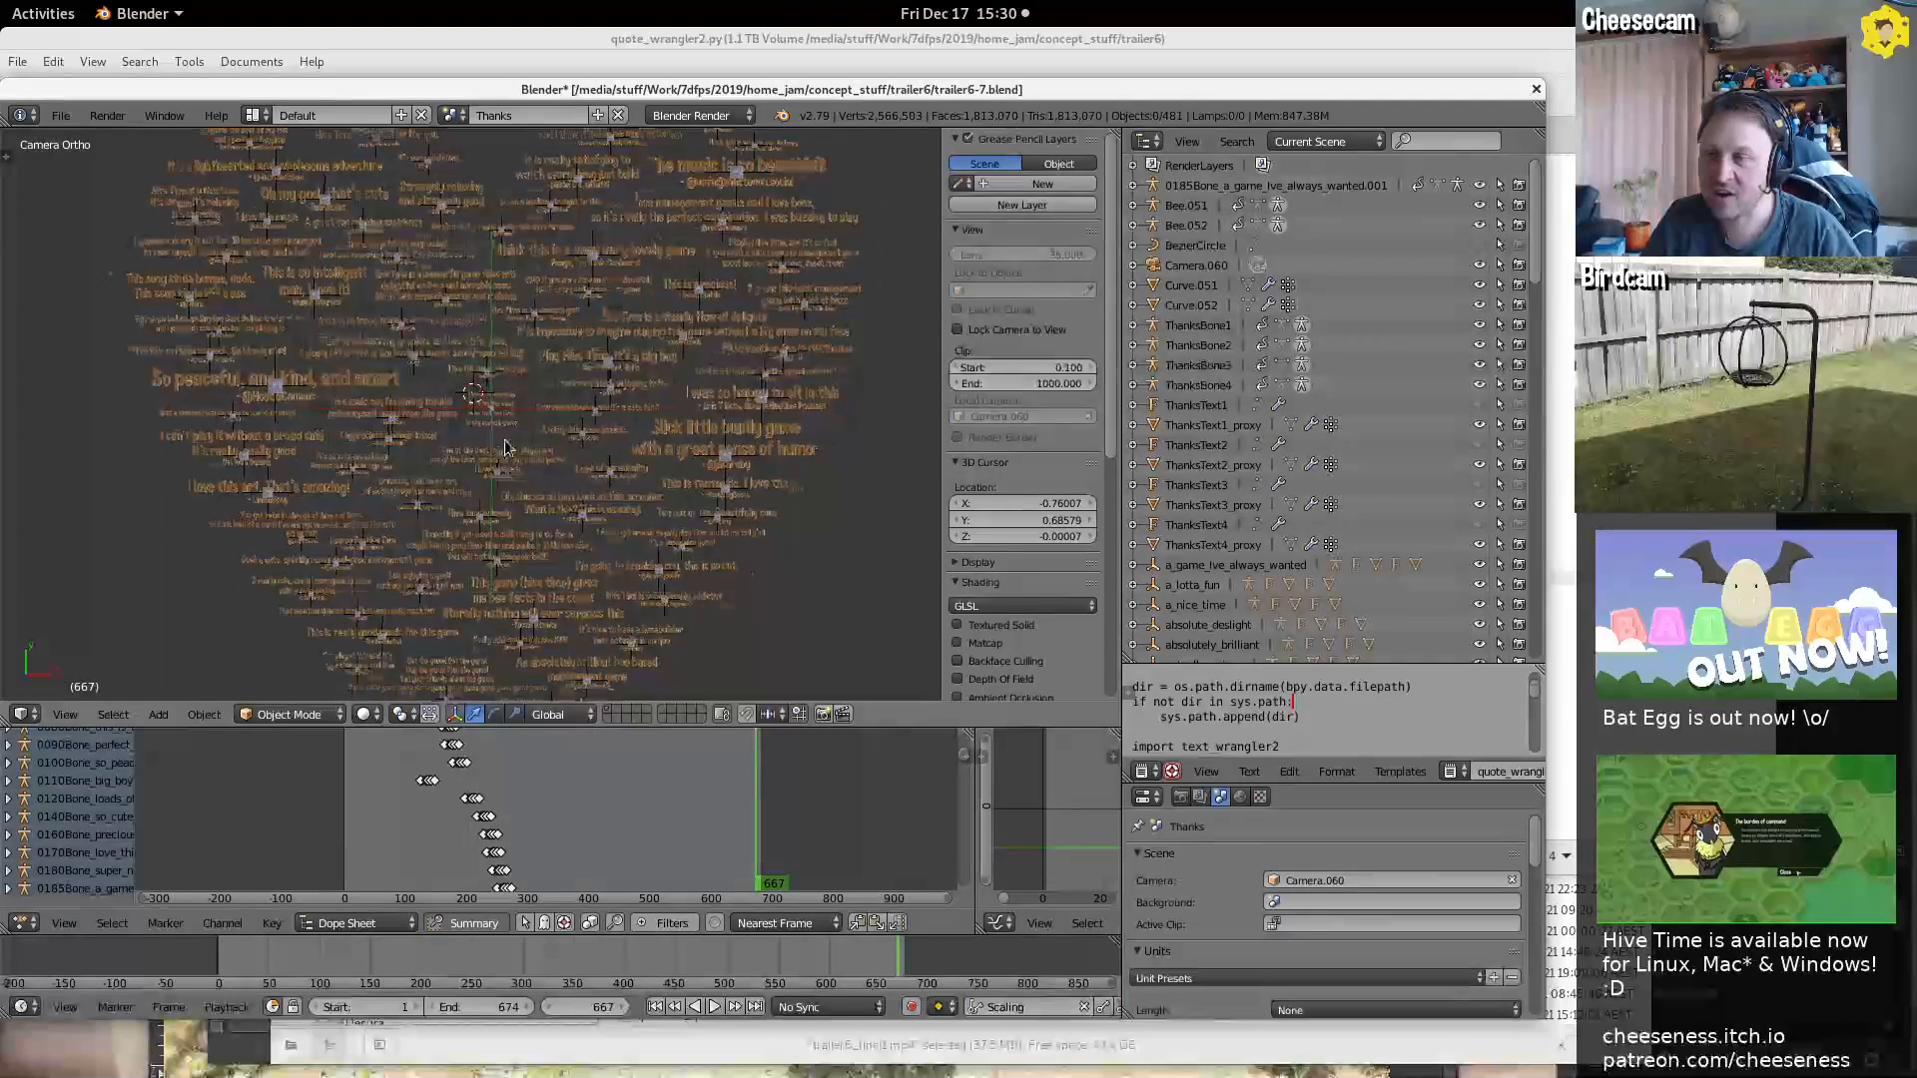
{"action": "scroll", "coordinate": [504, 448], "scroll_direction": "up", "scroll_amount": 3}
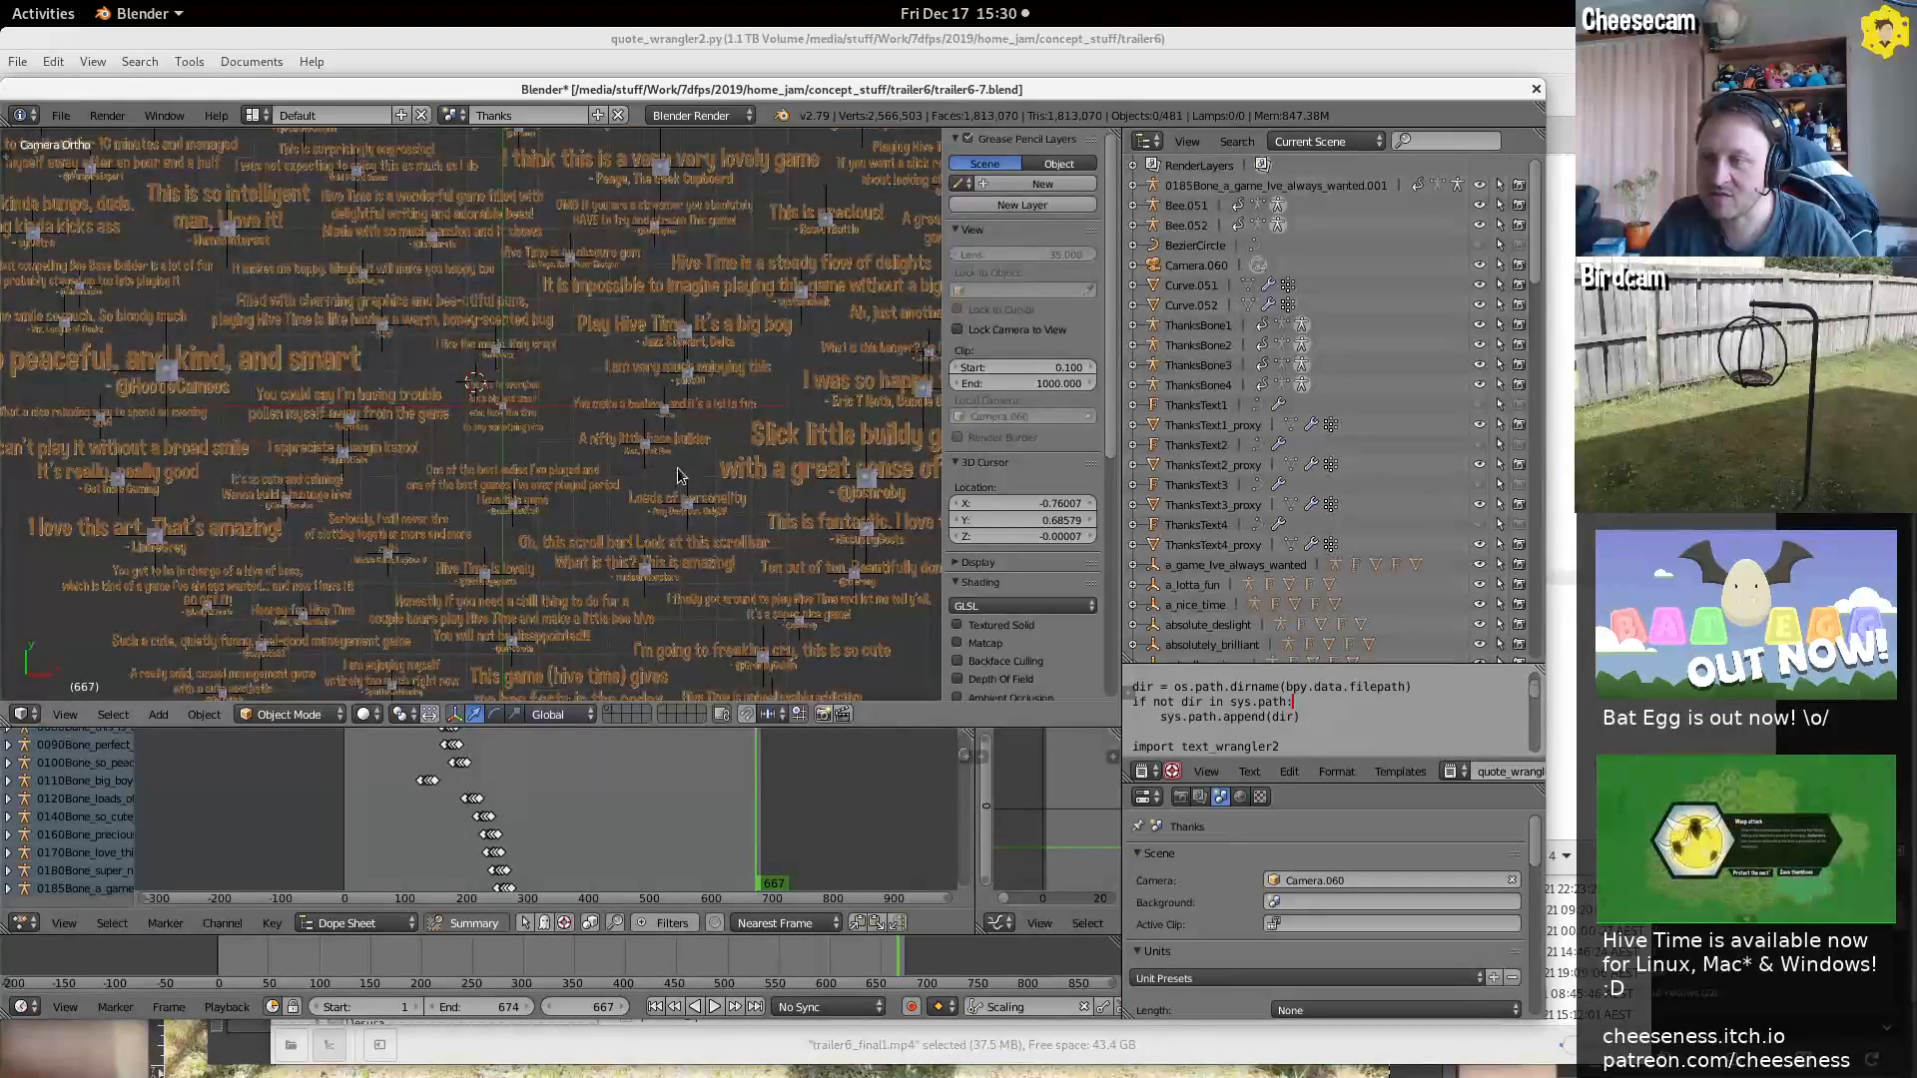
{"action": "middle_click_drag", "start_coordinate": [567, 589], "coordinate": [728, 358], "text": "shift"}
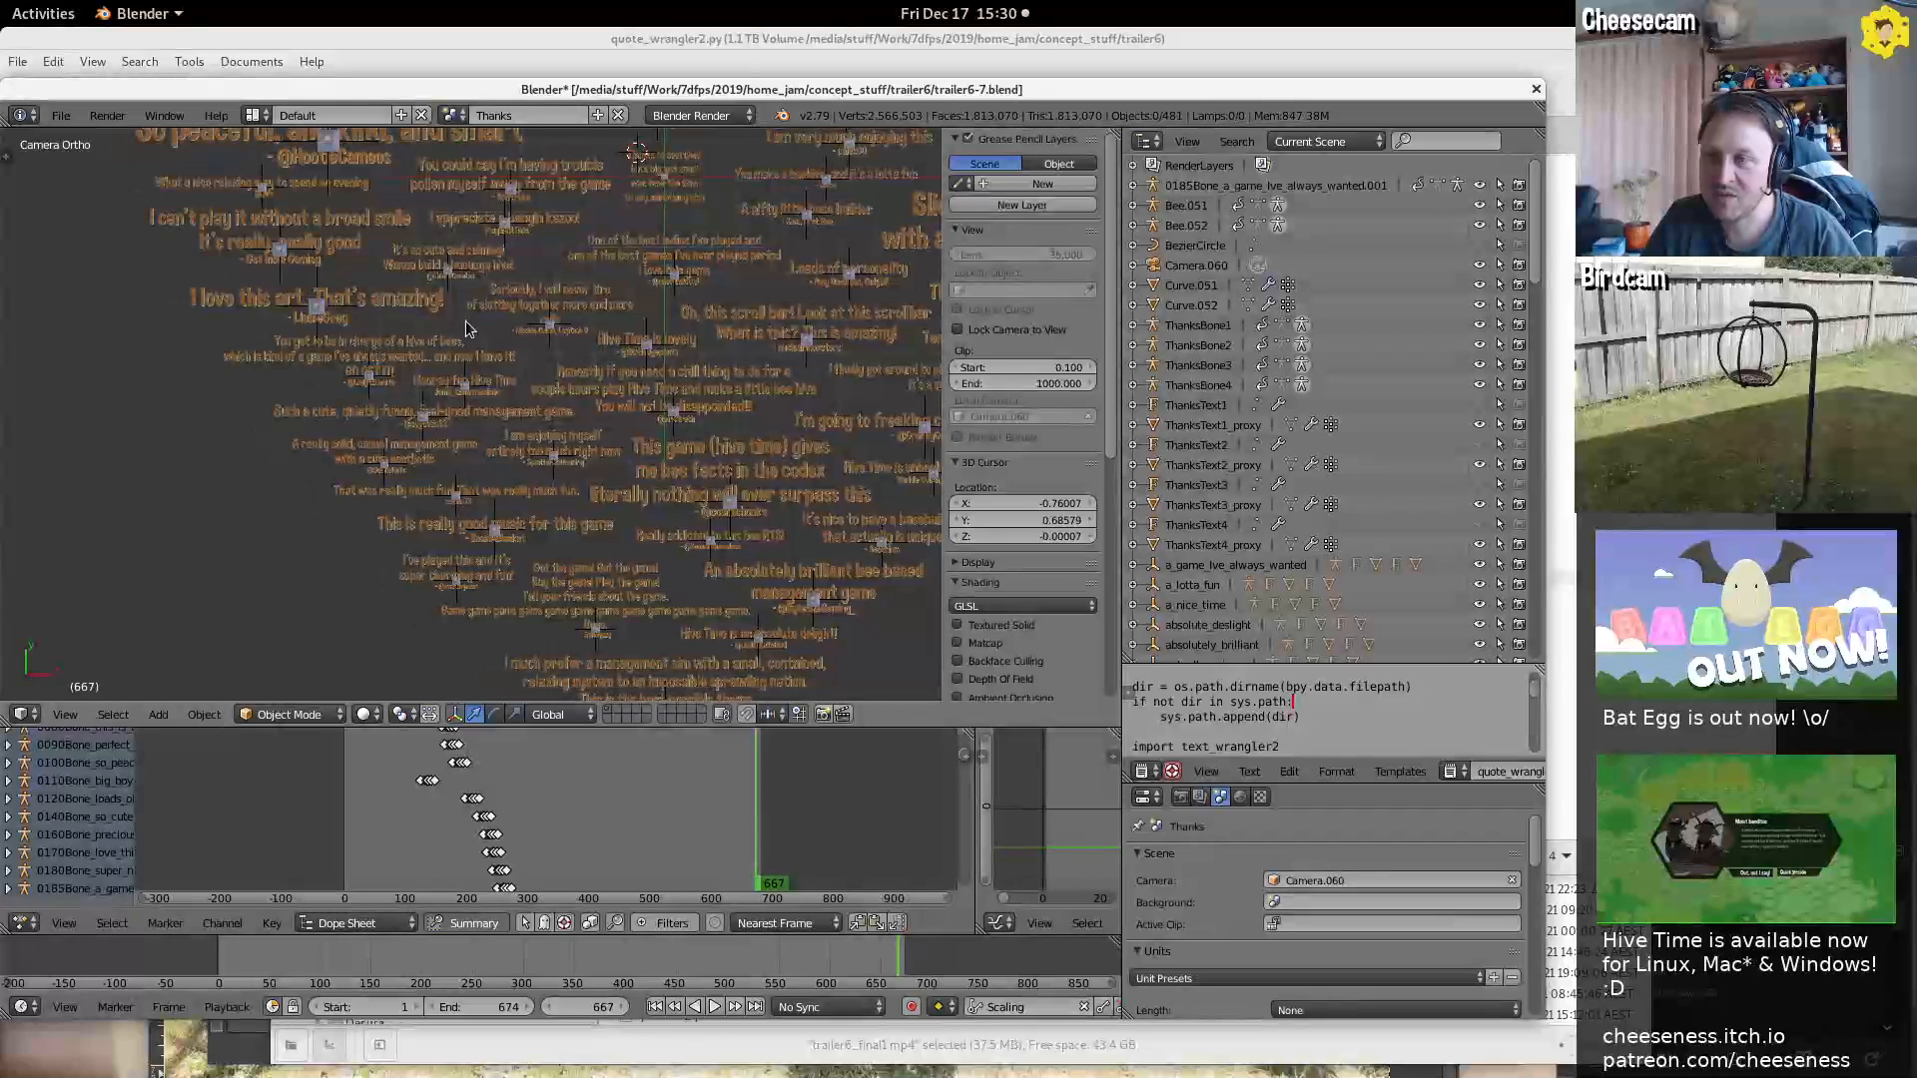
{"action": "middle_click_drag", "start_coordinate": [586, 648], "coordinate": [510, 528], "text": "shift"}
{"action": "scroll", "coordinate": [530, 545], "scroll_direction": "up", "scroll_amount": 2}
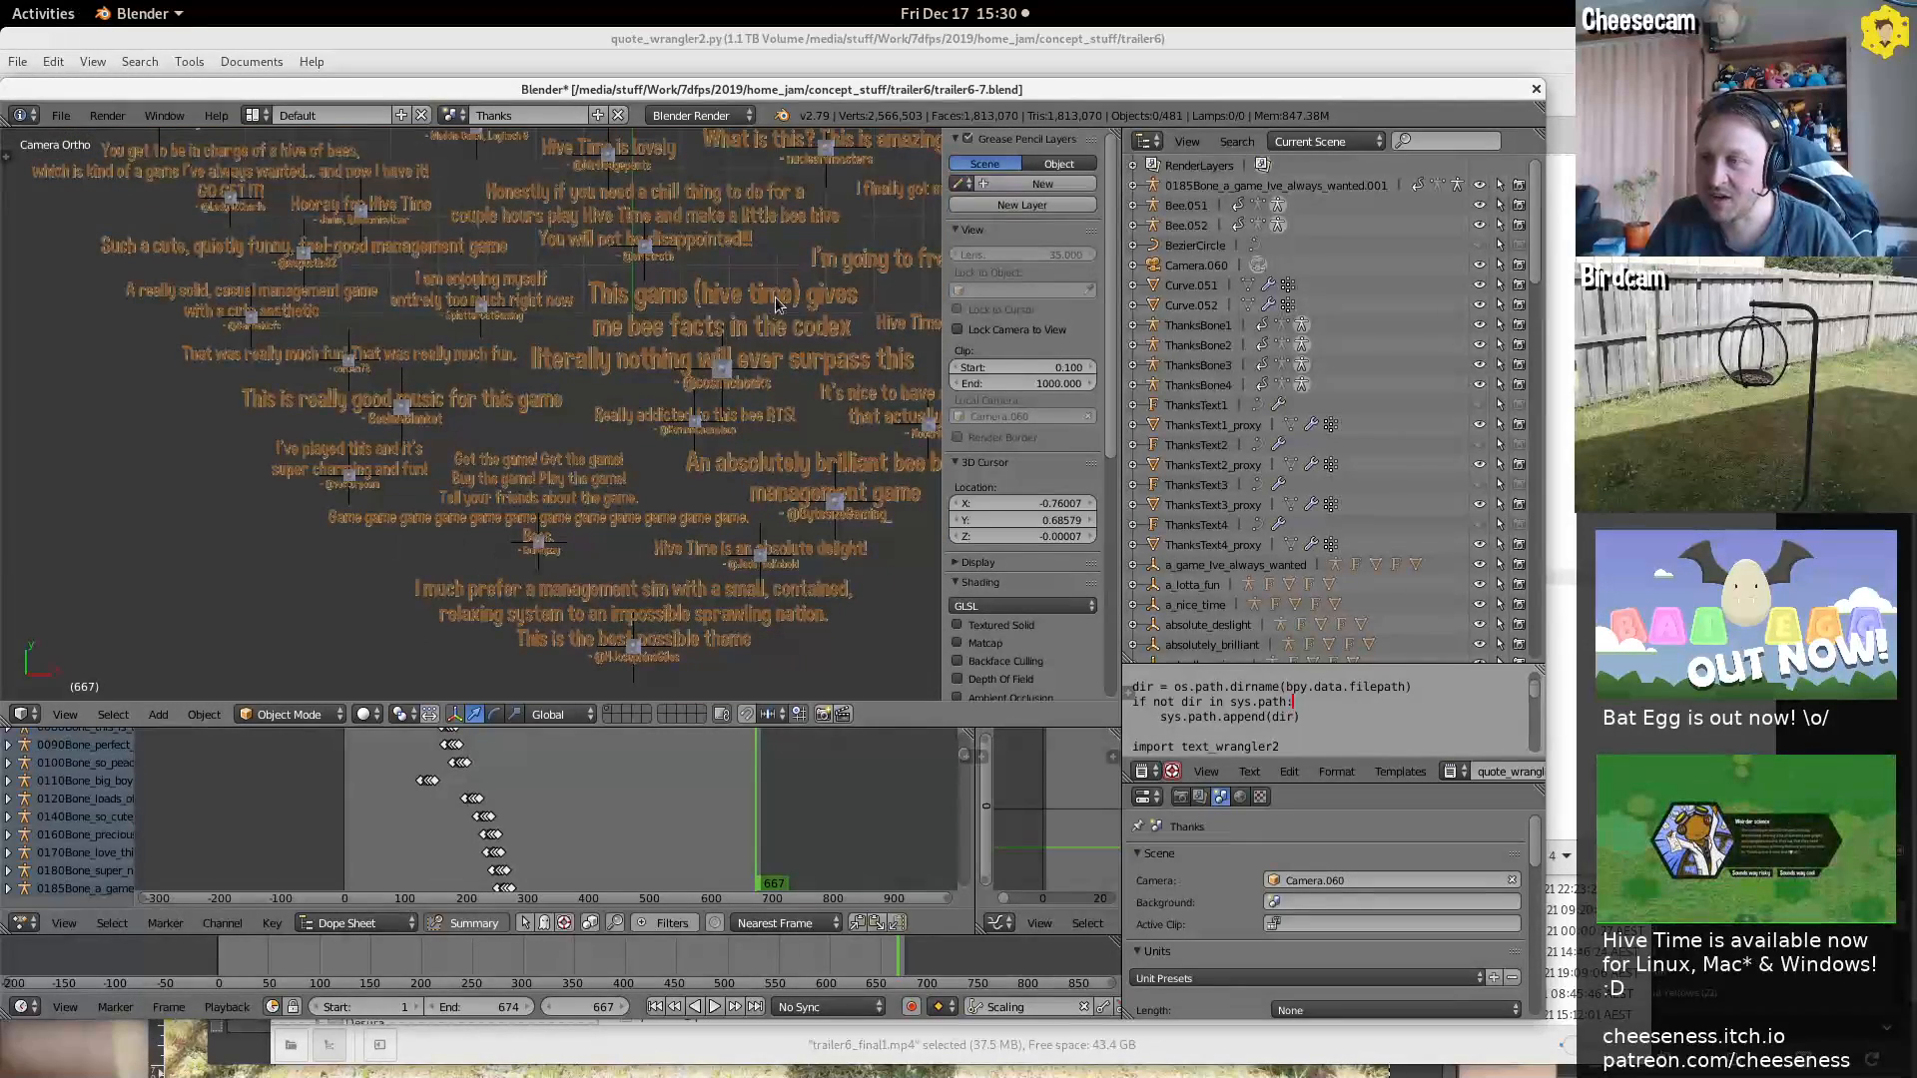
{"action": "scroll", "coordinate": [777, 308], "scroll_direction": "down", "scroll_amount": 6}
{"action": "scroll", "coordinate": [723, 385], "scroll_direction": "up", "scroll_amount": 1}
{"action": "middle_click_drag", "start_coordinate": [703, 187], "coordinate": [692, 410], "text": "shift"}
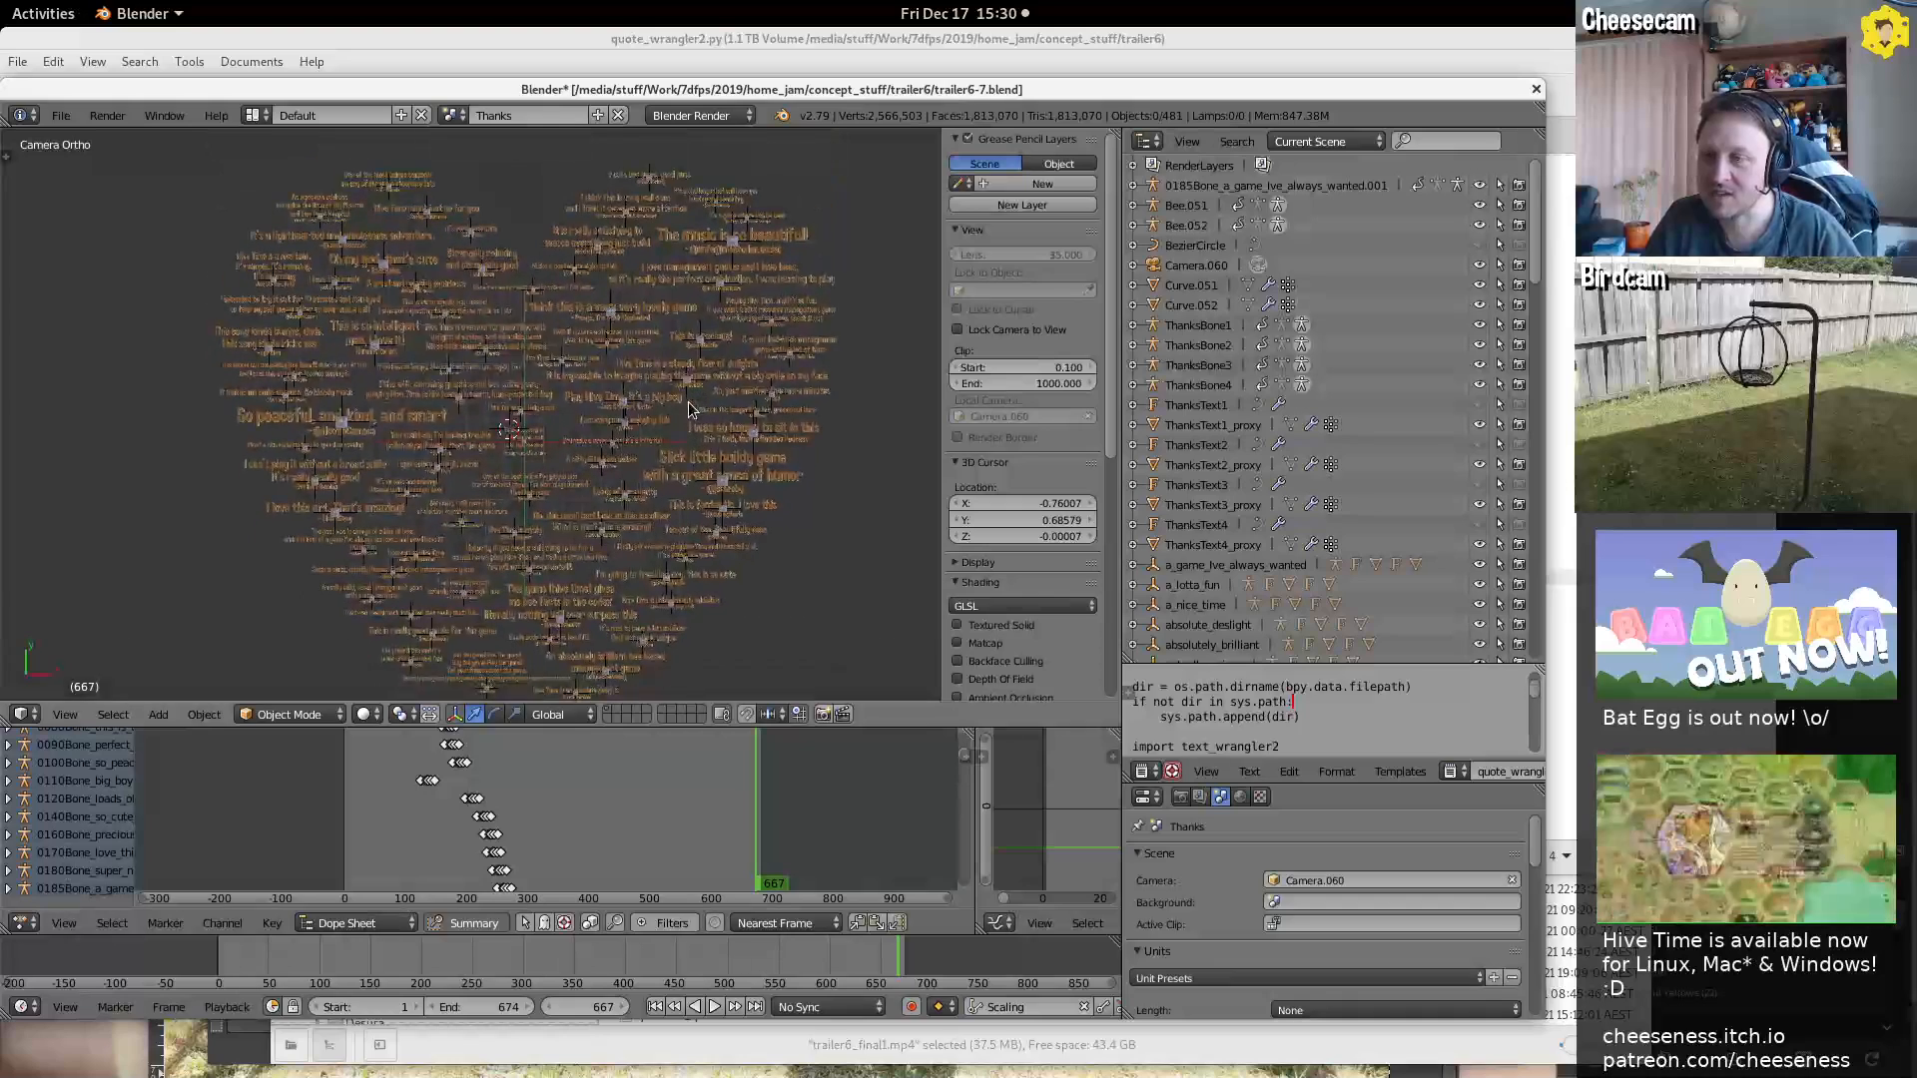
{"action": "scroll", "coordinate": [727, 463], "scroll_direction": "down", "scroll_amount": 1}
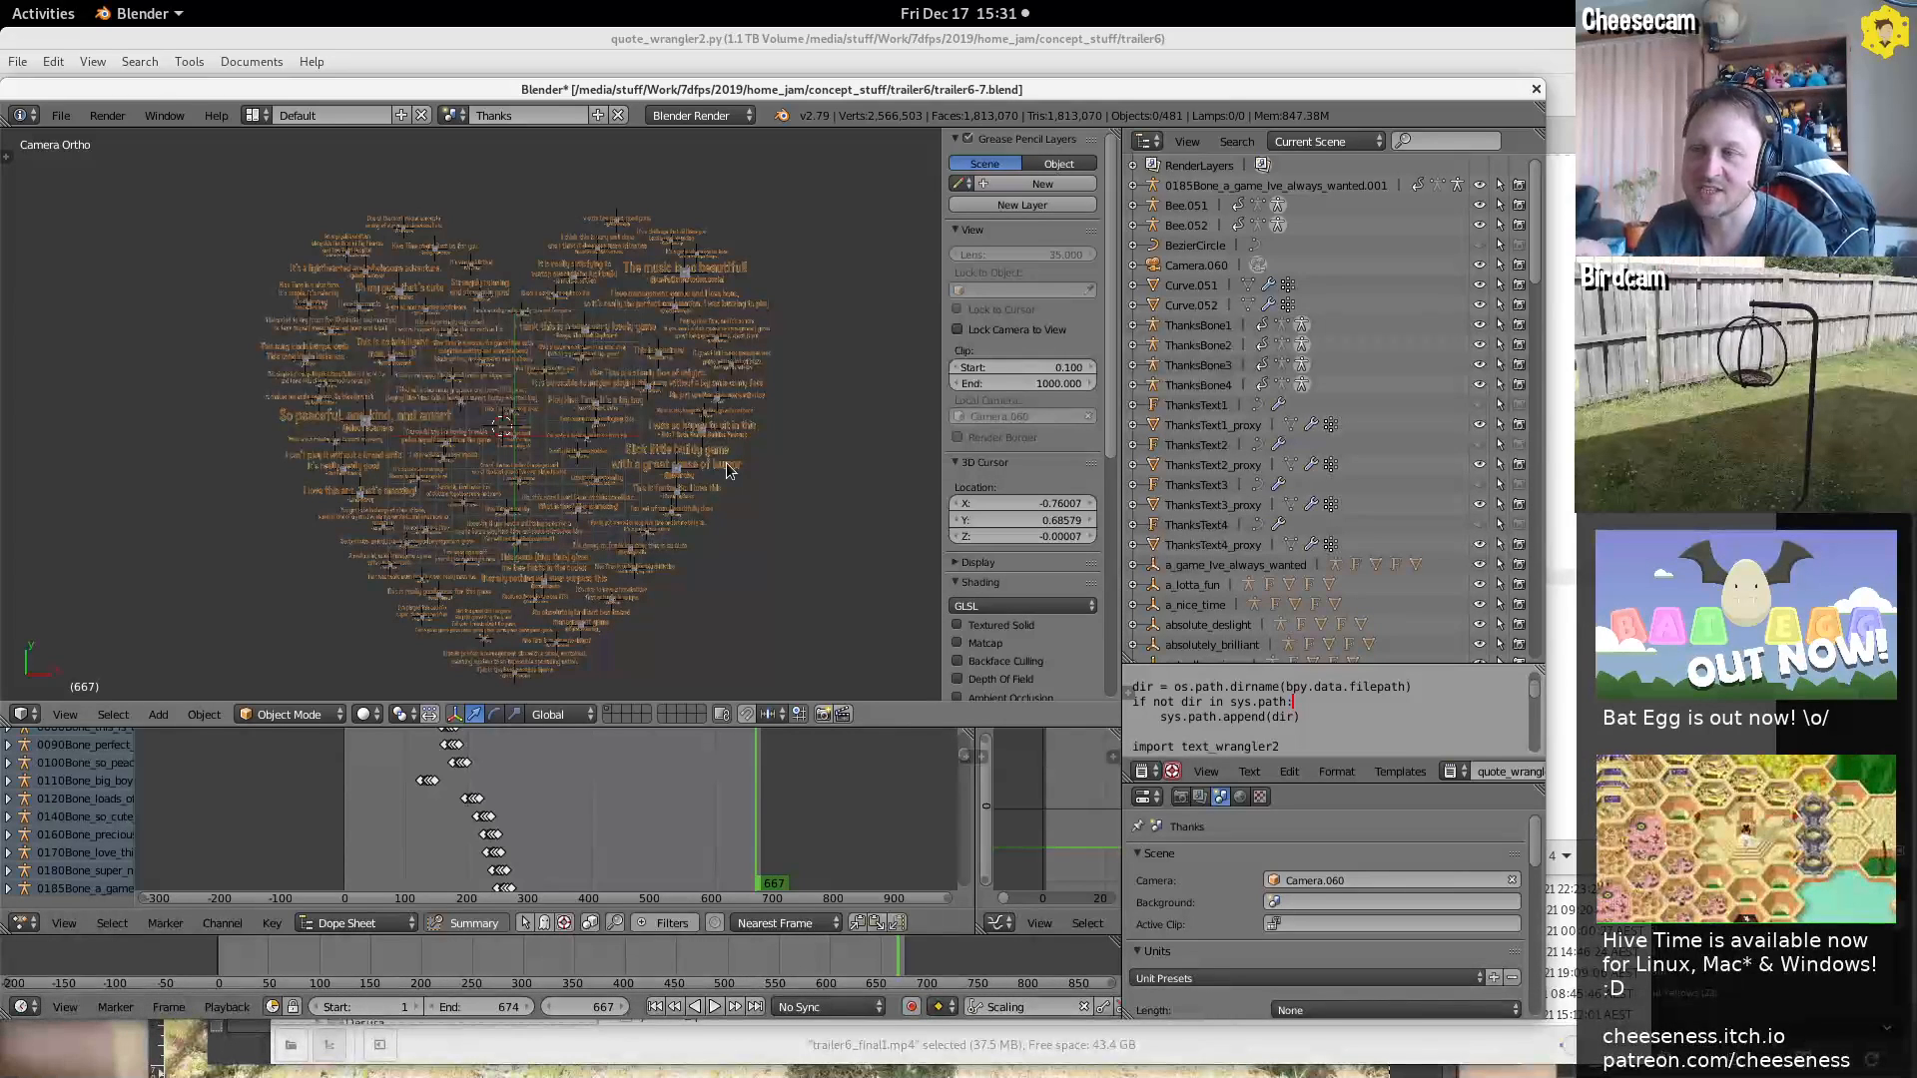
Inspect the central "Thanks to everybee" text up close, and the quotes around "Slick little buildy game"
{"action": "scroll", "coordinate": [651, 222], "scroll_direction": "up", "scroll_amount": 6}
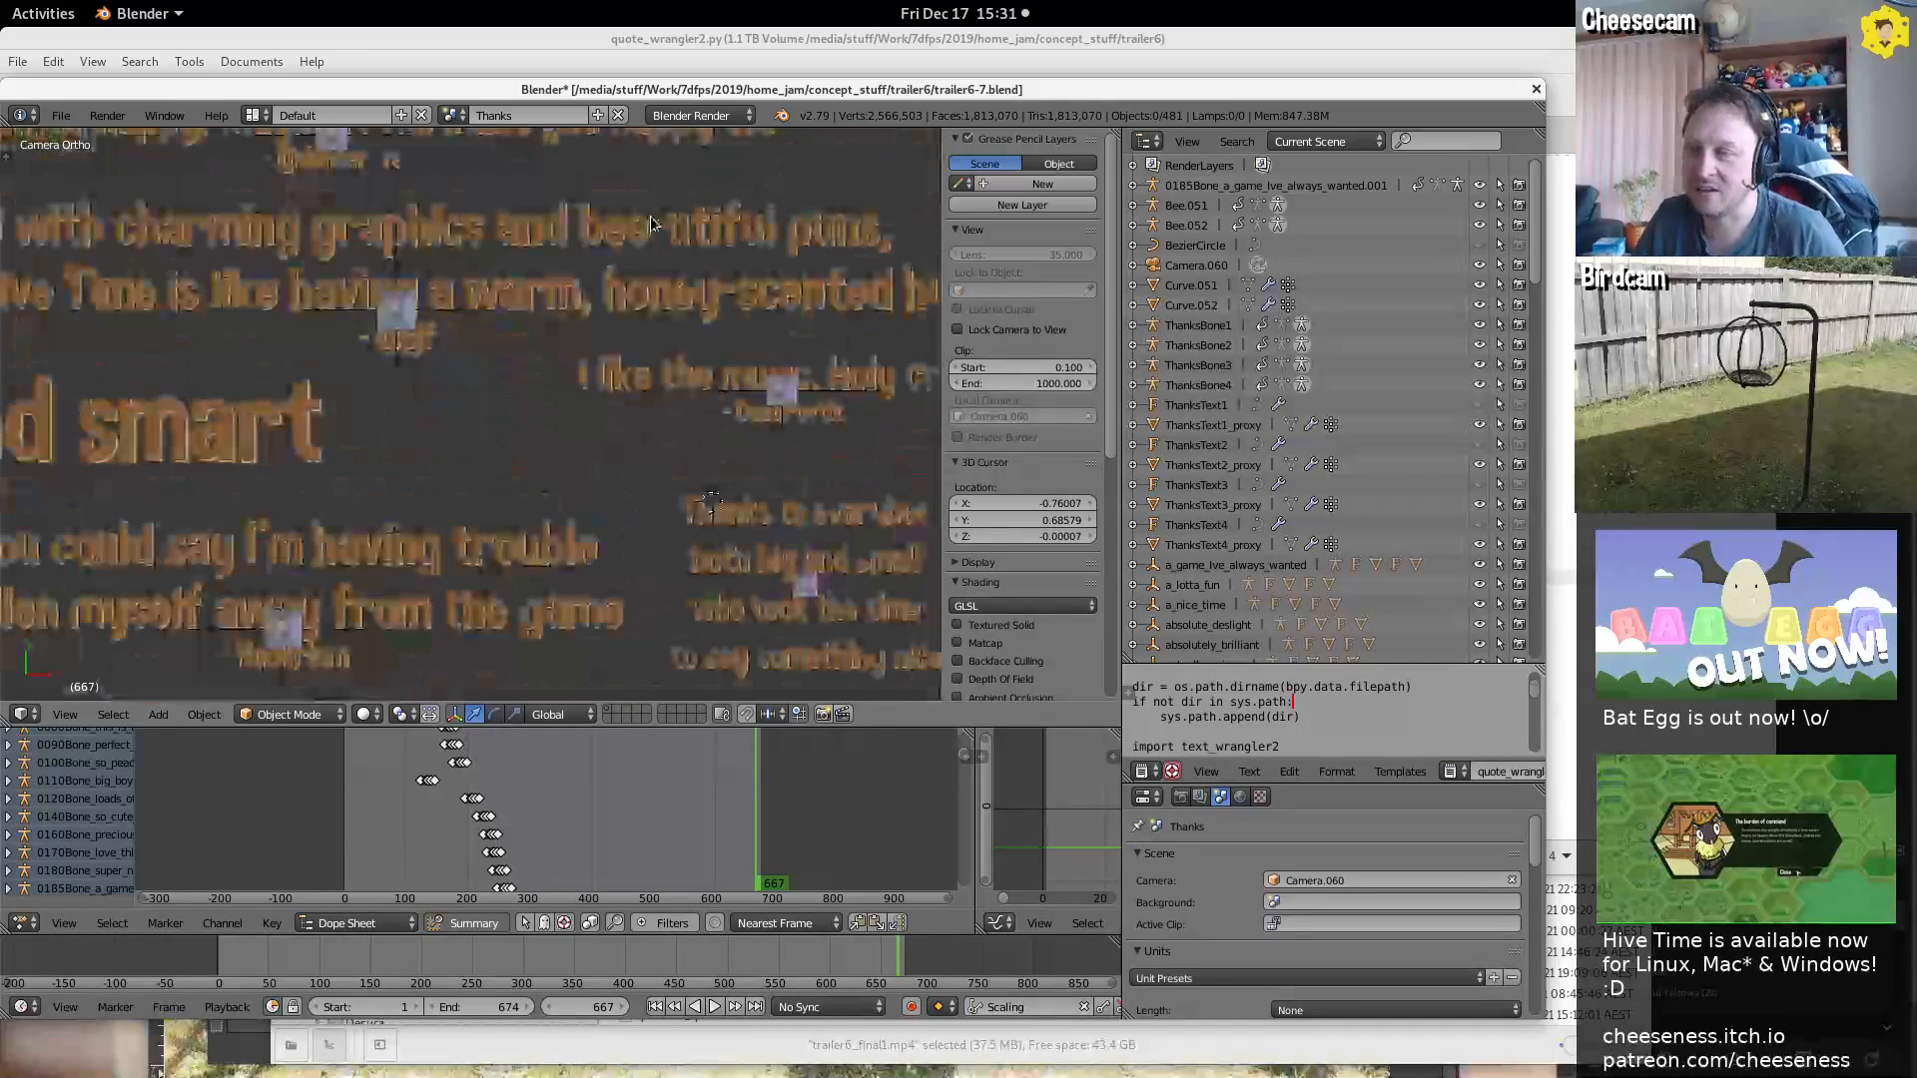
{"action": "middle_click_drag", "start_coordinate": [667, 431], "coordinate": [366, 250], "text": "shift"}
{"action": "scroll", "coordinate": [619, 317], "scroll_direction": "up", "scroll_amount": 6}
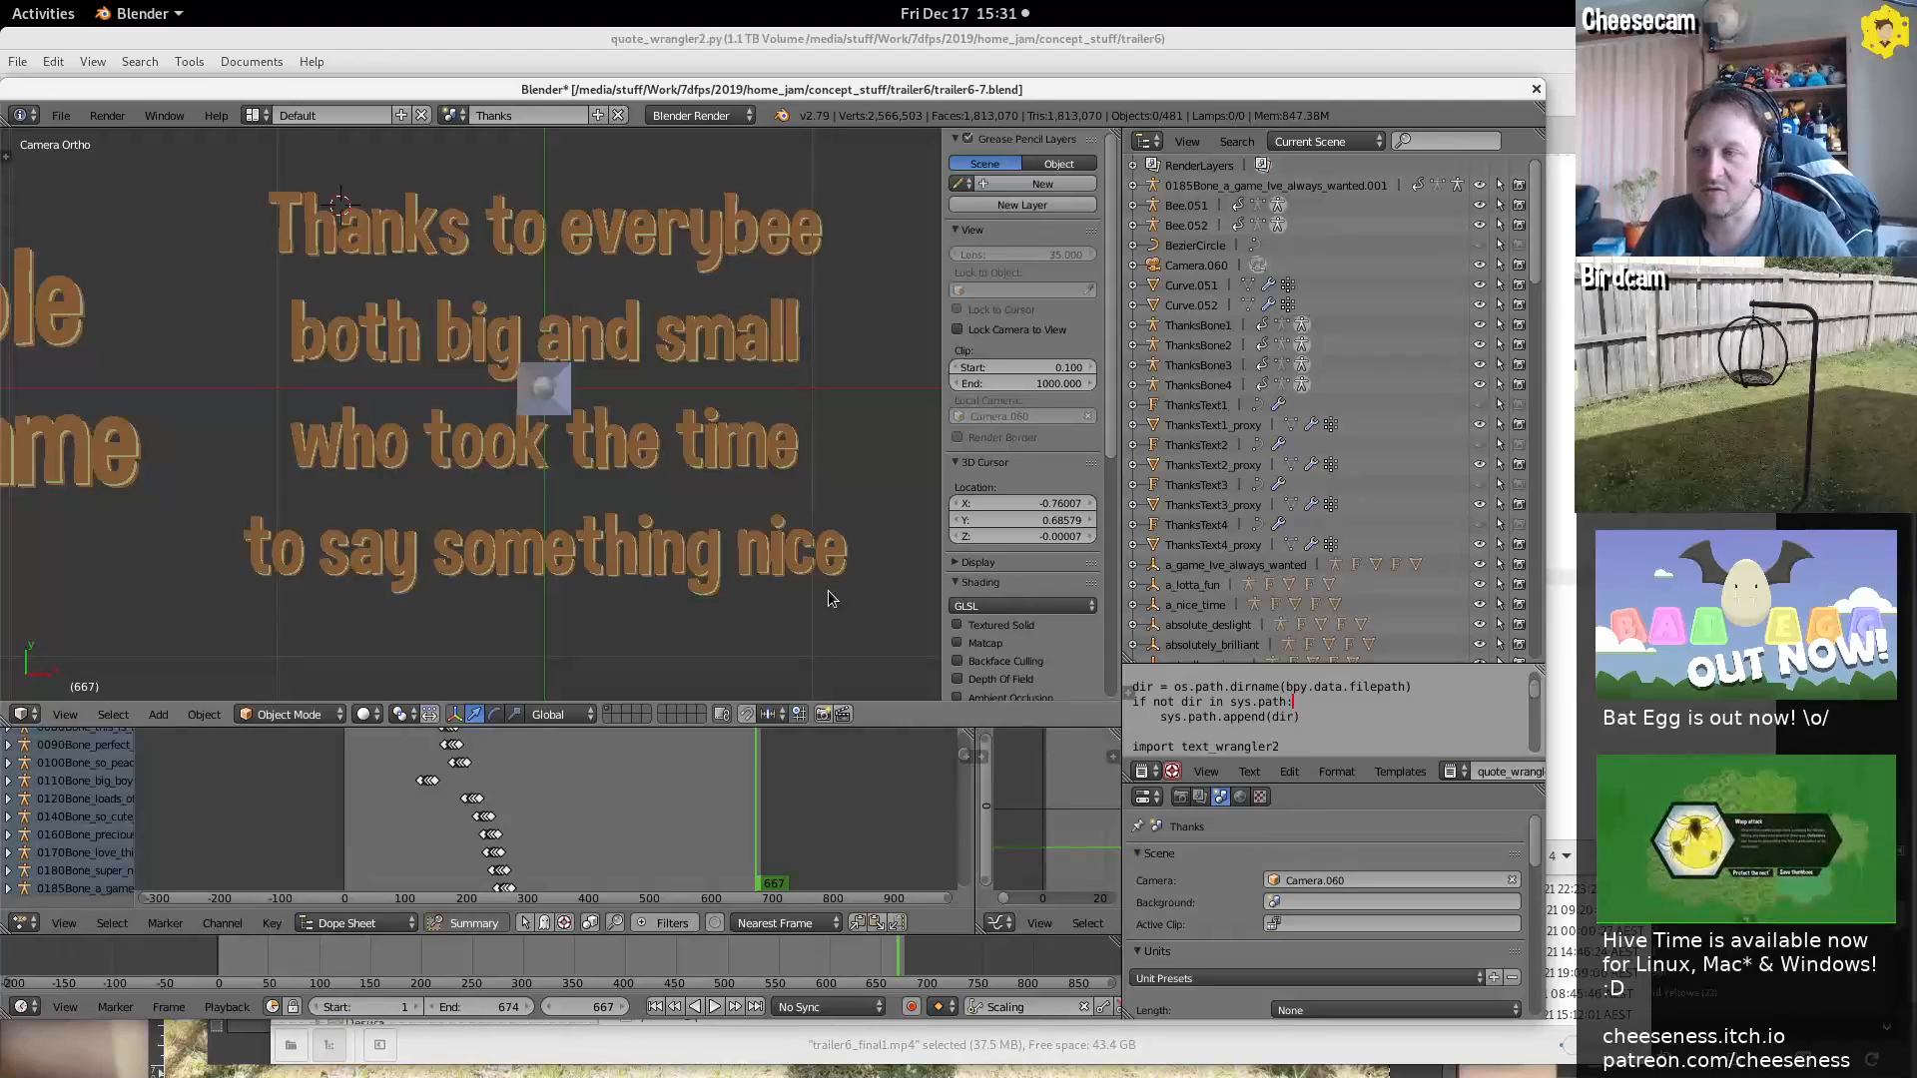
{"action": "middle_click_drag", "start_coordinate": [789, 536], "coordinate": [729, 683], "text": "ctrl"}
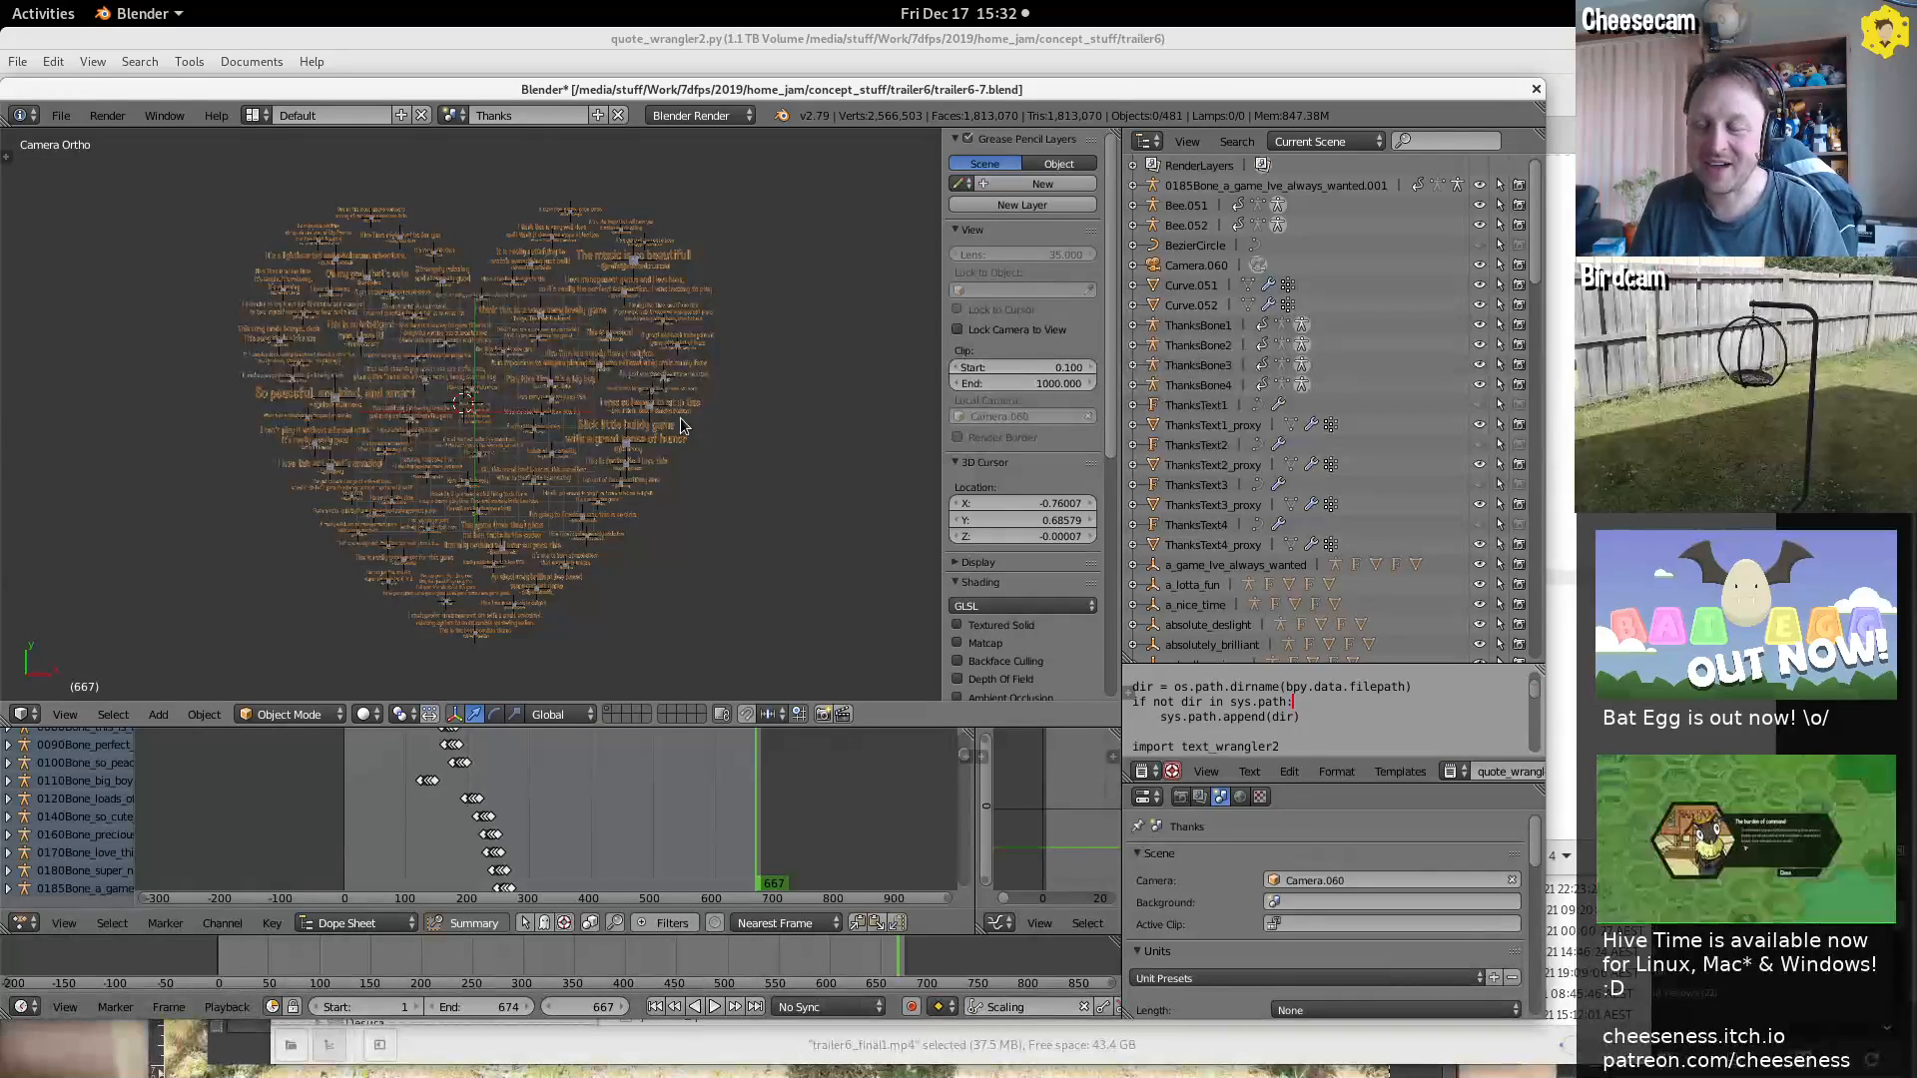
{"action": "scroll", "coordinate": [537, 496], "scroll_direction": "up", "scroll_amount": 8}
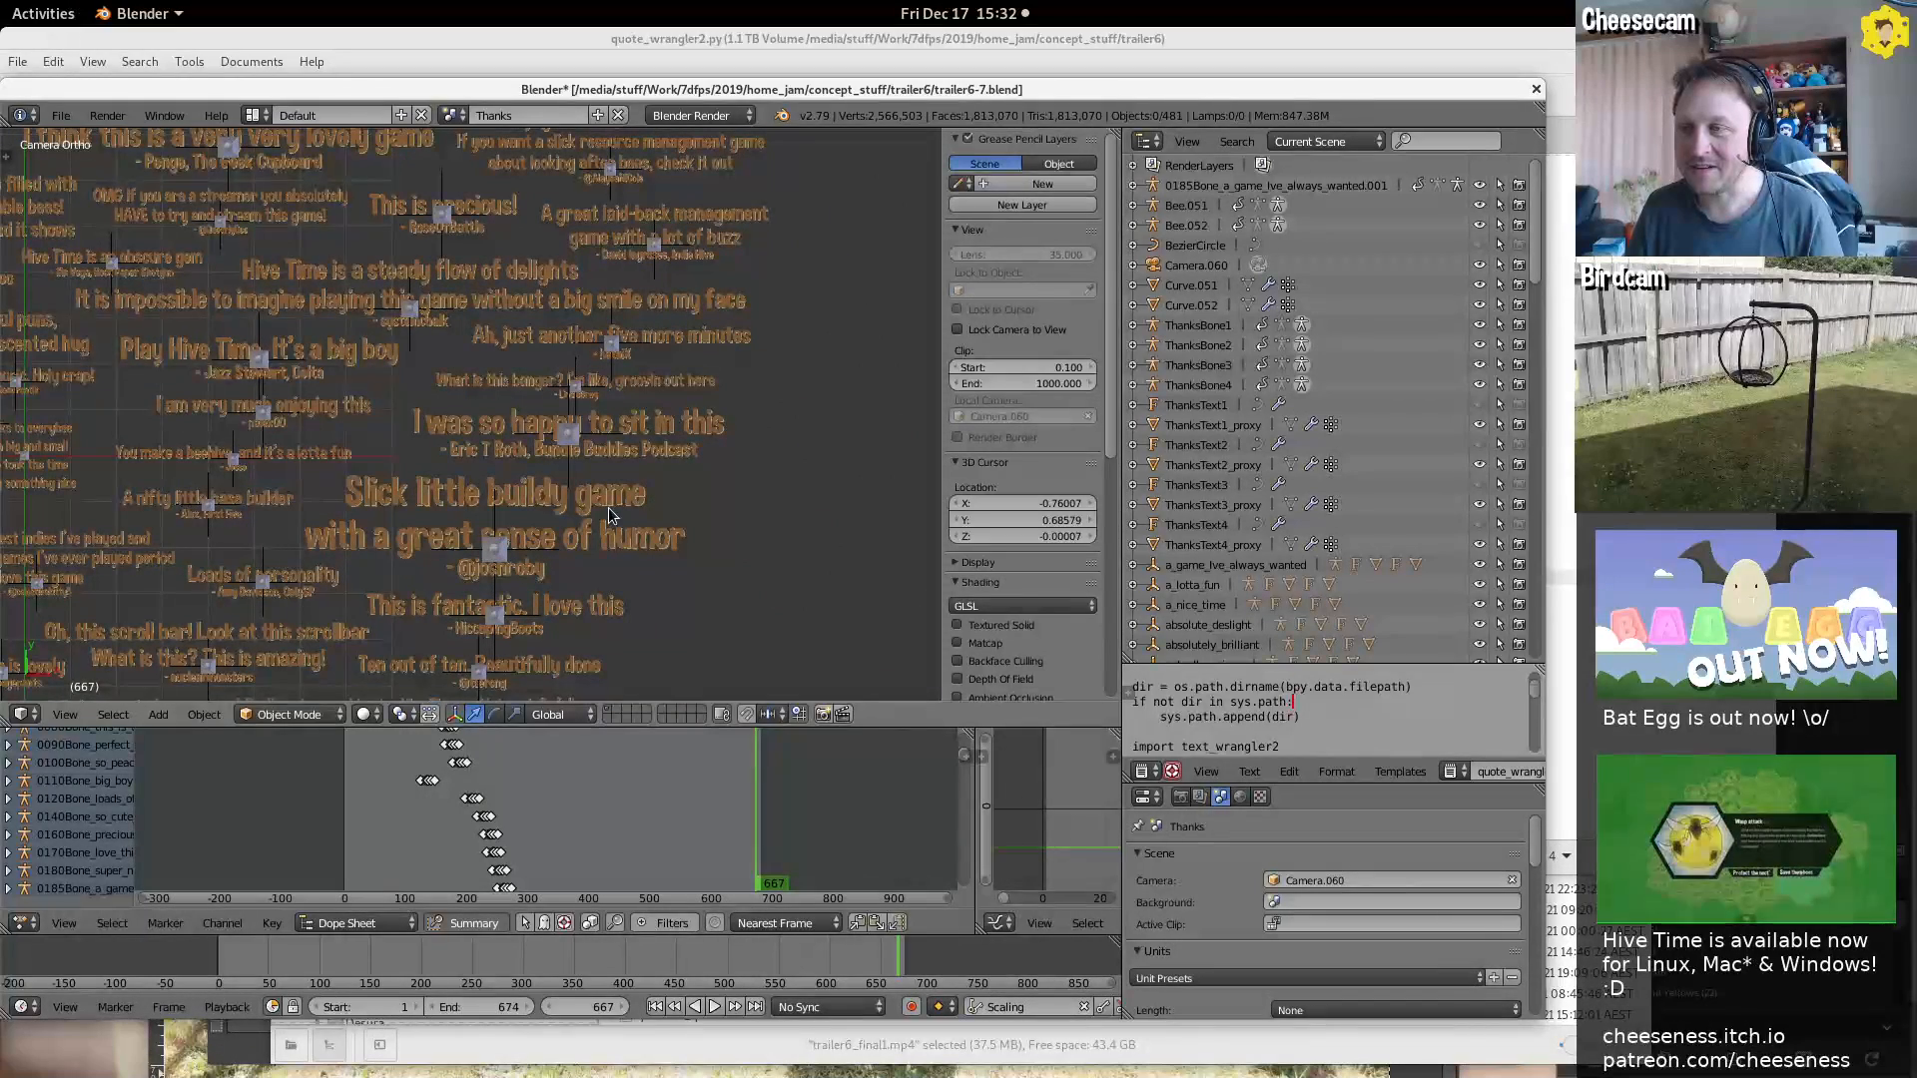
{"action": "scroll", "coordinate": [816, 343], "scroll_direction": "up", "scroll_amount": 5}
{"action": "scroll", "coordinate": [507, 356], "scroll_direction": "down", "scroll_amount": 3}
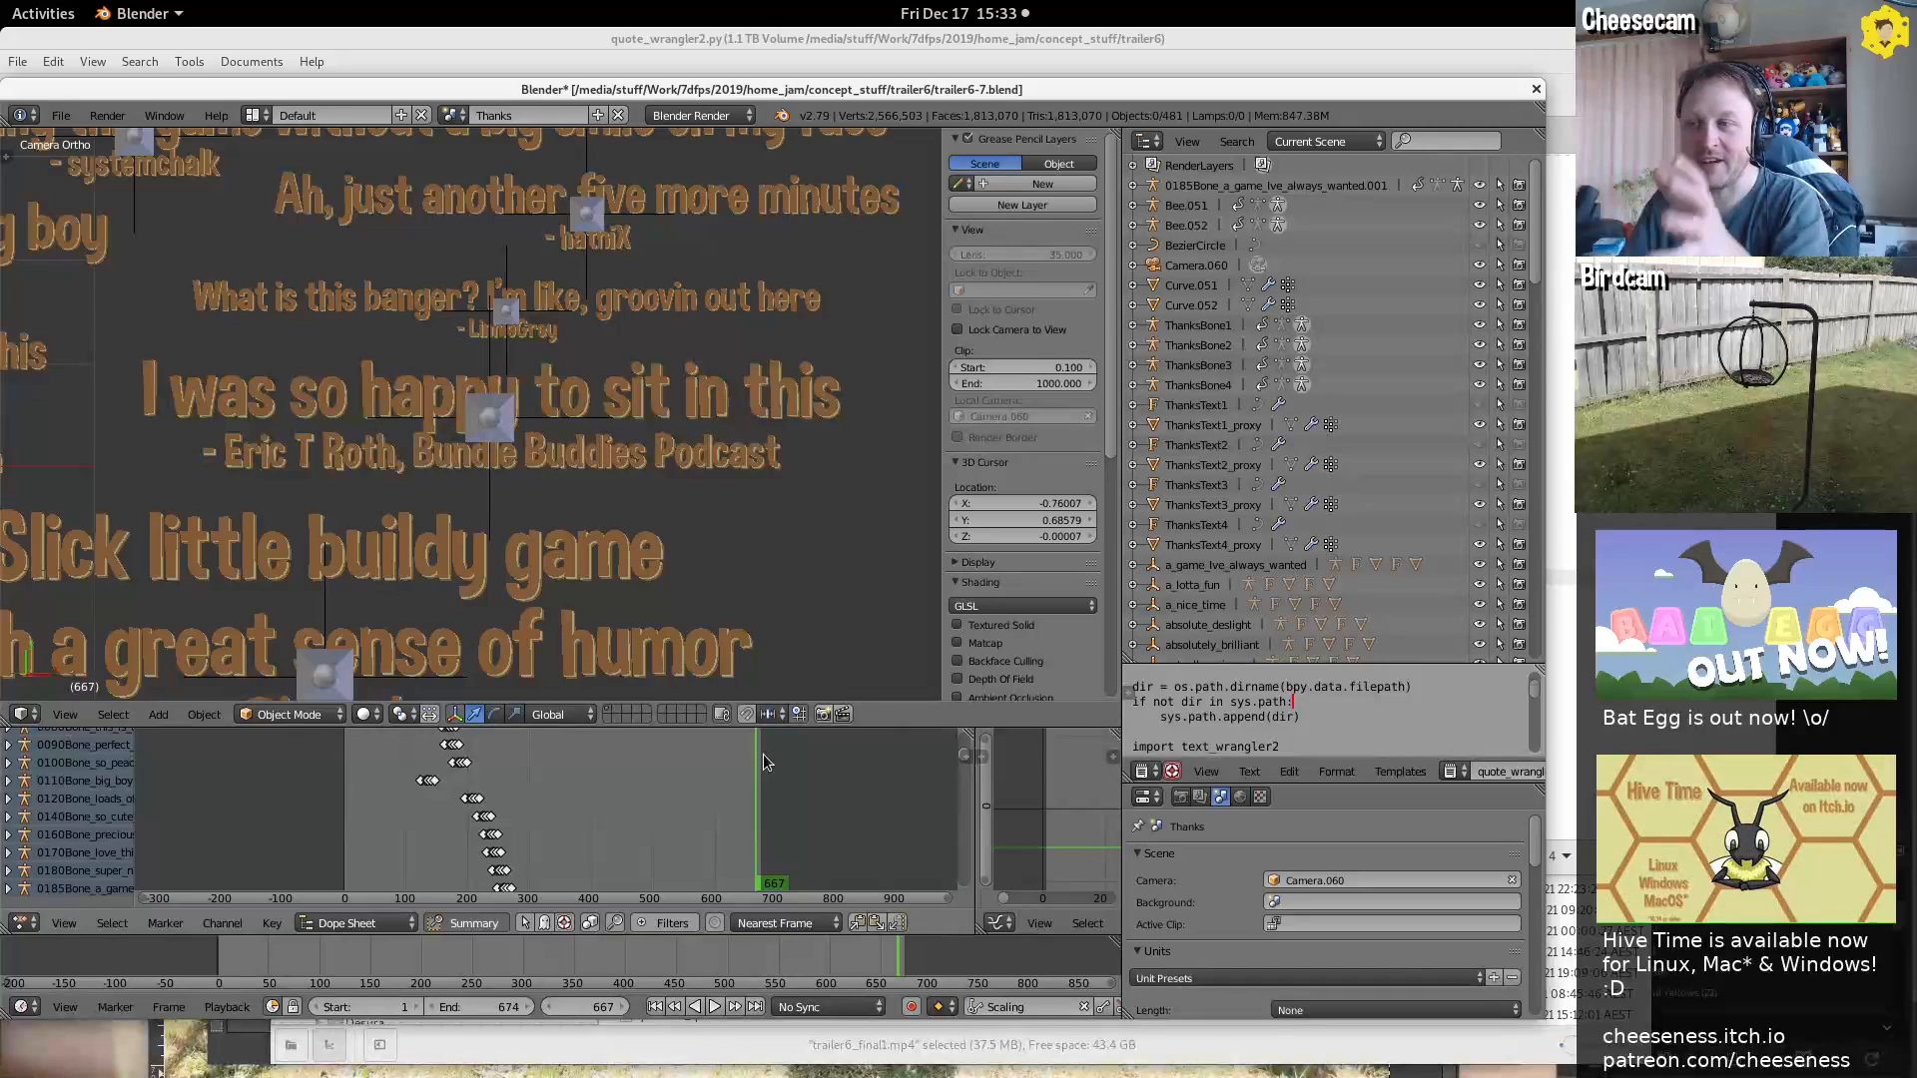
{"action": "scroll", "coordinate": [473, 517], "scroll_direction": "down", "scroll_amount": 8}
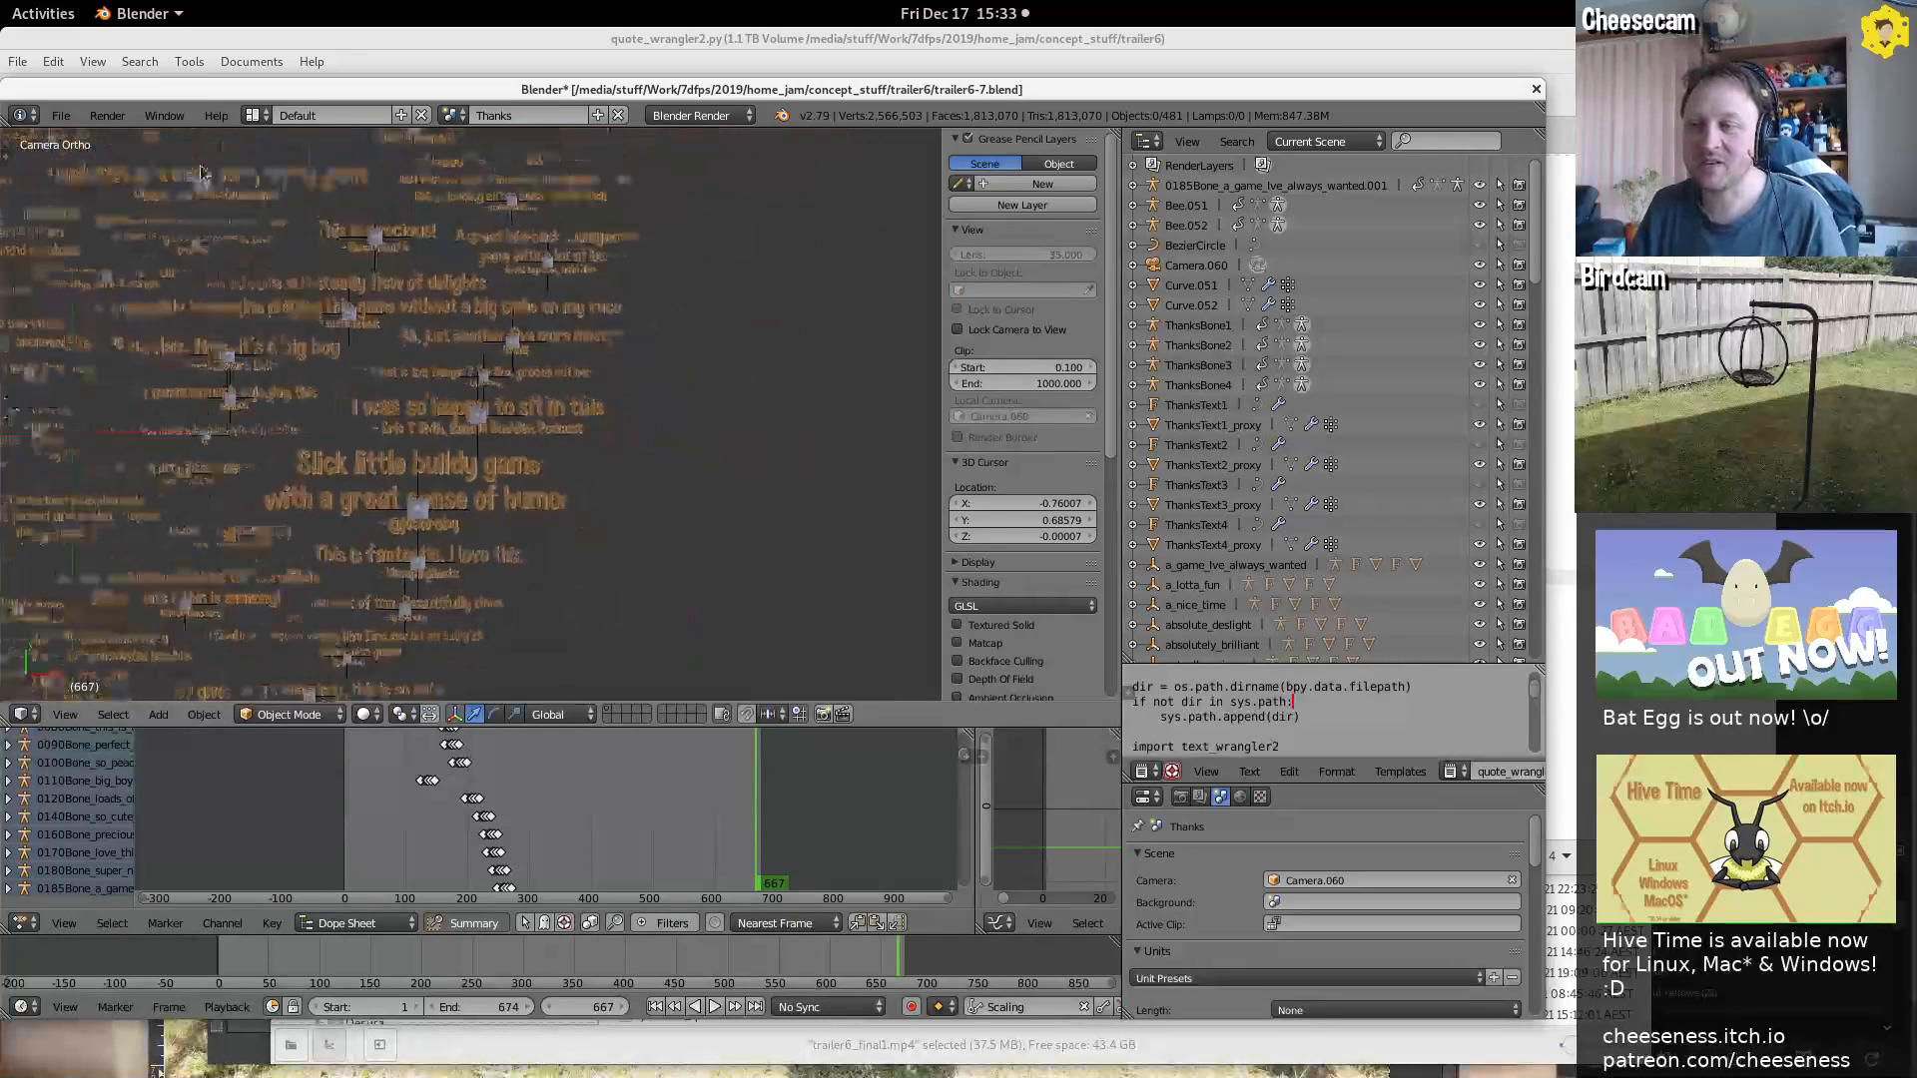
{"action": "middle_click_drag", "start_coordinate": [290, 402], "coordinate": [492, 402], "text": "shift"}
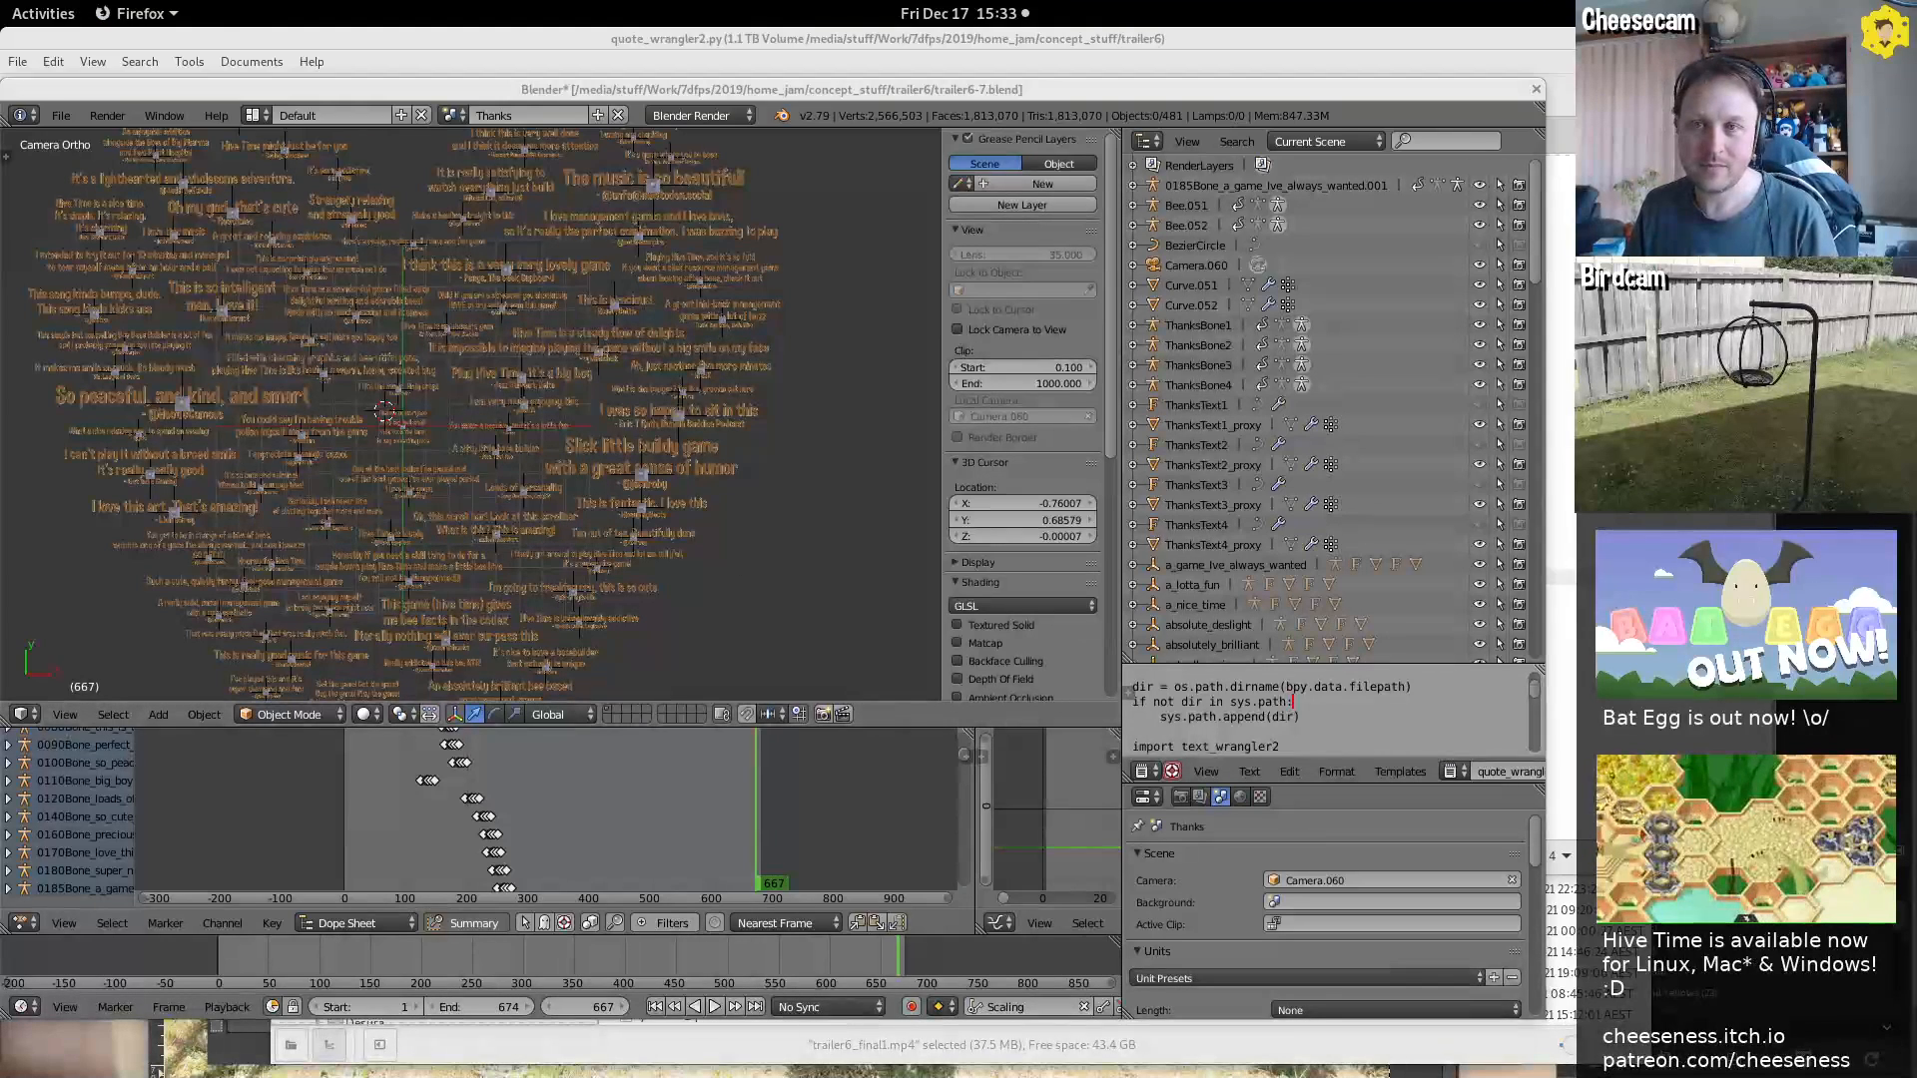
Examine the unknown.png screenshot of the earlier quote layout at full size in Firefox, and return to Blender
{"action": "left_click_drag", "start_coordinate": [1092, 58], "coordinate": [1003, 66]}
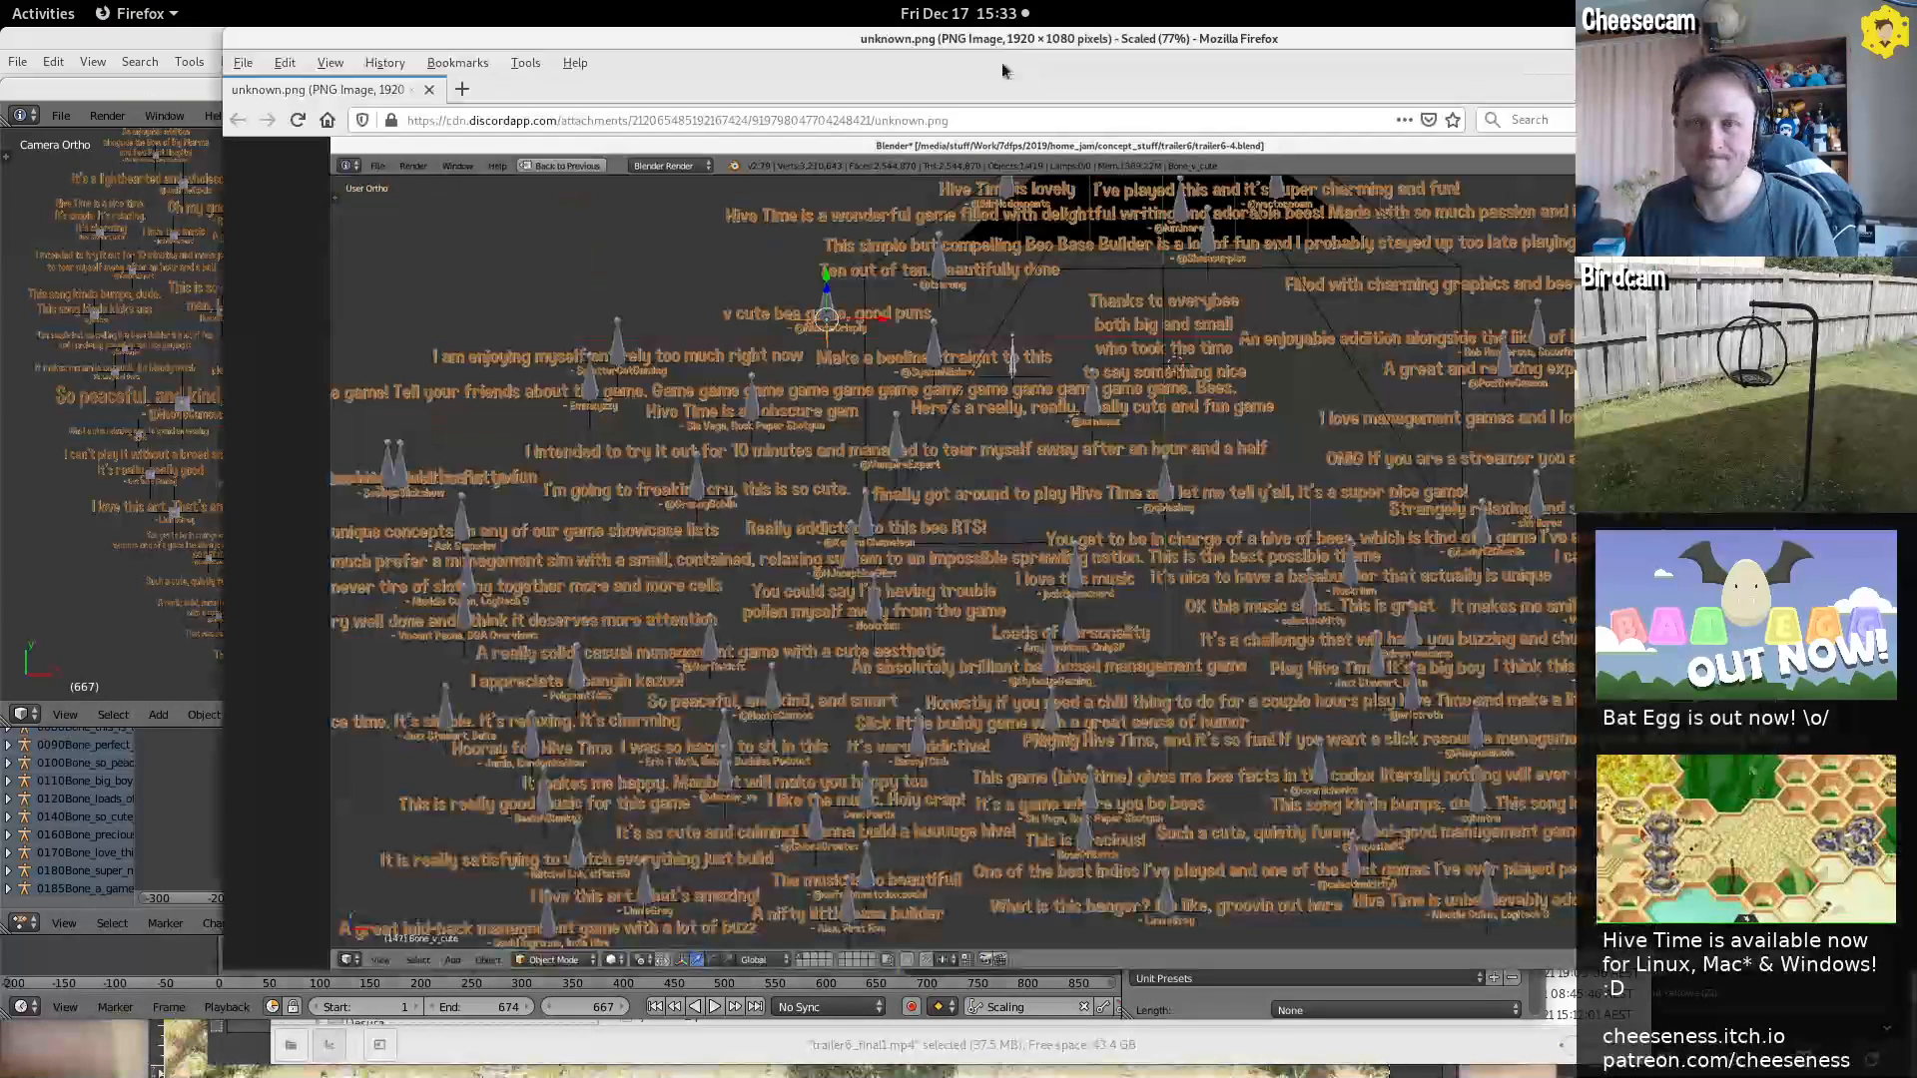
{"action": "left_click", "coordinate": [928, 439]}
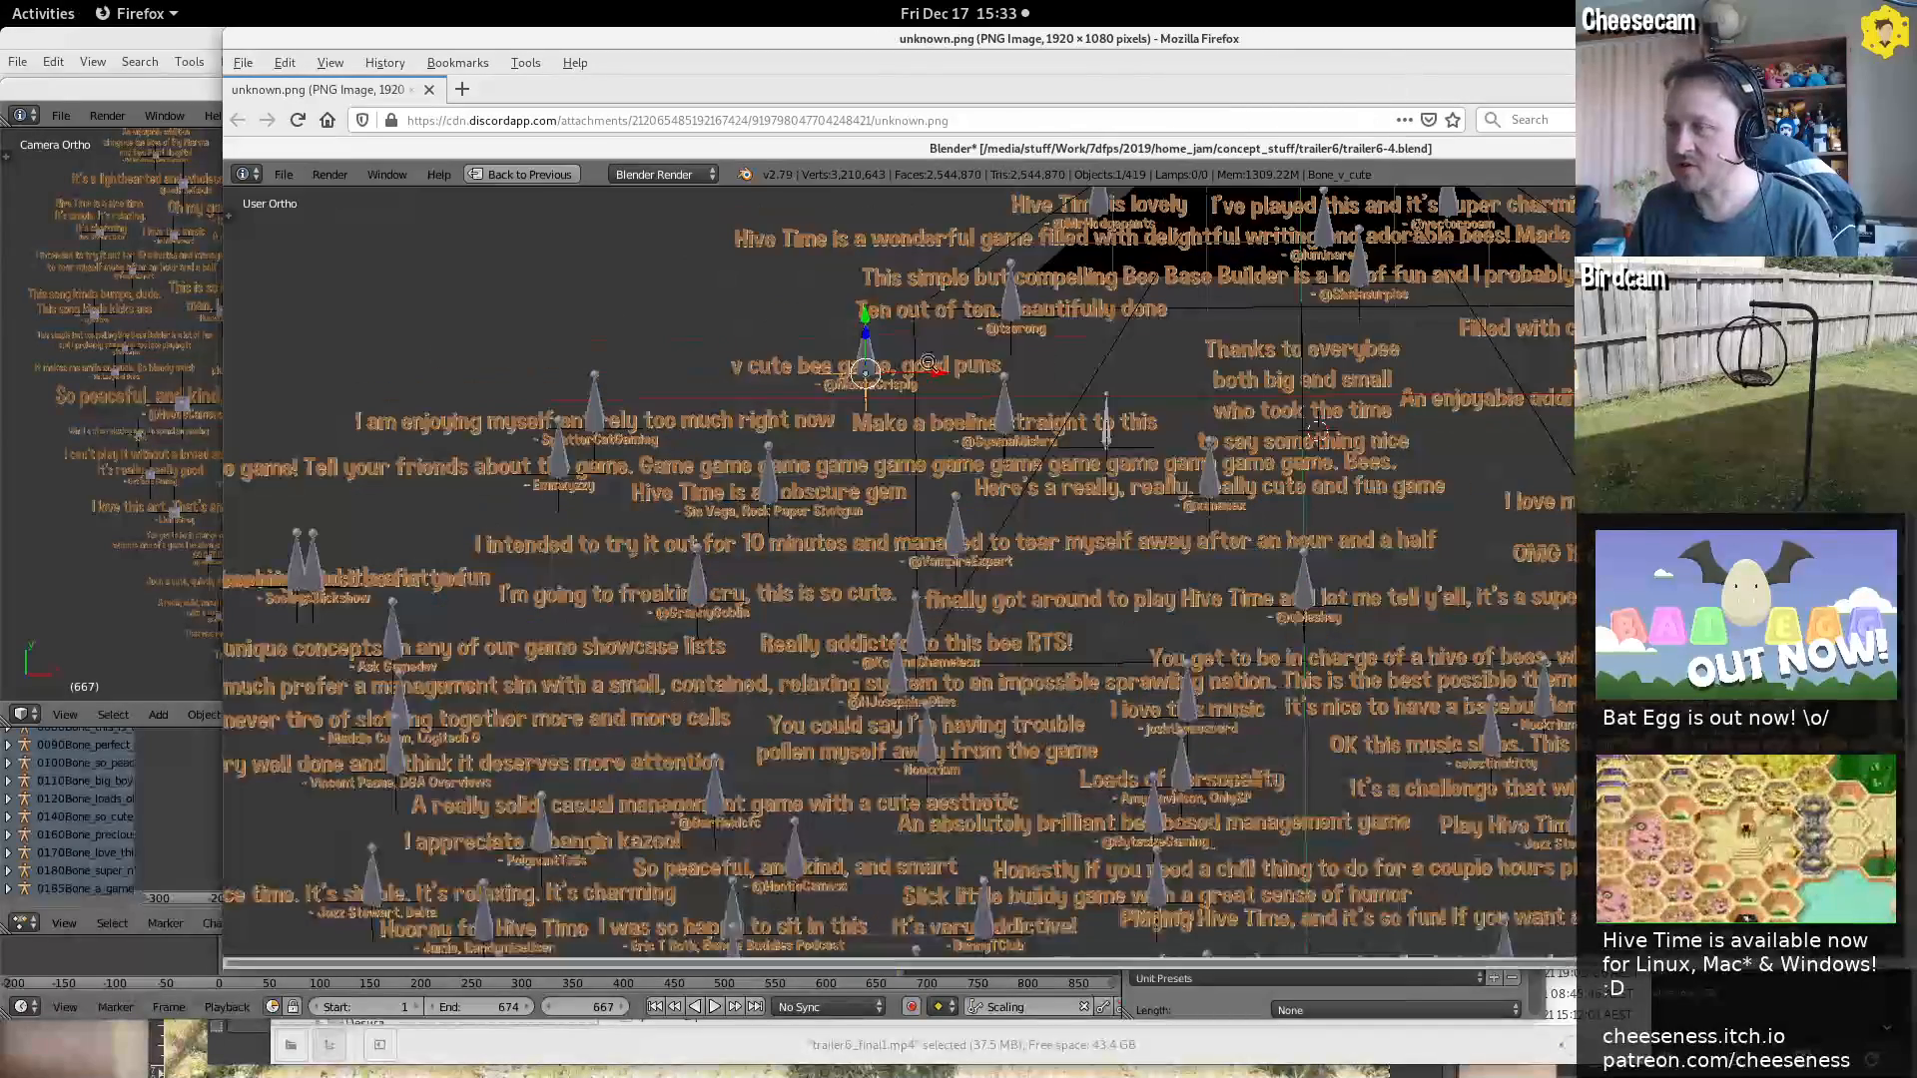
{"action": "left_click_drag", "start_coordinate": [1334, 63], "coordinate": [1112, 61]}
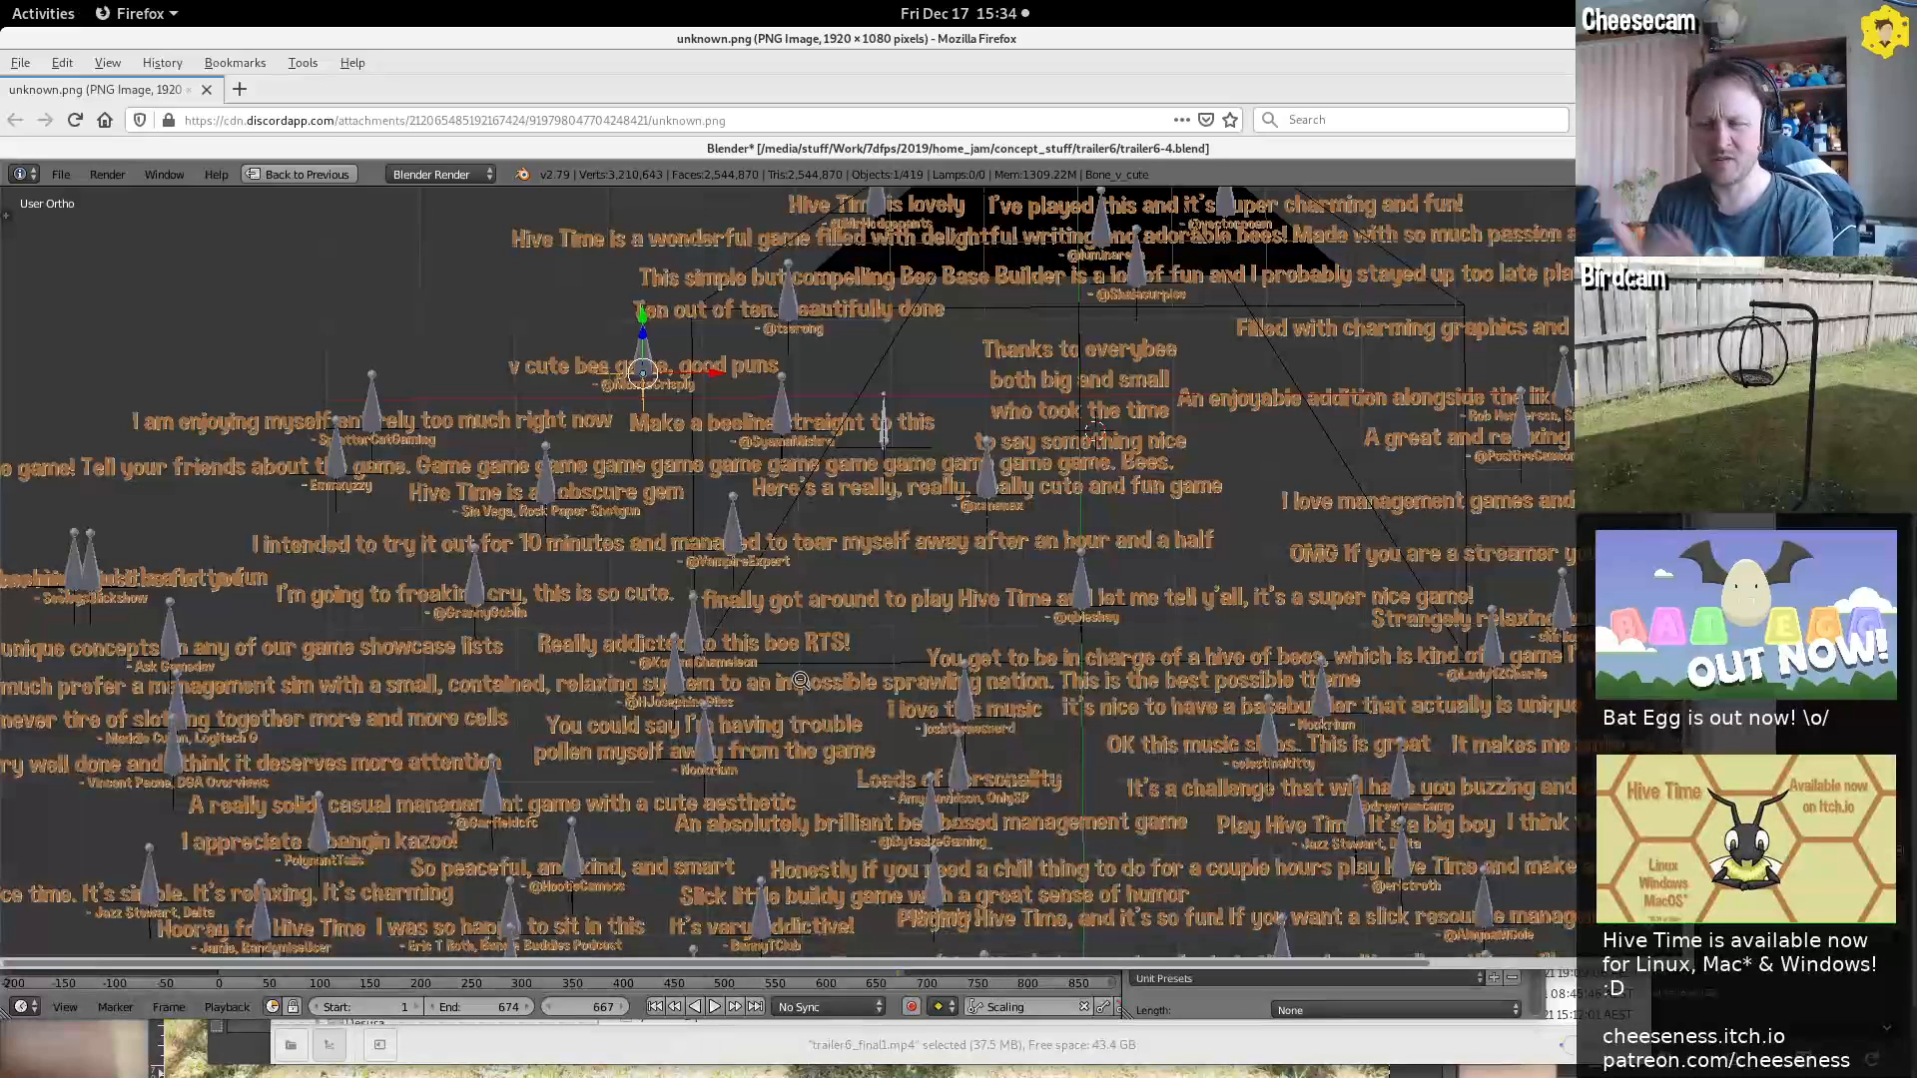
{"action": "key", "text": "alt+Tab"}
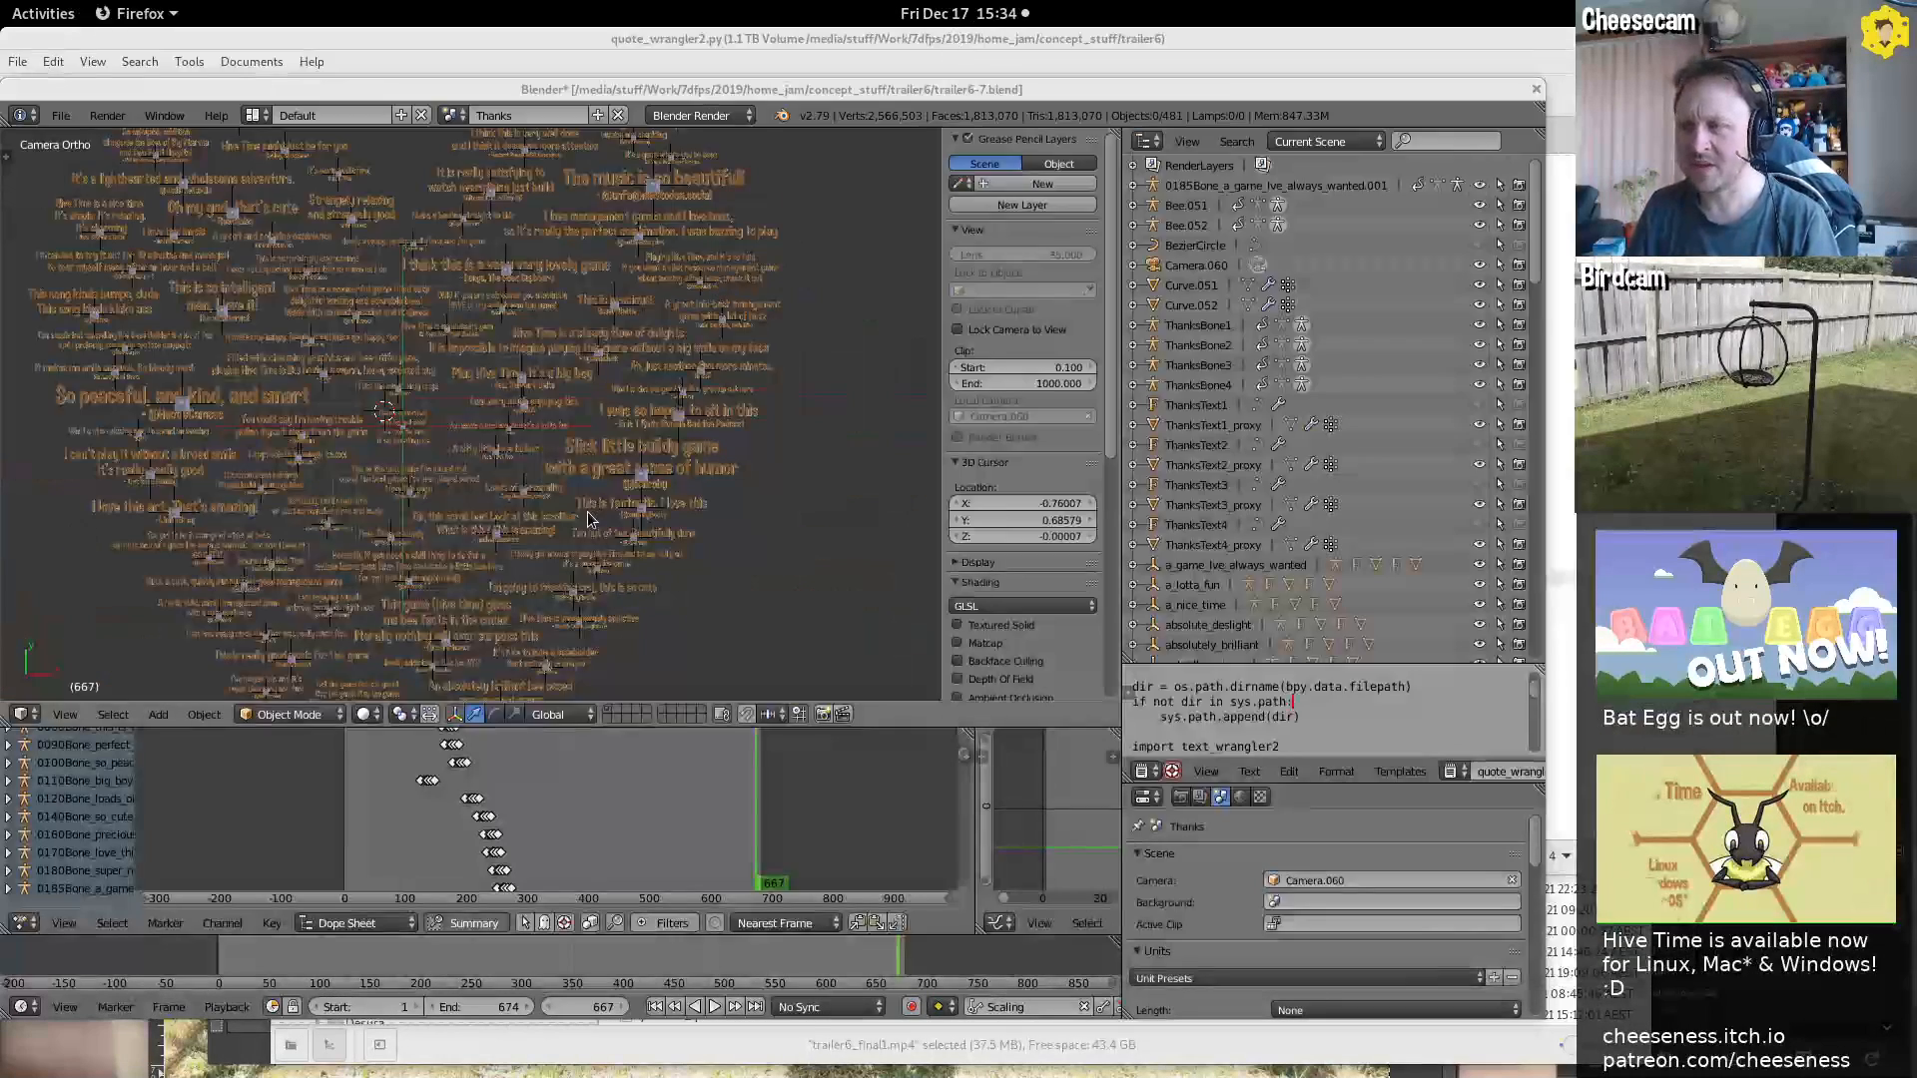
Review the quote arrangement in the camera view around "So peaceful, and kind, and smart" and the heart's centre
{"action": "middle_click_drag", "start_coordinate": [593, 528], "coordinate": [491, 503]}
{"action": "key", "text": "KP_0"}
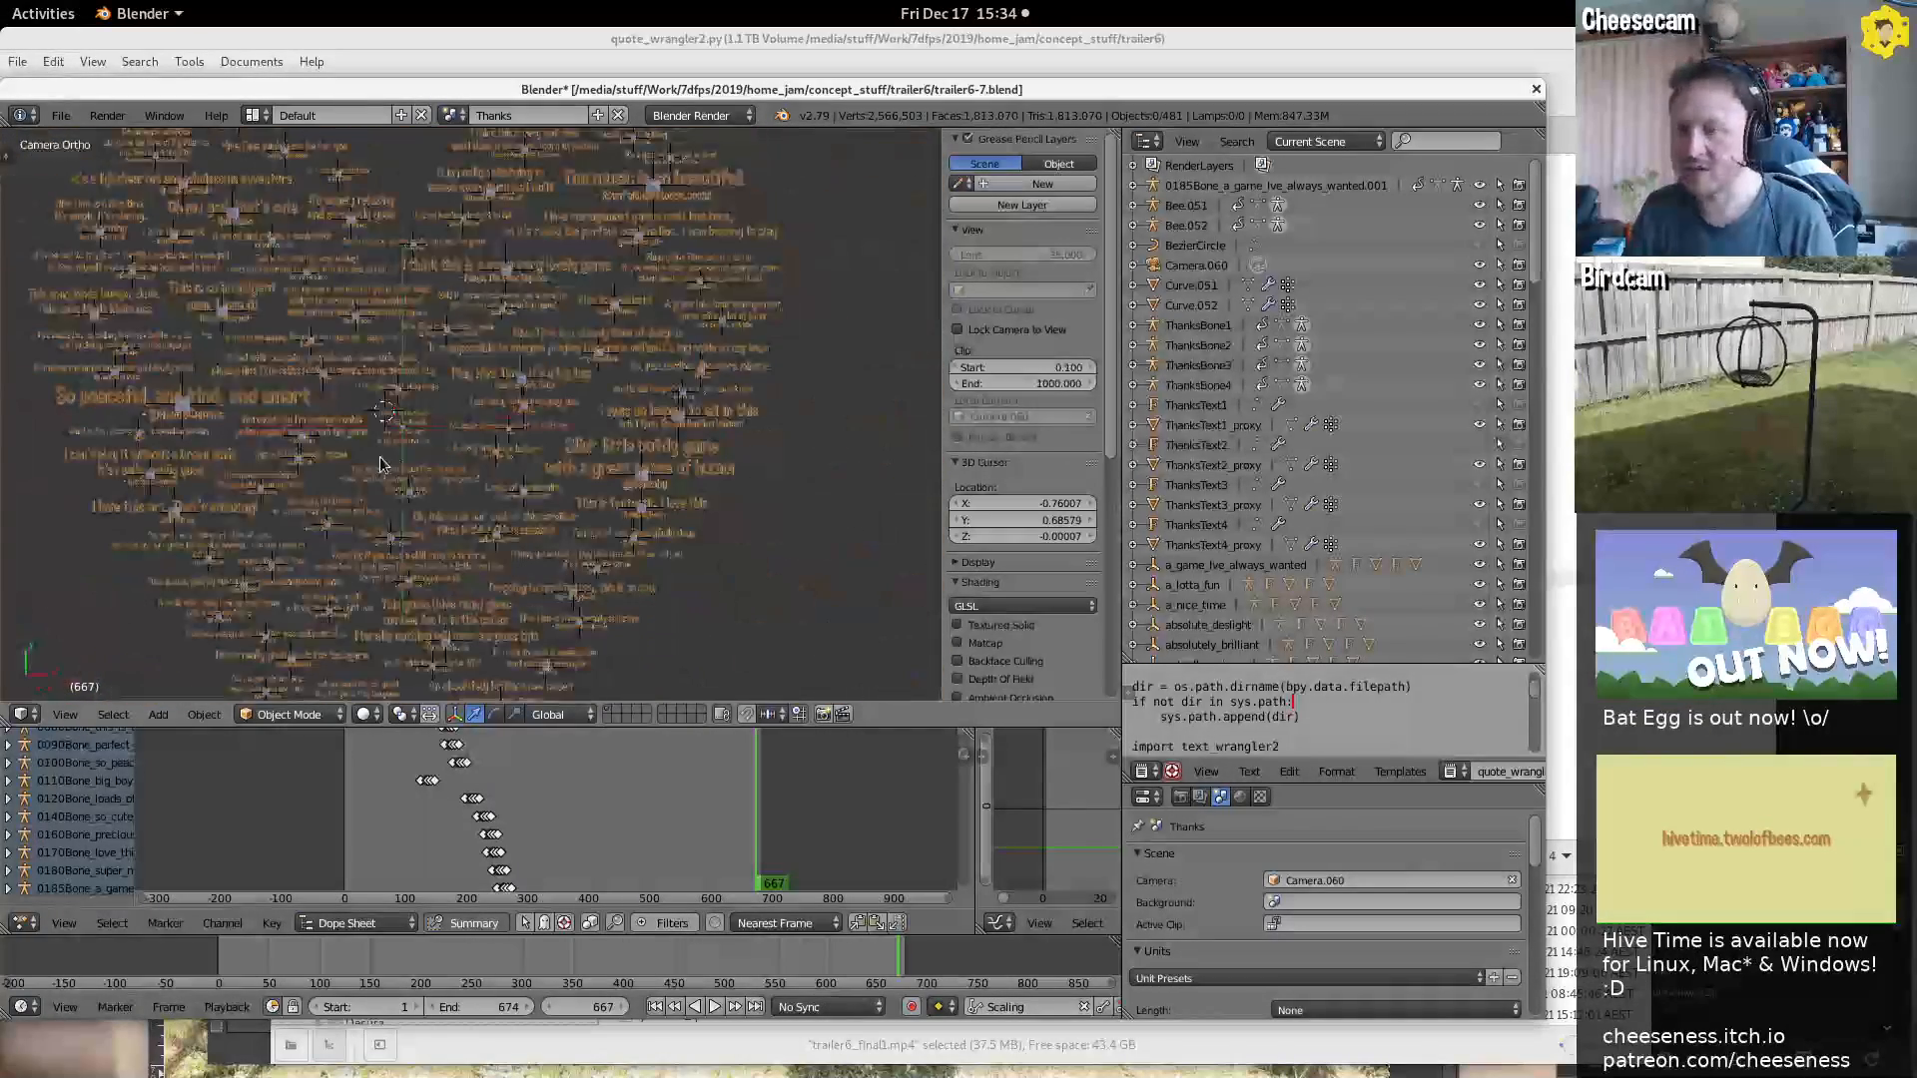
{"action": "scroll", "coordinate": [384, 355], "scroll_direction": "up", "scroll_amount": 3}
{"action": "middle_click_drag", "start_coordinate": [301, 373], "coordinate": [650, 423], "text": "shift"}
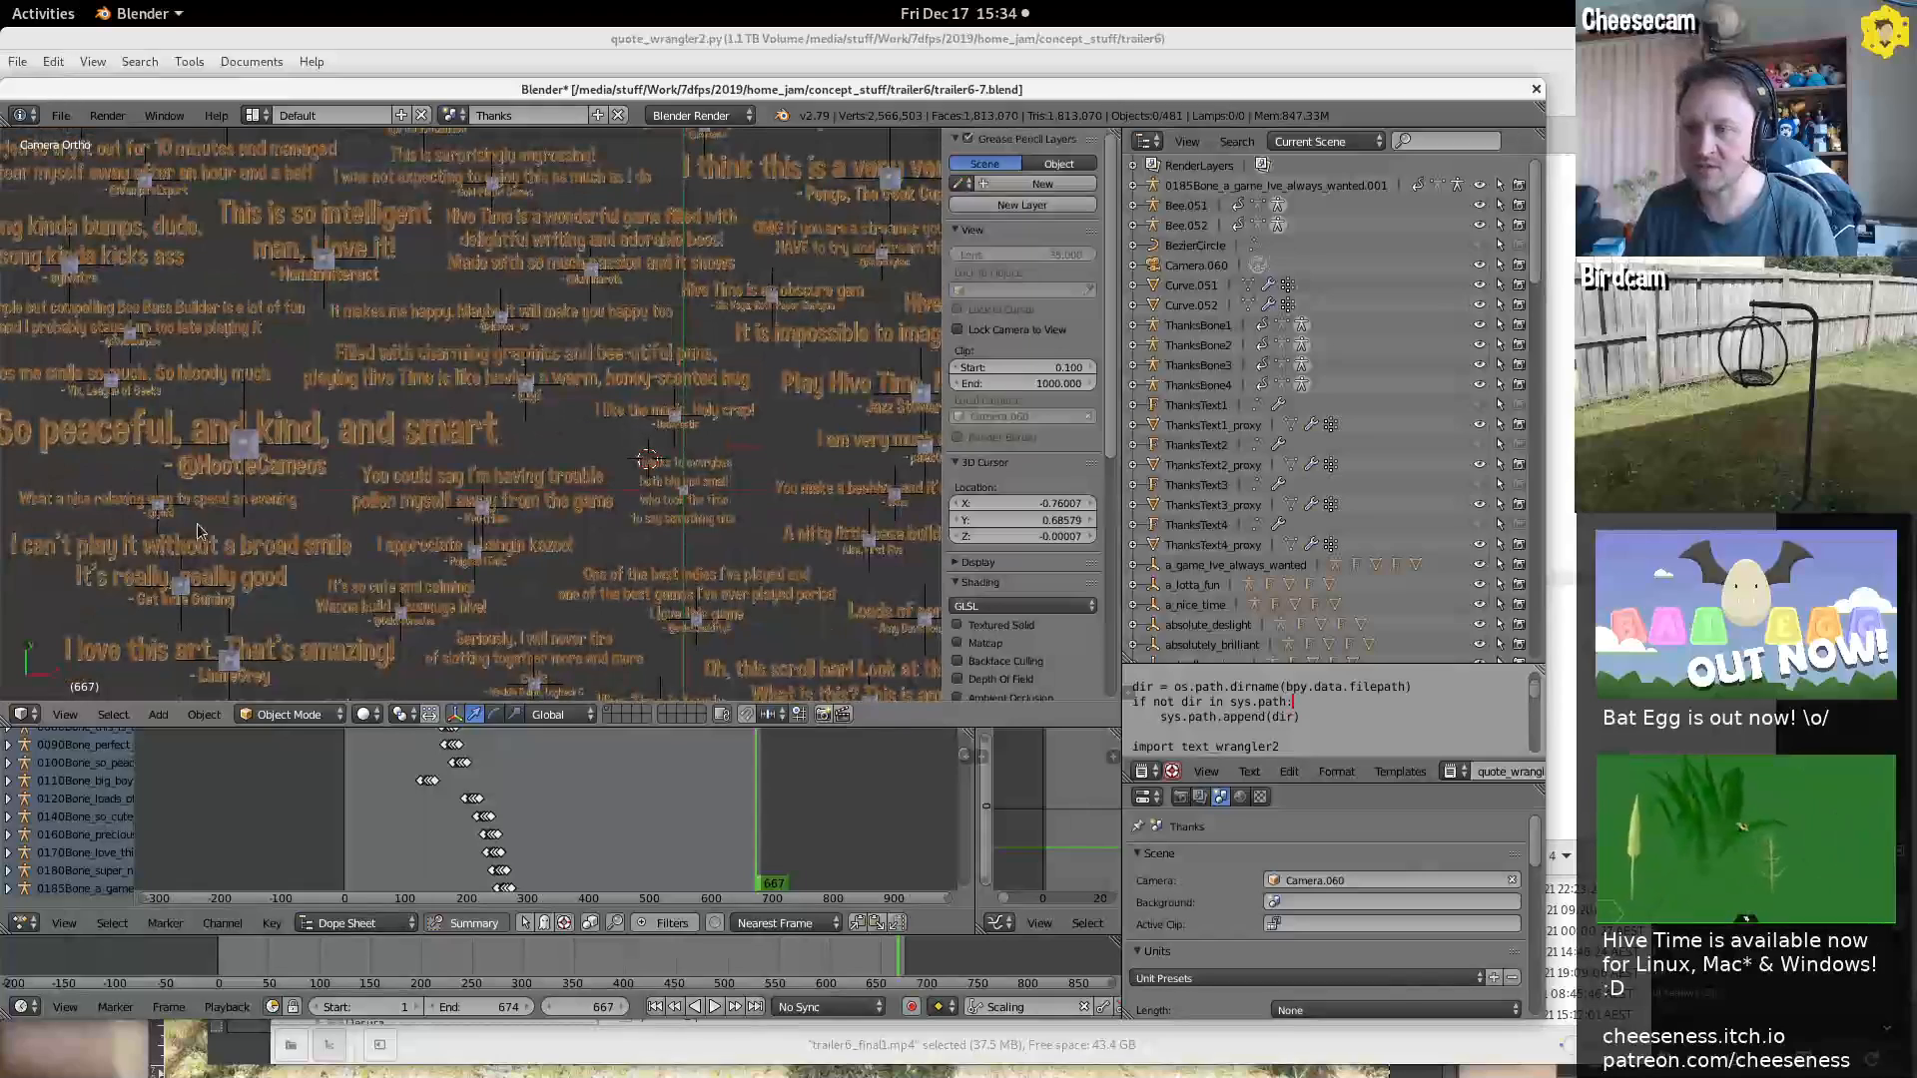
{"action": "middle_click_drag", "start_coordinate": [512, 264], "coordinate": [625, 405], "text": "shift"}
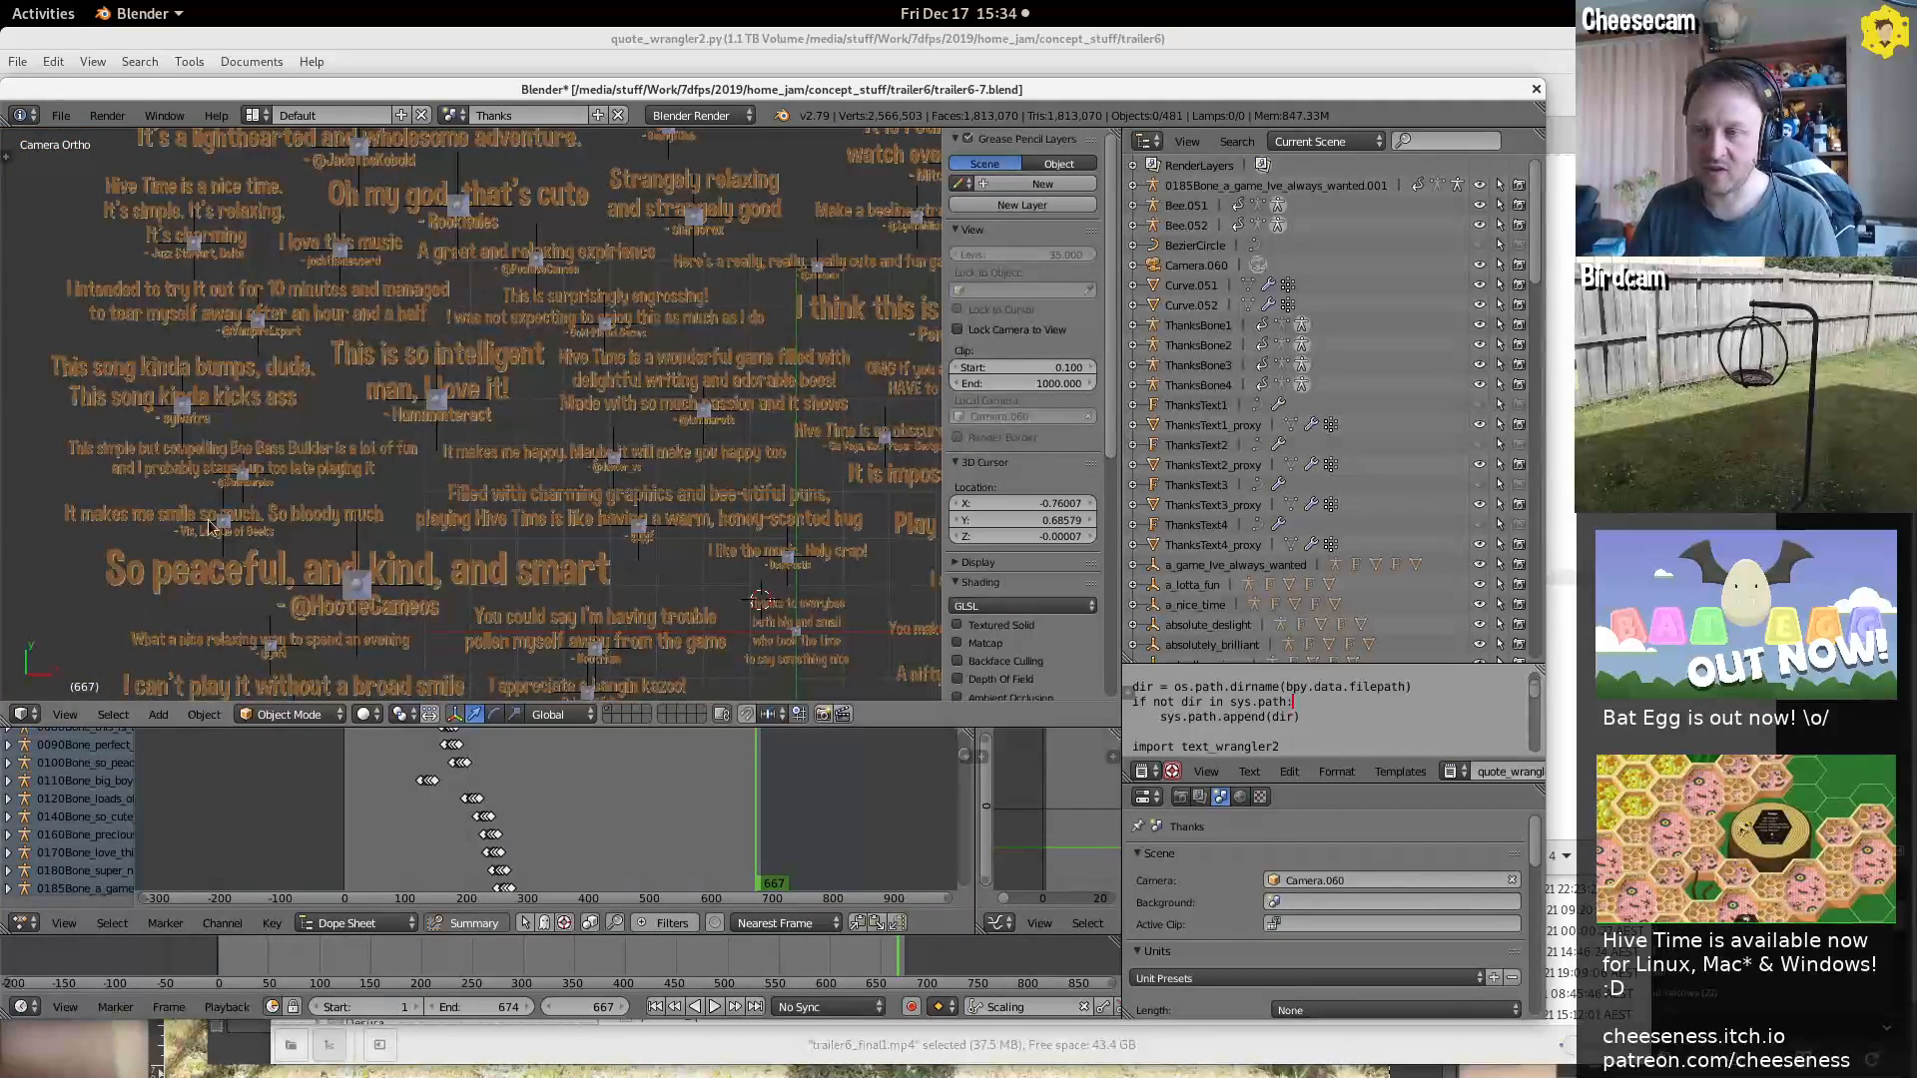
{"action": "middle_click_drag", "start_coordinate": [761, 496], "coordinate": [398, 436], "text": "shift"}
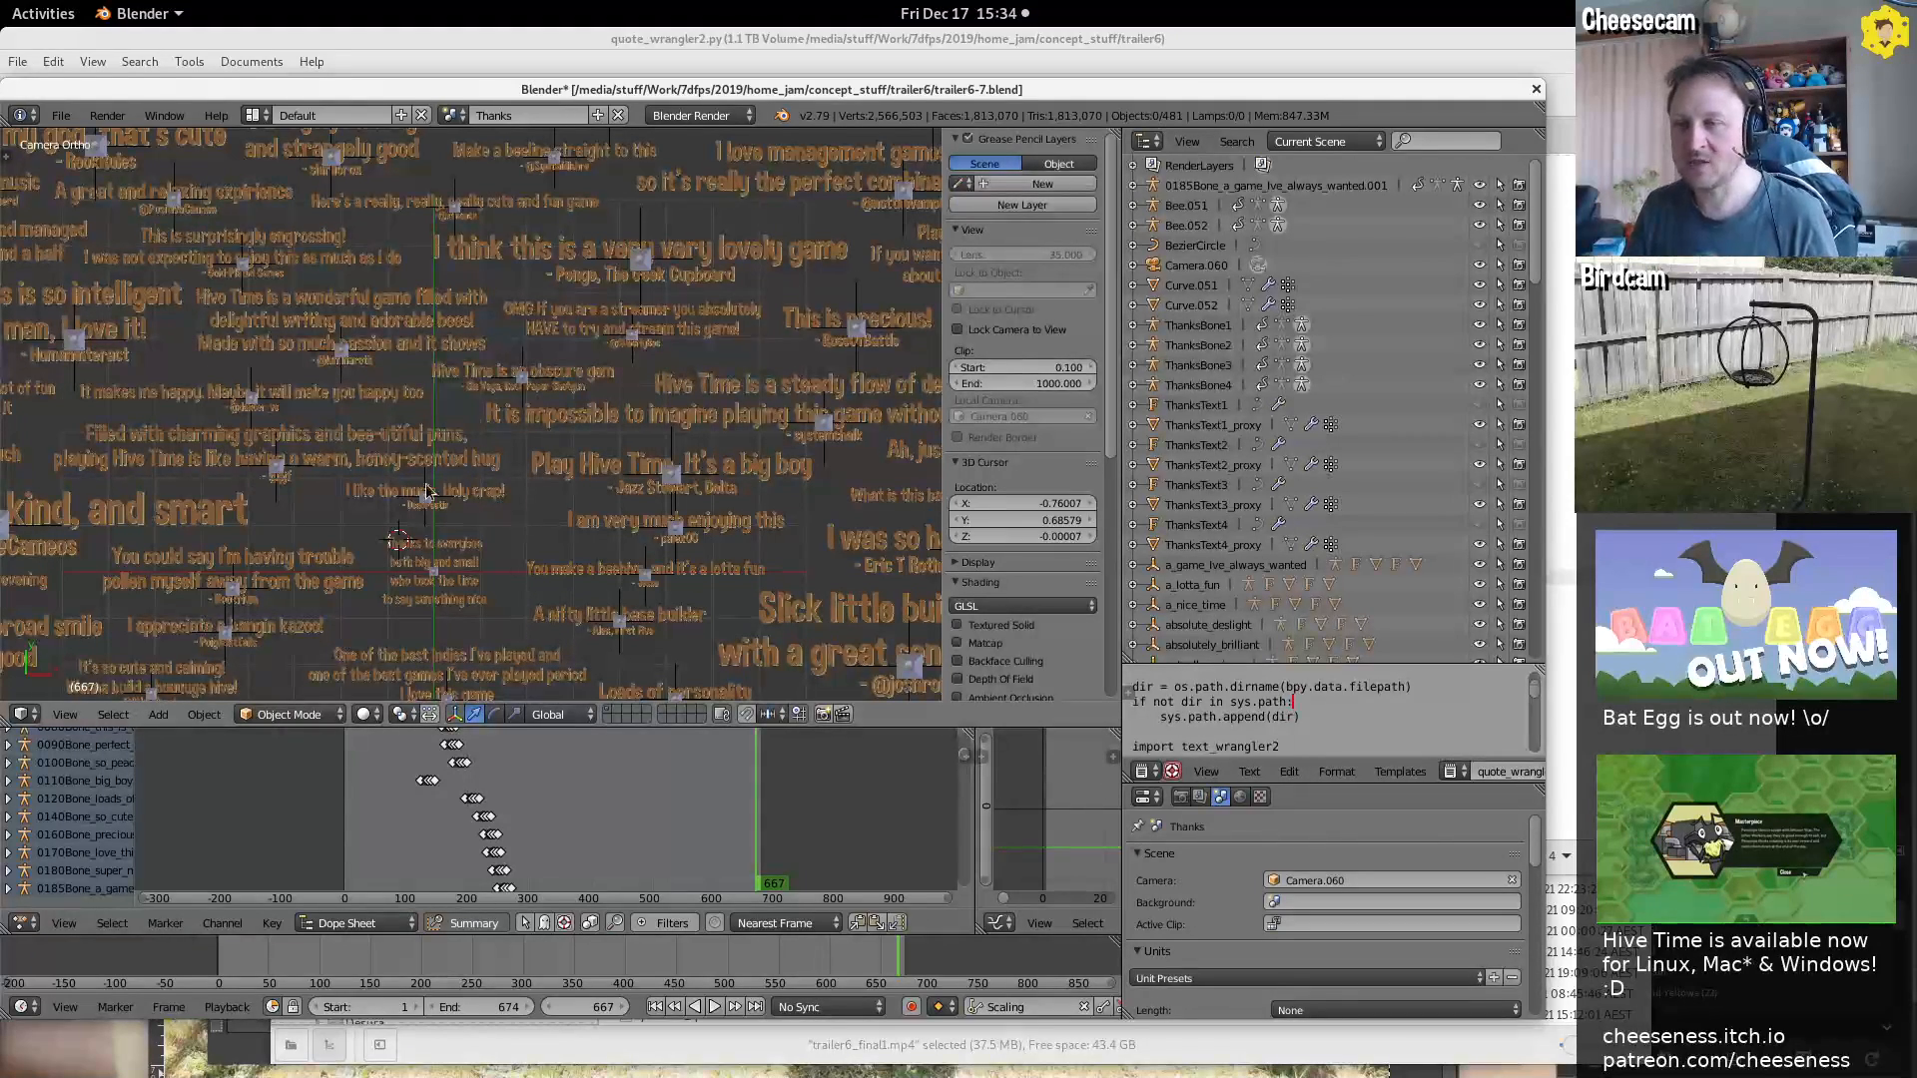
Review the quotes around "It is impossible to imagine playing this game" and "This is precious!" up close
{"action": "middle_click_drag", "start_coordinate": [426, 491], "coordinate": [380, 406], "text": "shift"}
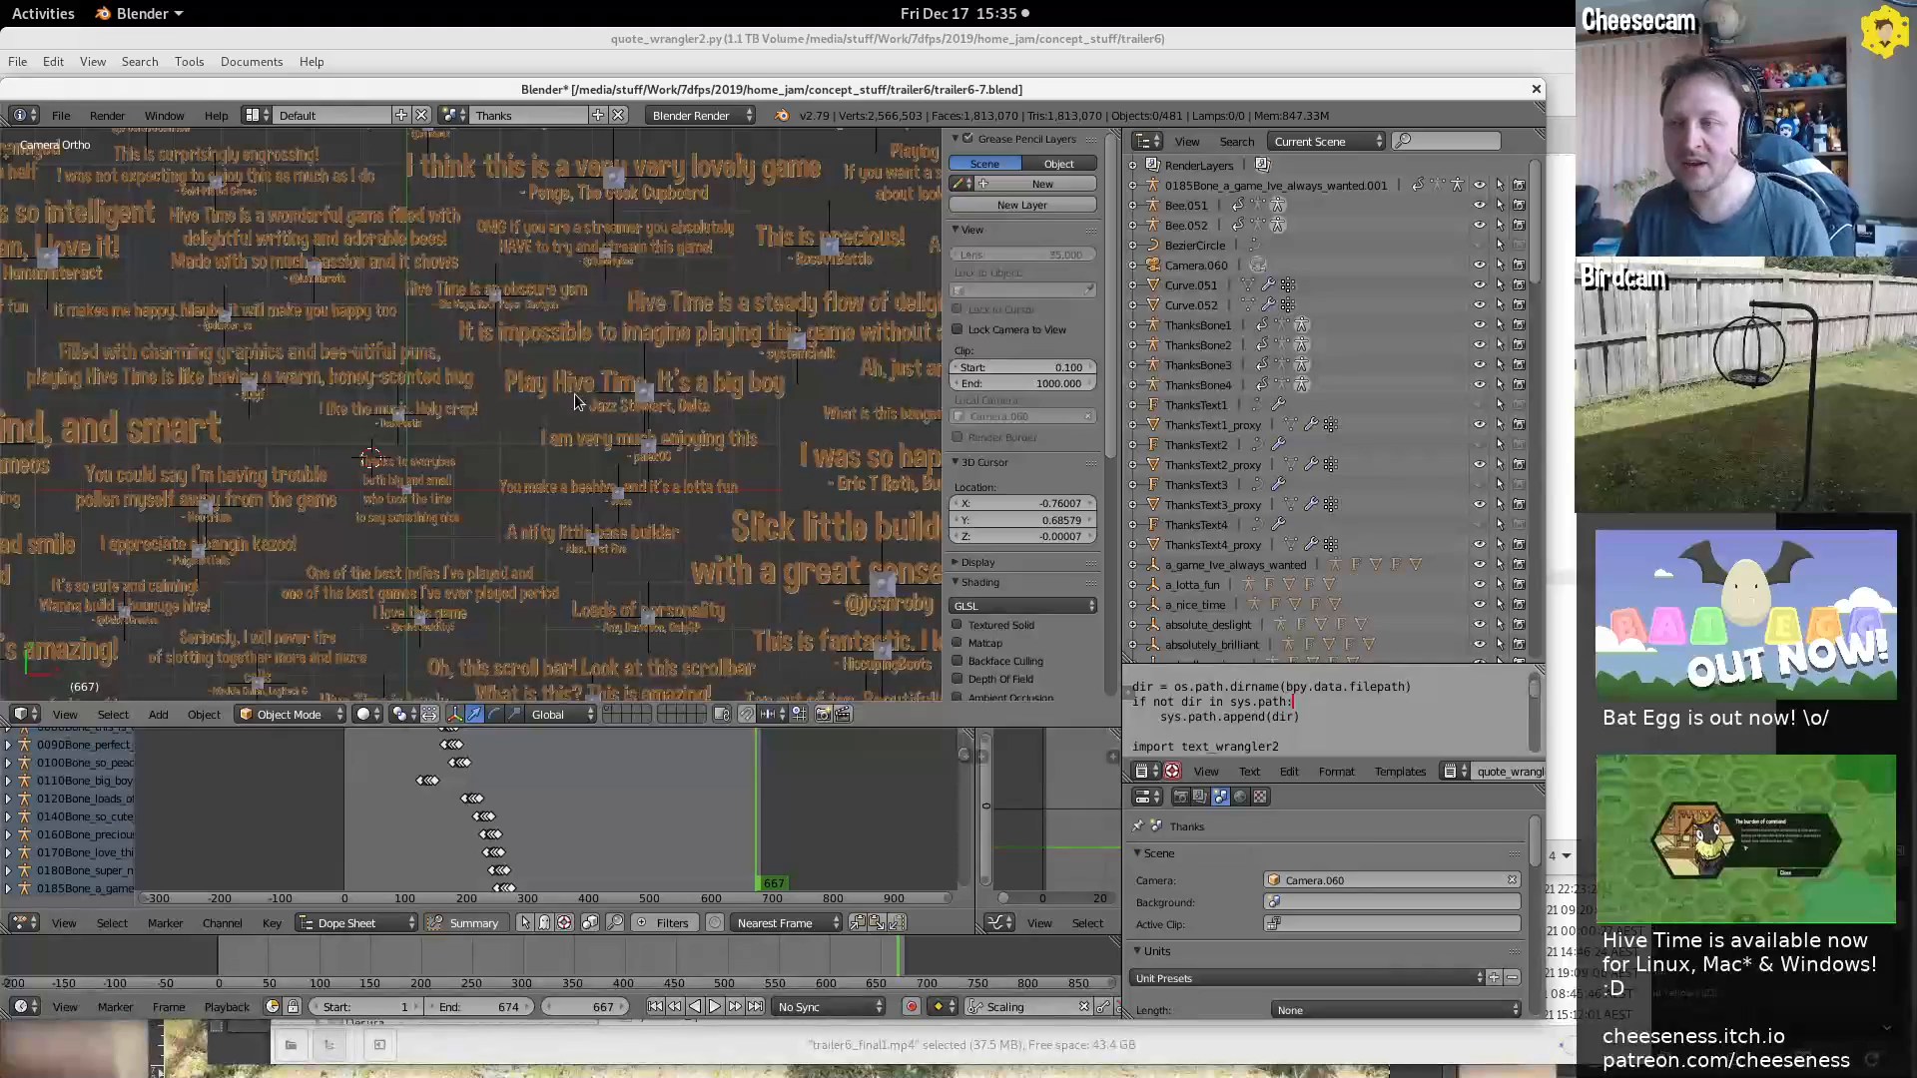
{"action": "scroll", "coordinate": [575, 402], "scroll_direction": "up", "scroll_amount": 5}
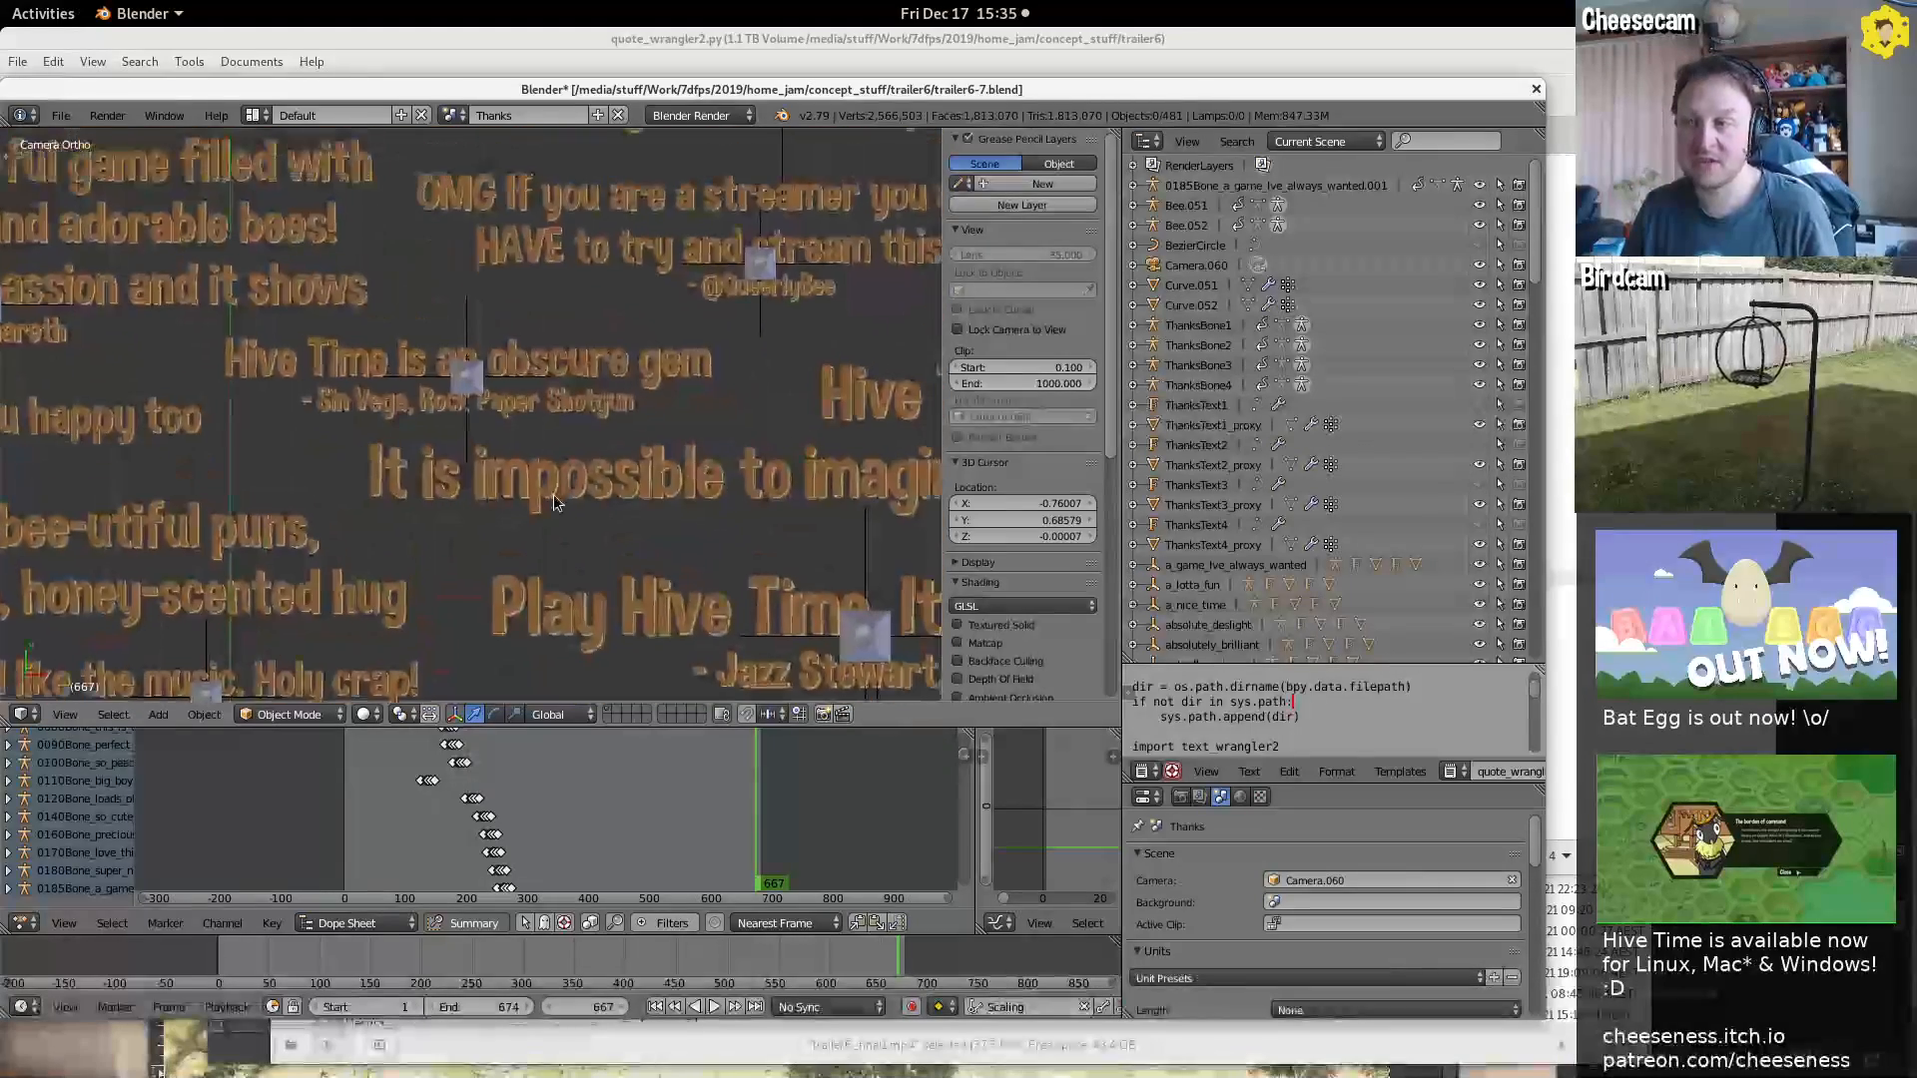
{"action": "scroll", "coordinate": [551, 504], "scroll_direction": "down", "scroll_amount": 5}
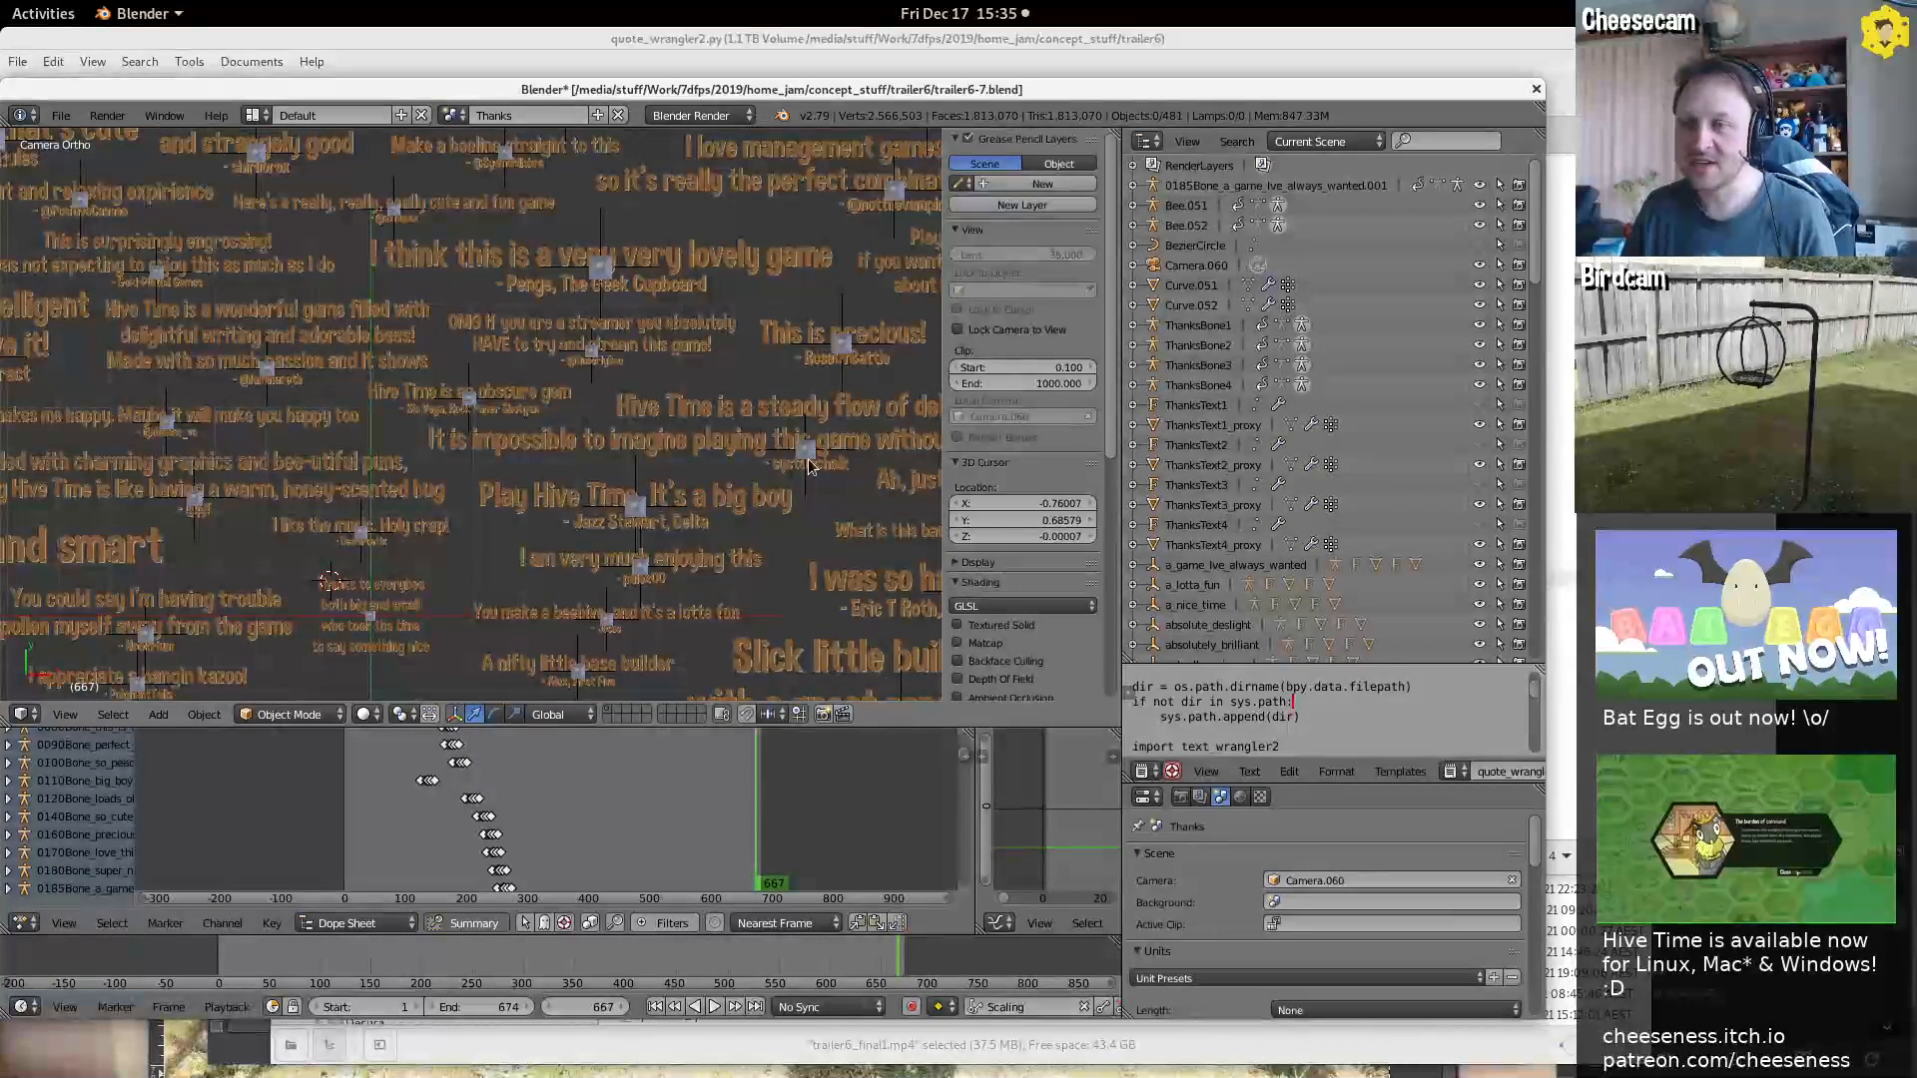
{"action": "scroll", "coordinate": [734, 467], "scroll_direction": "up", "scroll_amount": 4}
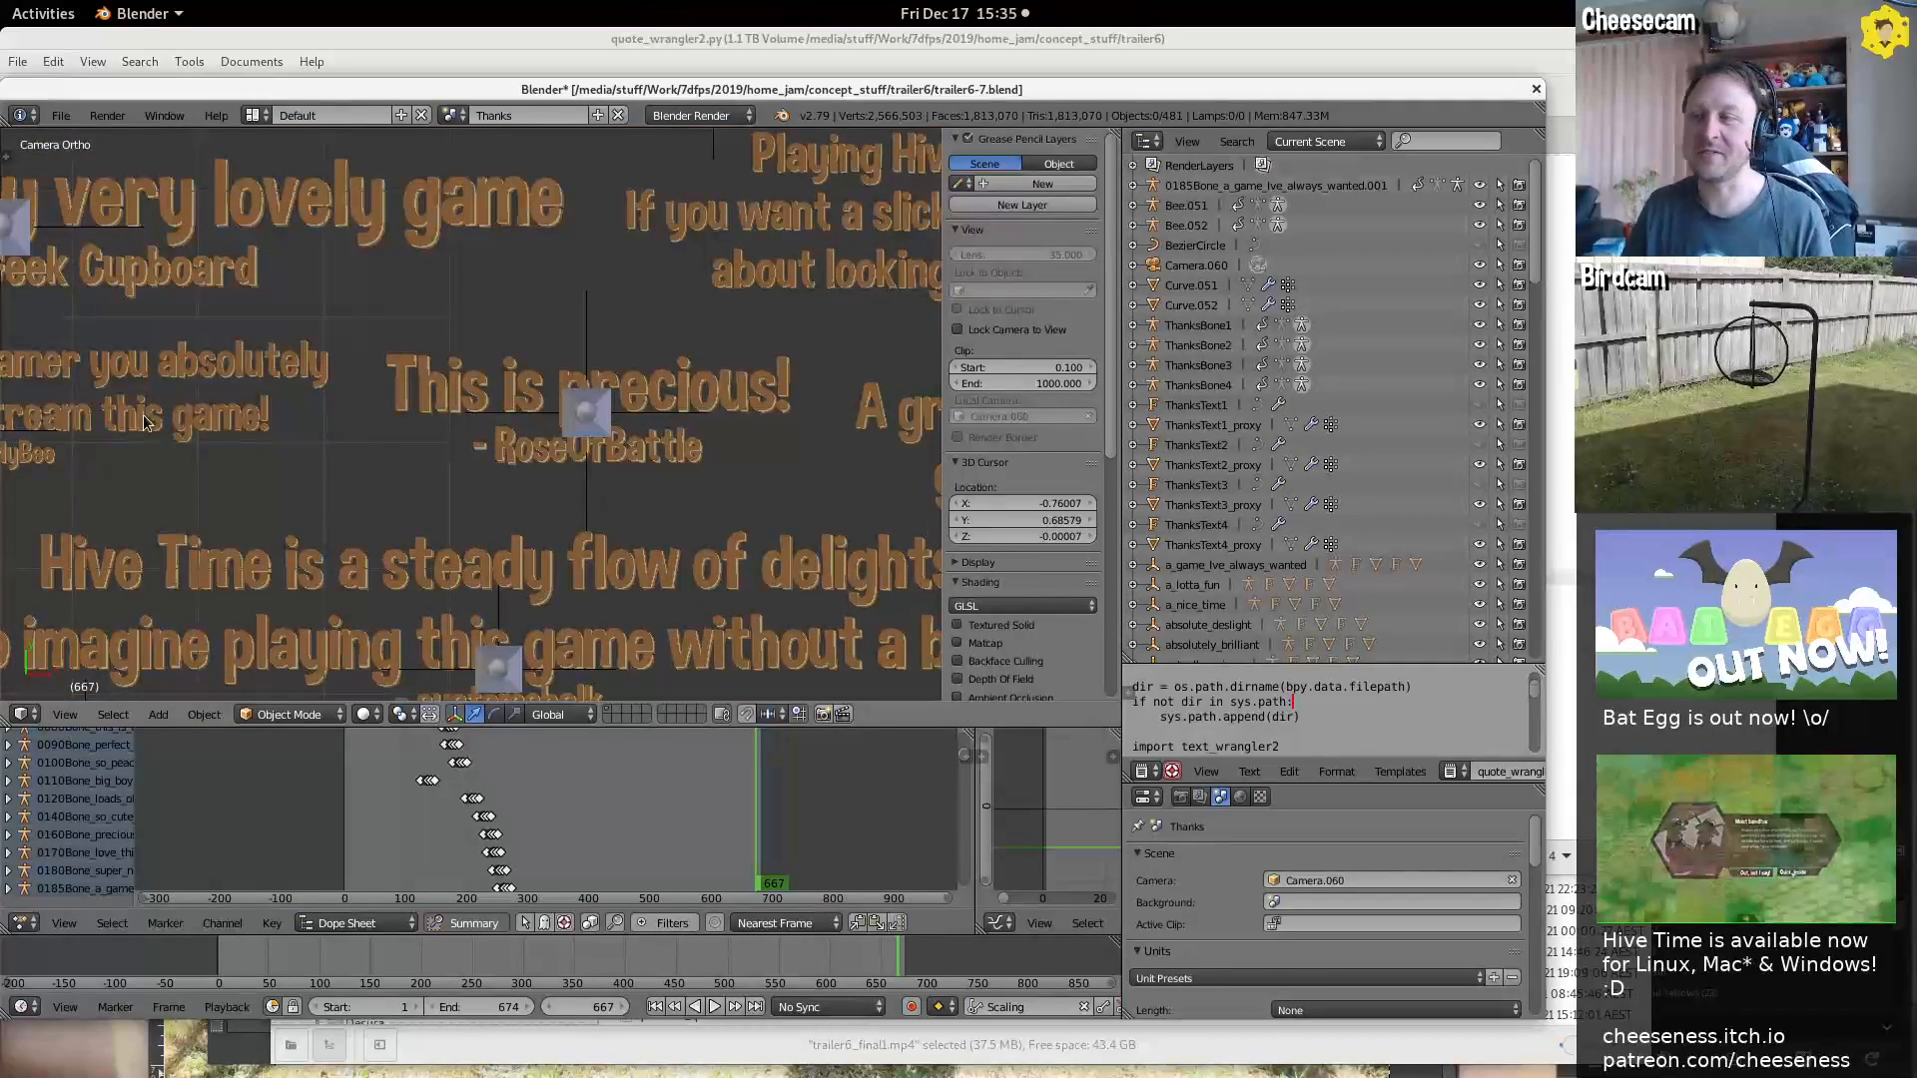
{"action": "scroll", "coordinate": [497, 389], "scroll_direction": "down", "scroll_amount": 5}
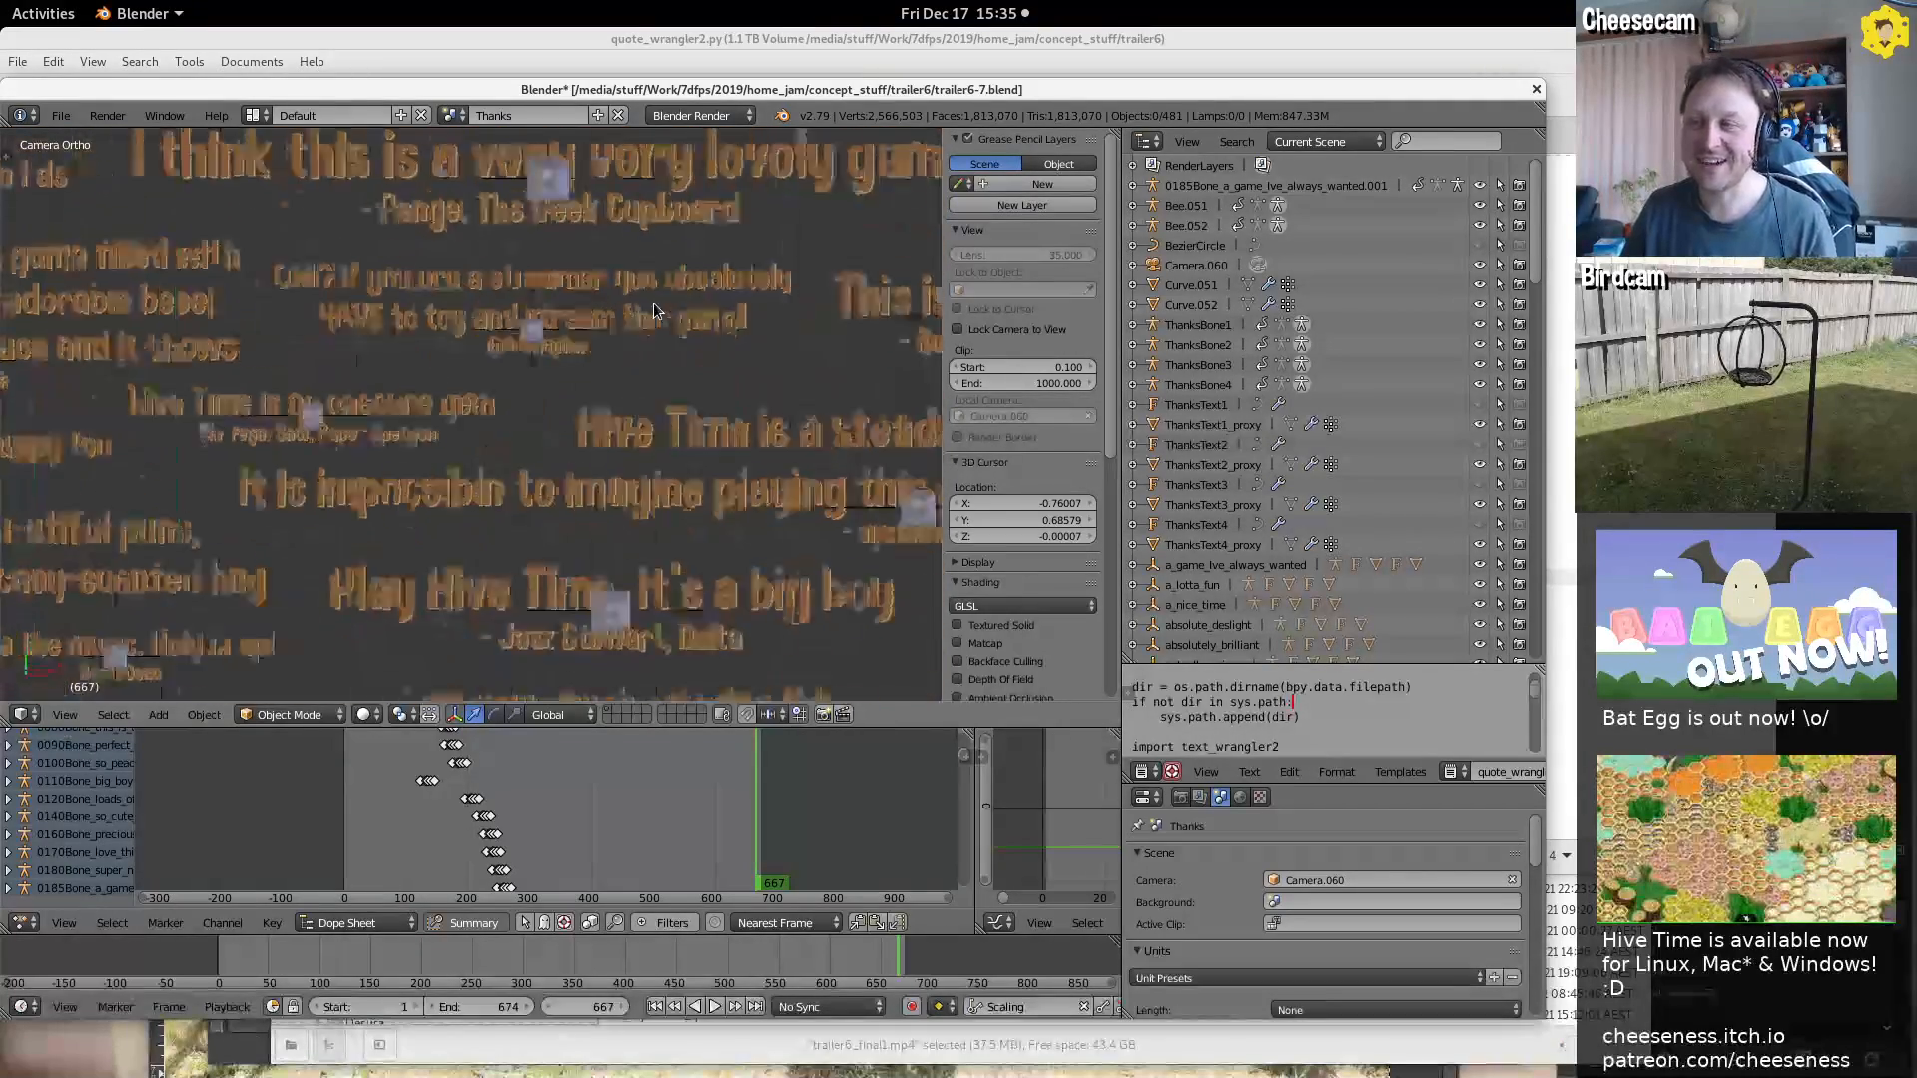
Inspect the quotes around "Oh my god, that's cute", and return to the thank-you message at the heart's centre
{"action": "middle_click_drag", "start_coordinate": [497, 389], "coordinate": [746, 537], "text": "shift"}
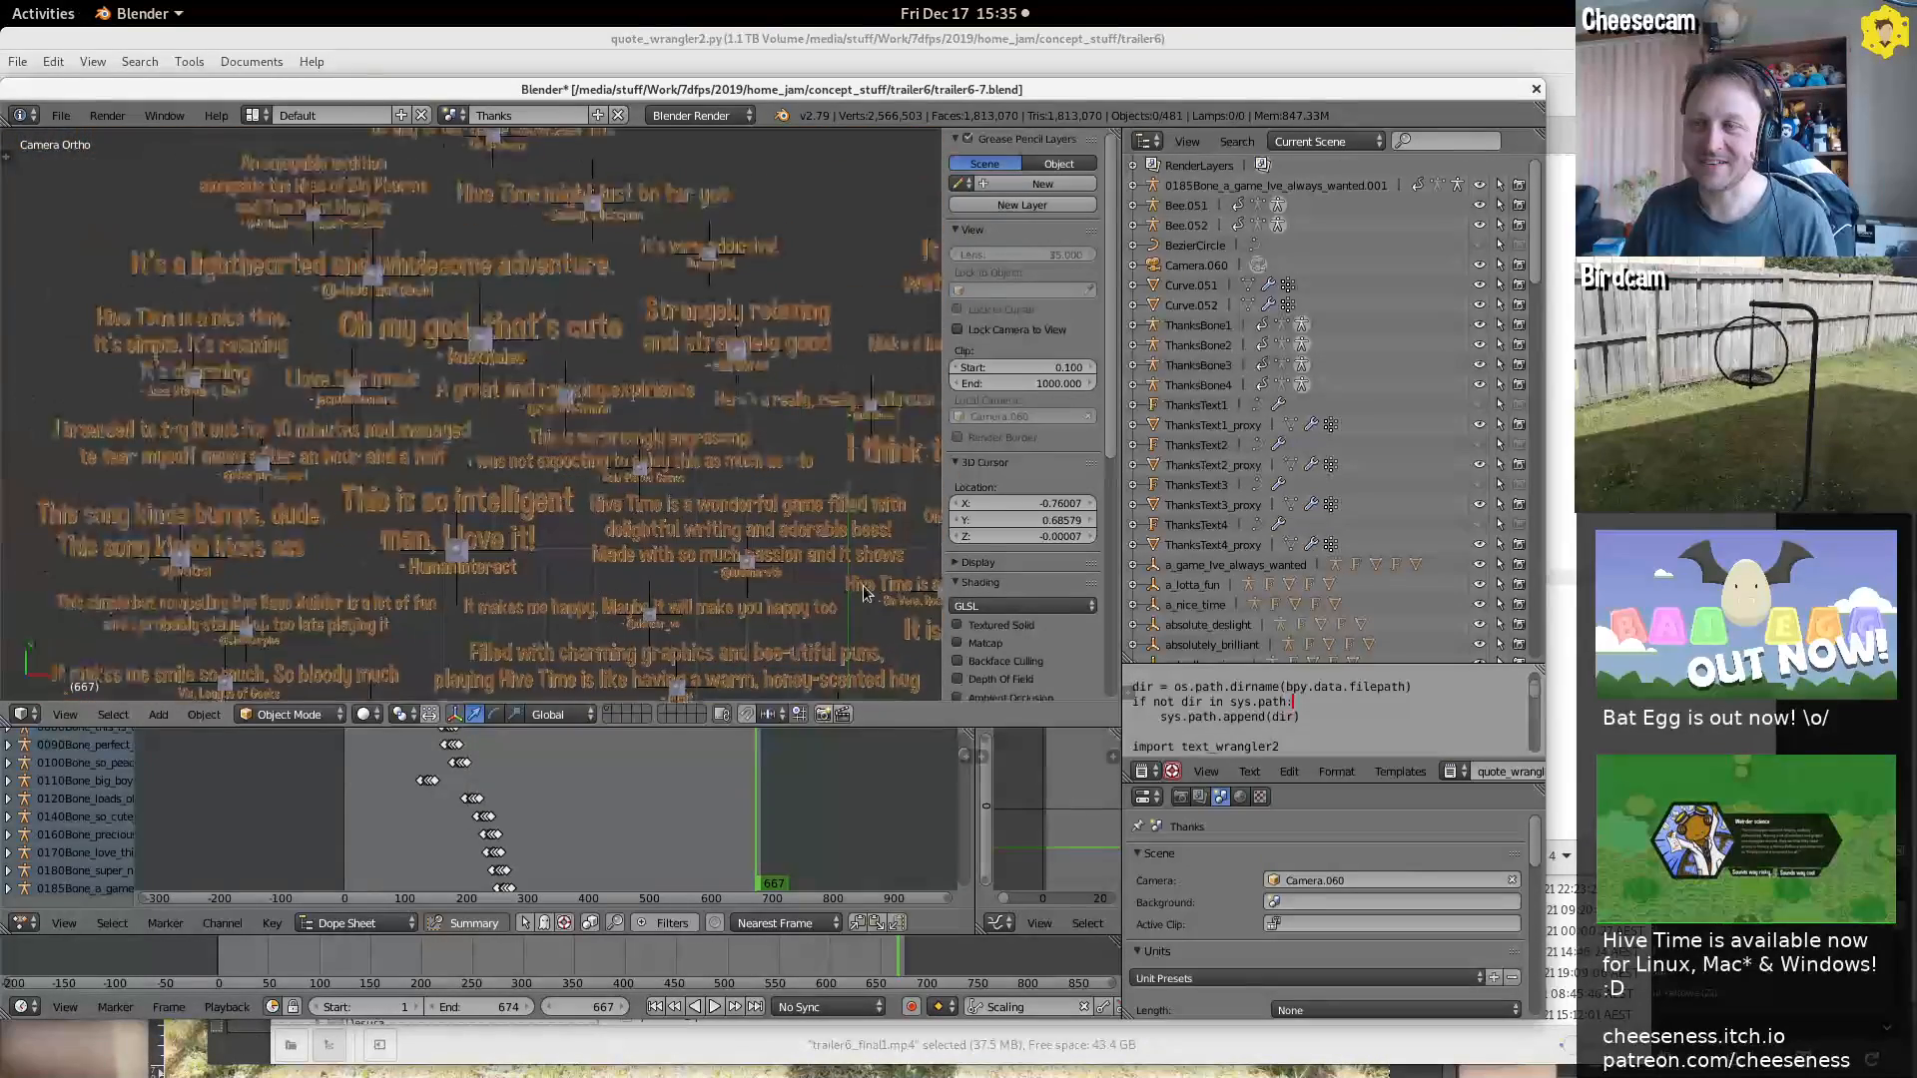
{"action": "scroll", "coordinate": [546, 430], "scroll_direction": "up", "scroll_amount": 4}
{"action": "middle_click_drag", "start_coordinate": [556, 312], "coordinate": [535, 428], "text": "shift"}
{"action": "scroll", "coordinate": [467, 483], "scroll_direction": "down", "scroll_amount": 3}
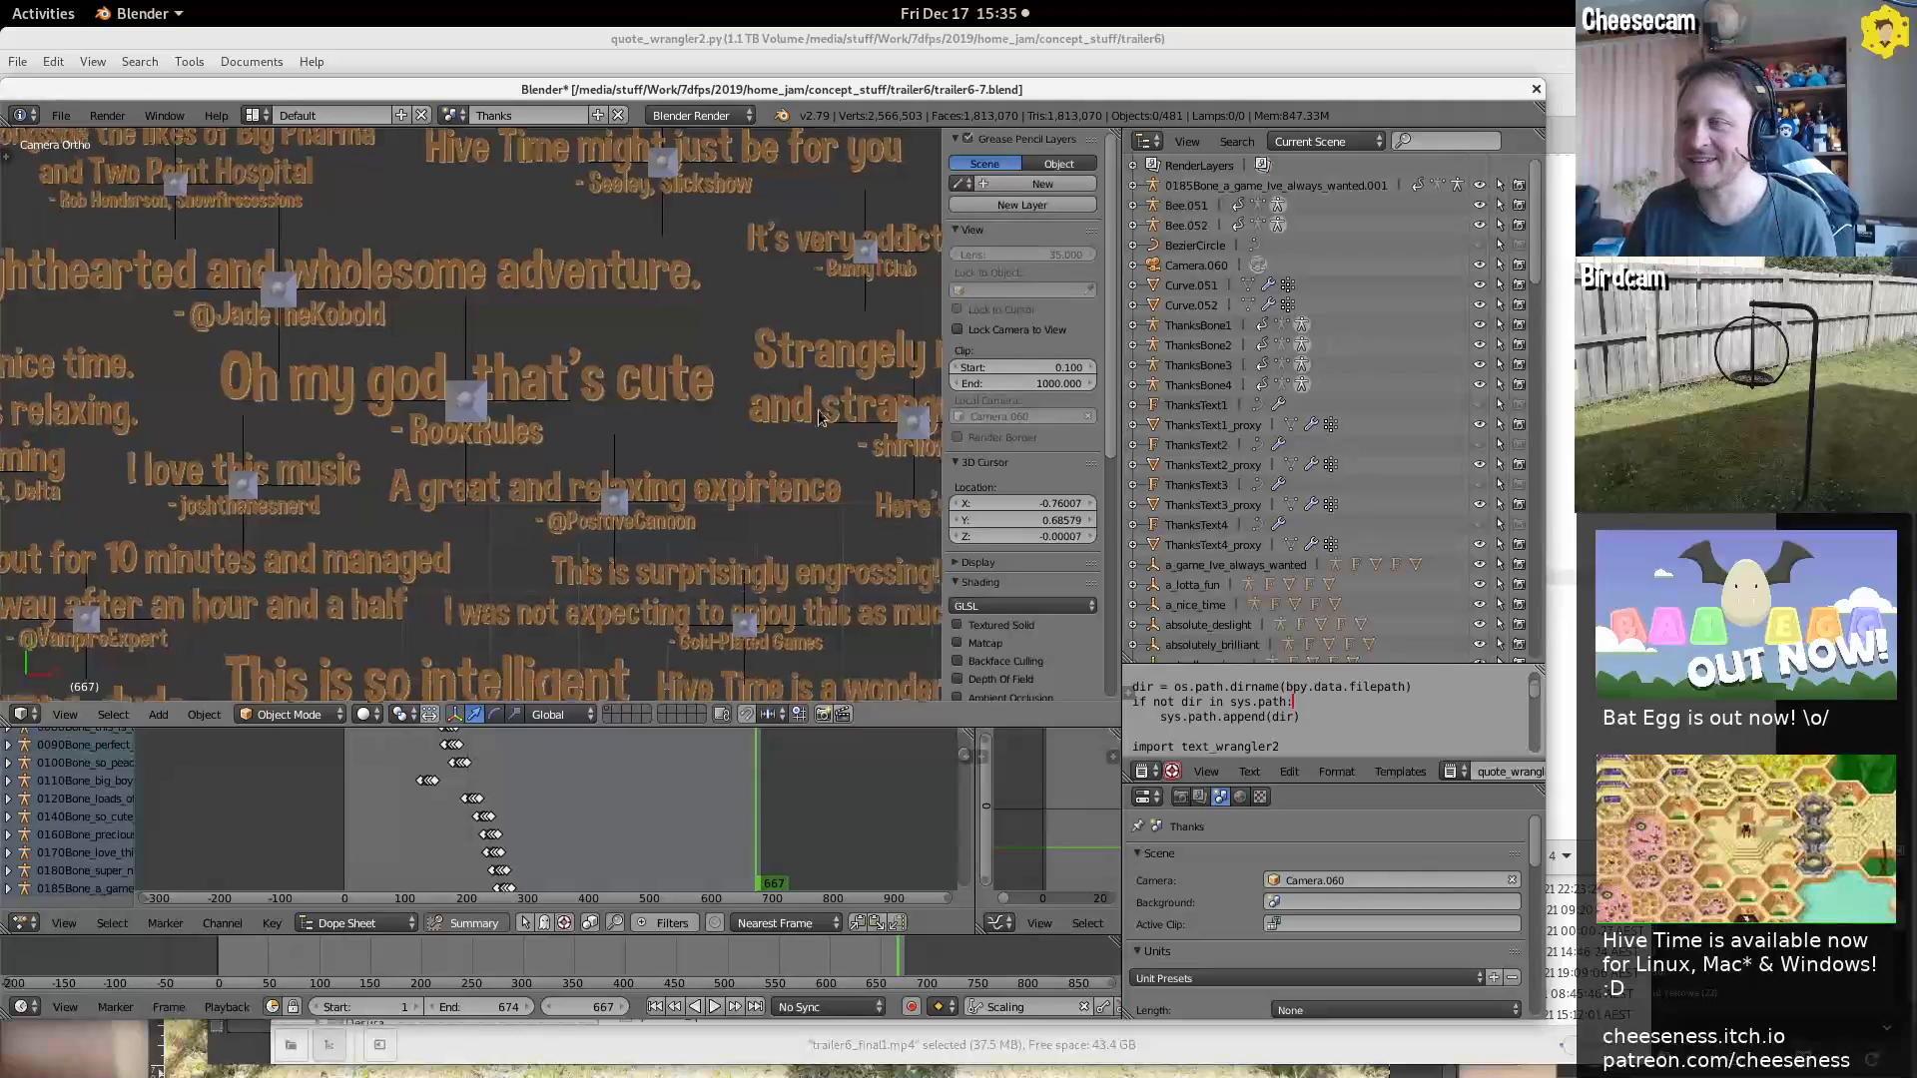
{"action": "middle_click_drag", "start_coordinate": [803, 594], "coordinate": [589, 435], "text": "shift"}
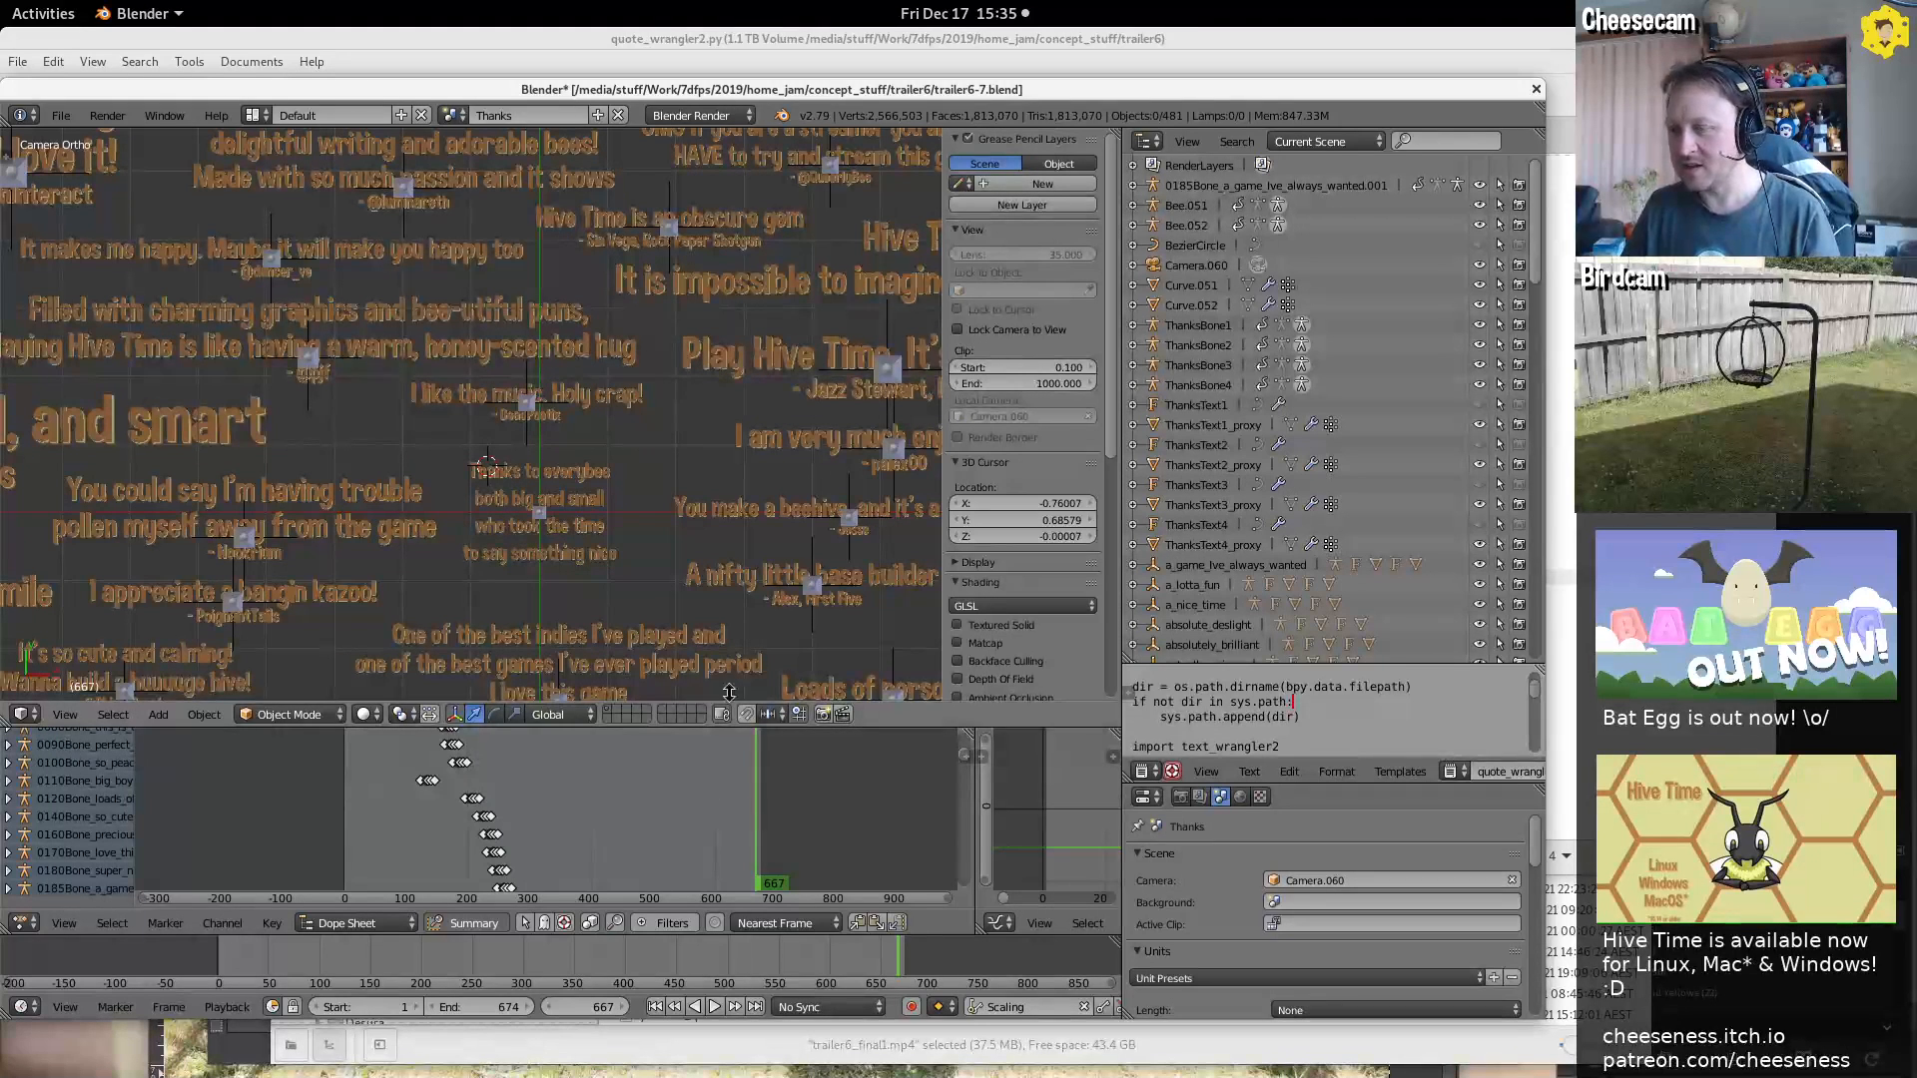
Look through the full list of trailer scenes, from the bee and hex wipe scenes to the quote and Thanks scenes
{"action": "left_click", "coordinate": [450, 117]}
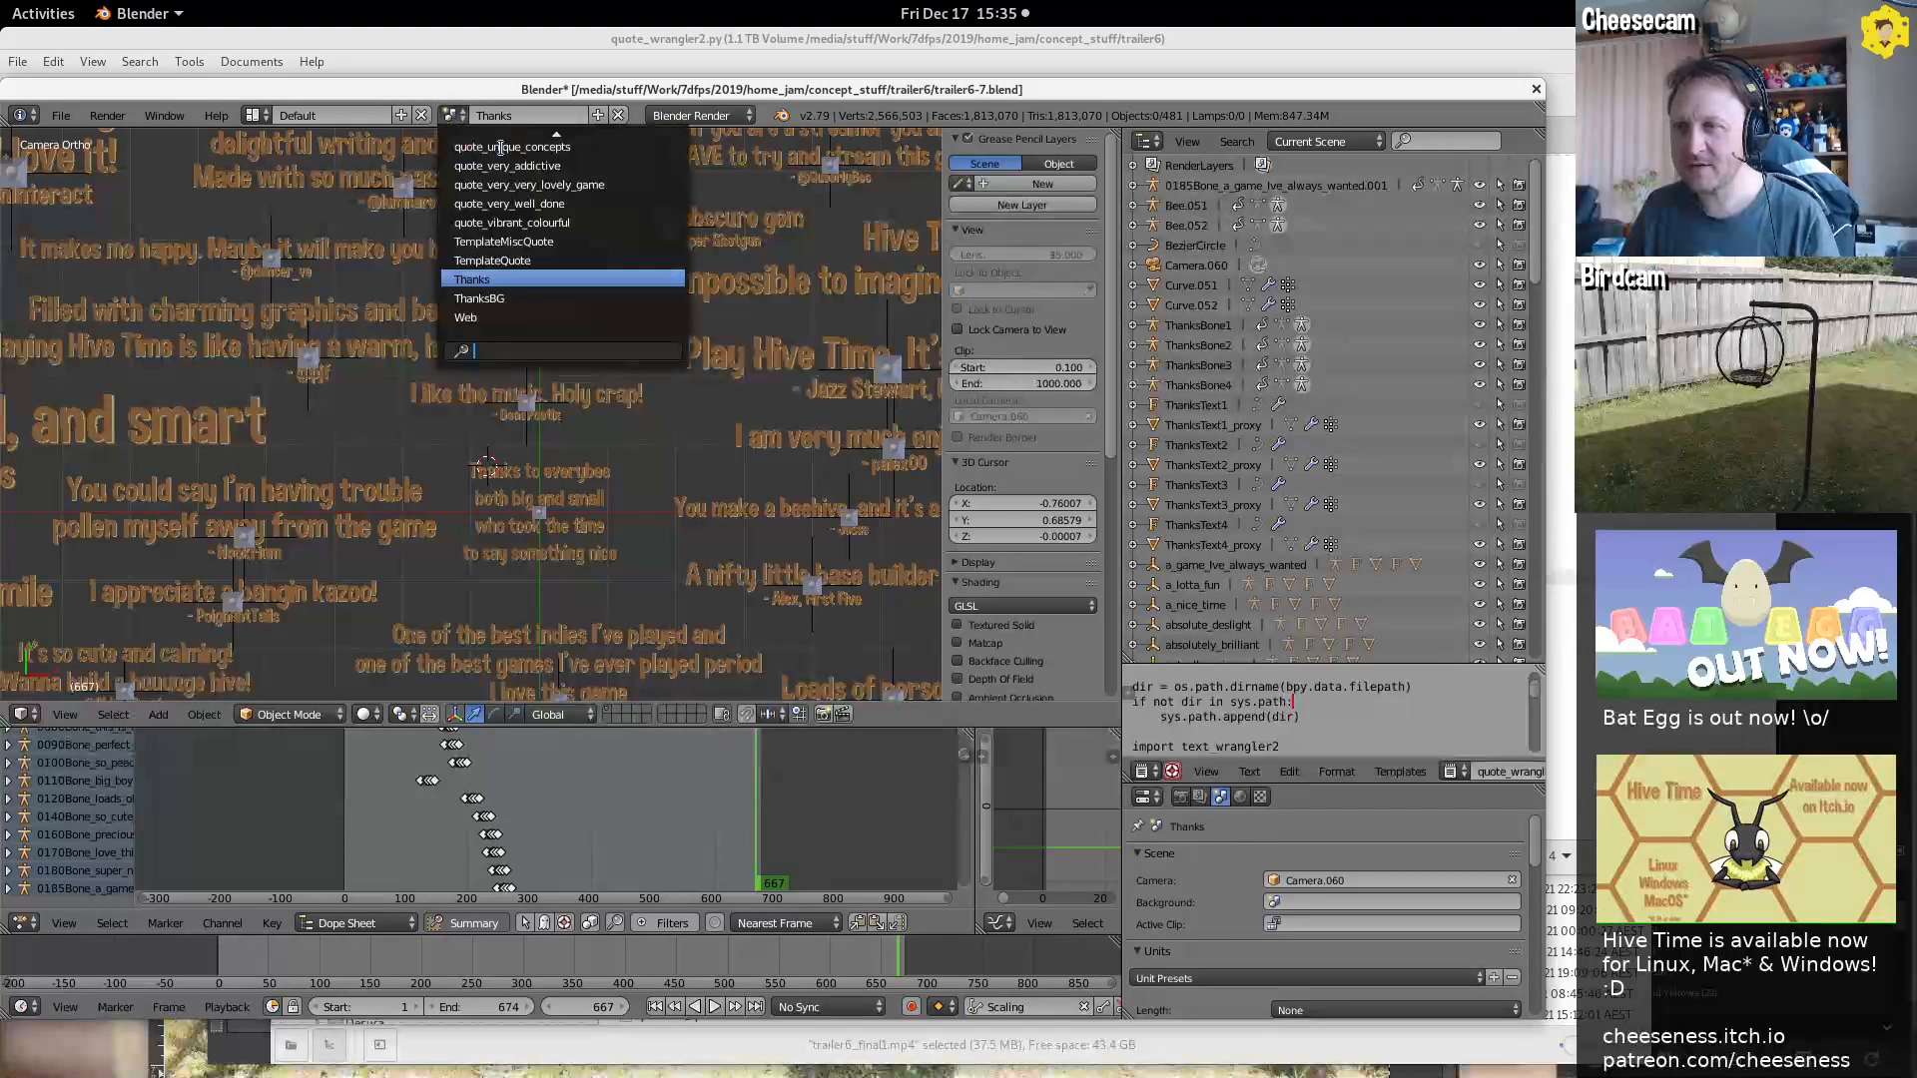
{"action": "left_click", "coordinate": [555, 146]}
{"action": "left_click", "coordinate": [450, 117]}
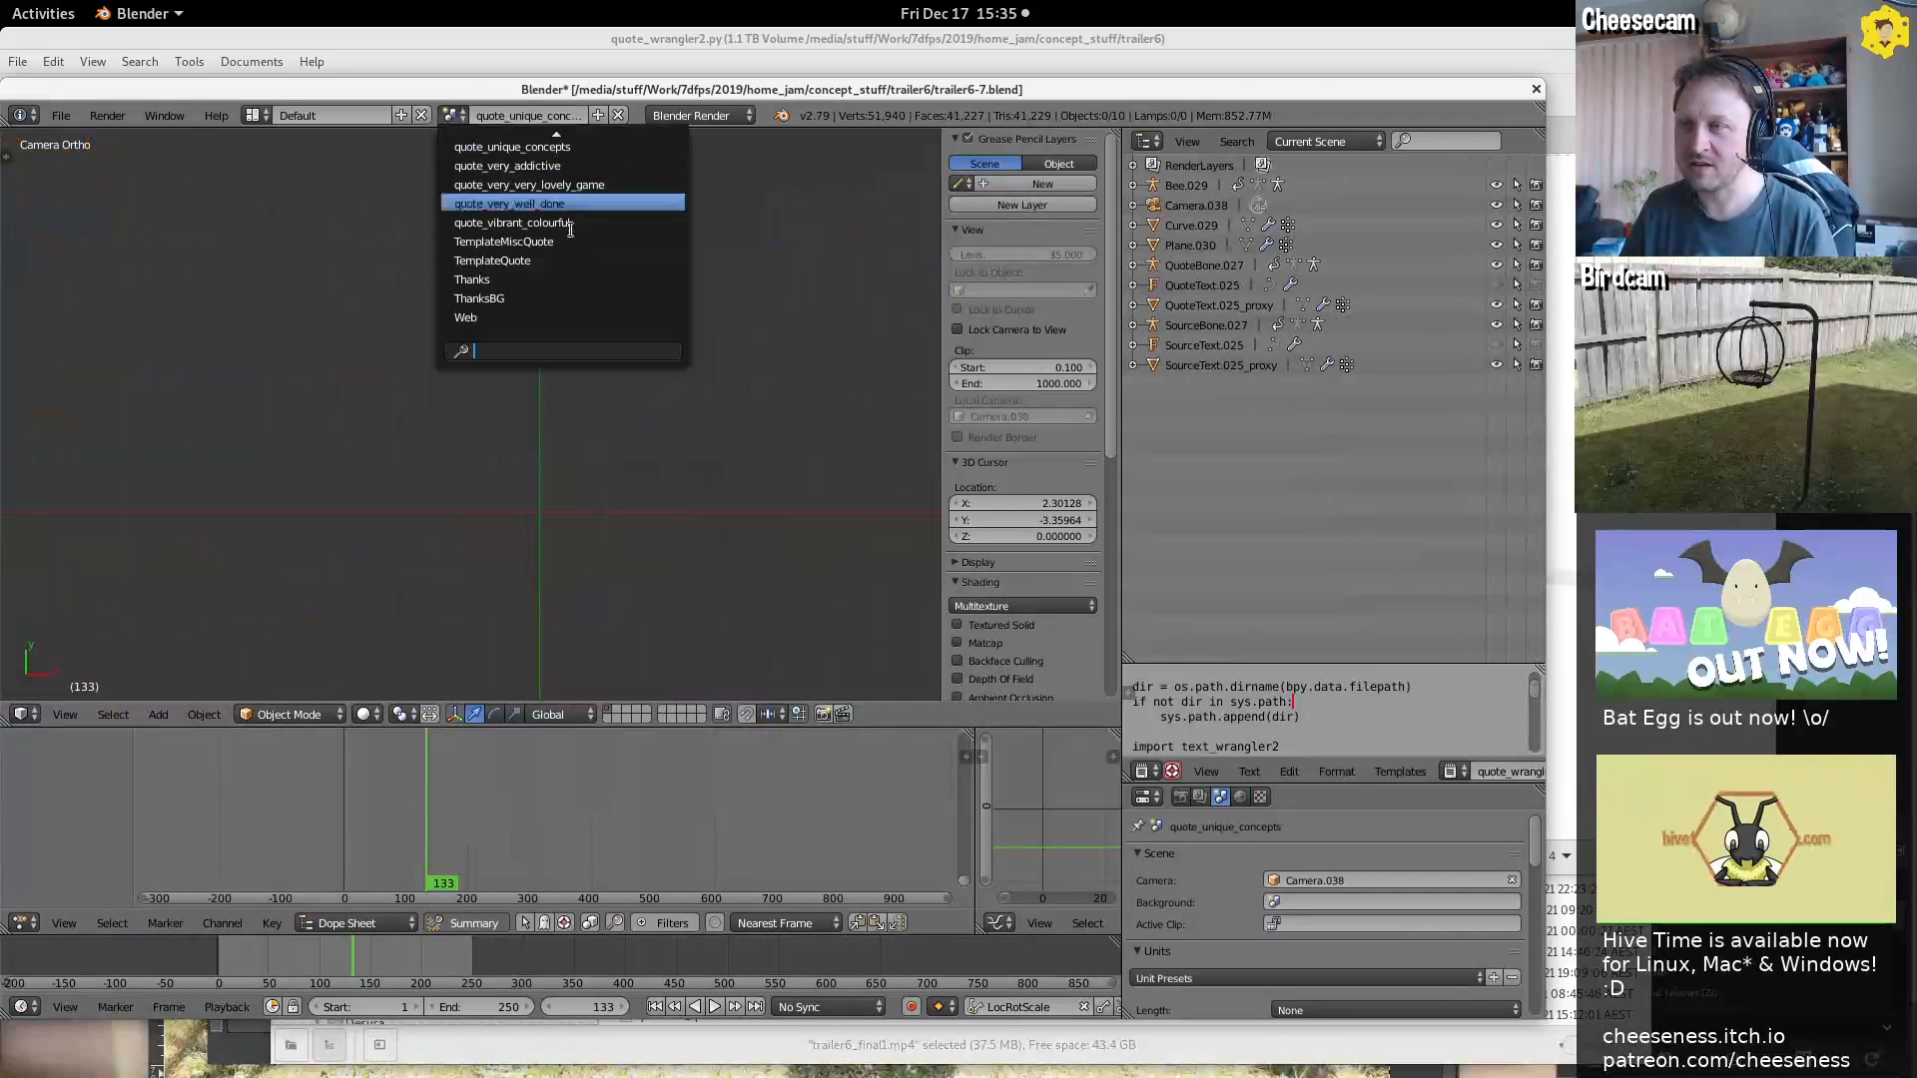
{"action": "scroll", "coordinate": [575, 240], "scroll_direction": "up", "scroll_amount": 15}
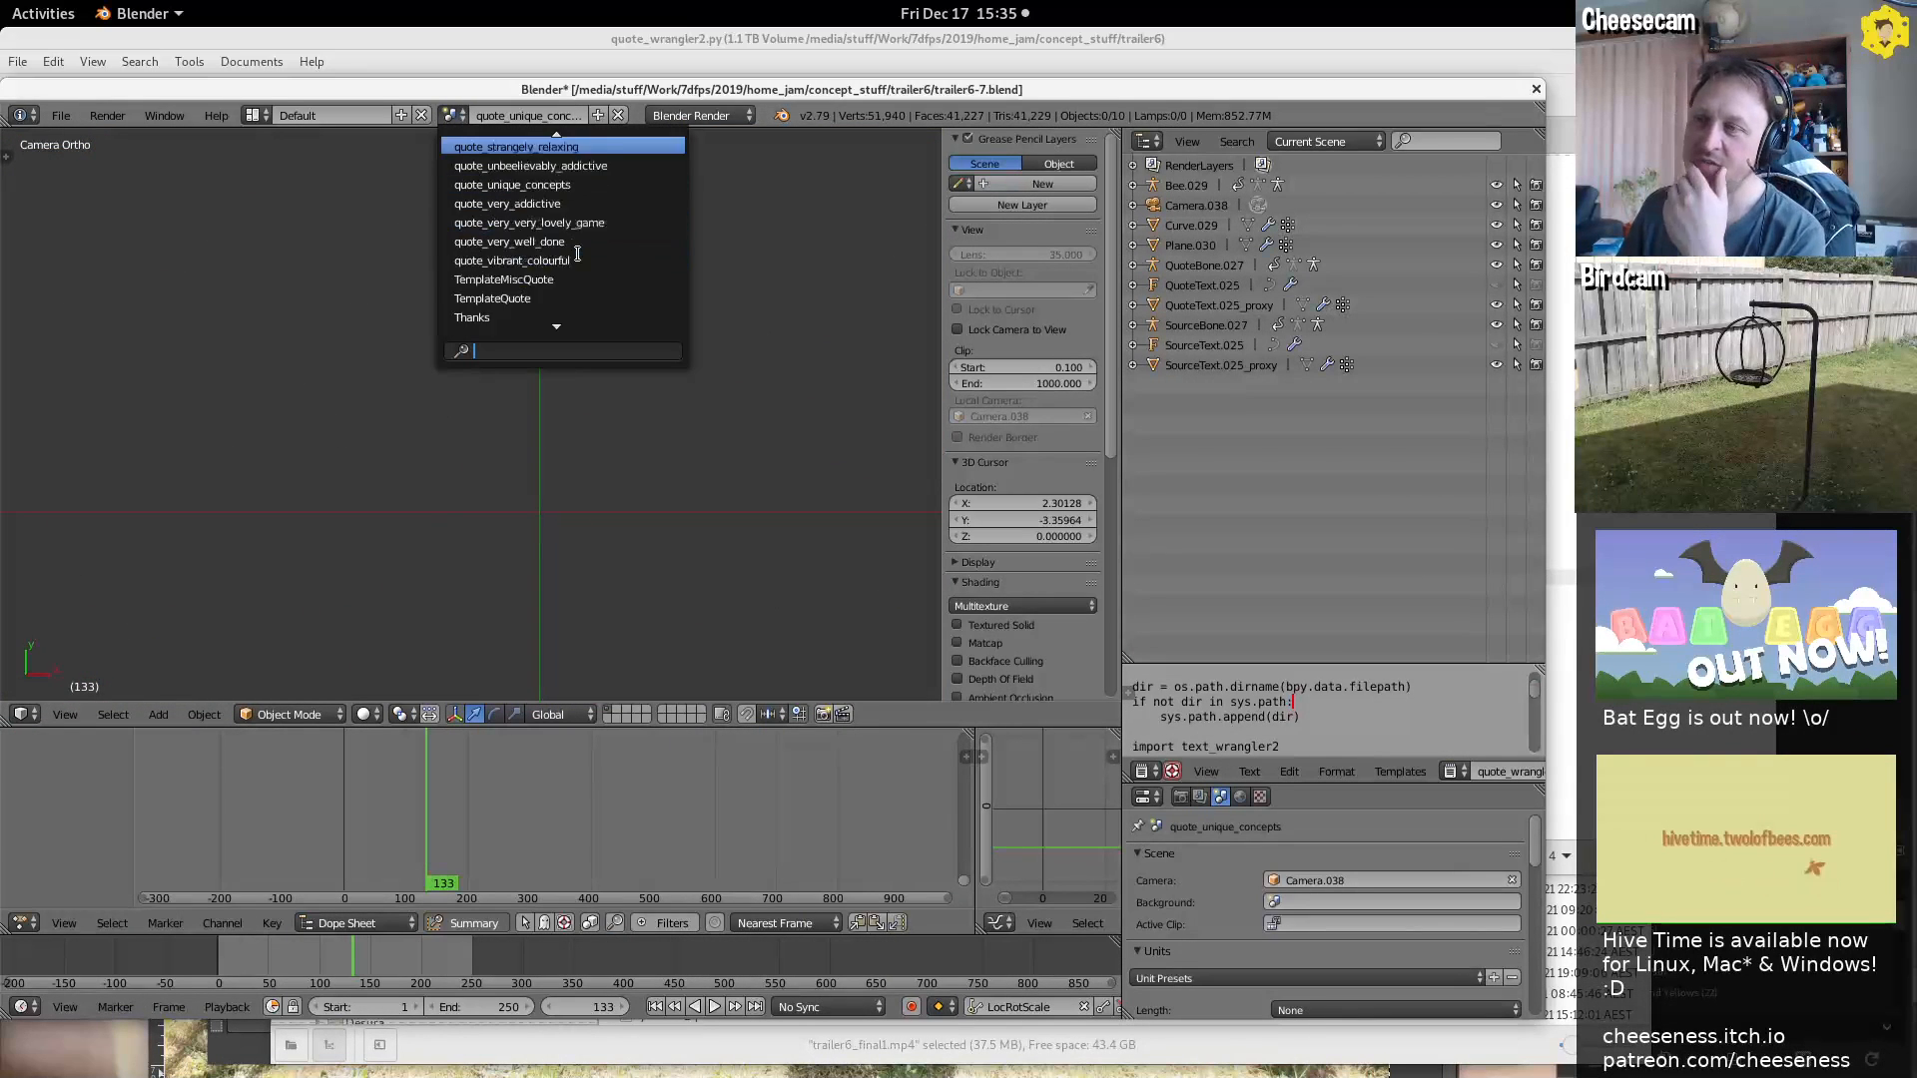
{"action": "scroll", "coordinate": [577, 254], "scroll_direction": "up", "scroll_amount": 10}
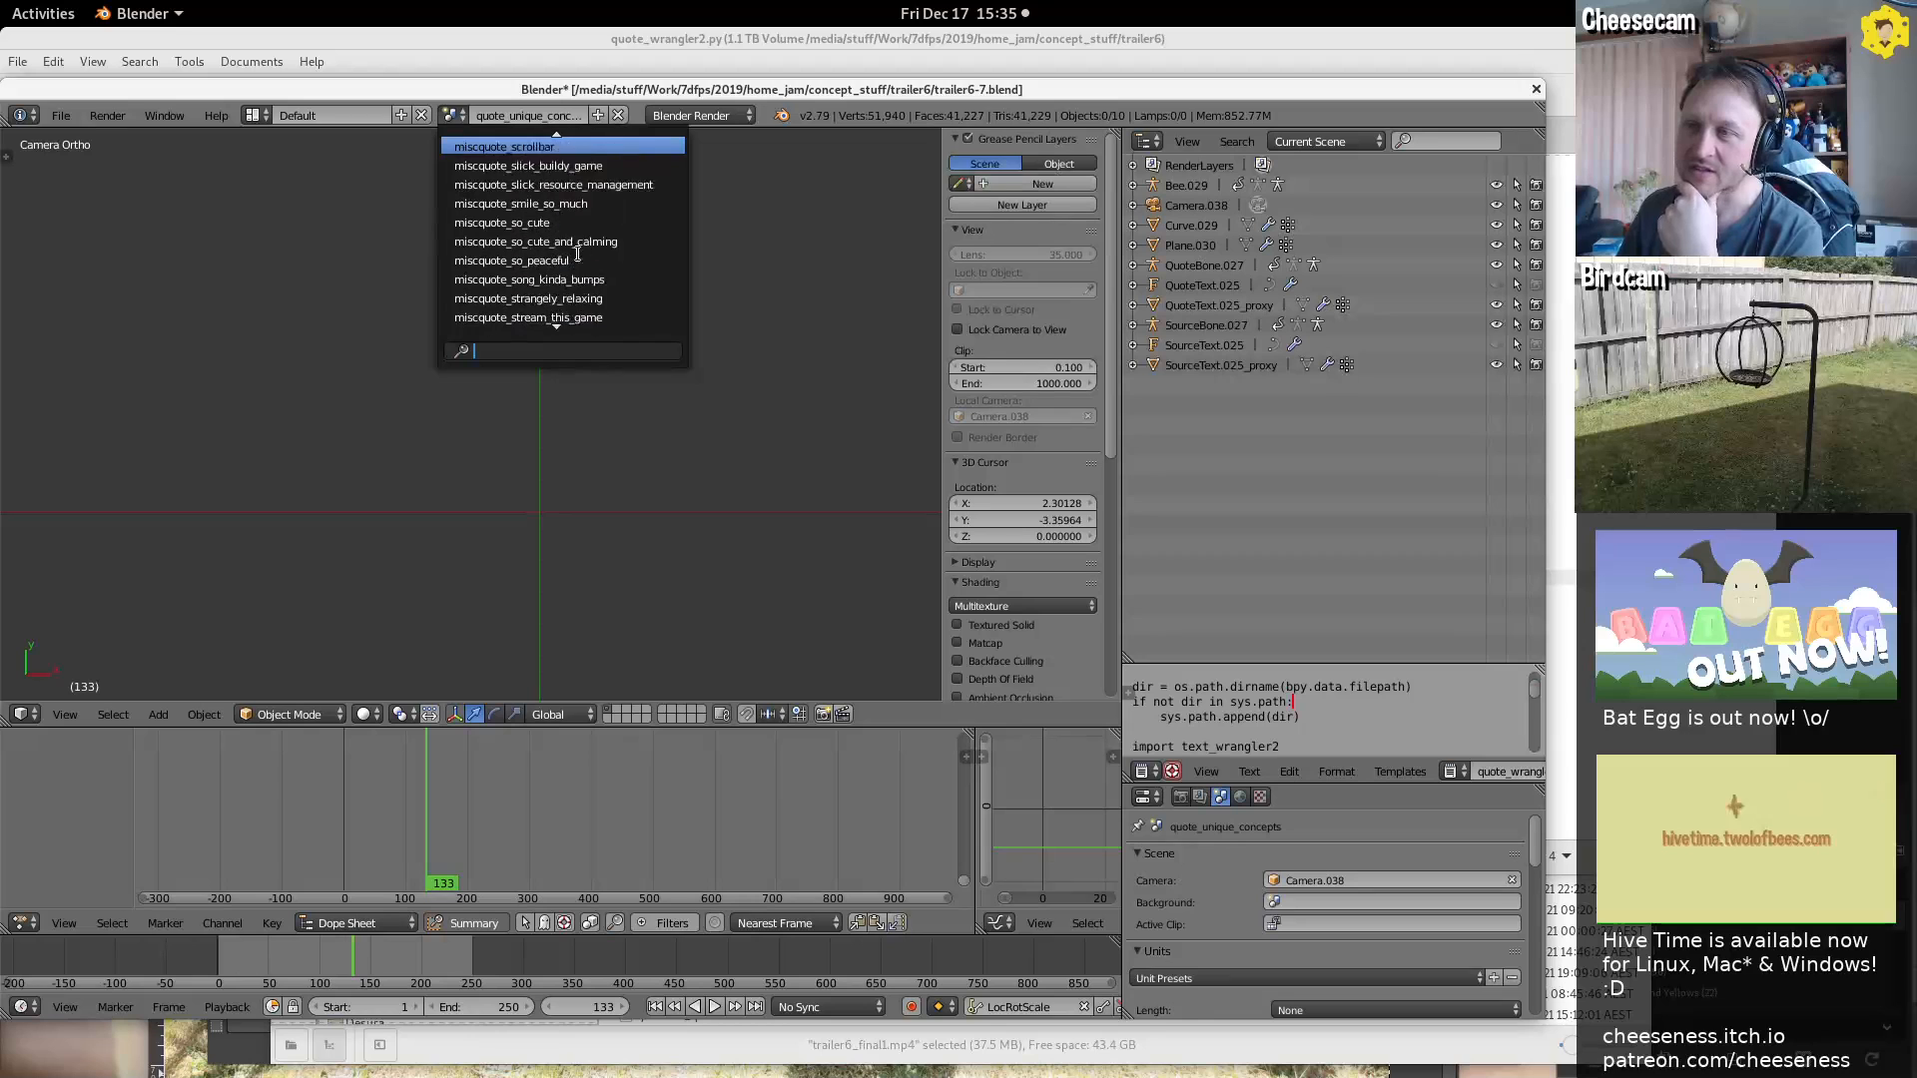
{"action": "scroll", "coordinate": [577, 253], "scroll_direction": "up", "scroll_amount": 15}
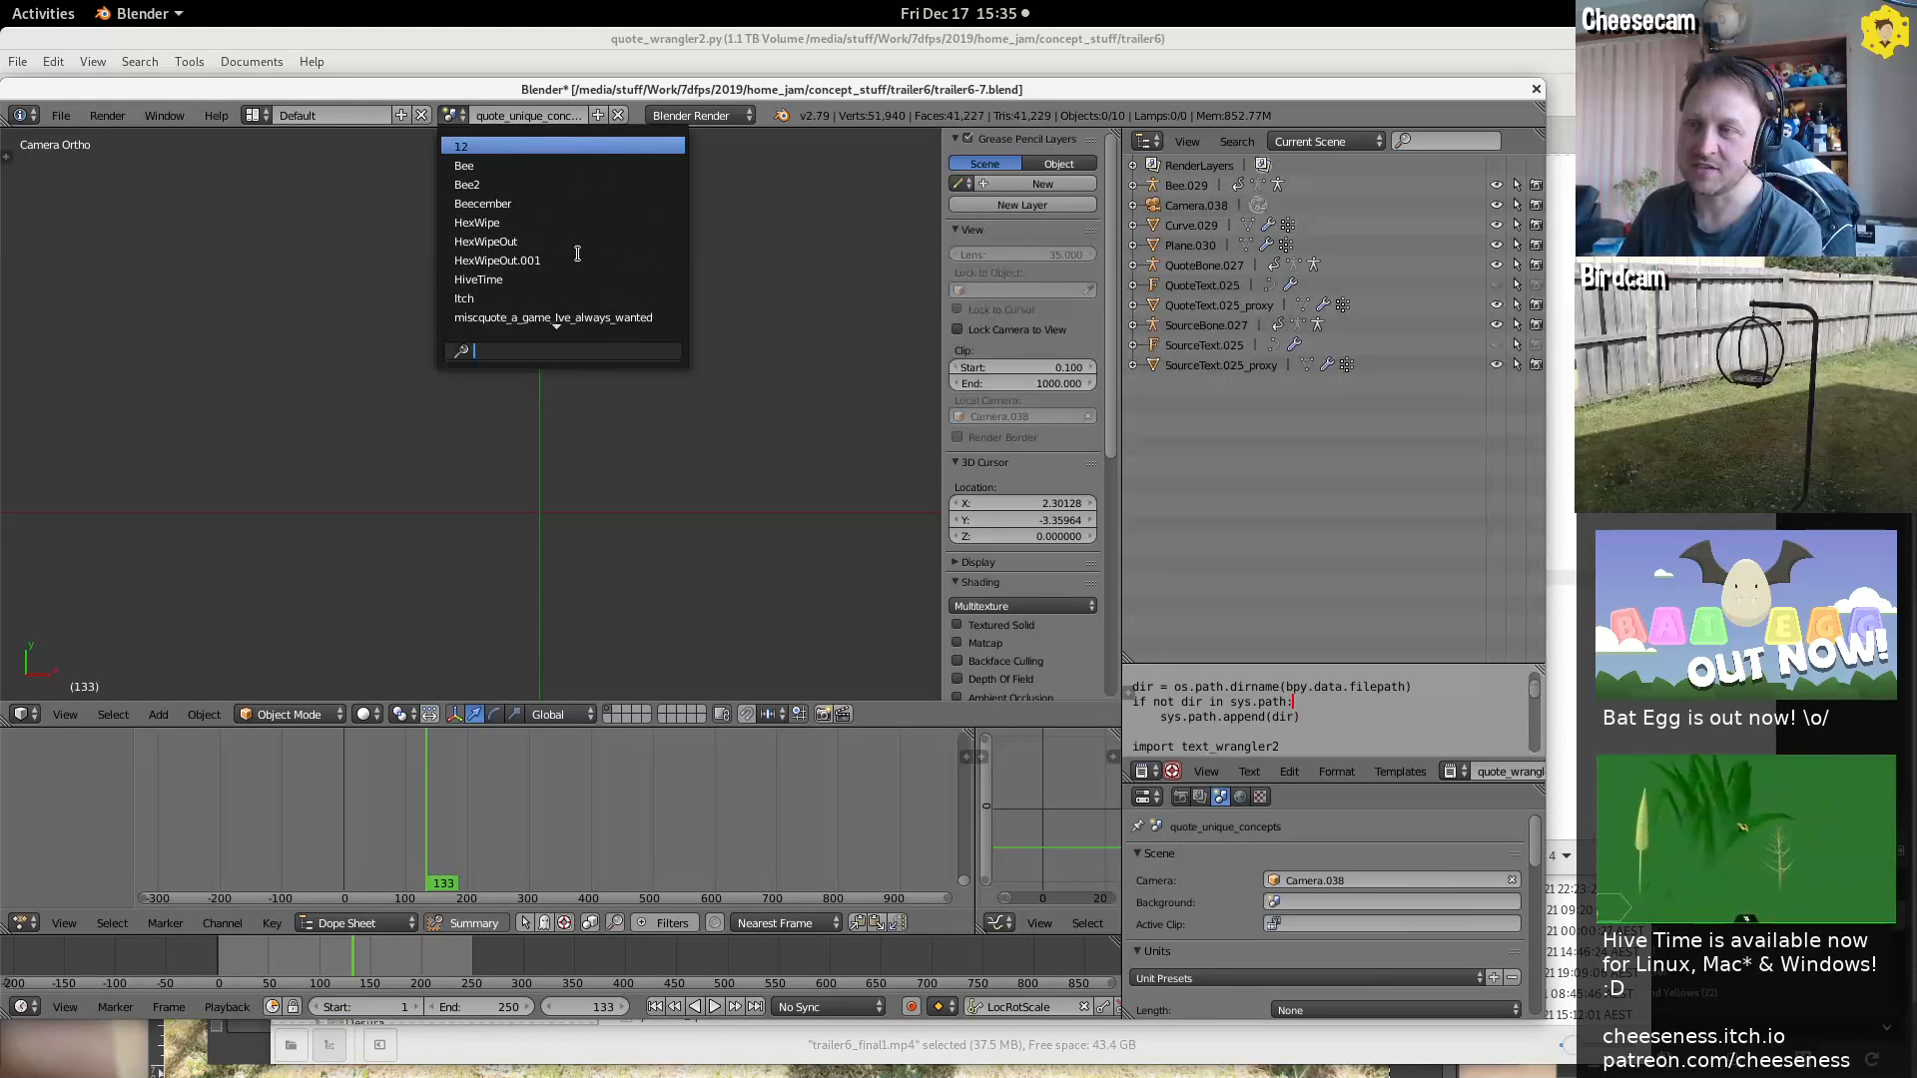
{"action": "scroll", "coordinate": [577, 253], "scroll_direction": "down", "scroll_amount": 20}
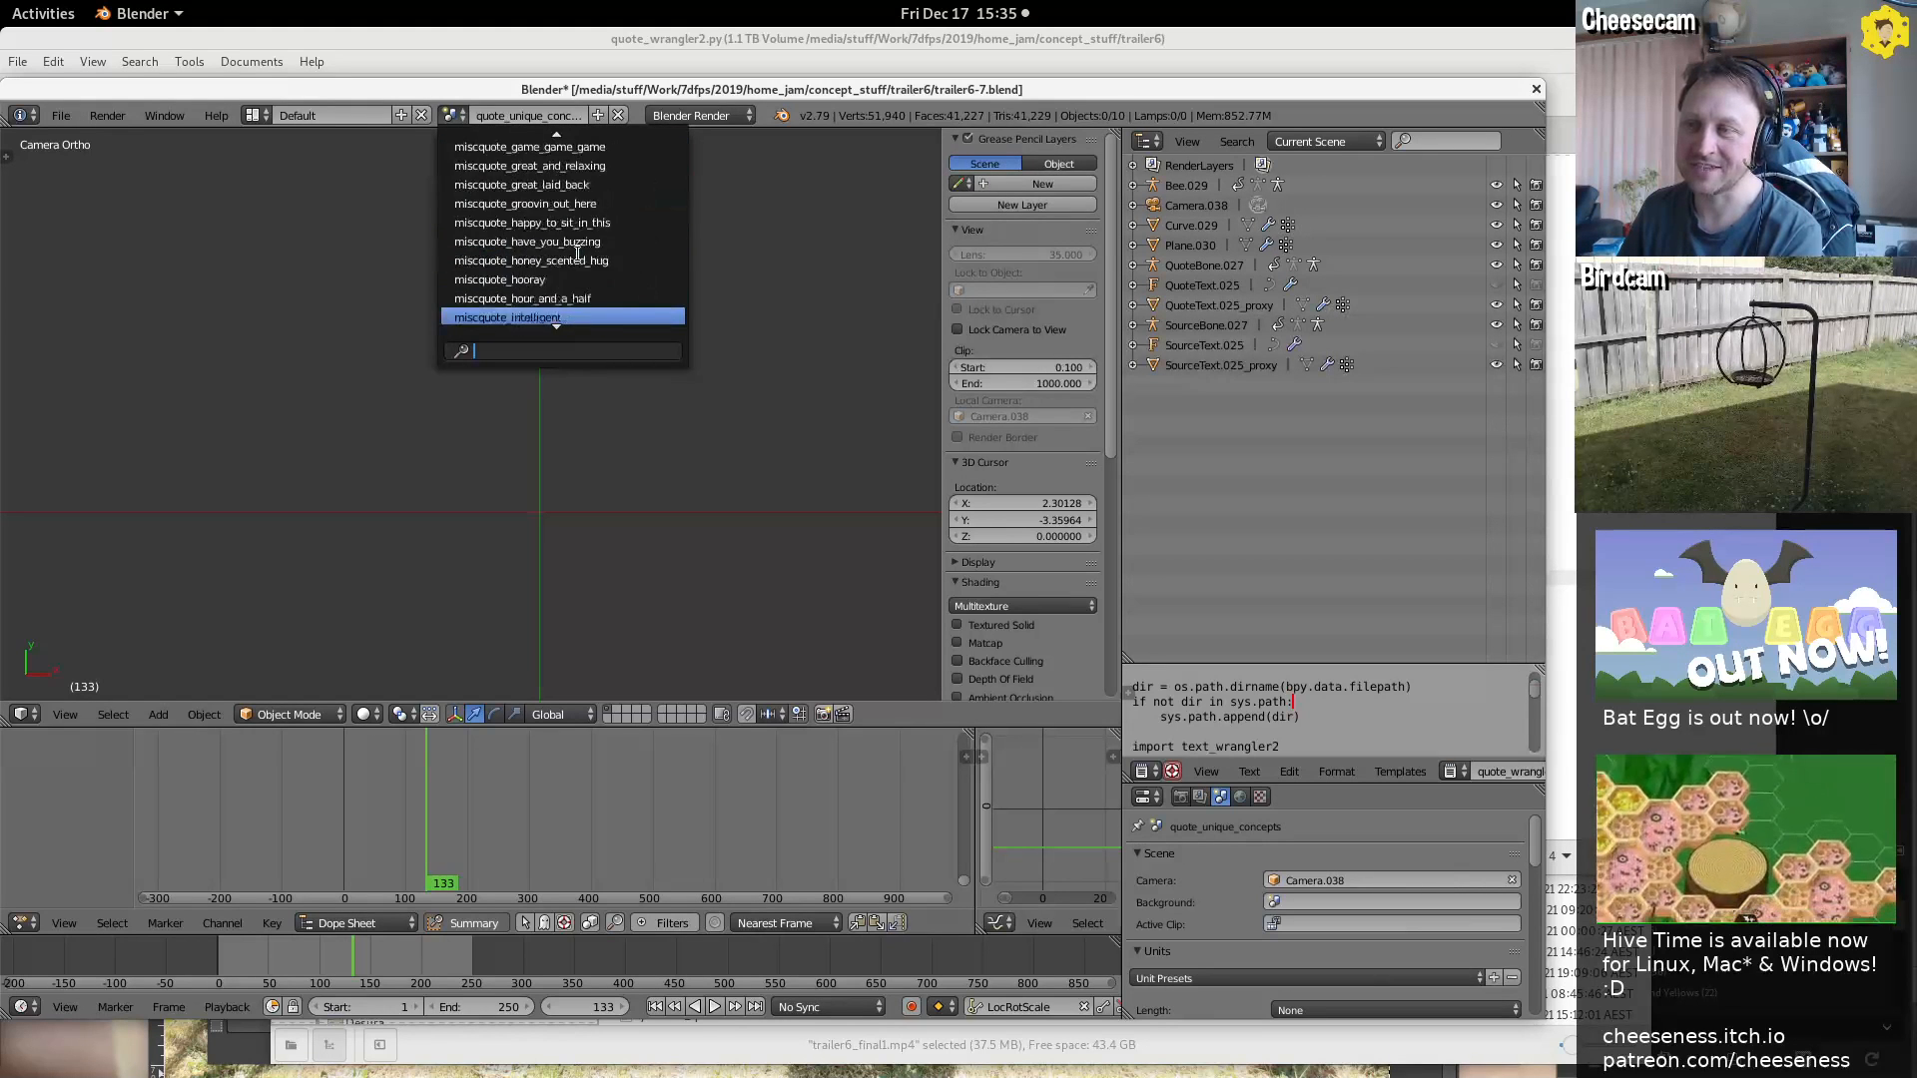
{"action": "scroll", "coordinate": [577, 254], "scroll_direction": "down", "scroll_amount": 20}
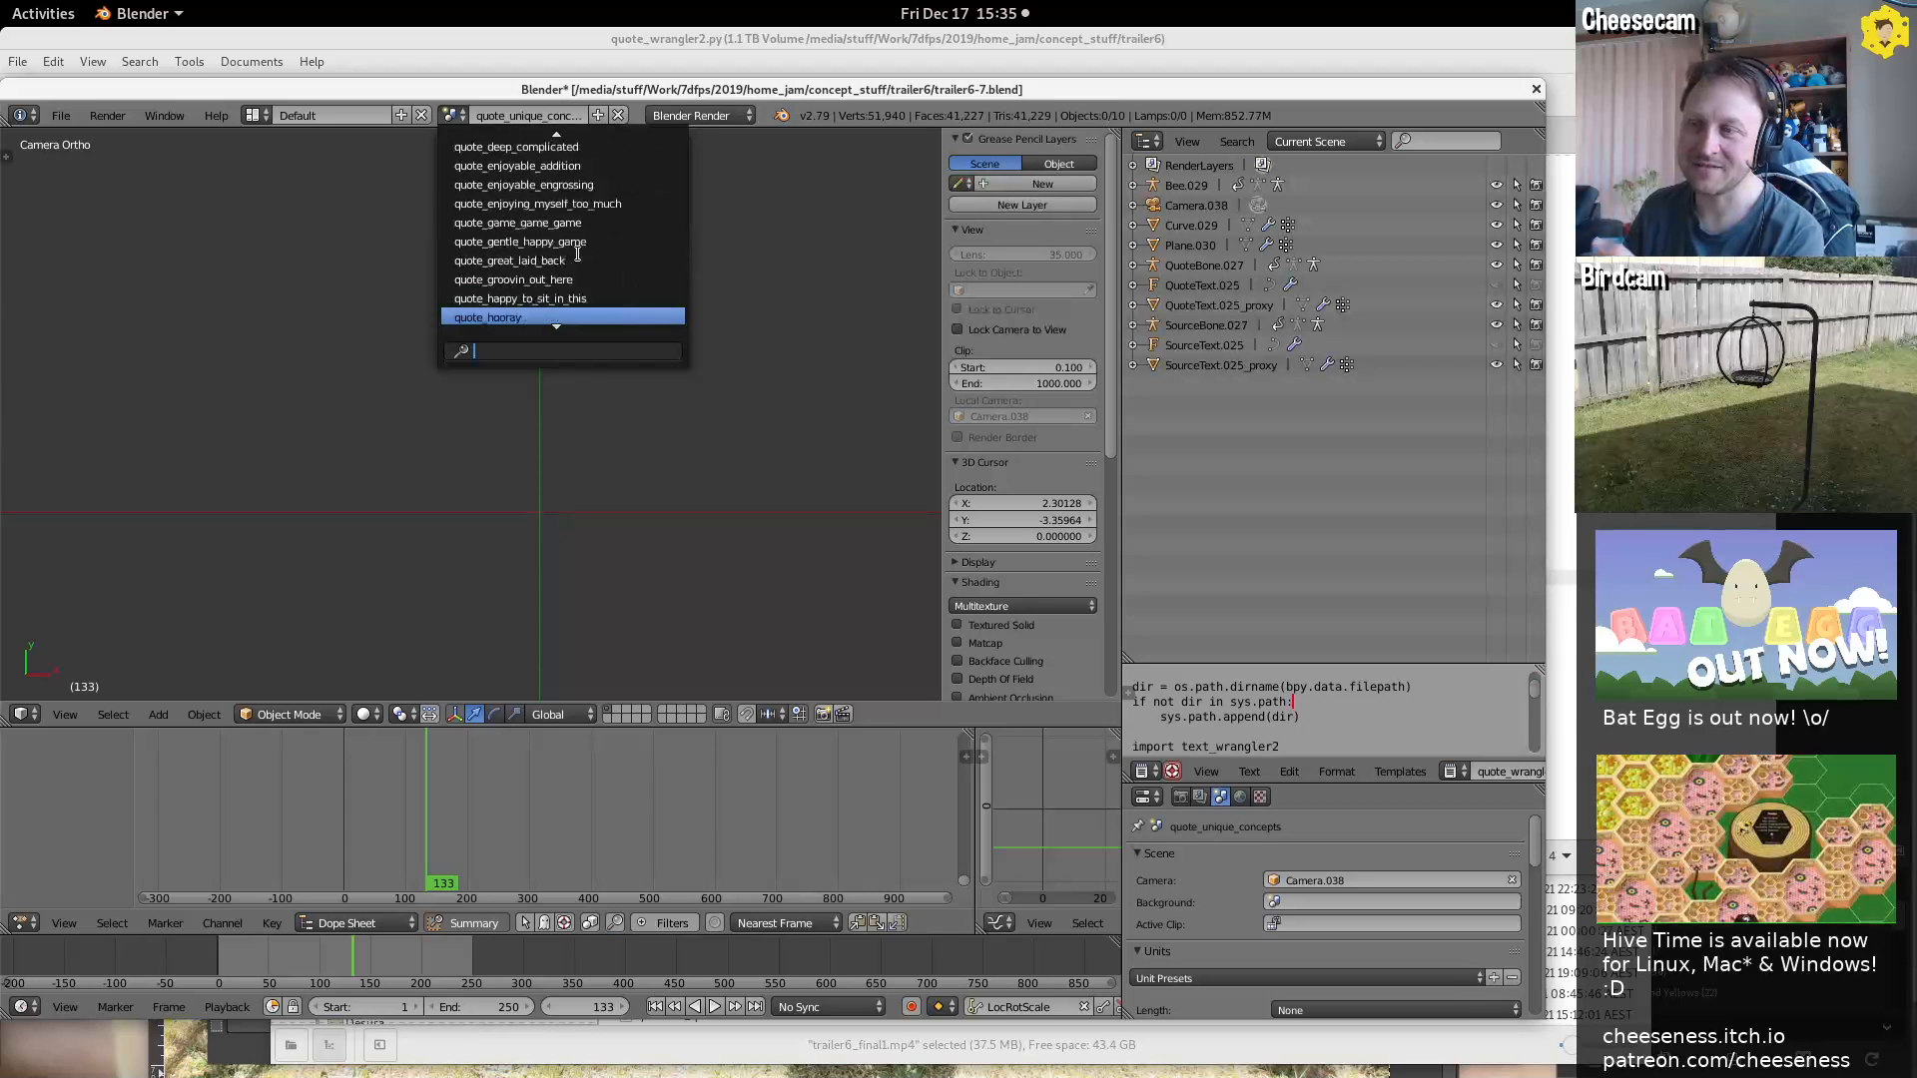
{"action": "scroll", "coordinate": [577, 253], "scroll_direction": "down", "scroll_amount": 12}
{"action": "scroll", "coordinate": [577, 254], "scroll_direction": "up", "scroll_amount": 2}
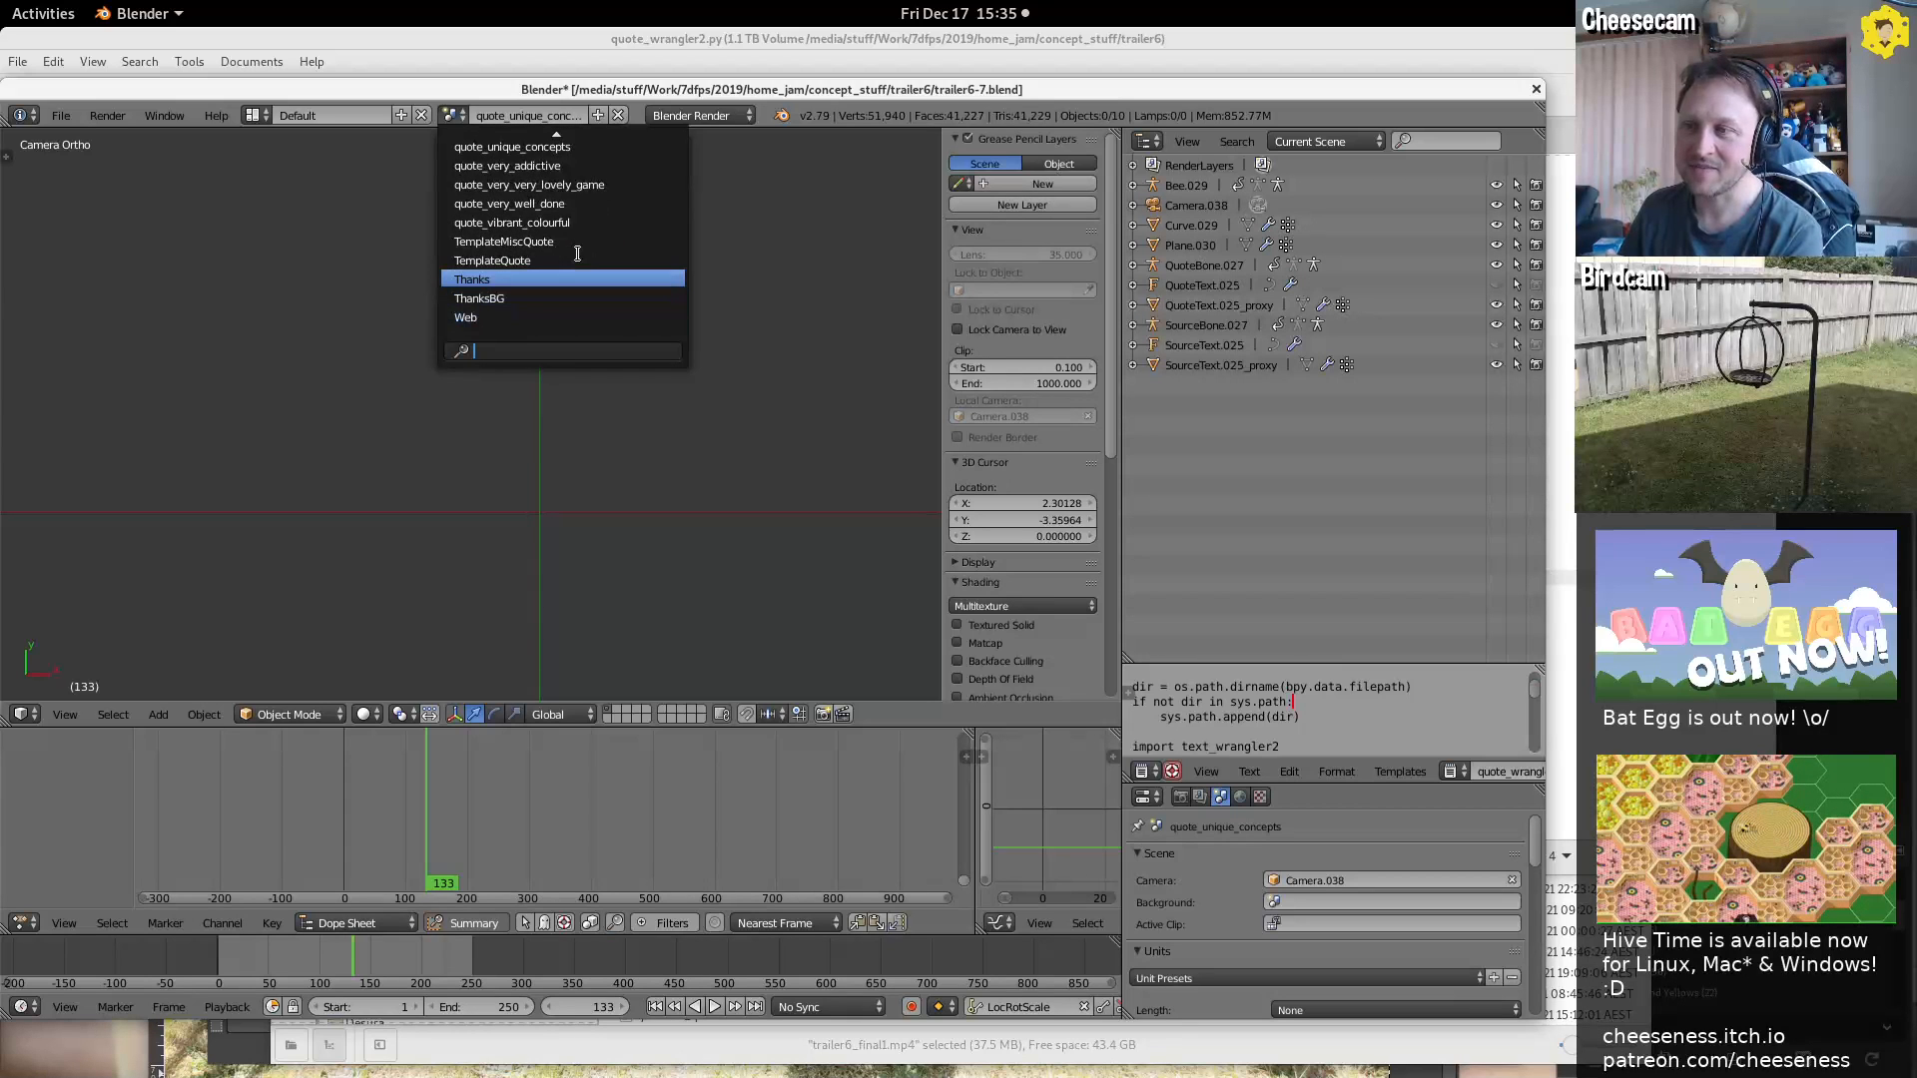
{"action": "scroll", "coordinate": [577, 253], "scroll_direction": "down", "scroll_amount": 2}
{"action": "scroll", "coordinate": [577, 253], "scroll_direction": "up", "scroll_amount": 1}
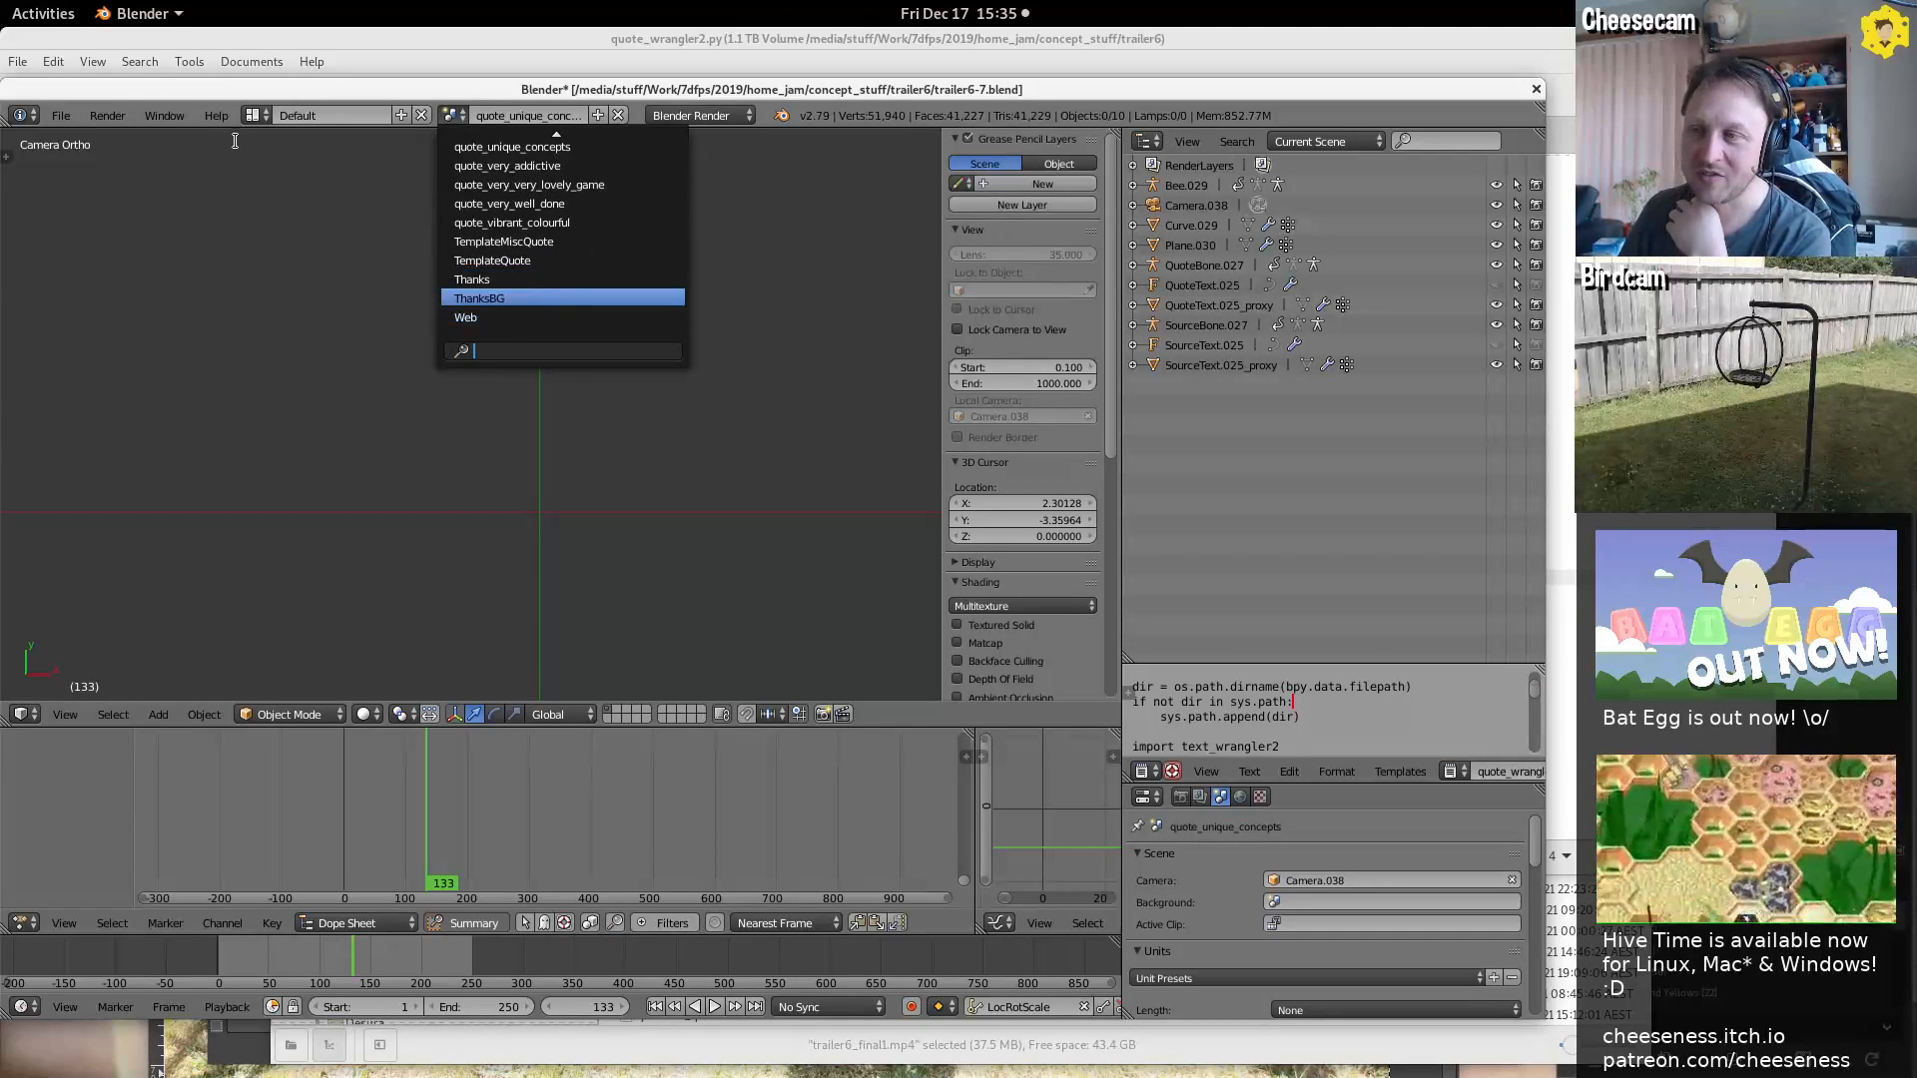
{"action": "left_click", "coordinate": [255, 115]}
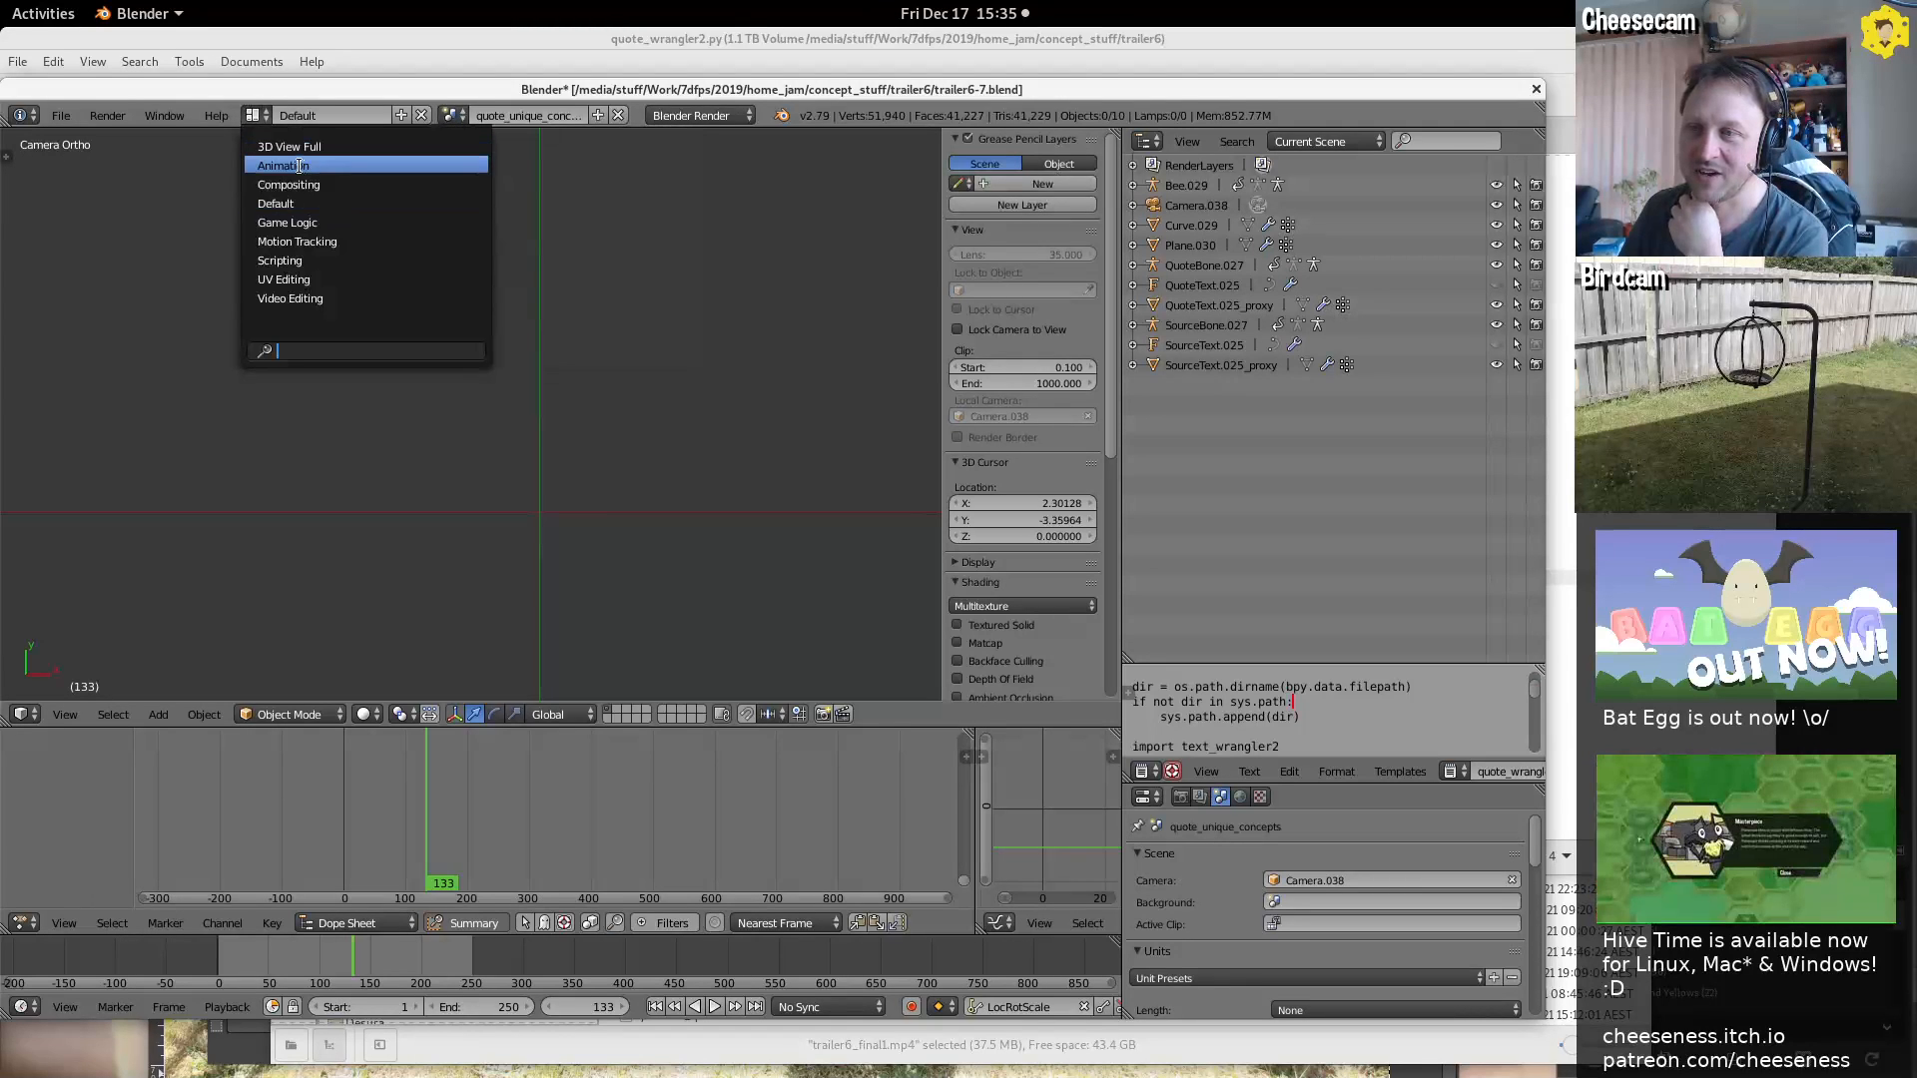
Switch to the Bee2 scene and show its entire camera frame, including the speaker object outside it
{"action": "left_click", "coordinate": [449, 115]}
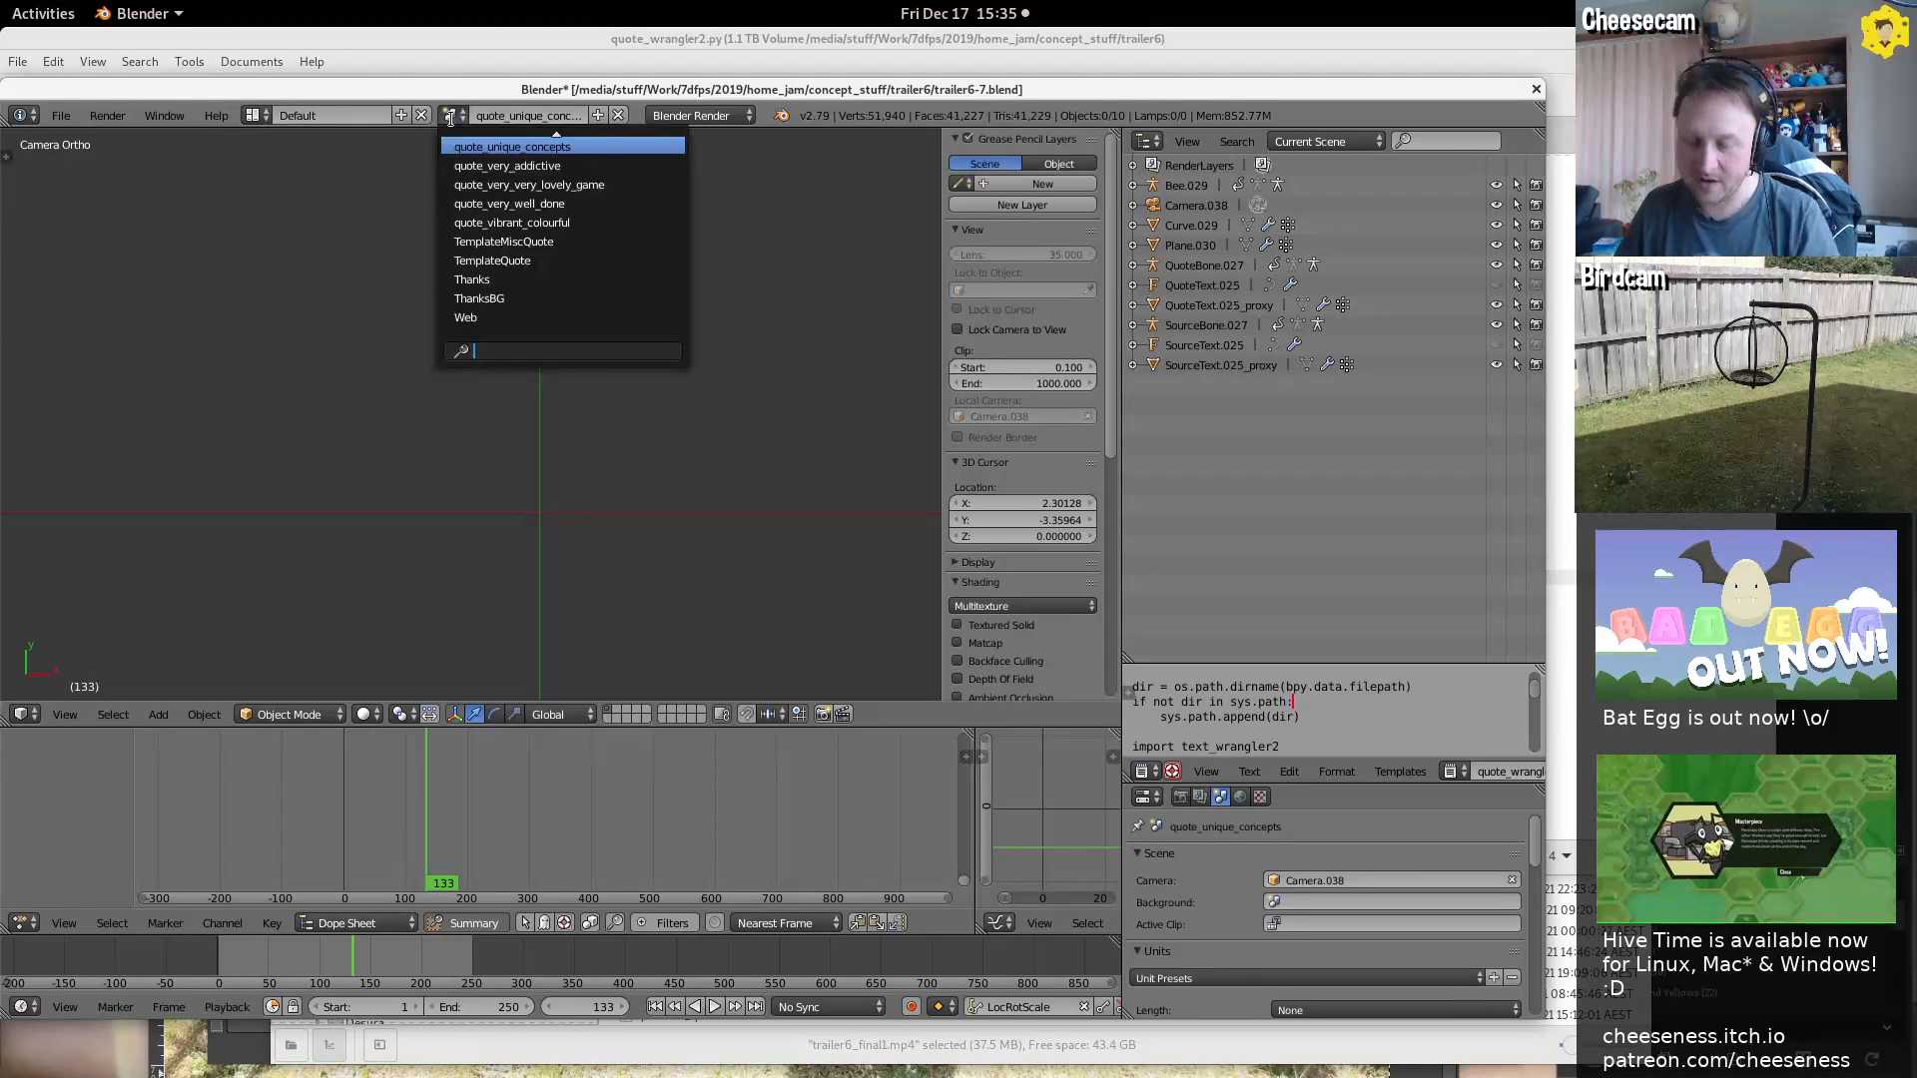
{"action": "type", "text": "bee2"}
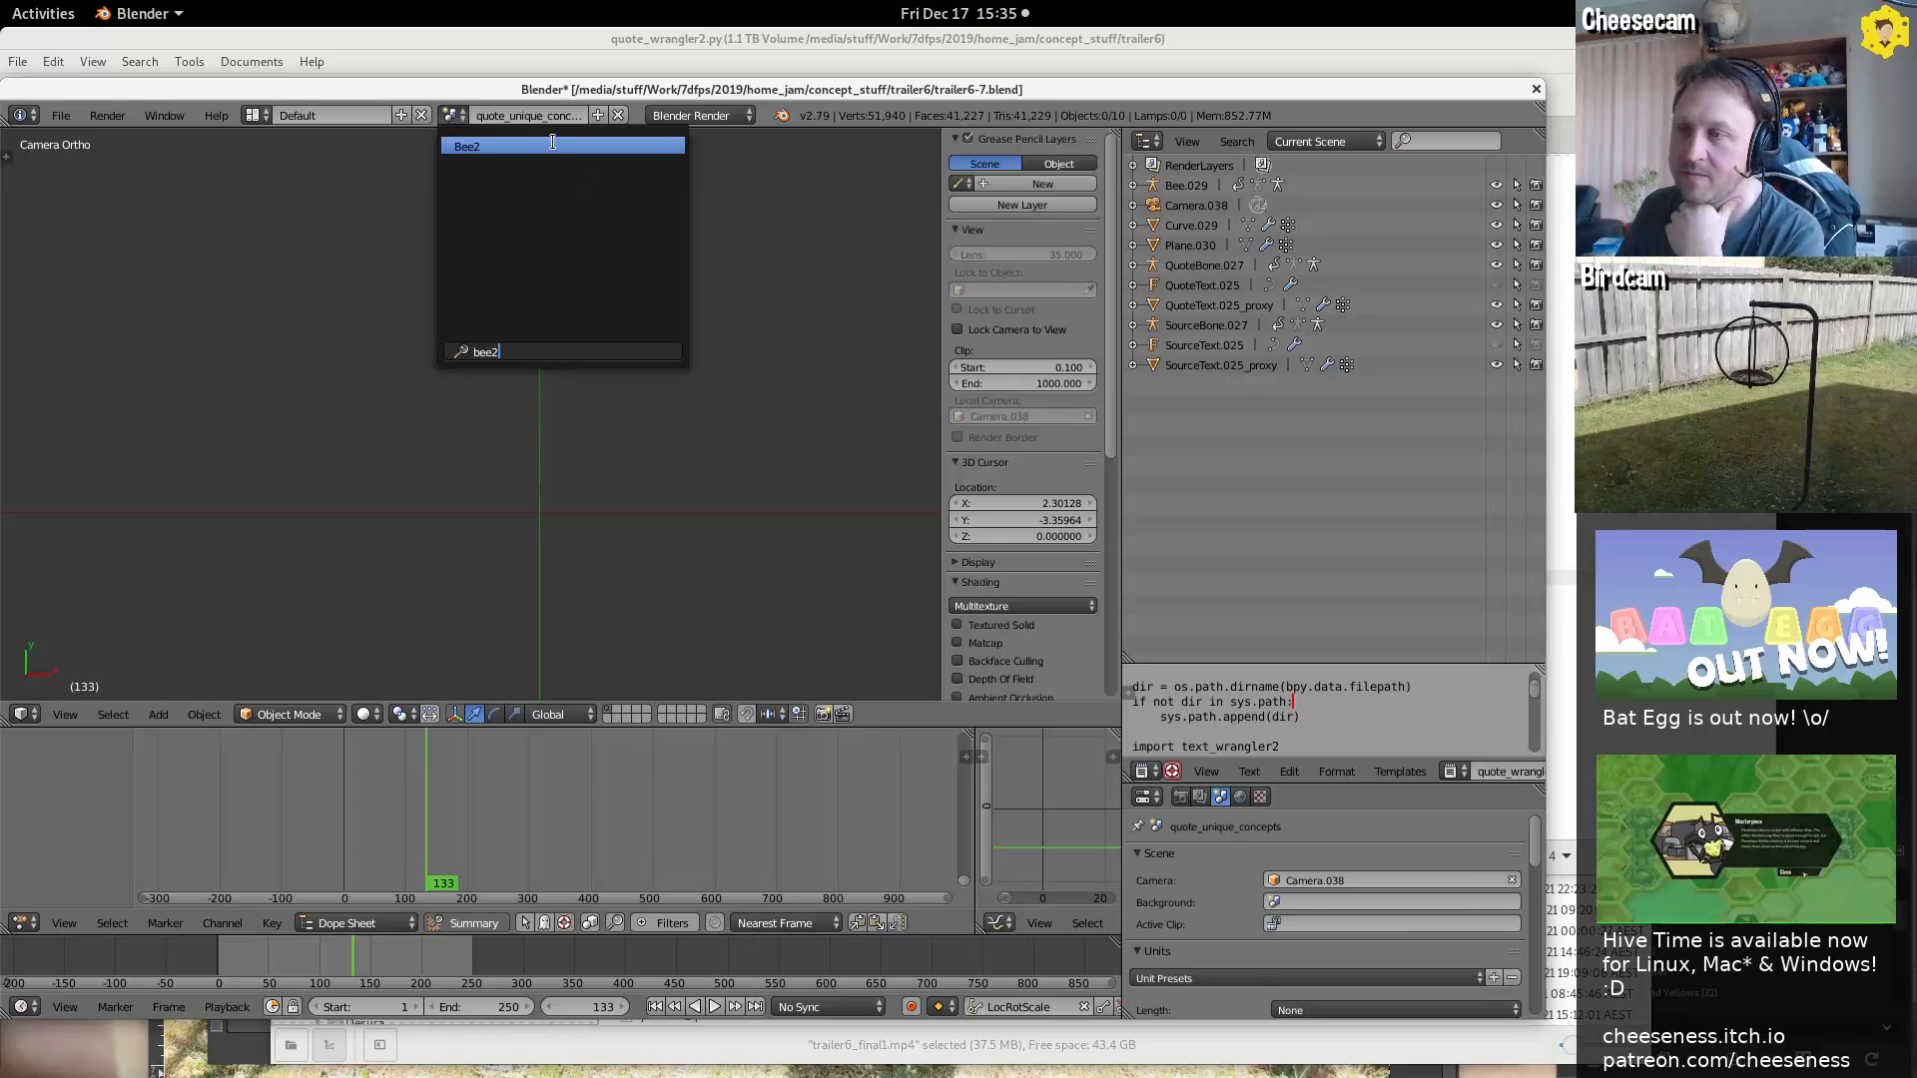
{"action": "key", "text": "Return"}
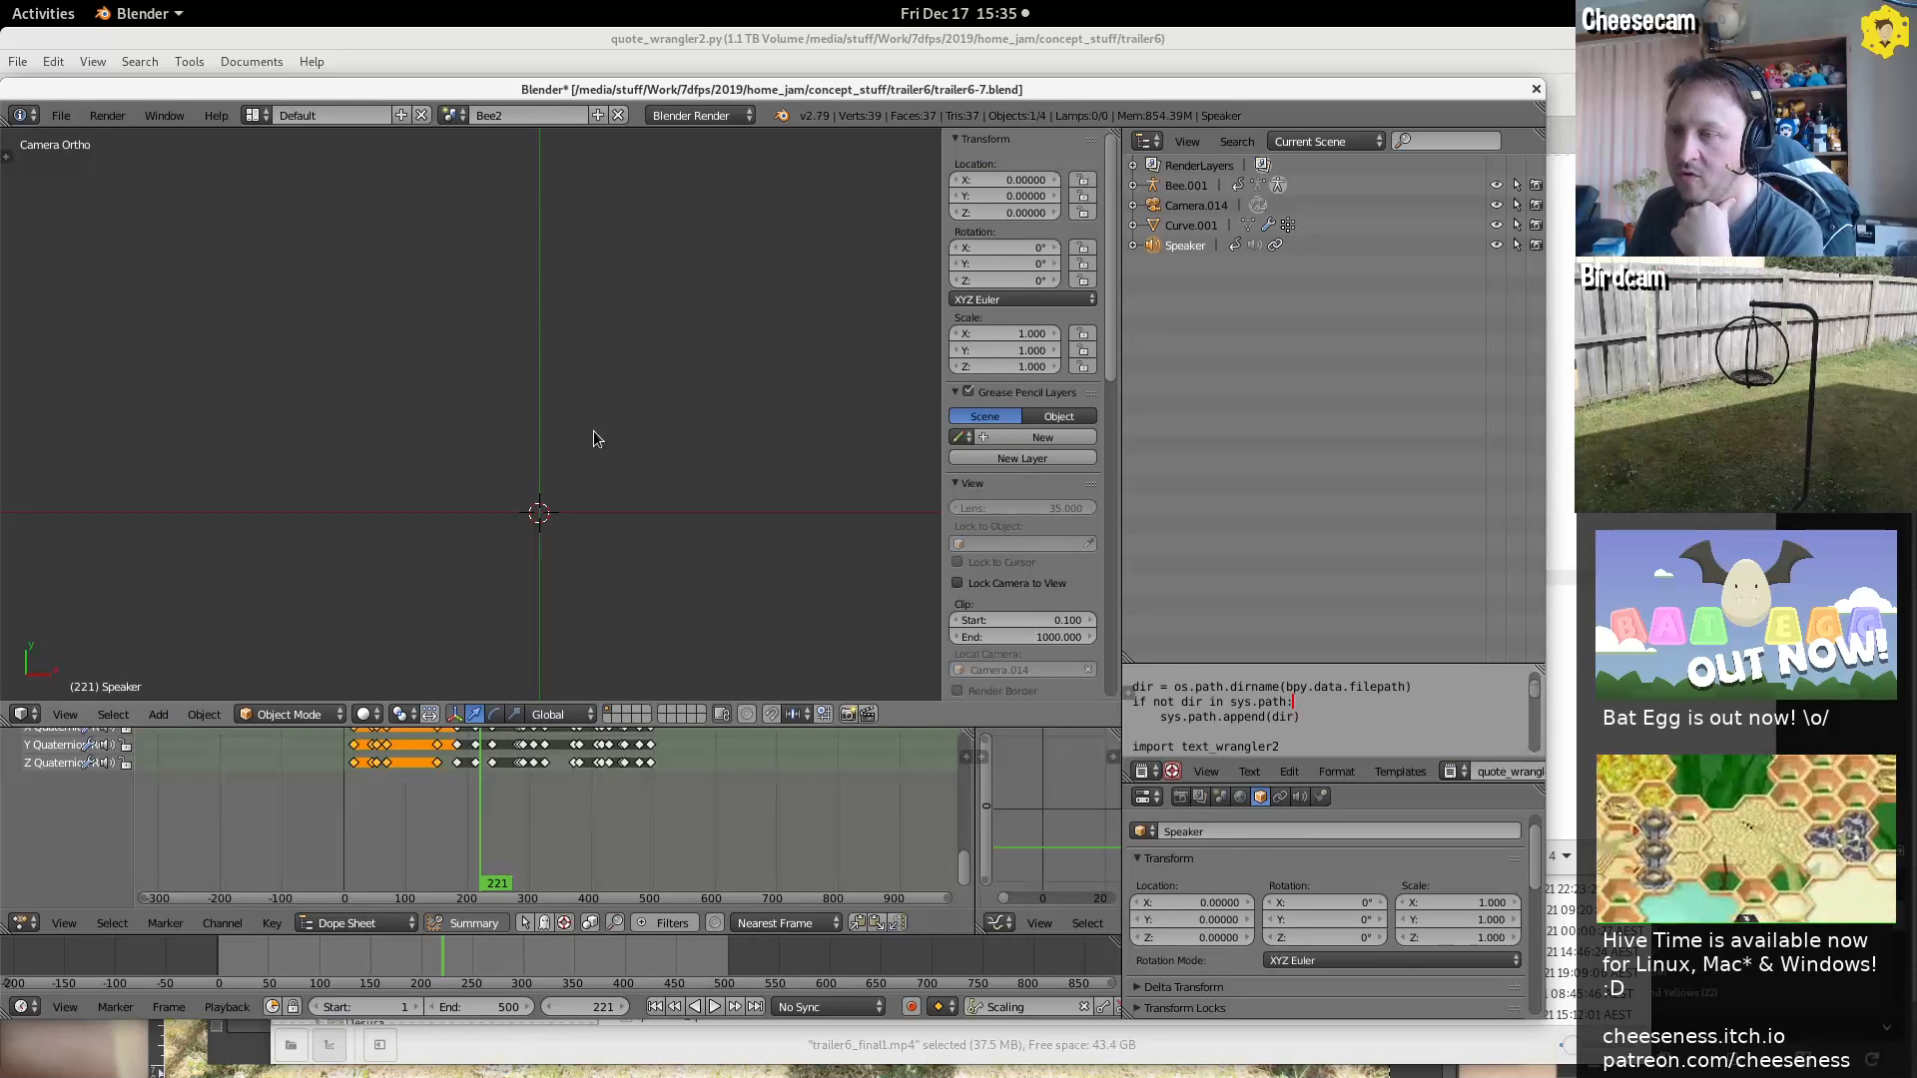
{"action": "key", "text": "KP_0"}
{"action": "key", "text": "KP_0"}
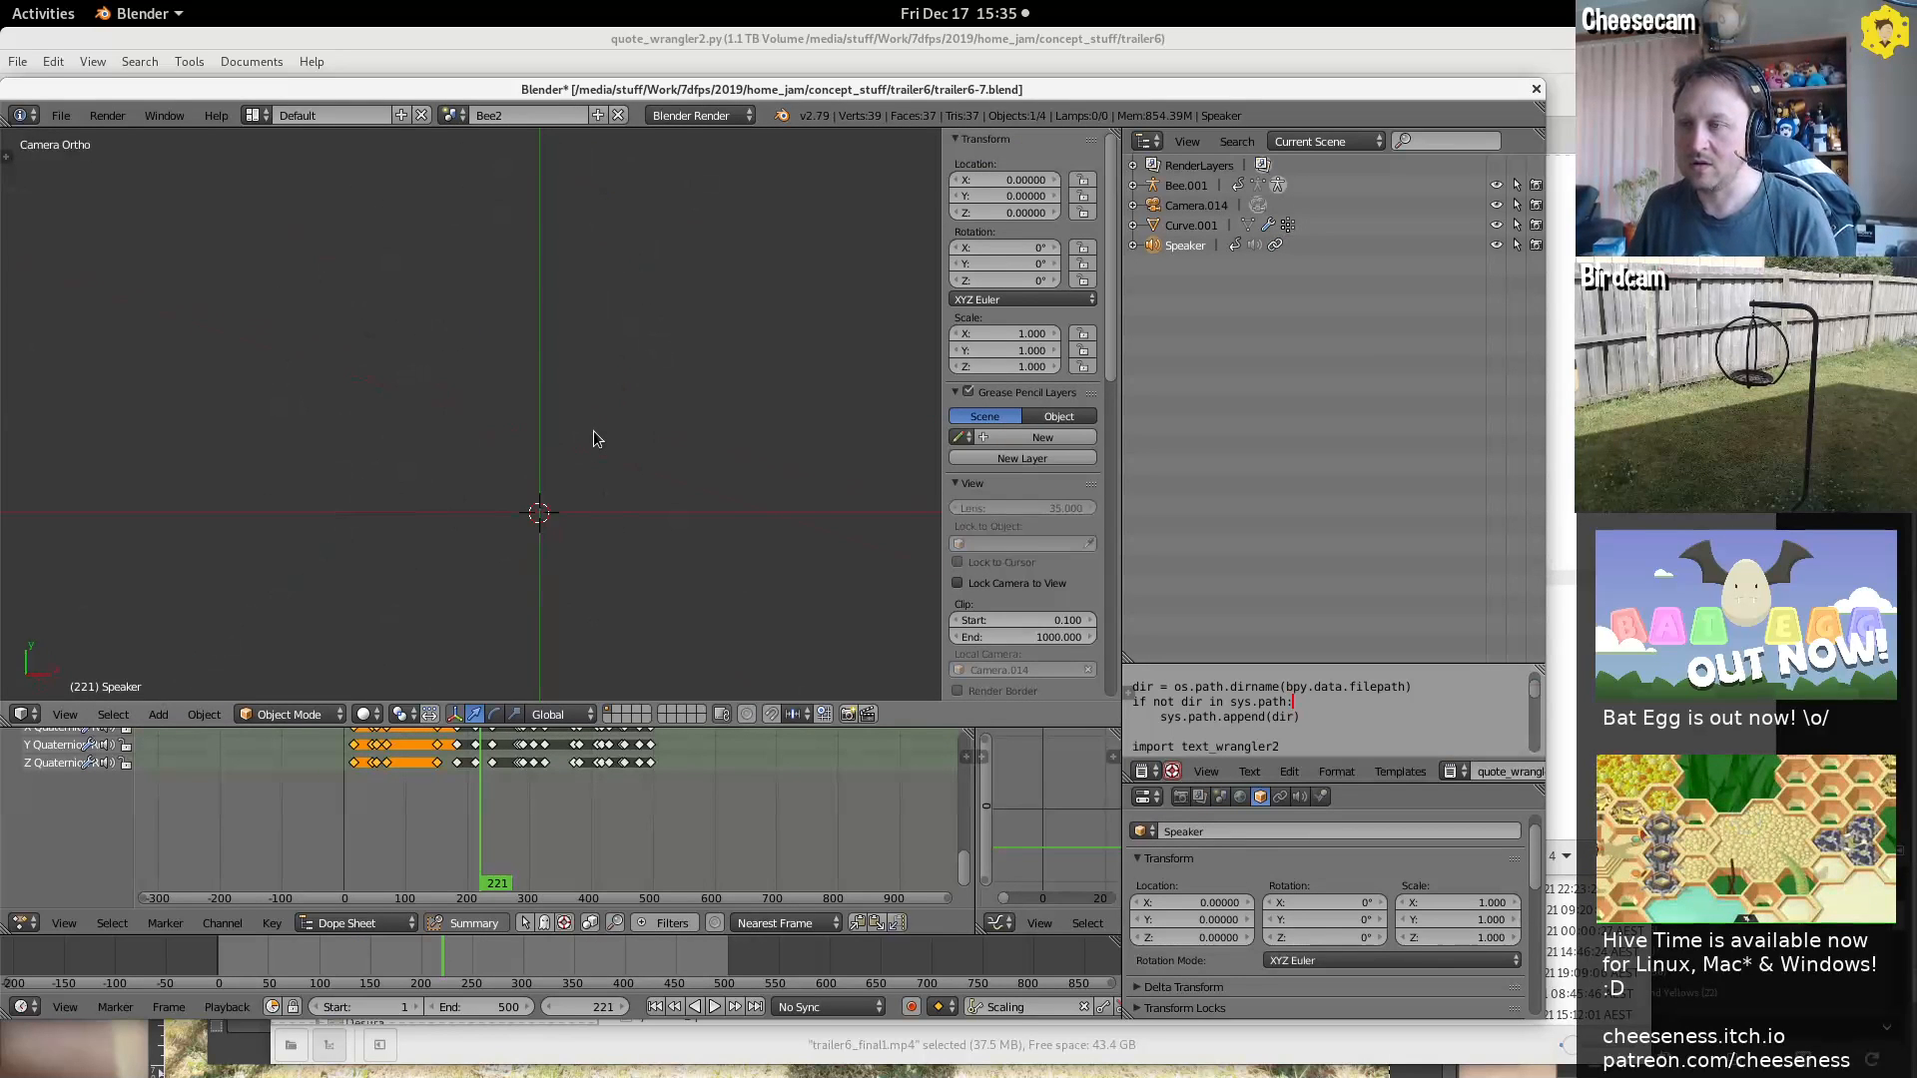
{"action": "middle_click_drag", "start_coordinate": [585, 488], "coordinate": [607, 675], "text": "ctrl"}
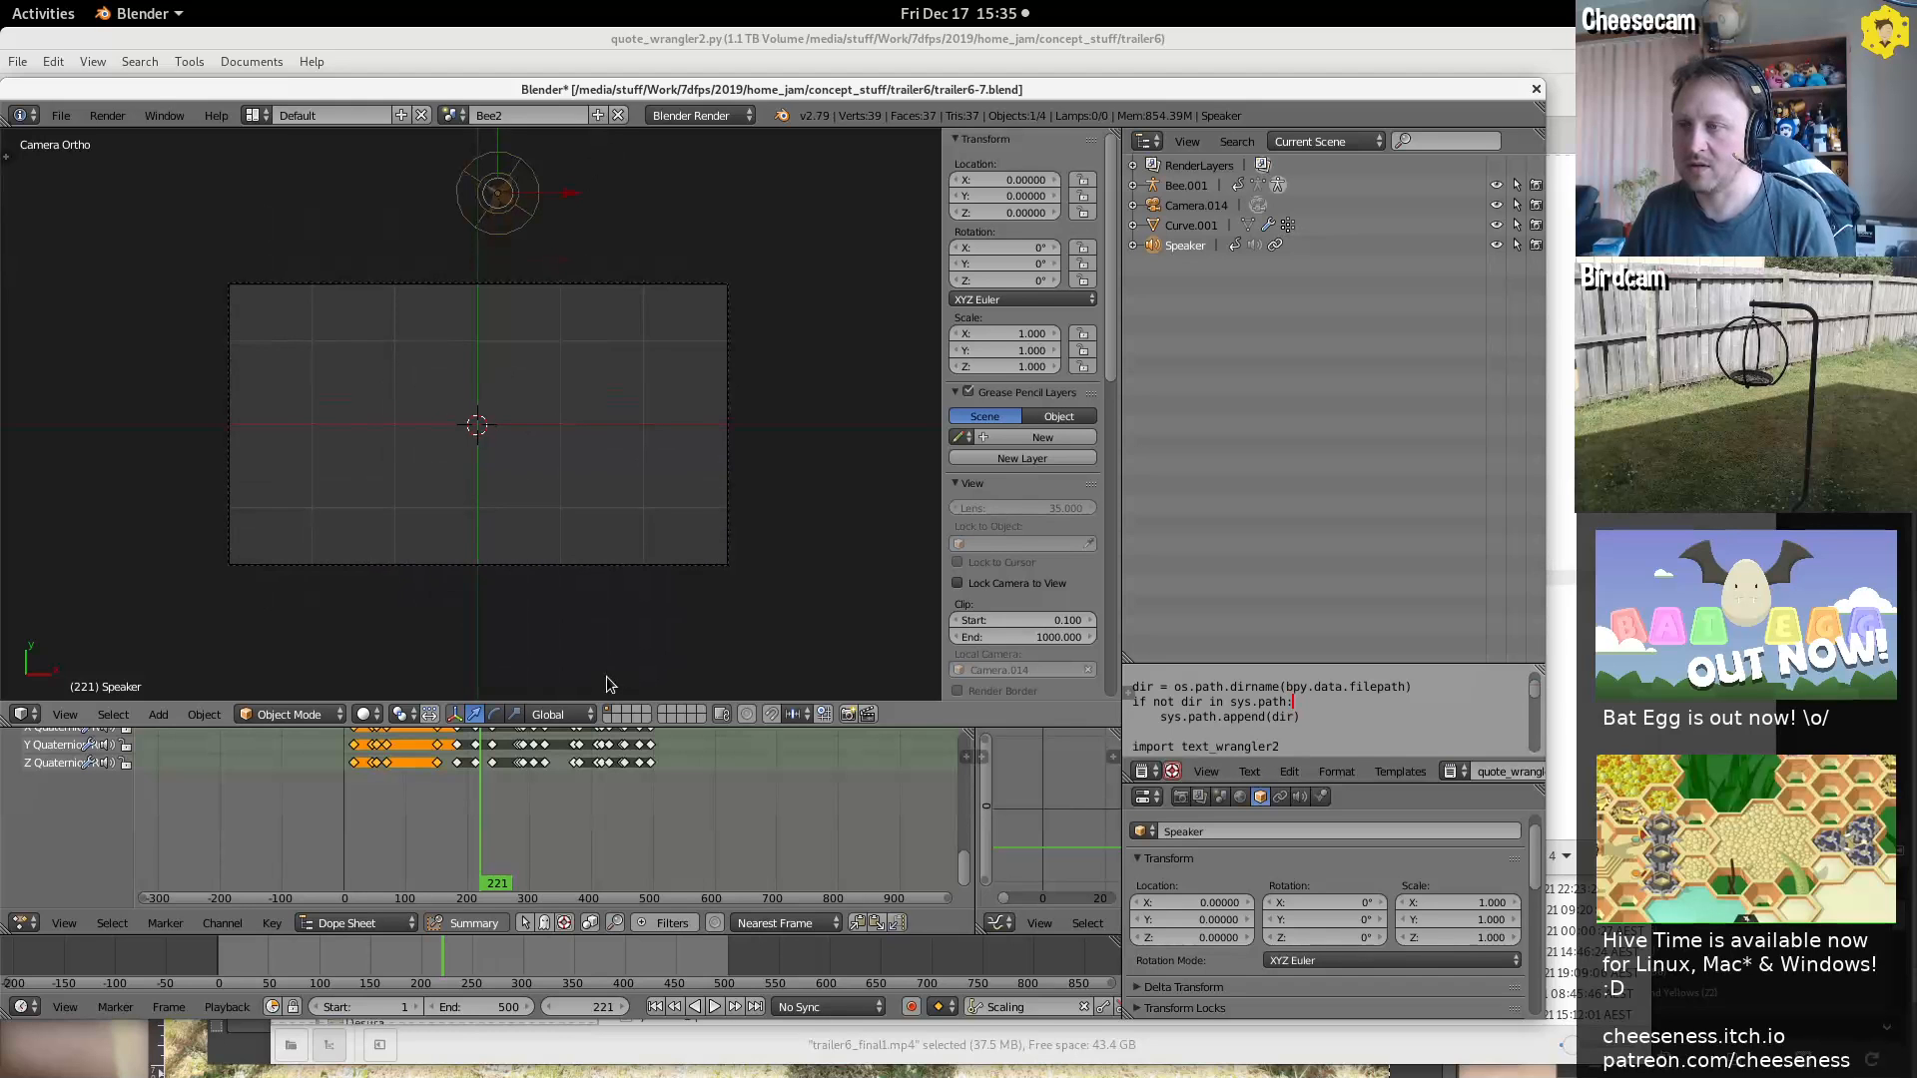
{"action": "mouse_move", "coordinate": [737, 495]}
{"action": "middle_mouse_down"}
{"action": "mouse_move", "coordinate": [730, 472]}
{"action": "mouse_move", "coordinate": [748, 483]}
{"action": "middle_mouse_up"}
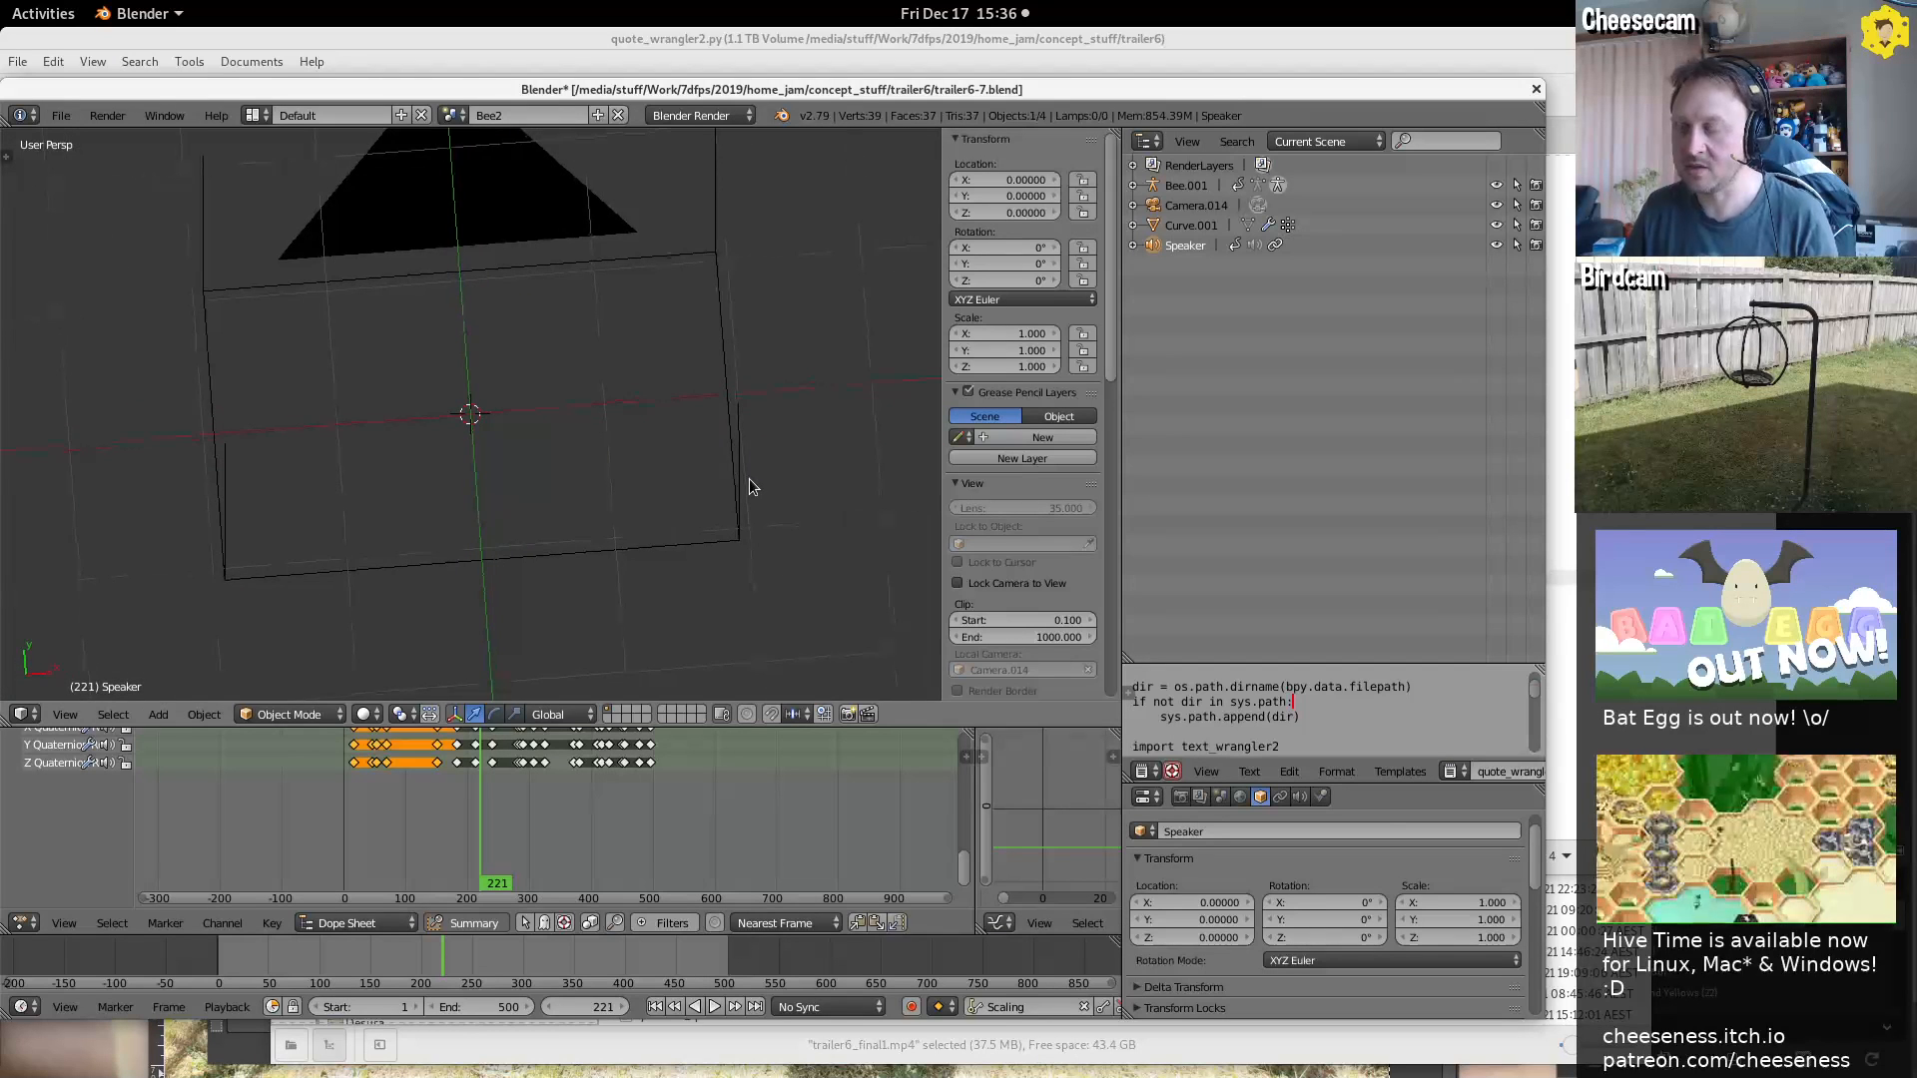
{"action": "key", "text": "KP_0"}
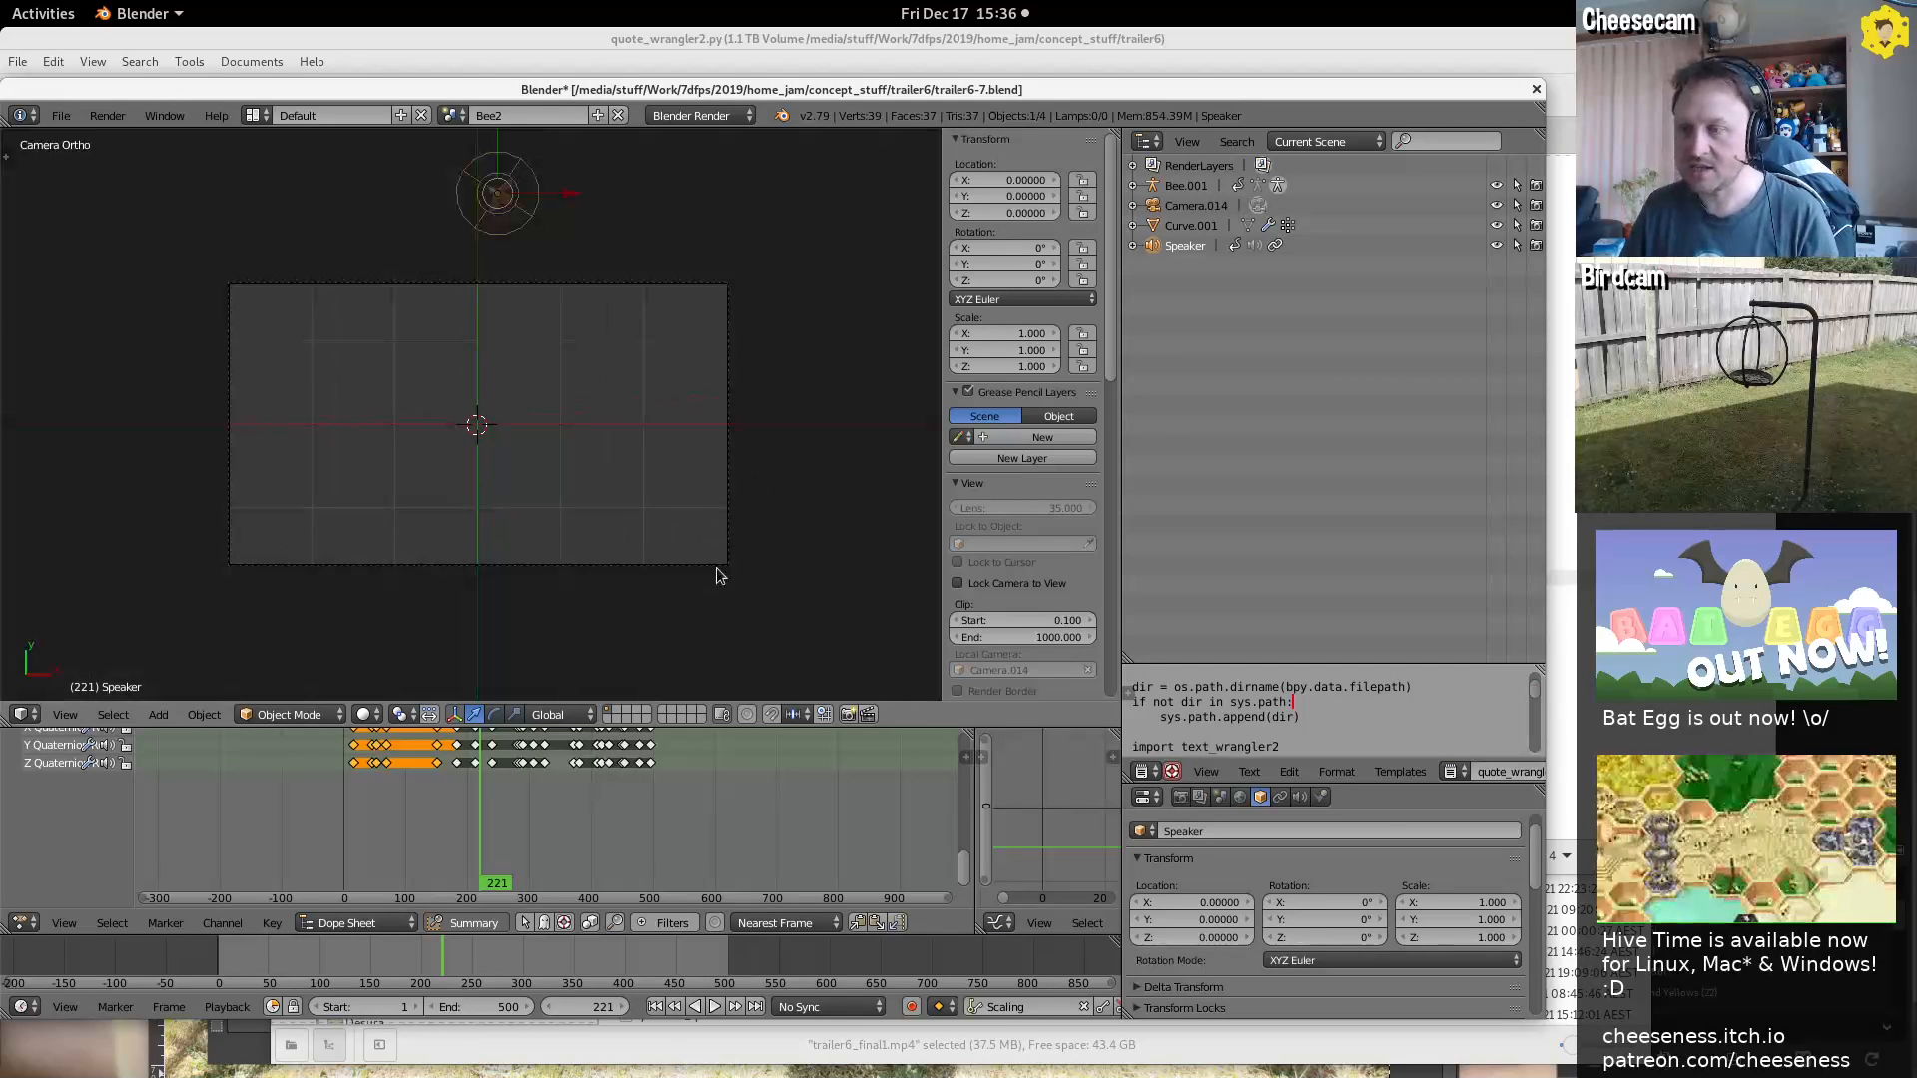
Preview the speaker's animated path around the camera frame, playing from frame 0 and scrubbing through to frame 519
{"action": "left_click_drag", "start_coordinate": [287, 954], "coordinate": [204, 951]}
{"action": "key", "text": "alt+a"}
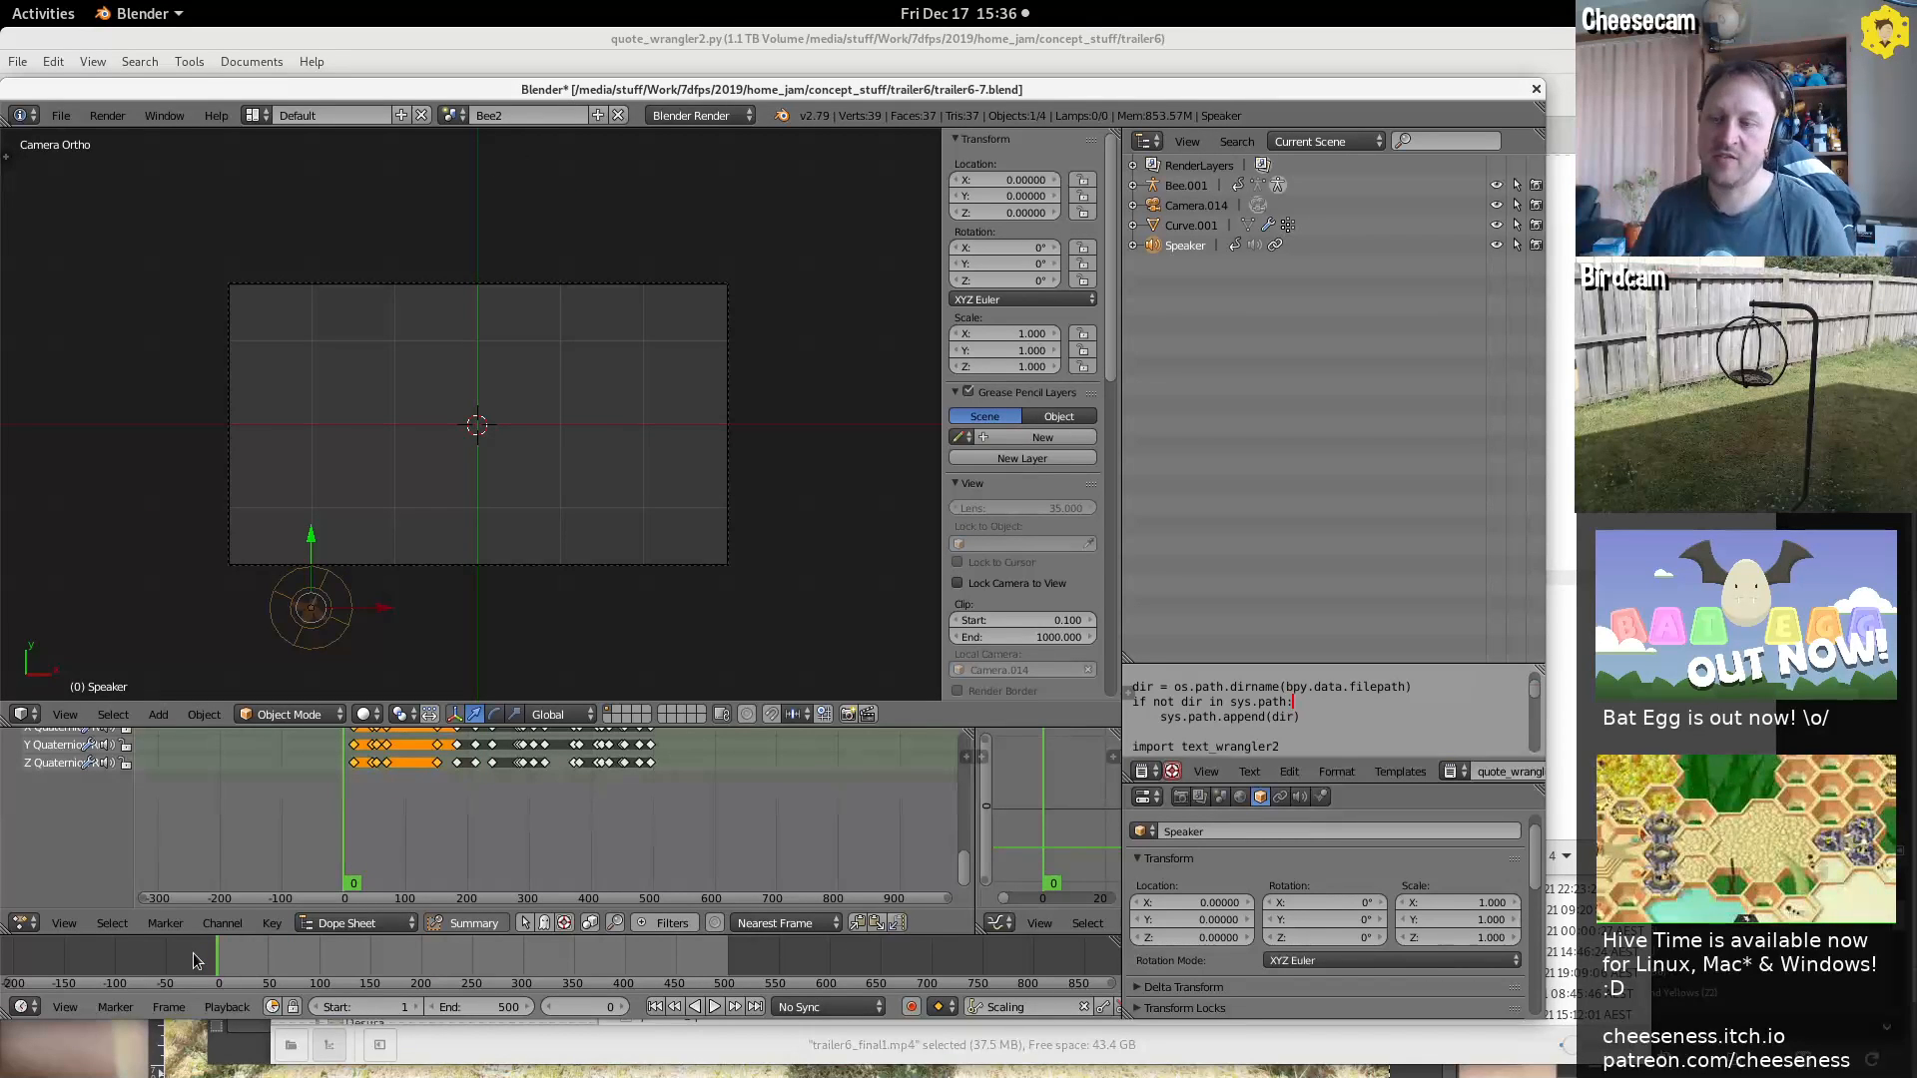
{"action": "key", "text": "alt+a"}
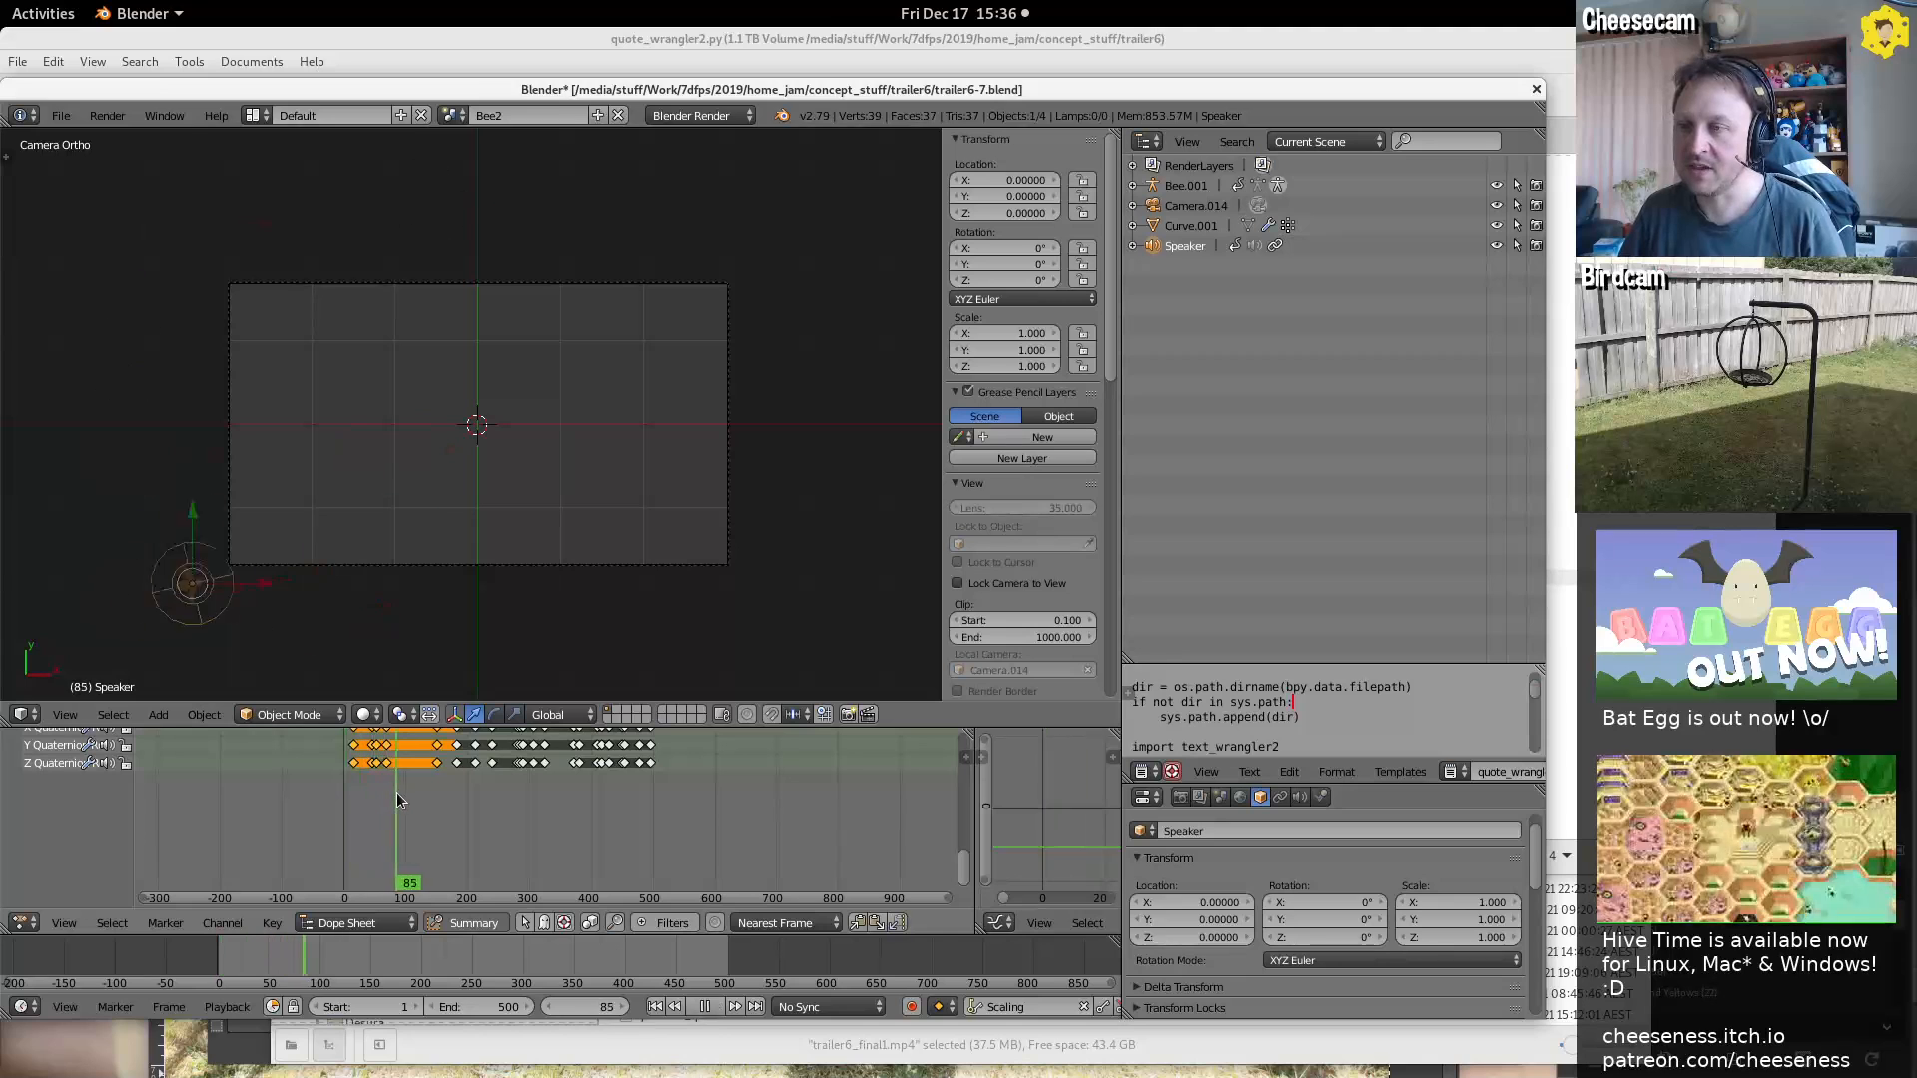
{"action": "left_click_drag", "start_coordinate": [397, 793], "coordinate": [339, 818]}
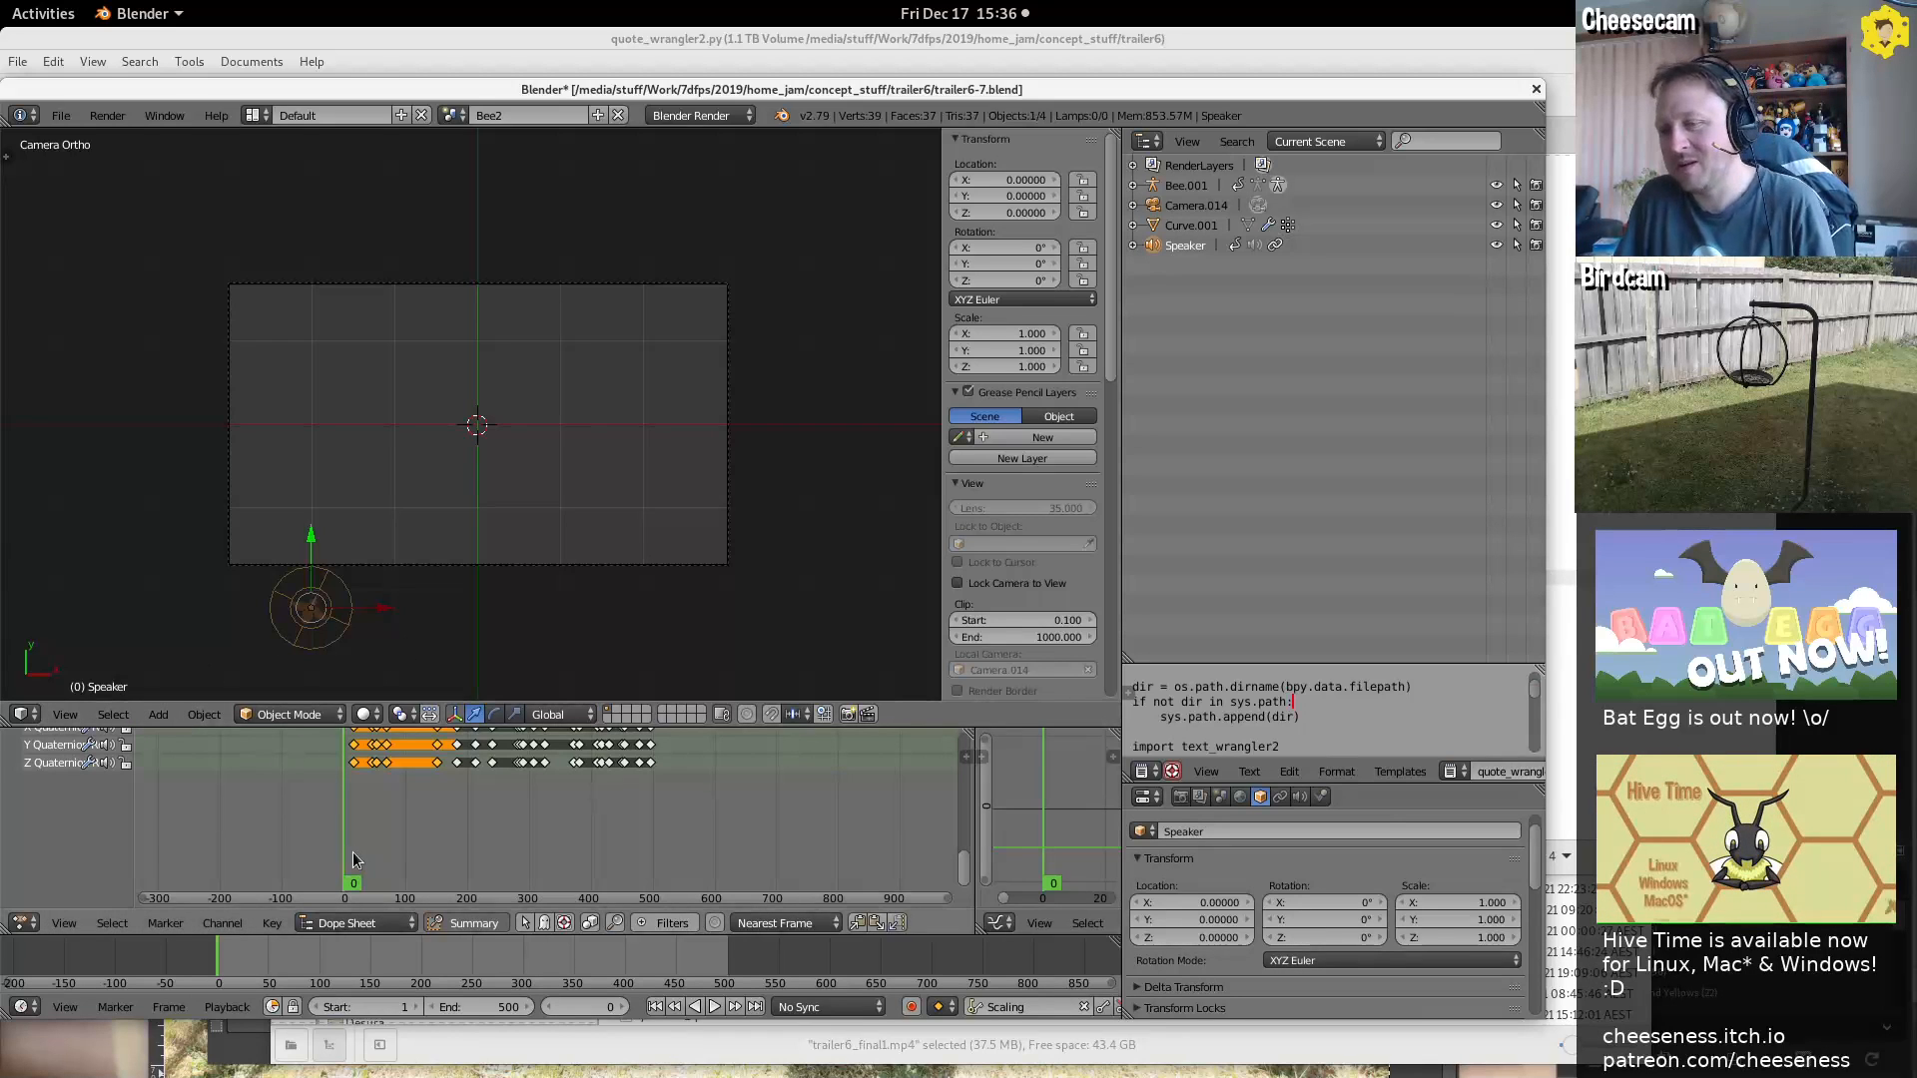
{"action": "key", "text": "alt+a"}
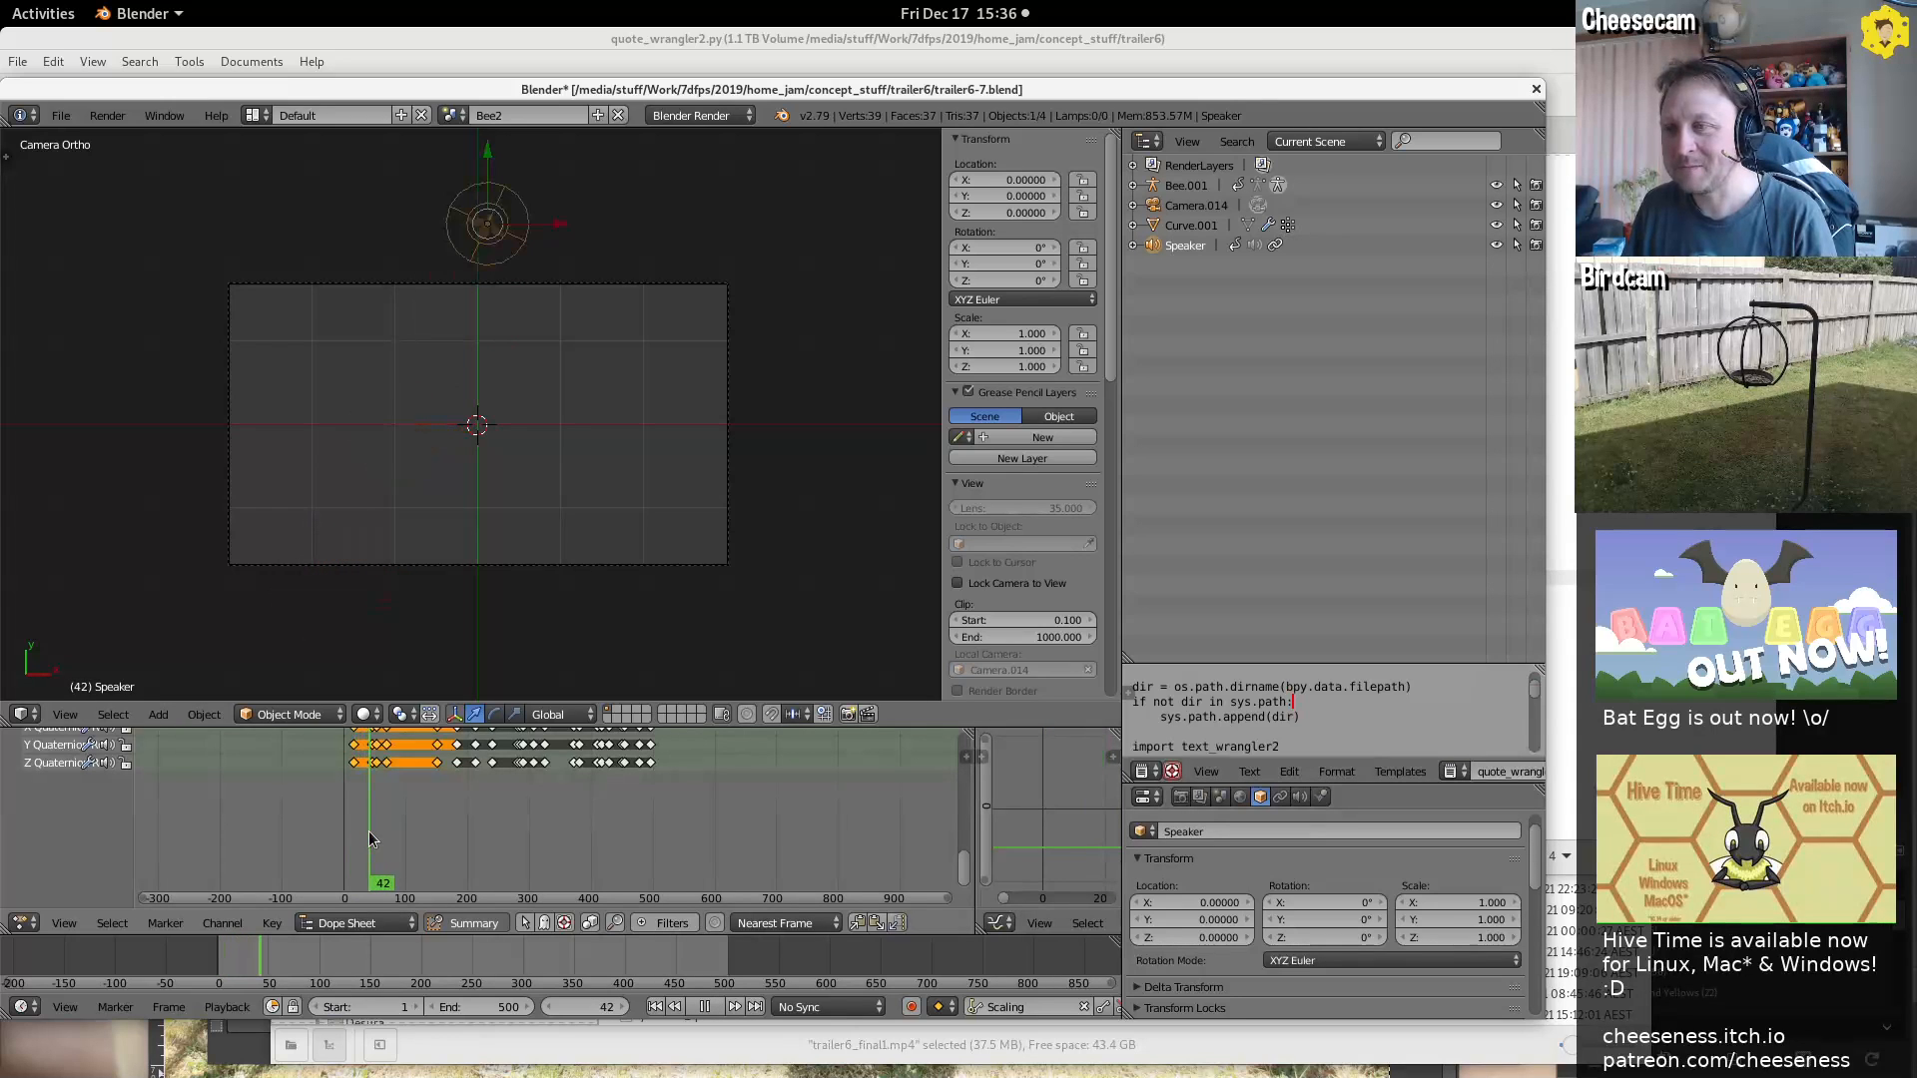
{"action": "left_click_drag", "start_coordinate": [369, 838], "coordinate": [665, 846]}
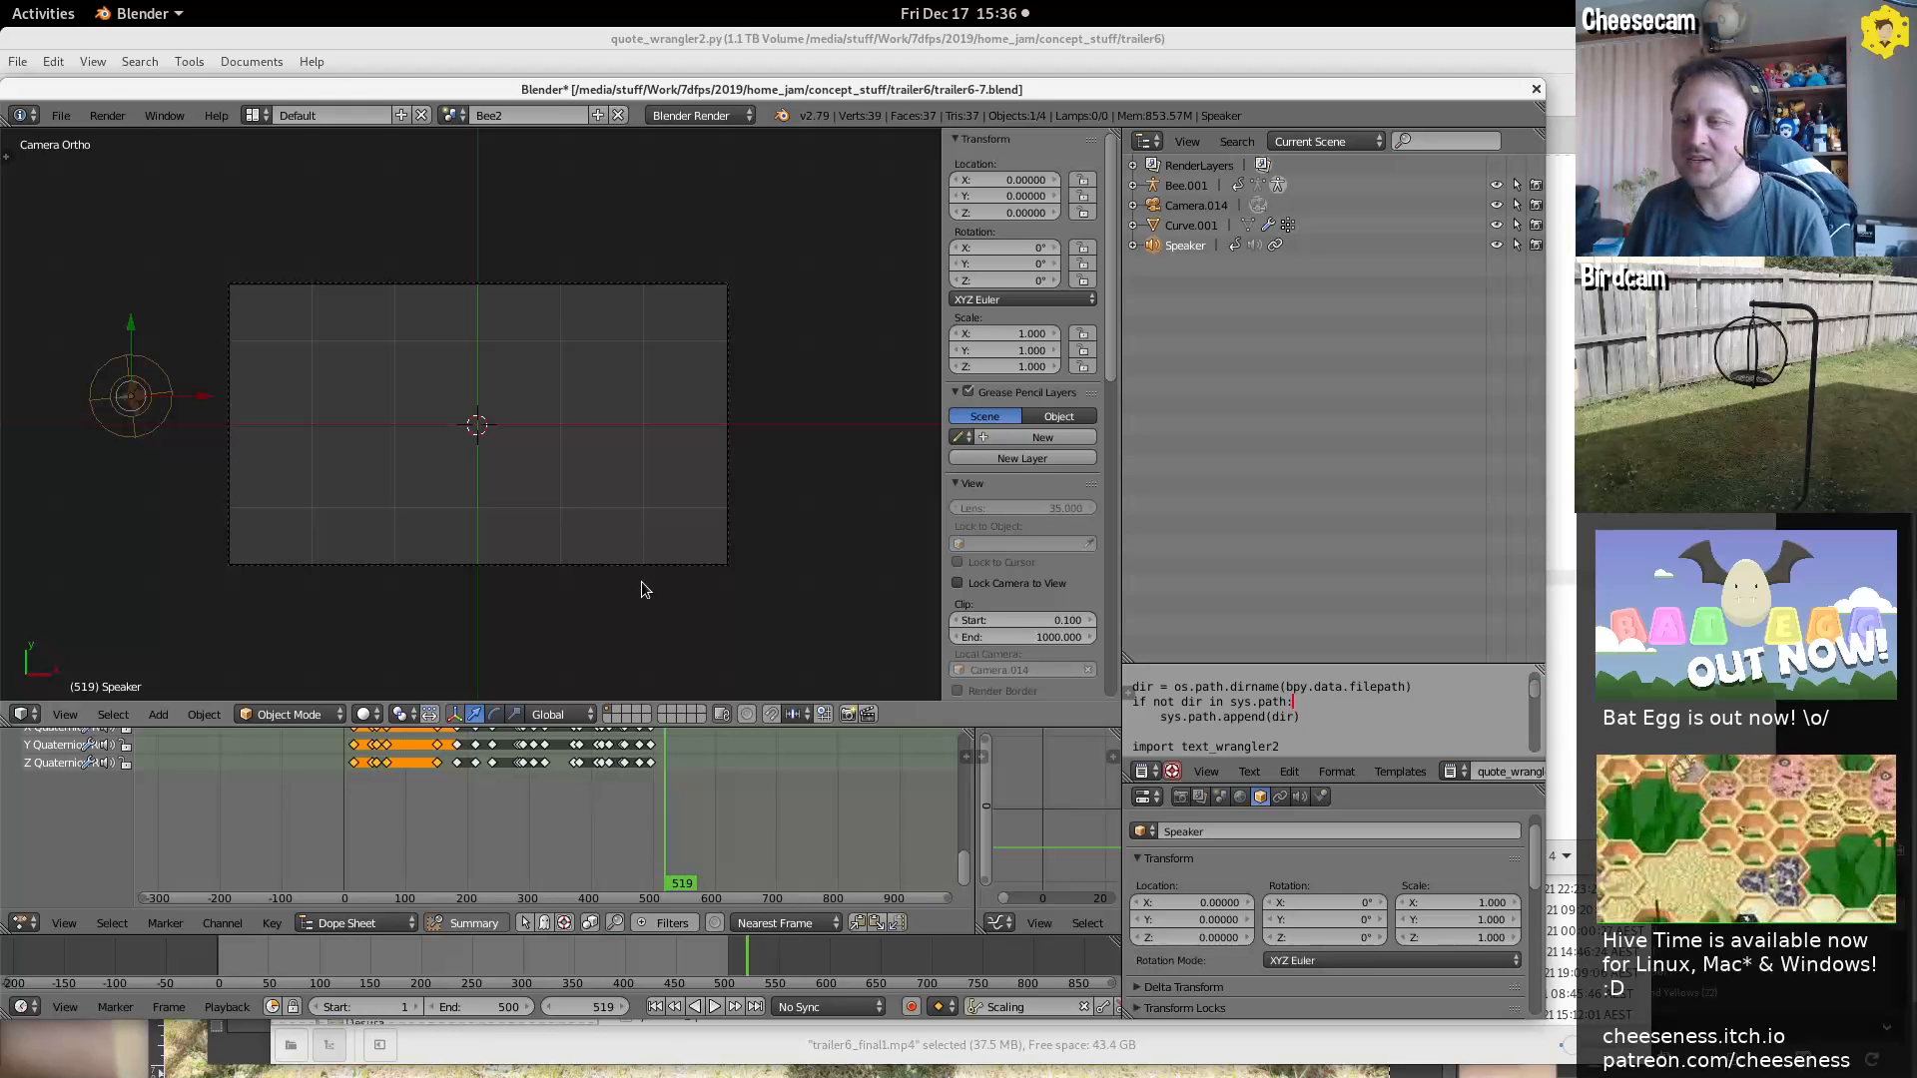
Examine the speaker's sound and distance settings and its 3D position relative to the camera, scrubbing back to frame 0
{"action": "middle_click_drag", "start_coordinate": [640, 581], "coordinate": [704, 515]}
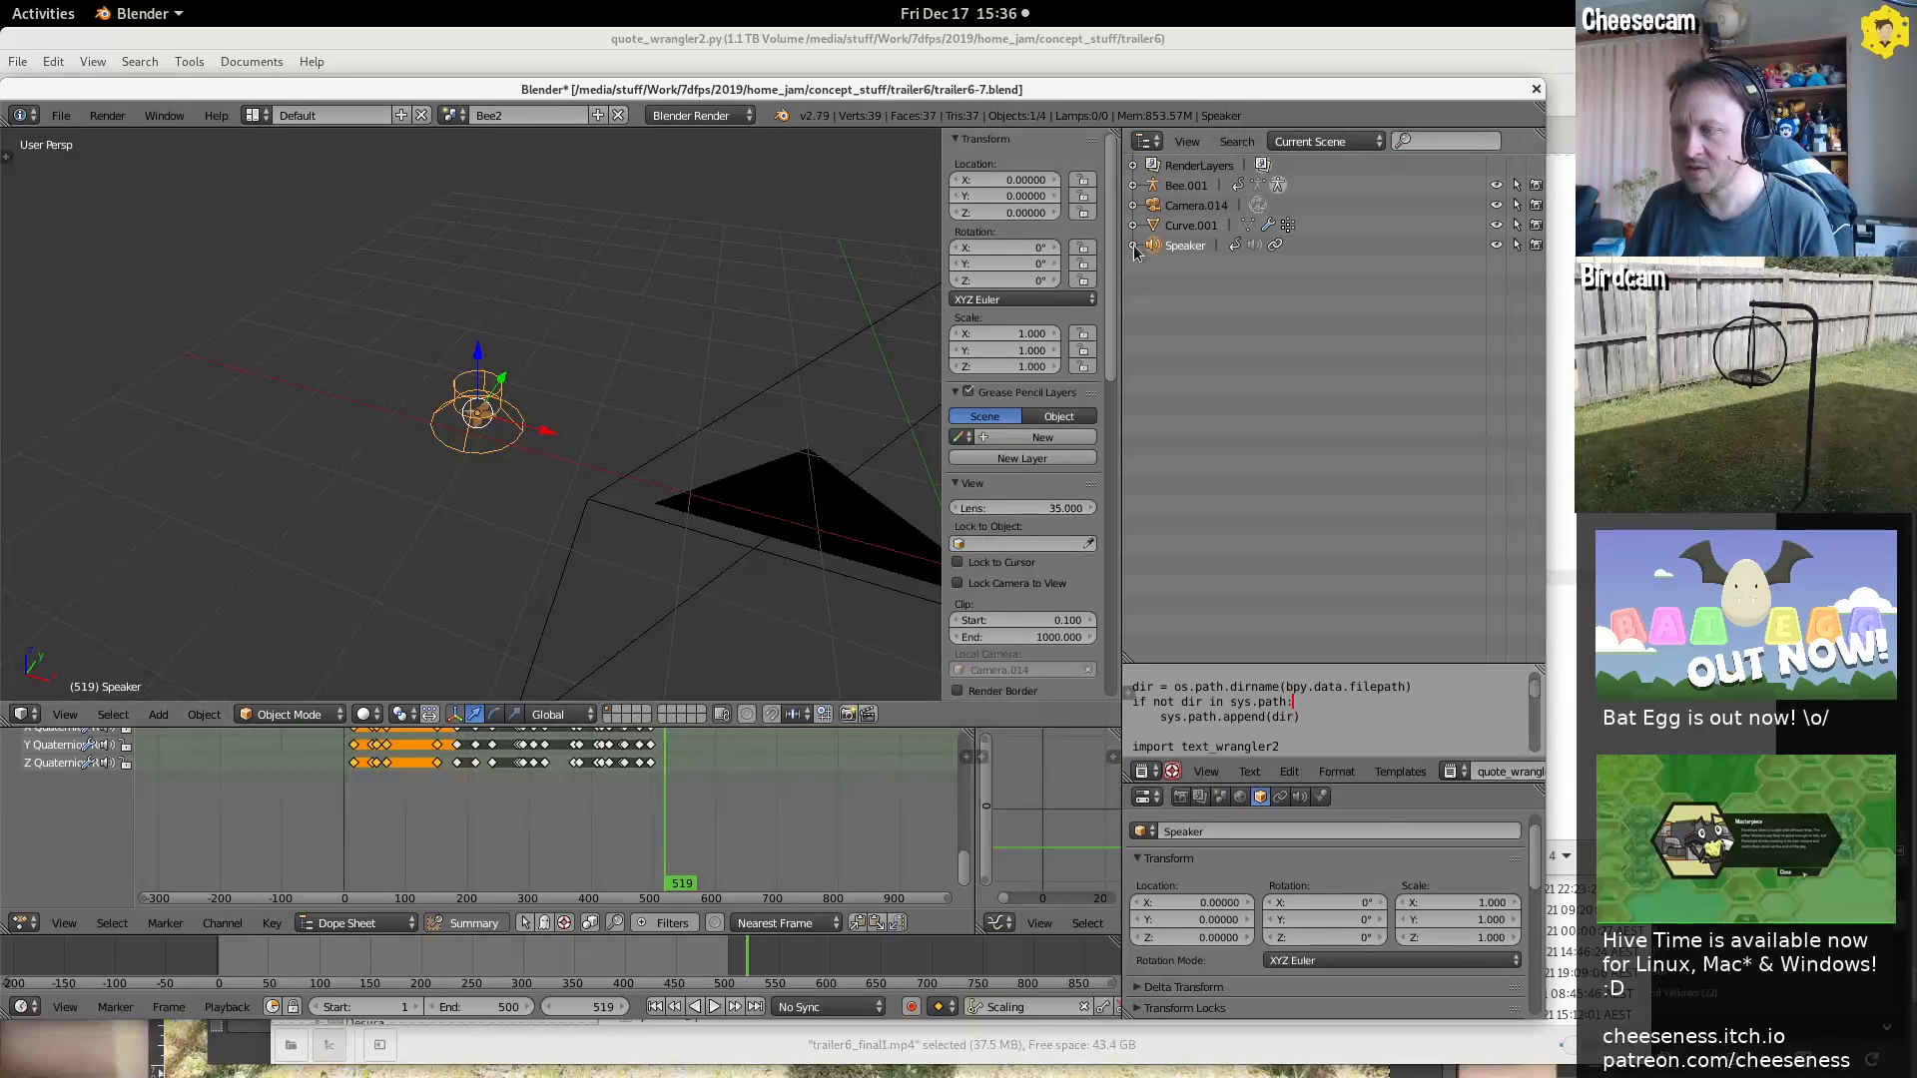
{"action": "left_click", "coordinate": [1299, 797]}
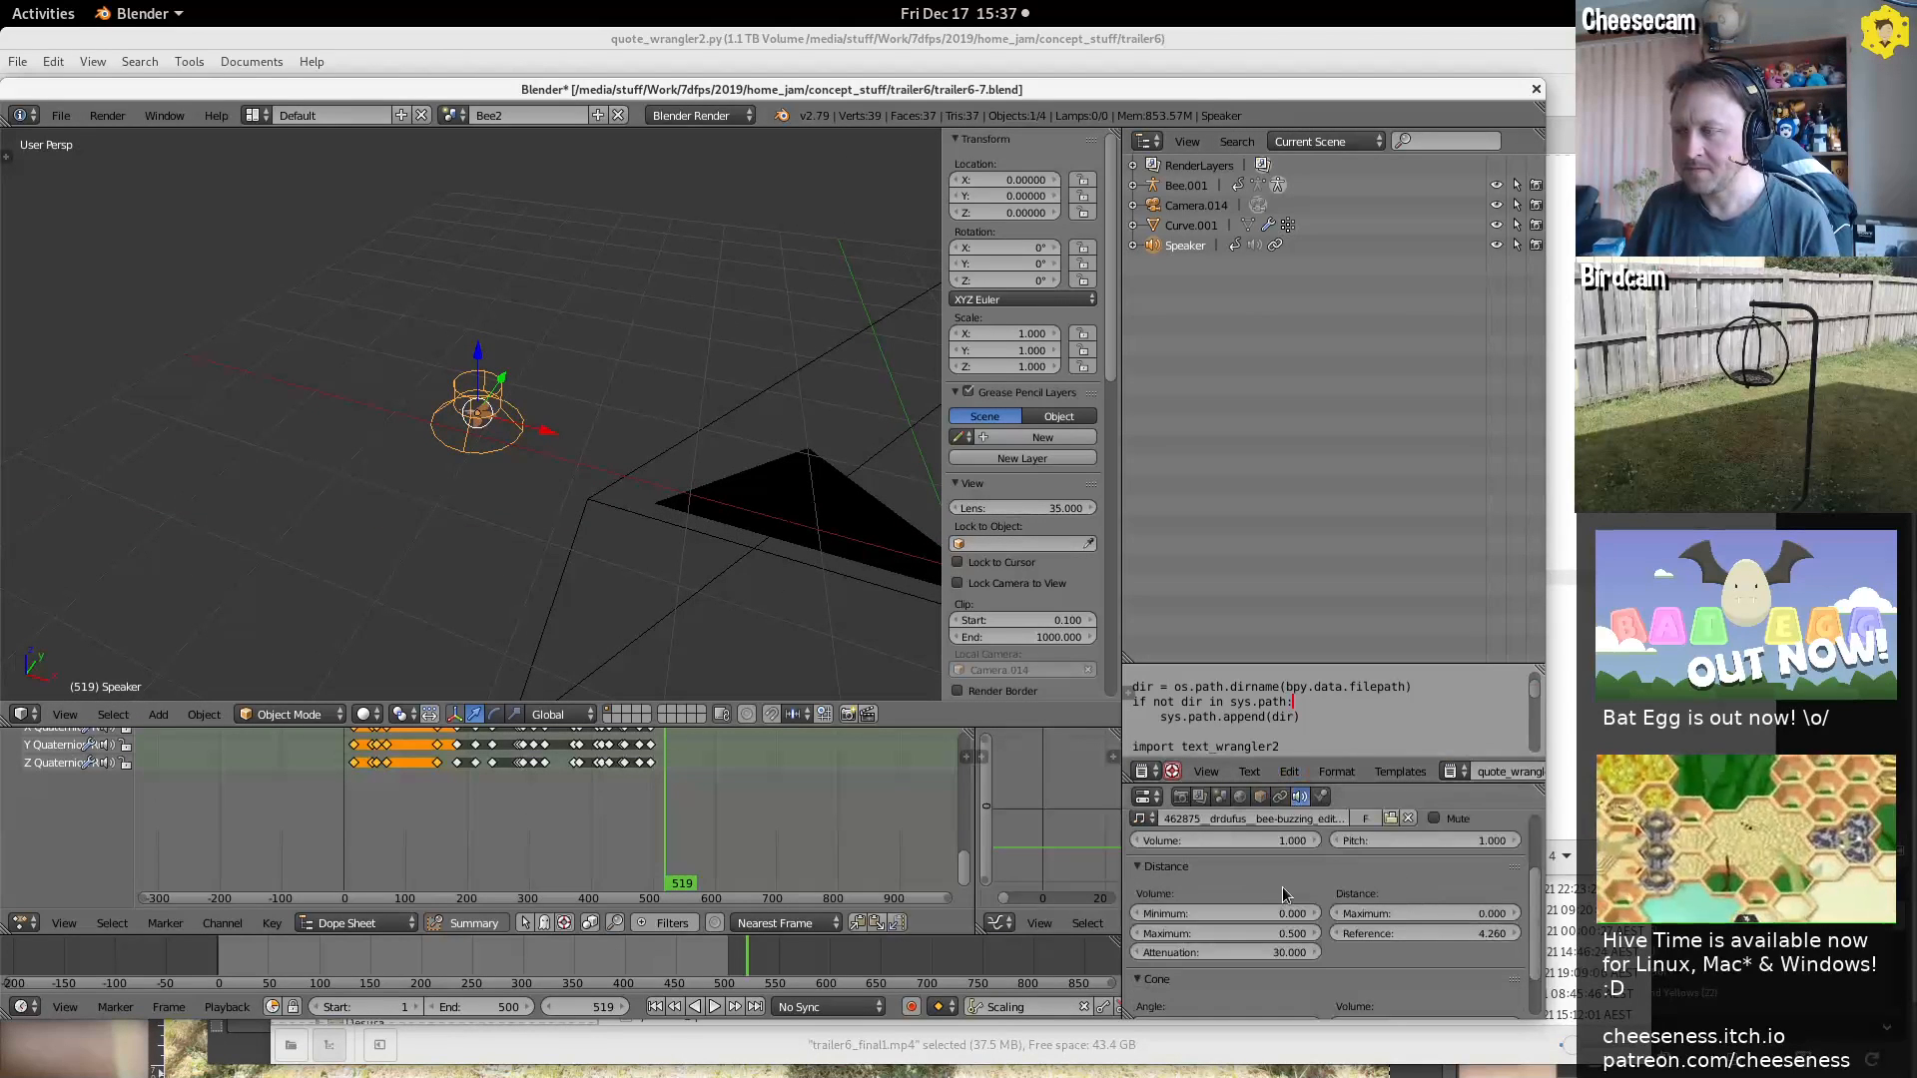
{"action": "middle_click_drag", "start_coordinate": [489, 416], "coordinate": [571, 378]}
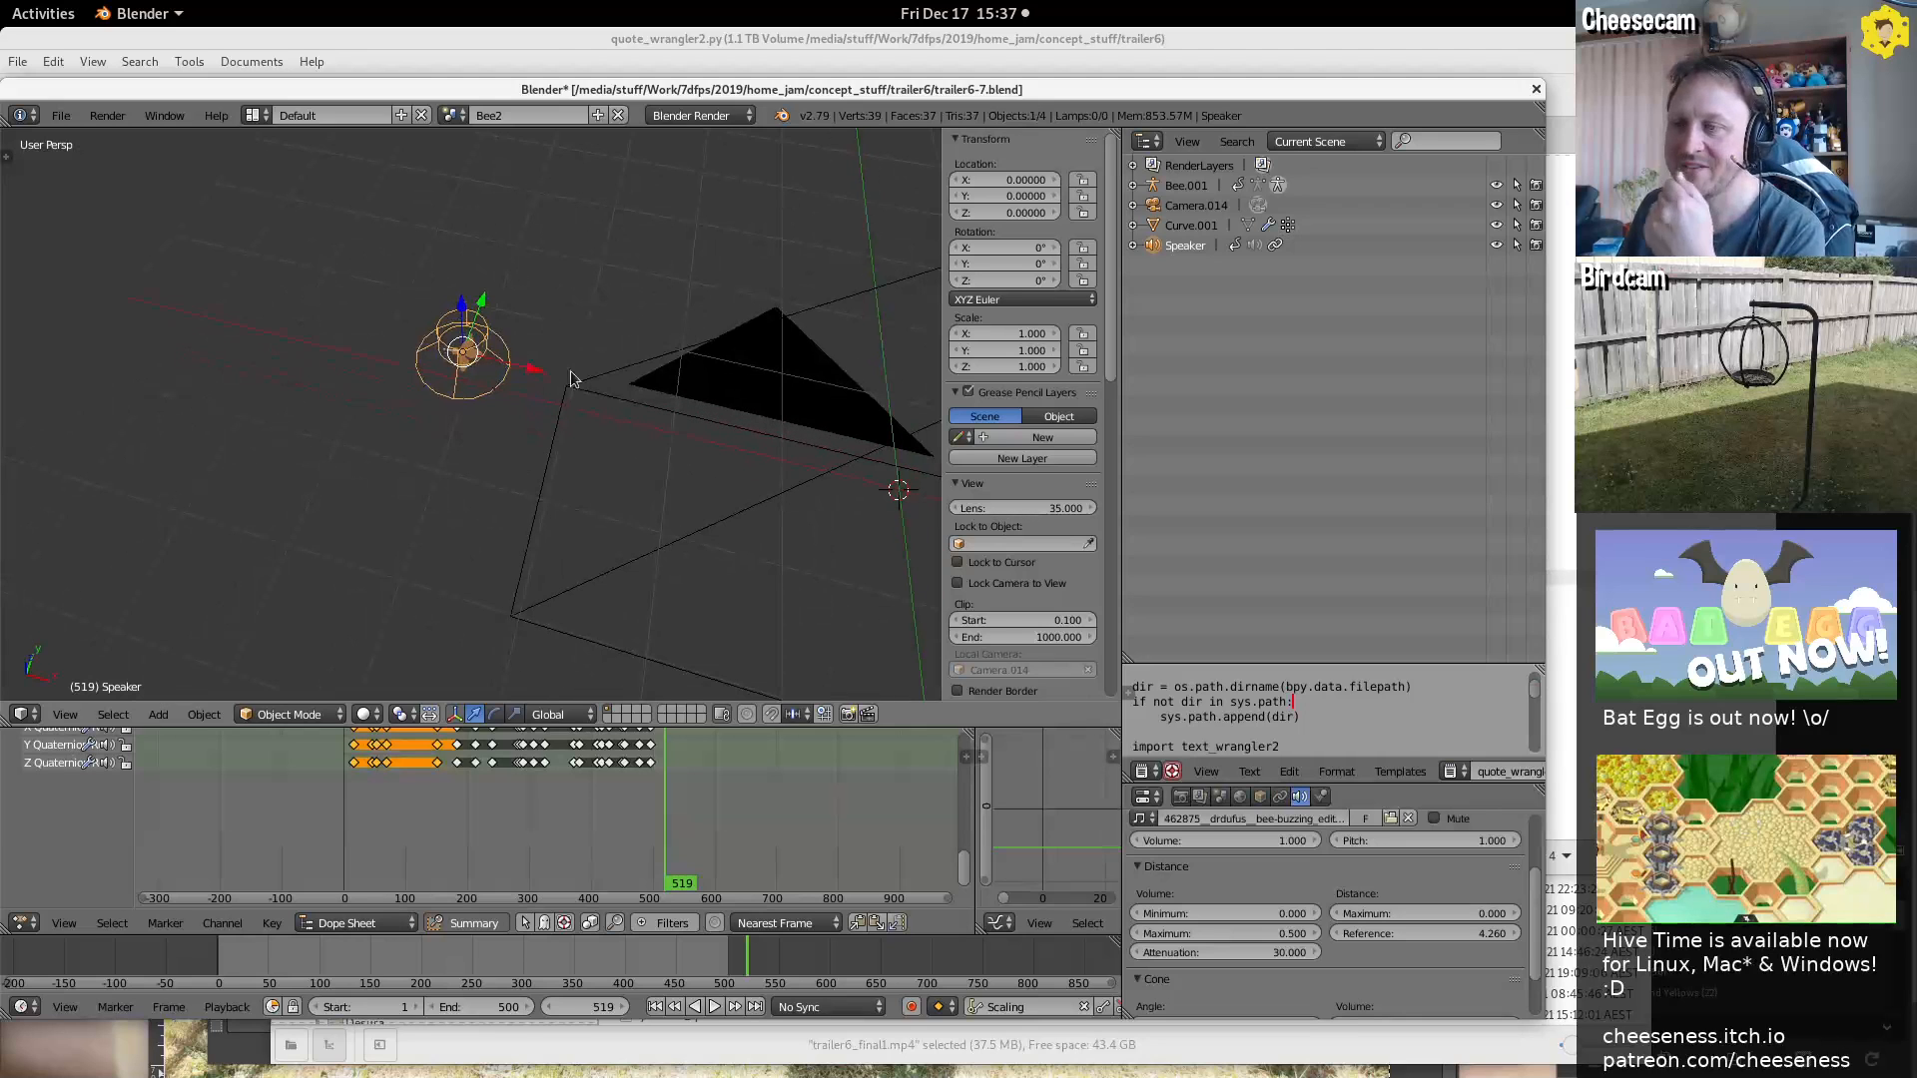
{"action": "middle_click_drag", "start_coordinate": [683, 420], "coordinate": [336, 413]}
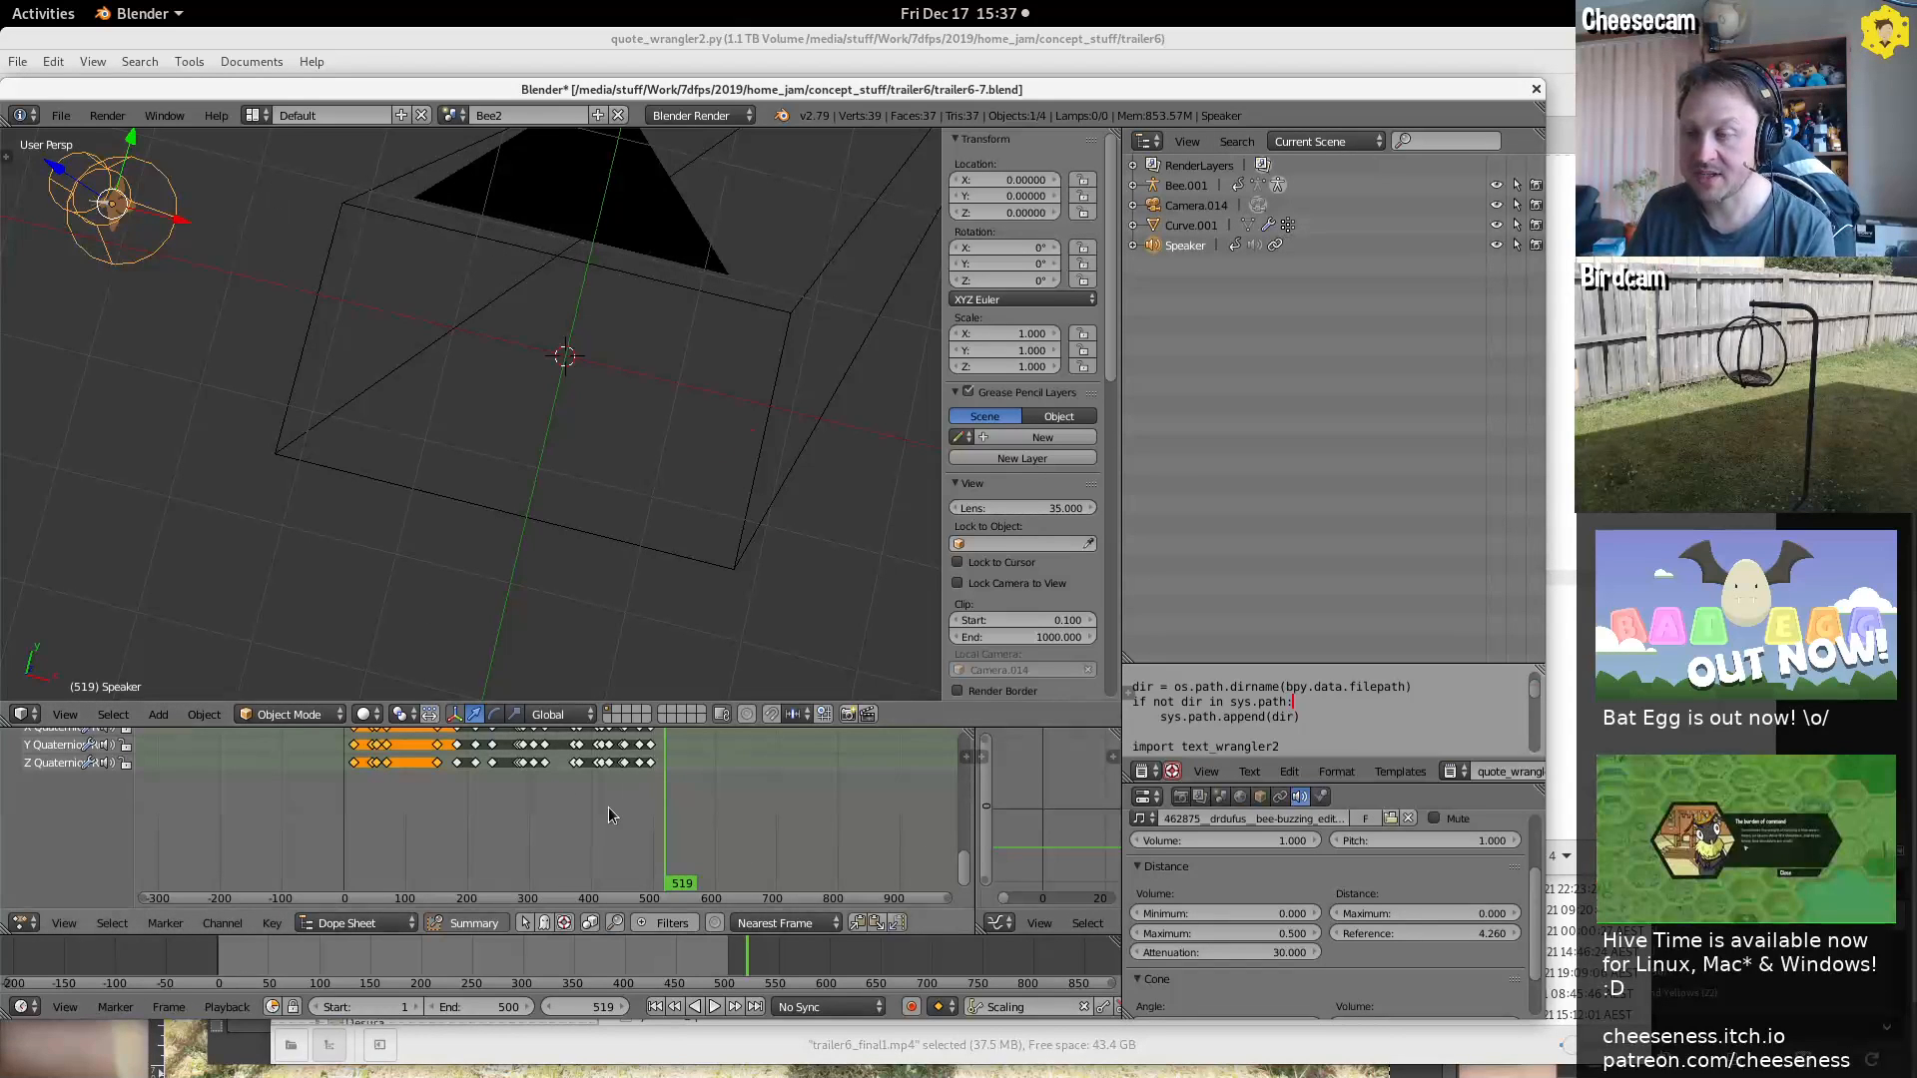
{"action": "left_click_drag", "start_coordinate": [589, 808], "coordinate": [344, 813]}
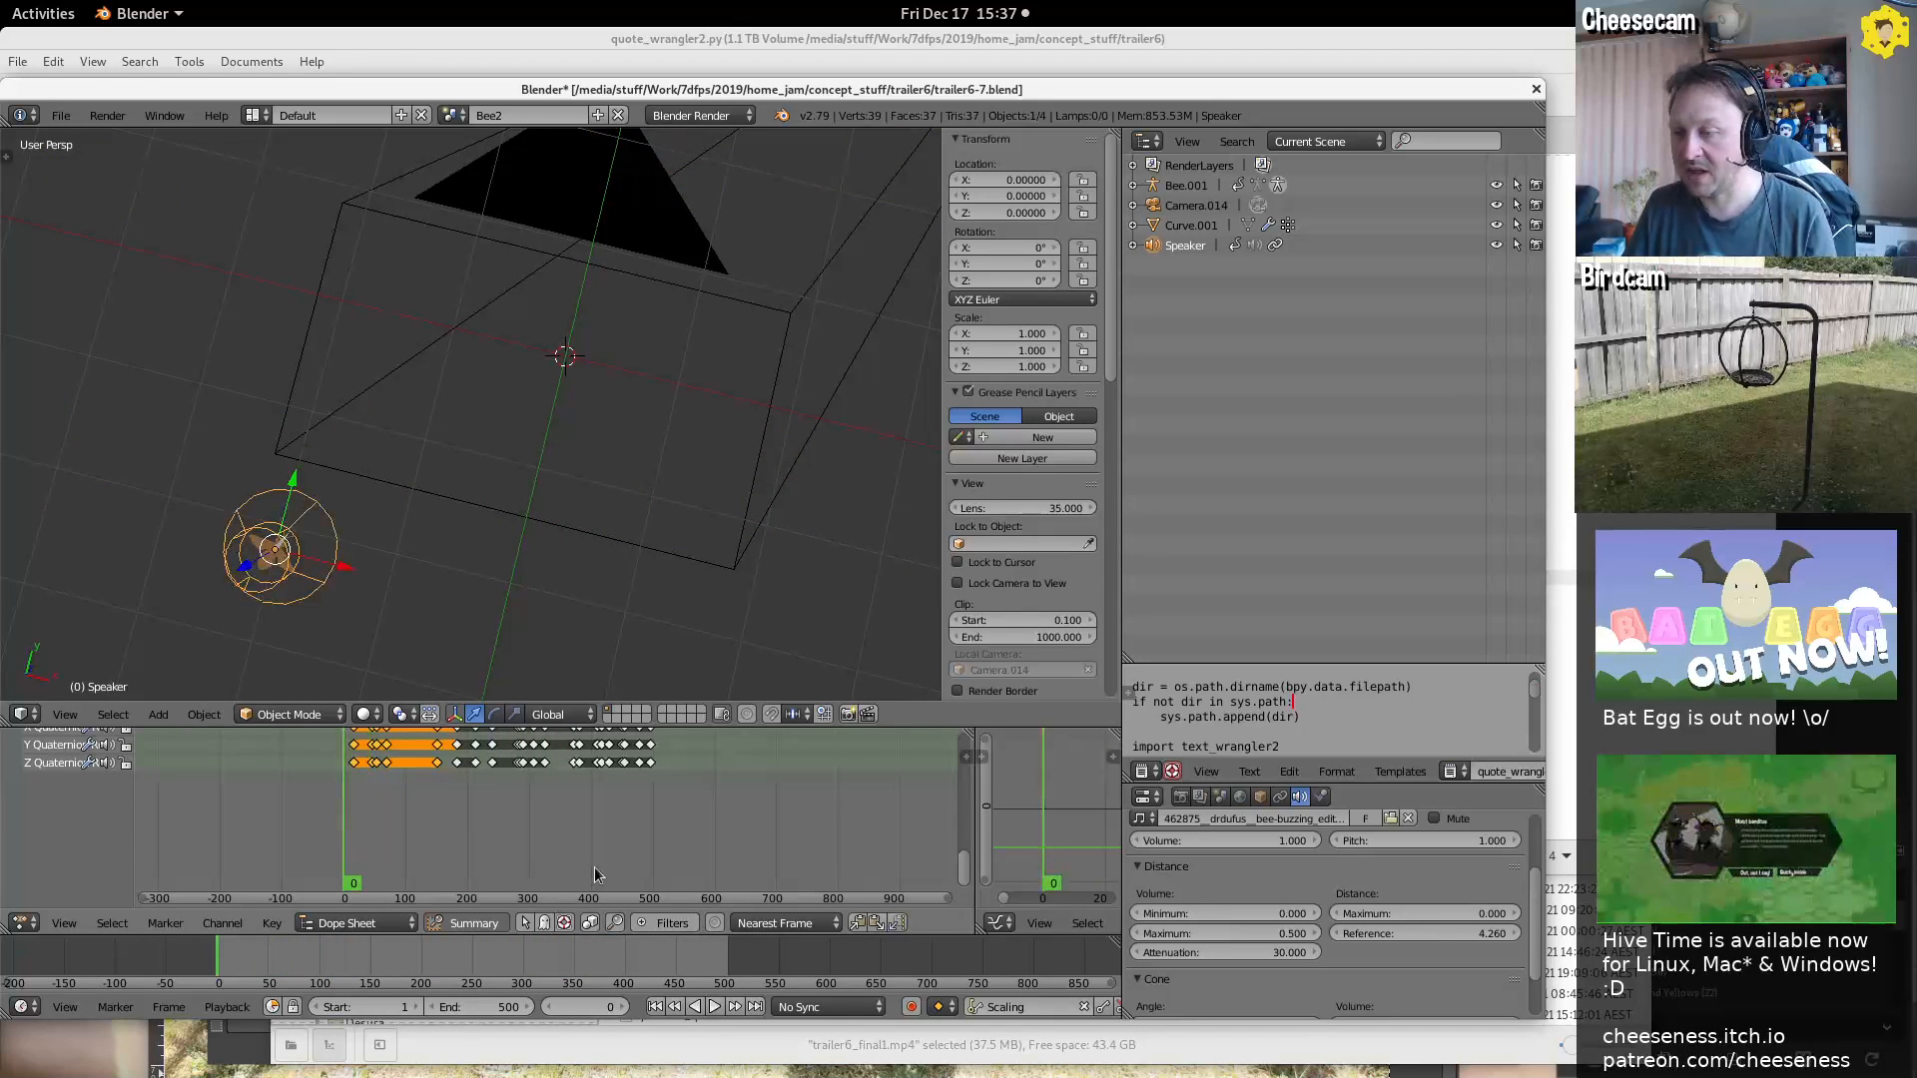
Preview the speaker's animated movement from the angled 3D view and through the camera, stopping at frame 79
{"action": "key", "text": "alt+a"}
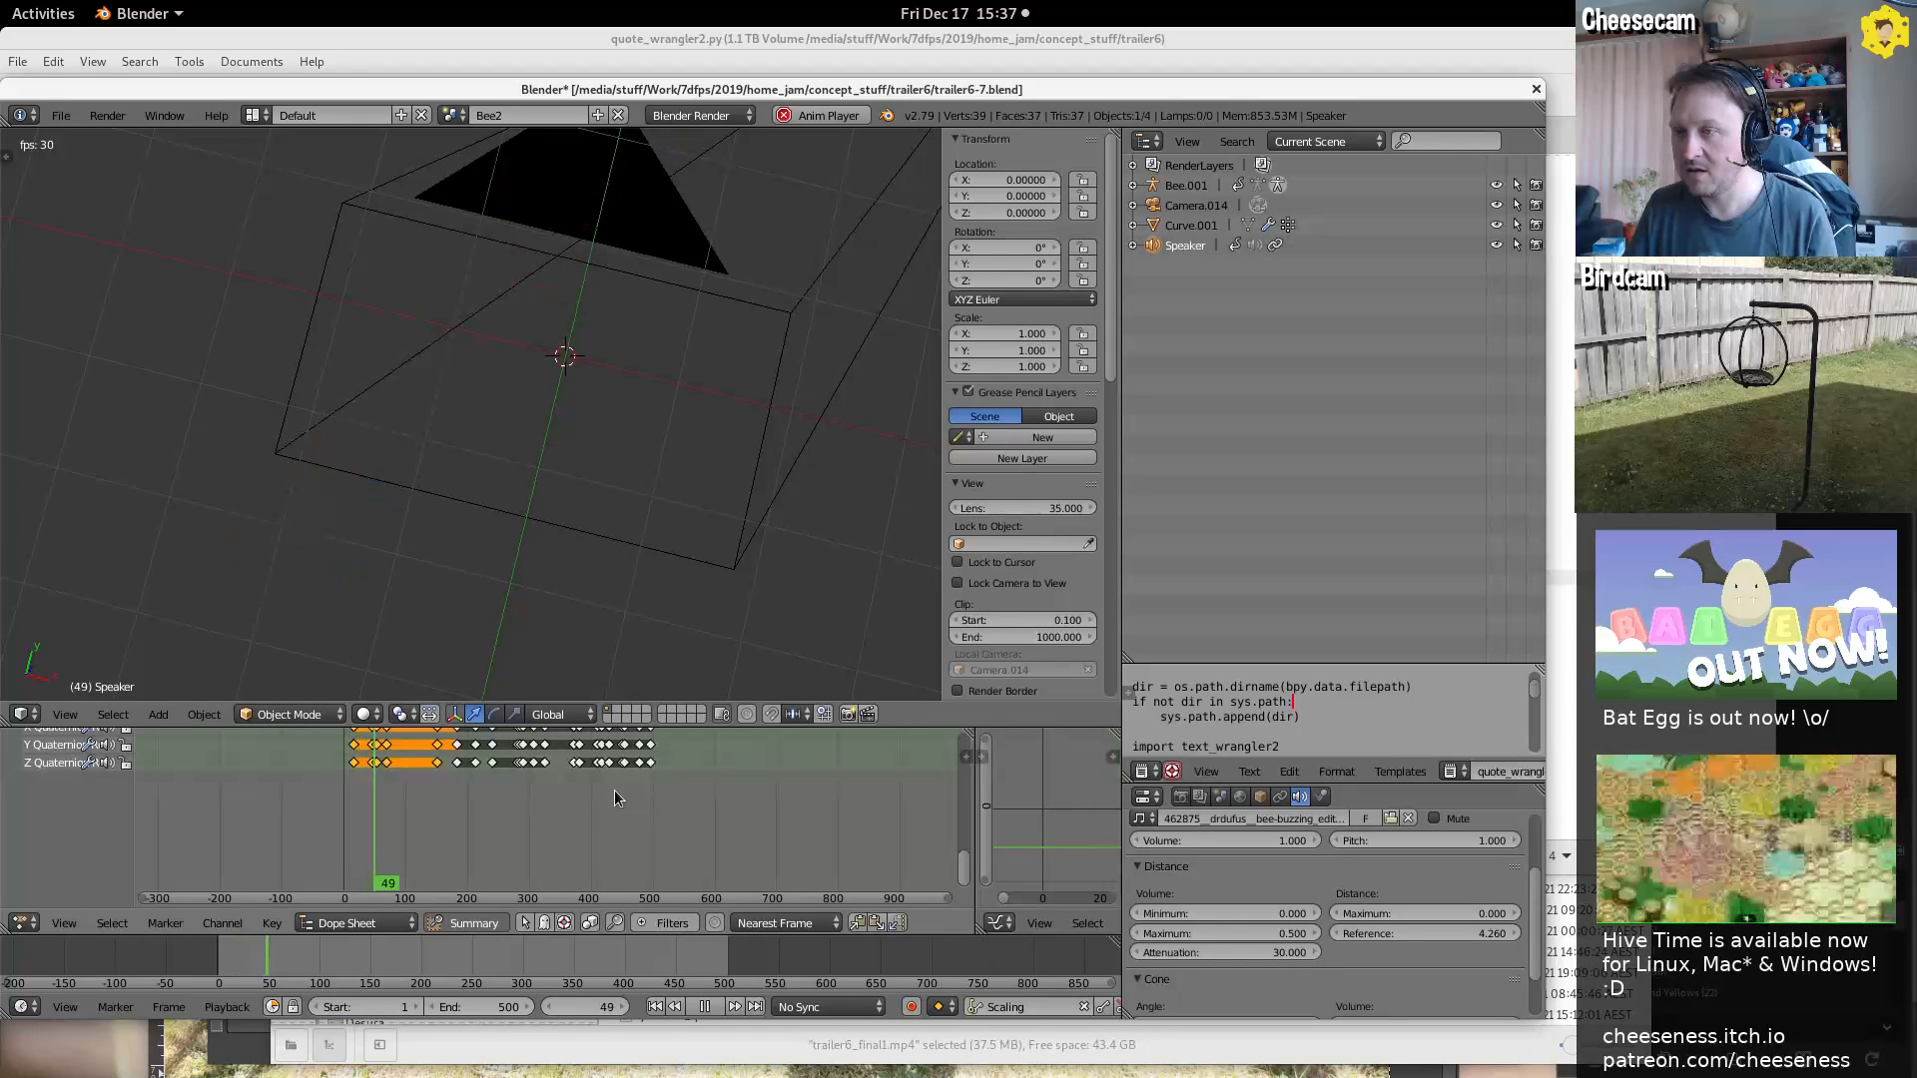
{"action": "key", "text": "KP_0"}
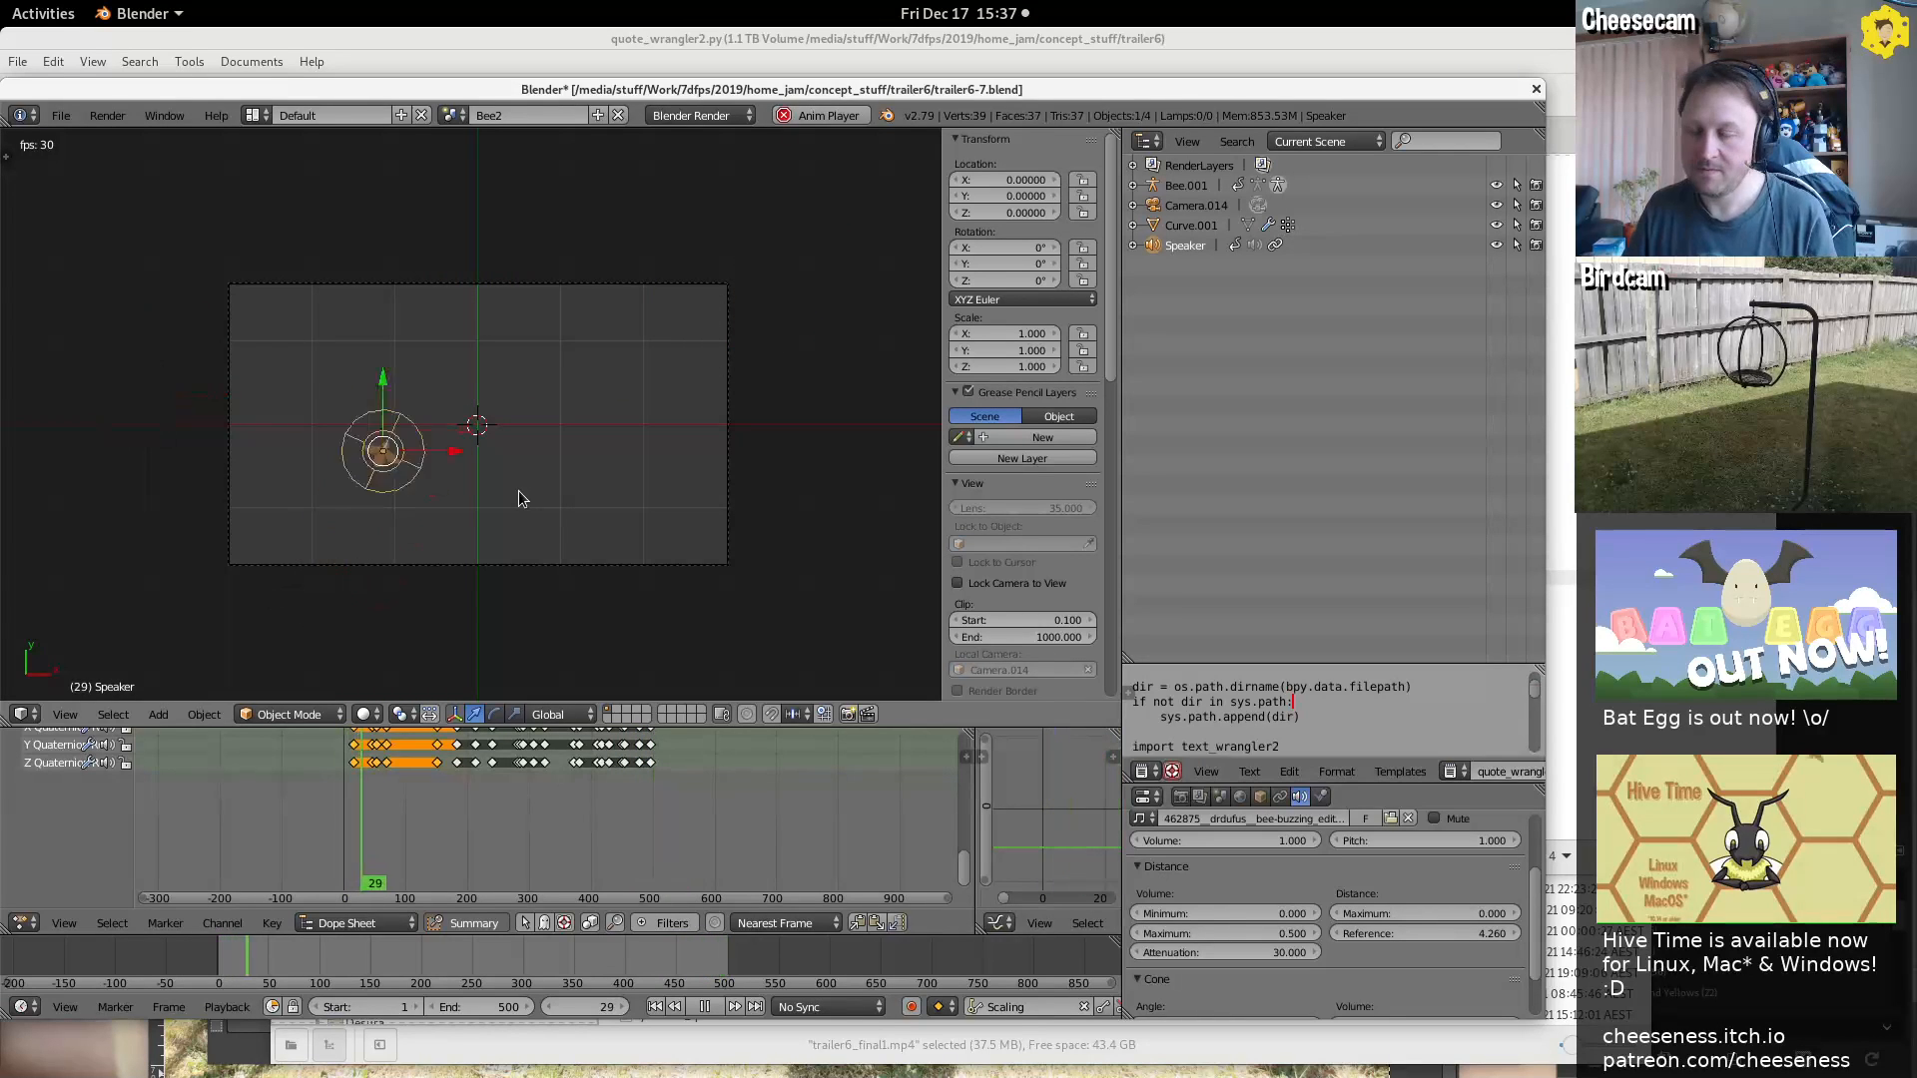
{"action": "left_click", "coordinate": [716, 1008]}
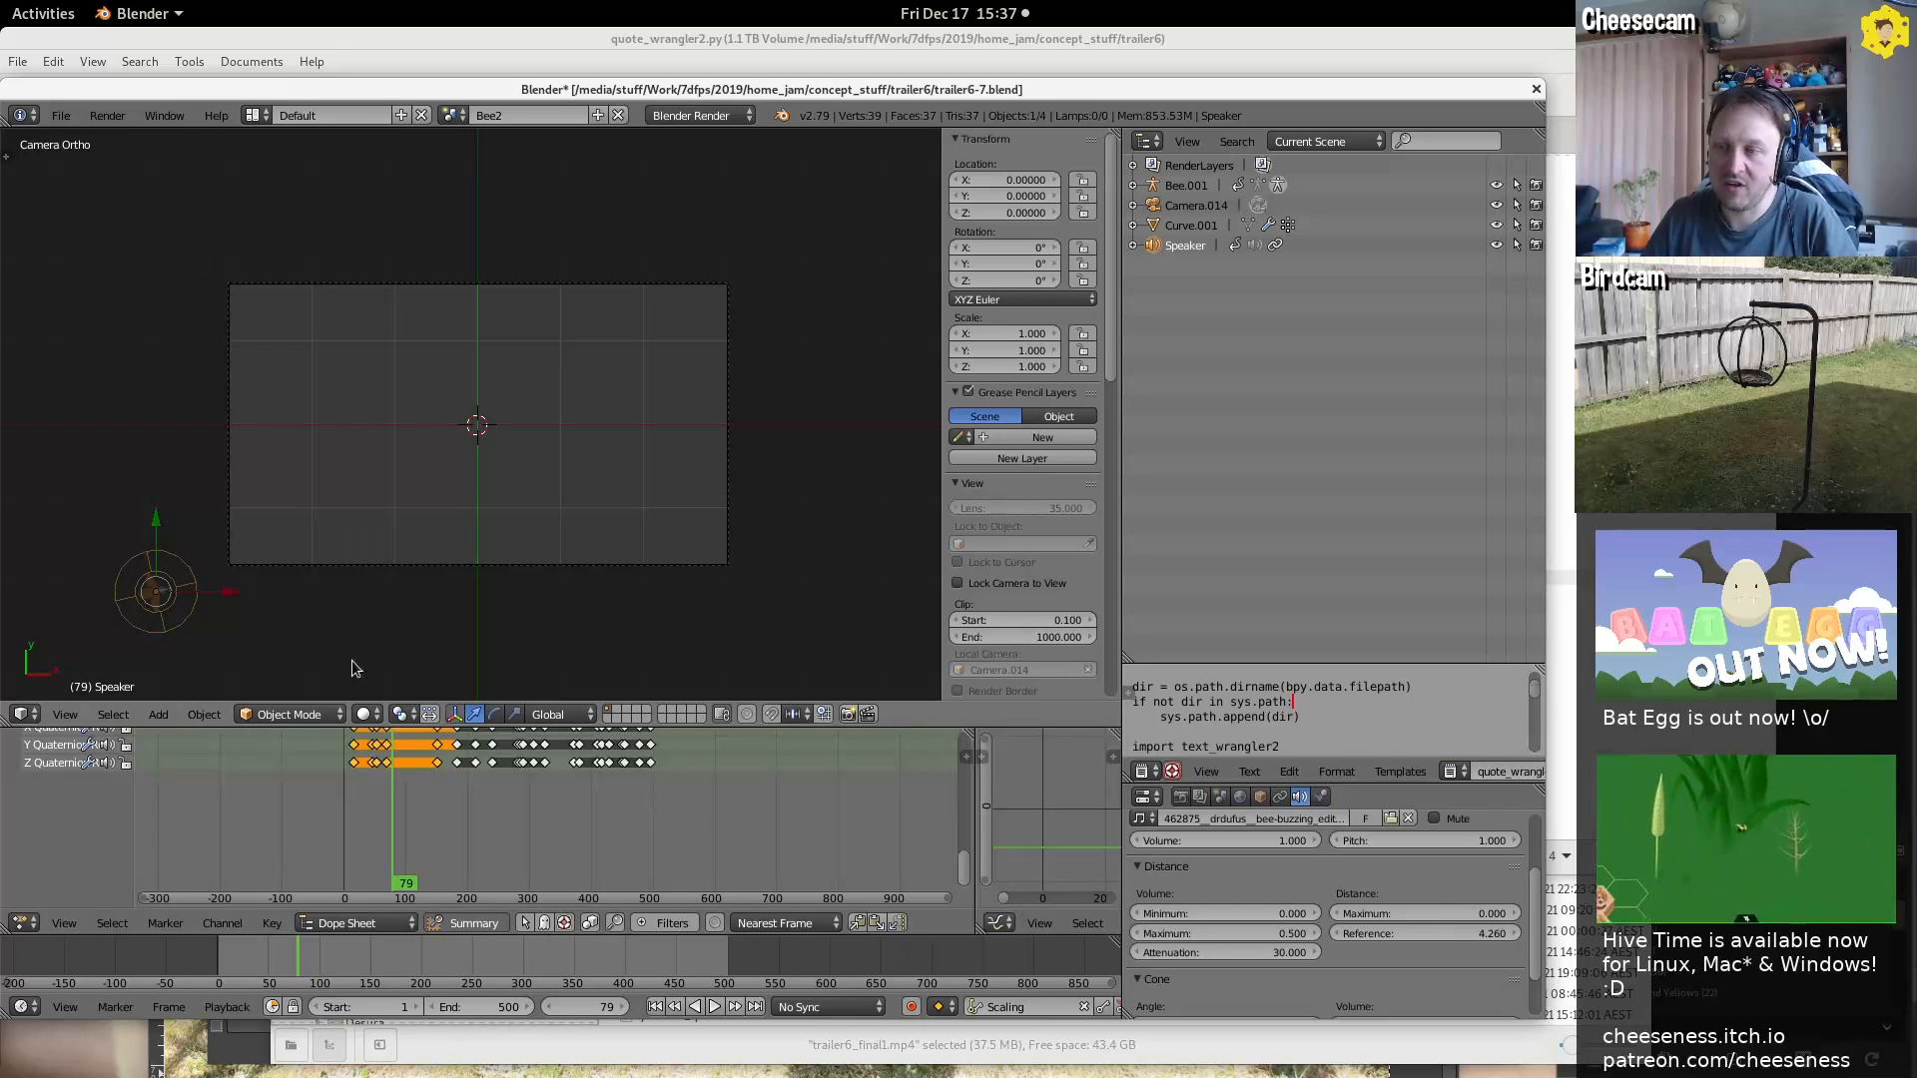
{"action": "scroll", "coordinate": [731, 351], "scroll_direction": "down", "scroll_amount": 3}
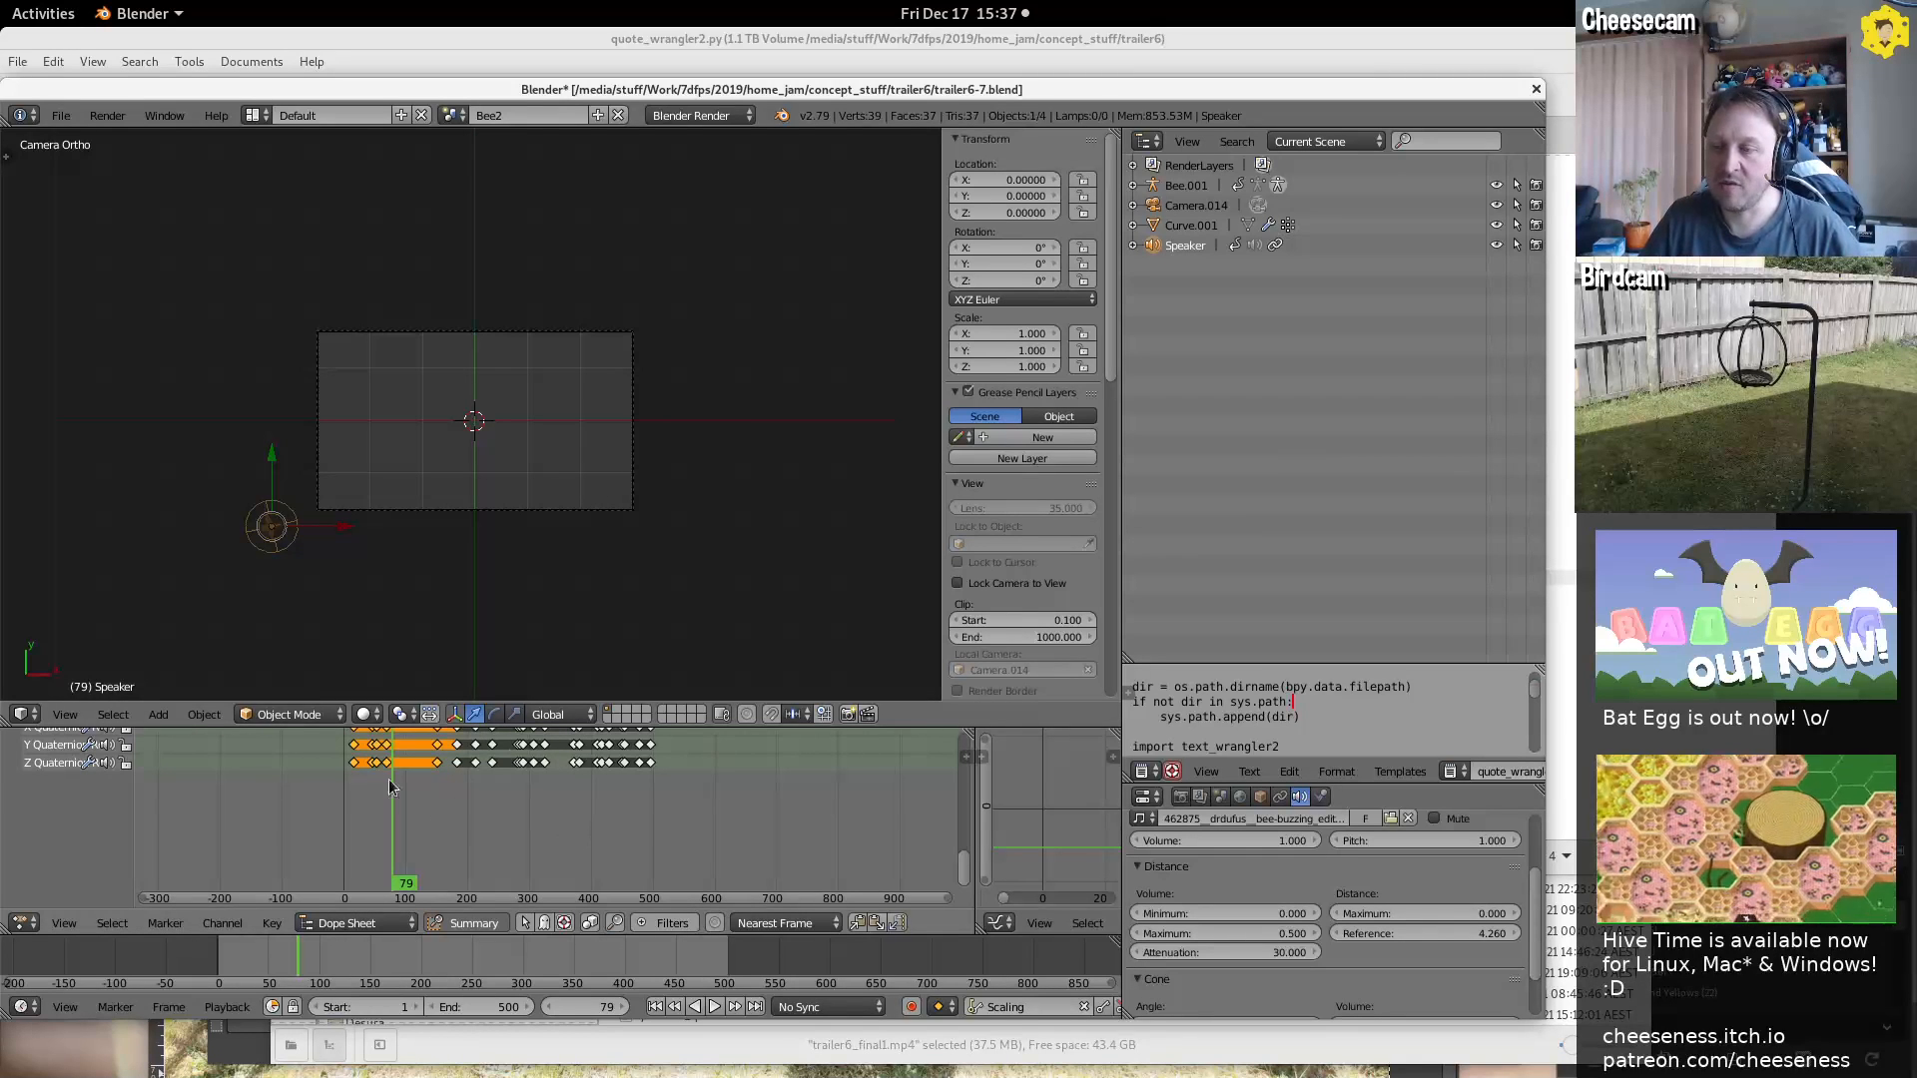
Switch to the Video Editing layout and scrub the trailer sequence to the end card at frame 1529
{"action": "left_click", "coordinate": [264, 117]}
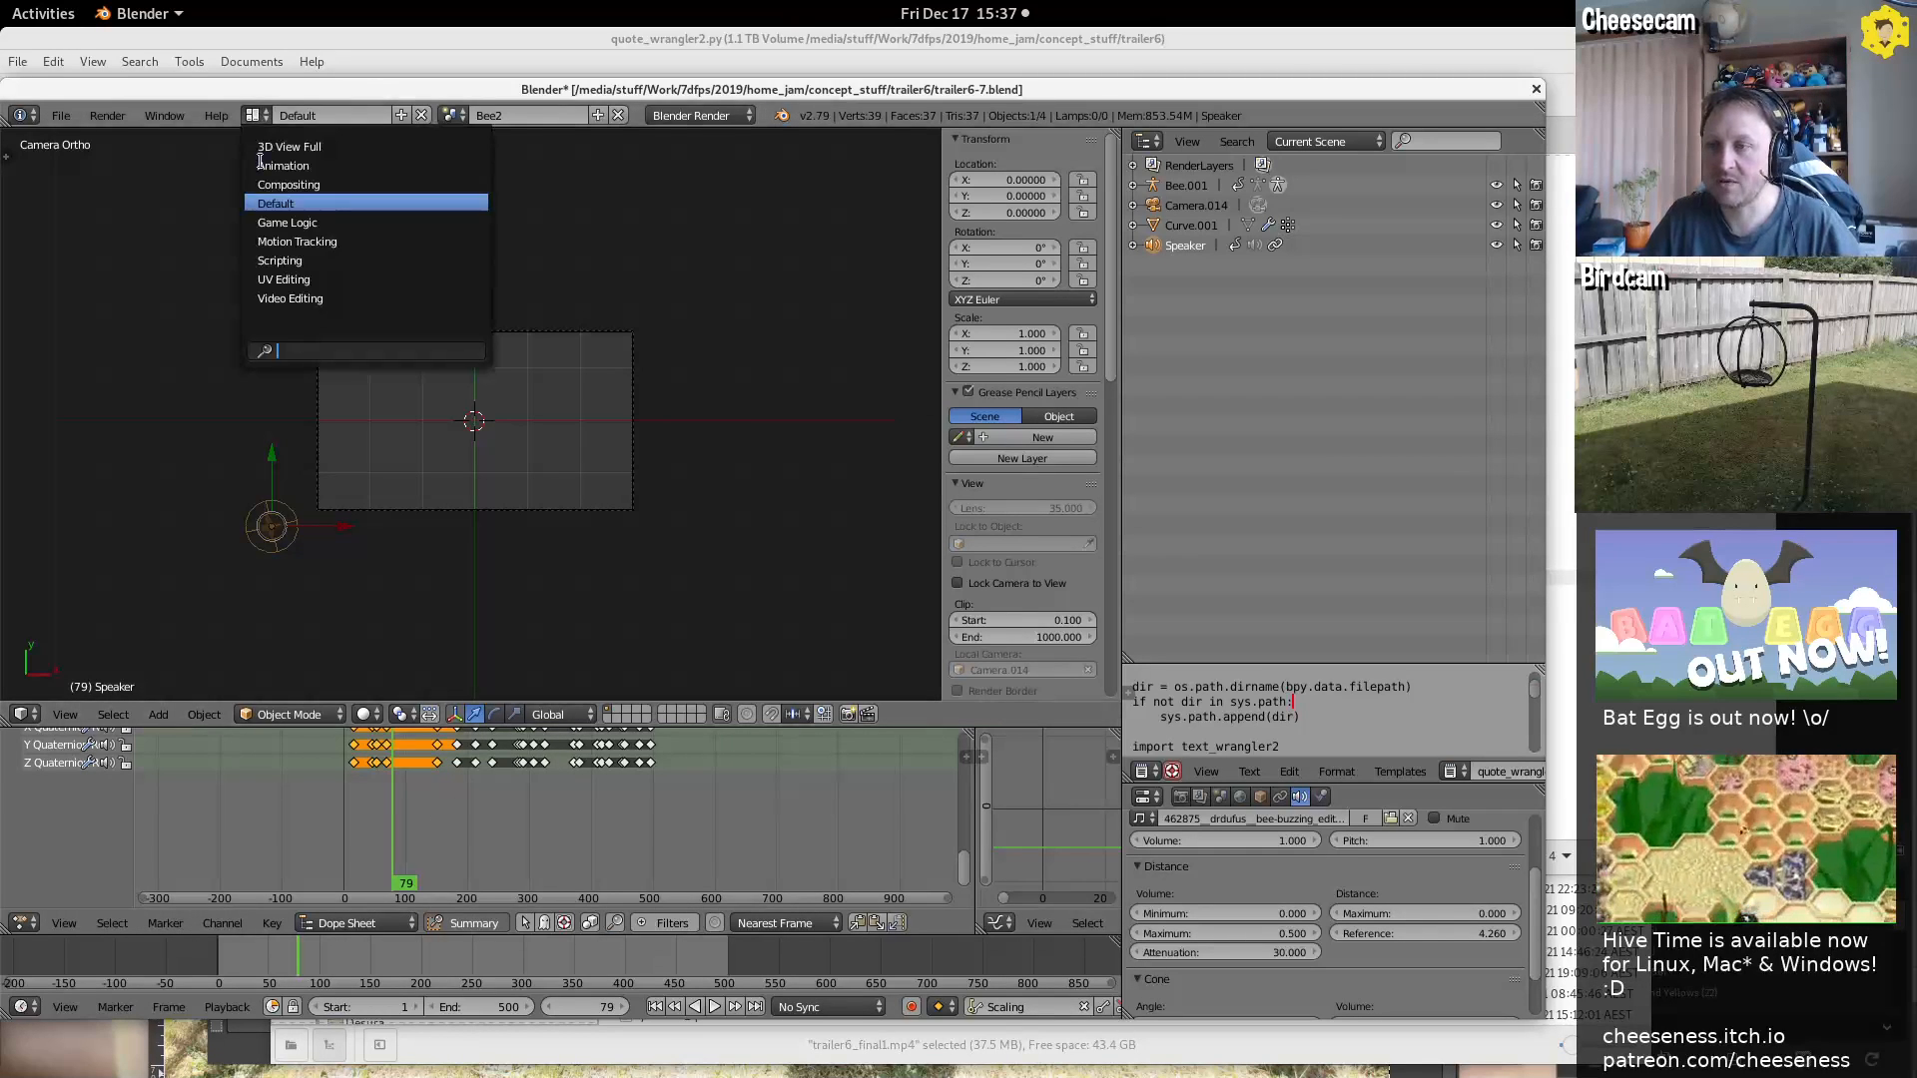
{"action": "left_click", "coordinate": [303, 298]}
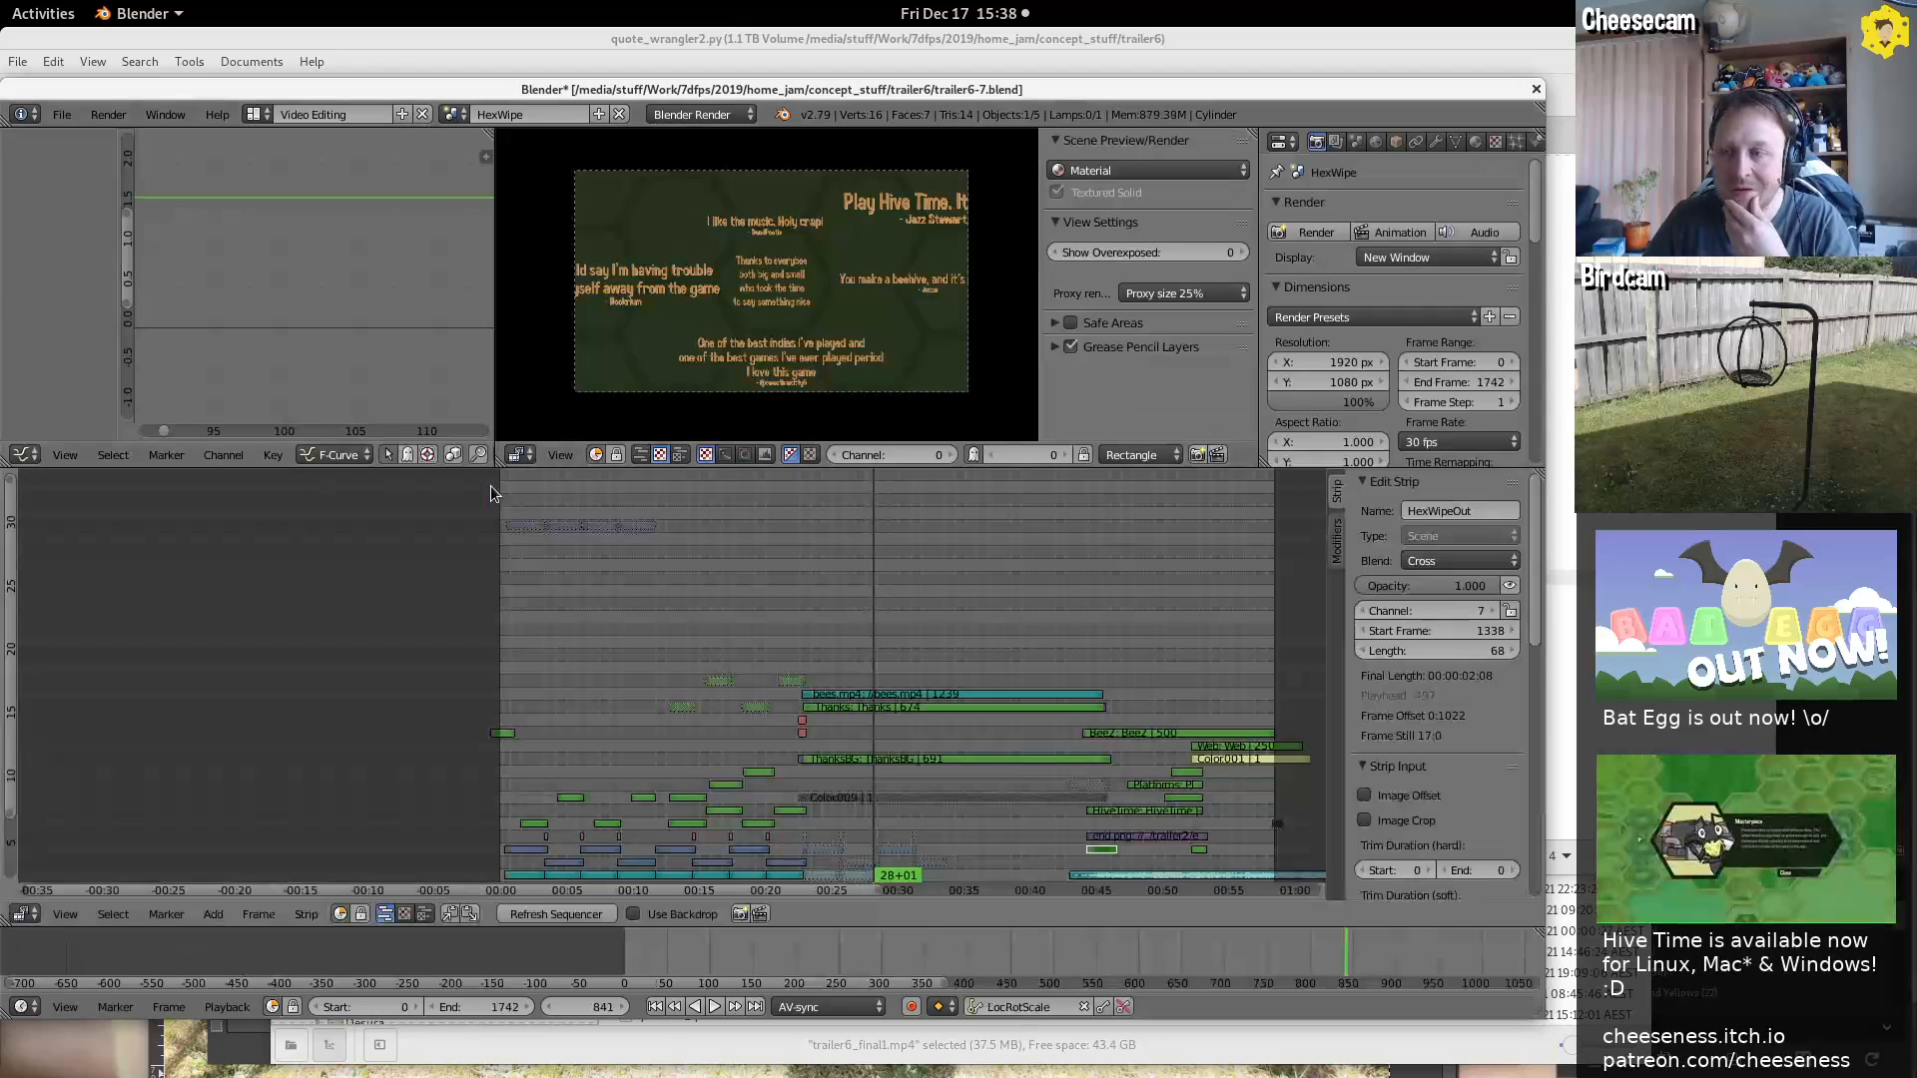
{"action": "mouse_move", "coordinate": [1170, 673]}
{"action": "left_mouse_down"}
{"action": "mouse_move", "coordinate": [1224, 675]}
{"action": "mouse_move", "coordinate": [1177, 677]}
{"action": "left_mouse_up"}
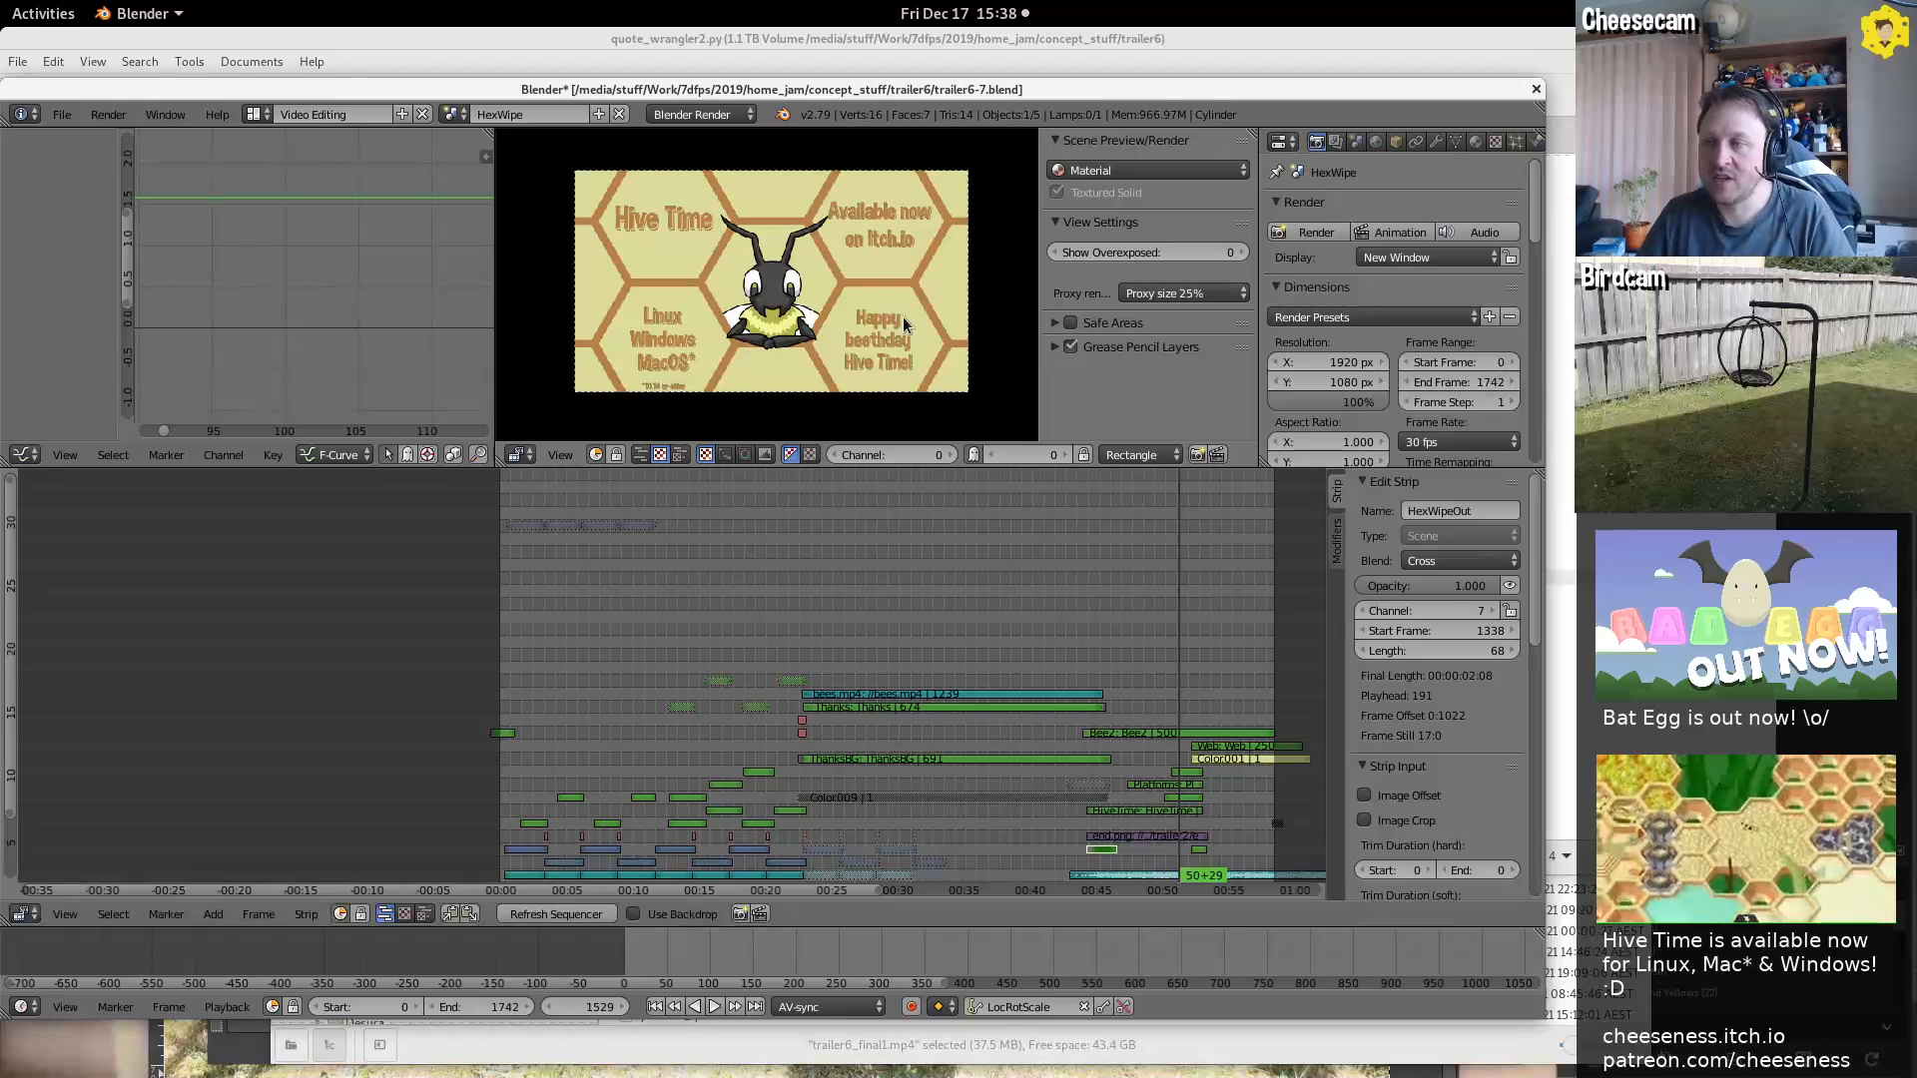
Examine the bee end card and its text up close in a maximized preview, and restore the full layout
{"action": "key", "text": "ctrl+Up"}
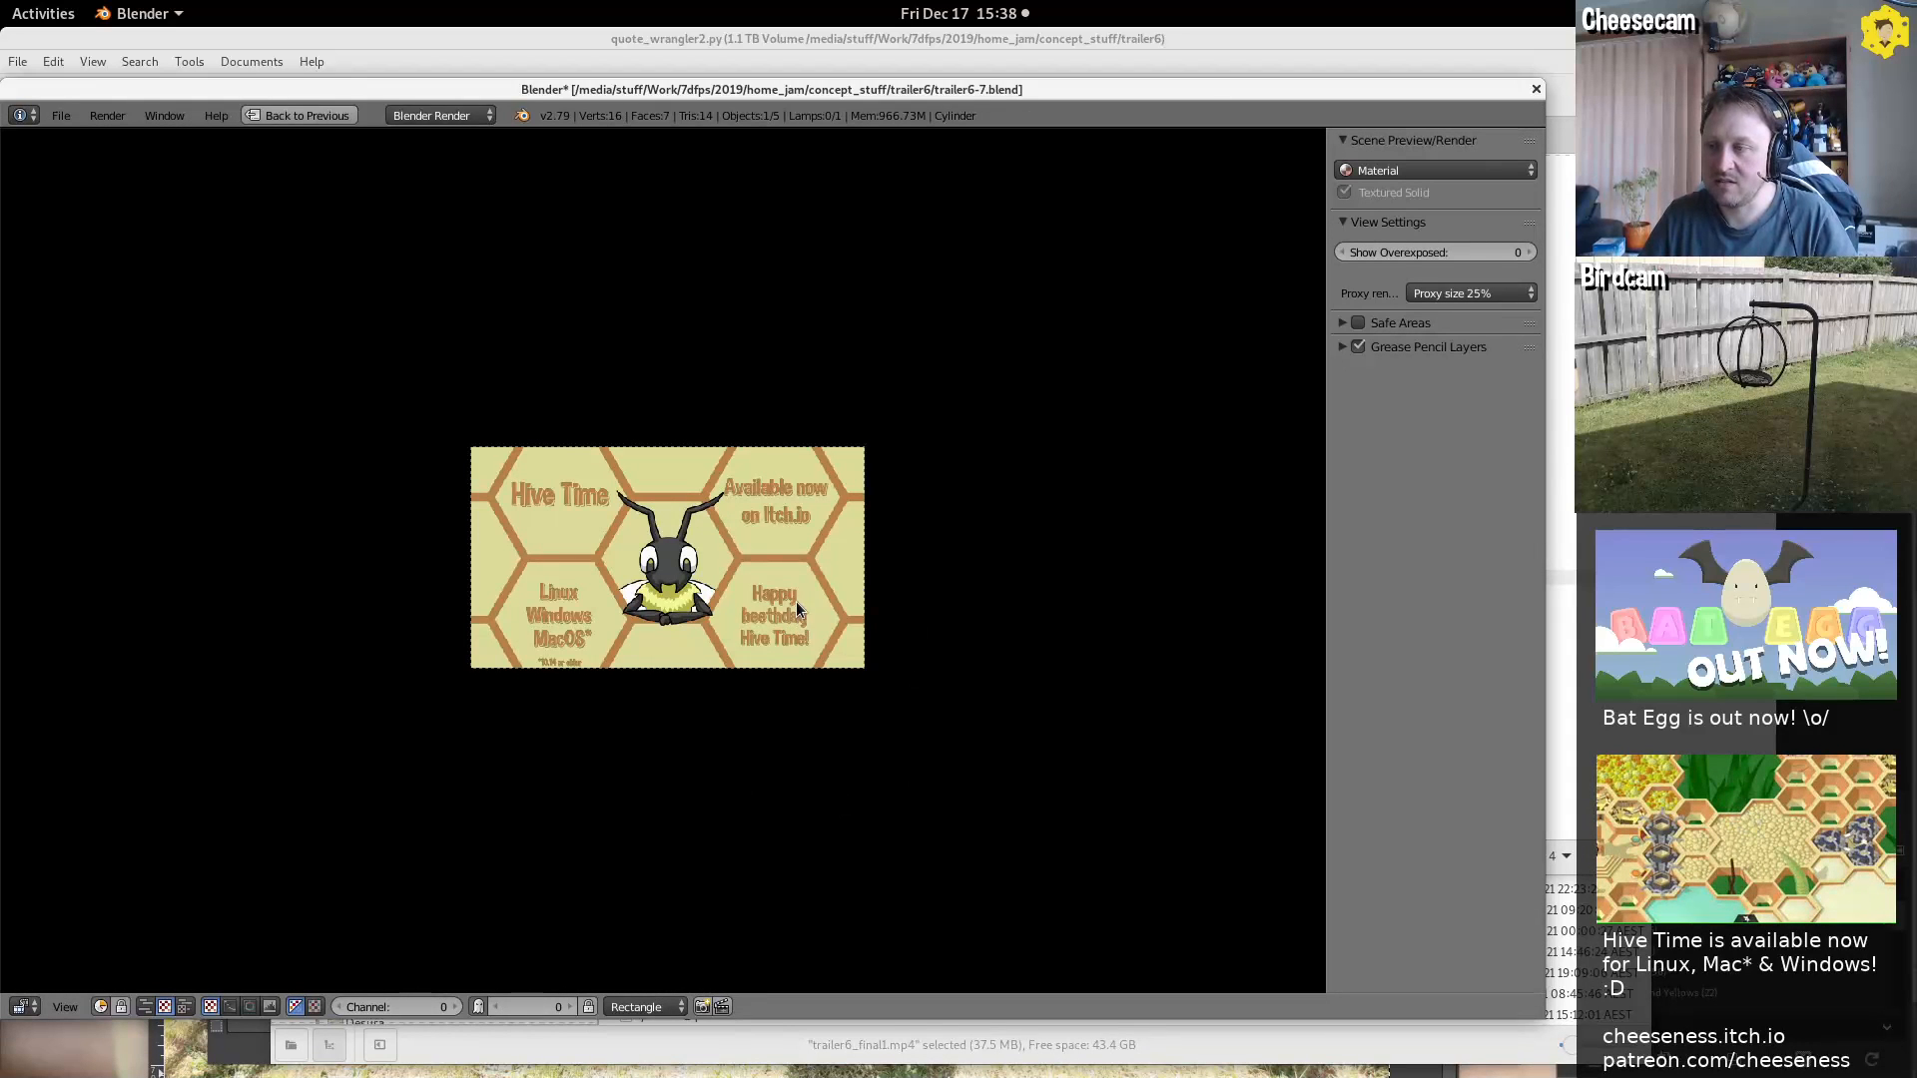
{"action": "middle_click_drag", "start_coordinate": [572, 750], "coordinate": [764, 589]}
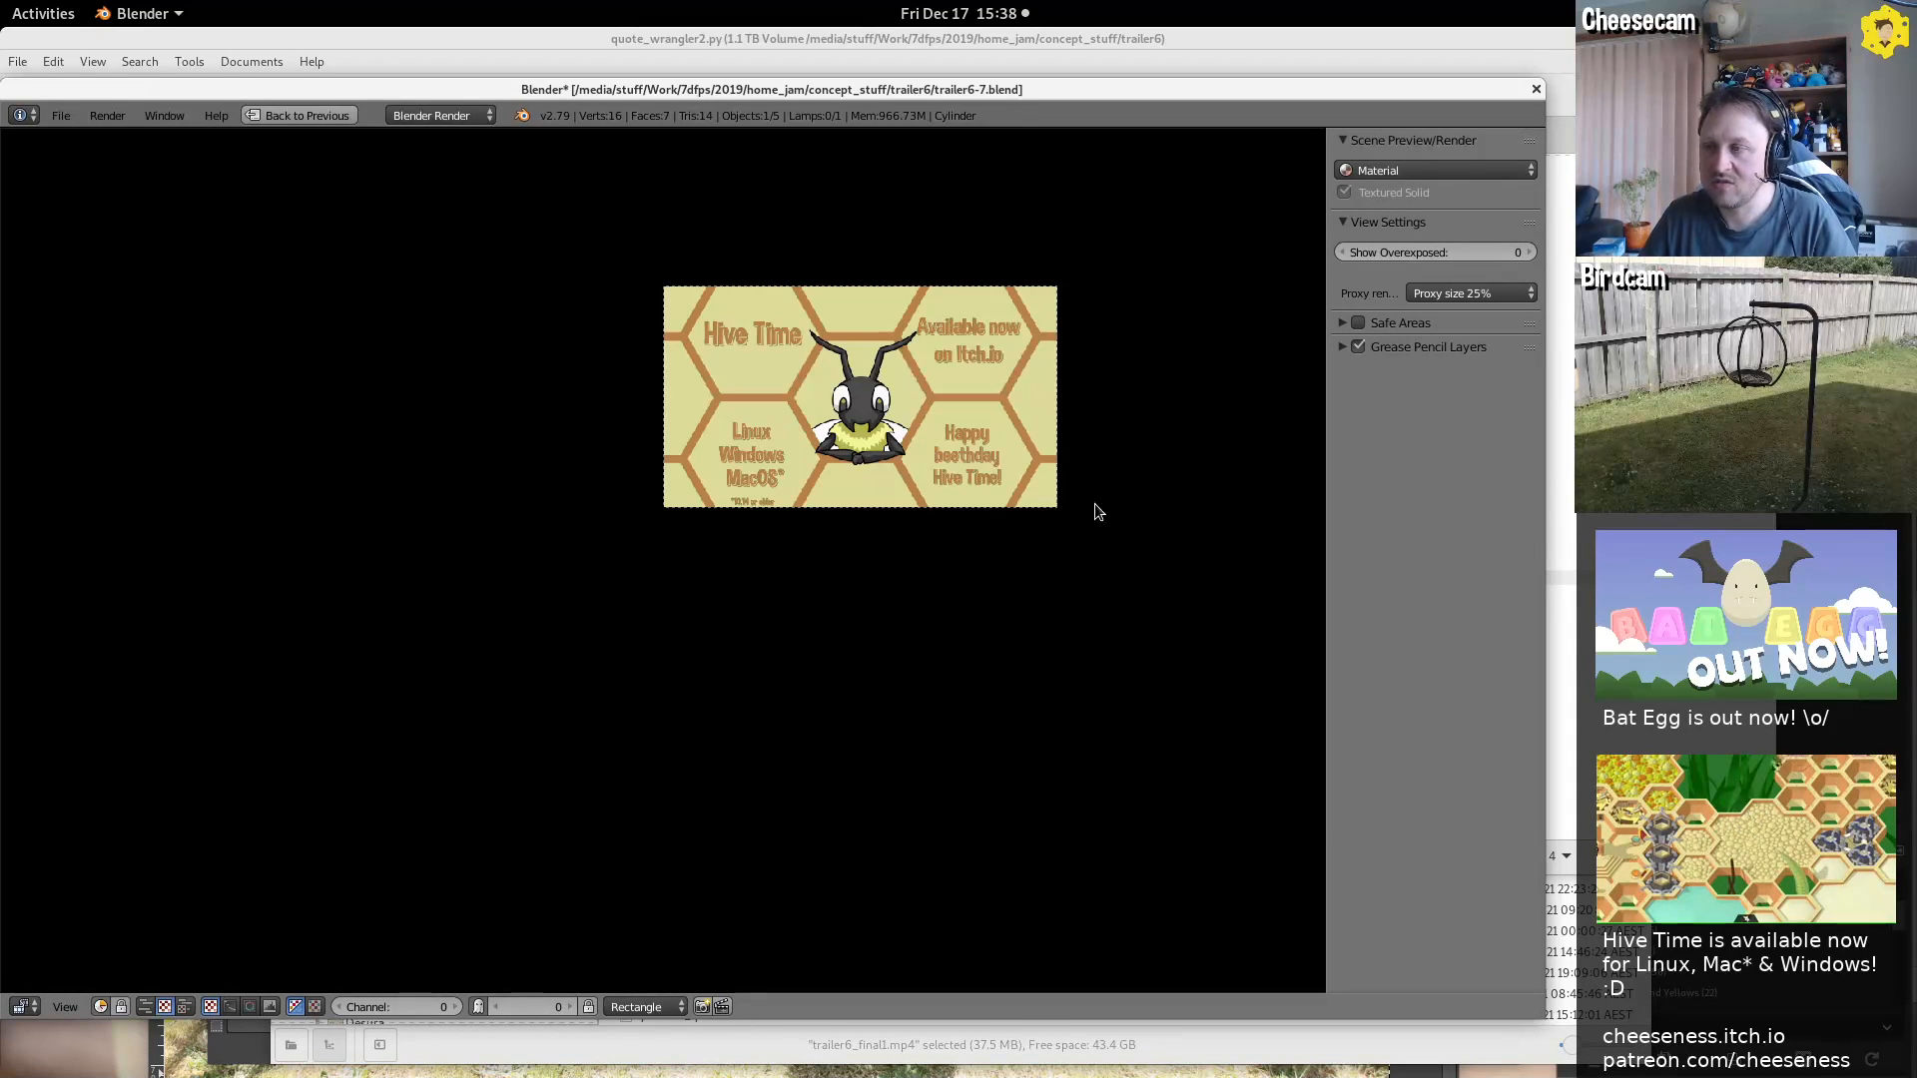
{"action": "scroll", "coordinate": [1136, 400], "scroll_direction": "up", "scroll_amount": 11}
{"action": "middle_click_drag", "start_coordinate": [1136, 399], "coordinate": [716, 780]}
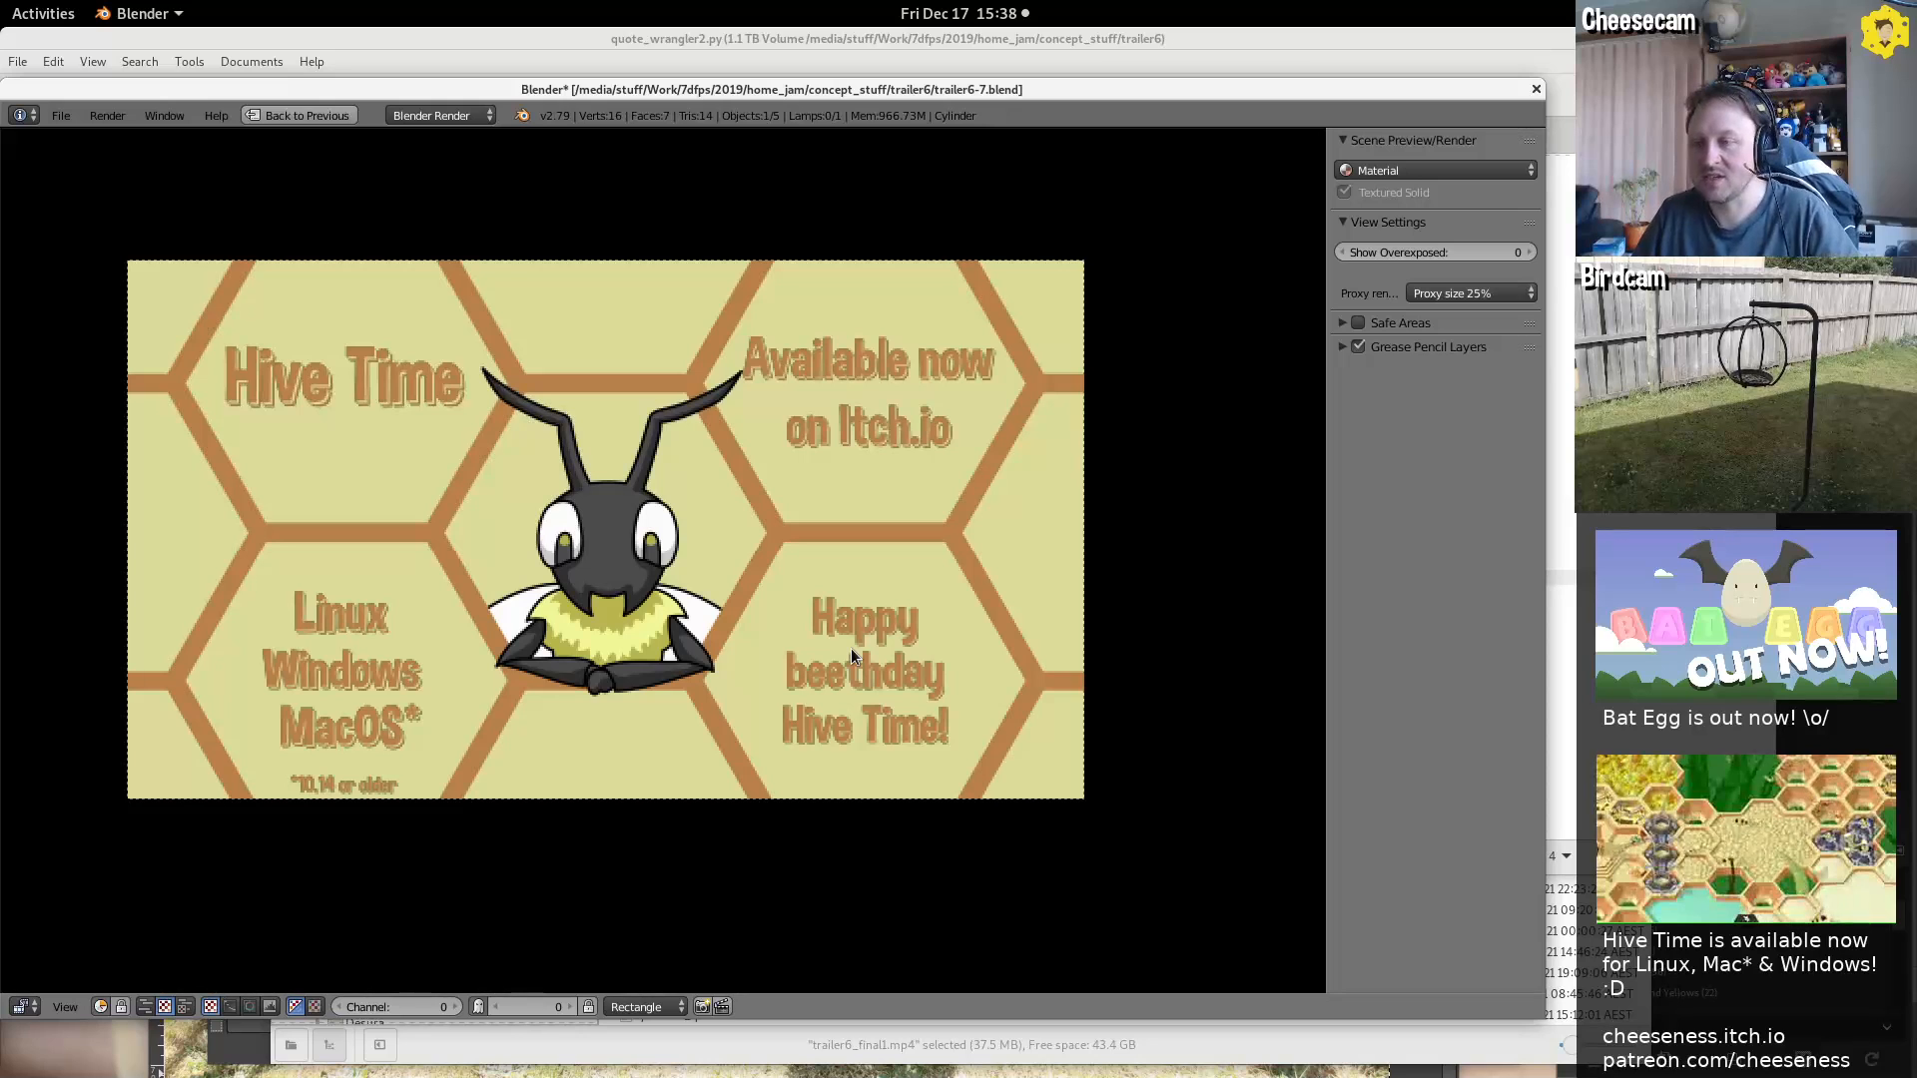
{"action": "scroll", "coordinate": [931, 556], "scroll_direction": "down", "scroll_amount": 3}
{"action": "scroll", "coordinate": [926, 559], "scroll_direction": "up", "scroll_amount": 2}
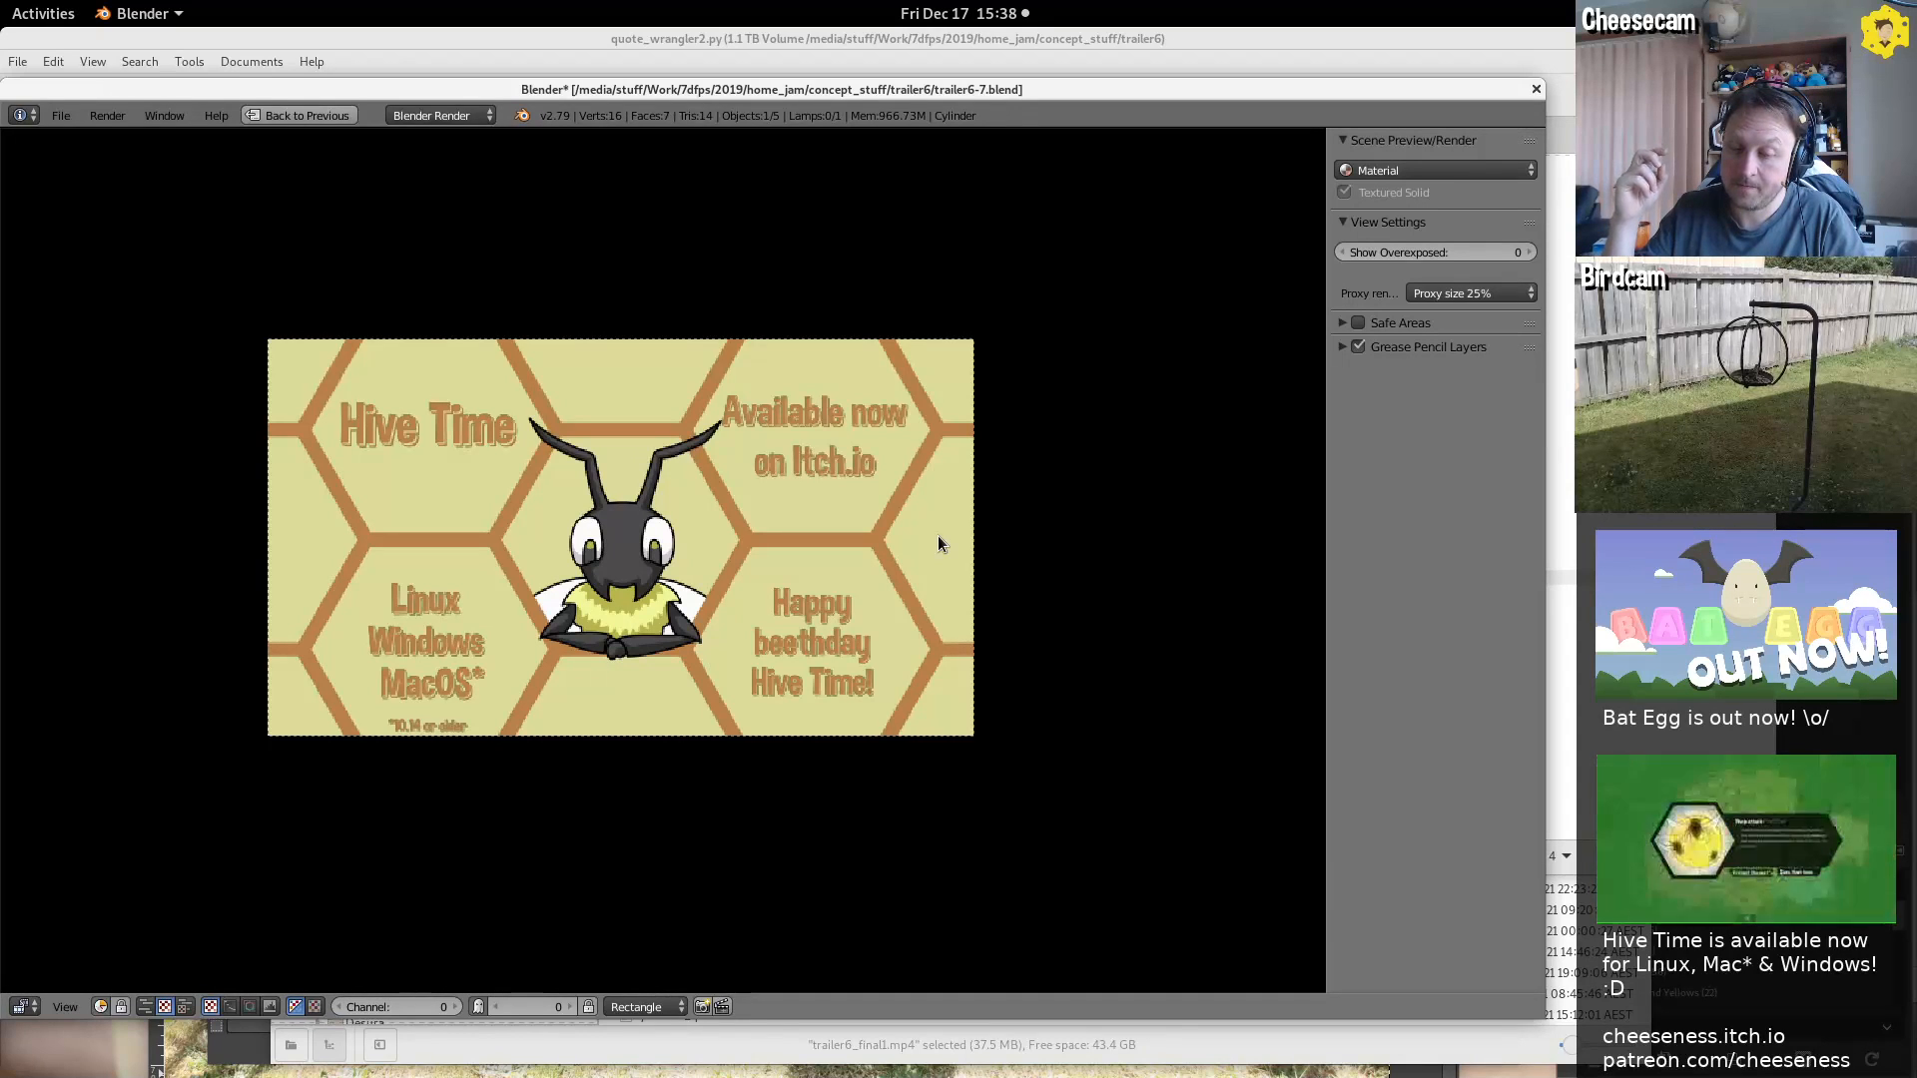
{"action": "key", "text": "ctrl+Up"}
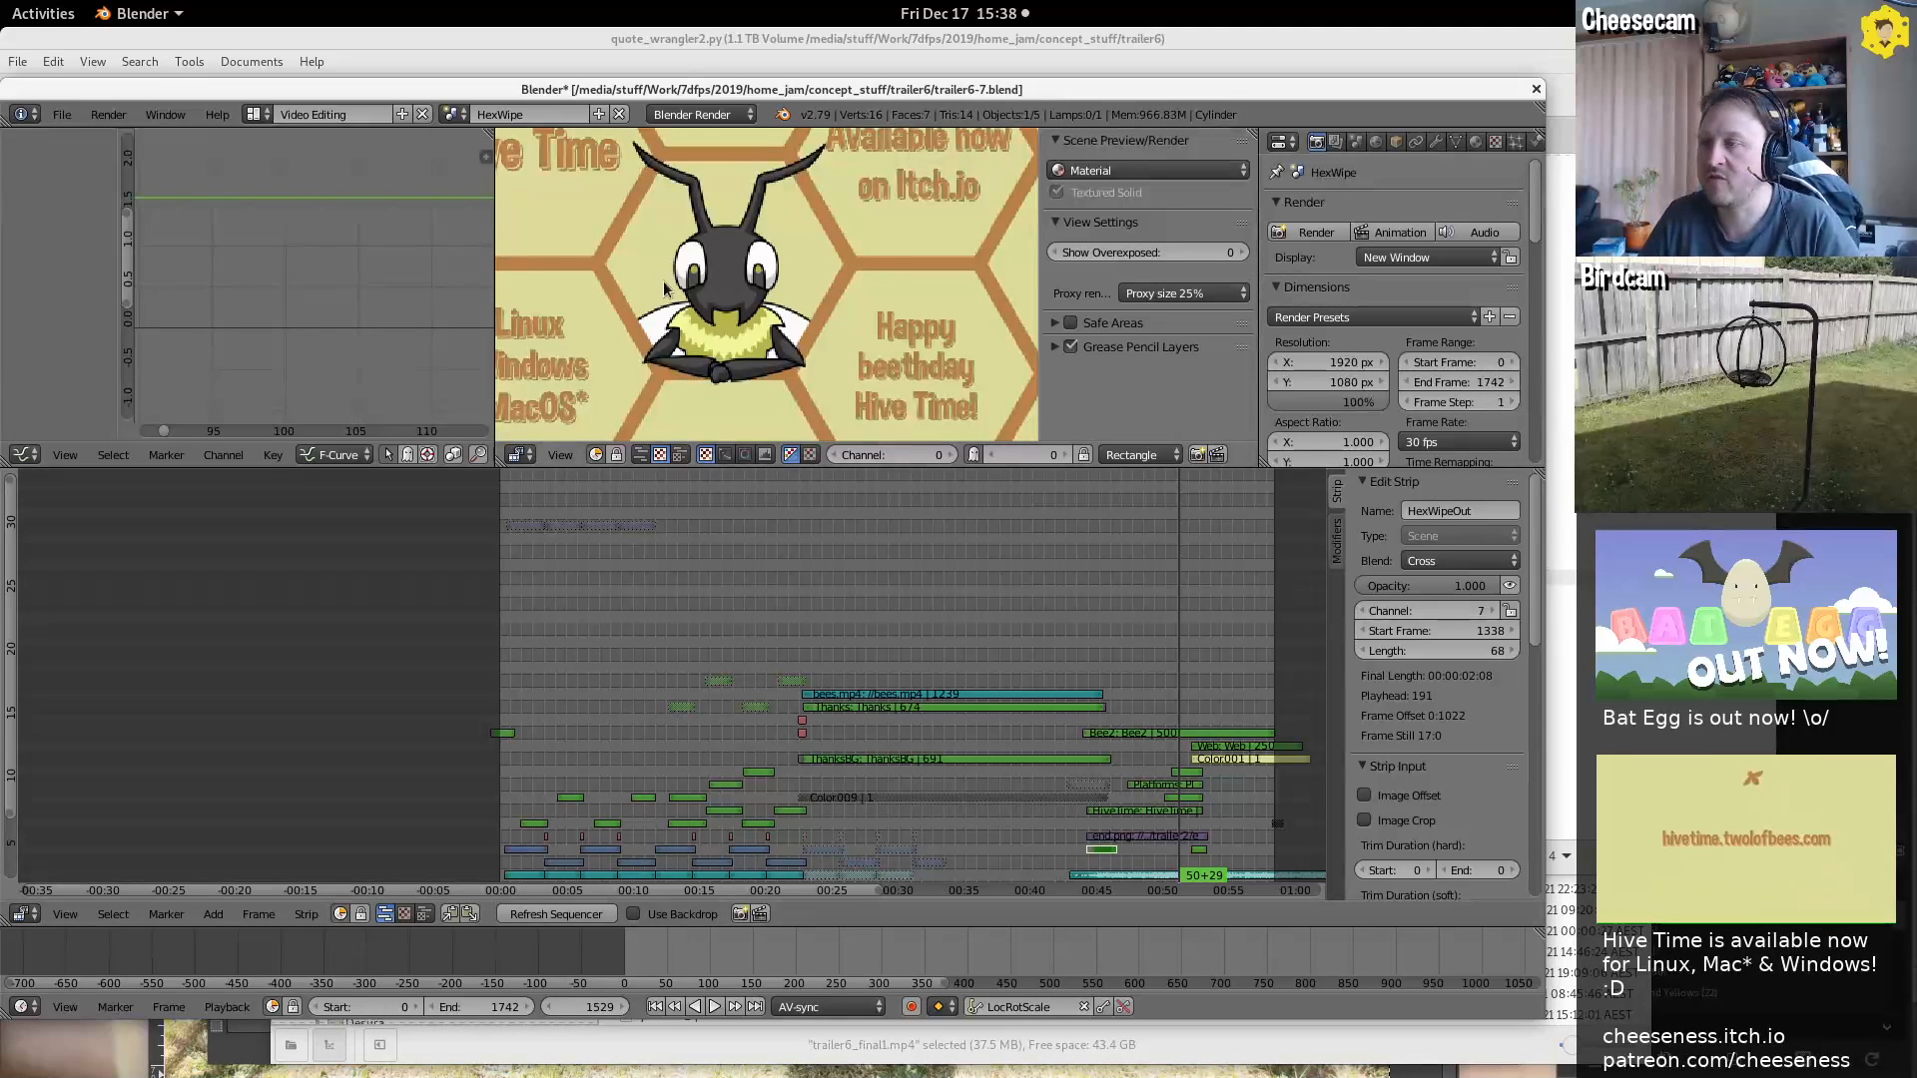
Play the sequence around the end card and scrub back to the heart of quotes at frame 1304
{"action": "key", "text": "shift+alt+a"}
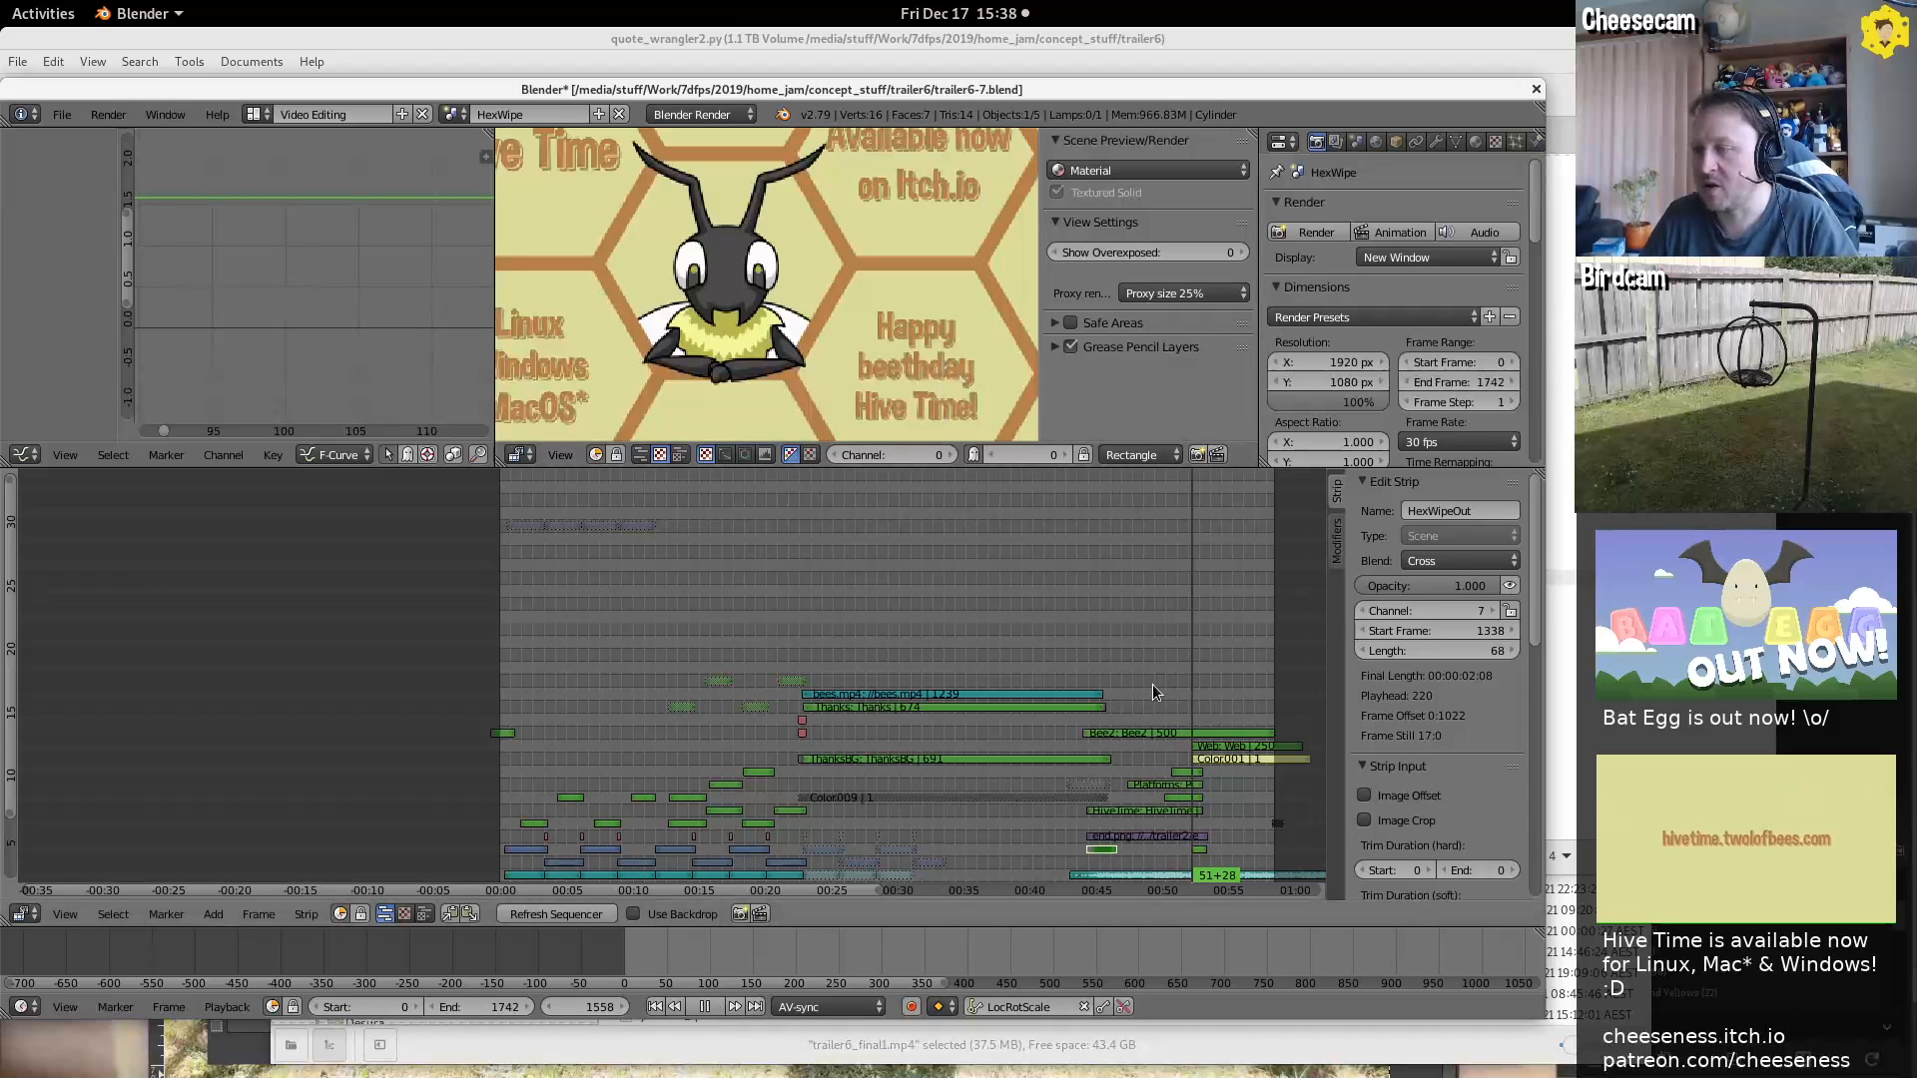
{"action": "key", "text": "alt+a"}
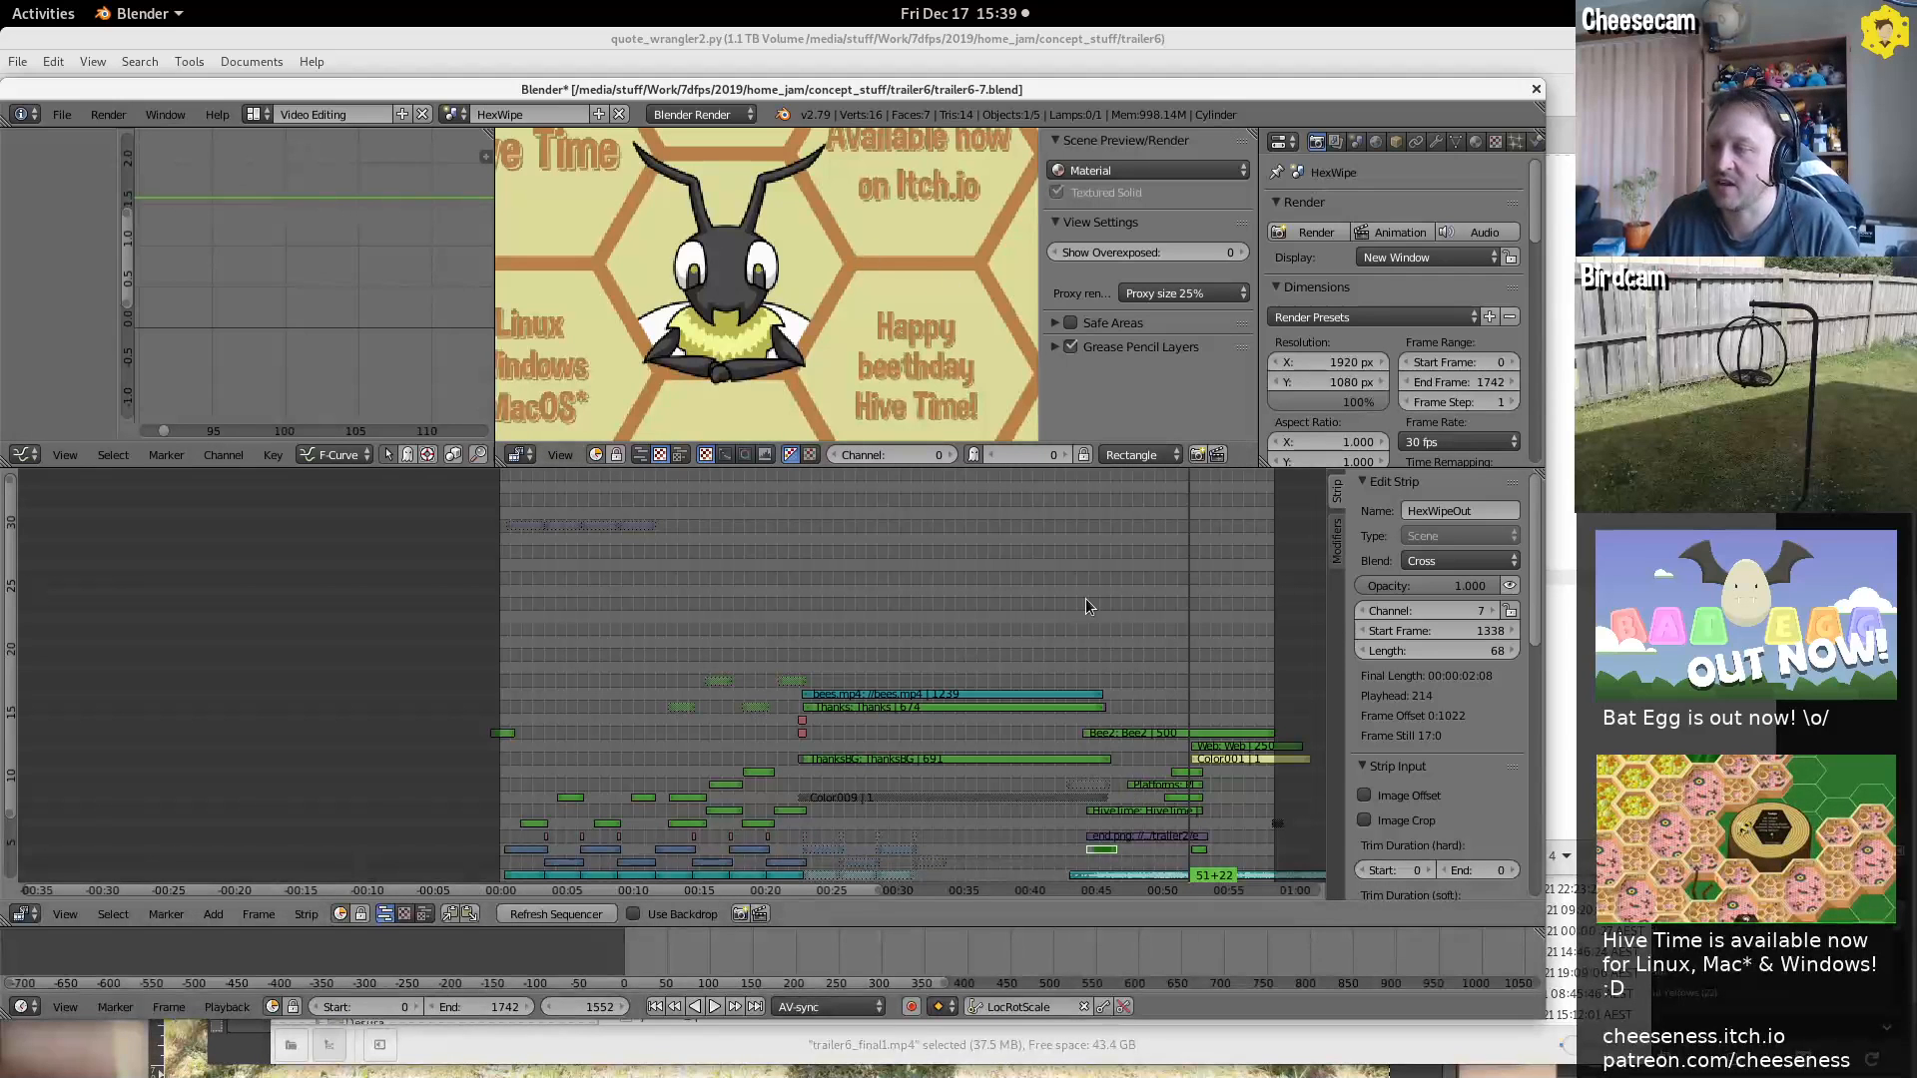
{"action": "left_click", "coordinate": [1079, 655]}
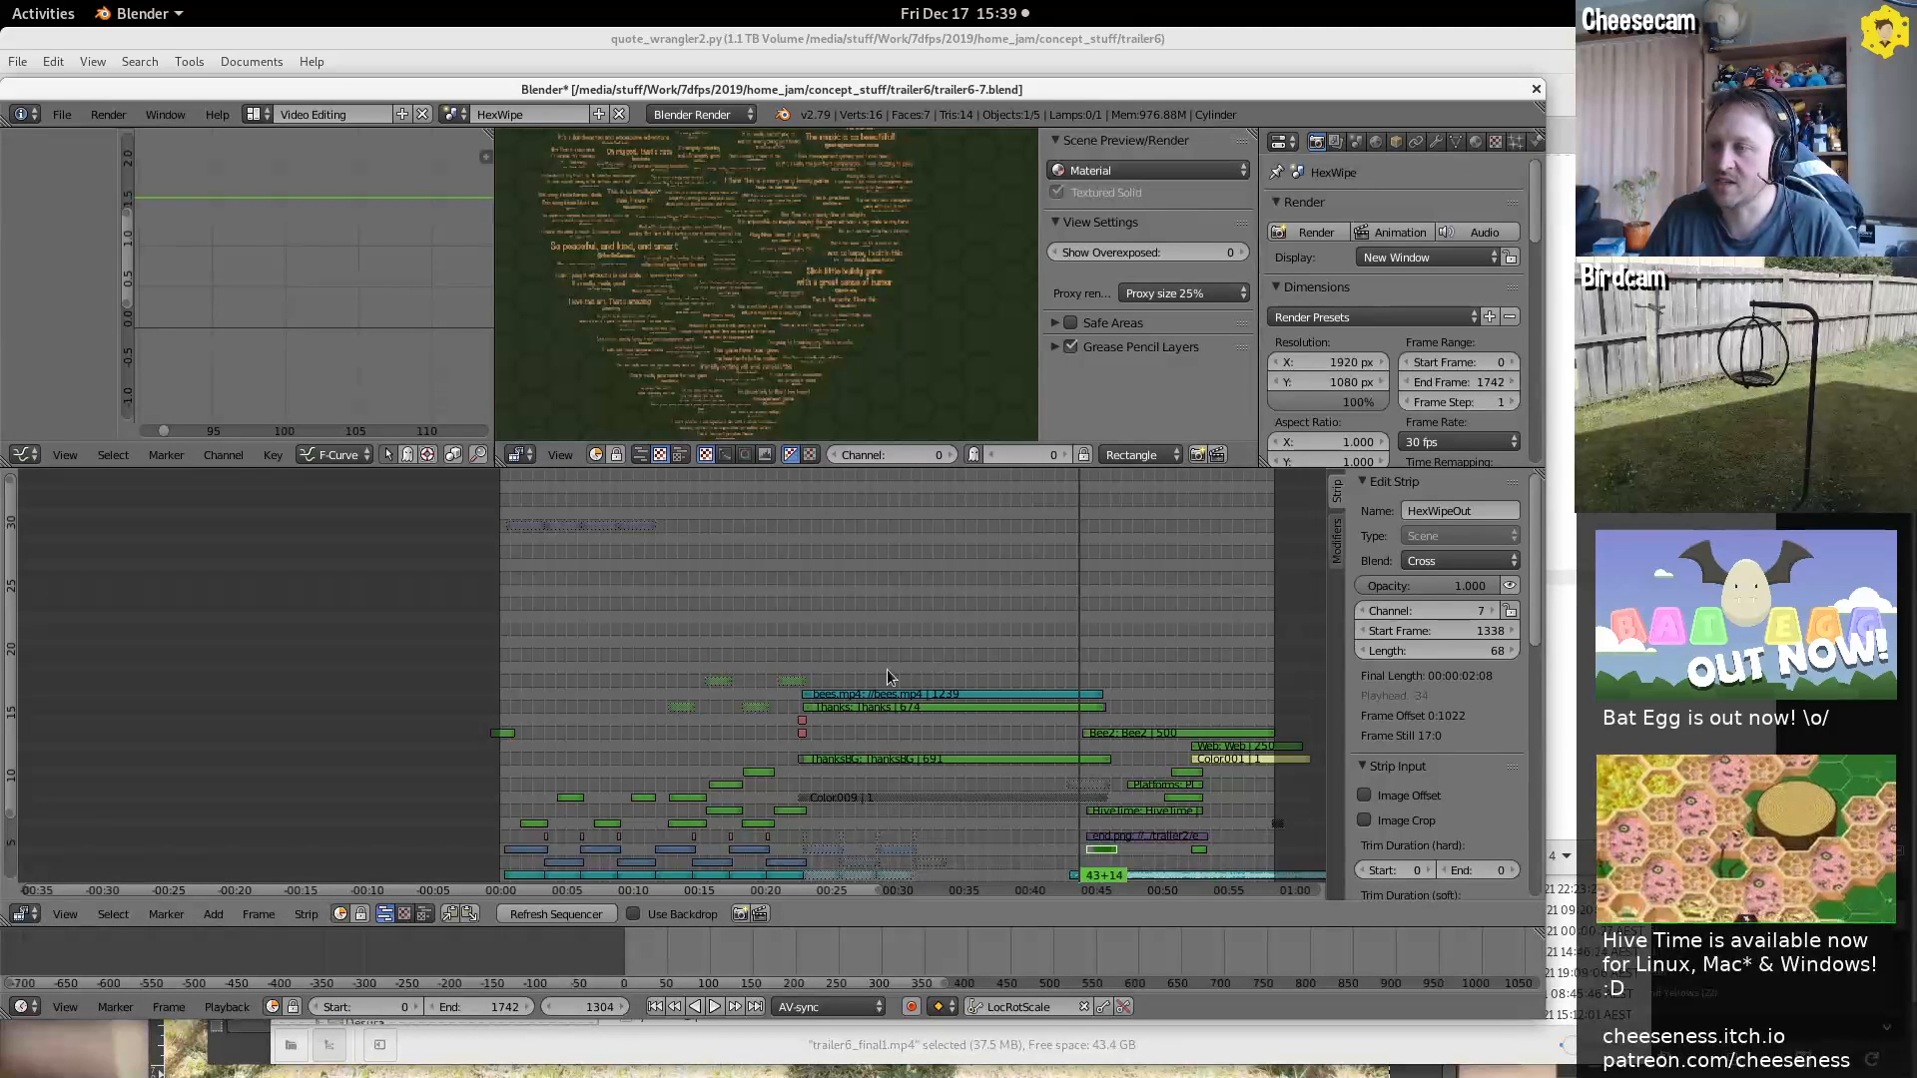
Preview the opening of the "Thanks to everybee" section with the whole frame in view, stopping at frame 733
{"action": "left_click", "coordinate": [813, 672]}
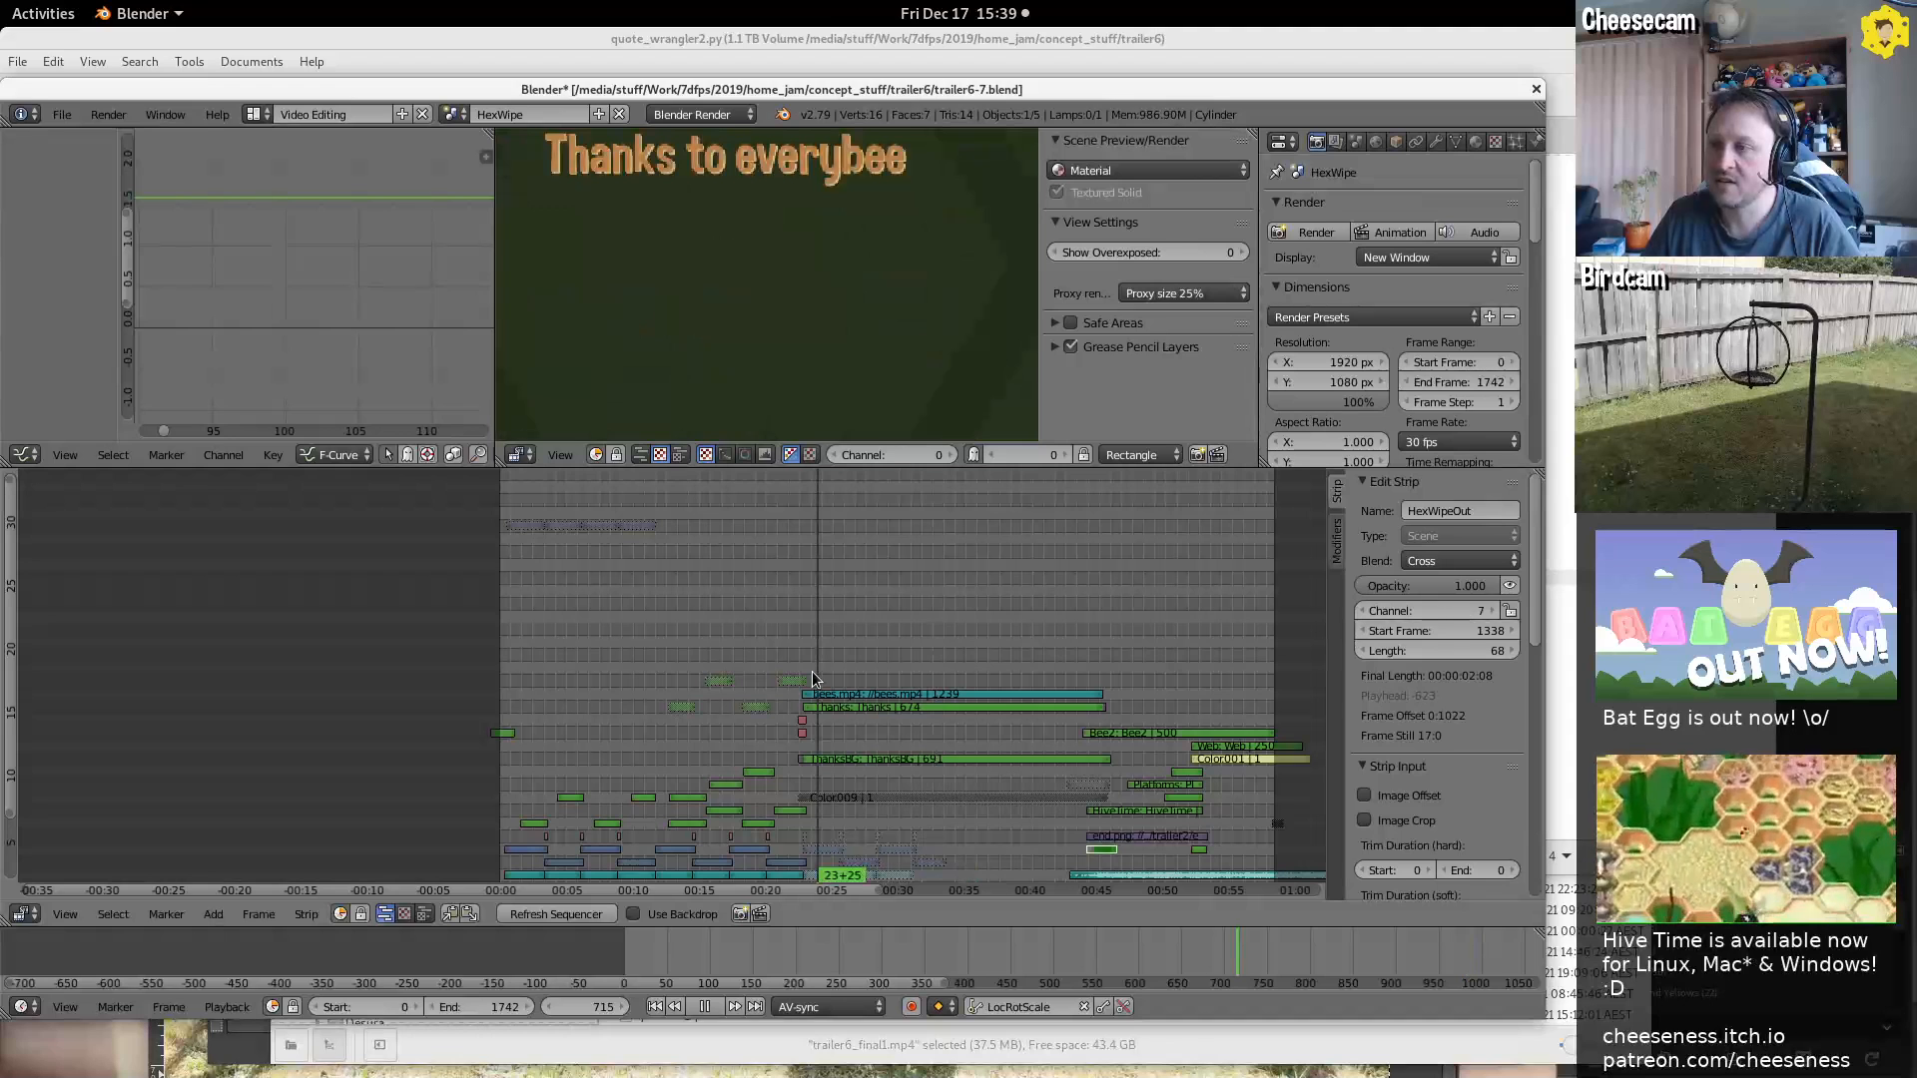
{"action": "key", "text": "Home"}
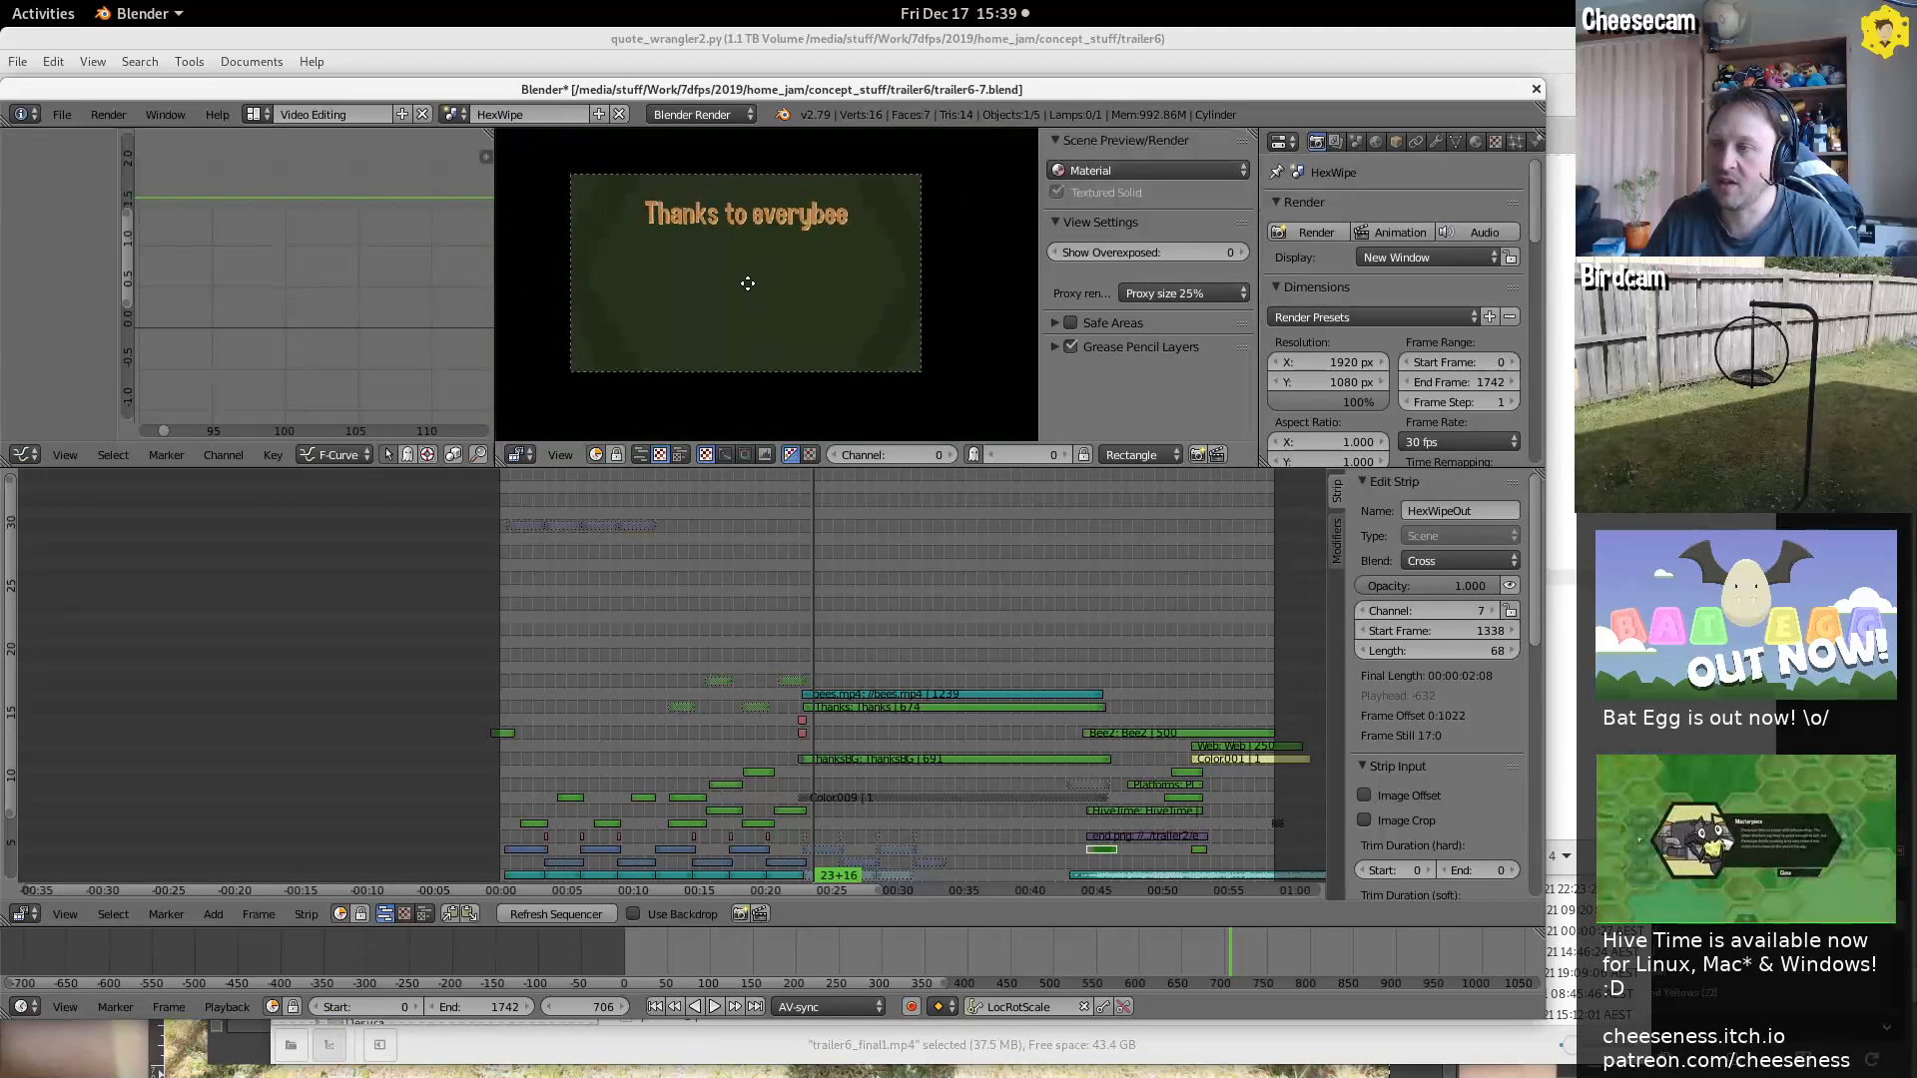
{"action": "key", "text": "alt+a"}
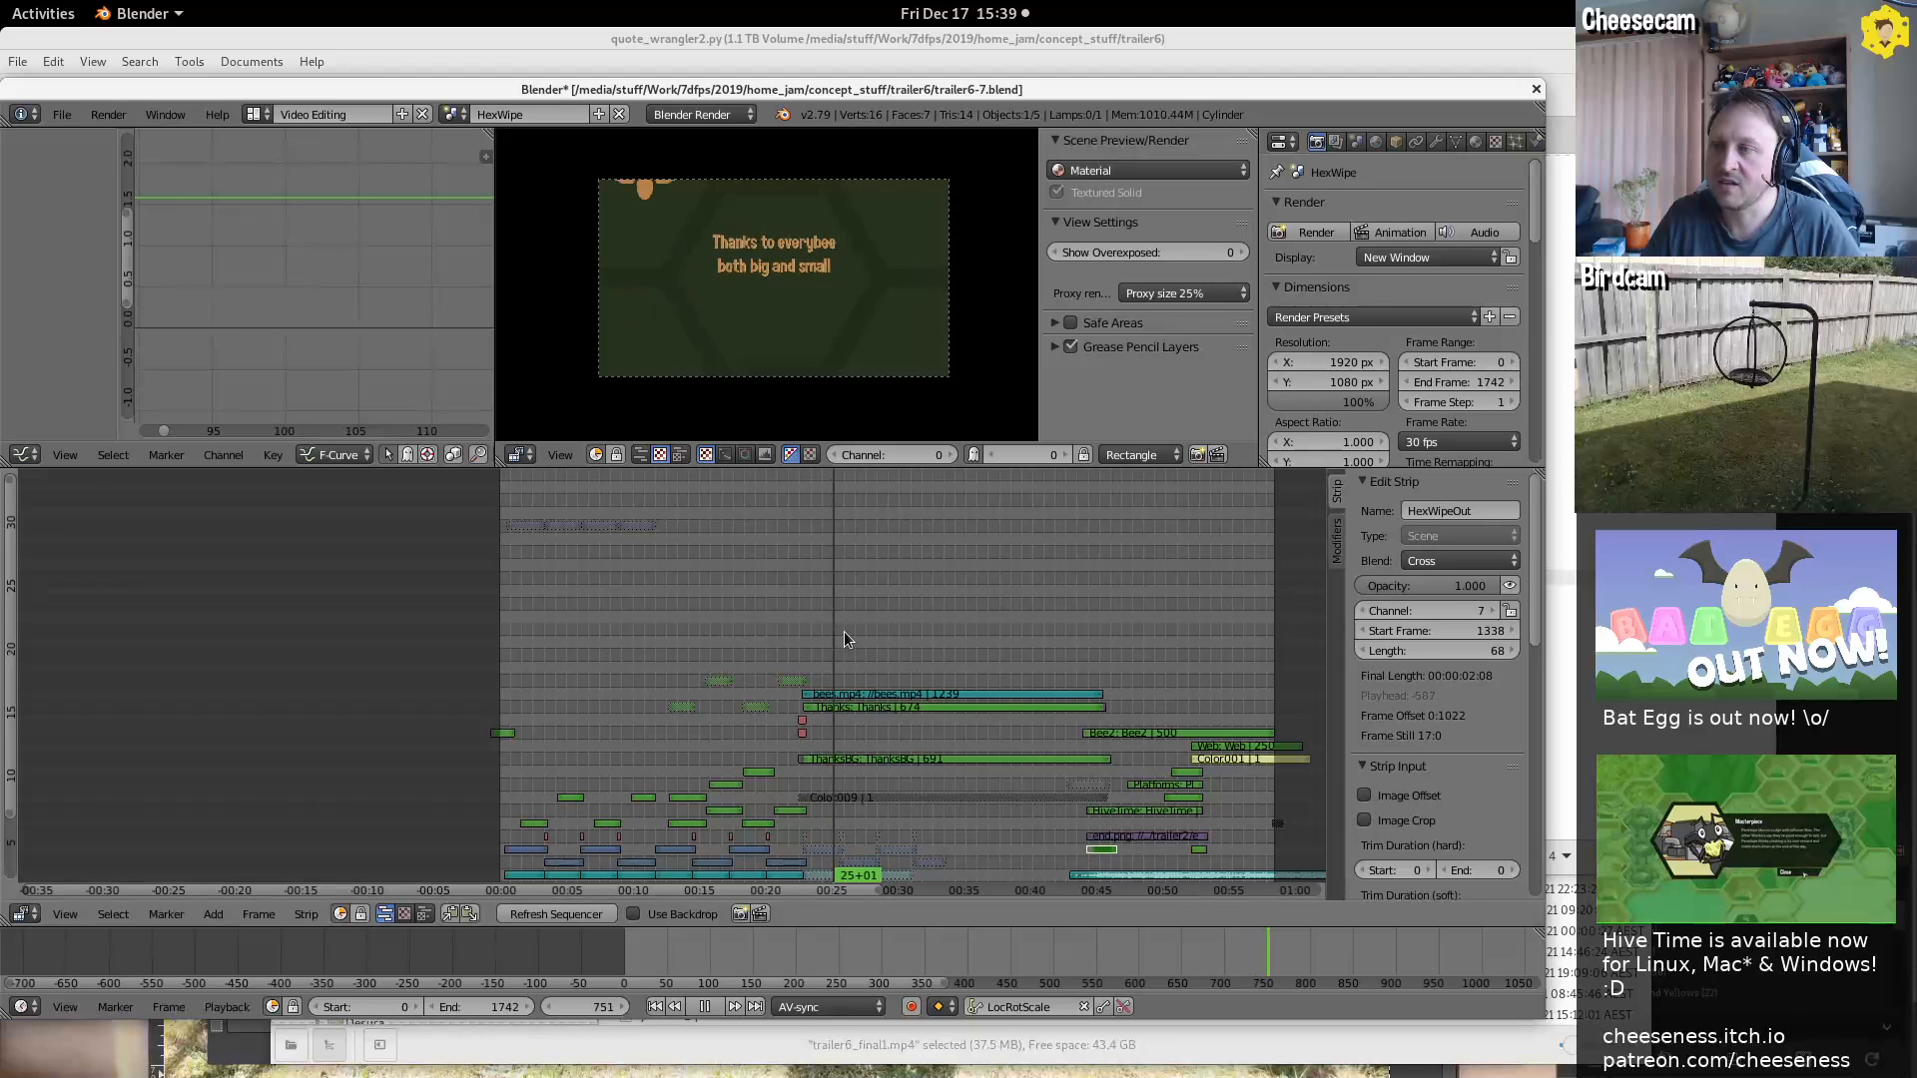
{"action": "left_click_drag", "start_coordinate": [842, 631], "coordinate": [824, 634]}
{"action": "key", "text": "alt+a"}
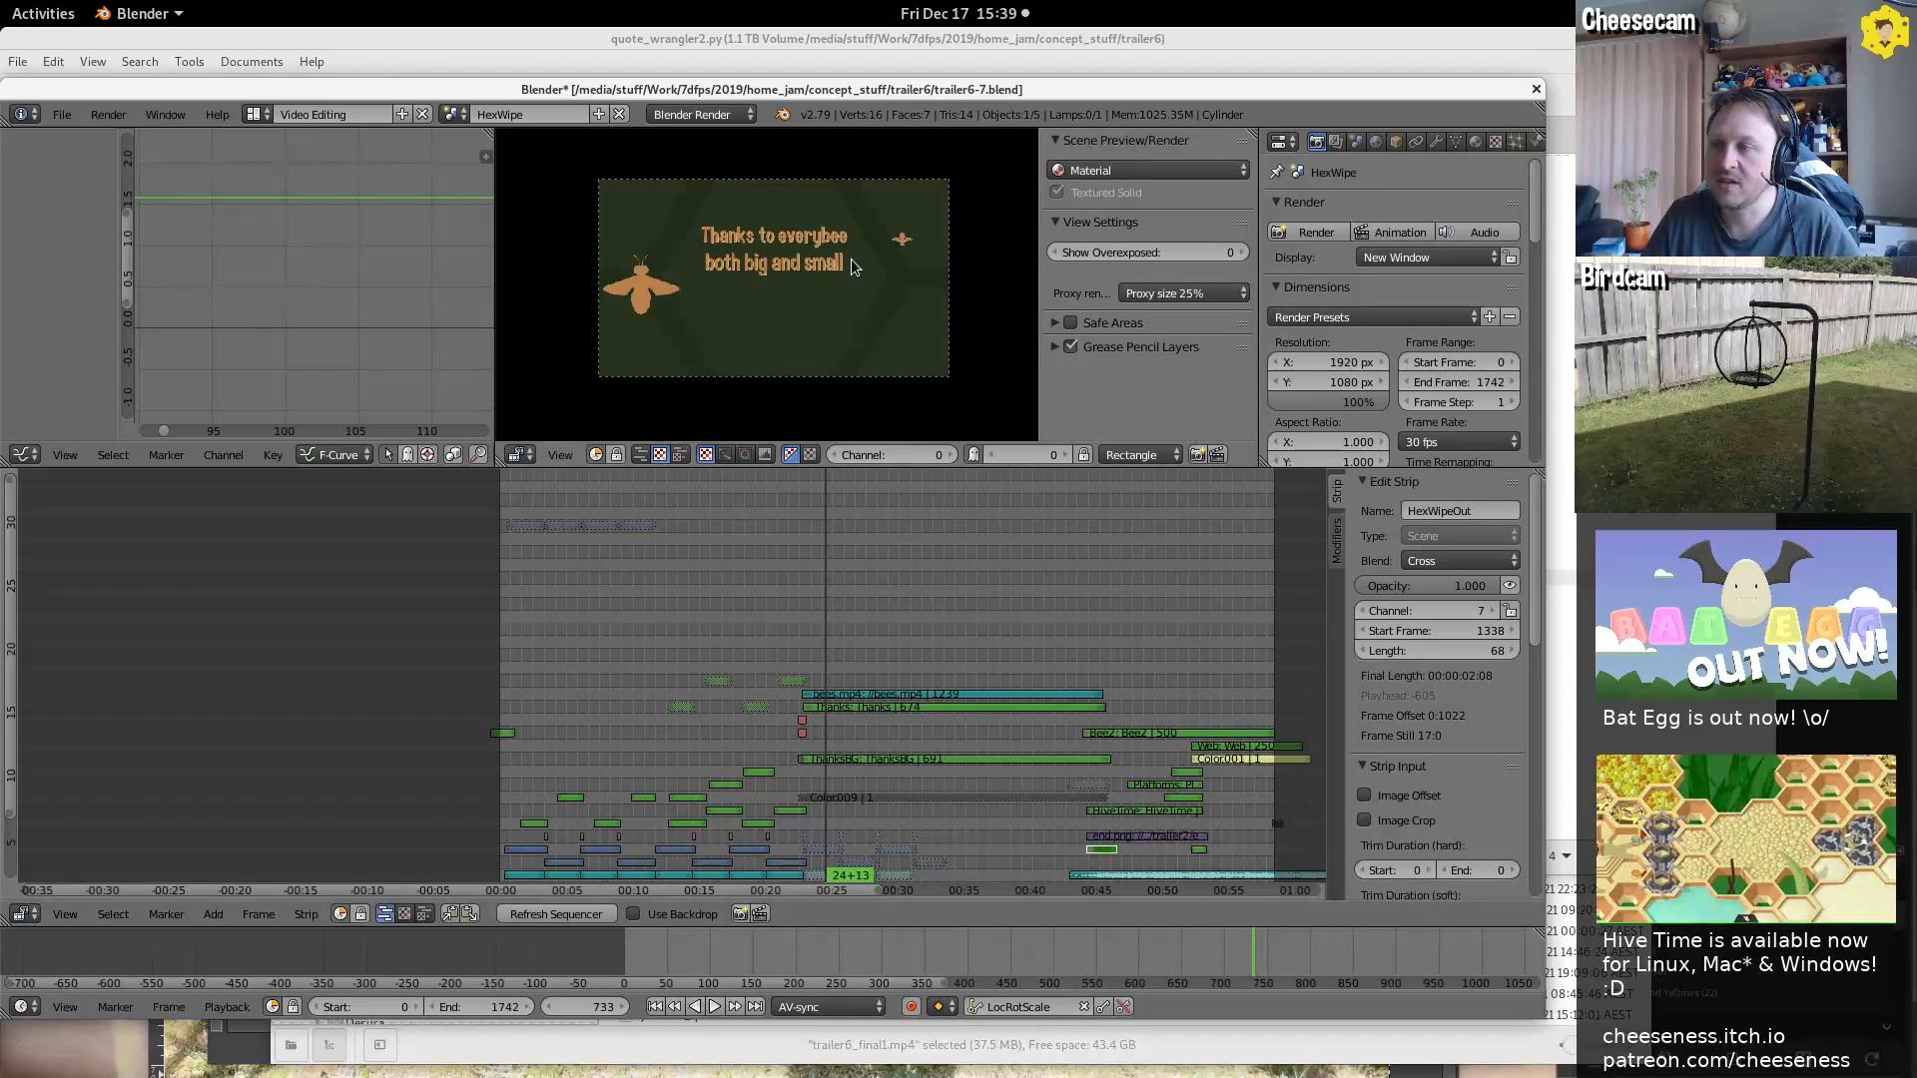
Return to the Default layout and open the Thanks scene
{"action": "left_click", "coordinate": [256, 114]}
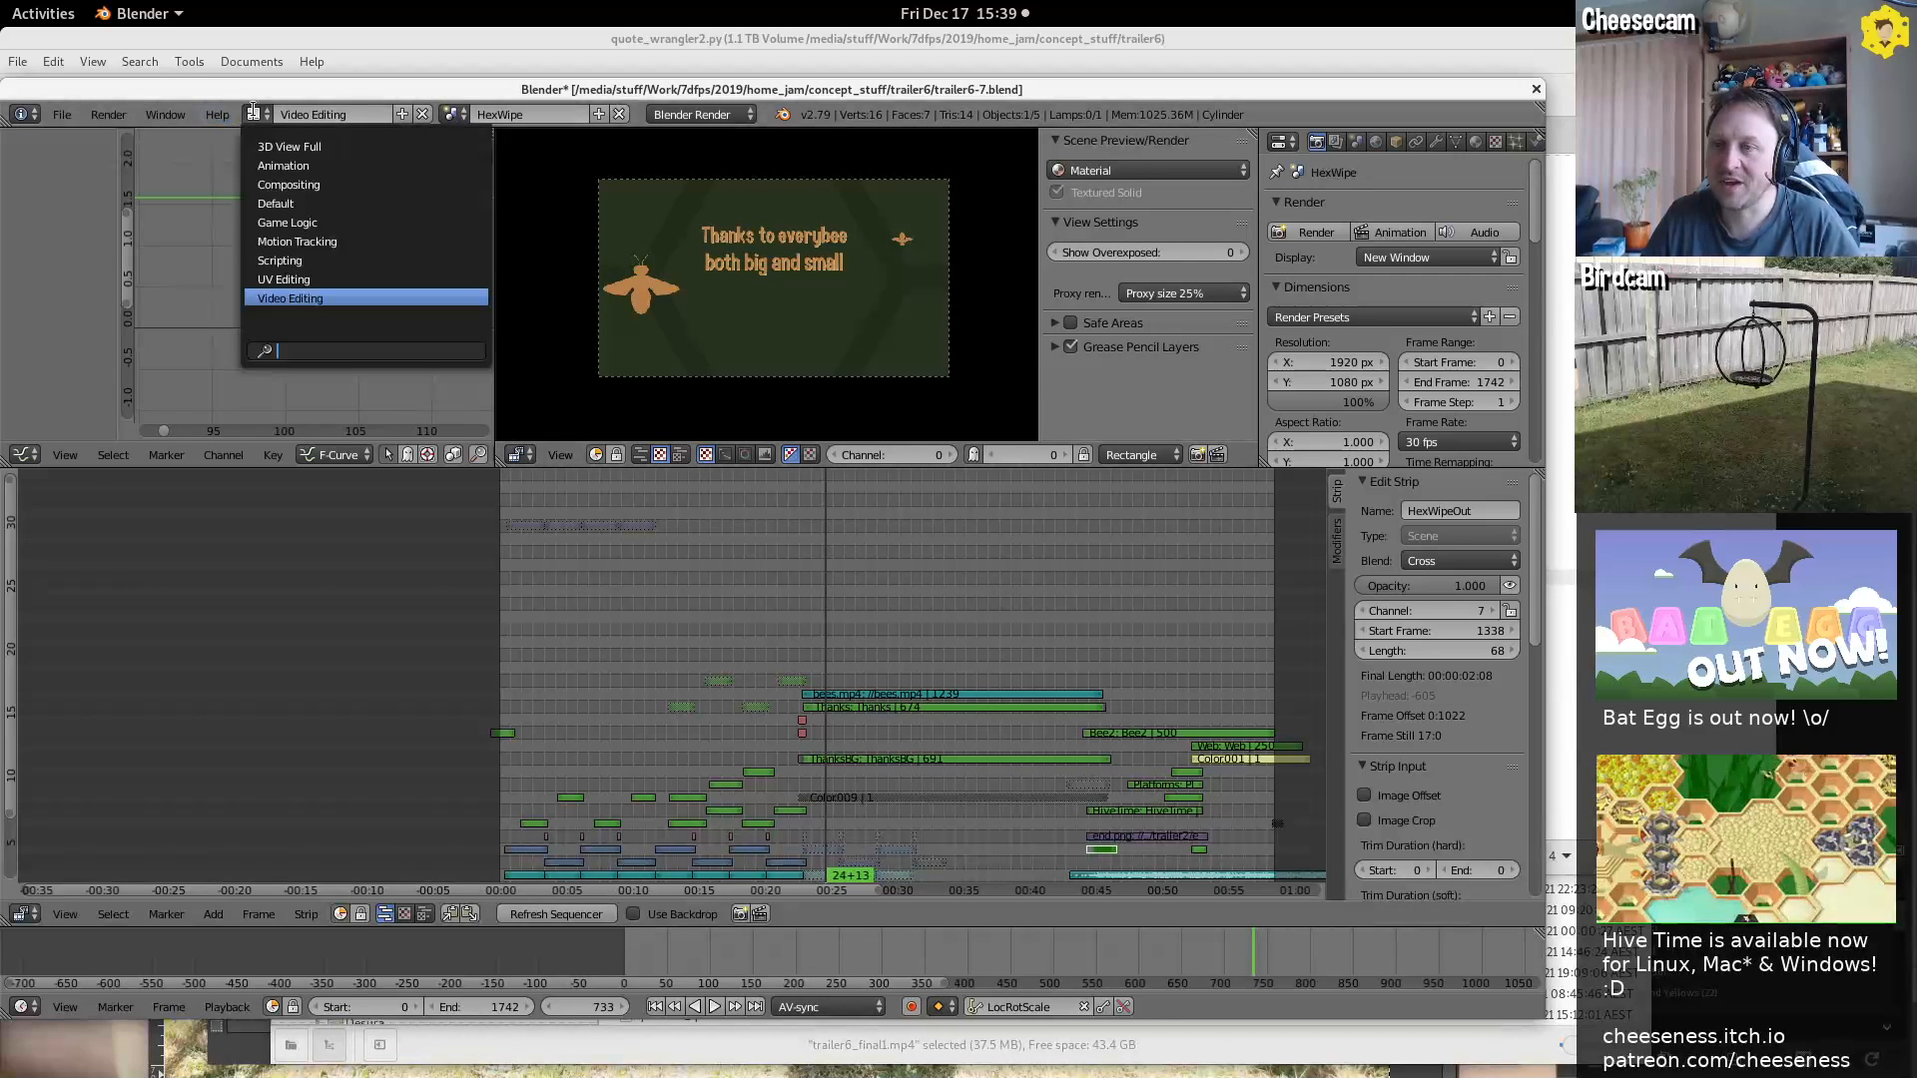
{"action": "left_click", "coordinate": [362, 204]}
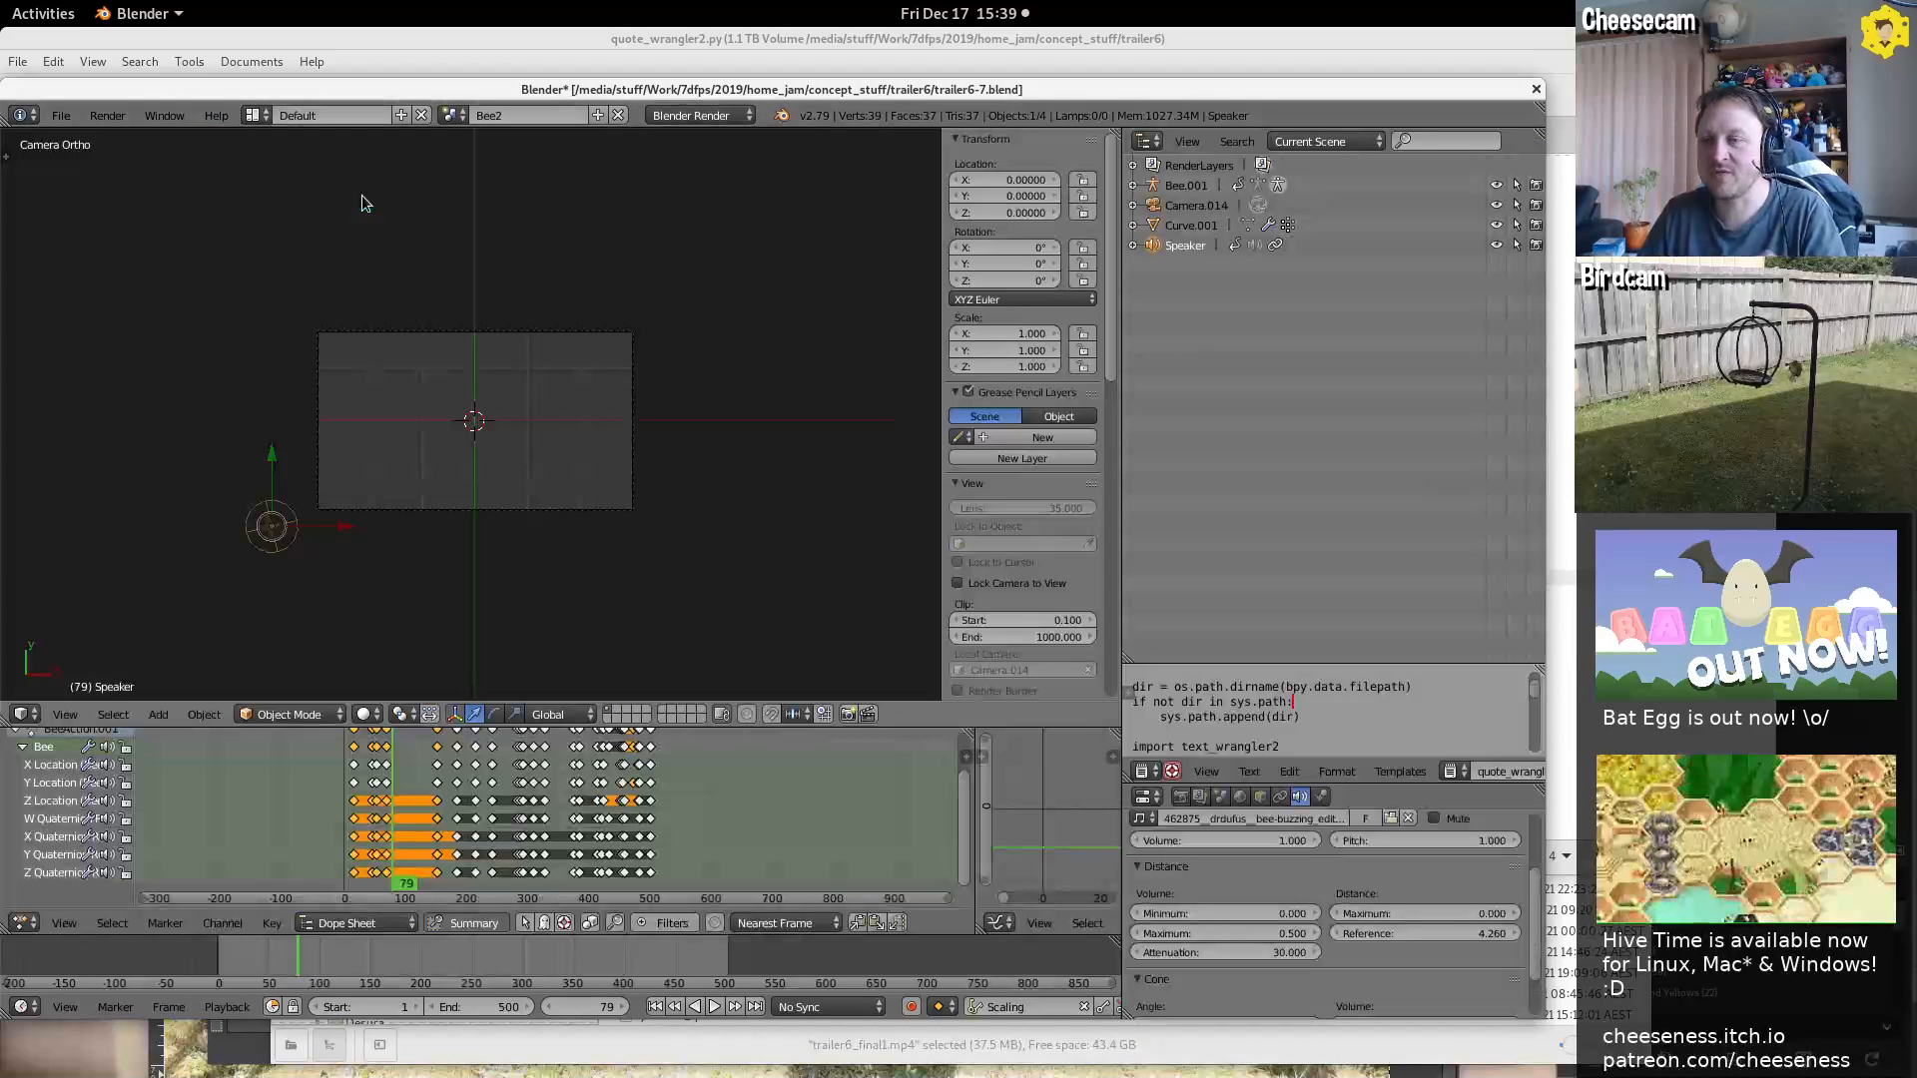
{"action": "left_click", "coordinate": [450, 115]}
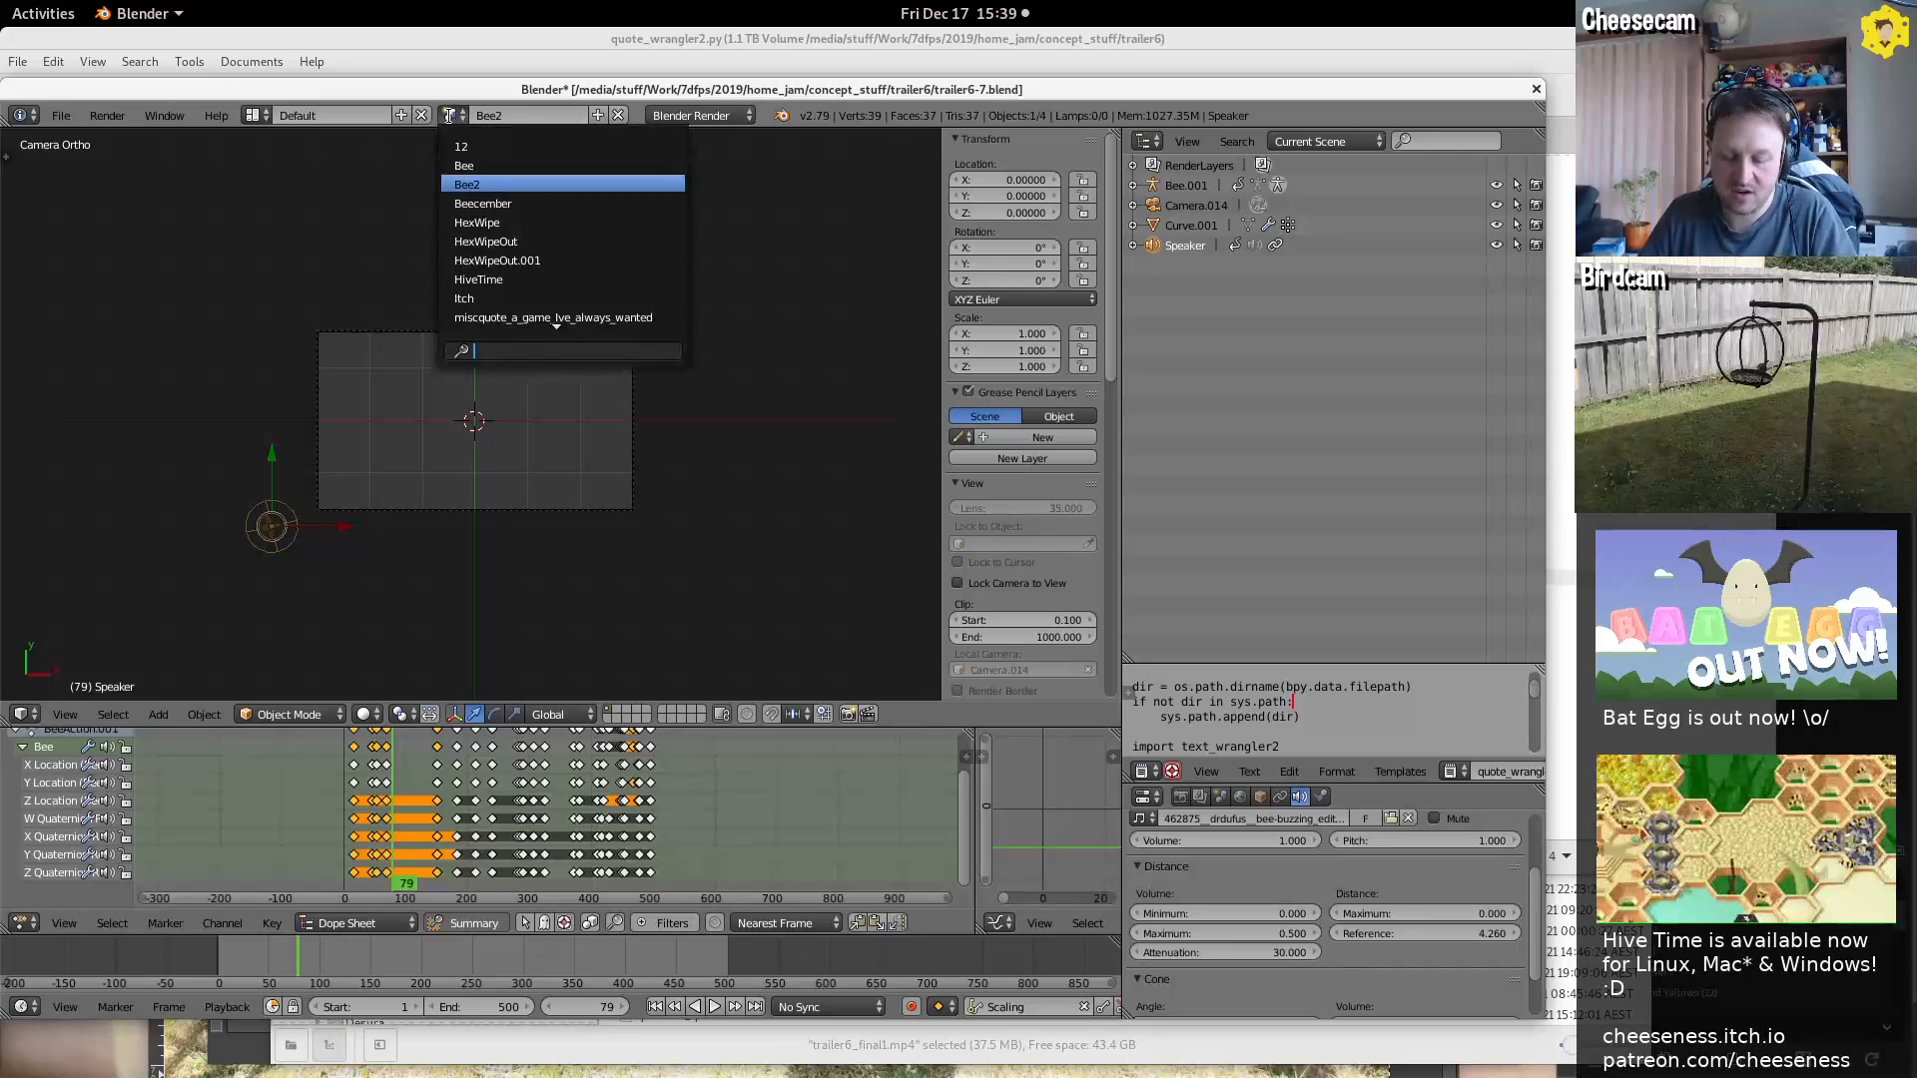
{"action": "type", "text": "thank"}
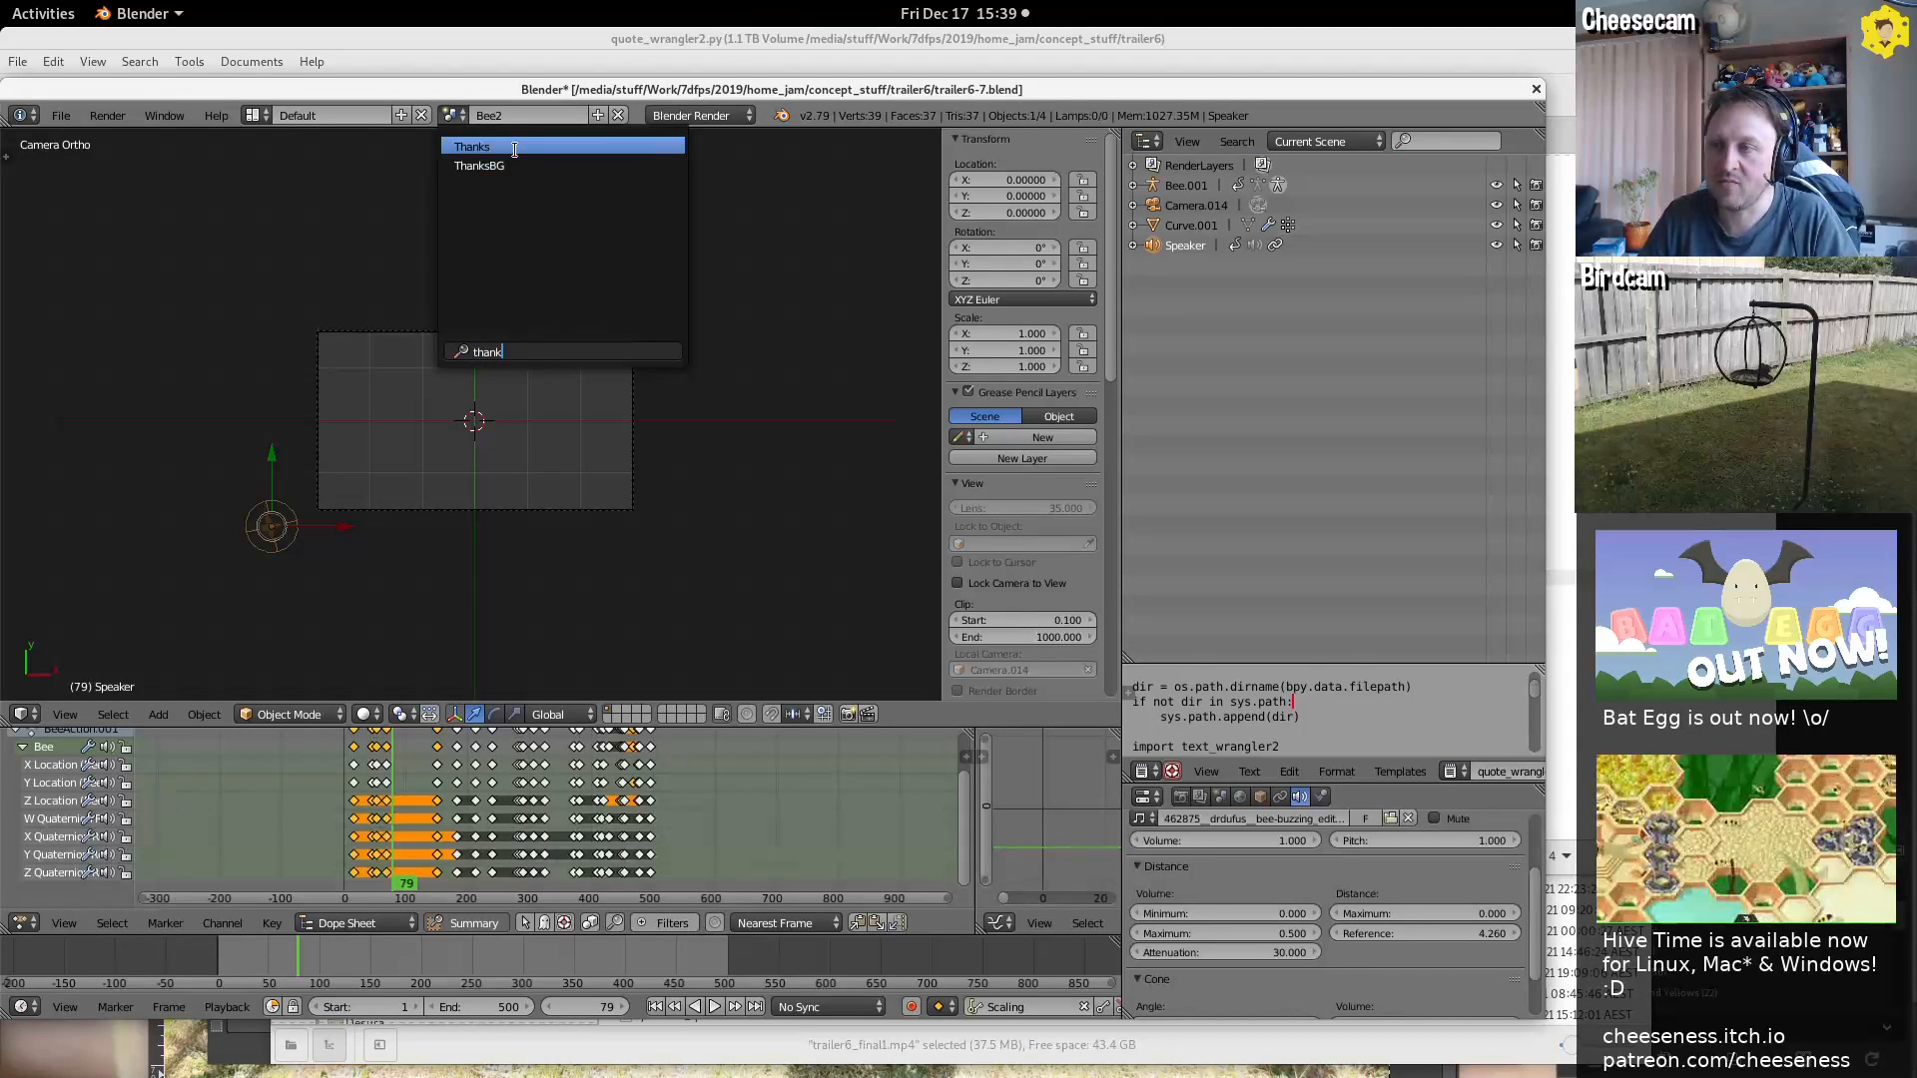
{"action": "left_click", "coordinate": [514, 148]}
Examine the individual quotes around the thank-you text at the centre of the heart
{"action": "scroll", "coordinate": [431, 494], "scroll_direction": "up", "scroll_amount": 10}
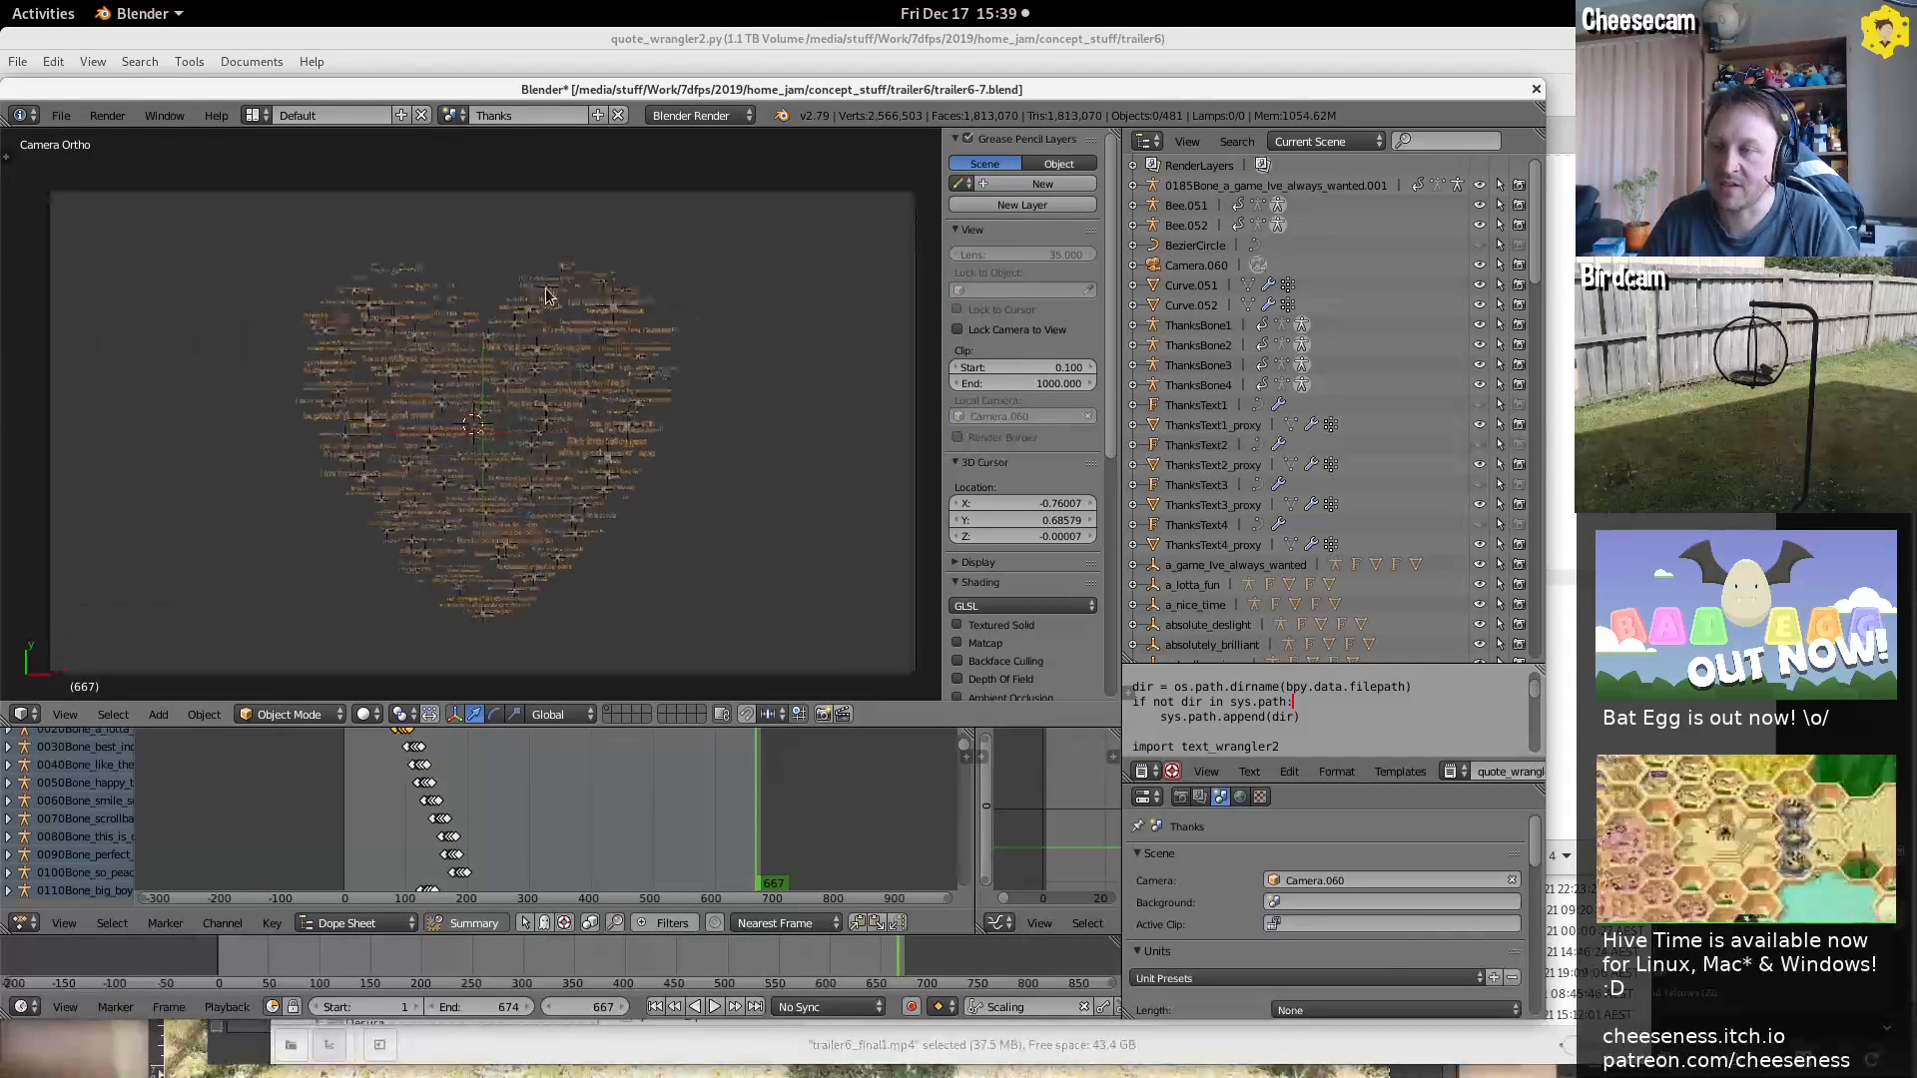
{"action": "scroll", "coordinate": [544, 217], "scroll_direction": "down", "scroll_amount": 4}
{"action": "scroll", "coordinate": [546, 177], "scroll_direction": "up", "scroll_amount": 8}
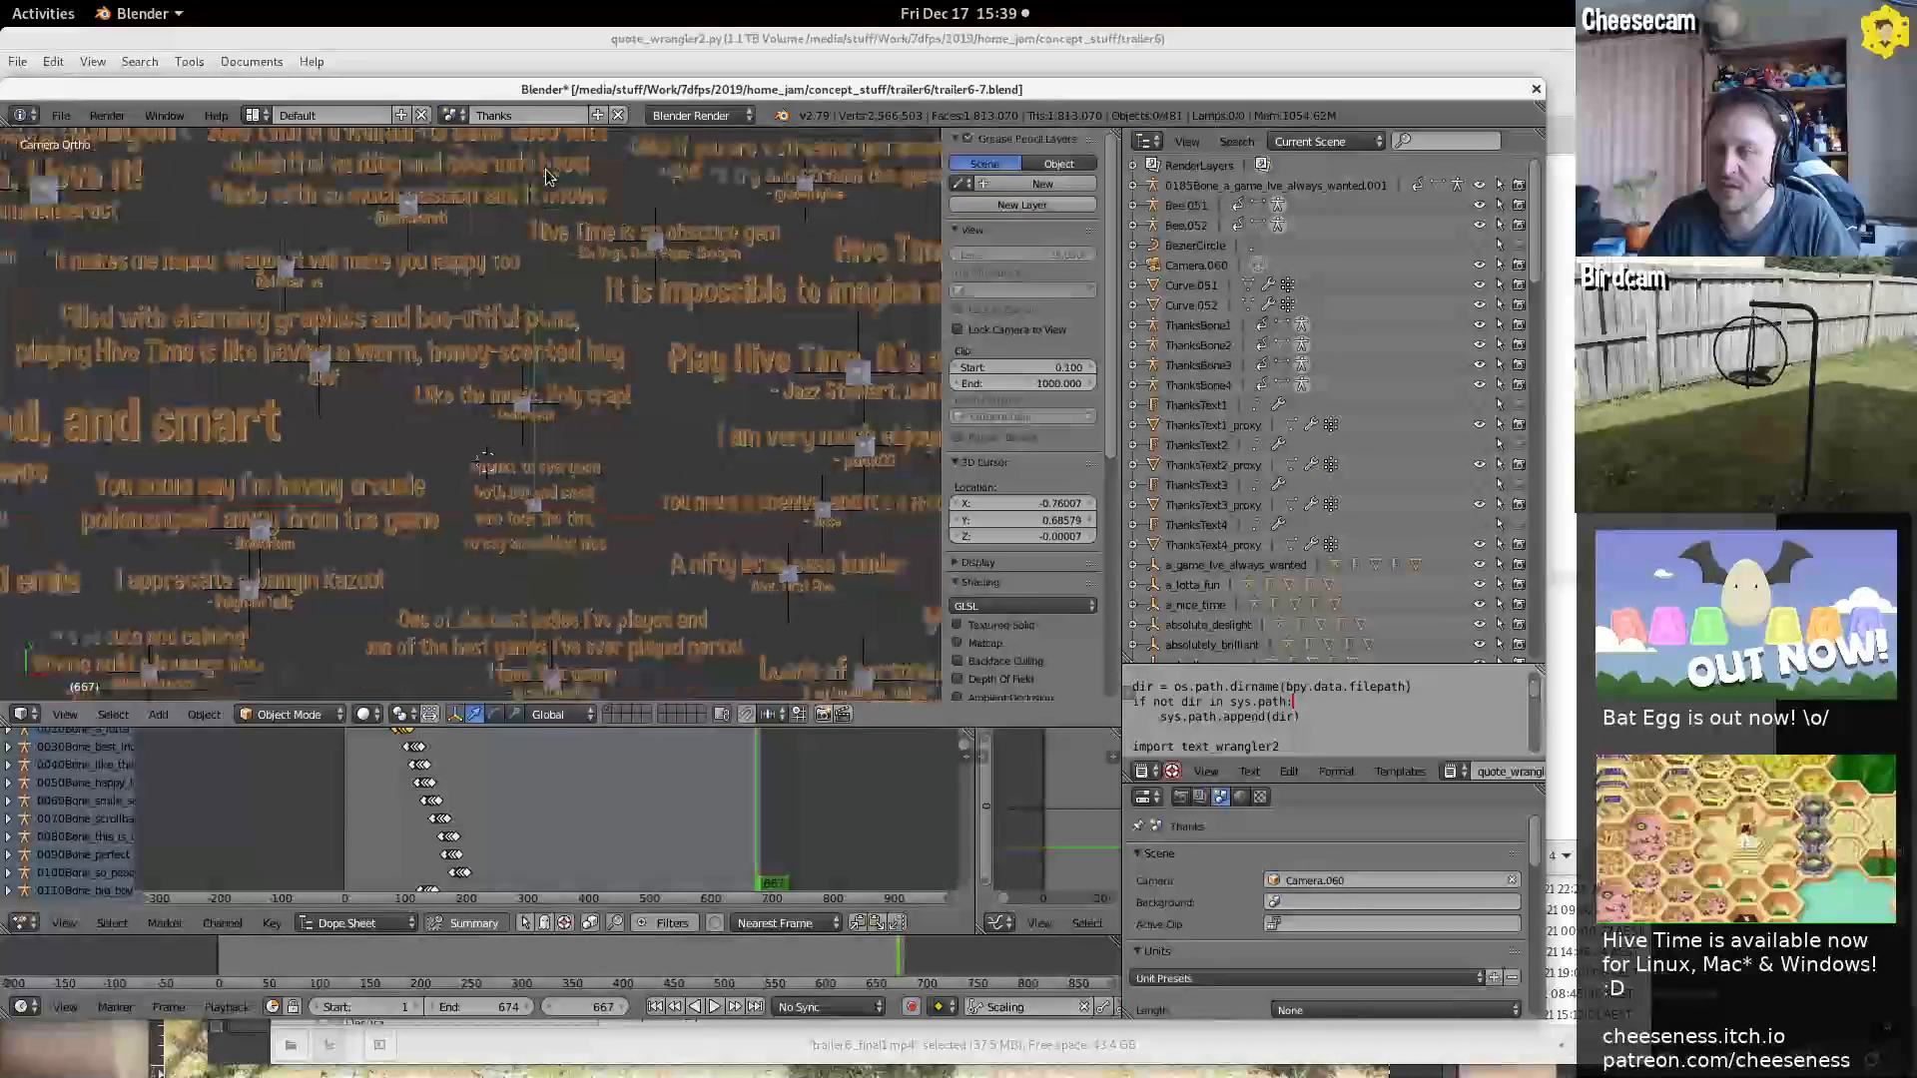
{"action": "scroll", "coordinate": [547, 177], "scroll_direction": "up", "scroll_amount": 1}
{"action": "middle_click_drag", "start_coordinate": [631, 519], "coordinate": [579, 388], "text": "shift"}
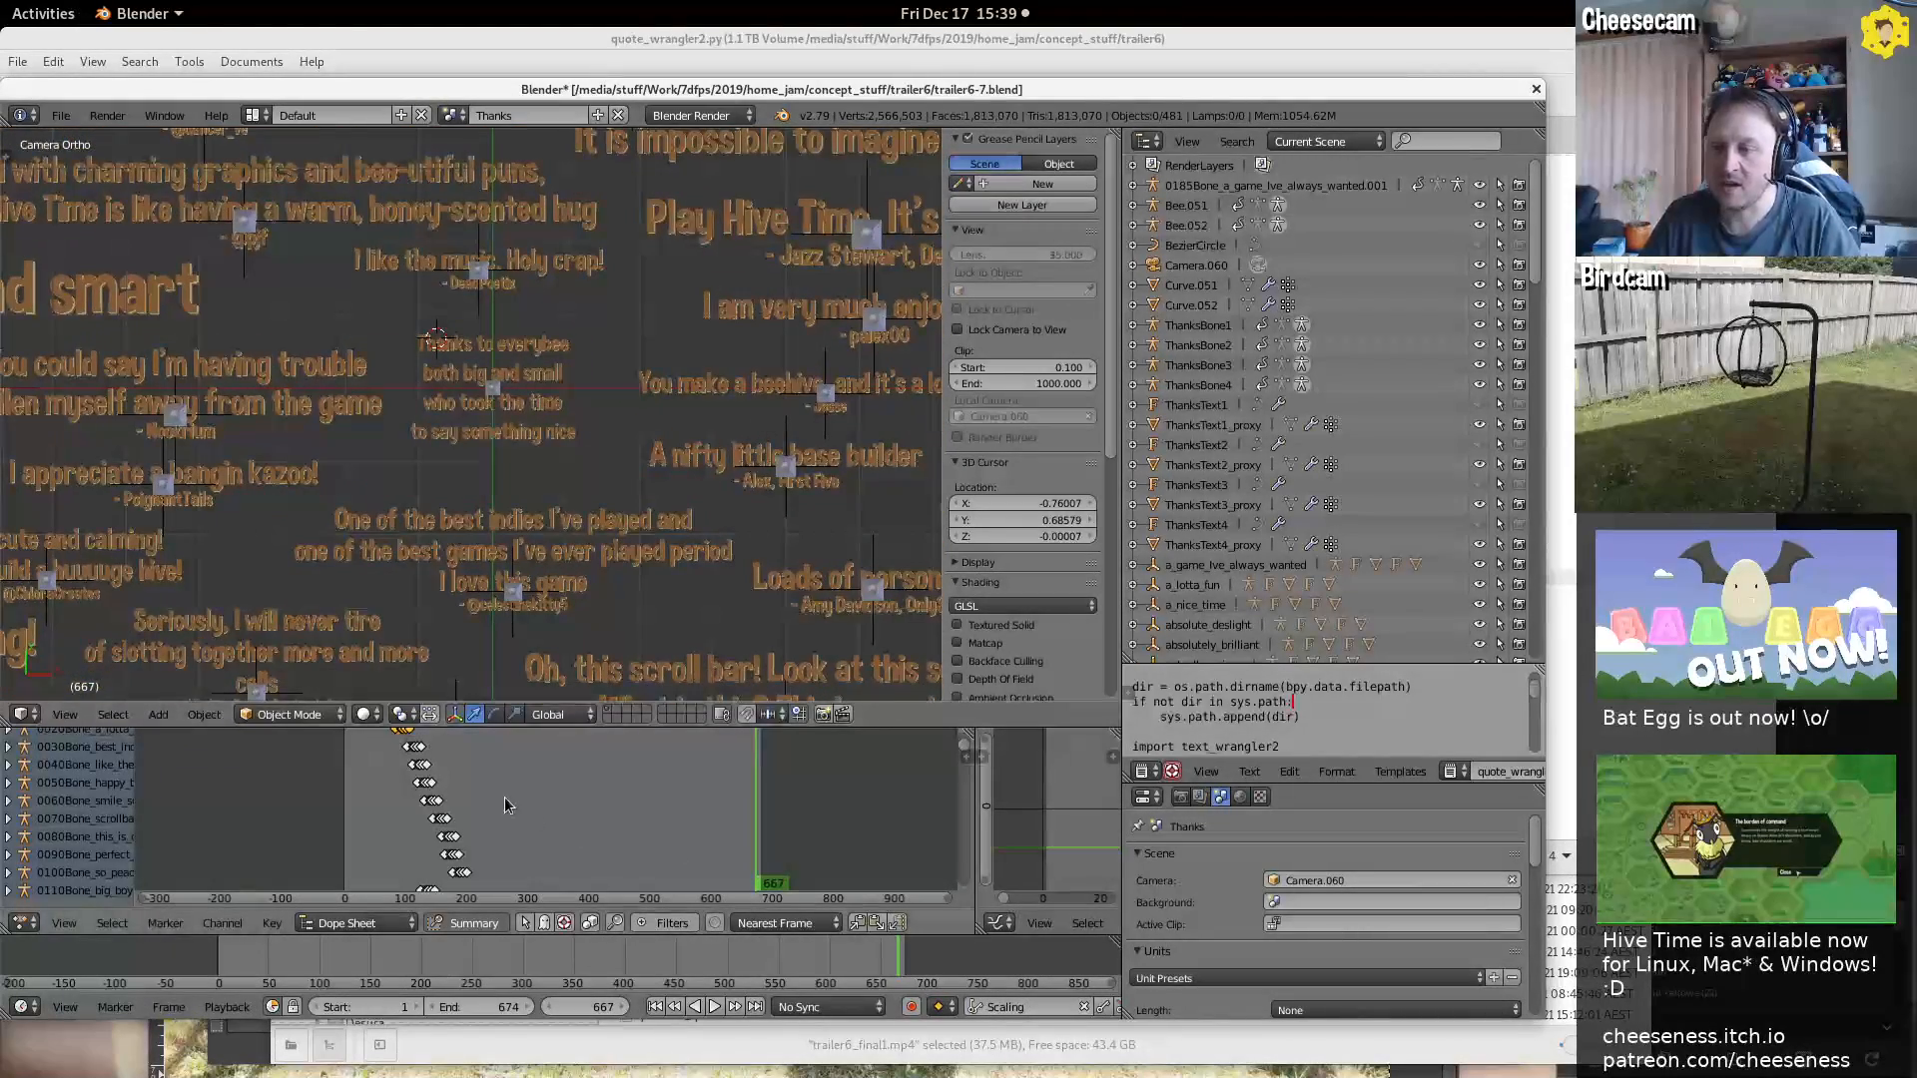
Scrub the Thanks scene to frame 166 and view the thank-you text with the first surrounding quotes
{"action": "left_click_drag", "start_coordinate": [505, 799], "coordinate": [446, 802]}
{"action": "key", "text": "alt+a"}
{"action": "key", "text": "Escape"}
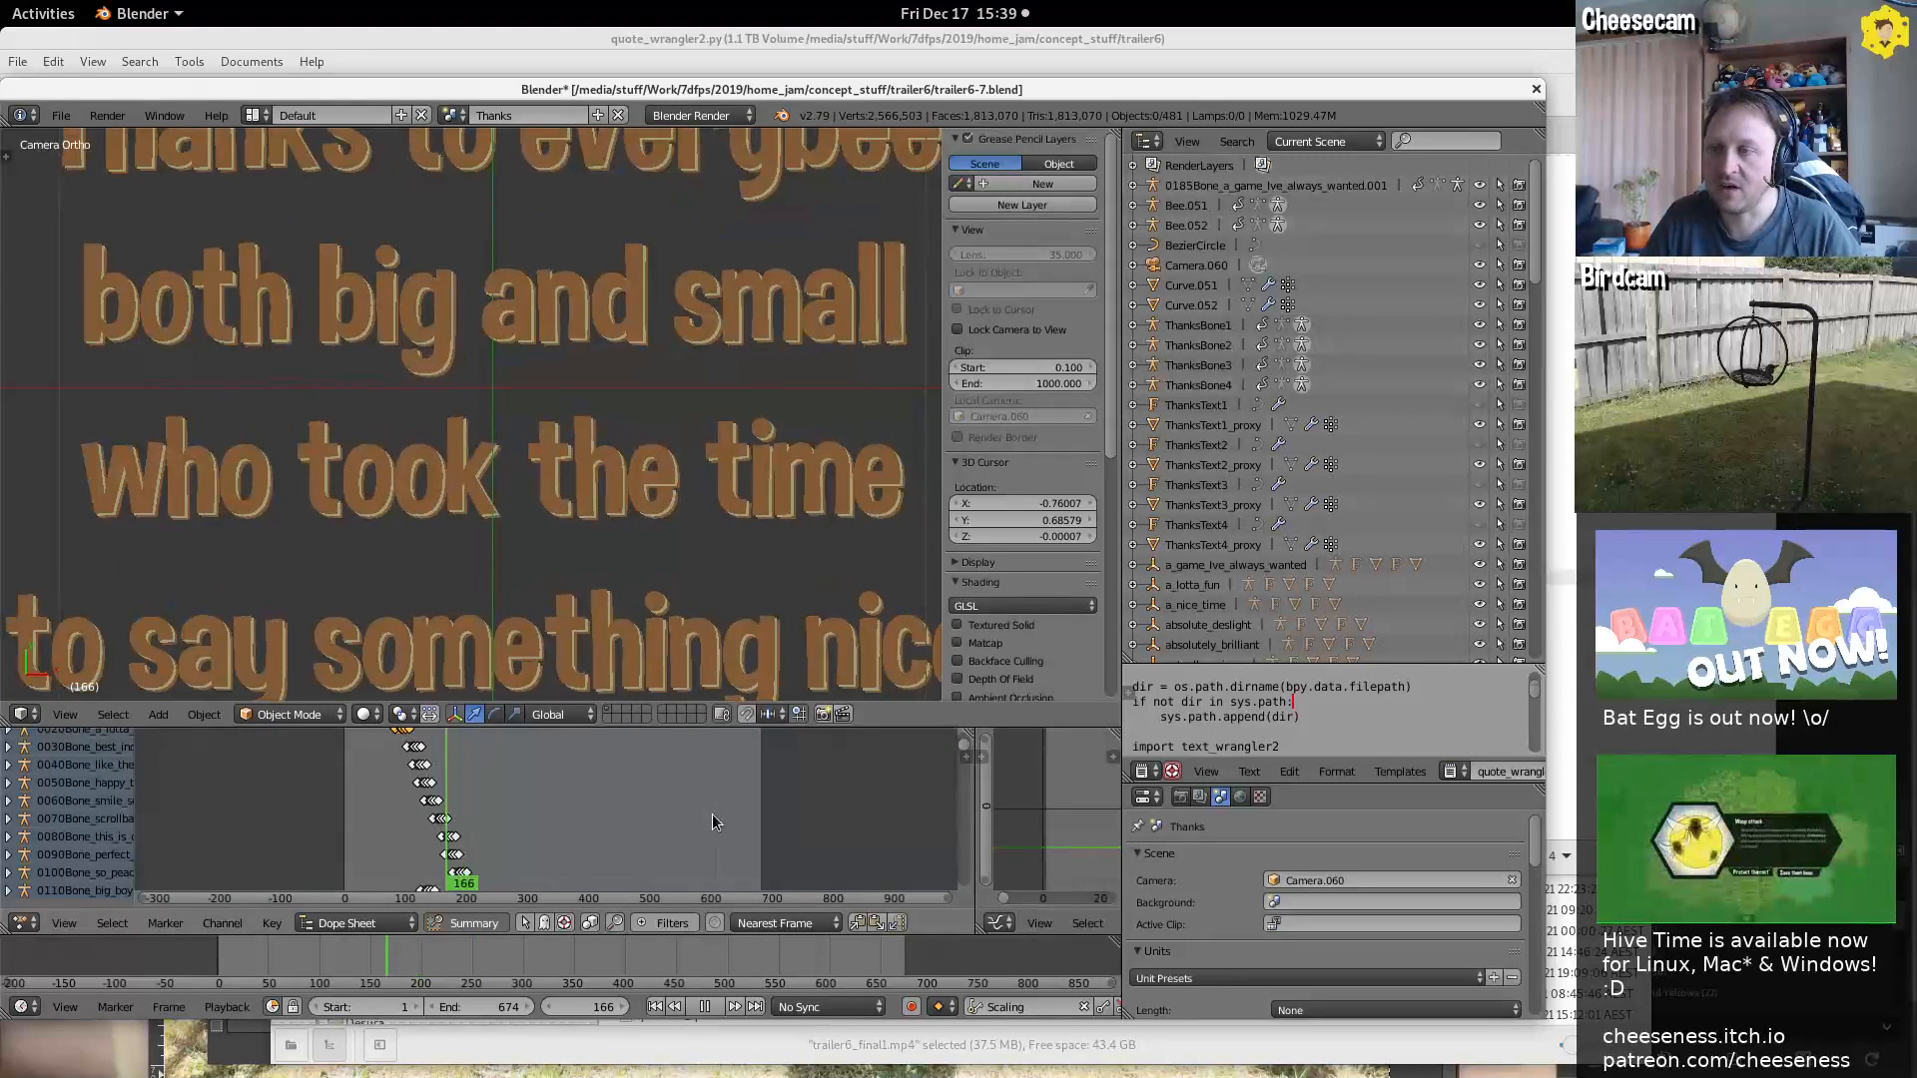
{"action": "middle_click_drag", "start_coordinate": [711, 819], "coordinate": [668, 881]}
{"action": "scroll", "coordinate": [586, 499], "scroll_direction": "down", "scroll_amount": 3}
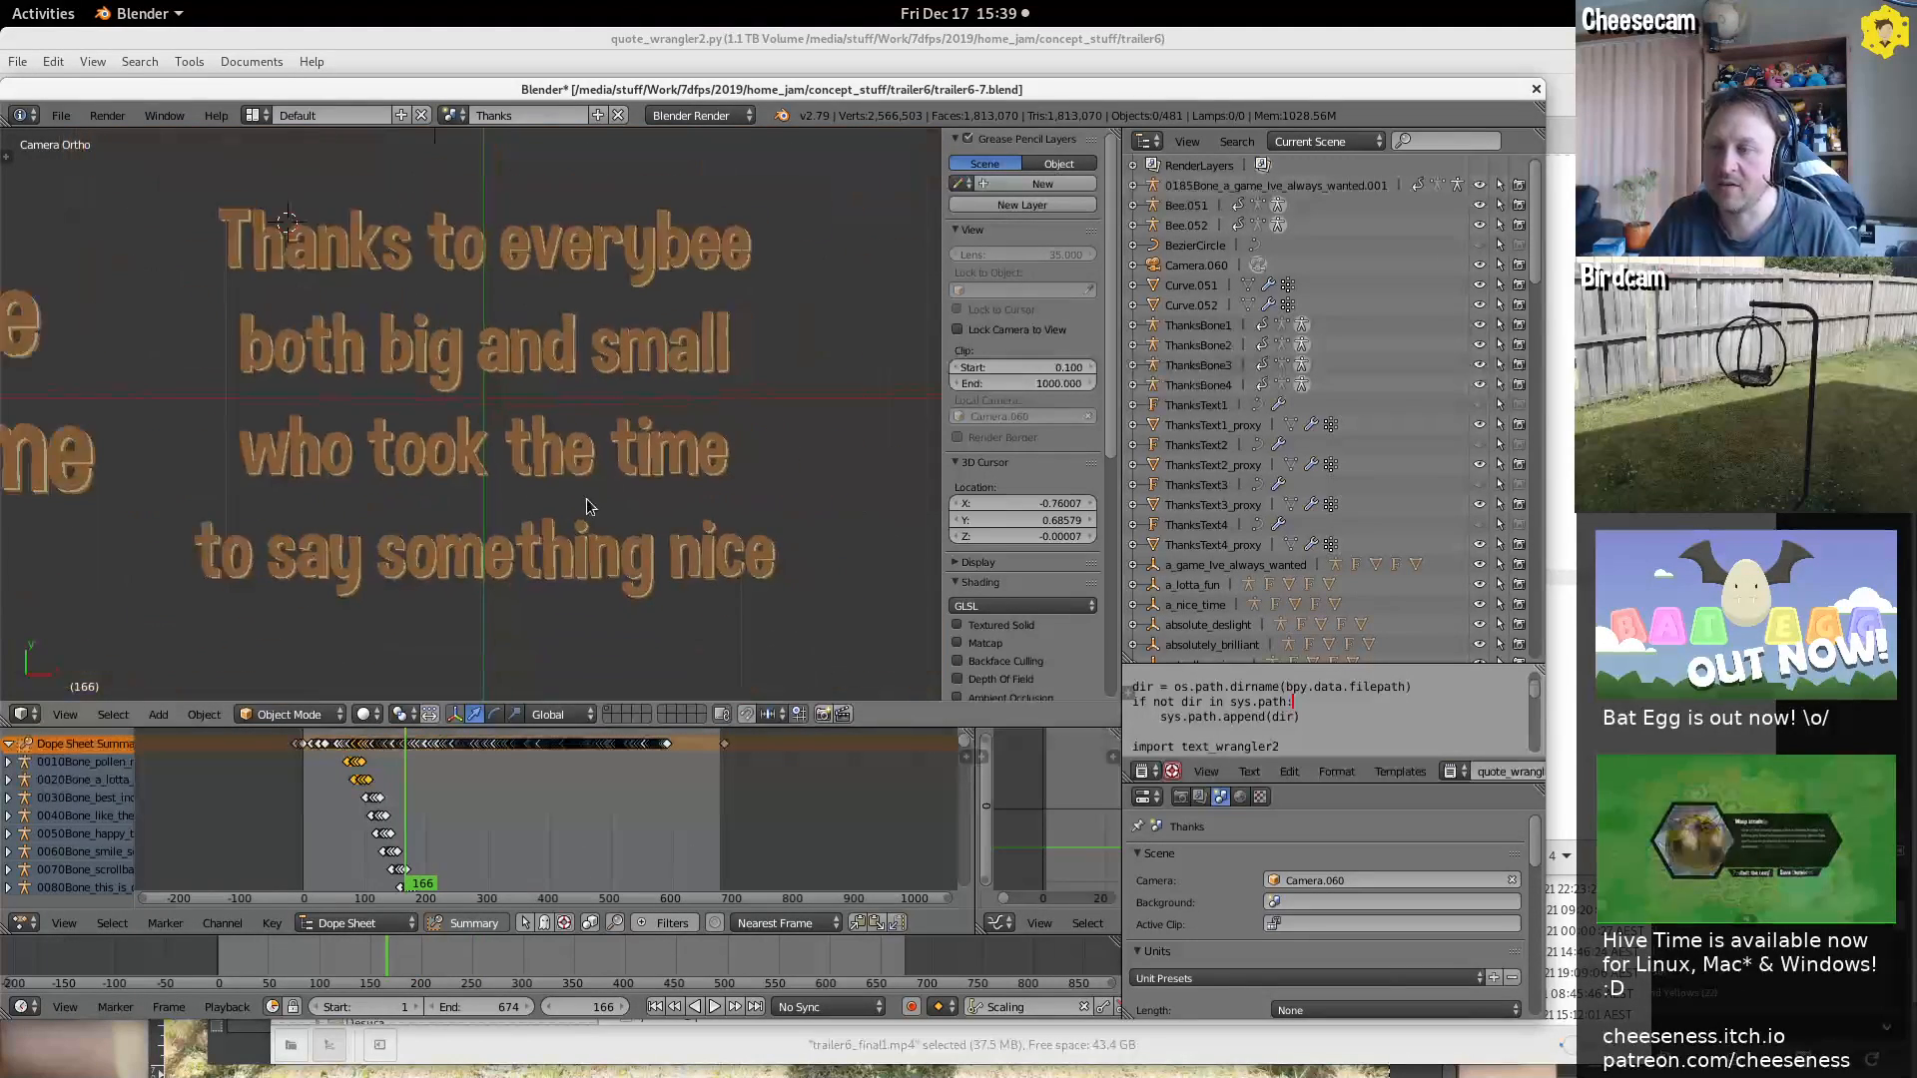
{"action": "scroll", "coordinate": [586, 504], "scroll_direction": "down", "scroll_amount": 2}
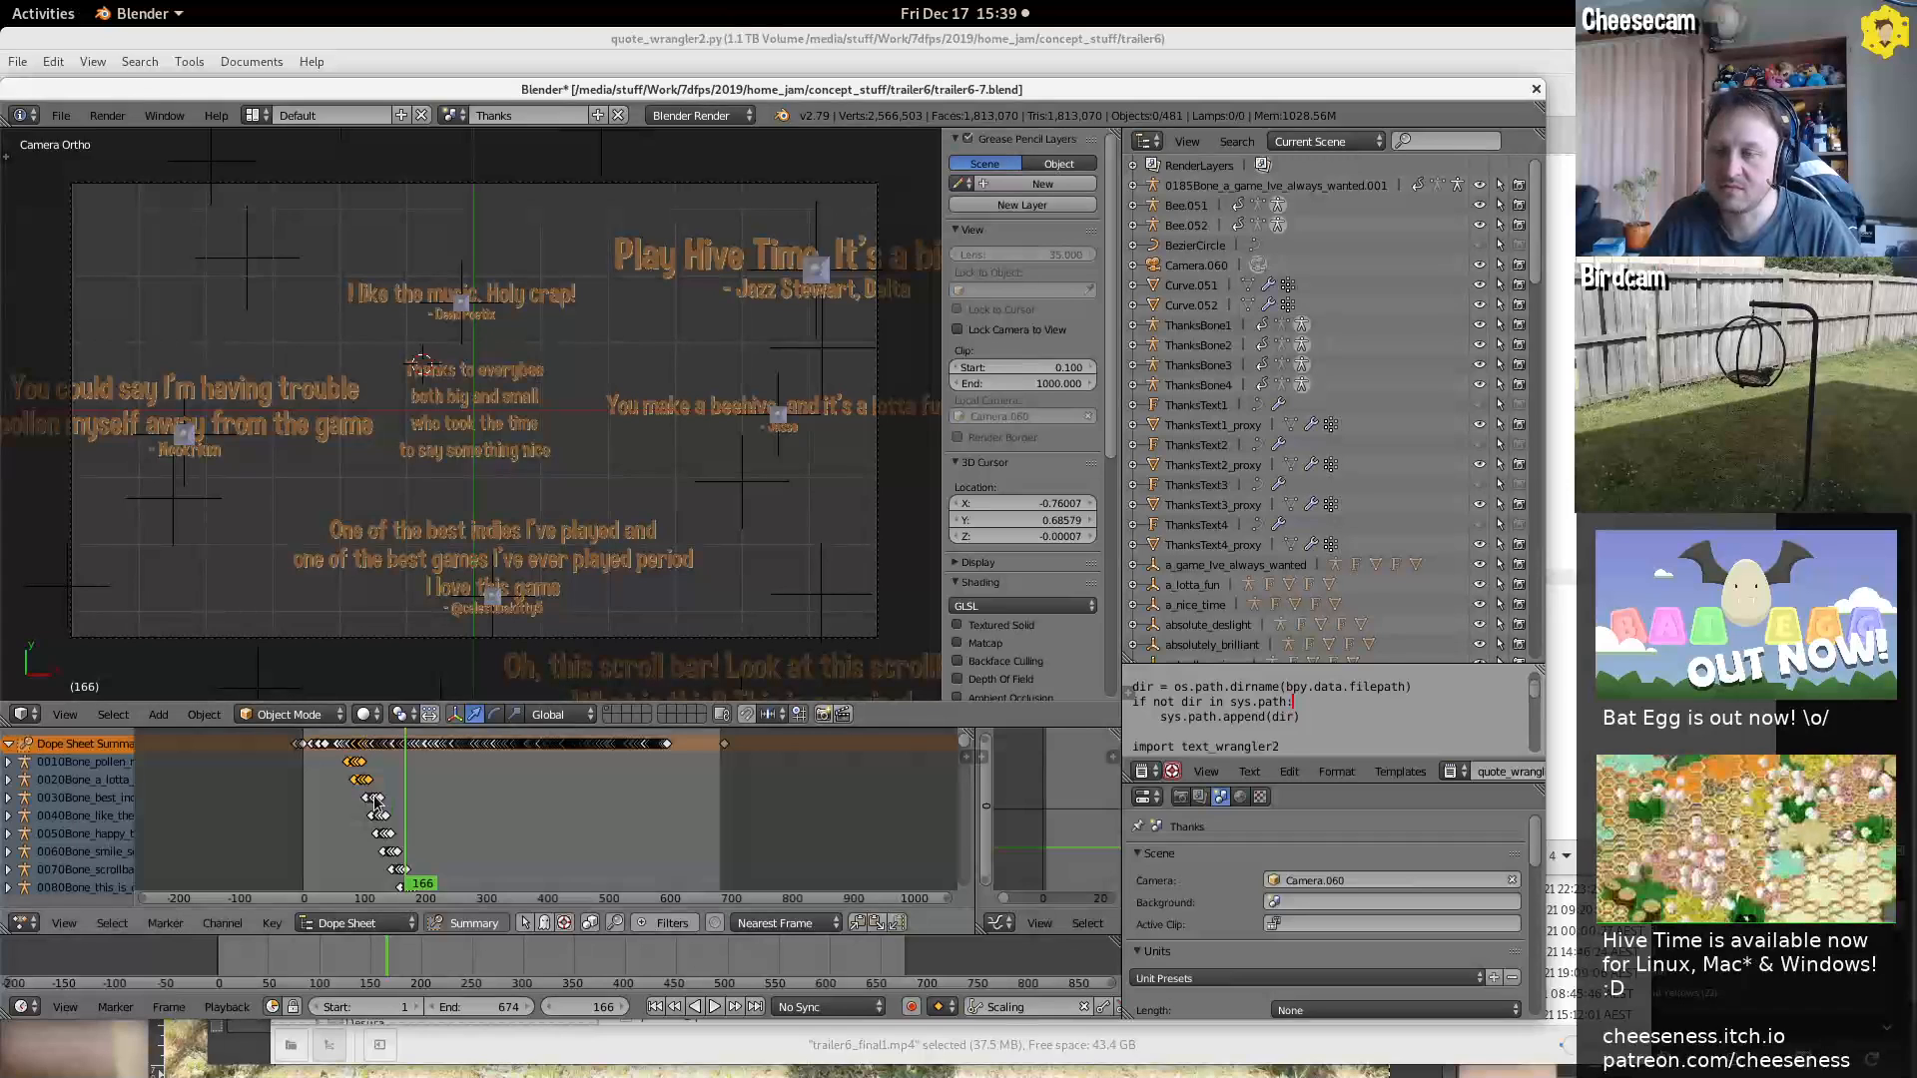
Play the quotes' appearance from frame 147 and scrub back to the two bees at frame 60
{"action": "left_click", "coordinate": [395, 764]}
{"action": "key", "text": "alt+a"}
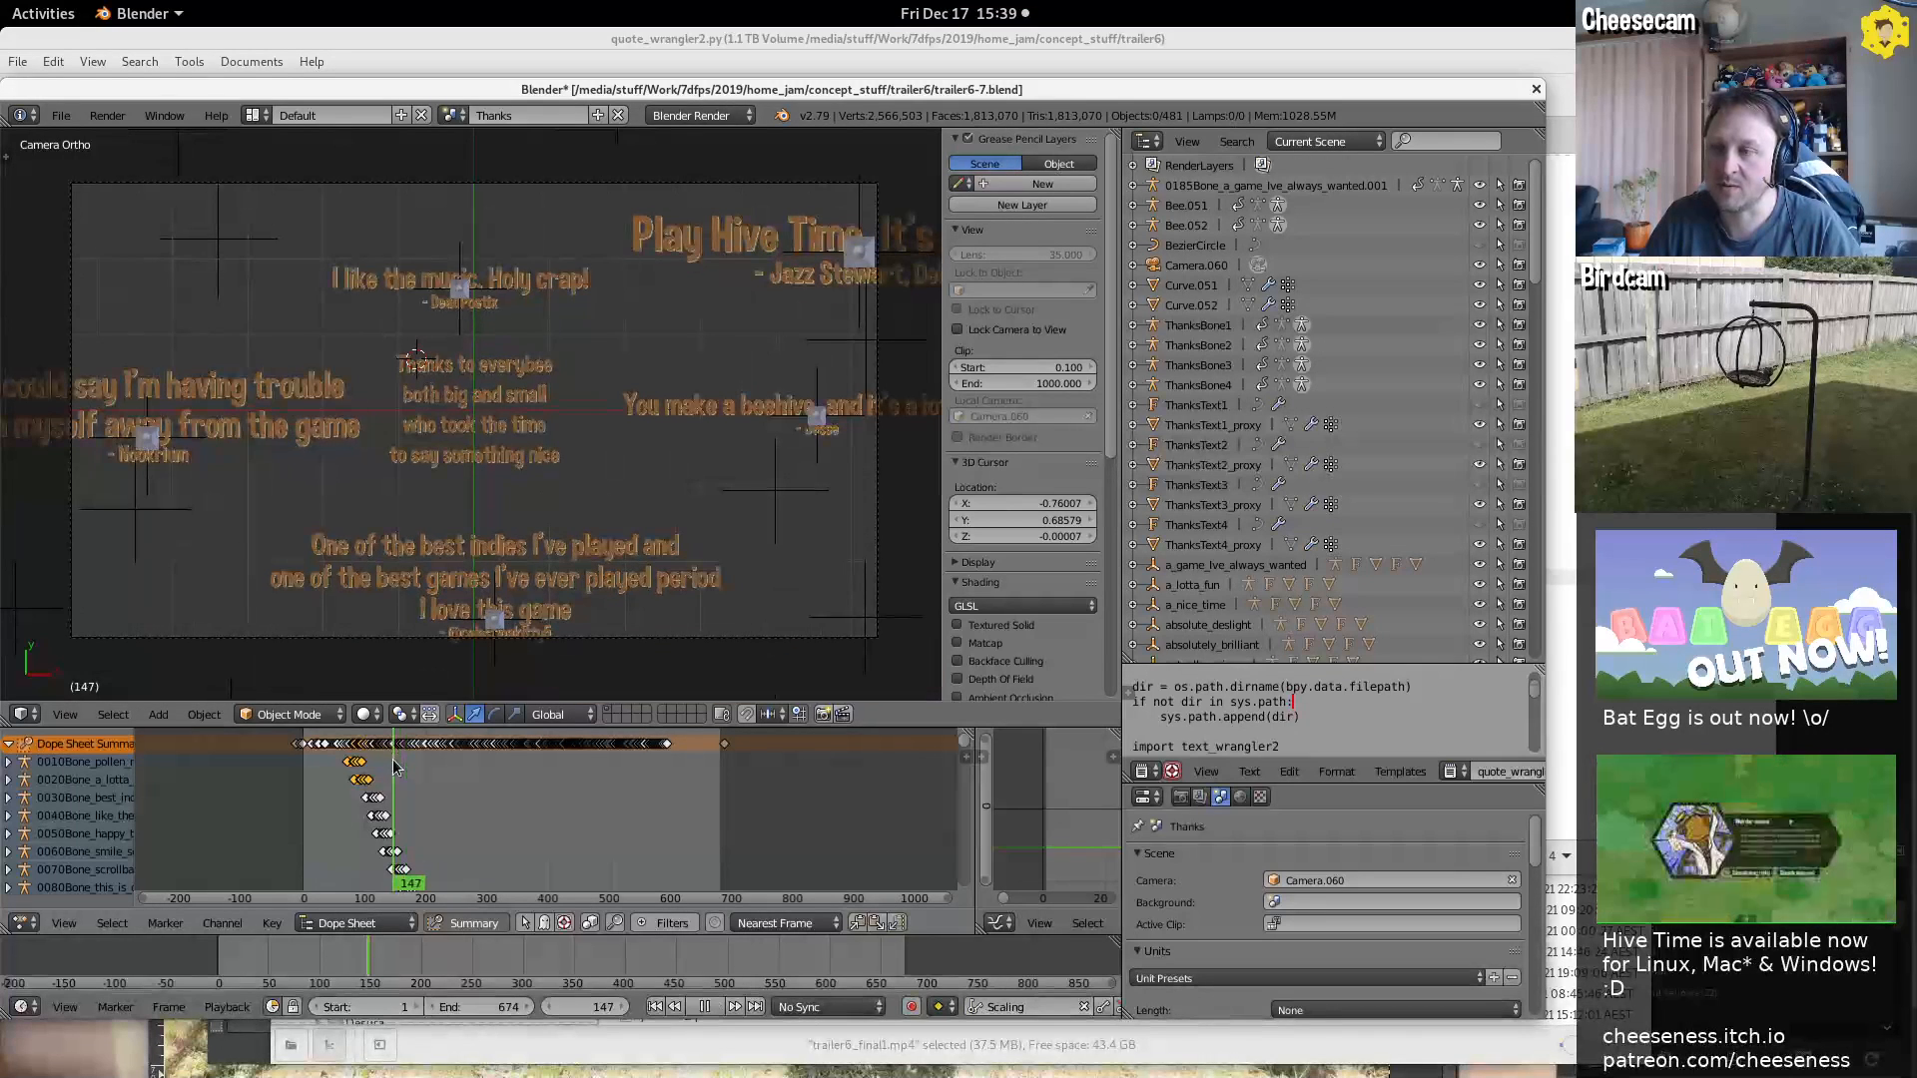
{"action": "left_click_drag", "start_coordinate": [383, 766], "coordinate": [341, 781]}
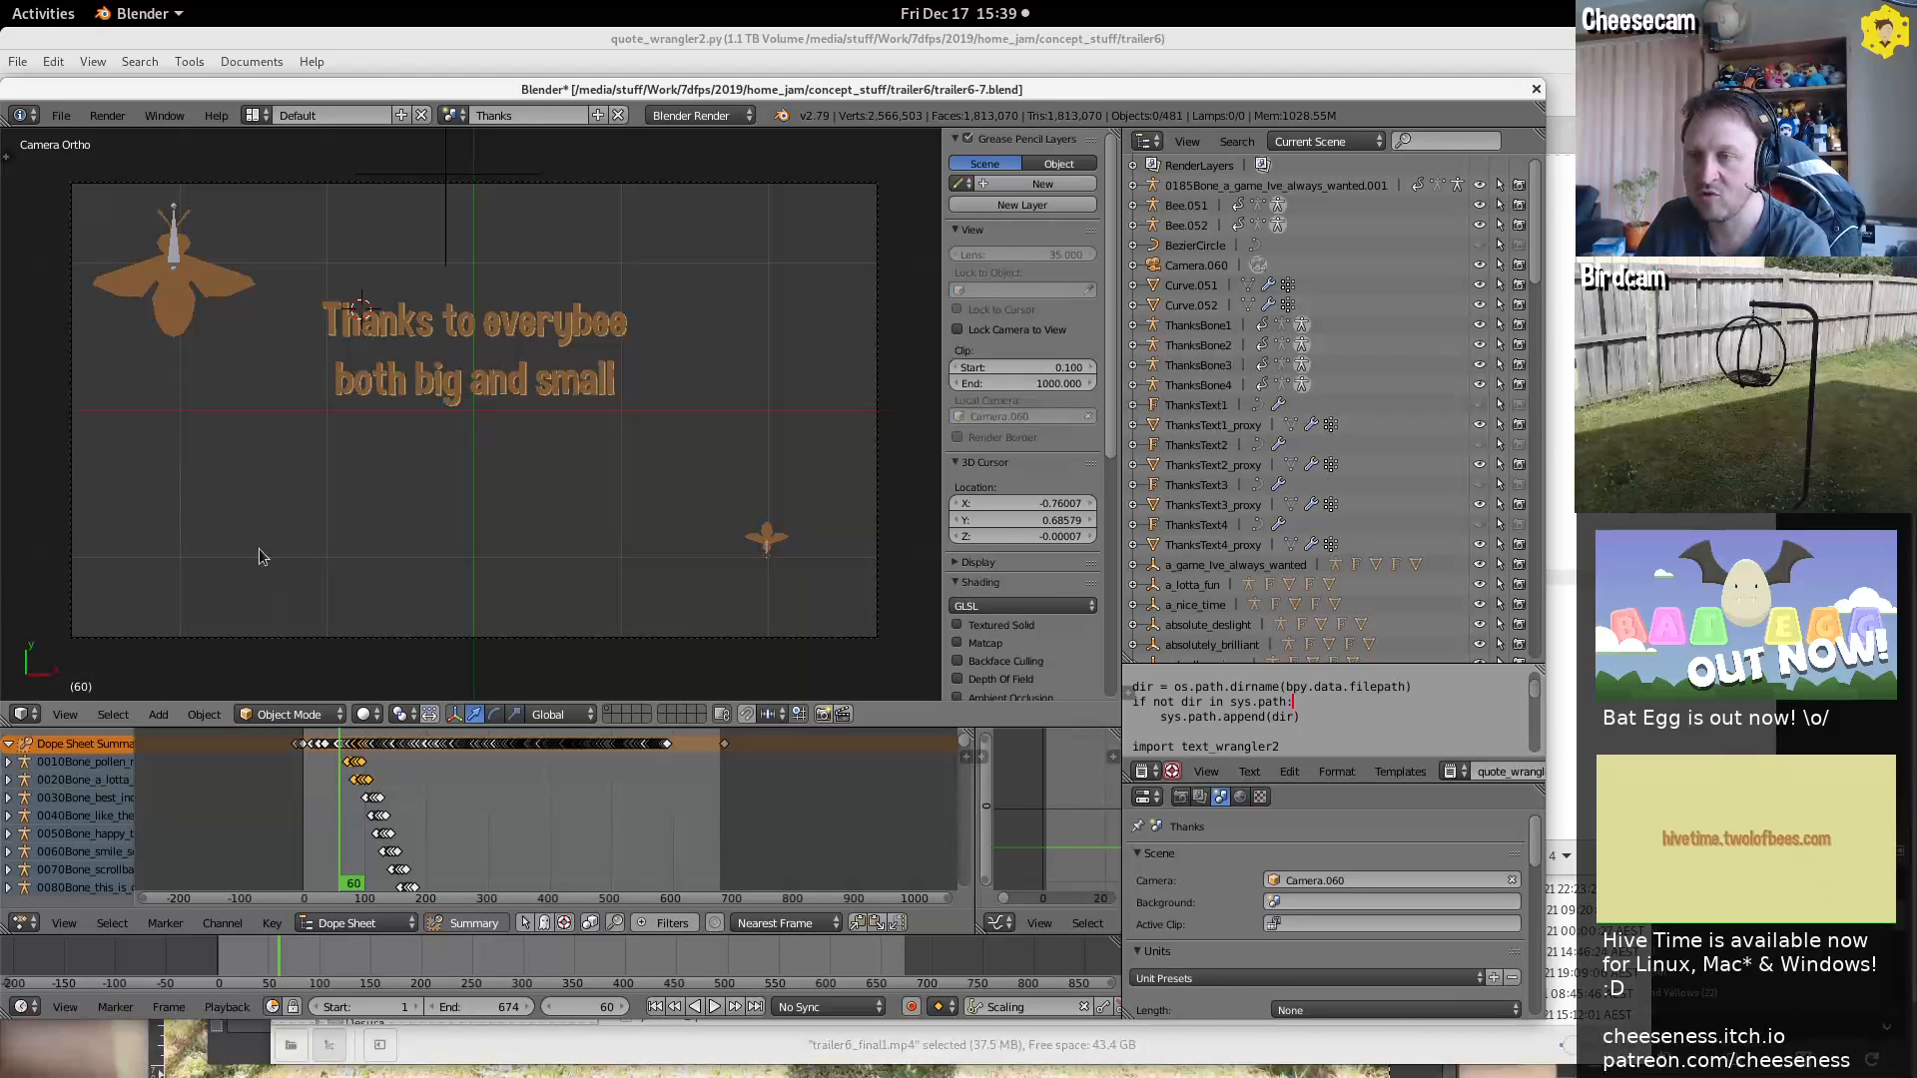
Replay the bees' flight around the thank-you text repeatedly from about frame 61, stopping at frame 73
{"action": "key", "text": "alt+a"}
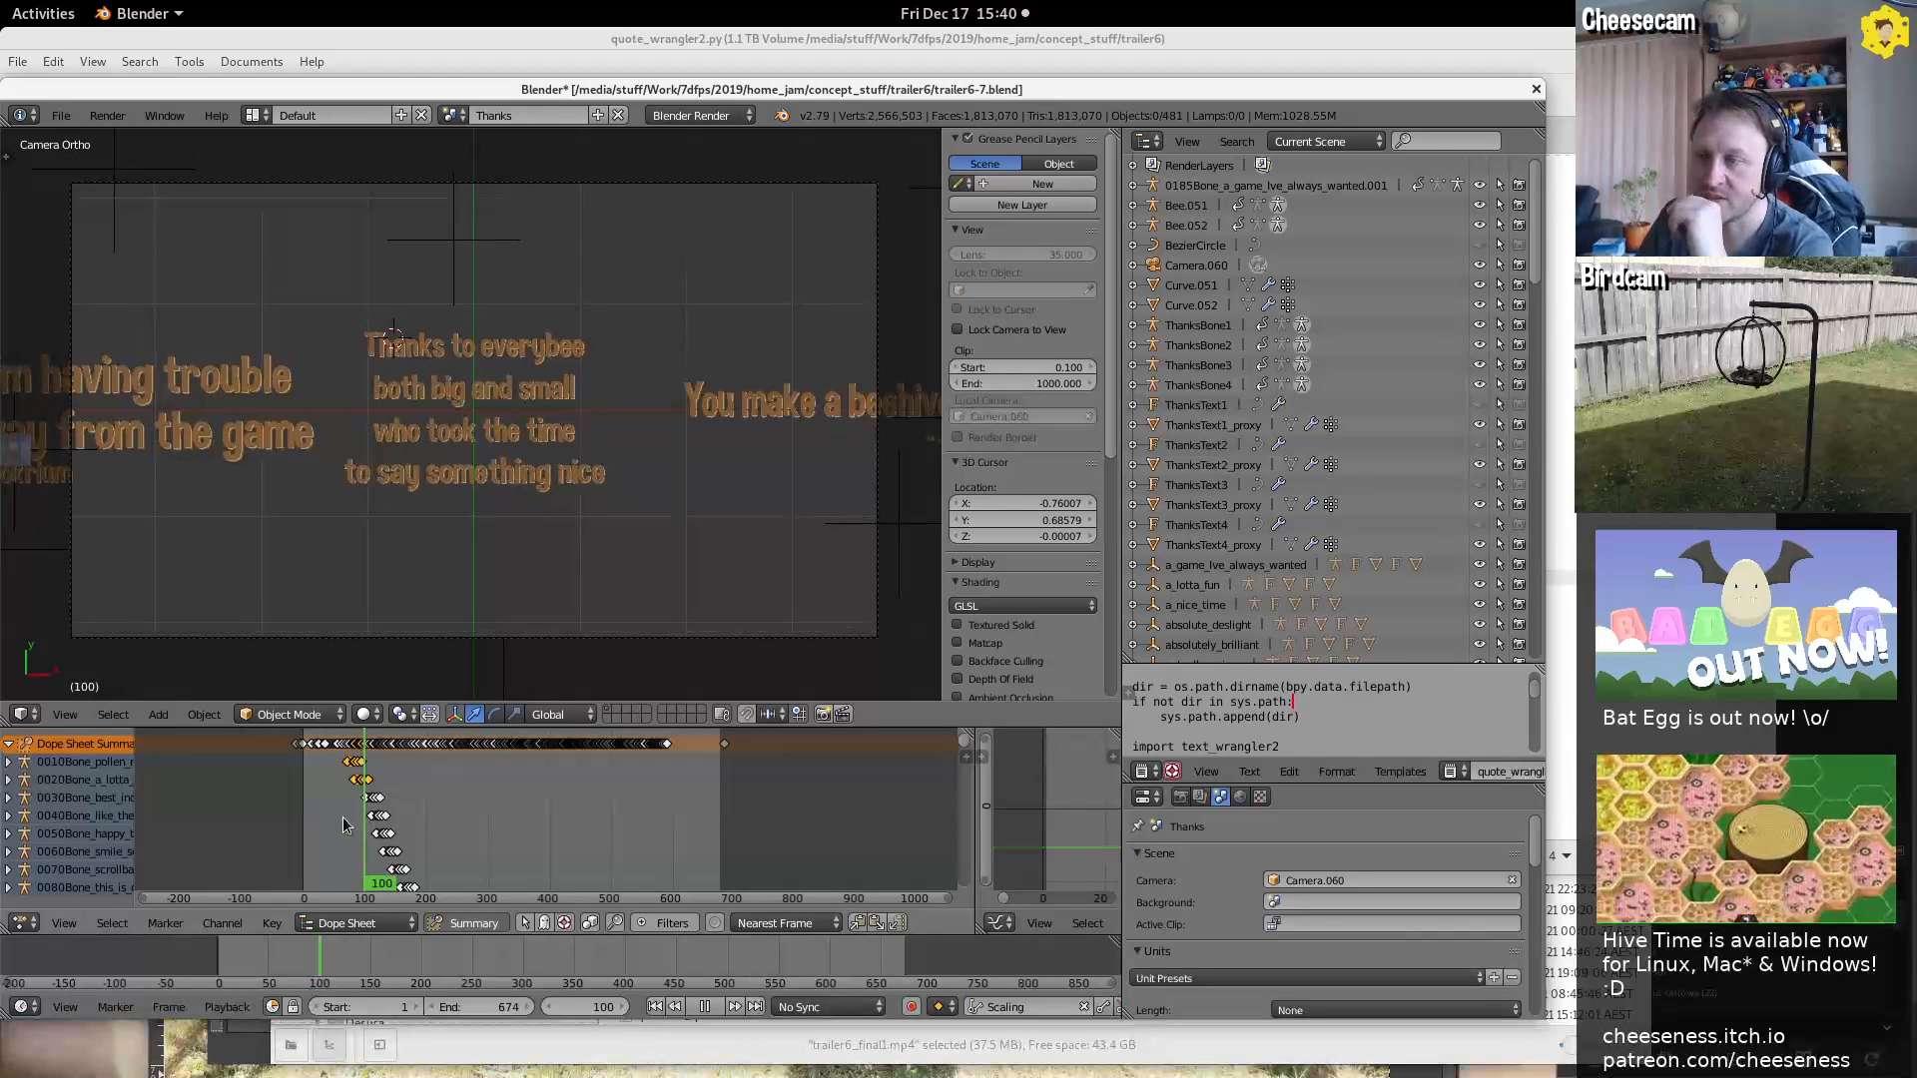
{"action": "left_click", "coordinate": [344, 825]}
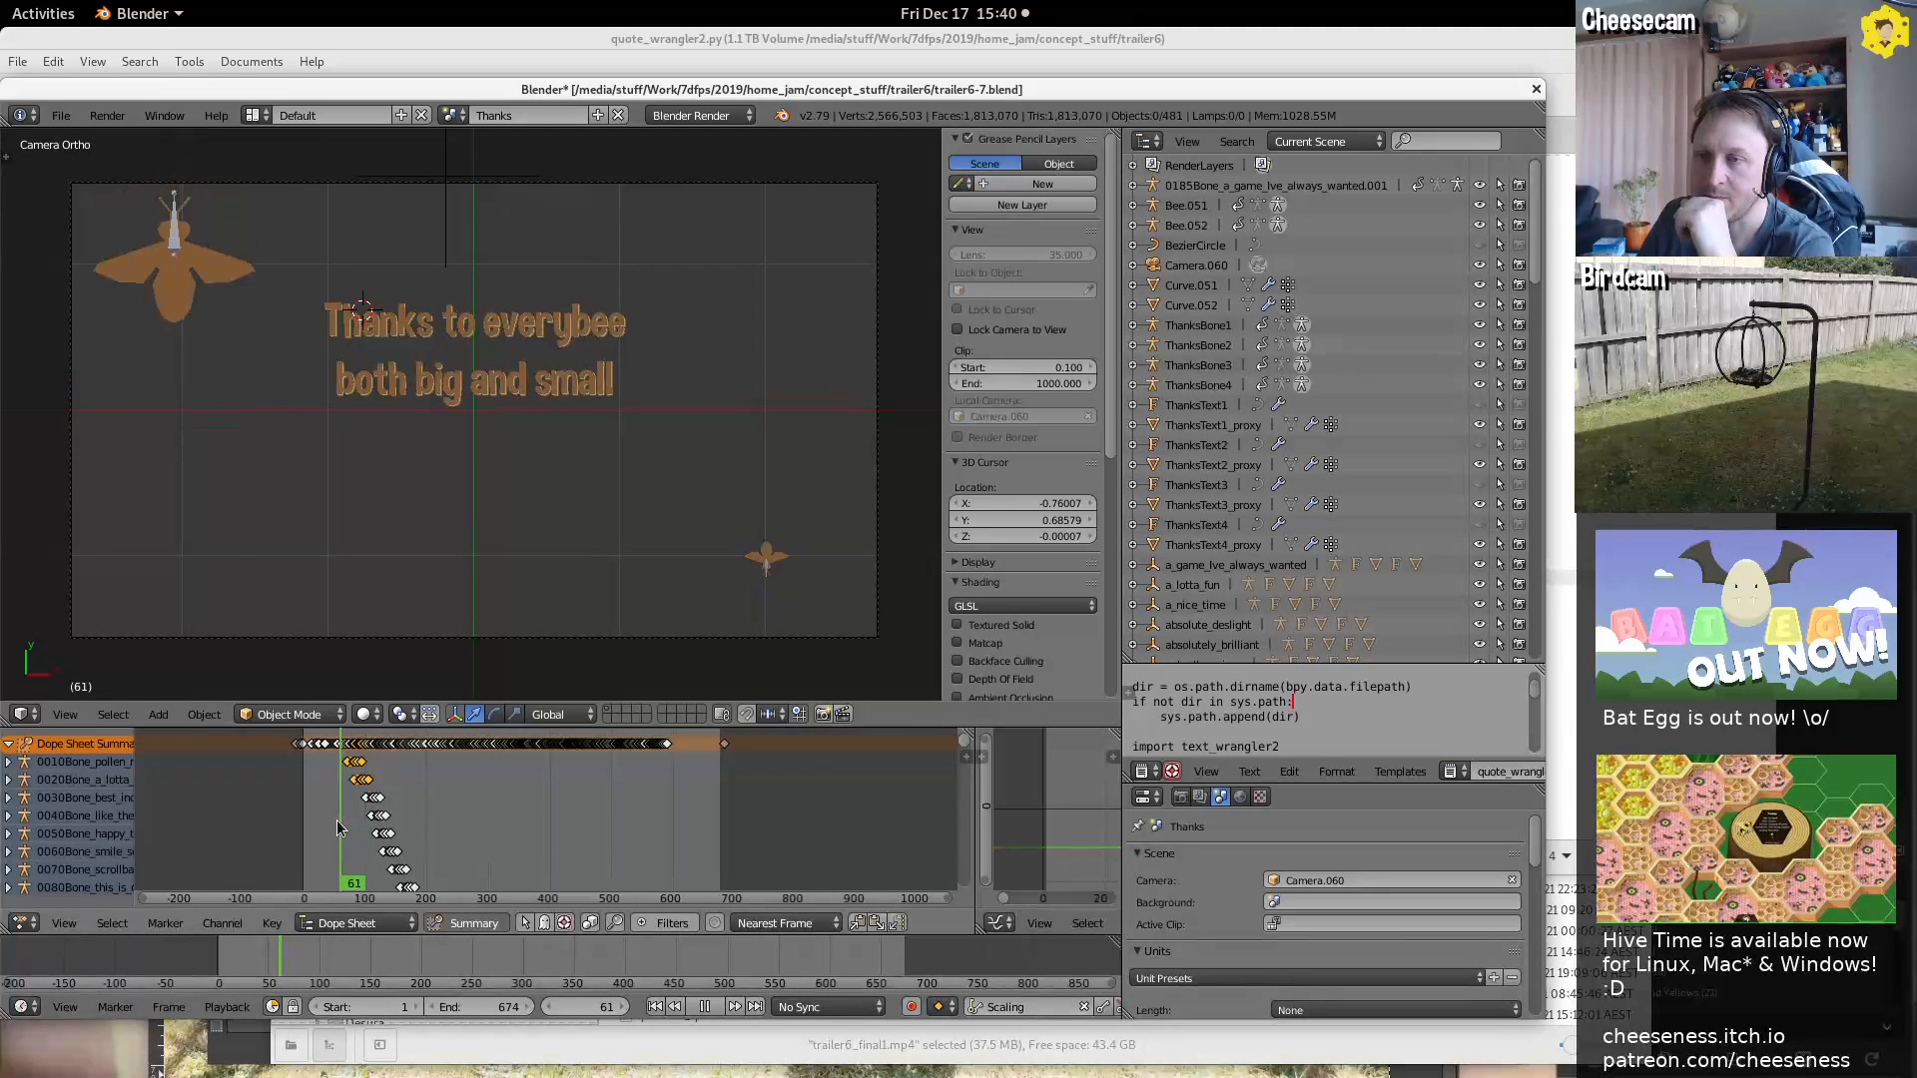
{"action": "left_click", "coordinate": [330, 827]}
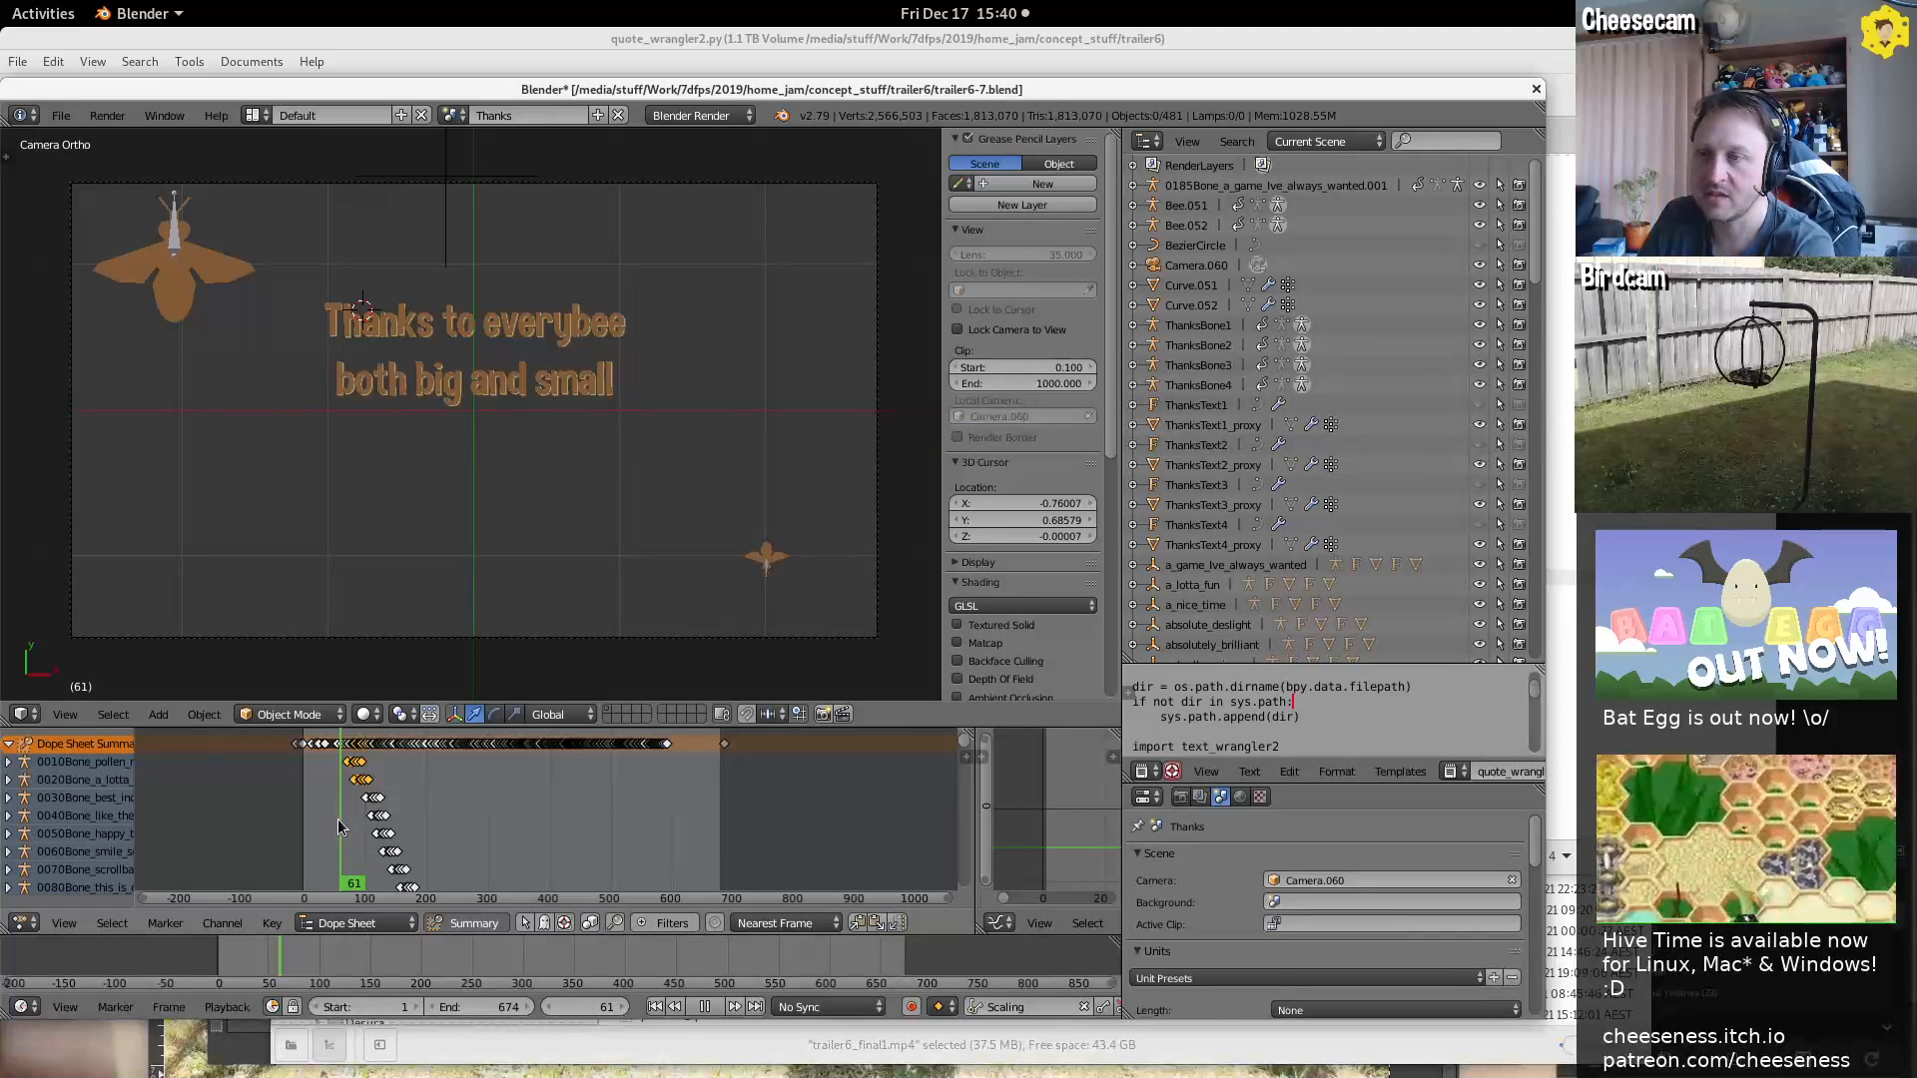
{"action": "left_click", "coordinate": [336, 826]}
{"action": "left_click", "coordinate": [333, 826]}
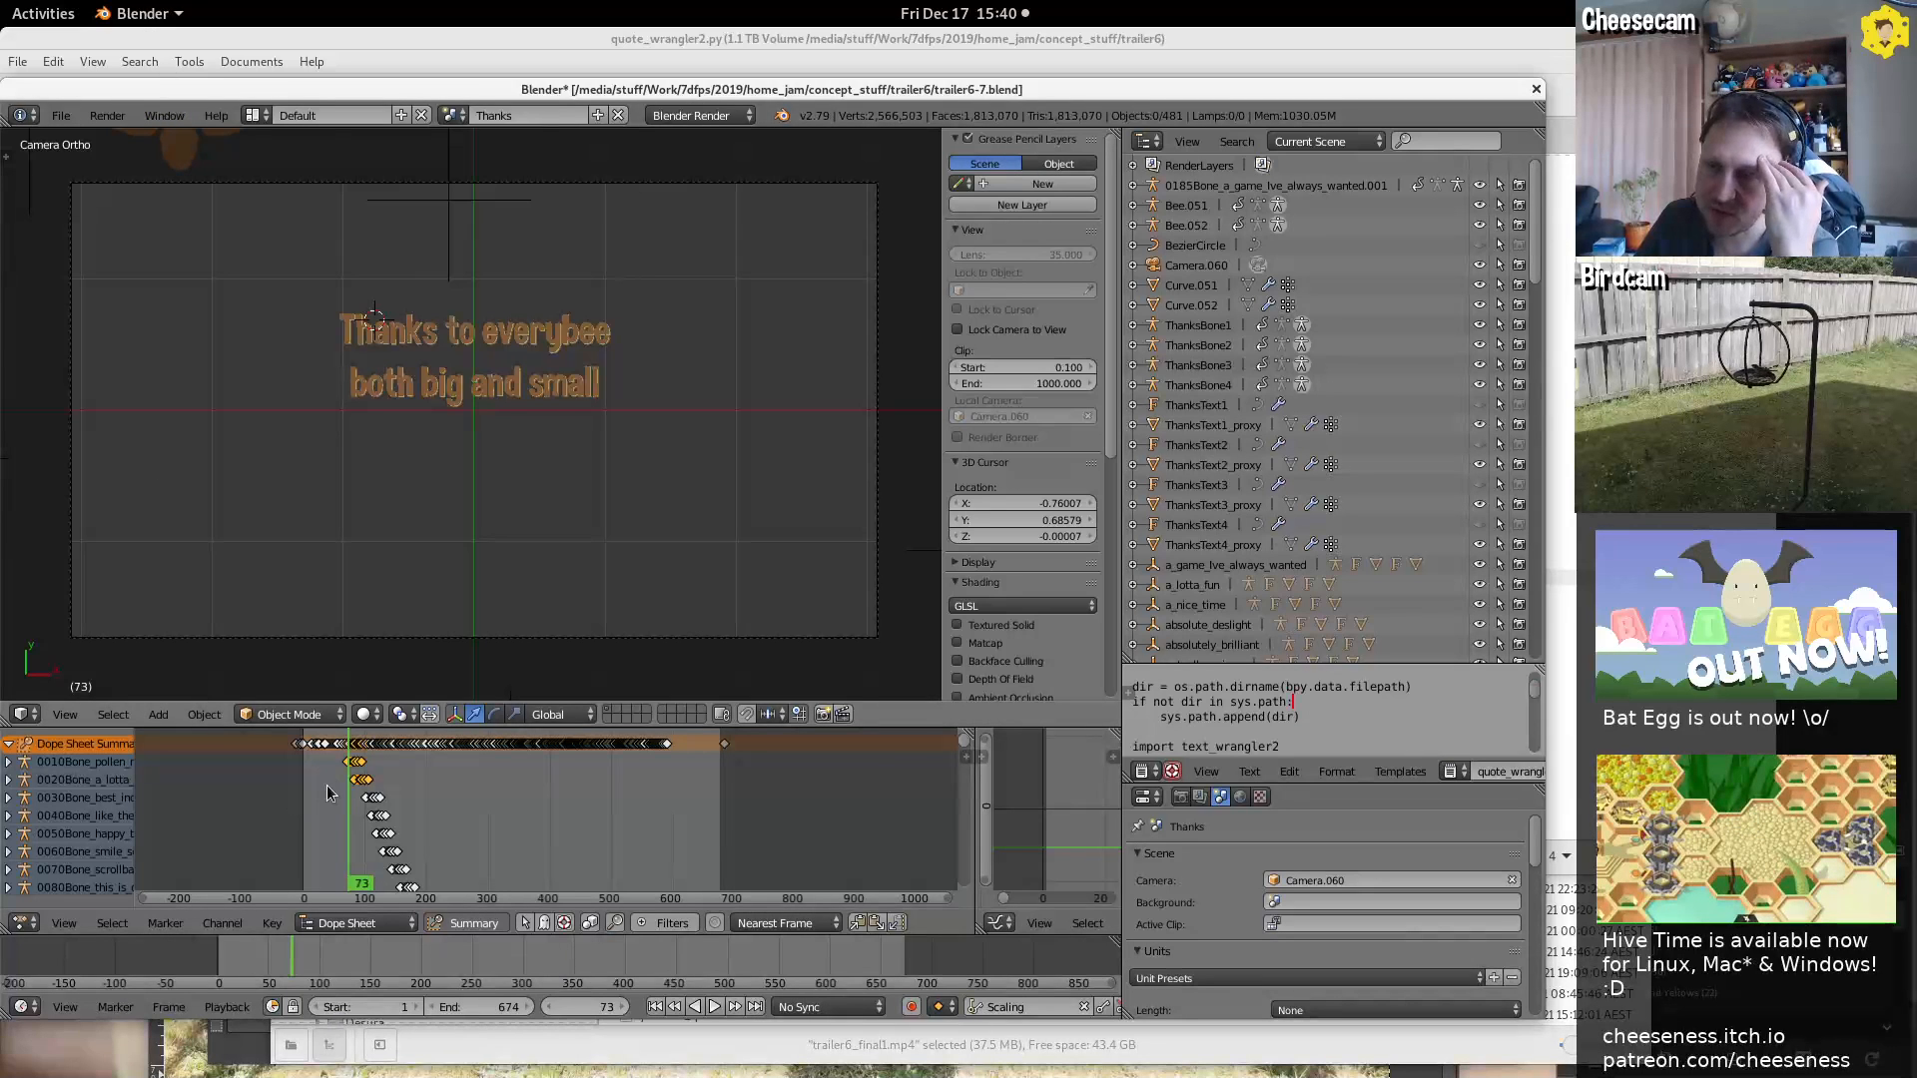
Replay the bees' flight past the thank-you text, scrubbing back to frame 43
{"action": "left_click", "coordinate": [330, 795]}
{"action": "key", "text": "alt+a"}
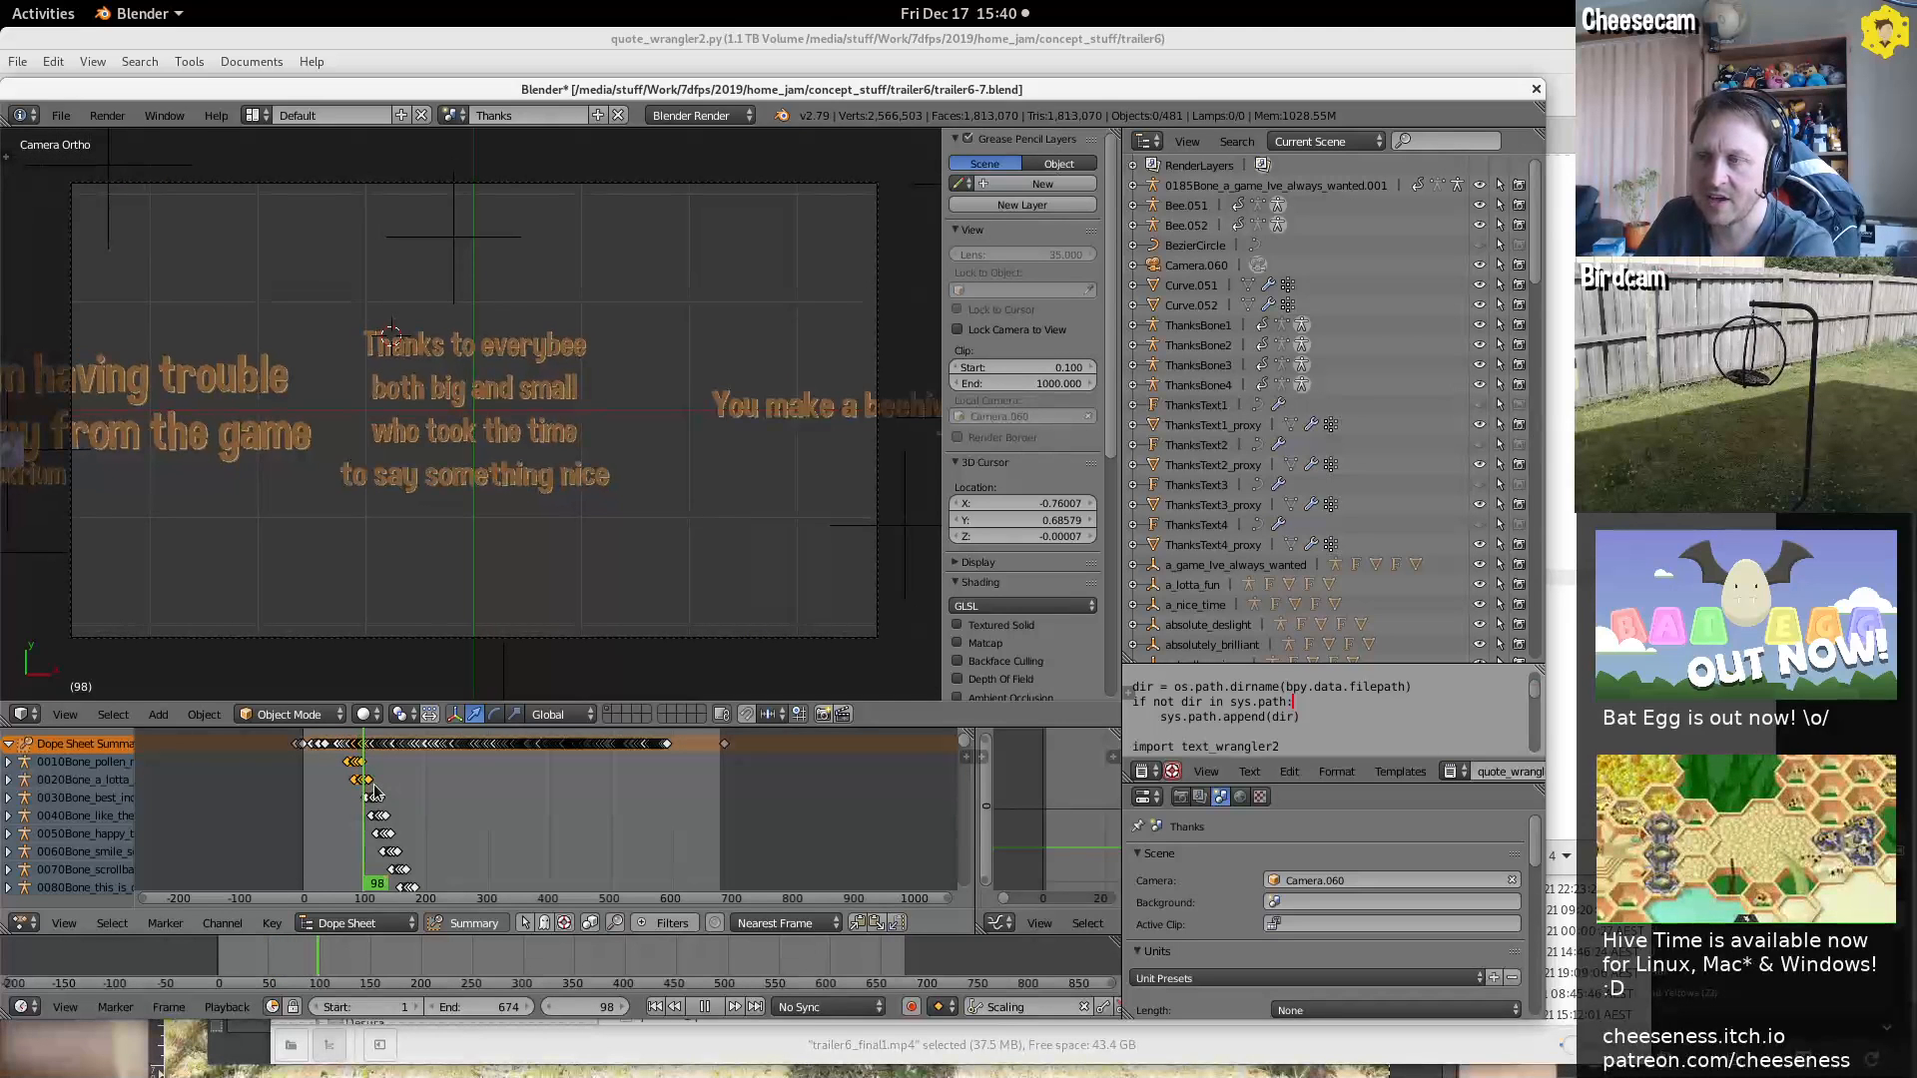
{"action": "left_click", "coordinate": [344, 798]}
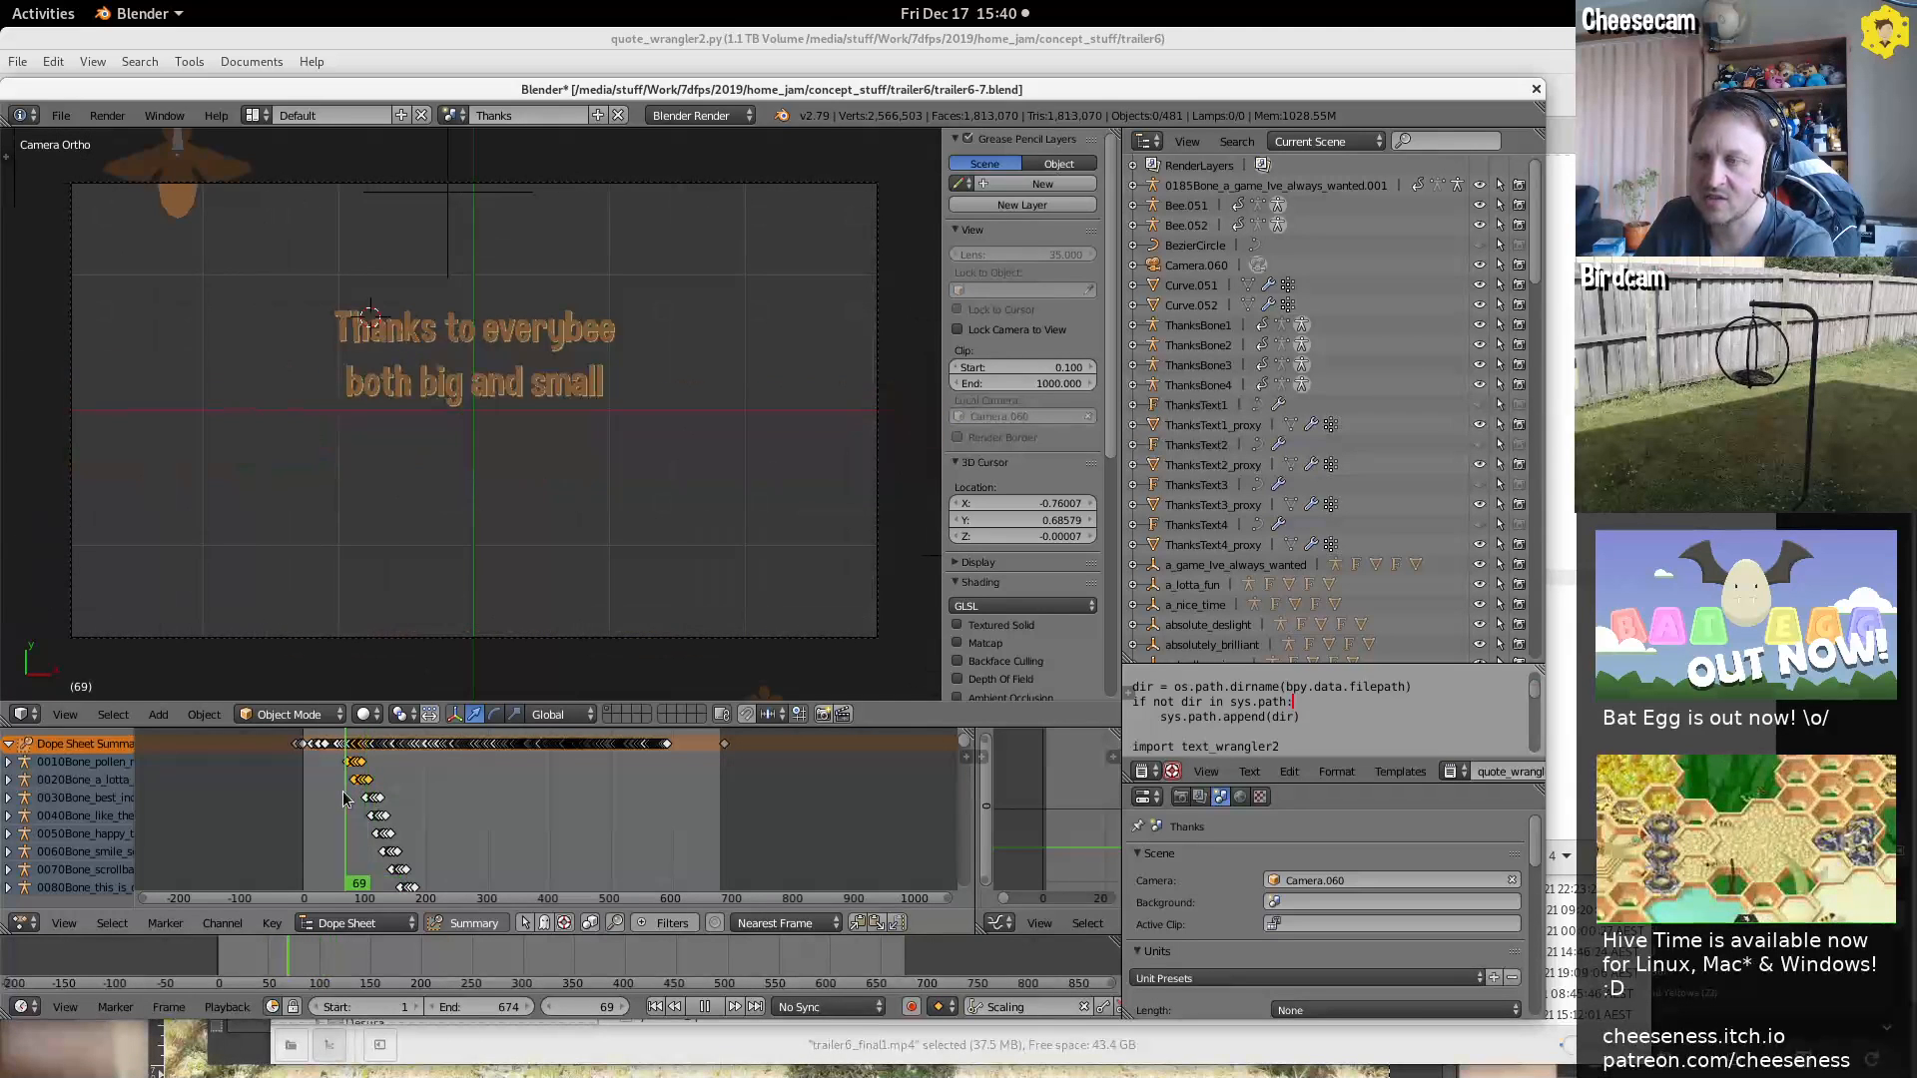
{"action": "left_click_drag", "start_coordinate": [341, 799], "coordinate": [329, 799]}
{"action": "key", "text": "alt+a"}
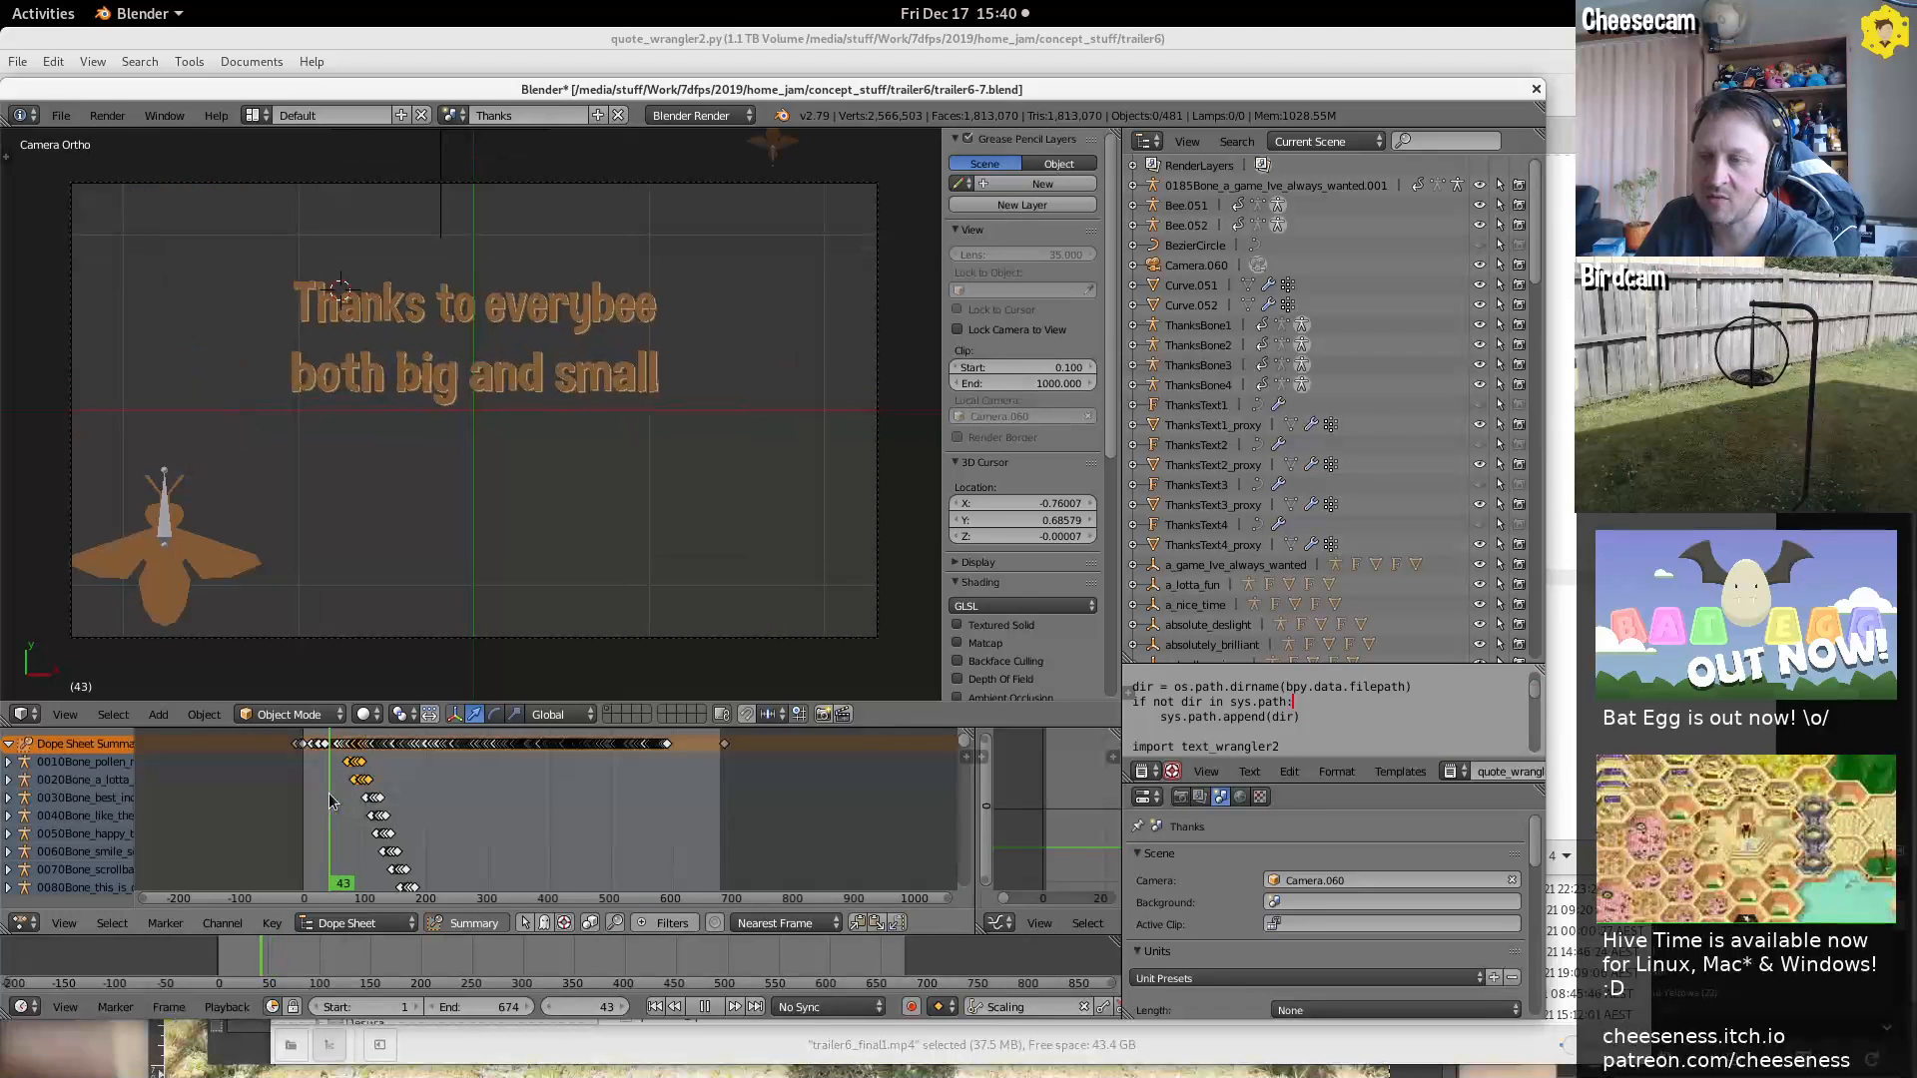
Select Bee.051's bone in Pose Mode, enlarge the graph editor and frame the bone's location curves around frames 0 to 150
{"action": "right_click", "coordinate": [168, 514]}
{"action": "key", "text": "ctrl+Tab"}
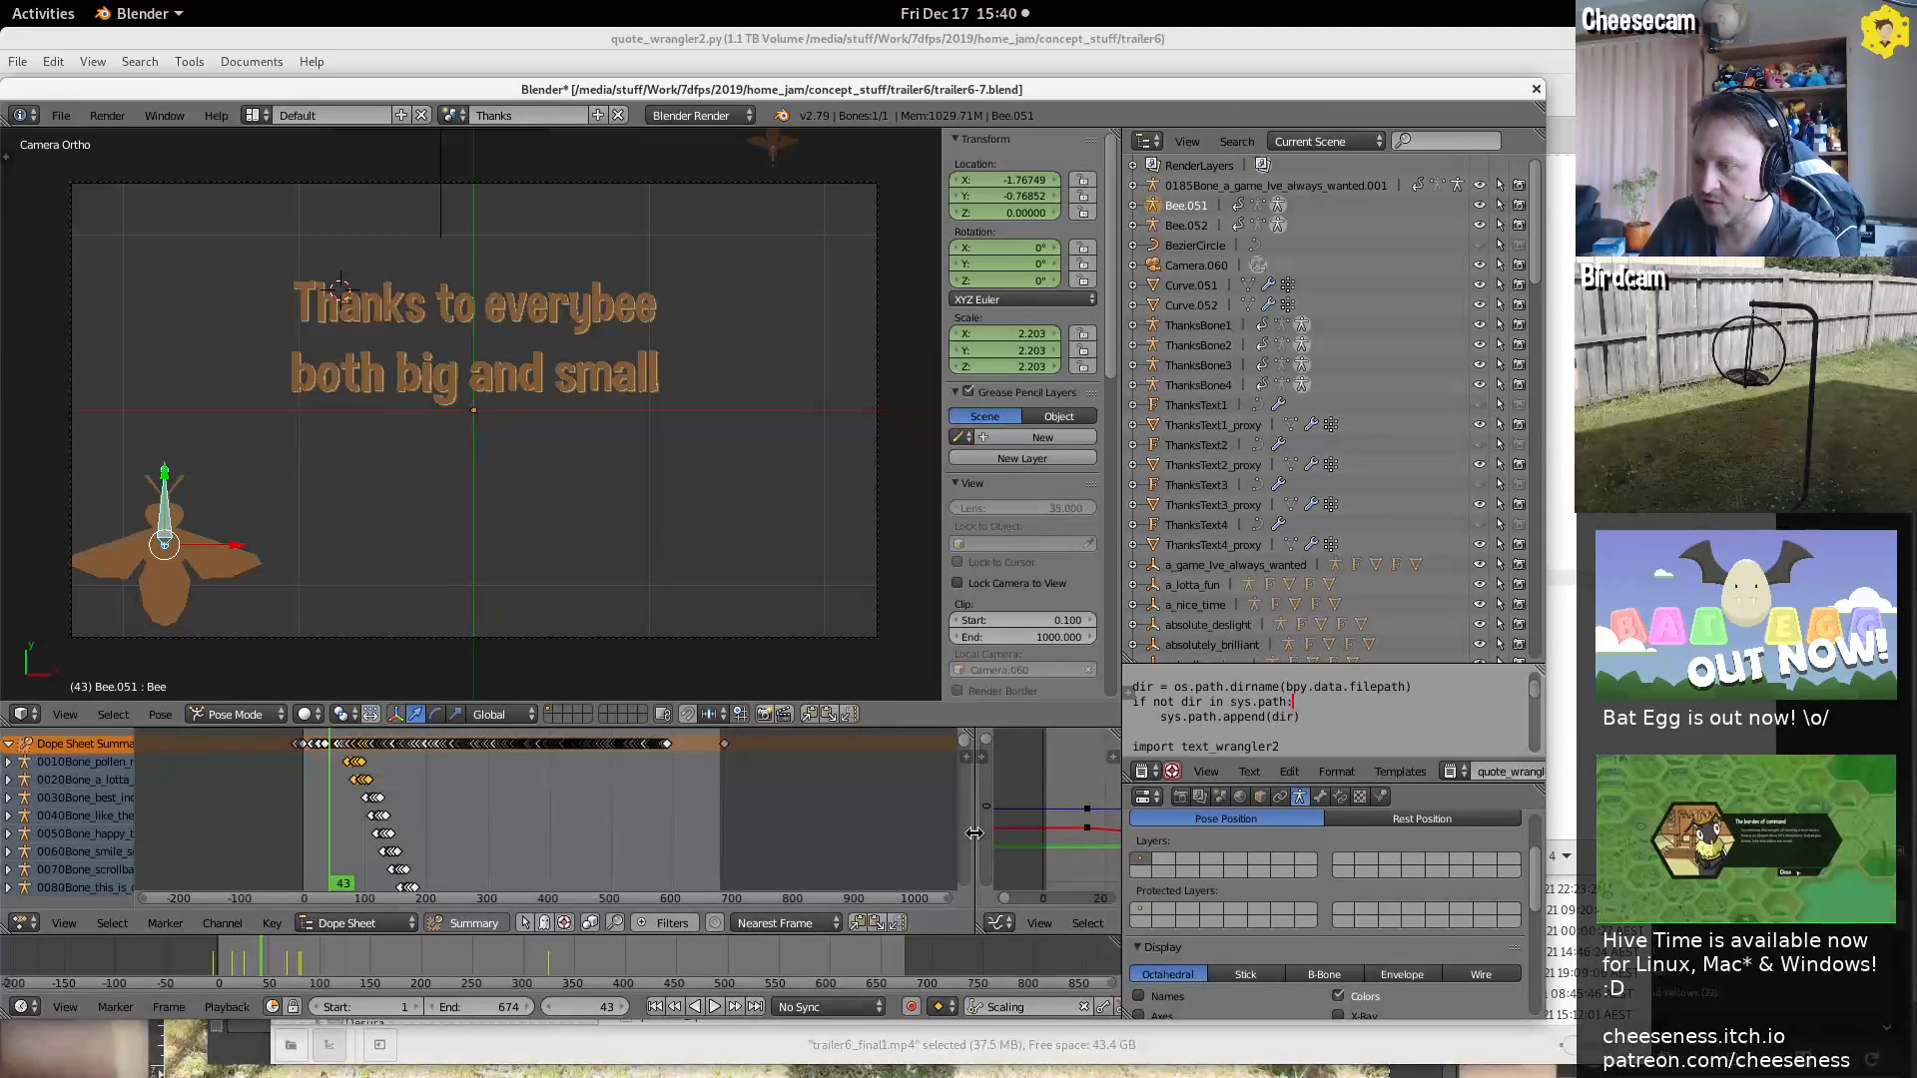
{"action": "left_click_drag", "start_coordinate": [976, 828], "coordinate": [366, 789]}
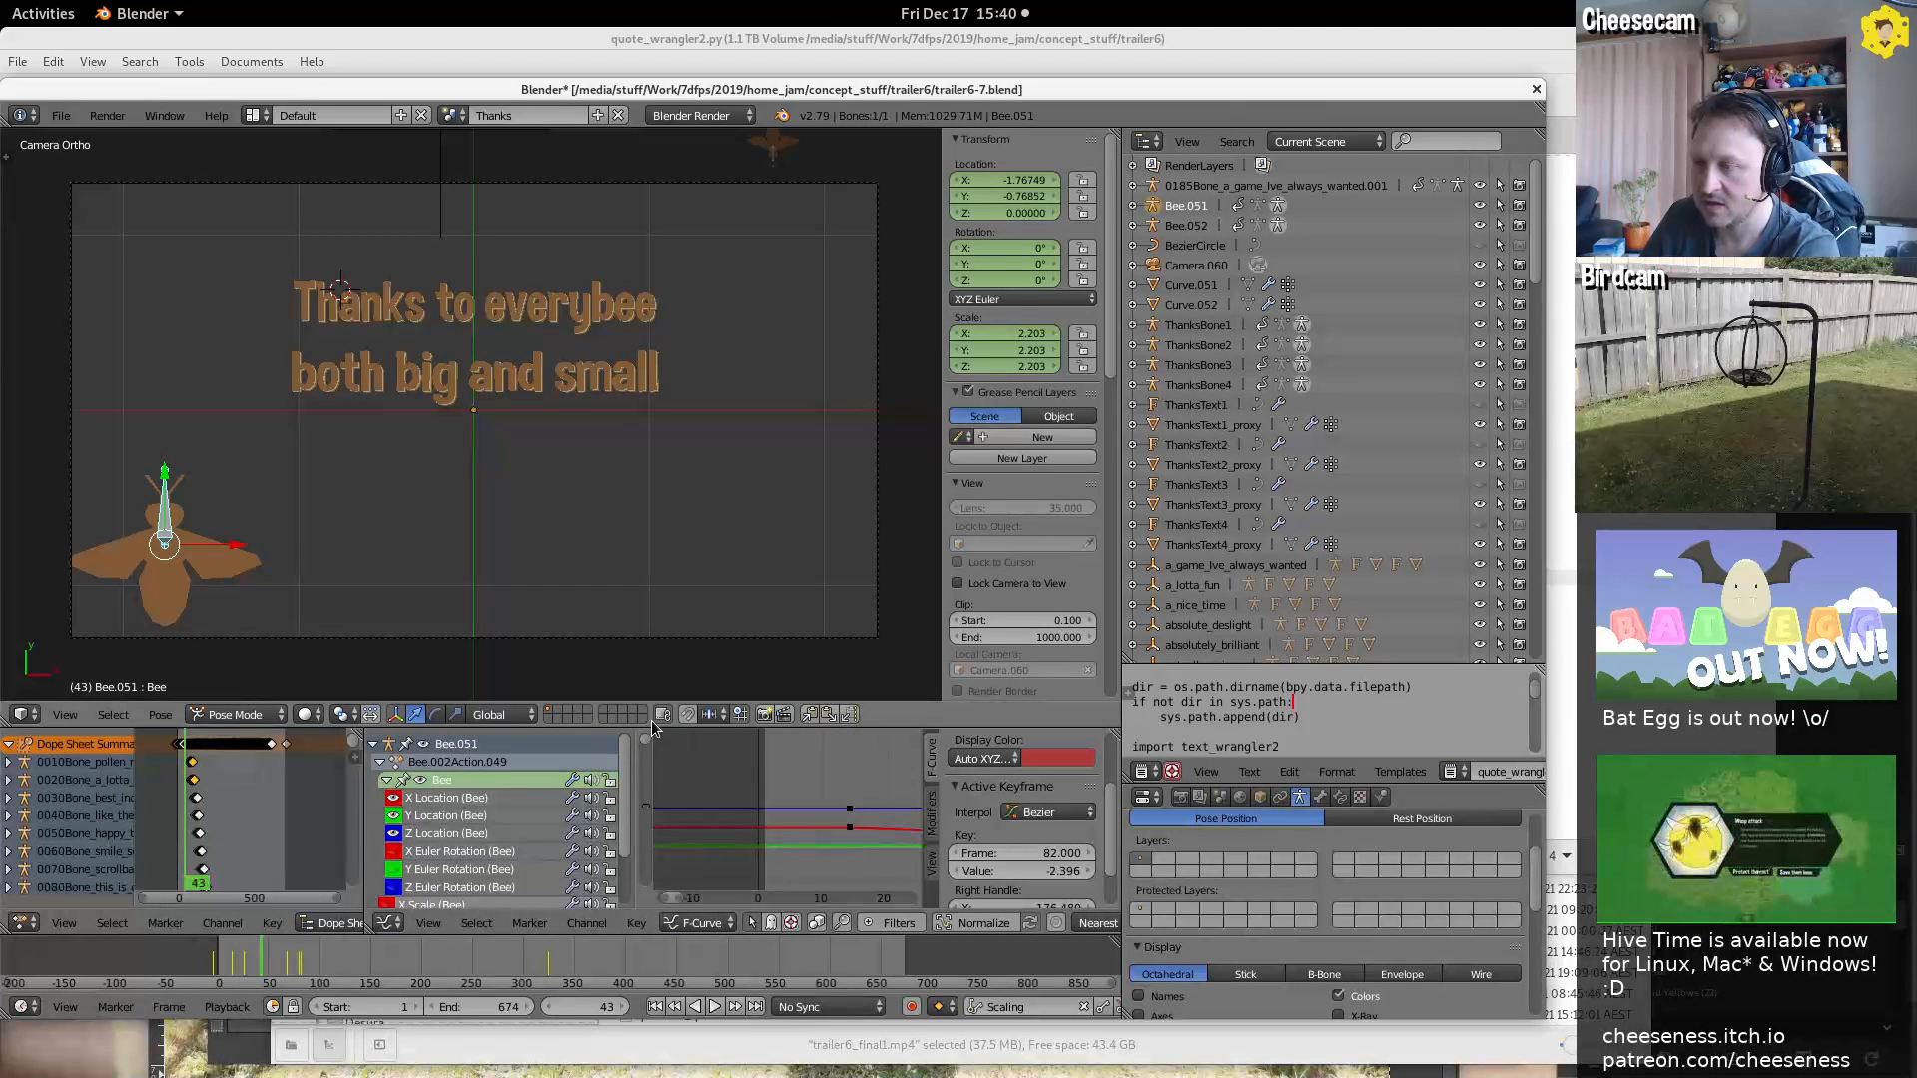
{"action": "left_click_drag", "start_coordinate": [649, 725], "coordinate": [638, 649]}
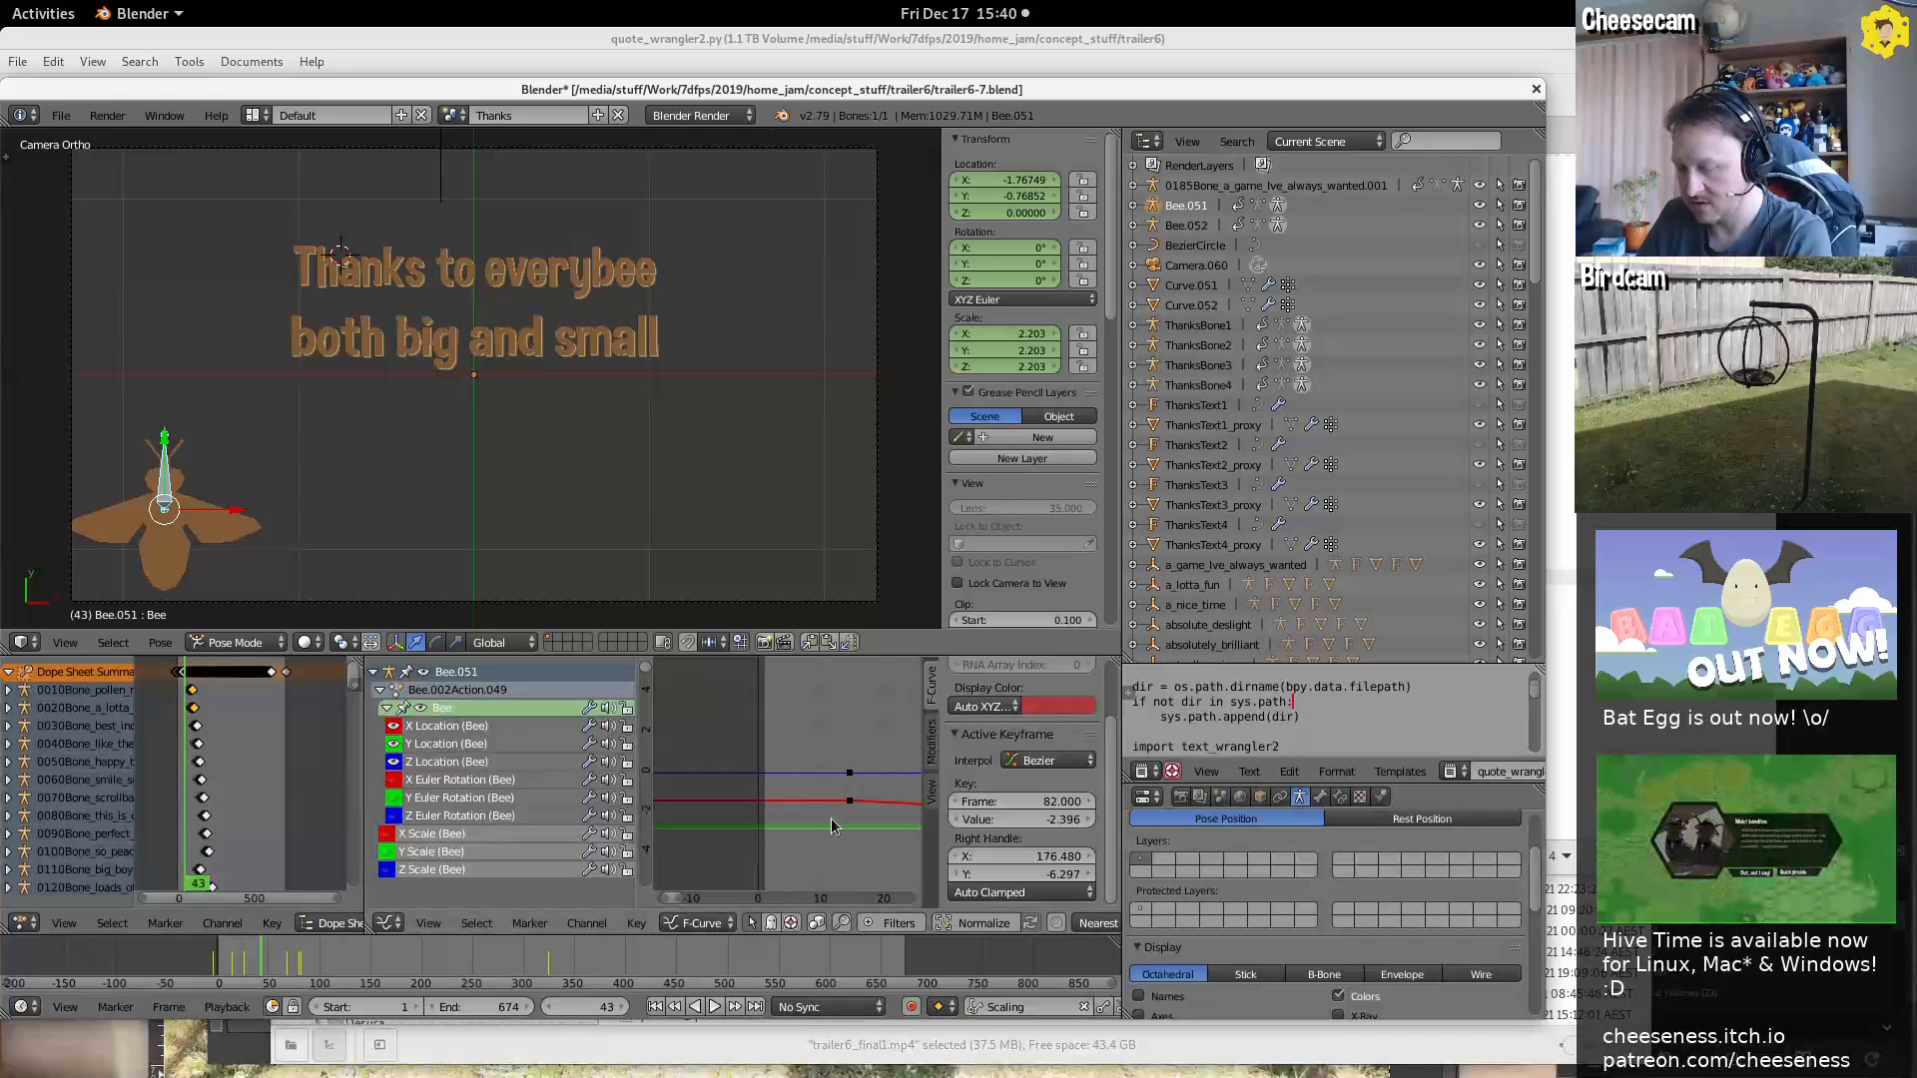
{"action": "key", "text": "Home"}
{"action": "middle_click_drag", "start_coordinate": [720, 693], "coordinate": [889, 815]}
{"action": "middle_click_drag", "start_coordinate": [690, 829], "coordinate": [831, 756]}
{"action": "middle_click_drag", "start_coordinate": [857, 840], "coordinate": [786, 733]}
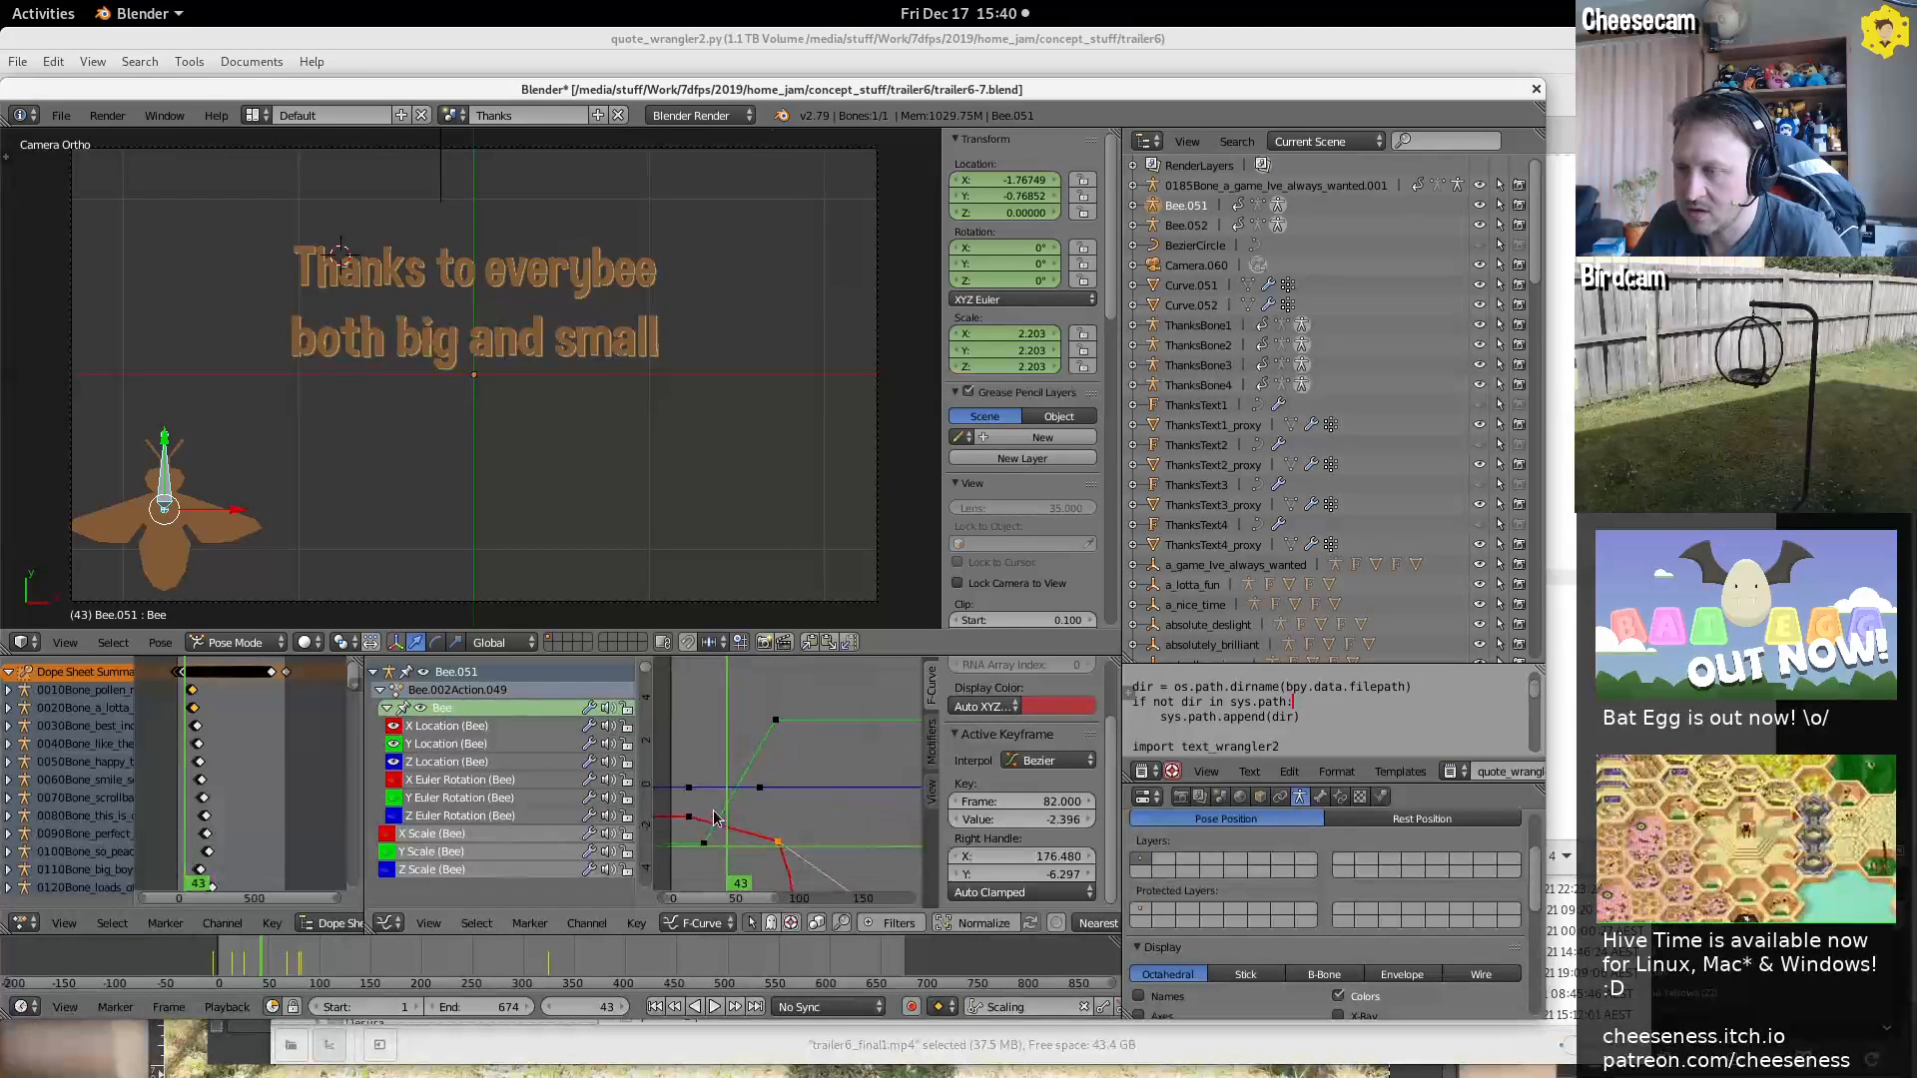
Play the bee's flight to frame 56 and try moving Bee.051's last visible X Location keyframe to about frame 74
{"action": "key", "text": "shift+alt+a"}
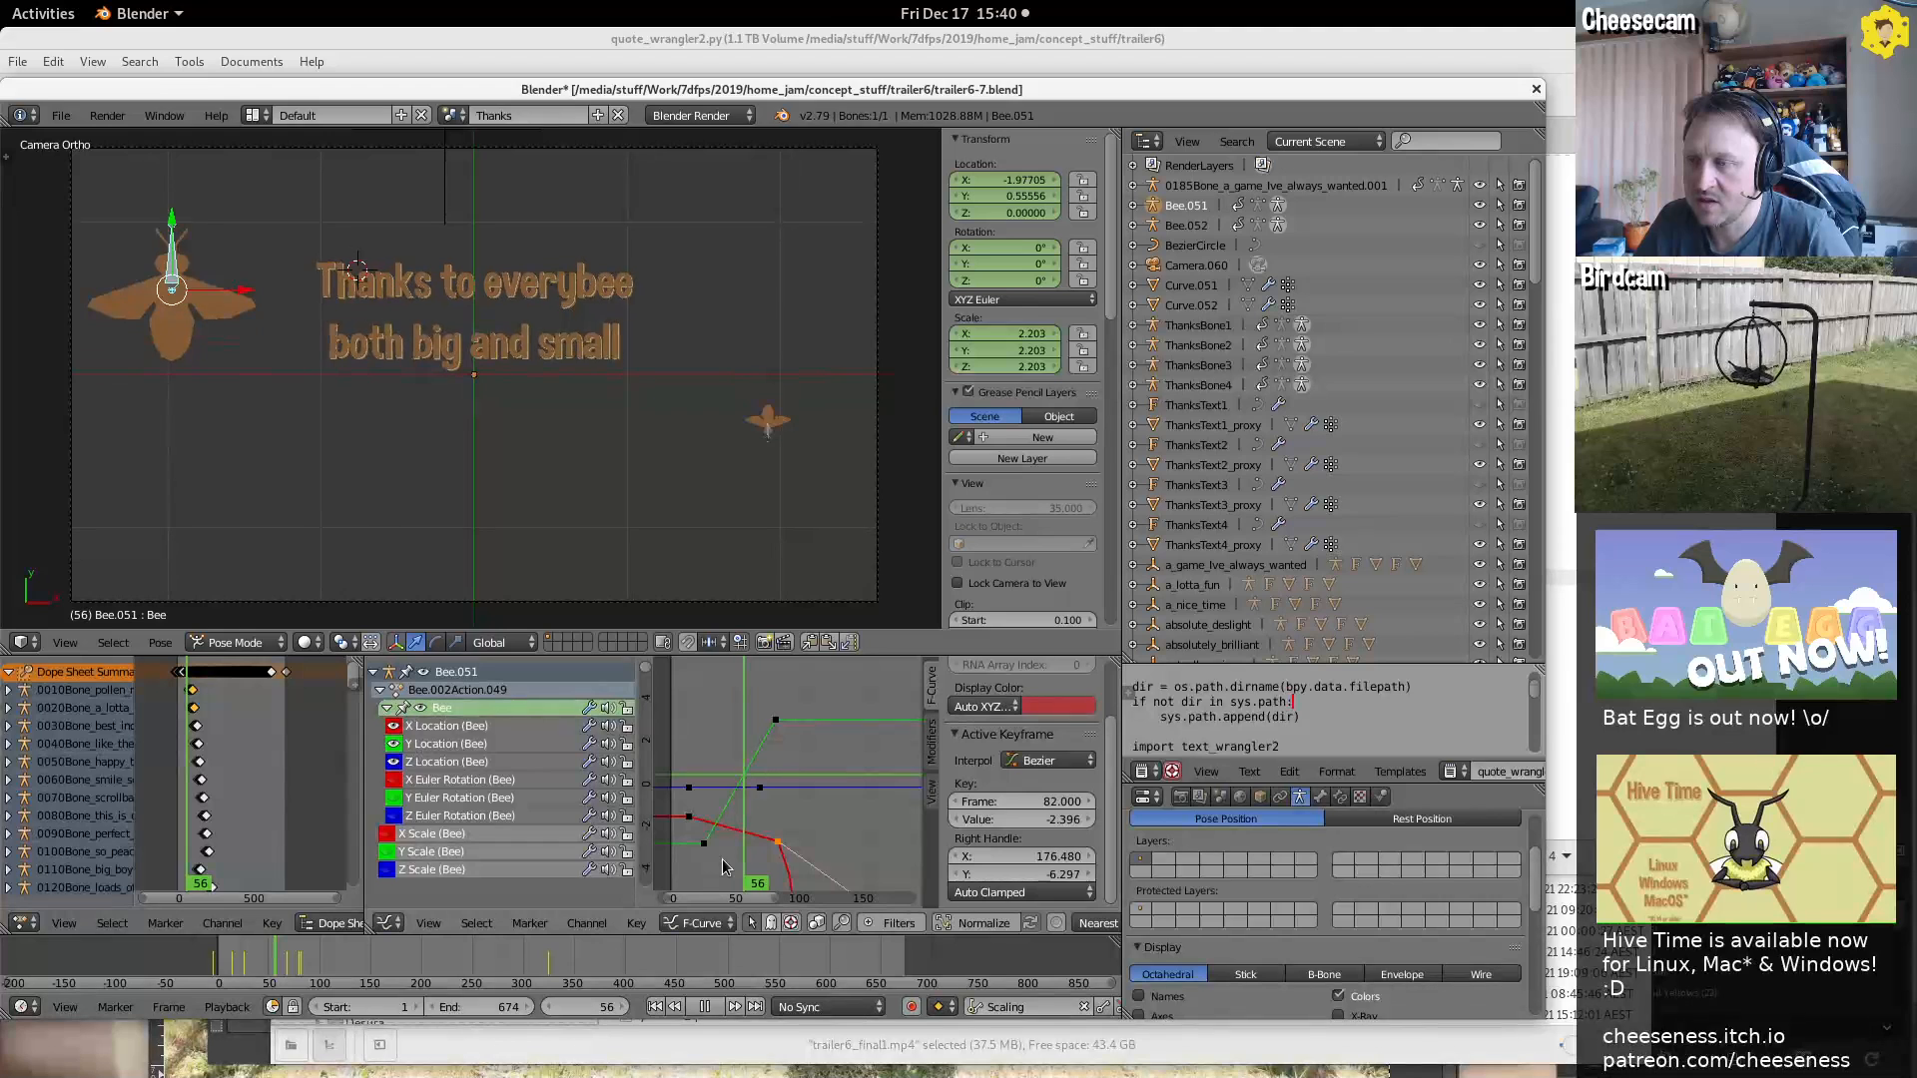
{"action": "right_click", "coordinate": [777, 850]}
{"action": "key", "text": "g"}
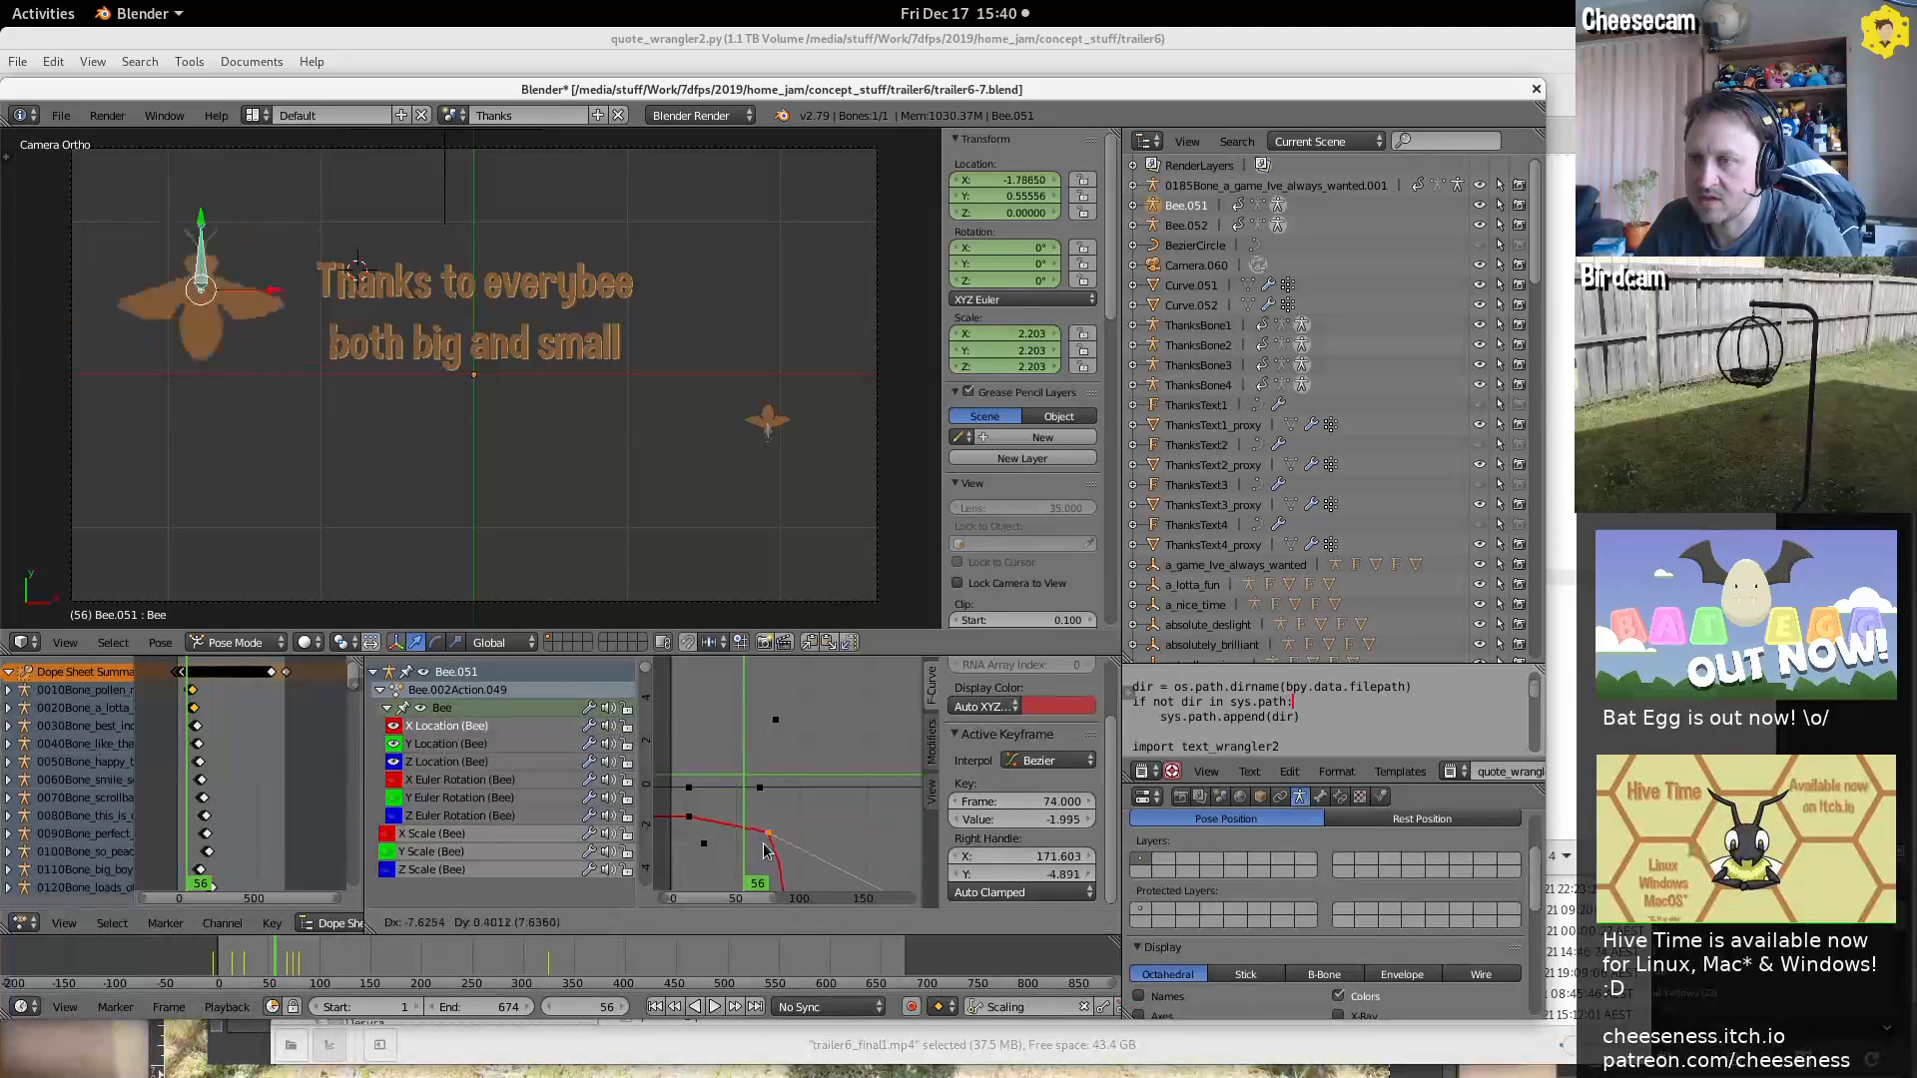
{"action": "right_click", "coordinate": [743, 841]}
Replay Bee.051's flight against its location curves several times, scrubbing between about frames 20 and 65 and stopping at frame 32
{"action": "key", "text": "alt+a"}
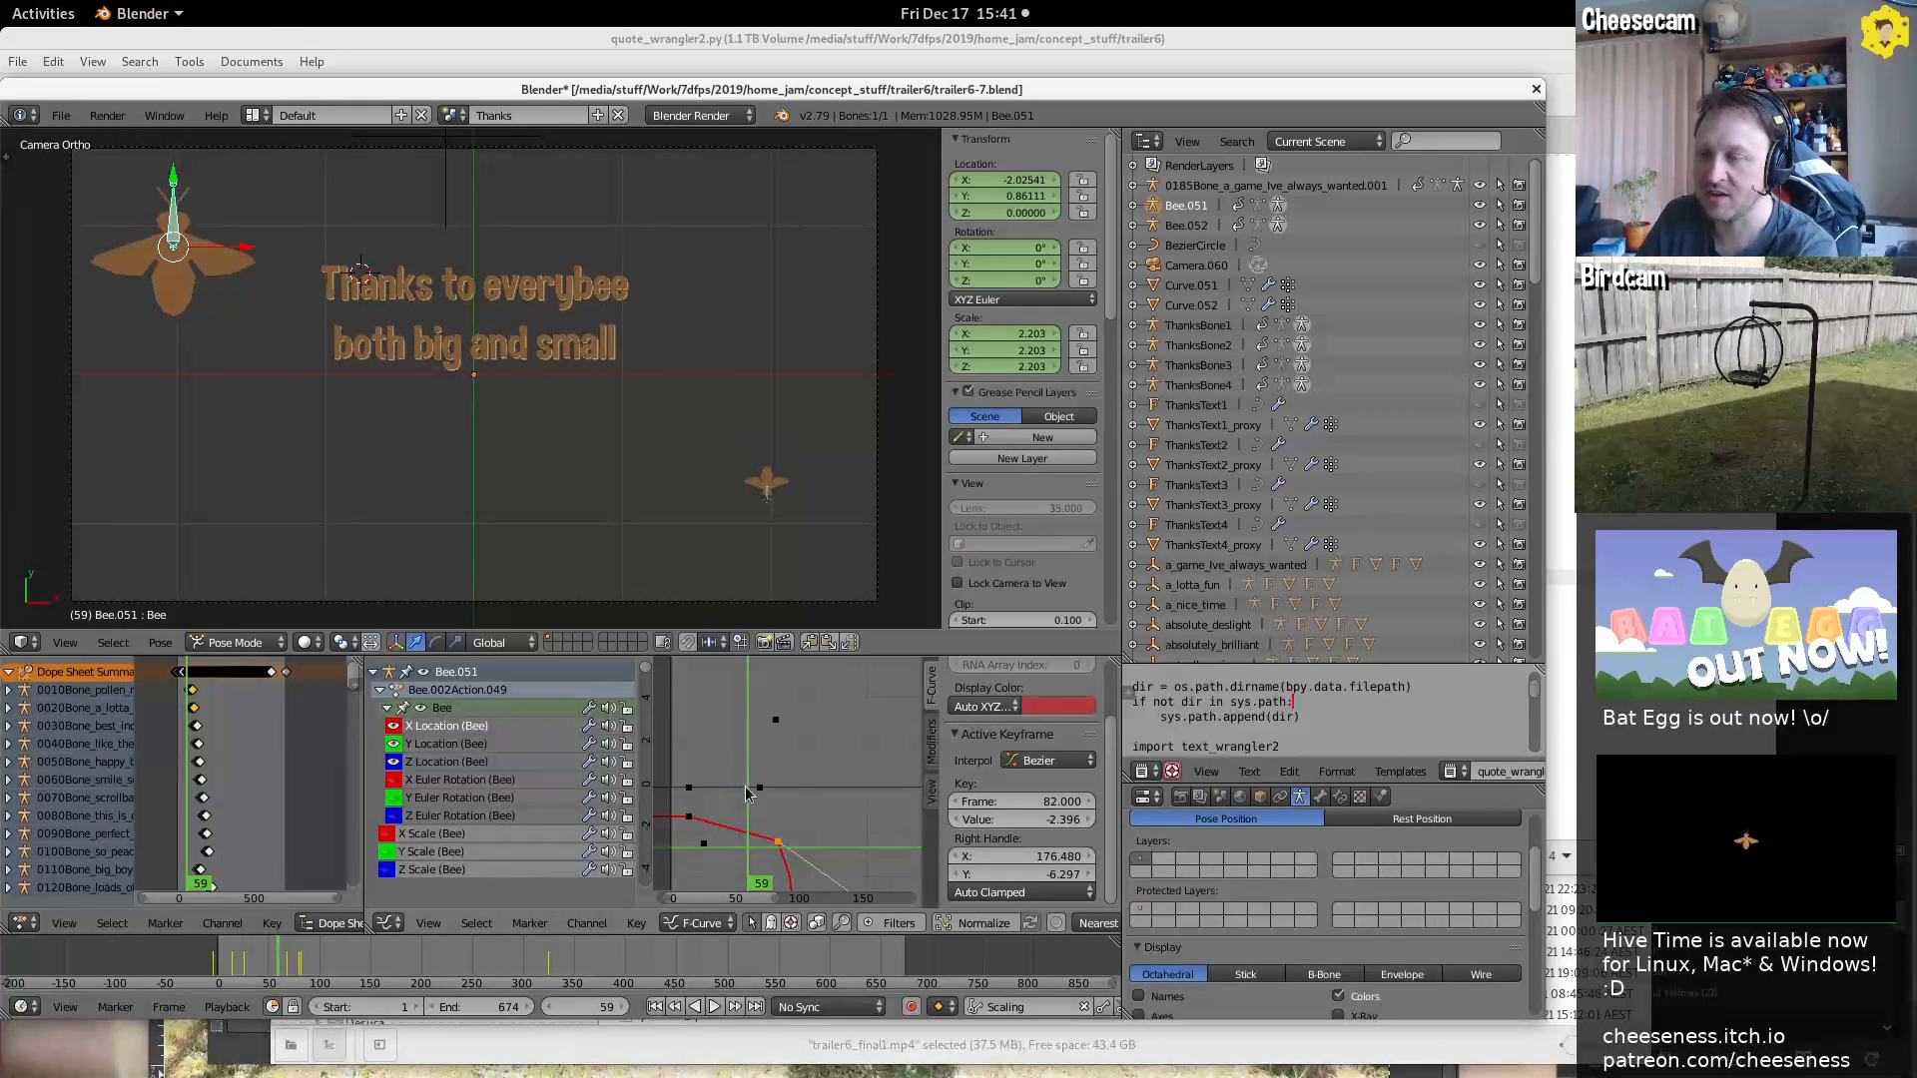
{"action": "key", "text": "Escape"}
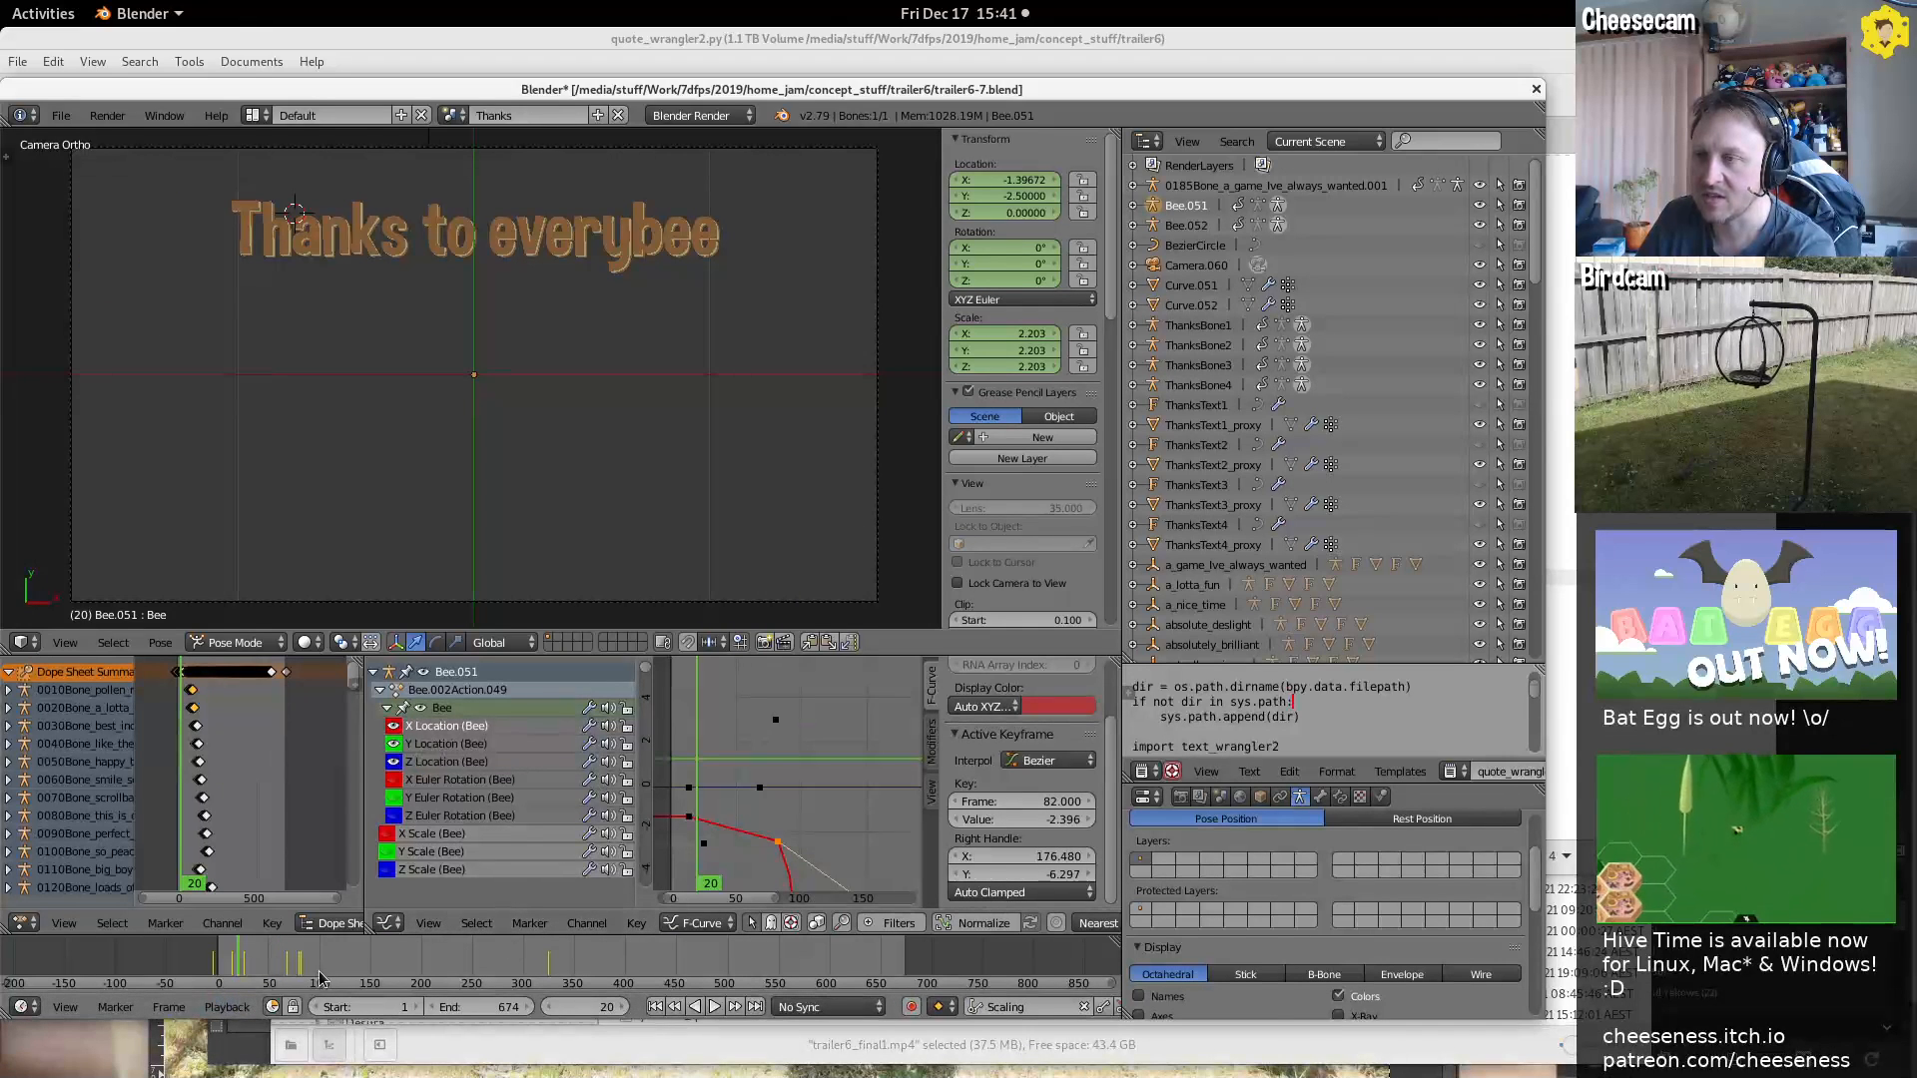
{"action": "key", "text": "alt+a"}
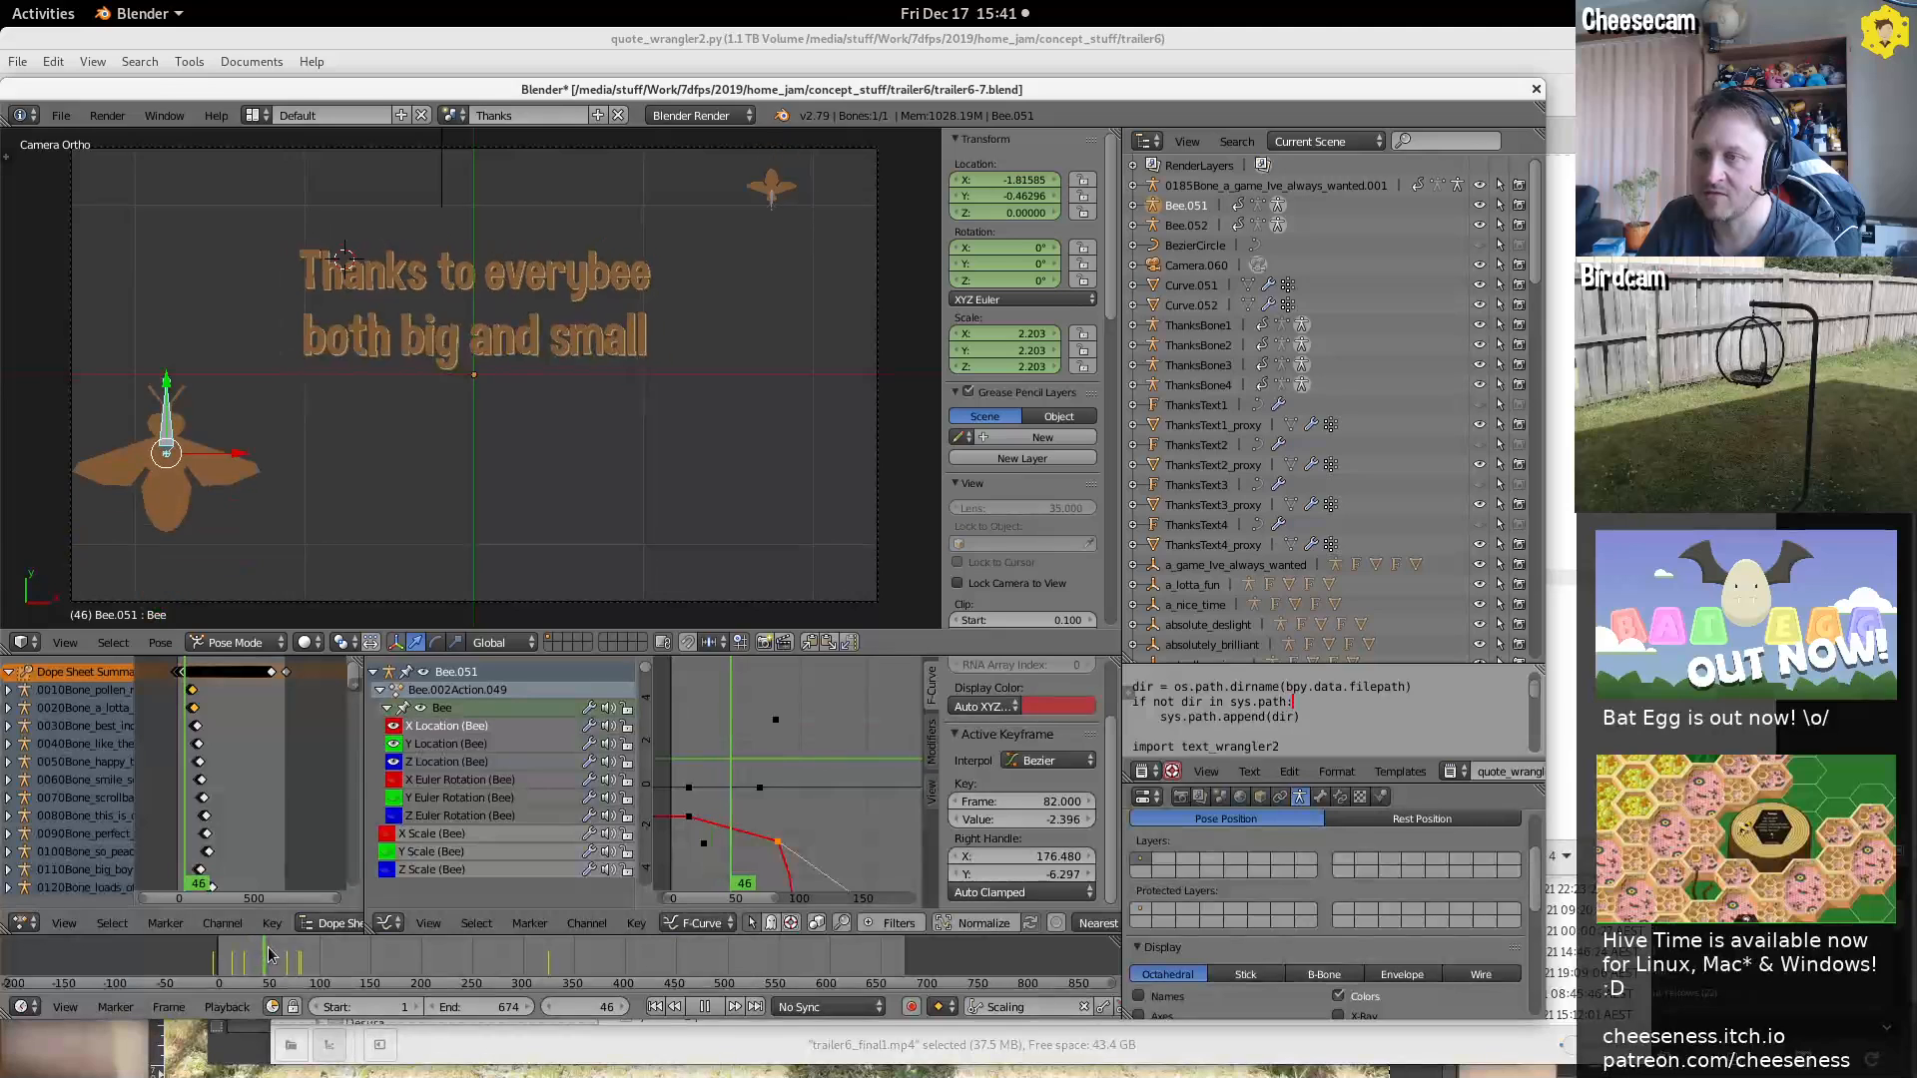
{"action": "left_click", "coordinate": [705, 1007]}
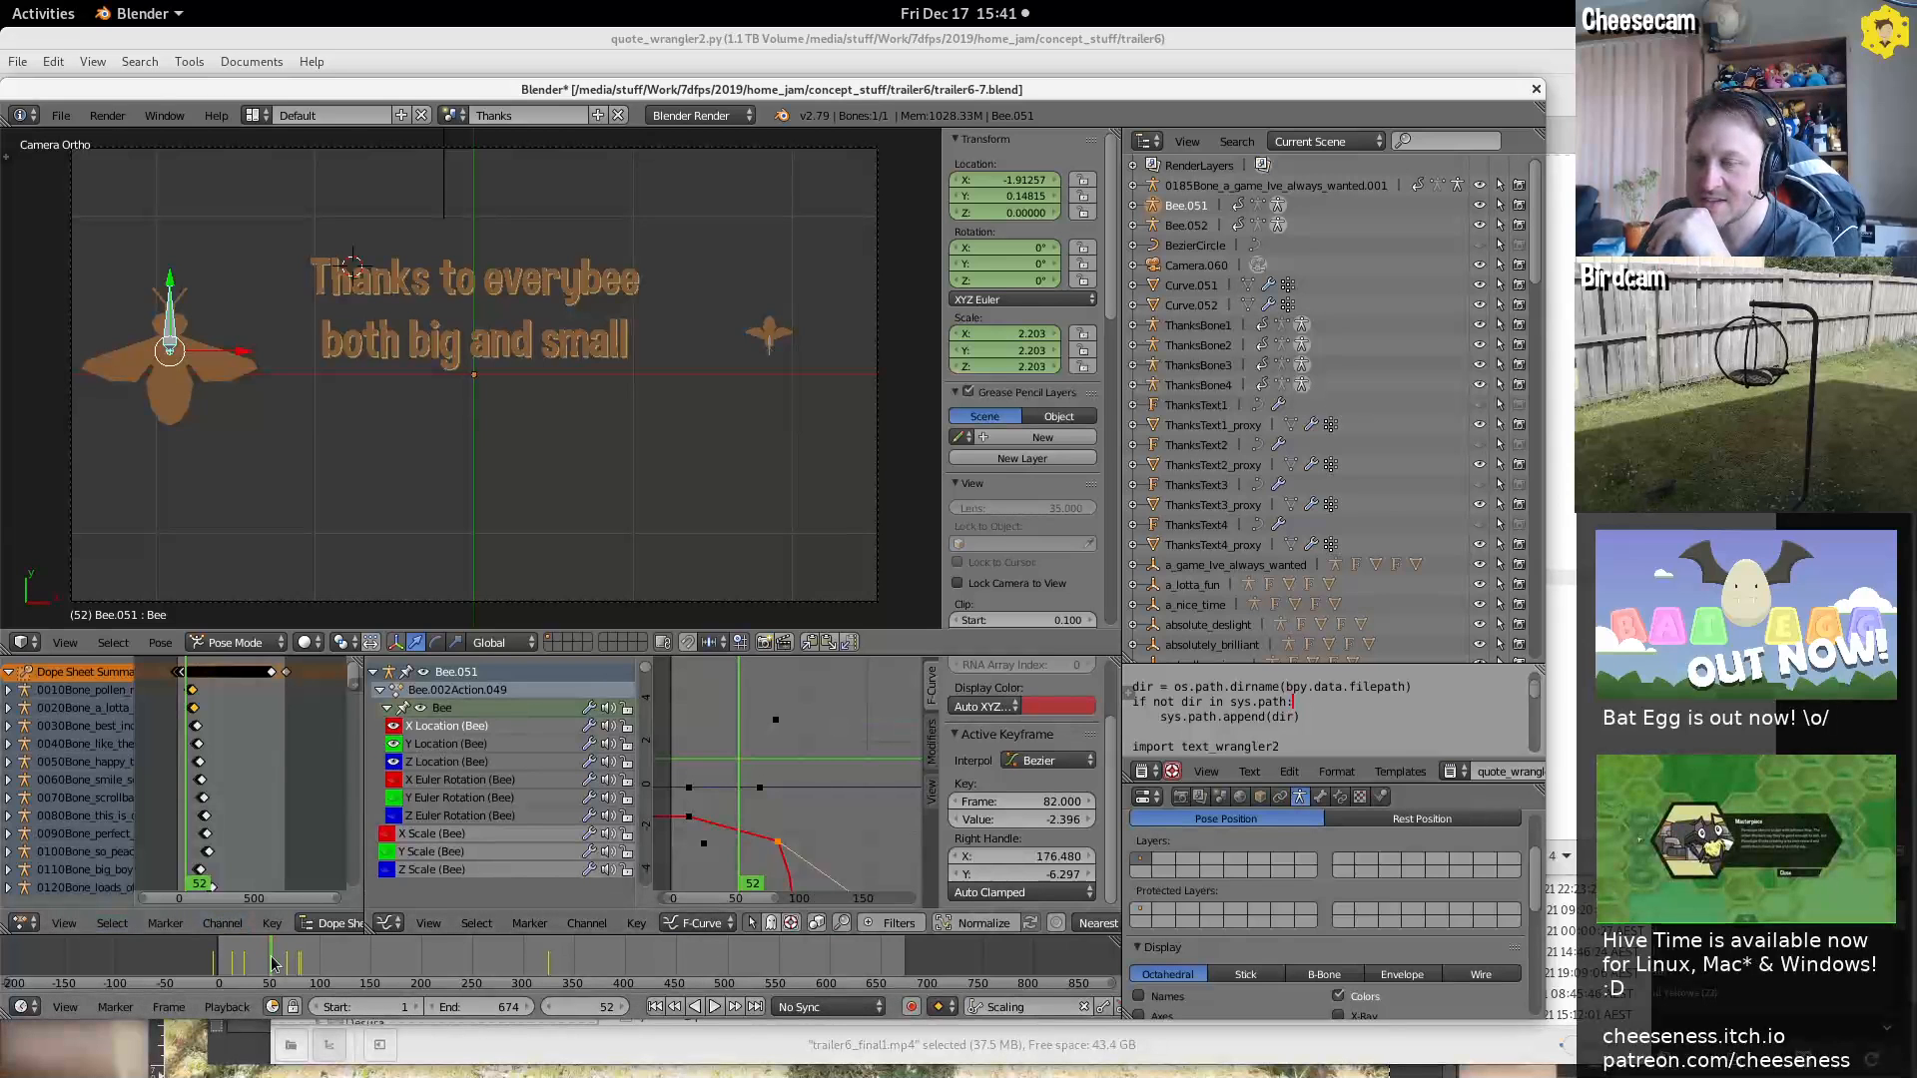
{"action": "key", "text": "alt+a"}
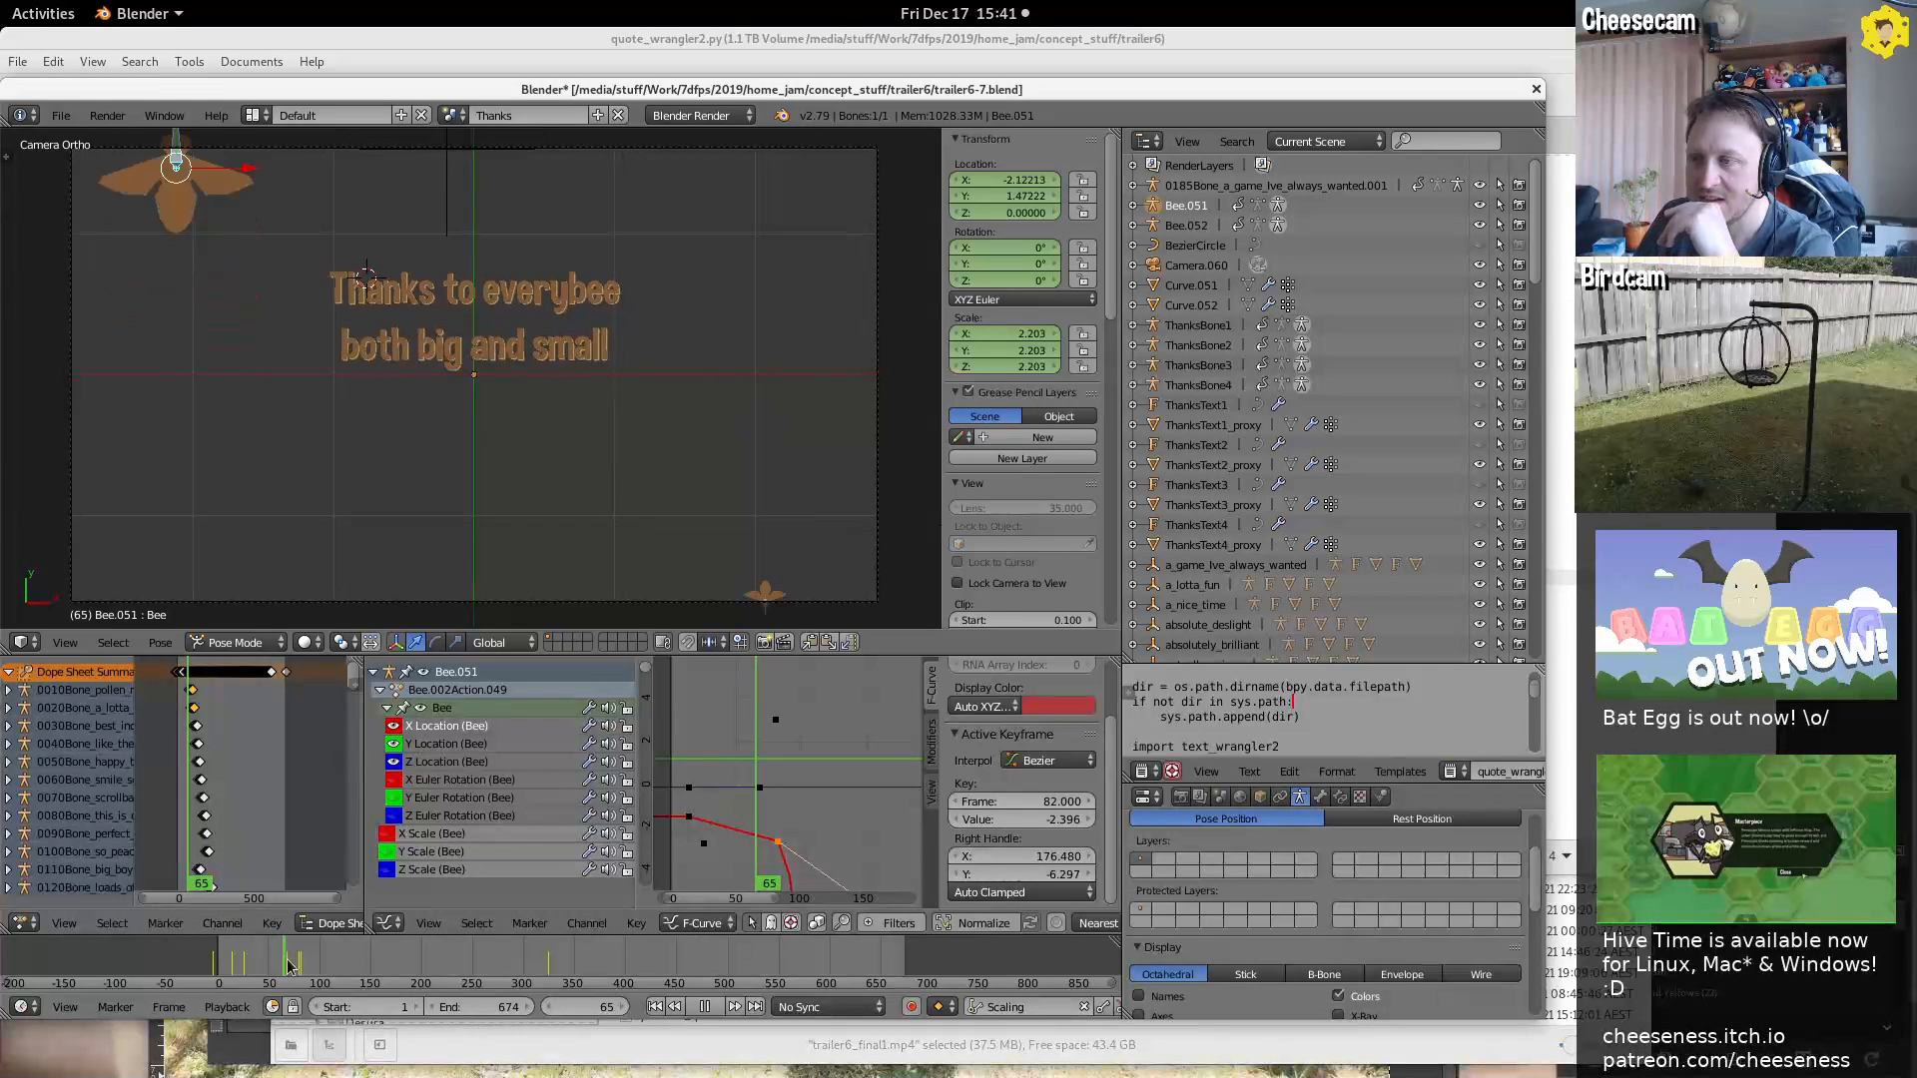
{"action": "left_click", "coordinate": [254, 968]}
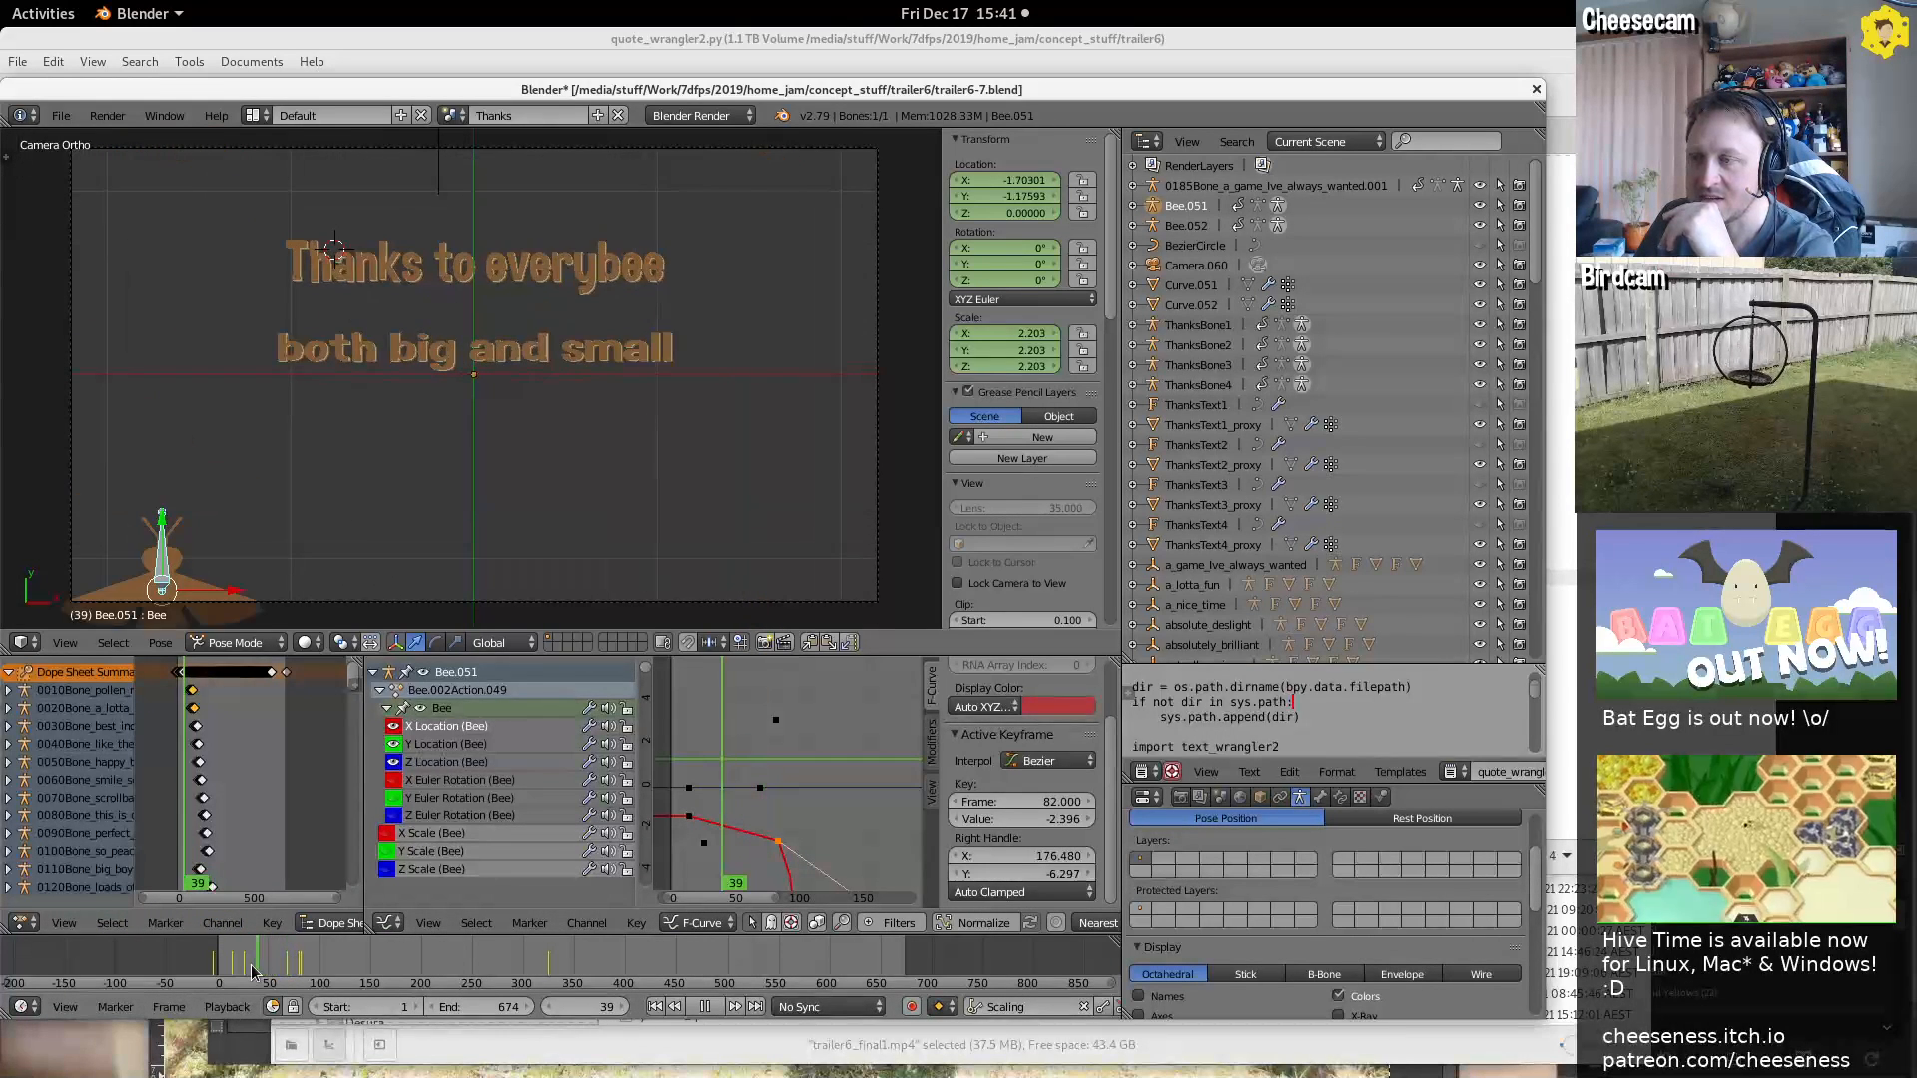
{"action": "key", "text": "alt+a"}
{"action": "left_click", "coordinate": [252, 968]}
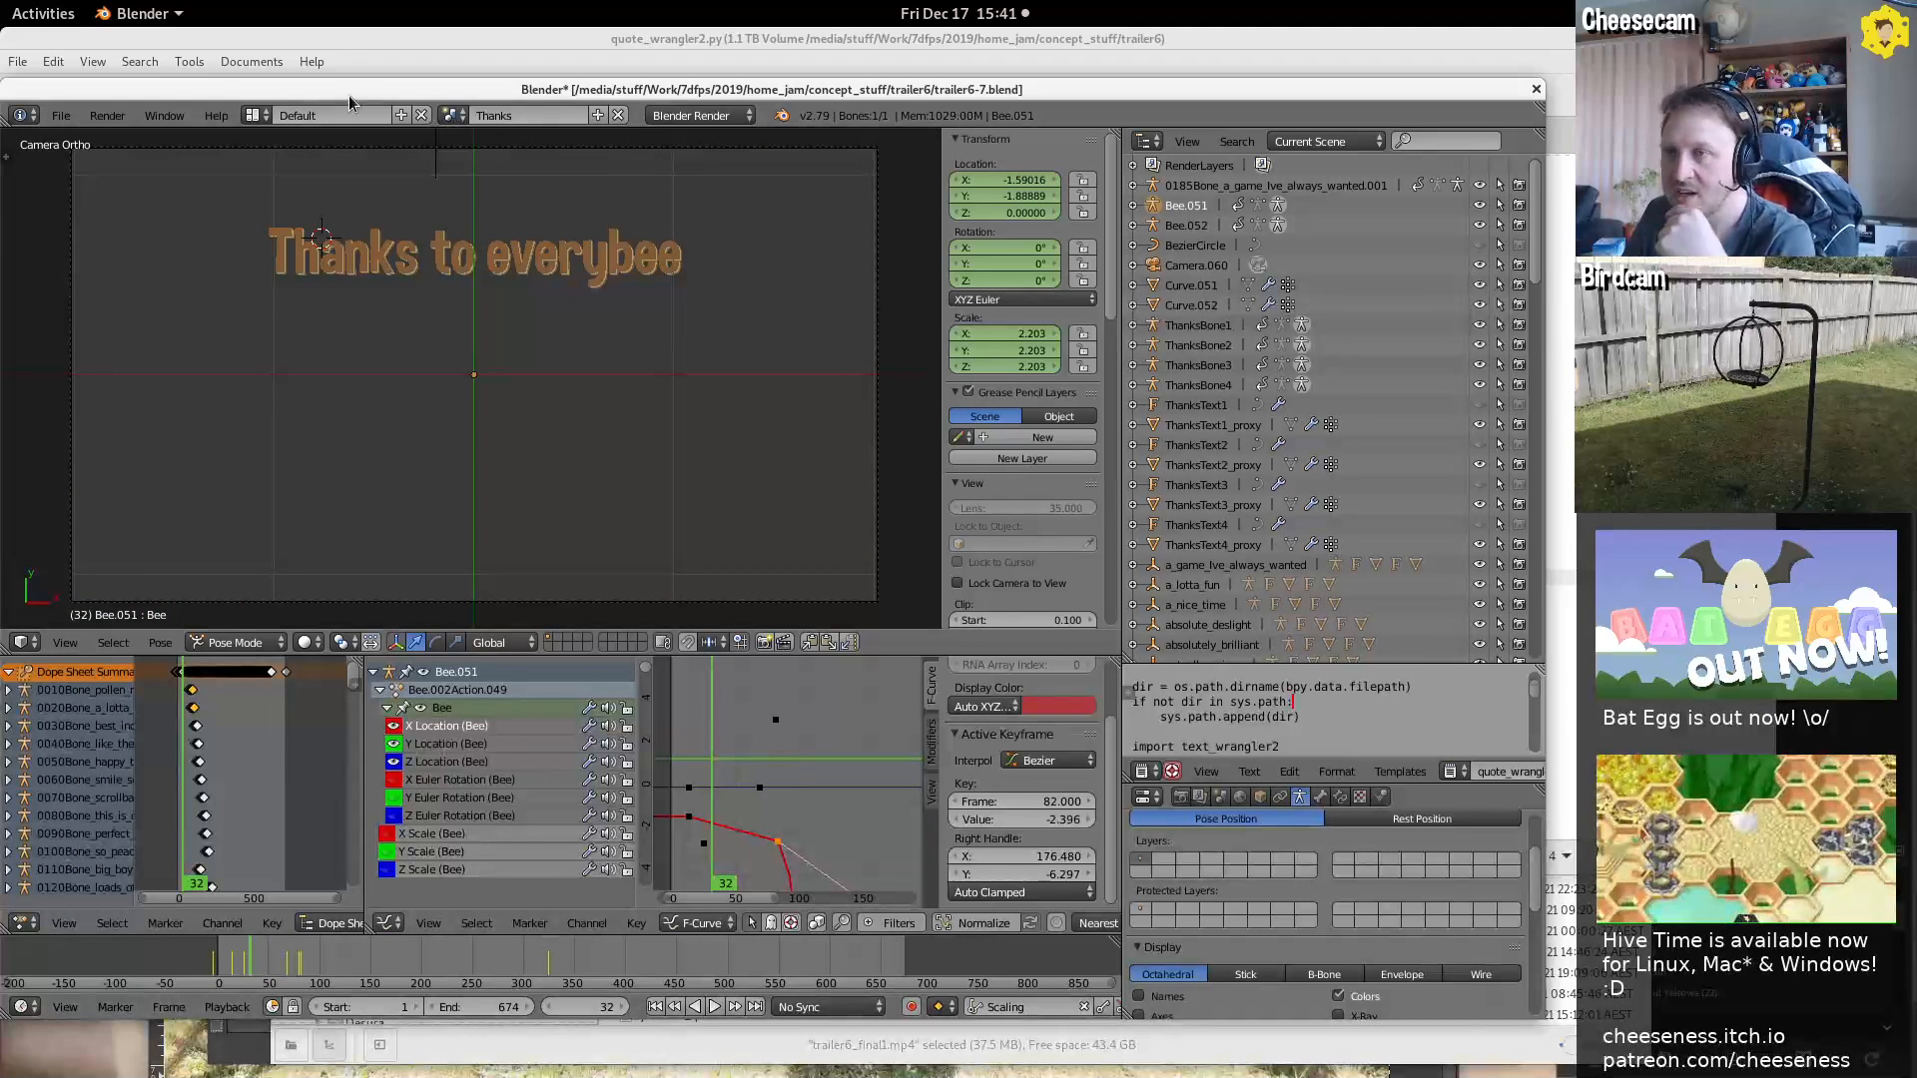
Play the scene from frame 32 to frame 142 with the area far outside the camera frame in view
{"action": "scroll", "coordinate": [725, 387], "scroll_direction": "down", "scroll_amount": 8}
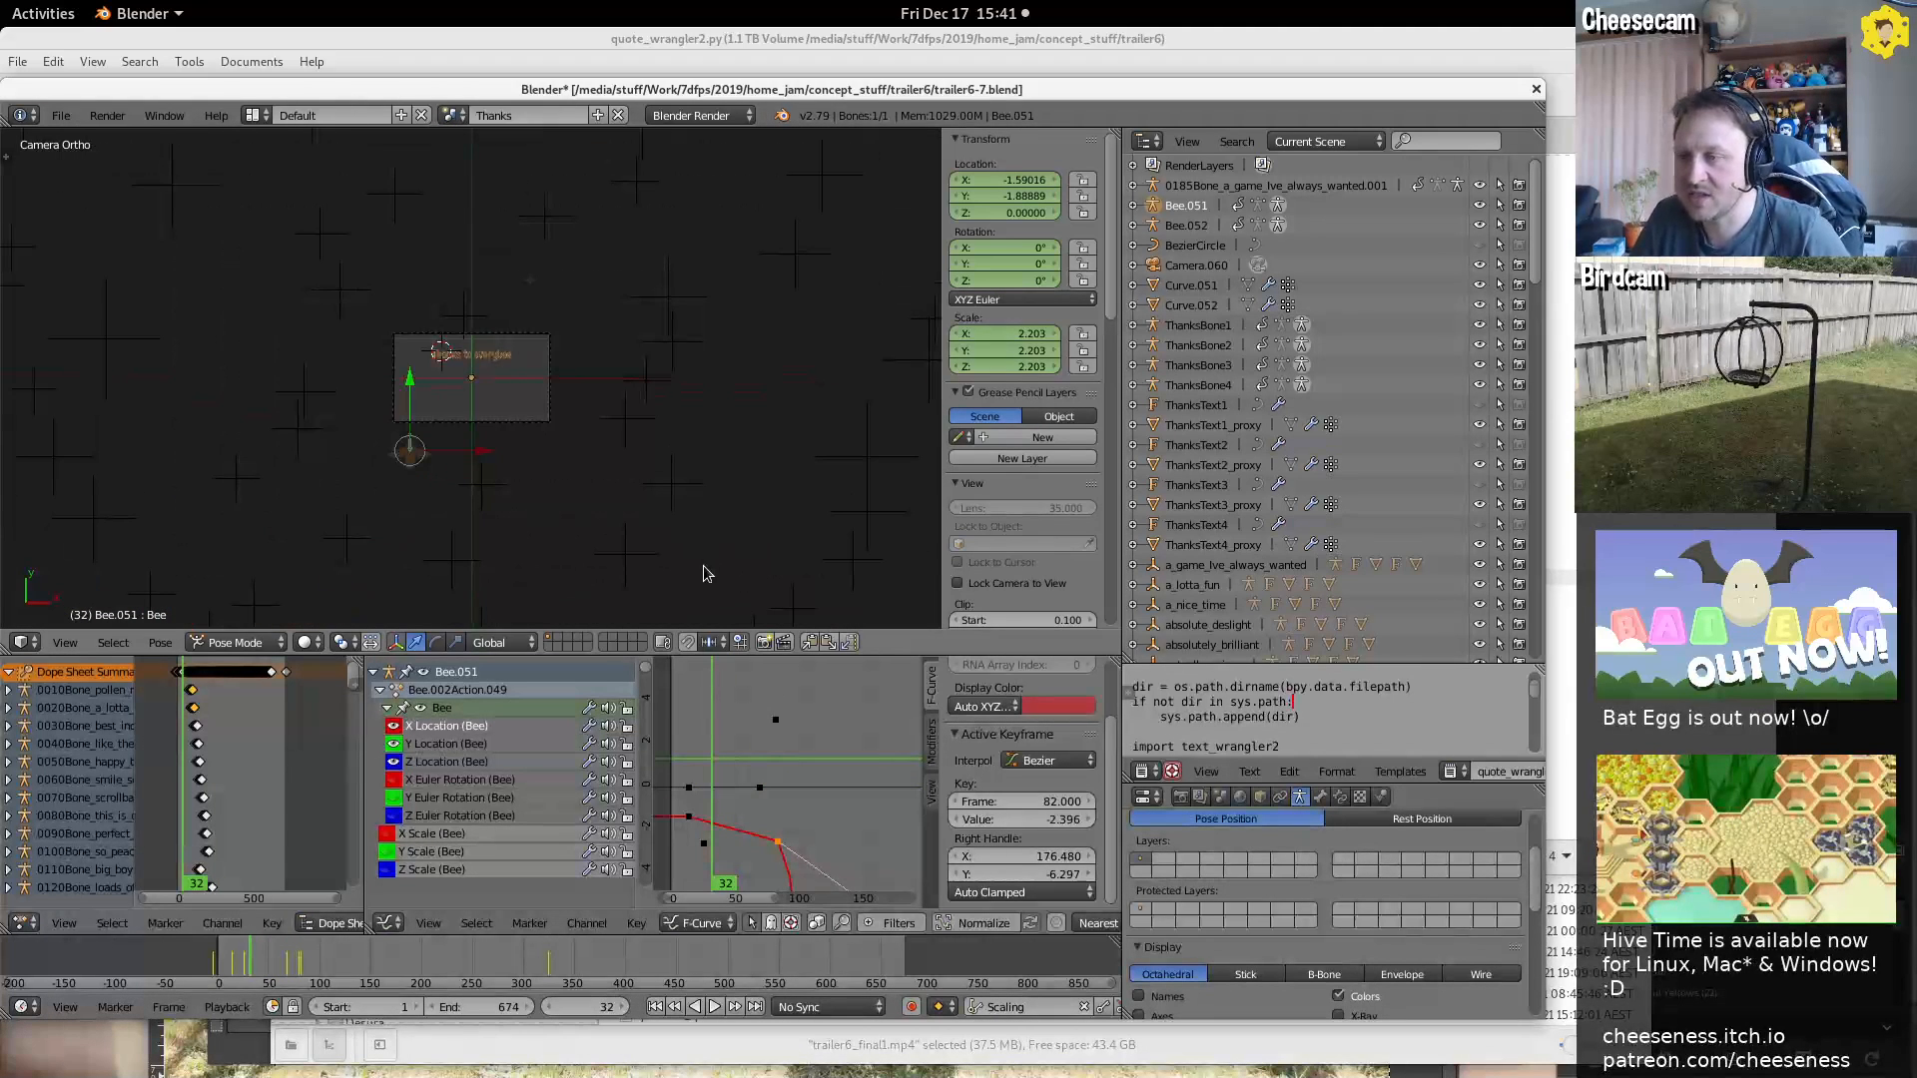
{"action": "key", "text": "alt+a"}
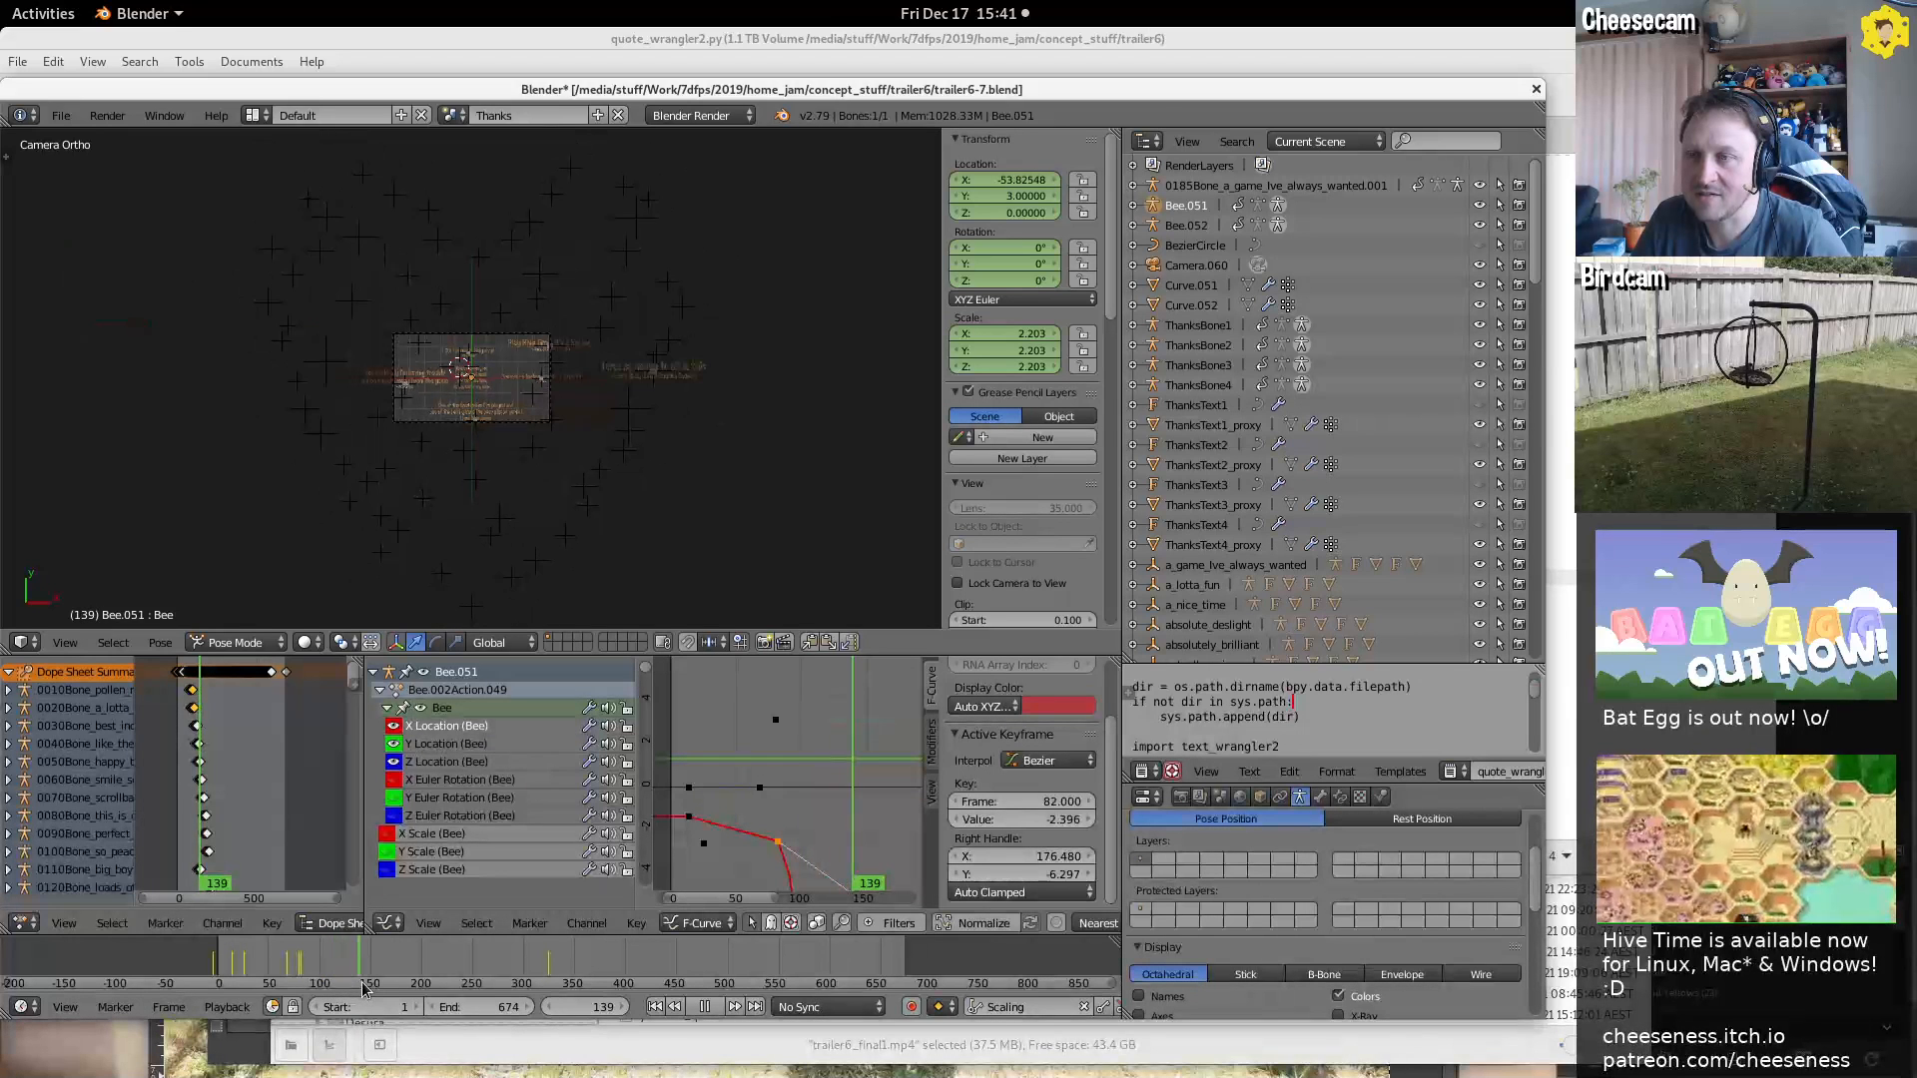
{"action": "key", "text": "alt+a"}
{"action": "scroll", "coordinate": [630, 998], "scroll_direction": "down", "scroll_amount": 5}
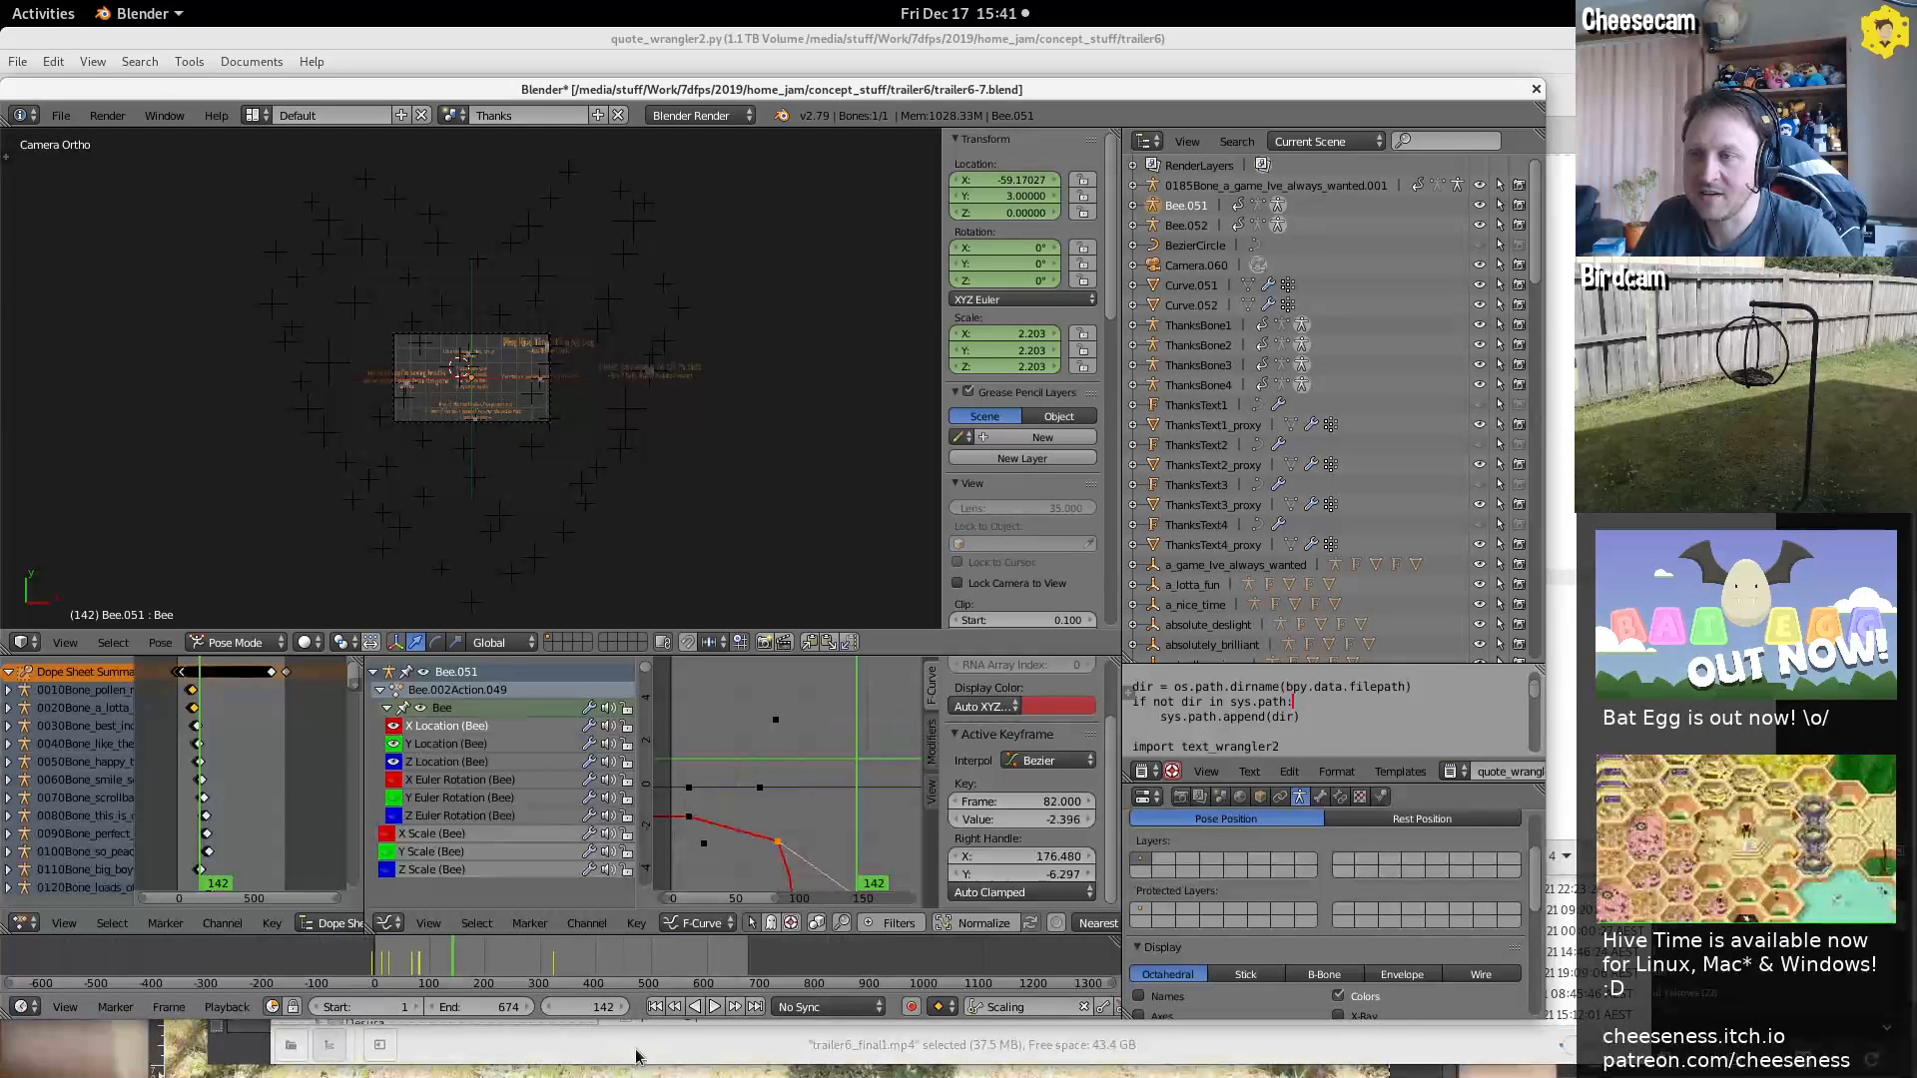
Leave the camera view to find the bees beyond the quotes in perspective and select Bee.052's bone
{"action": "middle_click_drag", "start_coordinate": [654, 462], "coordinate": [451, 410]}
{"action": "key", "text": "KP_0"}
{"action": "scroll", "coordinate": [256, 309], "scroll_direction": "down", "scroll_amount": 10}
{"action": "middle_click_drag", "start_coordinate": [250, 539], "coordinate": [195, 328]}
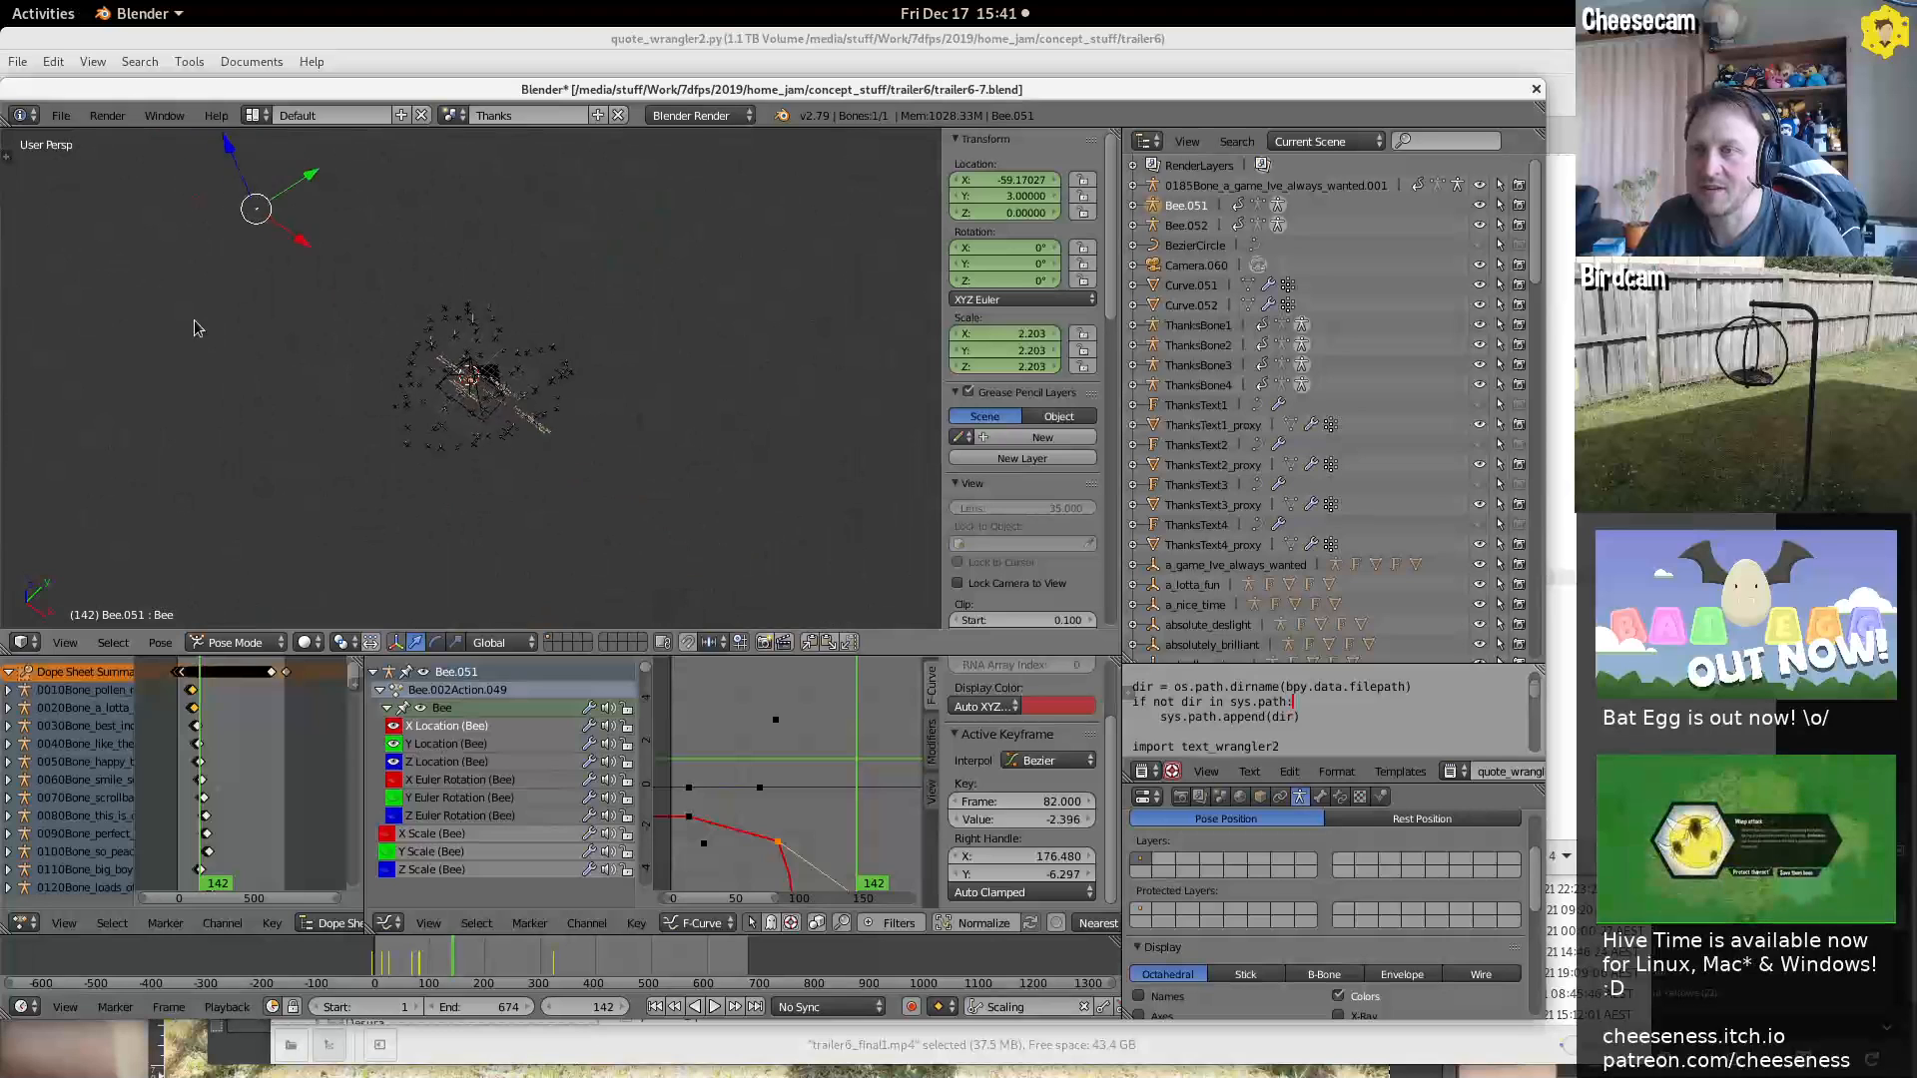
{"action": "middle_click_drag", "start_coordinate": [263, 218], "coordinate": [554, 362]}
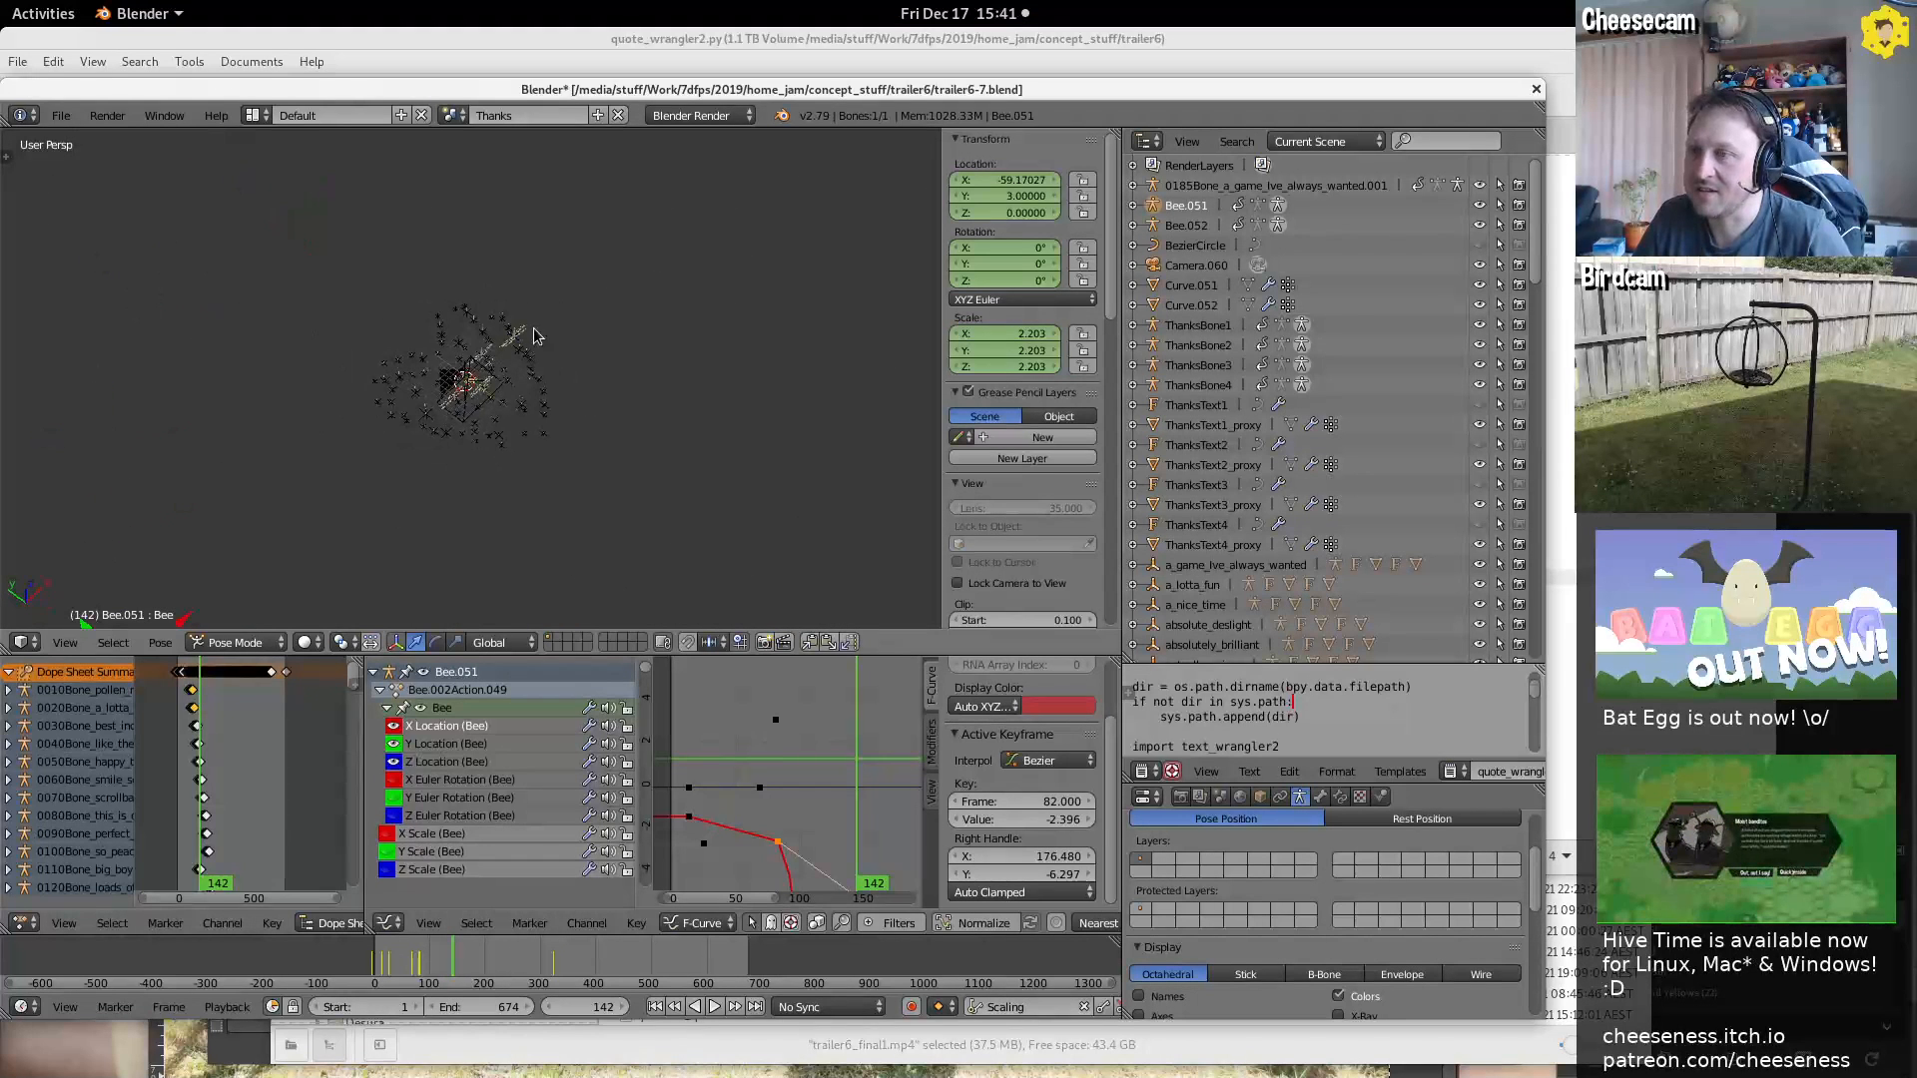
{"action": "right_click", "coordinate": [550, 335]}
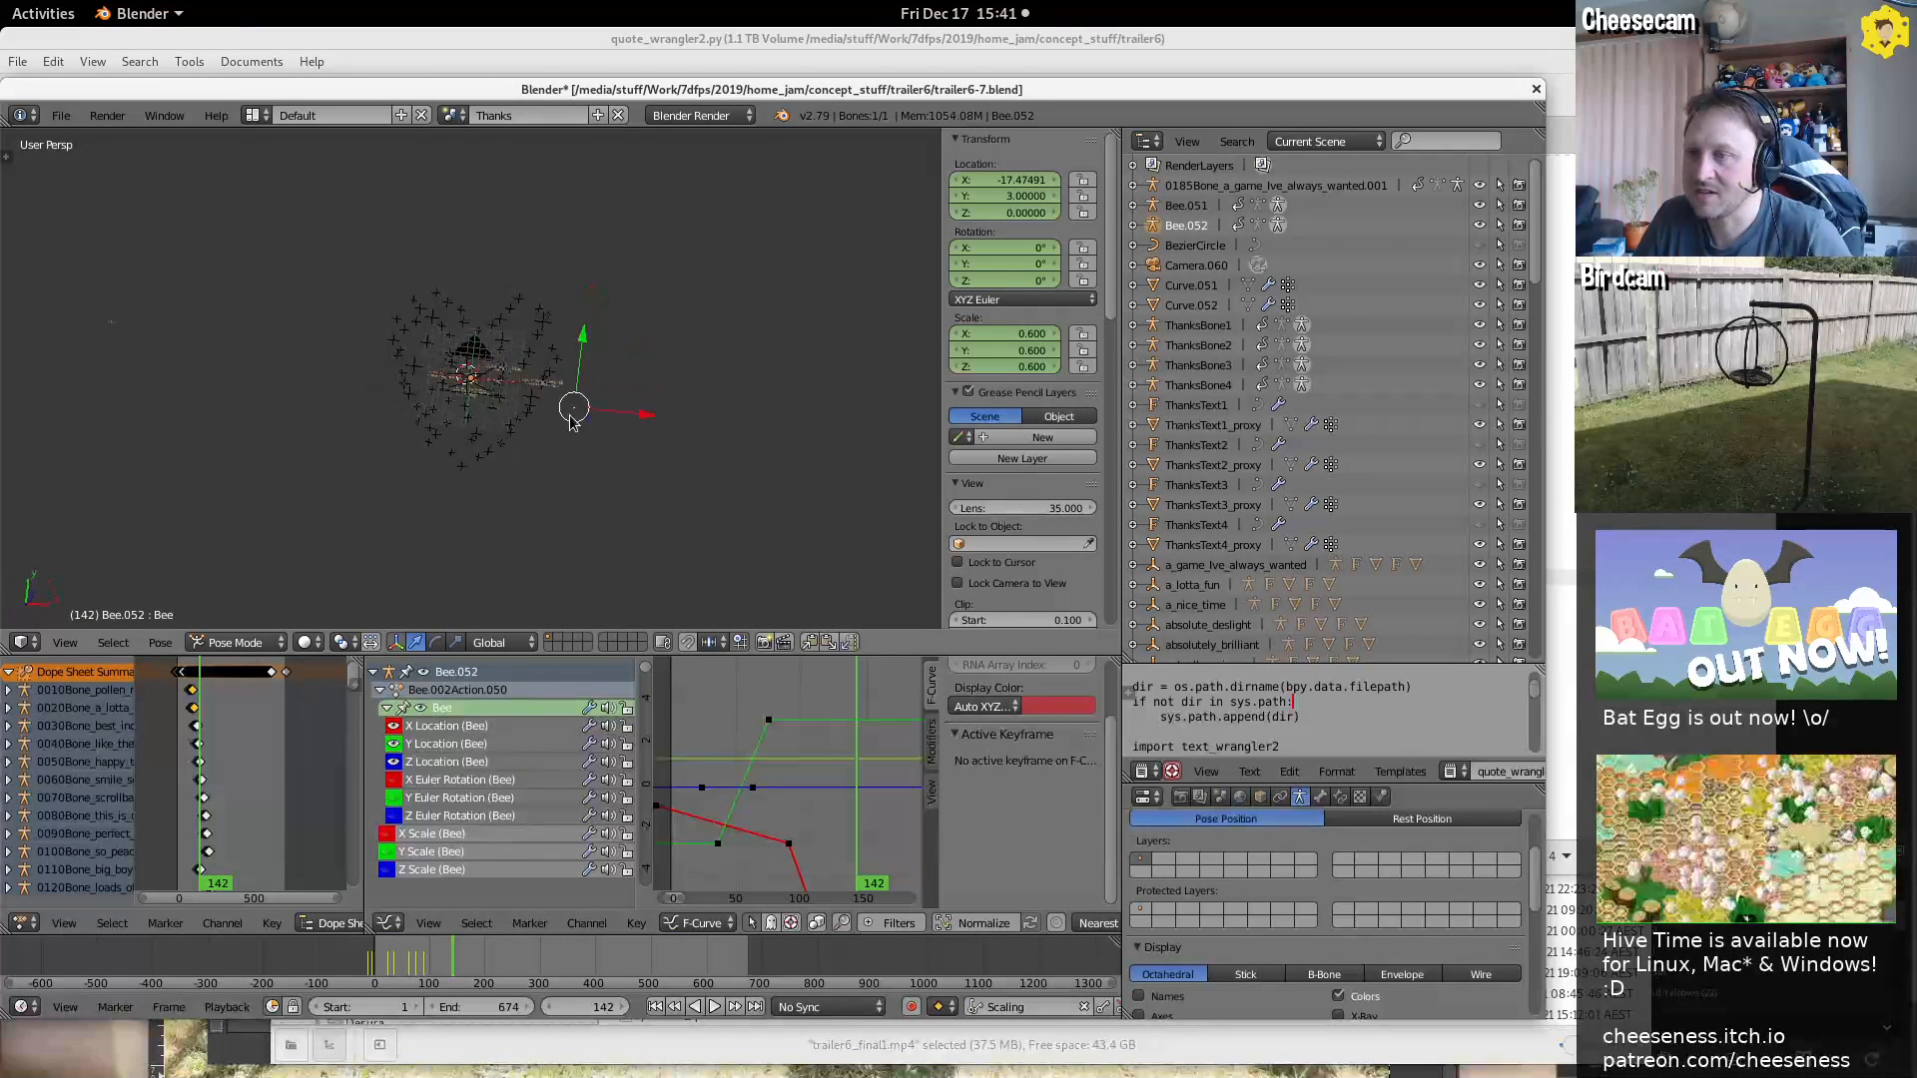
{"action": "scroll", "coordinate": [584, 427], "scroll_direction": "up", "scroll_amount": 8}
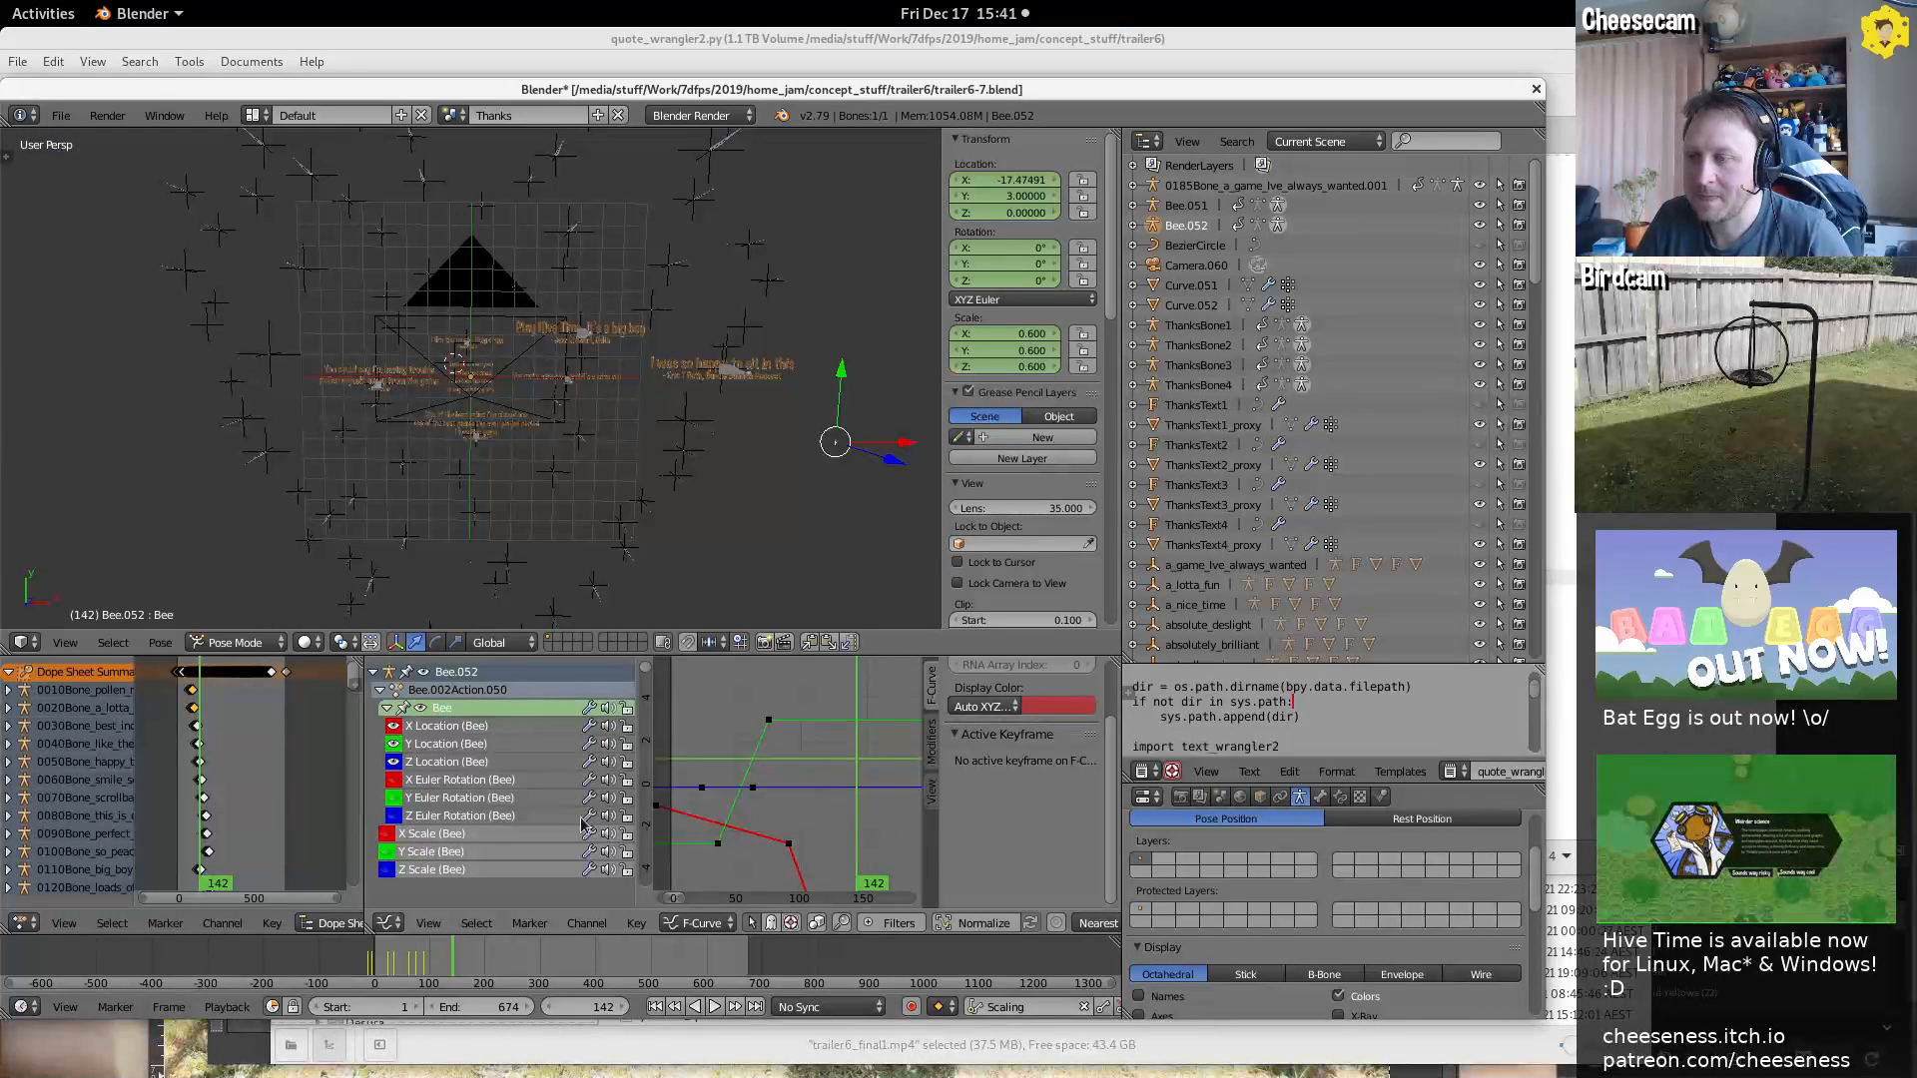
Play the filled heart of quotes from about frame 514 and stop at frame 608
{"action": "left_click", "coordinate": [658, 961]}
{"action": "key", "text": "alt+a"}
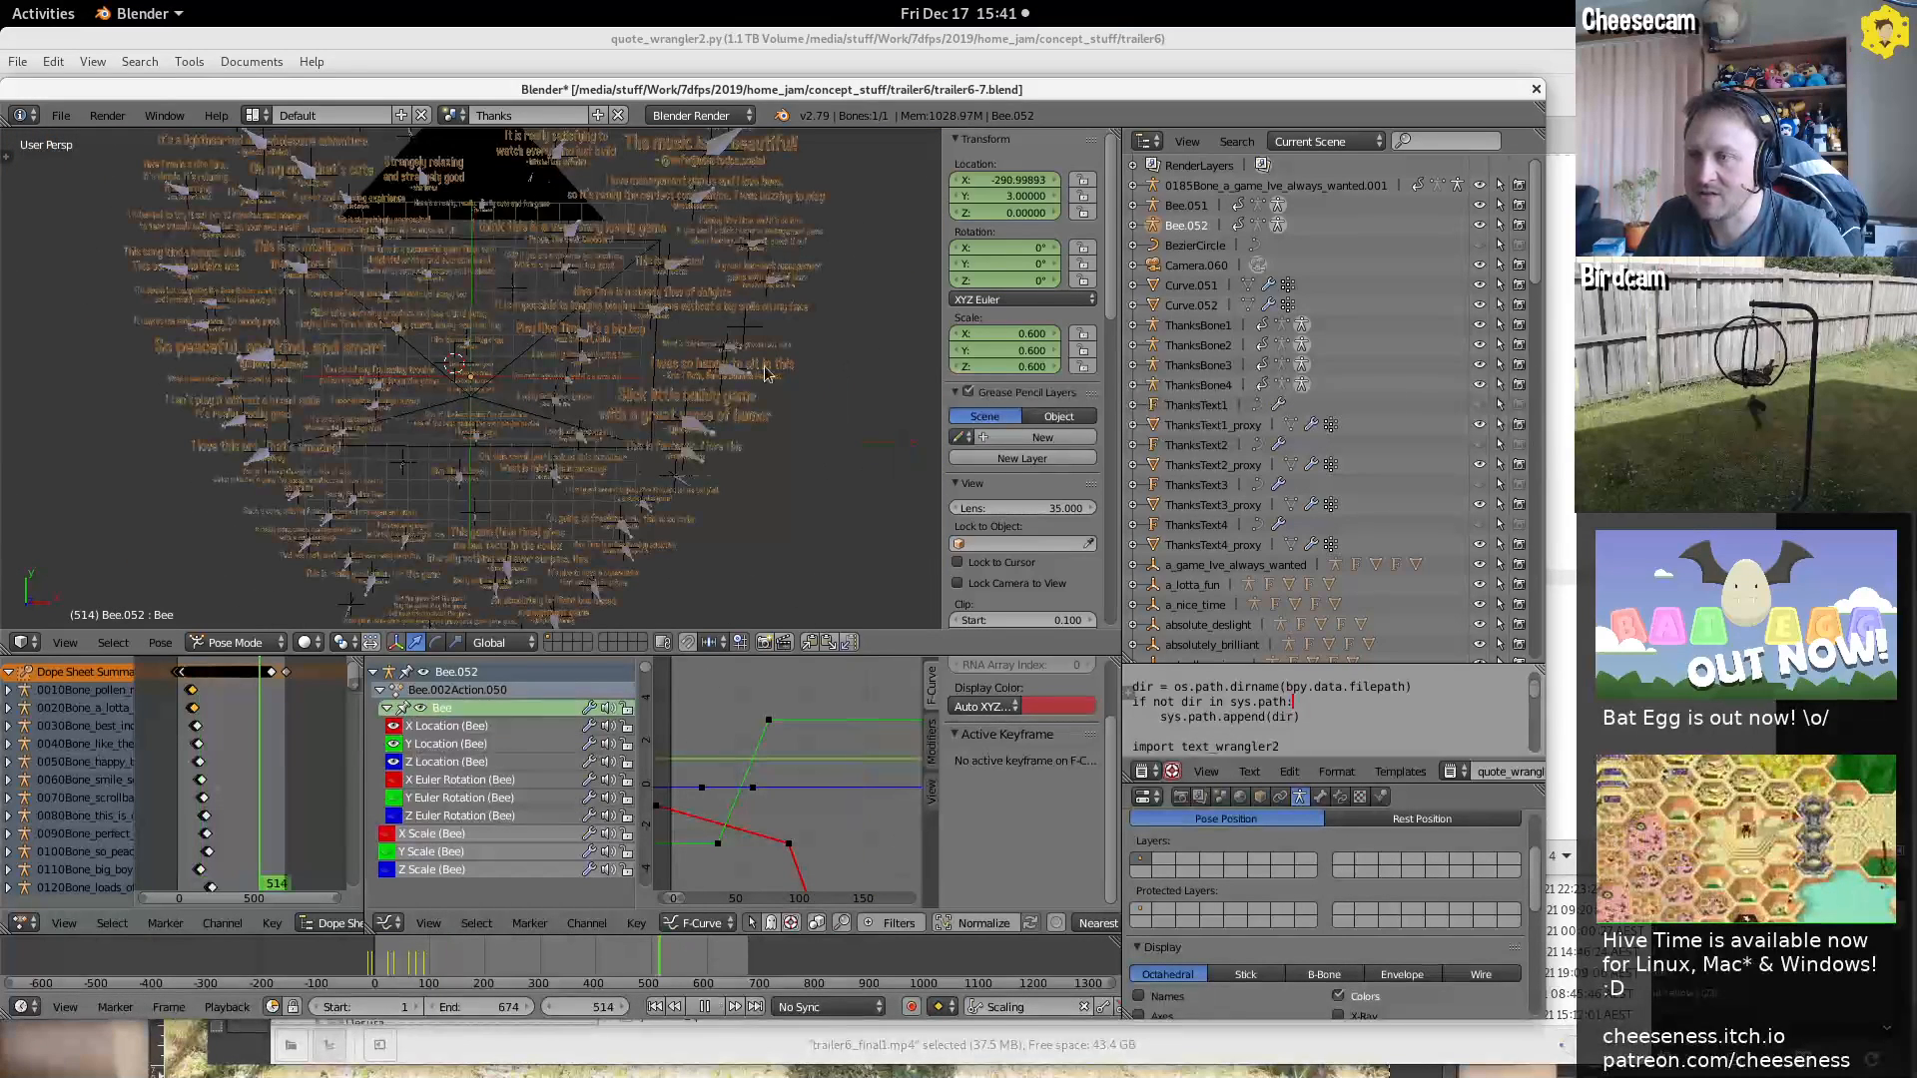
{"action": "scroll", "coordinate": [739, 953], "scroll_direction": "down", "scroll_amount": 2}
{"action": "key", "text": "alt+a"}
{"action": "scroll", "coordinate": [706, 496], "scroll_direction": "down", "scroll_amount": 3}
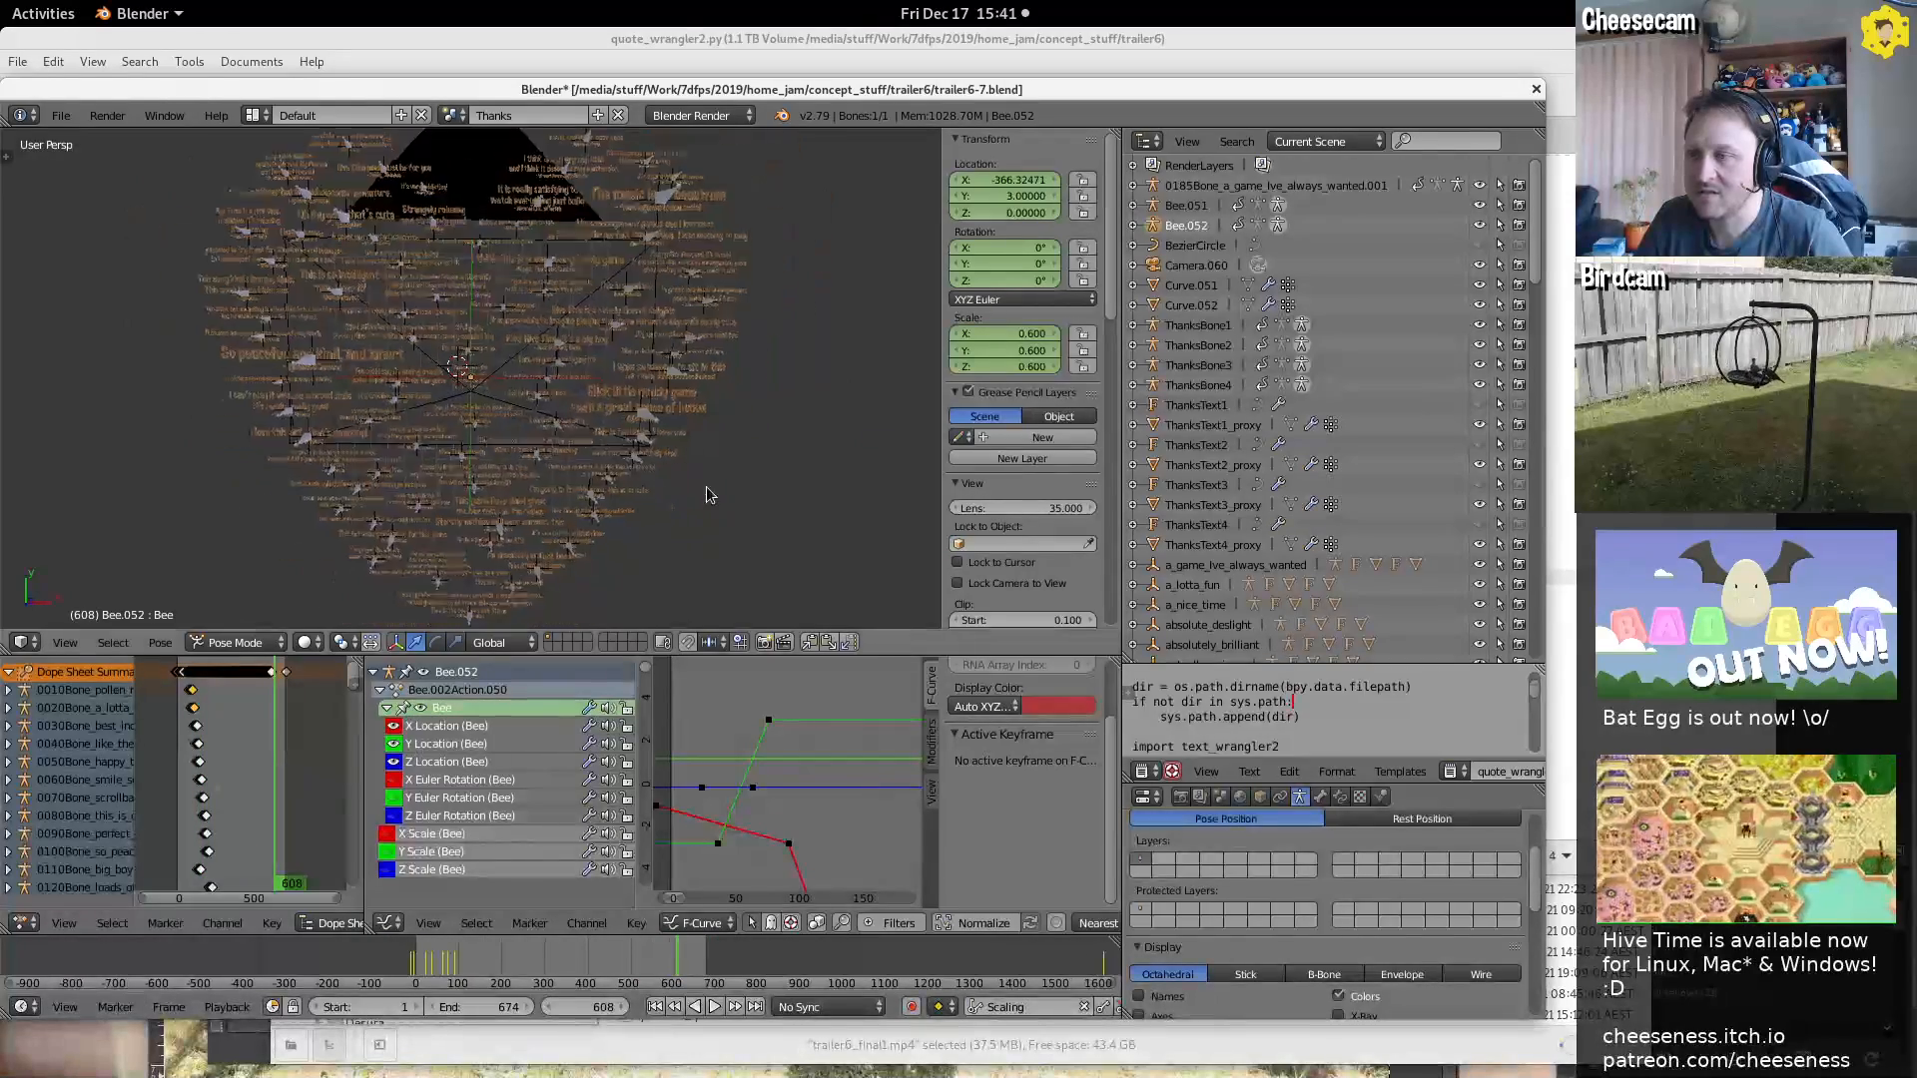
Examine the heart-shaped arrangement of quotes from several angles in perspective
{"action": "middle_click_drag", "start_coordinate": [625, 518], "coordinate": [321, 325]}
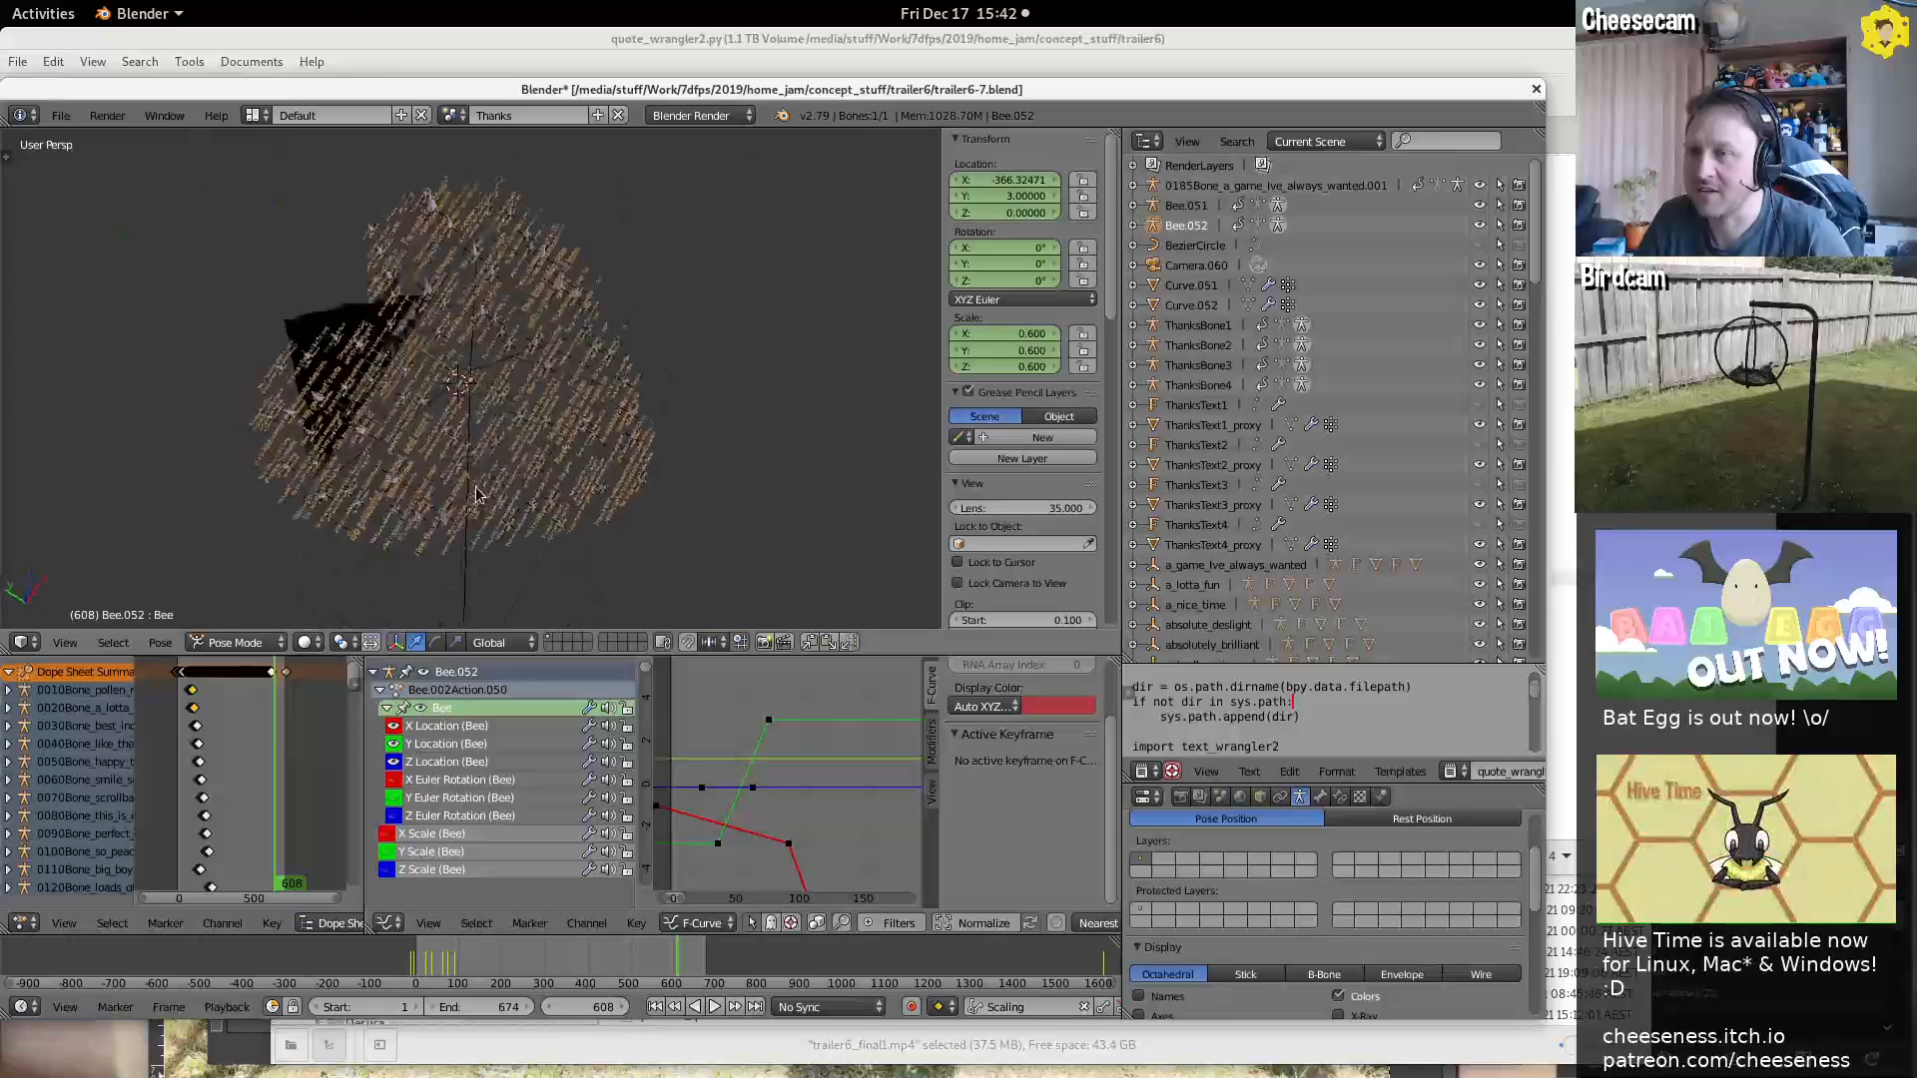
{"action": "middle_click_drag", "start_coordinate": [476, 495], "coordinate": [379, 344]}
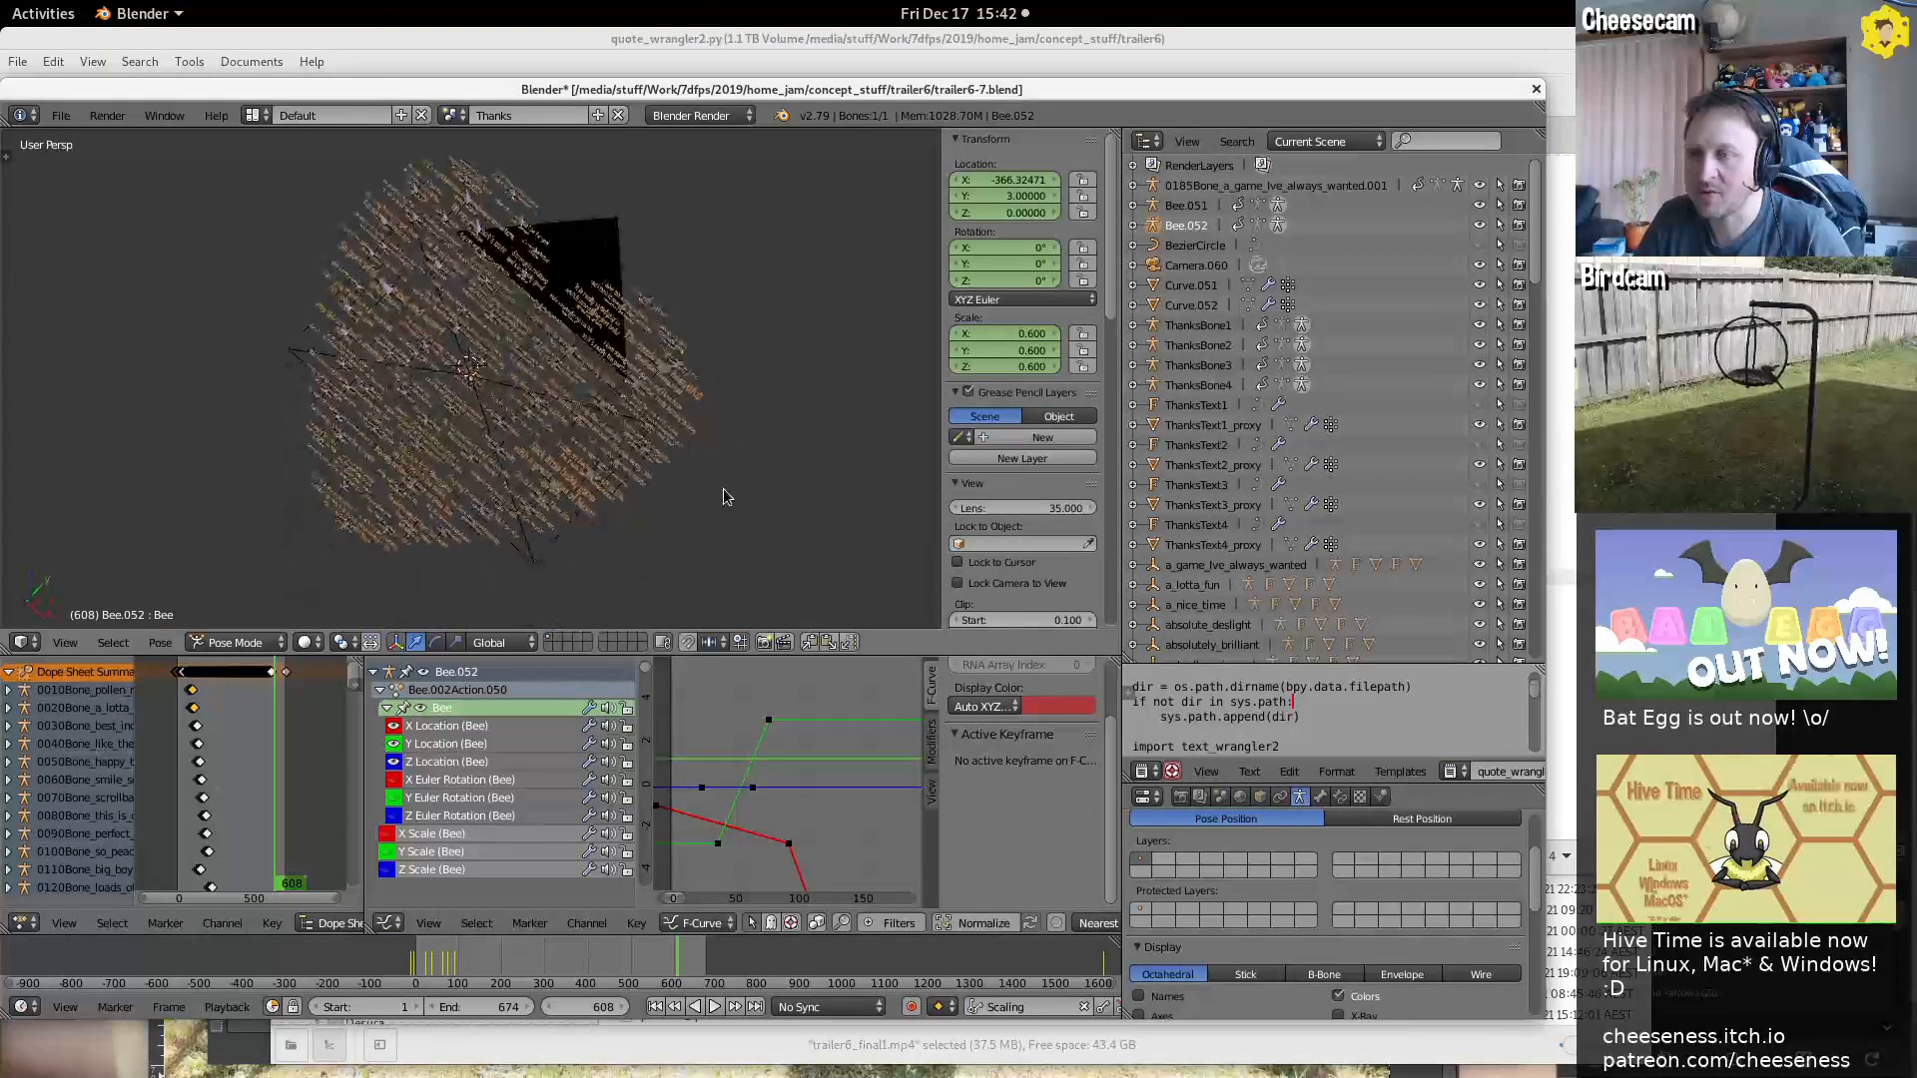
{"action": "middle_click_drag", "start_coordinate": [655, 511], "coordinate": [539, 429]}
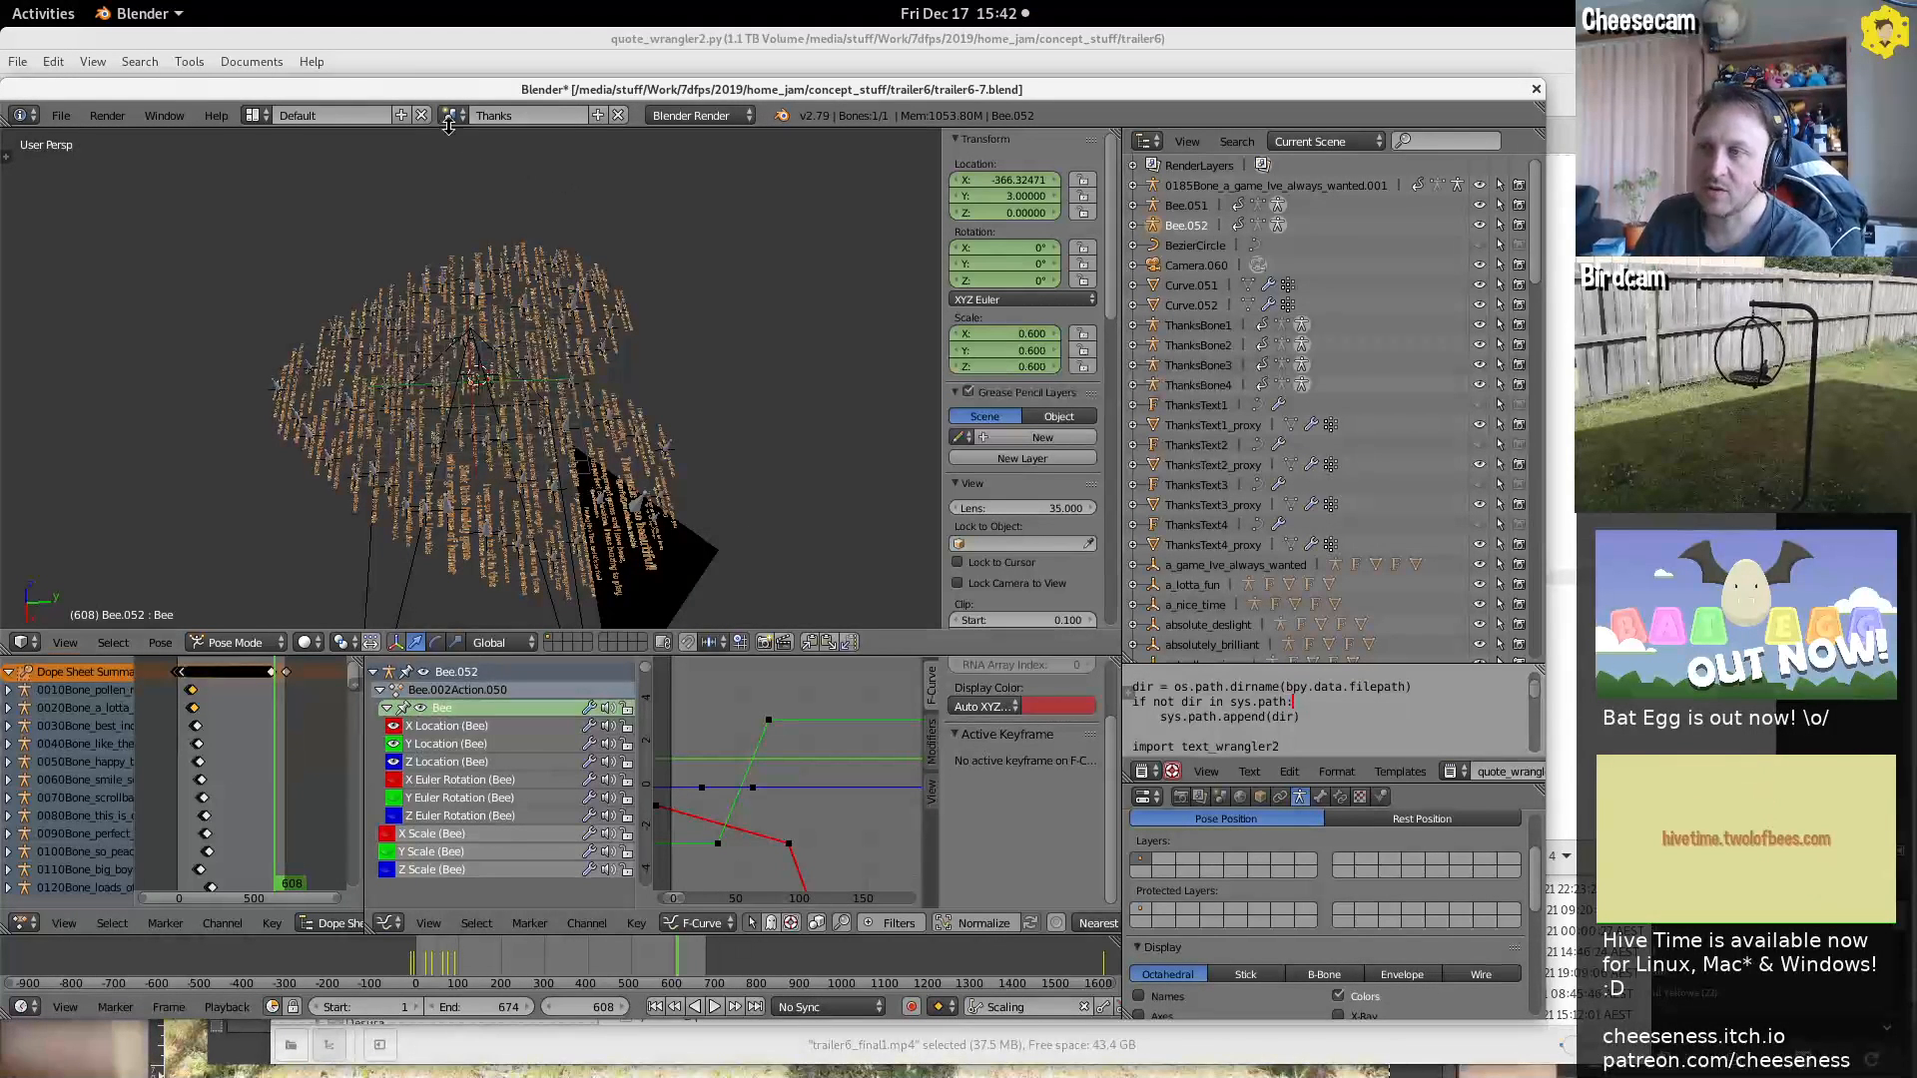
{"action": "middle_click_drag", "start_coordinate": [527, 162], "coordinate": [484, 457]}
Select the pollen_myself_away quote object beside the thank-you text in Object Mode
{"action": "scroll", "coordinate": [559, 519], "scroll_direction": "up", "scroll_amount": 8}
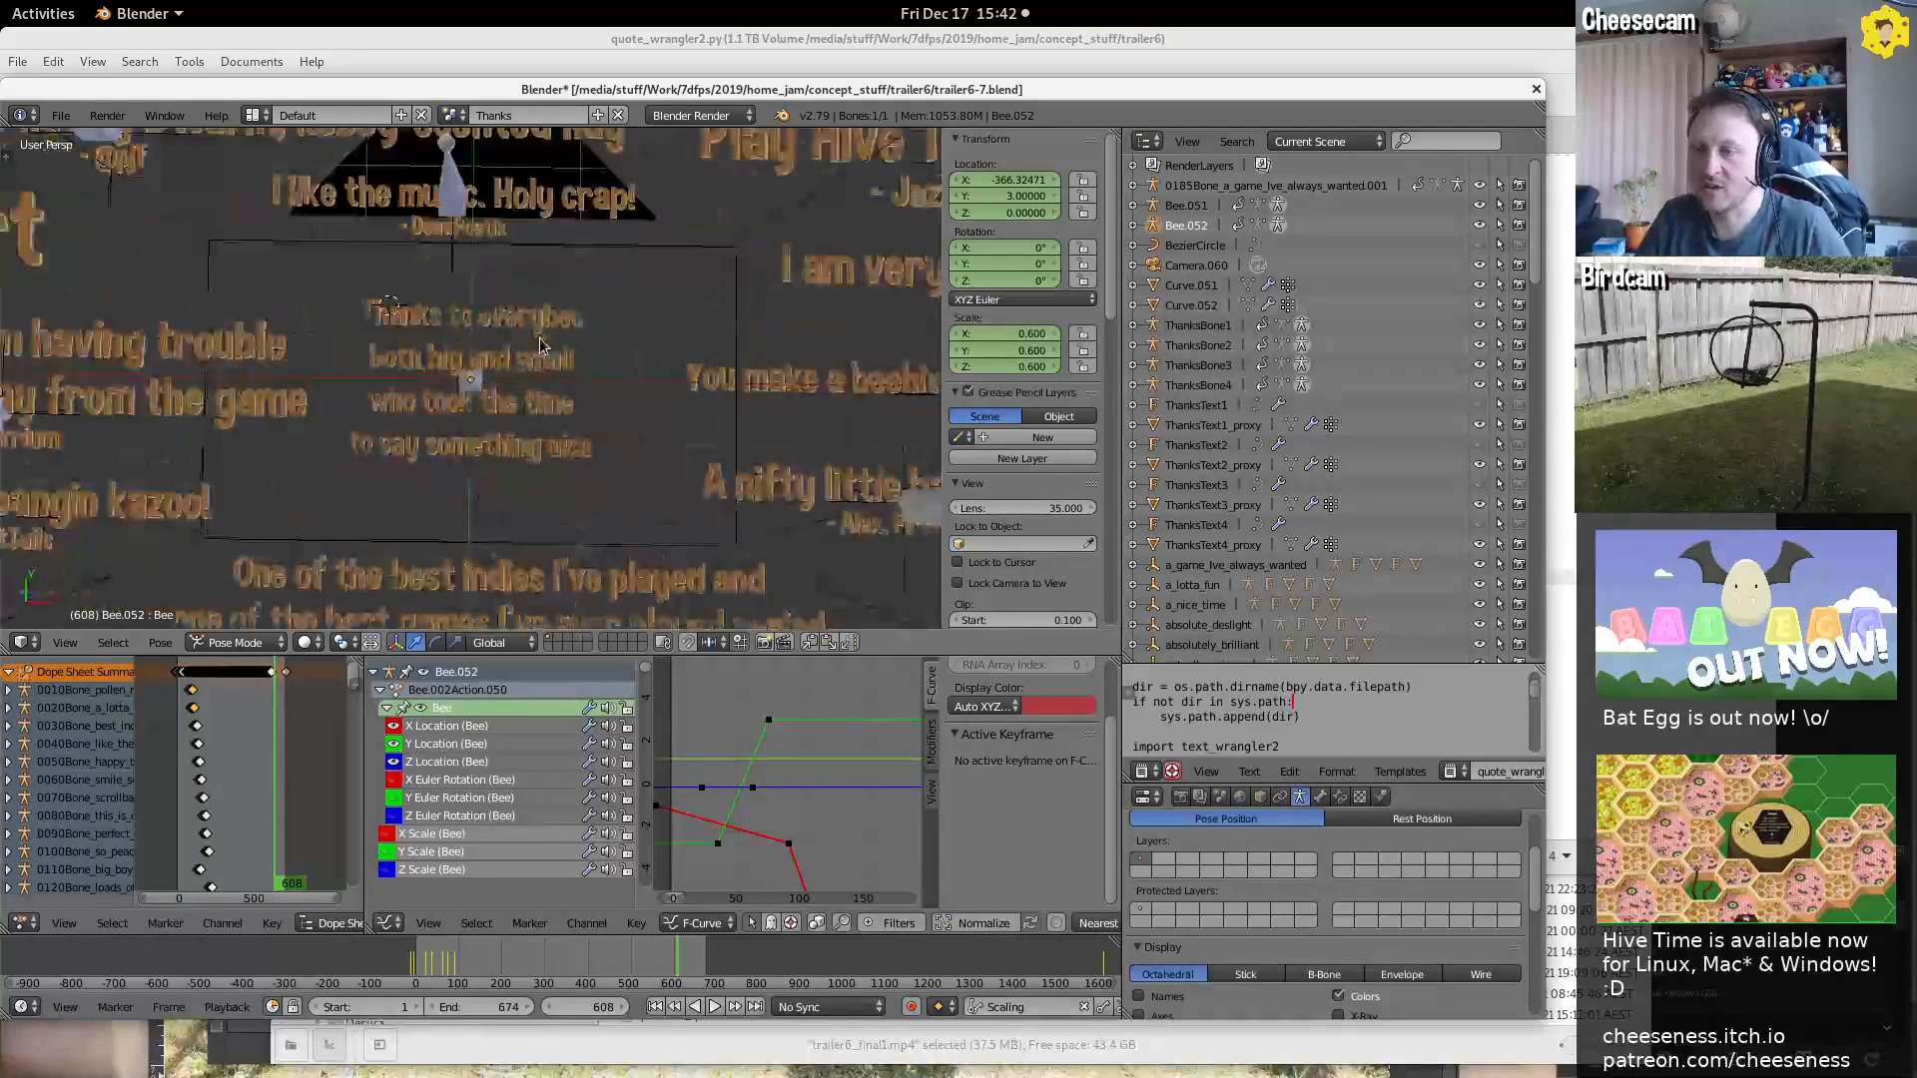
{"action": "right_click", "coordinate": [255, 493]}
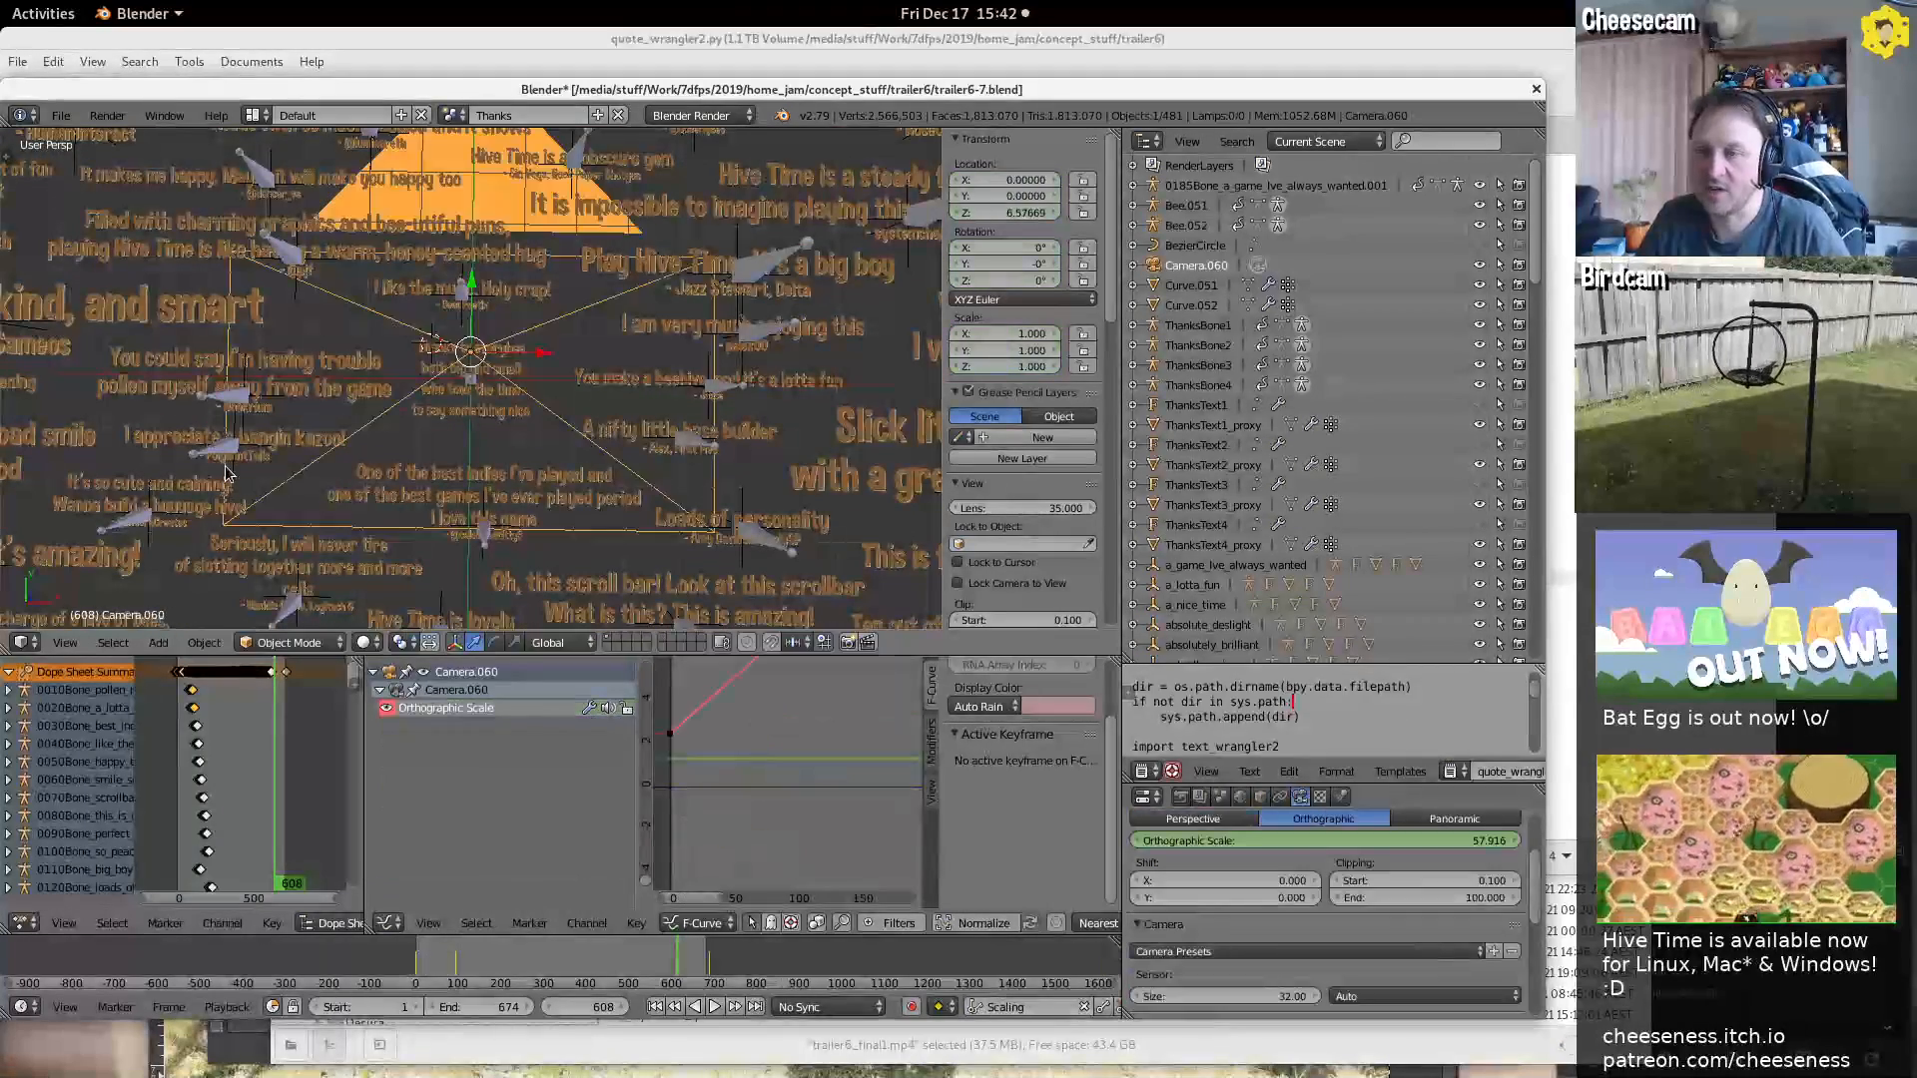
{"action": "right_click", "coordinate": [242, 405]}
{"action": "right_click", "coordinate": [255, 440]}
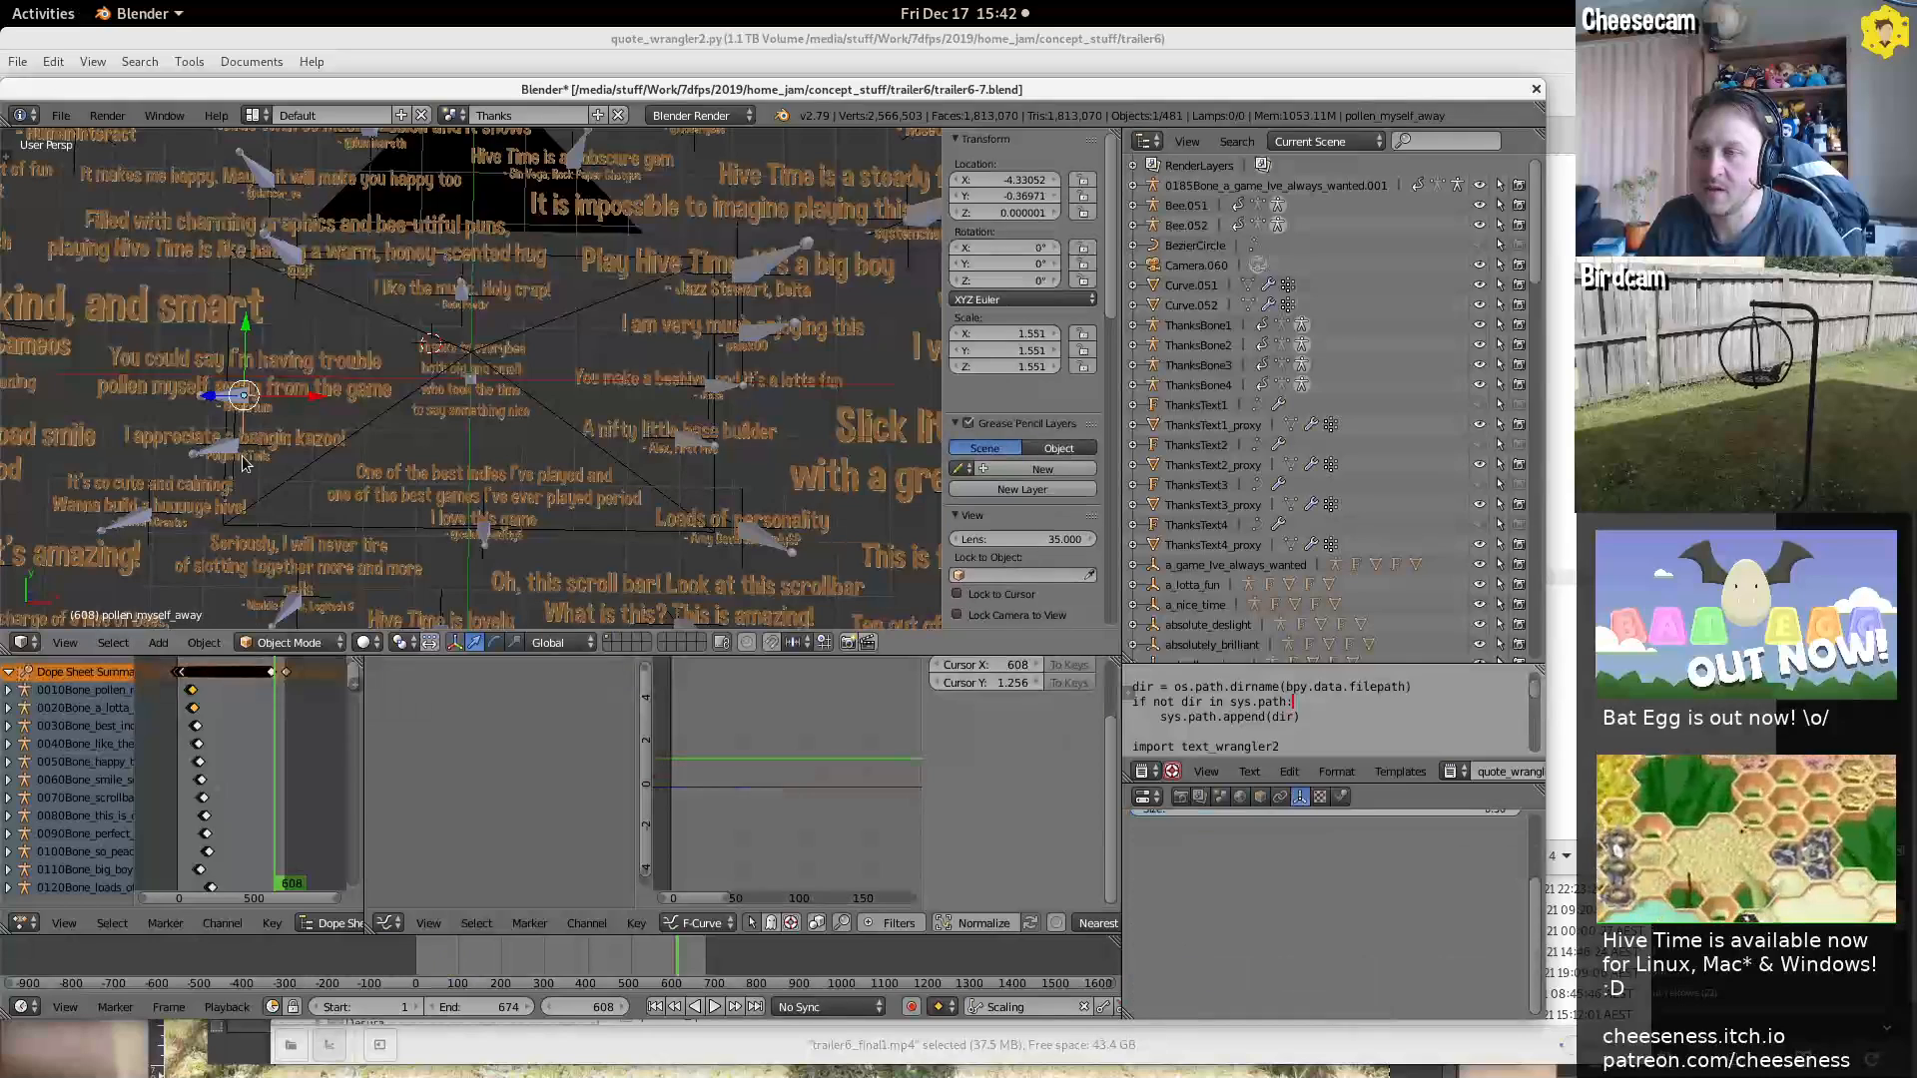
Return to the camera view and inspect the quotes around the thank-you text up close
{"action": "key", "text": "KP_0"}
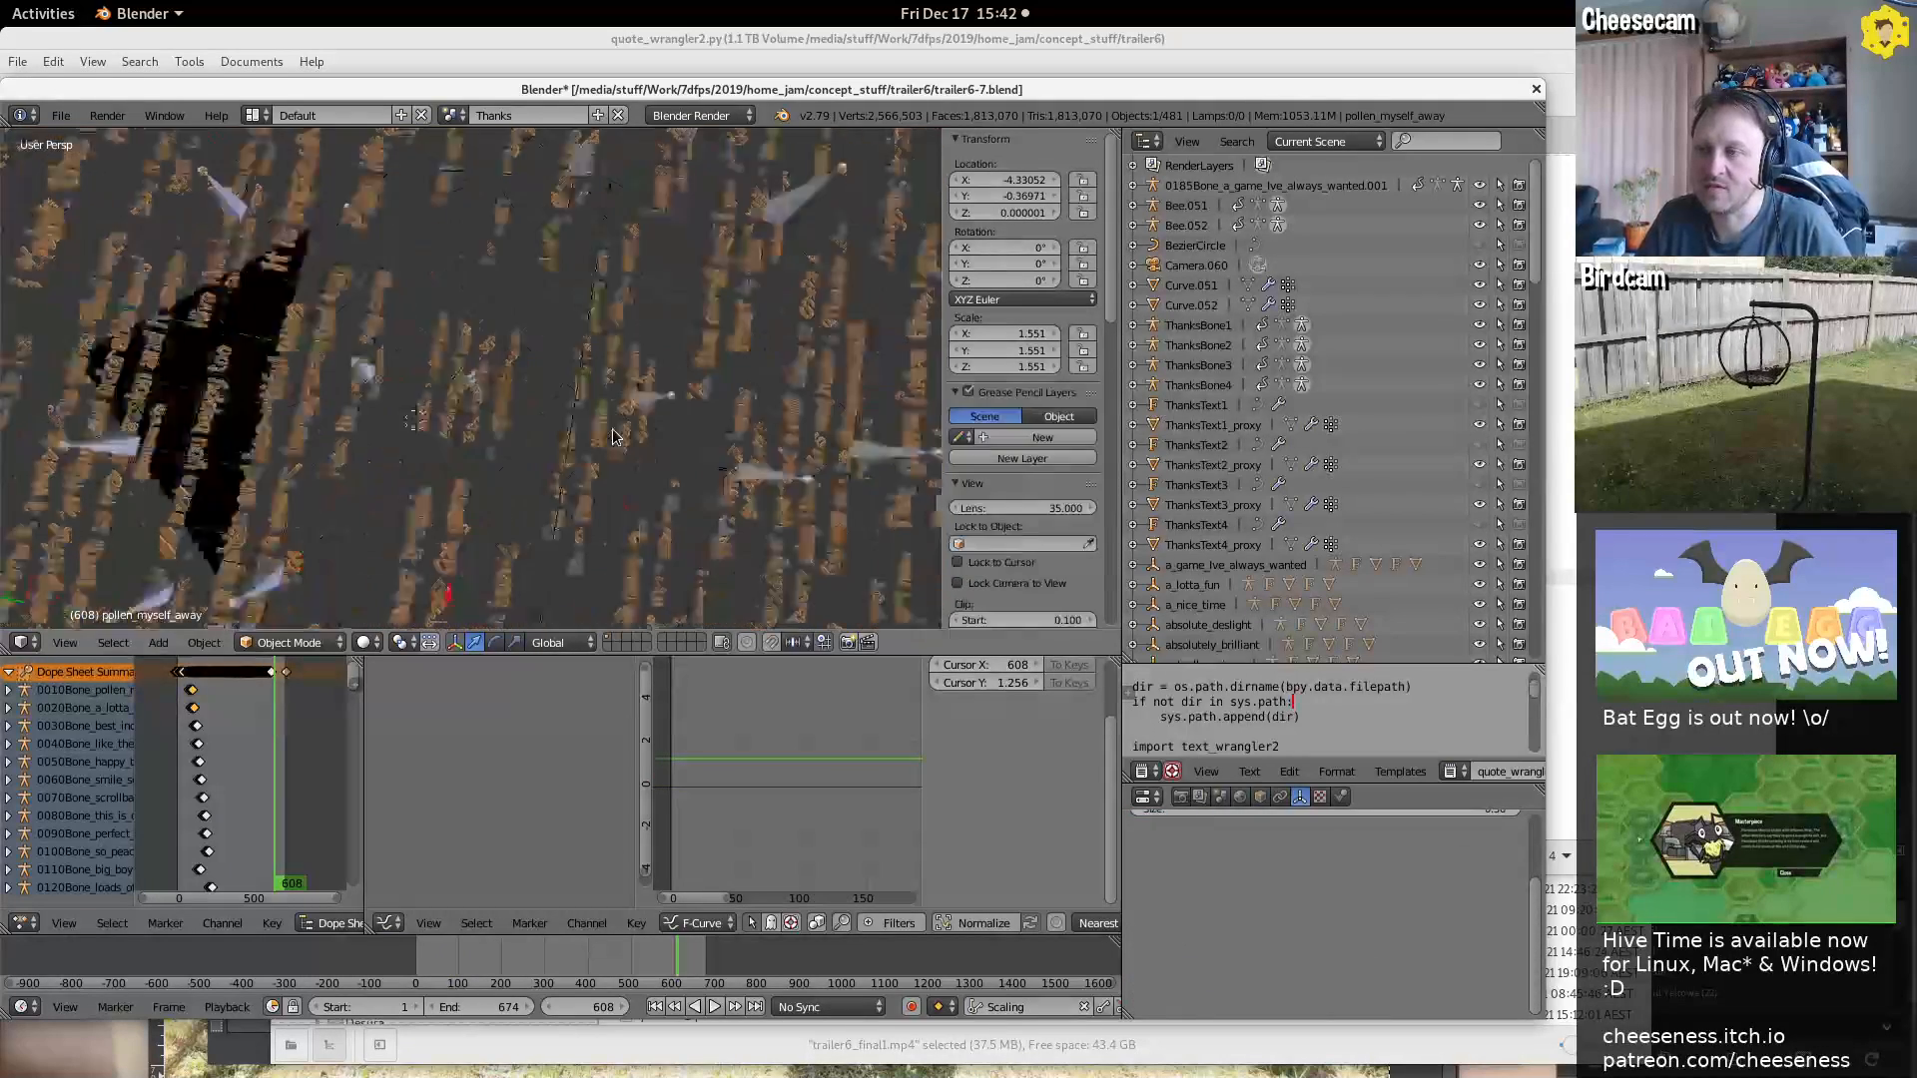
{"action": "scroll", "coordinate": [599, 299], "scroll_direction": "up", "scroll_amount": 4}
{"action": "scroll", "coordinate": [595, 233], "scroll_direction": "up", "scroll_amount": 4}
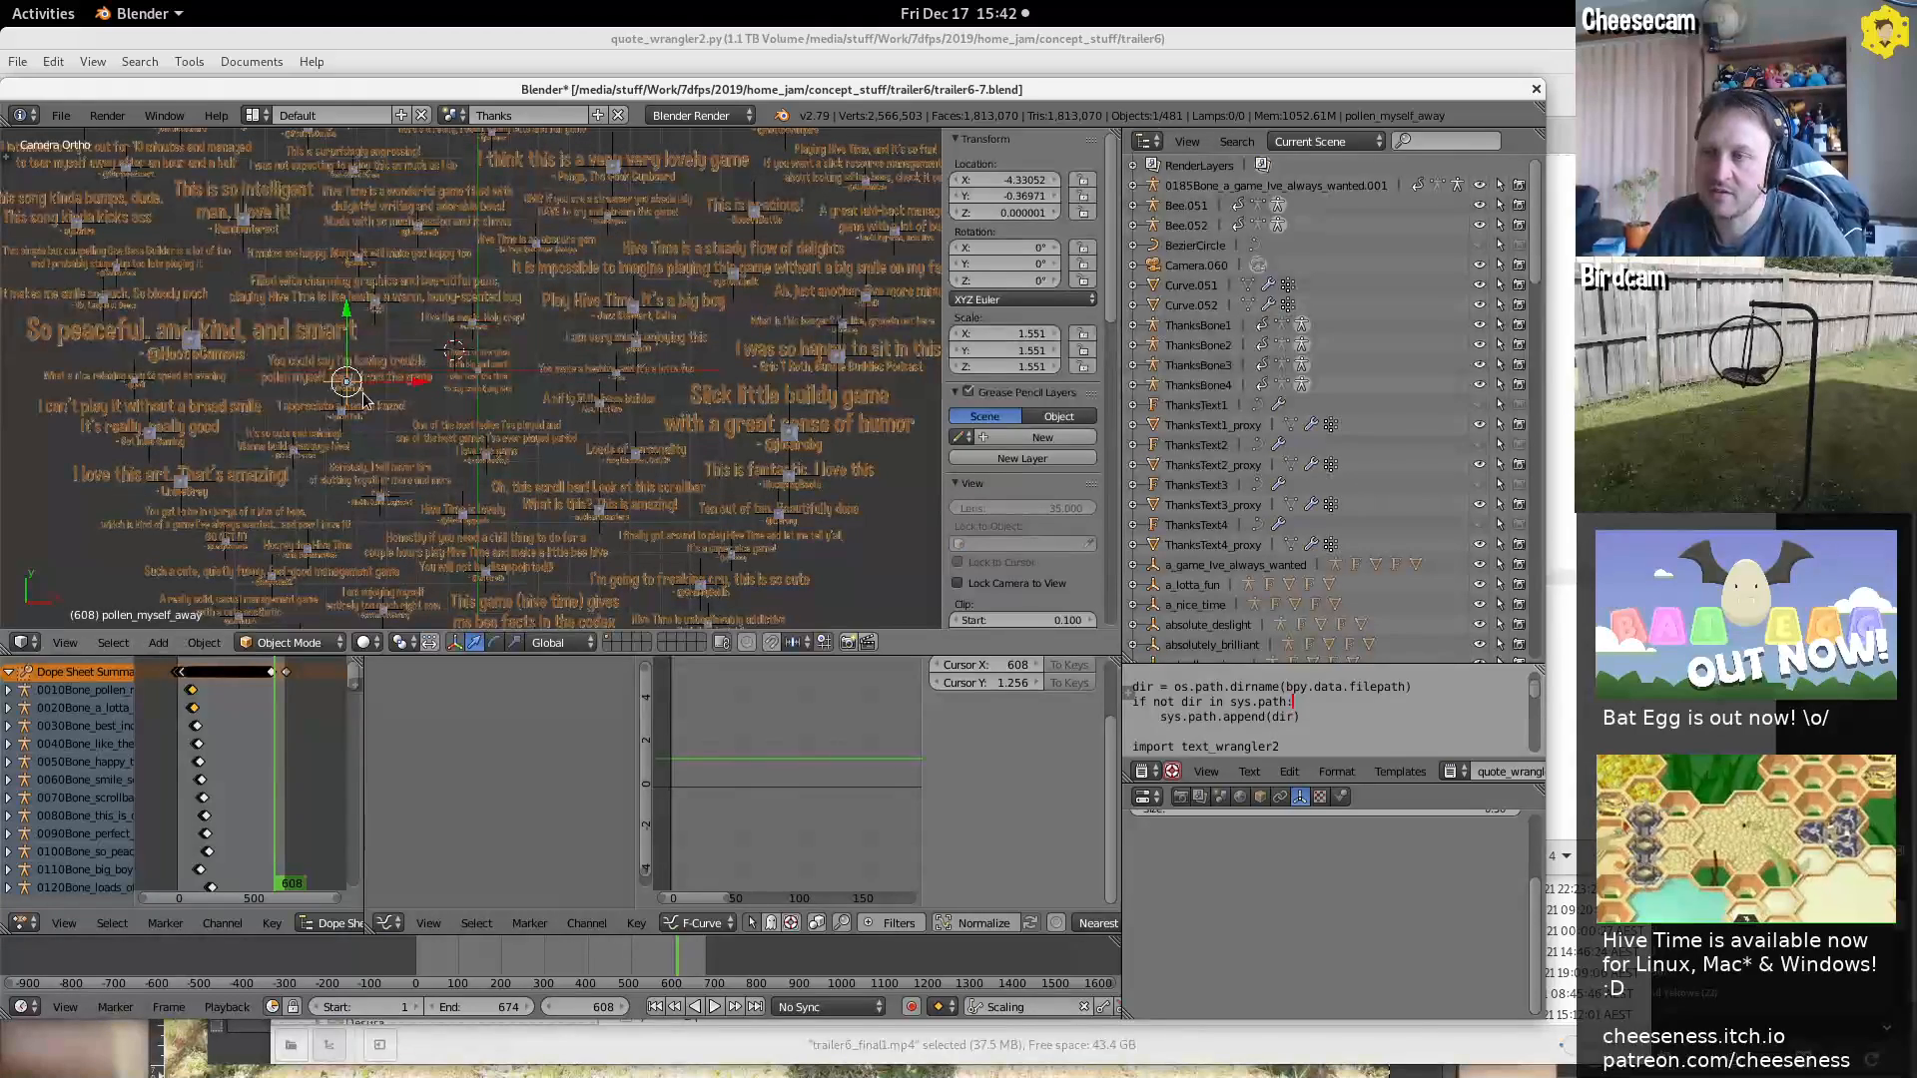
{"action": "middle_click_drag", "start_coordinate": [783, 384], "coordinate": [699, 395], "text": "shift"}
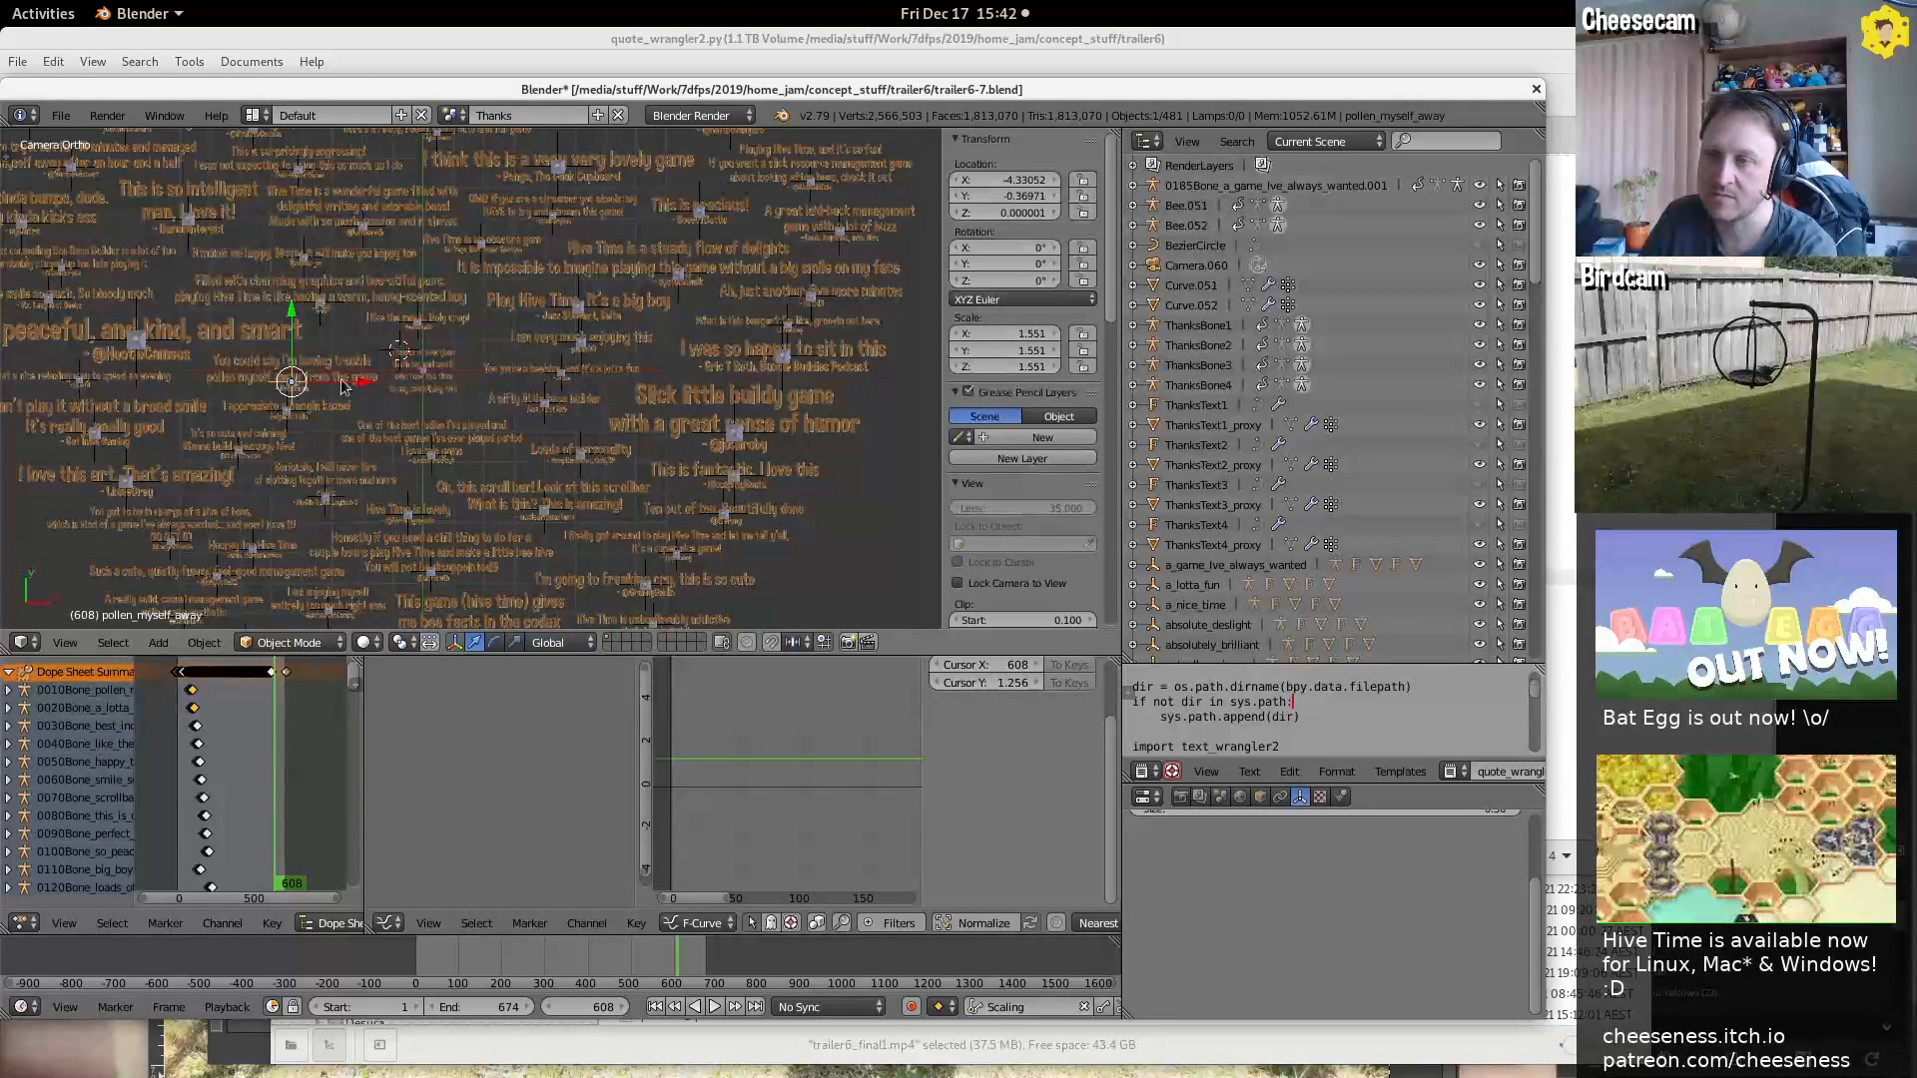
{"action": "scroll", "coordinate": [289, 404], "scroll_direction": "up", "scroll_amount": 3}
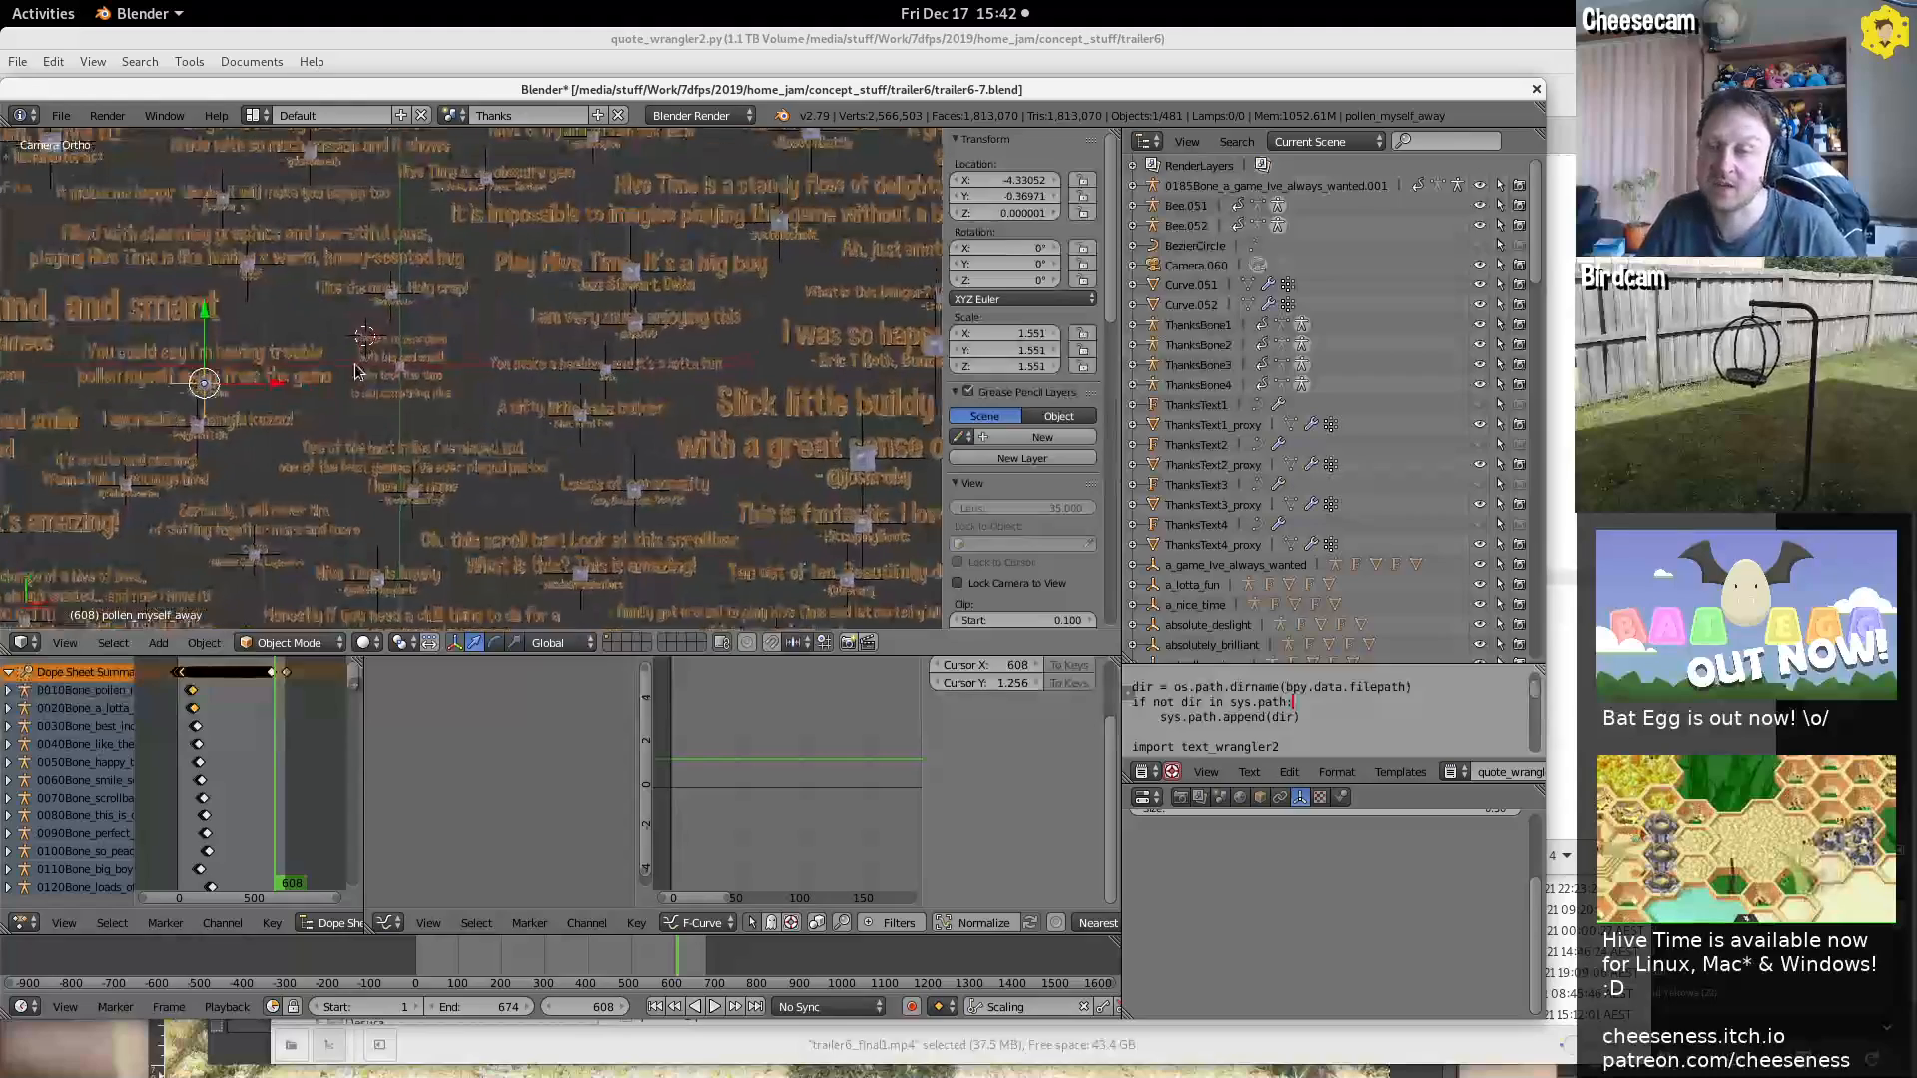
Move the bangin_kazoo quote down toward the so_cute_and_calming quote, below the pollen_myself_away quote
{"action": "middle_click_drag", "start_coordinate": [301, 368], "coordinate": [639, 328], "text": "shift"}
{"action": "right_click", "coordinate": [649, 321]}
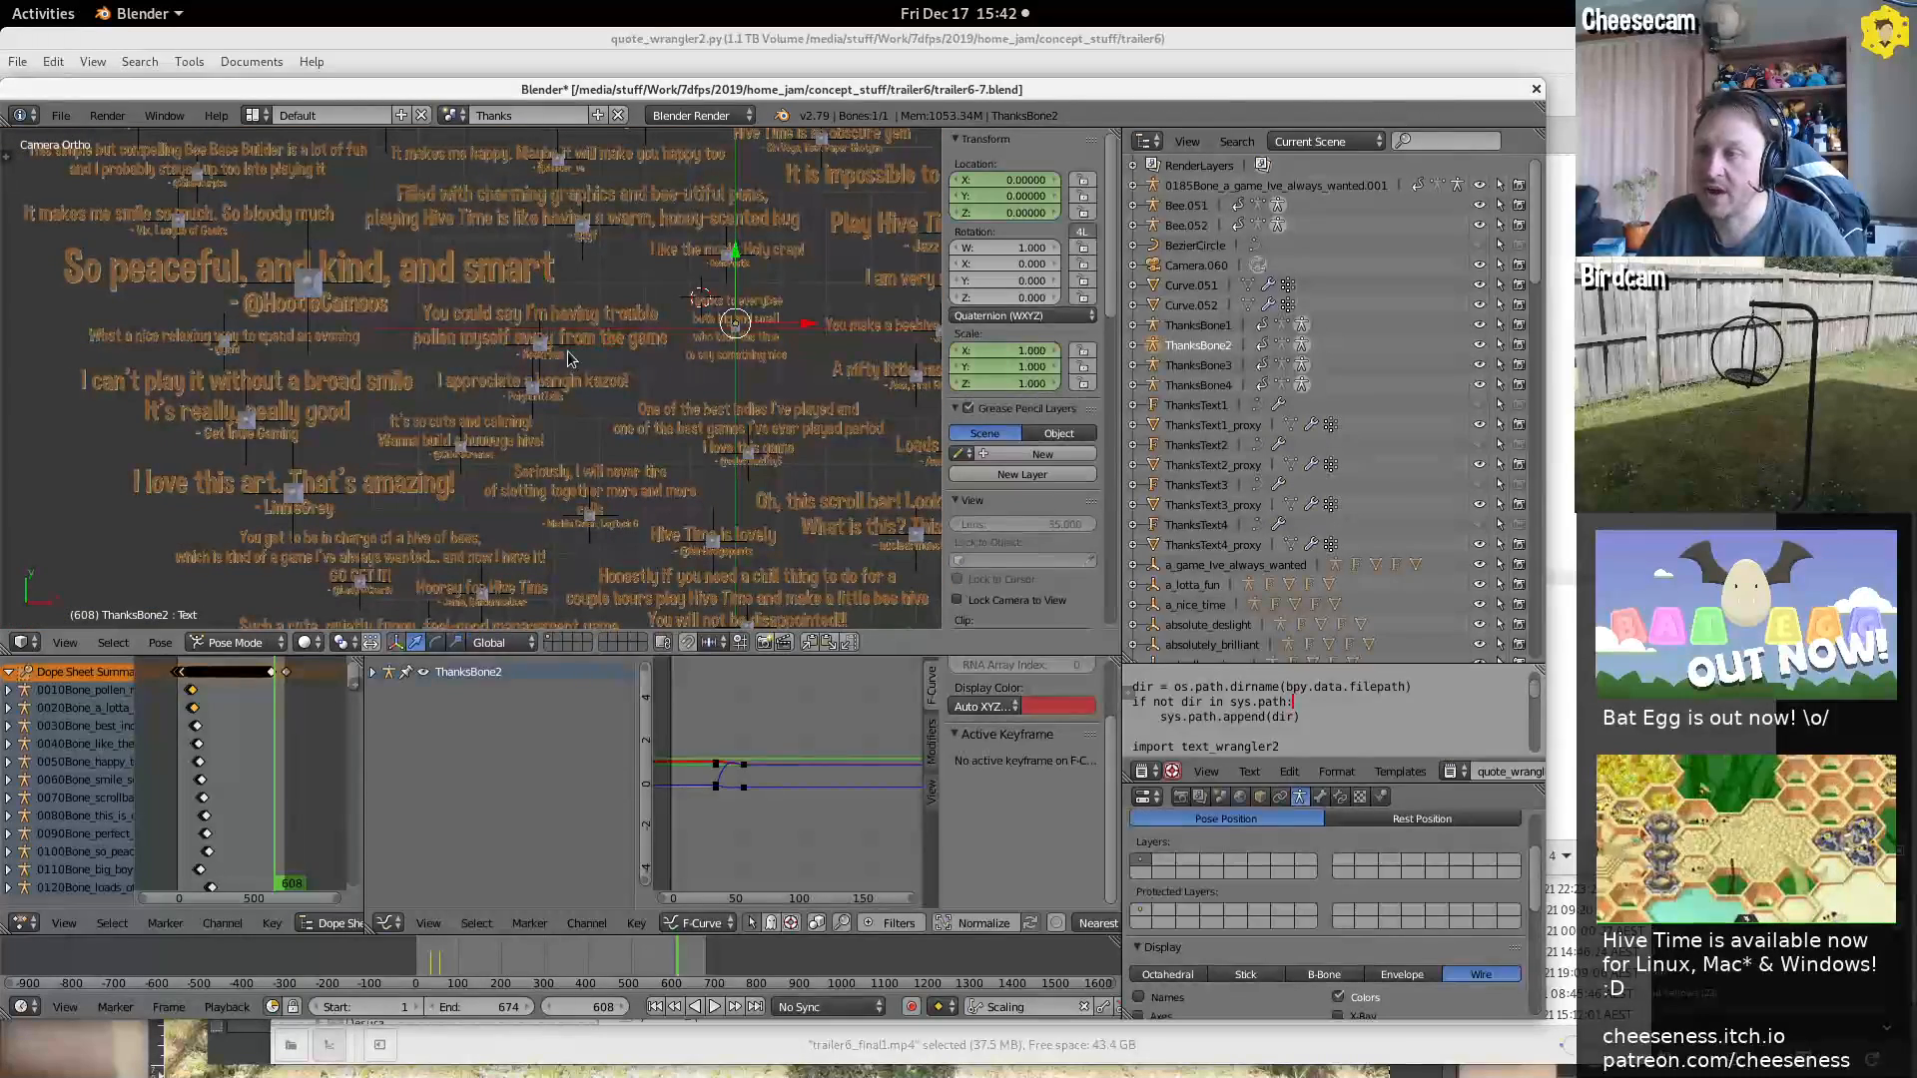
{"action": "right_click", "coordinate": [516, 360]}
{"action": "scroll", "coordinate": [635, 370], "scroll_direction": "up", "scroll_amount": 2}
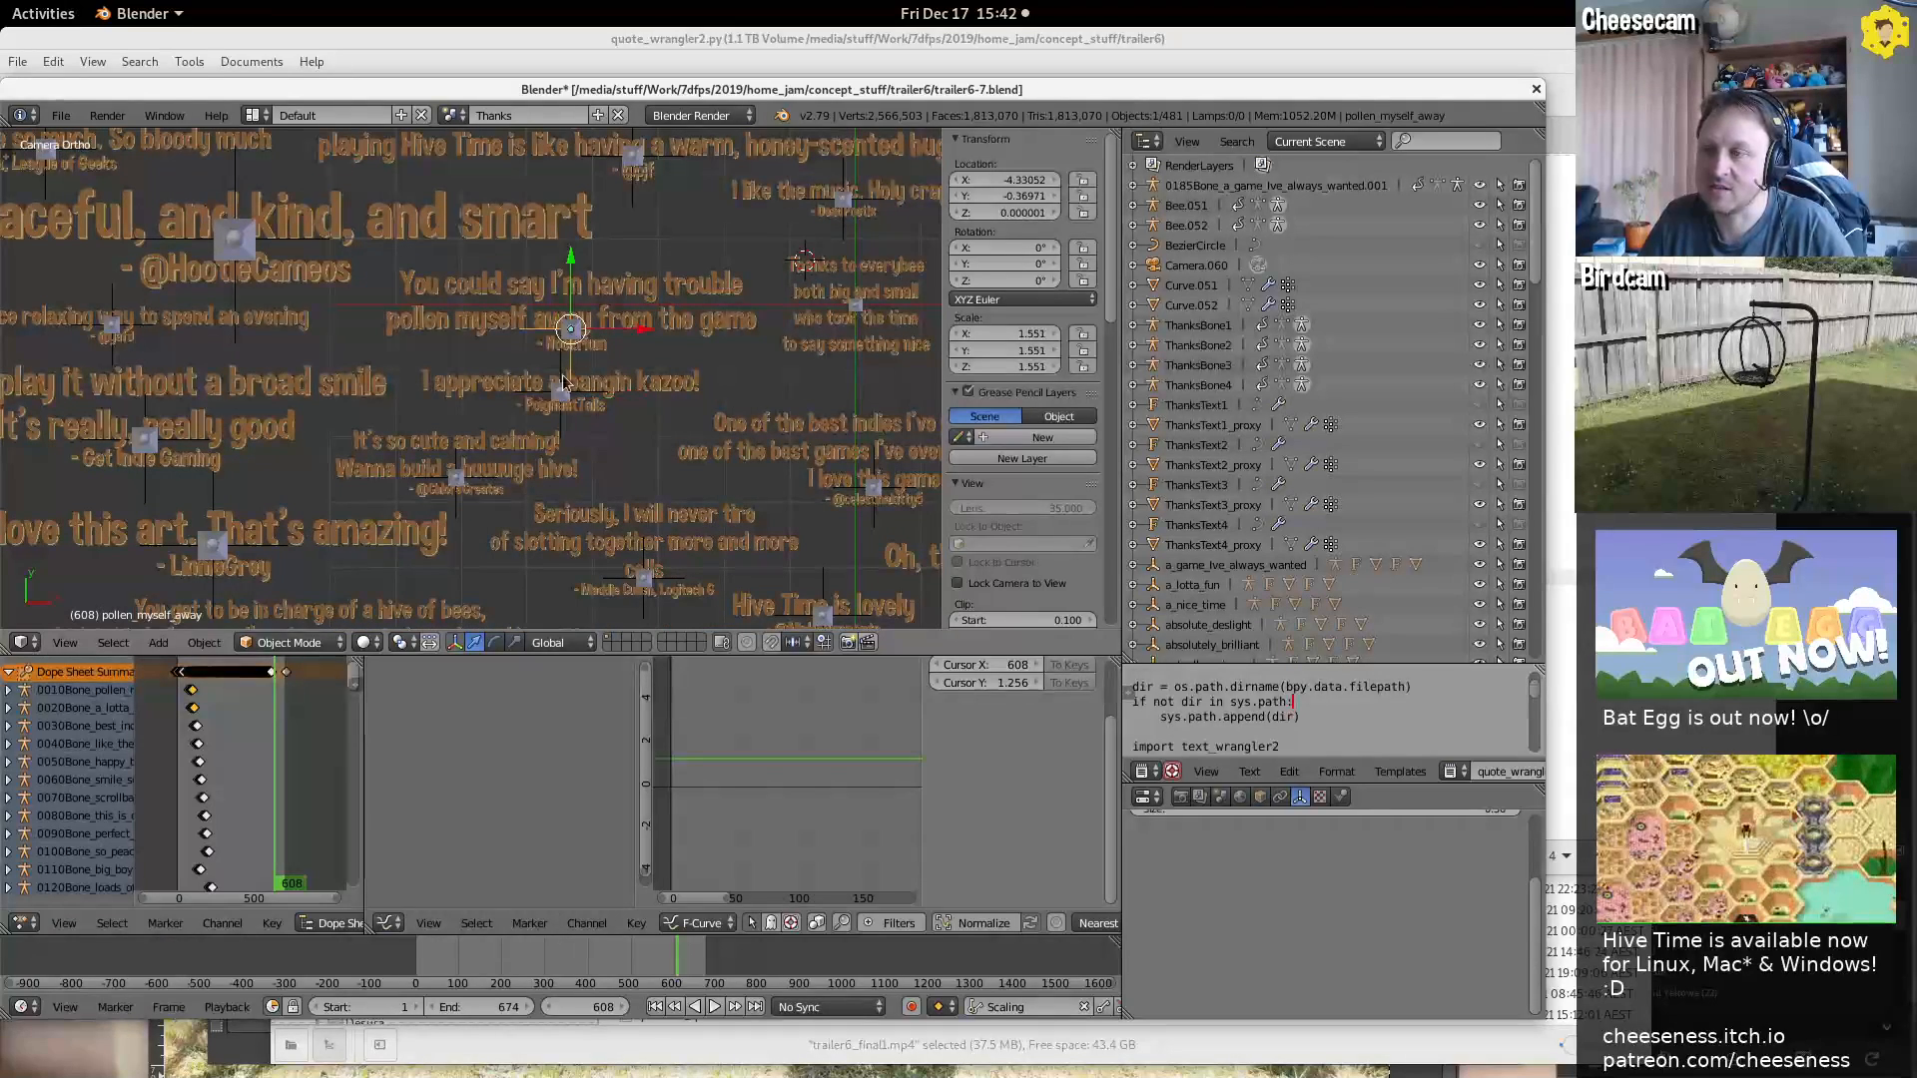
{"action": "right_click", "coordinate": [560, 392]}
{"action": "key", "text": "g"}
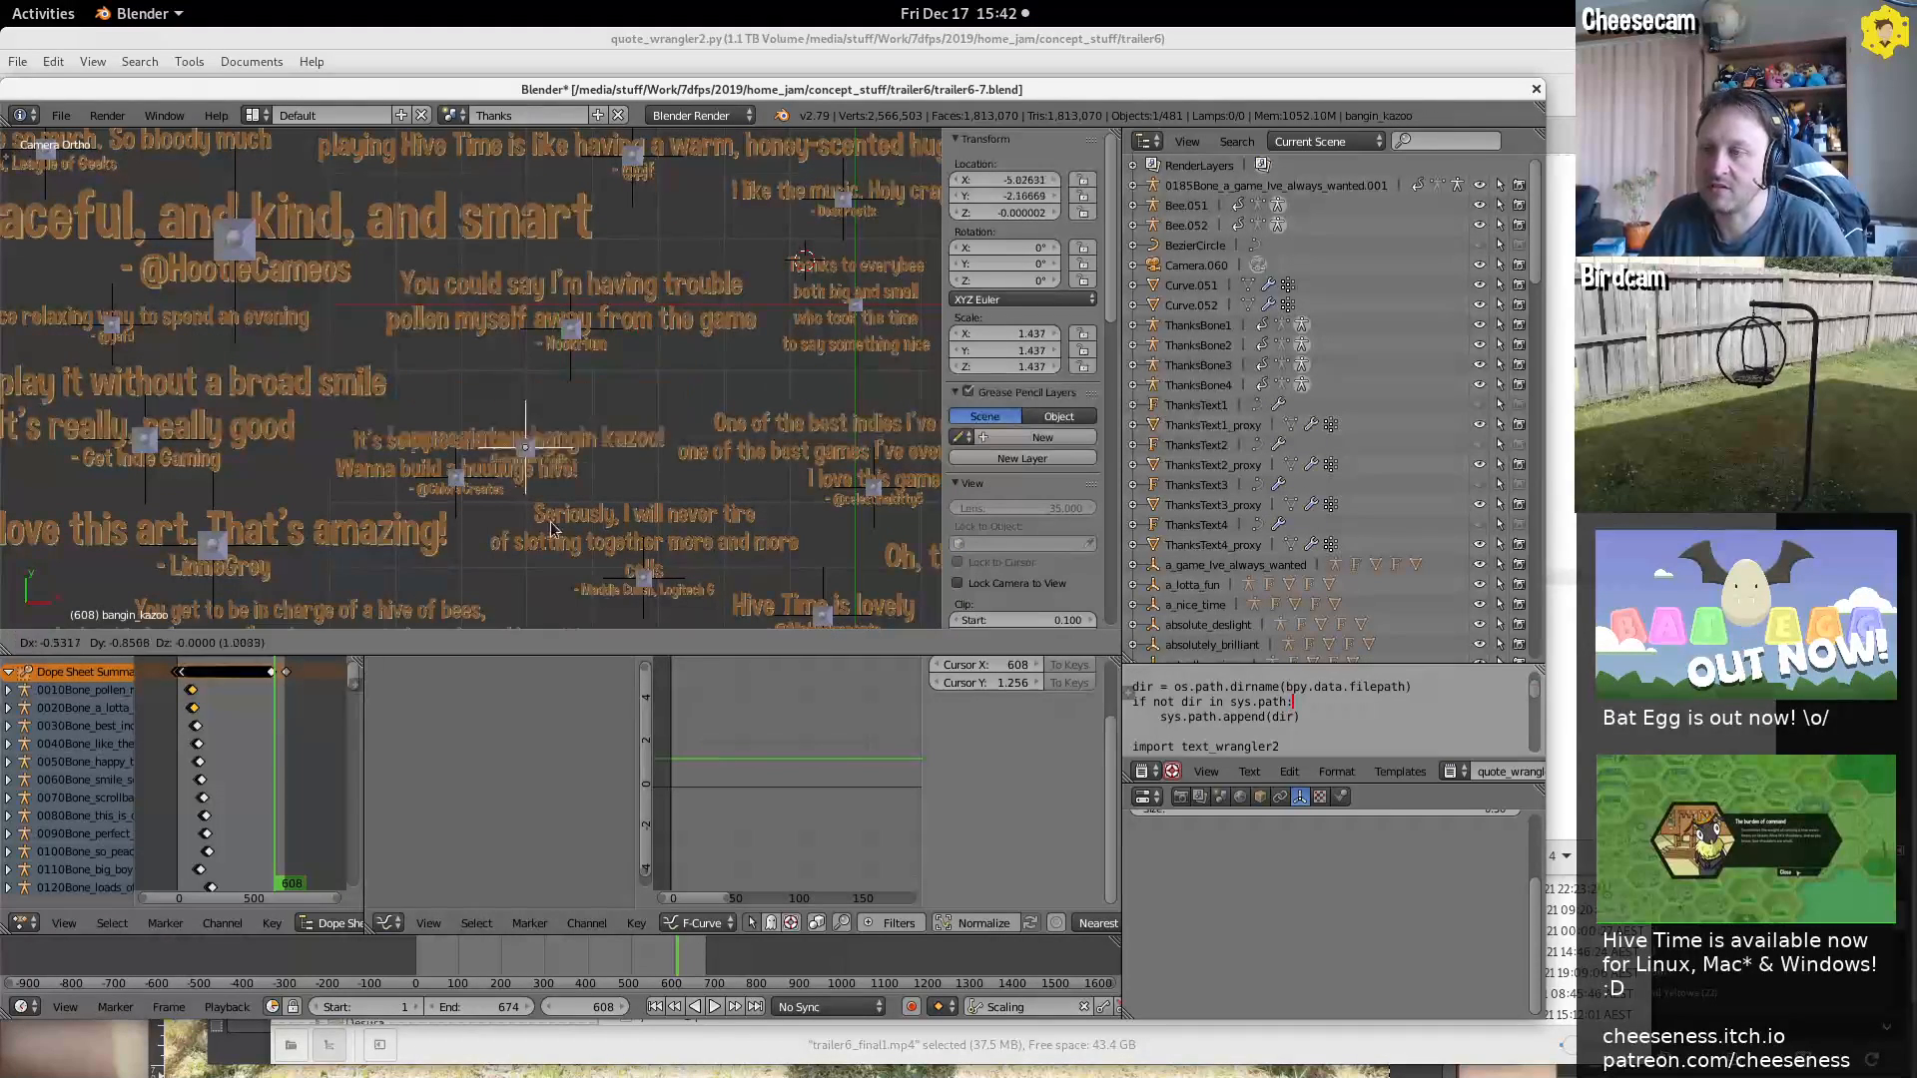
{"action": "left_click", "coordinate": [564, 456]}
Finish swapping the two quotes: place so_cute_and_calming directly beneath pollen_myself_away and bangin_kazoo below it
{"action": "right_click", "coordinate": [458, 479]}
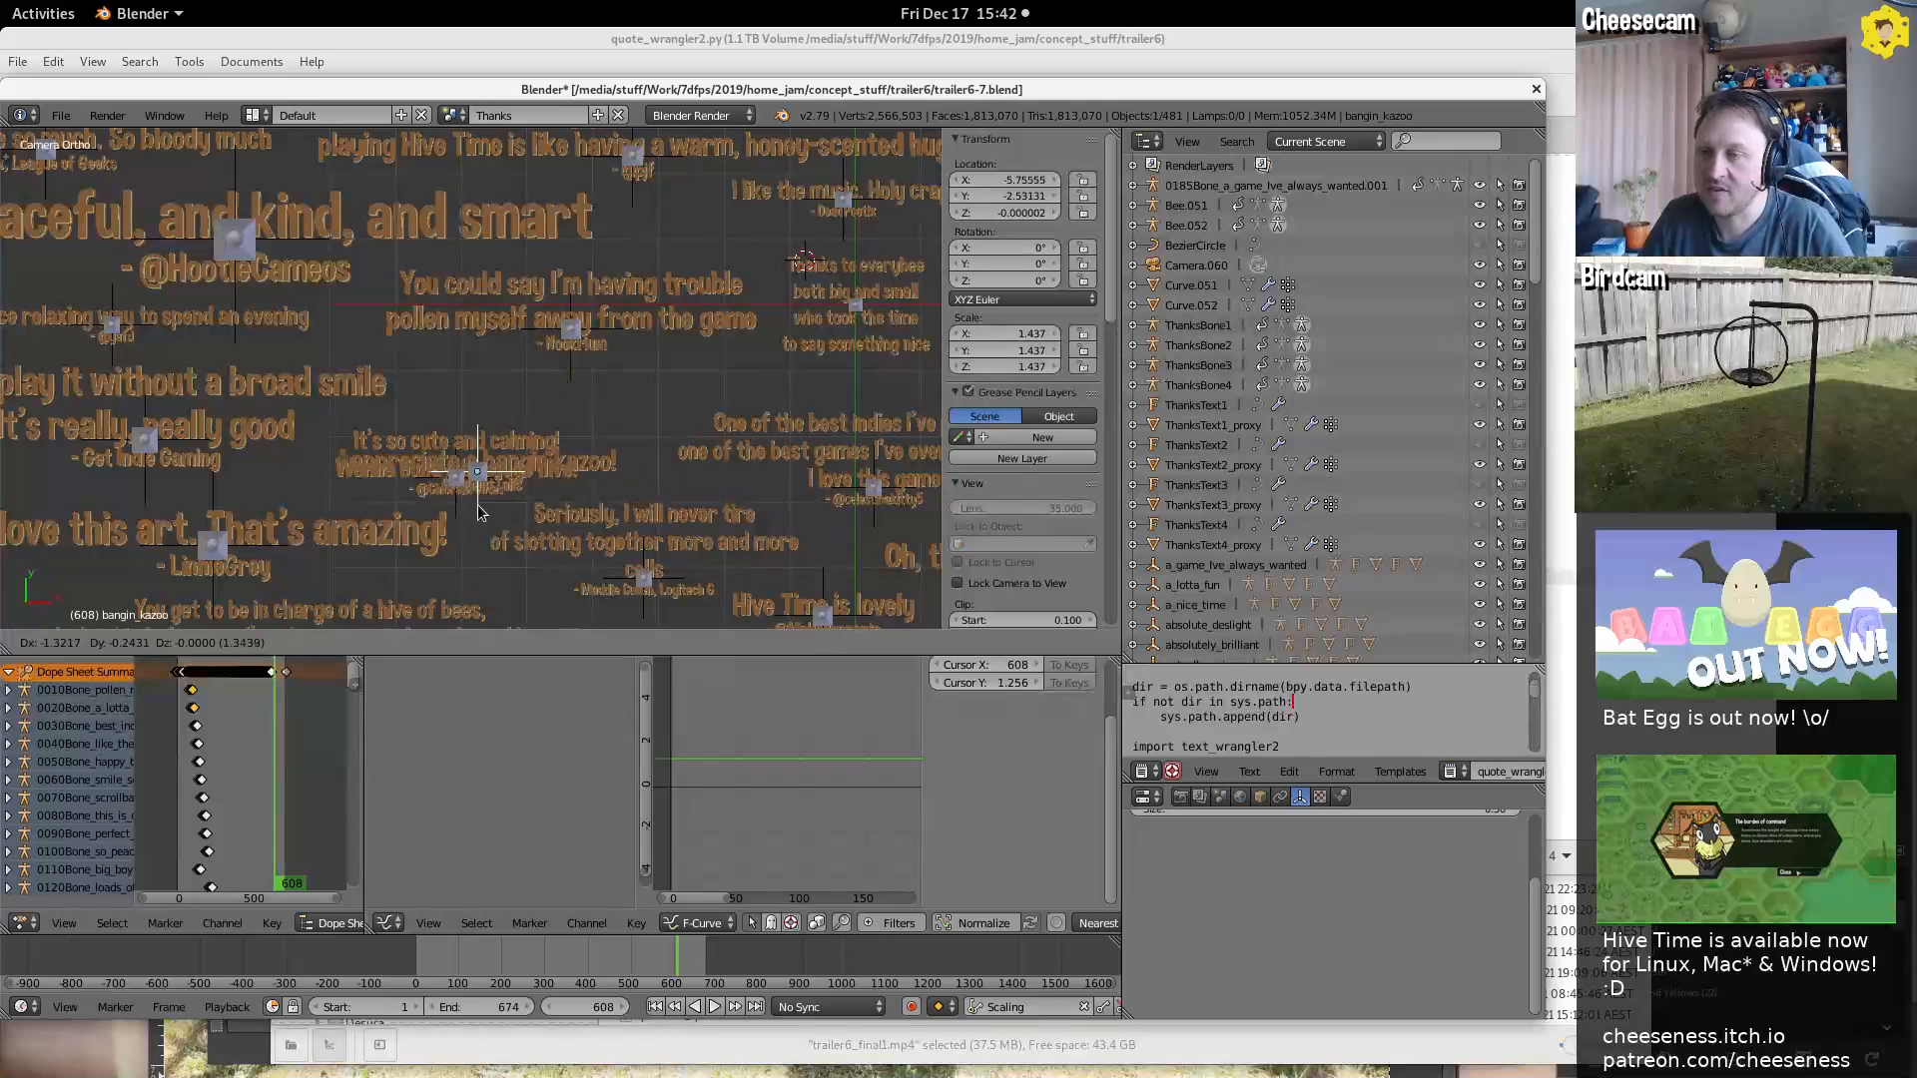
{"action": "key", "text": "g"}
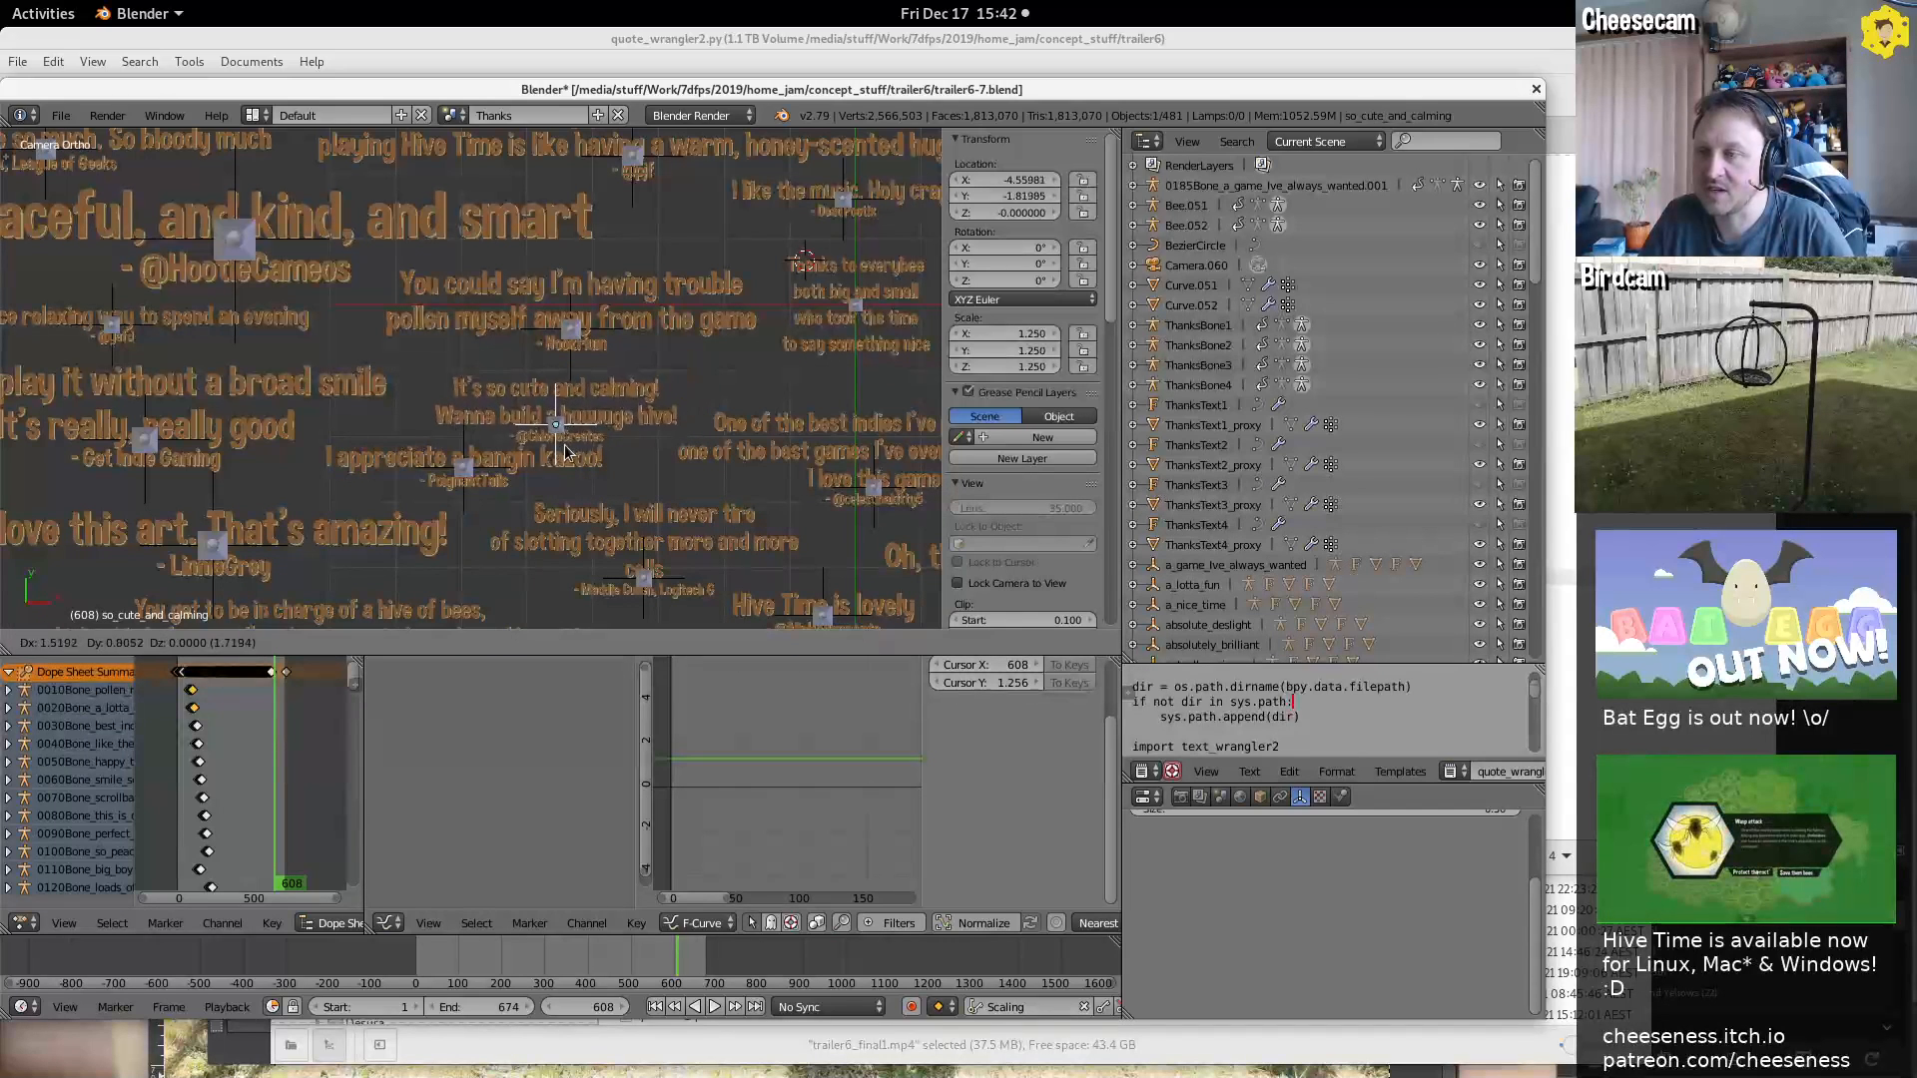
{"action": "left_click", "coordinate": [563, 441]}
{"action": "right_click", "coordinate": [469, 477]}
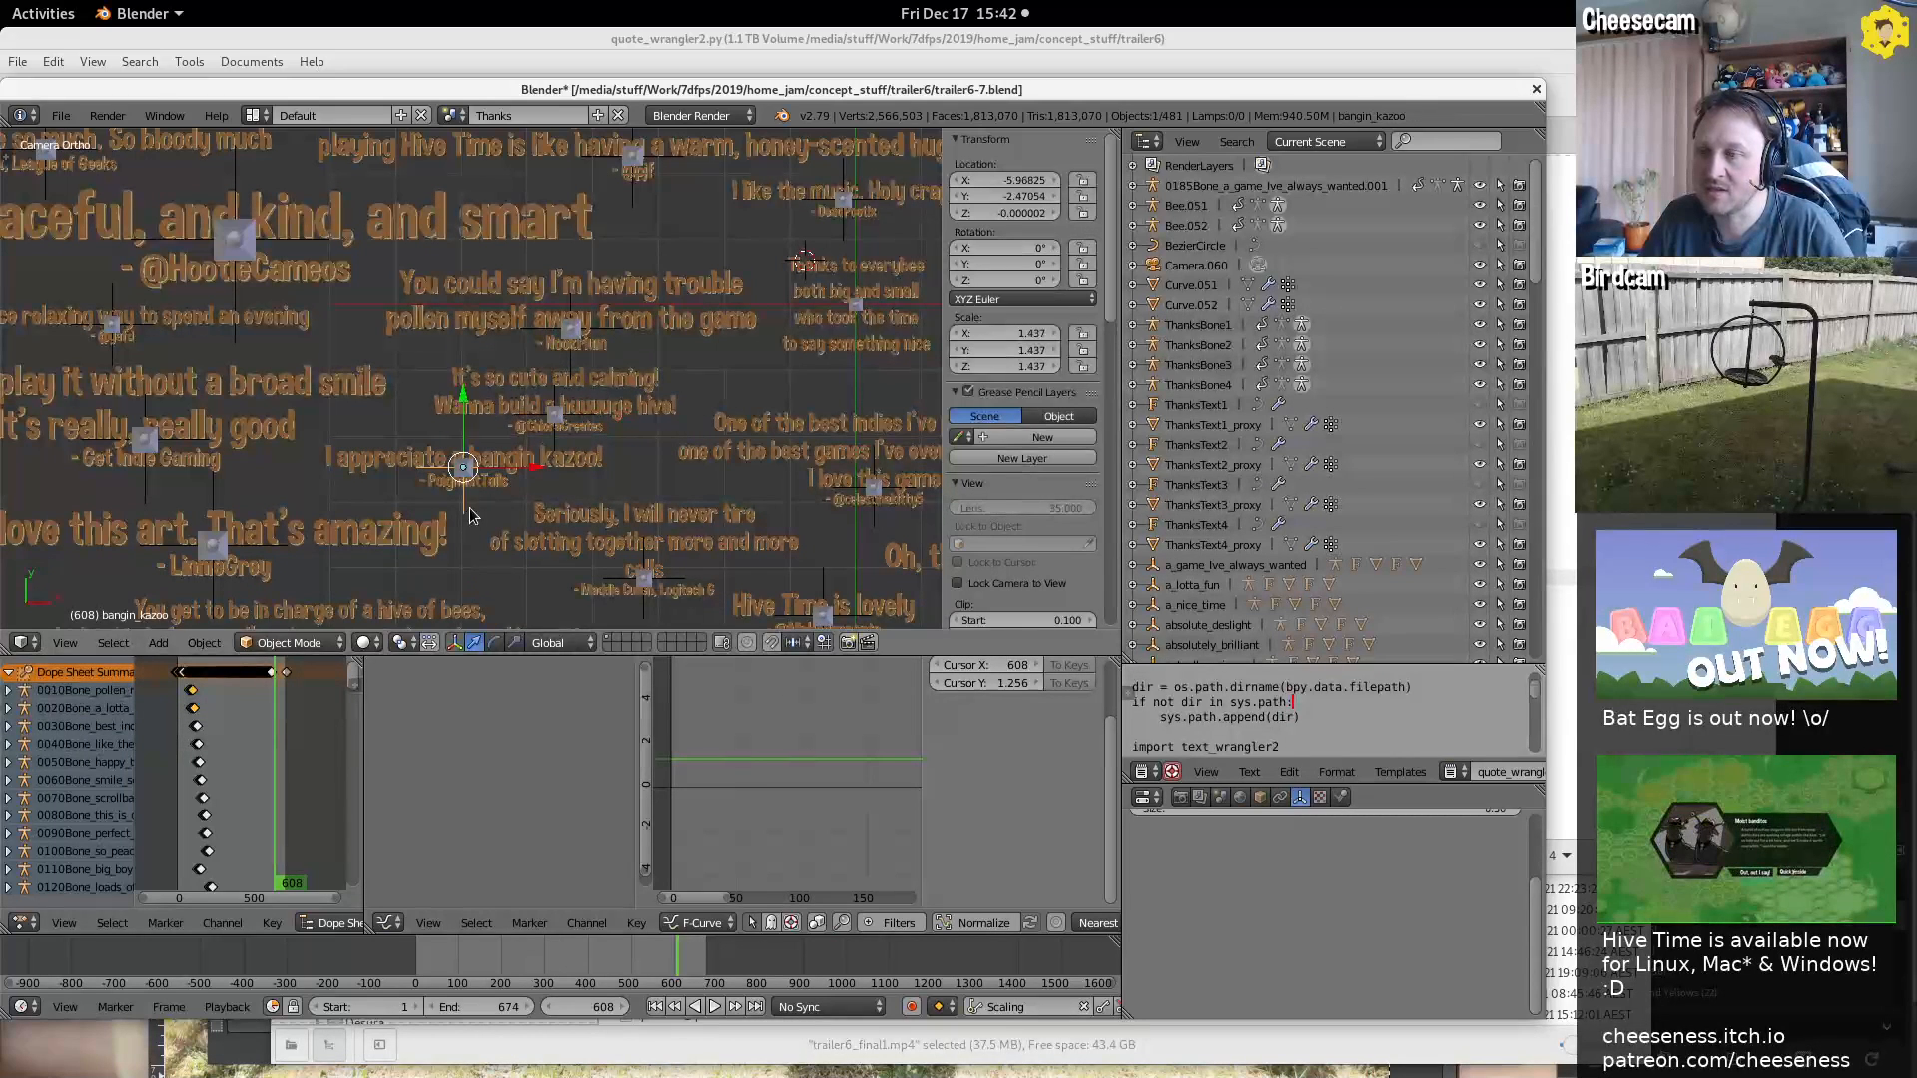
{"action": "key", "text": "g"}
{"action": "left_click", "coordinate": [452, 529]}
{"action": "scroll", "coordinate": [756, 429], "scroll_direction": "down", "scroll_amount": 8}
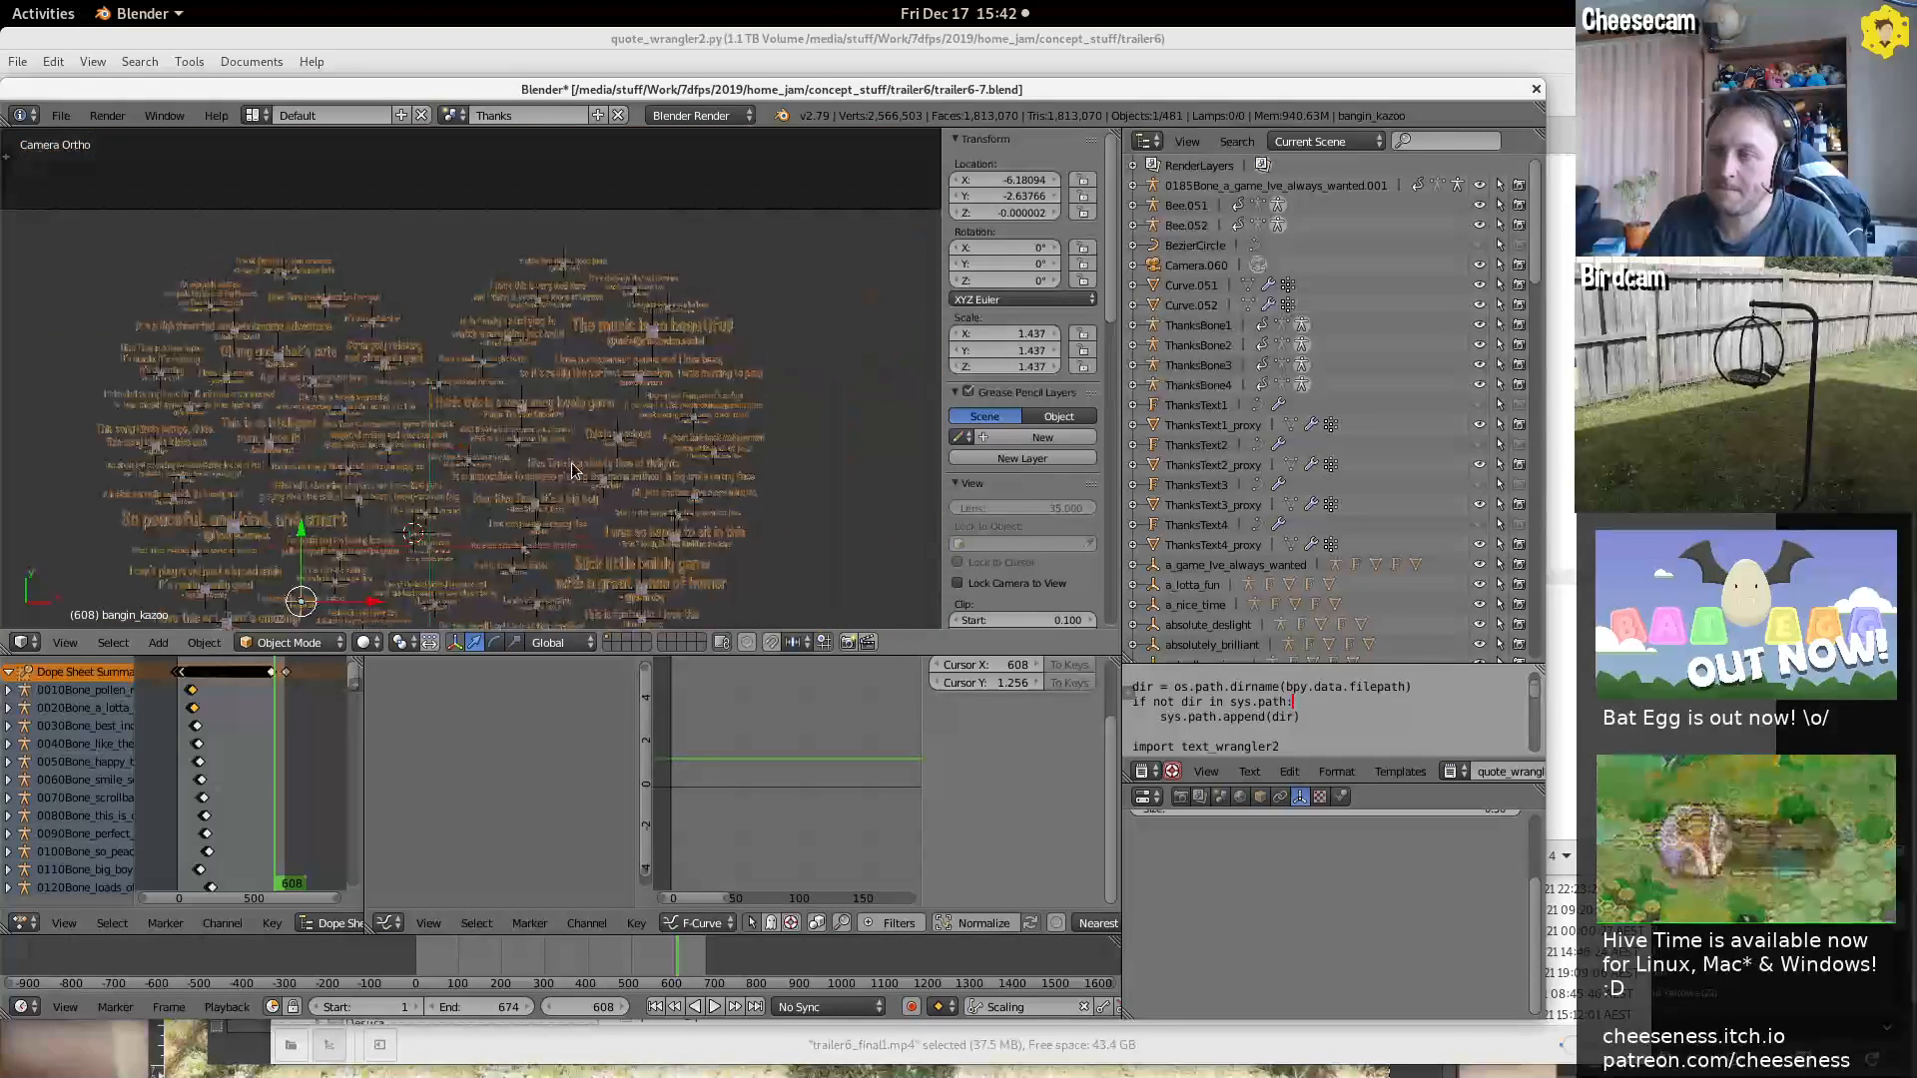
{"action": "middle_click_drag", "start_coordinate": [574, 469], "coordinate": [679, 329], "text": "shift"}
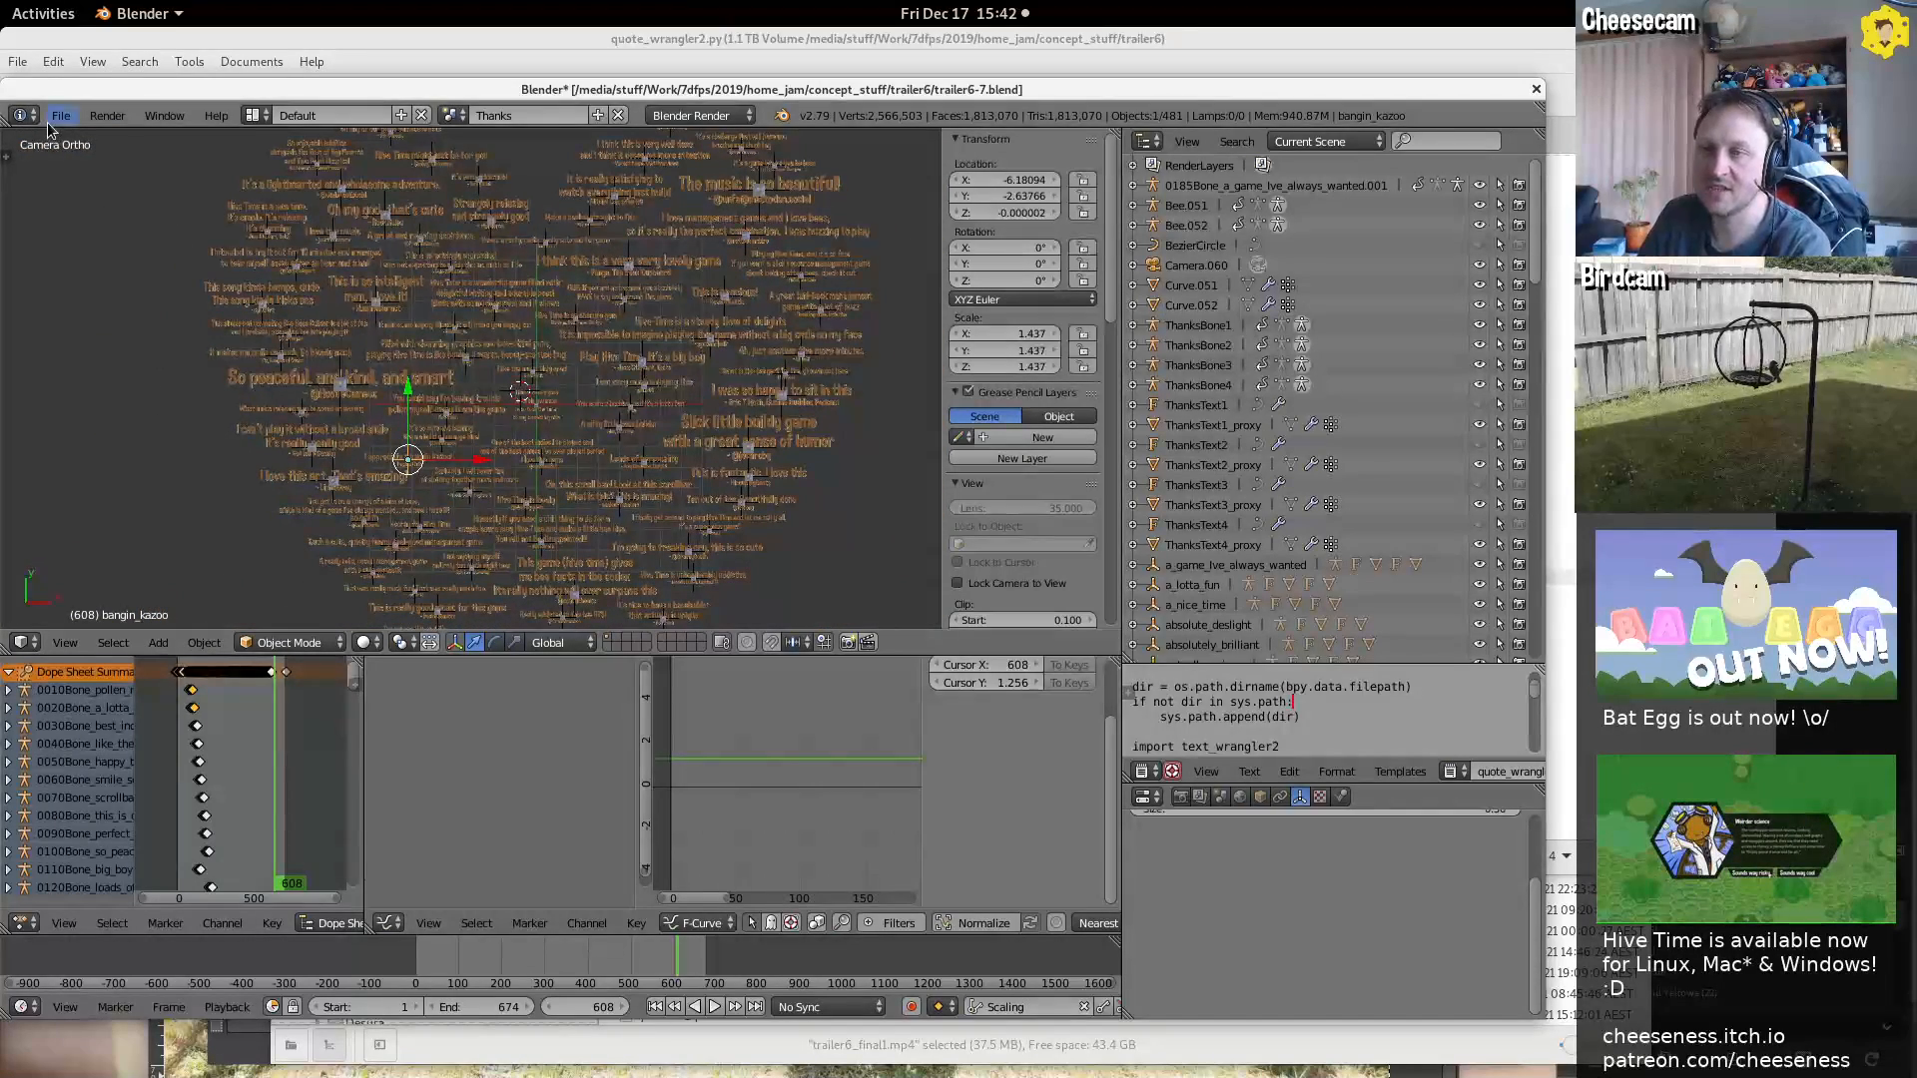
Switch to the file manager and open trailer6_rough1.mp4 in VLC
{"action": "left_click", "coordinate": [1383, 1050]}
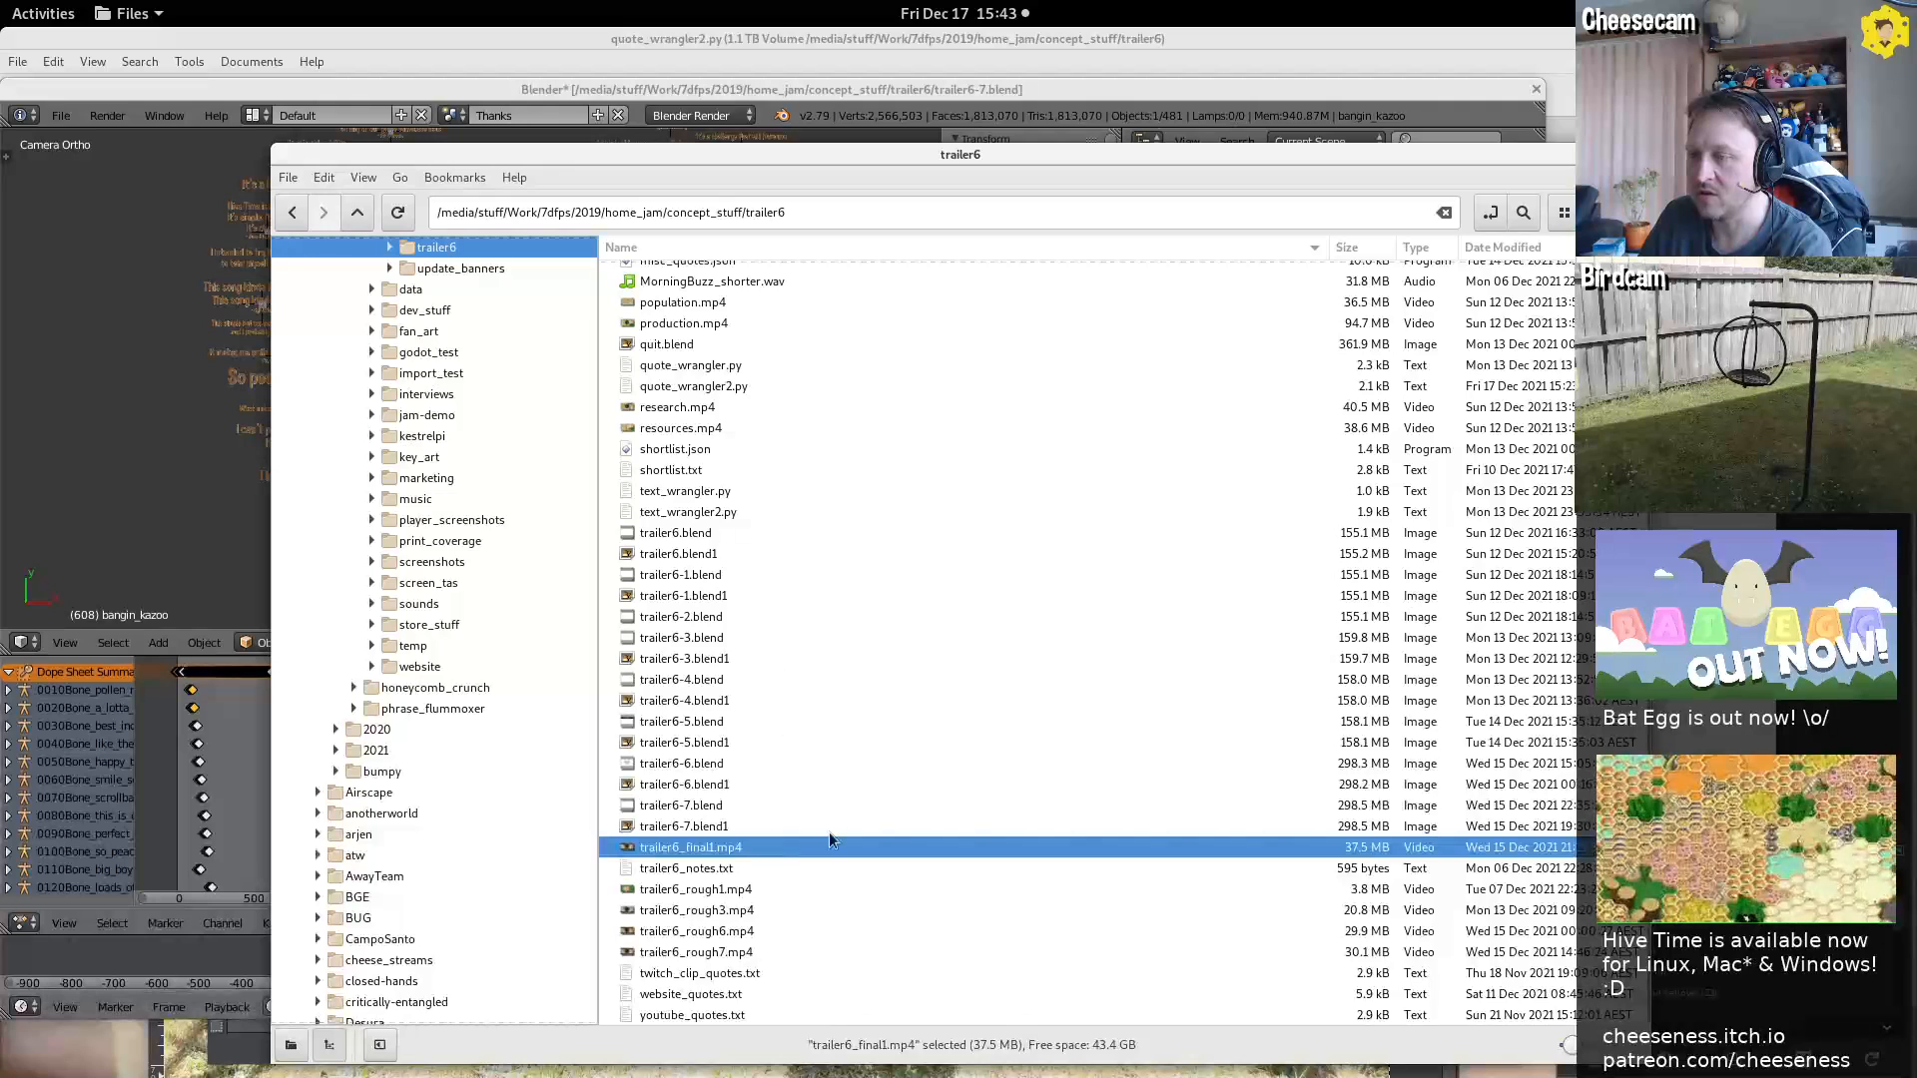
{"action": "left_click", "coordinate": [755, 889]}
{"action": "right_click", "coordinate": [755, 890]}
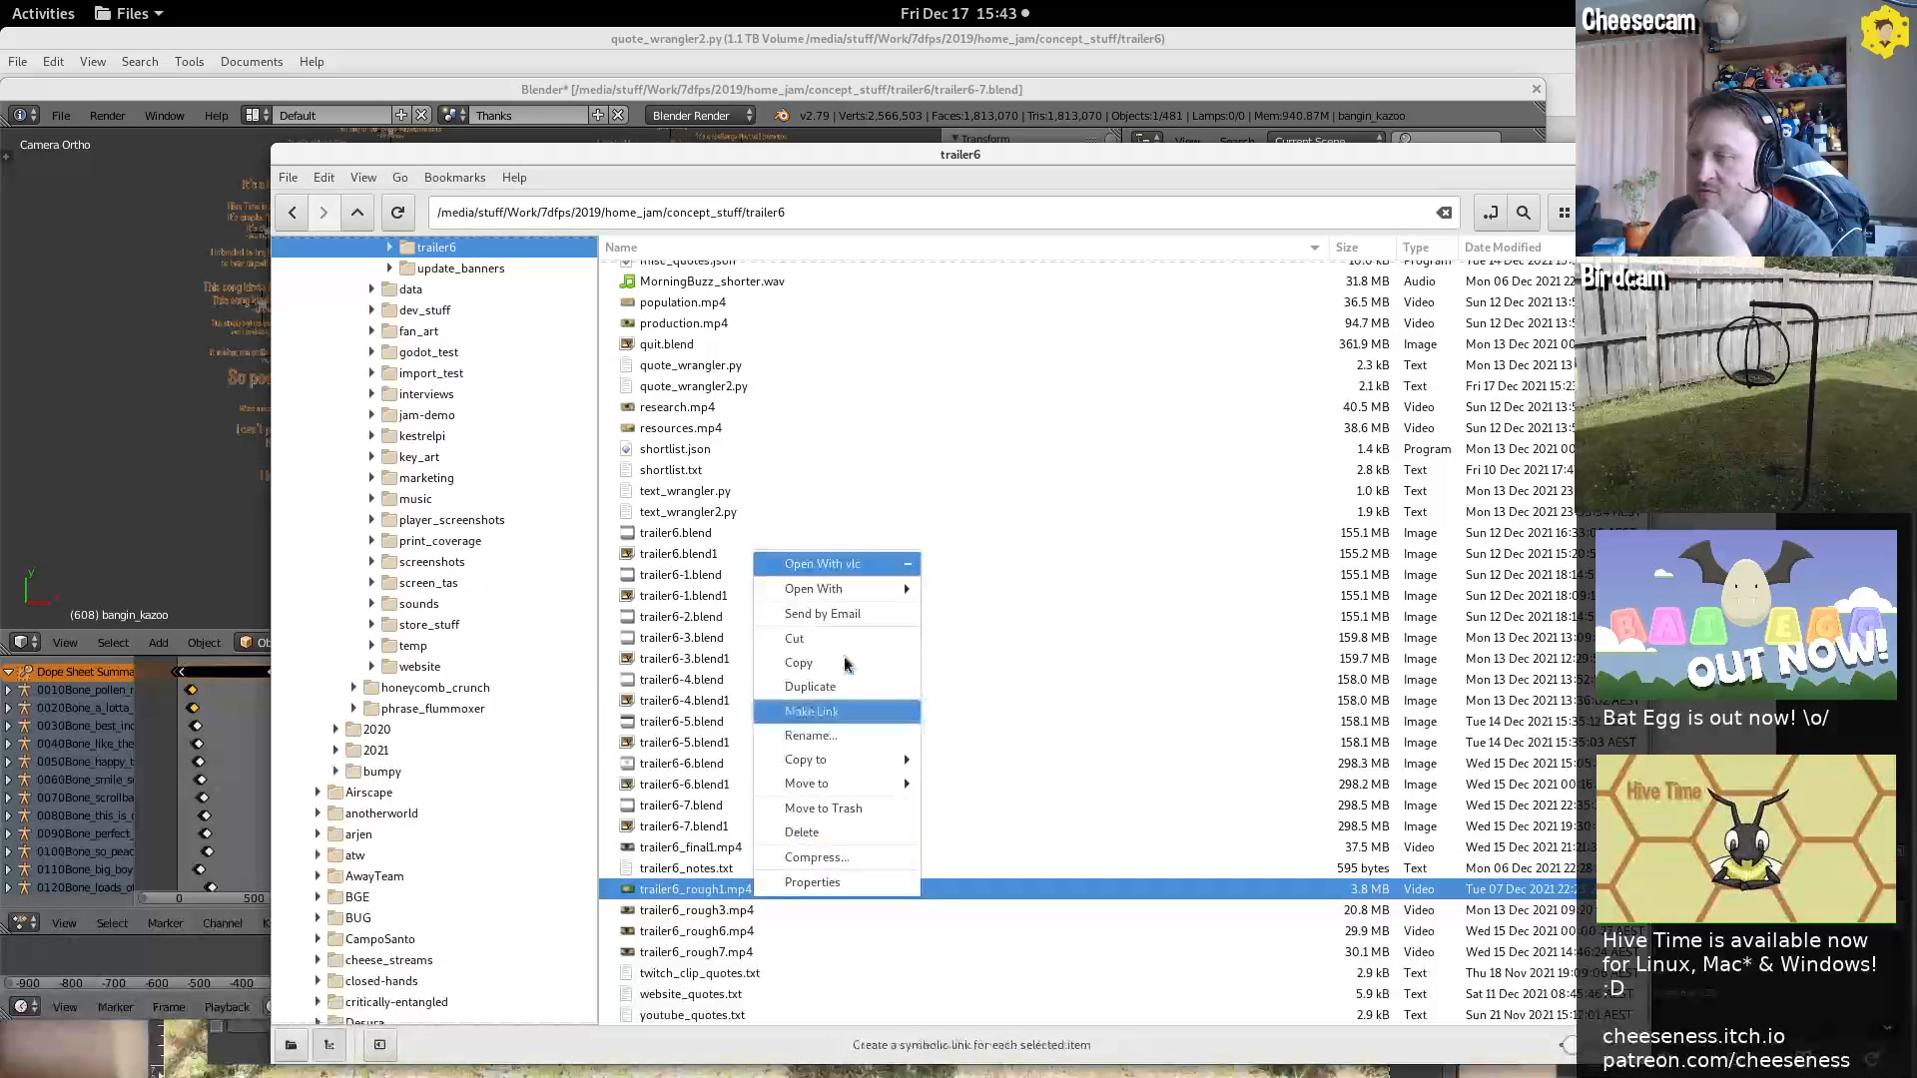
{"action": "left_click", "coordinate": [816, 564]}
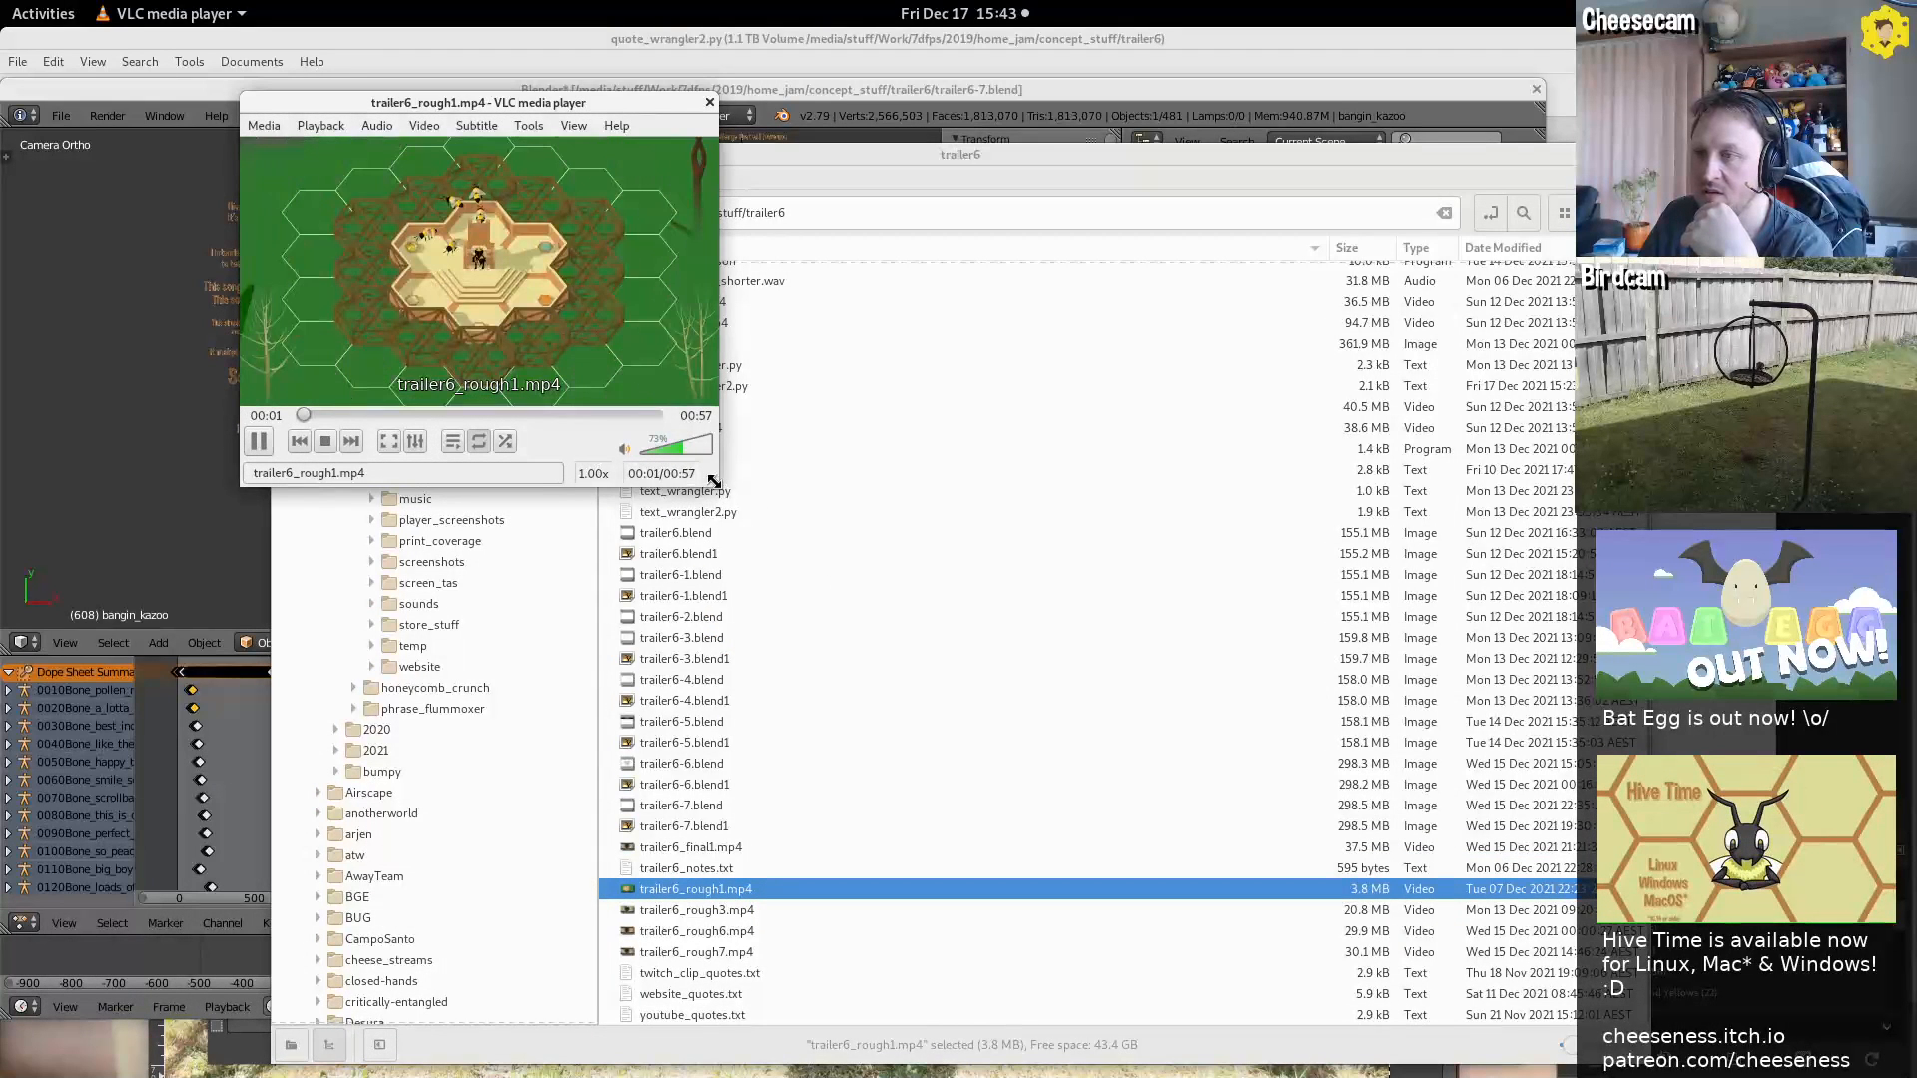
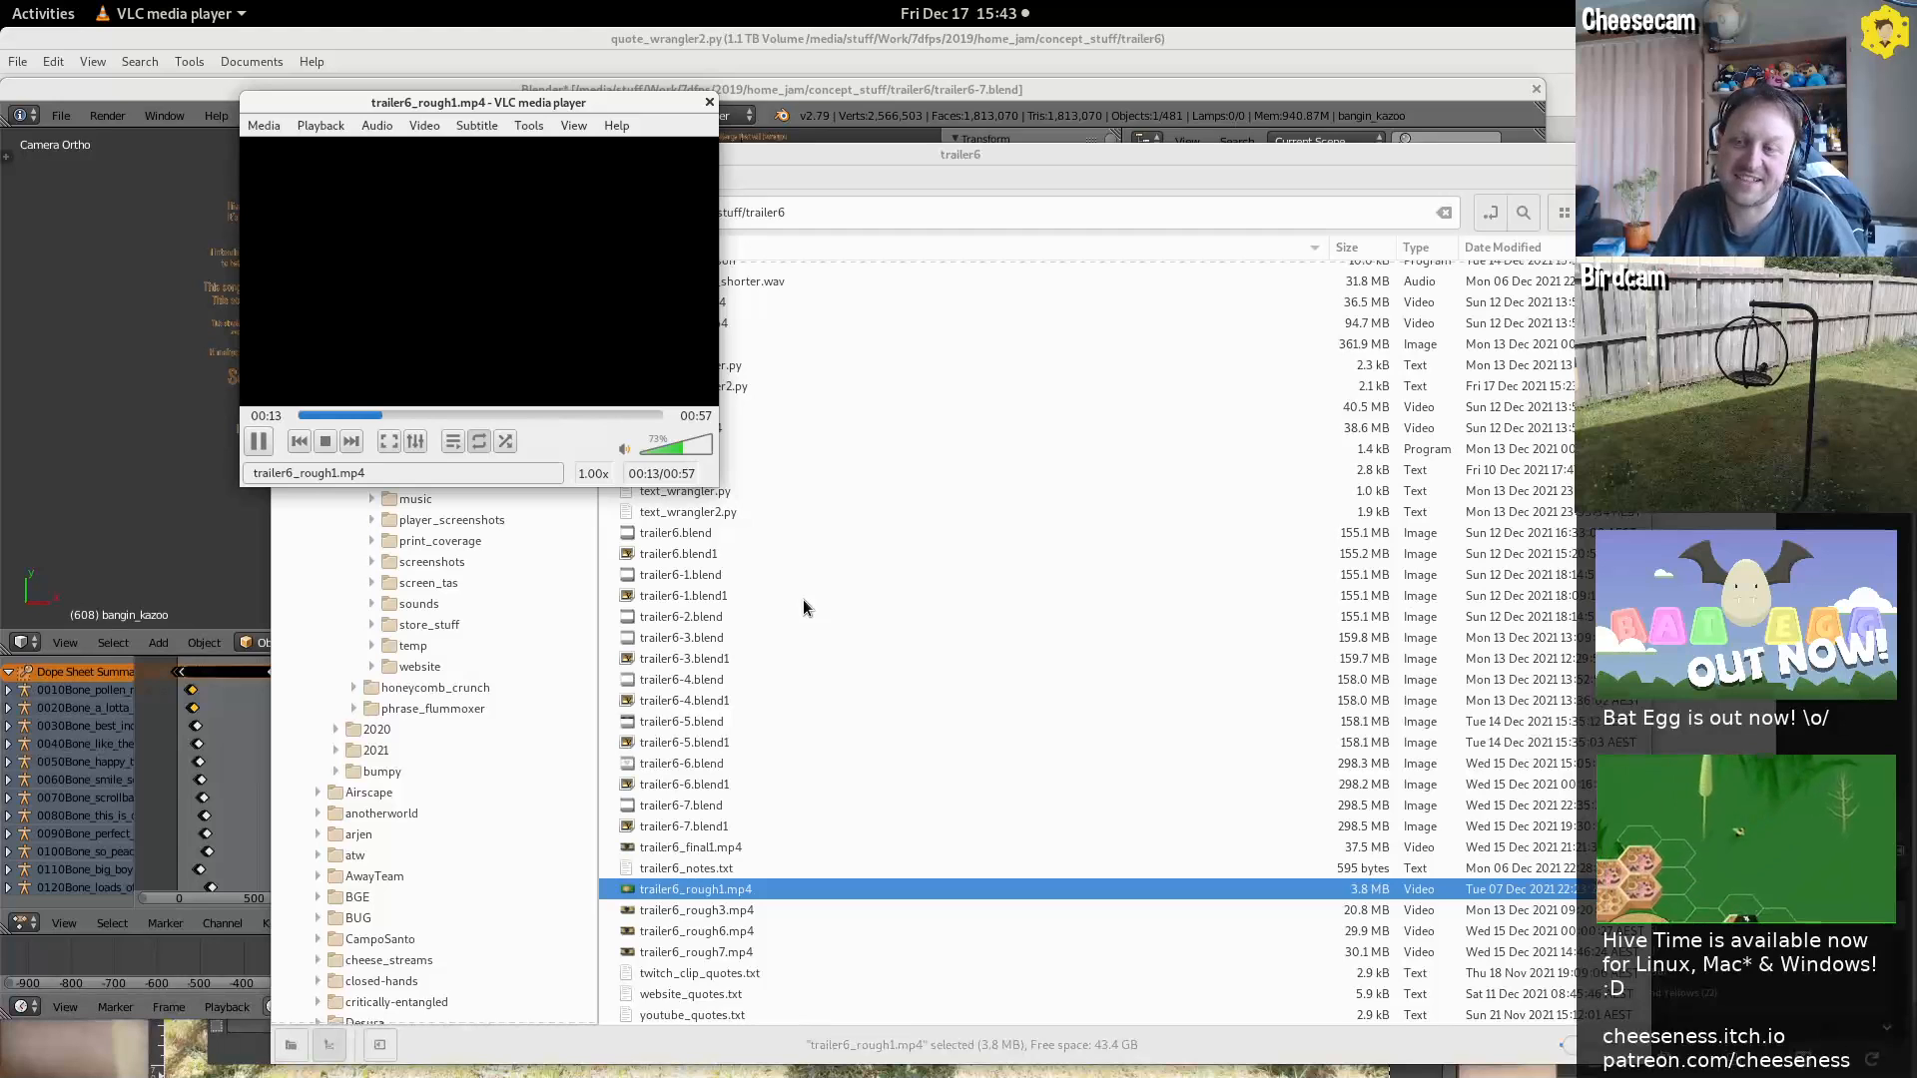
Lower the volume to 41%, sample the rough trailer's ending and opening, and close the player
{"action": "left_click", "coordinate": [666, 455]}
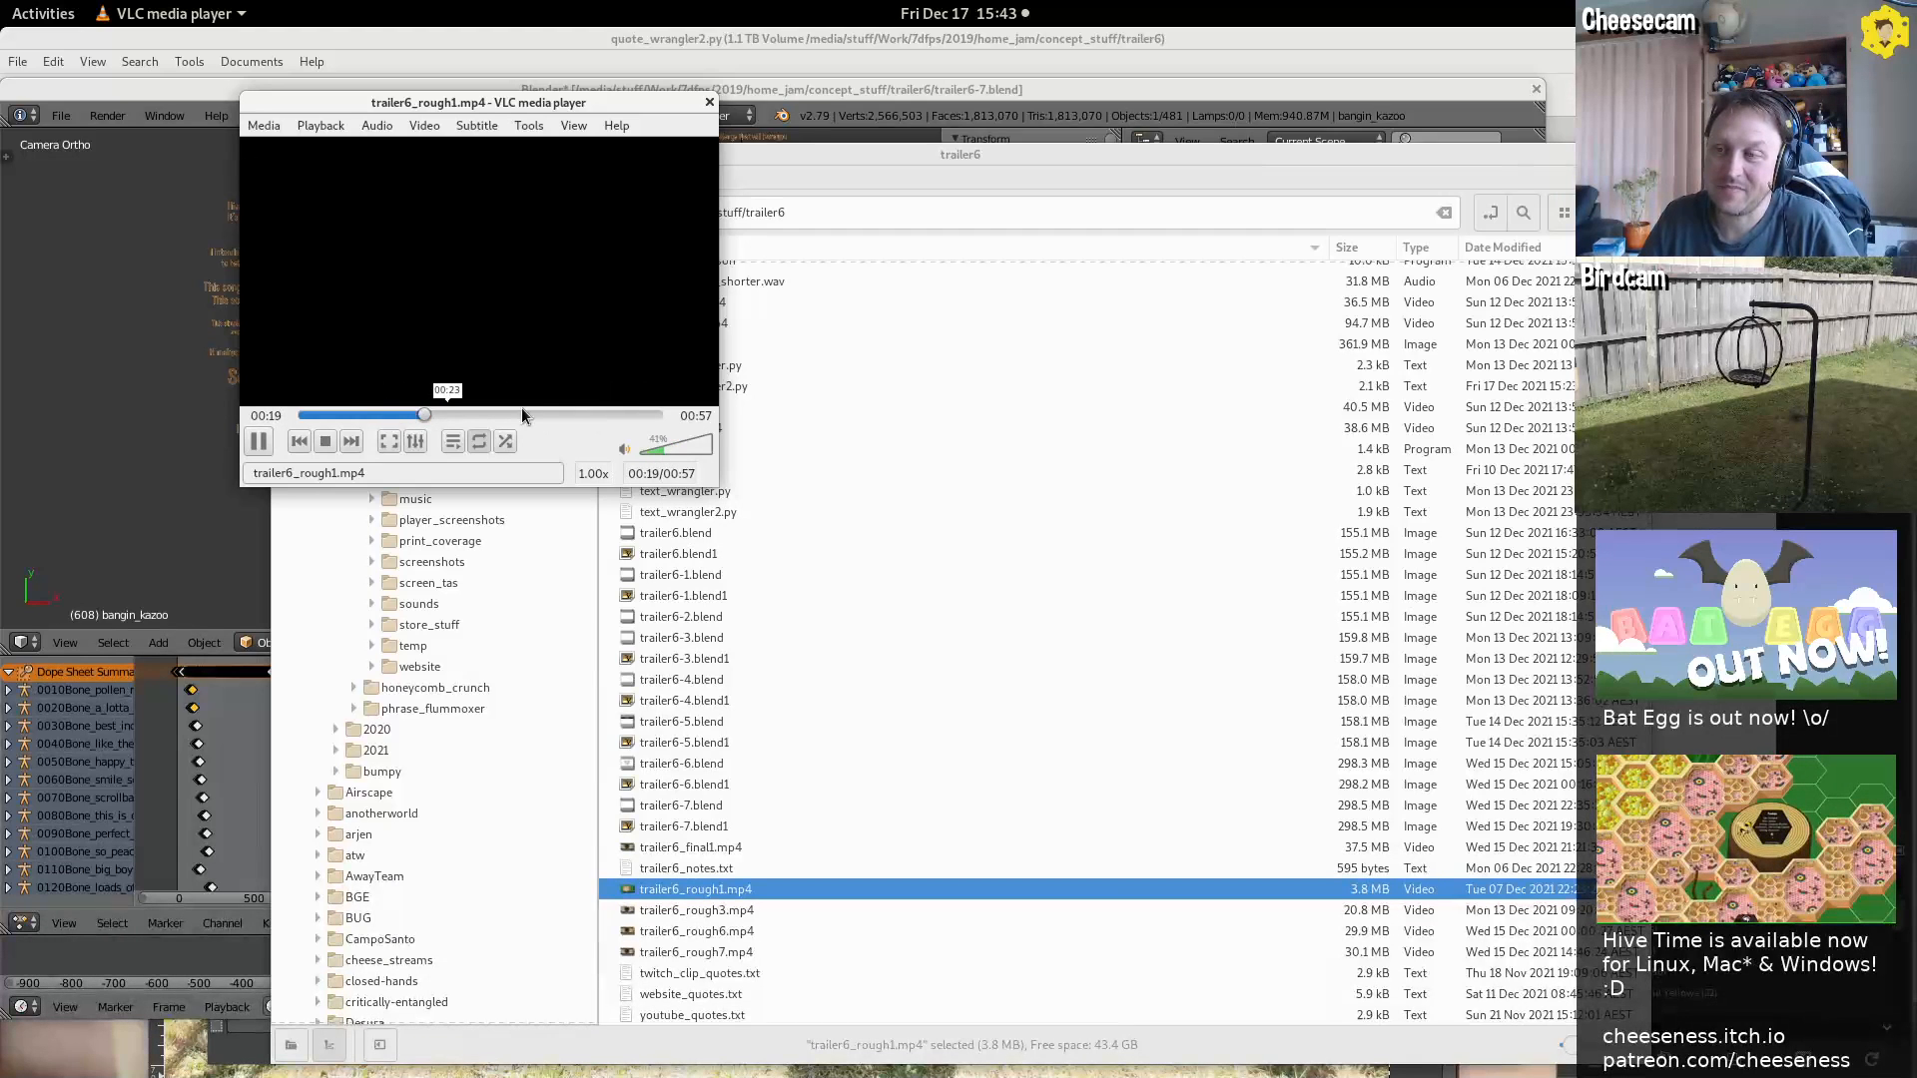
{"action": "left_click", "coordinate": [584, 415]}
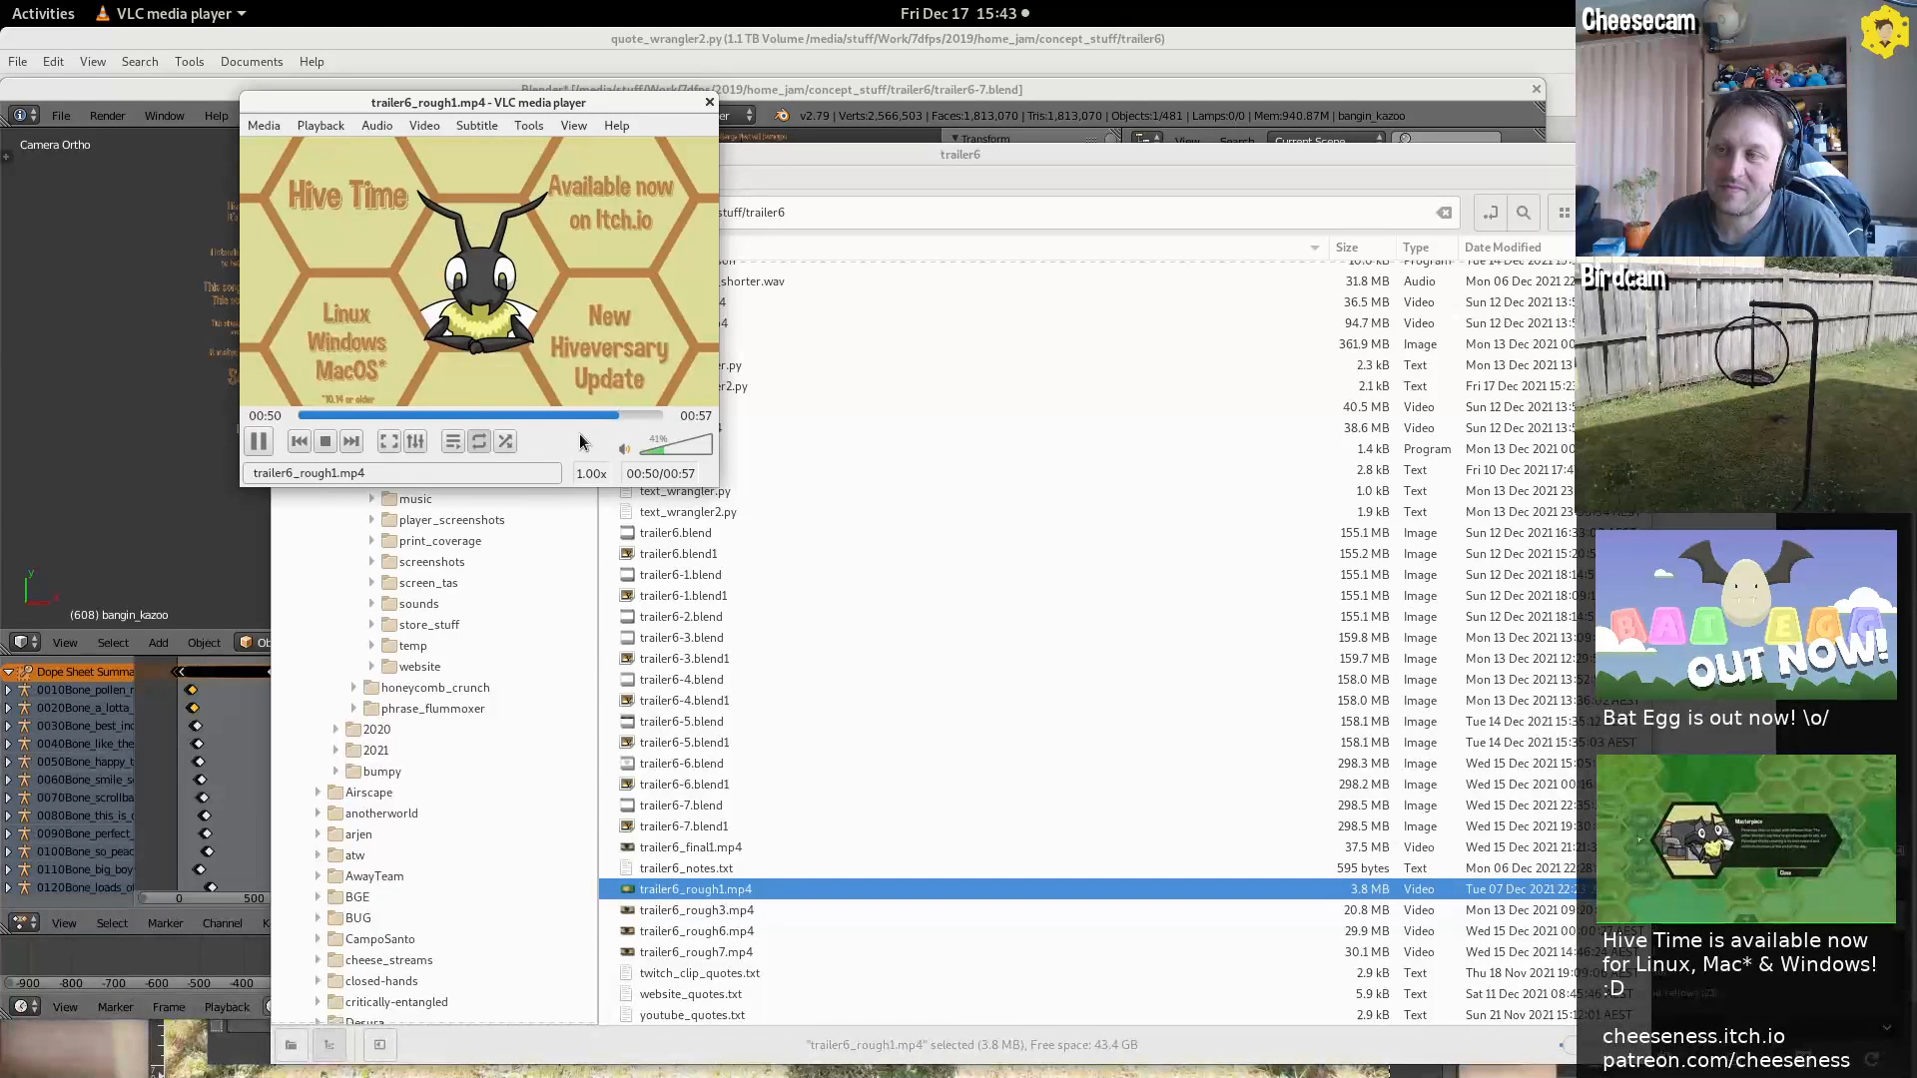
{"action": "left_click", "coordinate": [305, 416]}
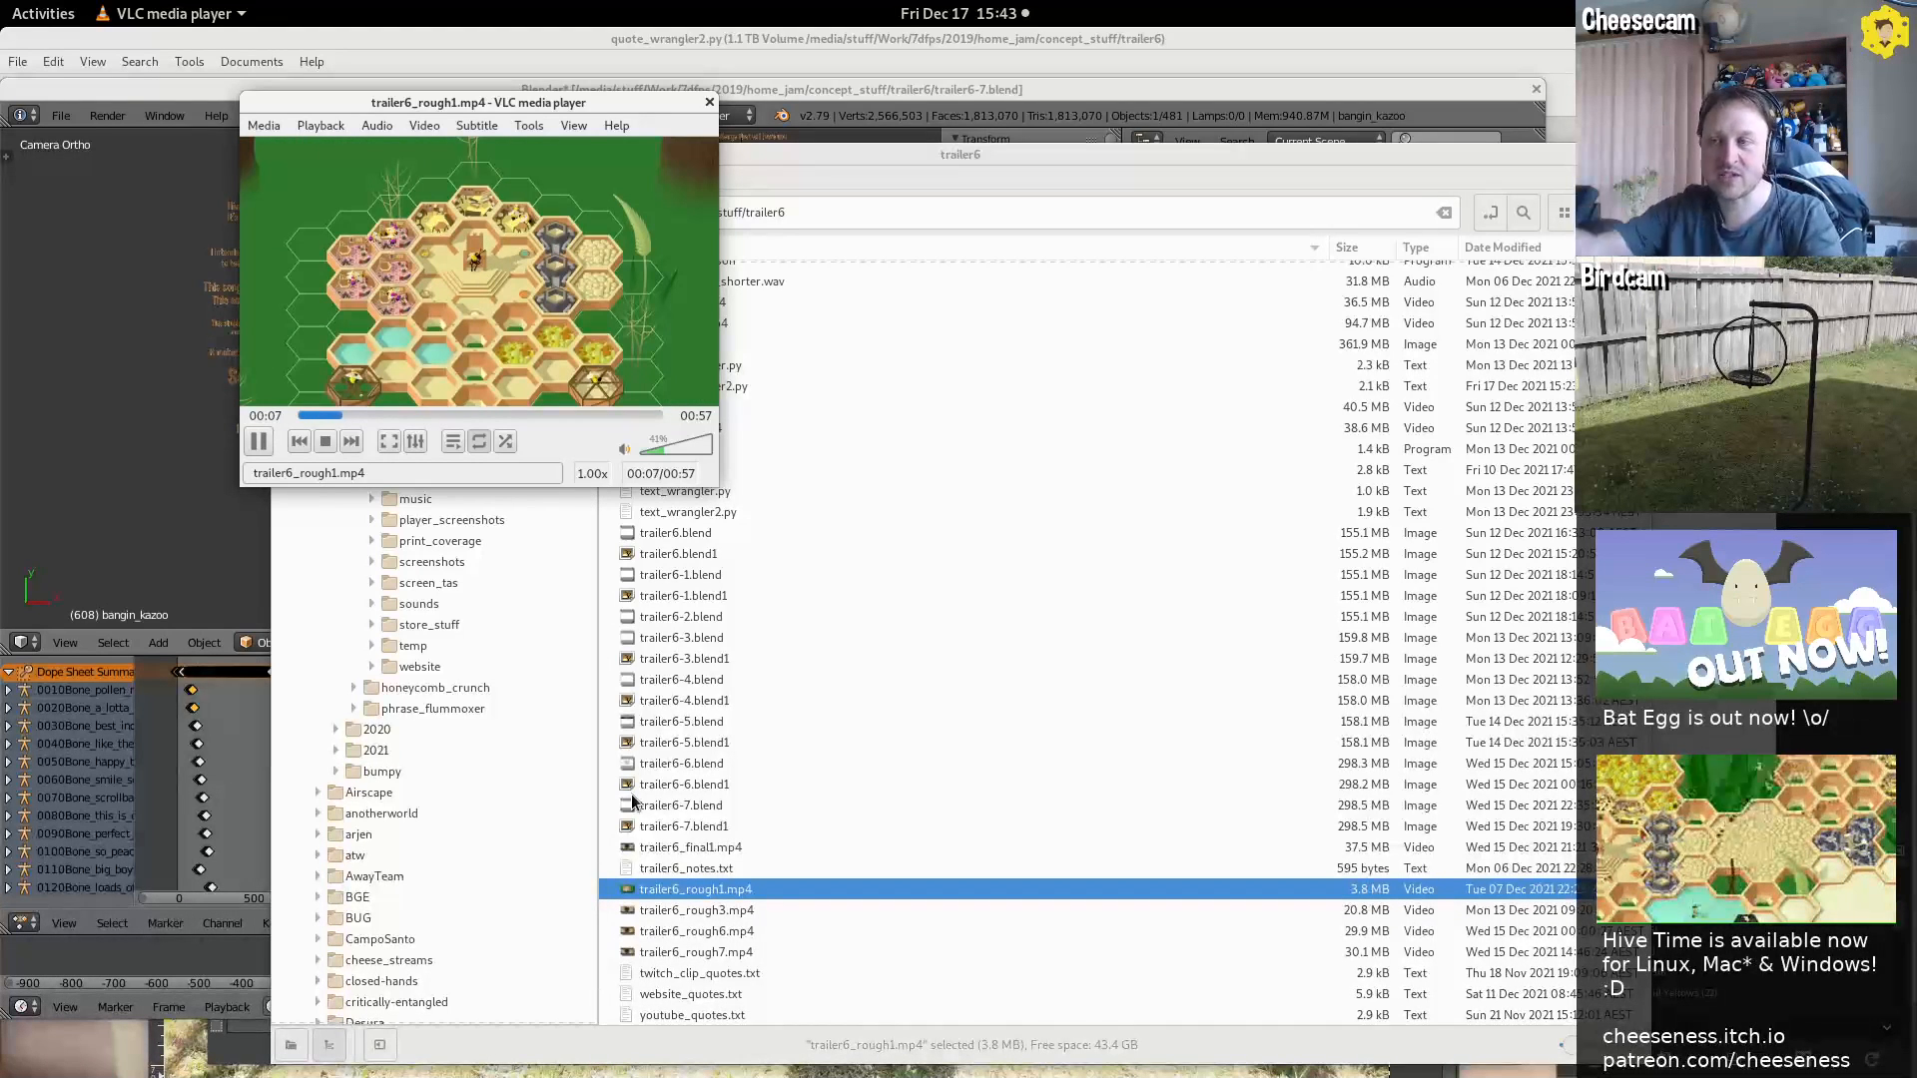
{"action": "left_click", "coordinate": [707, 102]}
Switch to Blender's Video Editing layout, go to frame 67 and select the hive_building3.001 strip
{"action": "left_click", "coordinate": [823, 90]}
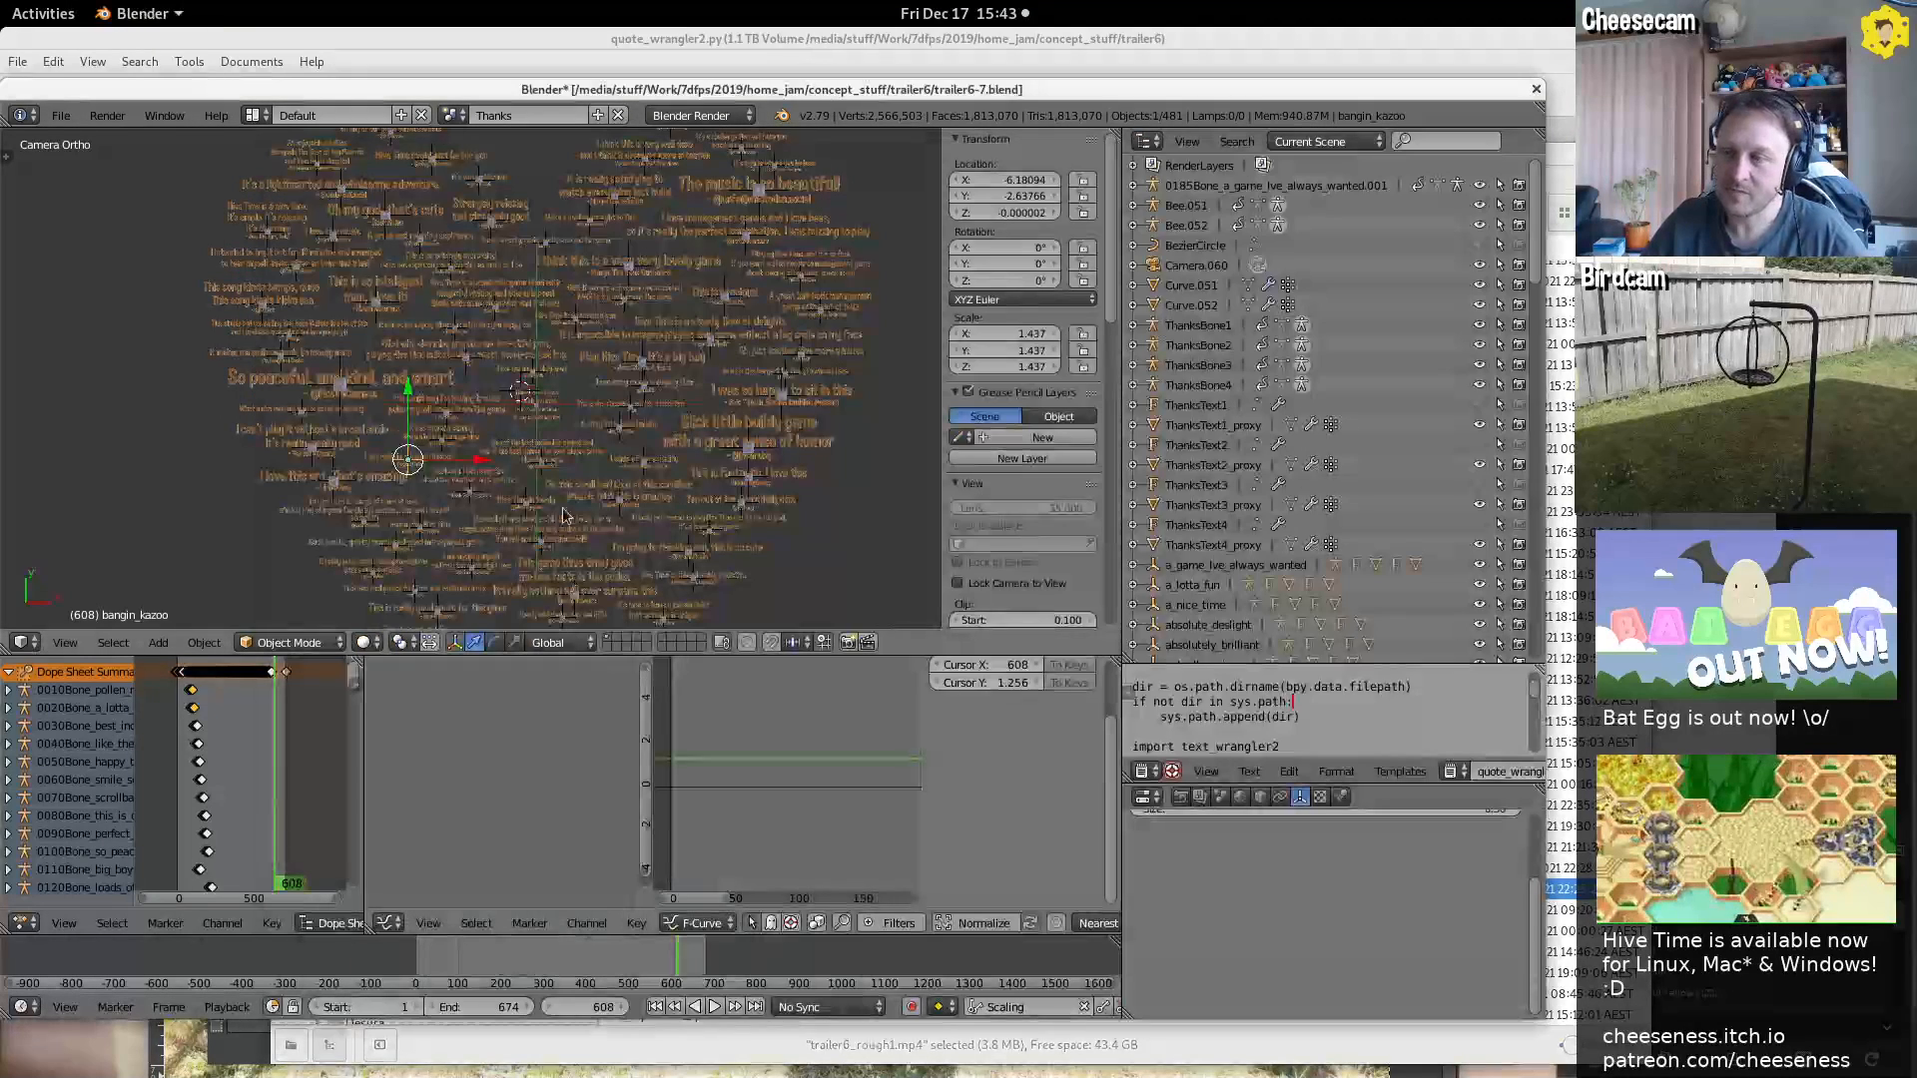
{"action": "left_click", "coordinate": [256, 115]}
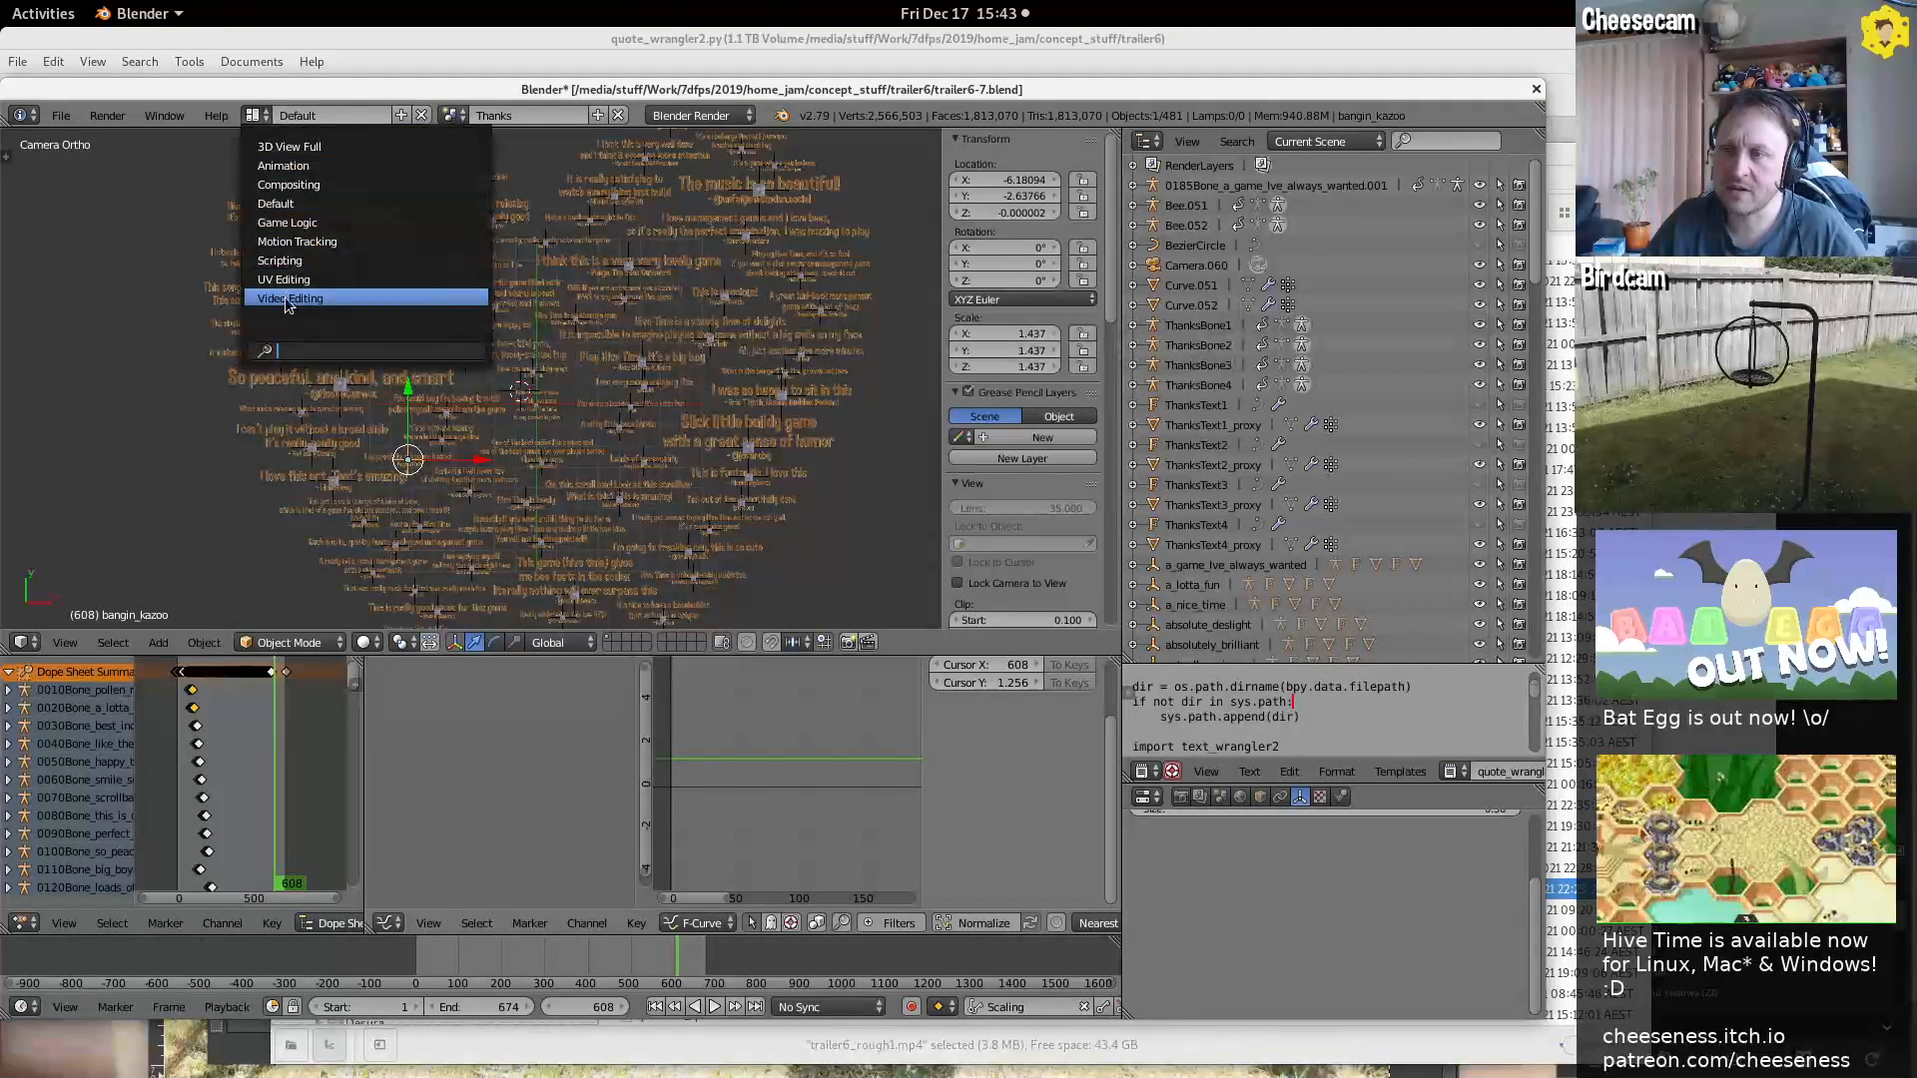
{"action": "left_click", "coordinate": [299, 297]}
{"action": "middle_click_drag", "start_coordinate": [866, 813], "coordinate": [444, 701], "text": "ctrl"}
{"action": "middle_click_drag", "start_coordinate": [214, 741], "coordinate": [623, 574]}
{"action": "middle_click_drag", "start_coordinate": [149, 619], "coordinate": [444, 656]}
{"action": "left_click", "coordinate": [281, 633]}
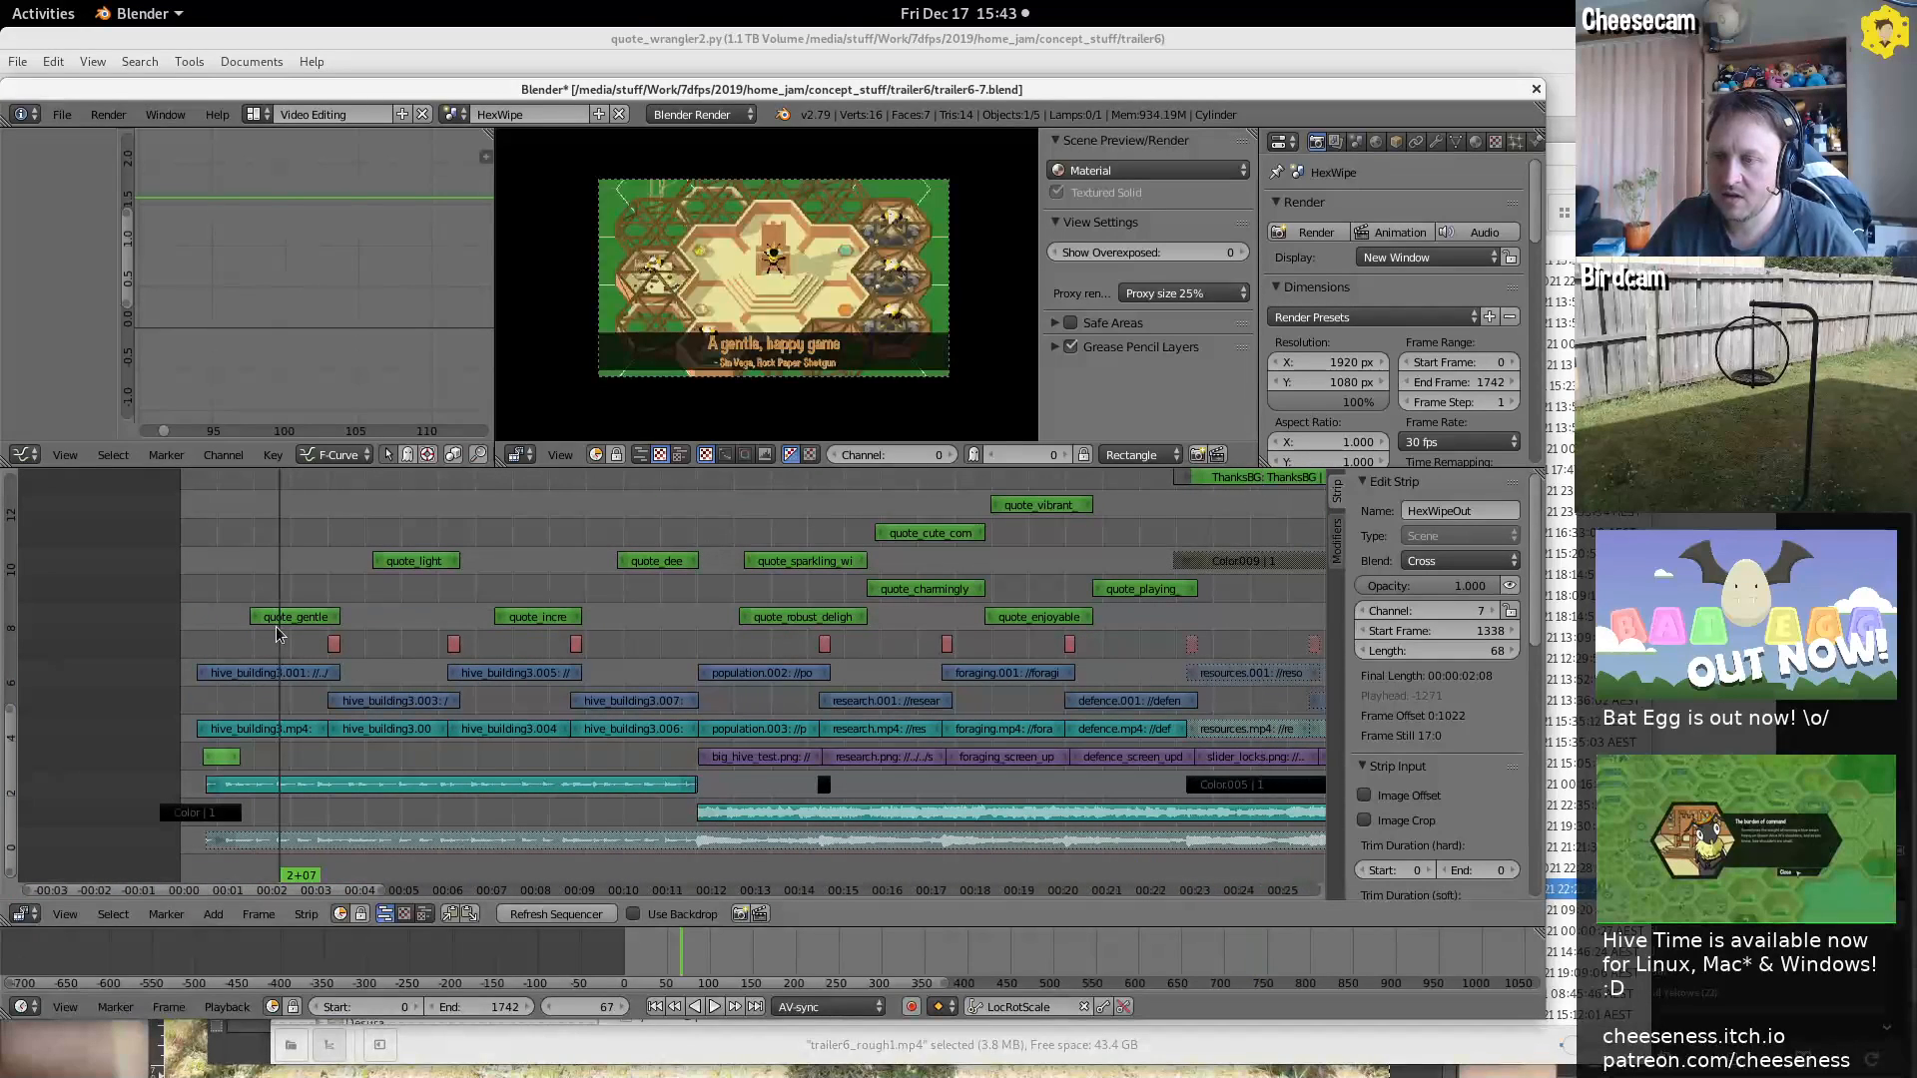
{"action": "right_click", "coordinate": [285, 674]}
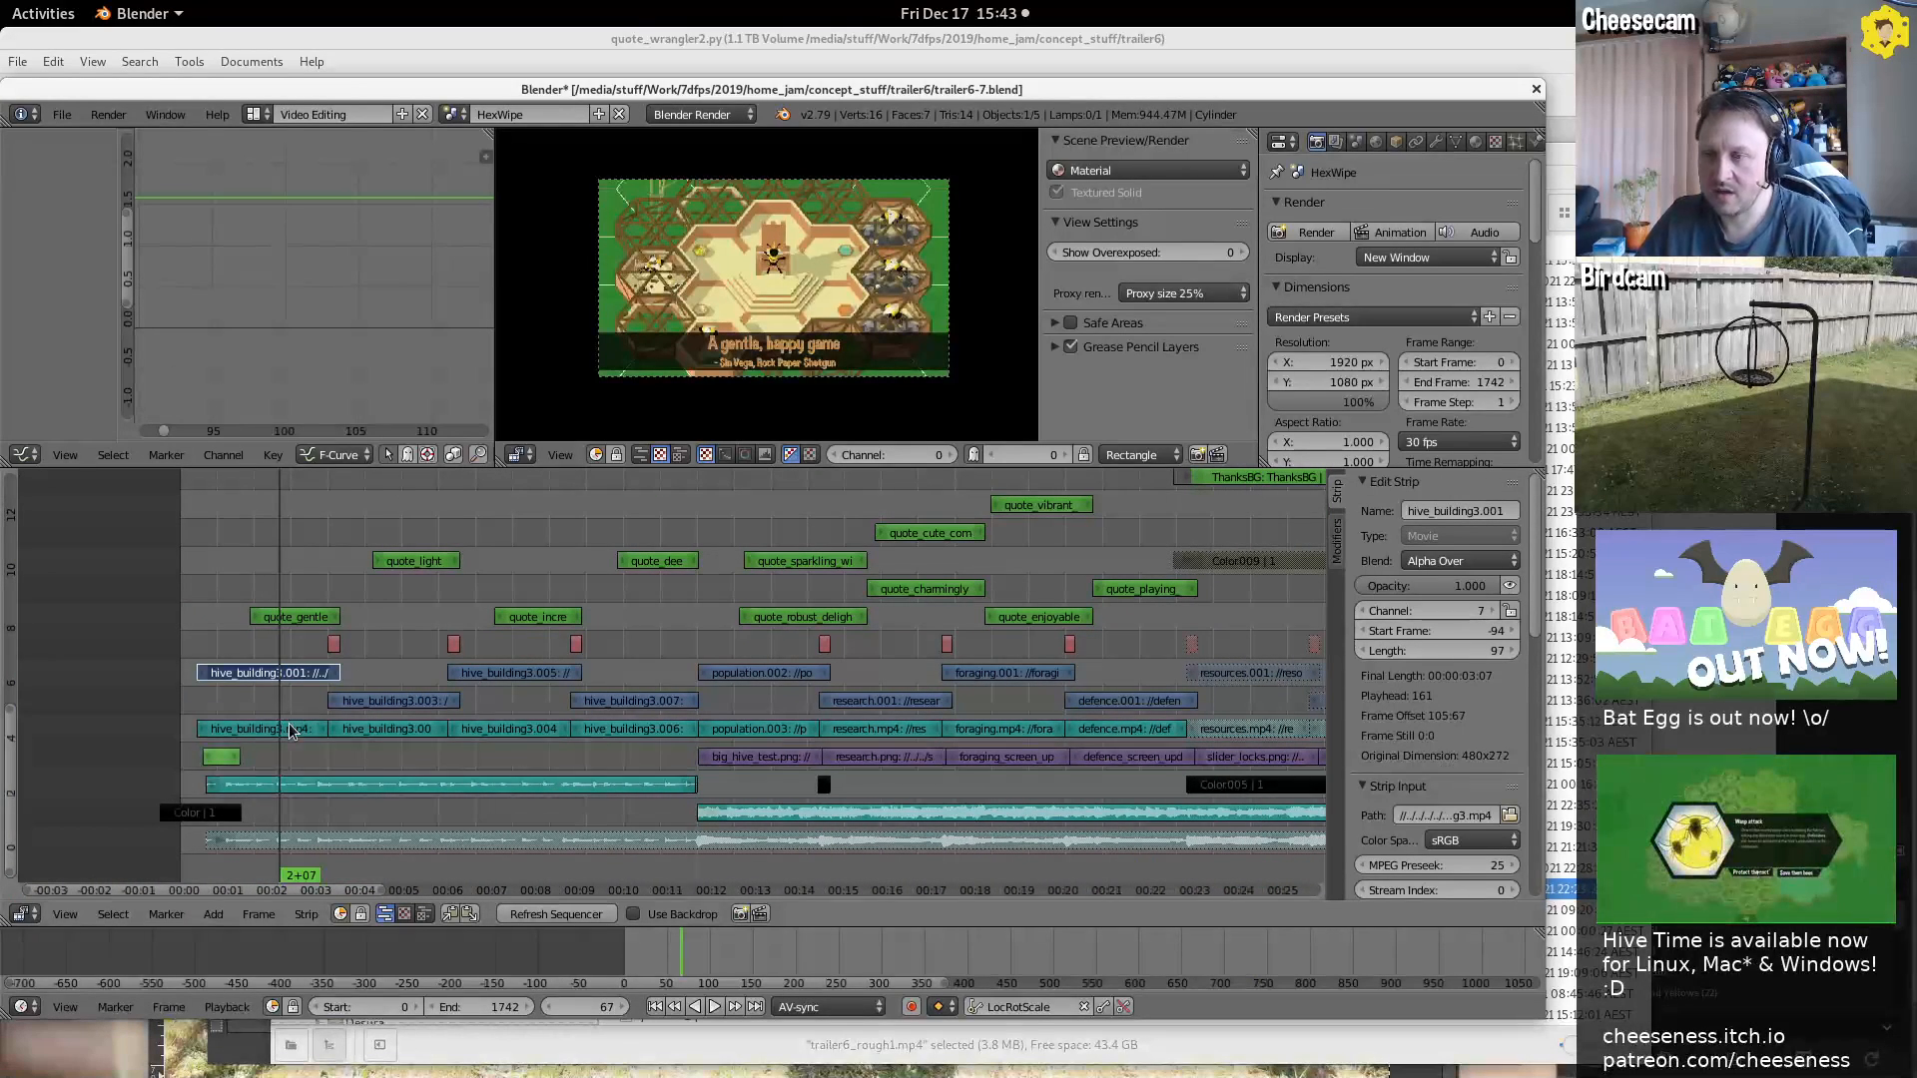
Unmute the four dated purple strips far above the other strips and scrub across them to frame 199
{"action": "middle_click_drag", "start_coordinate": [557, 554], "coordinate": [641, 799]}
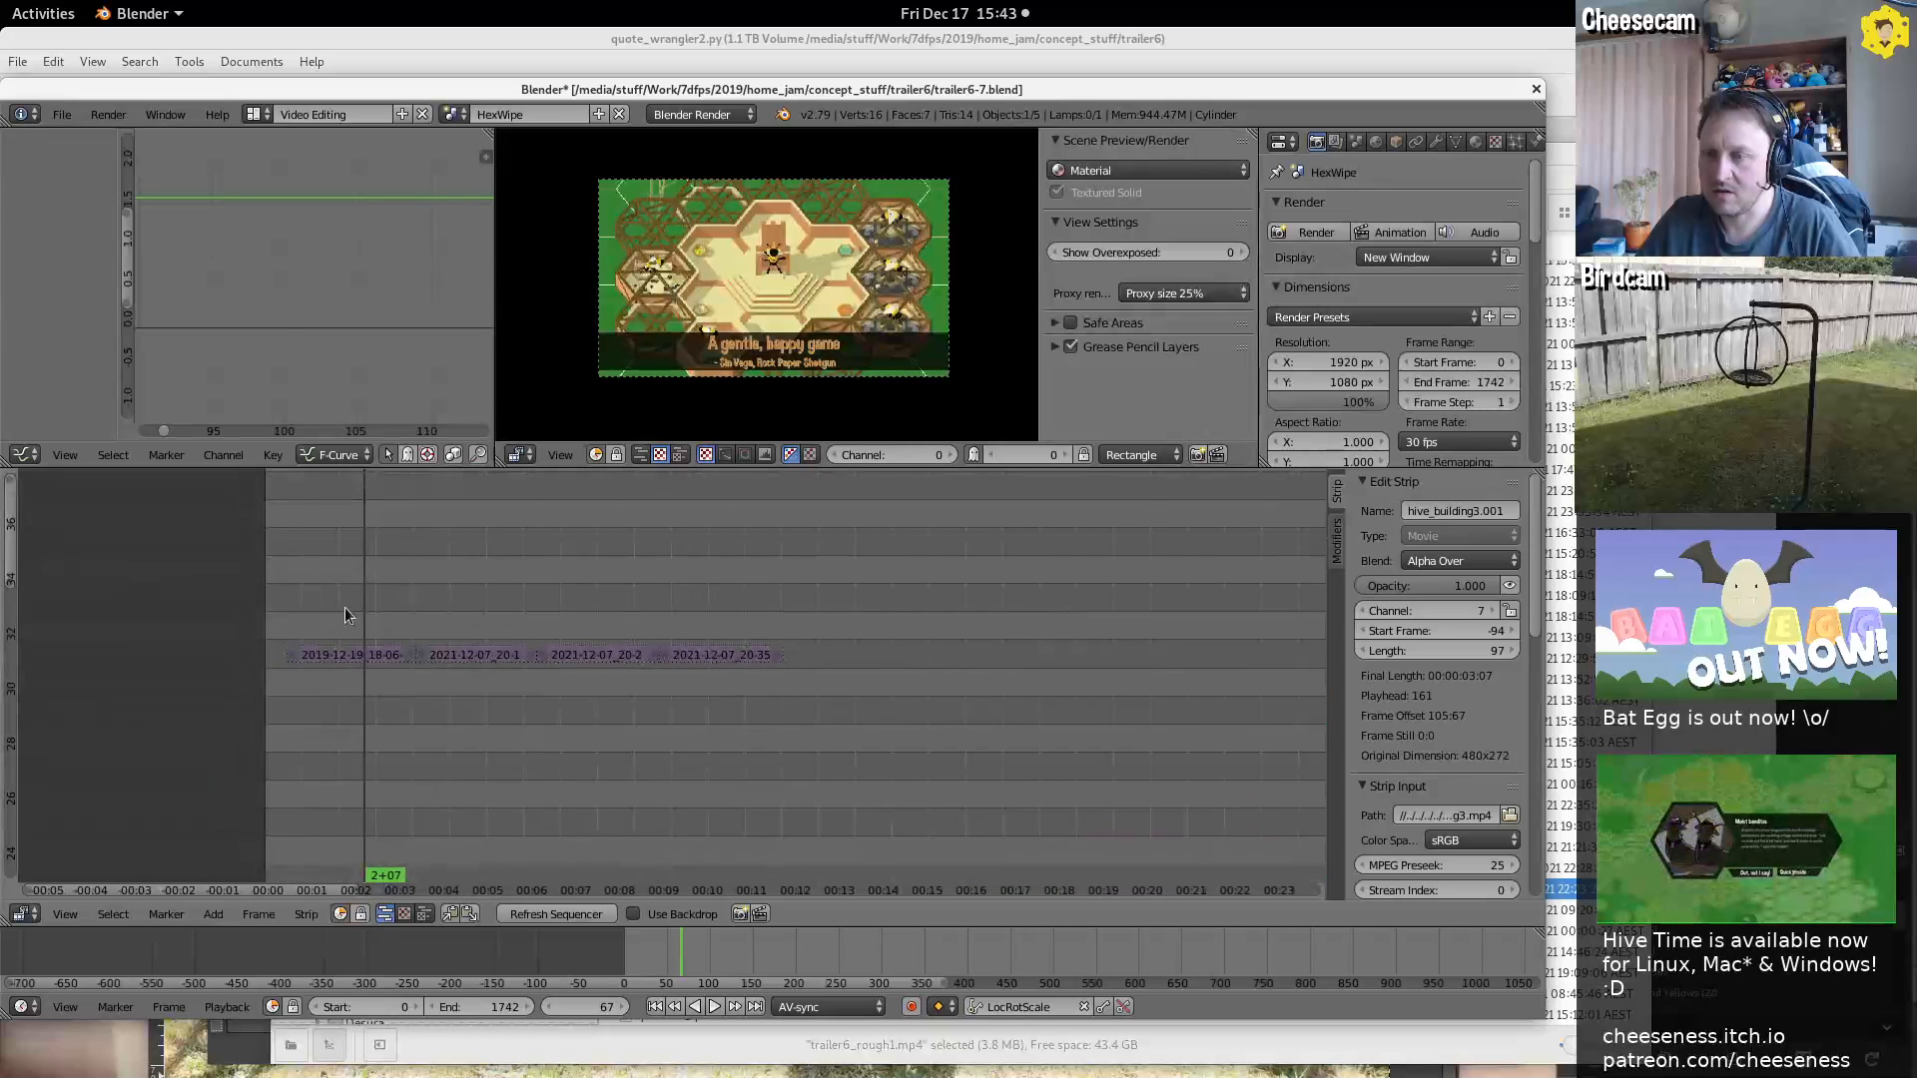
{"action": "key", "text": "b"}
{"action": "left_click_drag", "start_coordinate": [278, 602], "coordinate": [852, 707]}
{"action": "key", "text": "alt+h"}
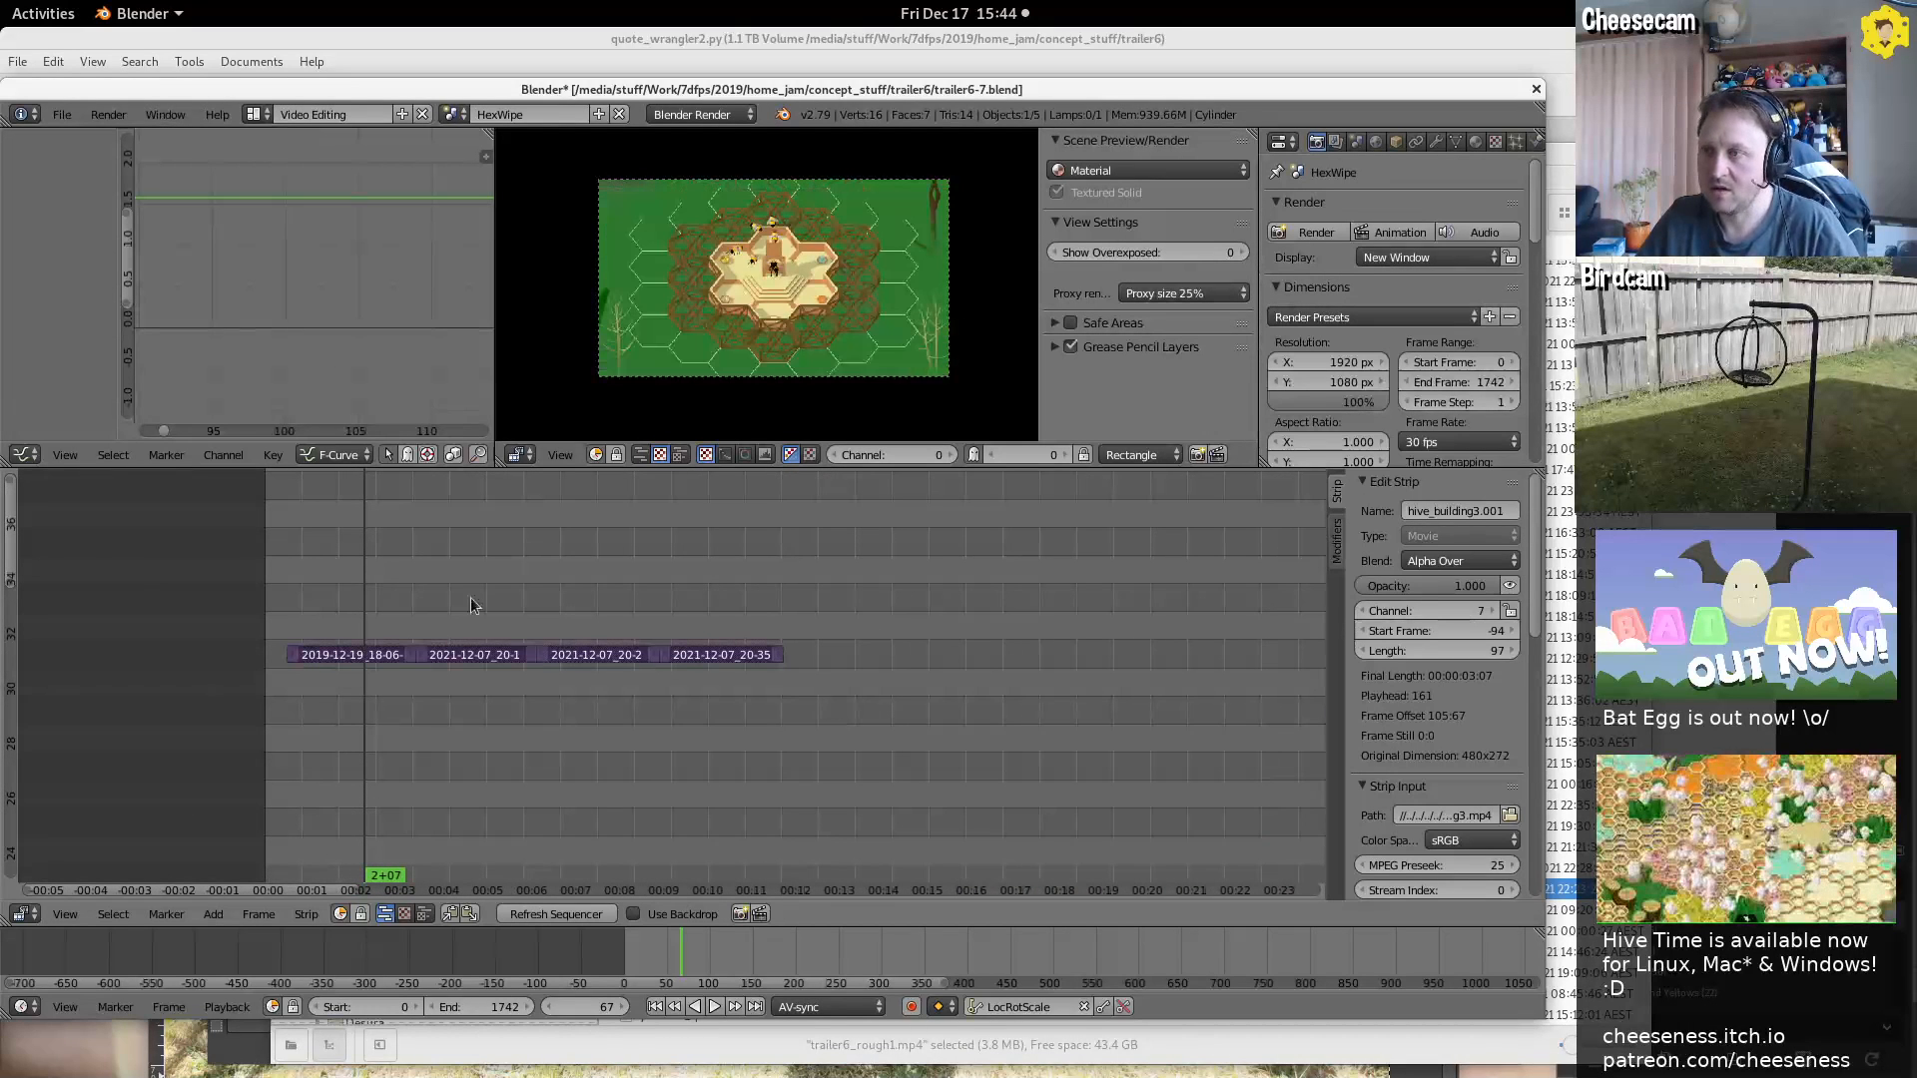
{"action": "left_click_drag", "start_coordinate": [297, 566], "coordinate": [561, 589]}
Move the four dated purple strips down to channel 13, just below the ThanksBG strip's channel
{"action": "scroll", "coordinate": [643, 674], "scroll_direction": "down", "scroll_amount": 4}
{"action": "middle_click_drag", "start_coordinate": [708, 708], "coordinate": [575, 547]}
{"action": "key", "text": "g"}
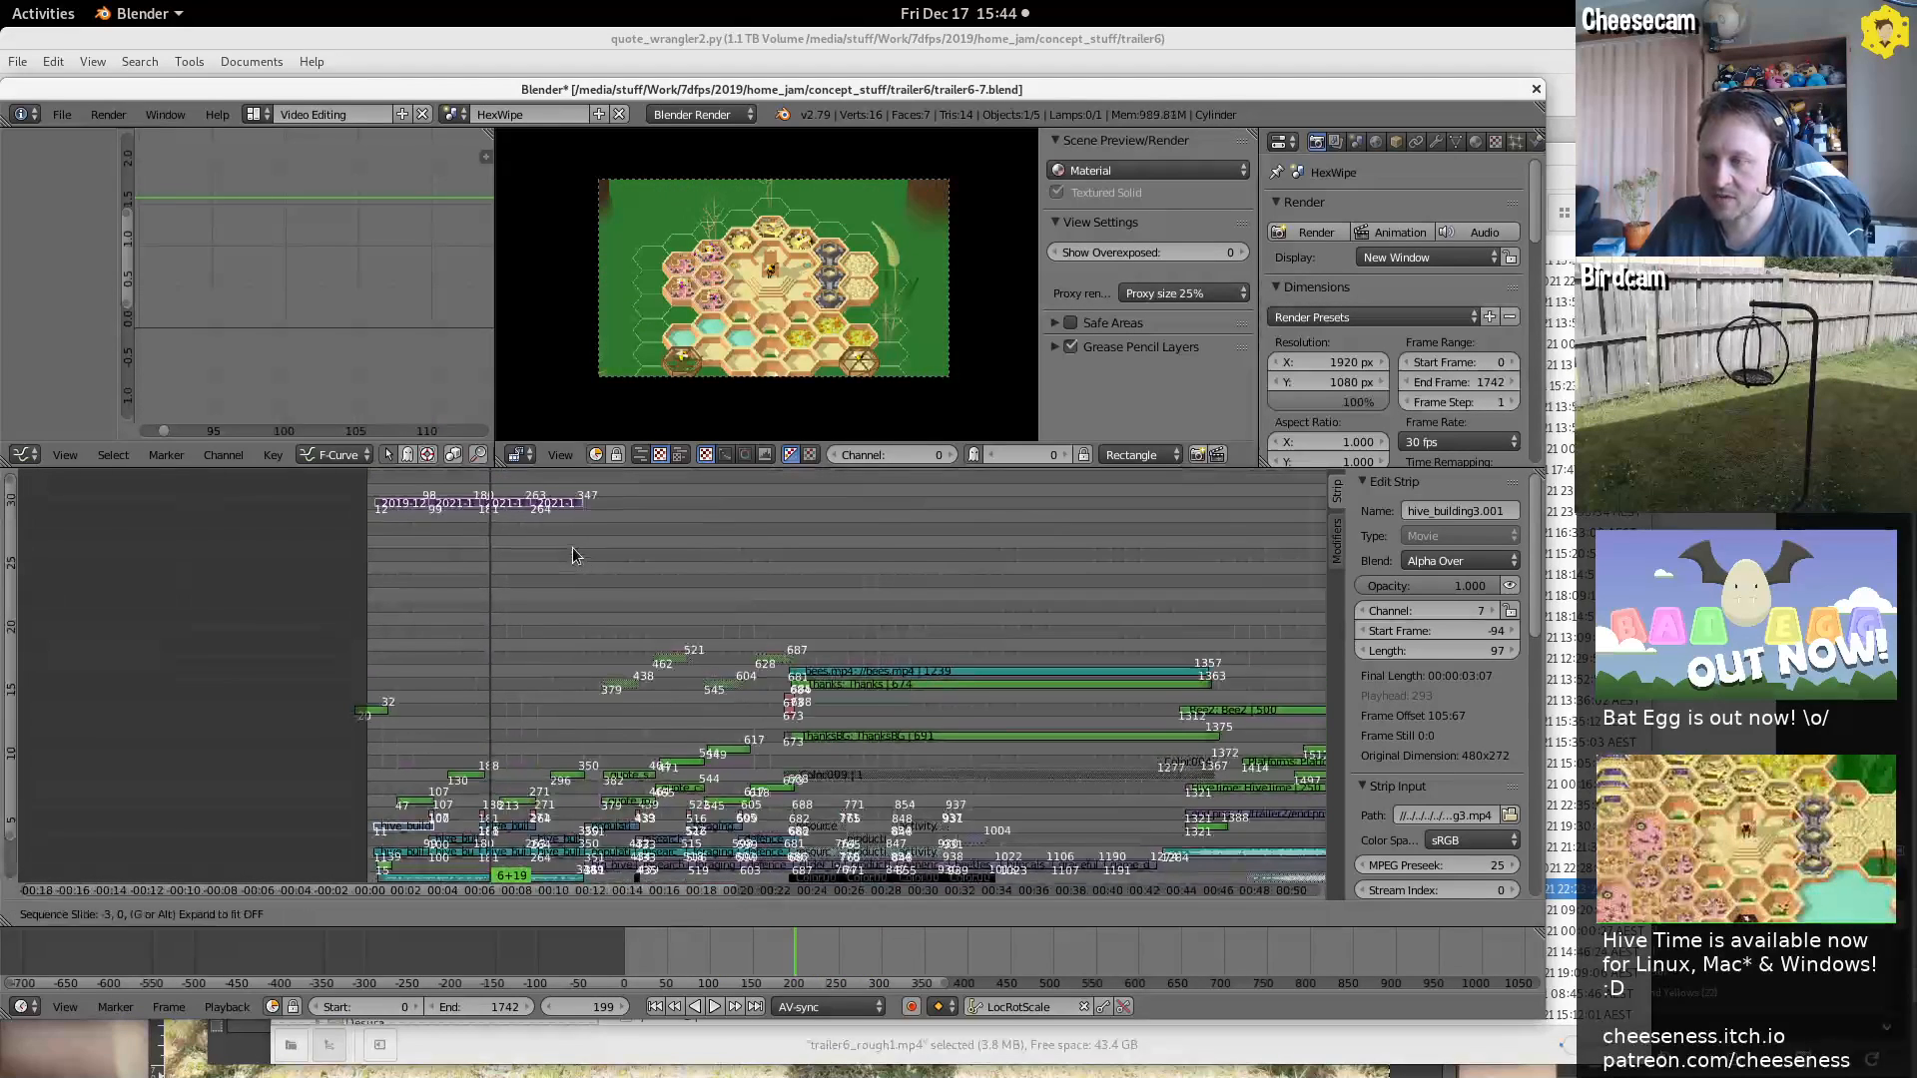
{"action": "left_click", "coordinate": [585, 852]}
{"action": "middle_click_drag", "start_coordinate": [591, 839], "coordinate": [666, 880], "text": "ctrl"}
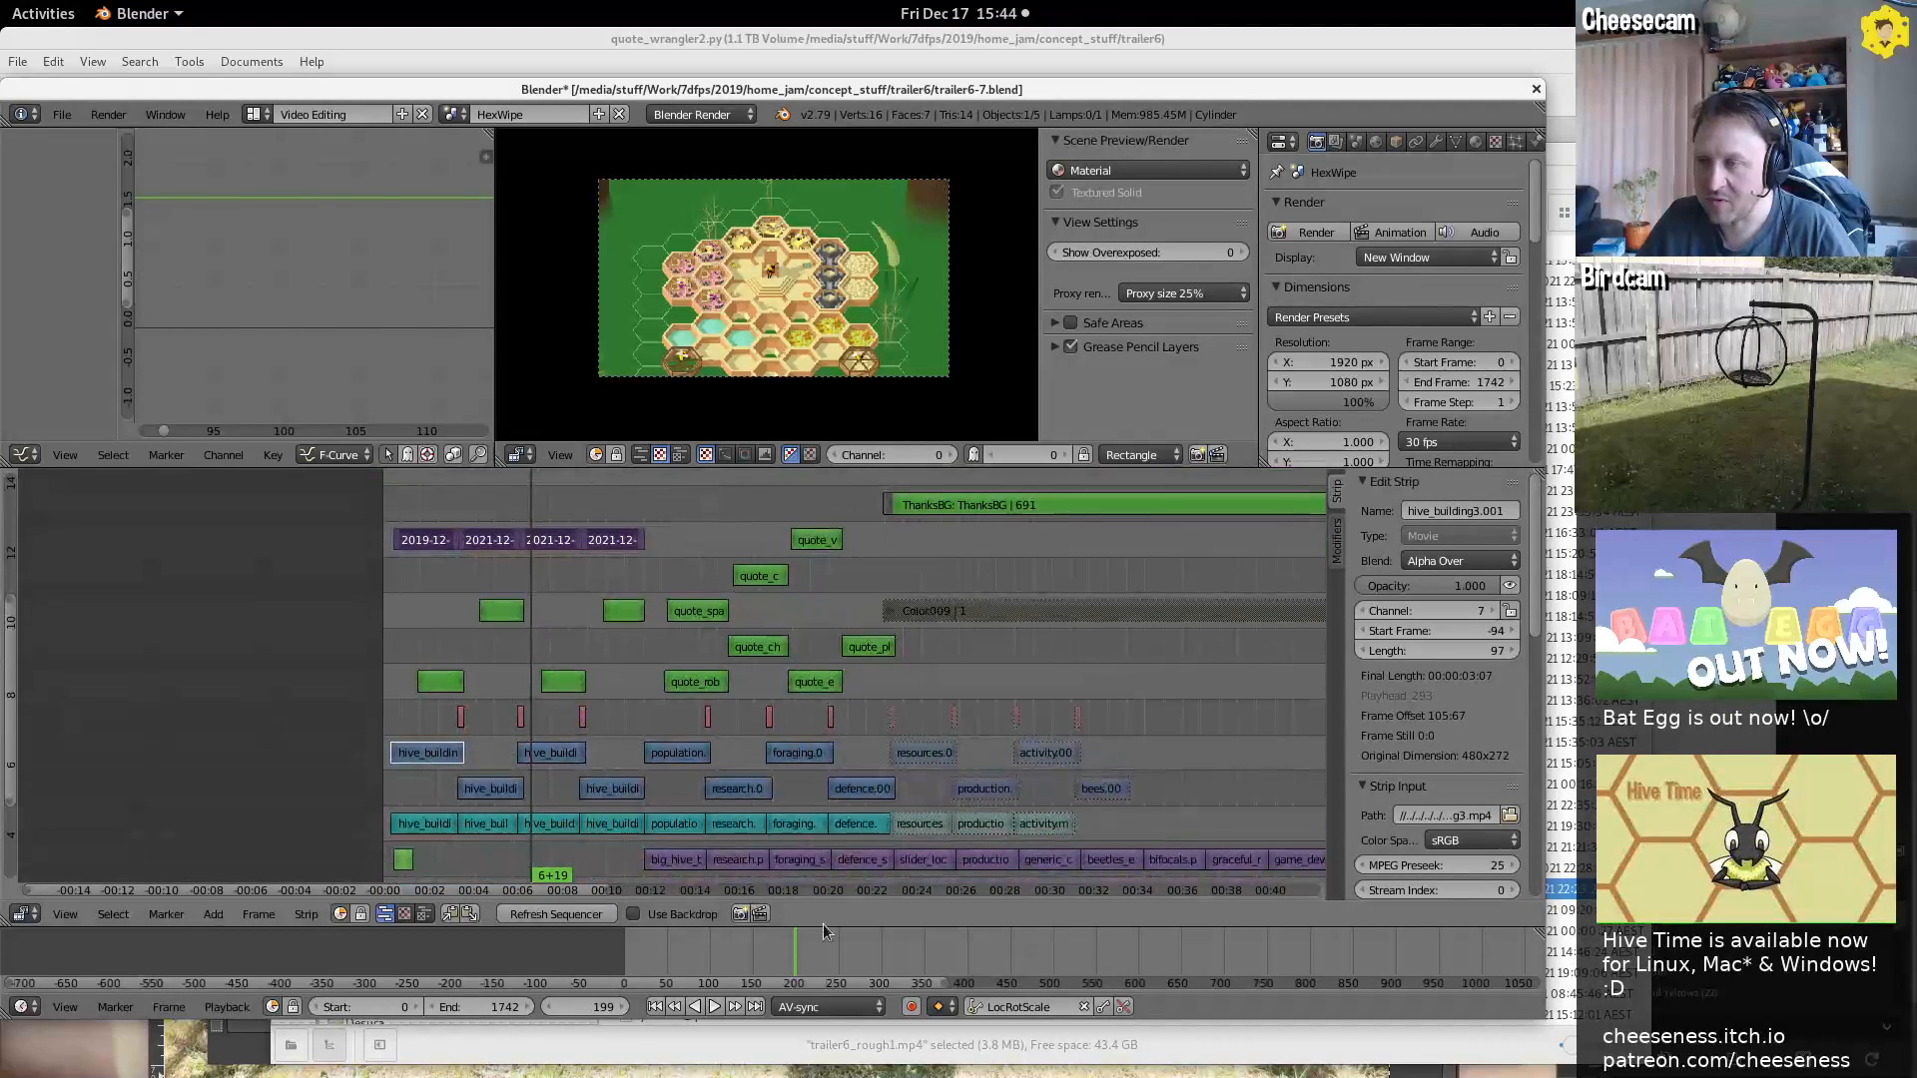
Move the Color.009 strip vertically to channel 13 without shifting its timing
{"action": "middle_click_drag", "start_coordinate": [805, 684], "coordinate": [781, 684]}
{"action": "key", "text": "b"}
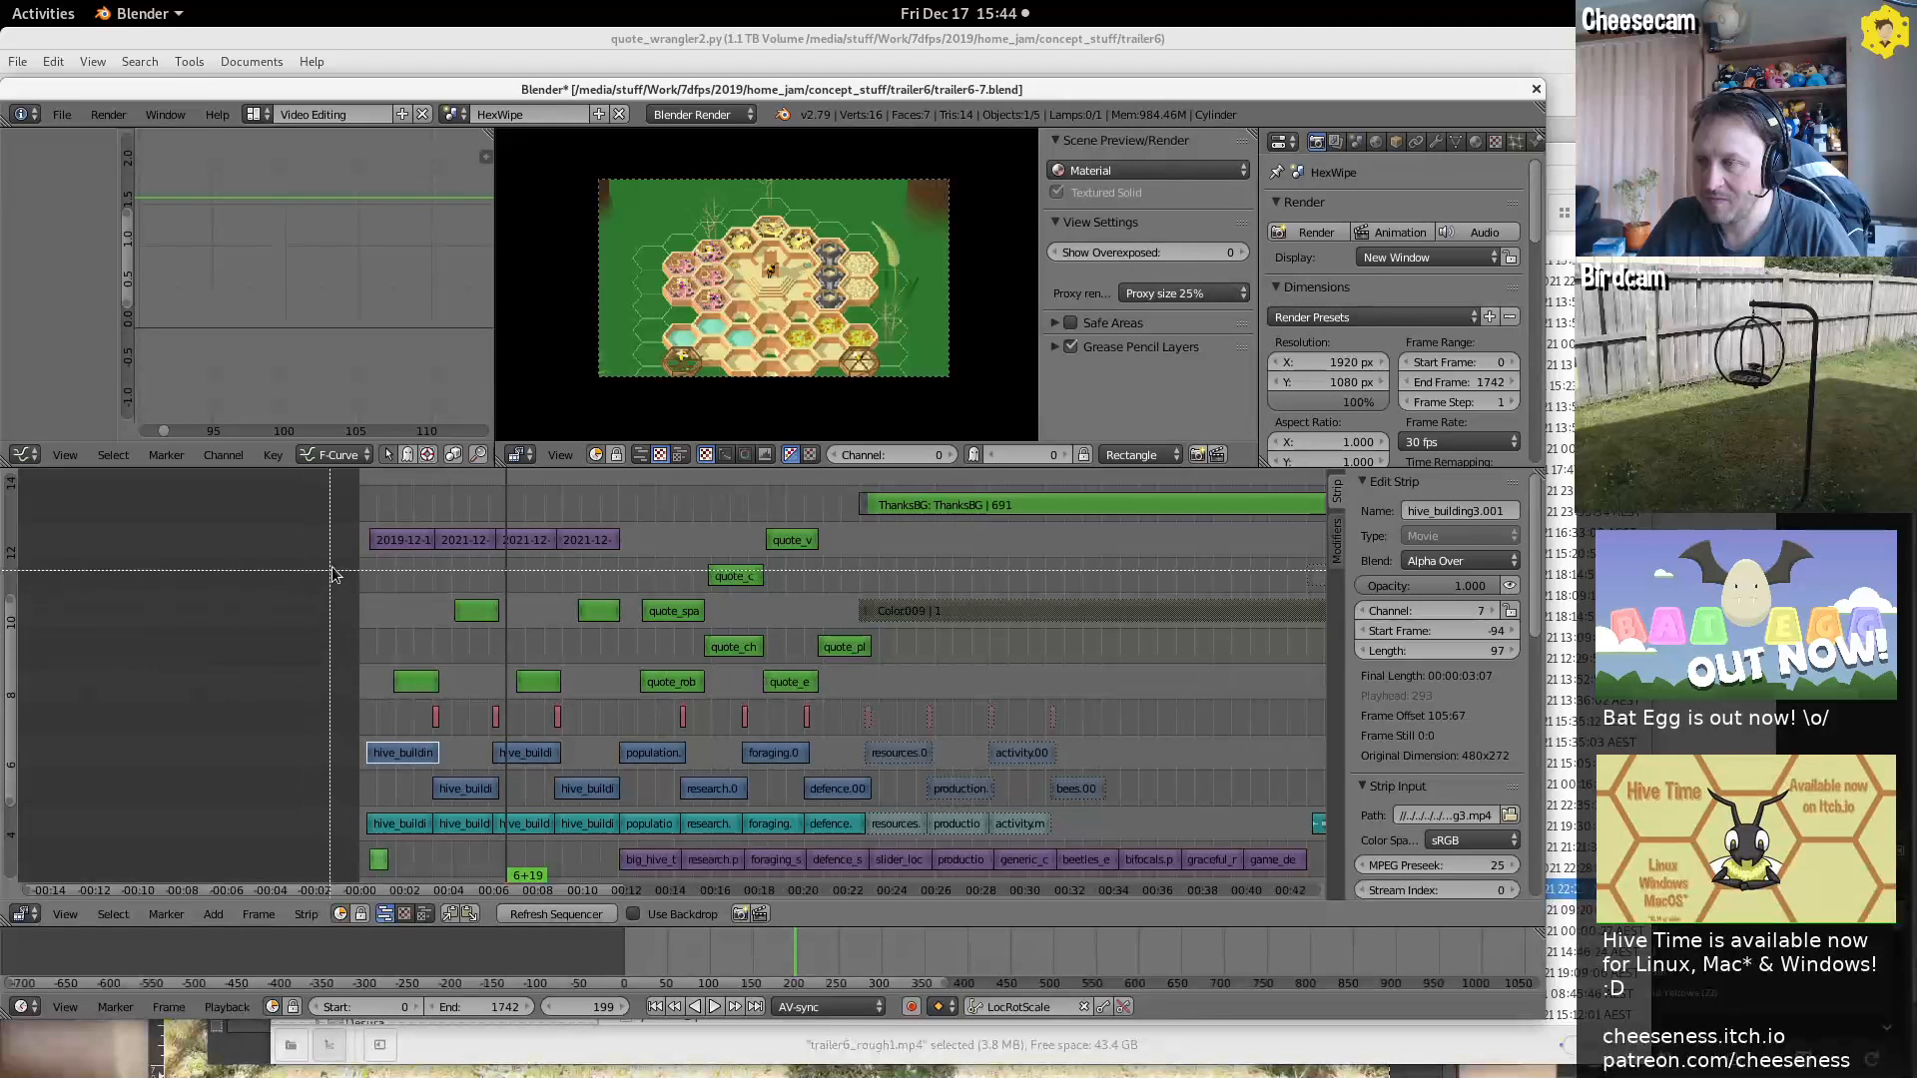
{"action": "key", "text": "Escape"}
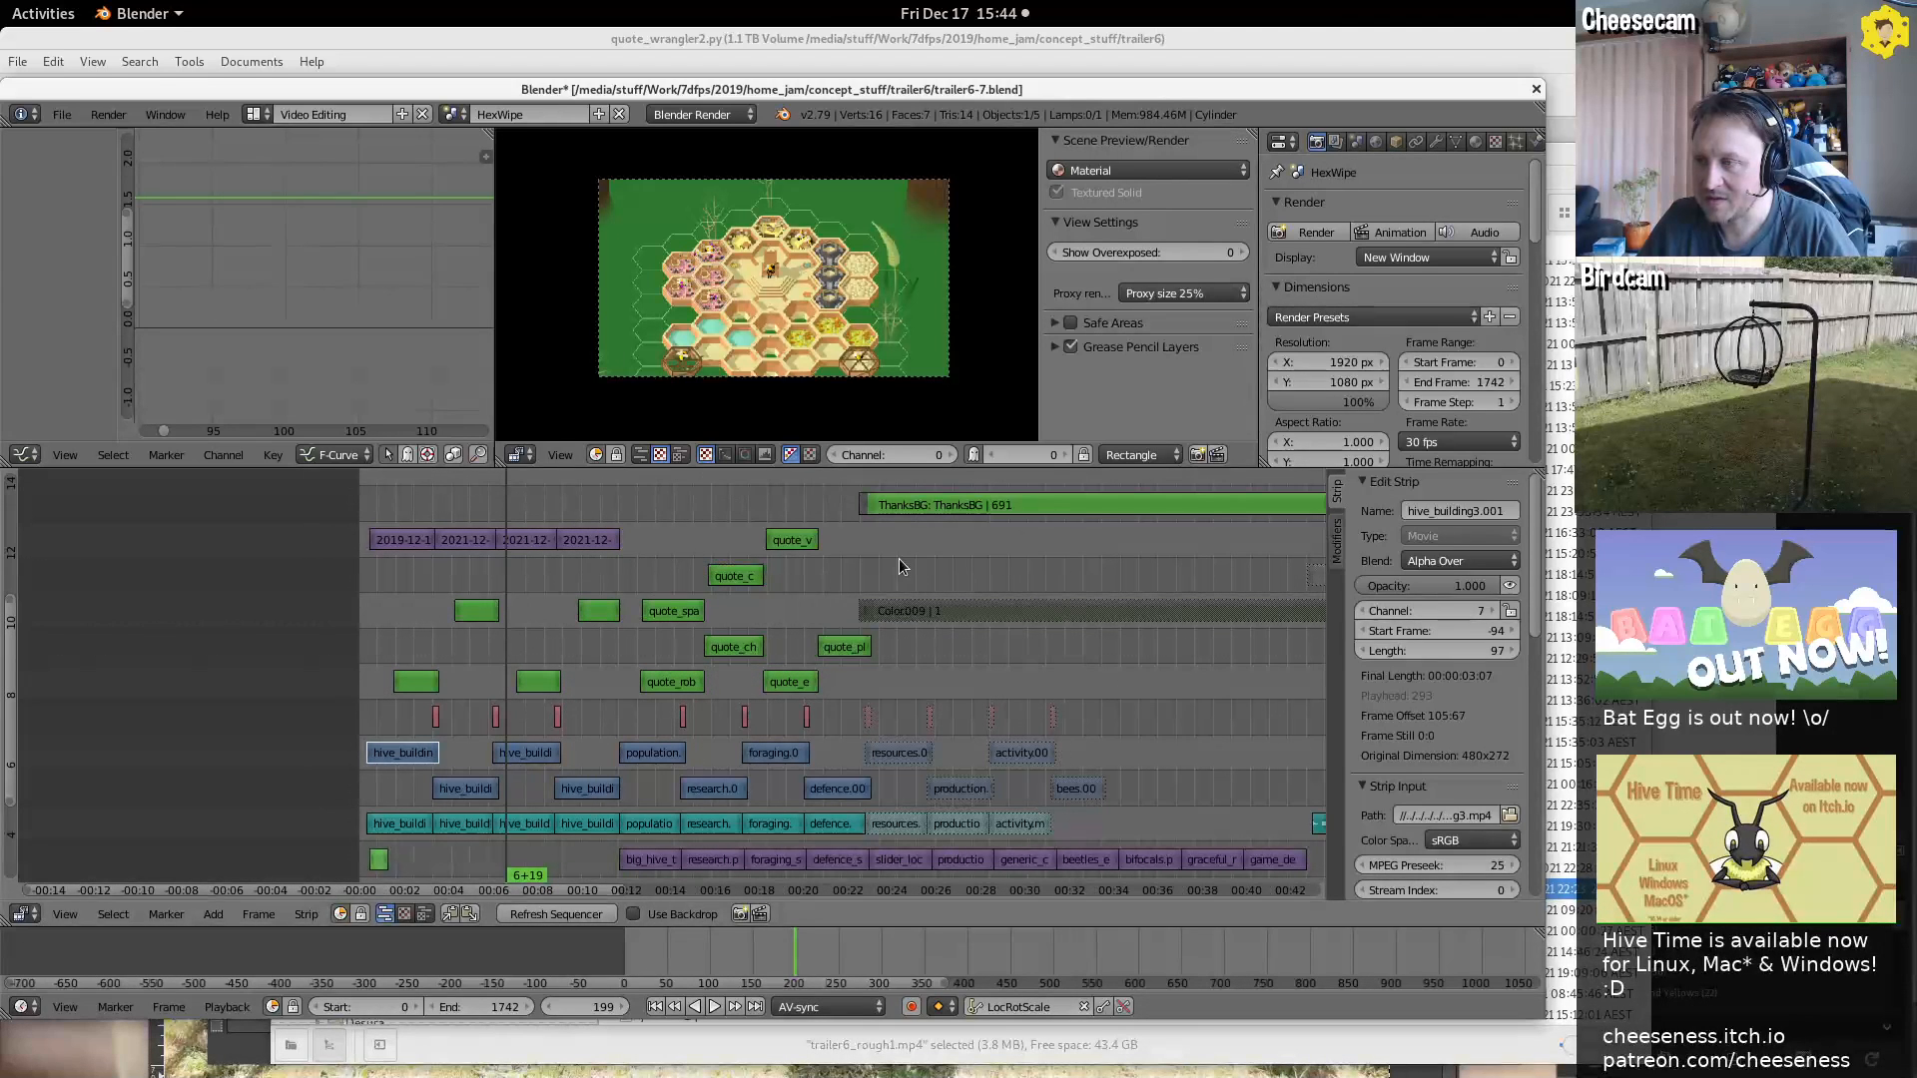
{"action": "right_click", "coordinate": [927, 604]}
{"action": "key", "text": "g"}
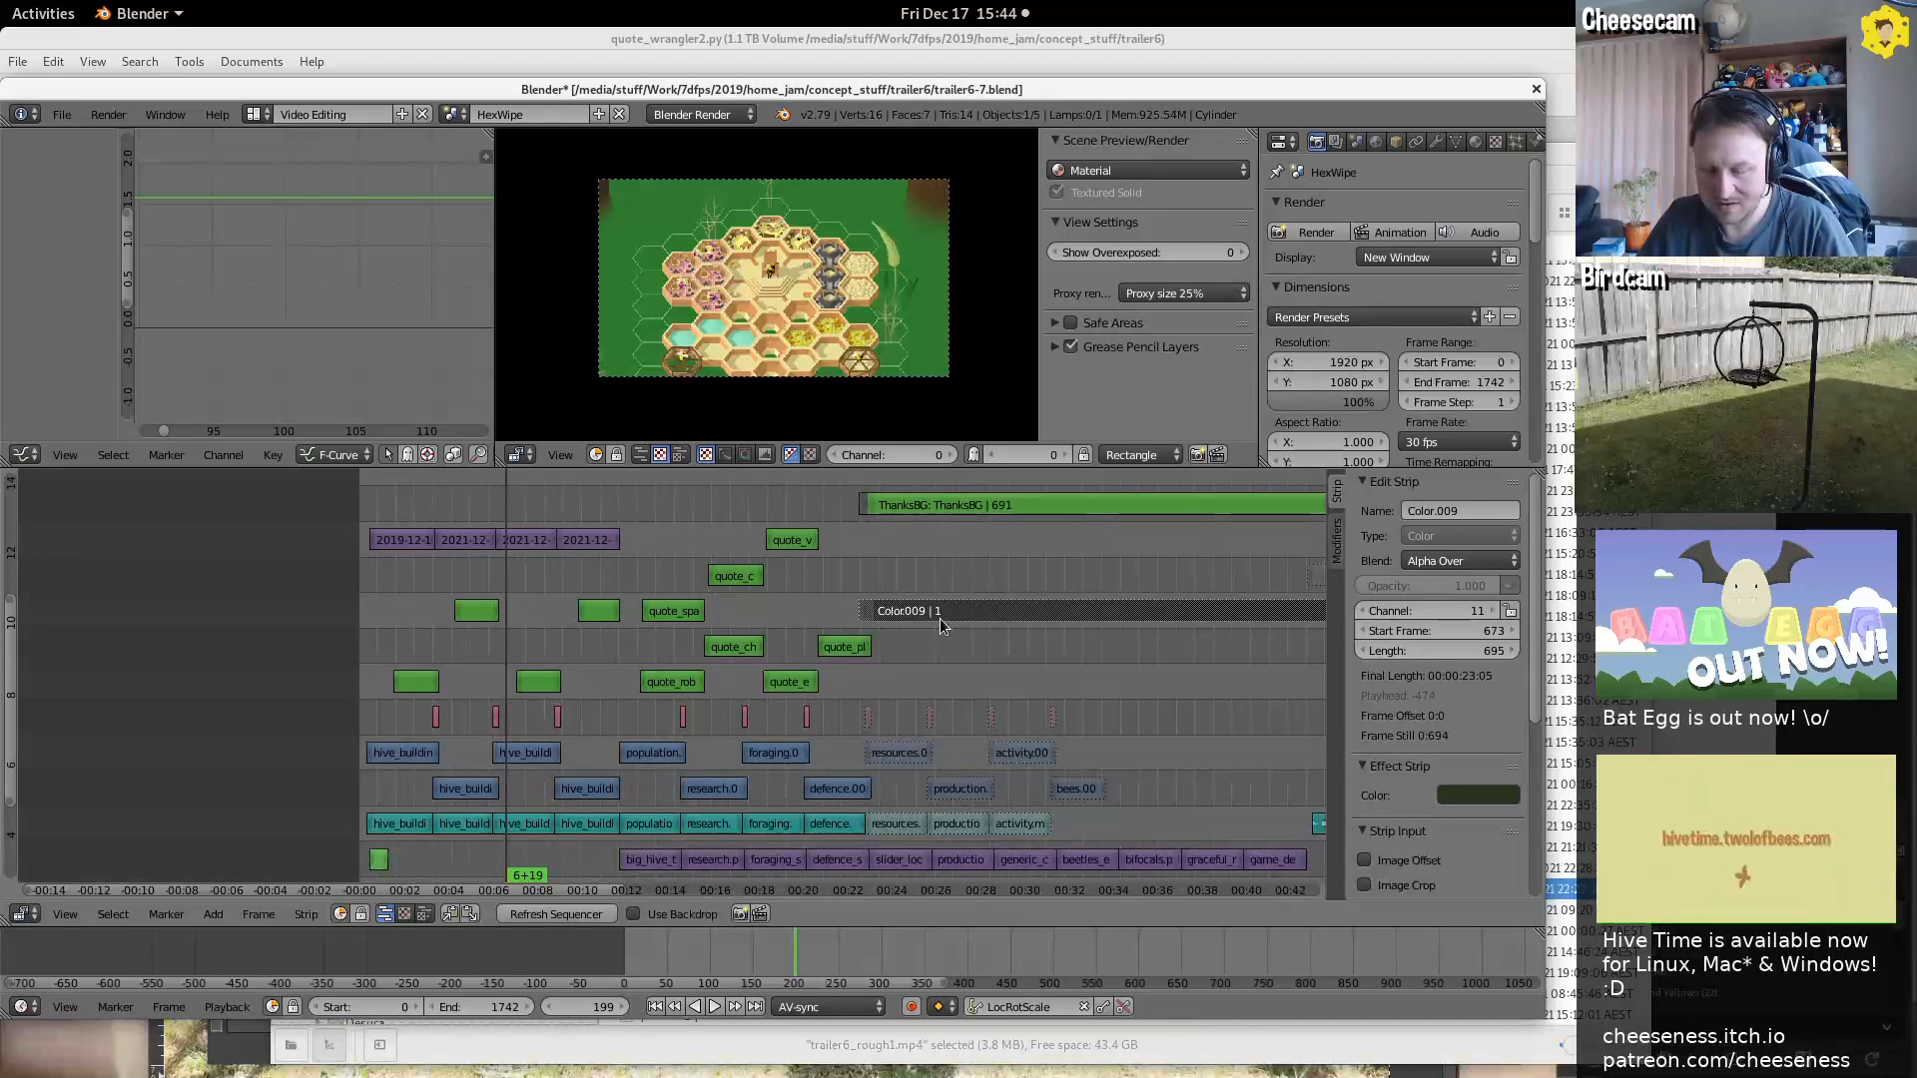
{"action": "key", "text": "y"}
{"action": "left_click", "coordinate": [941, 559]}
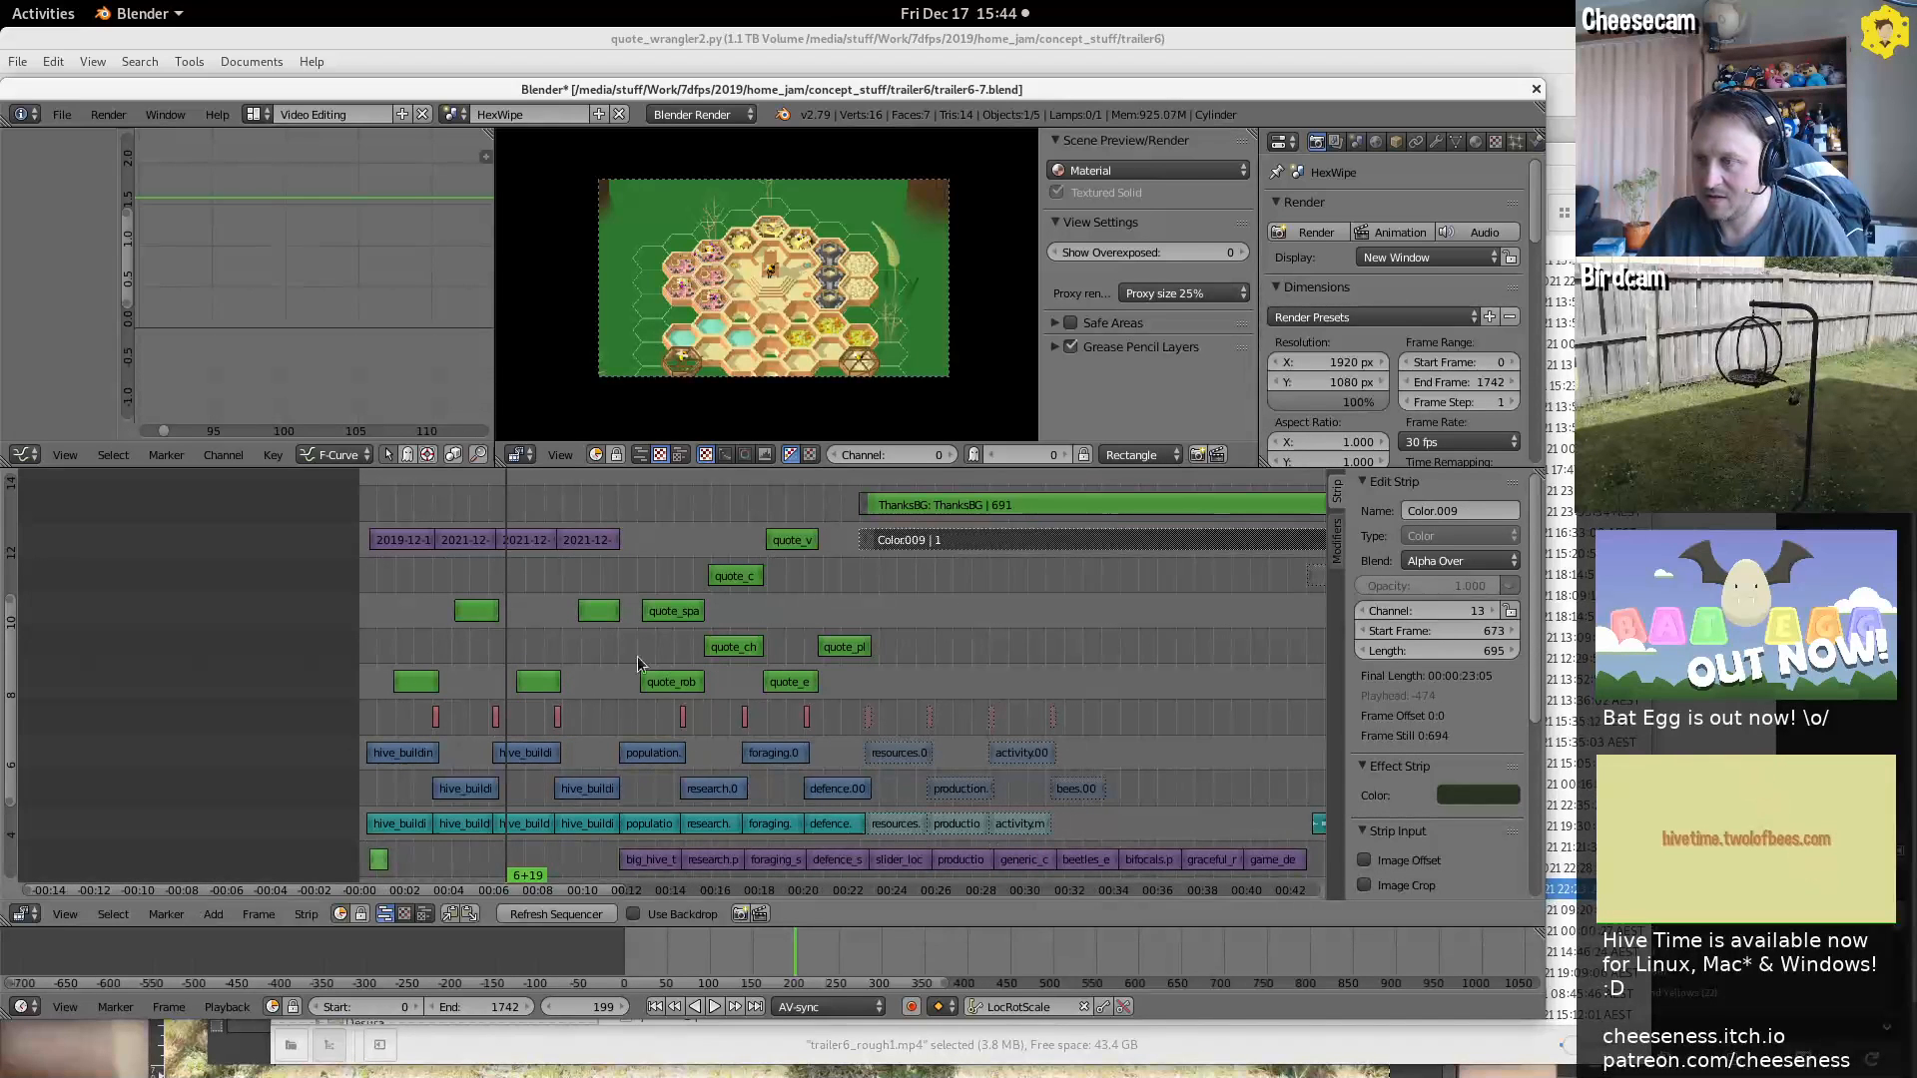
Move the quote, hex wipe and gameplay movie strips together up one channel
{"action": "key", "text": "b"}
{"action": "left_click_drag", "start_coordinate": [356, 584], "coordinate": [1020, 836]}
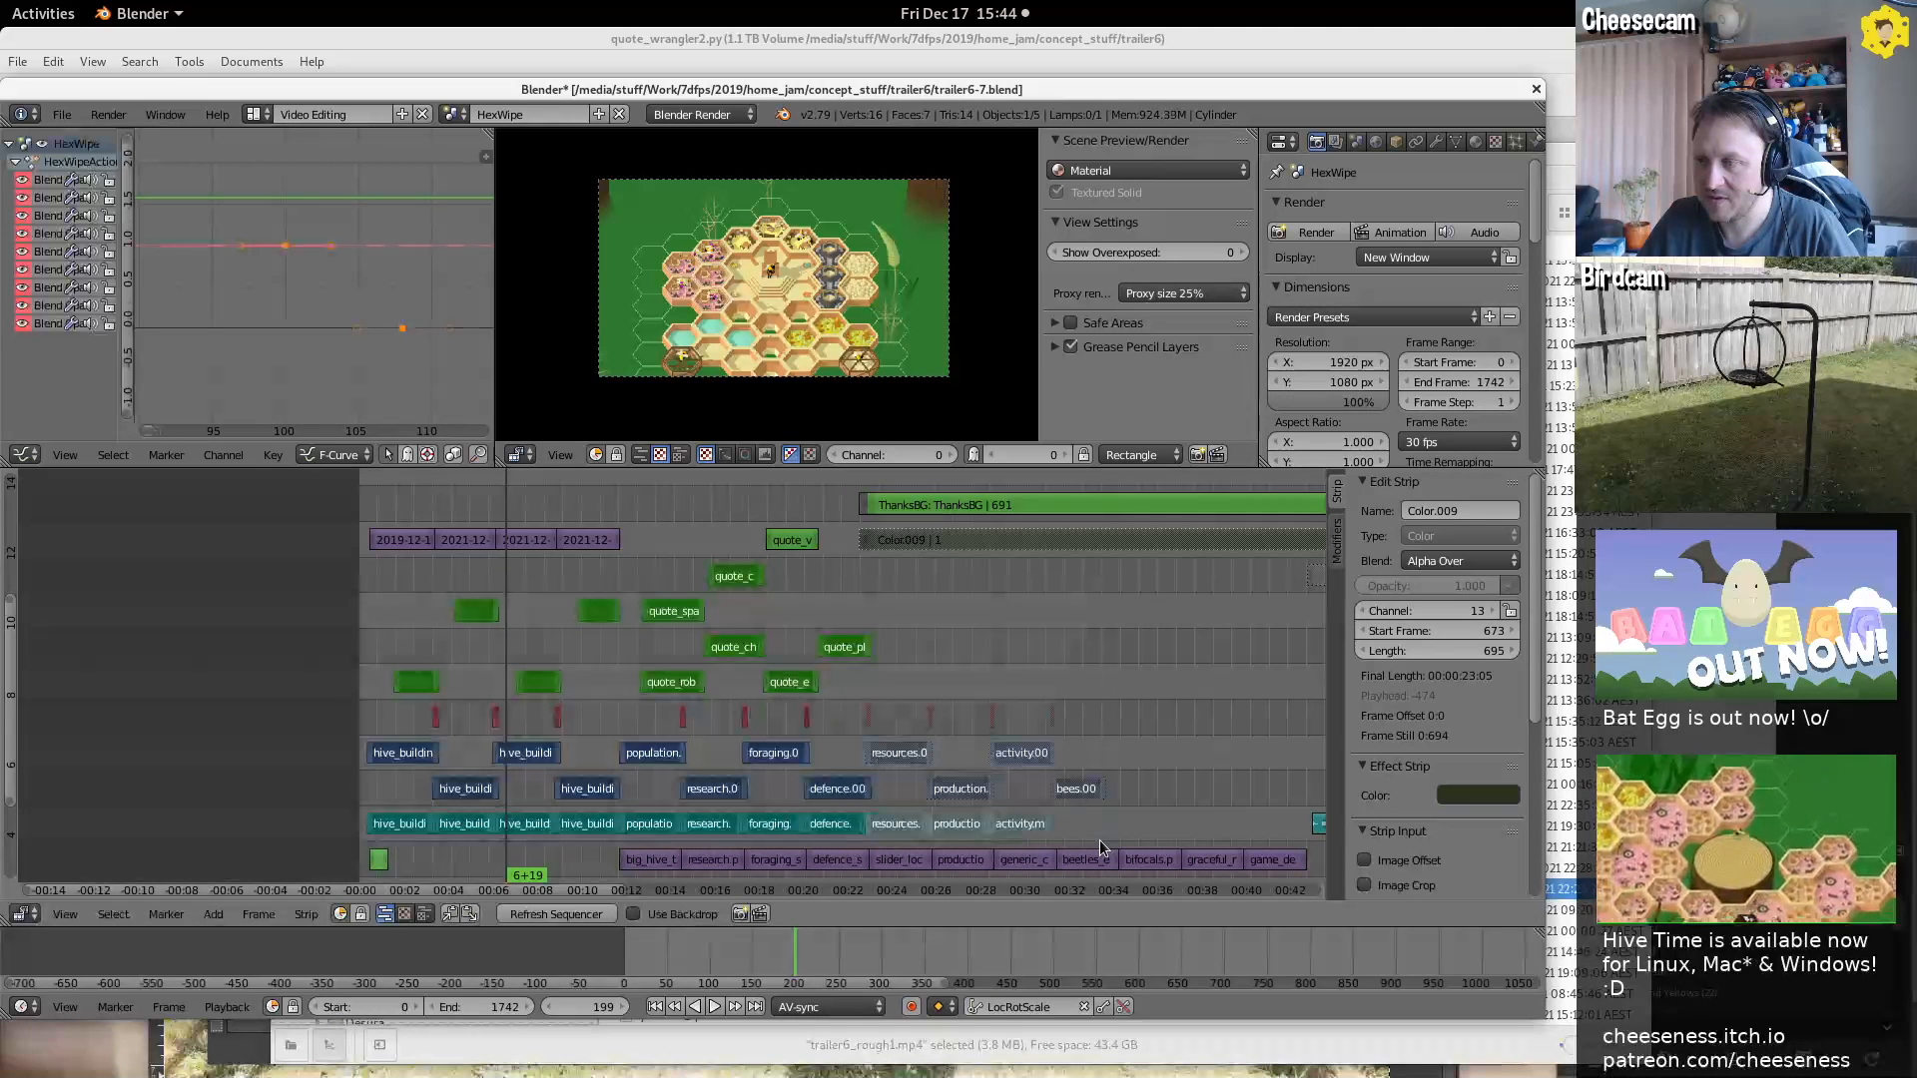
{"action": "key", "text": "g"}
{"action": "left_click", "coordinate": [879, 777]}
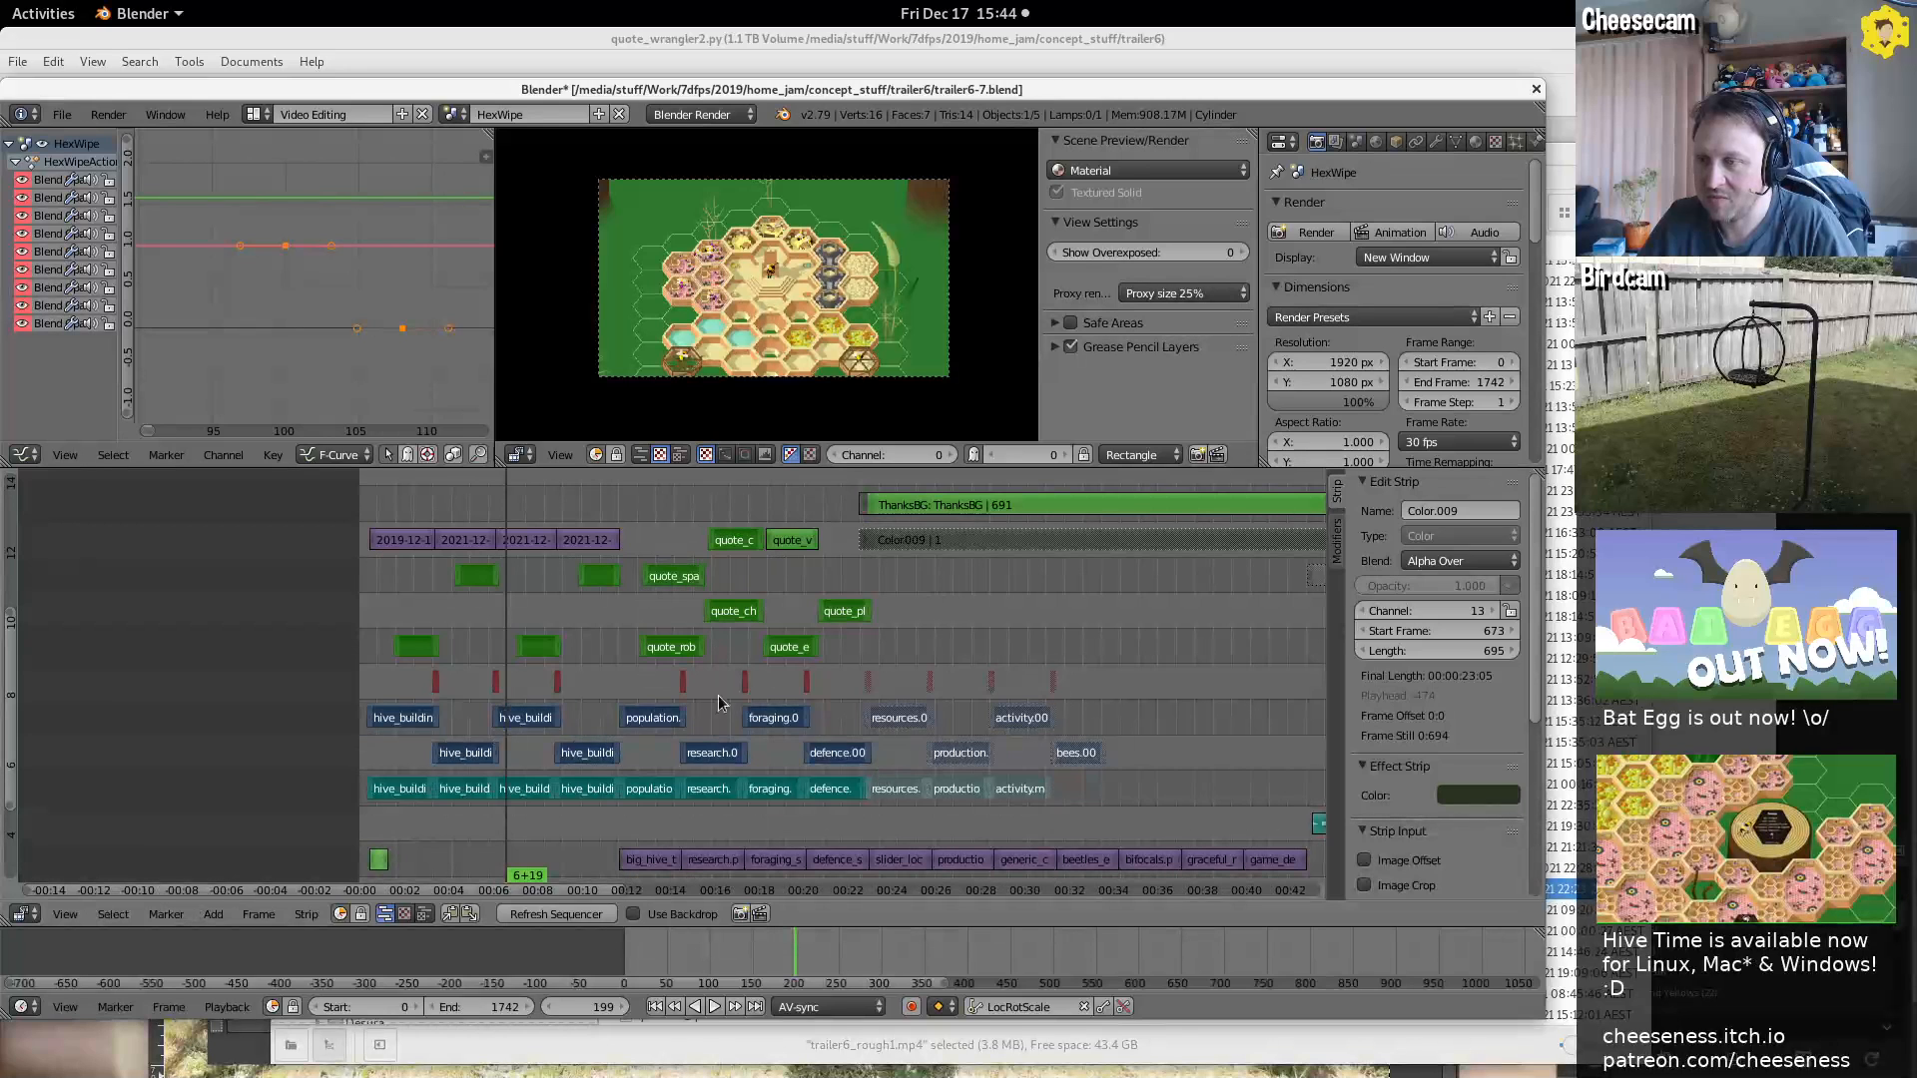
Move the four dated purple strips down into the freed channel beneath the gameplay movie and audio strips
{"action": "key", "text": "a"}
{"action": "key", "text": "b"}
{"action": "left_click_drag", "start_coordinate": [351, 499], "coordinate": [611, 547]}
{"action": "key", "text": "g"}
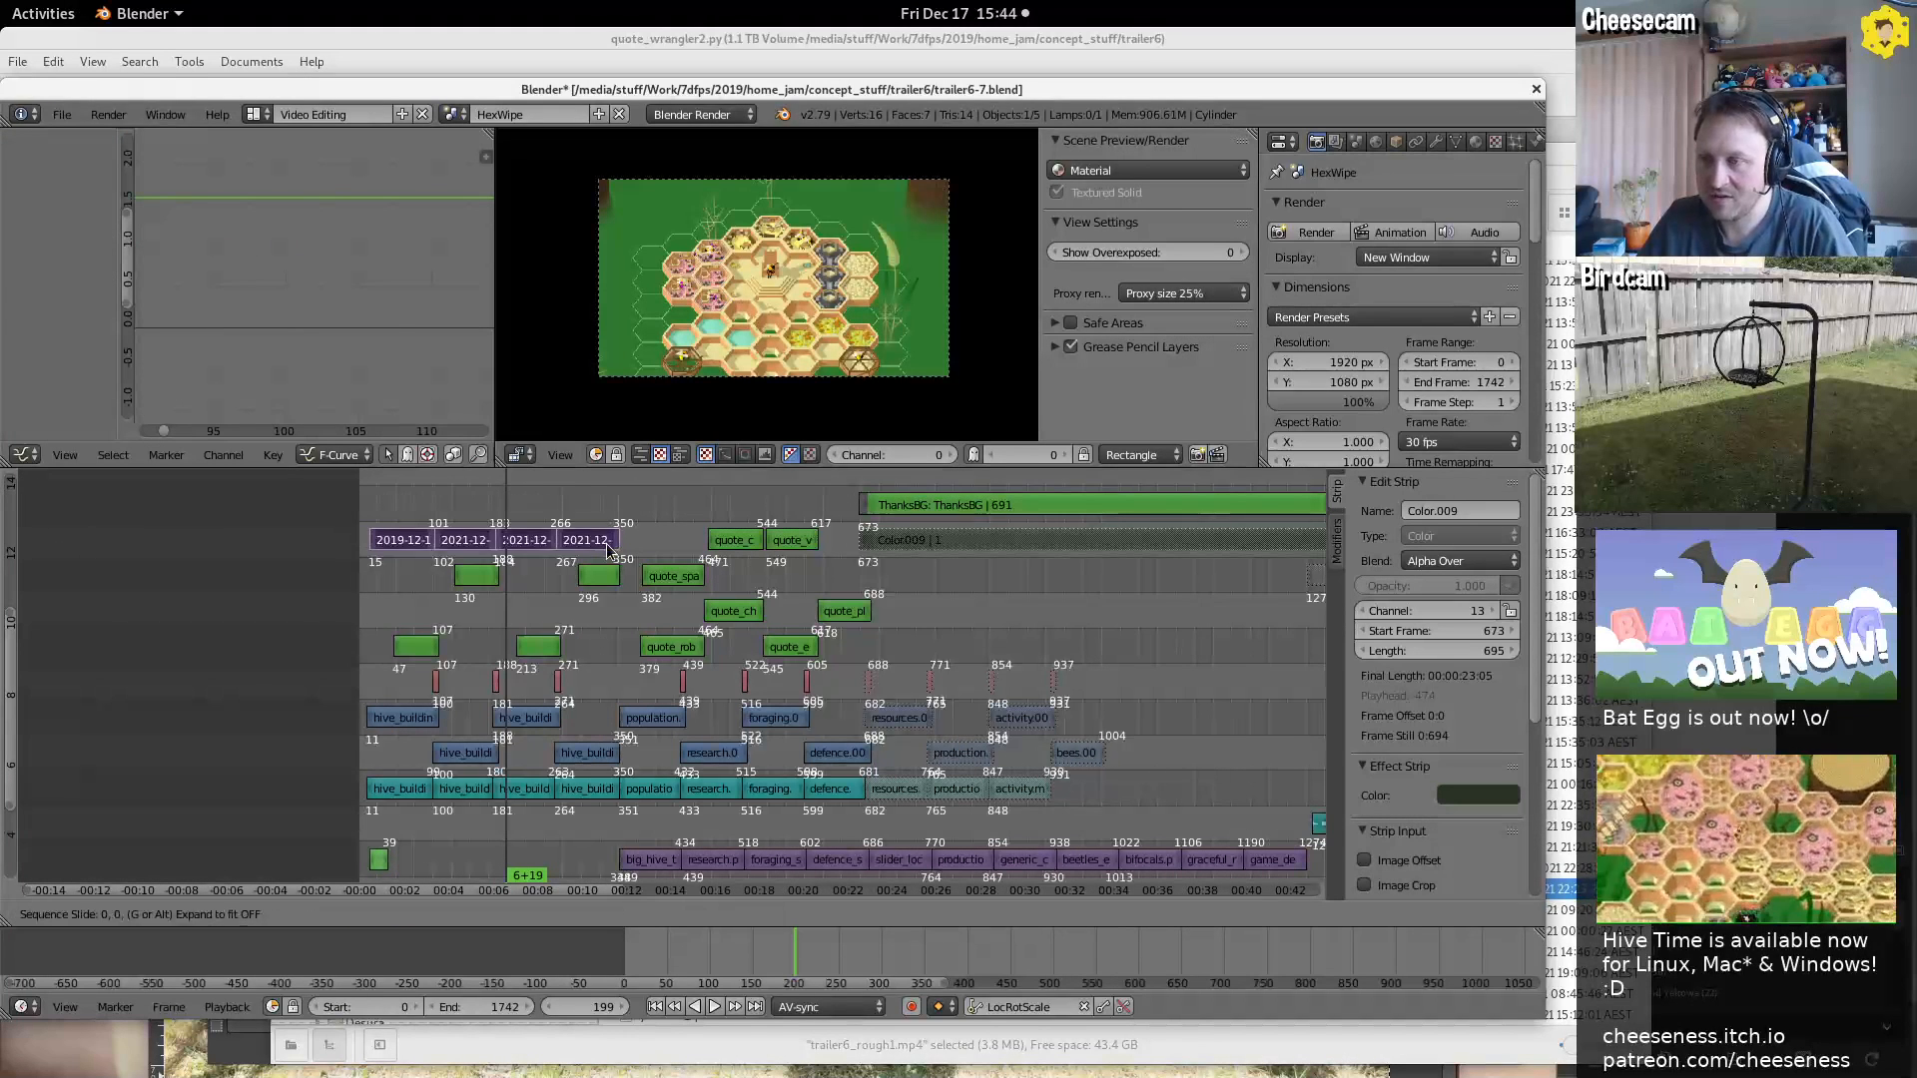
{"action": "left_click", "coordinate": [609, 834]}
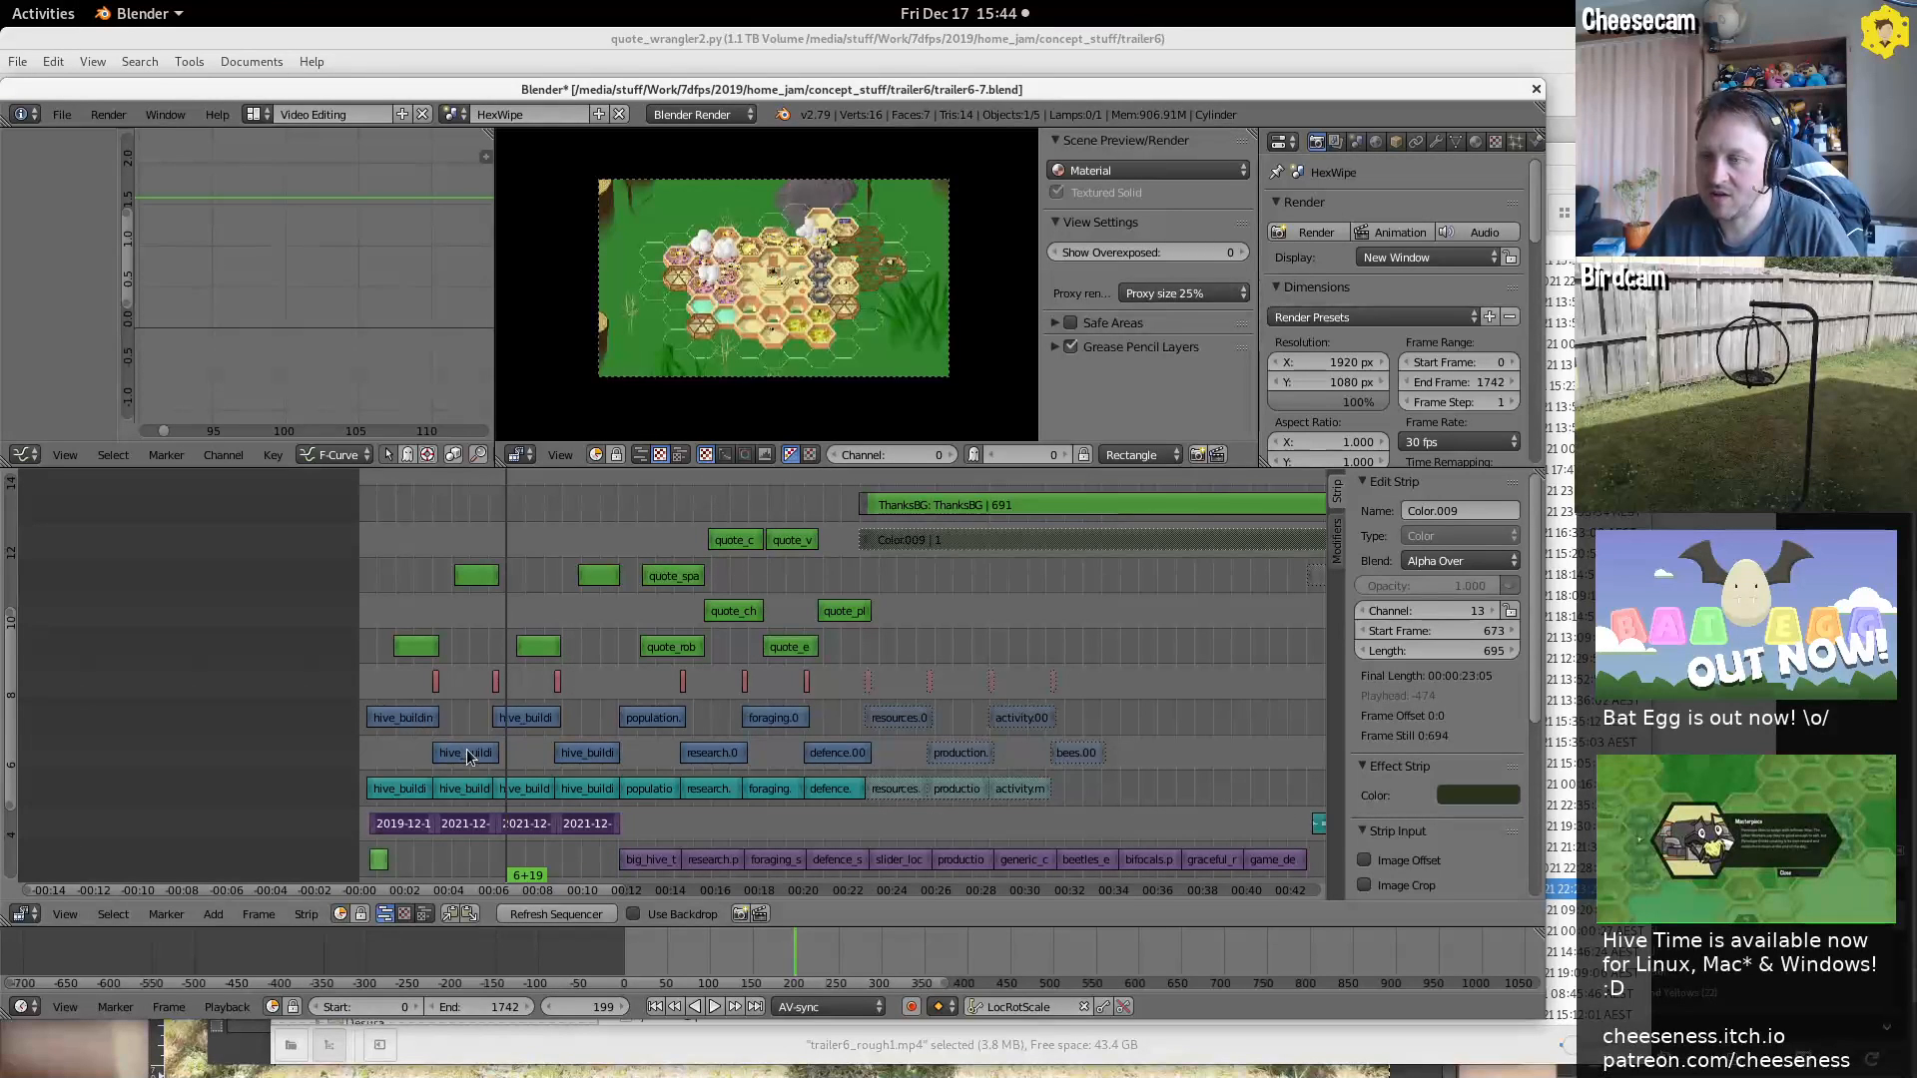
Mute the blue gameplay movie strips from hive_building3.001 through defence.001
{"action": "right_click", "coordinate": [410, 719]}
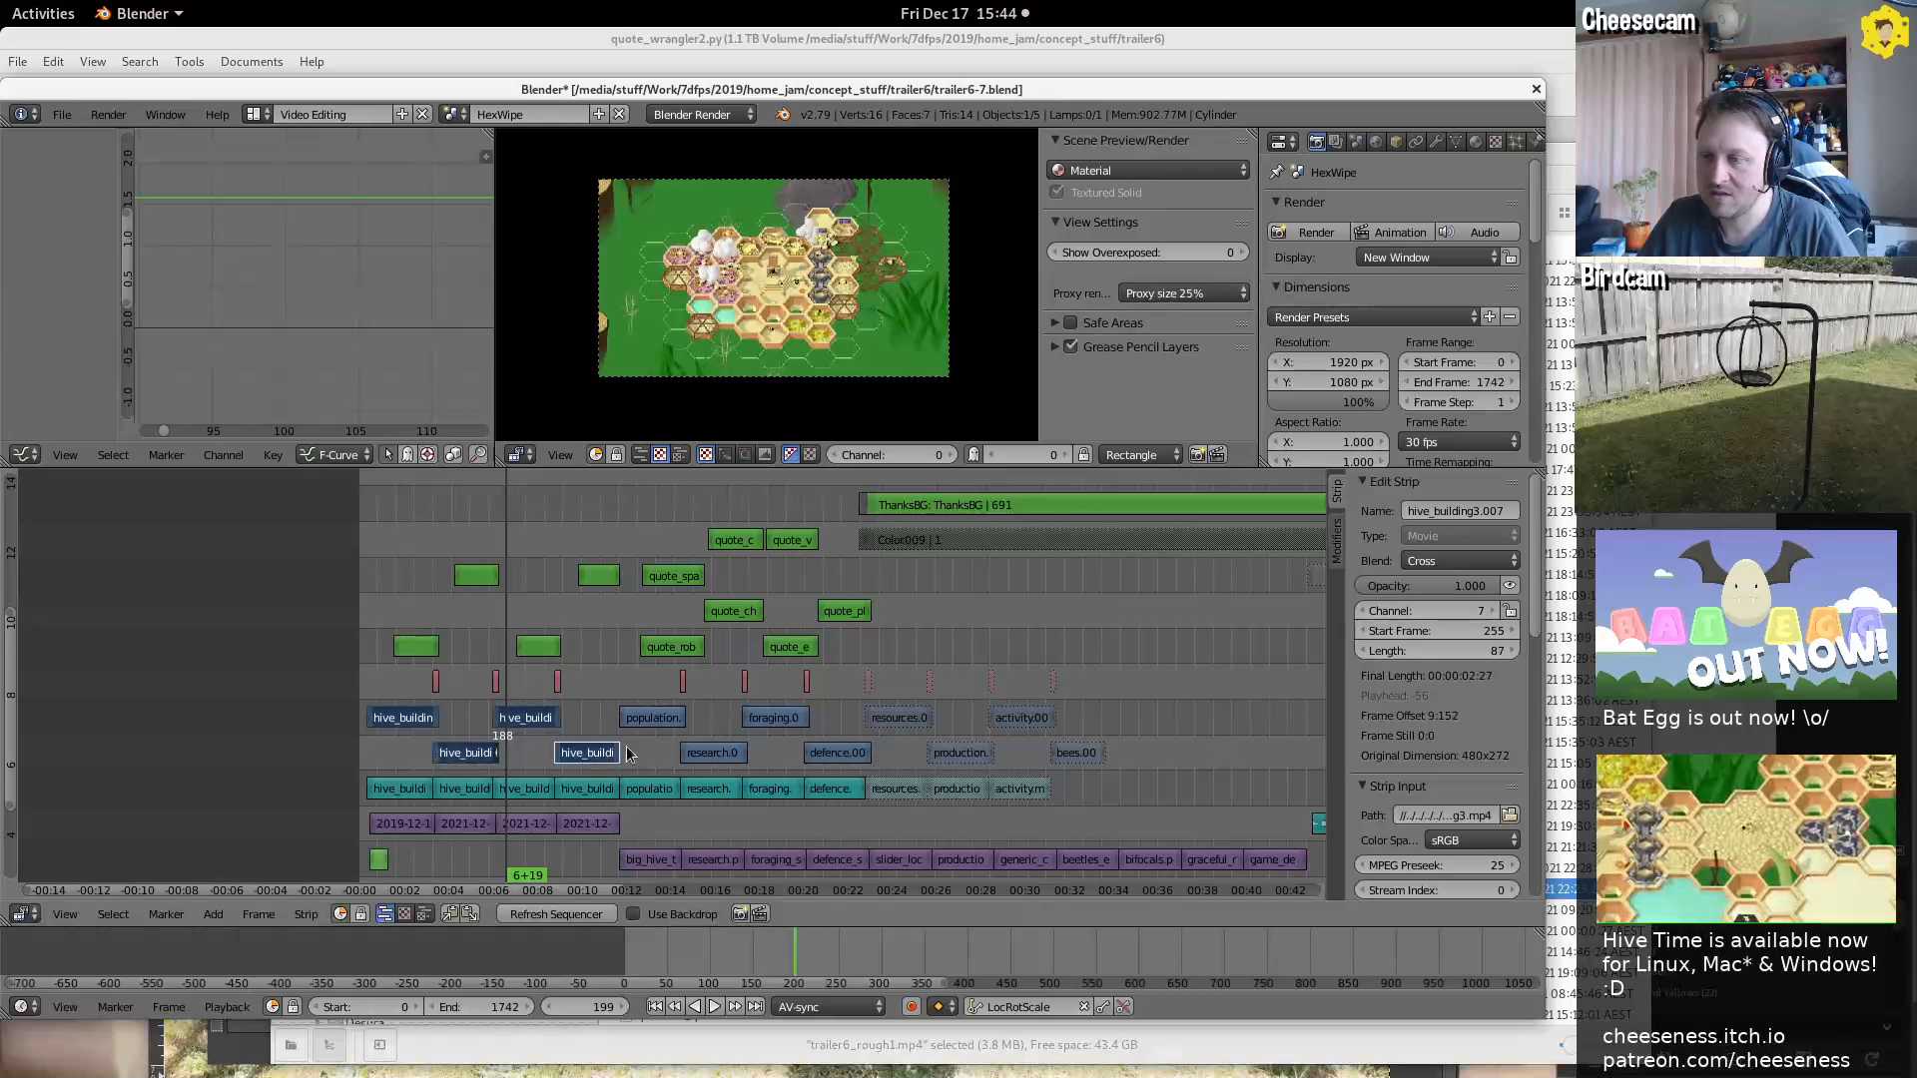
{"action": "right_click", "coordinate": [655, 718]}
{"action": "right_click", "coordinate": [716, 753]}
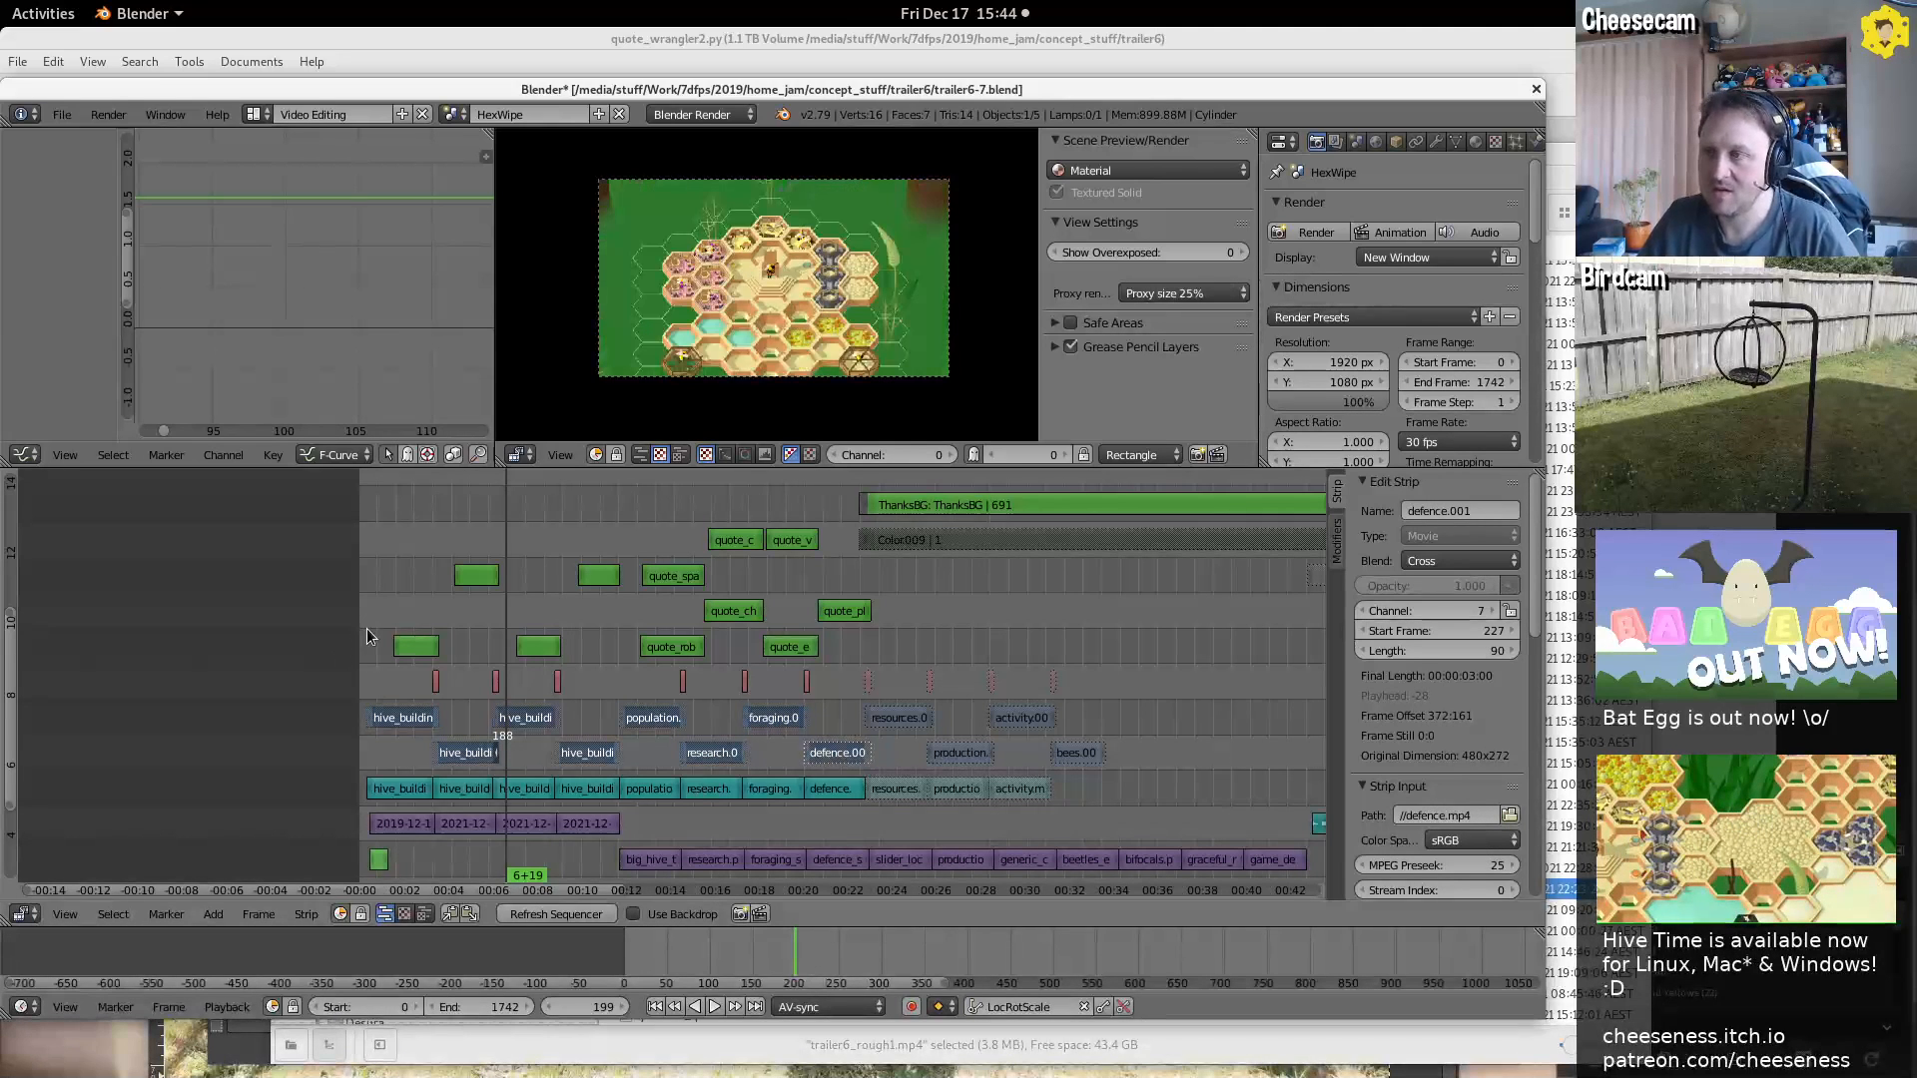
Play the sequence from the start with the dated strips in place and stop at frame 413
{"action": "key", "text": "shift+Left"}
{"action": "key", "text": "alt+a"}
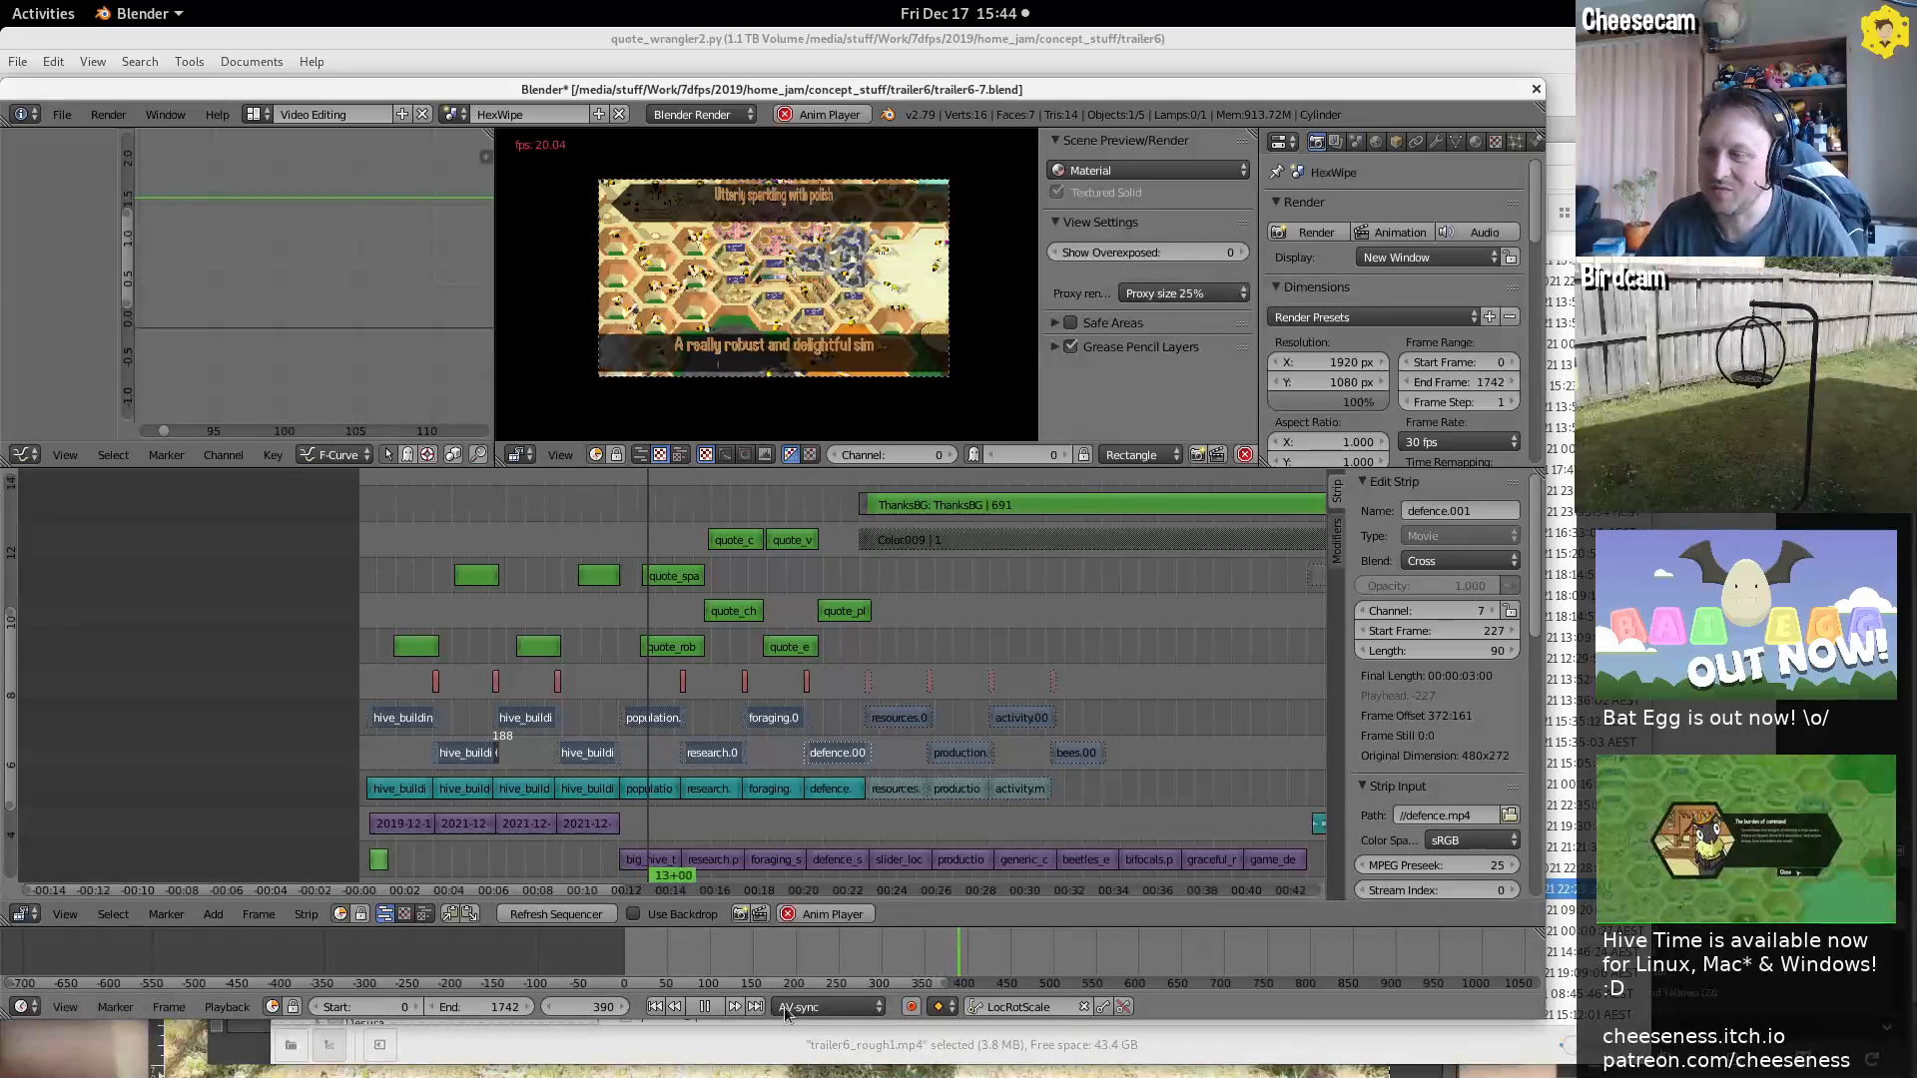
{"action": "left_click", "coordinate": [708, 1006]}
Mute all the small red transition strips in the channel directly above the gameplay movie strips
{"action": "left_click_drag", "start_coordinate": [398, 667], "coordinate": [833, 695]}
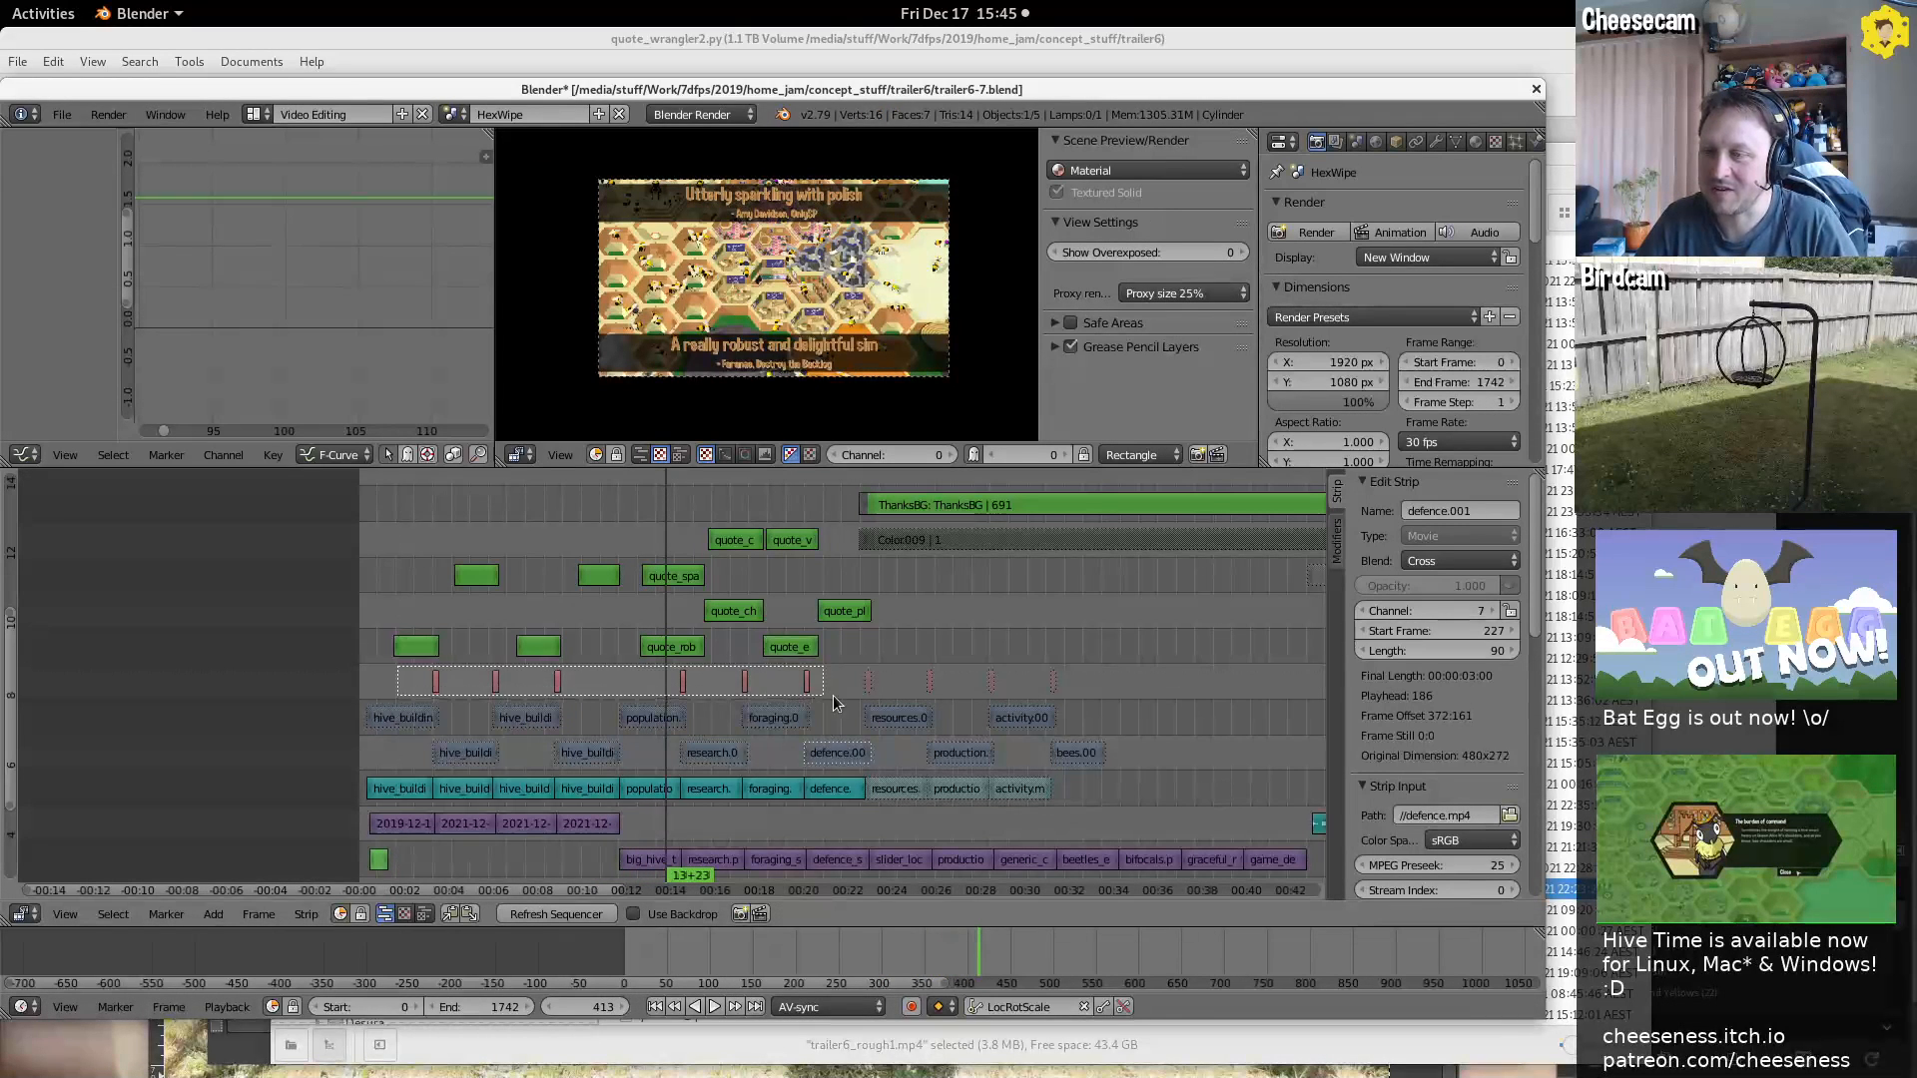
{"action": "left_click_drag", "start_coordinate": [964, 691], "coordinate": [966, 690]}
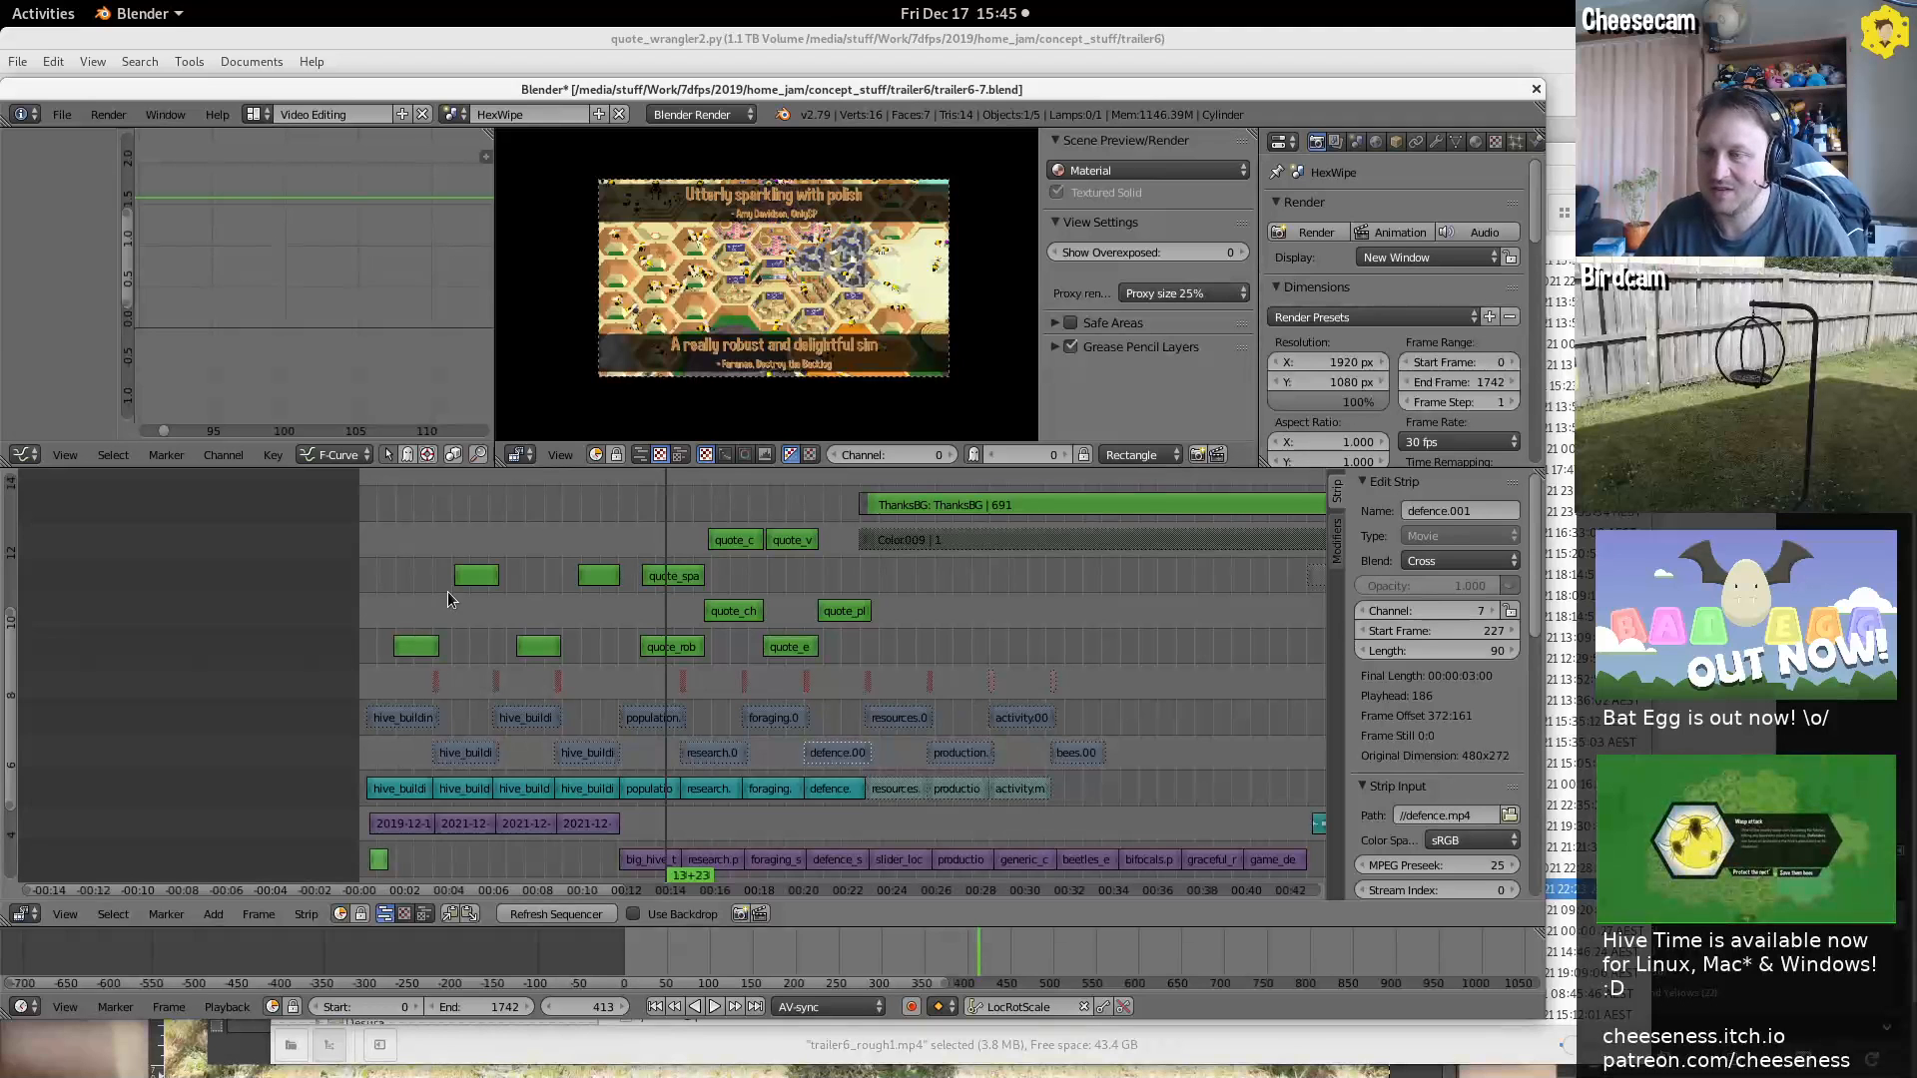
Play the sequence through the quote section and on into the thanks credits, stopping during the credits
{"action": "left_click", "coordinate": [542, 613]}
{"action": "key", "text": "alt+a"}
{"action": "key", "text": "alt+a"}
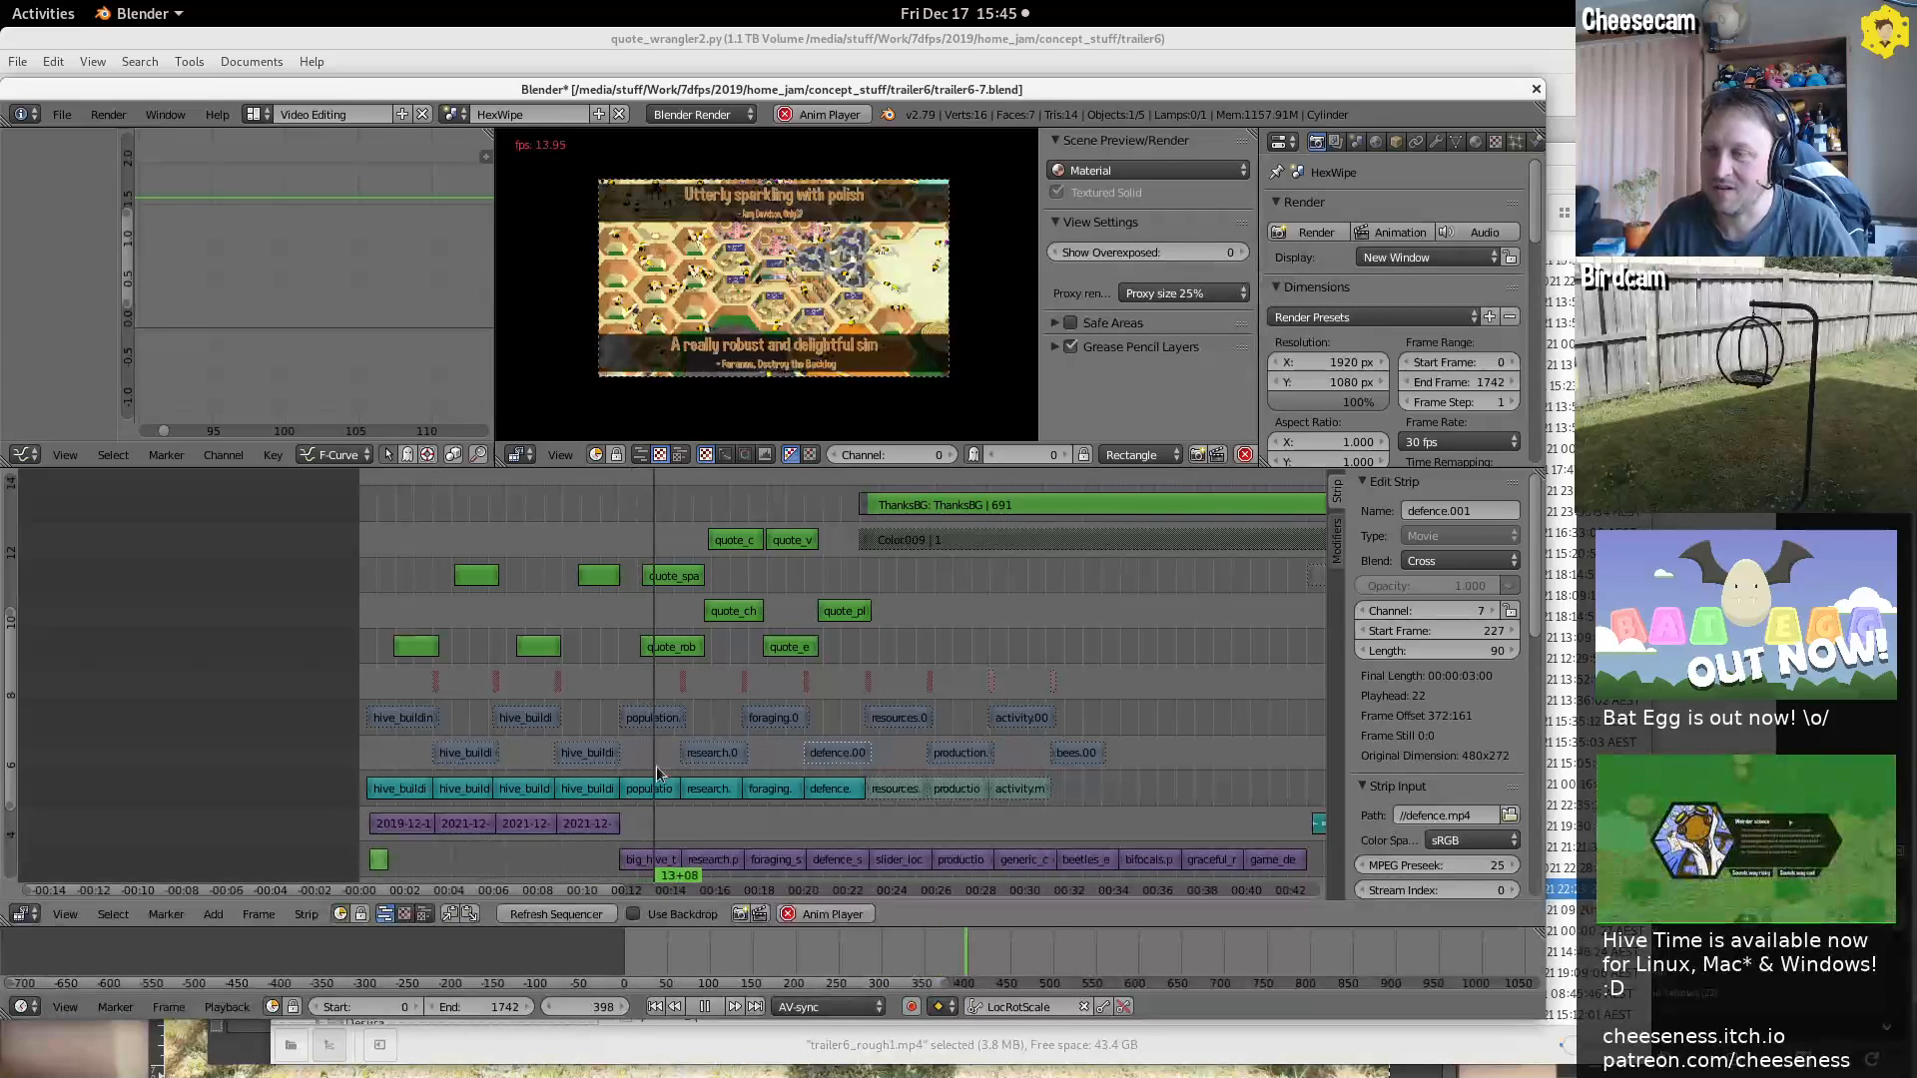
{"action": "middle_click_drag", "start_coordinate": [1095, 746], "coordinate": [947, 682]}
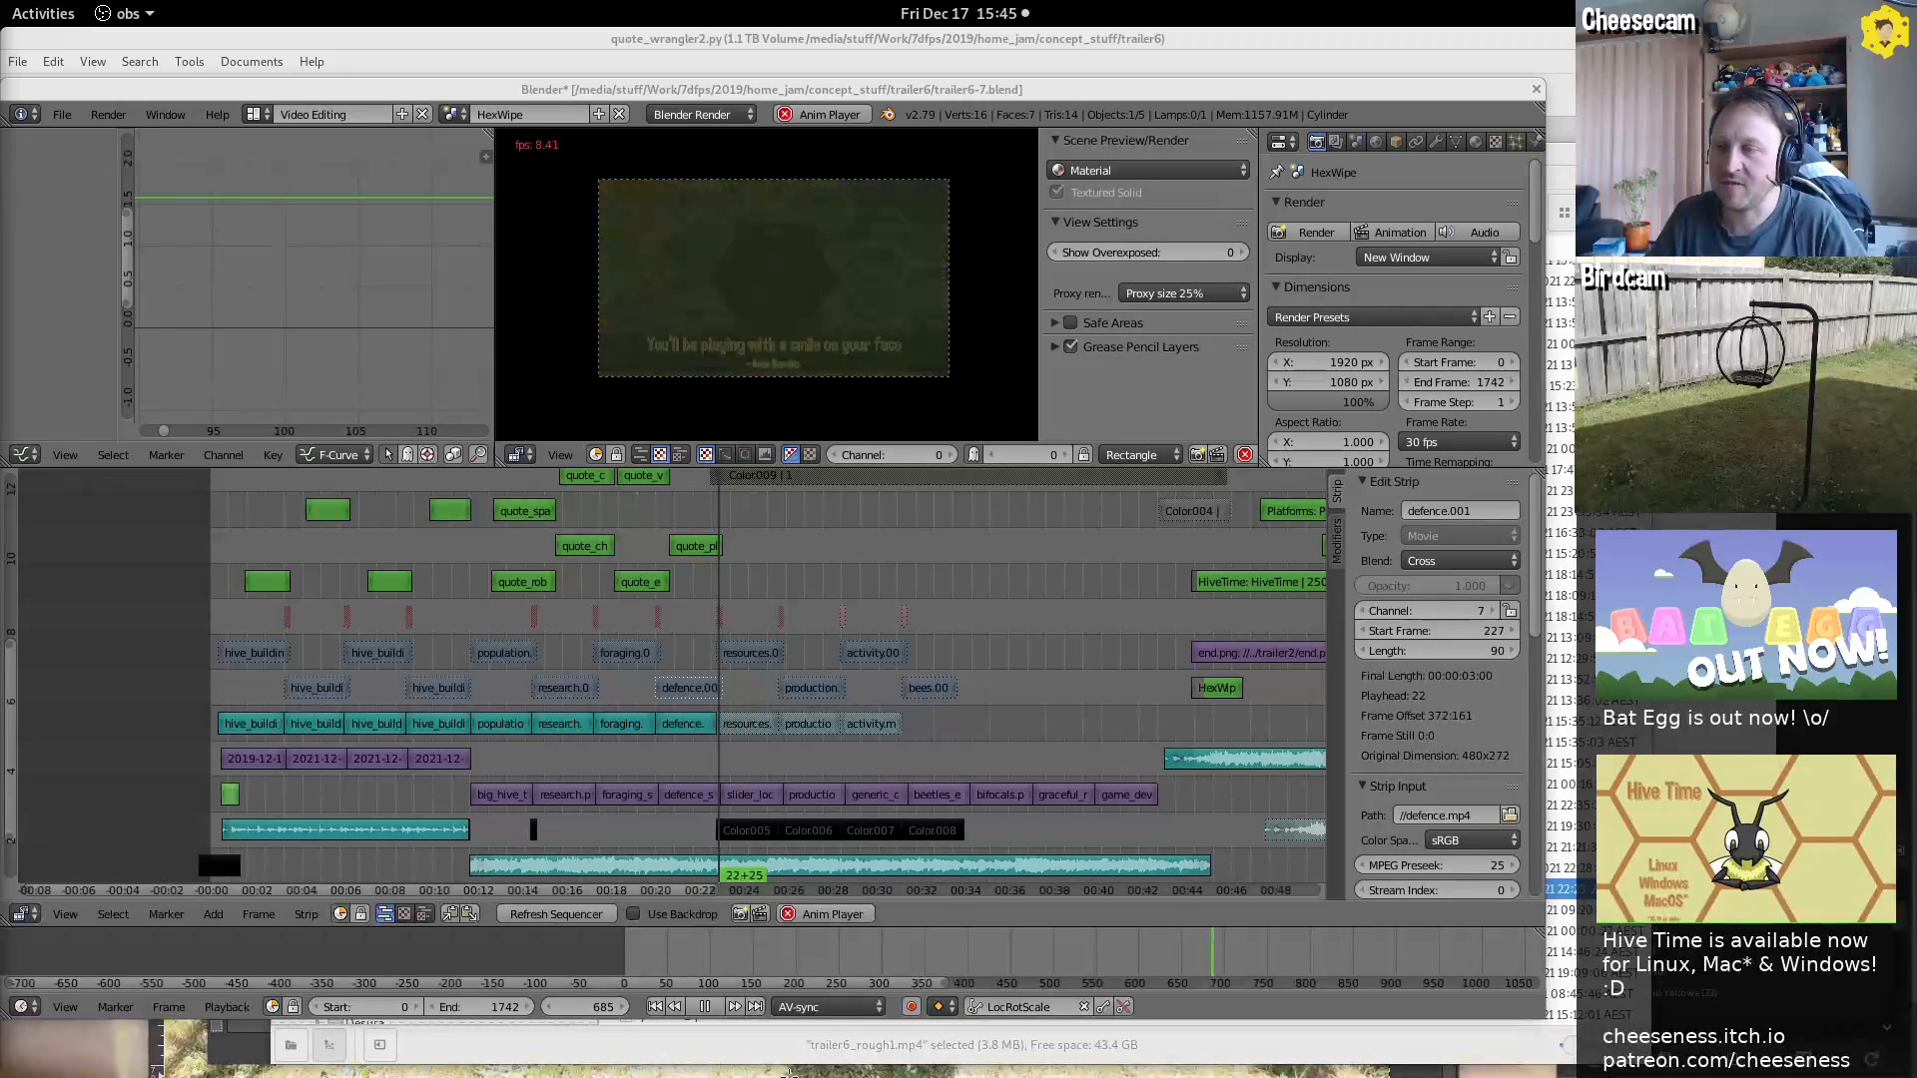
{"action": "left_click", "coordinate": [955, 702]}
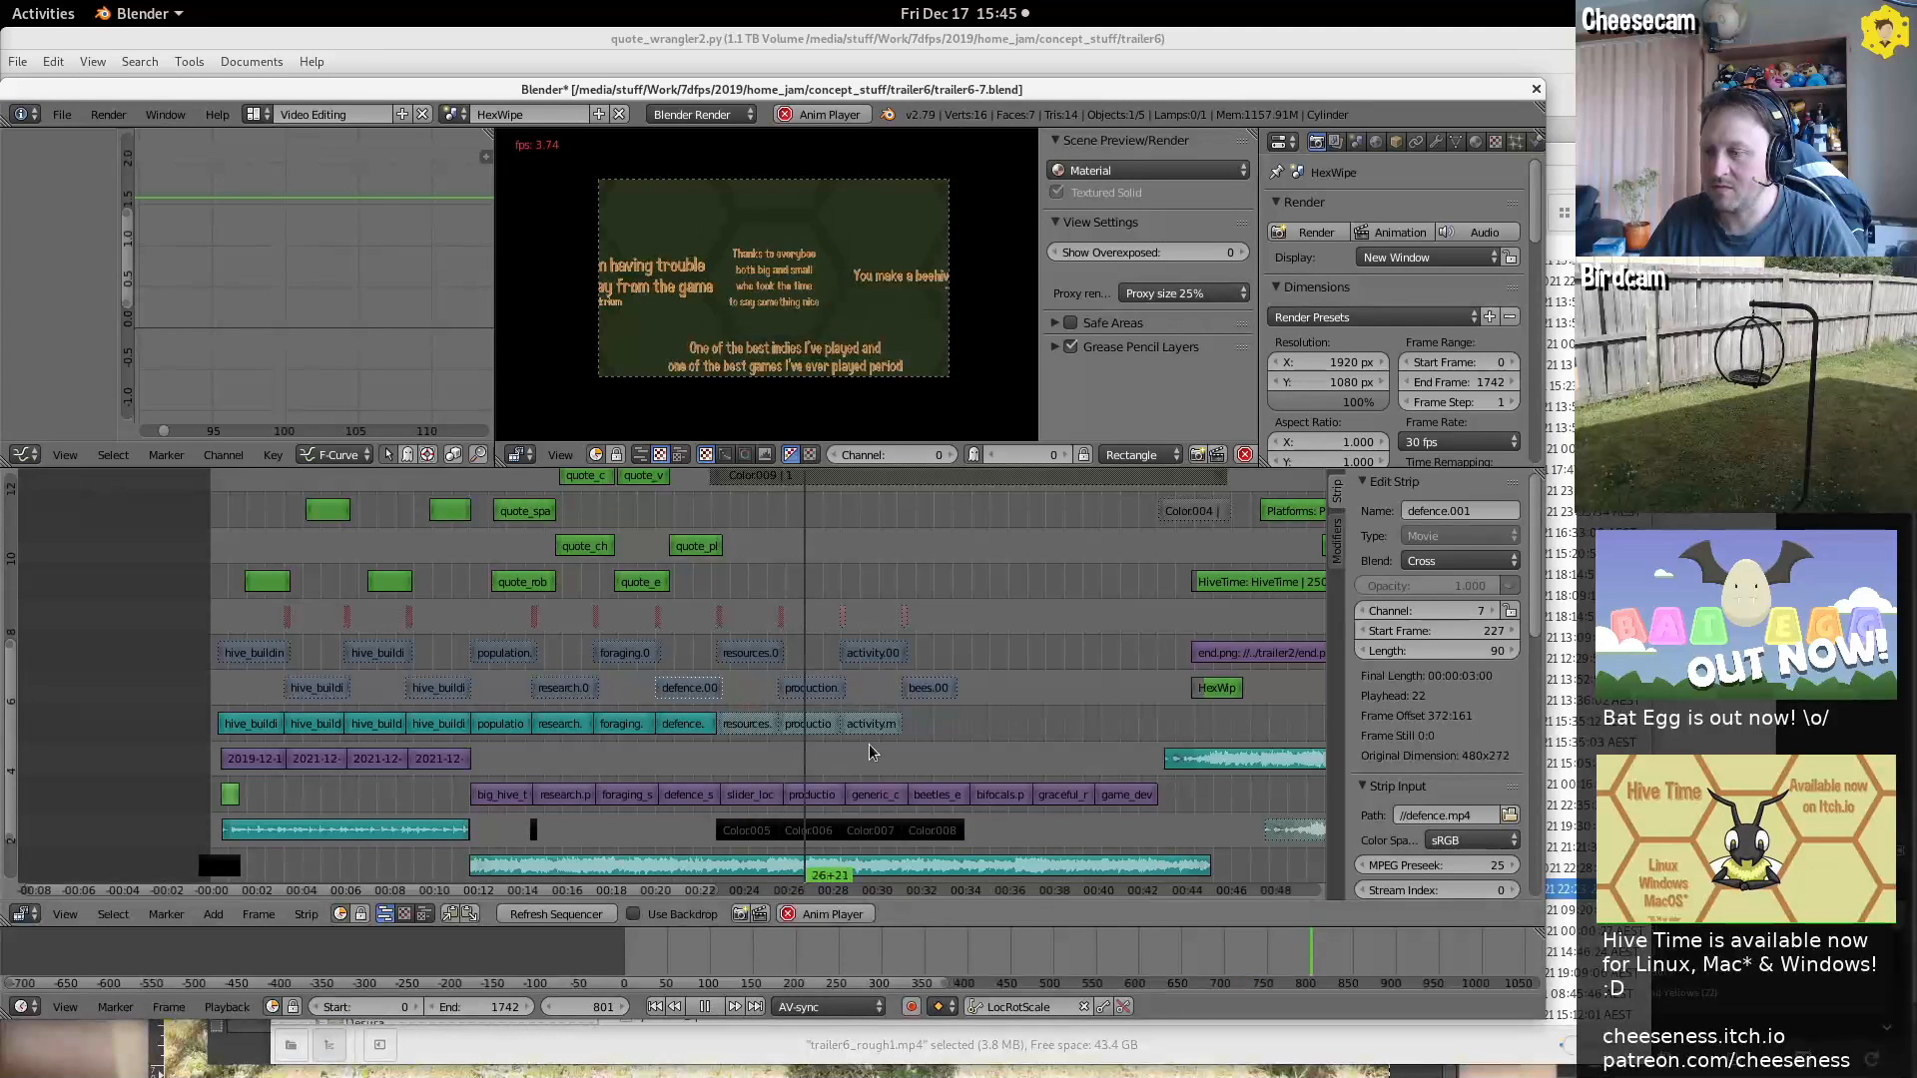
{"action": "key", "text": "alt+a"}
Mute the ThanksBG and Thanks scene strips so the clips beneath them show in the preview
{"action": "middle_click_drag", "start_coordinate": [879, 529], "coordinate": [882, 754]}
{"action": "right_click", "coordinate": [911, 669]}
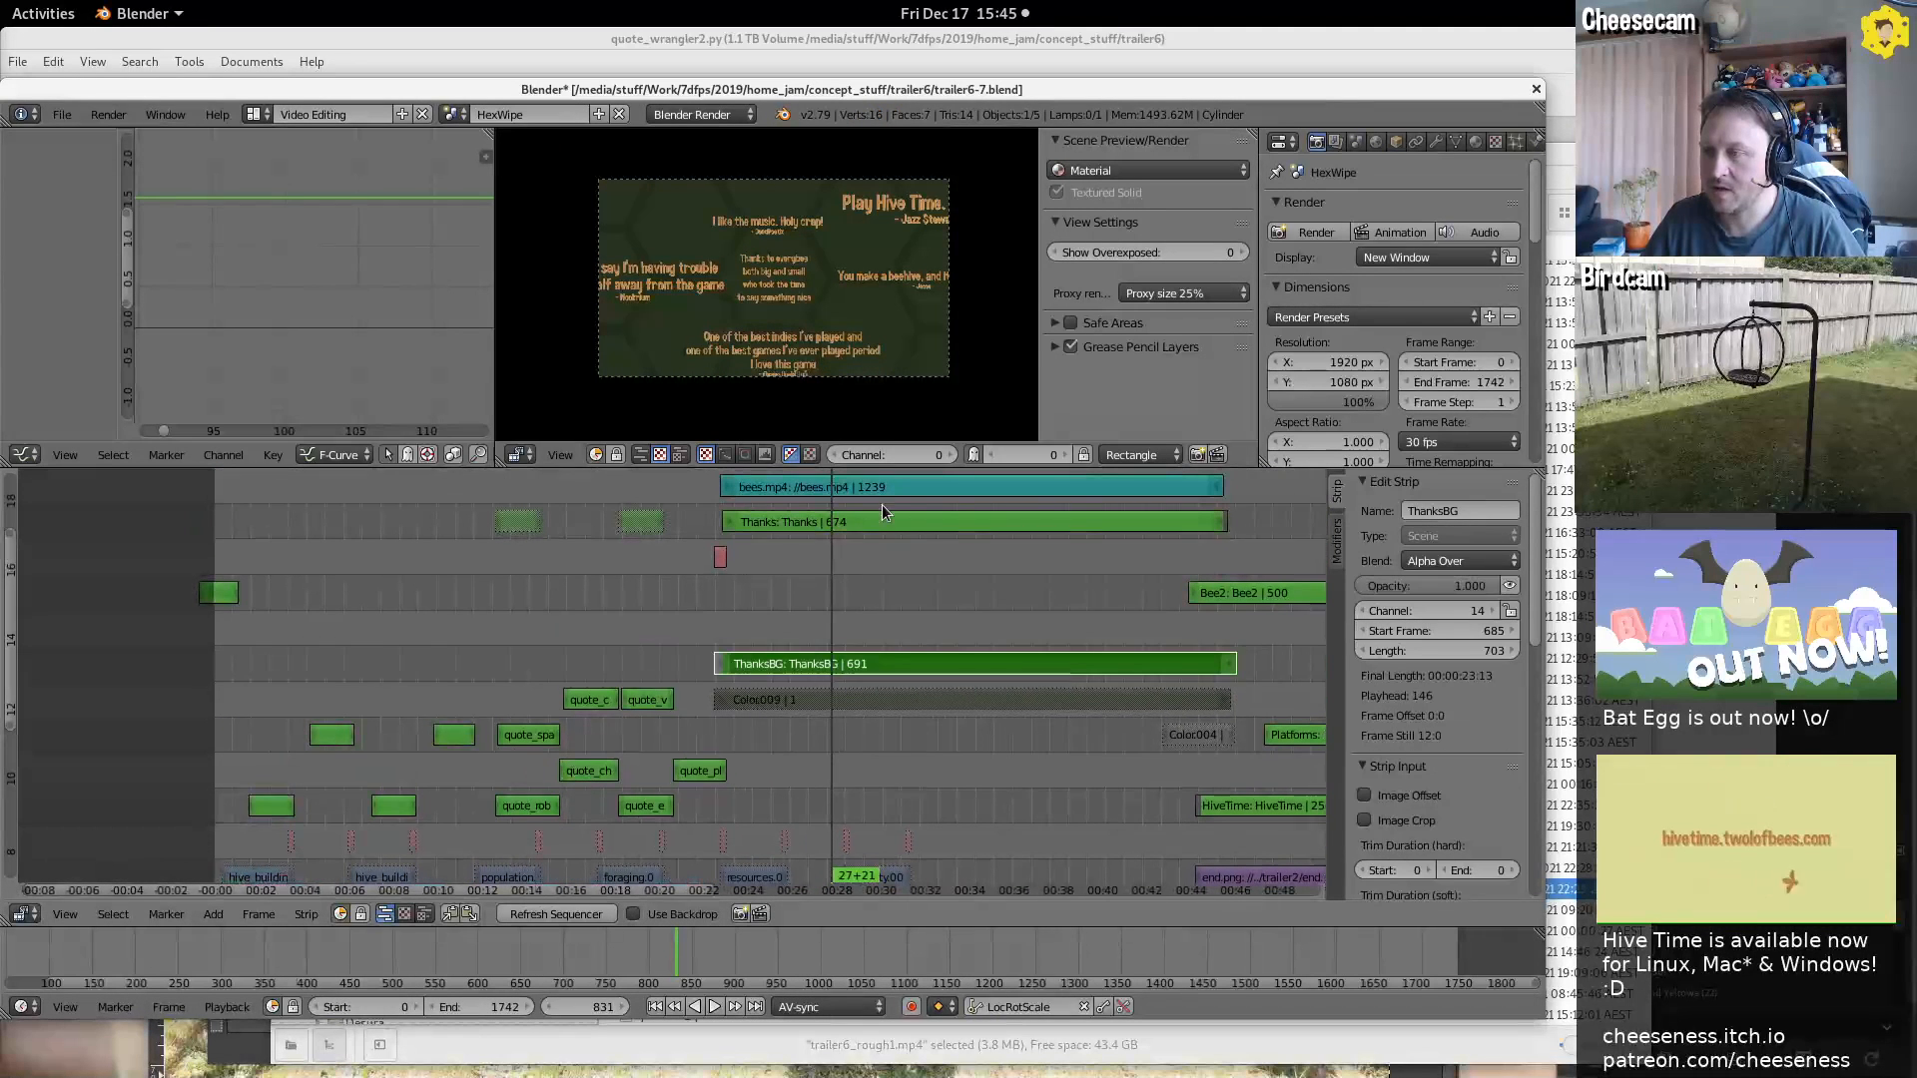
{"action": "right_click", "coordinate": [843, 520]}
{"action": "key", "text": "h"}
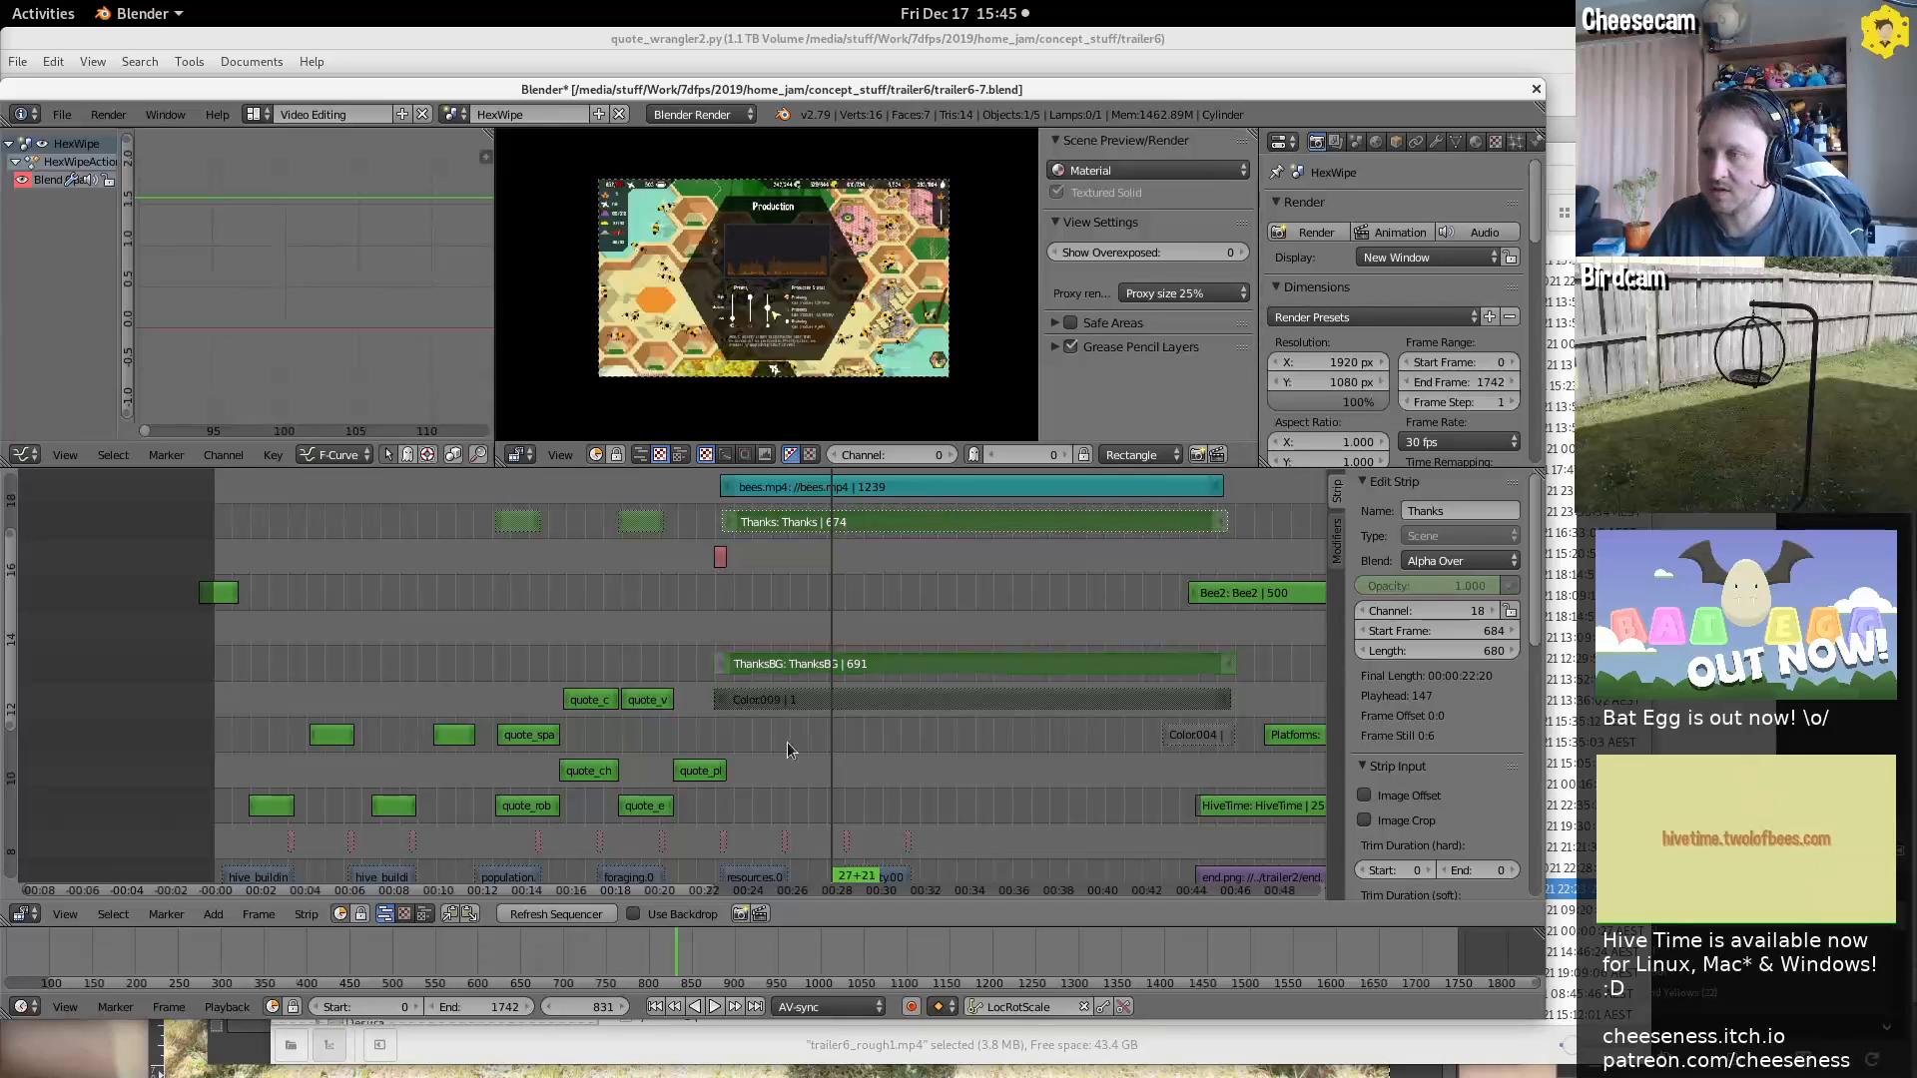
Scrub and play back and forth through the defence, slider and production clips to examine how their game menus line up
{"action": "middle_click_drag", "start_coordinate": [824, 781], "coordinate": [810, 650]}
{"action": "left_click_drag", "start_coordinate": [716, 721], "coordinate": [687, 724]}
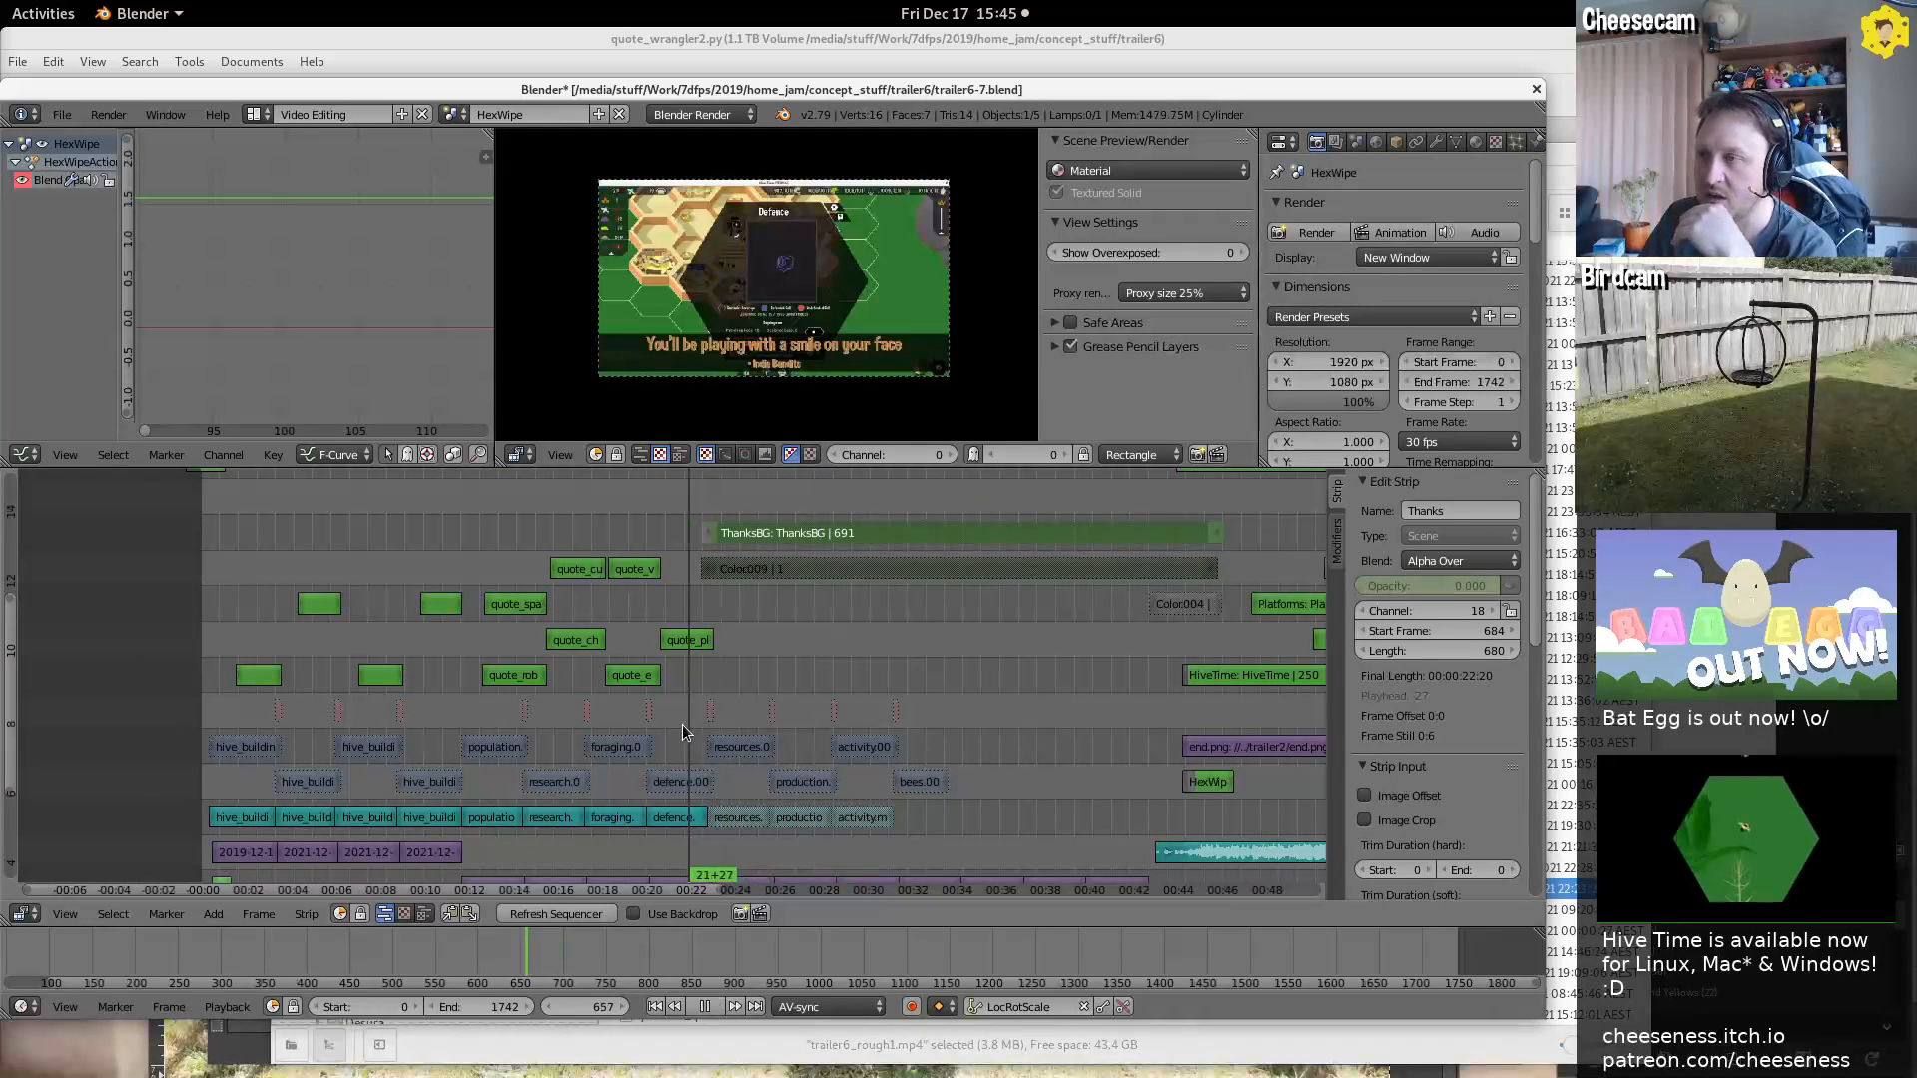
{"action": "key", "text": "alt+a"}
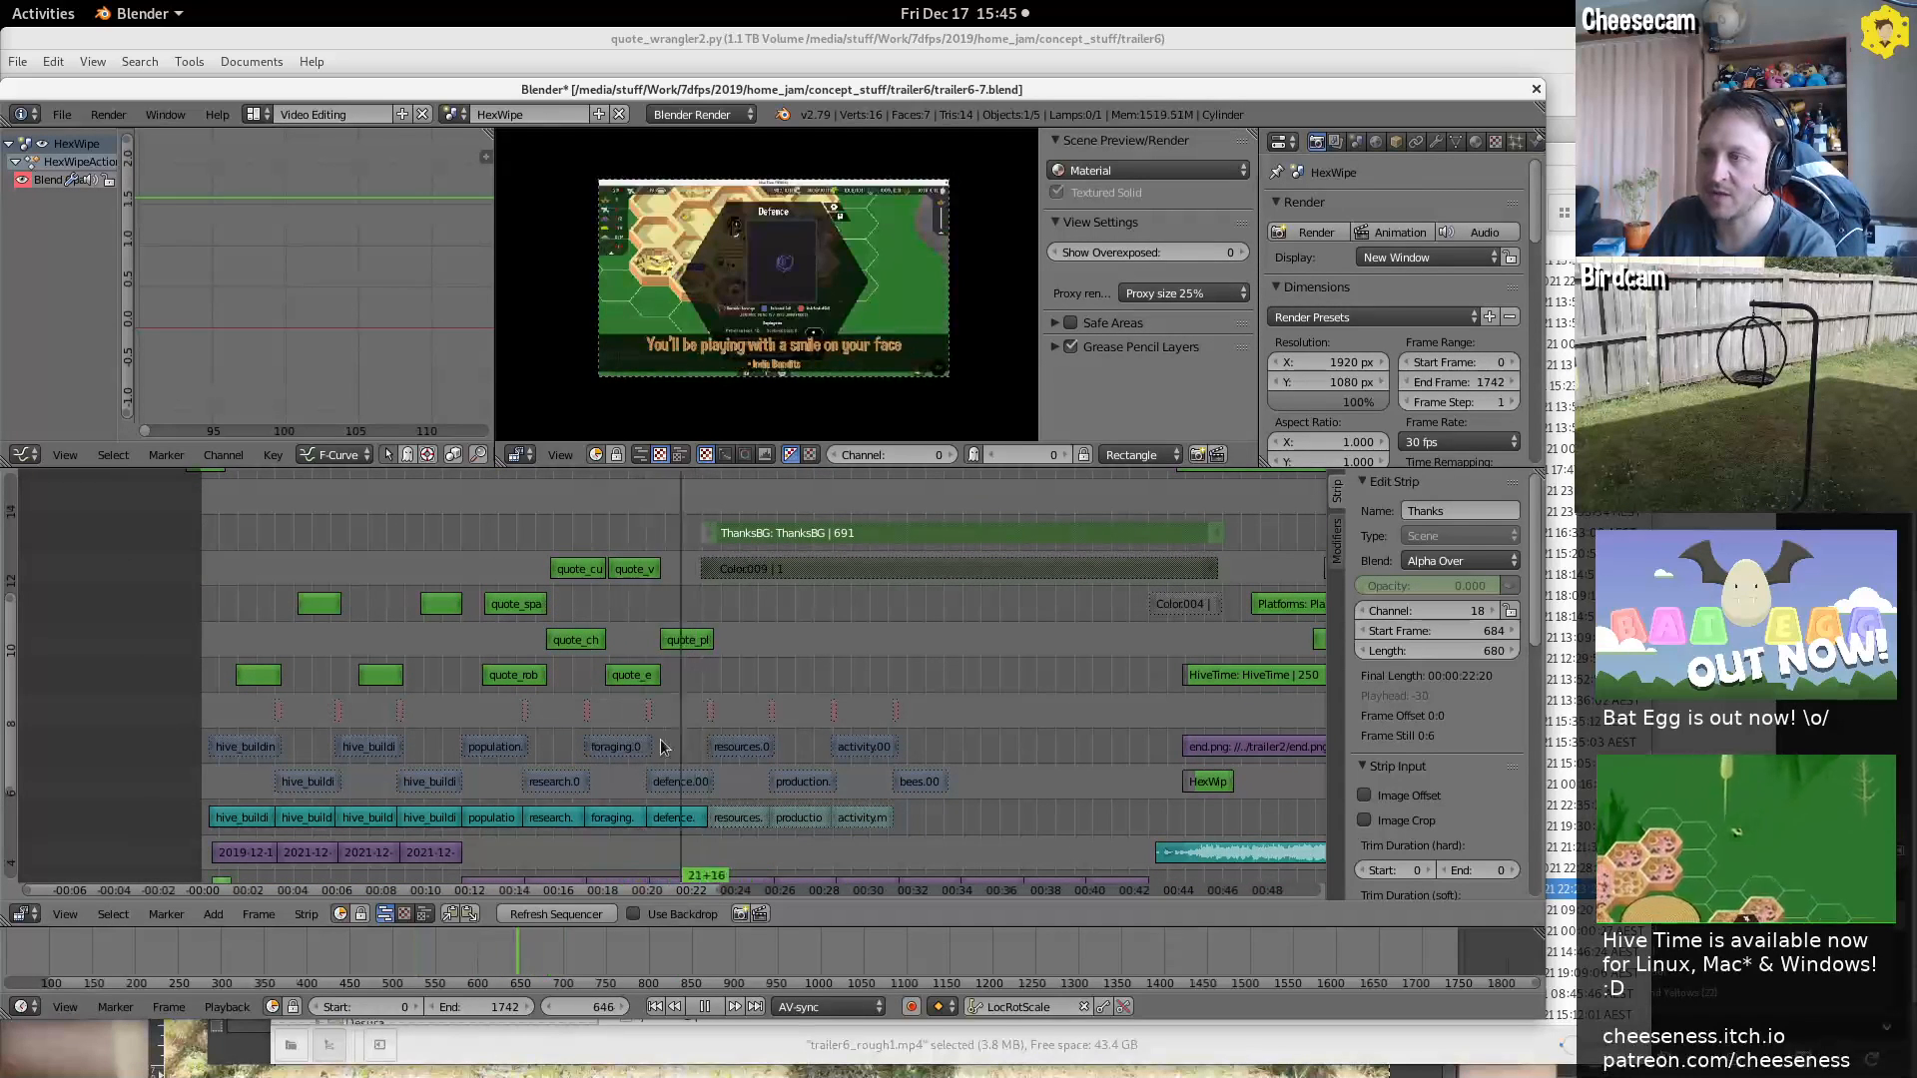
{"action": "left_click_drag", "start_coordinate": [686, 733], "coordinate": [570, 751]}
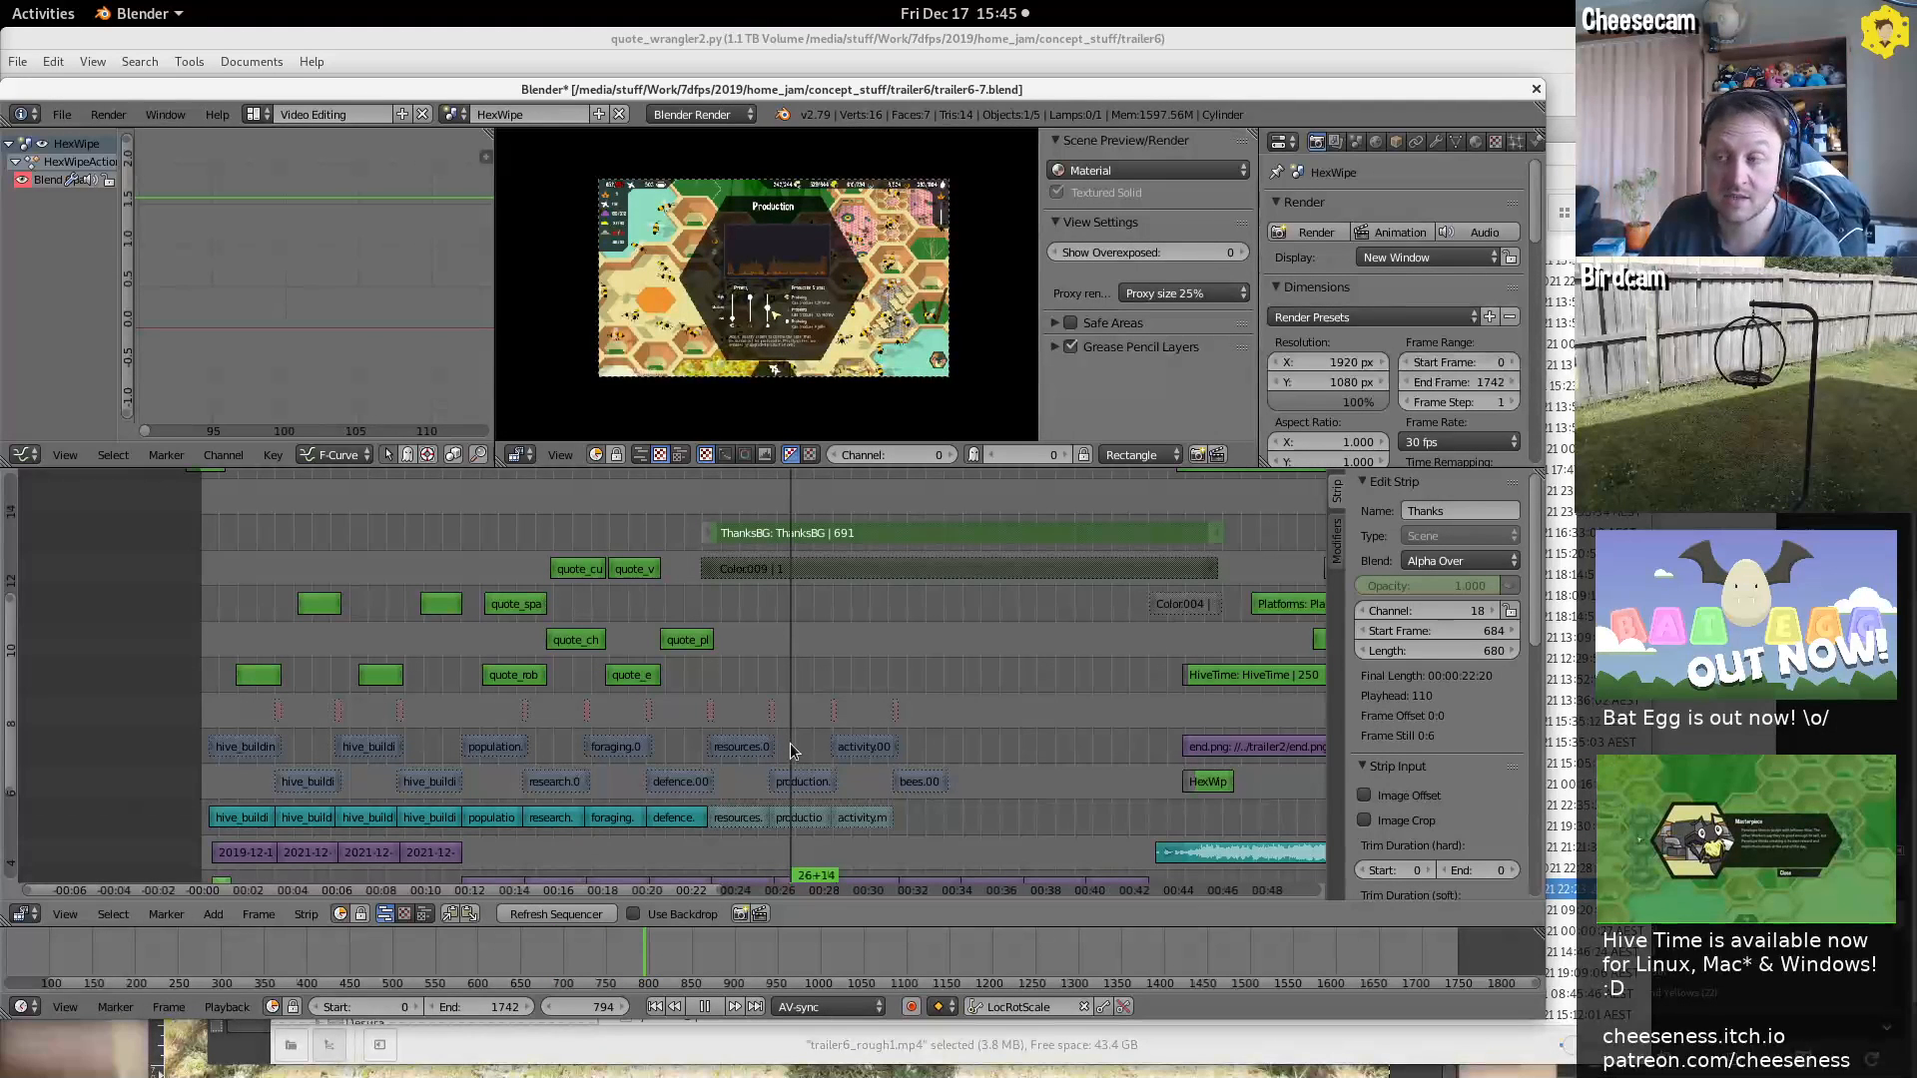
{"action": "left_click_drag", "start_coordinate": [789, 743], "coordinate": [770, 747]}
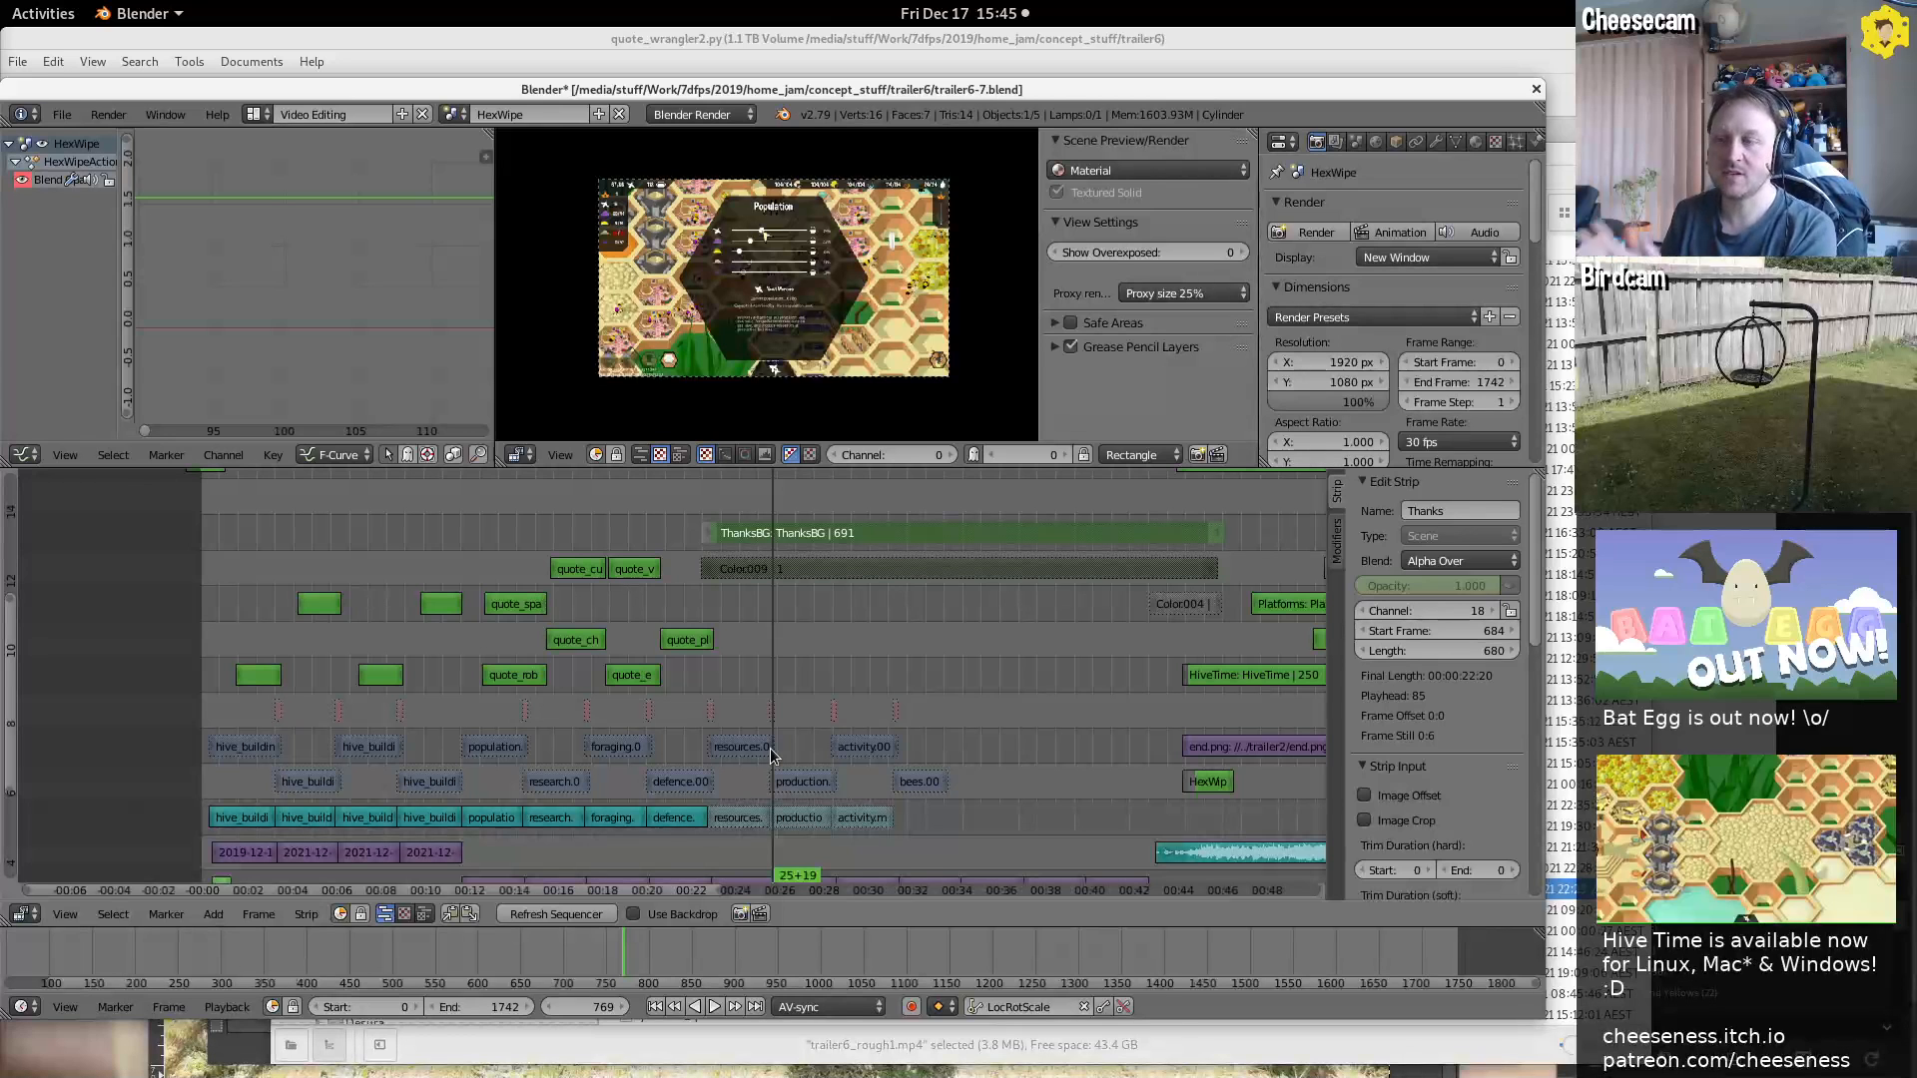
{"action": "mouse_move", "coordinate": [767, 747]}
{"action": "left_mouse_down"}
{"action": "mouse_move", "coordinate": [845, 747]}
{"action": "mouse_move", "coordinate": [698, 749]}
{"action": "mouse_move", "coordinate": [760, 753]}
{"action": "left_mouse_up"}
{"action": "mouse_move", "coordinate": [972, 762]}
{"action": "middle_mouse_down"}
{"action": "mouse_move", "coordinate": [989, 664]}
{"action": "mouse_move", "coordinate": [965, 788]}
{"action": "middle_mouse_up"}
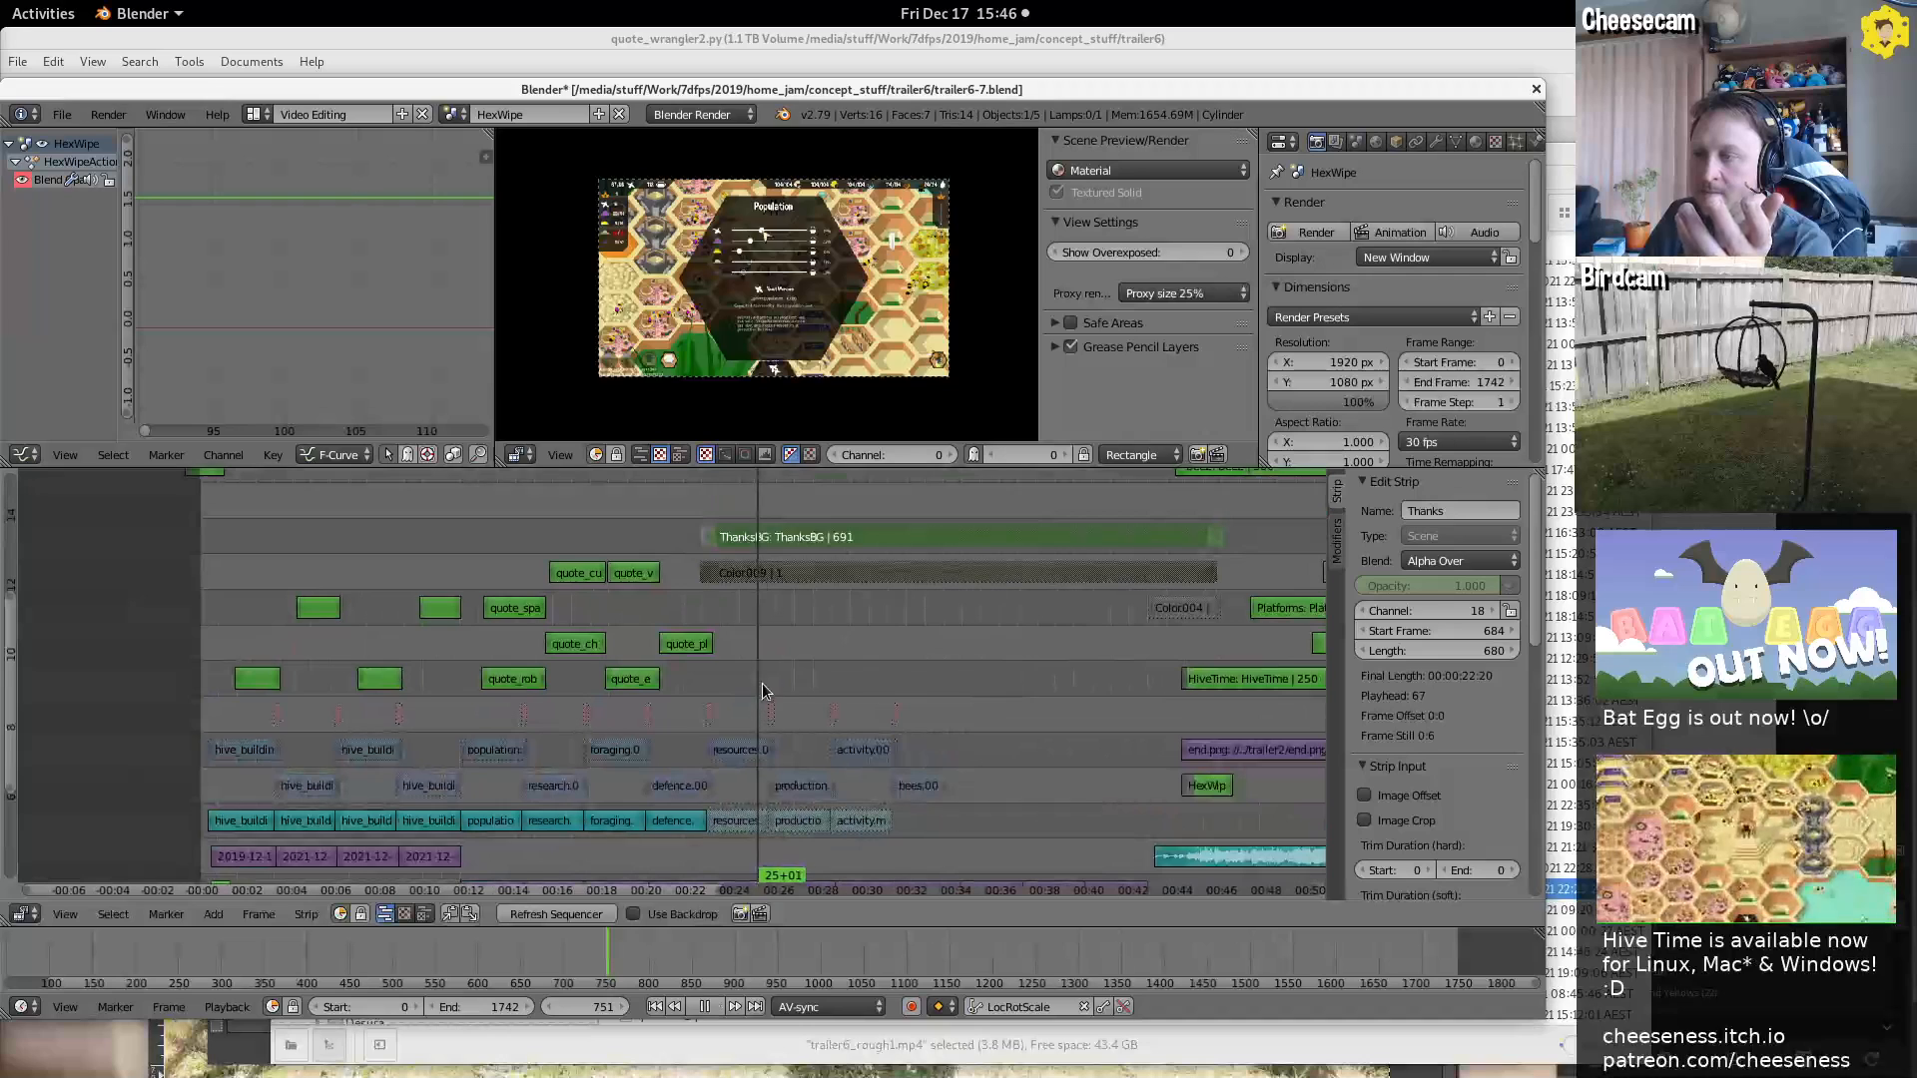
{"action": "left_click_drag", "start_coordinate": [763, 688], "coordinate": [714, 703]}
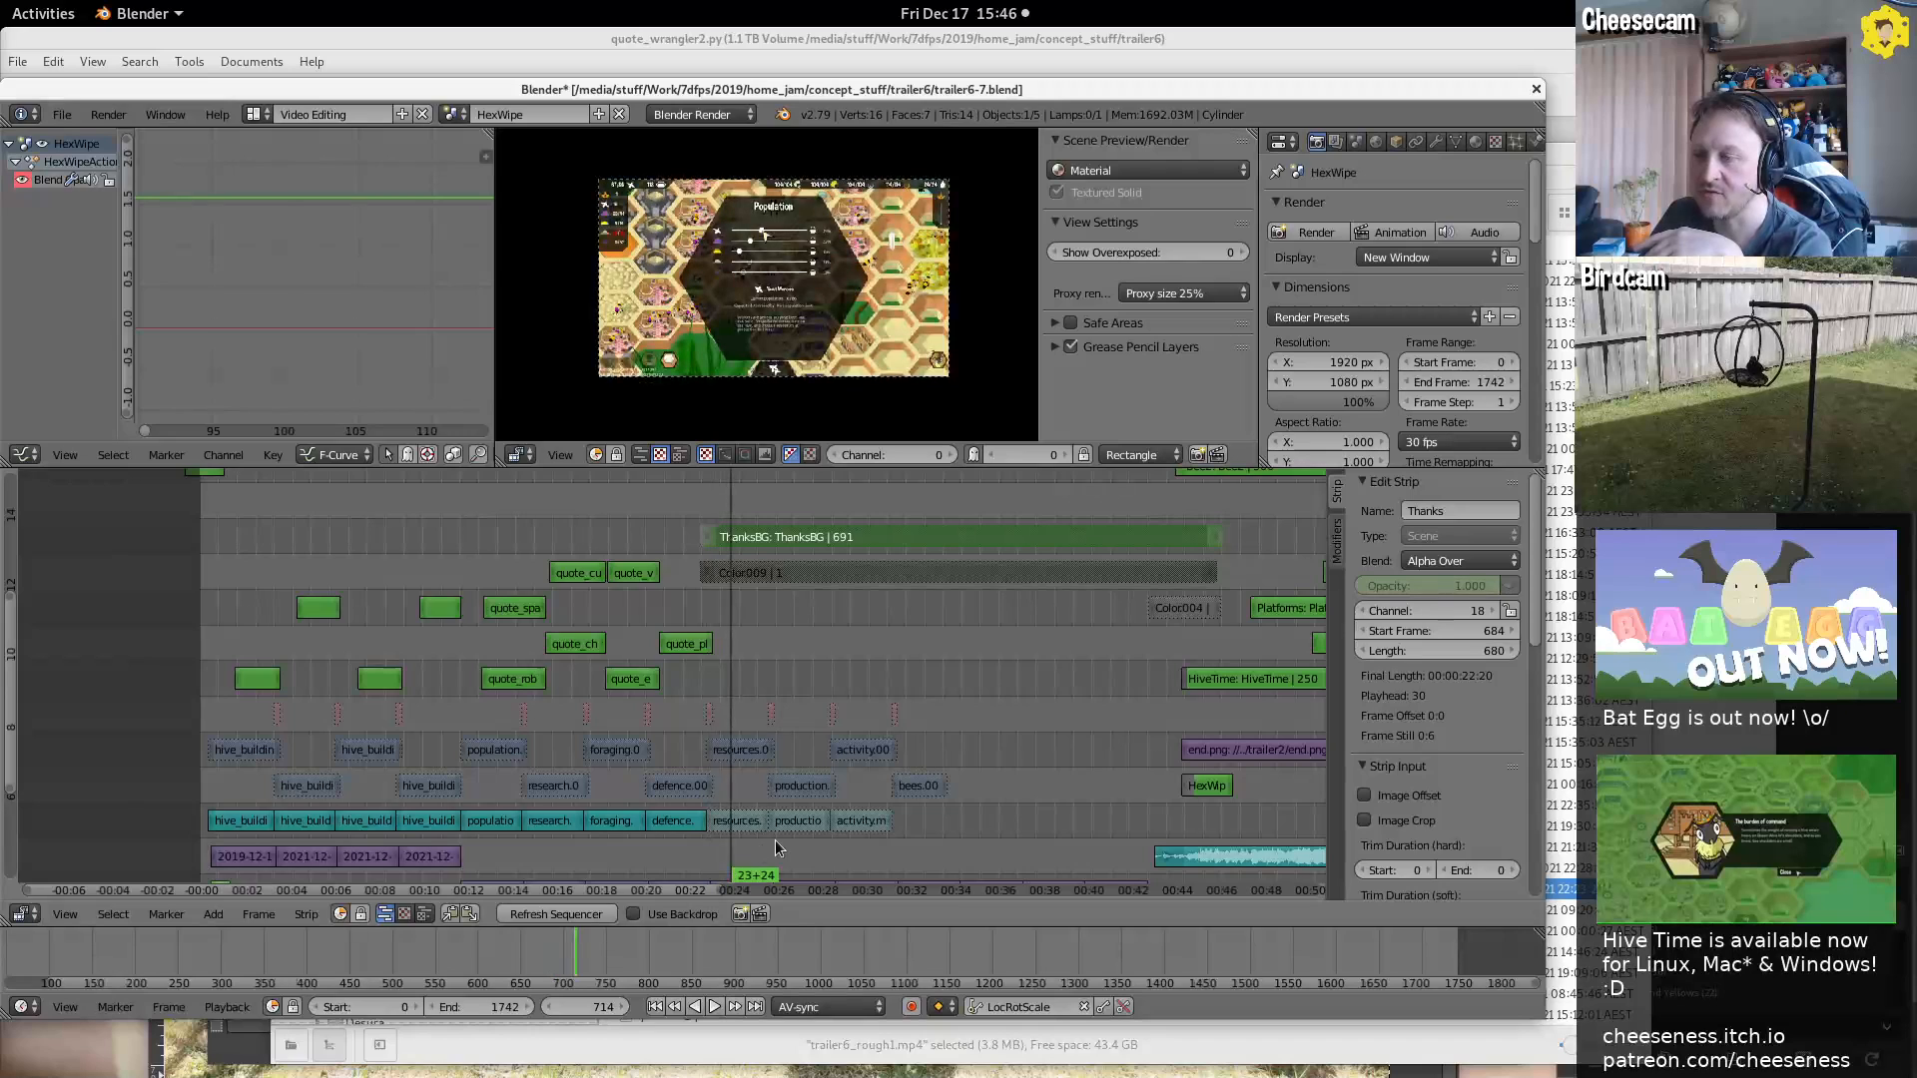
Scrub forward from the production clip across the event clips near the end of the purple strips
{"action": "middle_click_drag", "start_coordinate": [774, 791], "coordinate": [741, 660]}
{"action": "left_click_drag", "start_coordinate": [799, 727], "coordinate": [1080, 758]}
{"action": "key", "text": "alt+a"}
Unmute the bees.001 movie strip and play the sequence from the strip's start
{"action": "middle_click_drag", "start_coordinate": [939, 671], "coordinate": [920, 750]}
{"action": "right_click", "coordinate": [928, 813]}
{"action": "right_click", "coordinate": [921, 751]}
{"action": "left_click", "coordinate": [920, 715]}
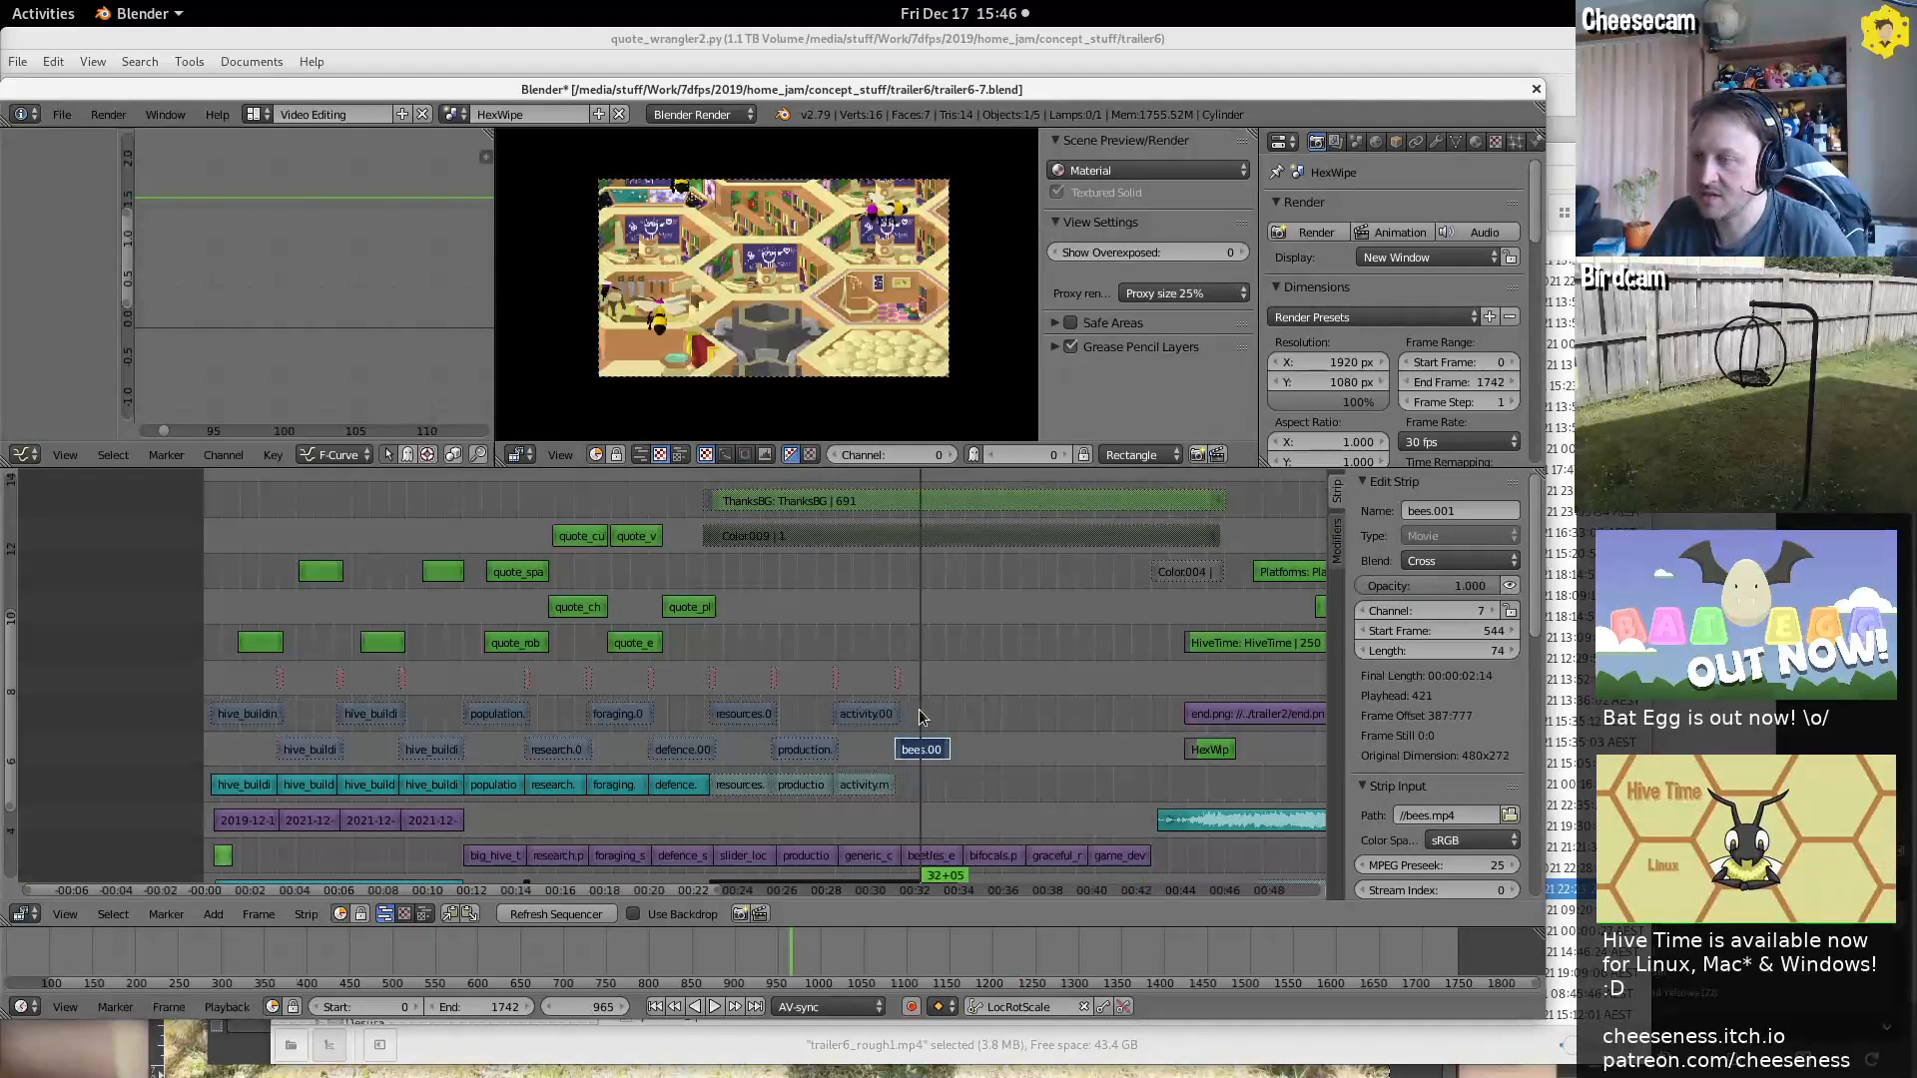
{"action": "left_click_drag", "start_coordinate": [919, 711], "coordinate": [900, 710]}
{"action": "middle_click_drag", "start_coordinate": [771, 288], "coordinate": [812, 306], "text": "ctrl"}
{"action": "key", "text": "alt+a"}
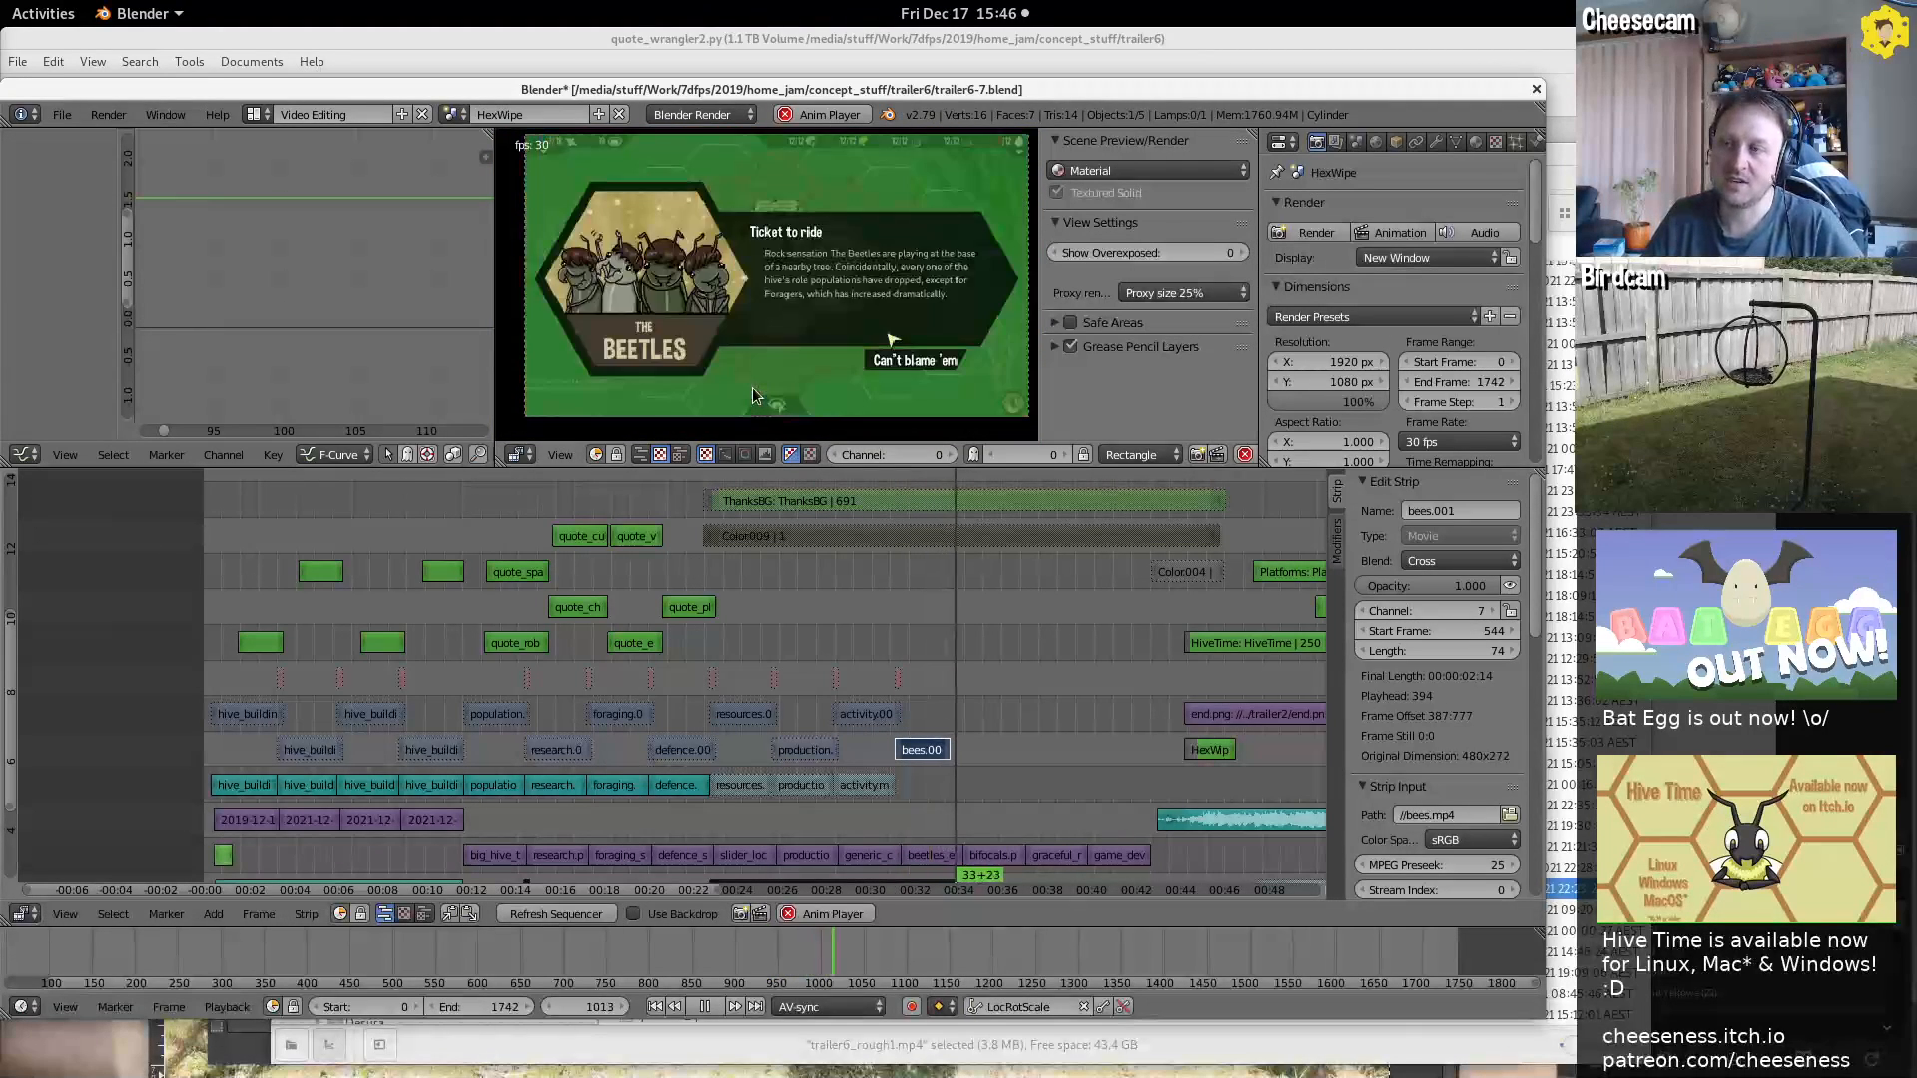
Extend the end of the bees.001 strip to frame 1220 and play the lengthened clip, stopping at frame 1158
{"action": "right_click", "coordinate": [945, 754]}
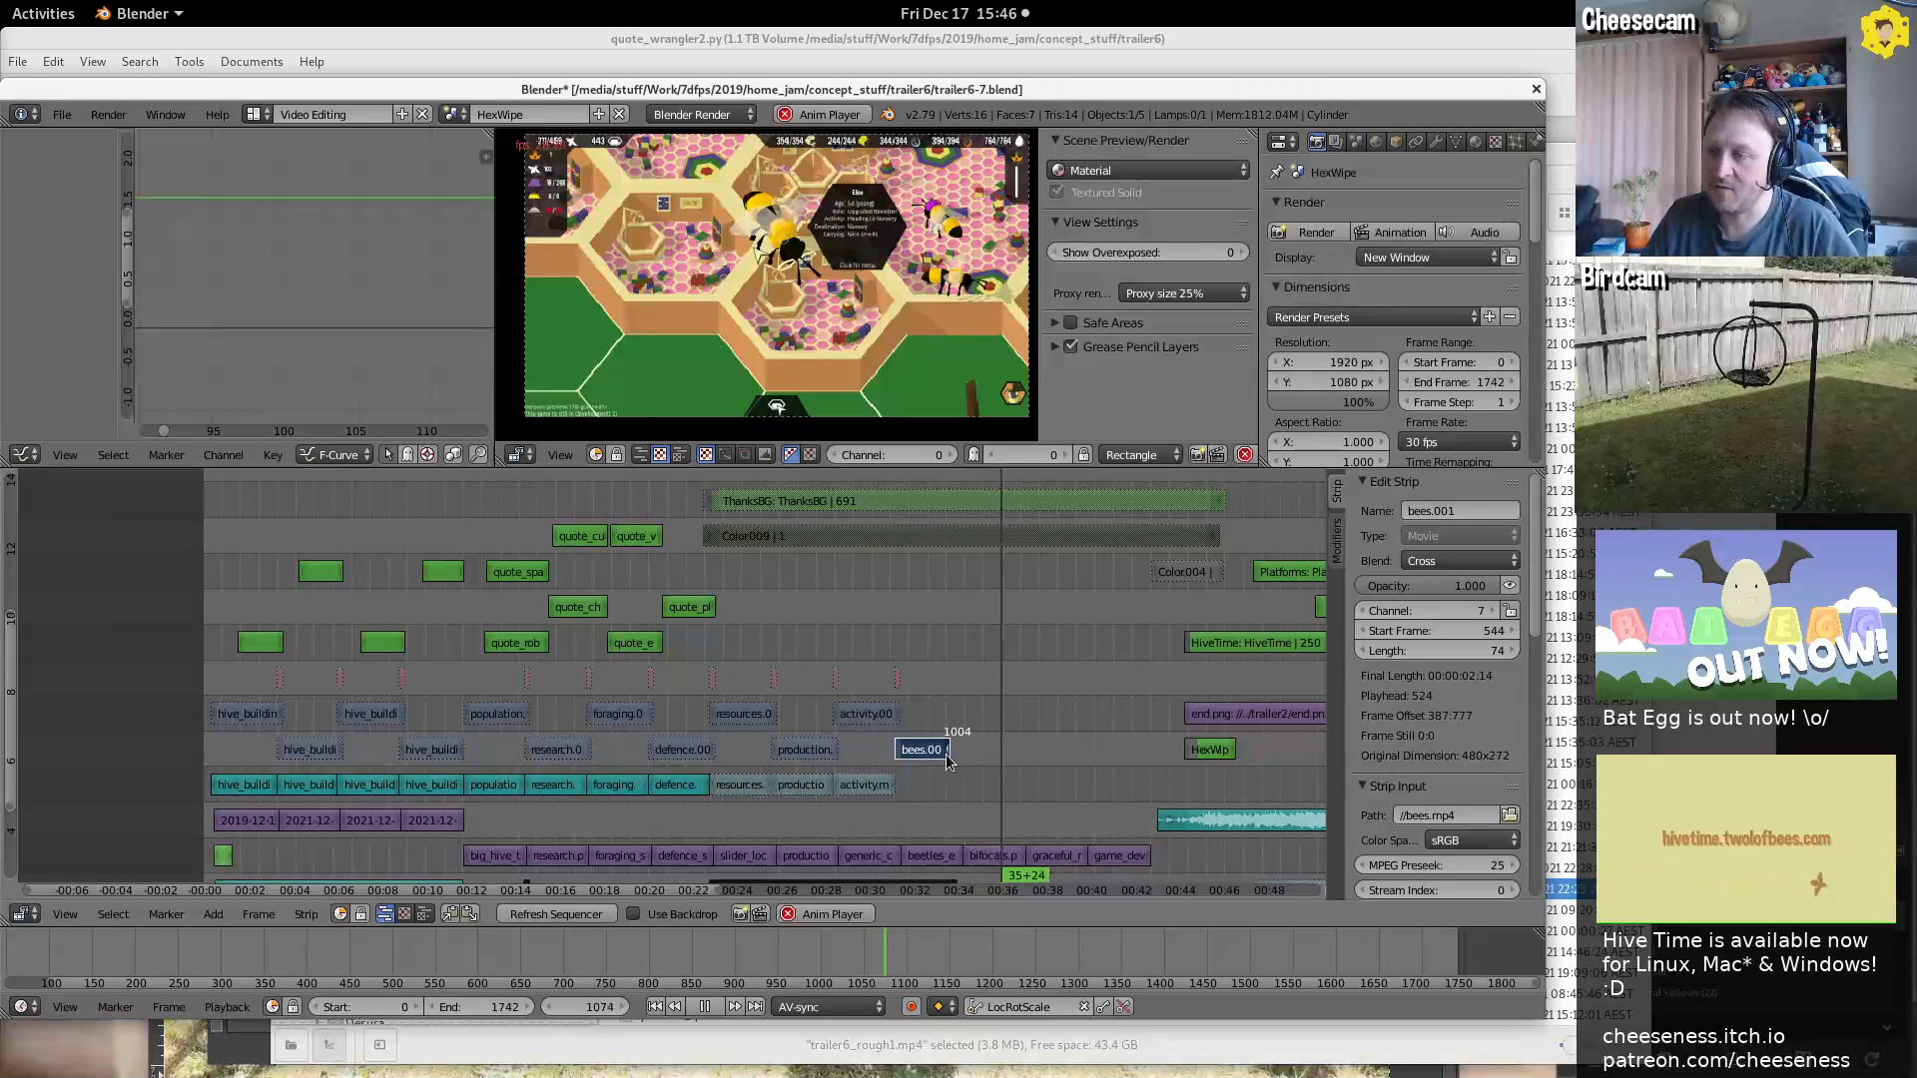
{"action": "right_click_drag", "start_coordinate": [944, 752], "coordinate": [1108, 741]}
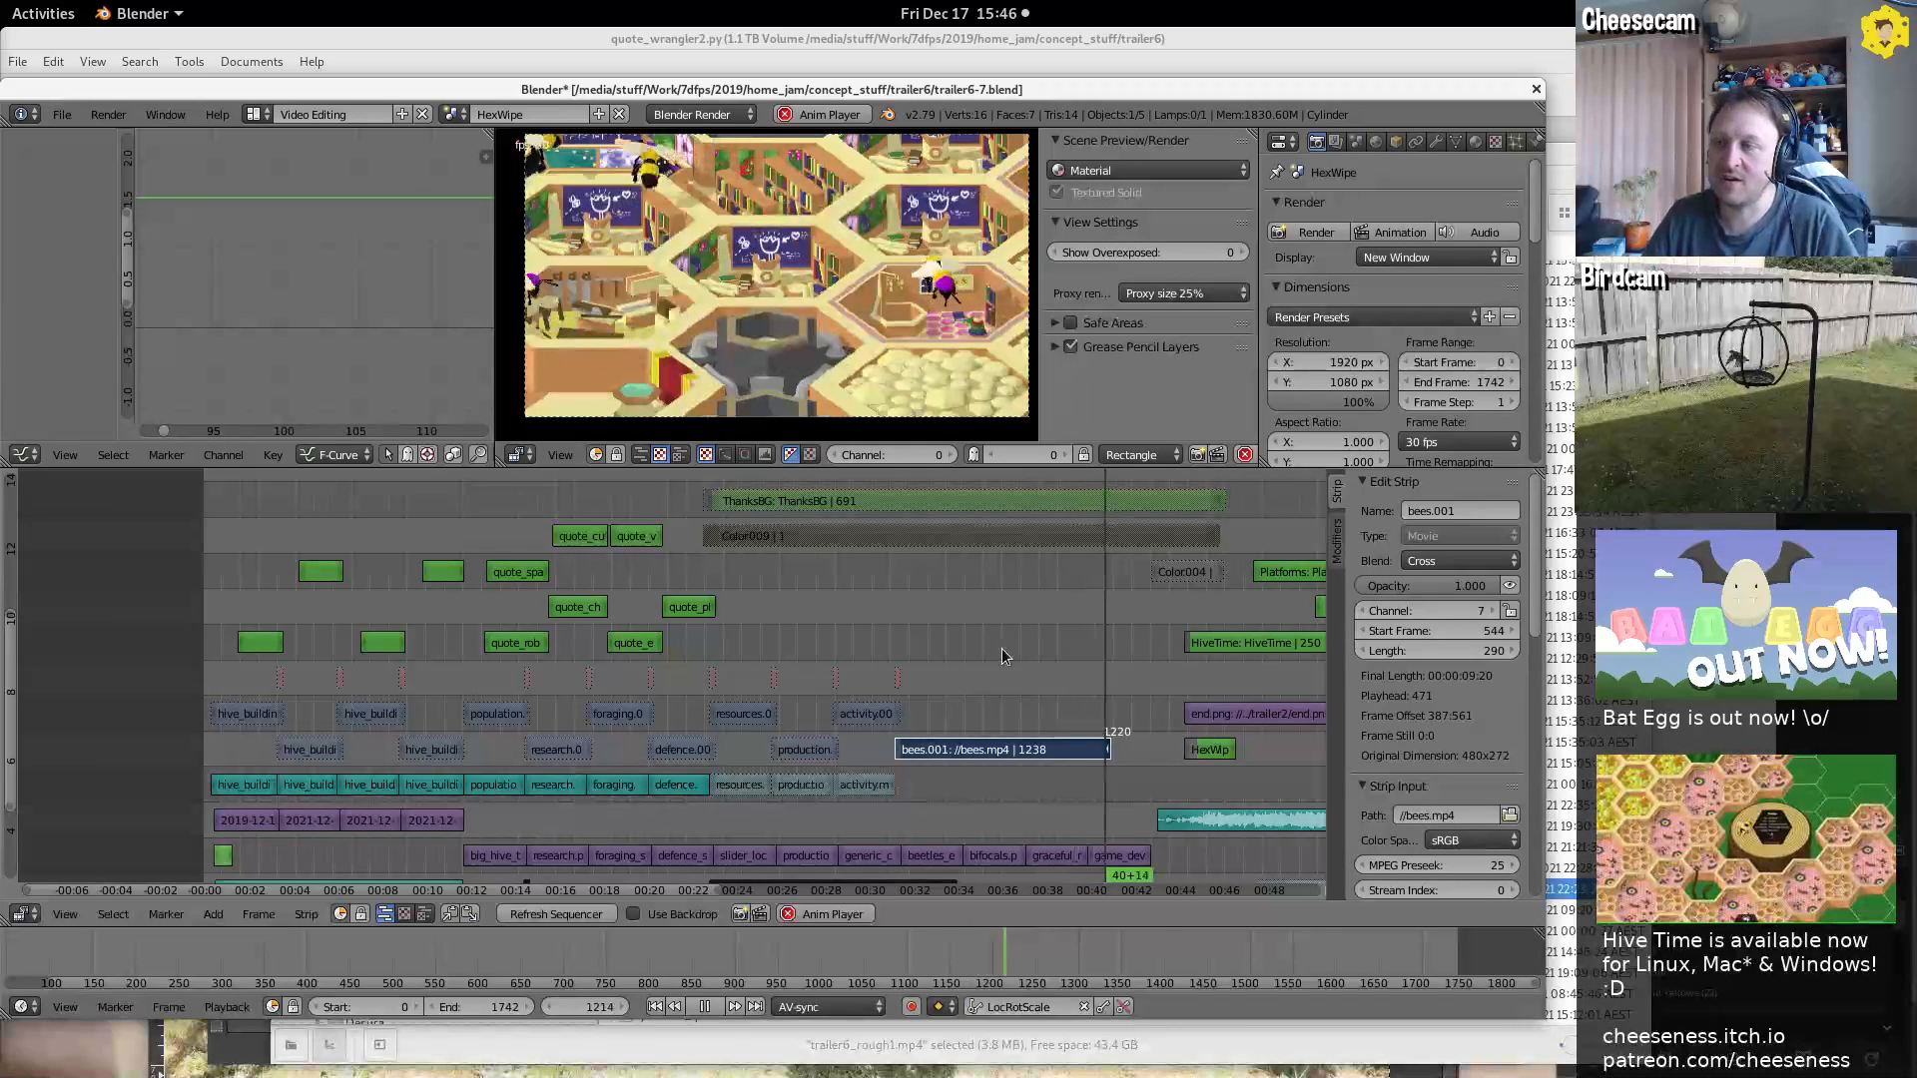
{"action": "left_click", "coordinate": [930, 697]}
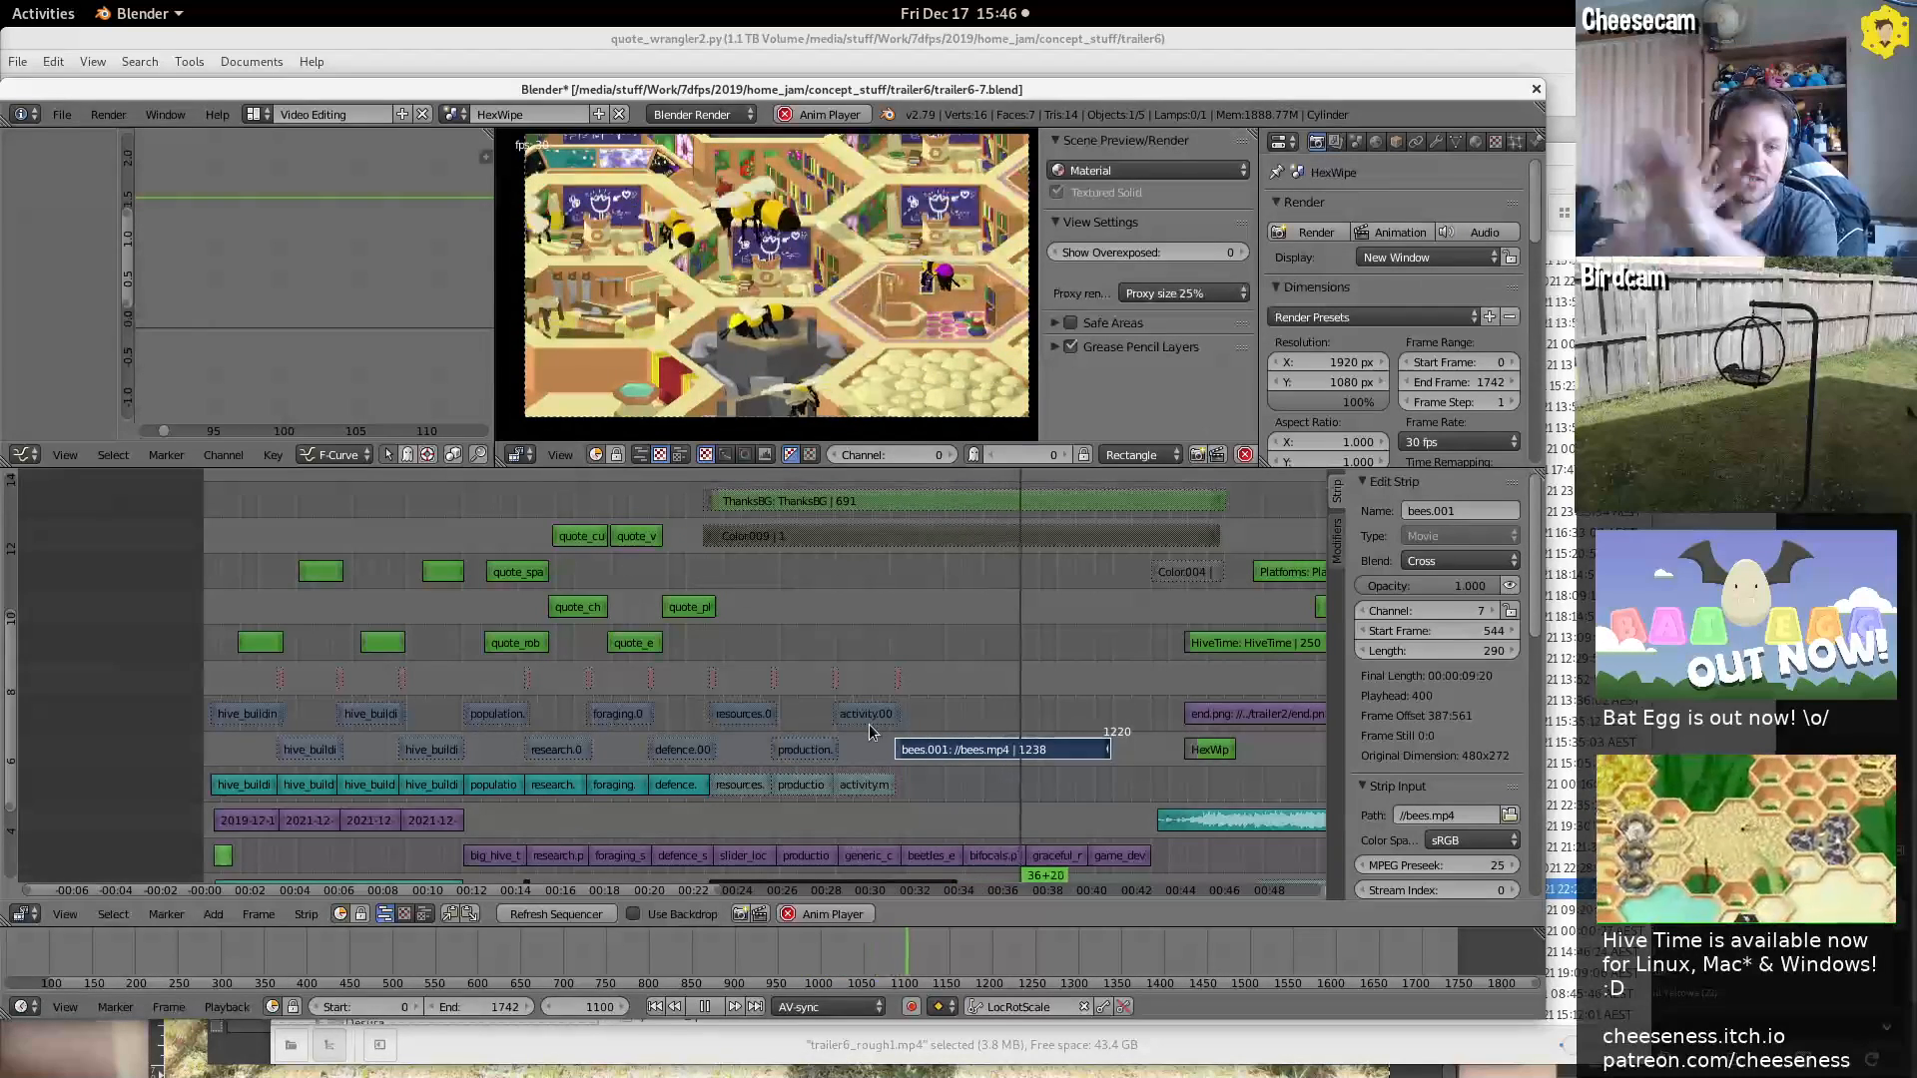
{"action": "left_click", "coordinate": [710, 1008]}
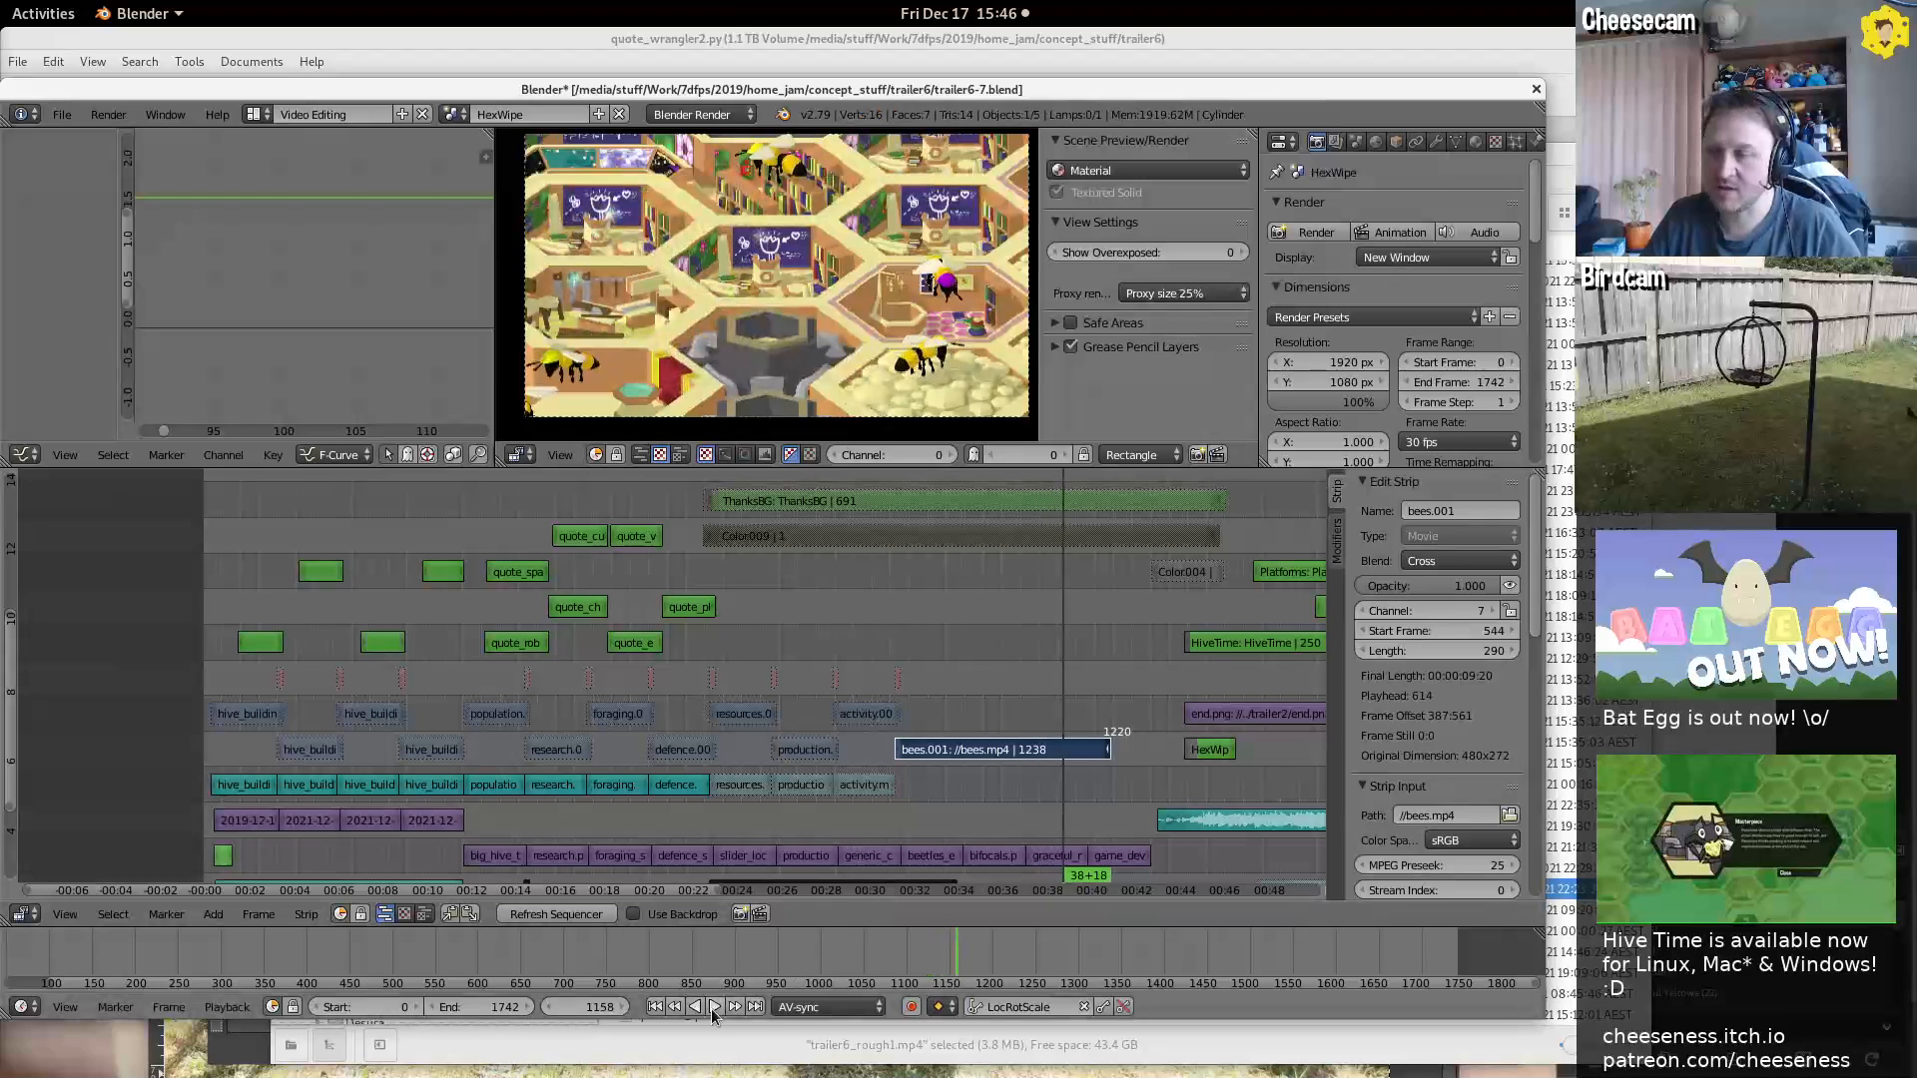
Mute the bees.001 strip and play the closing website card to the end of the sequence
{"action": "key", "text": "h"}
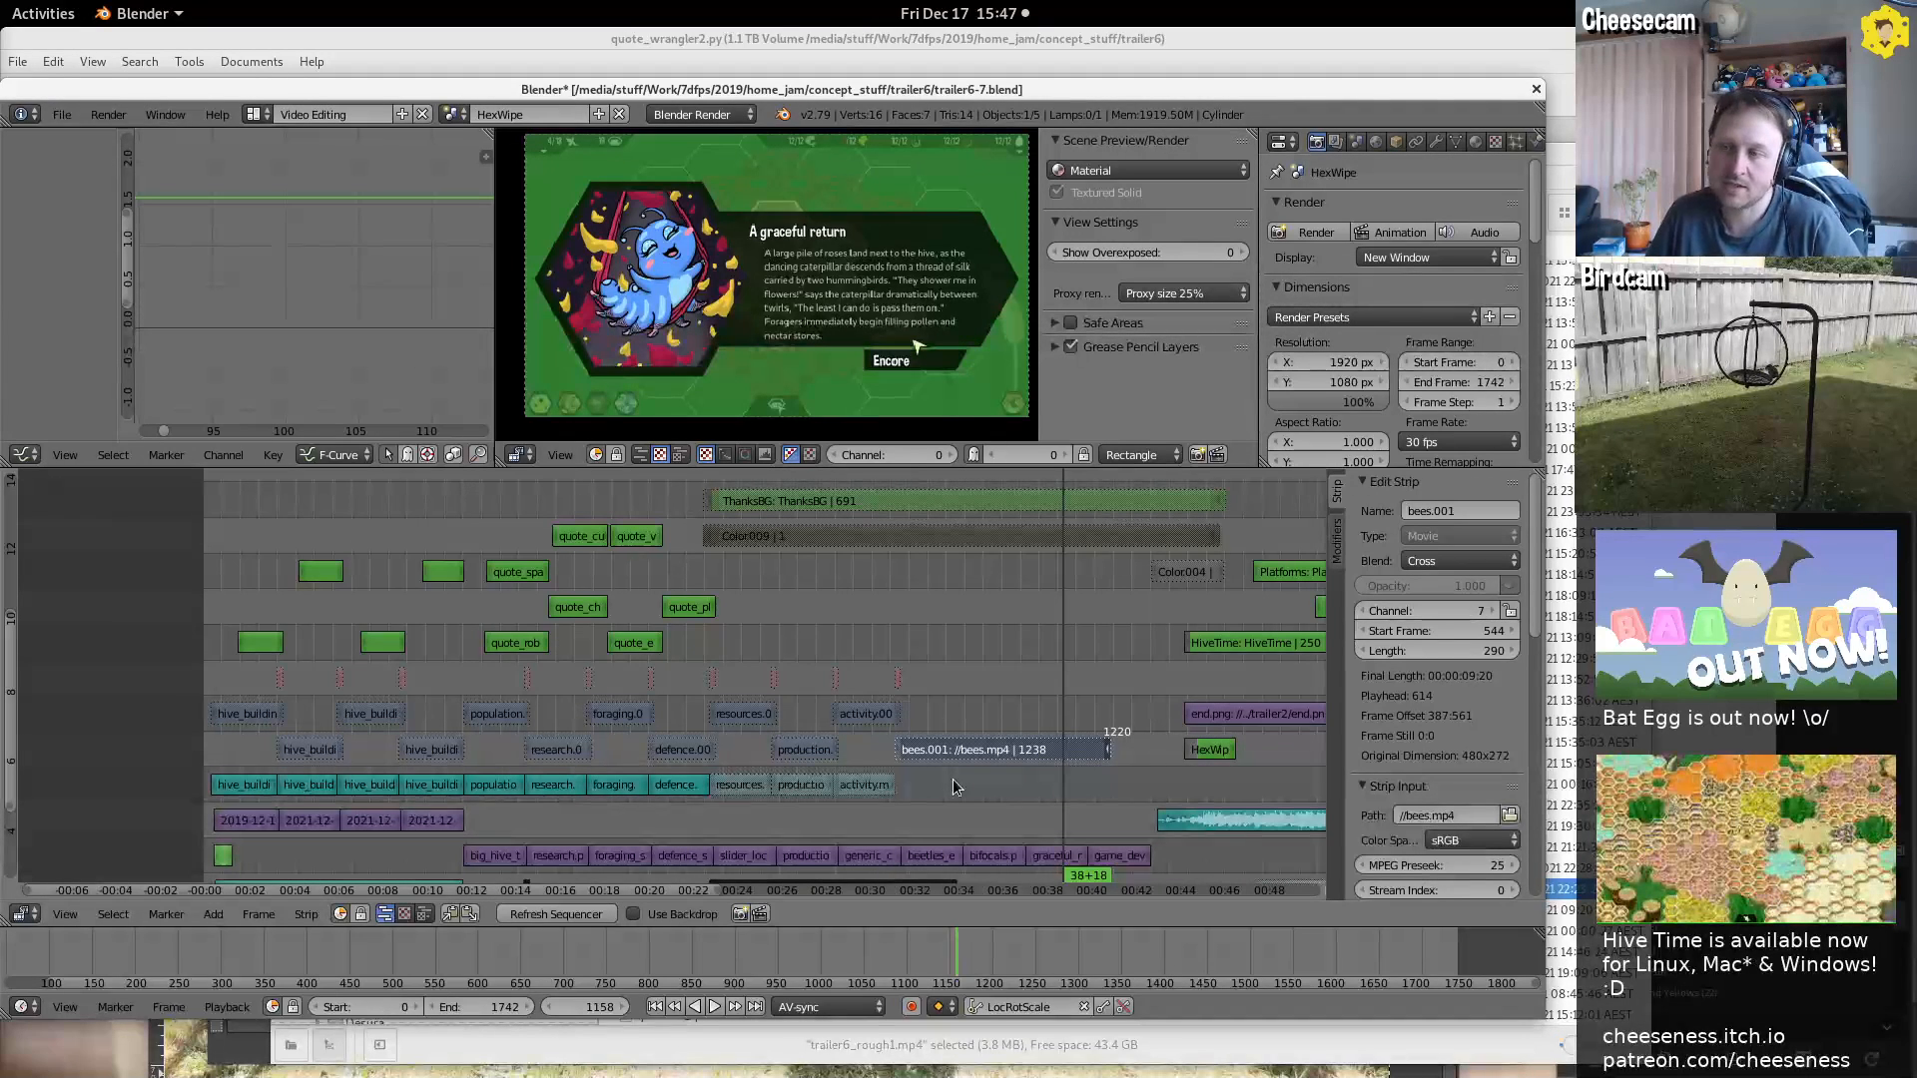
{"action": "middle_click_drag", "start_coordinate": [1301, 567], "coordinate": [562, 600]}
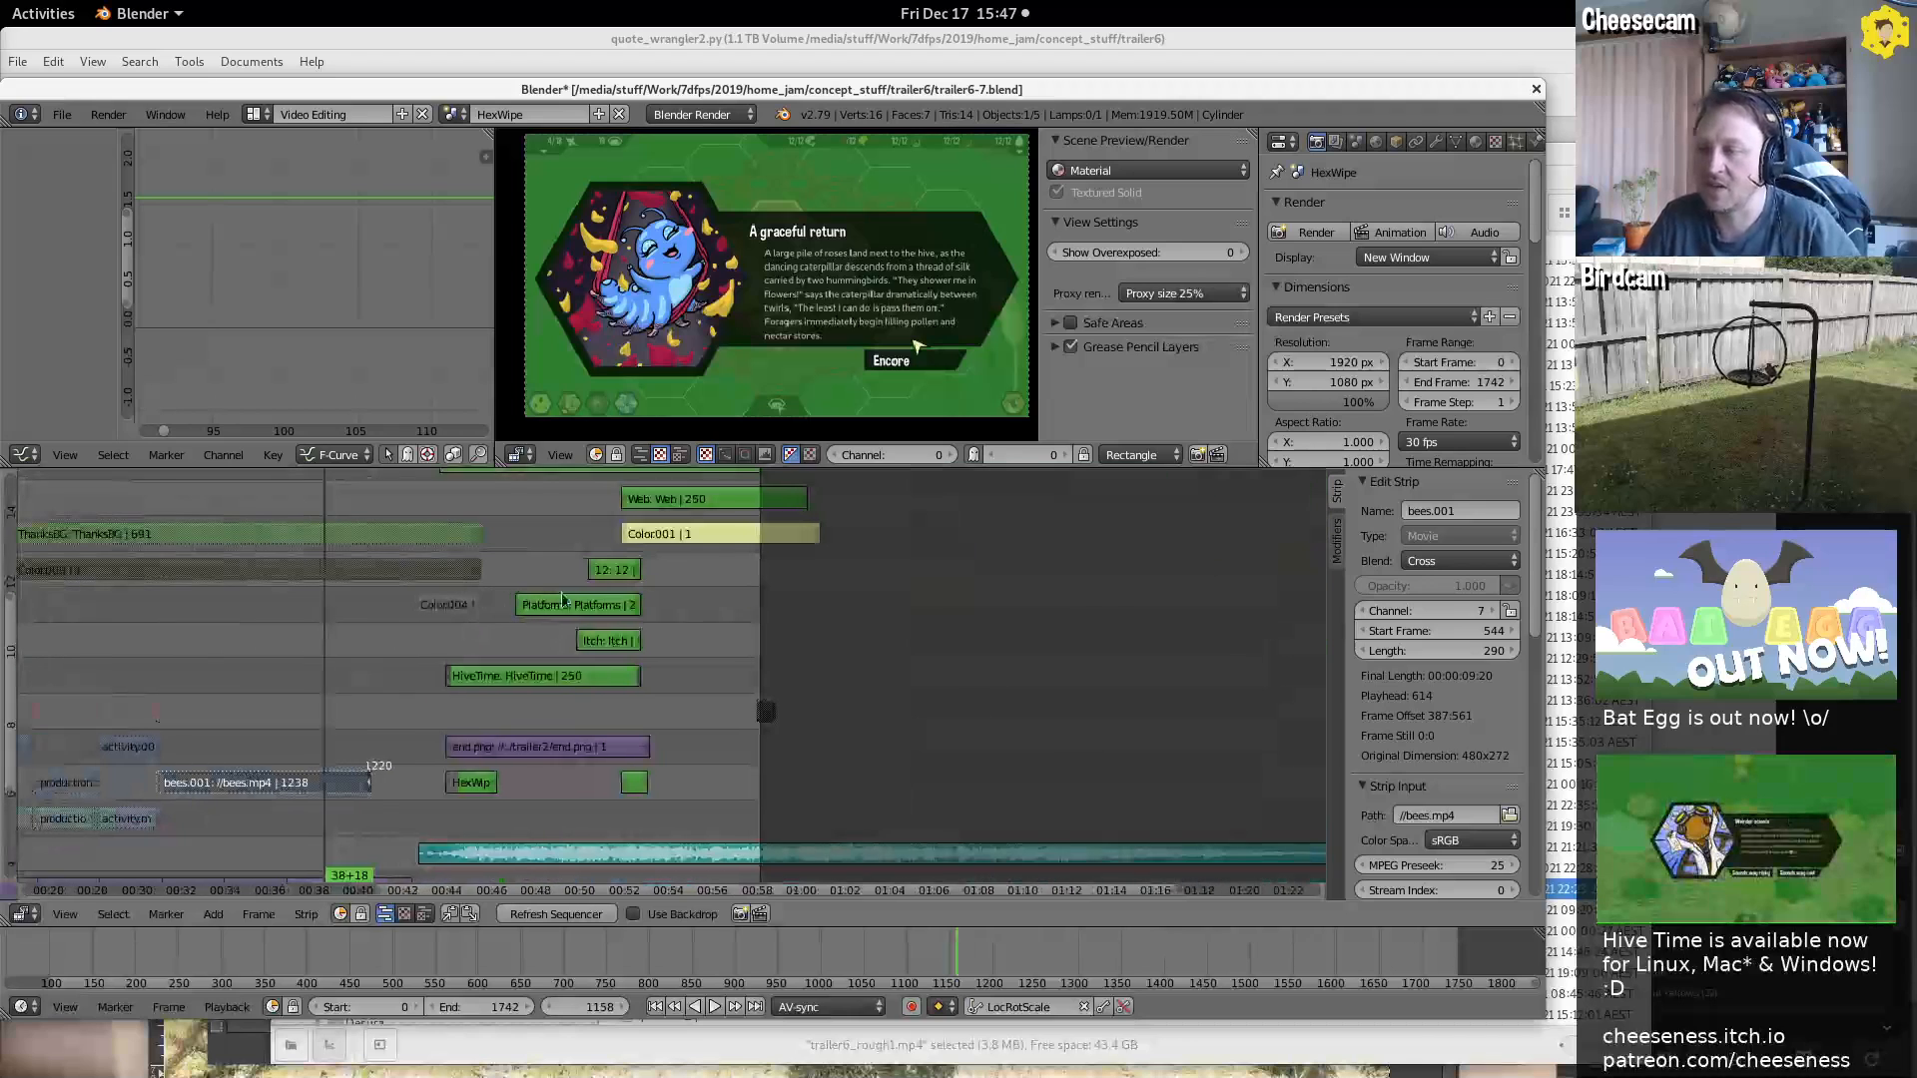
{"action": "left_click_drag", "start_coordinate": [695, 572], "coordinate": [735, 583]}
{"action": "key", "text": "alt+a"}
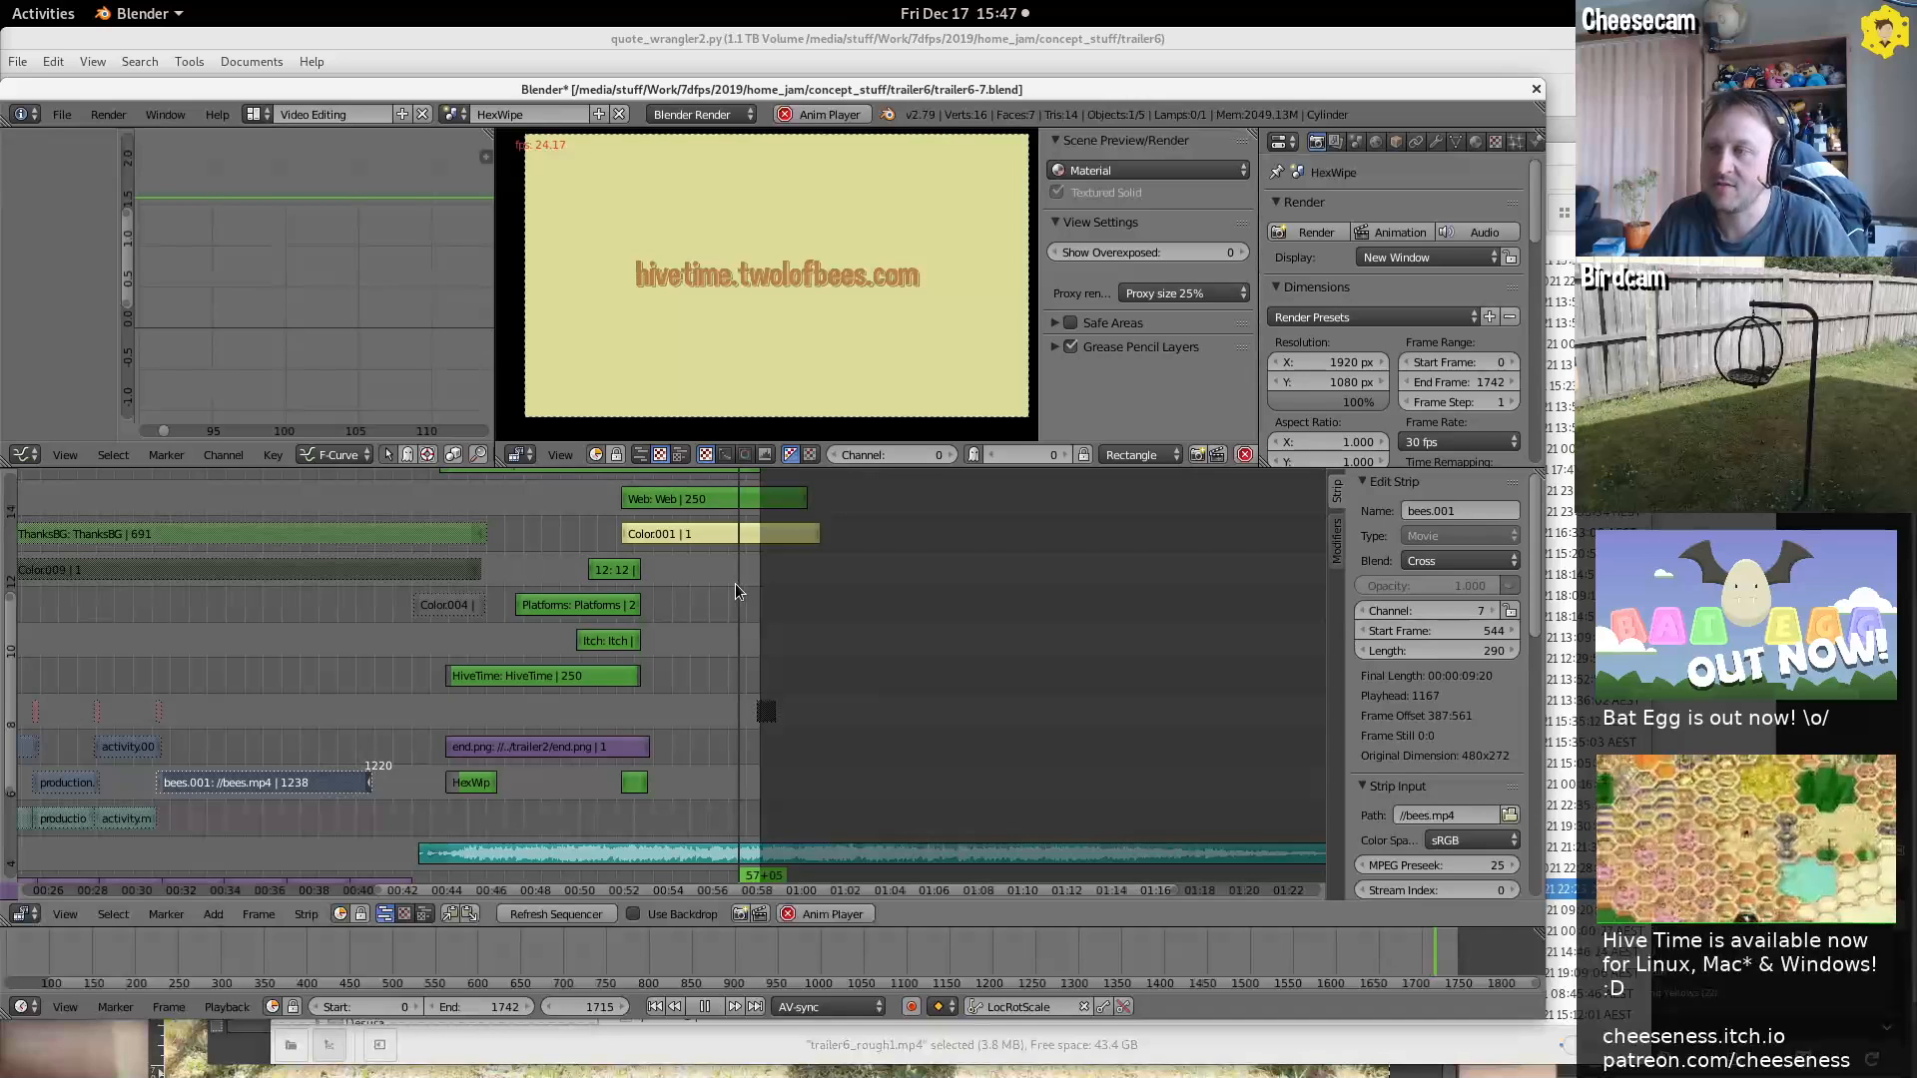
{"action": "key", "text": "alt+a"}
Unmute the blue foraging, defence, resources, production and activity movie strips
{"action": "middle_click_drag", "start_coordinate": [280, 652], "coordinate": [914, 579]}
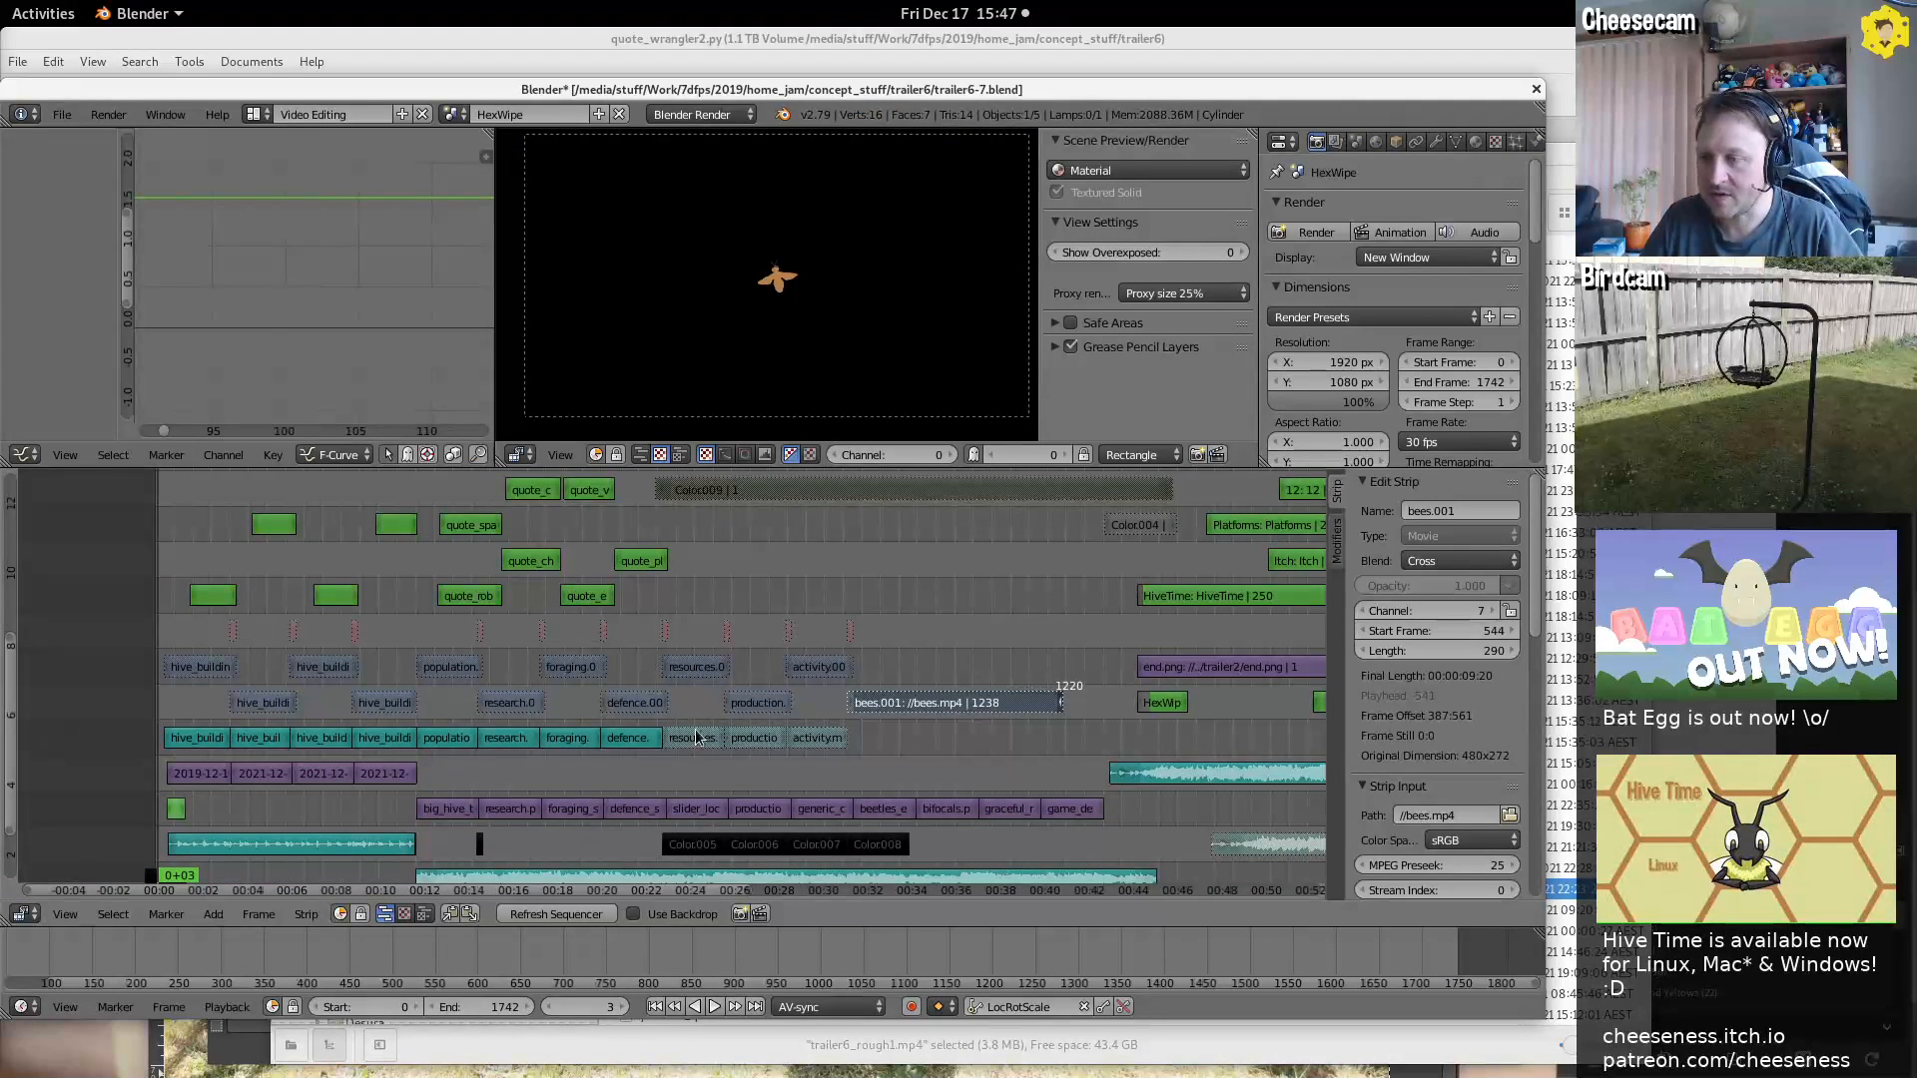
{"action": "right_click", "coordinate": [575, 678]}
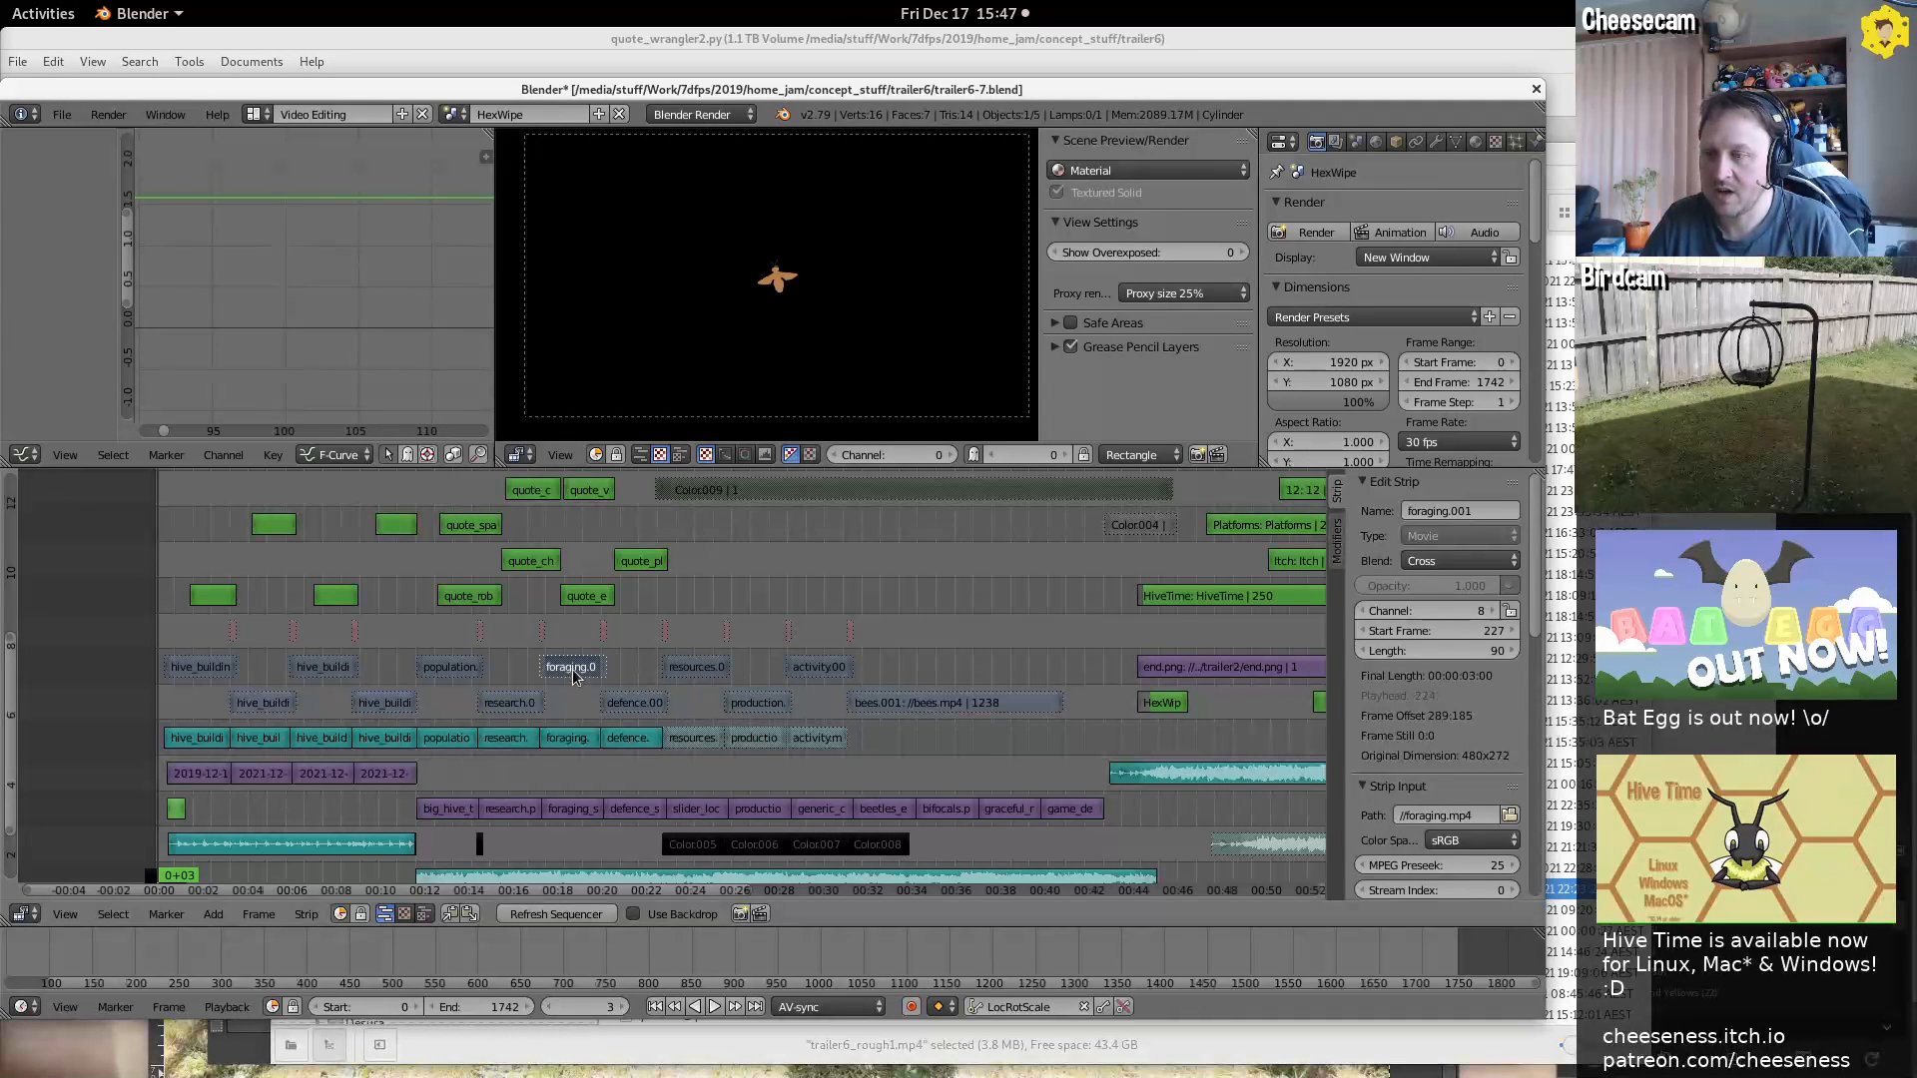
{"action": "right_click", "coordinate": [696, 667]}
{"action": "right_click", "coordinate": [758, 703]}
{"action": "right_click", "coordinate": [818, 669]}
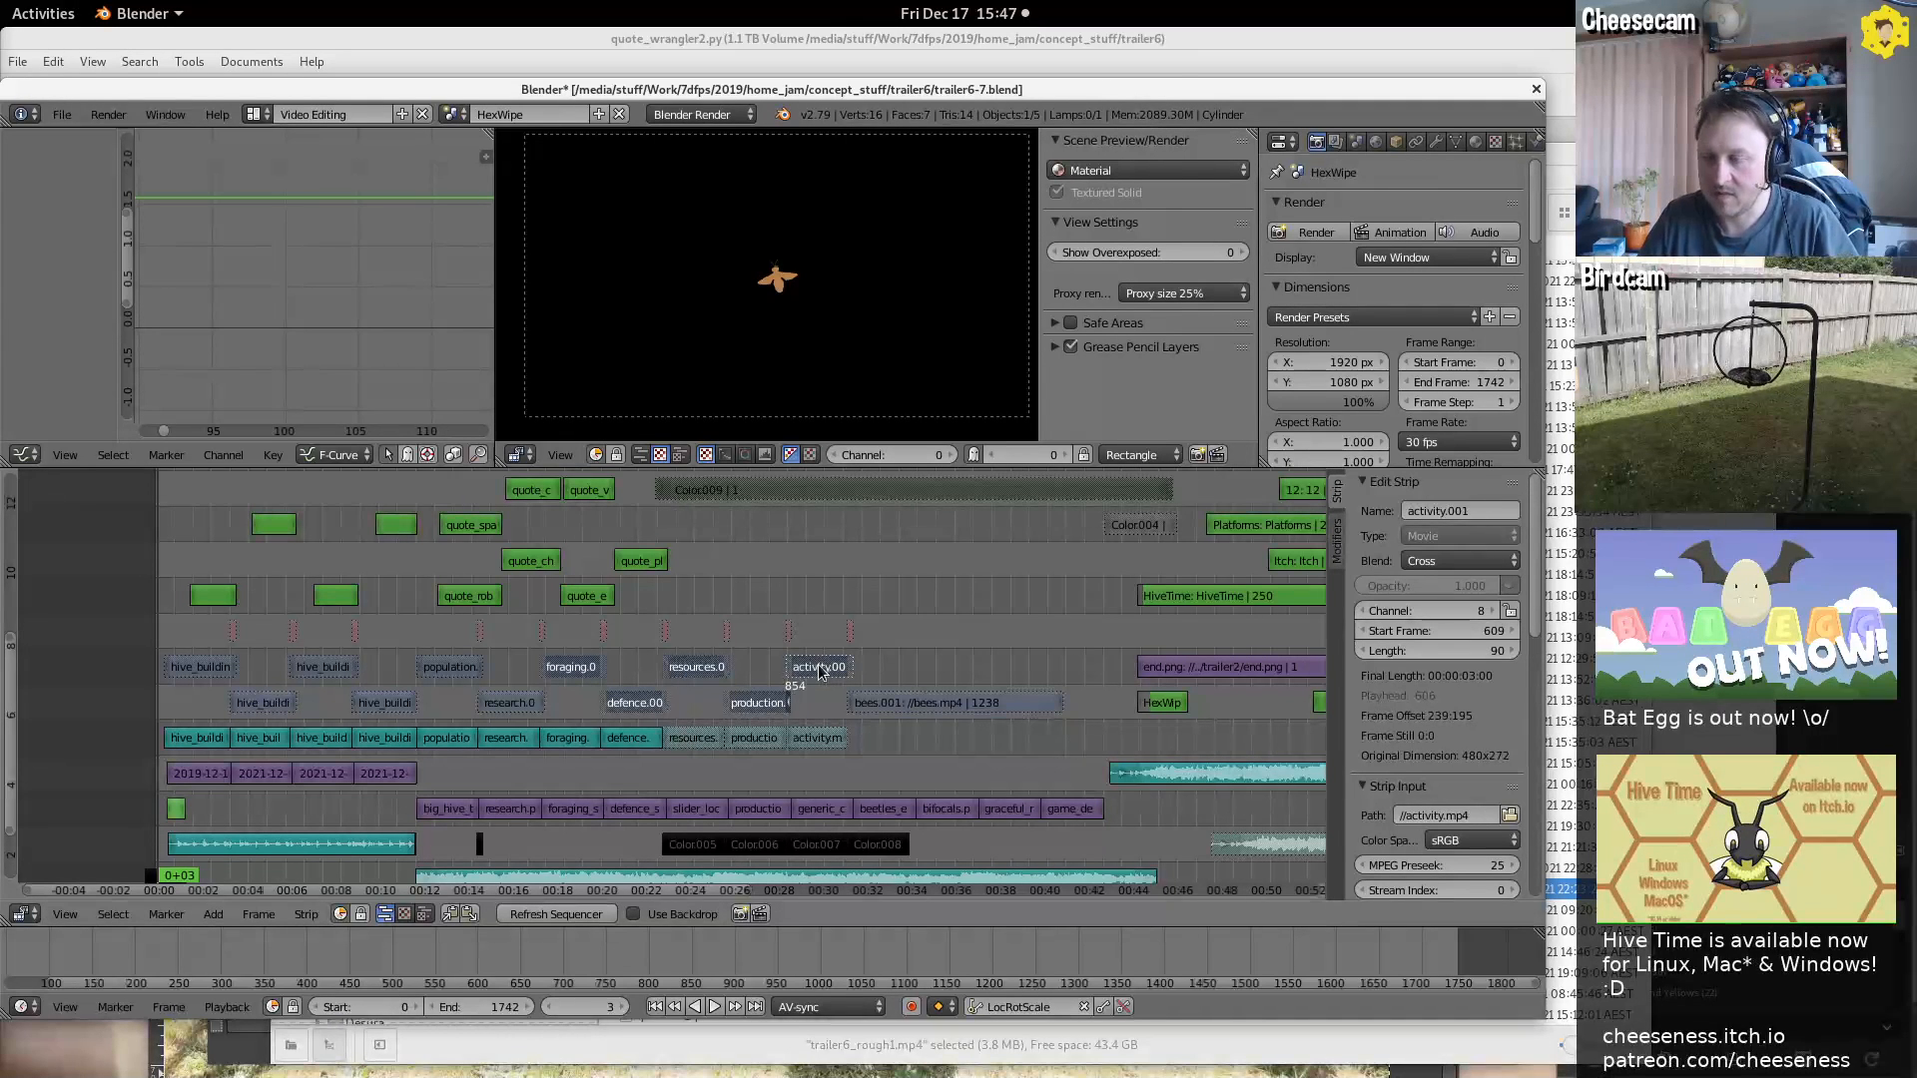
{"action": "key", "text": "alt+h"}
Scrub through the foraging to activity strips to review the original menu clips, finishing at frame 795
{"action": "left_click", "coordinate": [565, 636]}
{"action": "key", "text": "alt+a"}
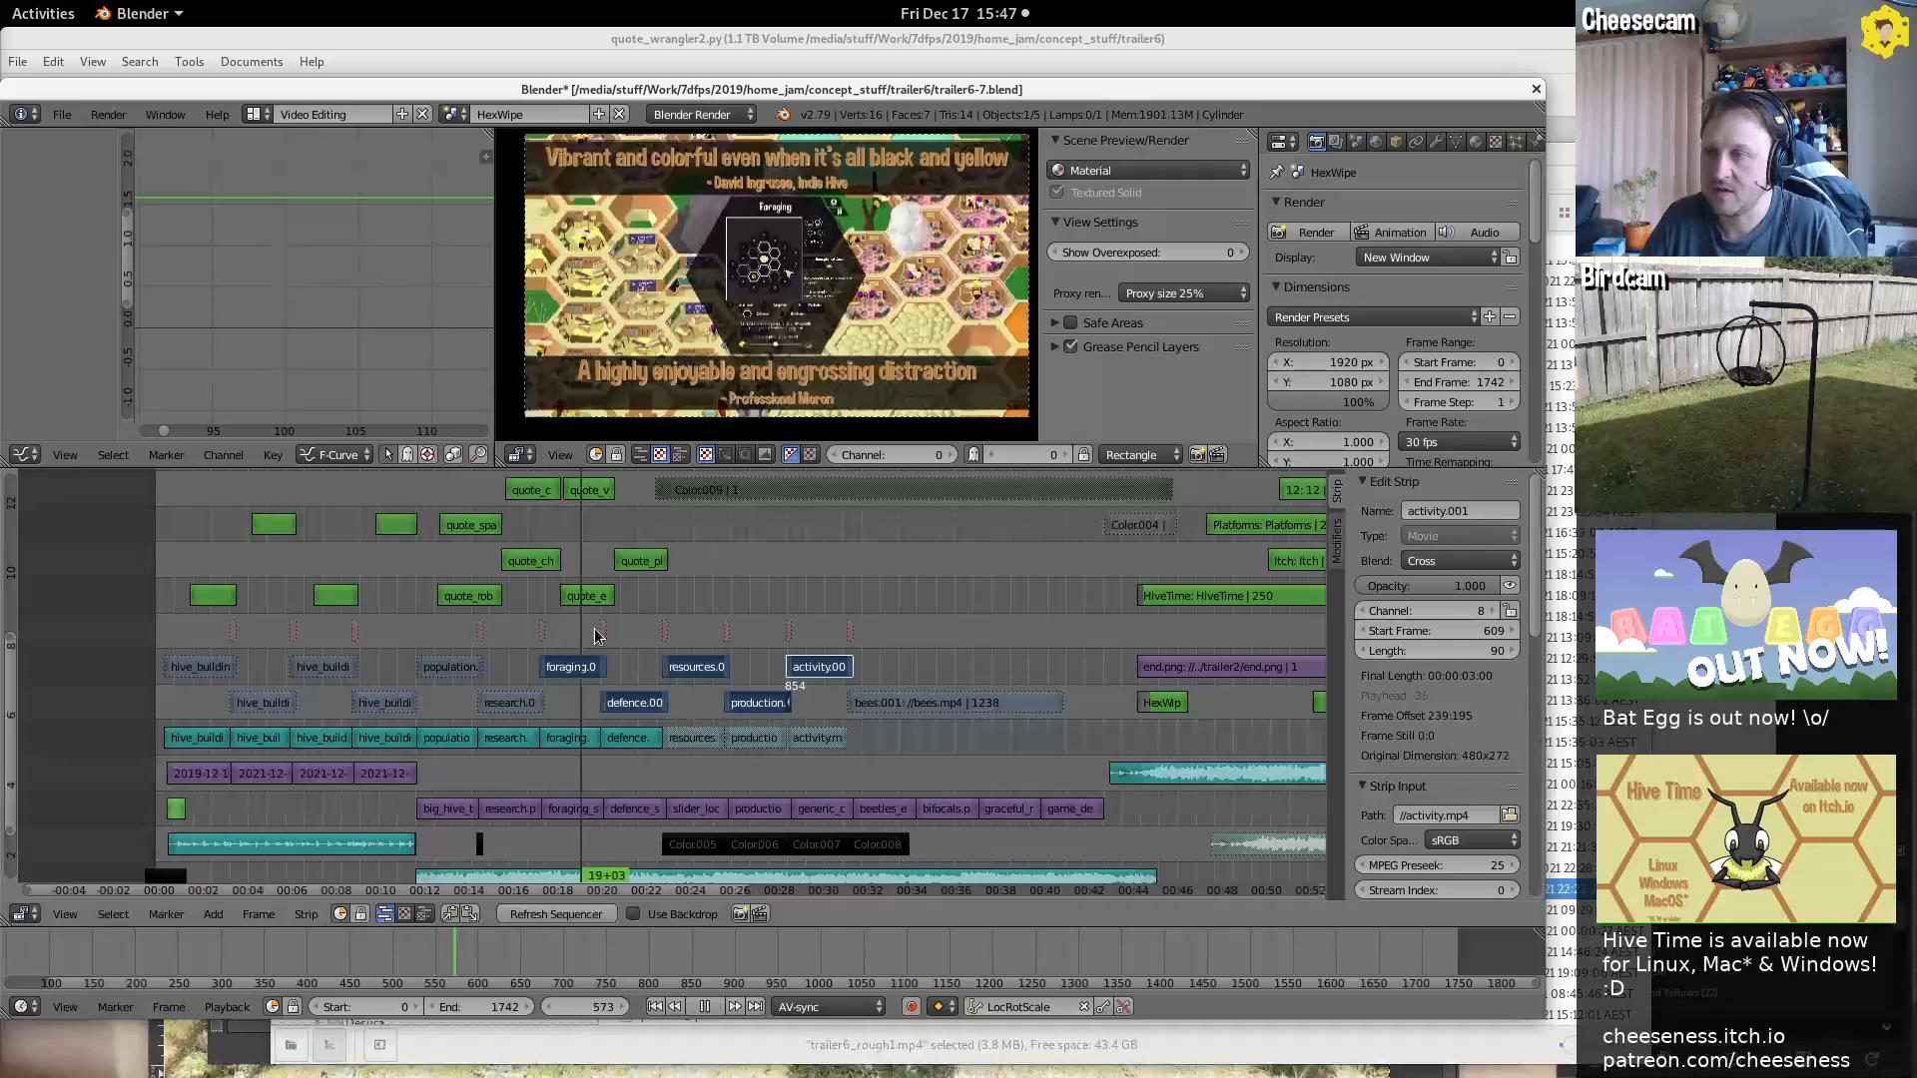
{"action": "left_click", "coordinate": [611, 636]}
{"action": "left_click", "coordinate": [646, 637]}
{"action": "left_click", "coordinate": [675, 638]}
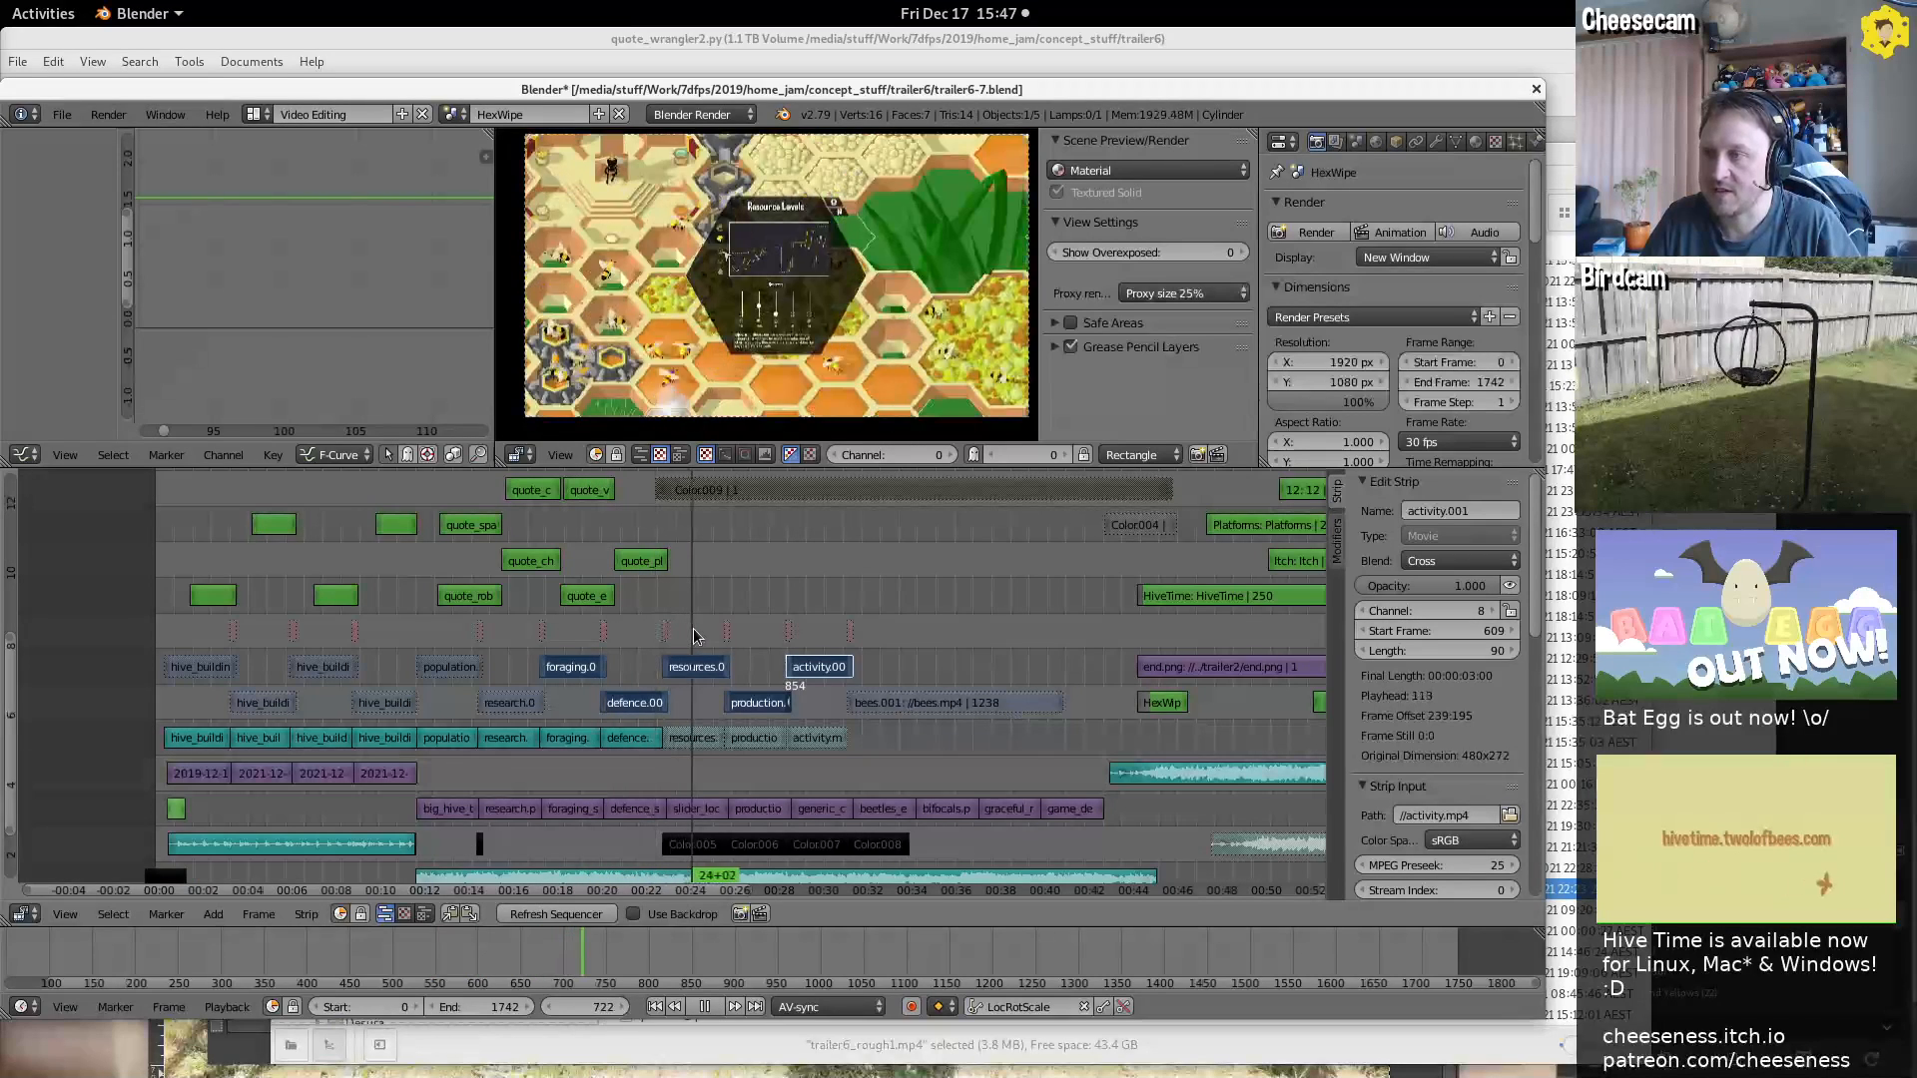
{"action": "left_click", "coordinate": [718, 639]}
{"action": "left_click", "coordinate": [730, 639]}
{"action": "left_click", "coordinate": [757, 640]}
{"action": "left_click", "coordinate": [776, 640]}
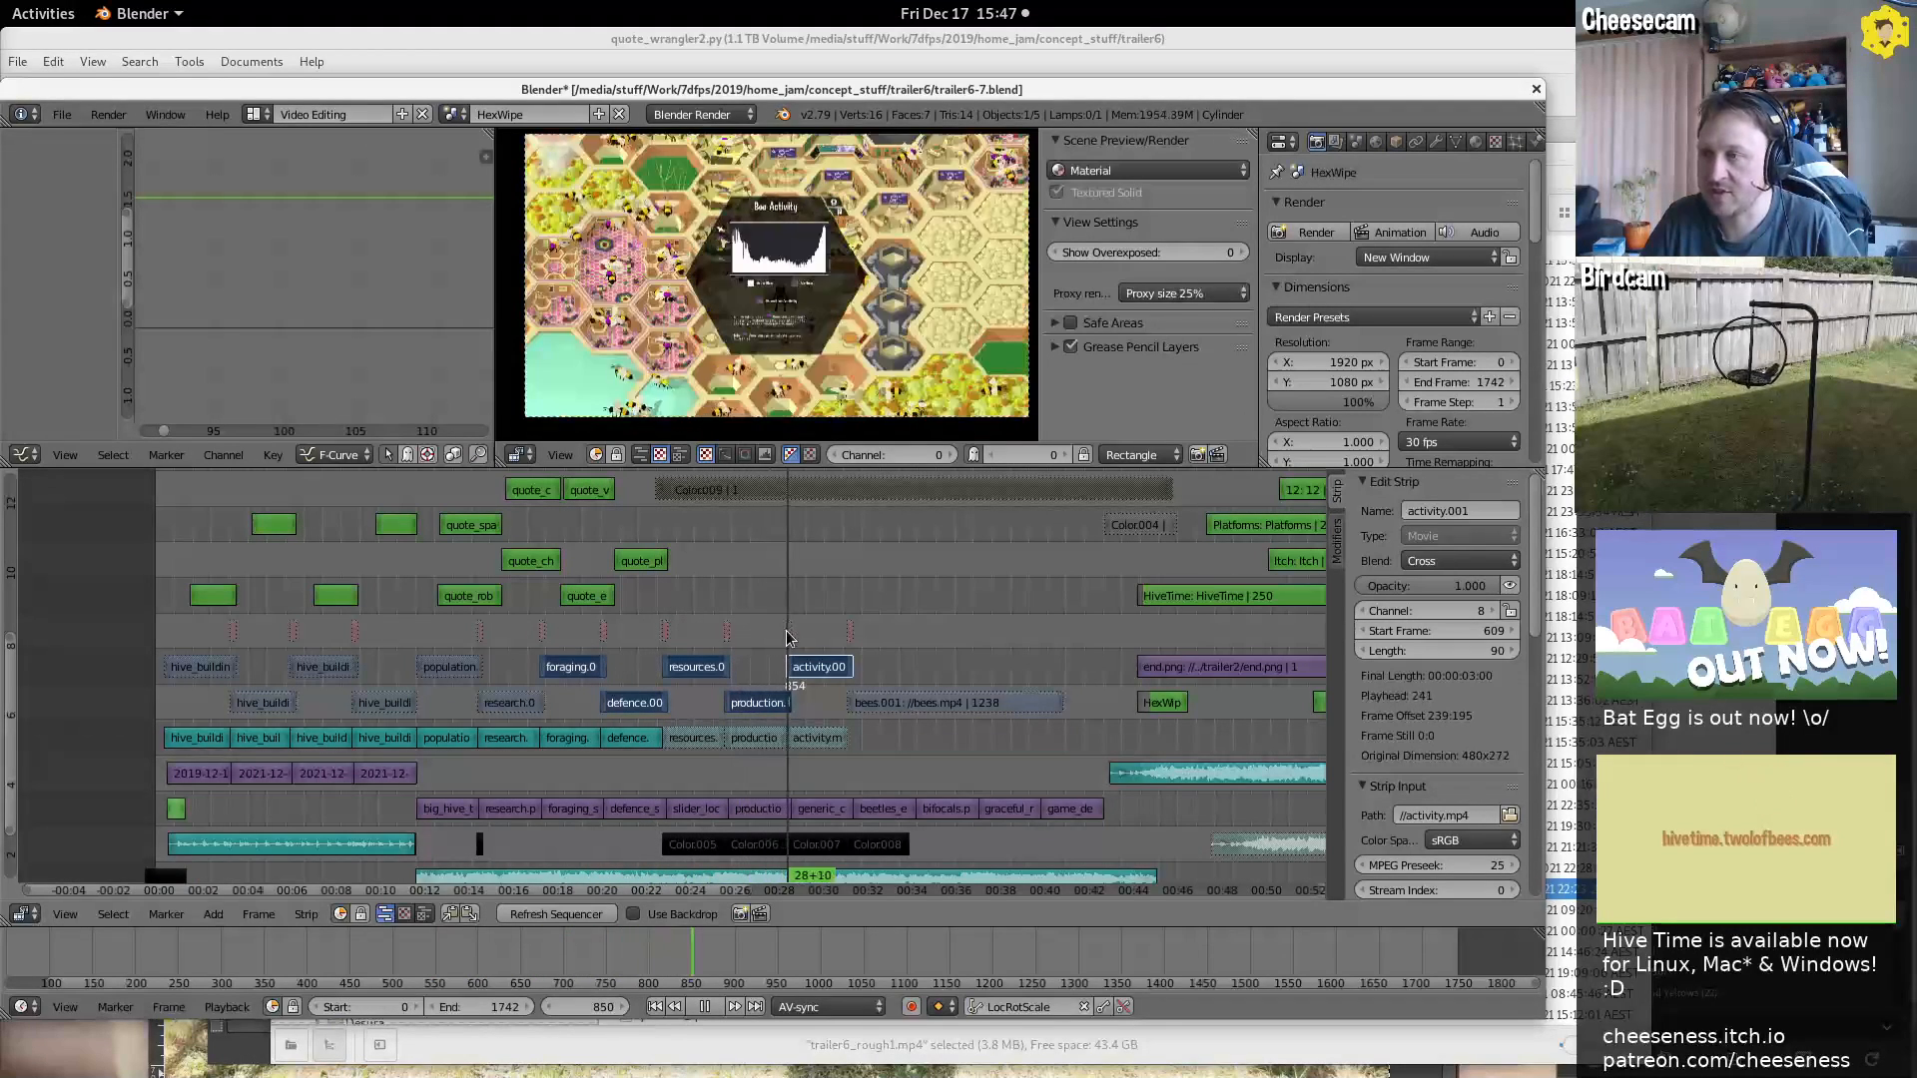
{"action": "left_click", "coordinate": [804, 639]}
{"action": "left_click", "coordinate": [747, 639]}
{"action": "key", "text": "alt+a"}
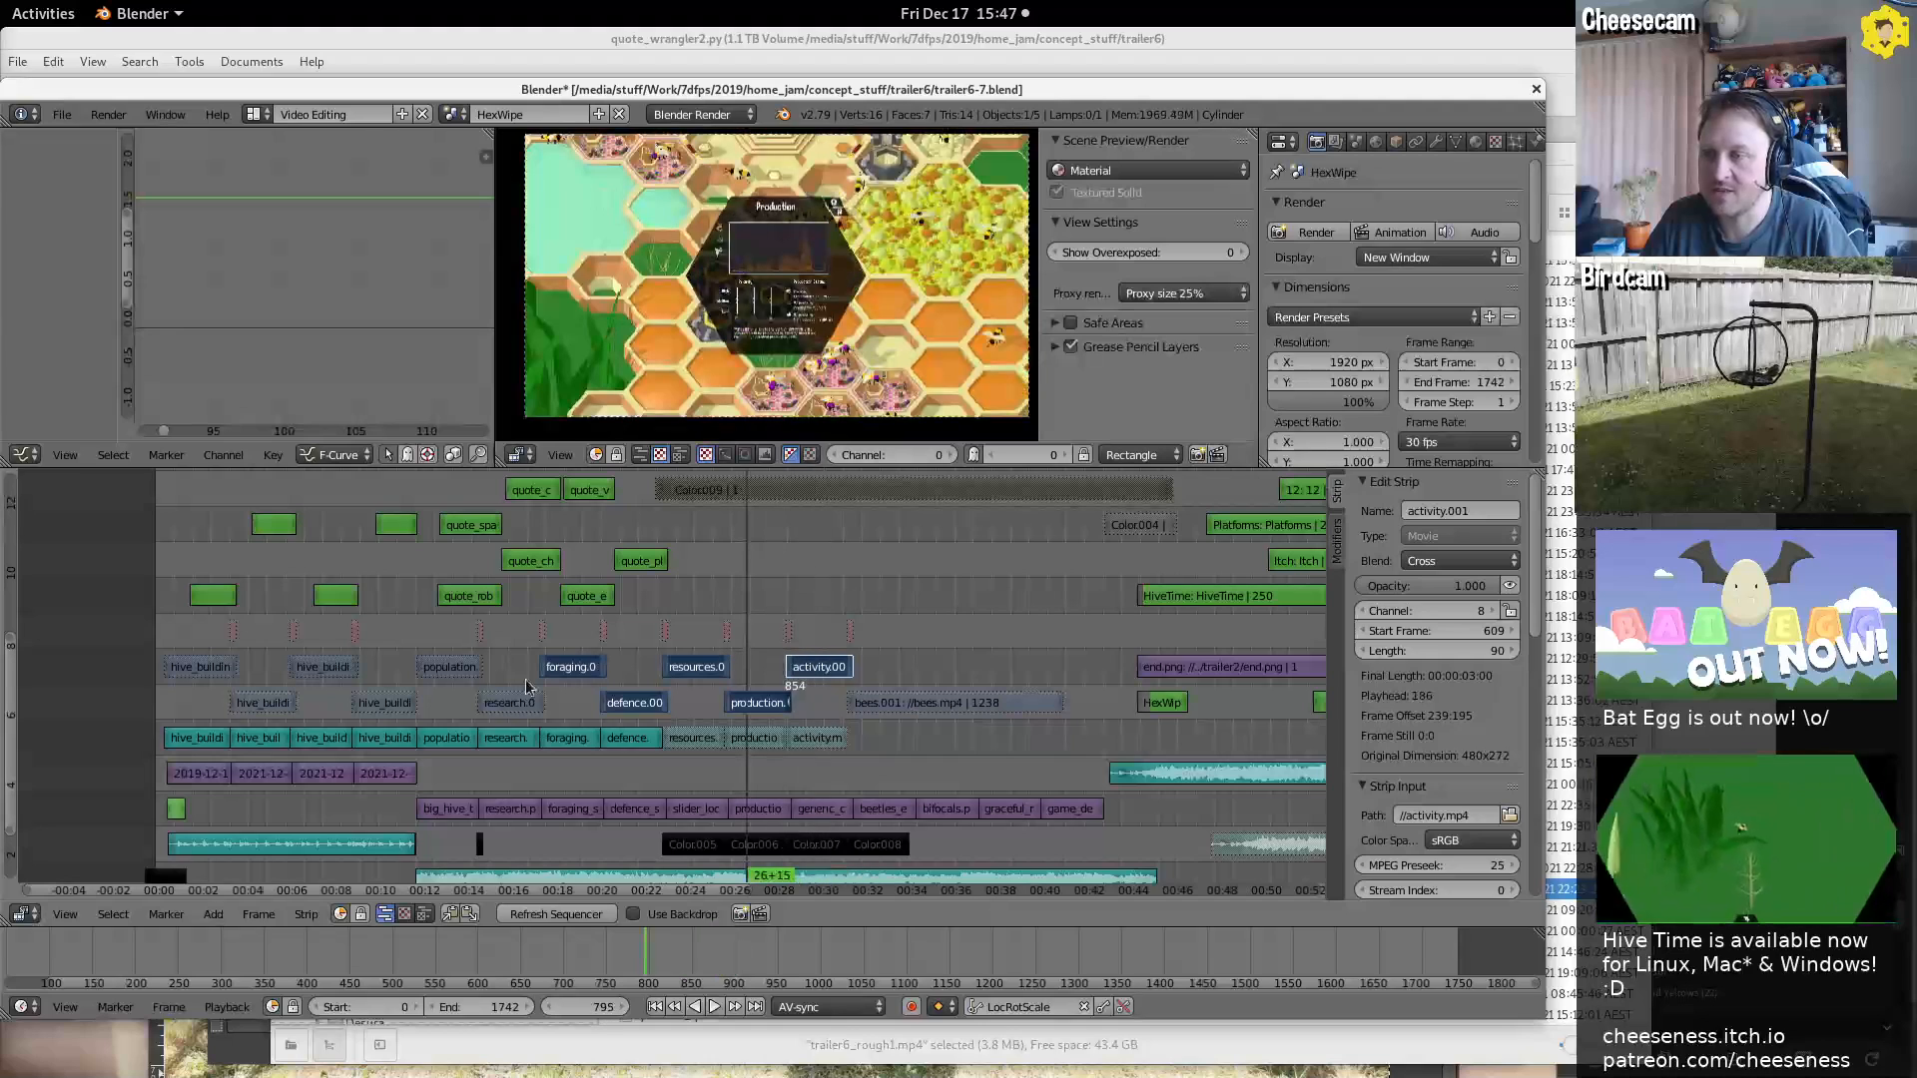
Mute the resources, production and activity movie strips and scrub across that section
{"action": "middle_click_drag", "start_coordinate": [627, 613], "coordinate": [693, 673]}
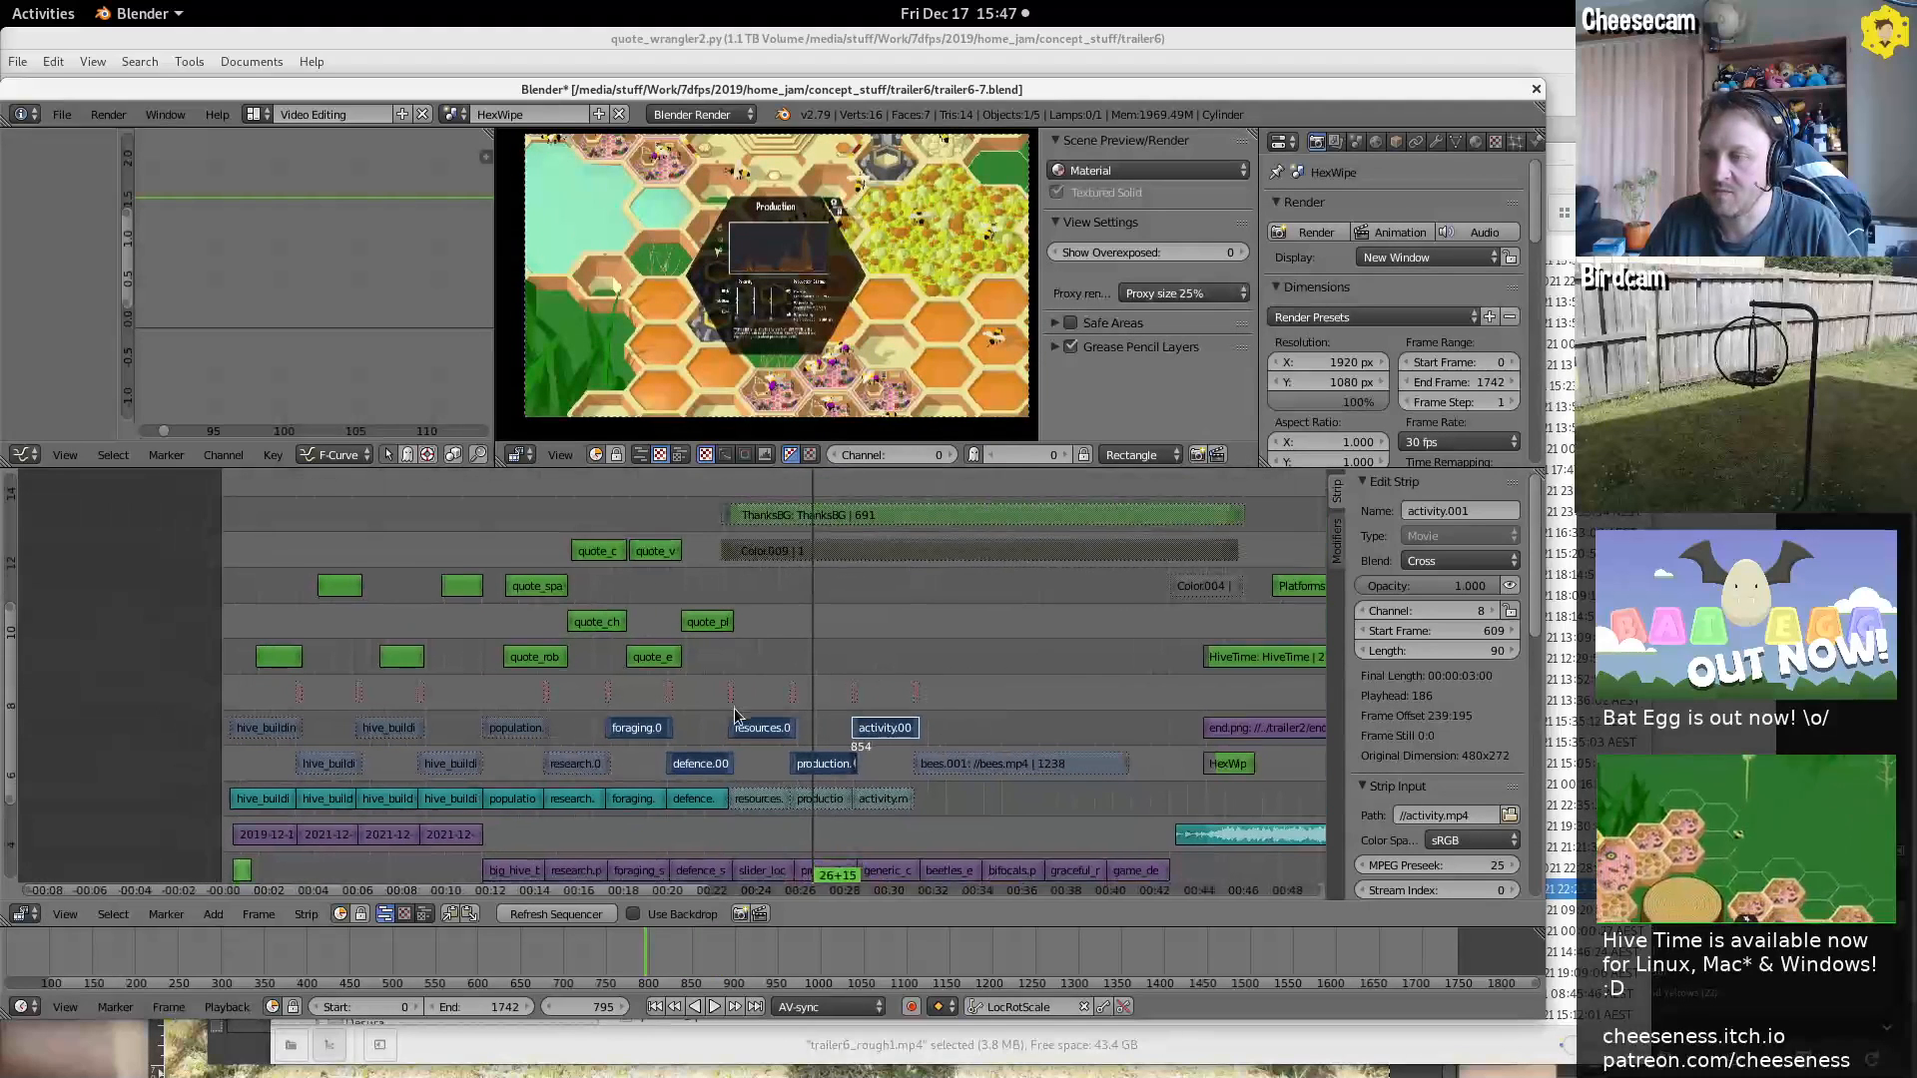
{"action": "right_click", "coordinate": [764, 730]}
{"action": "right_click", "coordinate": [882, 729]}
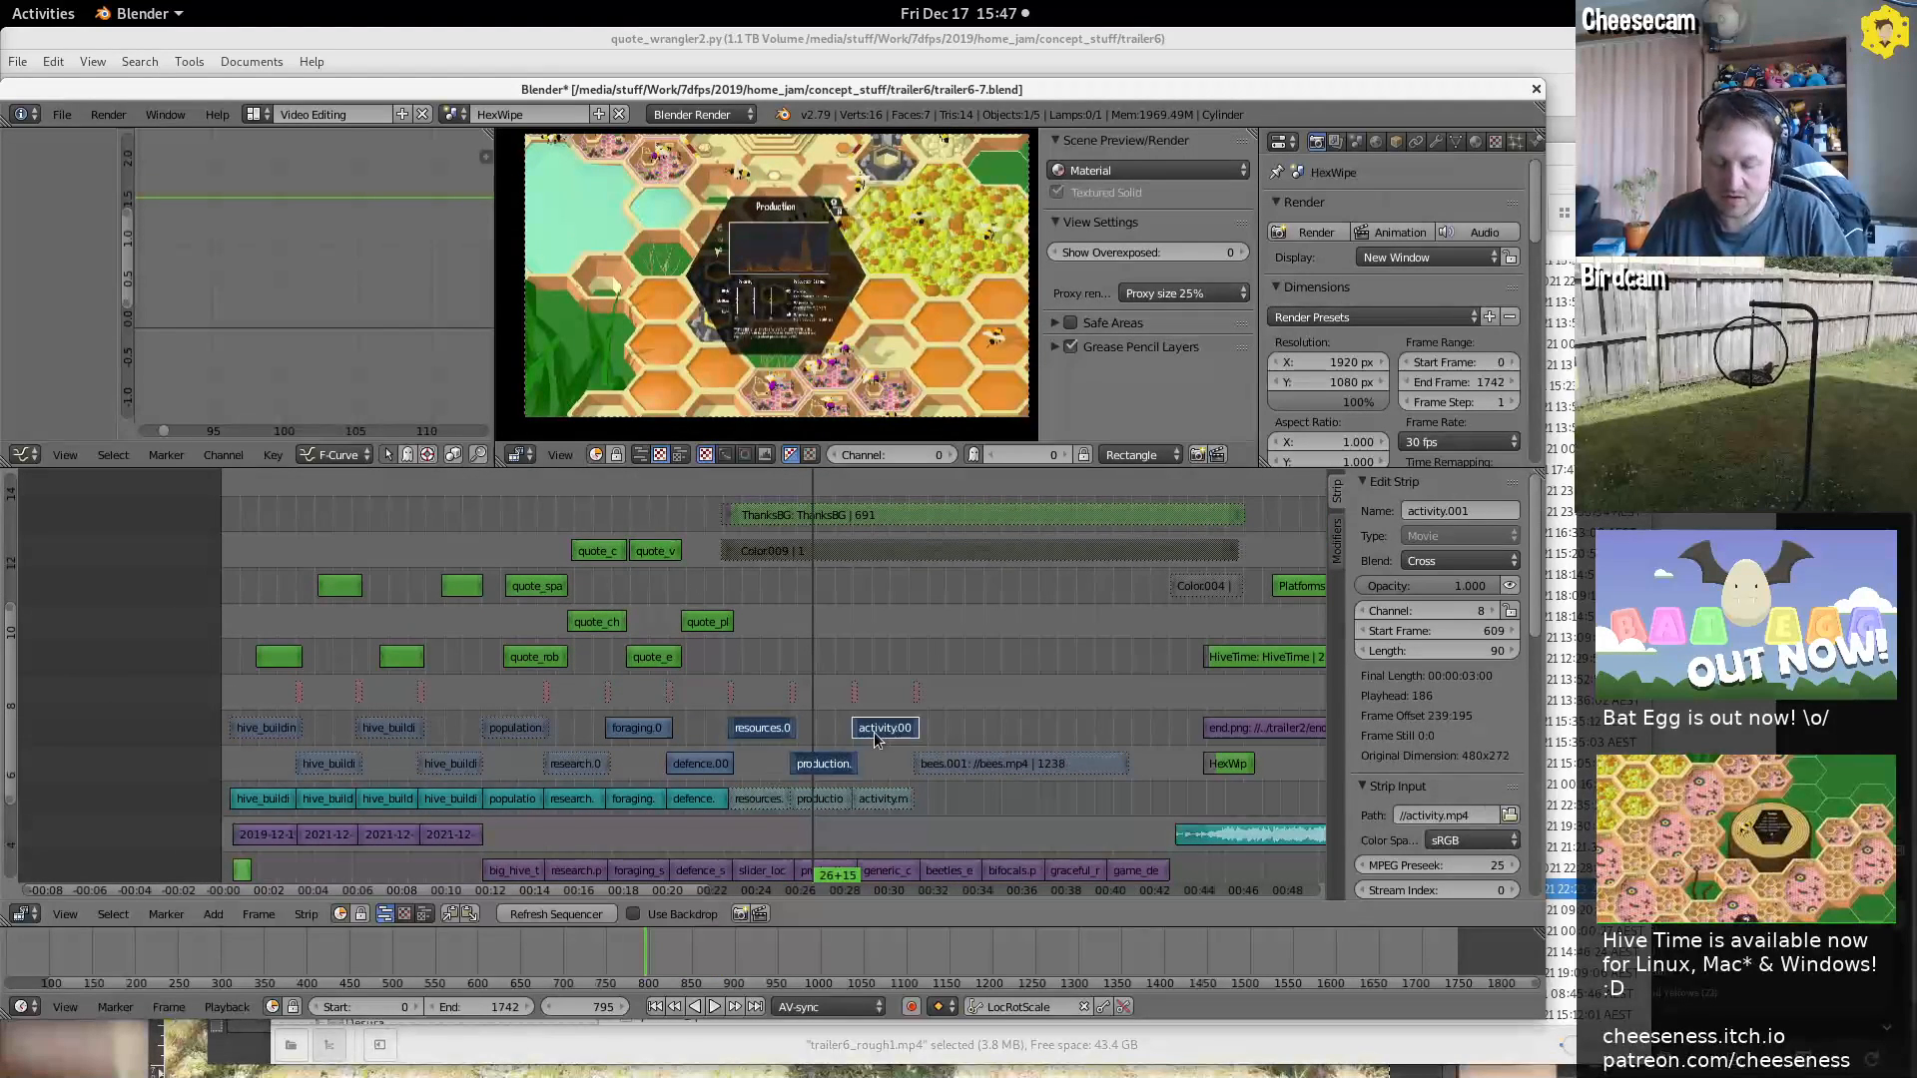
{"action": "key", "text": "h"}
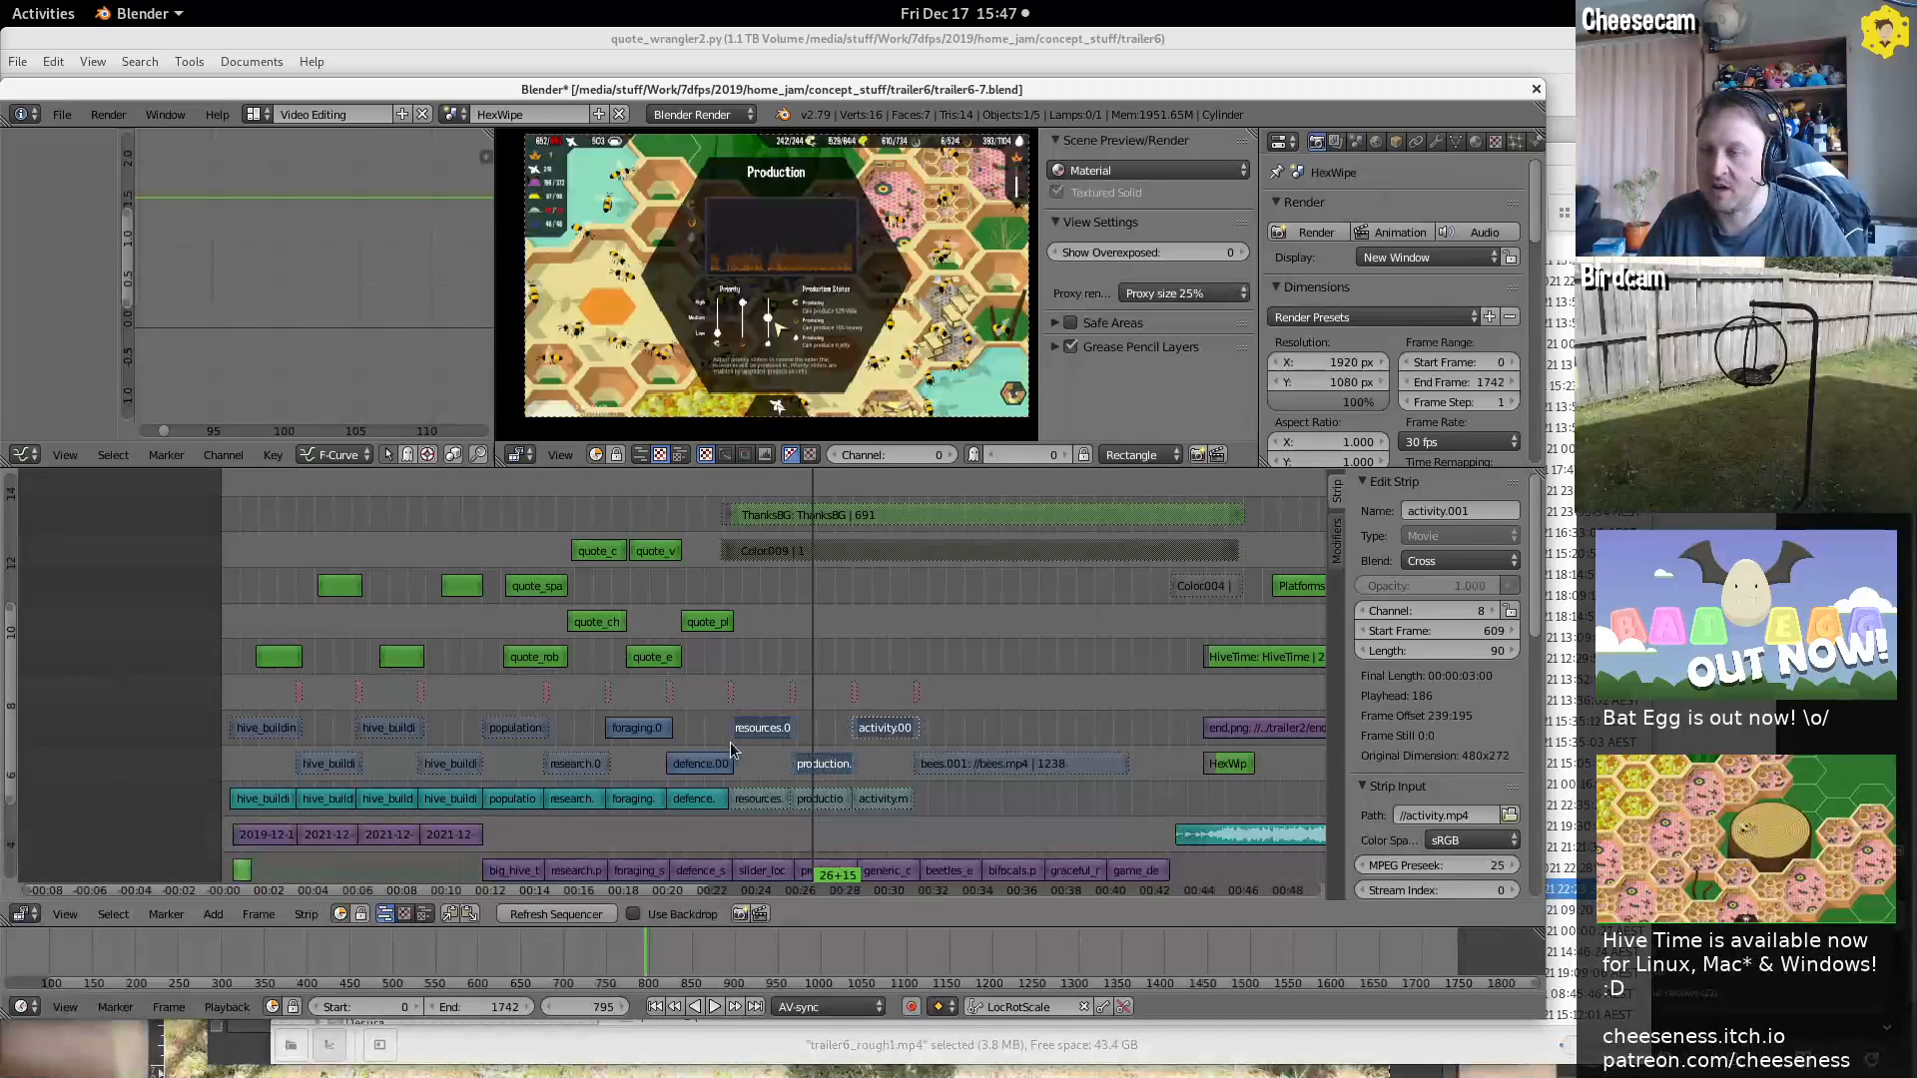
{"action": "left_click_drag", "start_coordinate": [701, 744], "coordinate": [794, 689]}
Unmute the Thanks and ThanksBG scene strips and scrub through the thanks credits
{"action": "middle_click_drag", "start_coordinate": [906, 514], "coordinate": [867, 734]}
{"action": "right_click", "coordinate": [813, 589]}
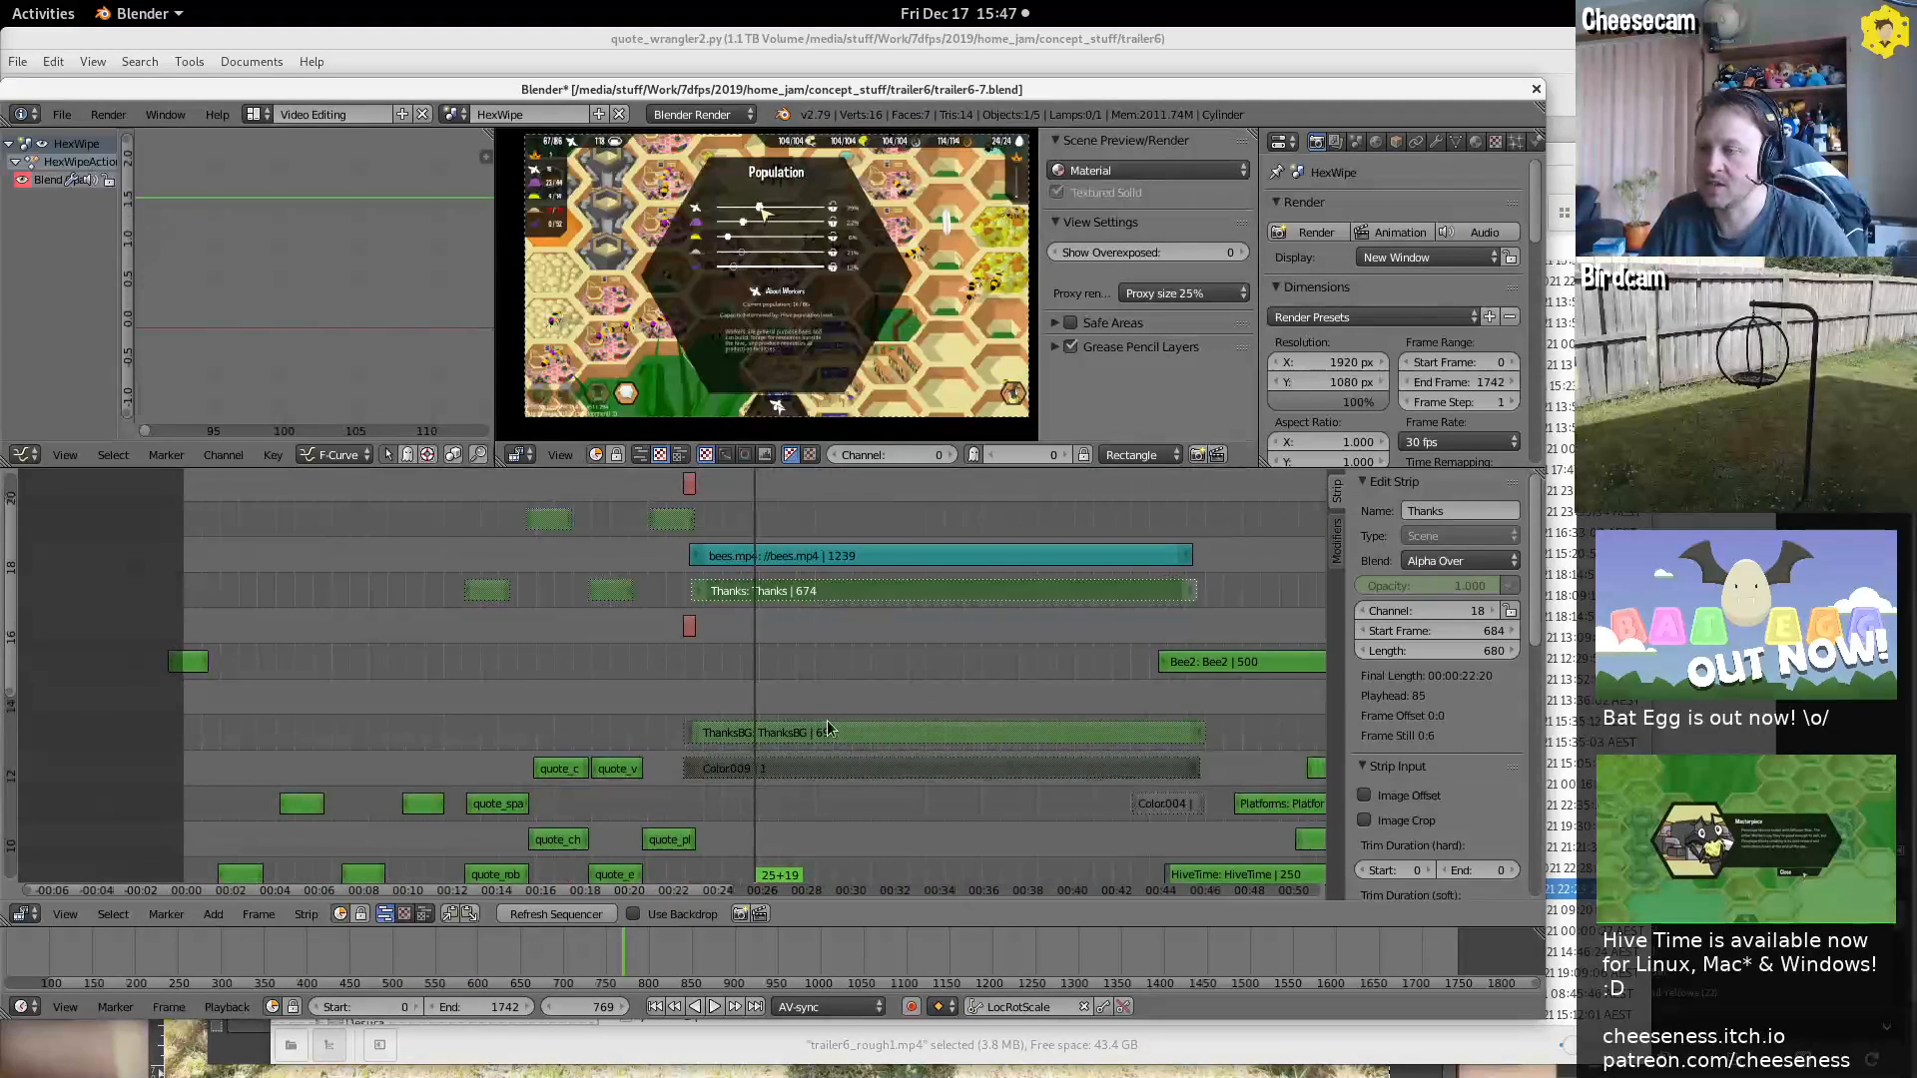
{"action": "right_click", "coordinate": [812, 734]}
{"action": "key", "text": "alt+h"}
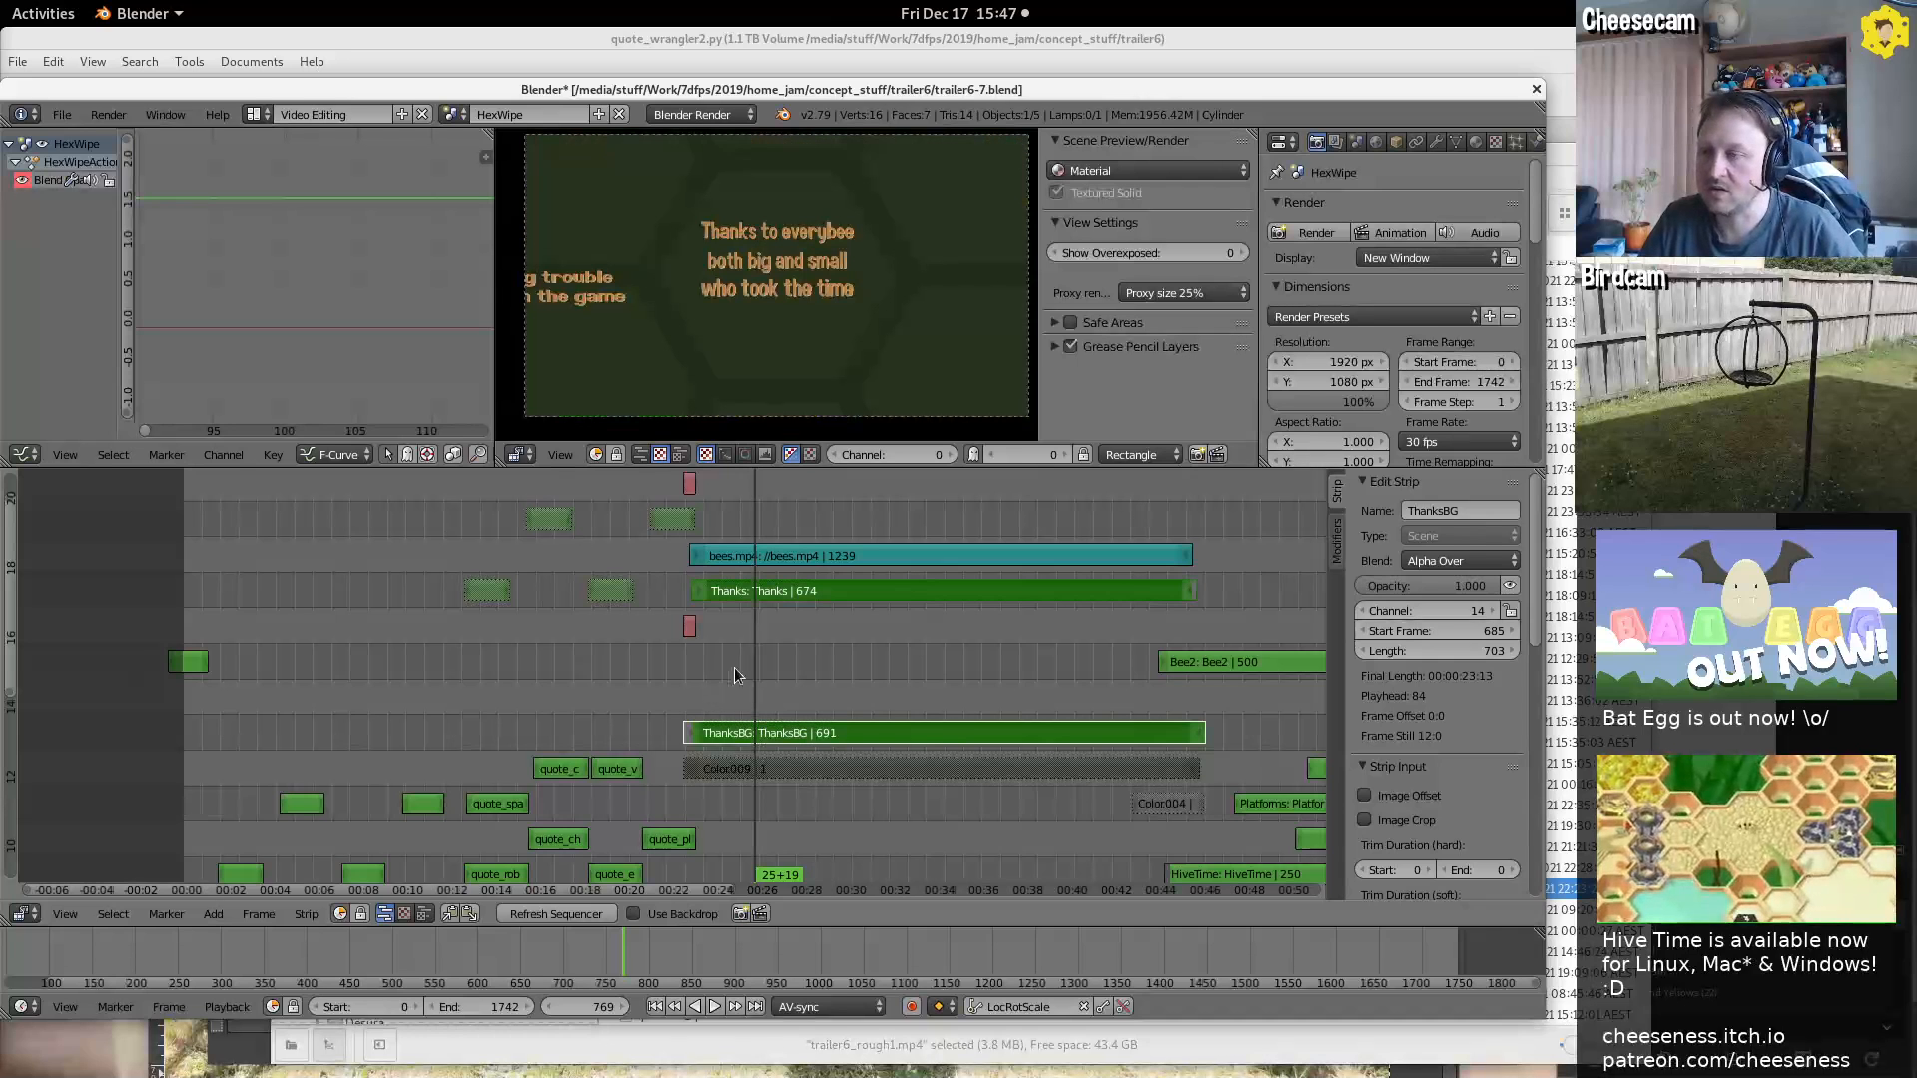
{"action": "left_click", "coordinate": [991, 656]}
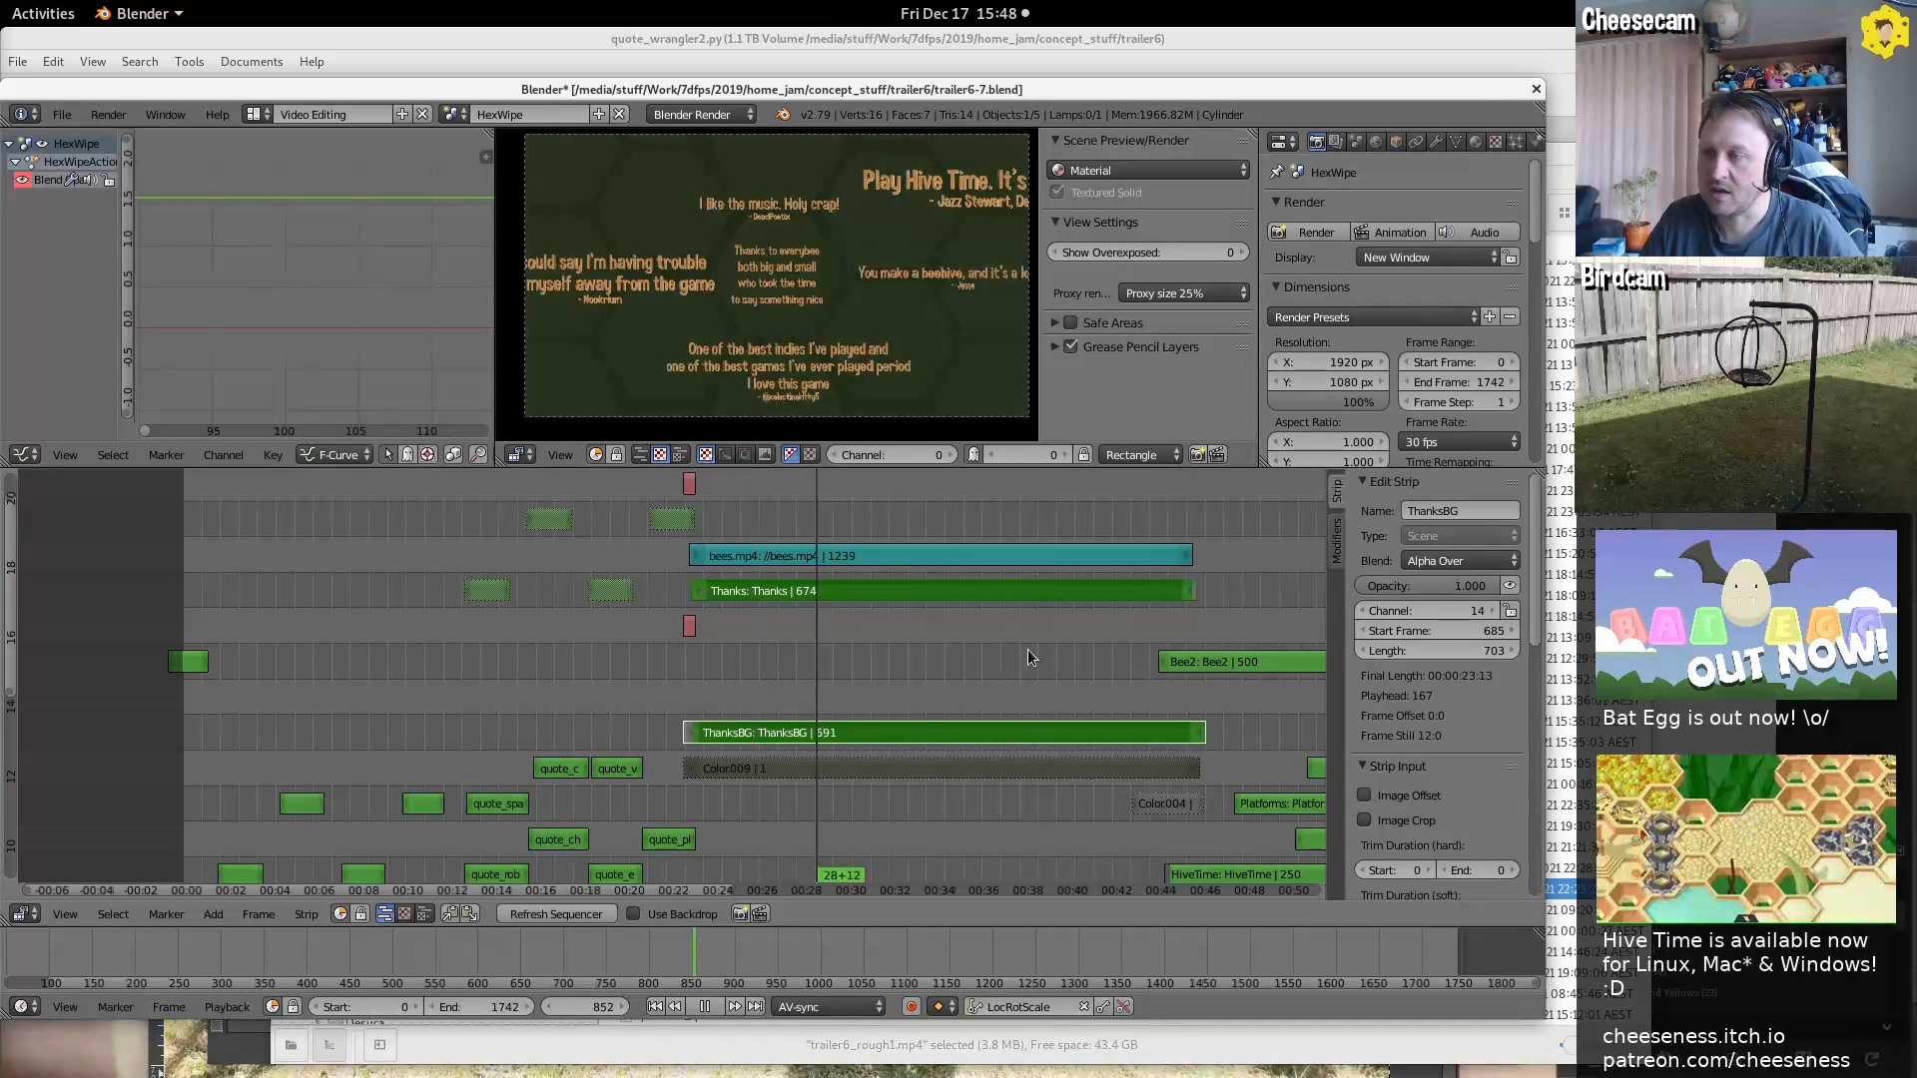
Scrub the thanks credits section and select the bees.001 movie strip beneath it
{"action": "left_click", "coordinate": [1028, 656]}
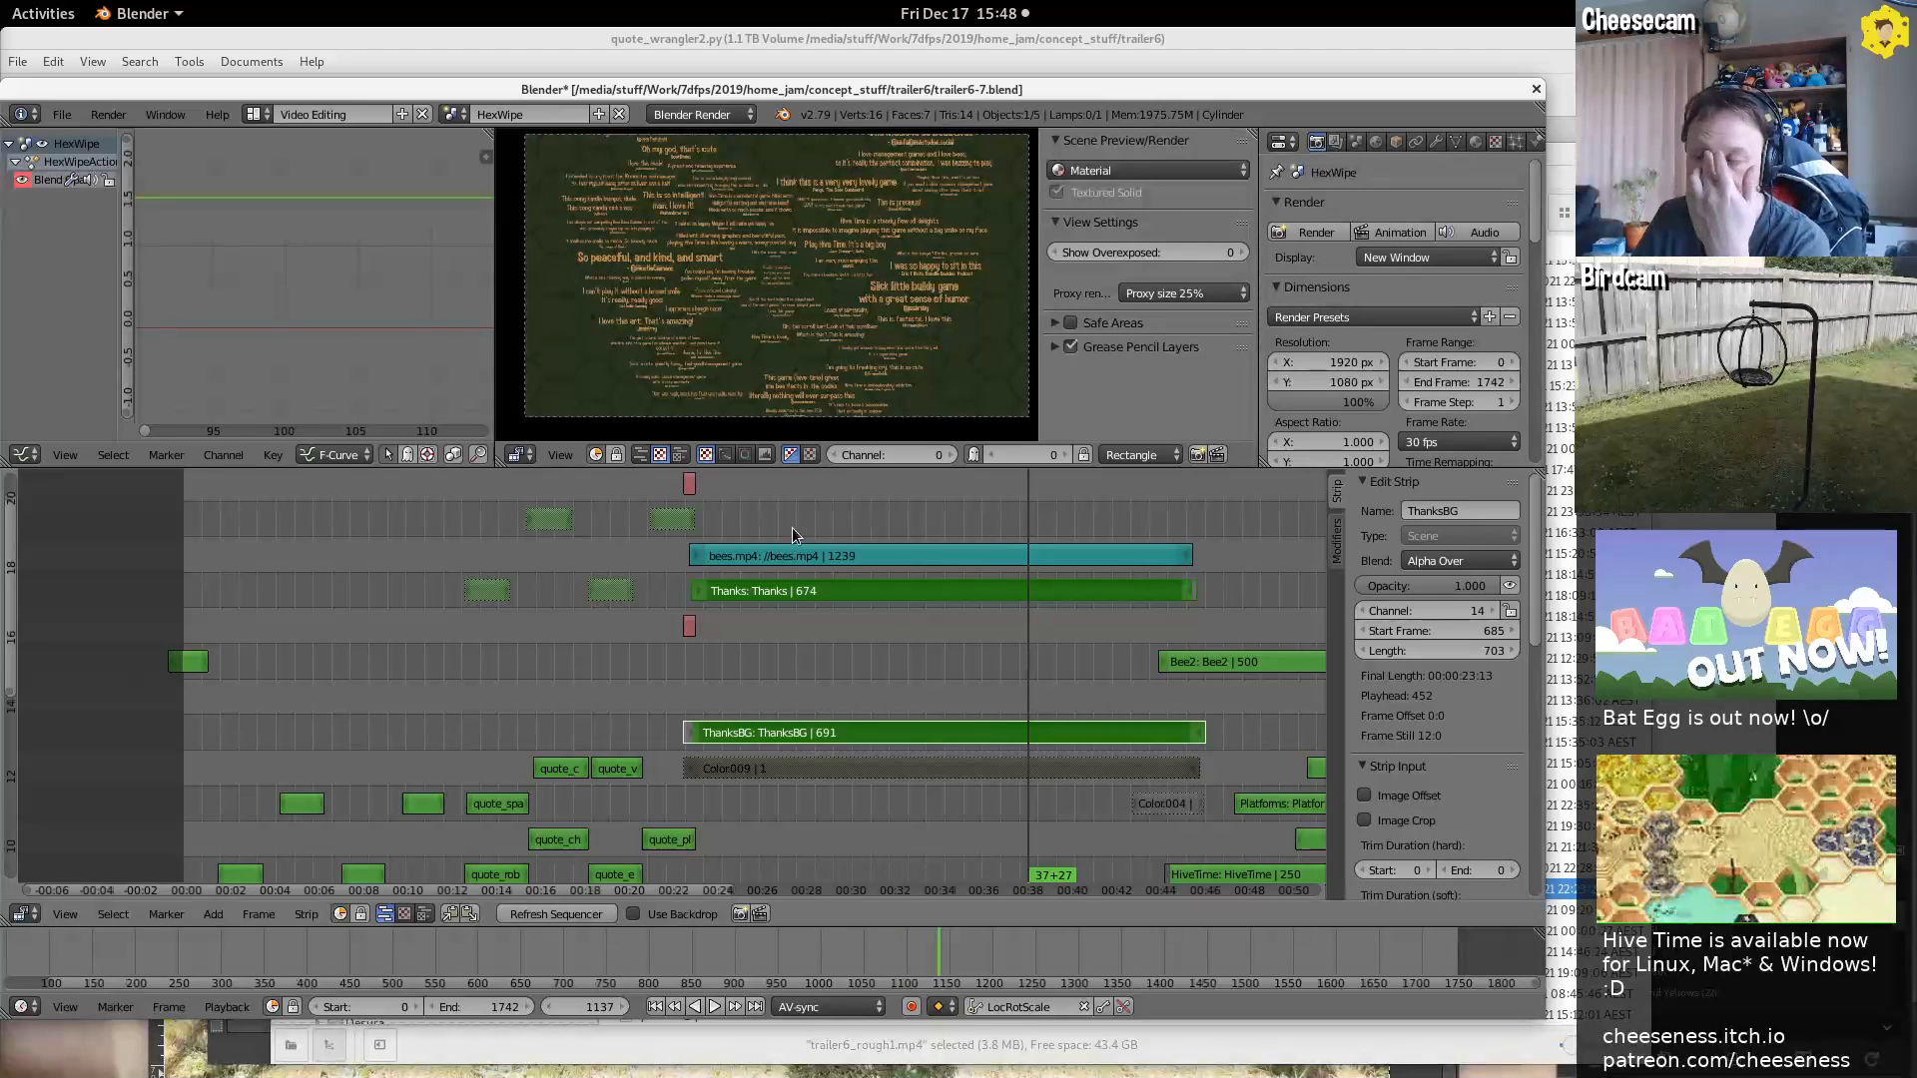
{"action": "middle_click_drag", "start_coordinate": [1028, 601], "coordinate": [816, 361]}
{"action": "right_click", "coordinate": [858, 744]}
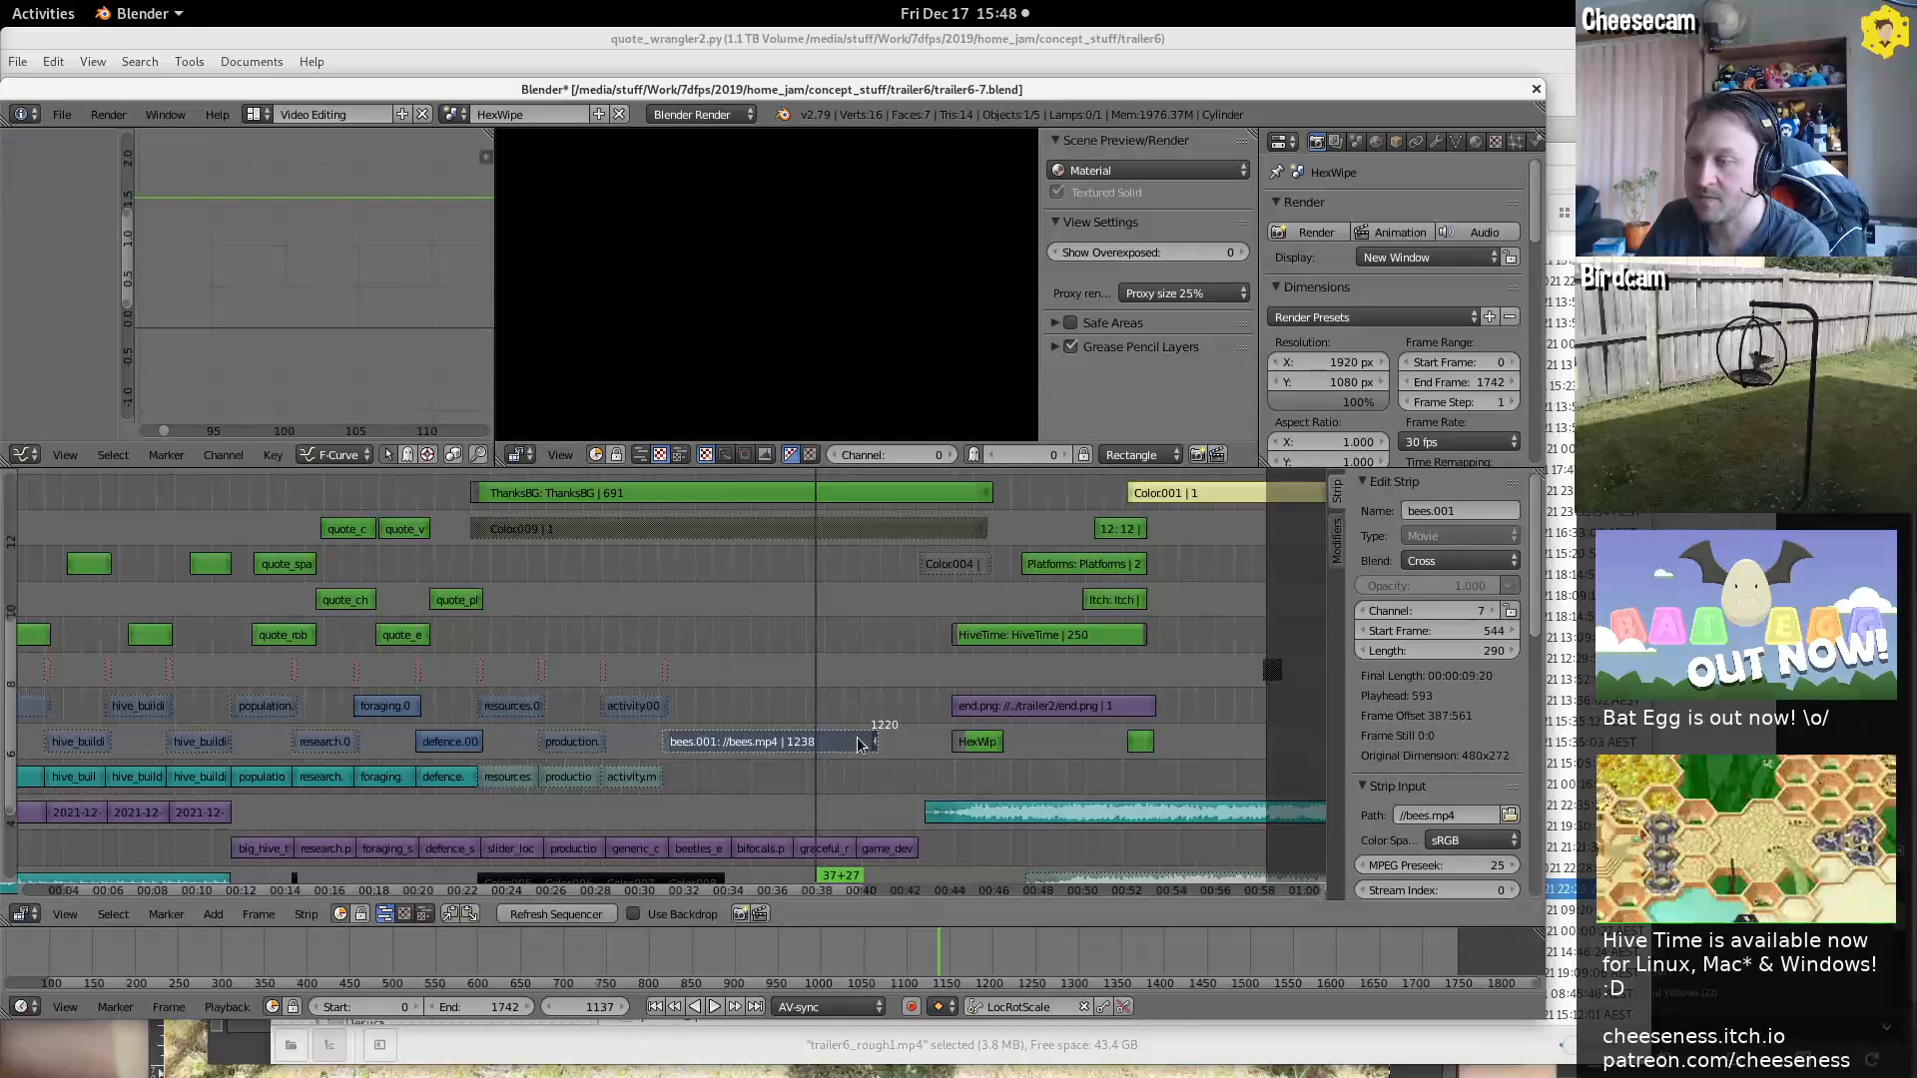
{"action": "left_click", "coordinate": [688, 675]}
{"action": "middle_click_drag", "start_coordinate": [735, 479], "coordinate": [744, 550]}
{"action": "left_click_drag", "start_coordinate": [714, 570], "coordinate": [727, 570]}
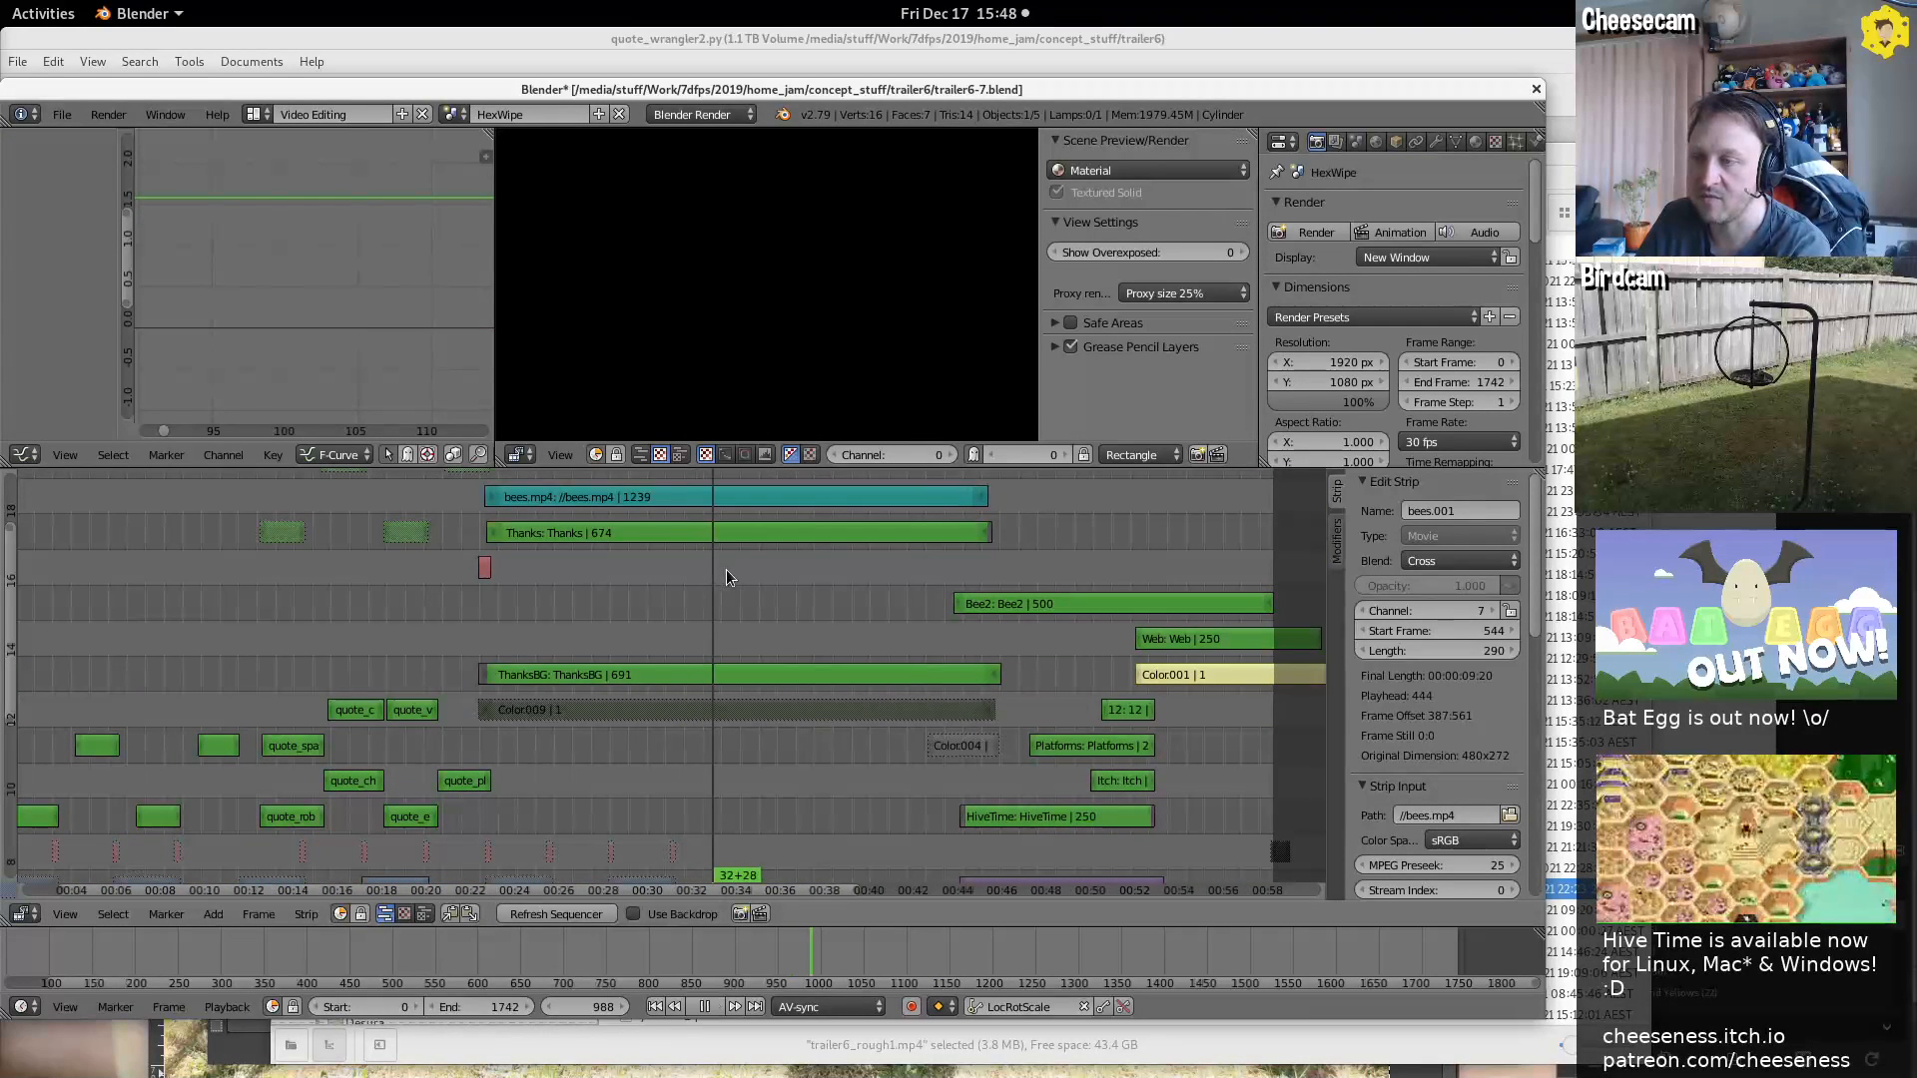
{"action": "middle_click_drag", "start_coordinate": [766, 718], "coordinate": [775, 420]}
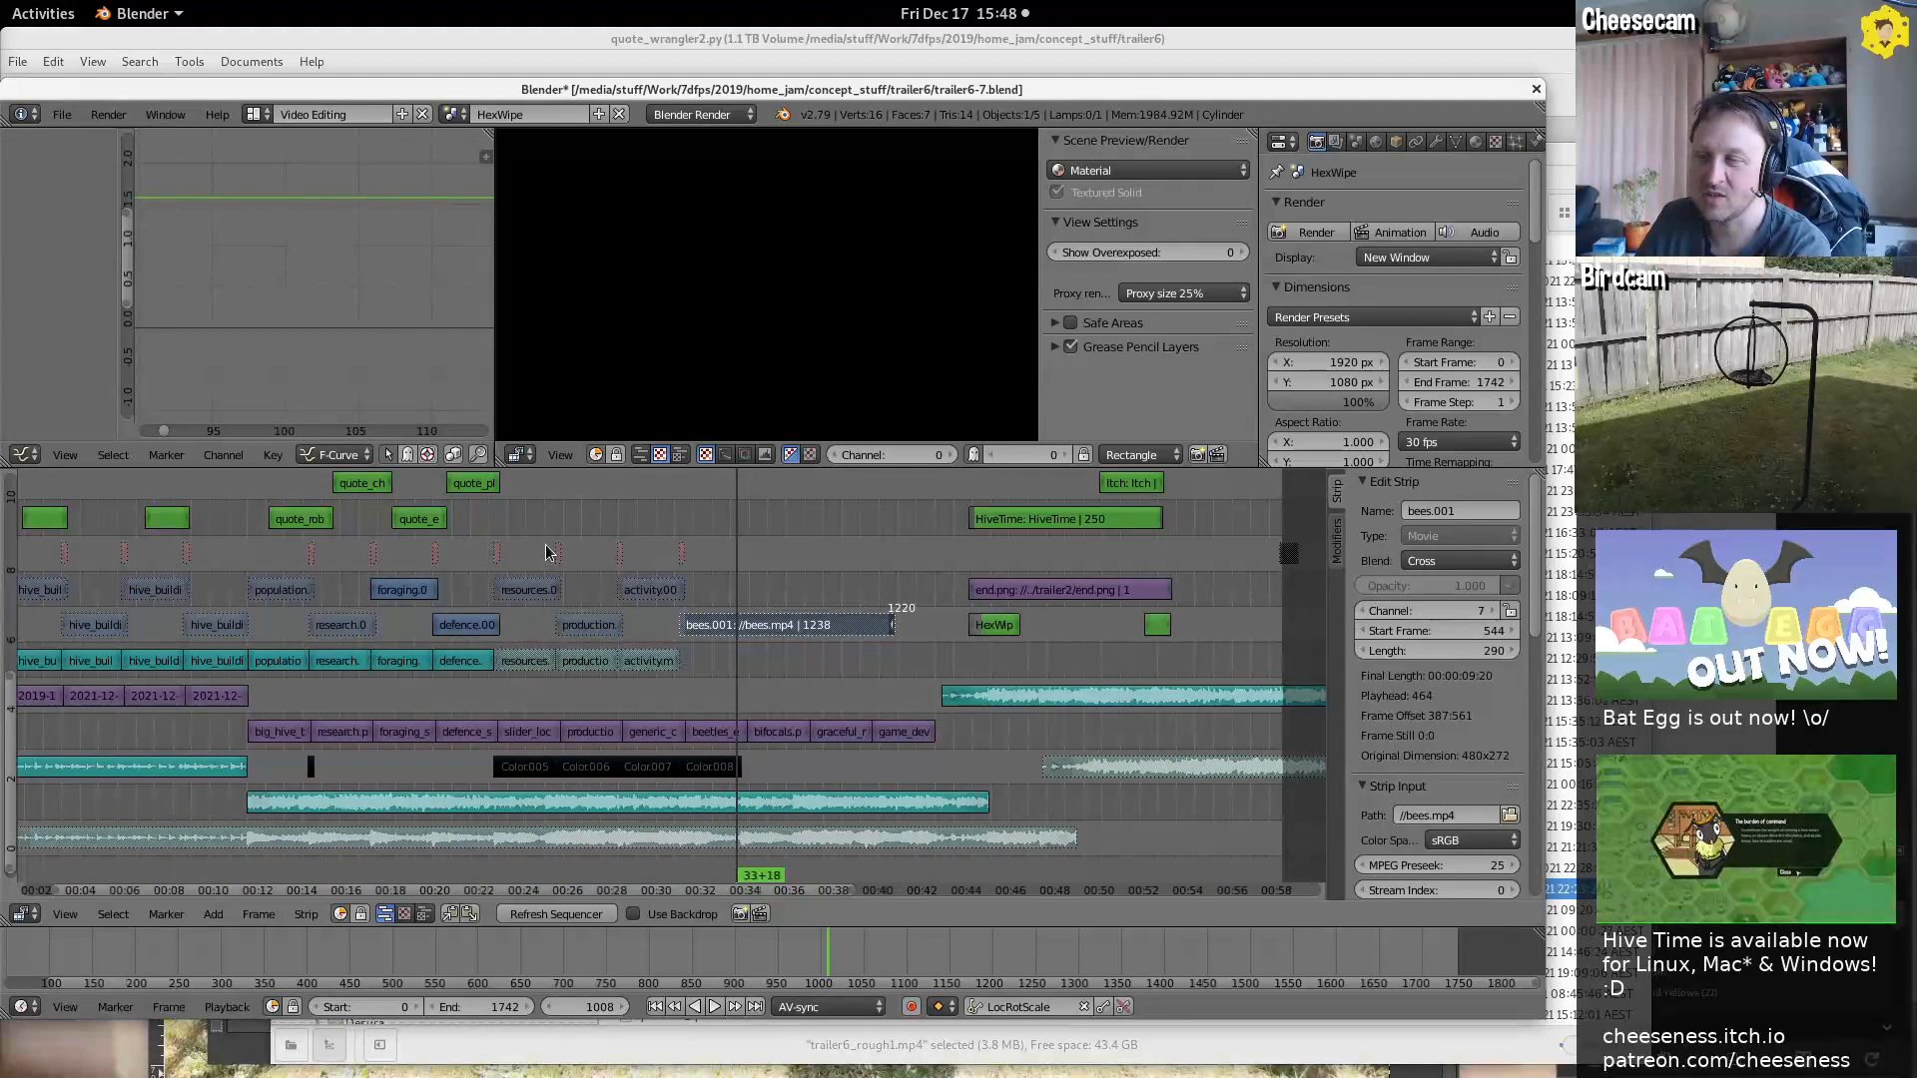
Move the playhead back through the sequence to frame 85 in the opening section
{"action": "left_click", "coordinate": [554, 509]}
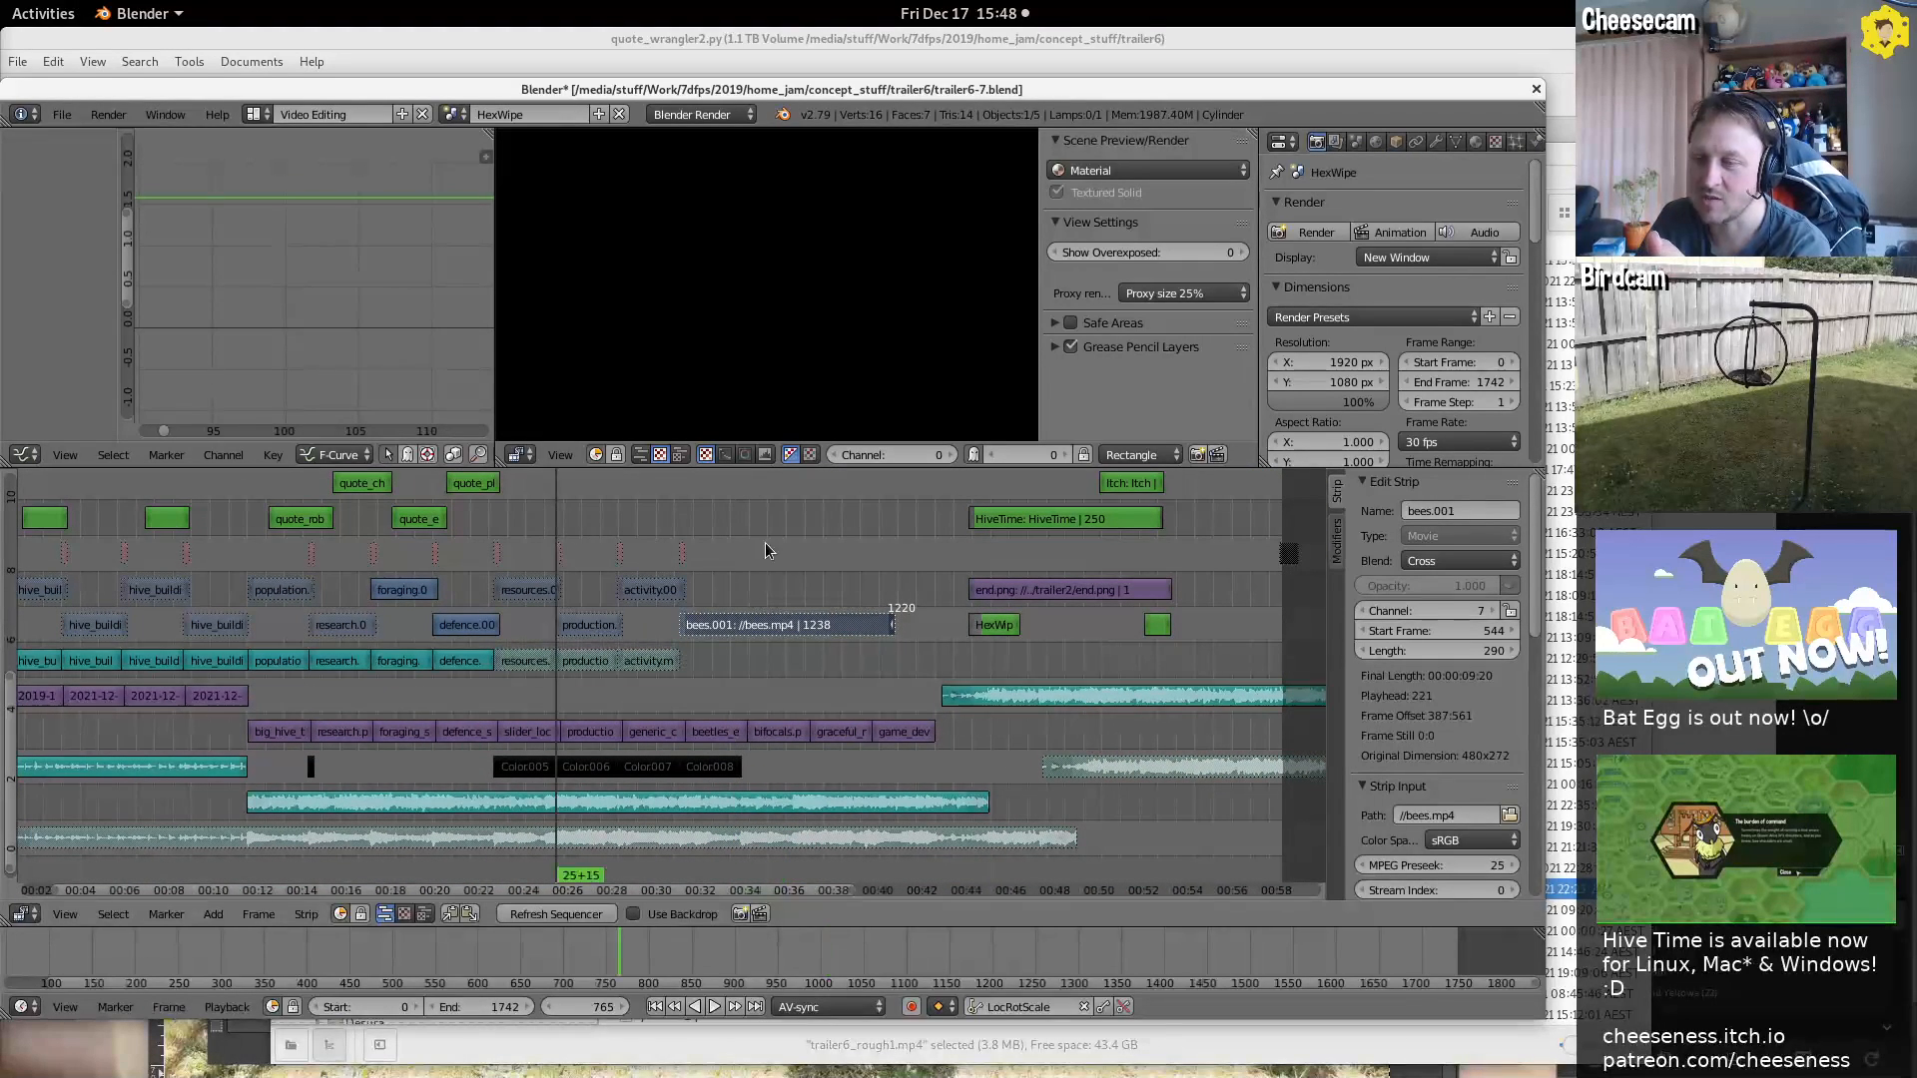
{"action": "middle_click_drag", "start_coordinate": [765, 542], "coordinate": [759, 767]}
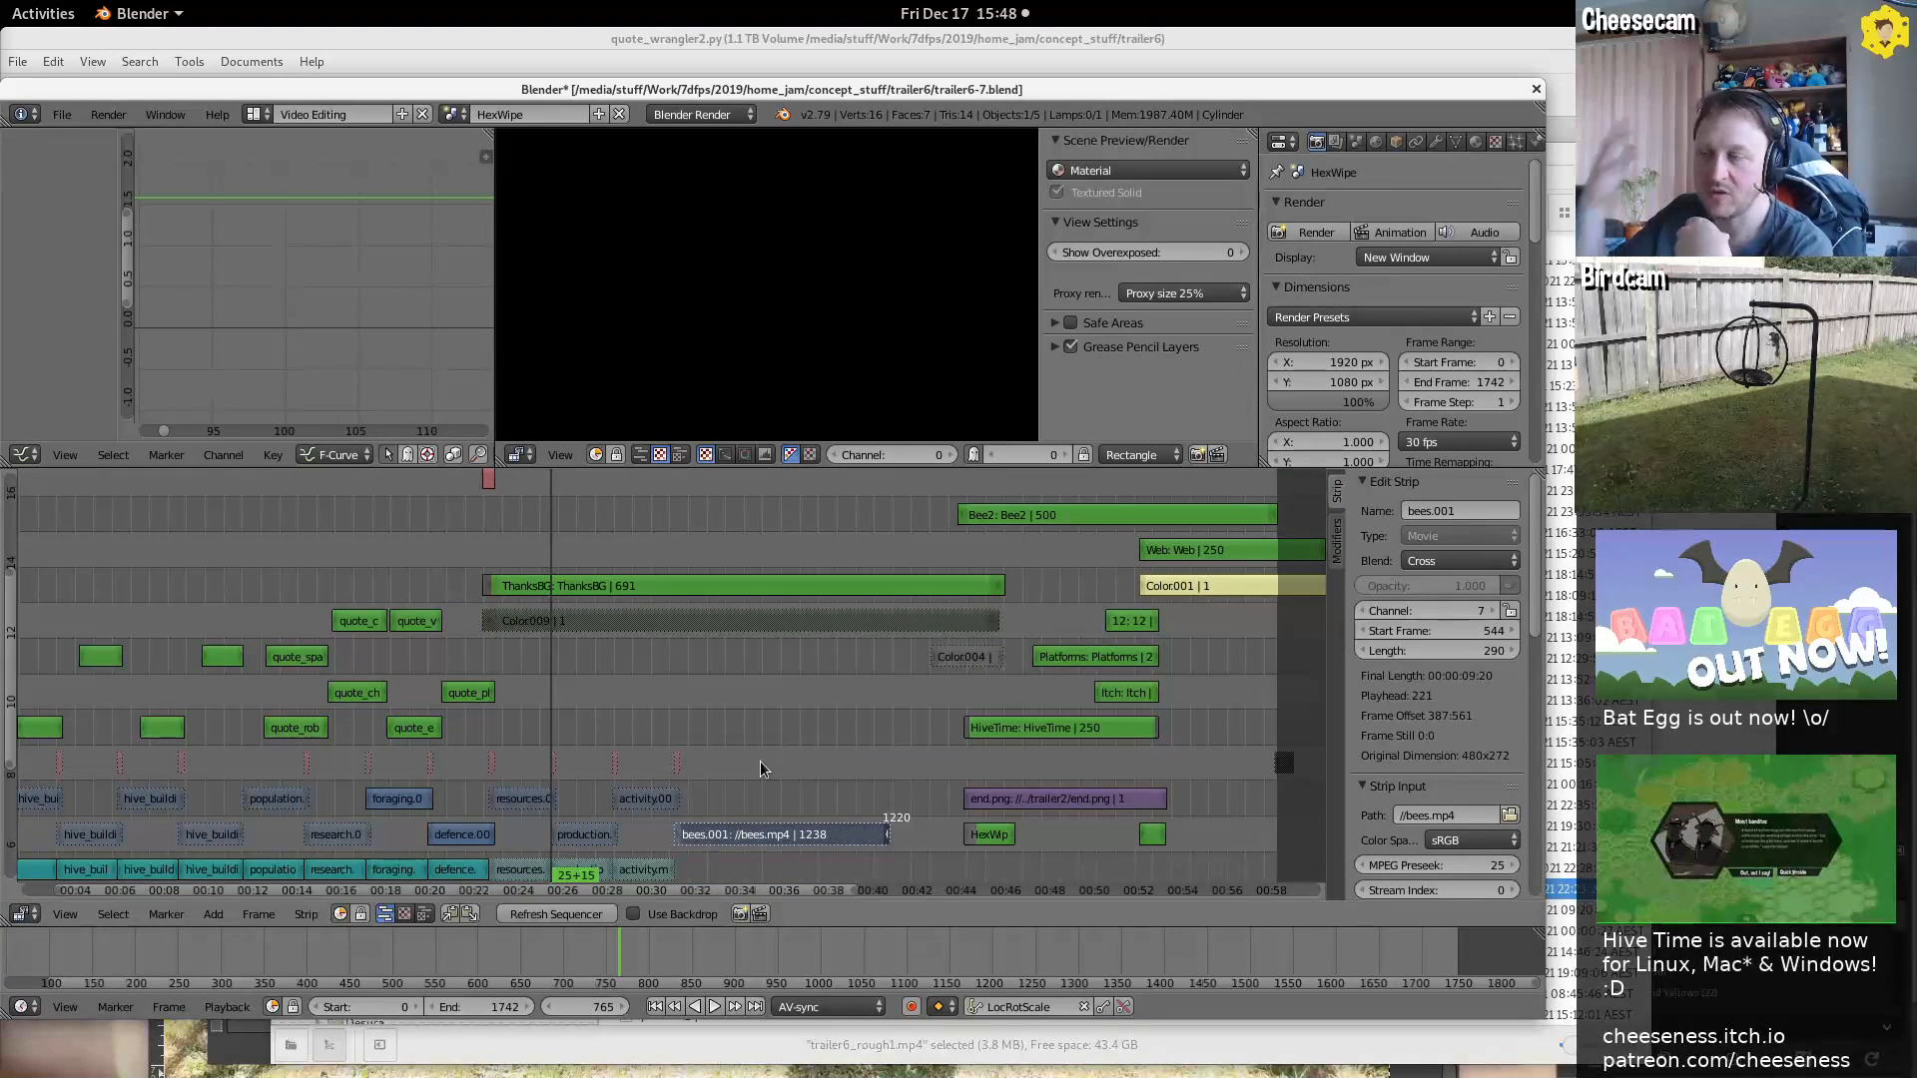
{"action": "middle_click_drag", "start_coordinate": [608, 673], "coordinate": [911, 562]}
{"action": "left_click", "coordinate": [374, 691]}
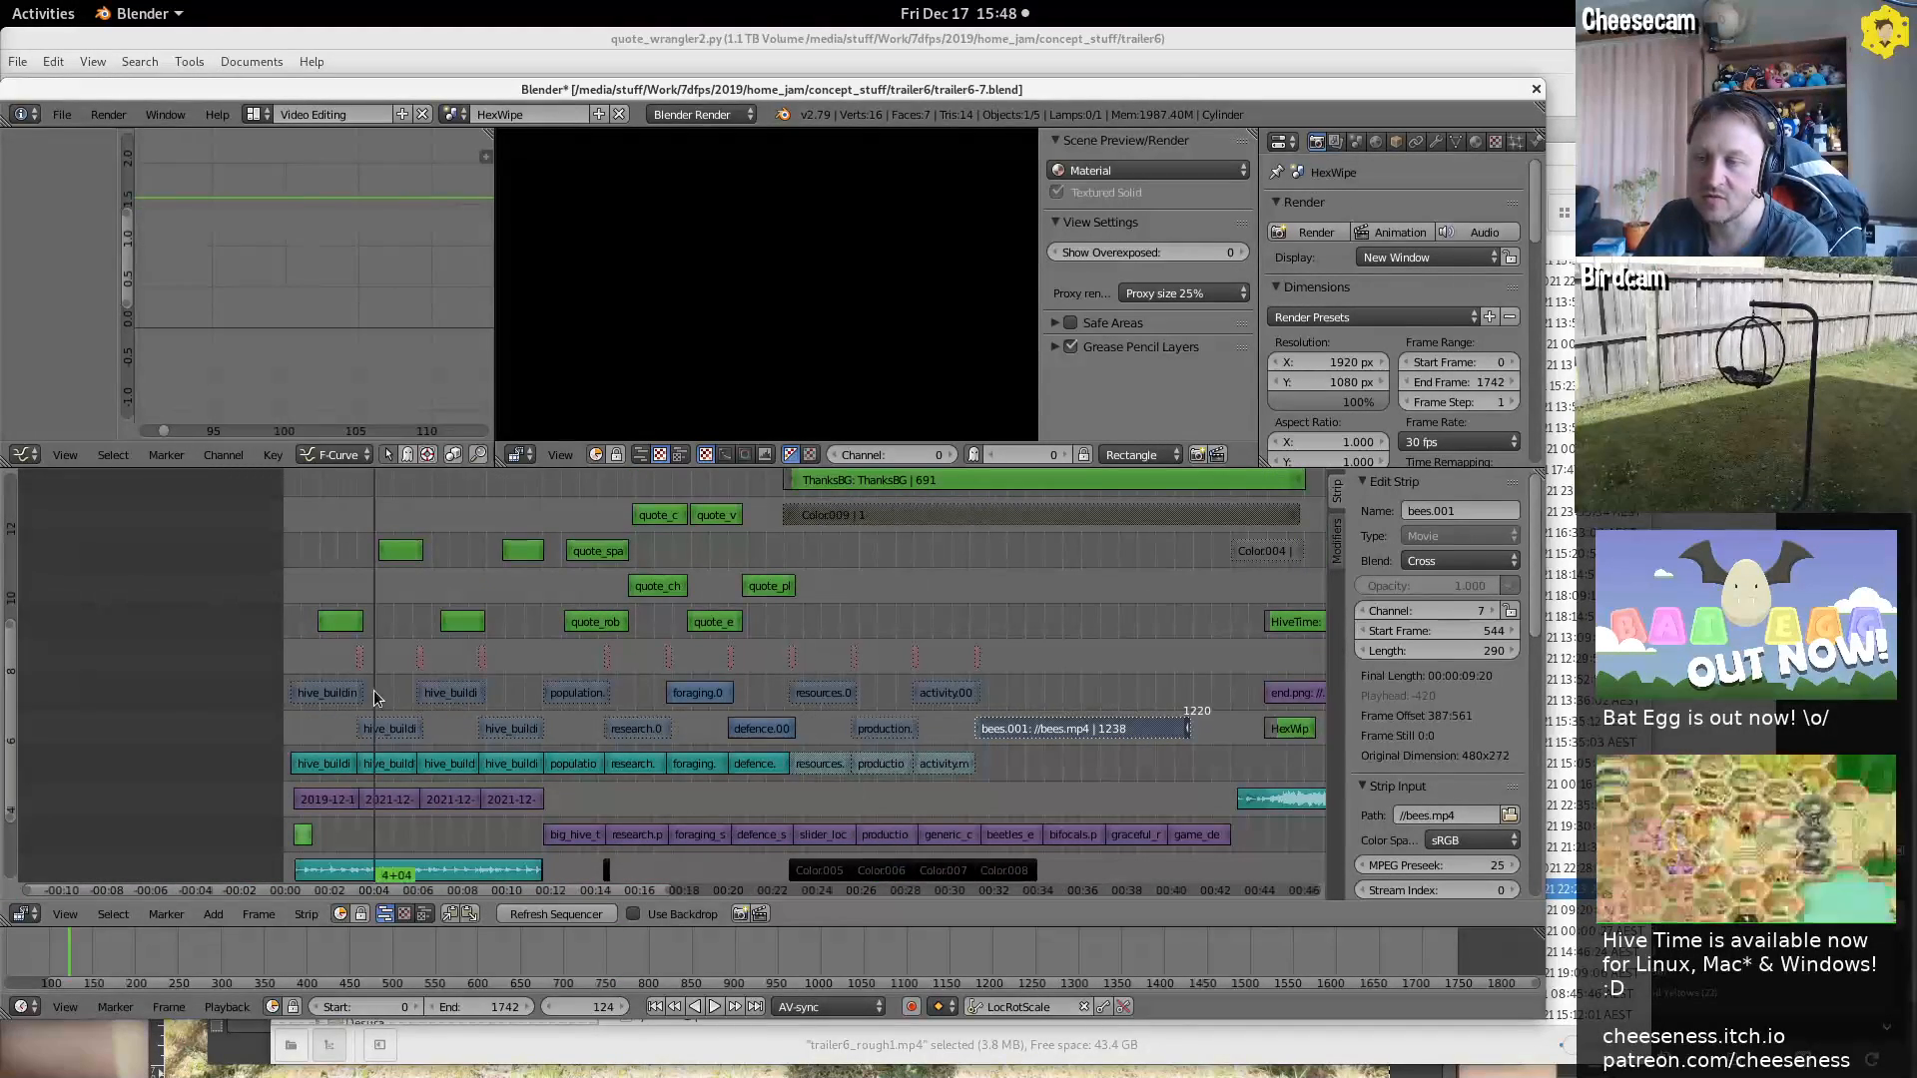
{"action": "middle_click_drag", "start_coordinate": [385, 655], "coordinate": [508, 731]}
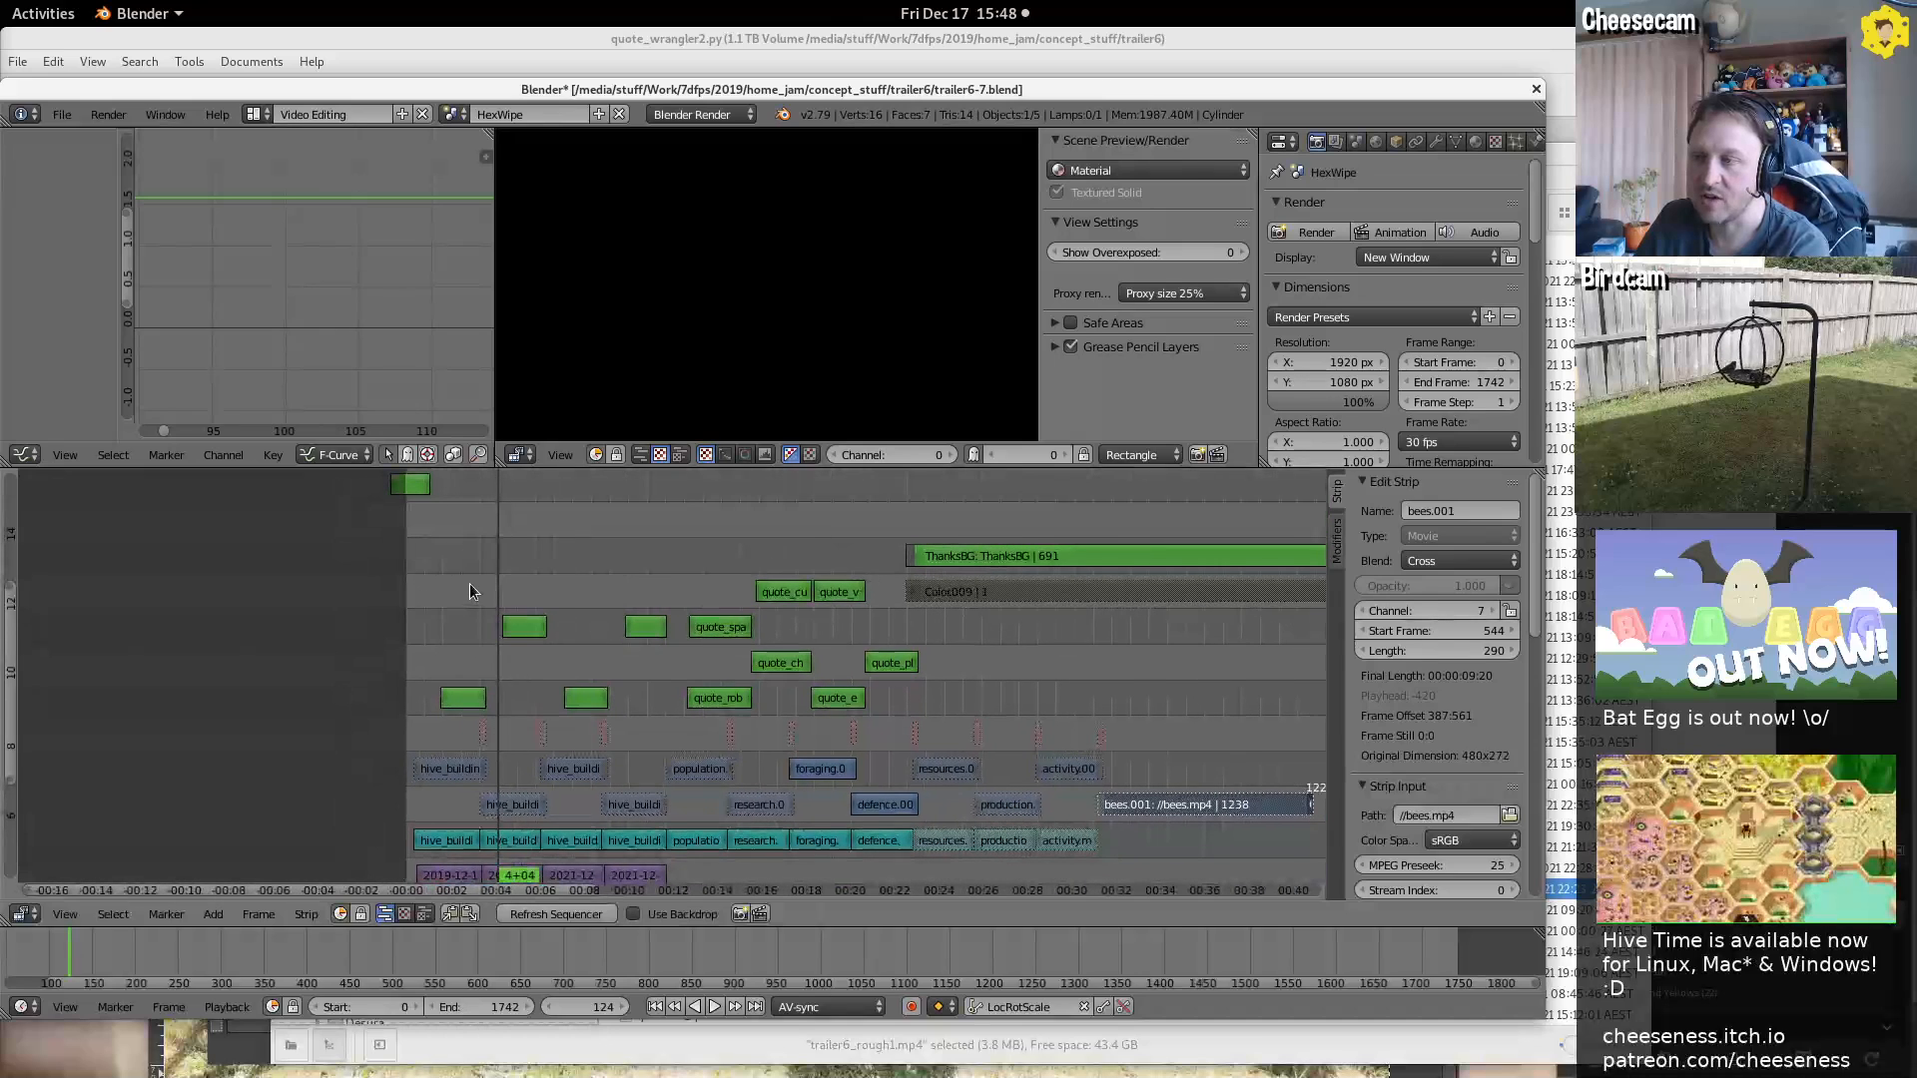
{"action": "left_click", "coordinate": [471, 591]}
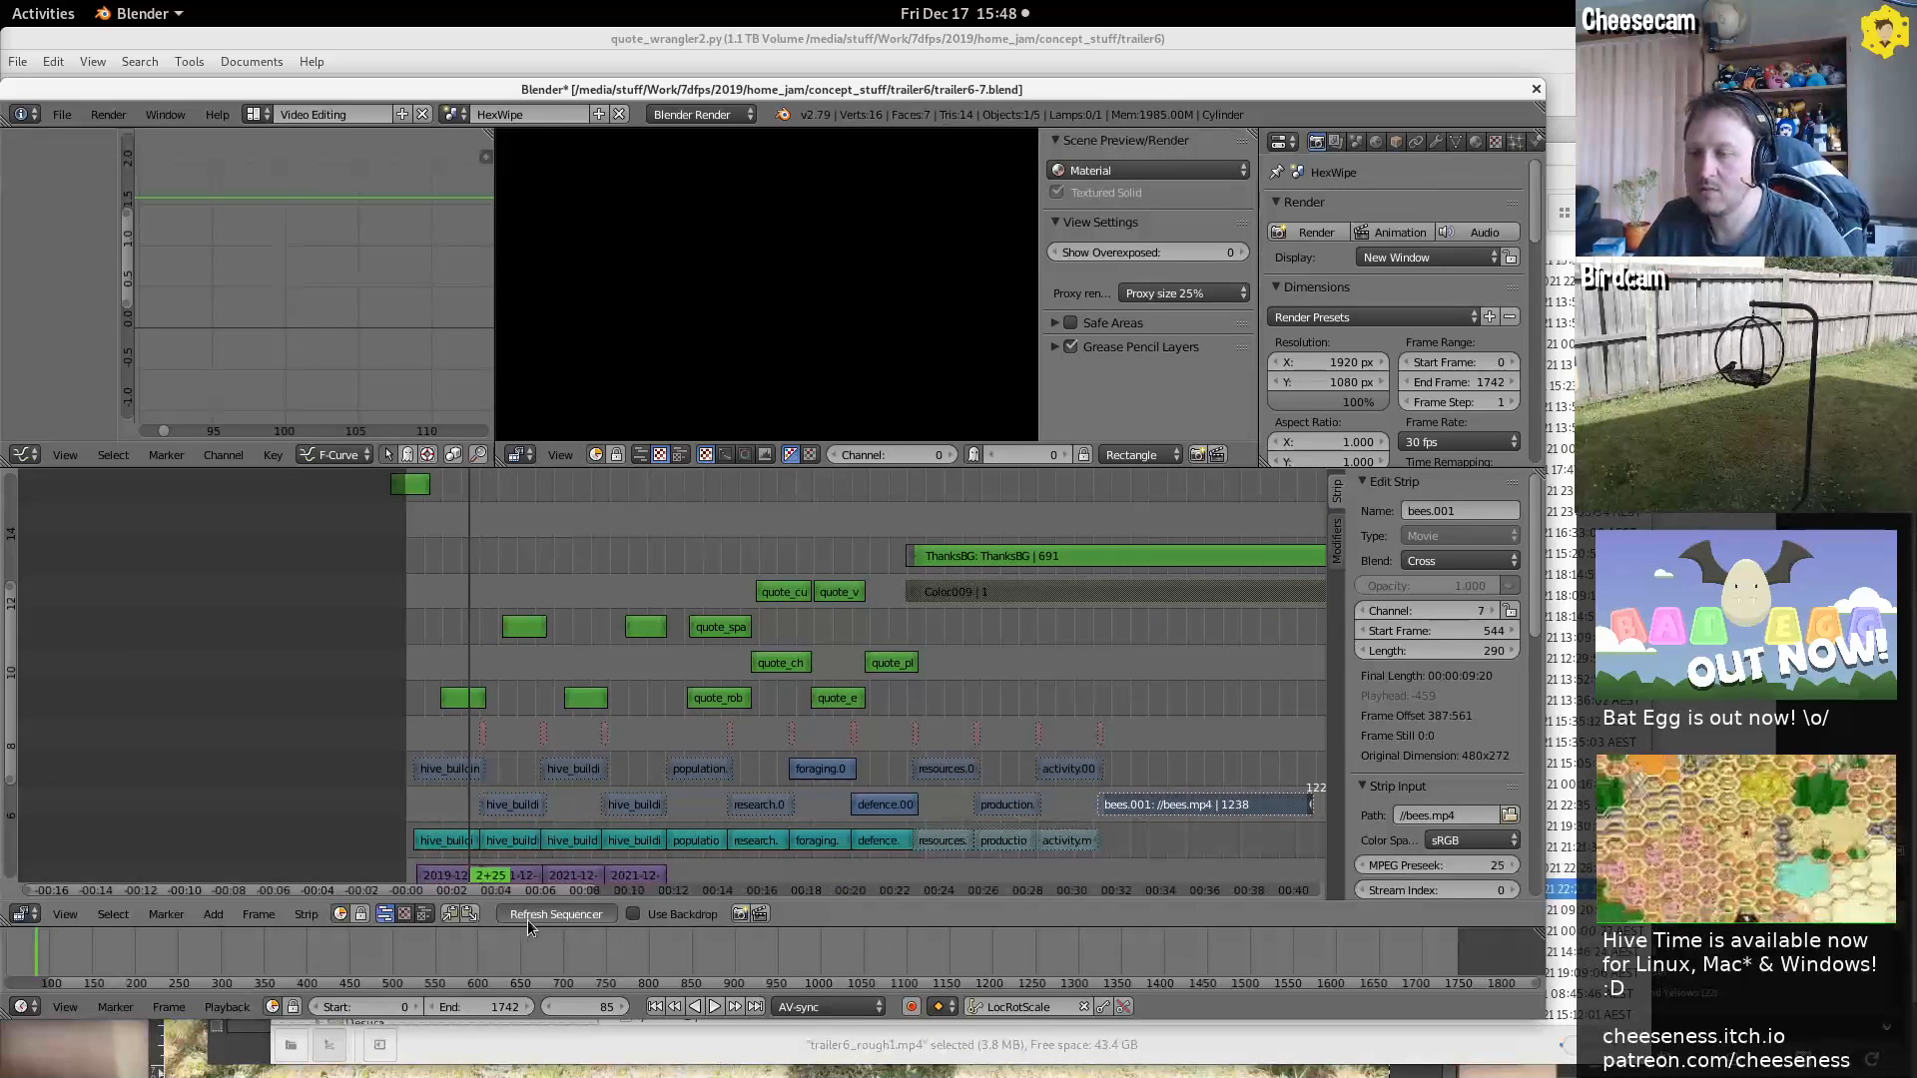
Move the first 2019-12-19 image strip vertically up to channel 13 and play back the opening
{"action": "middle_click_drag", "start_coordinate": [529, 837], "coordinate": [642, 774]}
{"action": "right_click", "coordinate": [522, 714]}
{"action": "key", "text": "g"}
{"action": "key", "text": "y"}
{"action": "left_click", "coordinate": [598, 505]}
{"action": "left_click", "coordinate": [597, 493]}
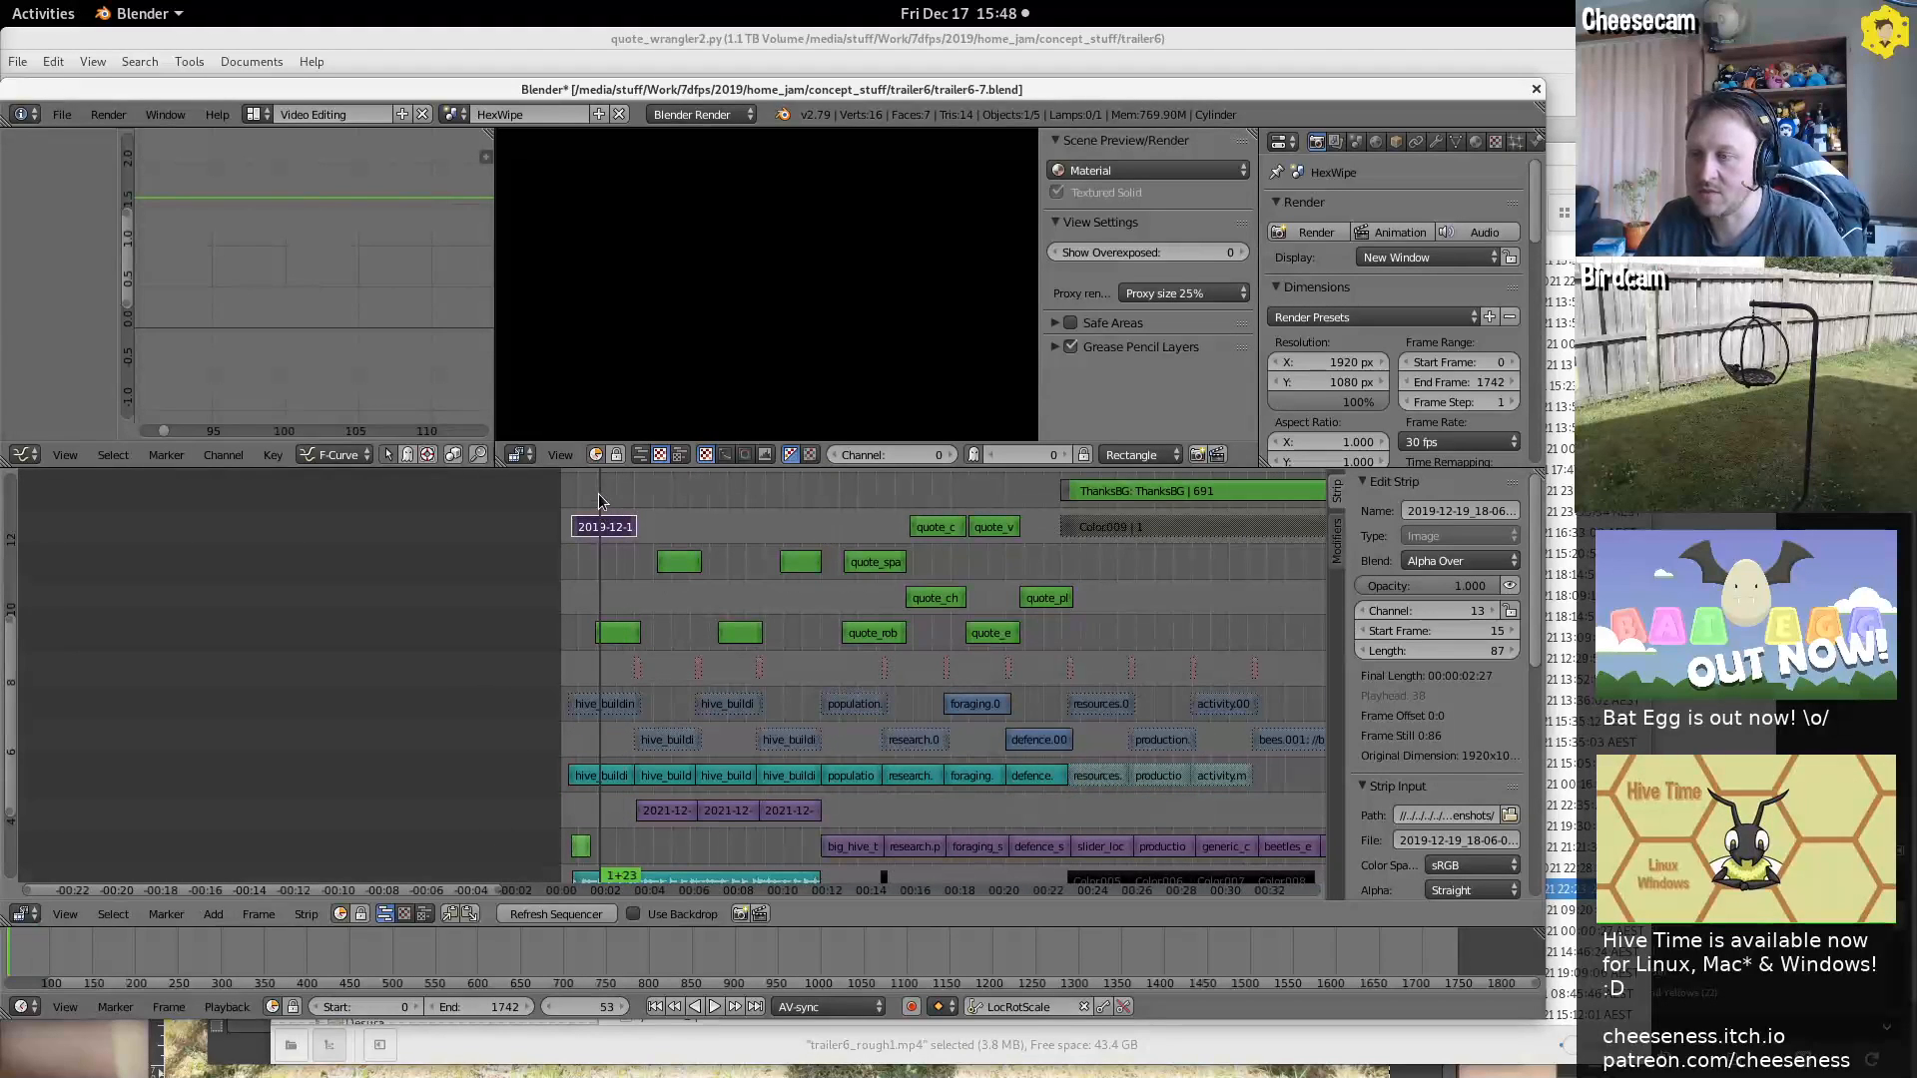
{"action": "key", "text": "alt+a"}
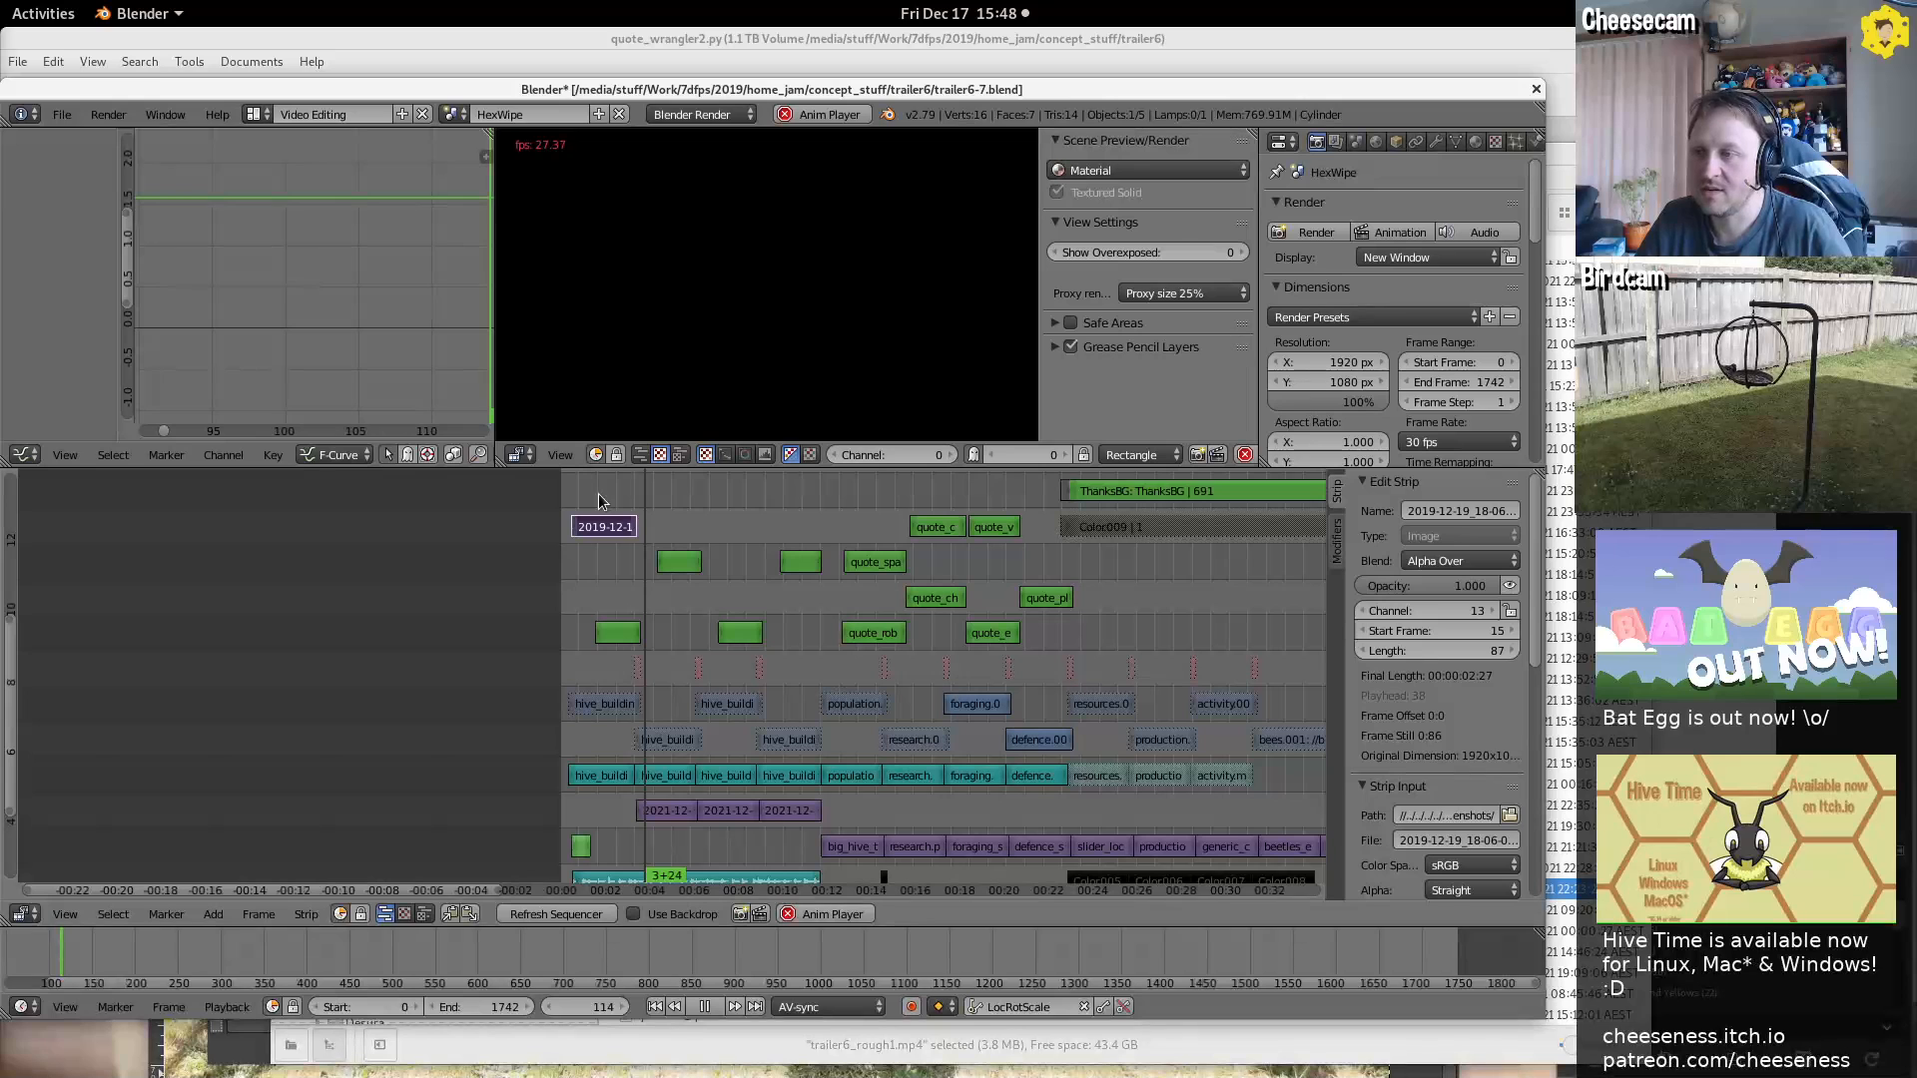
{"action": "left_click", "coordinate": [694, 1010]}
Return the 2019-12-19 image strip vertically to channel 5 and scrub the opening clips to frame 499
{"action": "middle_click_drag", "start_coordinate": [852, 593], "coordinate": [779, 472]}
{"action": "key", "text": "ctrl+z"}
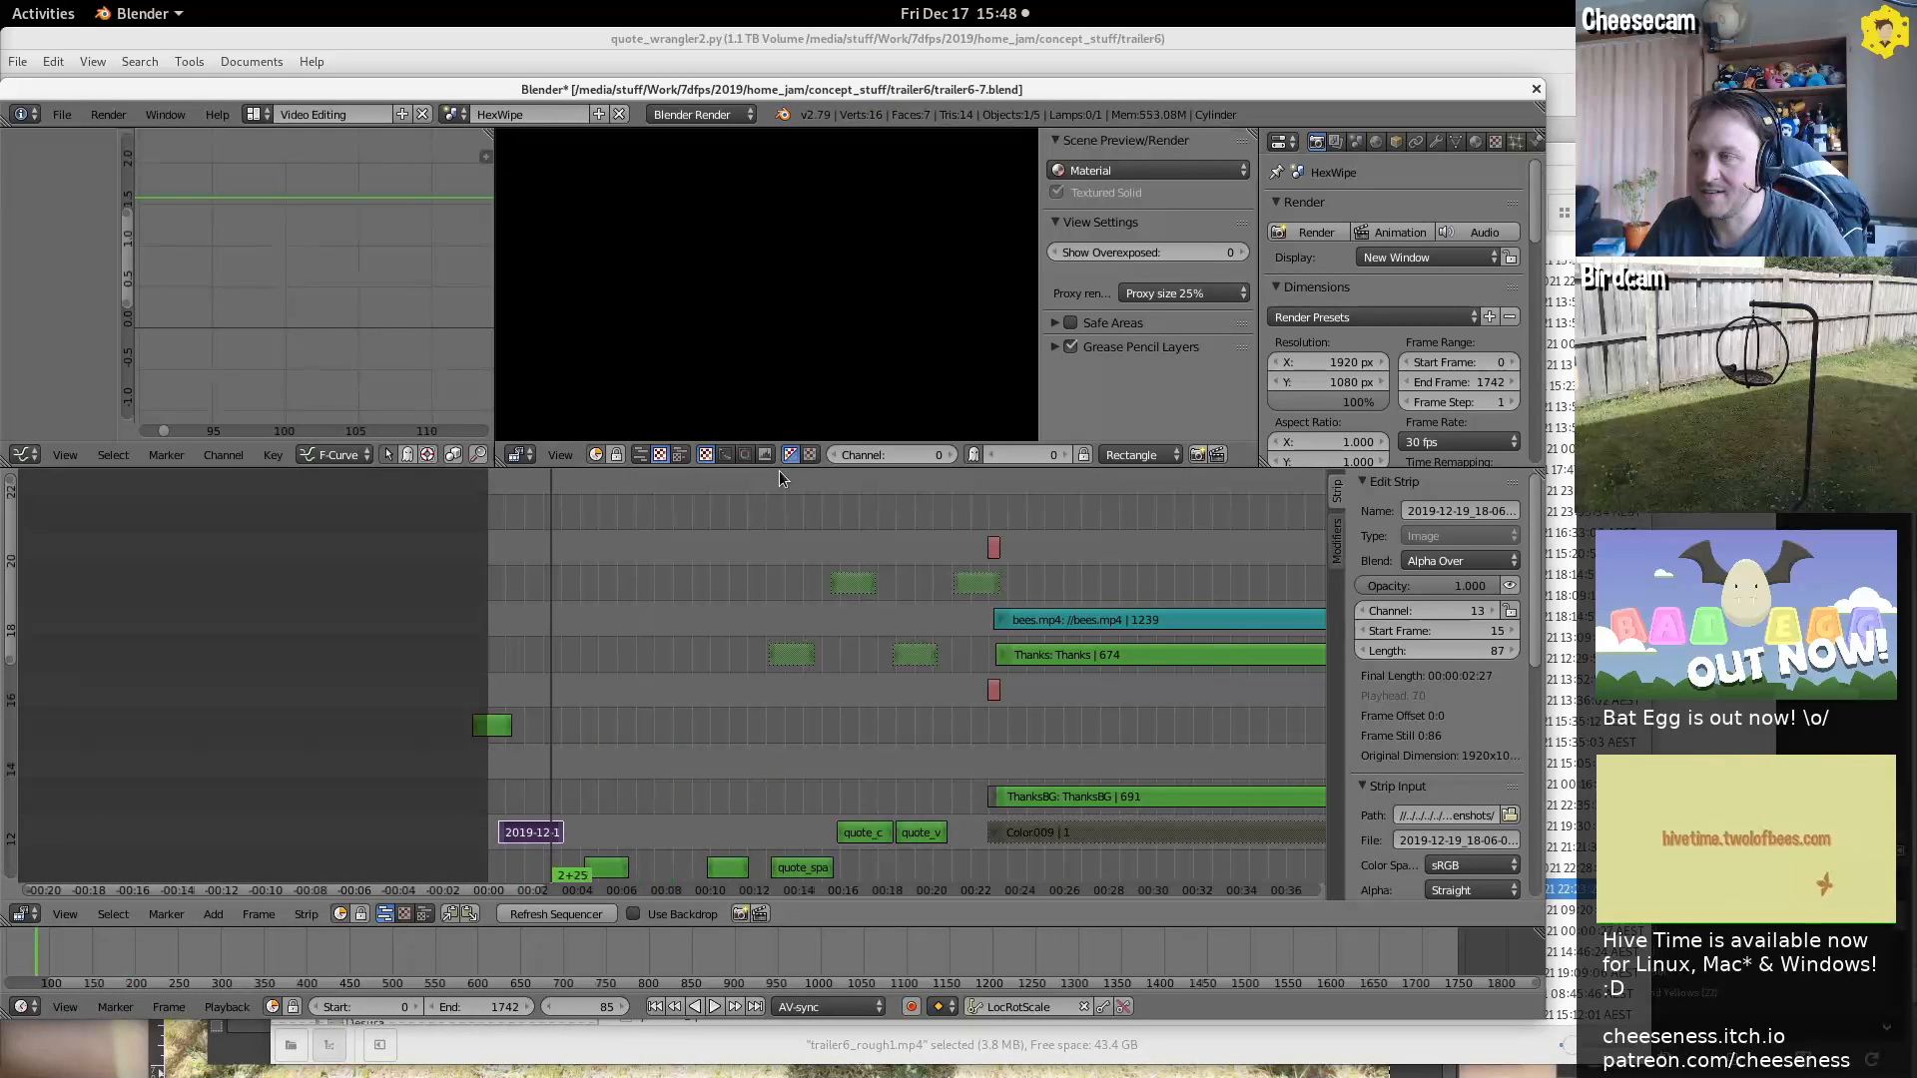
{"action": "mouse_move", "coordinate": [801, 257]}
{"action": "middle_mouse_down", "text": "ctrl"}
{"action": "mouse_move", "coordinate": [769, 373]}
{"action": "mouse_move", "coordinate": [788, 280]}
{"action": "middle_mouse_up", "text": "ctrl"}
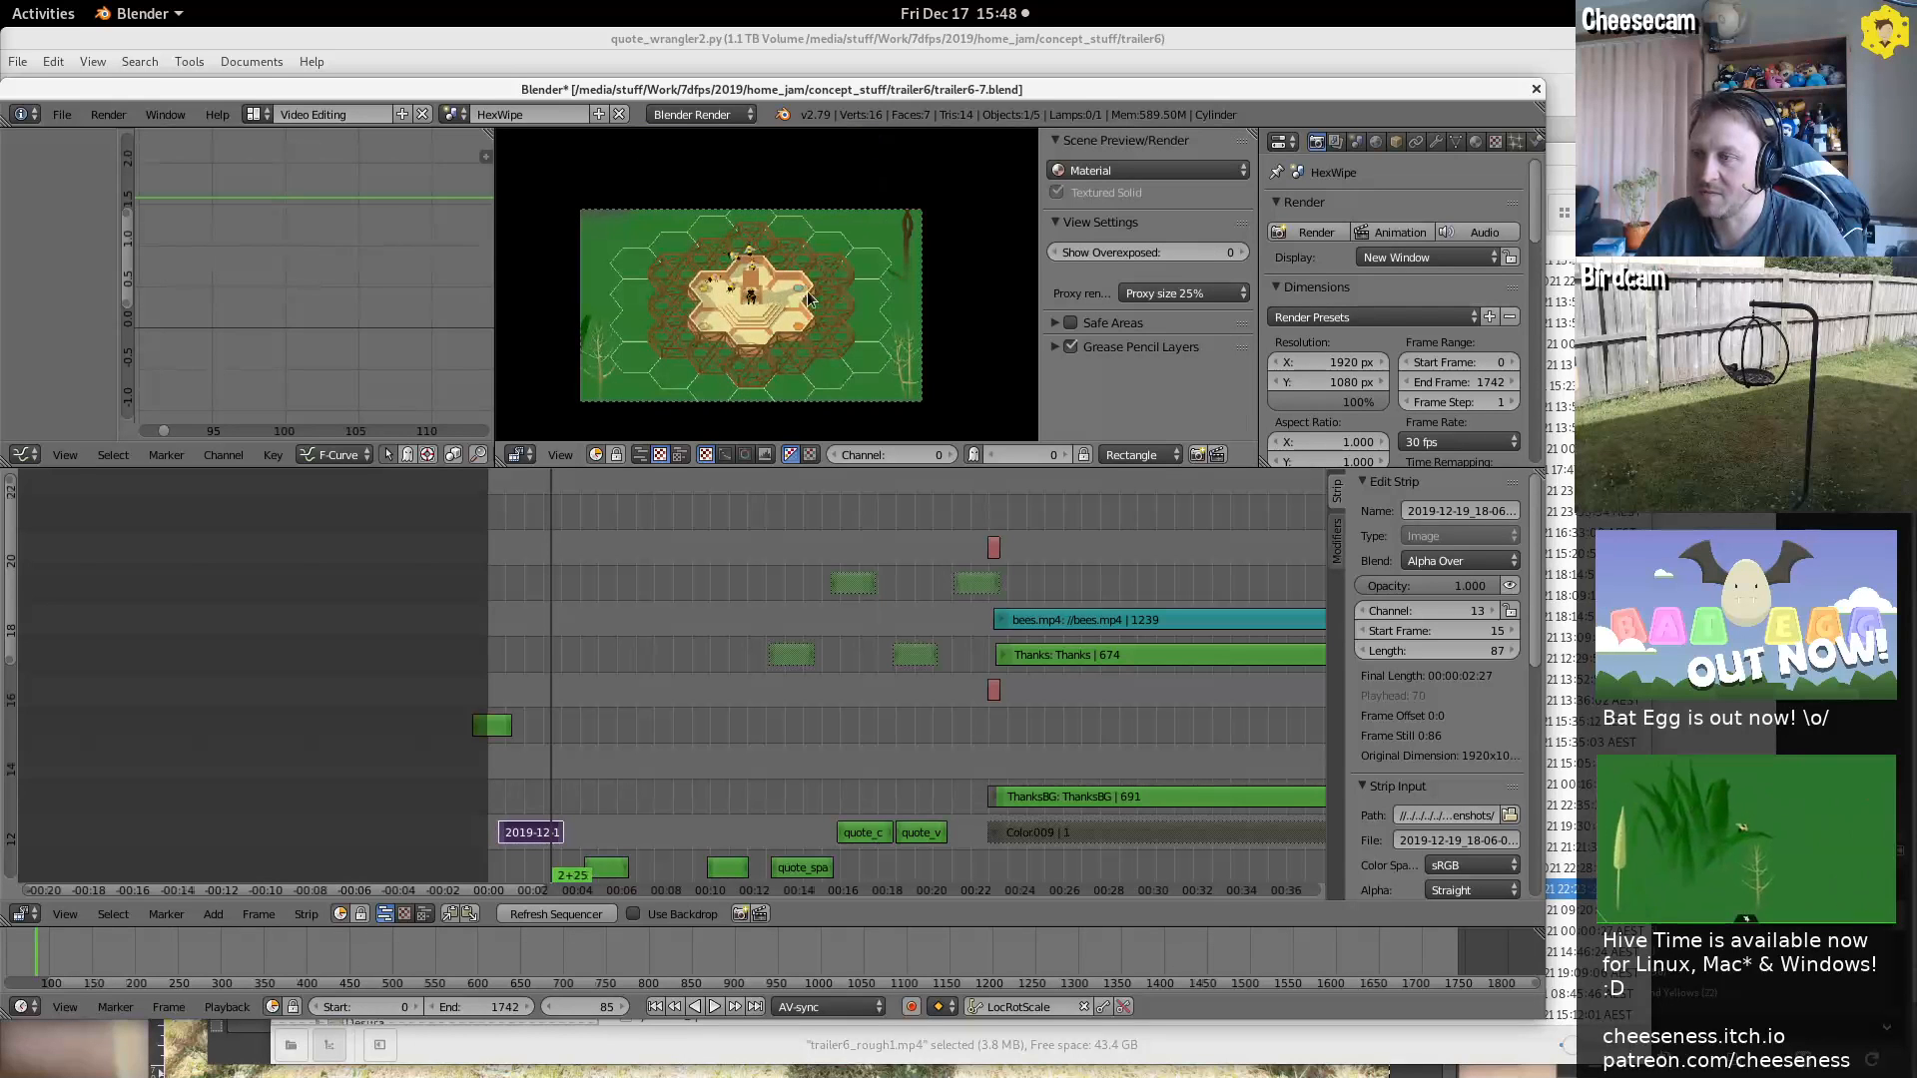
{"action": "middle_click_drag", "start_coordinate": [519, 838], "coordinate": [592, 602]}
{"action": "key", "text": "g"}
{"action": "key", "text": "y"}
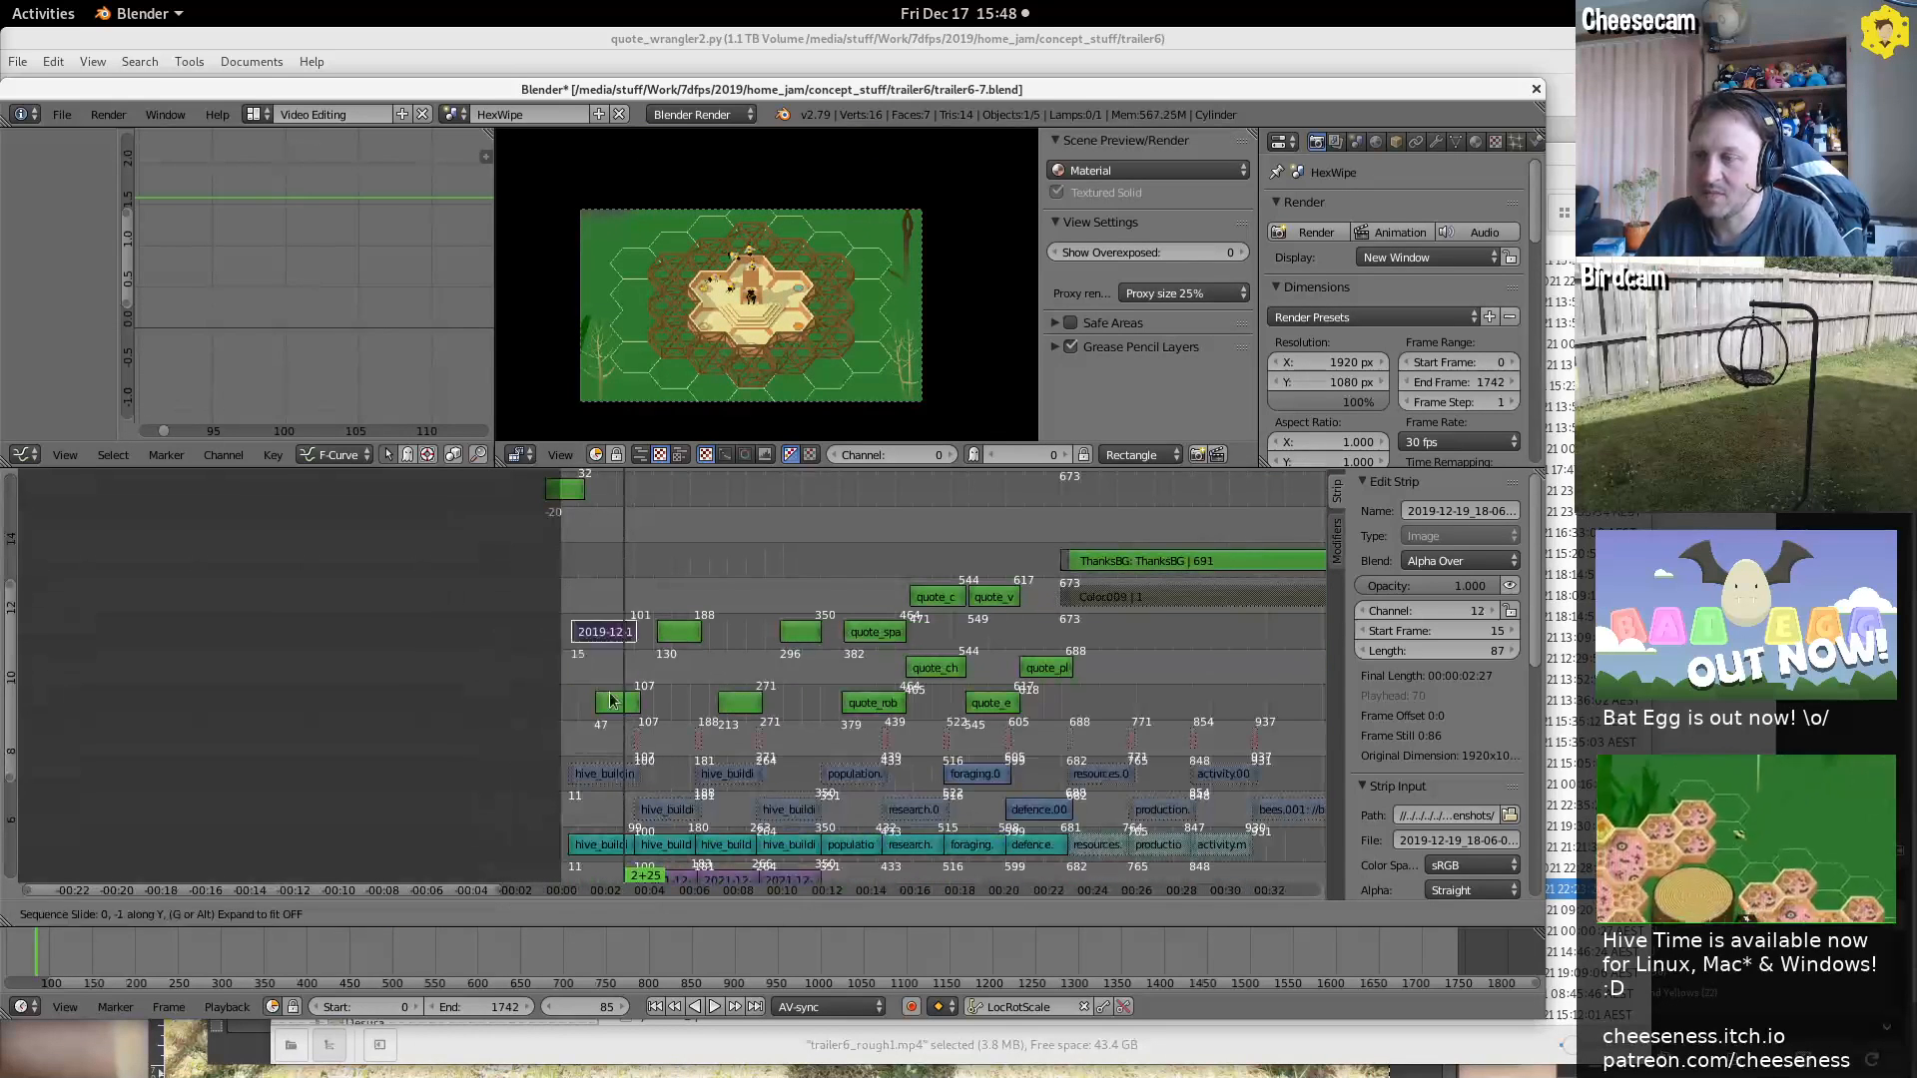
{"action": "left_click", "coordinate": [626, 889]}
{"action": "left_click_drag", "start_coordinate": [631, 568], "coordinate": [928, 565]}
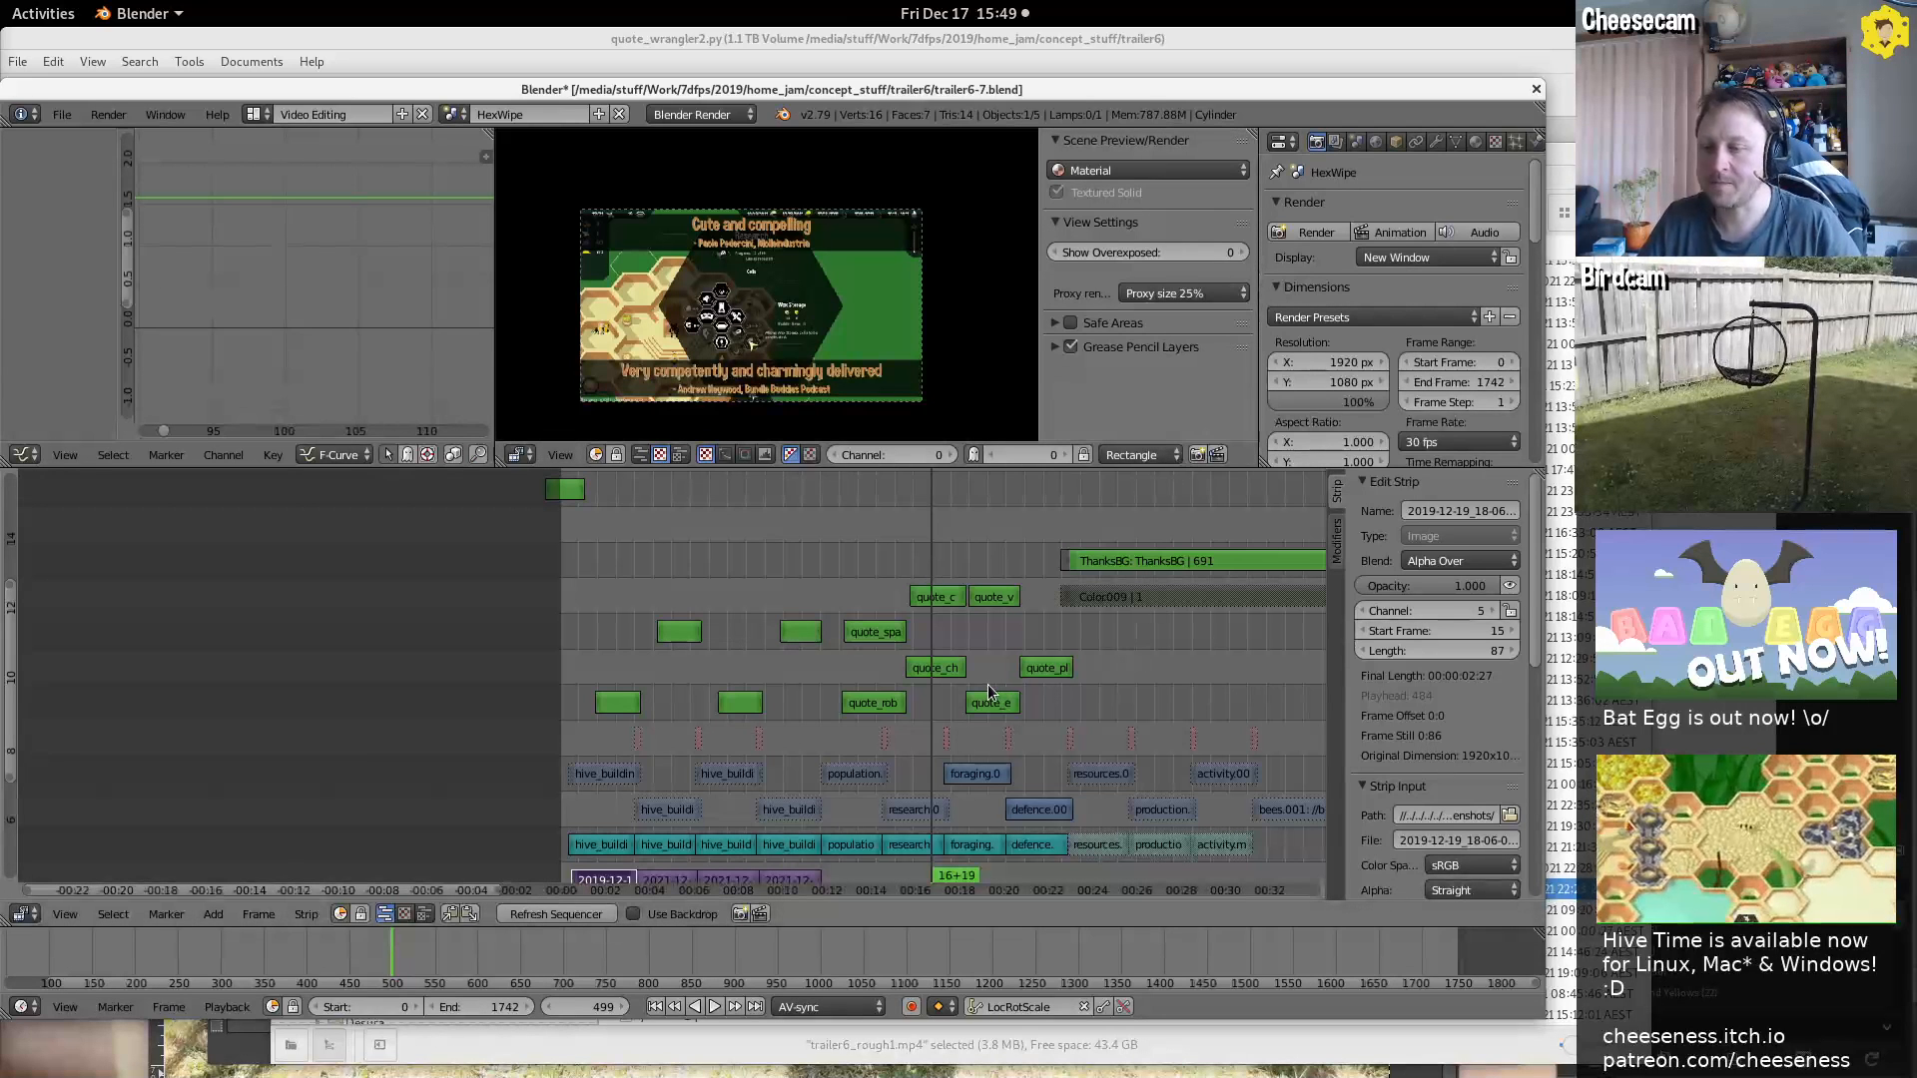
Switch to the Hive Time project in Godot Engine
{"action": "key", "text": "alt+Tab"}
{"action": "key", "text": "alt+Tab"}
{"action": "key", "text": "alt+Tab"}
{"action": "key", "text": "alt+Tab"}
{"action": "key", "text": "alt+Tab"}
{"action": "key", "text": "alt+Tab"}
{"action": "key", "text": "alt+Tab"}
{"action": "key", "text": "alt+Tab"}
{"action": "key", "text": "alt+Tab"}
{"action": "key", "text": "alt+Tab"}
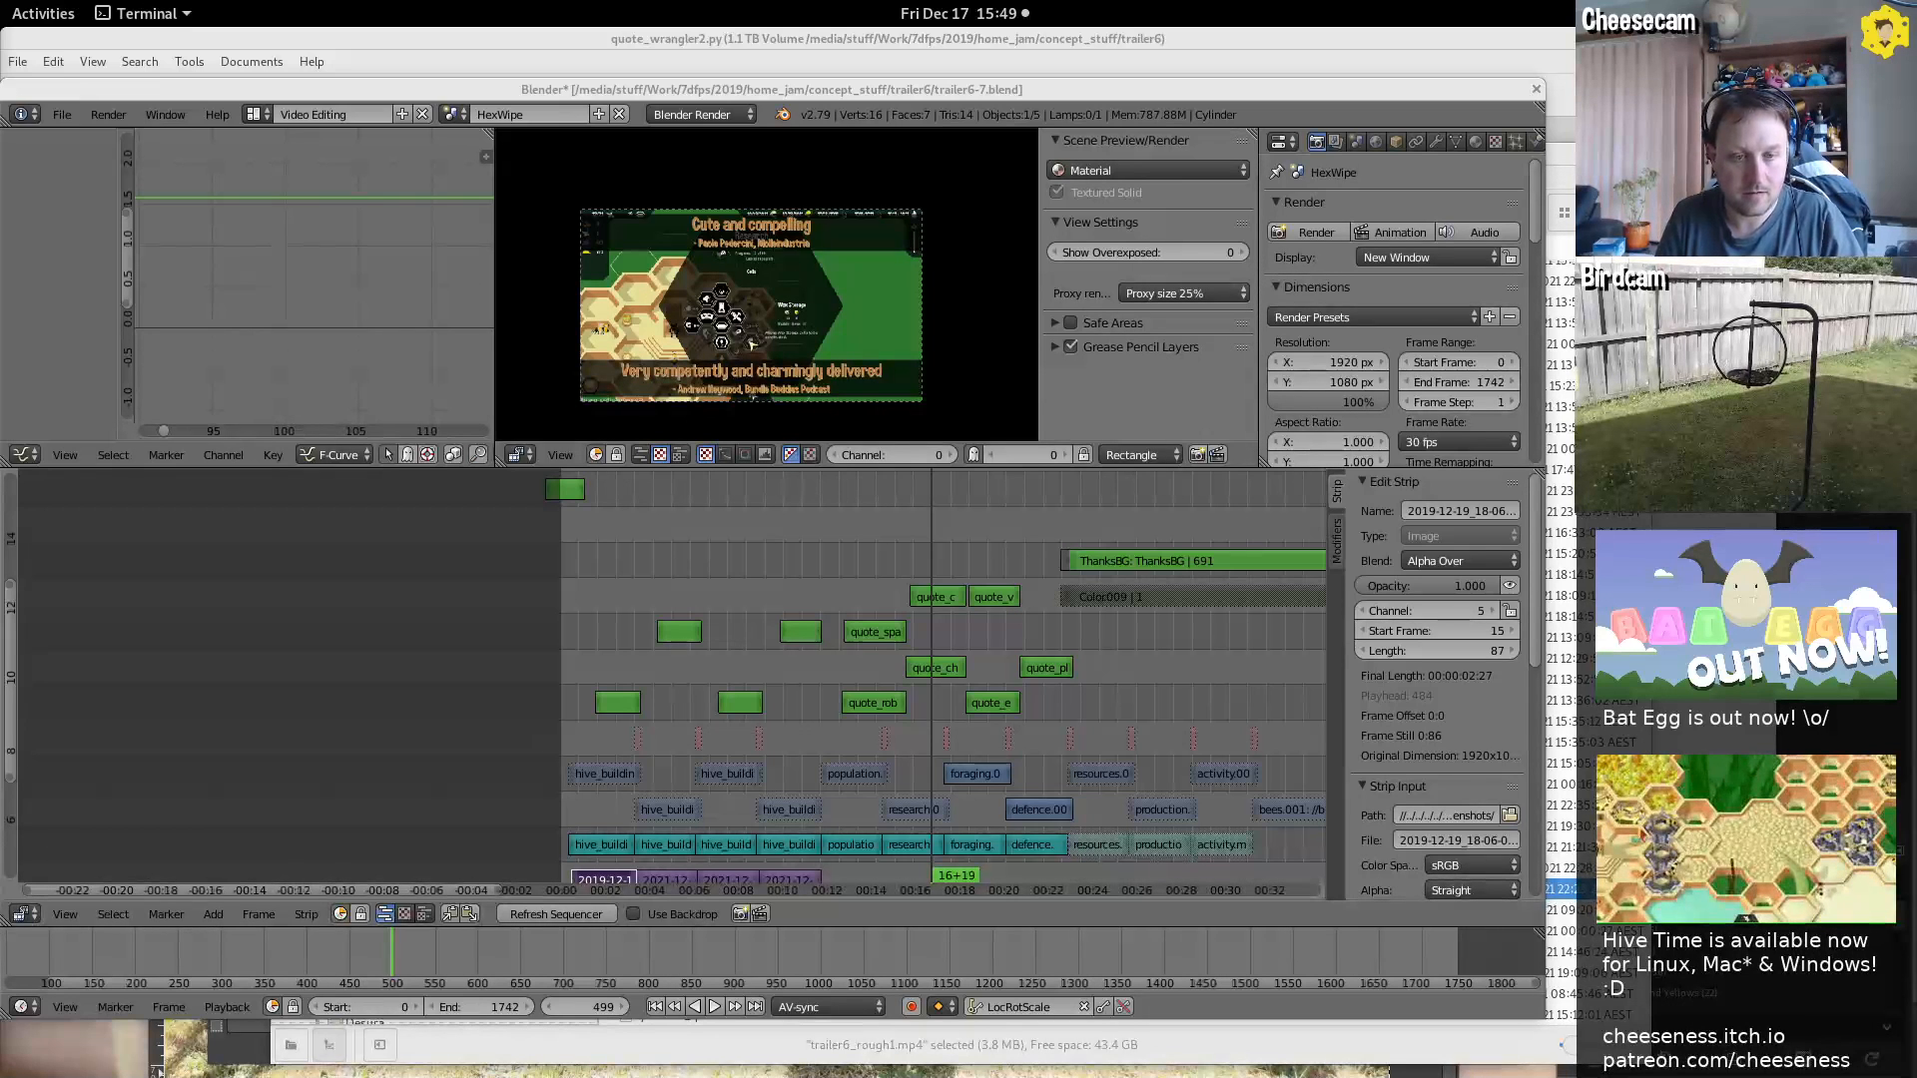
{"action": "mouse_move", "coordinate": [1, 2]}
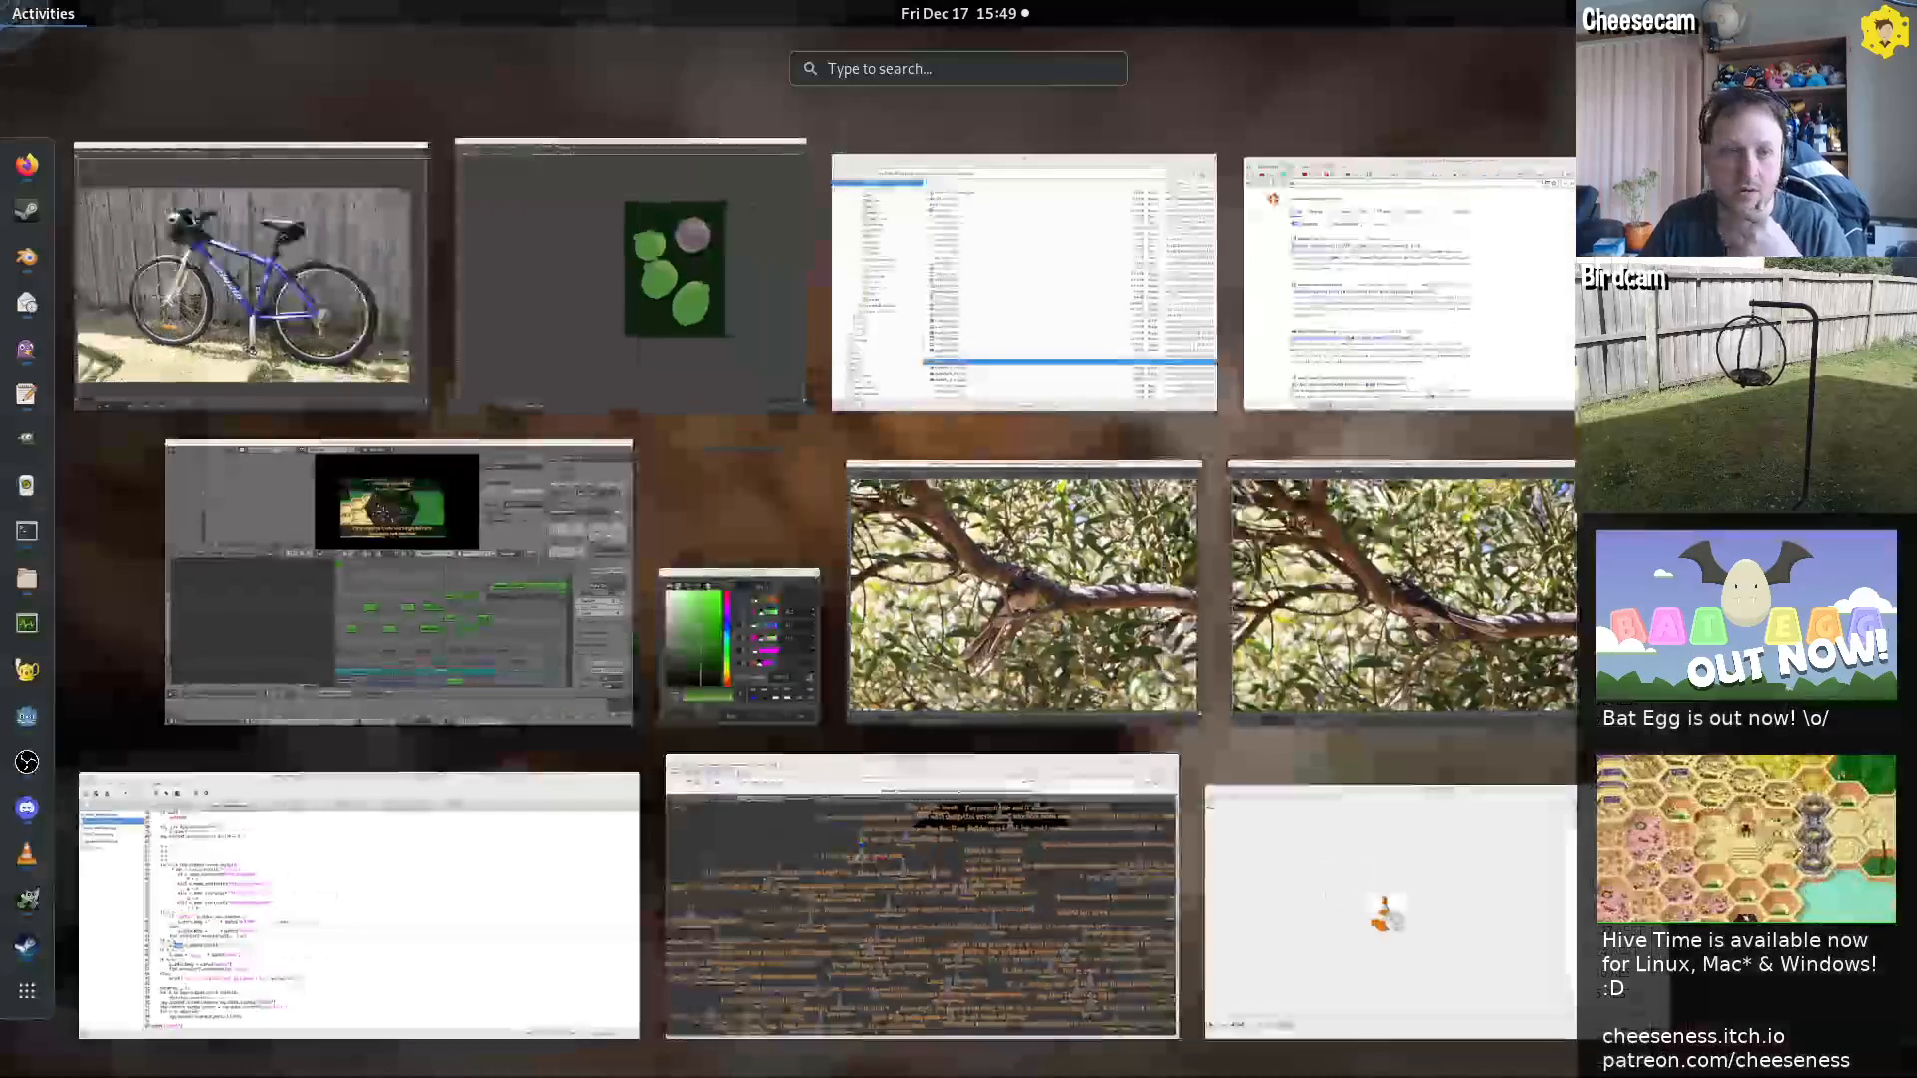
{"action": "key", "text": "Escape"}
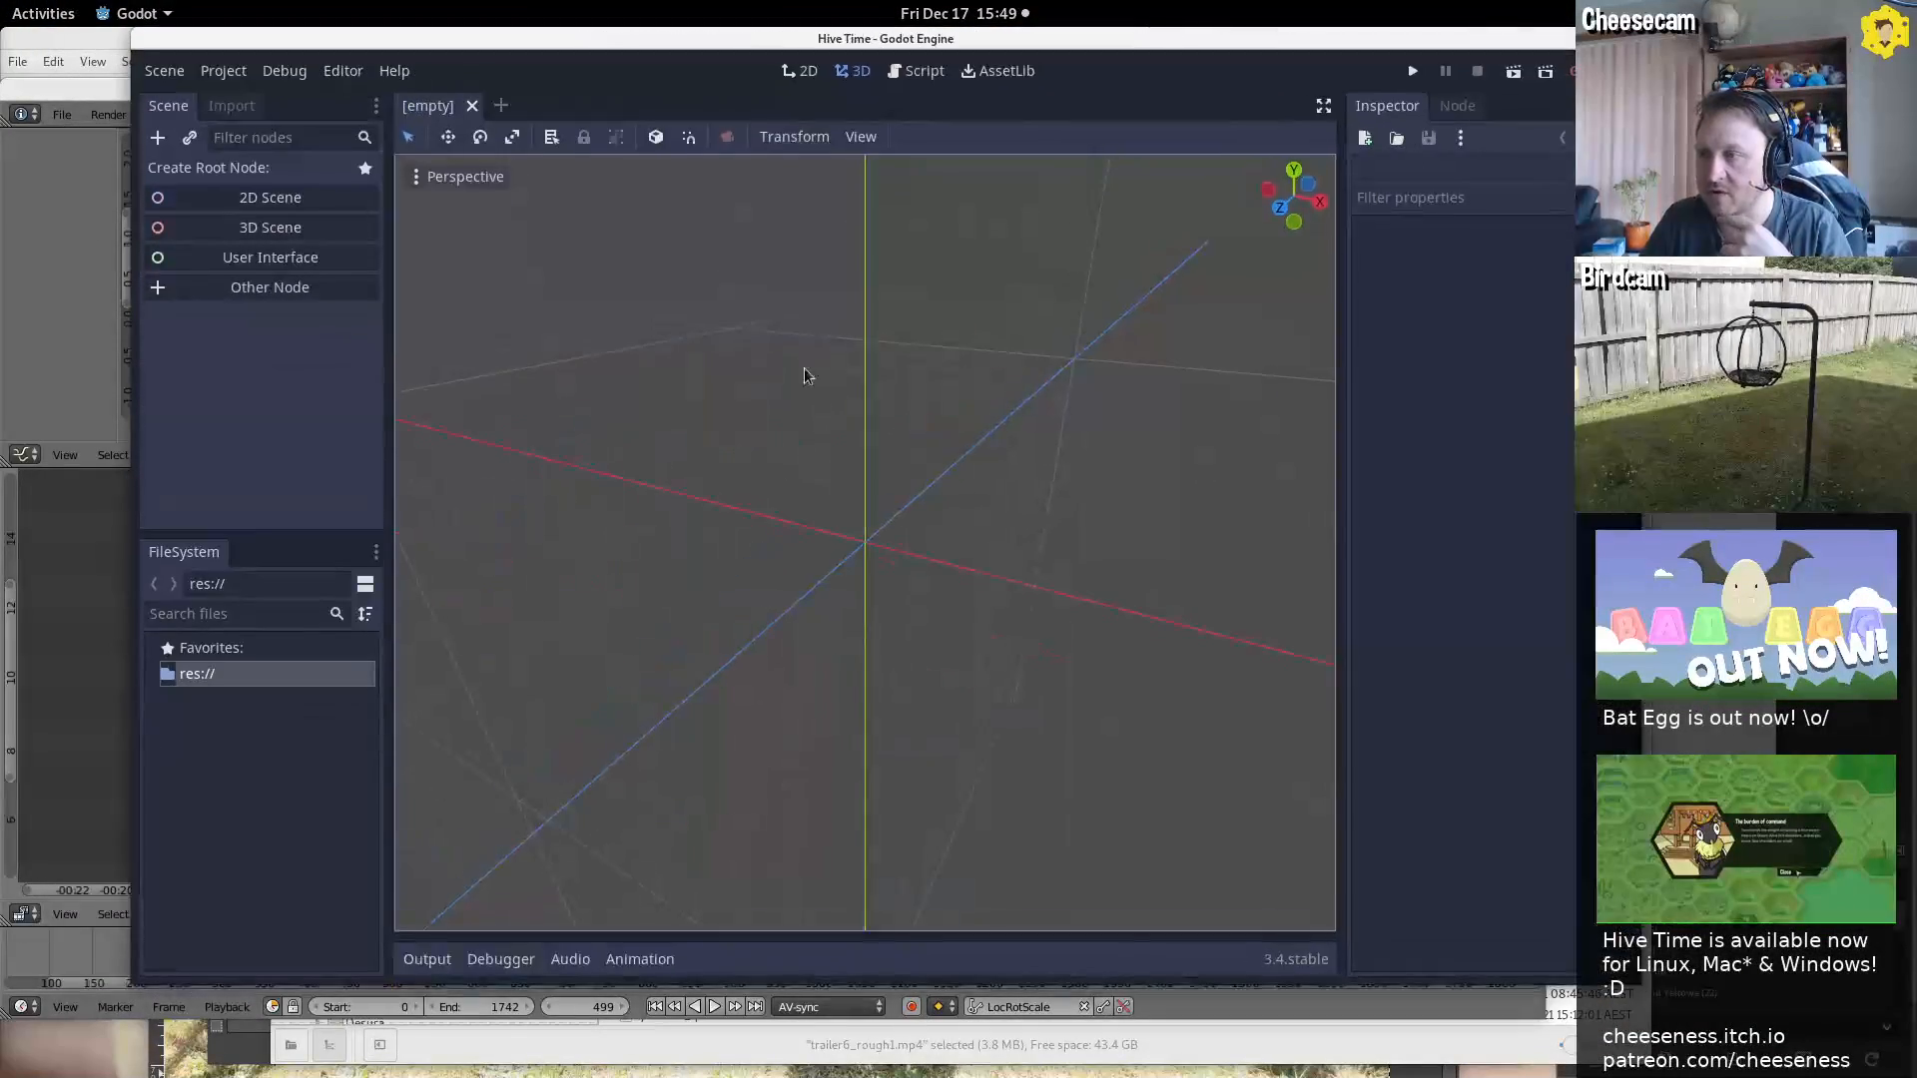
Open the debug_stuff.gd script in the script editor and maximise the window
{"action": "left_click", "coordinate": [916, 71]}
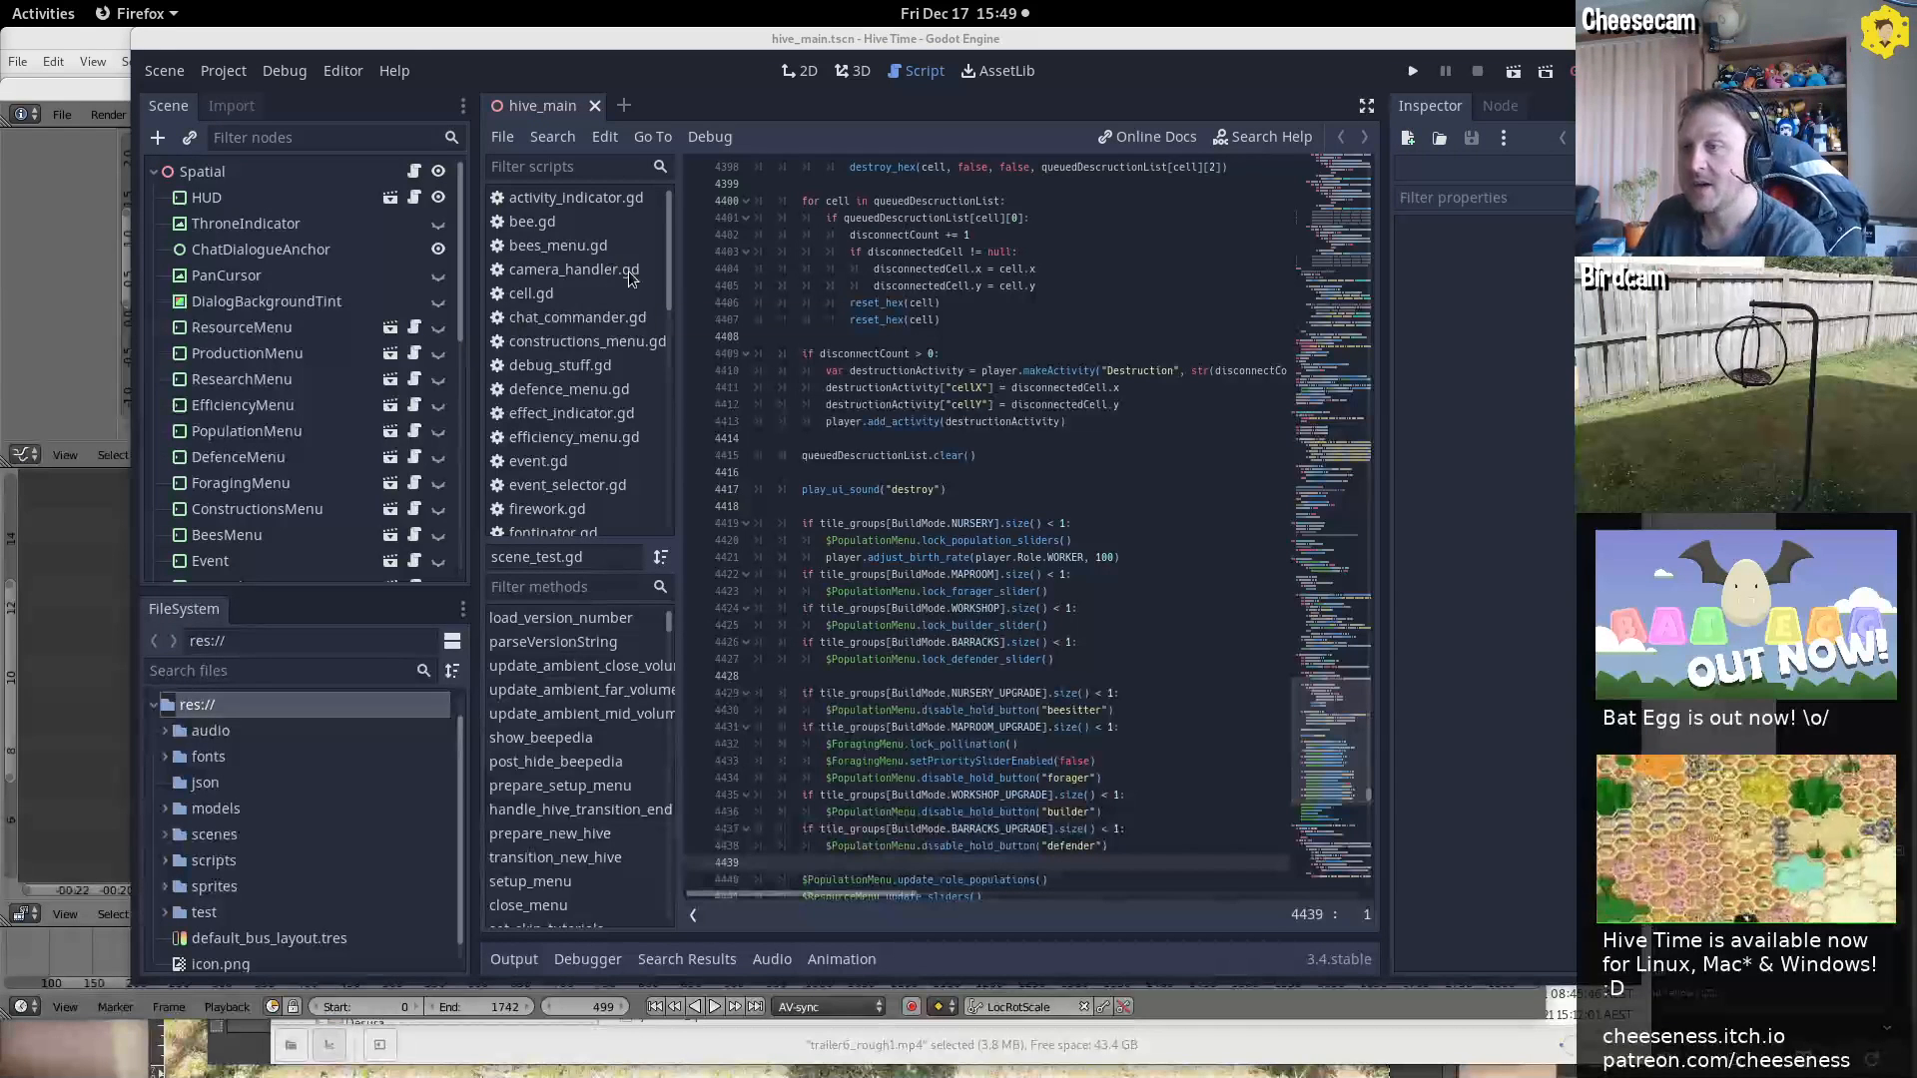
{"action": "left_click", "coordinate": [584, 368]}
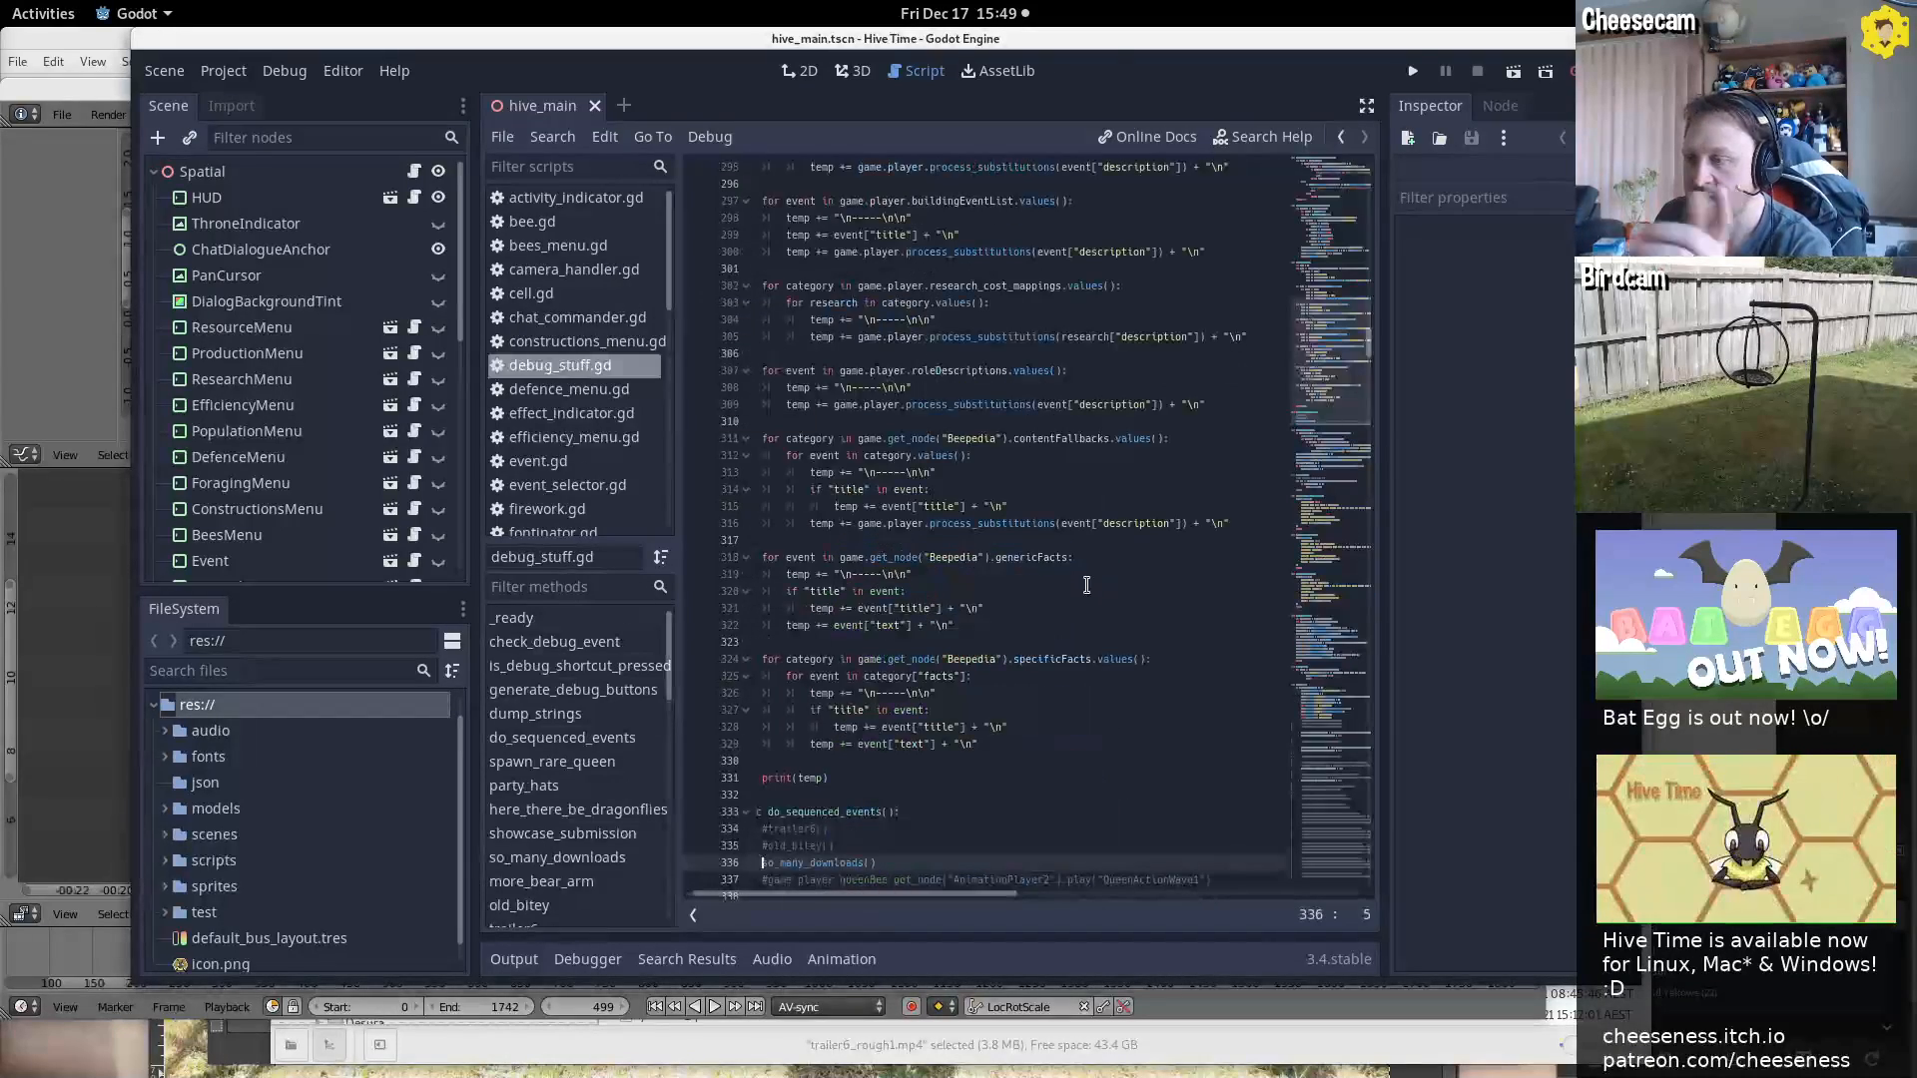
{"action": "left_click_drag", "start_coordinate": [1099, 46], "coordinate": [954, 4]}
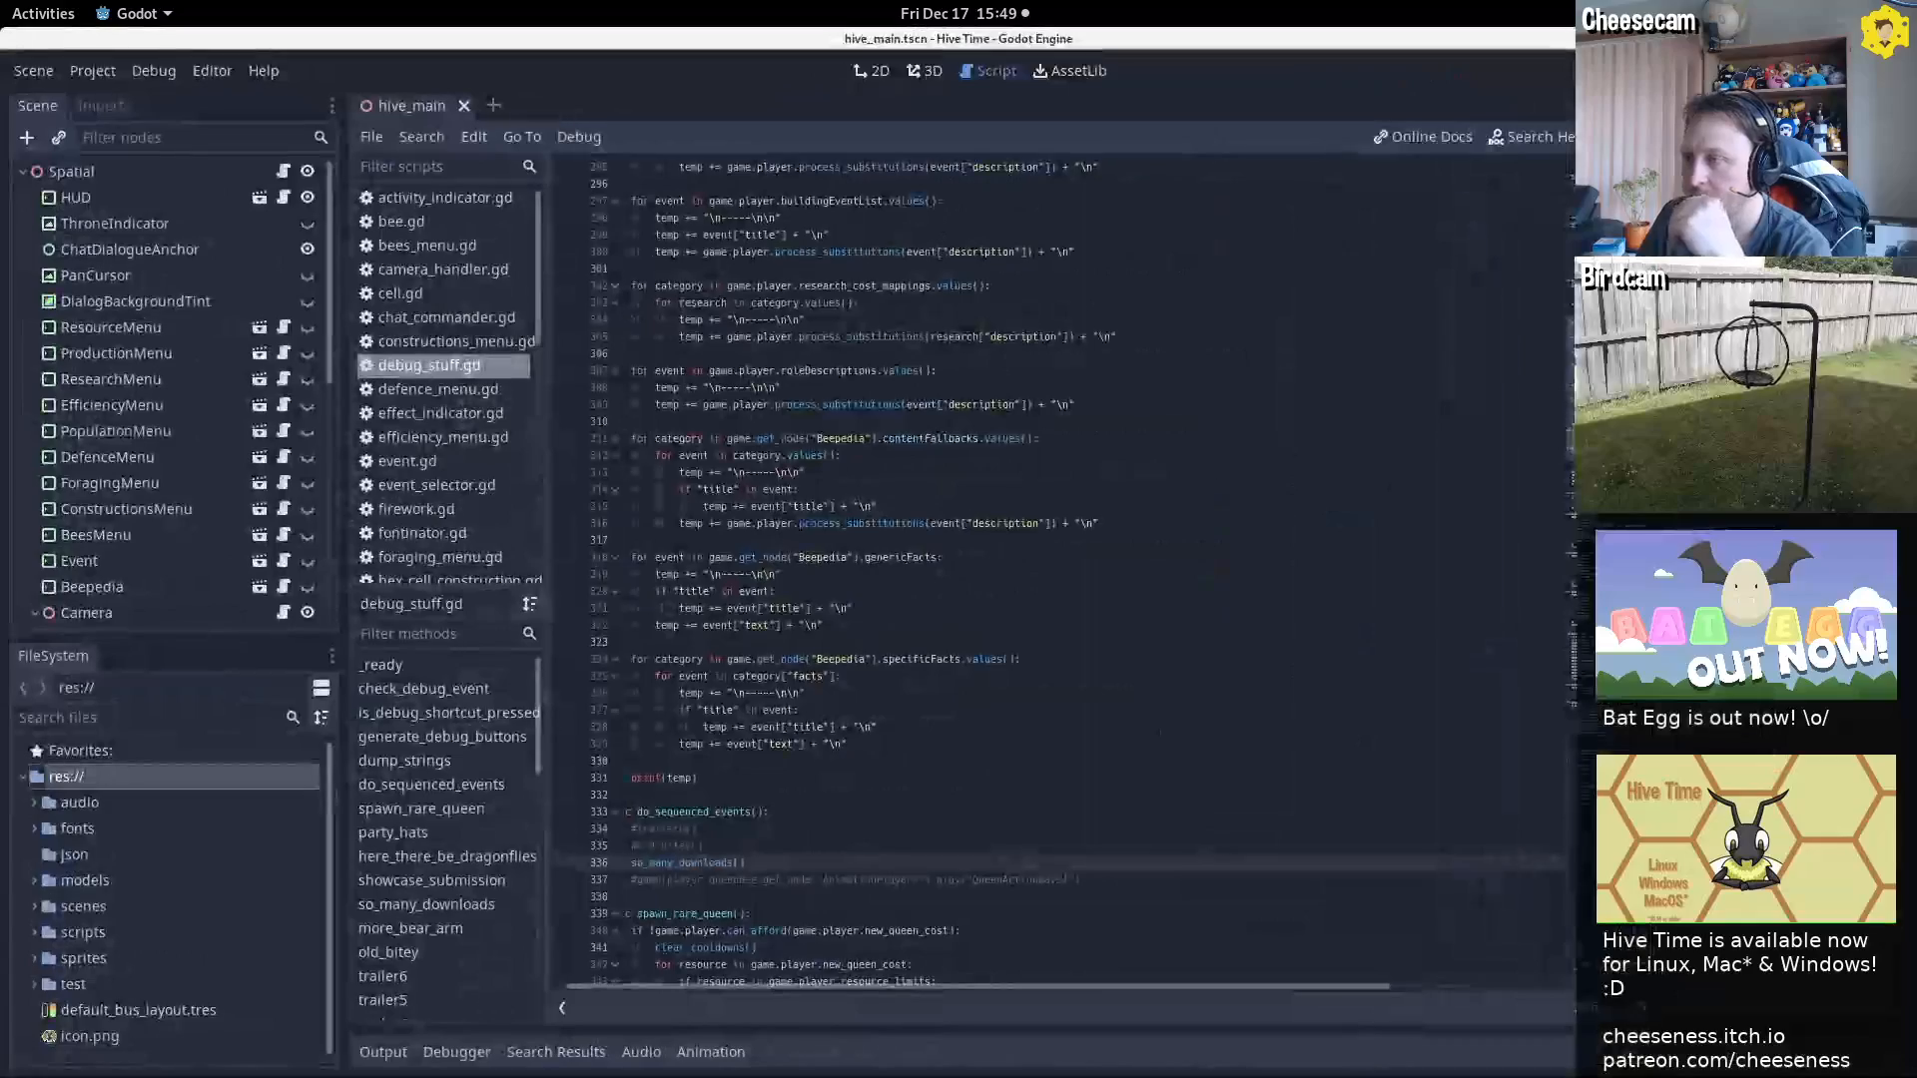
In do_sequenced_events, uncomment the trailer6() call and comment out so_many_downloads()
{"action": "scroll", "coordinate": [1552, 442], "scroll_direction": "up", "scroll_amount": 20}
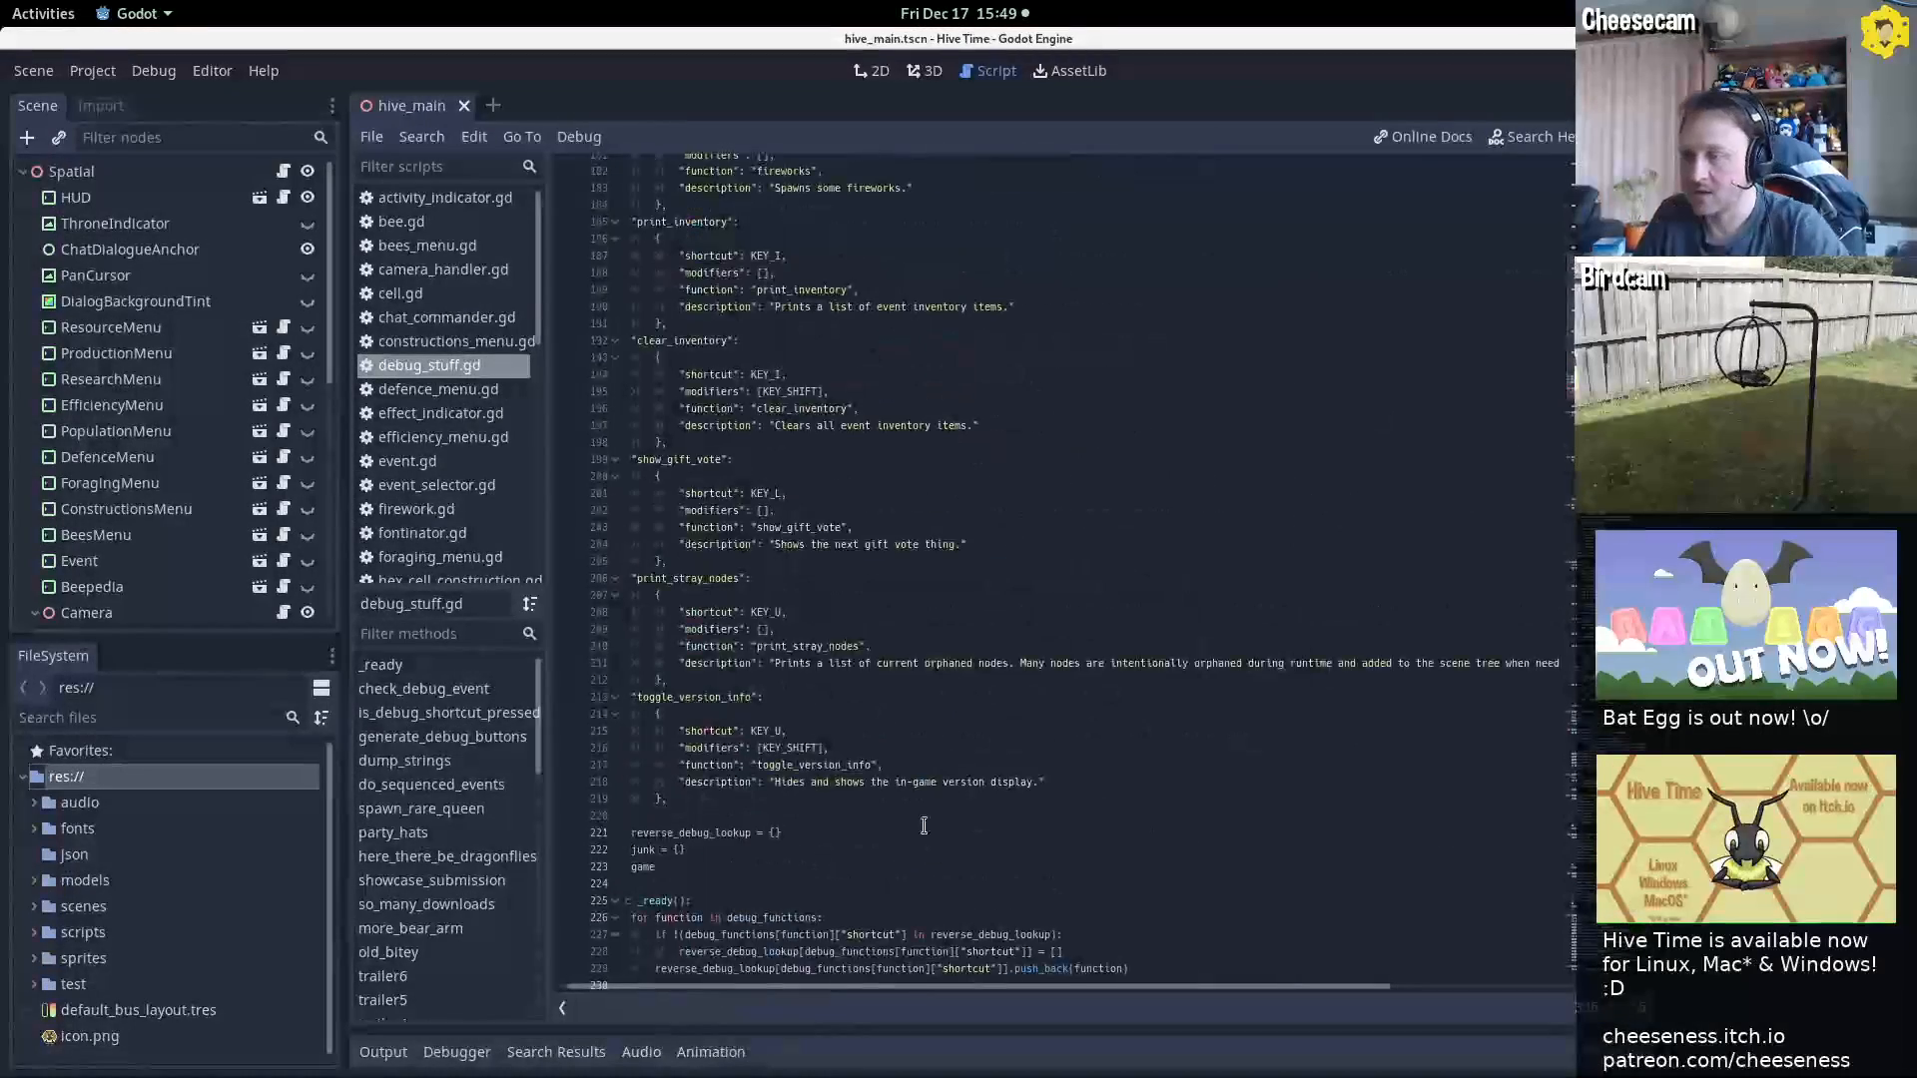
{"action": "scroll", "coordinate": [813, 437], "scroll_direction": "down", "scroll_amount": 10}
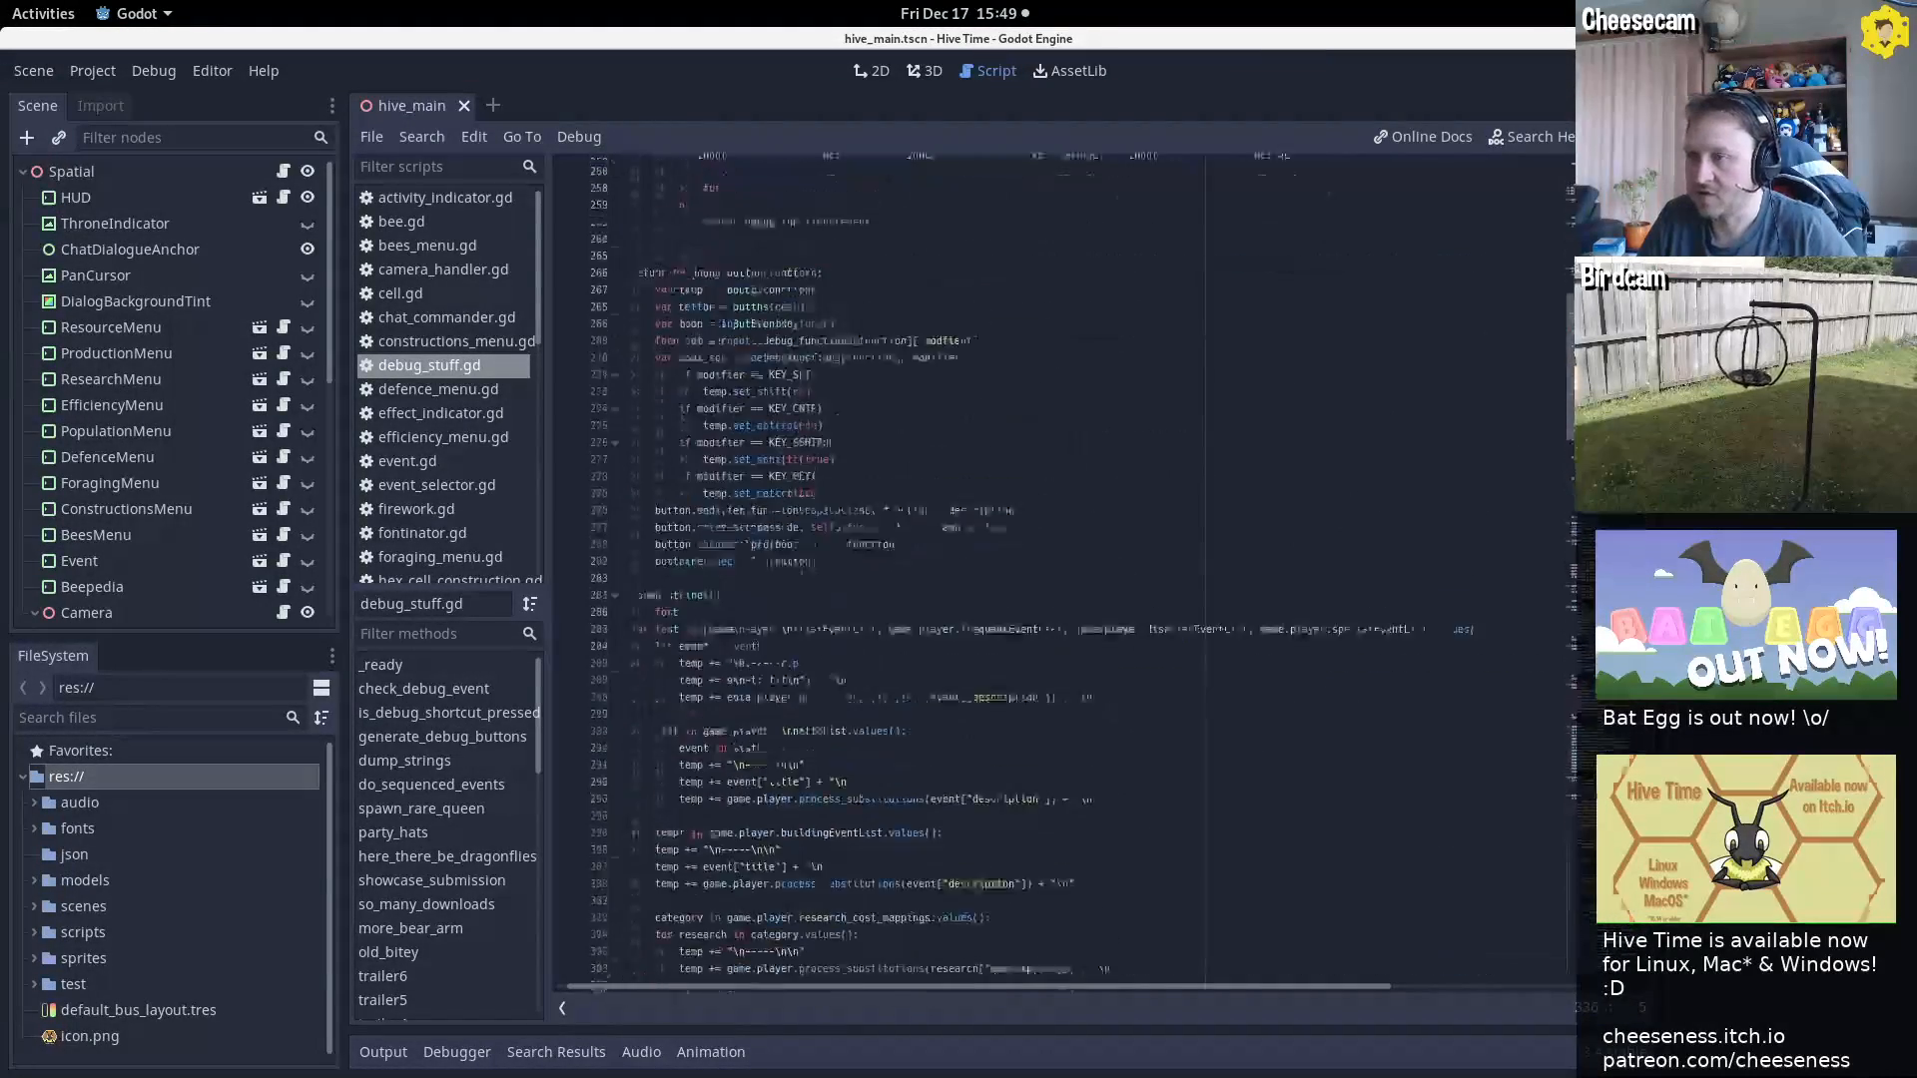
{"action": "scroll", "coordinate": [813, 438], "scroll_direction": "down", "scroll_amount": 17}
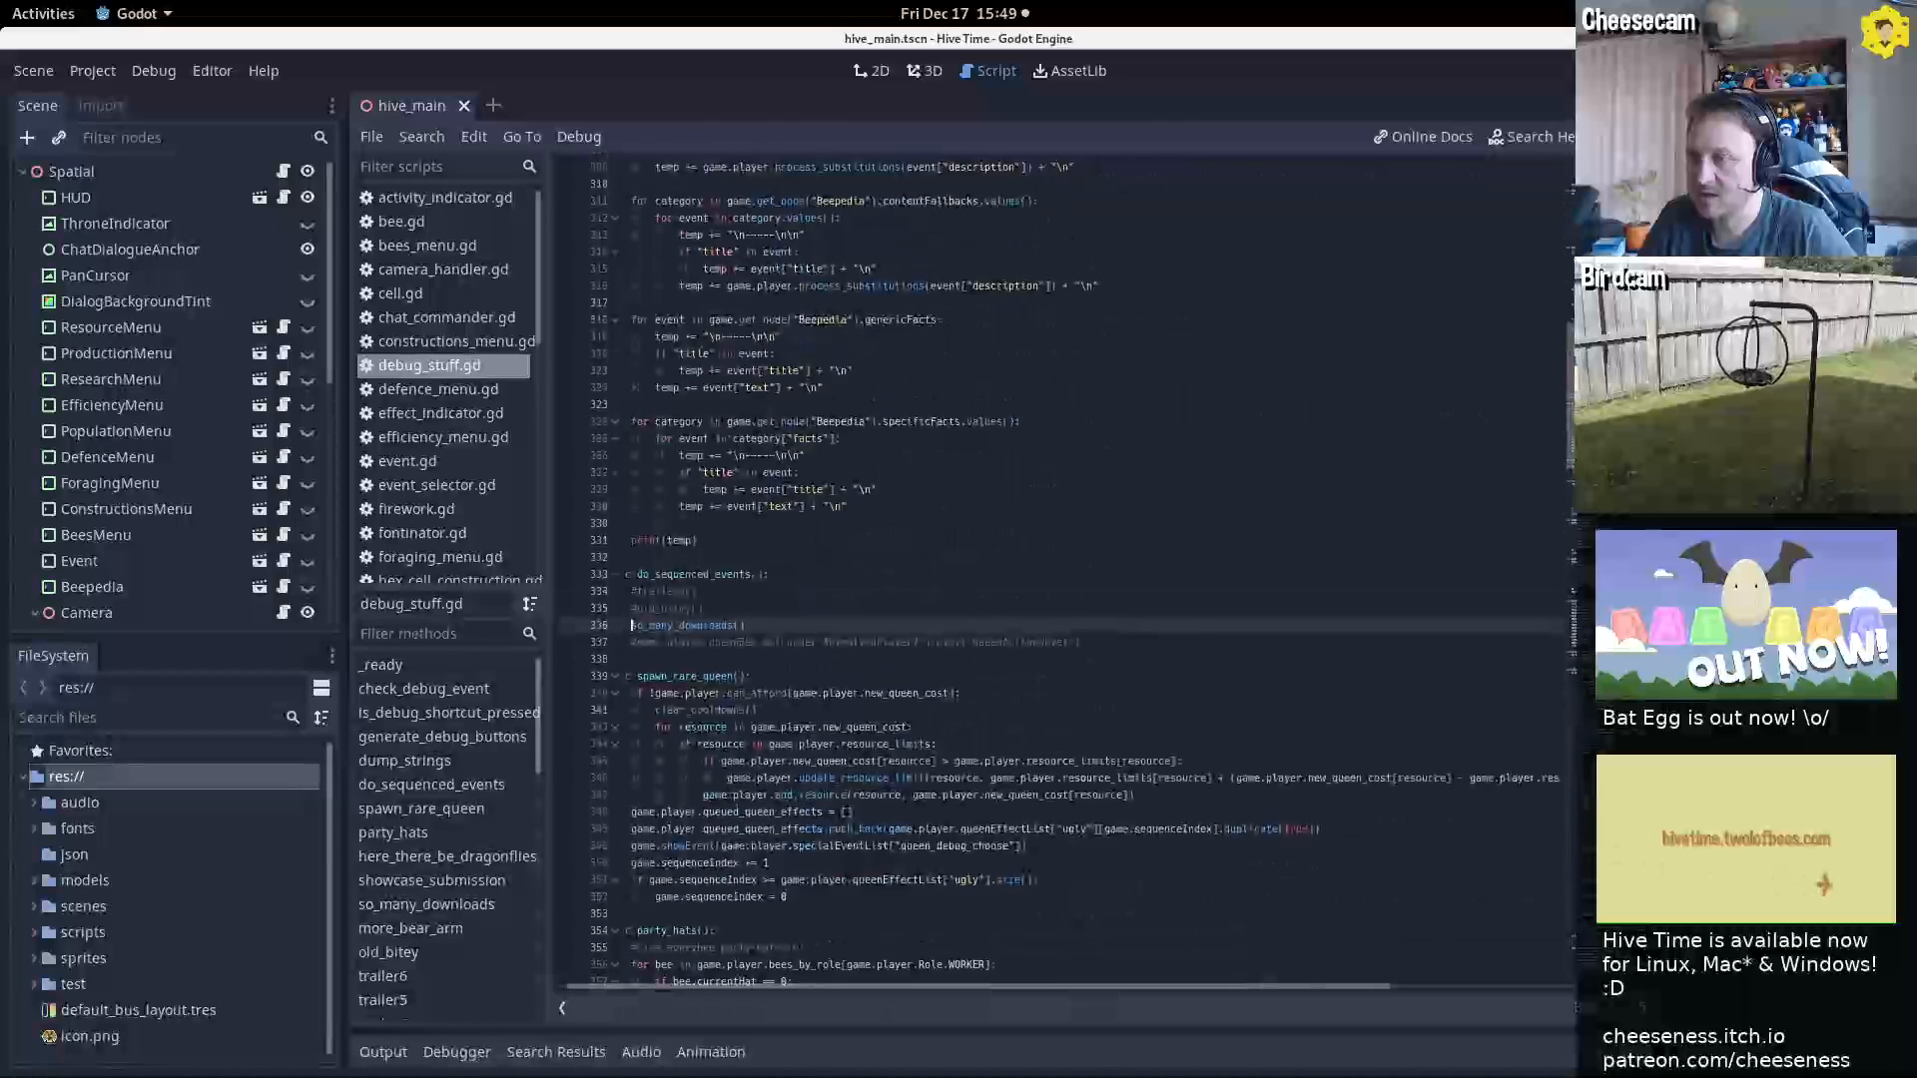
{"action": "key", "text": "Up"}
{"action": "key", "text": "Up"}
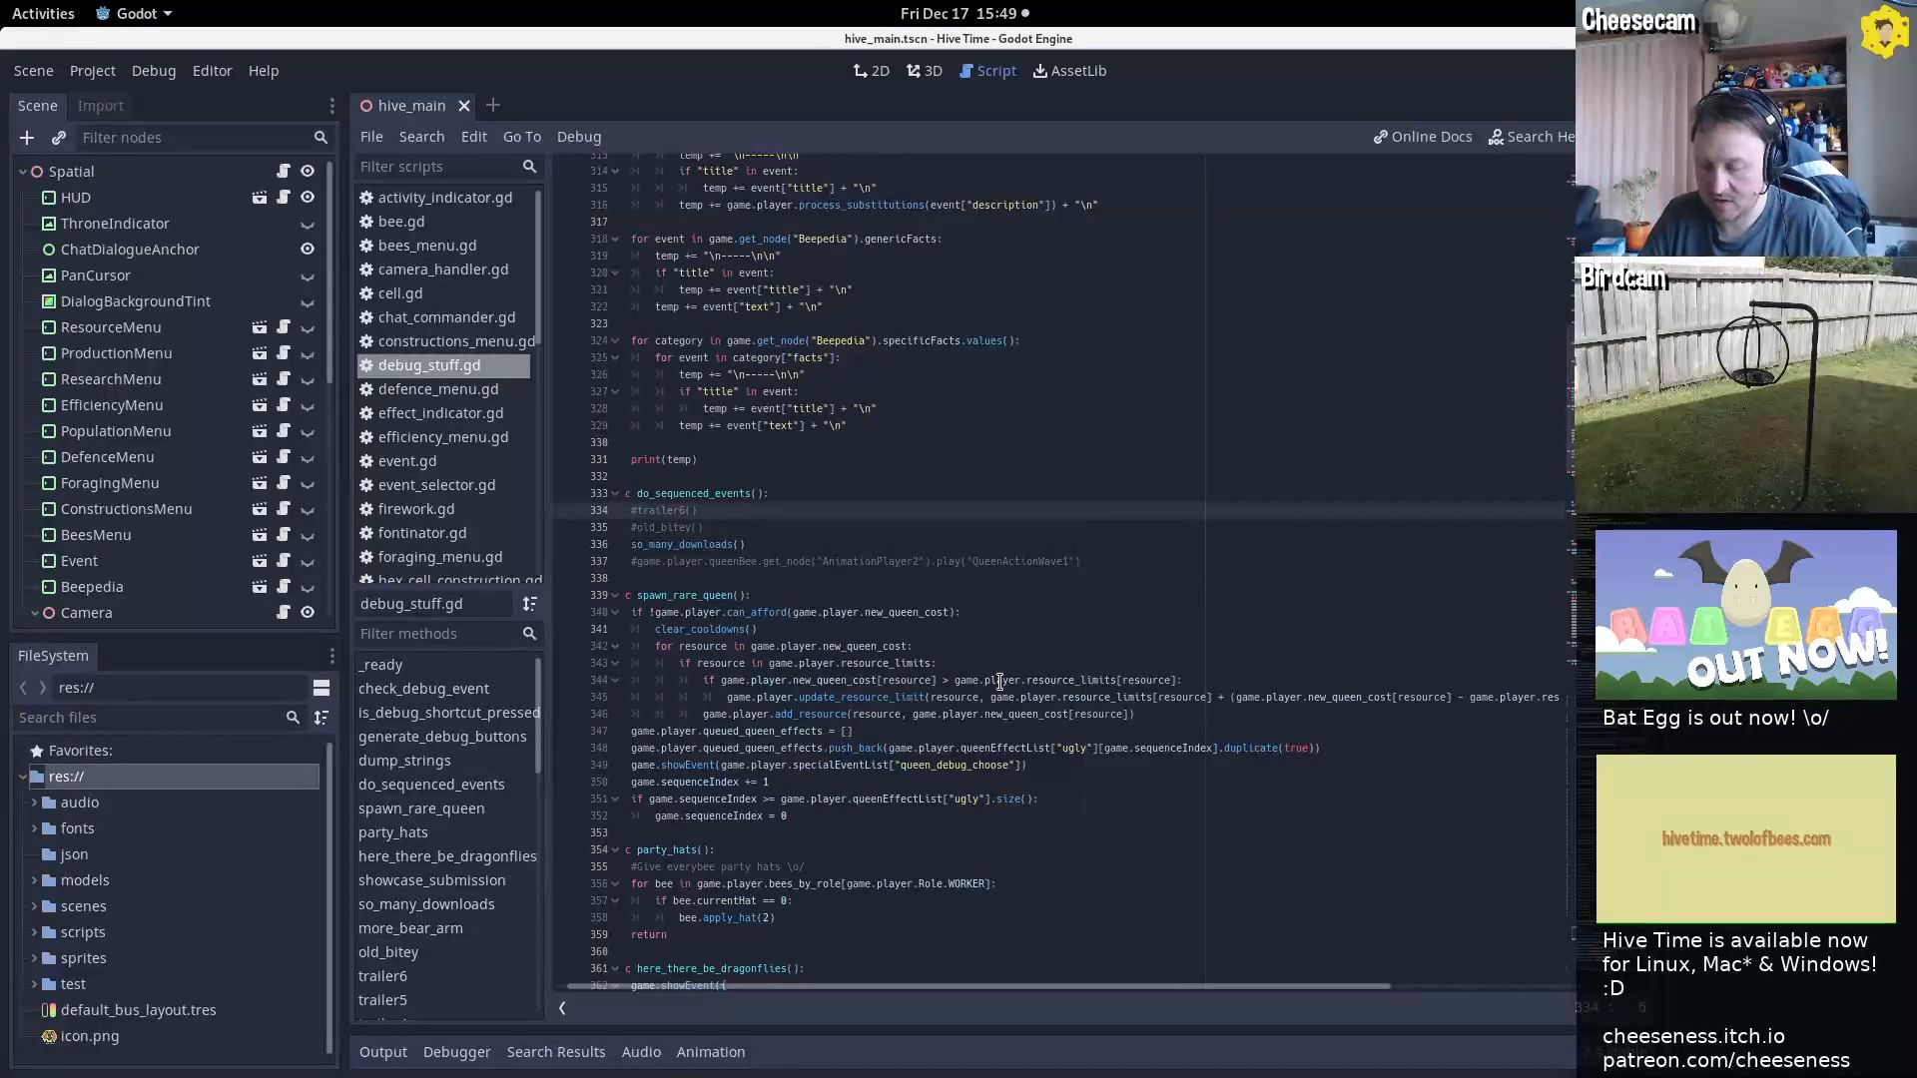
{"action": "key", "text": "BackSpace"}
{"action": "key", "text": "Down"}
{"action": "key", "text": "Down"}
{"action": "type", "text": "#"}
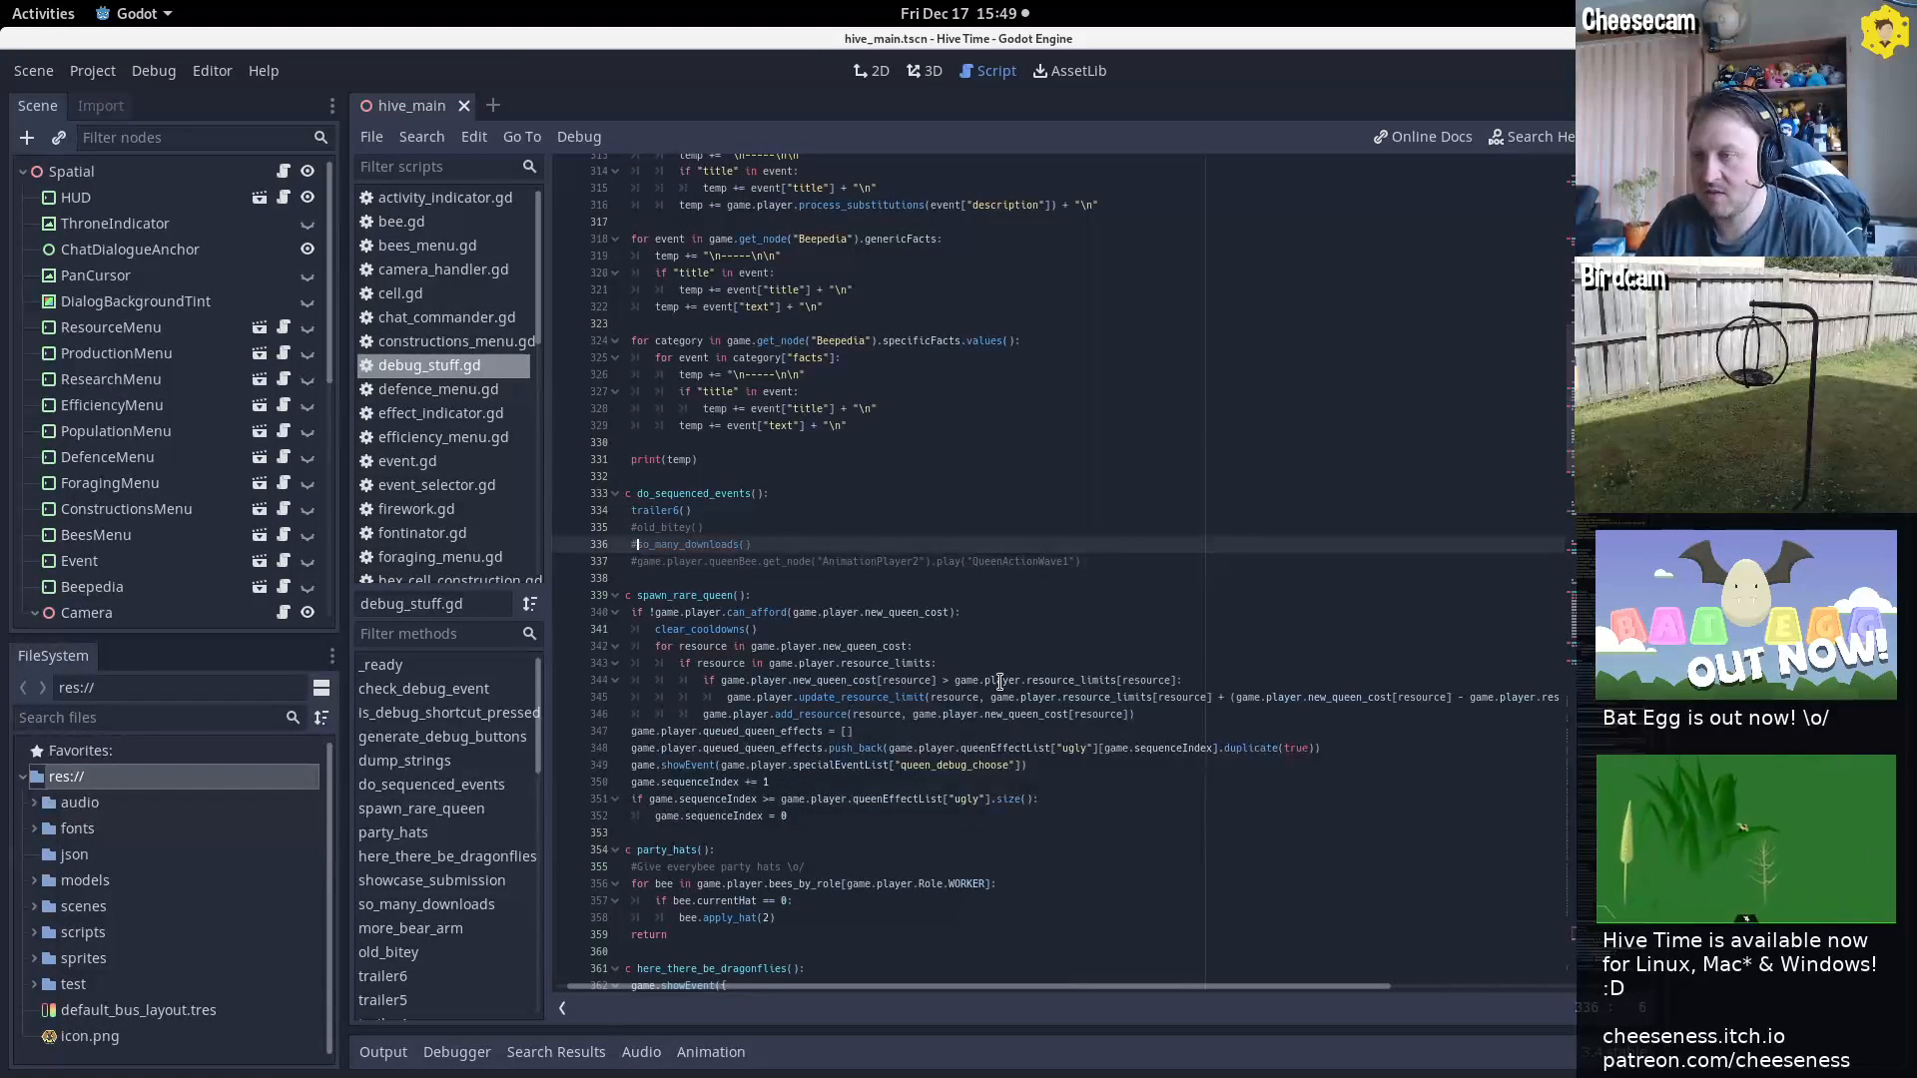
Go to the definition of trailer6 and examine its sequenceIndex branches down to the end of the function
{"action": "left_click", "coordinate": [655, 511], "text": "ctrl"}
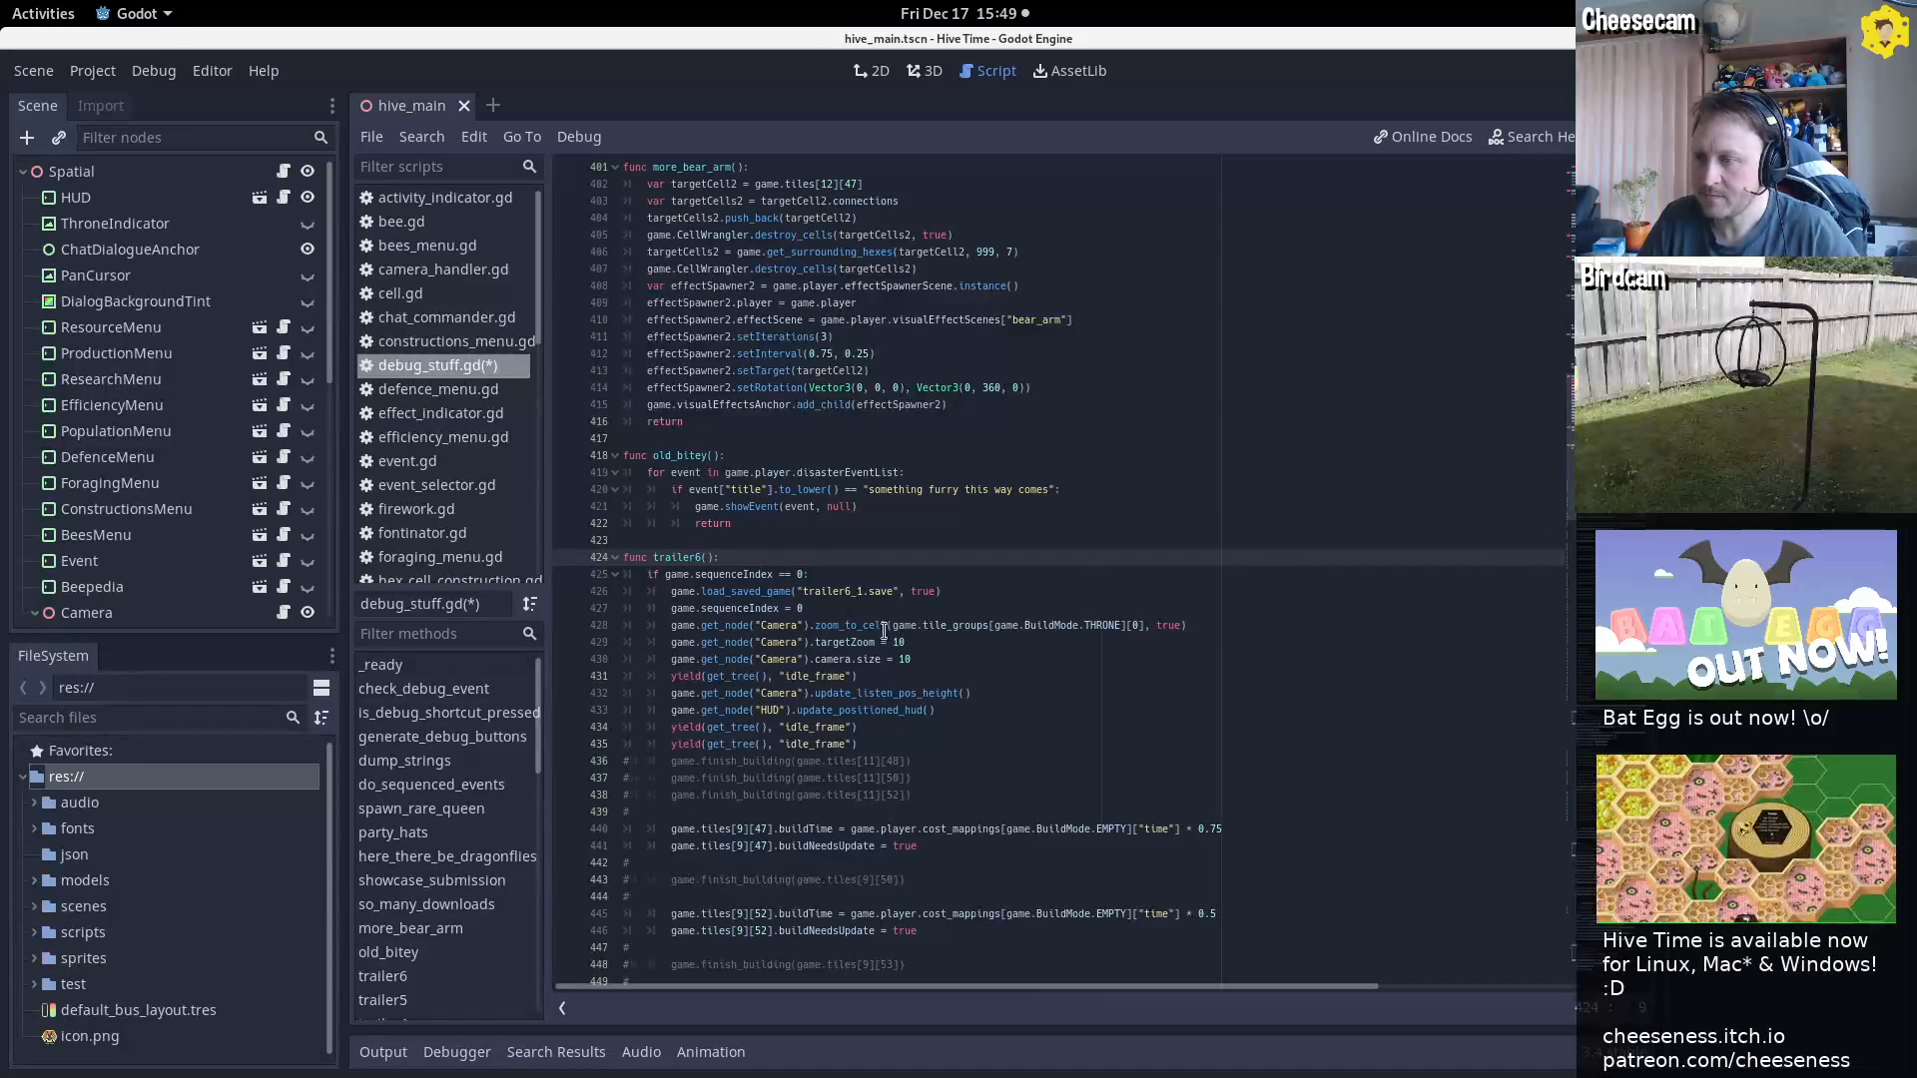
{"action": "left_click", "coordinate": [683, 577]}
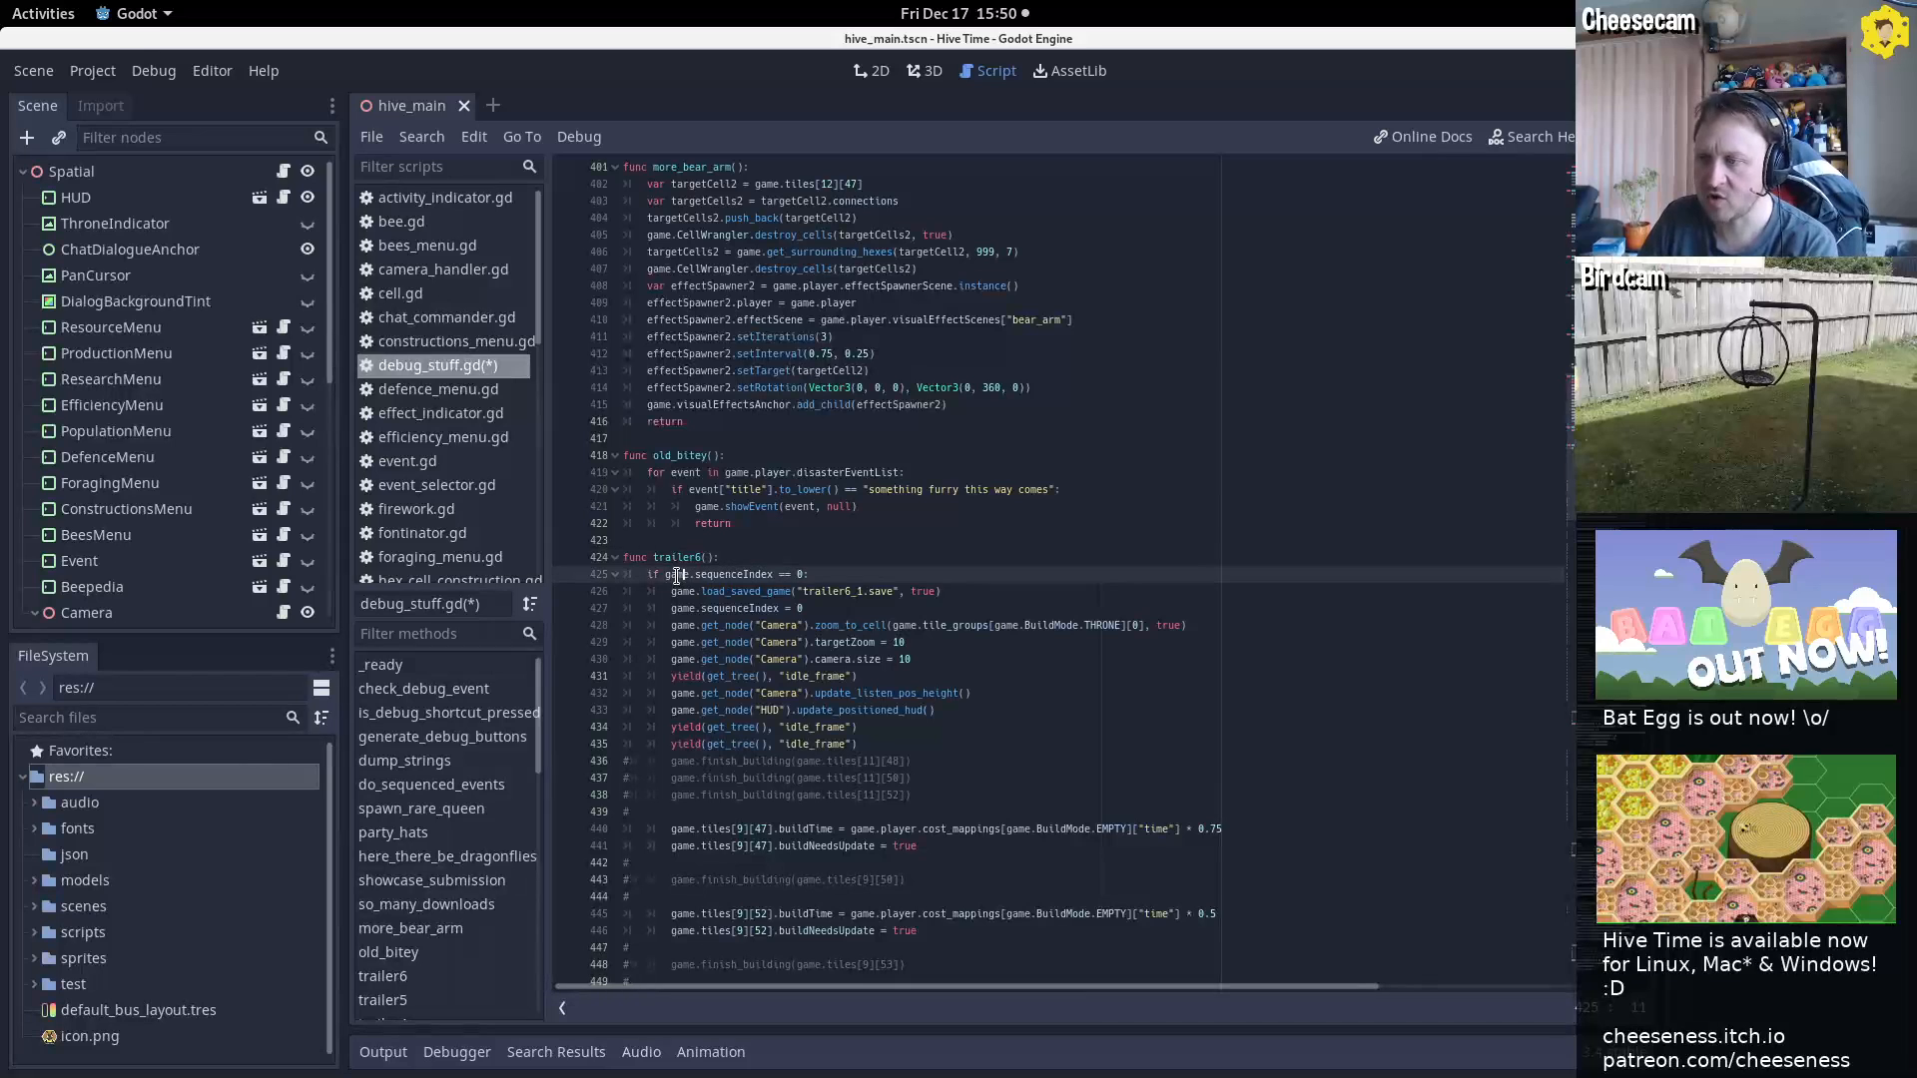
{"action": "left_click", "coordinate": [683, 610]}
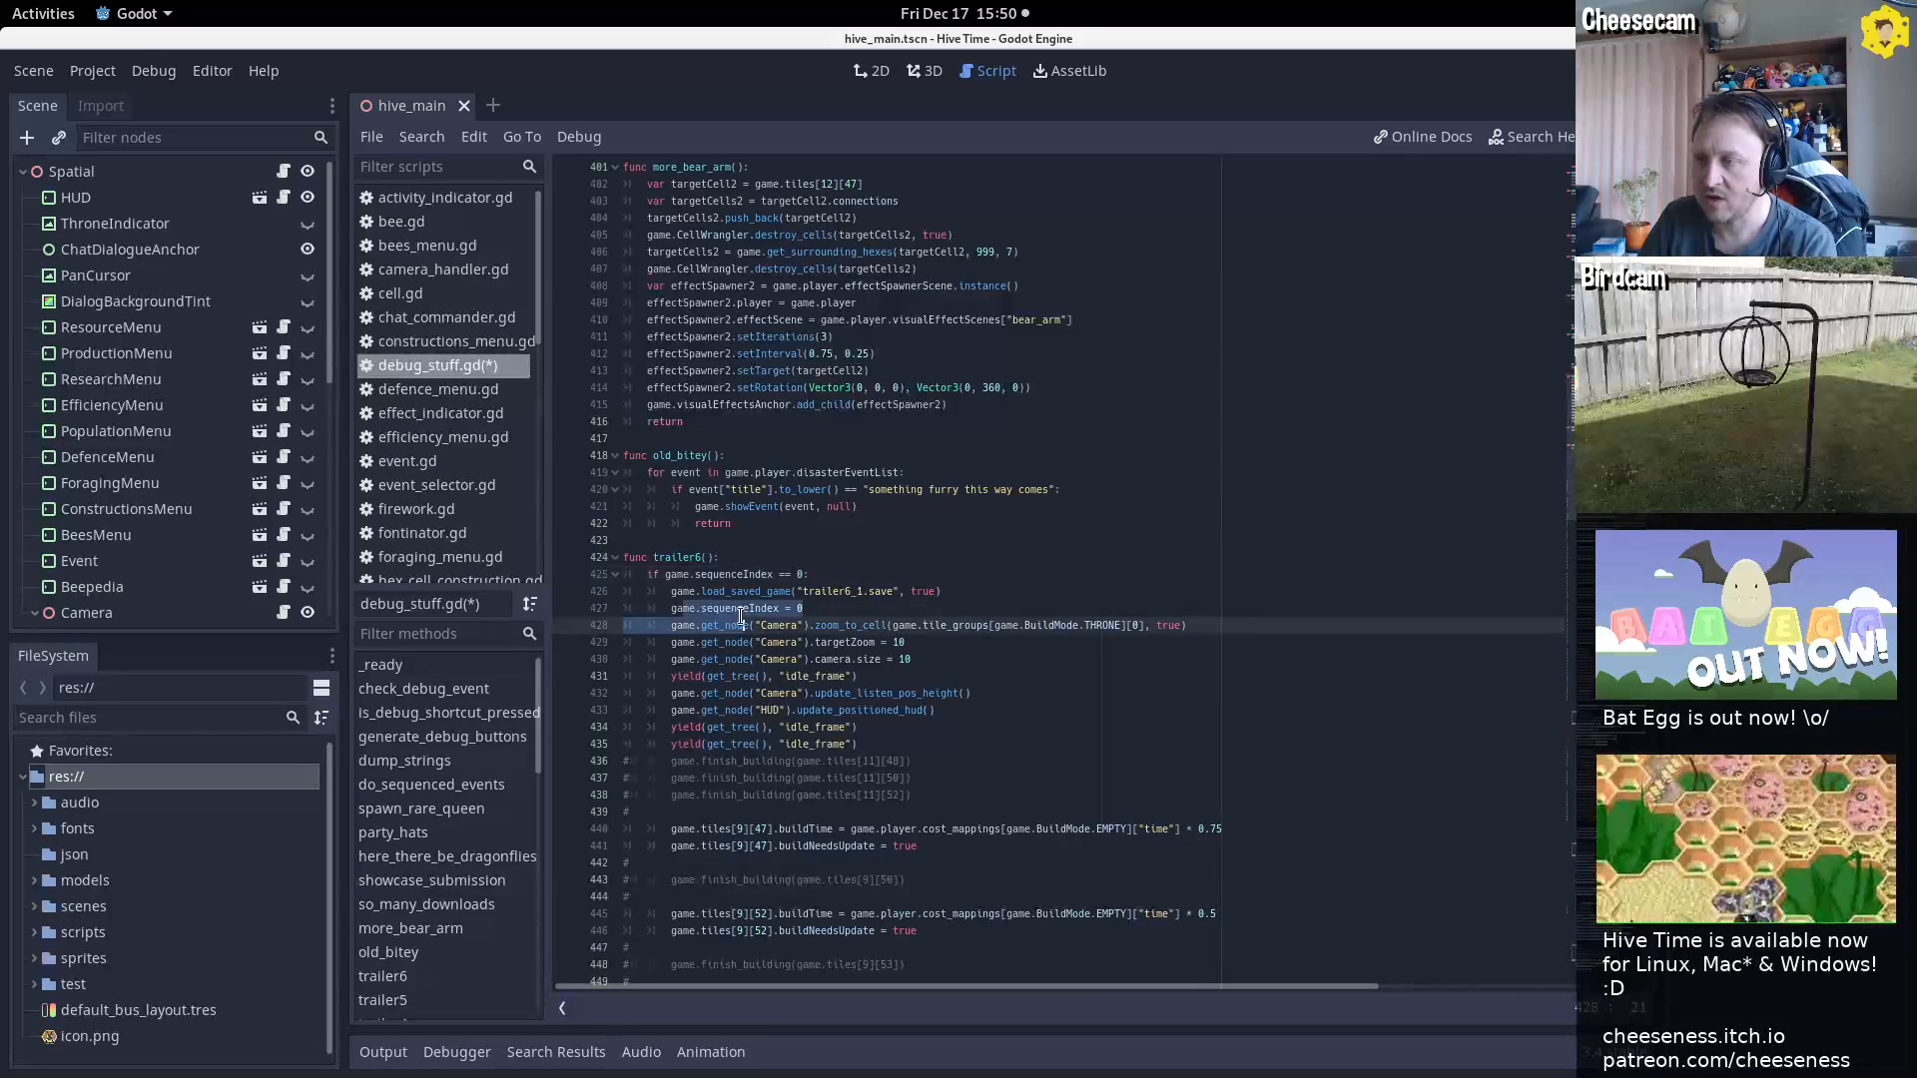
{"action": "double_click", "coordinate": [737, 574]}
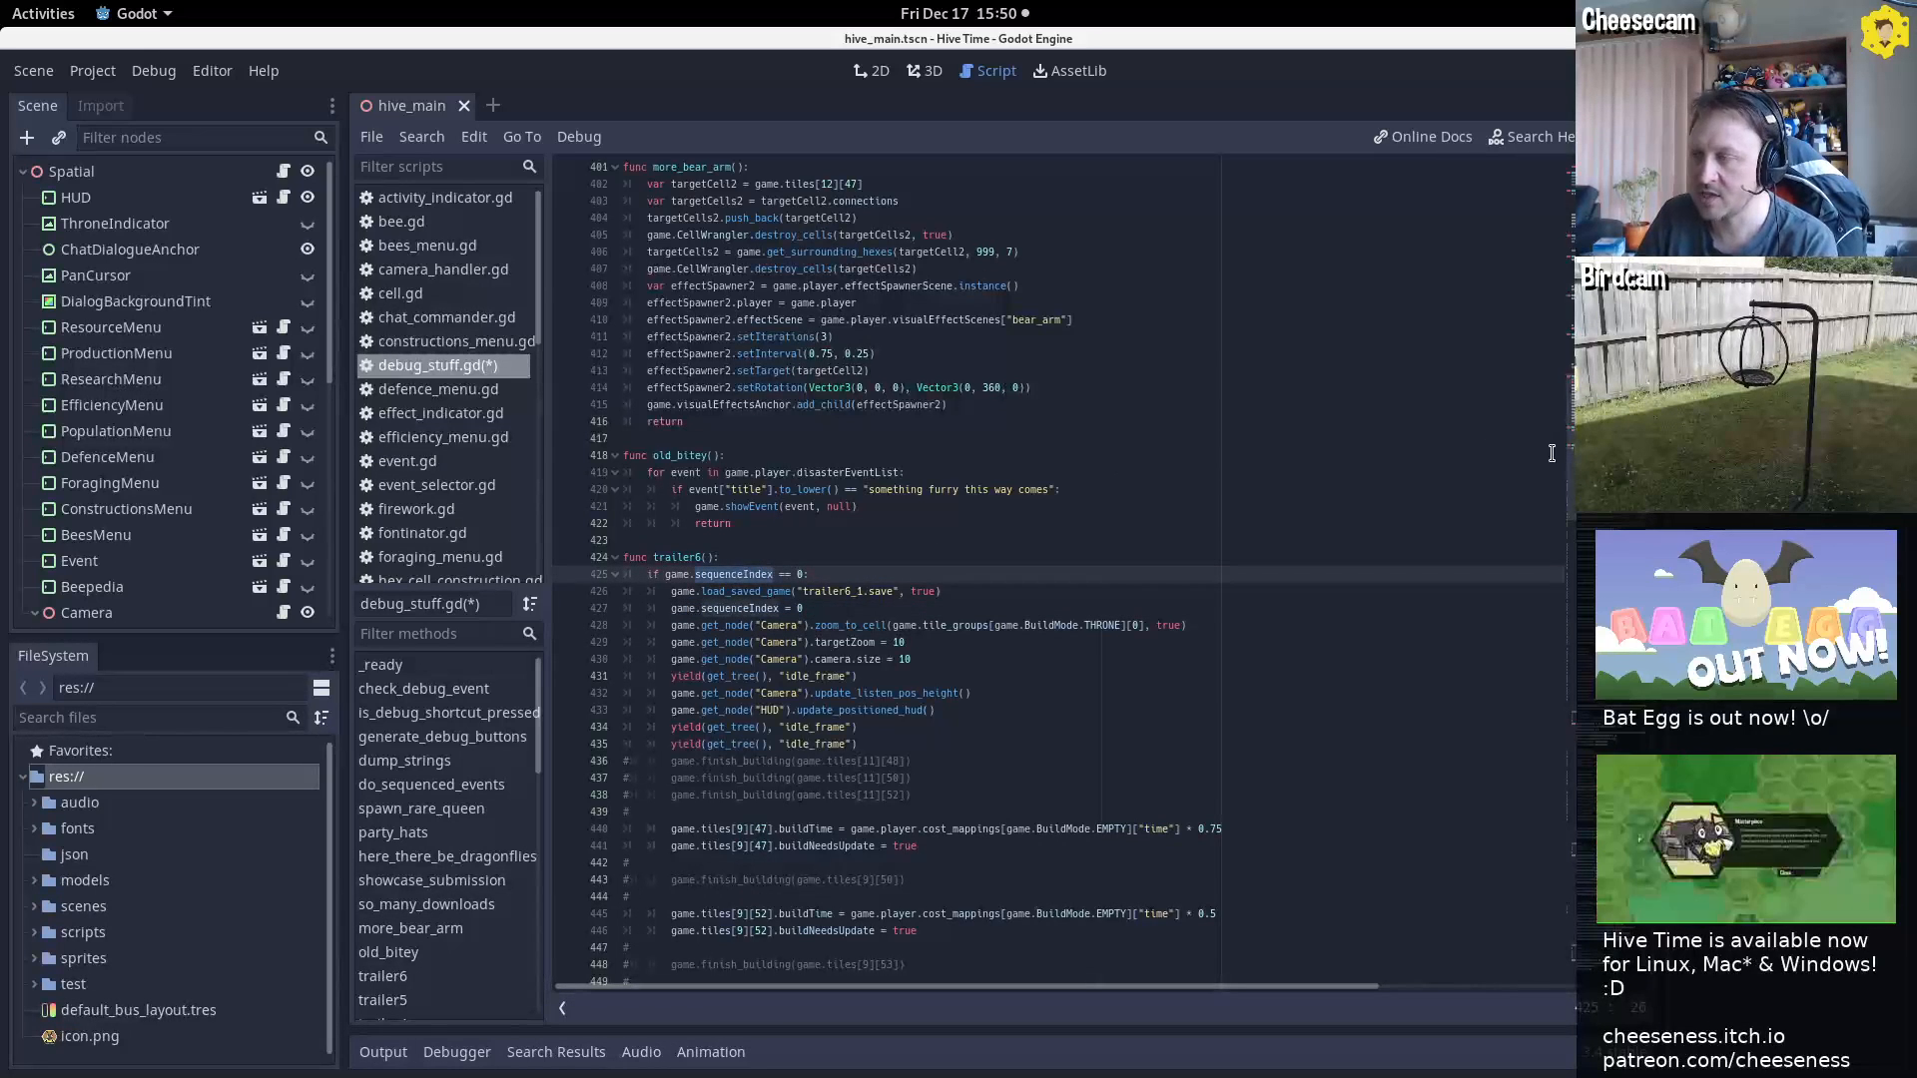
{"action": "scroll", "coordinate": [738, 574], "scroll_direction": "down", "scroll_amount": 20}
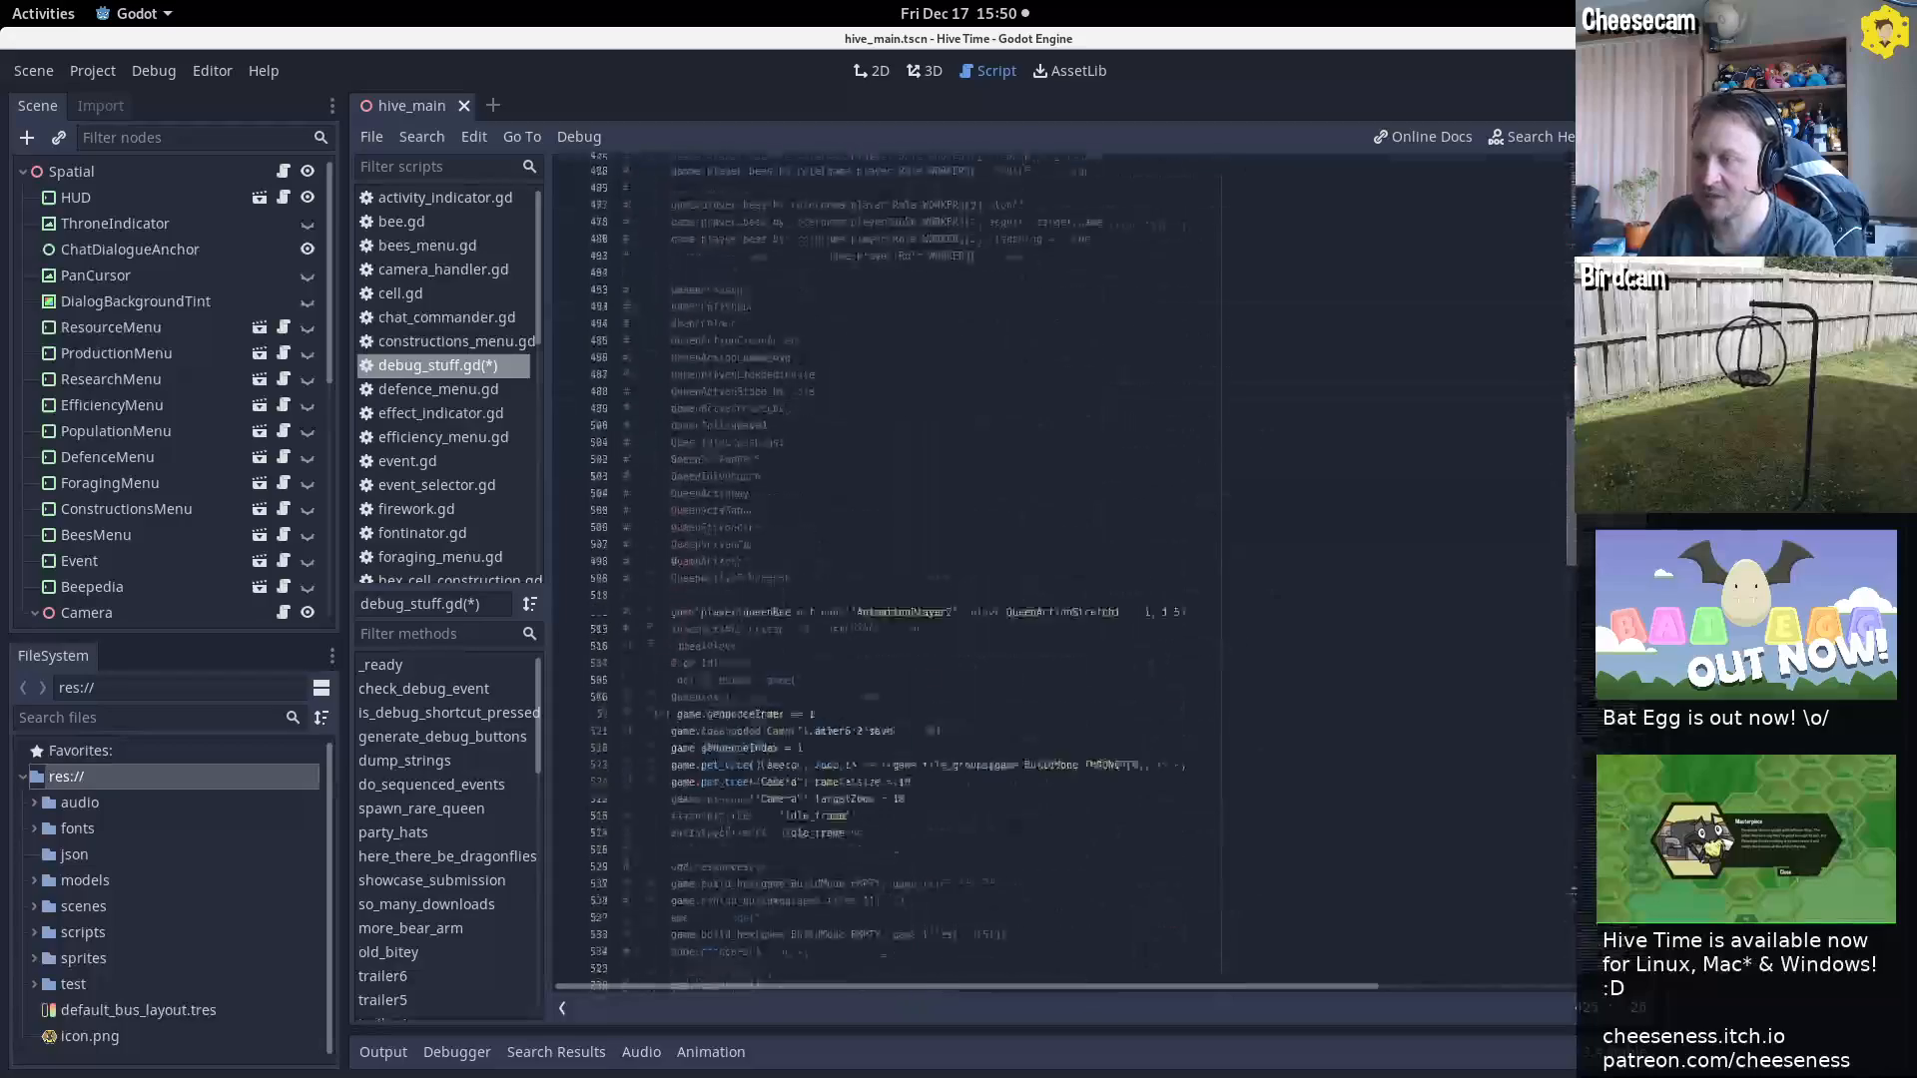
{"action": "scroll", "coordinate": [1575, 569], "scroll_direction": "down", "scroll_amount": 20}
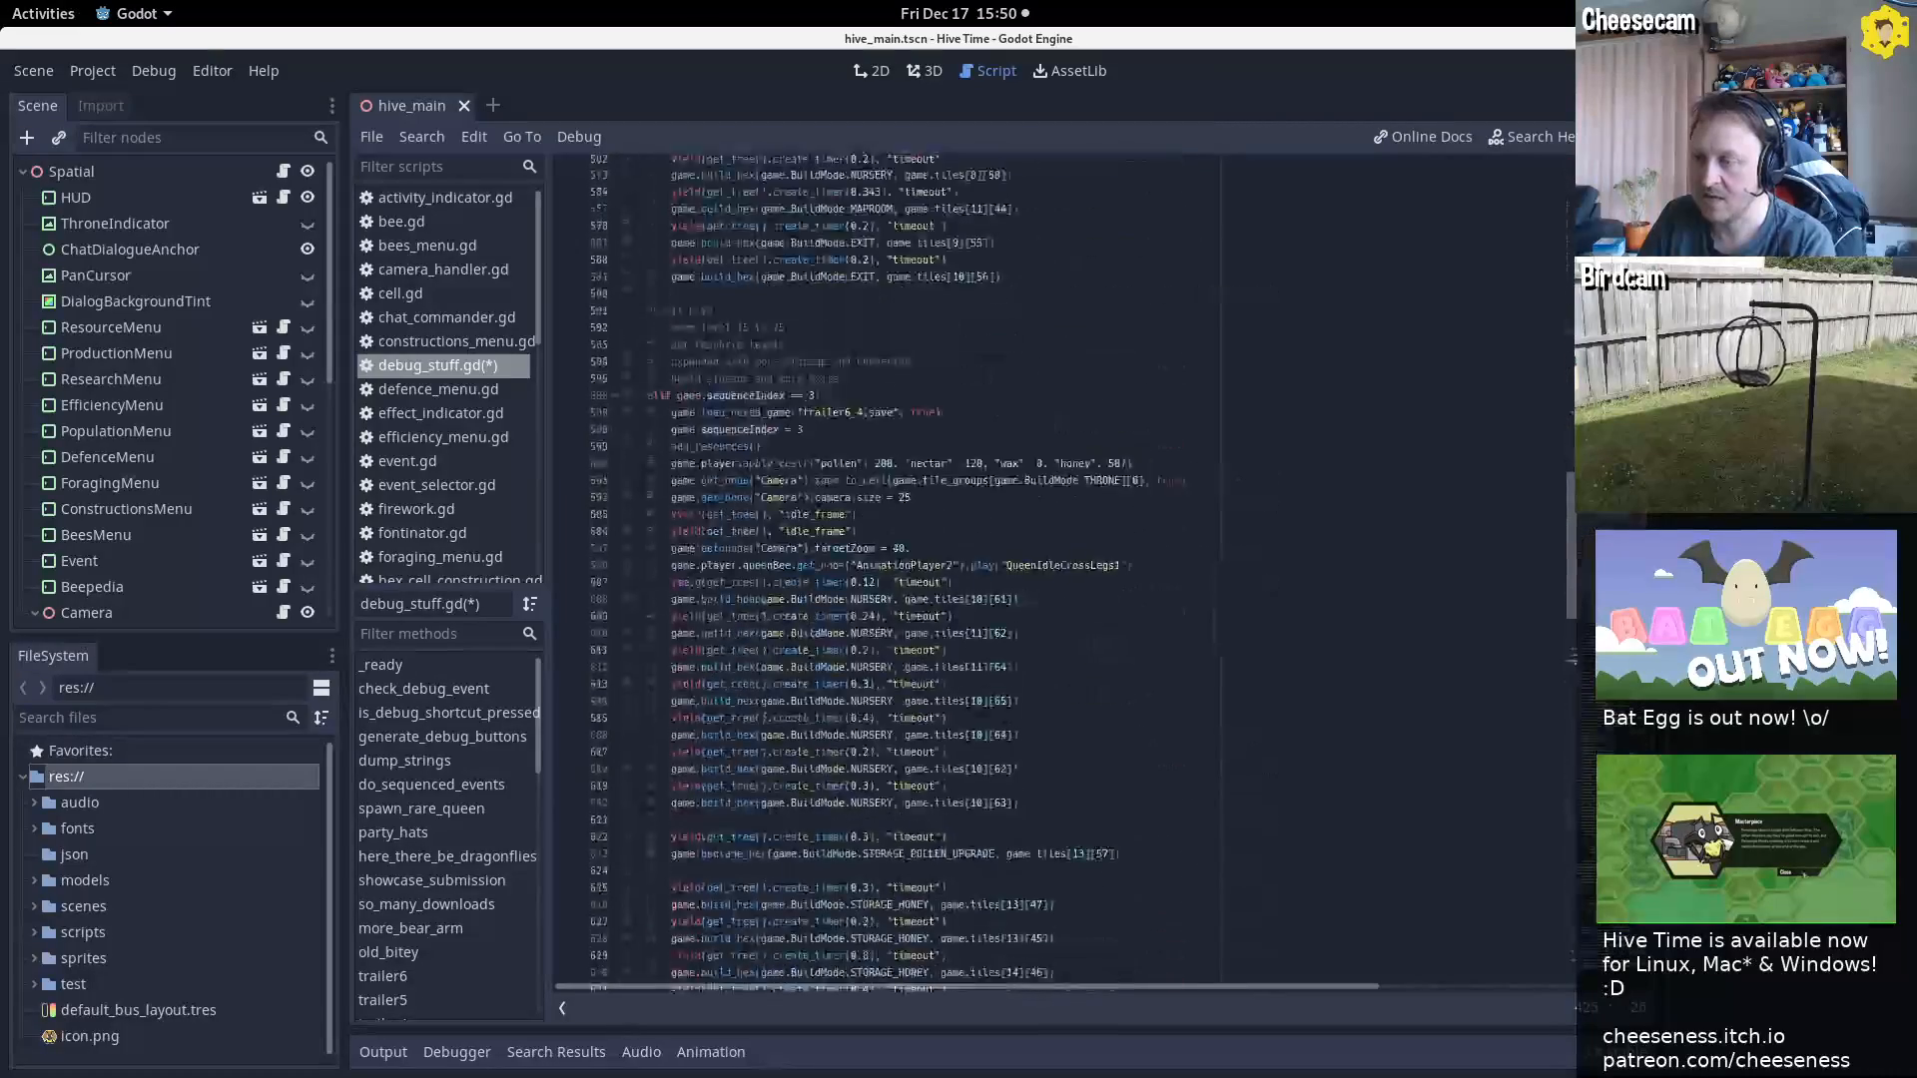
{"action": "scroll", "coordinate": [1575, 569], "scroll_direction": "down", "scroll_amount": 6}
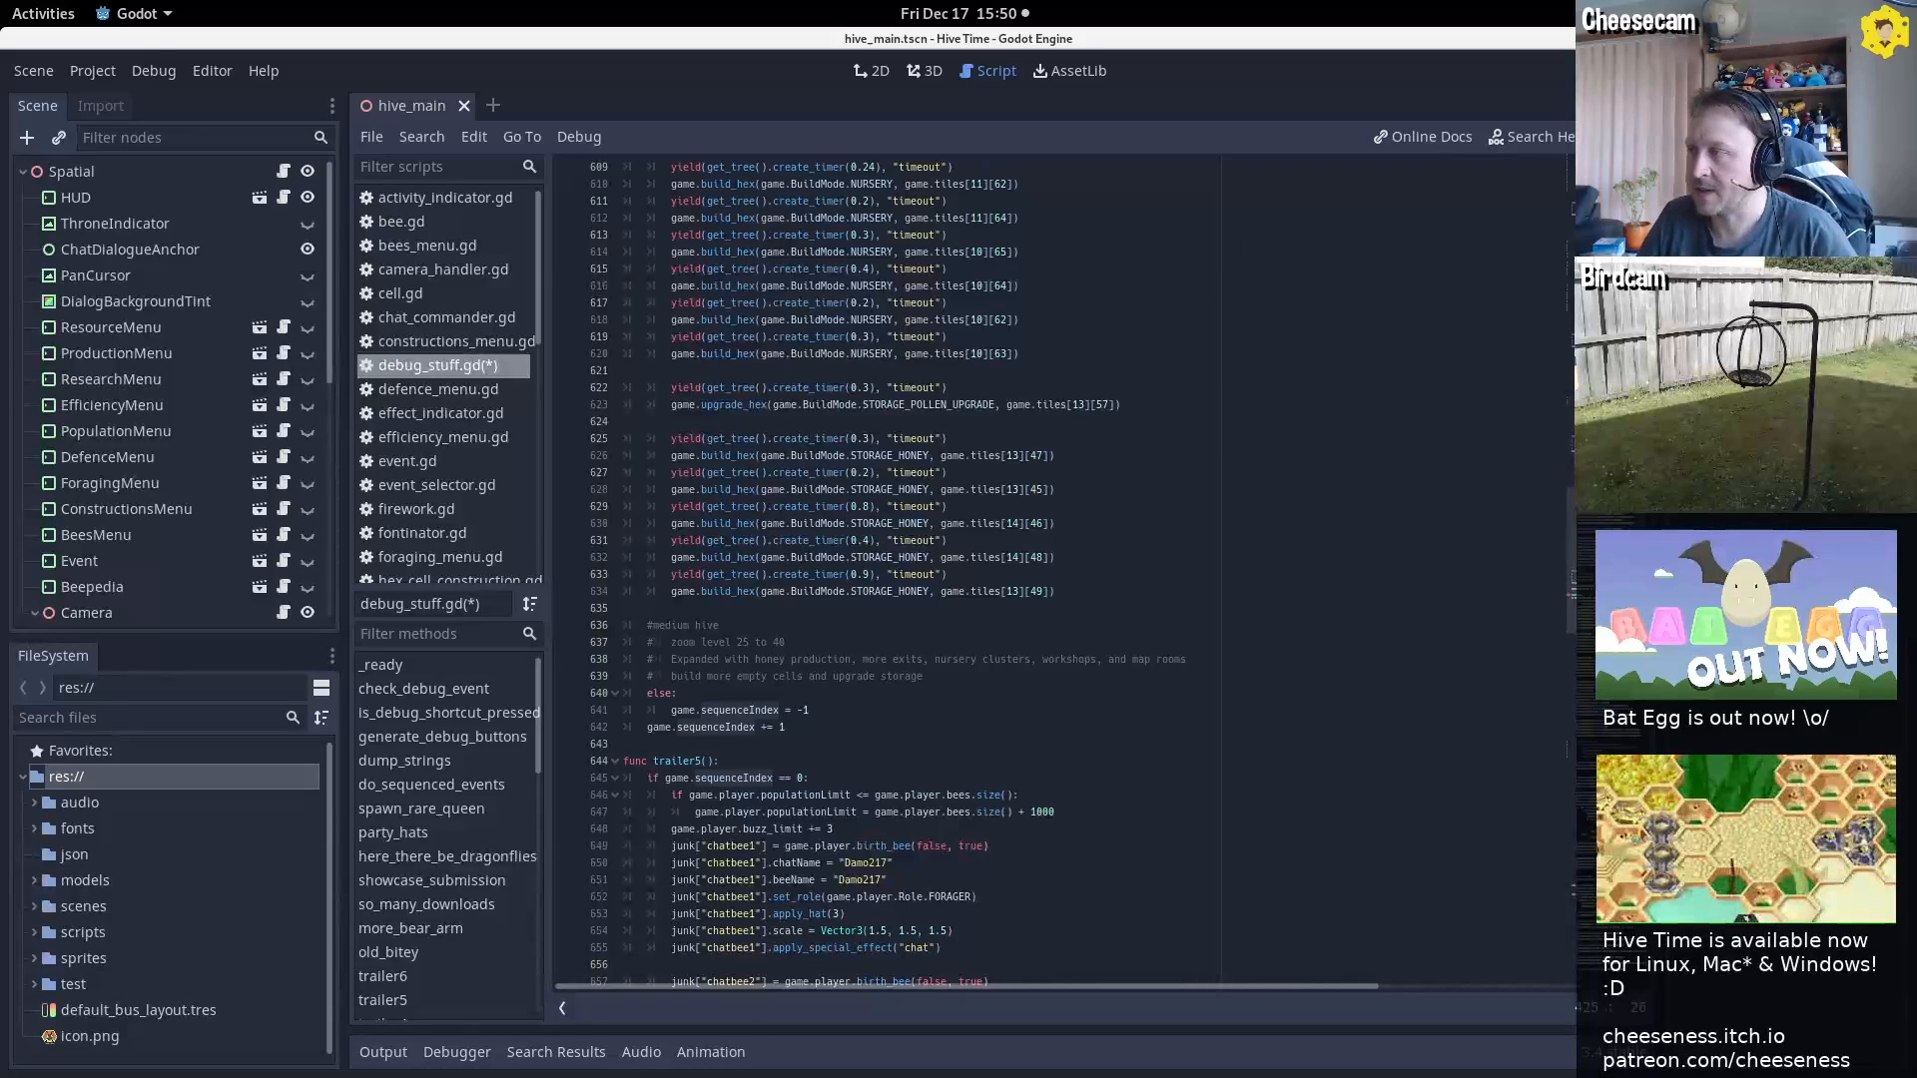
Return to the start of trailer6 and select the line that loads trailer6_1.save
{"action": "left_click_drag", "start_coordinate": [1589, 605], "coordinate": [1590, 517]}
{"action": "scroll", "coordinate": [841, 587], "scroll_direction": "up", "scroll_amount": 16}
{"action": "scroll", "coordinate": [841, 587], "scroll_direction": "down", "scroll_amount": 1}
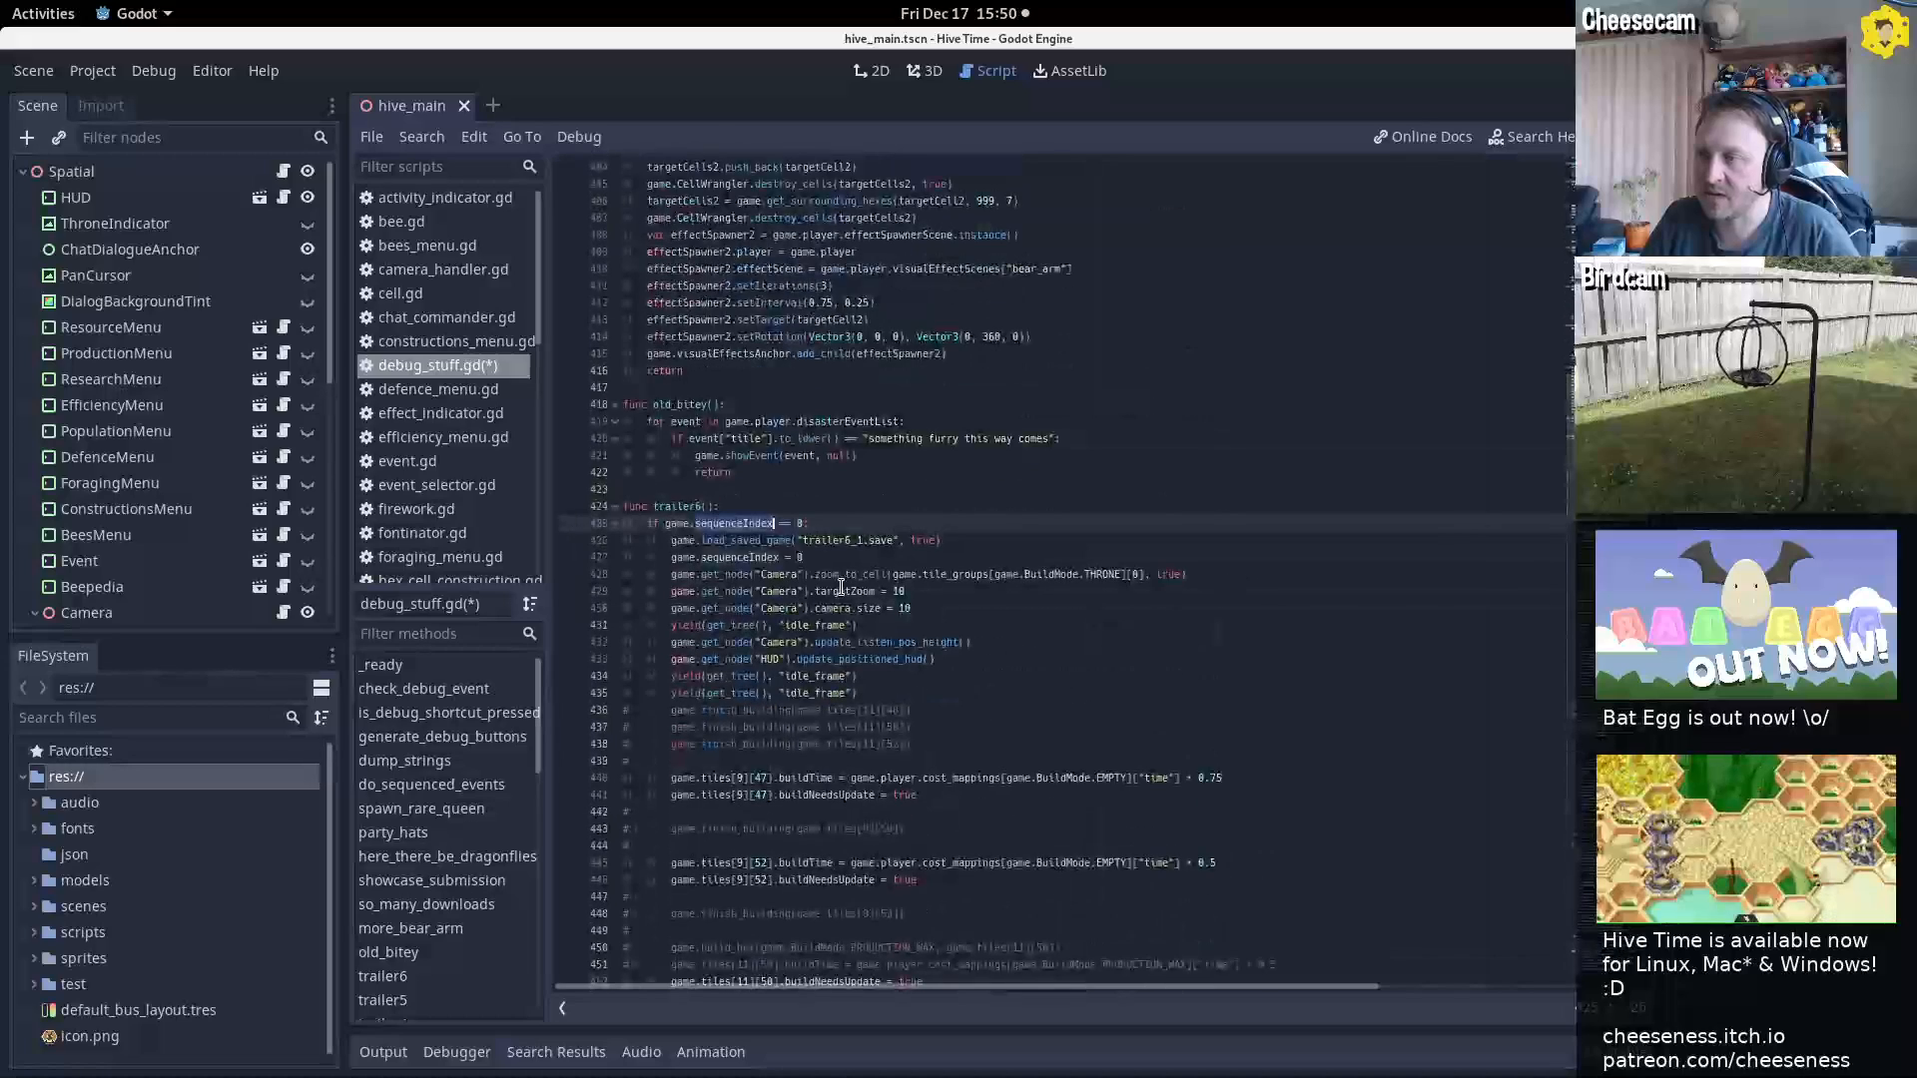
{"action": "triple_click", "coordinate": [841, 542]}
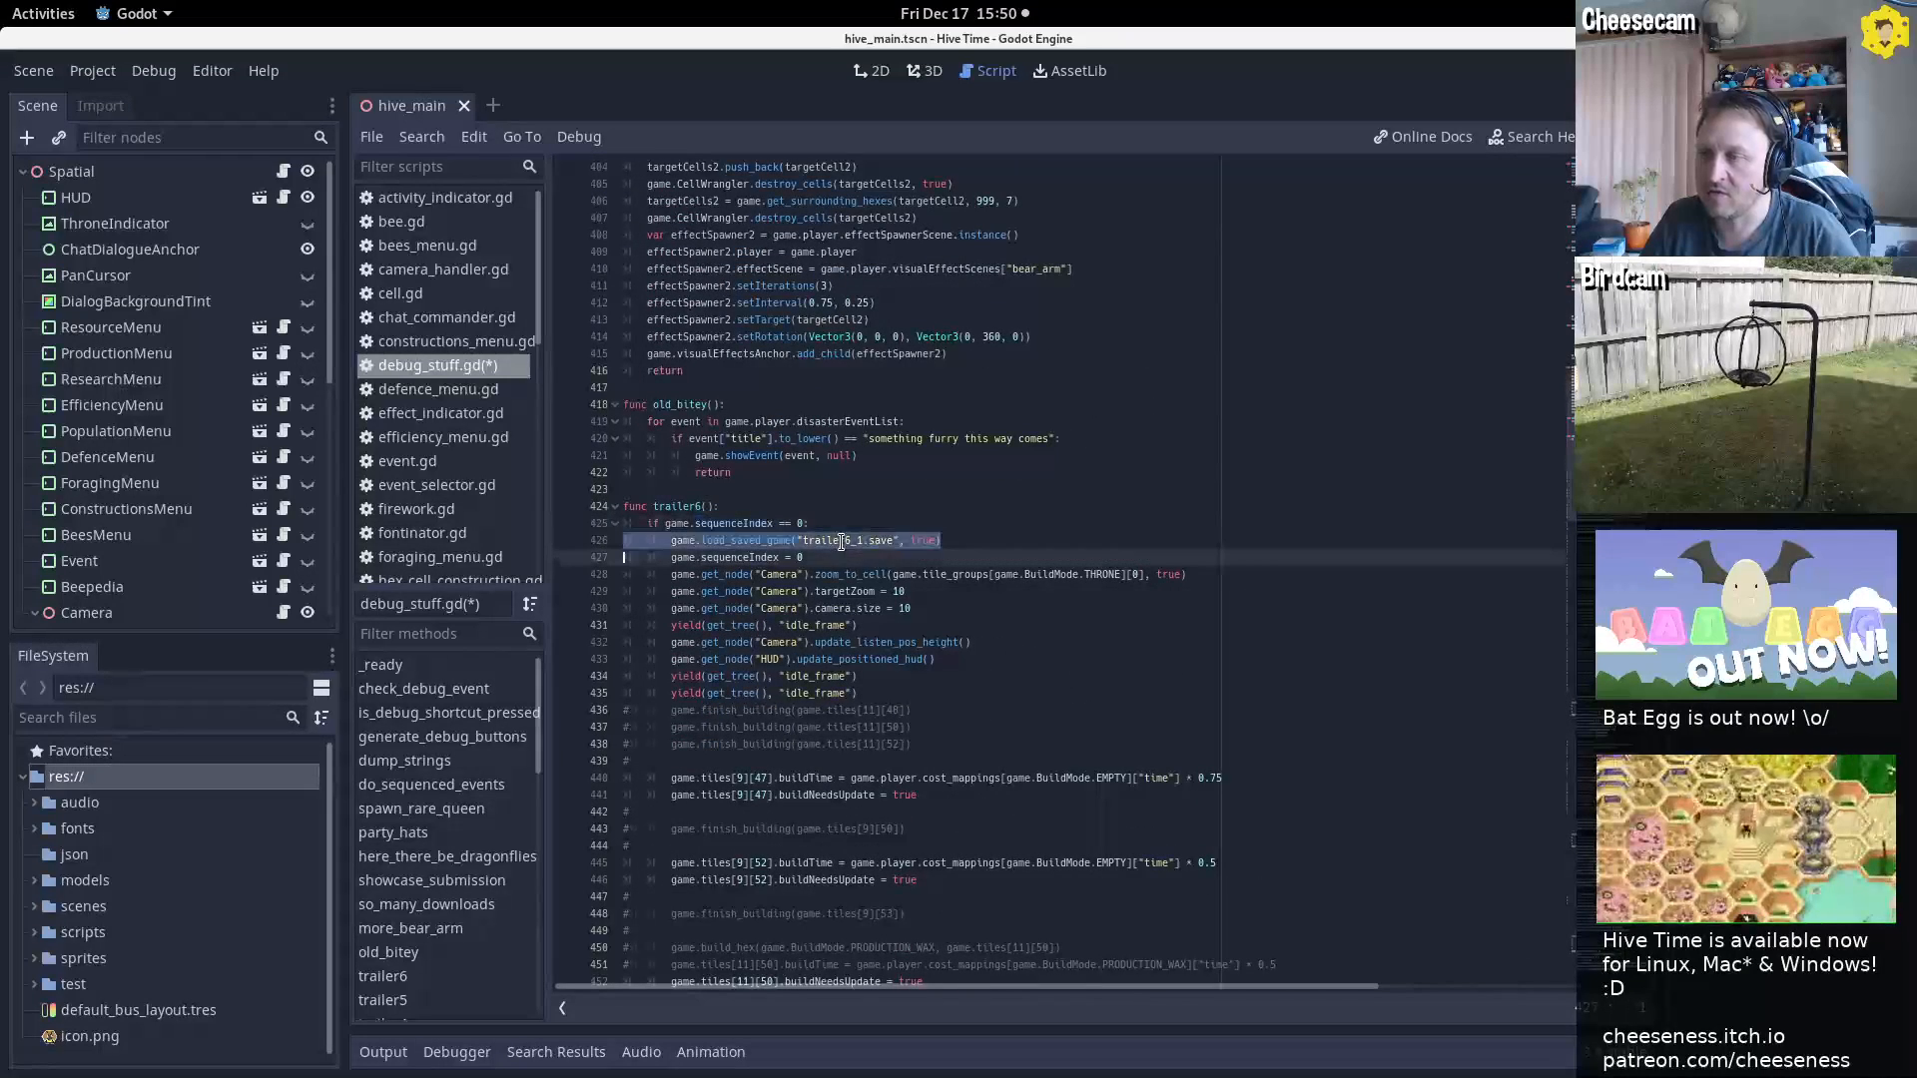
Highlight the camera targetZoom and camera.size lines and the two consecutive idle_frame yields in the first branch of trailer6
{"action": "triple_click", "coordinate": [827, 577]}
{"action": "left_click_drag", "start_coordinate": [826, 576], "coordinate": [894, 604]}
{"action": "triple_click", "coordinate": [895, 591]}
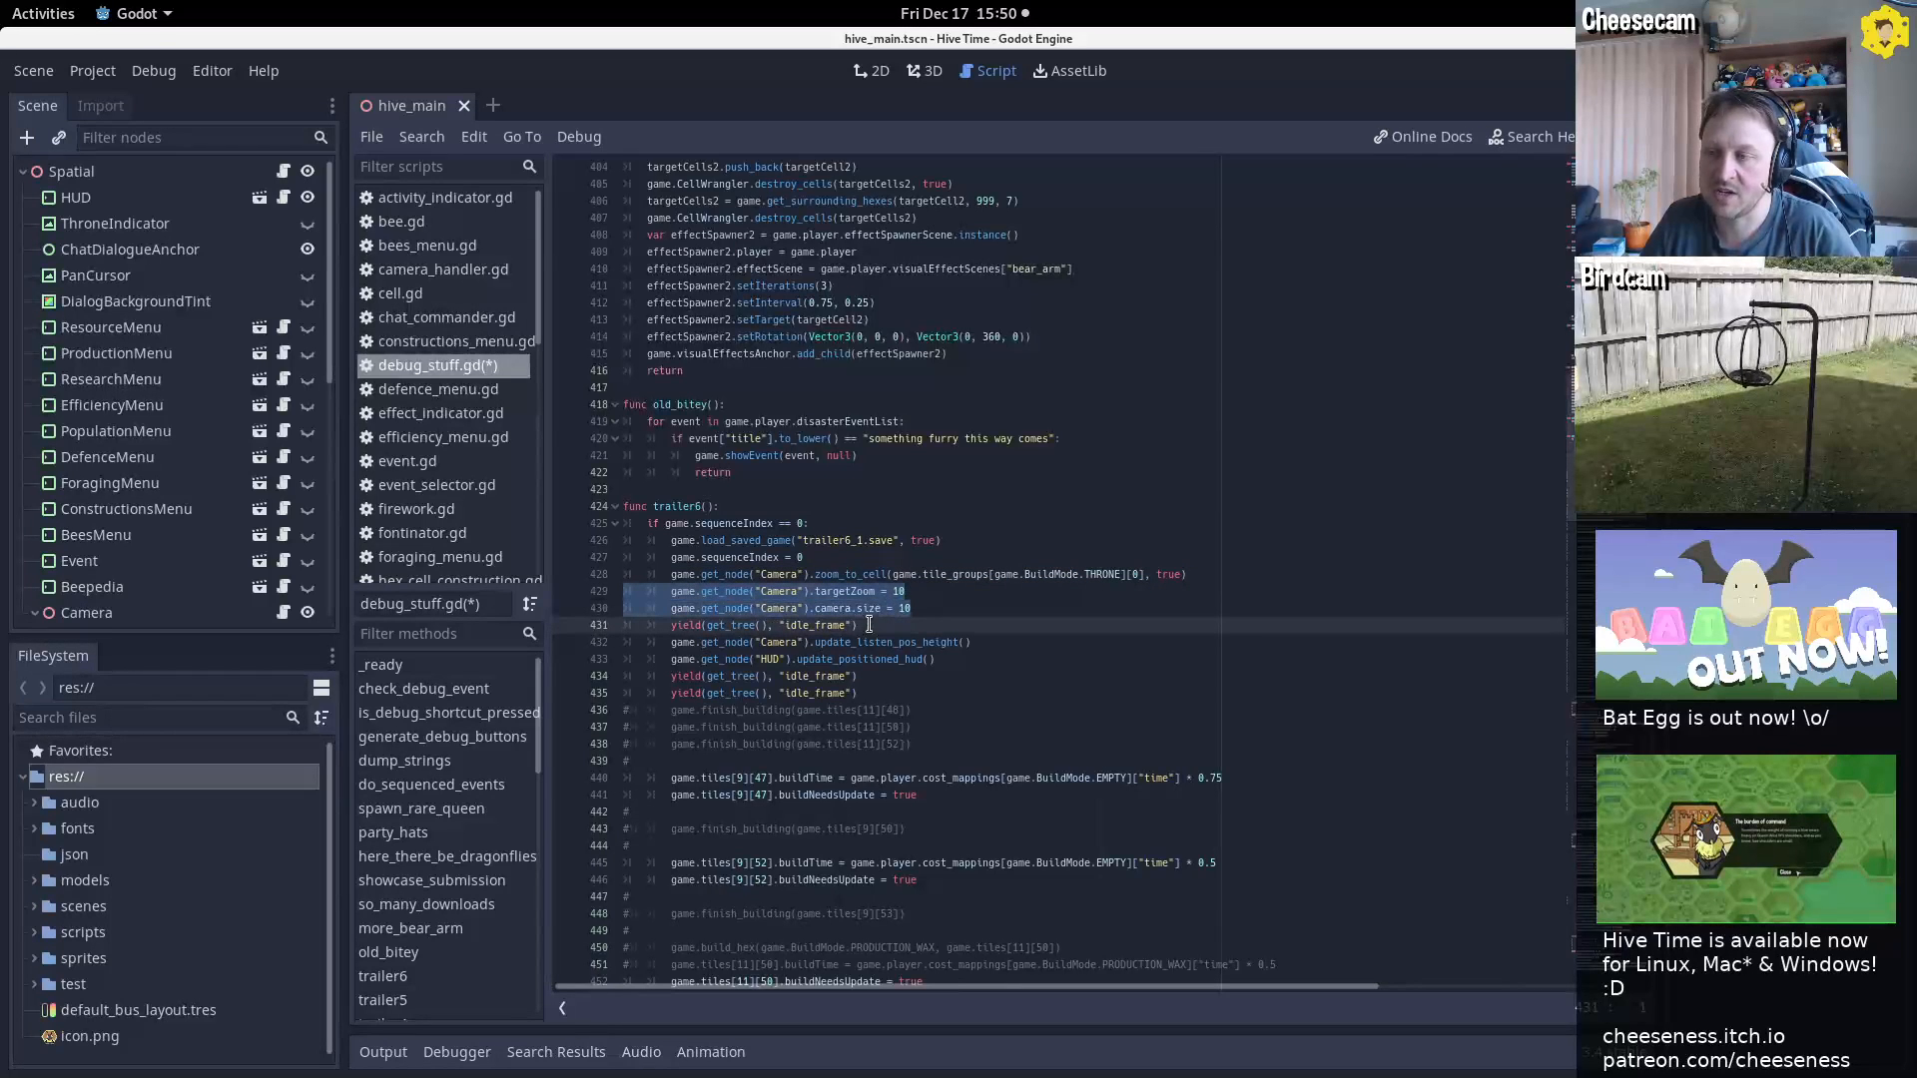
{"action": "triple_click", "coordinate": [828, 681]}
{"action": "left_click_drag", "start_coordinate": [828, 681], "coordinate": [833, 701]}
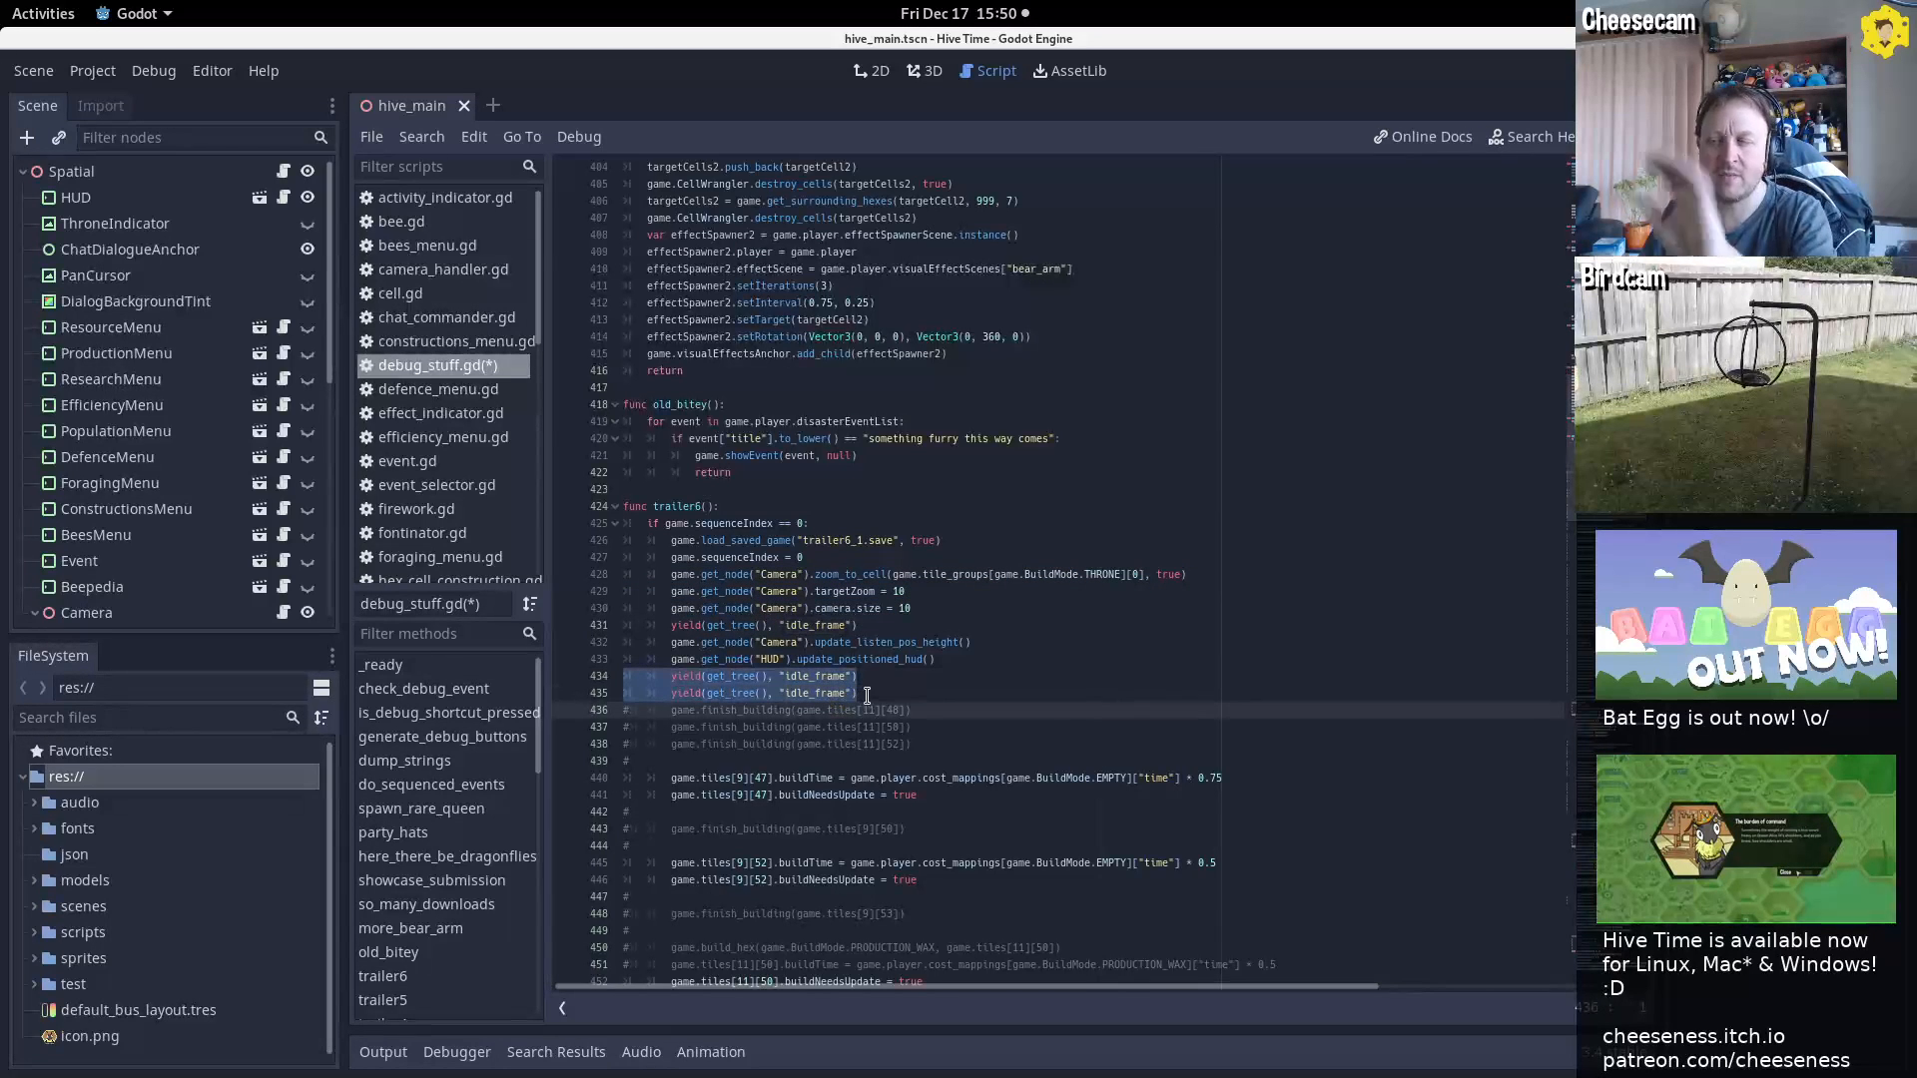
Examine the rest of trailer6's first branch, highlighting the tiles[9][47] buildTime line, the commented worker-bee code and the QueenActionStretch1 call
{"action": "scroll", "coordinate": [1063, 569], "scroll_direction": "down", "scroll_amount": 12}
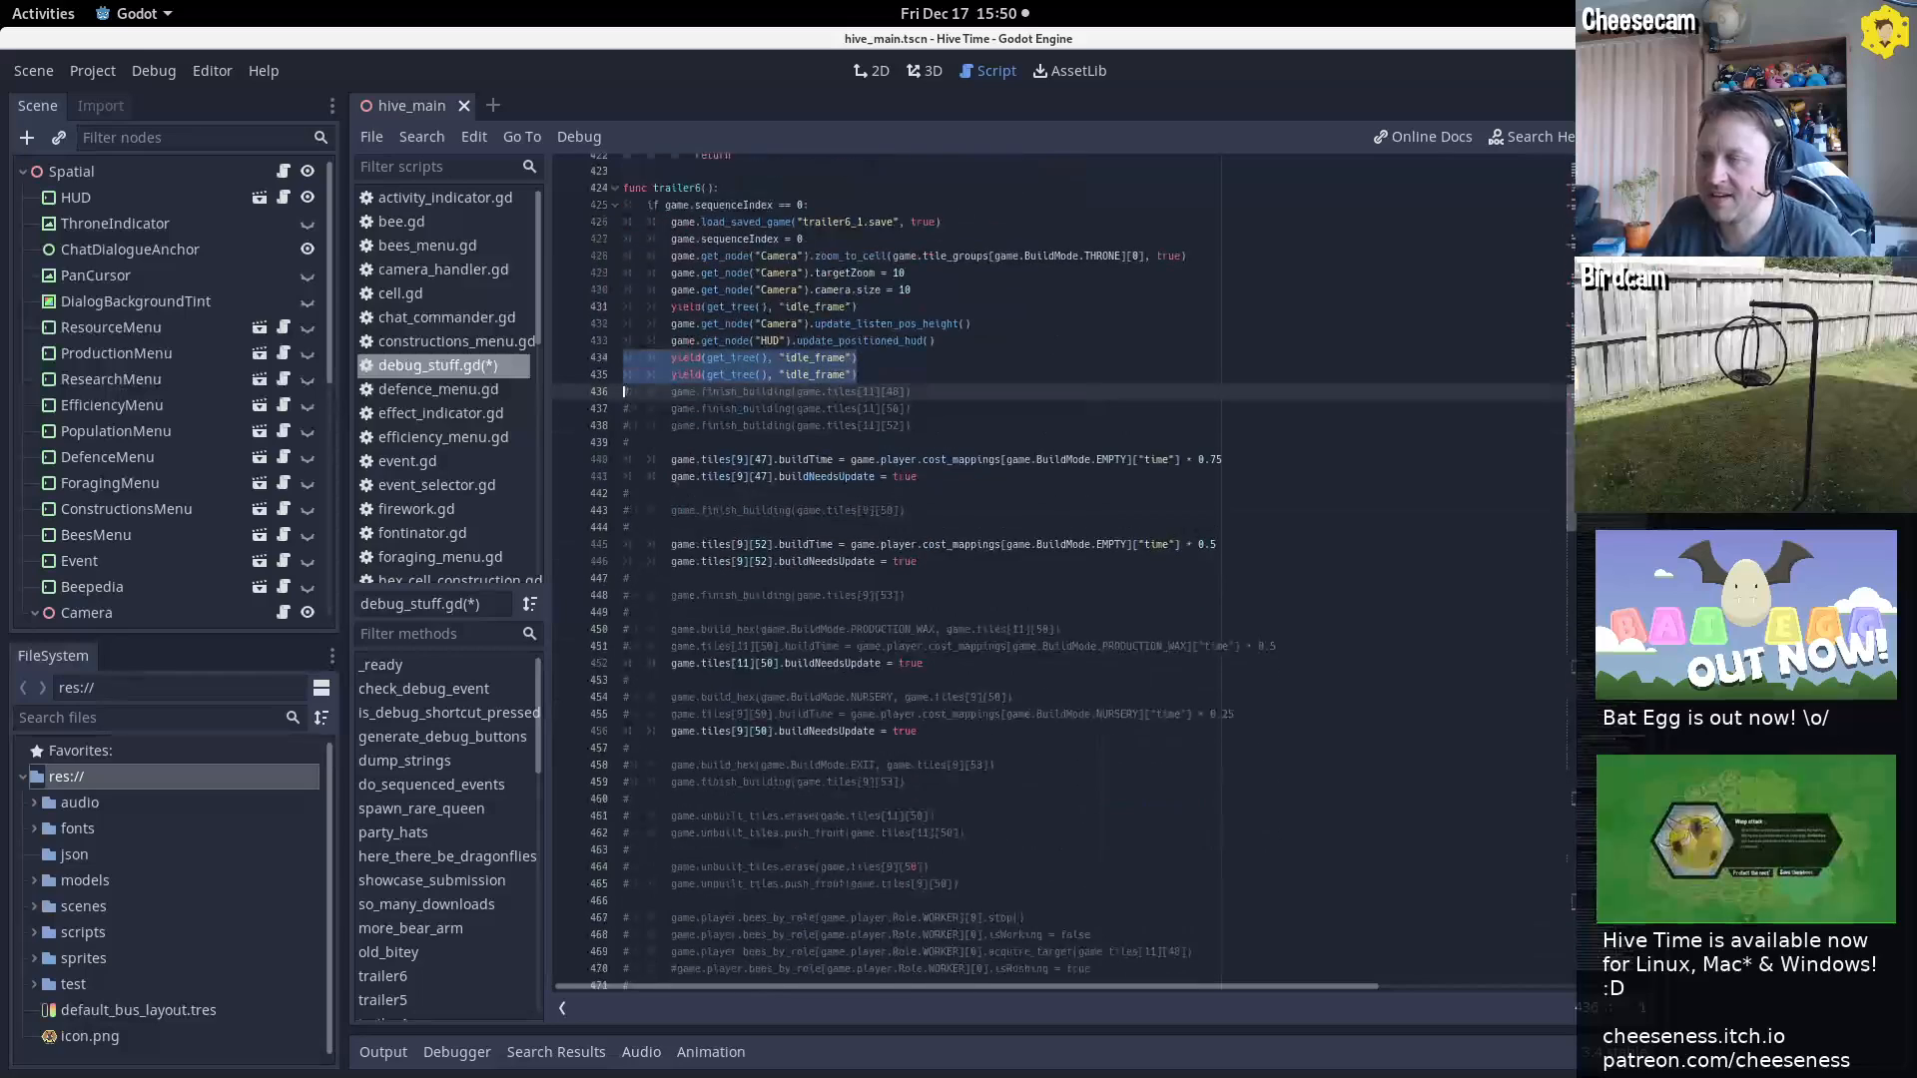
{"action": "scroll", "coordinate": [1466, 421], "scroll_direction": "up", "scroll_amount": 2}
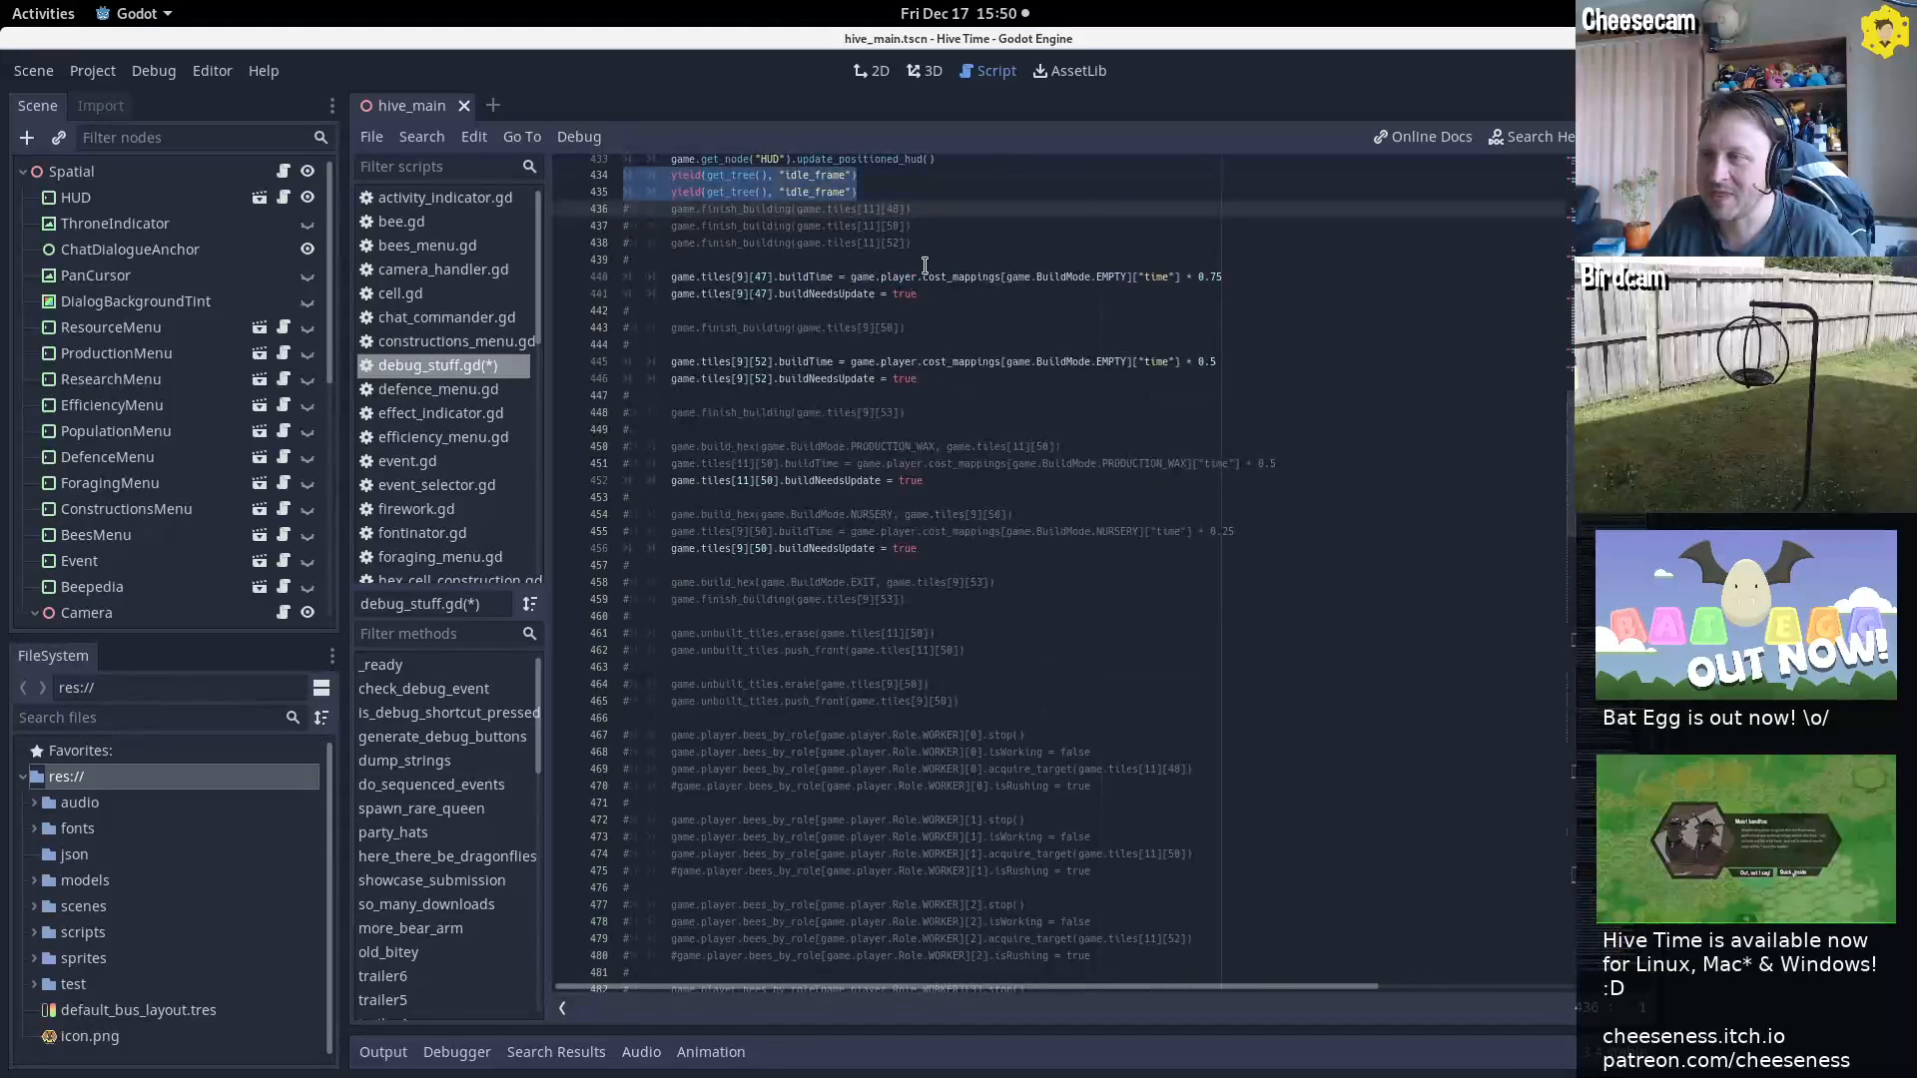
{"action": "triple_click", "coordinate": [836, 276]}
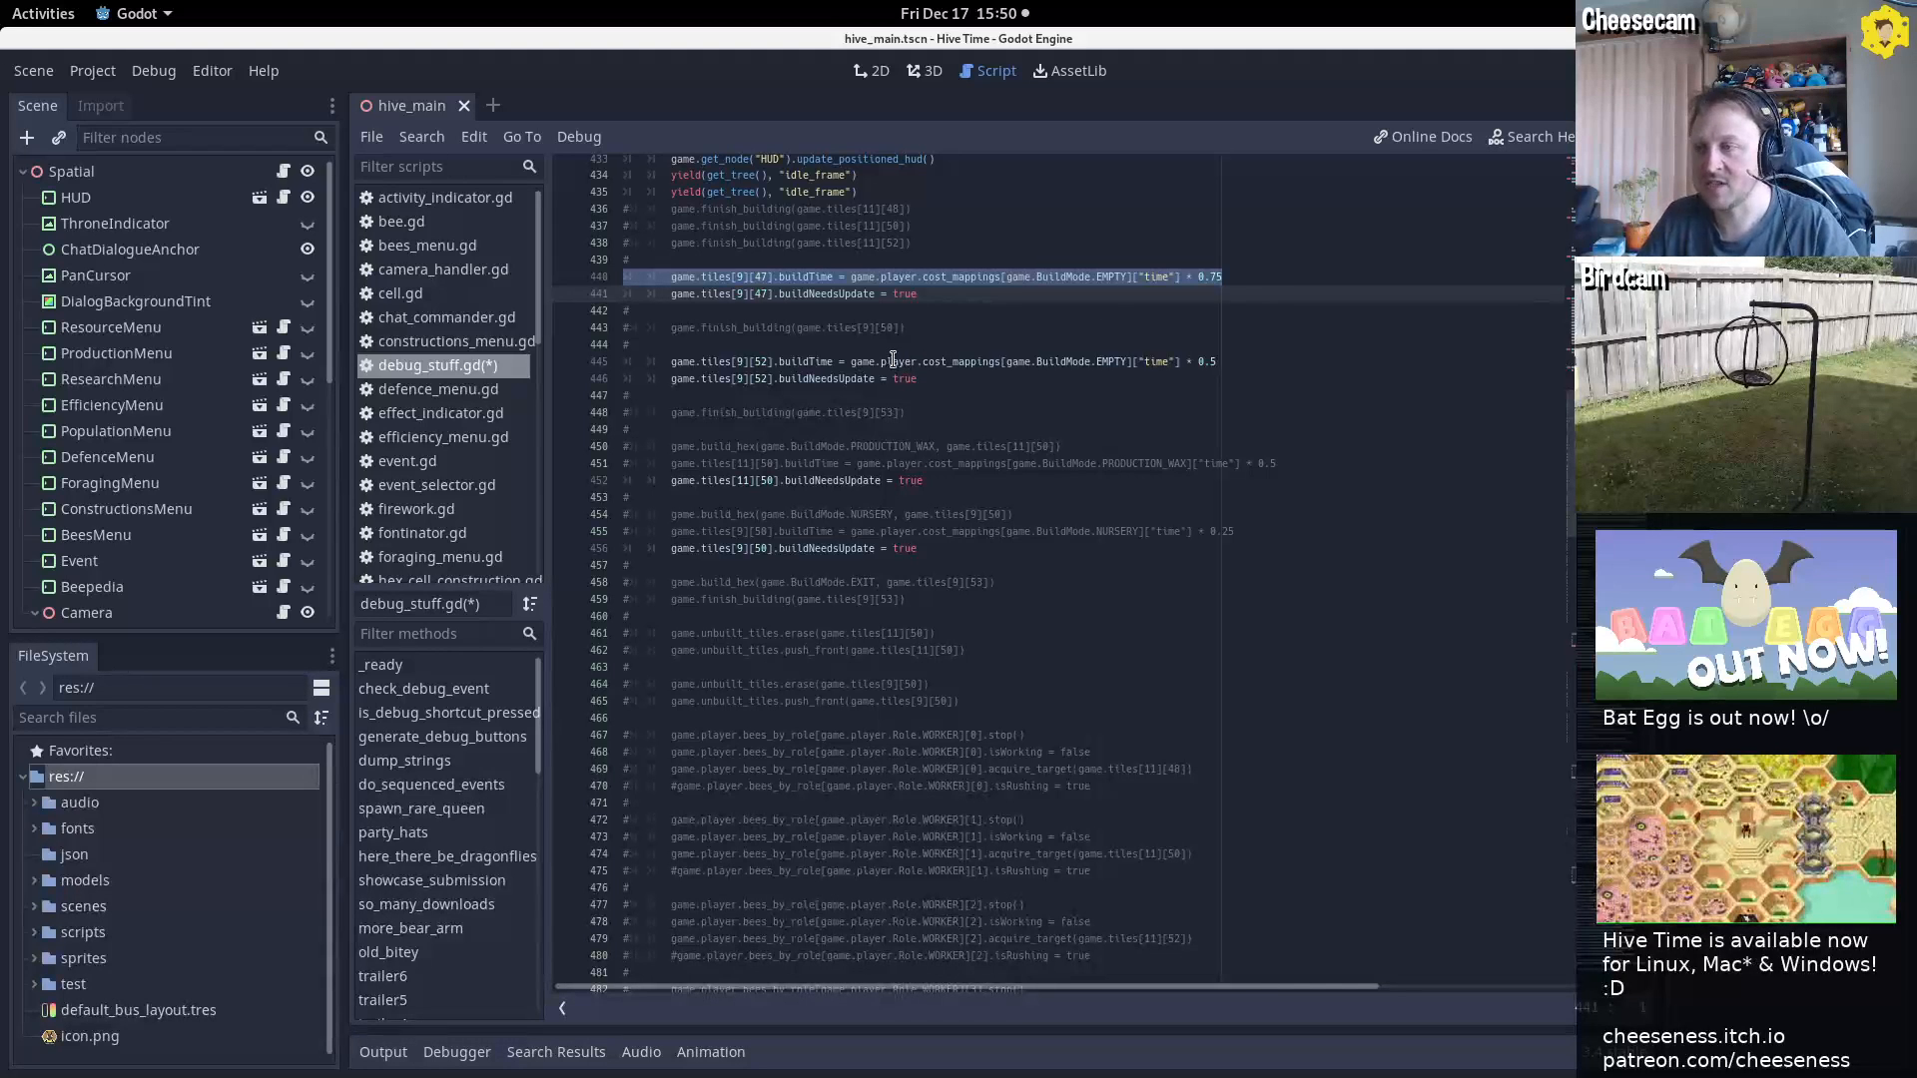
{"action": "scroll", "coordinate": [788, 267], "scroll_direction": "down", "scroll_amount": 8}
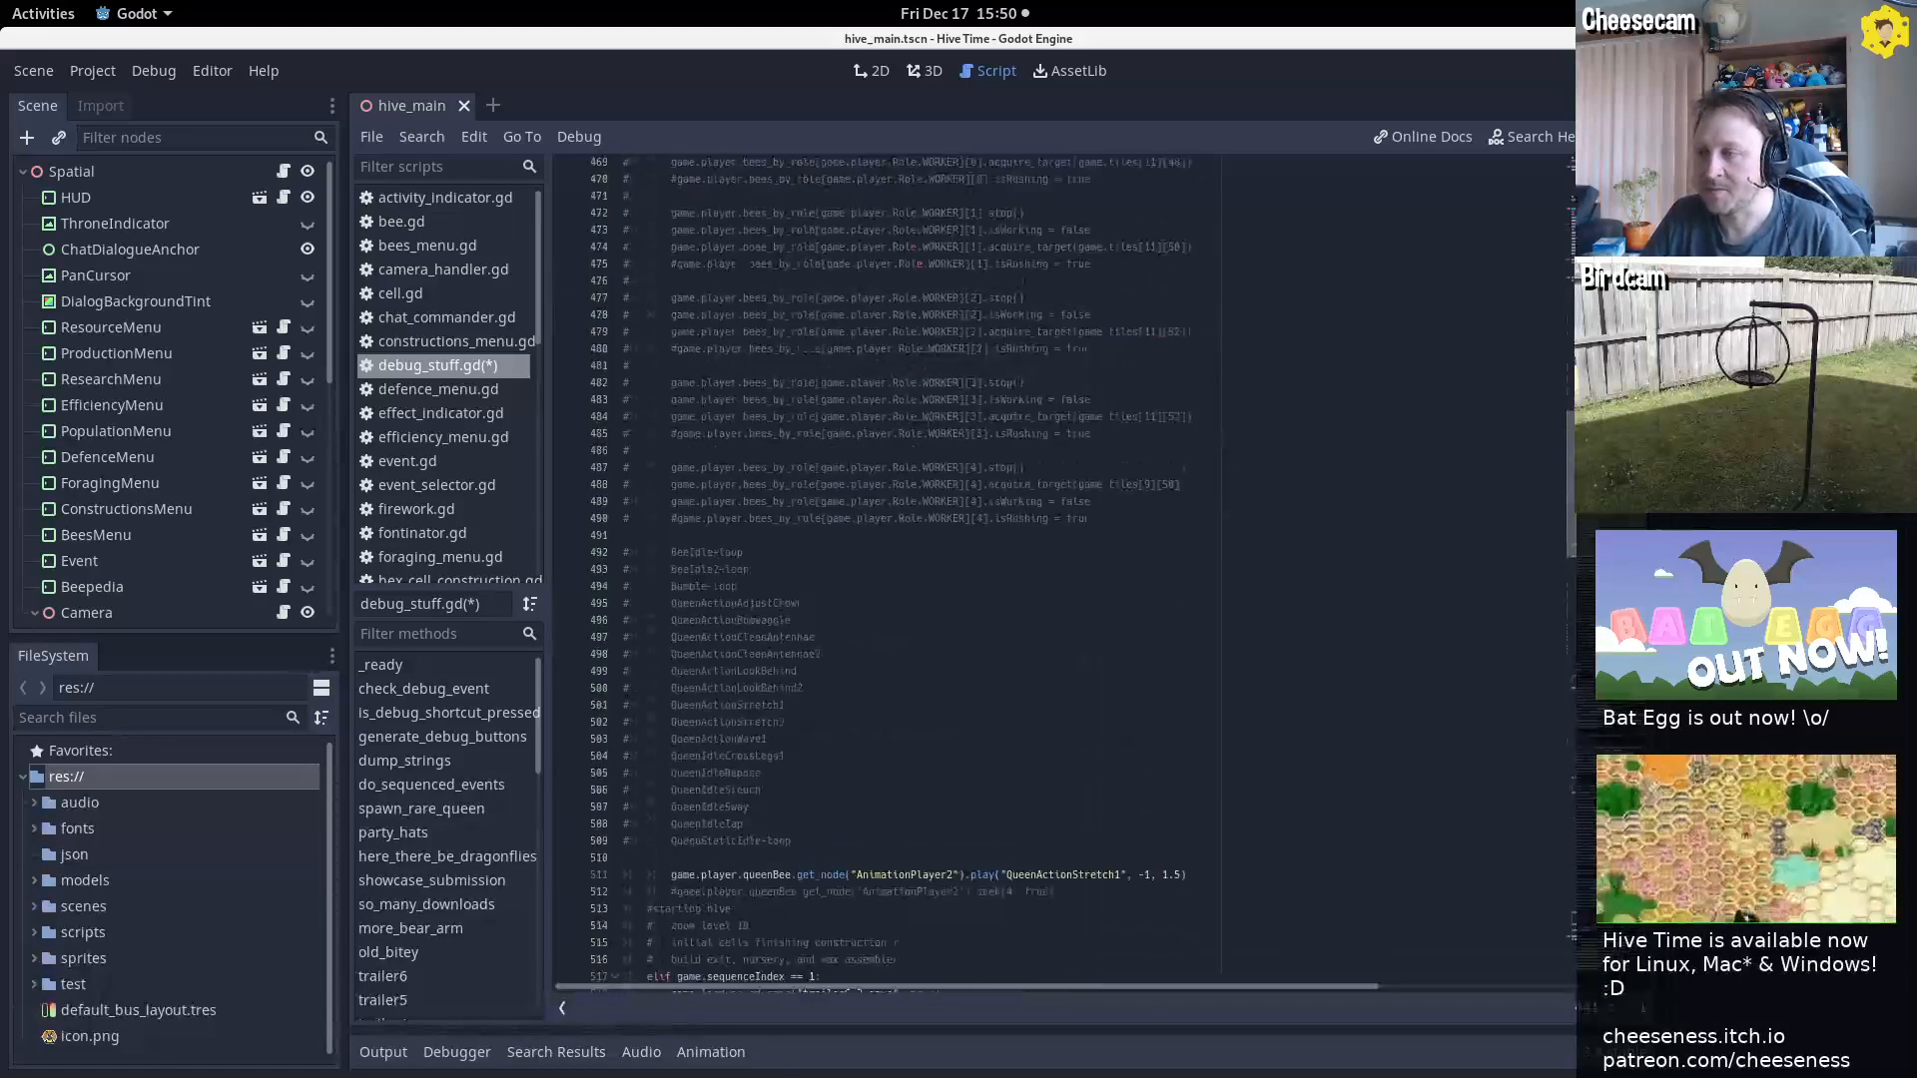
{"action": "left_click_drag", "start_coordinate": [789, 213], "coordinate": [821, 654]}
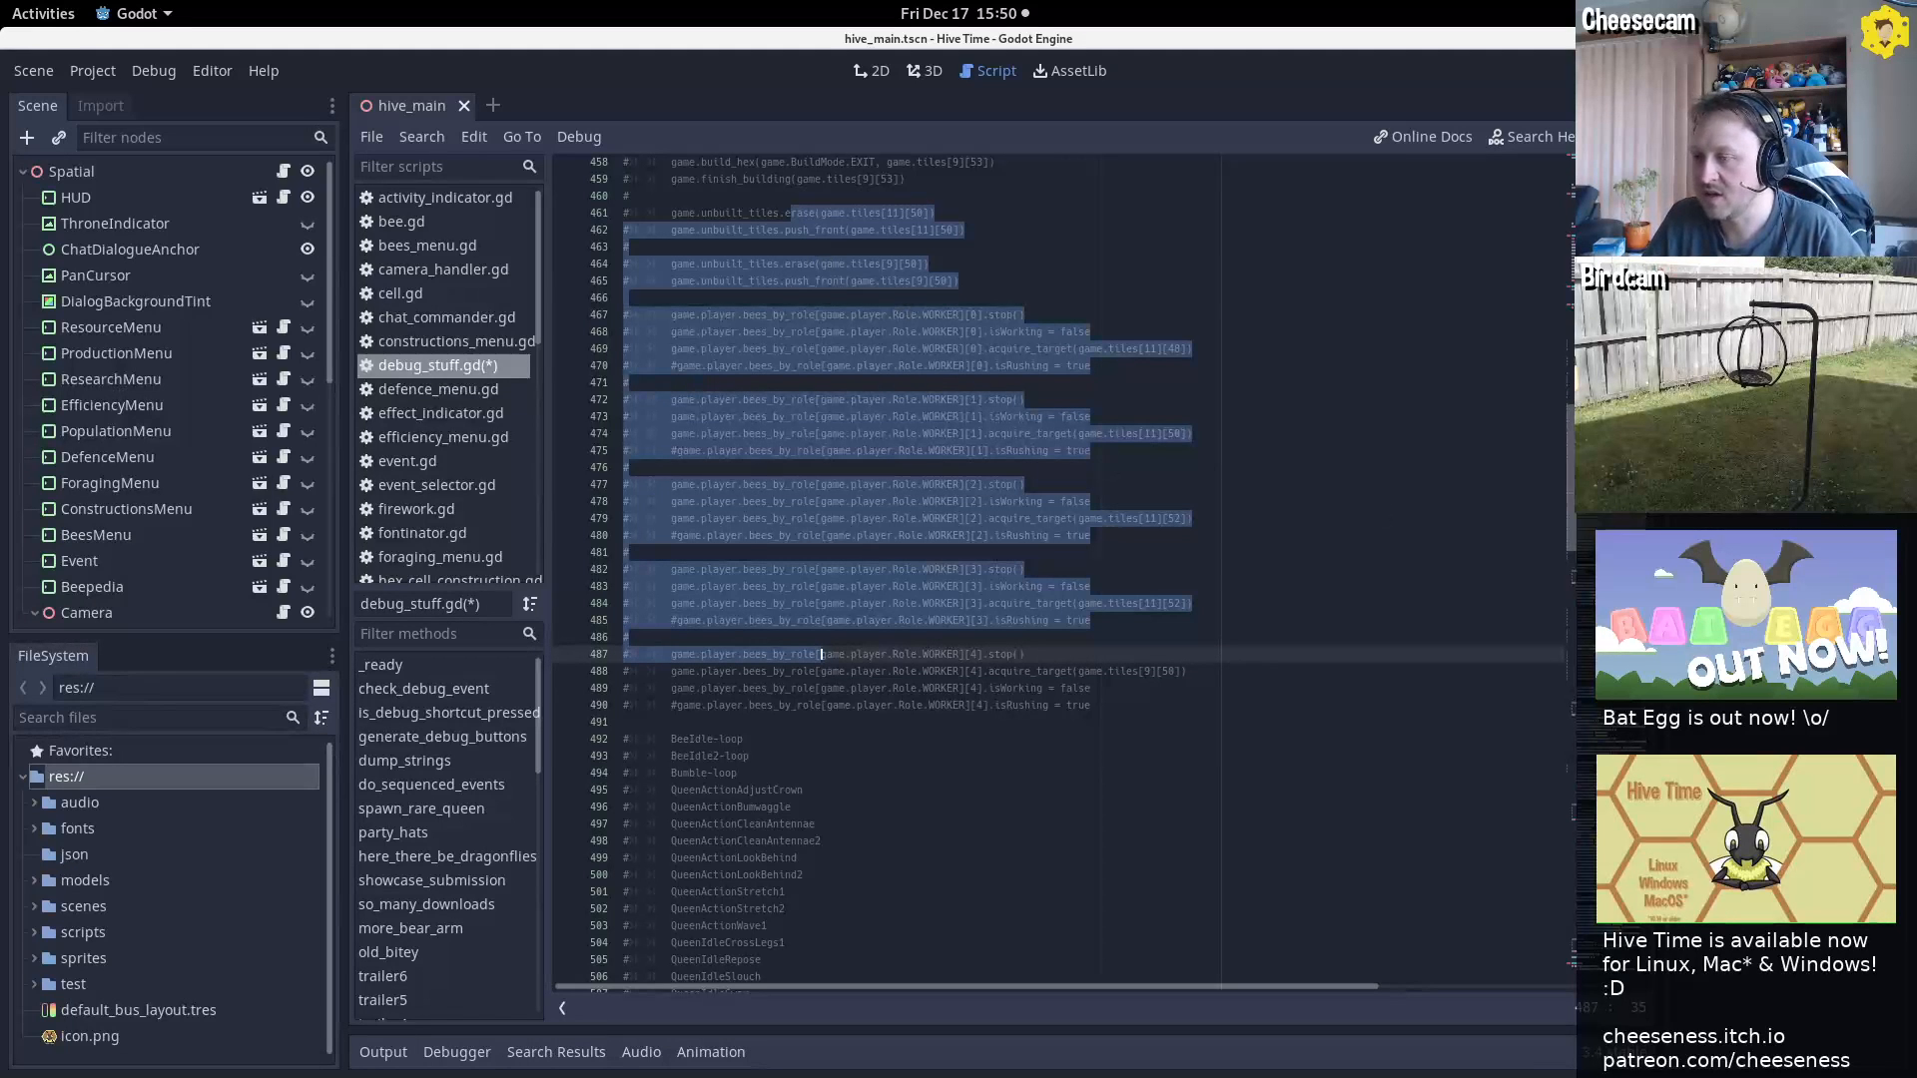
{"action": "scroll", "coordinate": [821, 654], "scroll_direction": "down", "scroll_amount": 12}
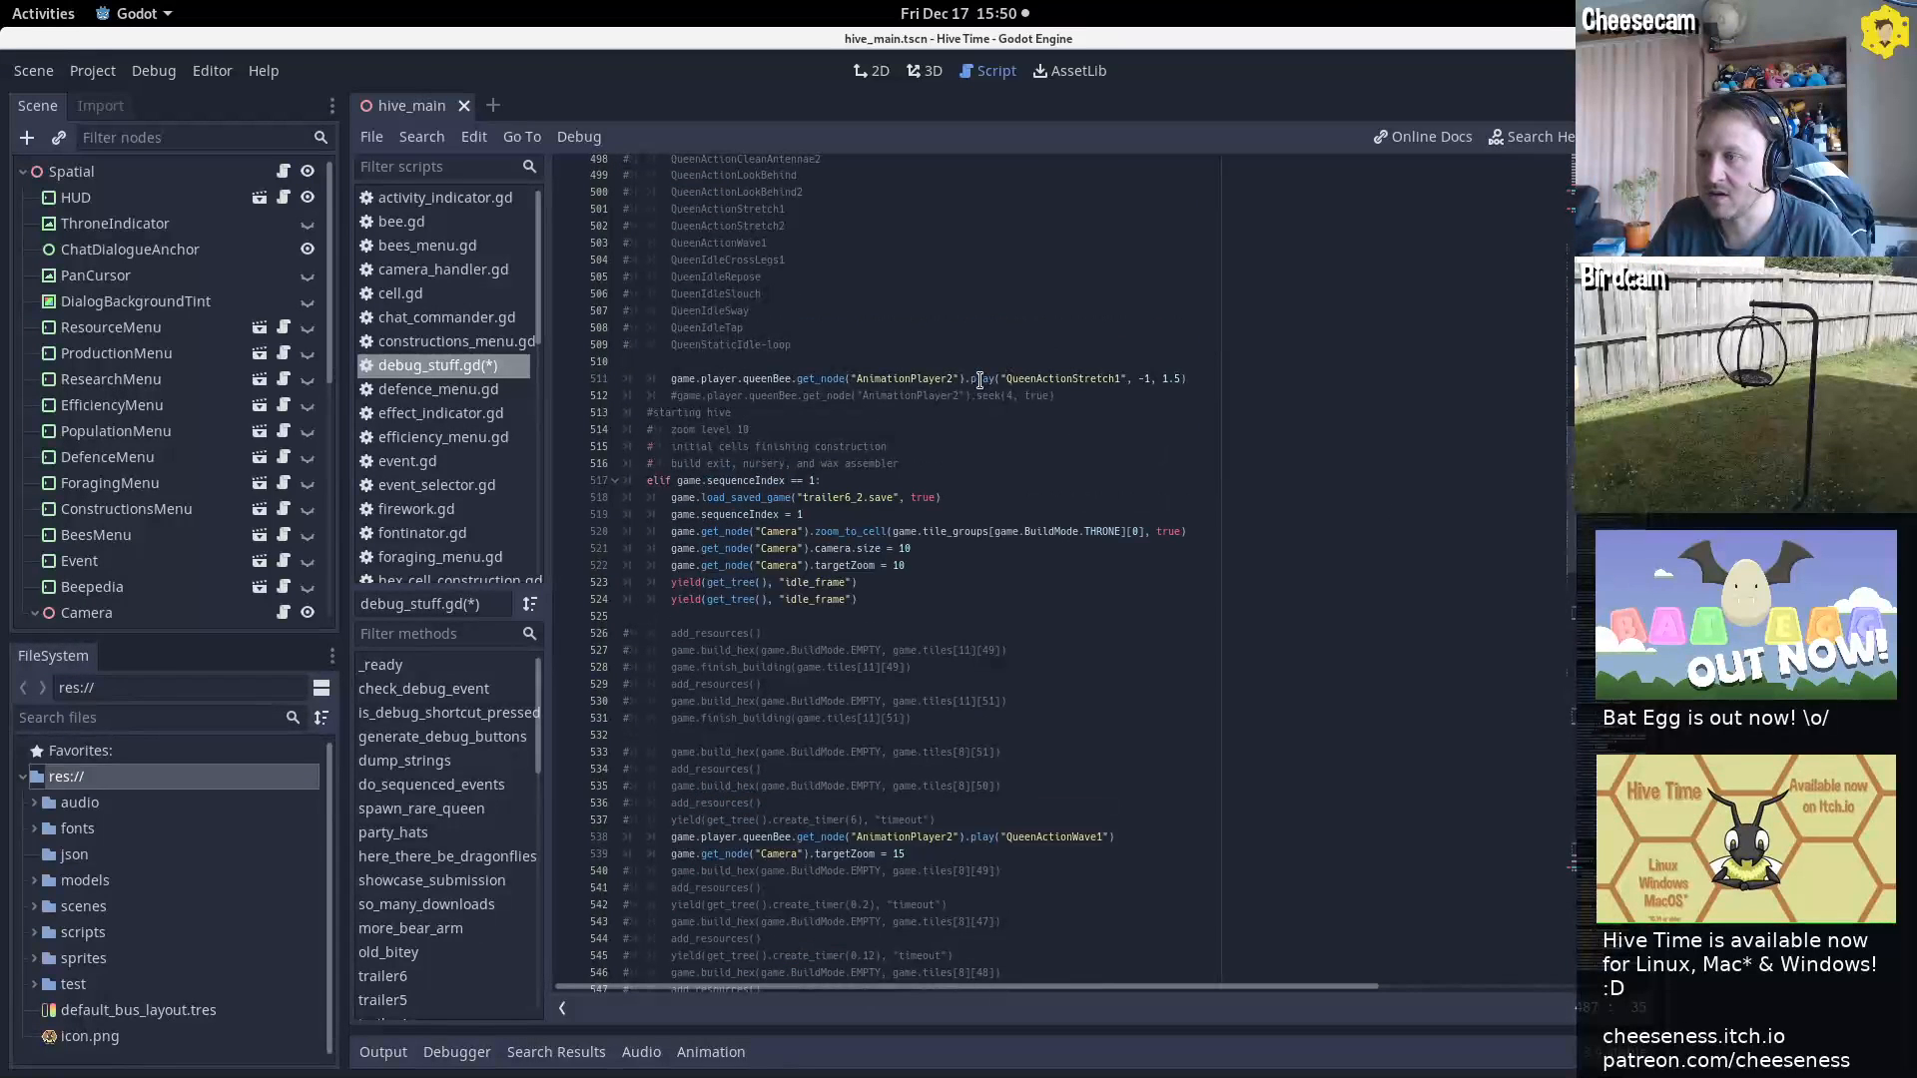
{"action": "triple_click", "coordinate": [979, 379]}
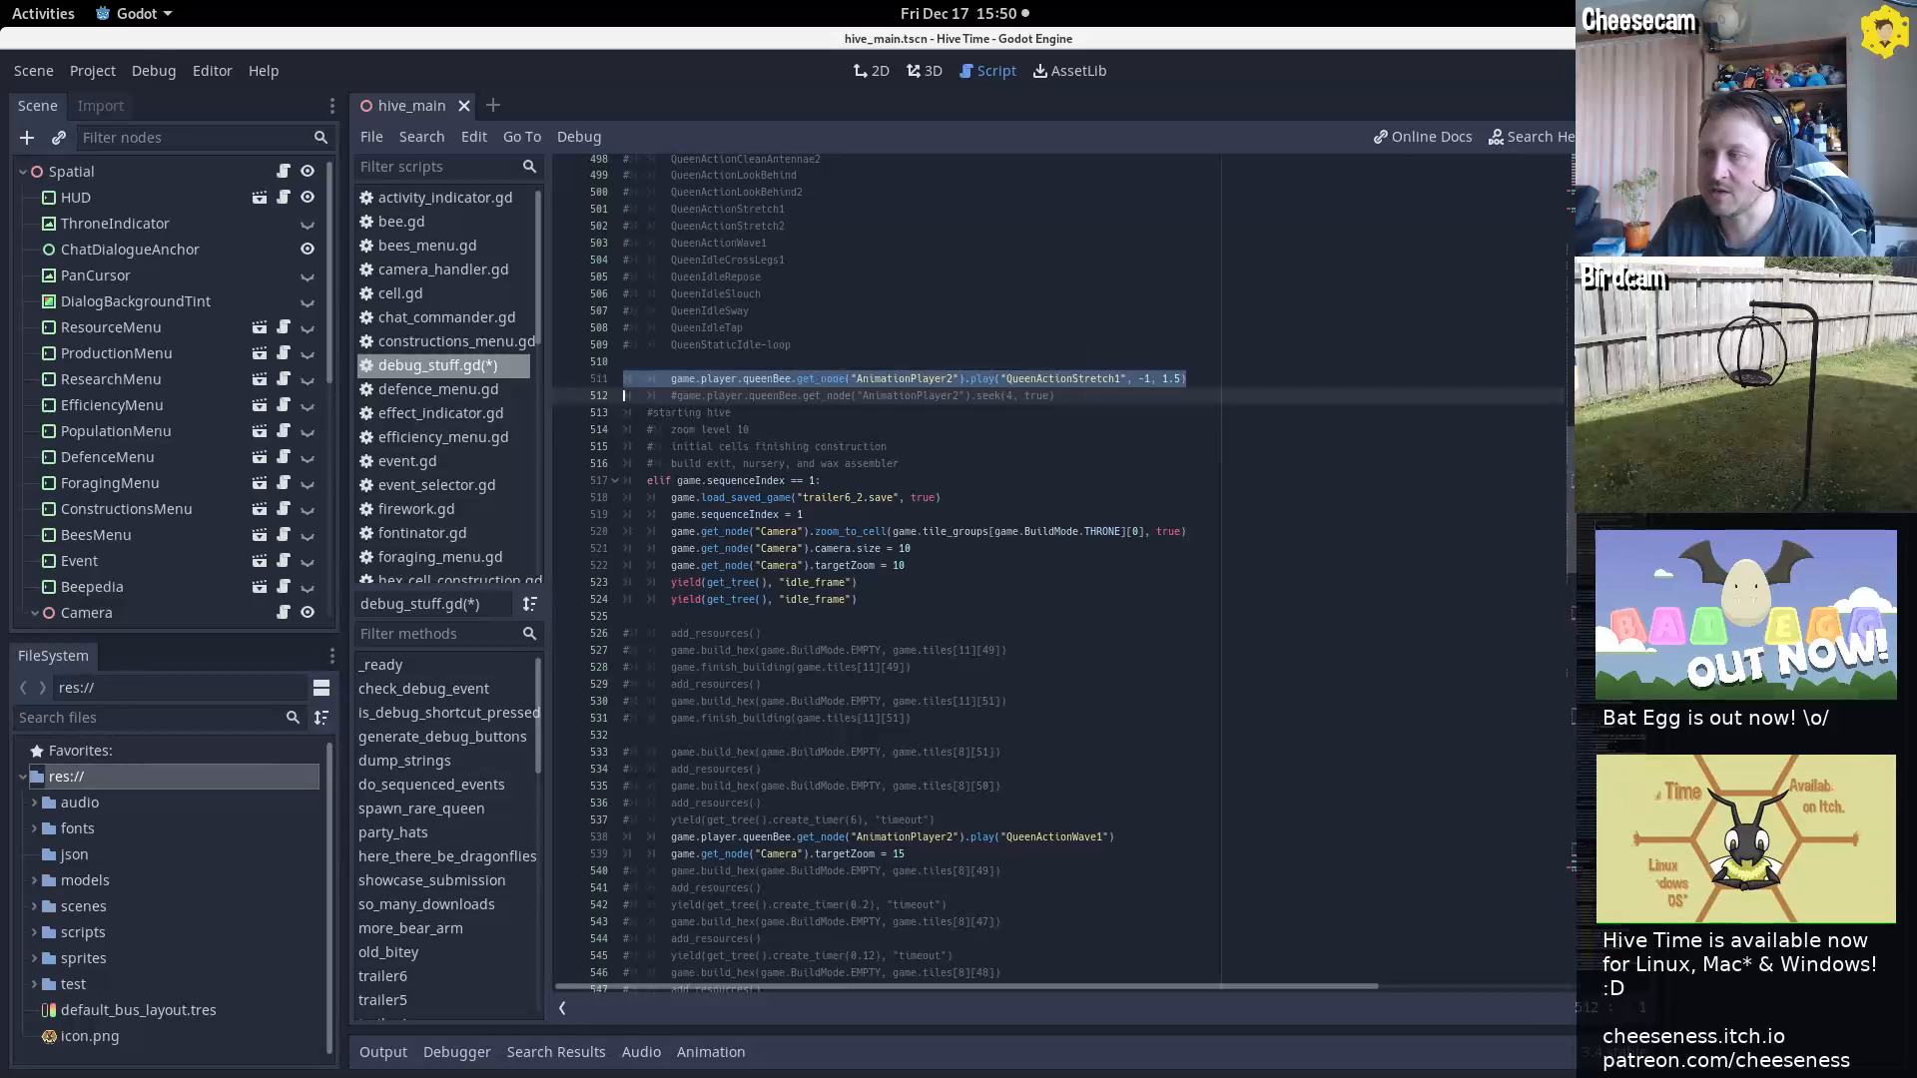
Examine trailer6's sequenceIndex 1 branch, highlighting the QueenActionWave1 call, the 0.3 timer yield and the STORAGE_WAX build_hex line
{"action": "scroll", "coordinate": [1267, 411], "scroll_direction": "down", "scroll_amount": 5}
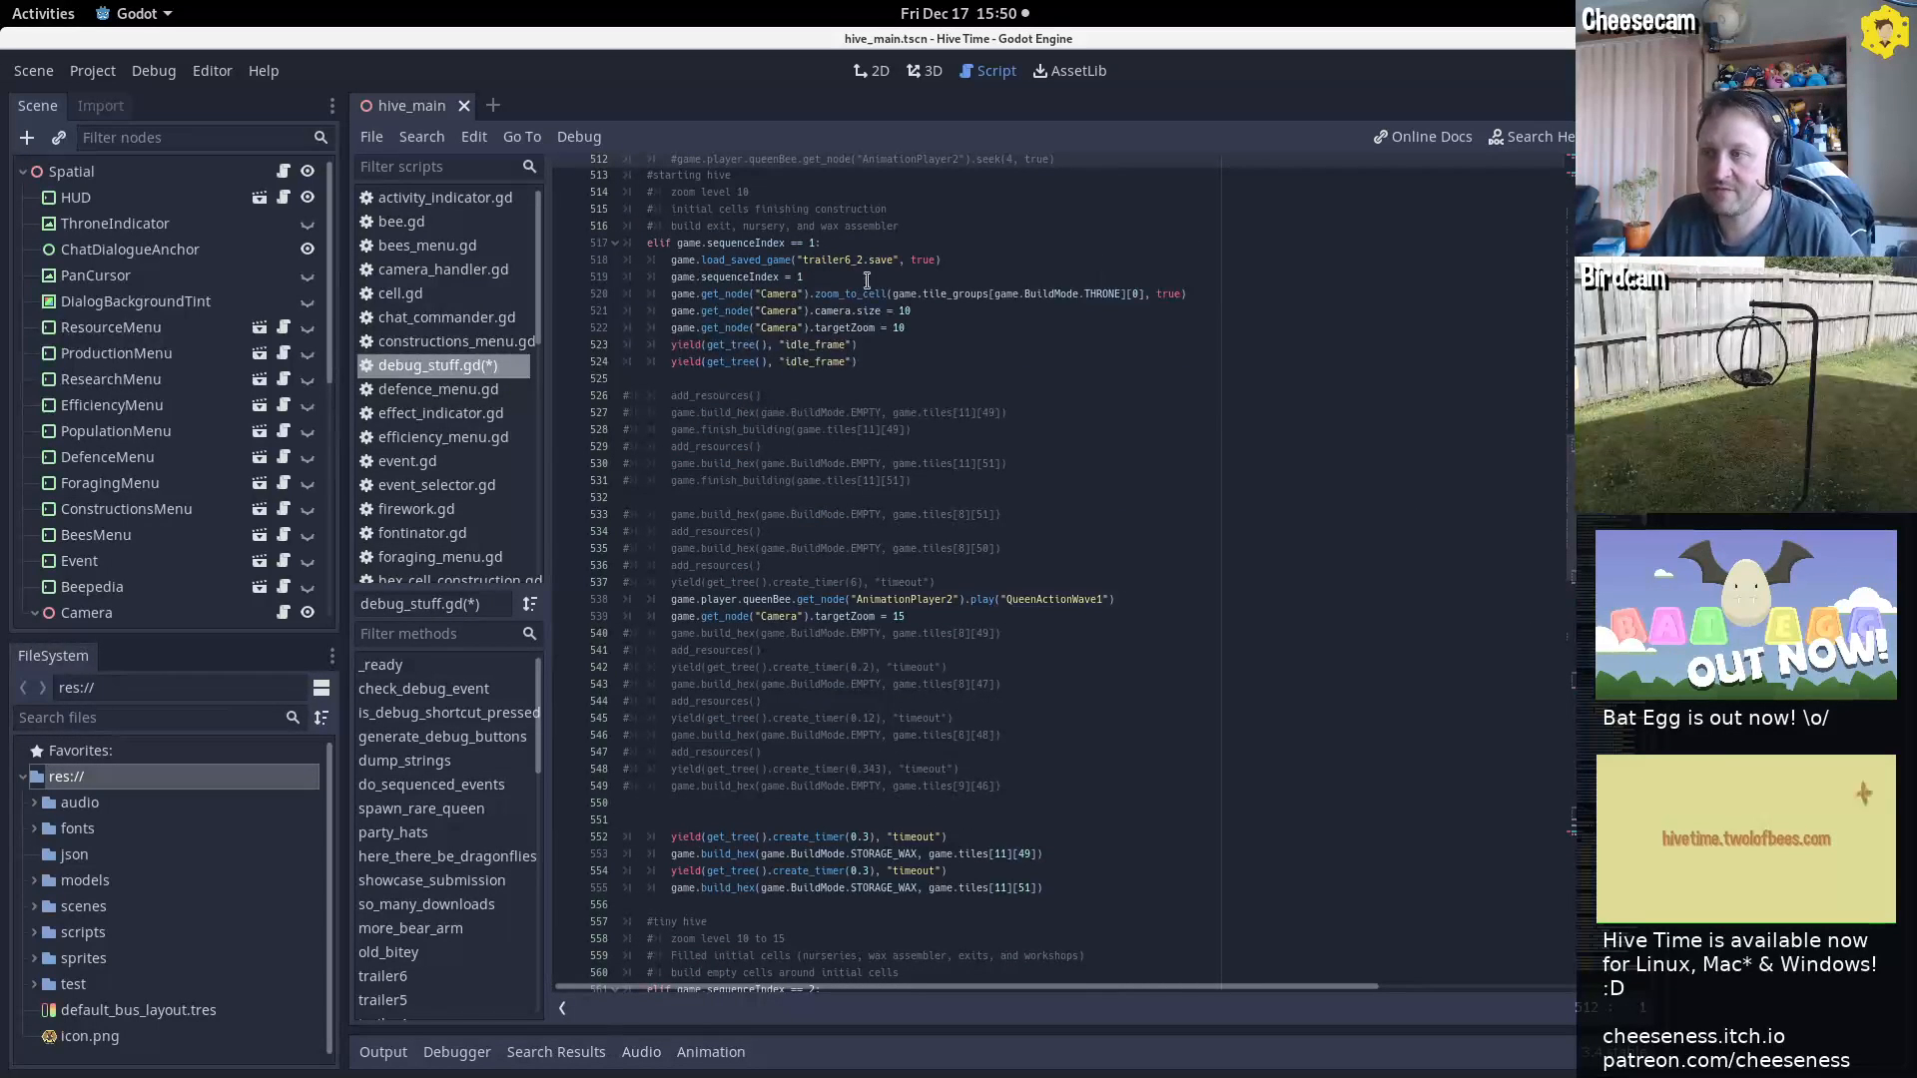
{"action": "triple_click", "coordinate": [953, 599]}
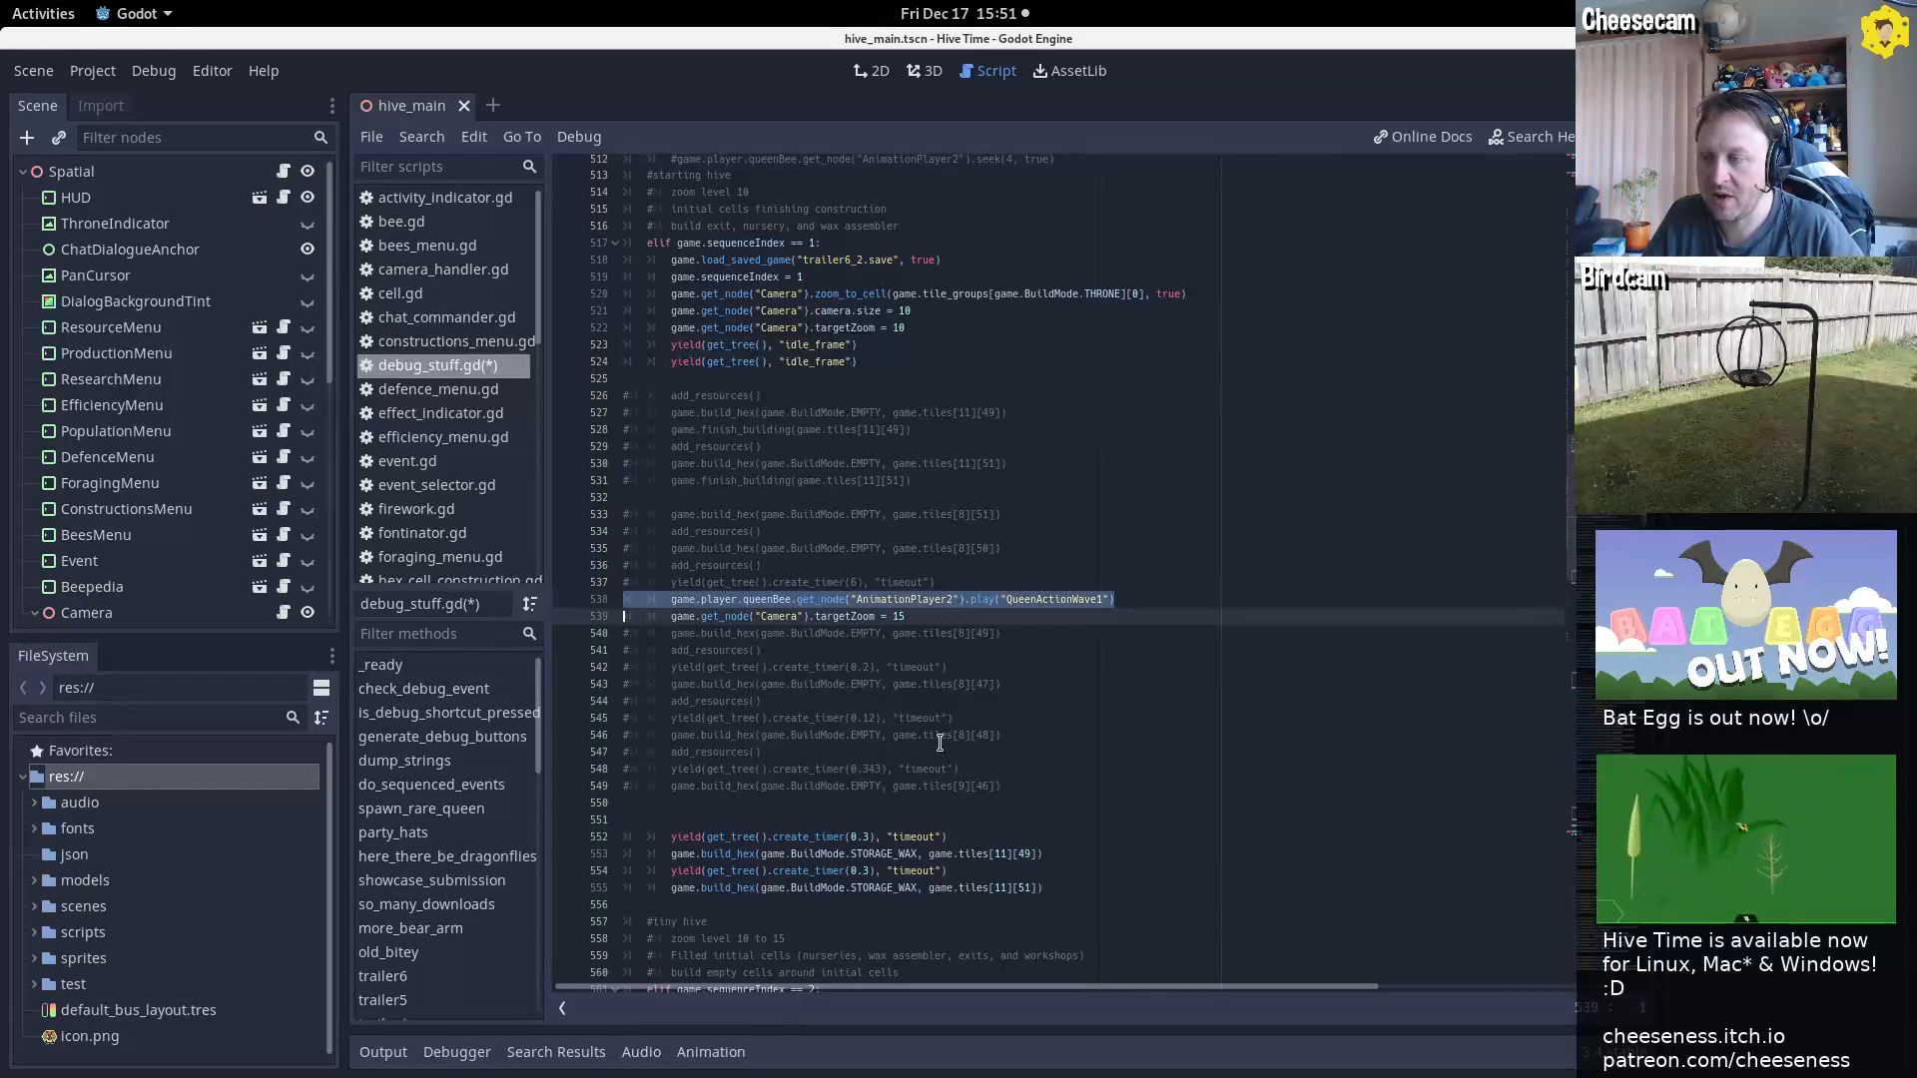
{"action": "triple_click", "coordinate": [733, 838]}
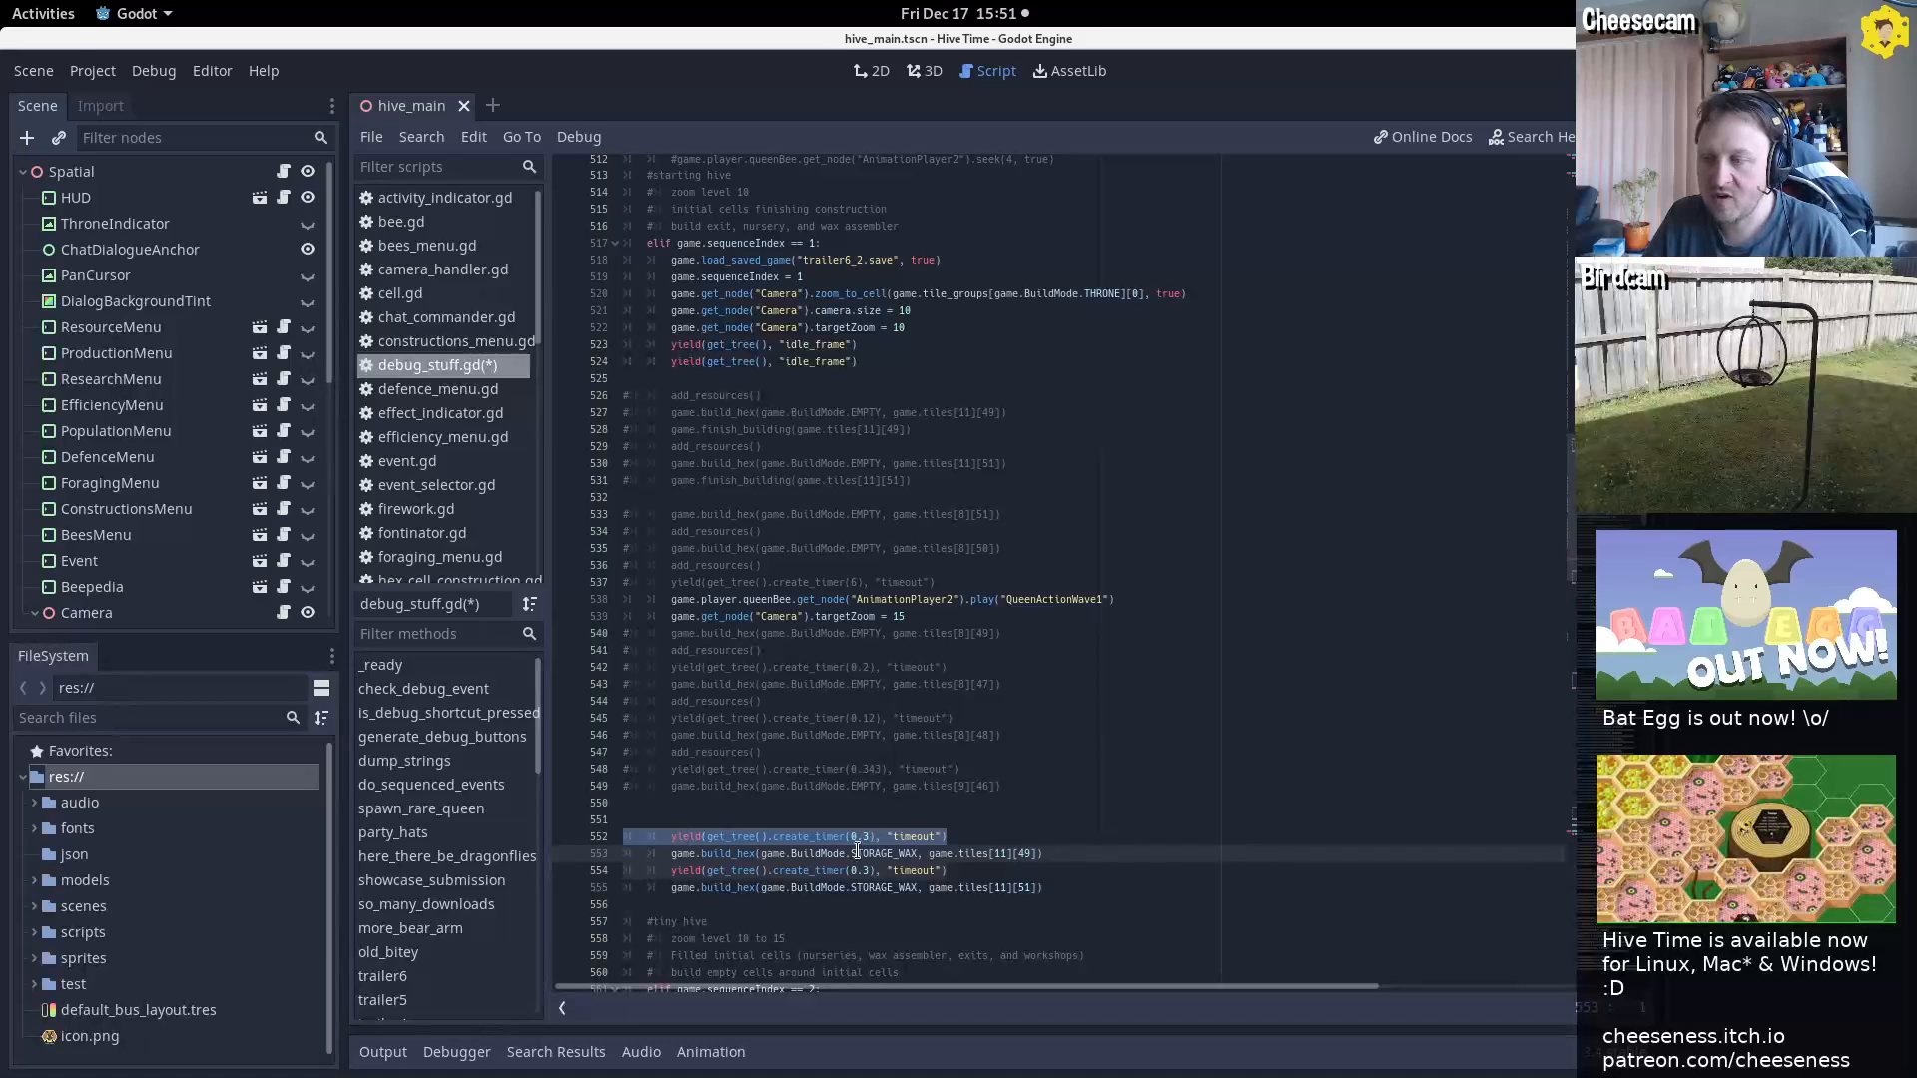
{"action": "triple_click", "coordinate": [852, 854]}
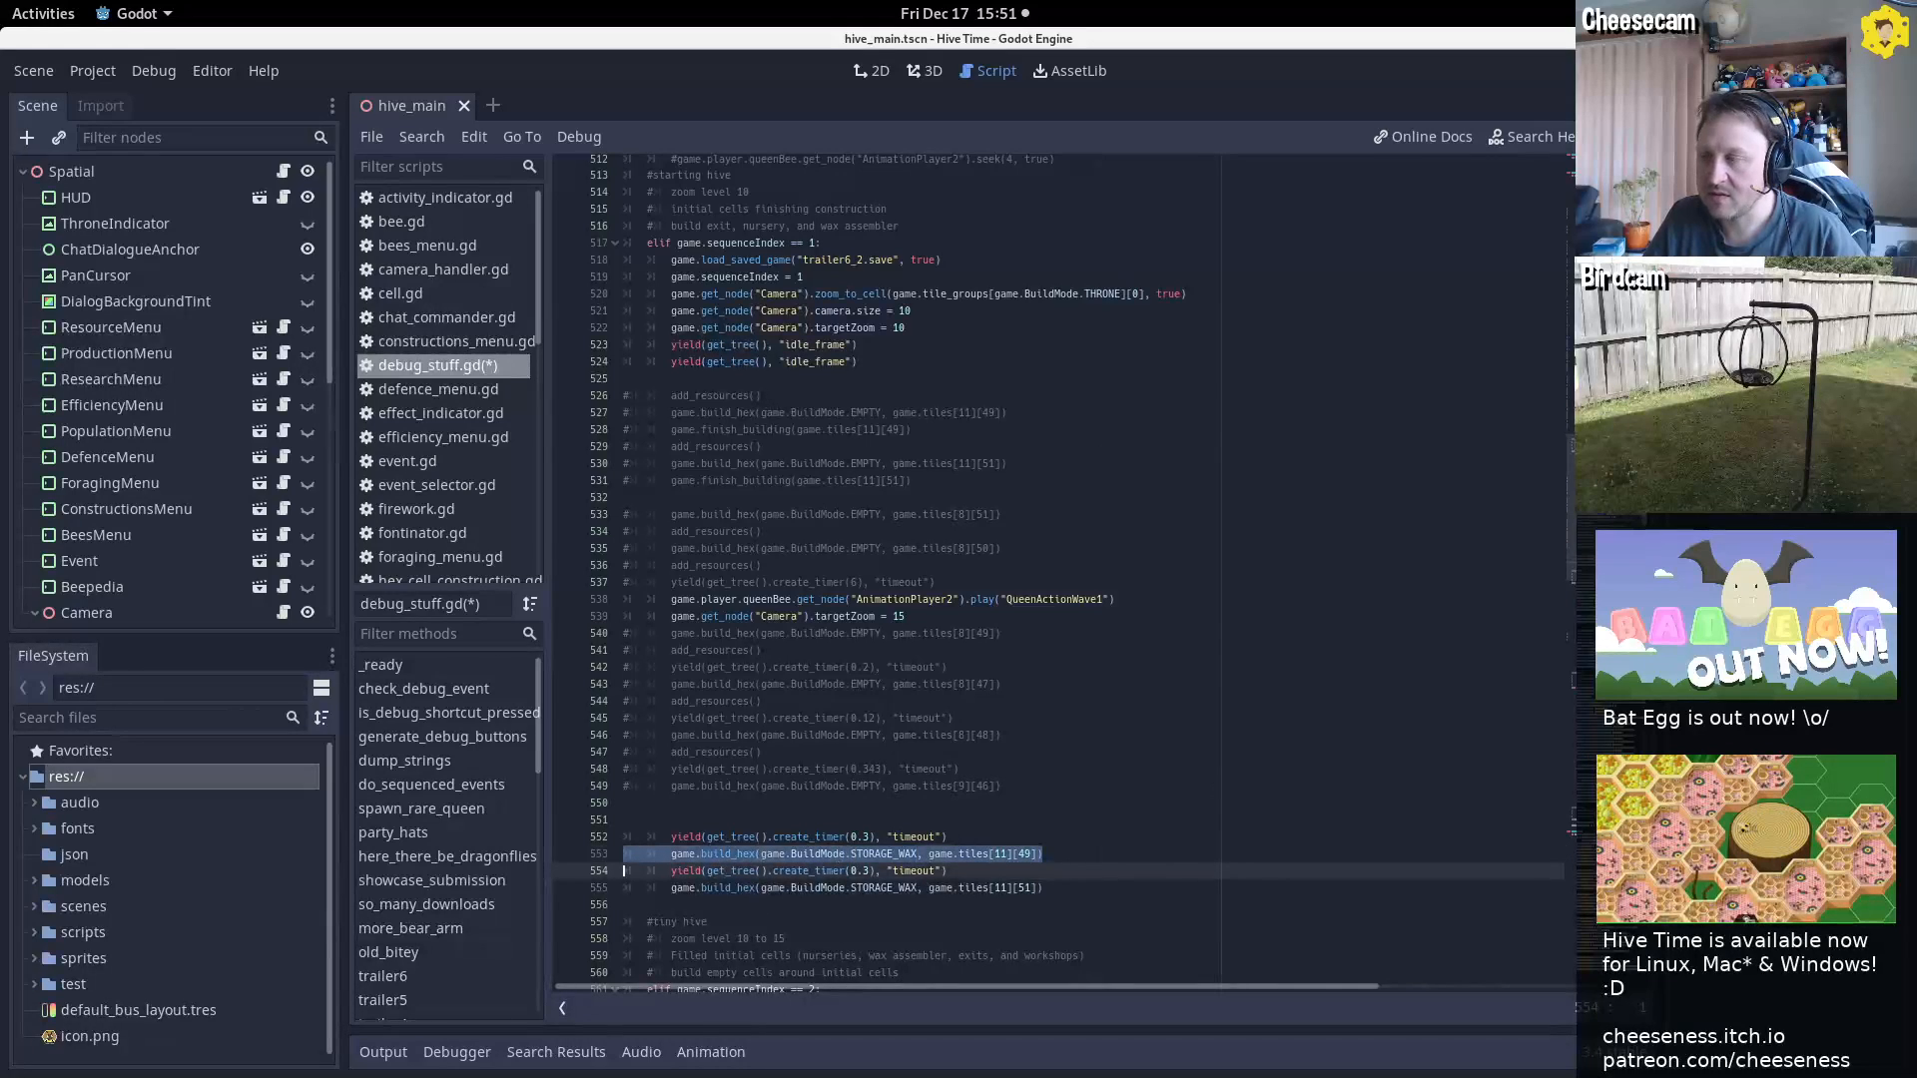
{"action": "scroll", "coordinate": [1572, 829], "scroll_direction": "down", "scroll_amount": 10}
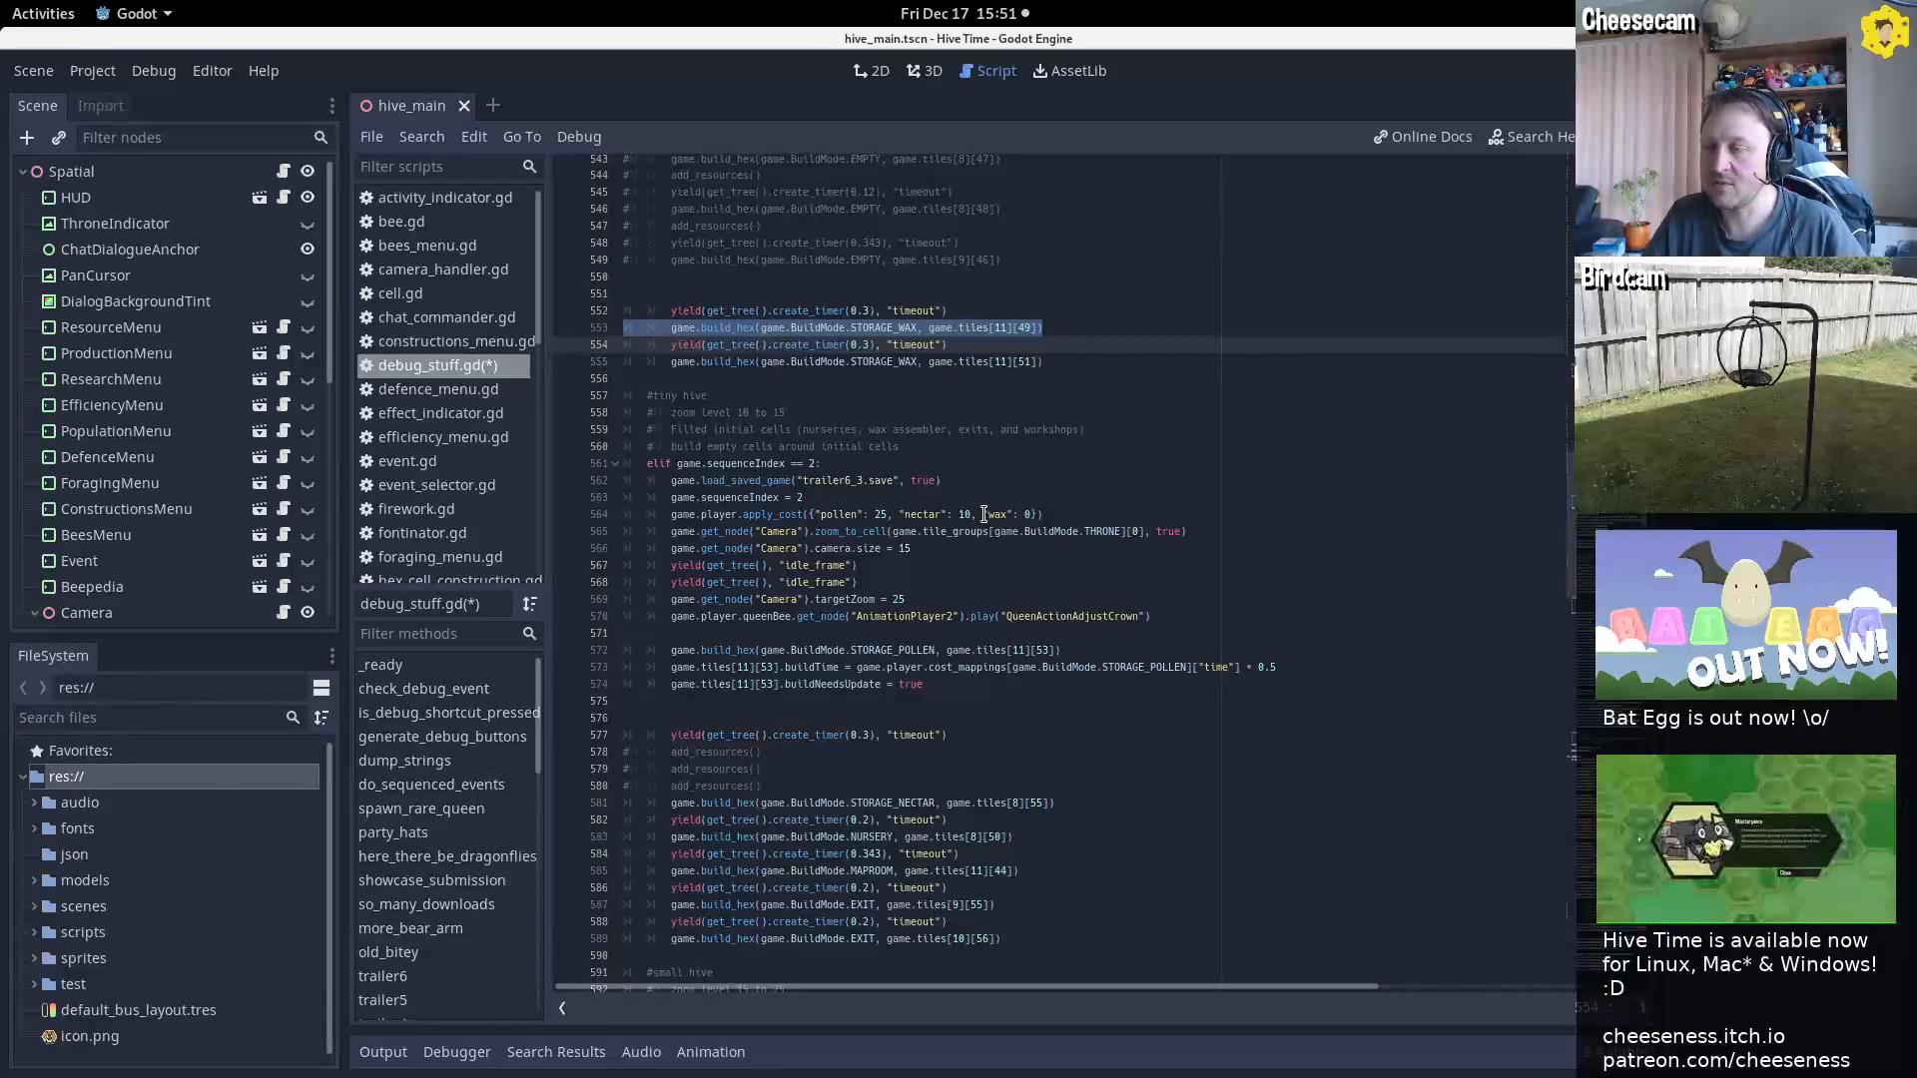
Save the script, run the Hive Time debug build and start a new hive with tutorials skipped
{"action": "key", "text": "ctrl+s"}
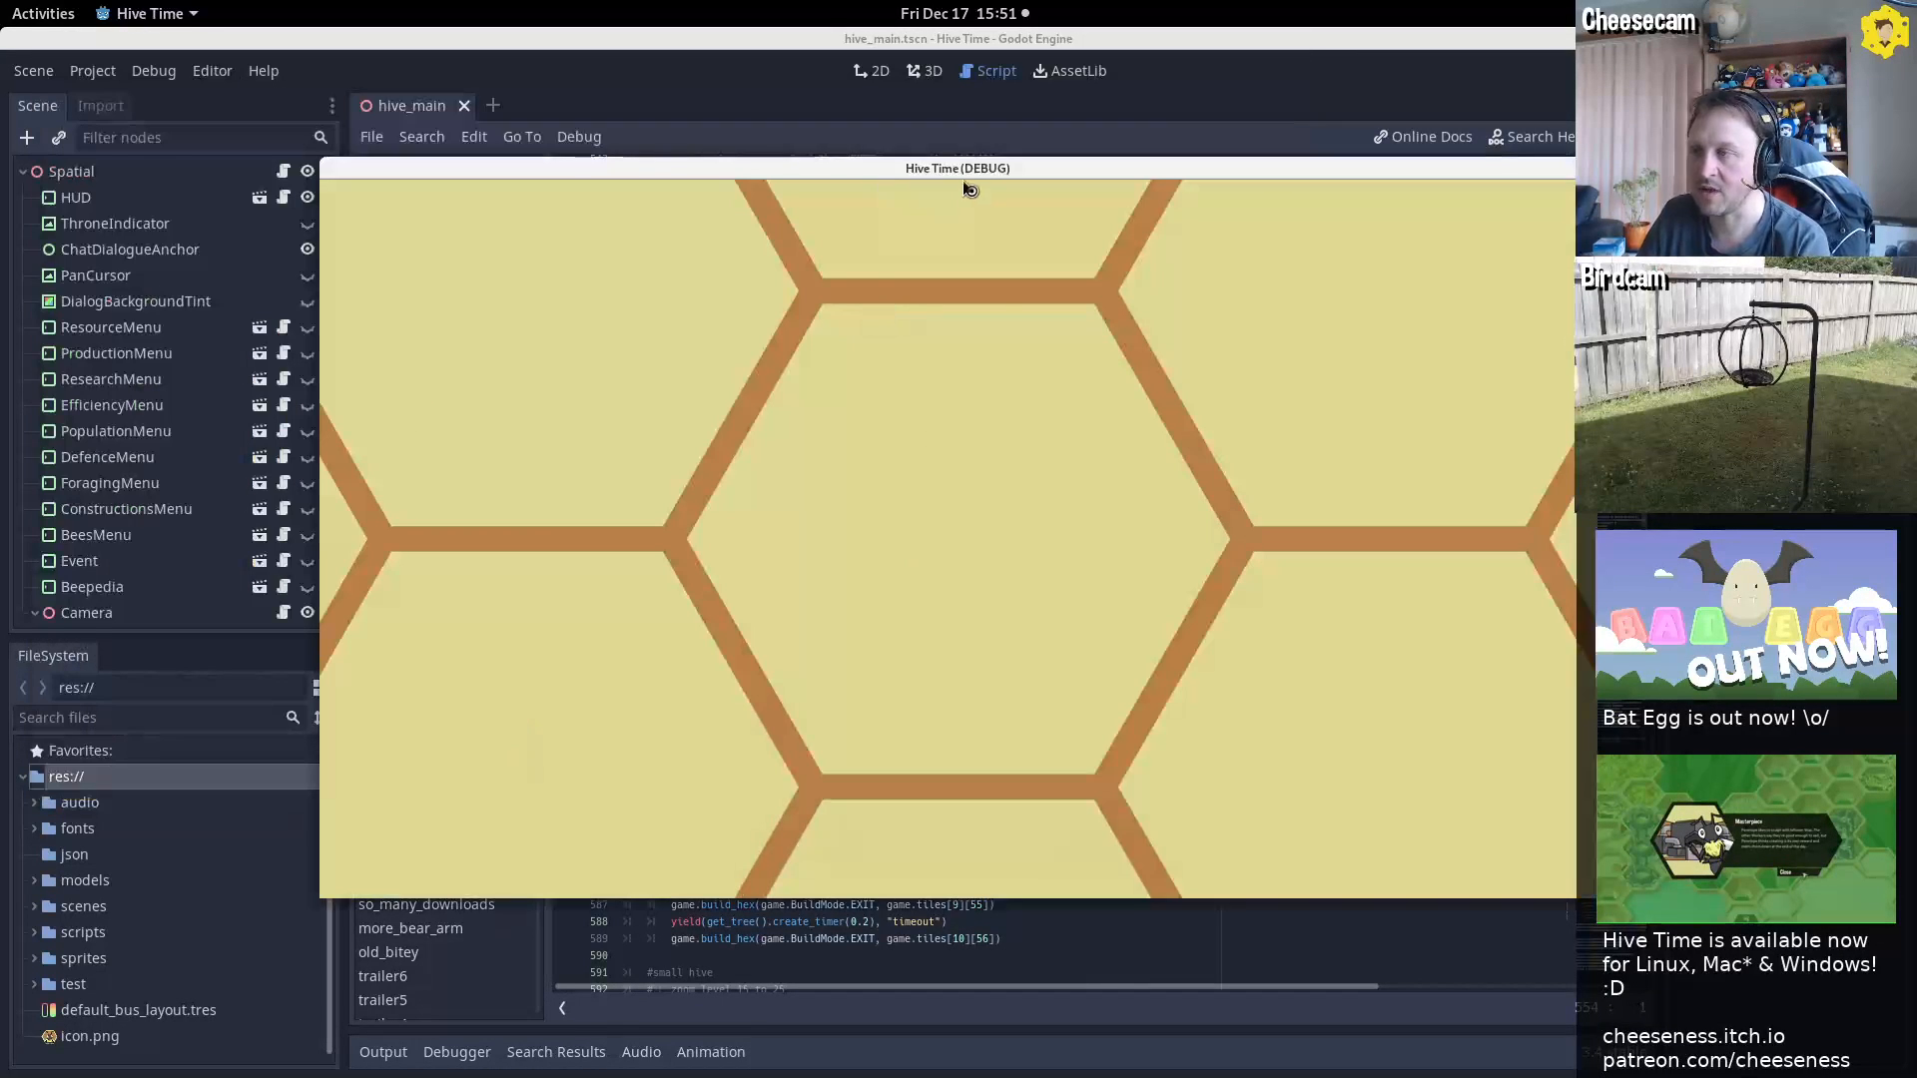
{"action": "left_click_drag", "start_coordinate": [968, 187], "coordinate": [751, 137]}
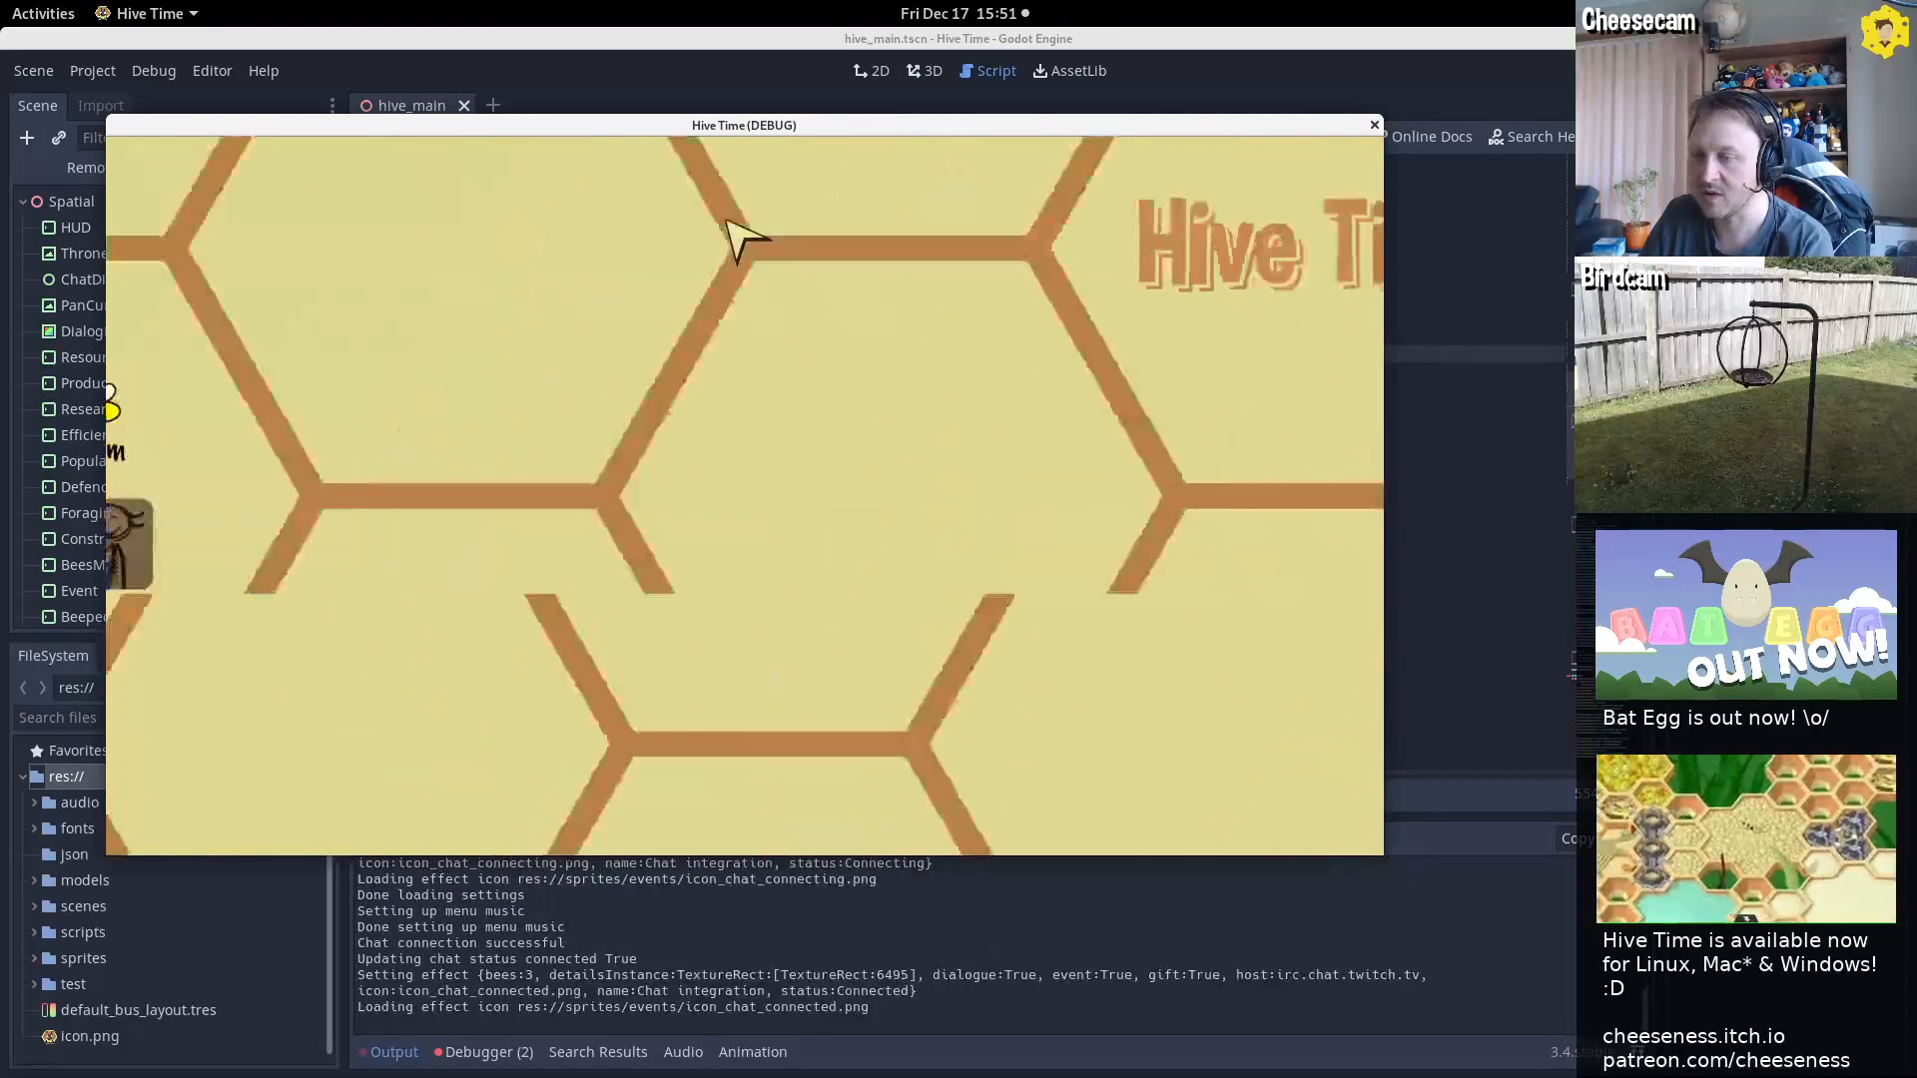
{"action": "left_click", "coordinate": [907, 342]}
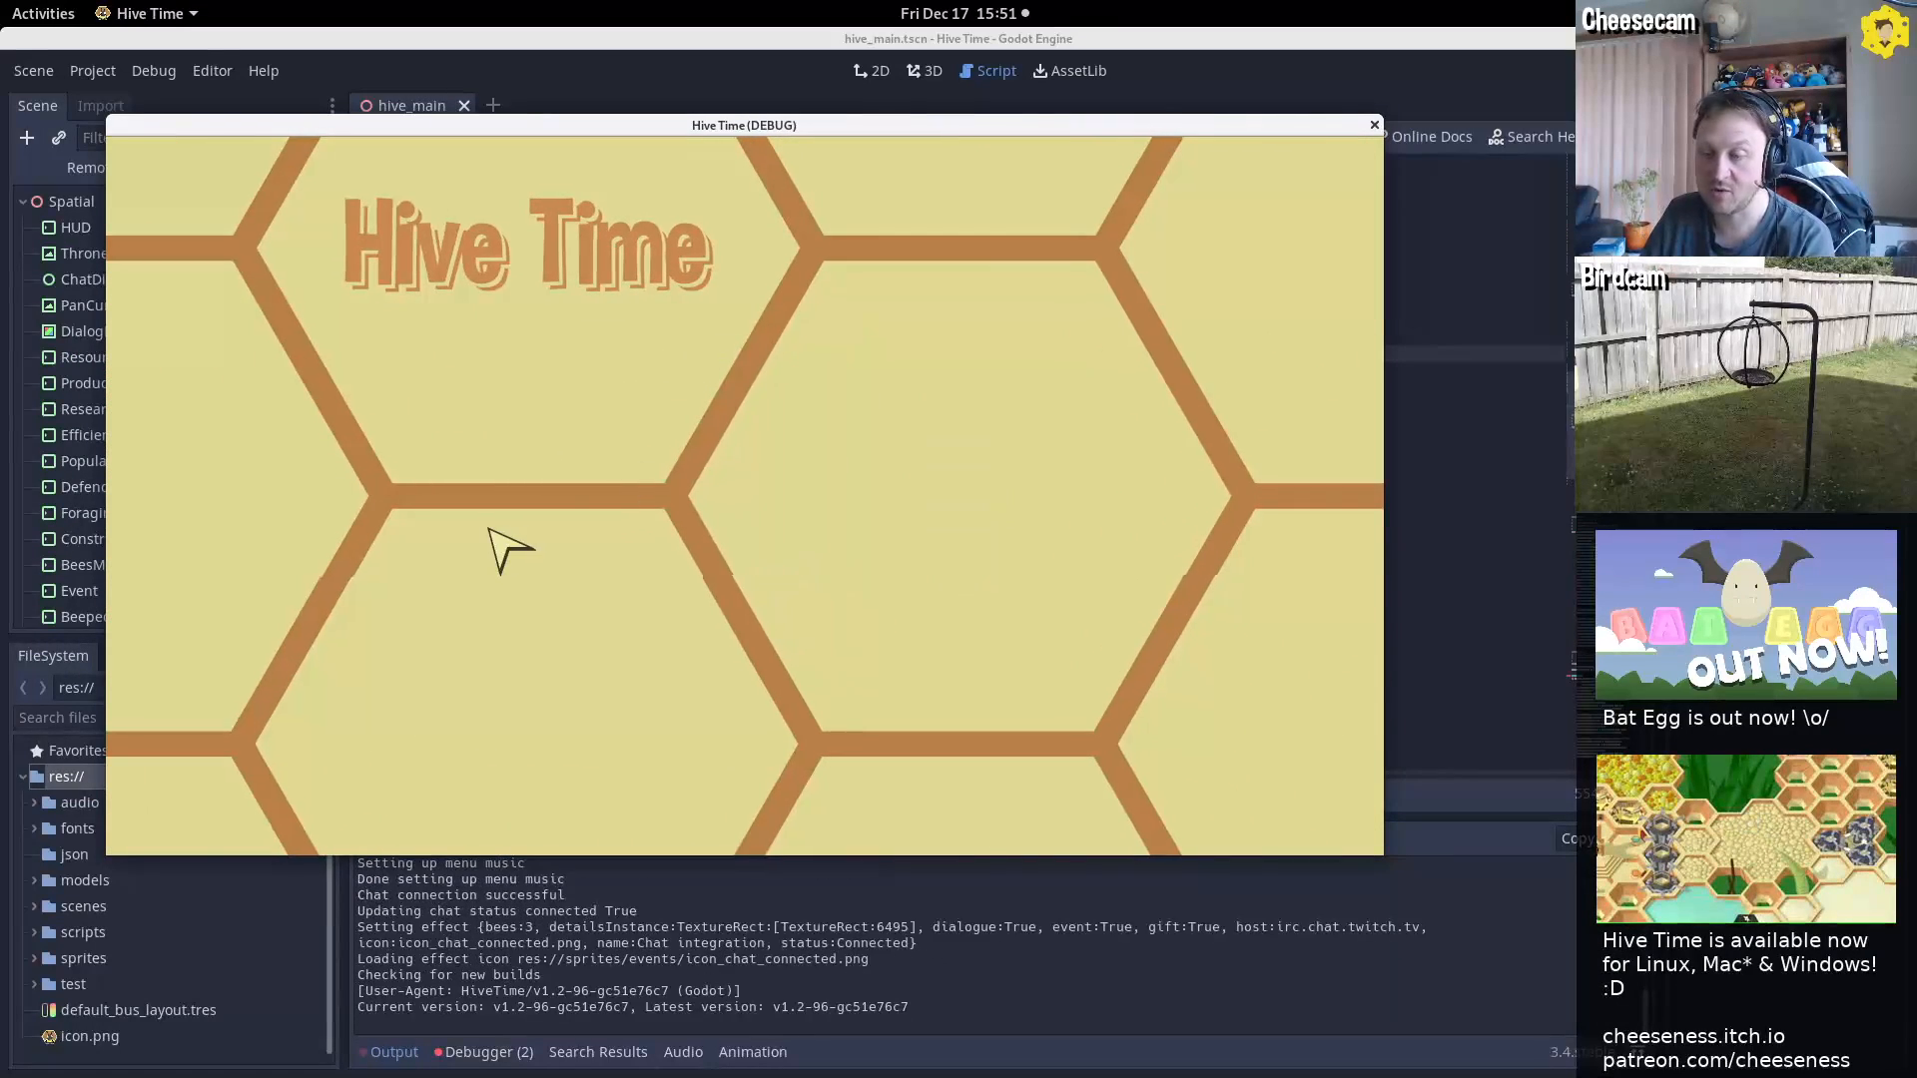
{"action": "left_click", "coordinate": [483, 393]}
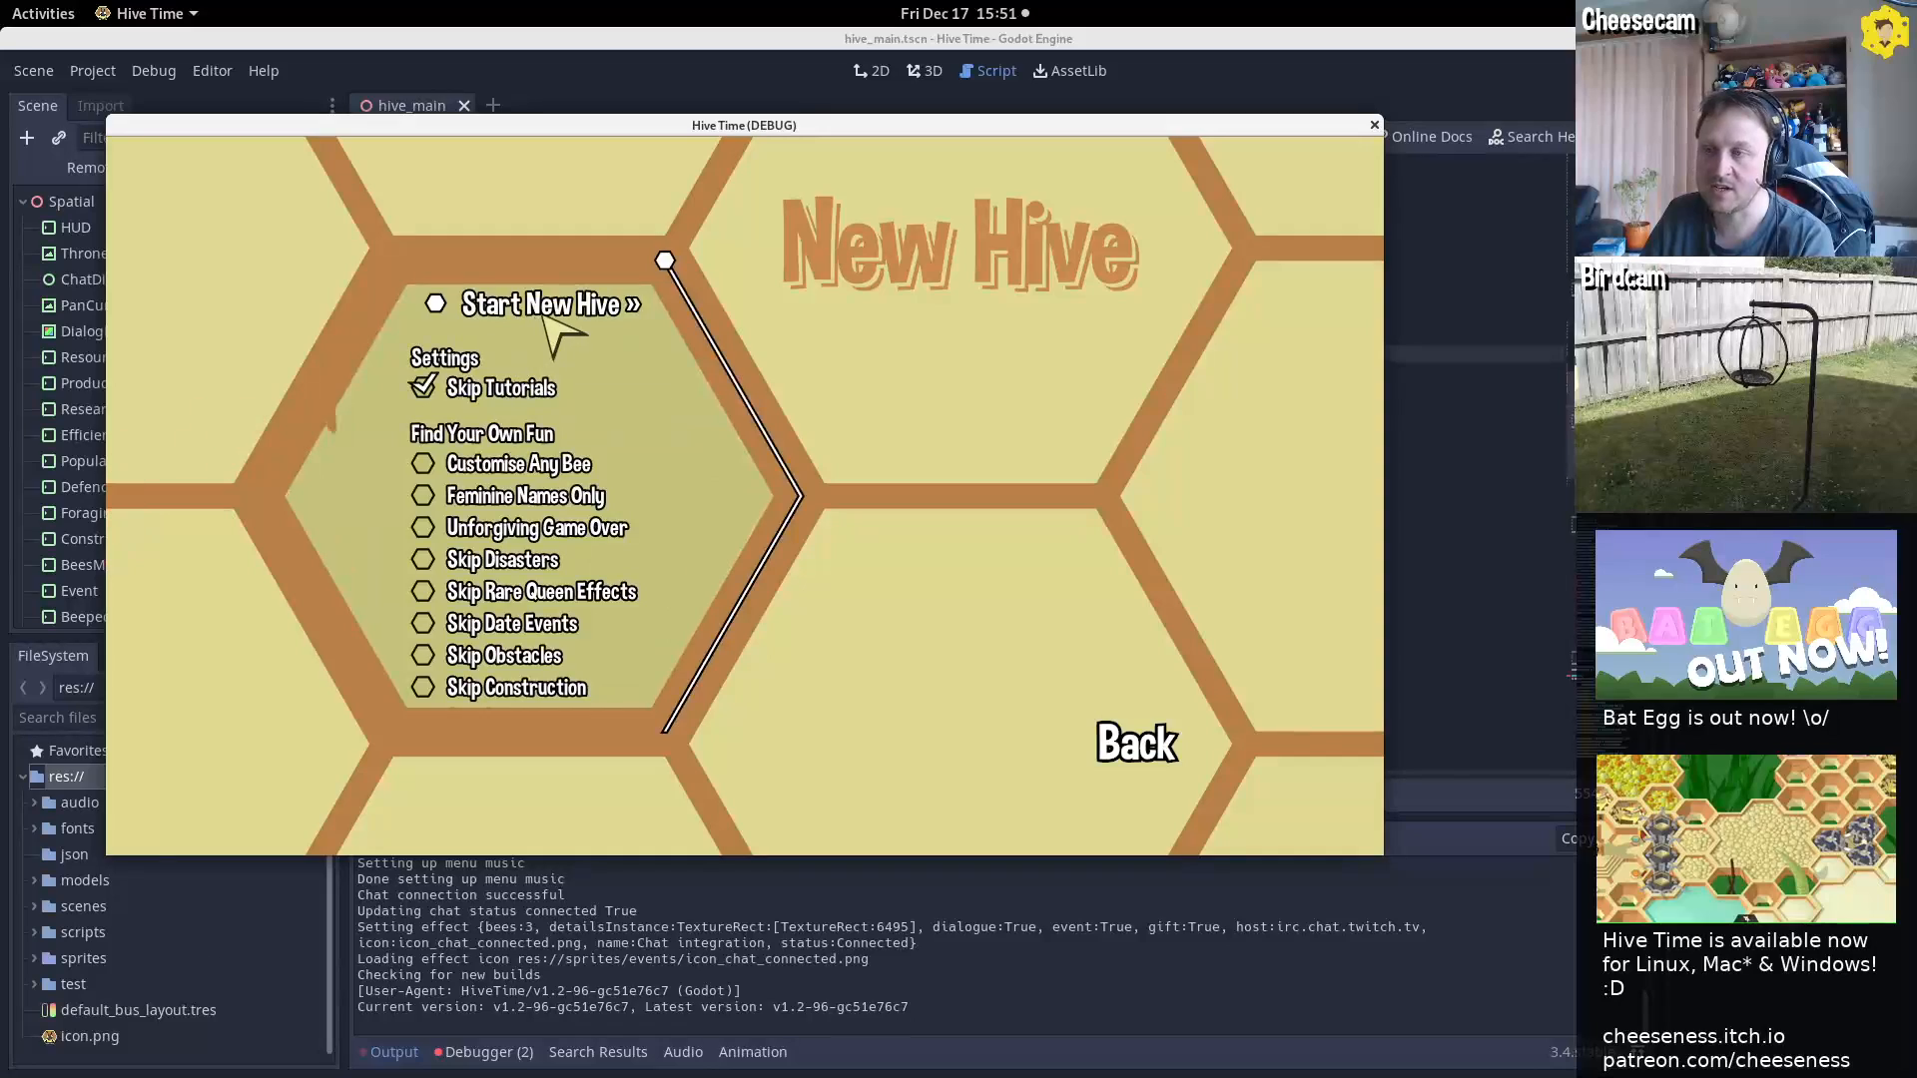
{"action": "left_click", "coordinate": [549, 305]}
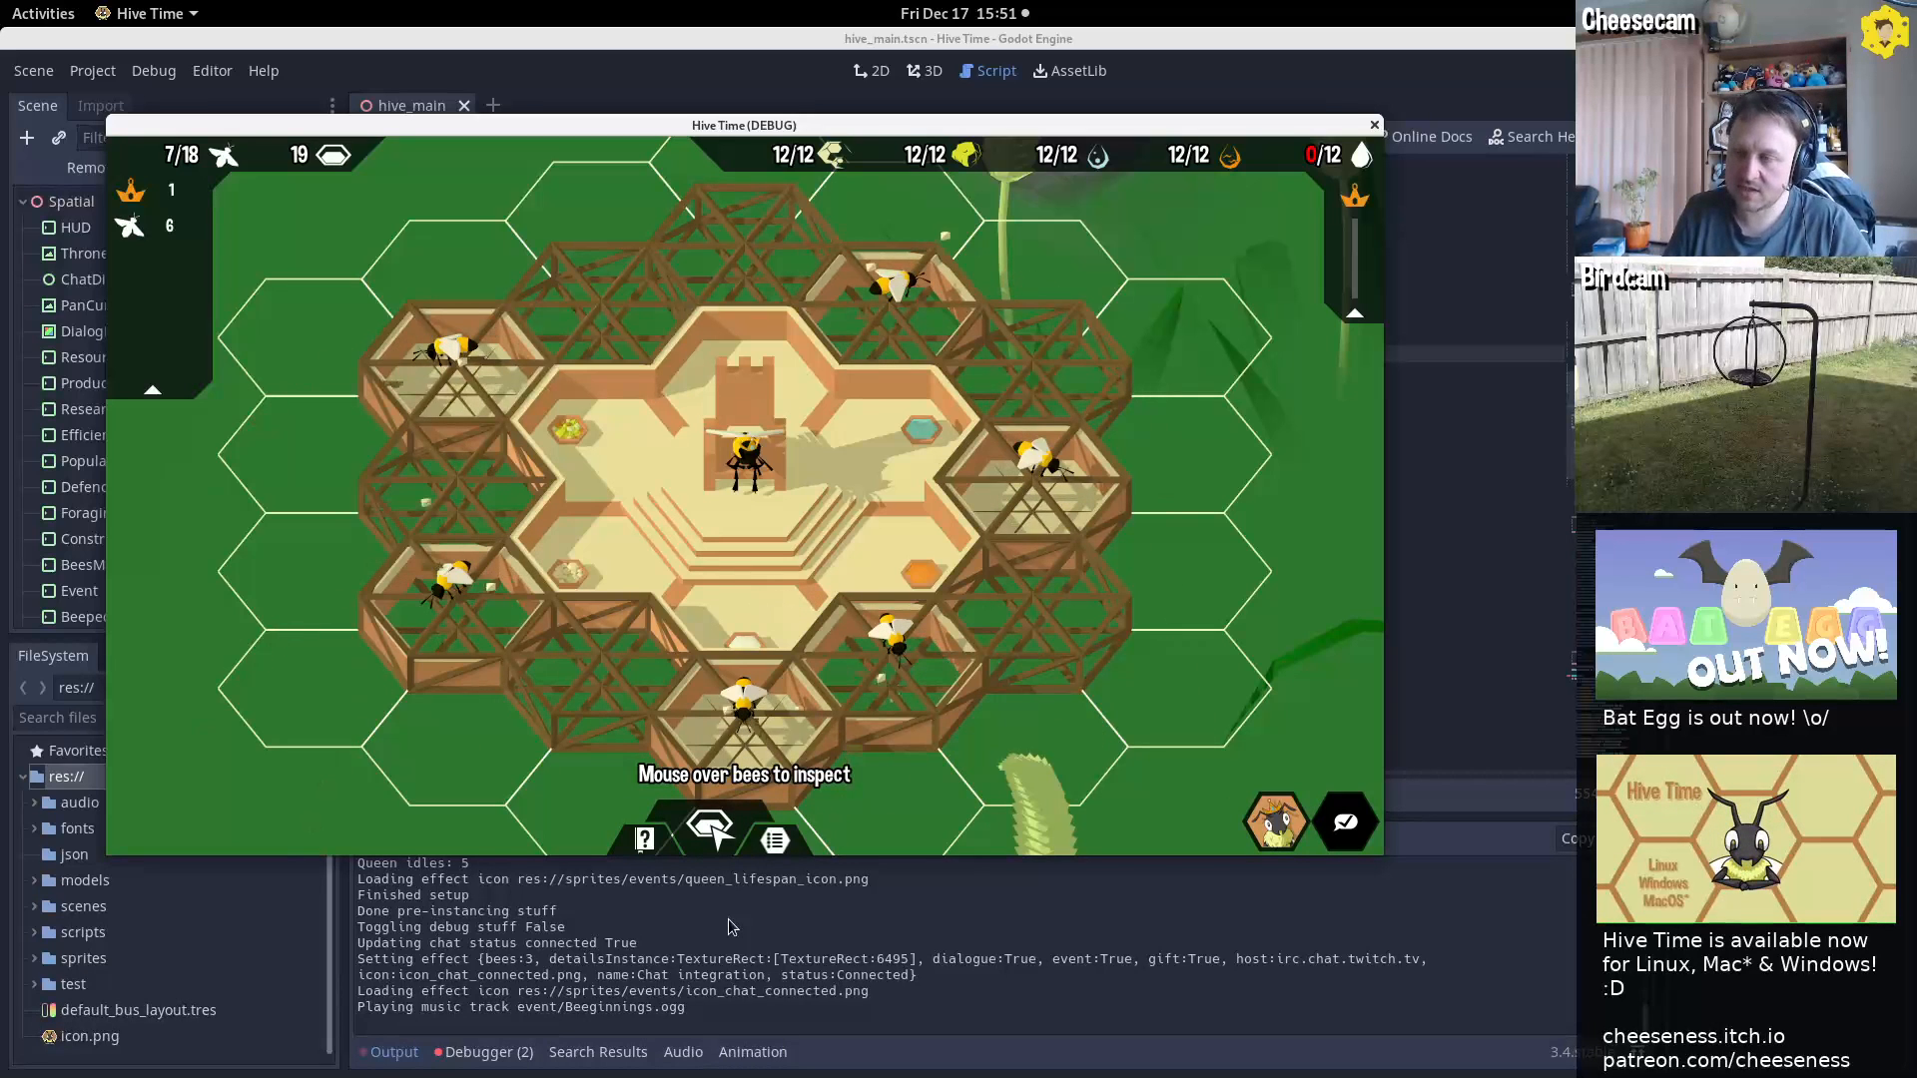
Play the staged trailer6 shots in the running game and close the game window
{"action": "key", "text": "F9"}
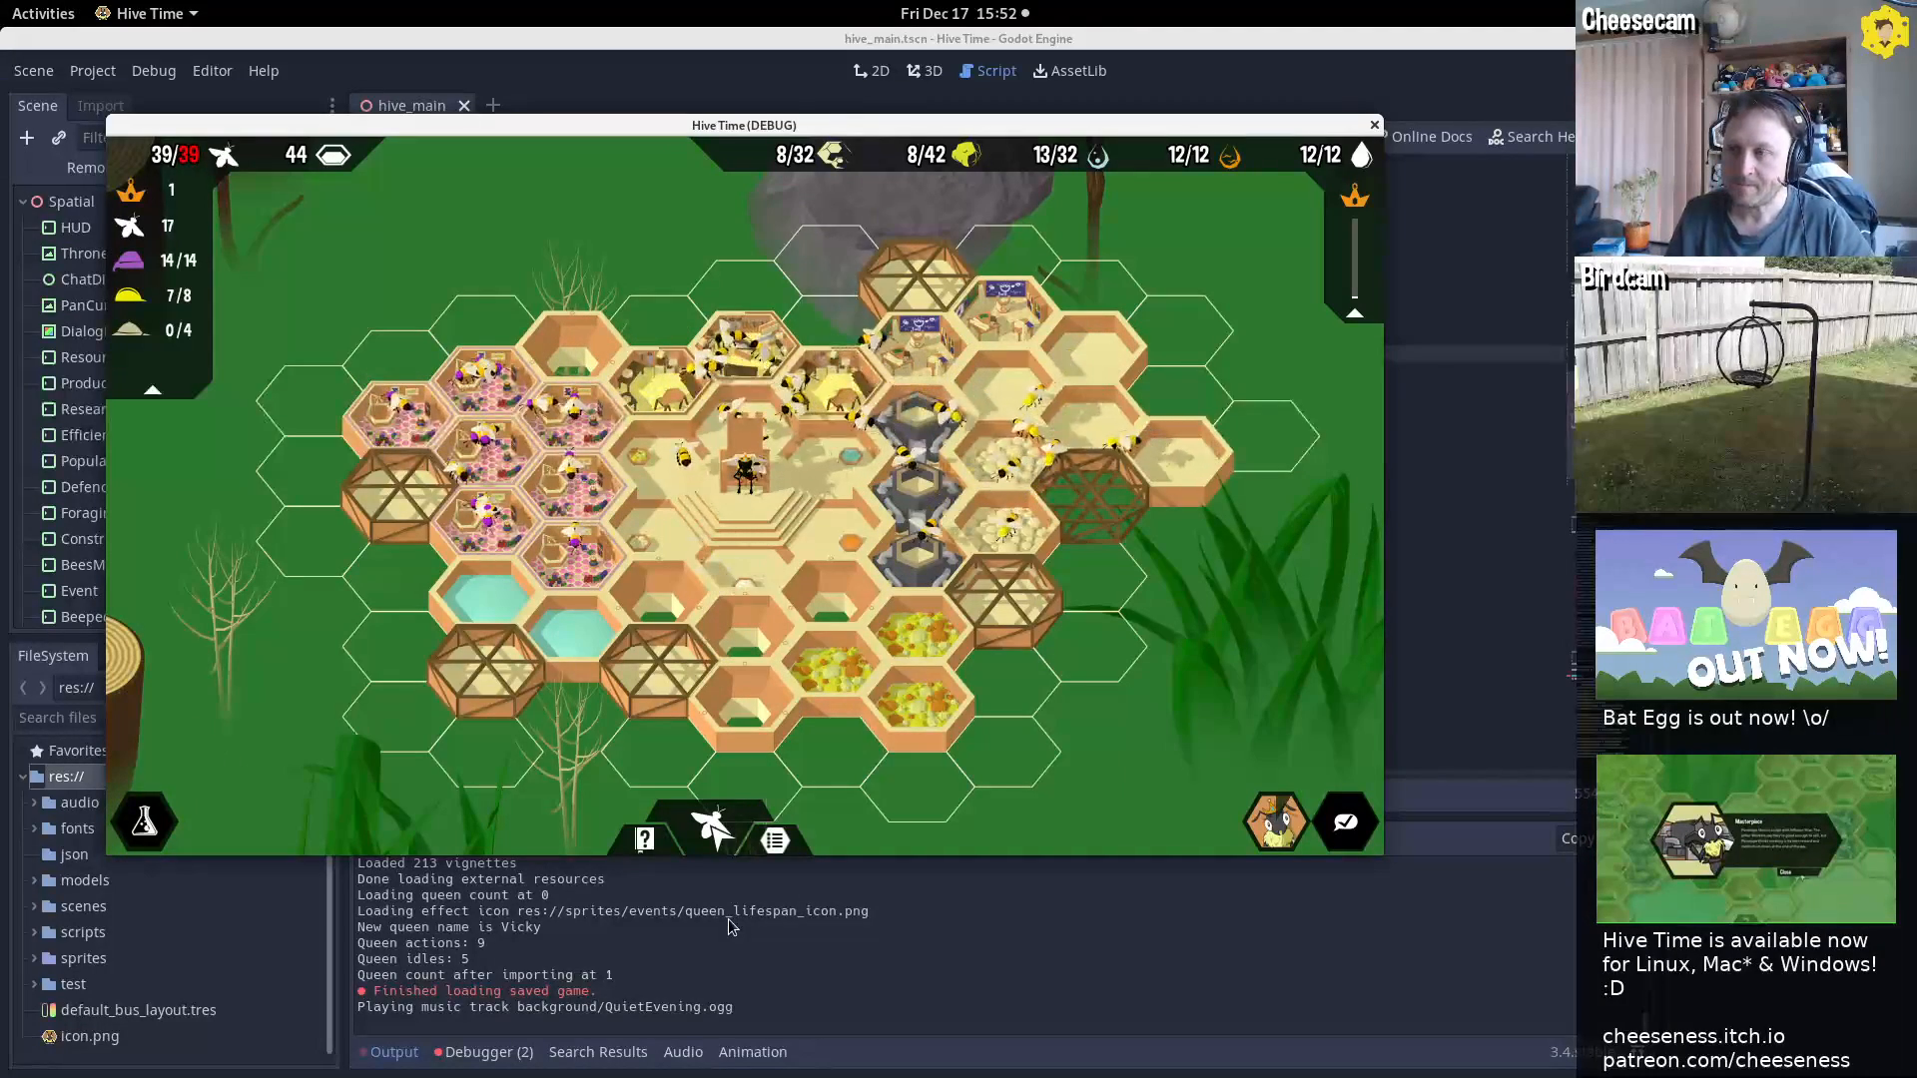
{"action": "key", "text": "F9"}
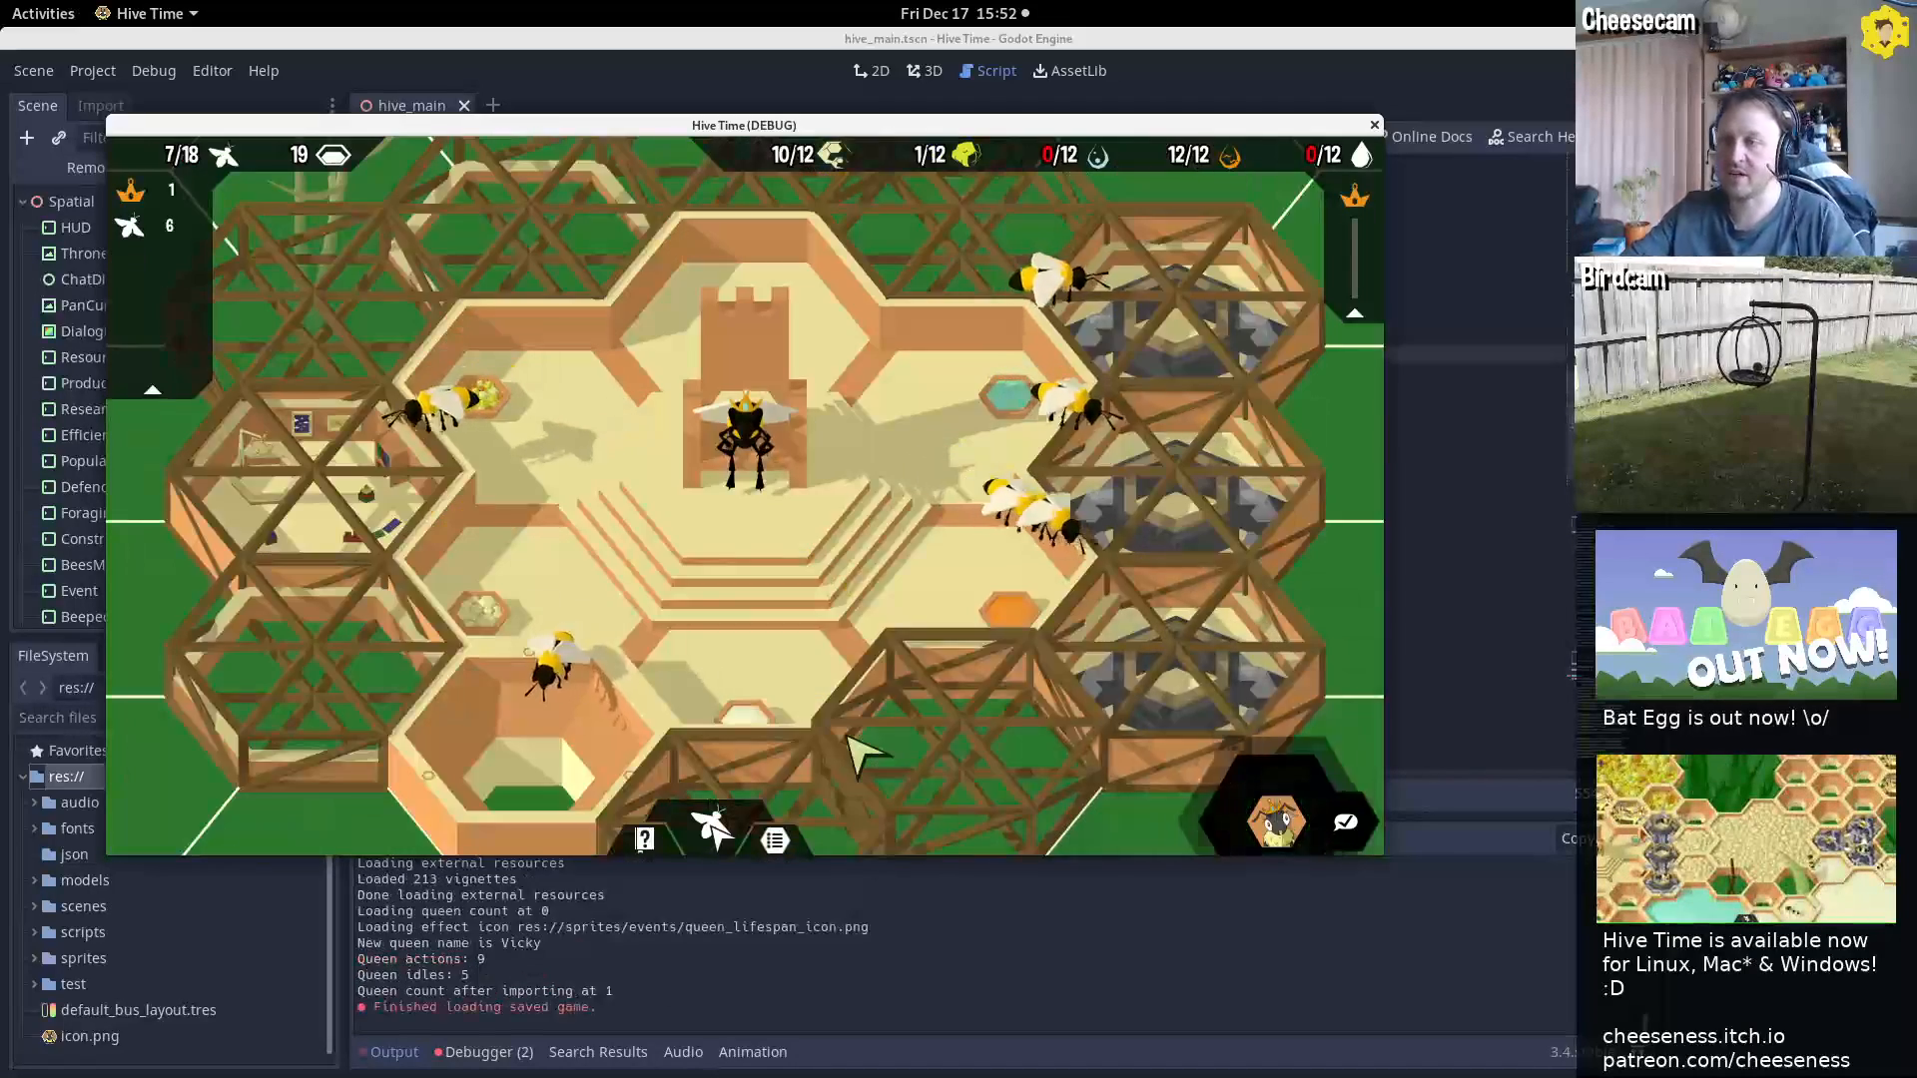
{"action": "left_click", "coordinate": [1374, 125]}
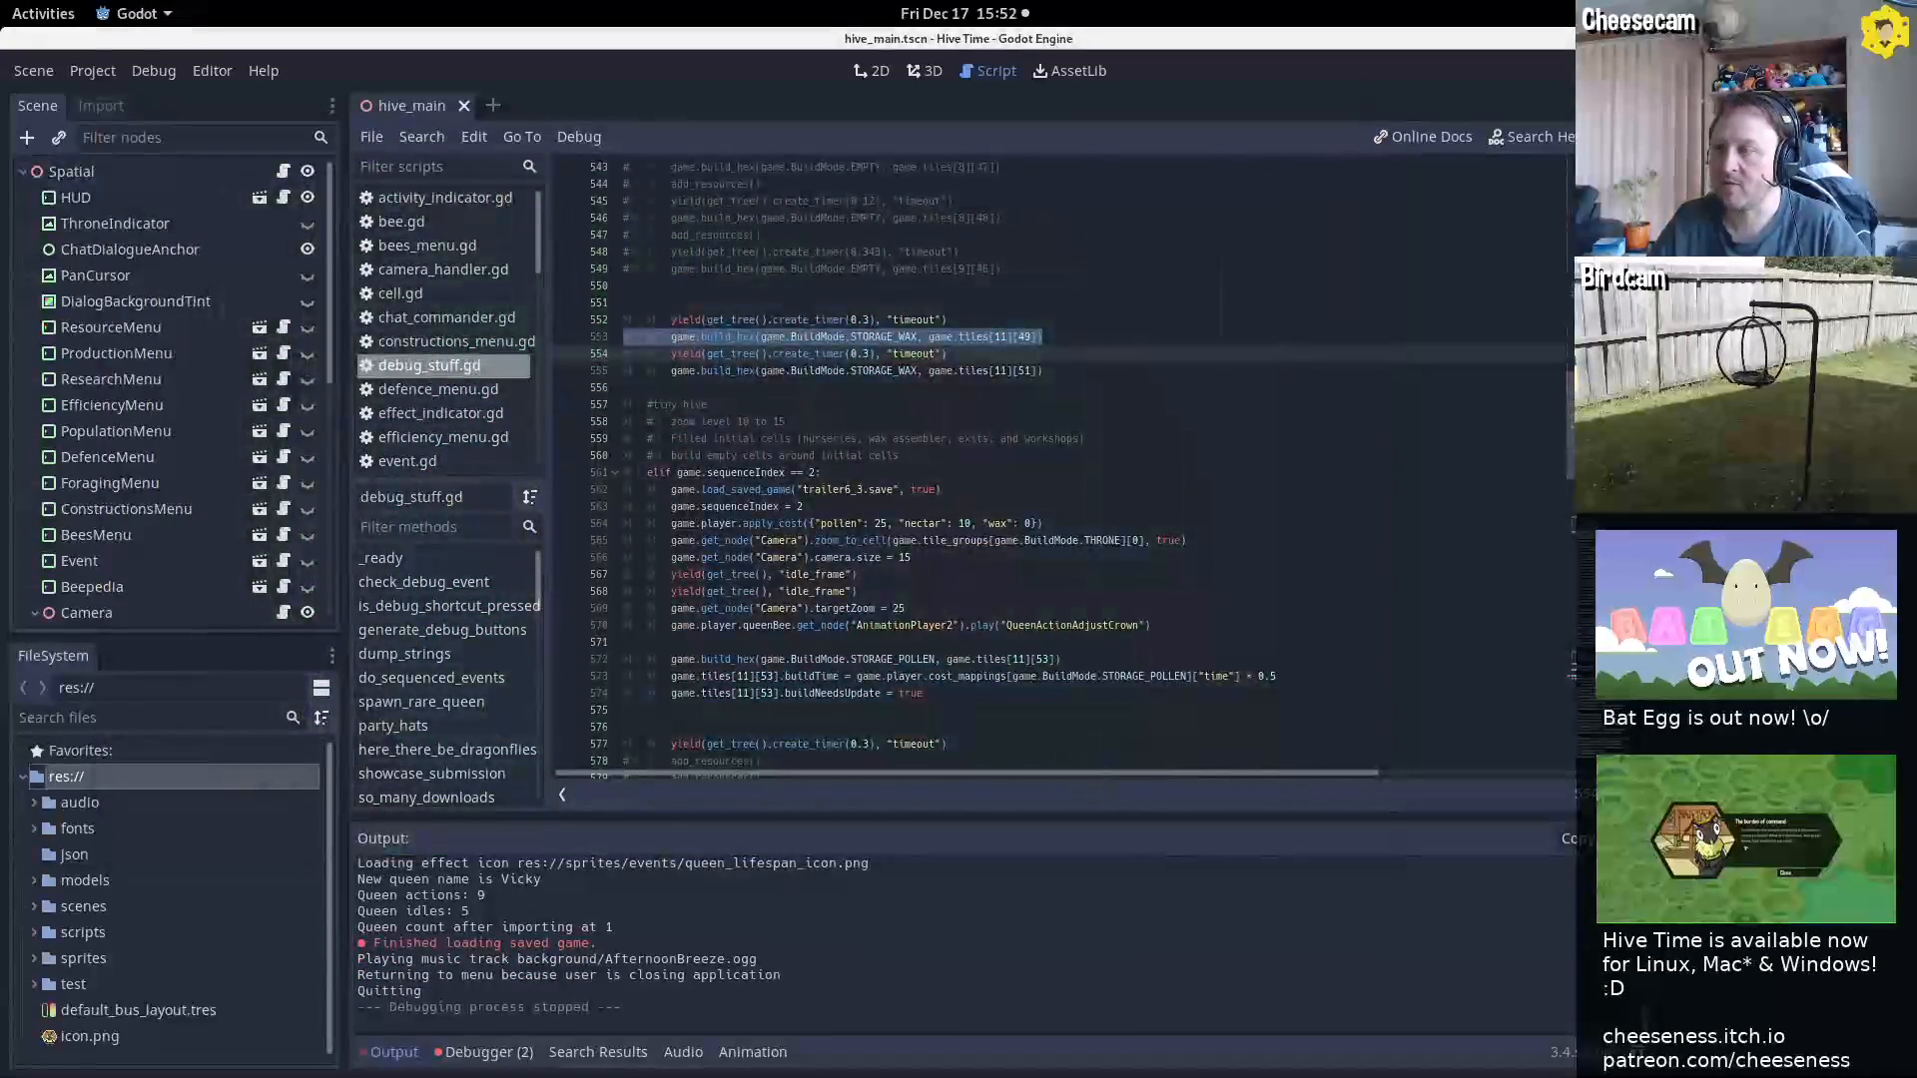
Find the trailer5 function and examine its first branch, from the chat bee setup to the light and camera settings
{"action": "left_click_drag", "start_coordinate": [1570, 451], "coordinate": [1567, 513]}
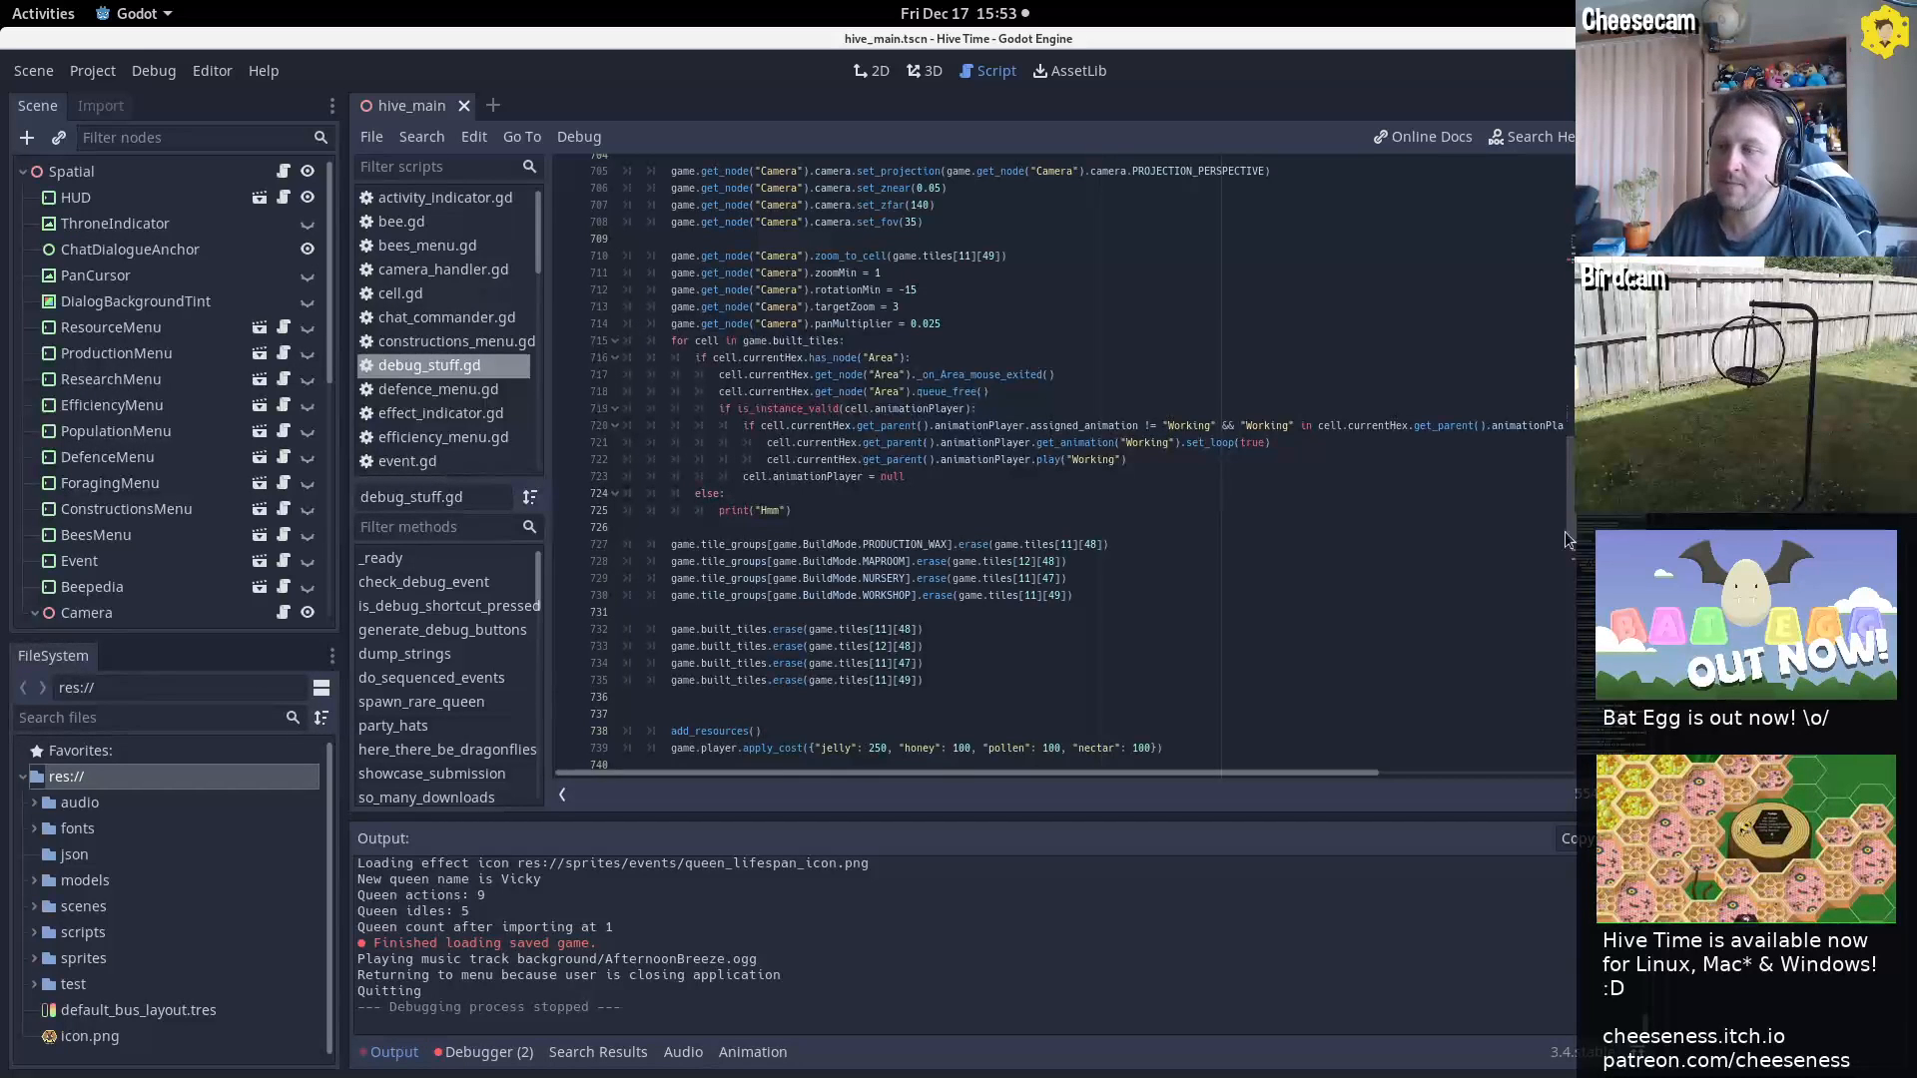
{"action": "mouse_move", "coordinate": [1578, 509]}
{"action": "left_mouse_down"}
{"action": "mouse_move", "coordinate": [1586, 531]}
{"action": "mouse_move", "coordinate": [1593, 513]}
{"action": "mouse_move", "coordinate": [1575, 564]}
{"action": "mouse_move", "coordinate": [1585, 488]}
{"action": "left_mouse_up"}
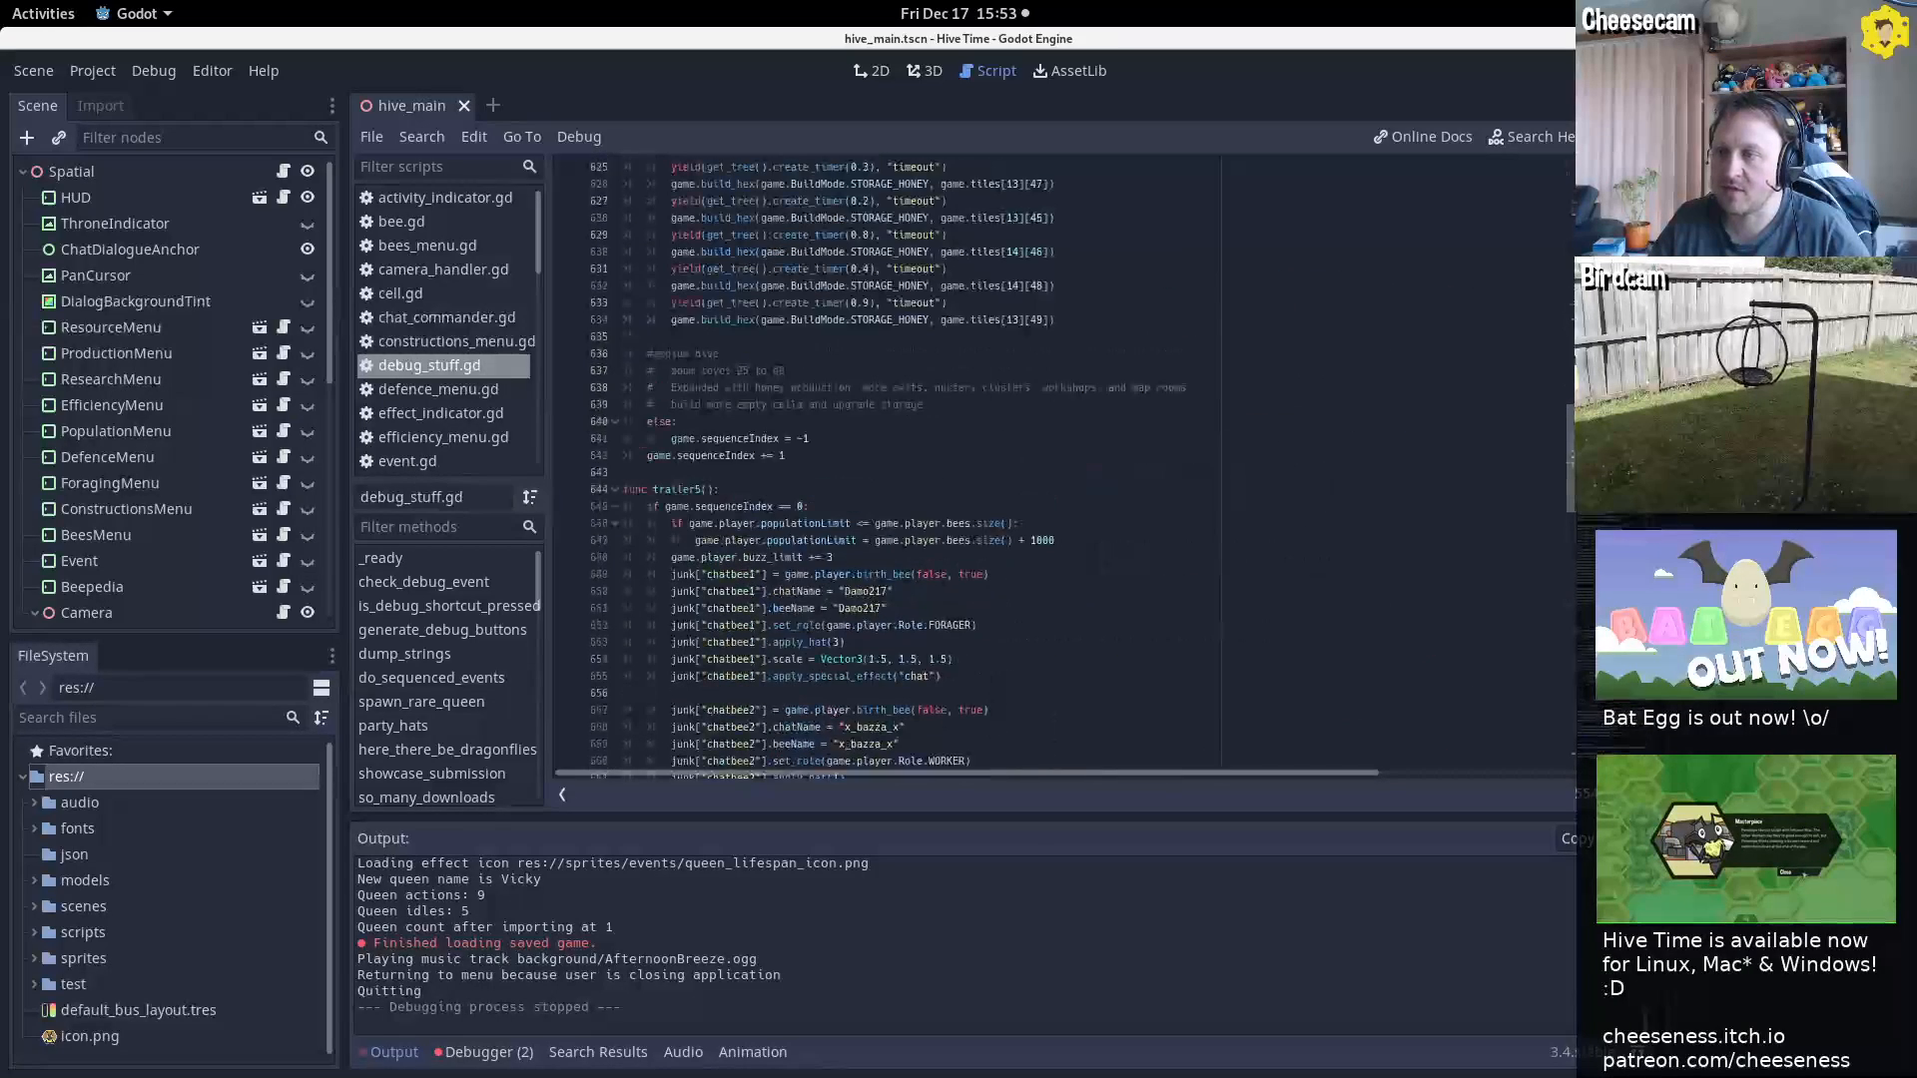
{"action": "left_click_drag", "start_coordinate": [725, 506], "coordinate": [773, 625]}
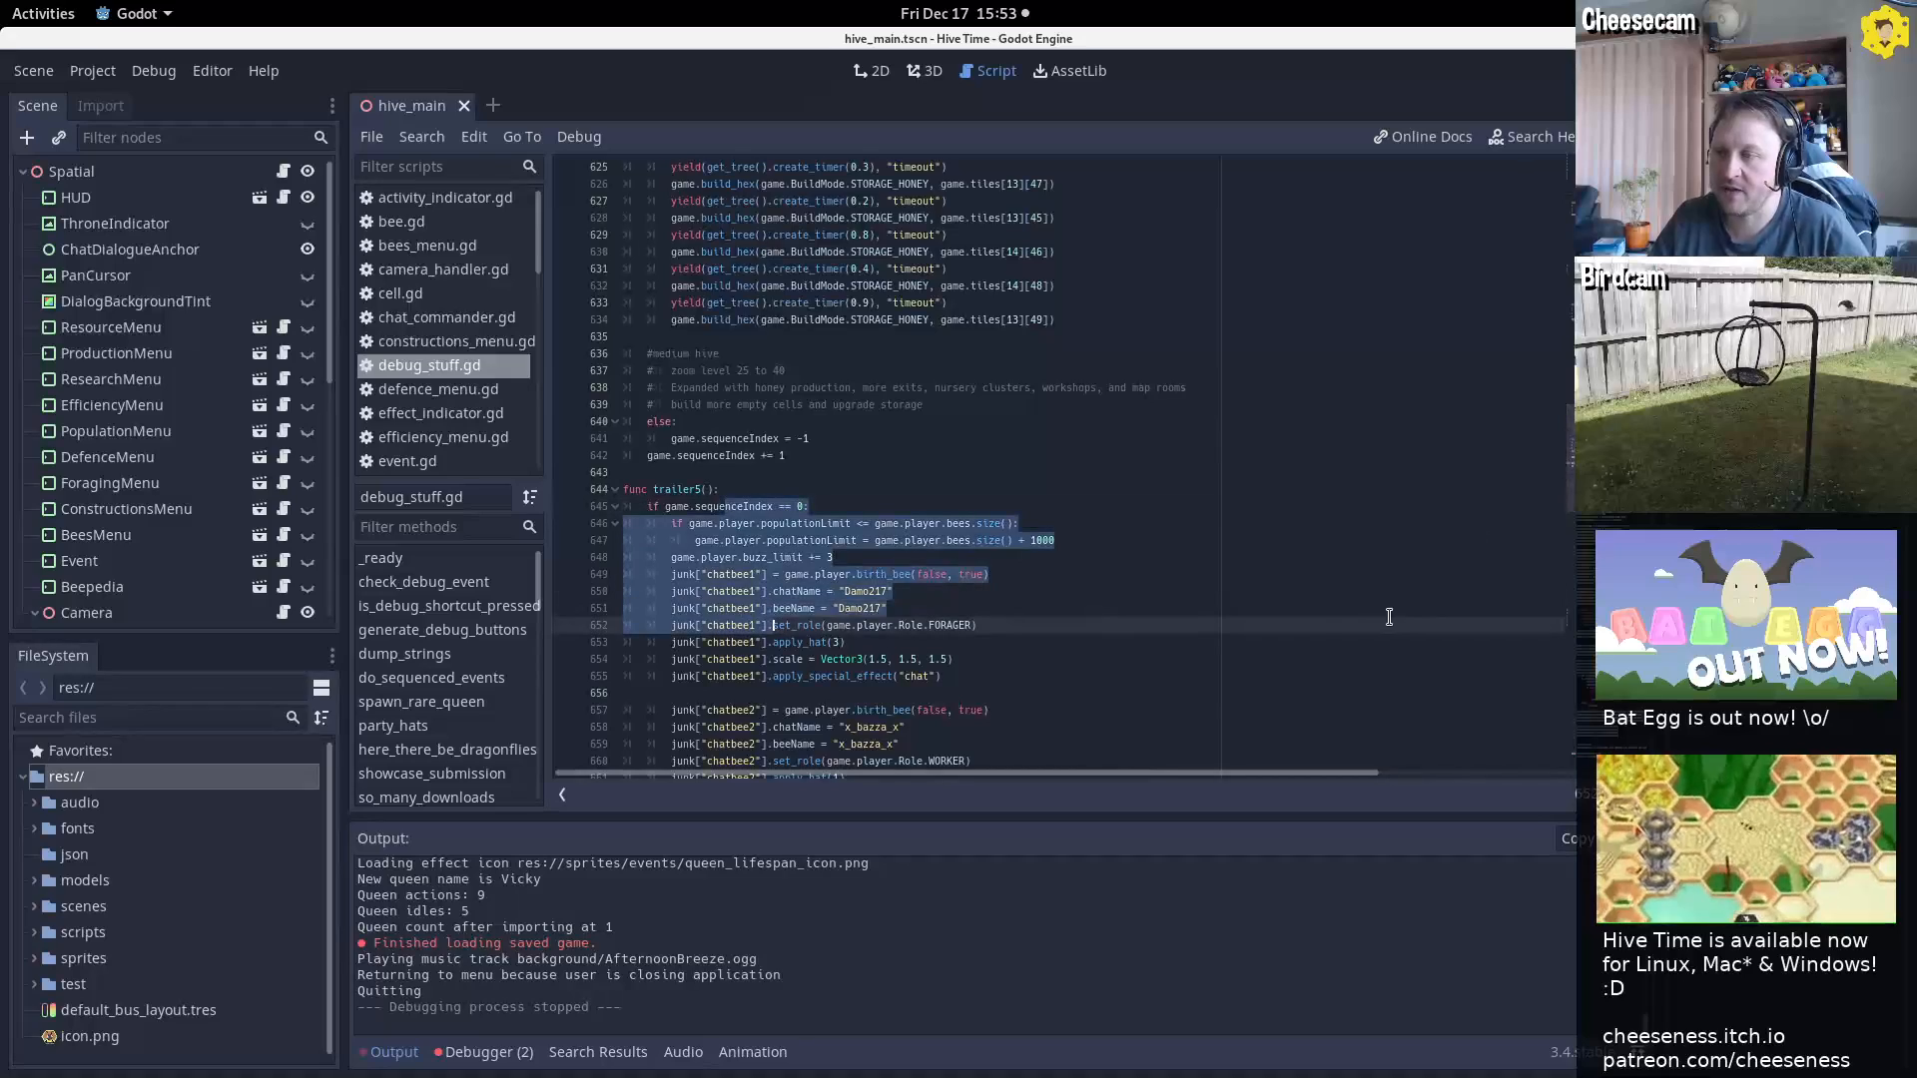
{"action": "scroll", "coordinate": [774, 625], "scroll_direction": "down", "scroll_amount": 16}
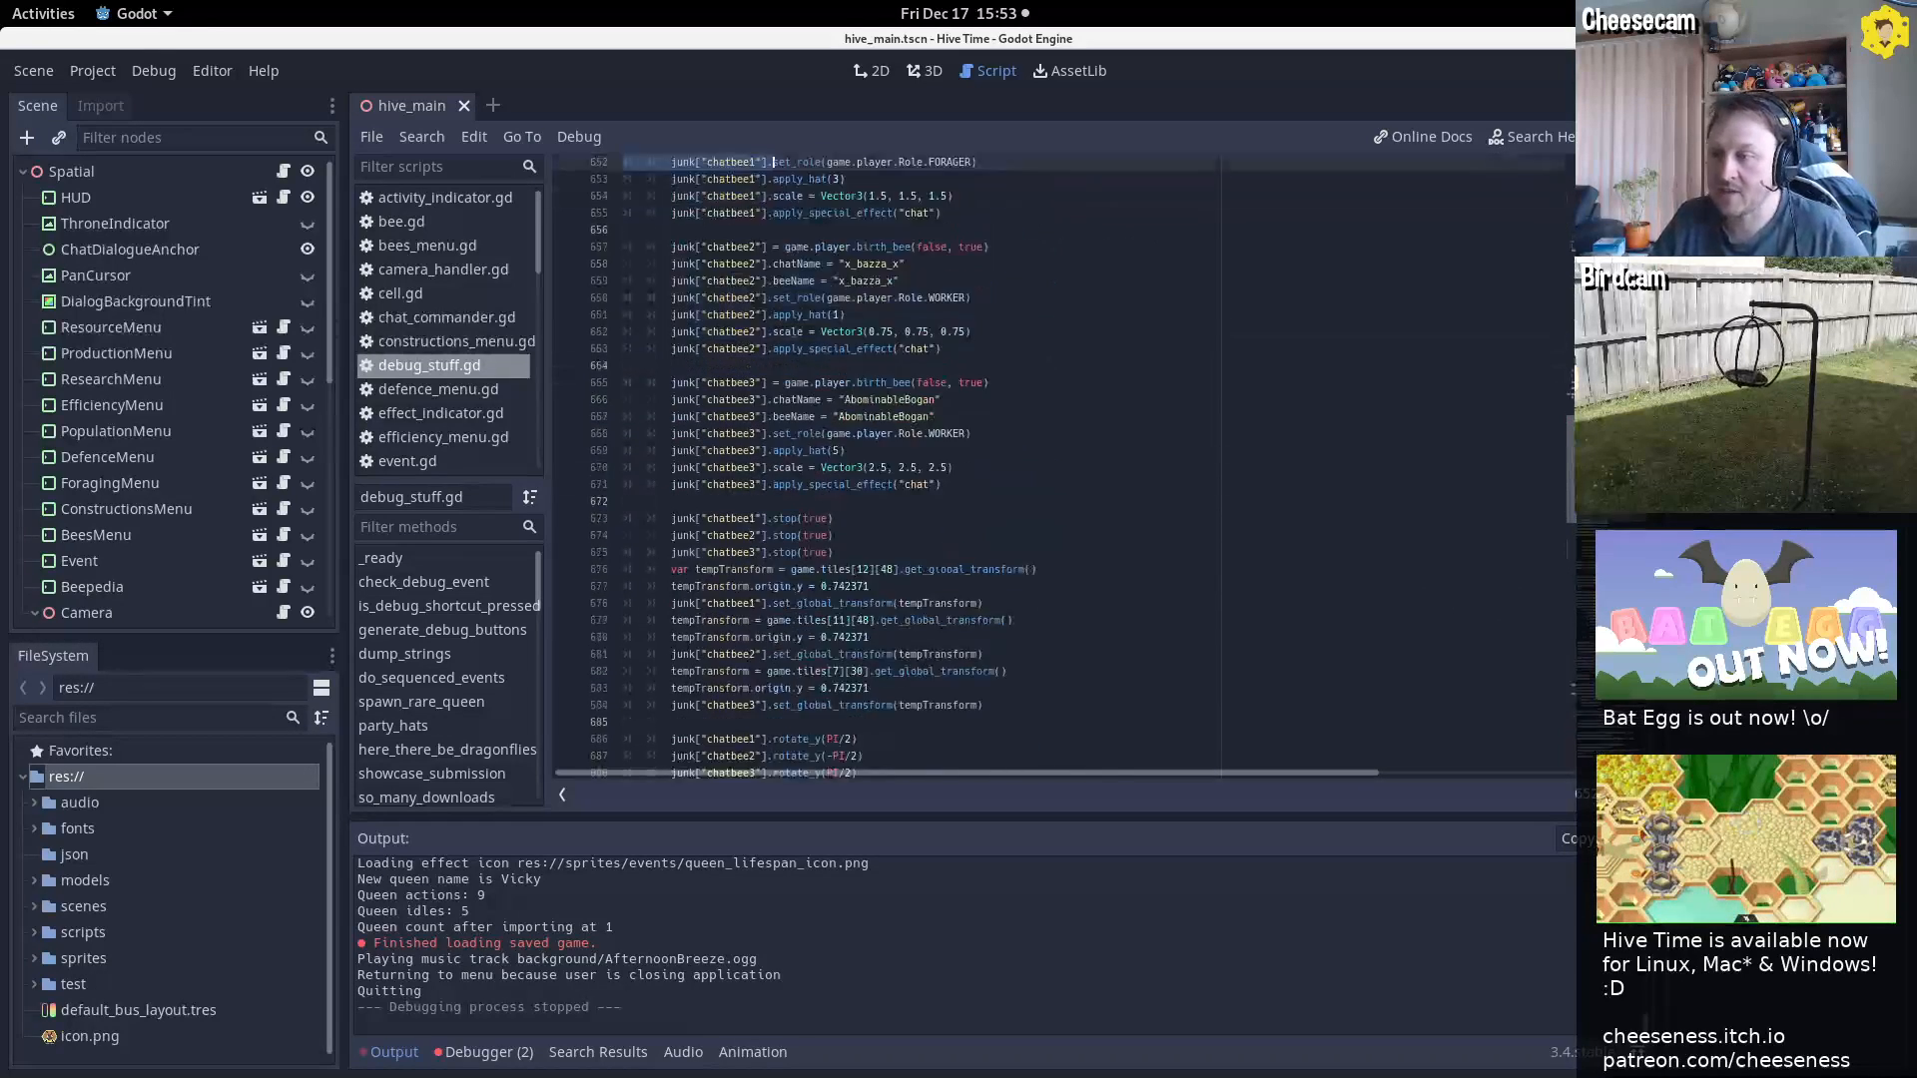
{"action": "scroll", "coordinate": [998, 464], "scroll_direction": "down", "scroll_amount": 17}
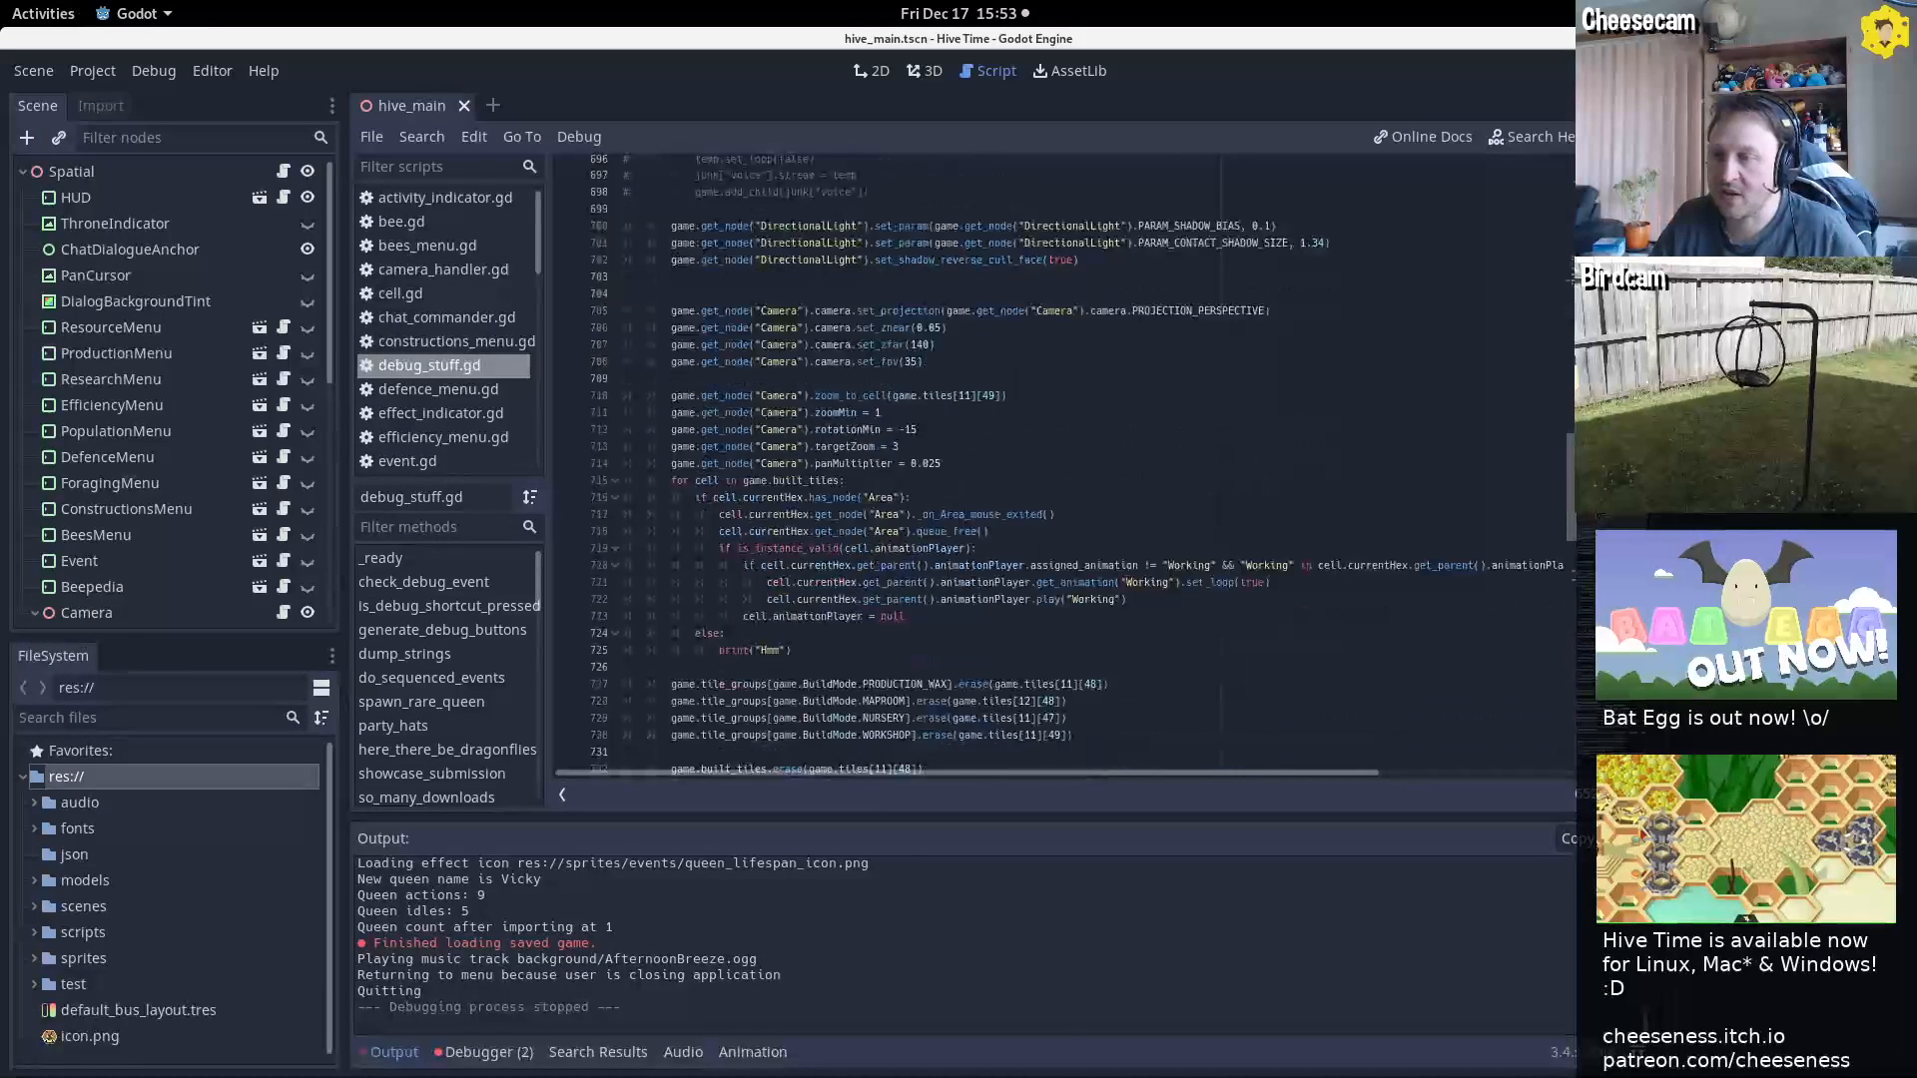
Highlight the panMultiplier and AmbientMid volume lines in trailer5, and examine the timed chat bee dialogue through the function's end
{"action": "double_click", "coordinate": [707, 476]}
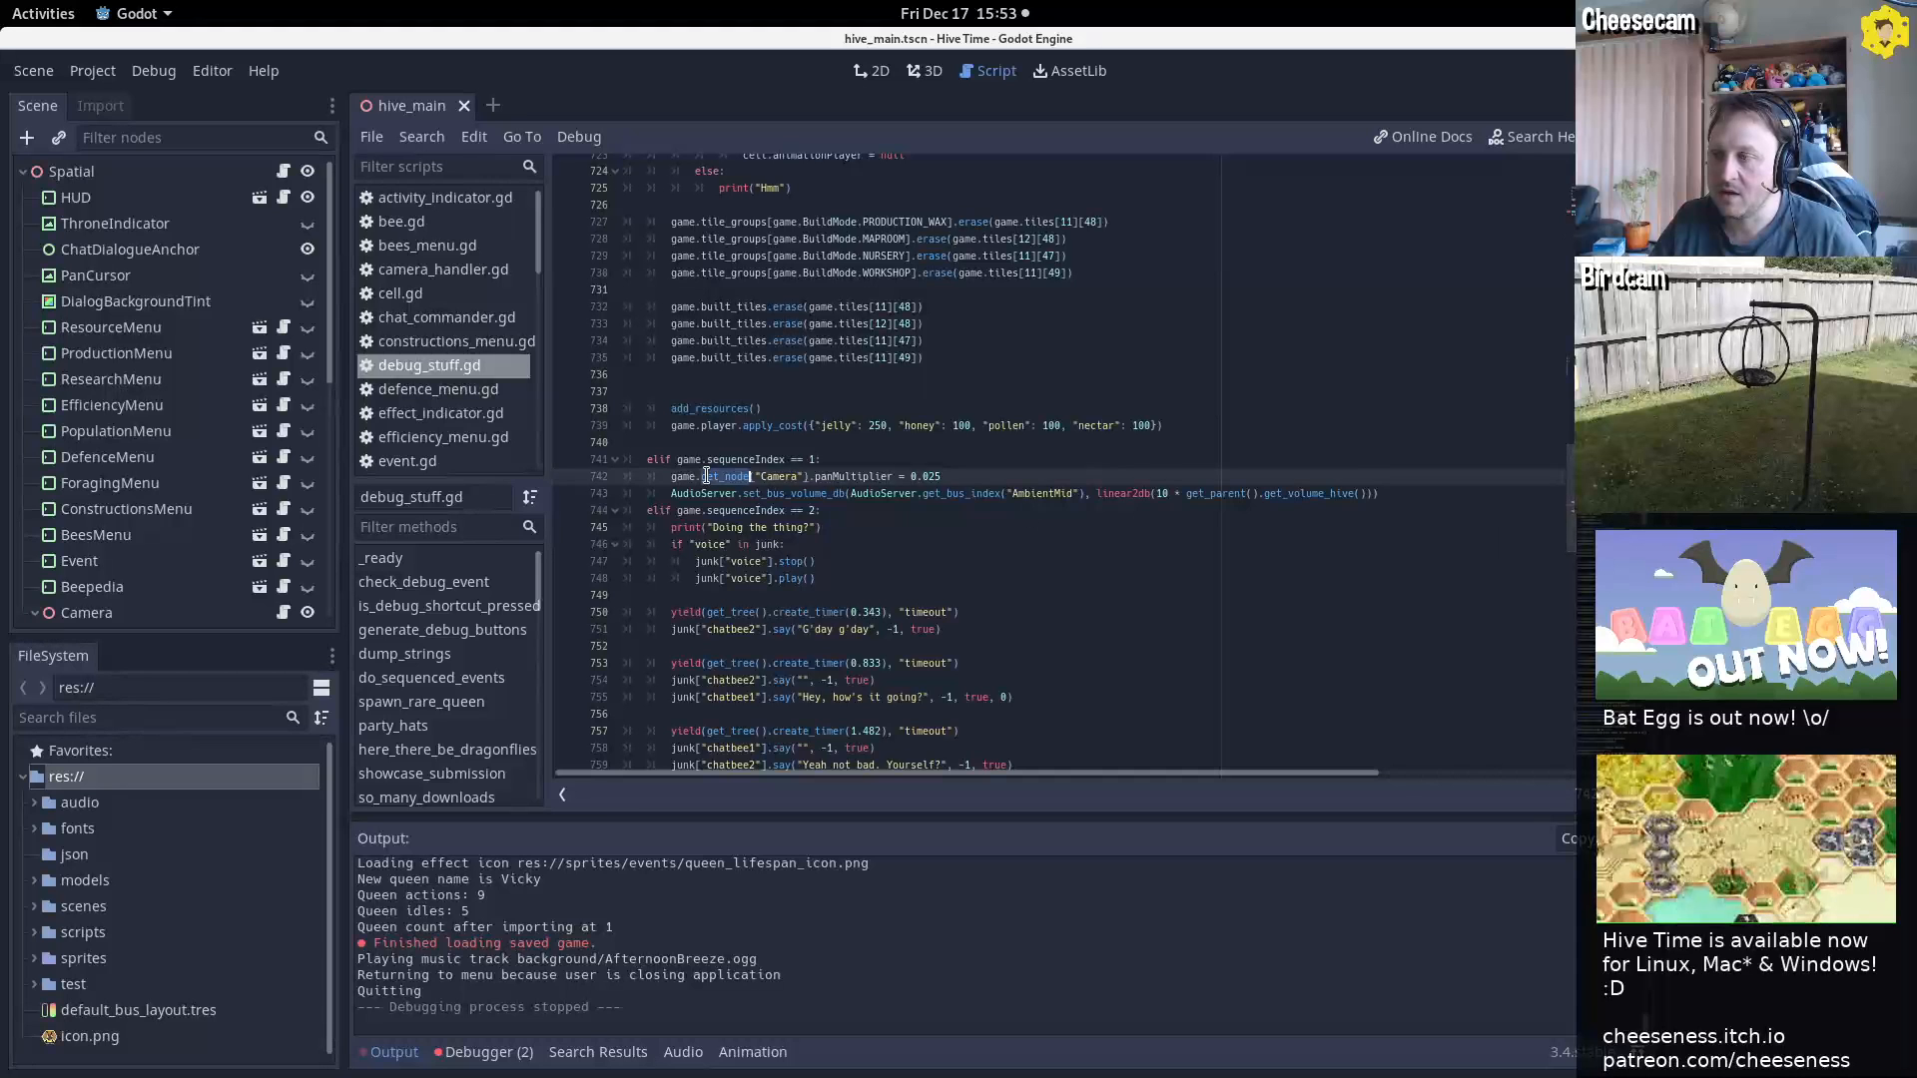
{"action": "left_click_drag", "start_coordinate": [707, 477], "coordinate": [717, 484]}
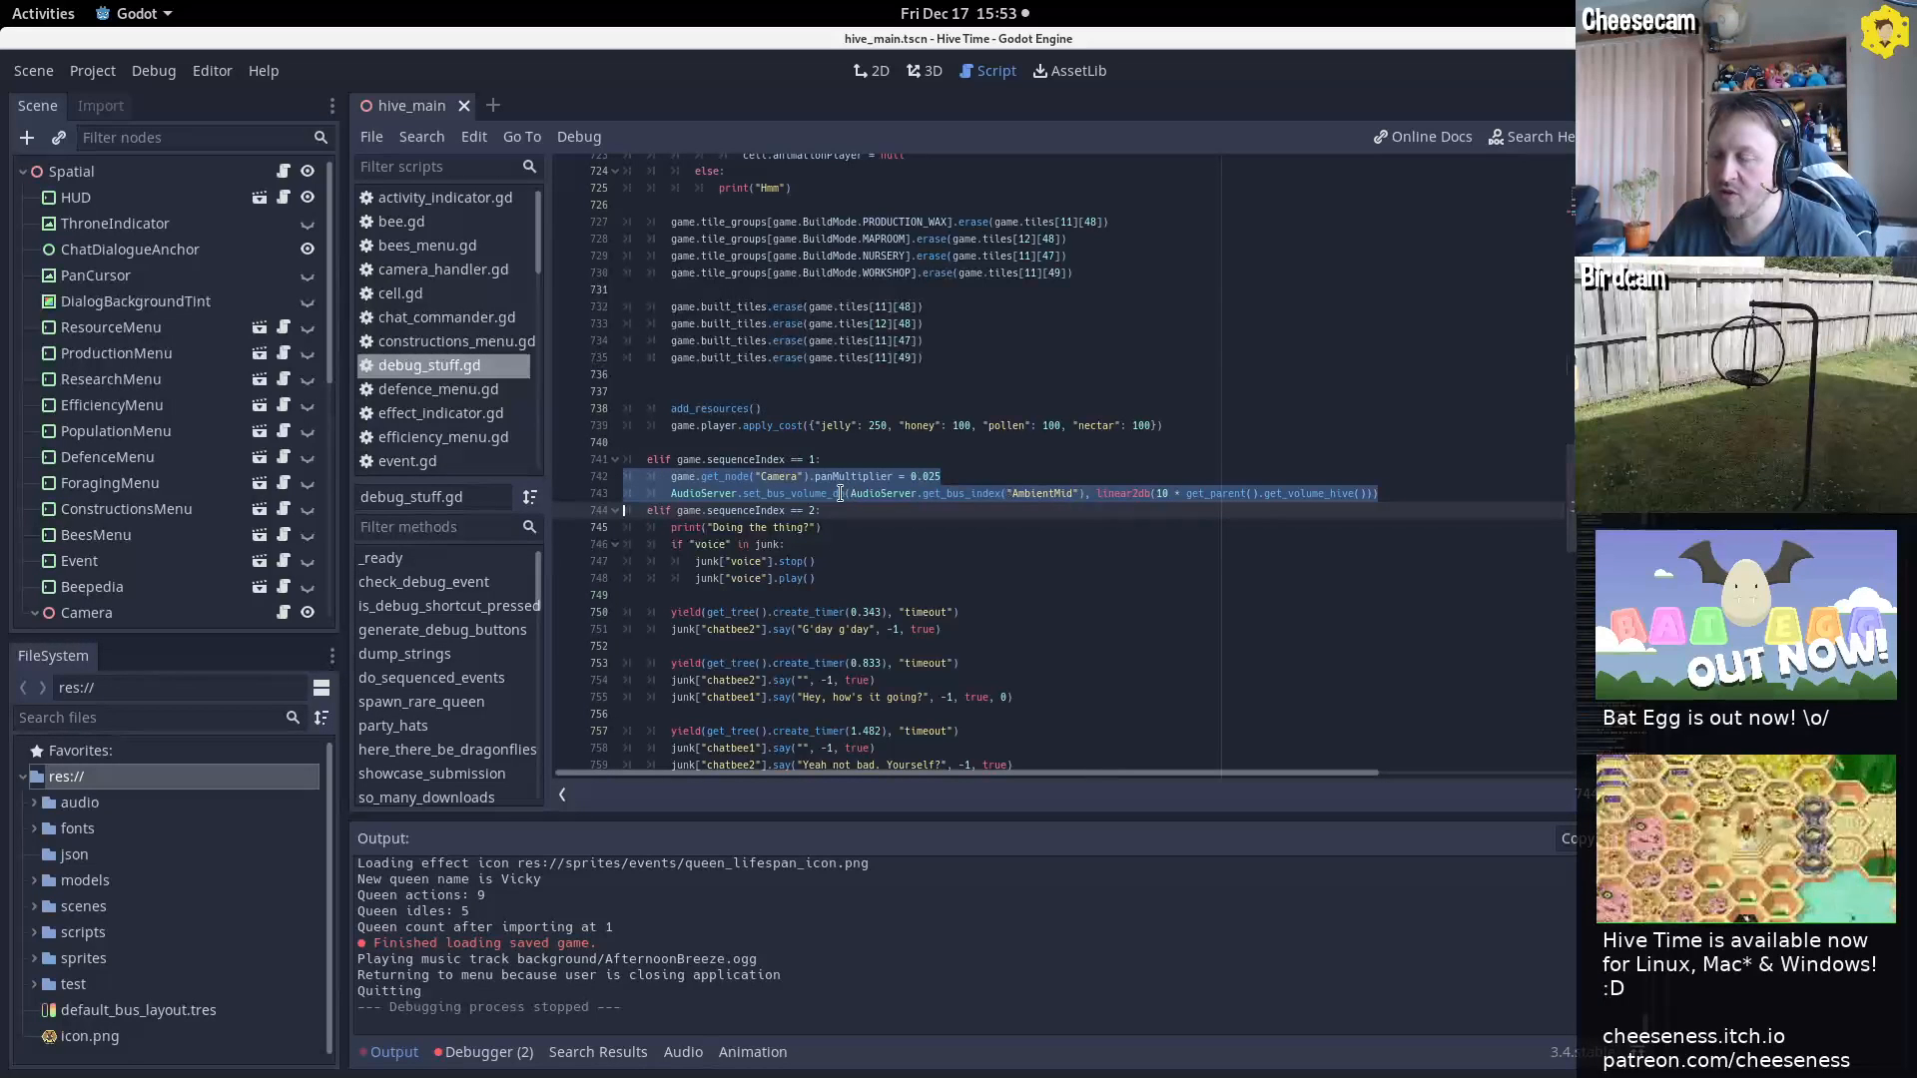
{"action": "mouse_move", "coordinate": [750, 526]}
{"action": "left_mouse_down"}
{"action": "mouse_move", "coordinate": [757, 569]}
{"action": "mouse_move", "coordinate": [754, 544]}
{"action": "left_mouse_up"}
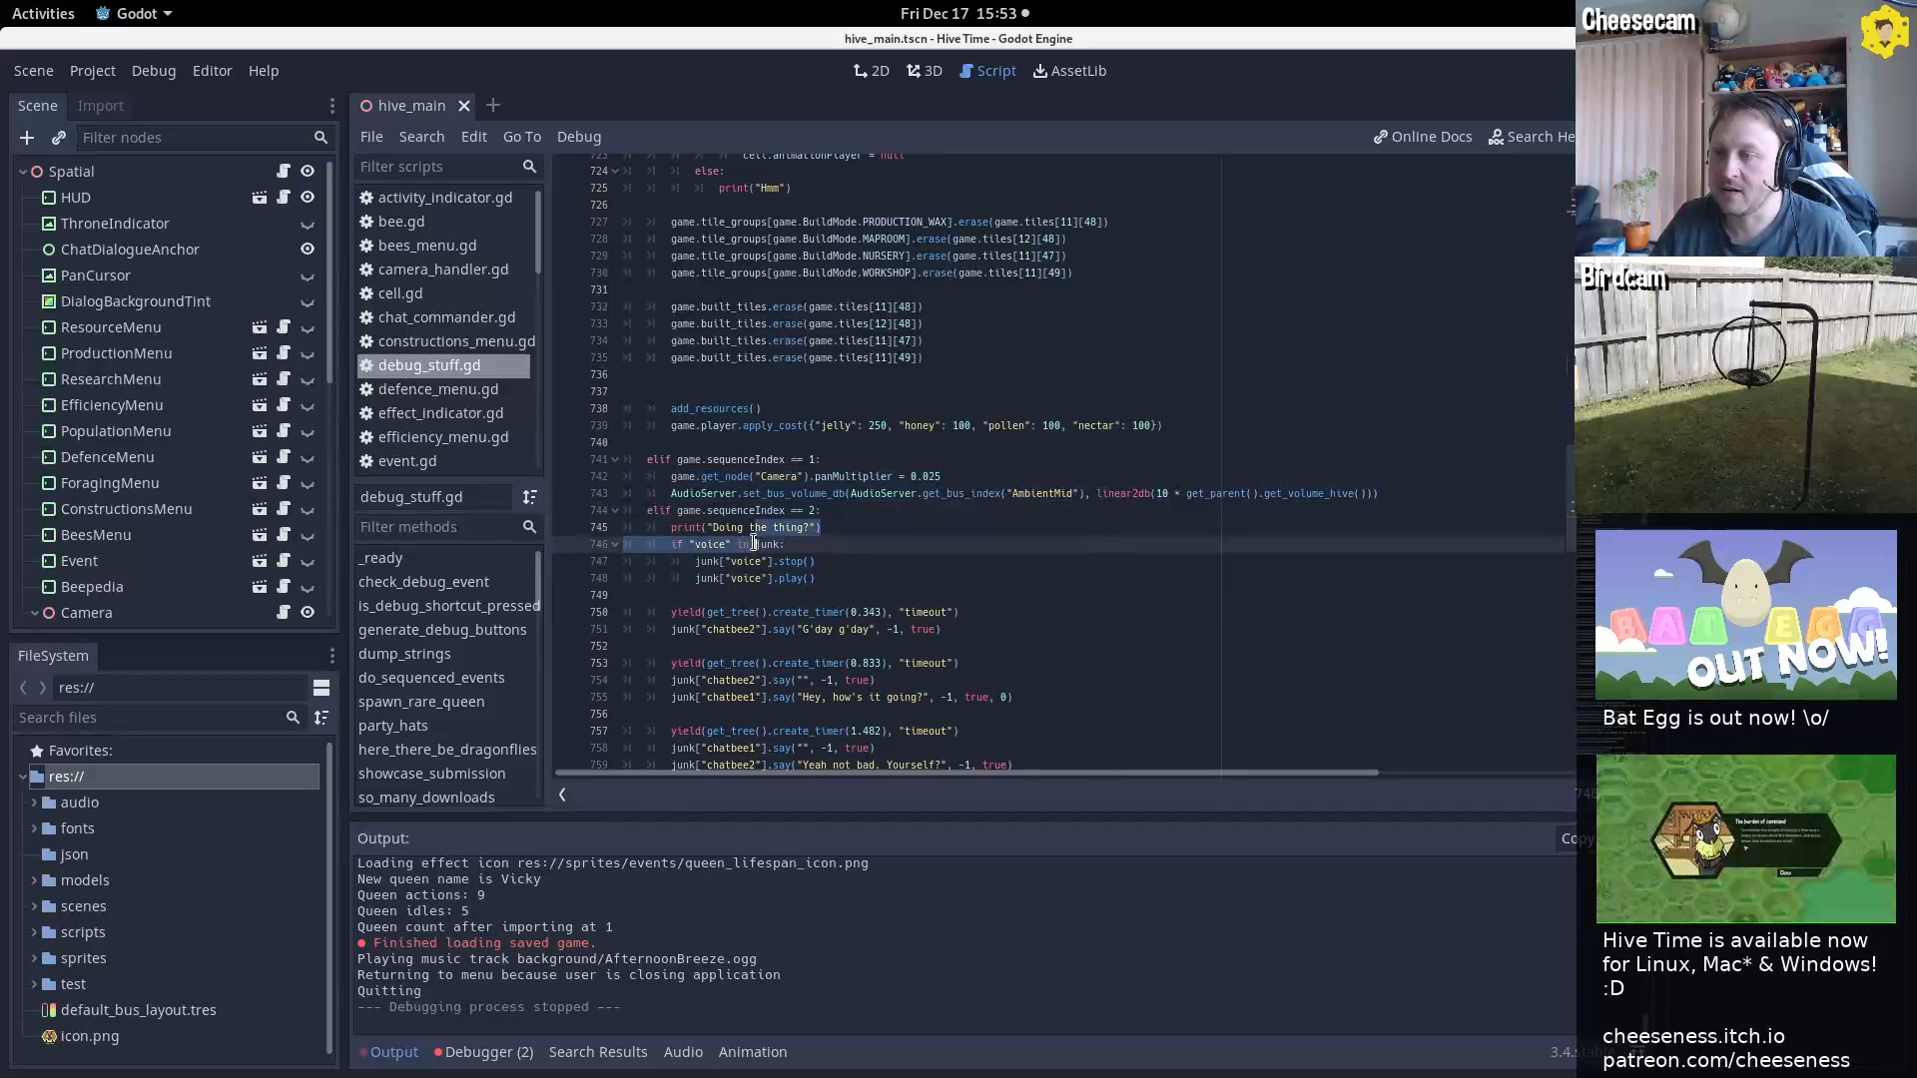
{"action": "scroll", "coordinate": [755, 544], "scroll_direction": "down", "scroll_amount": 15}
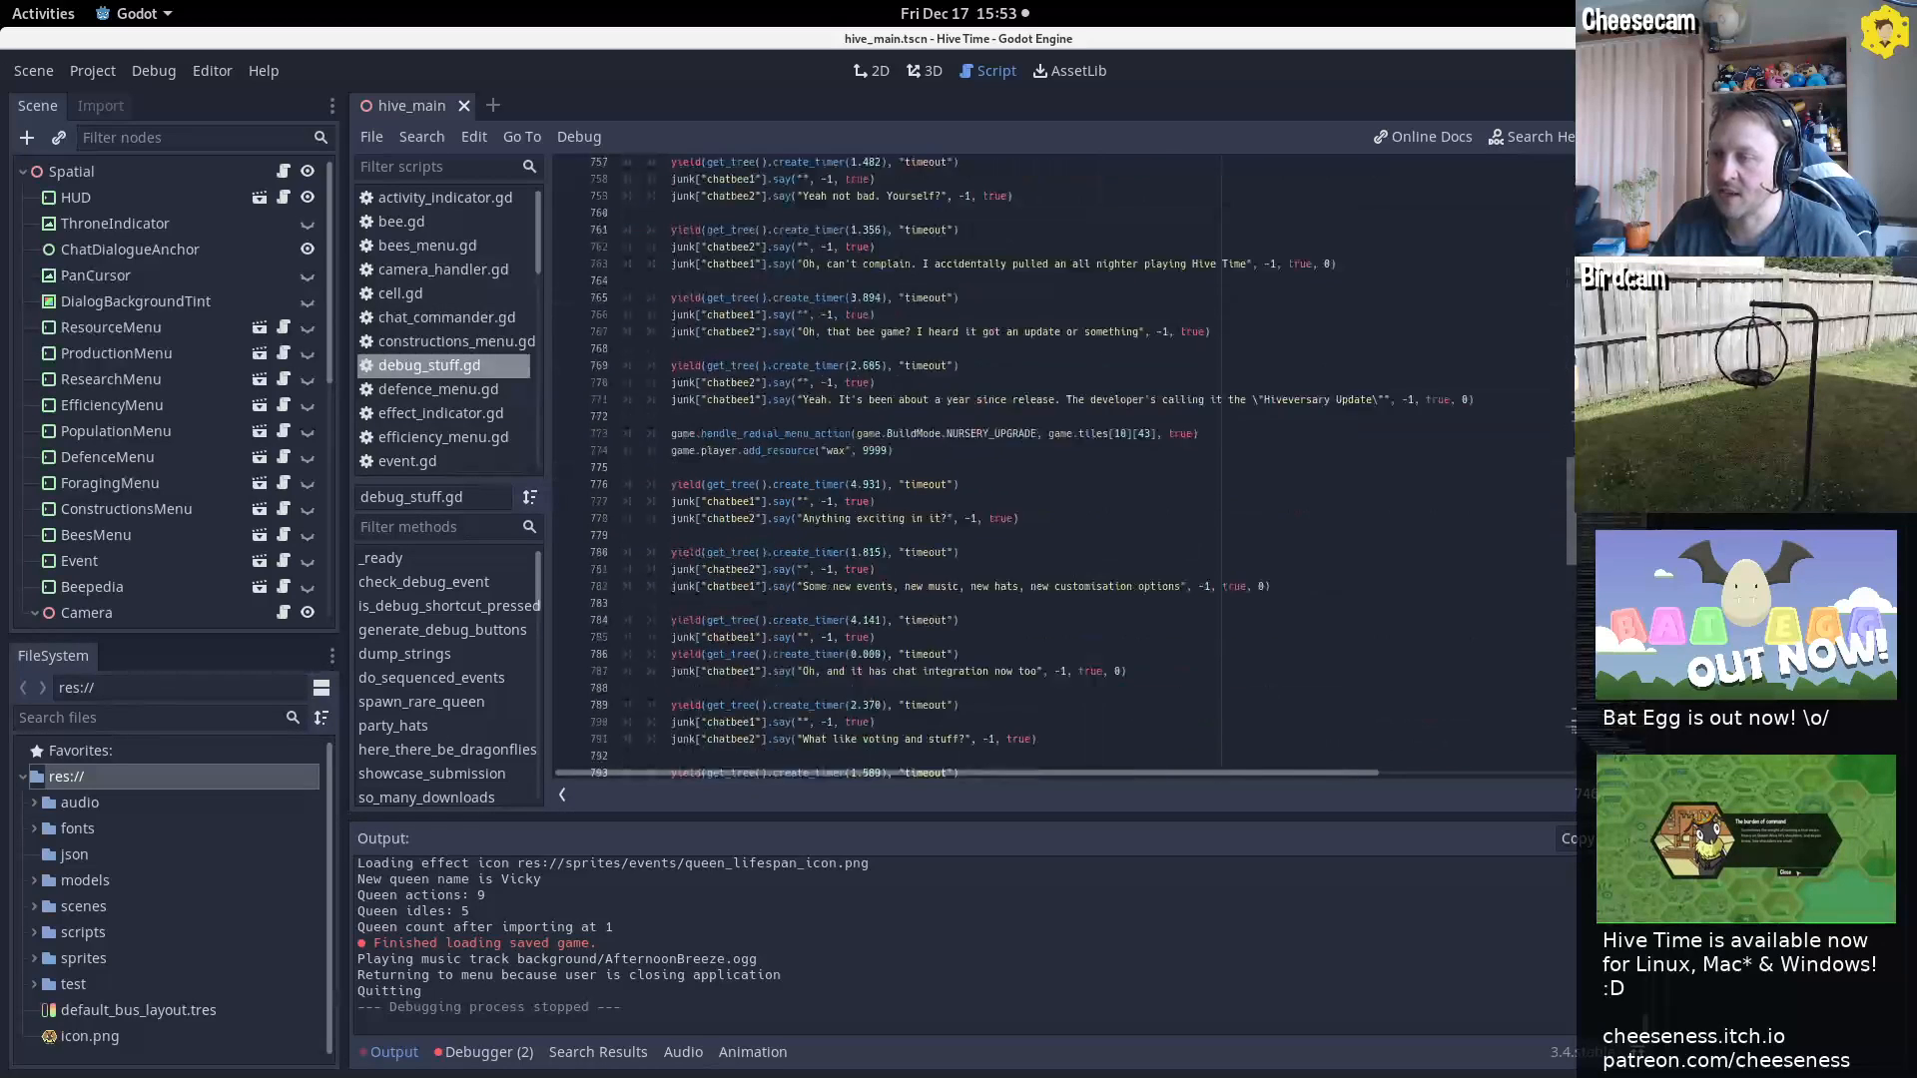
{"action": "scroll", "coordinate": [756, 544], "scroll_direction": "down", "scroll_amount": 10}
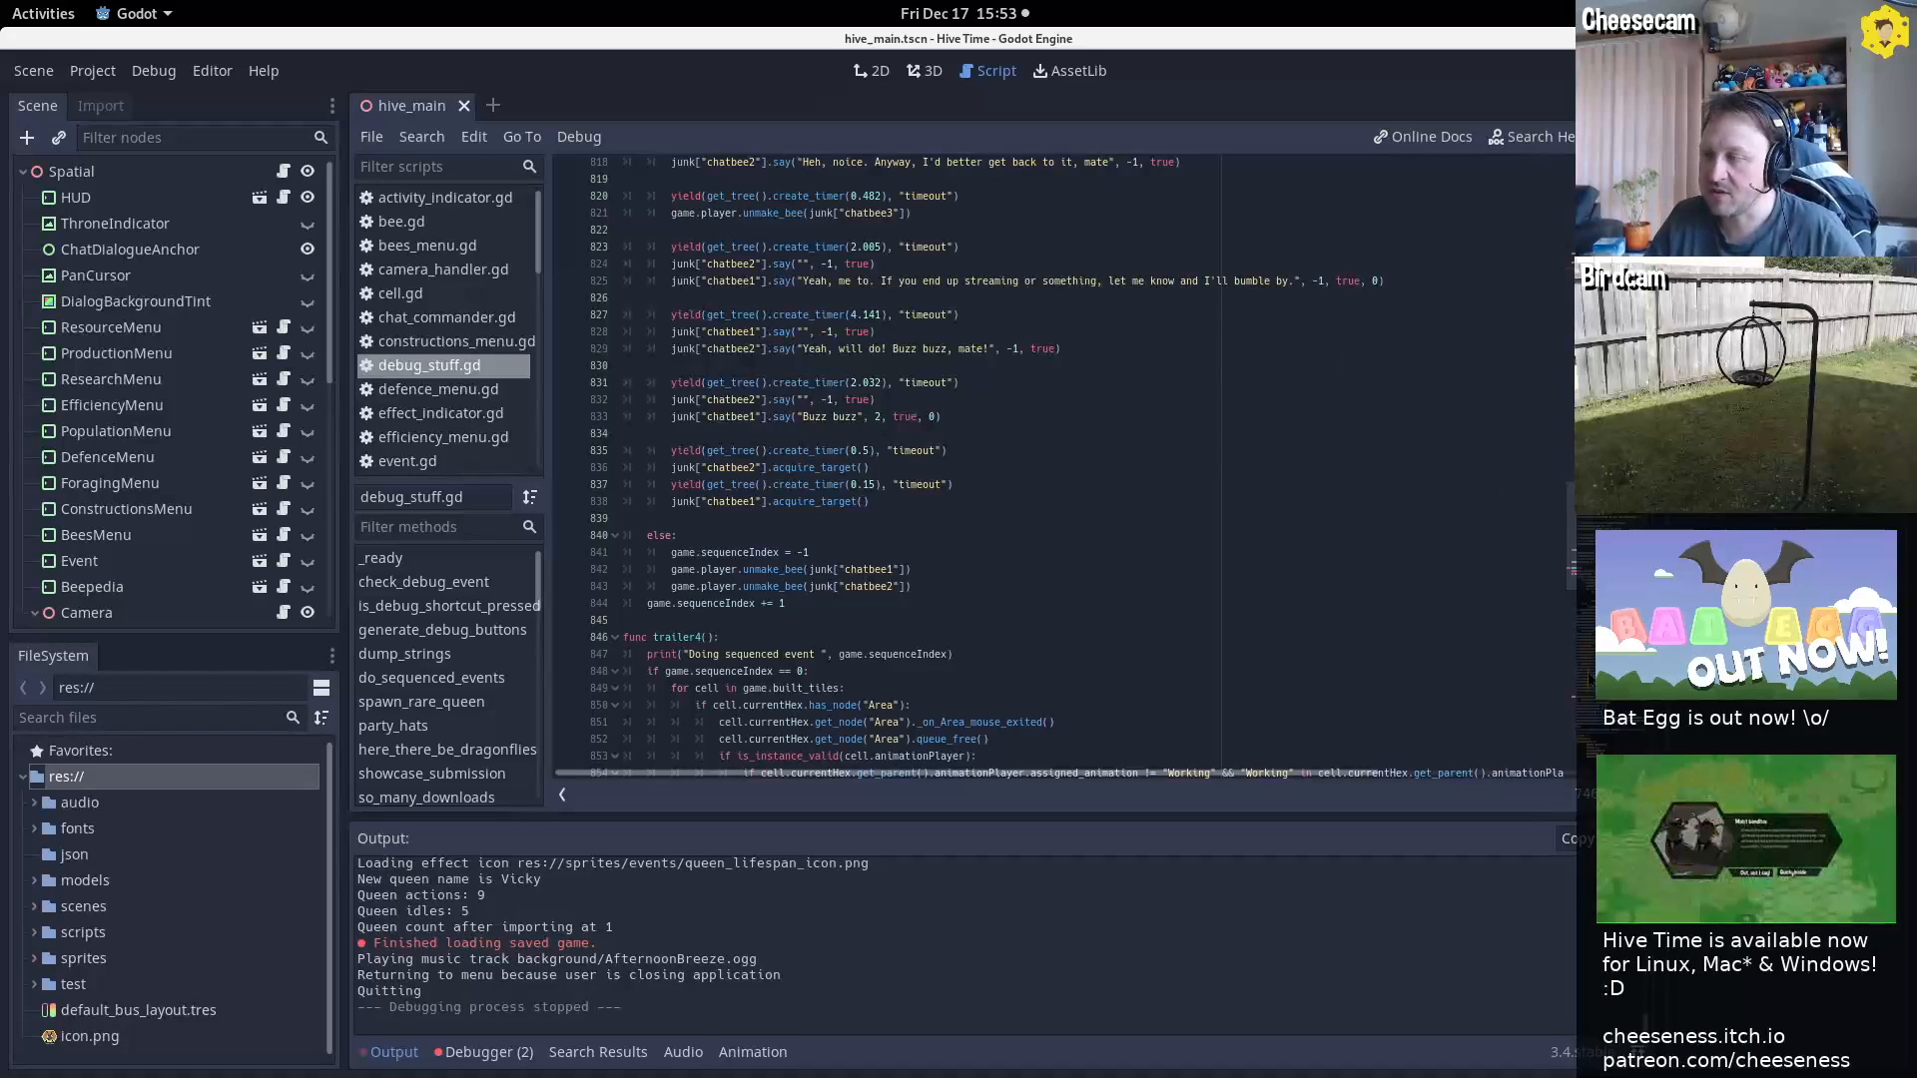
Look through the trailer4 function's fireworks, bee hat and event sequence, and return to the start of the script
{"action": "scroll", "coordinate": [755, 544], "scroll_direction": "down", "scroll_amount": 20}
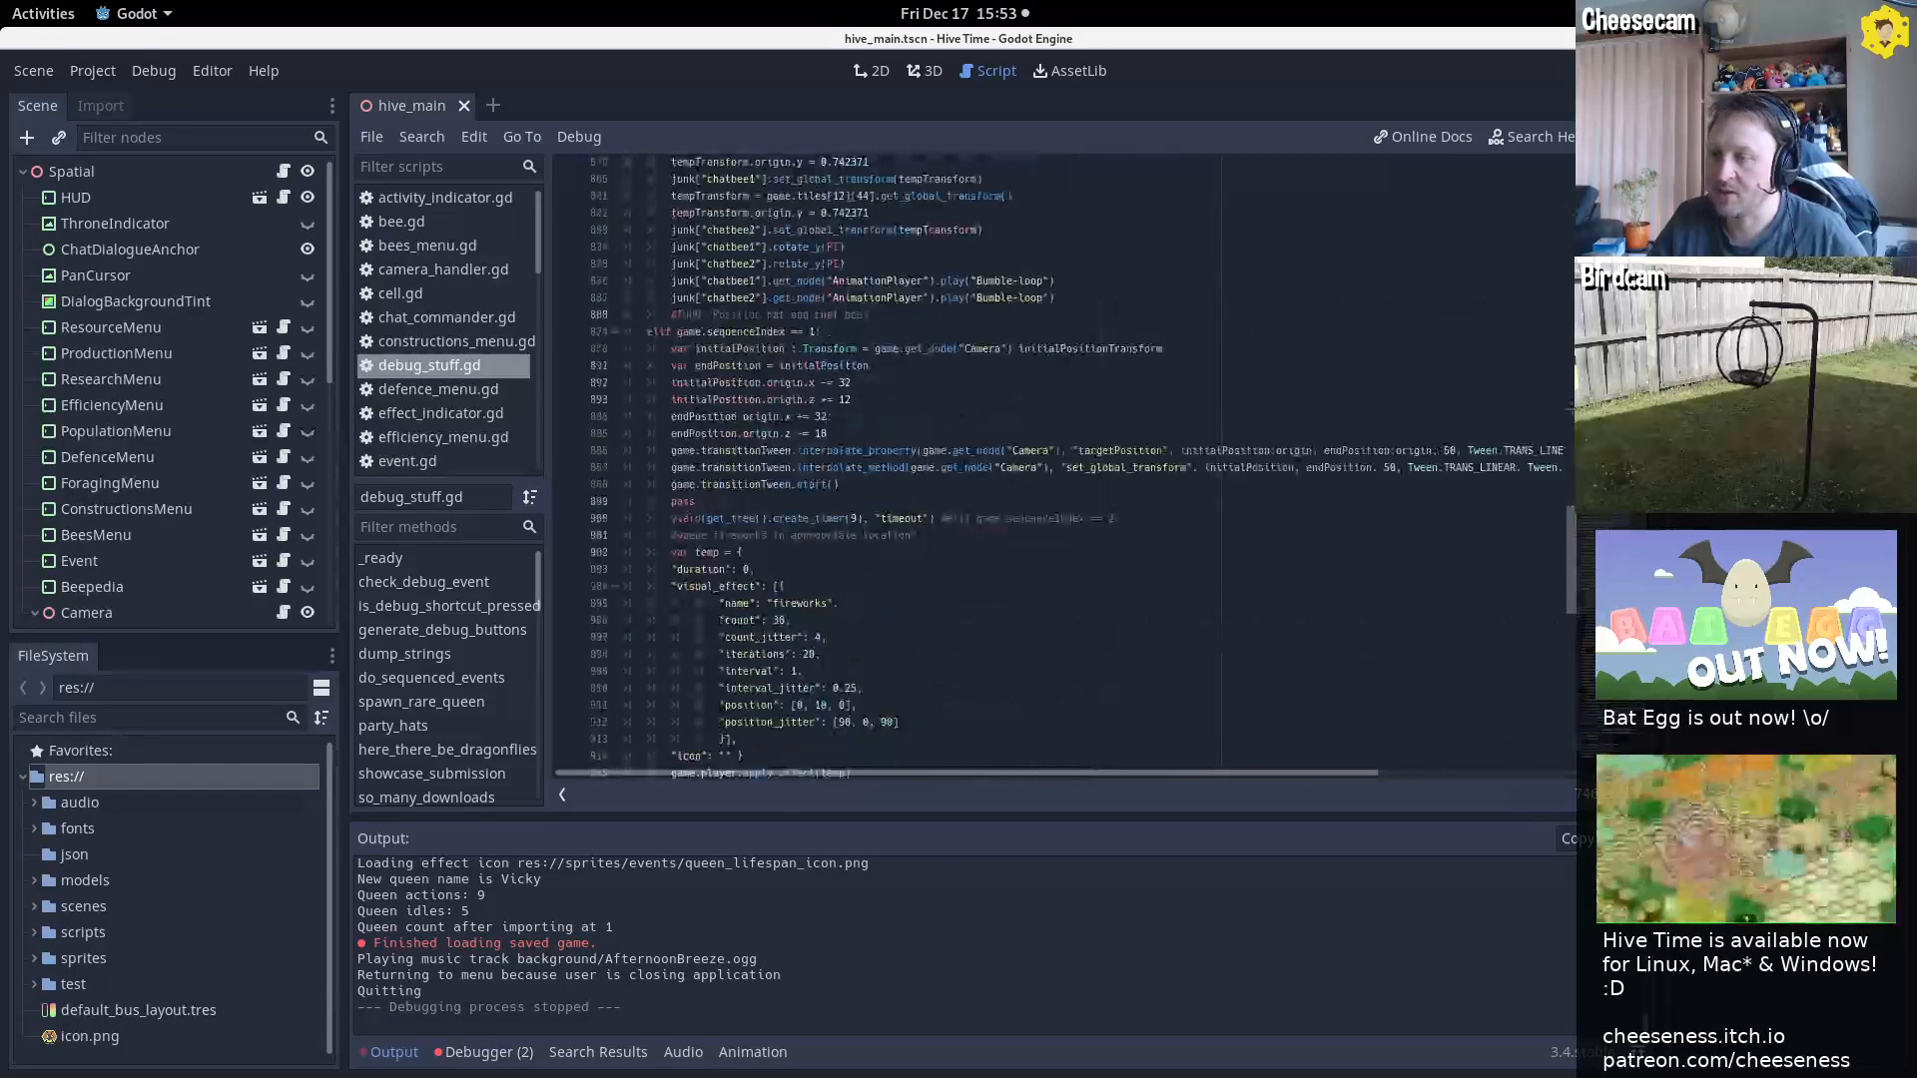
{"action": "scroll", "coordinate": [913, 468], "scroll_direction": "down", "scroll_amount": 20}
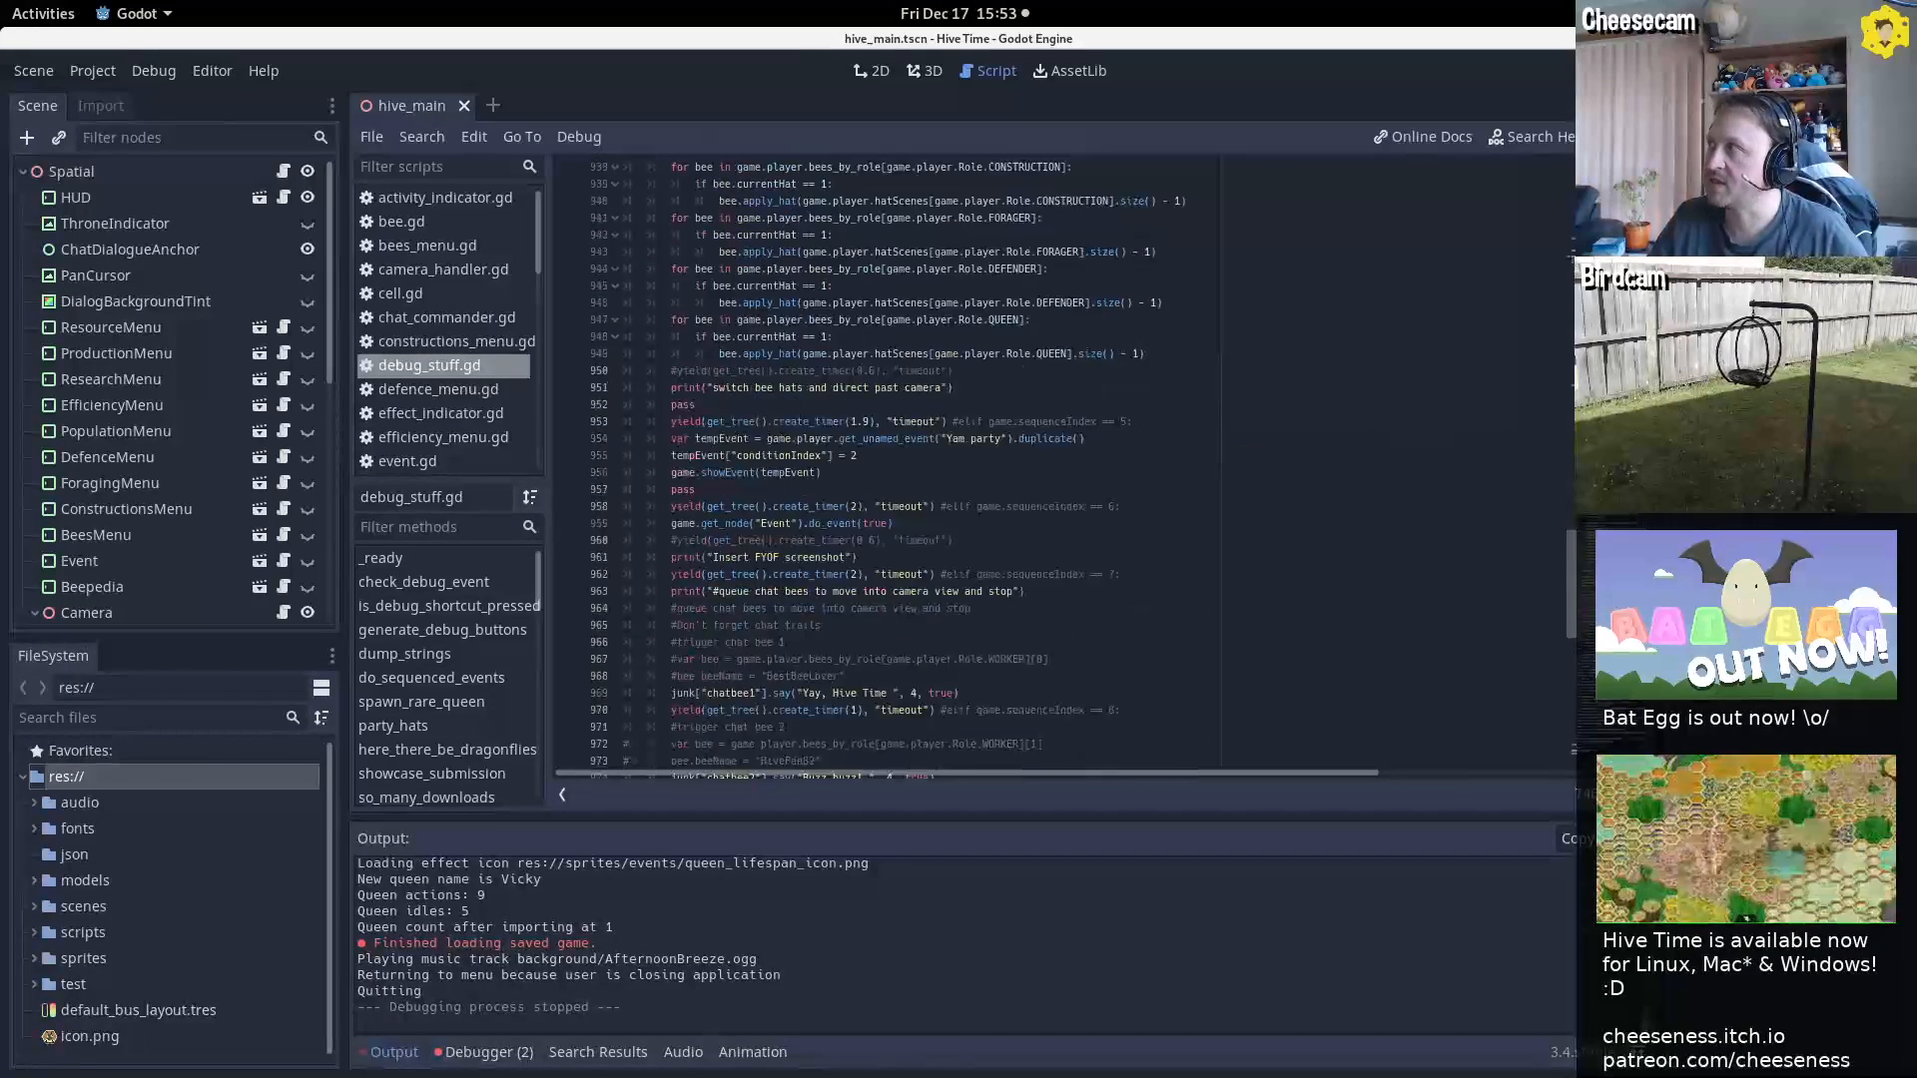
{"action": "left_click_drag", "start_coordinate": [1637, 584], "coordinate": [1380, 142]}
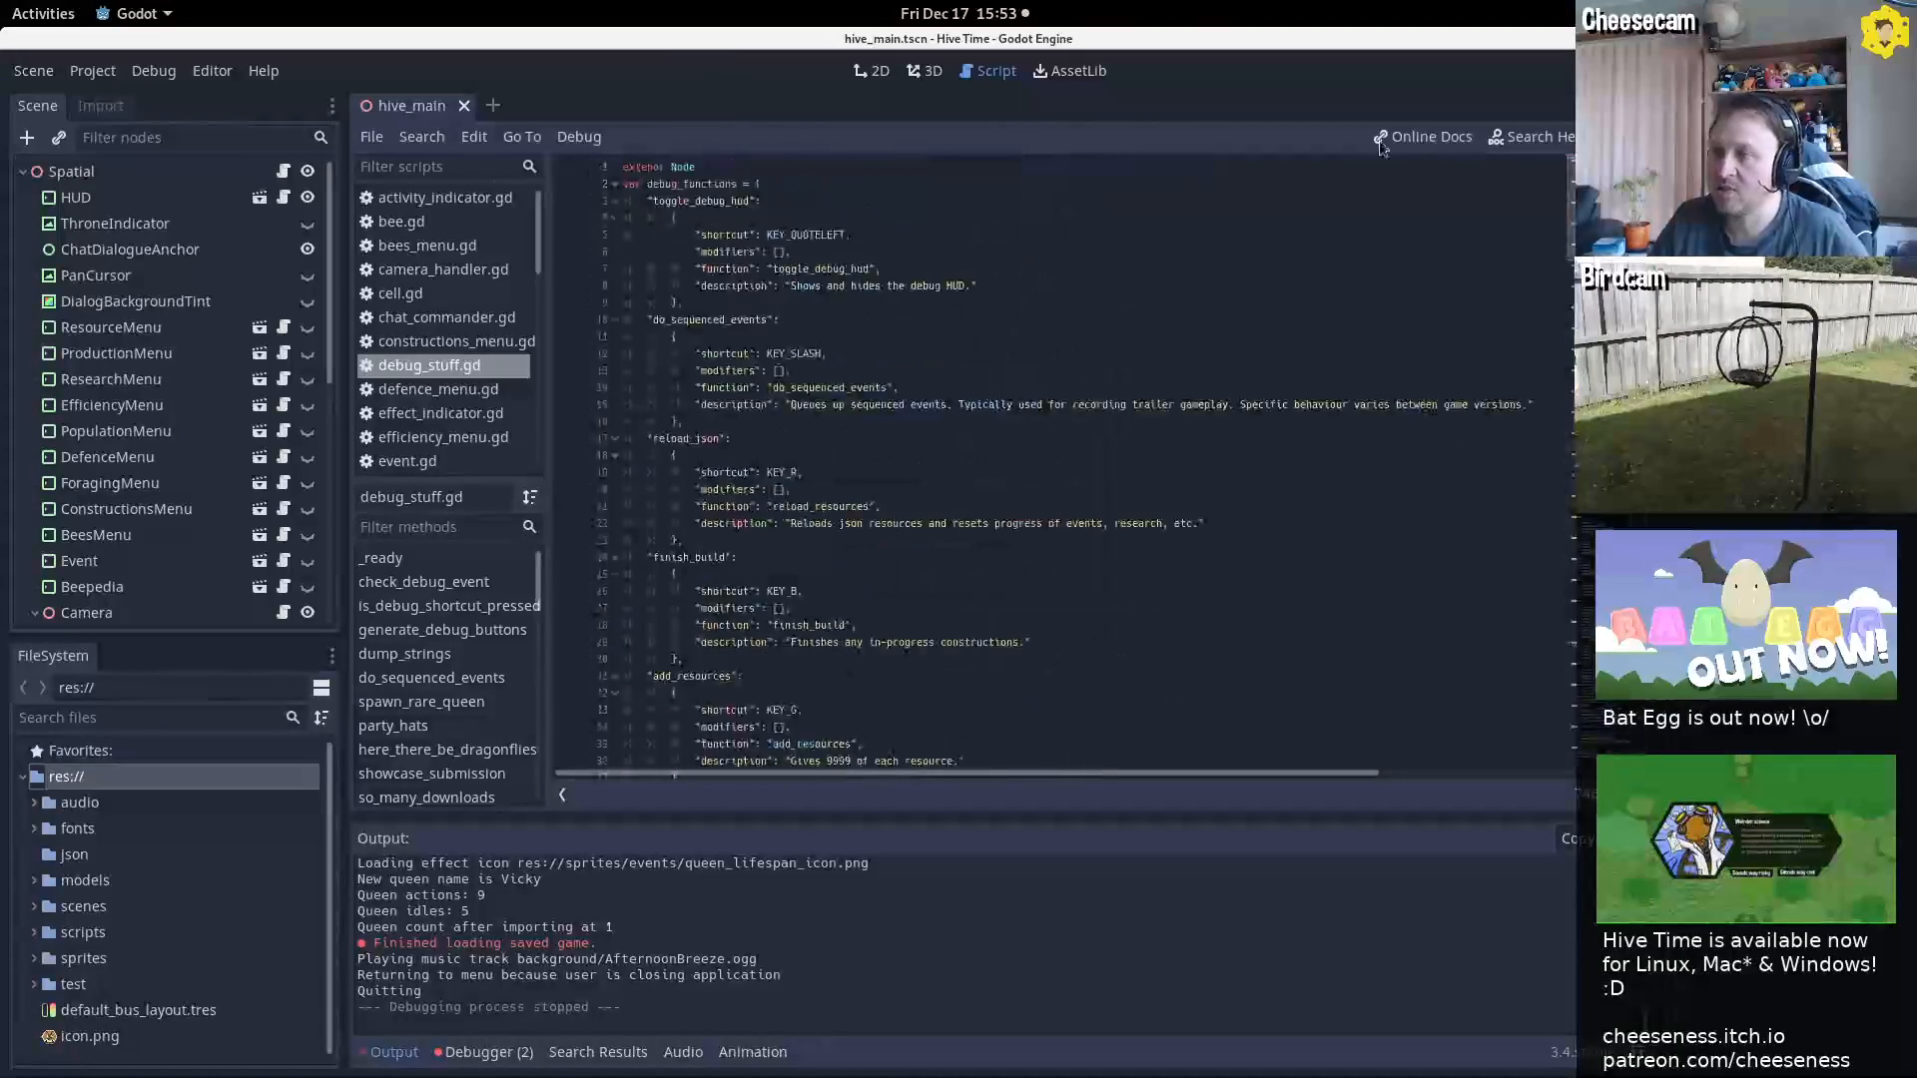
Switch to Blender's trailer6-7 project and move the first hive_building3.001 clip in the sequencer up to channel 20
{"action": "double_click", "coordinate": [1597, 38]}
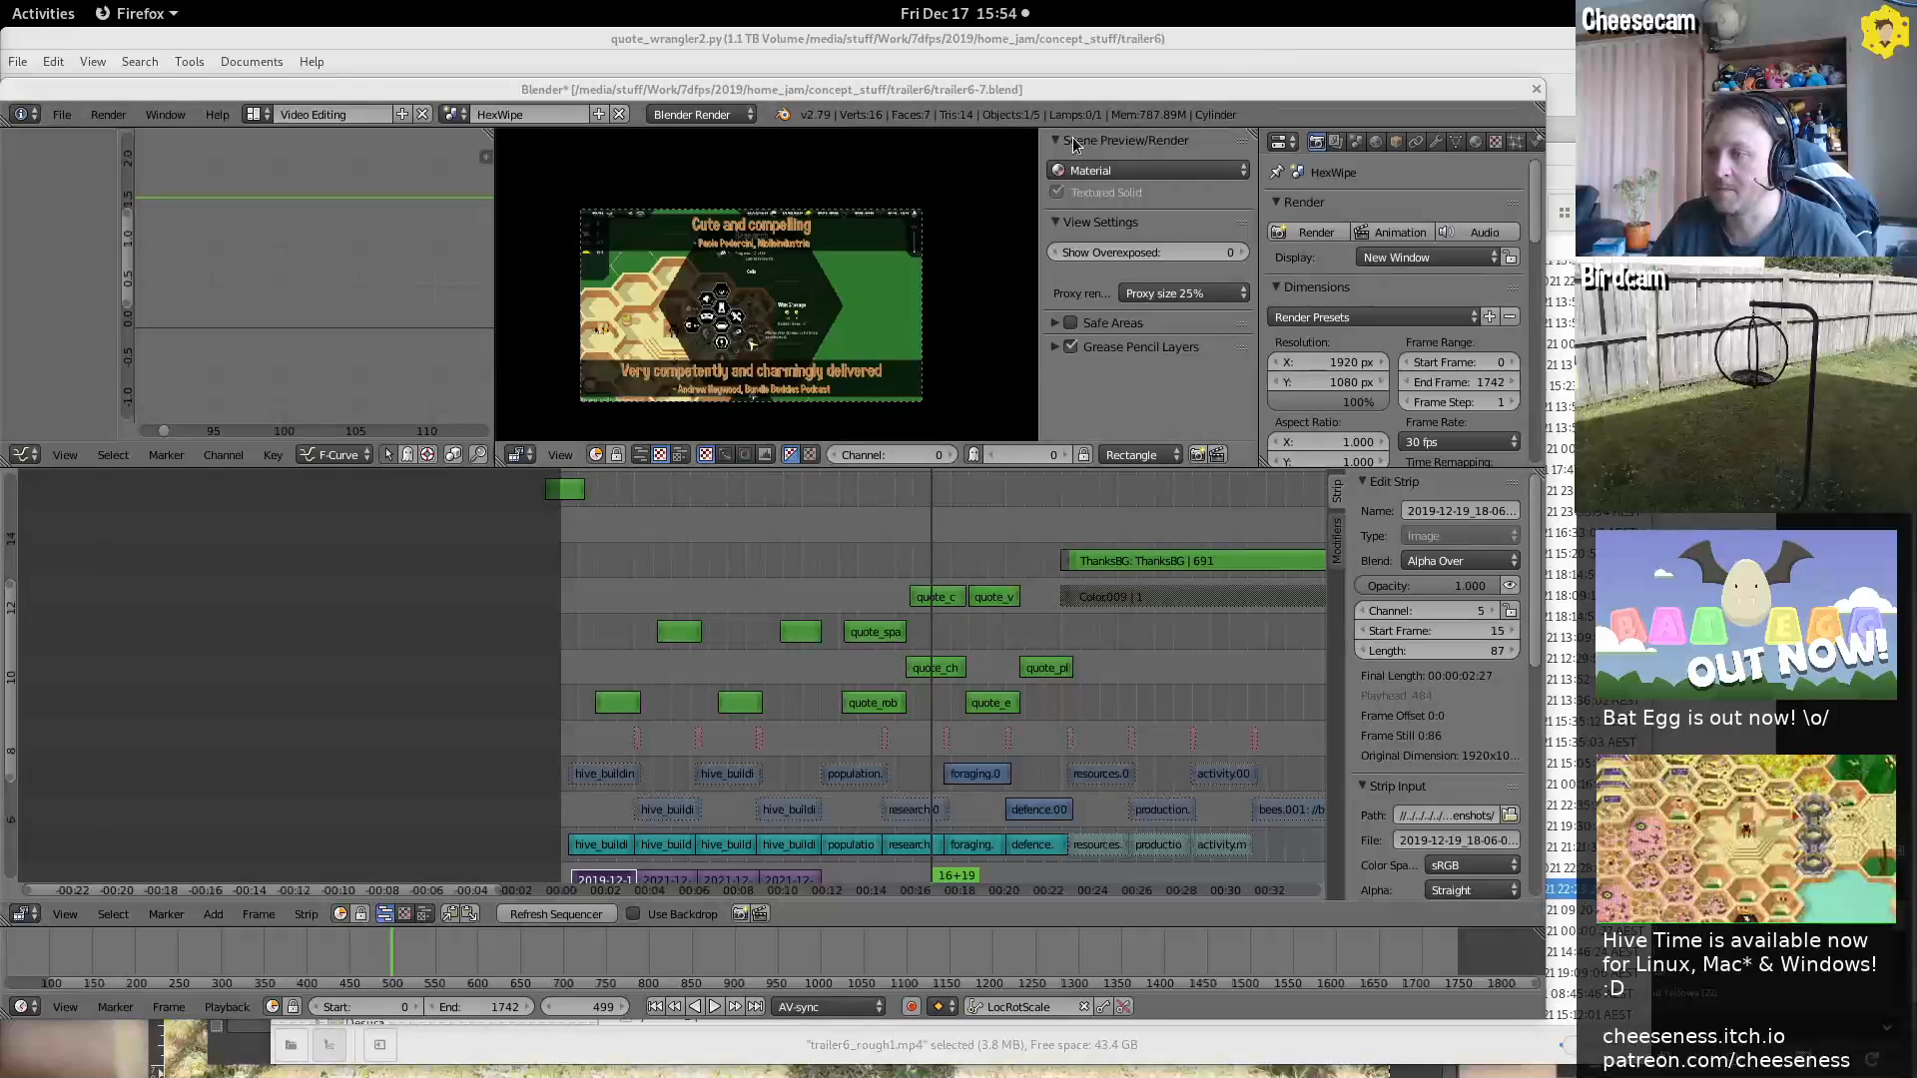
{"action": "middle_click_drag", "start_coordinate": [1098, 632], "coordinate": [948, 655]}
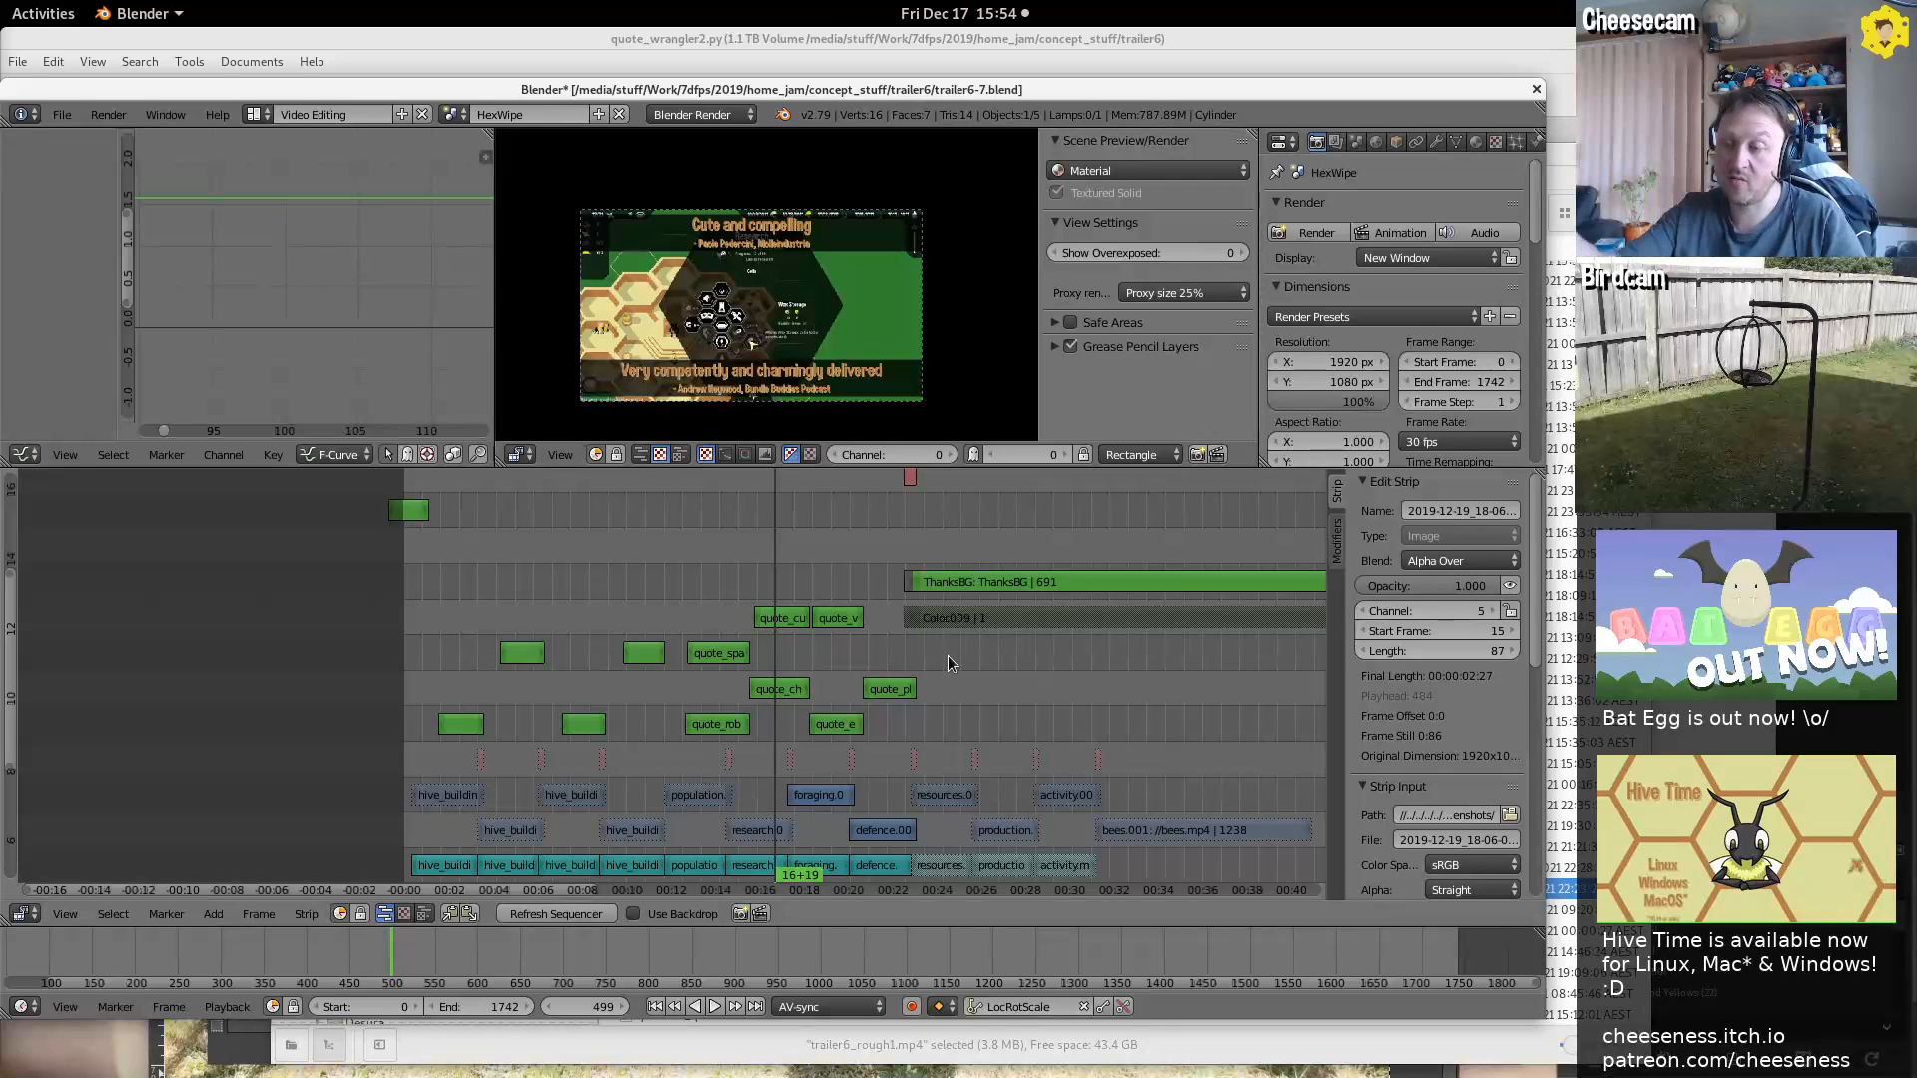
{"action": "right_click", "coordinate": [446, 797]}
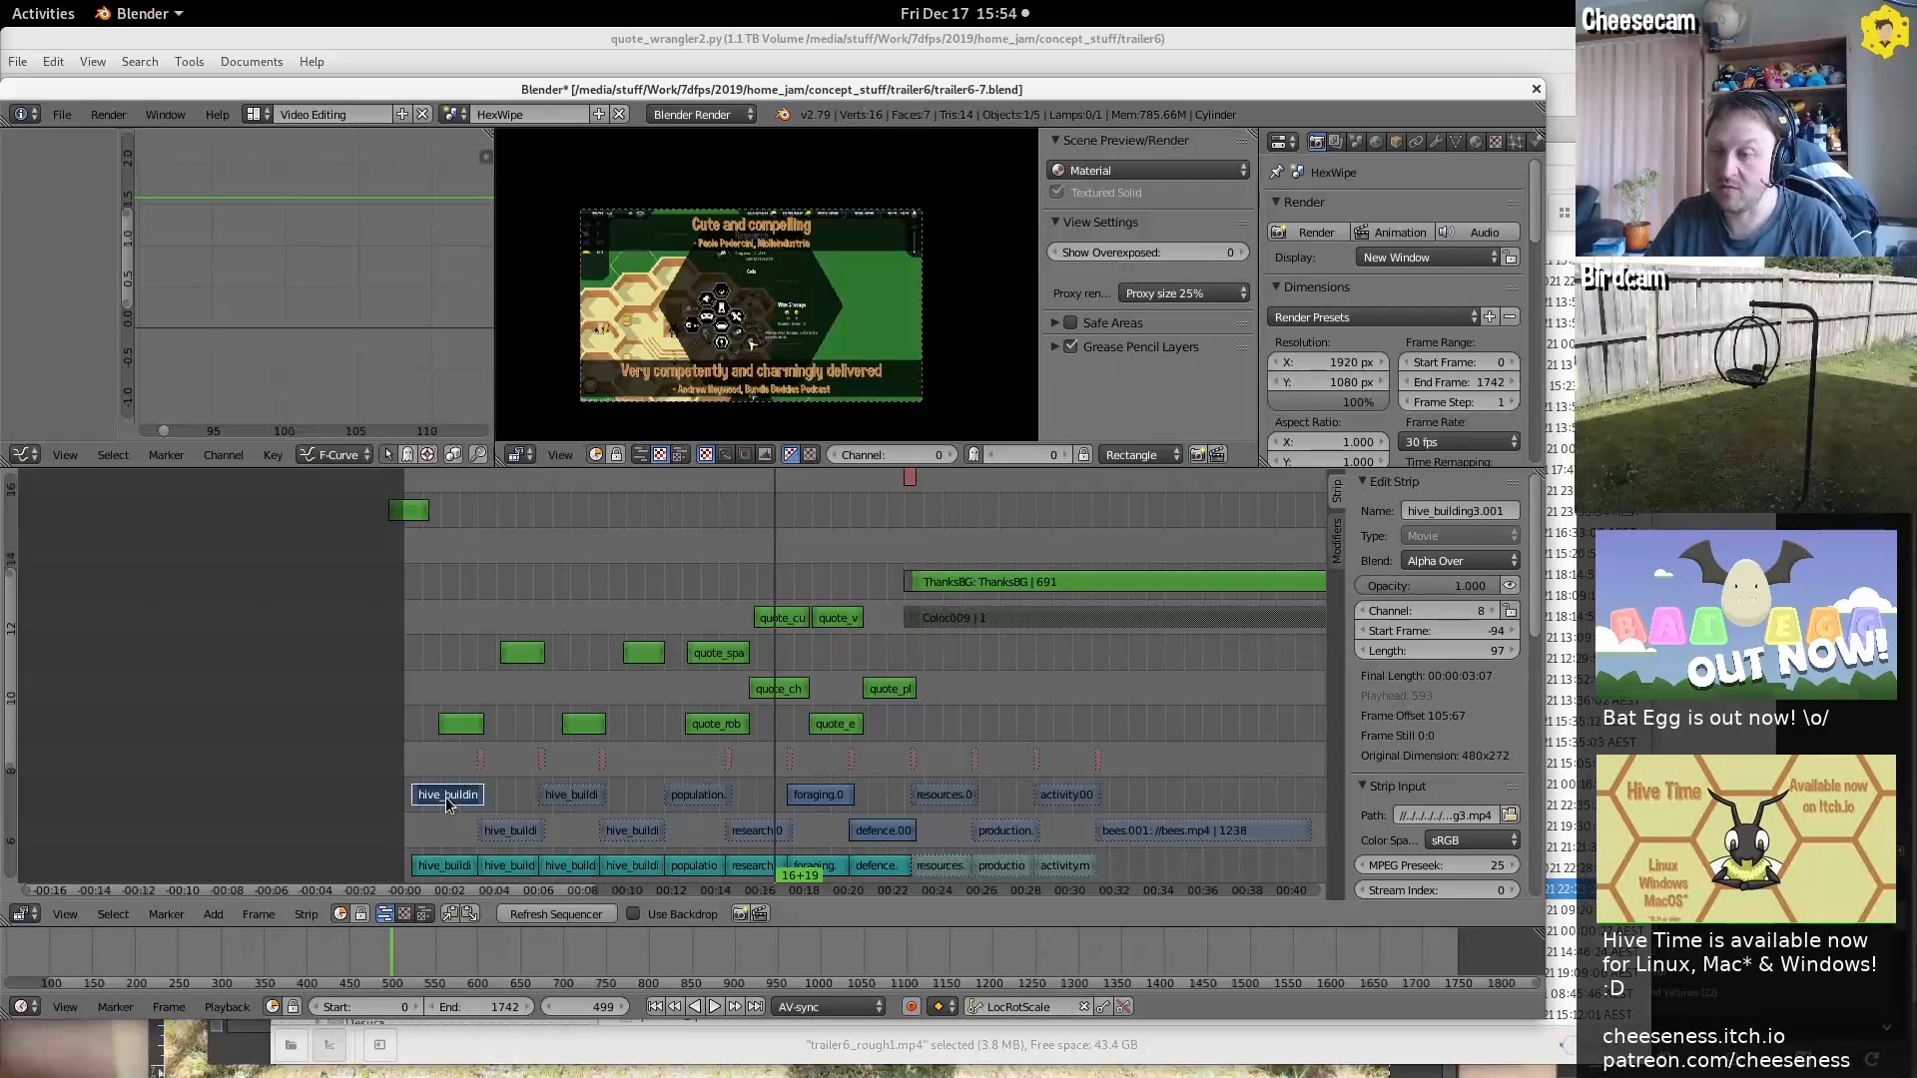
{"action": "key", "text": "g"}
{"action": "right_click", "coordinate": [506, 518]}
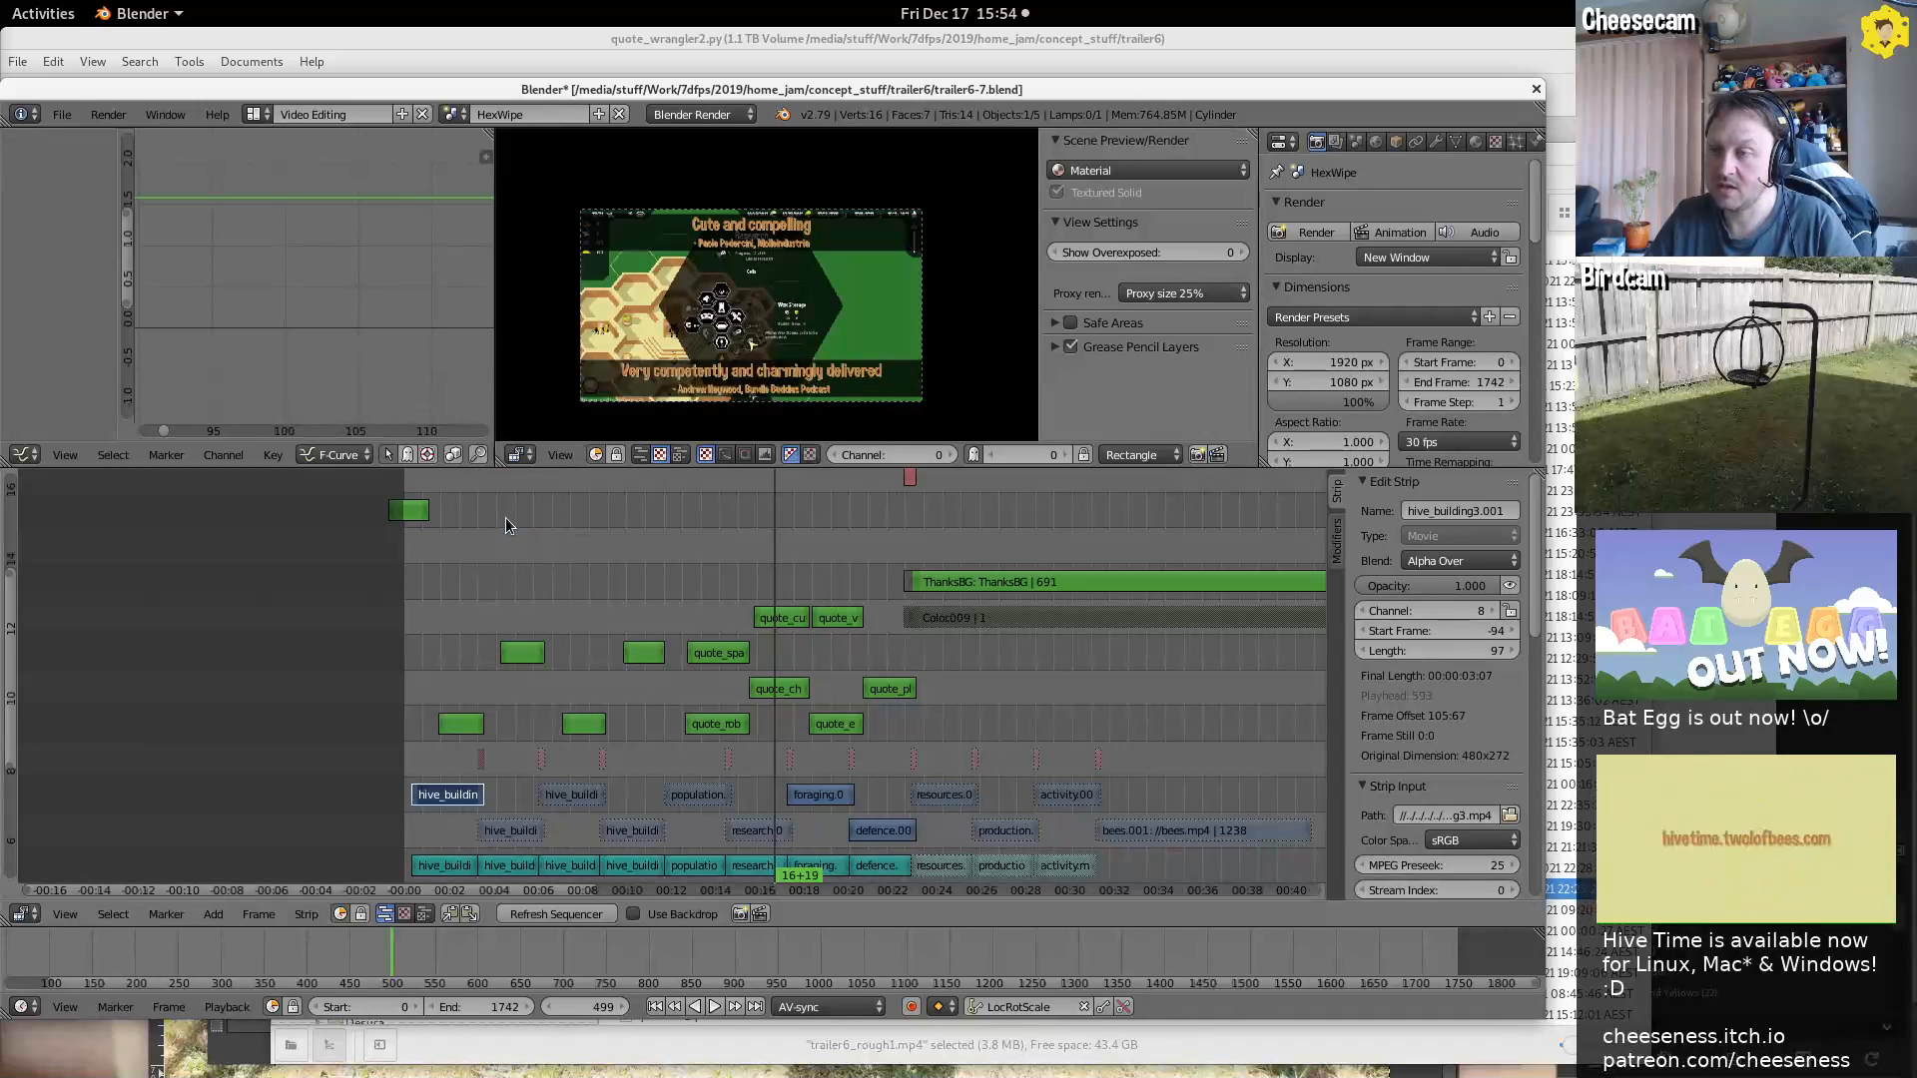
{"action": "middle_click_drag", "start_coordinate": [505, 517], "coordinate": [521, 724]}
{"action": "key", "text": "g"}
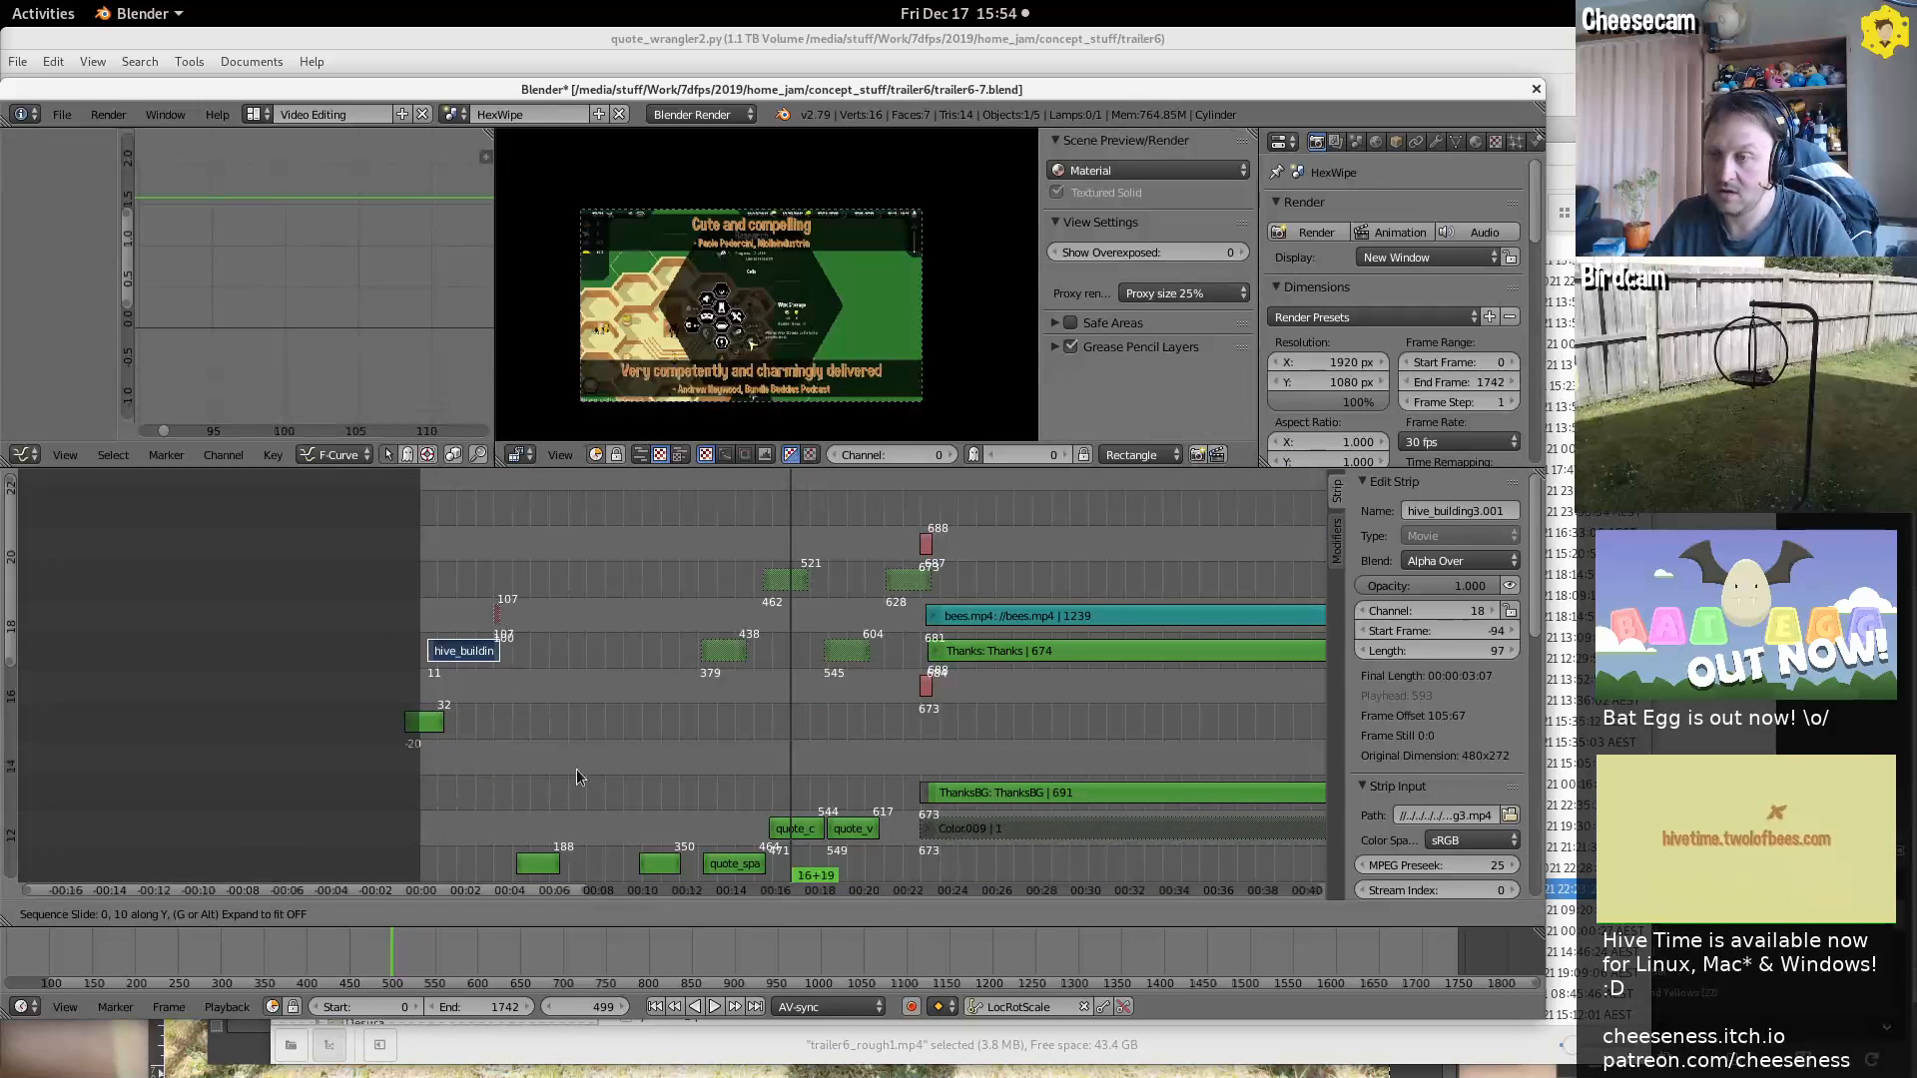
{"action": "left_click", "coordinate": [547, 701]}
Delete the Cross transition attached to the end of the hive_building3.001 strip
{"action": "right_click", "coordinate": [496, 542]}
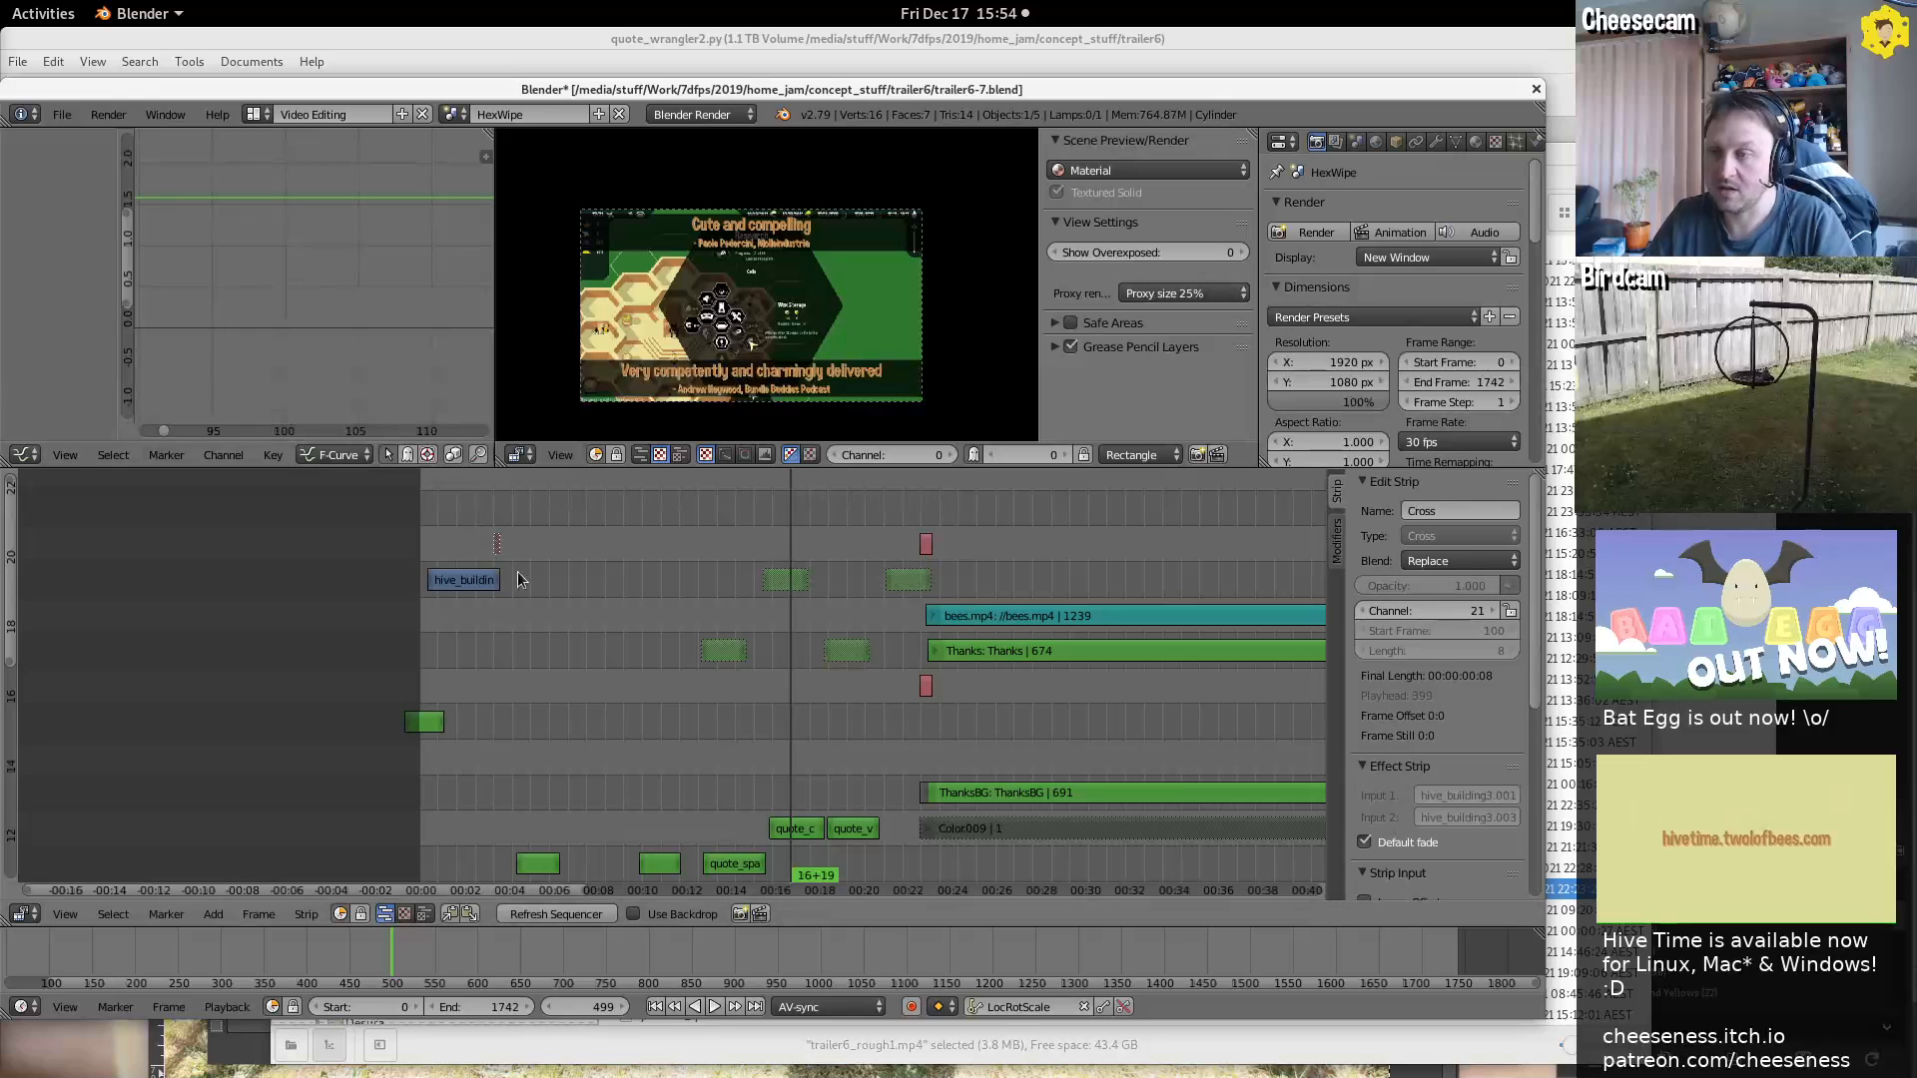
{"action": "key", "text": "x"}
{"action": "left_click", "coordinate": [520, 586]}
Move the hive_building3.001 strip to channel 23 and stretch its end to a length of 1373 frames
{"action": "right_click", "coordinate": [493, 583]}
{"action": "key", "text": "g"}
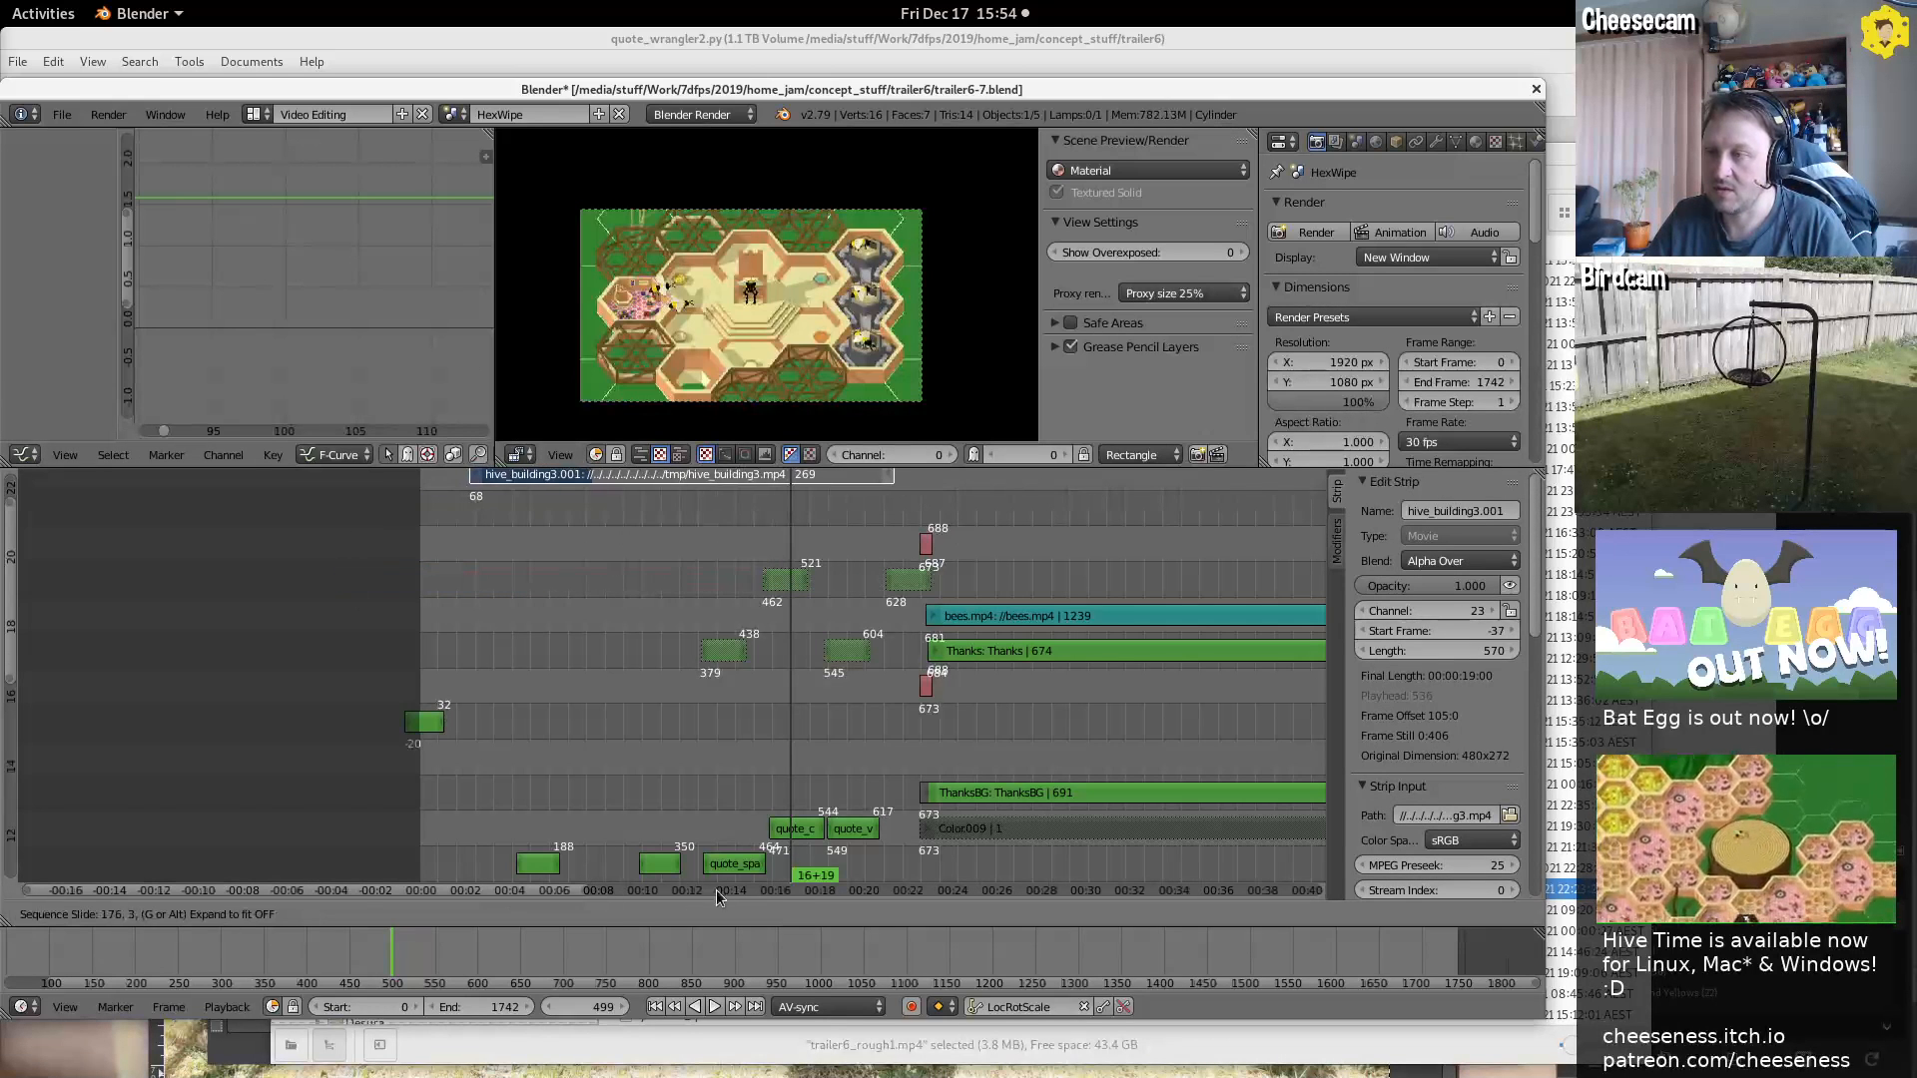
{"action": "left_click", "coordinate": [743, 478]}
{"action": "middle_click_drag", "start_coordinate": [836, 505], "coordinate": [762, 702]}
{"action": "key", "text": "g"}
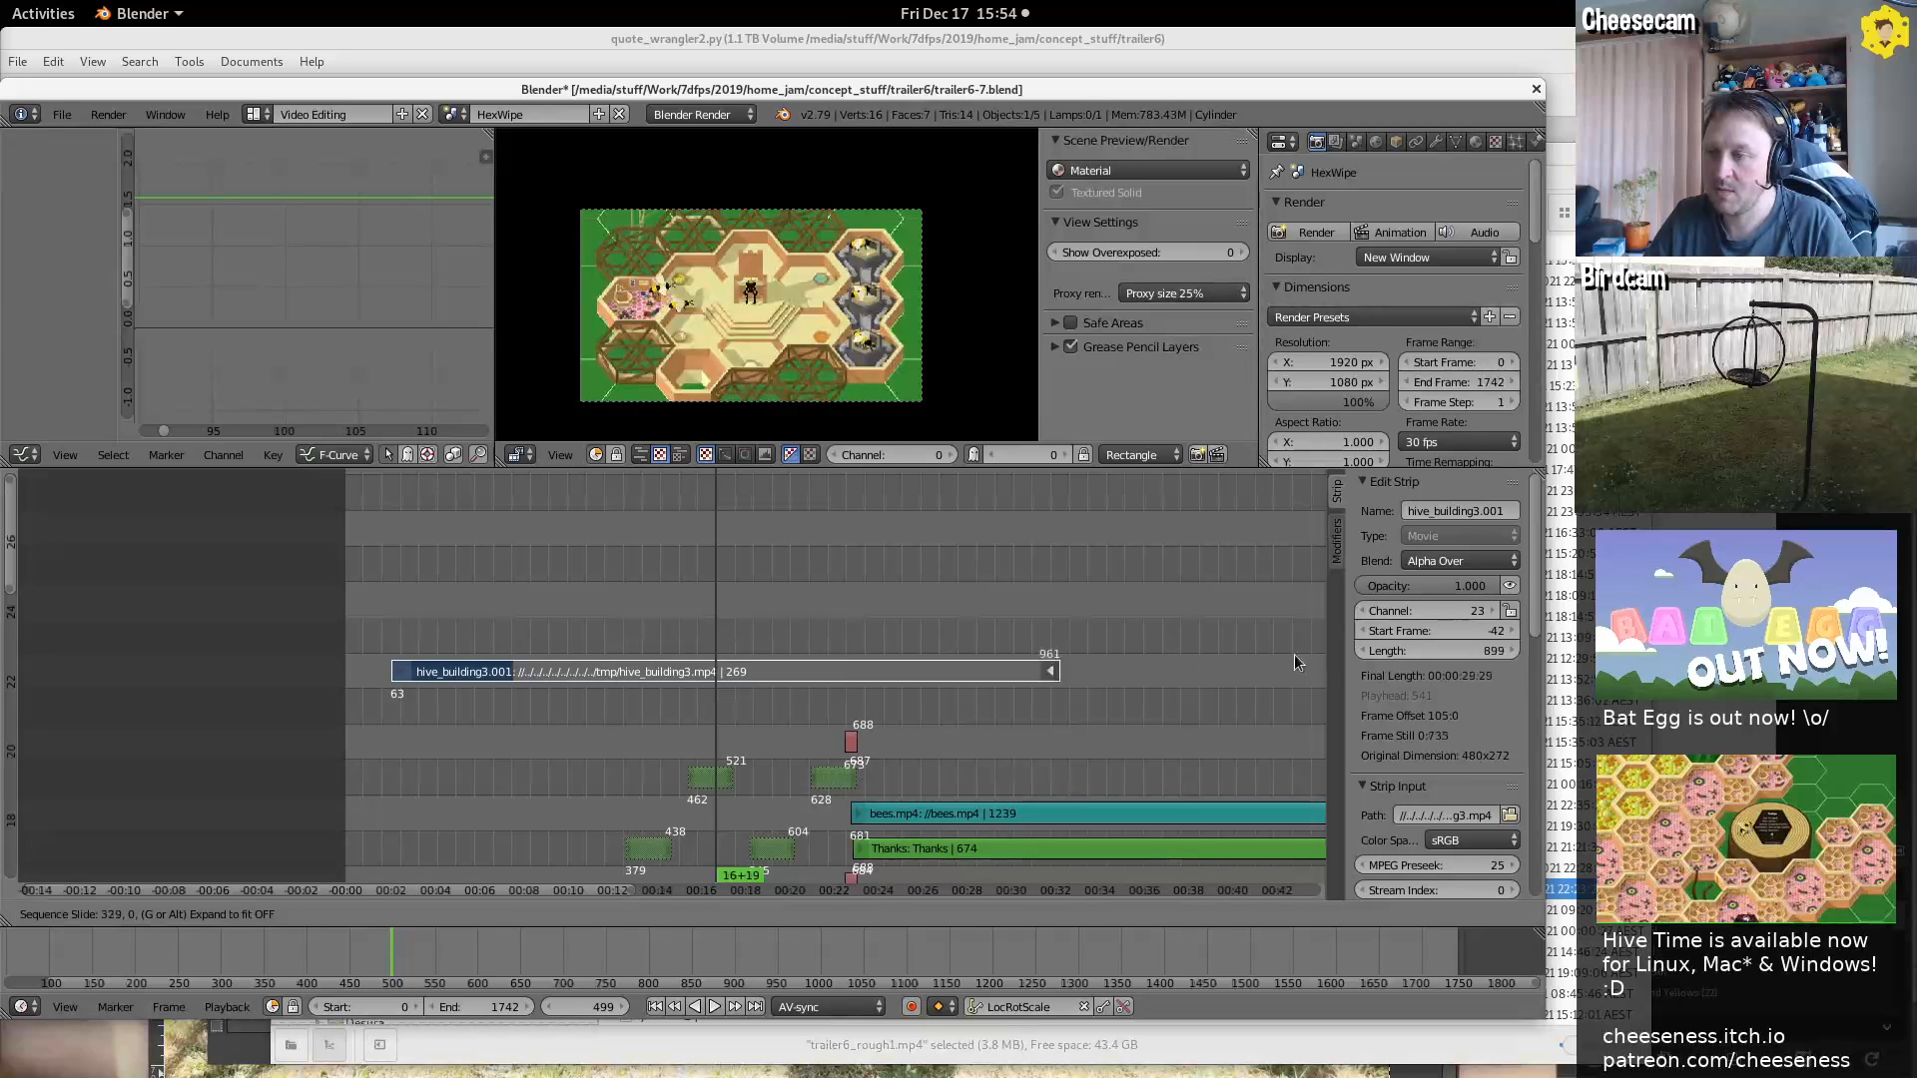
{"action": "left_click", "coordinate": [113, 654]}
Scrub to frame 840, examine the hive_building3.001 strip's trim, filter and proxy settings, and return to frame 499
{"action": "left_click_drag", "start_coordinate": [431, 601], "coordinate": [895, 629]}
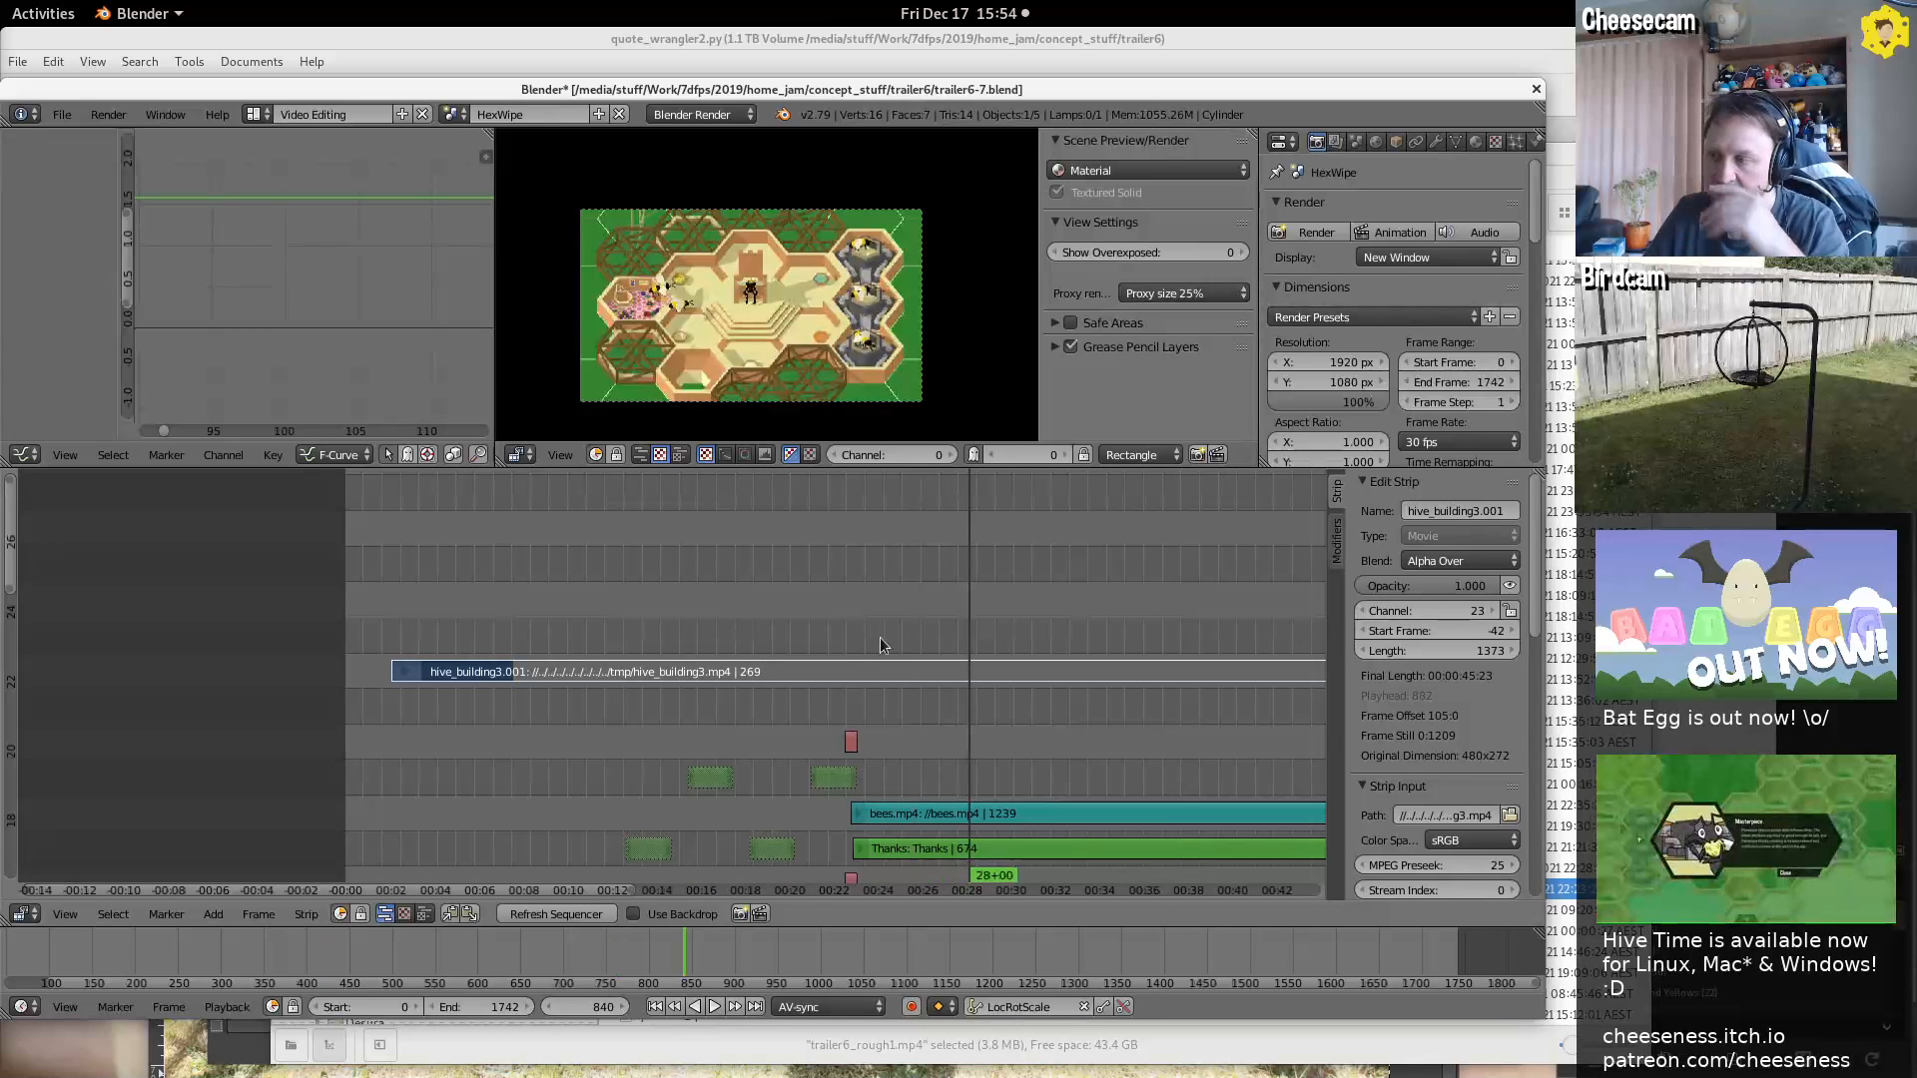
{"action": "middle_click_drag", "start_coordinate": [665, 605], "coordinate": [574, 606]}
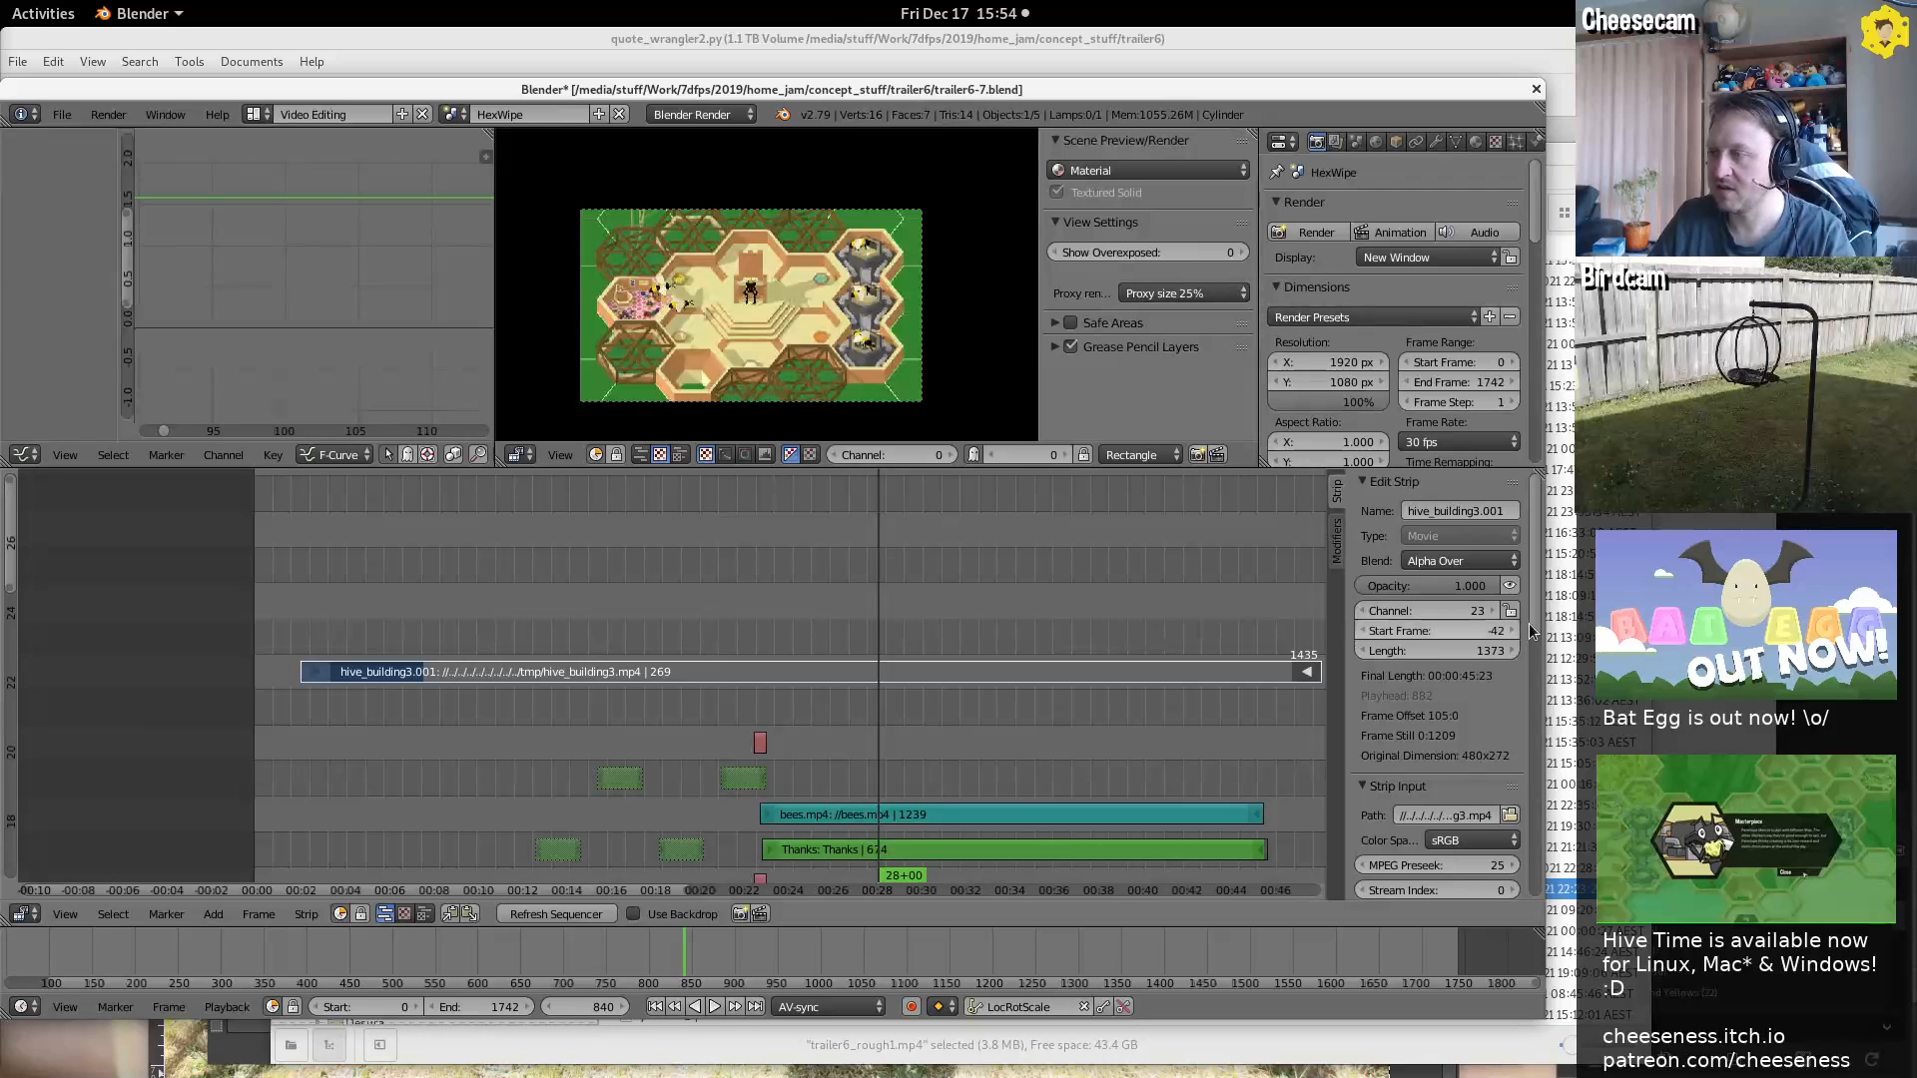
{"action": "scroll", "coordinate": [1537, 794], "scroll_direction": "down", "scroll_amount": 10}
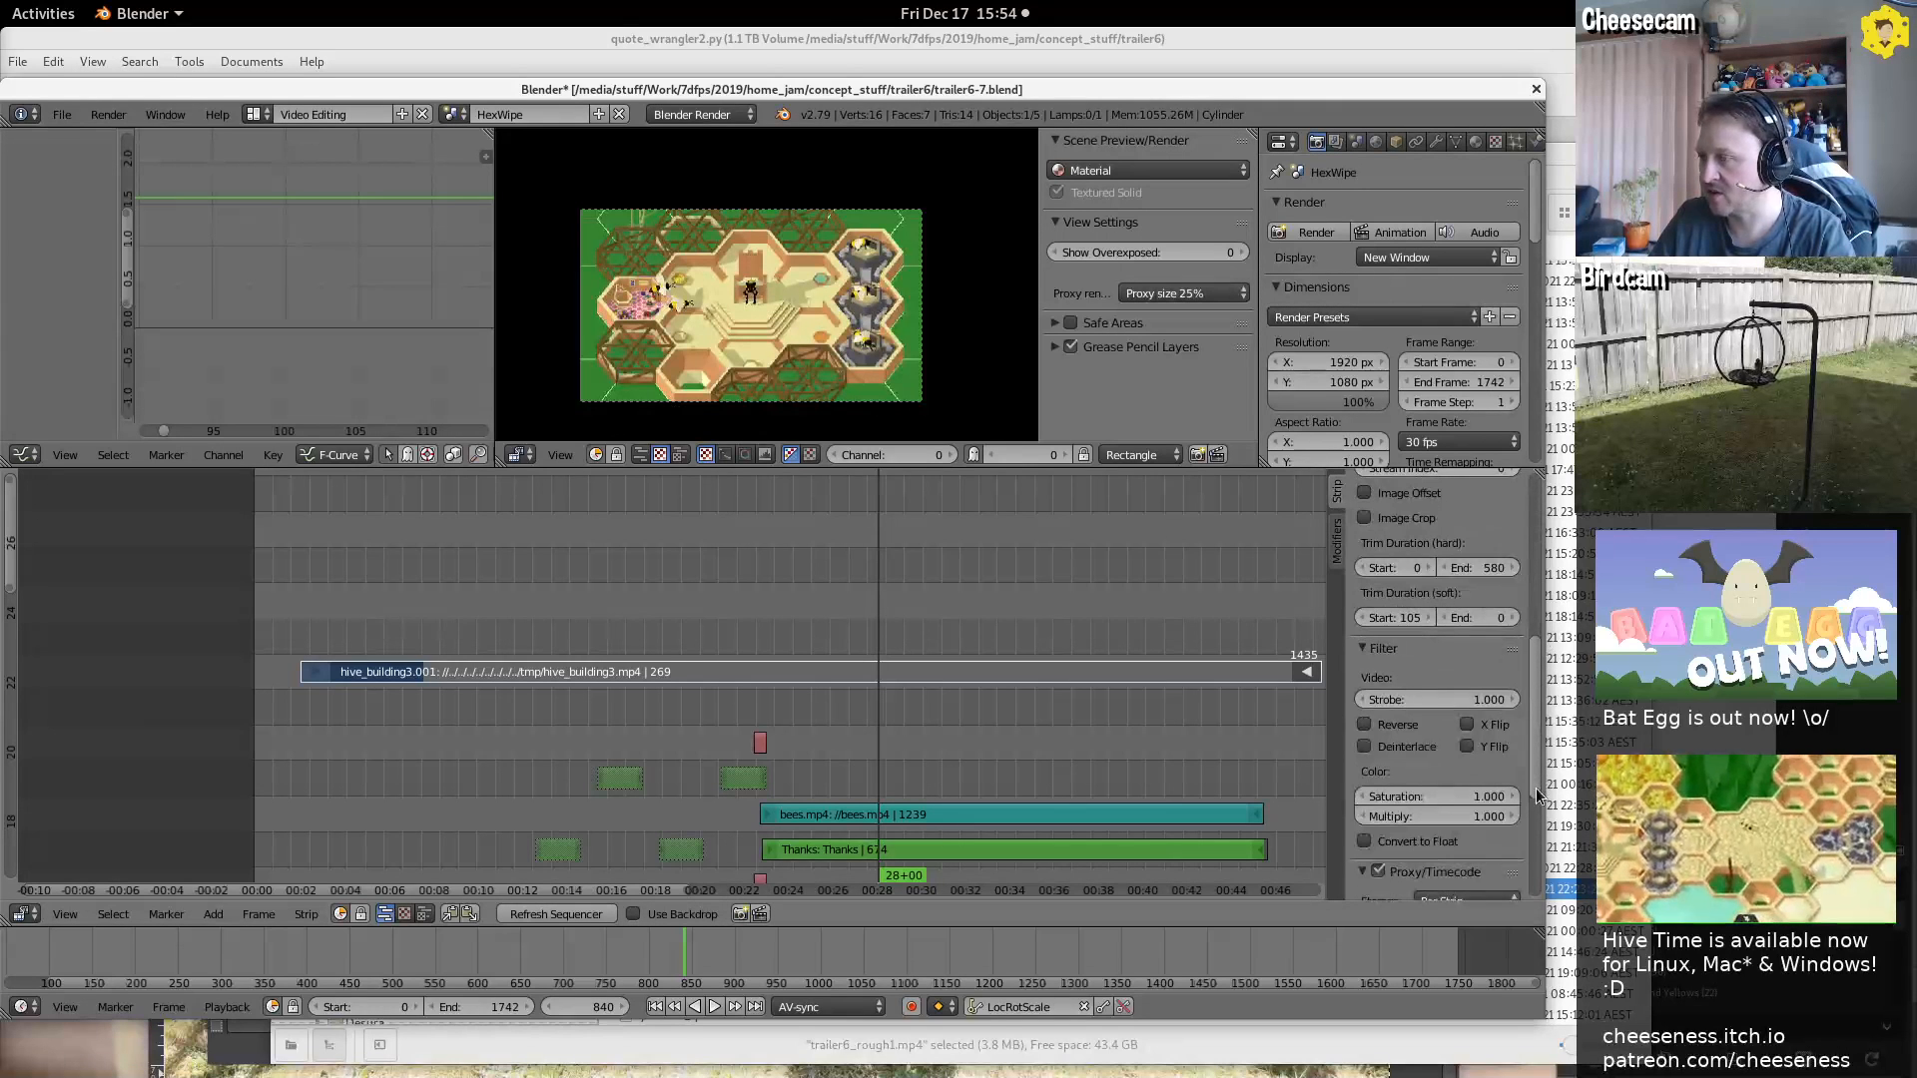
{"action": "scroll", "coordinate": [1535, 834], "scroll_direction": "down", "scroll_amount": 6}
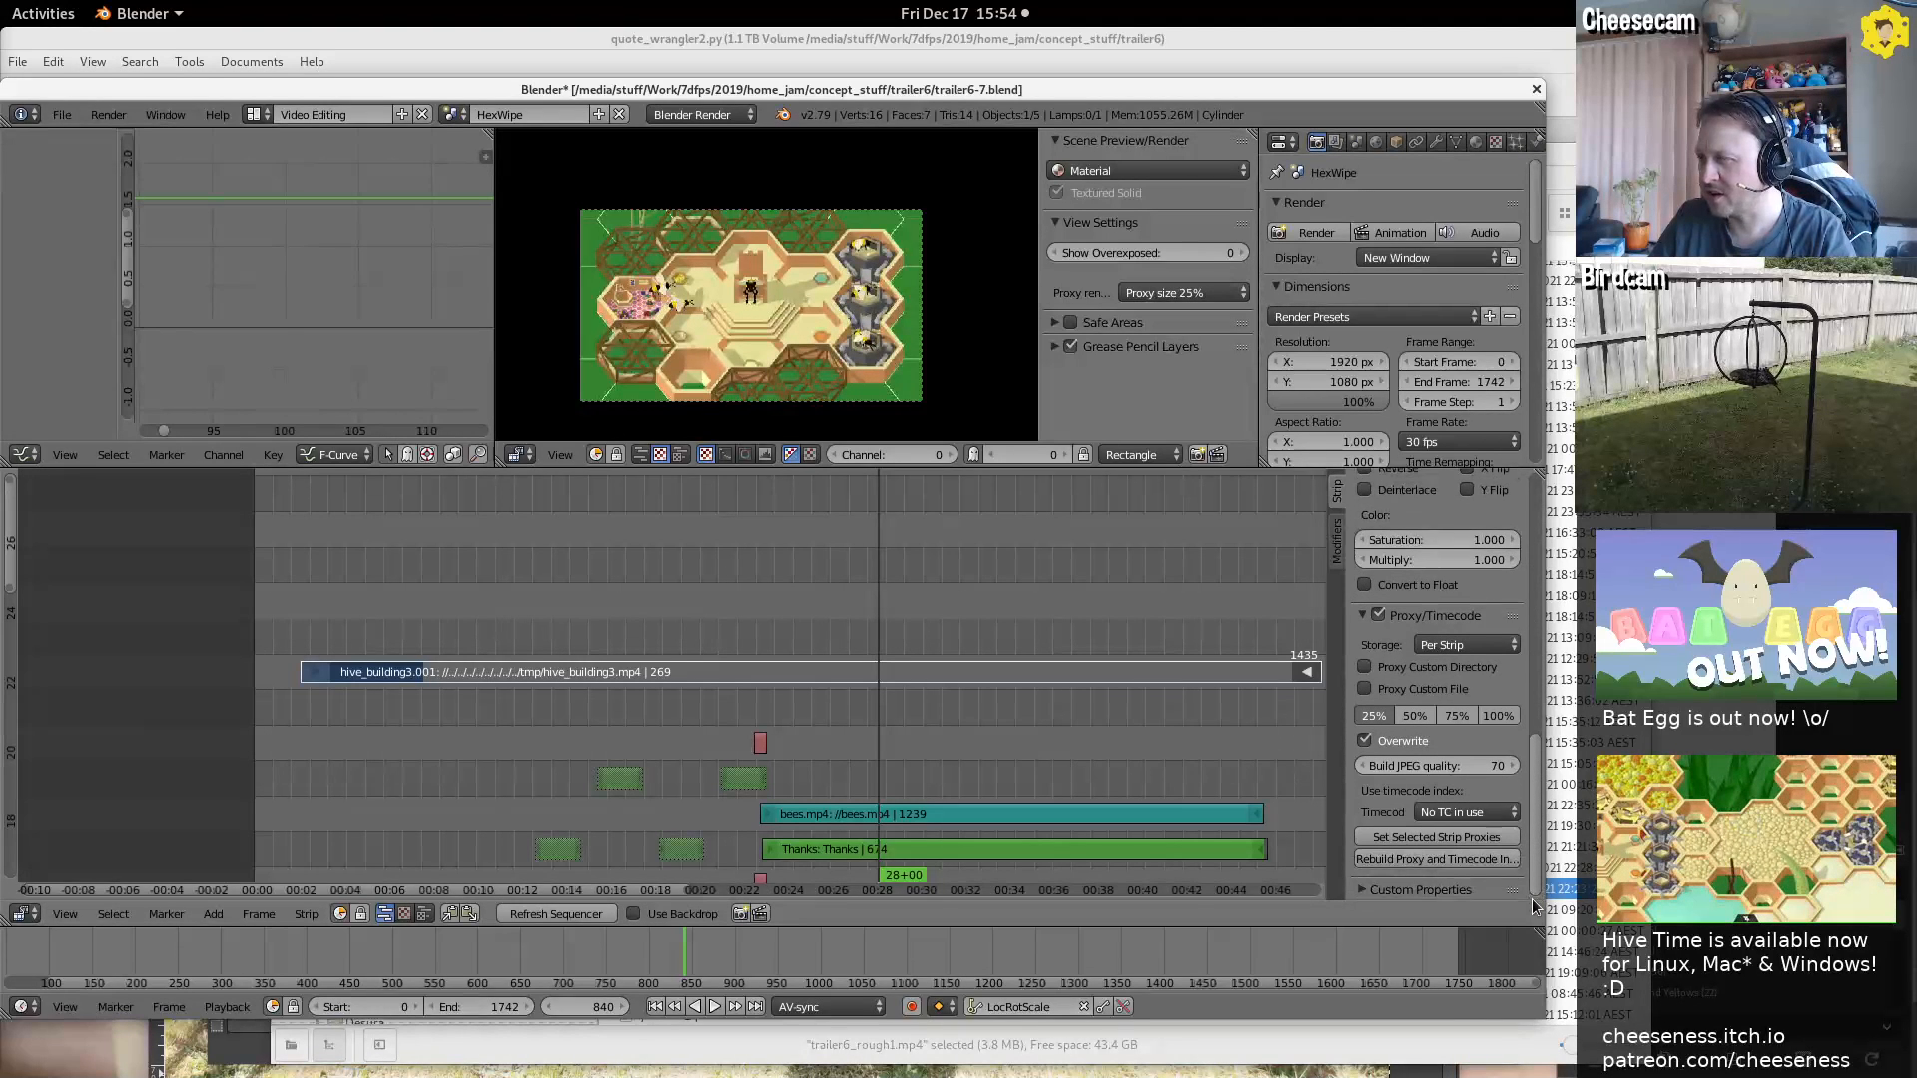
{"action": "left_click_drag", "start_coordinate": [1533, 899], "coordinate": [1540, 571]}
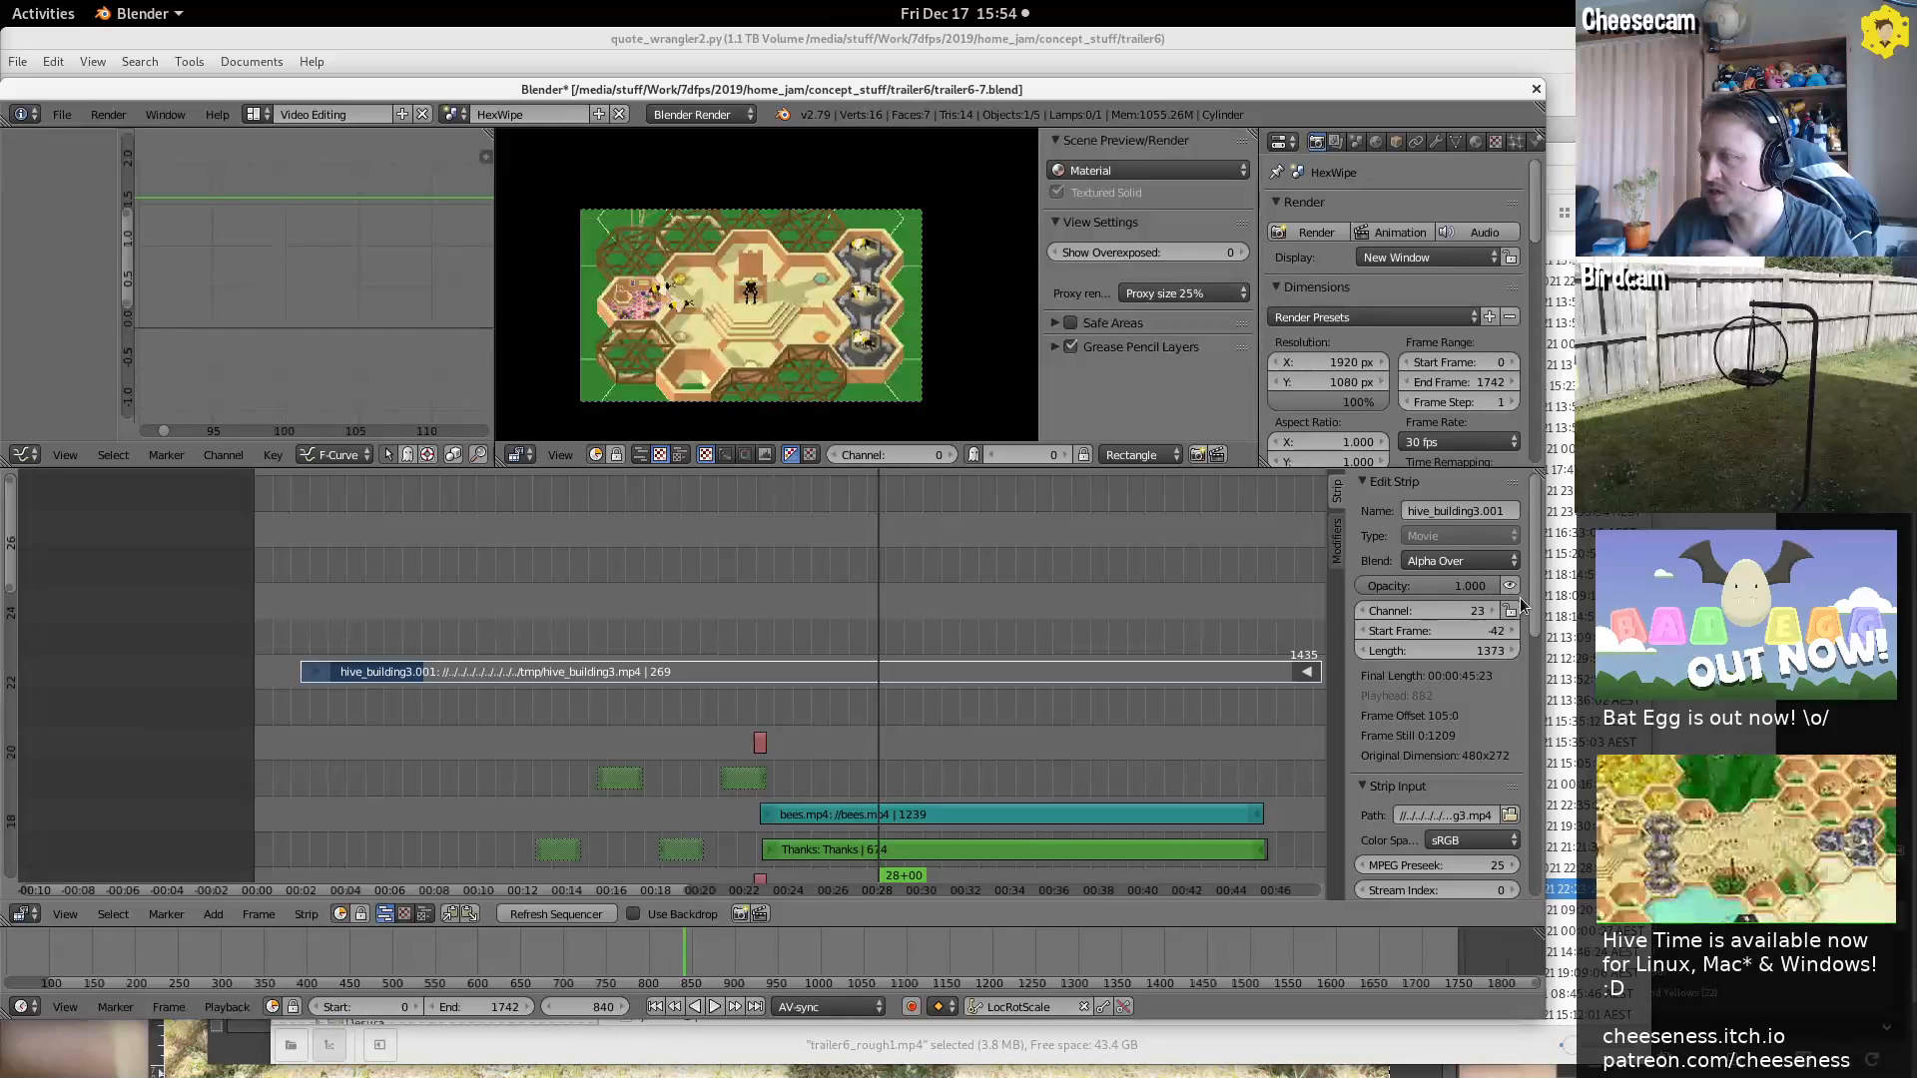
{"action": "left_click_drag", "start_coordinate": [1532, 606], "coordinate": [1348, 323]}
{"action": "middle_click_drag", "start_coordinate": [463, 677], "coordinate": [545, 563]}
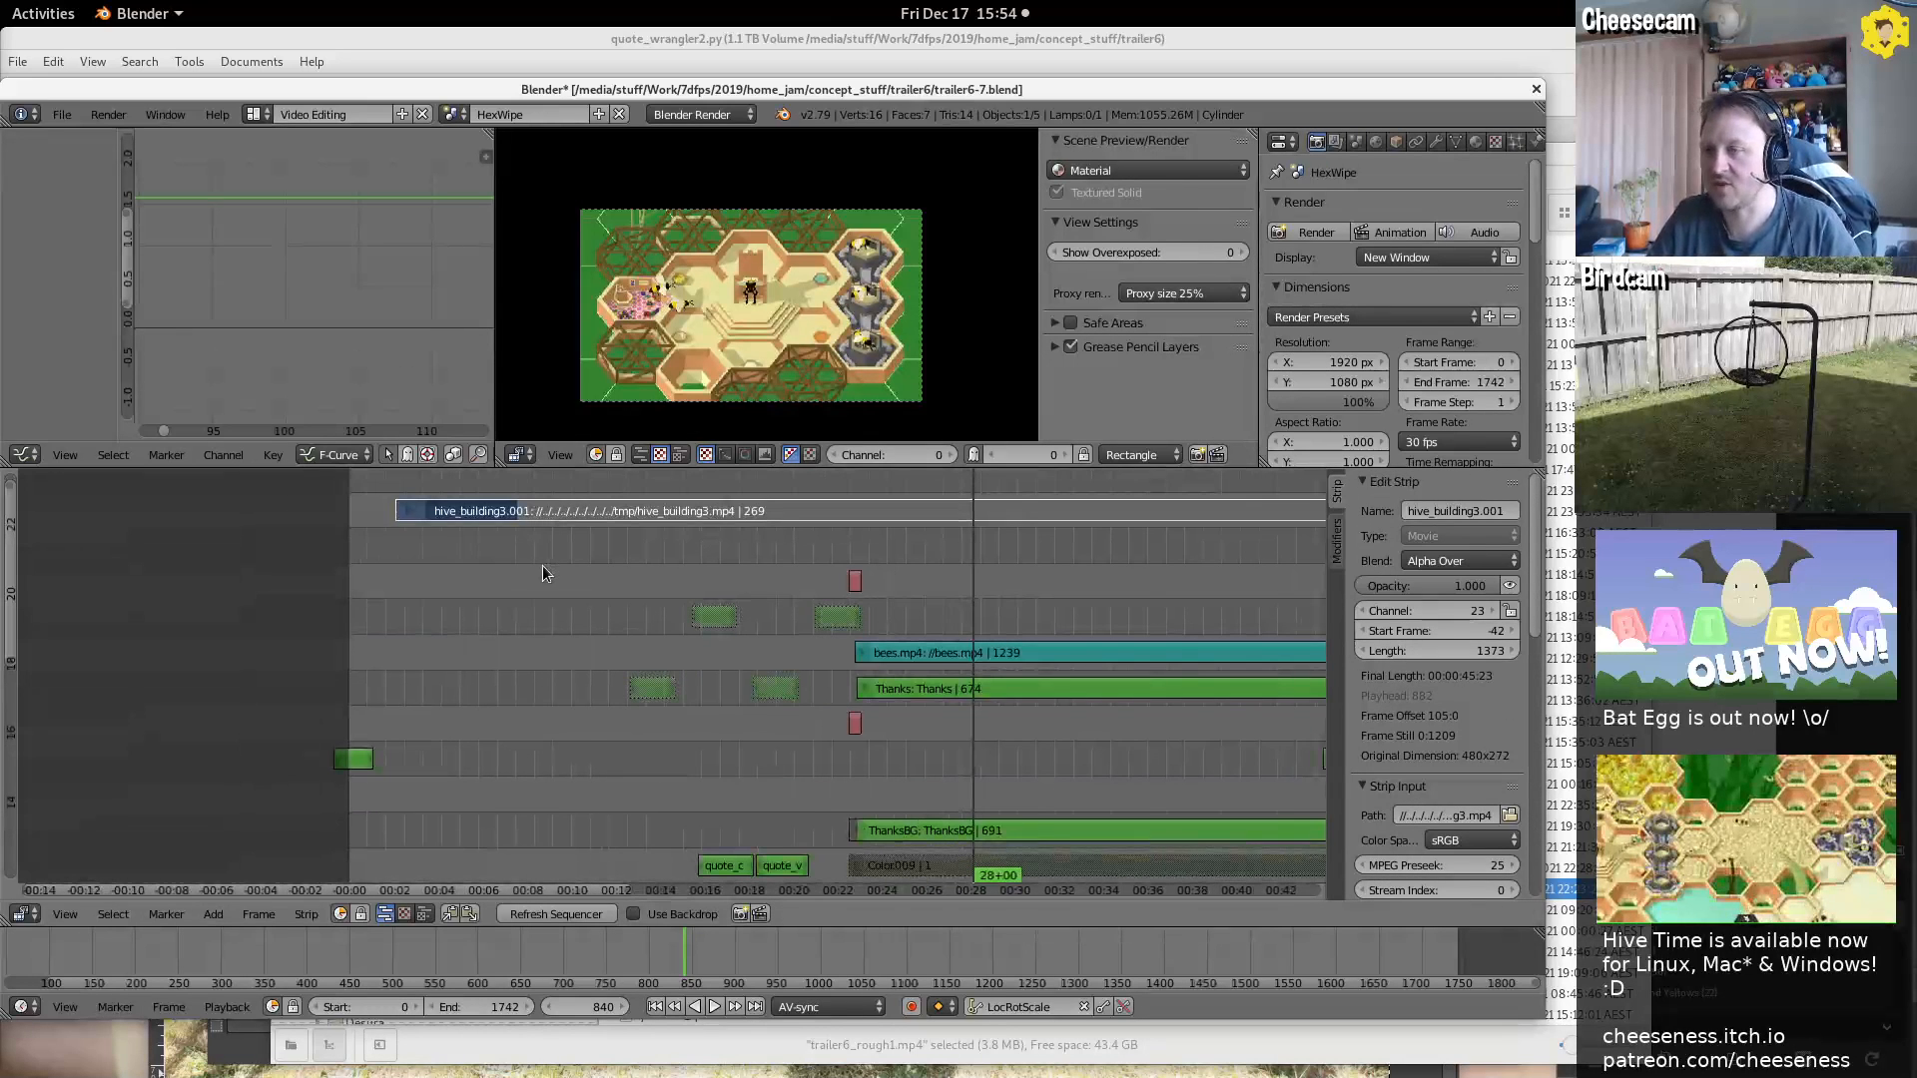
{"action": "left_click", "coordinate": [718, 502]}
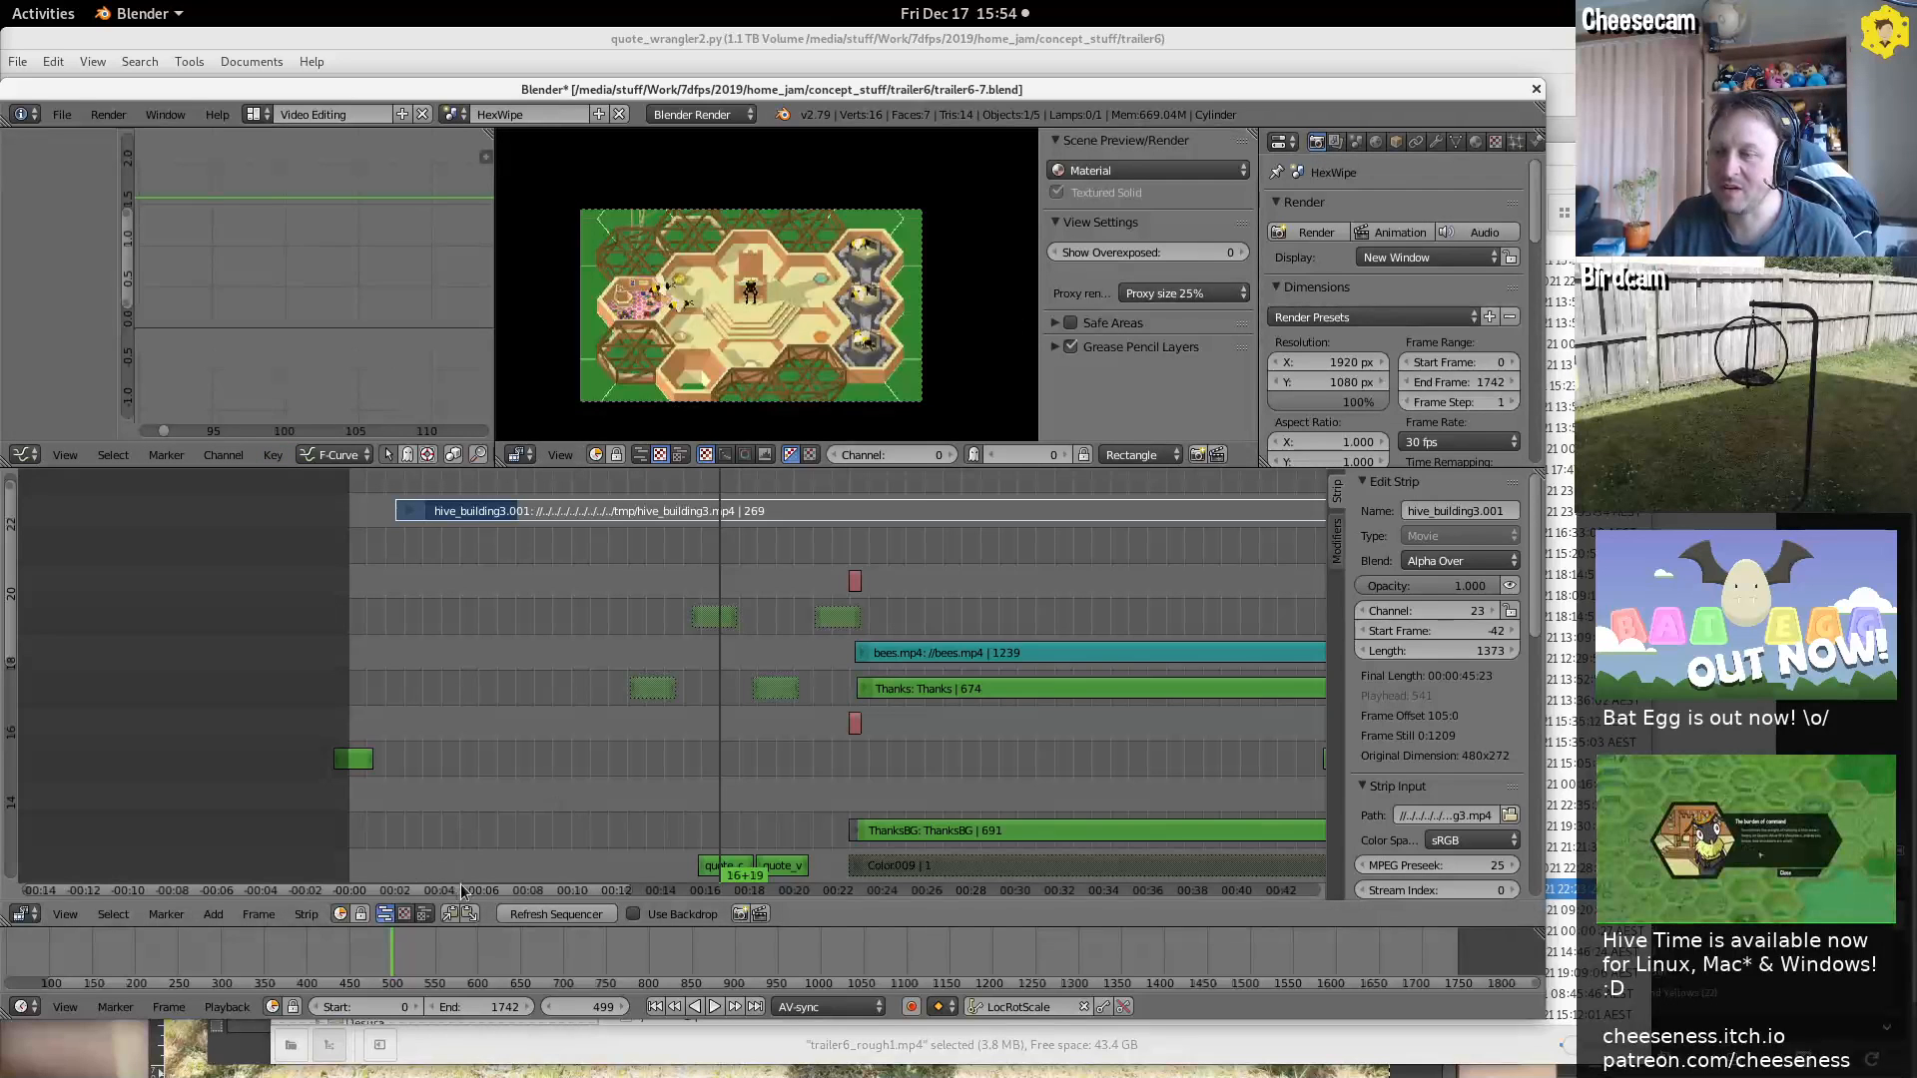
Revert the hive_building3.001 edits to the earlier Sequence Slide in Undo History, undo that slide as well, and view the whole sequence
{"action": "key", "text": "space"}
{"action": "type", "text": "und"}
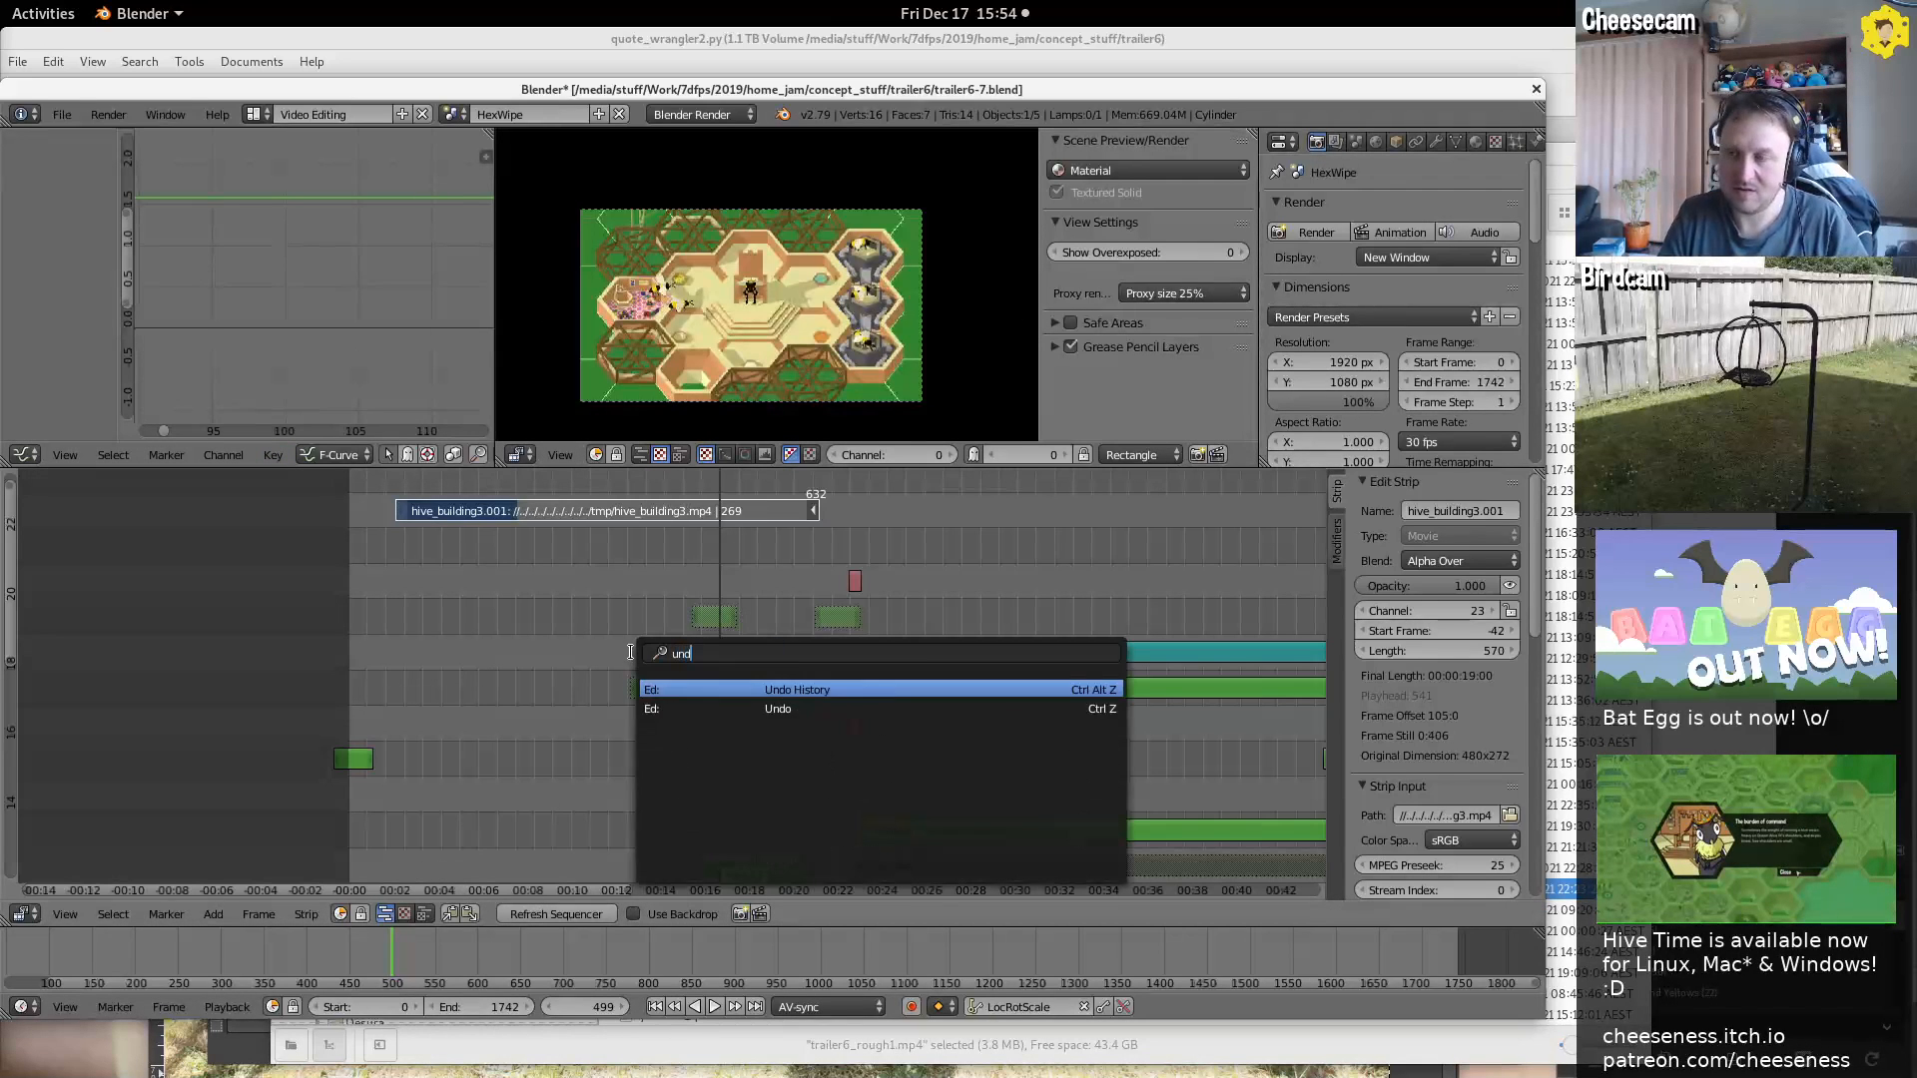
{"action": "type", "text": "o his"}
{"action": "left_click", "coordinate": [752, 691]}
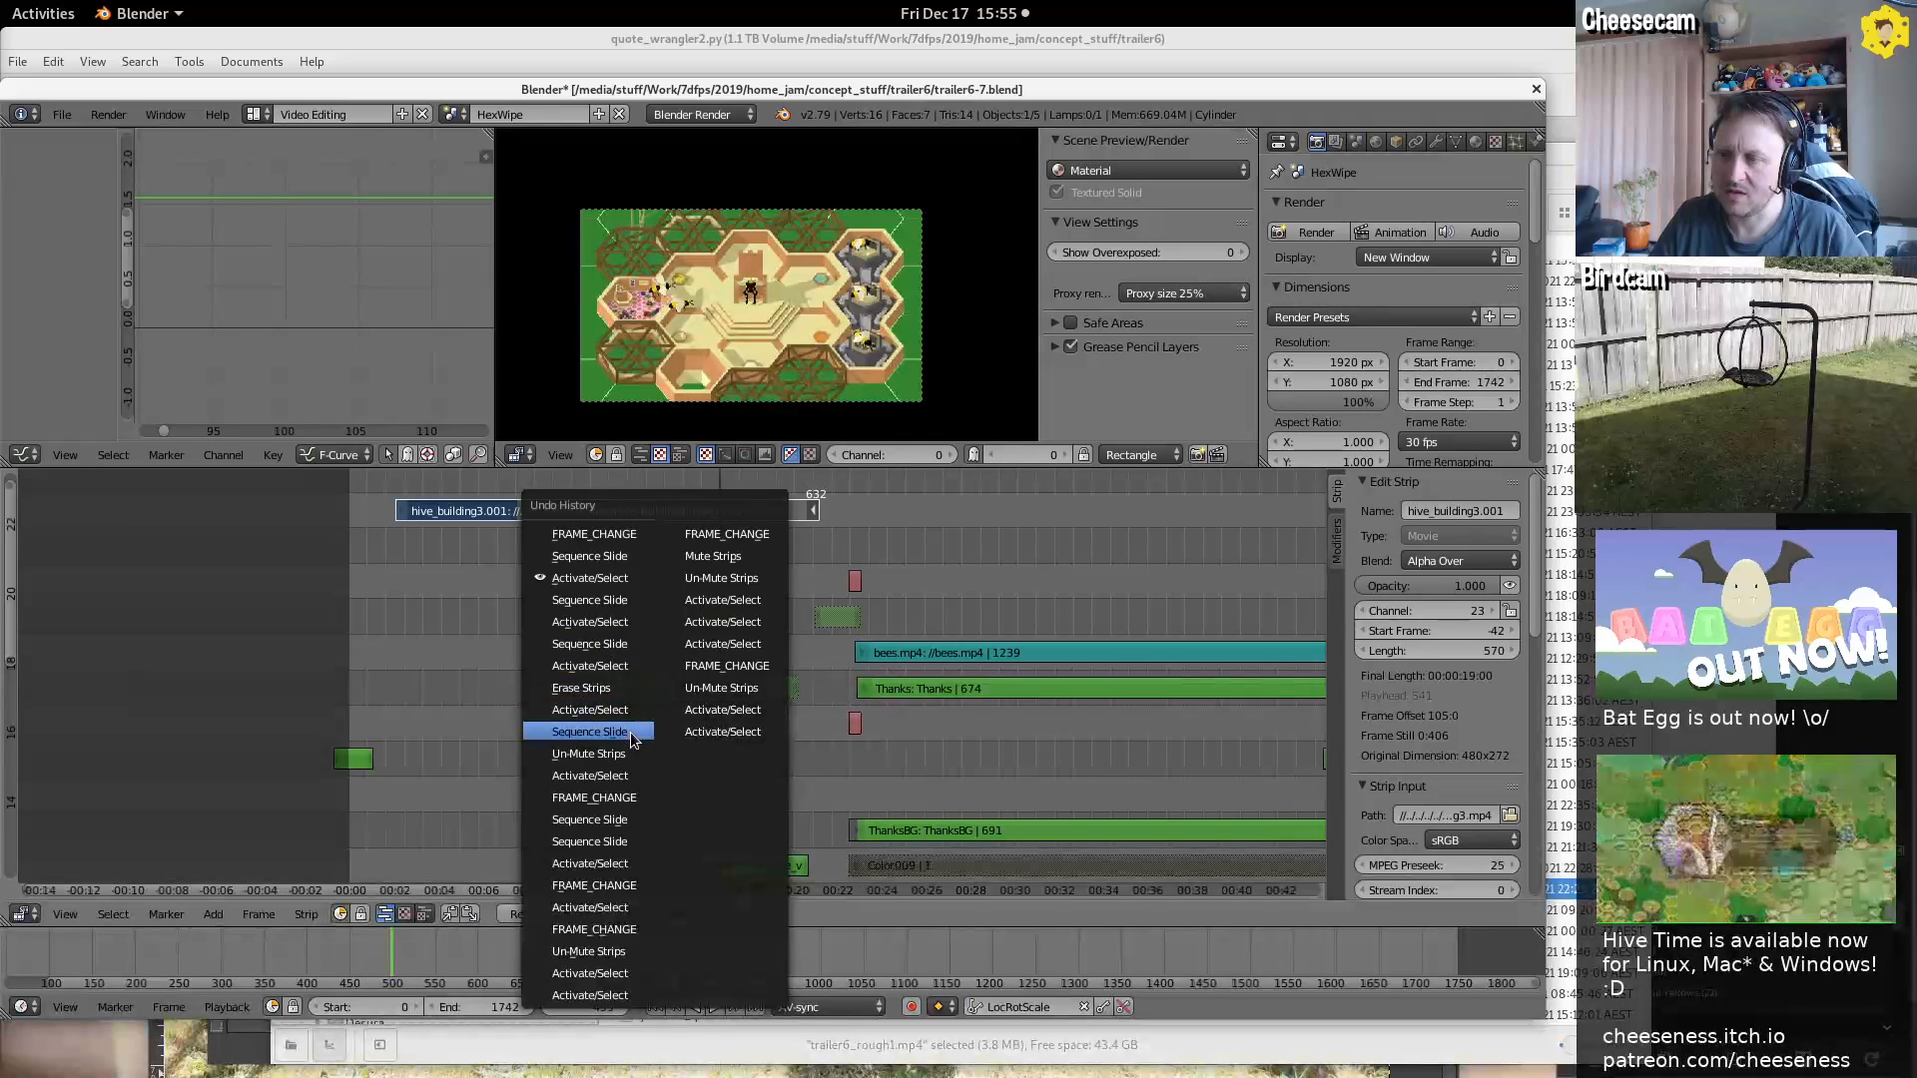
{"action": "key", "text": "Return"}
{"action": "middle_click_drag", "start_coordinate": [656, 761], "coordinate": [669, 676]}
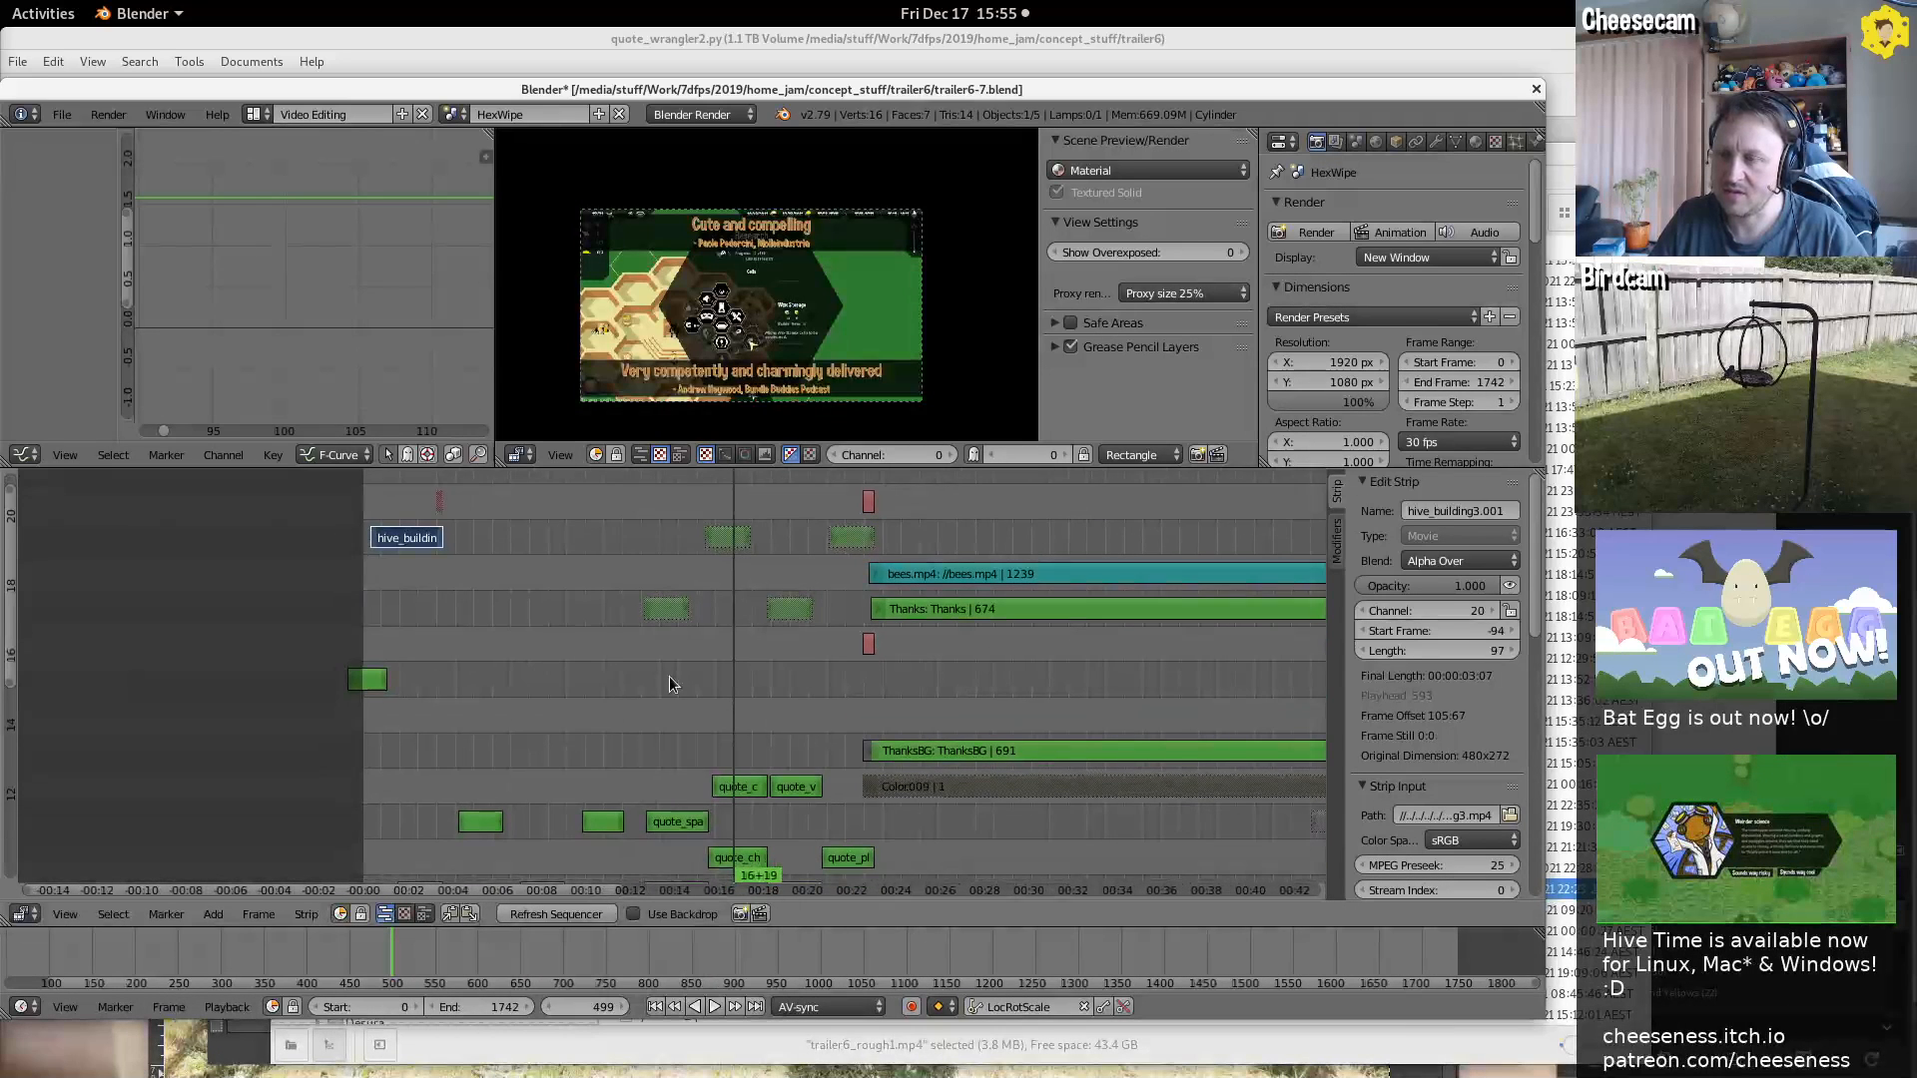
{"action": "key", "text": "ctrl+z"}
{"action": "middle_click_drag", "start_coordinate": [566, 720], "coordinate": [267, 452]}
{"action": "key", "text": "Home"}
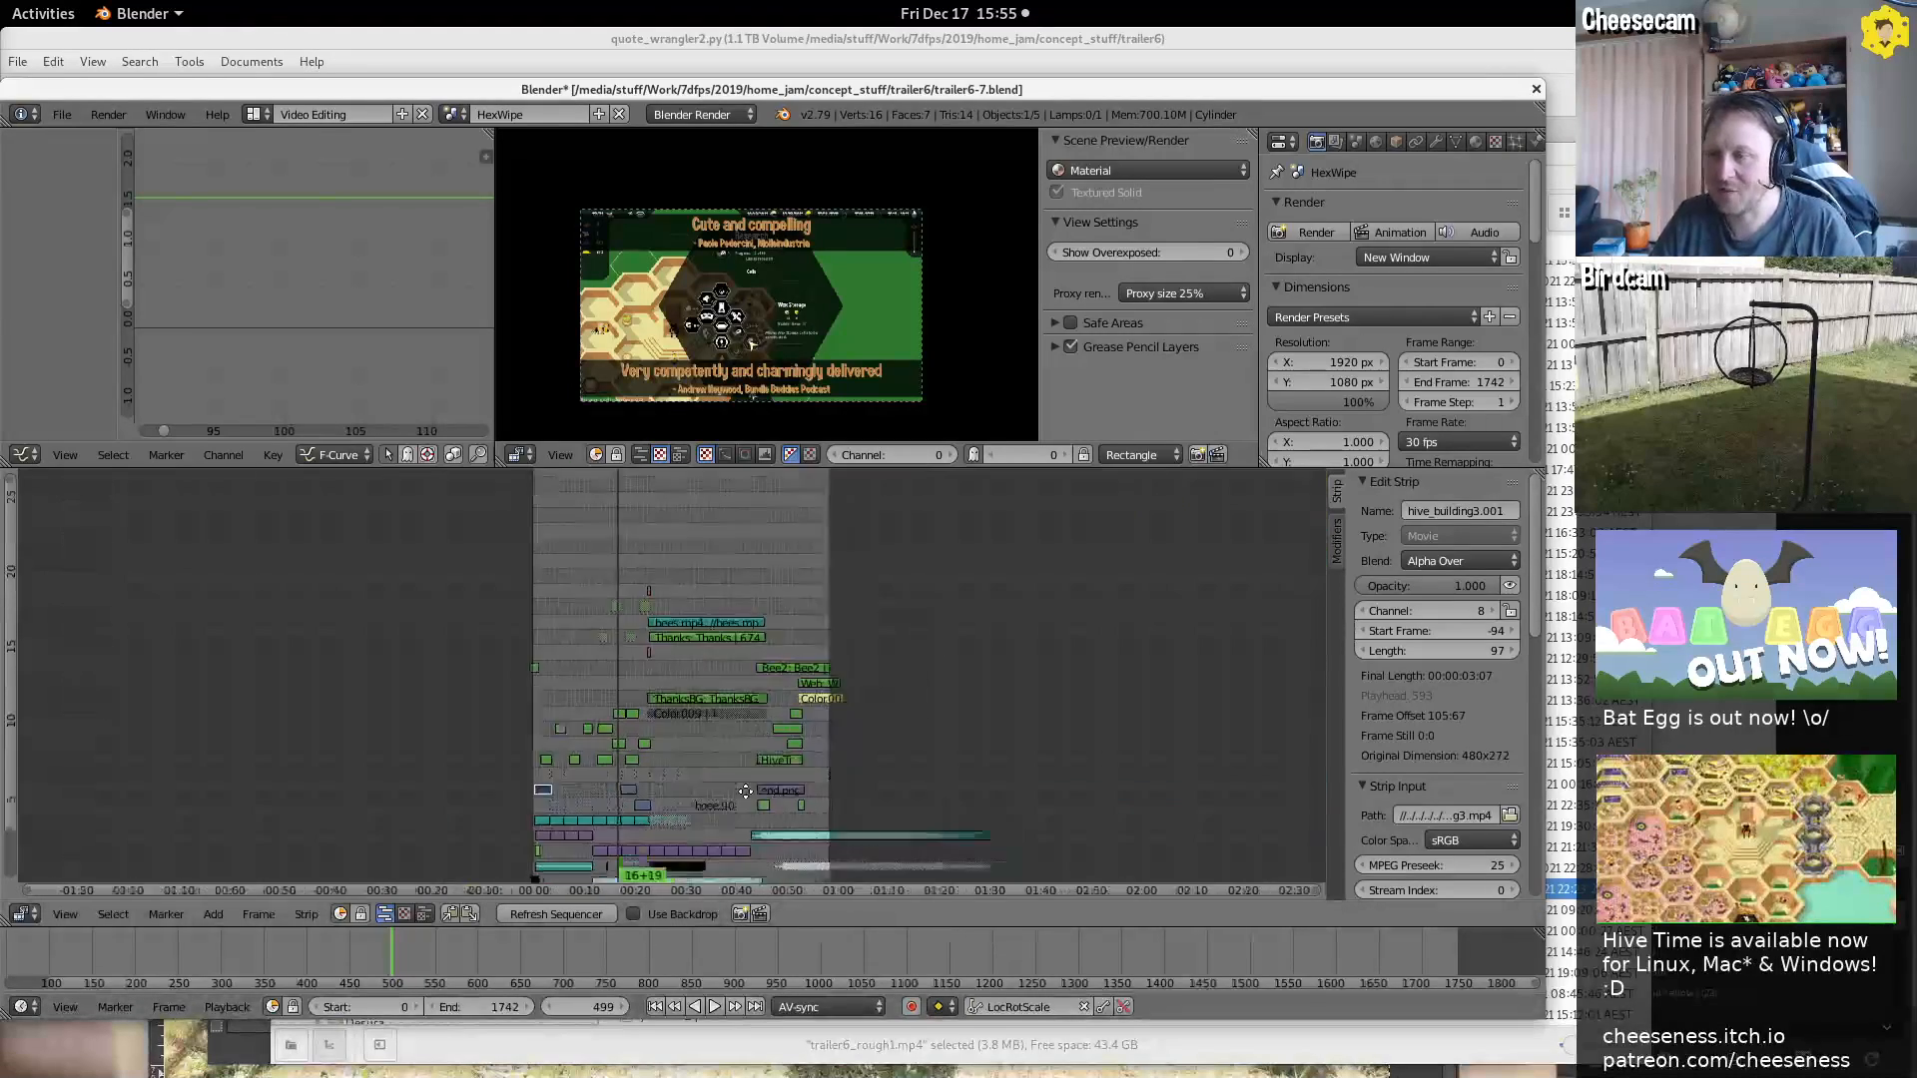
{"action": "scroll", "coordinate": [825, 710], "scroll_direction": "up", "scroll_amount": 15}
Switch to the text editor and open trailer6_notes.txt from the trailer6 folder
{"action": "left_click", "coordinate": [1542, 38]}
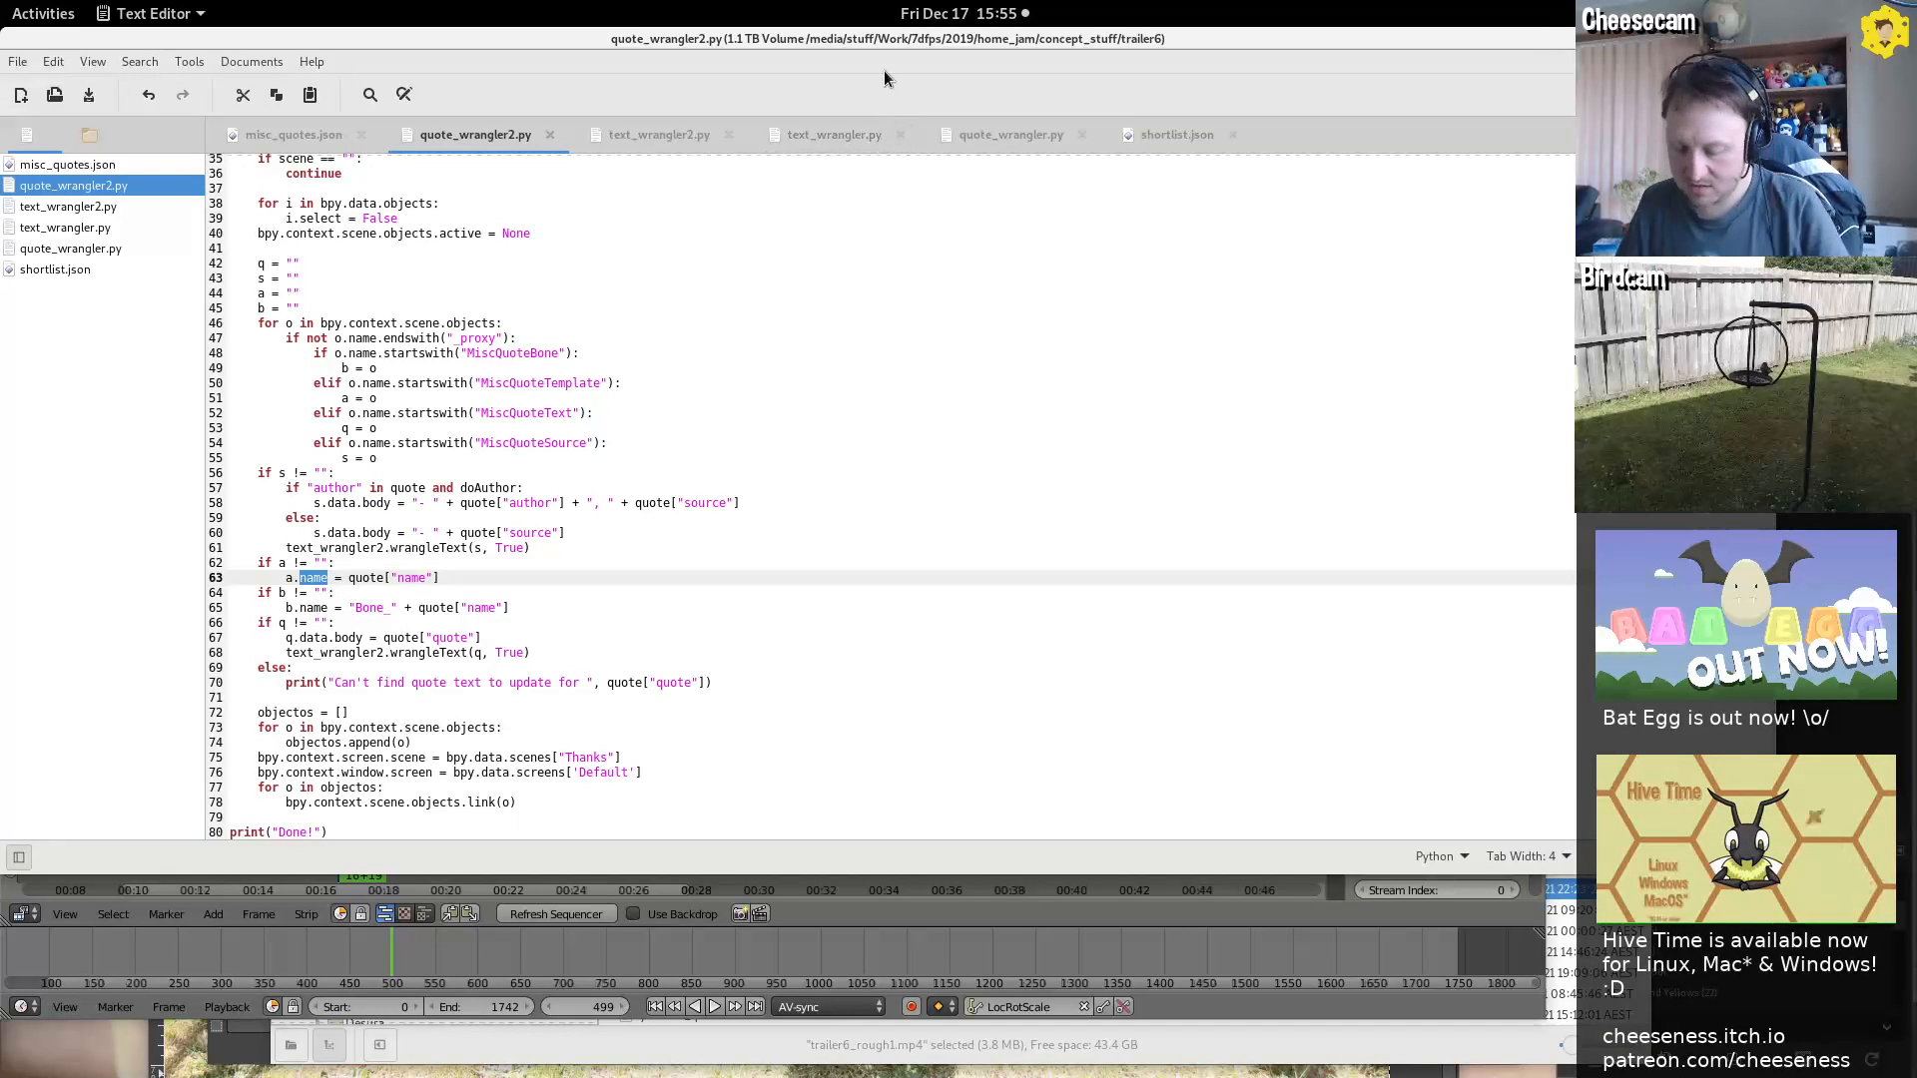
{"action": "key", "text": "ctrl+o"}
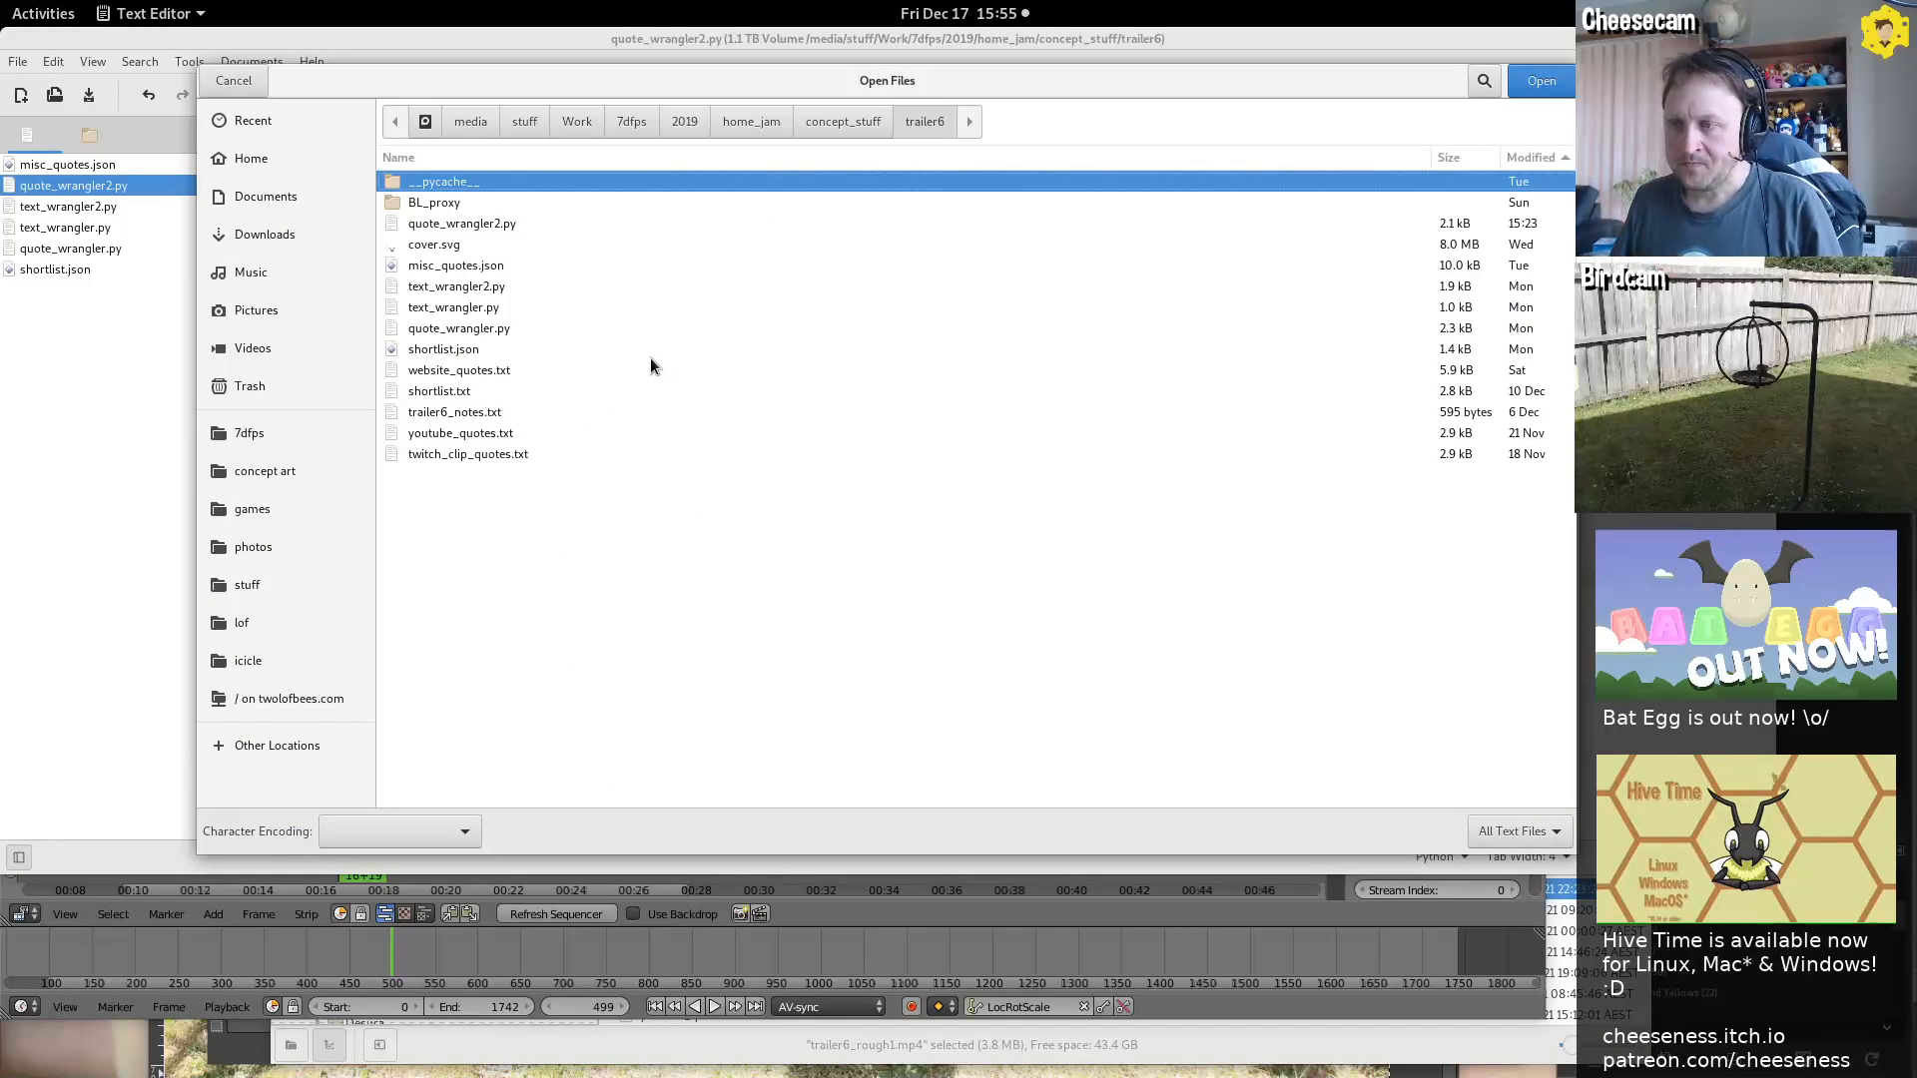
{"action": "double_click", "coordinate": [513, 405]}
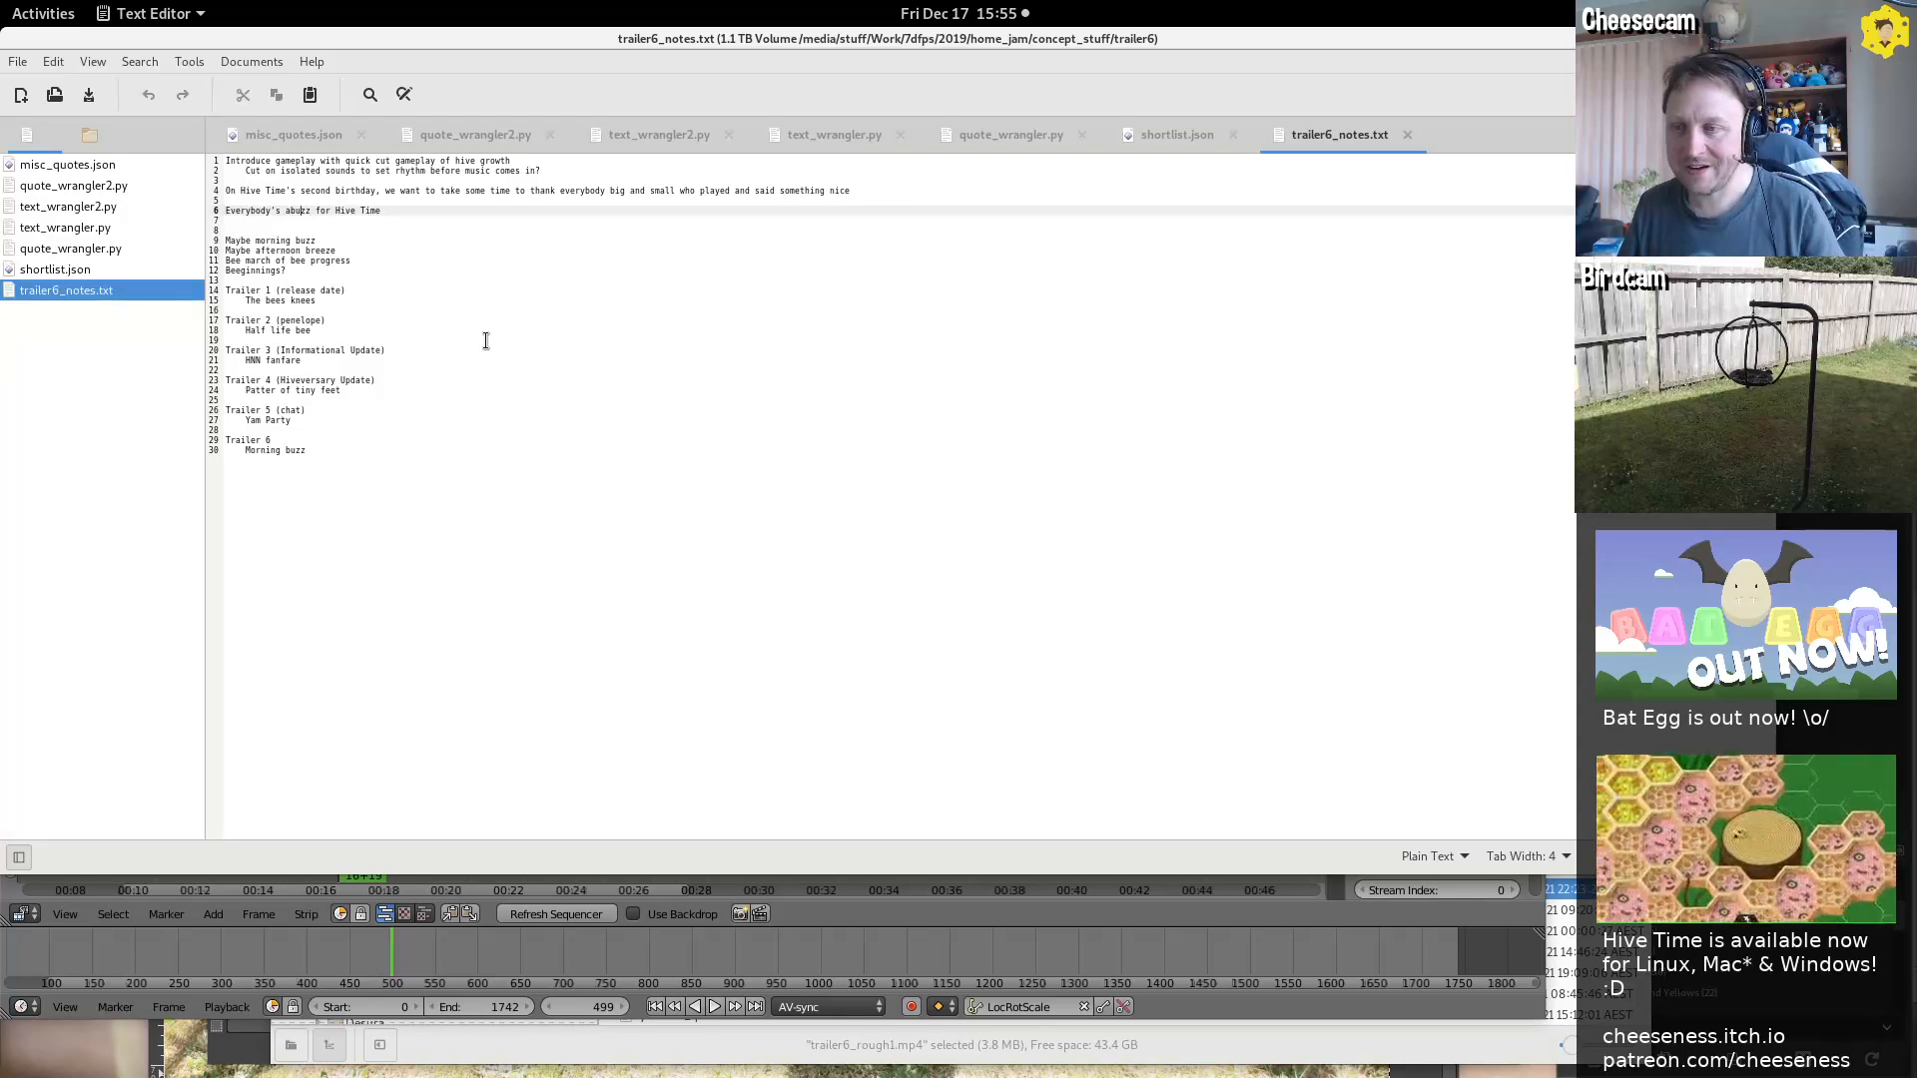
Open september_2020_todo.txt from the Documents/todo folder and bring its window into view
{"action": "key", "text": "ctrl+o"}
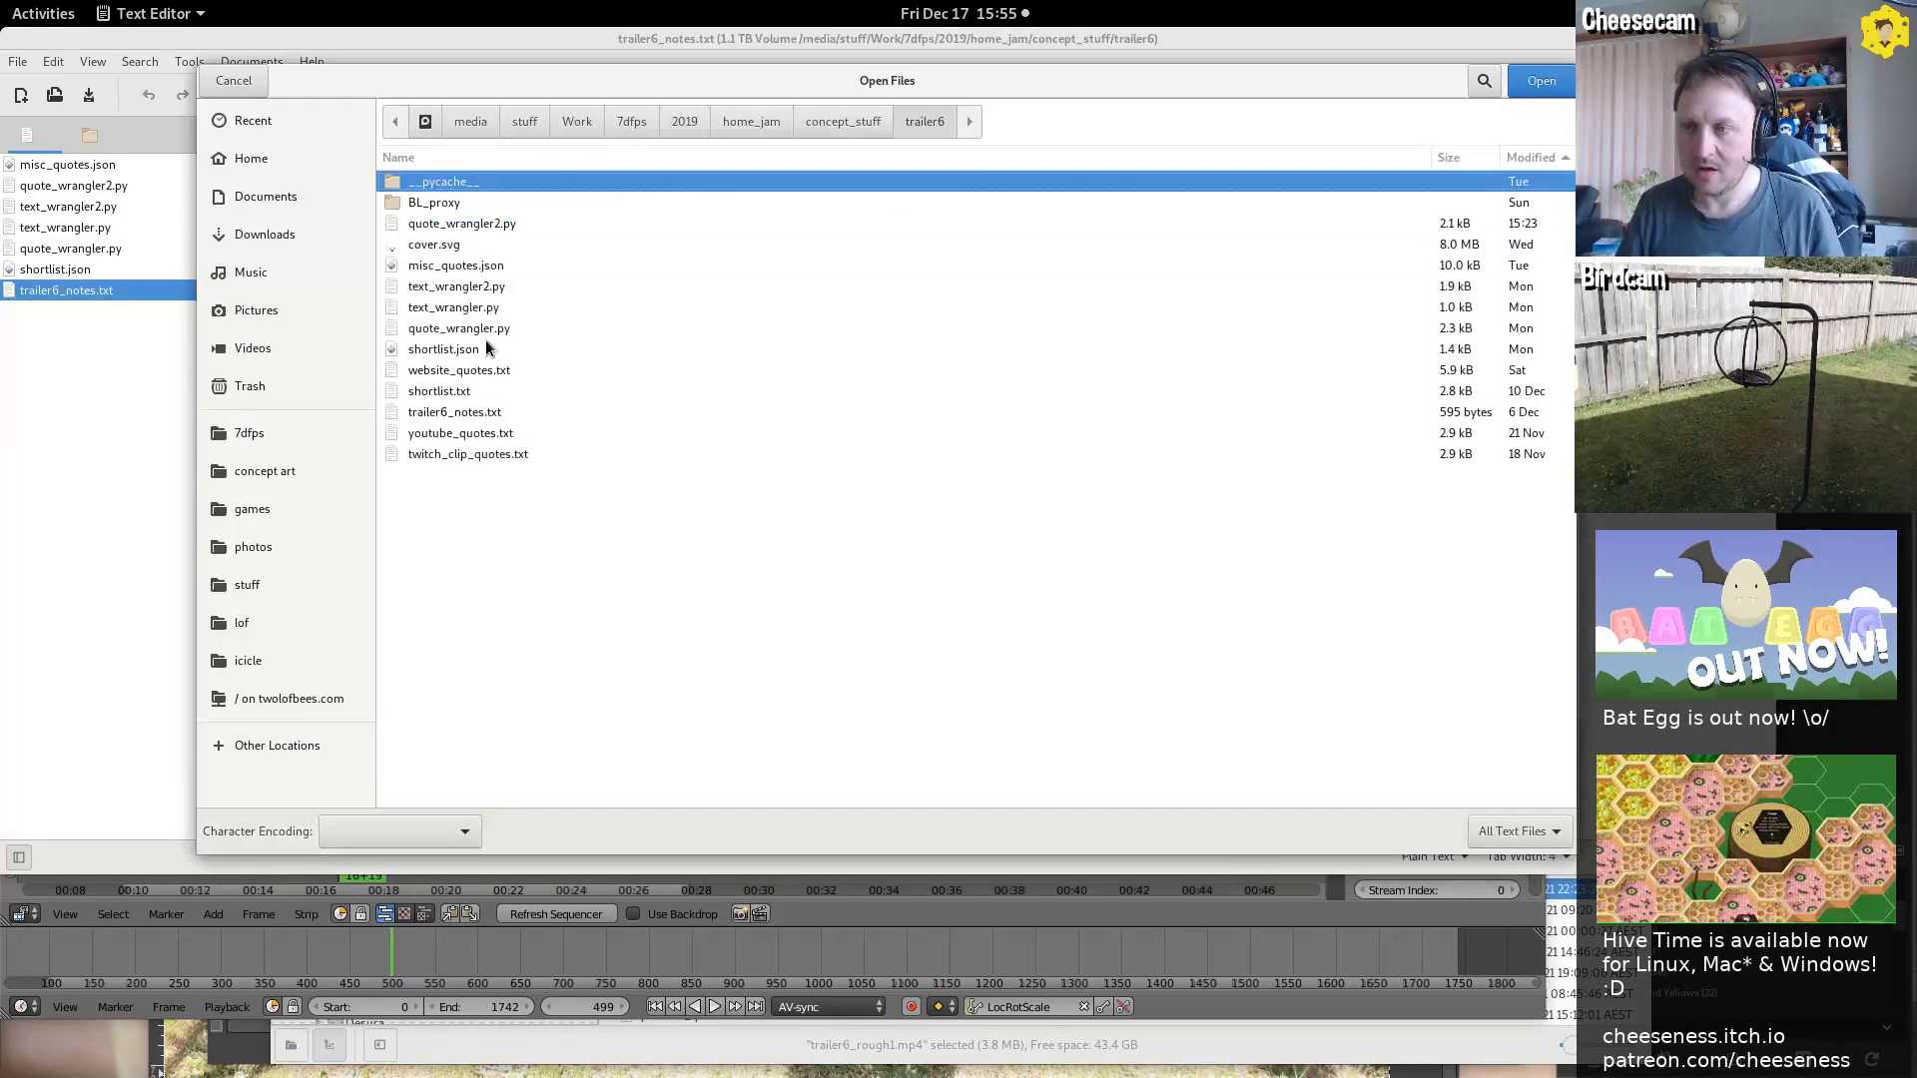
{"action": "left_click", "coordinate": [268, 197]}
{"action": "double_click", "coordinate": [447, 180]}
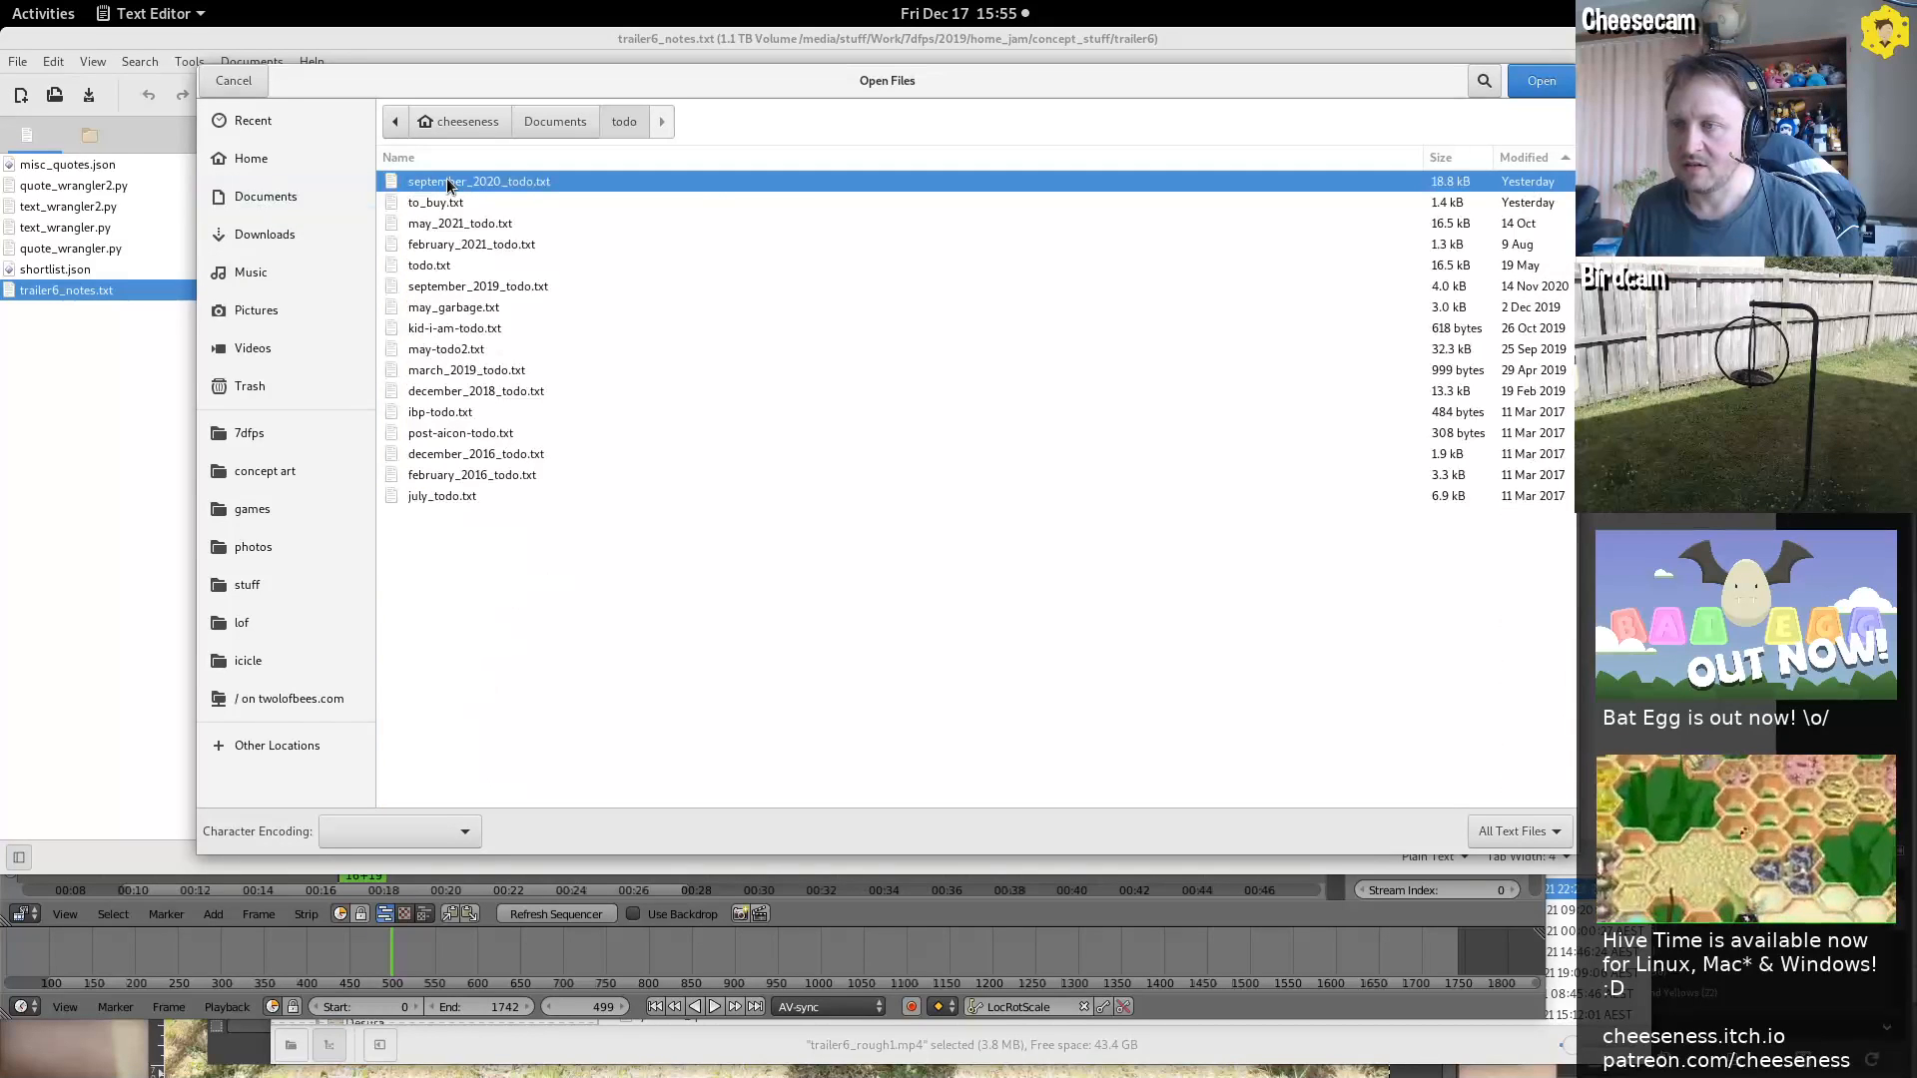
{"action": "key", "text": "Escape"}
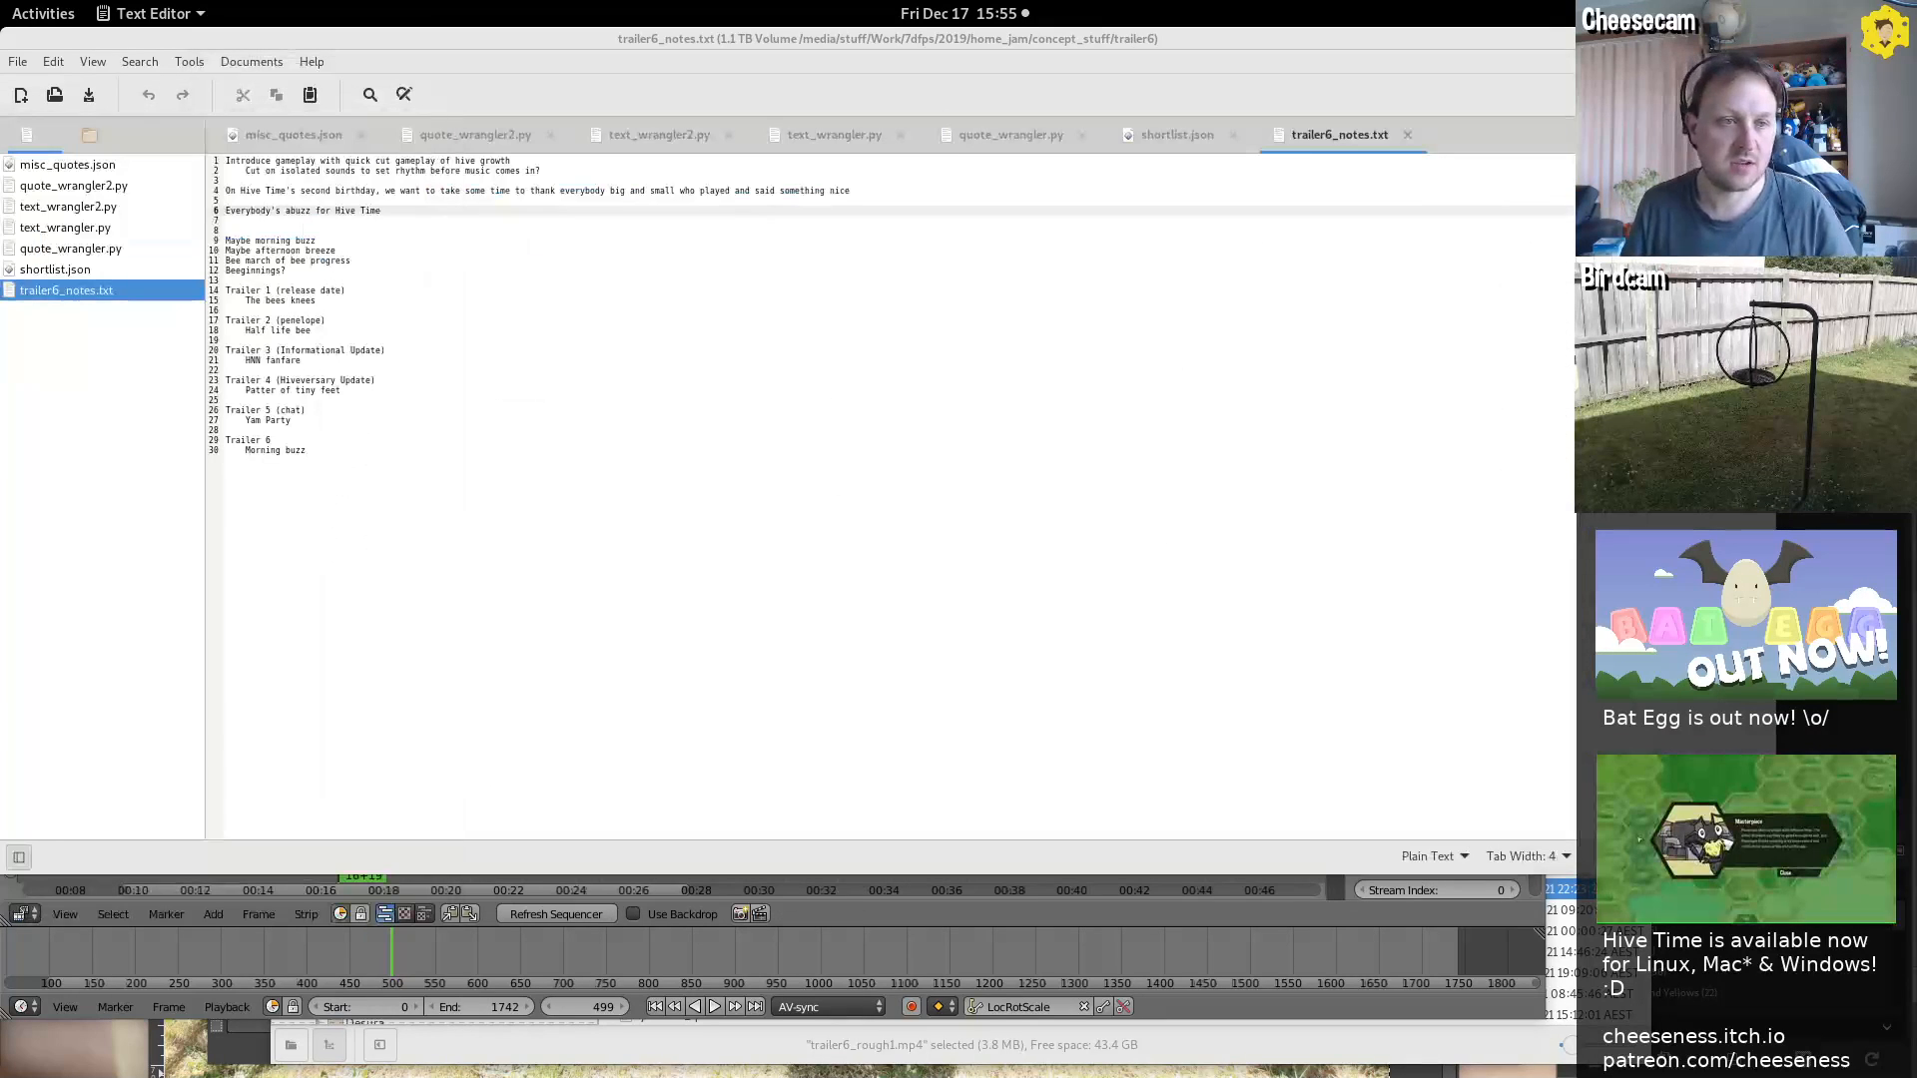
{"action": "left_click", "coordinate": [1766, 38]}
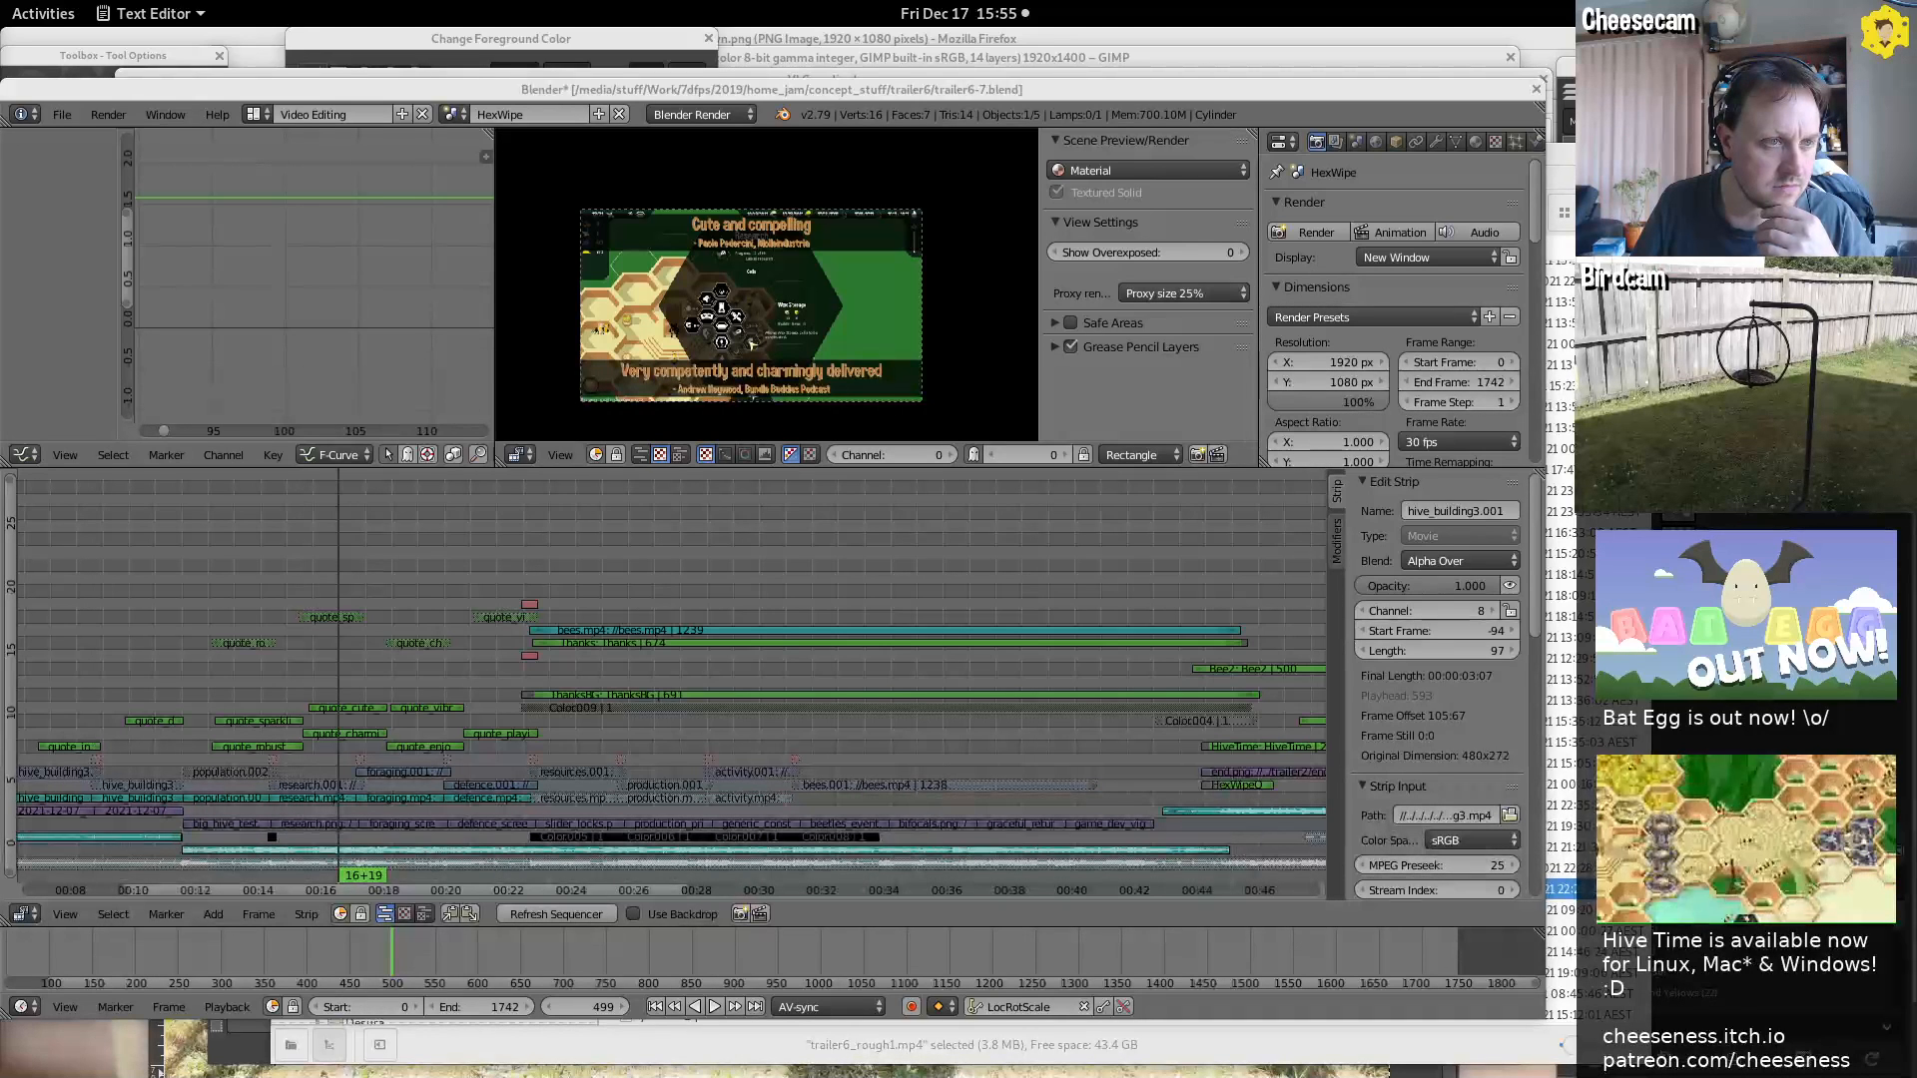
{"action": "left_click_drag", "start_coordinate": [0, 40], "coordinate": [834, 82]}
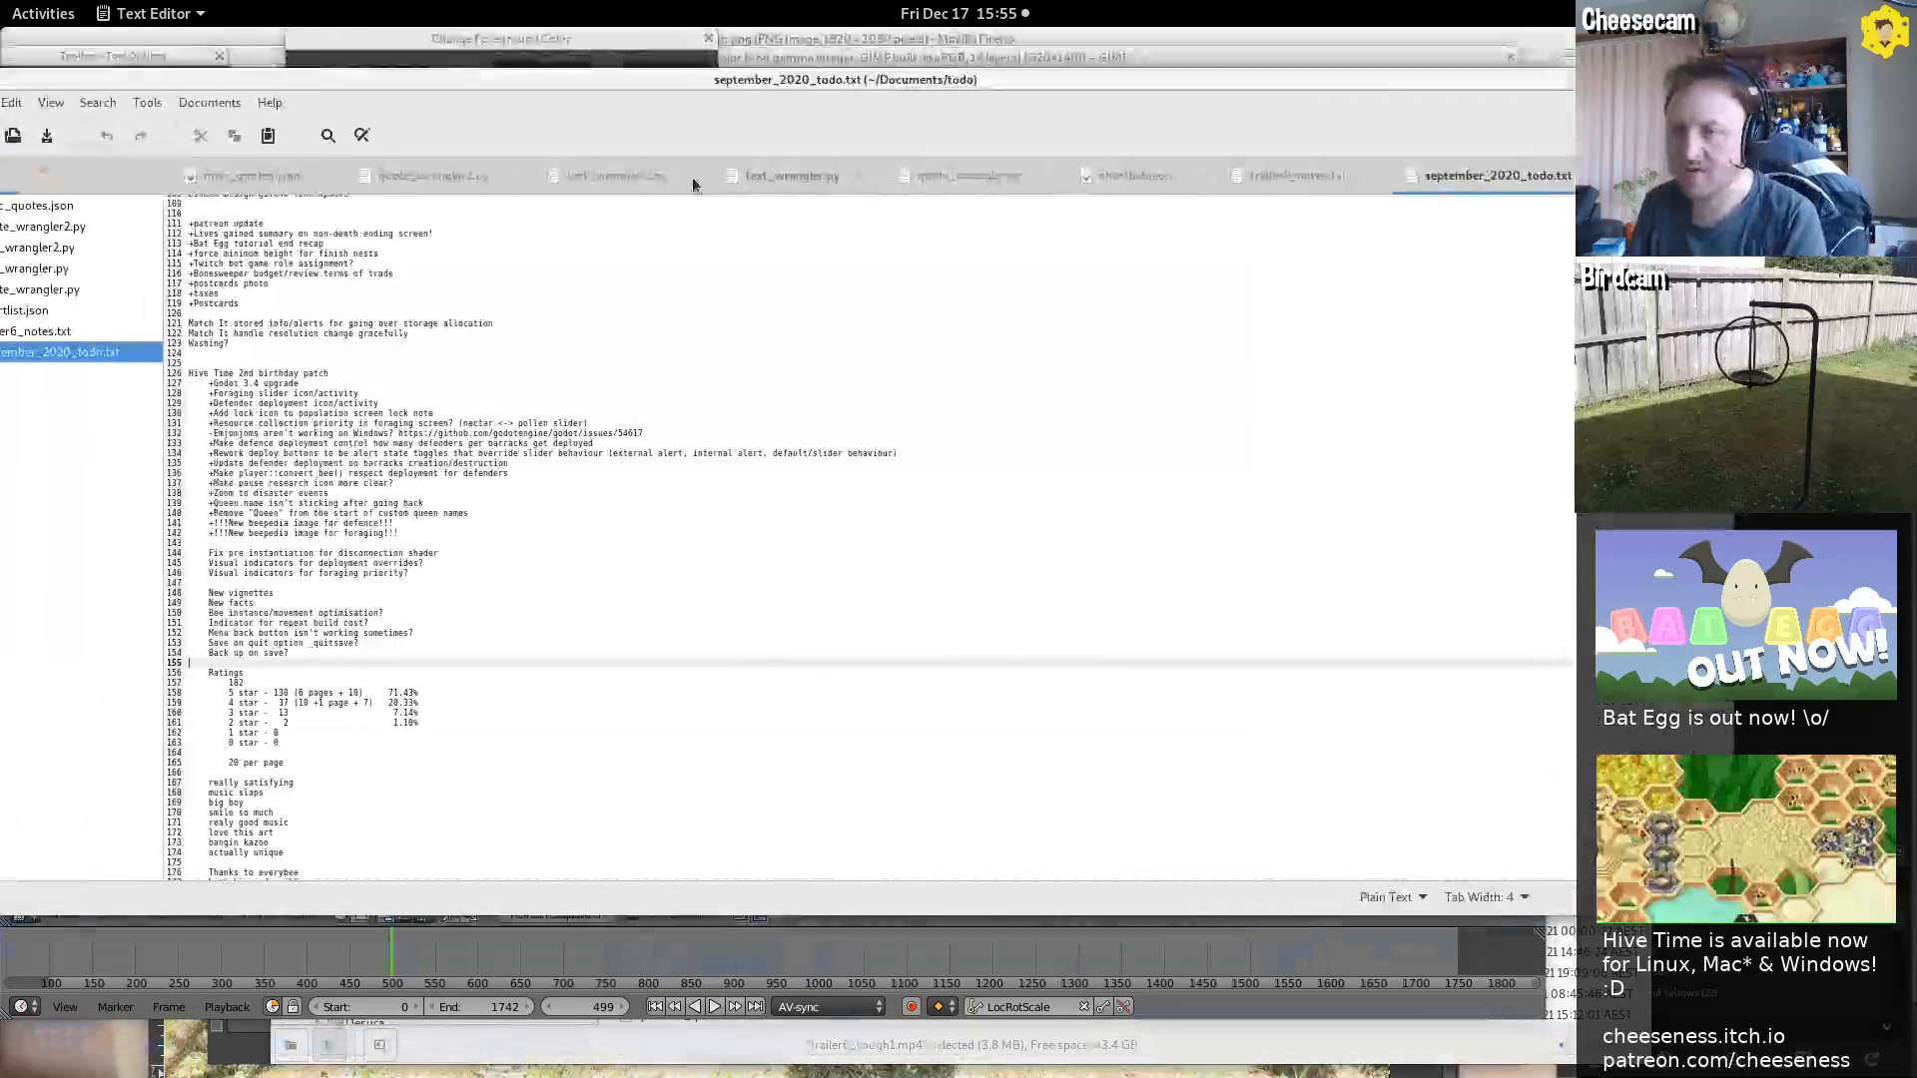
Highlight the ratings tally, the short praise phrases and the JSON quote template lines in the todo file
{"action": "left_click_drag", "start_coordinate": [214, 383], "coordinate": [327, 747]}
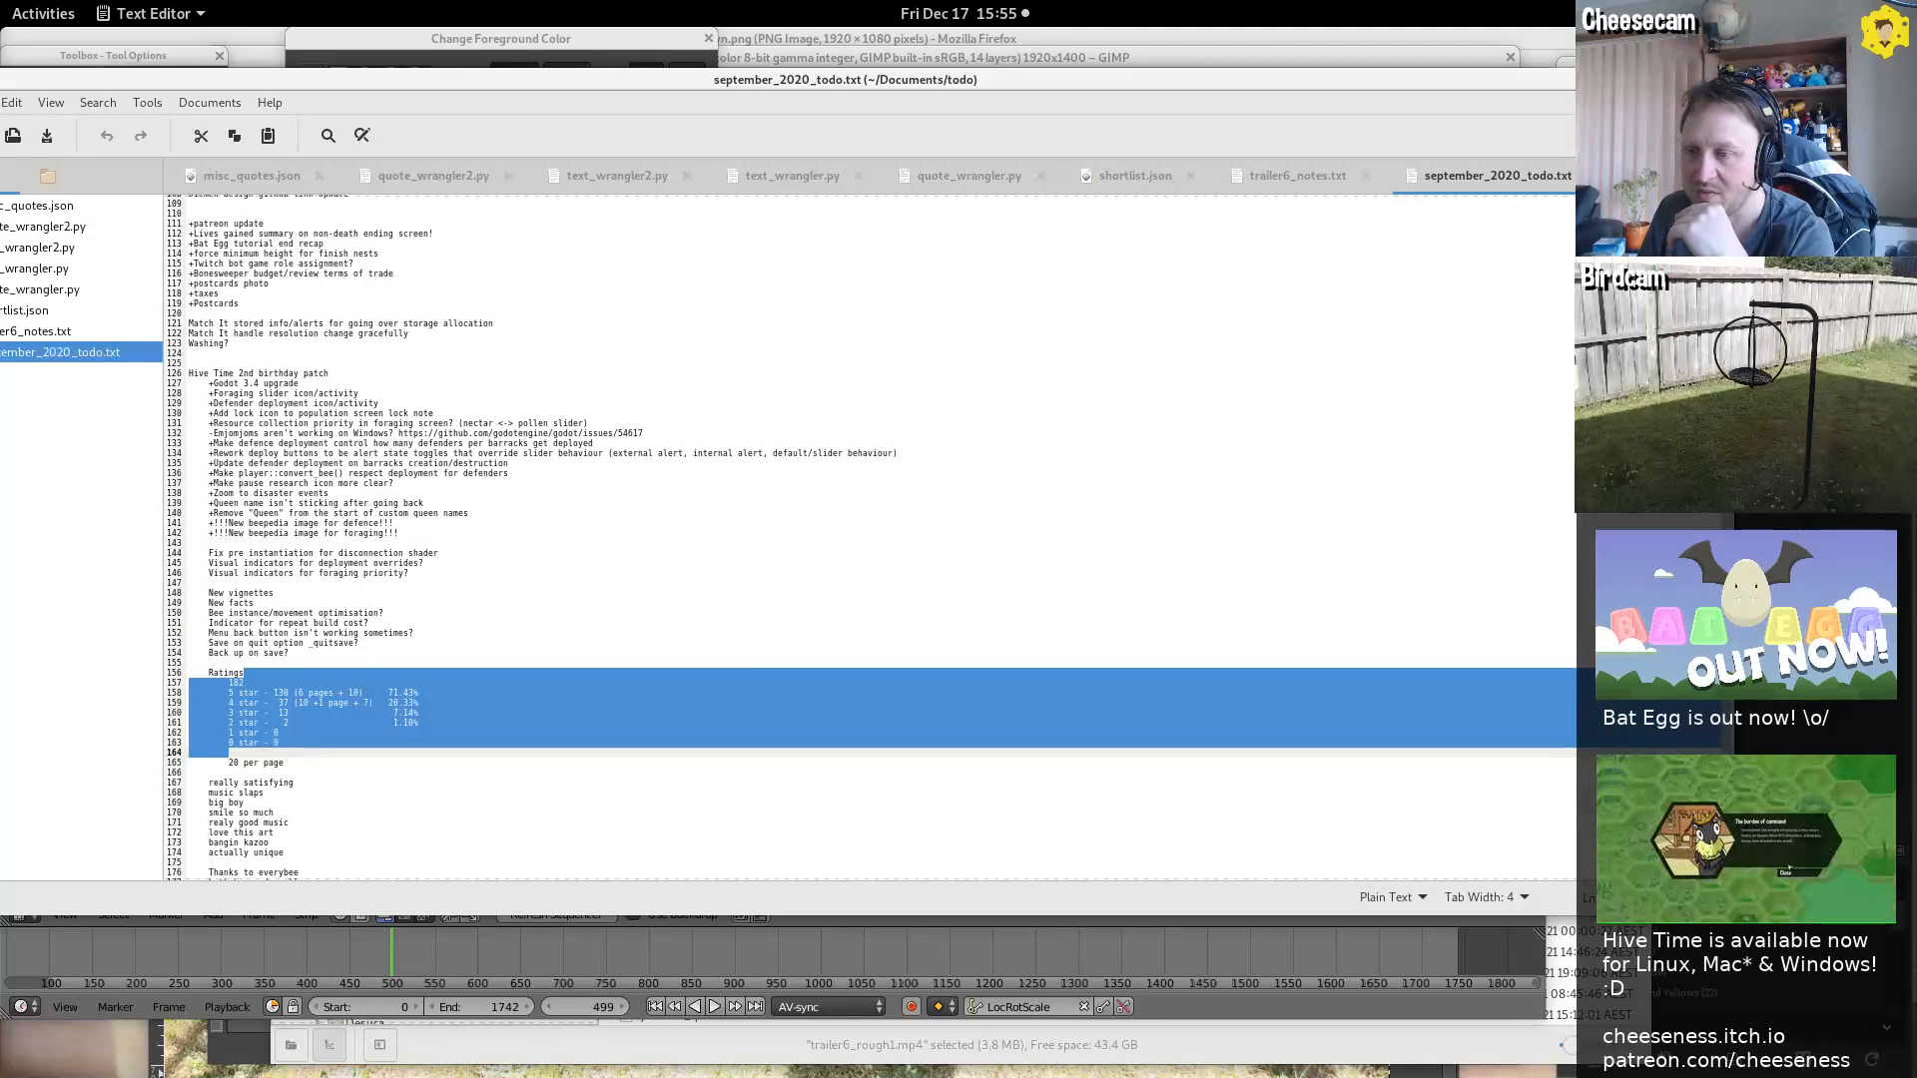
{"action": "scroll", "coordinate": [868, 539], "scroll_direction": "down", "scroll_amount": 4}
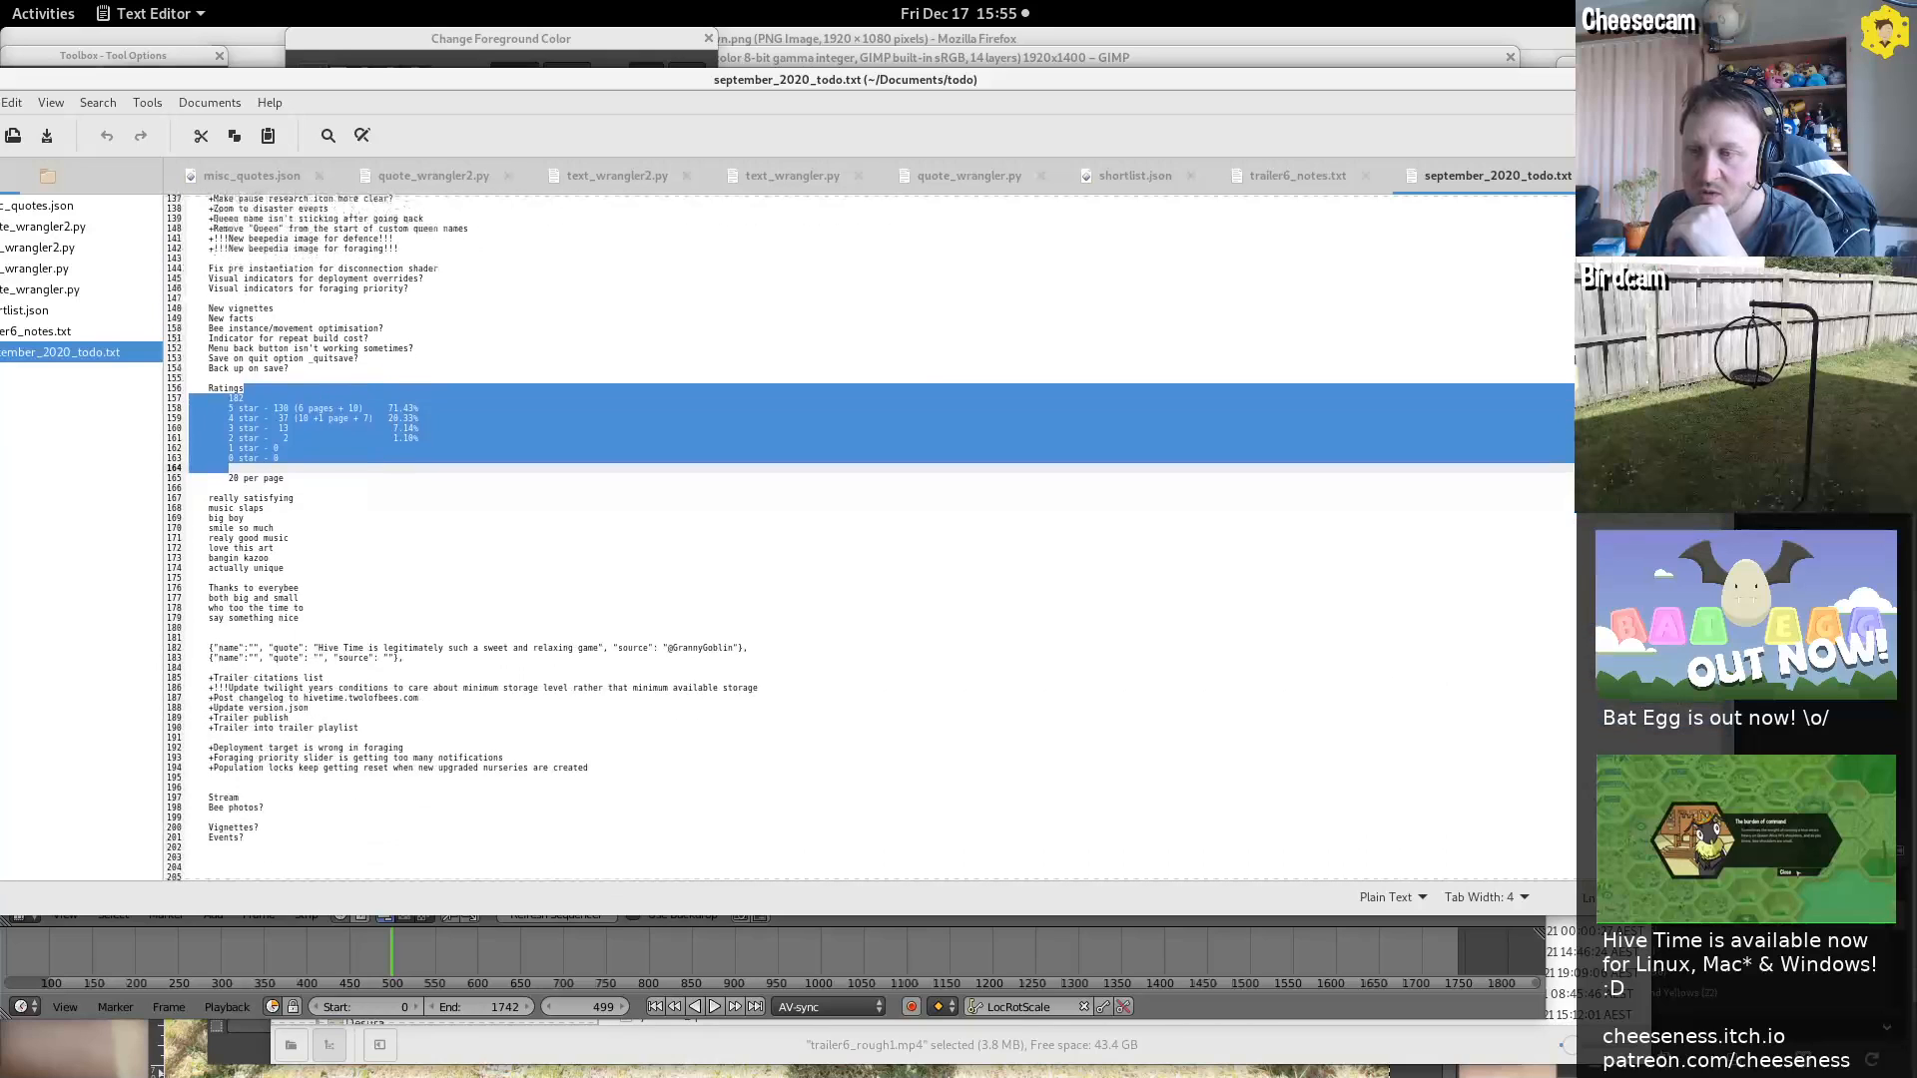
{"action": "scroll", "coordinate": [869, 539], "scroll_direction": "down", "scroll_amount": 5}
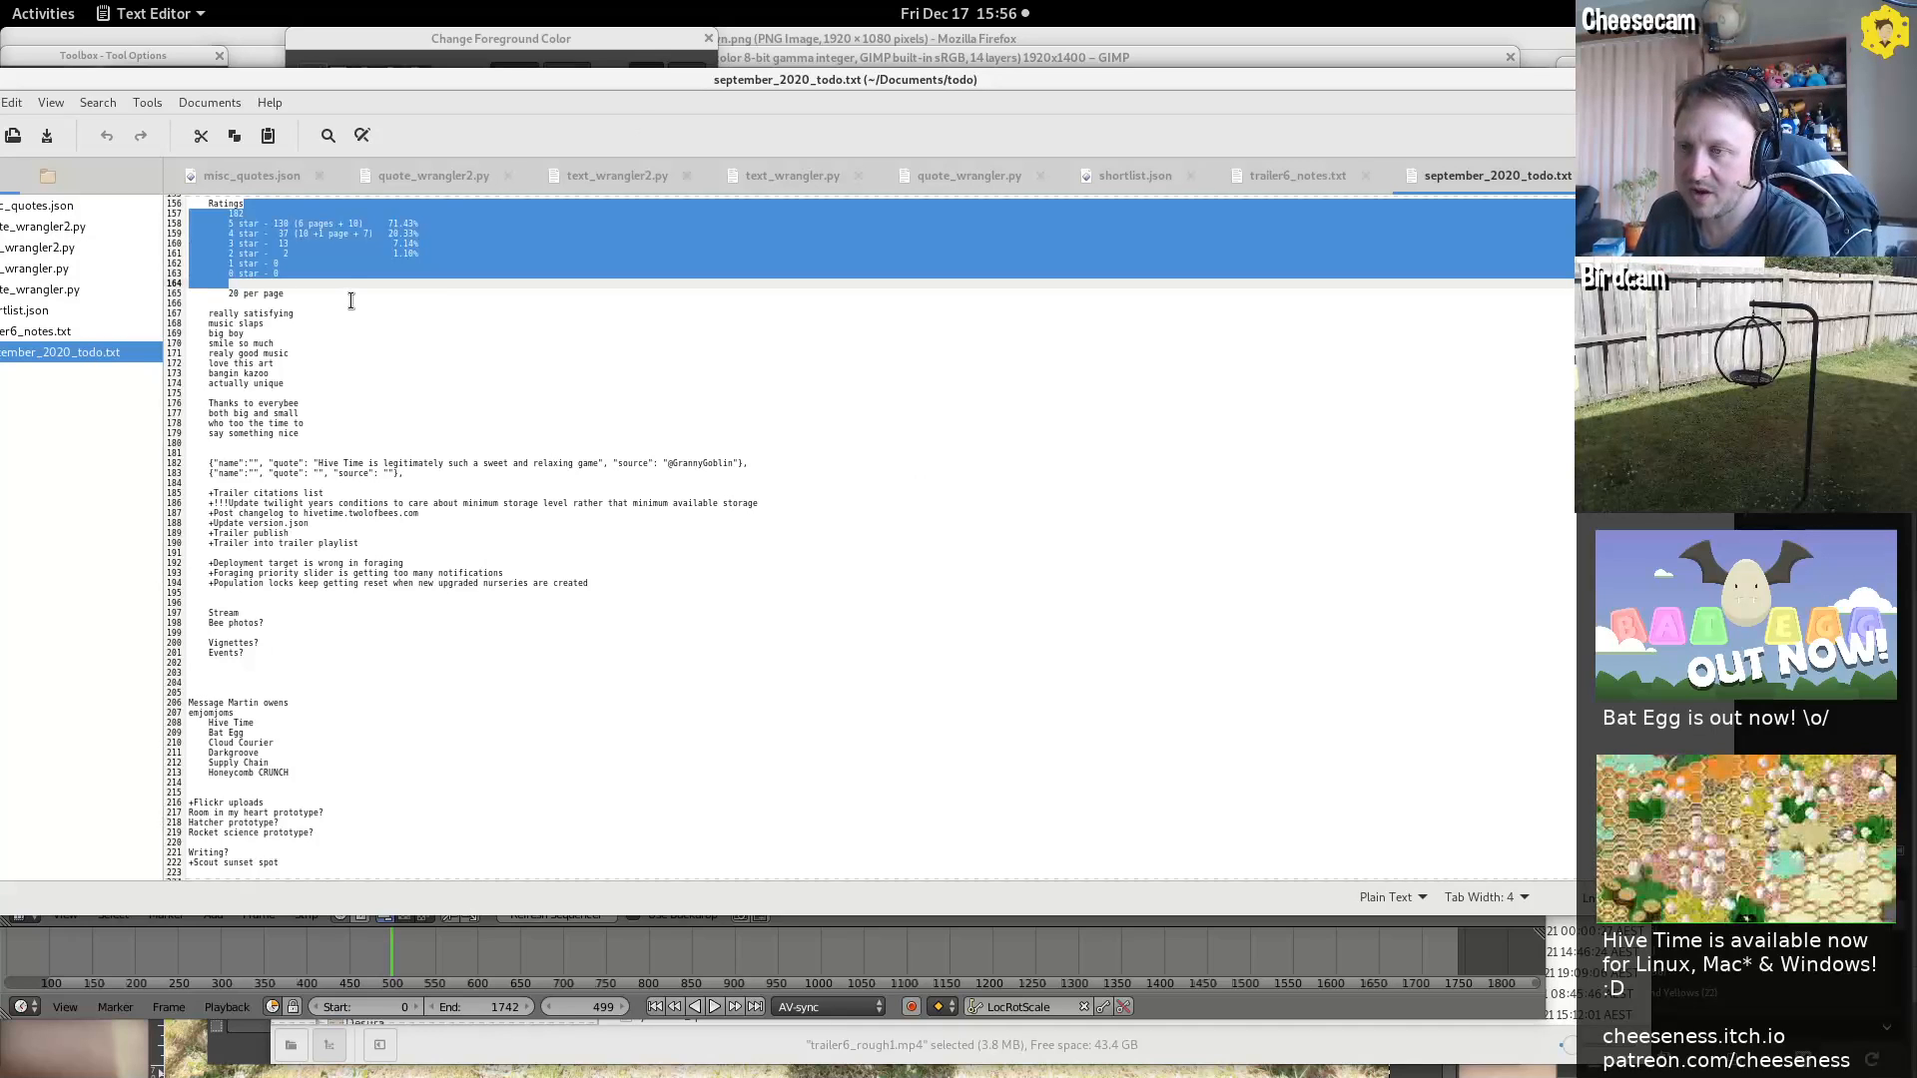
{"action": "left_click_drag", "start_coordinate": [265, 313], "coordinate": [266, 383]}
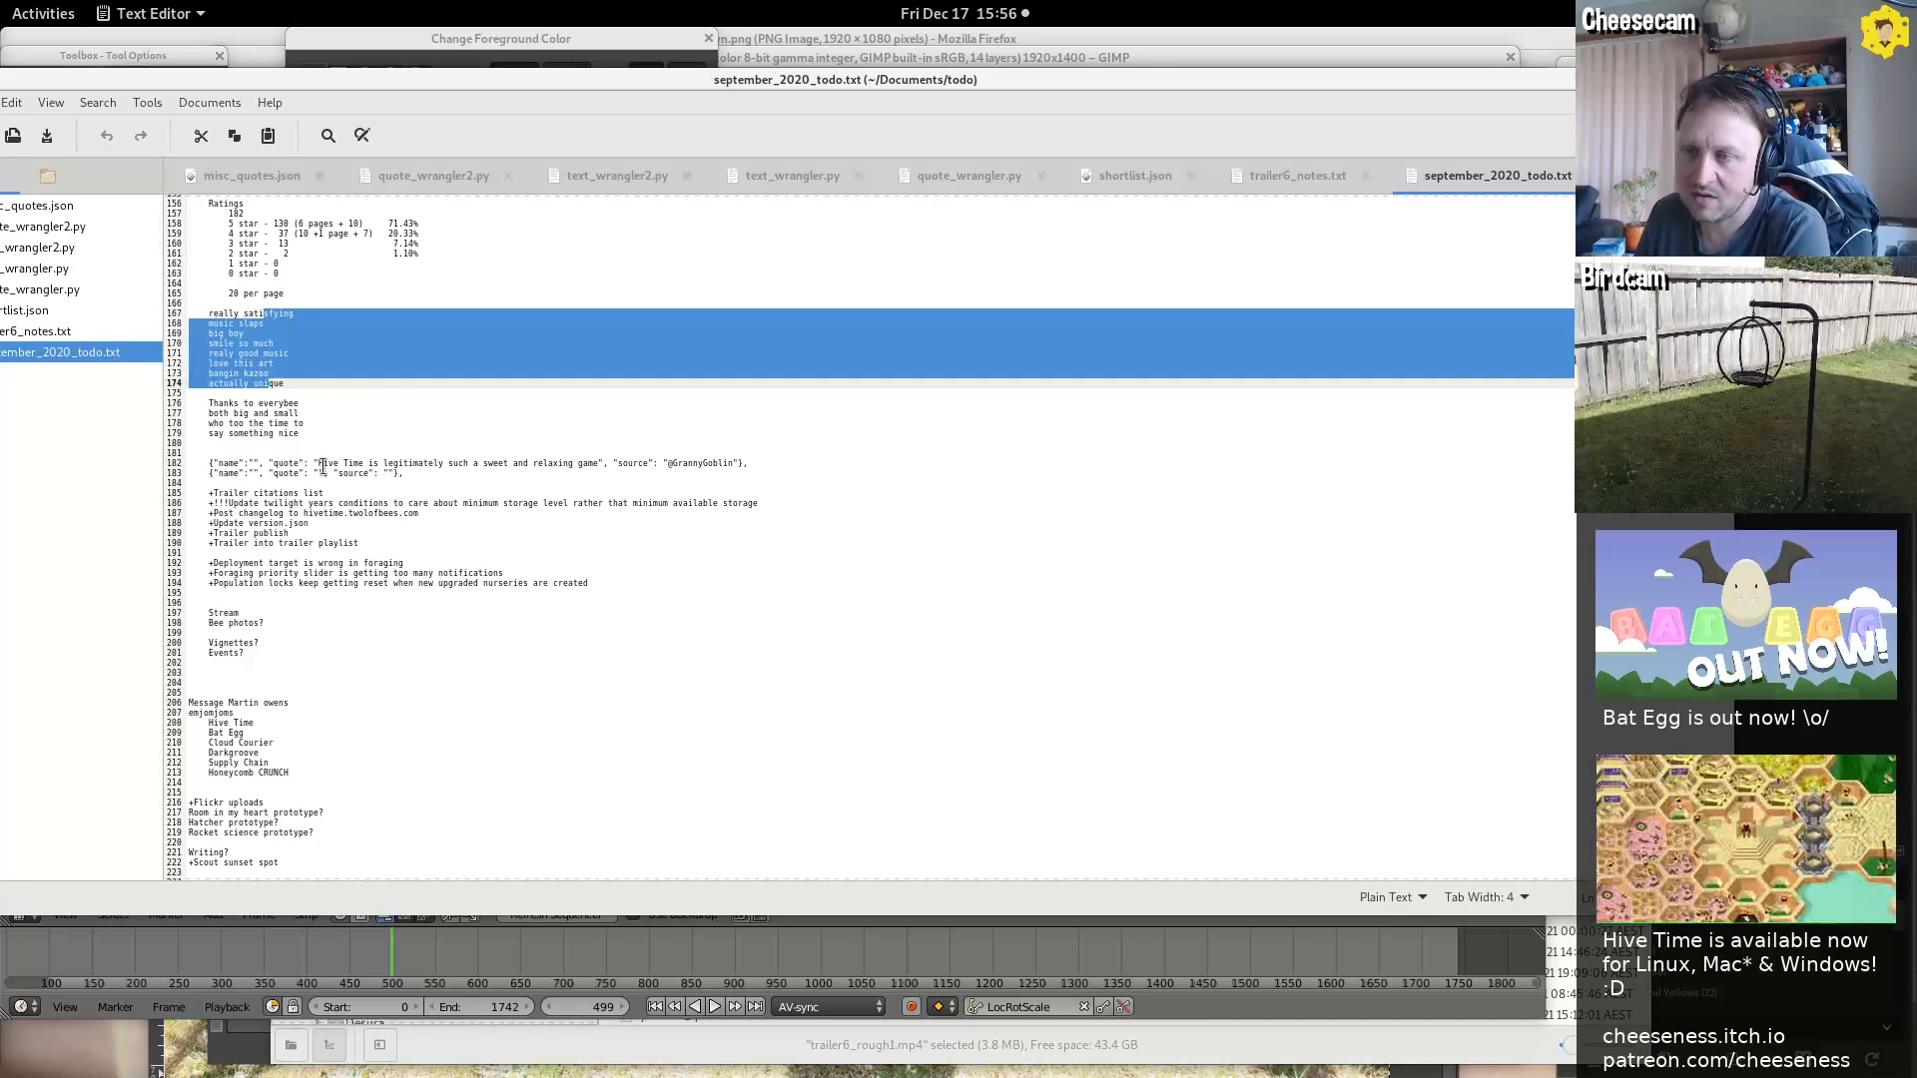
{"action": "left_click_drag", "start_coordinate": [195, 464], "coordinate": [868, 473]}
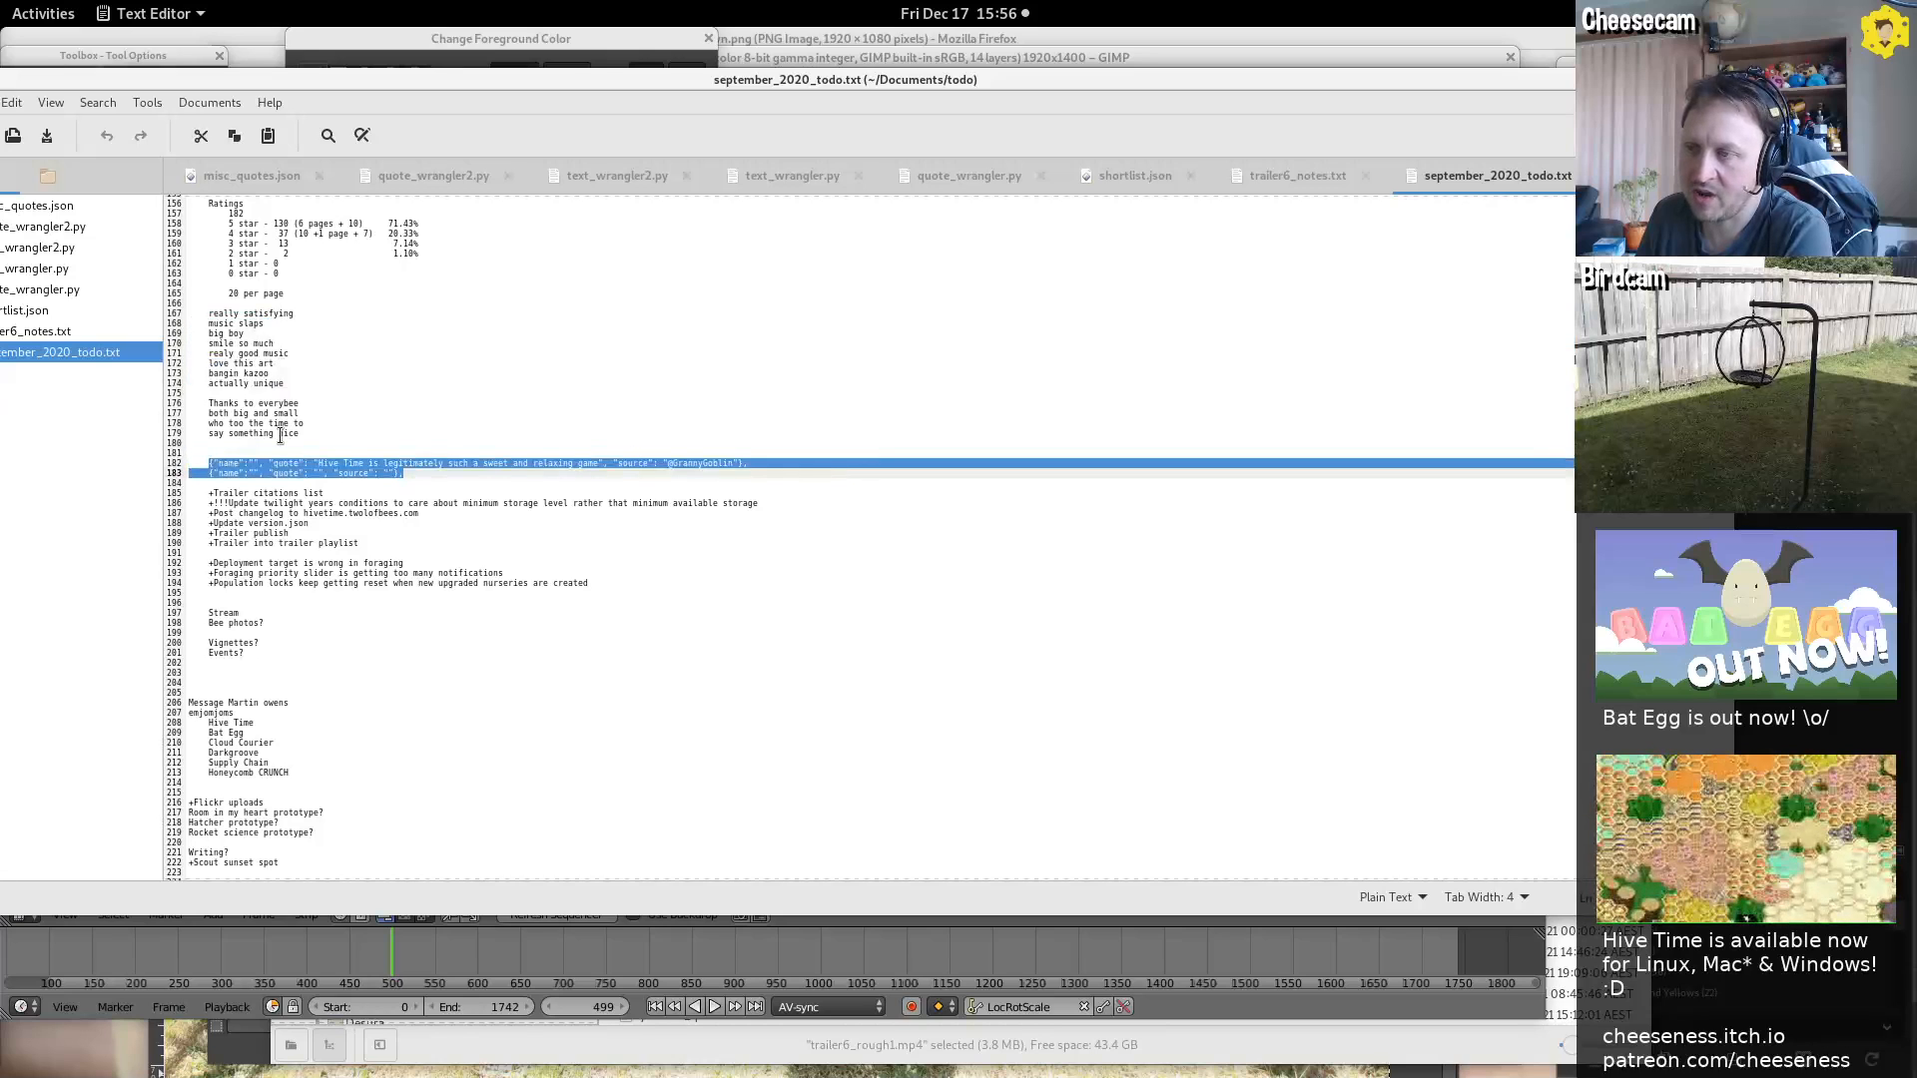
{"action": "triple_click", "coordinate": [247, 468]}
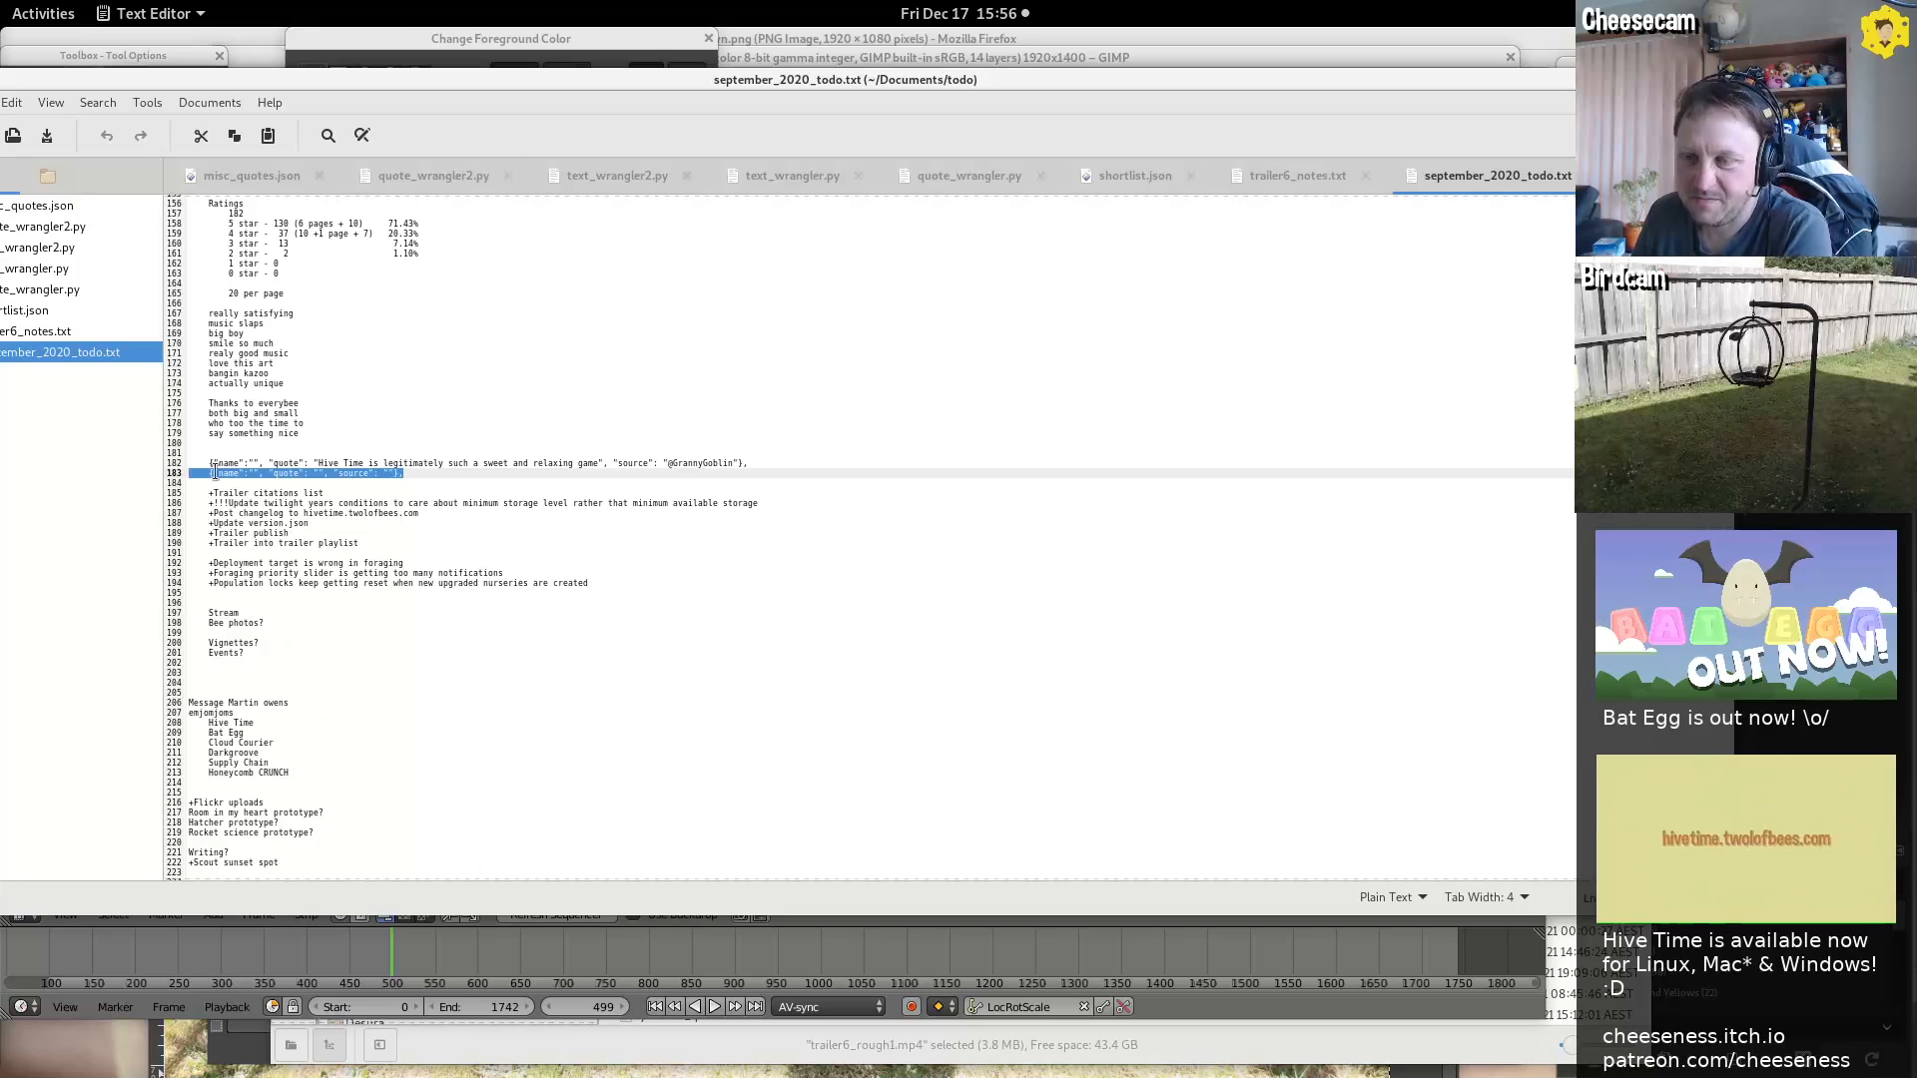
Highlight the opening gameplay line in trailer6_notes.txt and switch back to Blender's sequencer
{"action": "left_click", "coordinate": [1274, 176]}
{"action": "triple_click", "coordinate": [262, 203]}
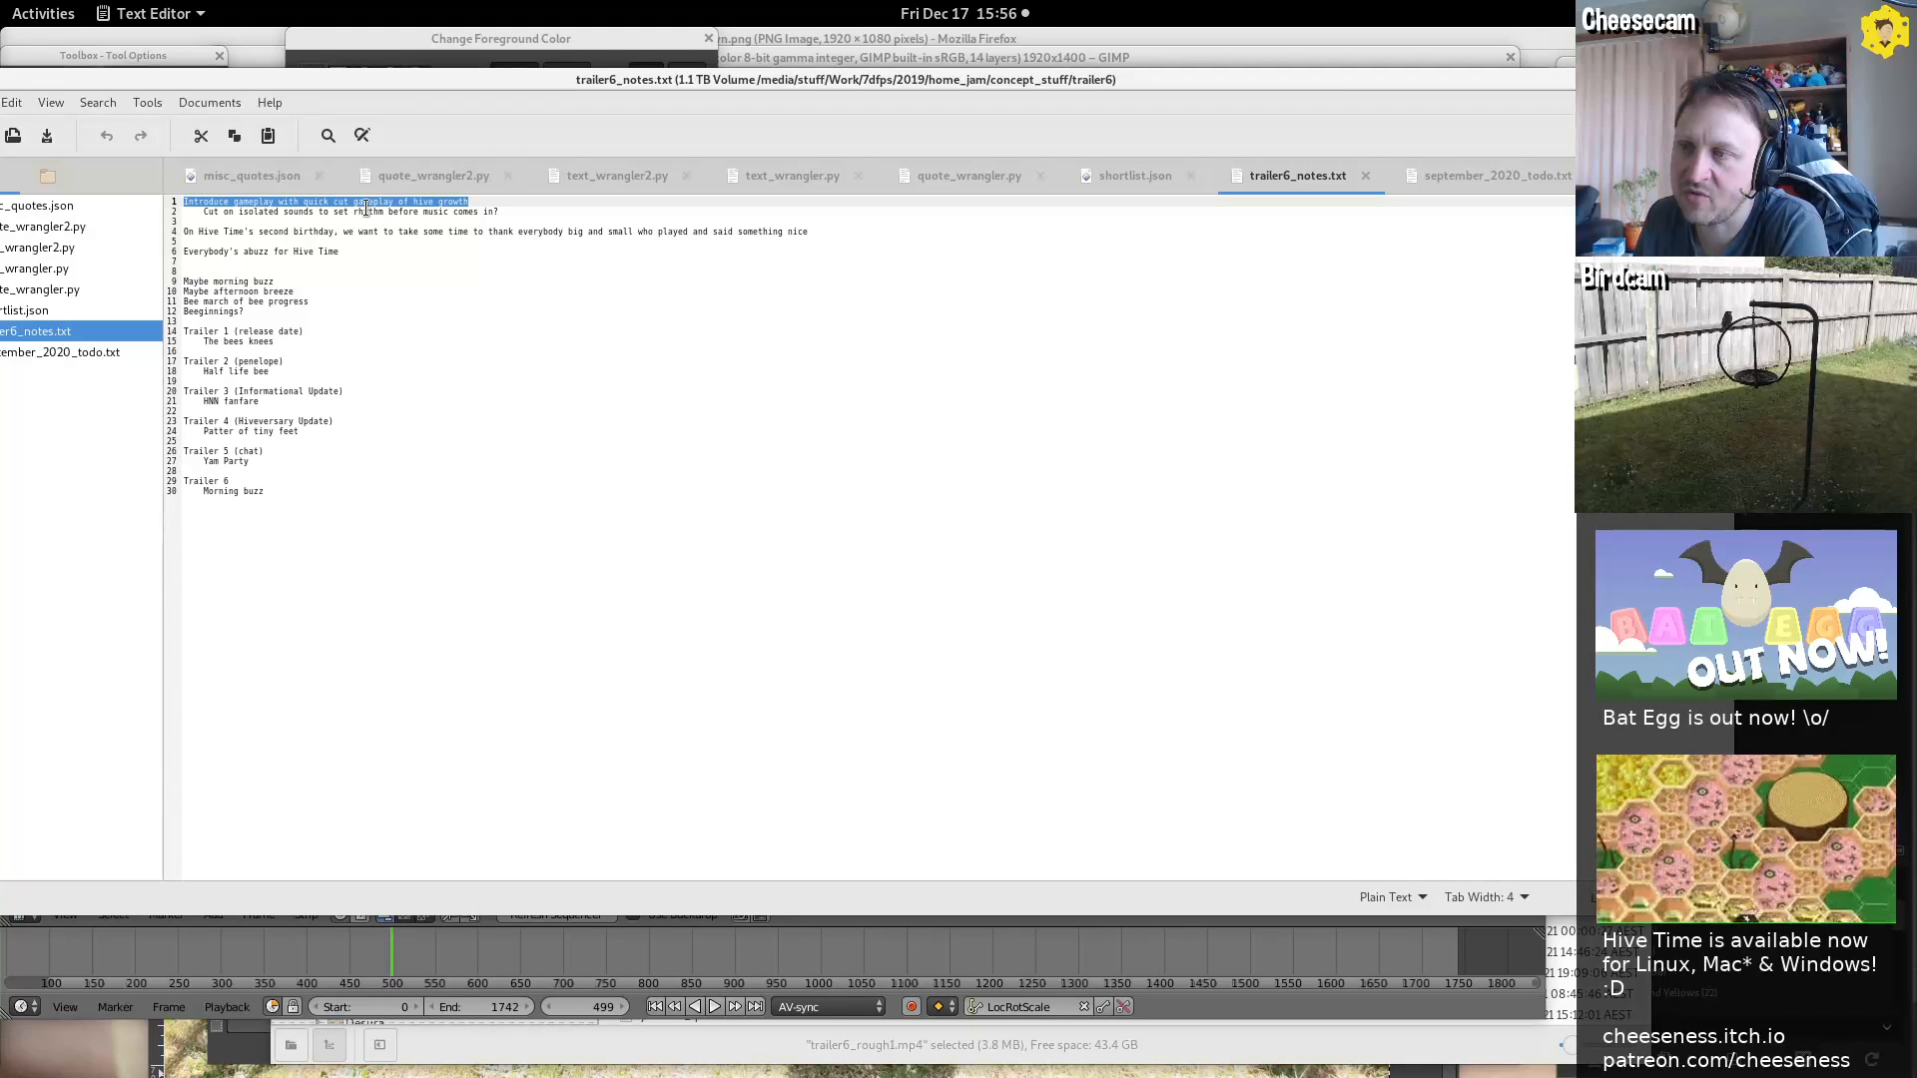
{"action": "left_click", "coordinate": [1461, 1002]}
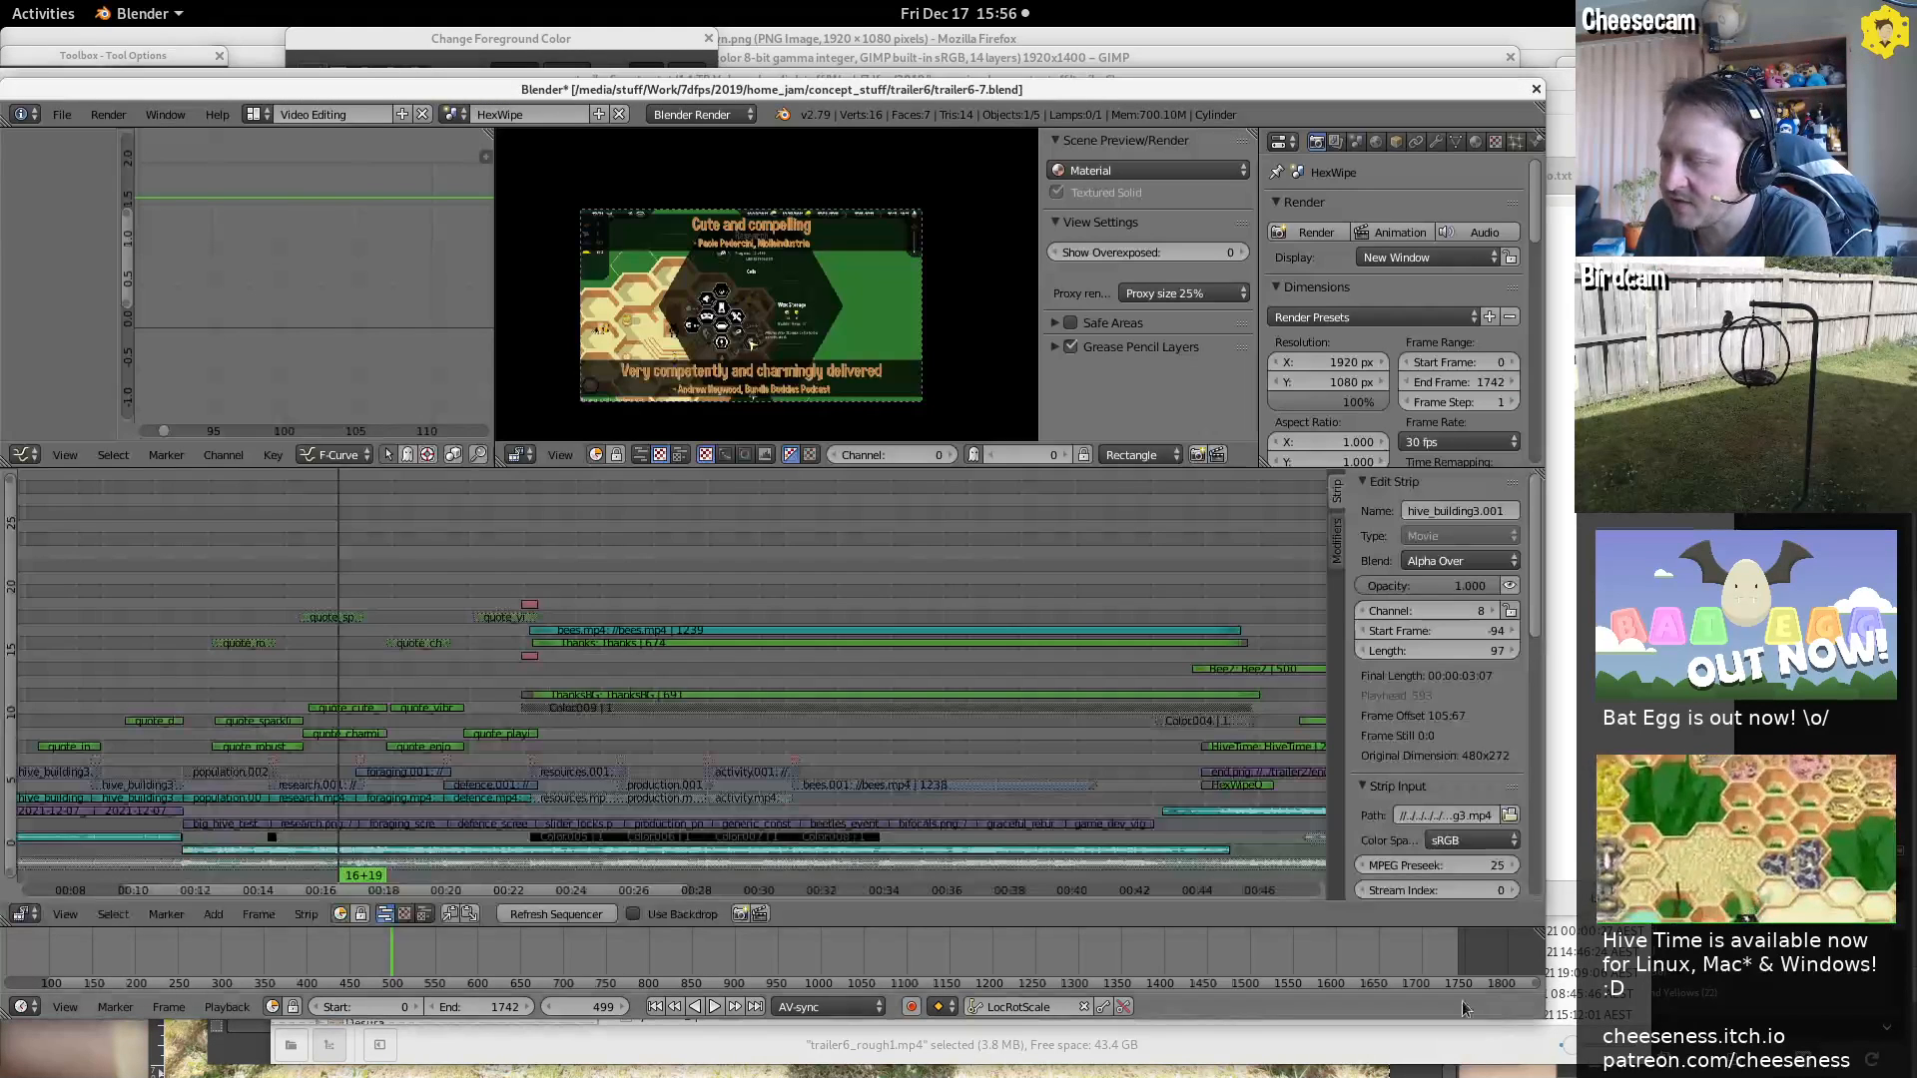
Return the playhead to the start of the trailer sequence and play the opening gameplay cuts to about 4+04
{"action": "middle_click_drag", "start_coordinate": [443, 566], "coordinate": [801, 579]}
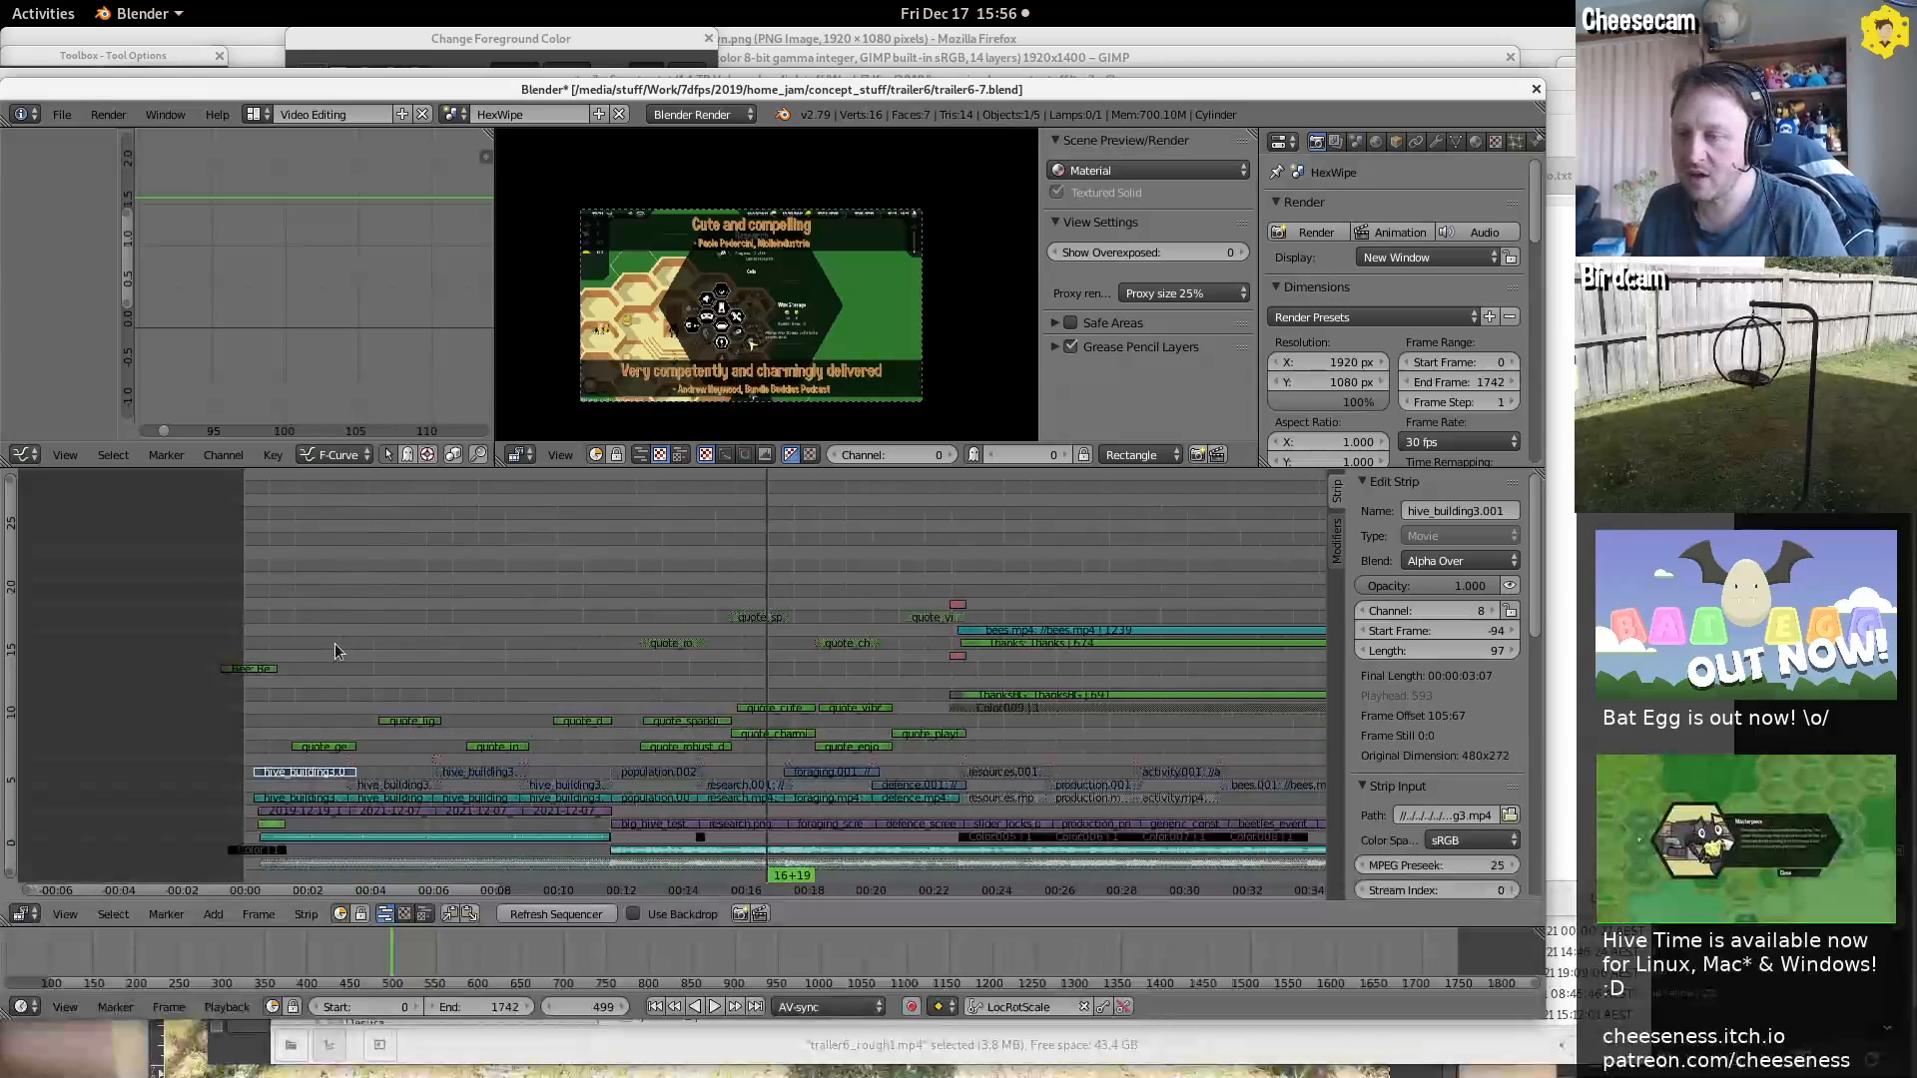
{"action": "left_click_drag", "start_coordinate": [295, 668], "coordinate": [242, 673]}
{"action": "key", "text": "alt+a"}
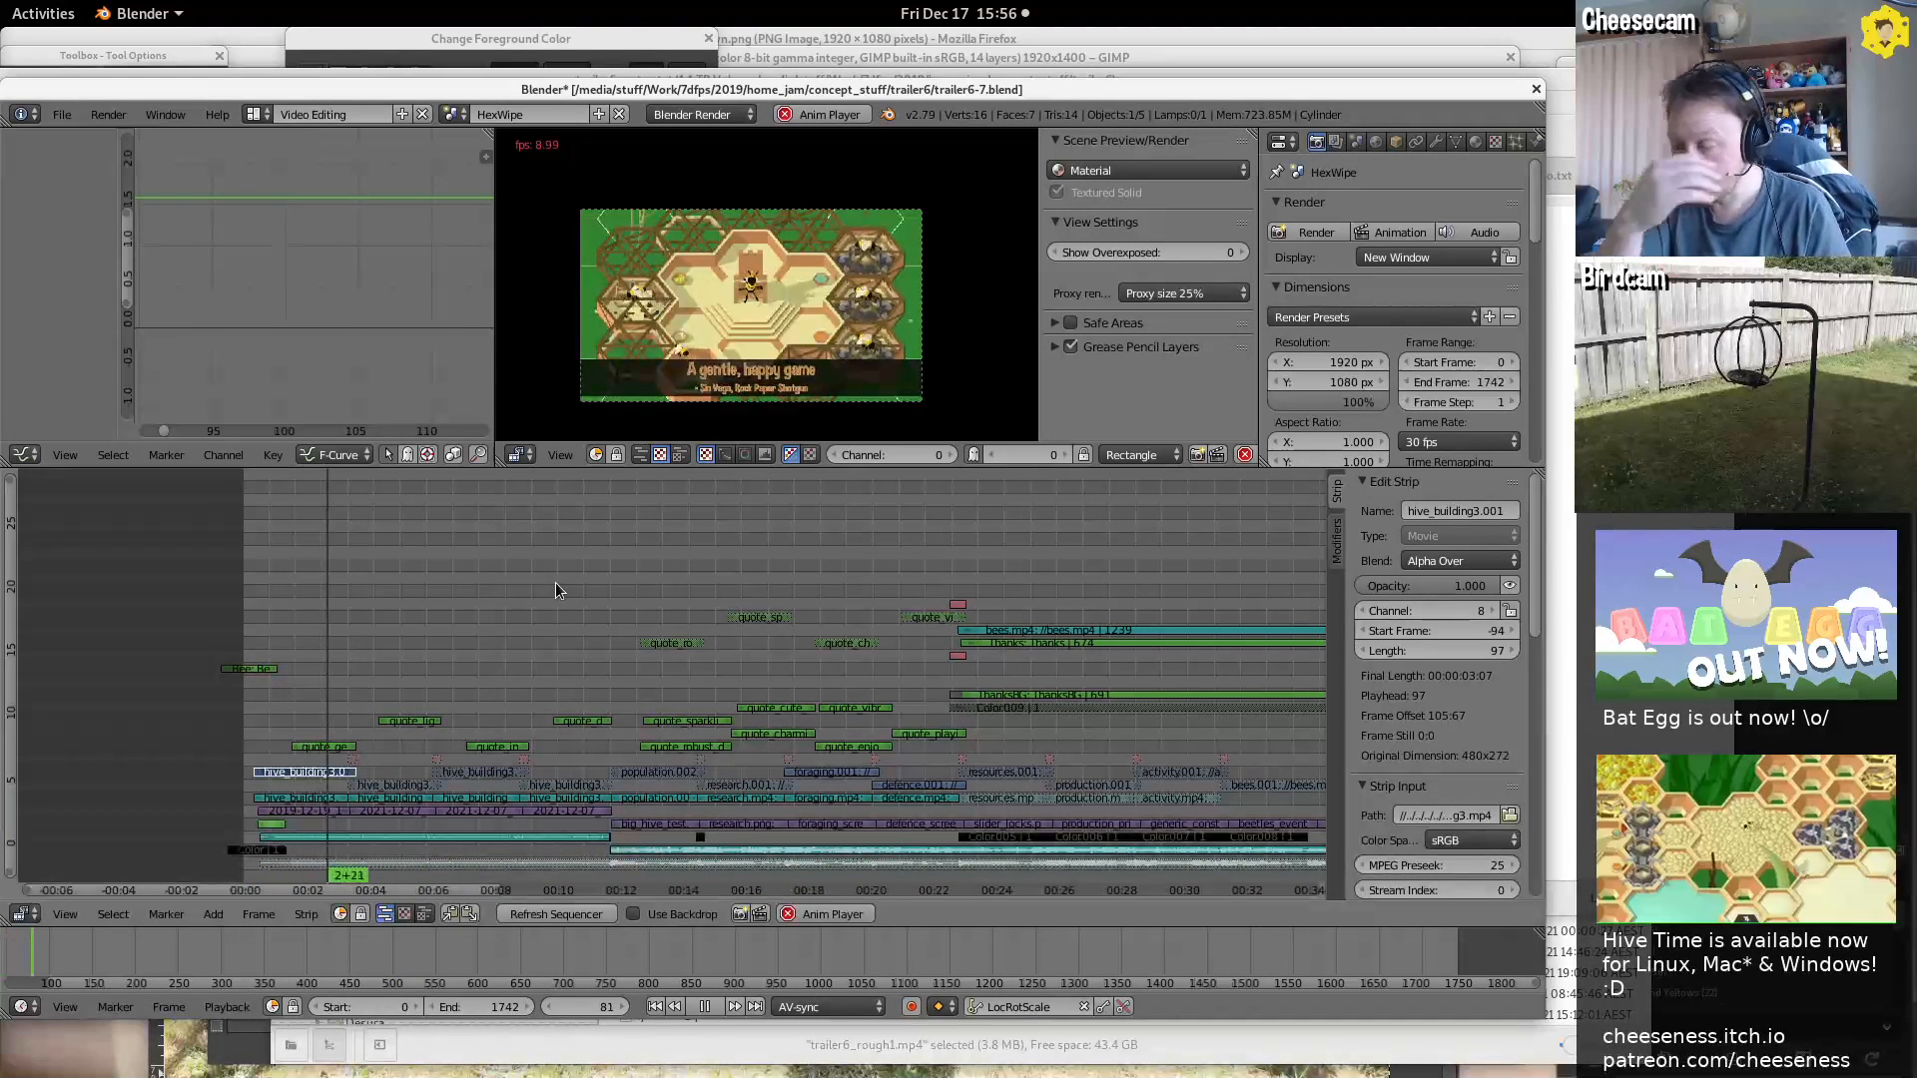
{"action": "key", "text": "alt+a"}
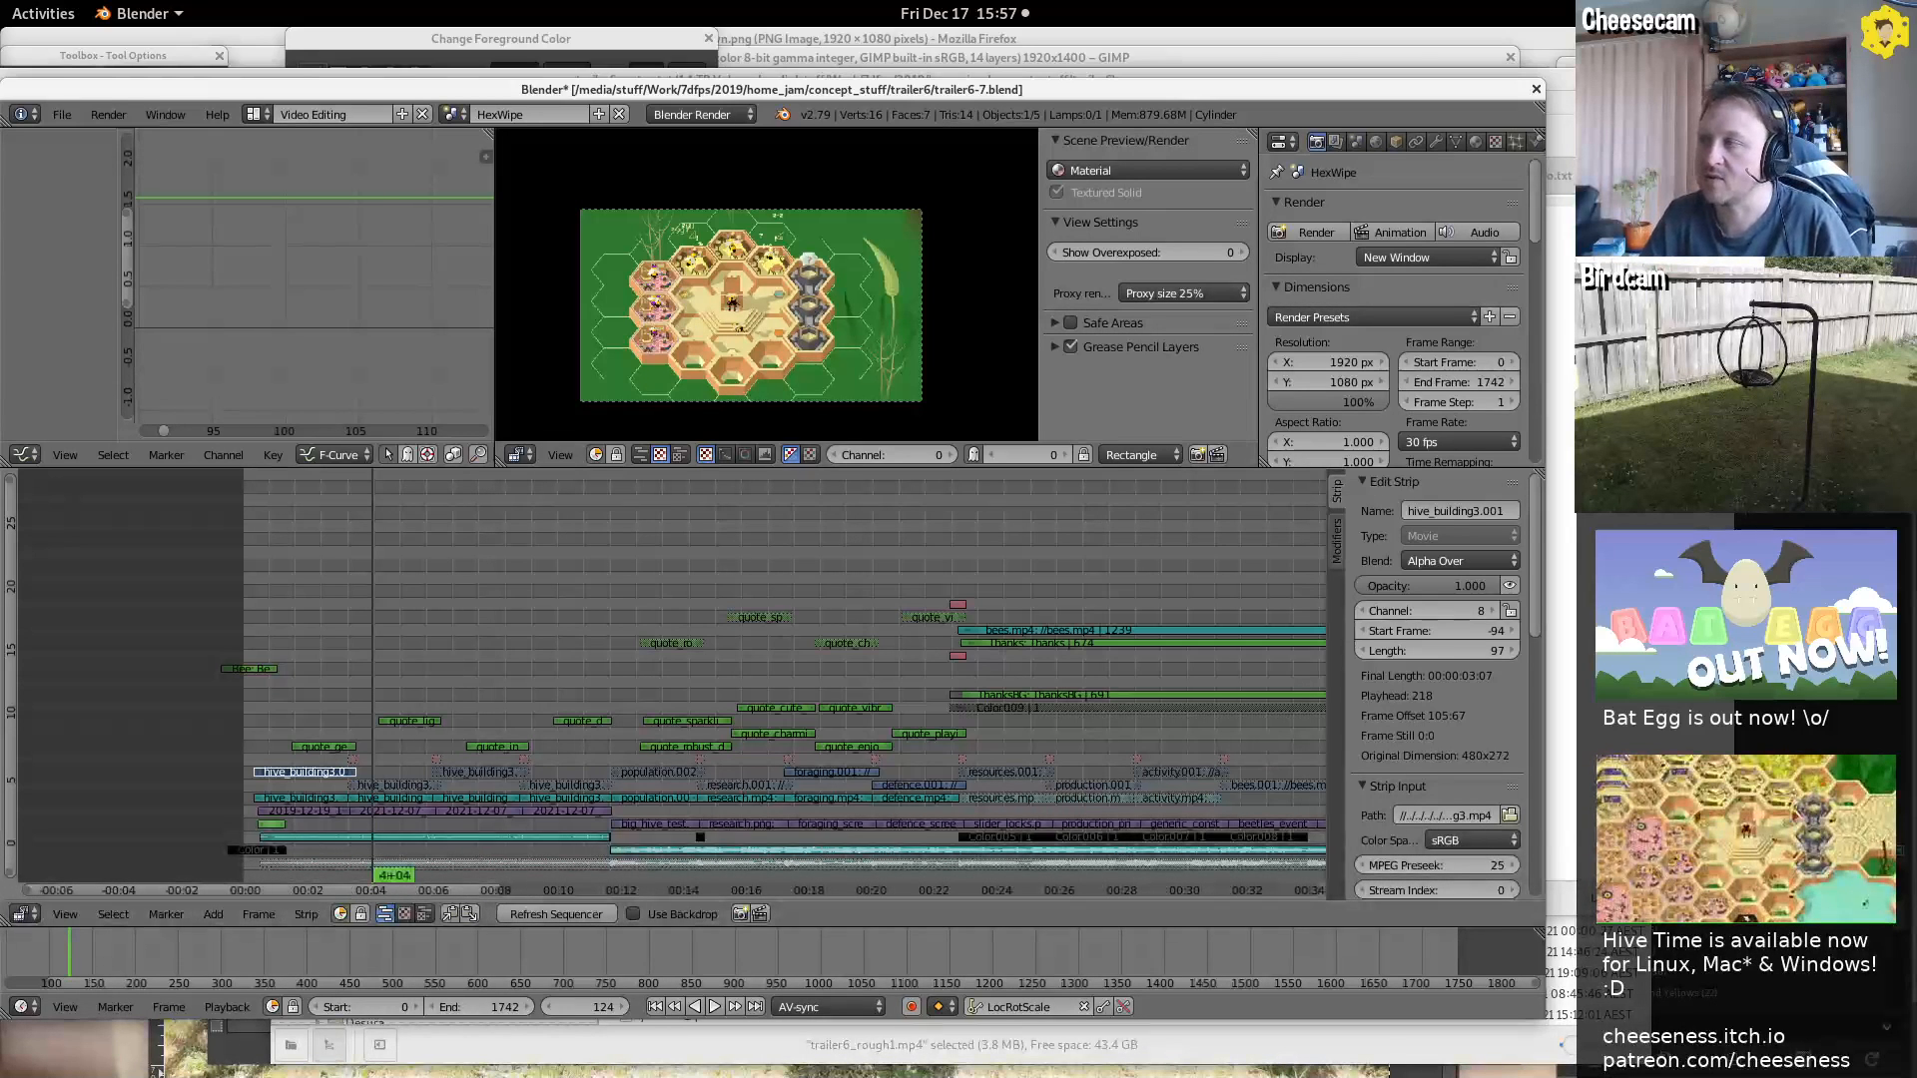
Switch to trailer6_notes.txt in the text editor and highlight the second-birthday thank-you line through "Everybody's abuzz for Hive Time"
{"action": "key", "text": "alt+Tab"}
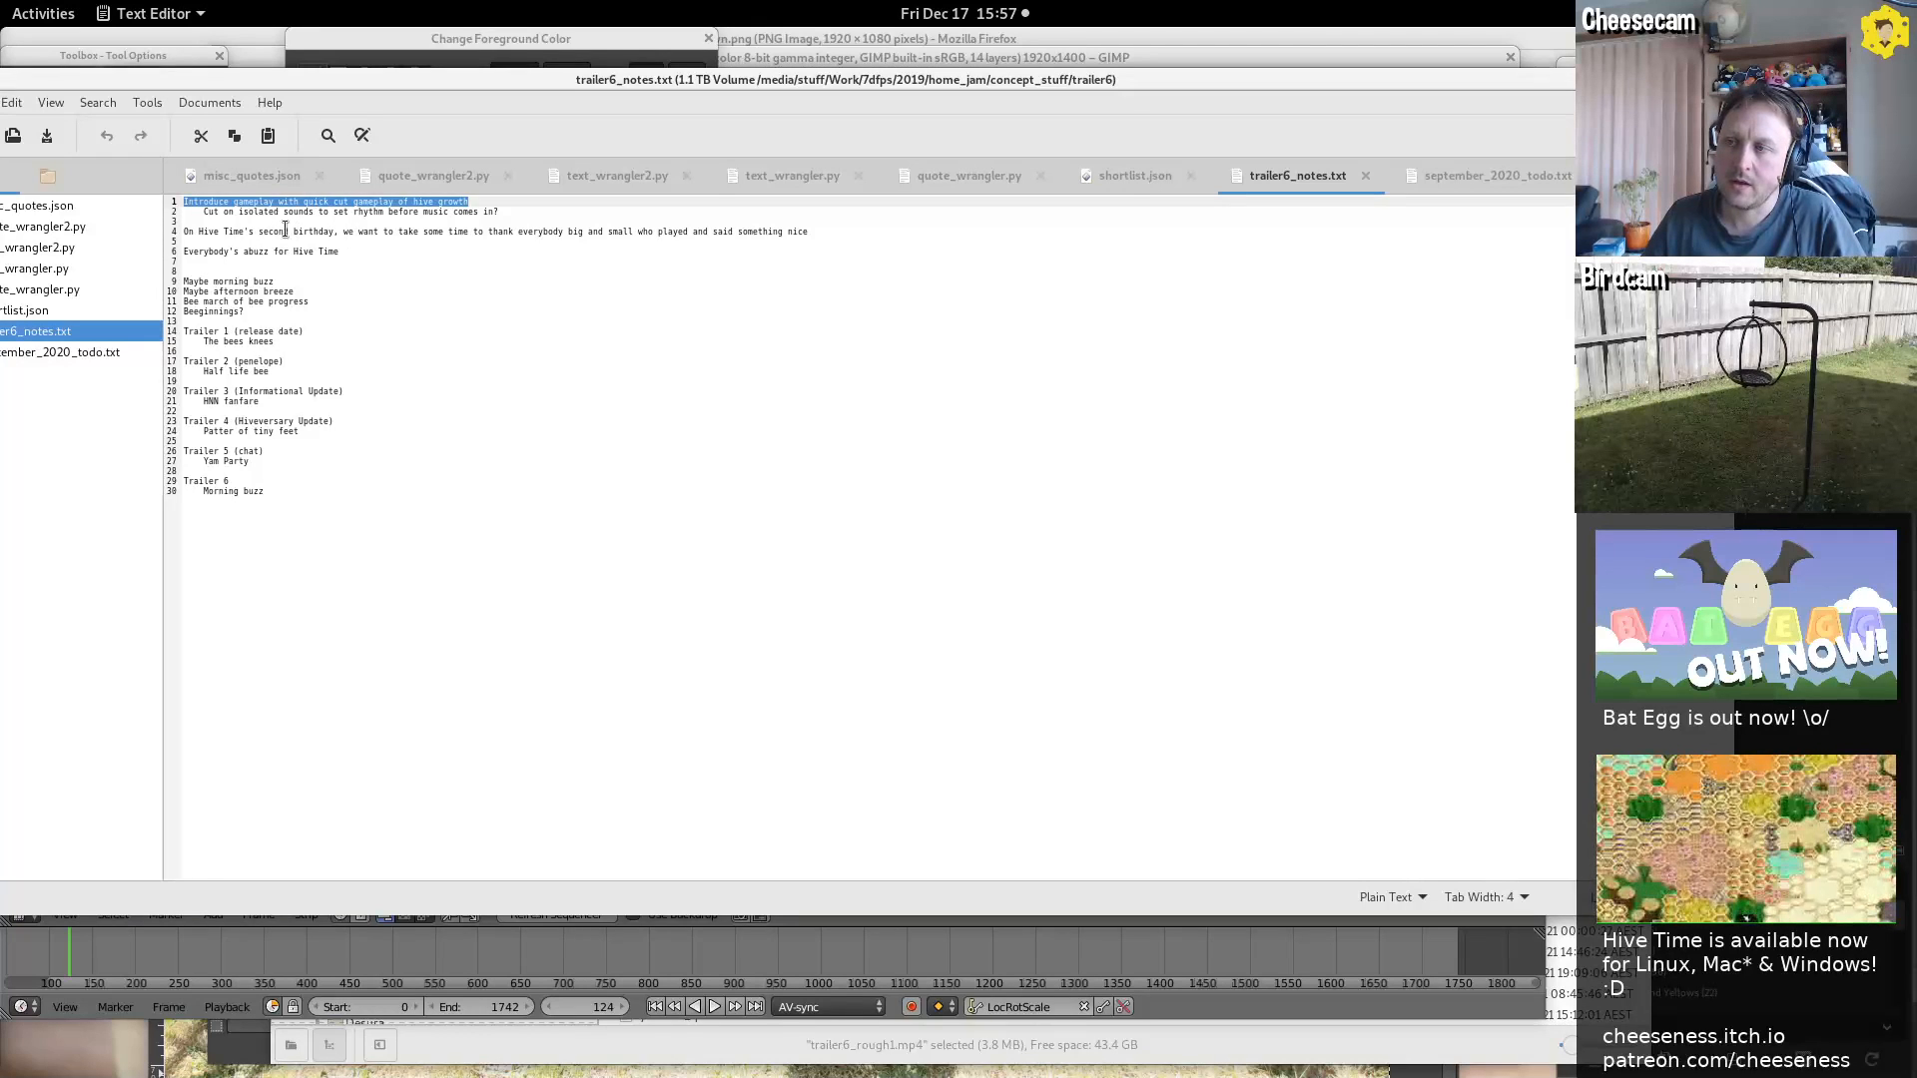
{"action": "left_click_drag", "start_coordinate": [185, 233], "coordinate": [339, 247]}
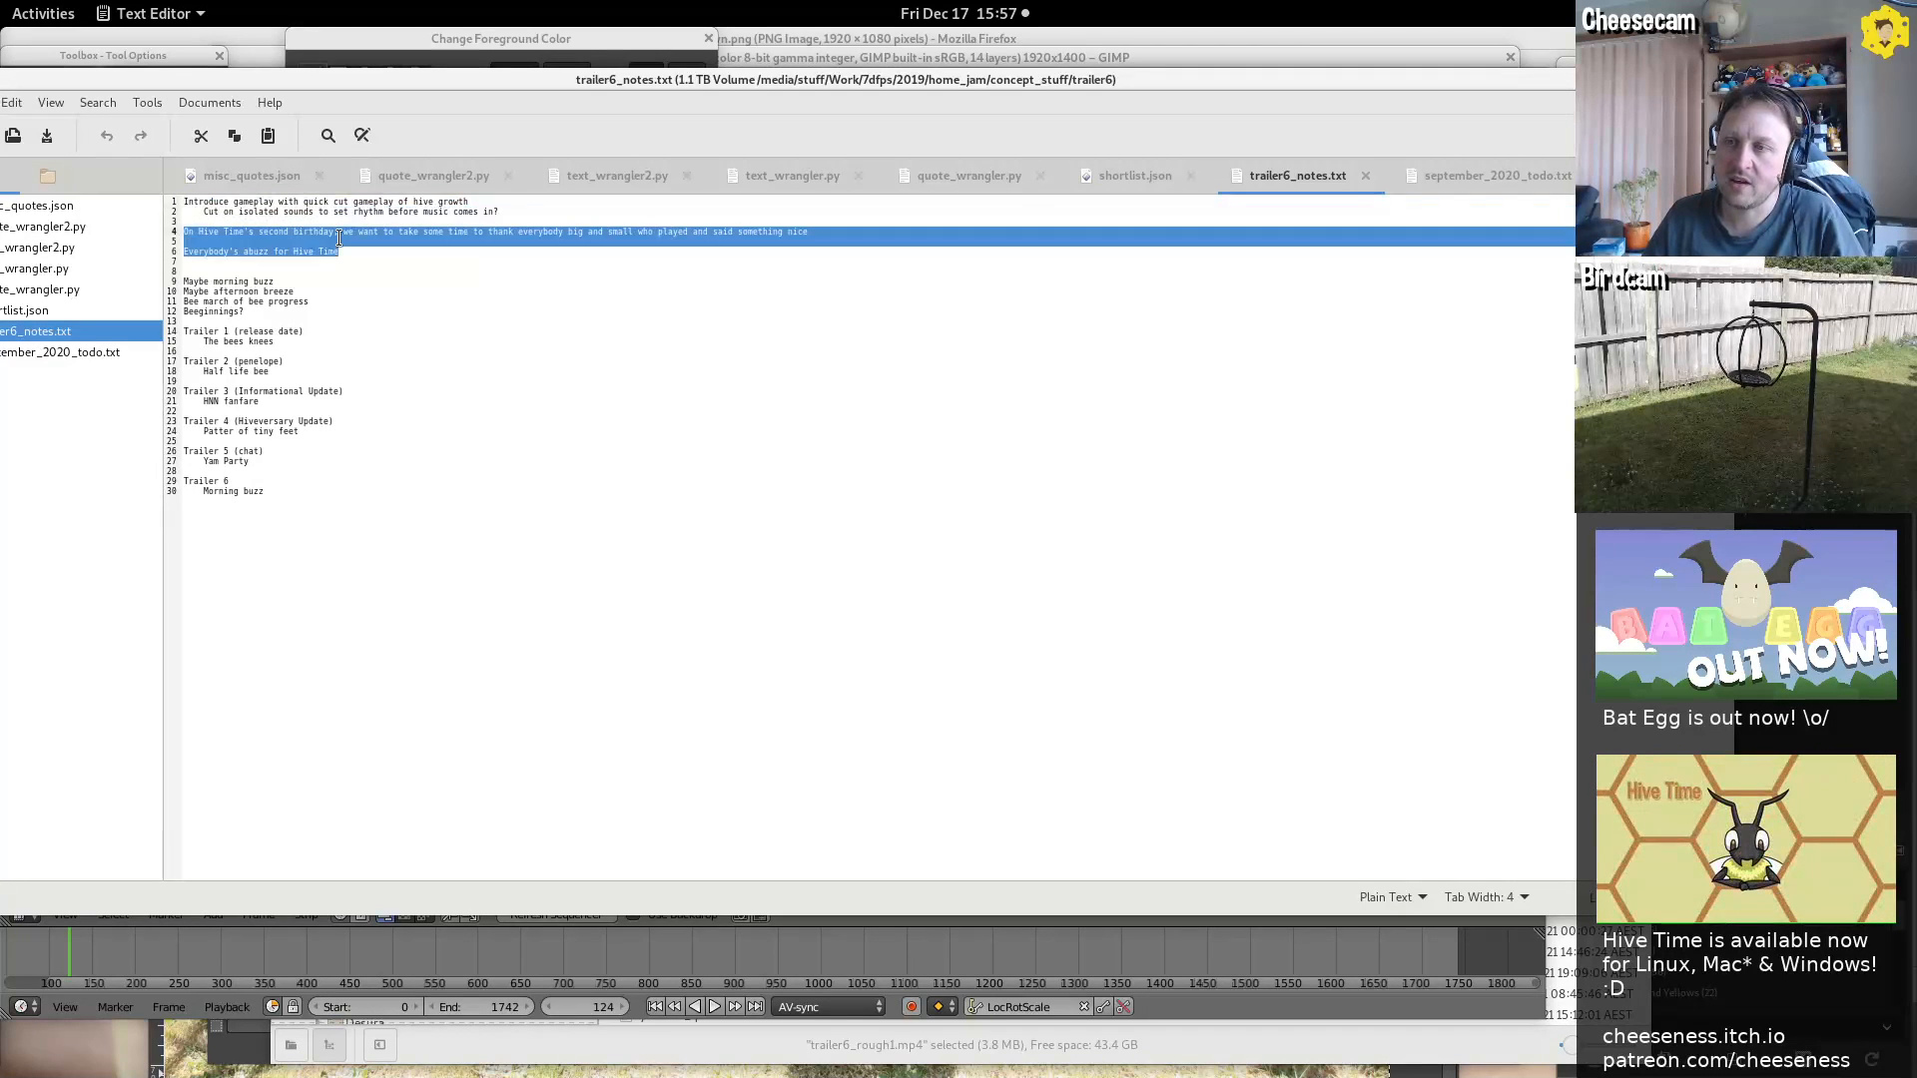
{"action": "left_click", "coordinate": [340, 238]}
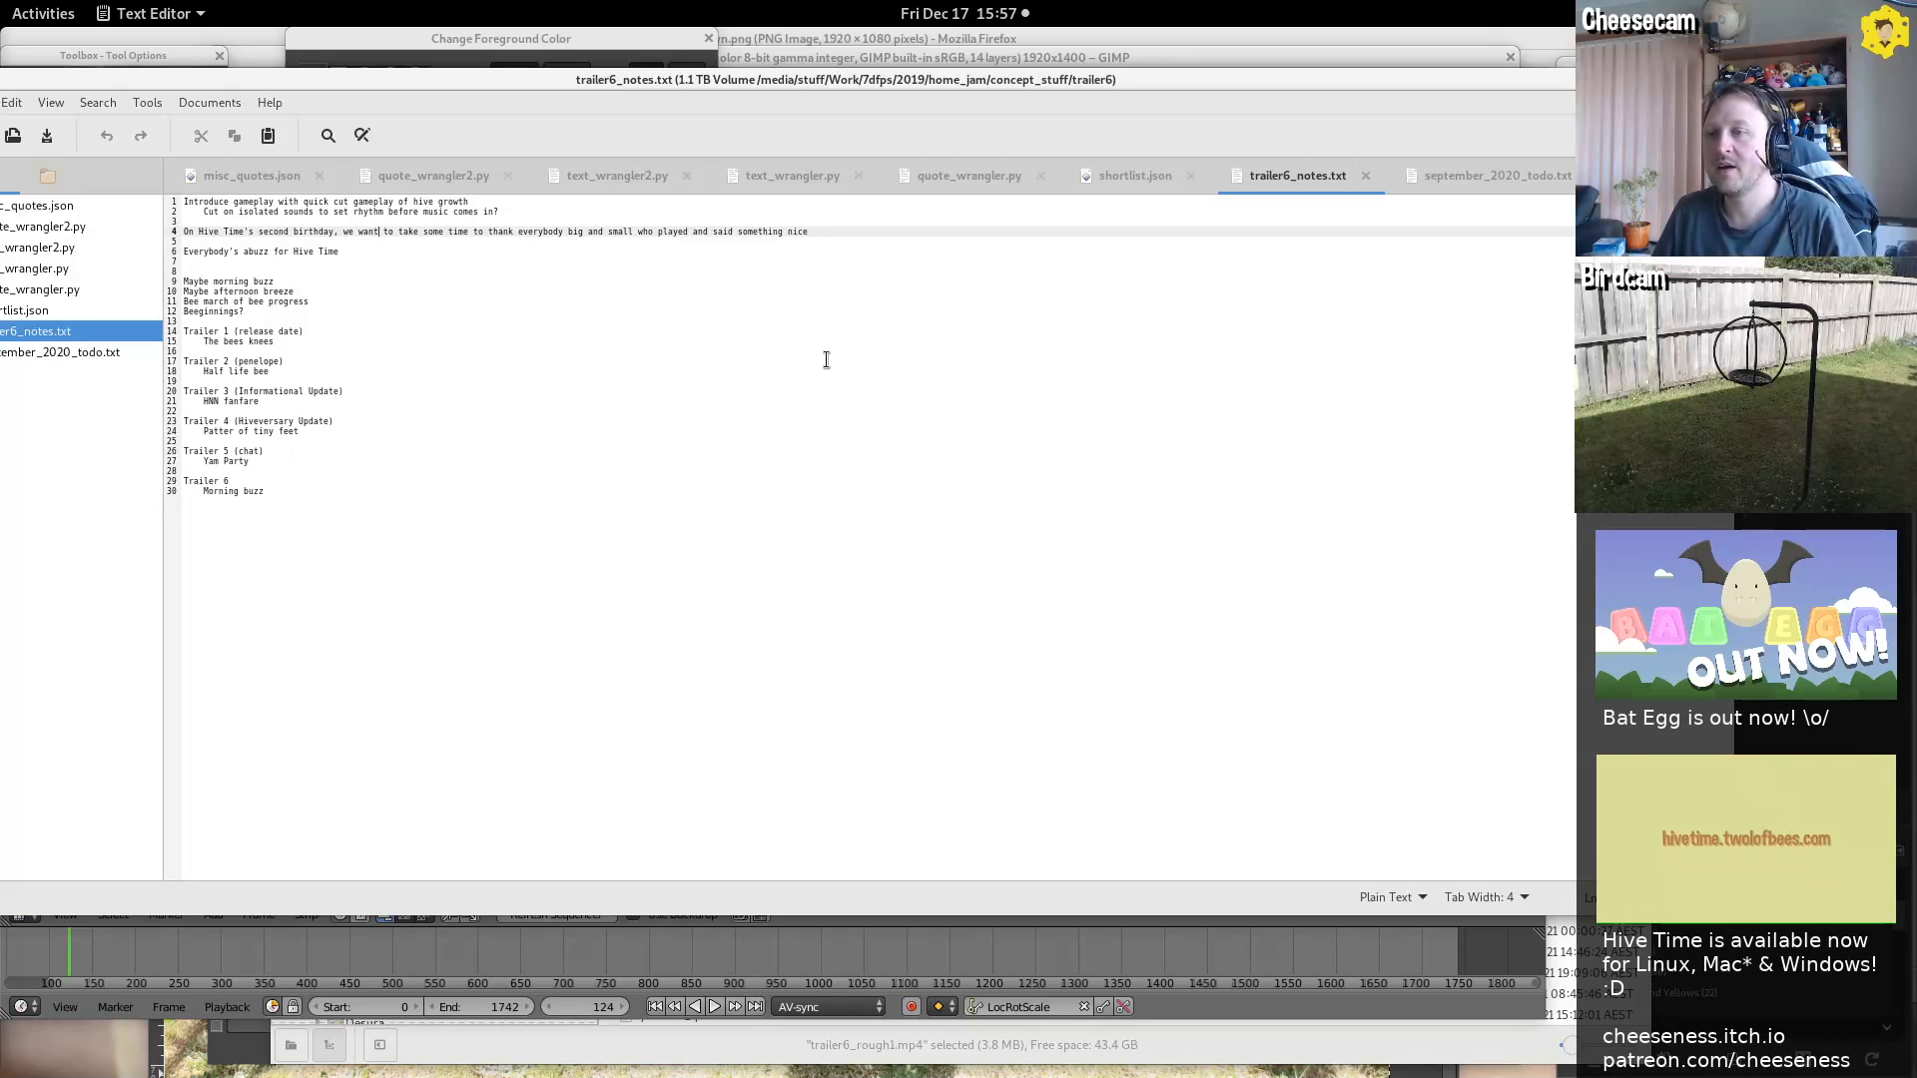
Switch back to Blender and preview the scrolling thank-you quotes section of the sequence from about 30+28
{"action": "left_click", "coordinate": [1380, 1009]}
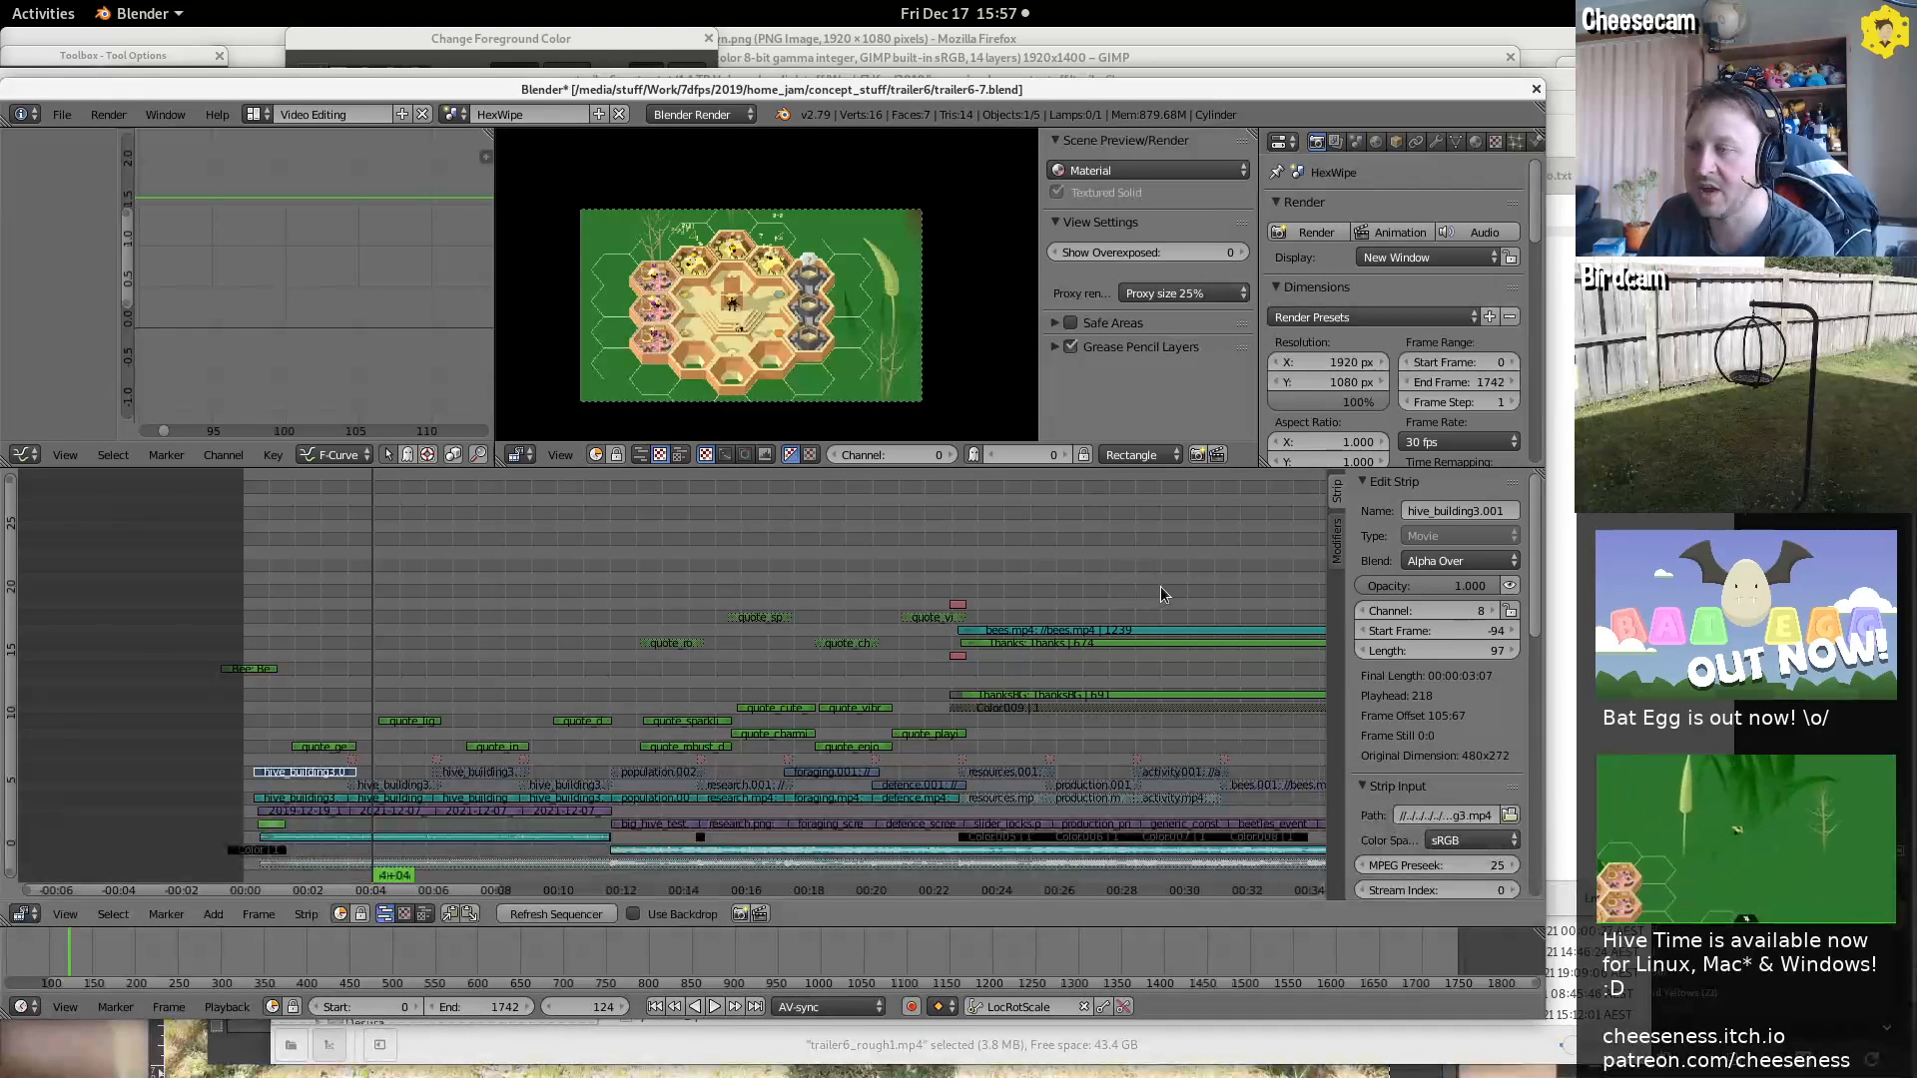
{"action": "left_click", "coordinate": [1131, 587]}
{"action": "left_click", "coordinate": [1215, 587]}
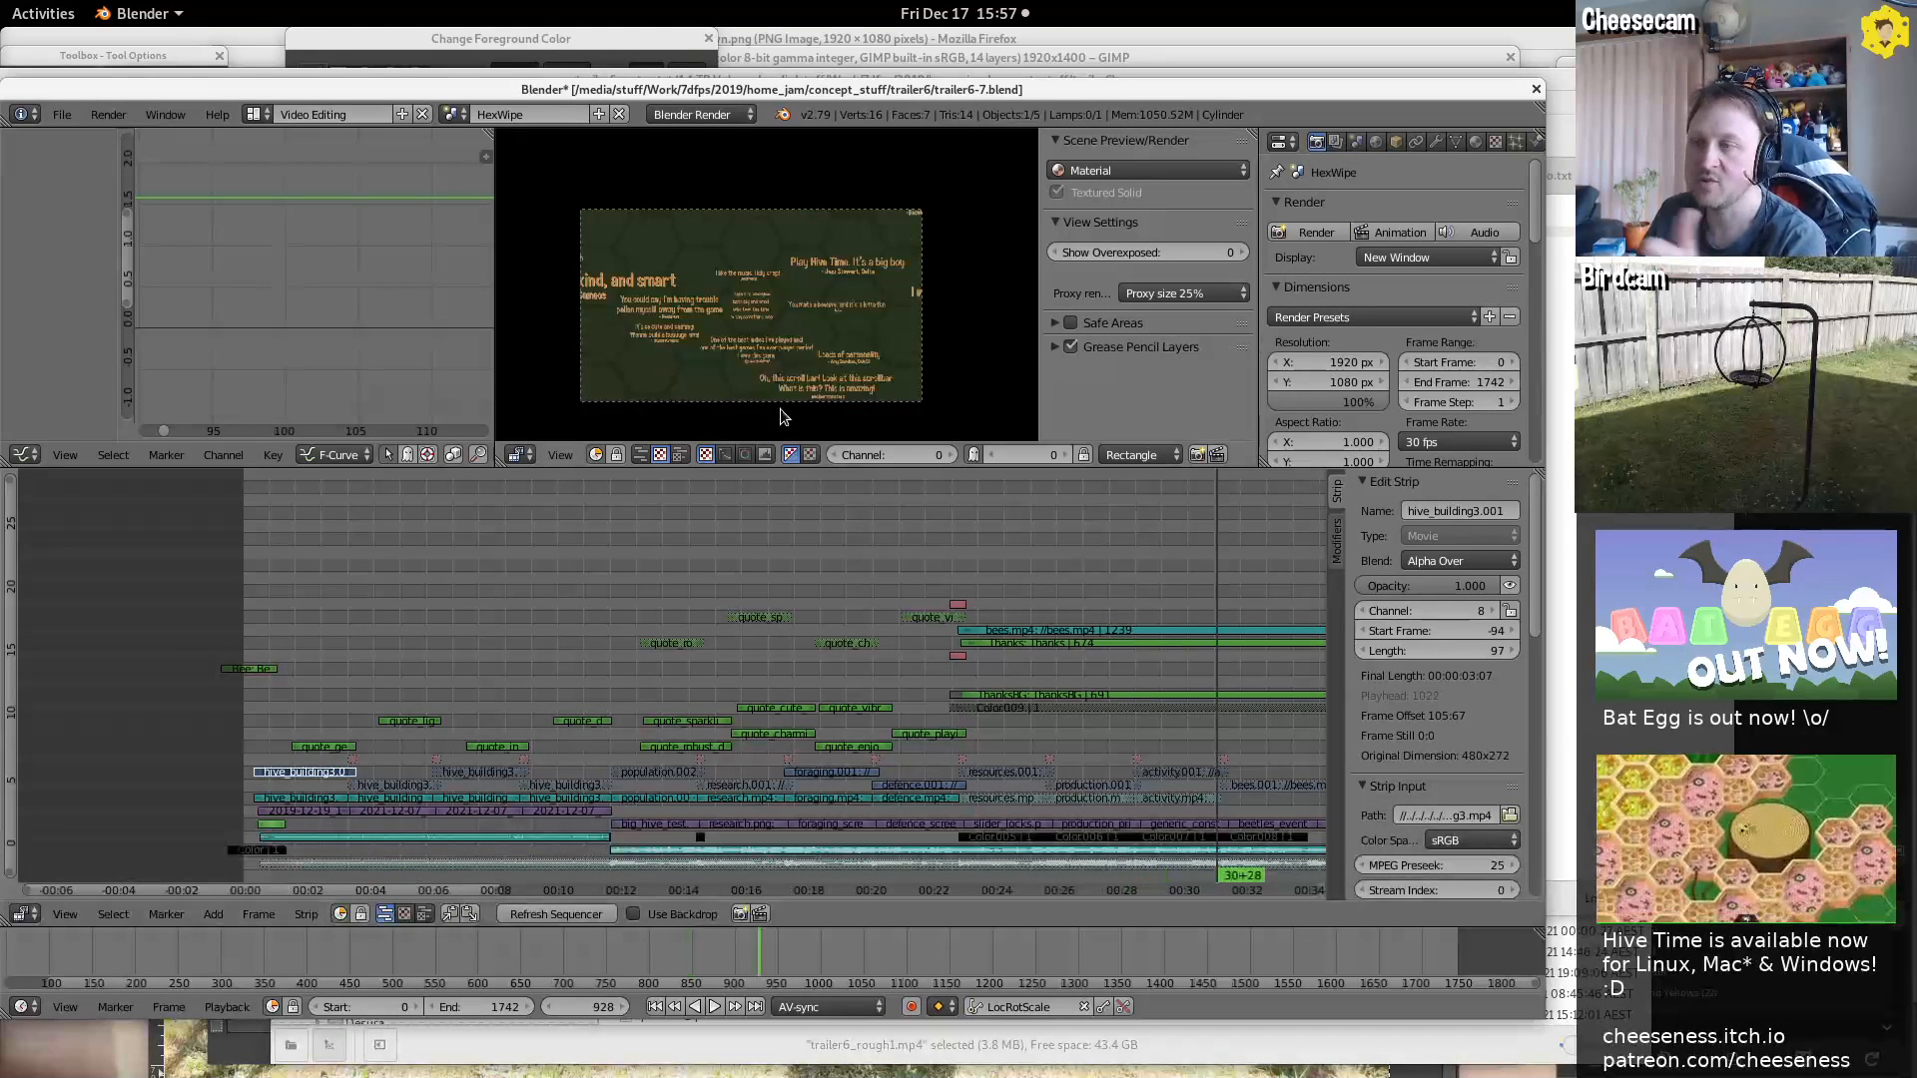
{"action": "middle_click_drag", "start_coordinate": [1118, 560], "coordinate": [1018, 571]}
{"action": "key", "text": "alt+a"}
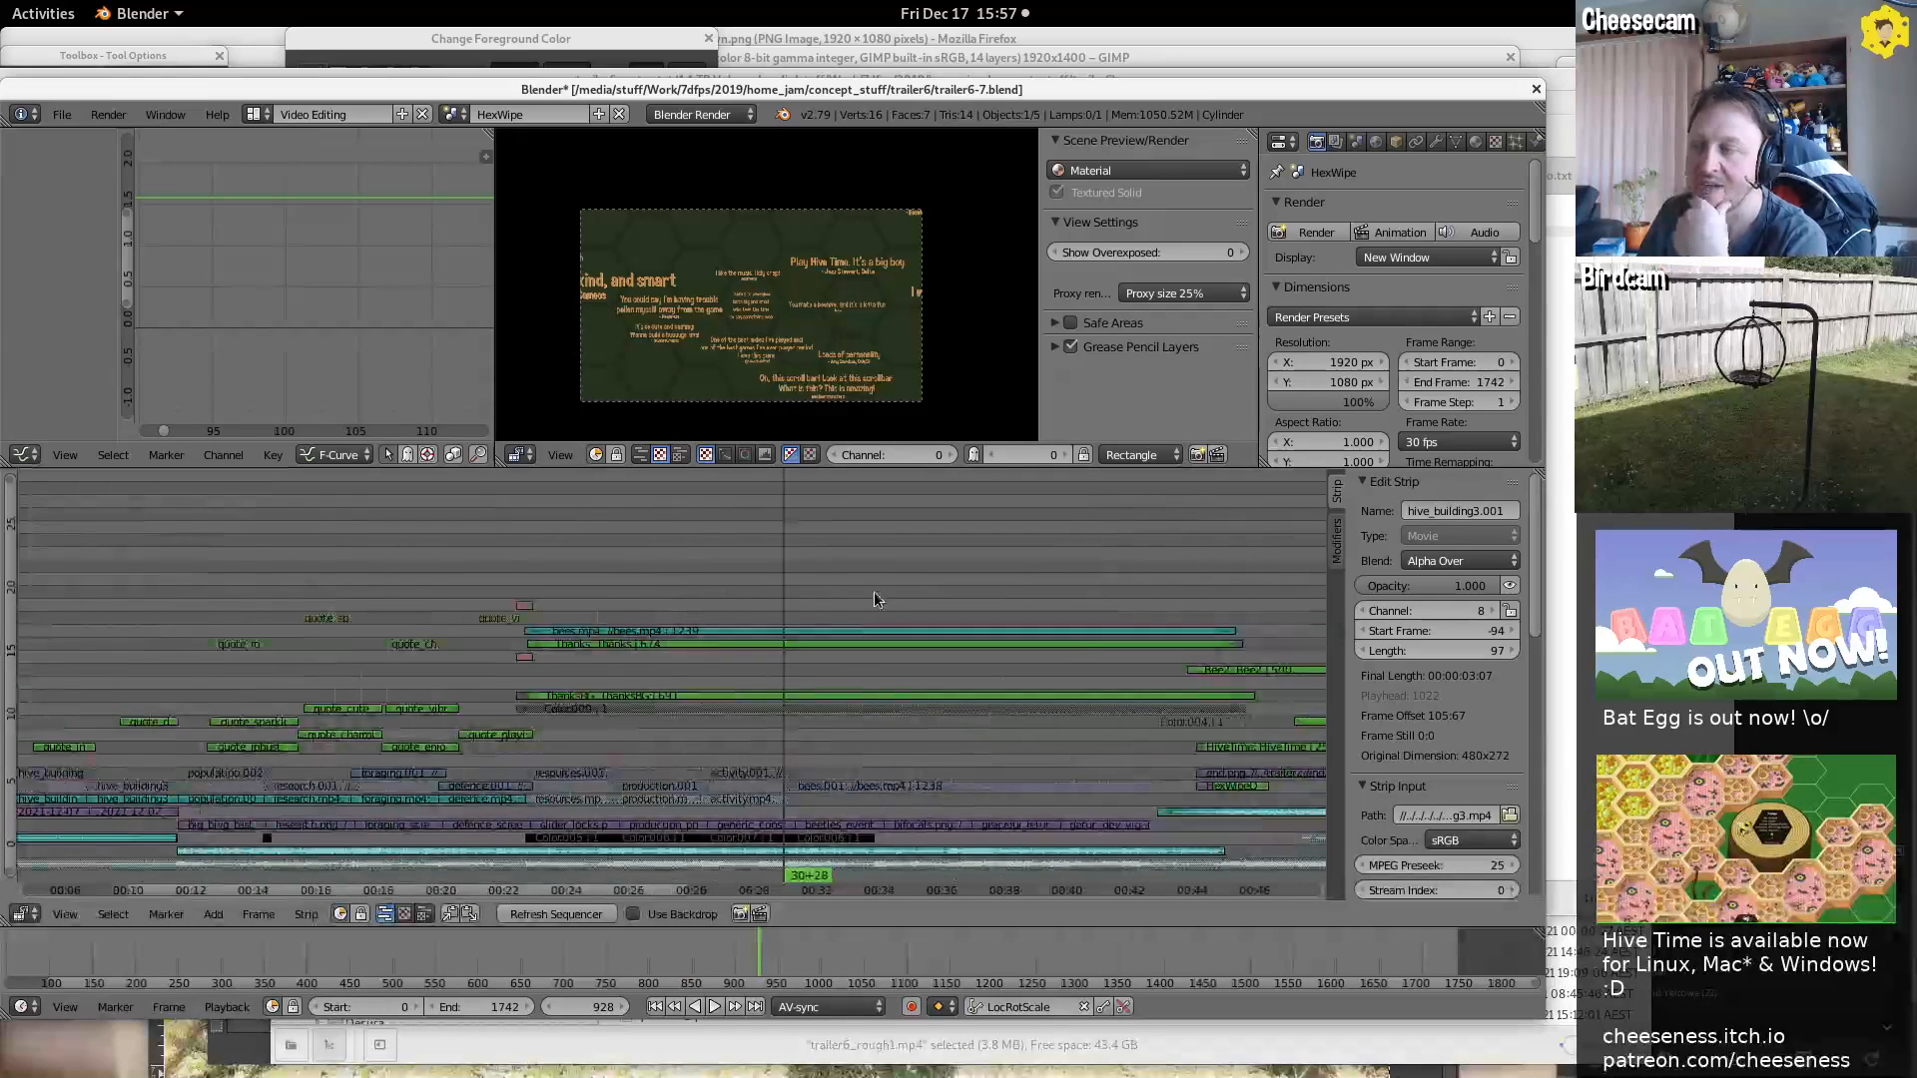
Move the playhead to about 40+15 in the thank-you section and select the Color.009 strip on channel 13
{"action": "left_click", "coordinate": [1083, 580]}
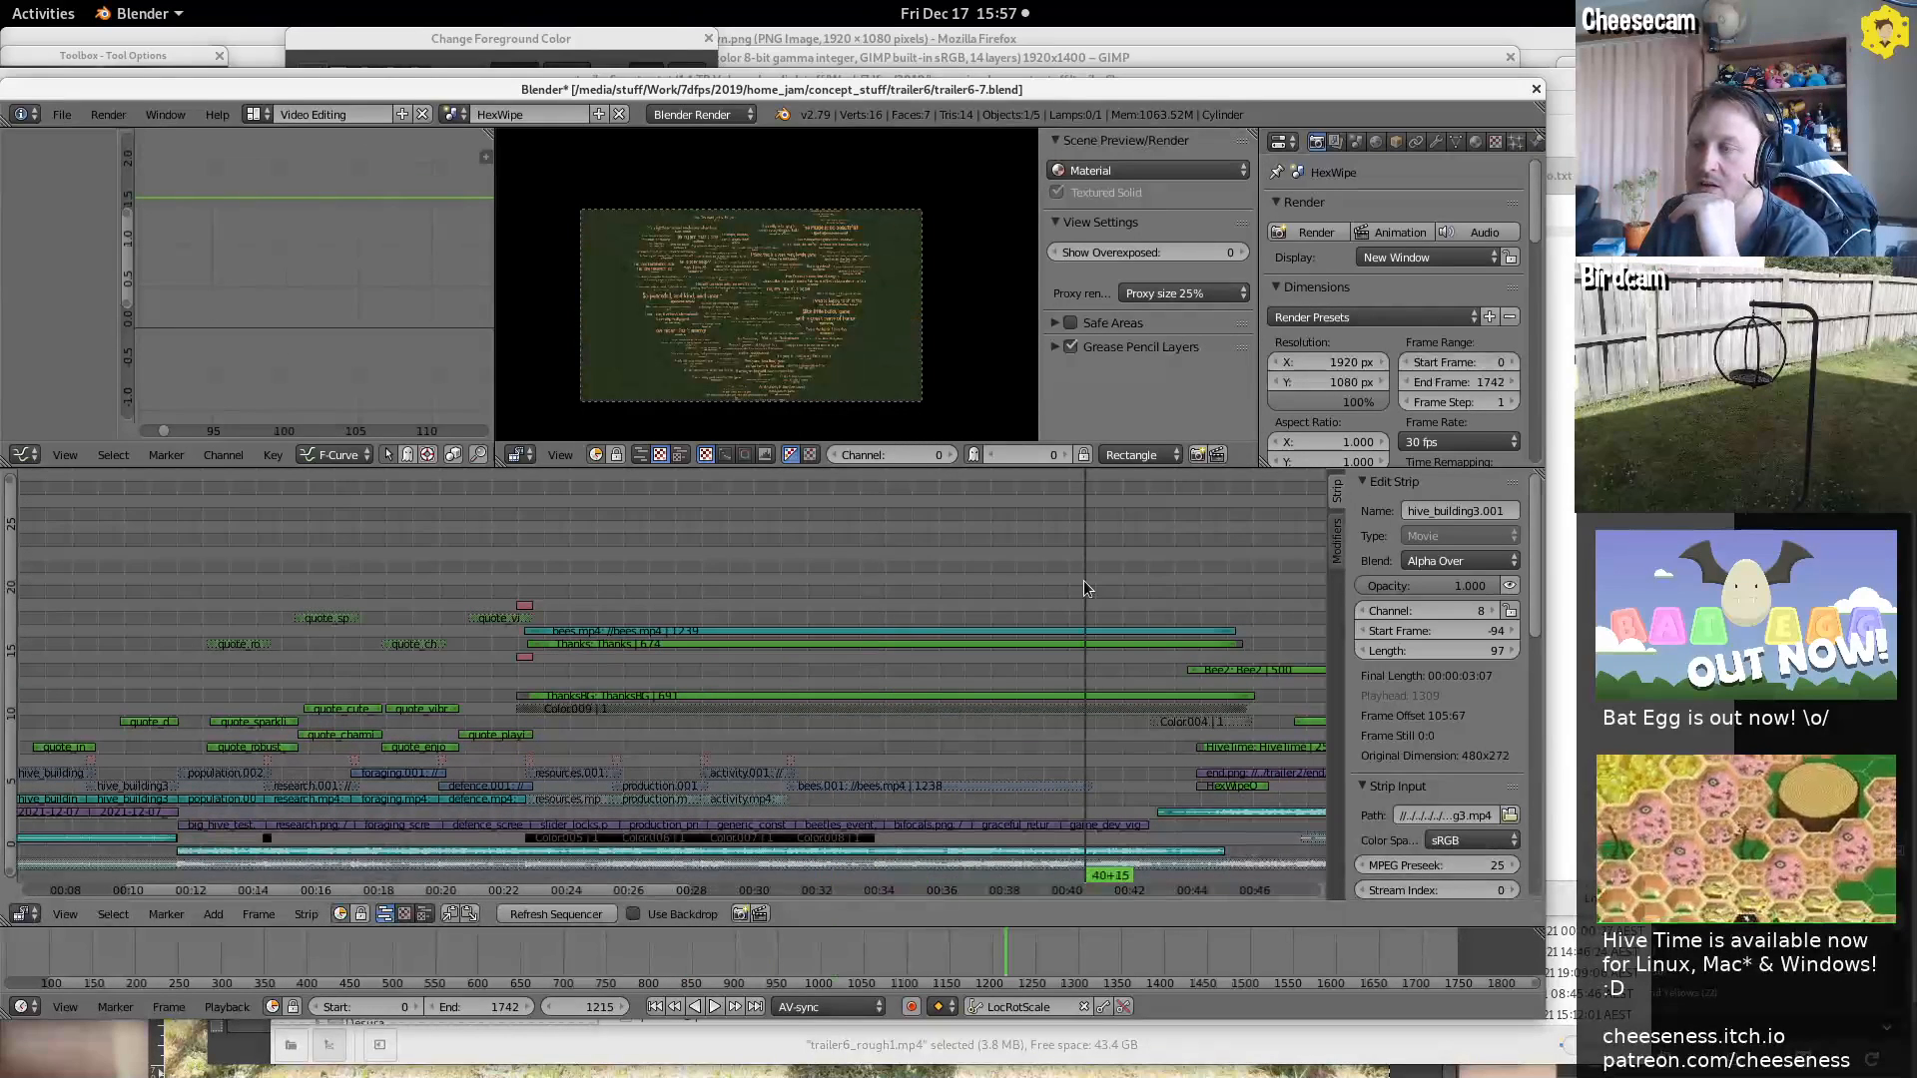
{"action": "middle_click_drag", "start_coordinate": [747, 556], "coordinate": [914, 555]}
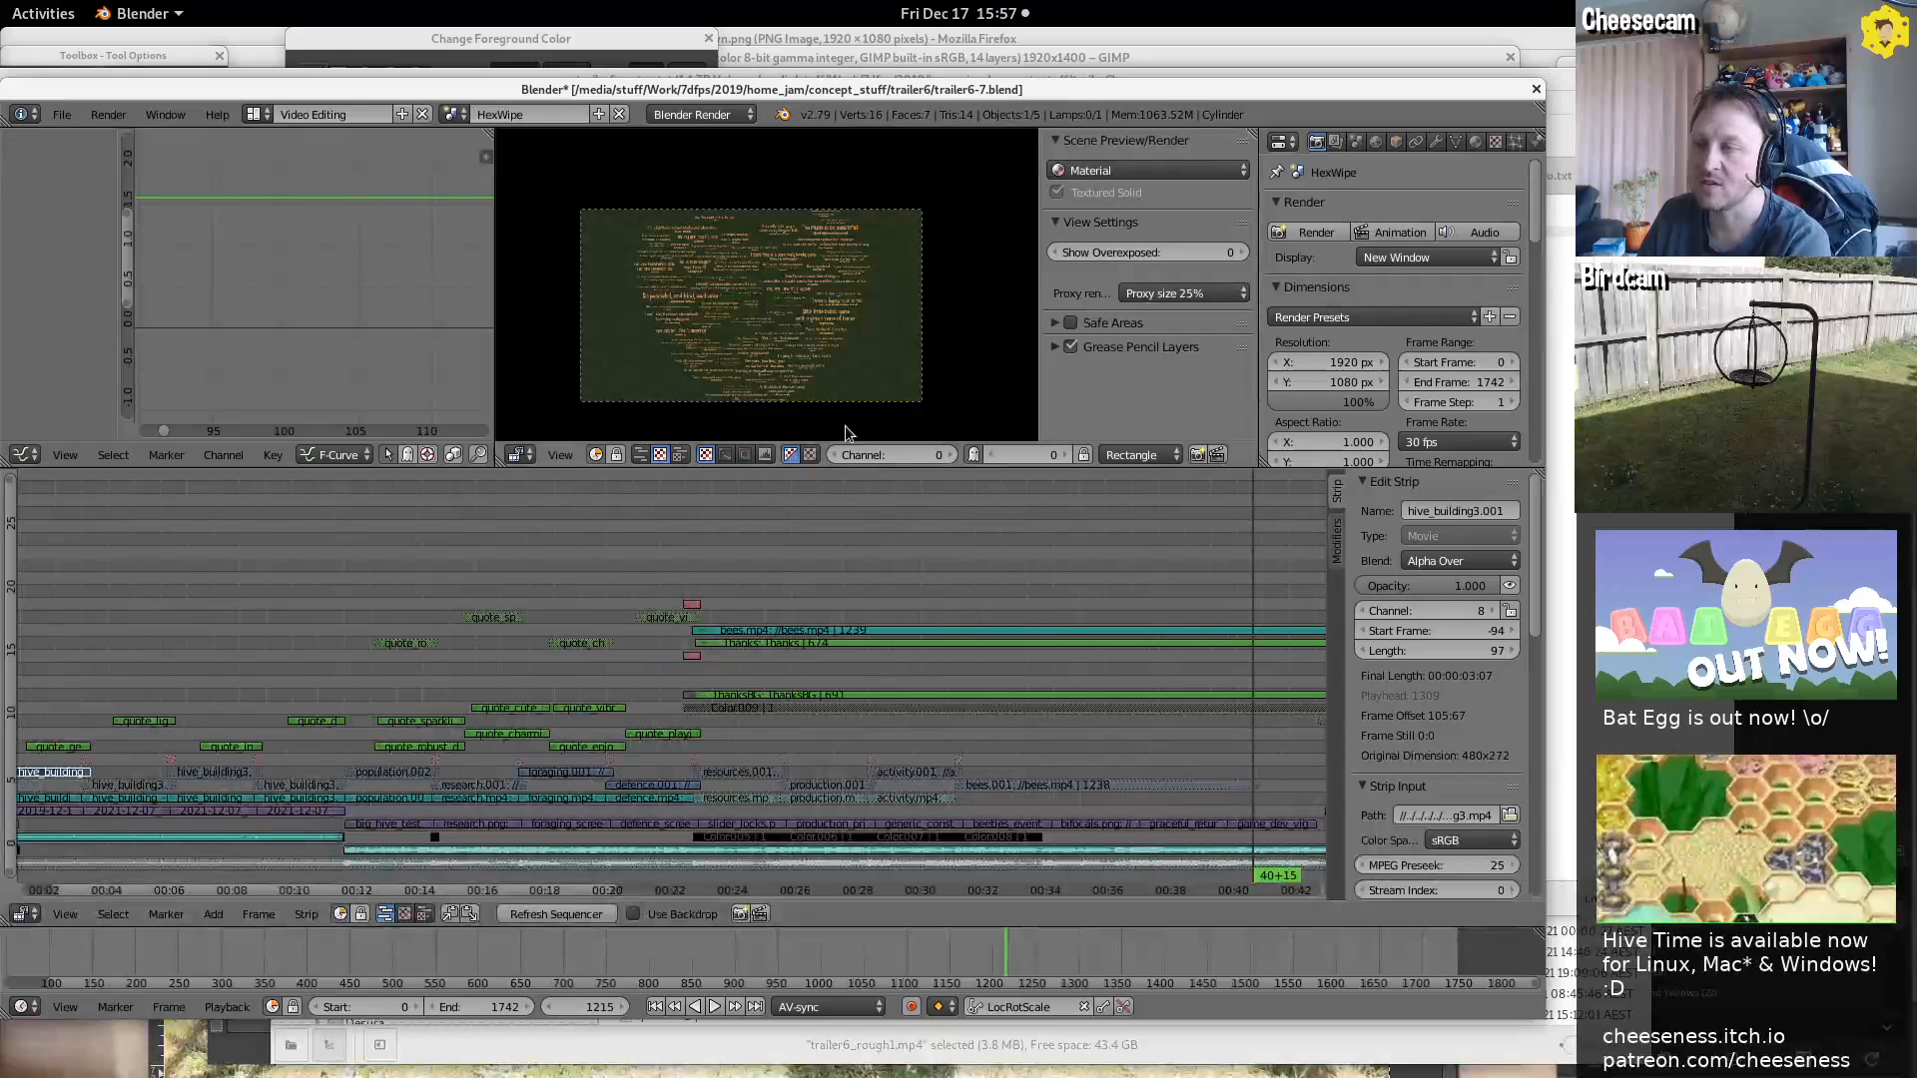
{"action": "right_click", "coordinate": [882, 708]}
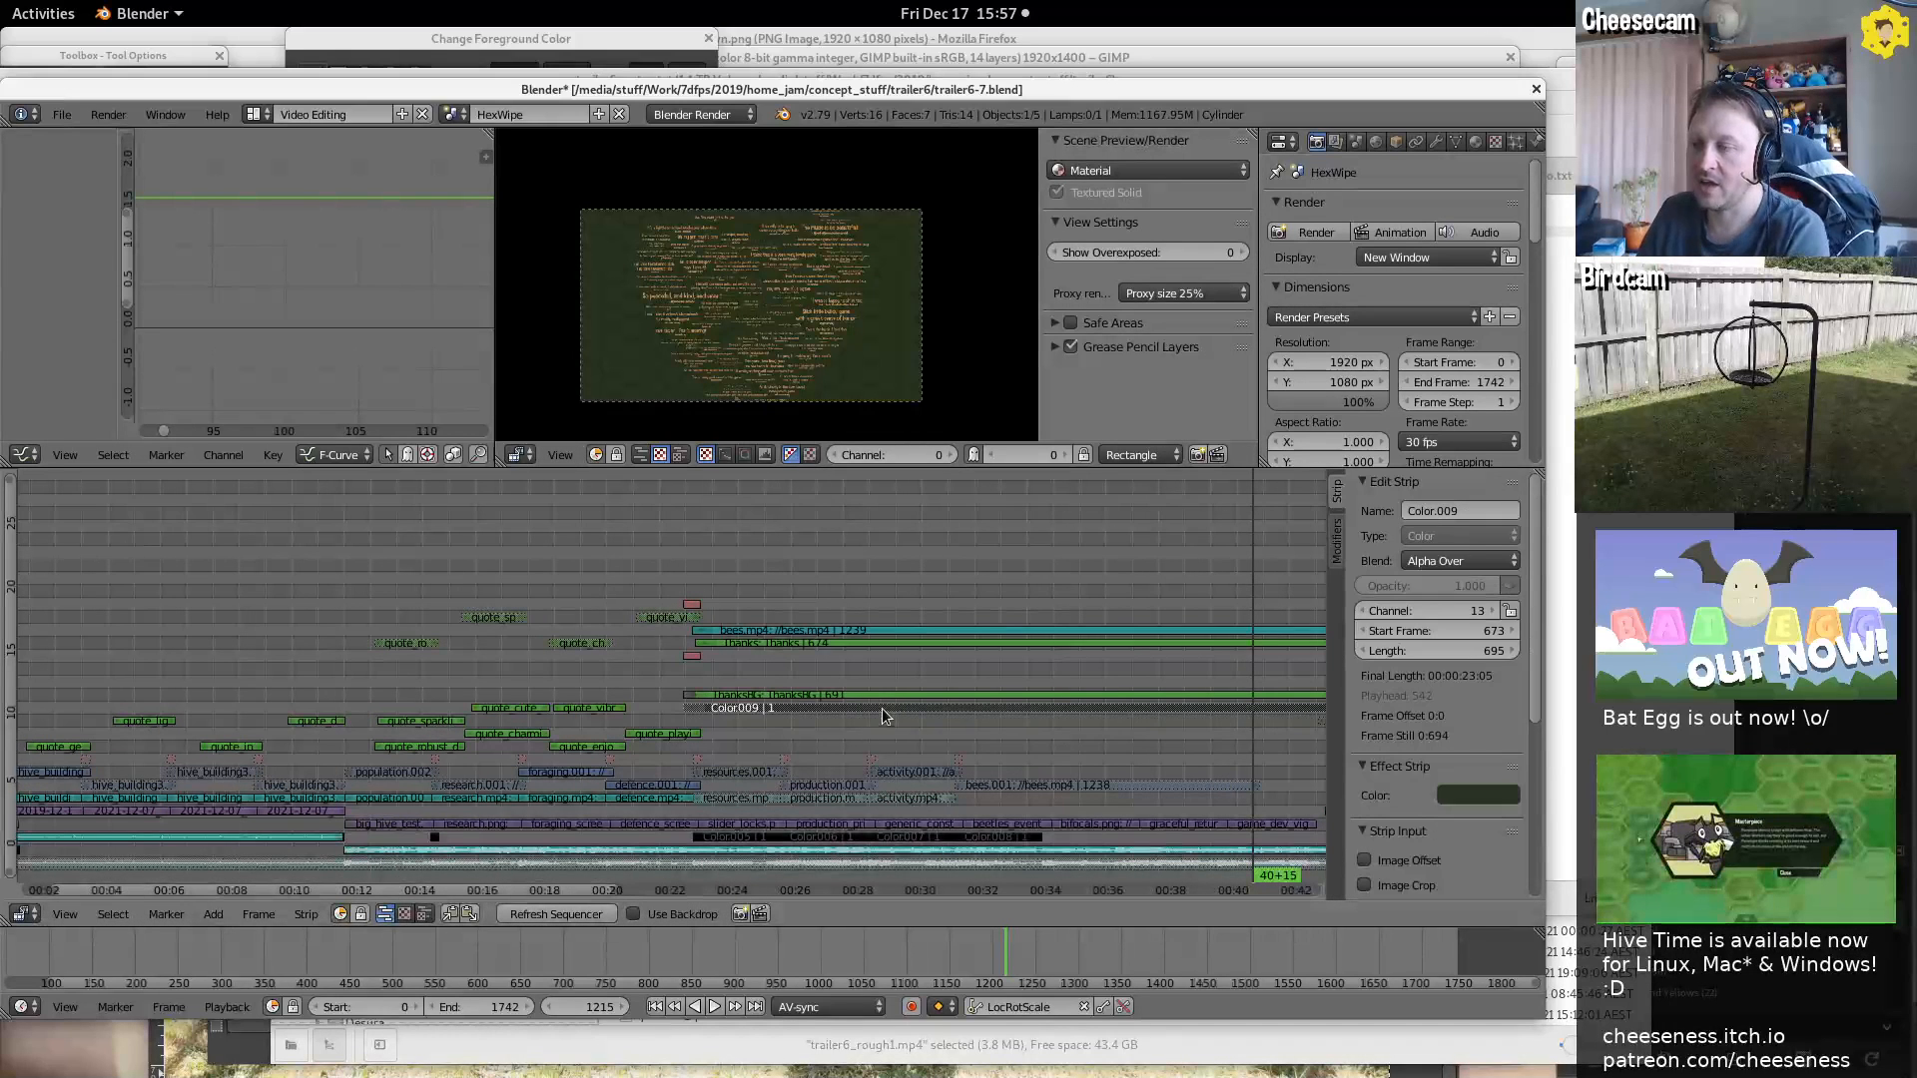
Mute the ThanksBG scene strip and examine the heart of quotes in the preview
{"action": "right_click", "coordinate": [903, 697]}
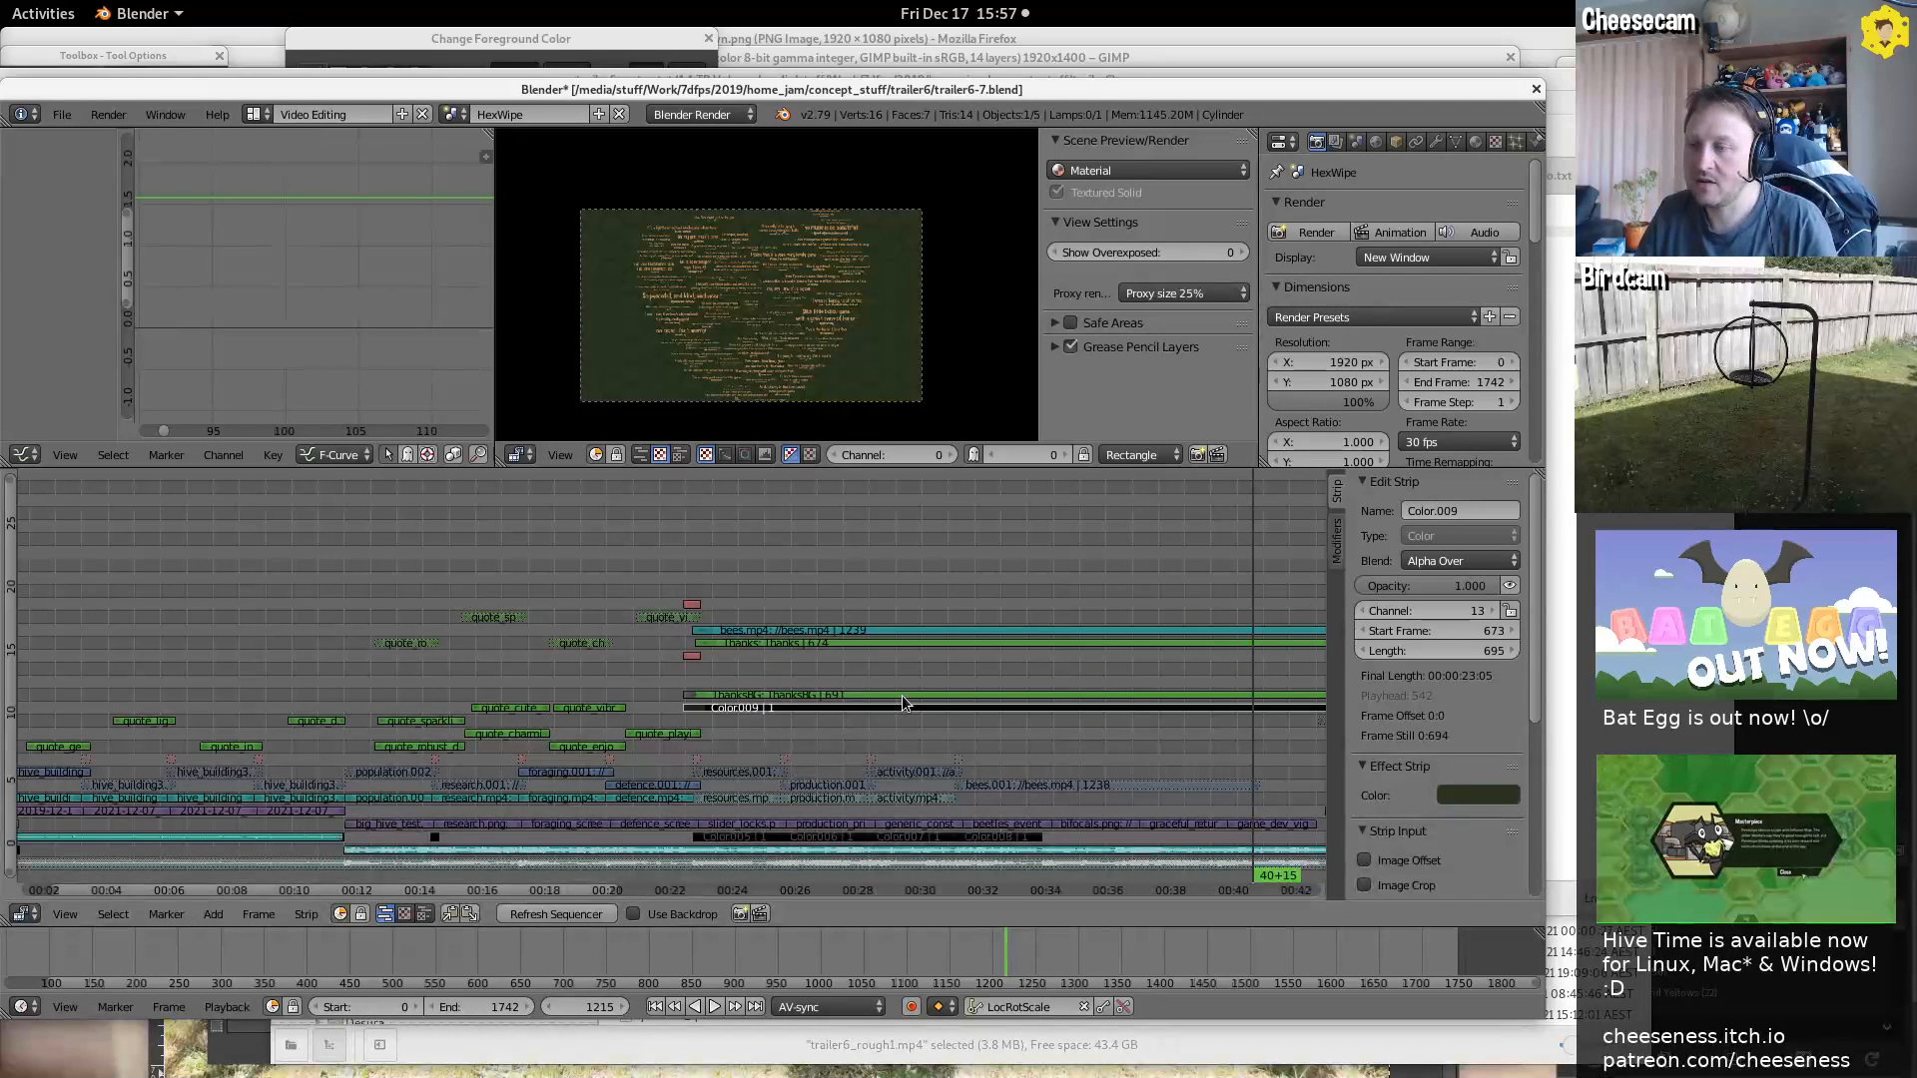
{"action": "key", "text": "h"}
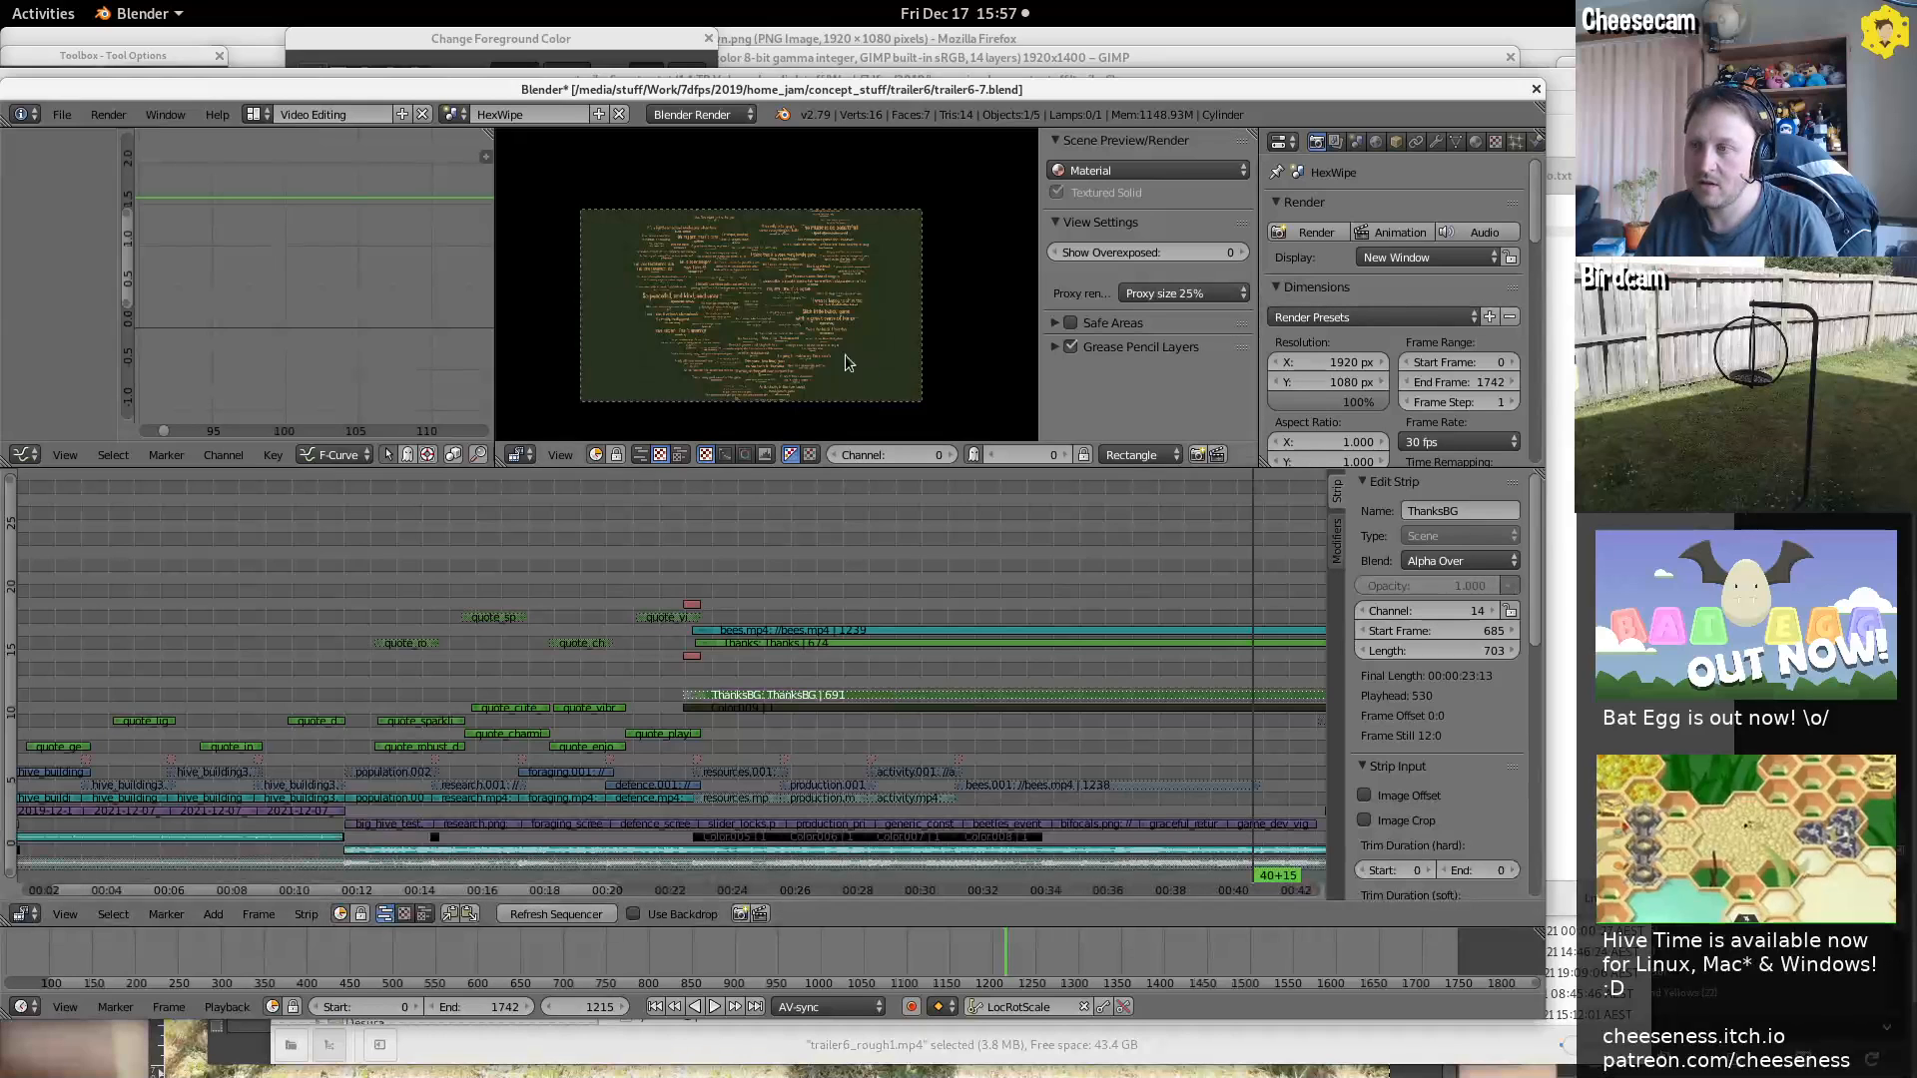
{"action": "scroll", "coordinate": [845, 355], "scroll_direction": "up", "scroll_amount": 2}
{"action": "middle_click_drag", "start_coordinate": [657, 345], "coordinate": [796, 279]}
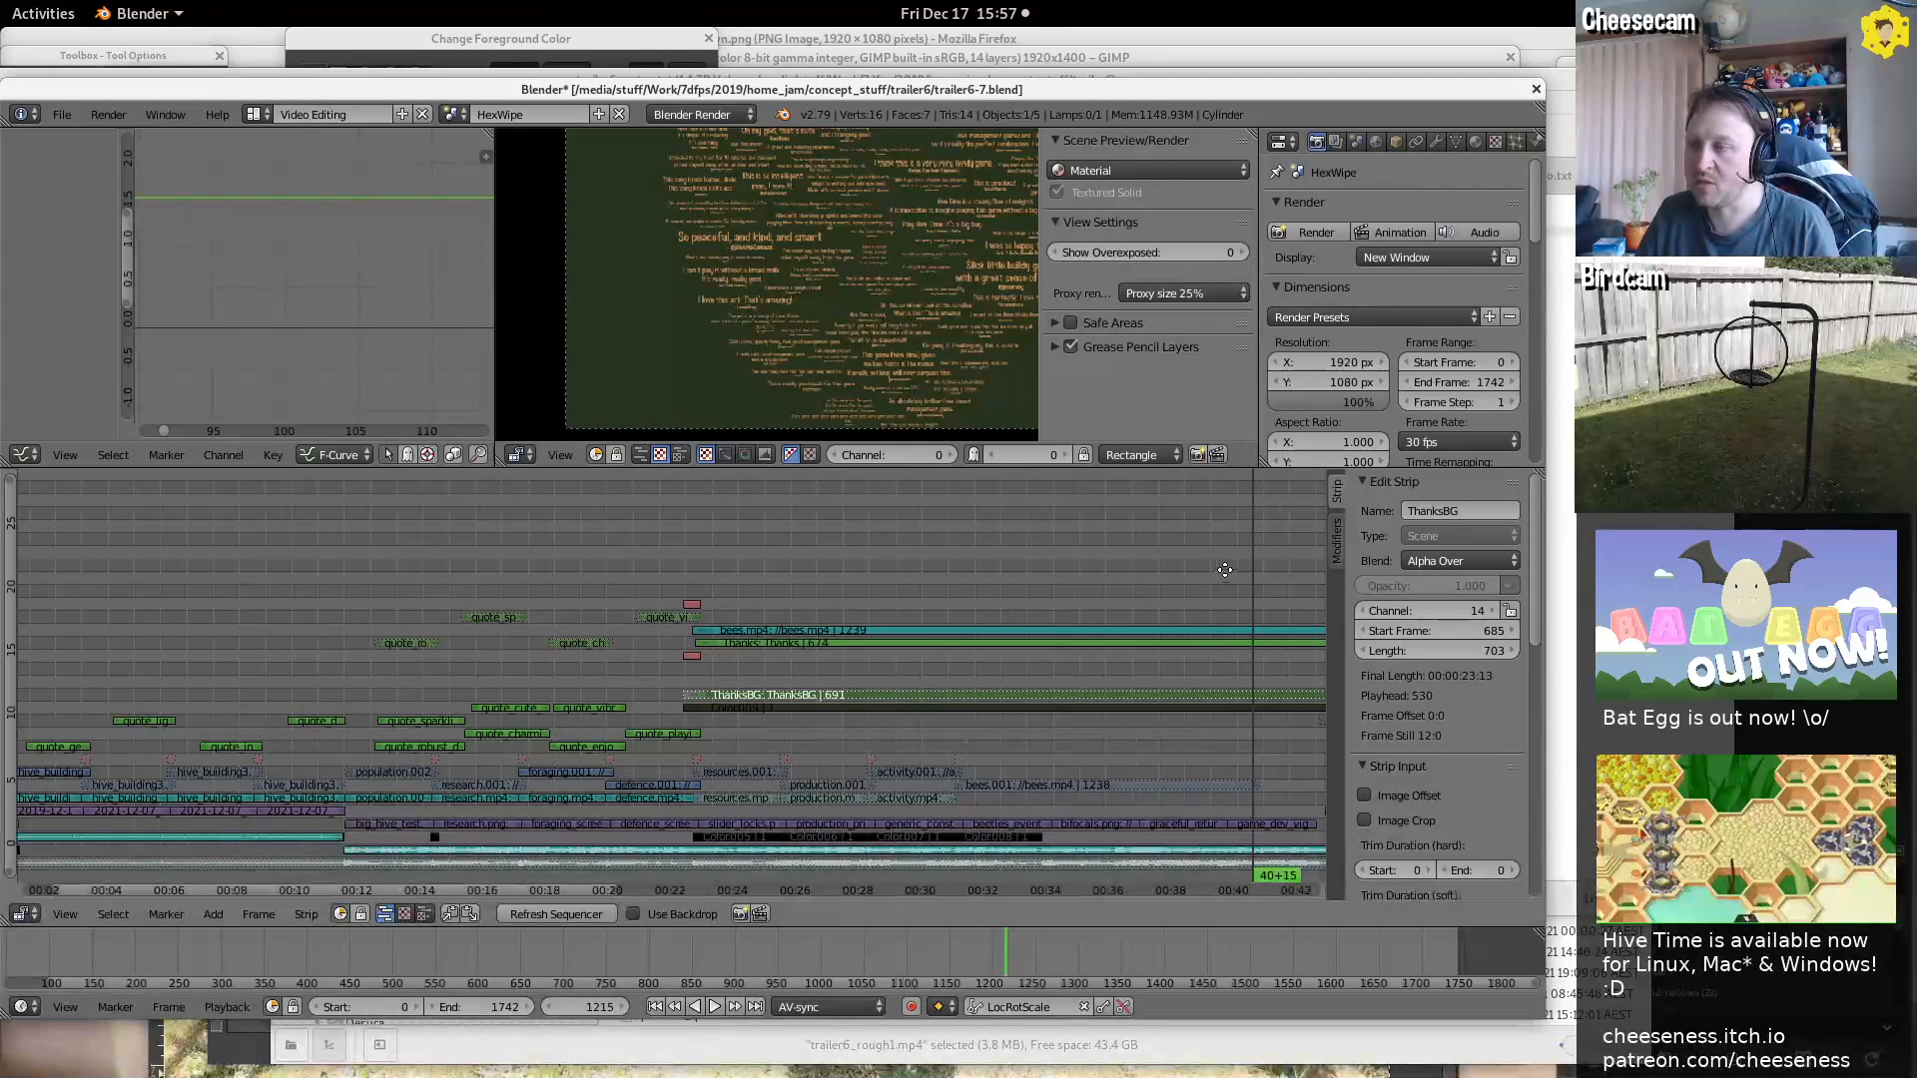
{"action": "scroll", "coordinate": [1223, 570], "scroll_direction": "down", "scroll_amount": 2}
{"action": "scroll", "coordinate": [860, 352], "scroll_direction": "down", "scroll_amount": 2}
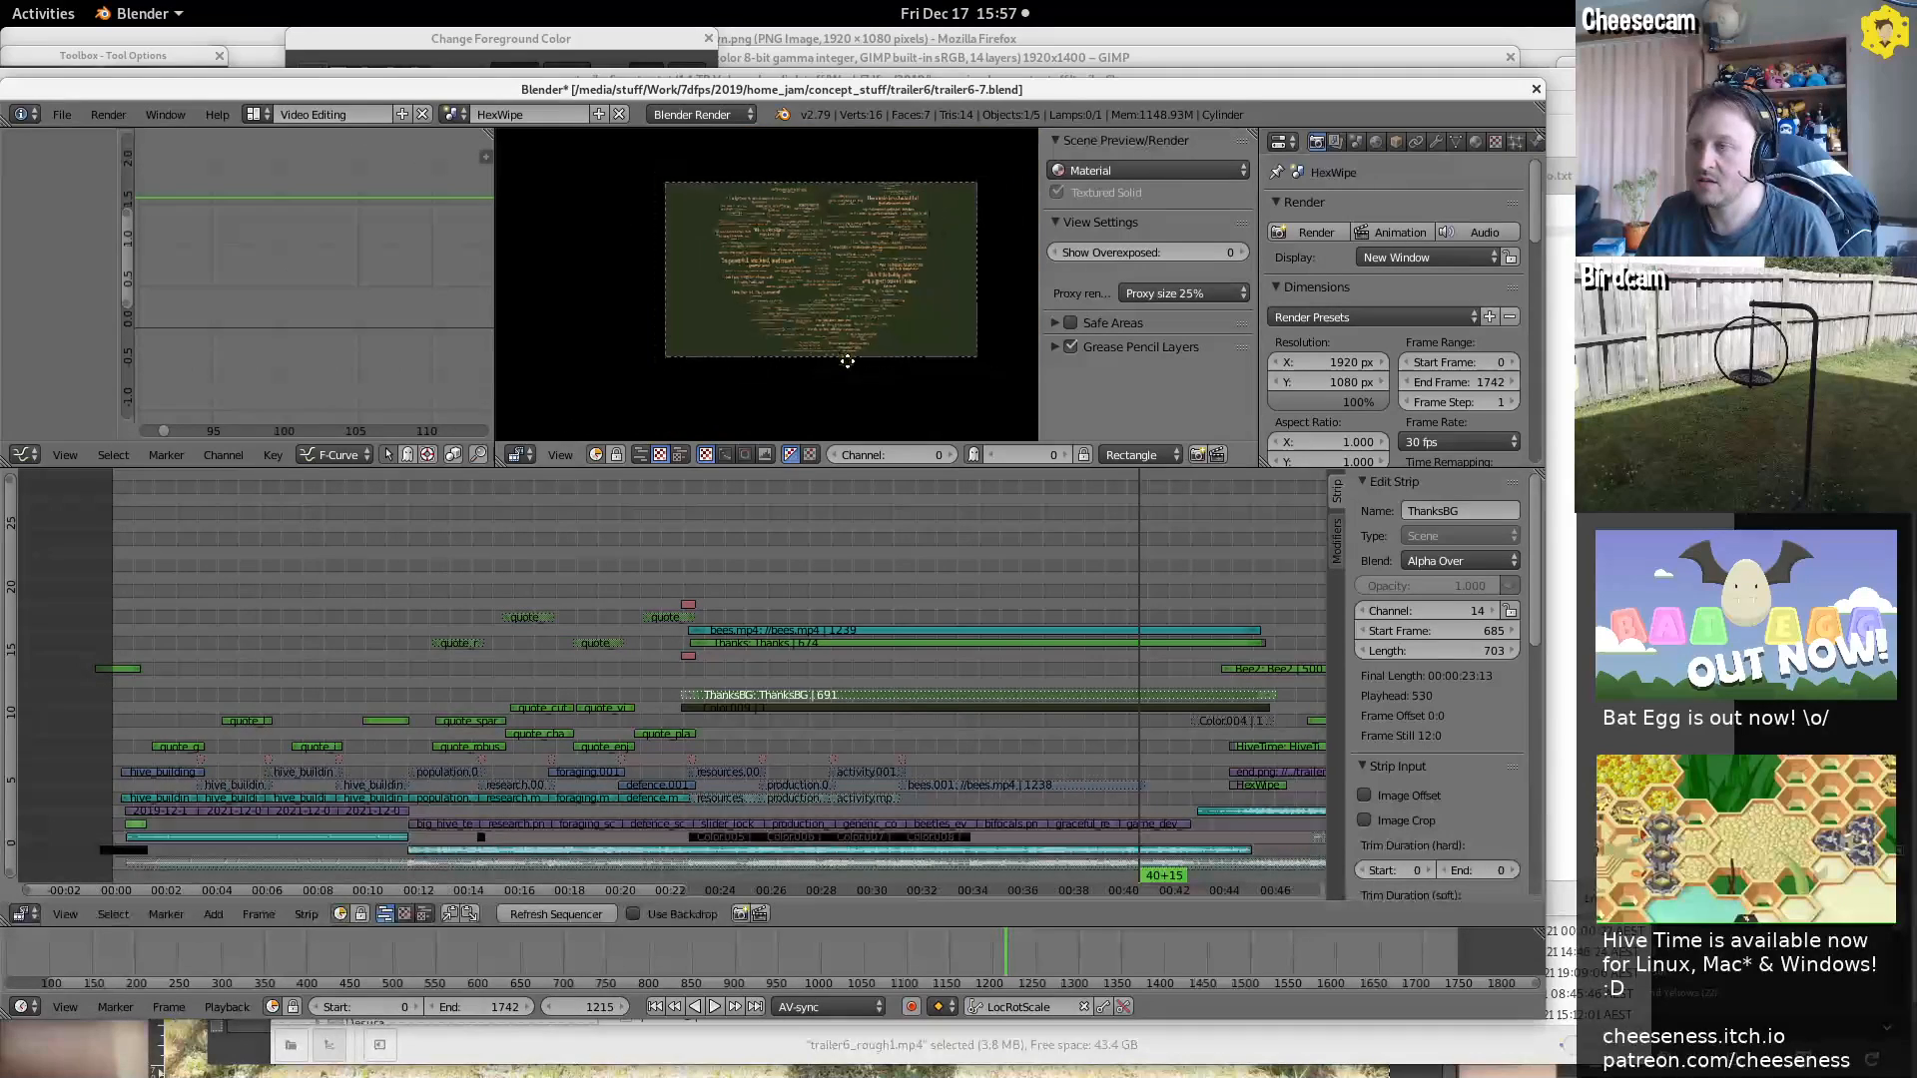
Move the playhead to 43+02, unmute the ThanksBG strip and inspect the heart against its background
{"action": "left_click", "coordinate": [1201, 569]}
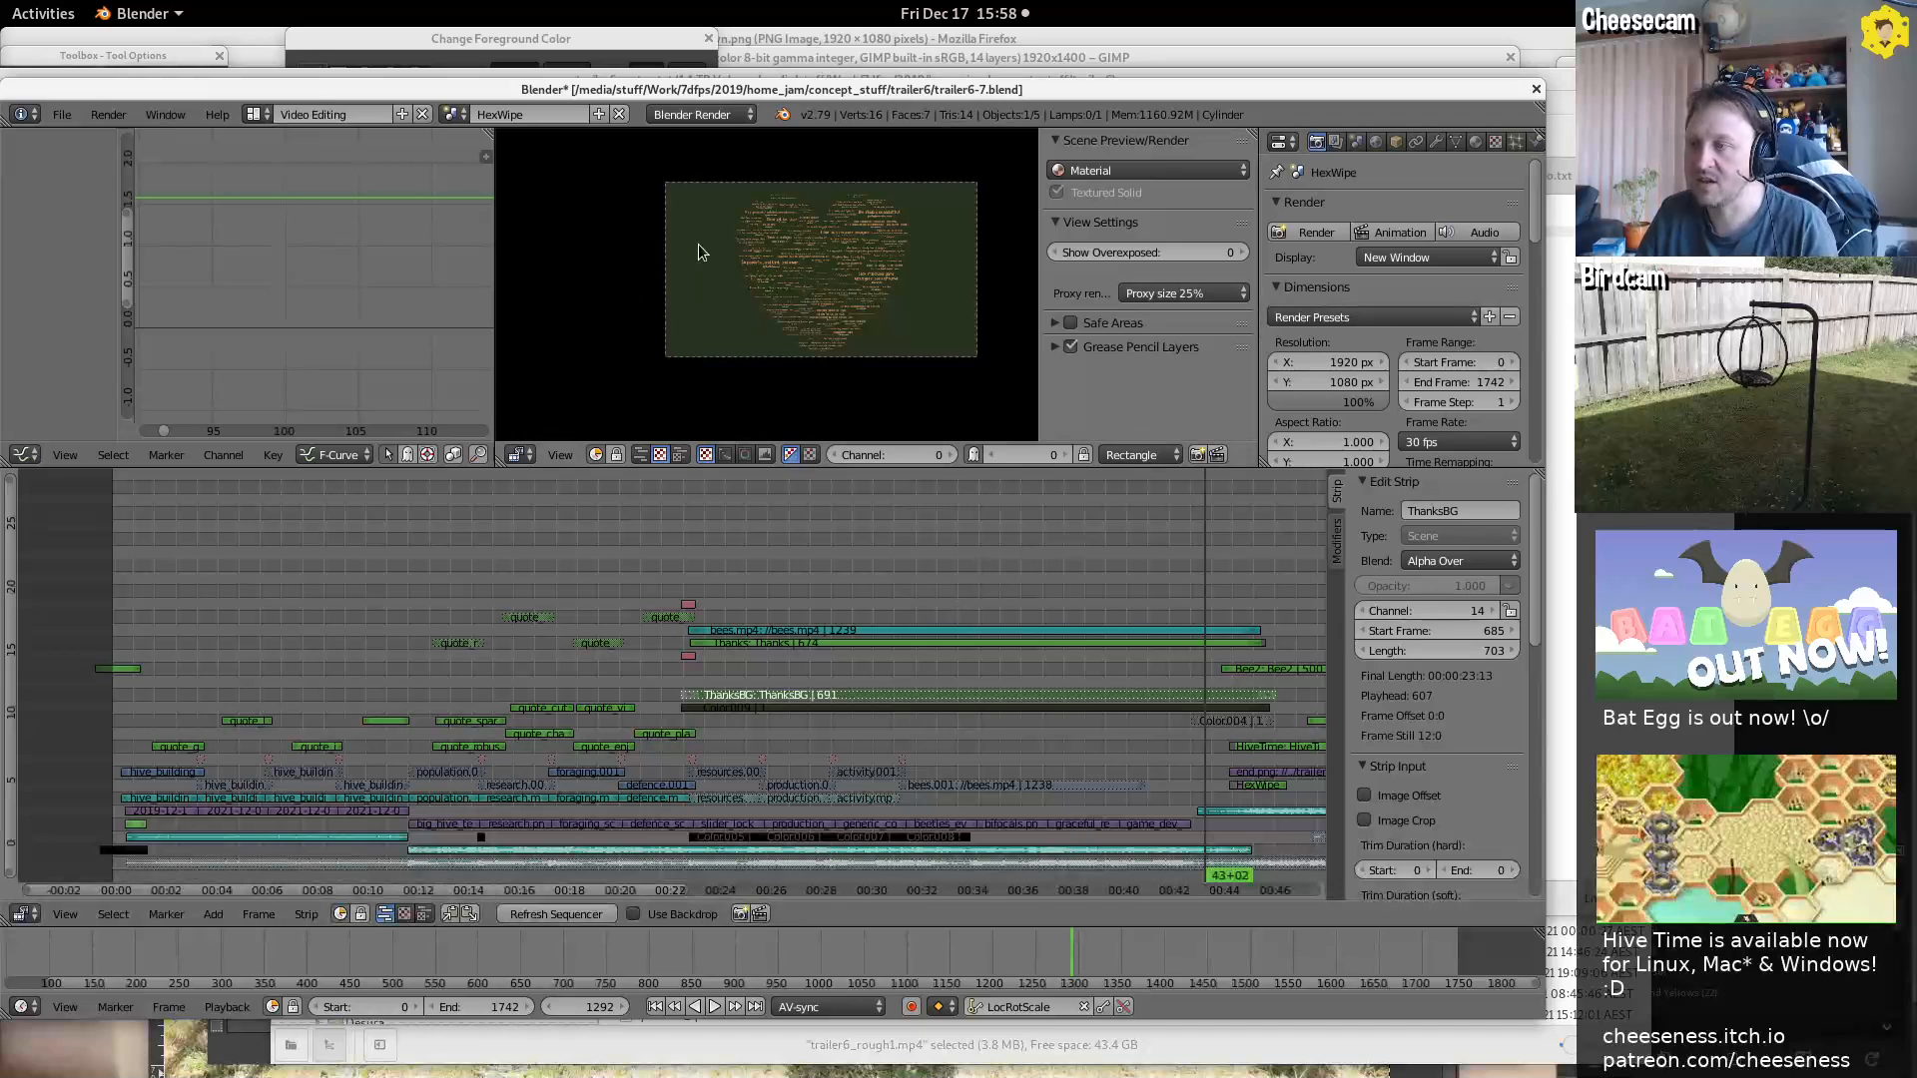
{"action": "right_click", "coordinate": [924, 695]}
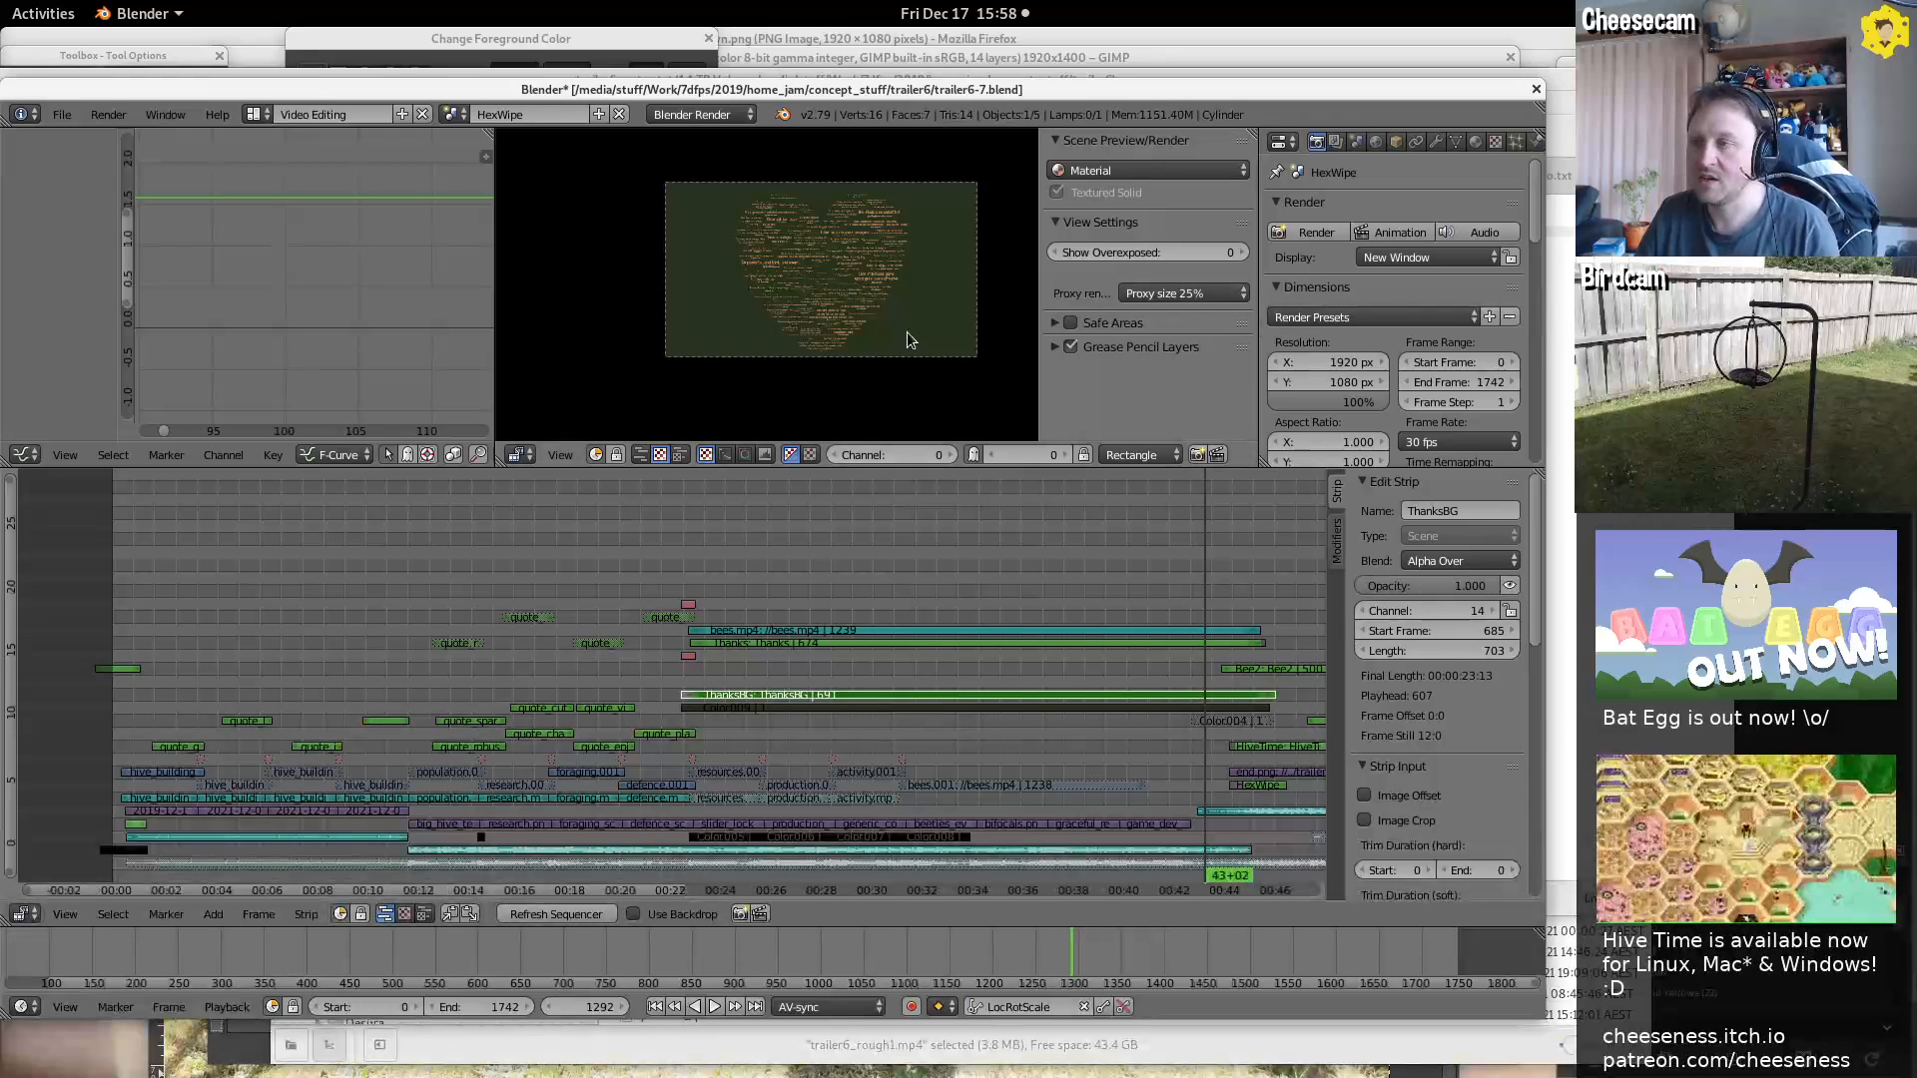
{"action": "scroll", "coordinate": [925, 307], "scroll_direction": "up", "scroll_amount": 1}
{"action": "scroll", "coordinate": [899, 289], "scroll_direction": "up", "scroll_amount": 2}
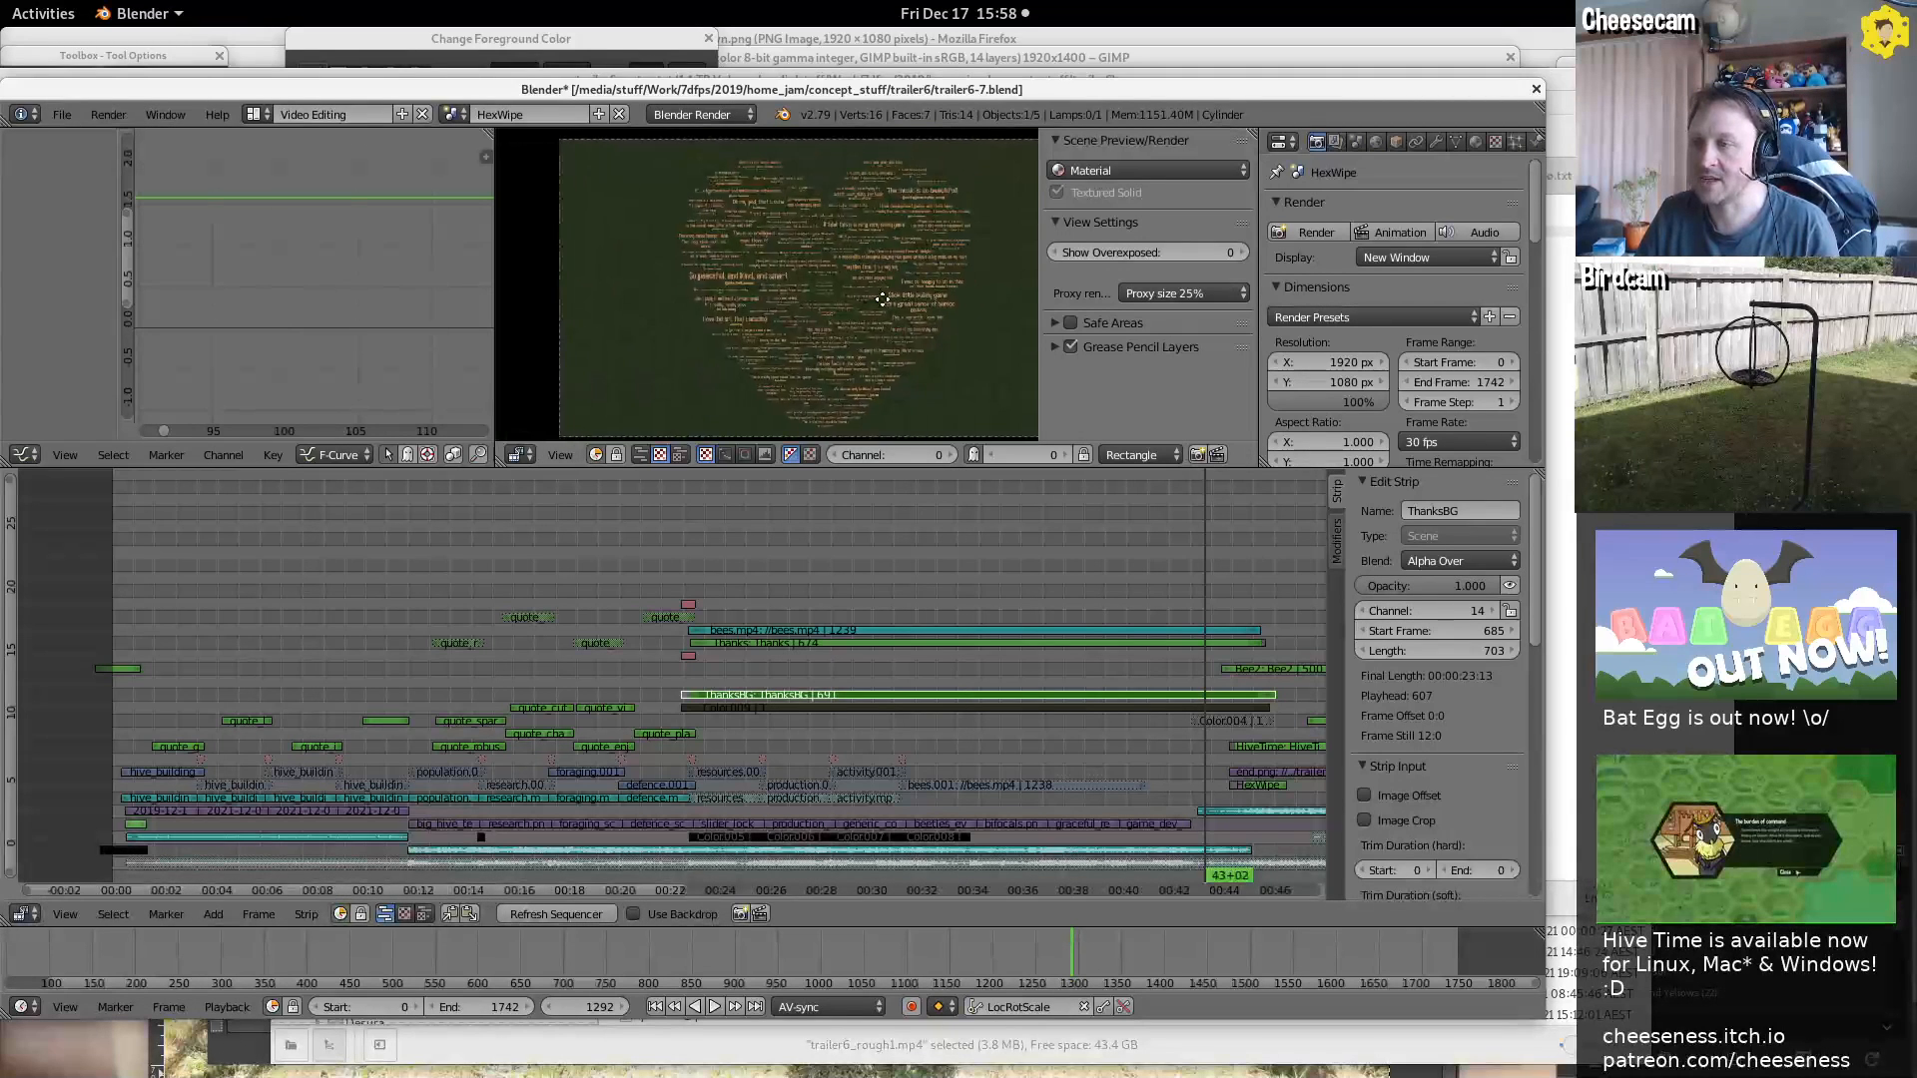
{"action": "scroll", "coordinate": [876, 275], "scroll_direction": "down", "scroll_amount": 3}
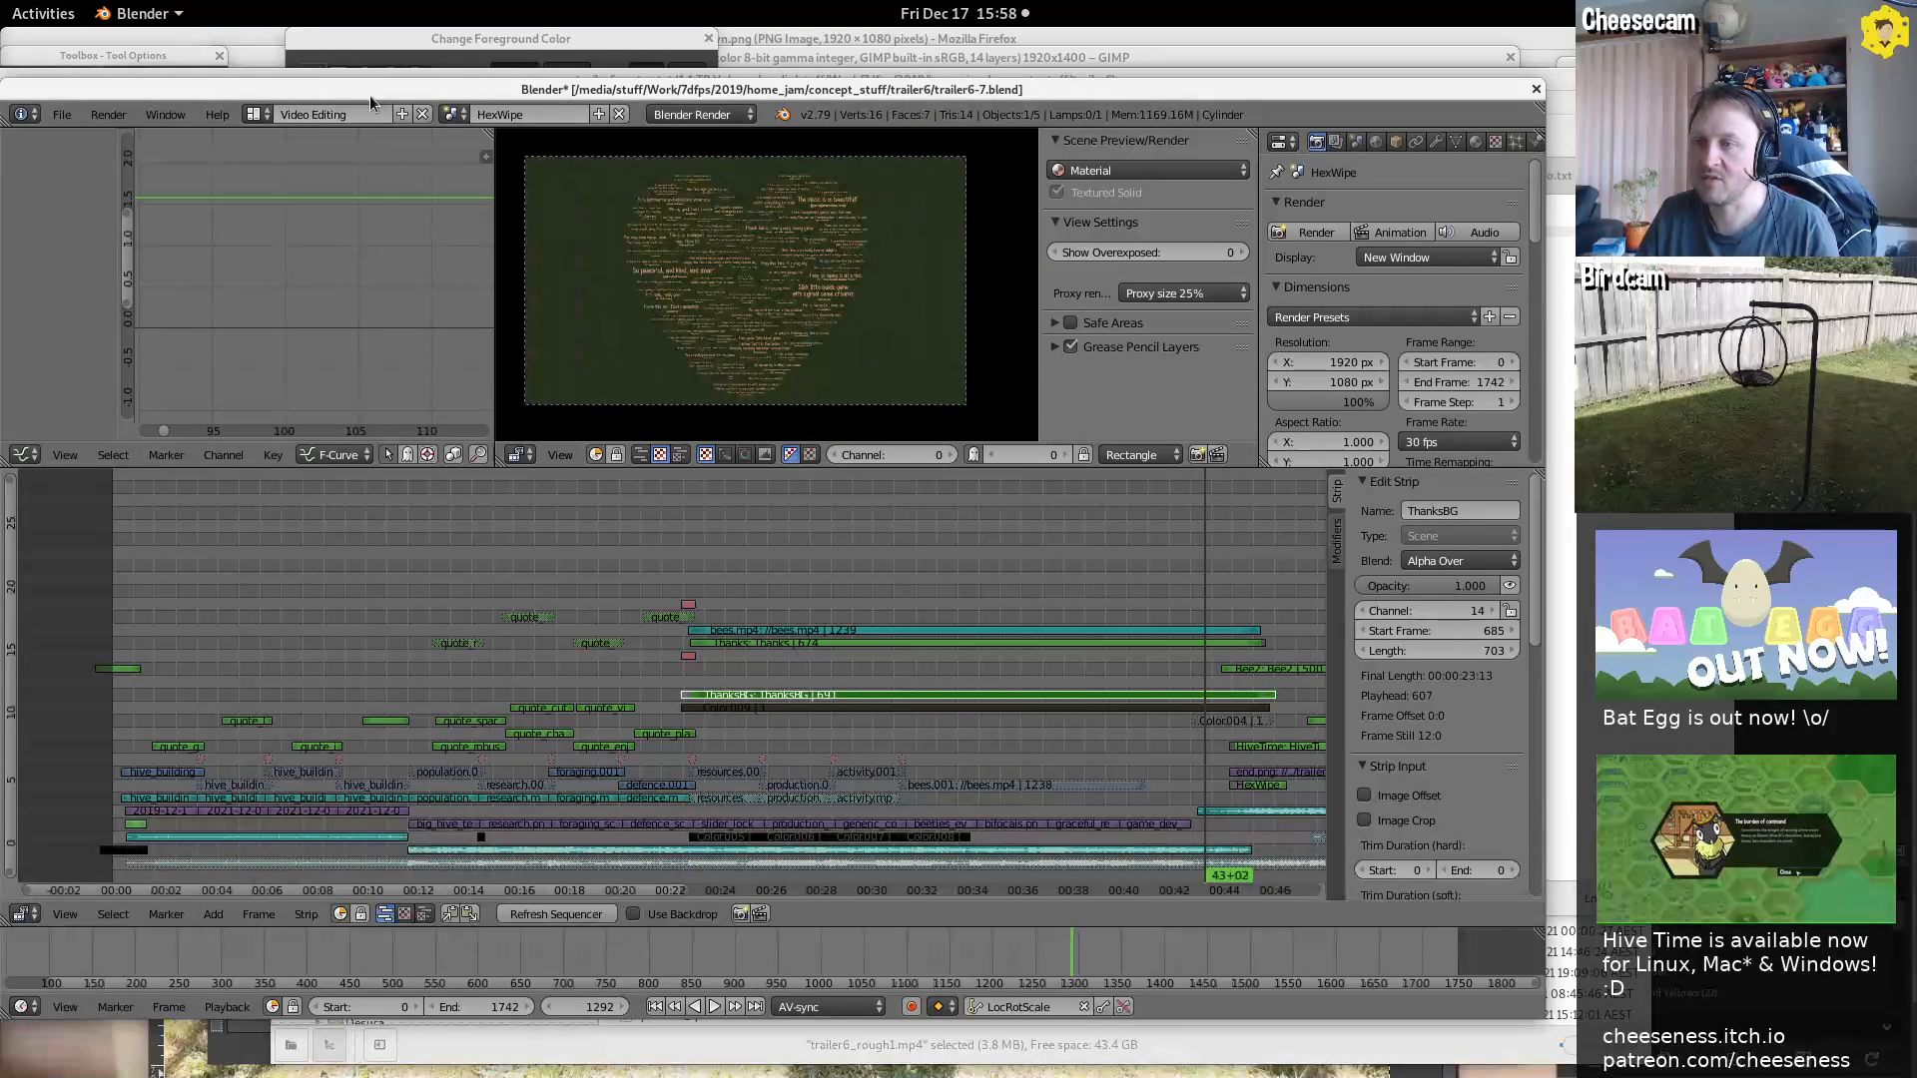
{"action": "left_click", "coordinate": [446, 114]}
{"action": "type", "text": "tn"}
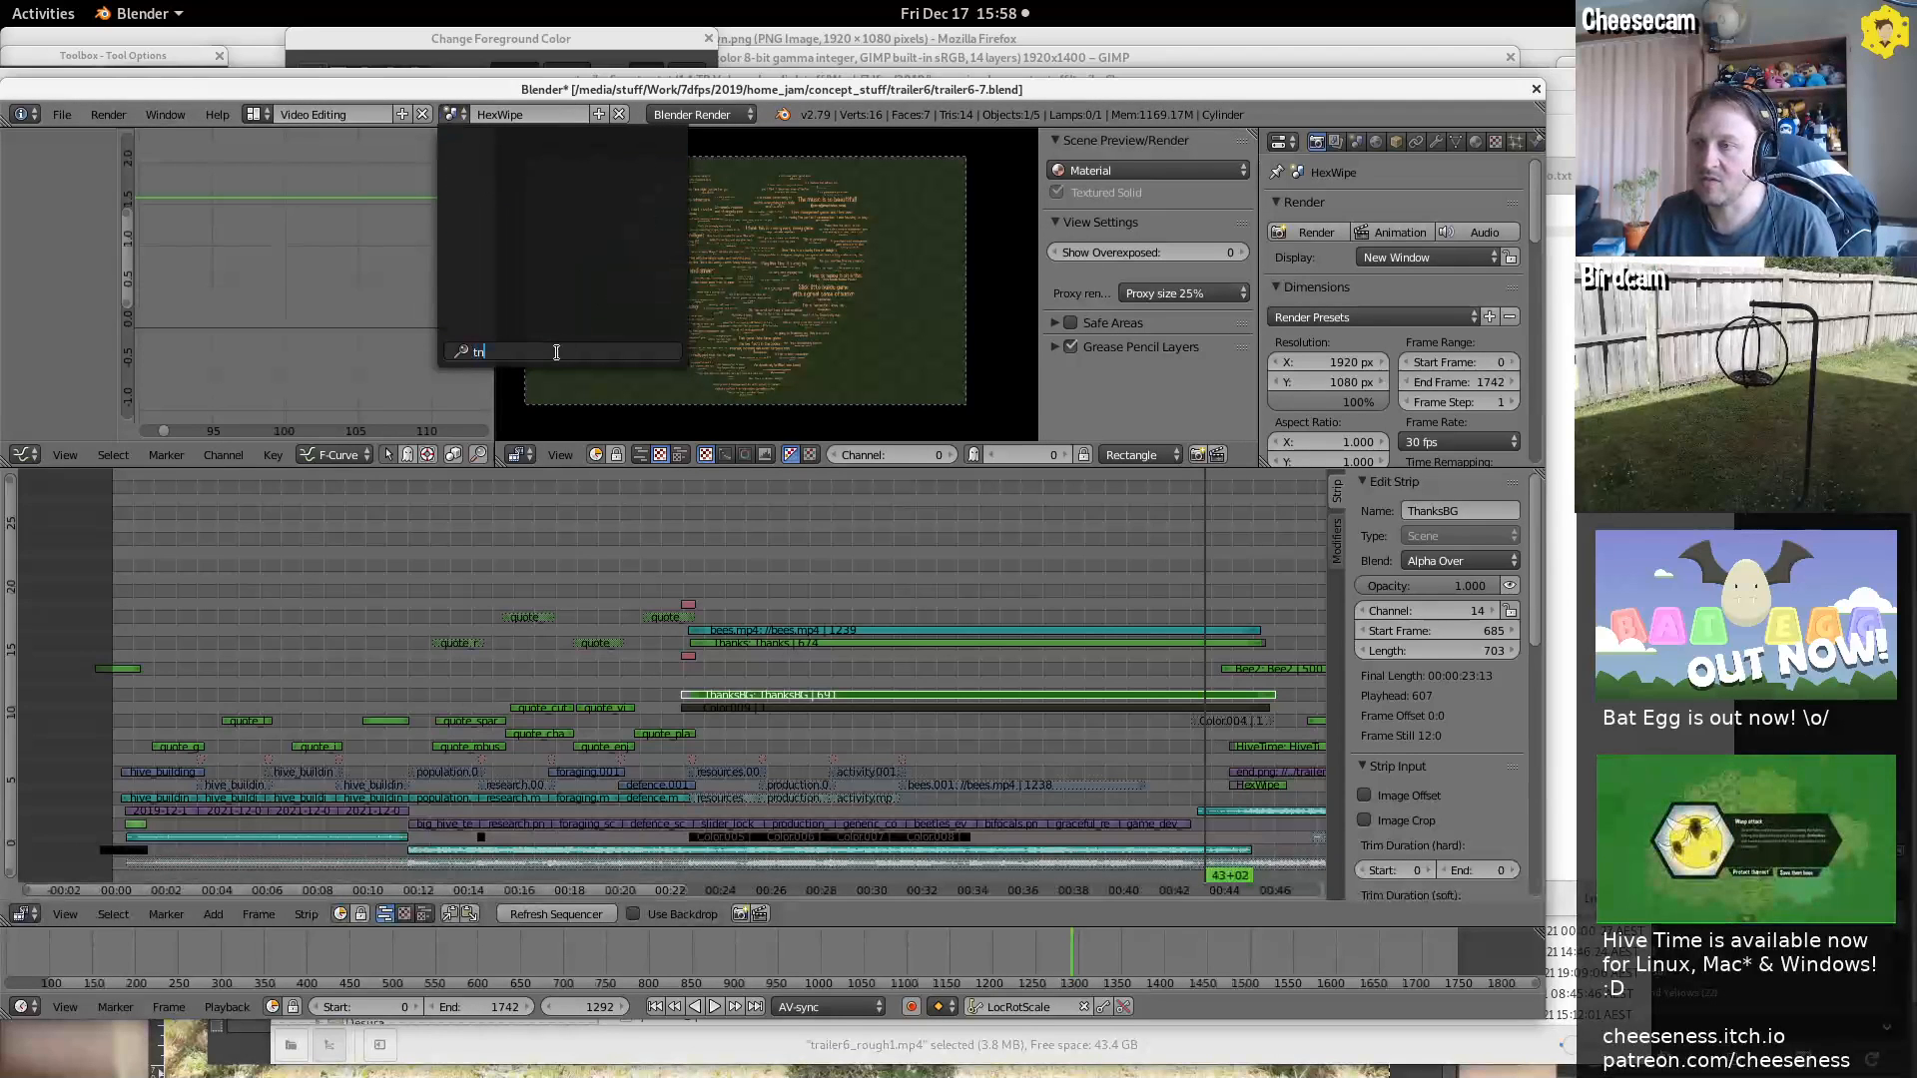
{"action": "key", "text": "BackSpace"}
{"action": "type", "text": "han"}
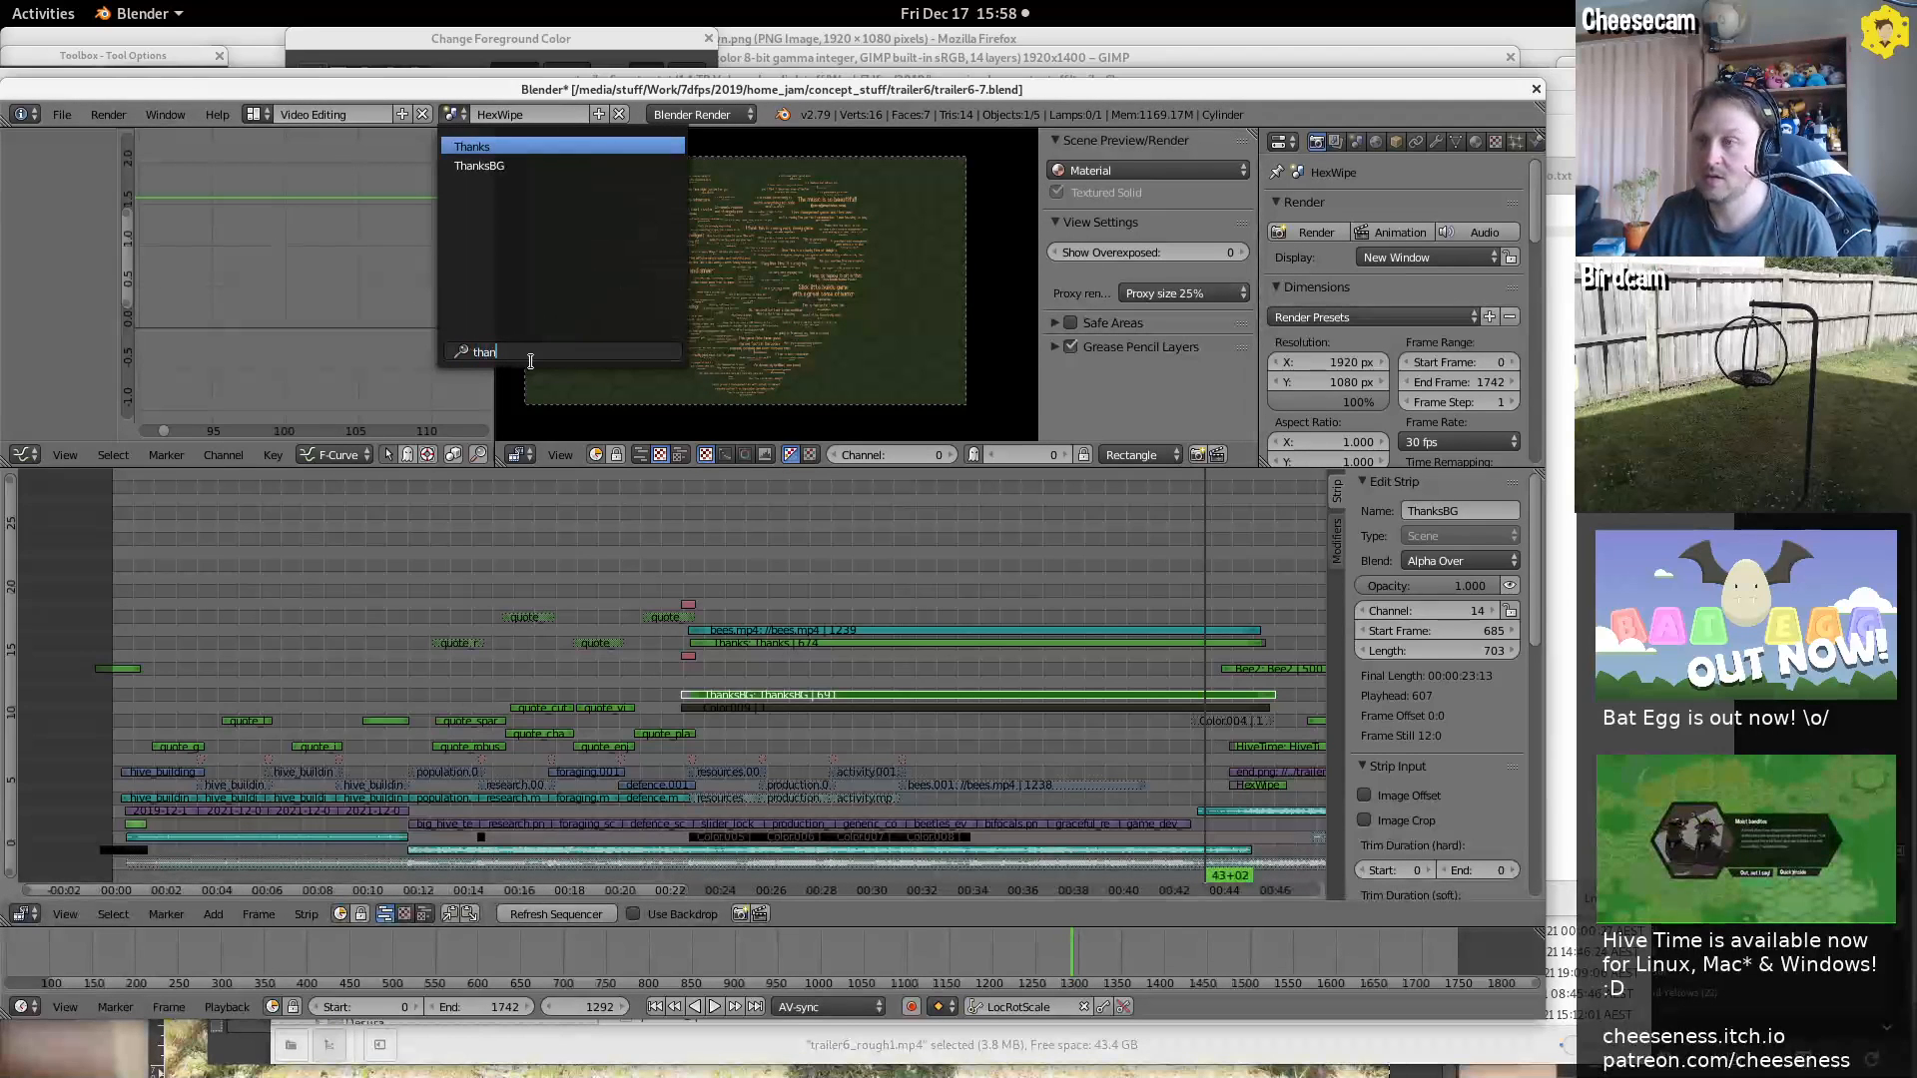
{"action": "left_click", "coordinate": [555, 167]}
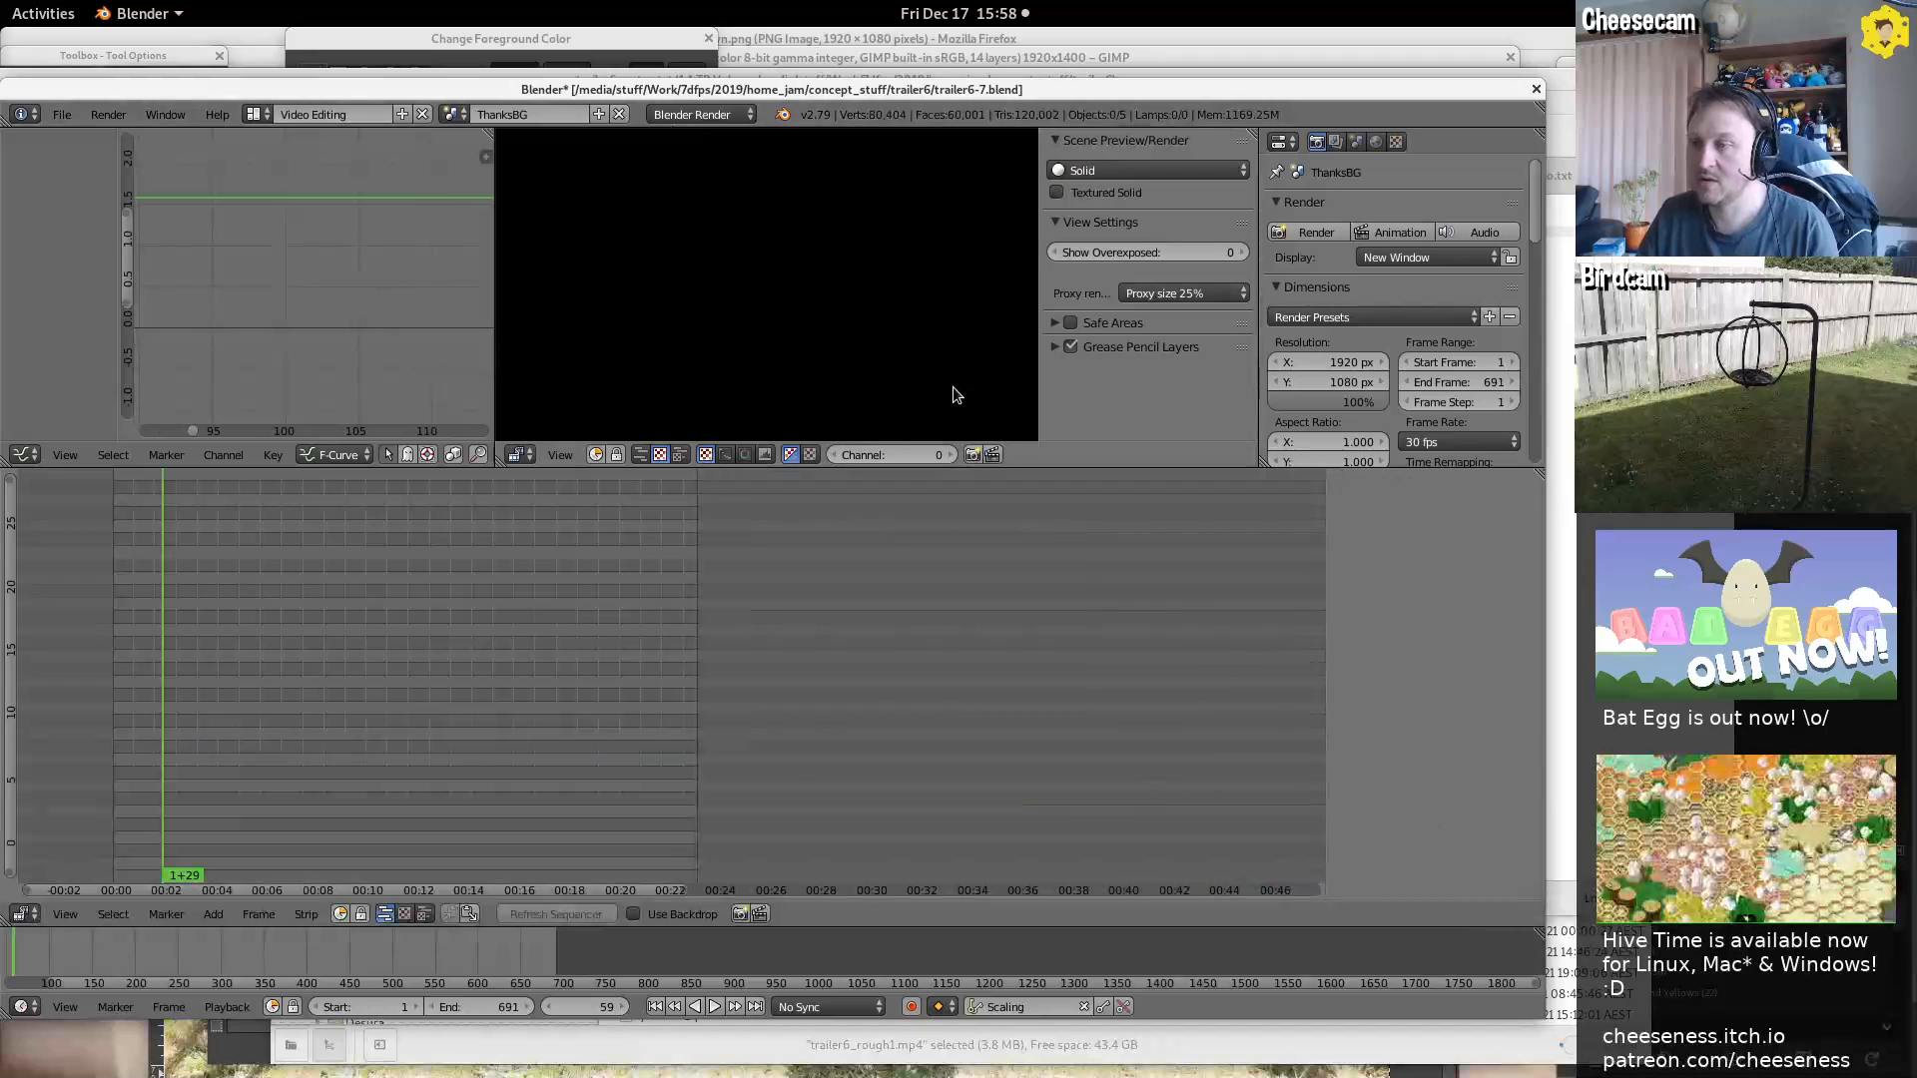
{"action": "left_click", "coordinate": [452, 114]}
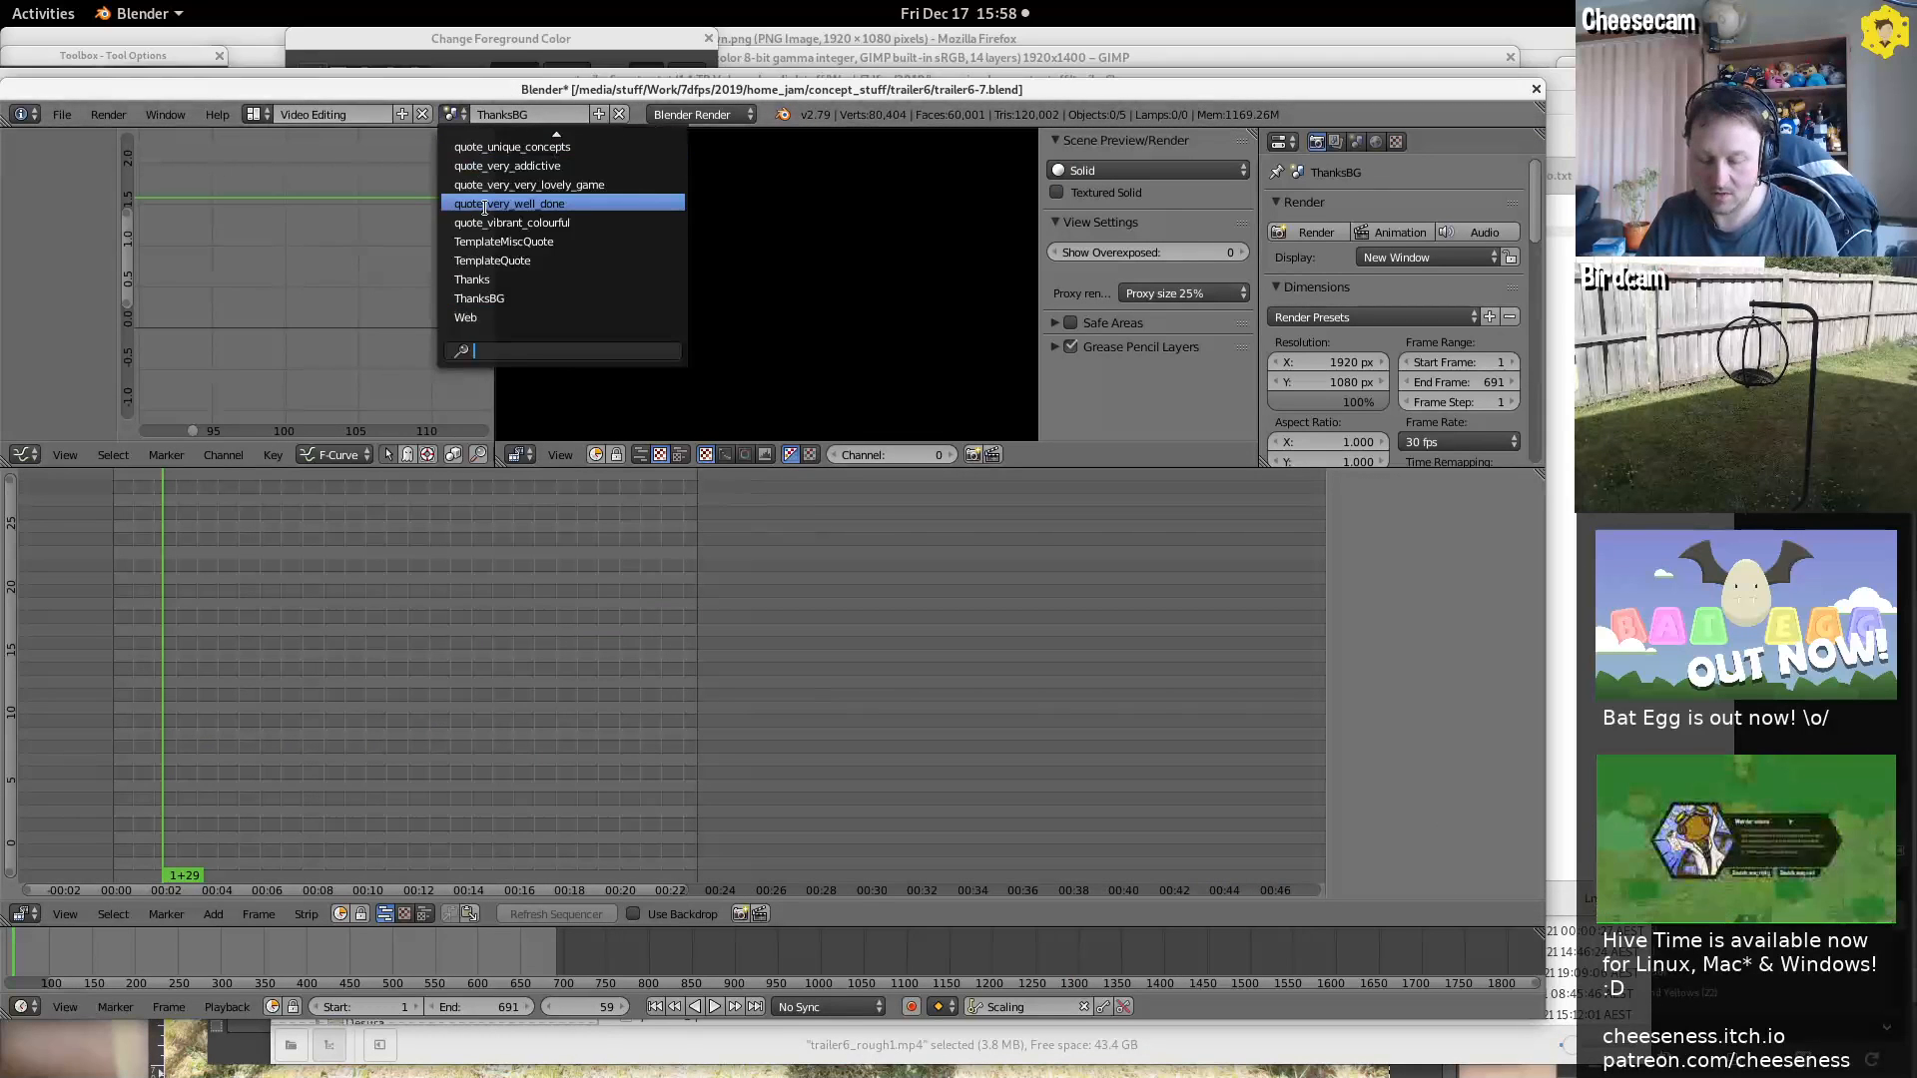
{"action": "type", "text": "hex"}
{"action": "left_click", "coordinate": [487, 147]}
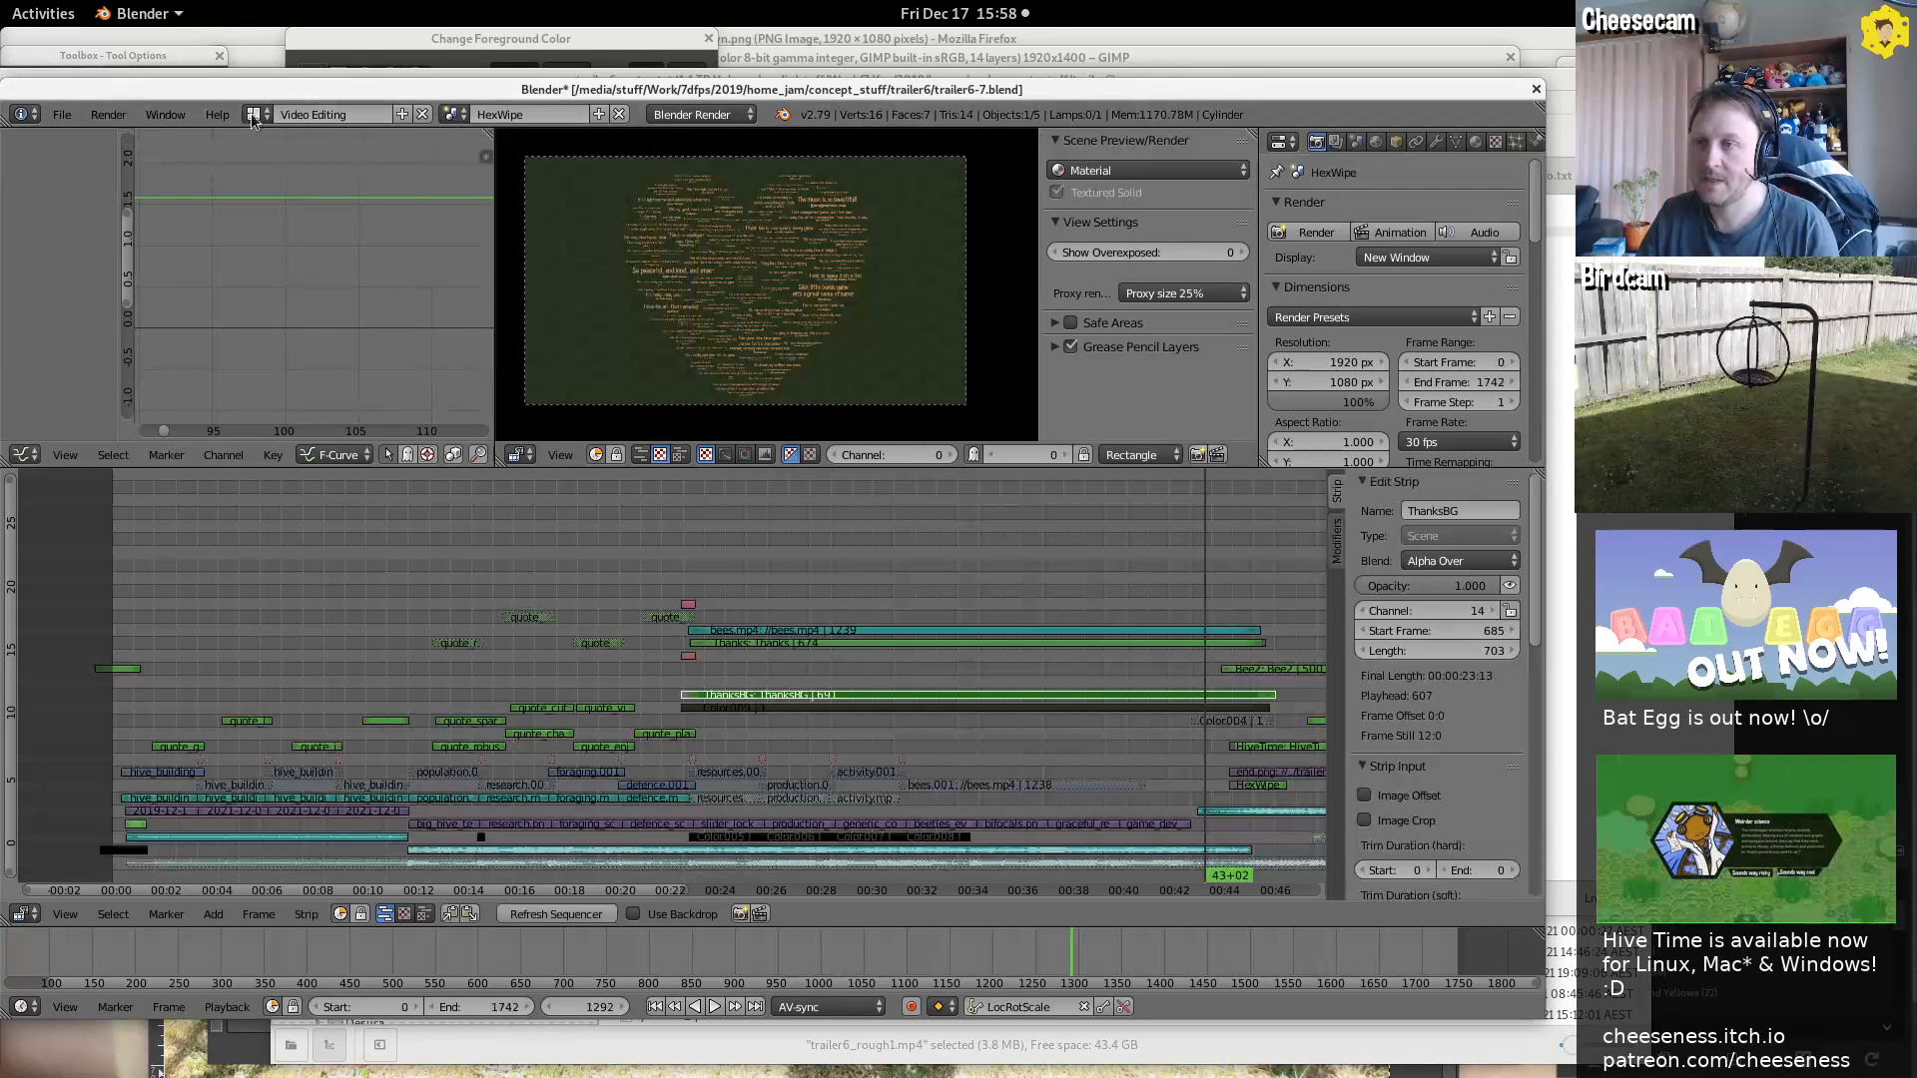
{"action": "left_click", "coordinate": [253, 114]}
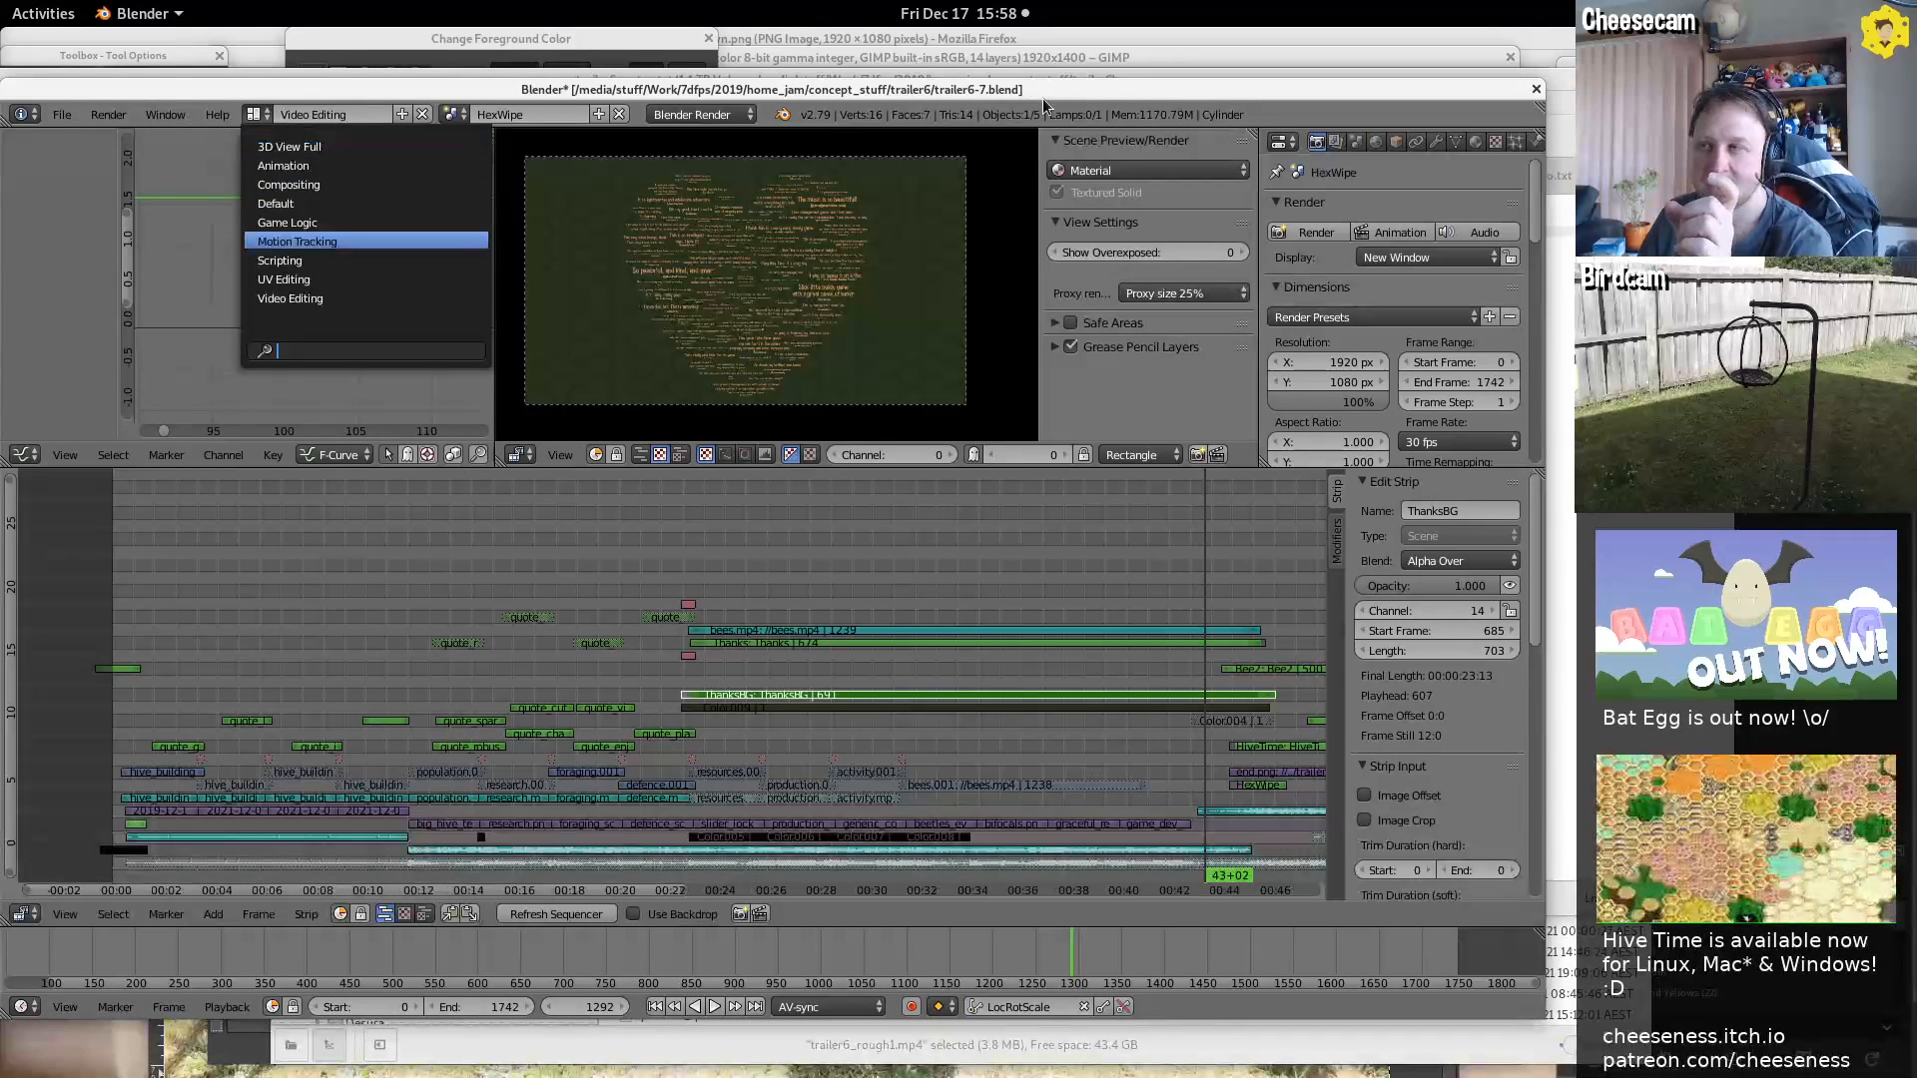
{"action": "left_click", "coordinate": [825, 116]}
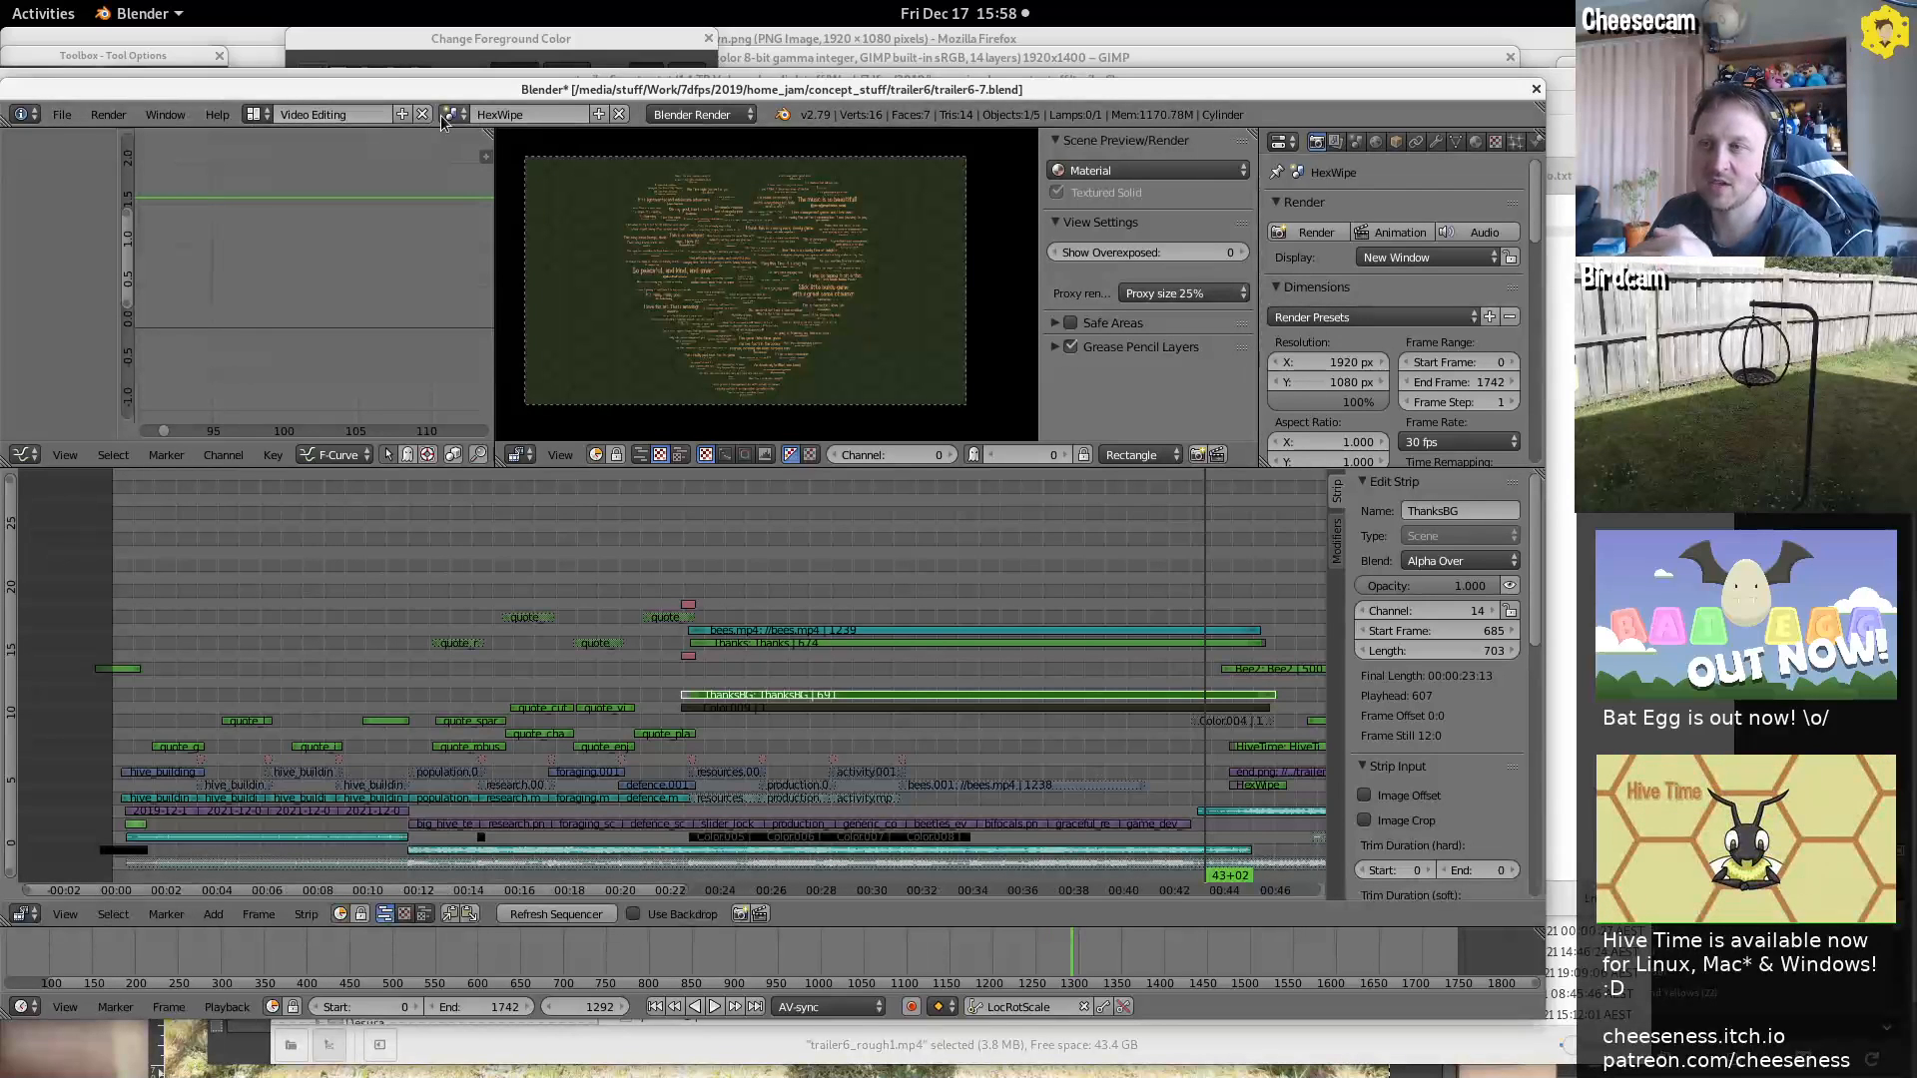
Switch to the Default screen layout and open the ThanksBG scene in it
{"action": "left_click", "coordinate": [255, 114]}
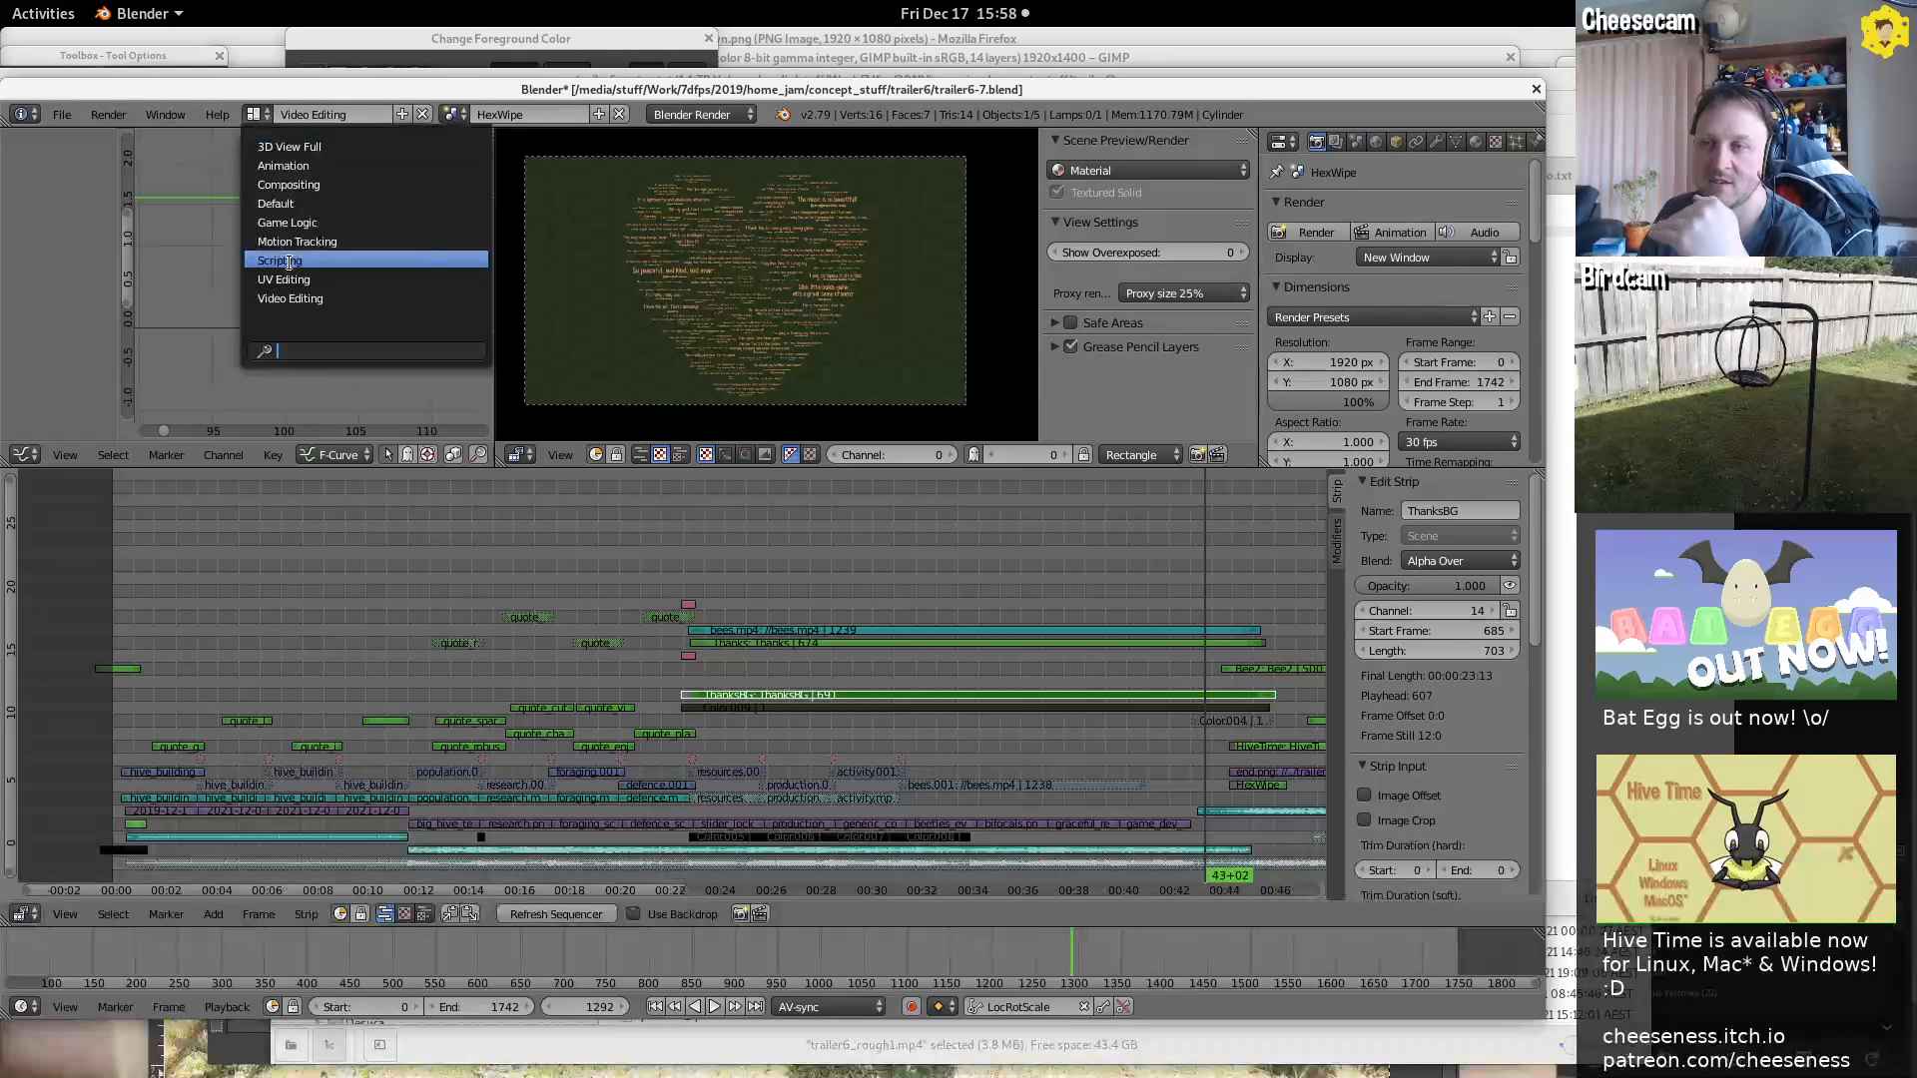
{"action": "left_click", "coordinate": [310, 206]}
{"action": "left_click", "coordinate": [462, 116]}
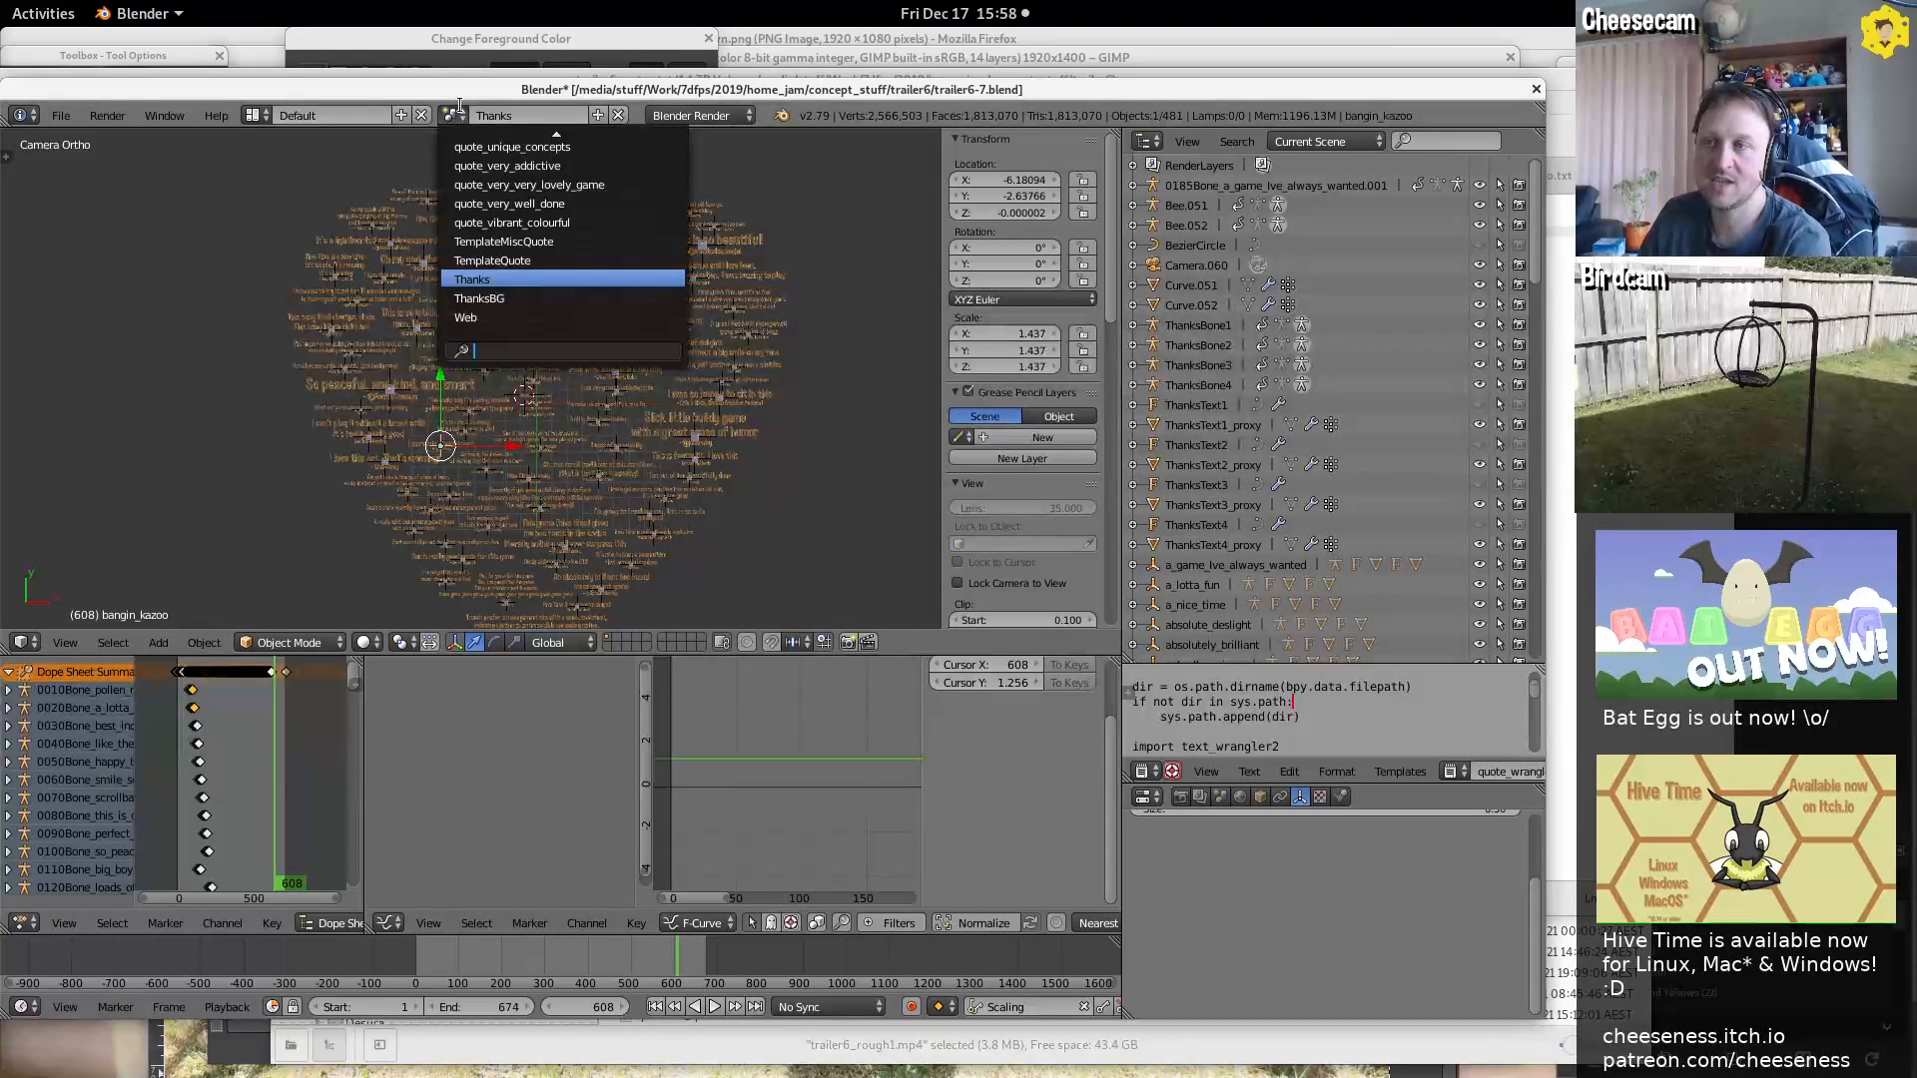
{"action": "left_click", "coordinate": [493, 294]}
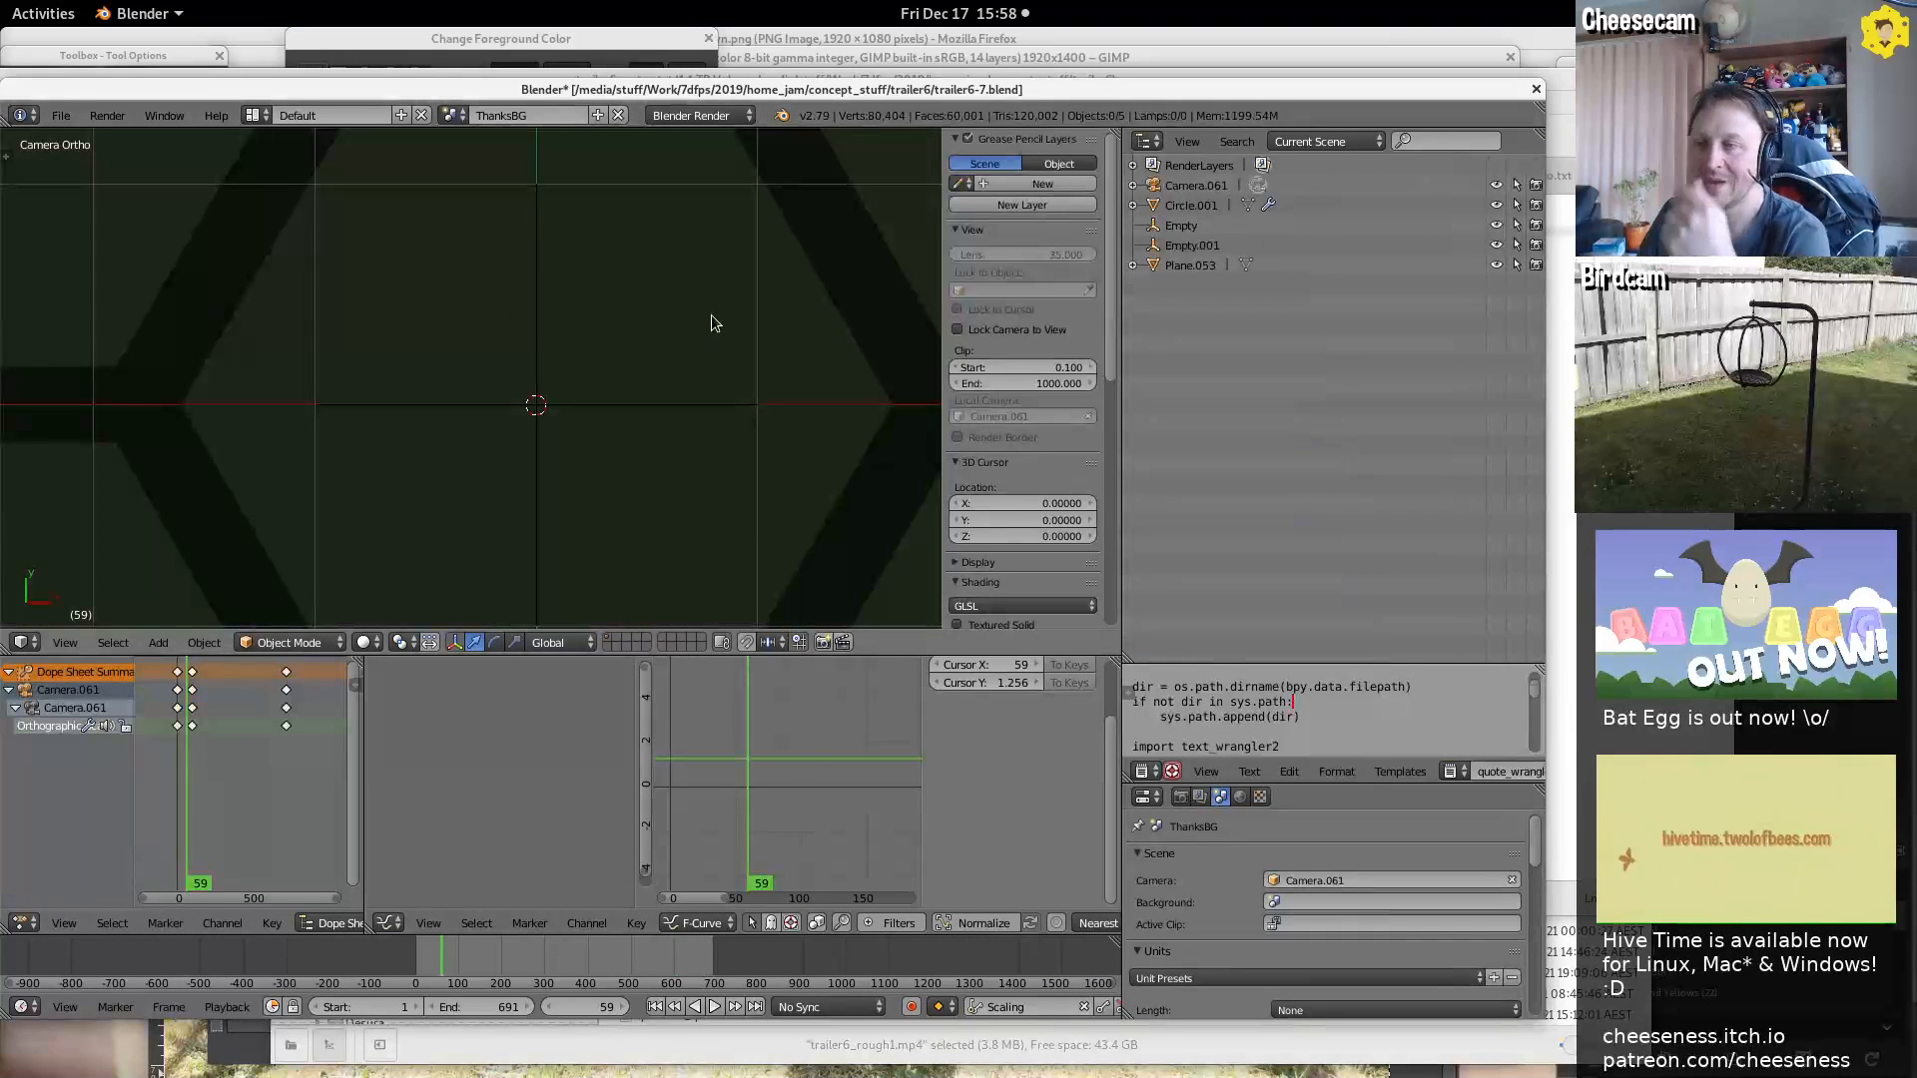
{"action": "left_click", "coordinate": [259, 115]}
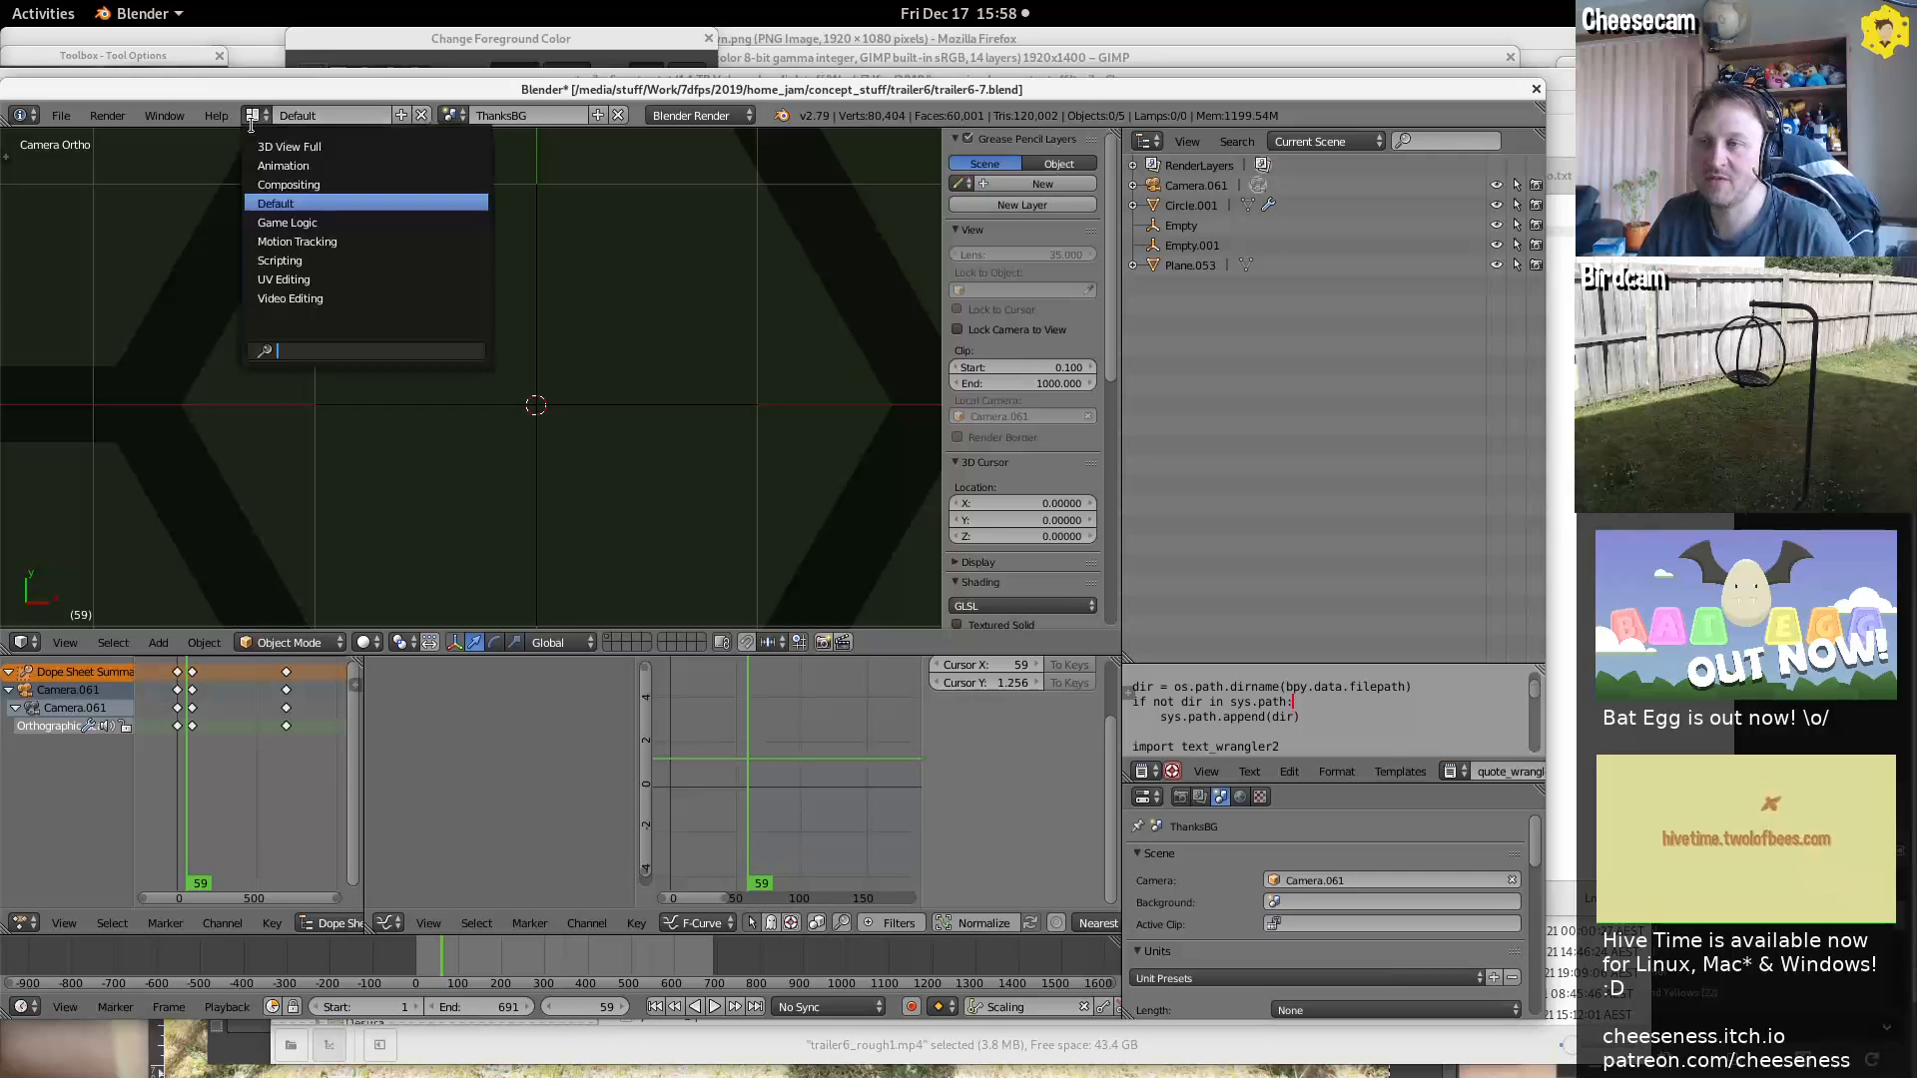
{"action": "left_click", "coordinate": [269, 298]}
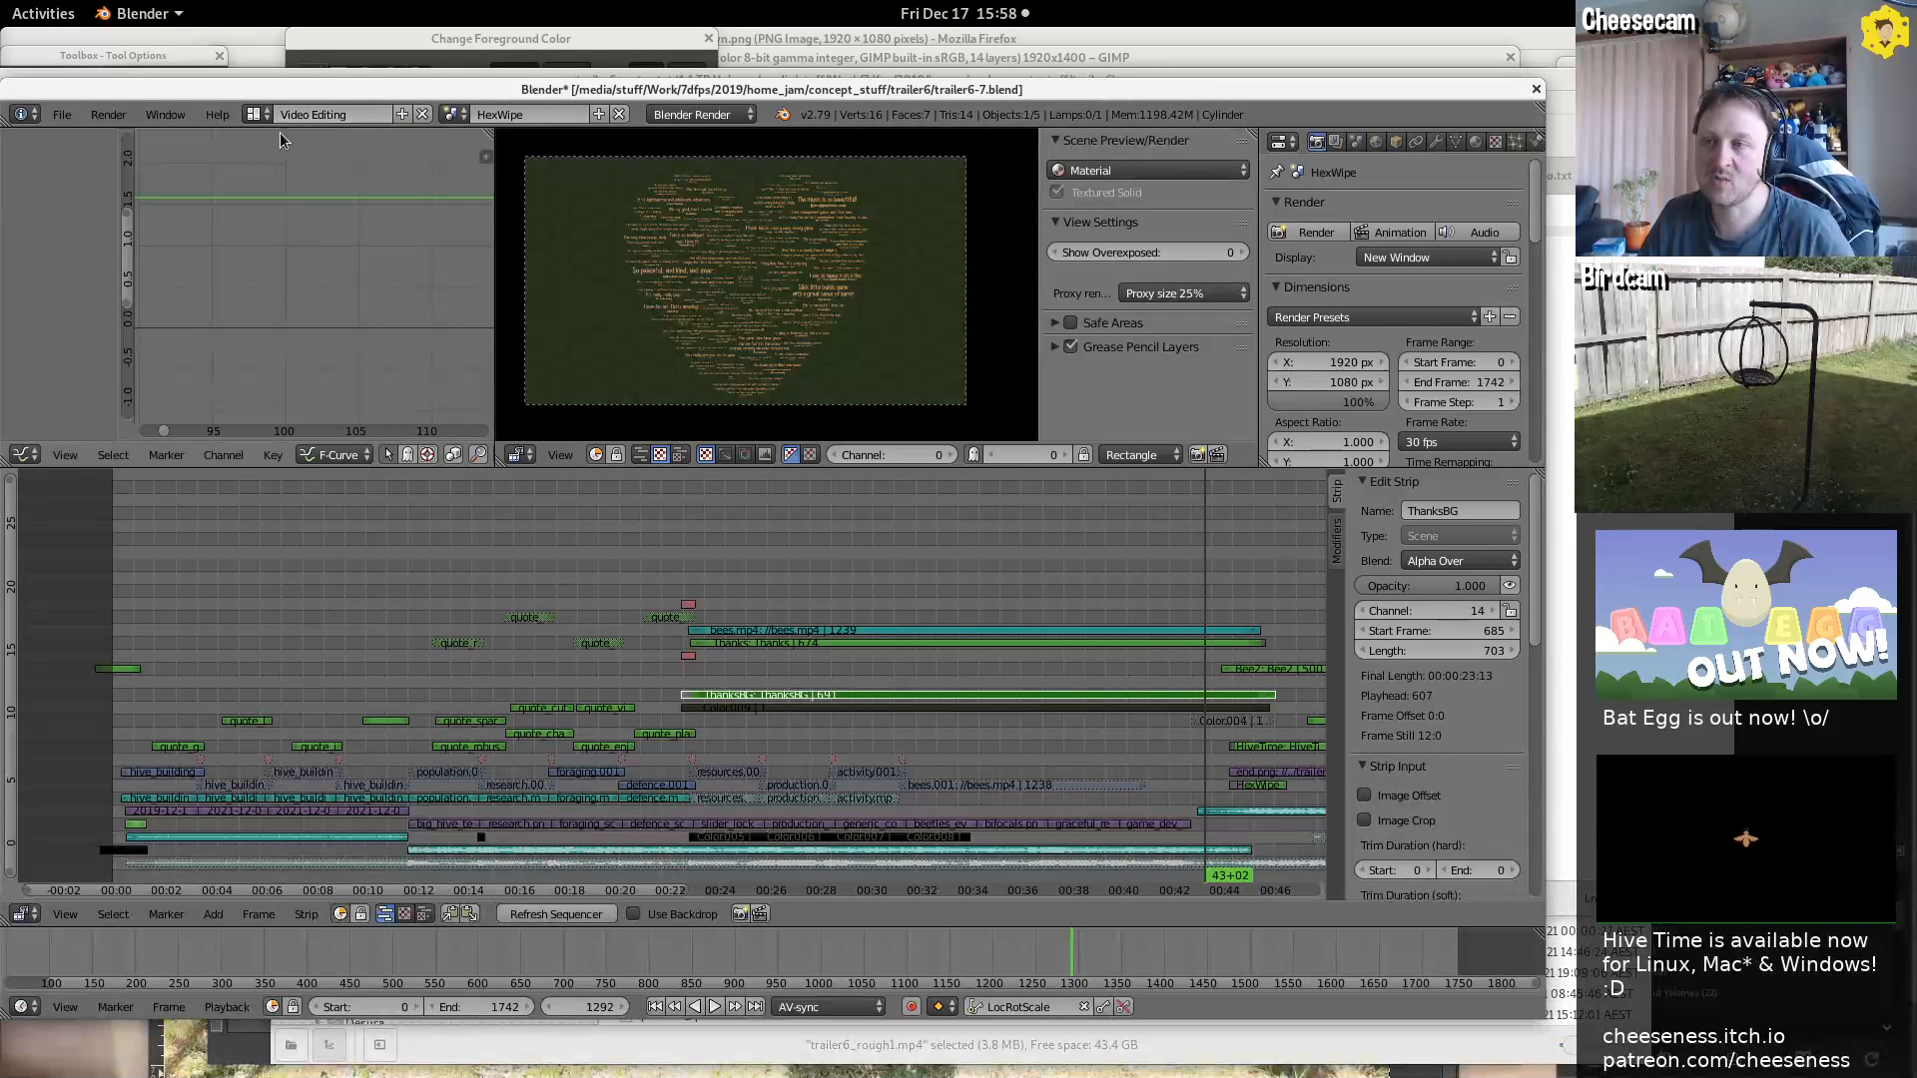
{"action": "left_click", "coordinate": [256, 115]}
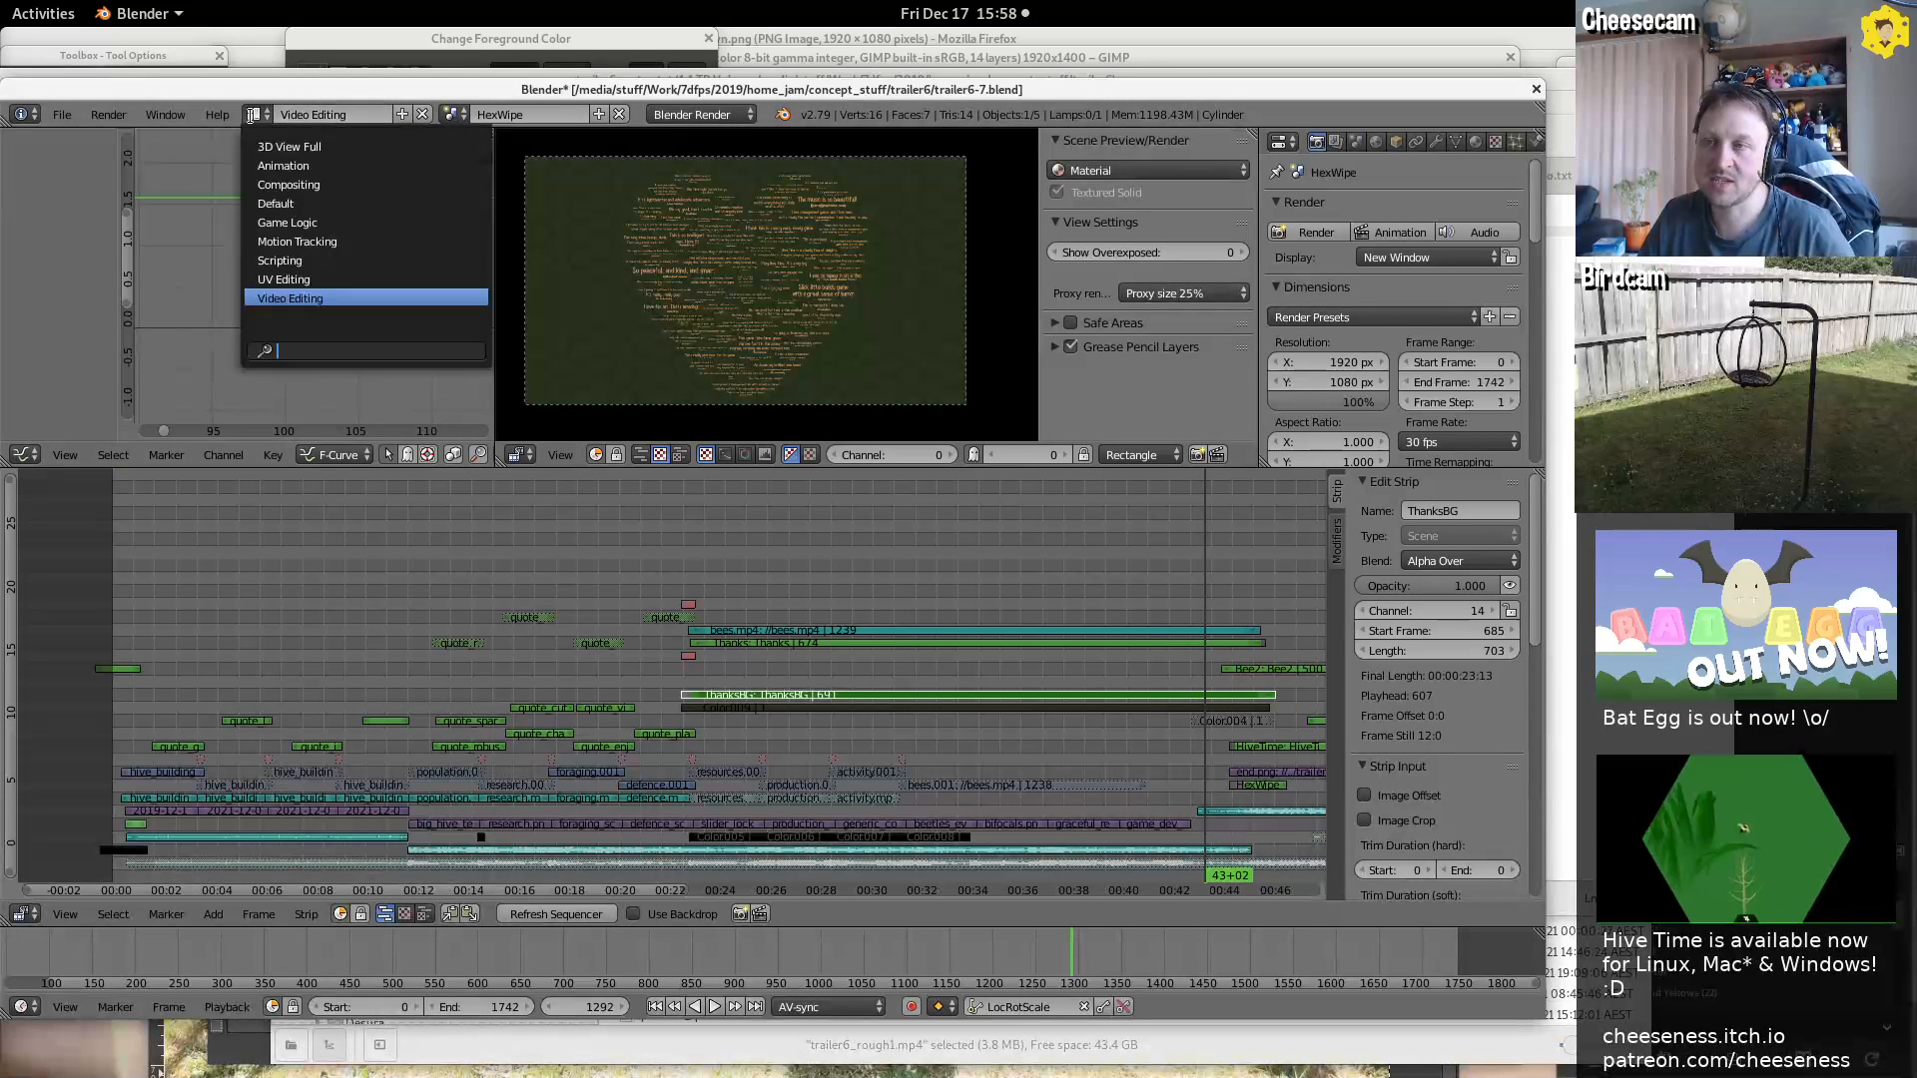
{"action": "left_click", "coordinate": [285, 205]}
Select the hexagon grid object Circle.001 and bring its starting corner into close view outside the camera view
{"action": "scroll", "coordinate": [754, 392], "scroll_direction": "down", "scroll_amount": 5}
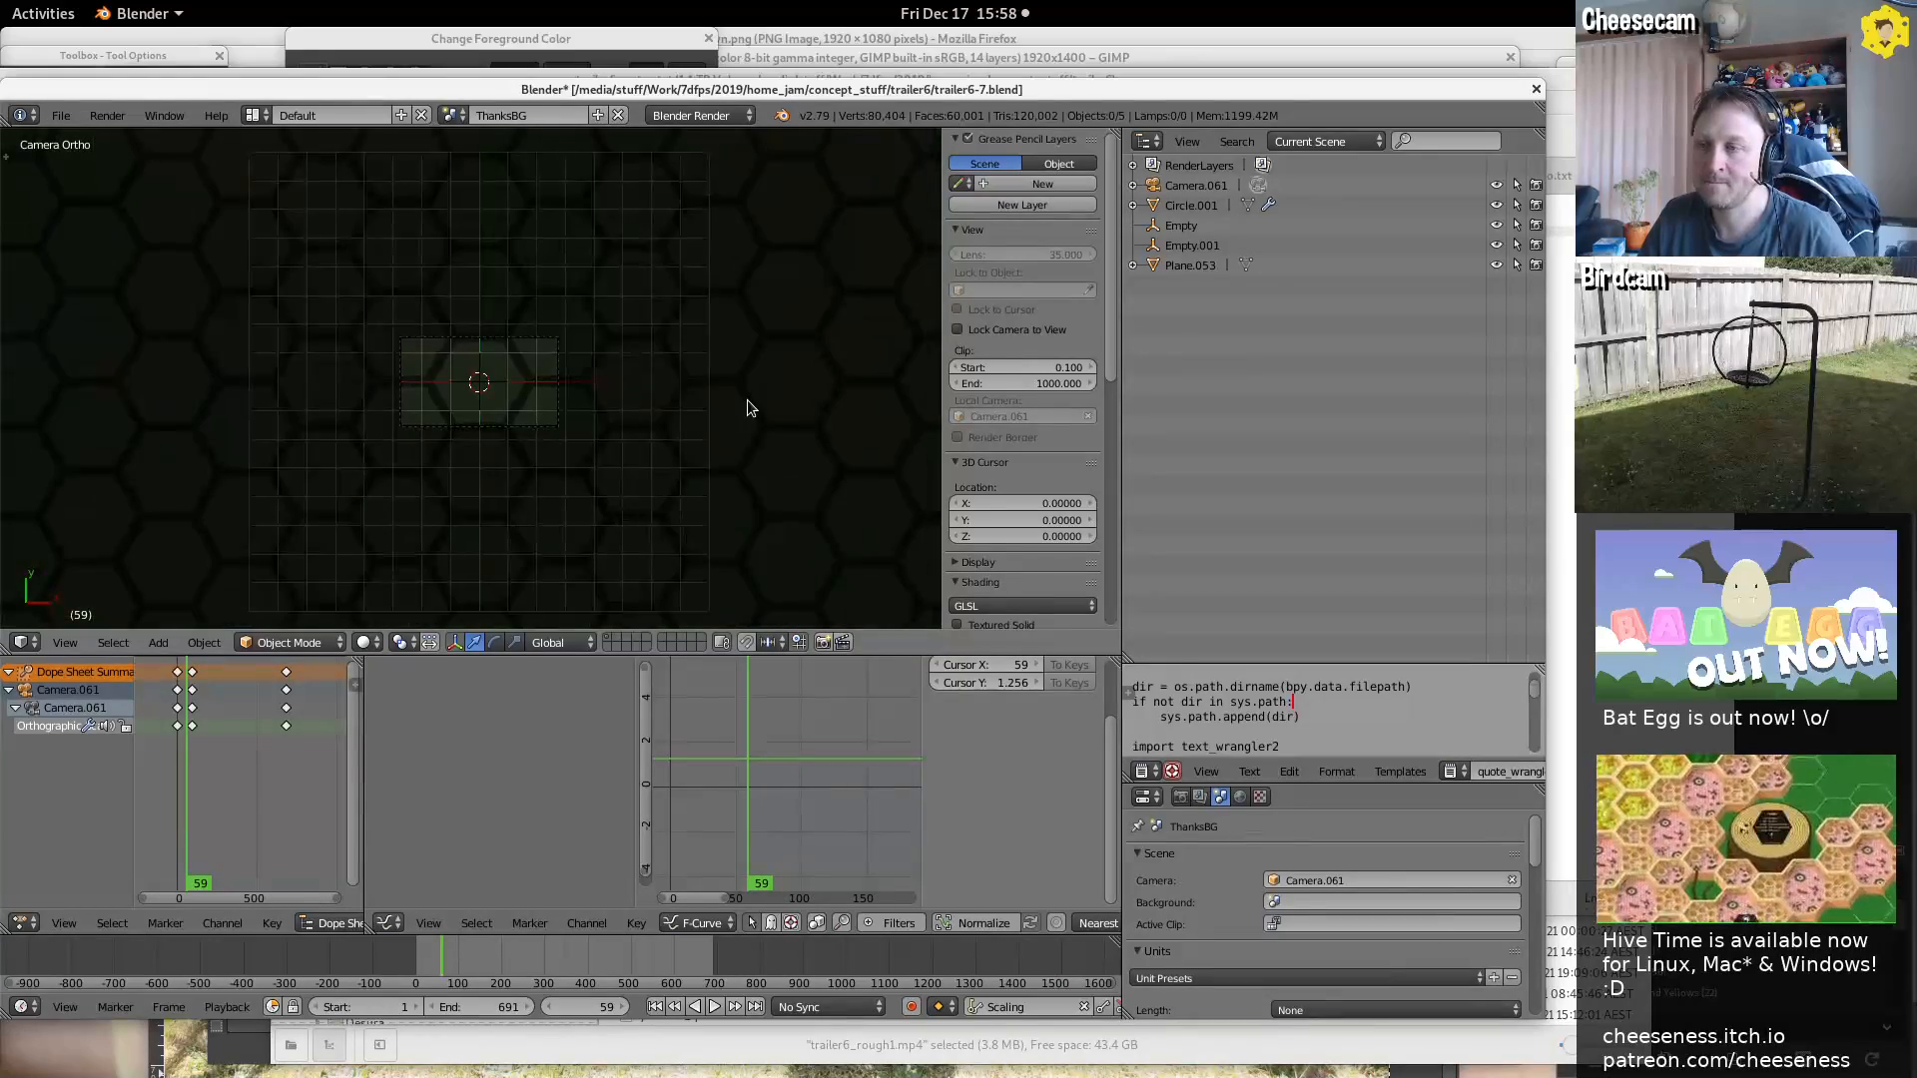
{"action": "right_click", "coordinate": [747, 399]}
{"action": "key", "text": "KP_0"}
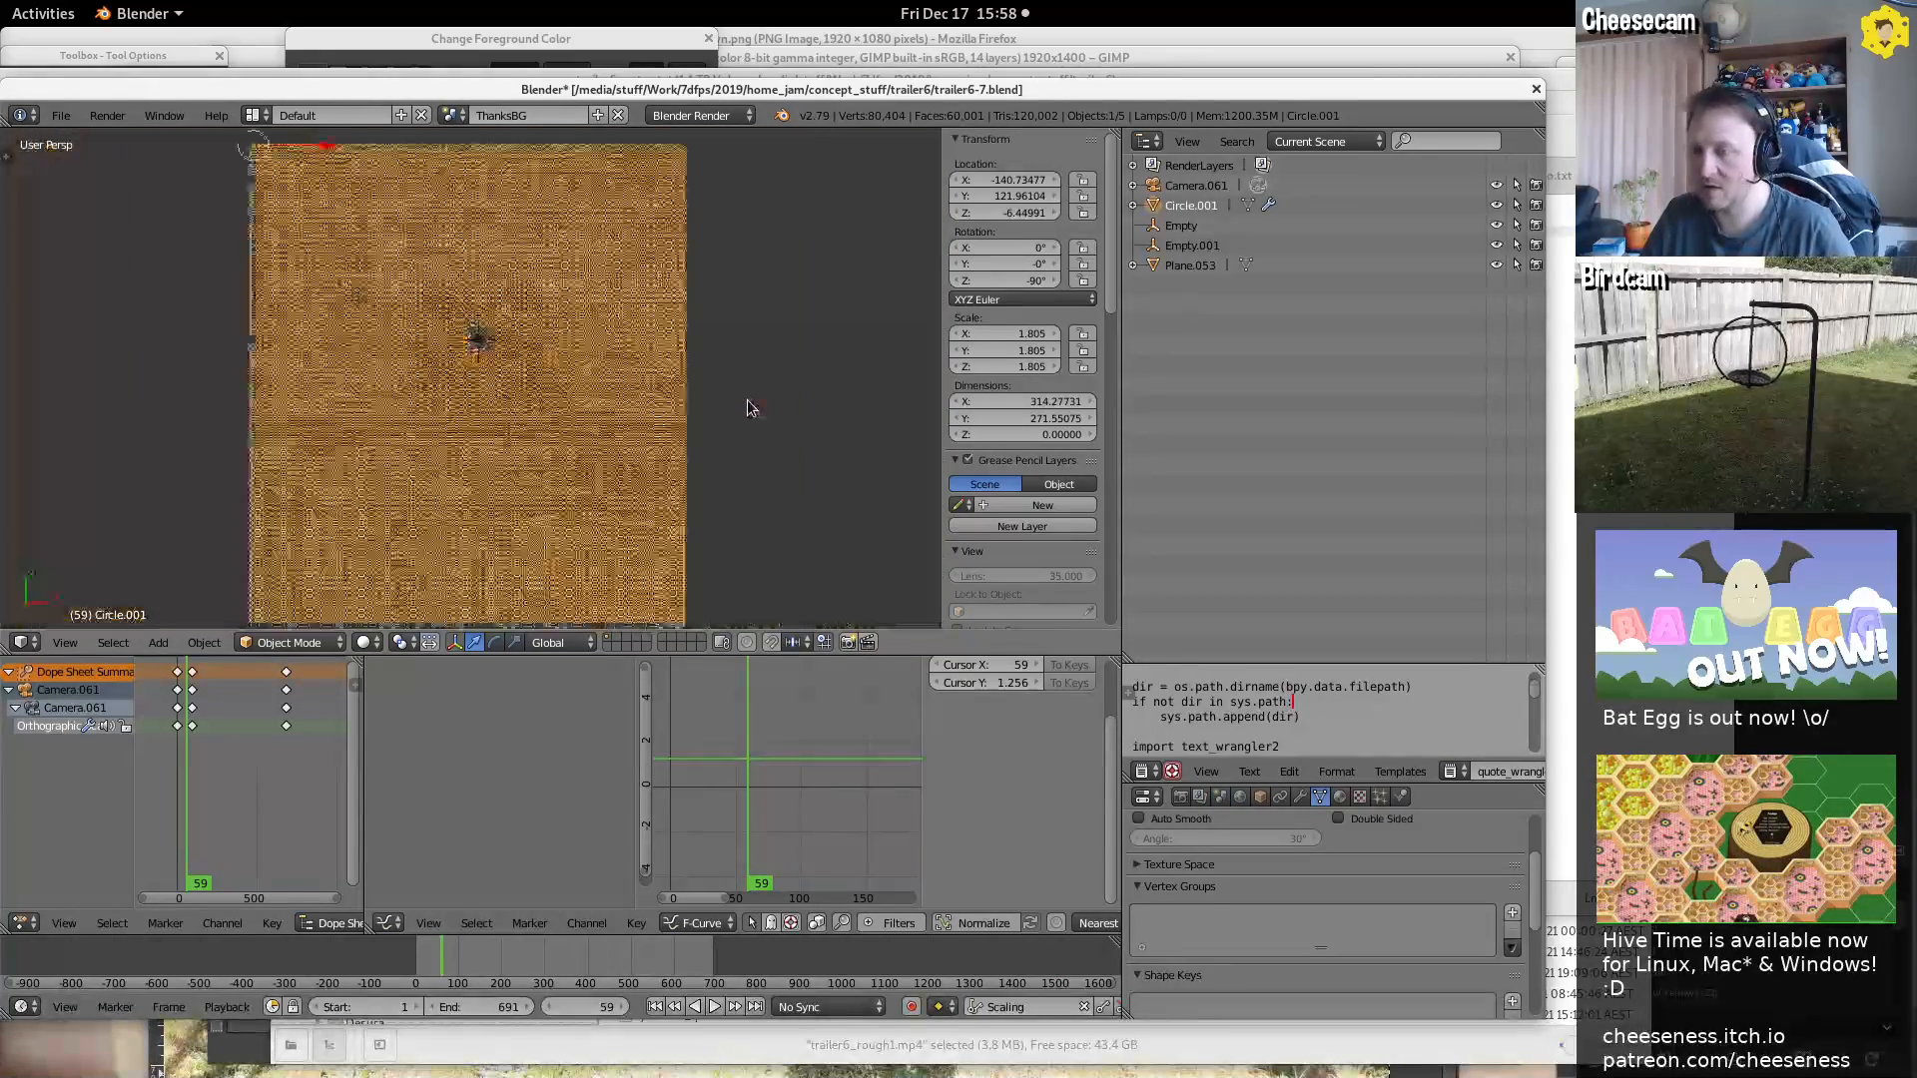
{"action": "scroll", "coordinate": [587, 359], "scroll_direction": "up", "scroll_amount": 3}
{"action": "scroll", "coordinate": [584, 320], "scroll_direction": "up", "scroll_amount": 10}
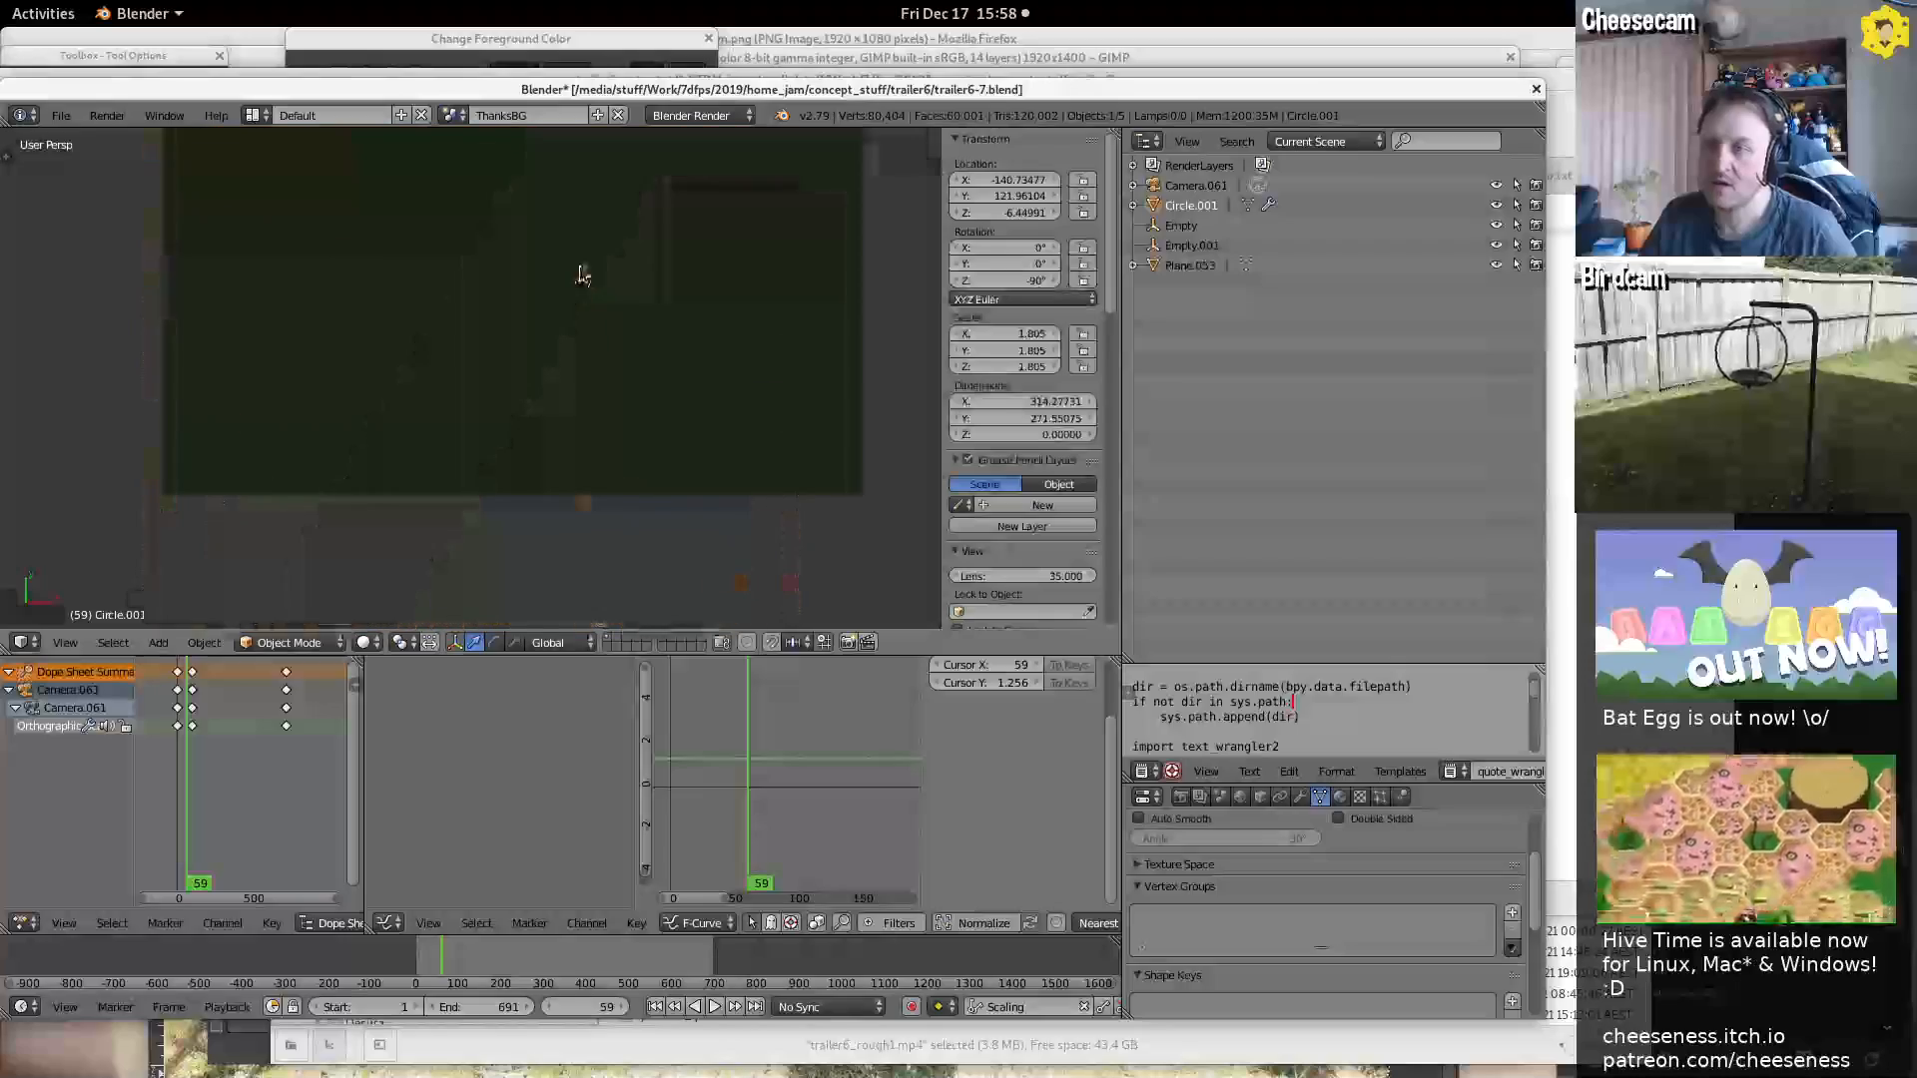
{"action": "scroll", "coordinate": [582, 274], "scroll_direction": "down", "scroll_amount": 5}
{"action": "scroll", "coordinate": [699, 387], "scroll_direction": "up", "scroll_amount": 3}
{"action": "middle_click_drag", "start_coordinate": [705, 394], "coordinate": [485, 280]}
{"action": "scroll", "coordinate": [492, 302], "scroll_direction": "down", "scroll_amount": 9}
{"action": "scroll", "coordinate": [283, 274], "scroll_direction": "up", "scroll_amount": 4}
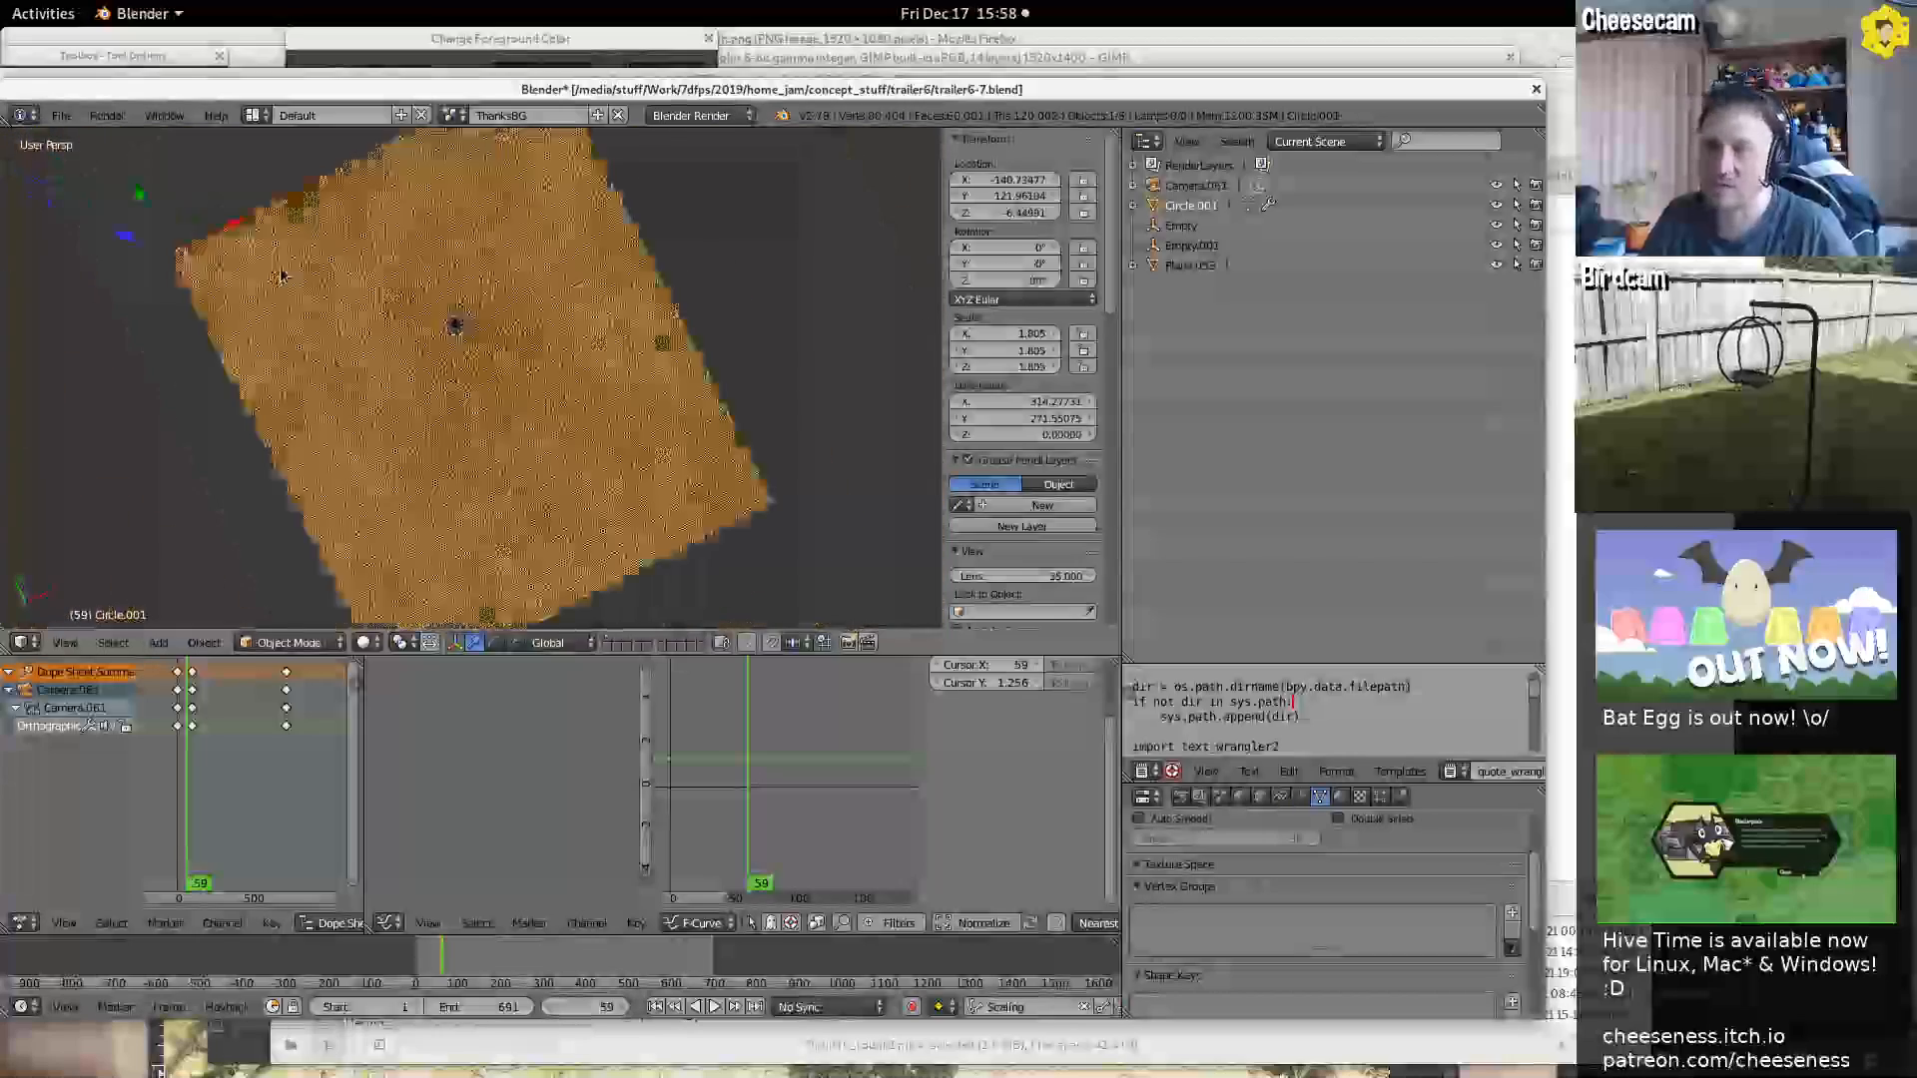
{"action": "middle_click_drag", "start_coordinate": [86, 163], "coordinate": [523, 286], "text": "shift"}
{"action": "scroll", "coordinate": [523, 287], "scroll_direction": "up", "scroll_amount": 11}
{"action": "middle_click_drag", "start_coordinate": [728, 196], "coordinate": [633, 422], "text": "shift"}
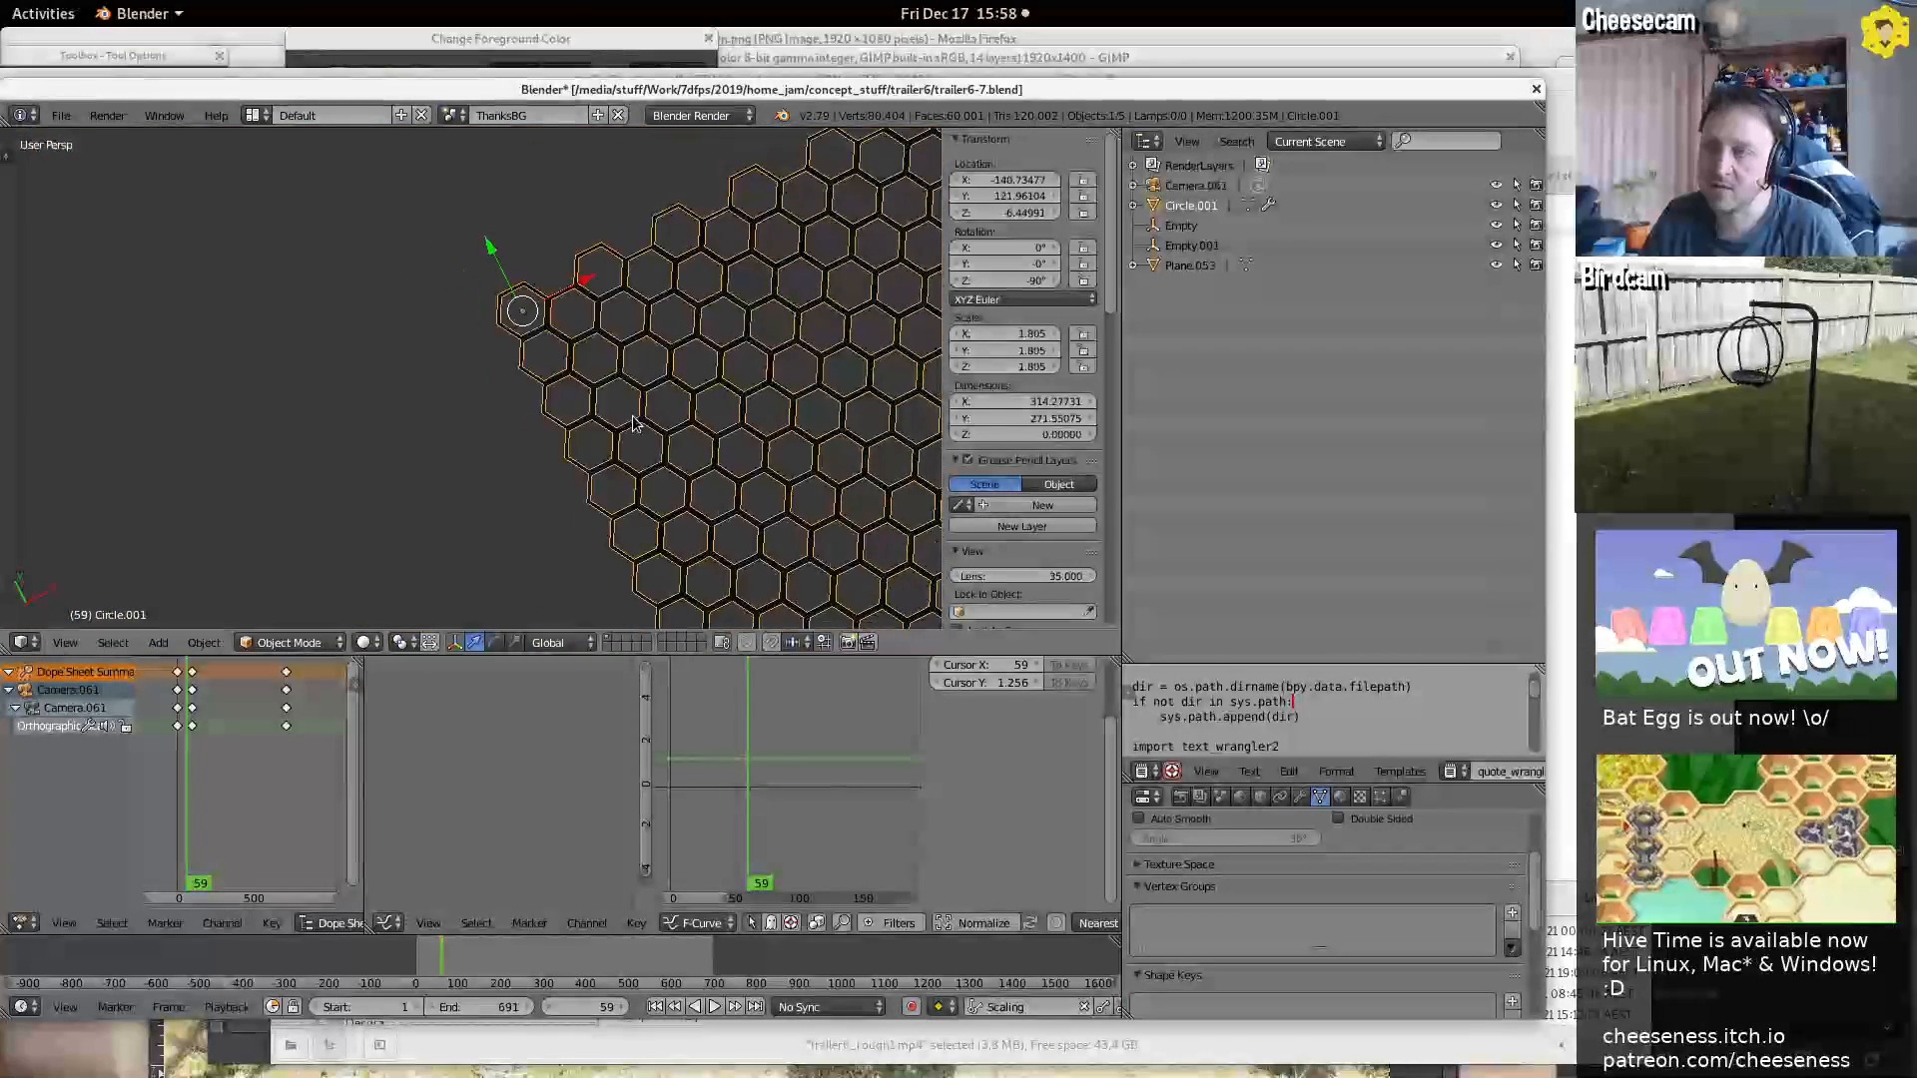
Enter Edit Mode on Circle.001 and select the whole geometry of its source hexagon
{"action": "key", "text": "Tab"}
{"action": "middle_click_drag", "start_coordinate": [621, 349], "coordinate": [638, 398], "text": "shift"}
{"action": "scroll", "coordinate": [599, 381], "scroll_direction": "up", "scroll_amount": 1}
{"action": "scroll", "coordinate": [593, 376], "scroll_direction": "up", "scroll_amount": 9}
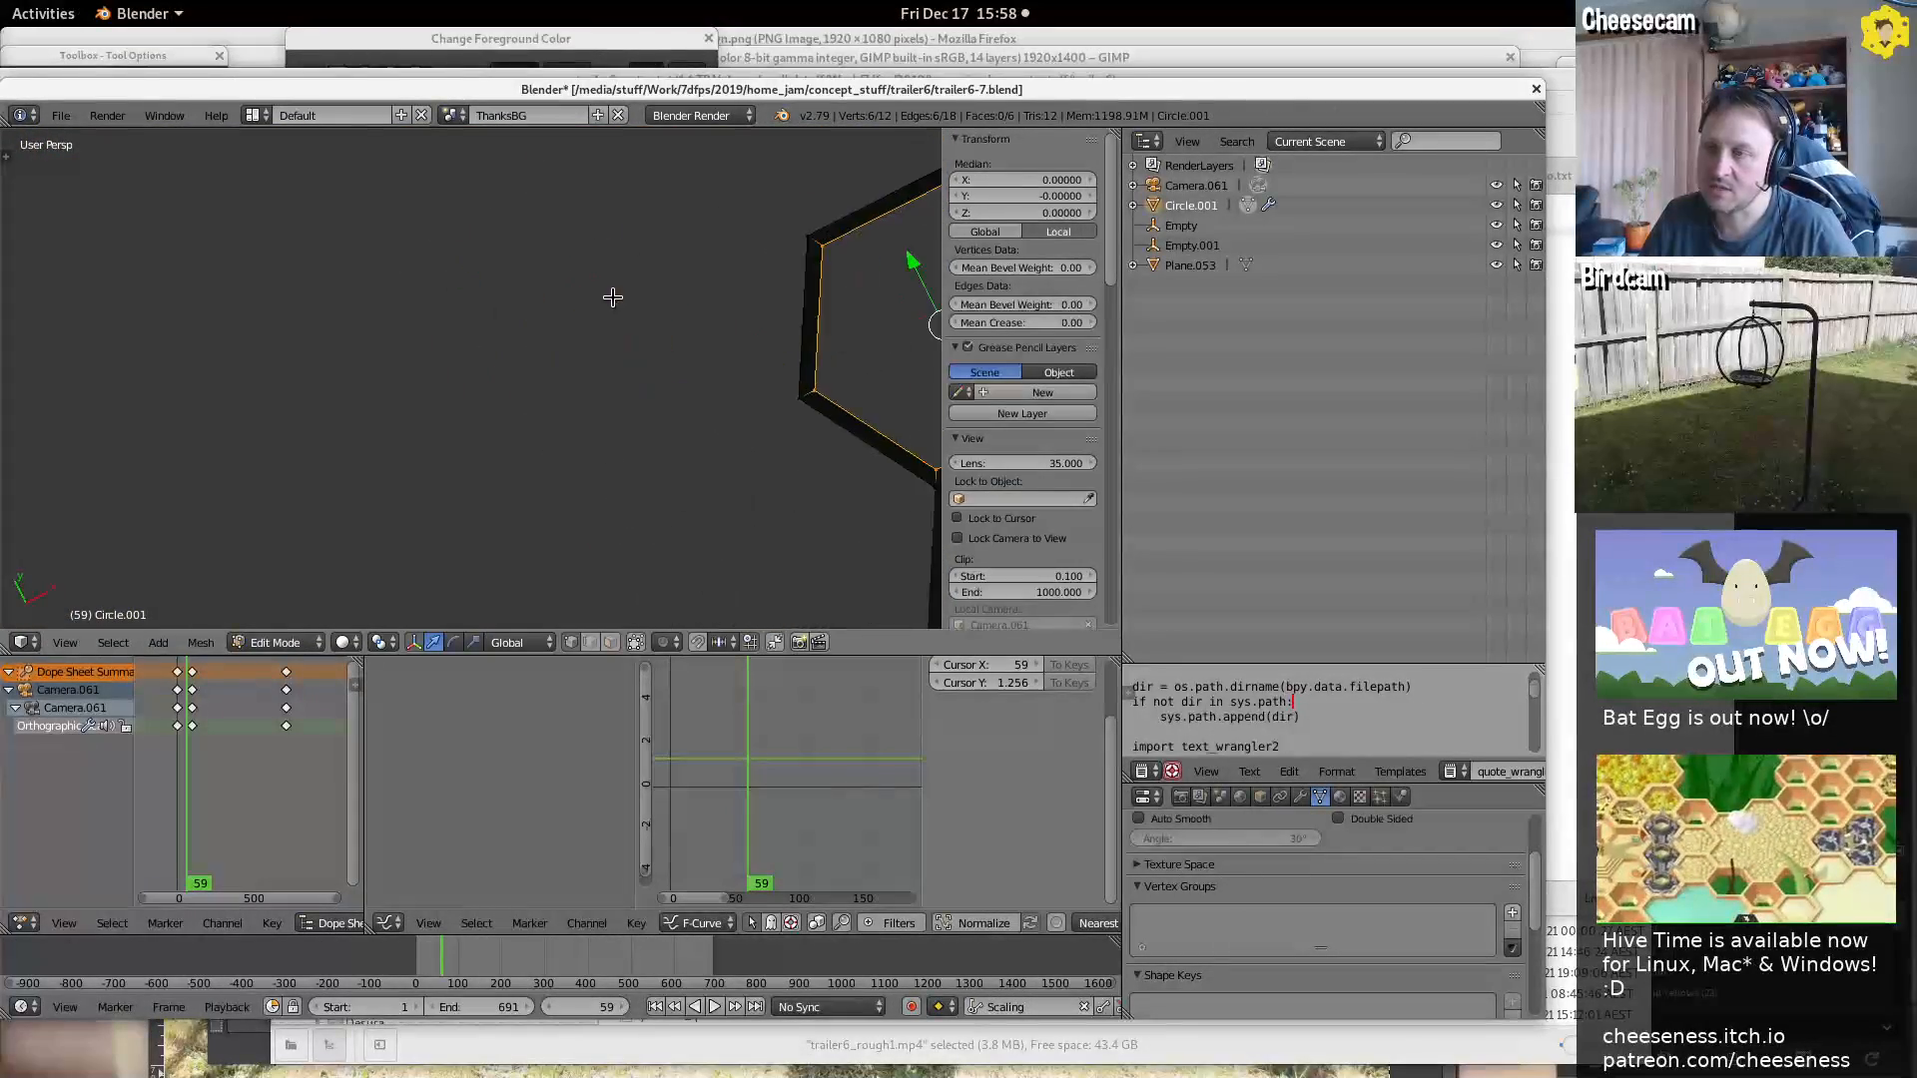
{"action": "middle_click_drag", "start_coordinate": [819, 331], "coordinate": [323, 338], "text": "shift"}
{"action": "key", "text": "a"}
{"action": "key", "text": "a"}
{"action": "middle_click_drag", "start_coordinate": [451, 336], "coordinate": [541, 354], "text": "shift"}
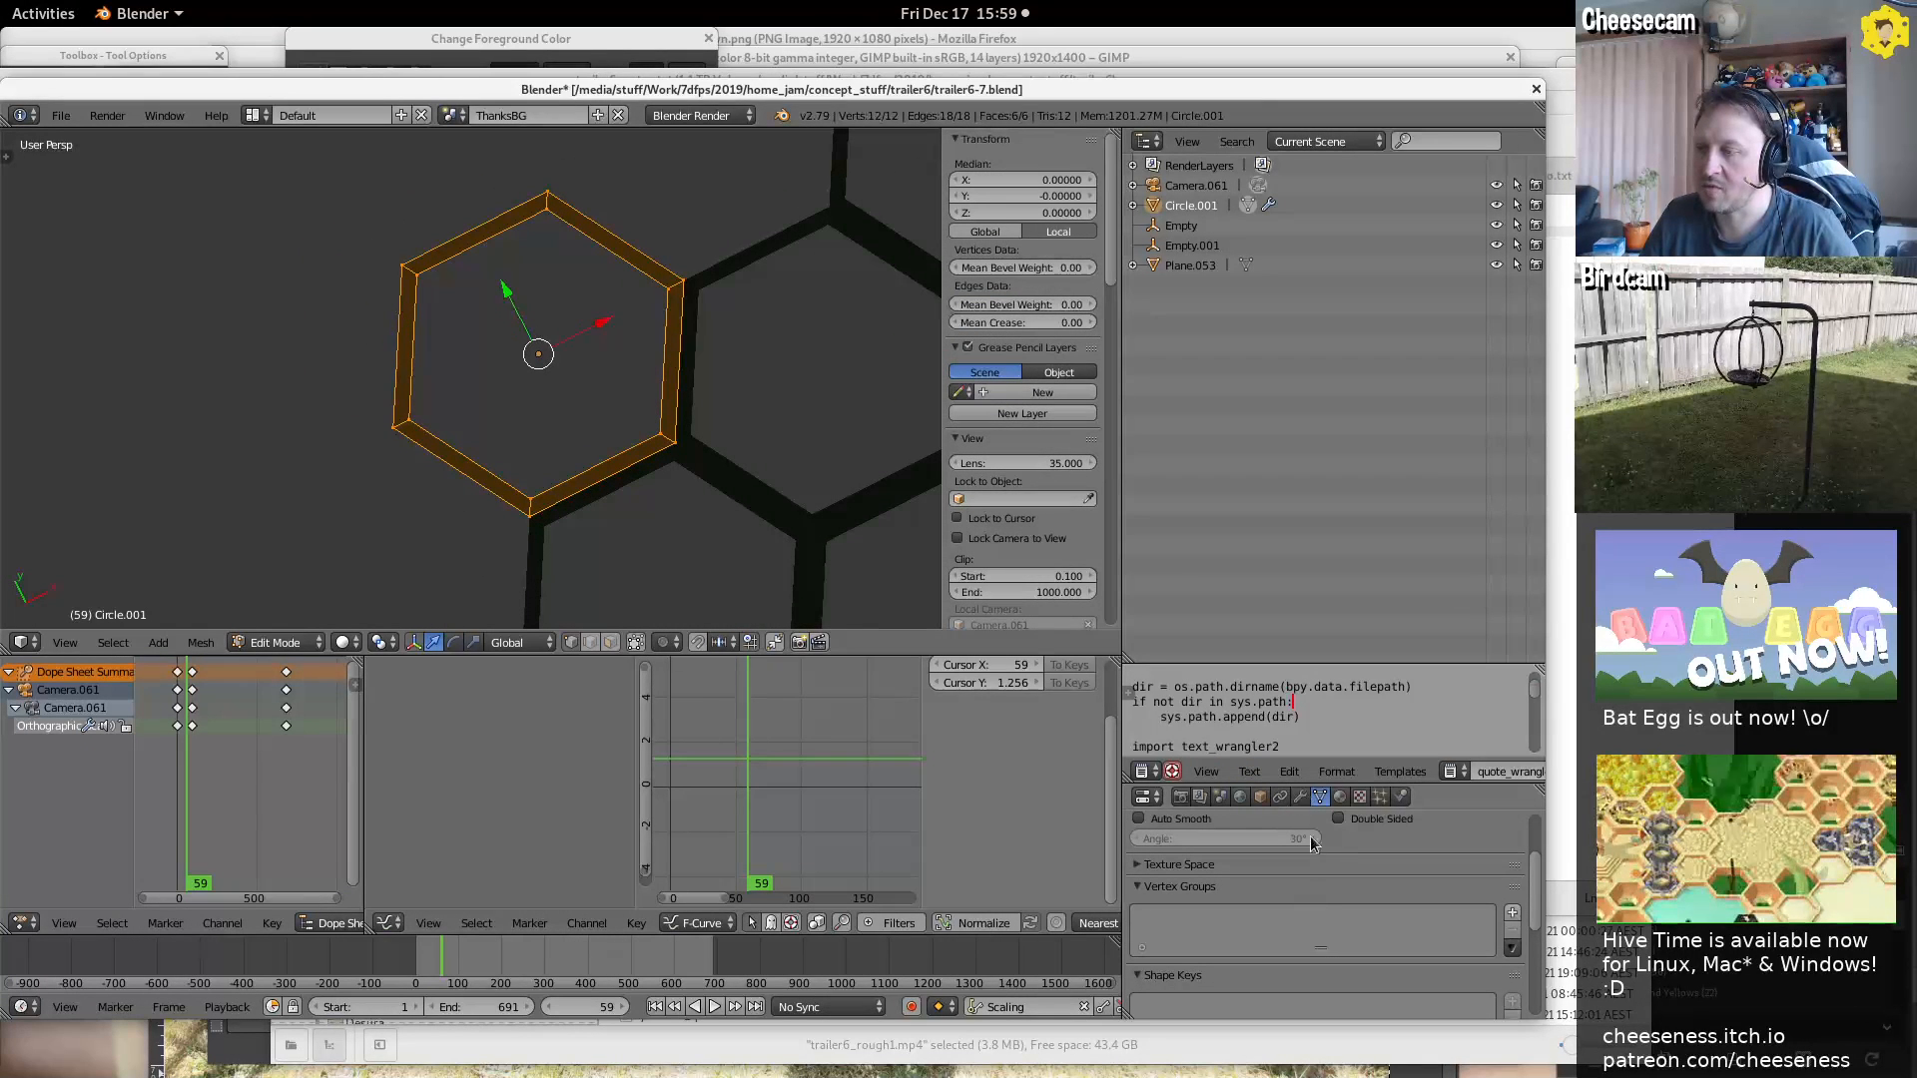
Display the modifiers of Circle.001 and enlarge the properties editor to review its three Array modifiers
{"action": "left_click", "coordinate": [1300, 798]}
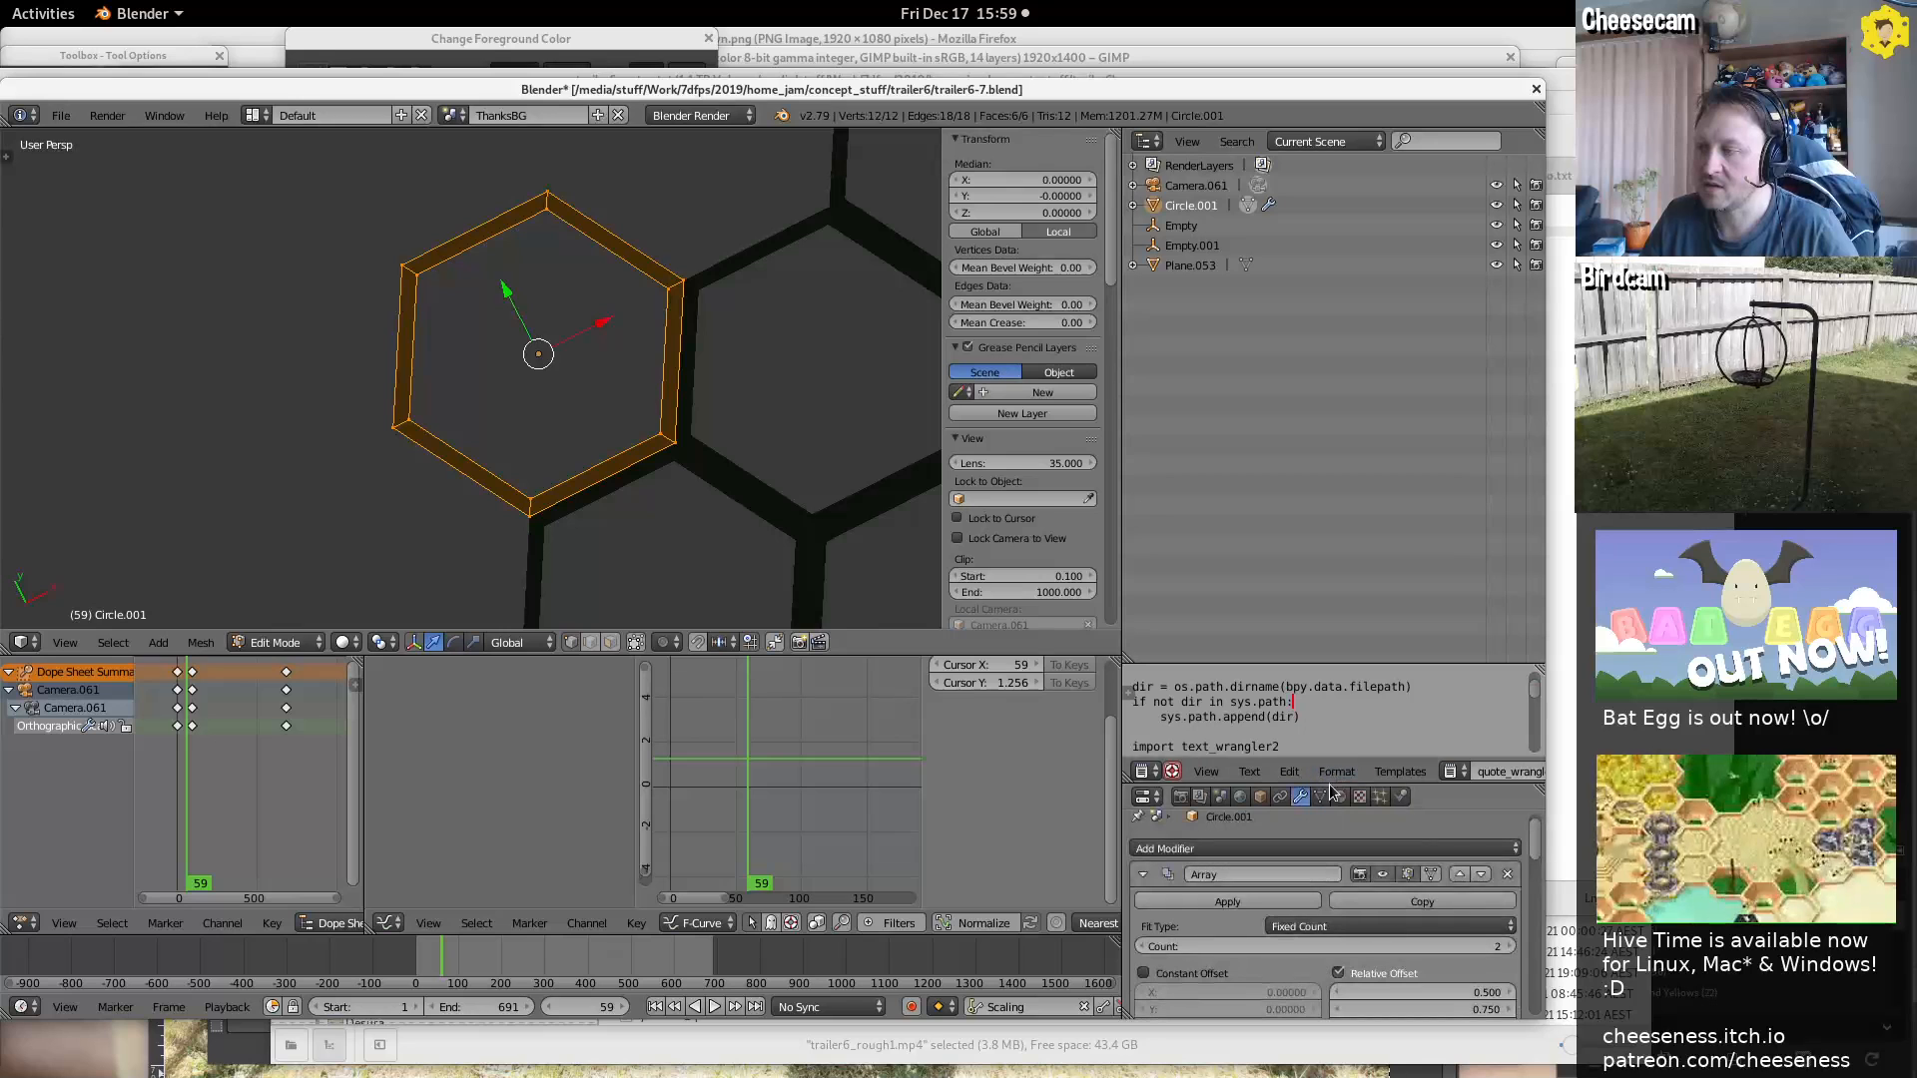
{"action": "left_click_drag", "start_coordinate": [1347, 662], "coordinate": [1298, 251]}
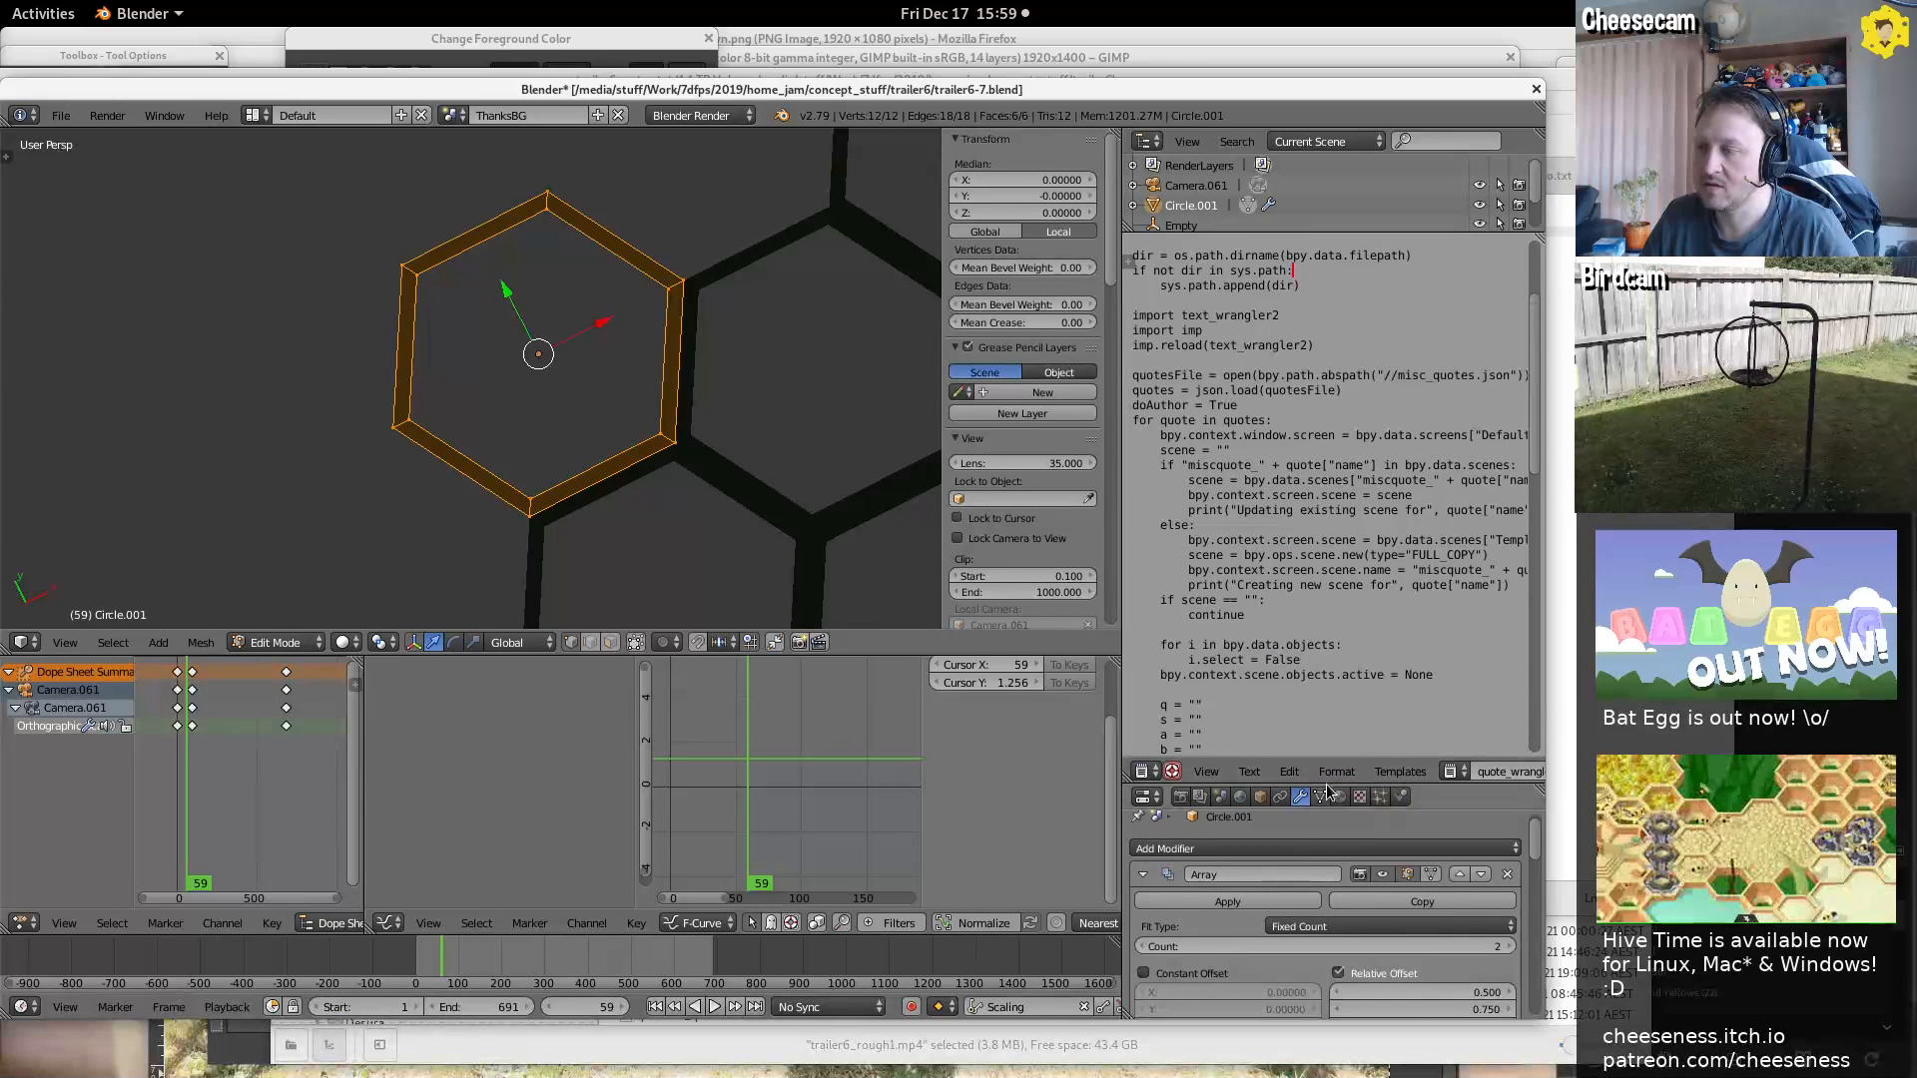
{"action": "left_click_drag", "start_coordinate": [1327, 784], "coordinate": [1328, 239]}
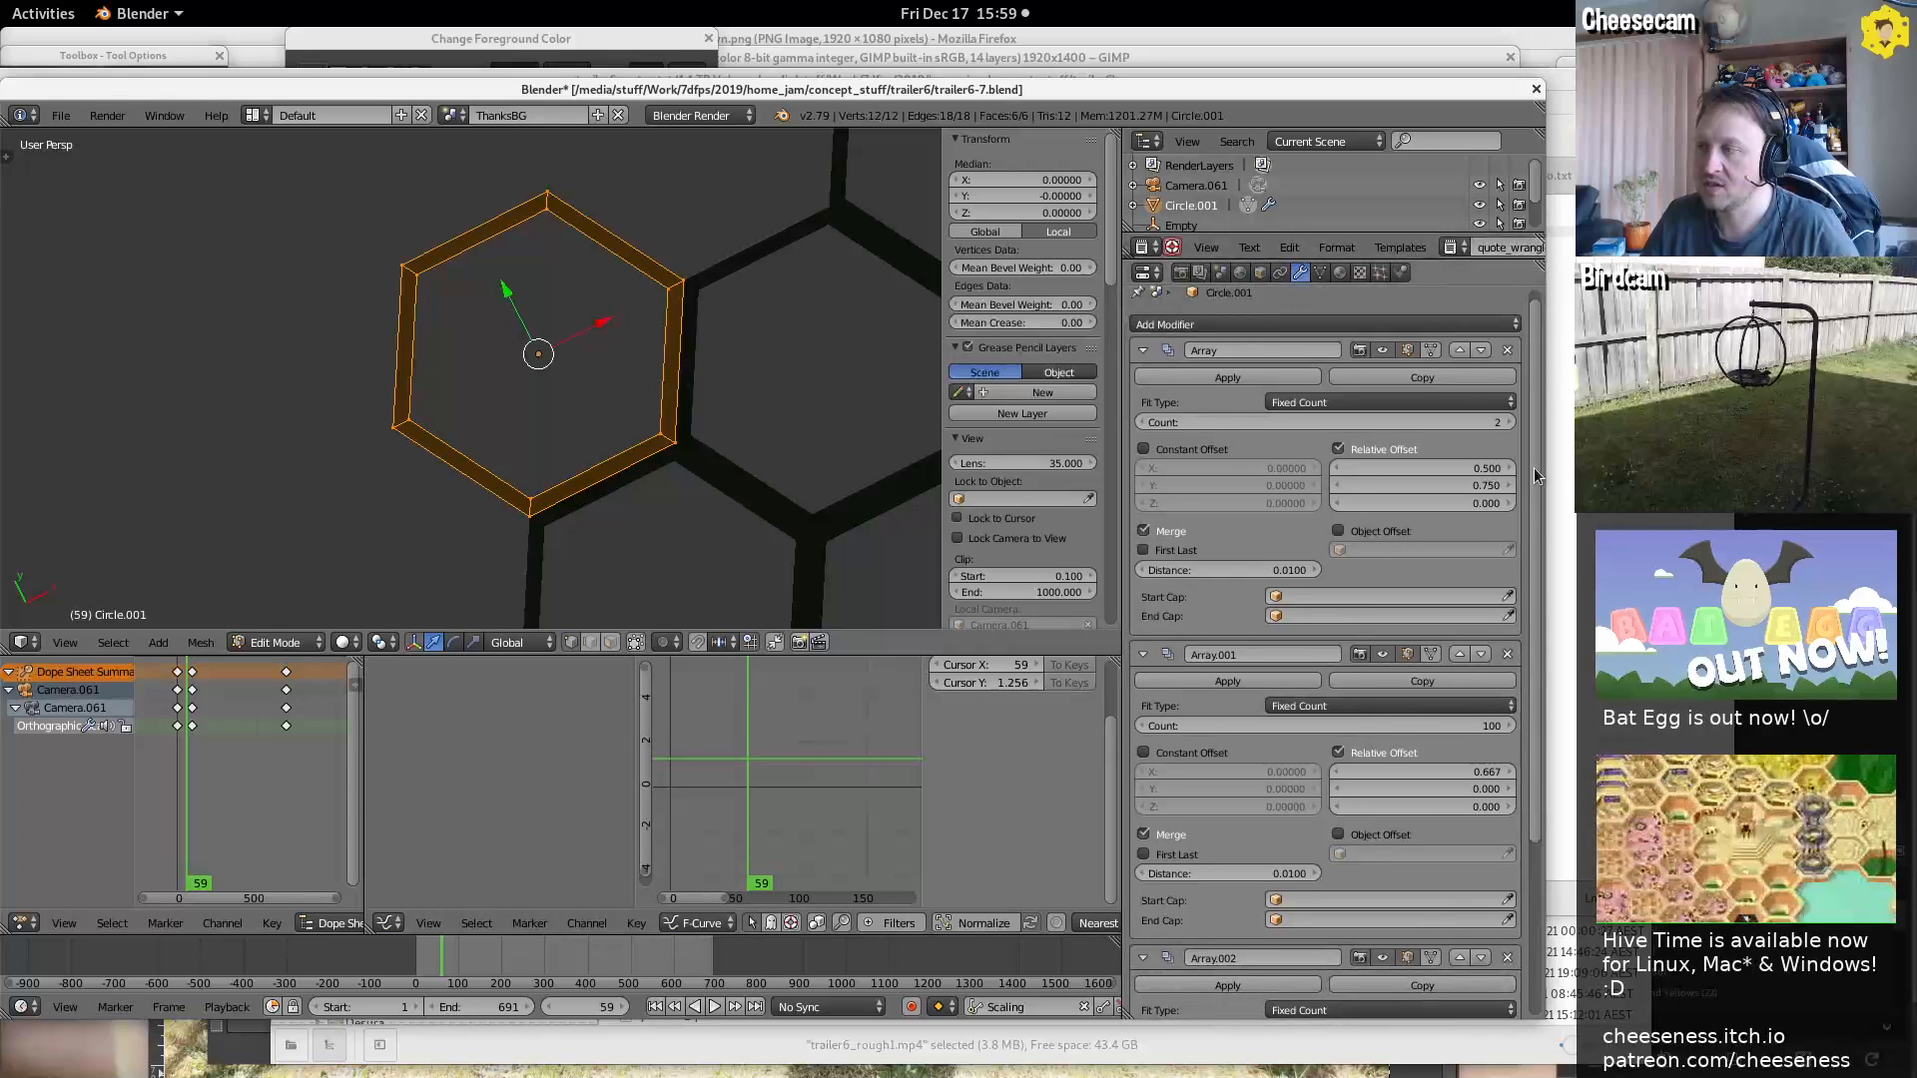
{"action": "scroll", "coordinate": [1534, 468], "scroll_direction": "down", "scroll_amount": 6}
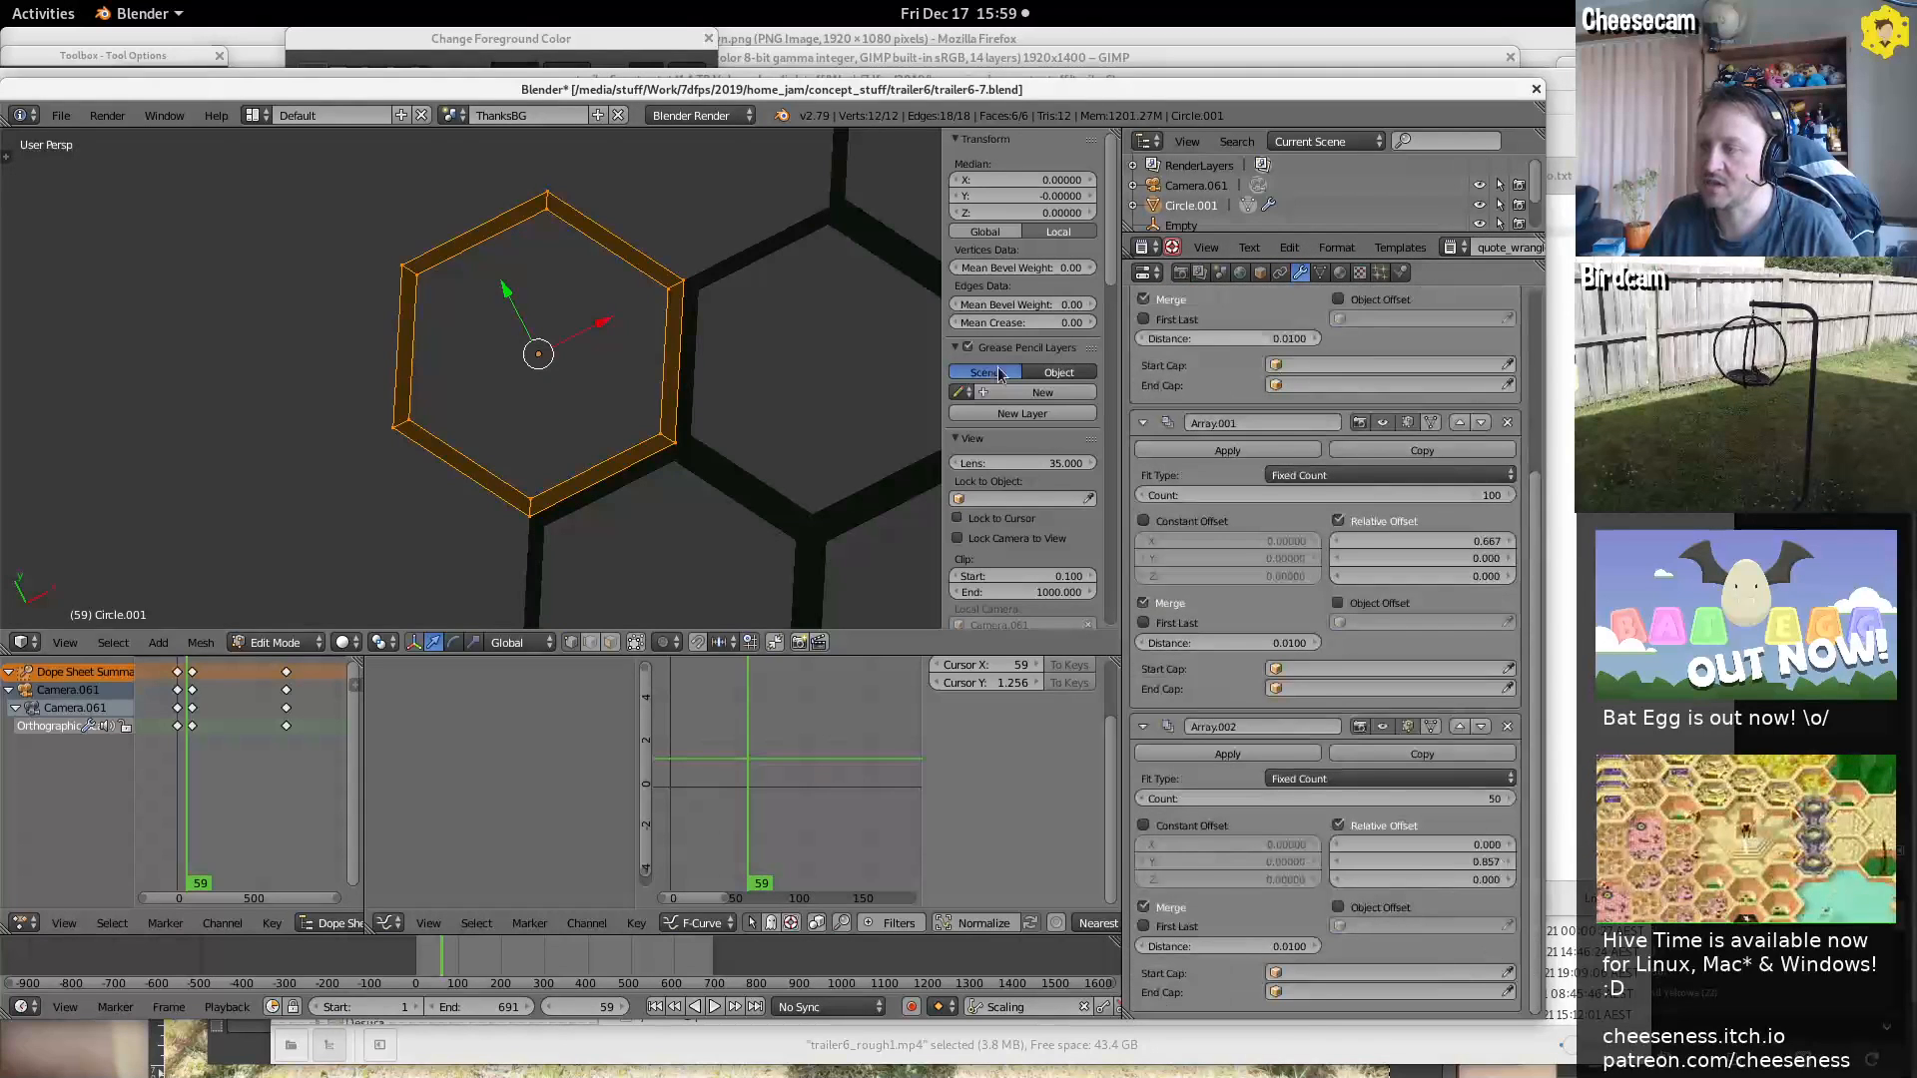
Try thickening the hexagon outlines by selecting one edge ring of the source hexagon and scaling it uniformly
{"action": "scroll", "coordinate": [607, 217], "scroll_direction": "down", "scroll_amount": 12}
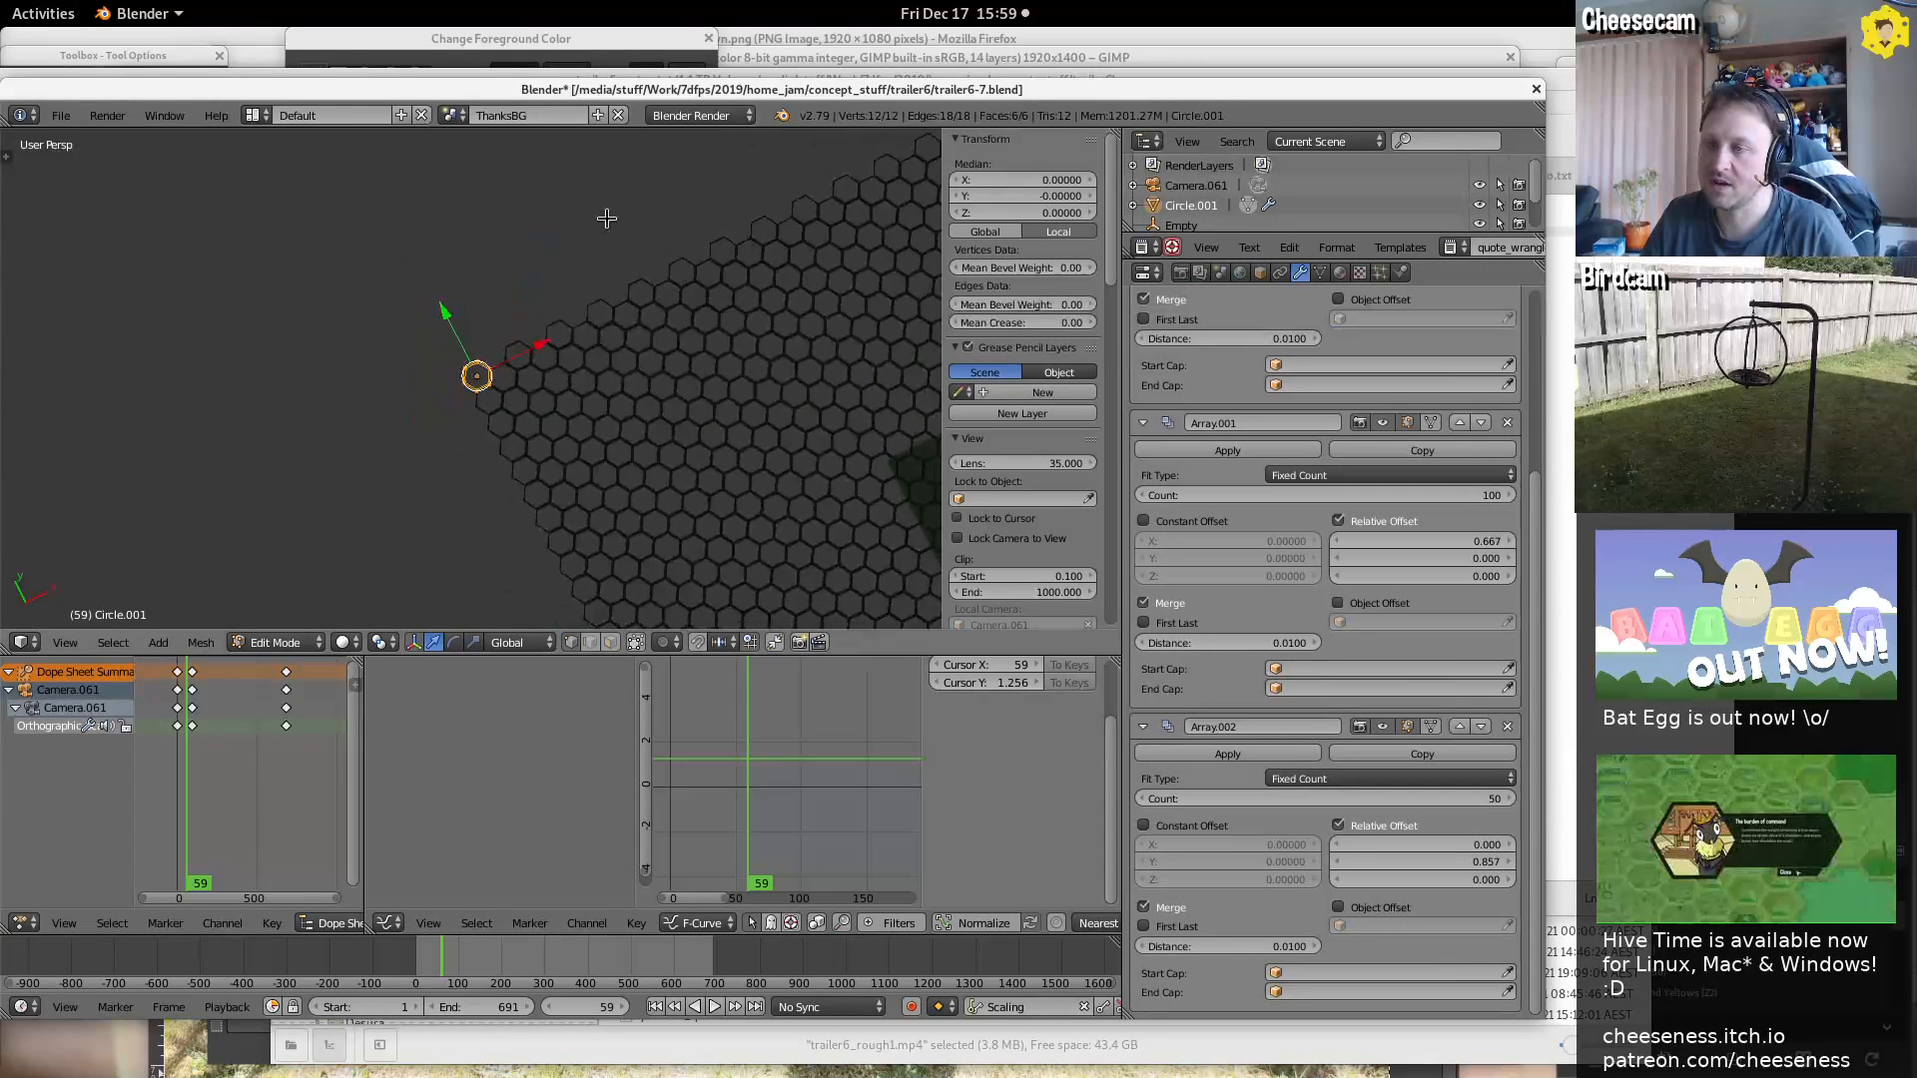
{"action": "mouse_move", "coordinate": [733, 357]}
{"action": "middle_mouse_down", "text": "shift"}
{"action": "mouse_move", "coordinate": [120, 252]}
{"action": "mouse_move", "coordinate": [728, 339]}
{"action": "mouse_move", "coordinate": [763, 370]}
{"action": "middle_mouse_up", "text": "shift"}
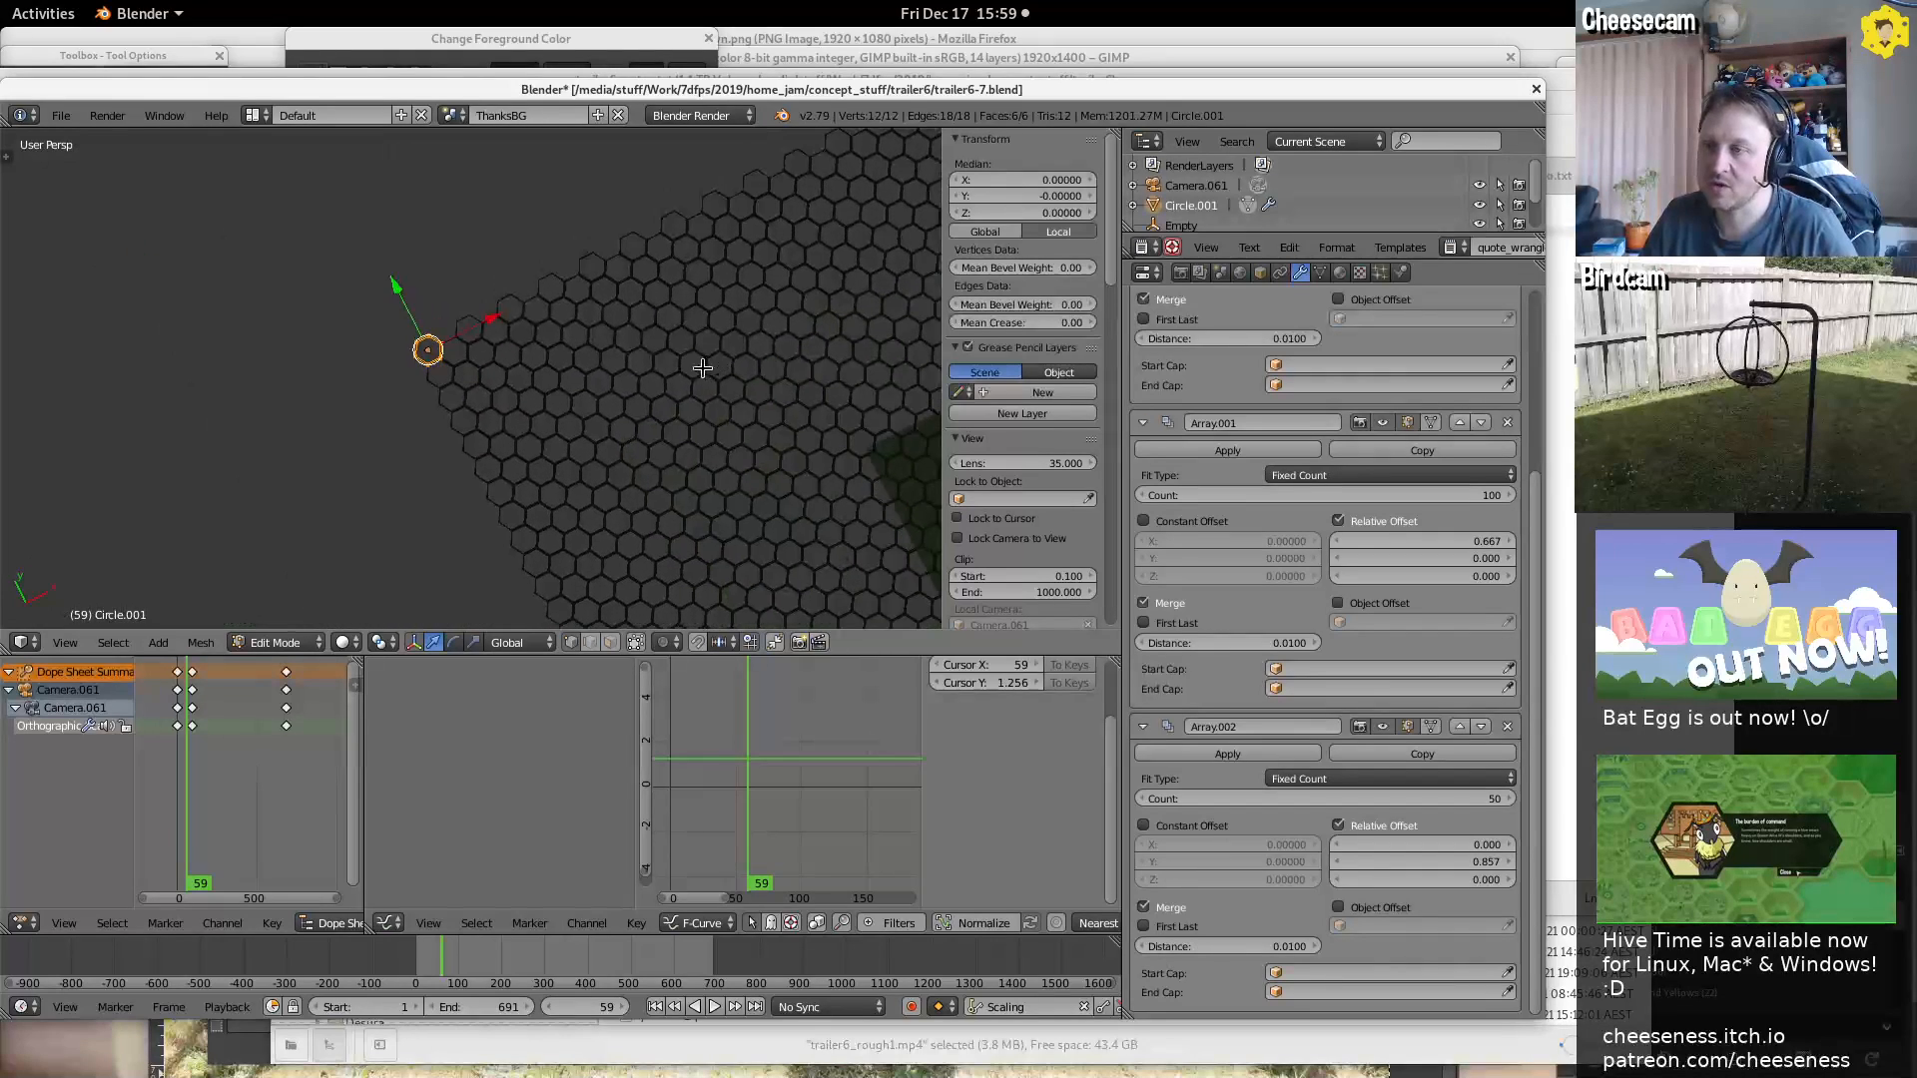
{"action": "key", "text": "a"}
{"action": "right_click", "coordinate": [476, 380], "text": "alt"}
{"action": "key", "text": "s"}
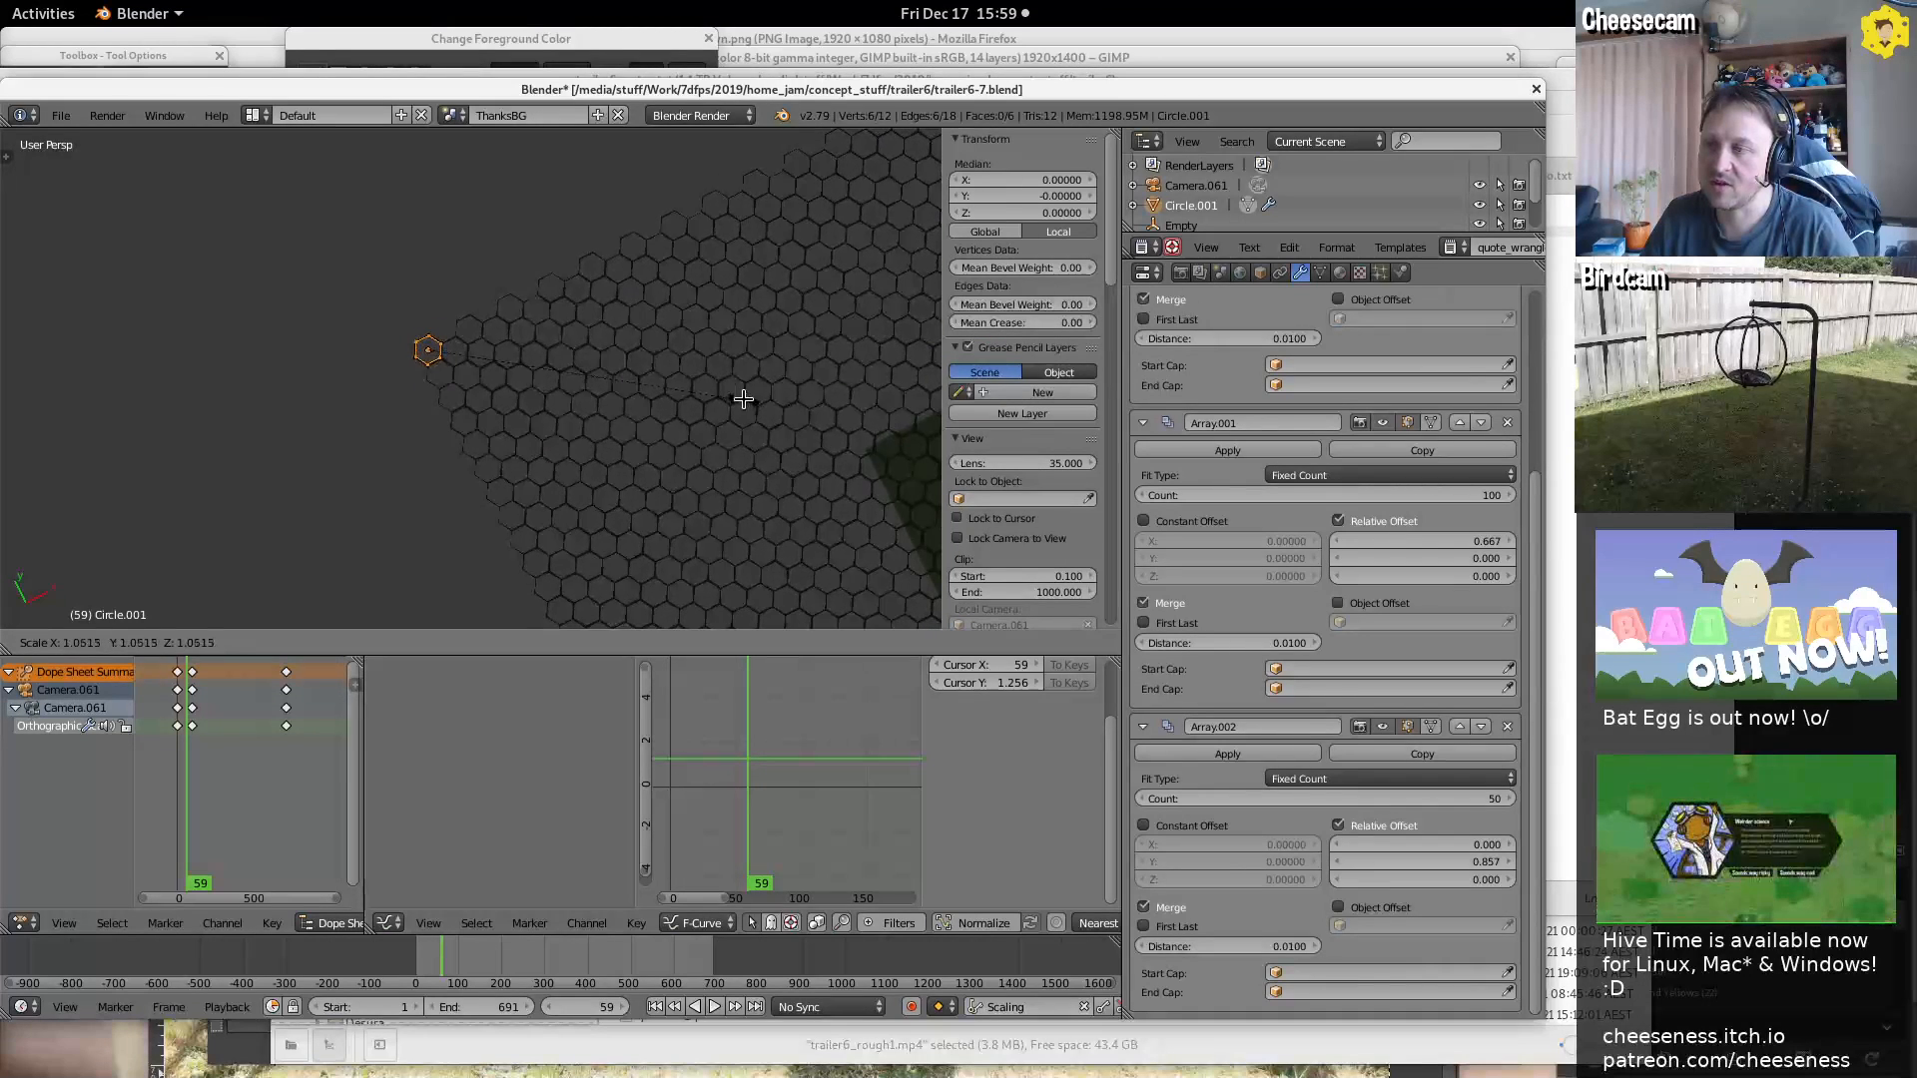
{"action": "left_click", "coordinate": [586, 361]}
Try reshaping the repeated pattern by selecting a single vertex of the source hexagon and moving it freely
{"action": "right_click", "coordinate": [438, 353]}
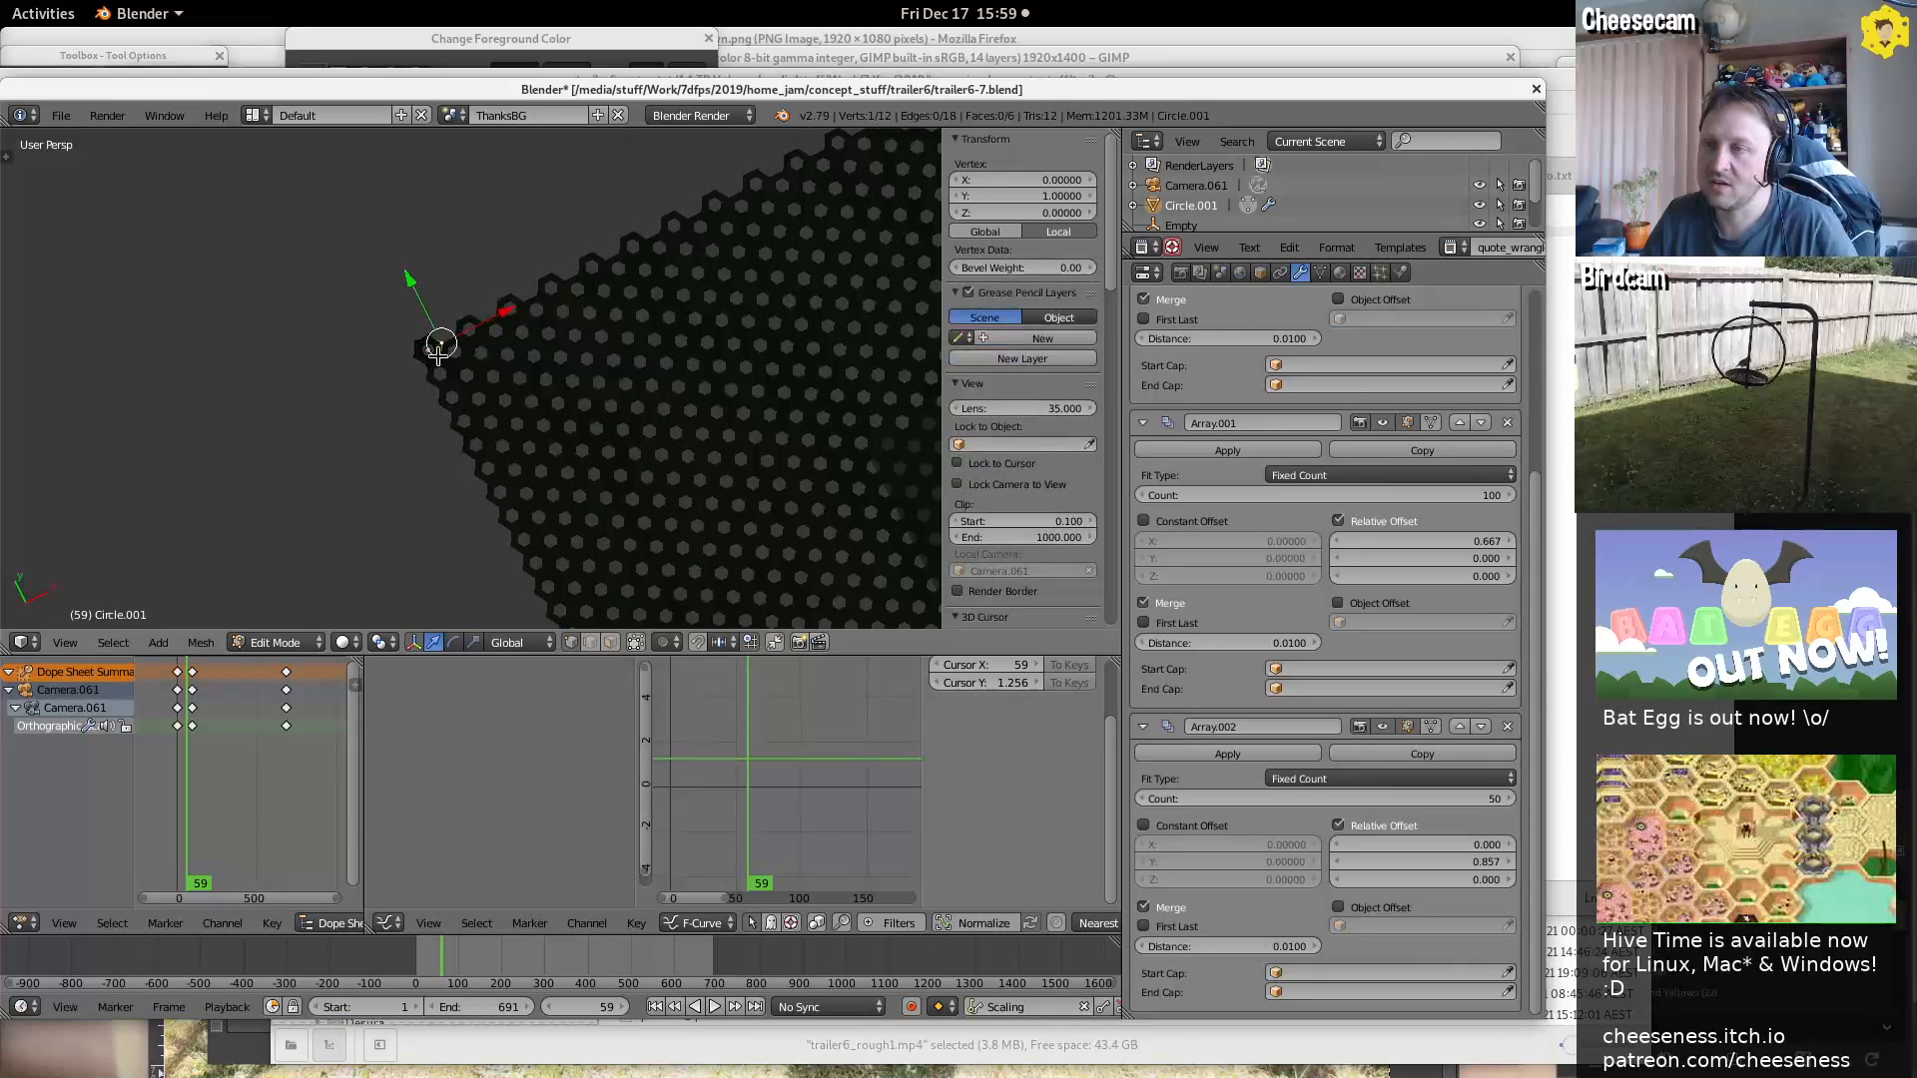
{"action": "key", "text": "g"}
{"action": "right_click", "coordinate": [474, 361]}
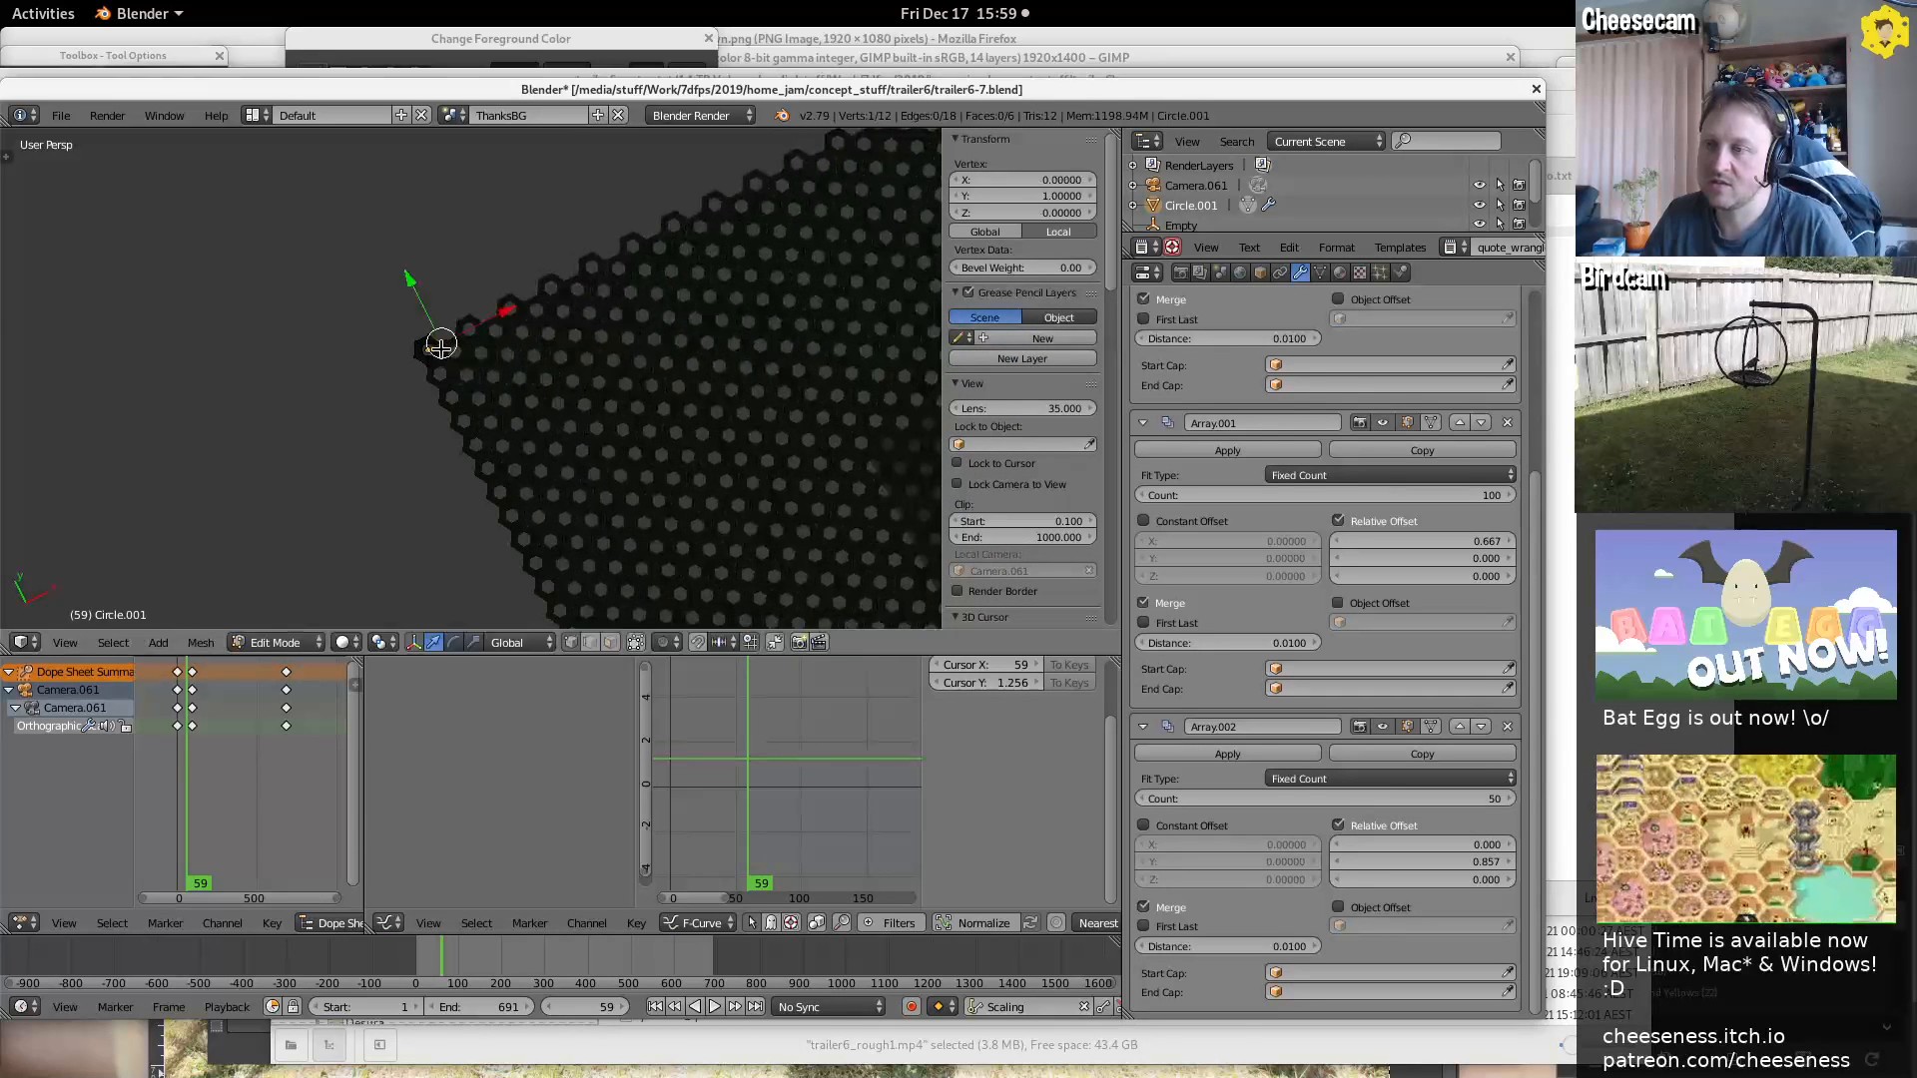
{"action": "right_click", "coordinate": [433, 348]}
{"action": "key", "text": "g"}
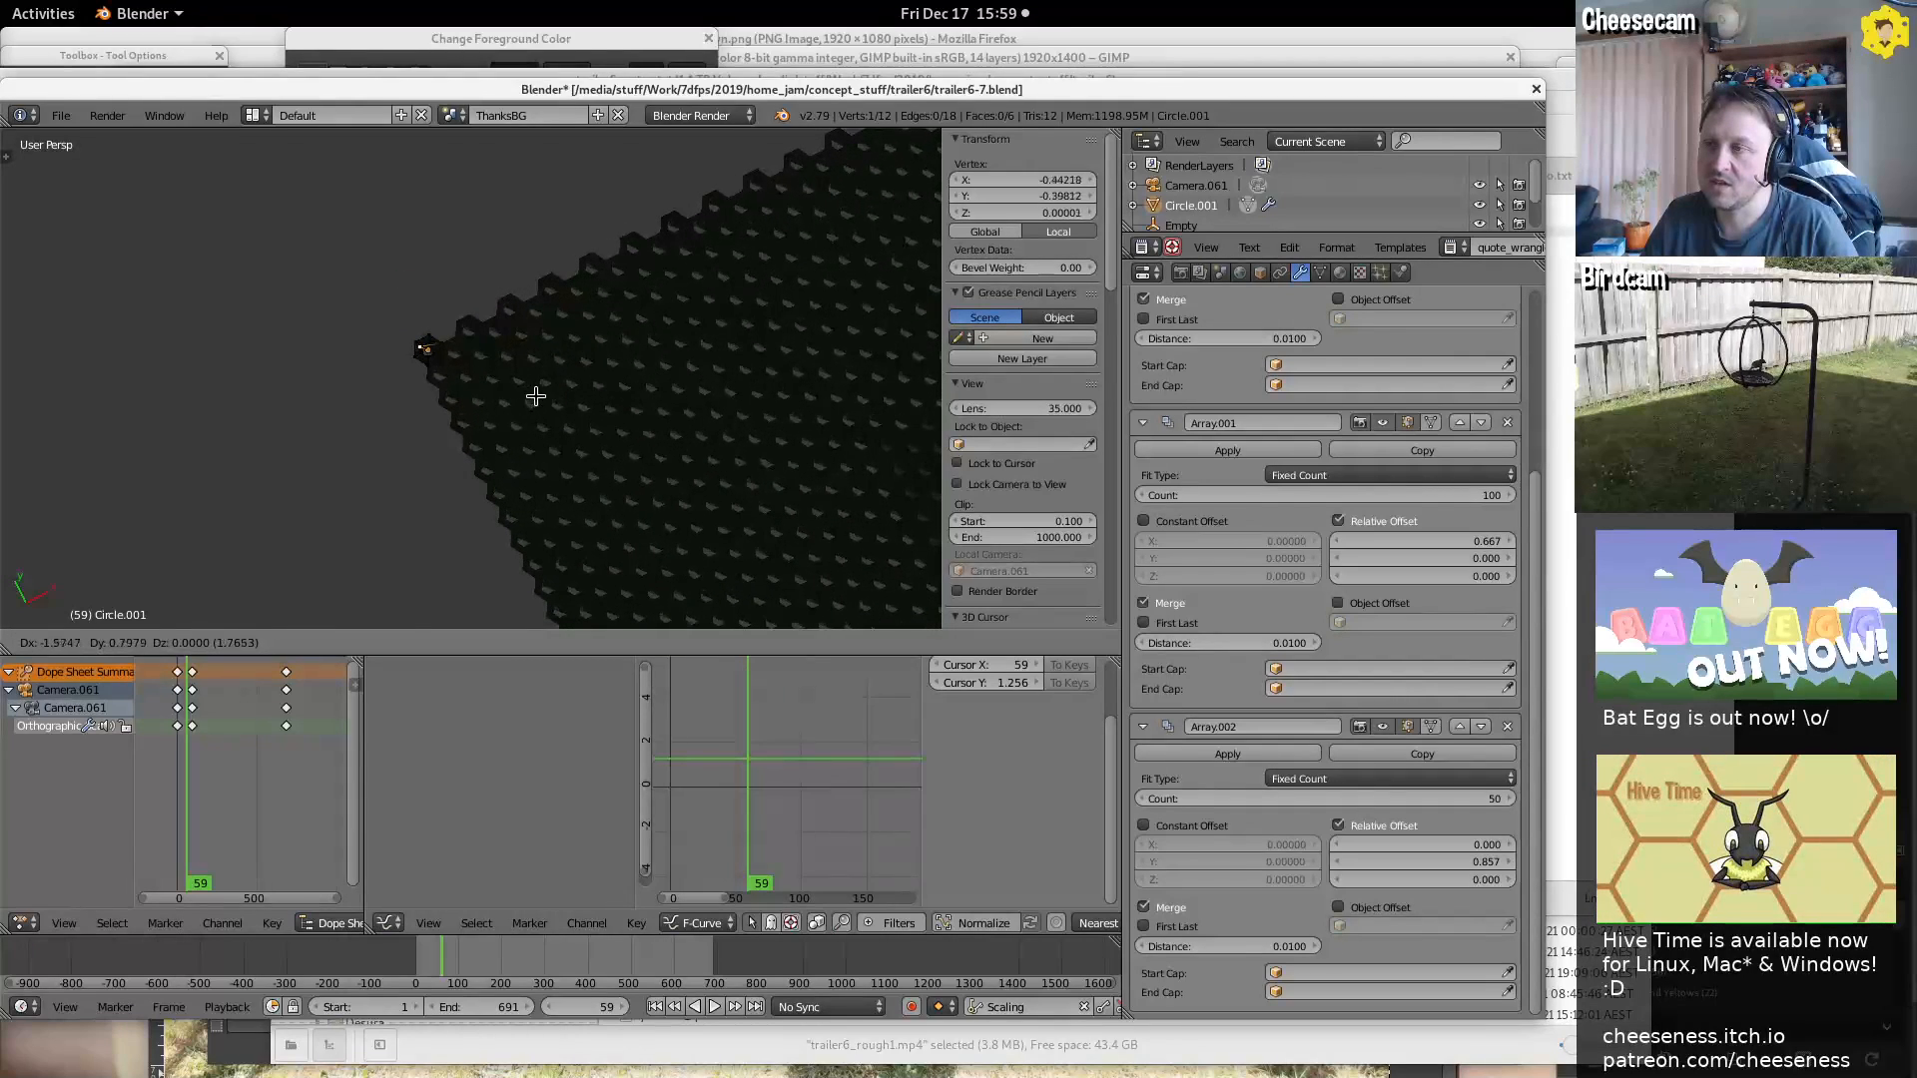
{"action": "middle_click_drag", "start_coordinate": [849, 357], "coordinate": [490, 251], "text": "shift"}
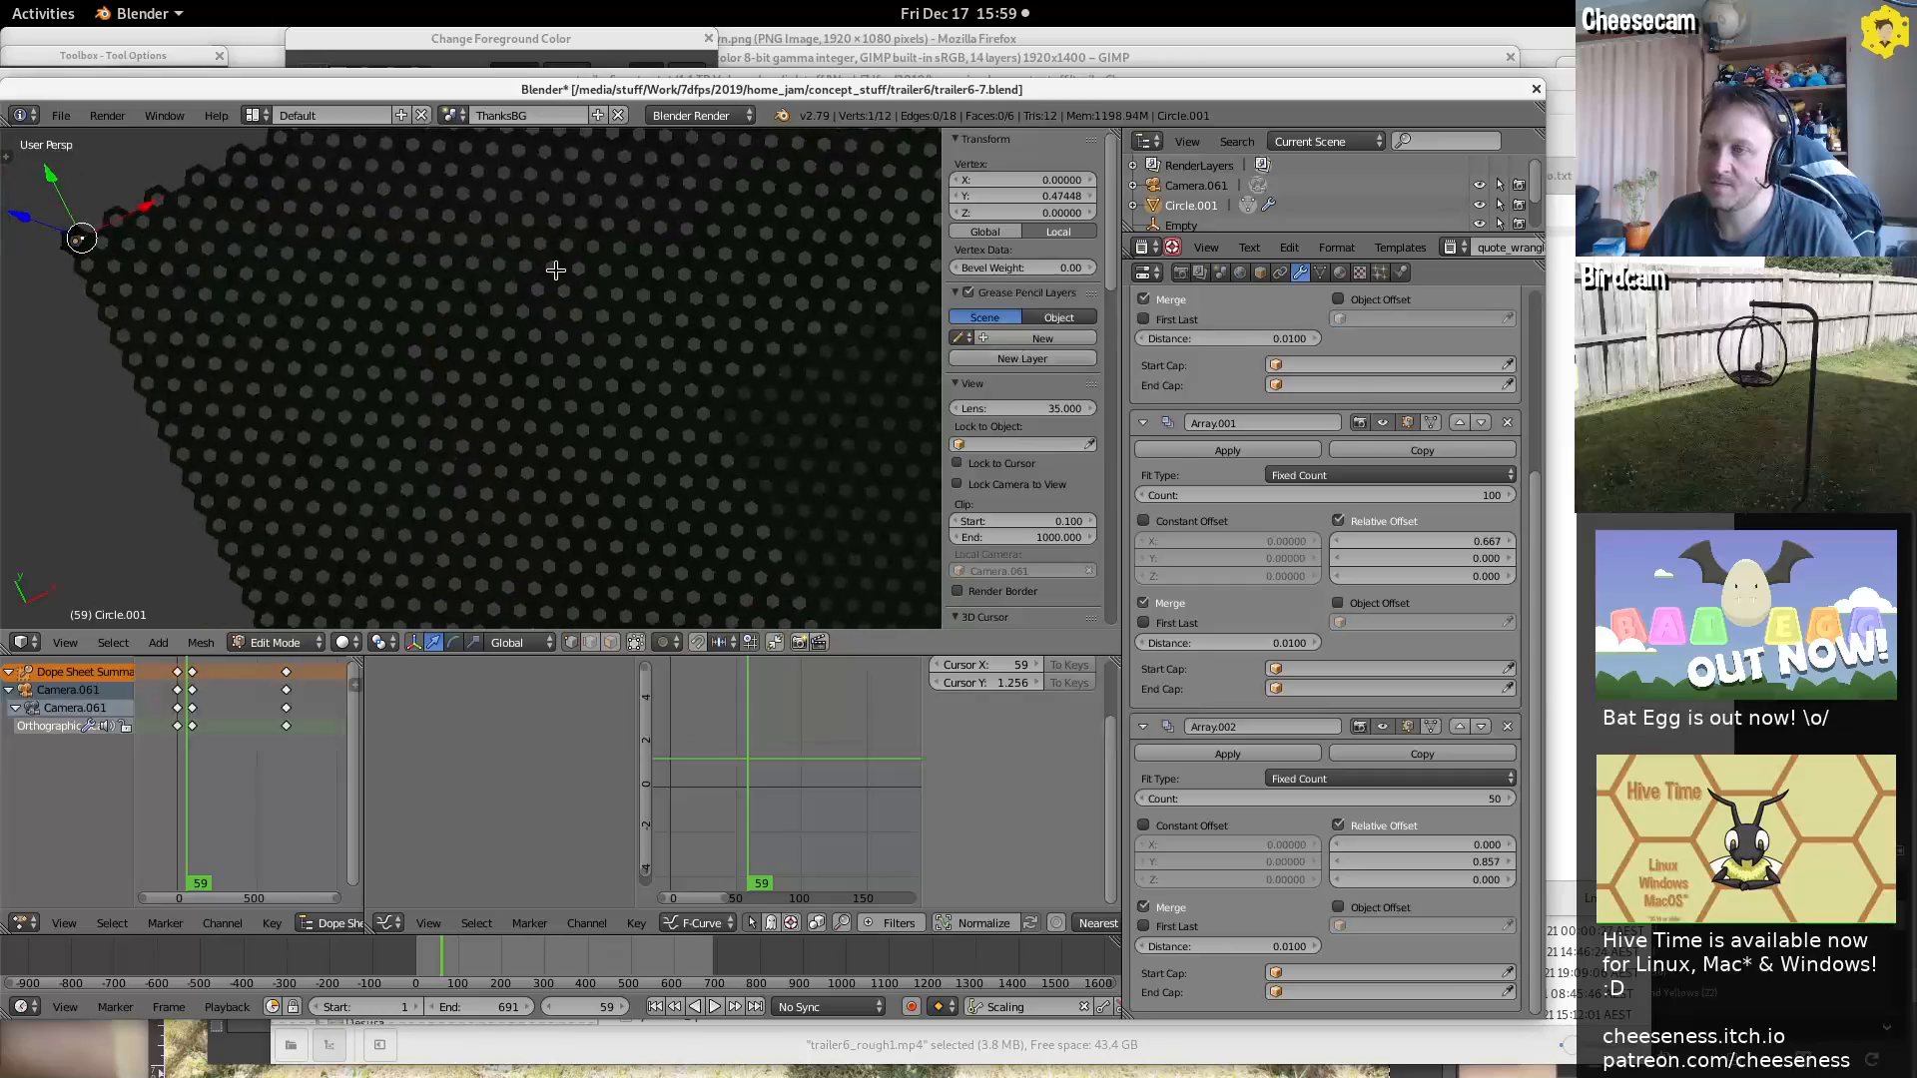
Undo the ring scaling and vertex edits on the source hexagon and return to Object Mode
{"action": "key", "text": "ctrl+z"}
{"action": "key", "text": "ctrl+z"}
{"action": "key", "text": "Tab"}
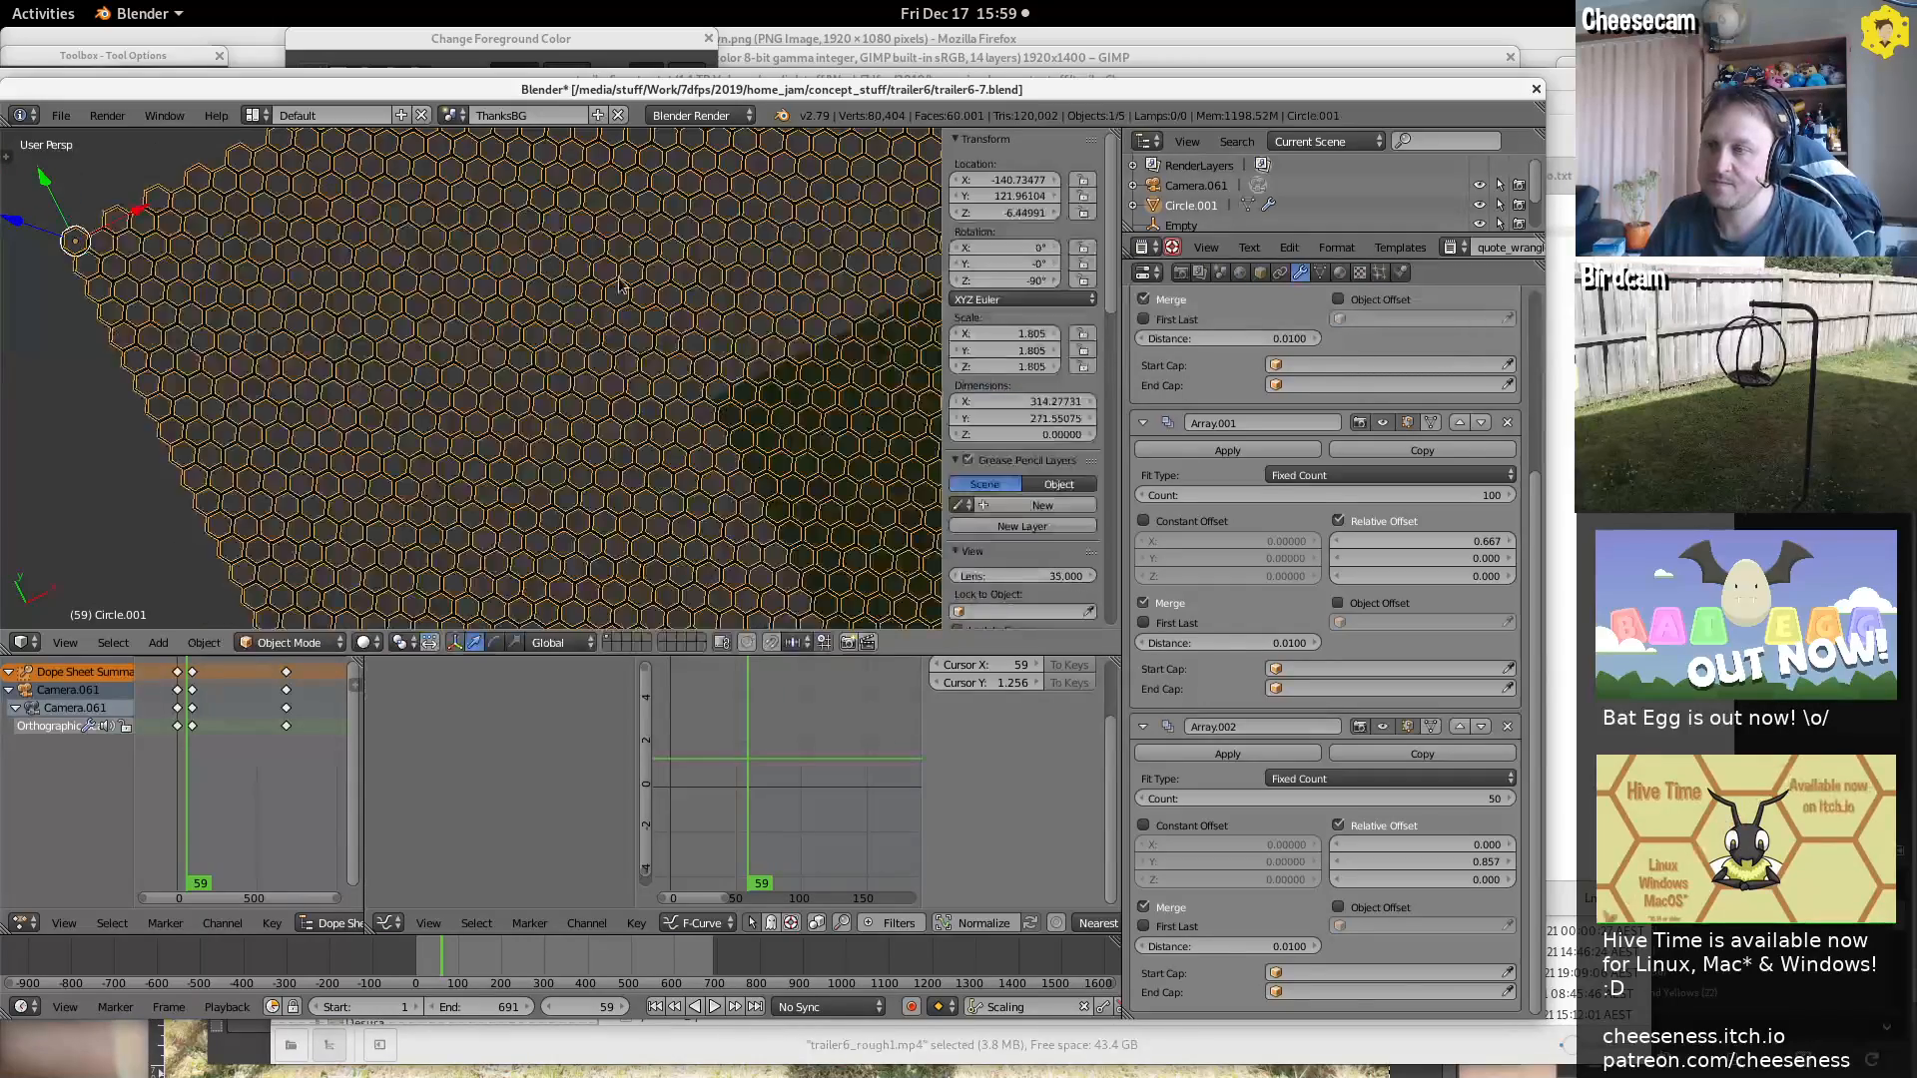
Examine the full hexagon grid and the modifier stack of Circle.001, starting with its first Array modifier
{"action": "scroll", "coordinate": [909, 603], "scroll_direction": "up", "scroll_amount": 3}
{"action": "scroll", "coordinate": [908, 603], "scroll_direction": "down", "scroll_amount": 7}
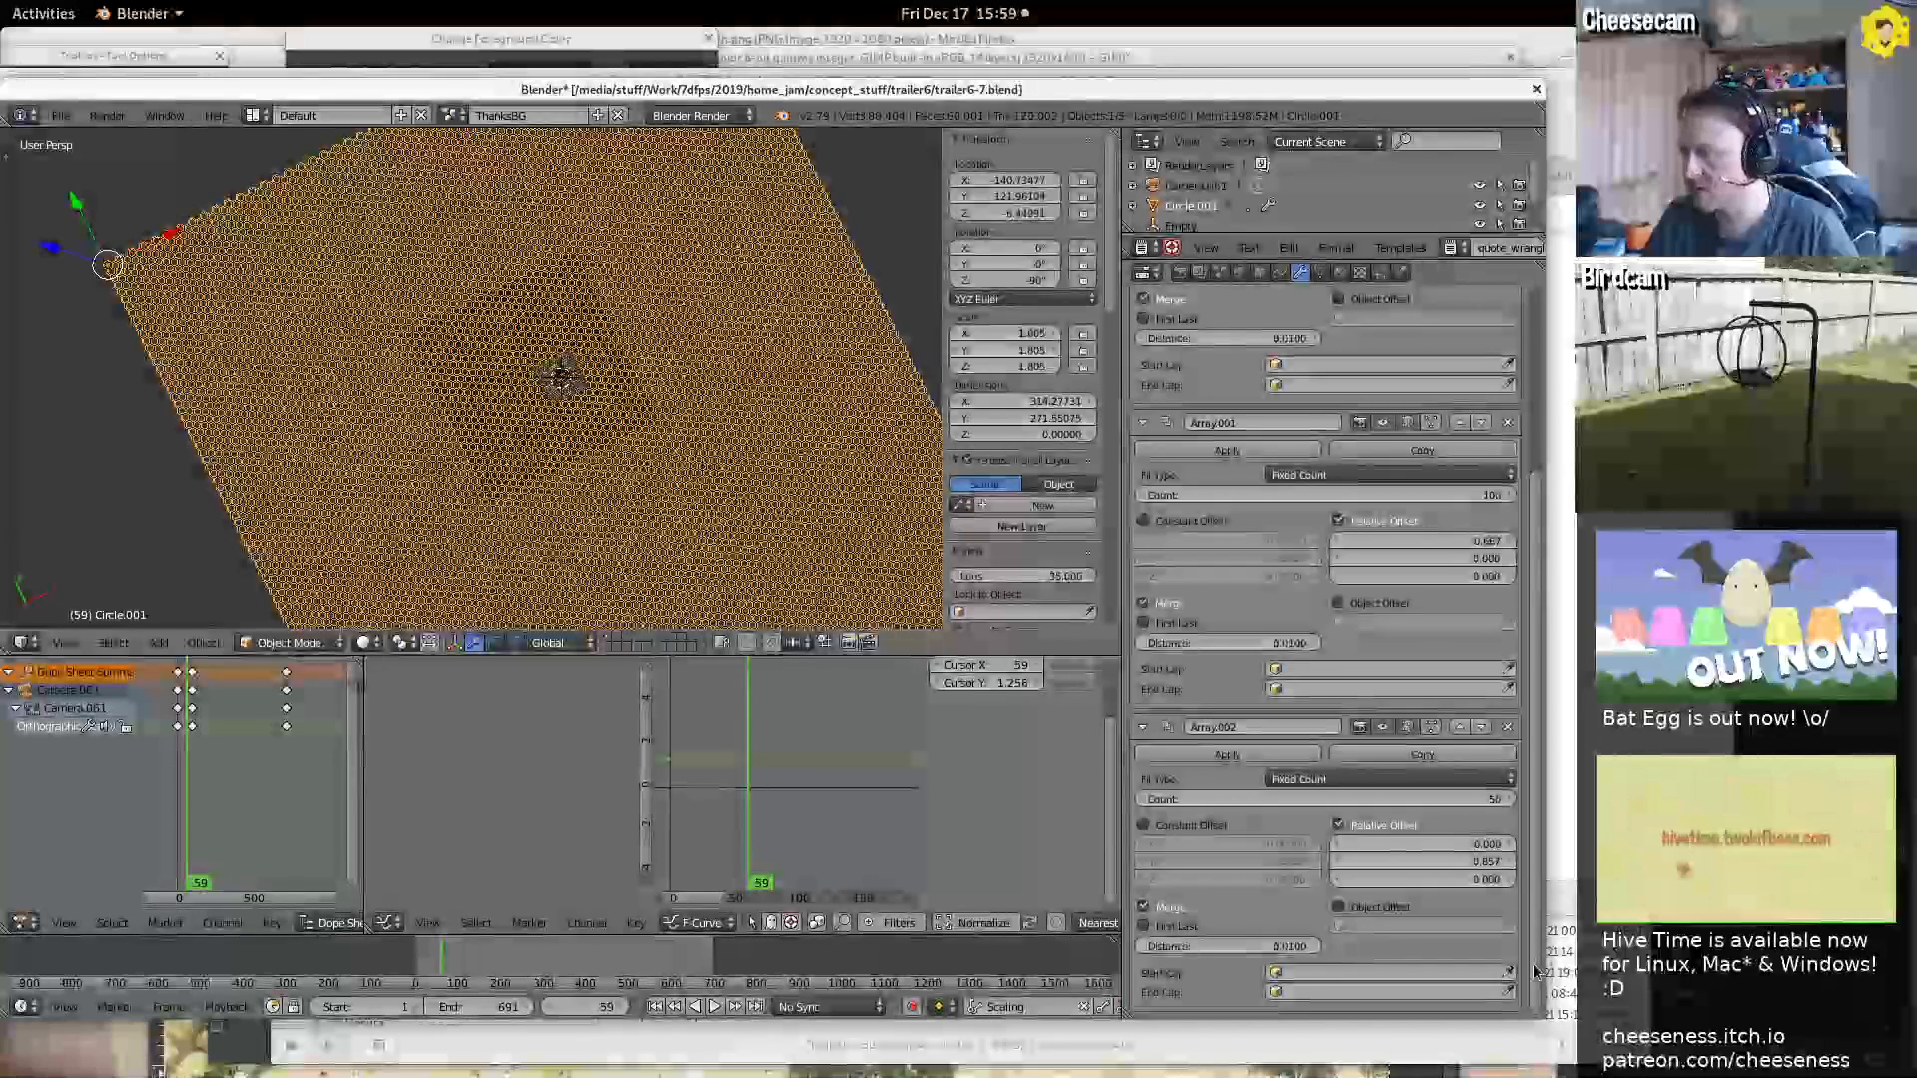
{"action": "left_click_drag", "start_coordinate": [1535, 931], "coordinate": [1565, 737]}
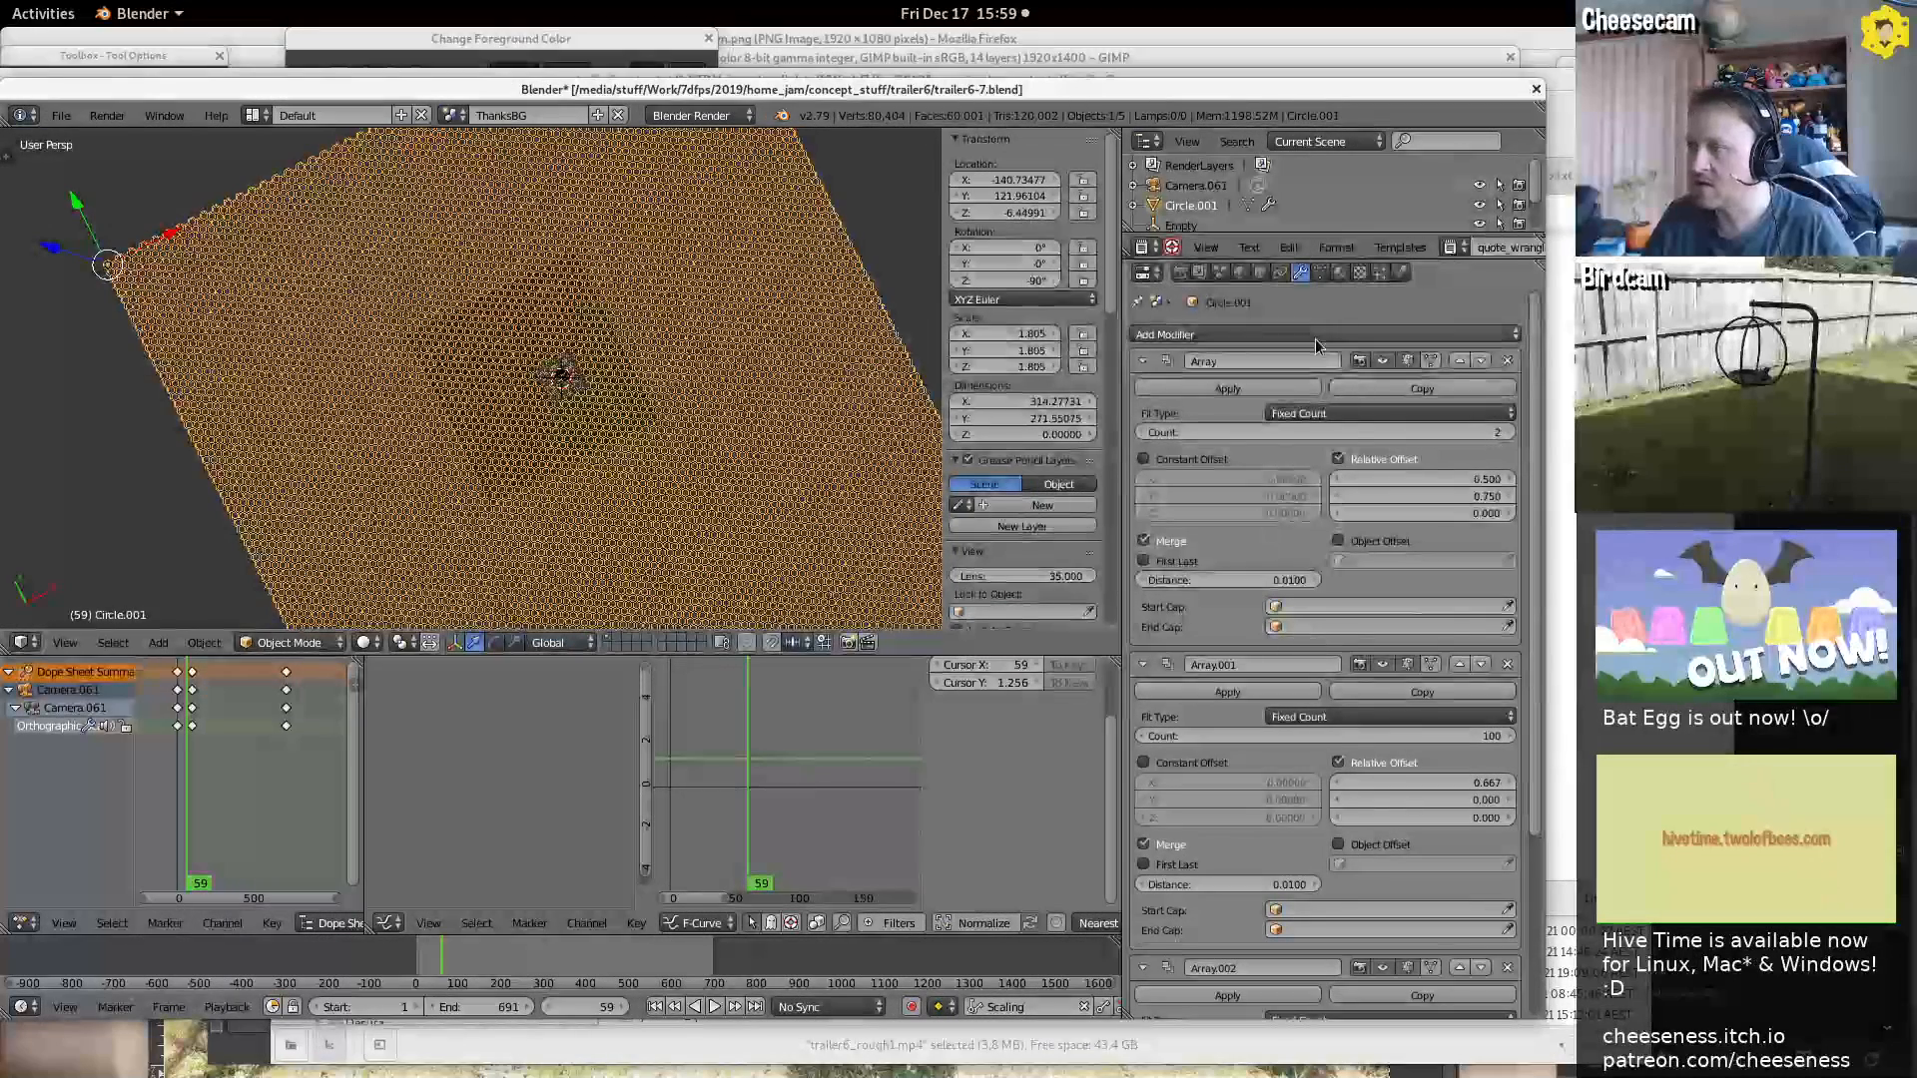
{"action": "left_click", "coordinate": [1295, 338]}
{"action": "left_click", "coordinate": [1138, 374]}
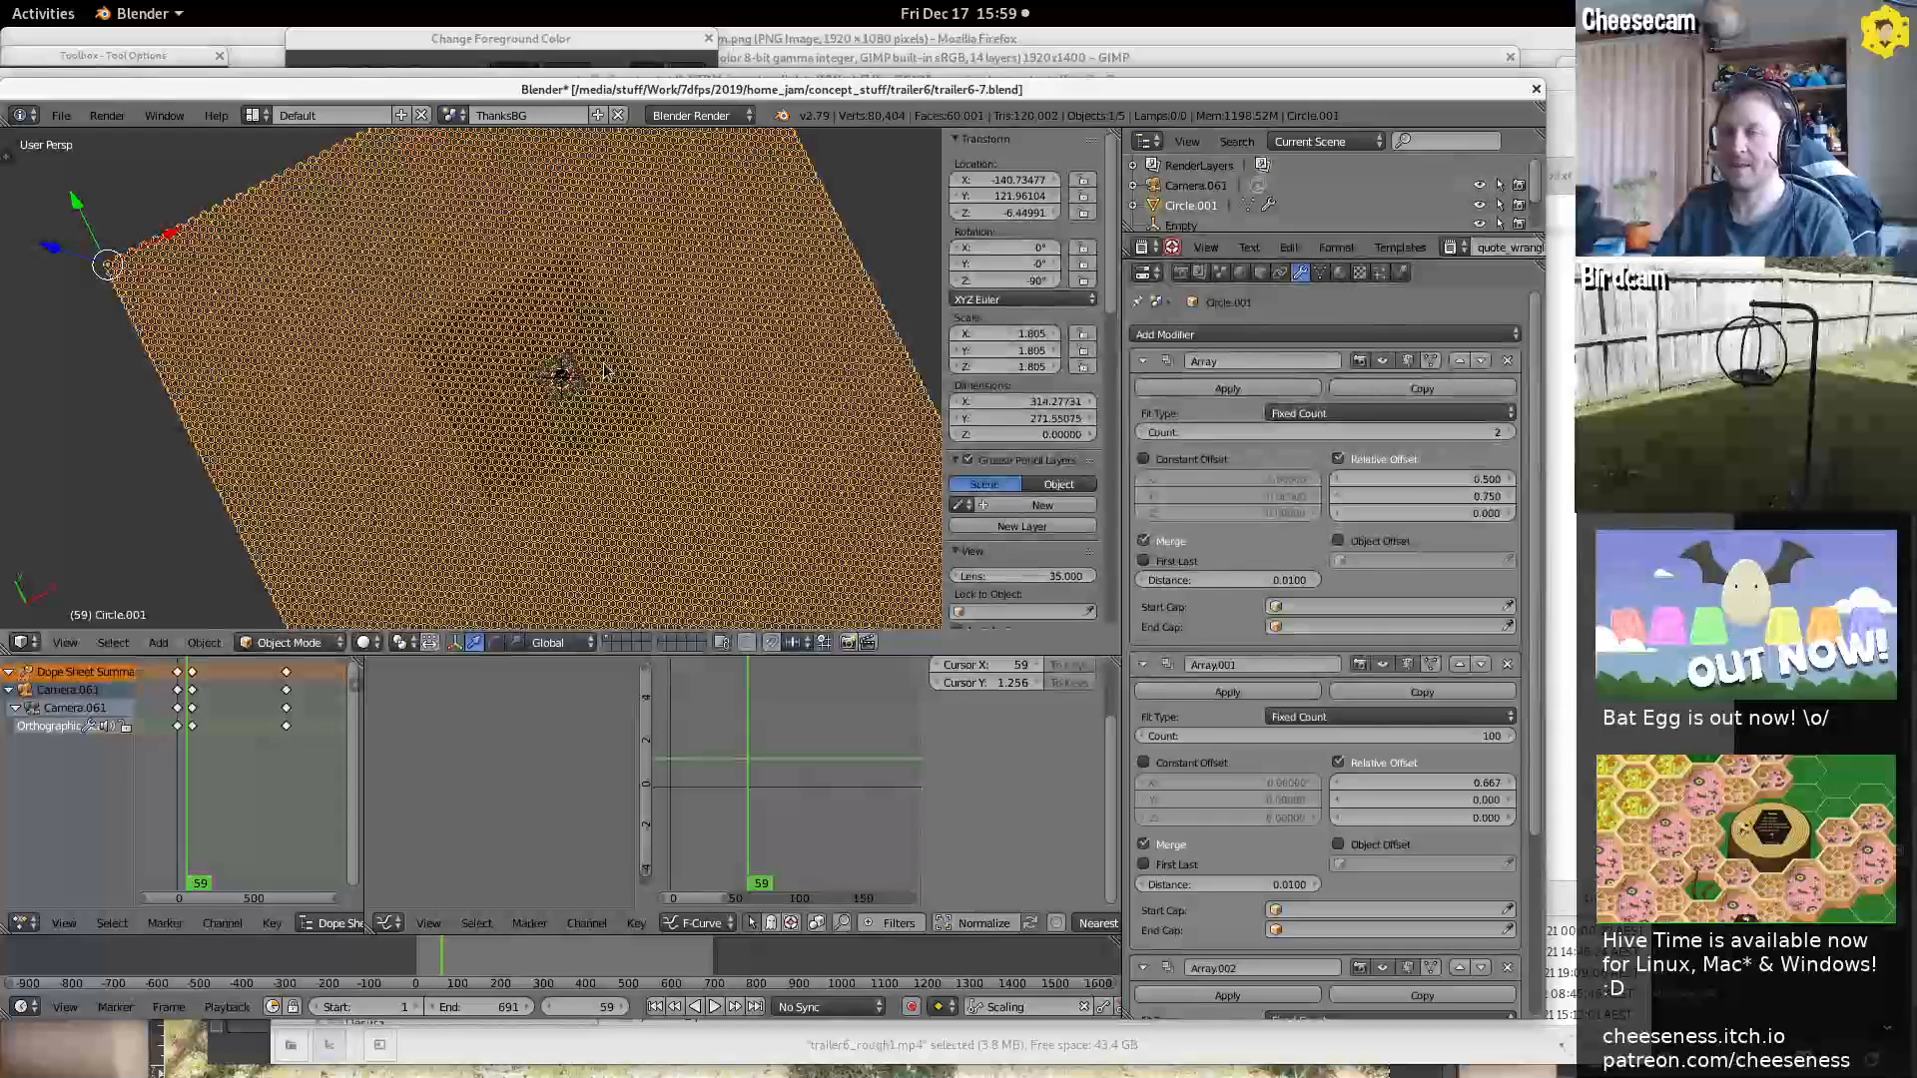
Return to the Video Editing layout and open trailer5_2.blend from the trailer5 folder
{"action": "left_click", "coordinate": [253, 115]}
{"action": "left_click", "coordinate": [290, 298]}
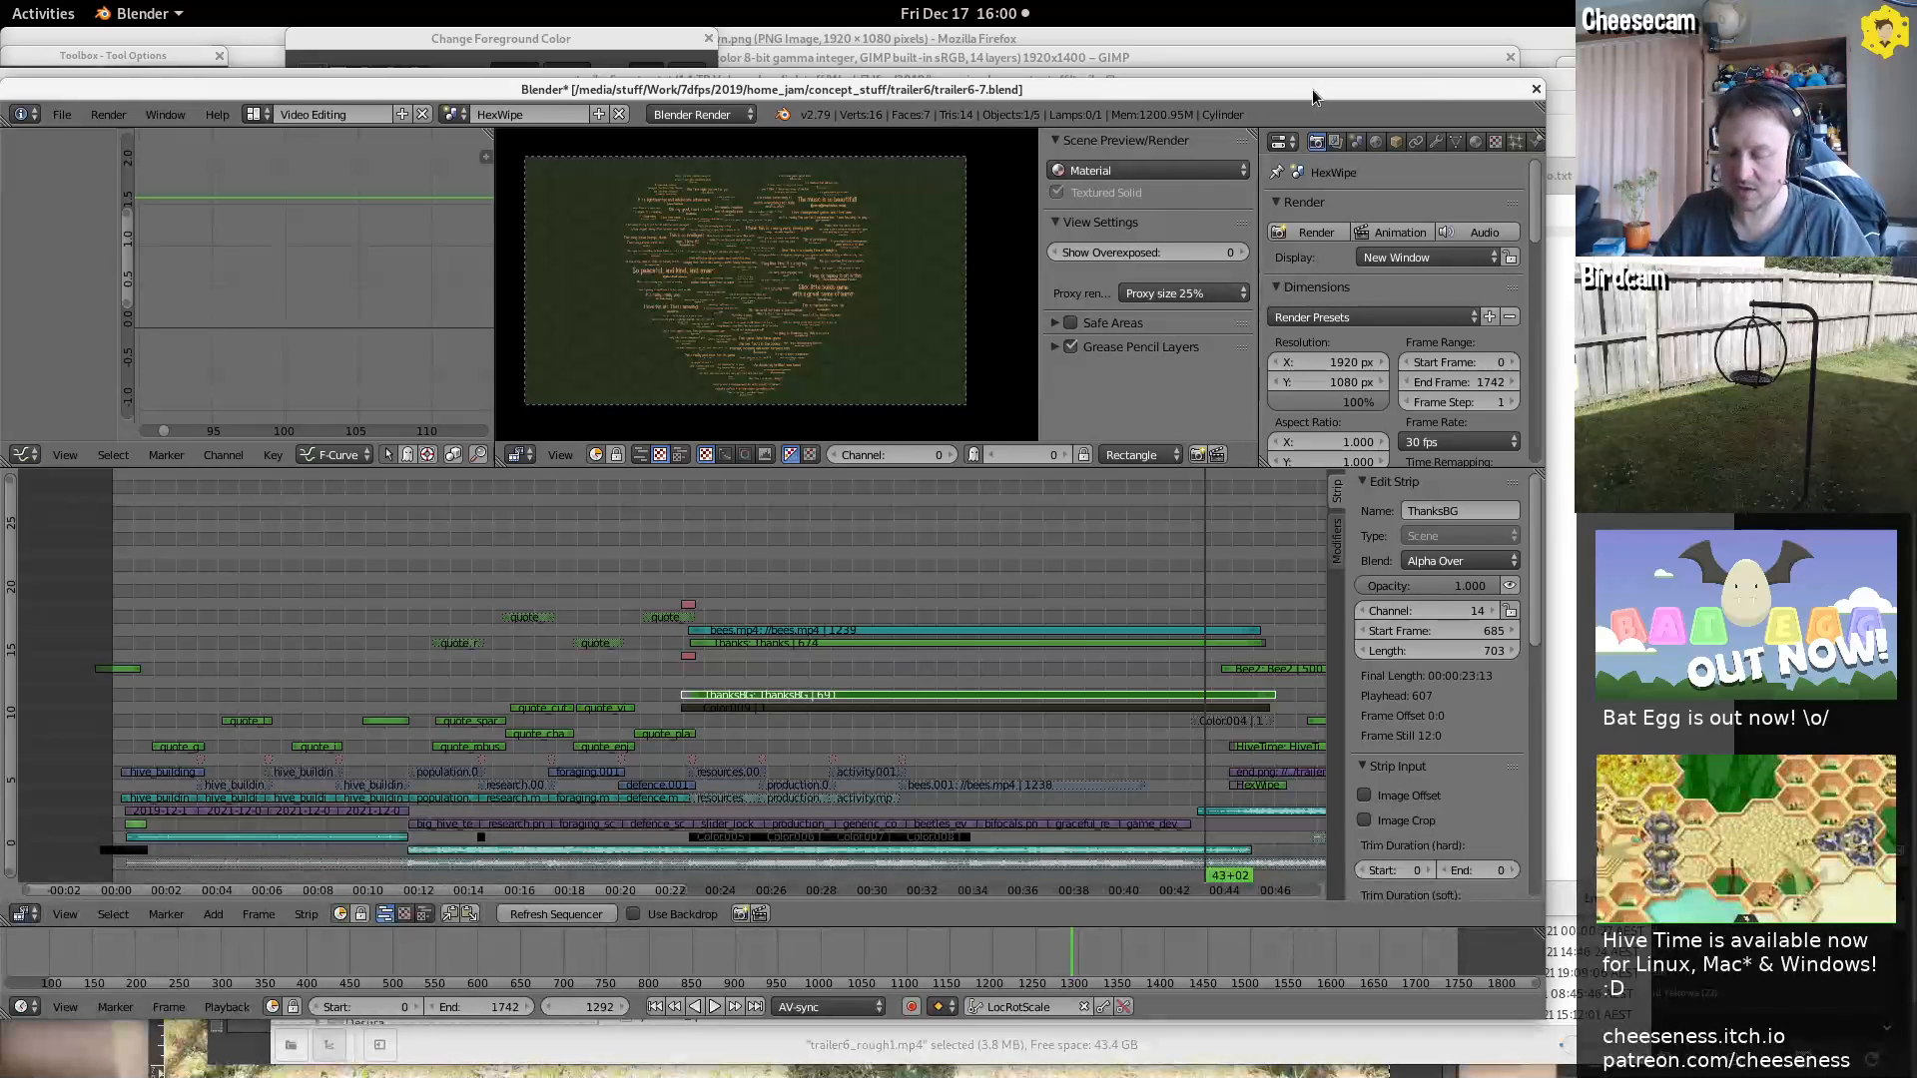
{"action": "key", "text": "ctrl+o"}
{"action": "left_click", "coordinate": [309, 217]}
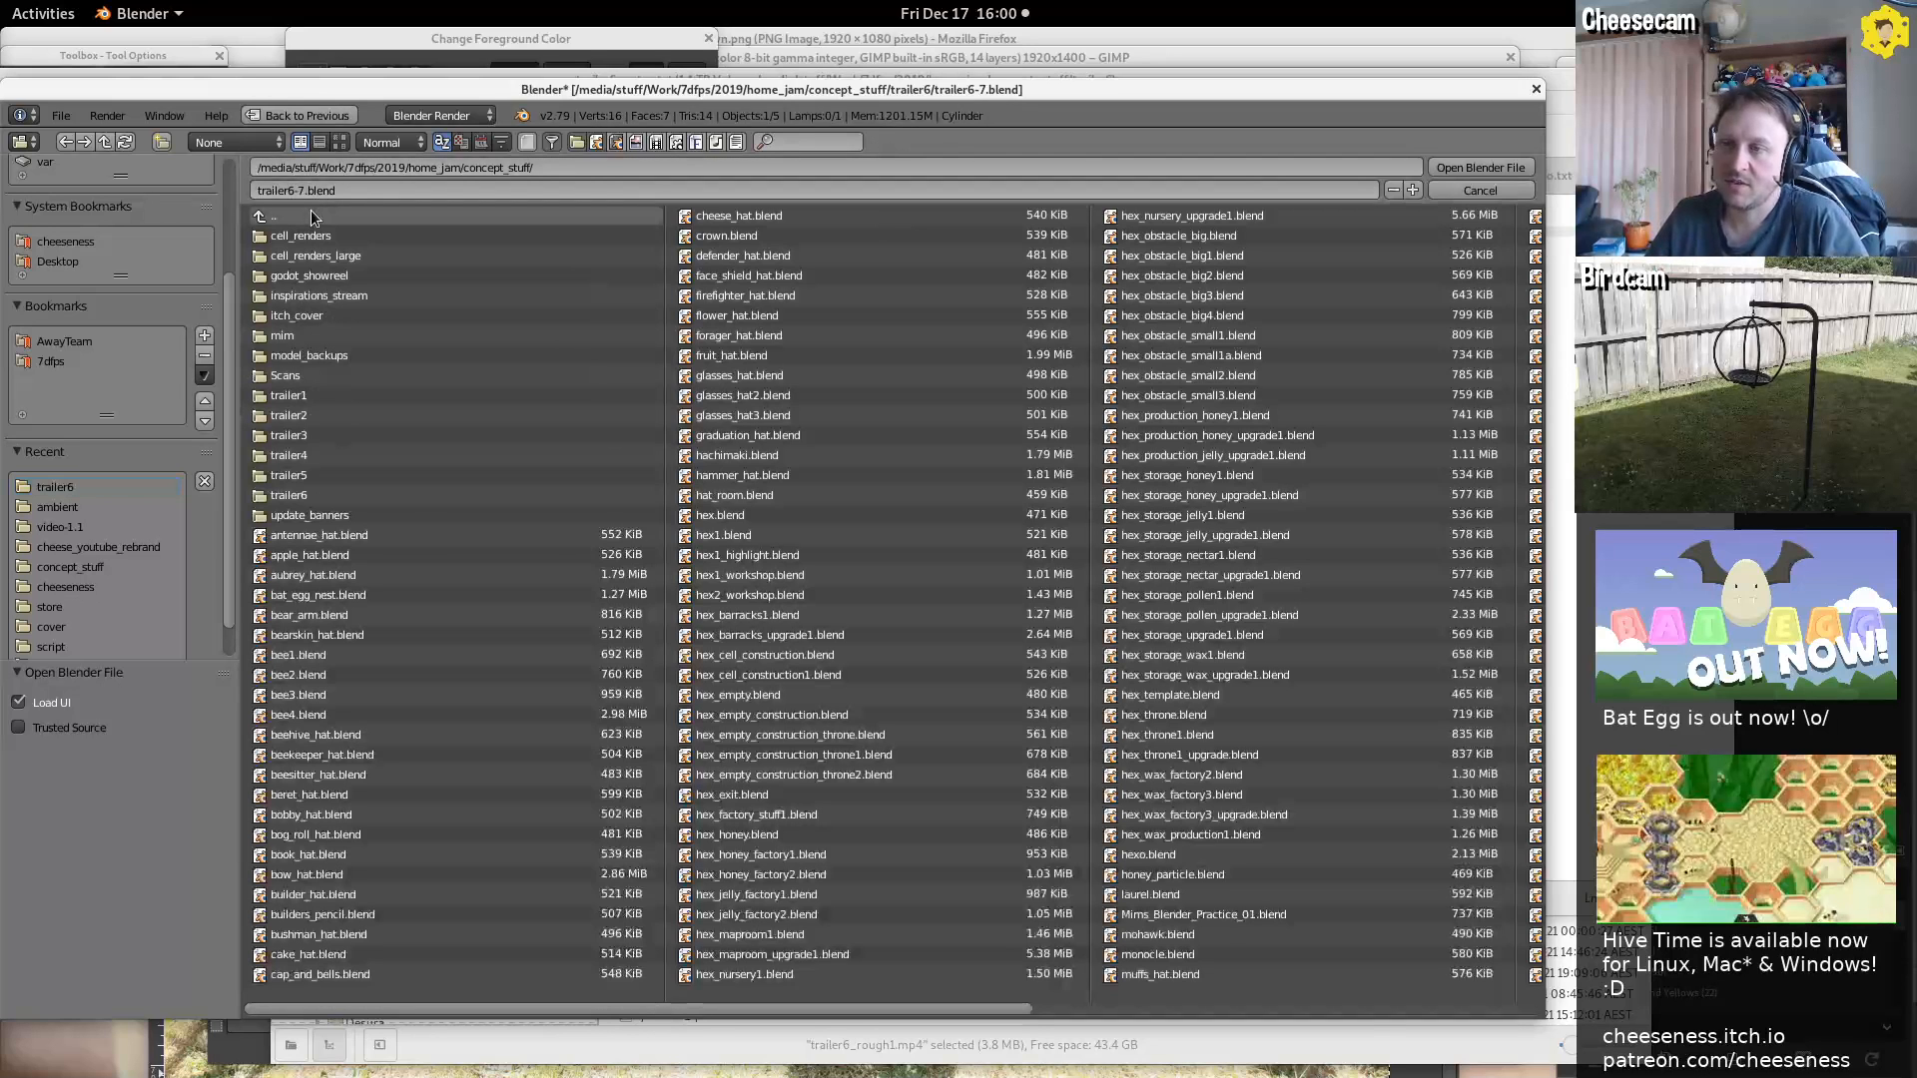
{"action": "left_click", "coordinate": [357, 481]}
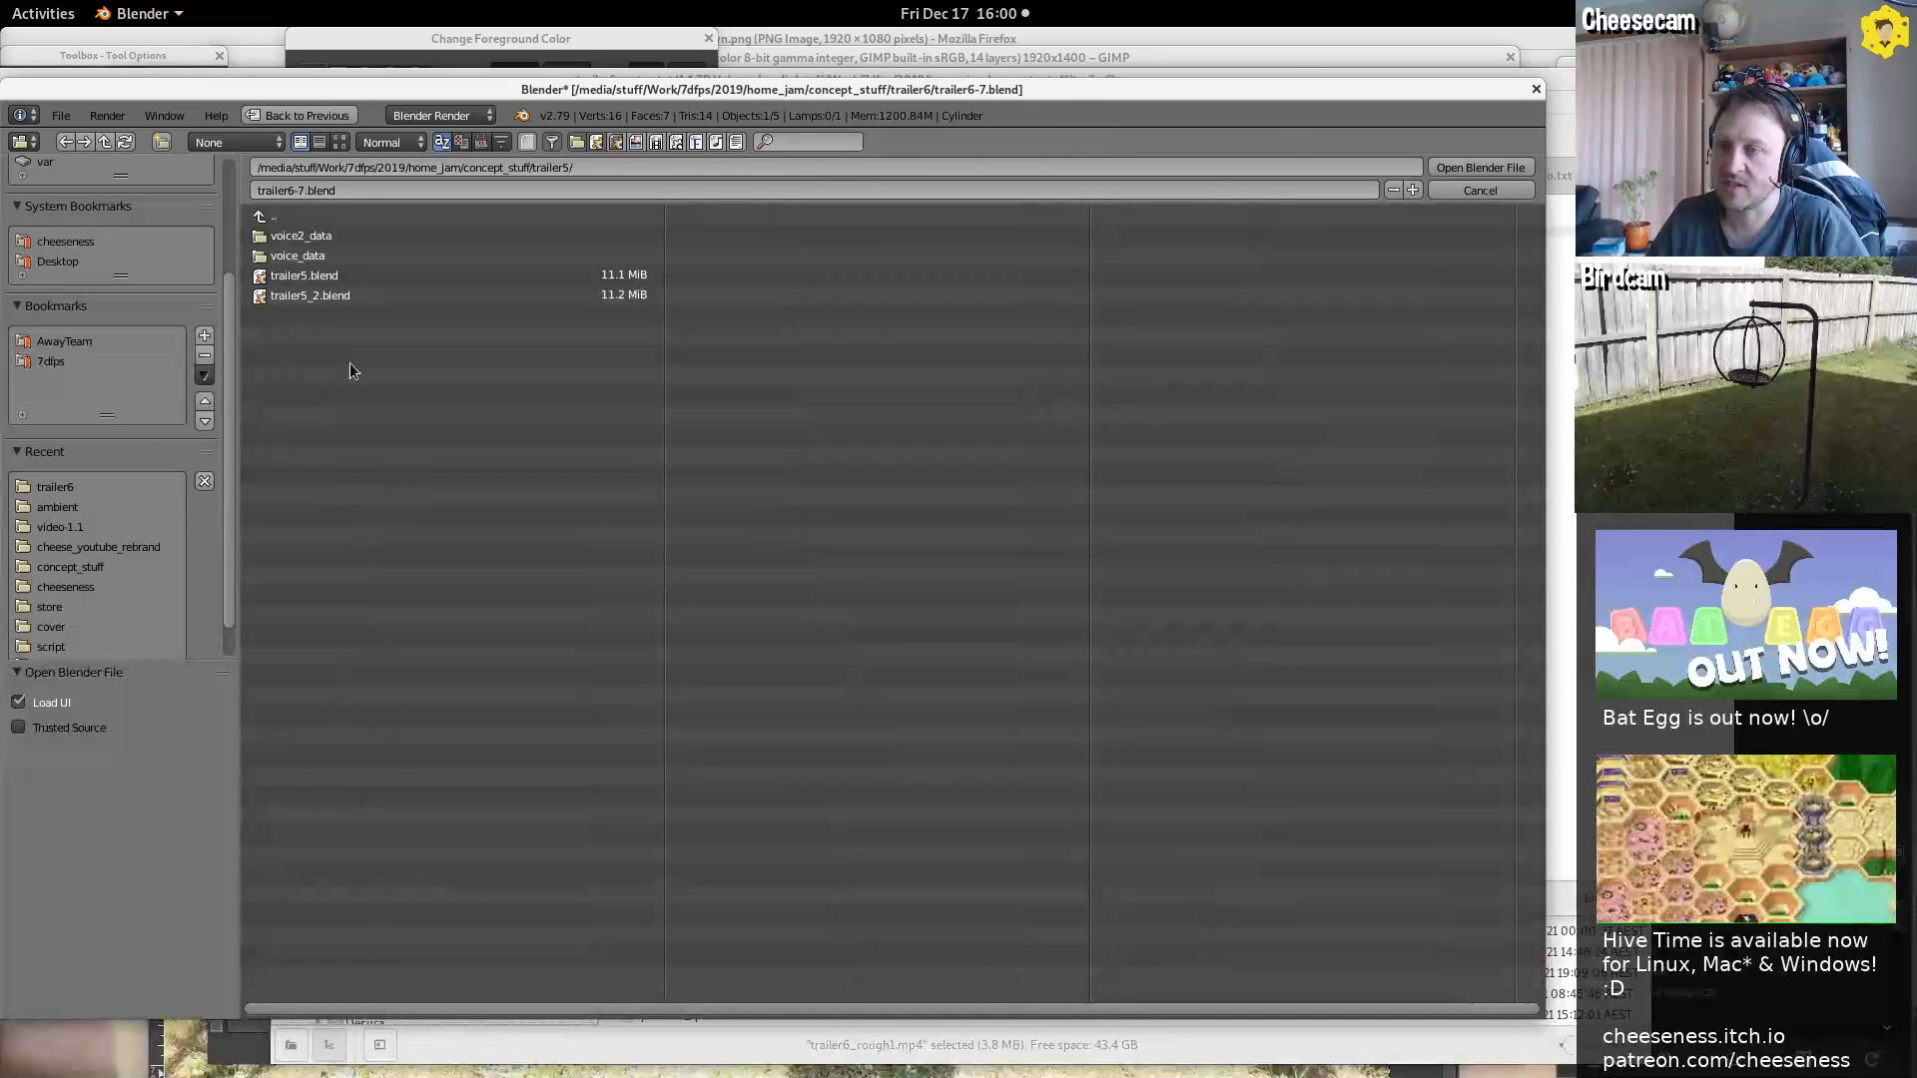
{"action": "double_click", "coordinate": [340, 296]}
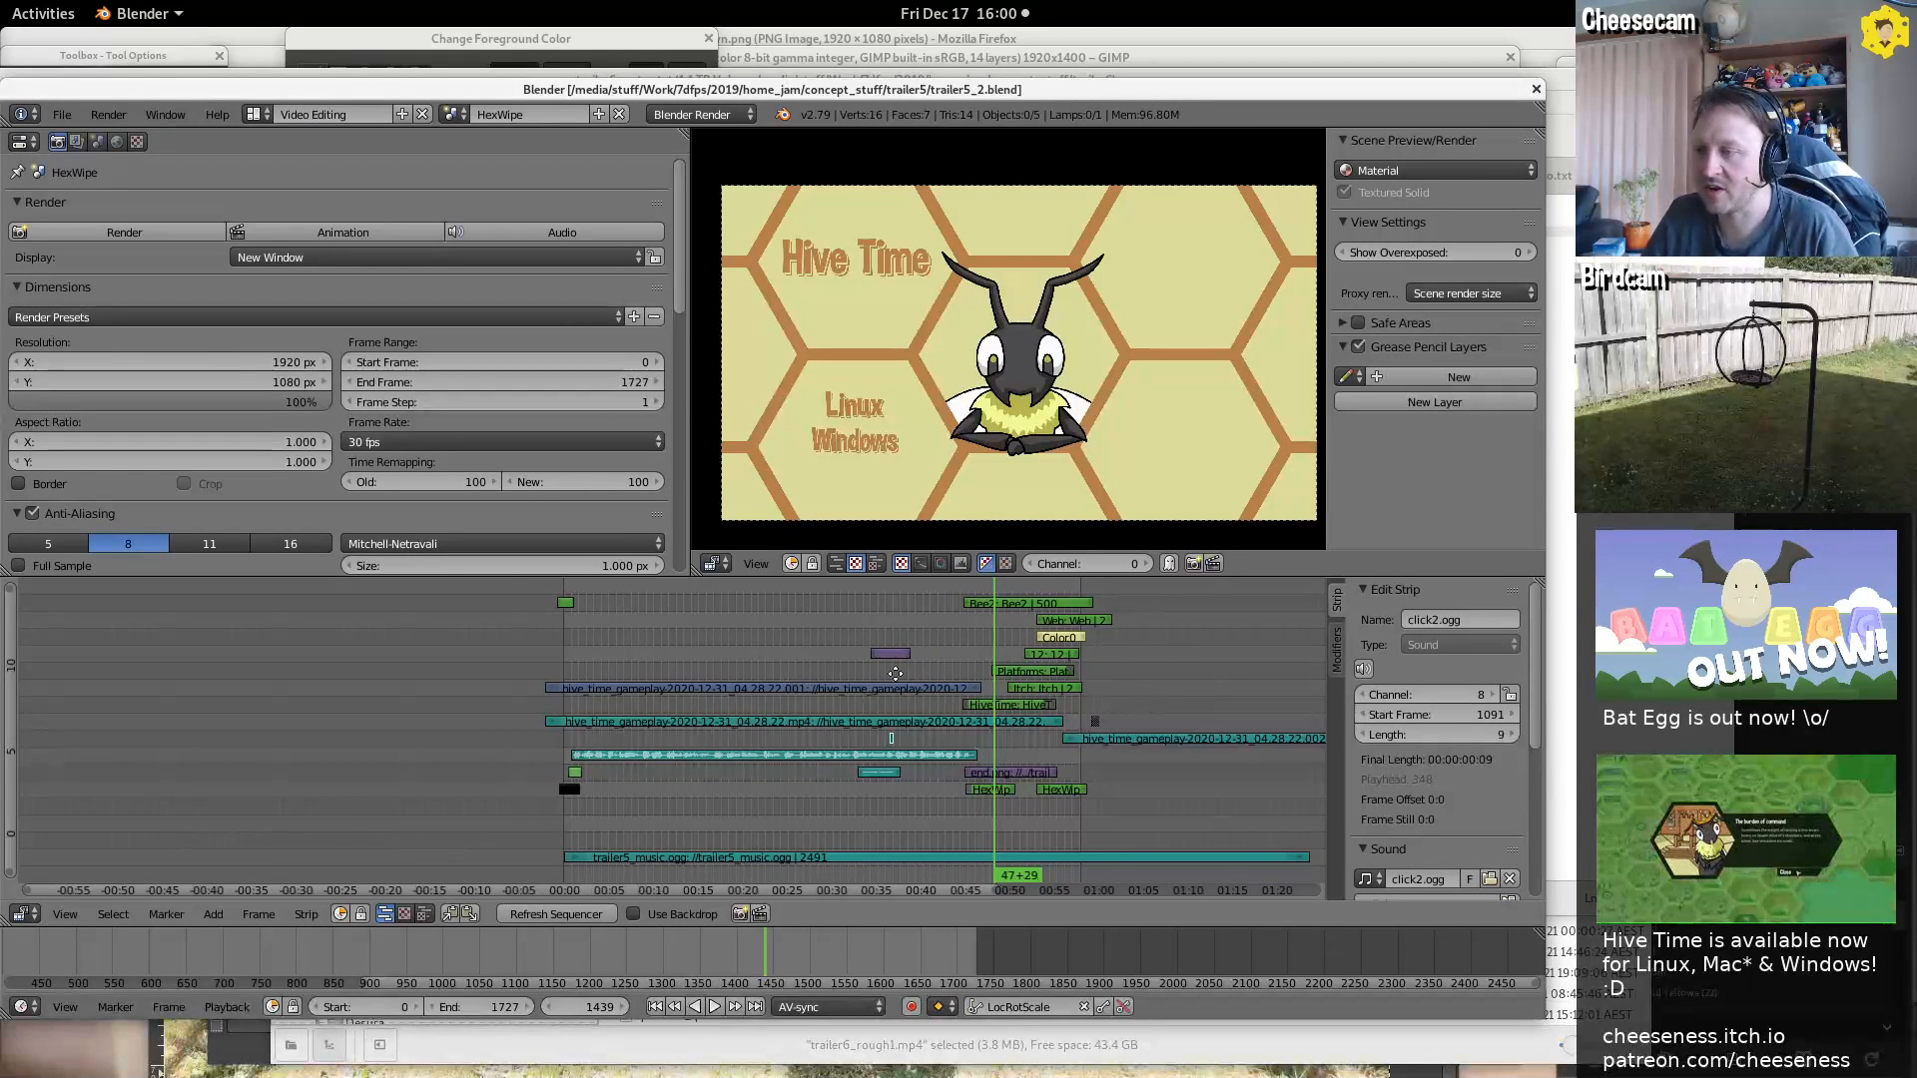
Enlarge the sequencer and frame its strips from the start of the trailer up to the end sequence
{"action": "scroll", "coordinate": [896, 674], "scroll_direction": "up", "scroll_amount": 4}
{"action": "middle_click_drag", "start_coordinate": [823, 695], "coordinate": [605, 705]}
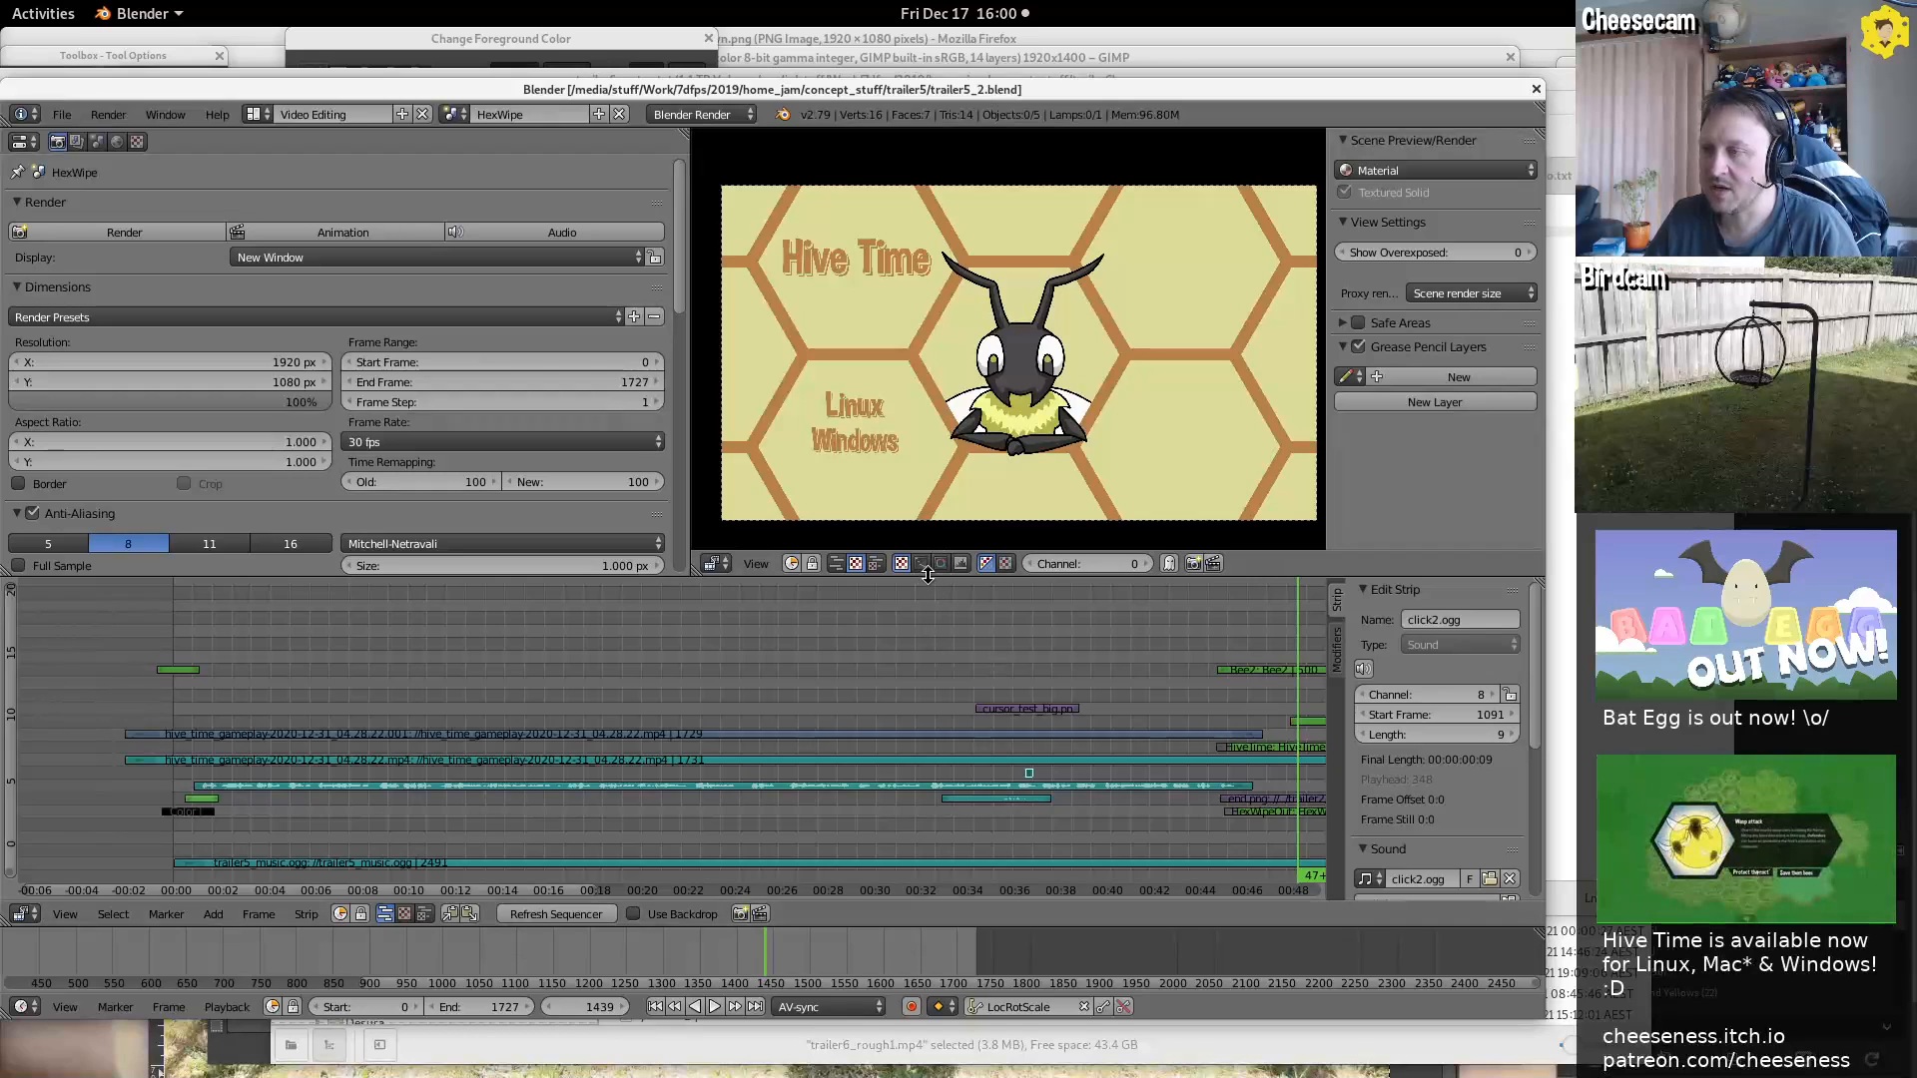
{"action": "left_click_drag", "start_coordinate": [957, 576], "coordinate": [956, 439]}
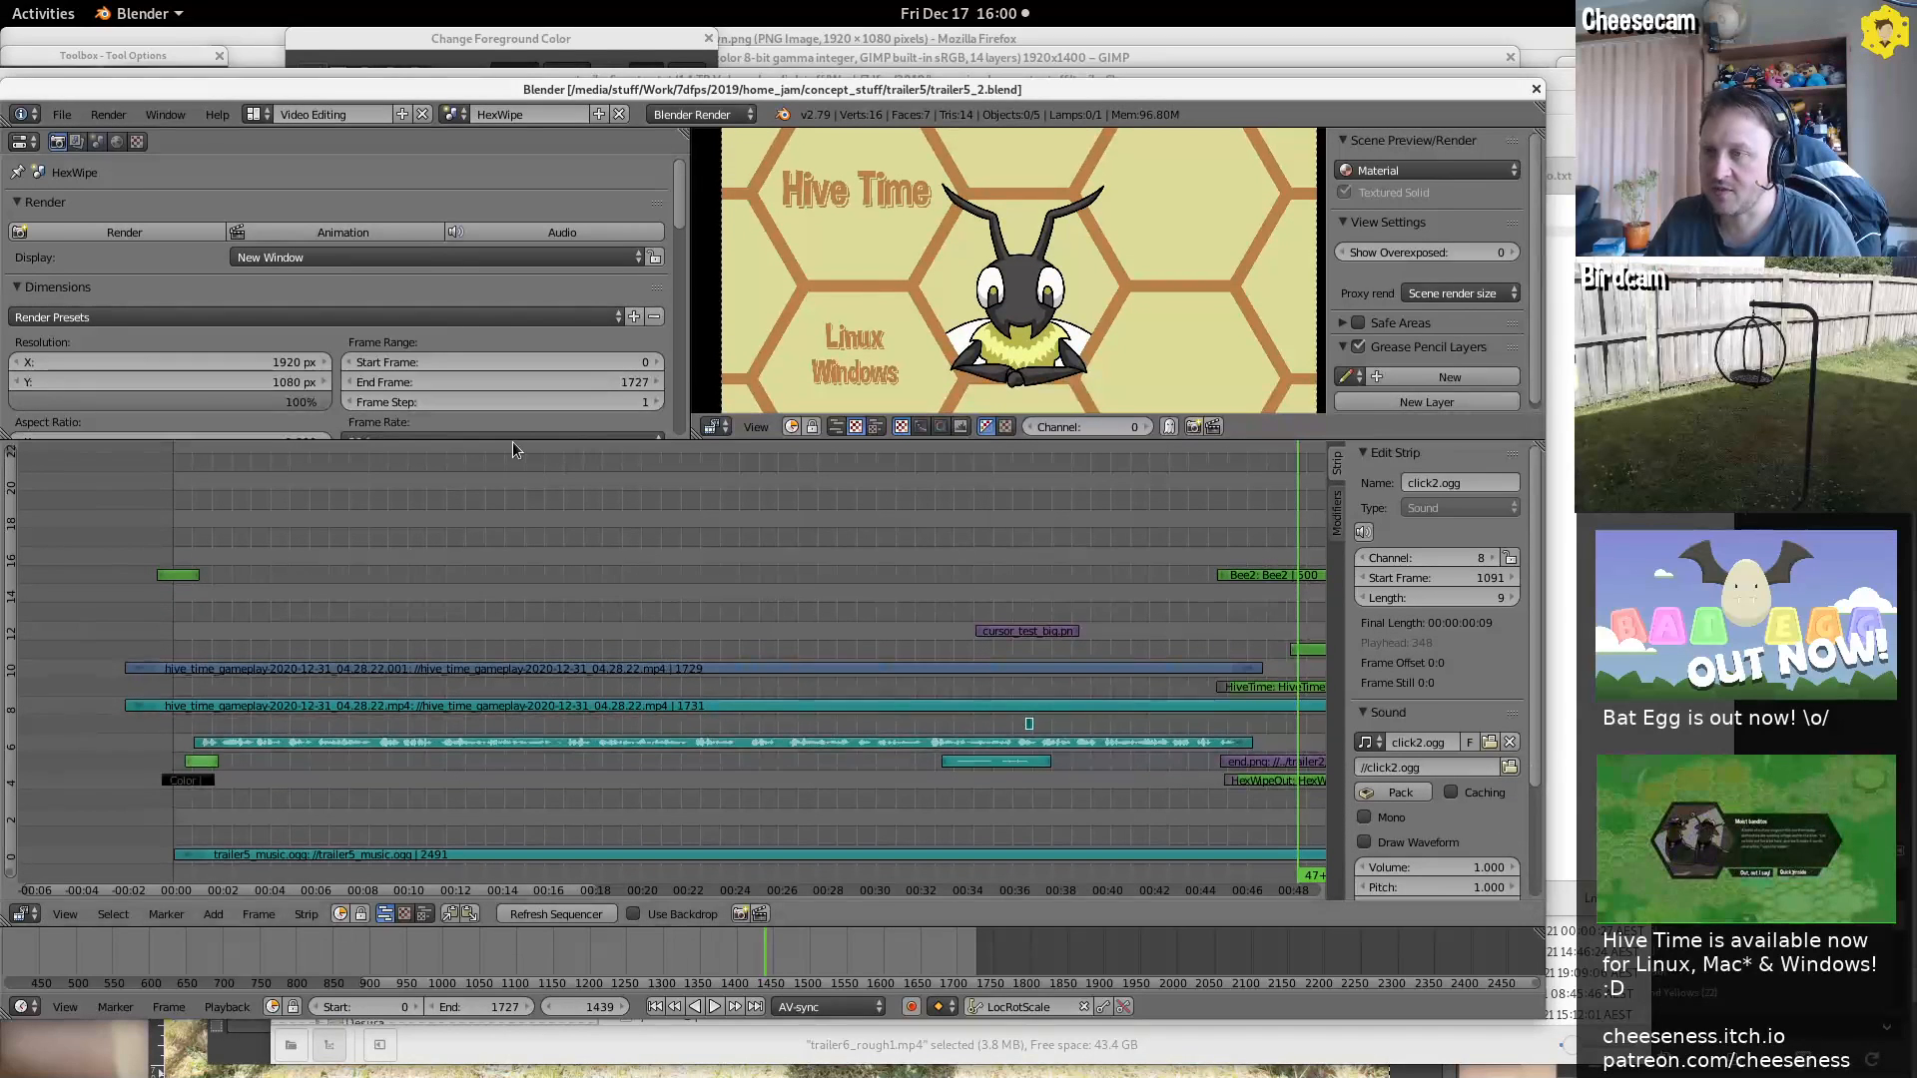
{"action": "middle_click_drag", "start_coordinate": [496, 605], "coordinate": [479, 512]}
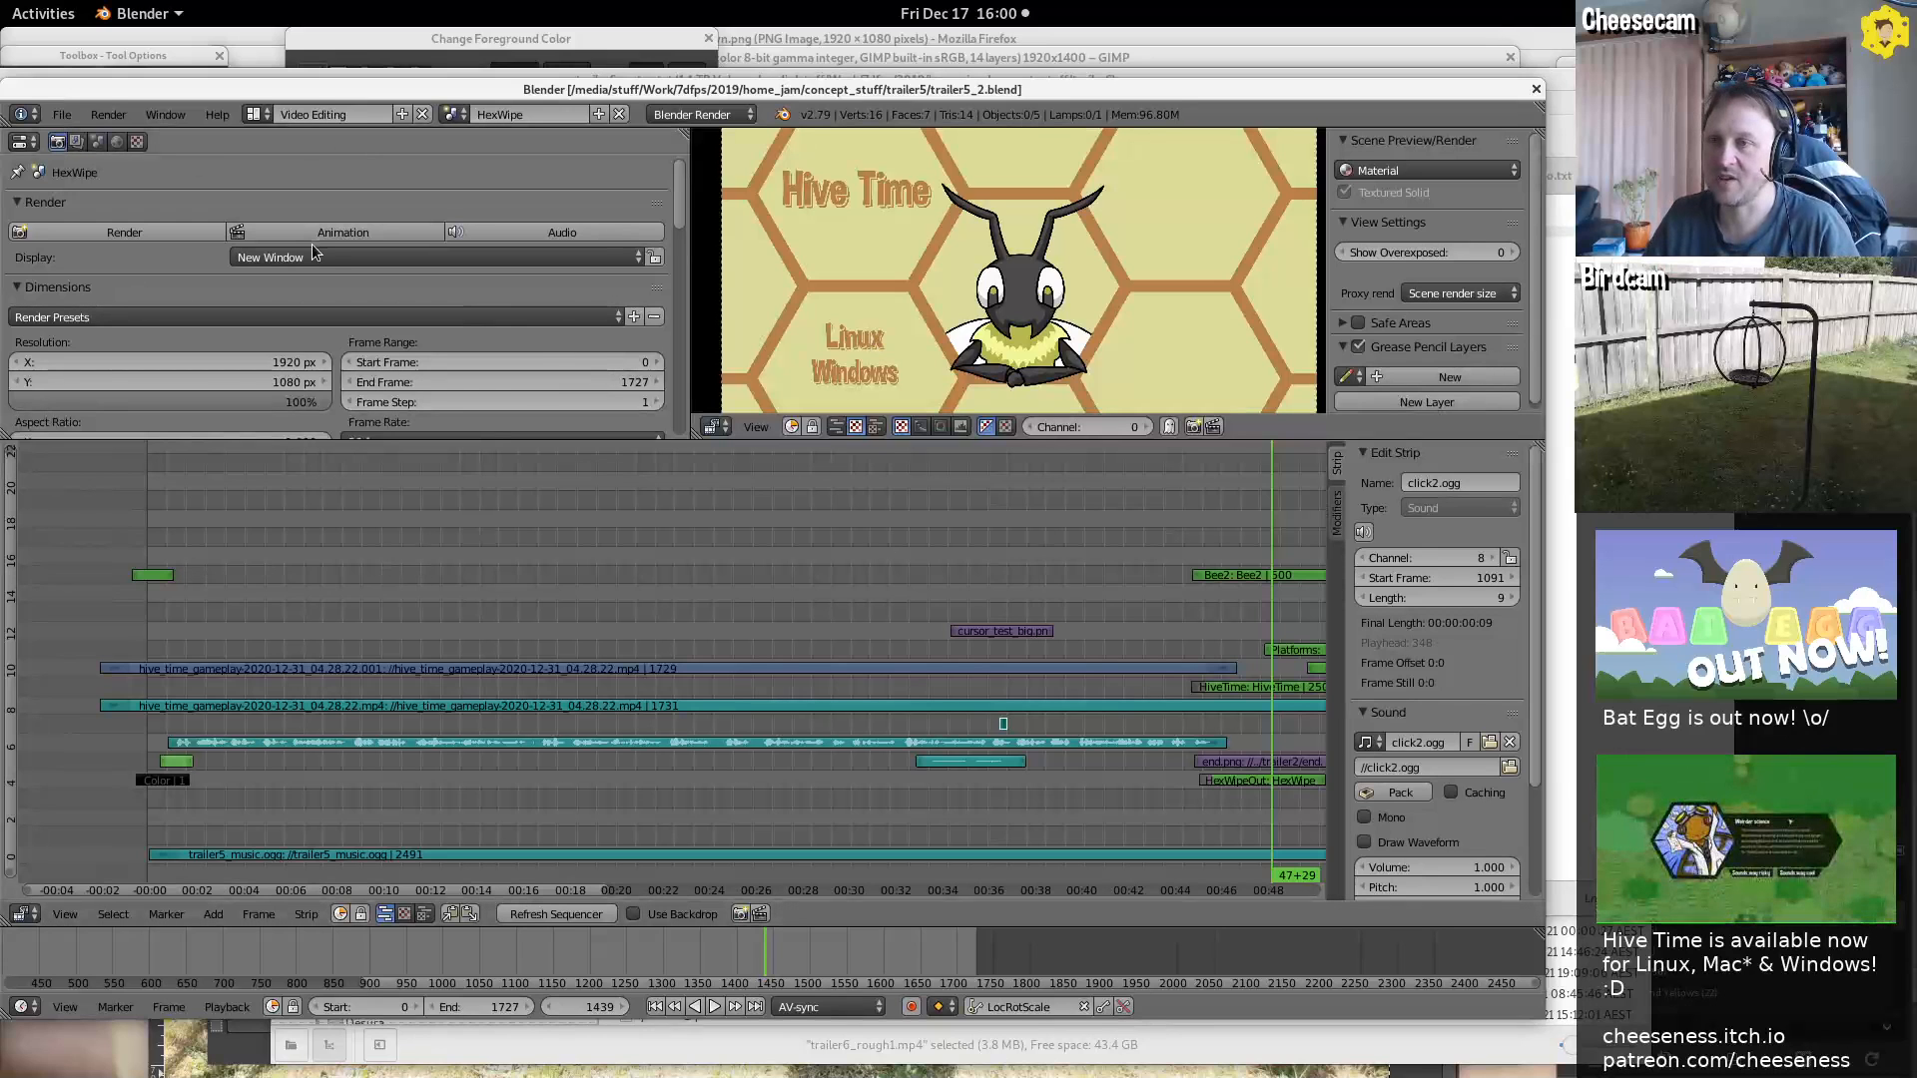
{"action": "middle_click_drag", "start_coordinate": [296, 252], "coordinate": [304, 300]}
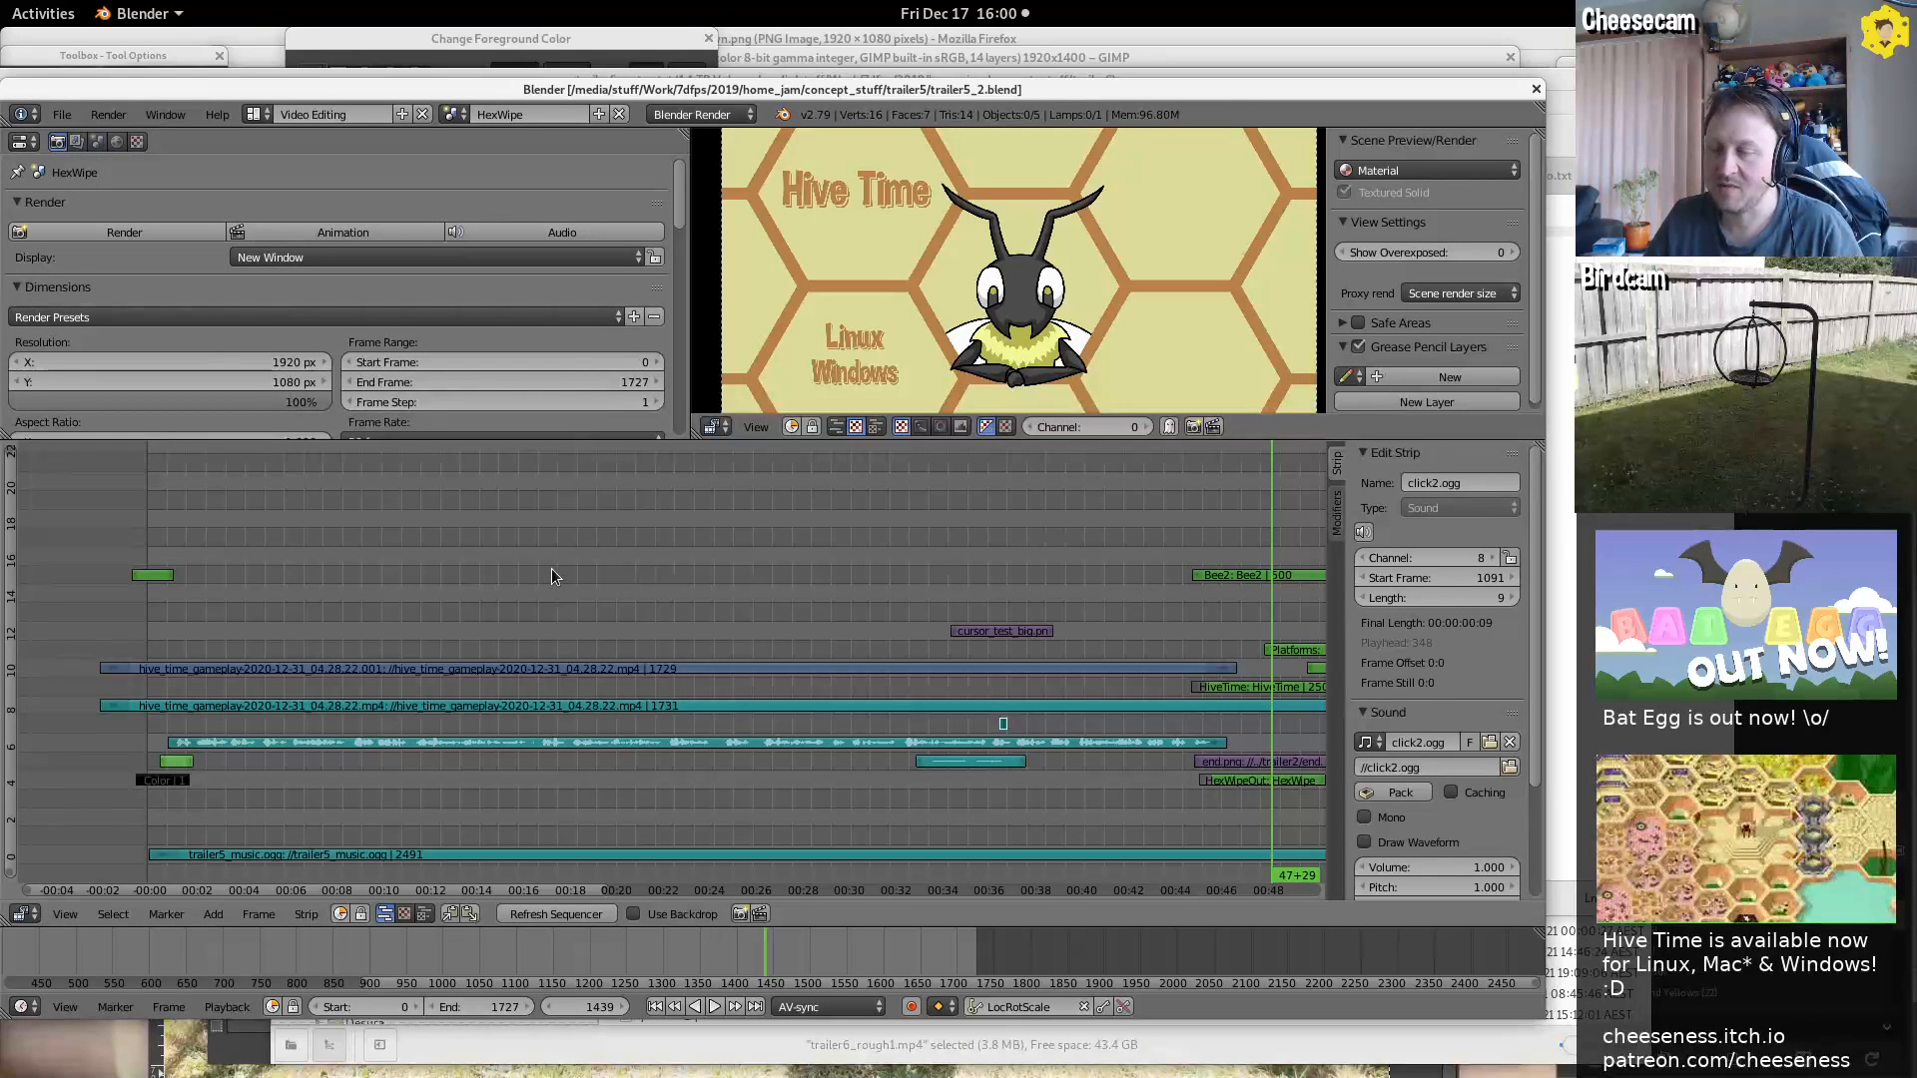
Preview the gameplay footage at several points and play the sequence from its beginning
{"action": "left_click", "coordinate": [1056, 571]}
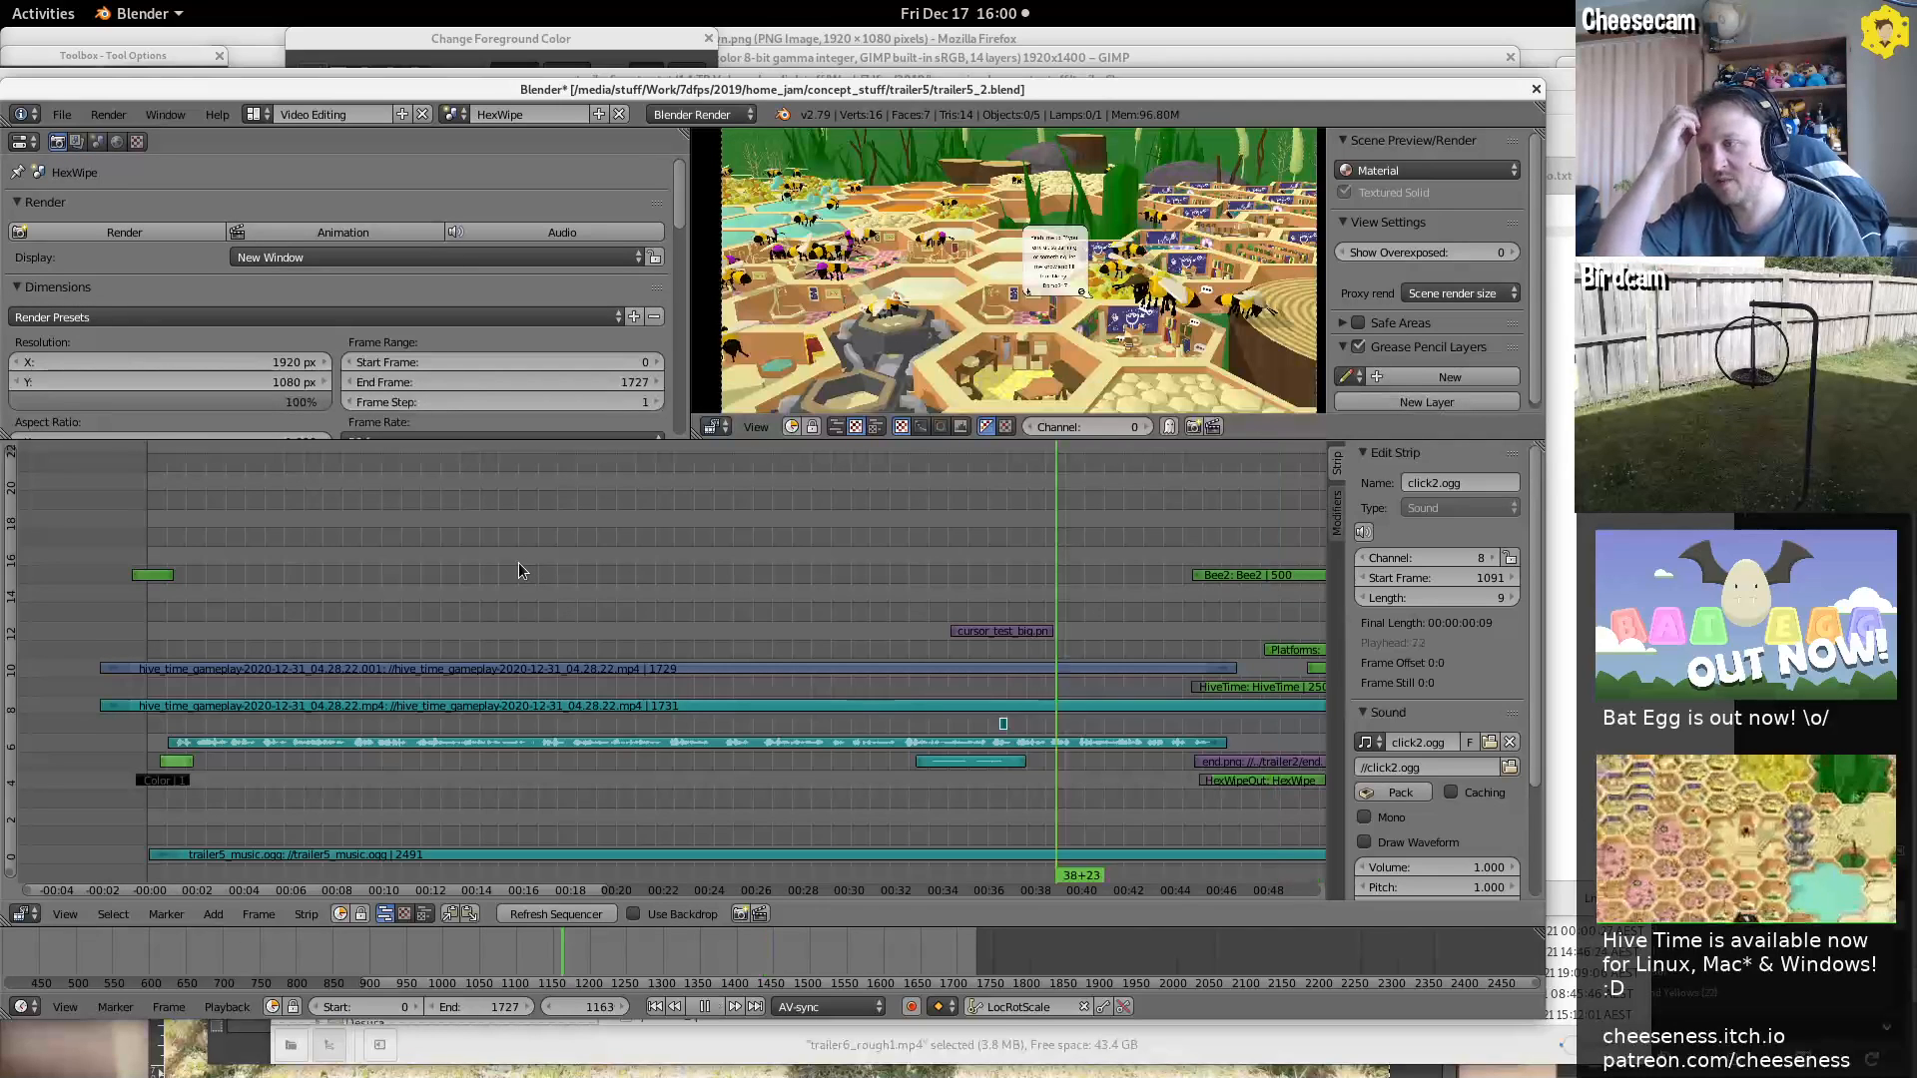
{"action": "left_click", "coordinate": [555, 571]}
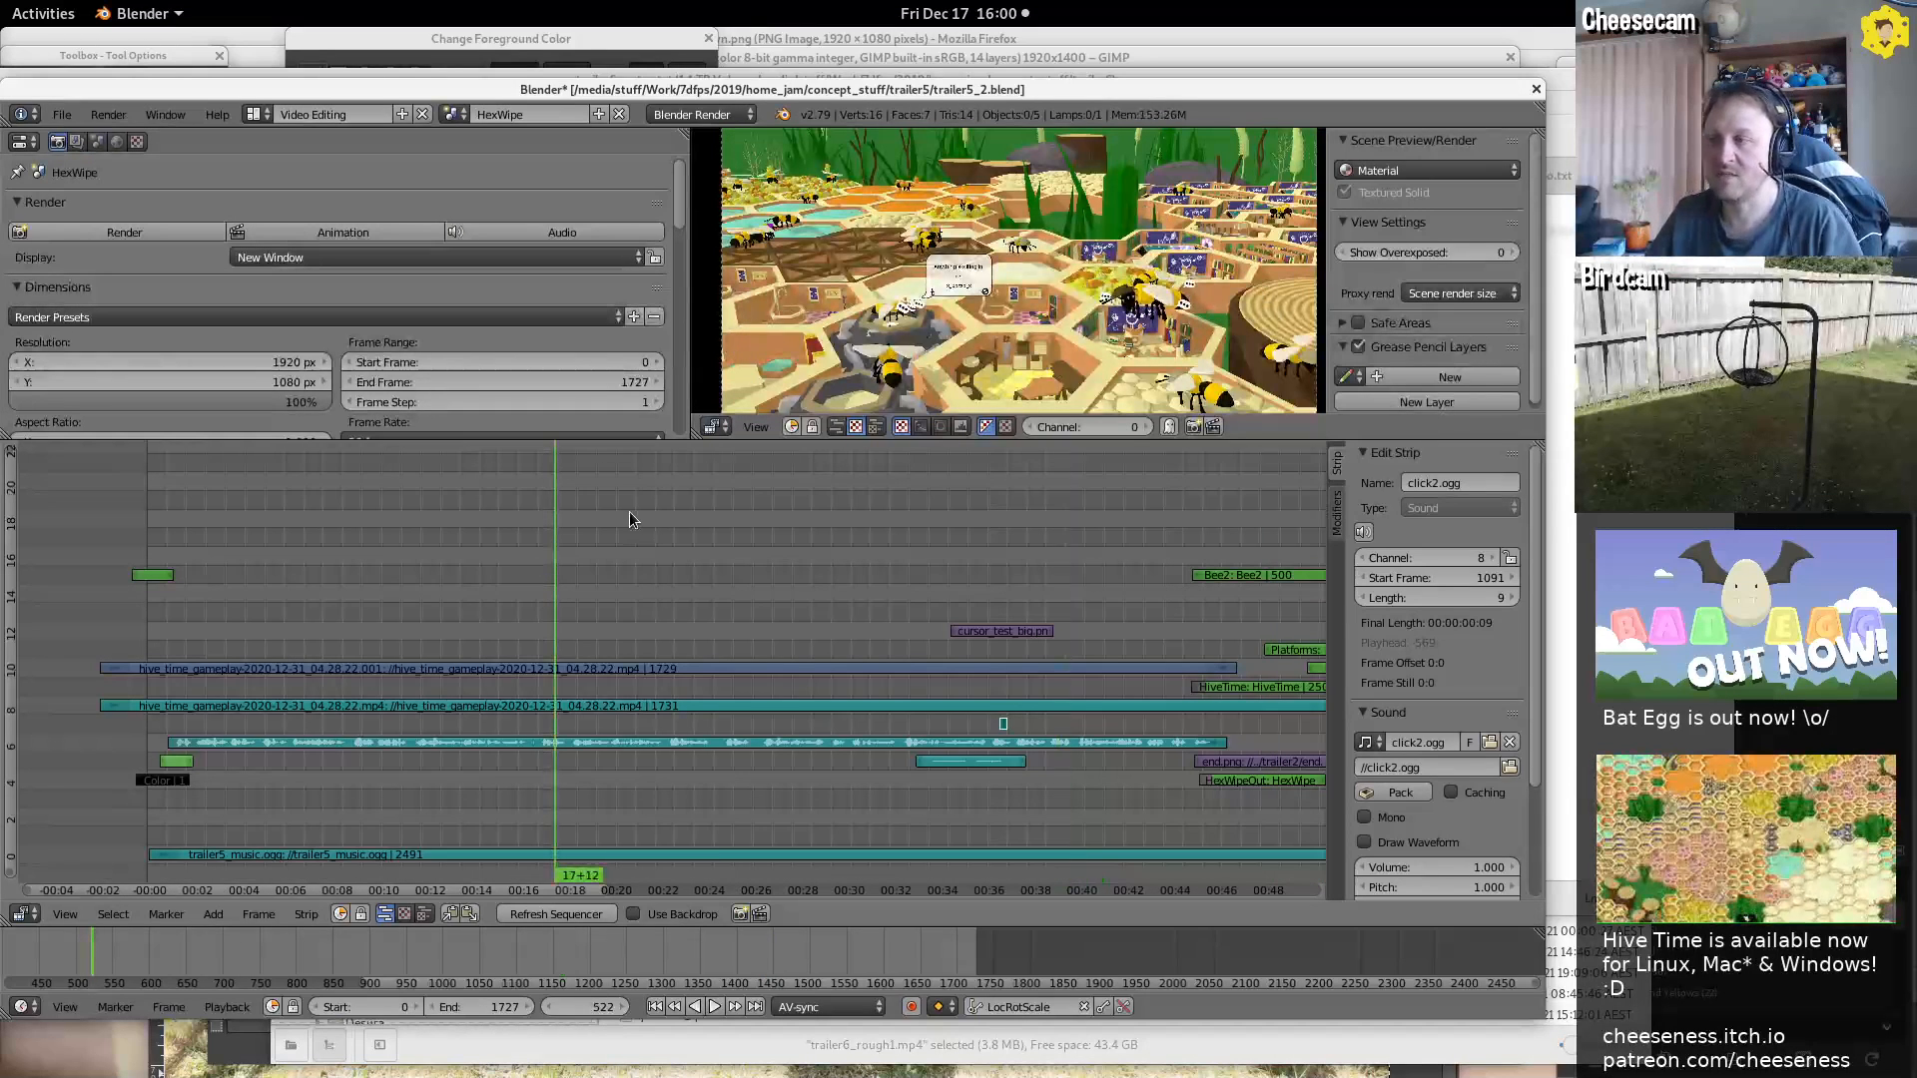
{"action": "left_click", "coordinate": [156, 633]}
{"action": "key", "text": "alt+a"}
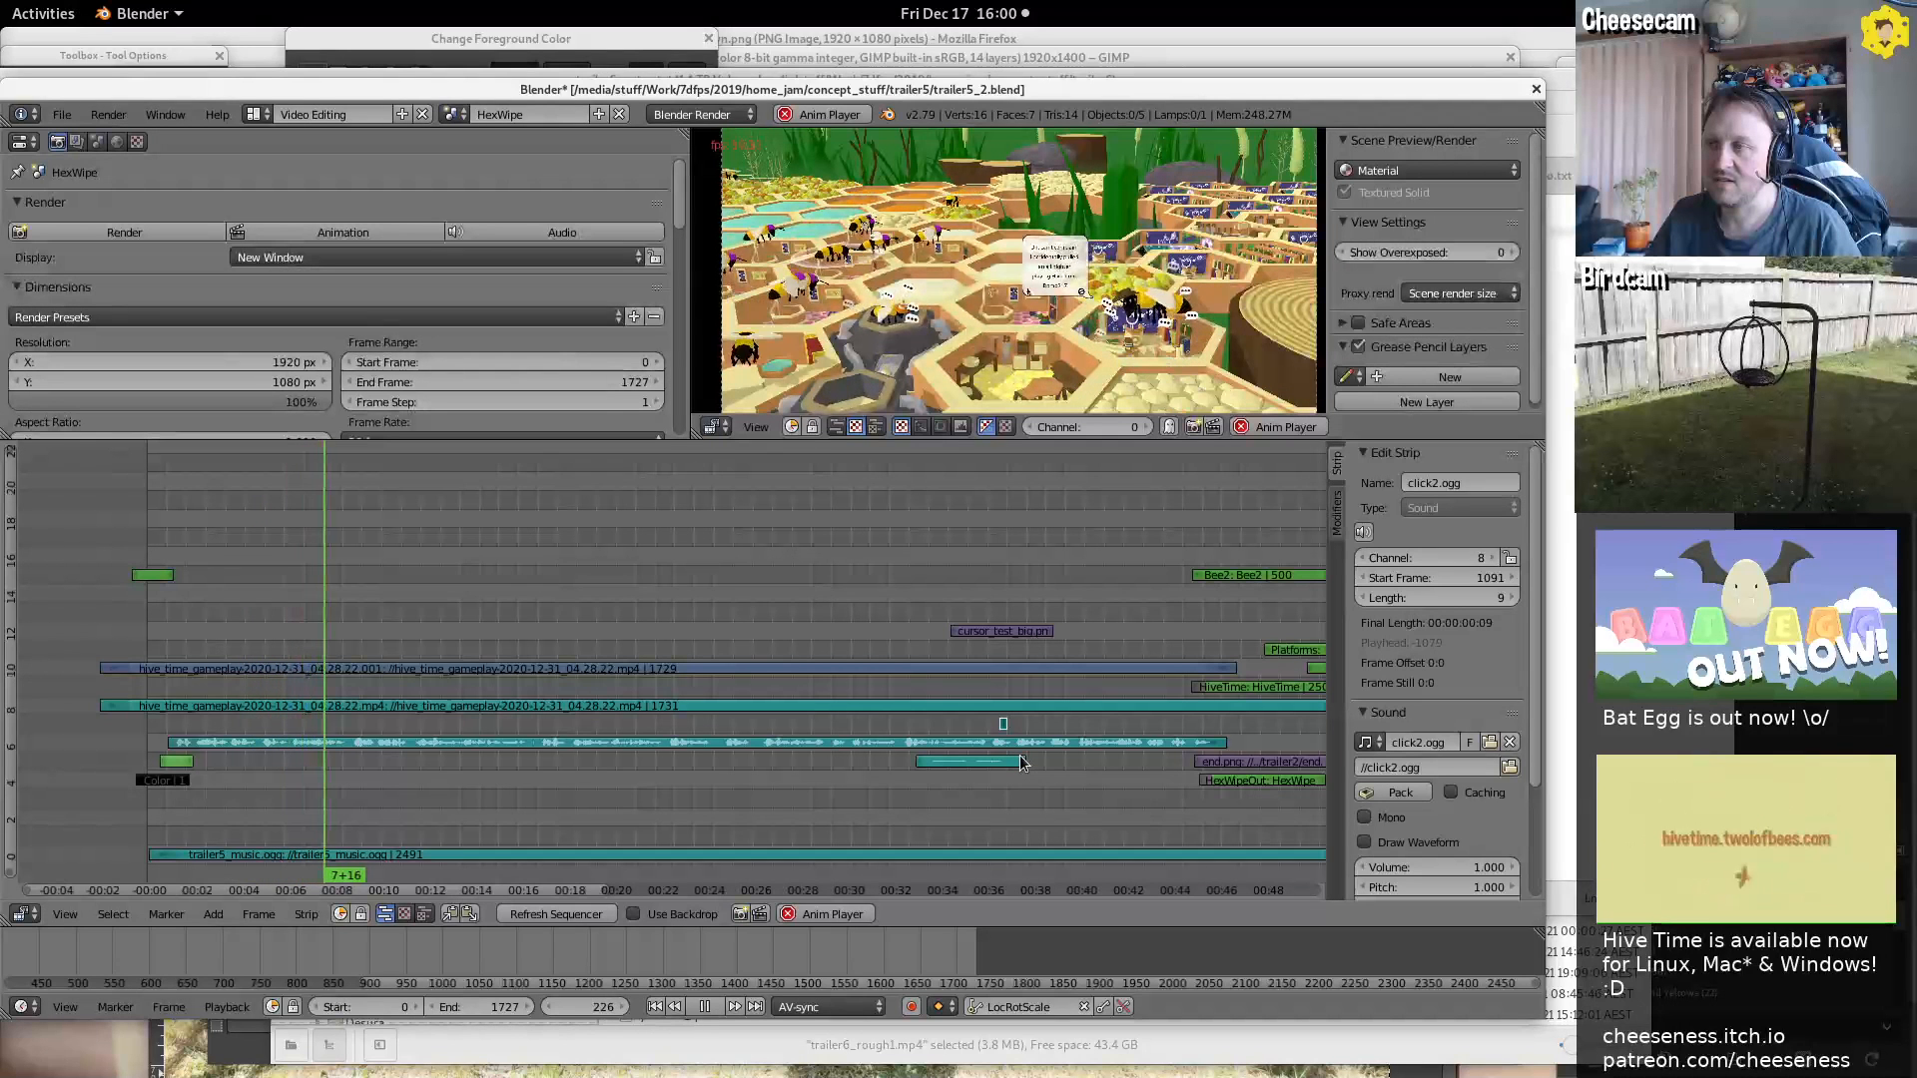
{"action": "left_click", "coordinate": [705, 1006]}
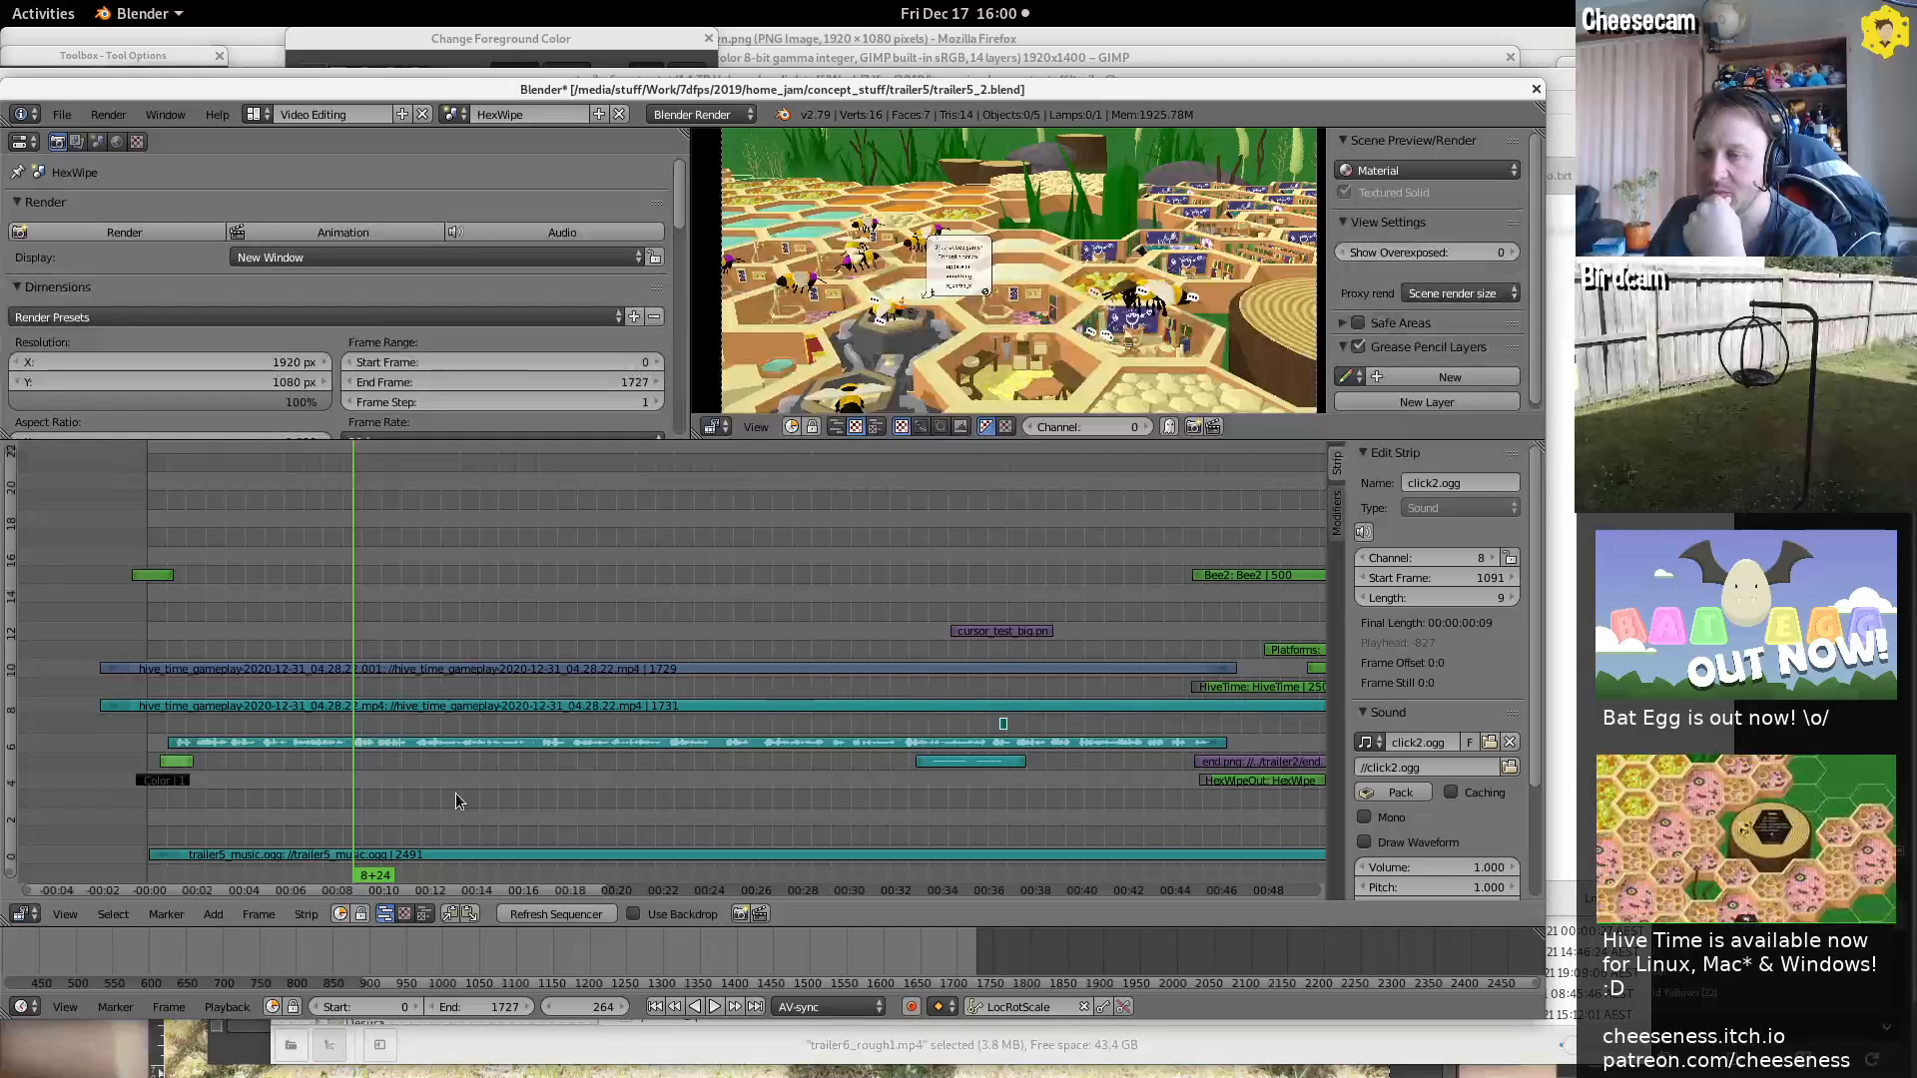
Mute the trailer5_voice2.ogg strip and play a short part of the sequence without the voice-over
{"action": "middle_click_drag", "start_coordinate": [461, 779], "coordinate": [606, 689]}
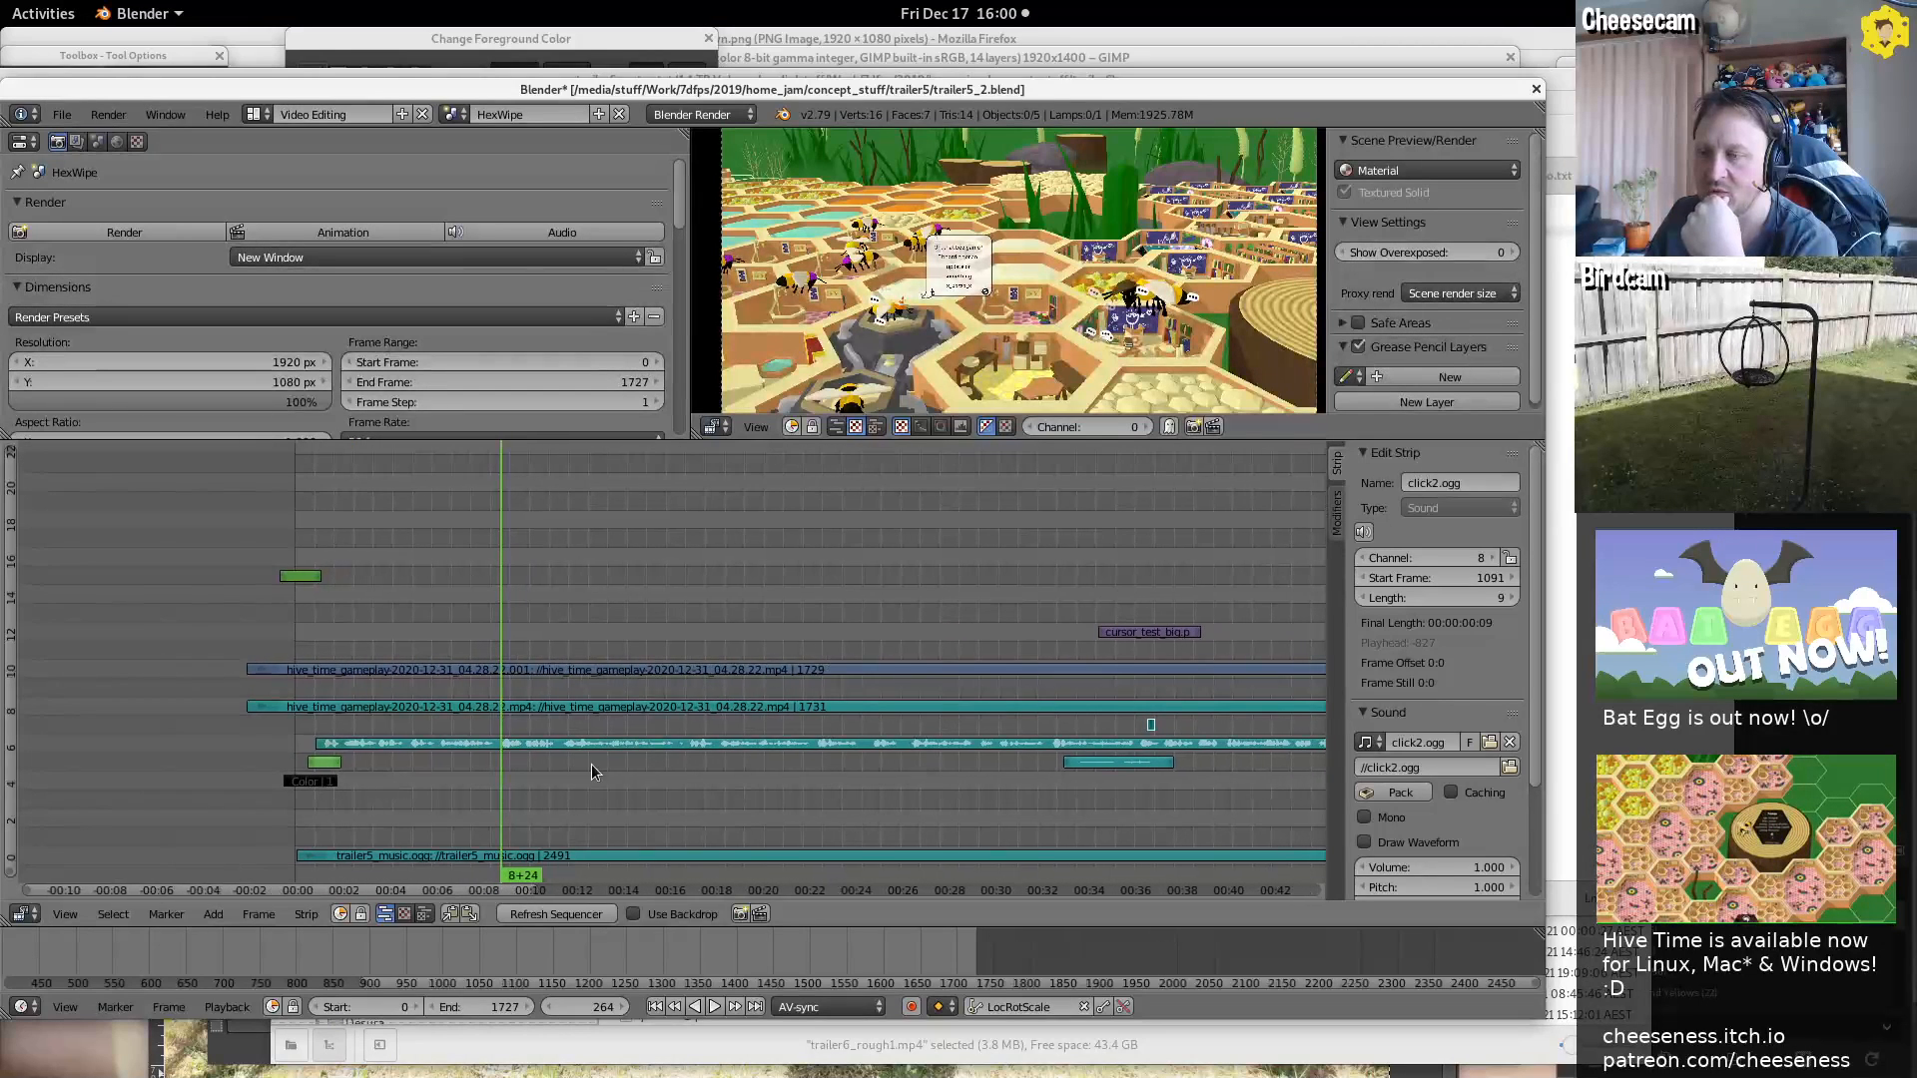
{"action": "right_click", "coordinate": [591, 744]}
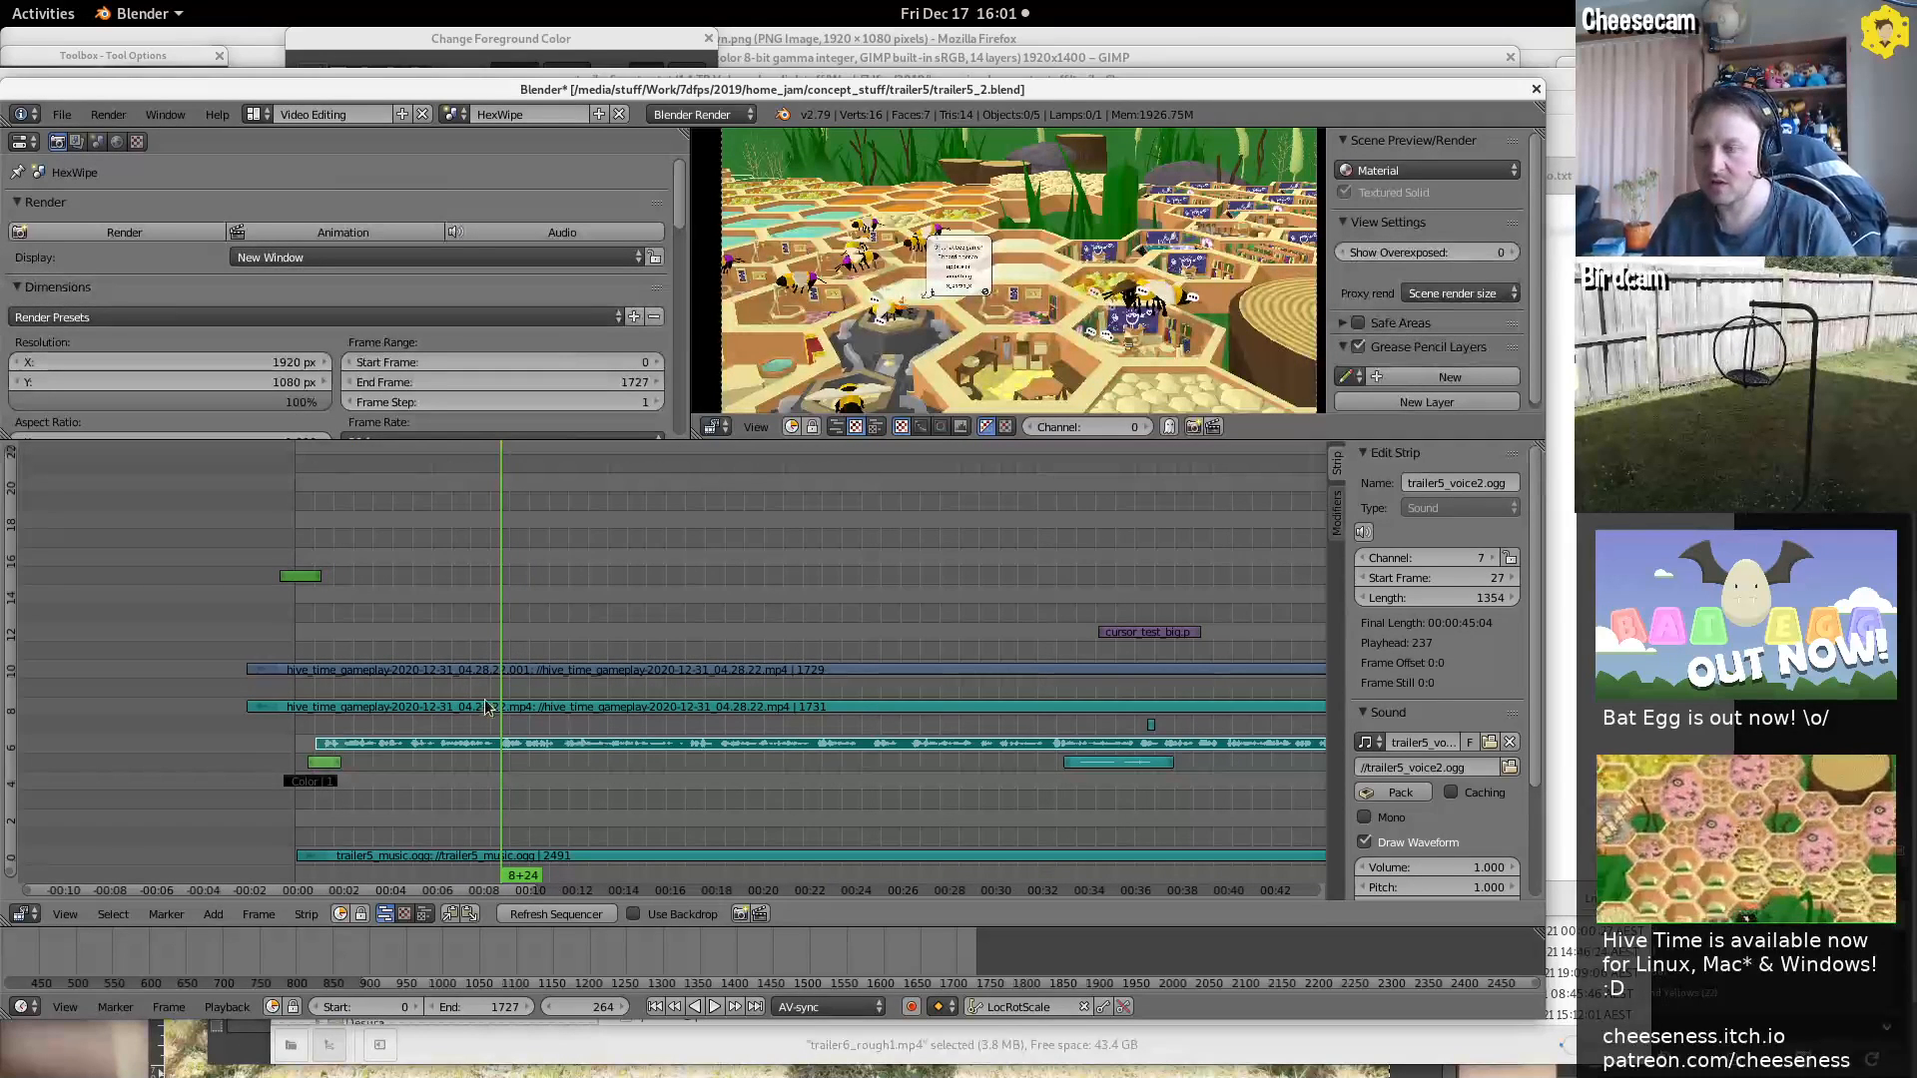
{"action": "key", "text": "a"}
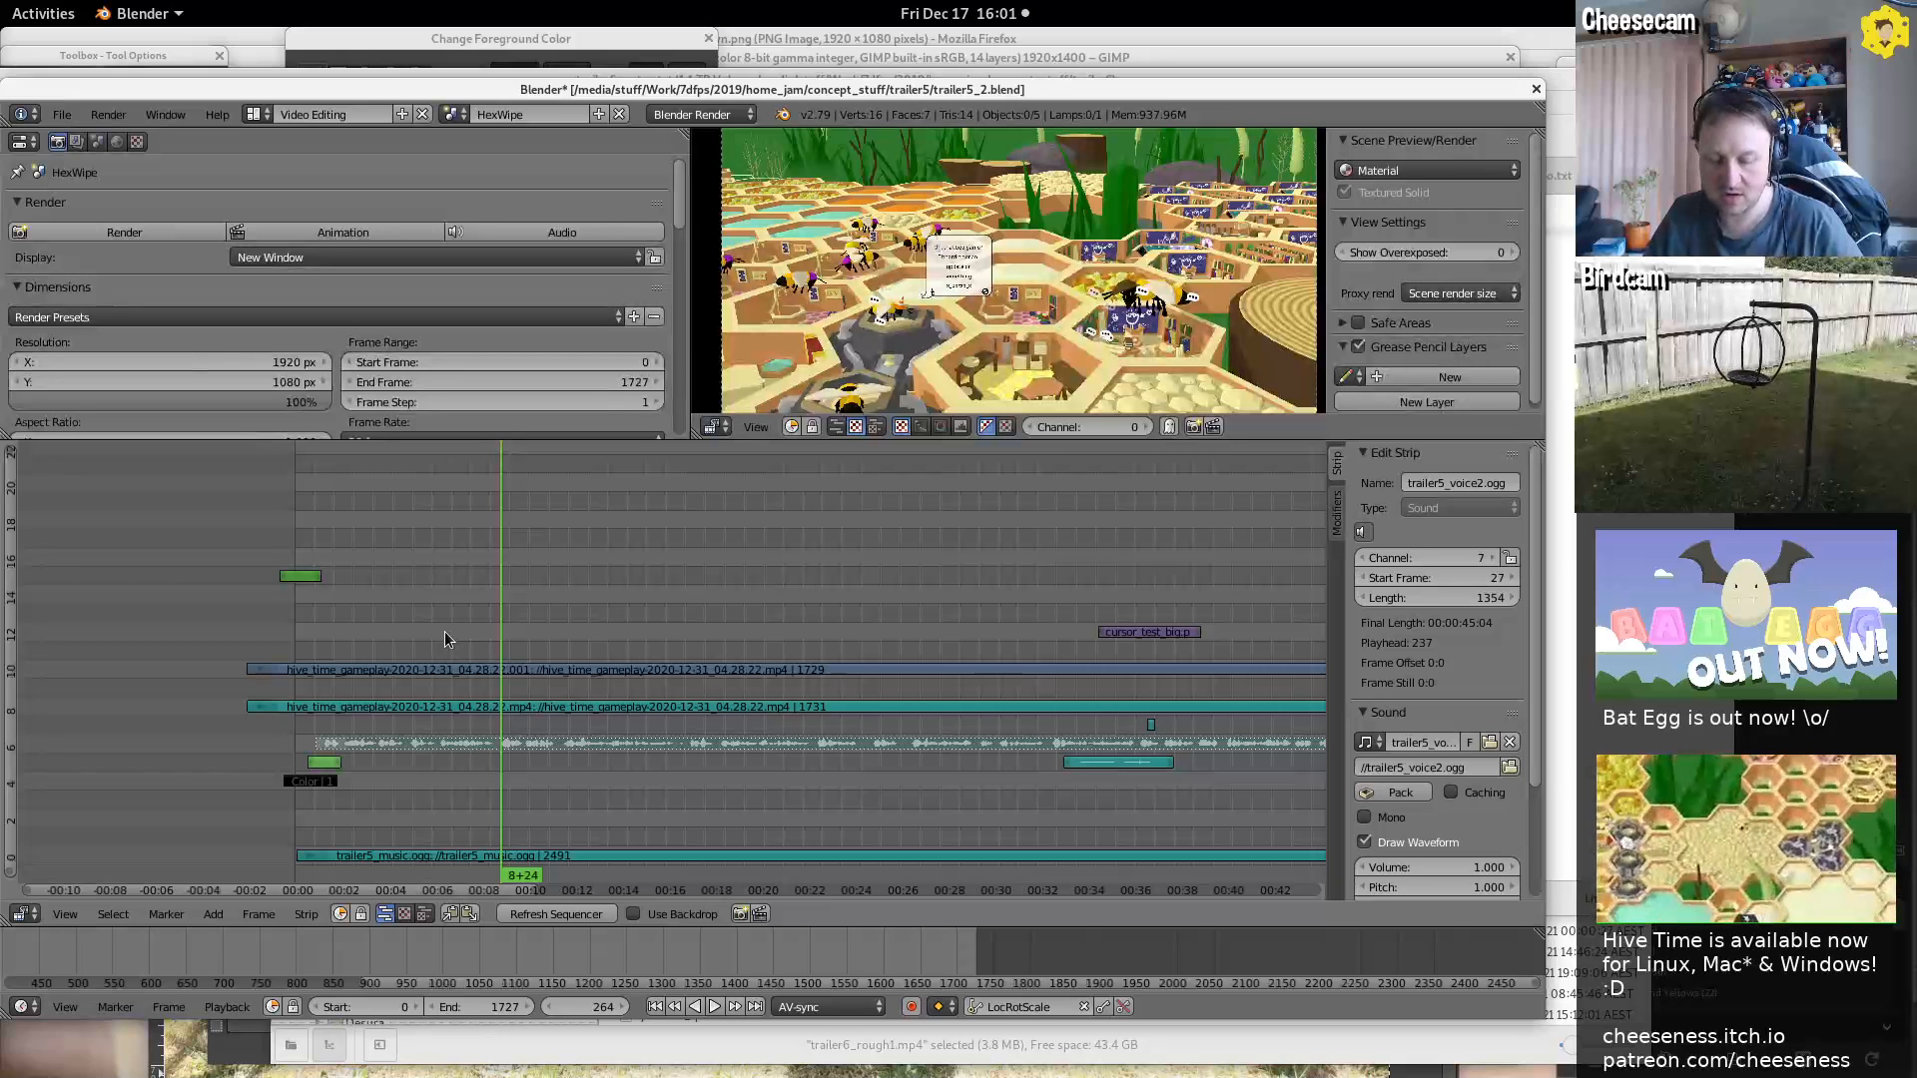
{"action": "key", "text": "alt+a"}
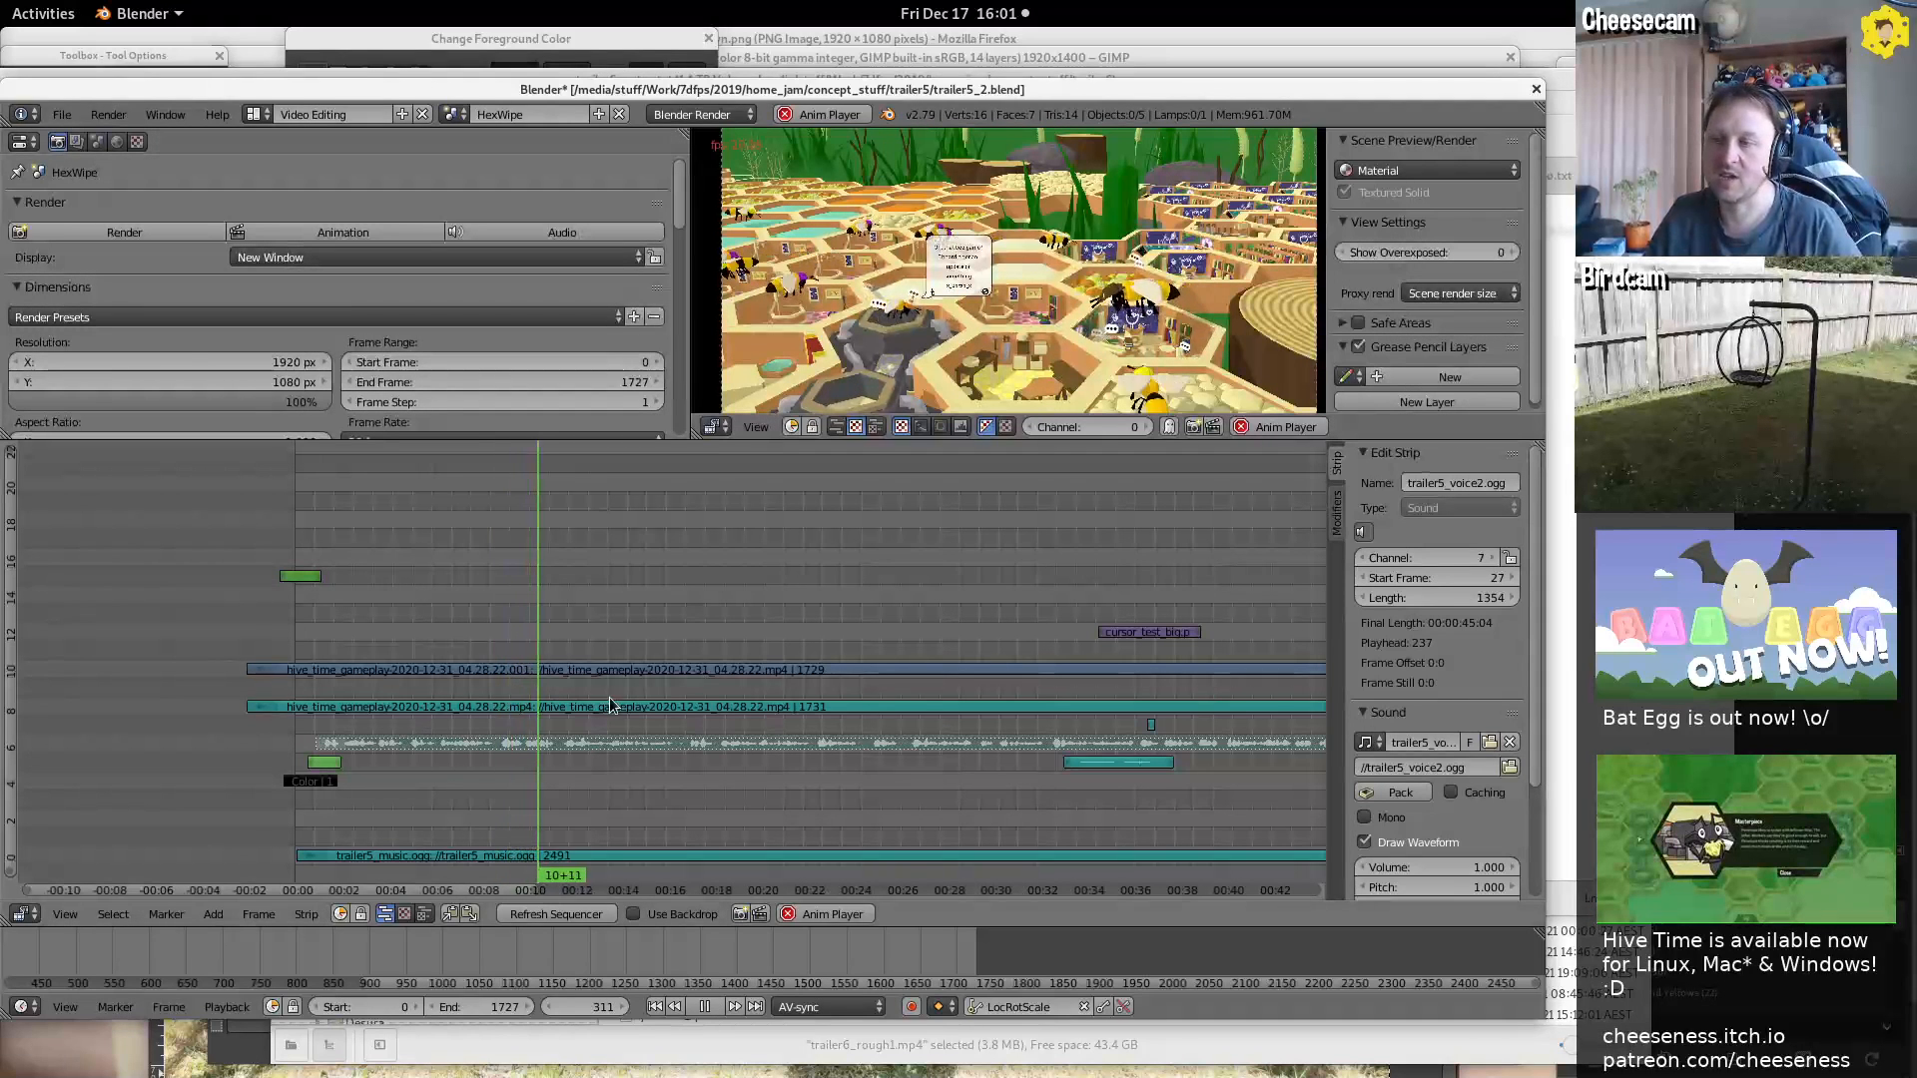
{"action": "key", "text": "alt+a"}
Select the trailer5_voice2.ogg strip again and unmute it
{"action": "right_click", "coordinate": [588, 857]}
{"action": "right_click", "coordinate": [635, 747]}
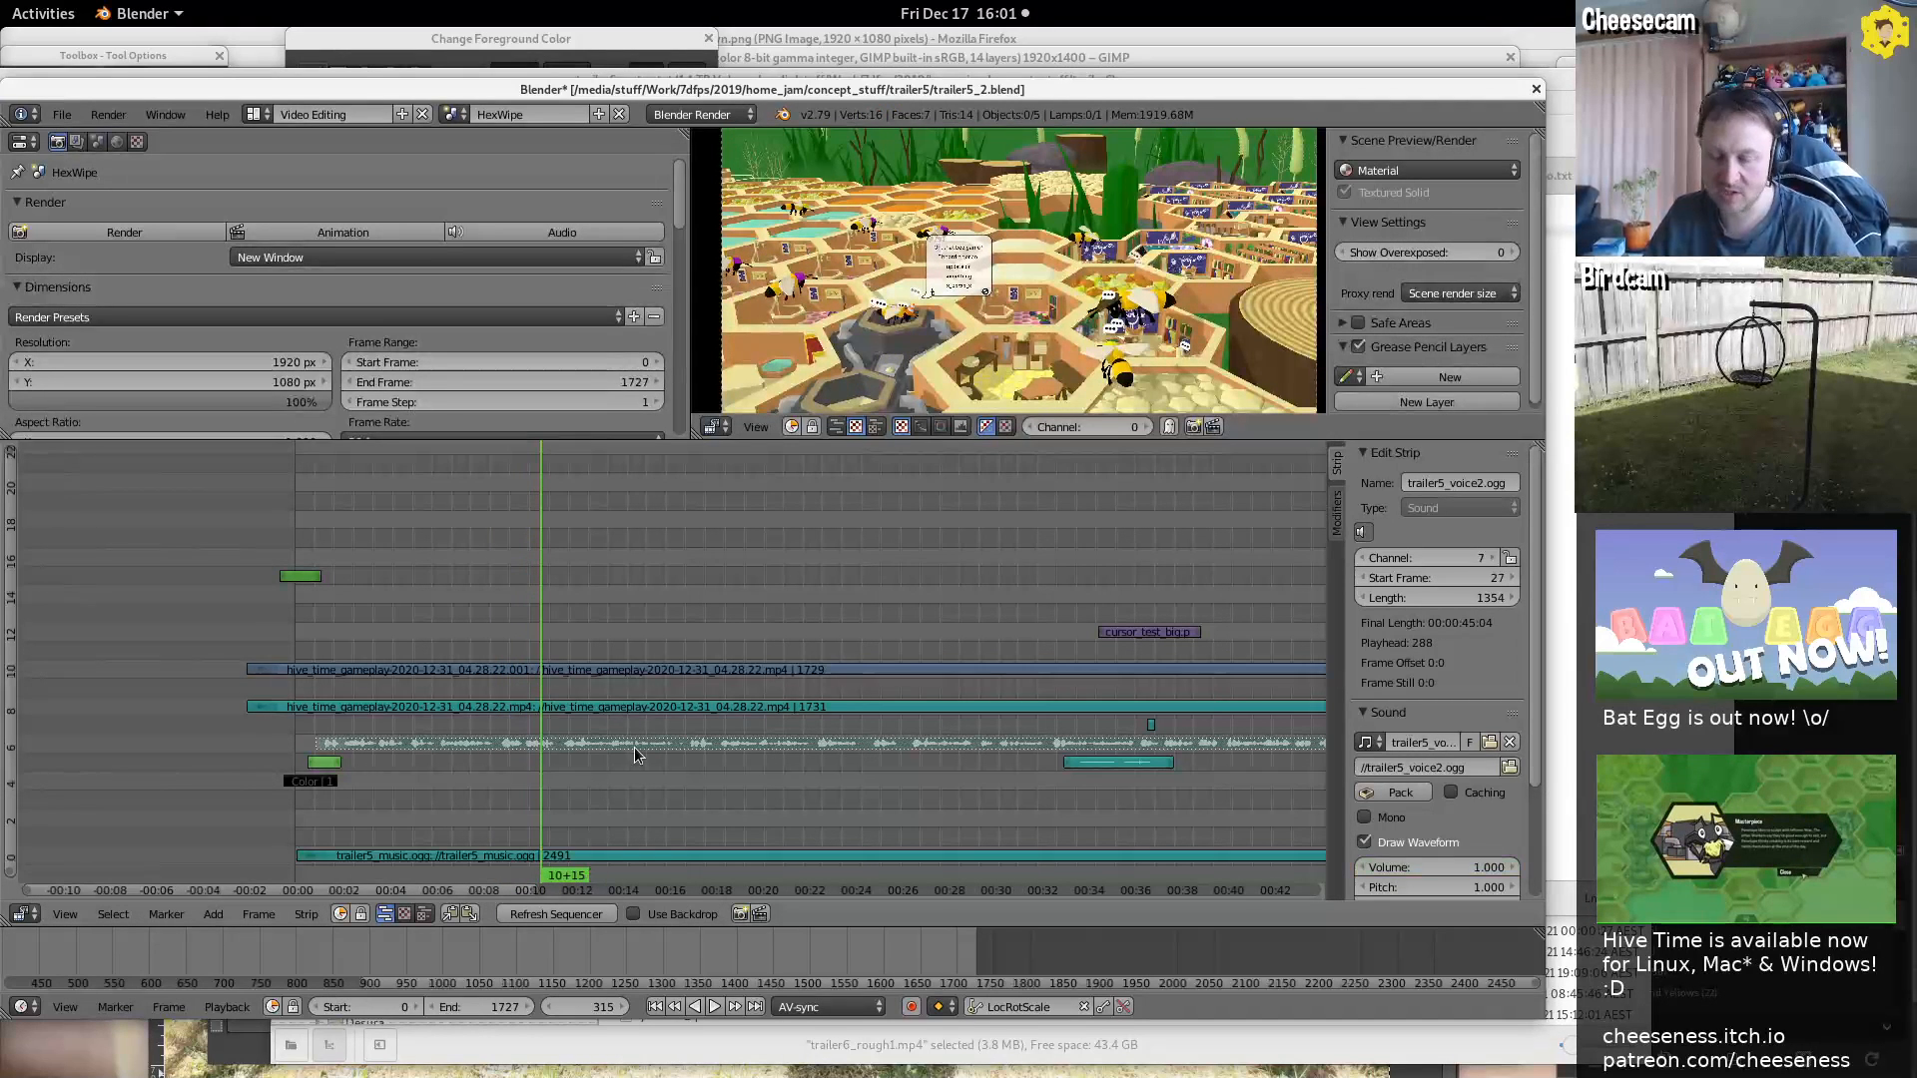
{"action": "key", "text": "alt+h"}
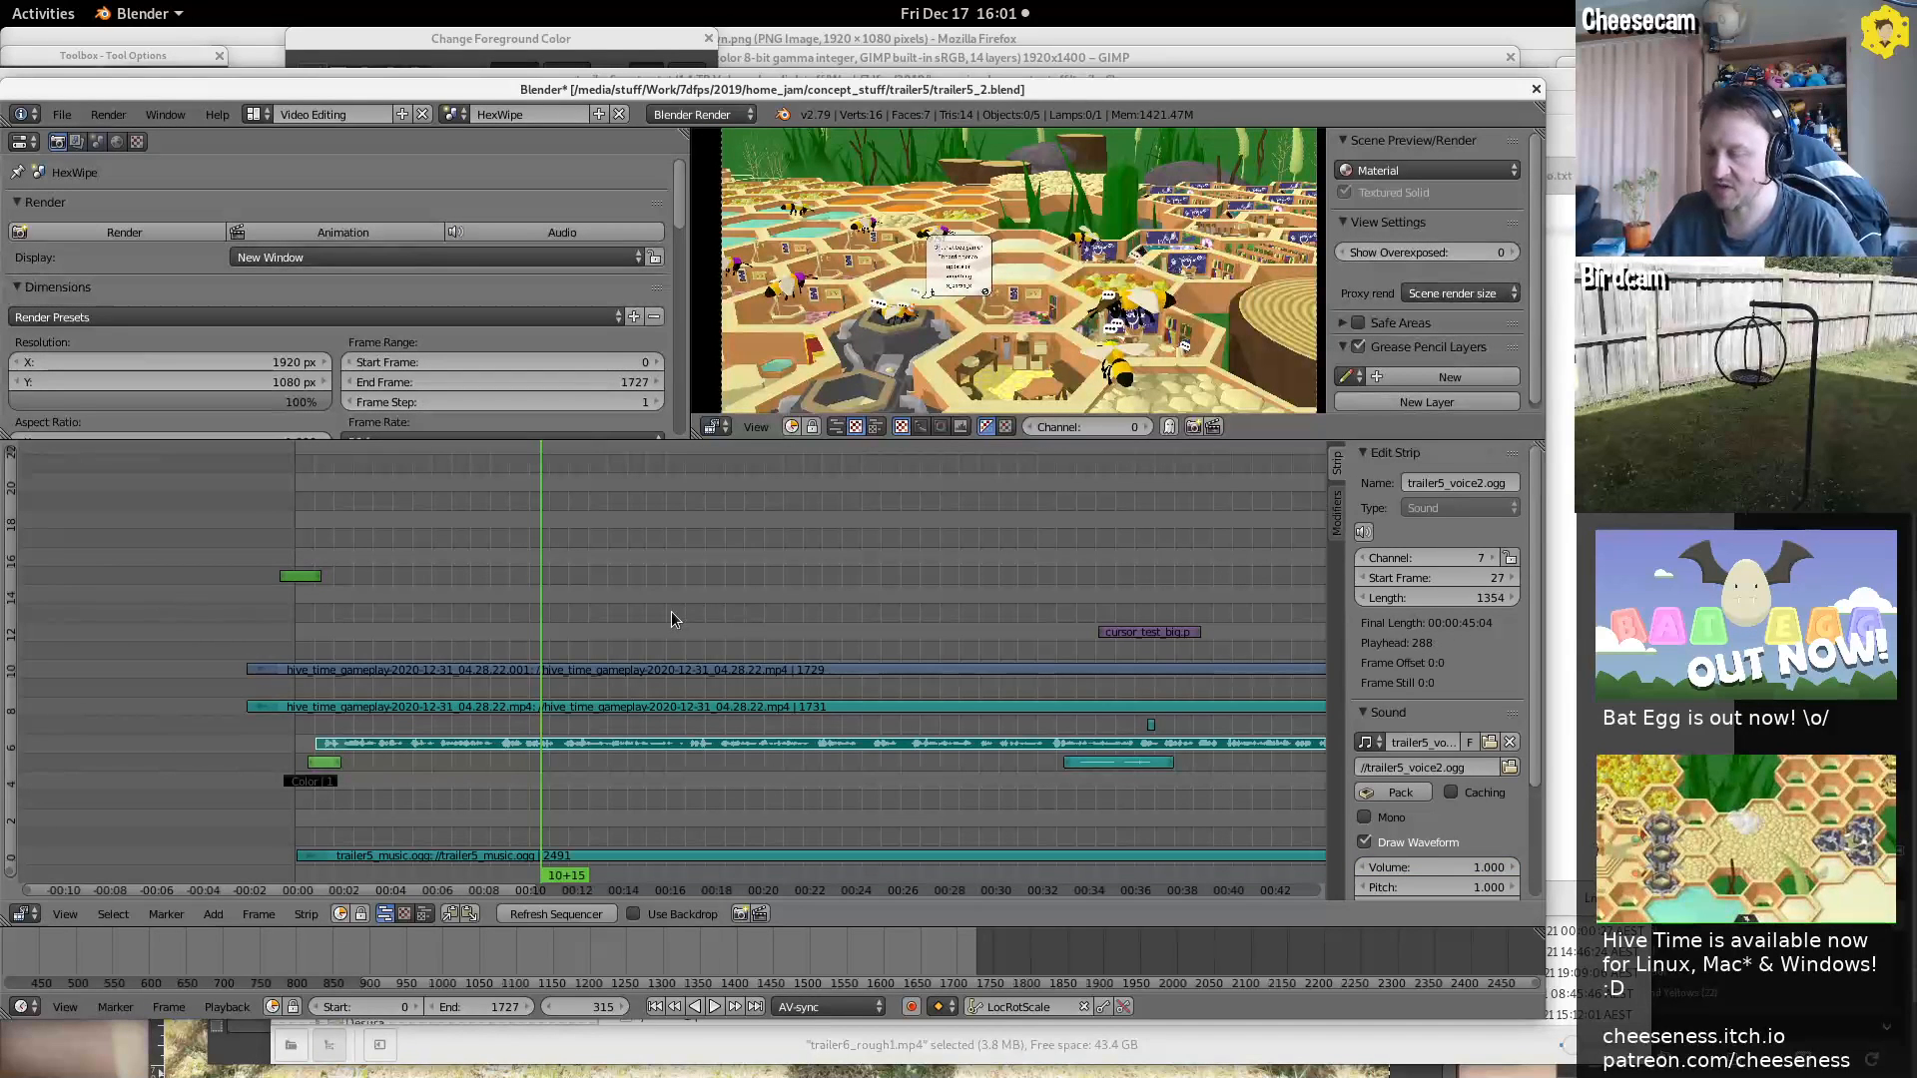
Move the playhead to frame 1002, select the cursor_test_big.png strip and play the sequence into it
{"action": "key", "text": "alt+a"}
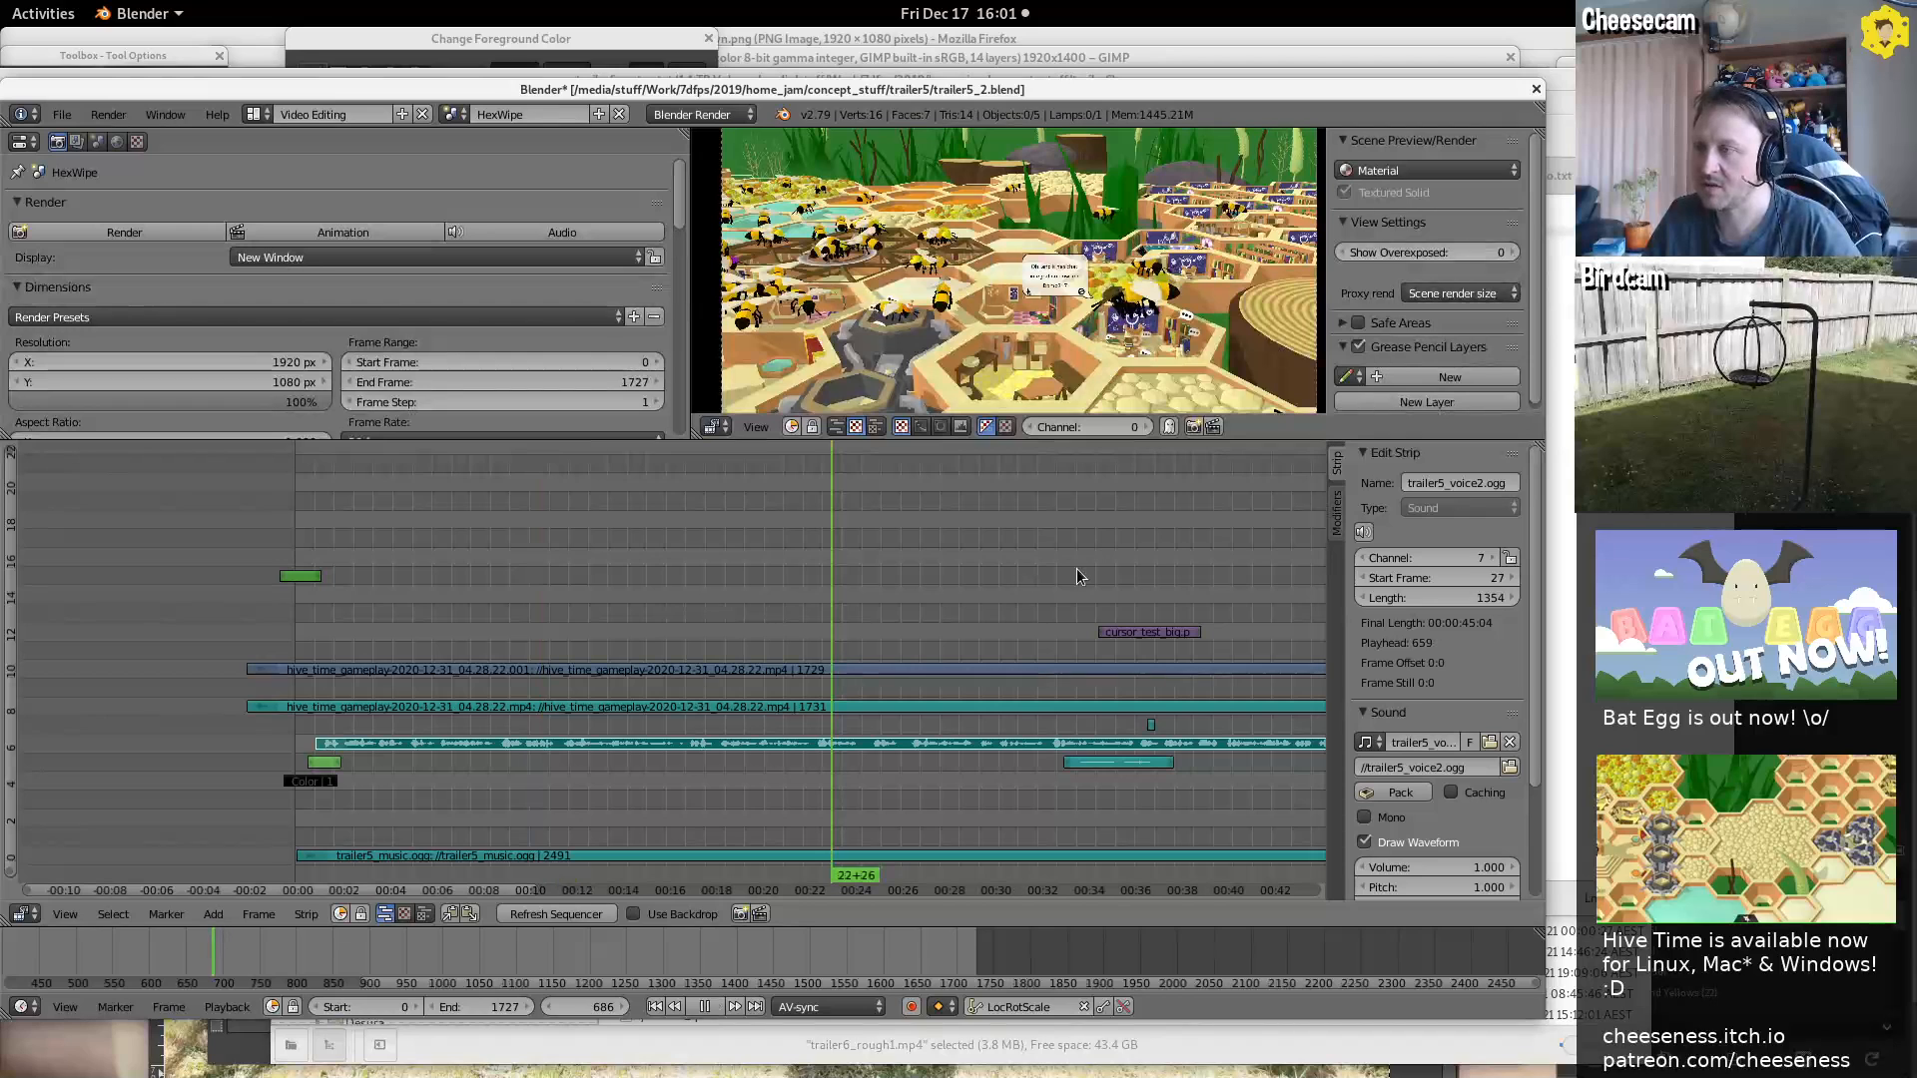
{"action": "key", "text": "Escape"}
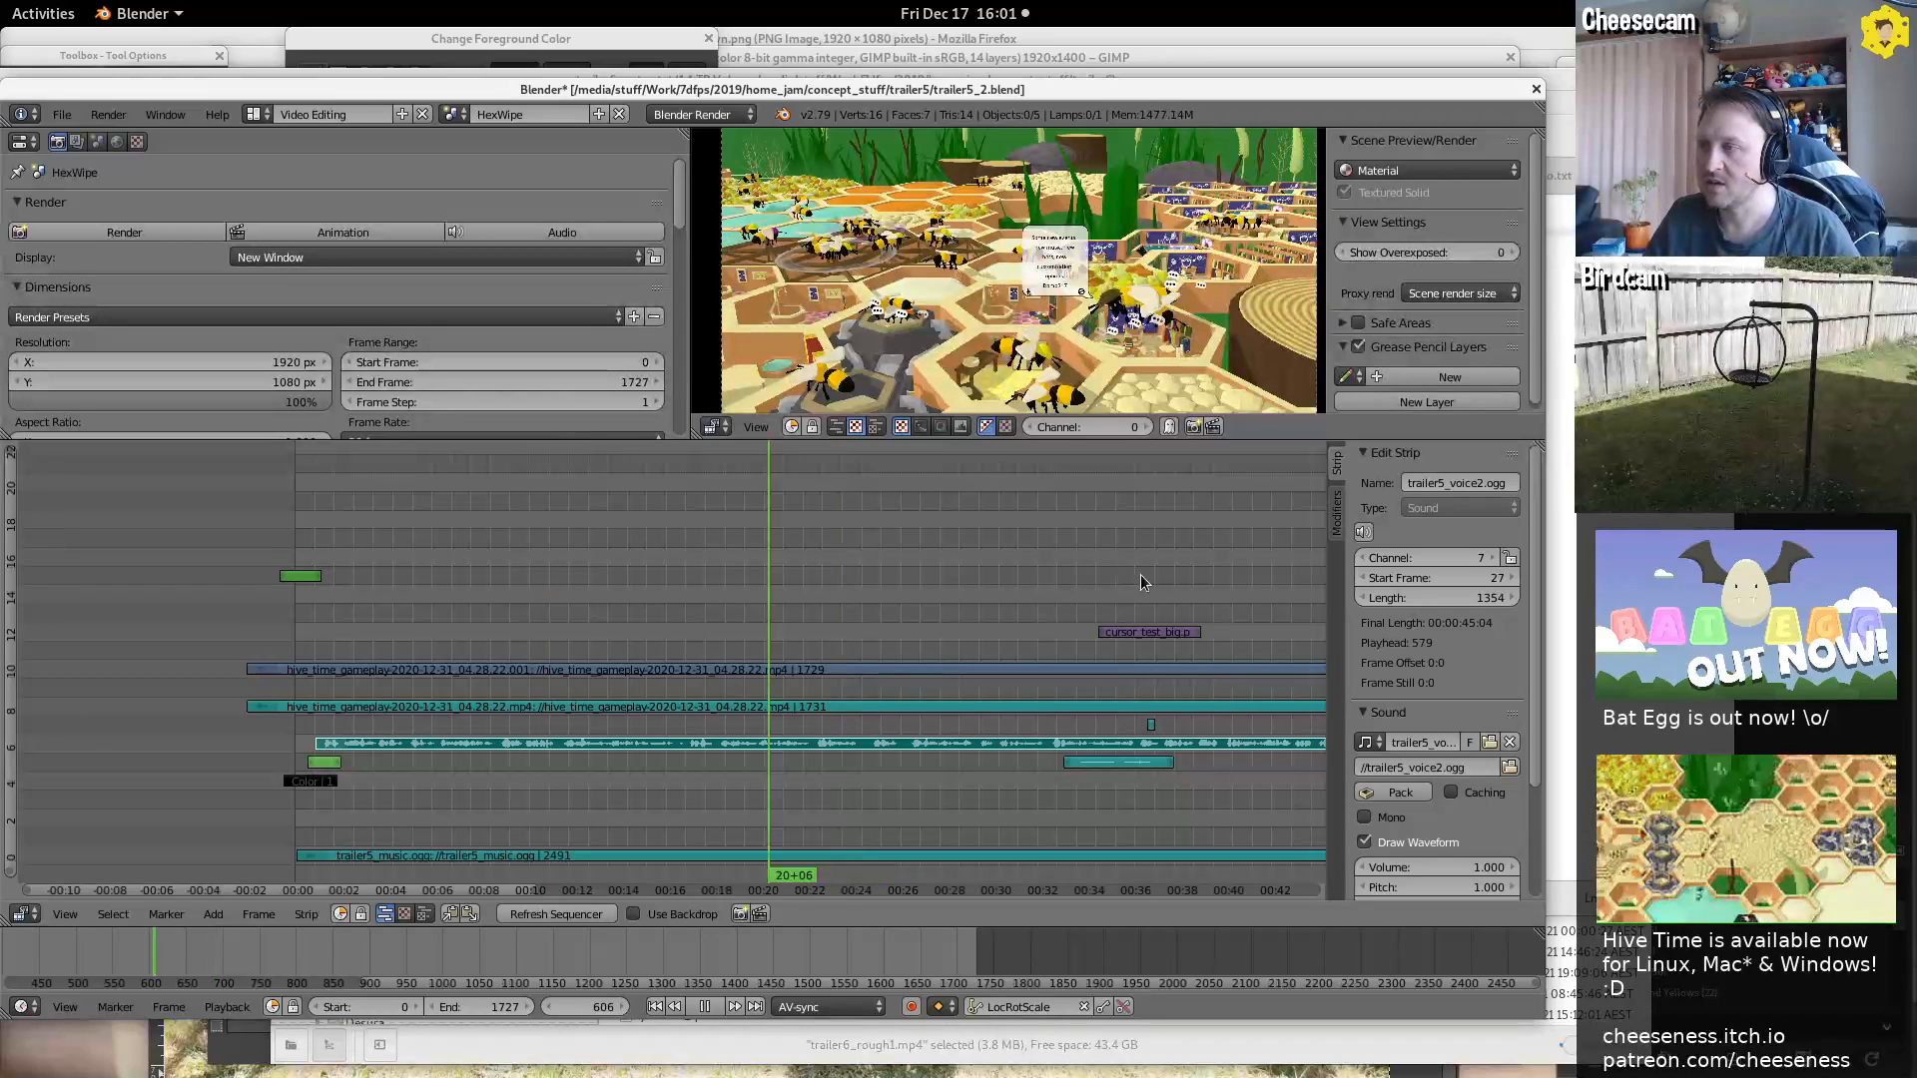
{"action": "left_click", "coordinate": [1078, 581]}
{"action": "middle_click_drag", "start_coordinate": [1078, 583], "coordinate": [868, 620]}
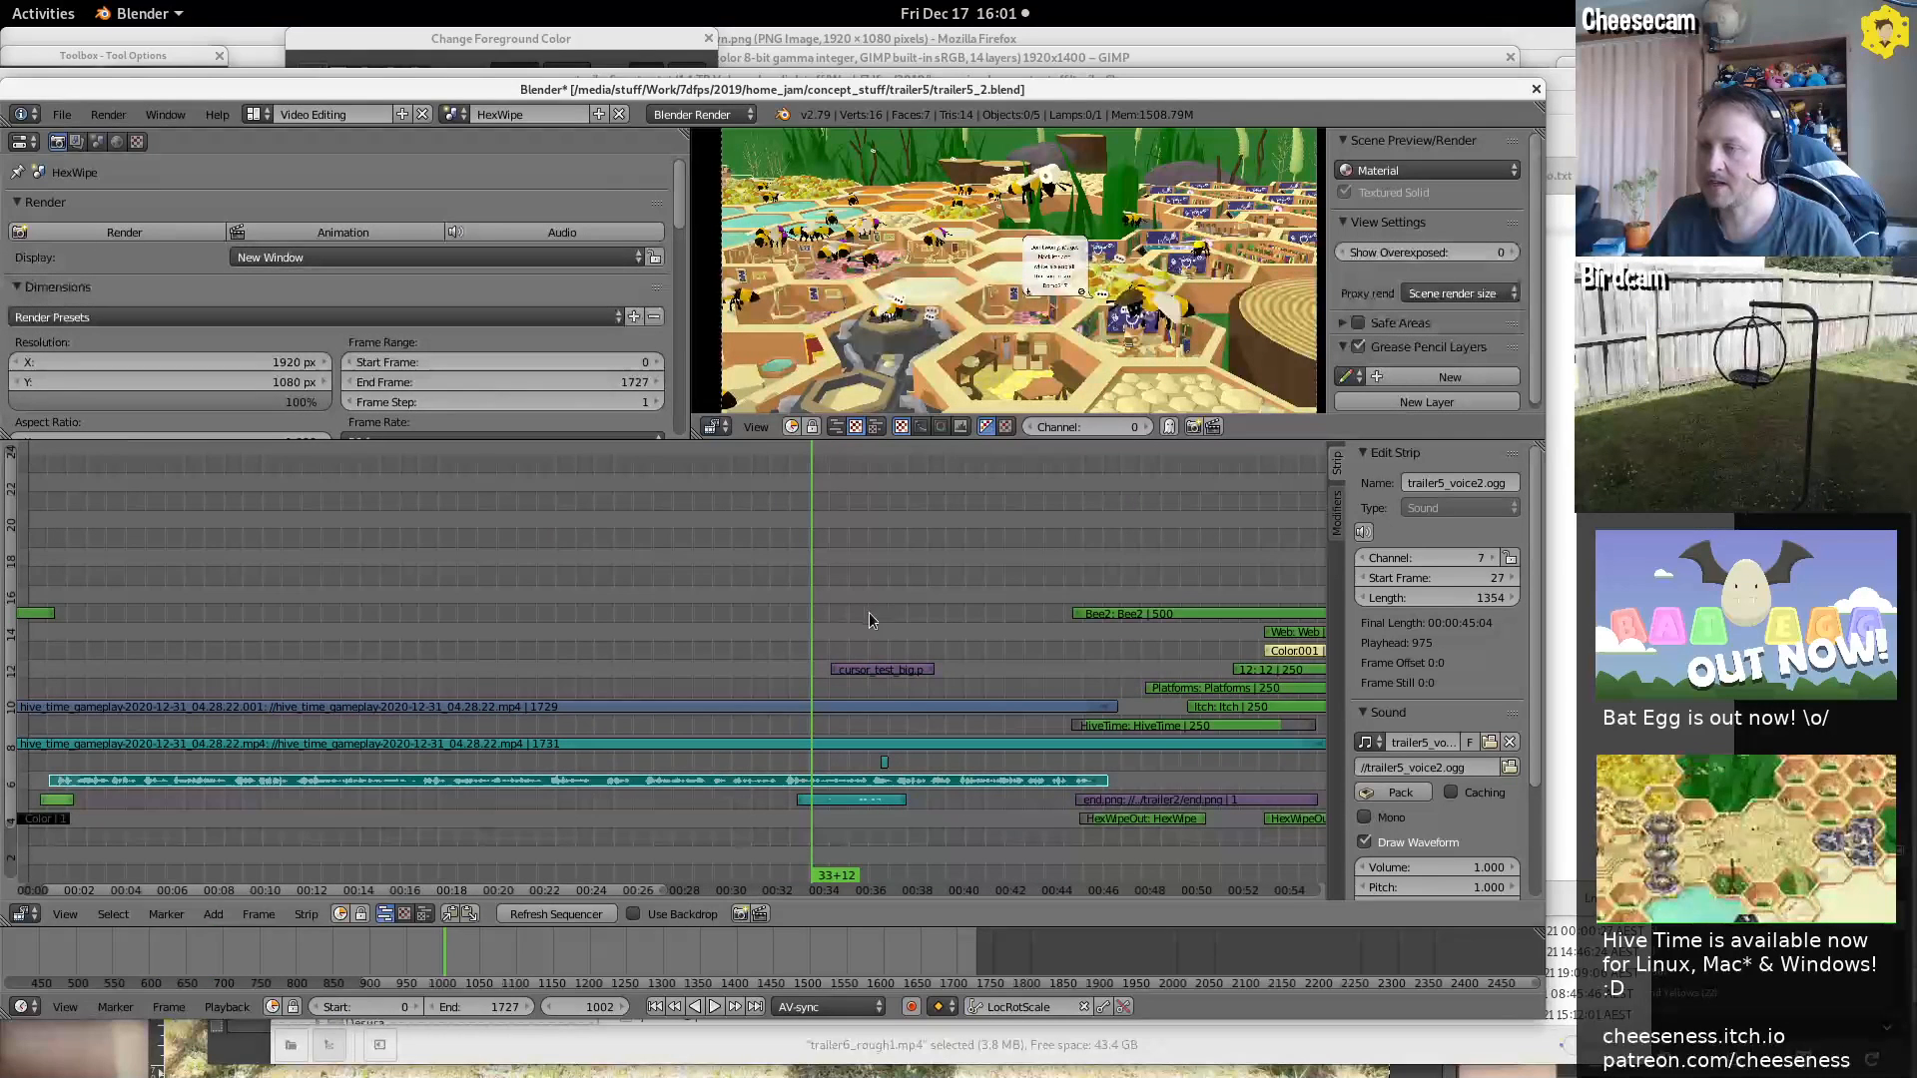
{"action": "right_click", "coordinate": [888, 669]}
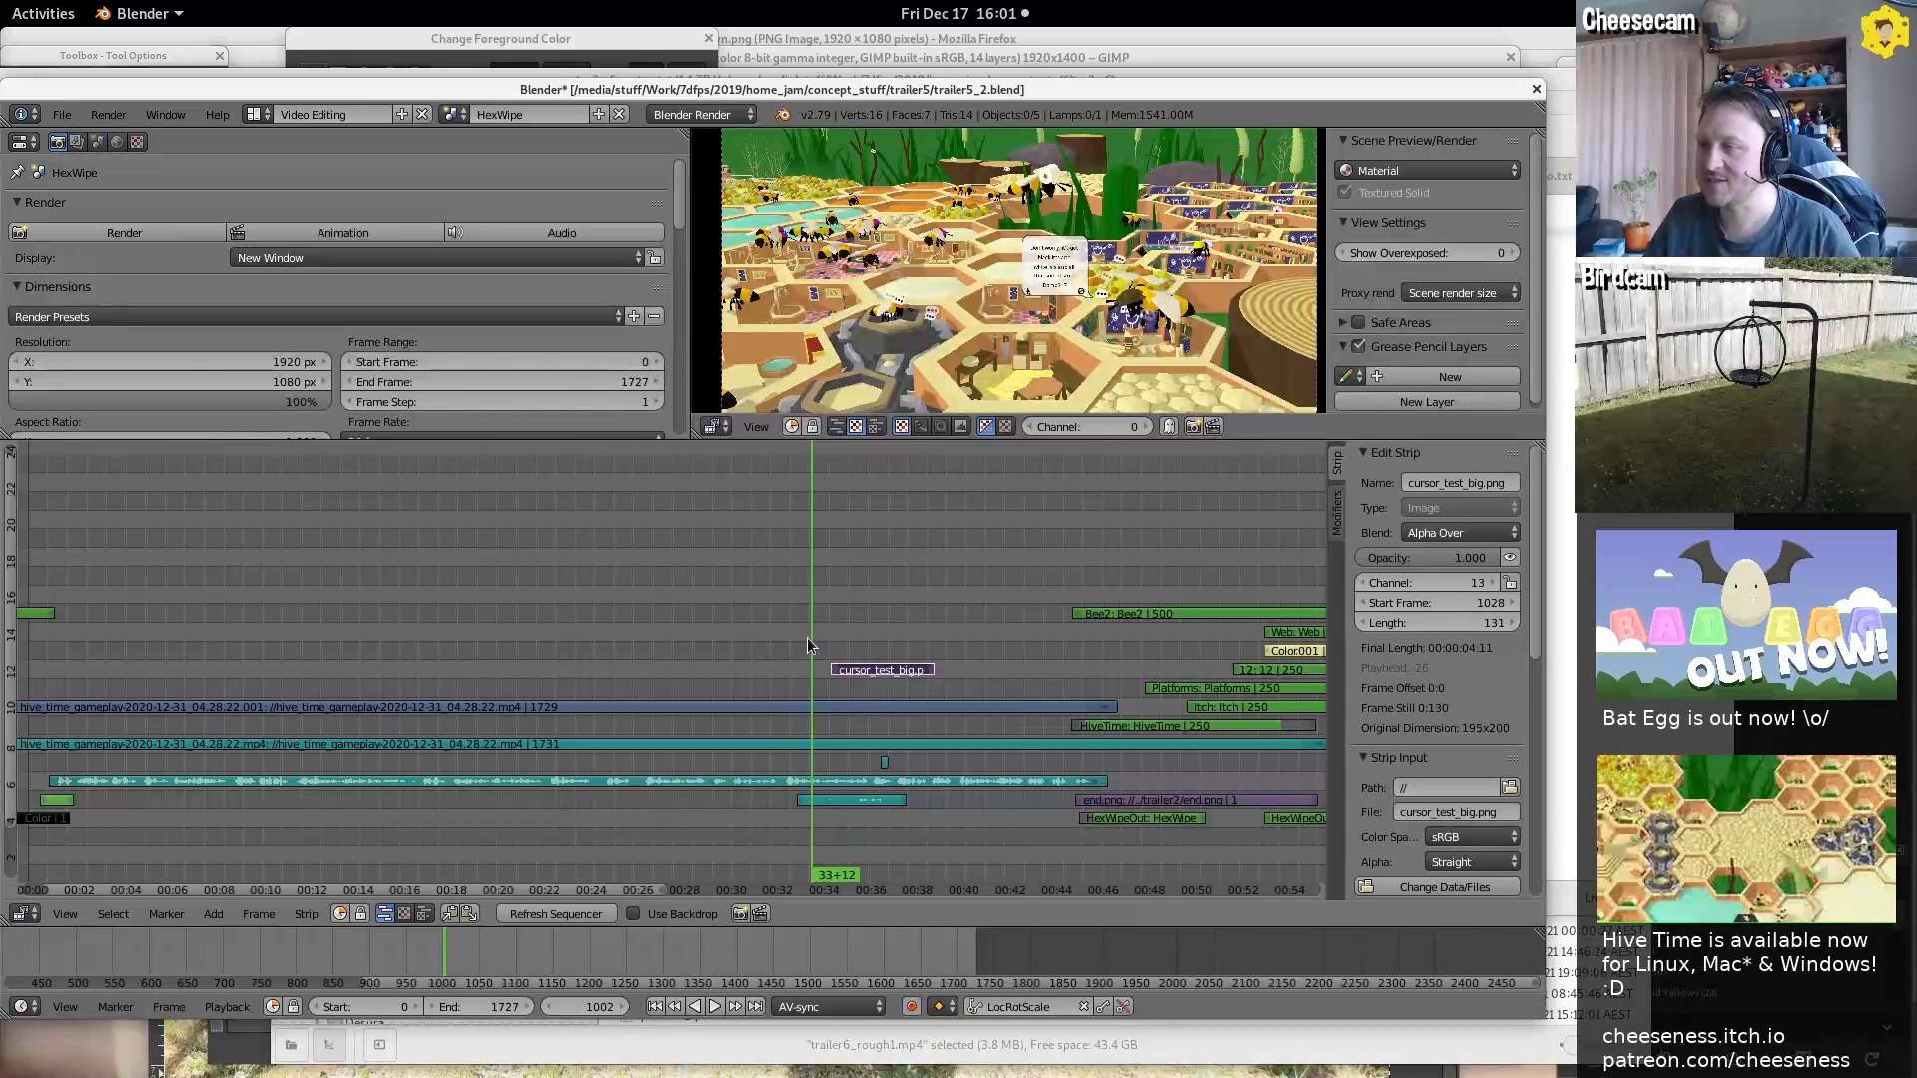
{"action": "middle_click_drag", "start_coordinate": [1196, 283], "coordinate": [1130, 327]}
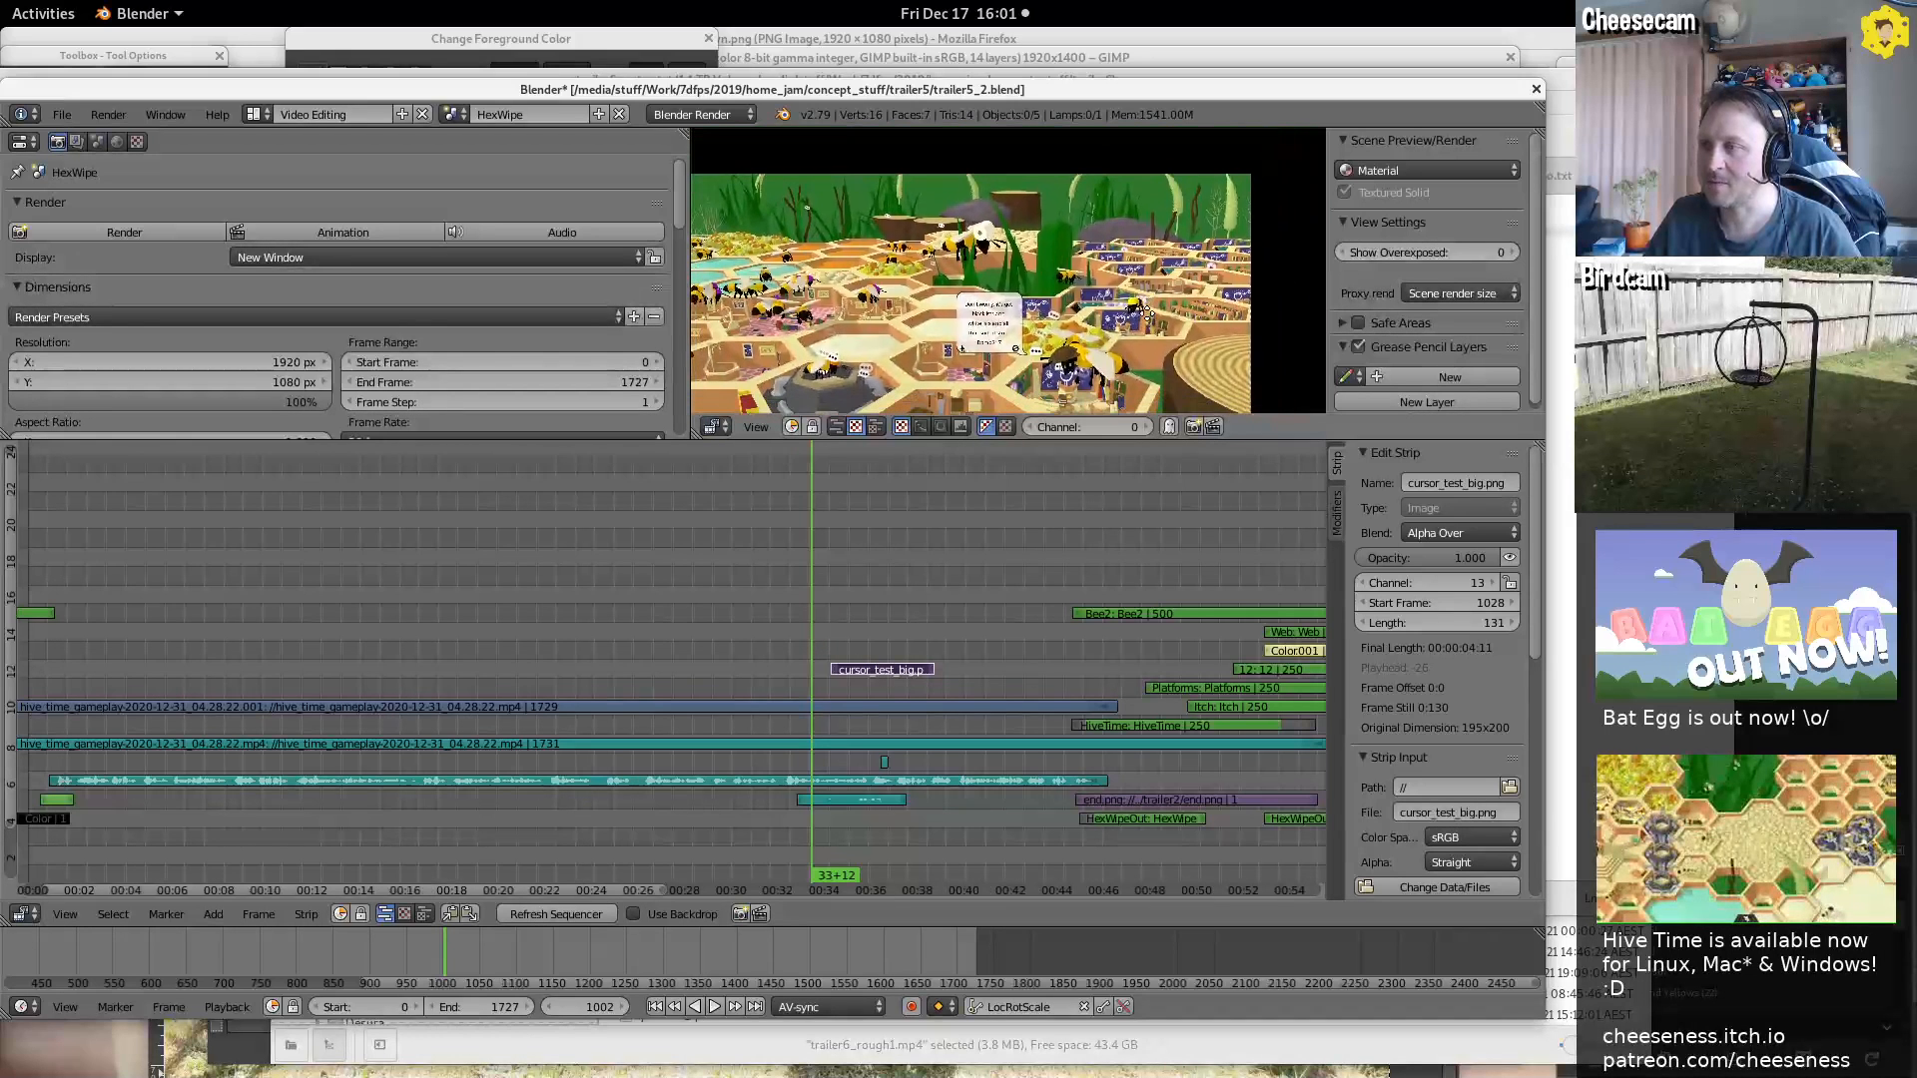
{"action": "key", "text": "alt+a"}
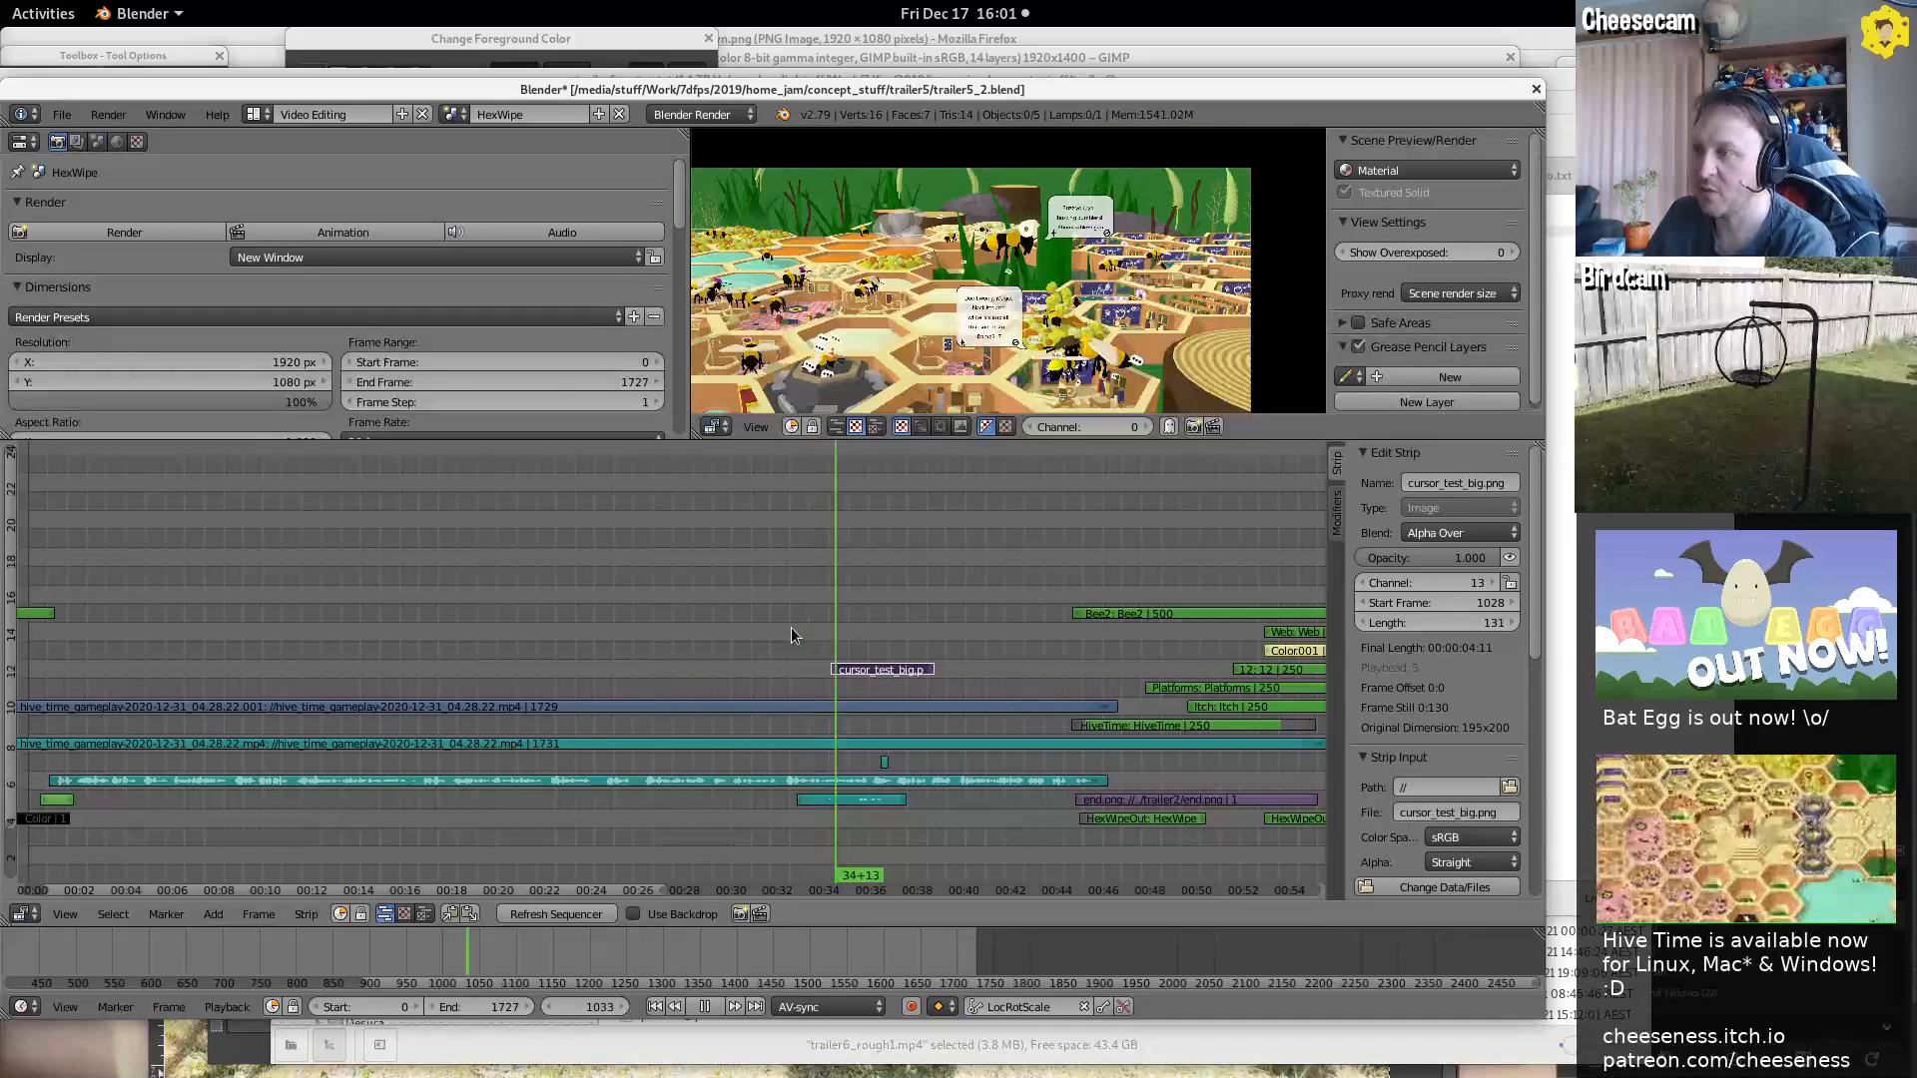
Play the gameplay section around the cursor_test_big.png strip, jumping between a point before it and one inside it
{"action": "key", "text": "Escape"}
{"action": "left_click", "coordinate": [793, 639]}
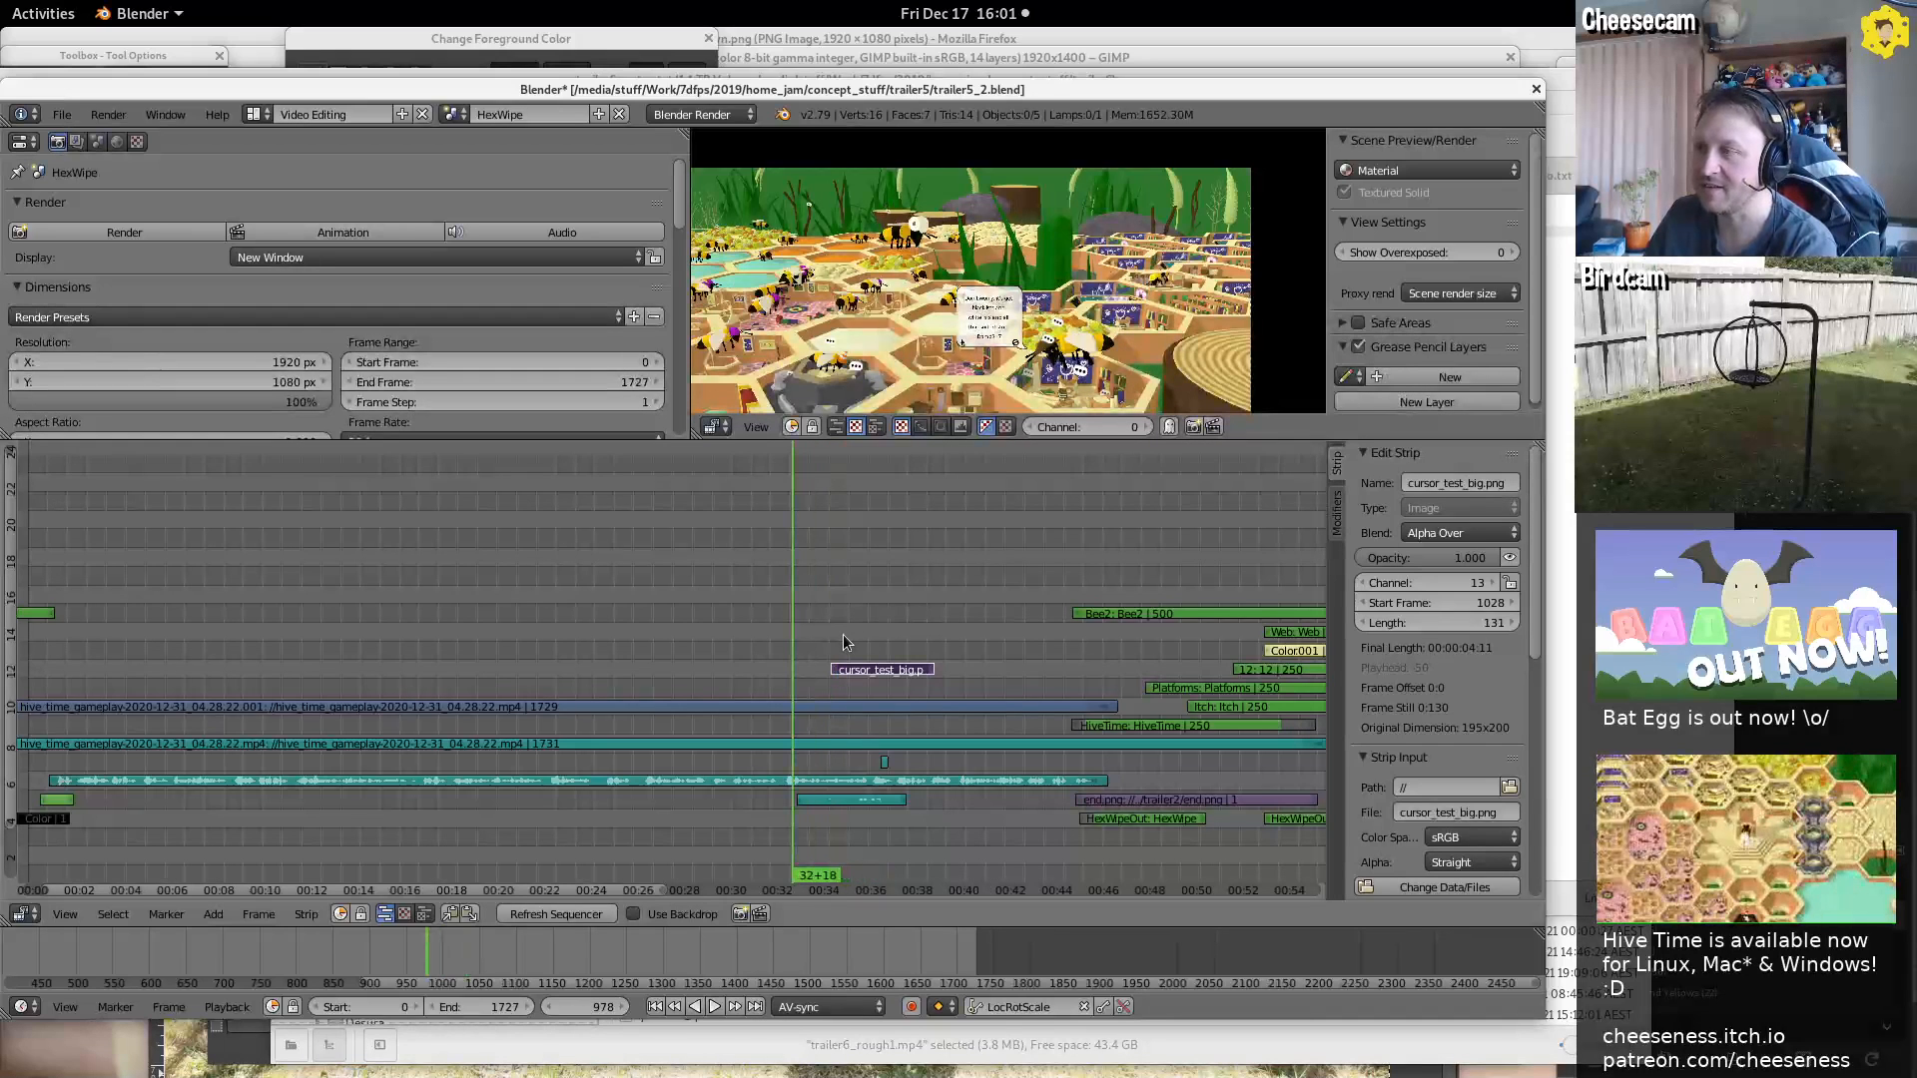
{"action": "left_click", "coordinate": [843, 633]}
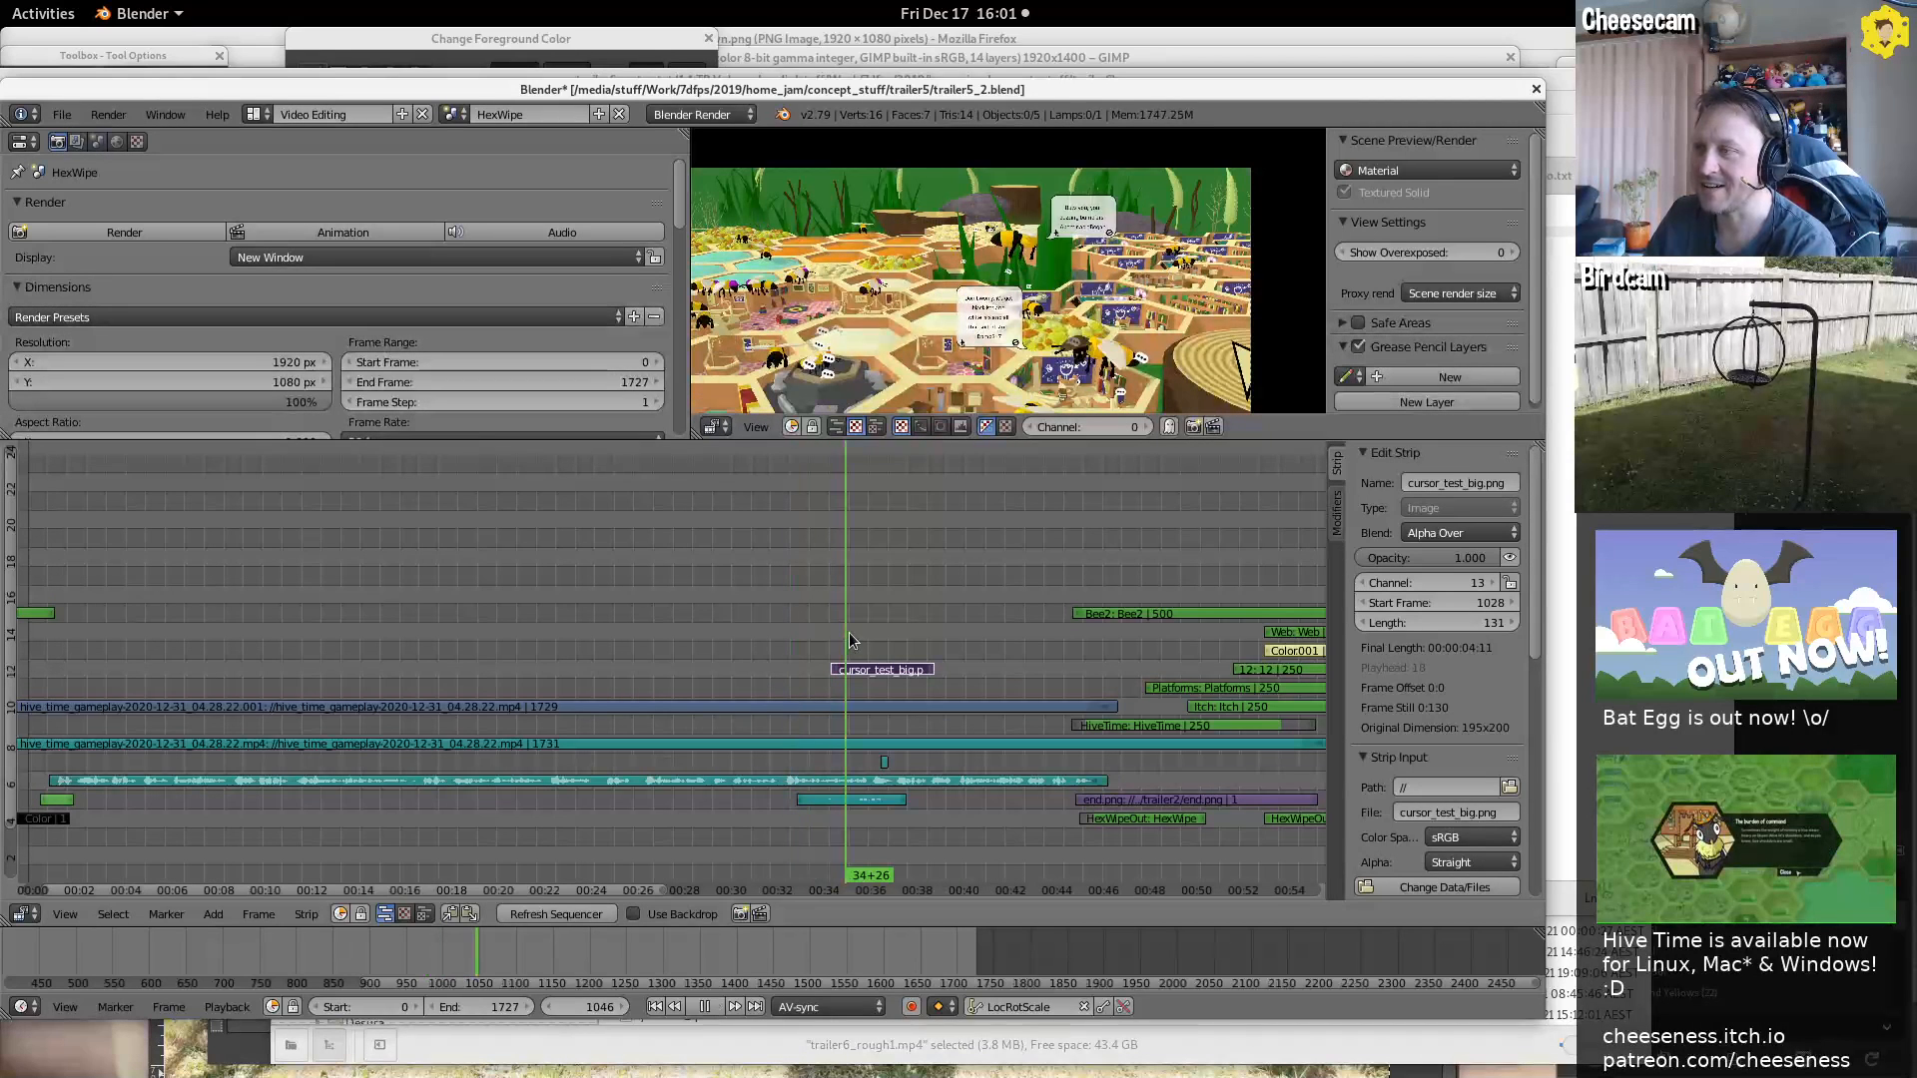
{"action": "key", "text": "alt+a"}
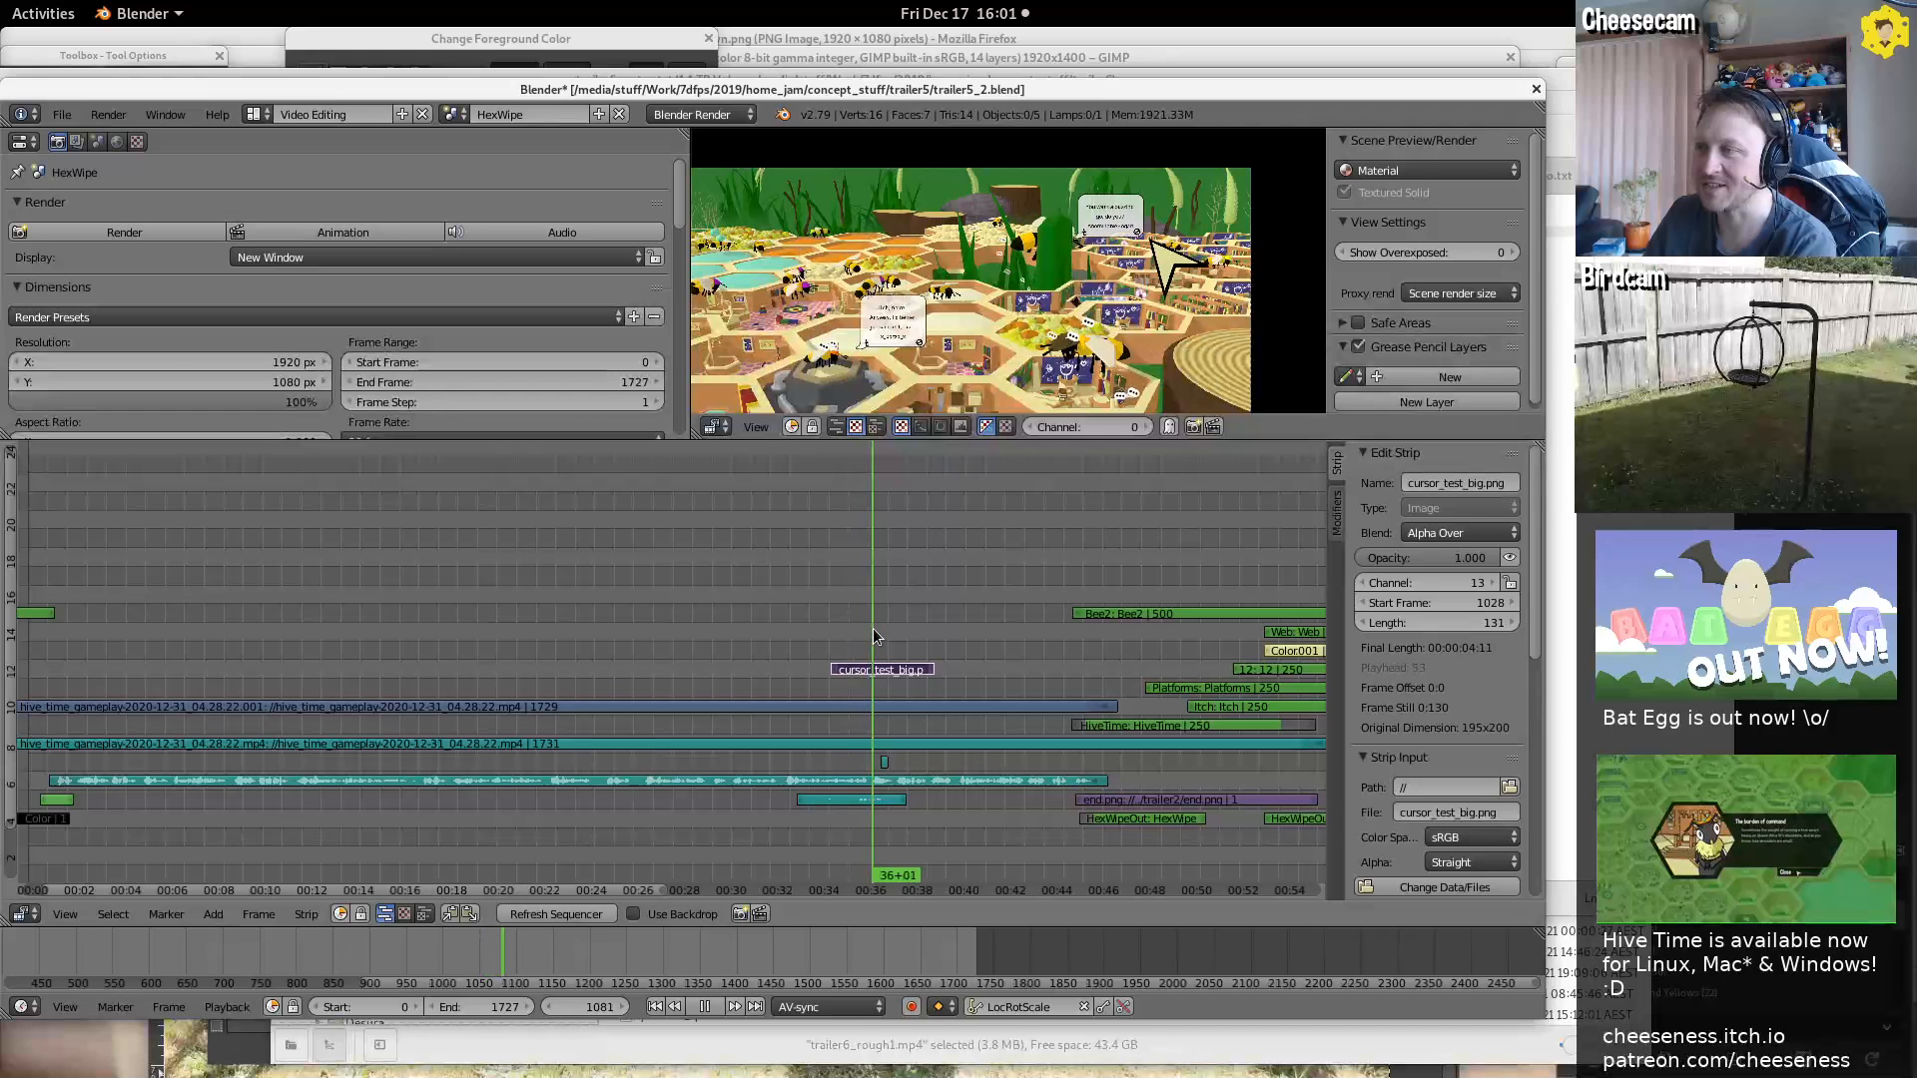
{"action": "key", "text": "alt+a"}
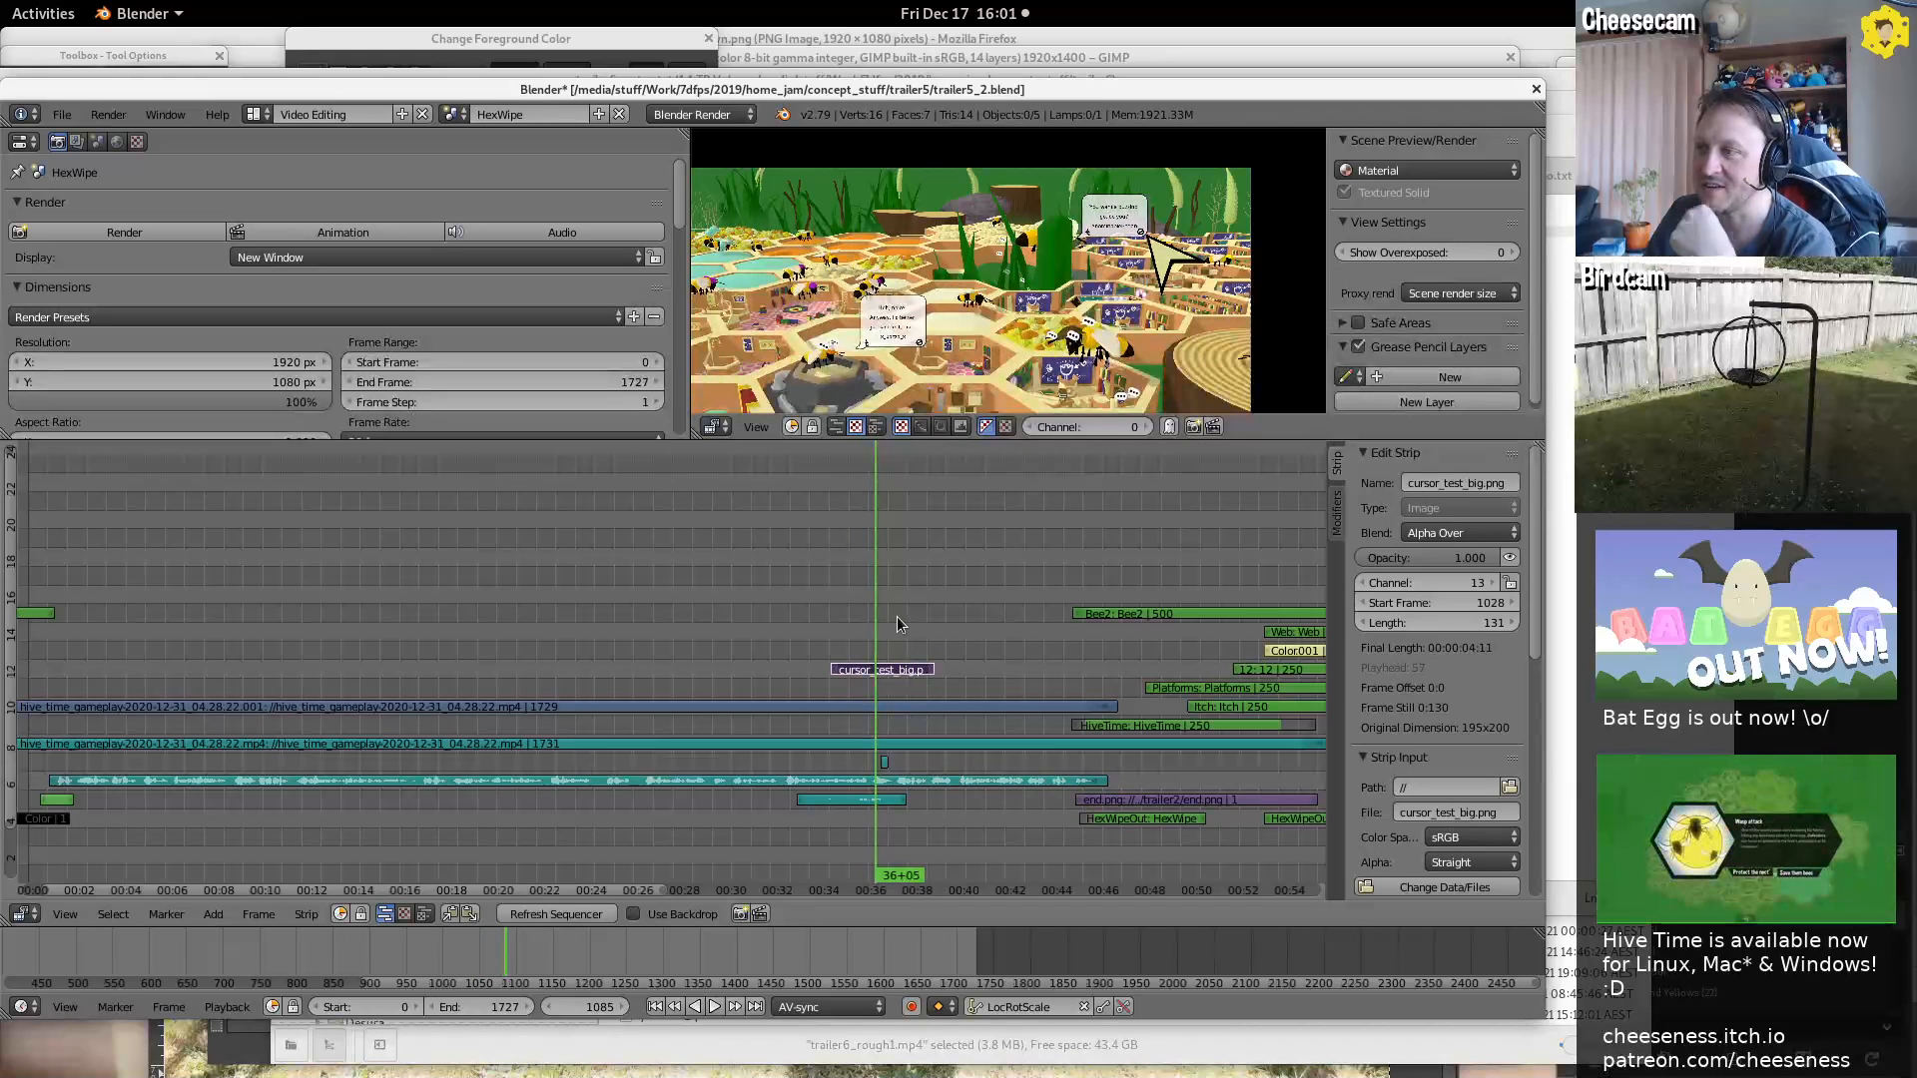
{"action": "key", "text": "alt+a"}
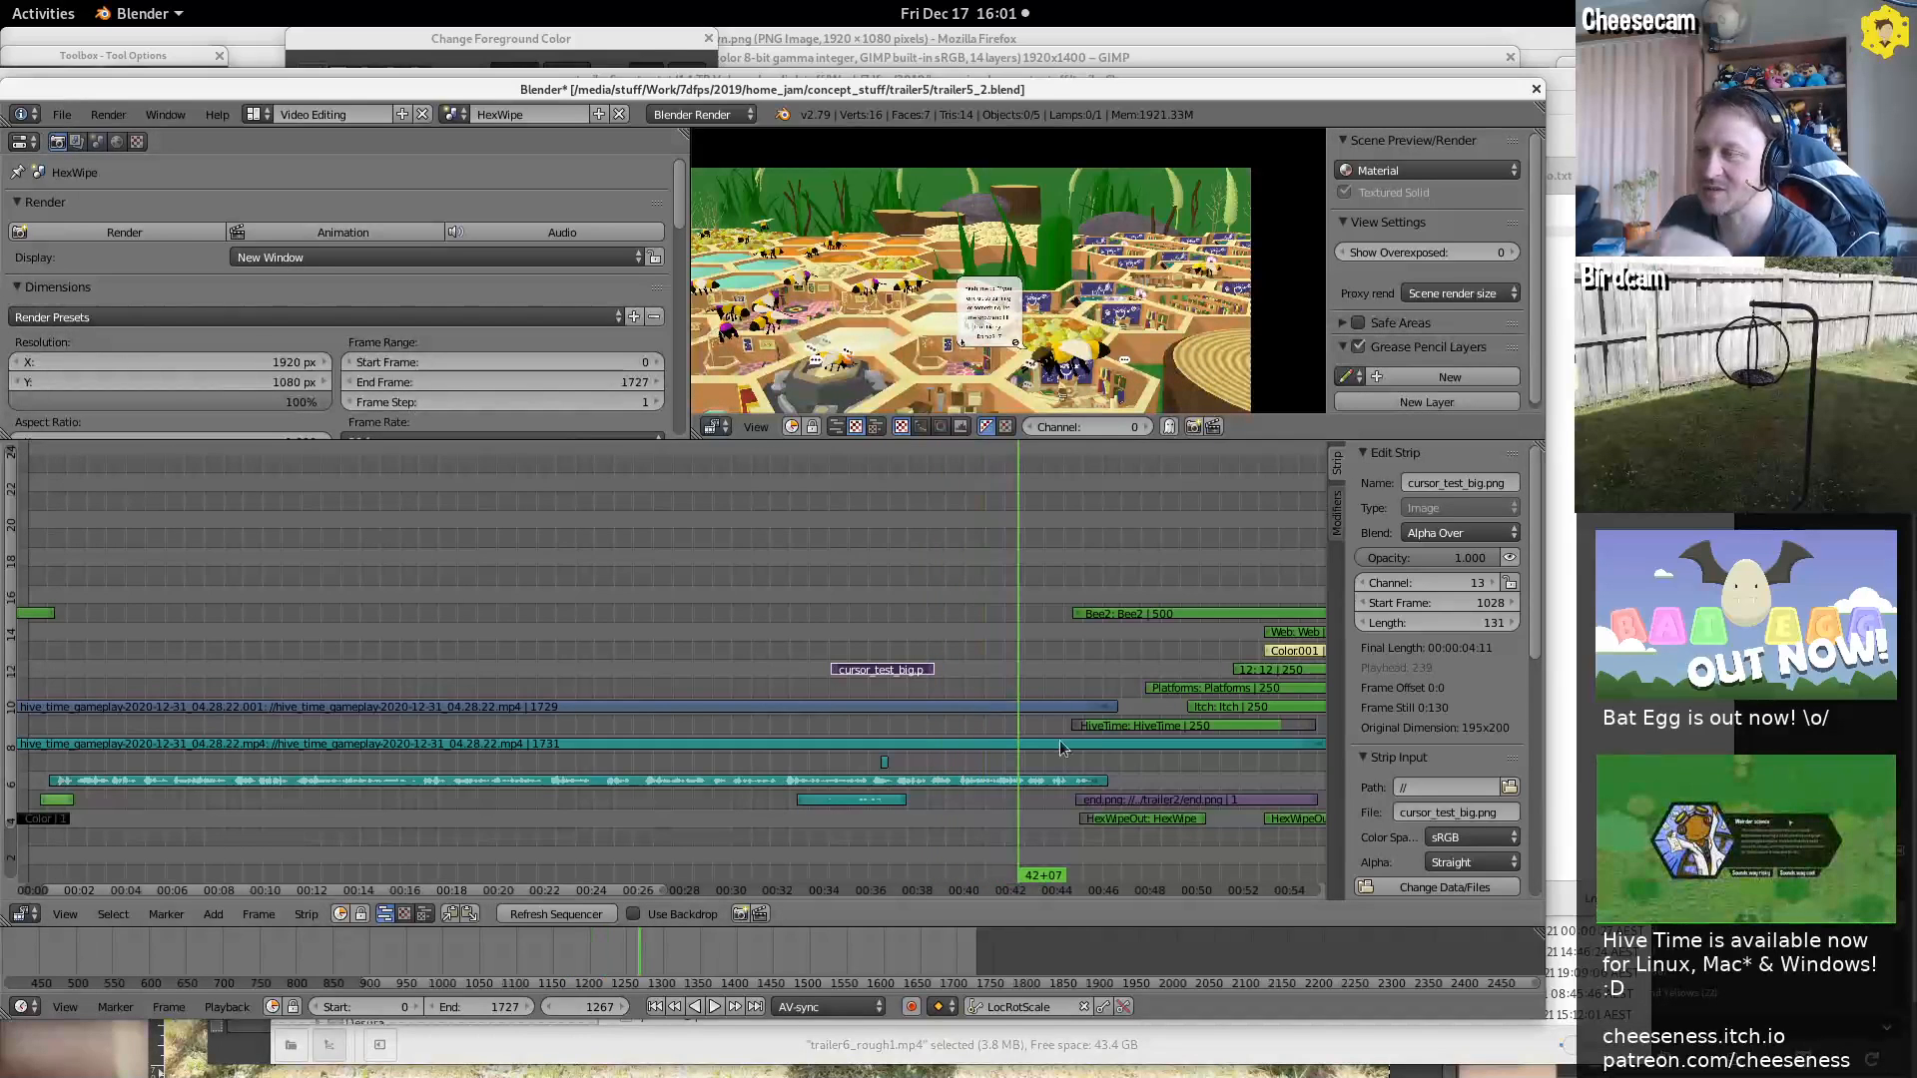
Move the playhead into the end-title strips and play the Hive Time closing card
{"action": "middle_click_drag", "start_coordinate": [1144, 560], "coordinate": [530, 521]}
{"action": "left_click", "coordinate": [545, 555]}
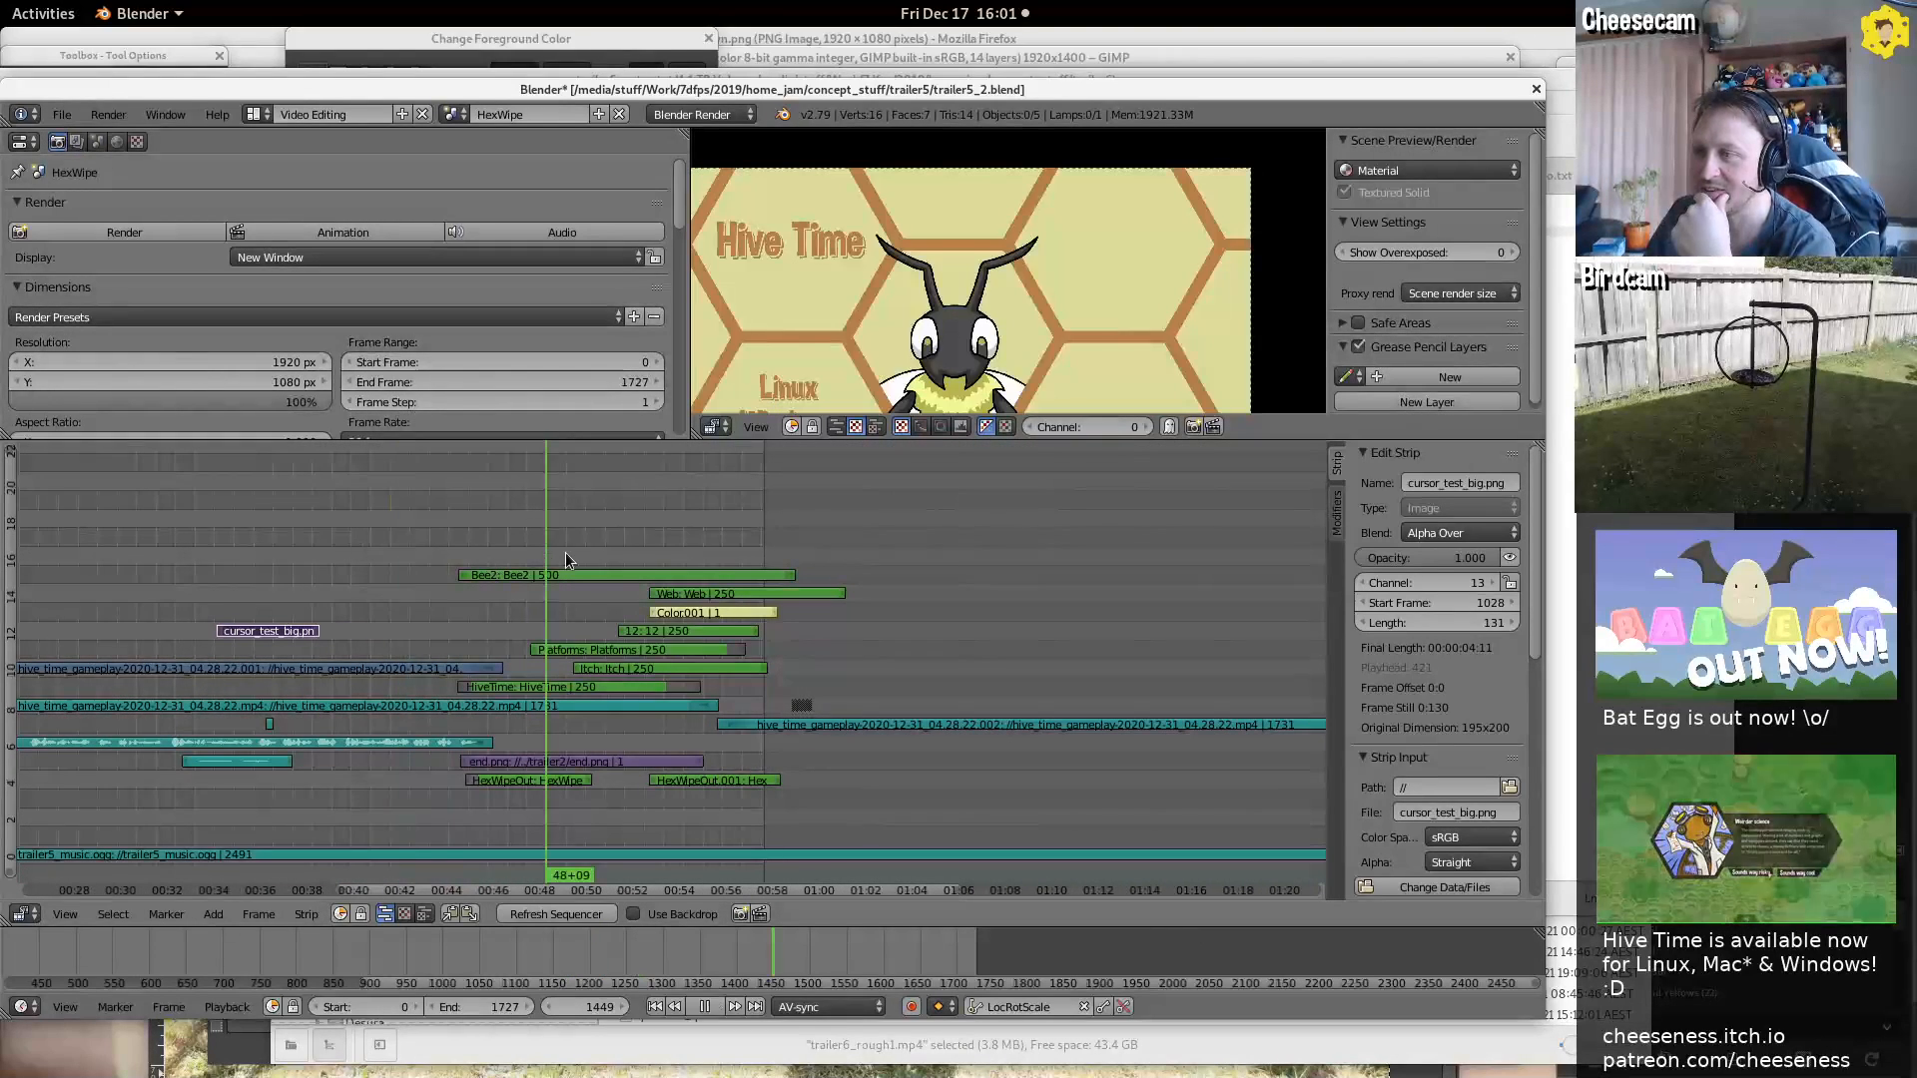
{"action": "key", "text": "alt+a"}
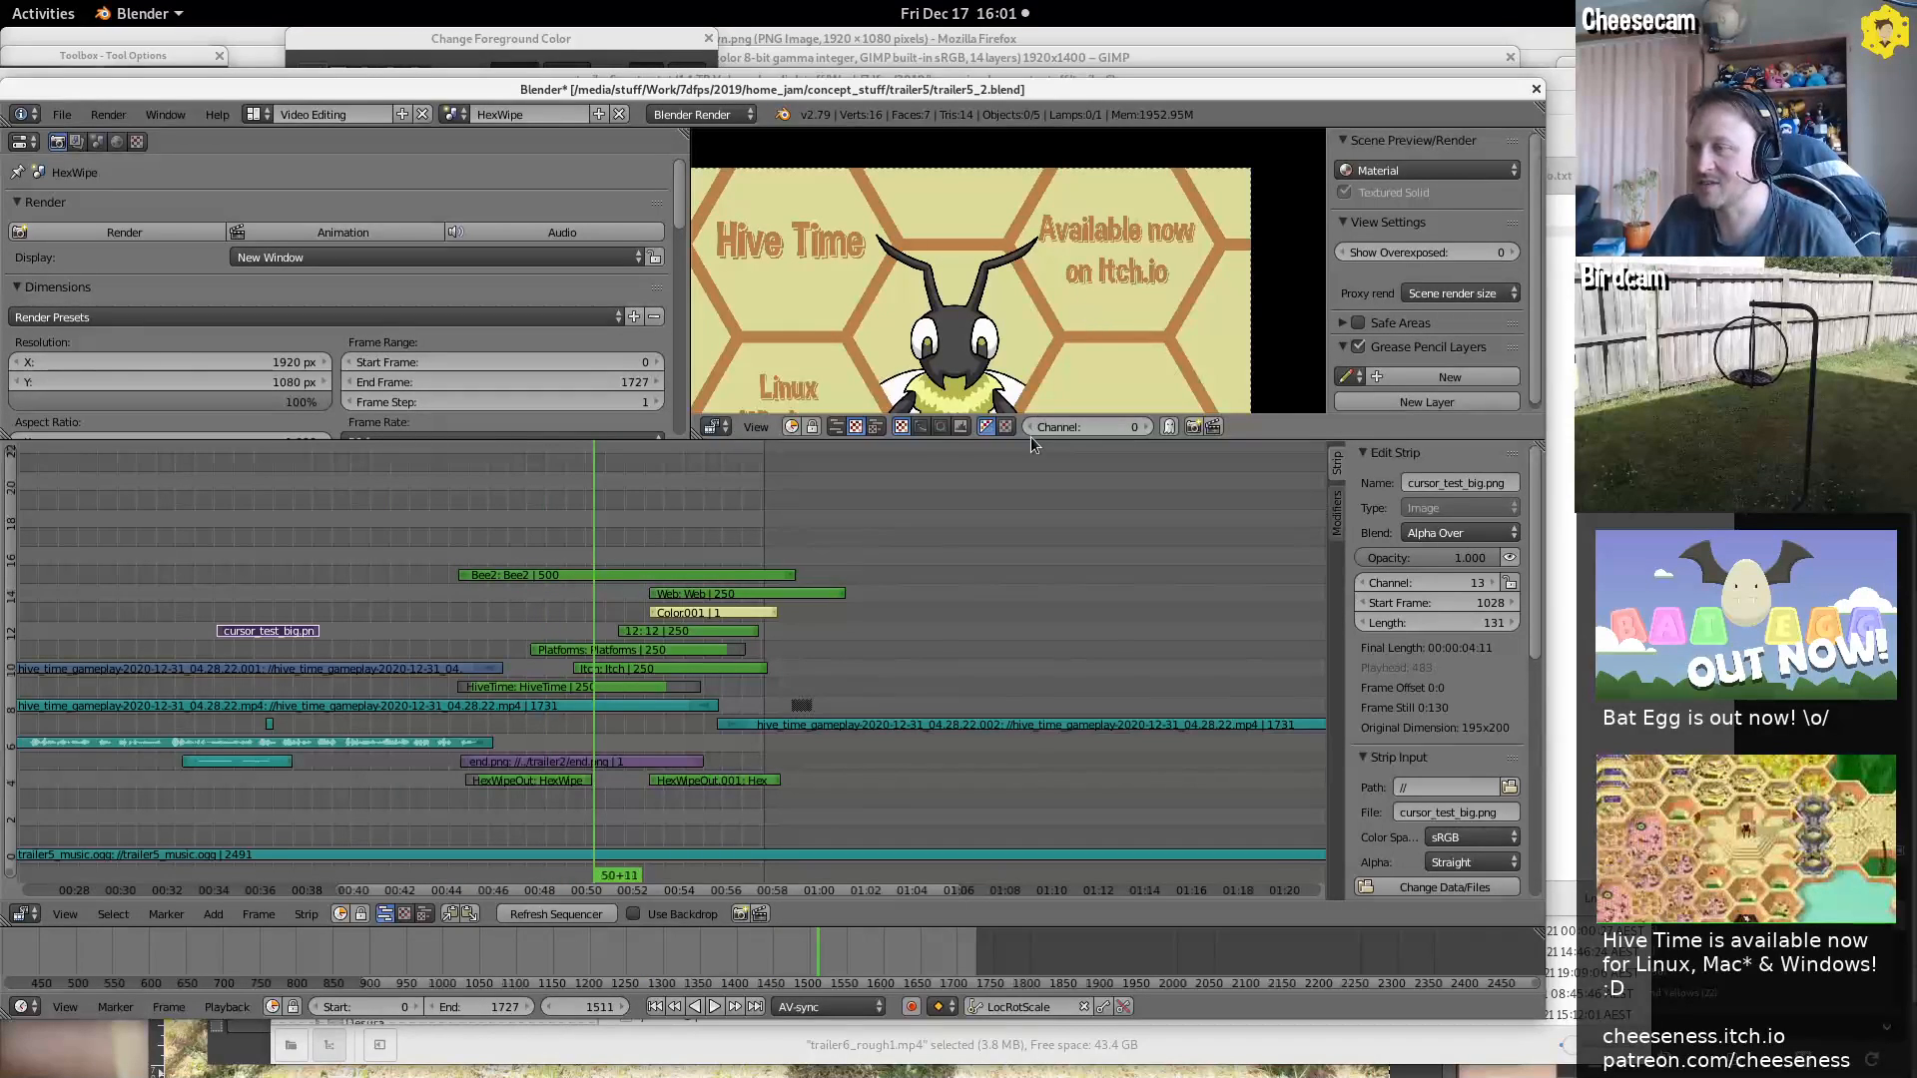
Enlarge the preview area, fit the whole frame in it, play more of the end titles and view frame 1680
{"action": "left_click_drag", "start_coordinate": [1031, 438], "coordinate": [1031, 571]}
{"action": "middle_click_drag", "start_coordinate": [995, 433], "coordinate": [1065, 396]}
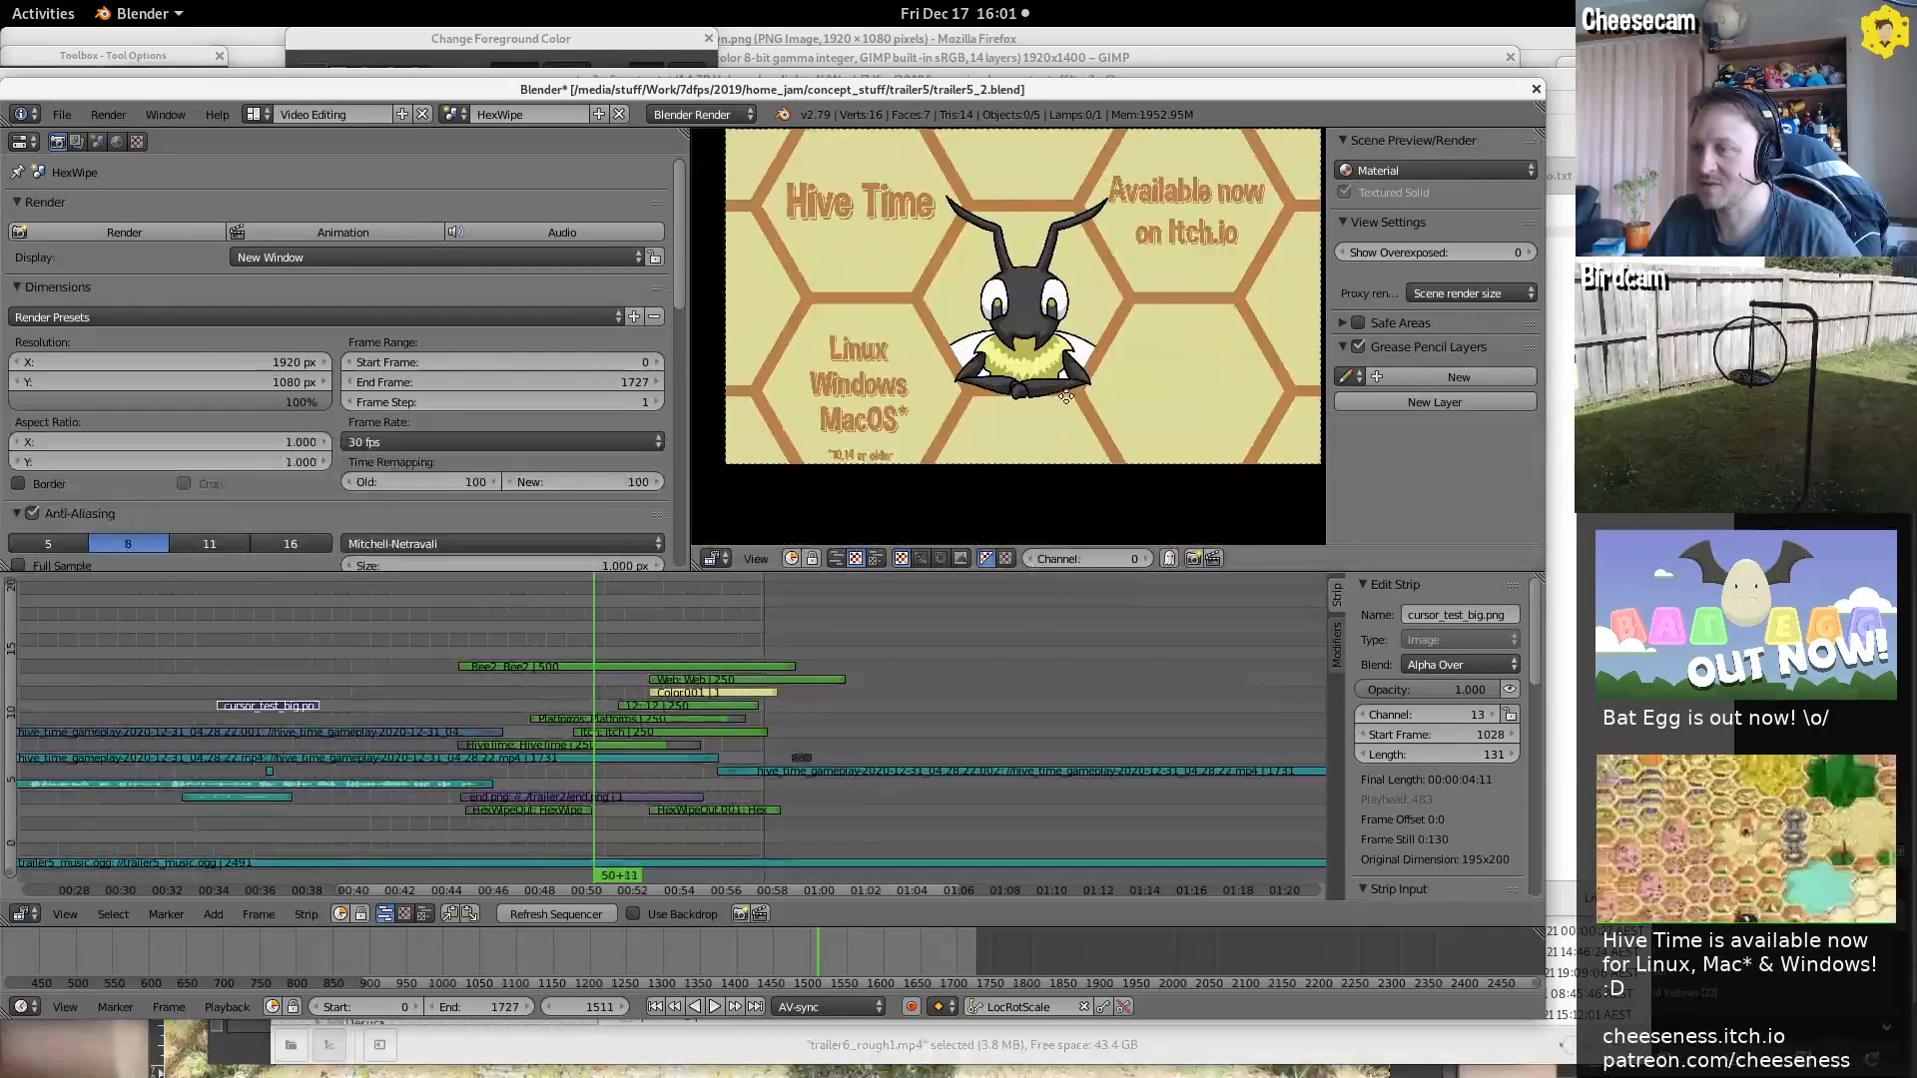
{"action": "key", "text": "Home"}
{"action": "key", "text": "alt+a"}
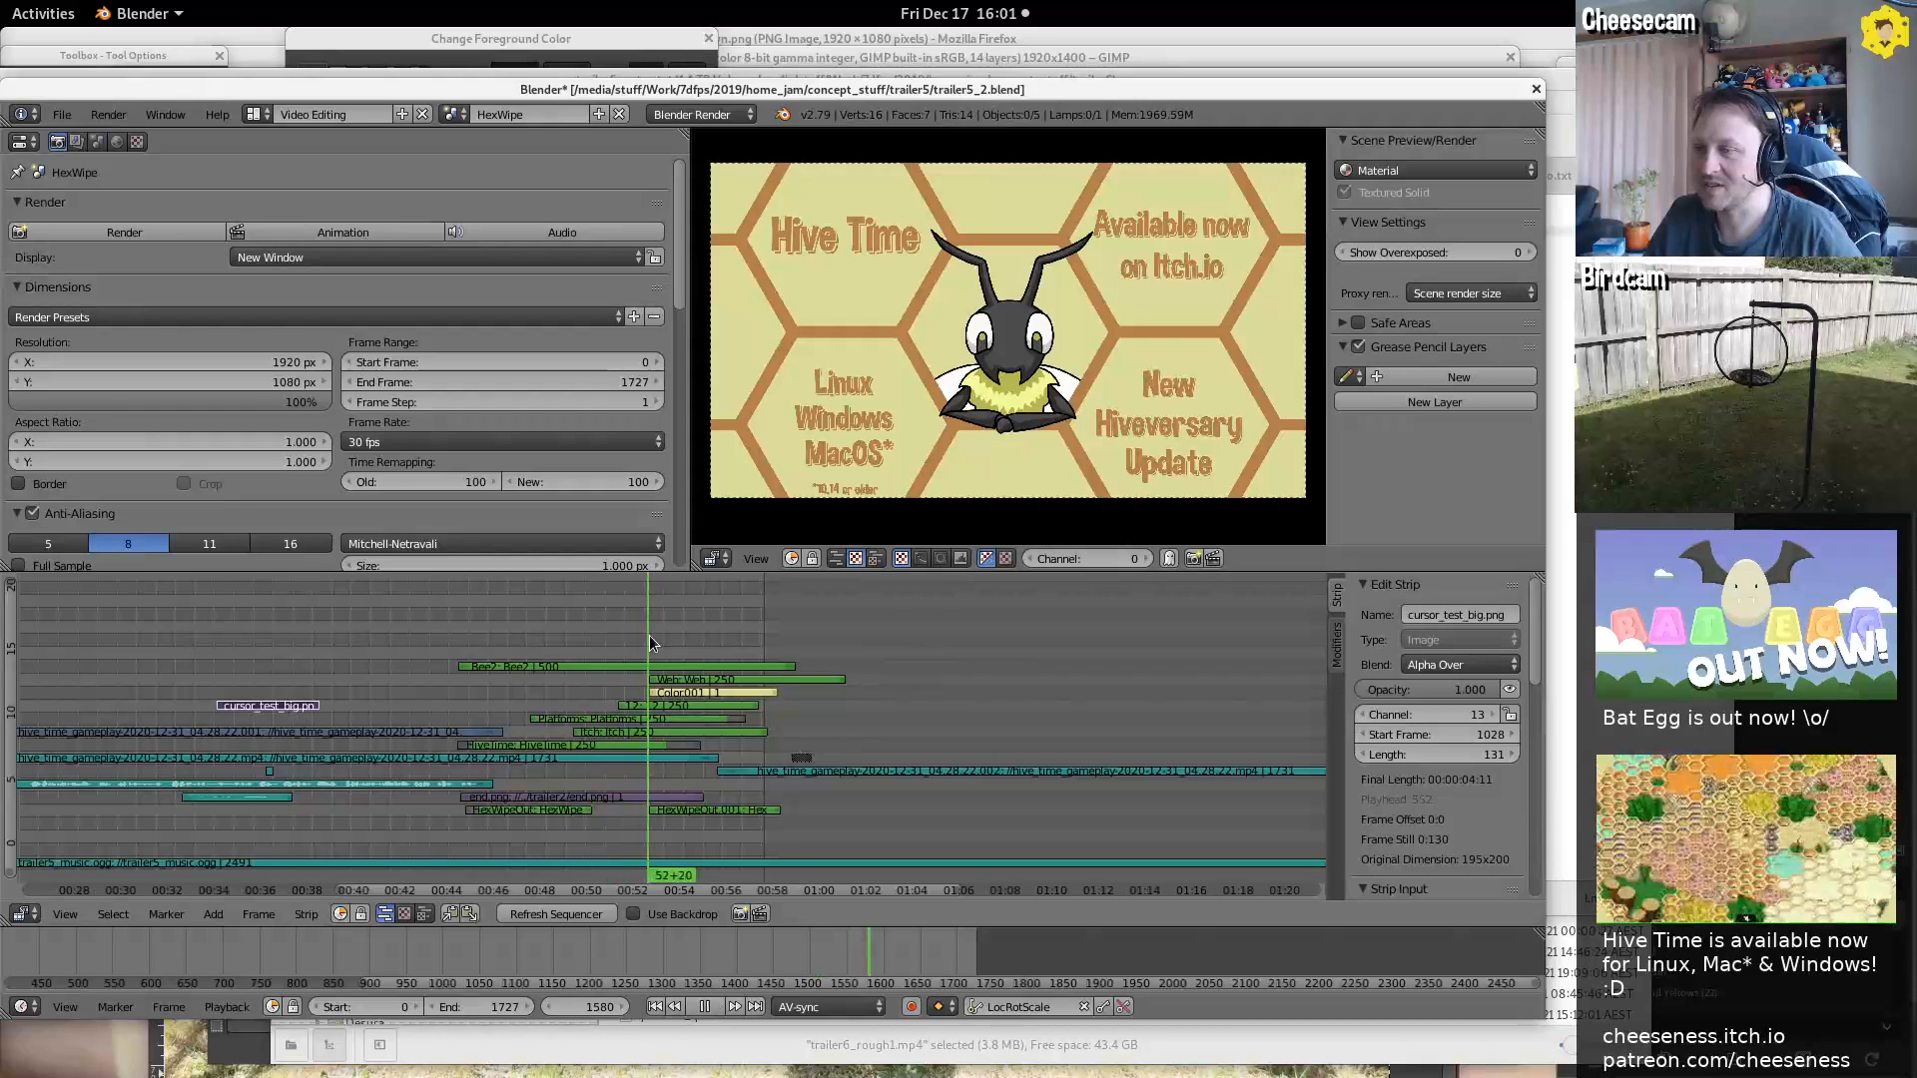
{"action": "key", "text": "alt+a"}
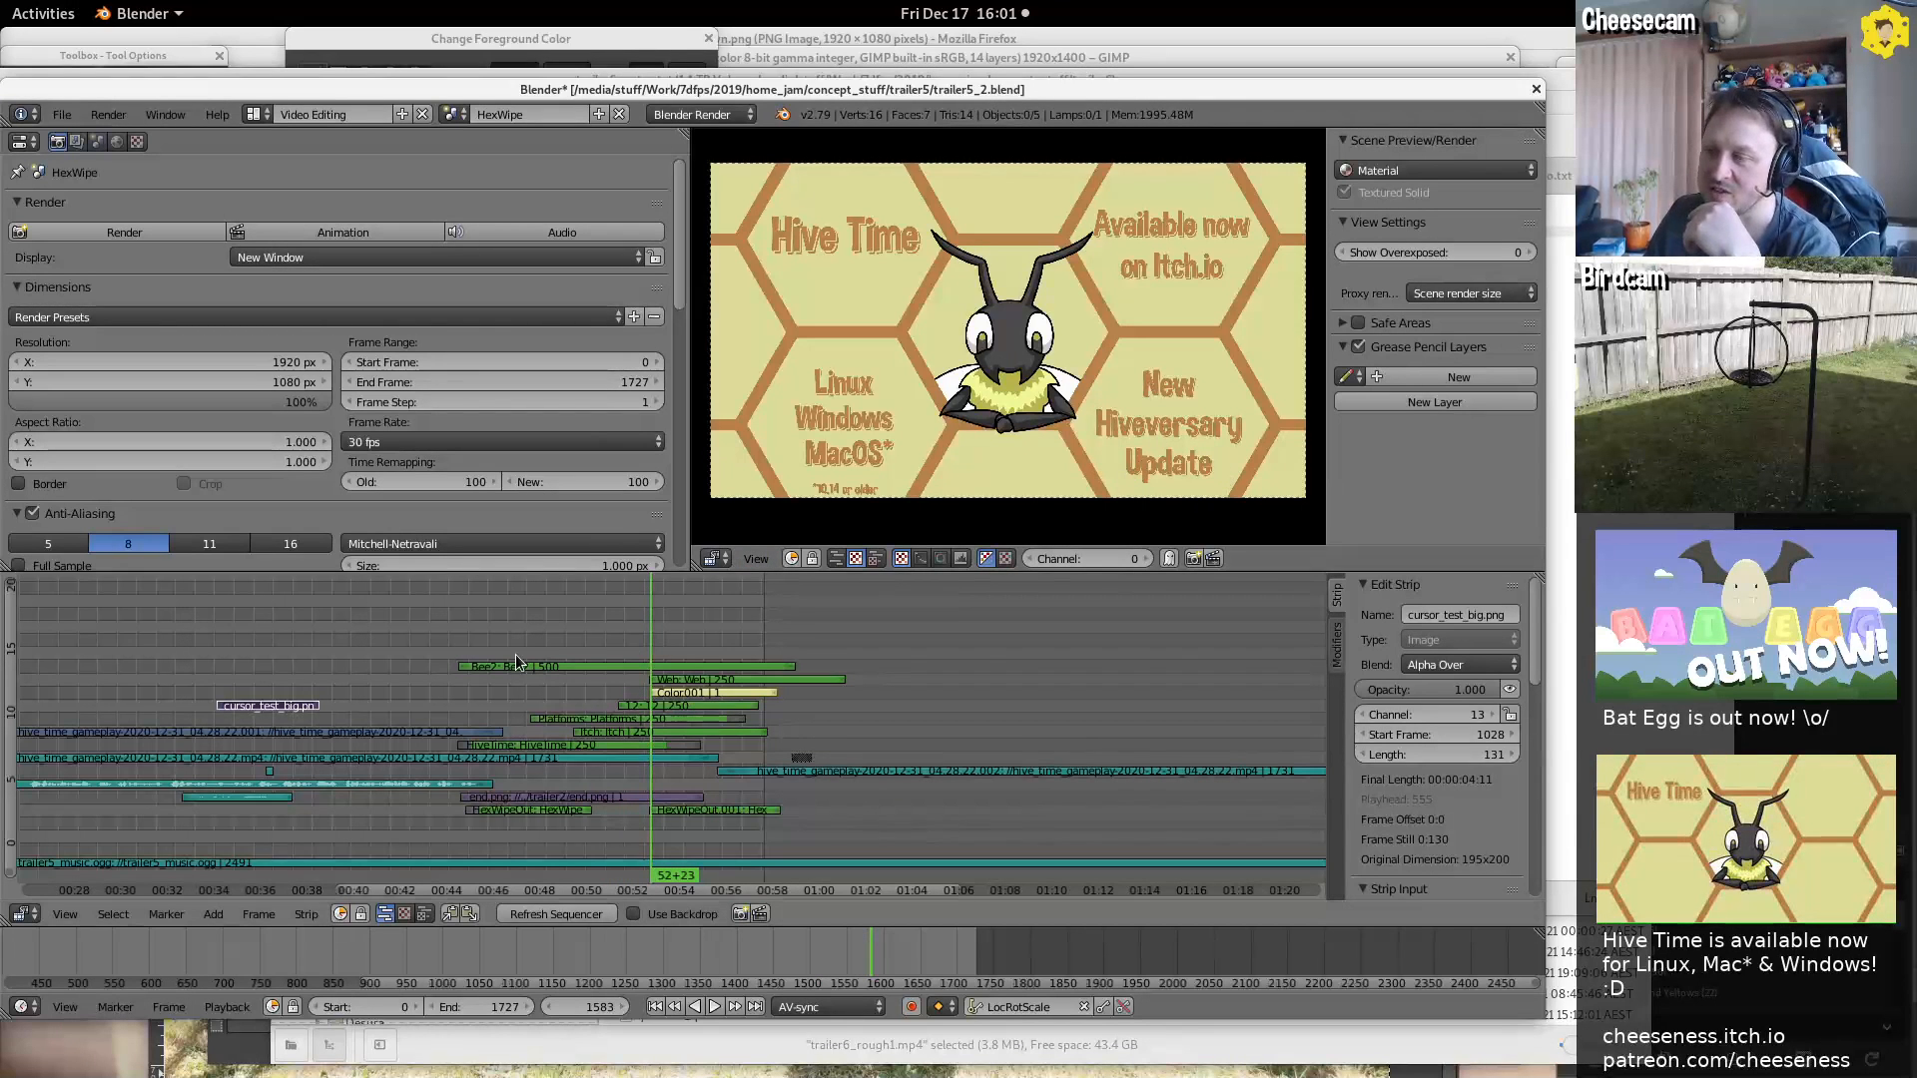
{"action": "left_click", "coordinate": [725, 637]}
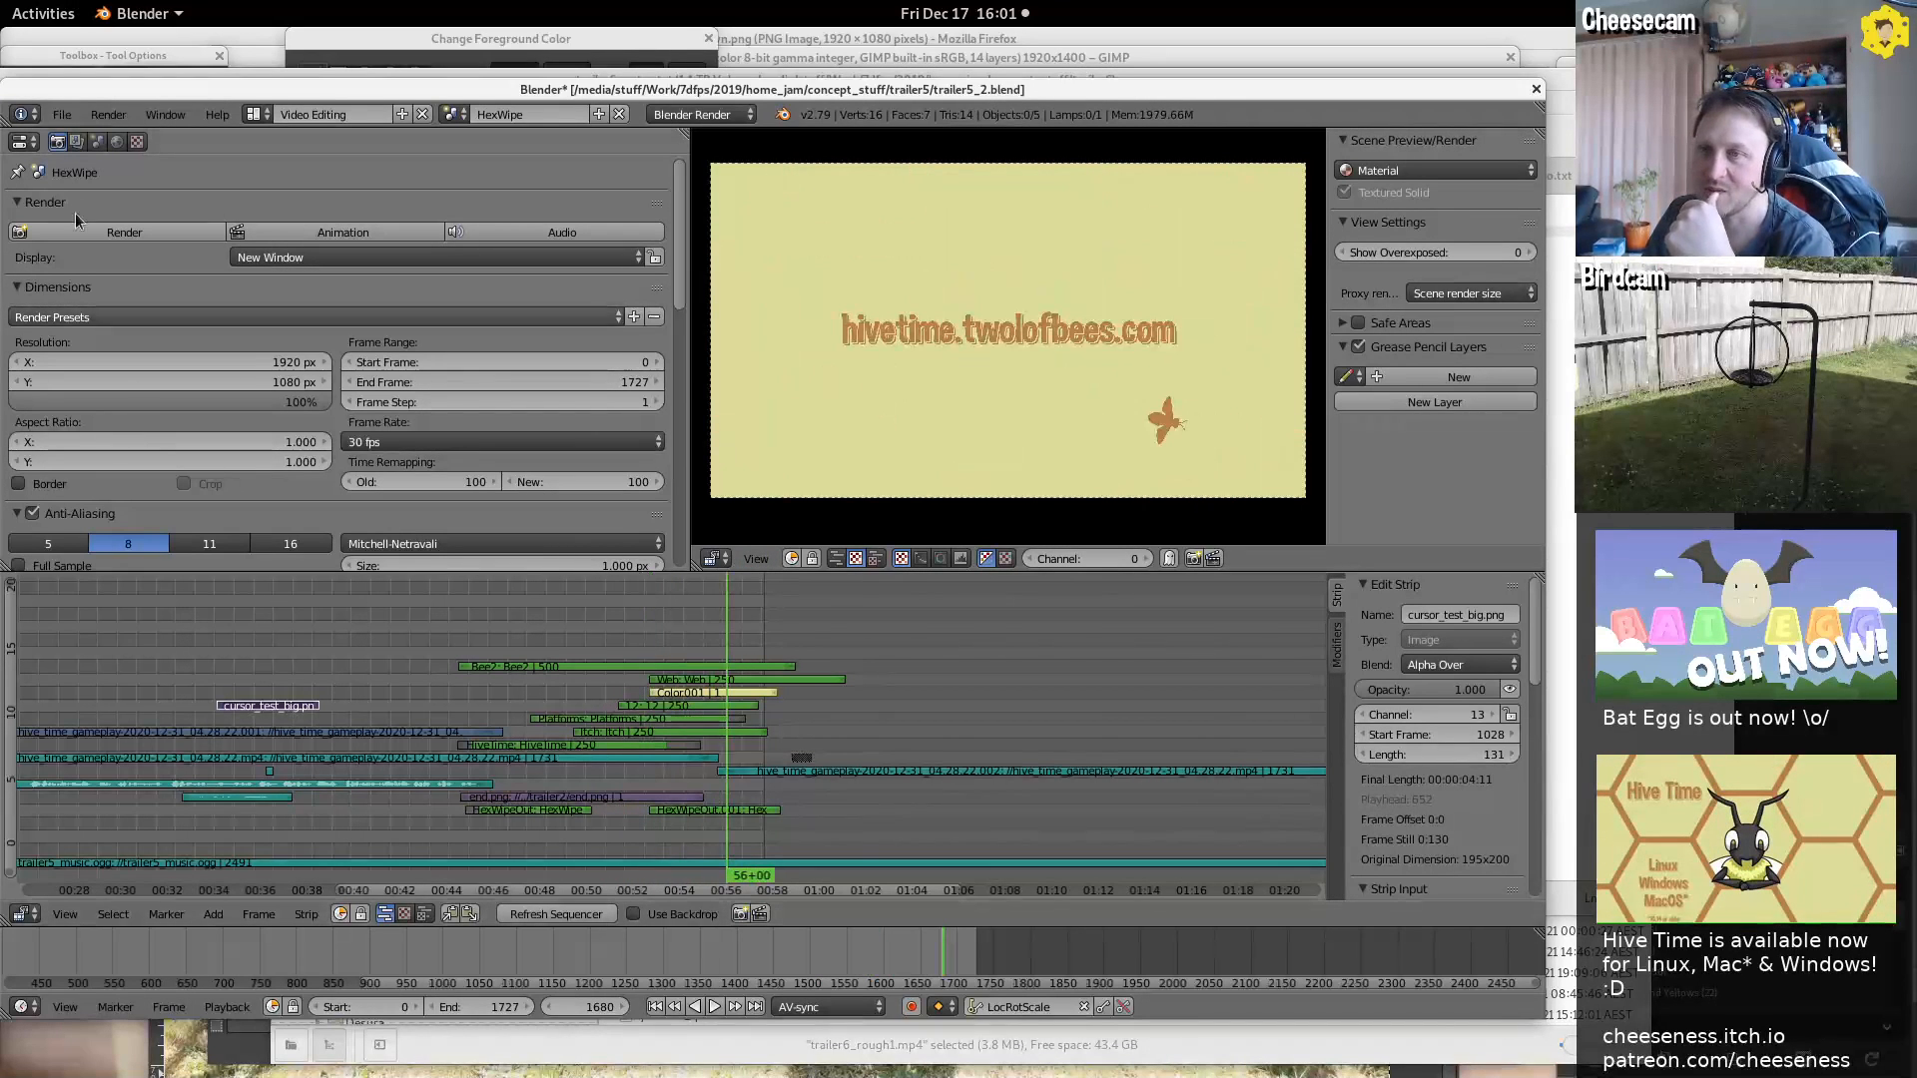
Open the project trailer4_2.blend from the trailer4 folder
{"action": "left_click", "coordinate": [62, 114]}
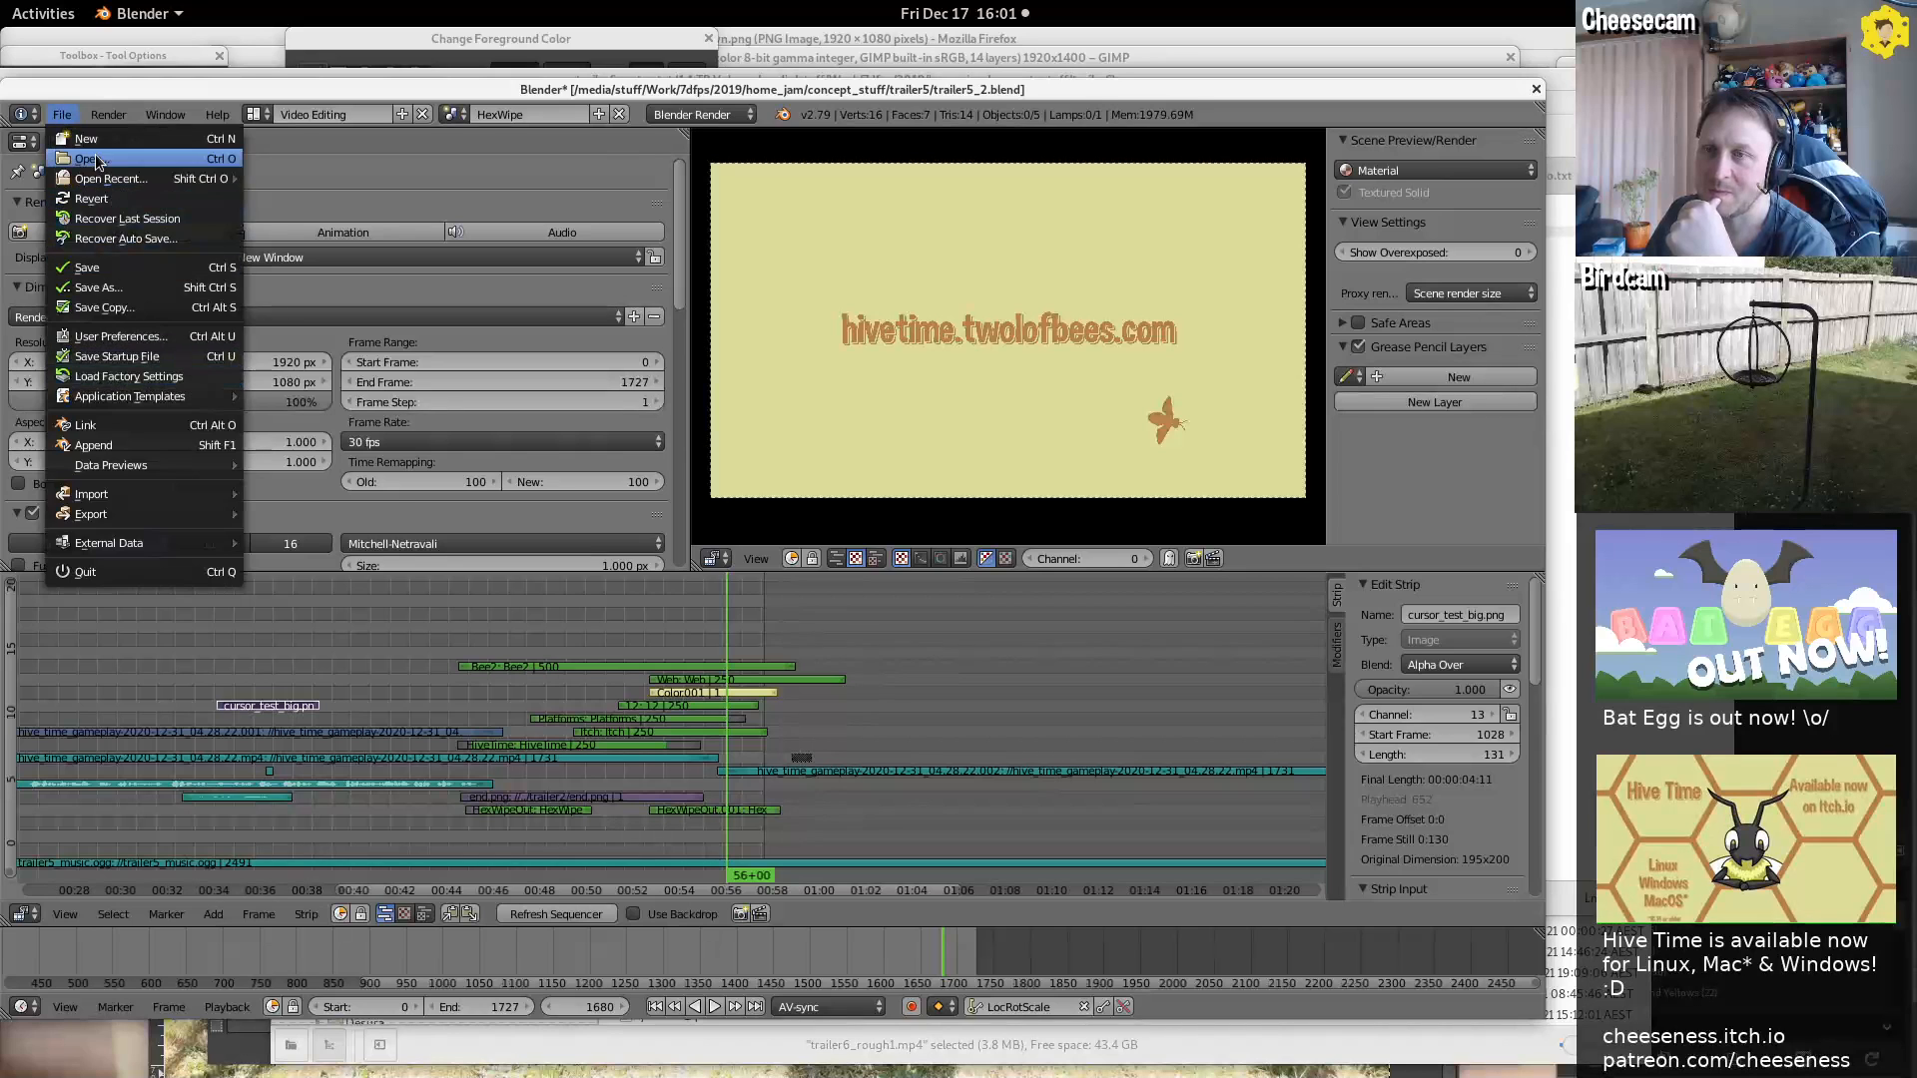
{"action": "left_click", "coordinate": [90, 159]}
{"action": "left_click", "coordinate": [326, 217]}
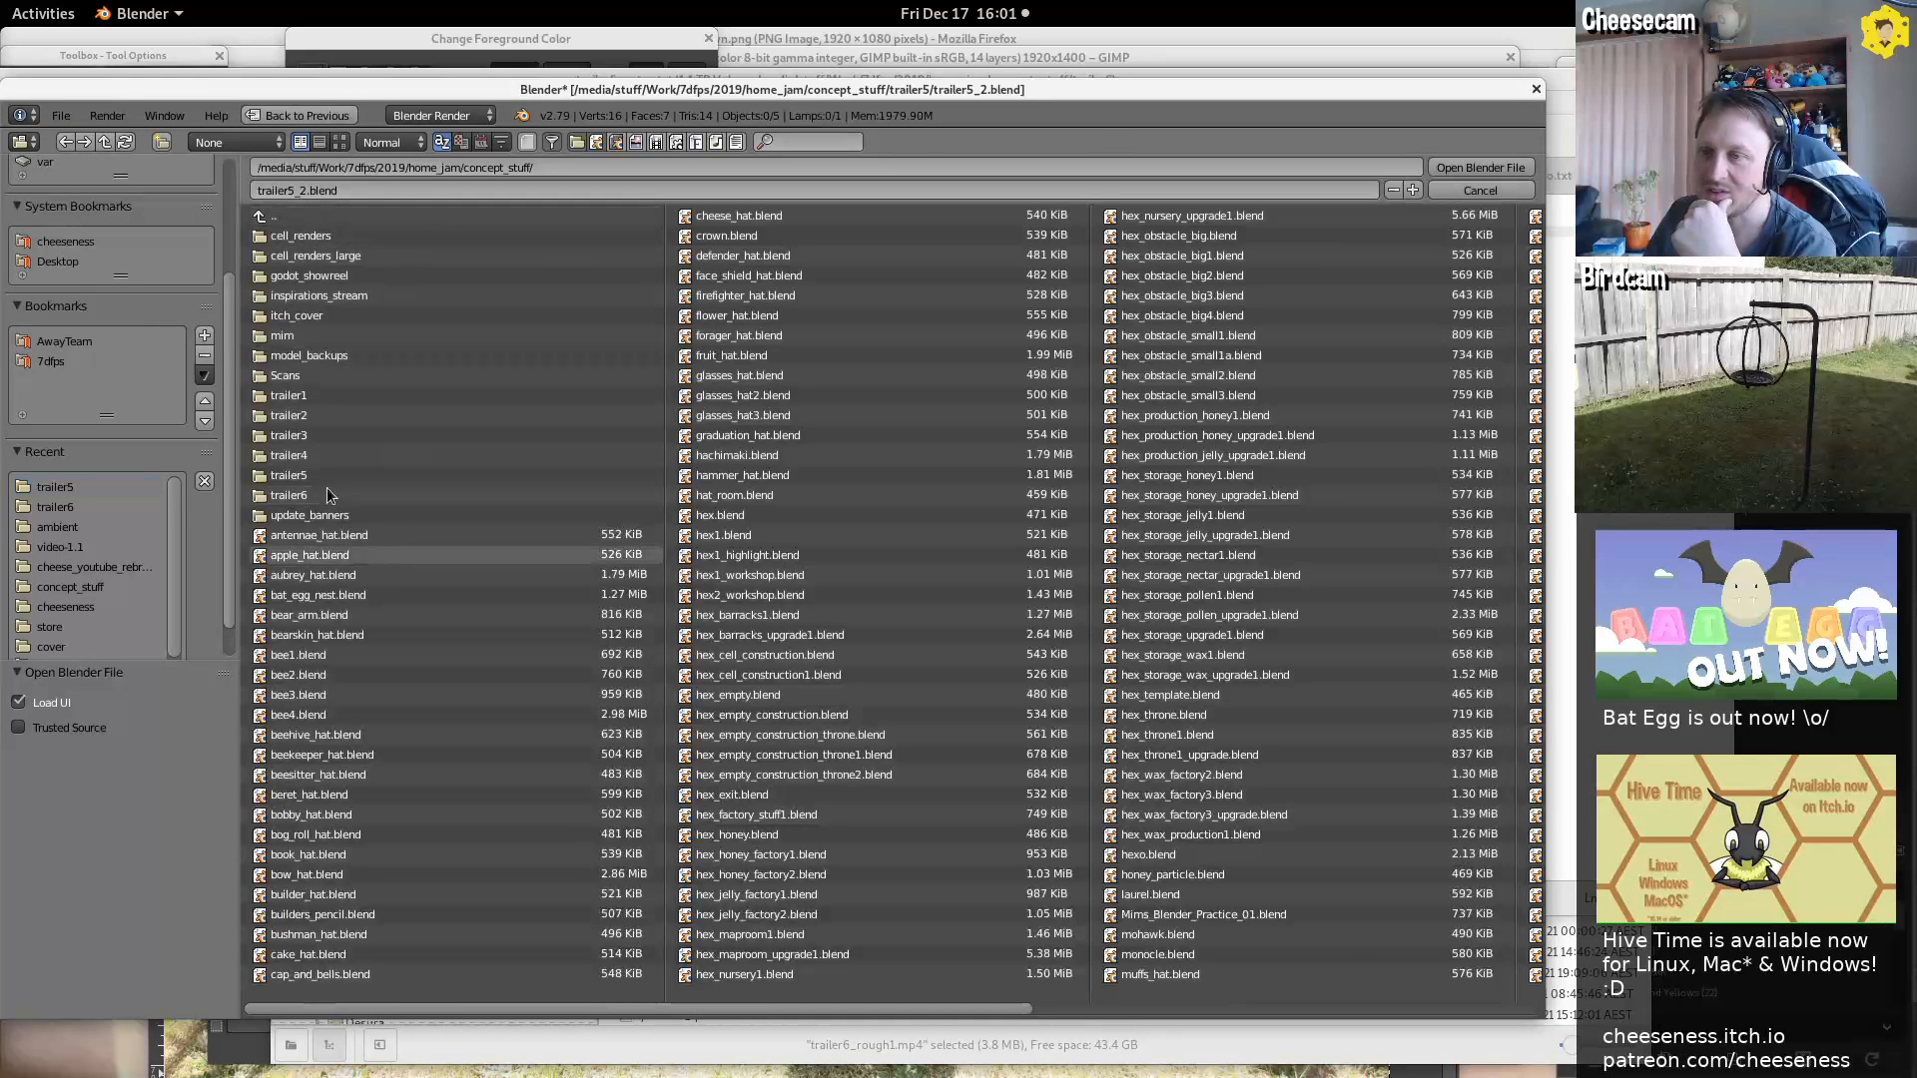
{"action": "left_click", "coordinate": [302, 456]}
{"action": "double_click", "coordinate": [309, 276]}
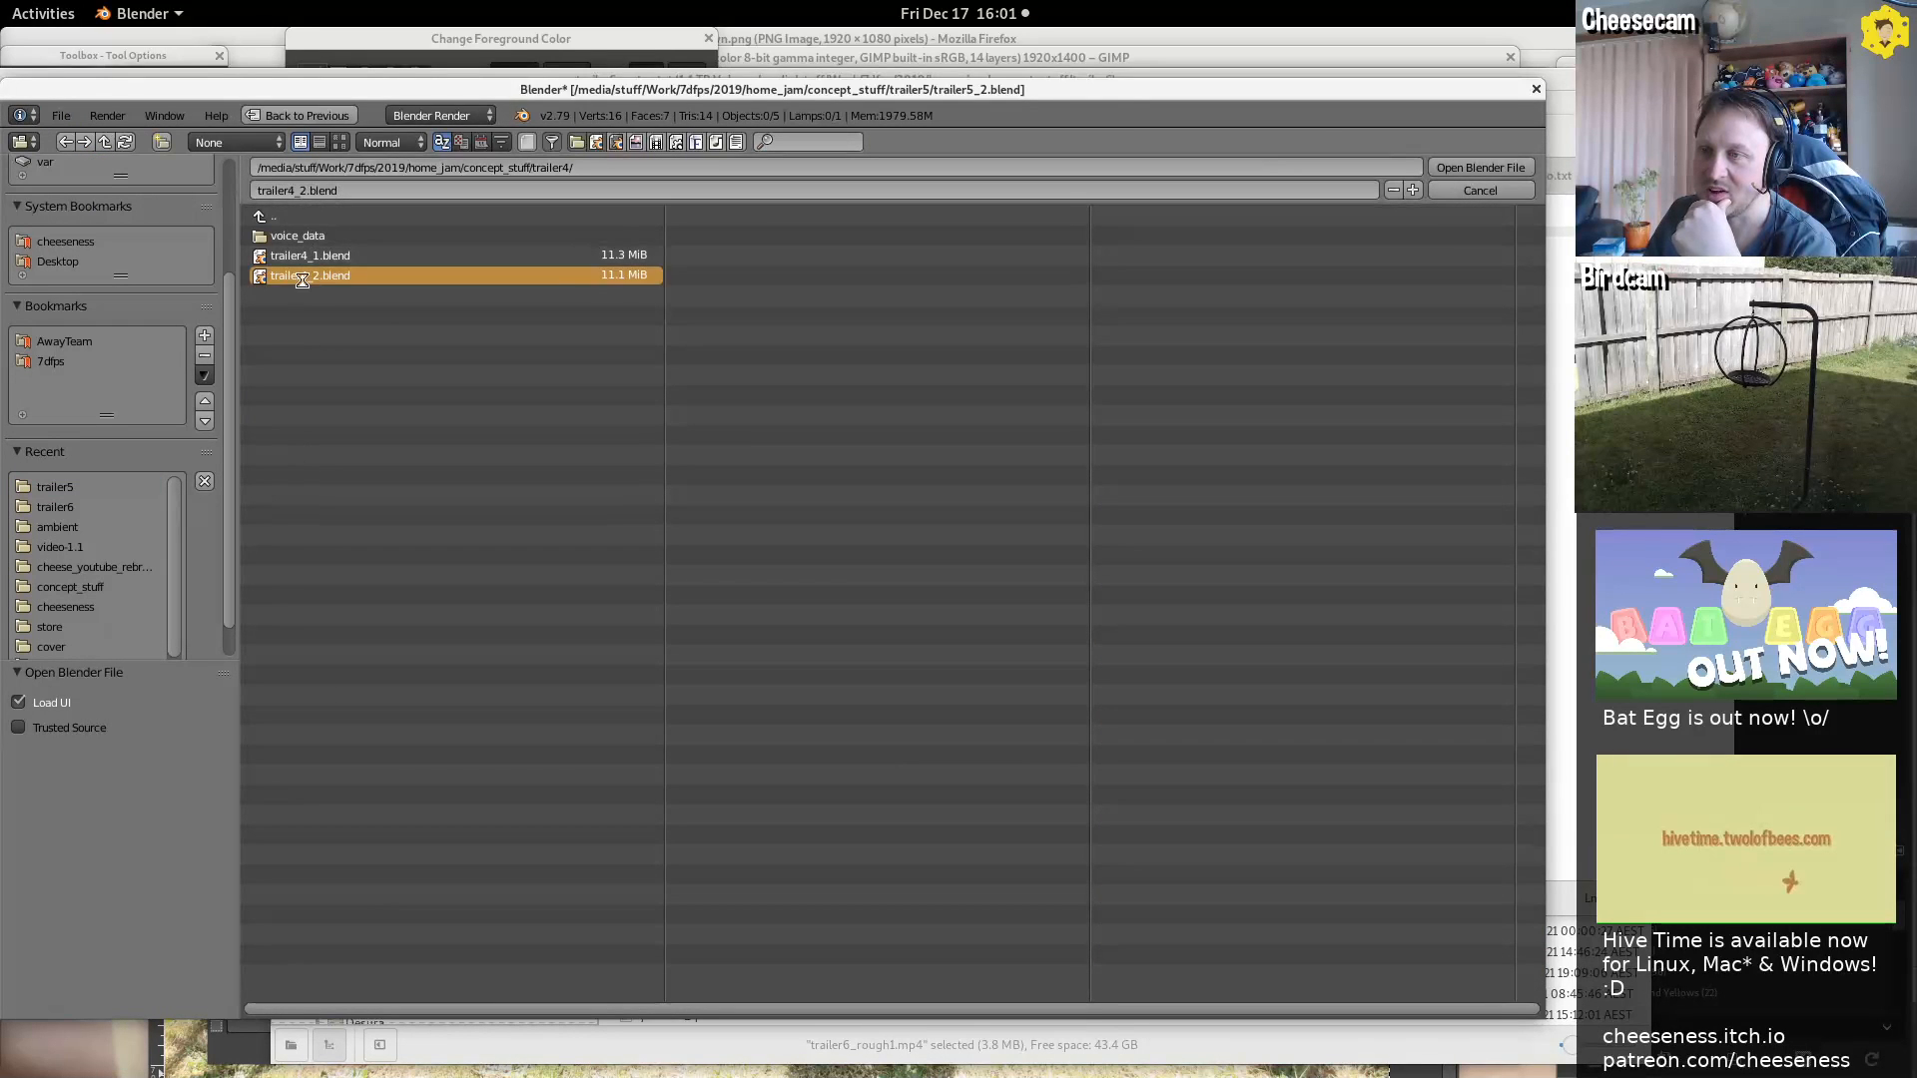
Play the trailer4_2 sequence from frame 28, follow the gameplay strips along the timeline, and stop at frame 1137
{"action": "middle_click_drag", "start_coordinate": [989, 794], "coordinate": [1203, 753]}
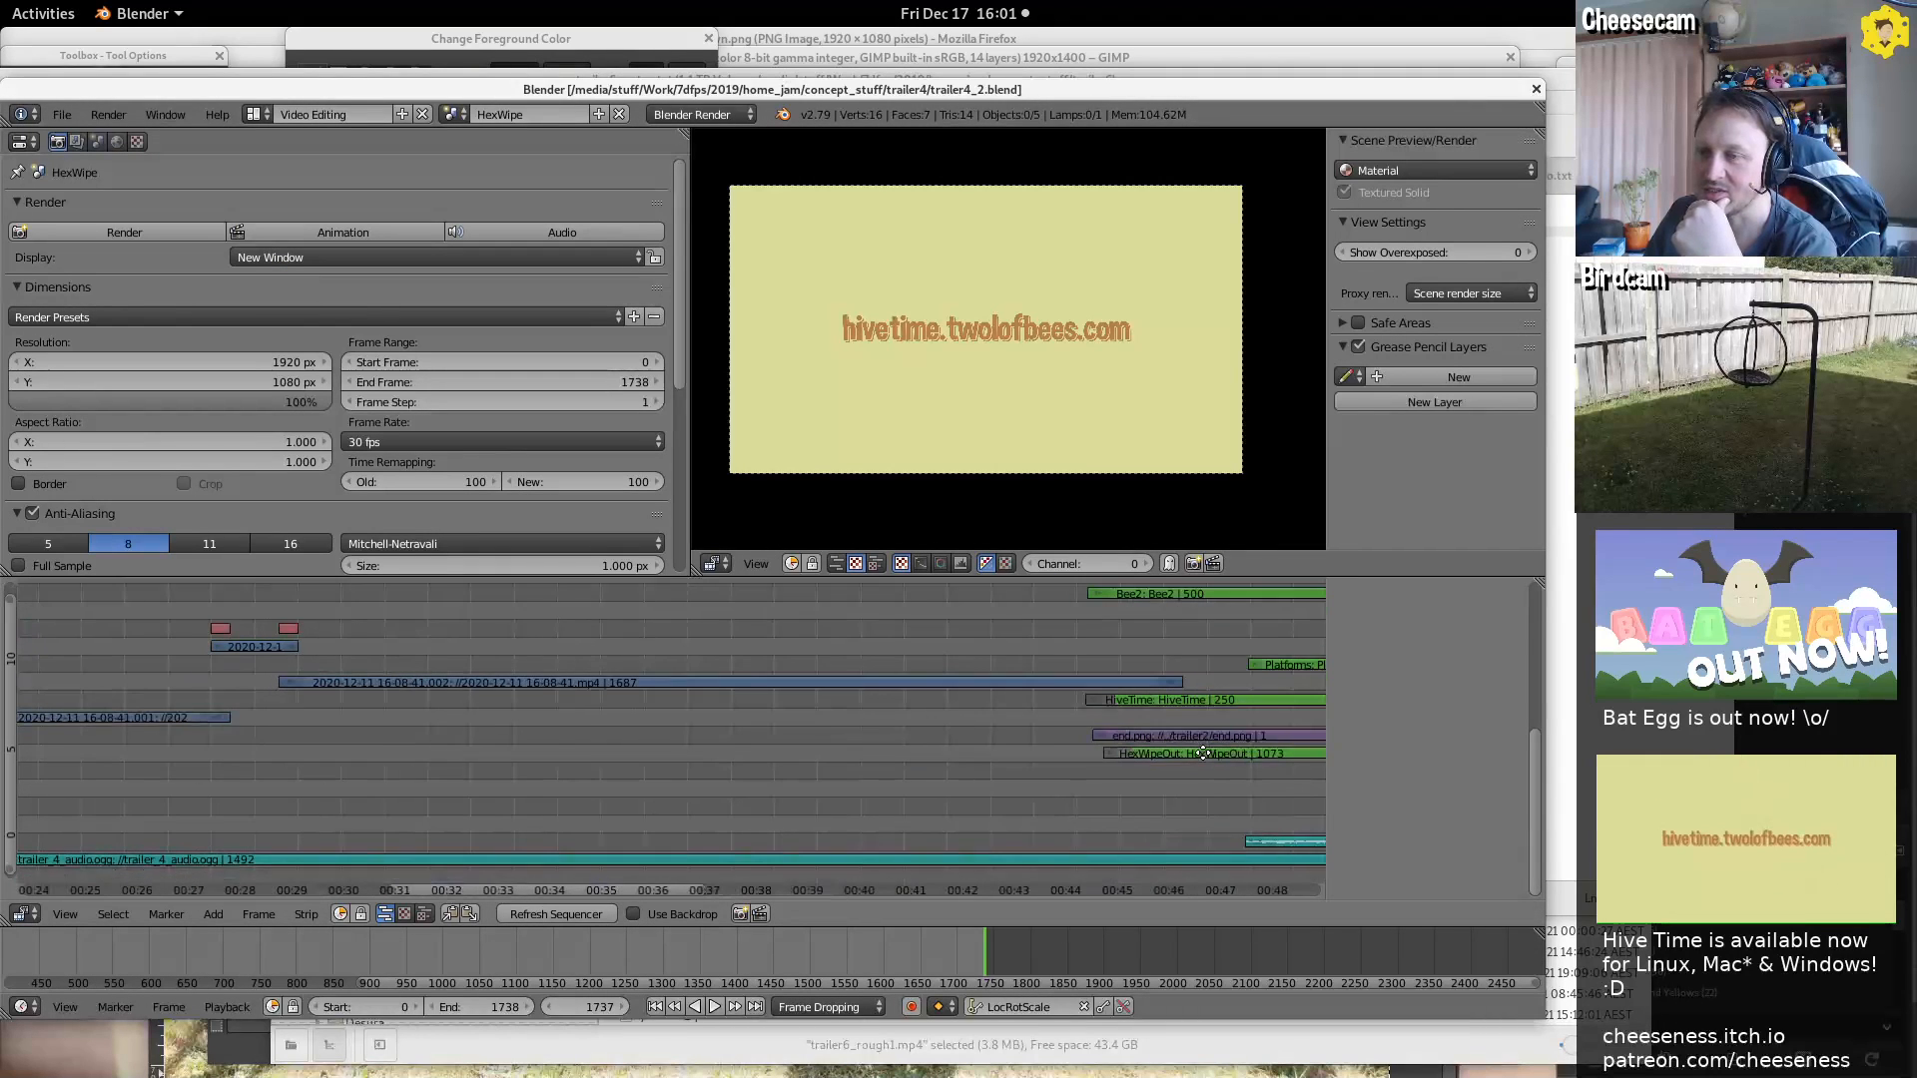
{"action": "middle_click_drag", "start_coordinate": [211, 683], "coordinate": [1104, 671]}
{"action": "middle_click_drag", "start_coordinate": [388, 670], "coordinate": [1363, 663]}
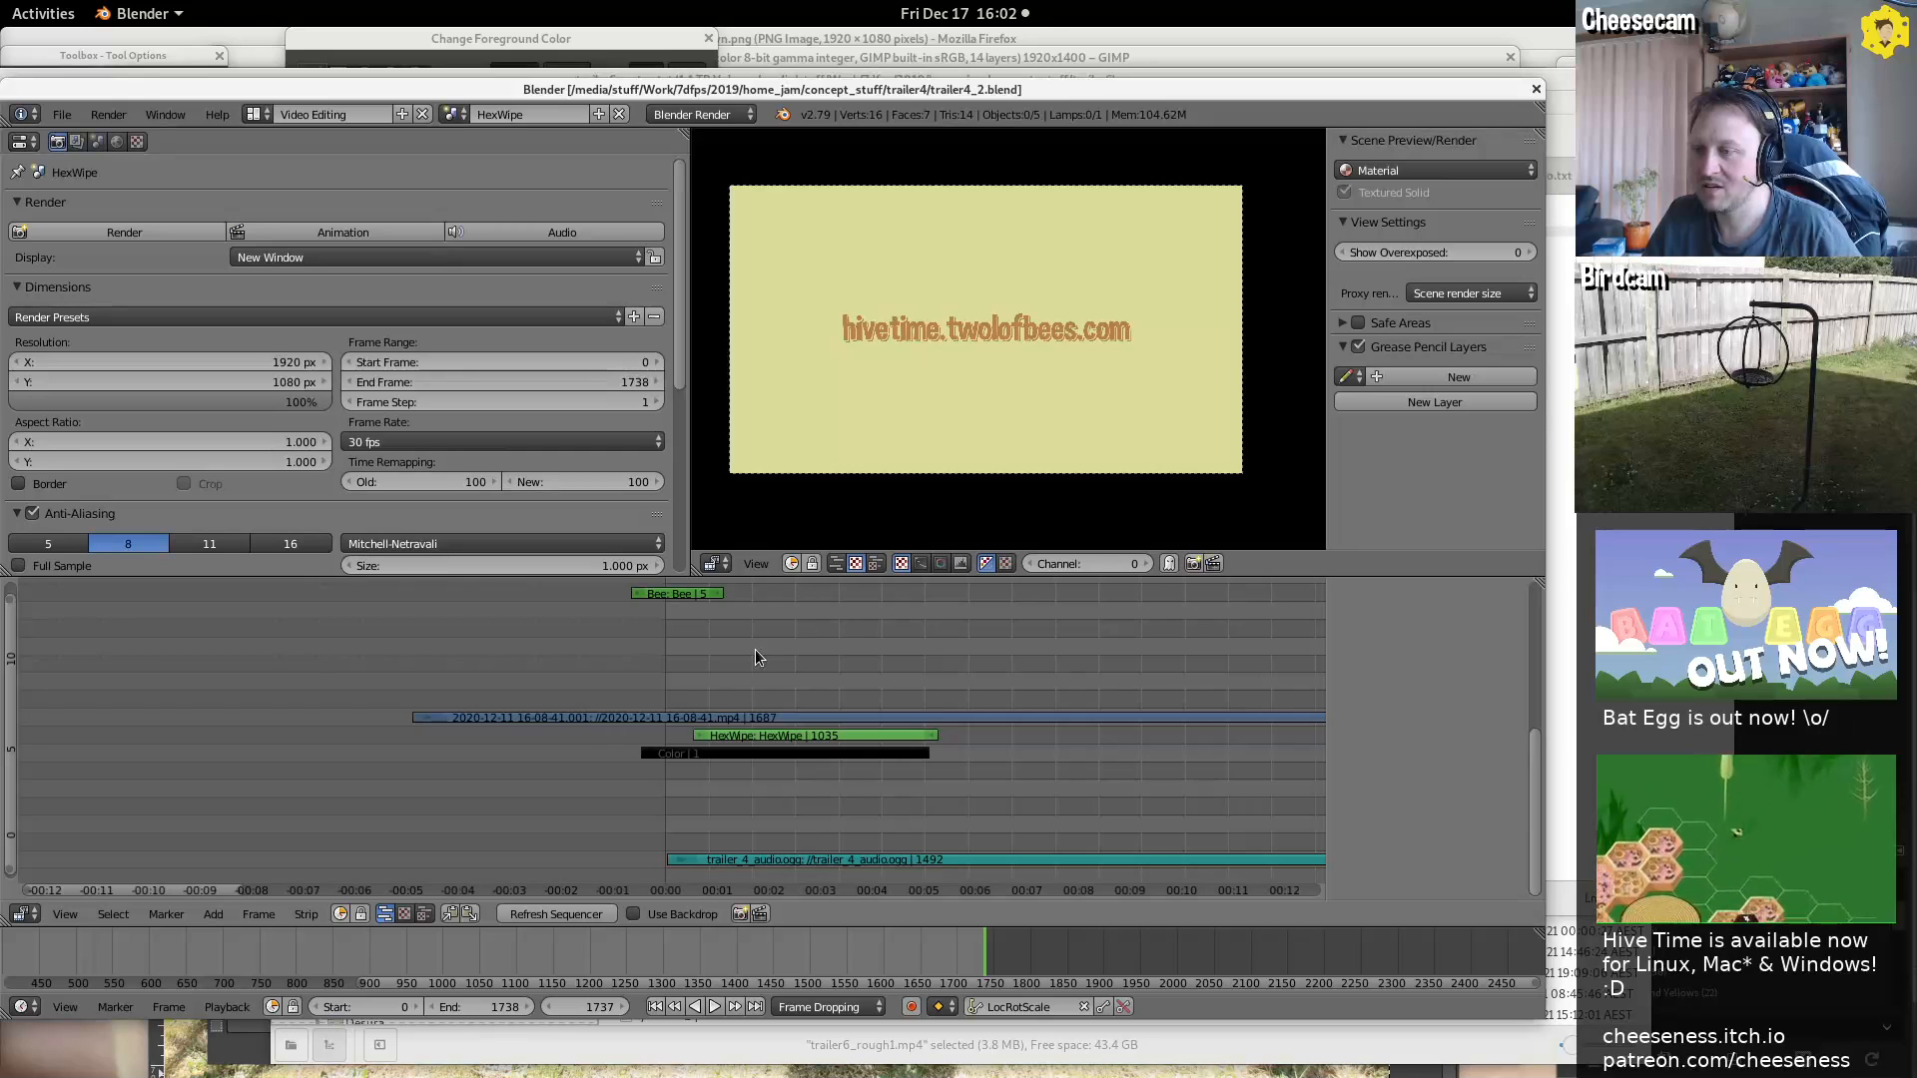
{"action": "left_click", "coordinate": [714, 686]}
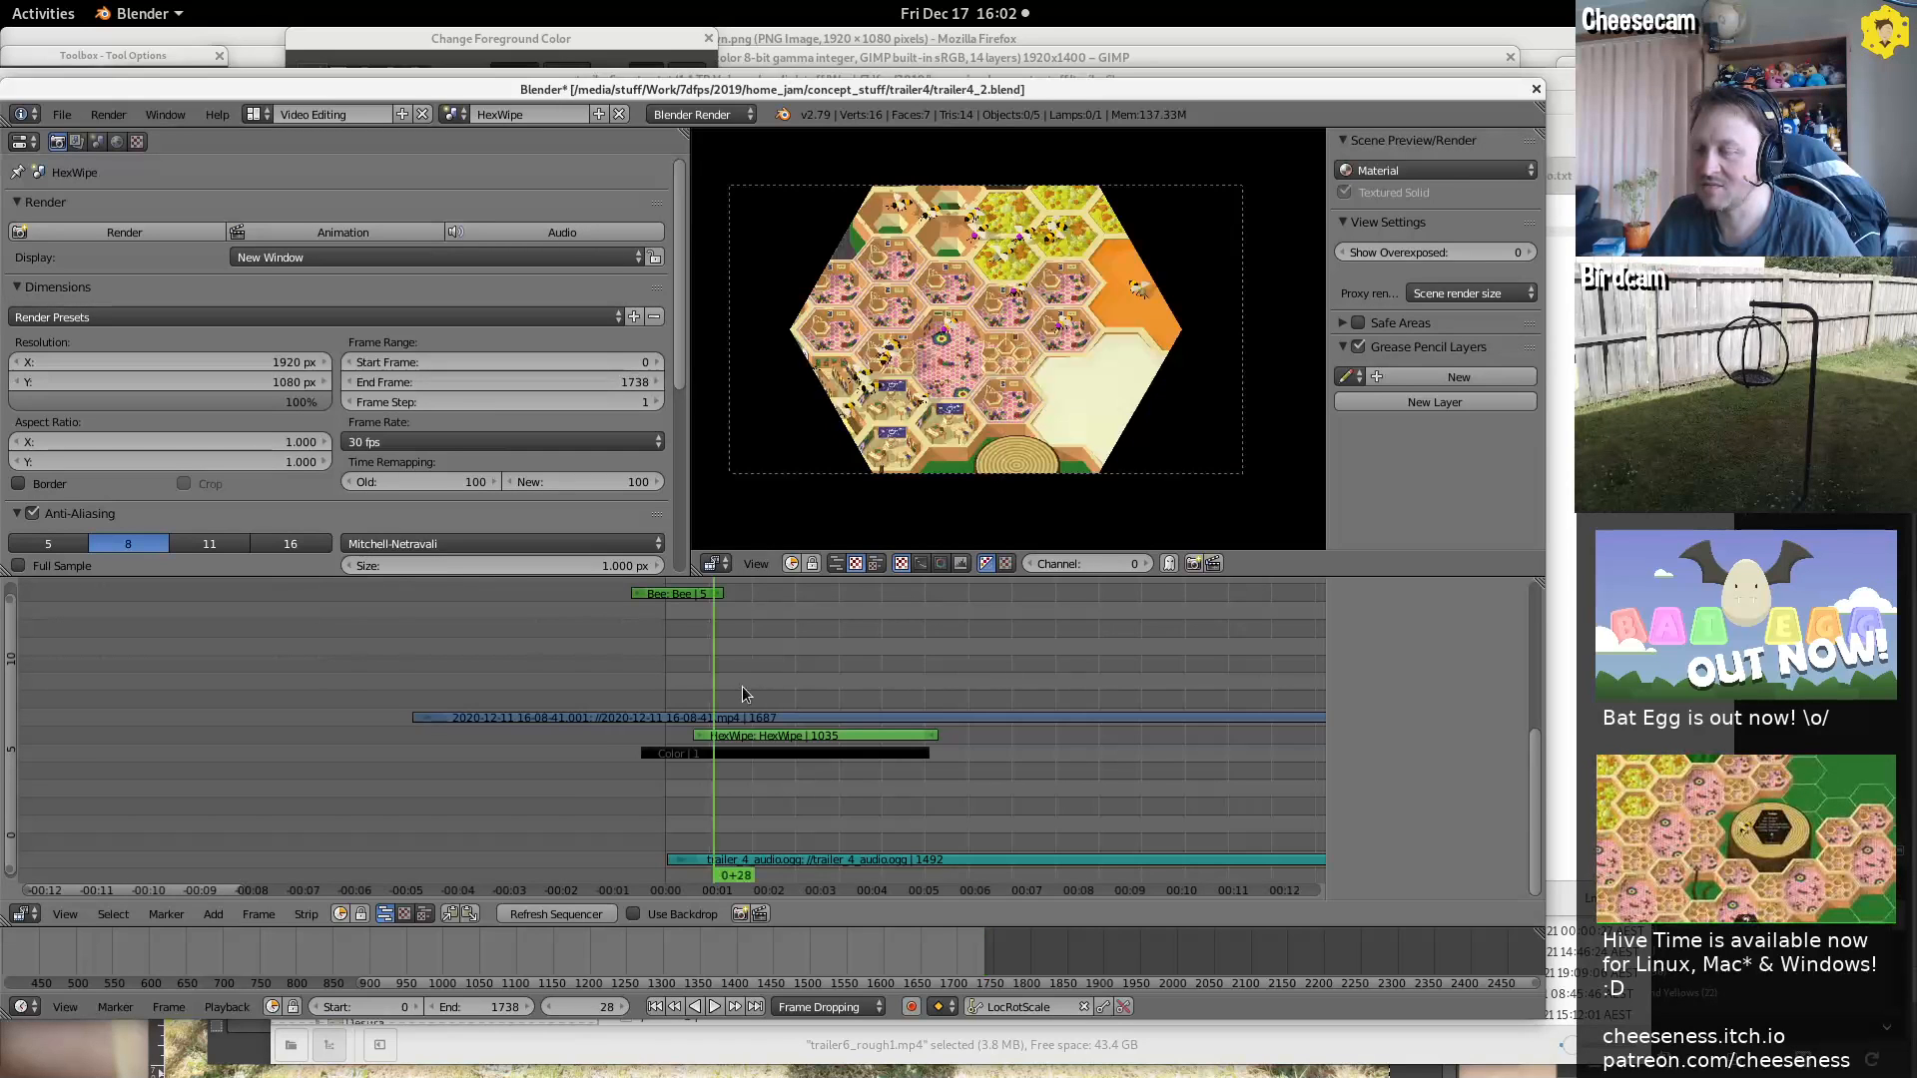
{"action": "middle_click_drag", "start_coordinate": [953, 674], "coordinate": [1069, 671]}
{"action": "key", "text": "alt+a"}
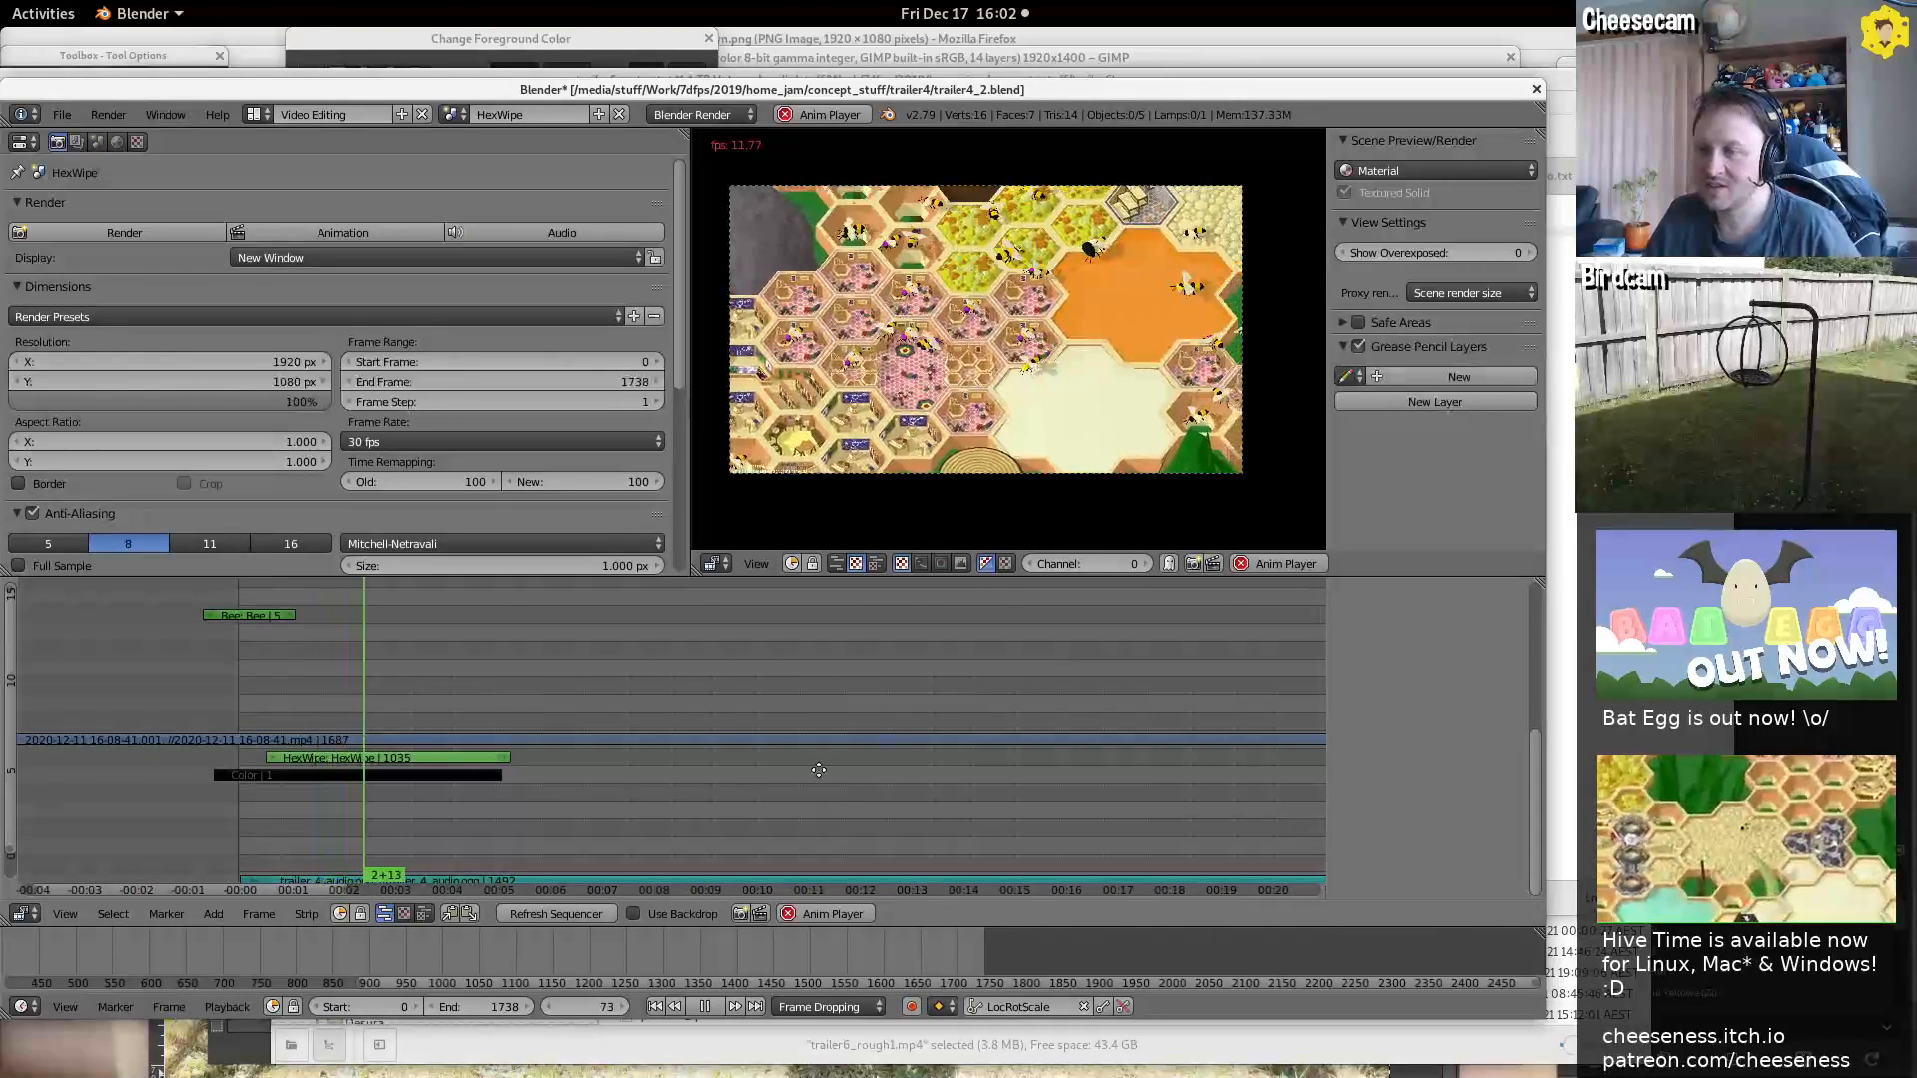
{"action": "middle_click_drag", "start_coordinate": [818, 770], "coordinate": [454, 808]}
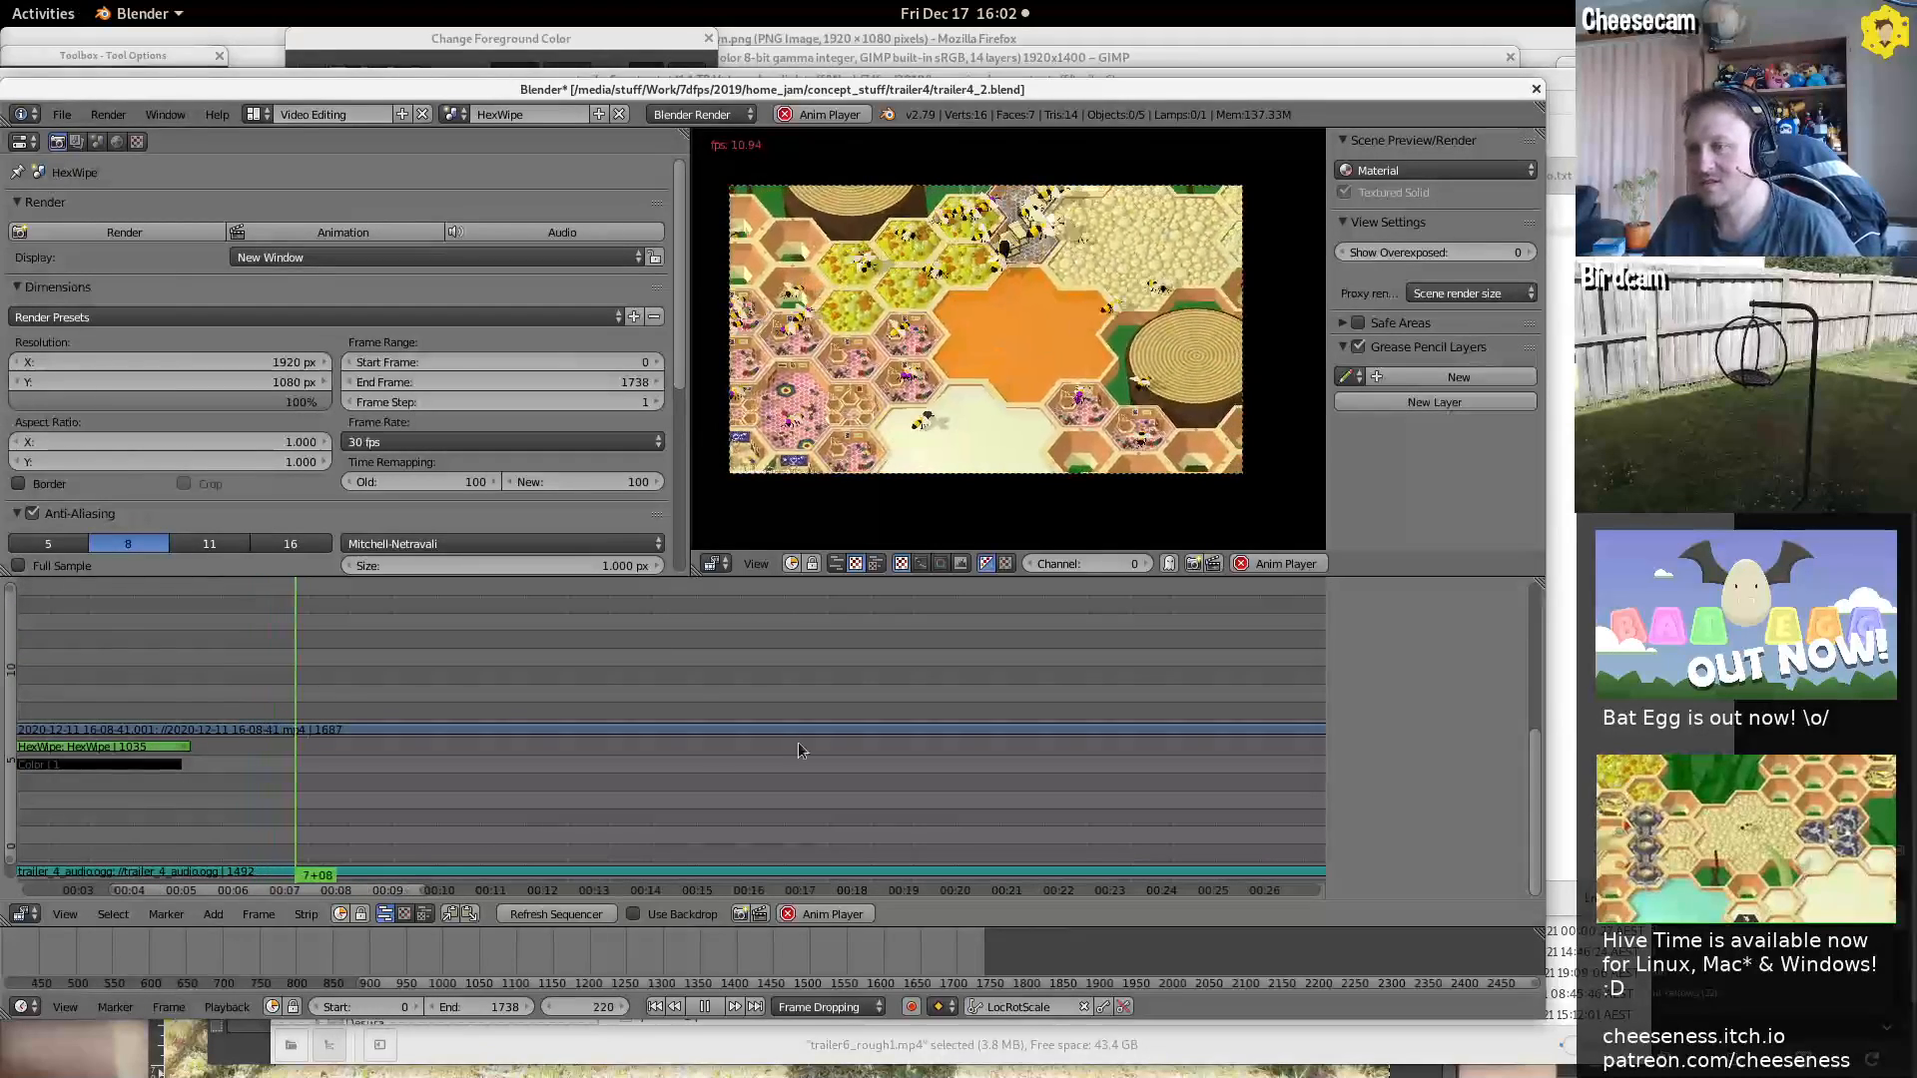
{"action": "middle_click_drag", "start_coordinate": [1045, 686], "coordinate": [690, 687]}
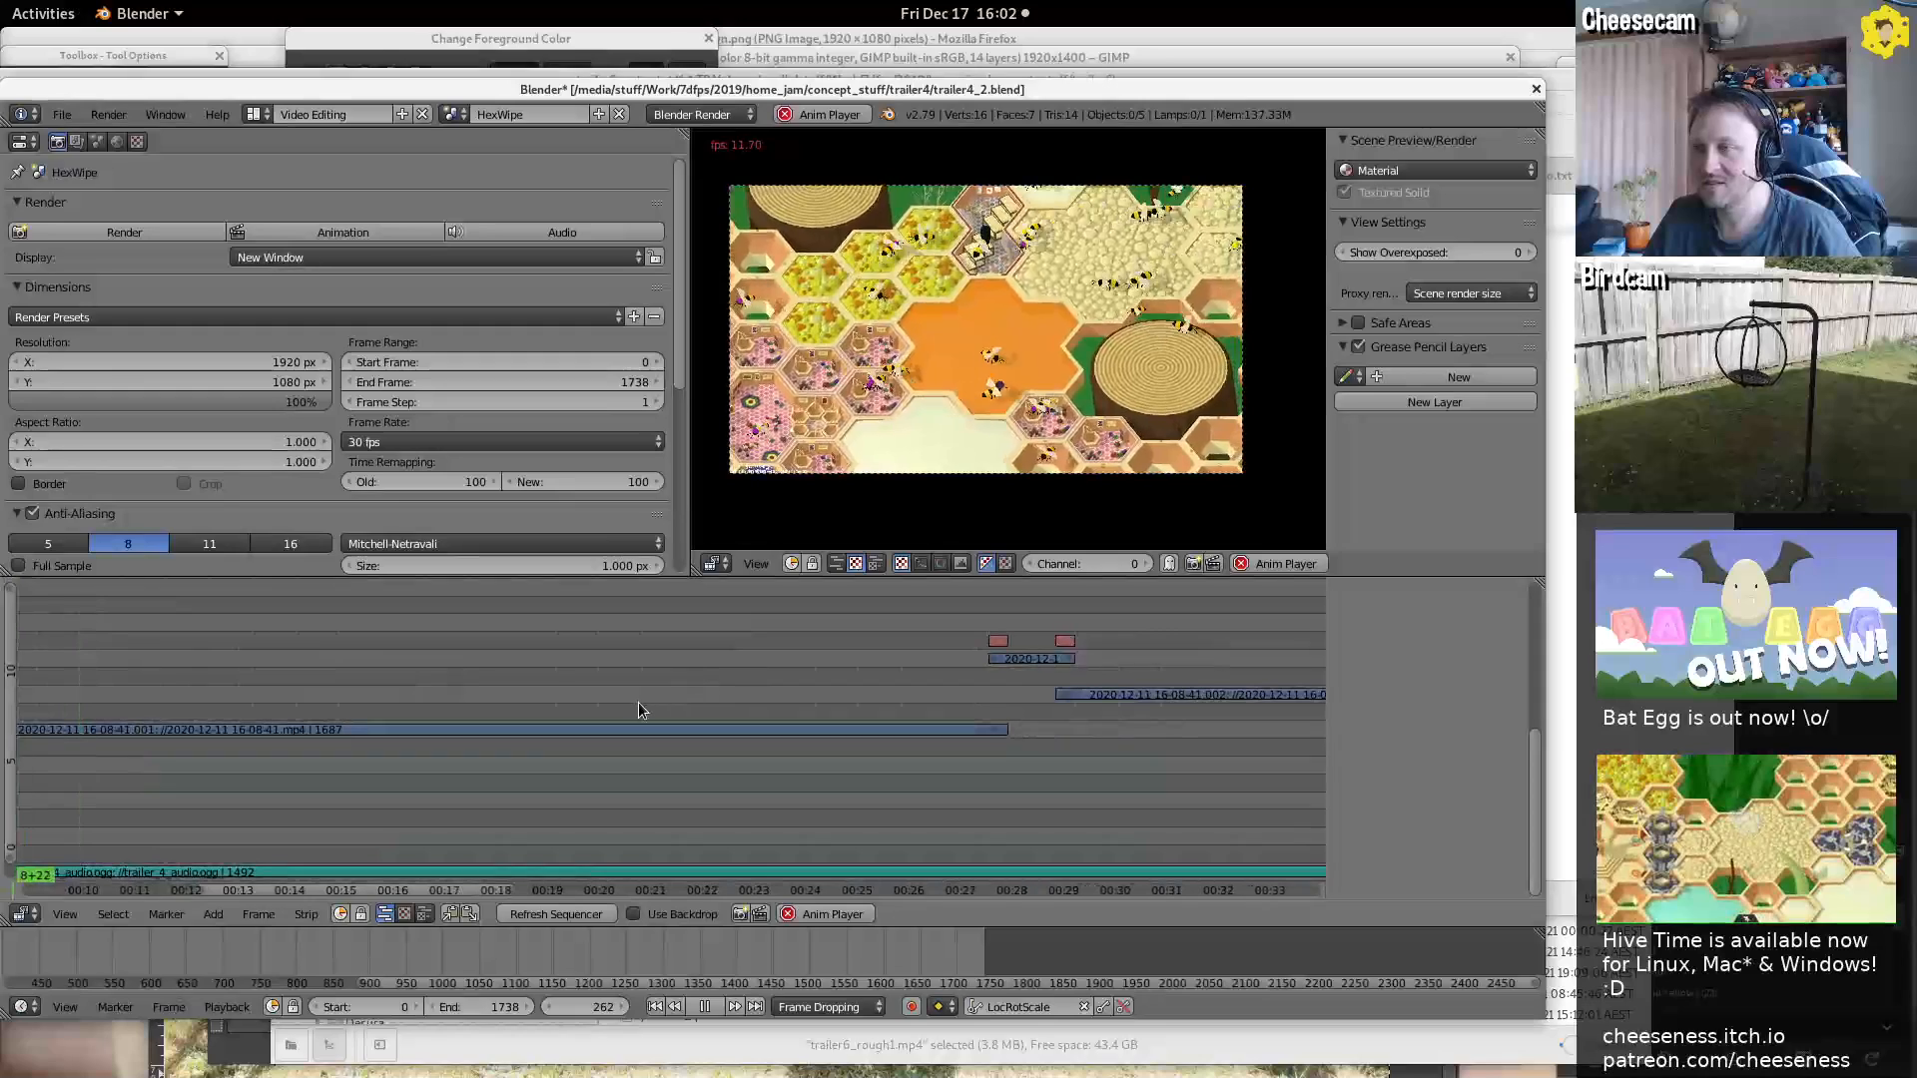
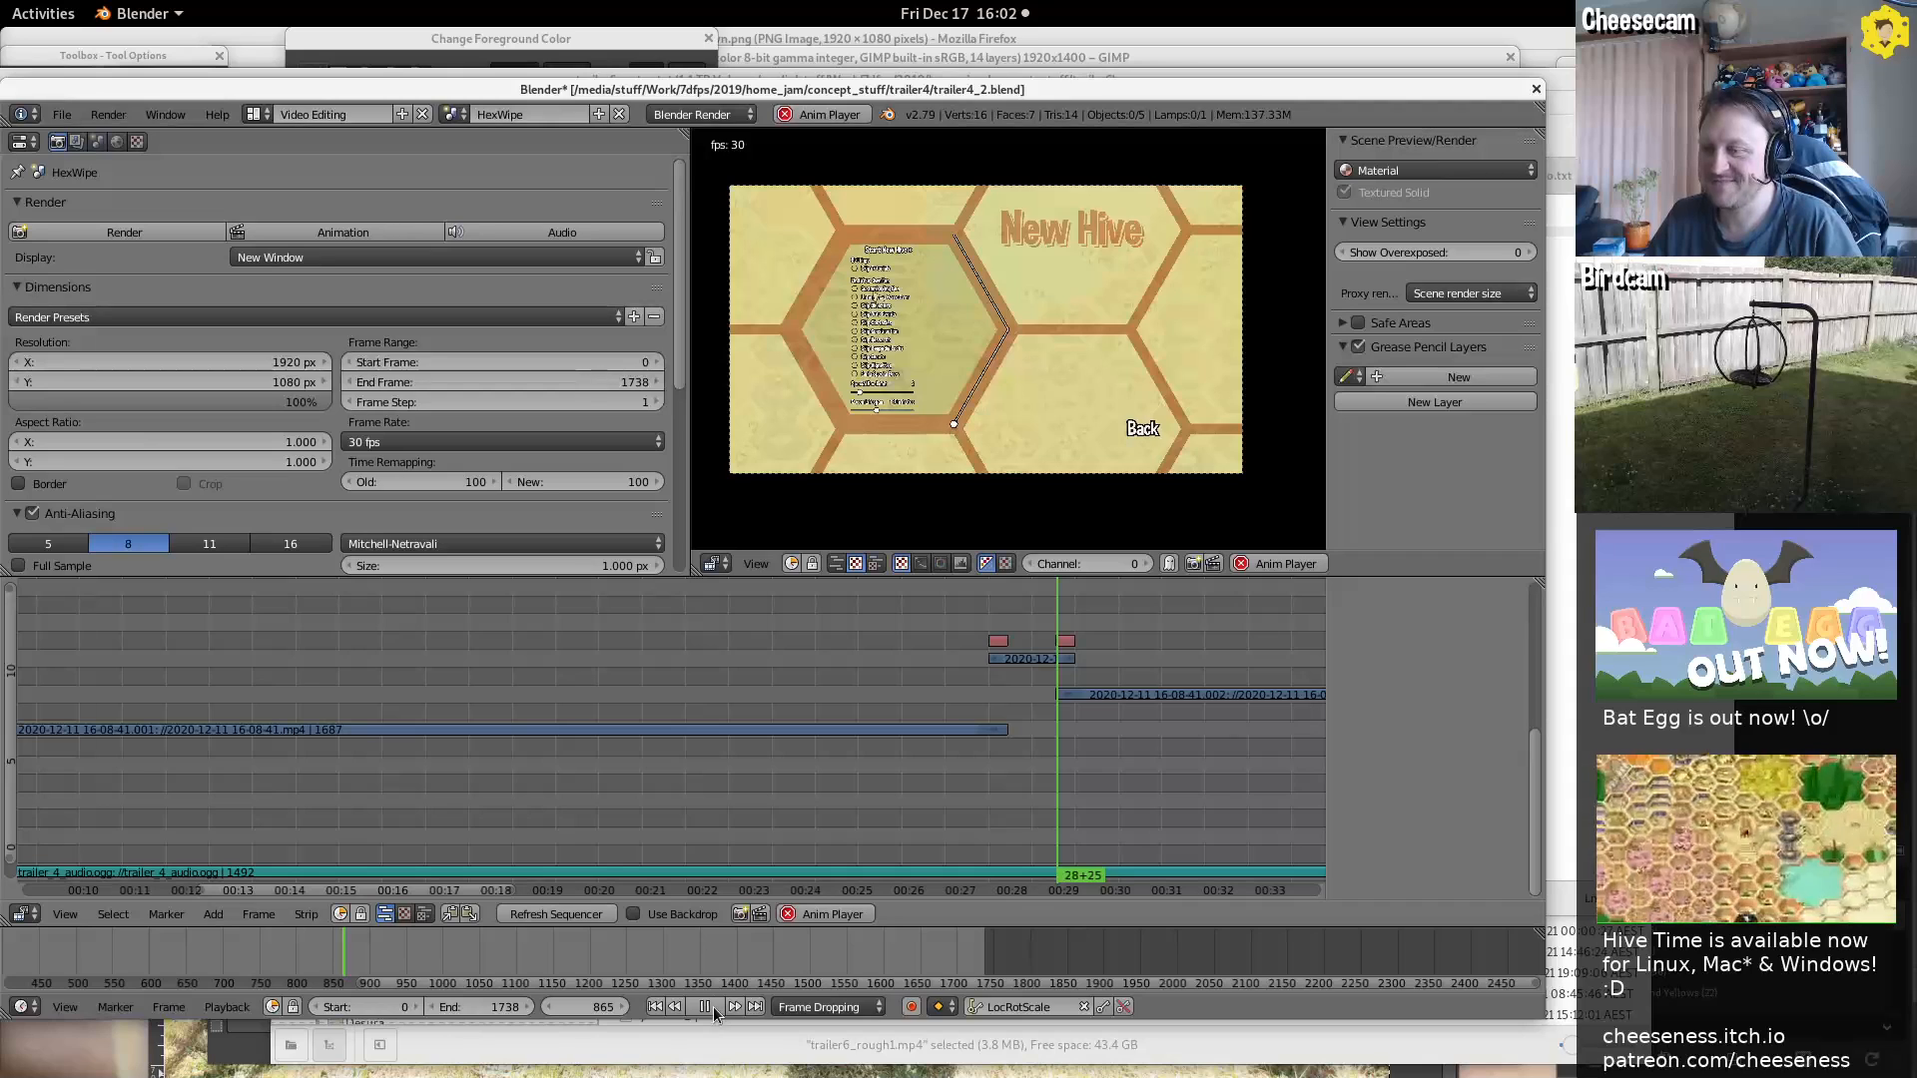
{"action": "left_click", "coordinate": [705, 1006]}
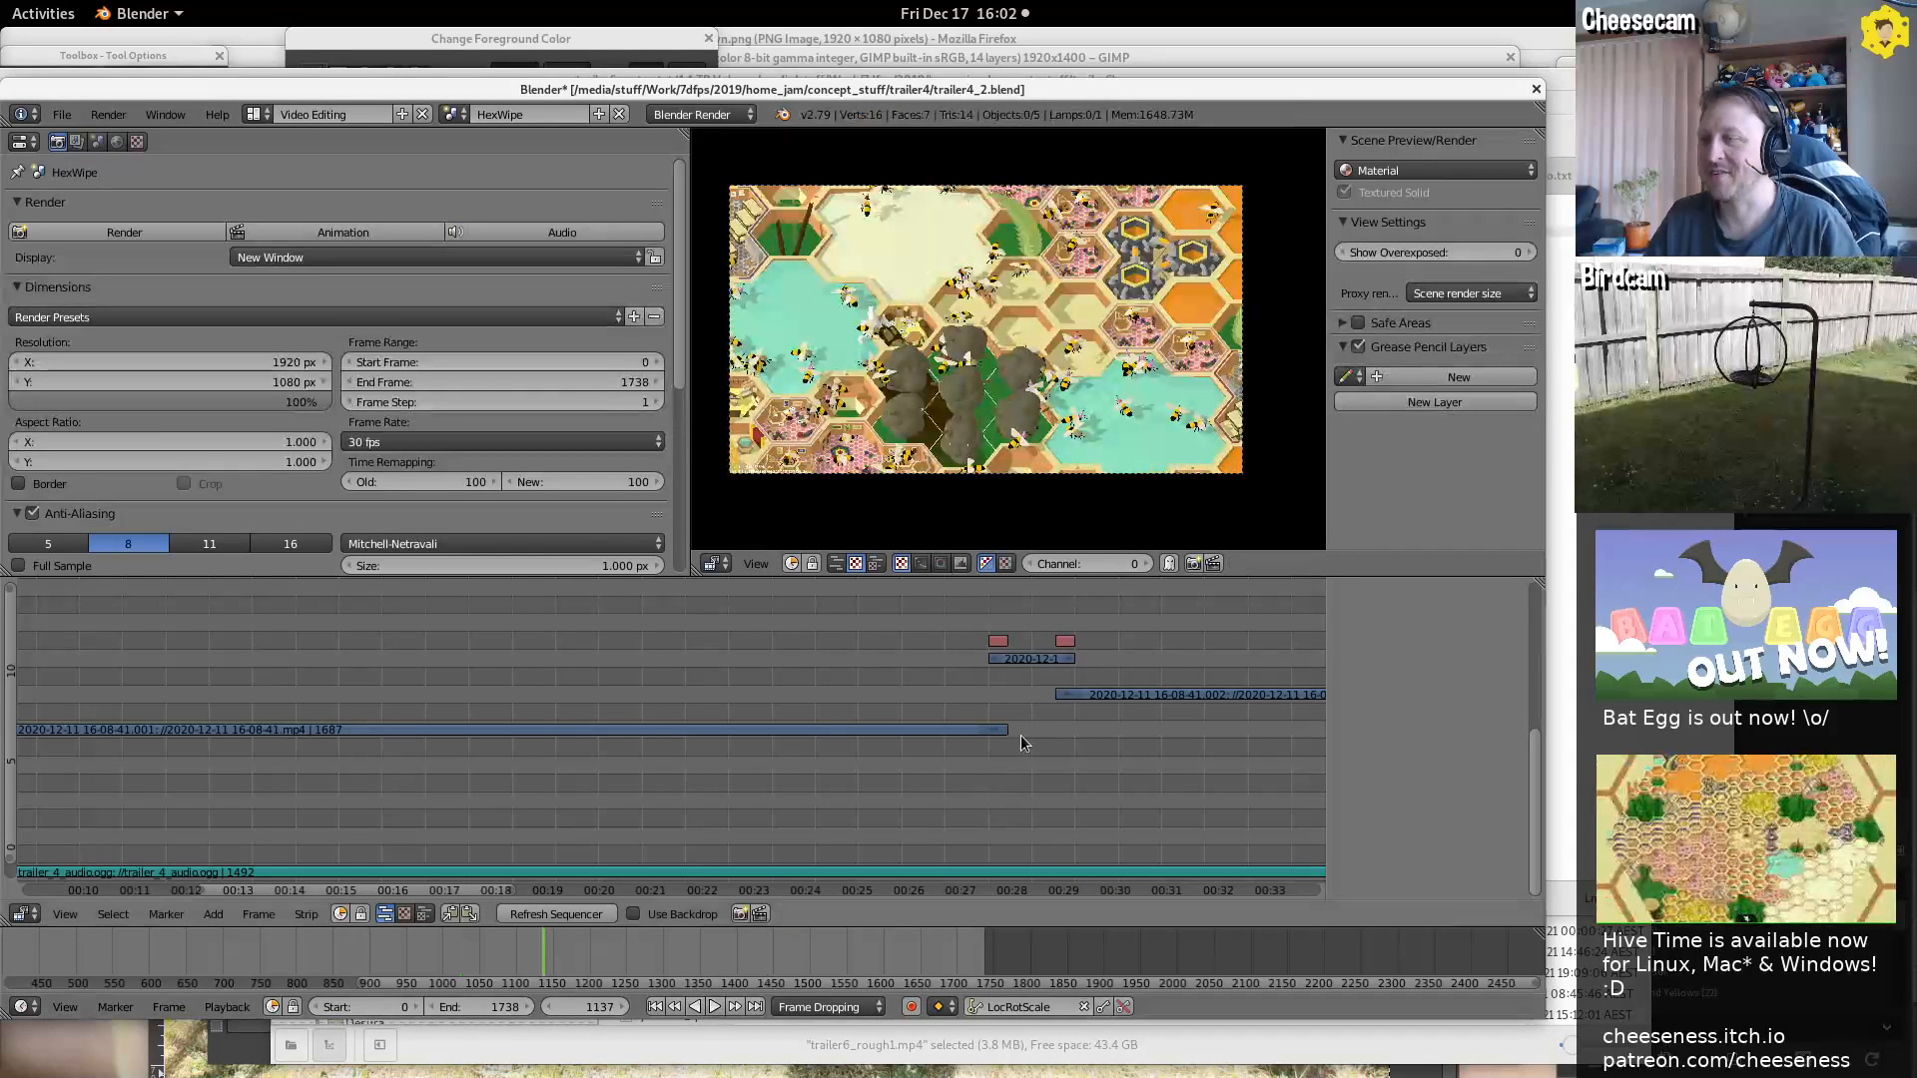
Replay the transitions between the overlapping gameplay clips around the 28-second mark and inspect the neighbouring strips
{"action": "middle_click_drag", "start_coordinate": [986, 684], "coordinate": [531, 639]}
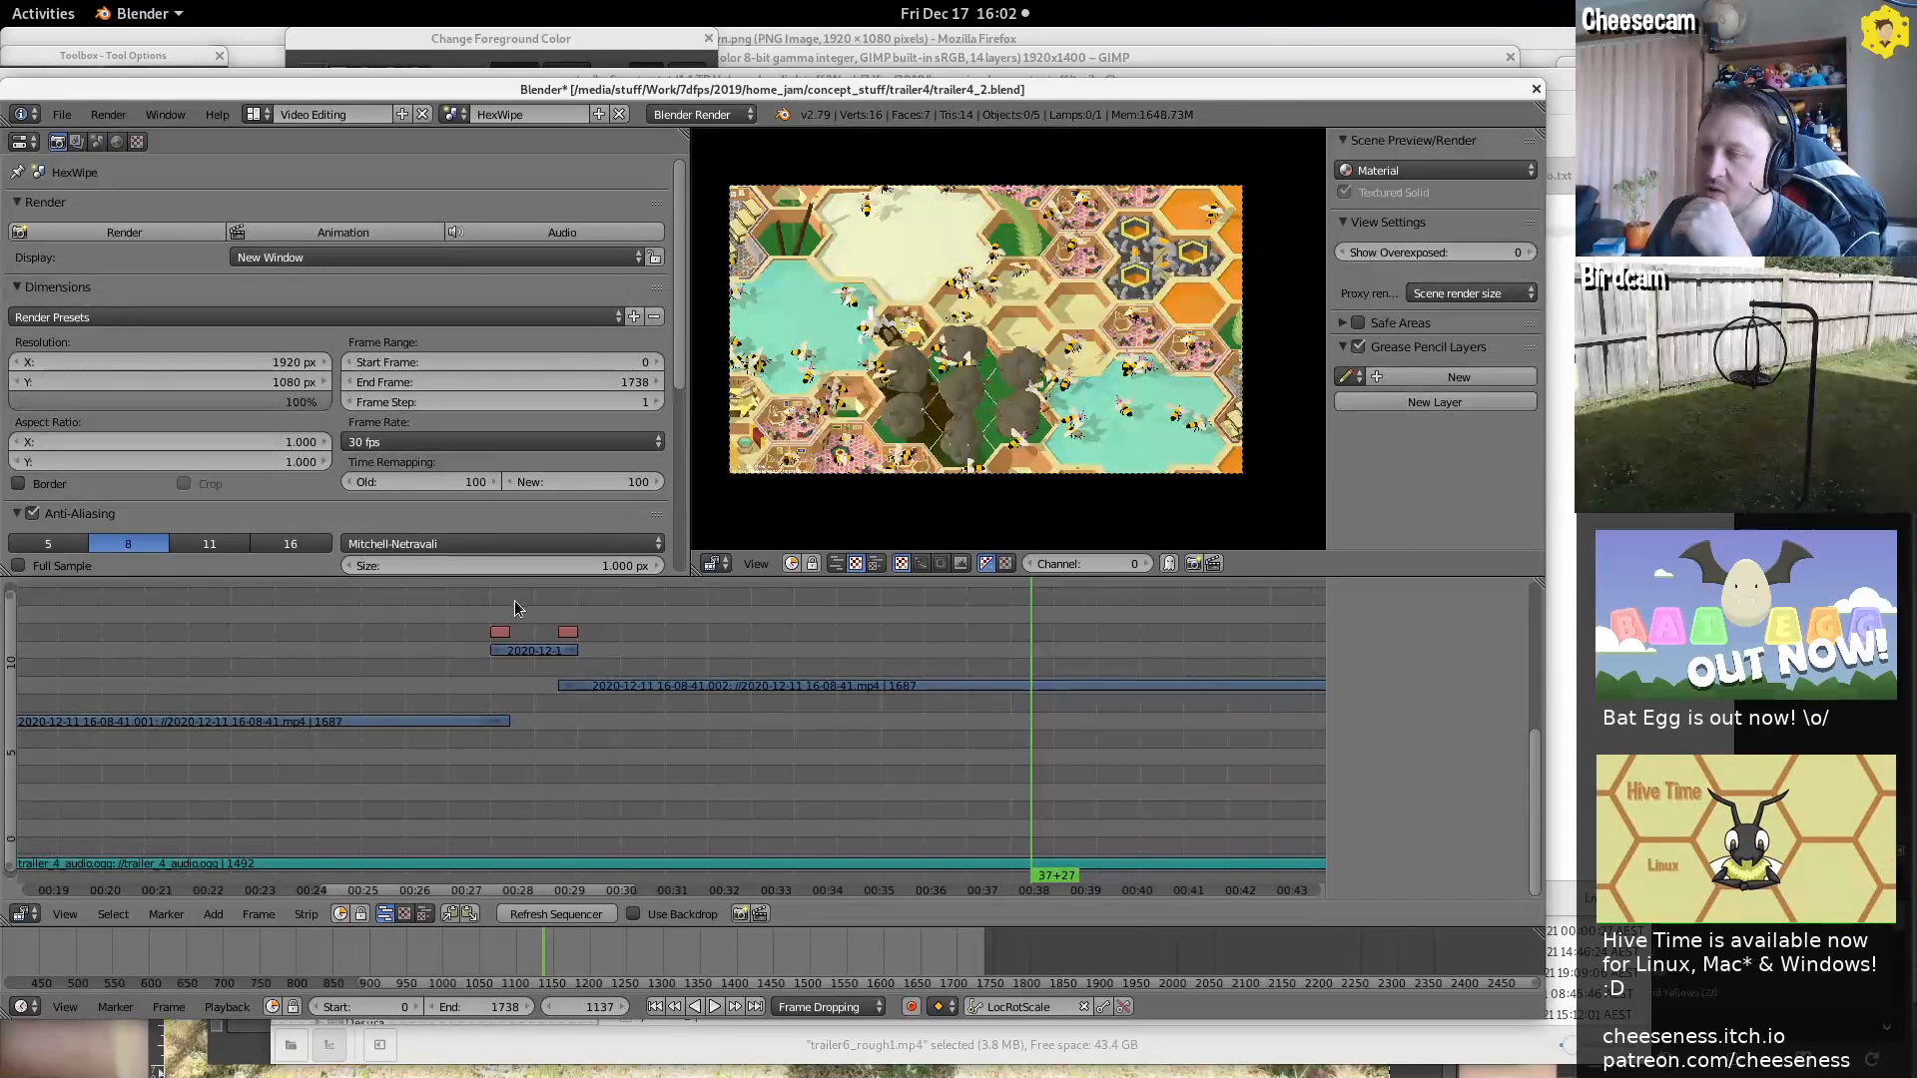
{"action": "left_click", "coordinate": [533, 605]}
{"action": "key", "text": "alt+a"}
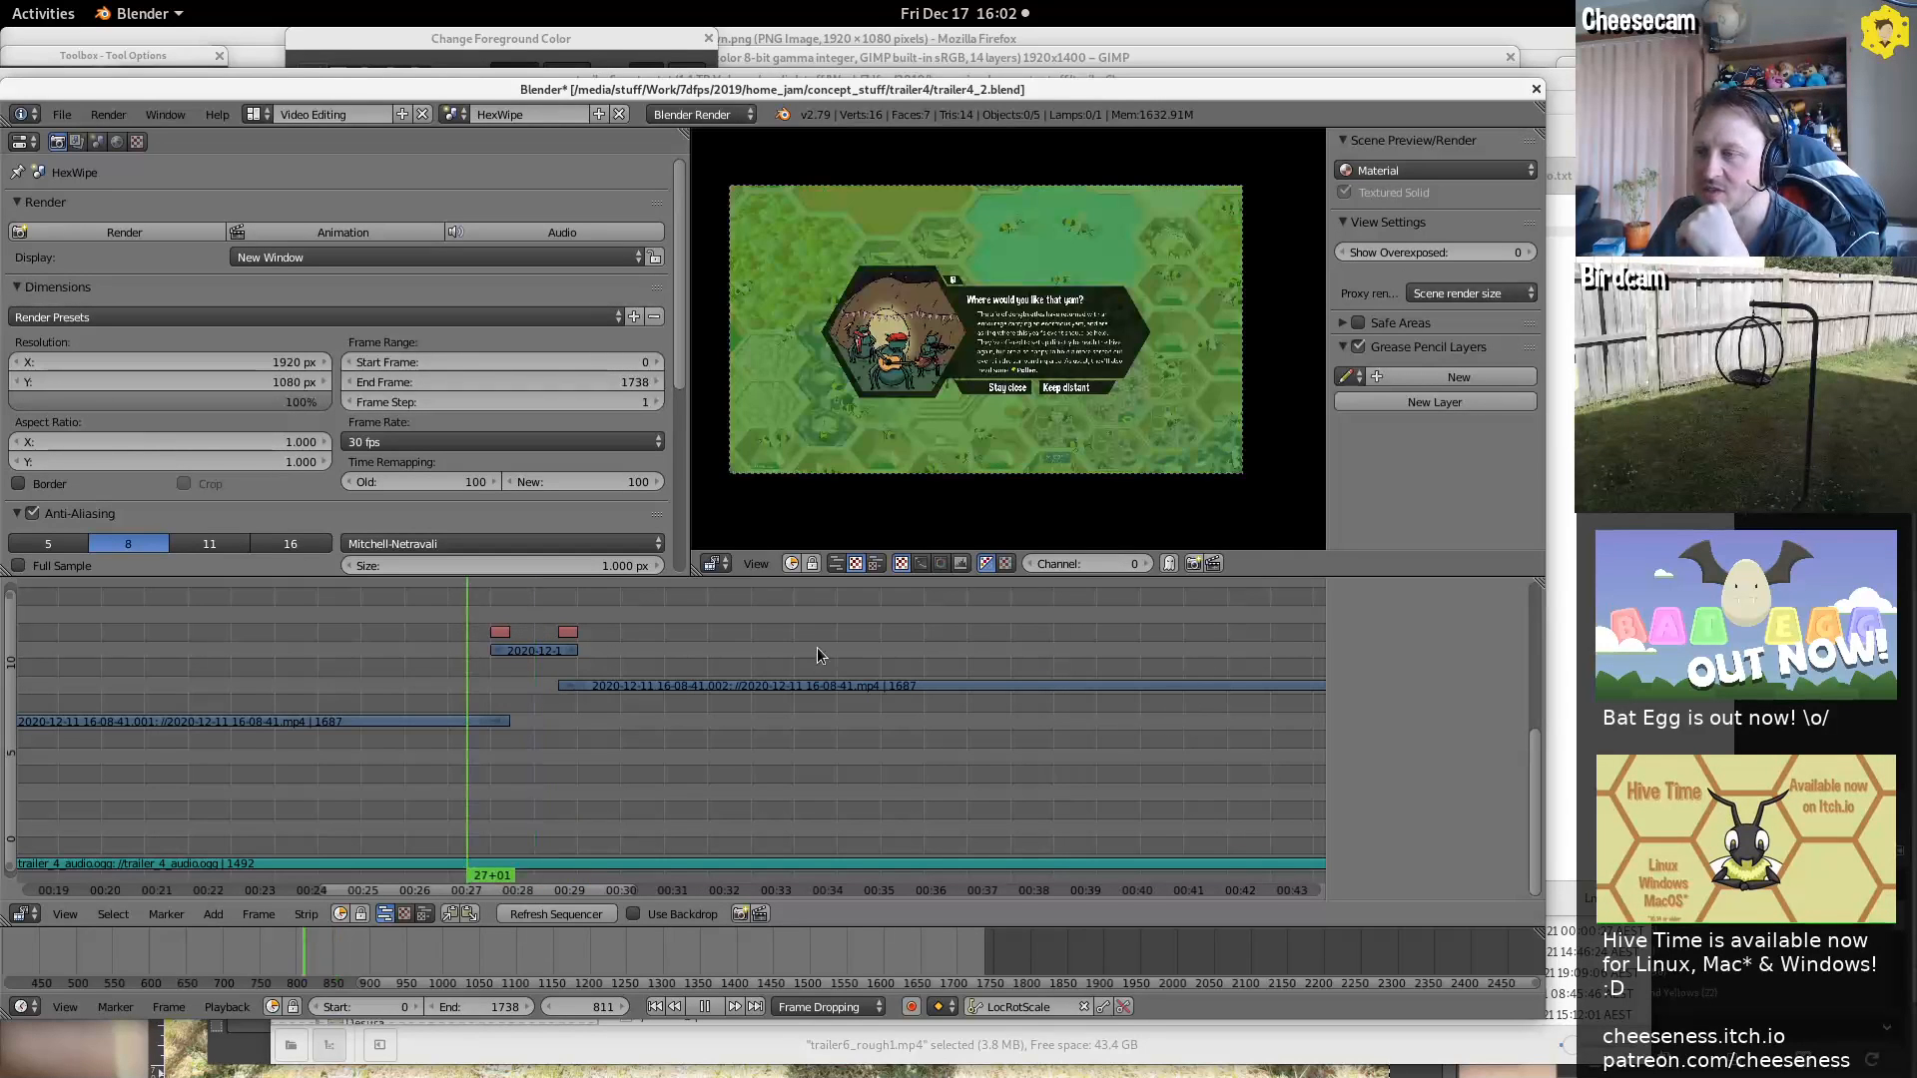
{"action": "key", "text": "alt+a"}
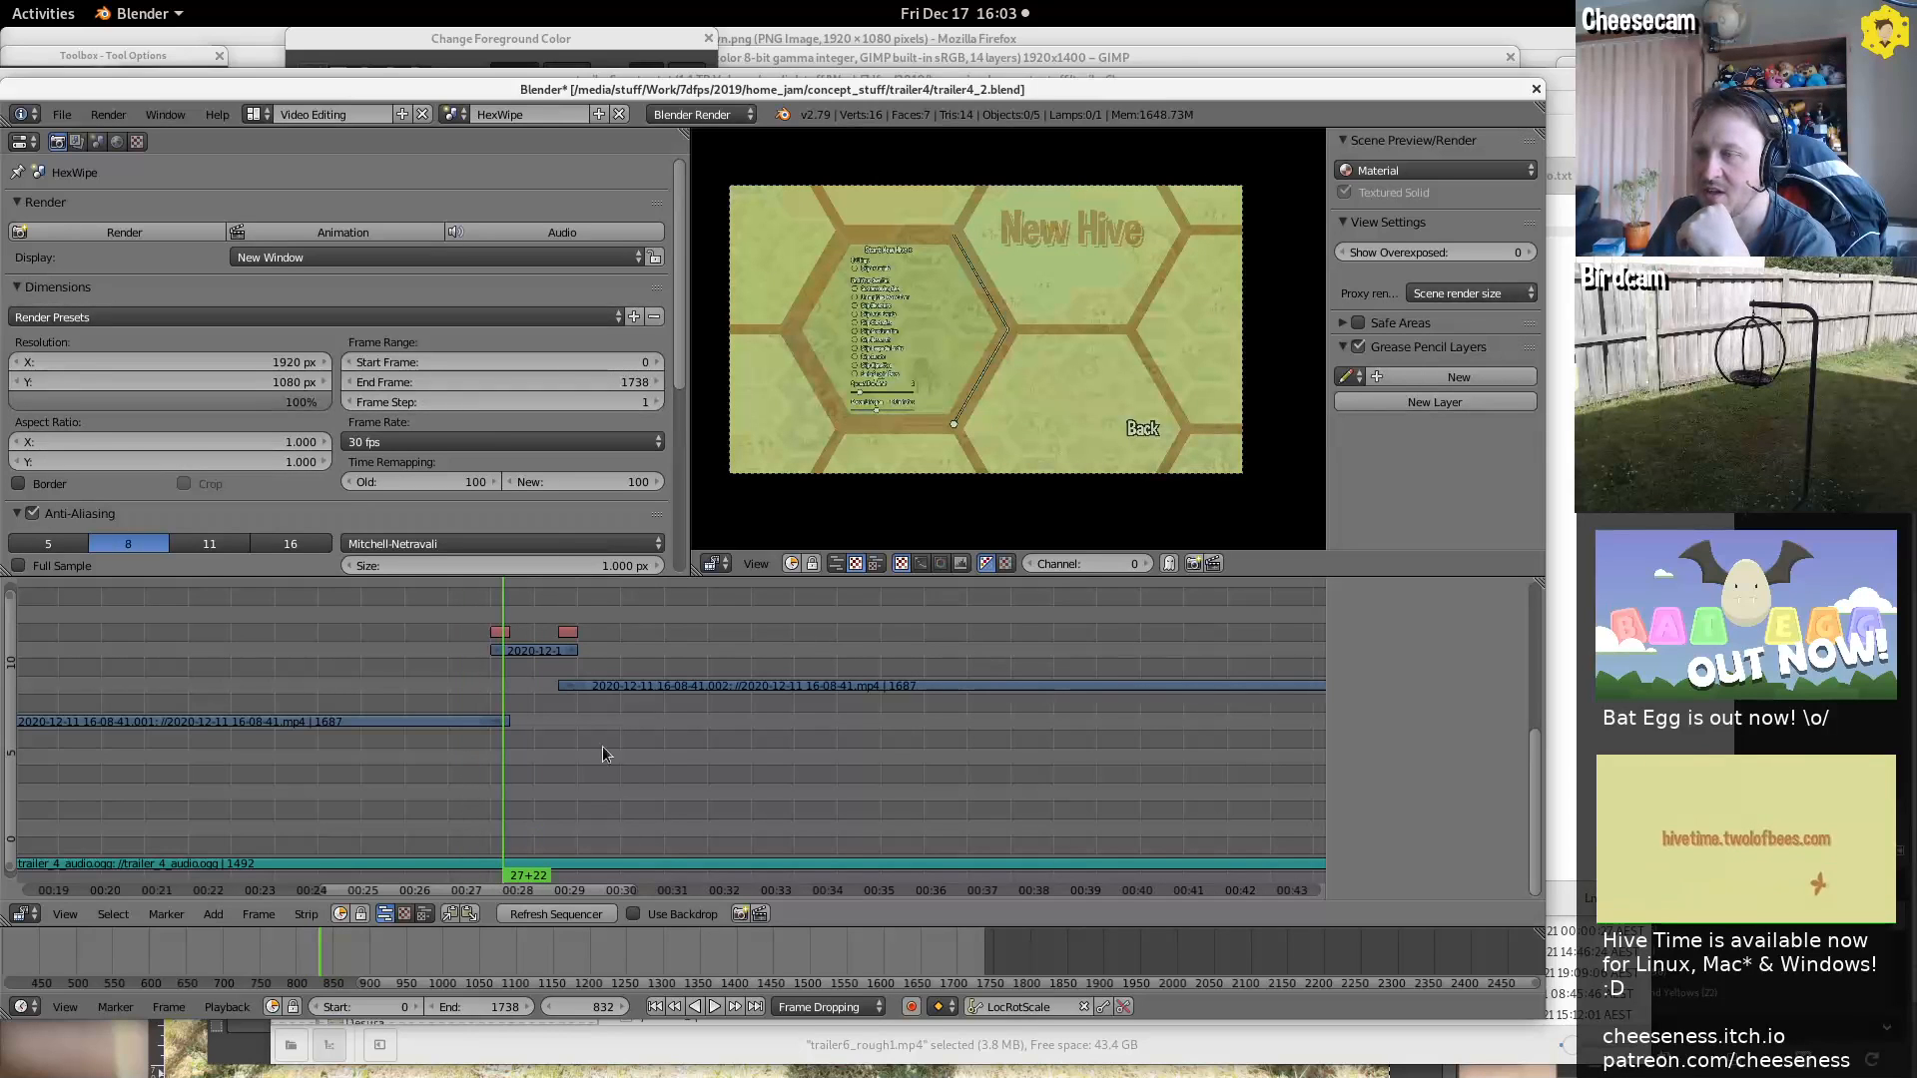
{"action": "key", "text": "ctrl+z"}
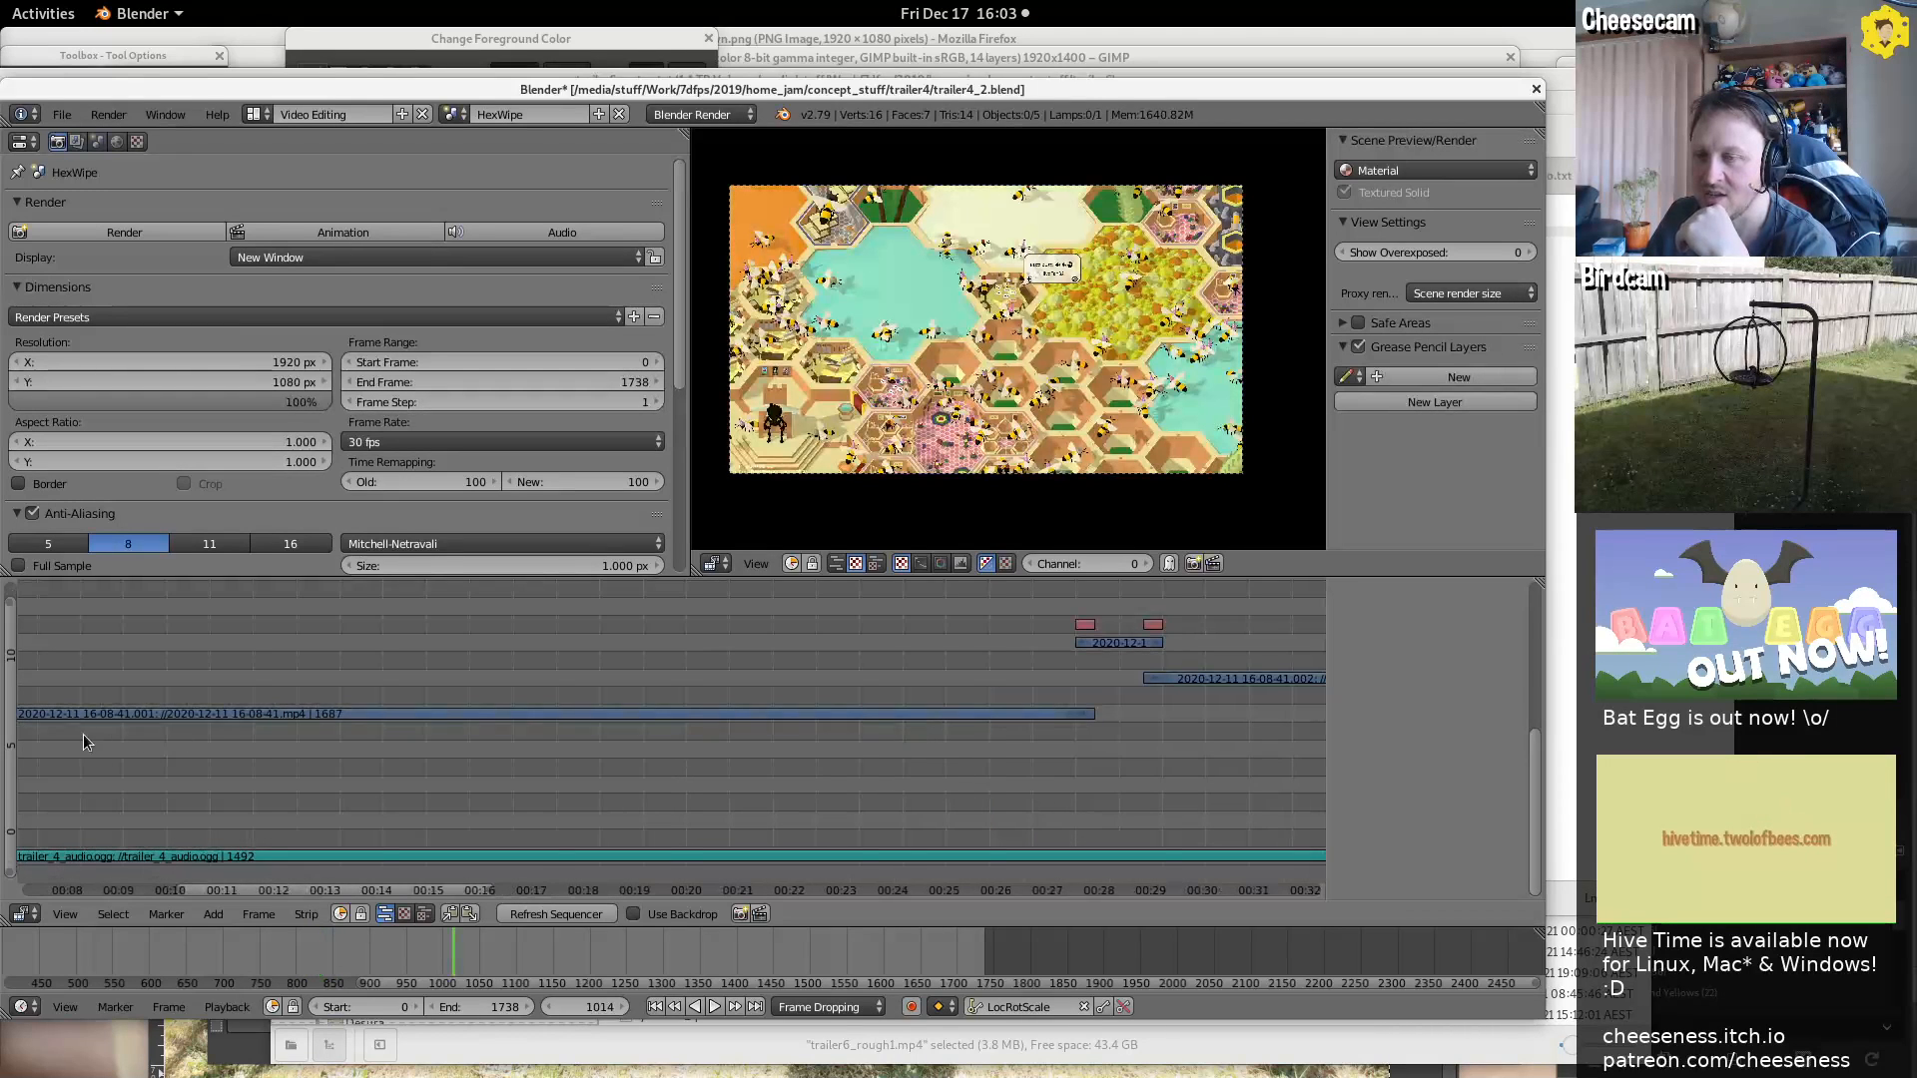
{"action": "middle_click_drag", "start_coordinate": [1130, 671], "coordinate": [656, 681]}
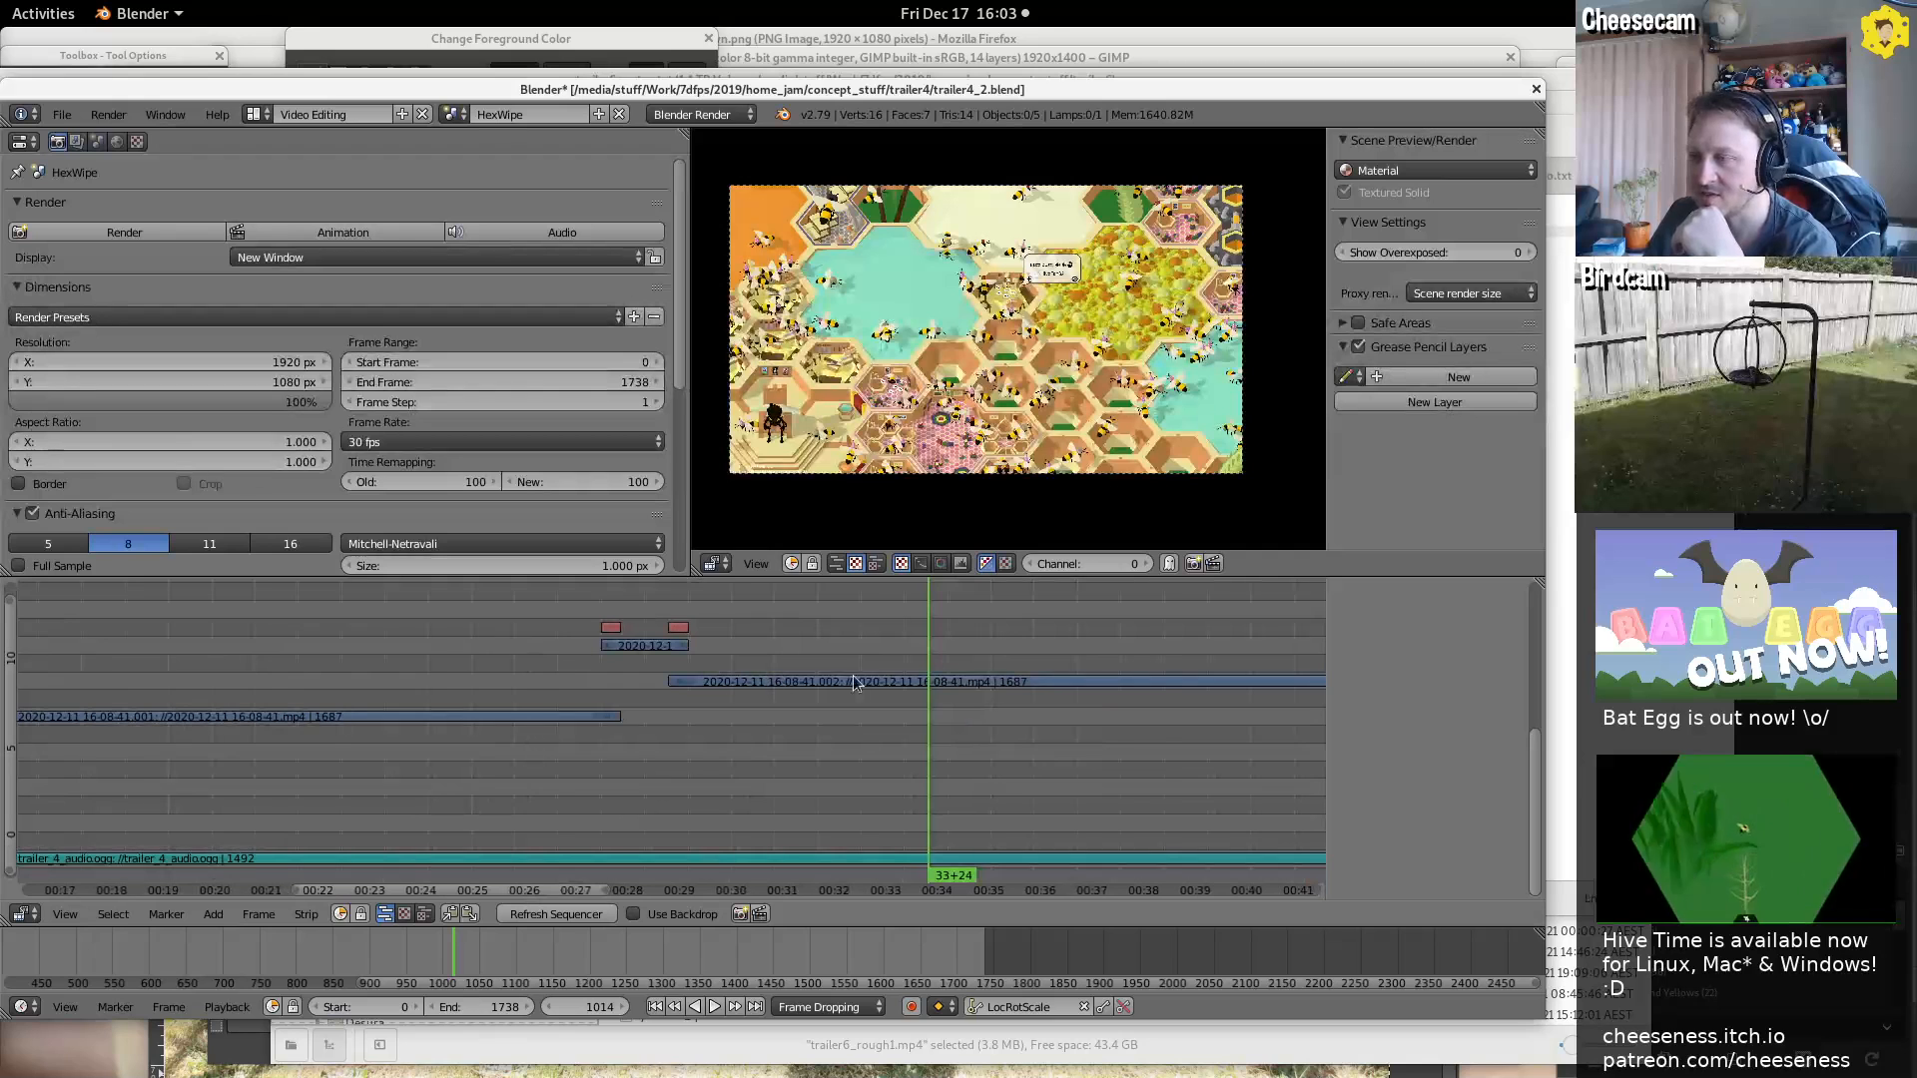
Move the playhead into the closing title strips of trailer4_2 and play a short part of them
{"action": "middle_click_drag", "start_coordinate": [1051, 667], "coordinate": [114, 635]}
{"action": "middle_click_drag", "start_coordinate": [473, 646], "coordinate": [567, 647]}
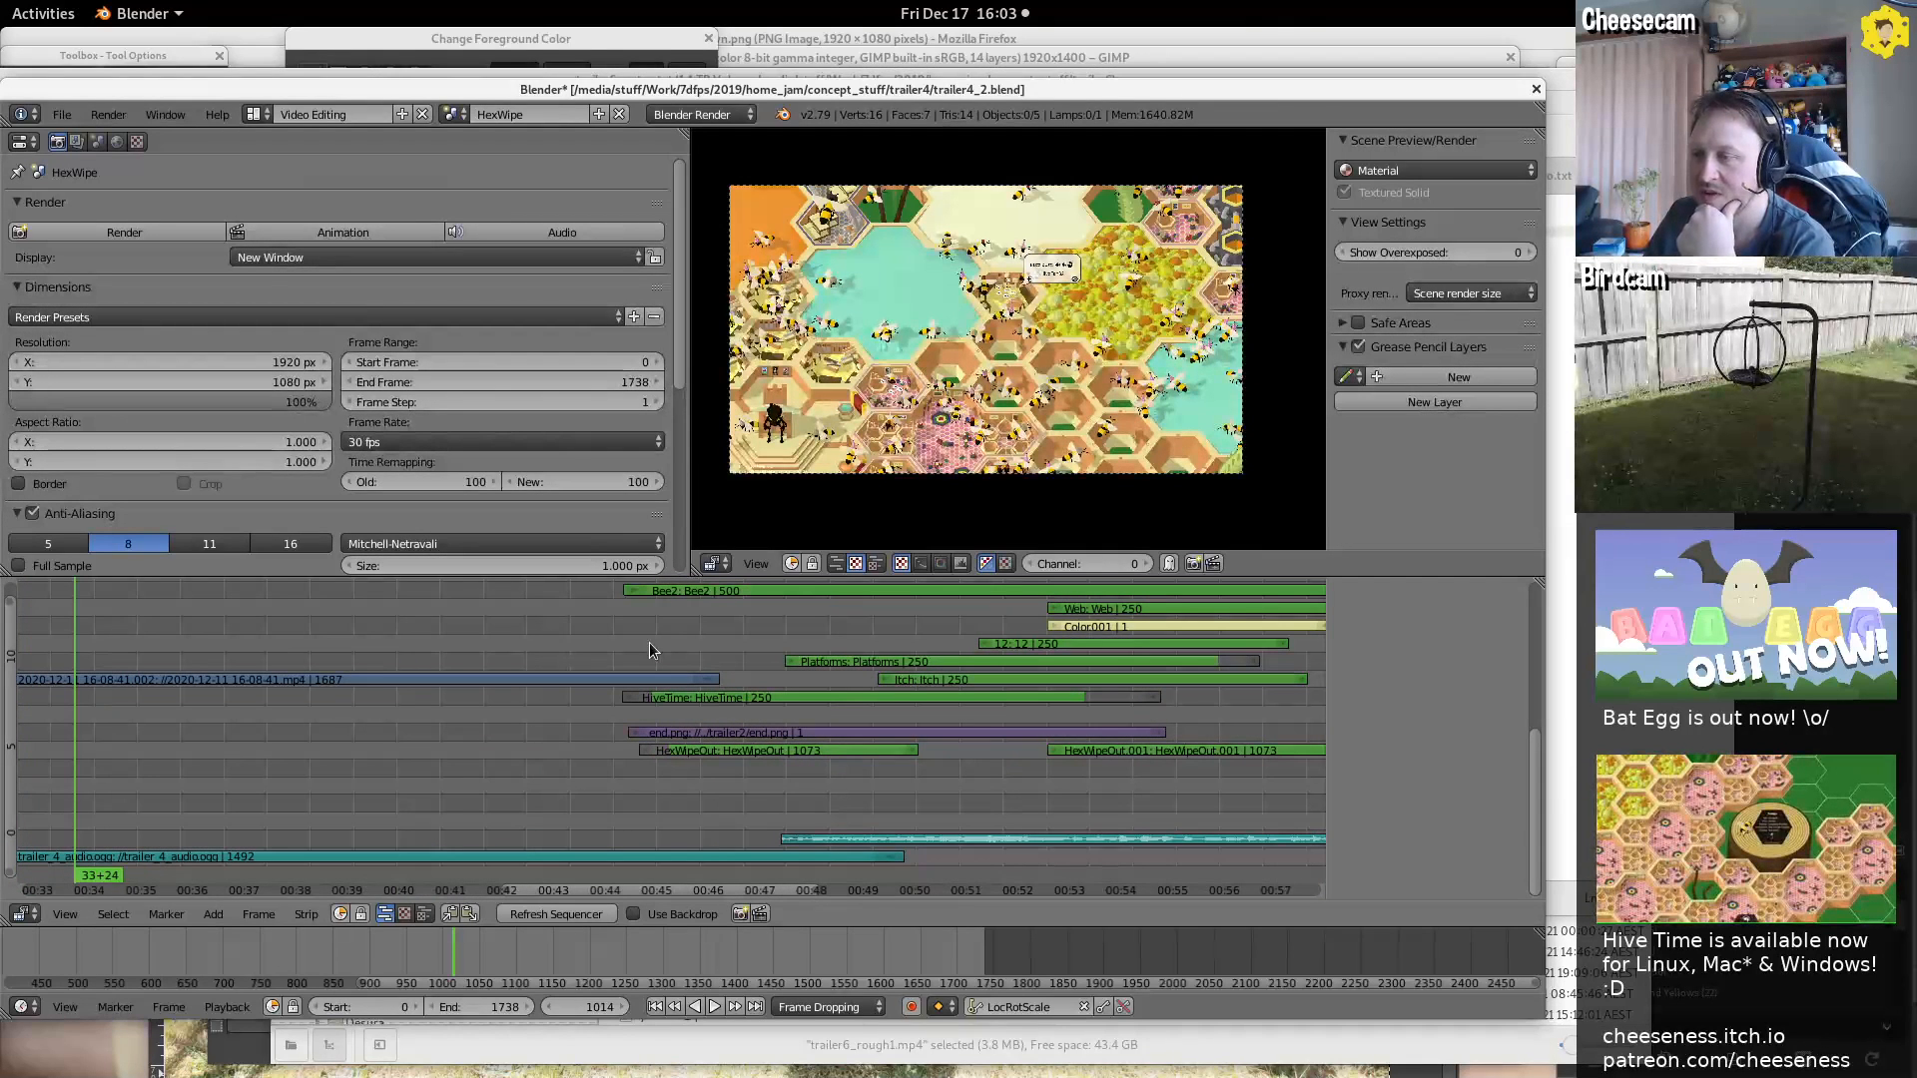
{"action": "left_click", "coordinate": [845, 620]}
{"action": "middle_click_drag", "start_coordinate": [874, 628], "coordinate": [683, 665]}
{"action": "key", "text": "alt+a"}
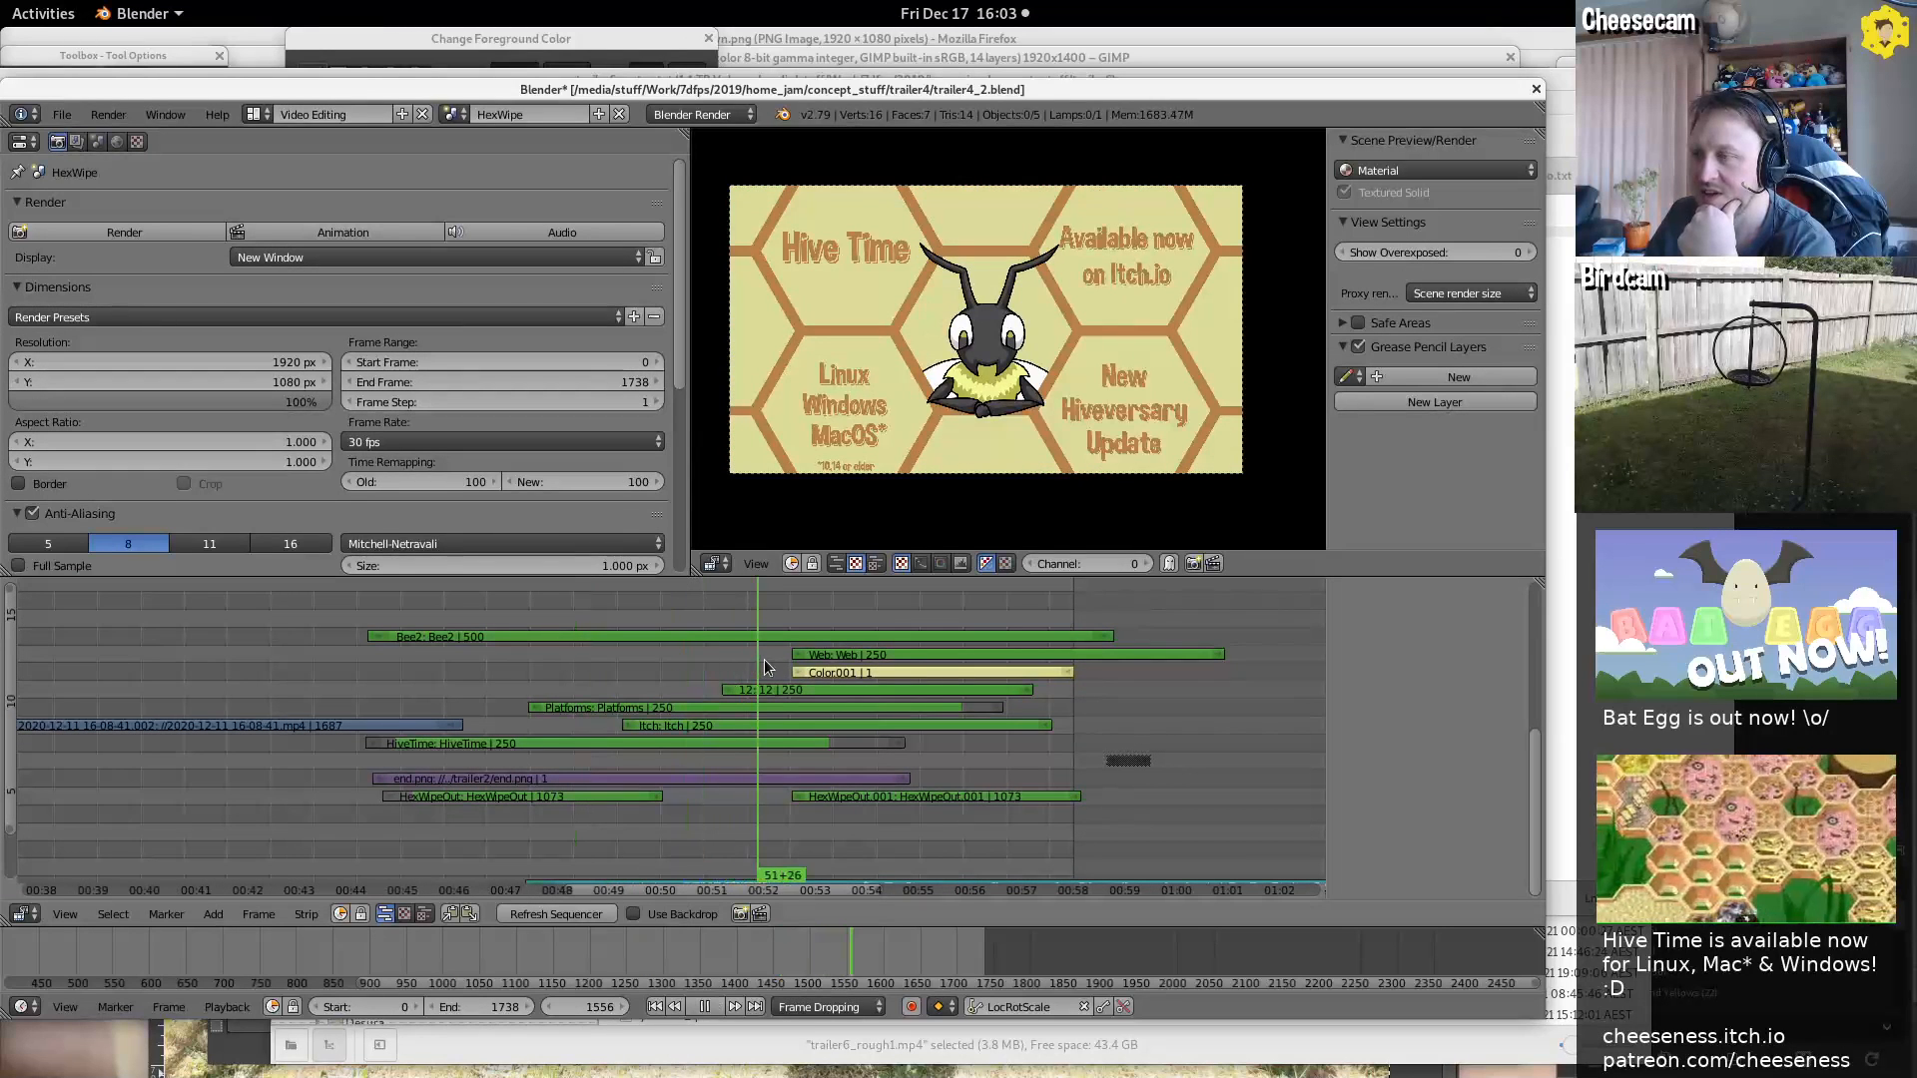
{"action": "key", "text": "alt+a"}
Scrub across the Platforms, Itch and 12 title strips and play the end titles up to frame 1737
{"action": "middle_click_drag", "start_coordinate": [625, 725], "coordinate": [652, 678]}
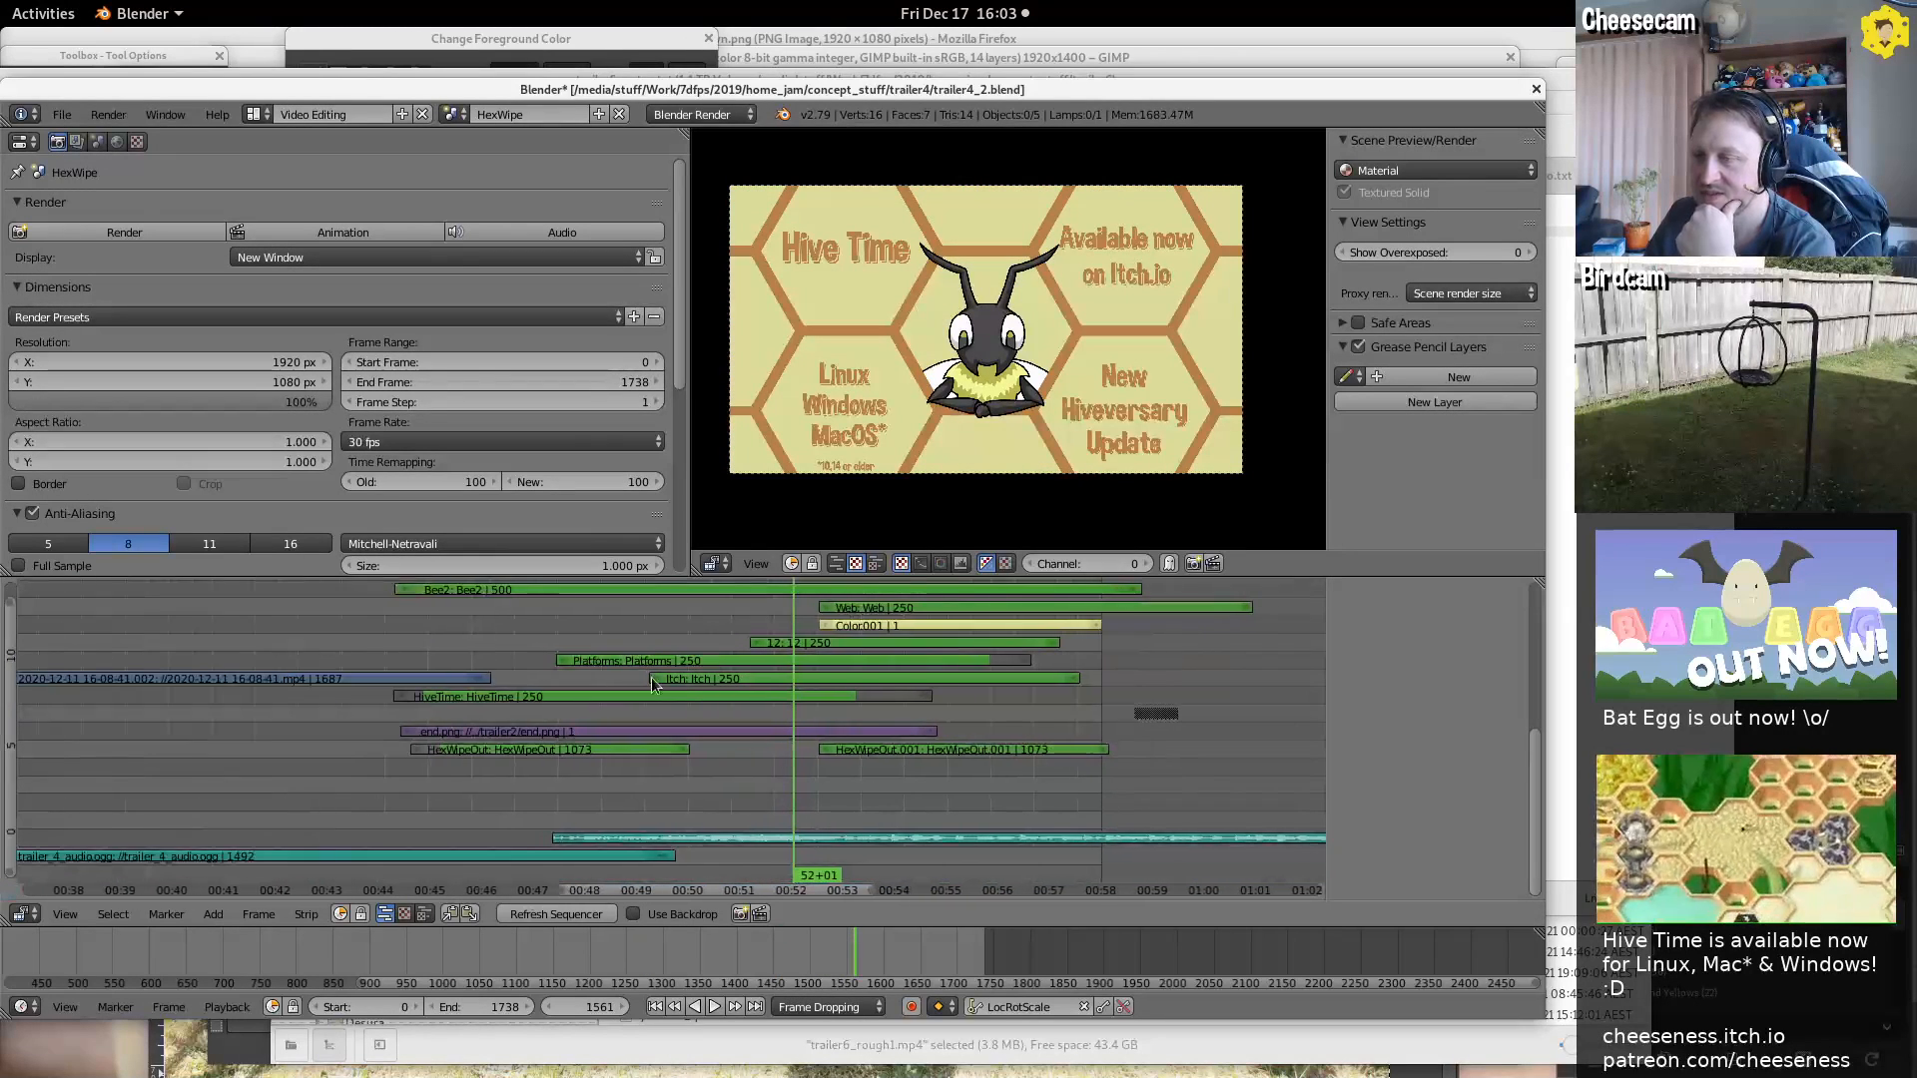
{"action": "left_click_drag", "start_coordinate": [548, 632], "coordinate": [985, 662]}
{"action": "key", "text": "alt+a"}
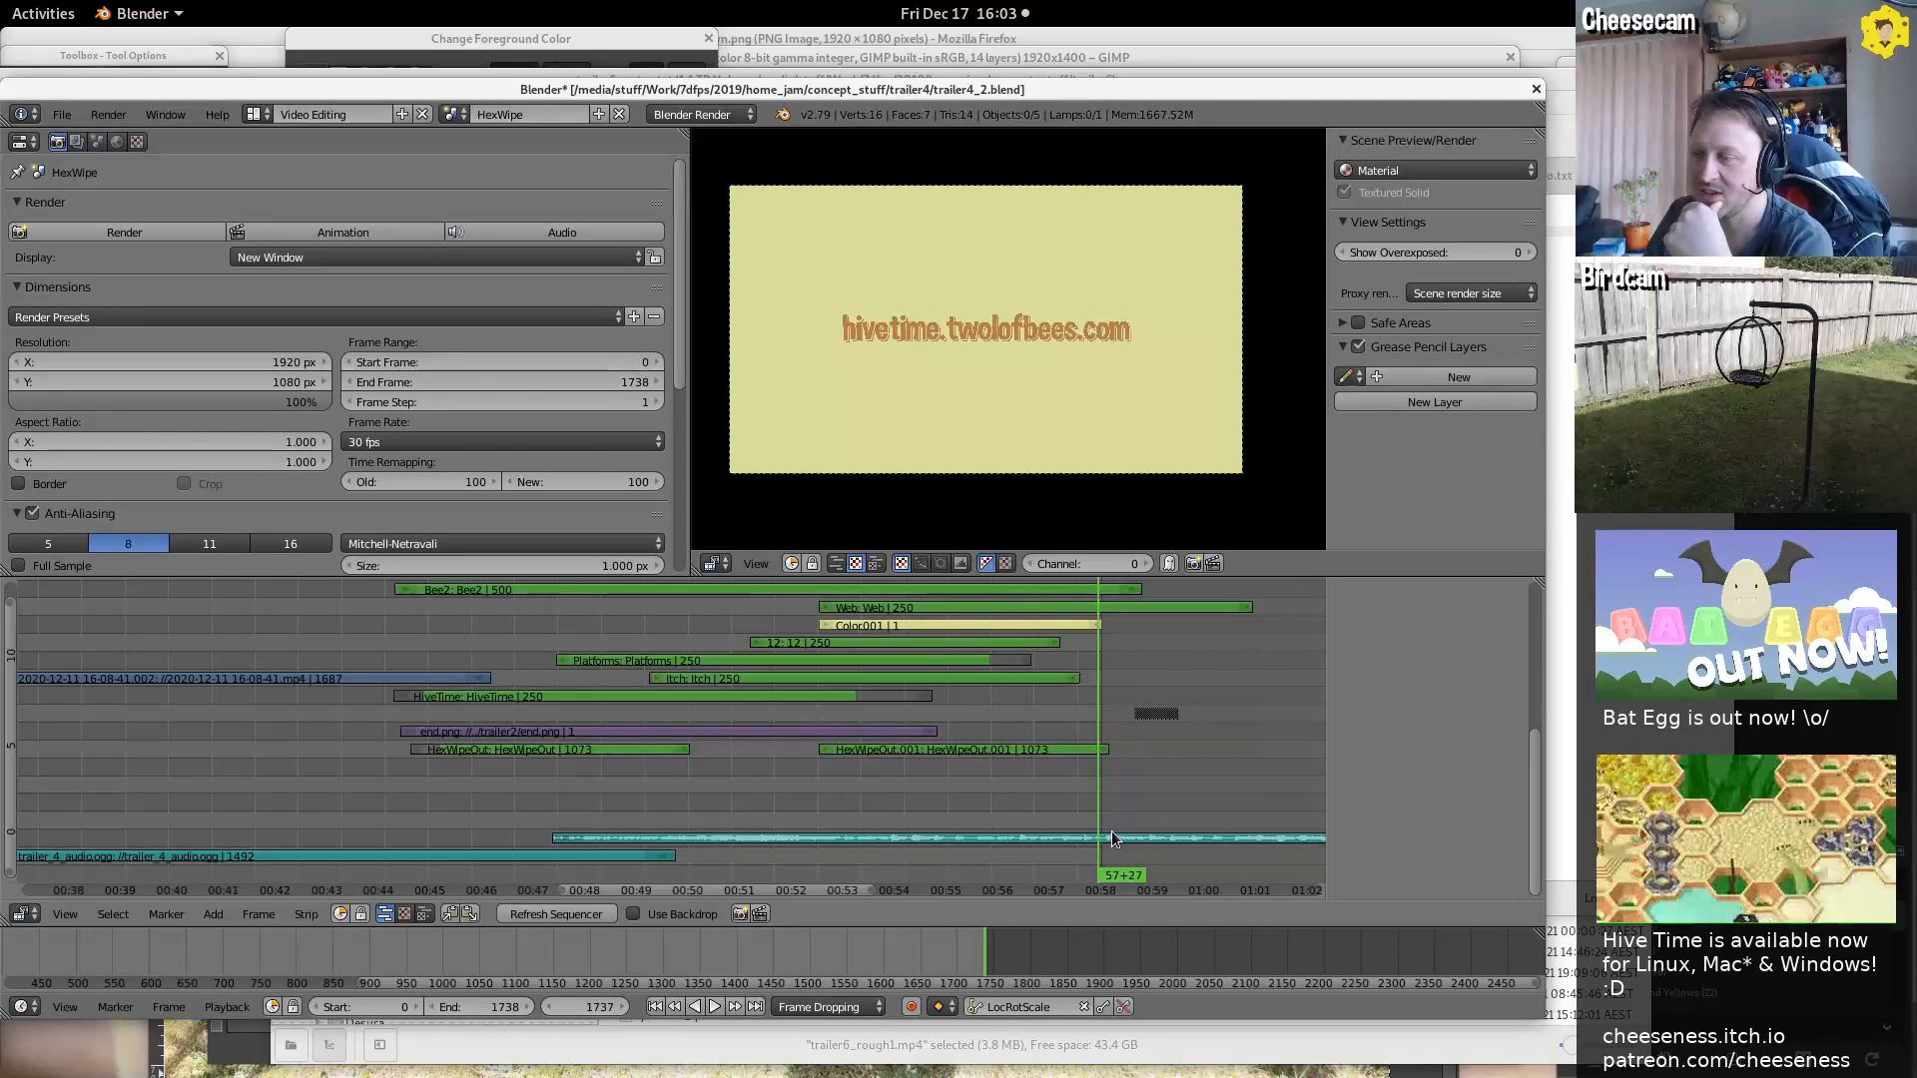
Check the website title past the sequence end at frame 1762 and again at frame 1659
{"action": "middle_click_drag", "start_coordinate": [1112, 830], "coordinate": [795, 890]}
{"action": "mouse_move", "coordinate": [858, 651]}
{"action": "left_mouse_down"}
{"action": "mouse_move", "coordinate": [785, 654]}
{"action": "mouse_move", "coordinate": [824, 655]}
{"action": "left_mouse_up"}
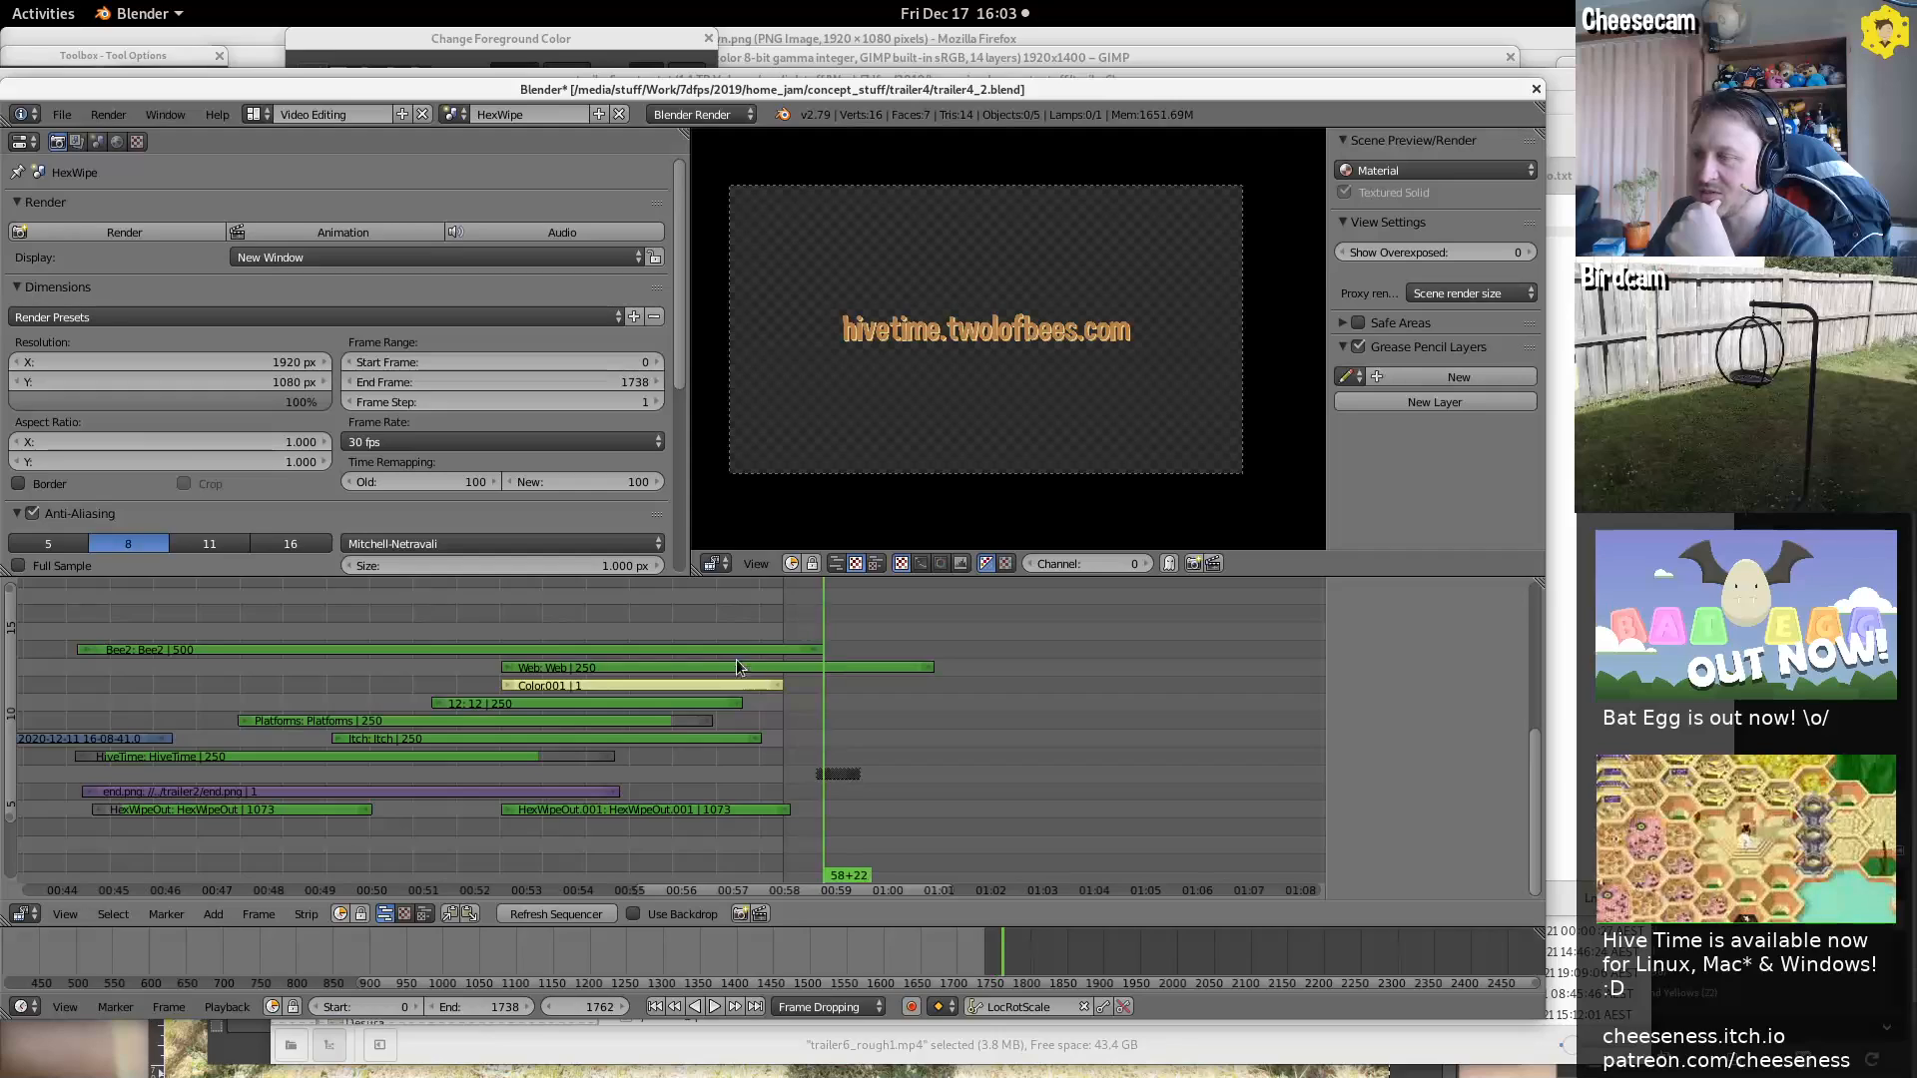
{"action": "key", "text": "super"}
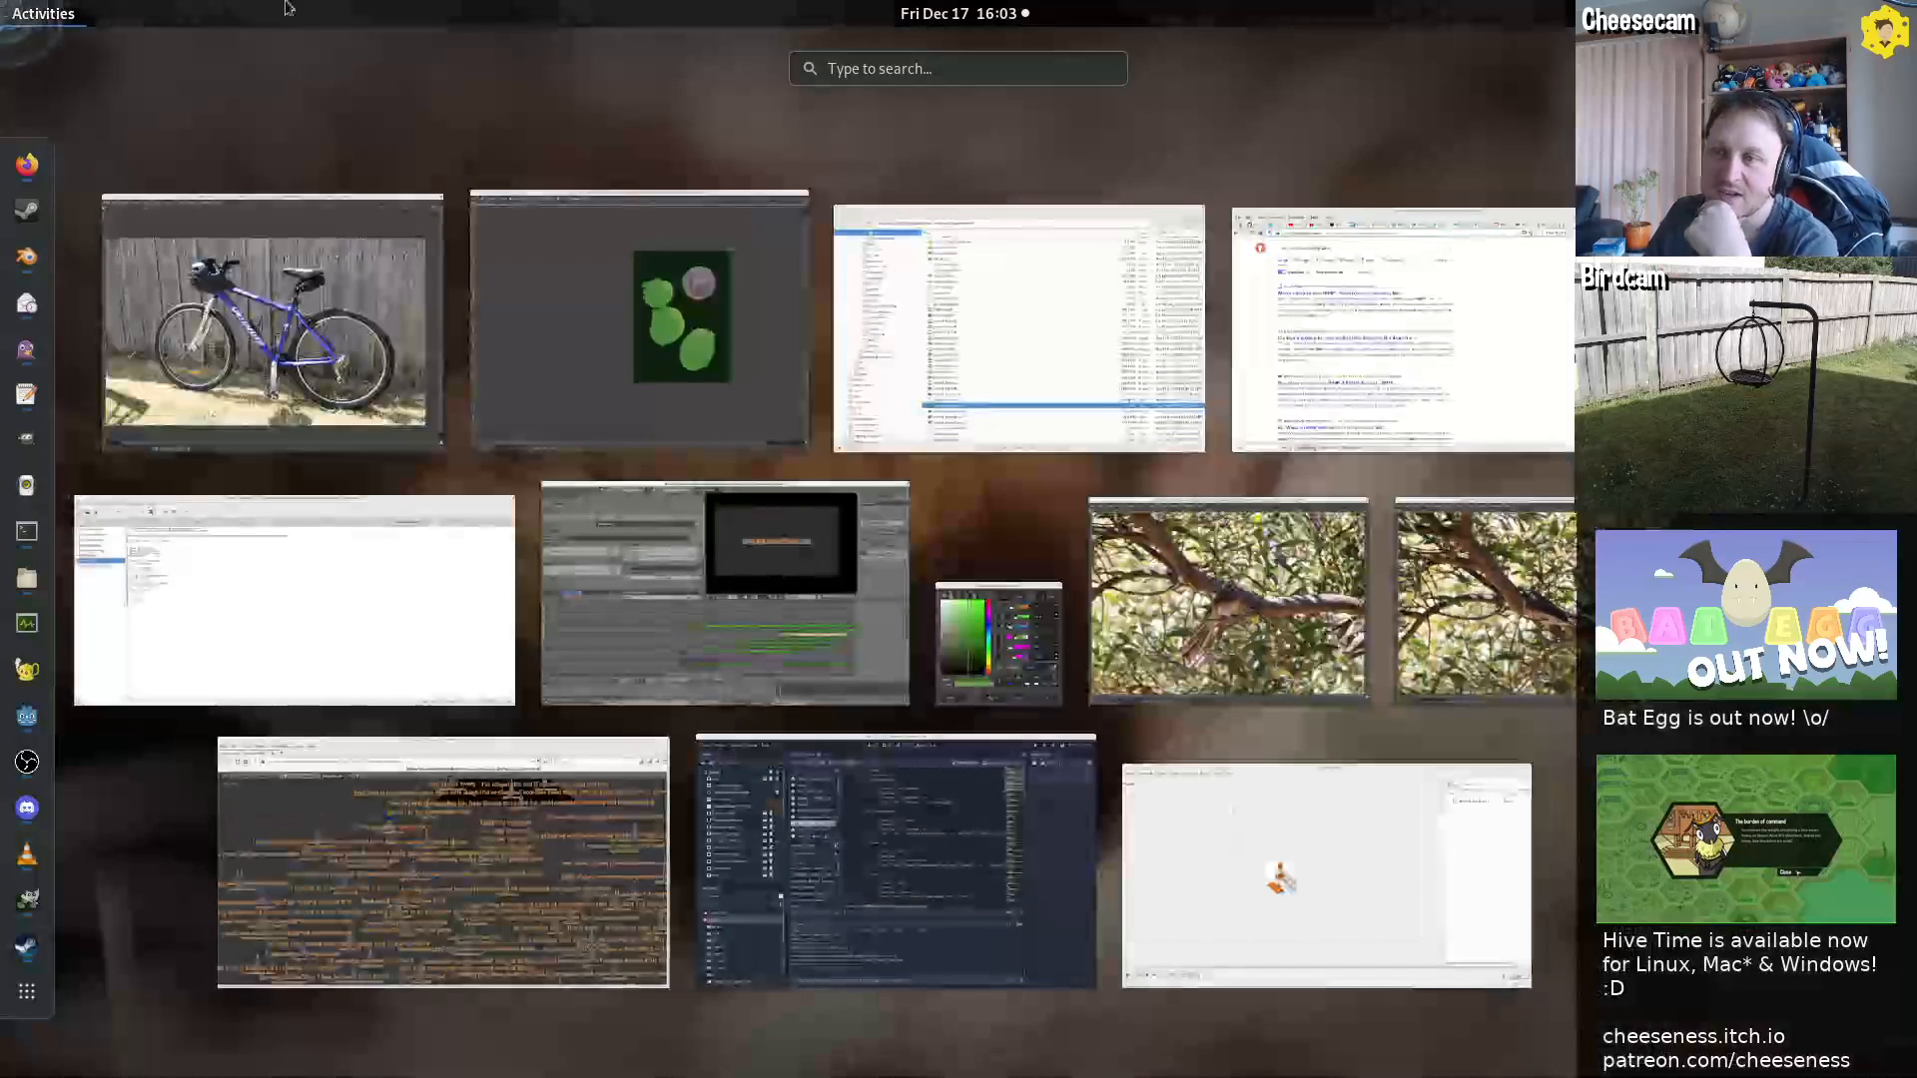
{"action": "key", "text": "super"}
{"action": "left_click", "coordinate": [1140, 587]}
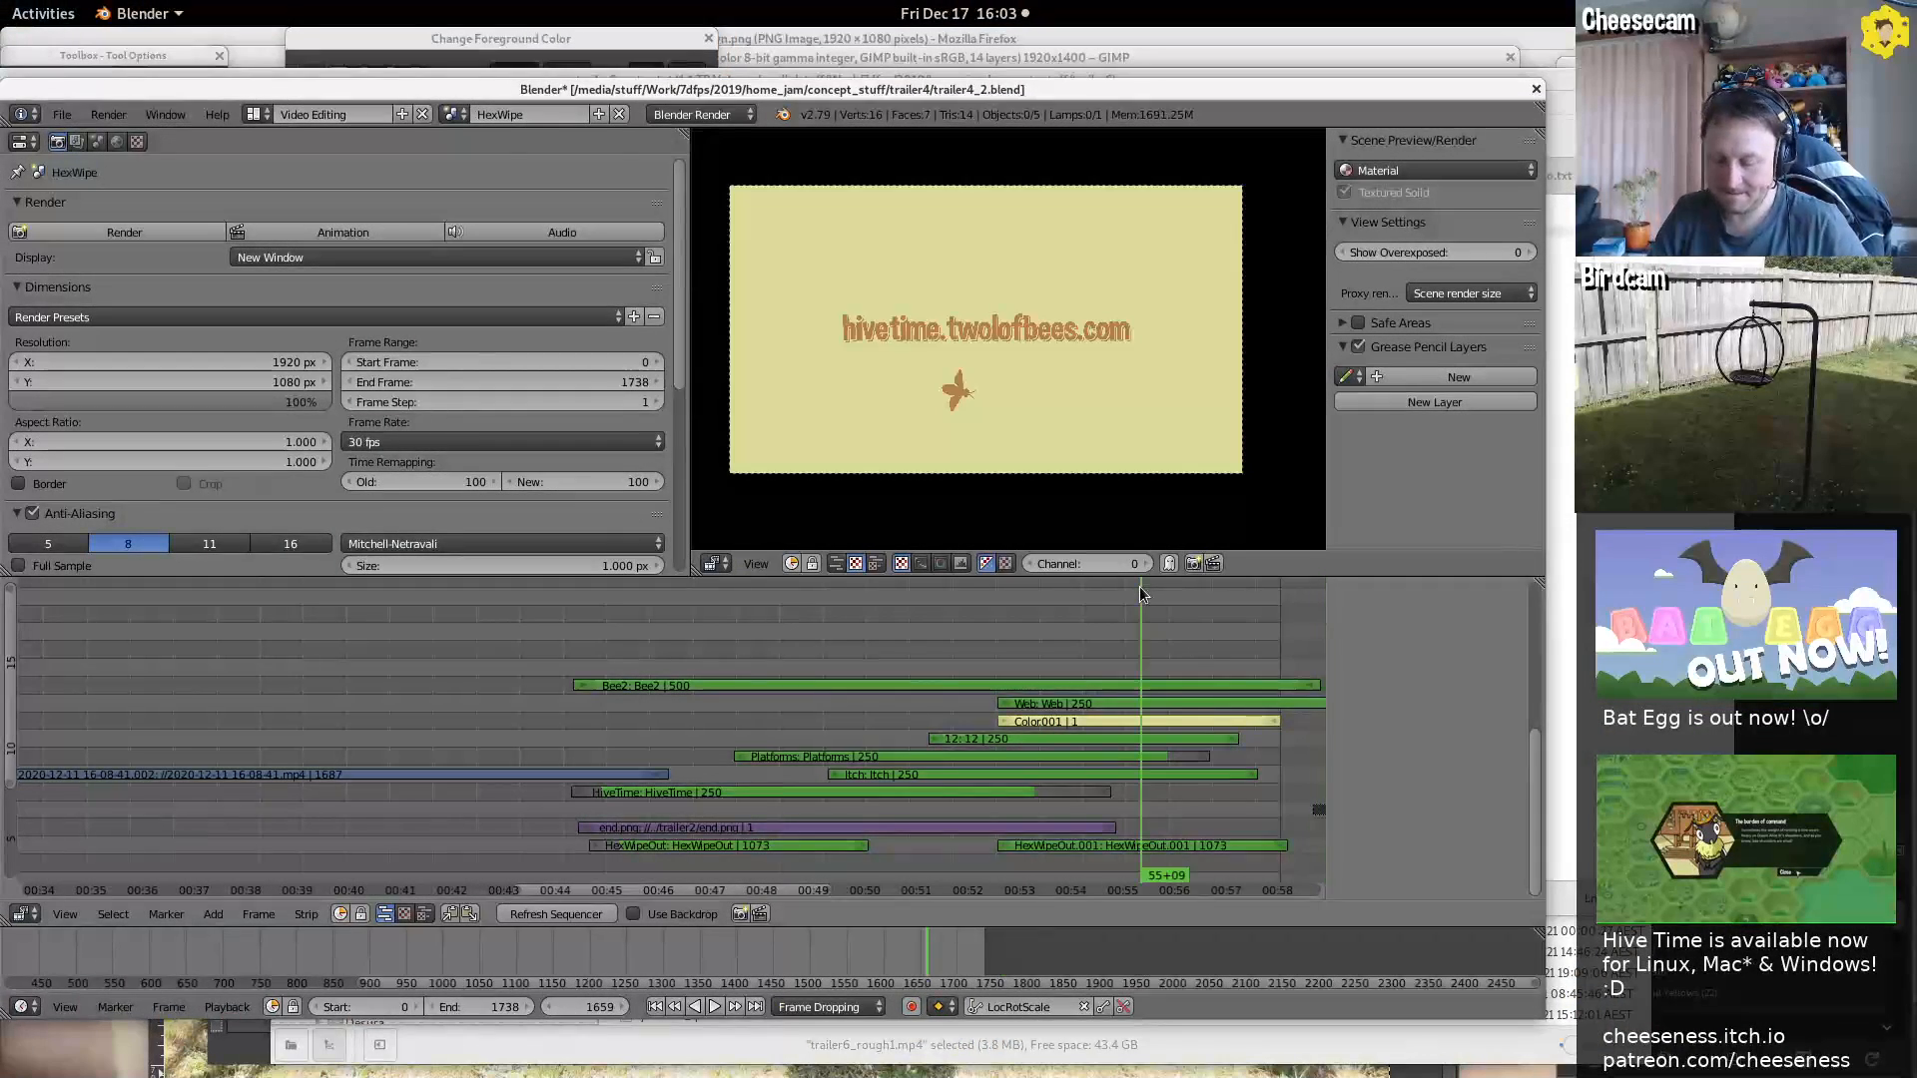
Open trailer3_10.blend from the trailer3 folder
{"action": "key", "text": "ctrl+o"}
{"action": "left_click", "coordinate": [343, 217]}
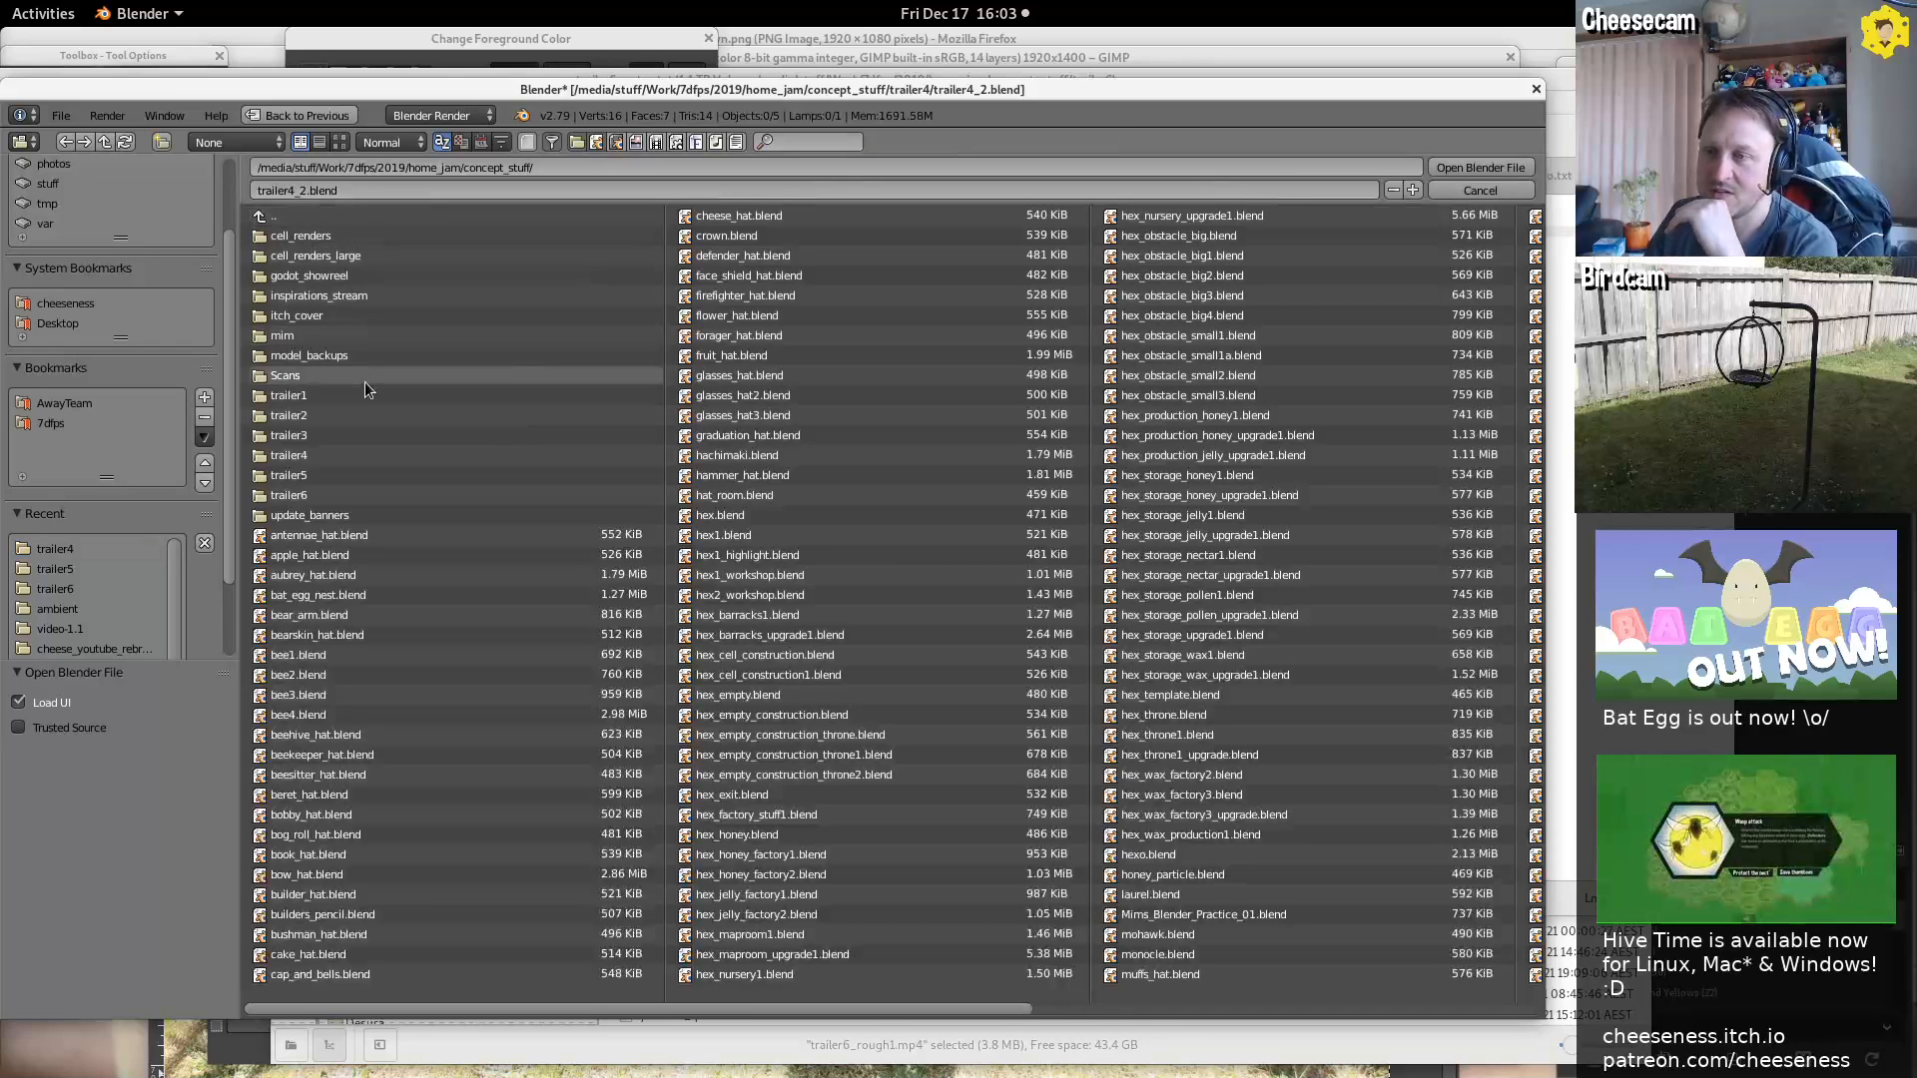
{"action": "left_click", "coordinate": [335, 439]}
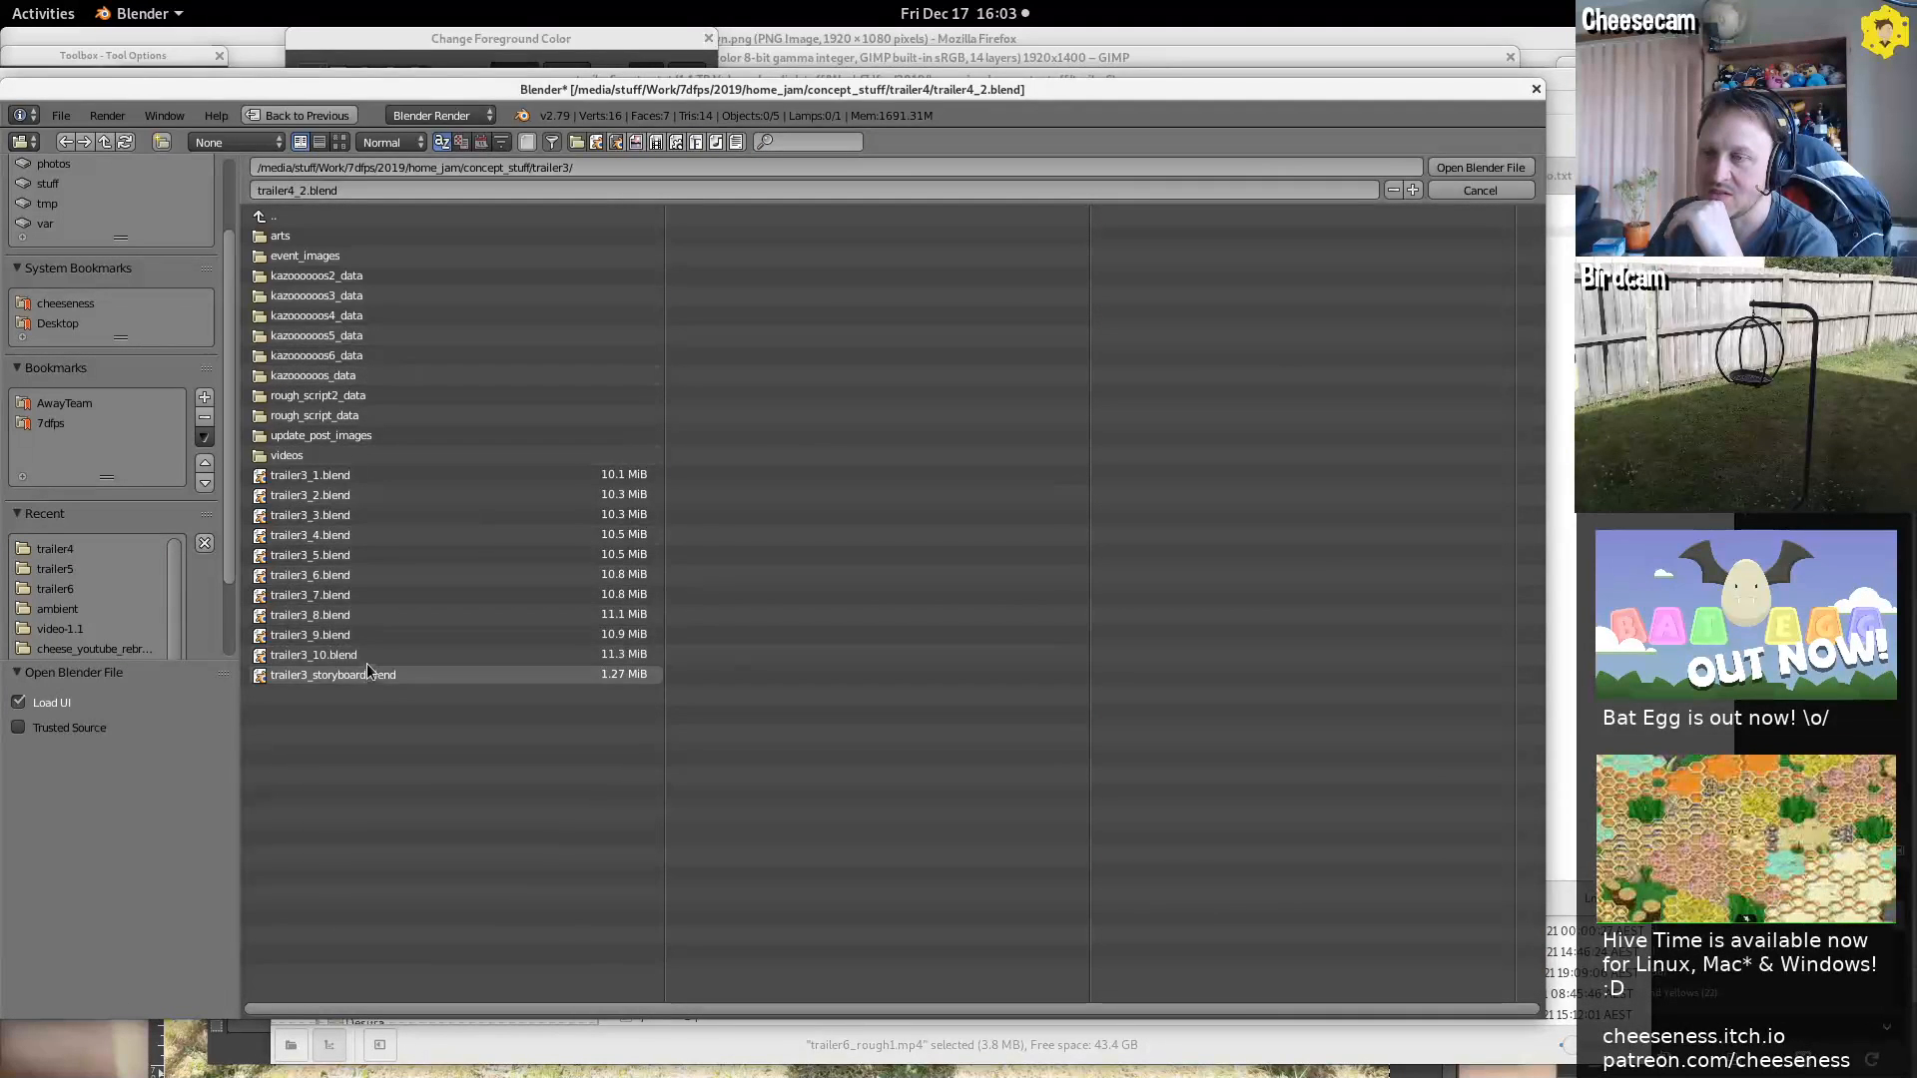
{"action": "left_click", "coordinate": [408, 656]}
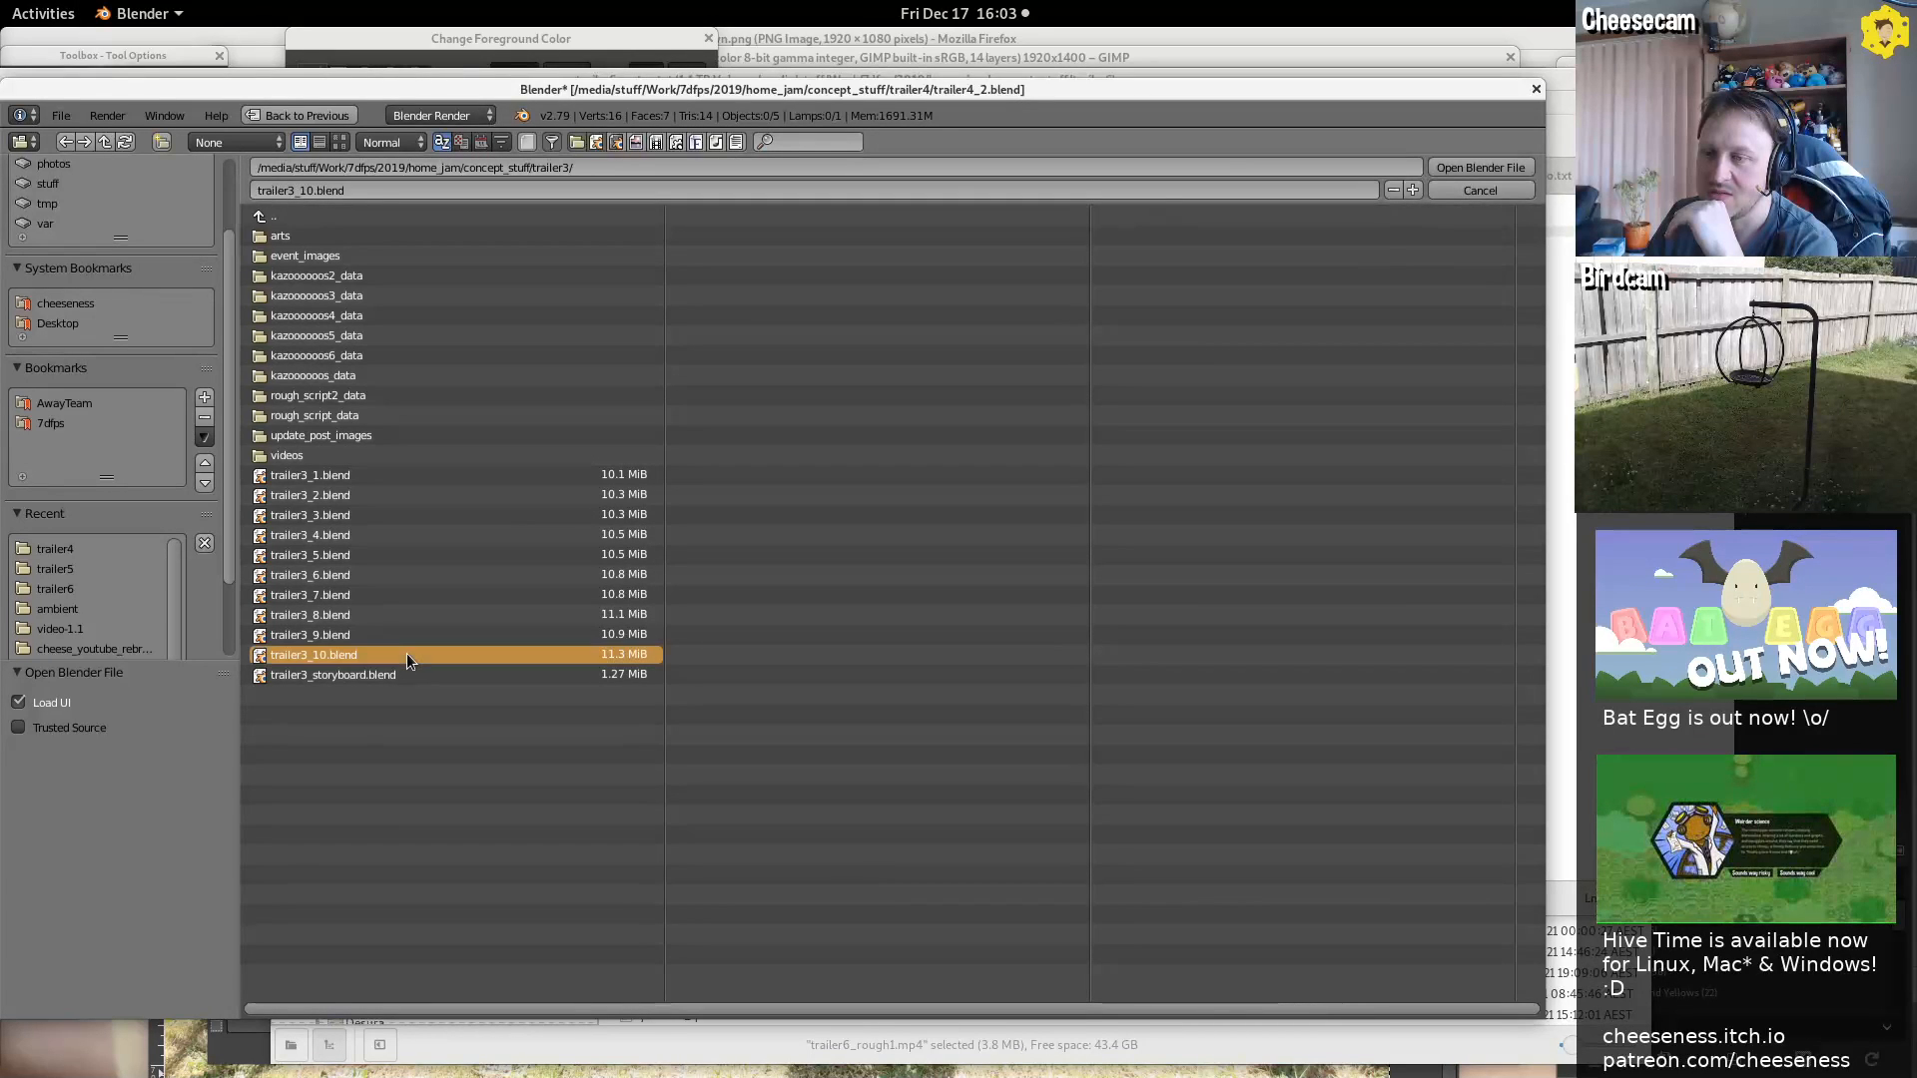
{"action": "double_click", "coordinate": [406, 655]}
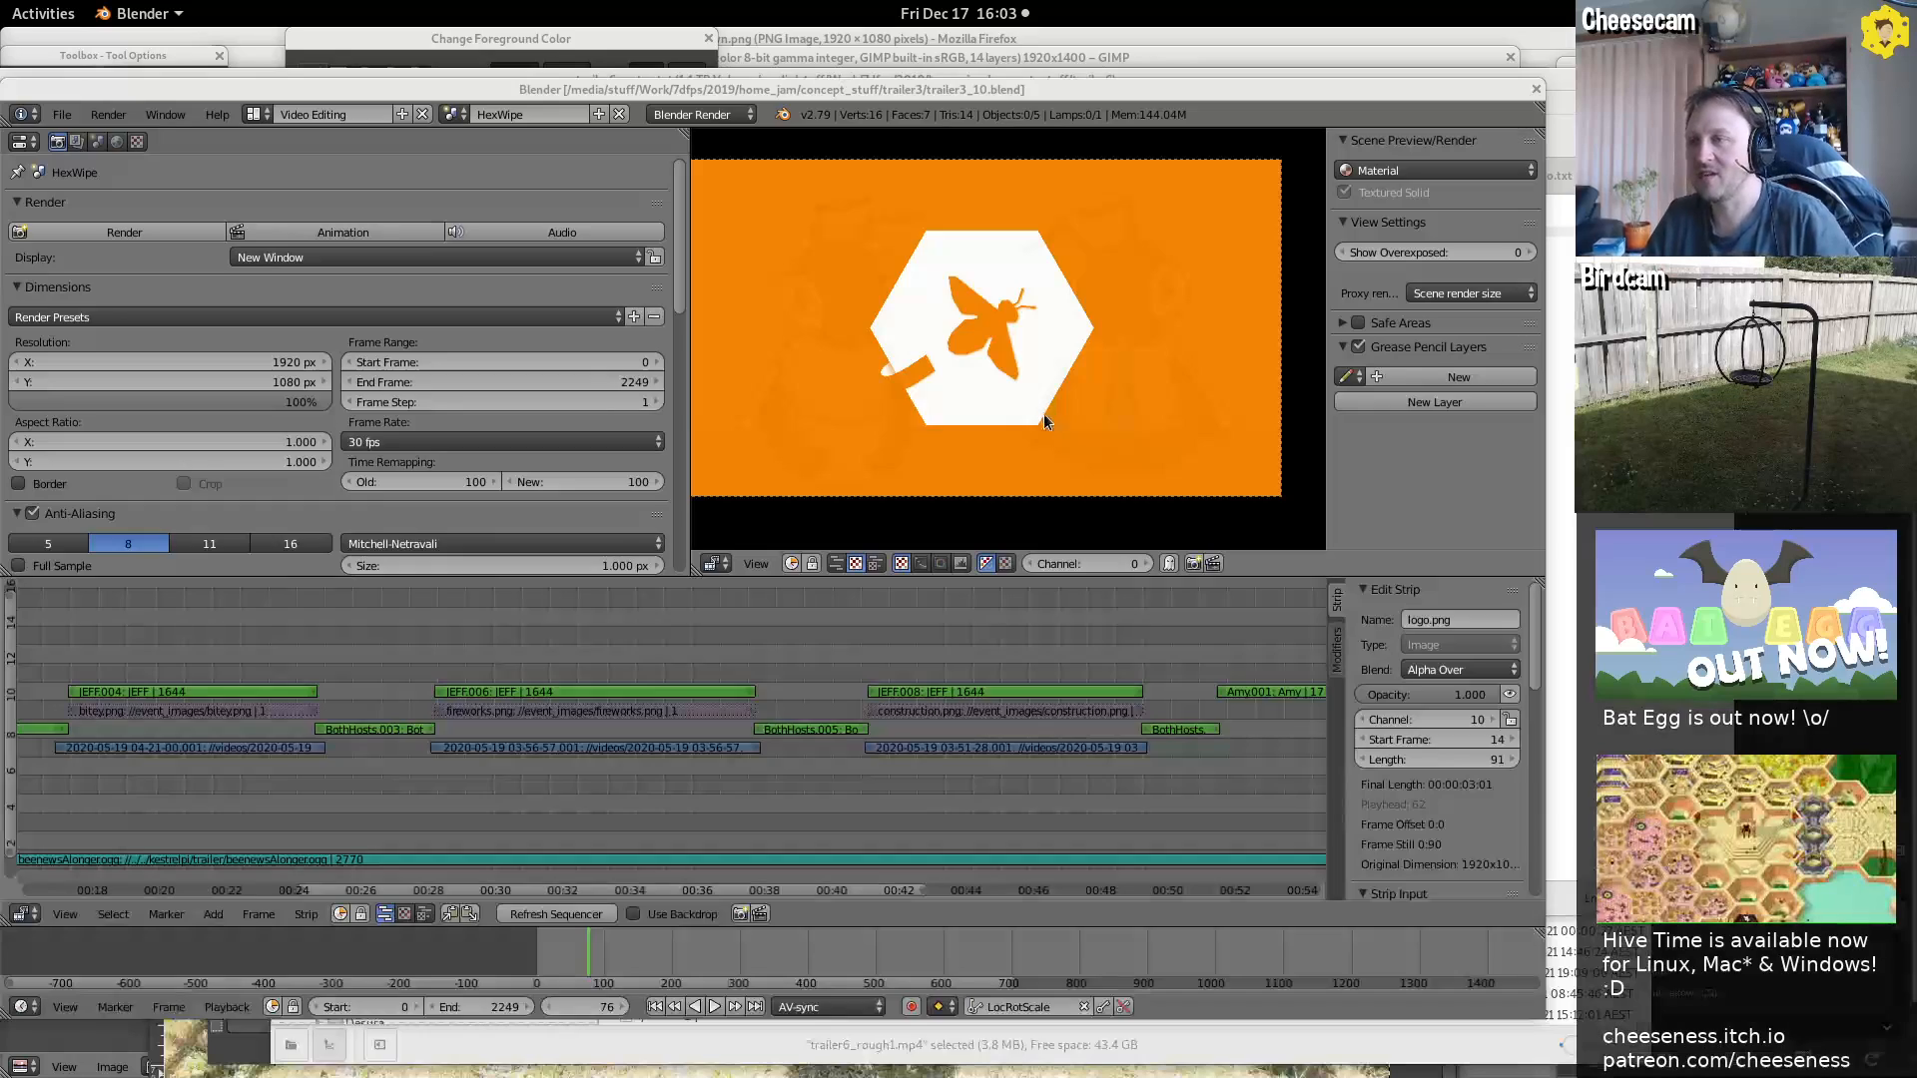
Play the opening strips of the trailer3_10 sequence from frame 76 to about frame 554
{"action": "middle_click_drag", "start_coordinate": [194, 633], "coordinate": [267, 803]}
{"action": "scroll", "coordinate": [267, 803], "scroll_direction": "down", "scroll_amount": 3}
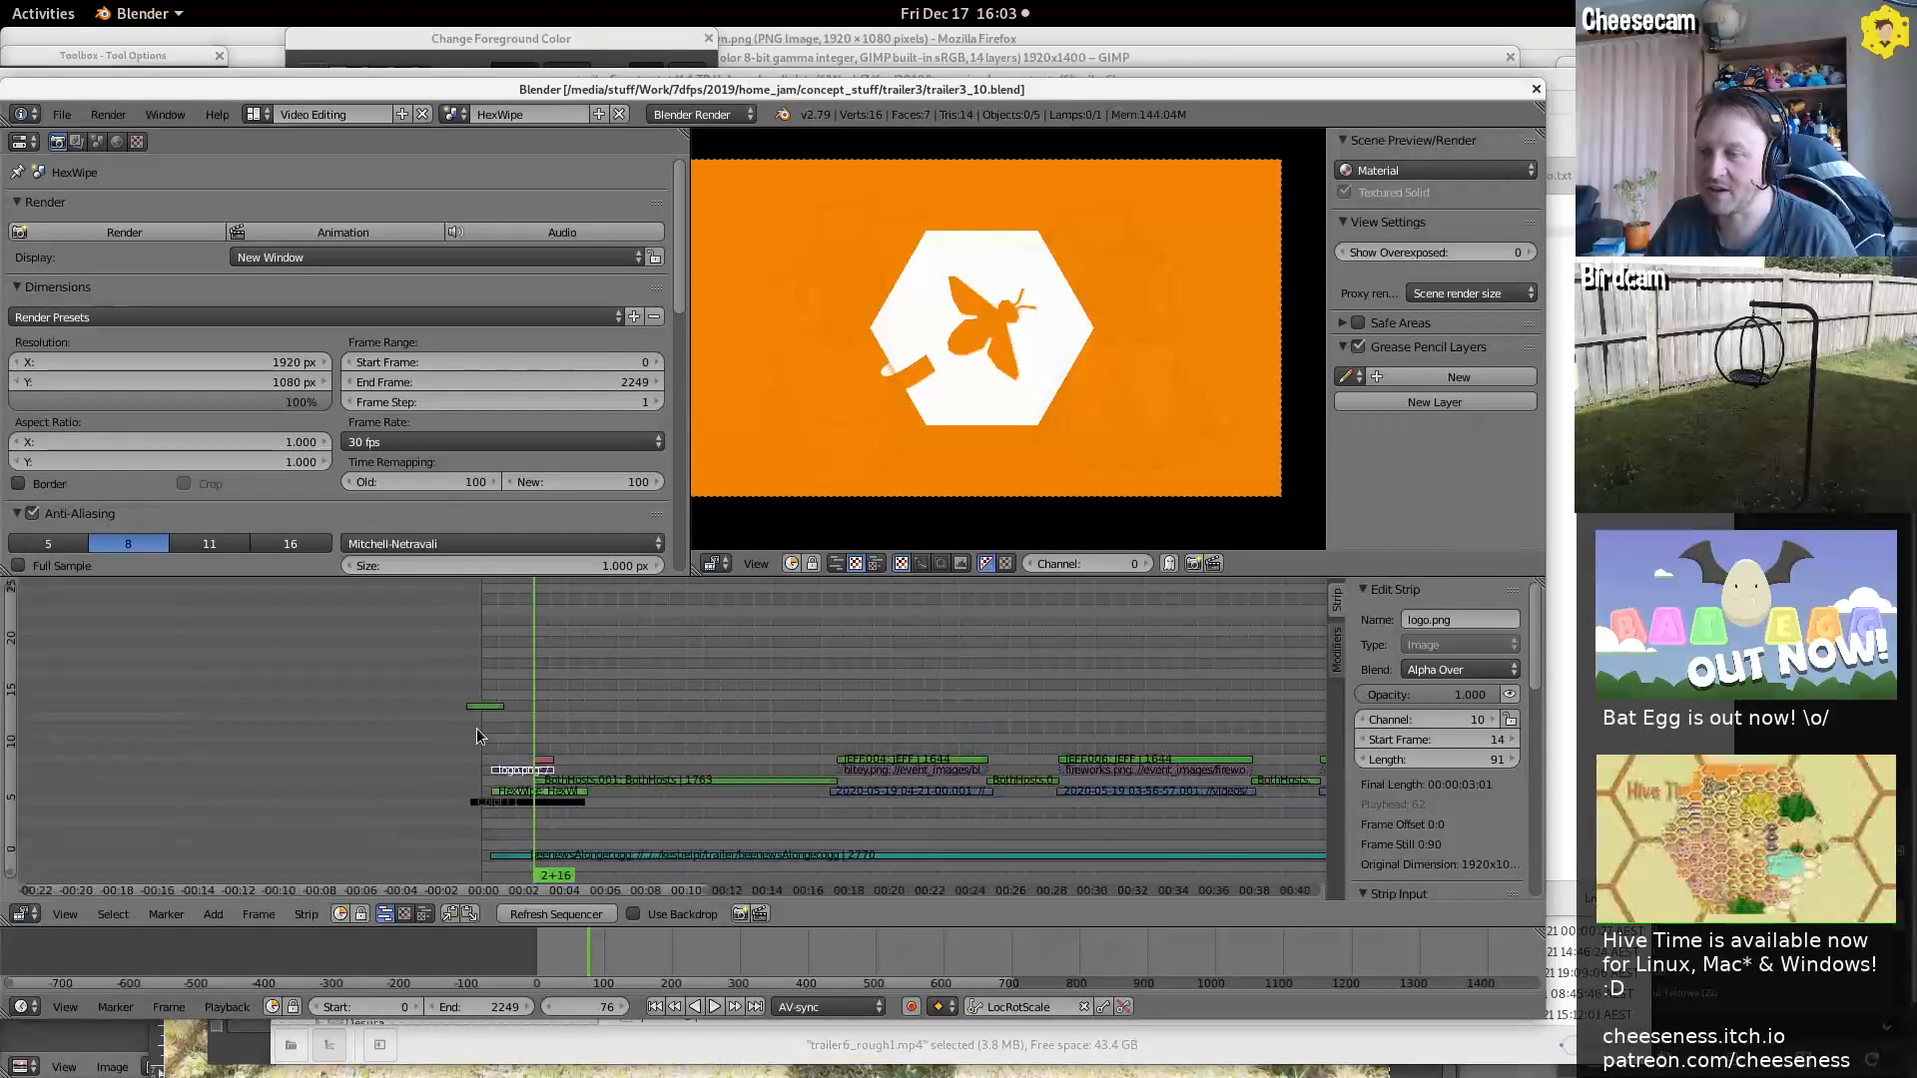
{"action": "key", "text": "alt+a"}
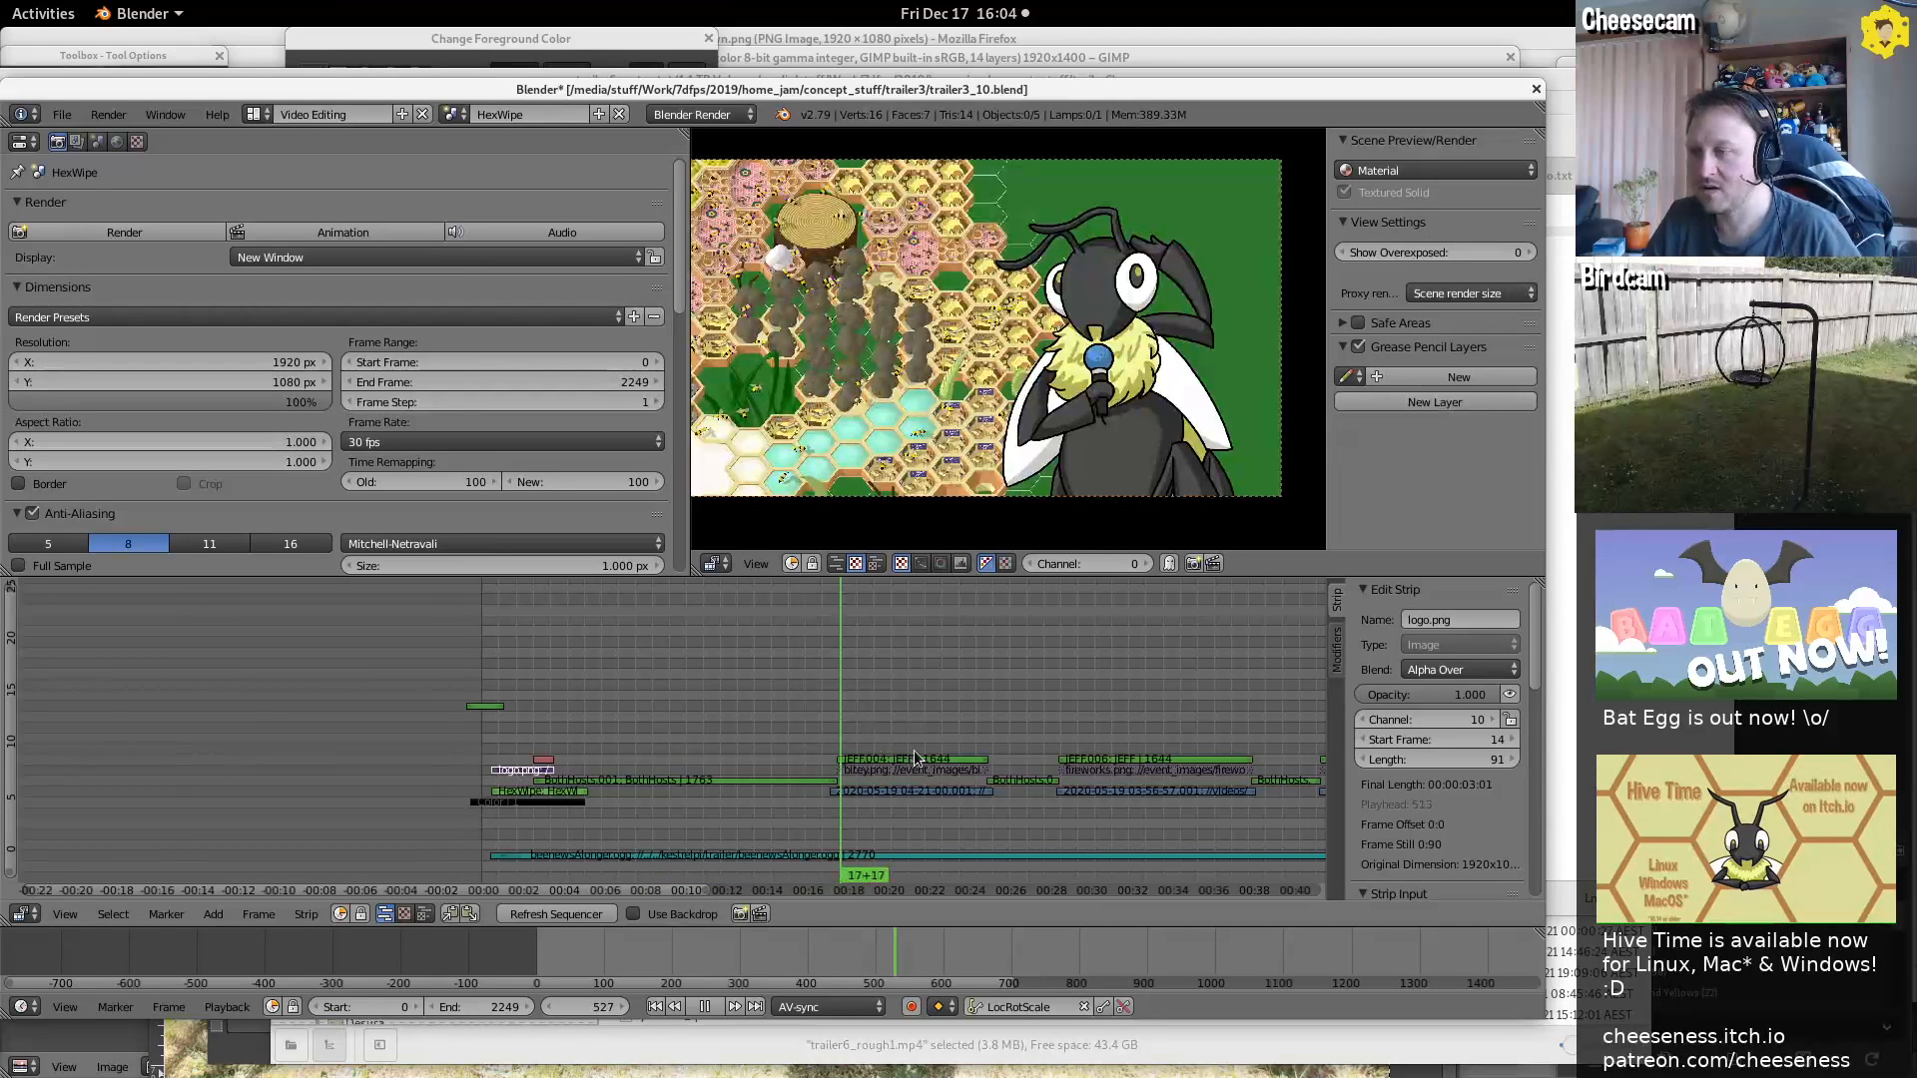
{"action": "key", "text": "alt+a"}
Check the sequence at 31+10 and play the Jelly Upgrade host segment around the 40-second mark
{"action": "middle_click_drag", "start_coordinate": [1061, 705], "coordinate": [547, 705]}
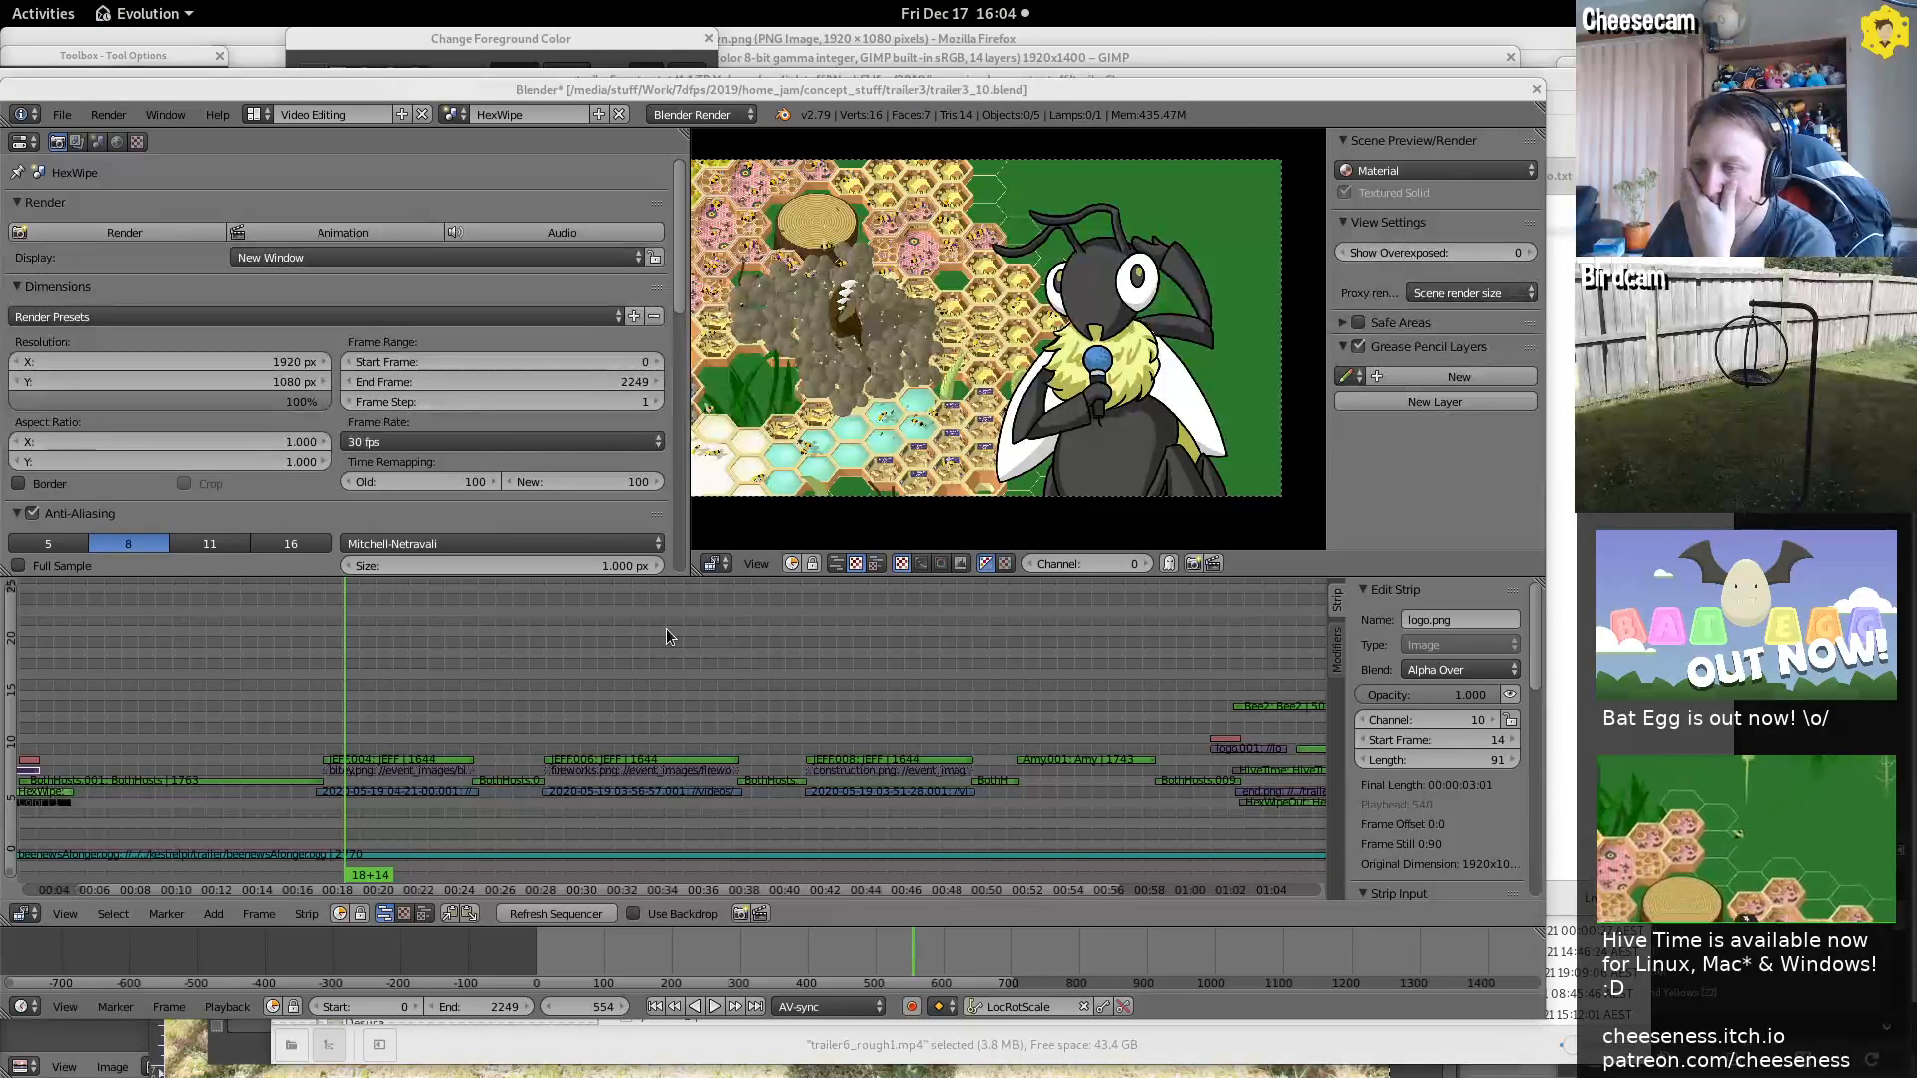
{"action": "left_click", "coordinate": [608, 638]}
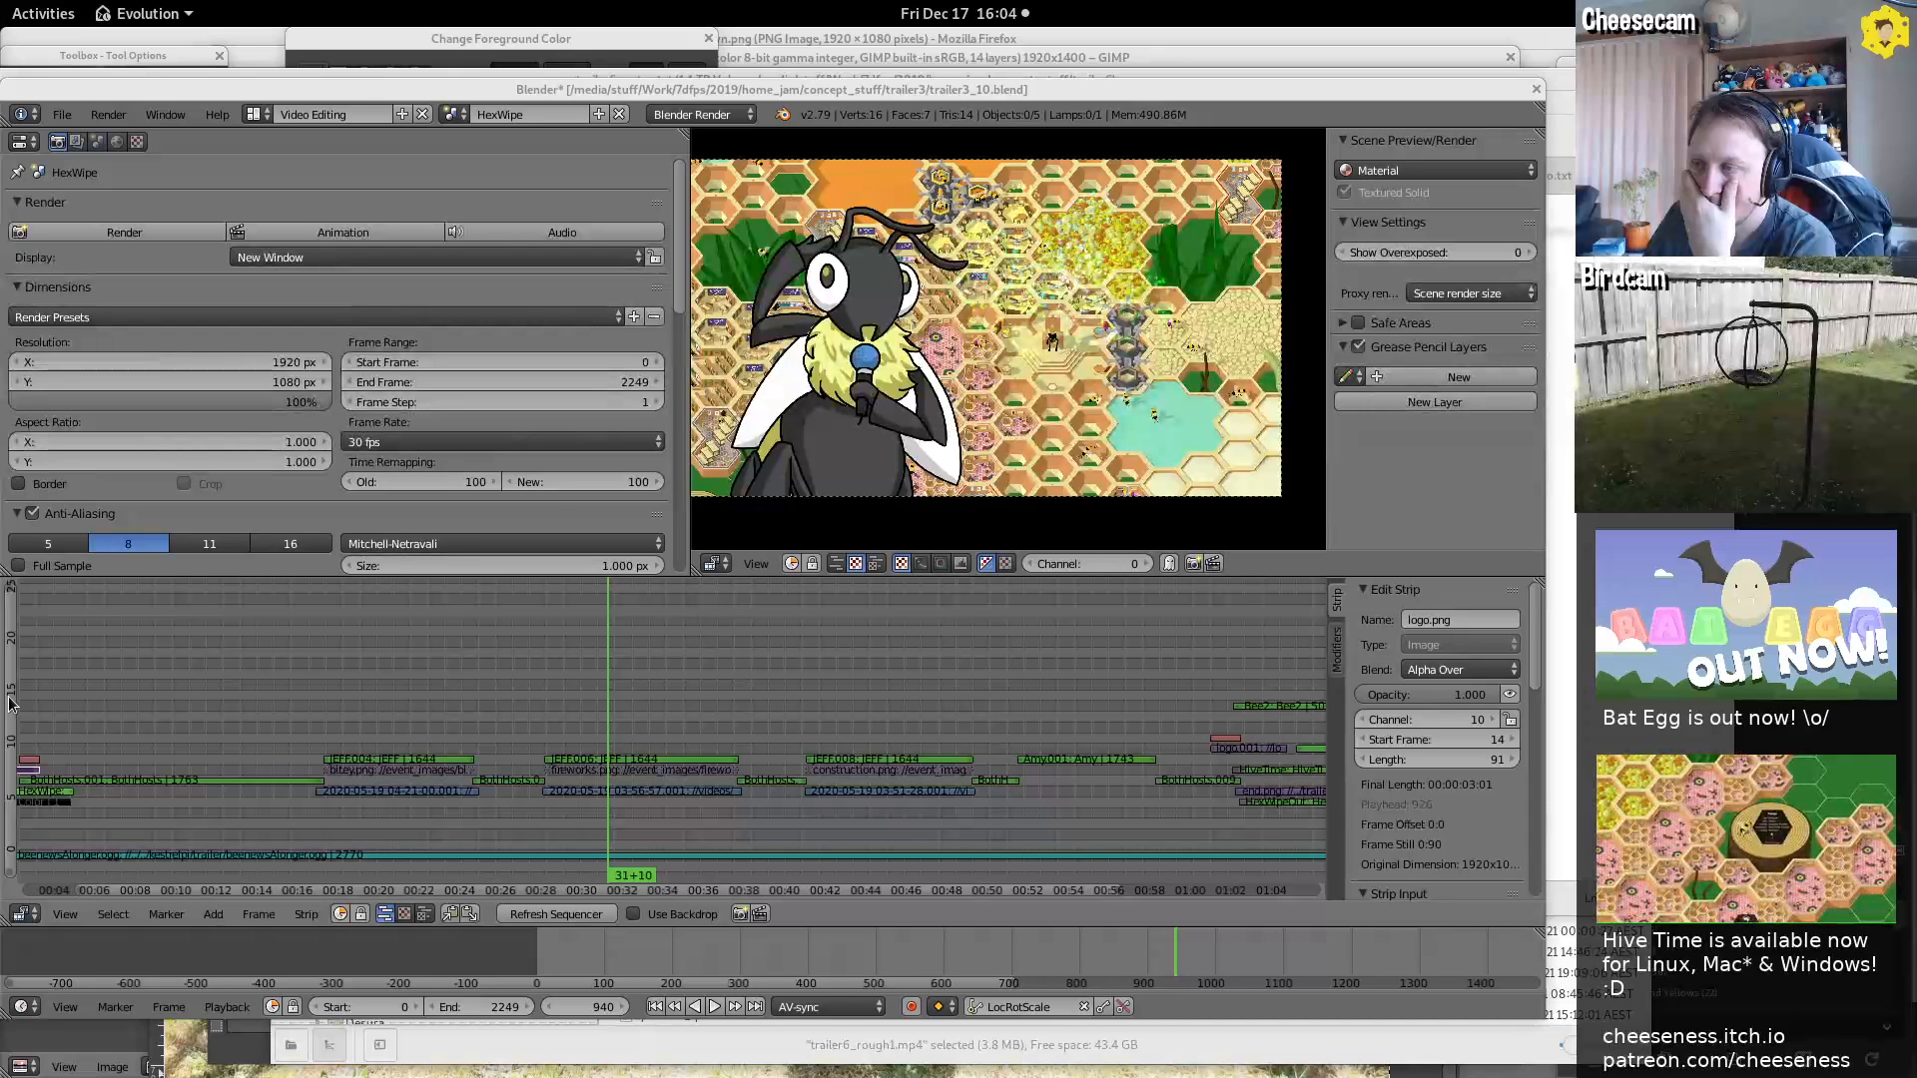
{"action": "left_click", "coordinate": [758, 751]}
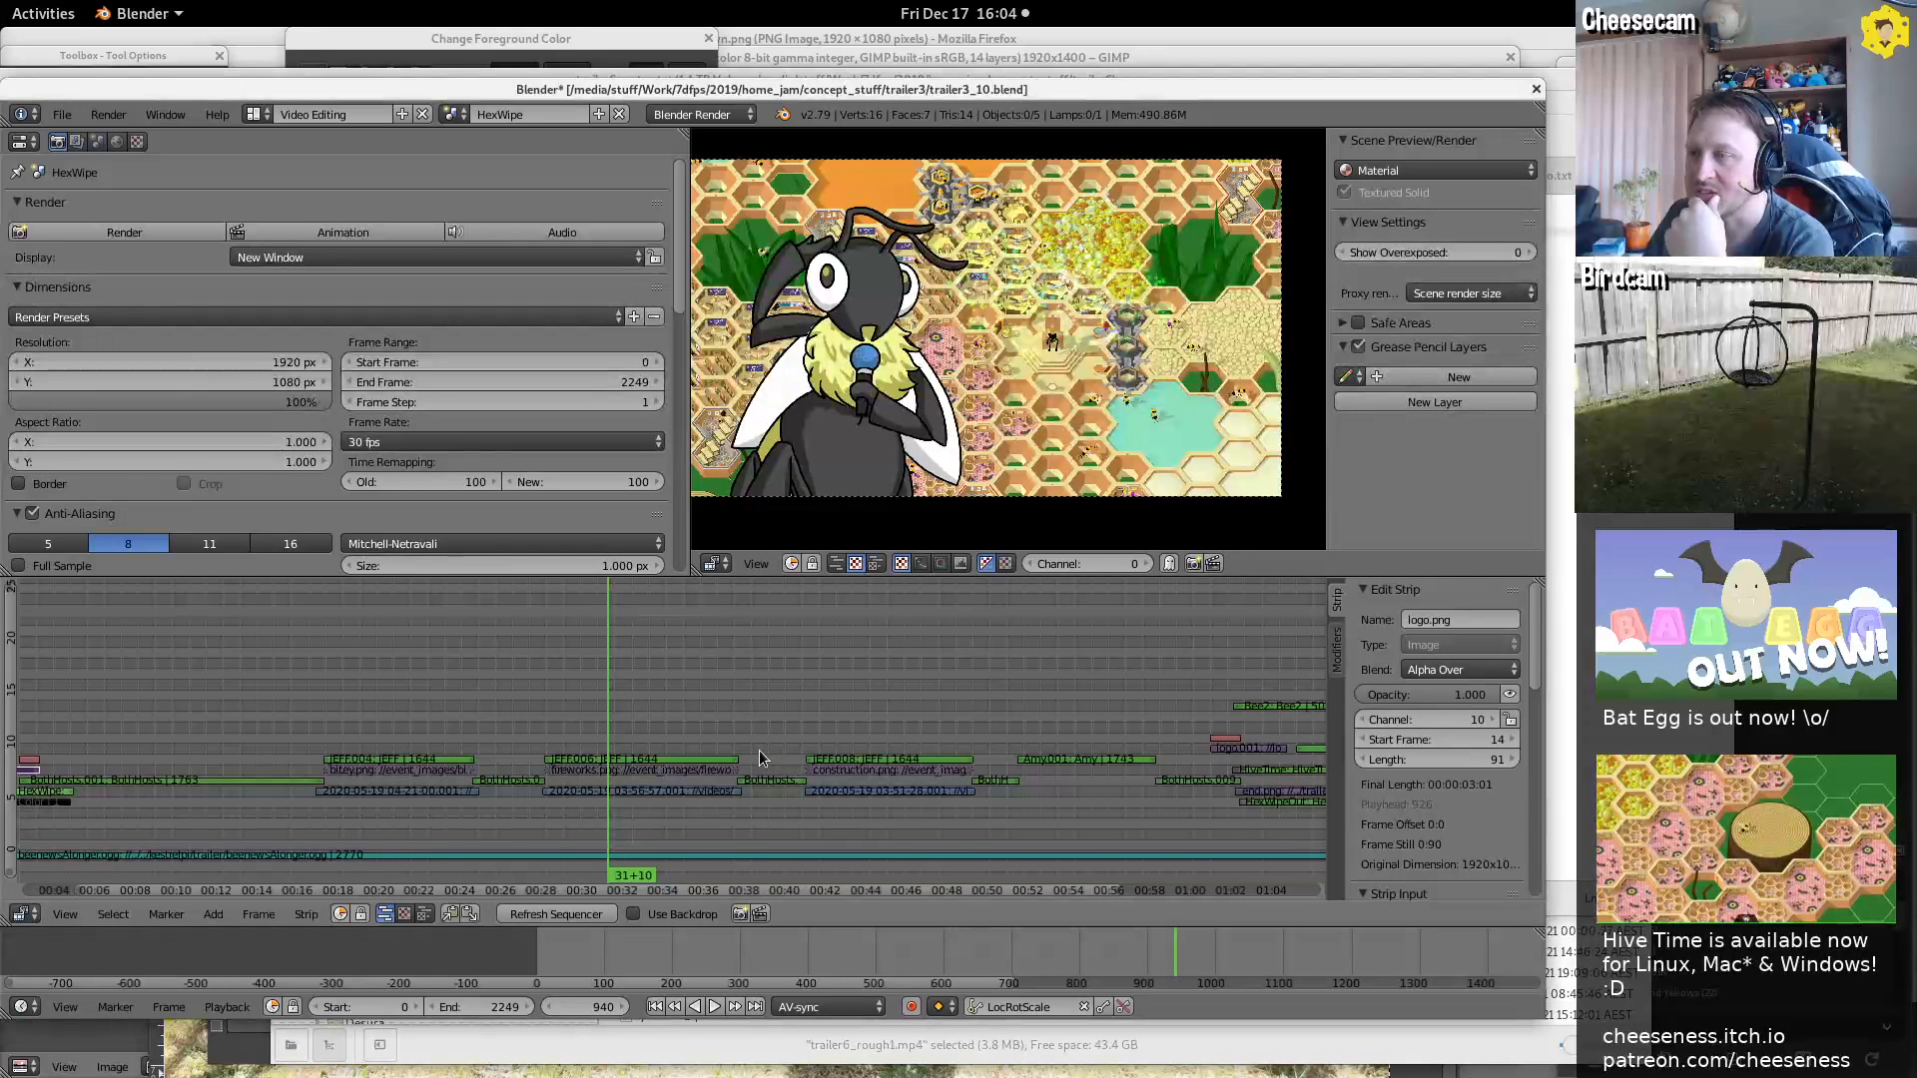
{"action": "key", "text": "alt+a"}
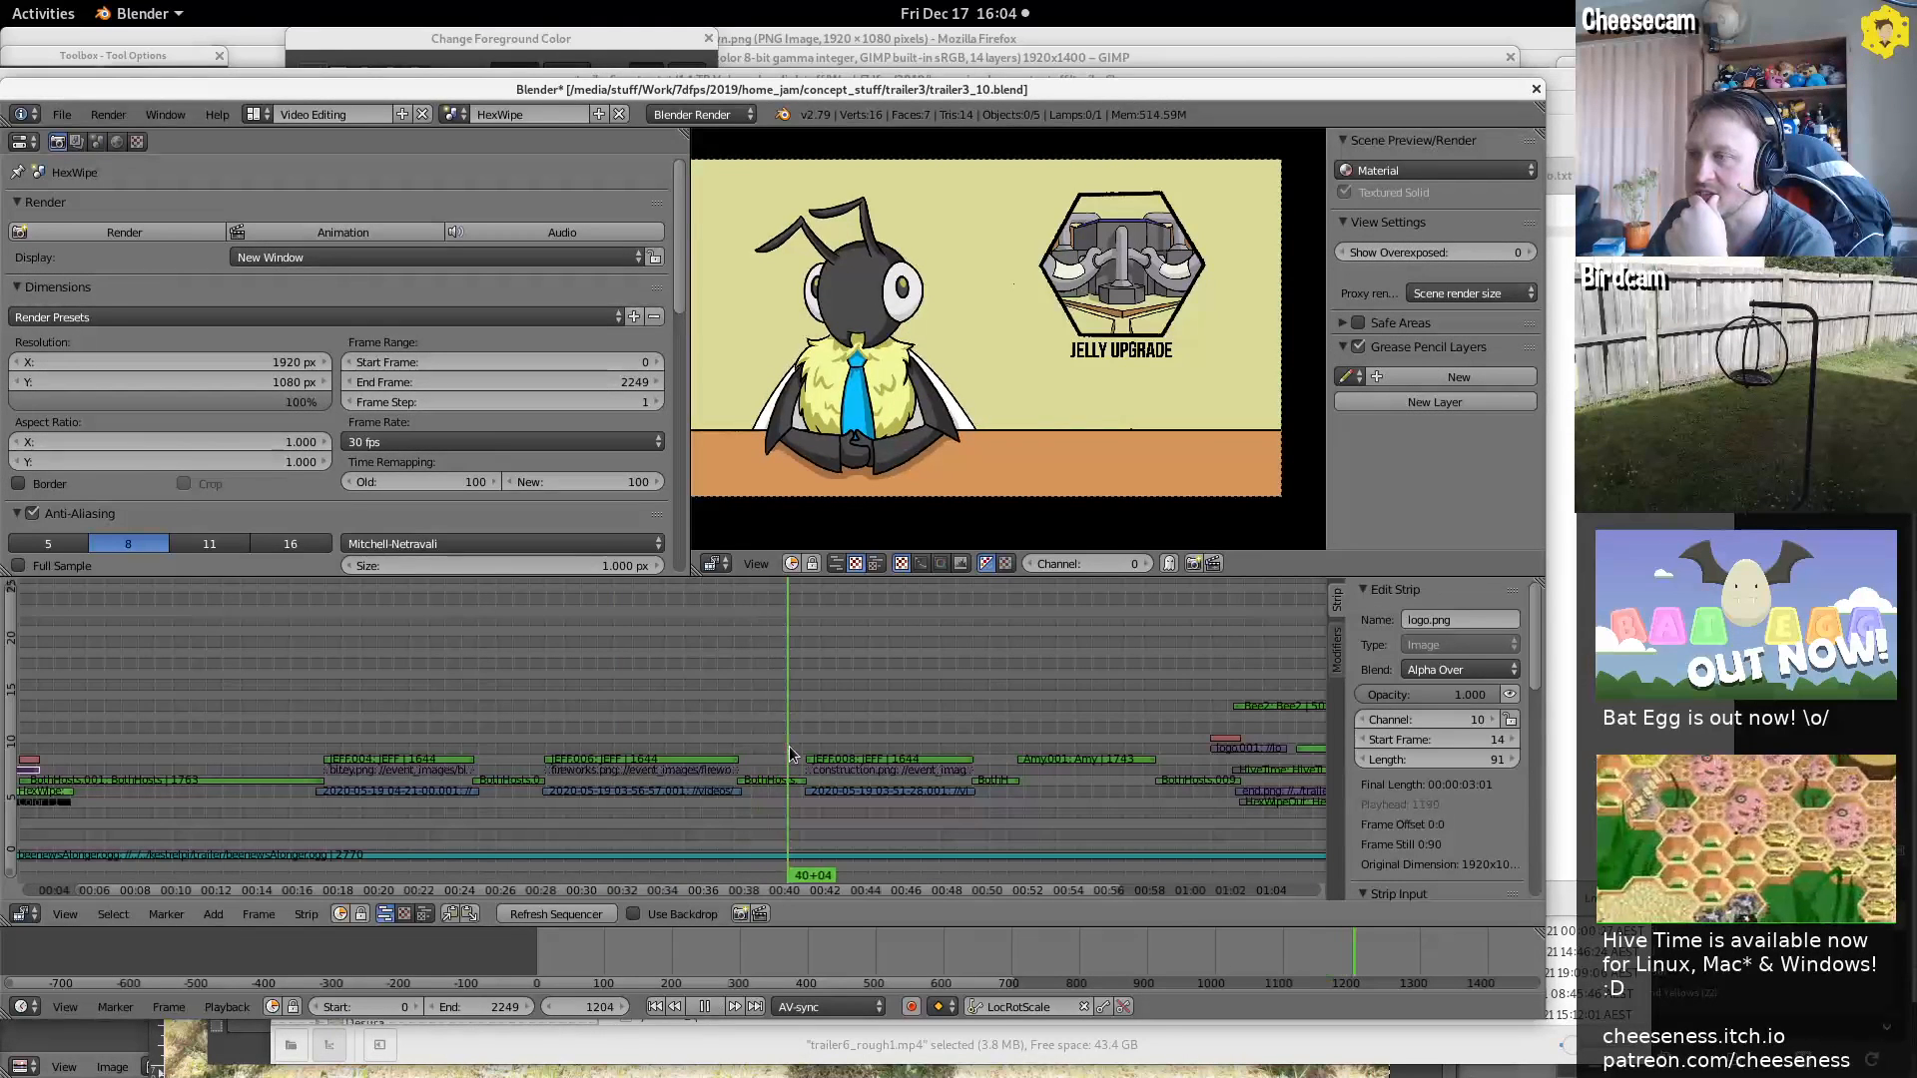
{"action": "key", "text": "Escape"}
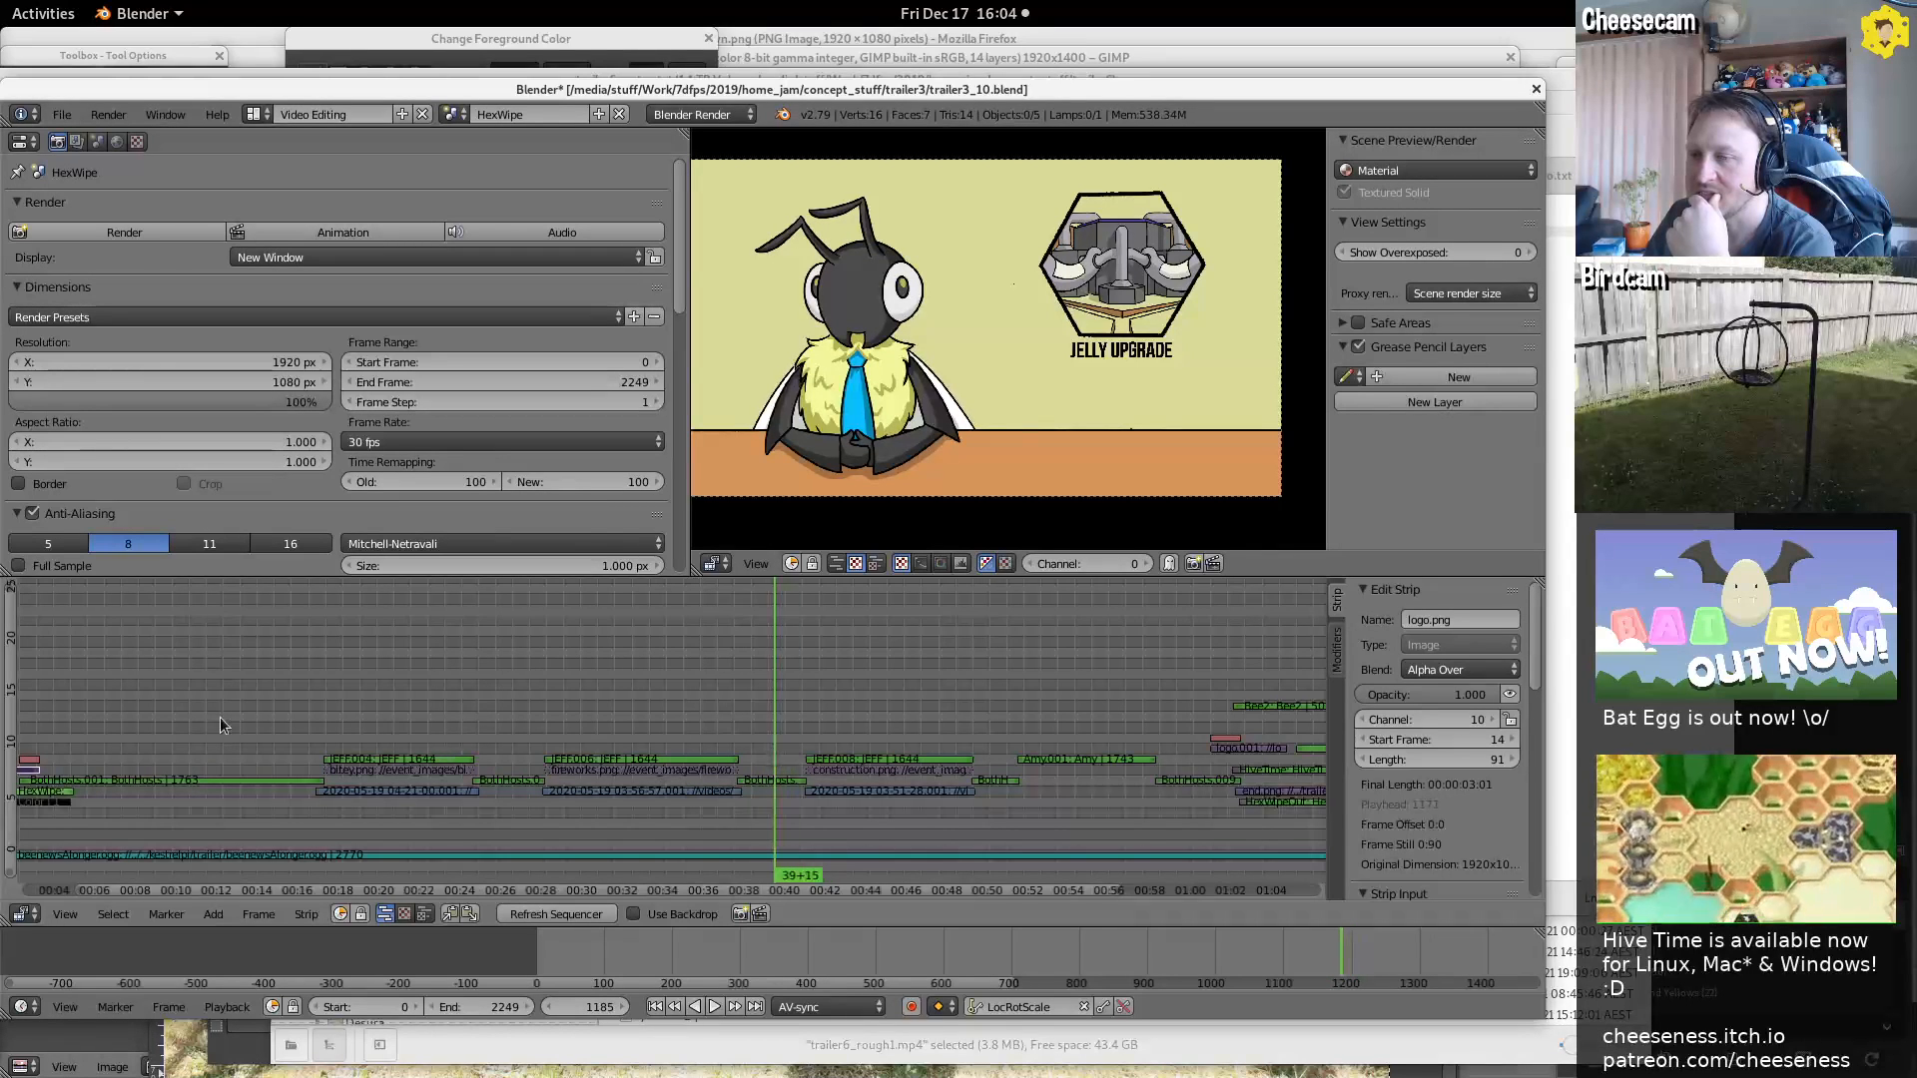
{"action": "middle_click_drag", "start_coordinate": [220, 717], "coordinate": [657, 685]}
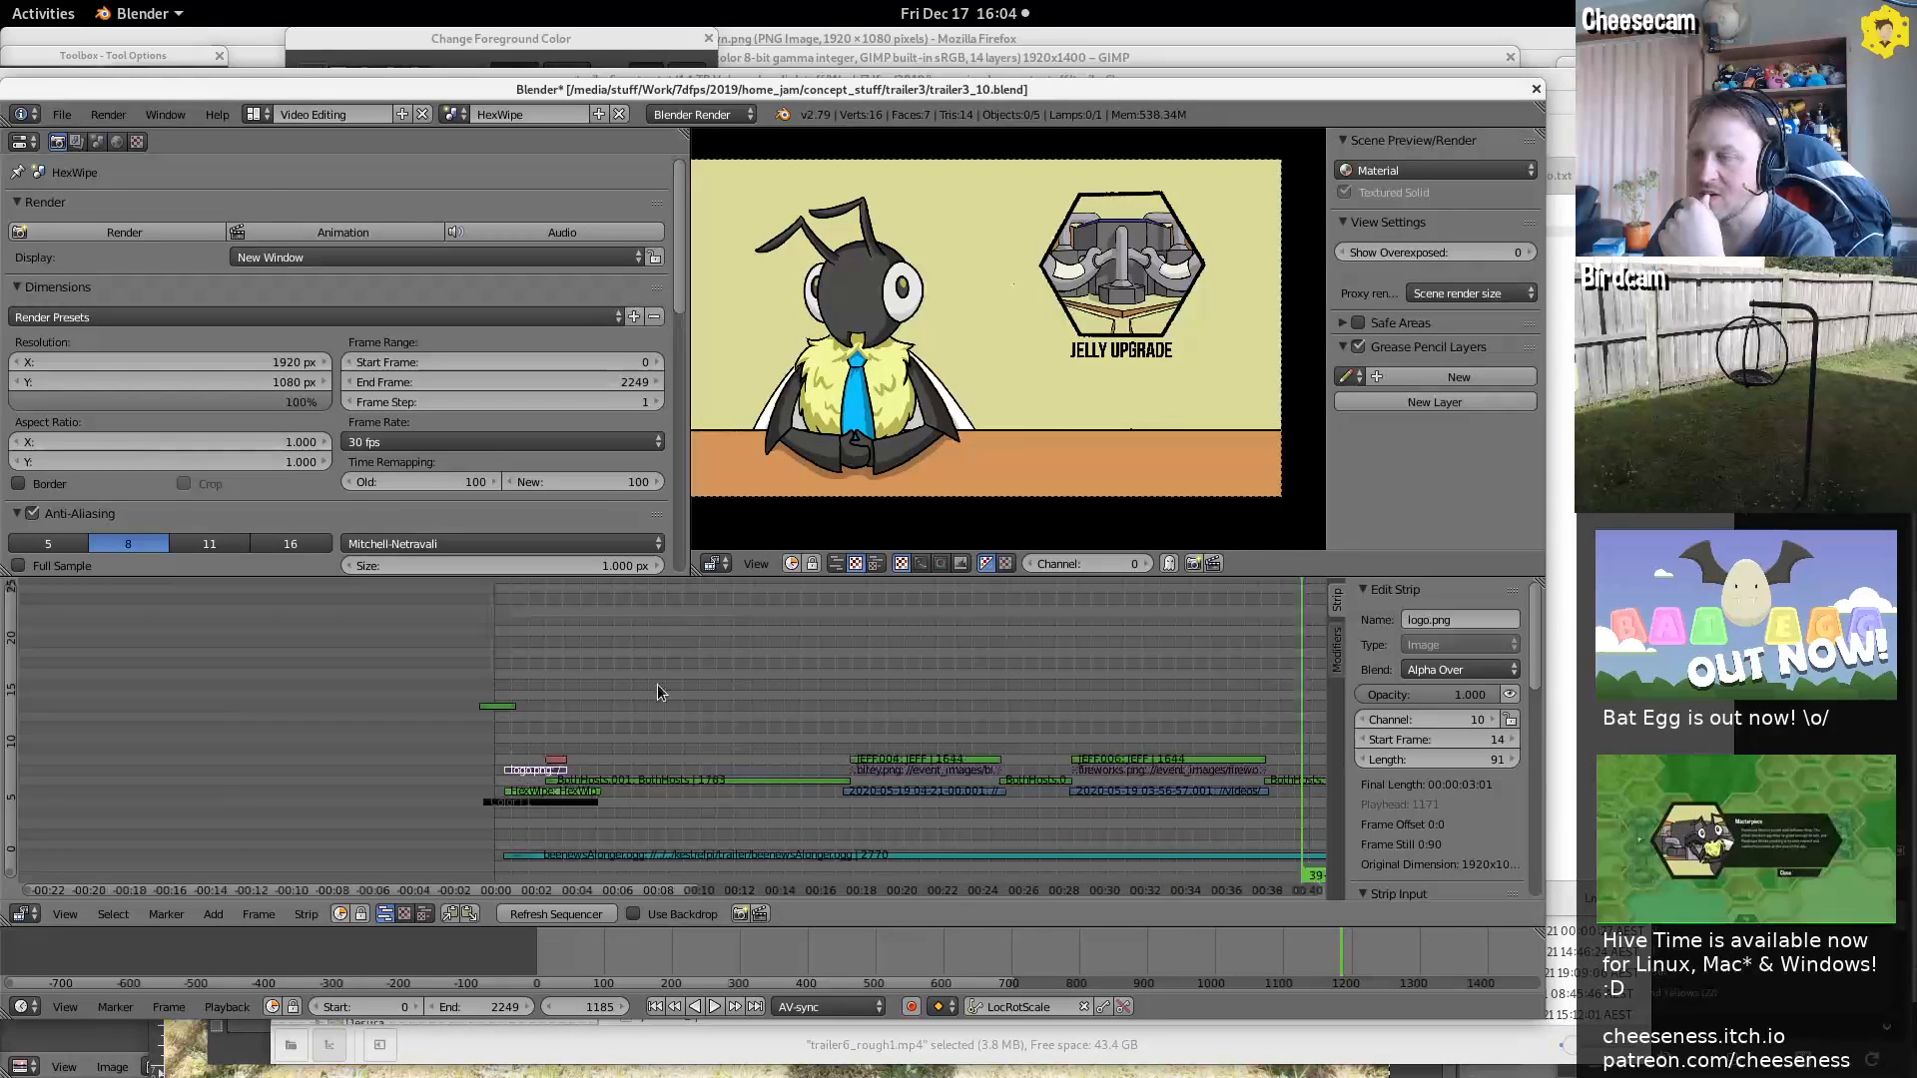
Switch to the Default screen layout and show the BothHosts scene
{"action": "left_click", "coordinate": [256, 114]}
{"action": "left_click", "coordinate": [299, 198]}
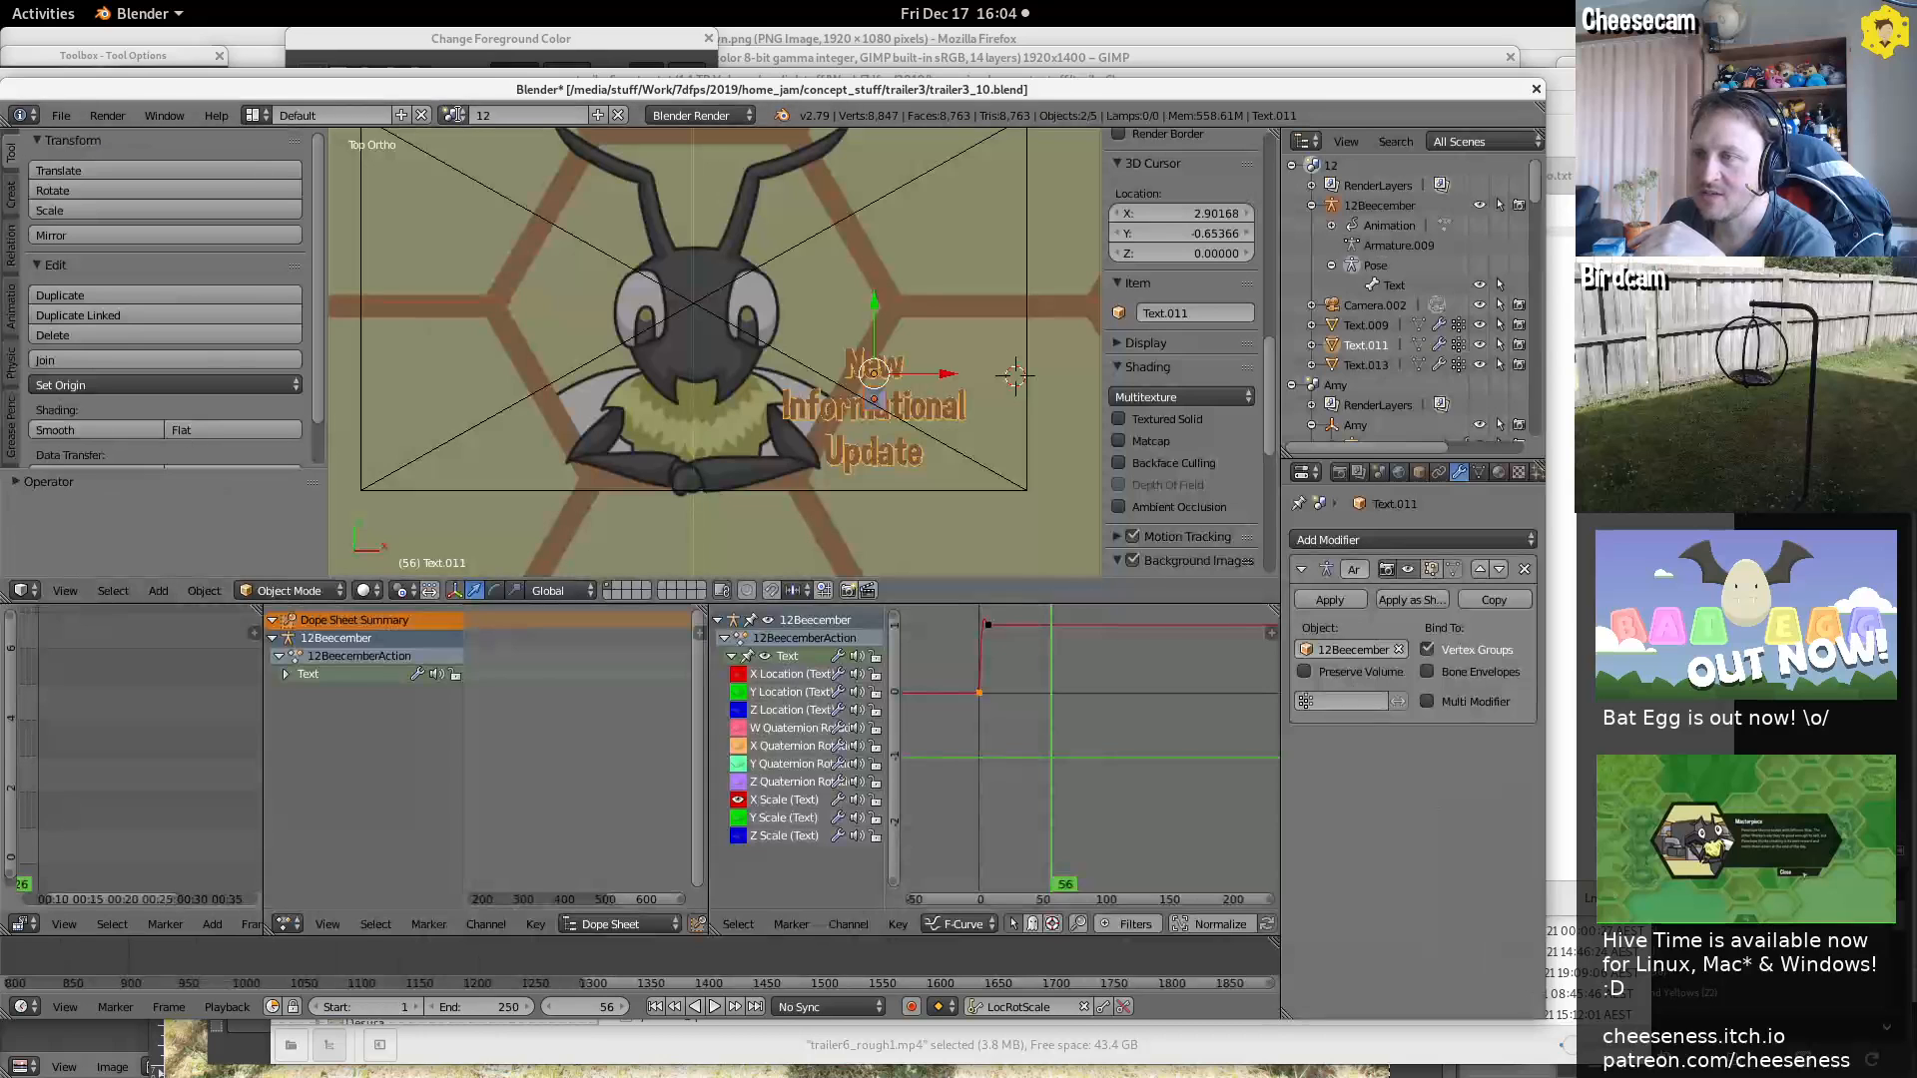
{"action": "left_click", "coordinate": [452, 115]}
{"action": "left_click", "coordinate": [550, 236]}
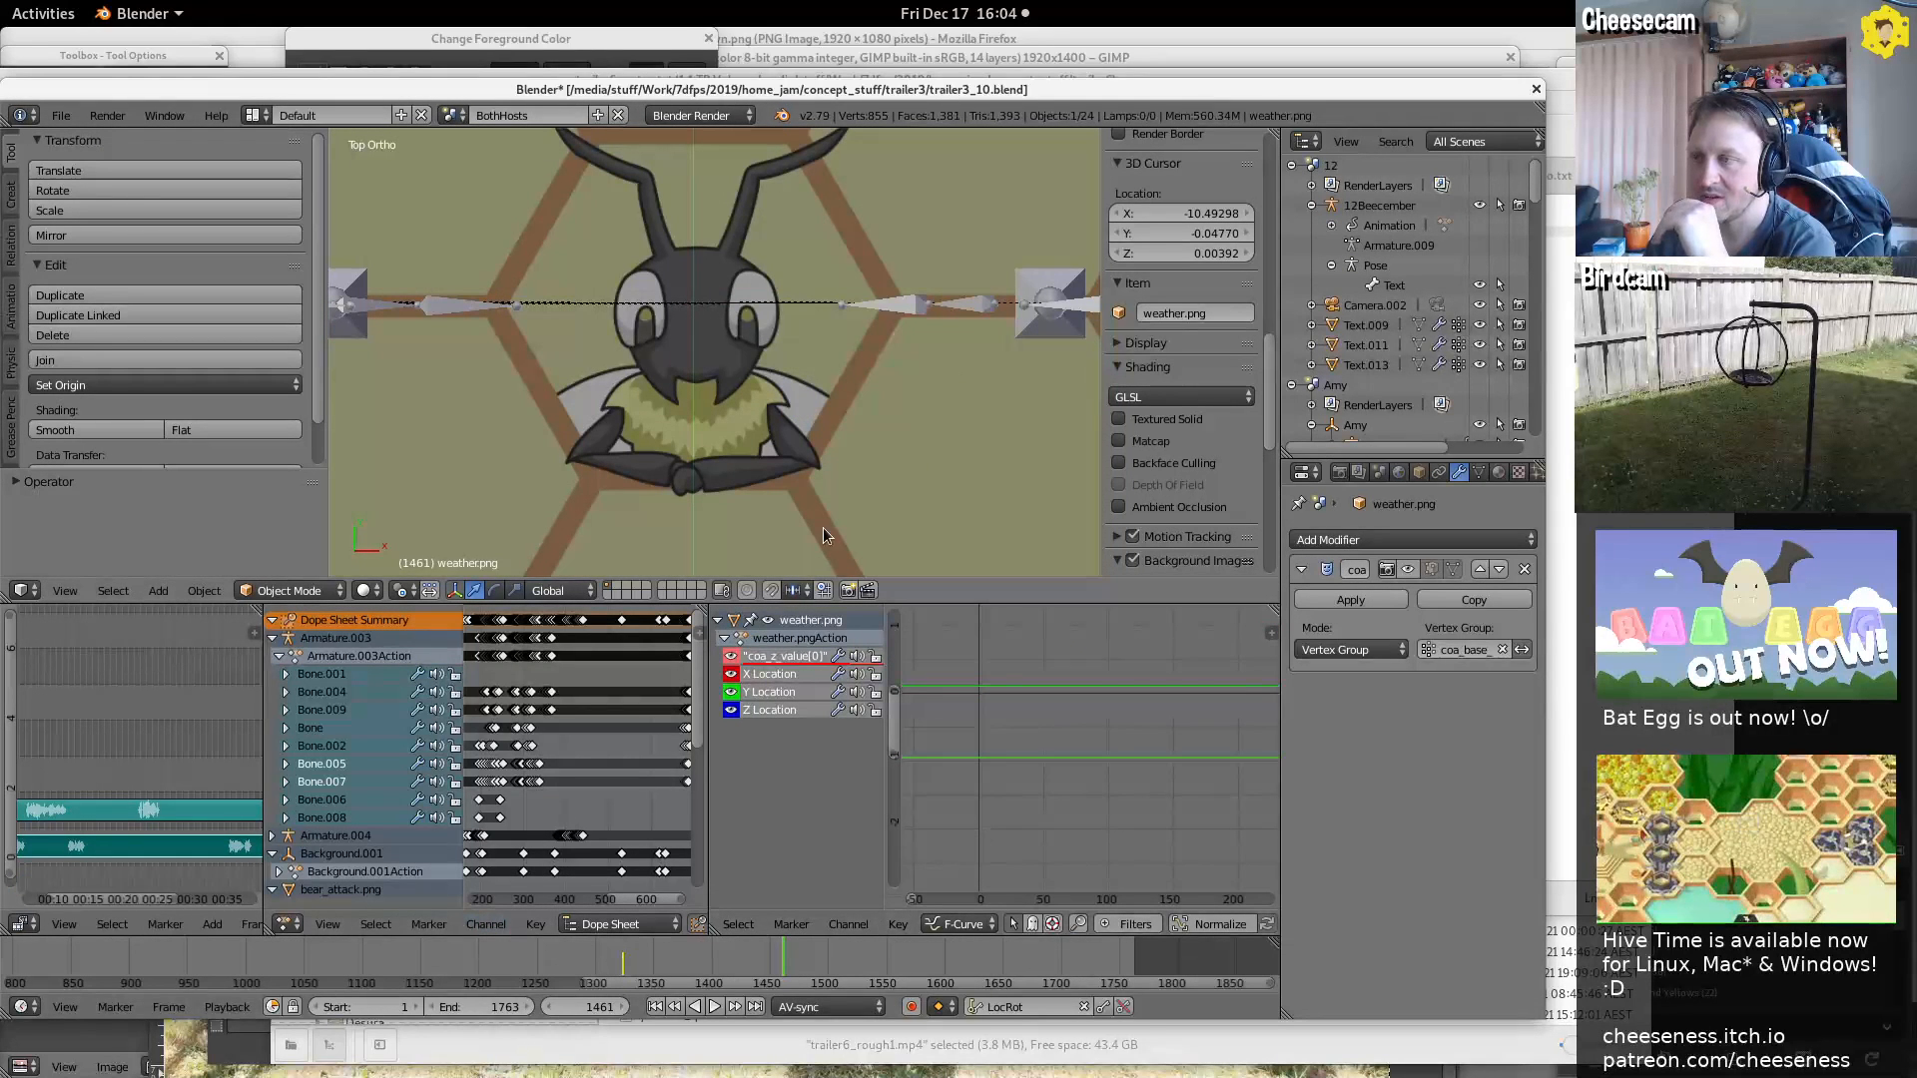
Set the viewport shading to Texture and view both hosts, the backdrop and the story images at an angle
{"action": "middle_click_drag", "start_coordinate": [822, 527], "coordinate": [700, 341]}
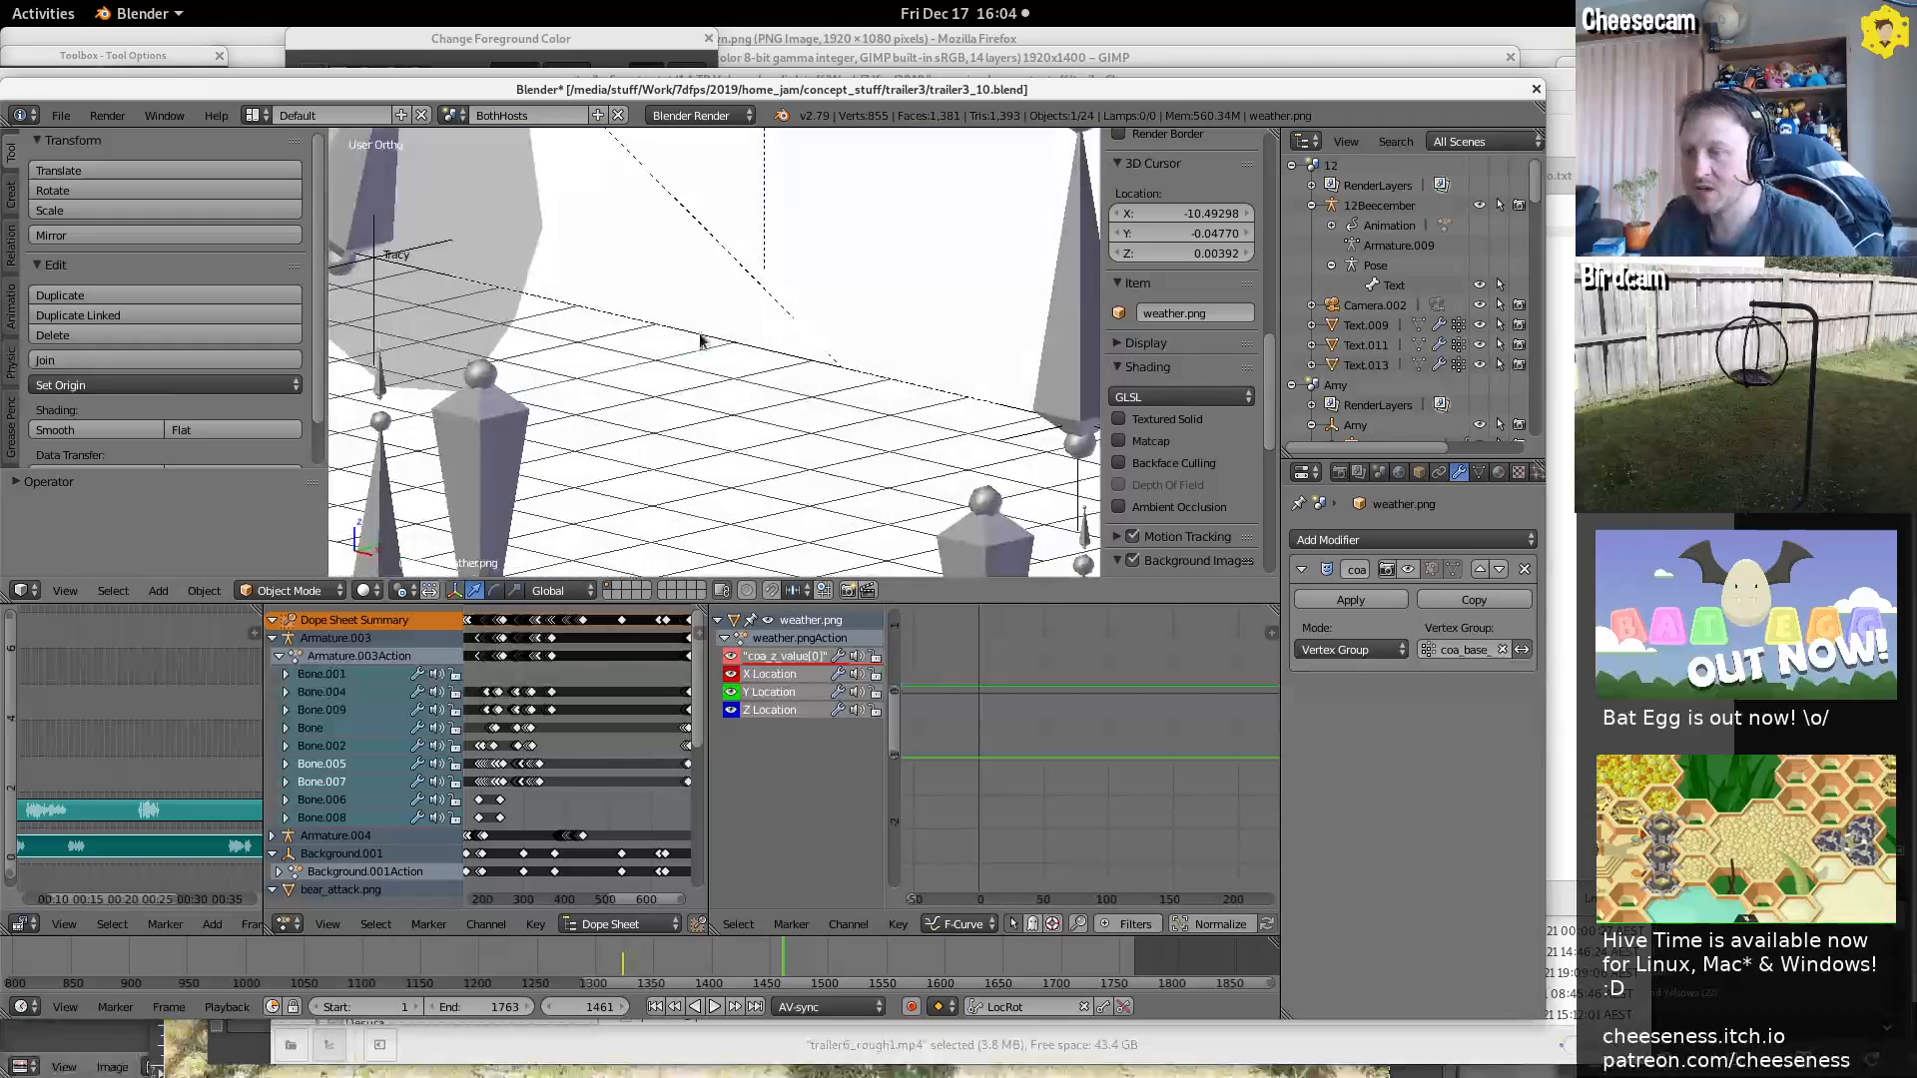
{"action": "left_click", "coordinate": [369, 590]}
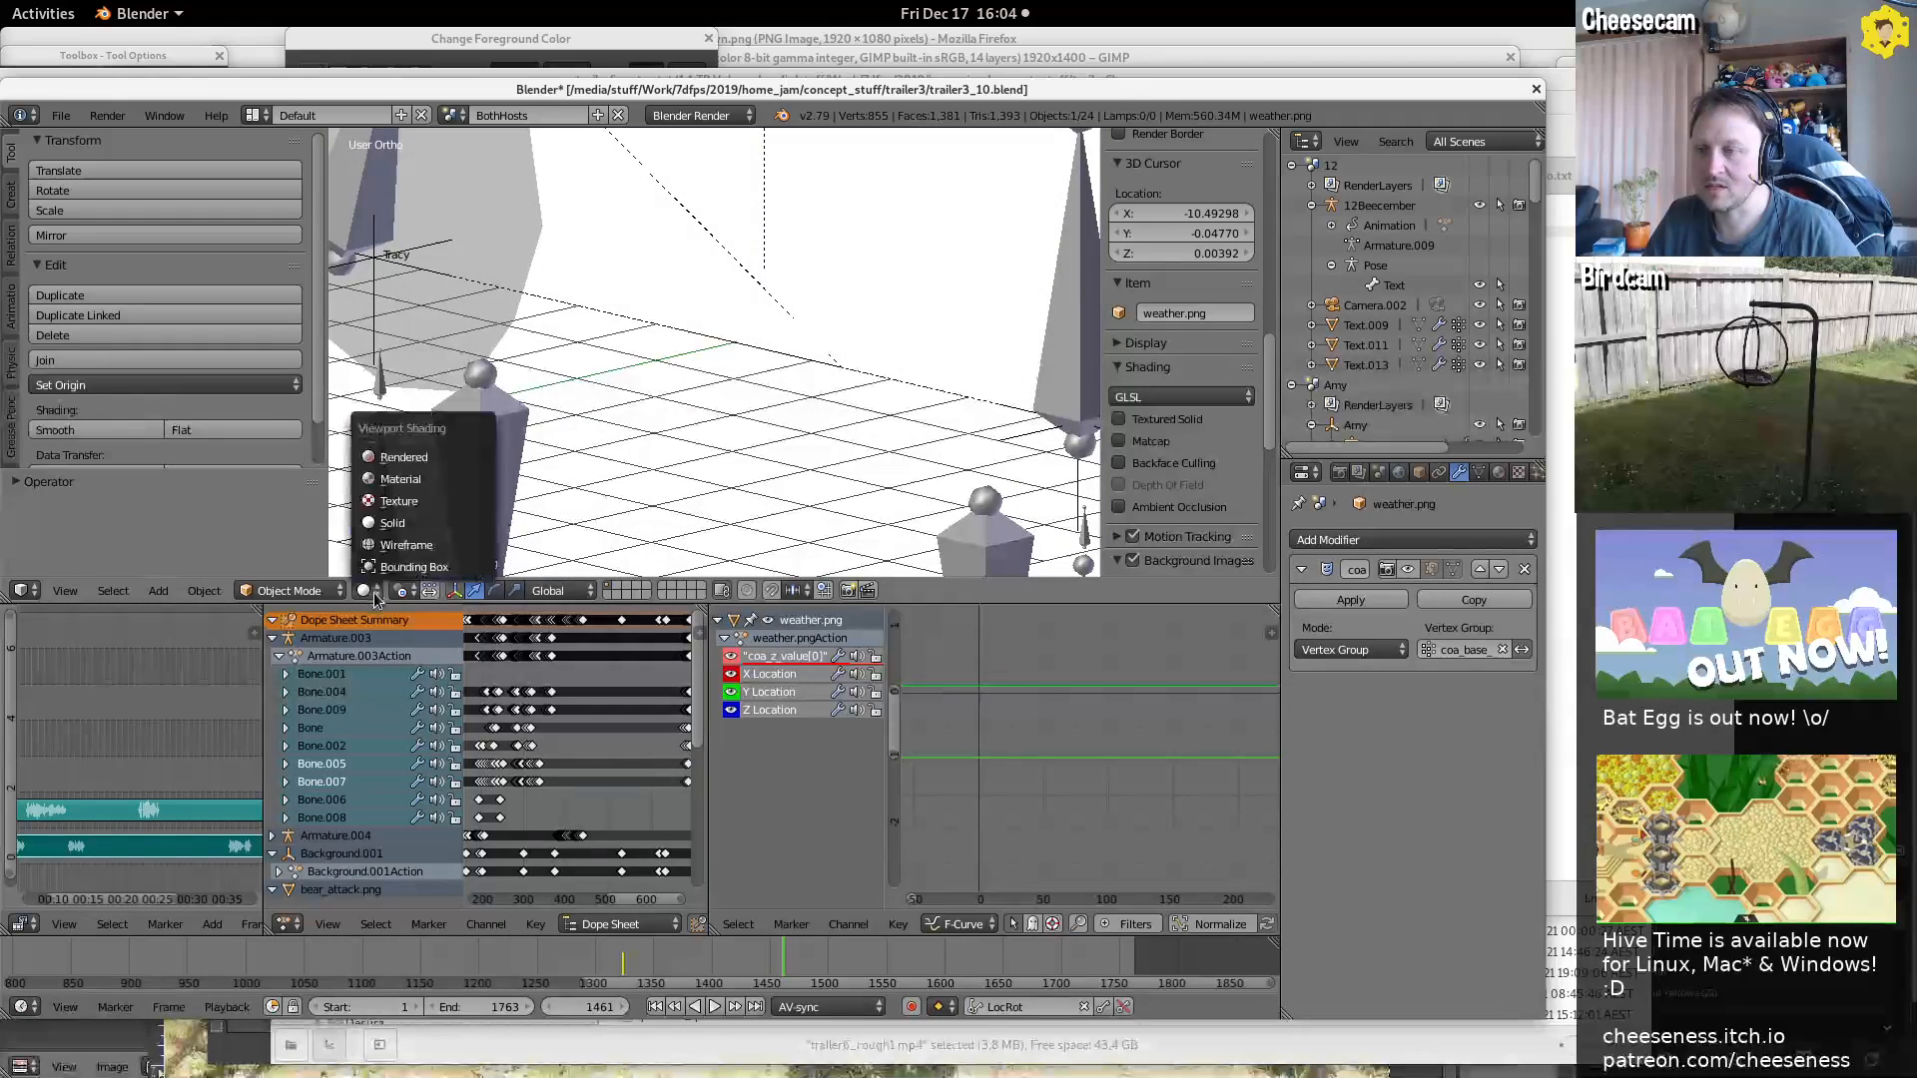
{"action": "left_click", "coordinate": [419, 496]}
{"action": "middle_click_drag", "start_coordinate": [766, 319], "coordinate": [685, 541], "text": "ctrl"}
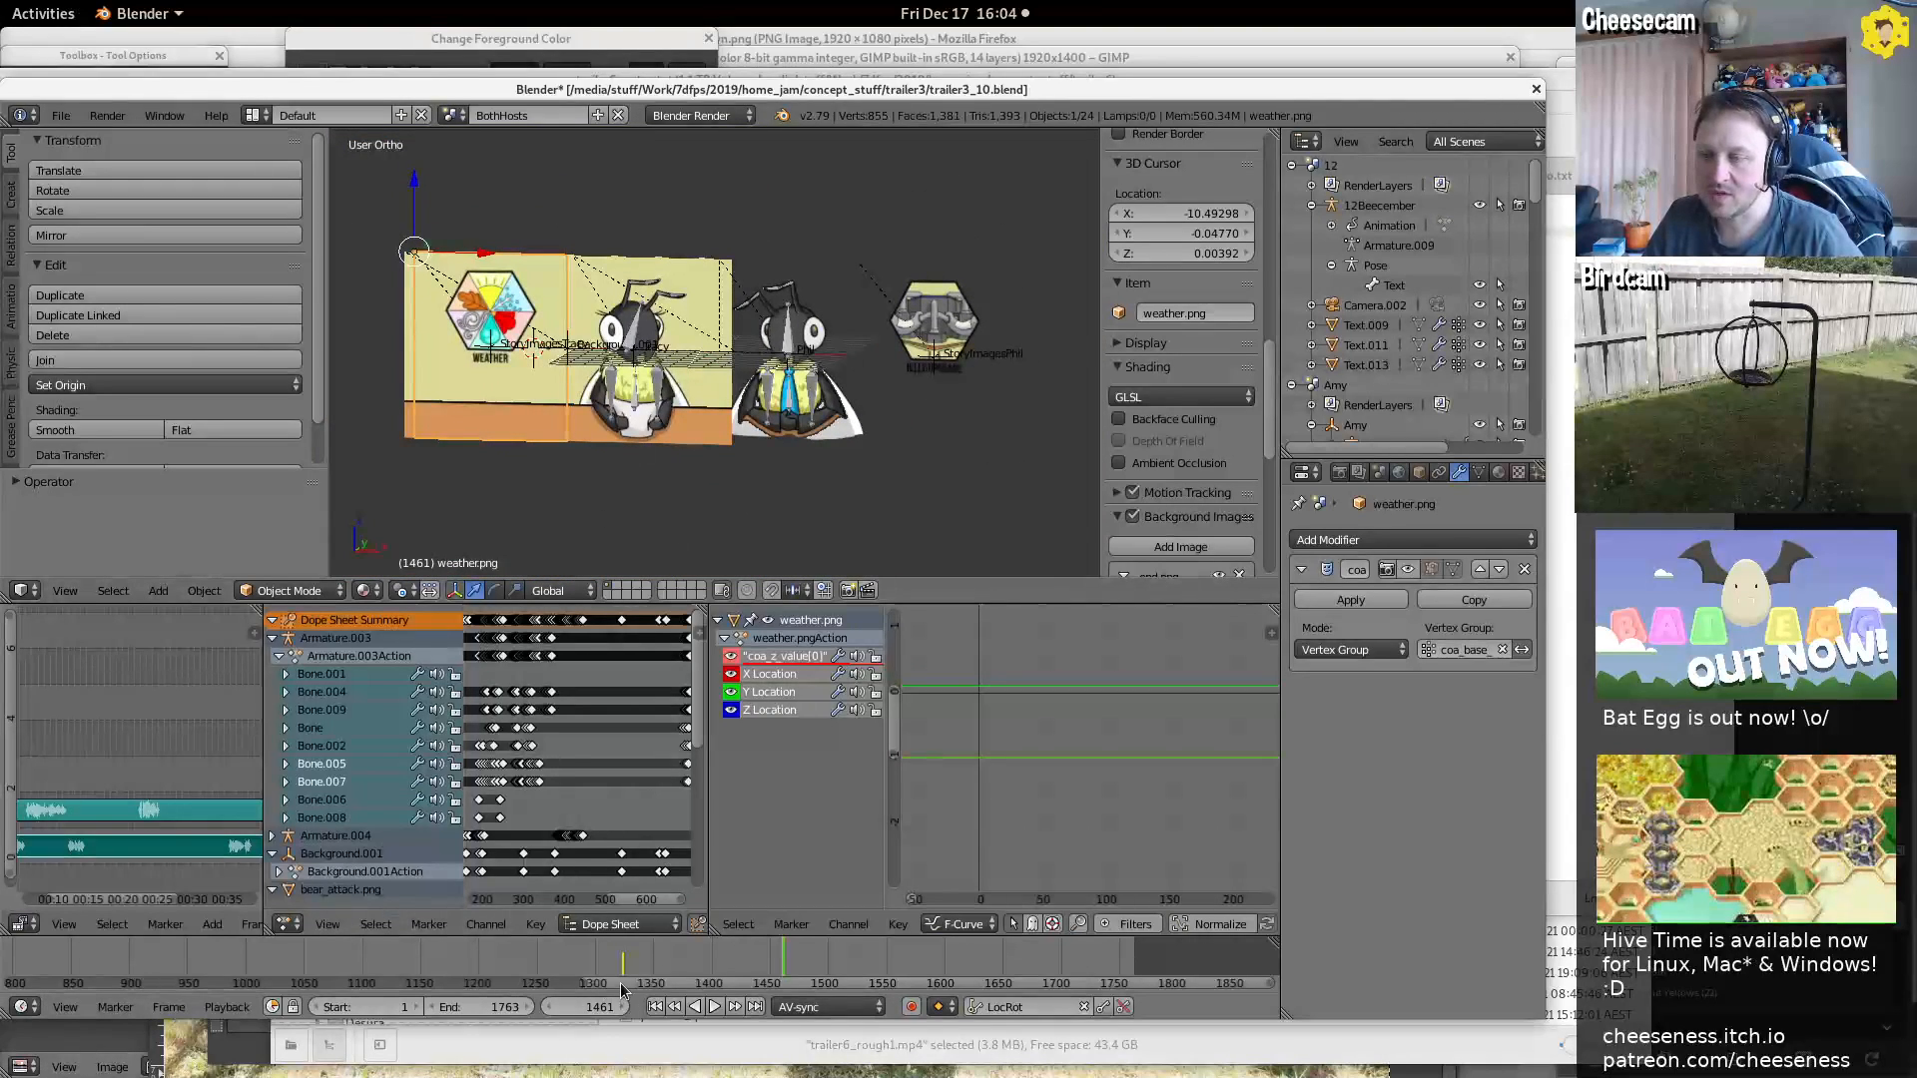
Scrub through the BothHosts animation up to frame 1683 and back to 1389, examining how the backdrops and story images change
{"action": "key", "text": "alt+a"}
{"action": "left_click", "coordinate": [533, 972]}
{"action": "left_click_drag", "start_coordinate": [532, 963], "coordinate": [114, 956]}
{"action": "middle_click_drag", "start_coordinate": [371, 968], "coordinate": [211, 970]}
{"action": "left_click_drag", "start_coordinate": [223, 970], "coordinate": [1061, 969]}
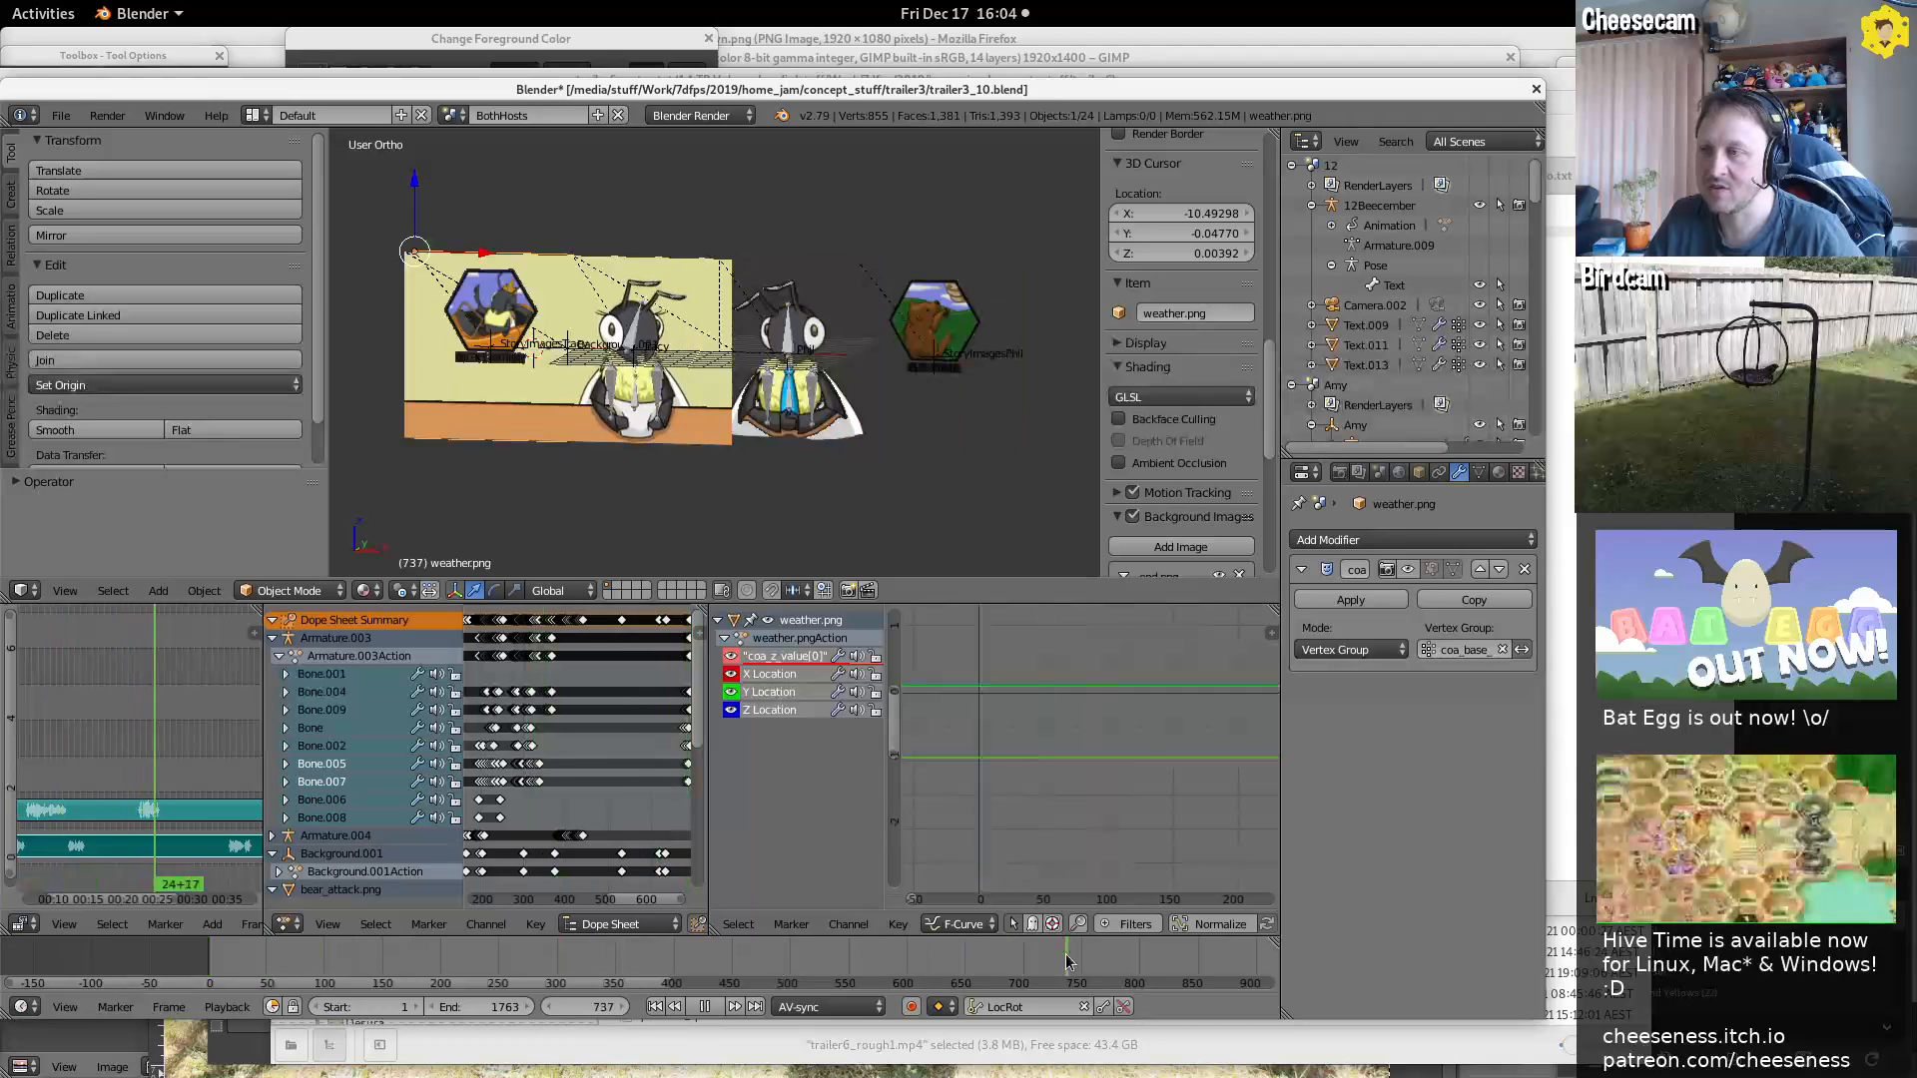
{"action": "middle_click_drag", "start_coordinate": [1043, 970], "coordinate": [205, 969]}
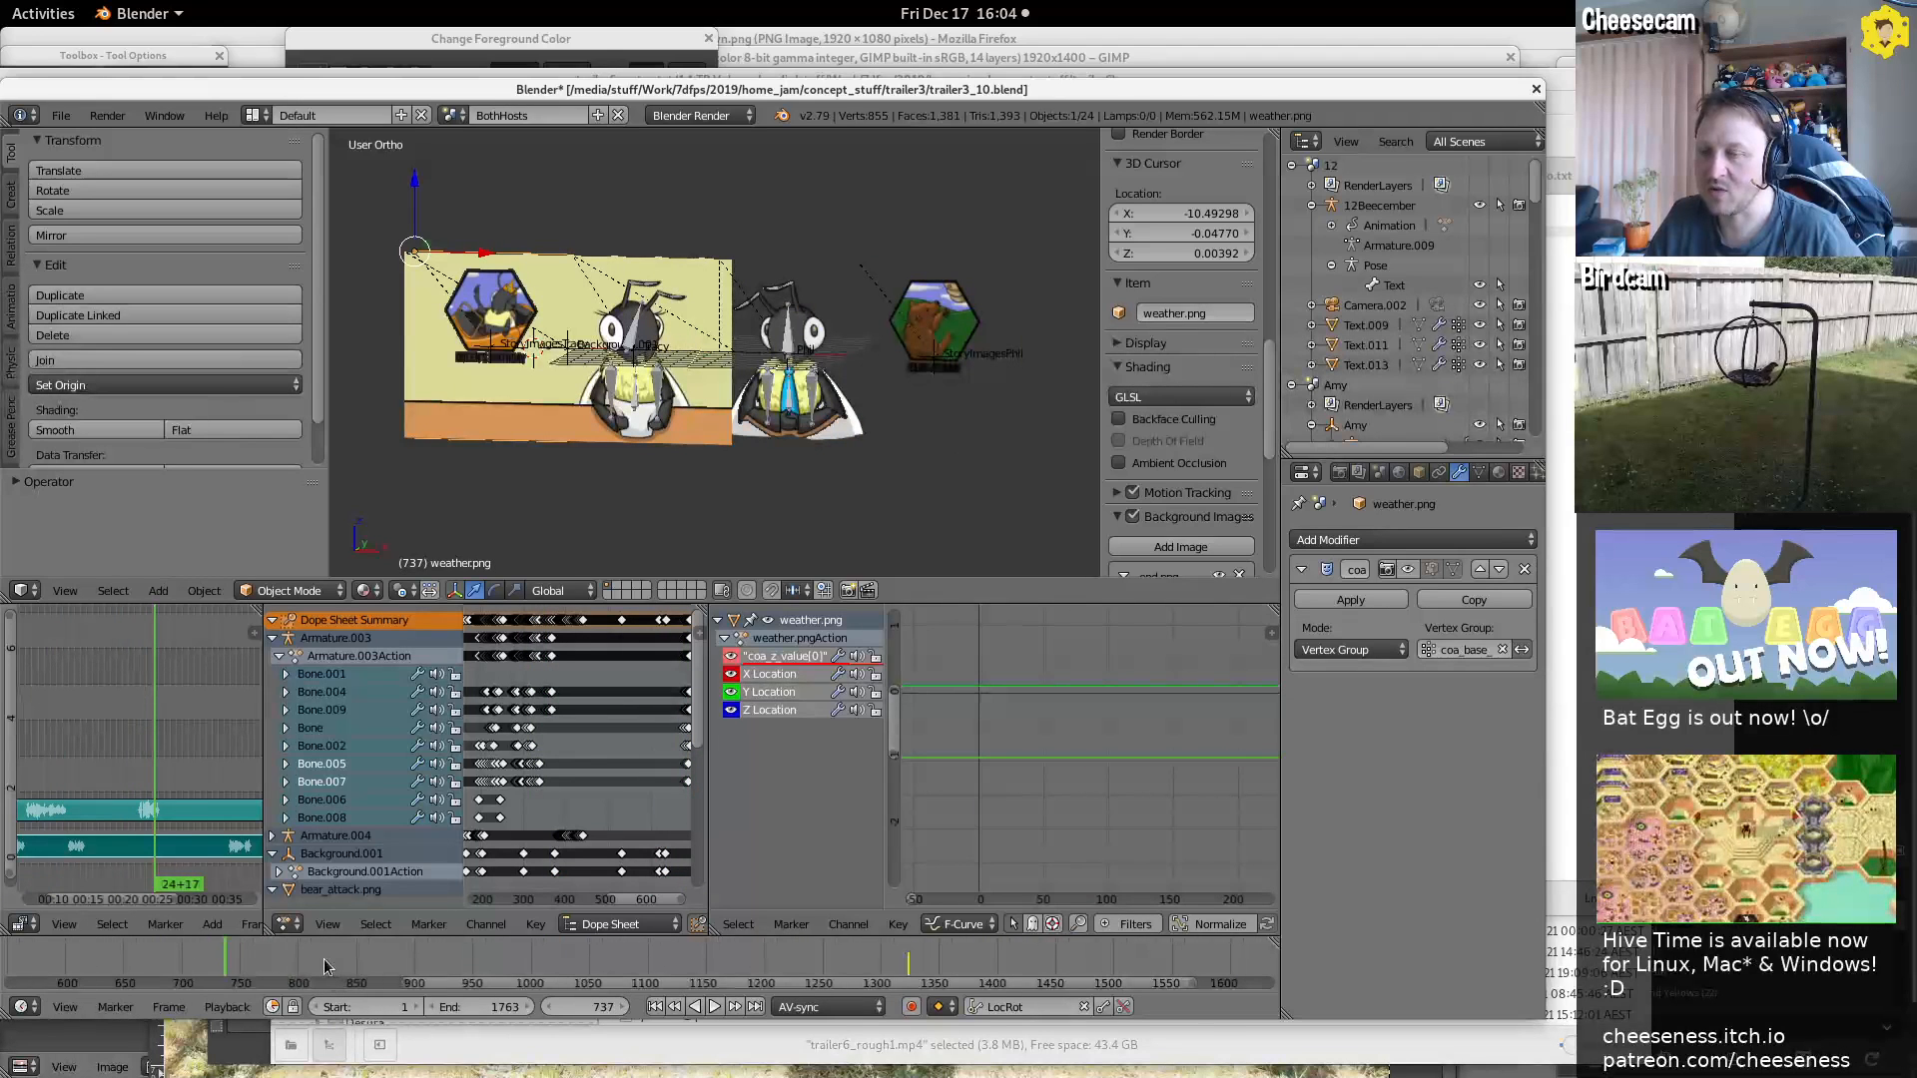
{"action": "left_click_drag", "start_coordinate": [231, 966], "coordinate": [1165, 970]}
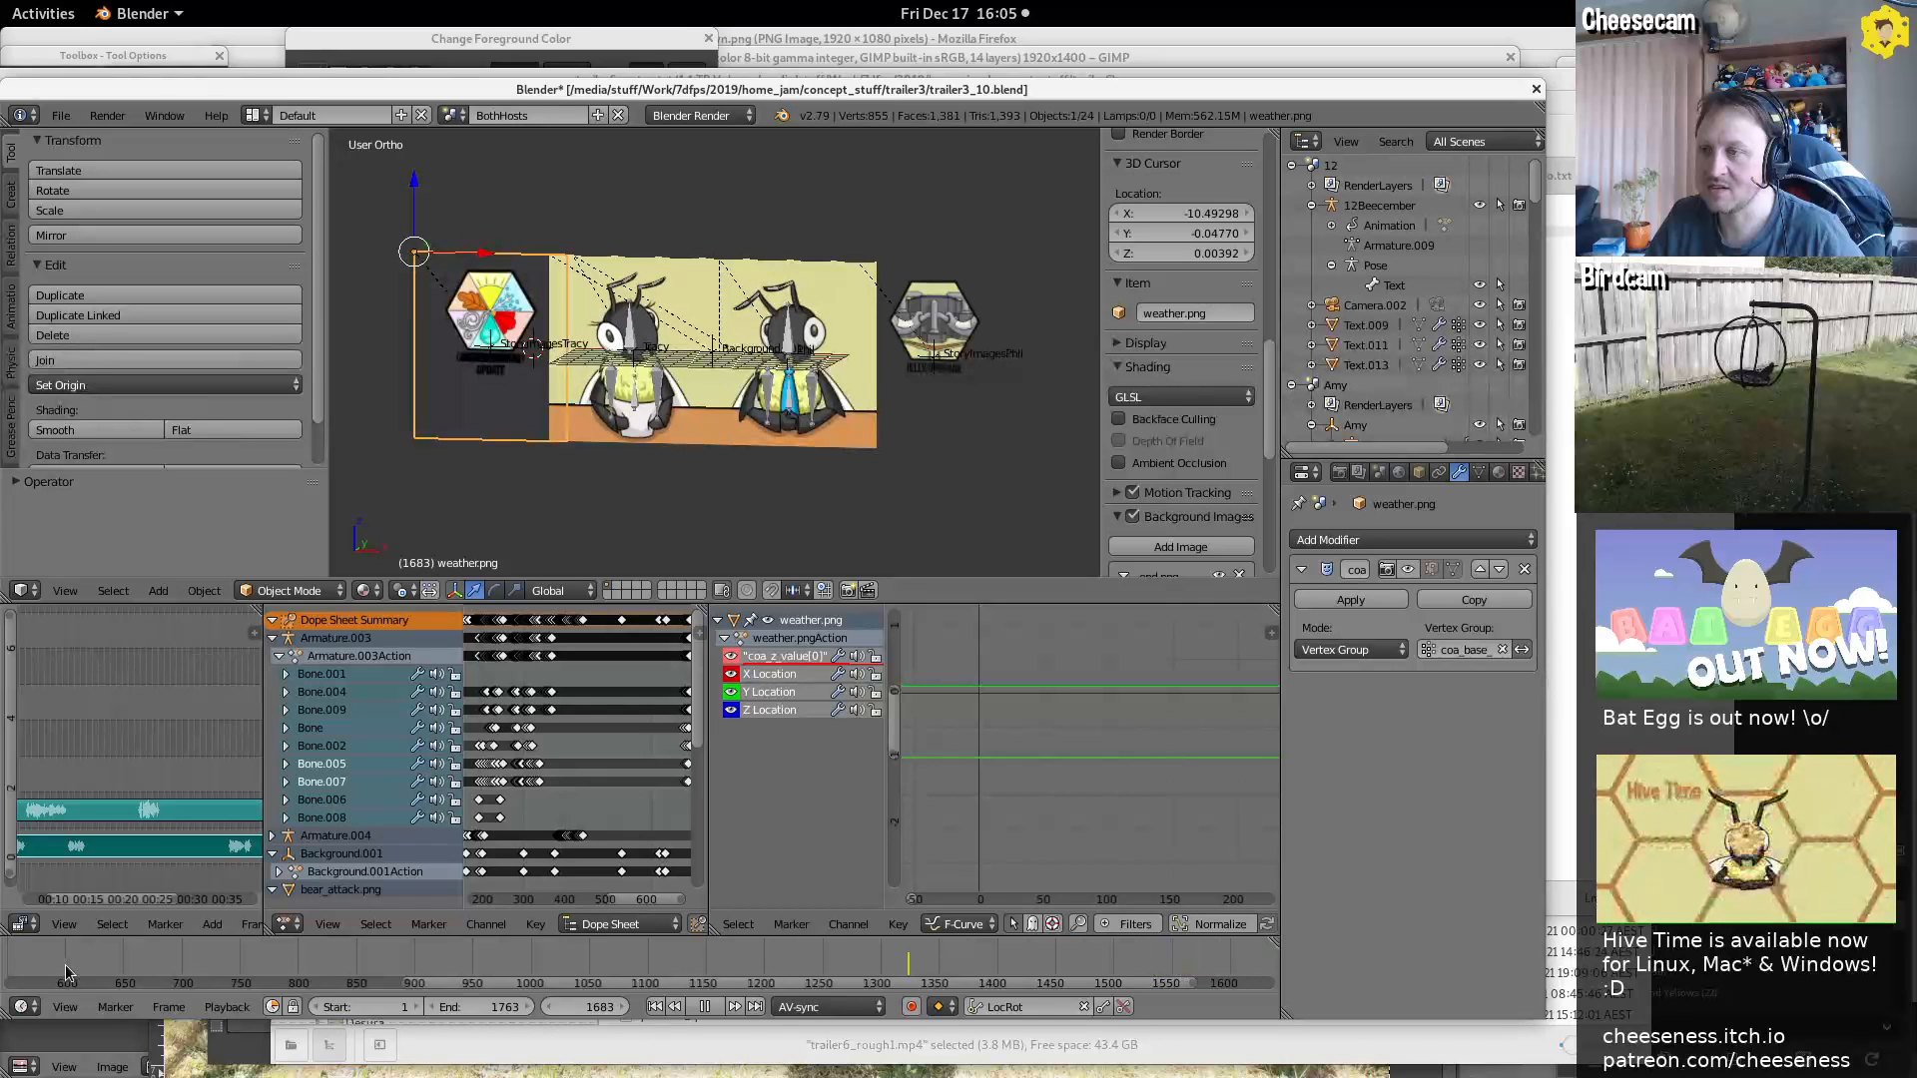
{"action": "left_click_drag", "start_coordinate": [994, 954], "coordinate": [984, 955]}
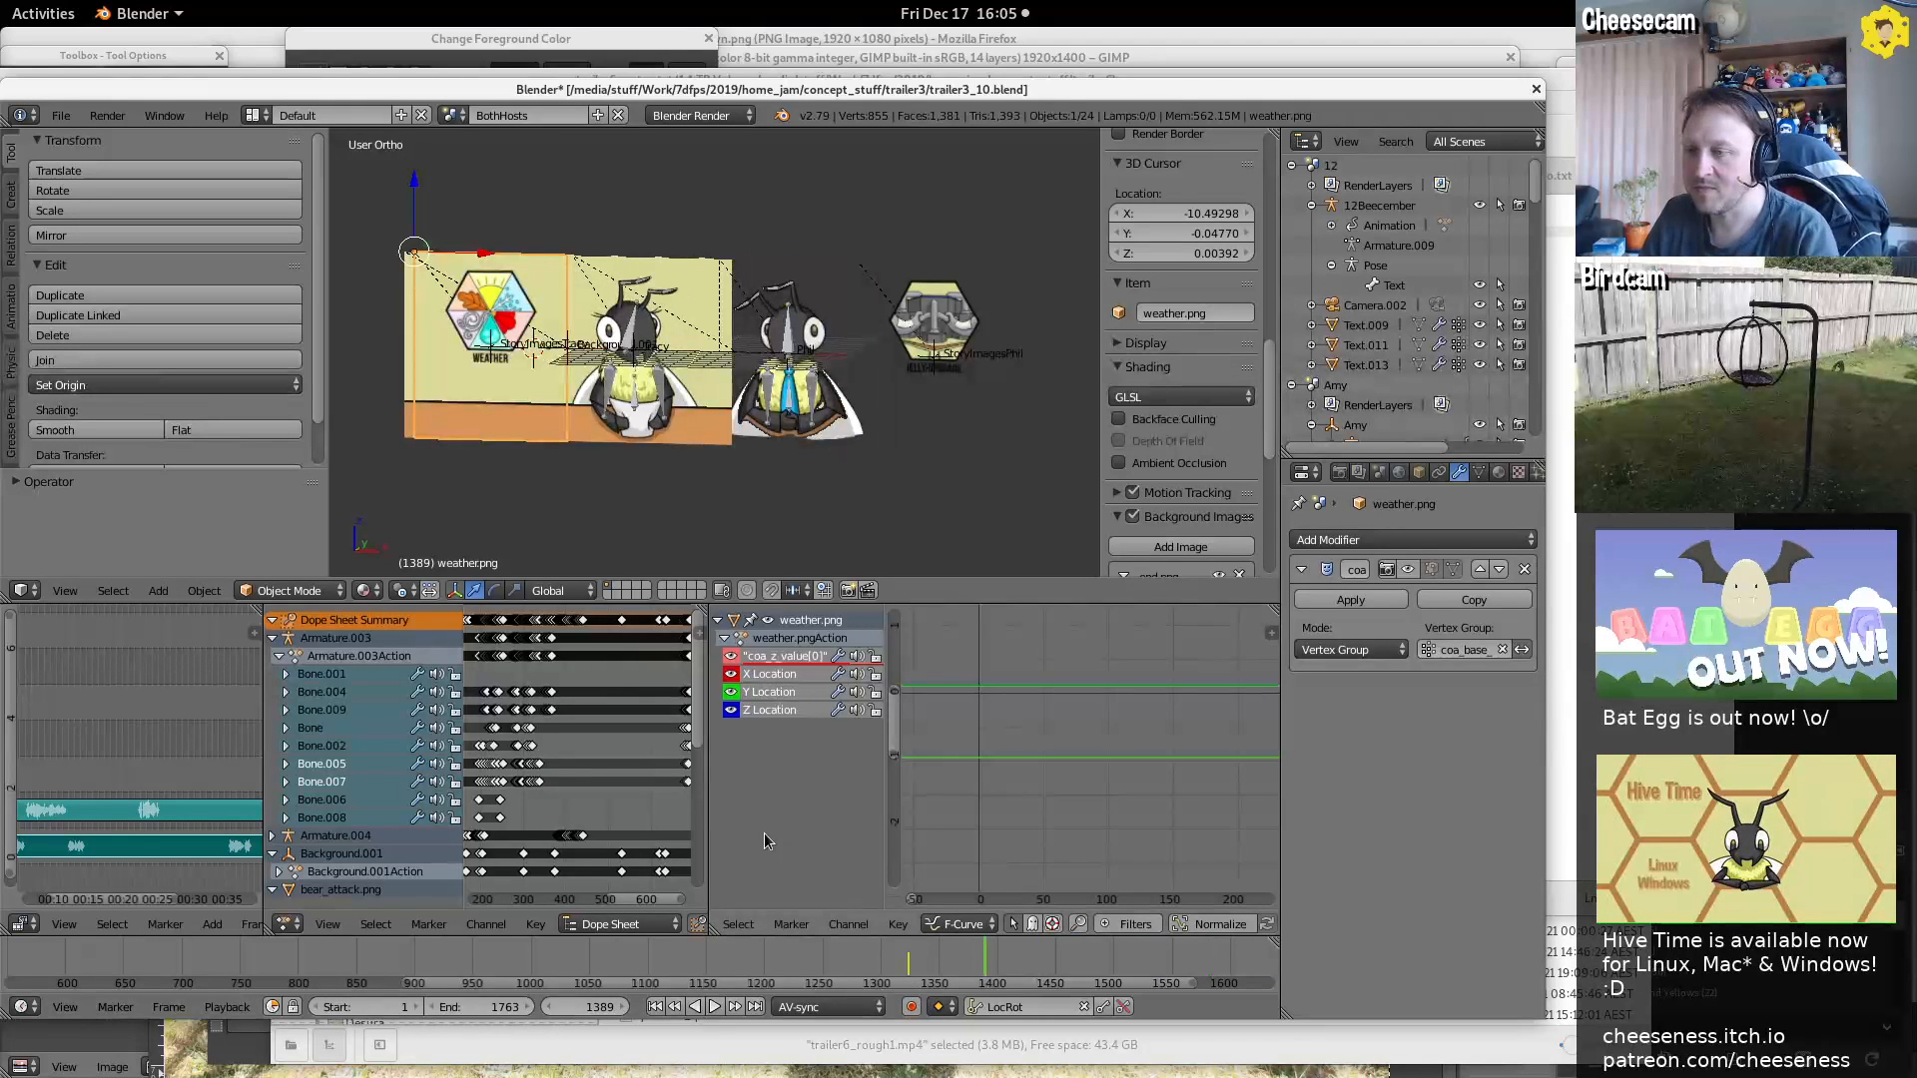
Play the BothHosts animation from its first frame to about frame 354, watching the rigged host up close
{"action": "middle_click_drag", "start_coordinate": [46, 799], "coordinate": [213, 745]}
{"action": "key", "text": "shift+Left"}
{"action": "key", "text": "alt+a"}
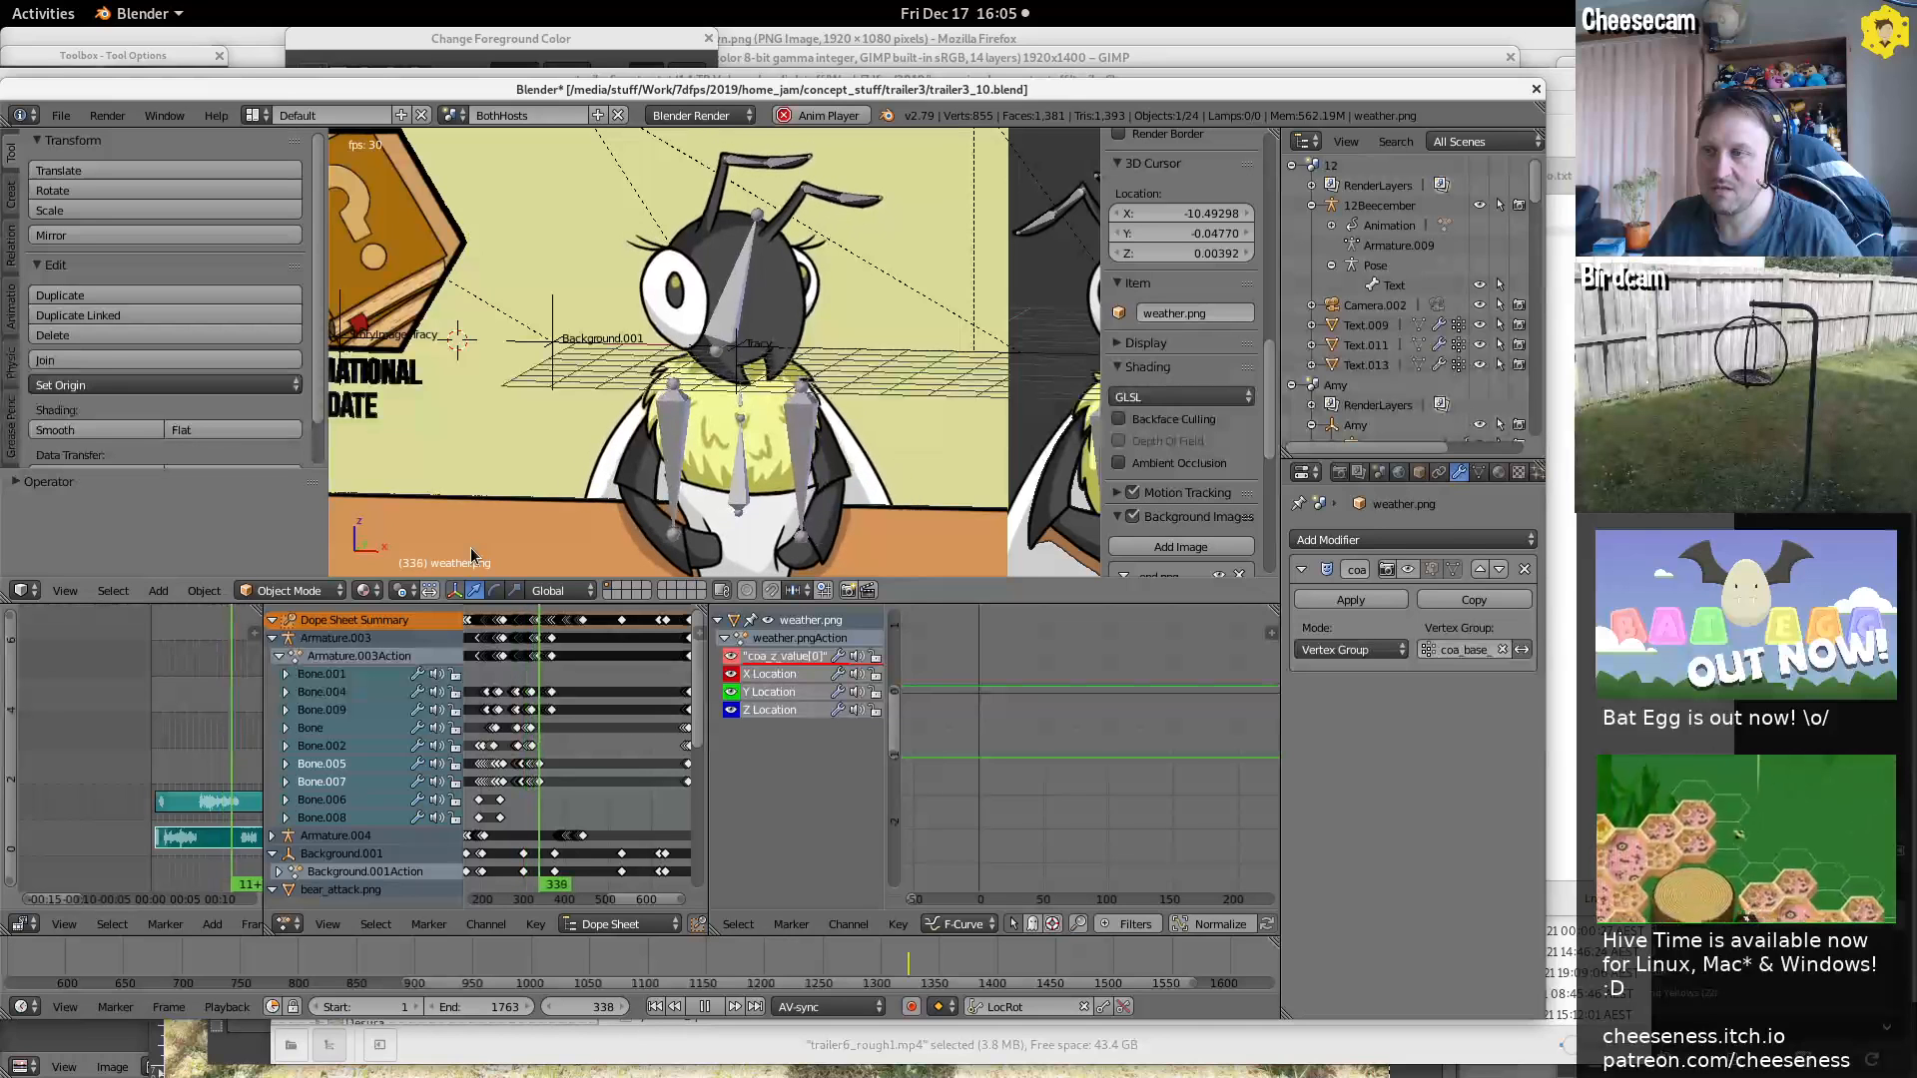
{"action": "key", "text": "alt+a"}
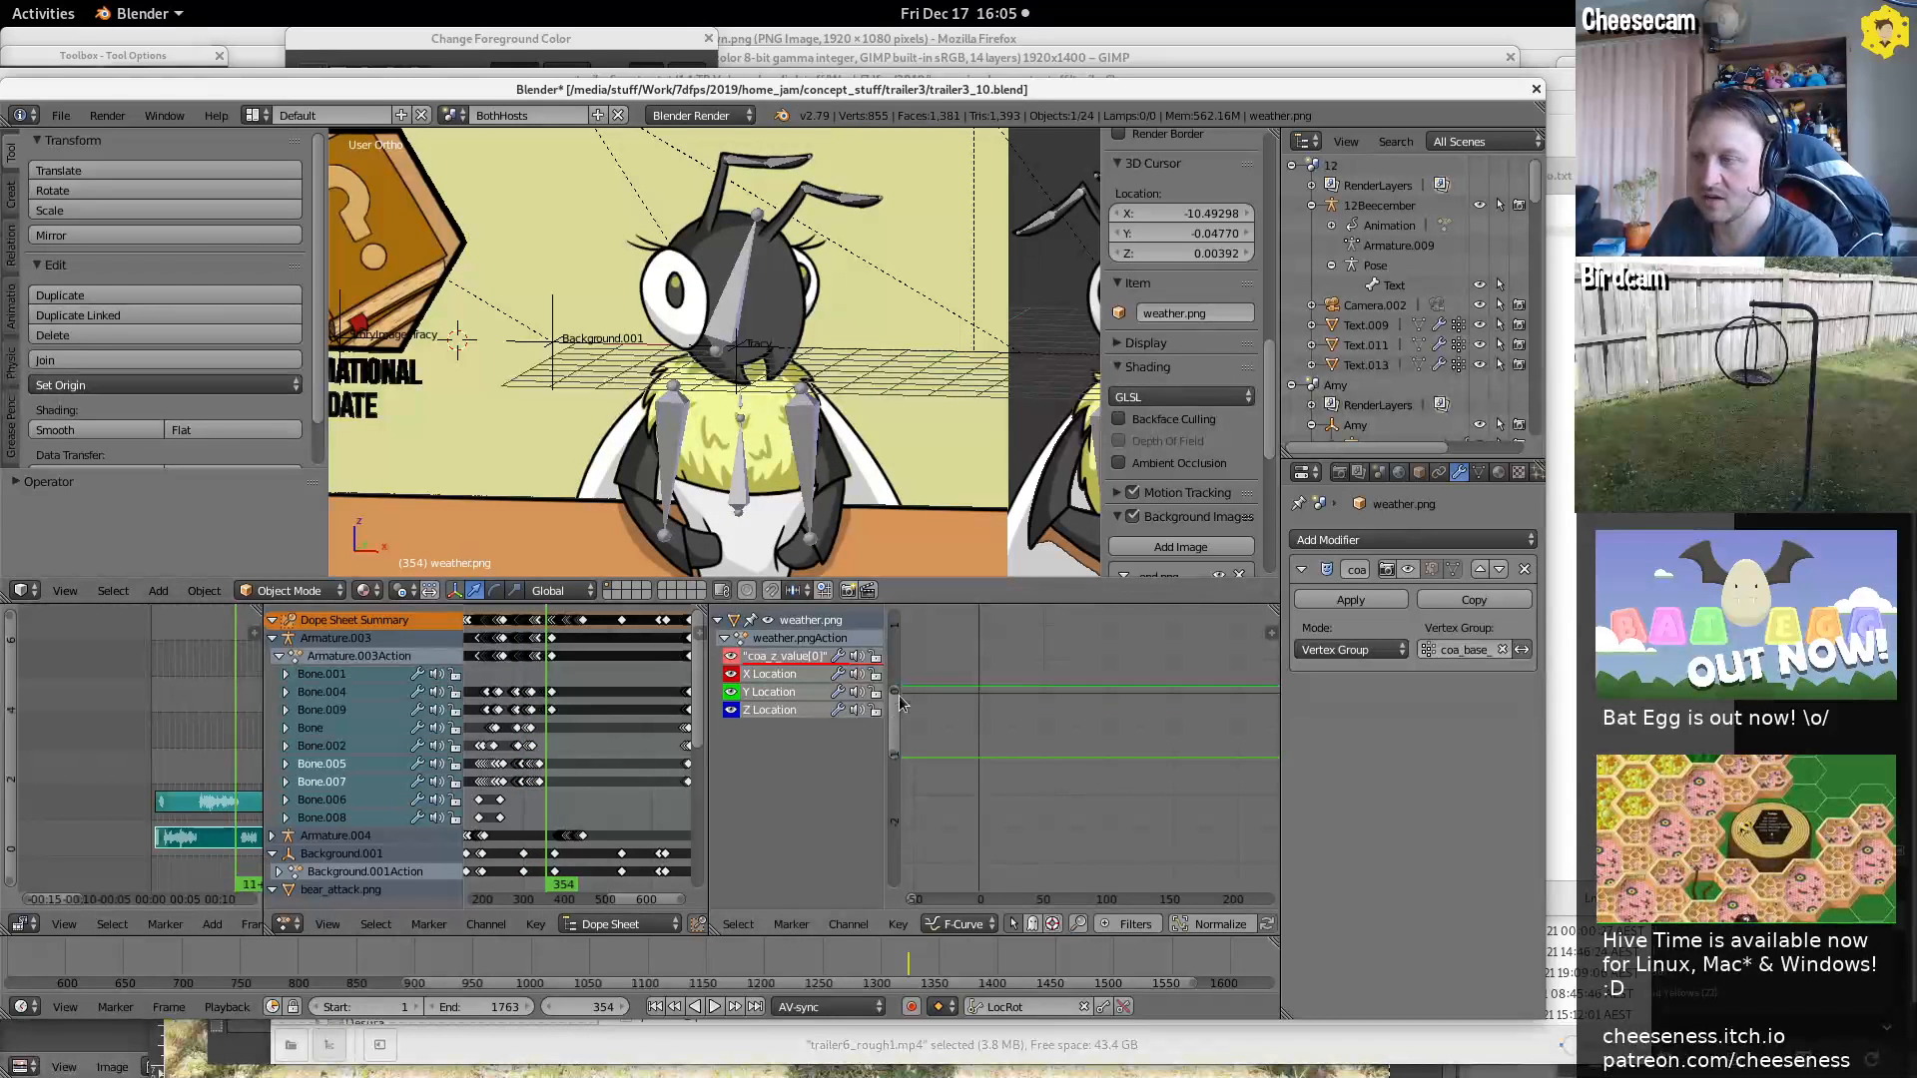
Inspect the coa_z_value F-curve of weather.png, its active keyframe properties and its channel in the dope sheet
{"action": "left_click", "coordinate": [789, 660]}
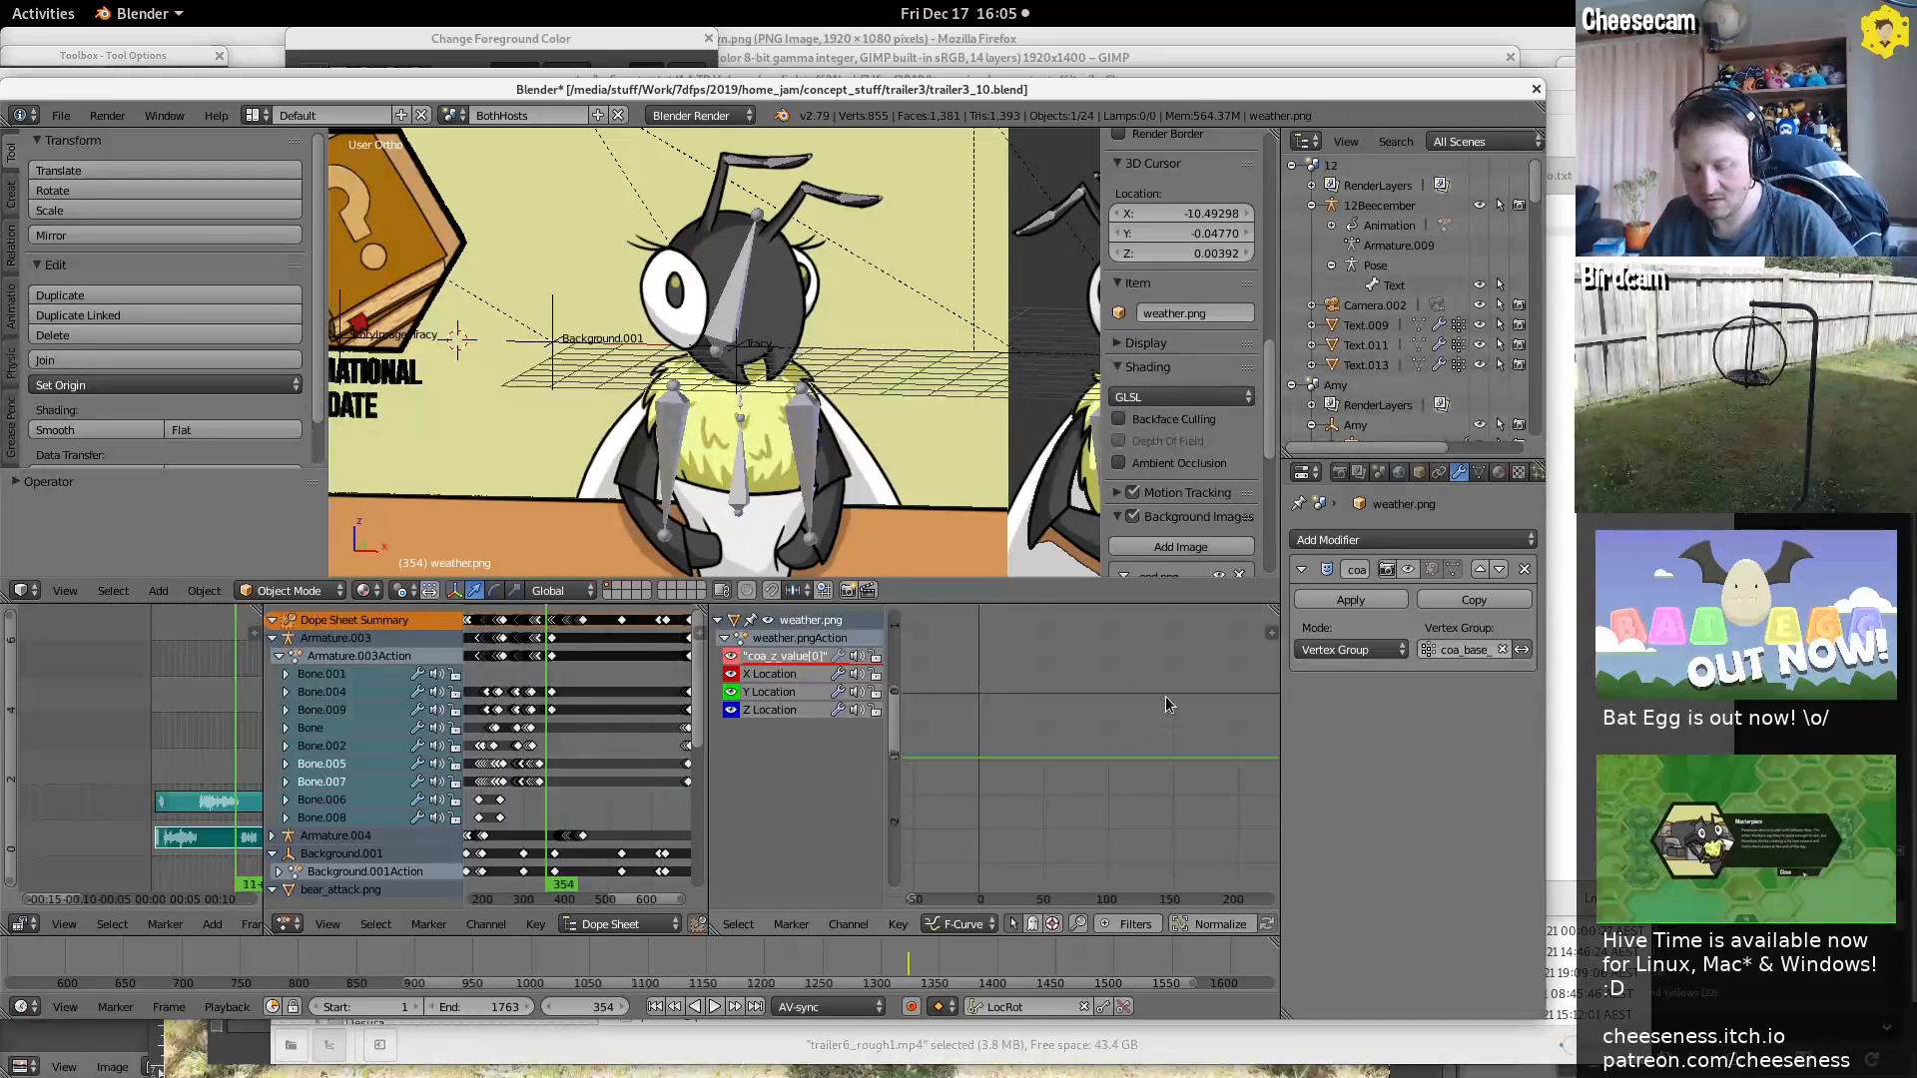
{"action": "key", "text": "n"}
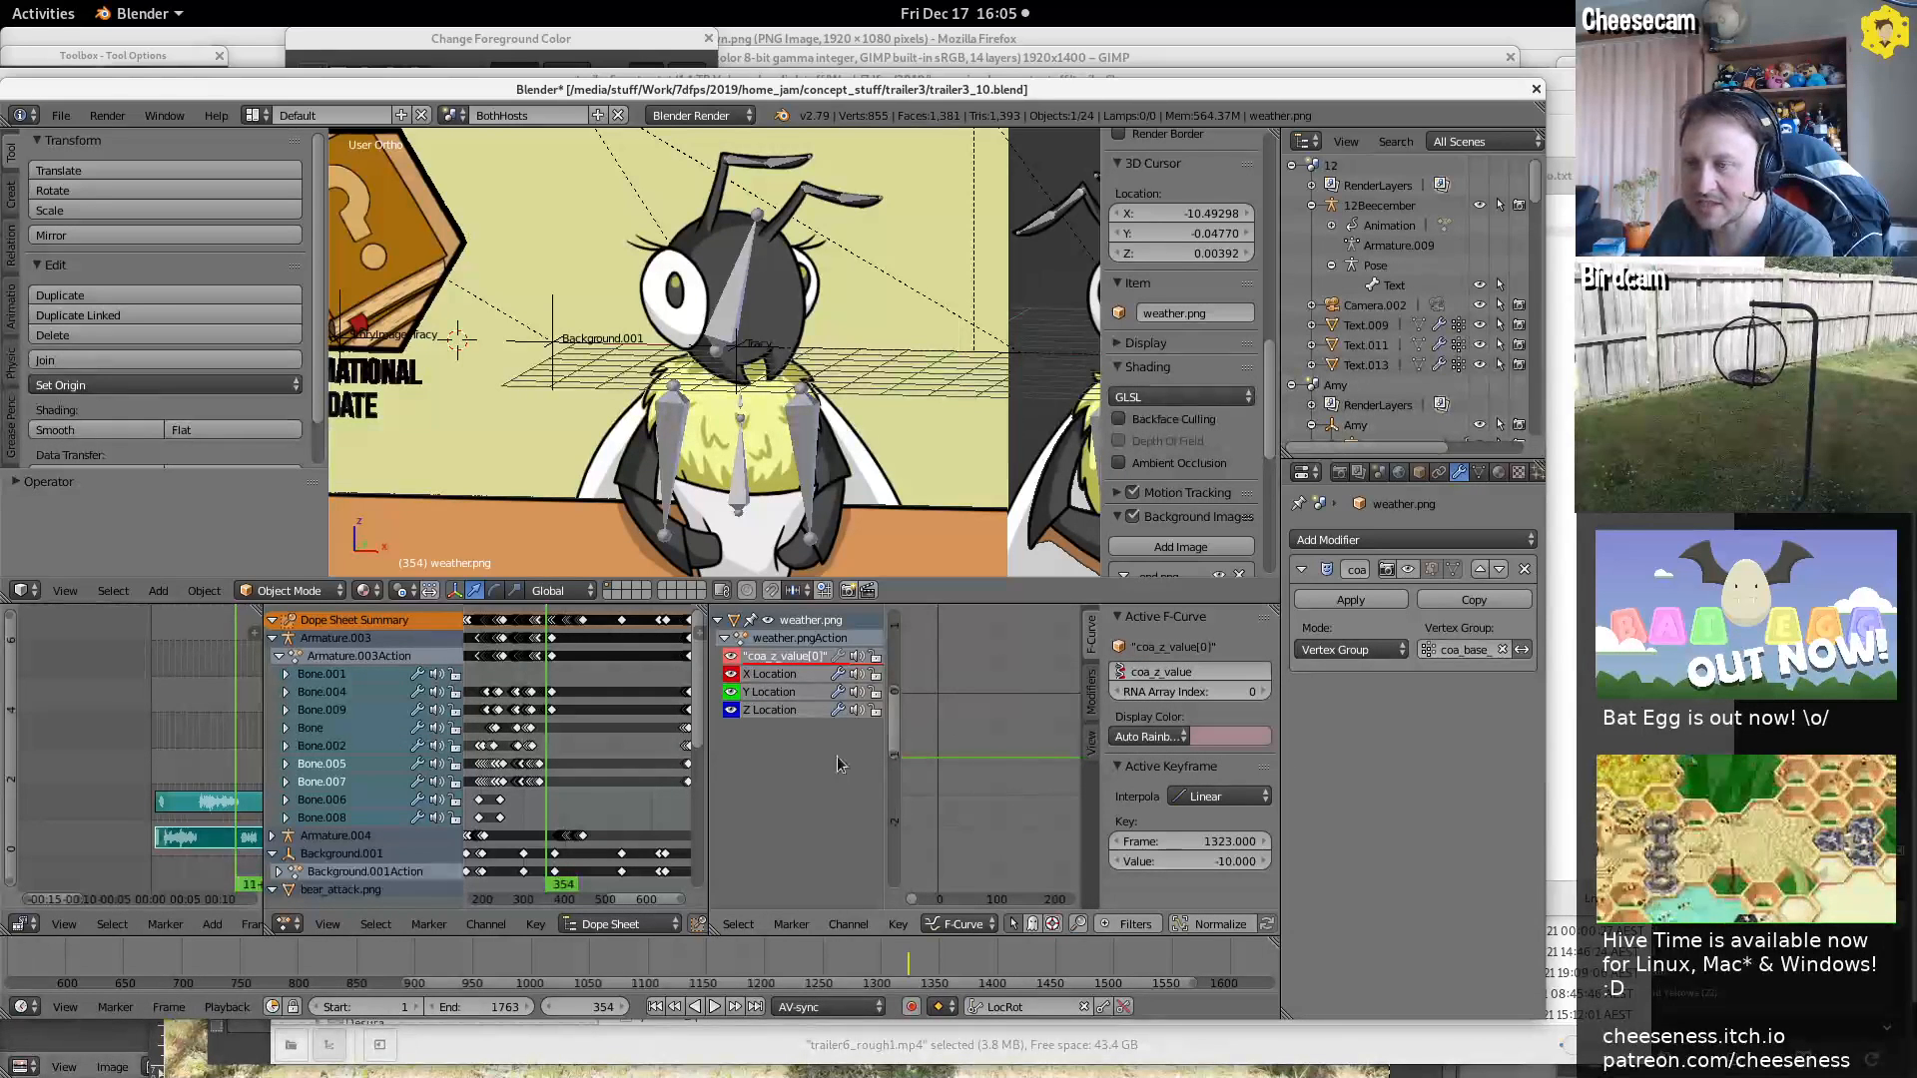
{"action": "left_click_drag", "start_coordinate": [697, 677], "coordinate": [677, 816]}
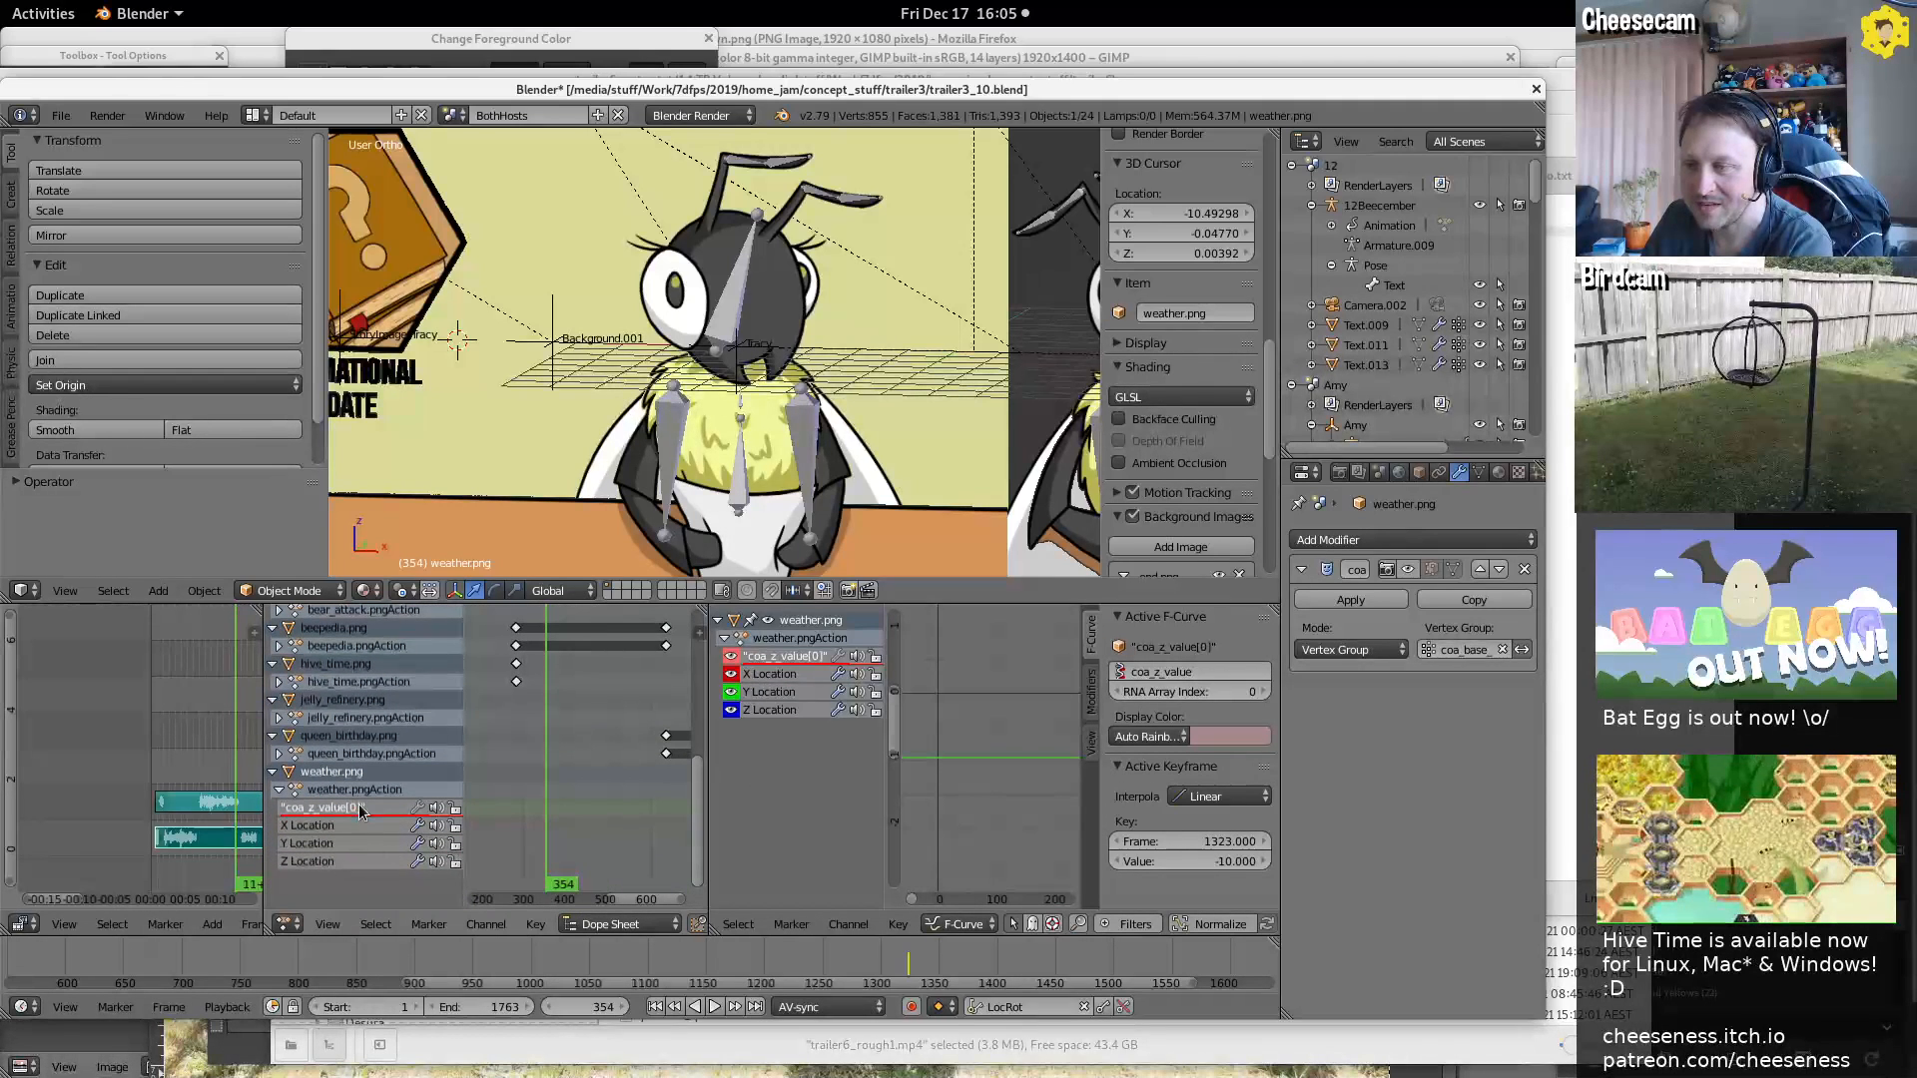
{"action": "key", "text": "n"}
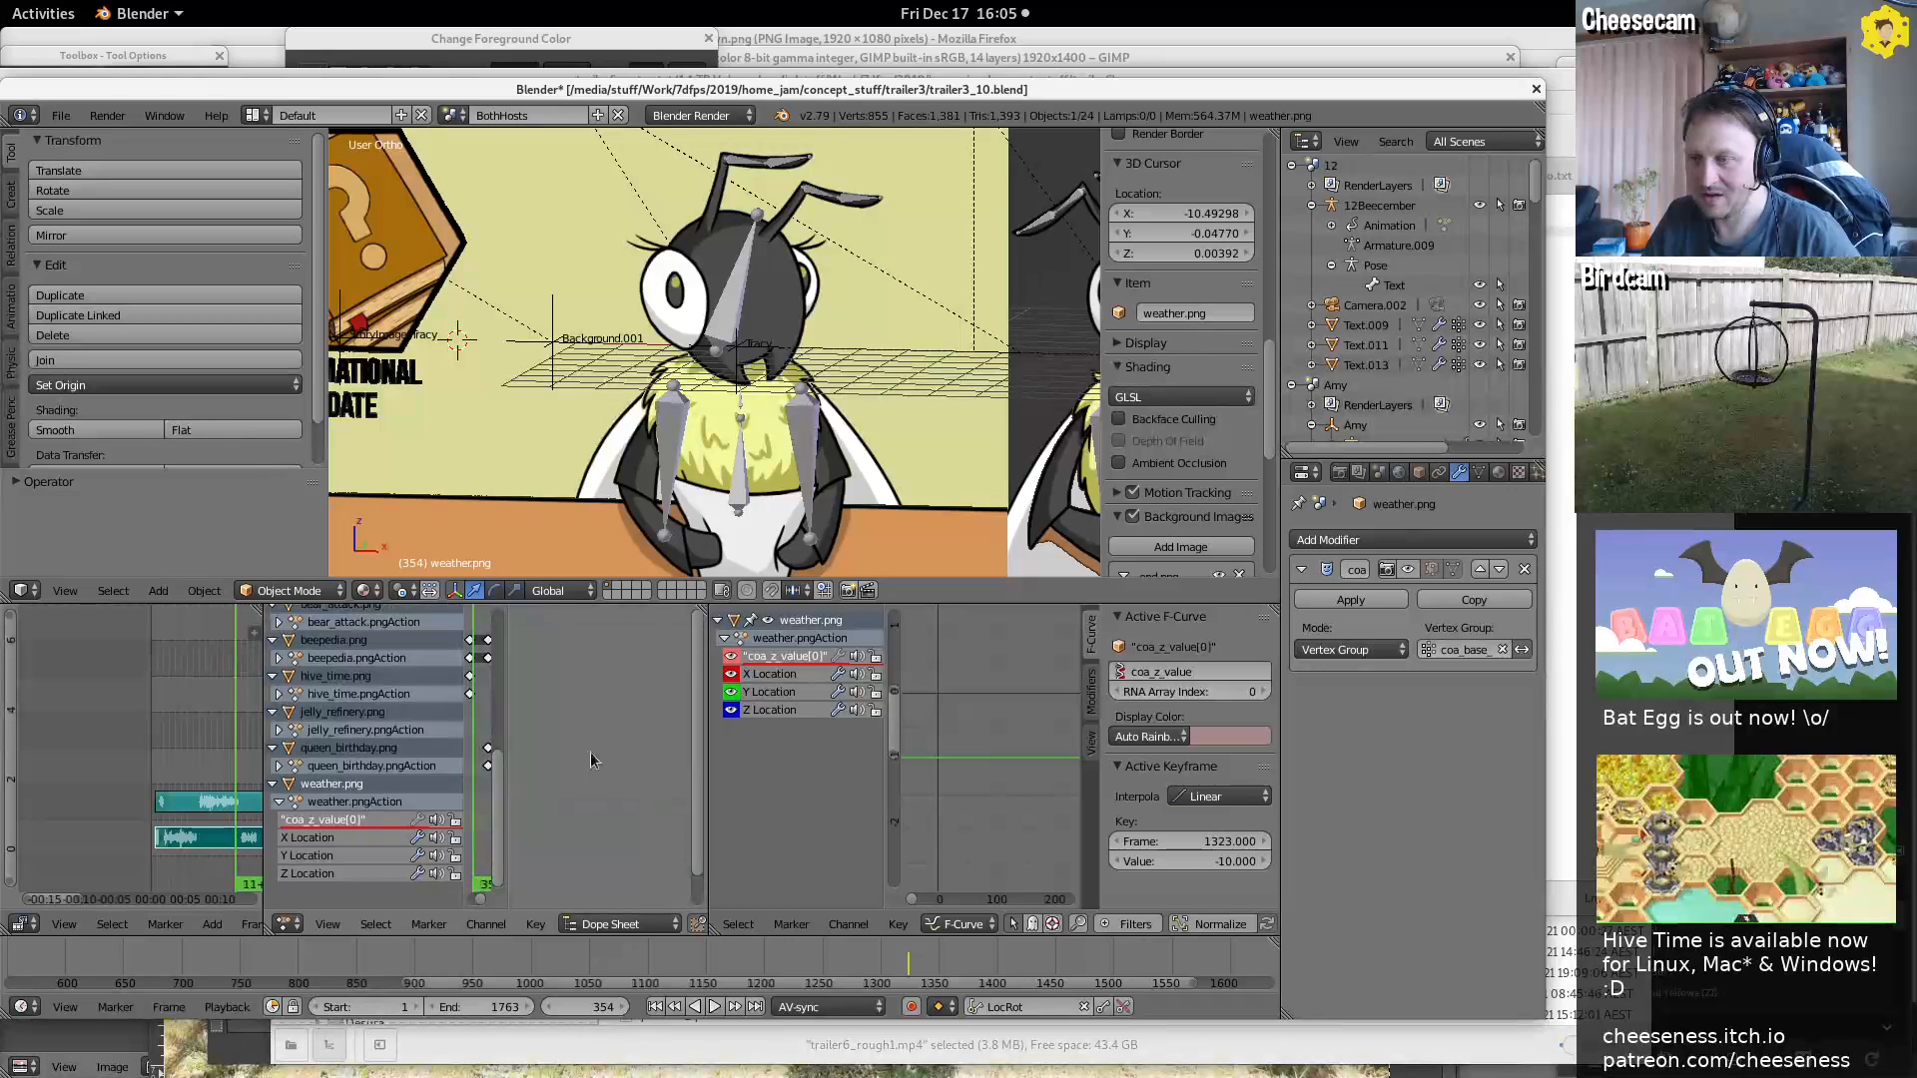
{"action": "key", "text": "n"}
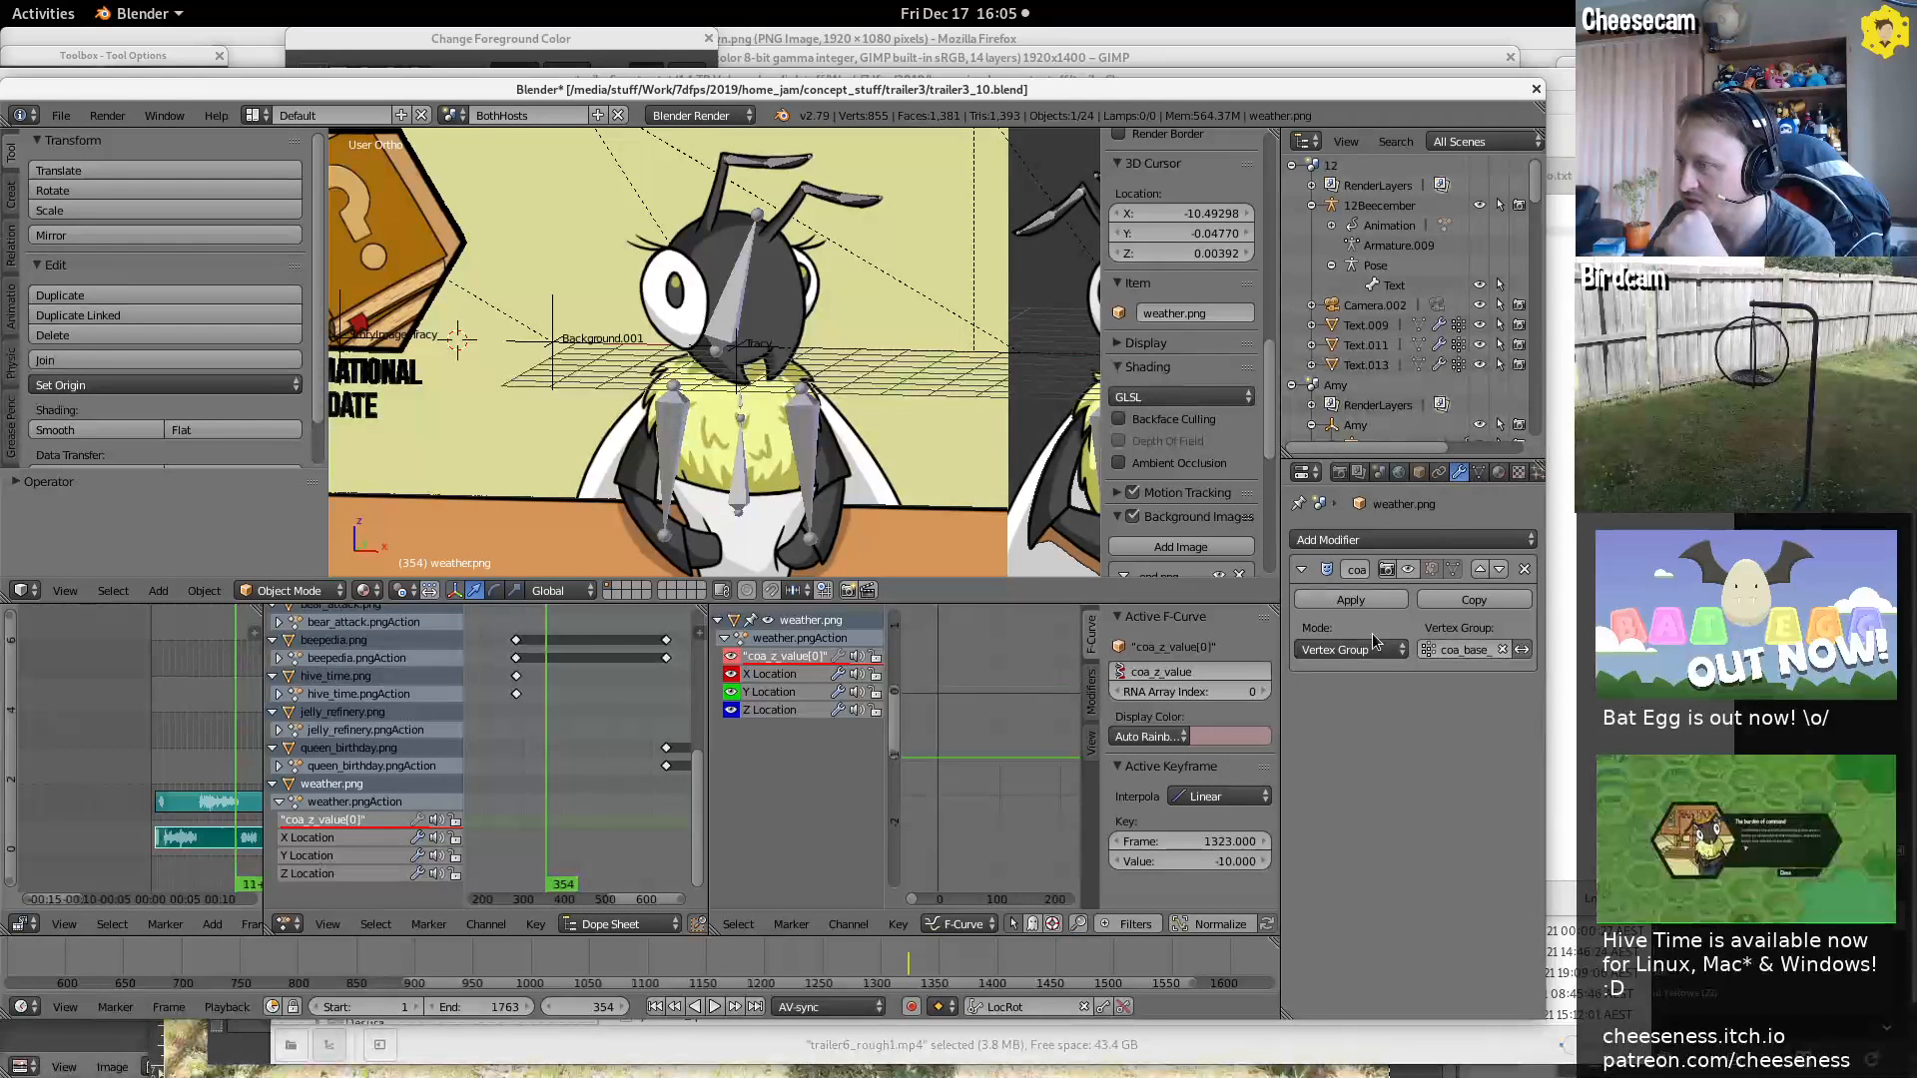
Examine the object constraints and the mesh data of weather.png, including vertex groups and shape keys
{"action": "left_click", "coordinate": [1438, 473]}
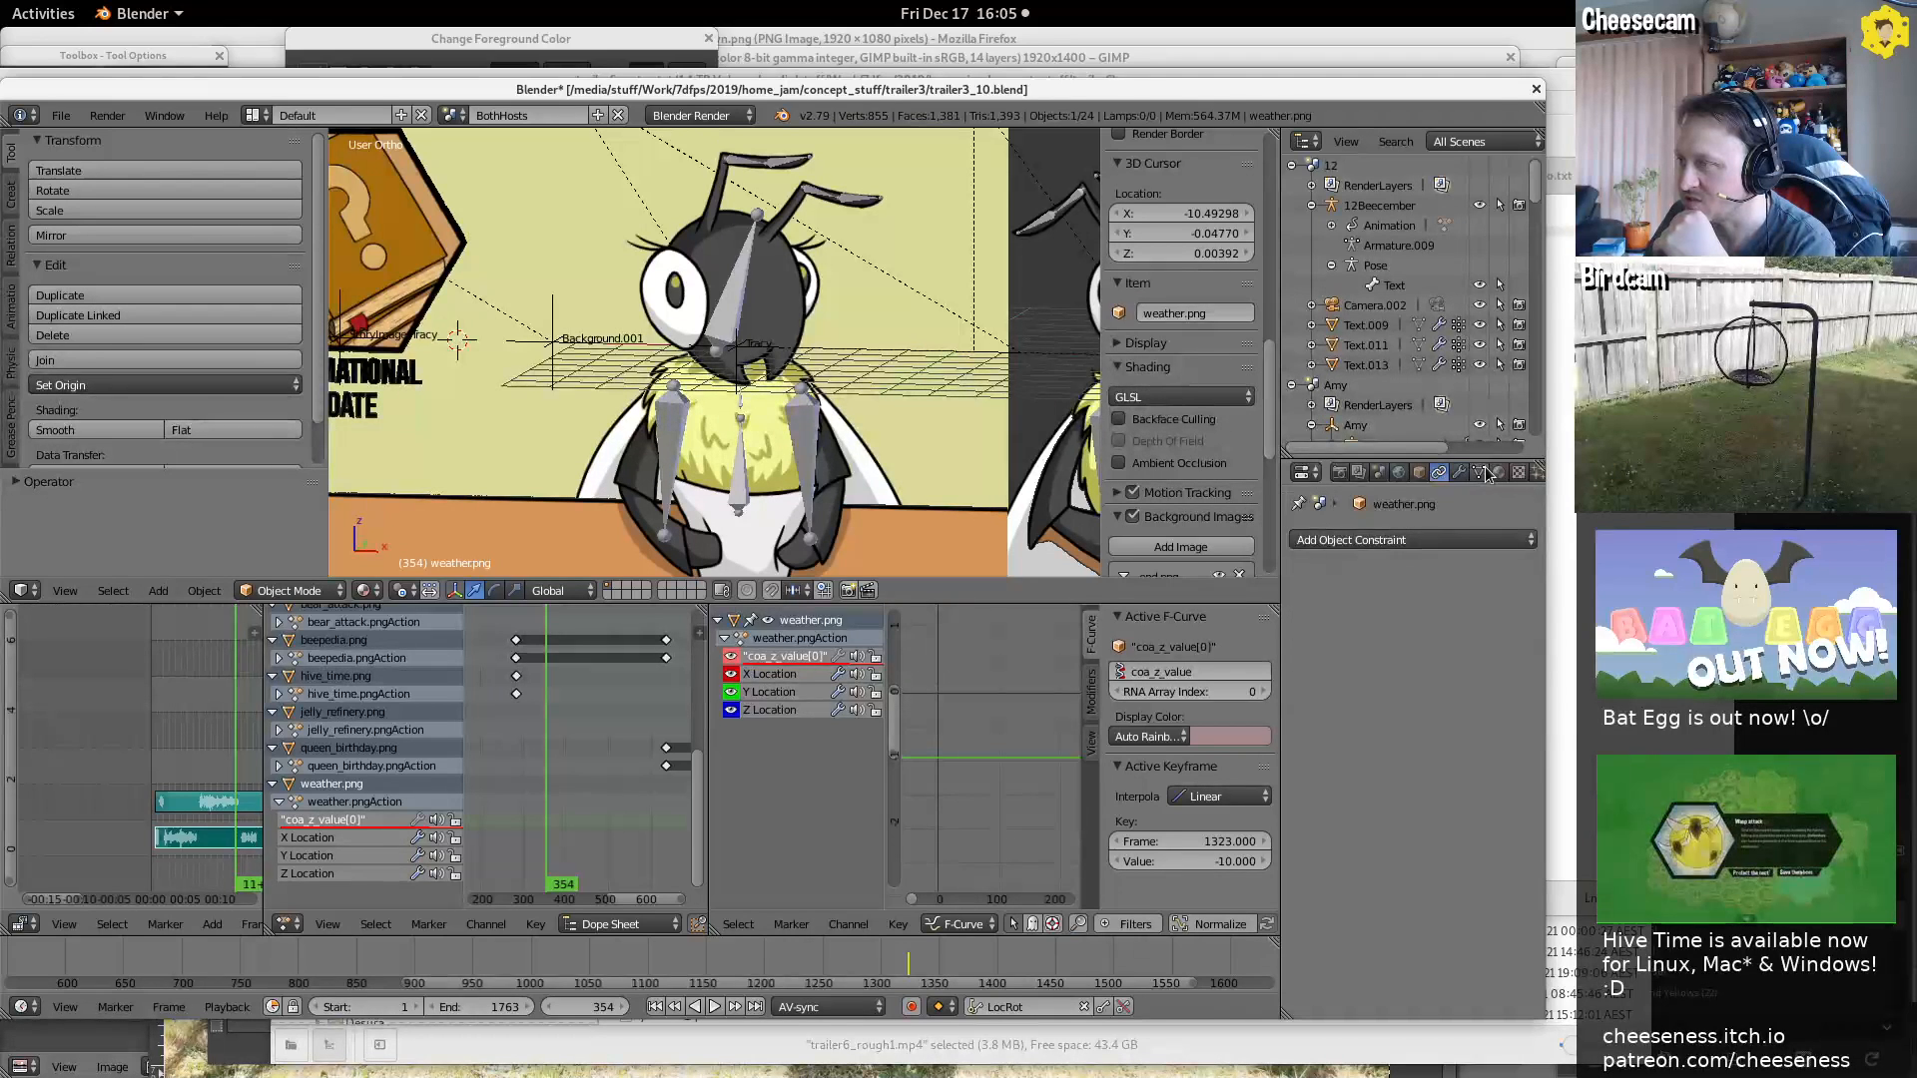
{"action": "left_click", "coordinate": [1482, 473]}
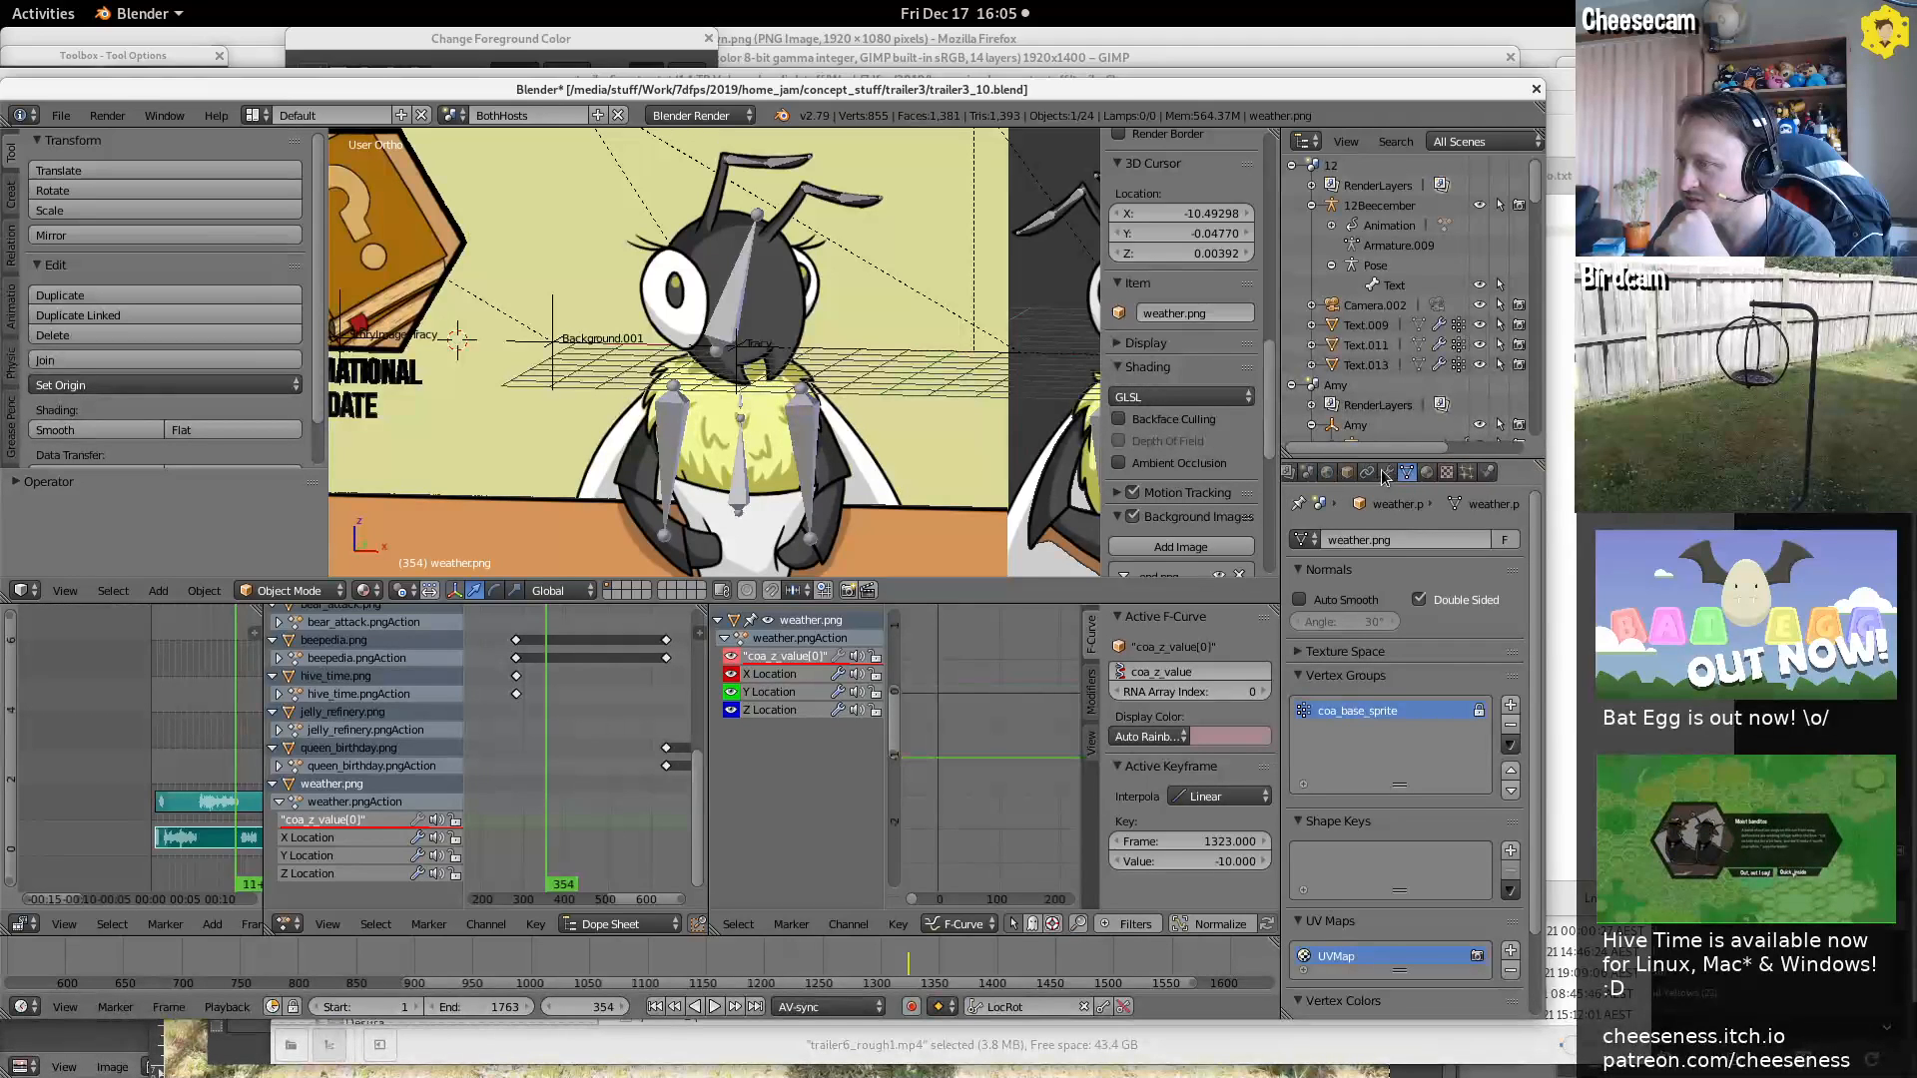
{"action": "middle_click_drag", "start_coordinate": [1450, 818], "coordinate": [1450, 961]}
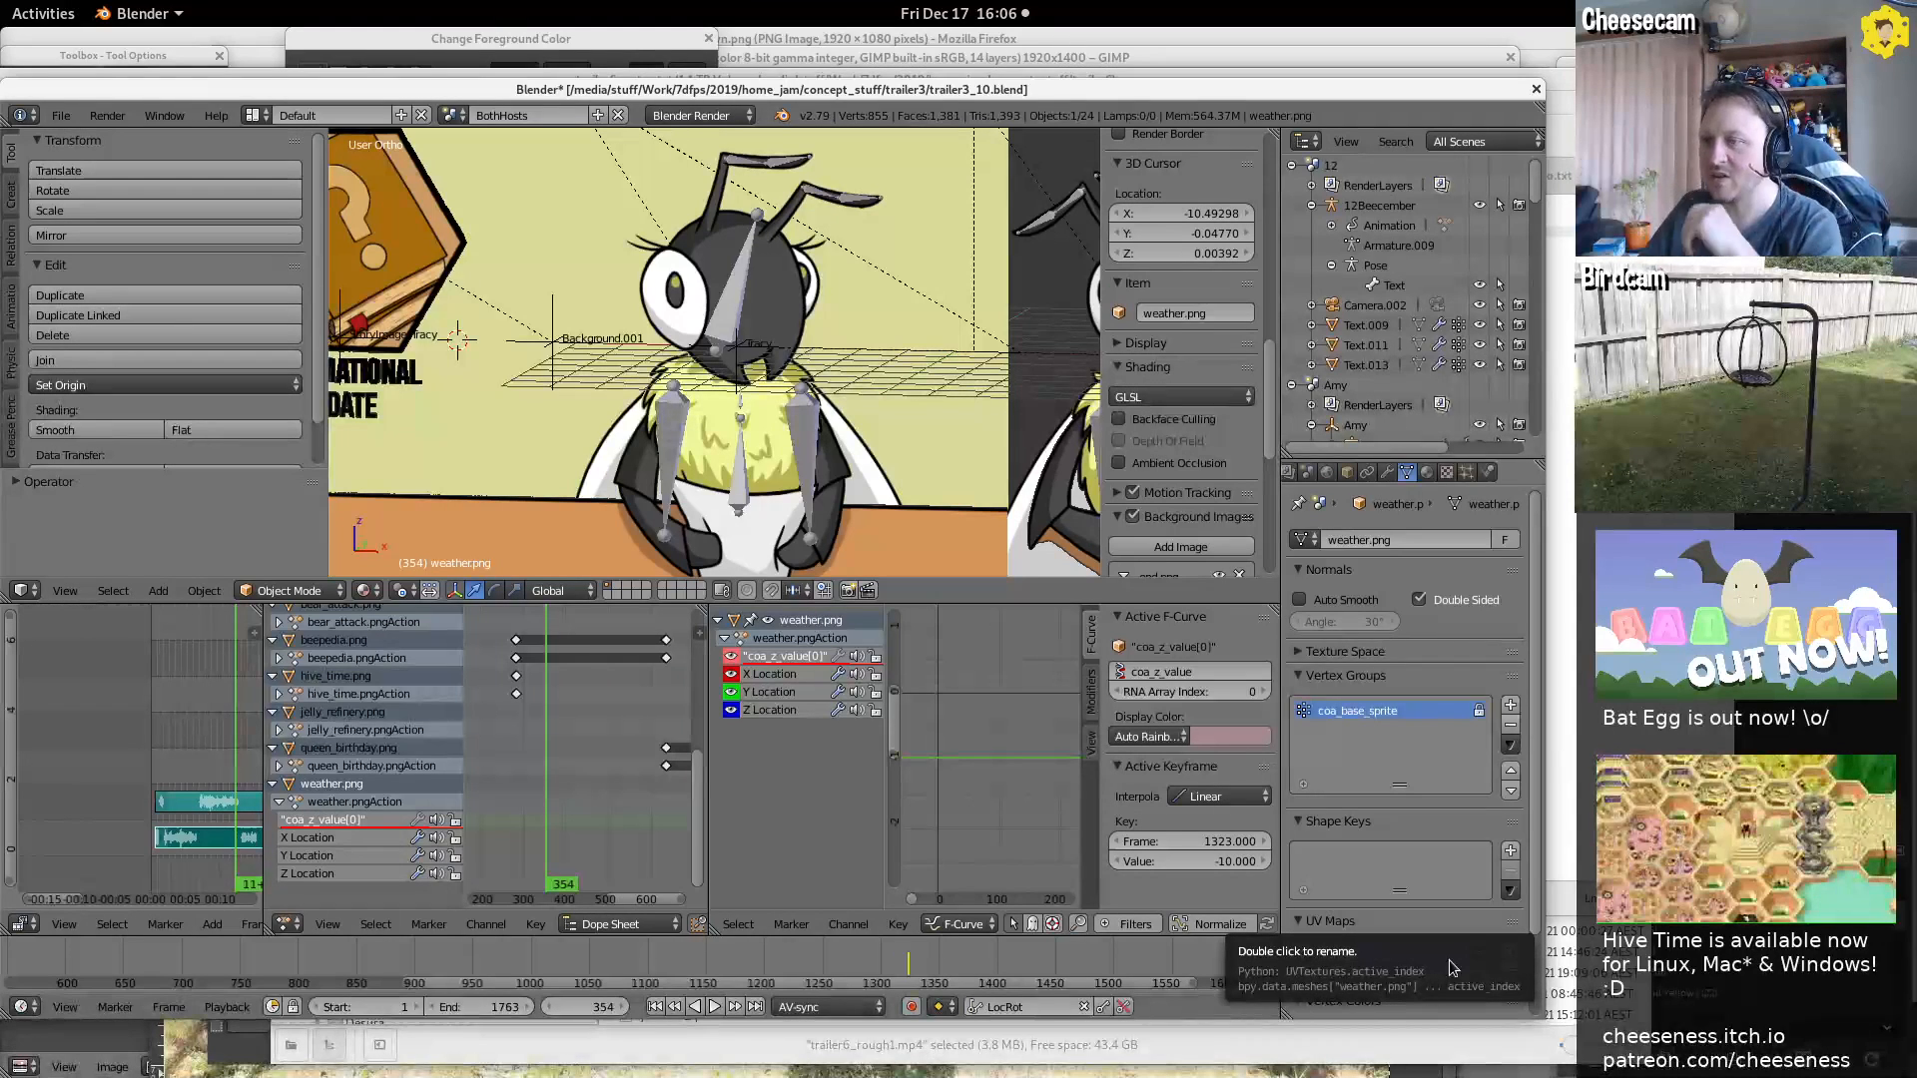
Replay the host's speech around frame 256, move to frame 215 and show the modifiers of the coa_z_value F-curve
{"action": "left_click", "coordinate": [197, 788]}
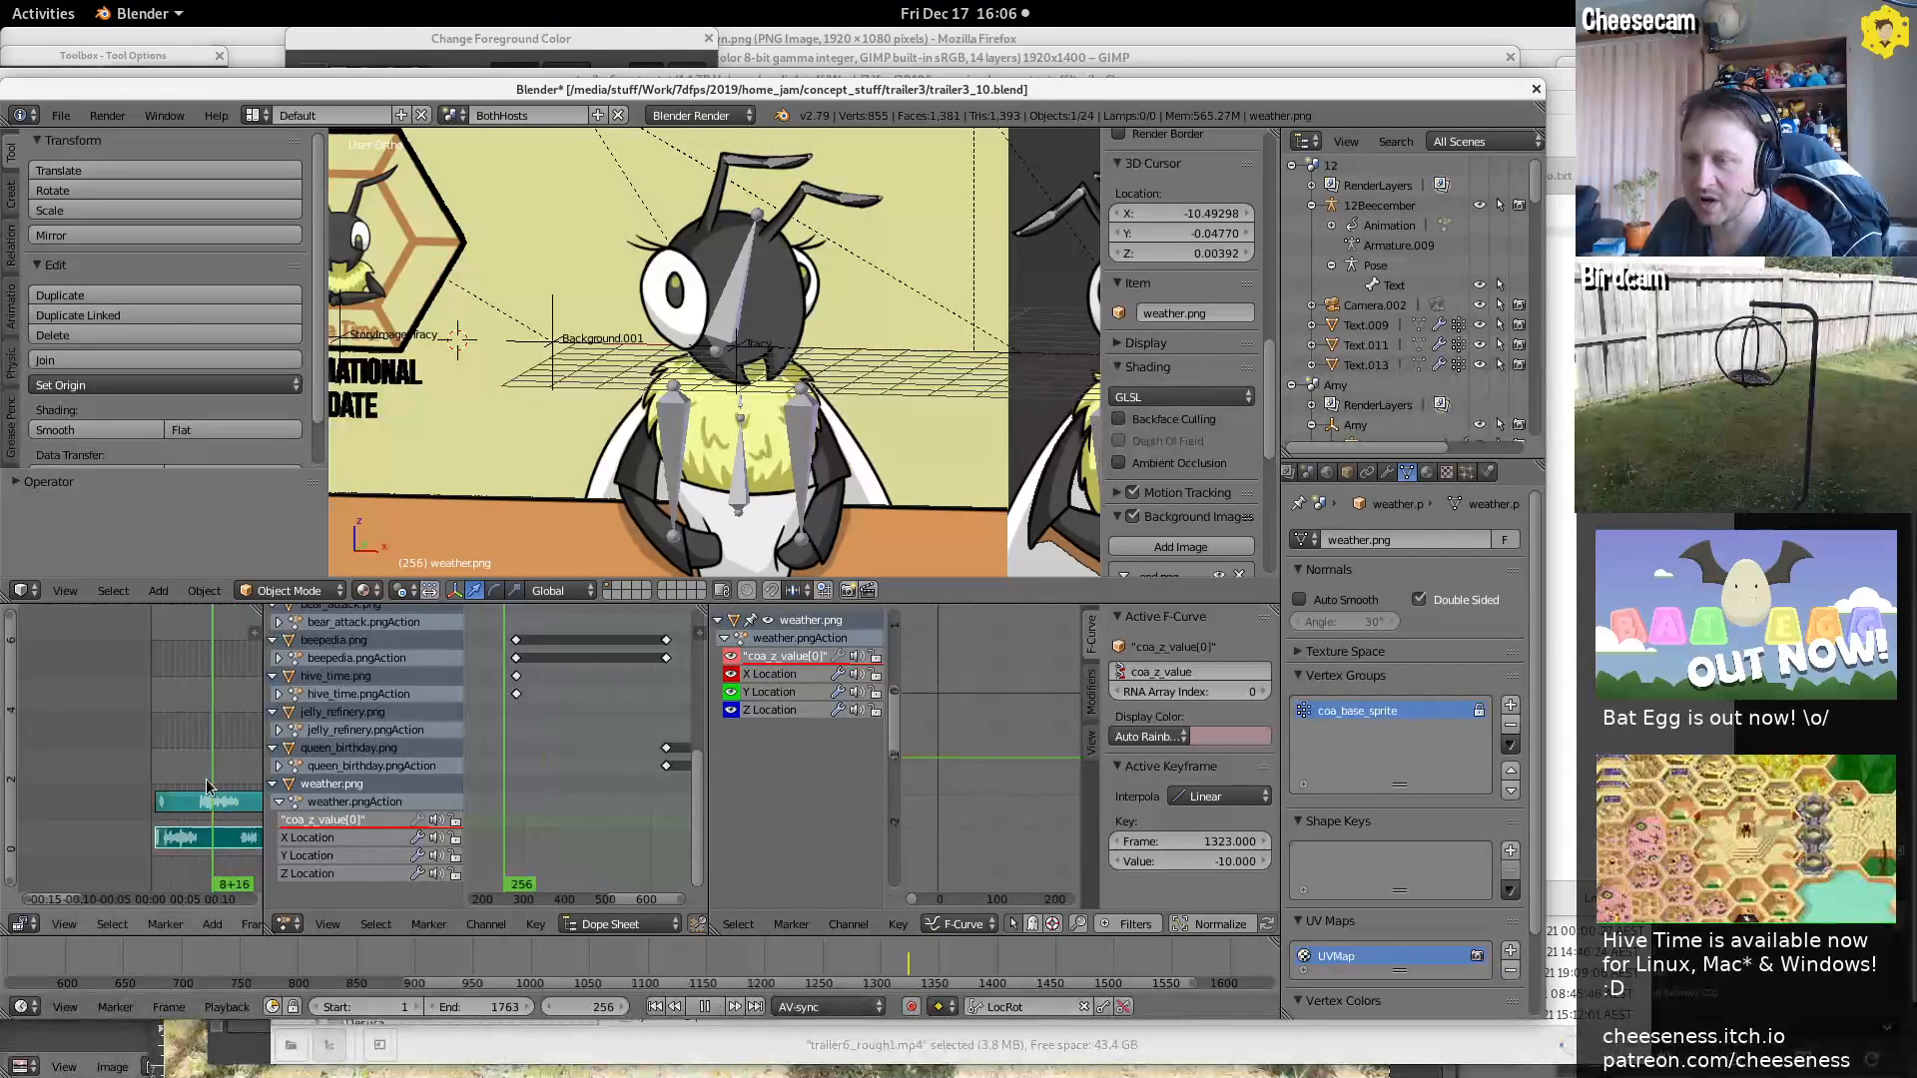
{"action": "key", "text": "alt+a"}
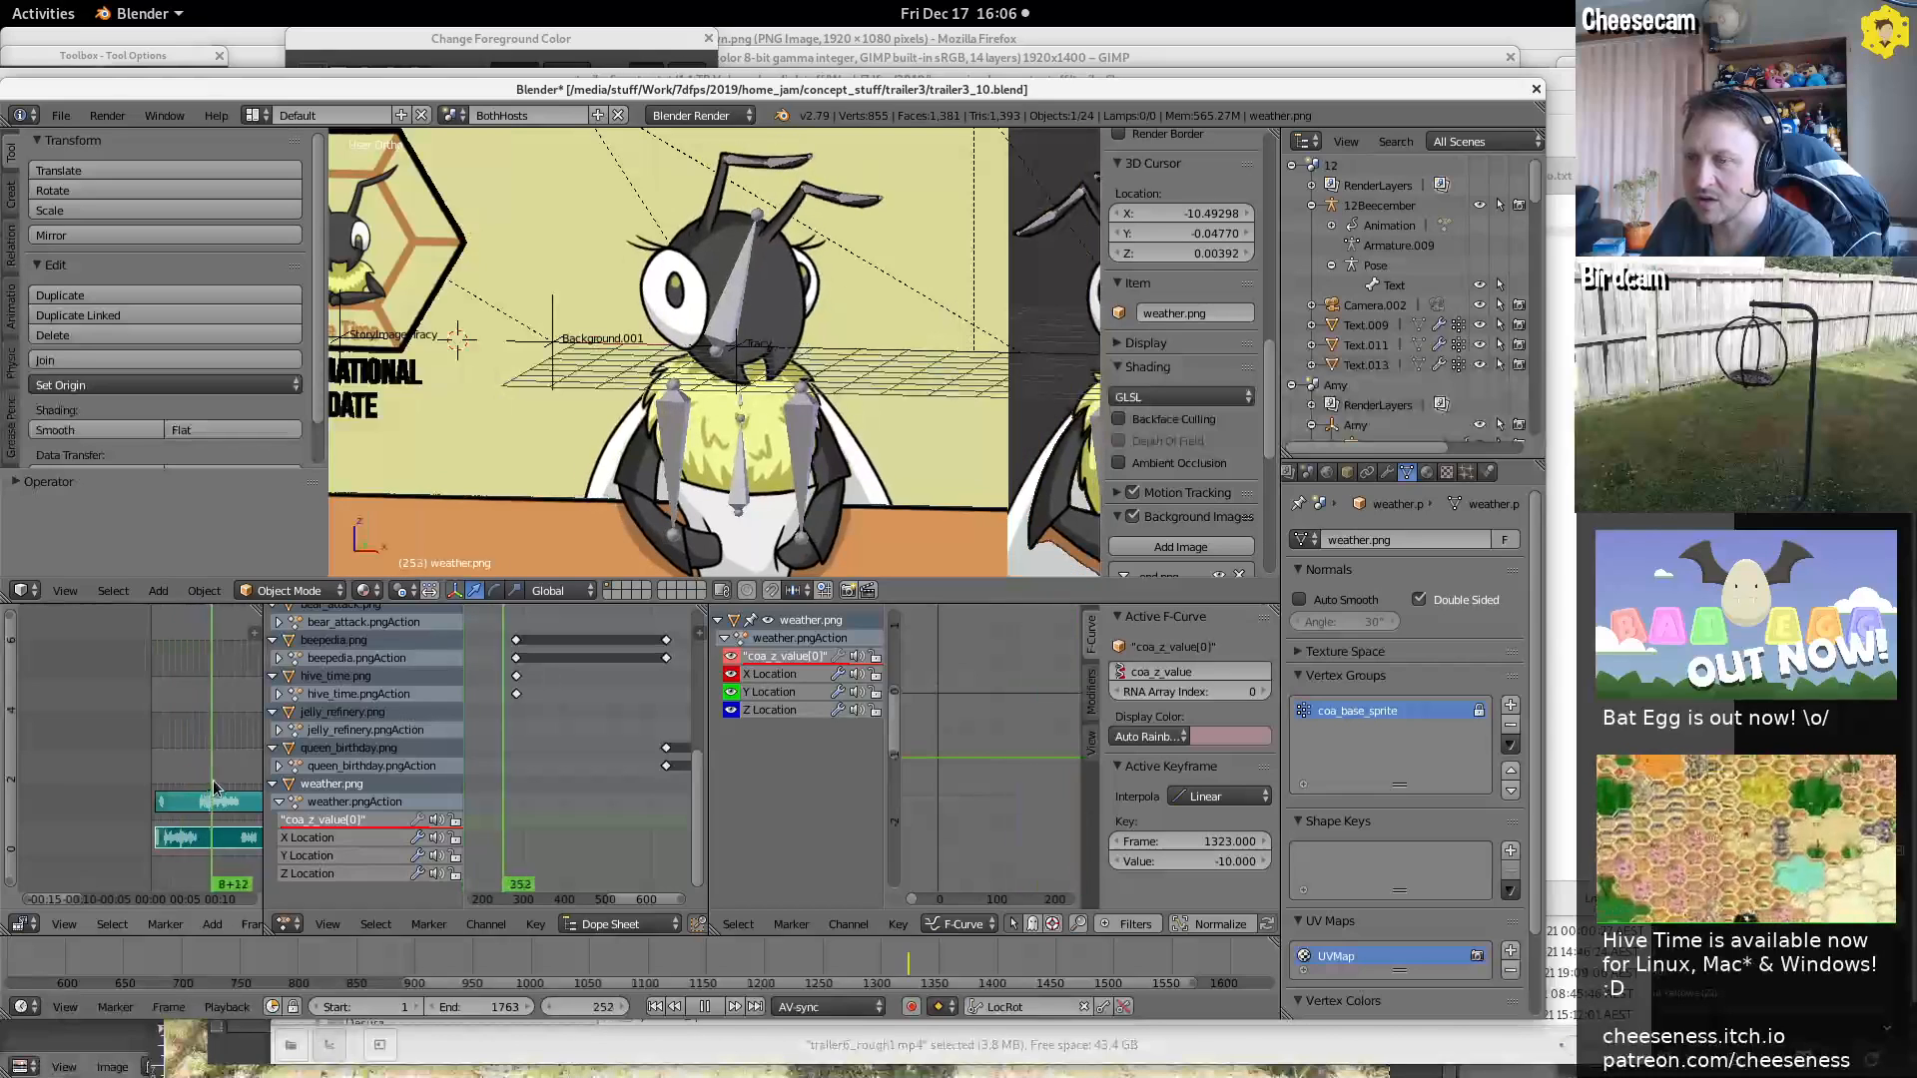
{"action": "left_click_drag", "start_coordinate": [229, 777], "coordinate": [203, 778]}
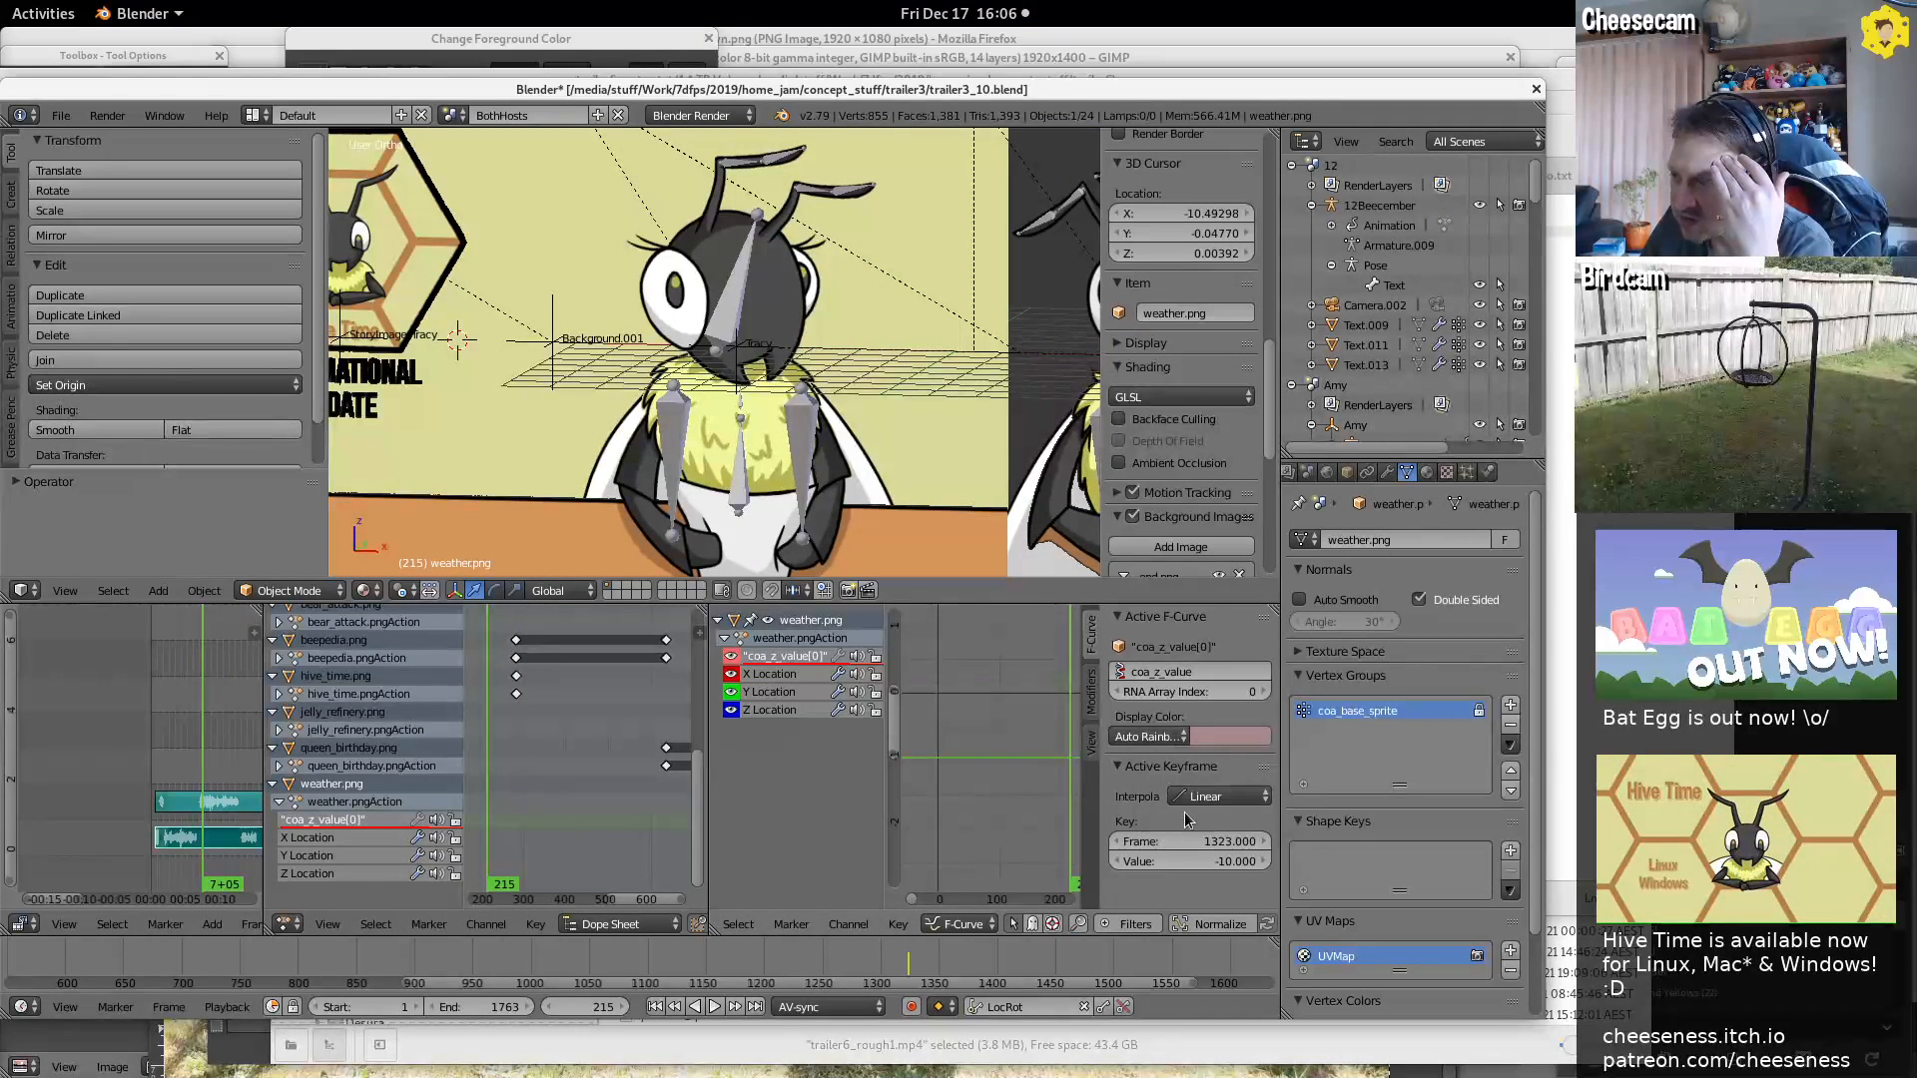
{"action": "left_click", "coordinate": [1089, 704]}
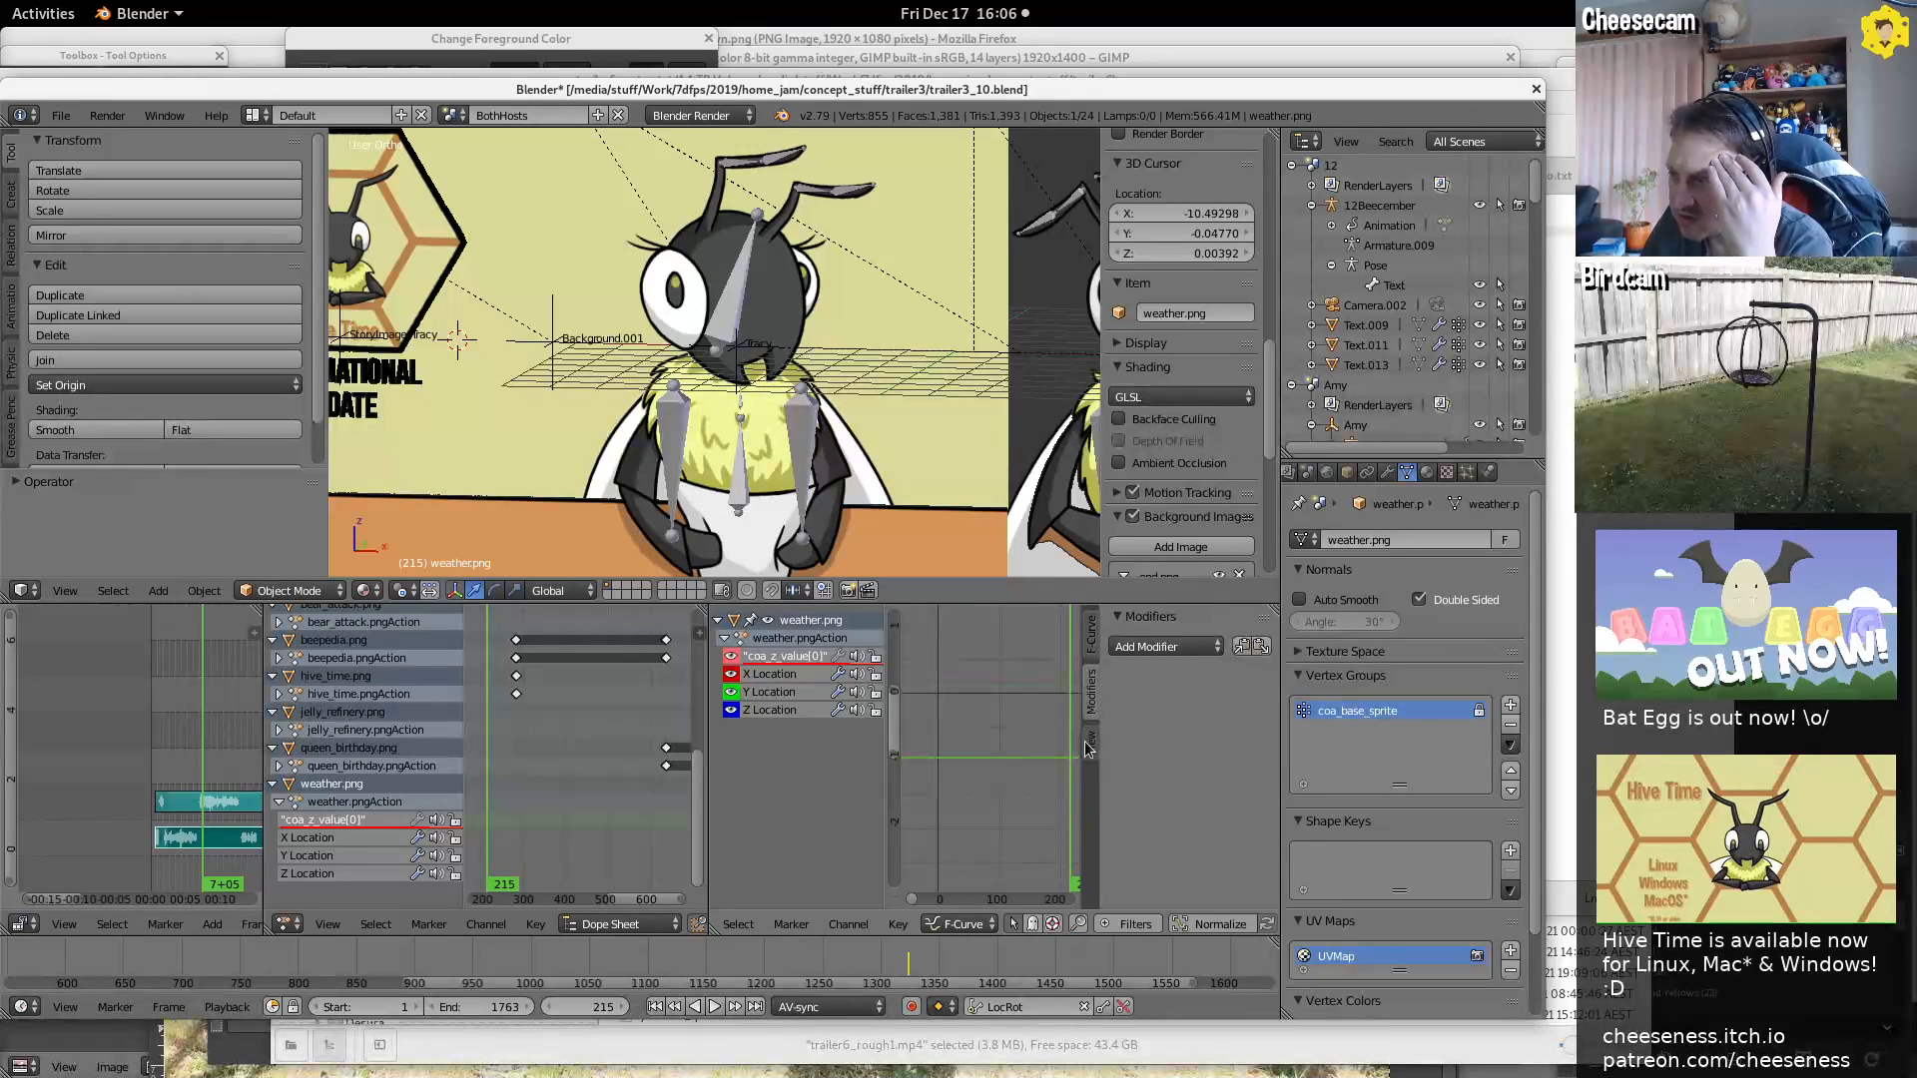
Review the graph editor's view properties and compare the active F-curve properties of weather.png's coa_z_value and X Location channels
{"action": "left_click", "coordinate": [1091, 740]}
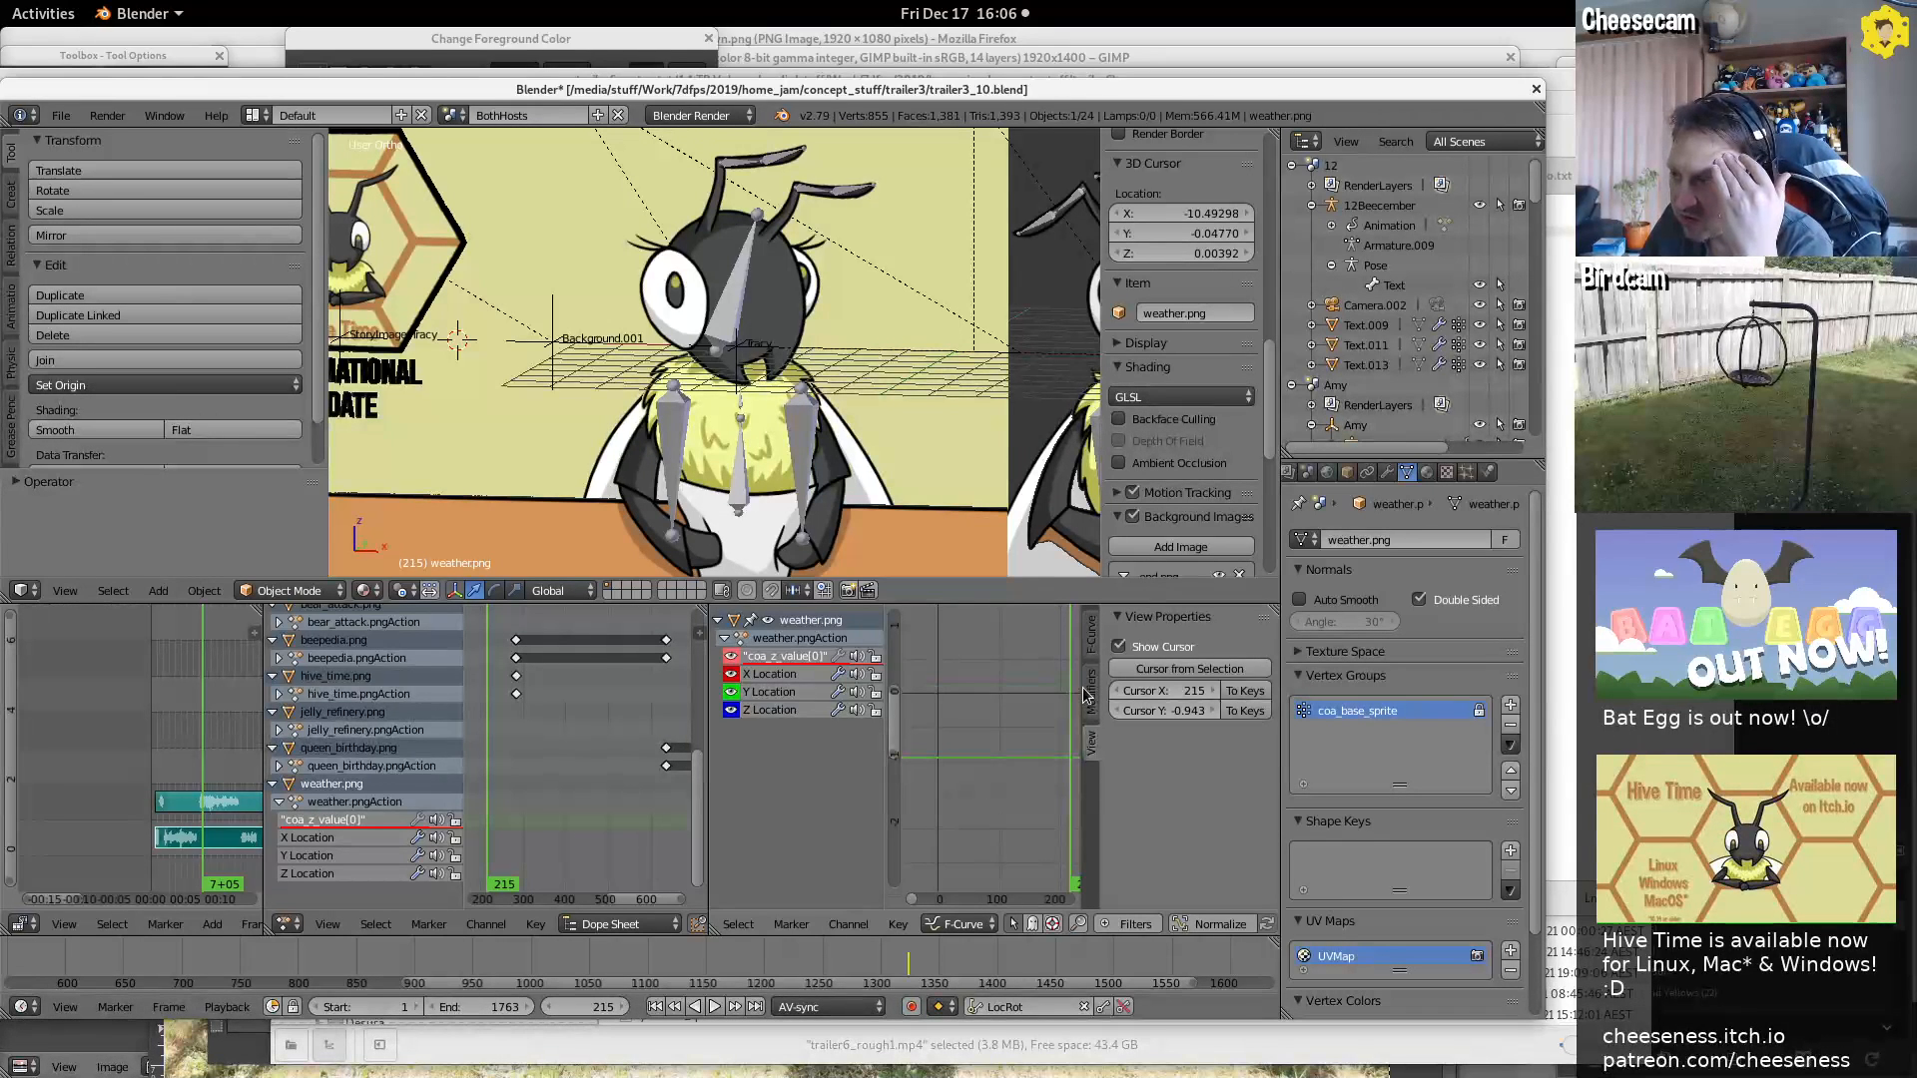
{"action": "left_click", "coordinate": [1091, 634]}
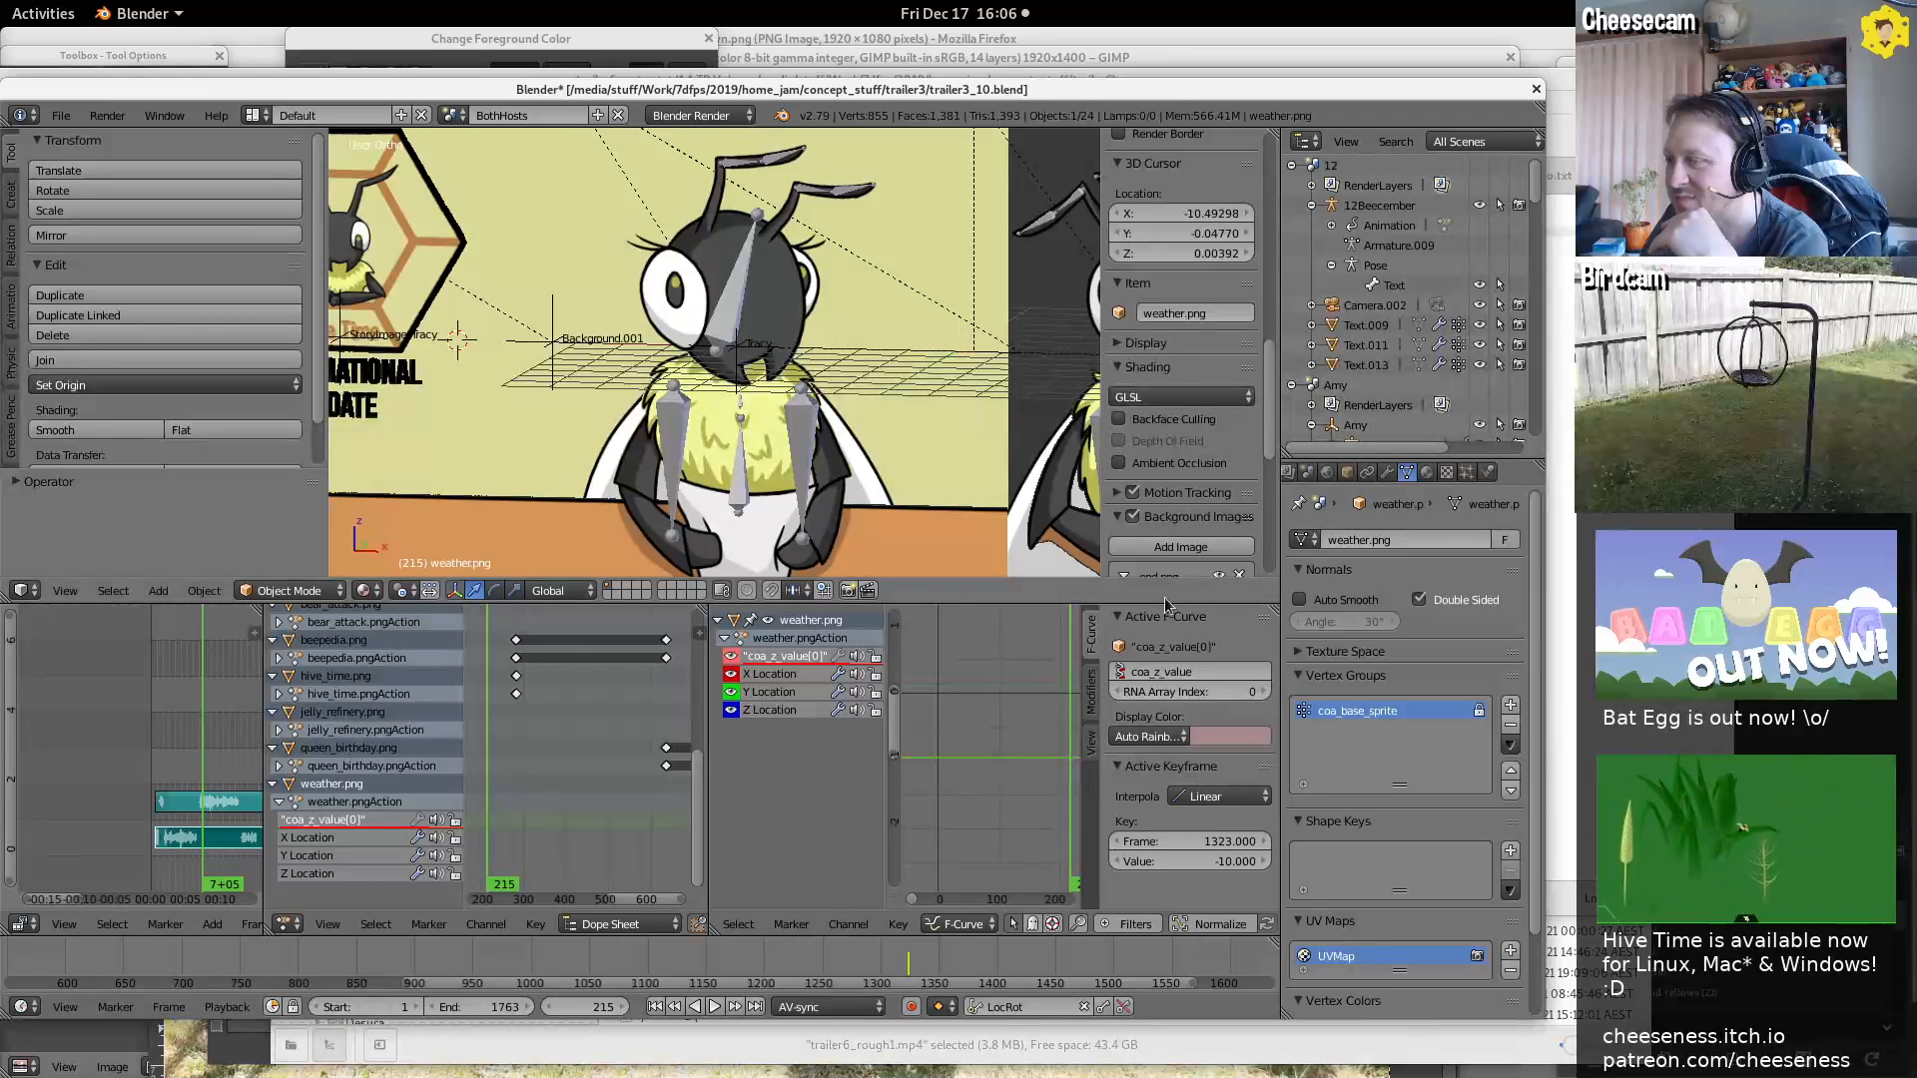
{"action": "left_click", "coordinate": [757, 676]}
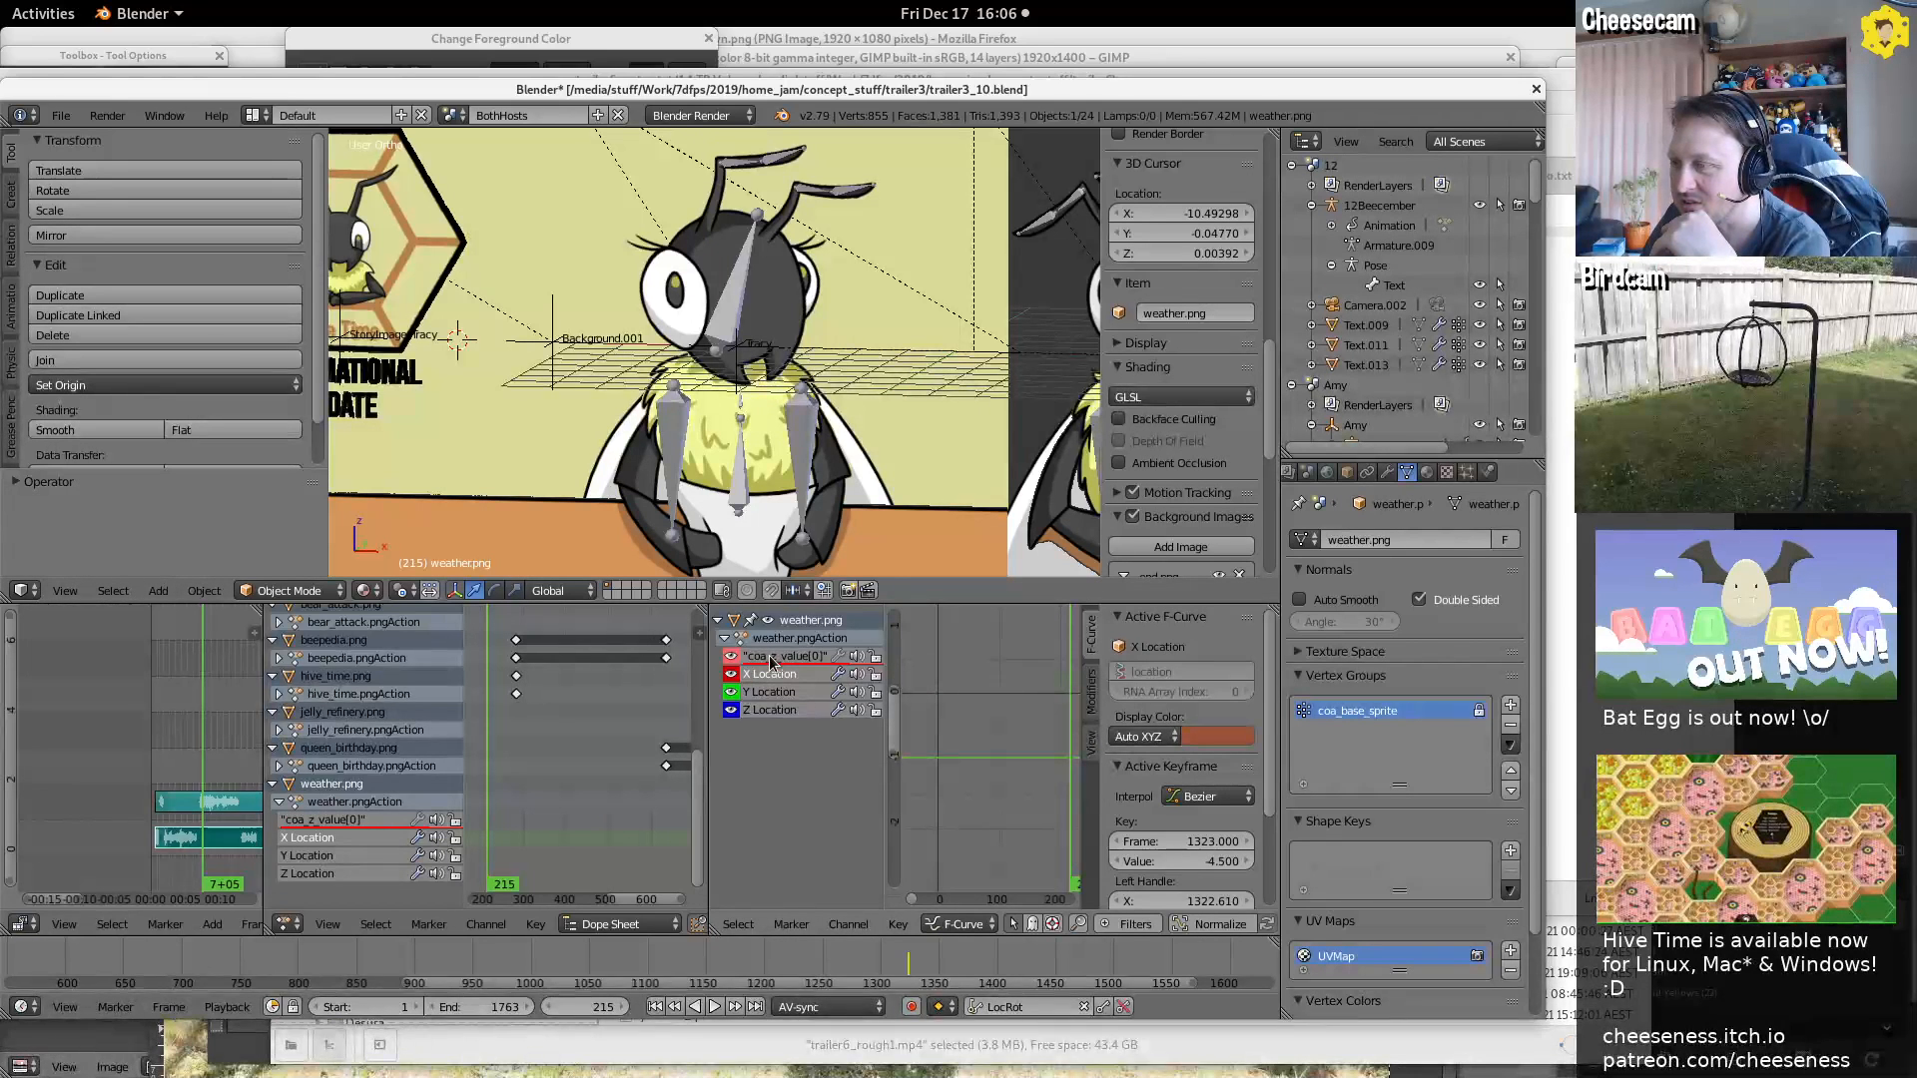
{"action": "left_click", "coordinate": [771, 659]}
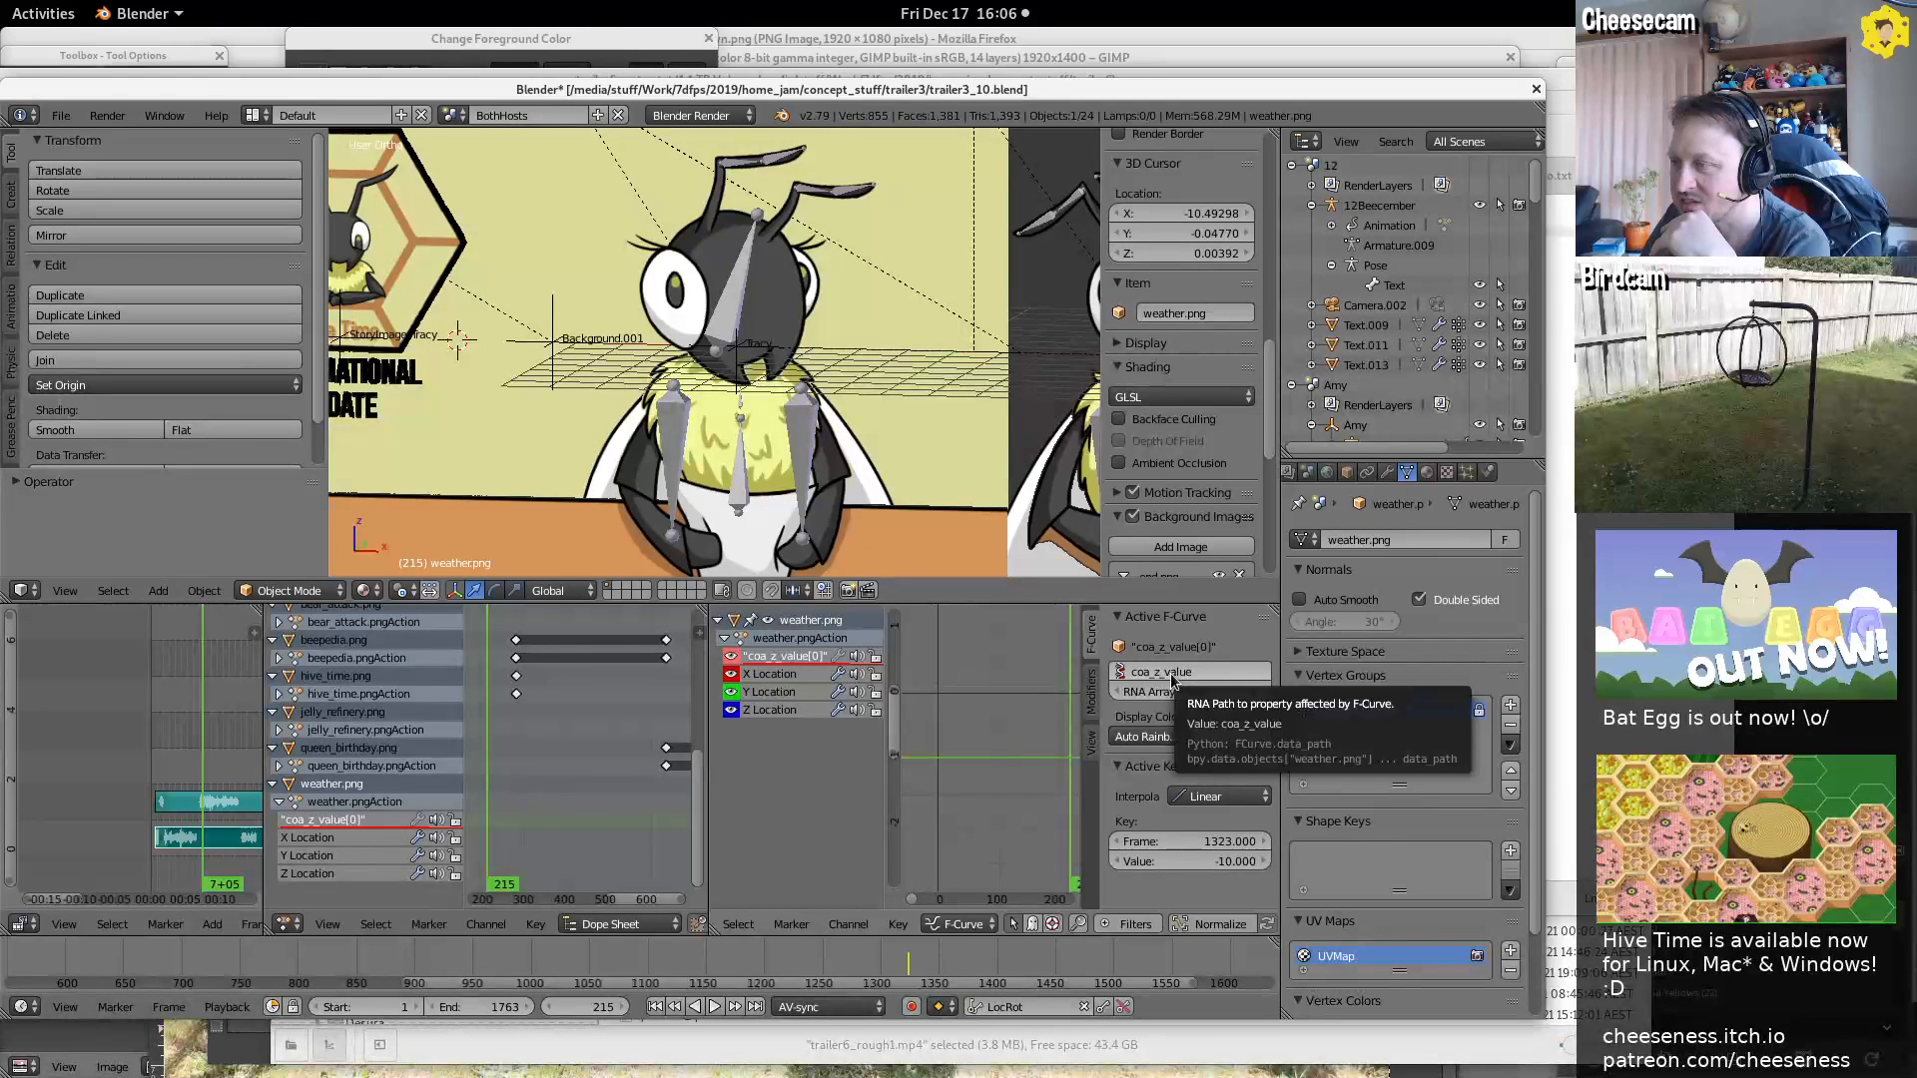
Inspect weather.png's coa_base_sprite mask modifier, its mode and vertex group, and the related mesh data
{"action": "left_click", "coordinate": [1387, 472]}
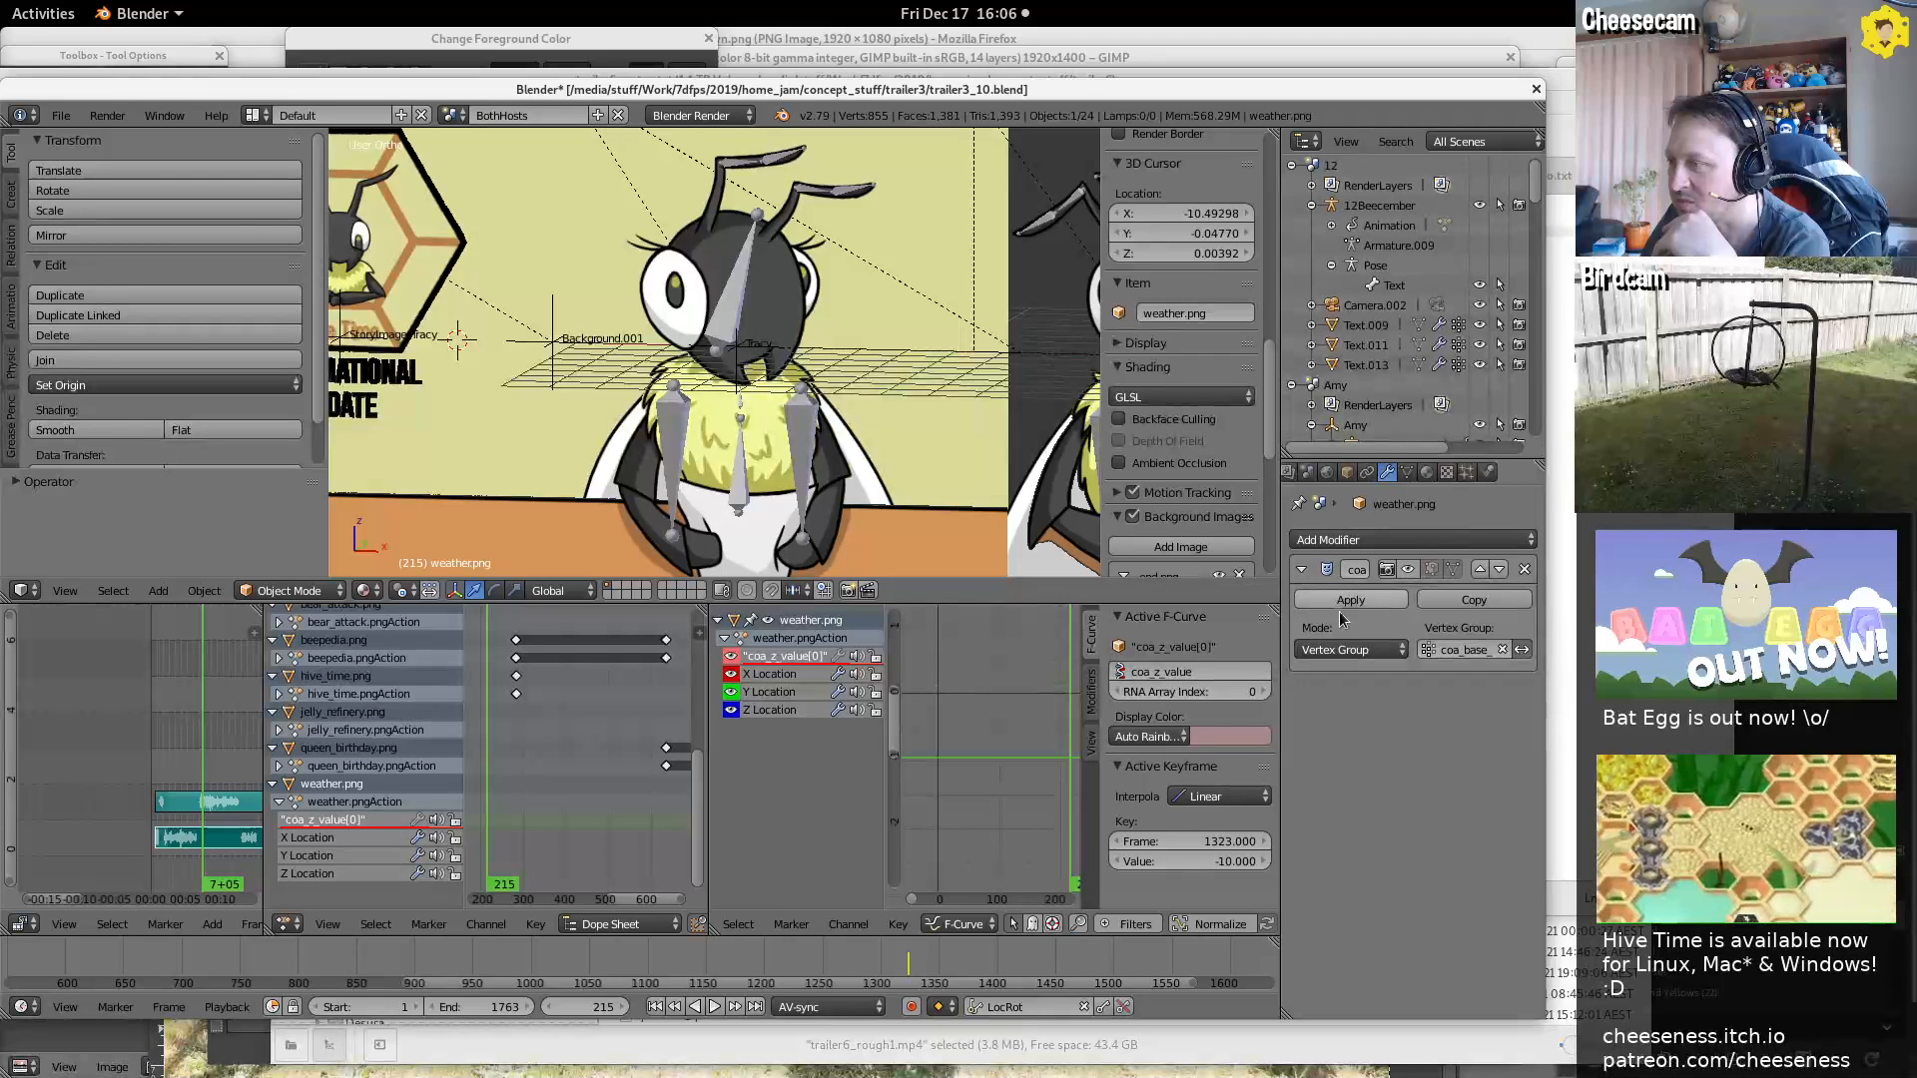
{"action": "left_click", "coordinate": [1327, 650]}
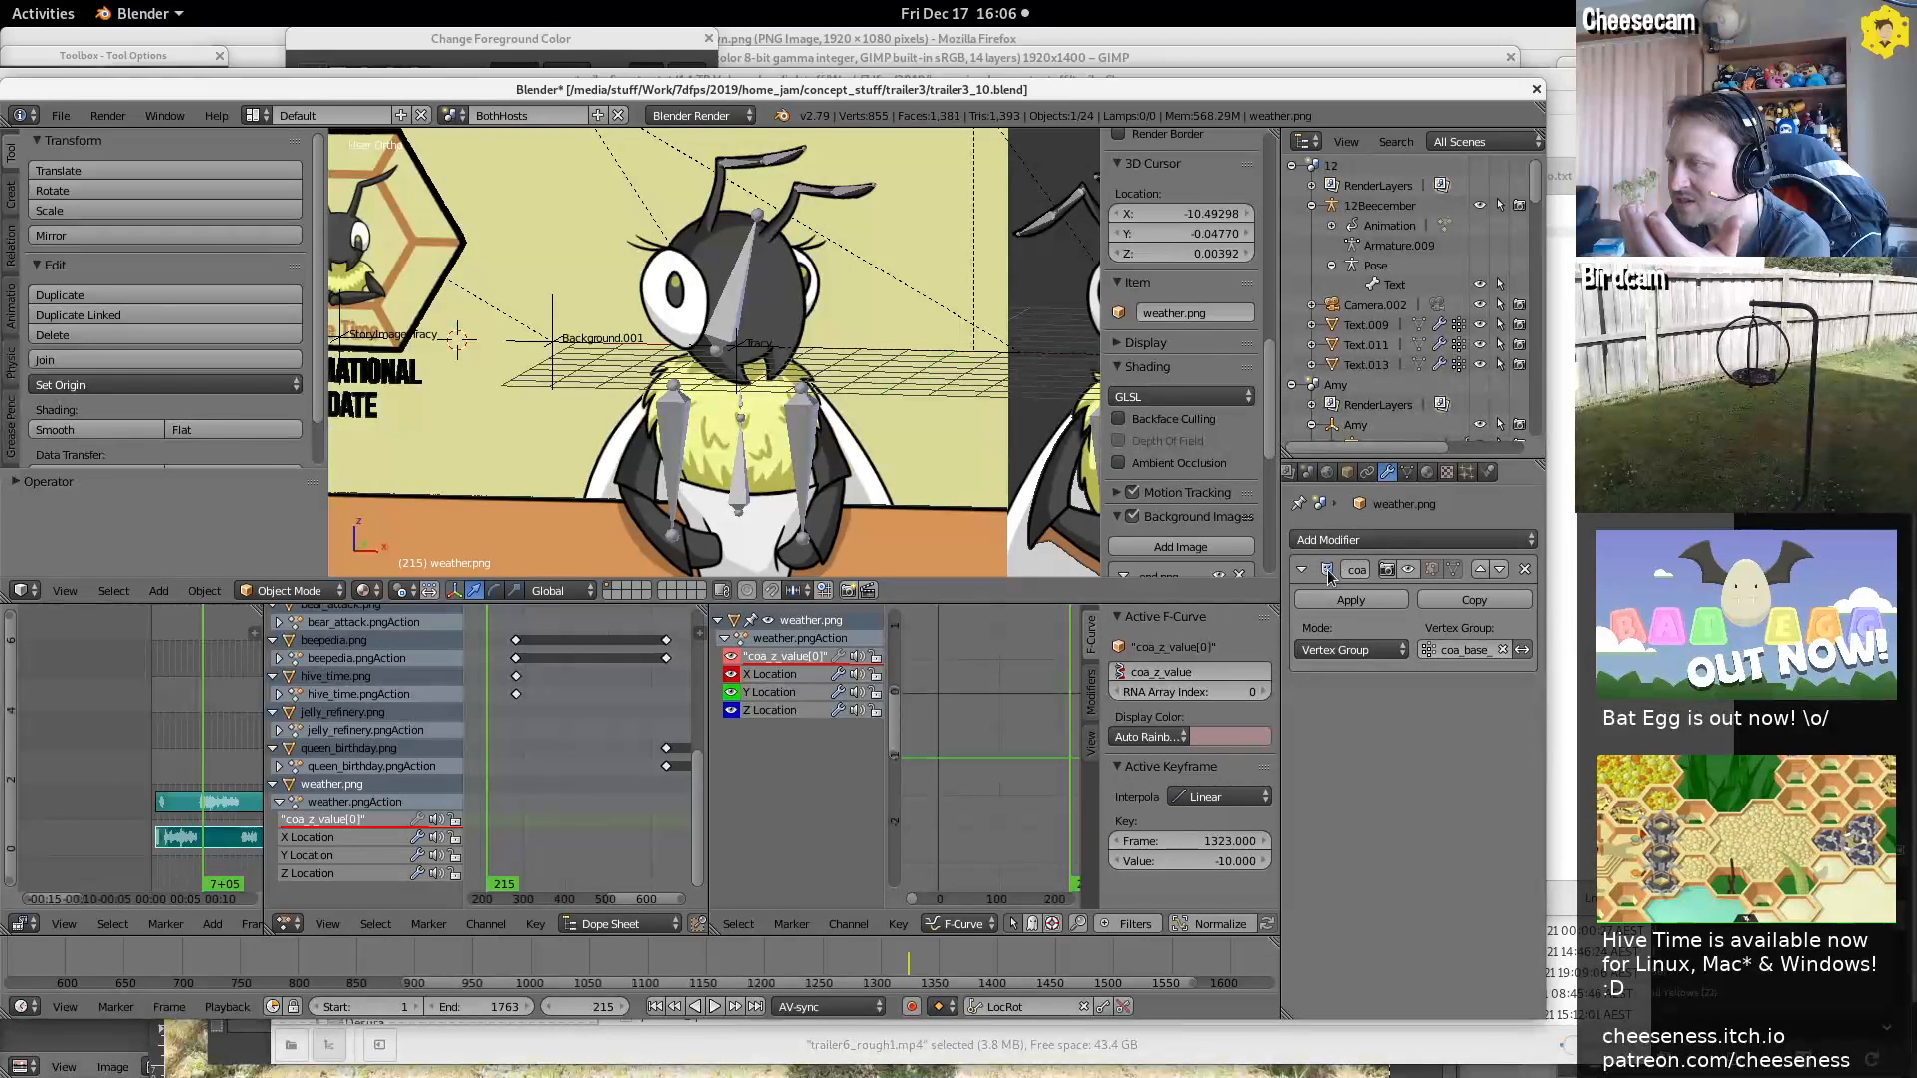
{"action": "left_click", "coordinate": [1347, 541]}
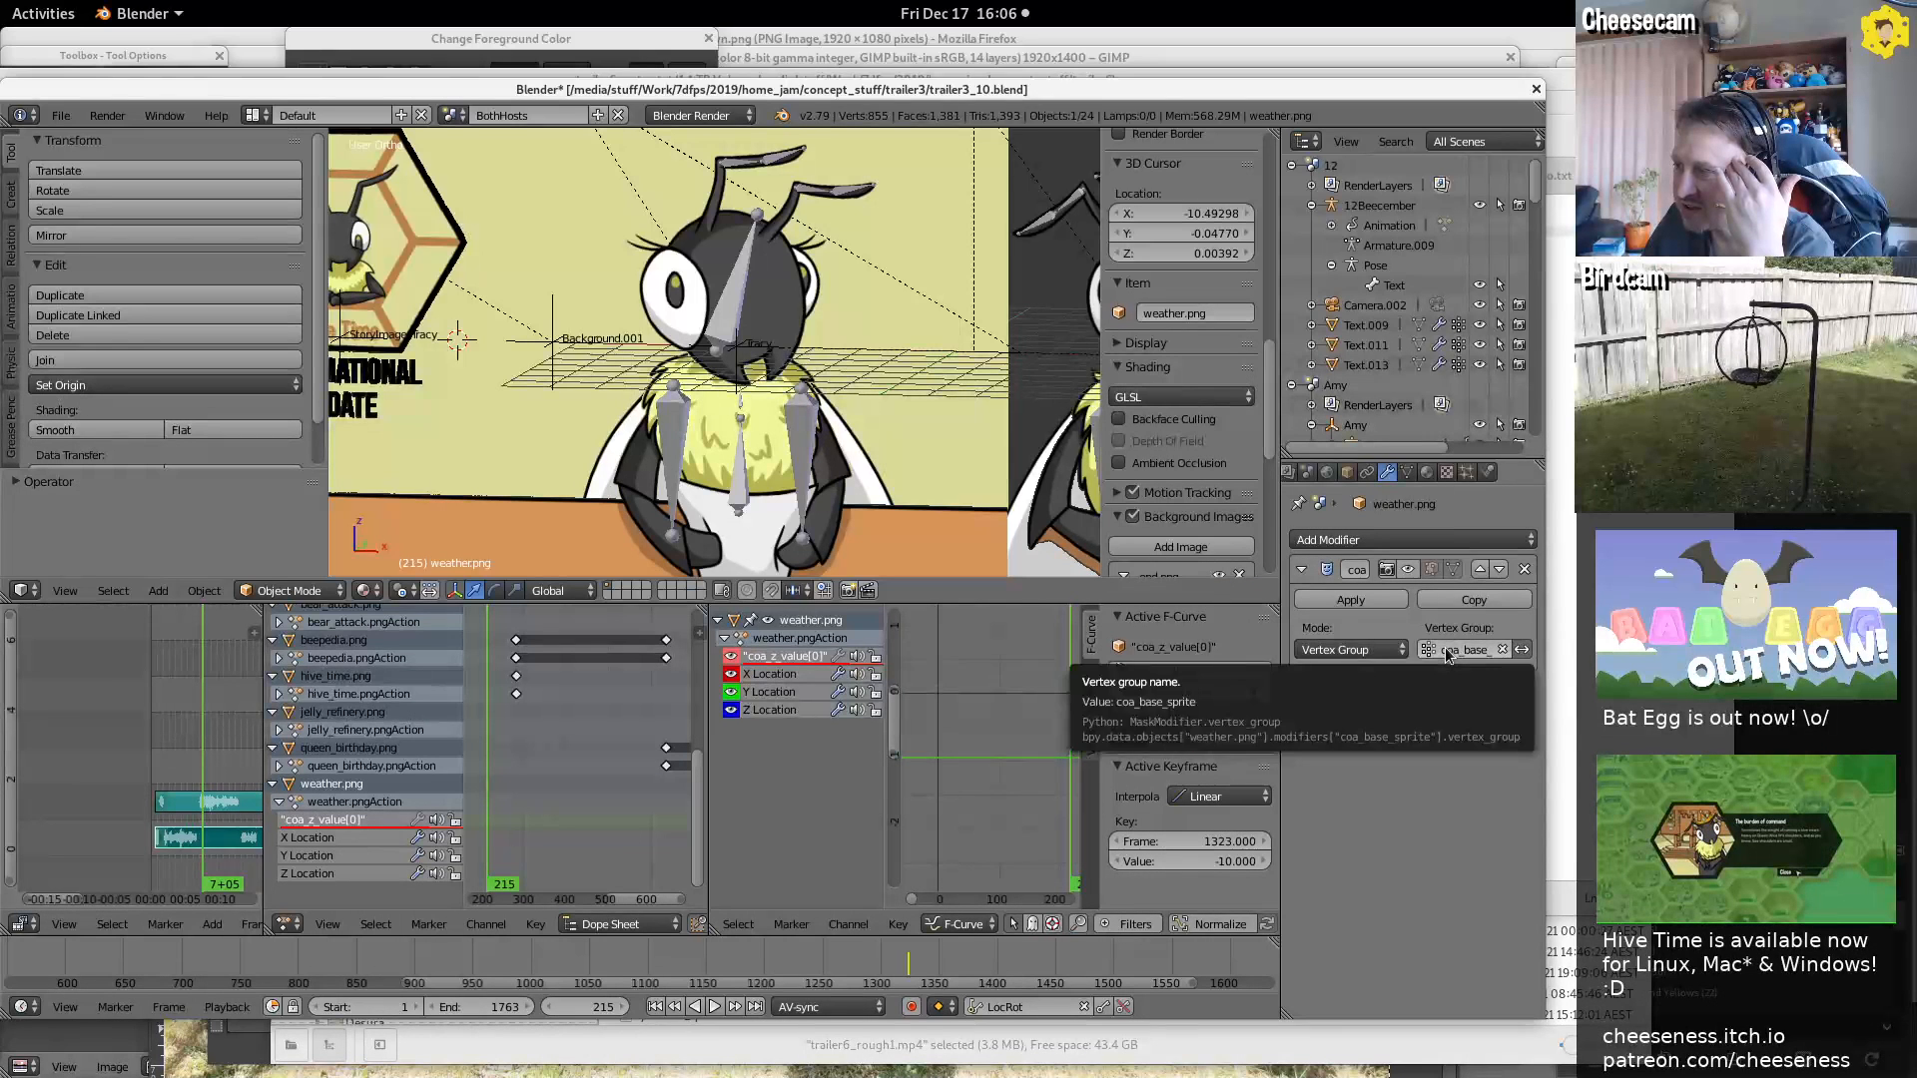
{"action": "left_click", "coordinate": [1398, 651]}
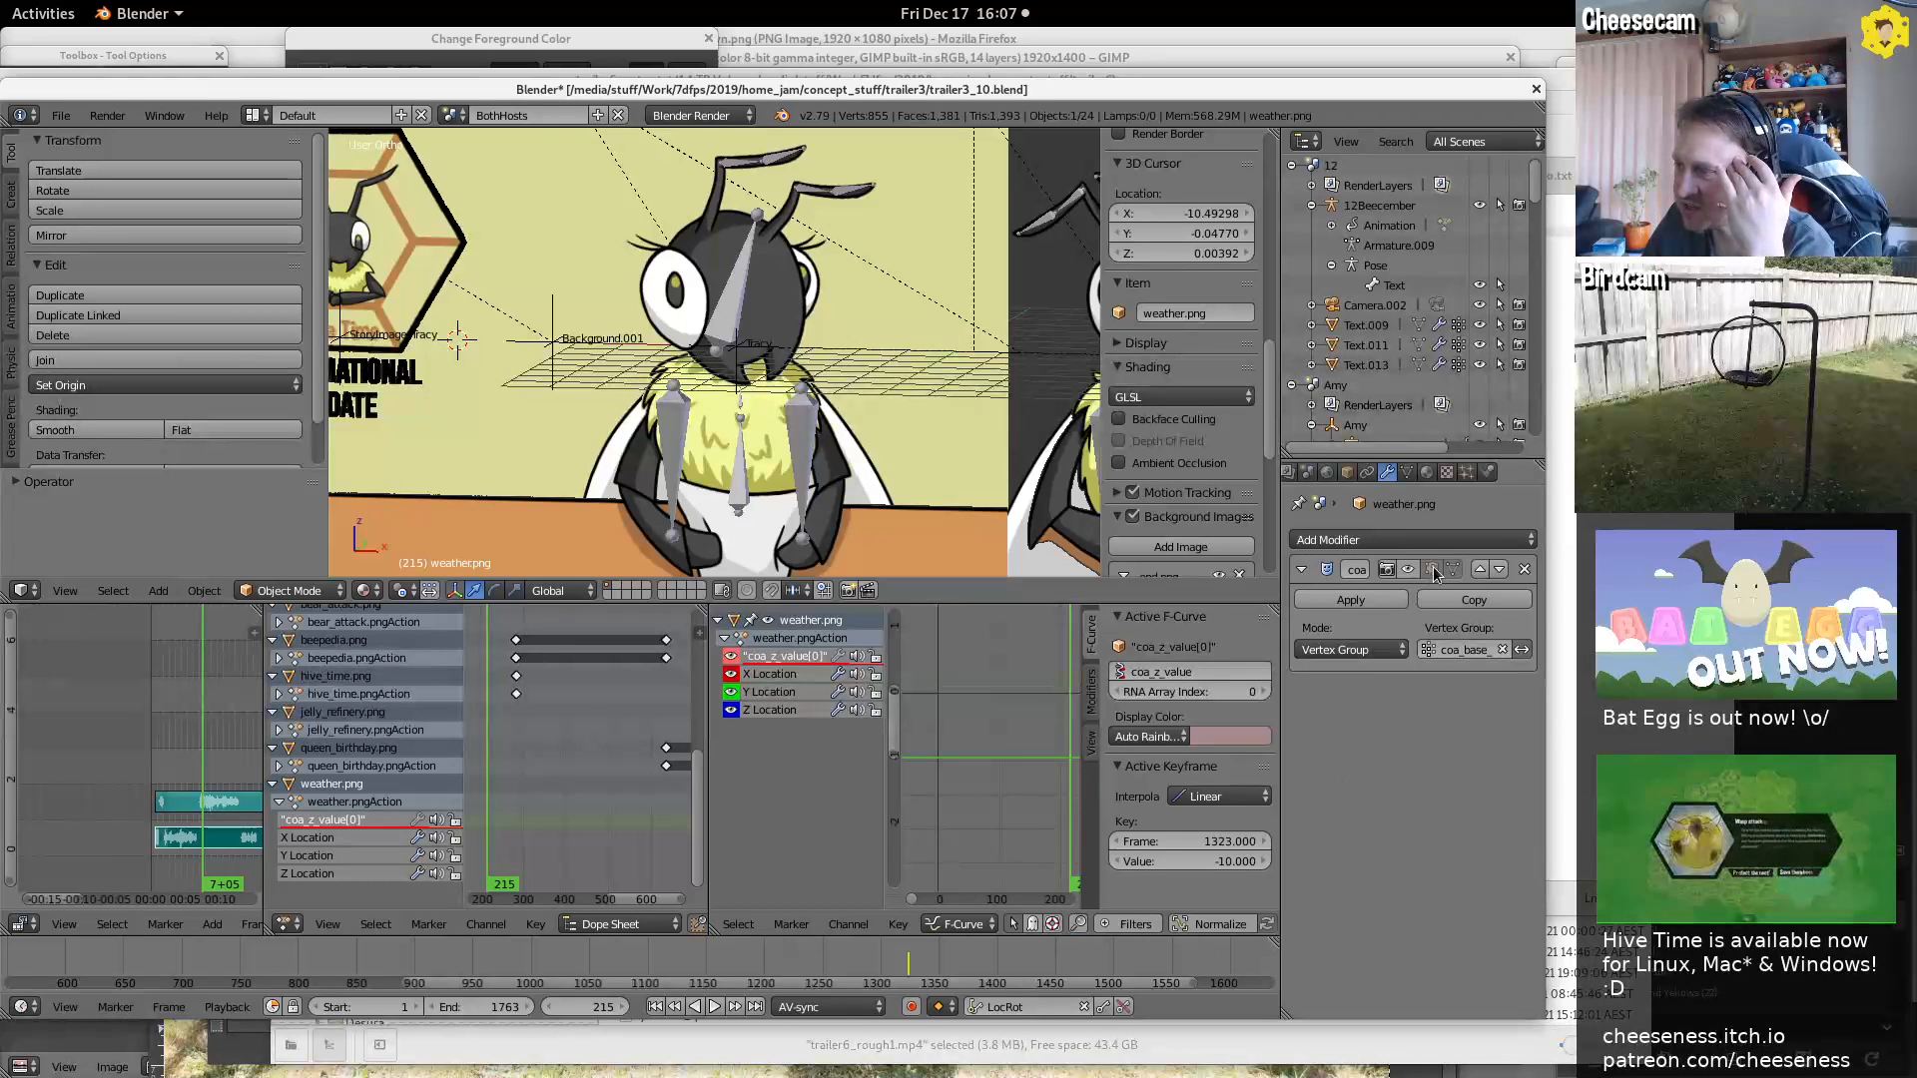
{"action": "left_click", "coordinate": [1407, 472]}
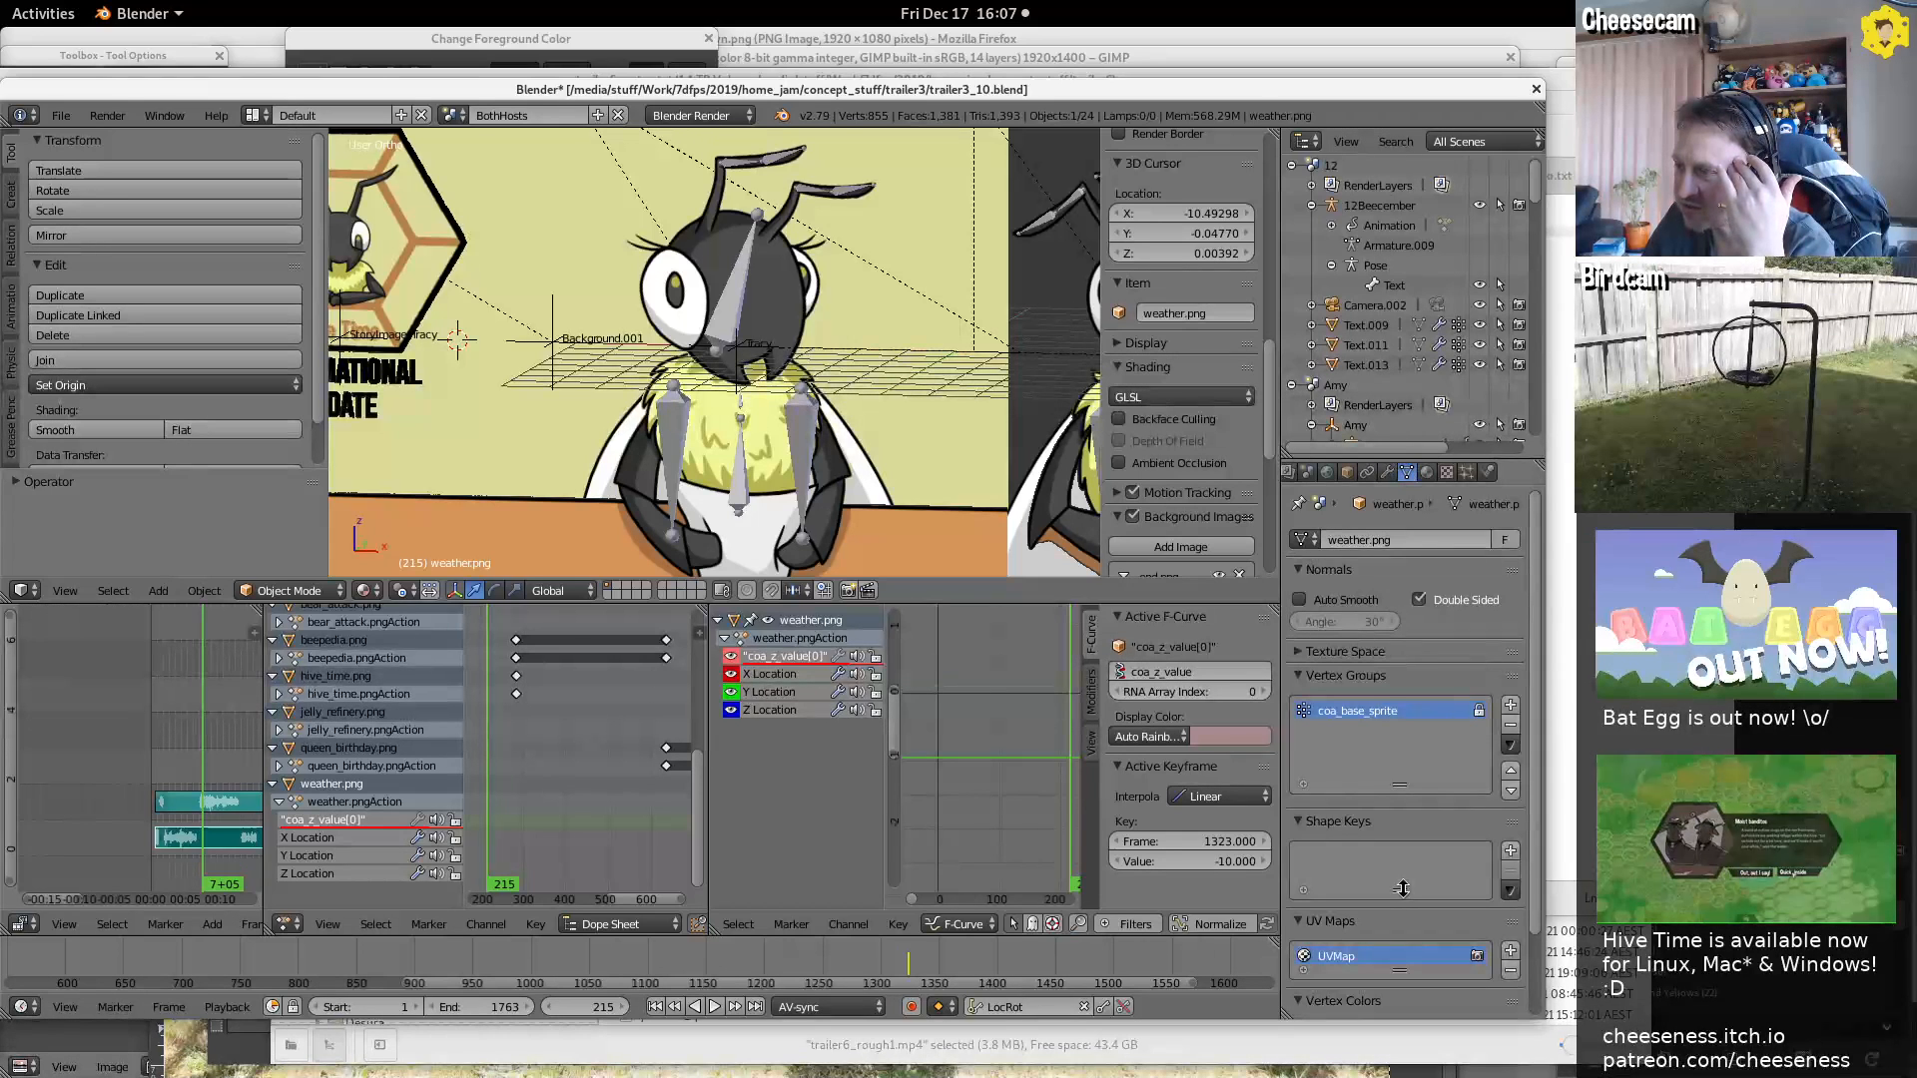
{"action": "middle_click_drag", "start_coordinate": [1401, 863], "coordinate": [1373, 691]}
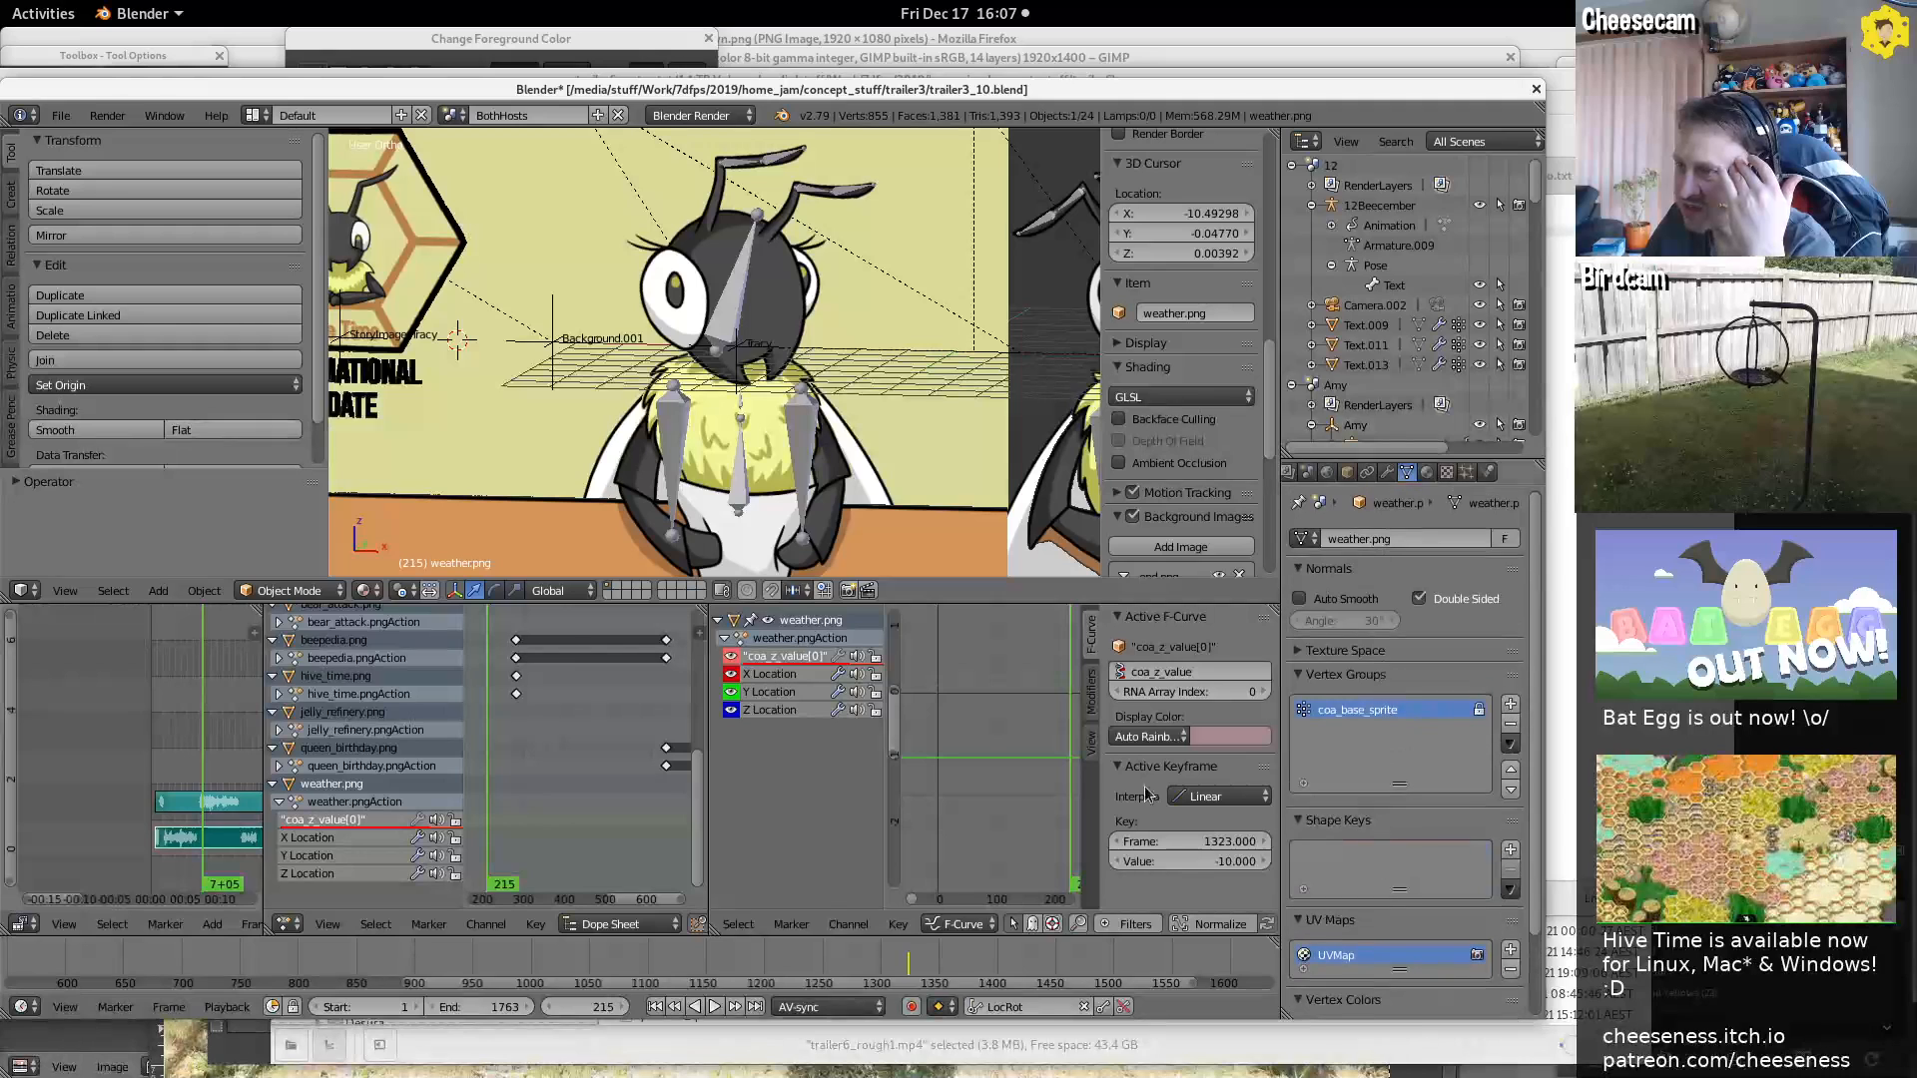
Select the host's arm bones Bone.004 and Bone.009 and examine Bone.009's transform locks, relations and deform settings
{"action": "right_click", "coordinate": [809, 467]}
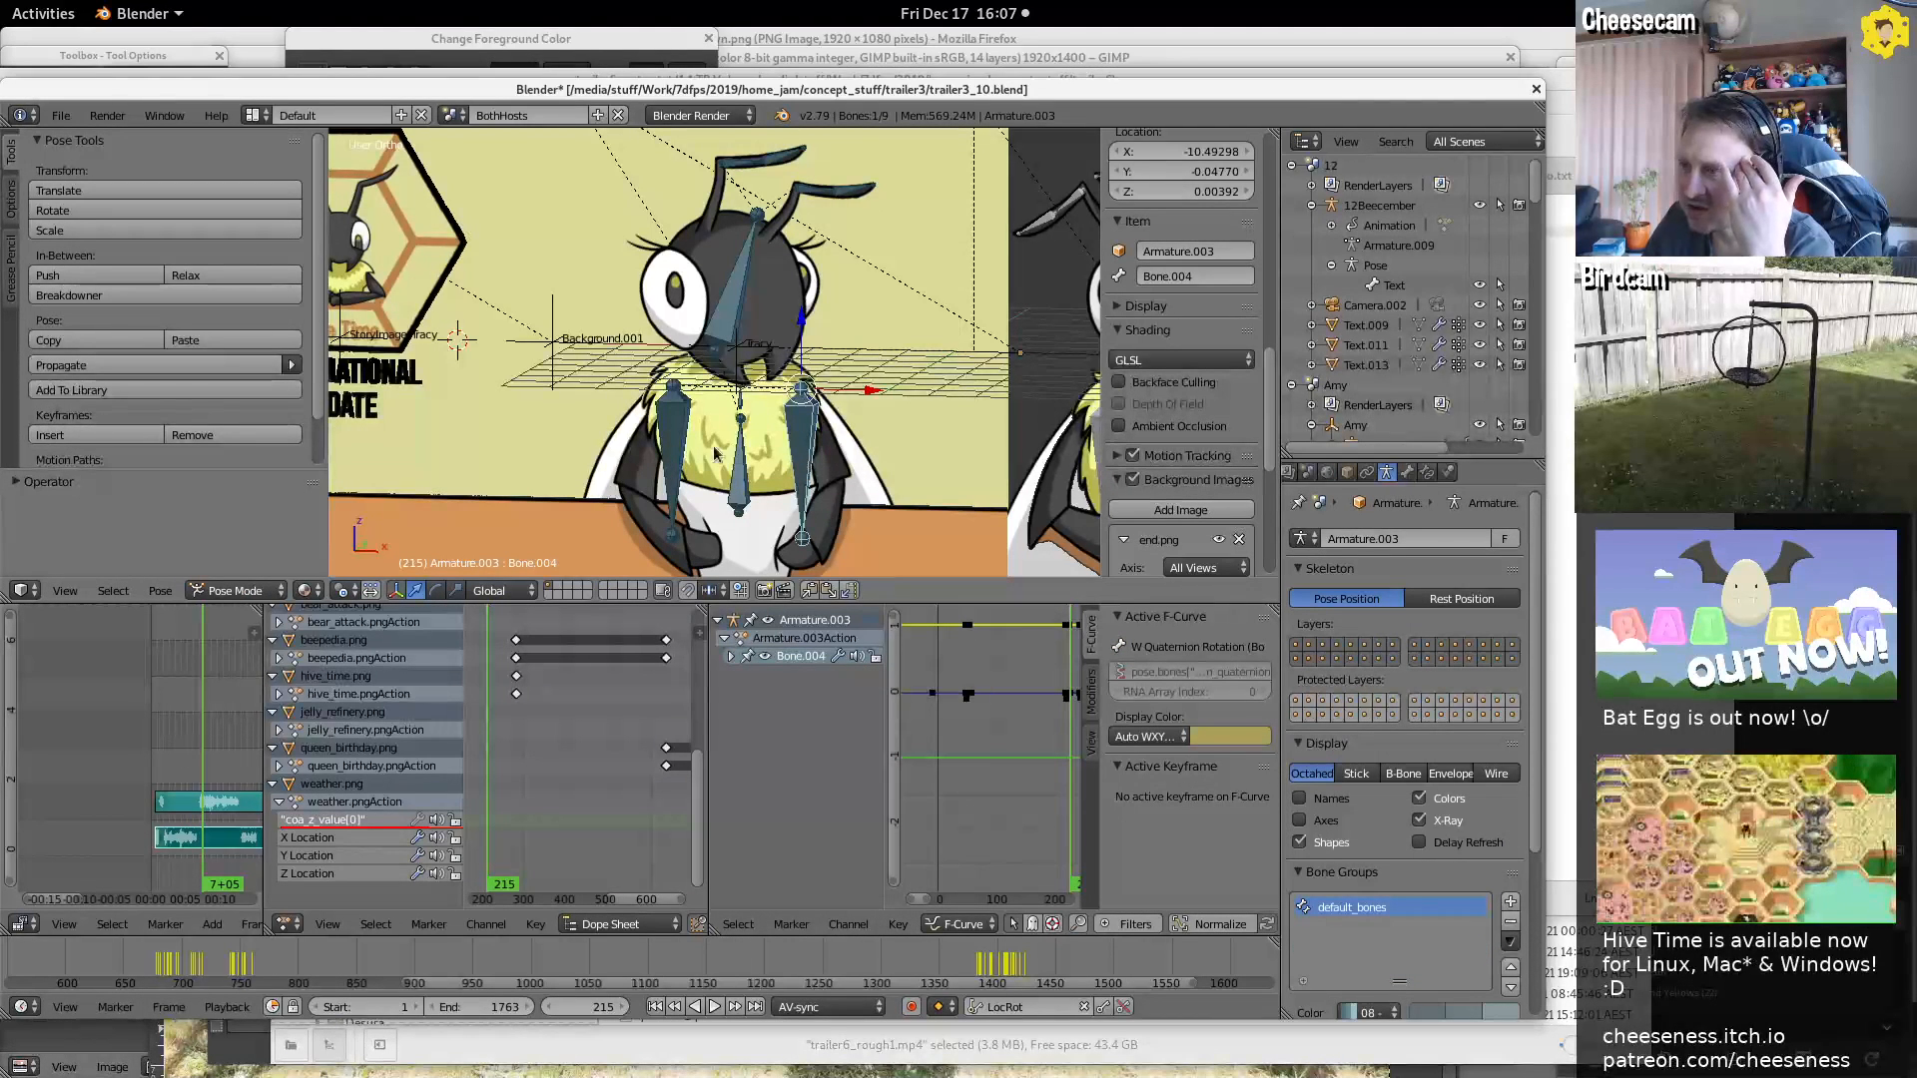
{"action": "right_click", "coordinate": [673, 449]}
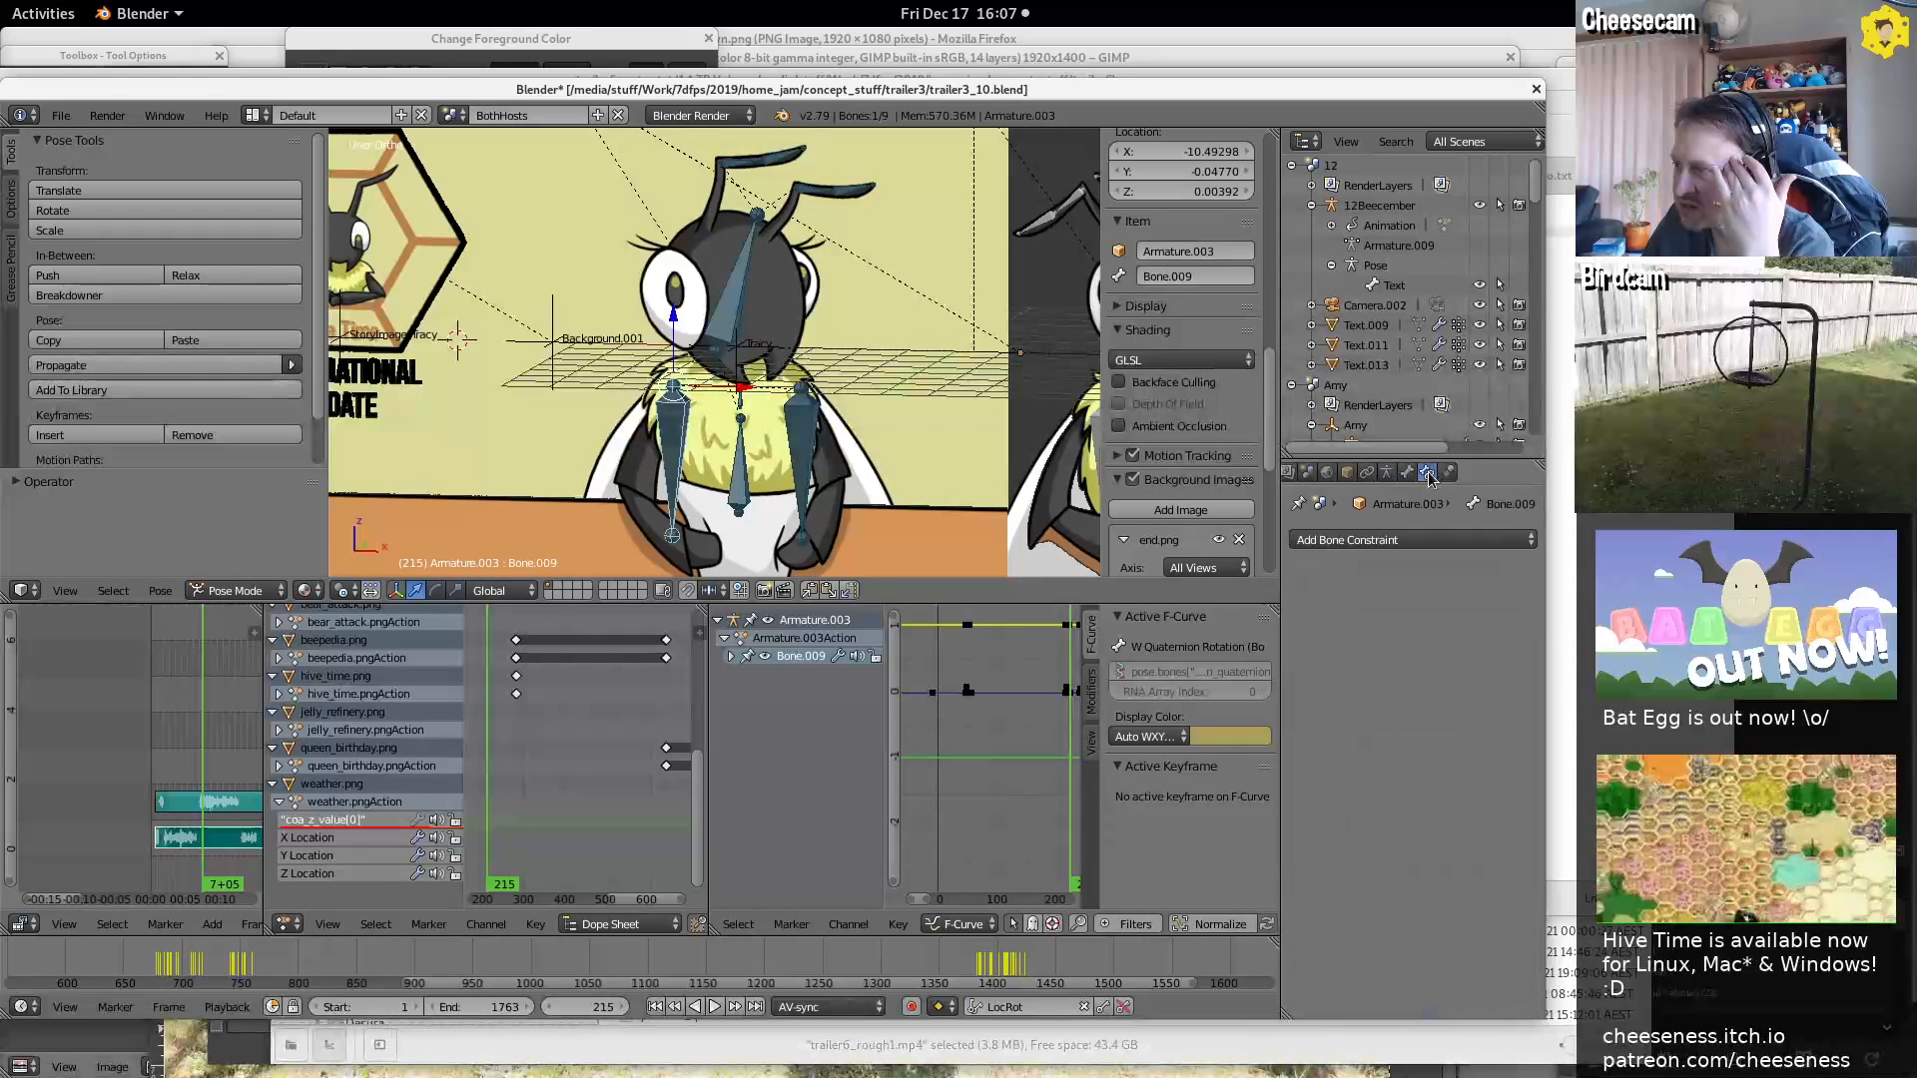
{"action": "left_click", "coordinate": [1406, 473]}
{"action": "scroll", "coordinate": [1345, 697], "scroll_direction": "down", "scroll_amount": 5}
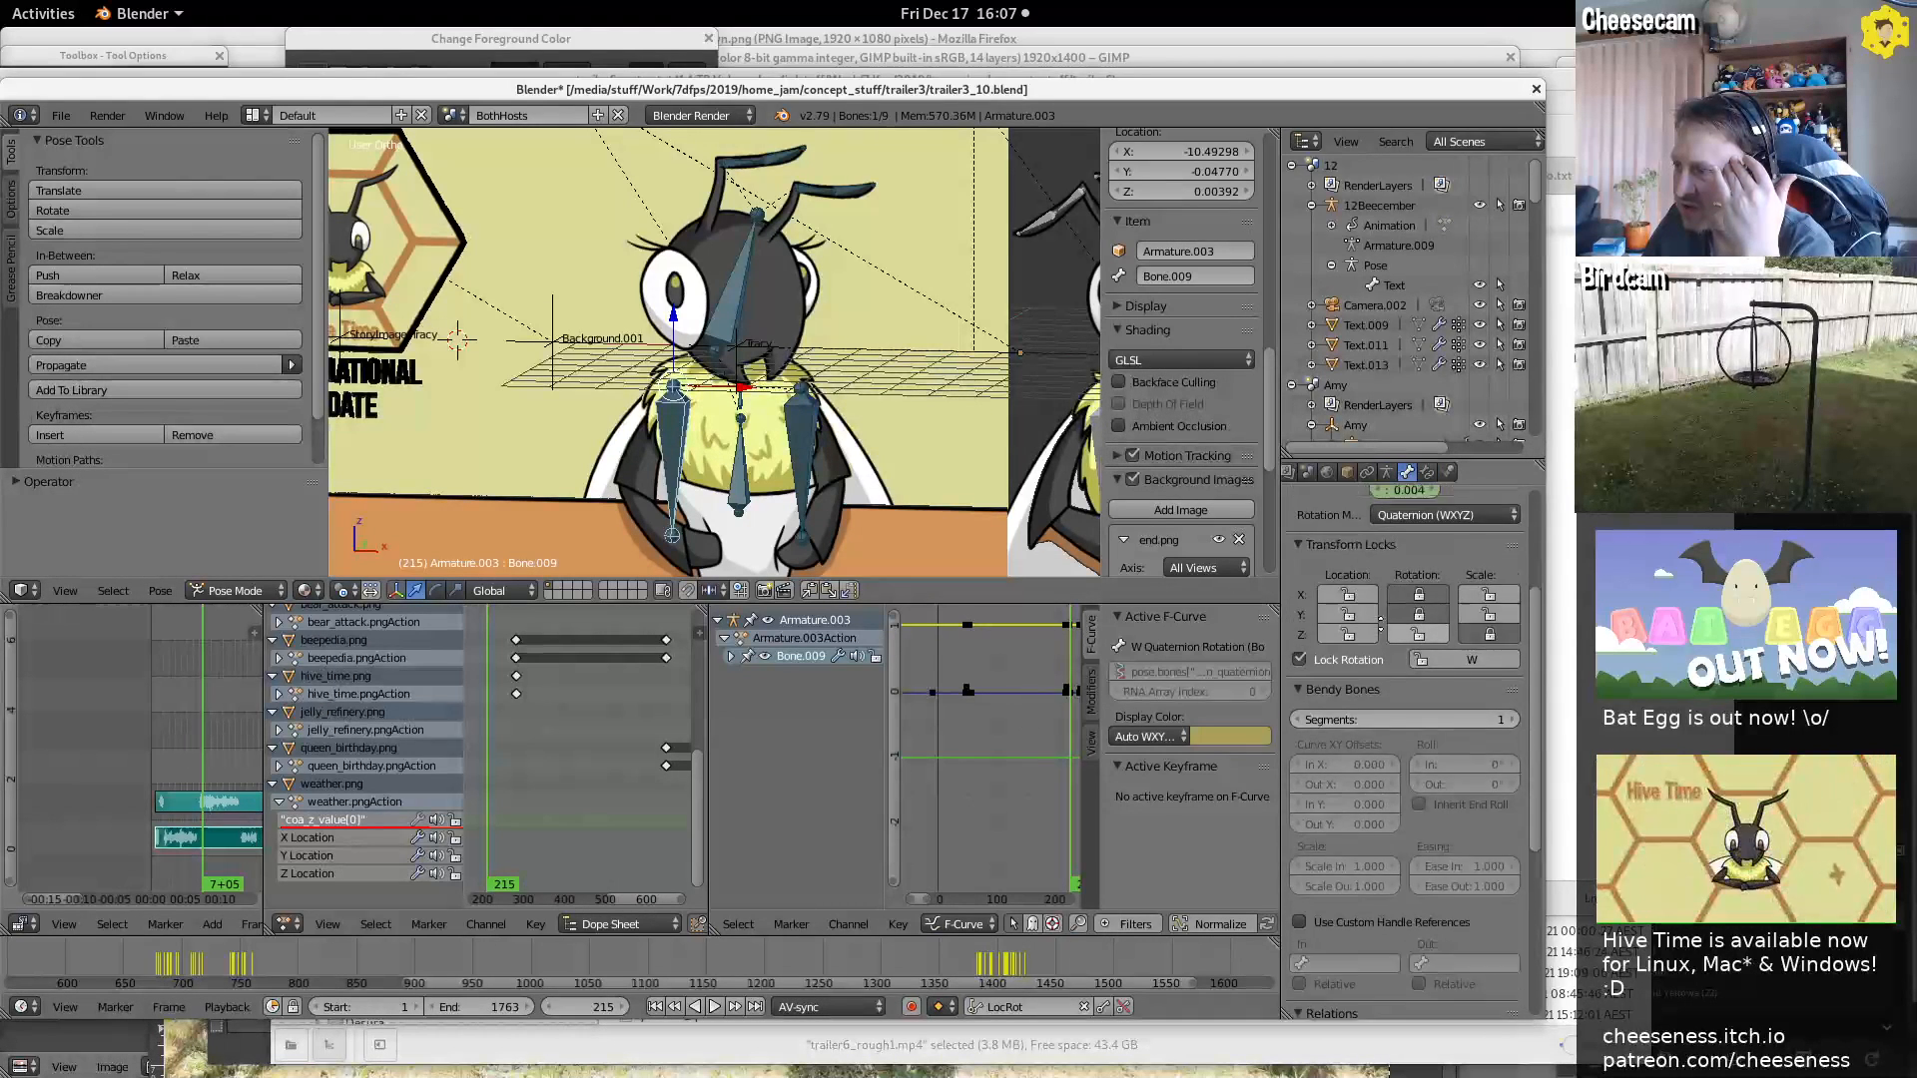
{"action": "scroll", "coordinate": [1346, 697], "scroll_direction": "down", "scroll_amount": 8}
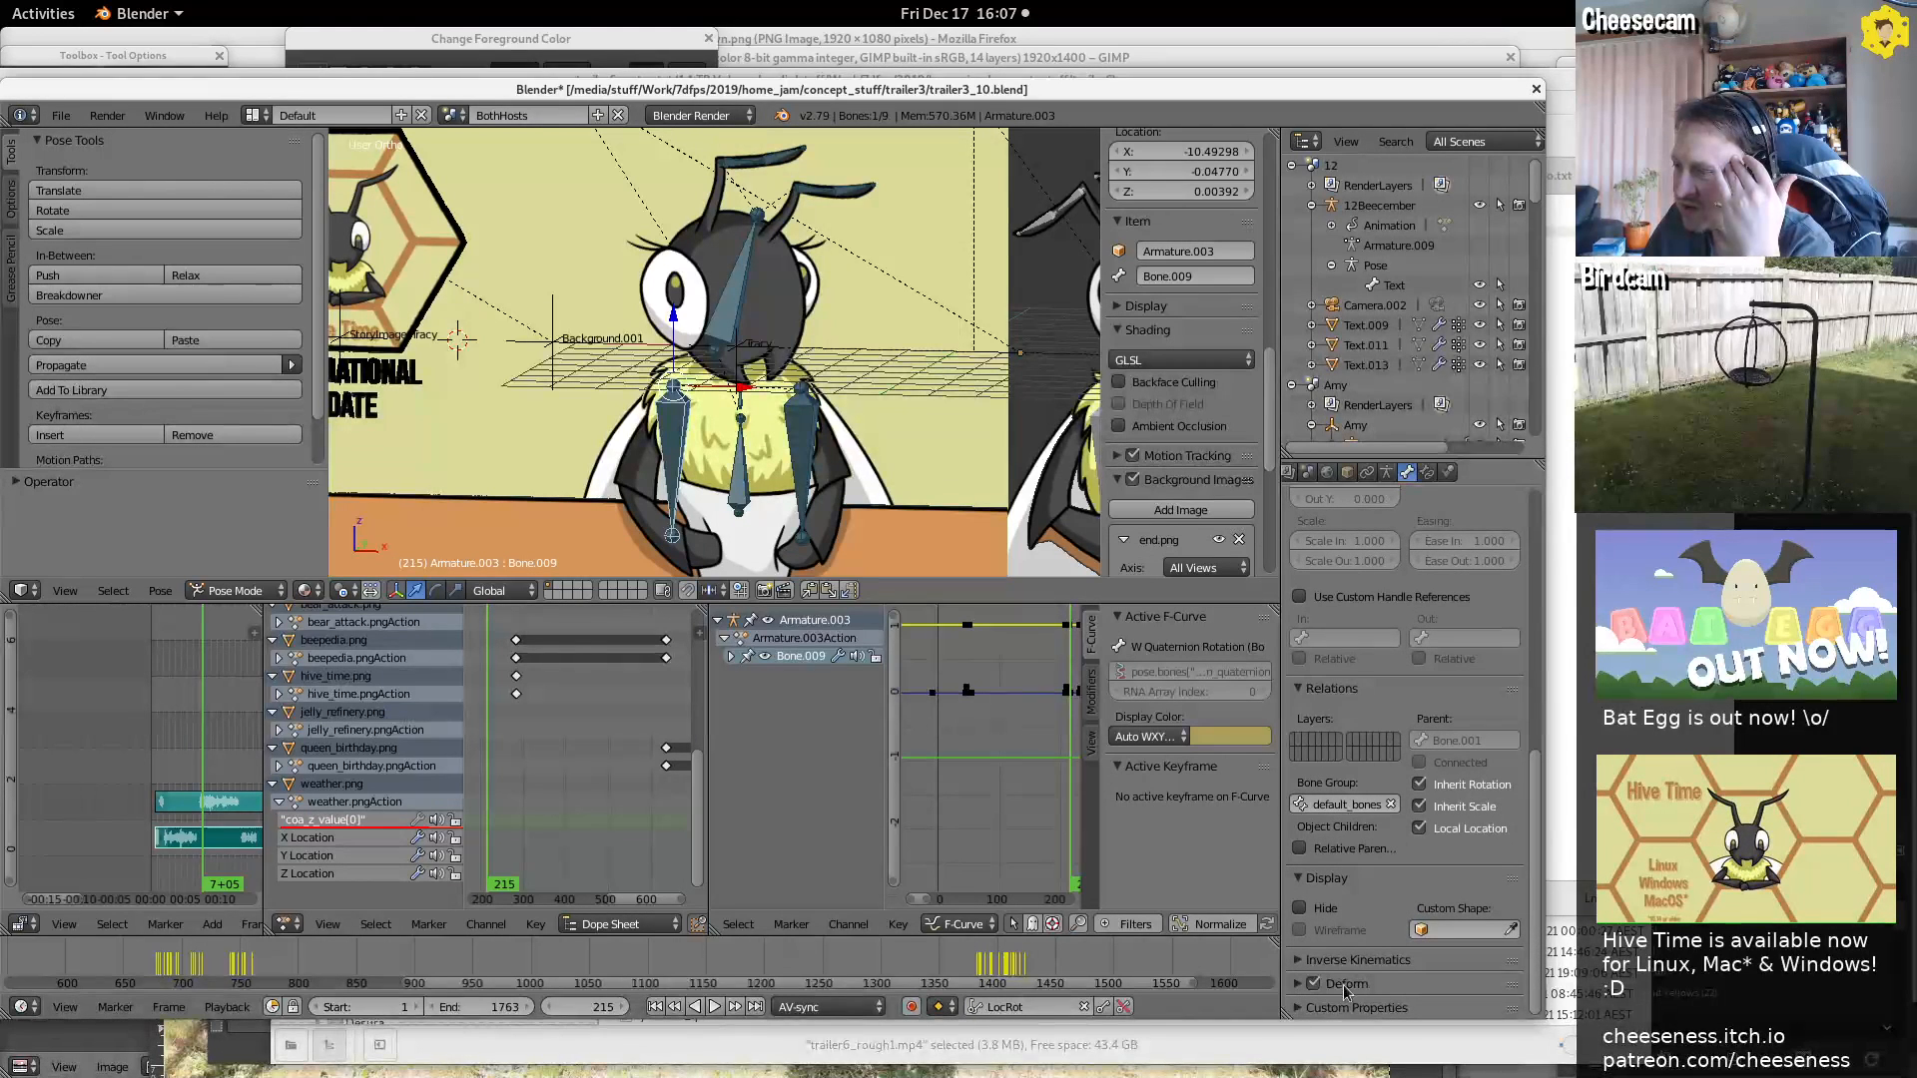
{"action": "left_click", "coordinate": [1307, 983]}
{"action": "scroll", "coordinate": [1354, 781], "scroll_direction": "down", "scroll_amount": 3}
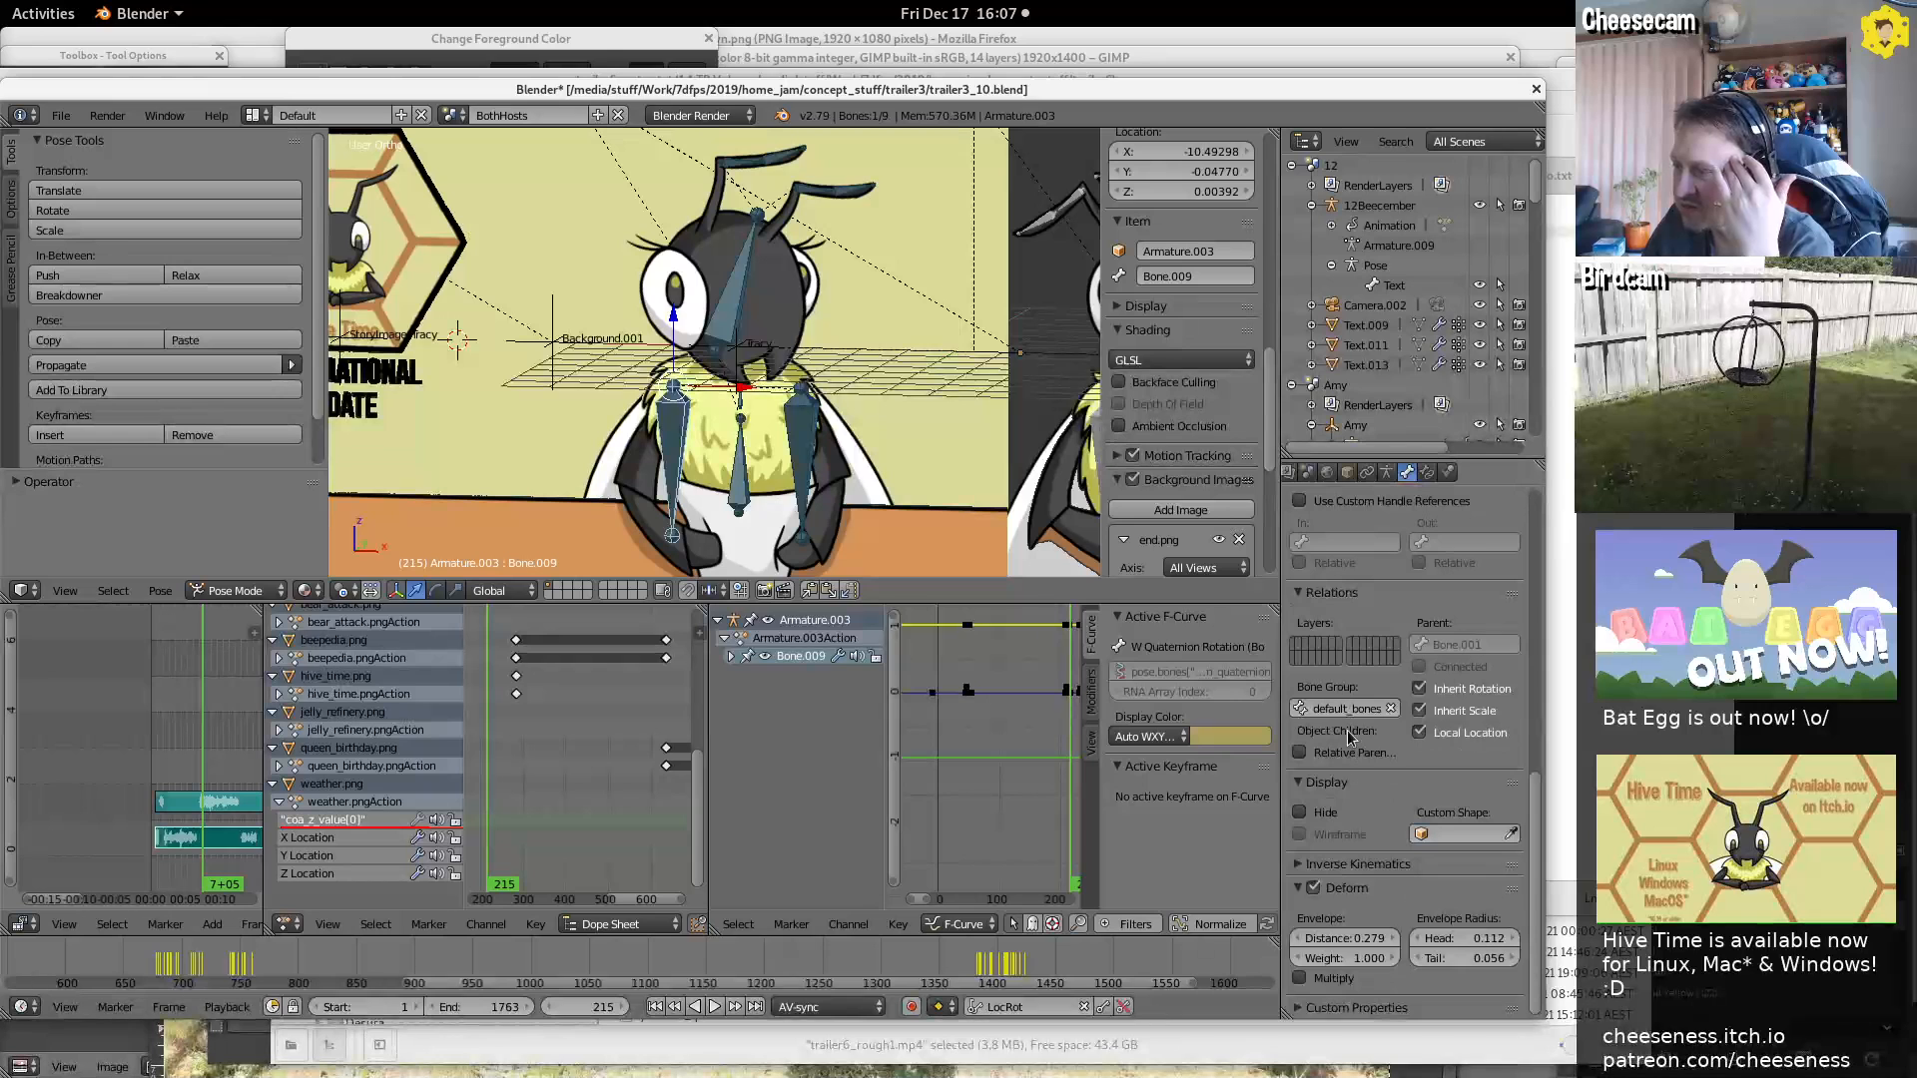
Examine Armature.003's object relations and relations extras, plus the F-curve modifiers and properties of Bone.009
{"action": "left_click", "coordinate": [1346, 472]}
{"action": "scroll", "coordinate": [1375, 596], "scroll_direction": "down", "scroll_amount": 3}
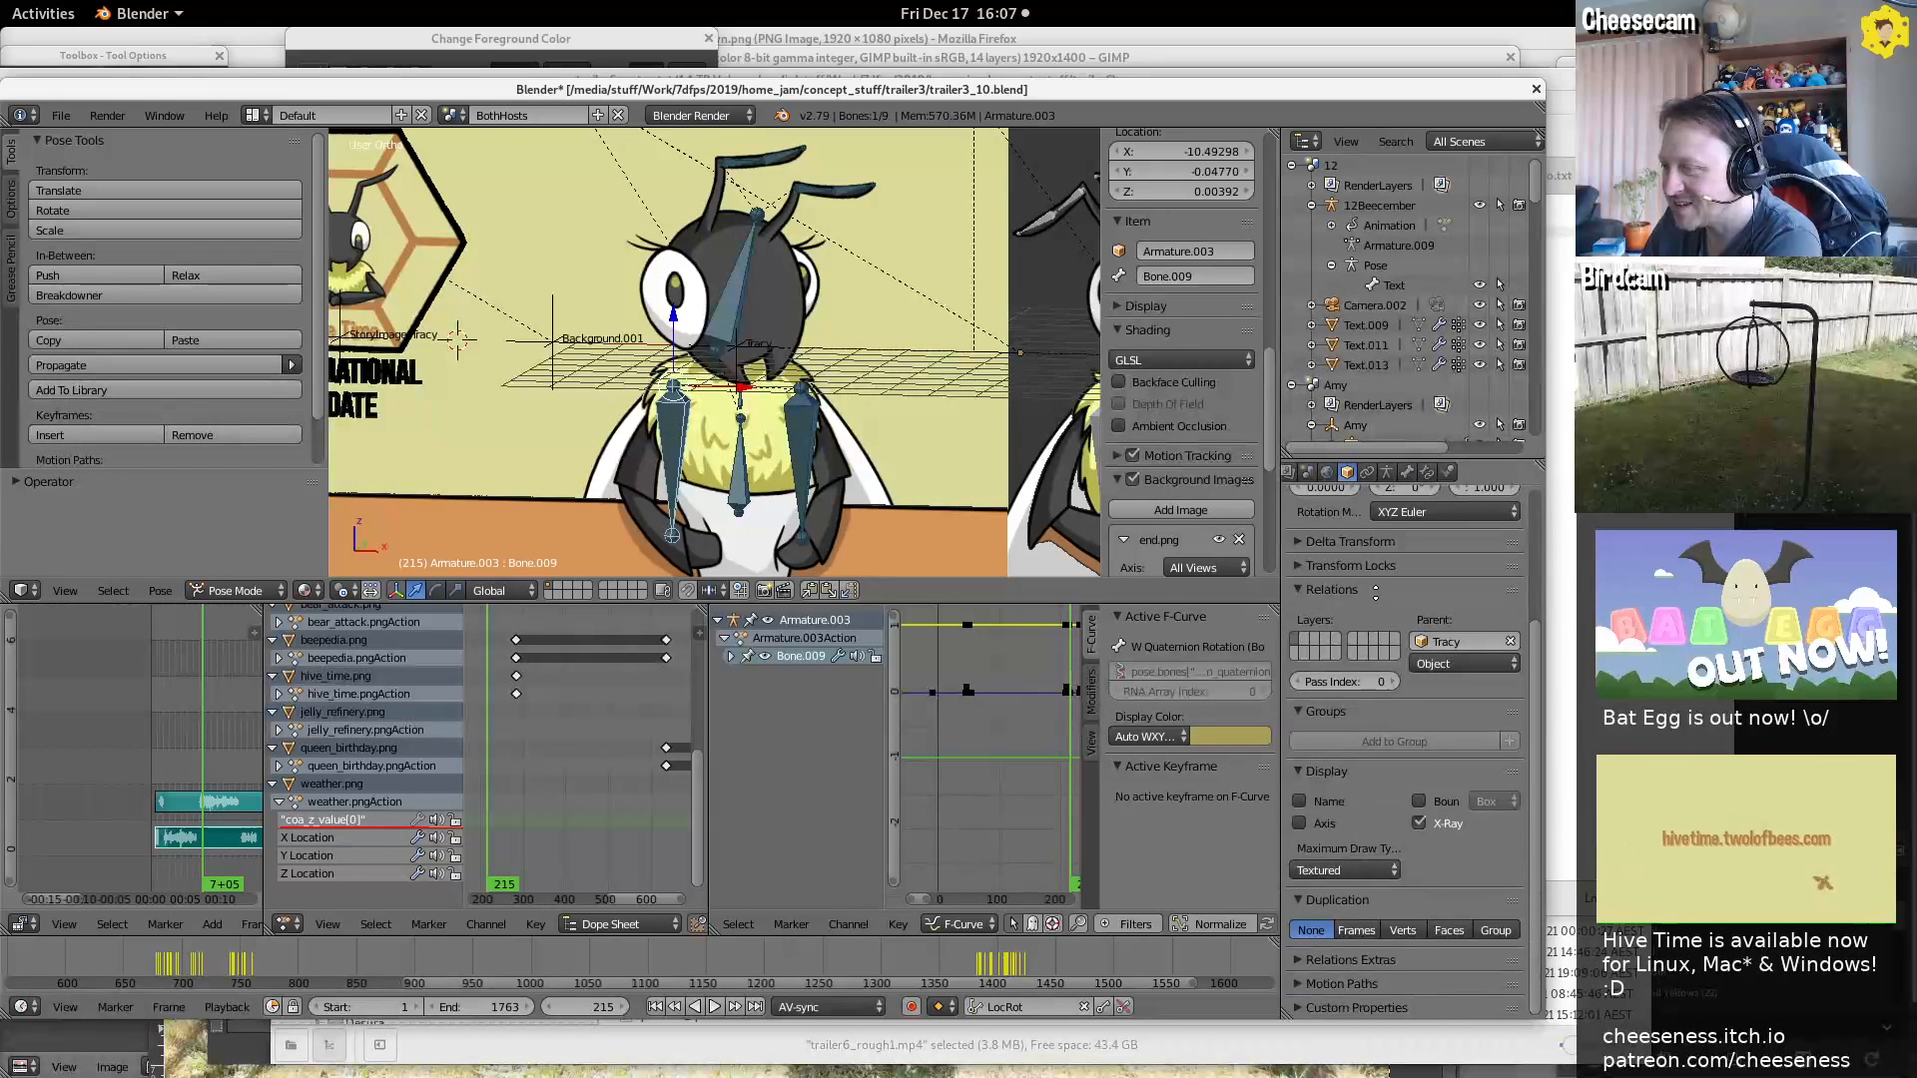
{"action": "left_click", "coordinate": [1368, 959]}
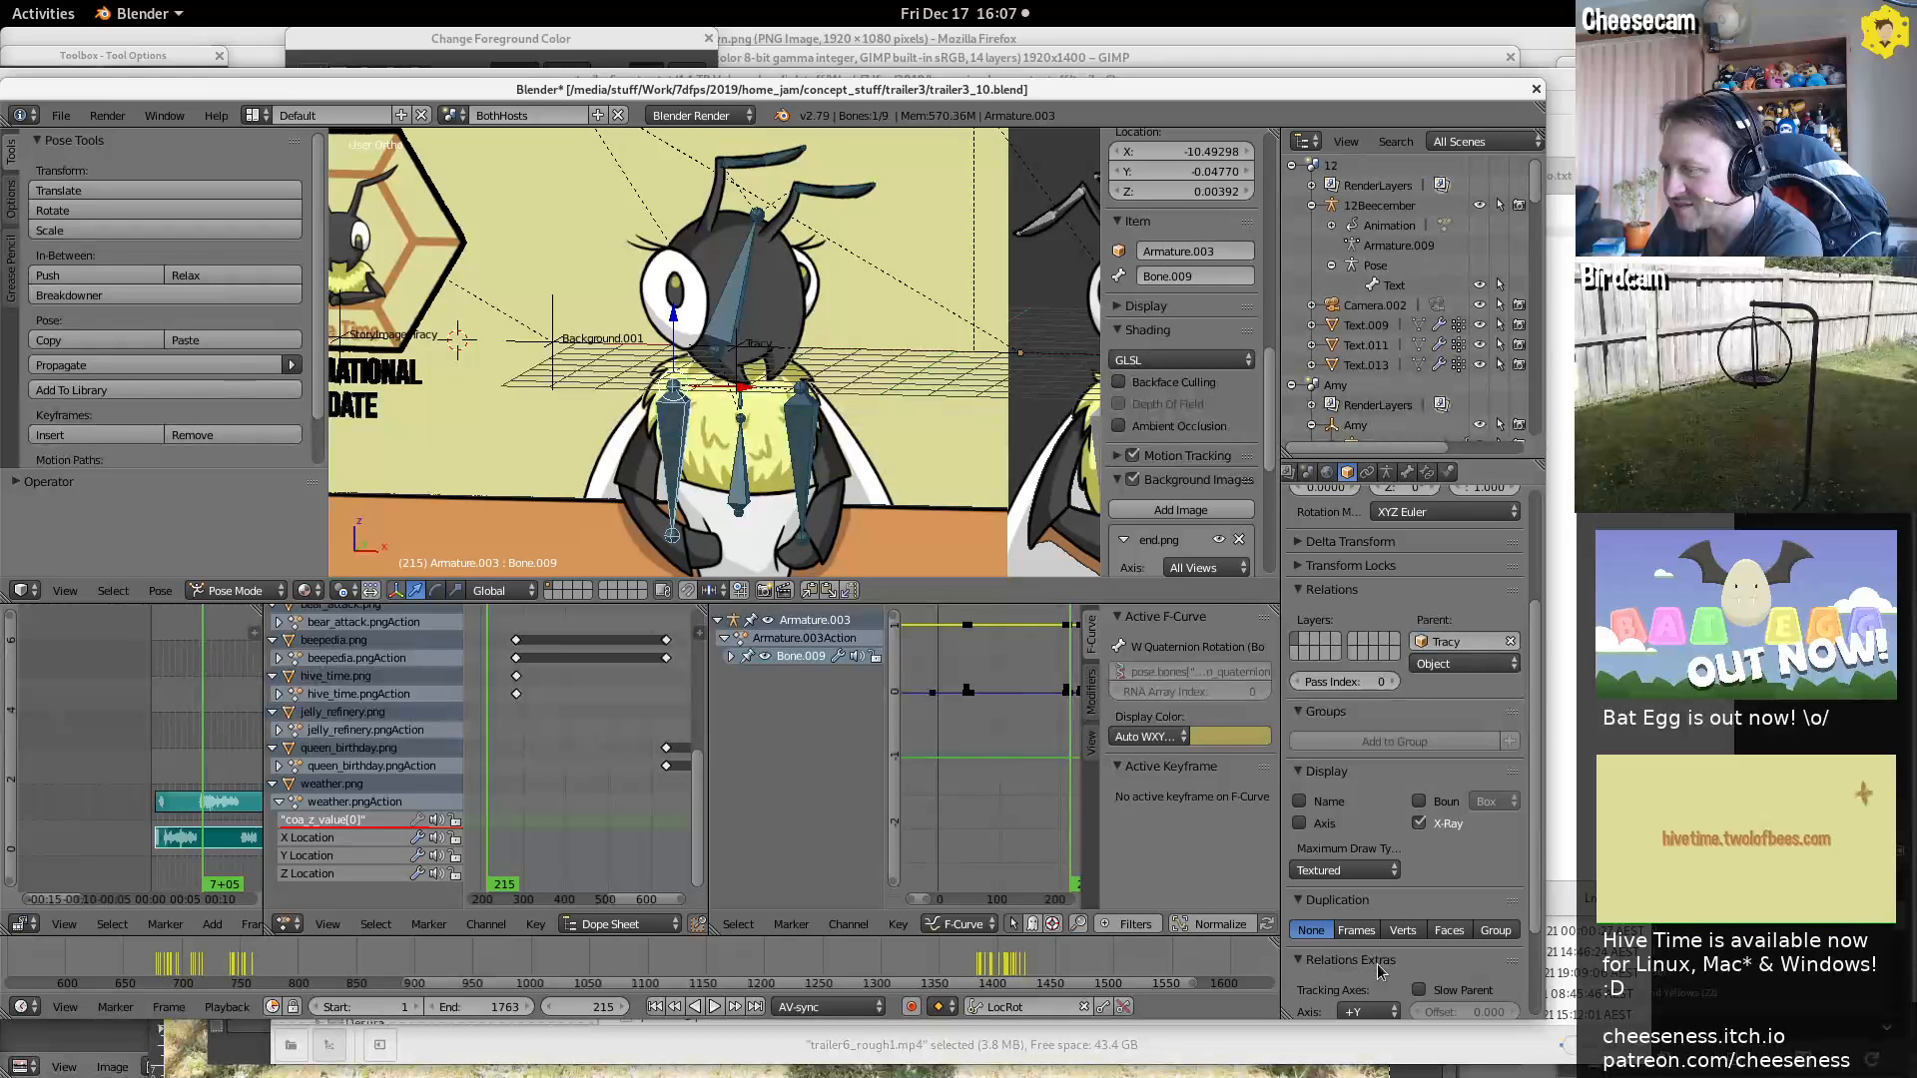
{"action": "scroll", "coordinate": [1357, 973], "scroll_direction": "down", "scroll_amount": 3}
{"action": "scroll", "coordinate": [1340, 983], "scroll_direction": "up", "scroll_amount": 6}
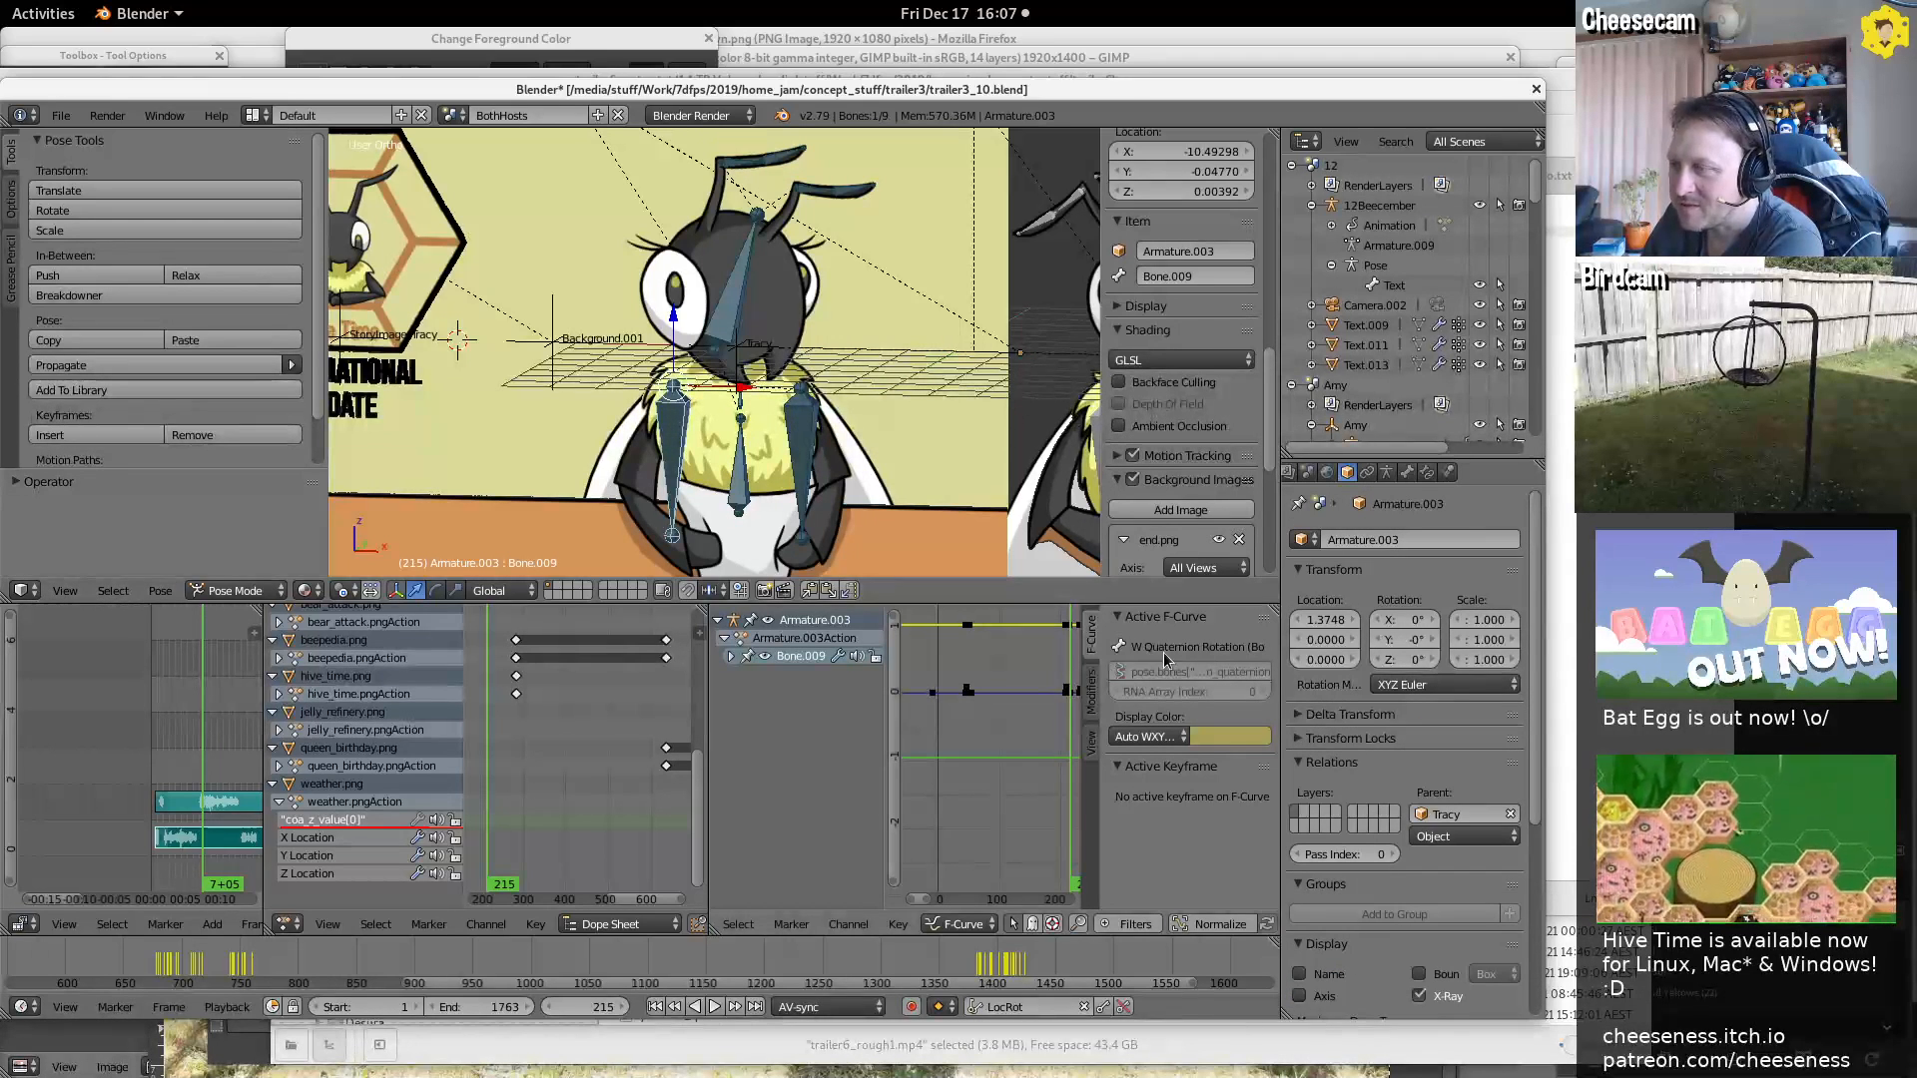
{"action": "left_click", "coordinate": [1091, 709]}
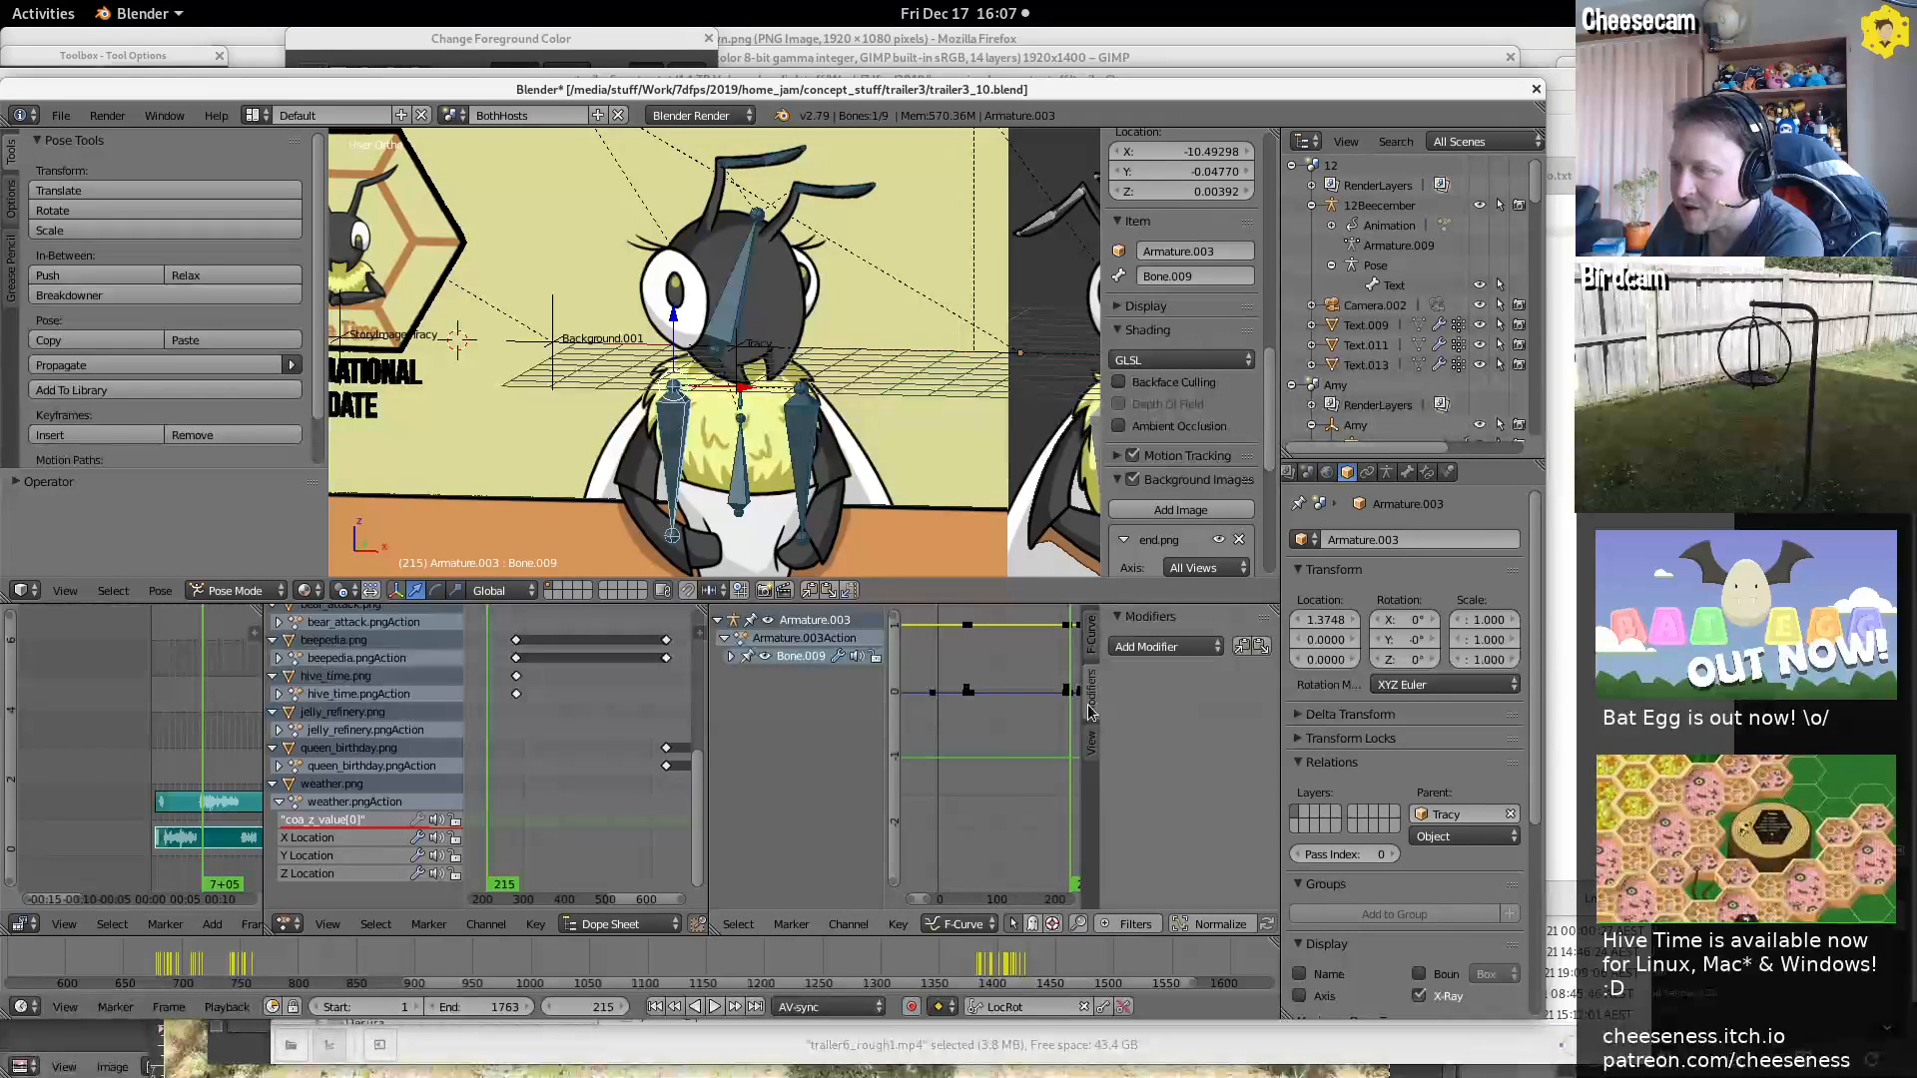
{"action": "left_click", "coordinate": [1091, 633]}
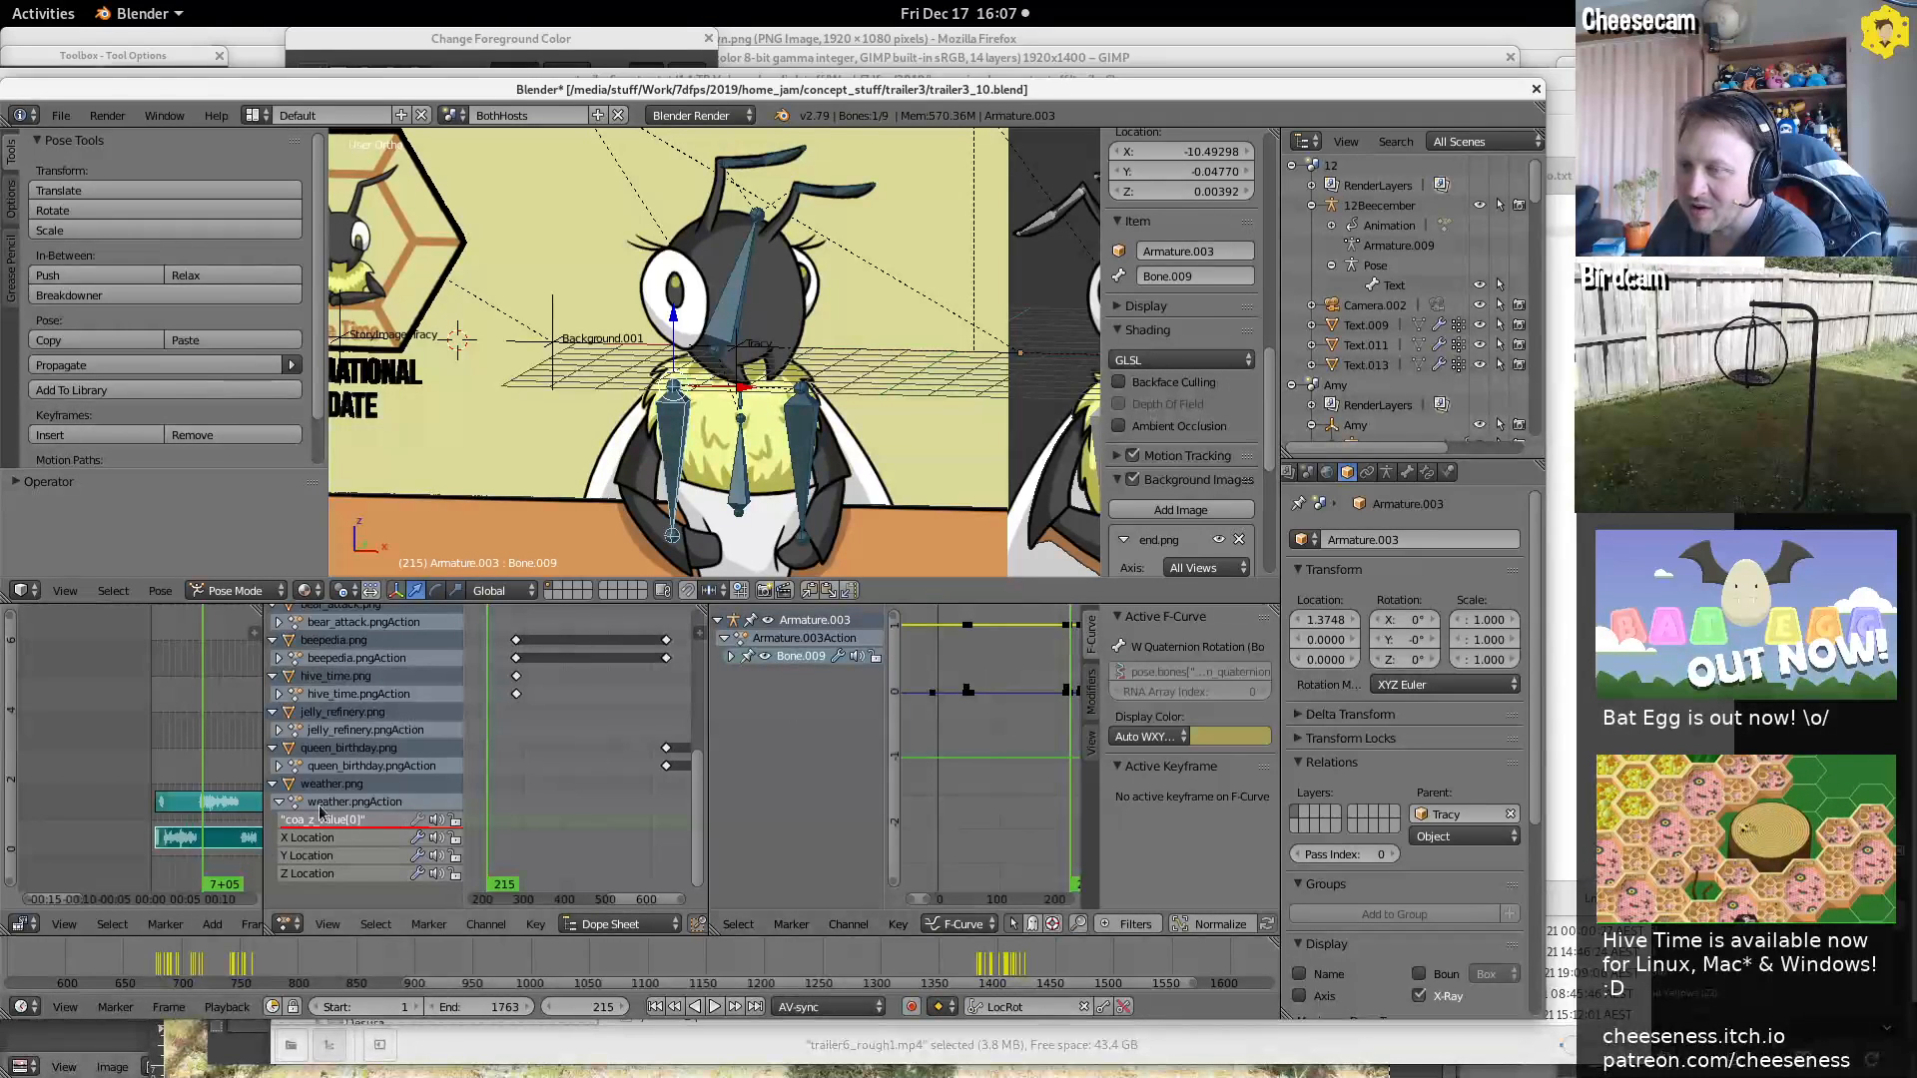
Play the host's speech up to frame 265, go back to the start and play both hosts together to frame 98
{"action": "key", "text": "alt+a"}
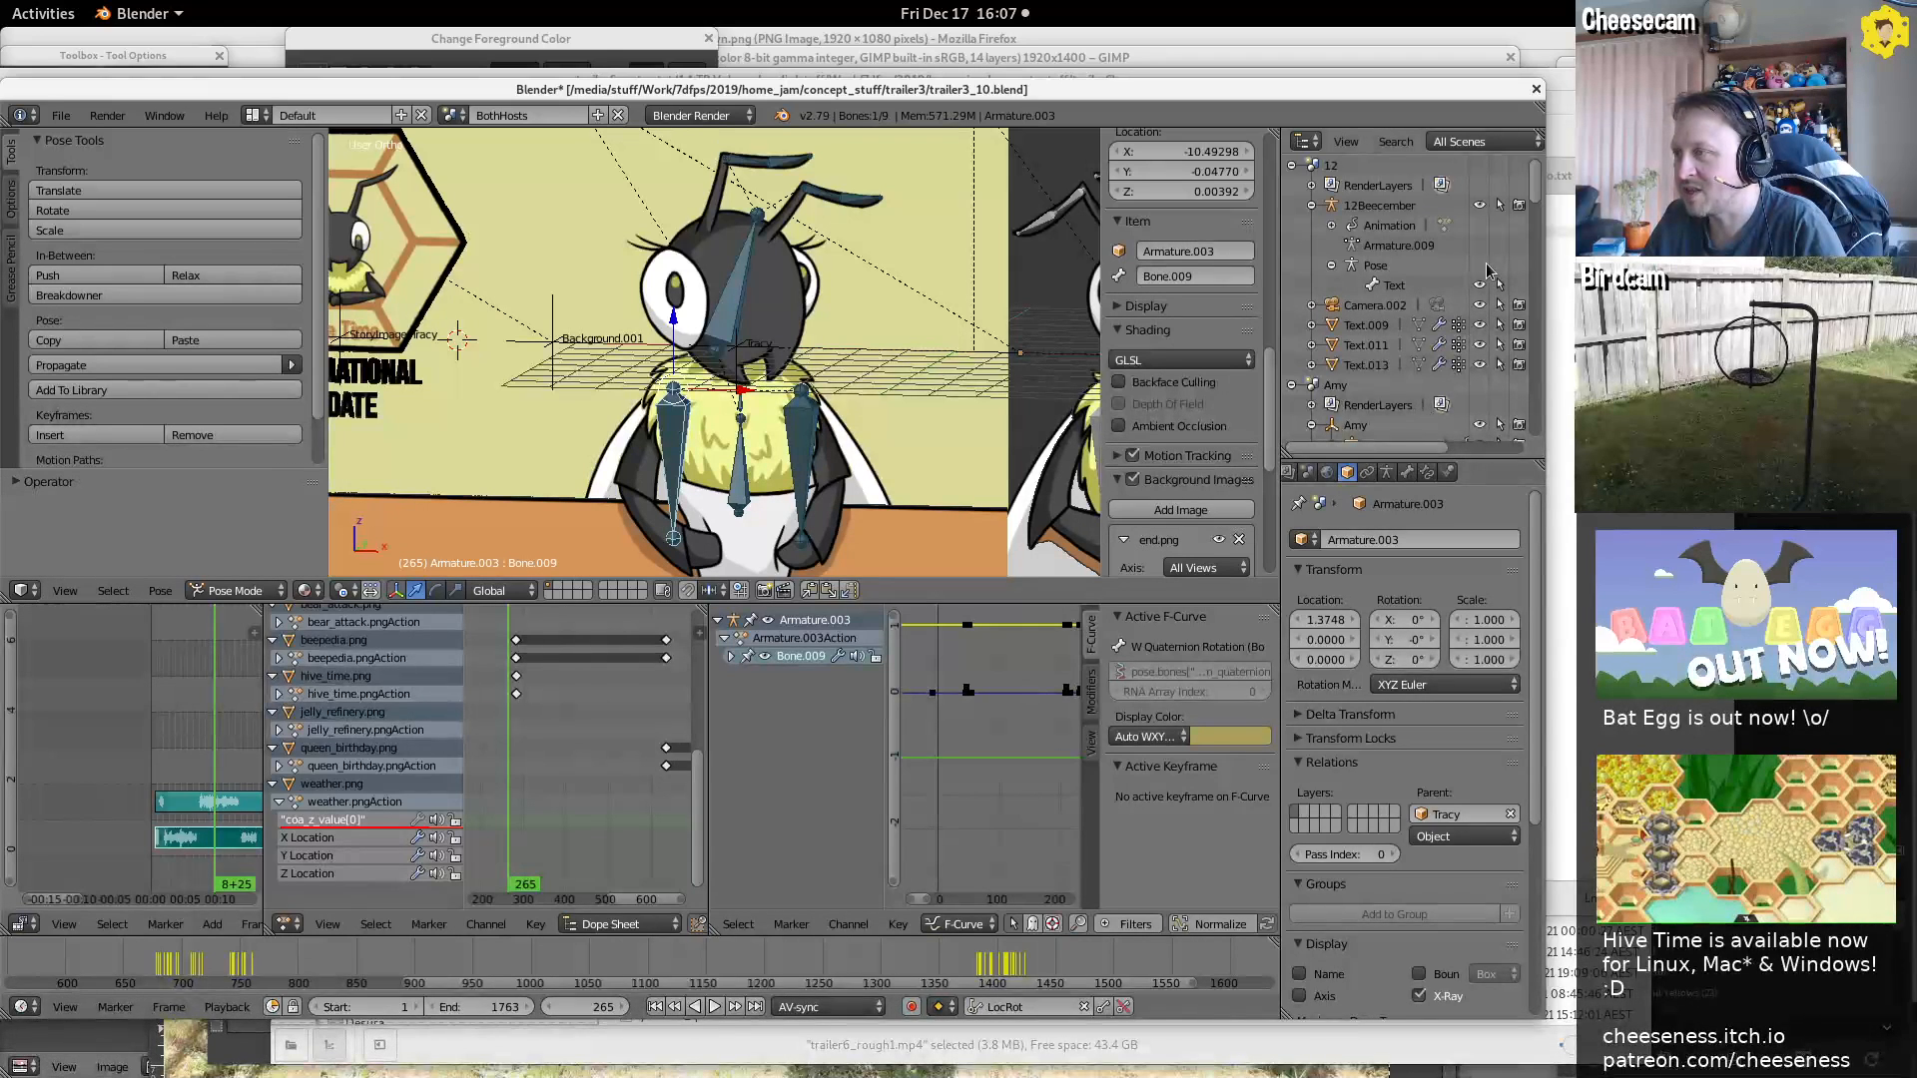
{"action": "left_click", "coordinate": [486, 759]}
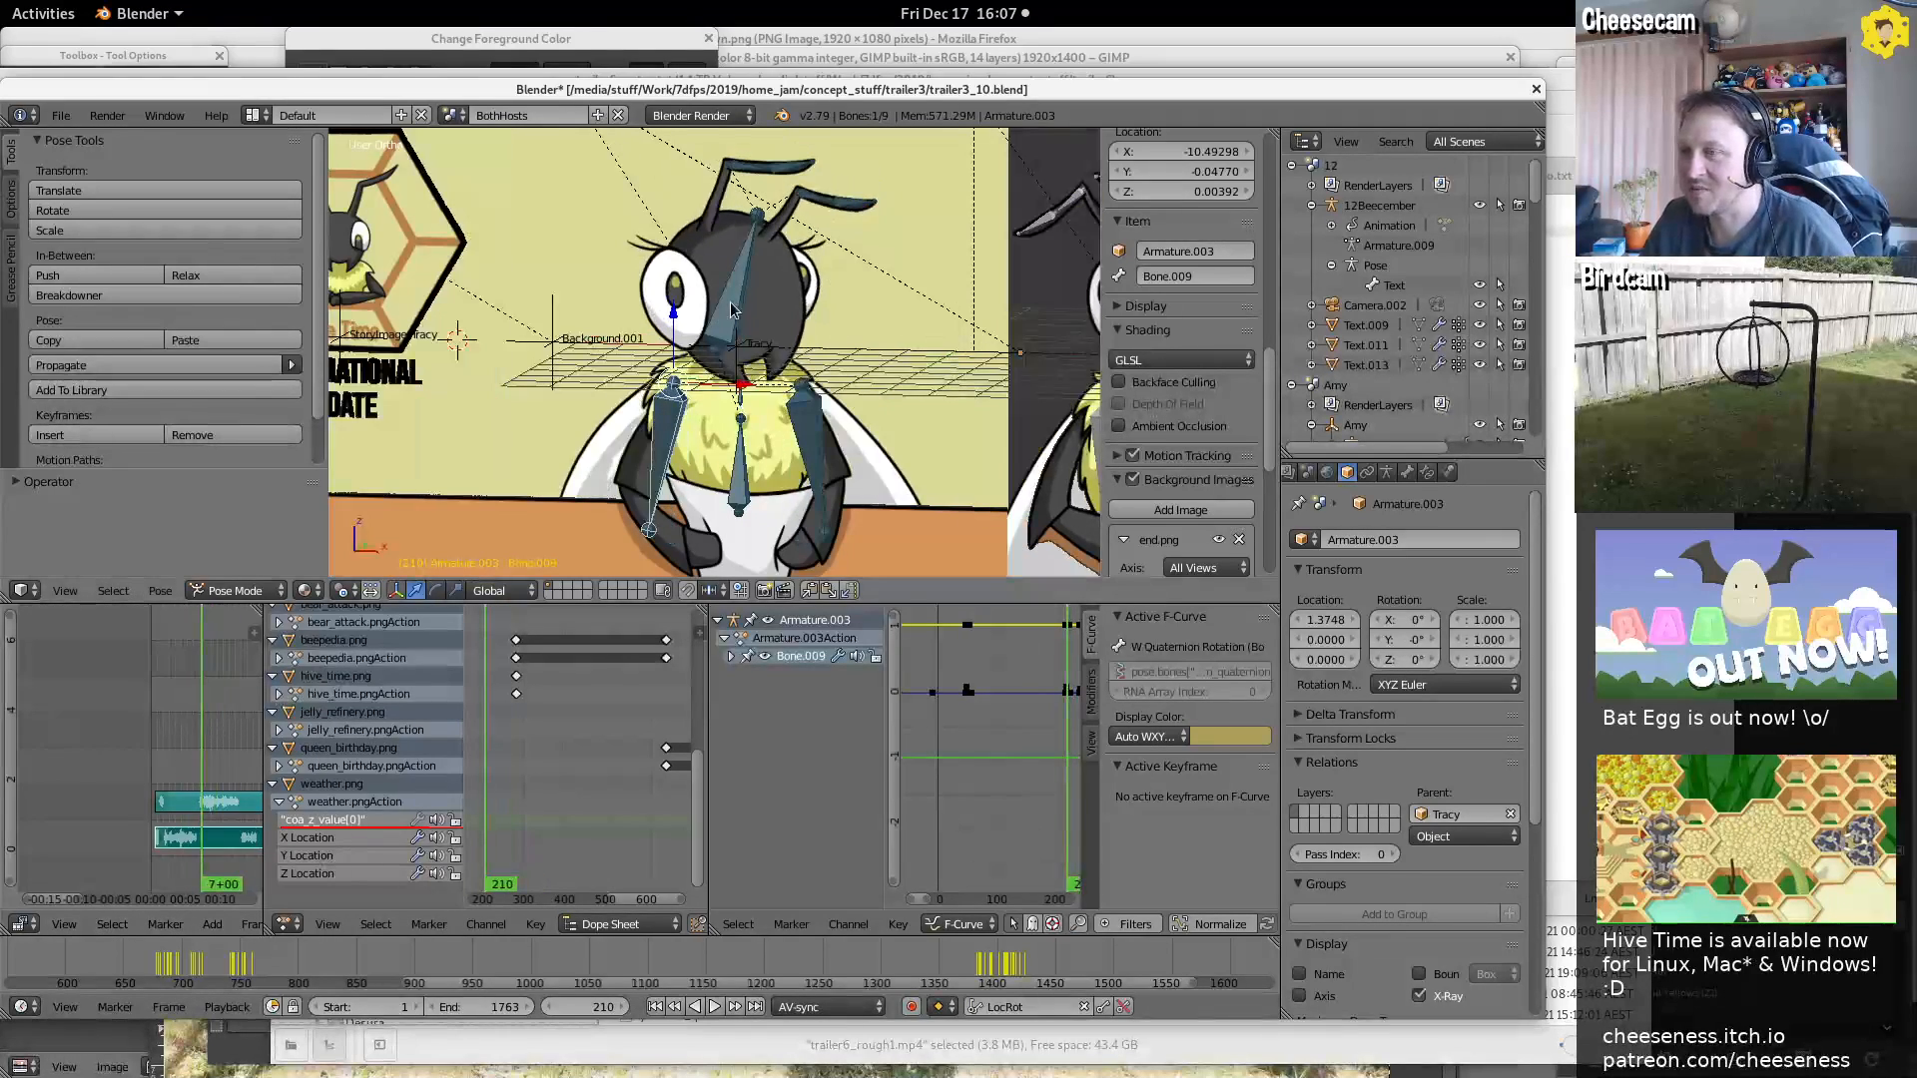
{"action": "scroll", "coordinate": [707, 400], "scroll_direction": "down", "scroll_amount": 4}
{"action": "key", "text": "shift+Left"}
{"action": "key", "text": "alt+a"}
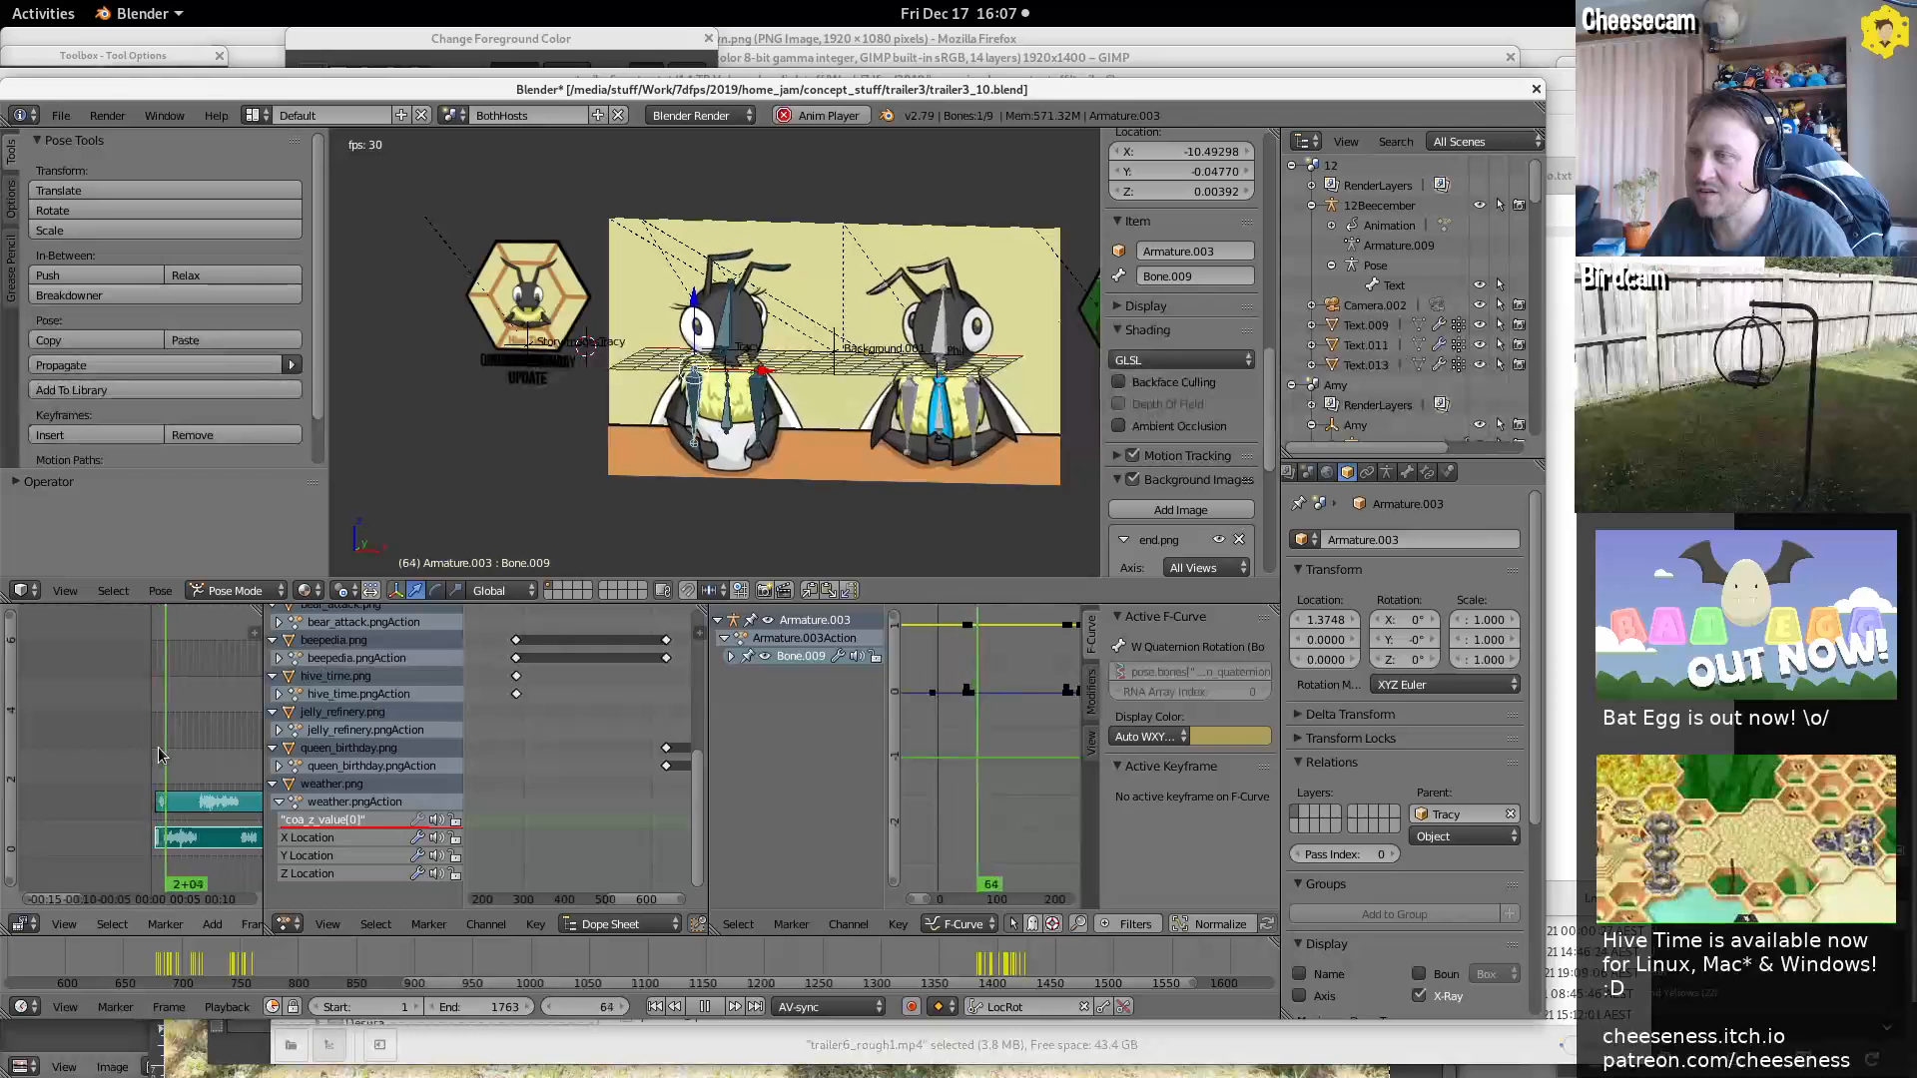
{"action": "key", "text": "alt+a"}
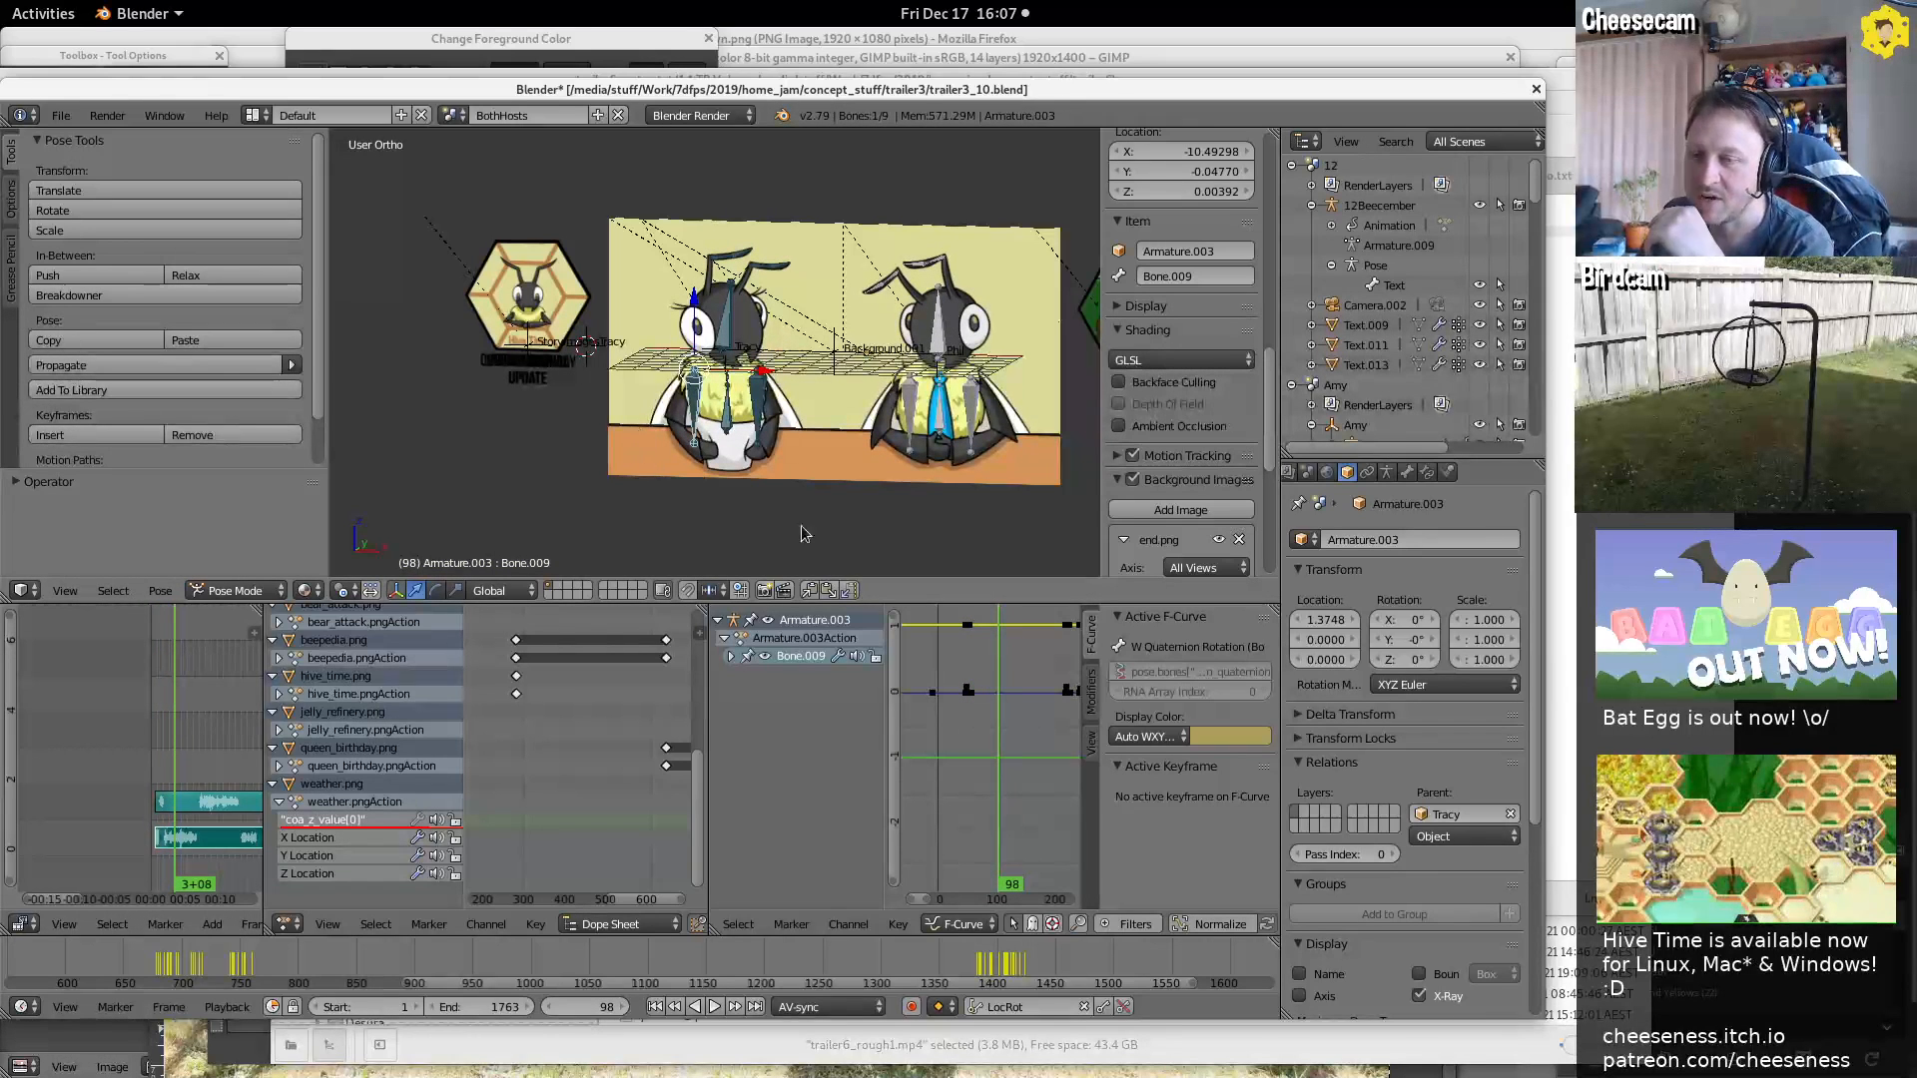
Replay the background's shift between the two hosts, scrubbing back to frame 315 and stopping at frame 414
{"action": "left_click_drag", "start_coordinate": [174, 744], "coordinate": [226, 747]}
{"action": "key", "text": "alt+a"}
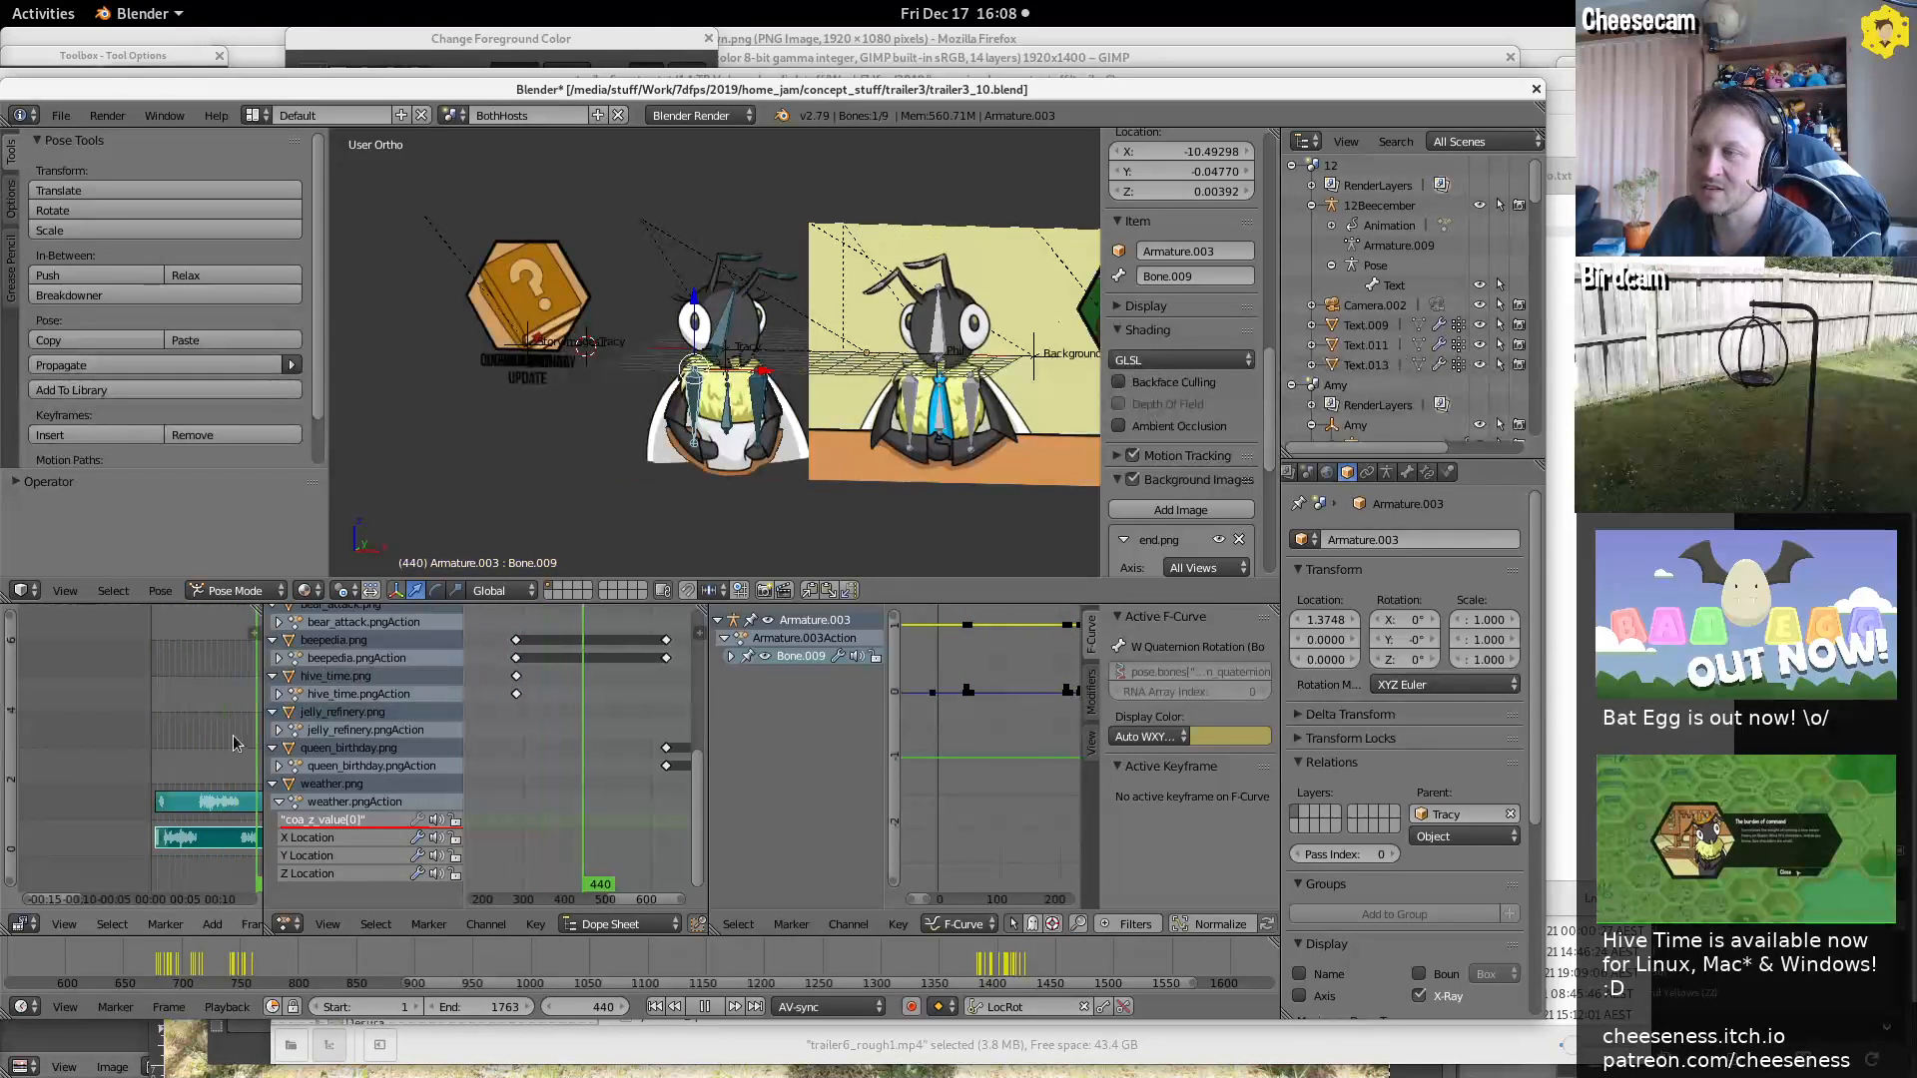
{"action": "left_click", "coordinate": [230, 742]}
{"action": "key", "text": "alt+a"}
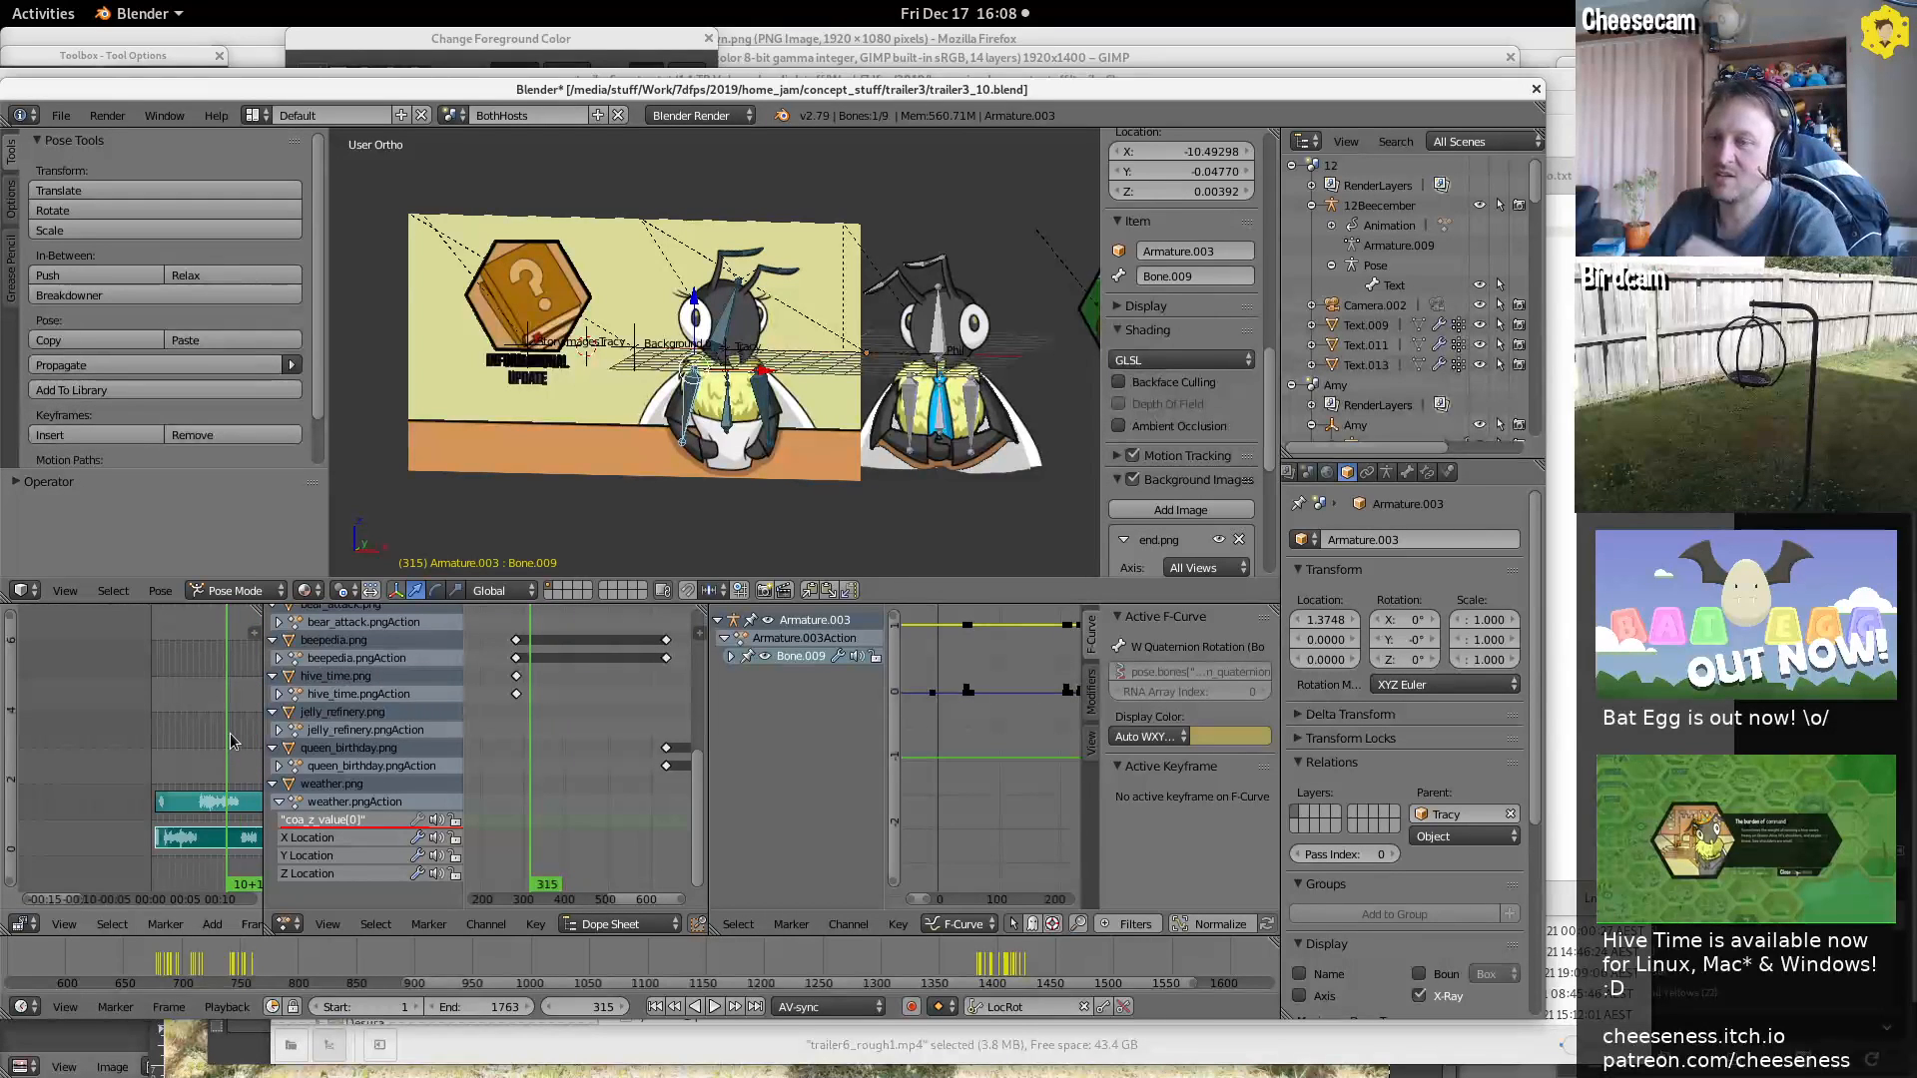
{"action": "left_click", "coordinate": [192, 770]}
{"action": "key", "text": "alt+a"}
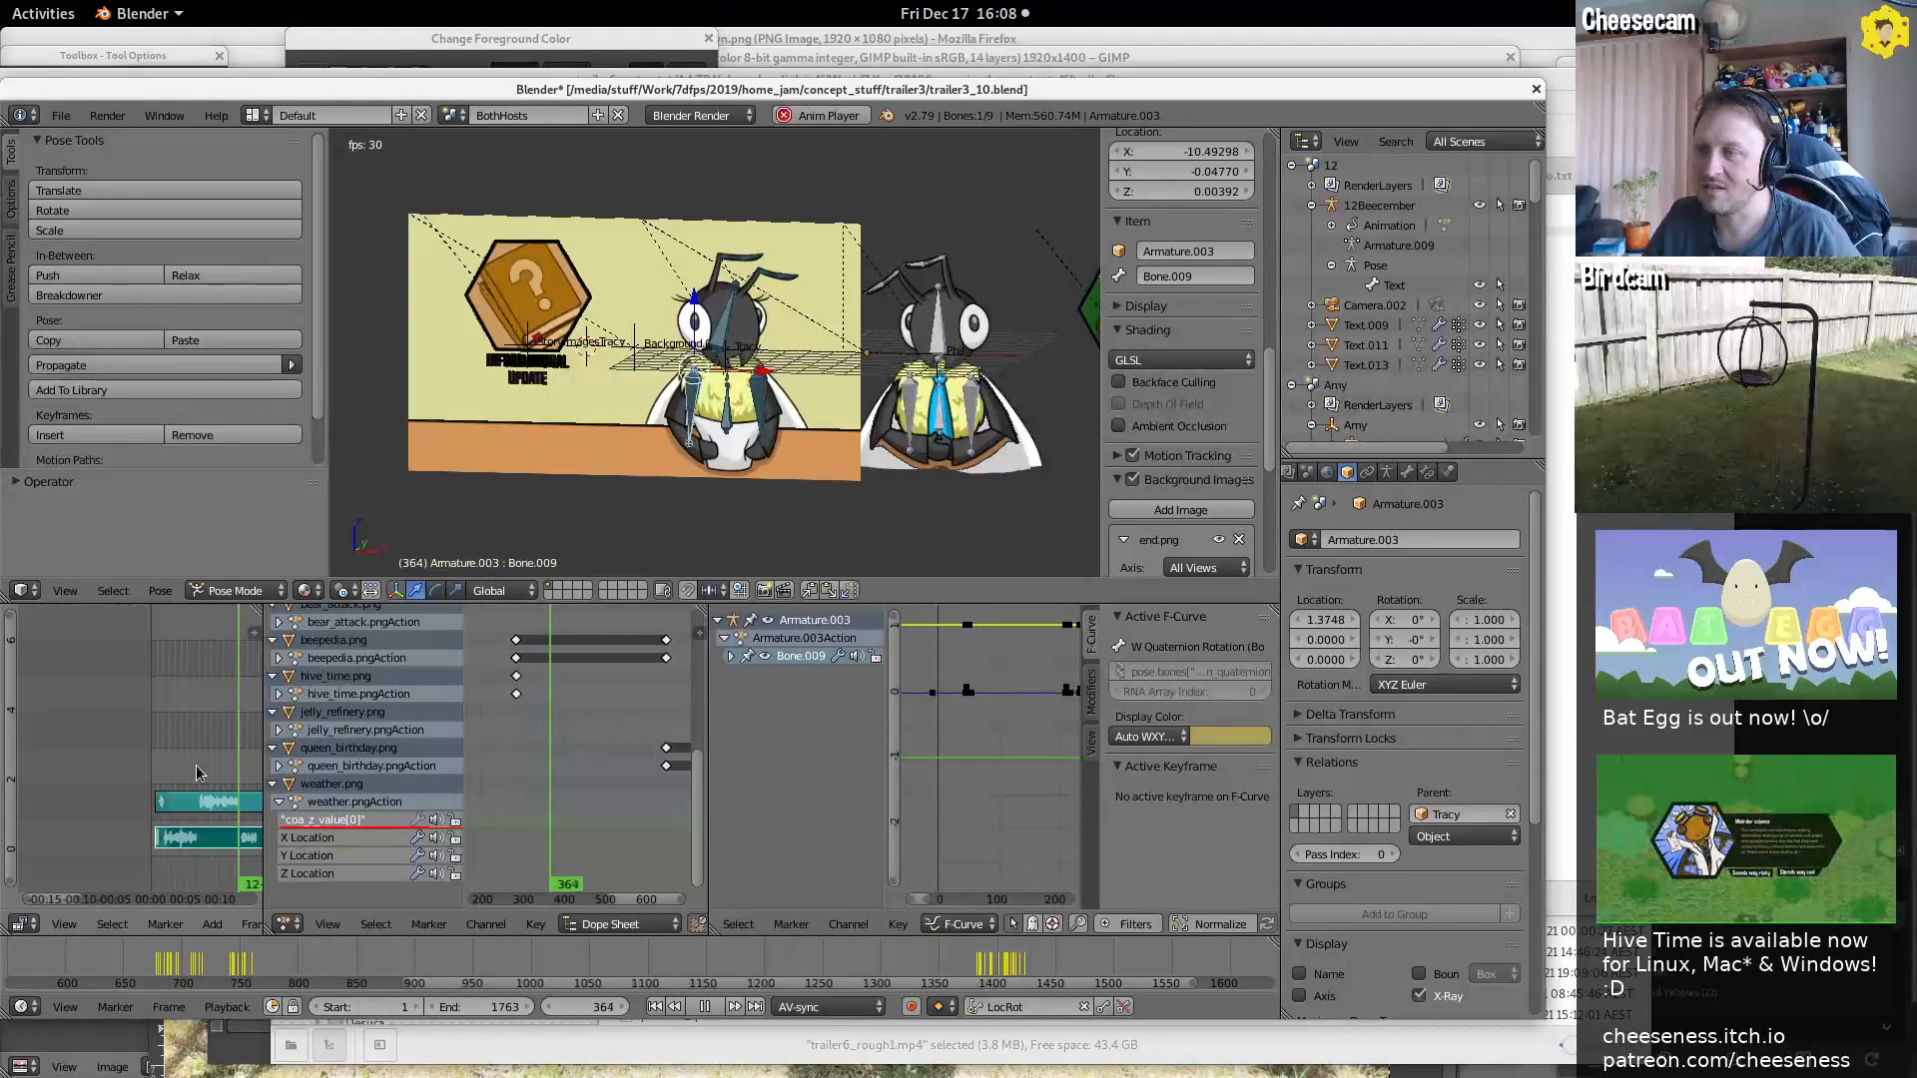
{"action": "key", "text": "alt+a"}
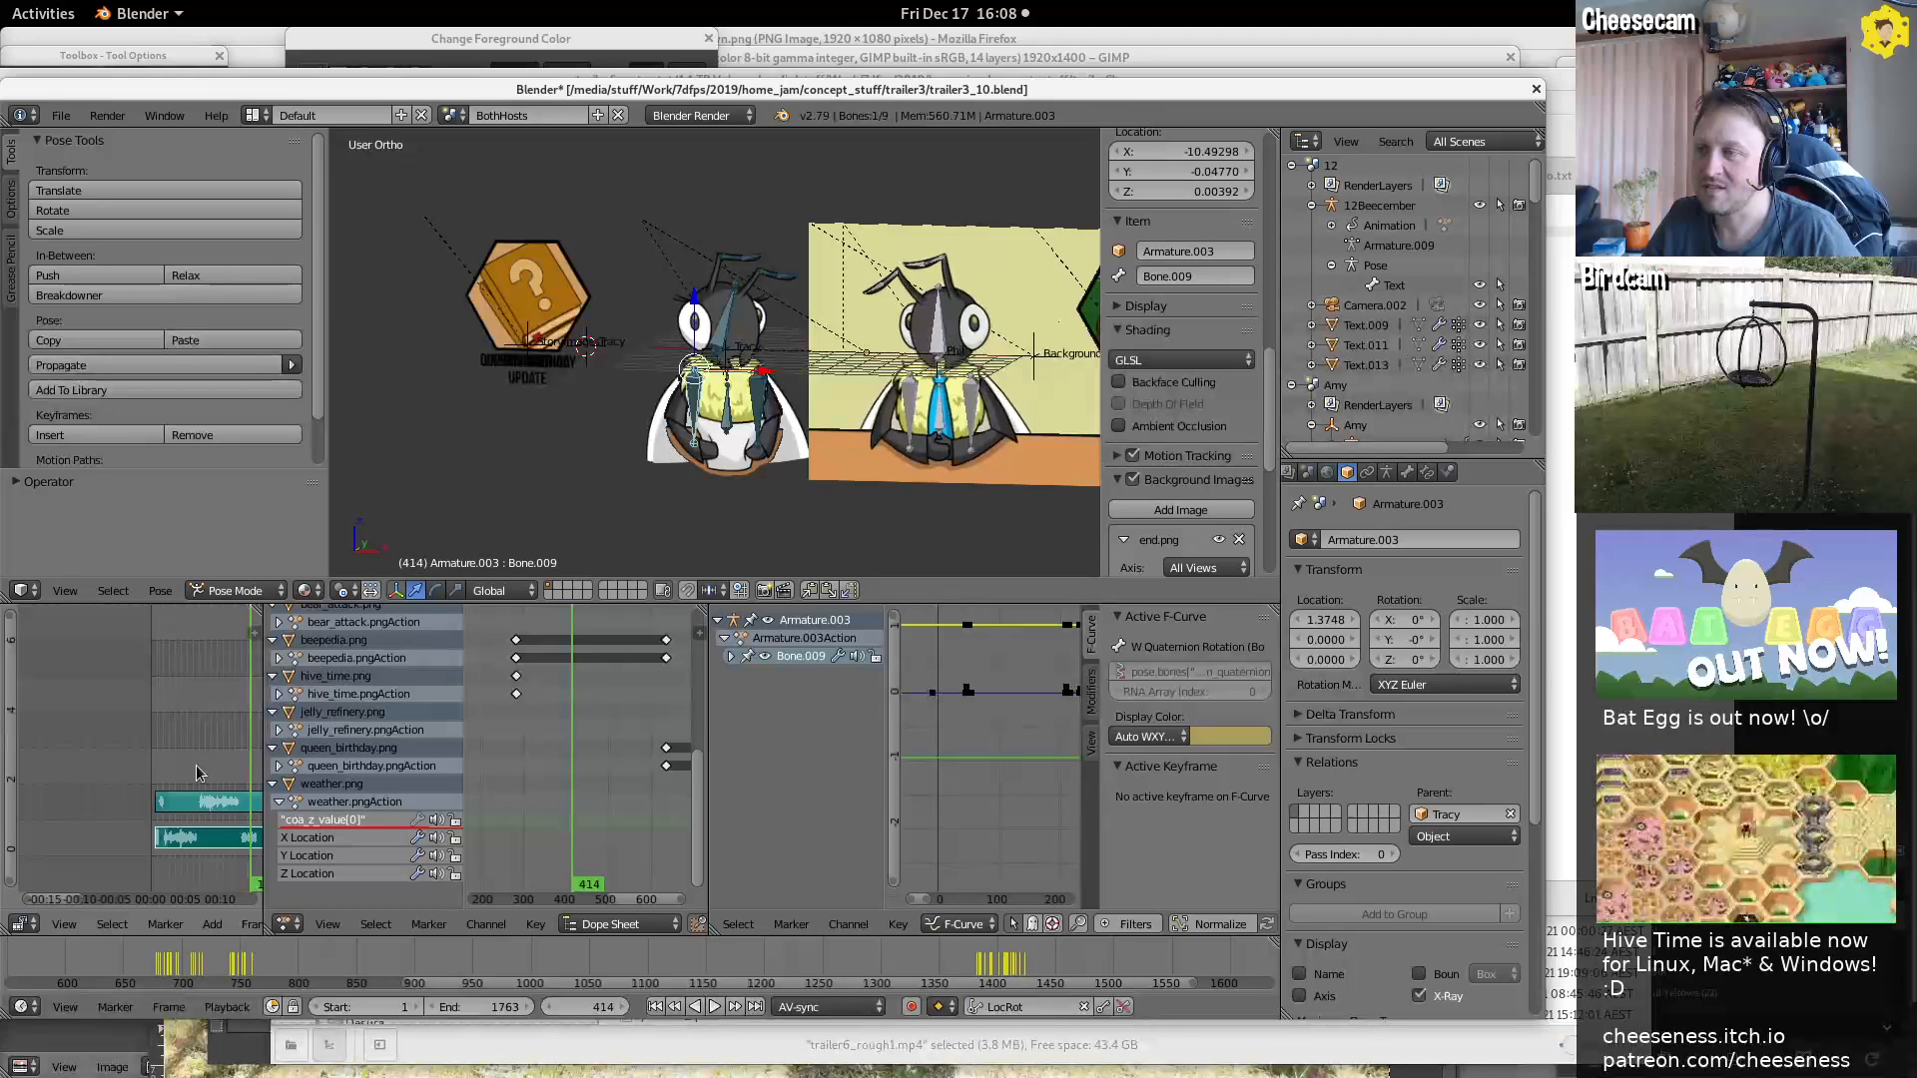
Scrub back through frame 223 to about frame 198 and replay the background's move towards the first host
{"action": "left_click", "coordinate": [218, 778]}
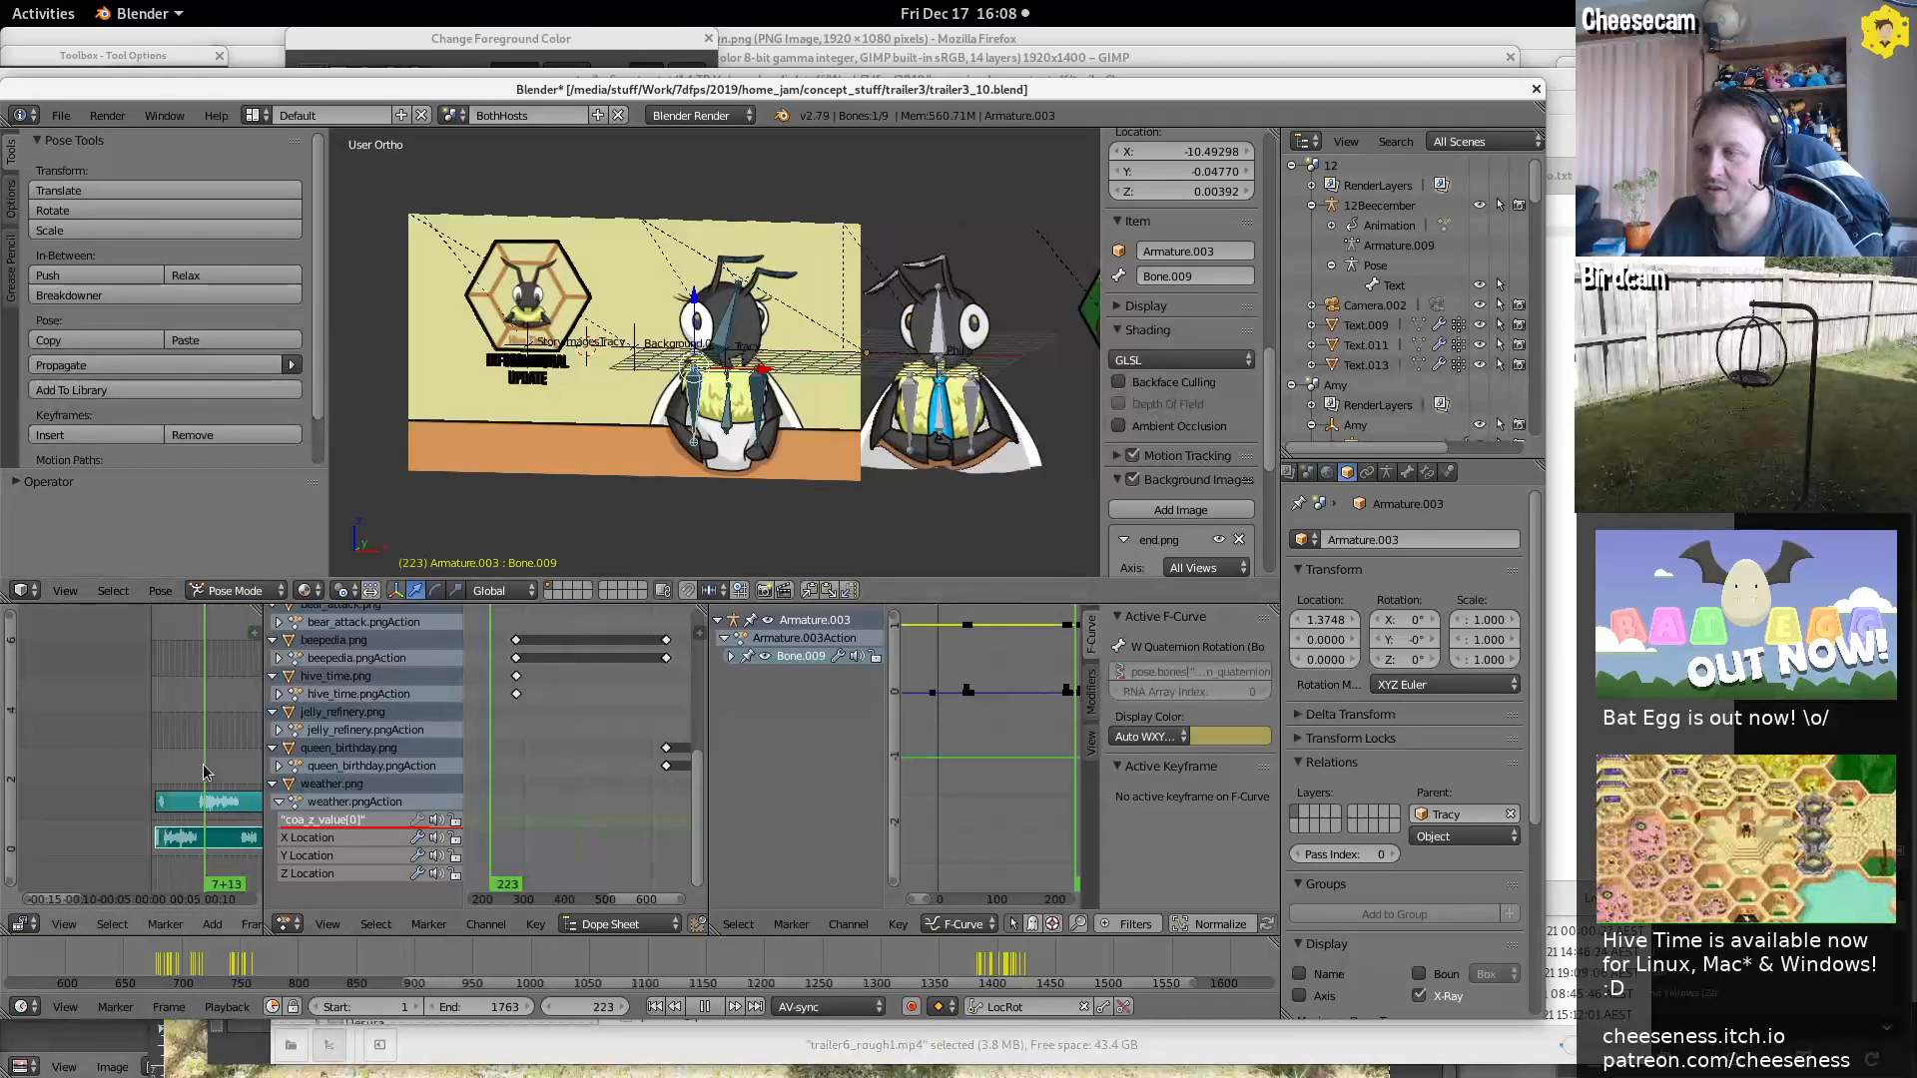
{"action": "key", "text": "alt+a"}
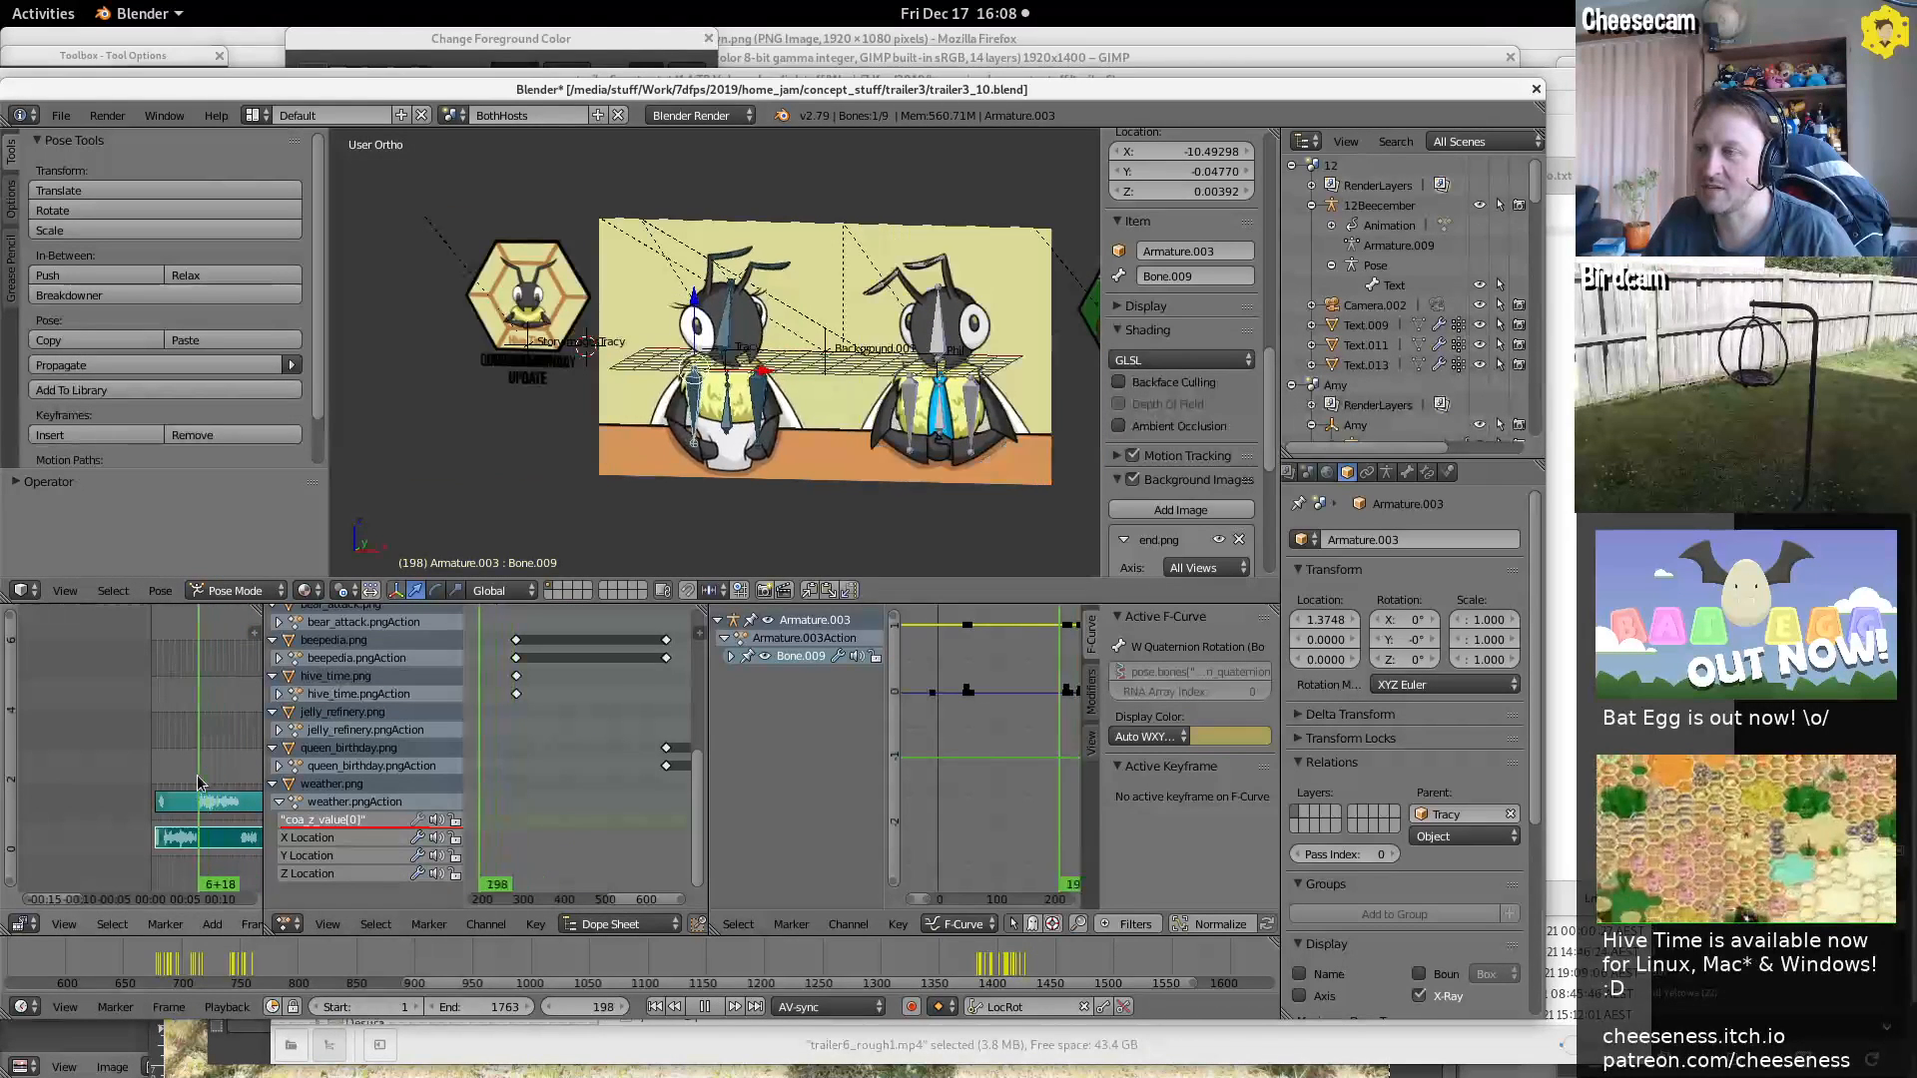
{"action": "left_click_drag", "start_coordinate": [230, 784], "coordinate": [195, 784]}
{"action": "key", "text": "alt+a"}
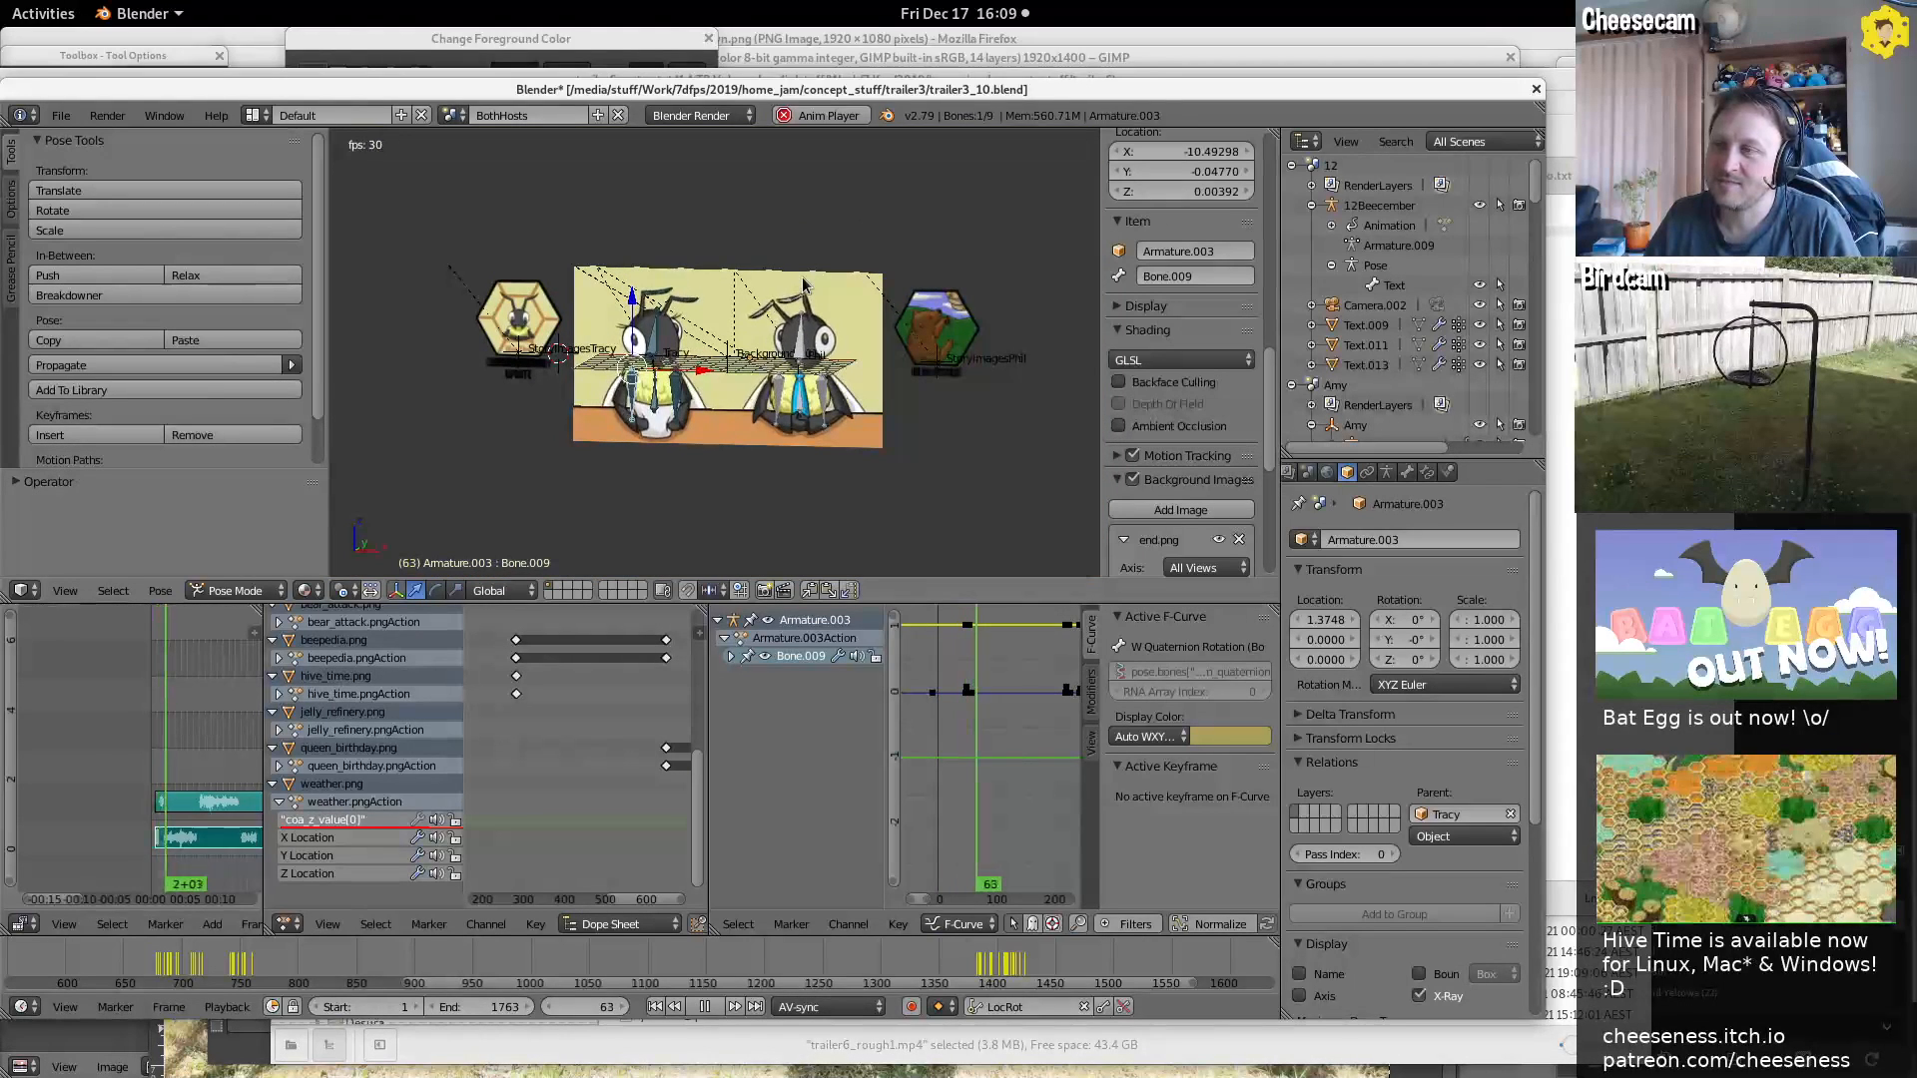
Return to frame 0 and play the BothHosts scene through to frame 535
{"action": "key", "text": "alt+a"}
{"action": "left_click", "coordinate": [128, 713]}
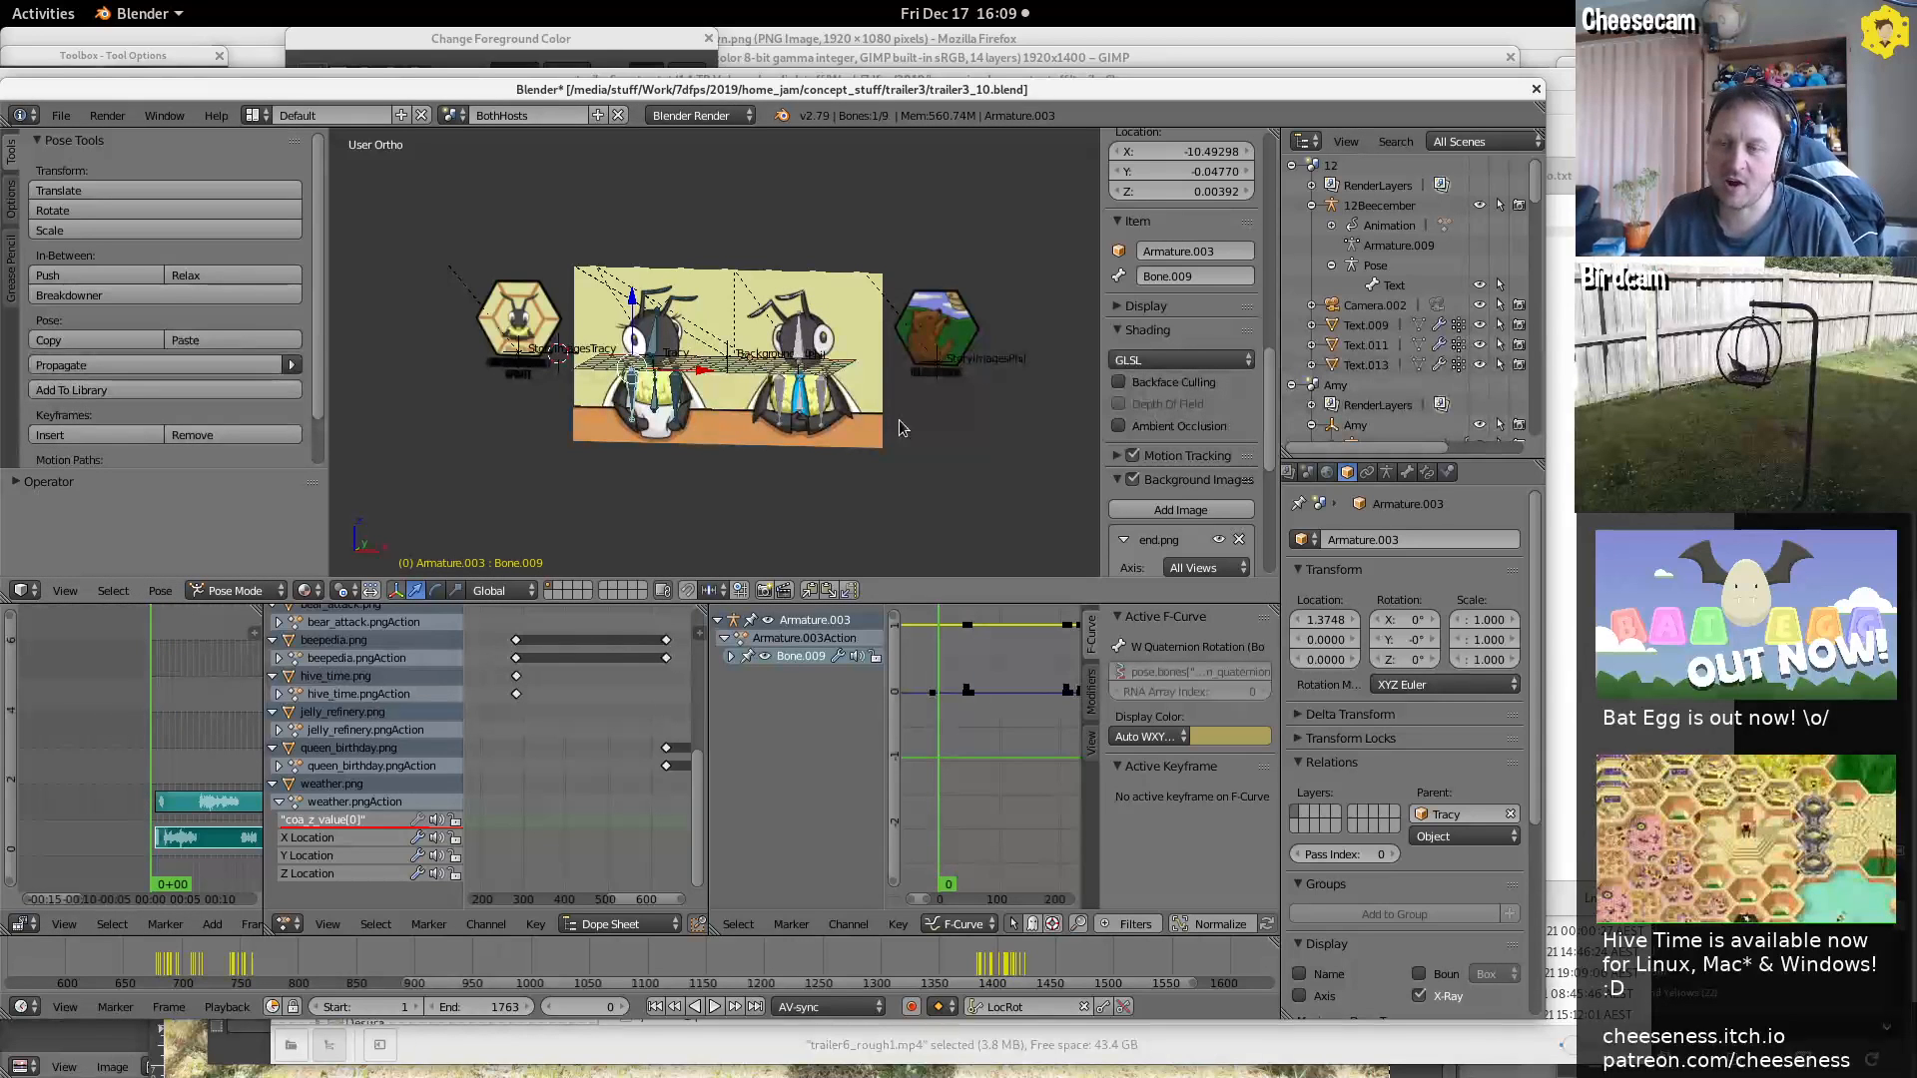
{"action": "key", "text": "alt+a"}
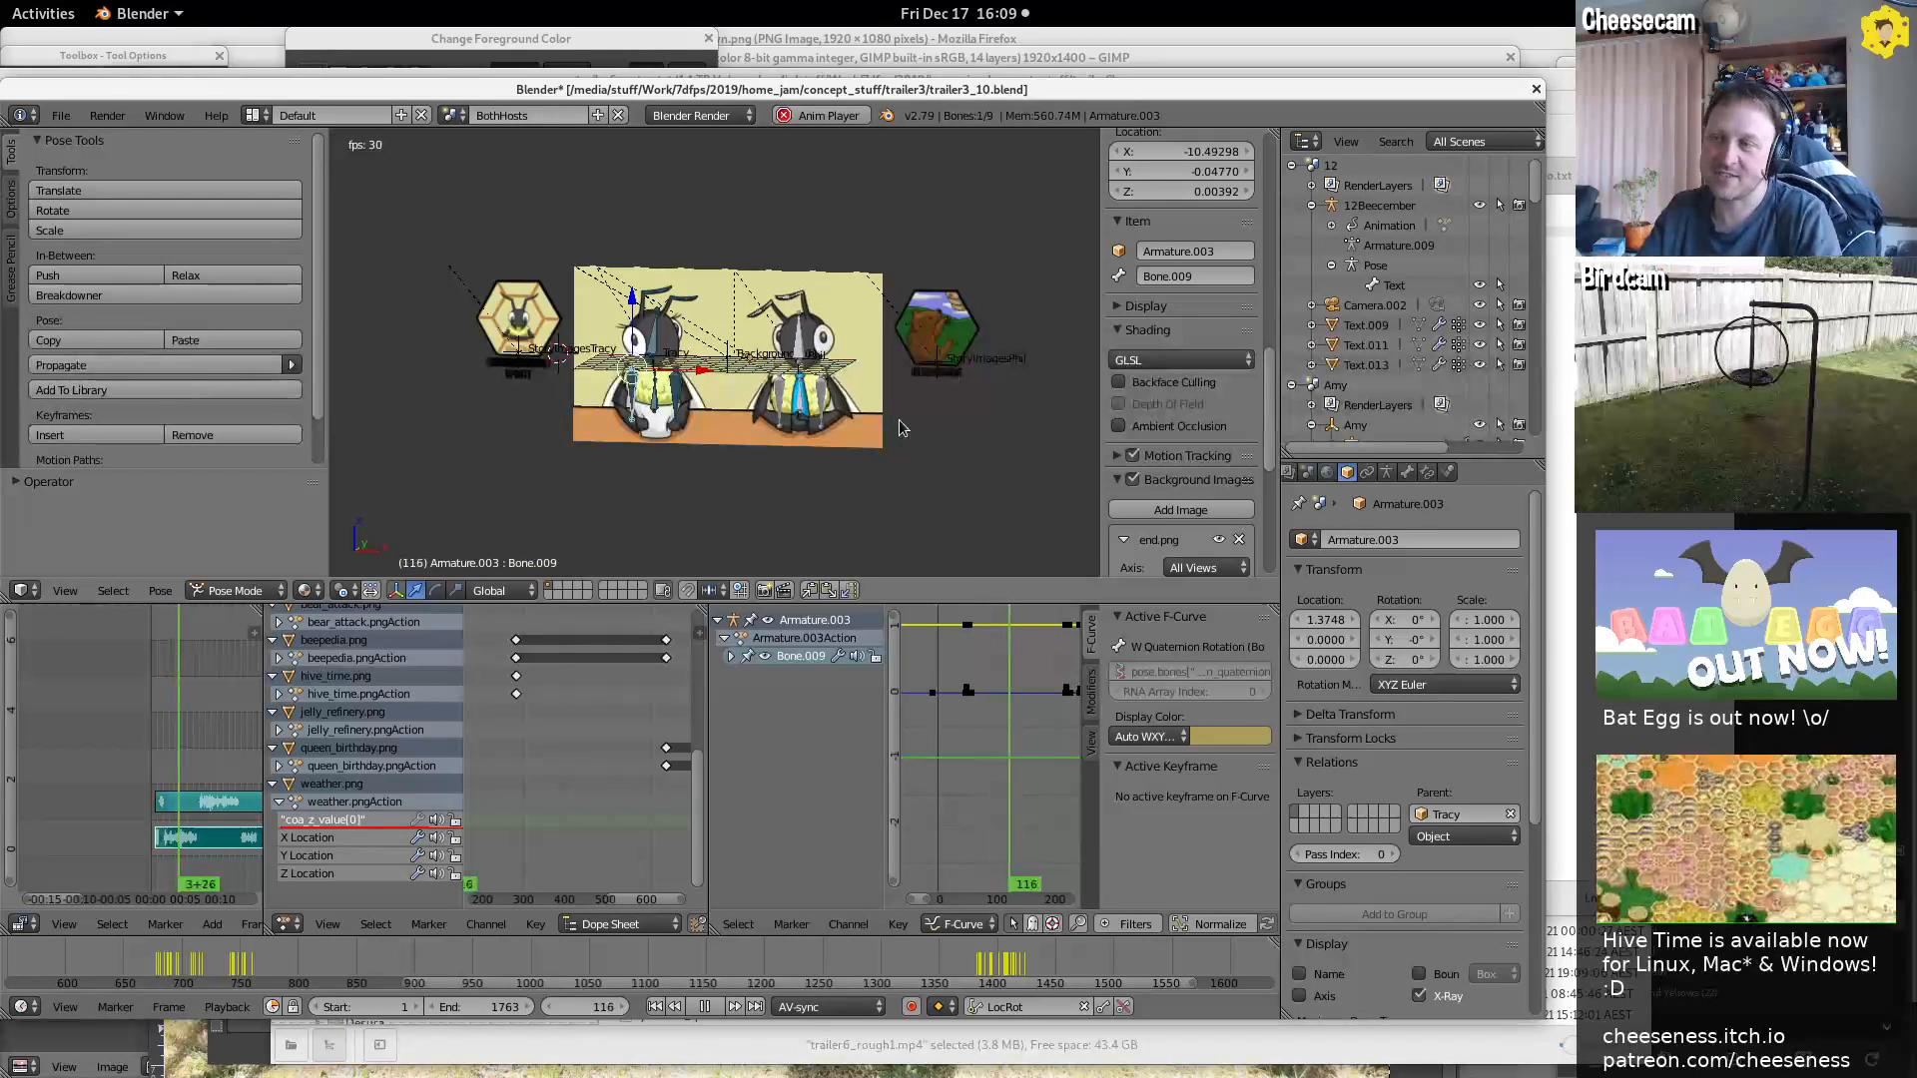
{"action": "left_click", "coordinate": [165, 789]}
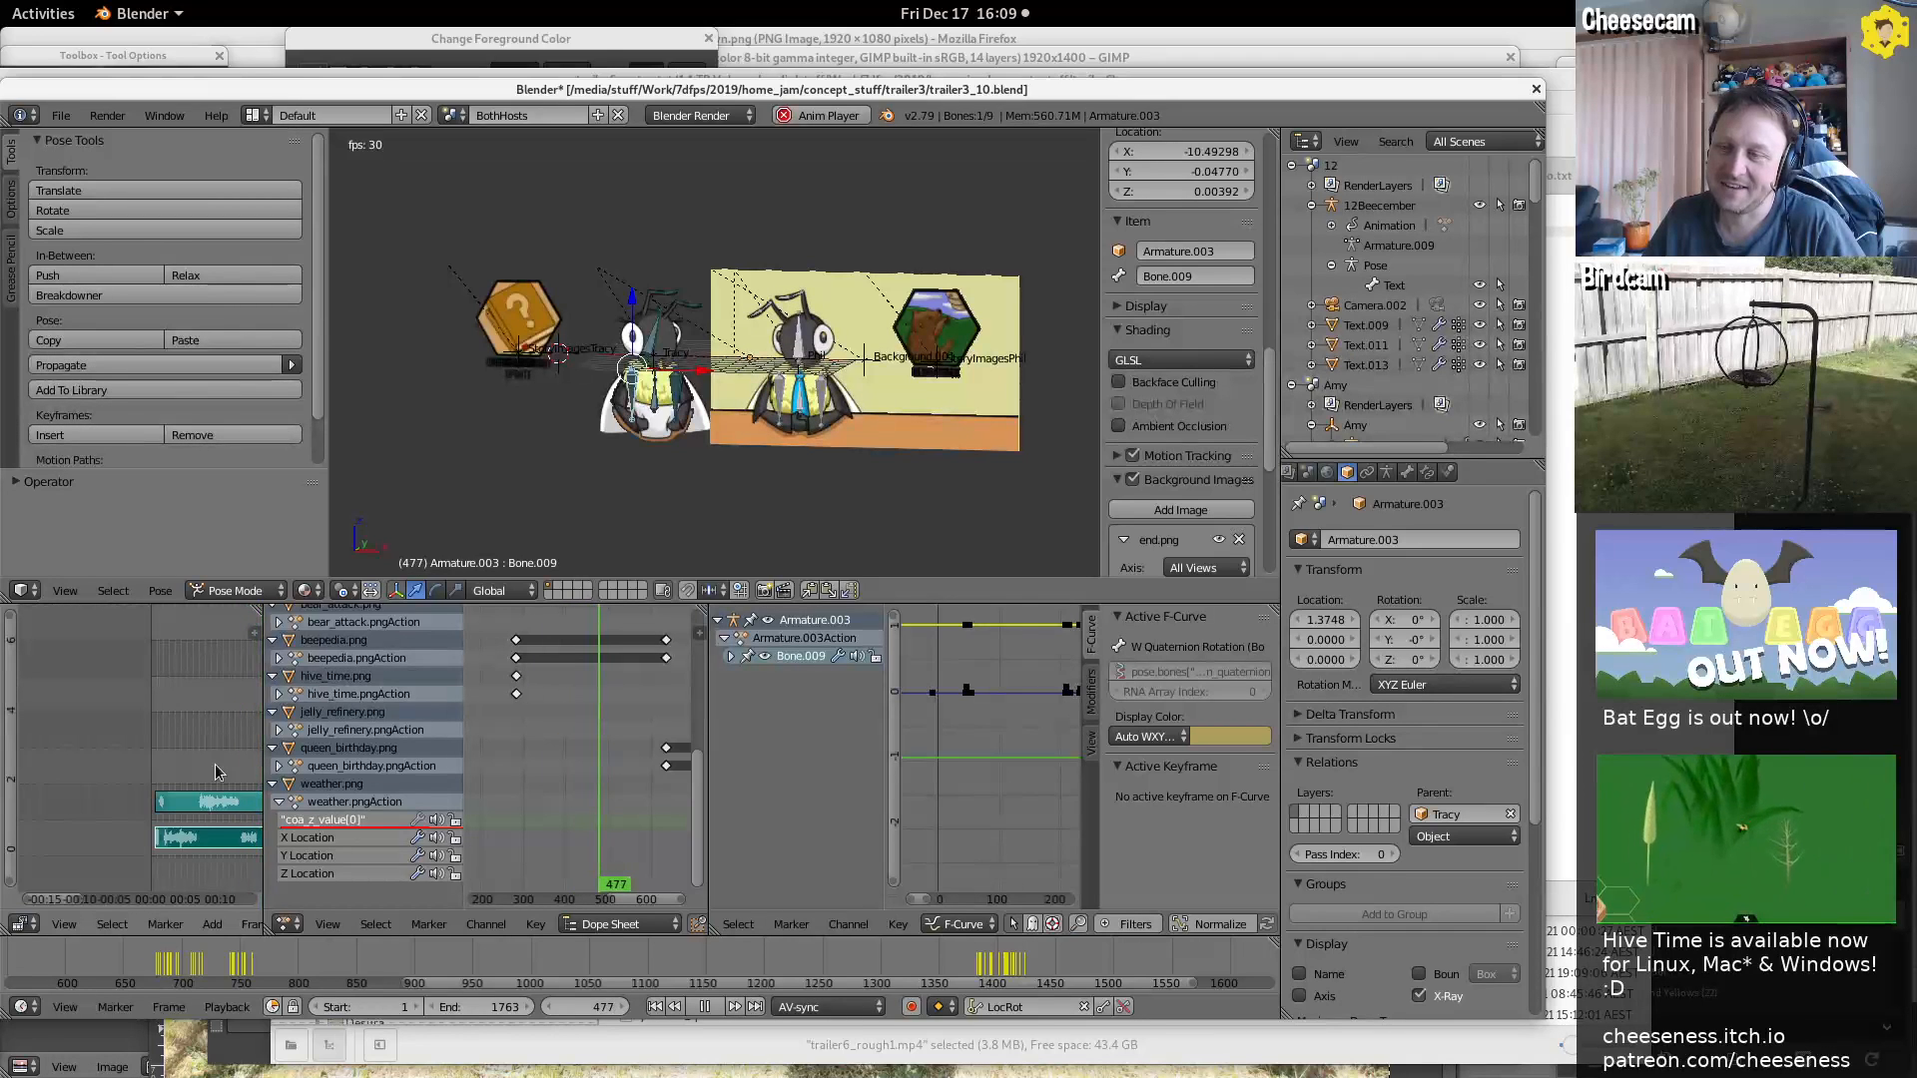
{"action": "key", "text": "alt+a"}
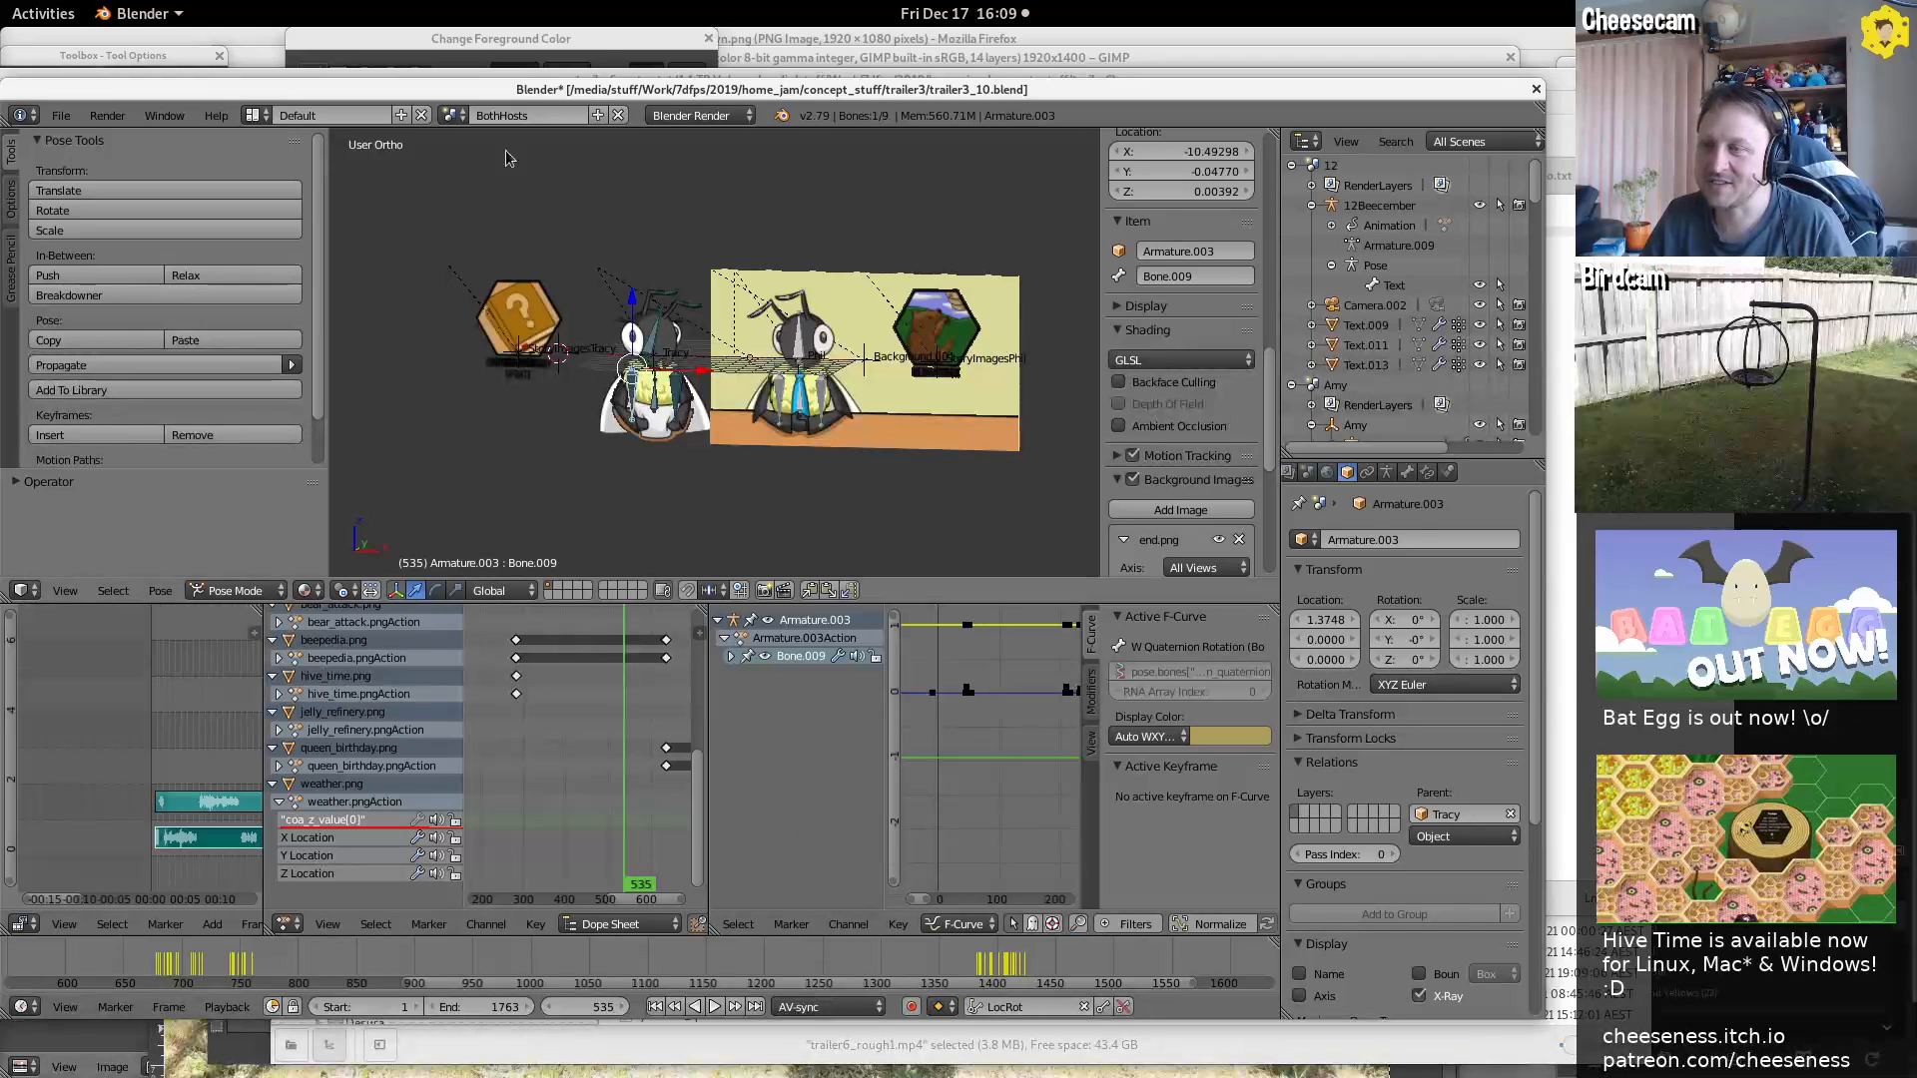
Switch from the BothHosts scene to the JEFF scene
{"action": "left_click", "coordinate": [452, 115]}
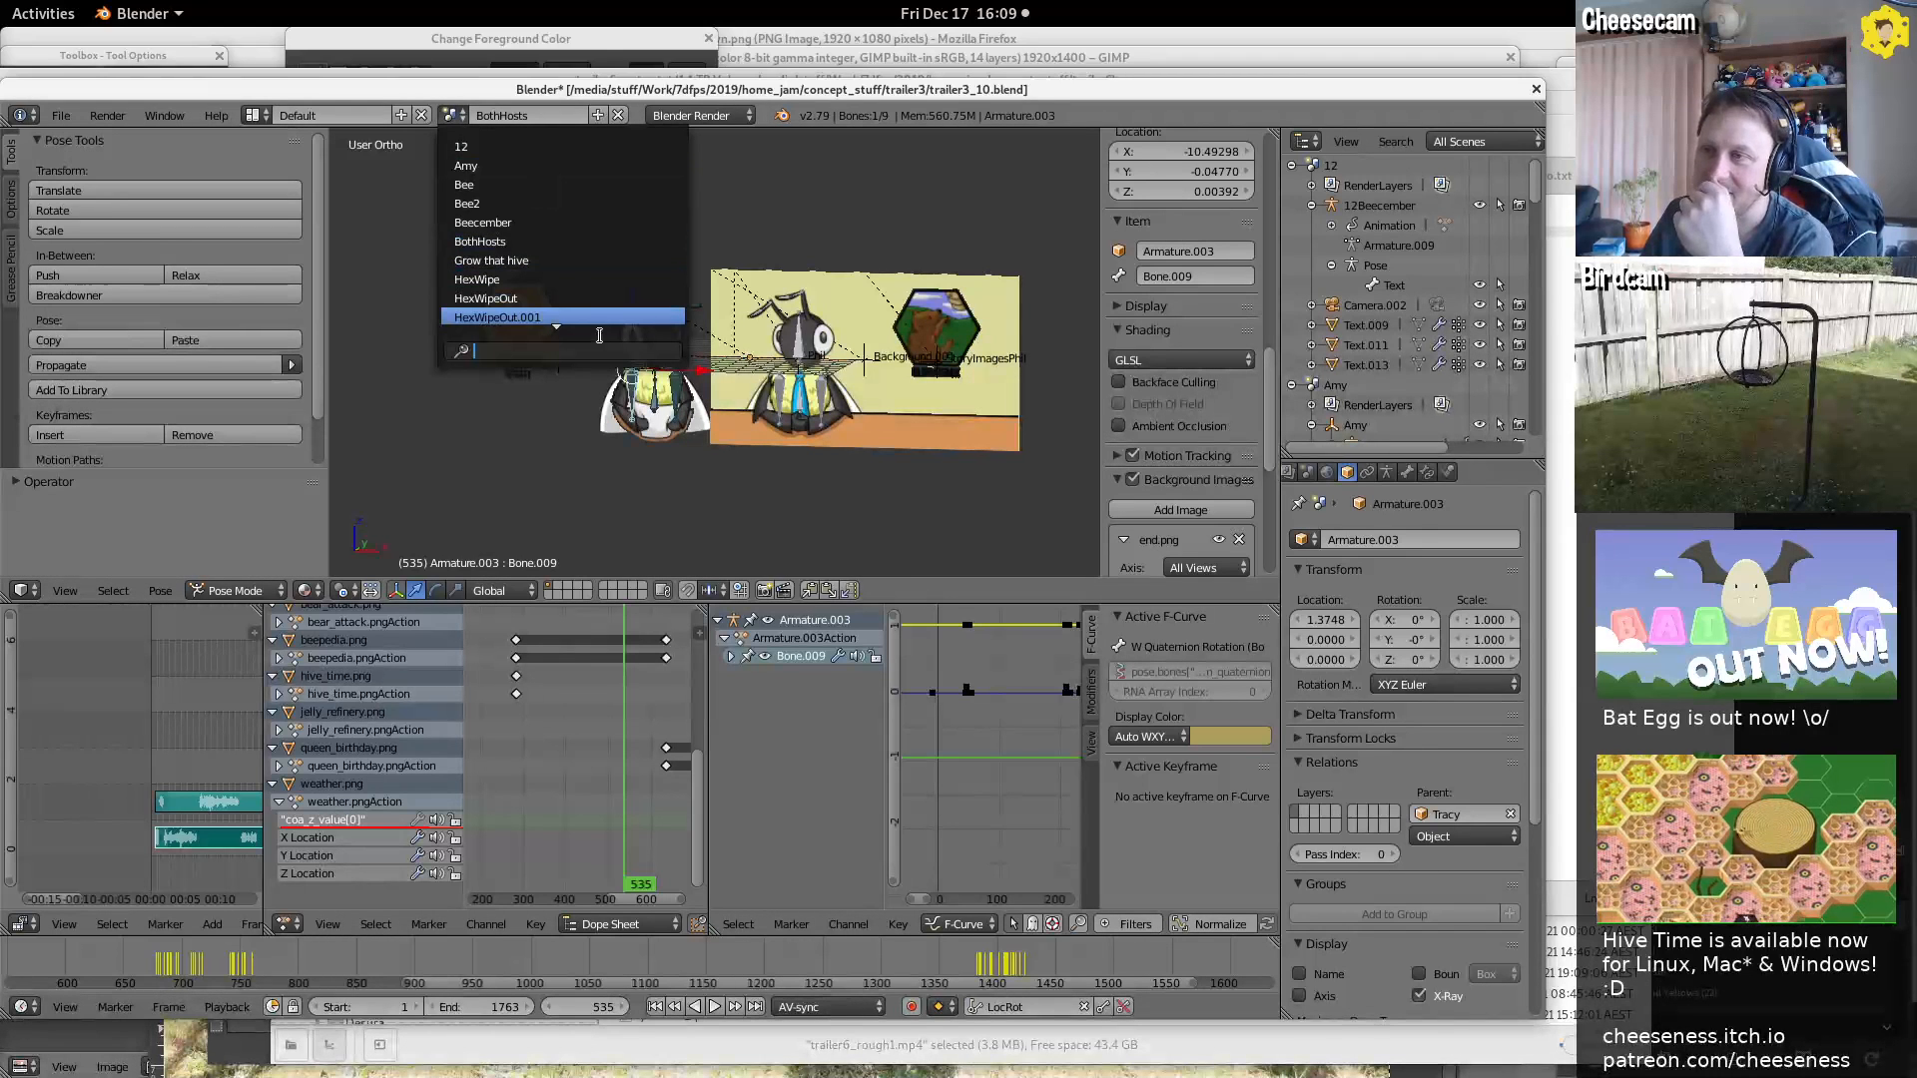
{"action": "scroll", "coordinate": [558, 330], "scroll_direction": "down", "scroll_amount": 2}
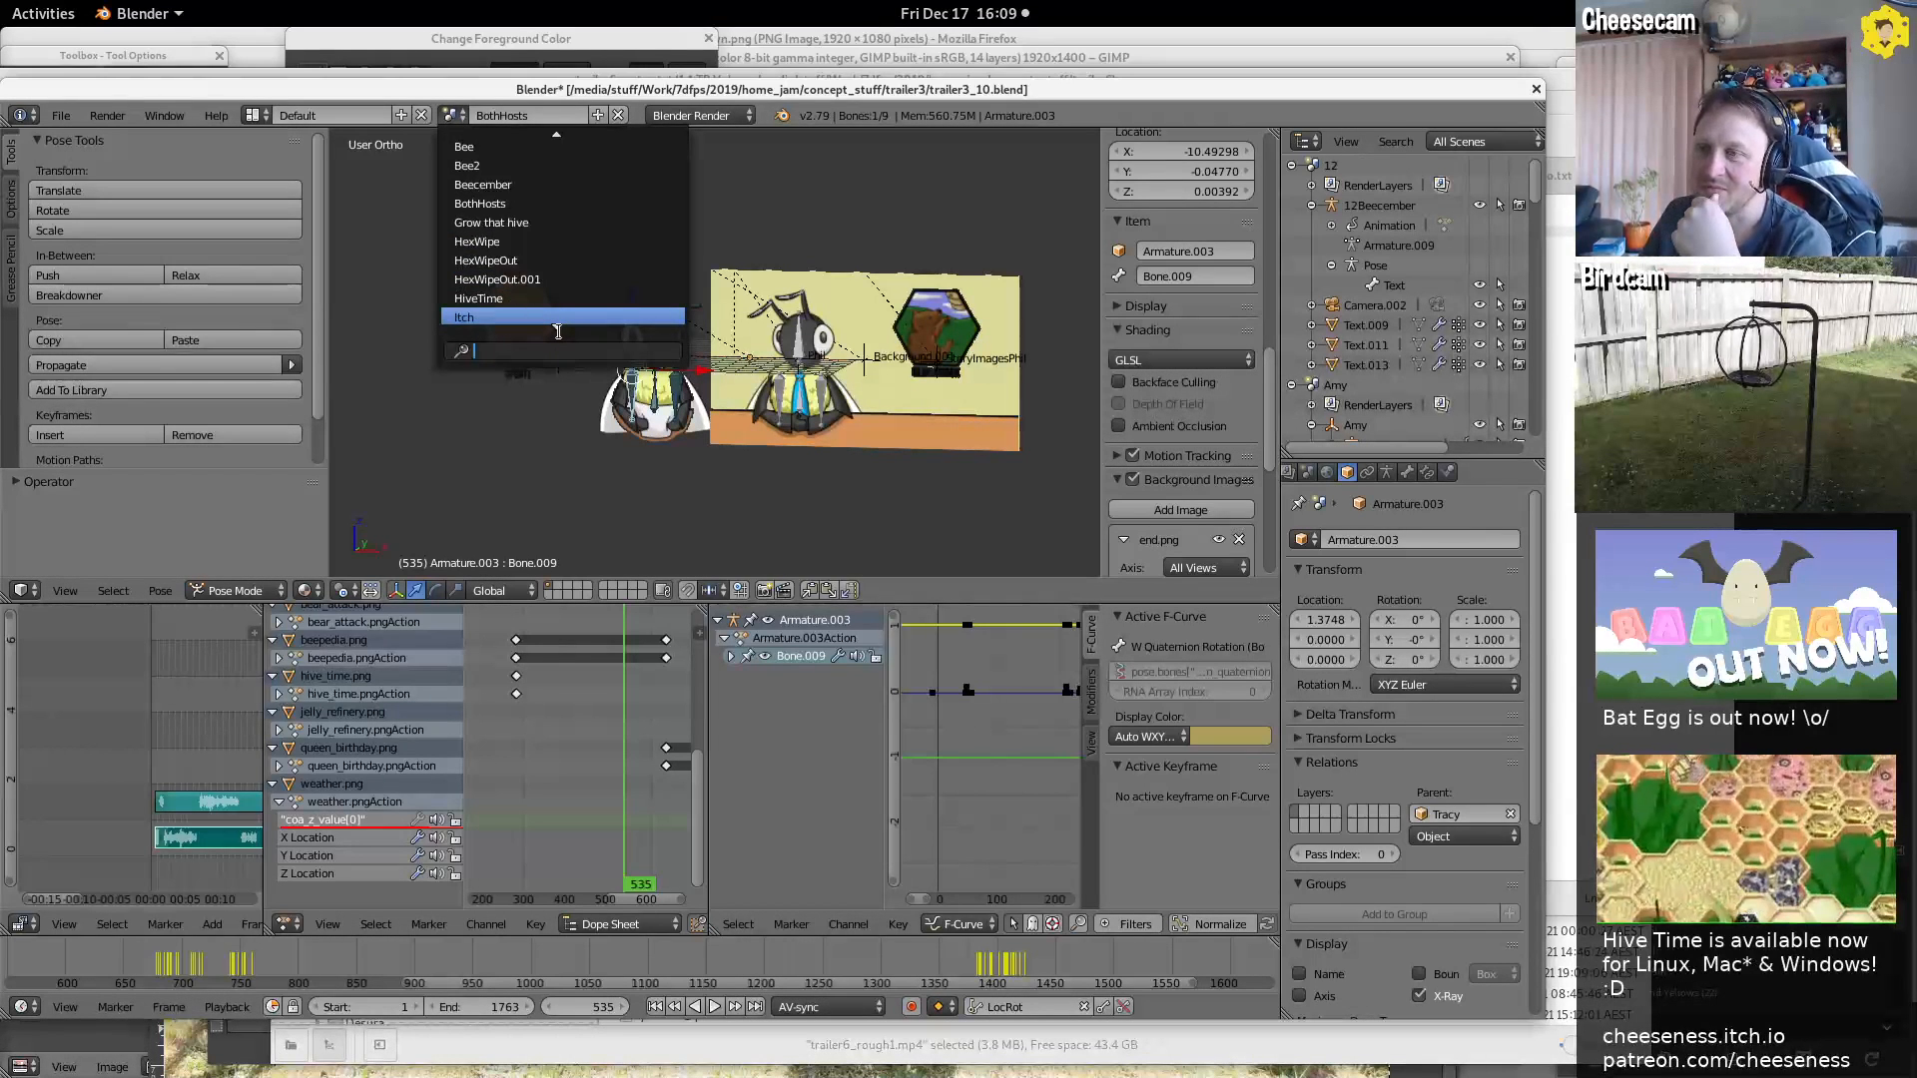
{"action": "scroll", "coordinate": [558, 330], "scroll_direction": "down", "scroll_amount": 4}
{"action": "scroll", "coordinate": [558, 330], "scroll_direction": "up", "scroll_amount": 3}
{"action": "left_click", "coordinate": [559, 331]}
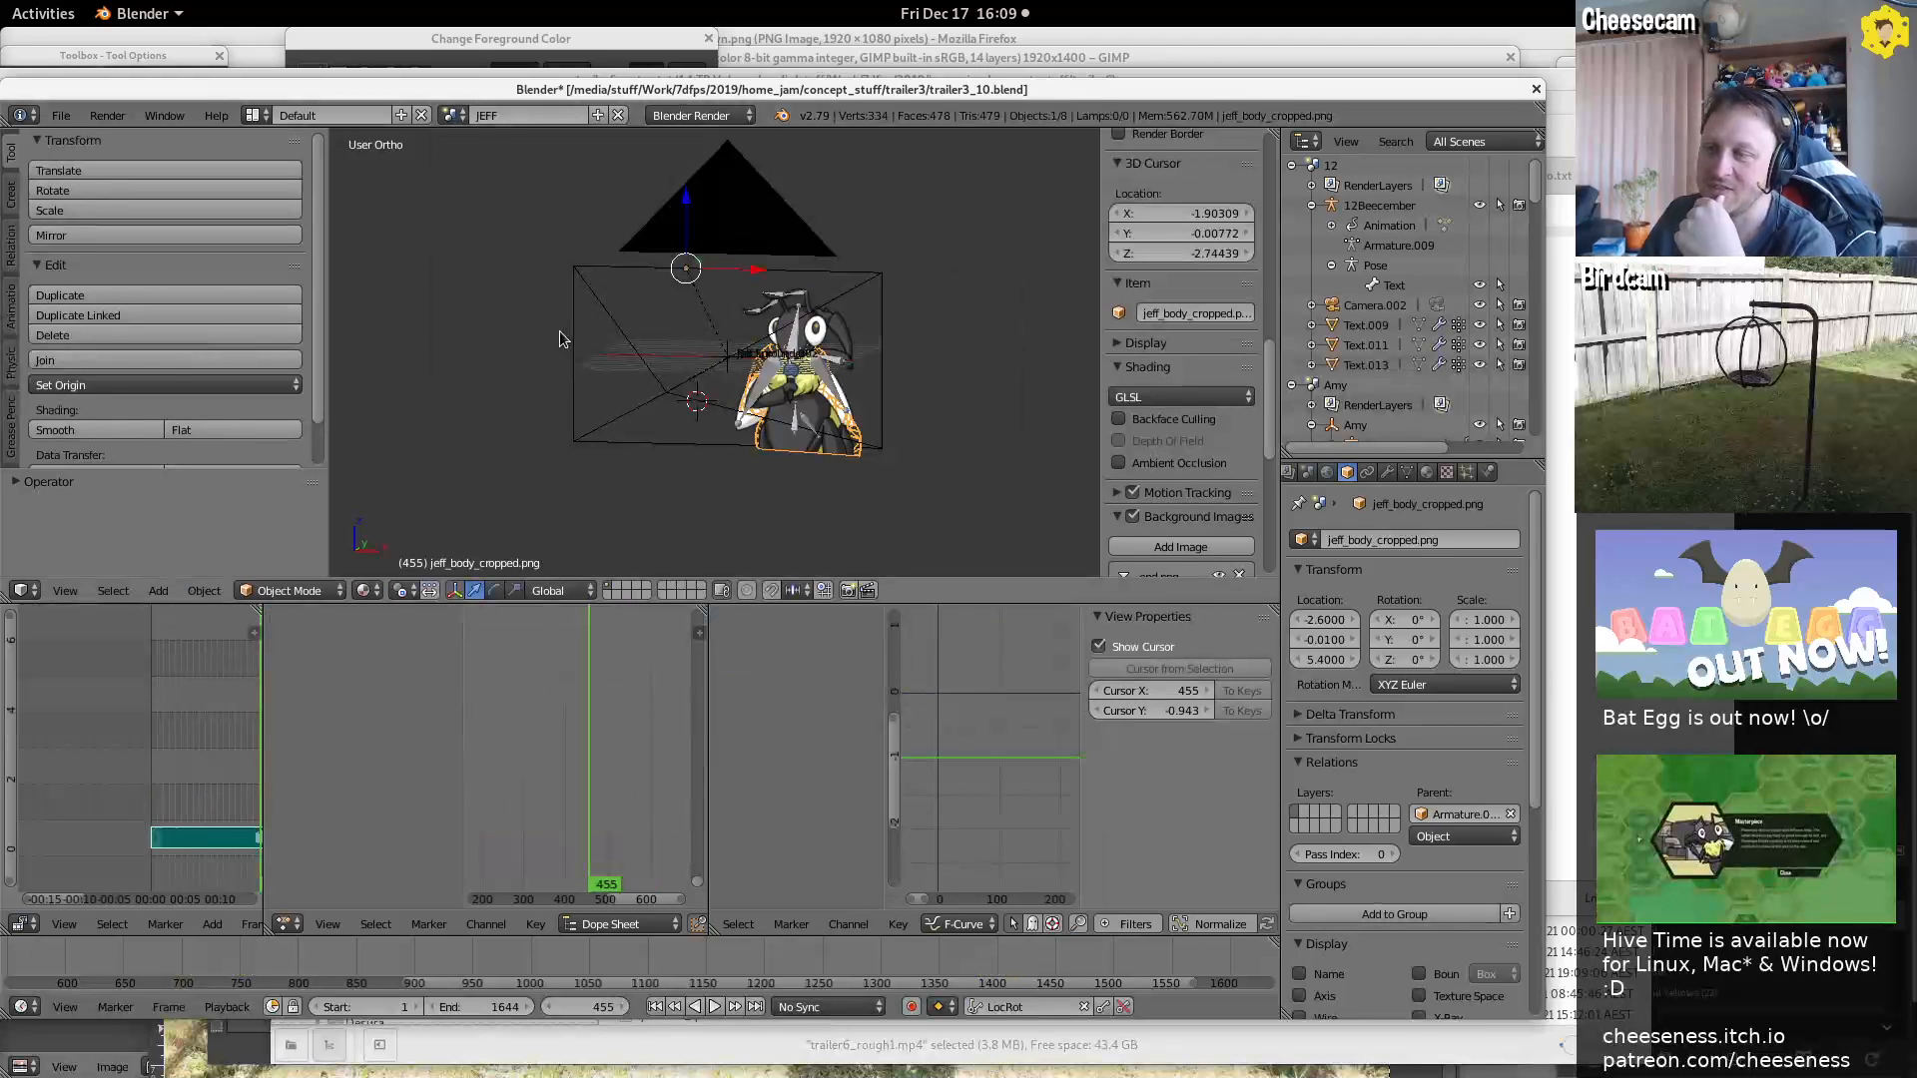
Return to the start of the JEFF scene and play the reporter's animation through to frame 662, inspecting the rig and audio strip
{"action": "scroll", "coordinate": [200, 759], "scroll_direction": "down", "scroll_amount": 9}
{"action": "scroll", "coordinate": [201, 759], "scroll_direction": "up", "scroll_amount": 5, "text": "shift"}
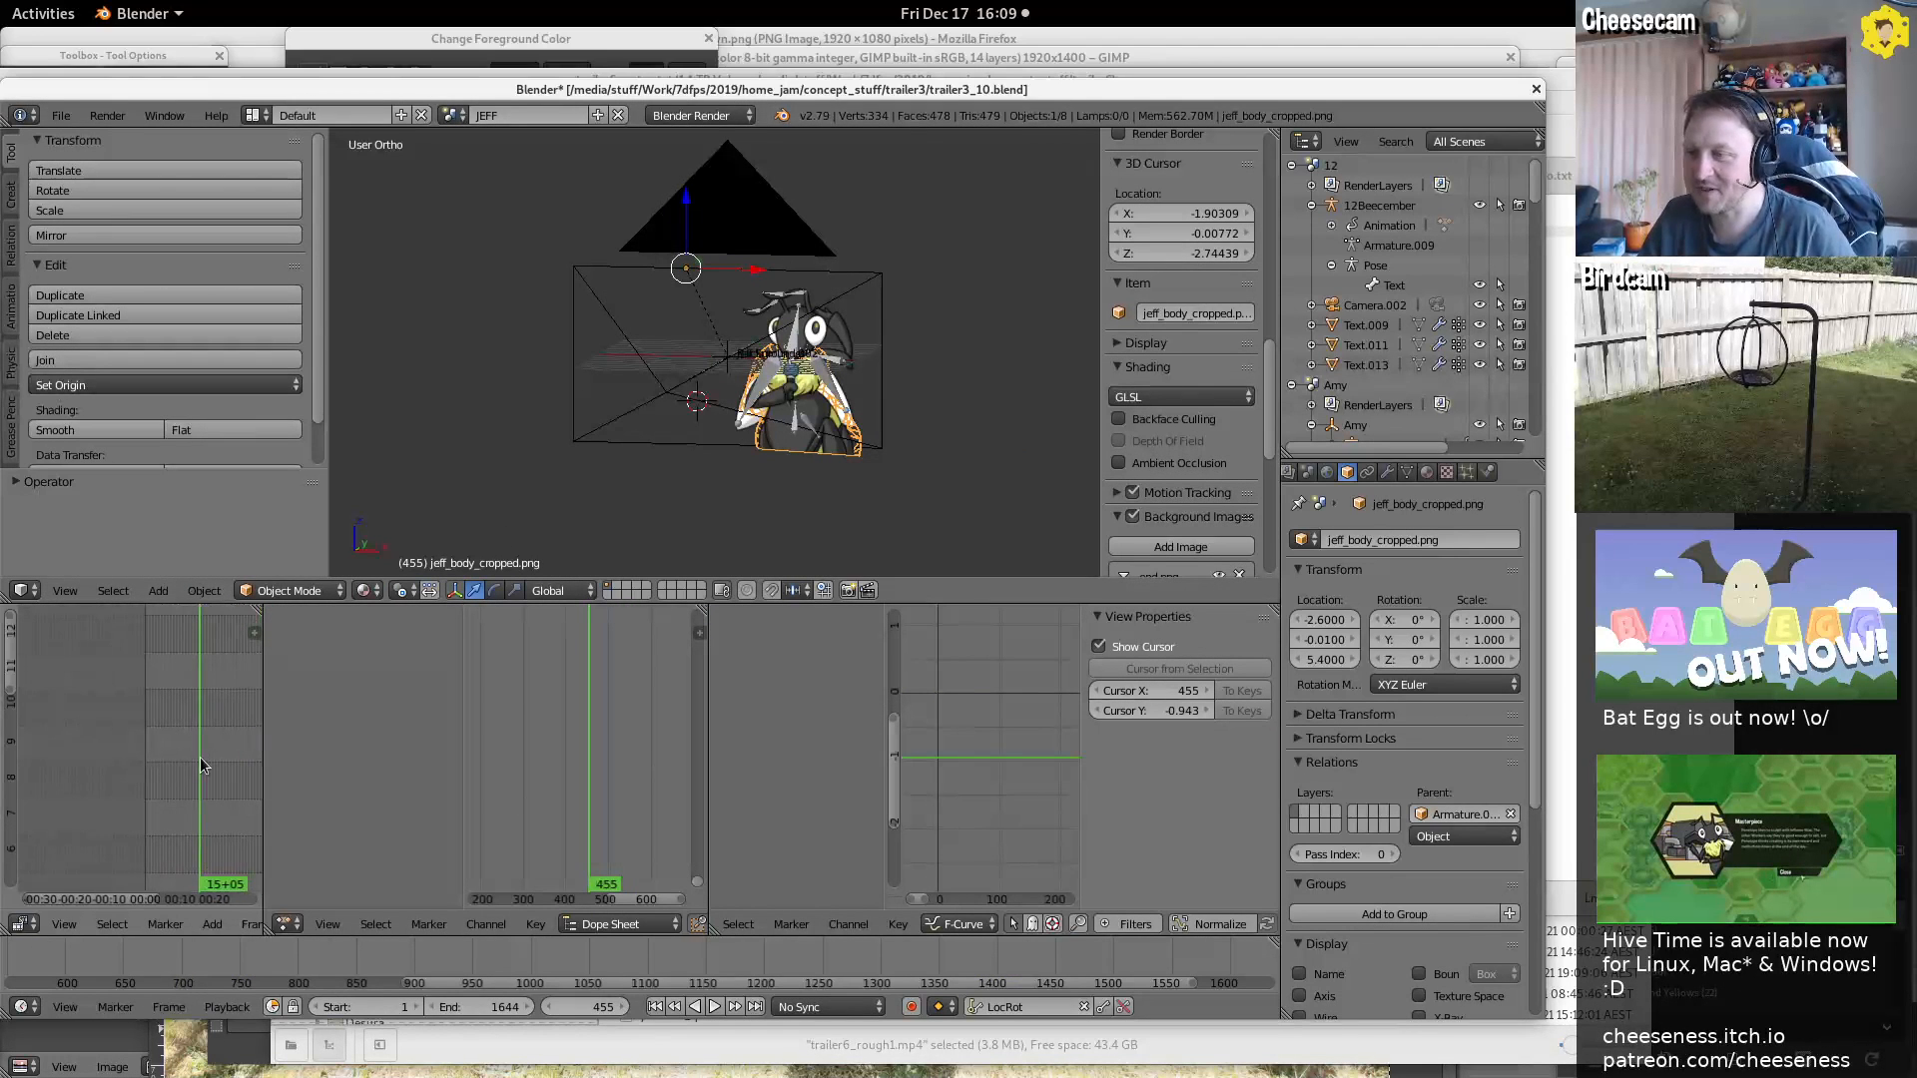
{"action": "middle_click_drag", "start_coordinate": [501, 955], "coordinate": [190, 968]}
{"action": "left_click", "coordinate": [355, 959]}
{"action": "key", "text": "alt+a"}
{"action": "key", "text": "alt+a"}
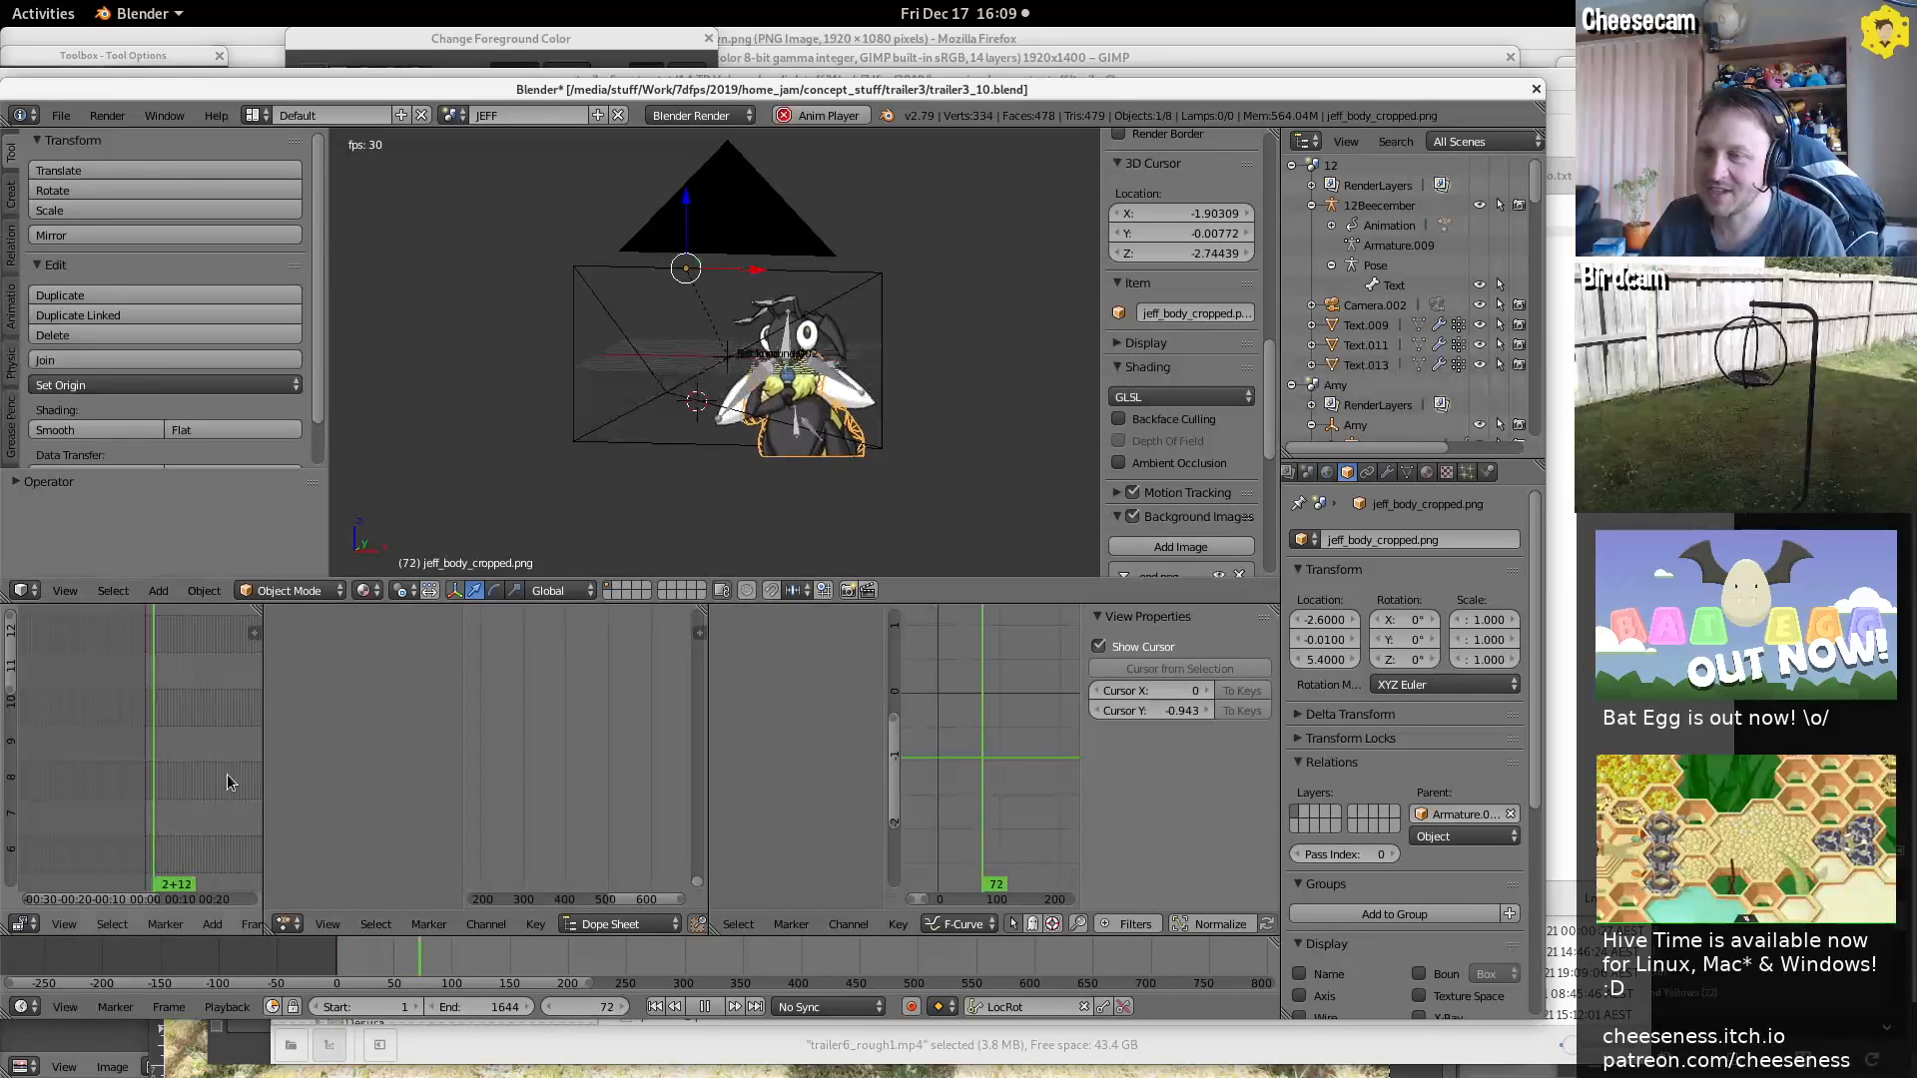
{"action": "middle_click_drag", "start_coordinate": [223, 734], "coordinate": [138, 825]}
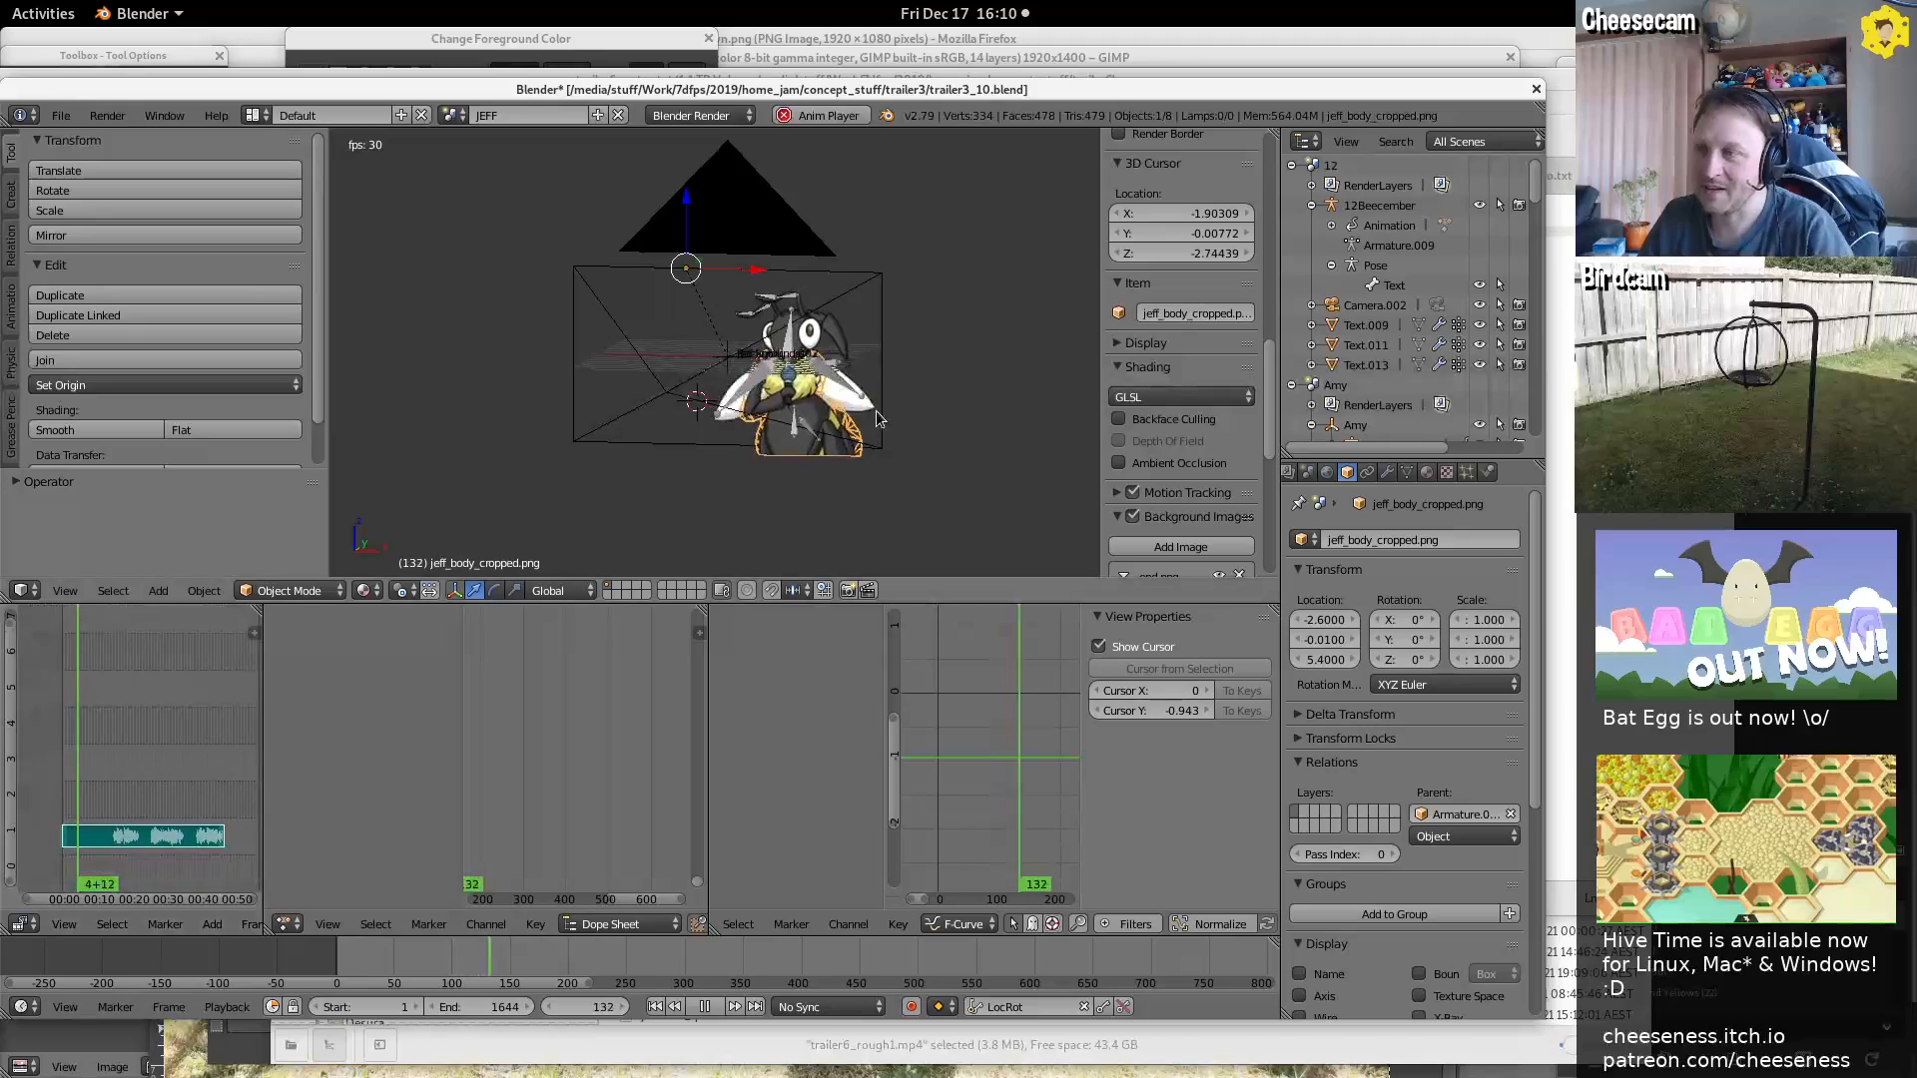
{"action": "scroll", "coordinate": [883, 310], "scroll_direction": "up", "scroll_amount": 8}
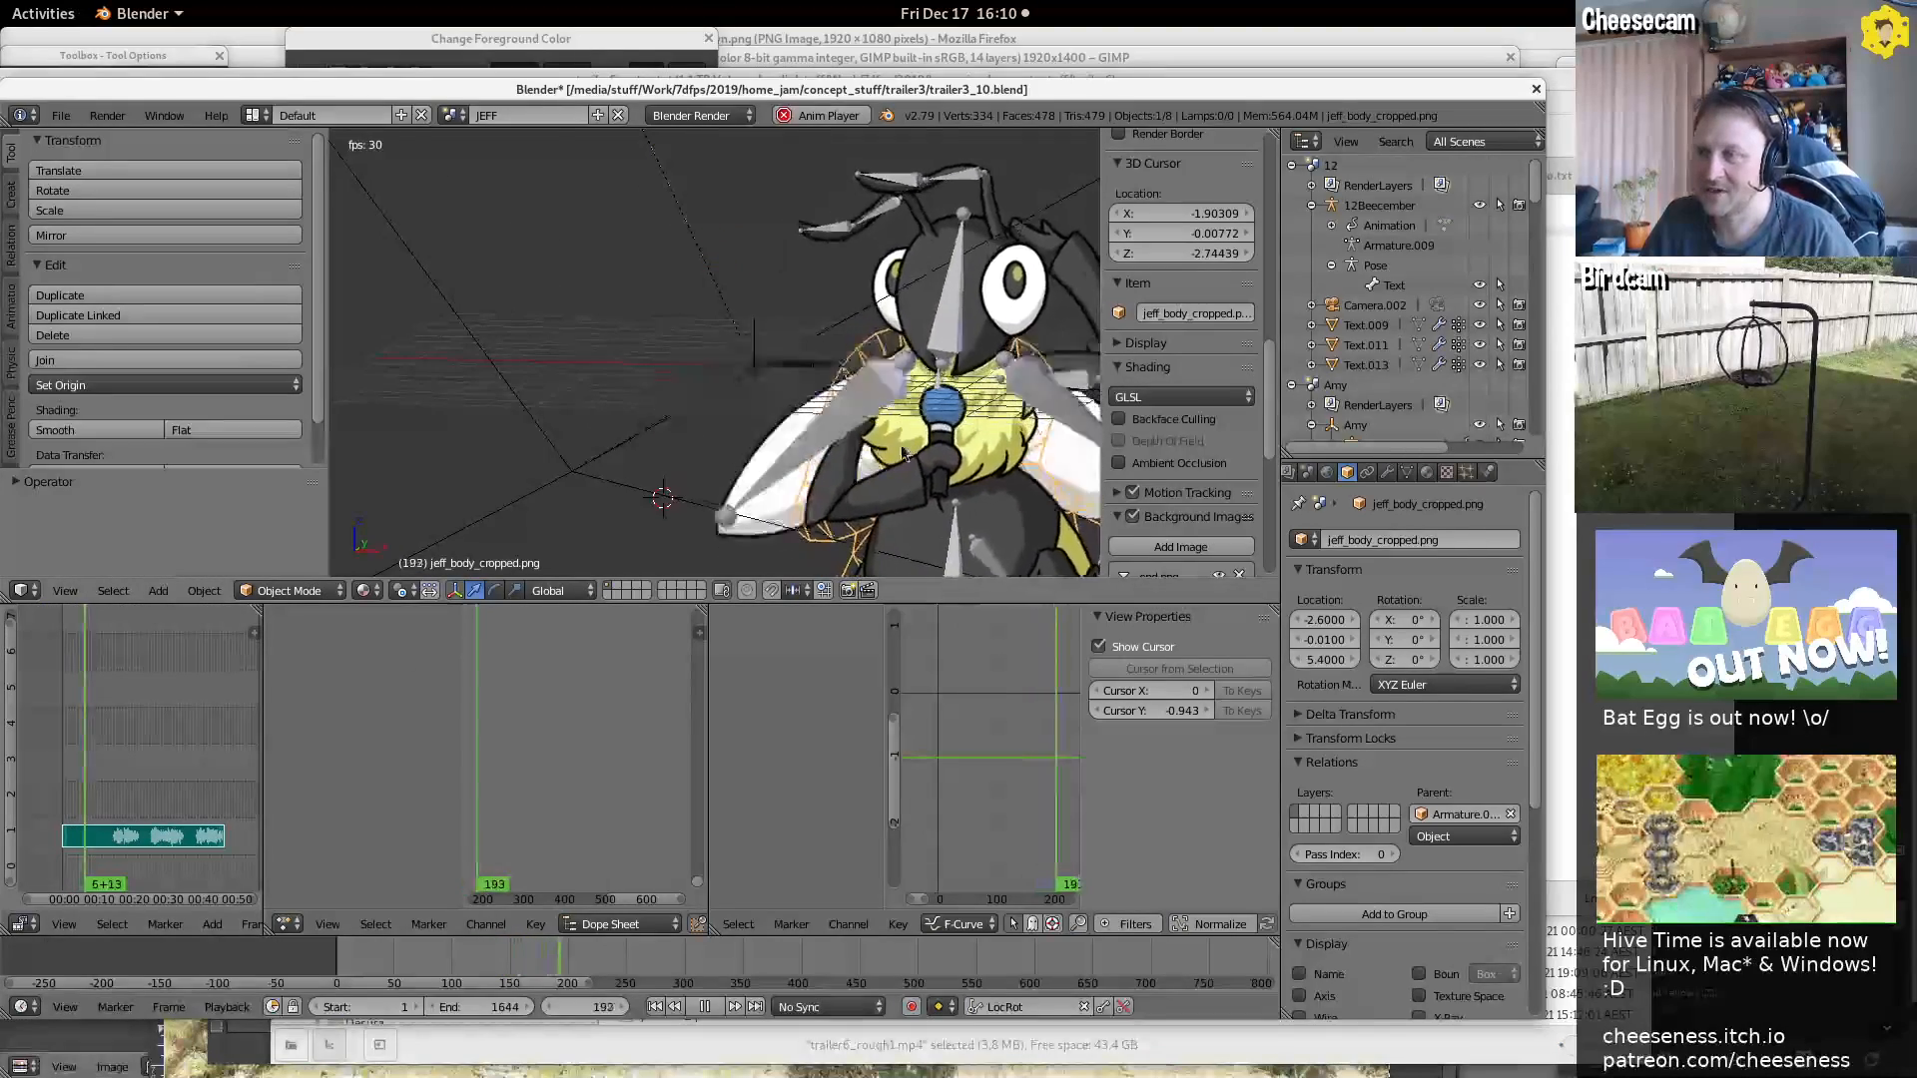
{"action": "scroll", "coordinate": [874, 514], "scroll_direction": "down", "scroll_amount": 6}
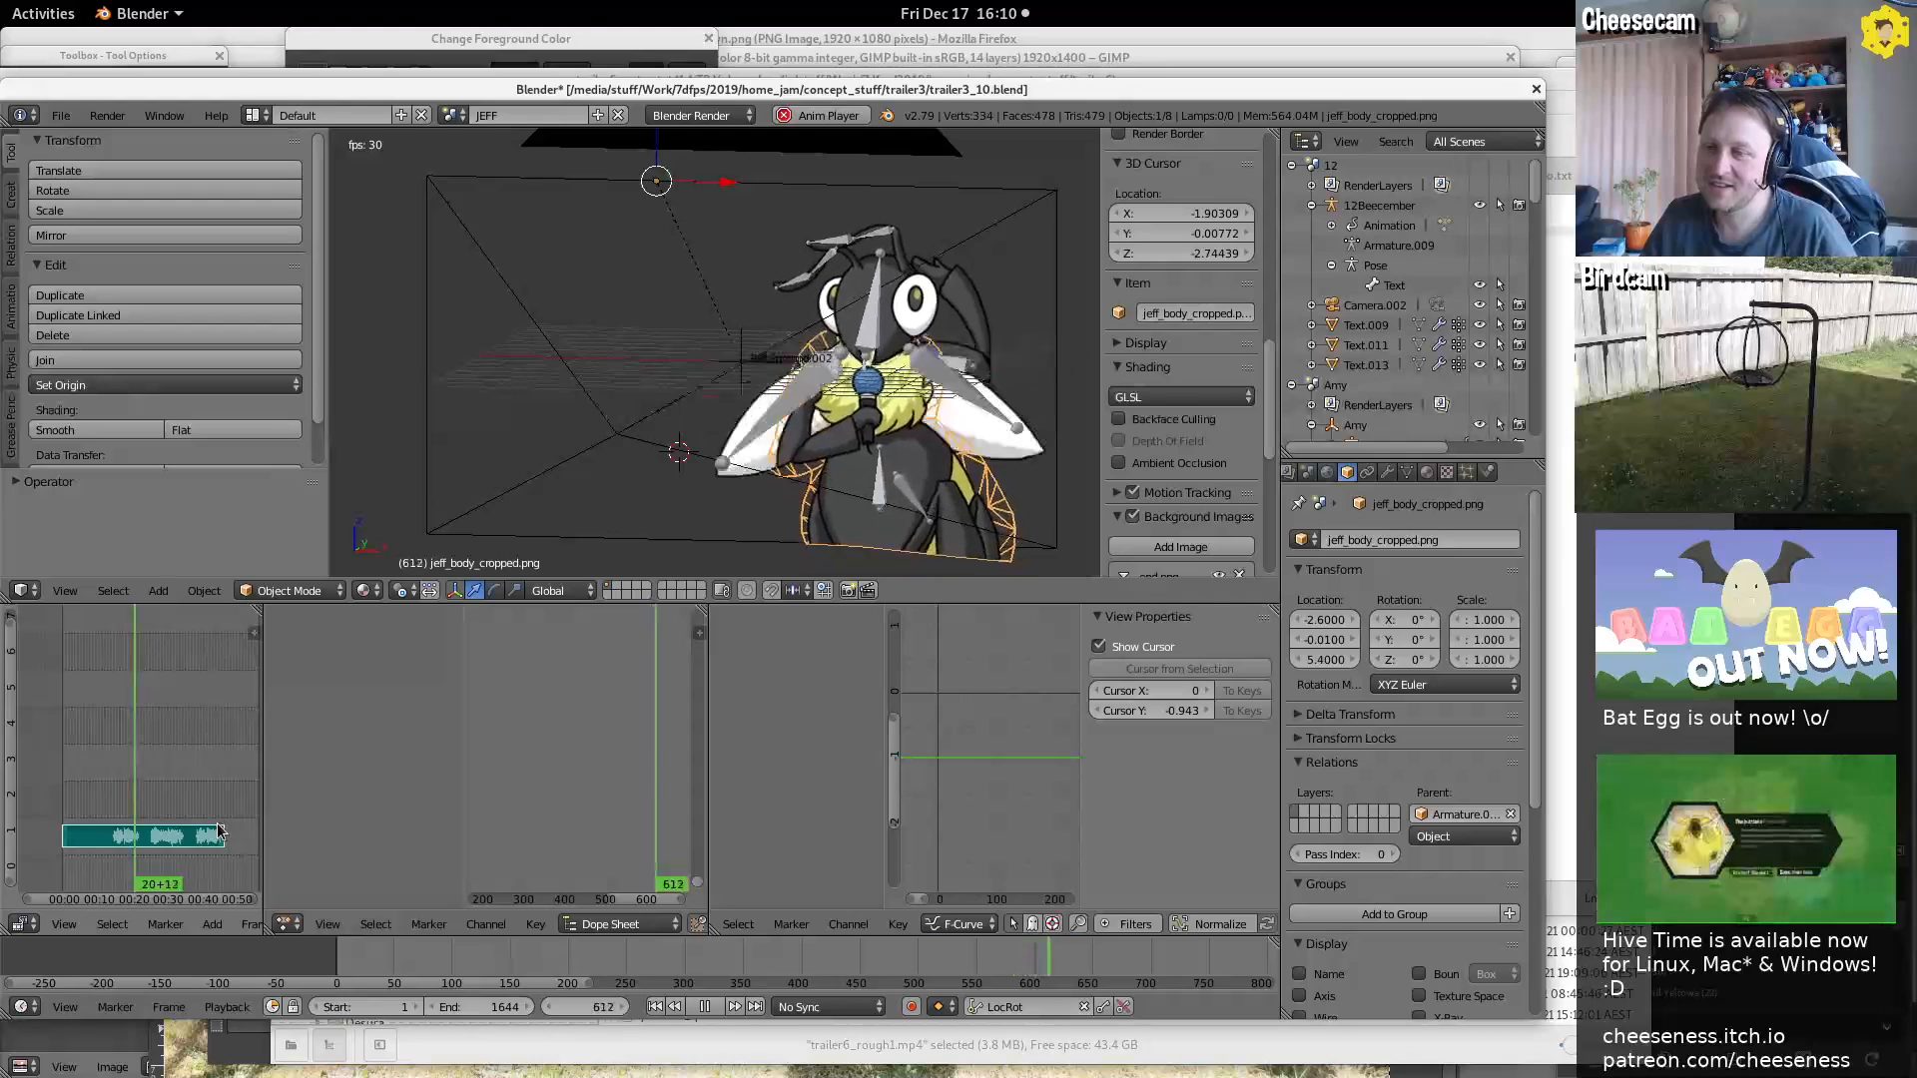
{"action": "key", "text": "alt+a"}
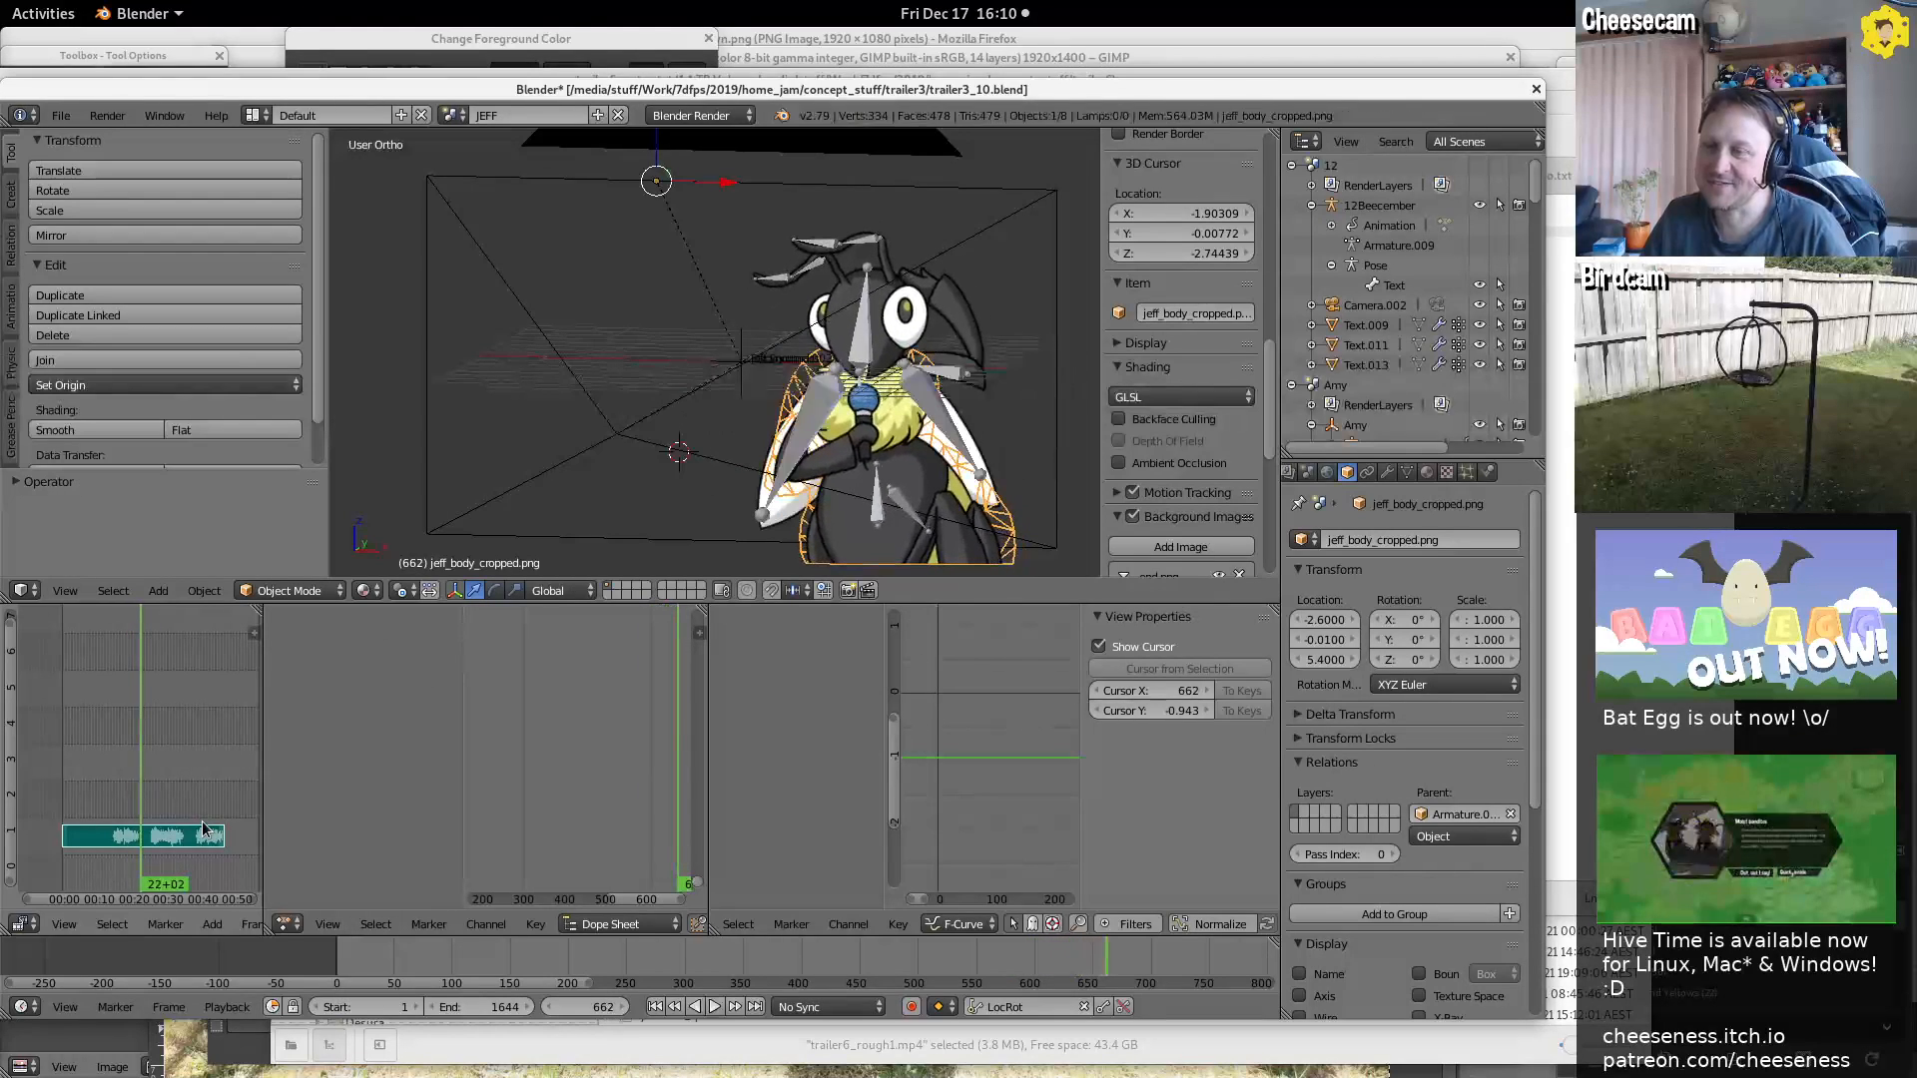
Inspect the bee reporter's bones and body mesh close up in a maximized 3D view, restoring the layout and scrubbing back to frame 580
{"action": "scroll", "coordinate": [698, 300], "scroll_direction": "up", "scroll_amount": 10}
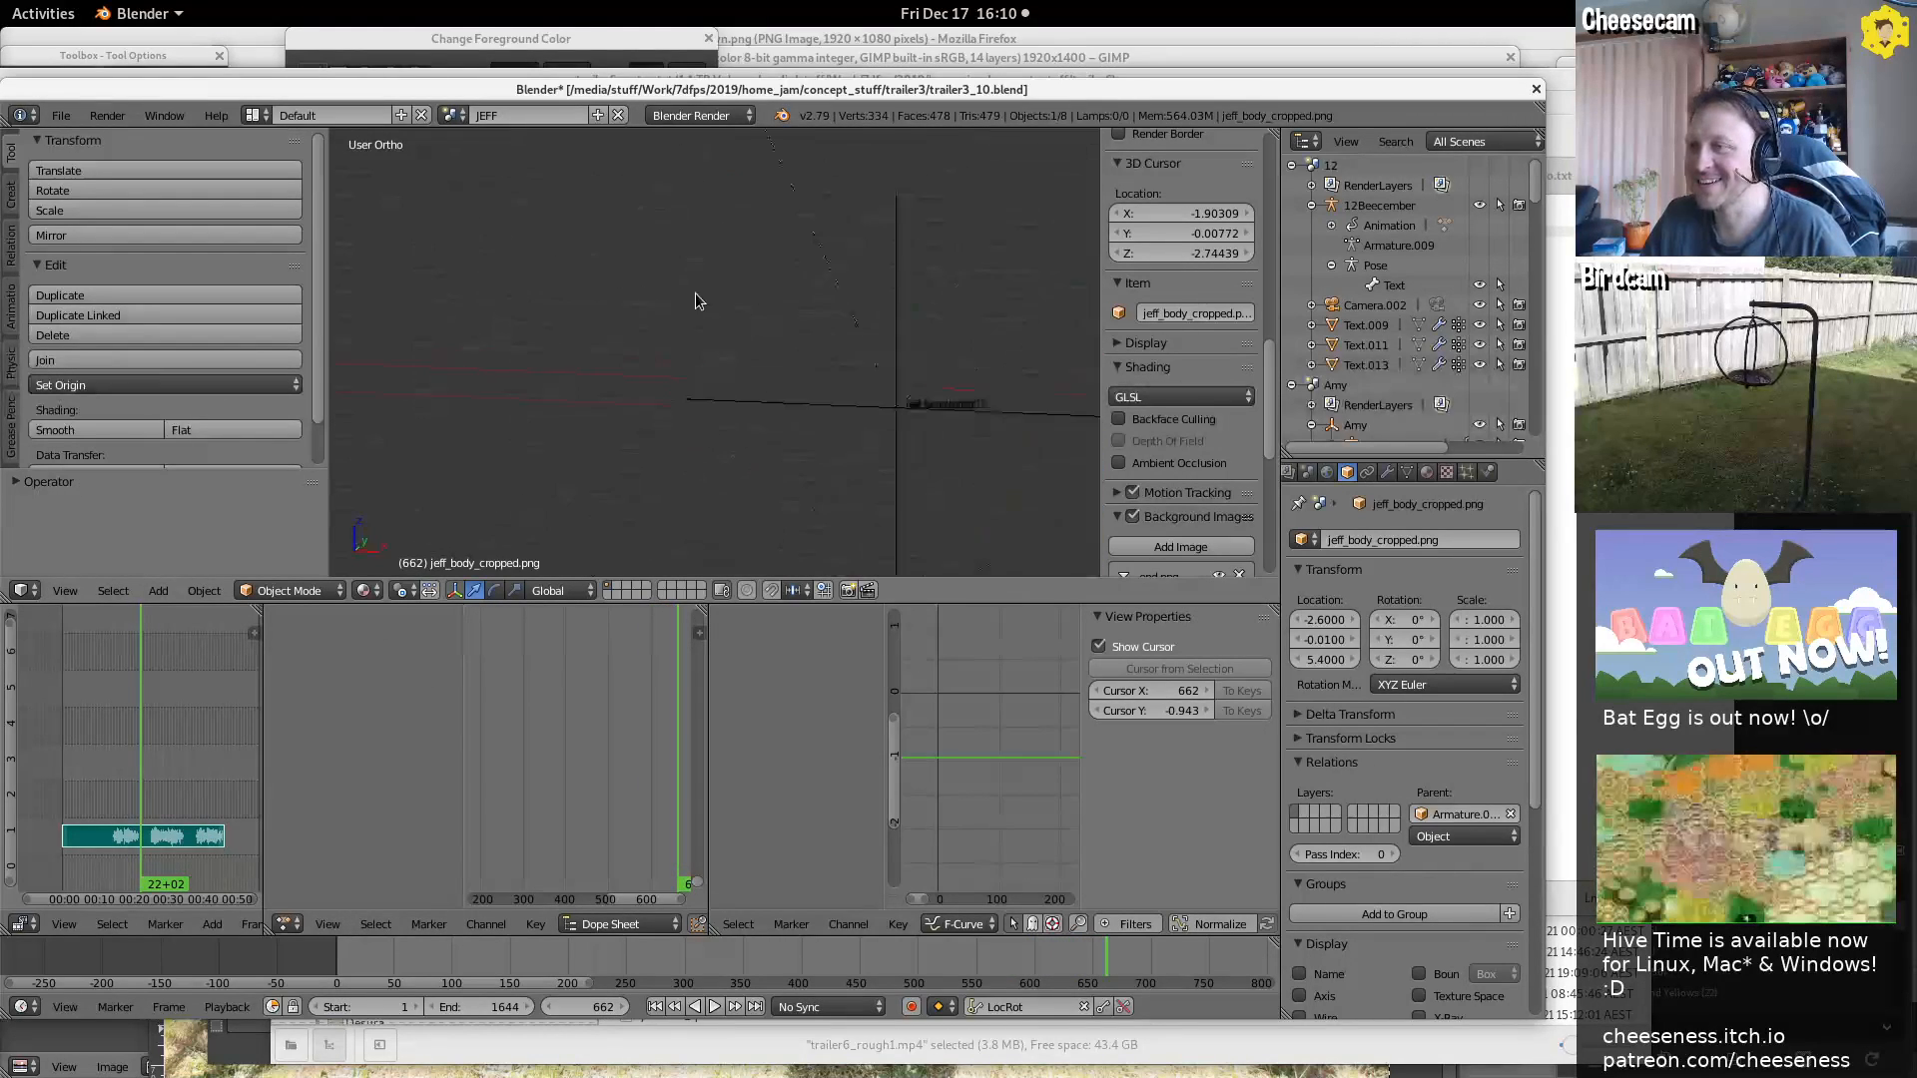
{"action": "scroll", "coordinate": [721, 336], "scroll_direction": "down", "scroll_amount": 5}
{"action": "middle_click_drag", "start_coordinate": [994, 350], "coordinate": [454, 217], "text": "shift"}
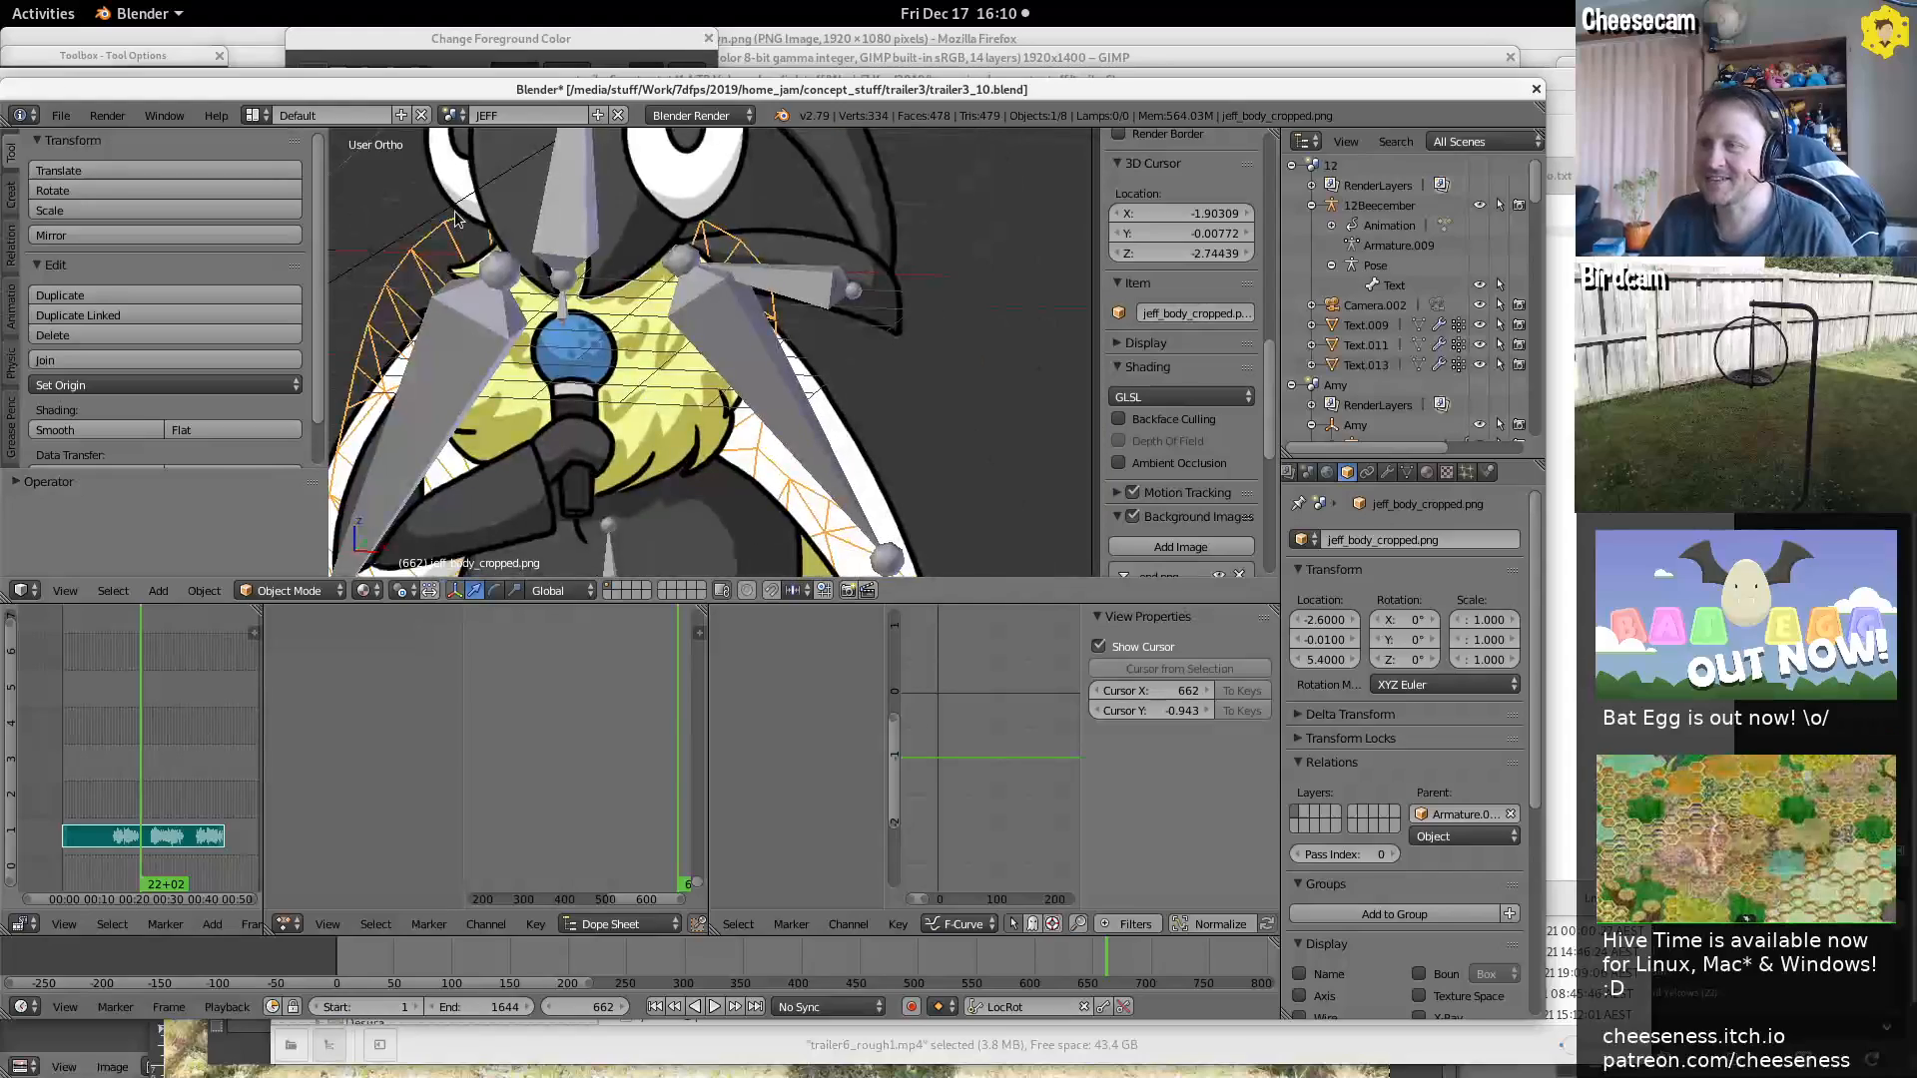
{"action": "key", "text": "ctrl+Up"}
{"action": "scroll", "coordinate": [620, 275], "scroll_direction": "down", "scroll_amount": 5}
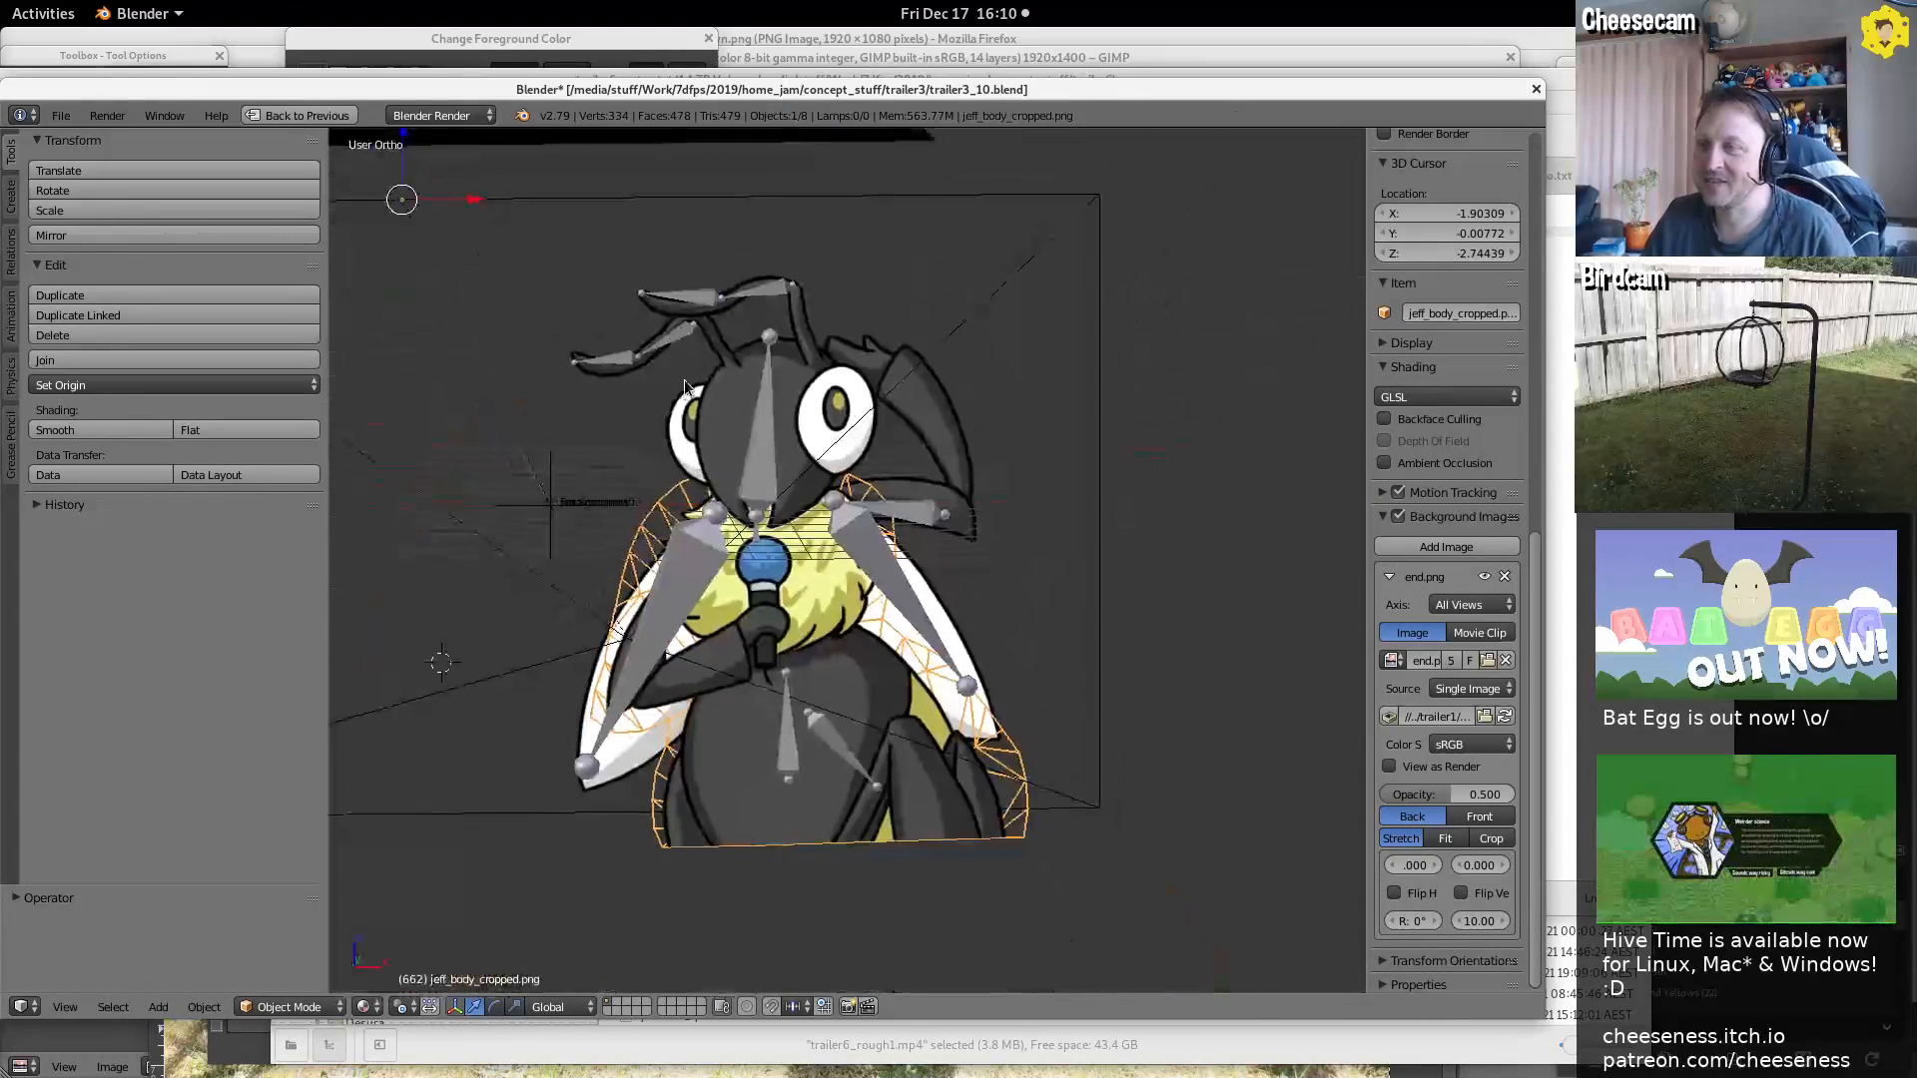
{"action": "middle_click_drag", "start_coordinate": [685, 380], "coordinate": [1064, 594]}
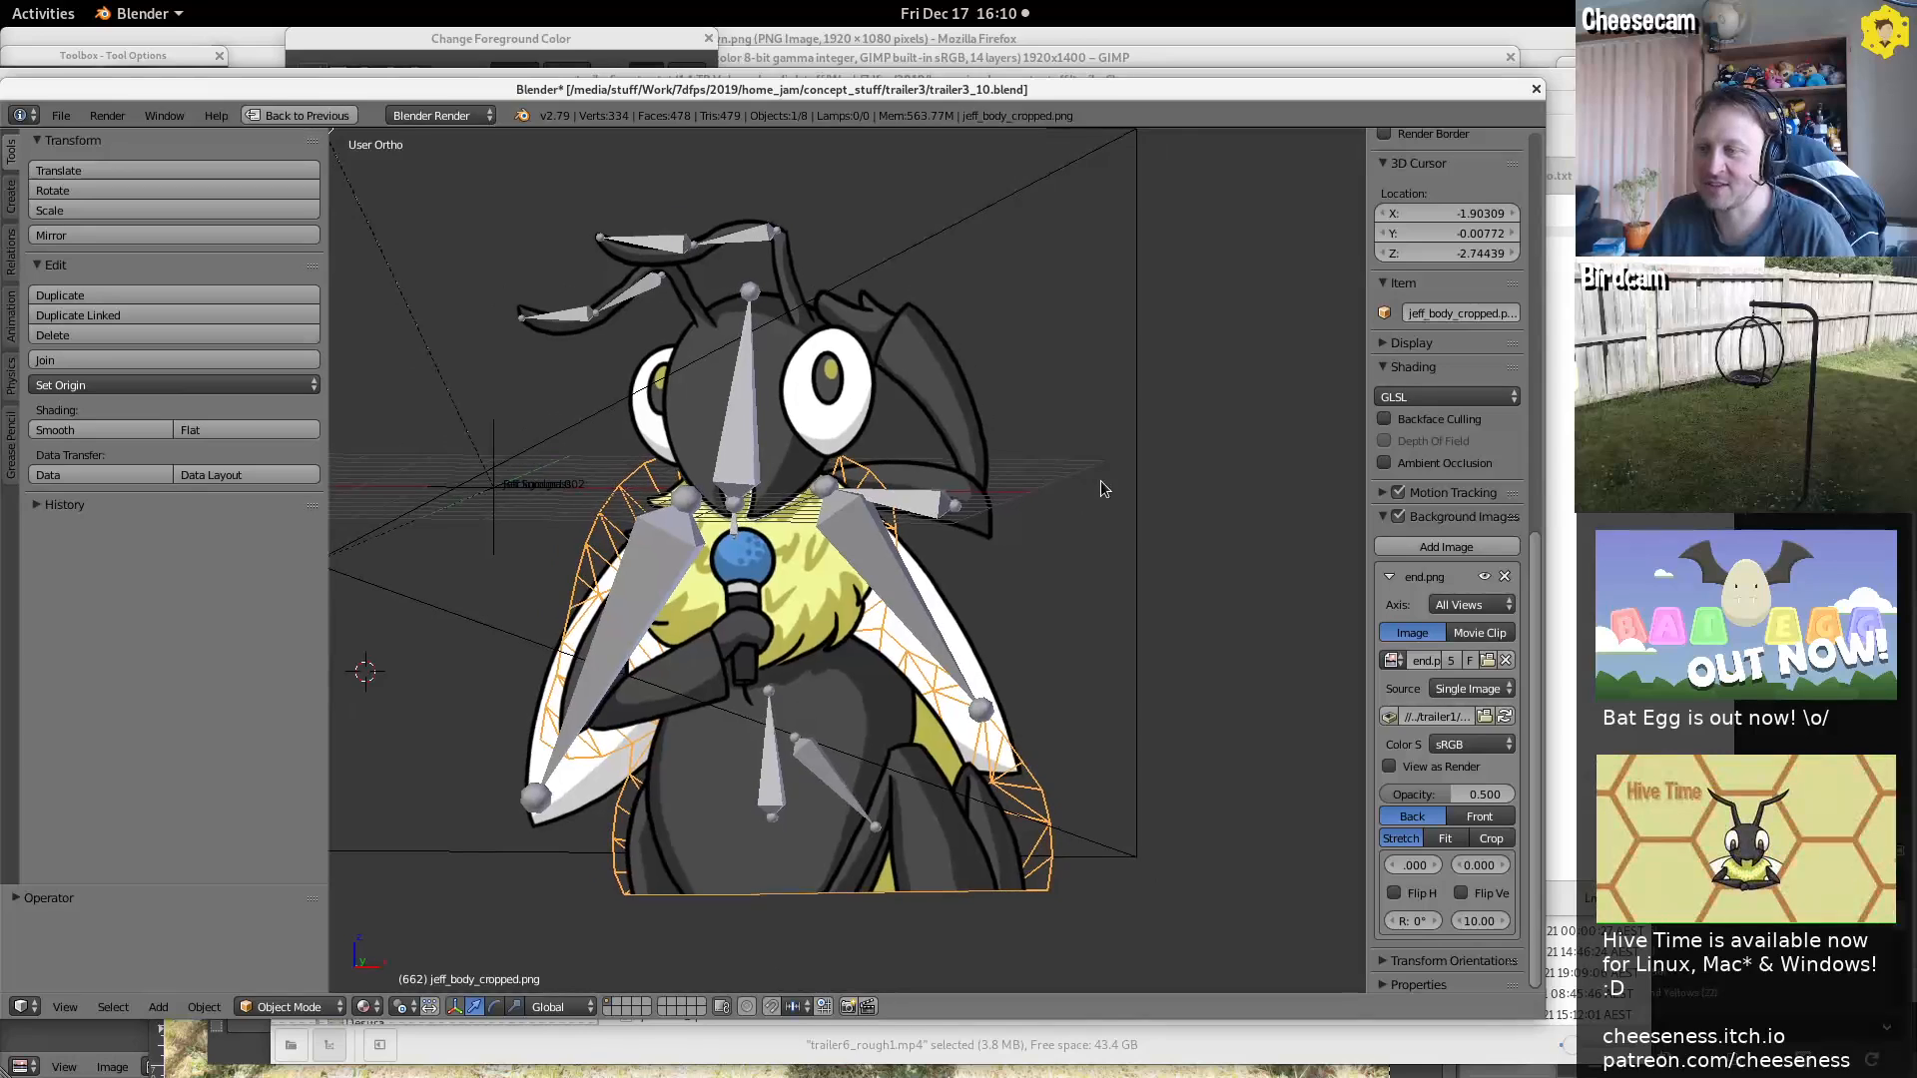
{"action": "key", "text": "ctrl+Up"}
{"action": "scroll", "coordinate": [1093, 480], "scroll_direction": "down", "scroll_amount": 2}
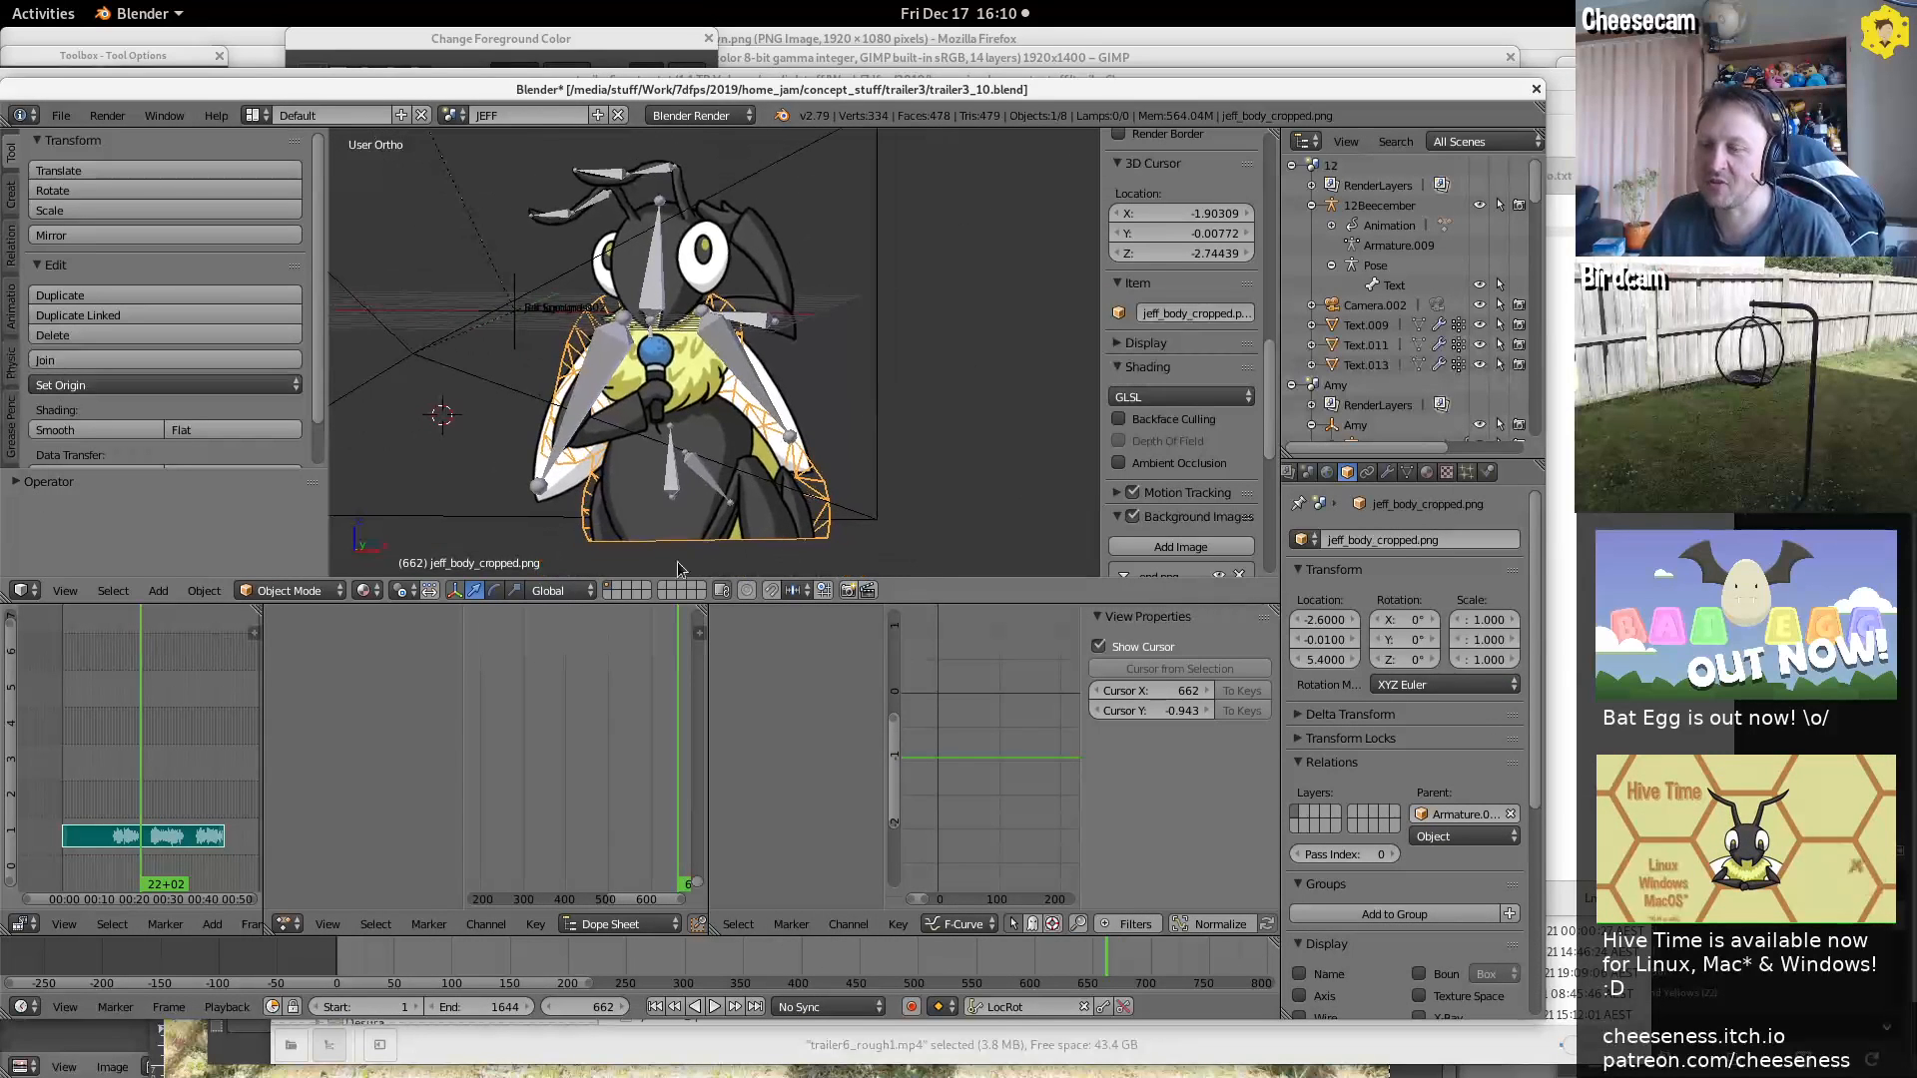
{"action": "mouse_move", "coordinate": [124, 798]}
{"action": "left_mouse_down"}
{"action": "mouse_move", "coordinate": [167, 794]}
{"action": "mouse_move", "coordinate": [113, 787]}
{"action": "mouse_move", "coordinate": [219, 793]}
{"action": "mouse_move", "coordinate": [130, 794]}
{"action": "left_mouse_up"}
Switch to the Video Editing layout and play the first reporter segment from frame 582 to frame 638
{"action": "left_click", "coordinate": [256, 114]}
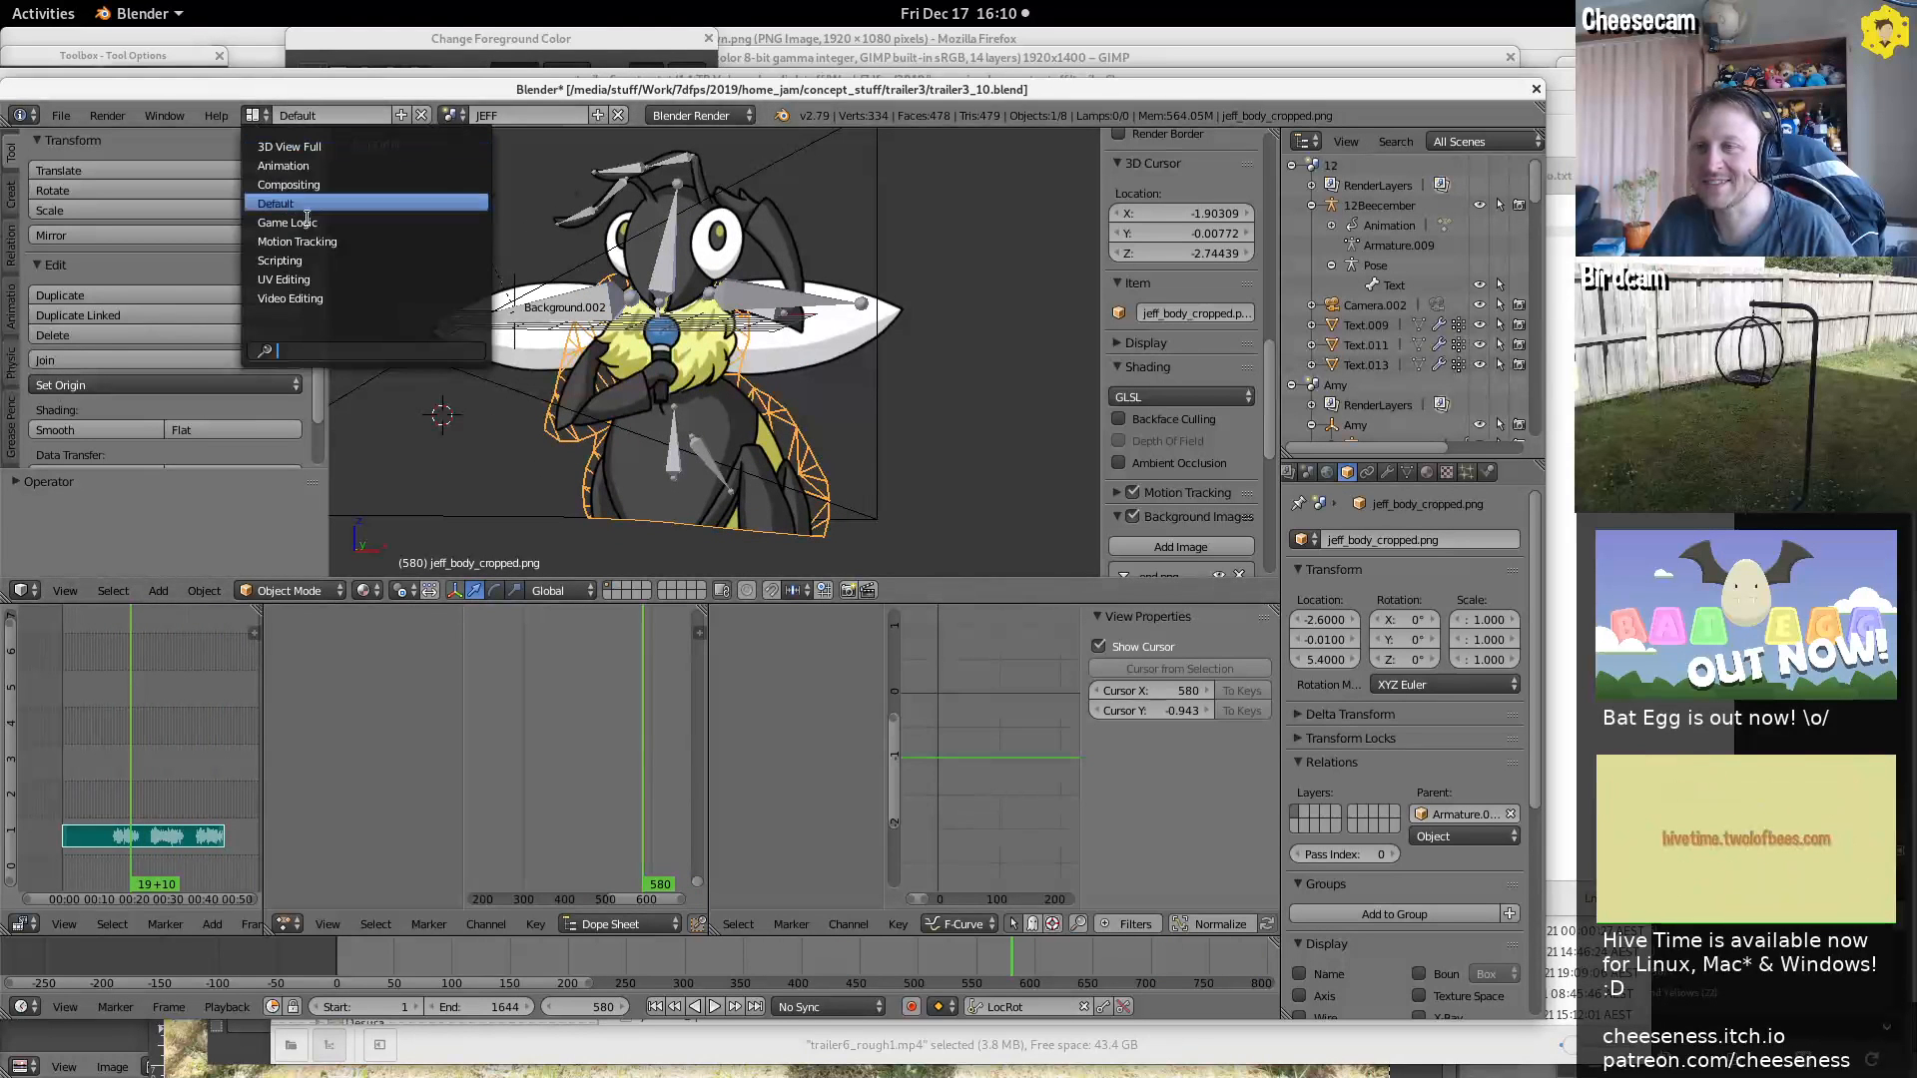
{"action": "left_click", "coordinate": [292, 292]}
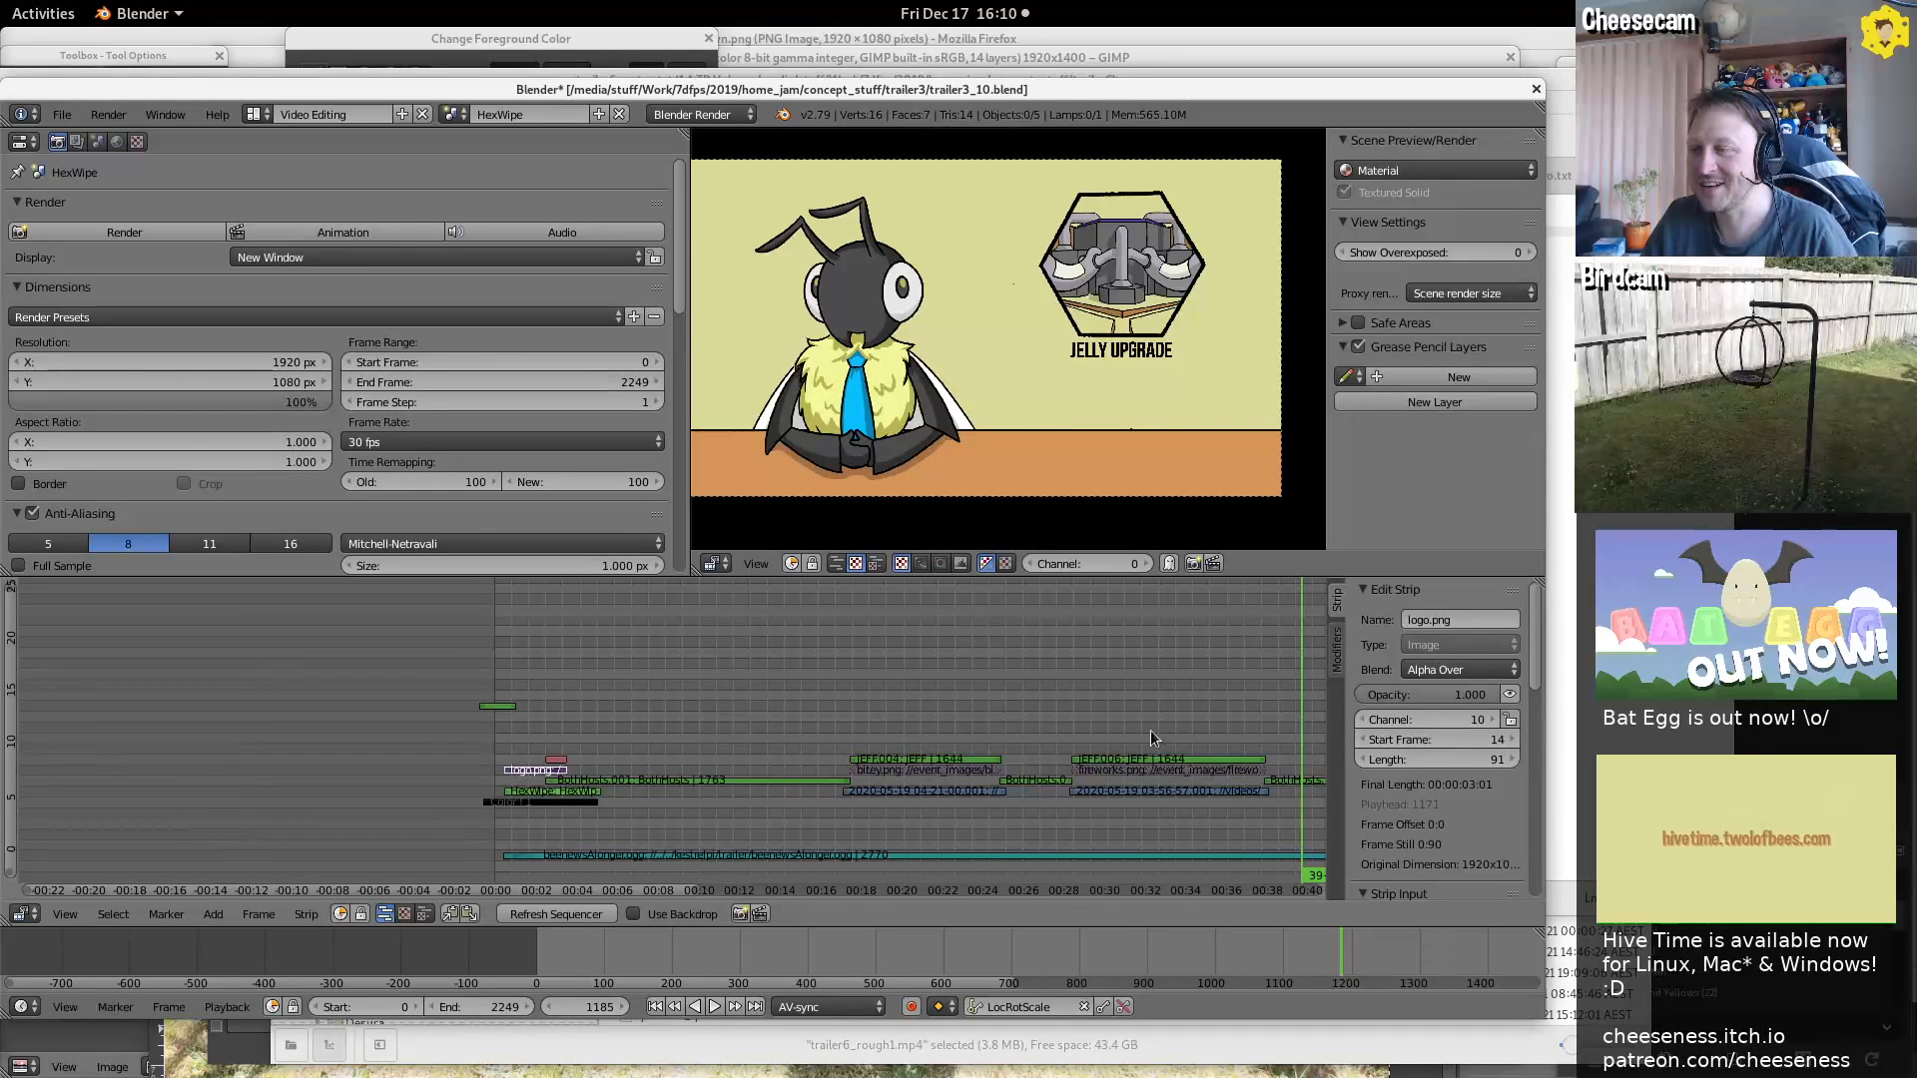
{"action": "left_click", "coordinate": [891, 744]}
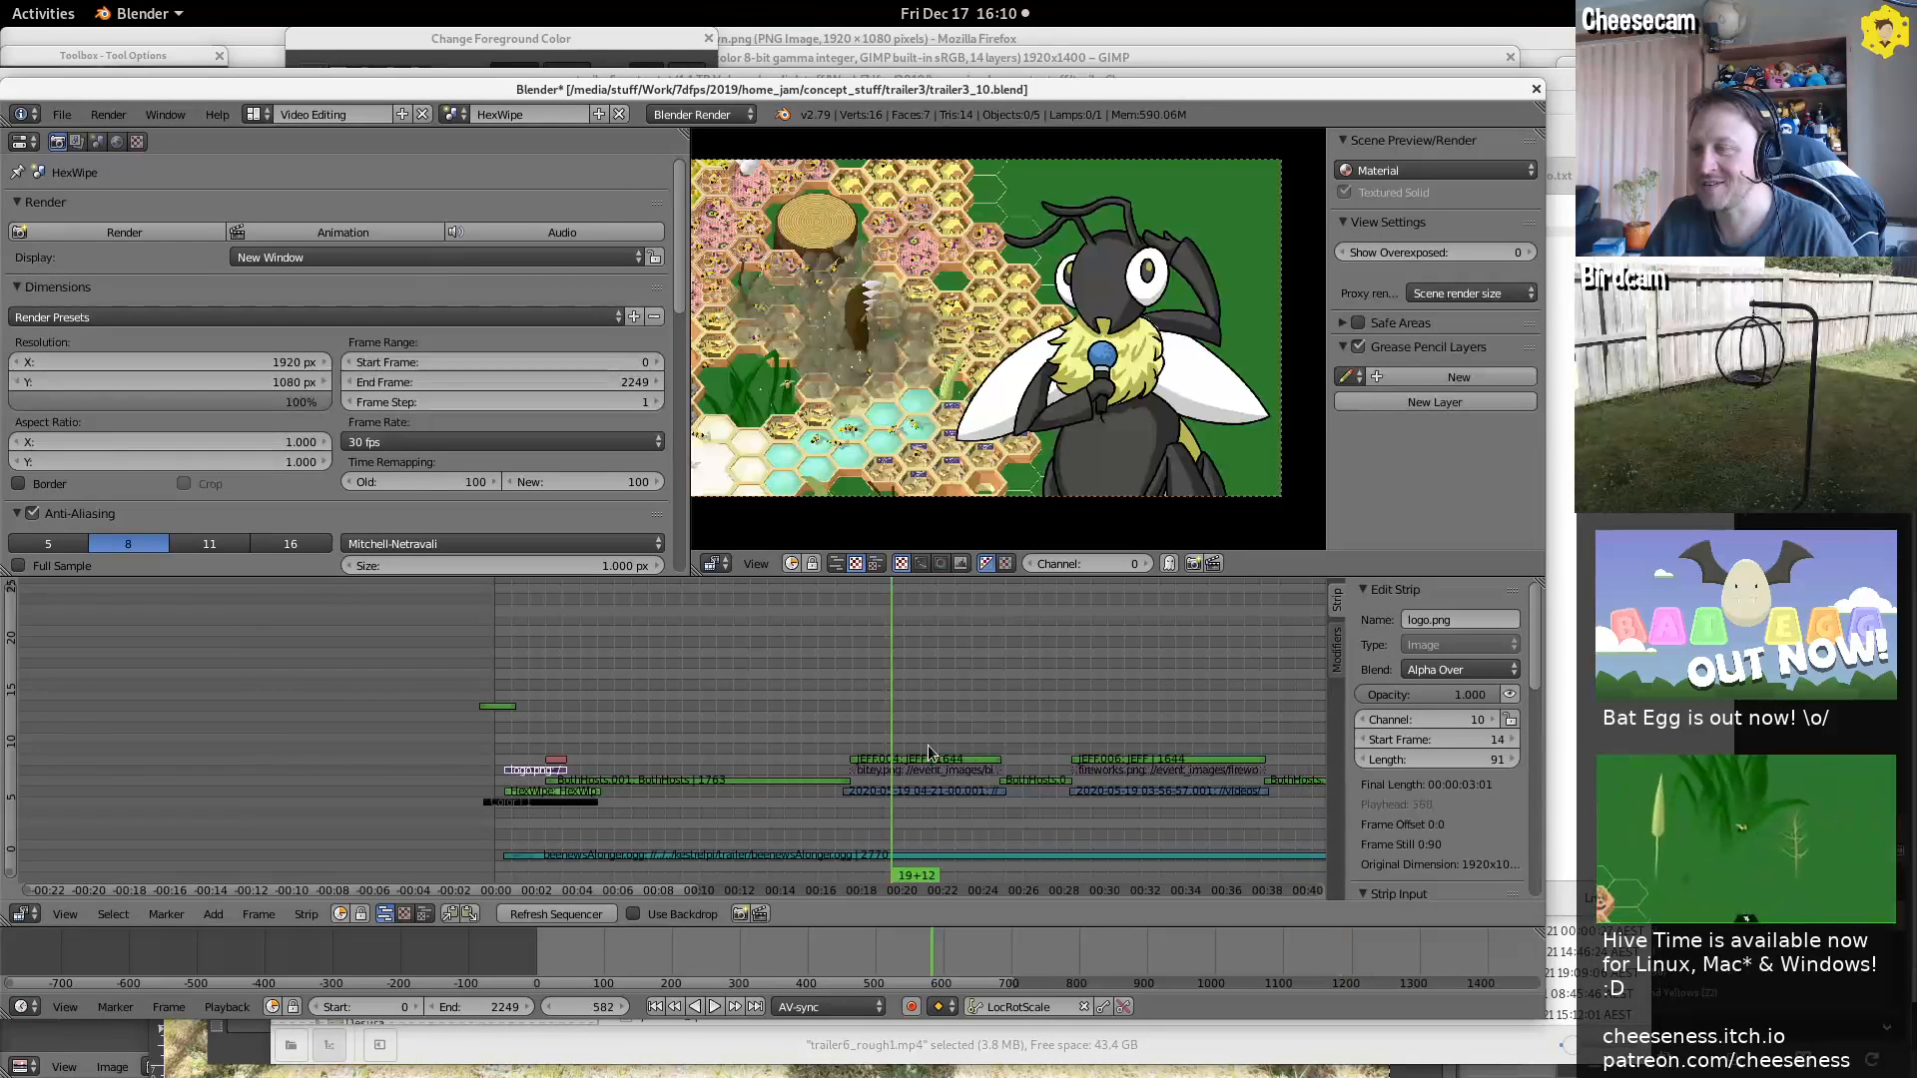
{"action": "key", "text": "alt+a"}
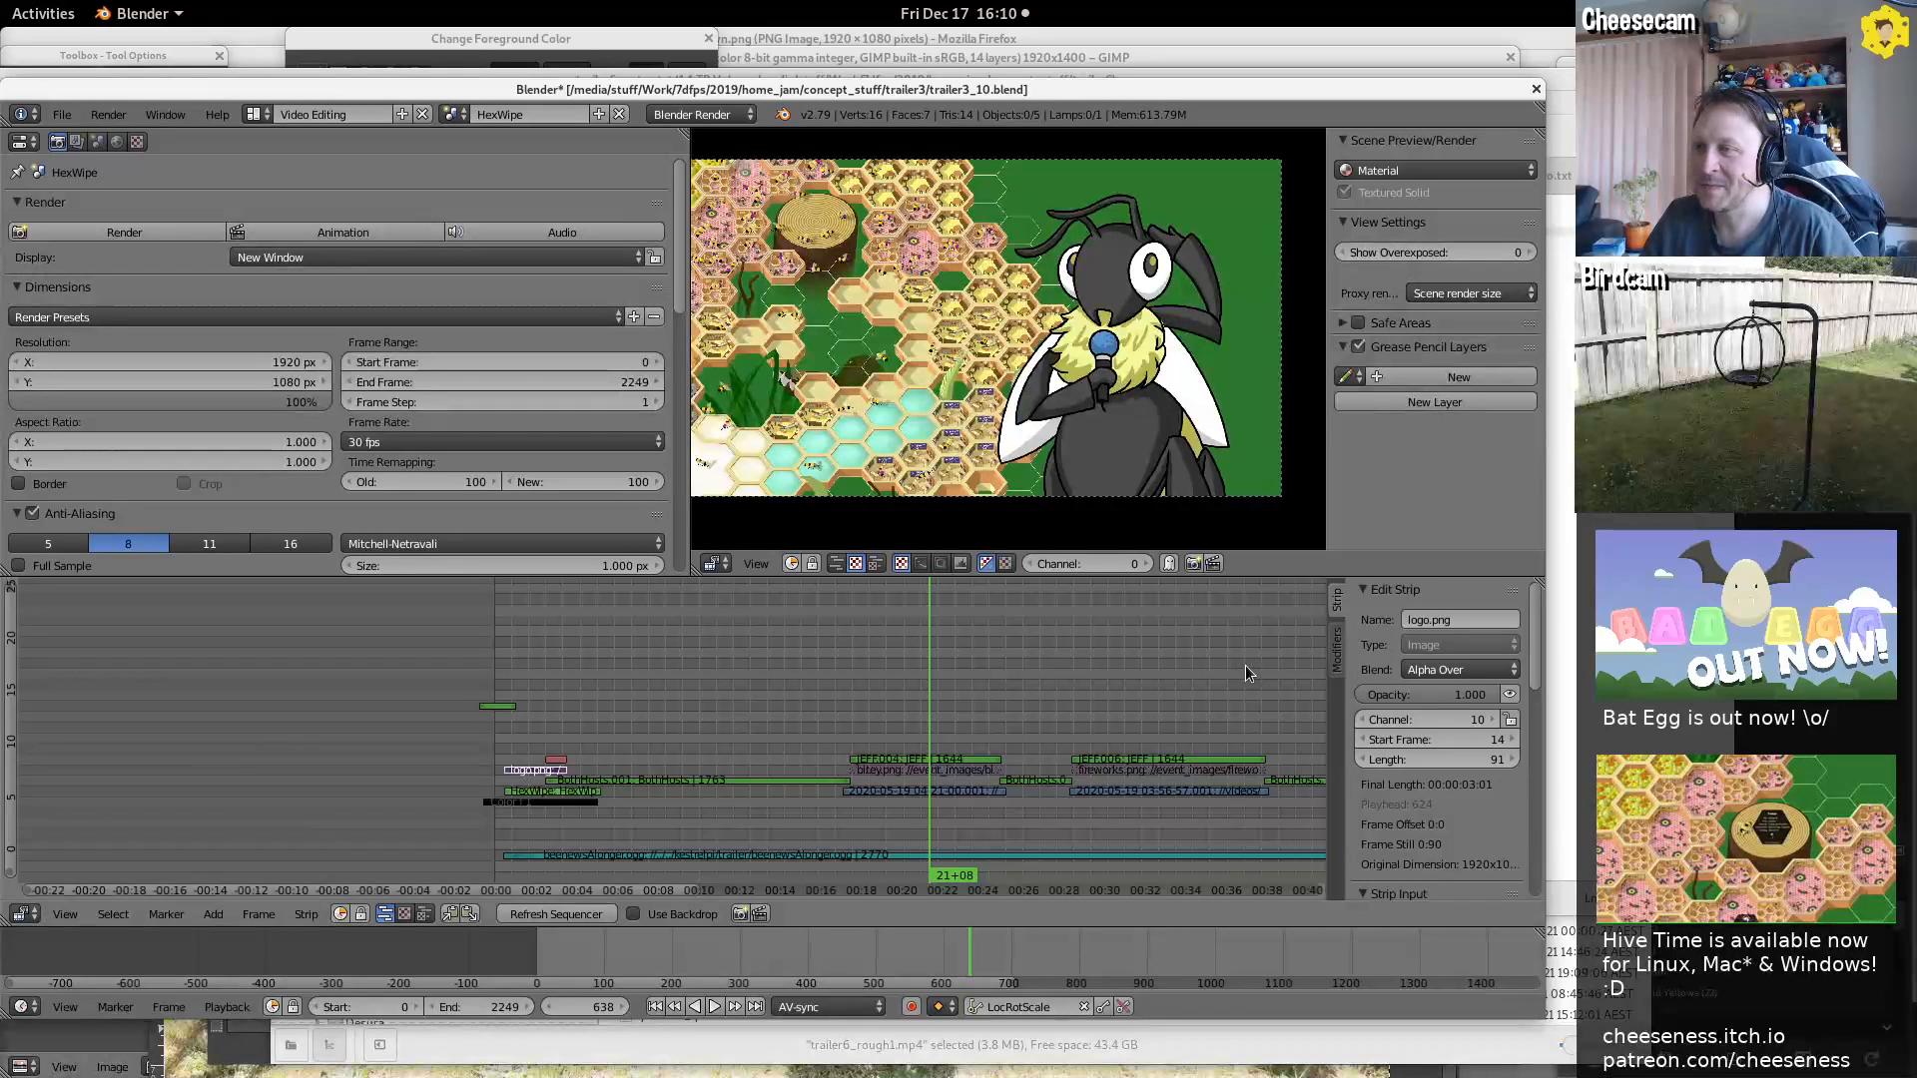
Scrub the sequence to frame 1489 and play from the weather segment through to the bee logo at frame 1894
{"action": "middle_click_drag", "start_coordinate": [1255, 668], "coordinate": [1028, 641]}
{"action": "mouse_move", "coordinate": [846, 705]}
{"action": "left_mouse_down"}
{"action": "mouse_move", "coordinate": [870, 703]}
{"action": "mouse_move", "coordinate": [822, 714]}
{"action": "left_mouse_up"}
{"action": "key", "text": "alt+a"}
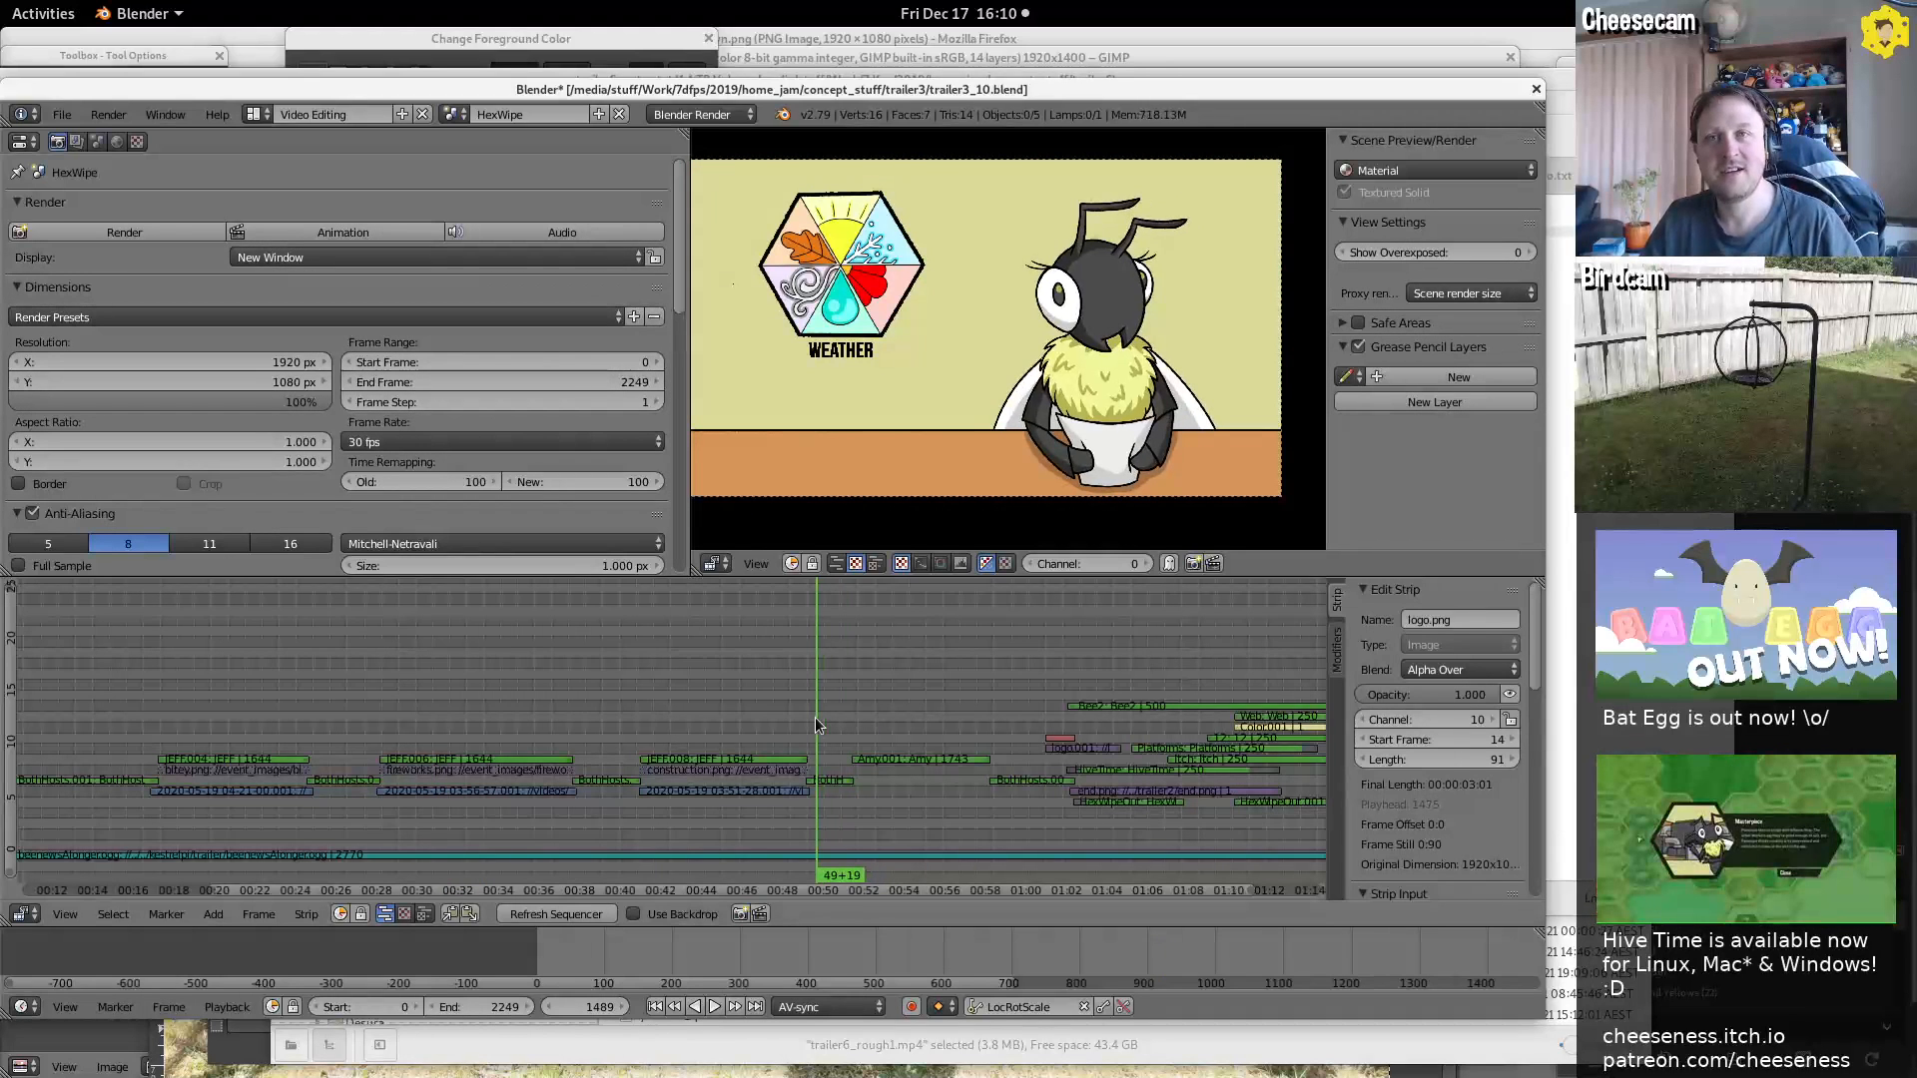
{"action": "key", "text": "alt+a"}
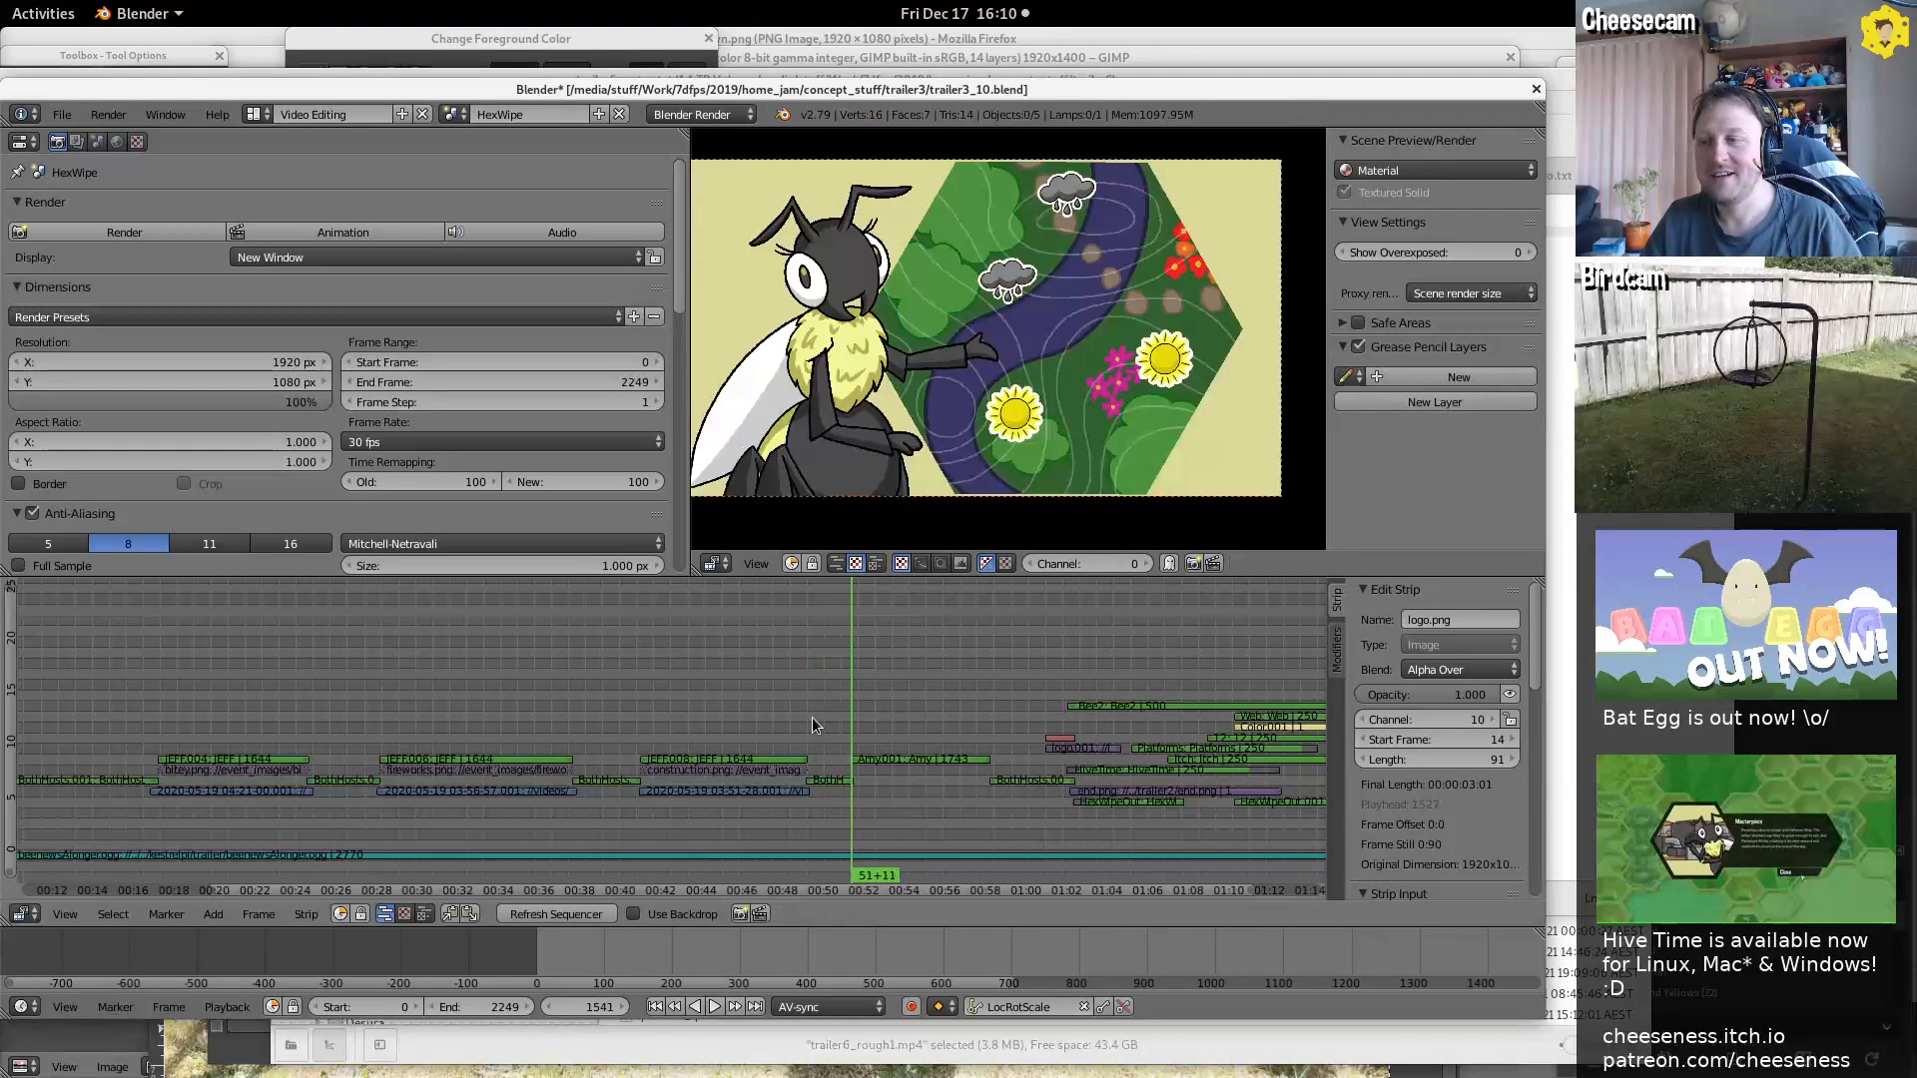
{"action": "key", "text": "alt+a"}
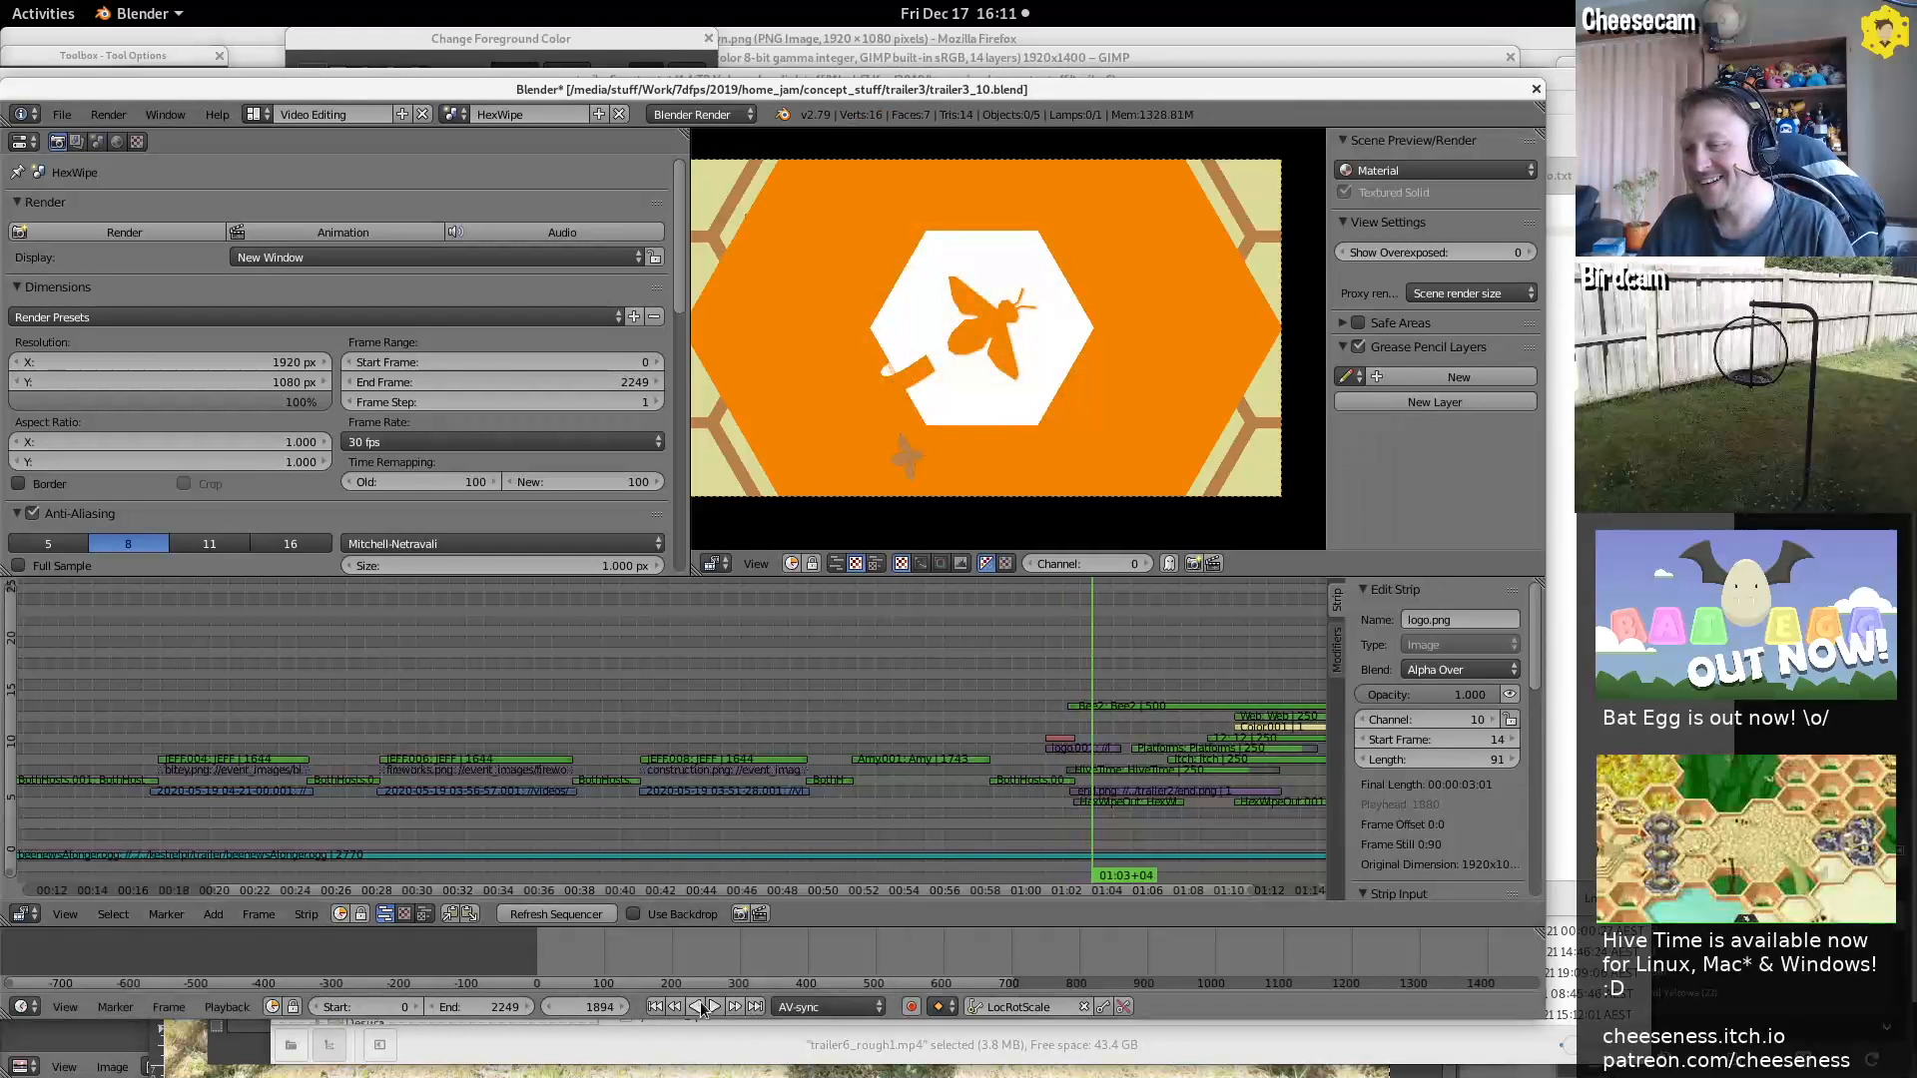
{"action": "left_click", "coordinate": [705, 1006]}
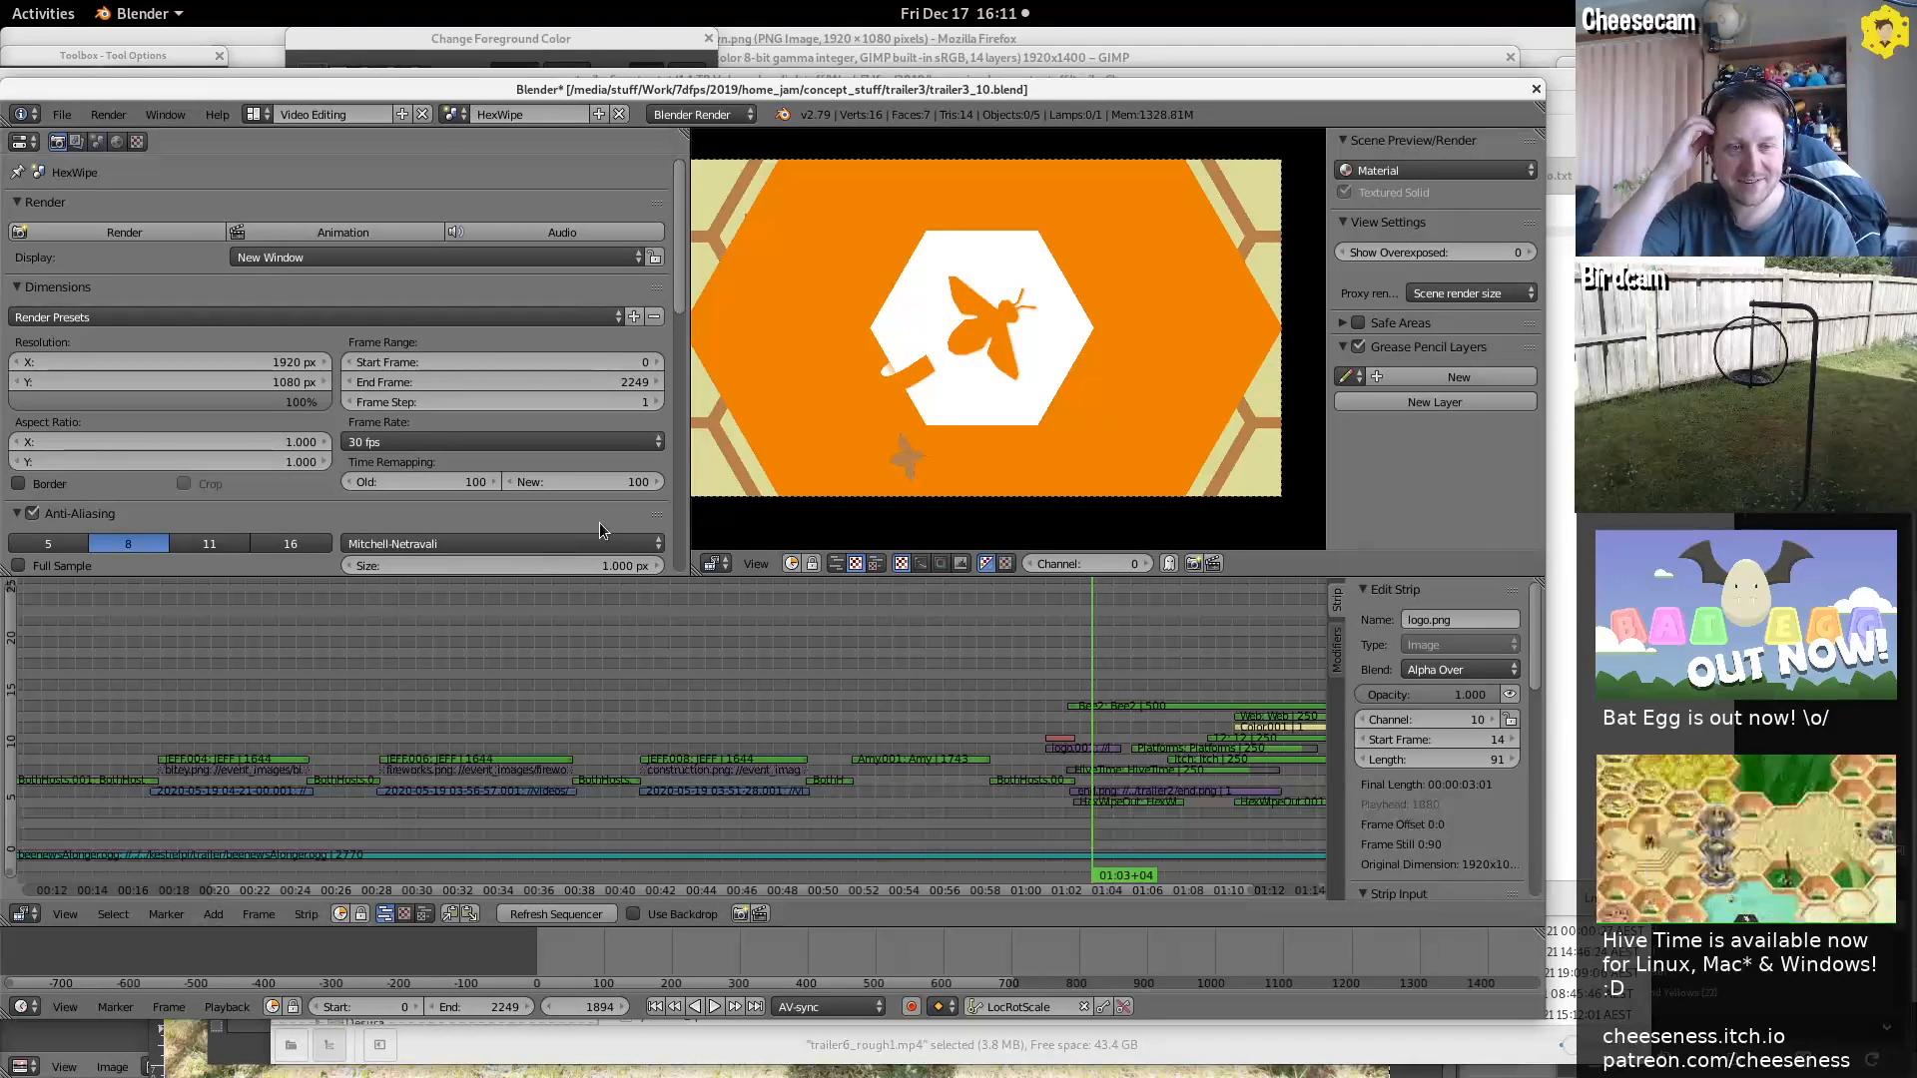
Review the Hive Time end card near frame 2018 and revisit the reporter segments at frames 1408 and 677
{"action": "key", "text": "alt+a"}
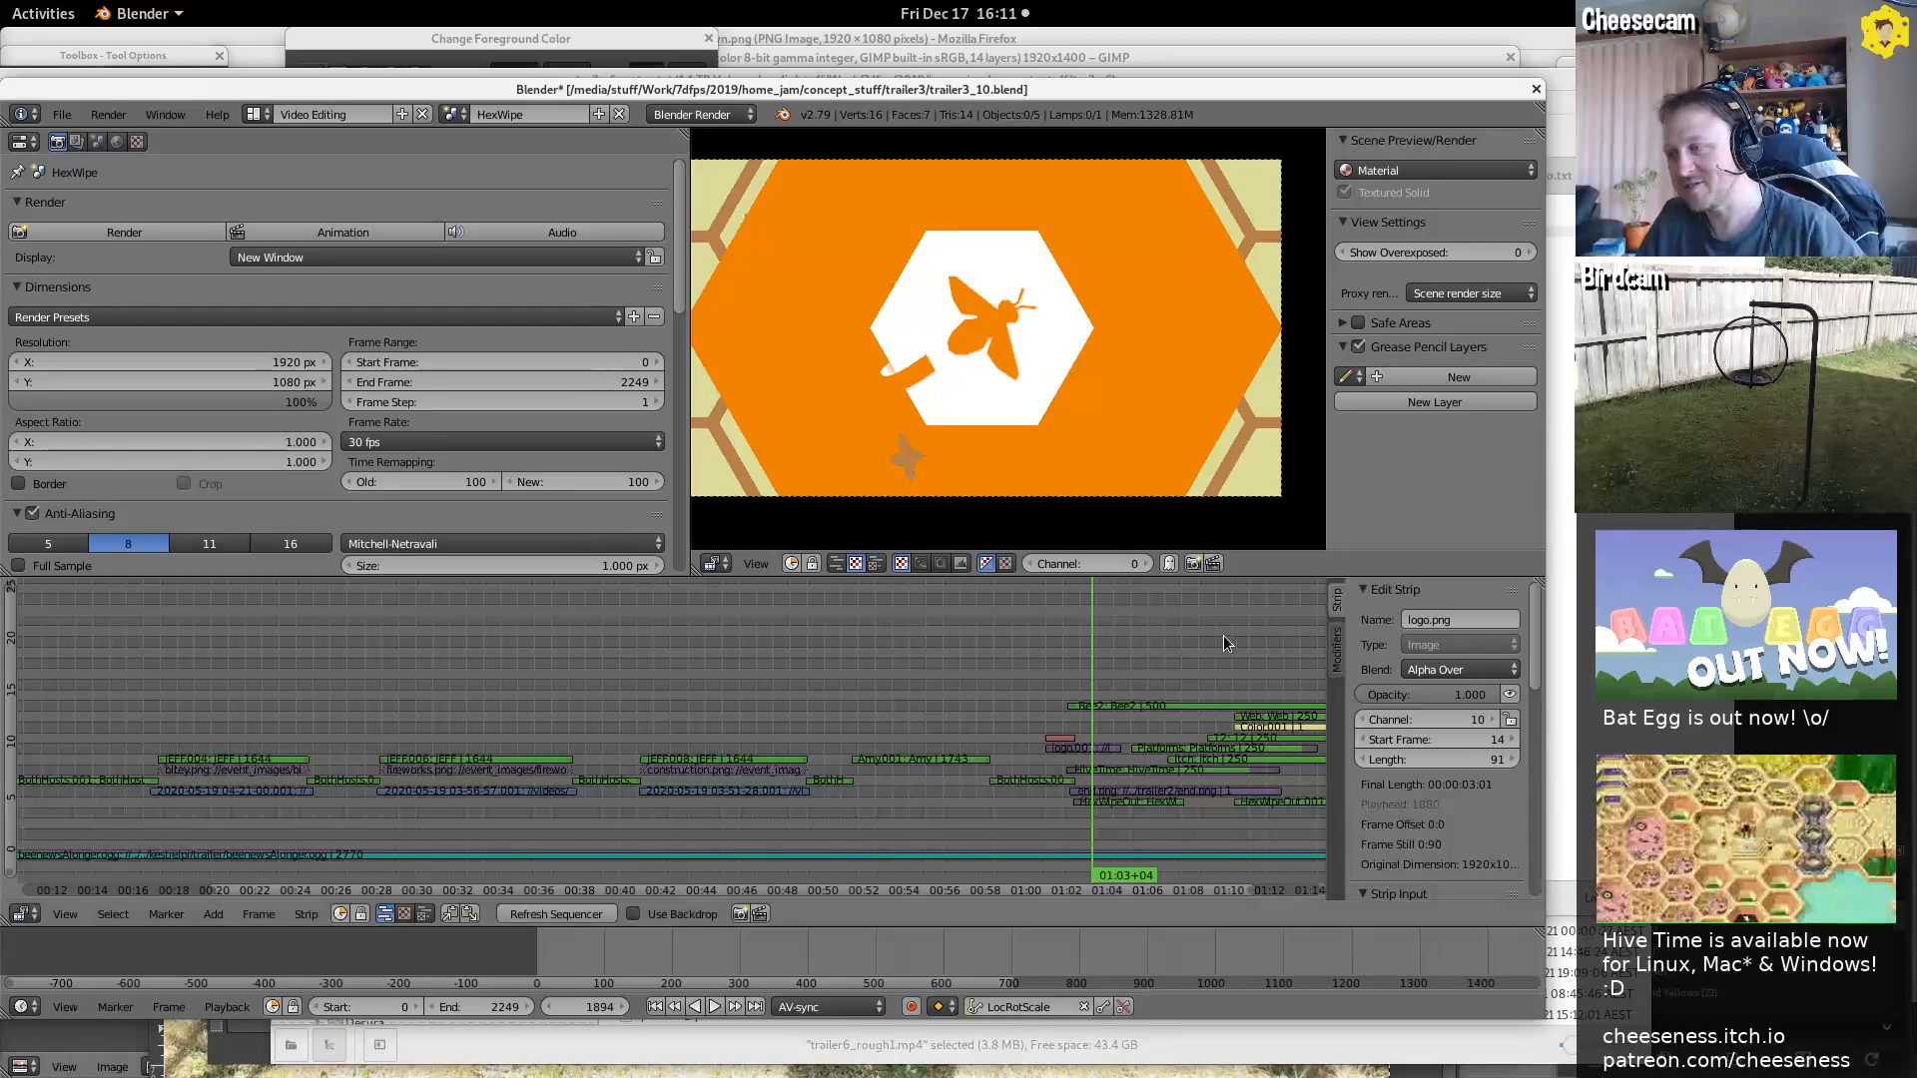
{"action": "left_click", "coordinate": [1176, 654]}
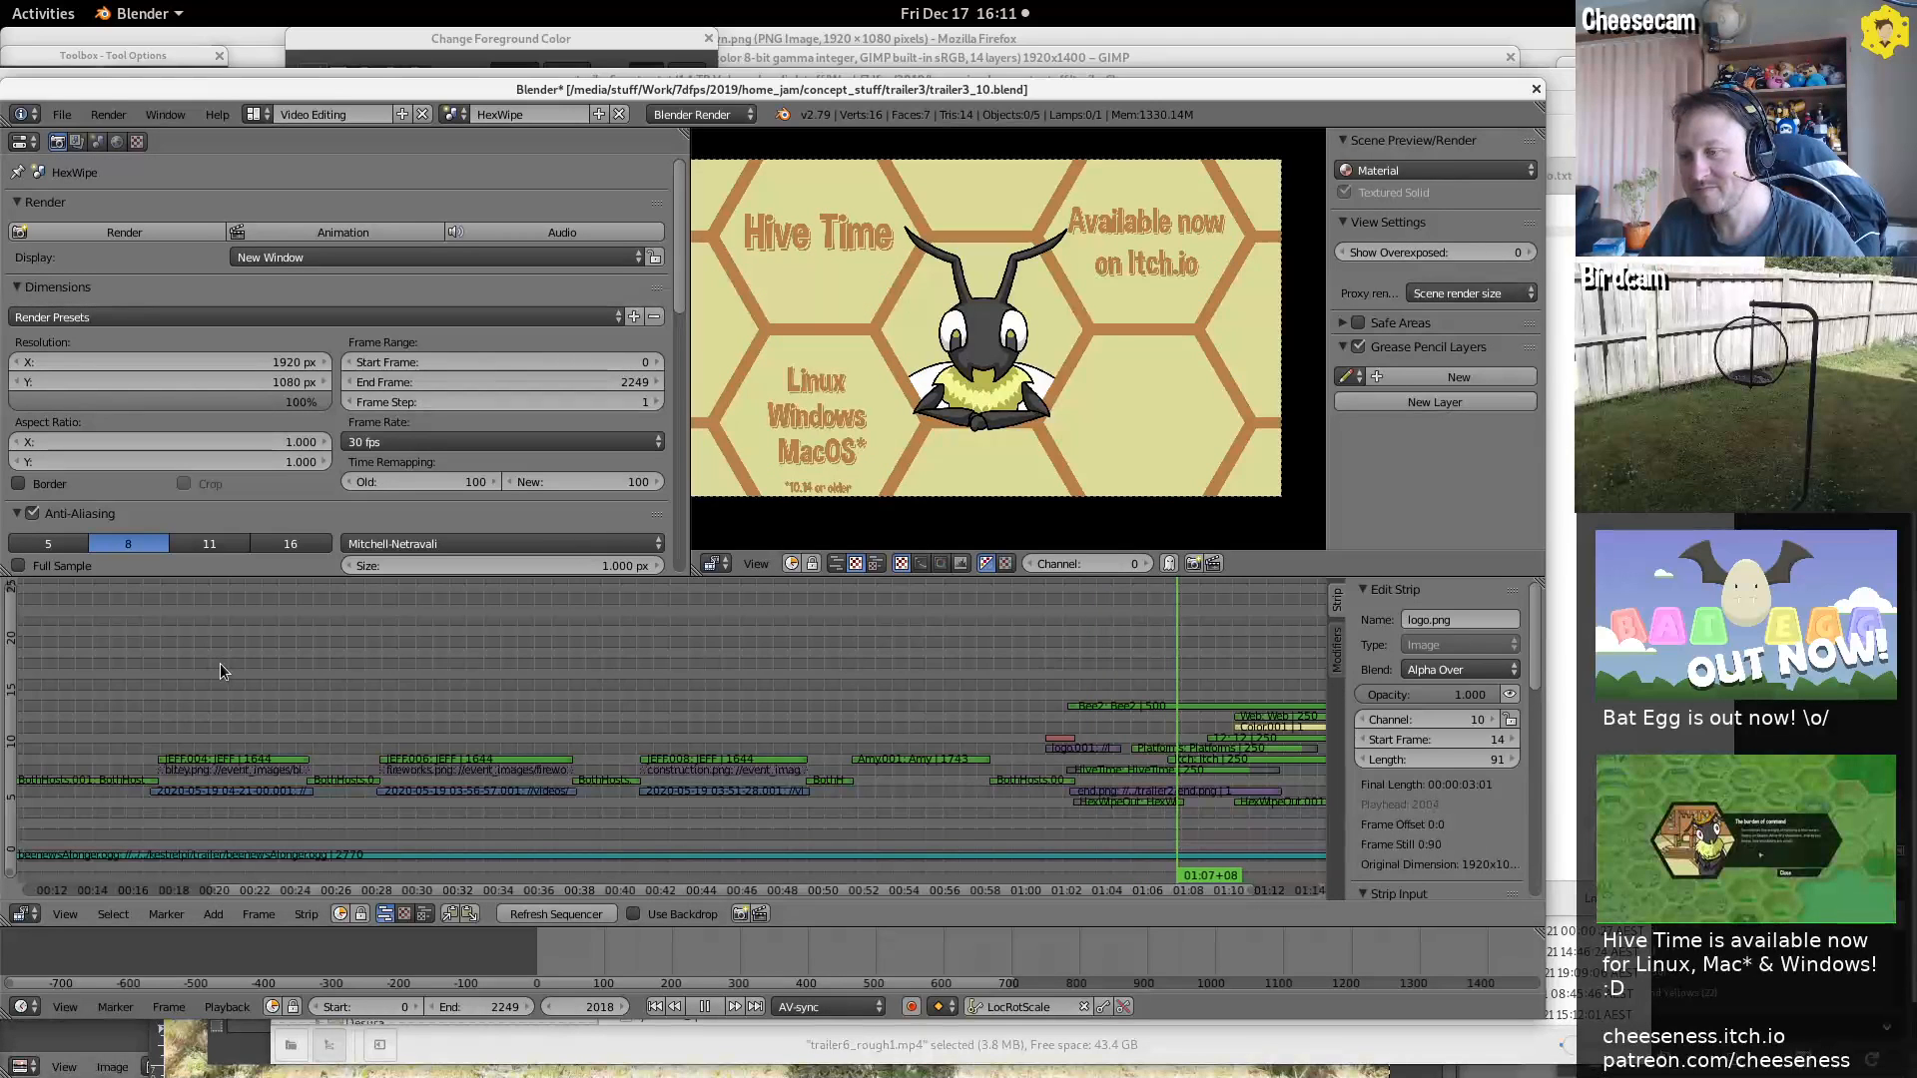
{"action": "left_click", "coordinate": [762, 637]}
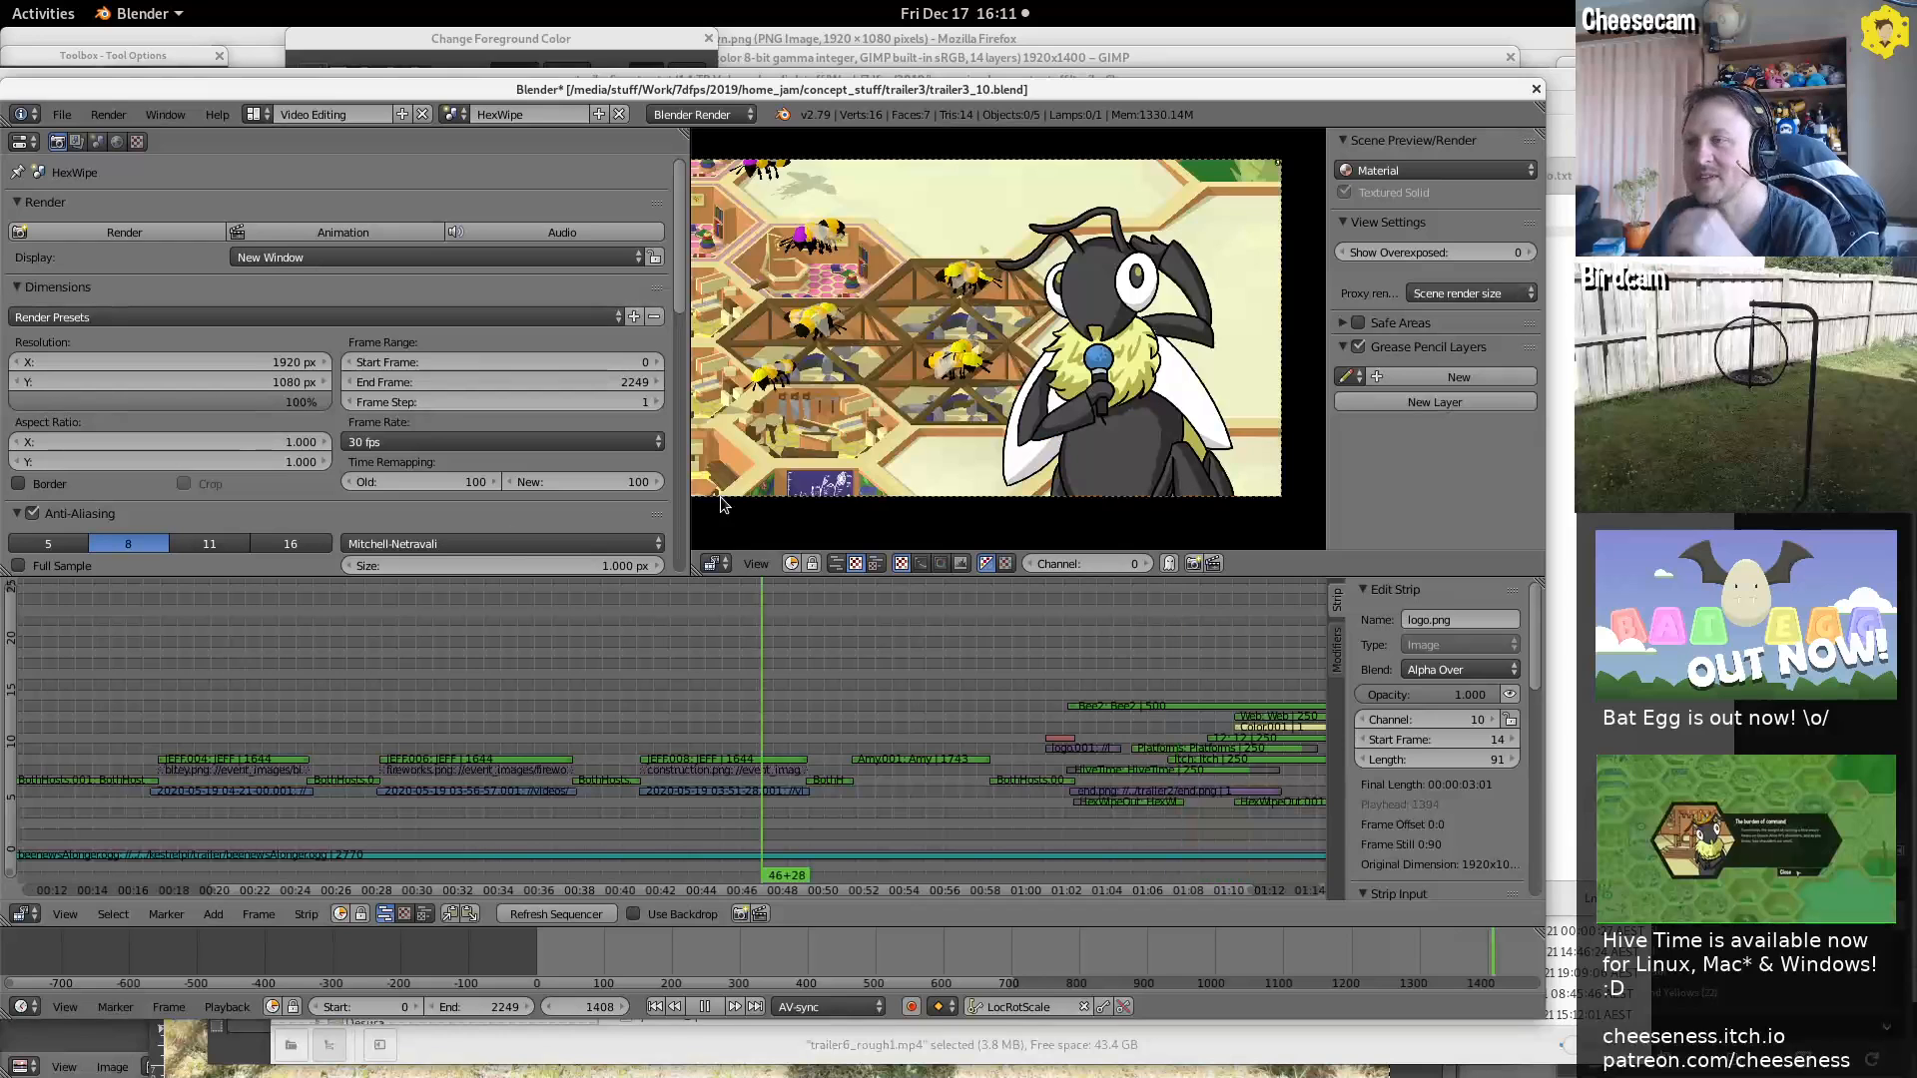
{"action": "key", "text": "Escape"}
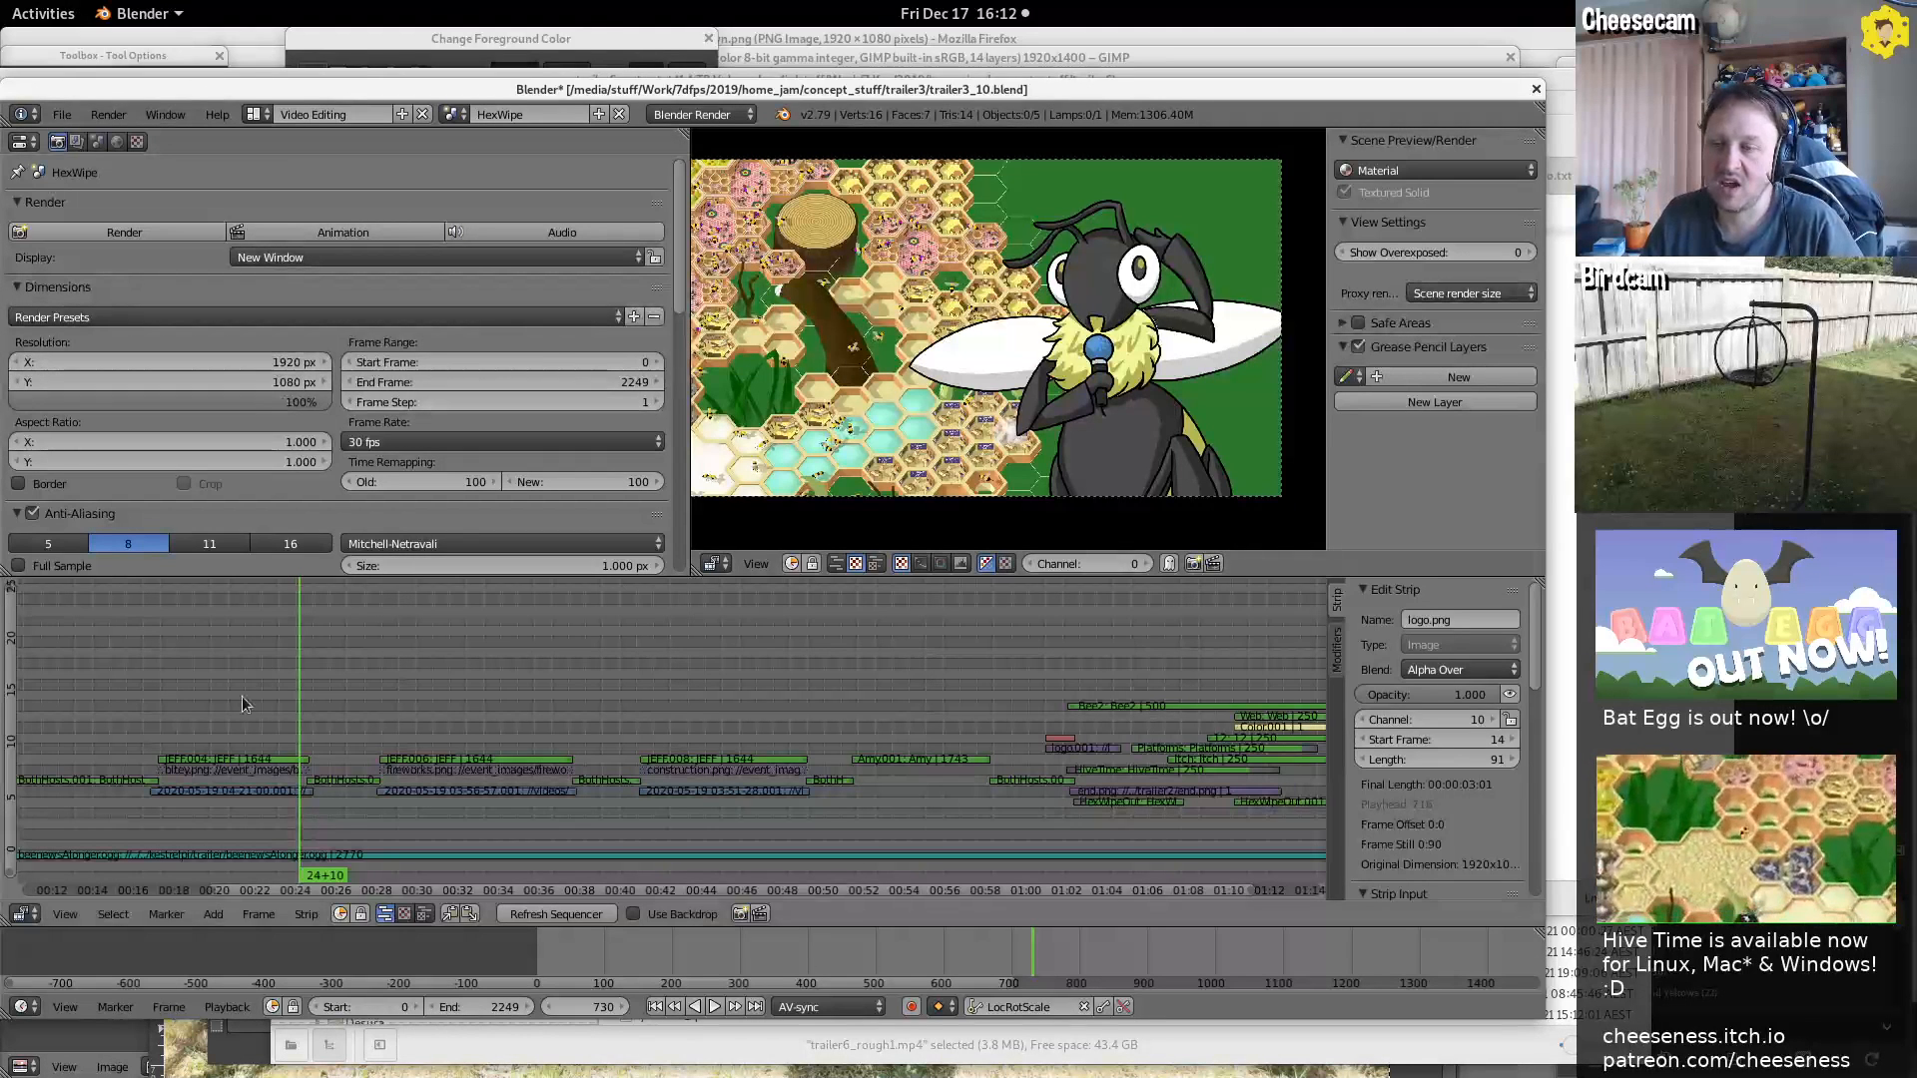
{"action": "left_click_drag", "start_coordinate": [284, 704], "coordinate": [226, 699]}
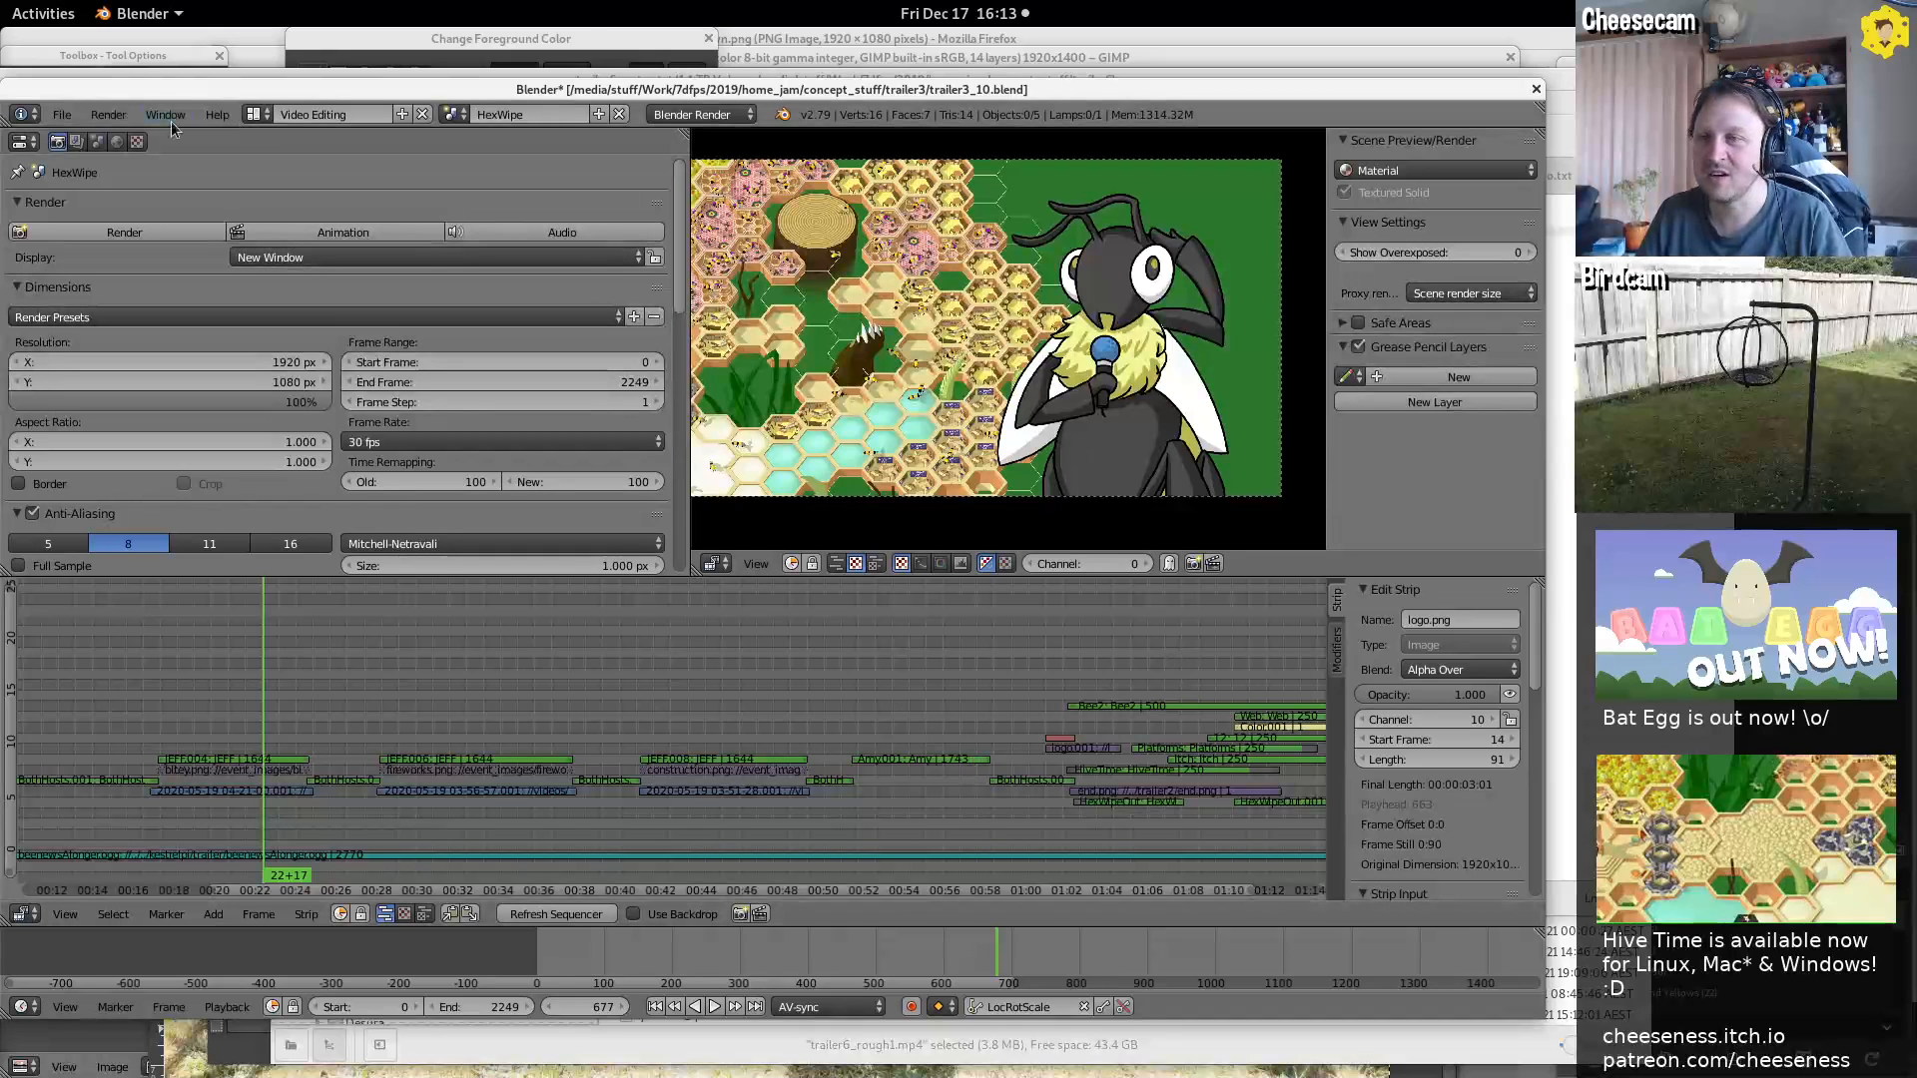
Open the earlier project version trailer3_2.blend from the trailer3 folder
{"action": "left_click", "coordinate": [56, 112]}
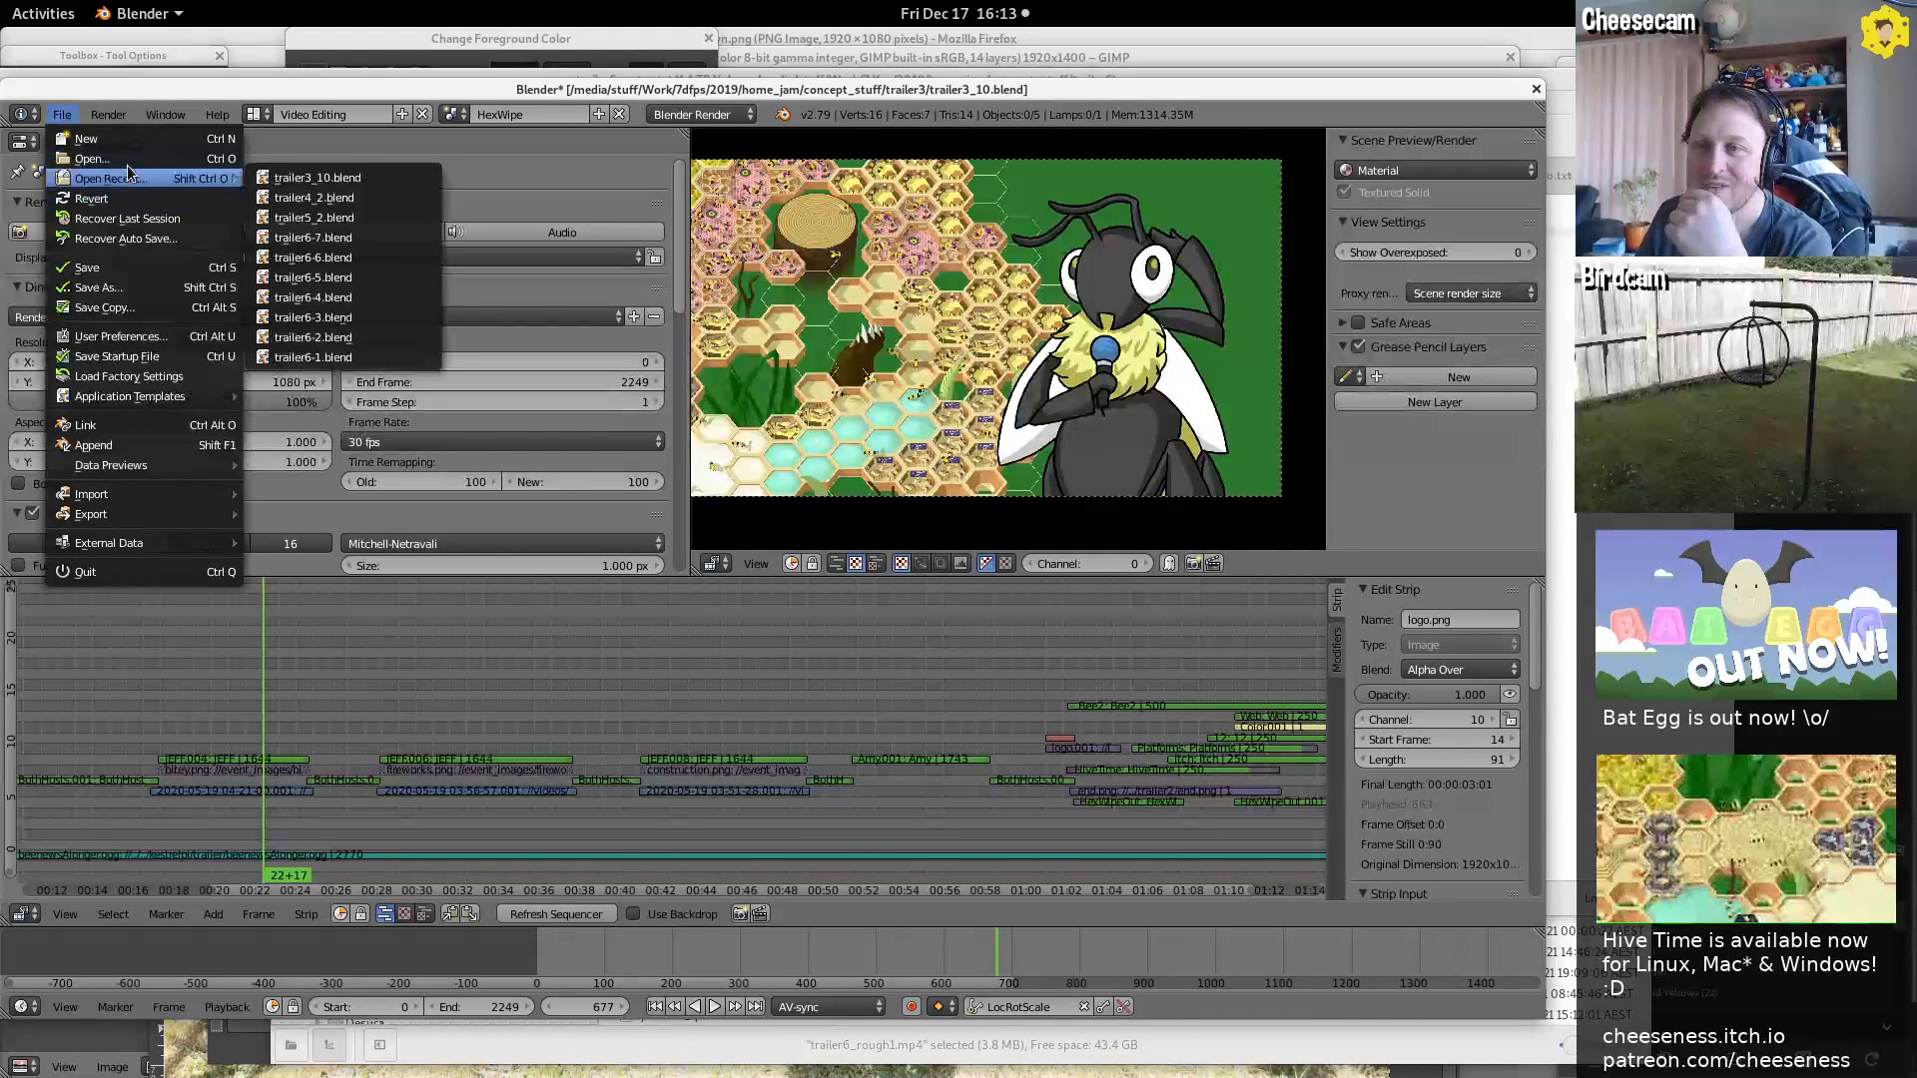
{"action": "left_click", "coordinate": [125, 164]}
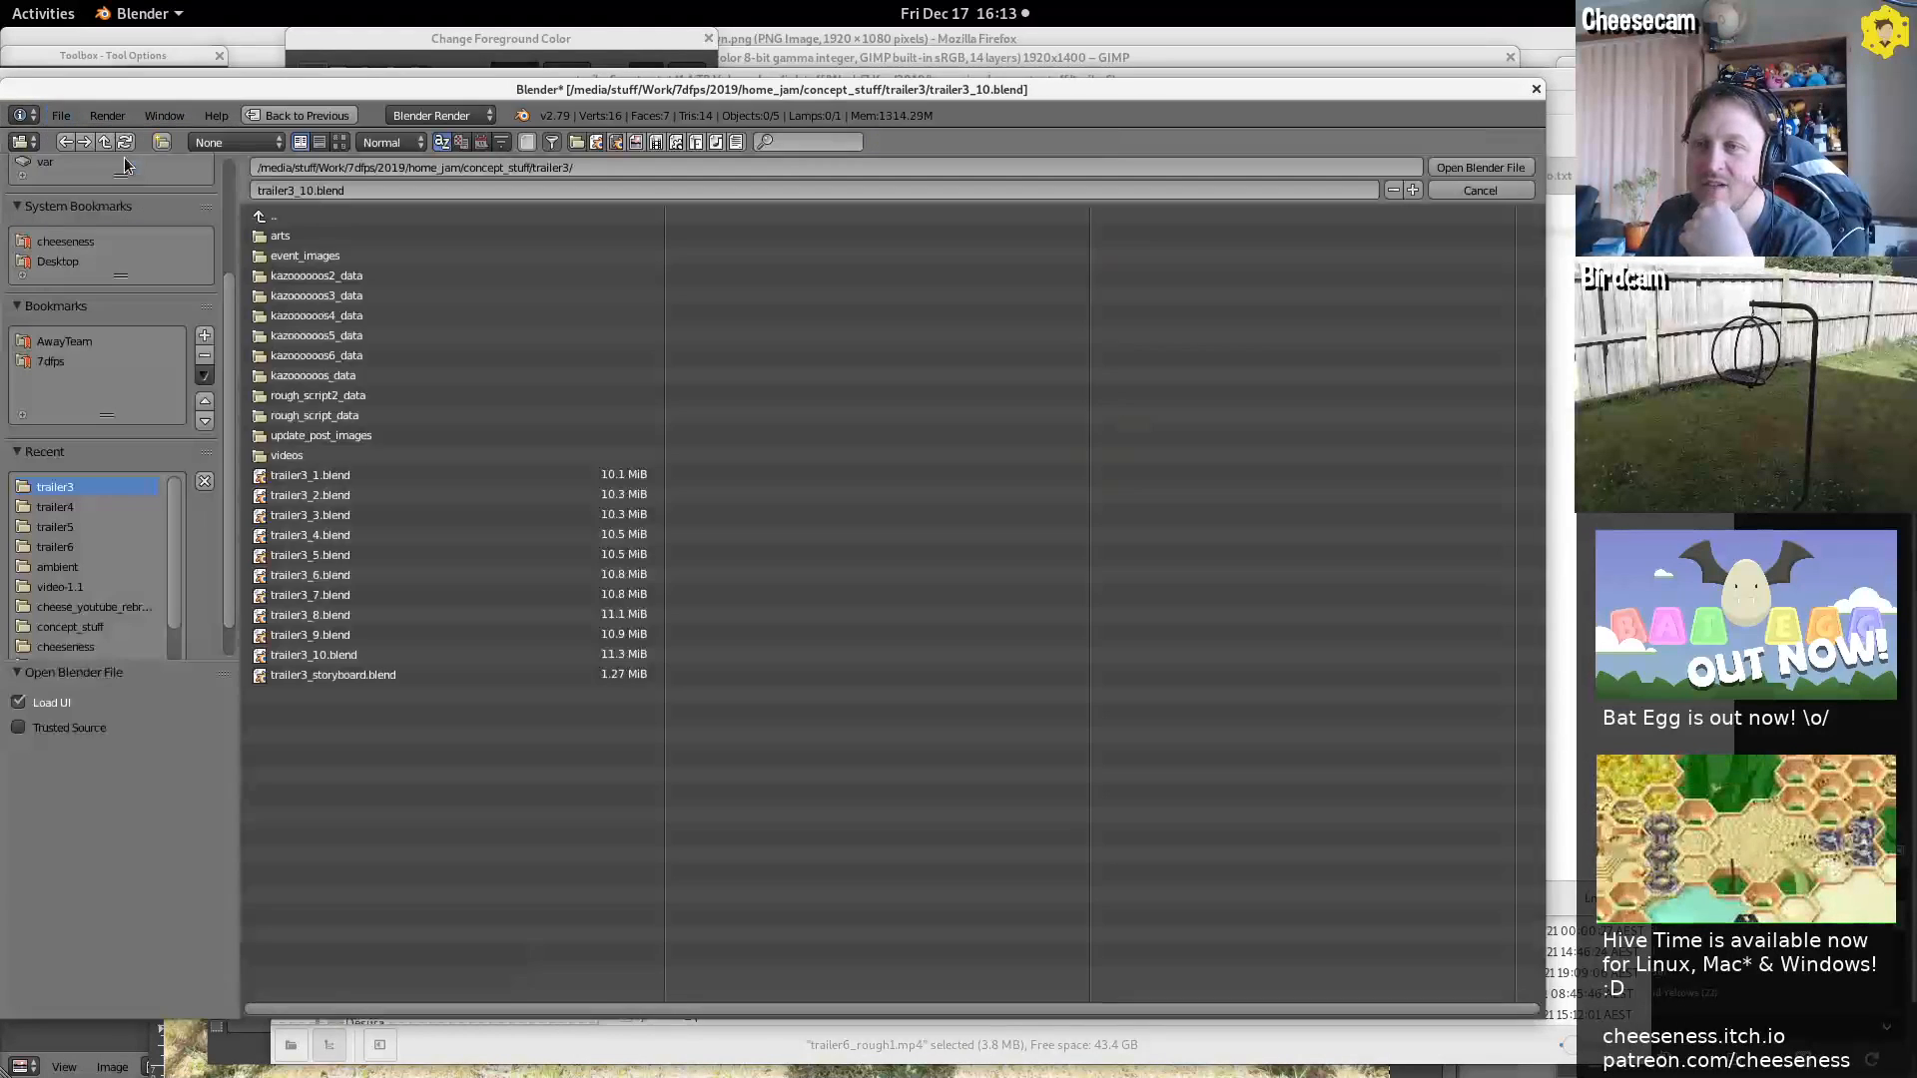
{"action": "left_click", "coordinate": [362, 496]}
{"action": "double_click", "coordinate": [361, 495]}
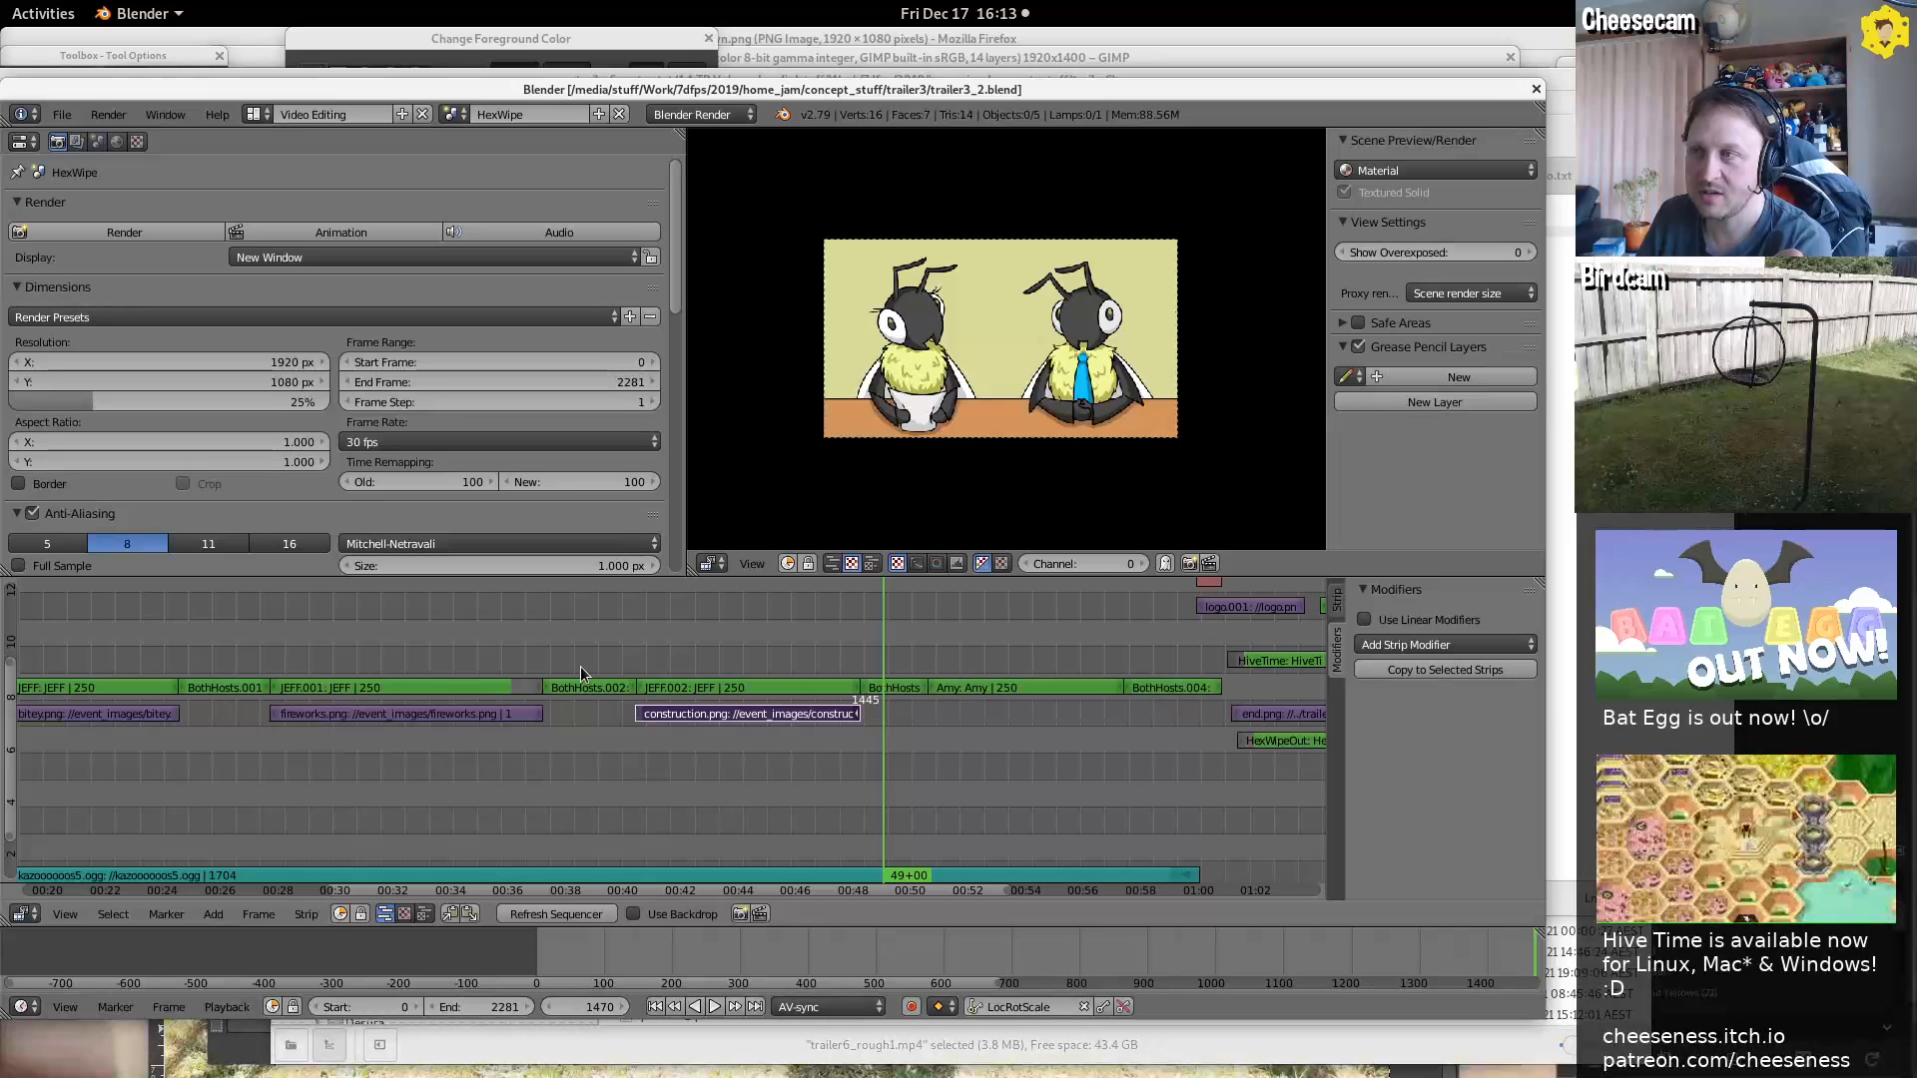
Open trailer2_9.blend from the trailer2 folder and bring the end of its strip sequence into view
{"action": "left_click", "coordinate": [61, 114]}
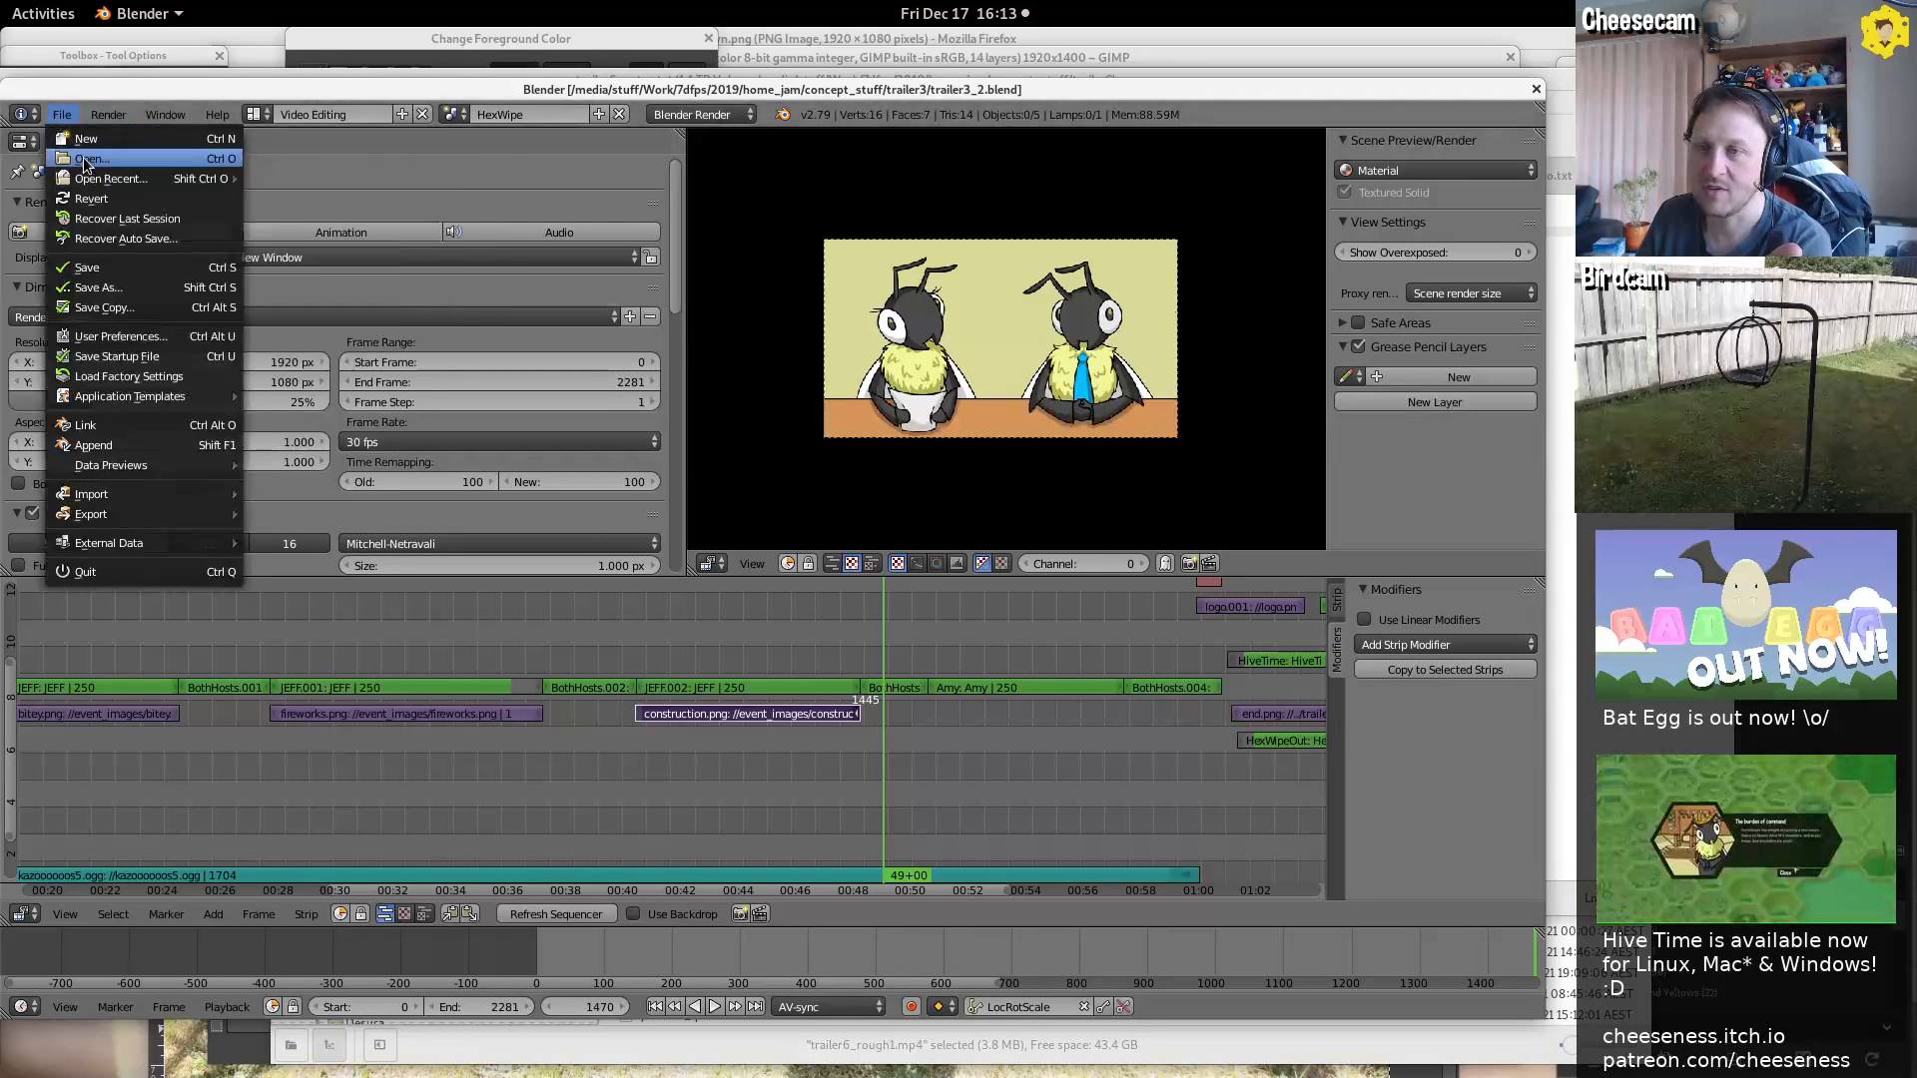
{"action": "left_click", "coordinate": [82, 158]}
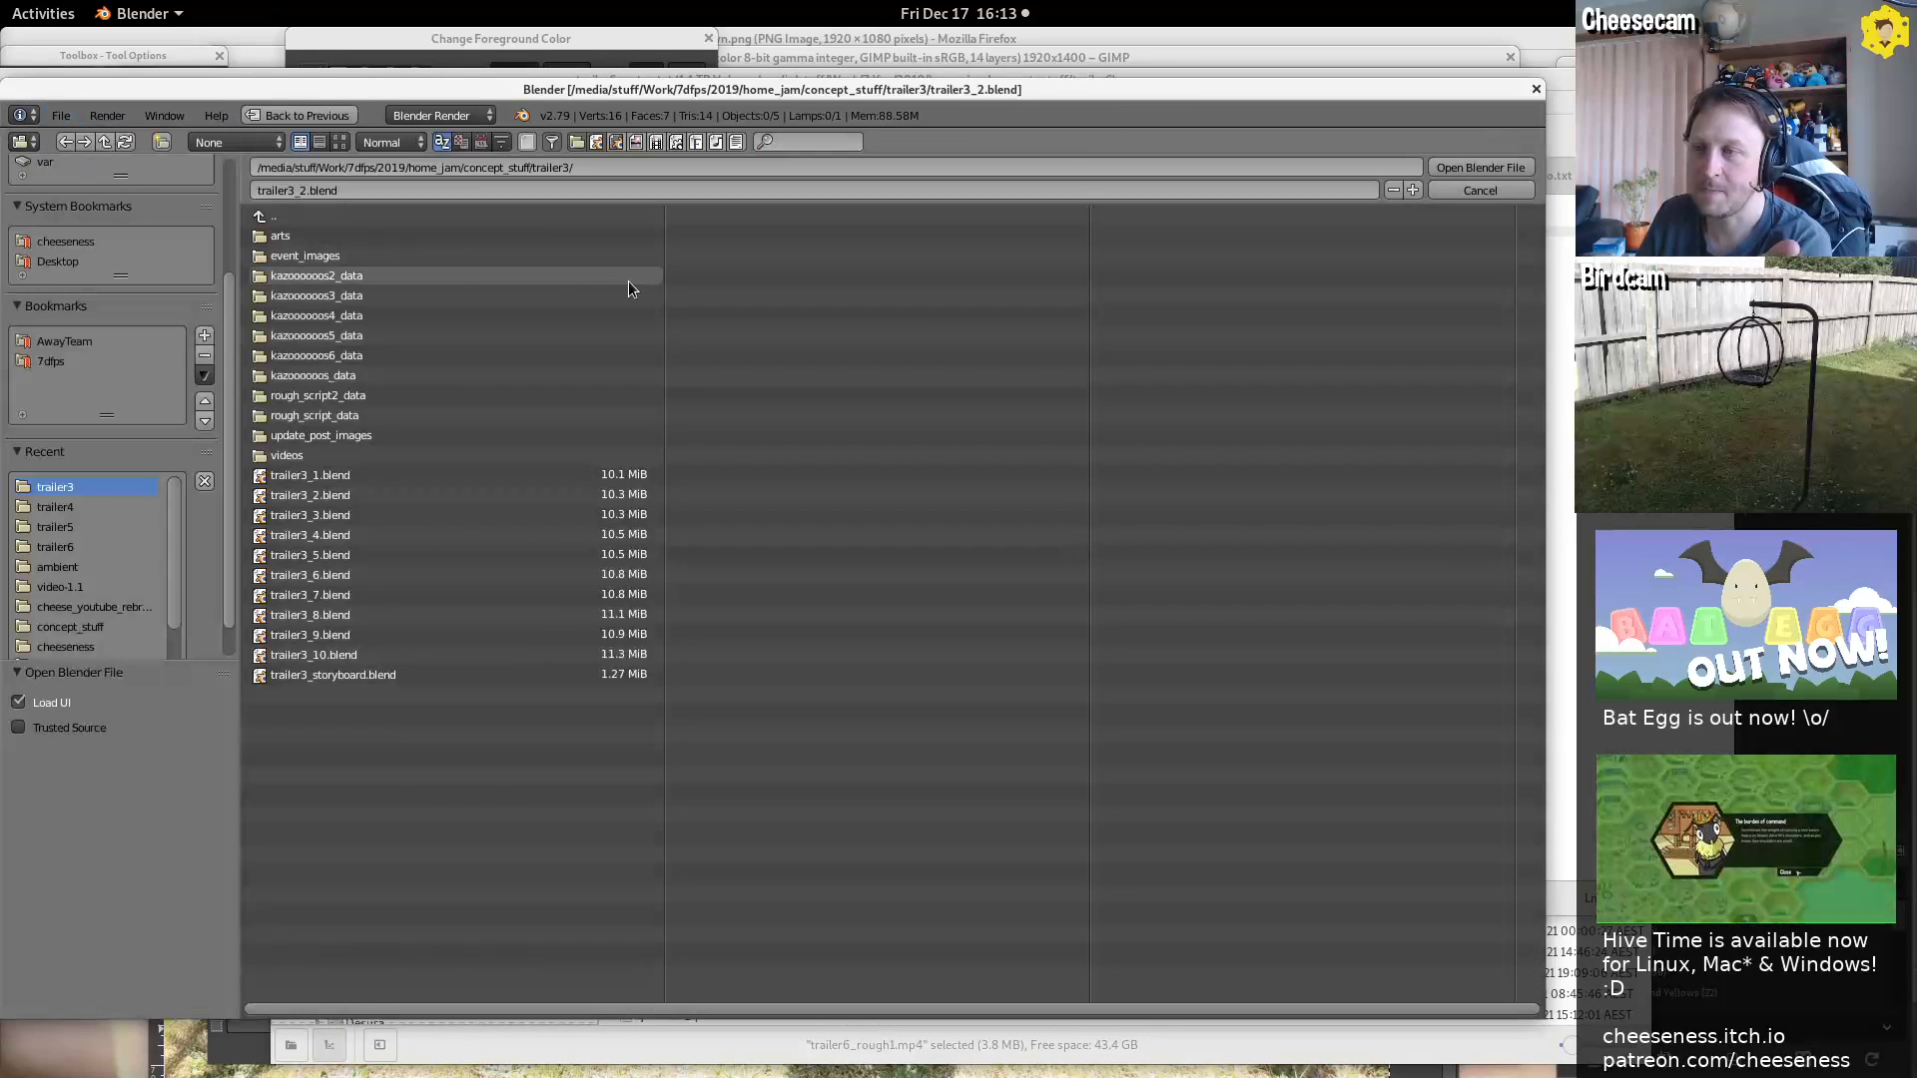
{"action": "left_click", "coordinate": [105, 139]}
{"action": "double_click", "coordinate": [295, 415]}
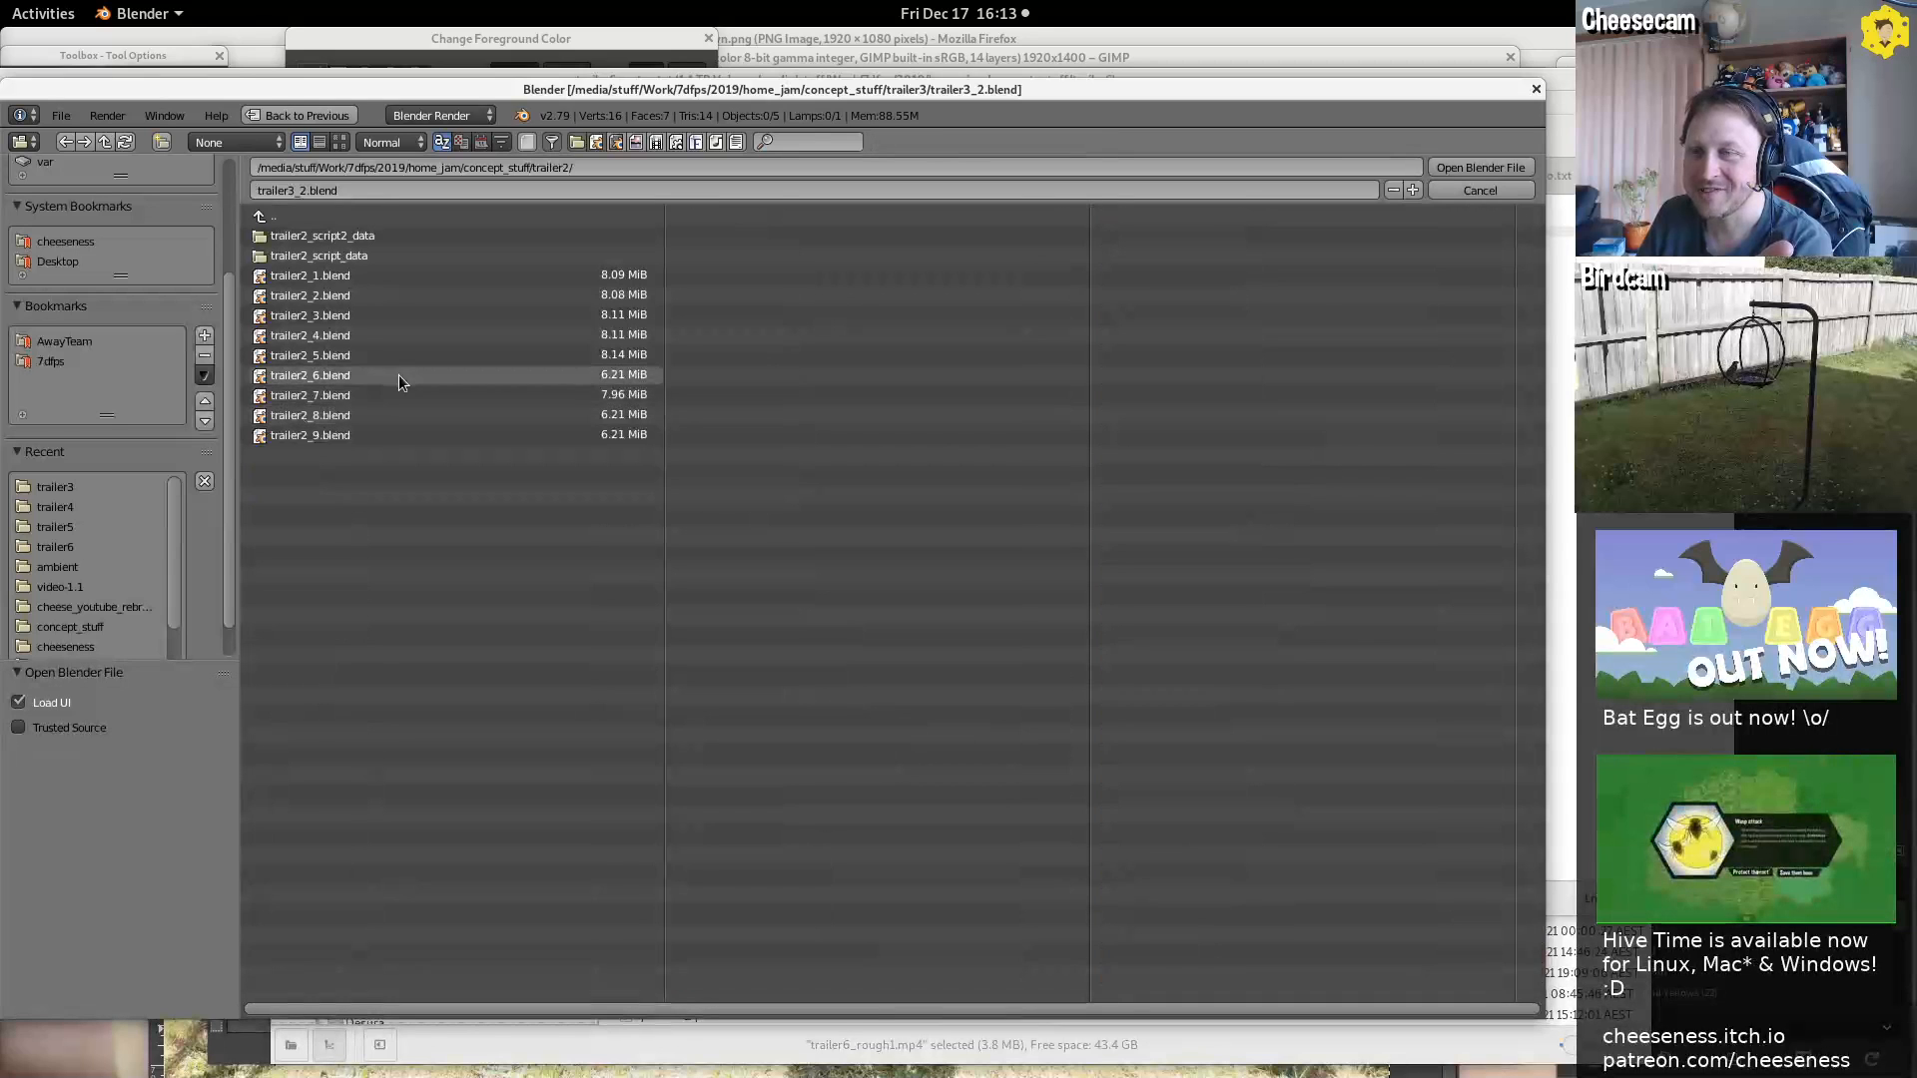
{"action": "left_click", "coordinate": [321, 435]}
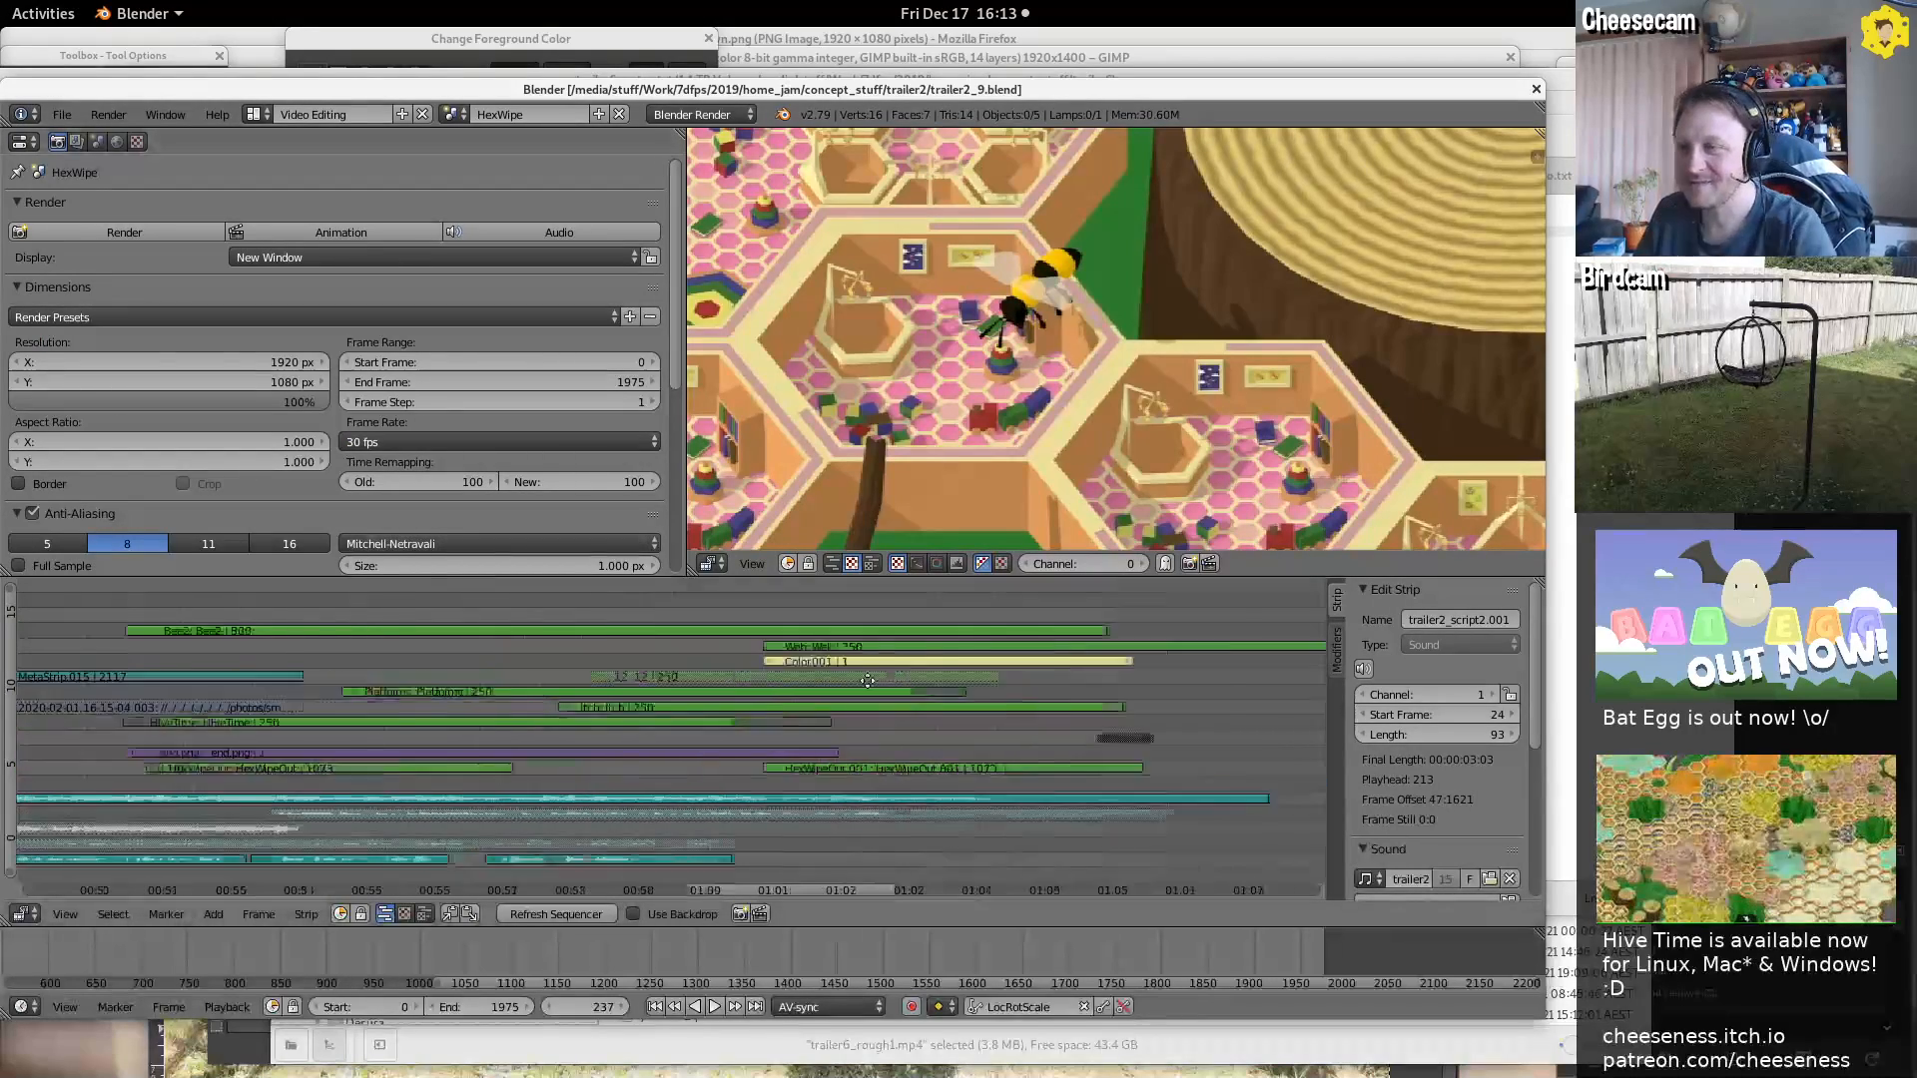
{"action": "middle_click_drag", "start_coordinate": [867, 681], "coordinate": [1003, 688]}
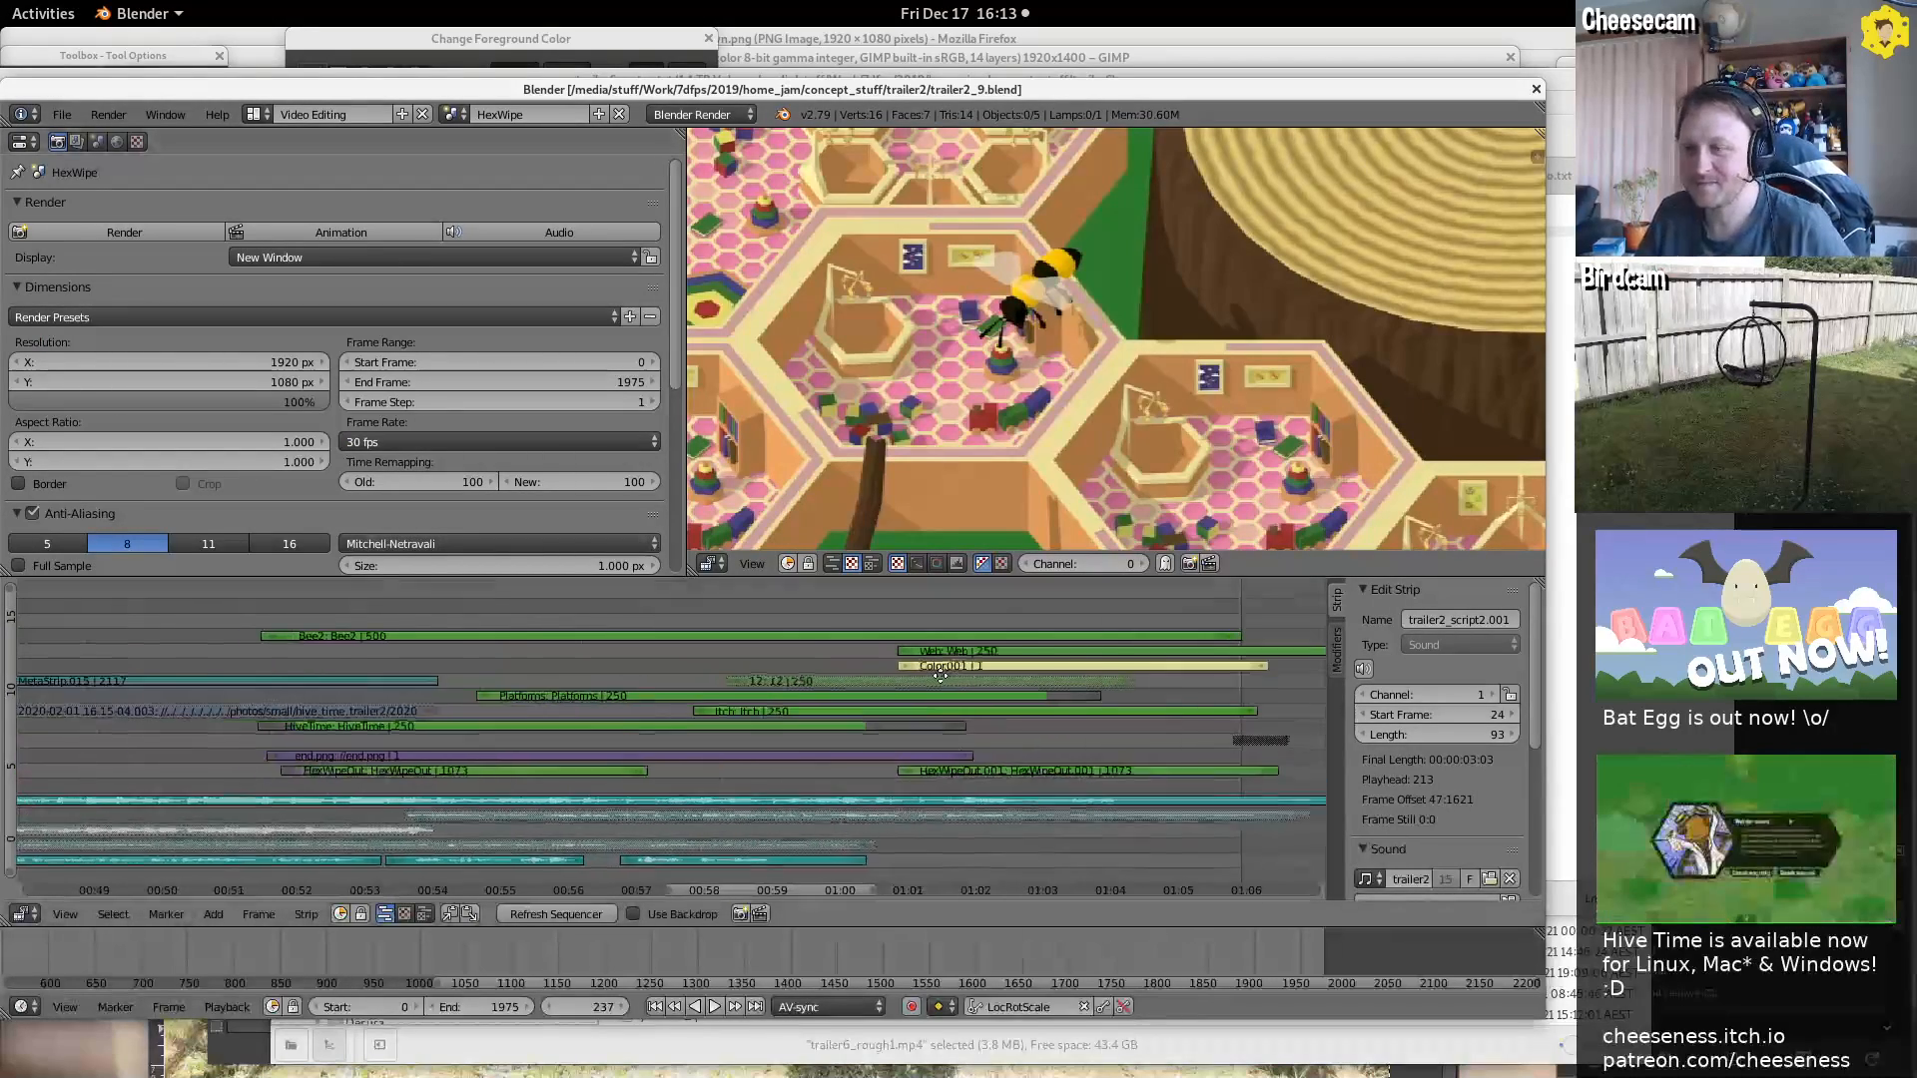
Rewind the sequence to frame 0, shrink the preview image and play the opening bee logo wipe through to frame 223
{"action": "scroll", "coordinate": [1002, 688], "scroll_direction": "down", "scroll_amount": 9}
{"action": "middle_click_drag", "start_coordinate": [441, 703], "coordinate": [1295, 953]}
{"action": "left_click", "coordinate": [111, 652]}
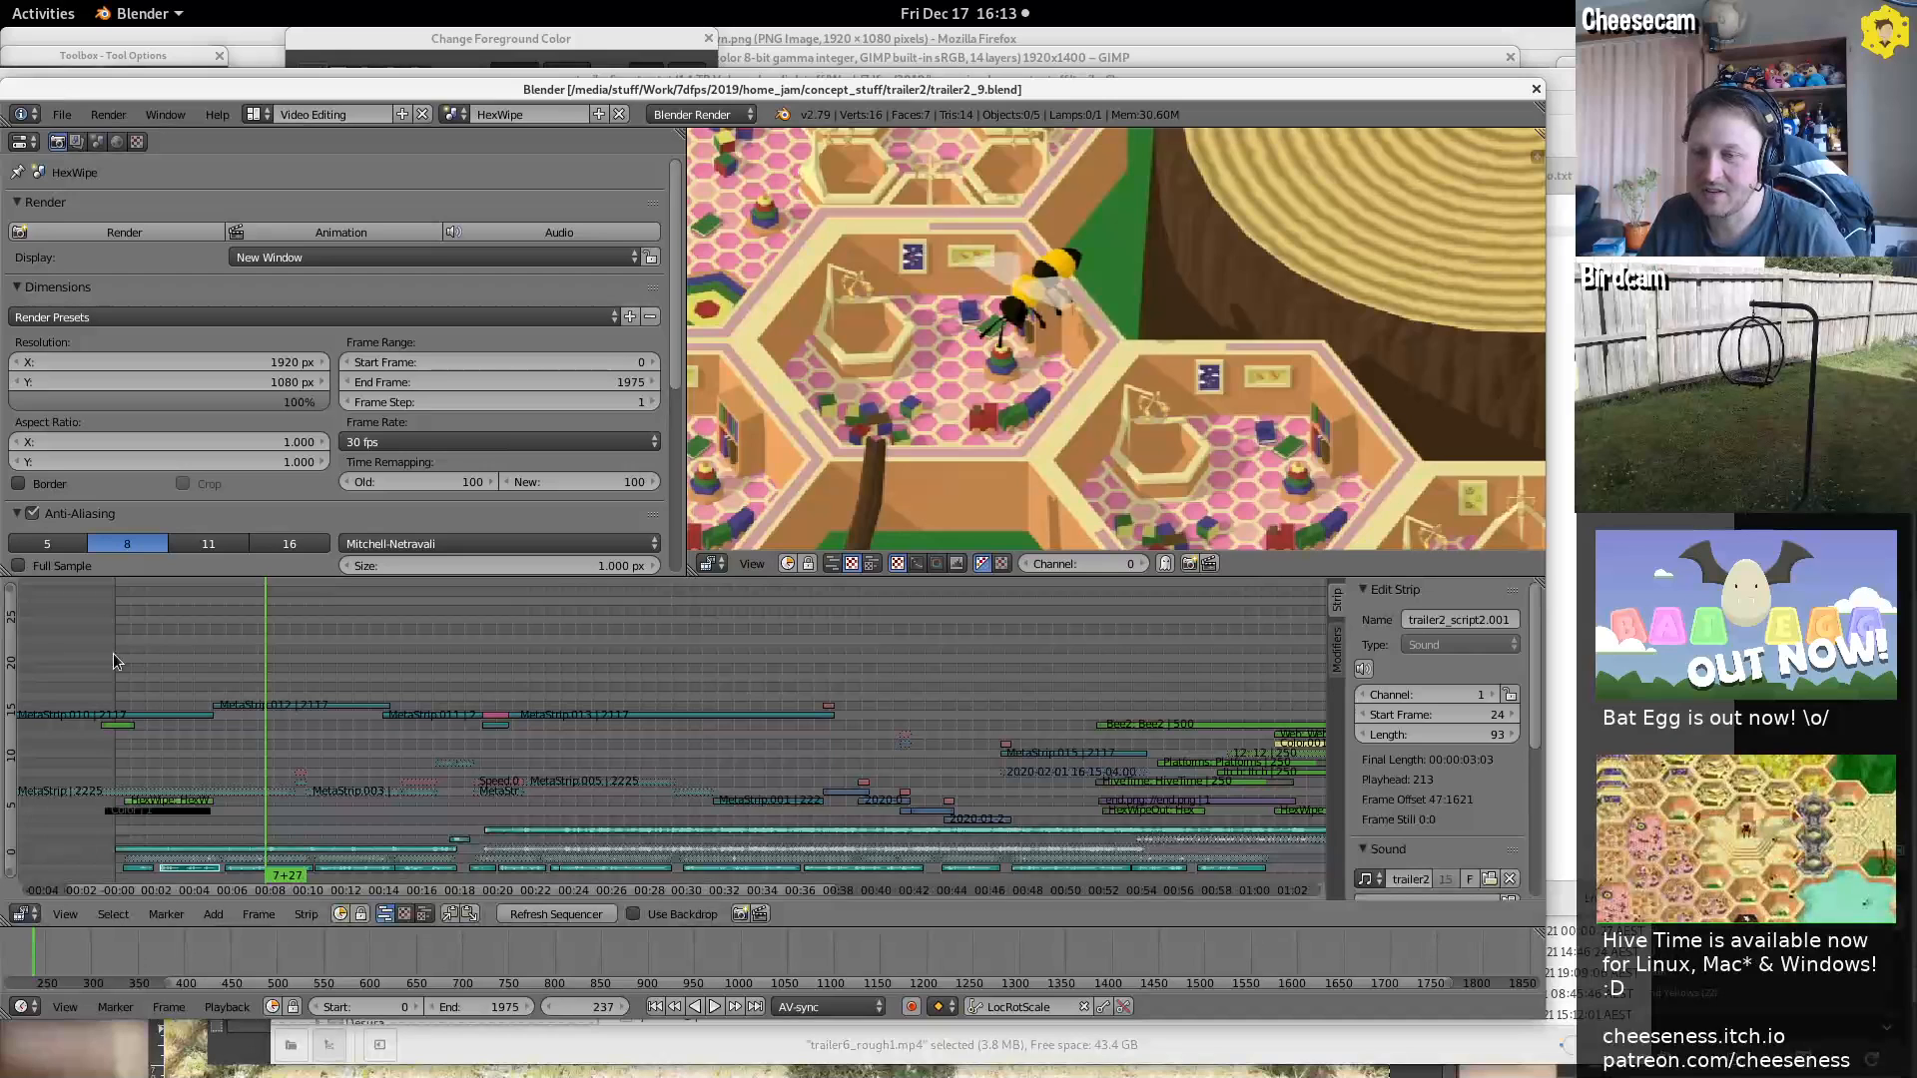
{"action": "key", "text": "alt+a"}
{"action": "key", "text": "Escape"}
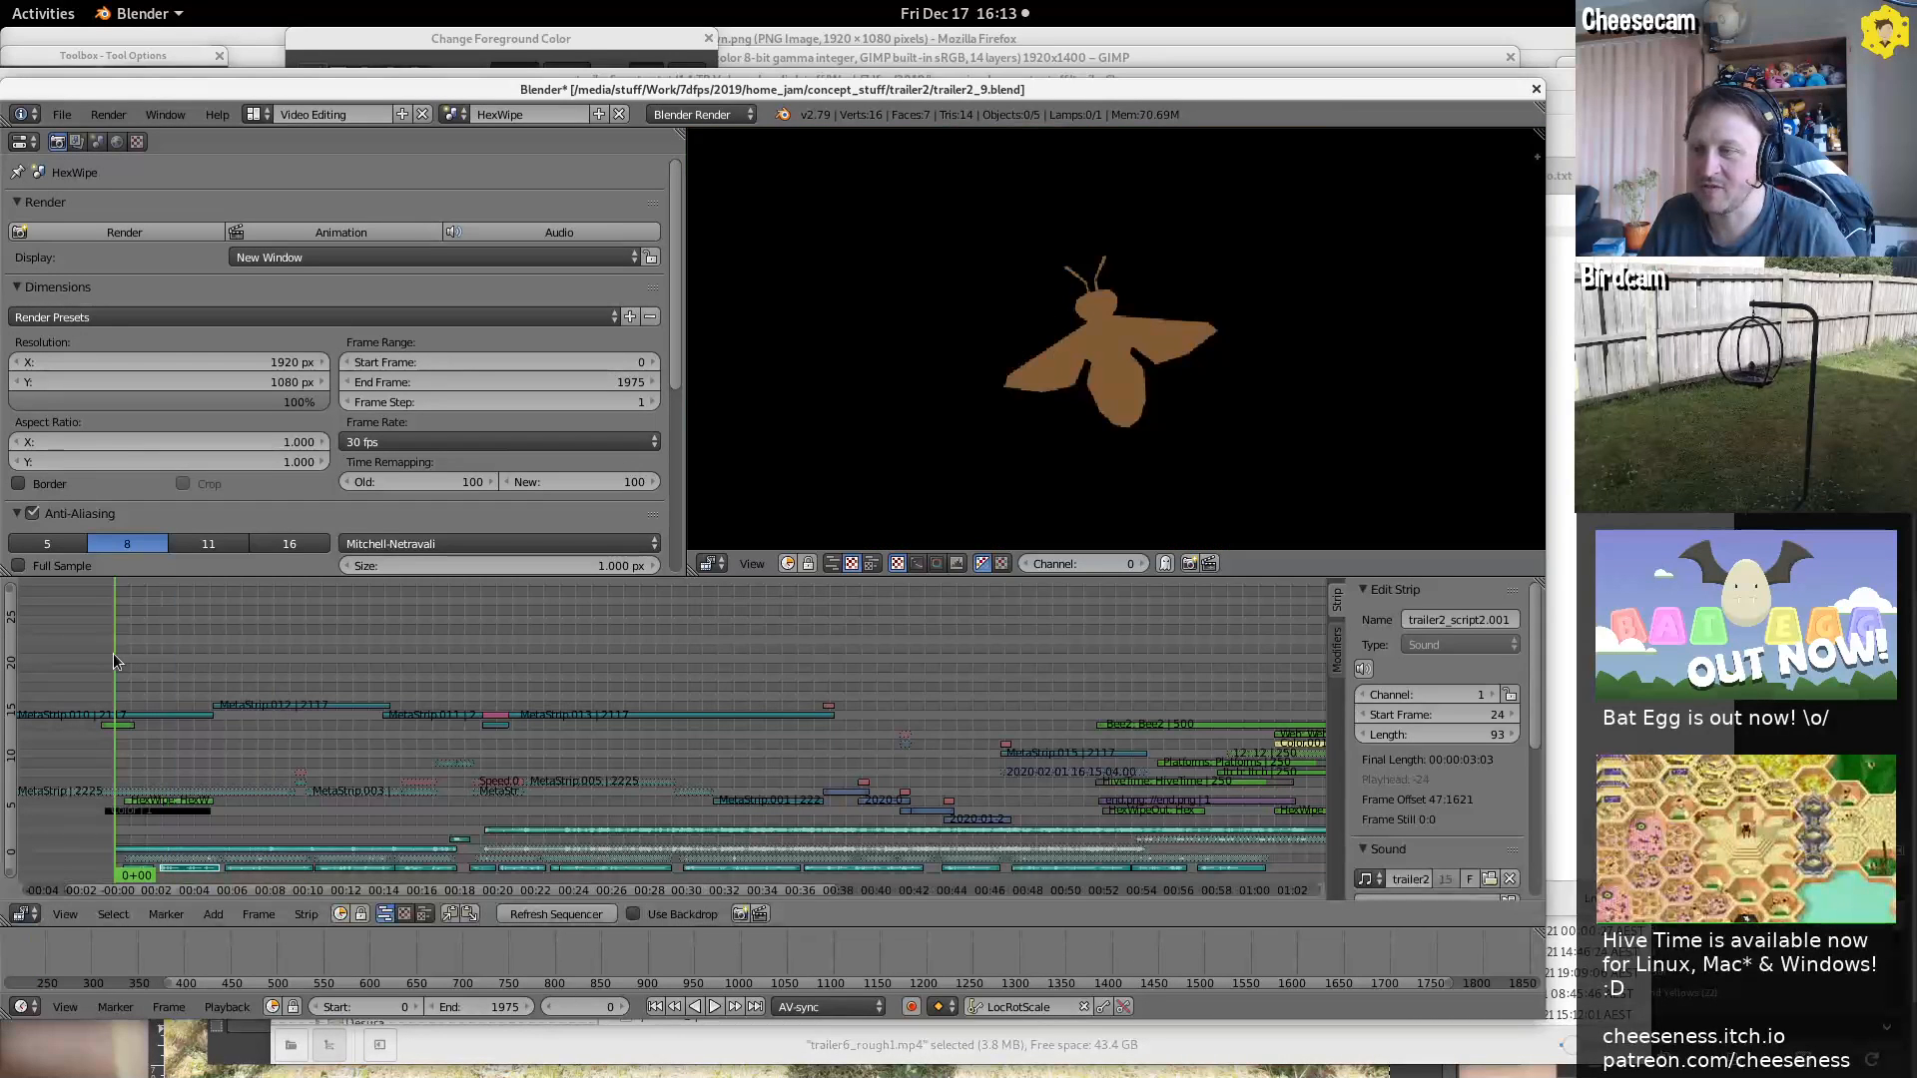
{"action": "scroll", "coordinate": [1147, 385], "scroll_direction": "down", "scroll_amount": 8}
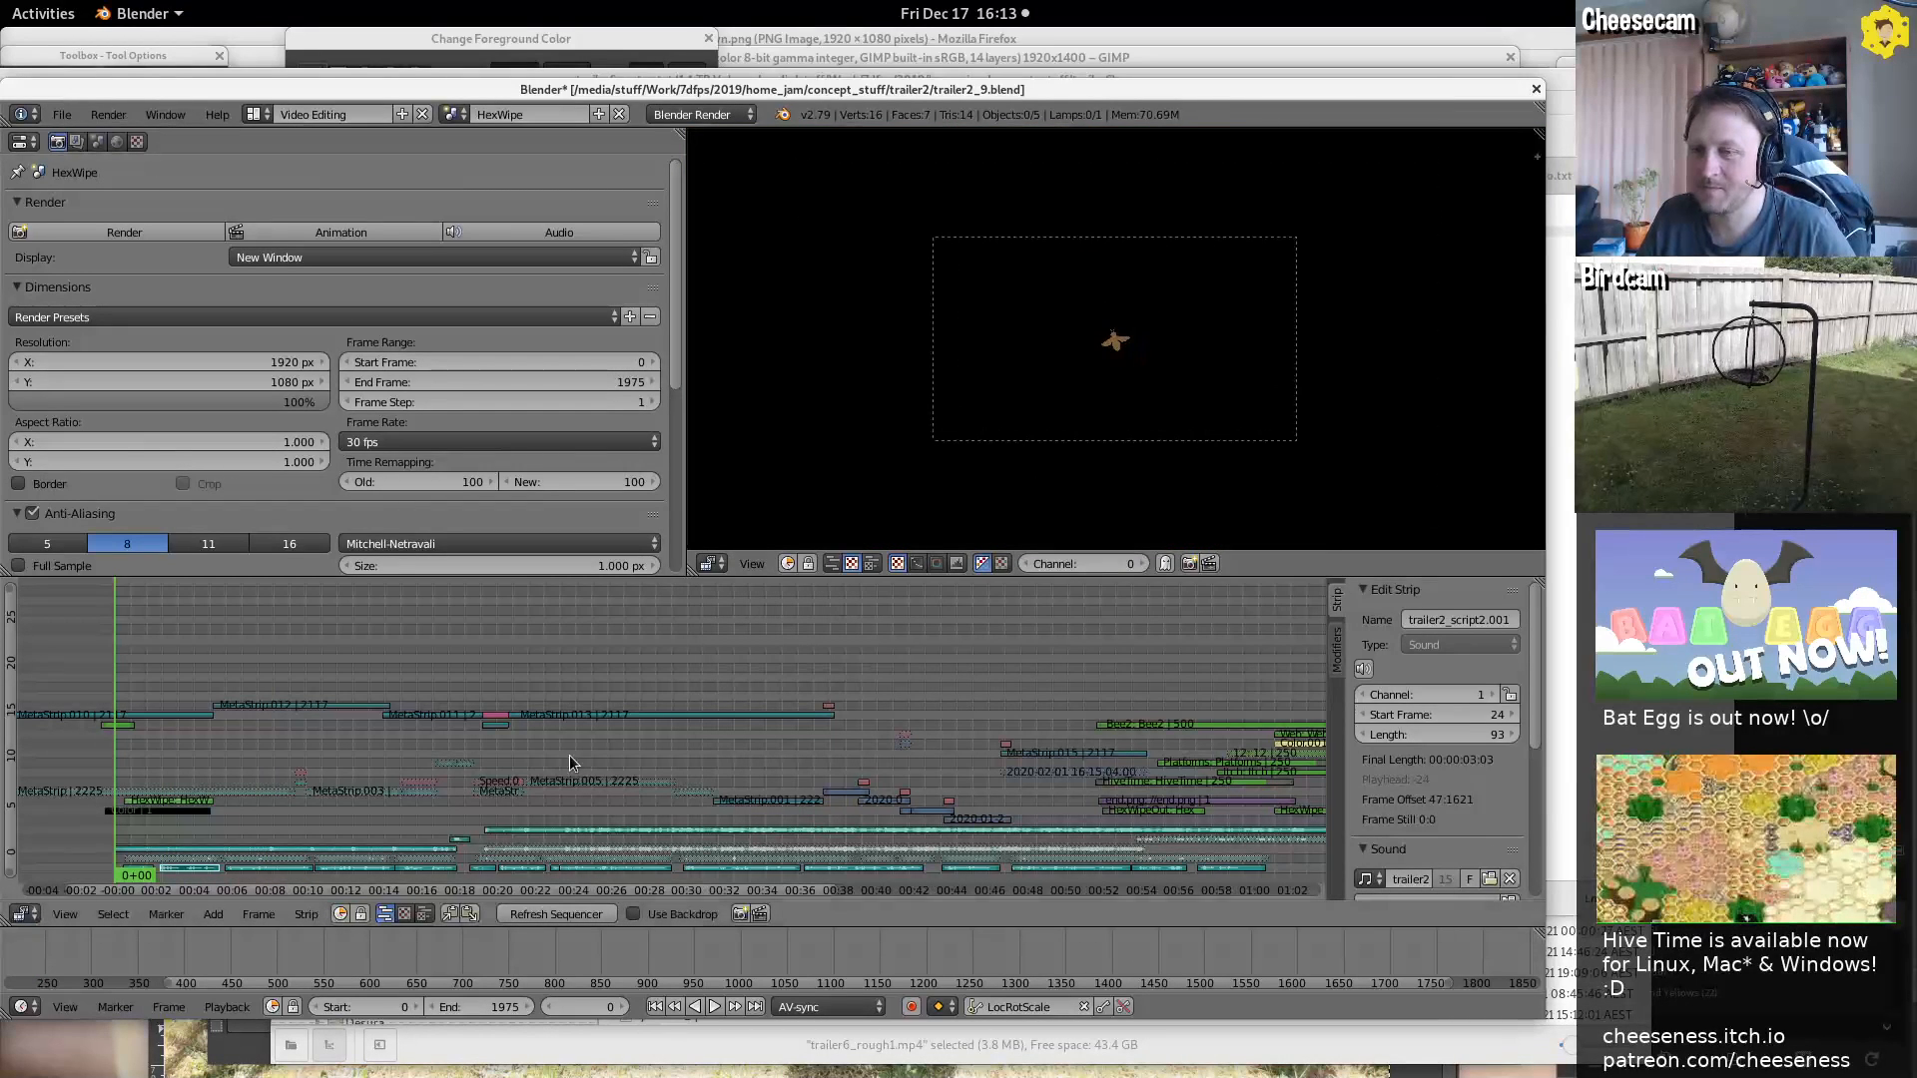
{"action": "key", "text": "alt+a"}
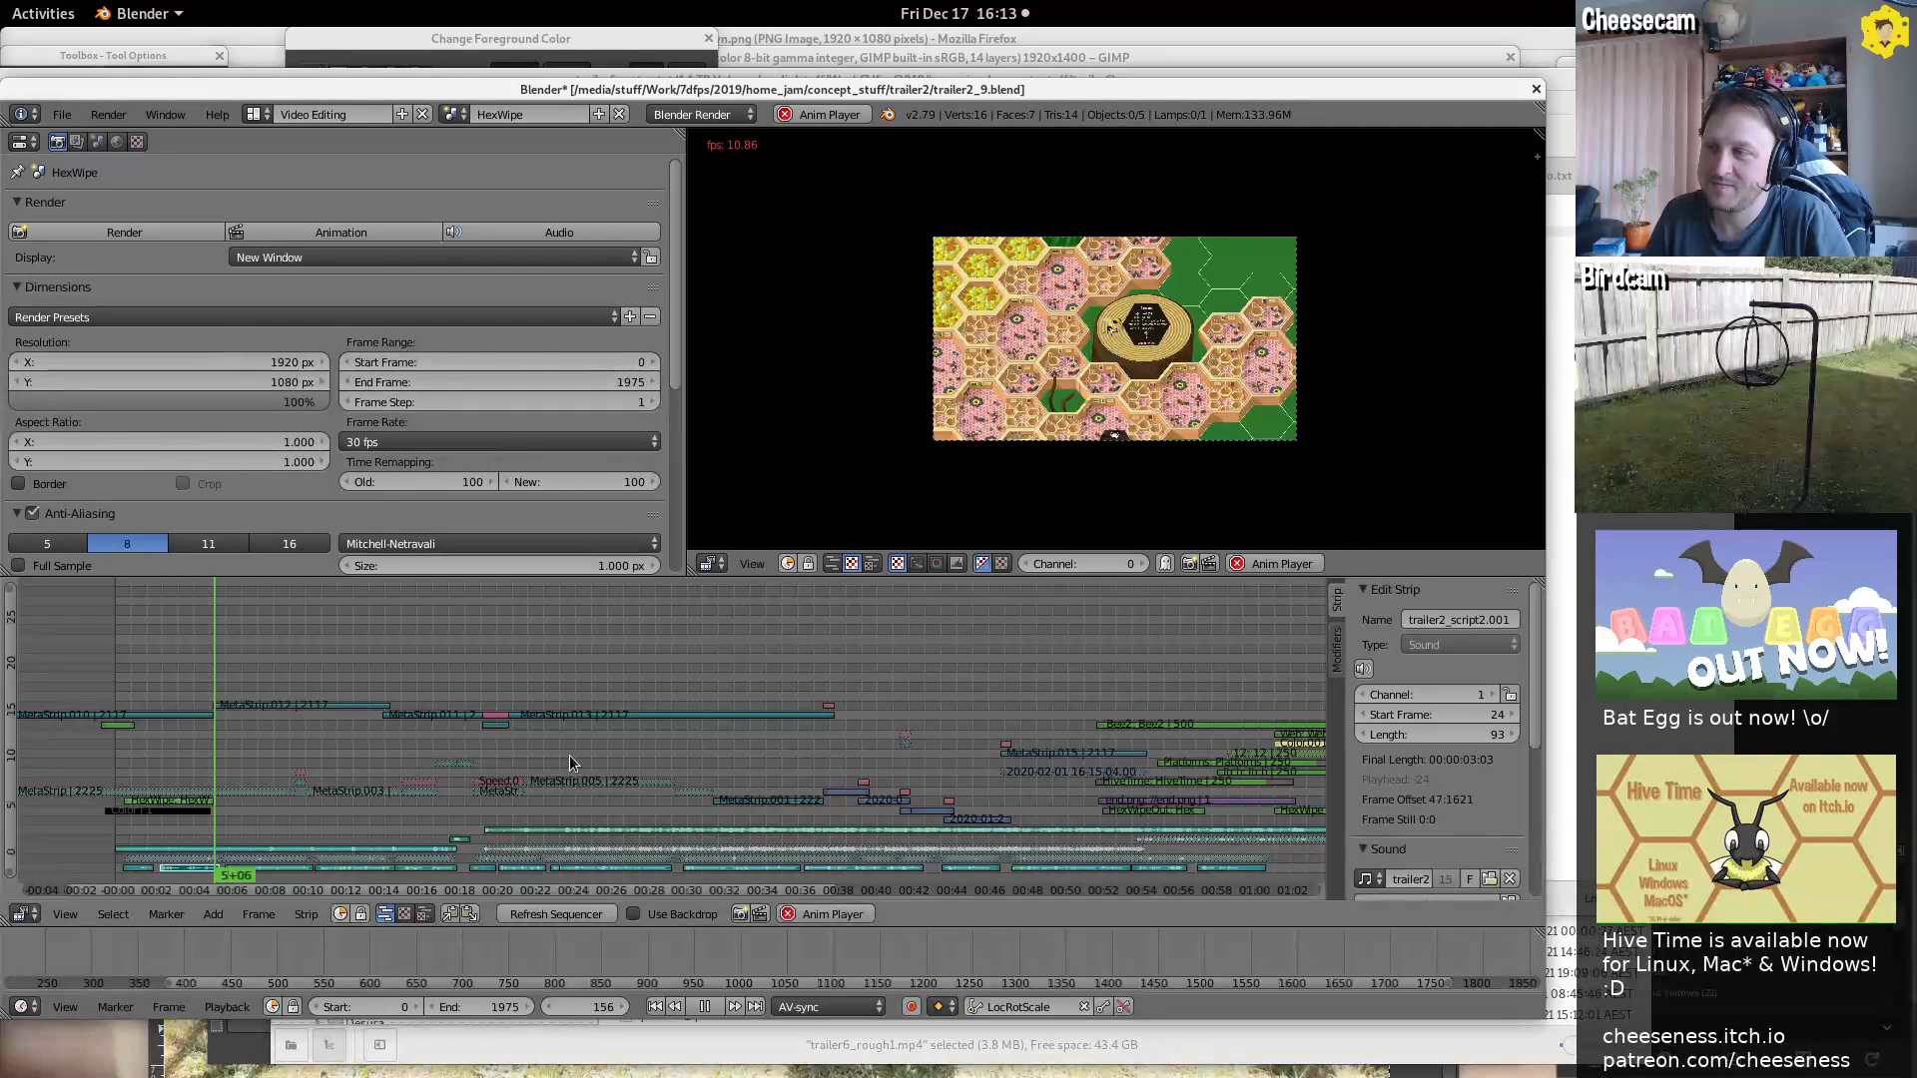
{"action": "left_click", "coordinate": [706, 1007]}
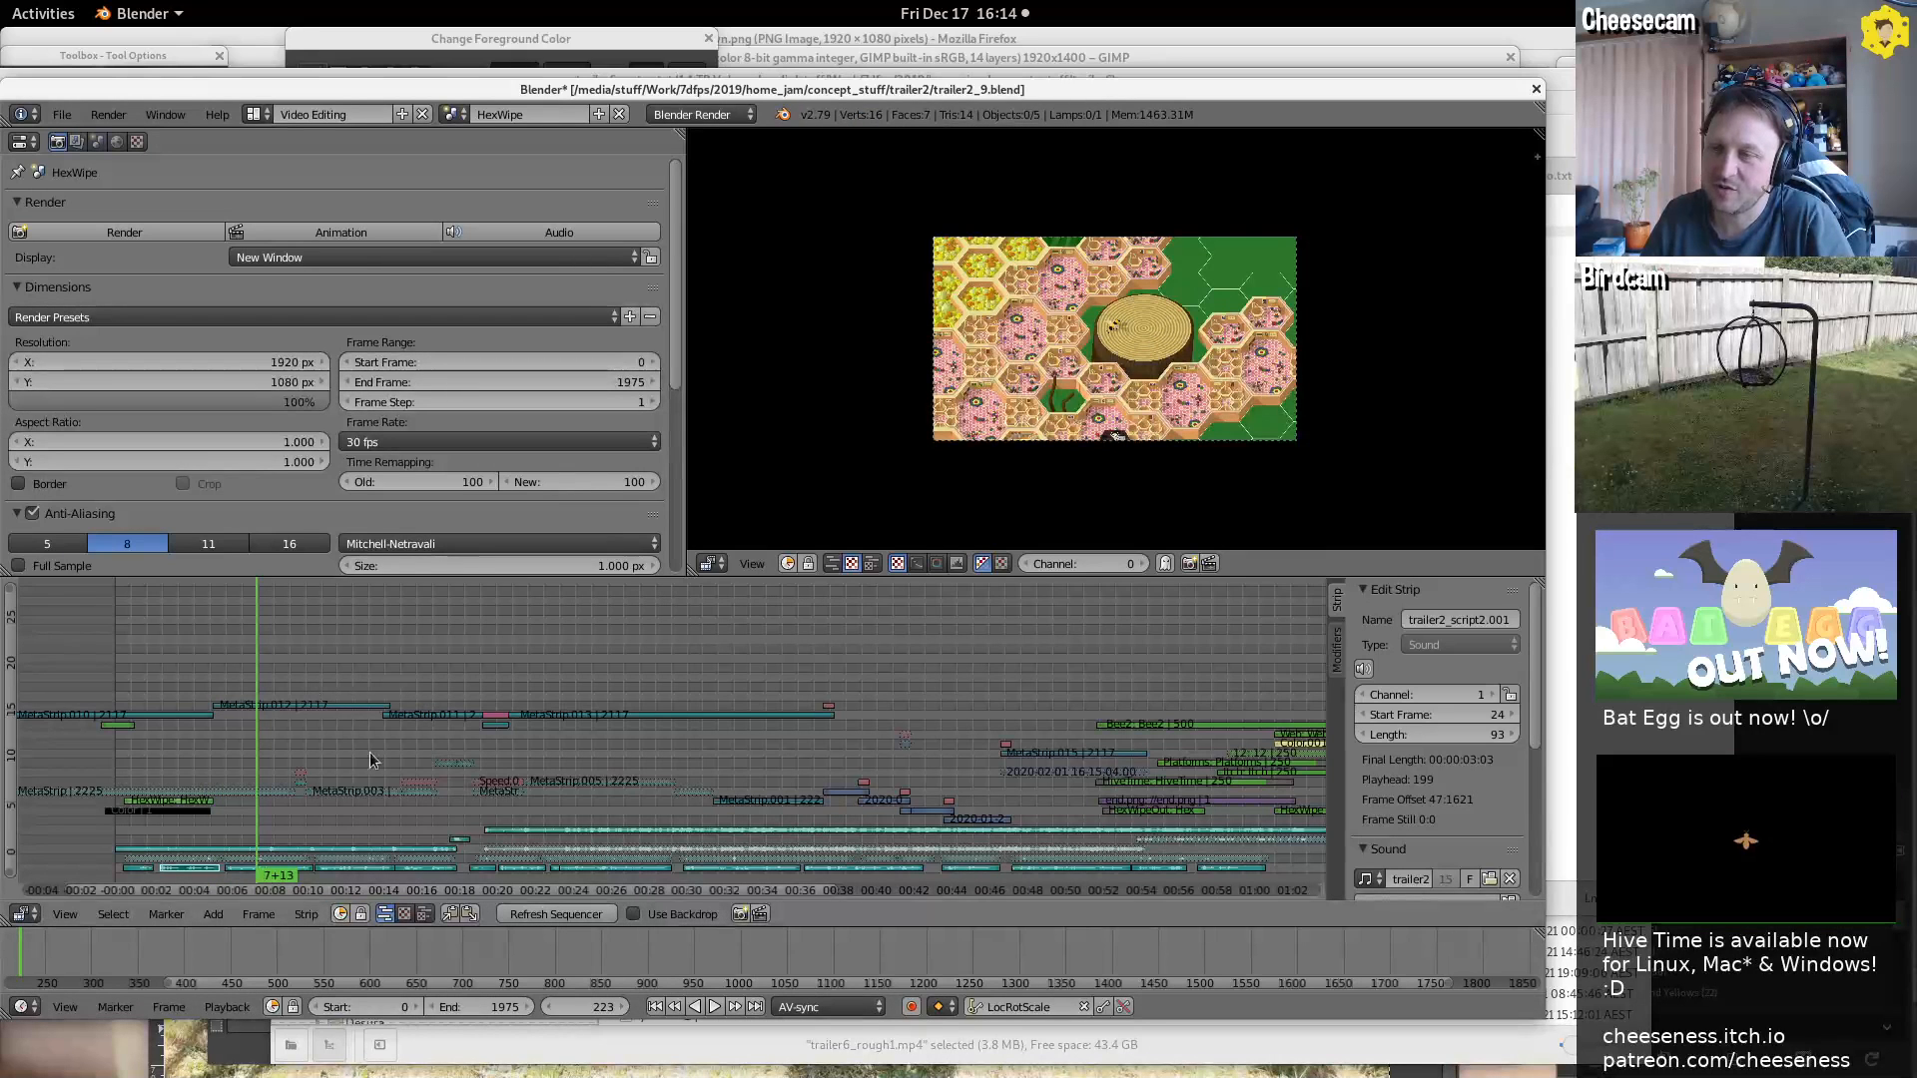
Replay the hive flyover segment and continue playback to the event dialog card at frame 432
{"action": "left_click", "coordinate": [715, 1007]}
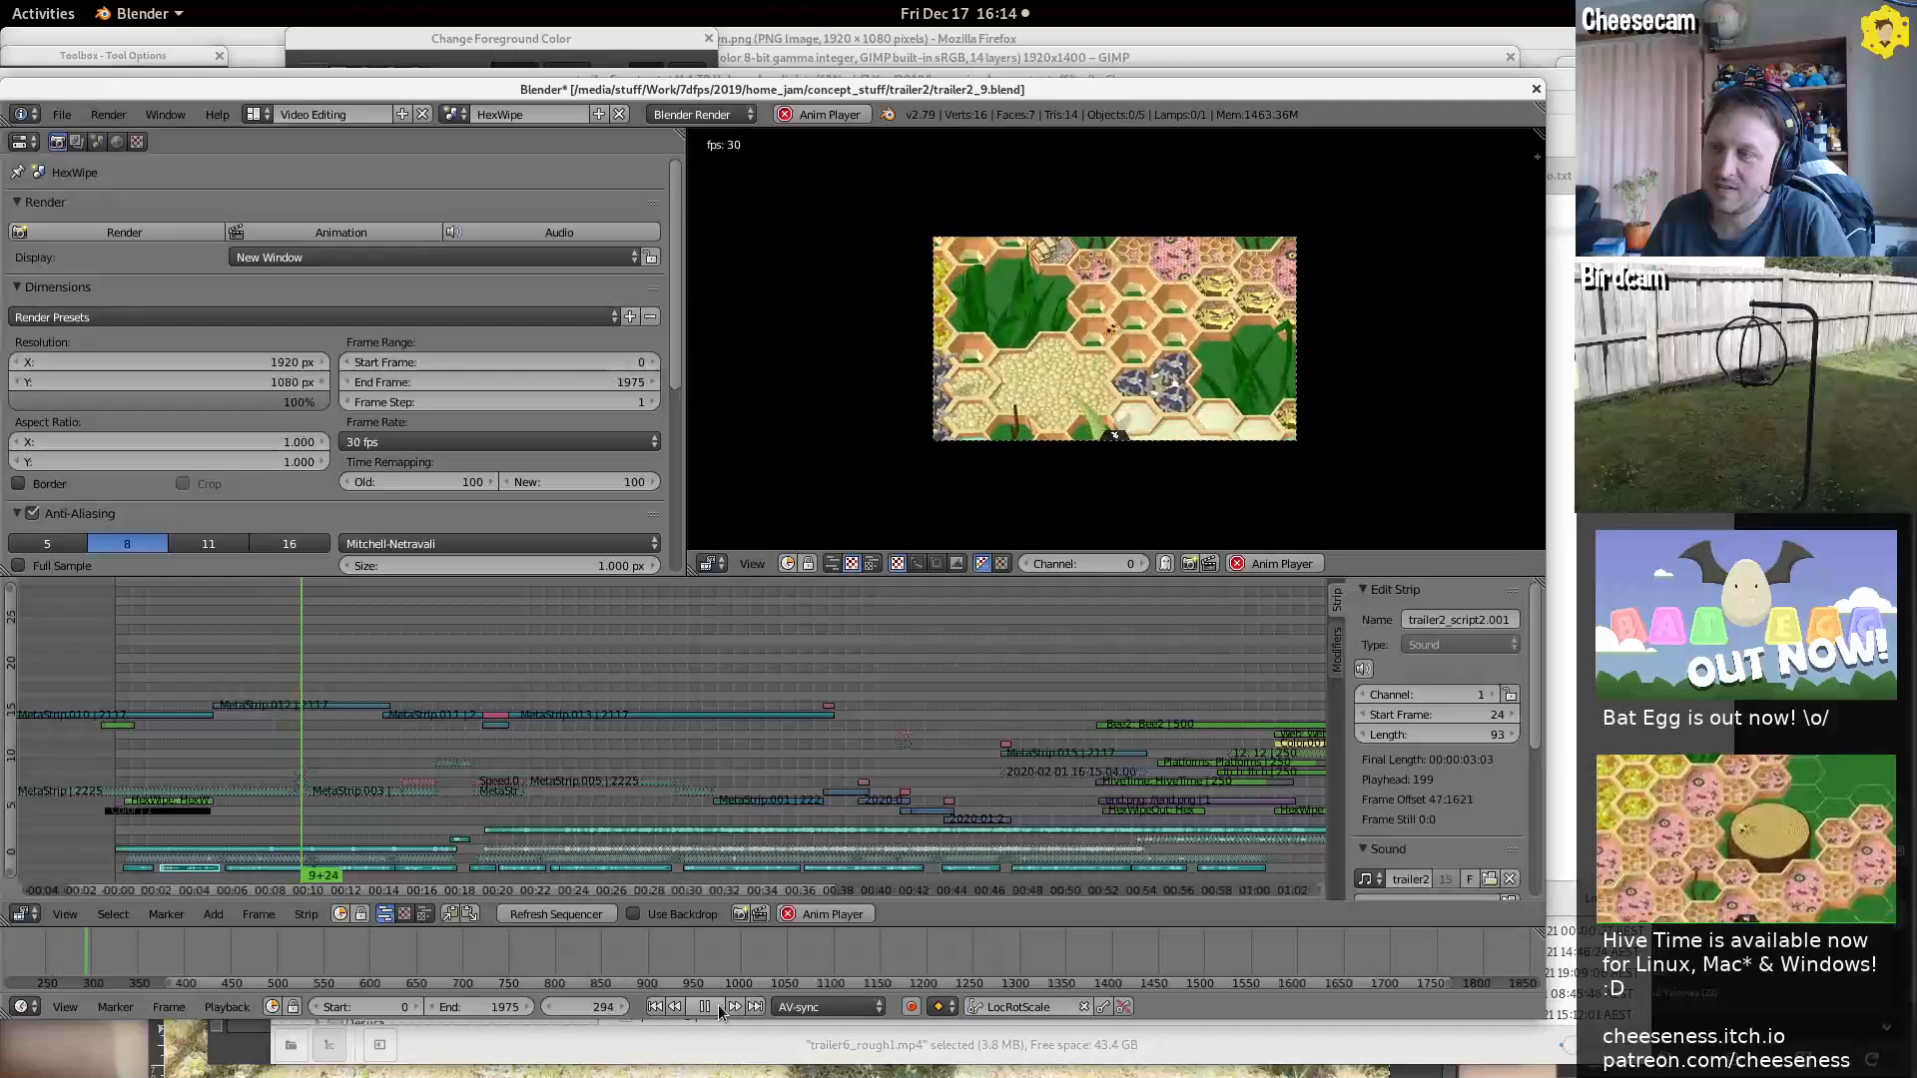
{"action": "left_click", "coordinate": [238, 691]}
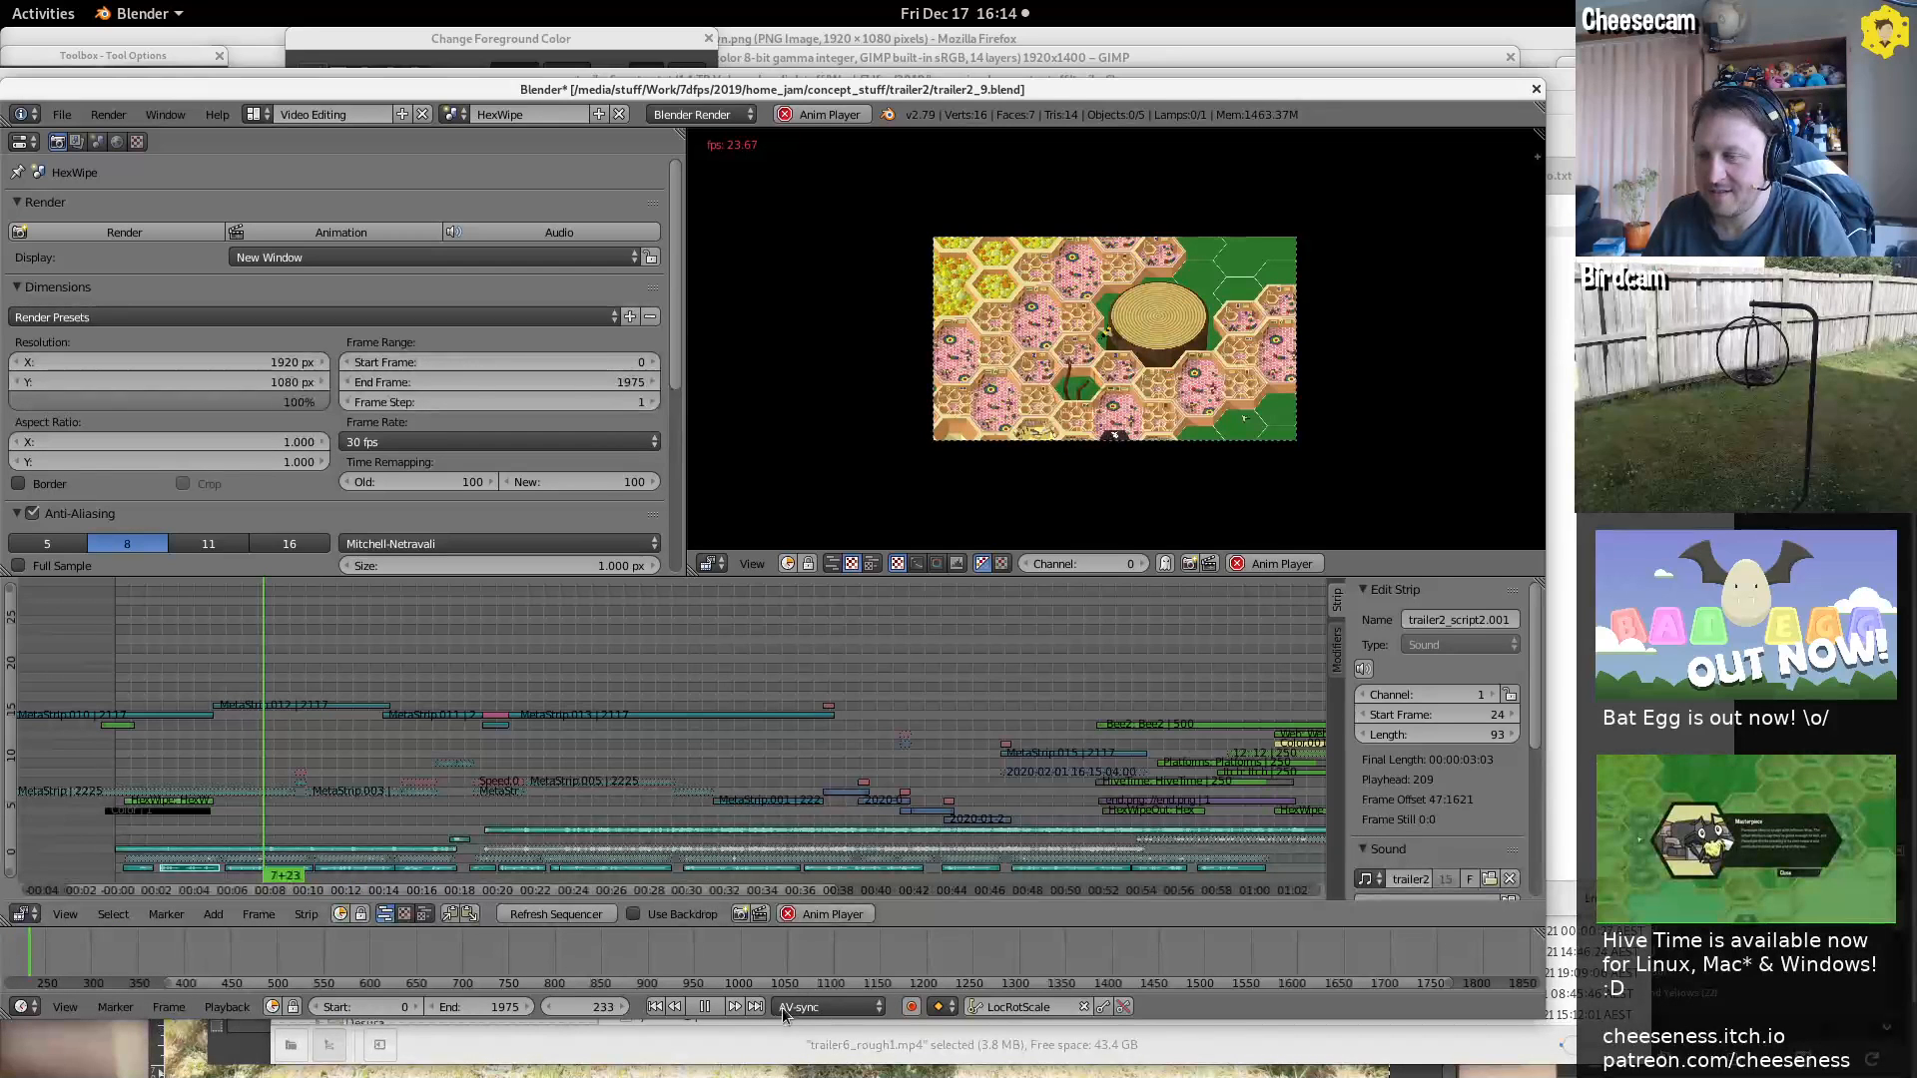
{"action": "left_click", "coordinate": [707, 1006]}
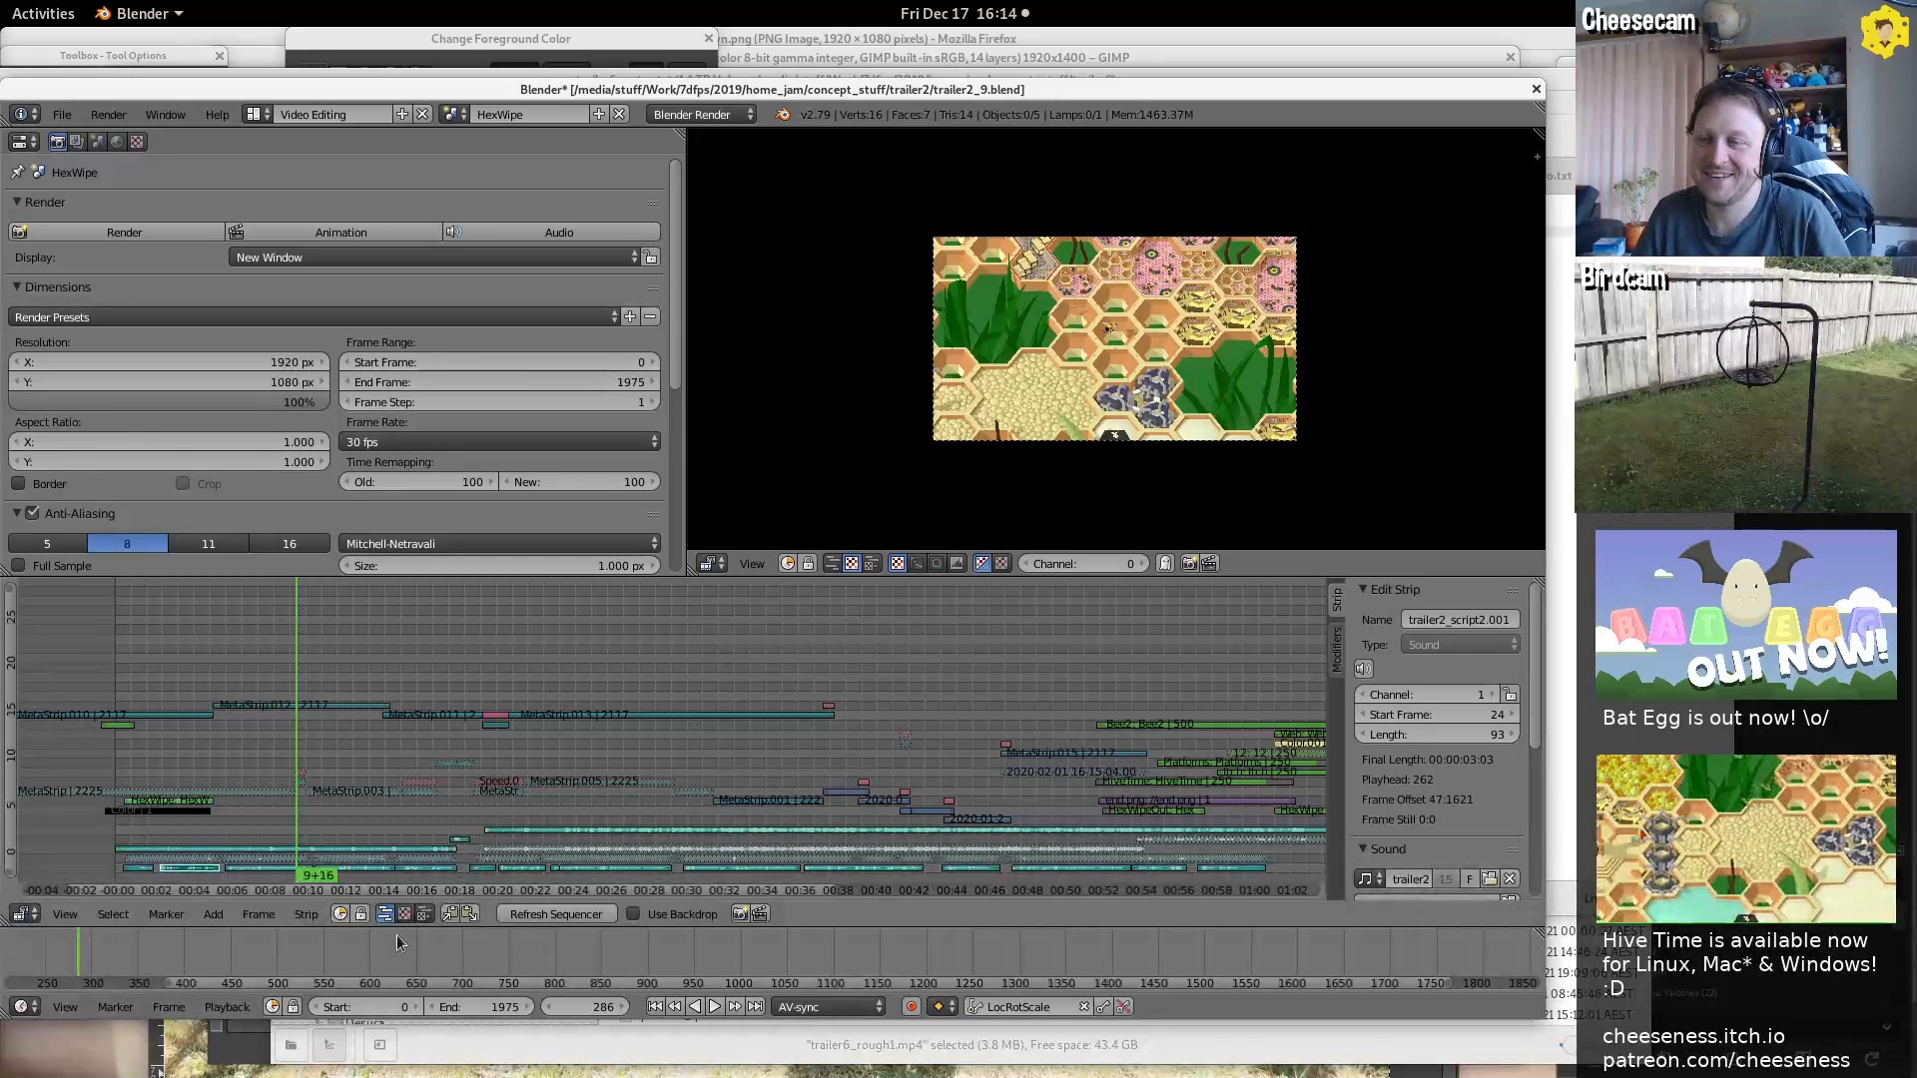
{"action": "left_click", "coordinate": [716, 1007]}
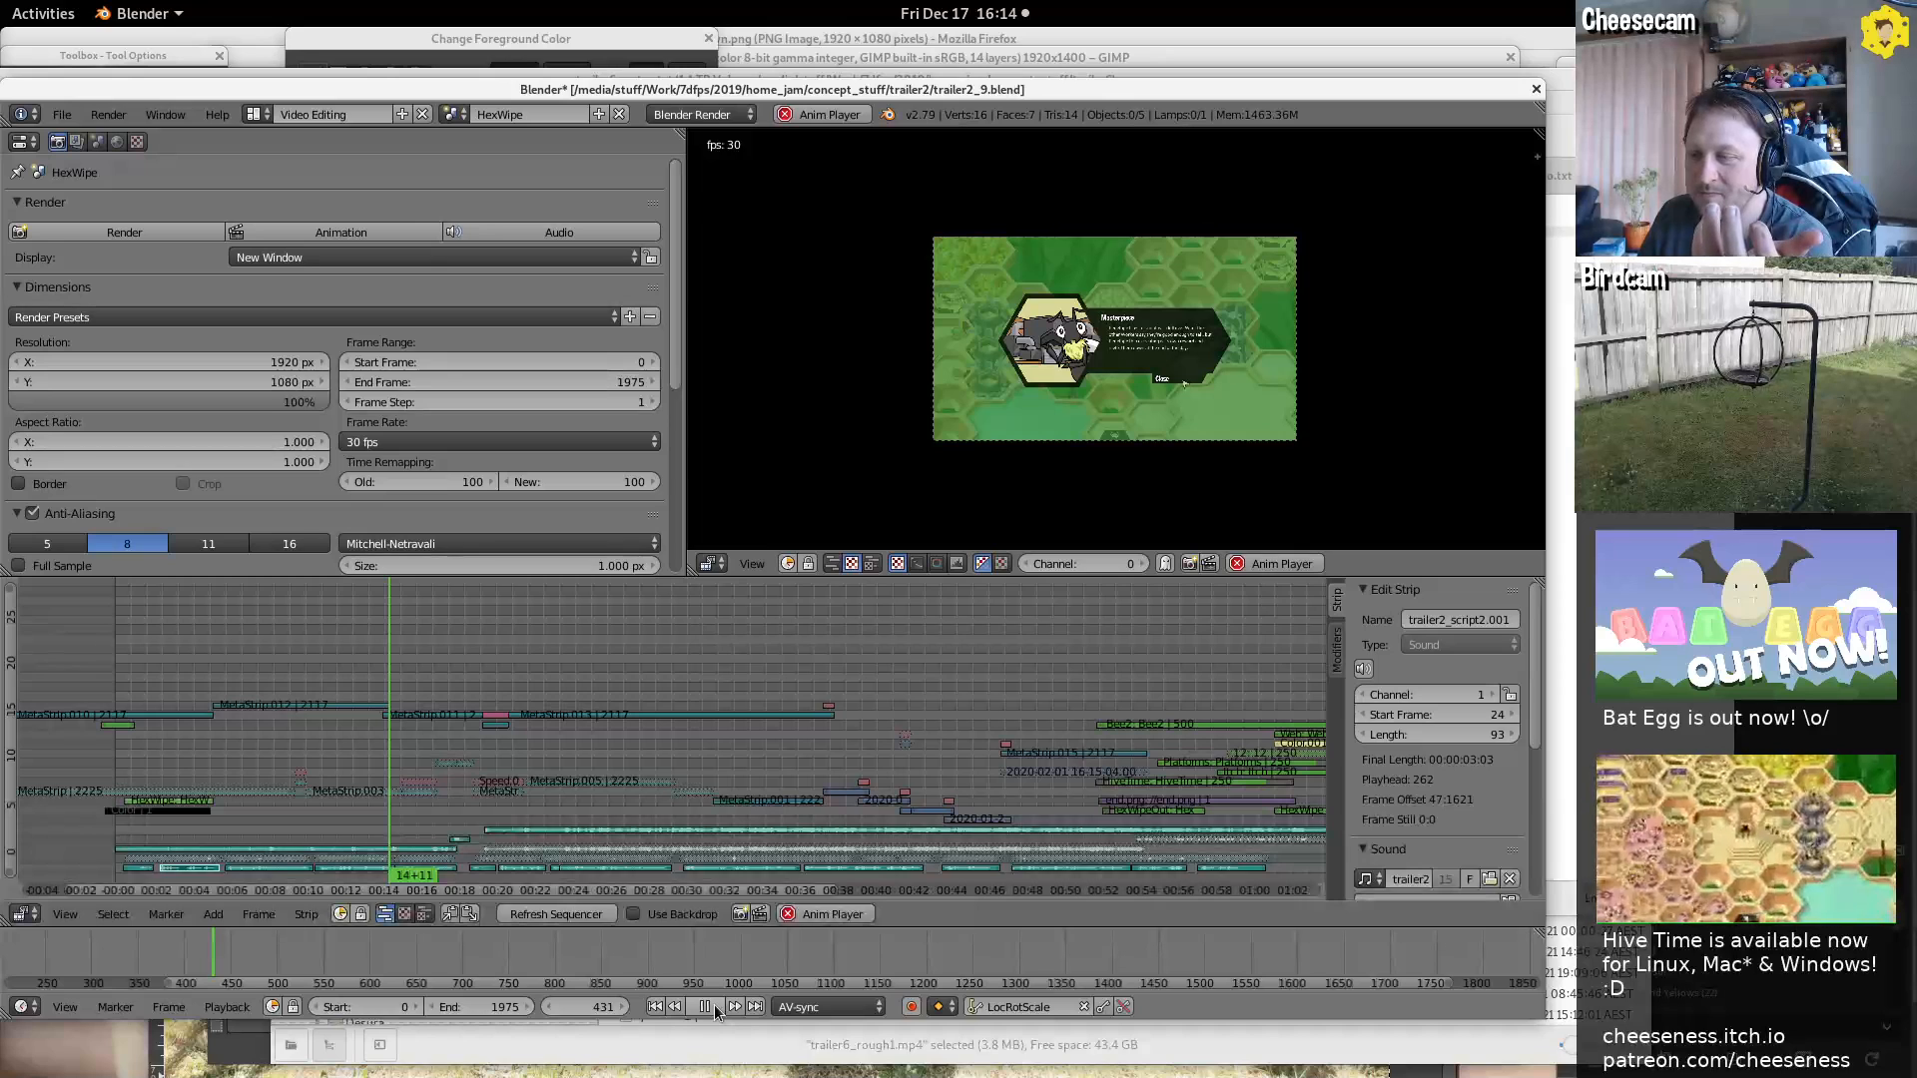
{"action": "left_click", "coordinate": [711, 1008]}
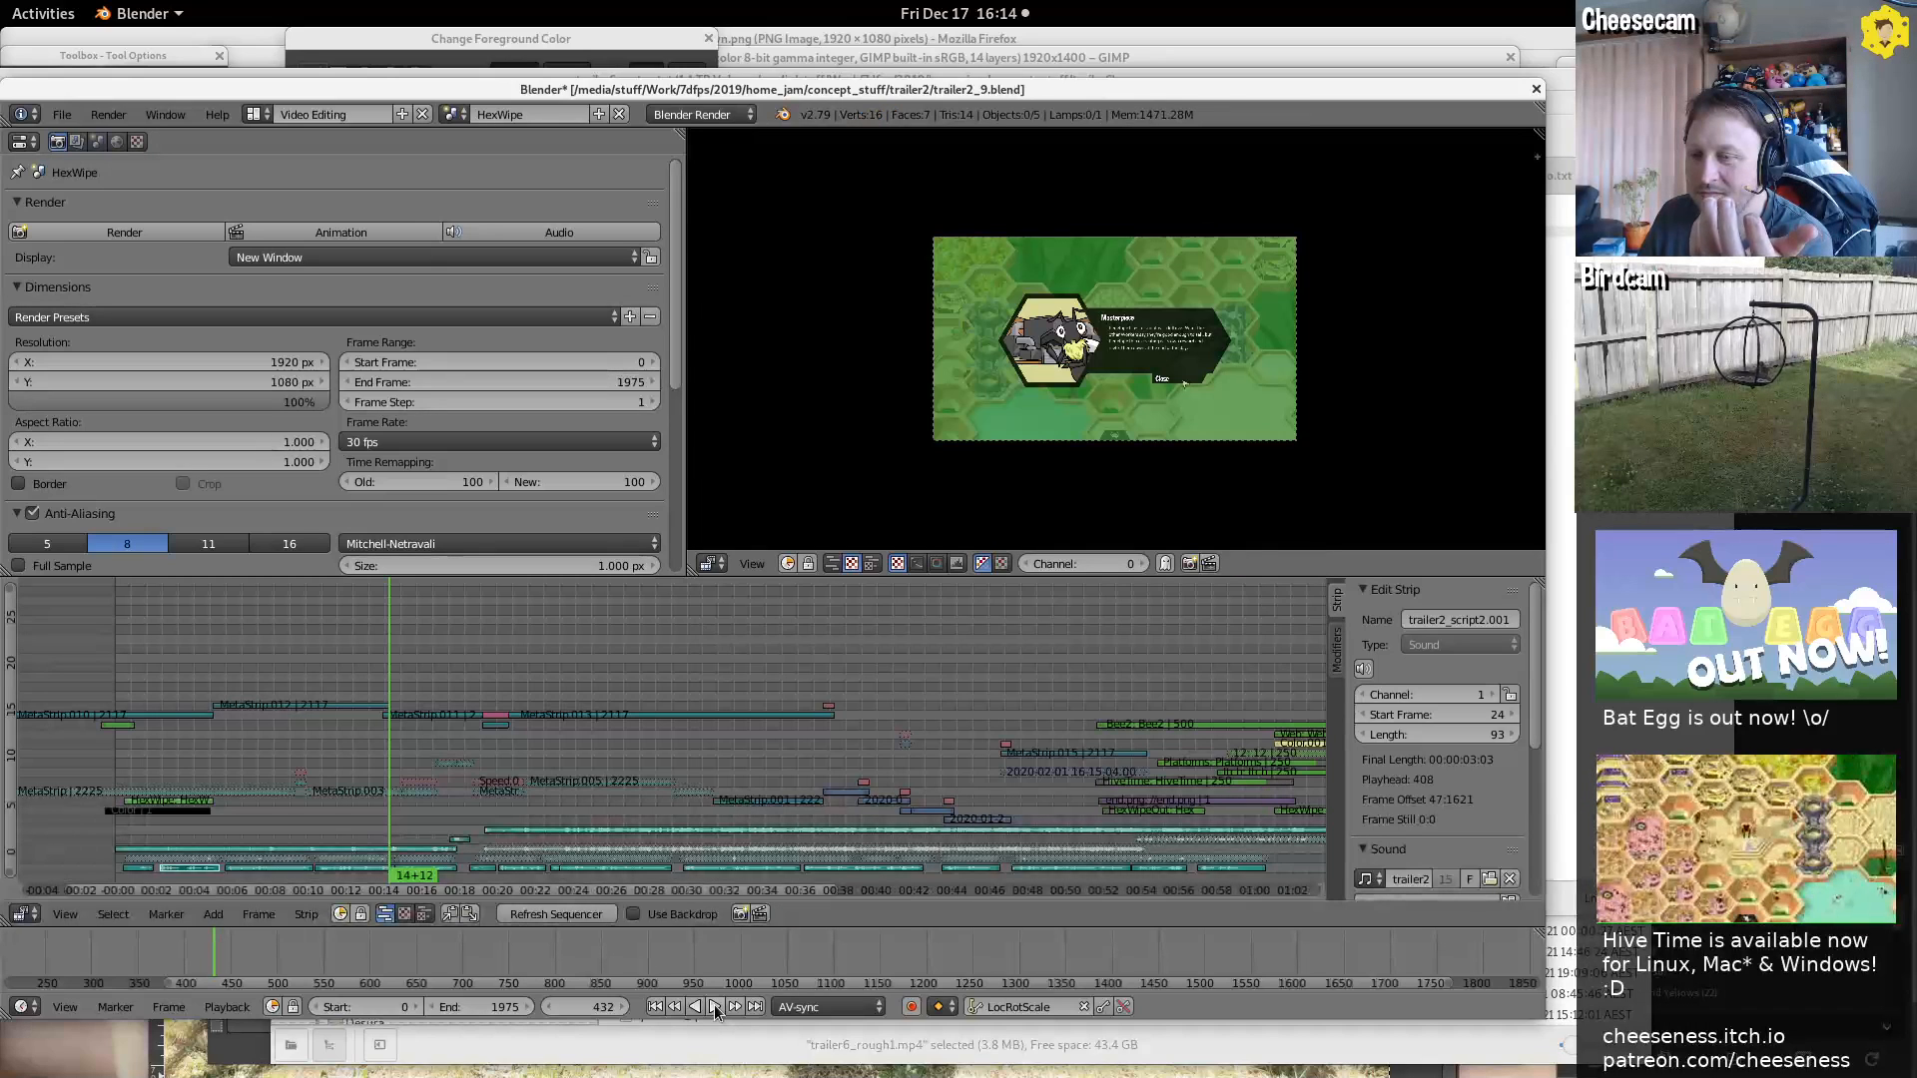
Inspect the HexWipe and voice-over strips at the start up close and play from frame 71 to frame 227
{"action": "middle_click_drag", "start_coordinate": [349, 782], "coordinate": [587, 767]}
{"action": "middle_click_drag", "start_coordinate": [165, 805], "coordinate": [833, 765]}
{"action": "middle_click_drag", "start_coordinate": [260, 813], "coordinate": [558, 651], "text": "ctrl"}
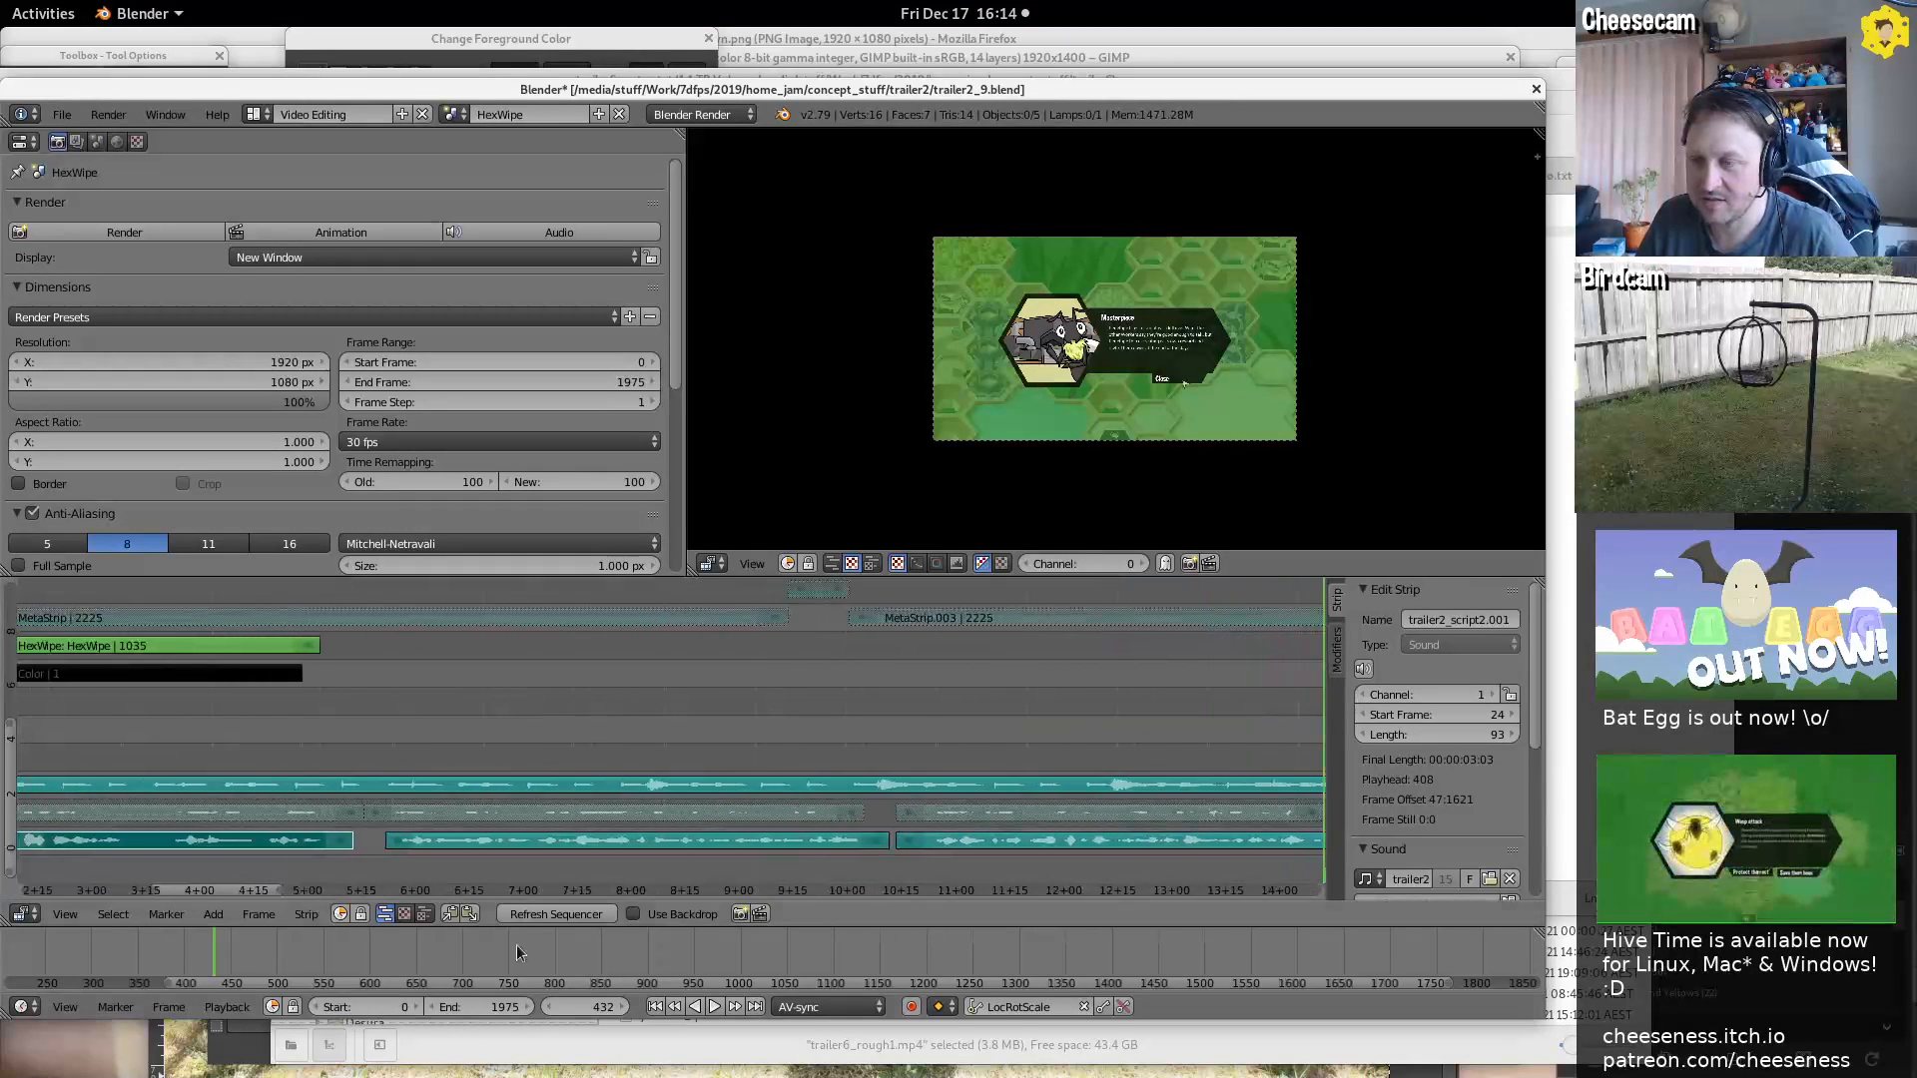
{"action": "middle_click_drag", "start_coordinate": [303, 745], "coordinate": [739, 747]}
{"action": "left_click", "coordinate": [451, 744]}
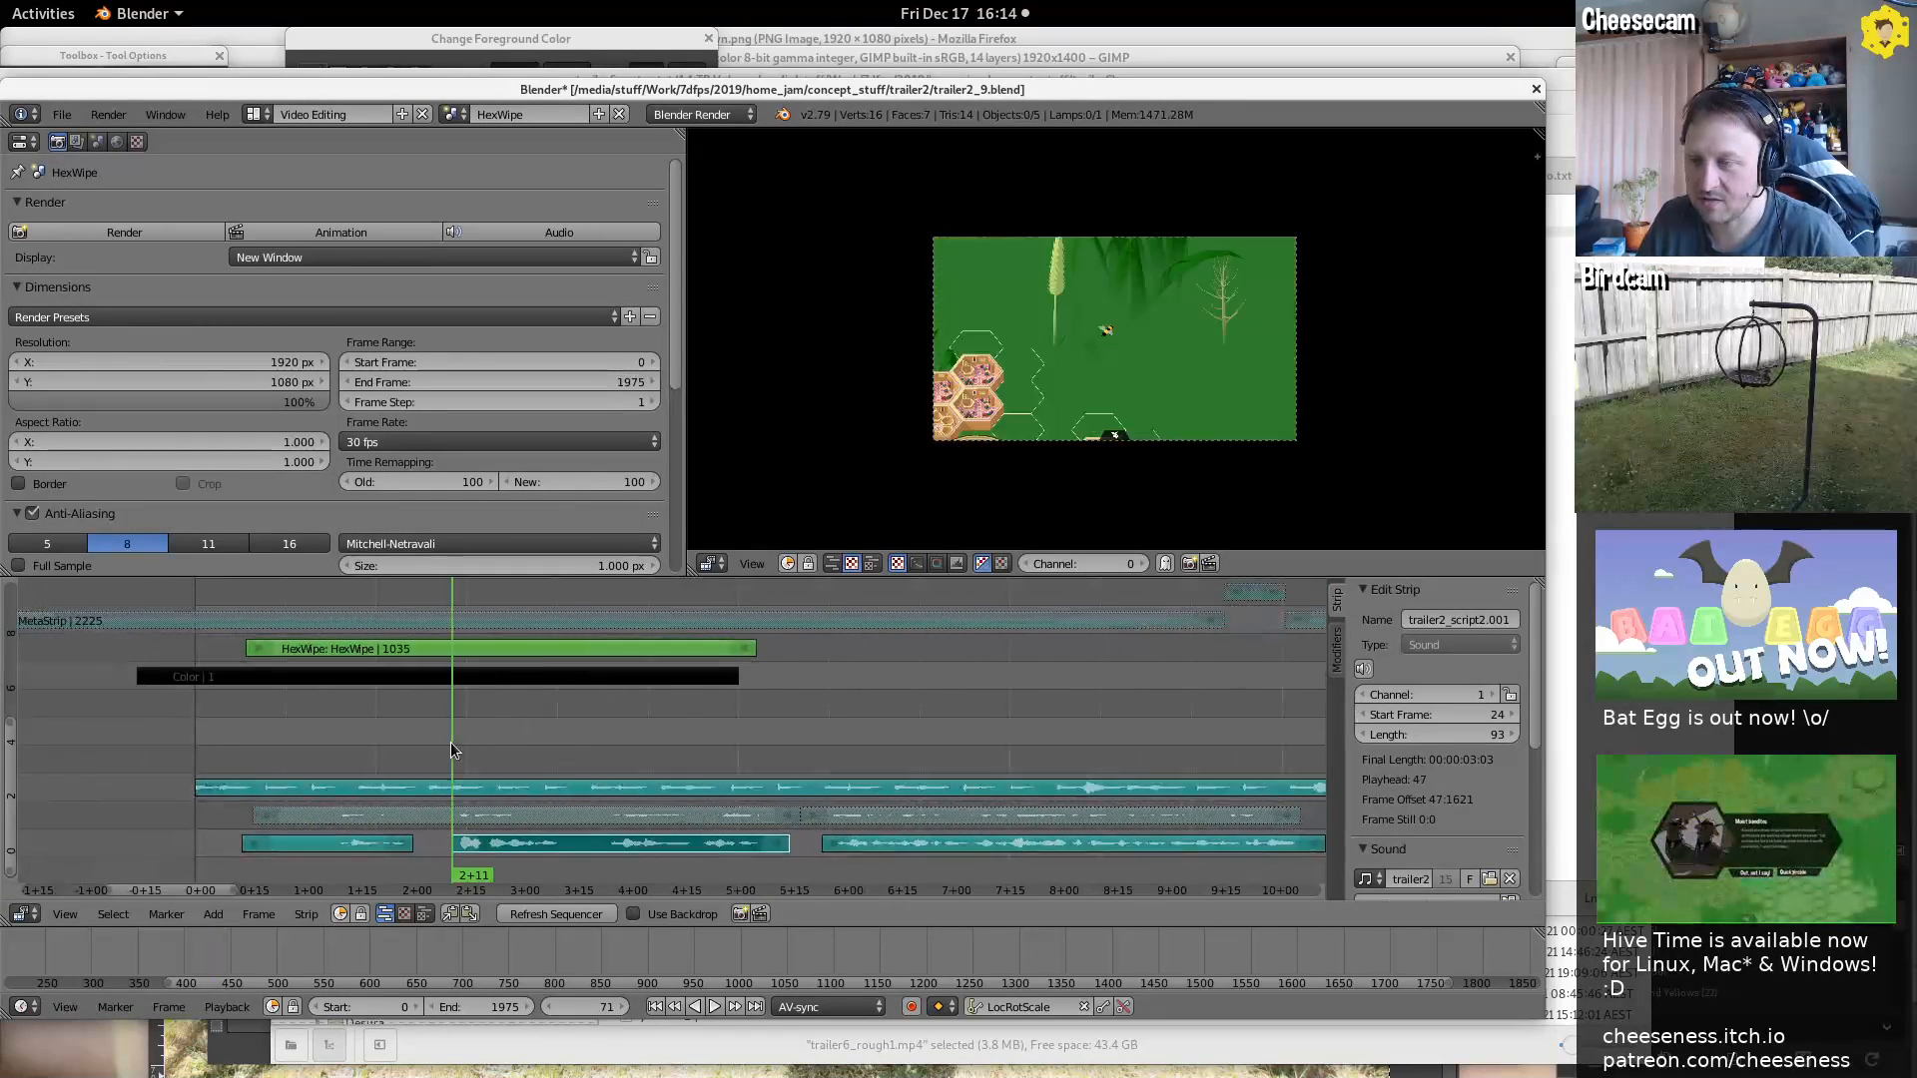
{"action": "key", "text": "alt+a"}
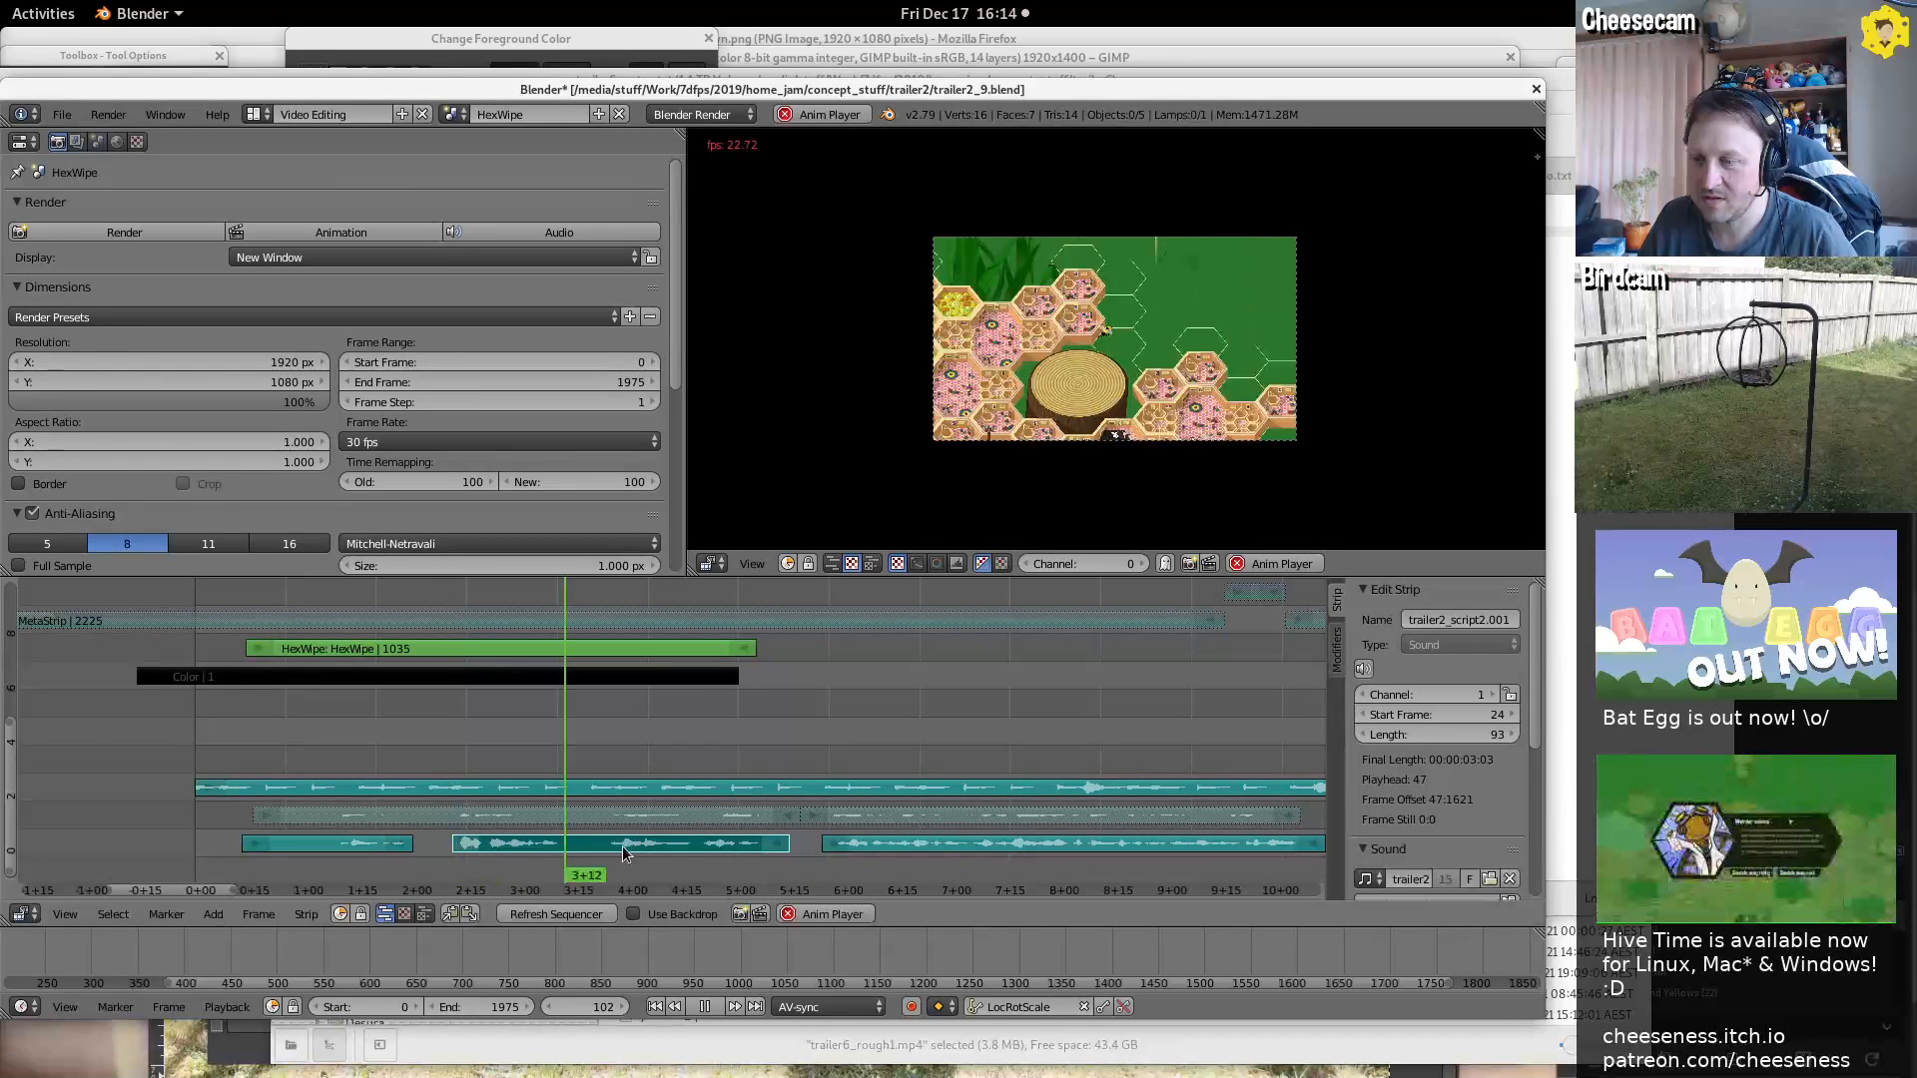
{"action": "left_click", "coordinate": [707, 1006]}
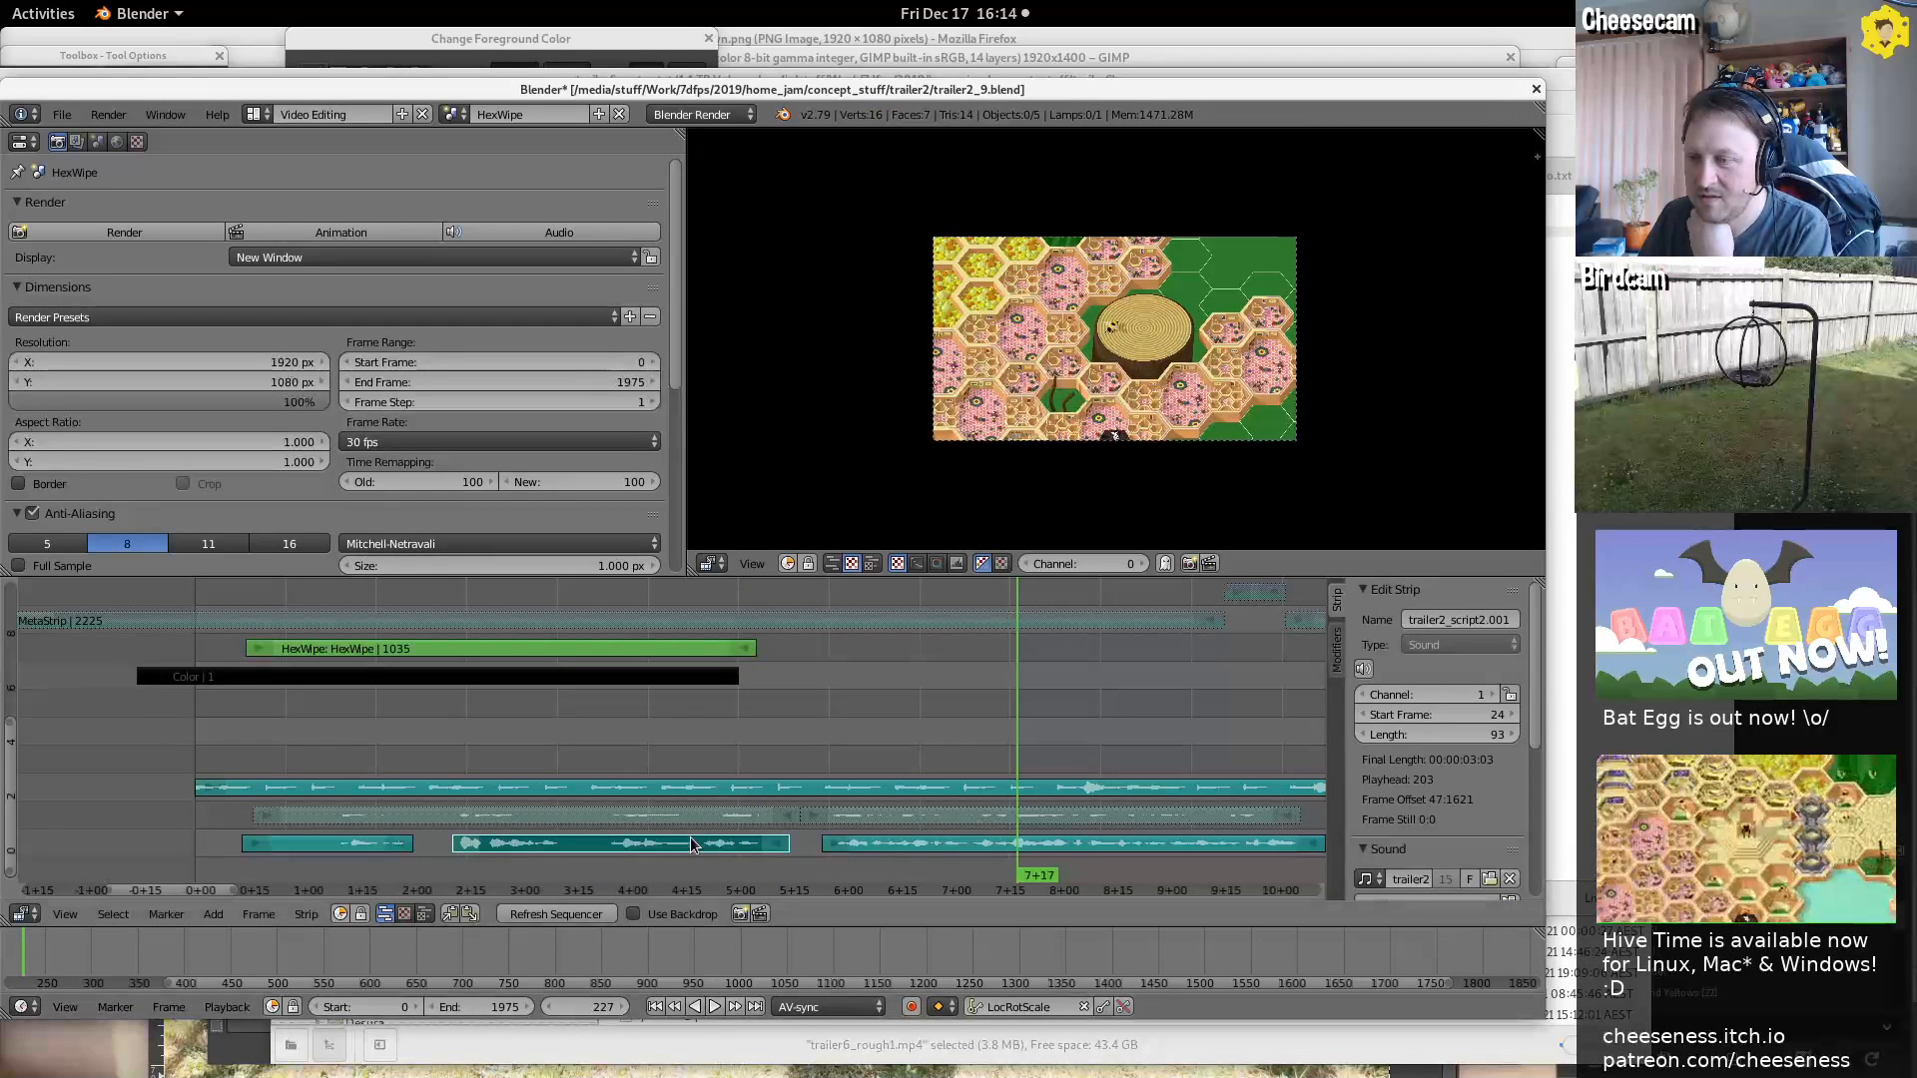
Follow the strips on to the short sound clip near 18 seconds and play that shot up to frame 553
{"action": "middle_click_drag", "start_coordinate": [1170, 837], "coordinate": [925, 719]}
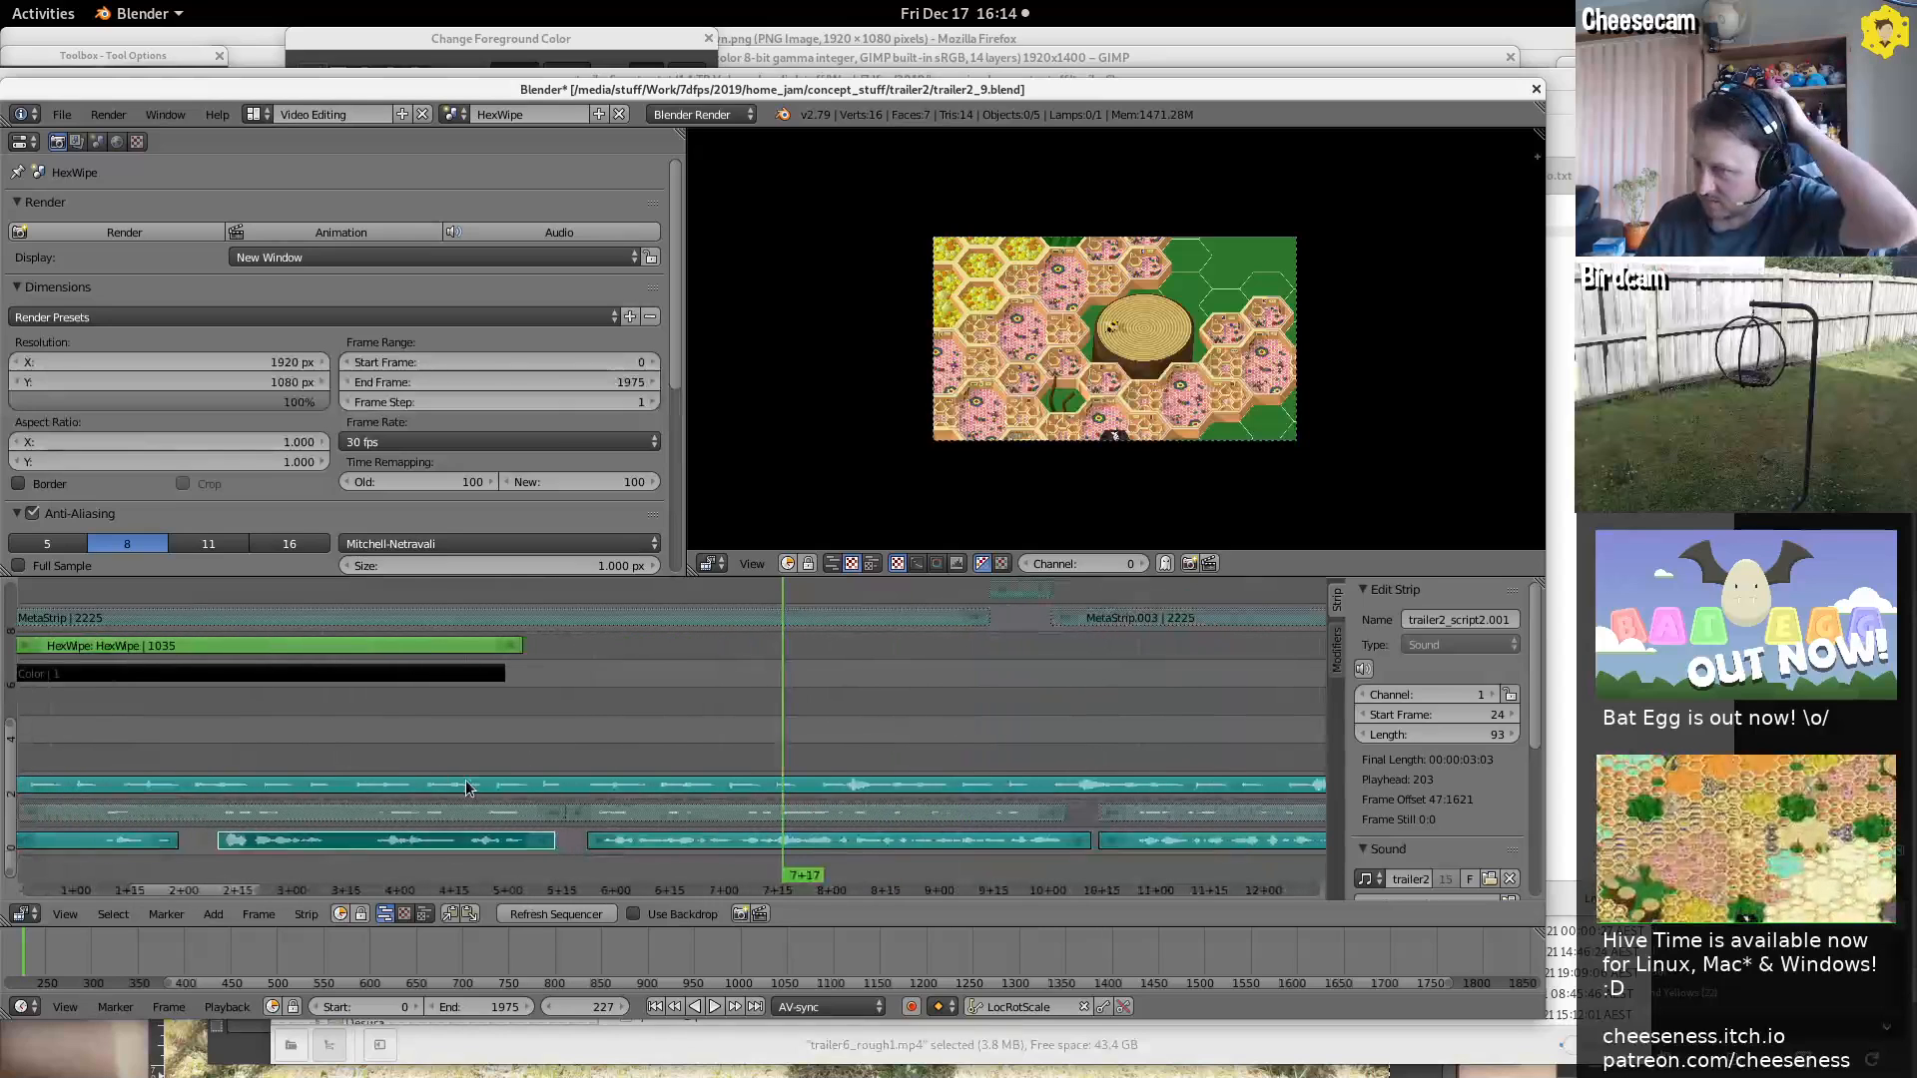
{"action": "scroll", "coordinate": [463, 740], "scroll_direction": "down", "scroll_amount": 5, "text": "ctrl"}
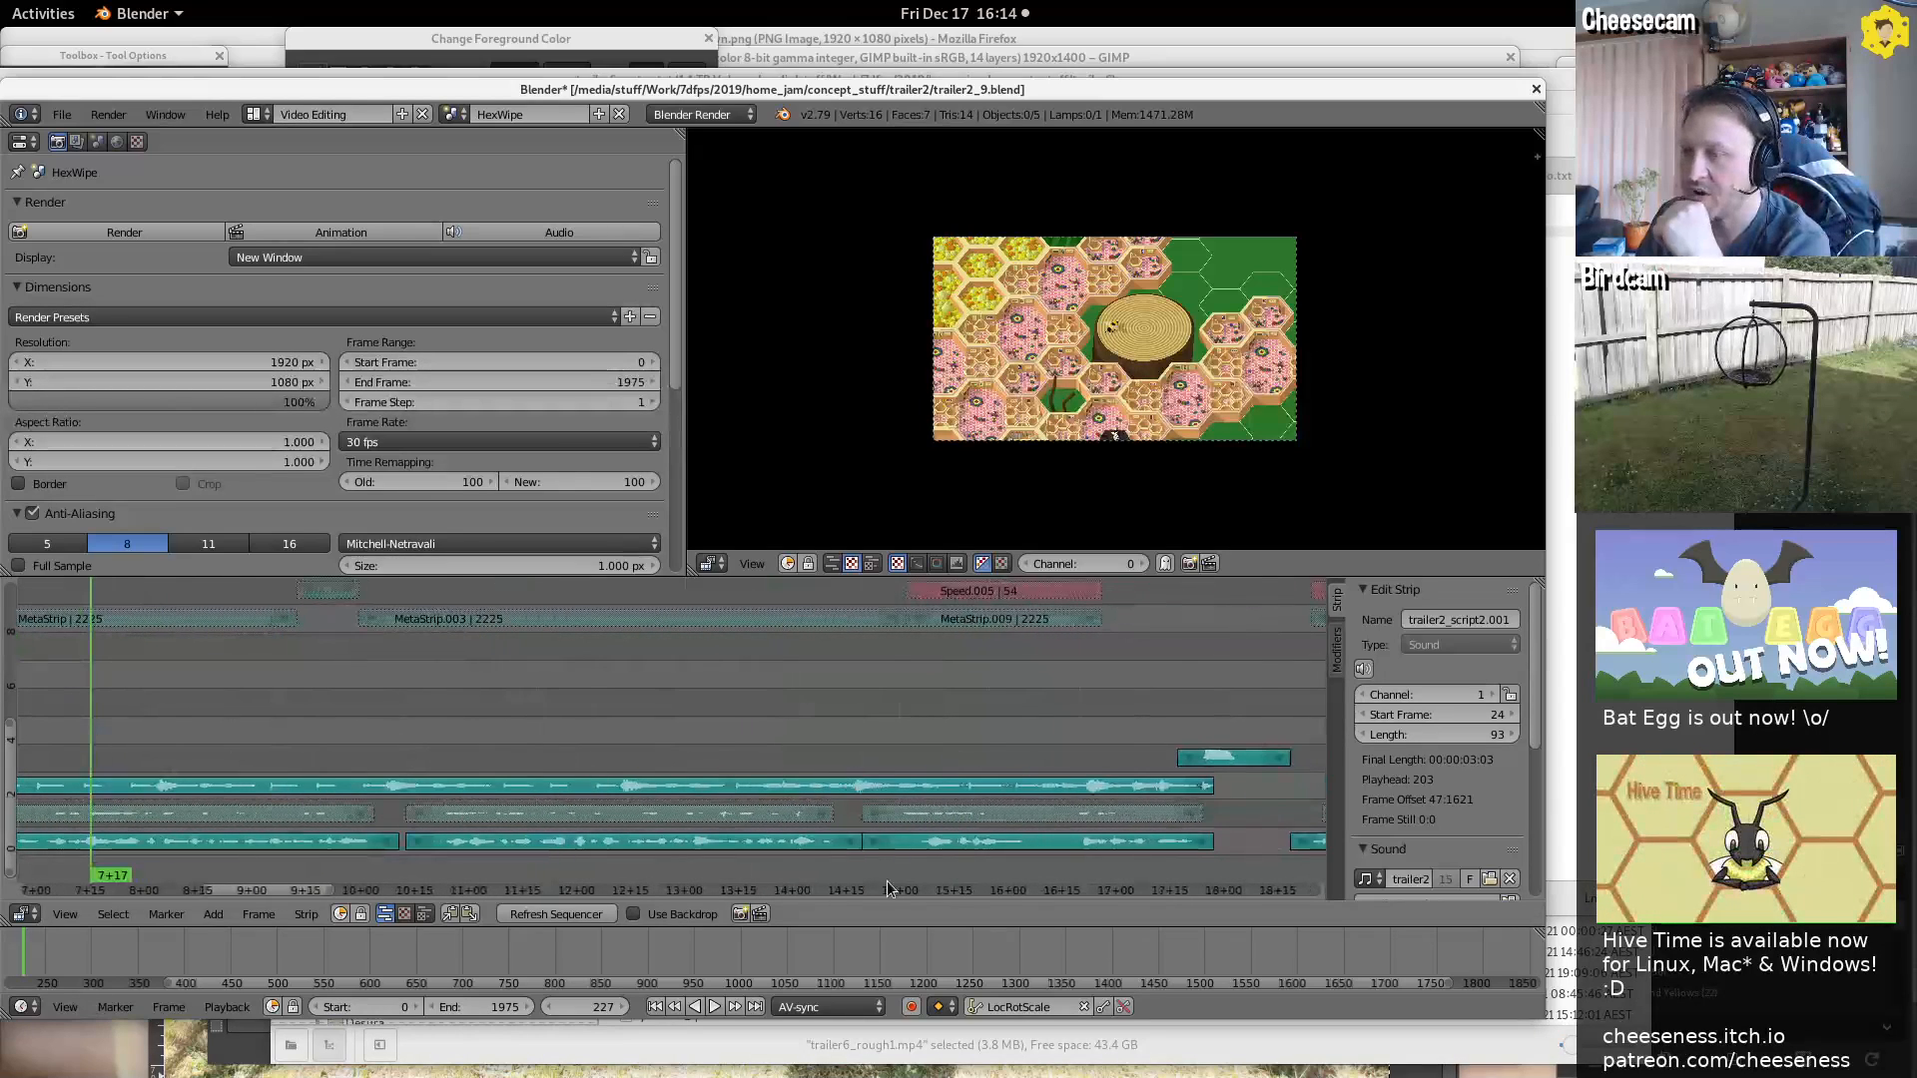
{"action": "middle_click_drag", "start_coordinate": [1081, 742], "coordinate": [805, 740]}
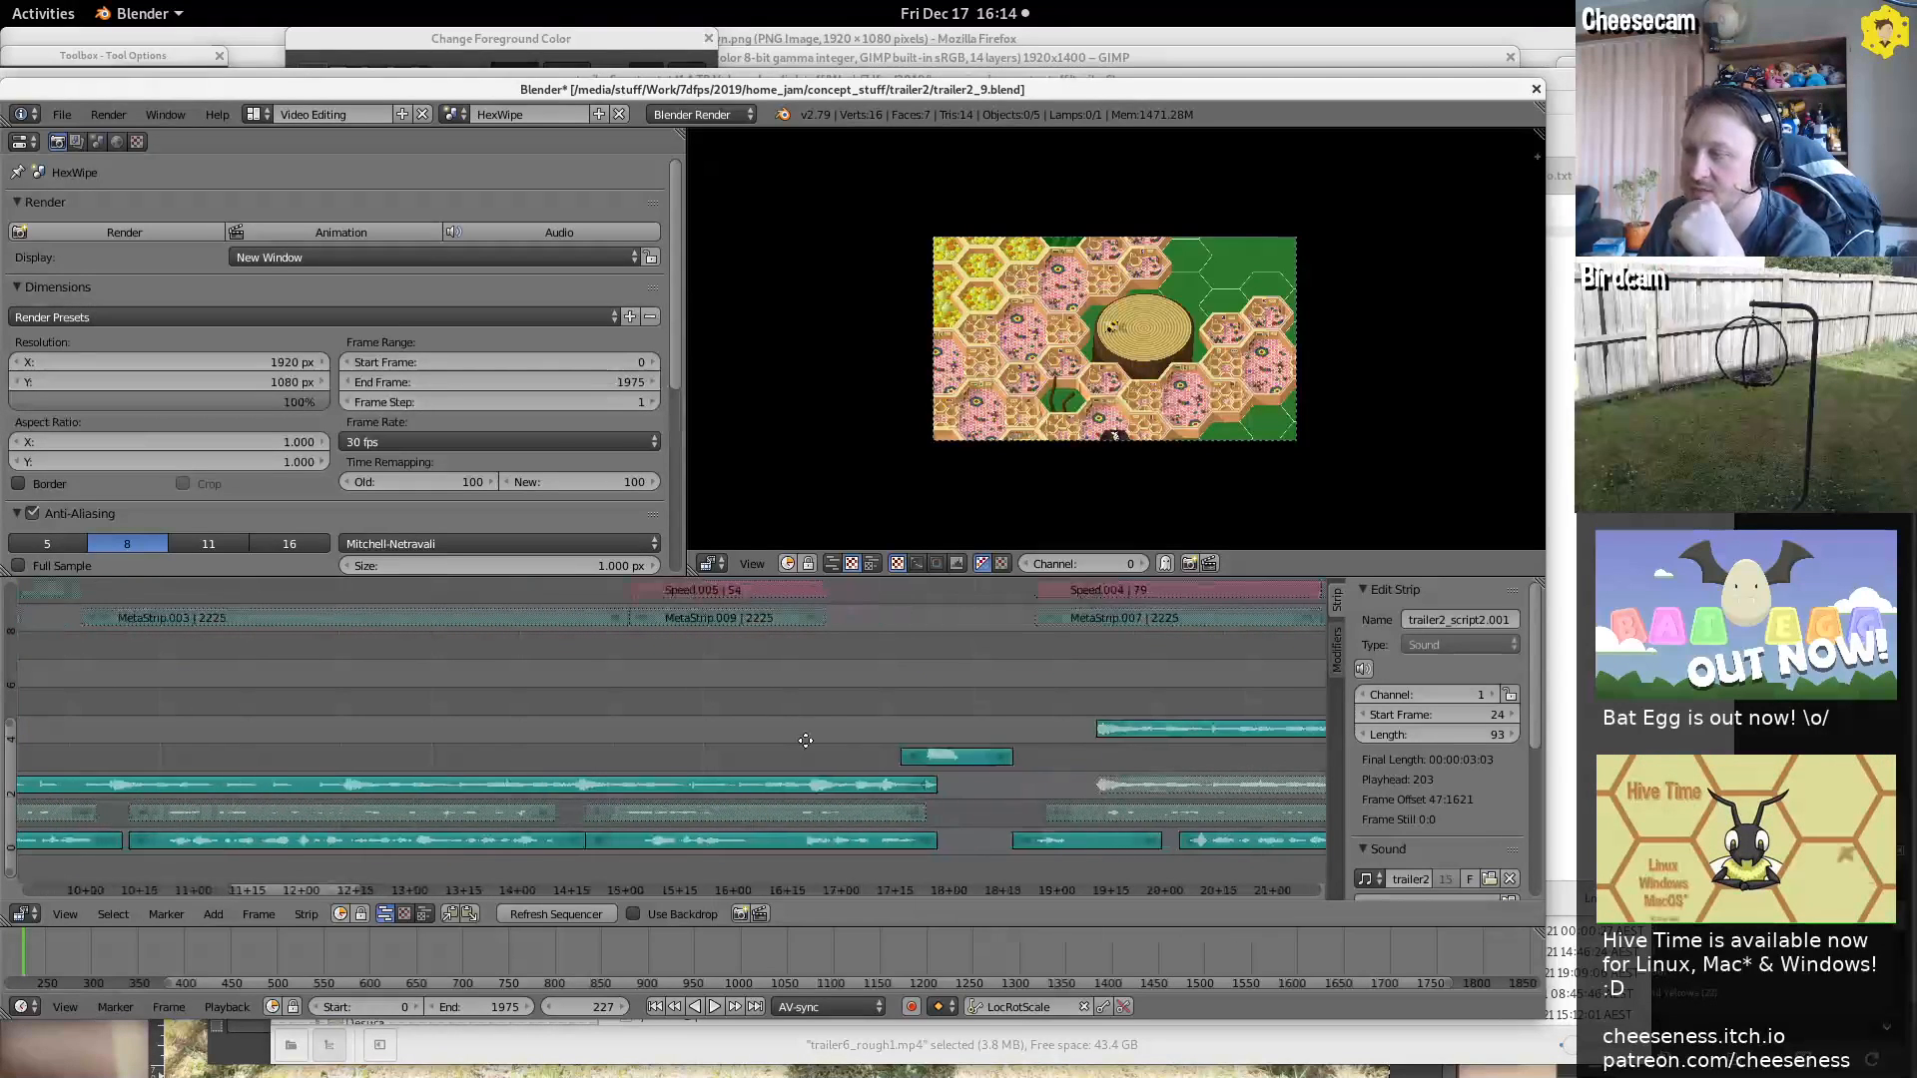
{"action": "left_click", "coordinate": [915, 695]}
{"action": "middle_click_drag", "start_coordinate": [914, 694], "coordinate": [772, 764]}
{"action": "key", "text": "alt+a"}
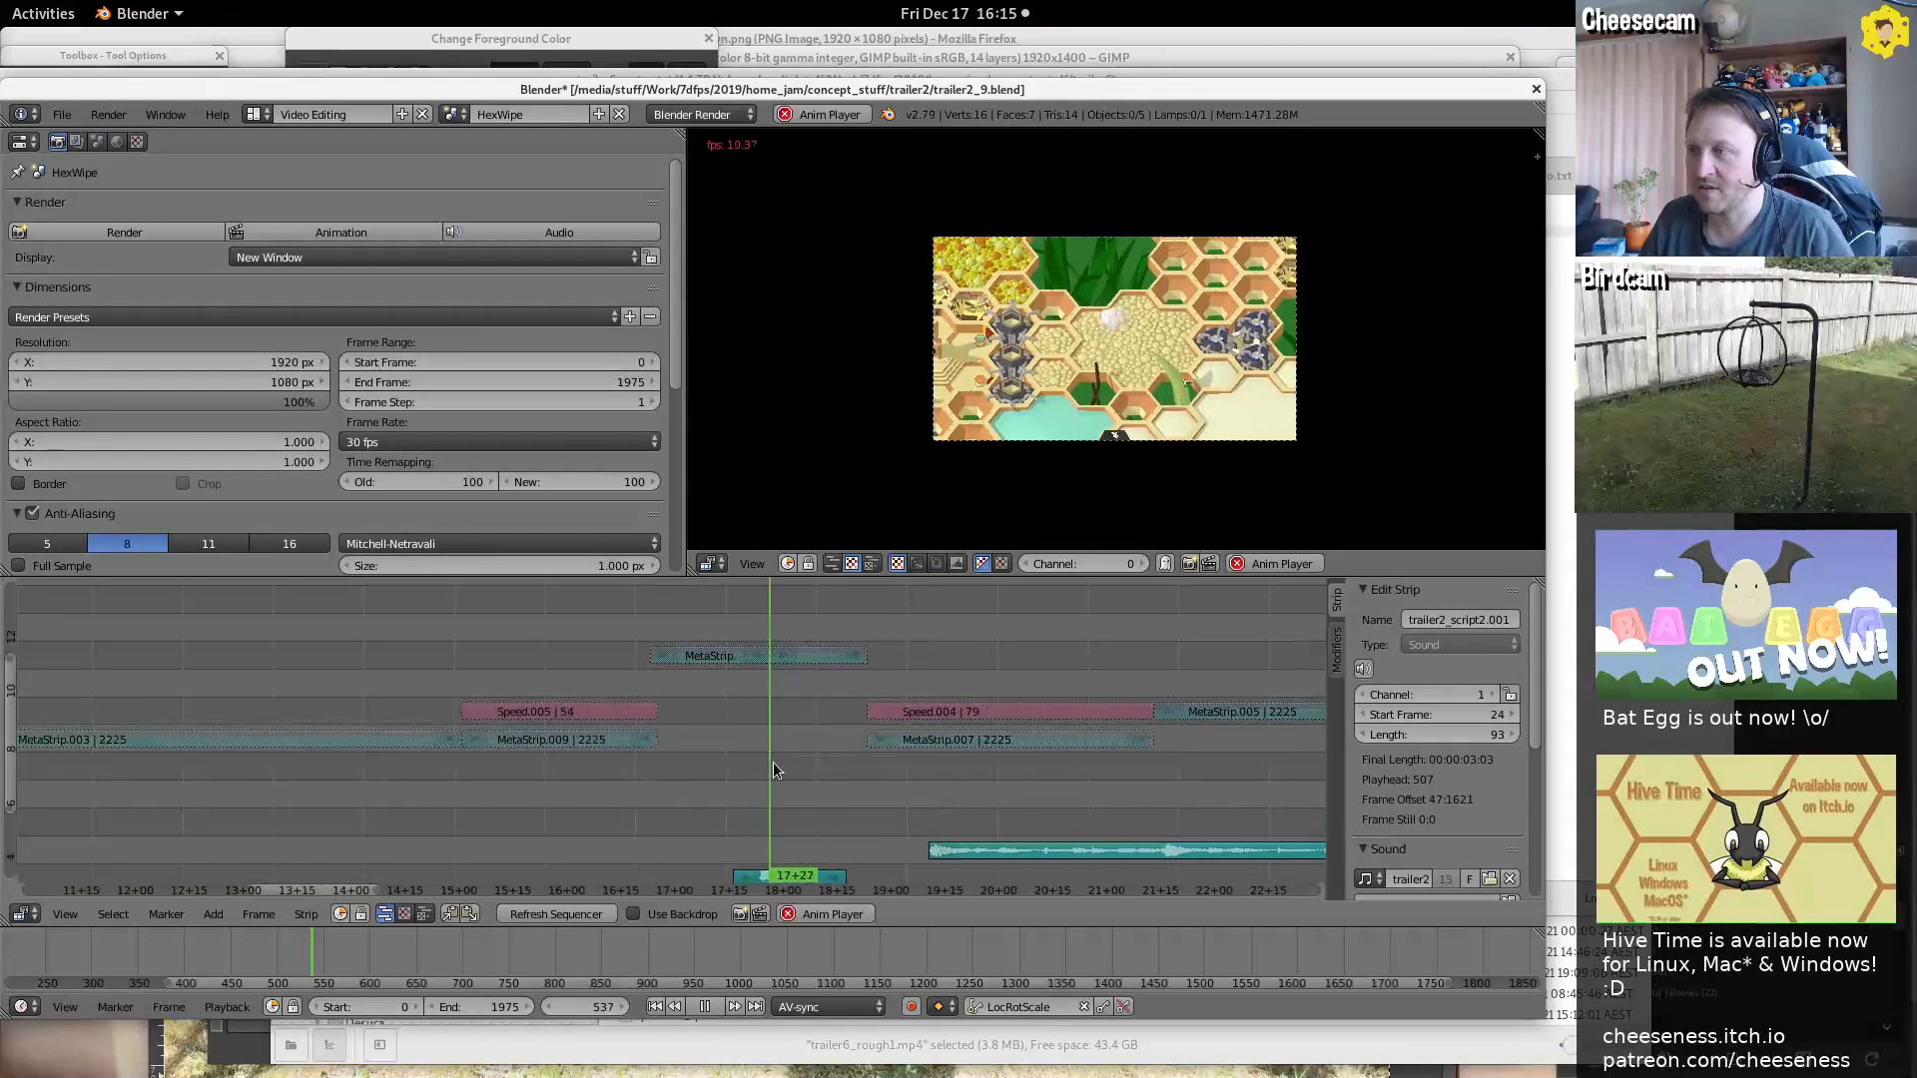
{"action": "key", "text": "alt+a"}
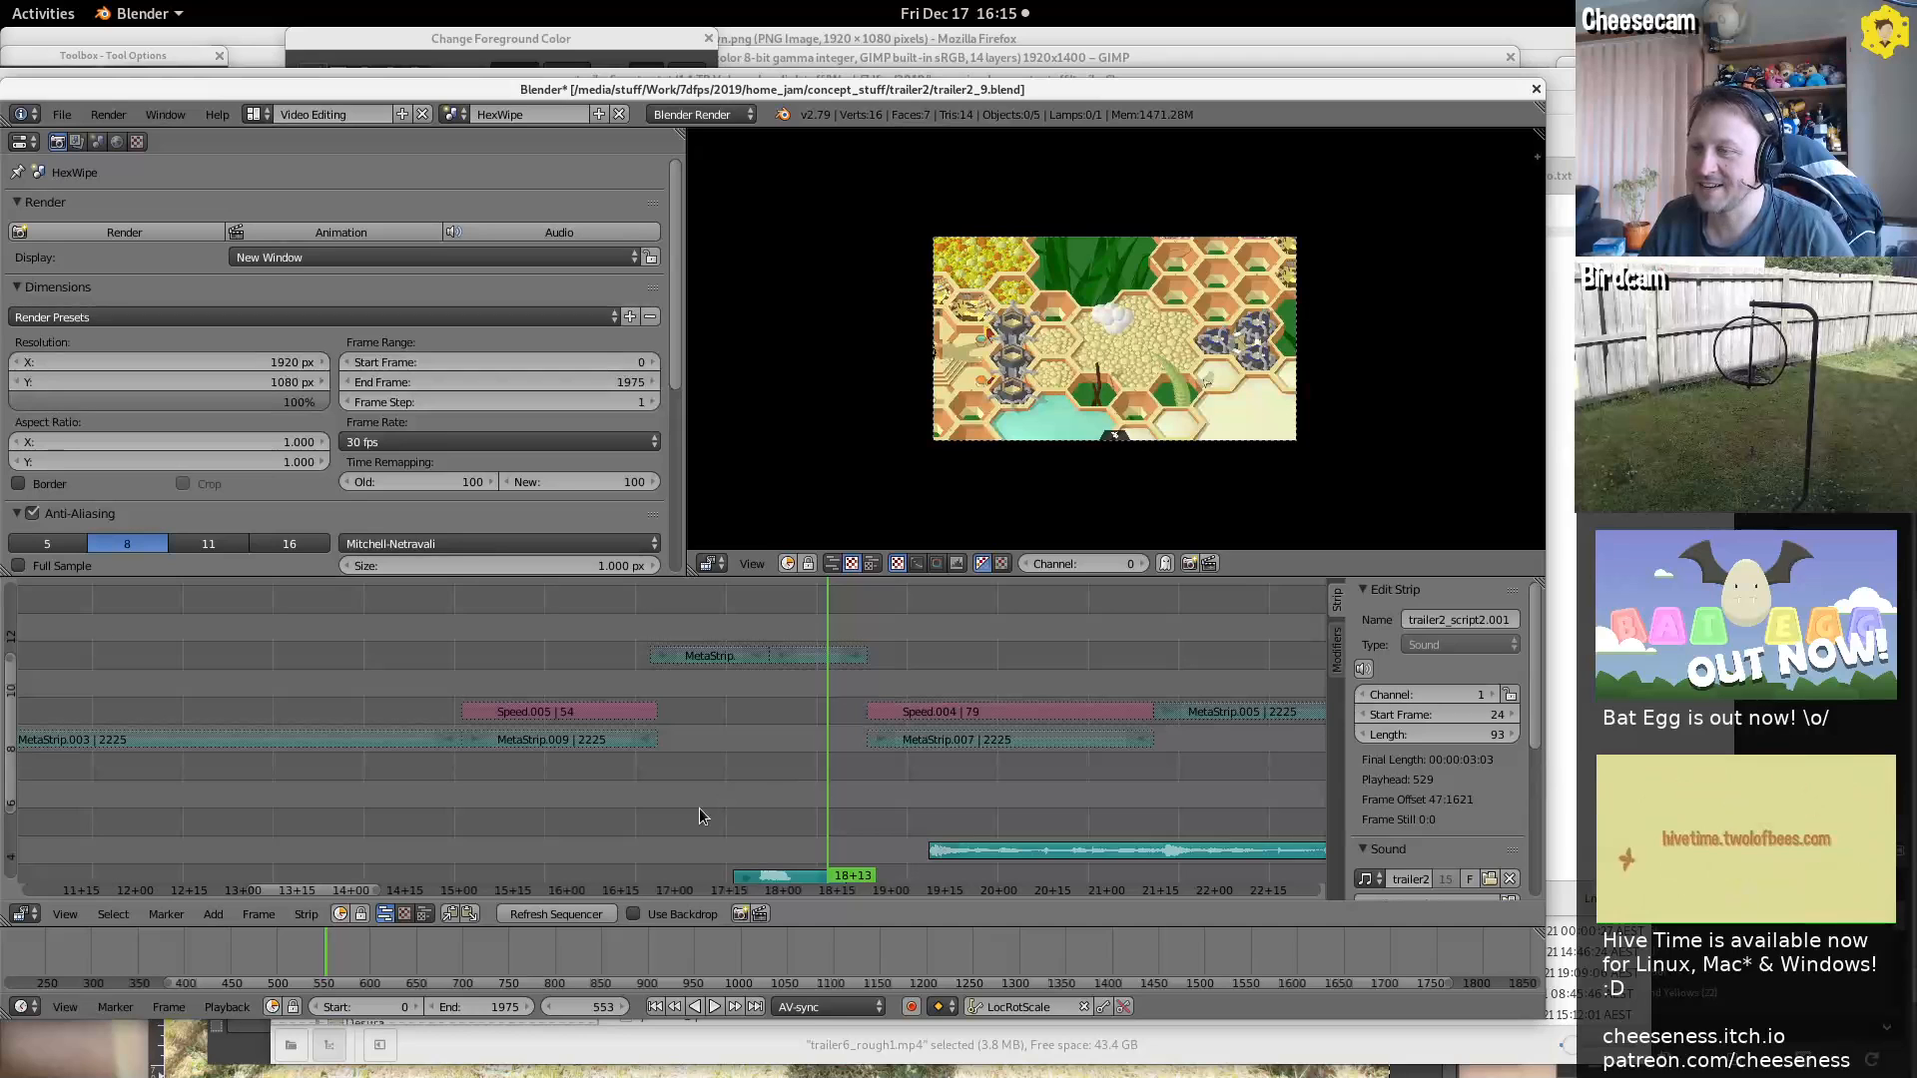
Review the wider strip layout around the Speed strips and compare the preview at frames 518, 593 and 496
{"action": "left_click", "coordinate": [698, 814]}
{"action": "middle_click_drag", "start_coordinate": [699, 814], "coordinate": [781, 613]}
{"action": "scroll", "coordinate": [770, 638], "scroll_direction": "down", "scroll_amount": 11}
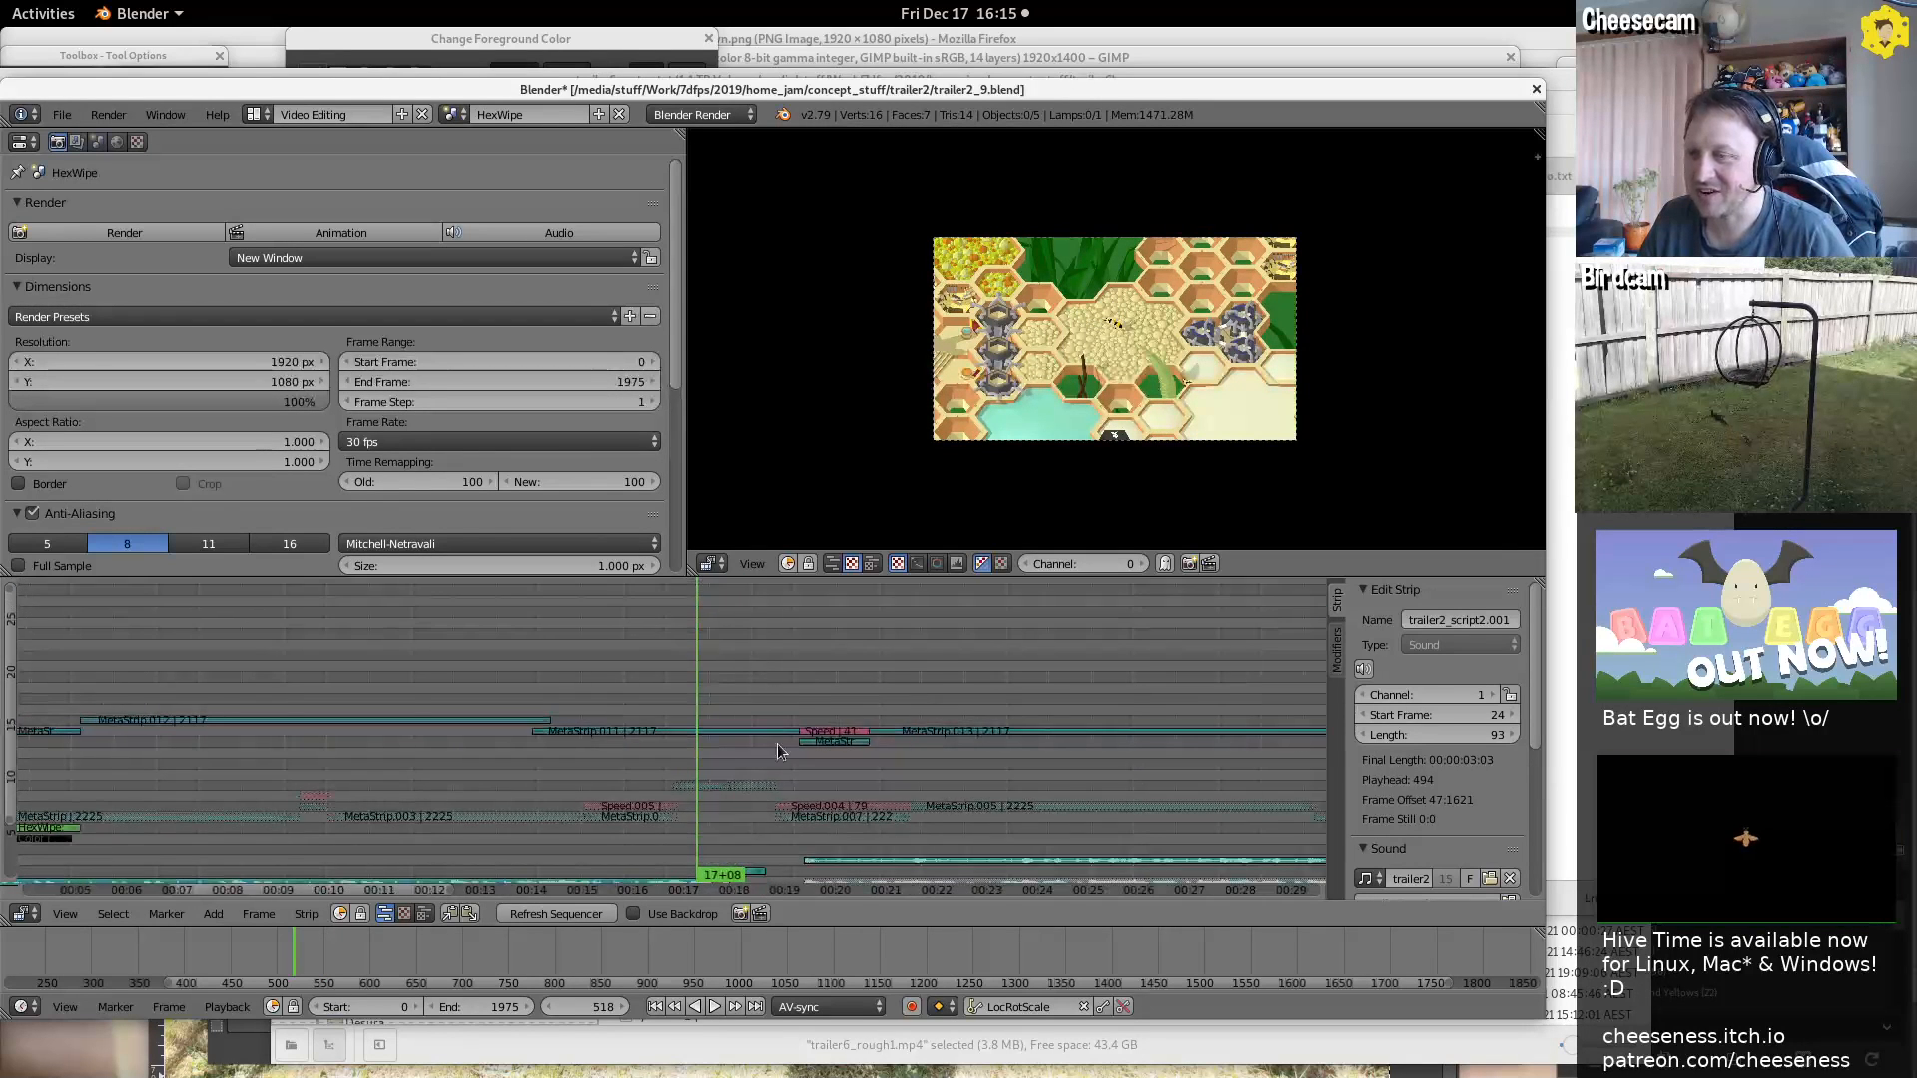
{"action": "mouse_move", "coordinate": [783, 744]}
{"action": "middle_mouse_down", "text": "ctrl"}
{"action": "mouse_move", "coordinate": [768, 695]}
{"action": "mouse_move", "coordinate": [743, 867]}
{"action": "mouse_move", "coordinate": [756, 762]}
{"action": "middle_mouse_up", "text": "ctrl"}
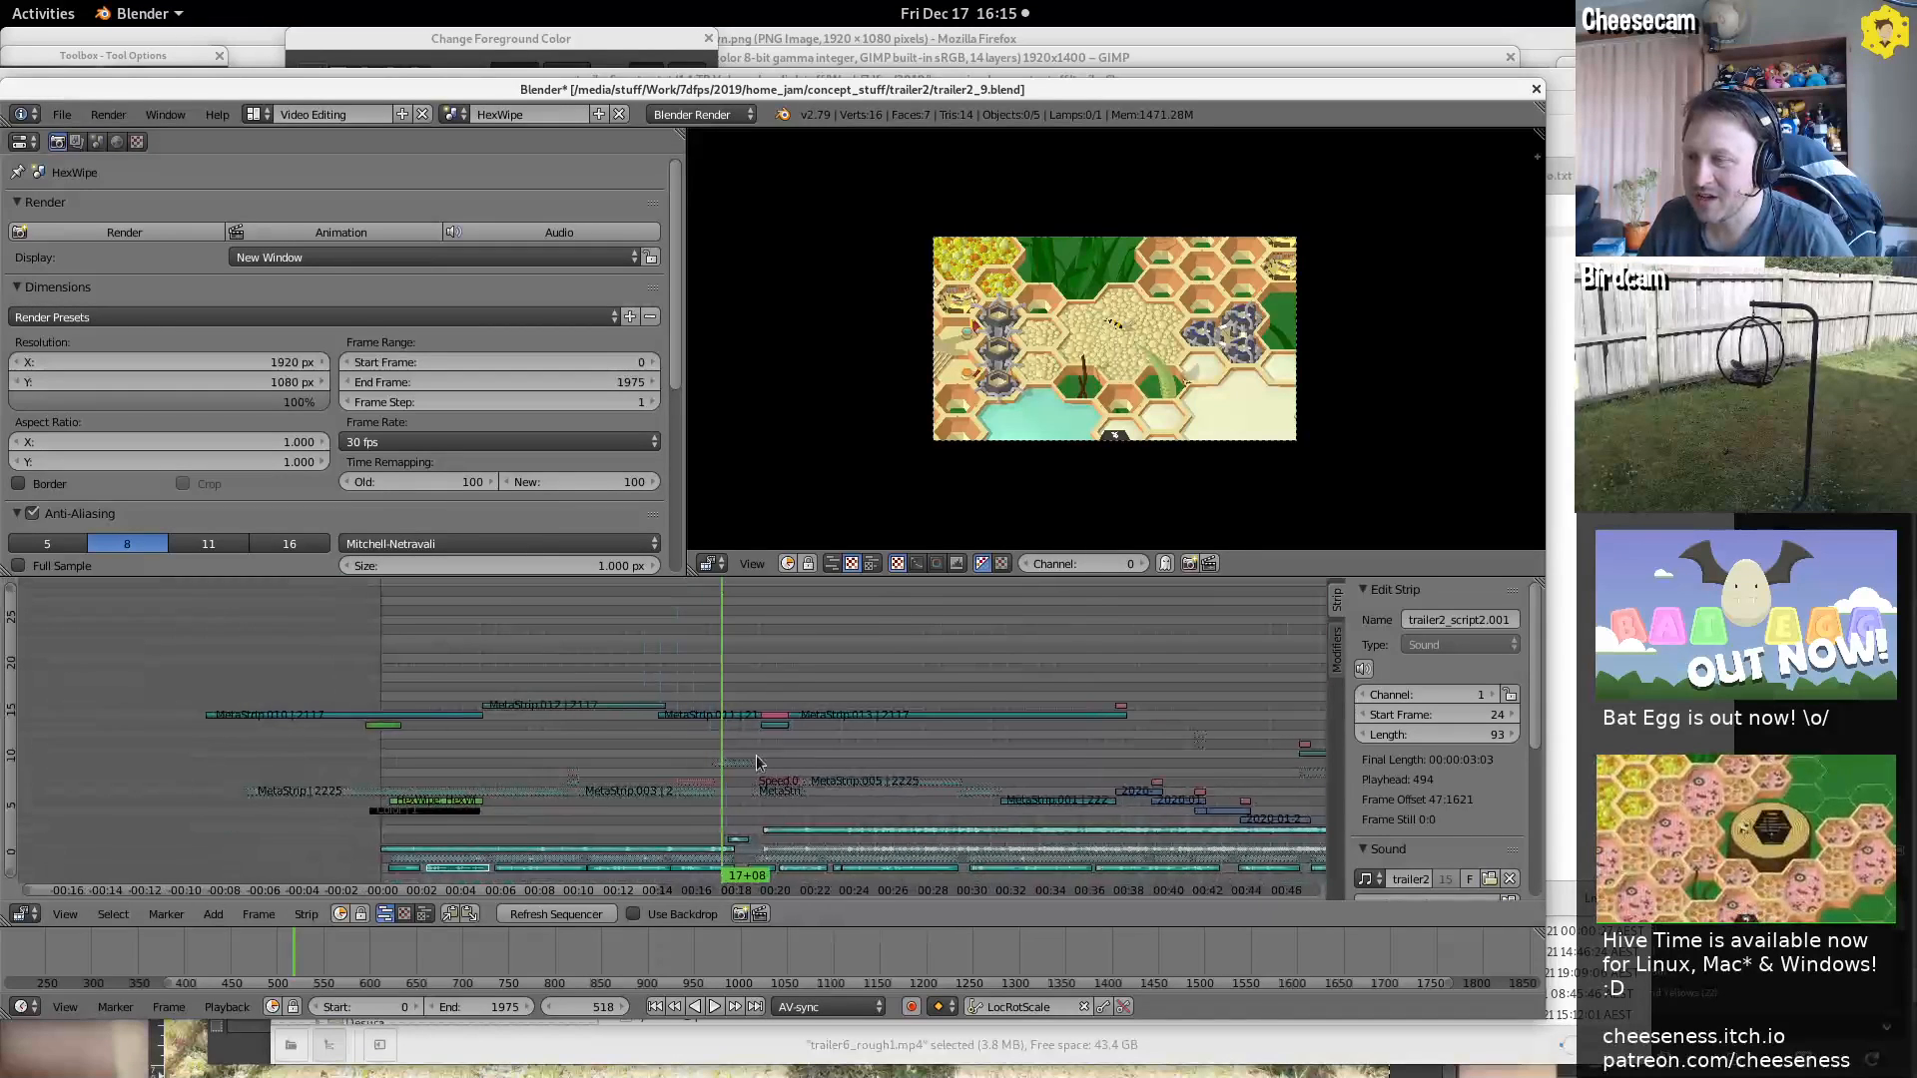
{"action": "middle_click_drag", "start_coordinate": [717, 827], "coordinate": [763, 764], "text": "ctrl"}
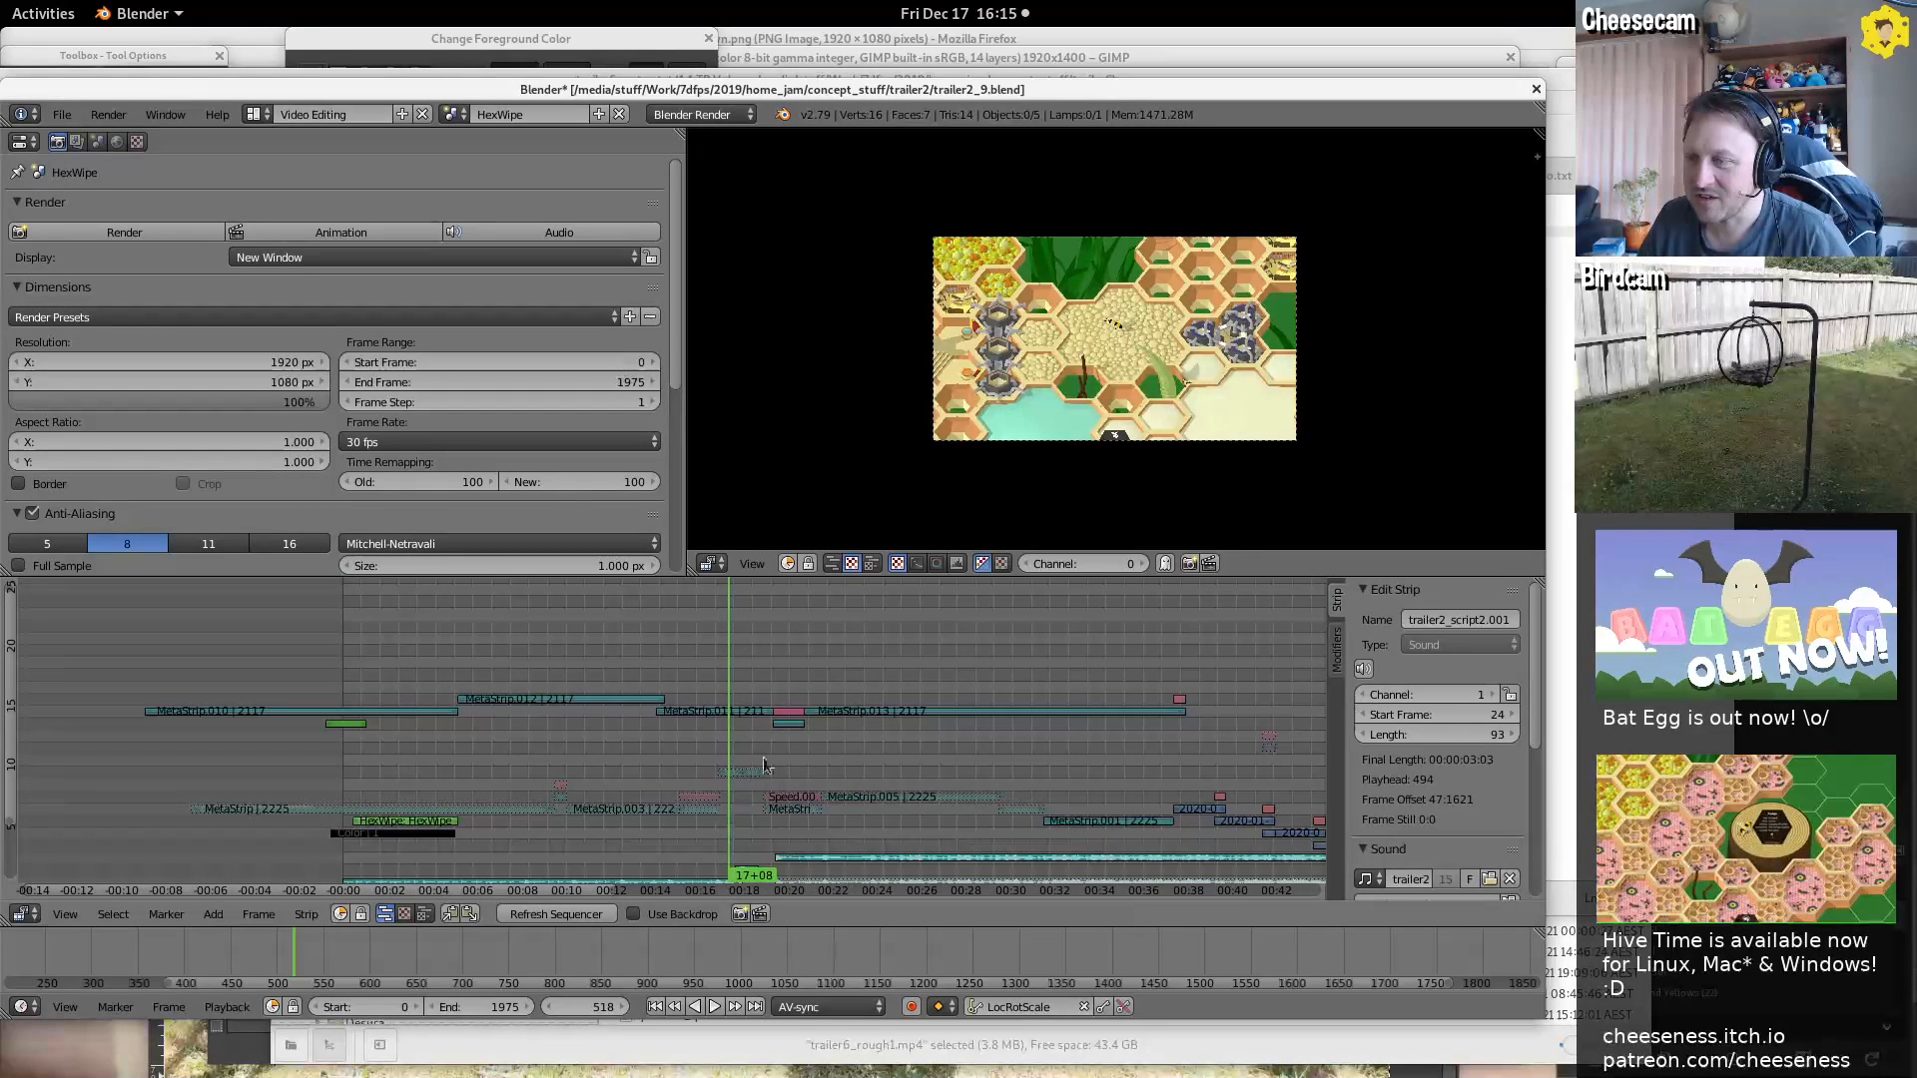
{"action": "left_click", "coordinate": [782, 687]}
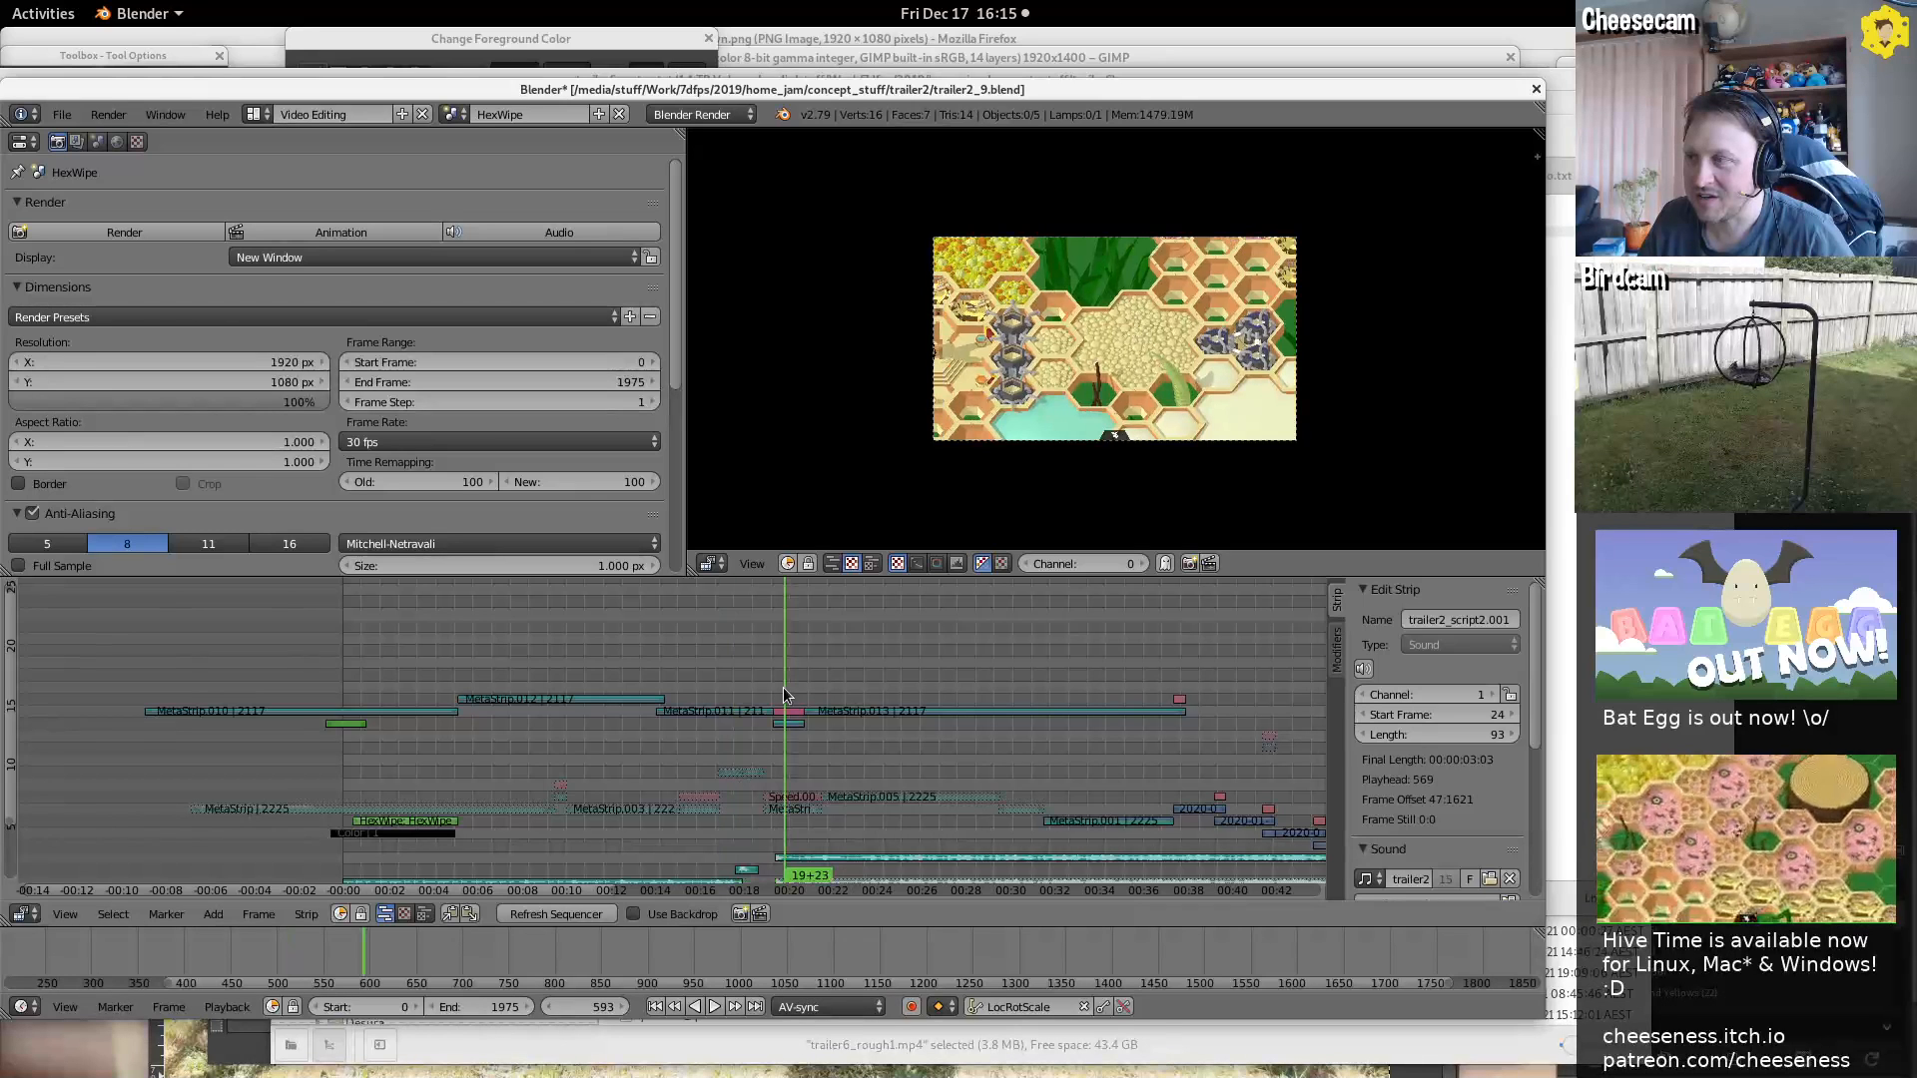
{"action": "left_click", "coordinate": [711, 692]}
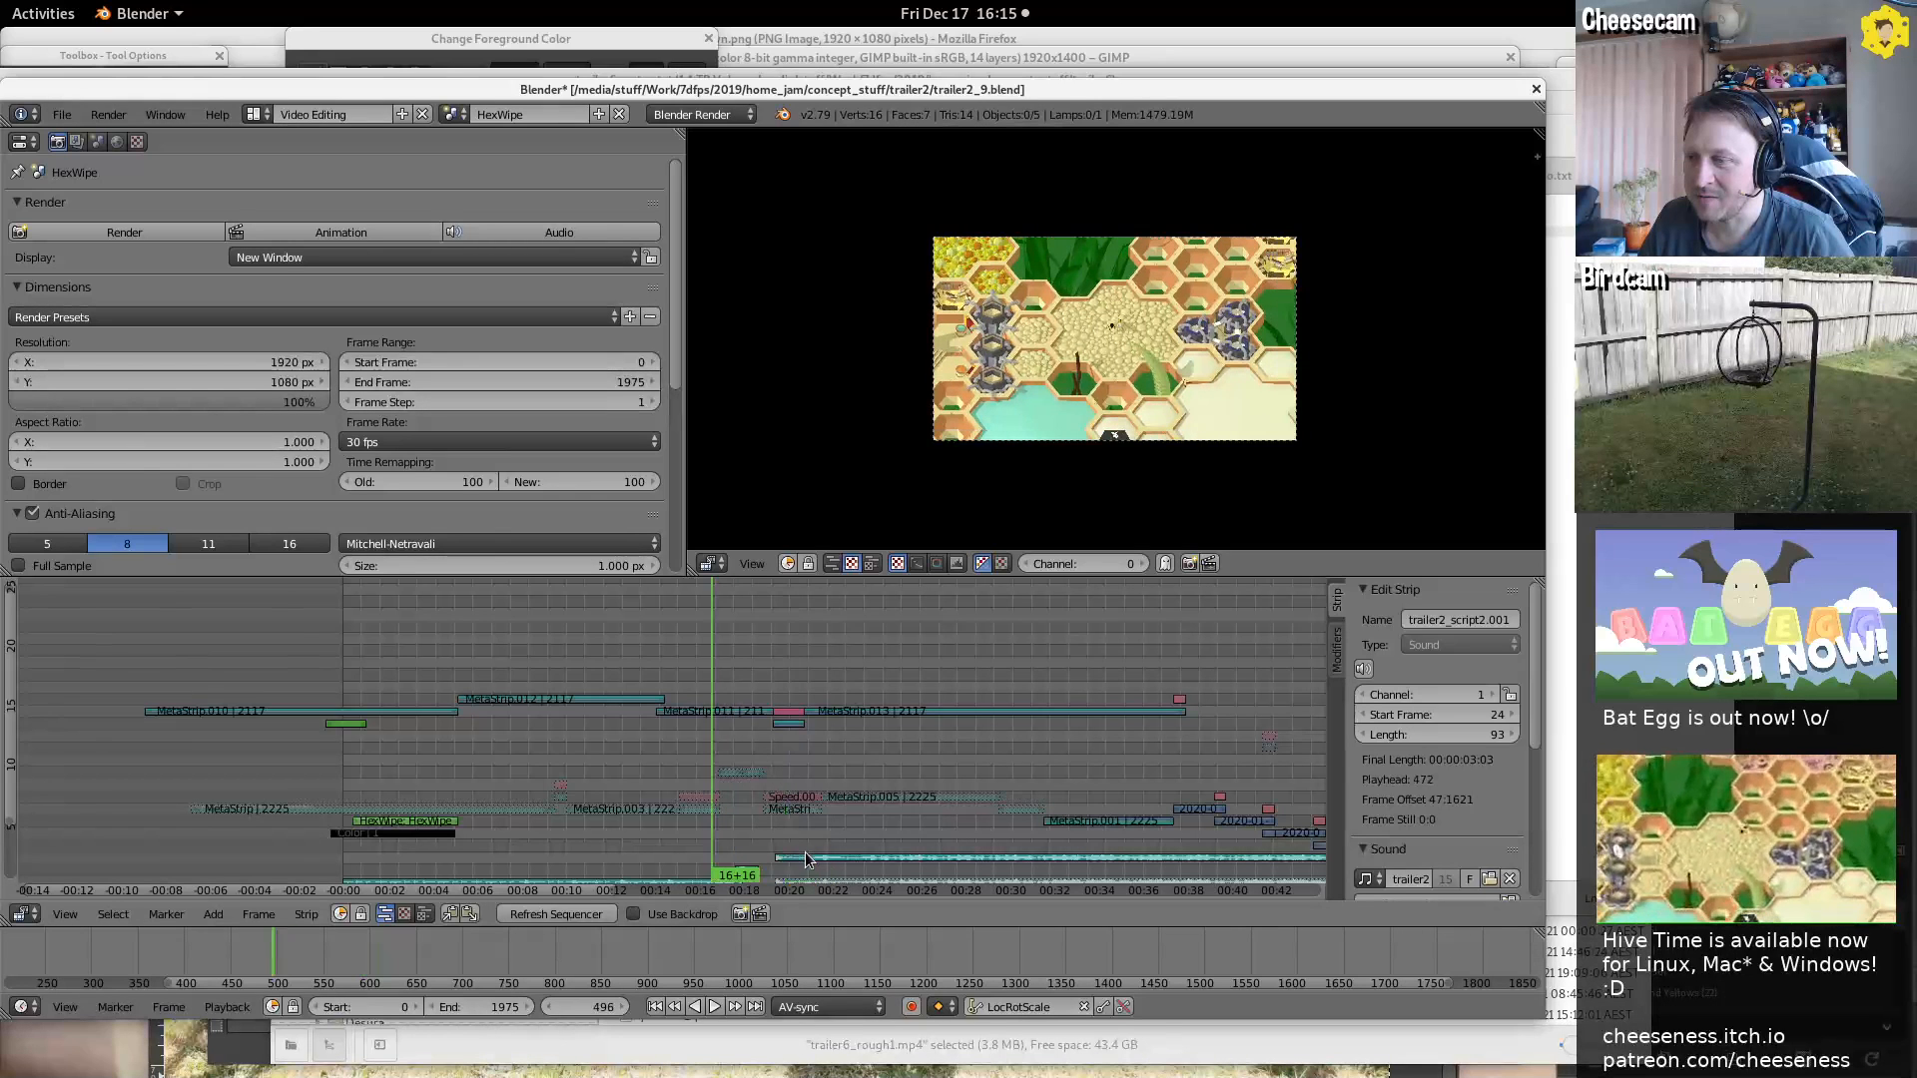
Play the sequence from frame 496 to frame 665 and return to the event dialog card at frame 475
{"action": "middle_click_drag", "start_coordinate": [785, 832], "coordinate": [815, 790]}
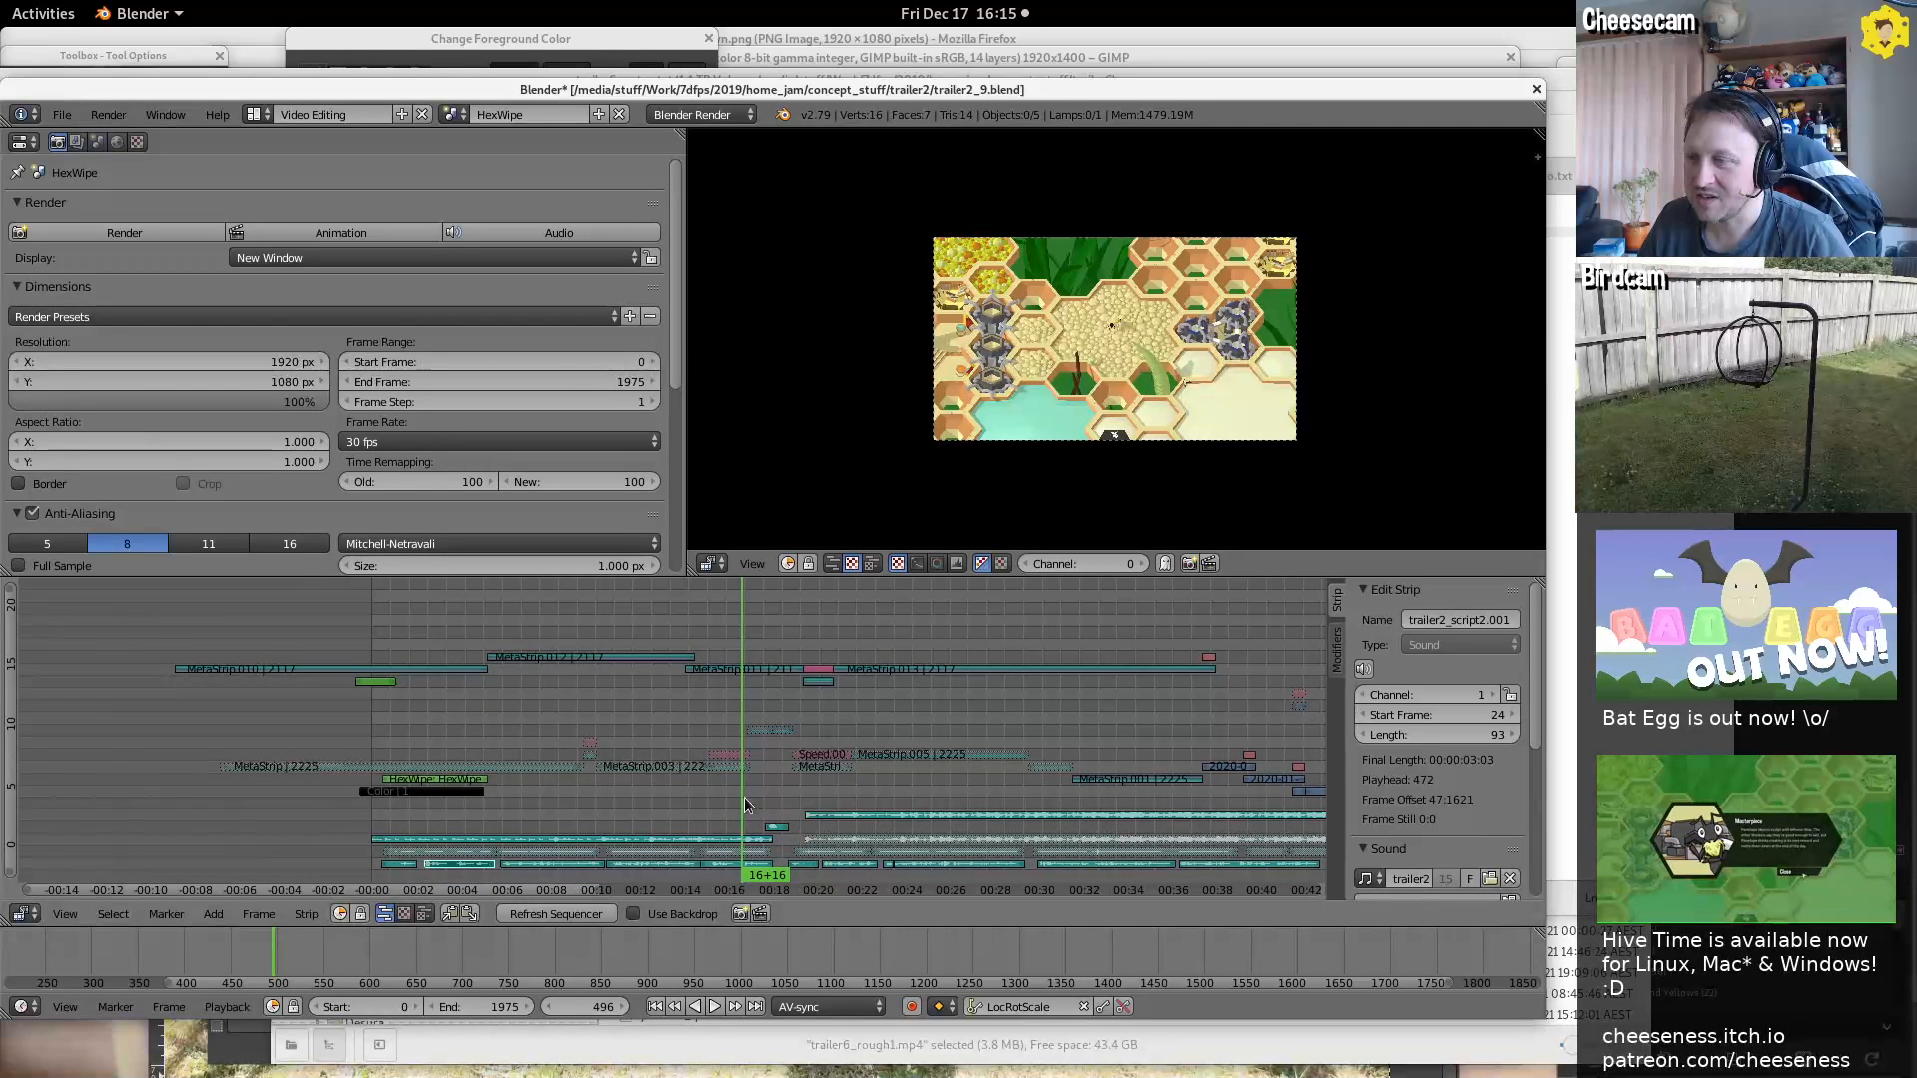
{"action": "key", "text": "alt+a"}
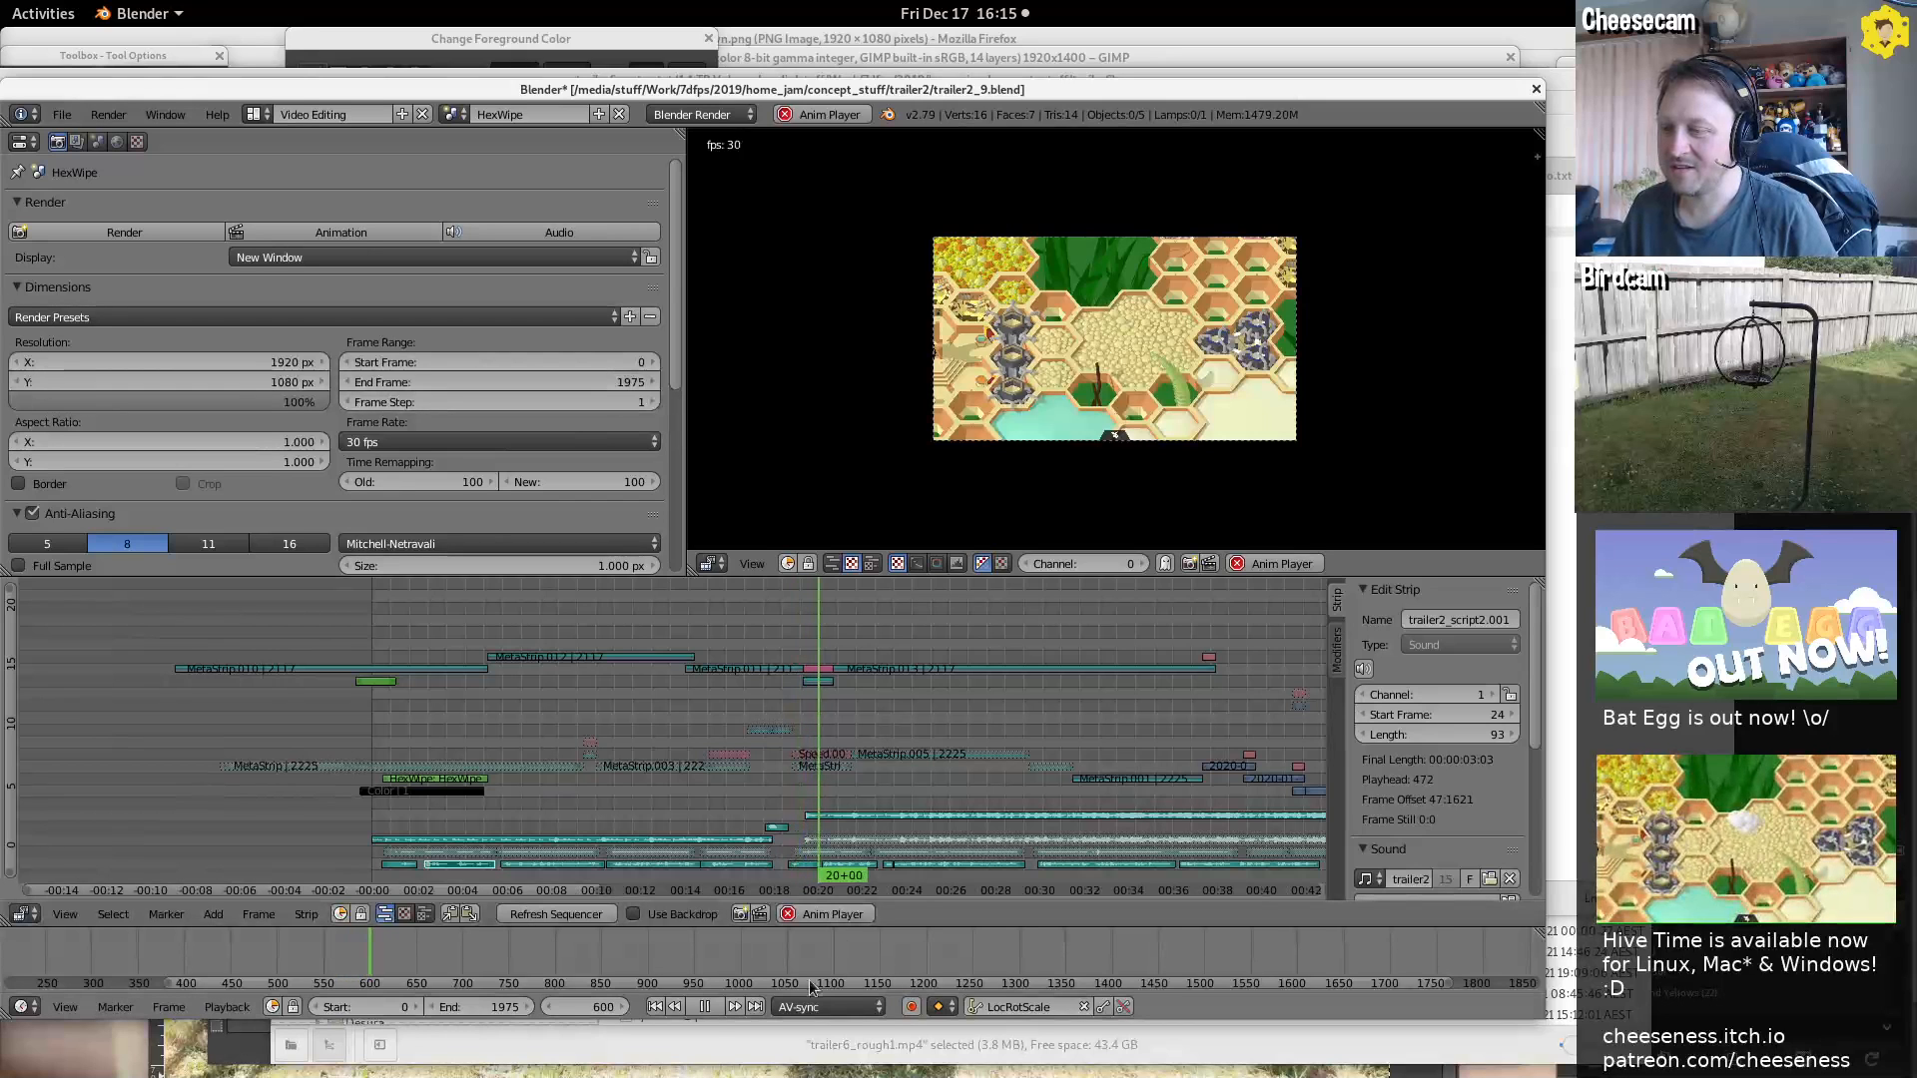
{"action": "left_click", "coordinate": [706, 1006]}
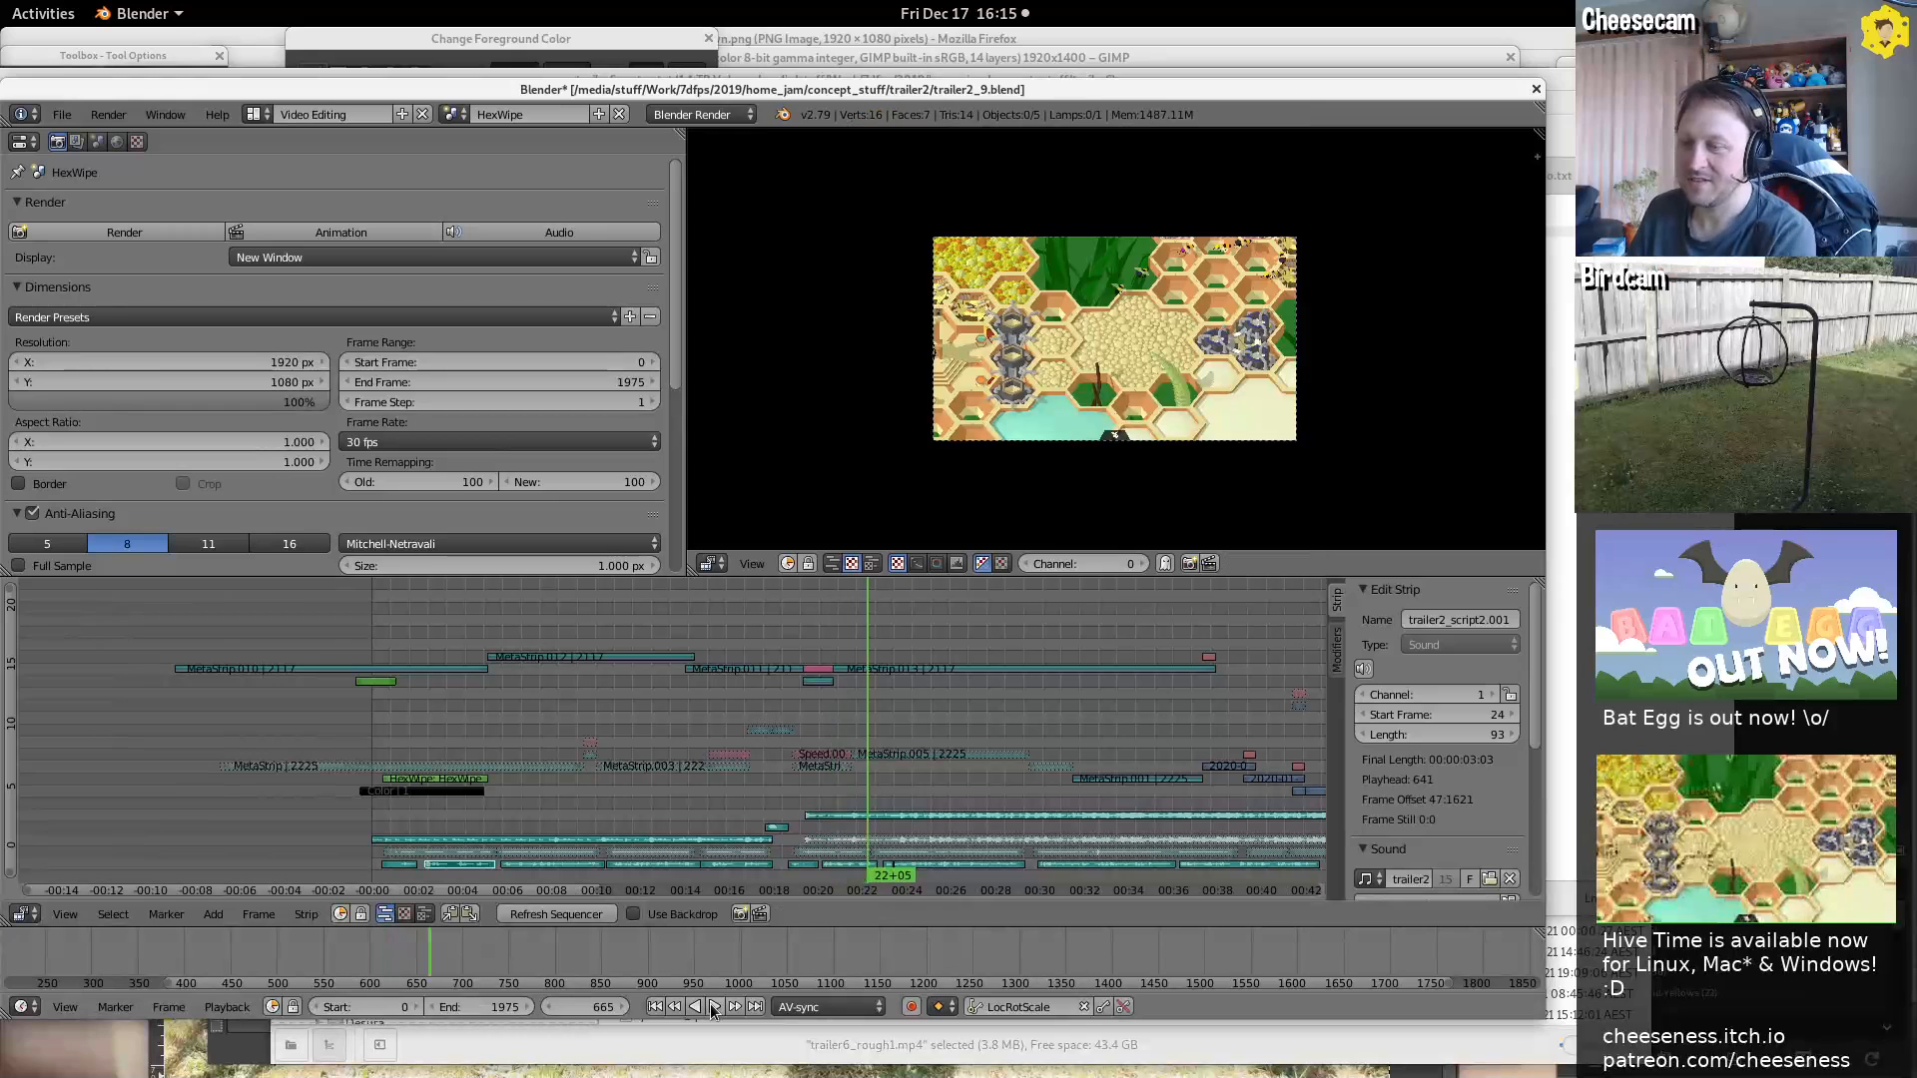
{"action": "left_click", "coordinate": [719, 783]}
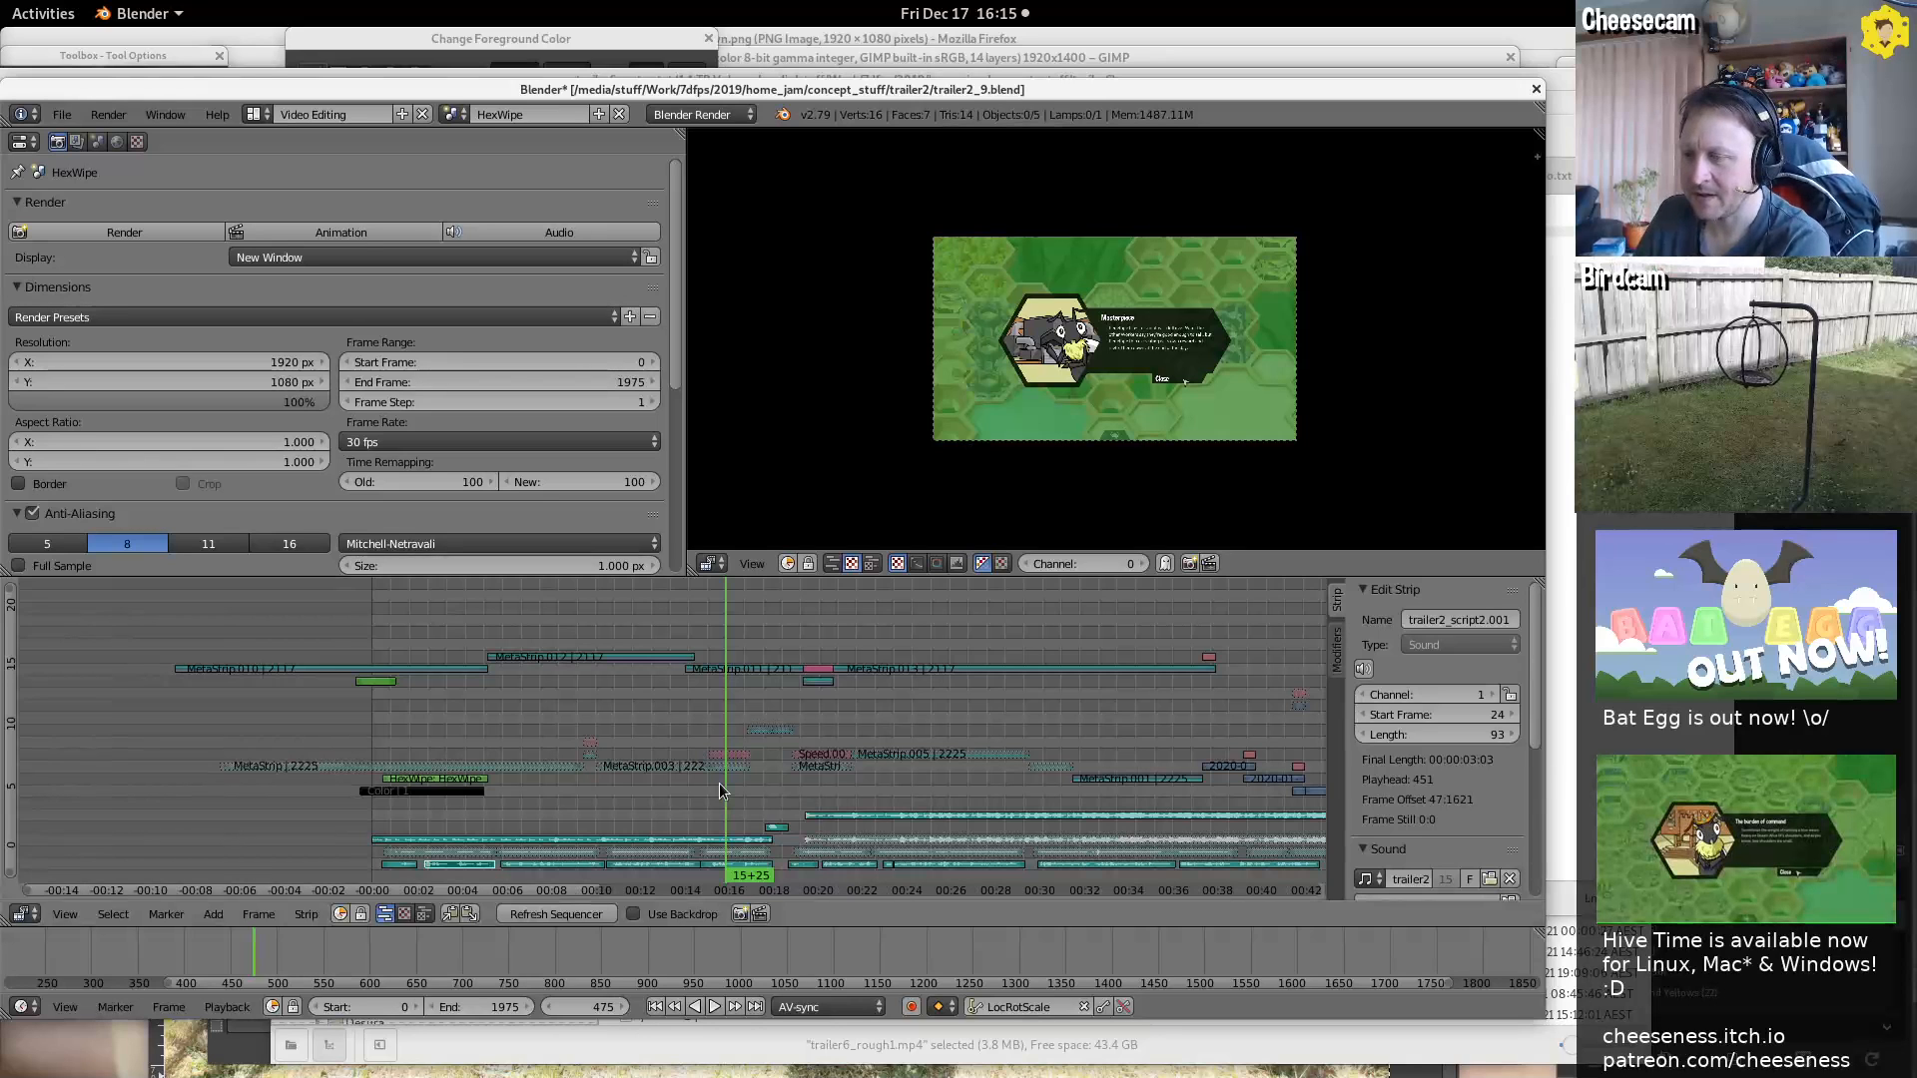
Scrub back to frame 514 and play the shot over the short sound clip to frame 565
{"action": "left_click", "coordinate": [769, 805]}
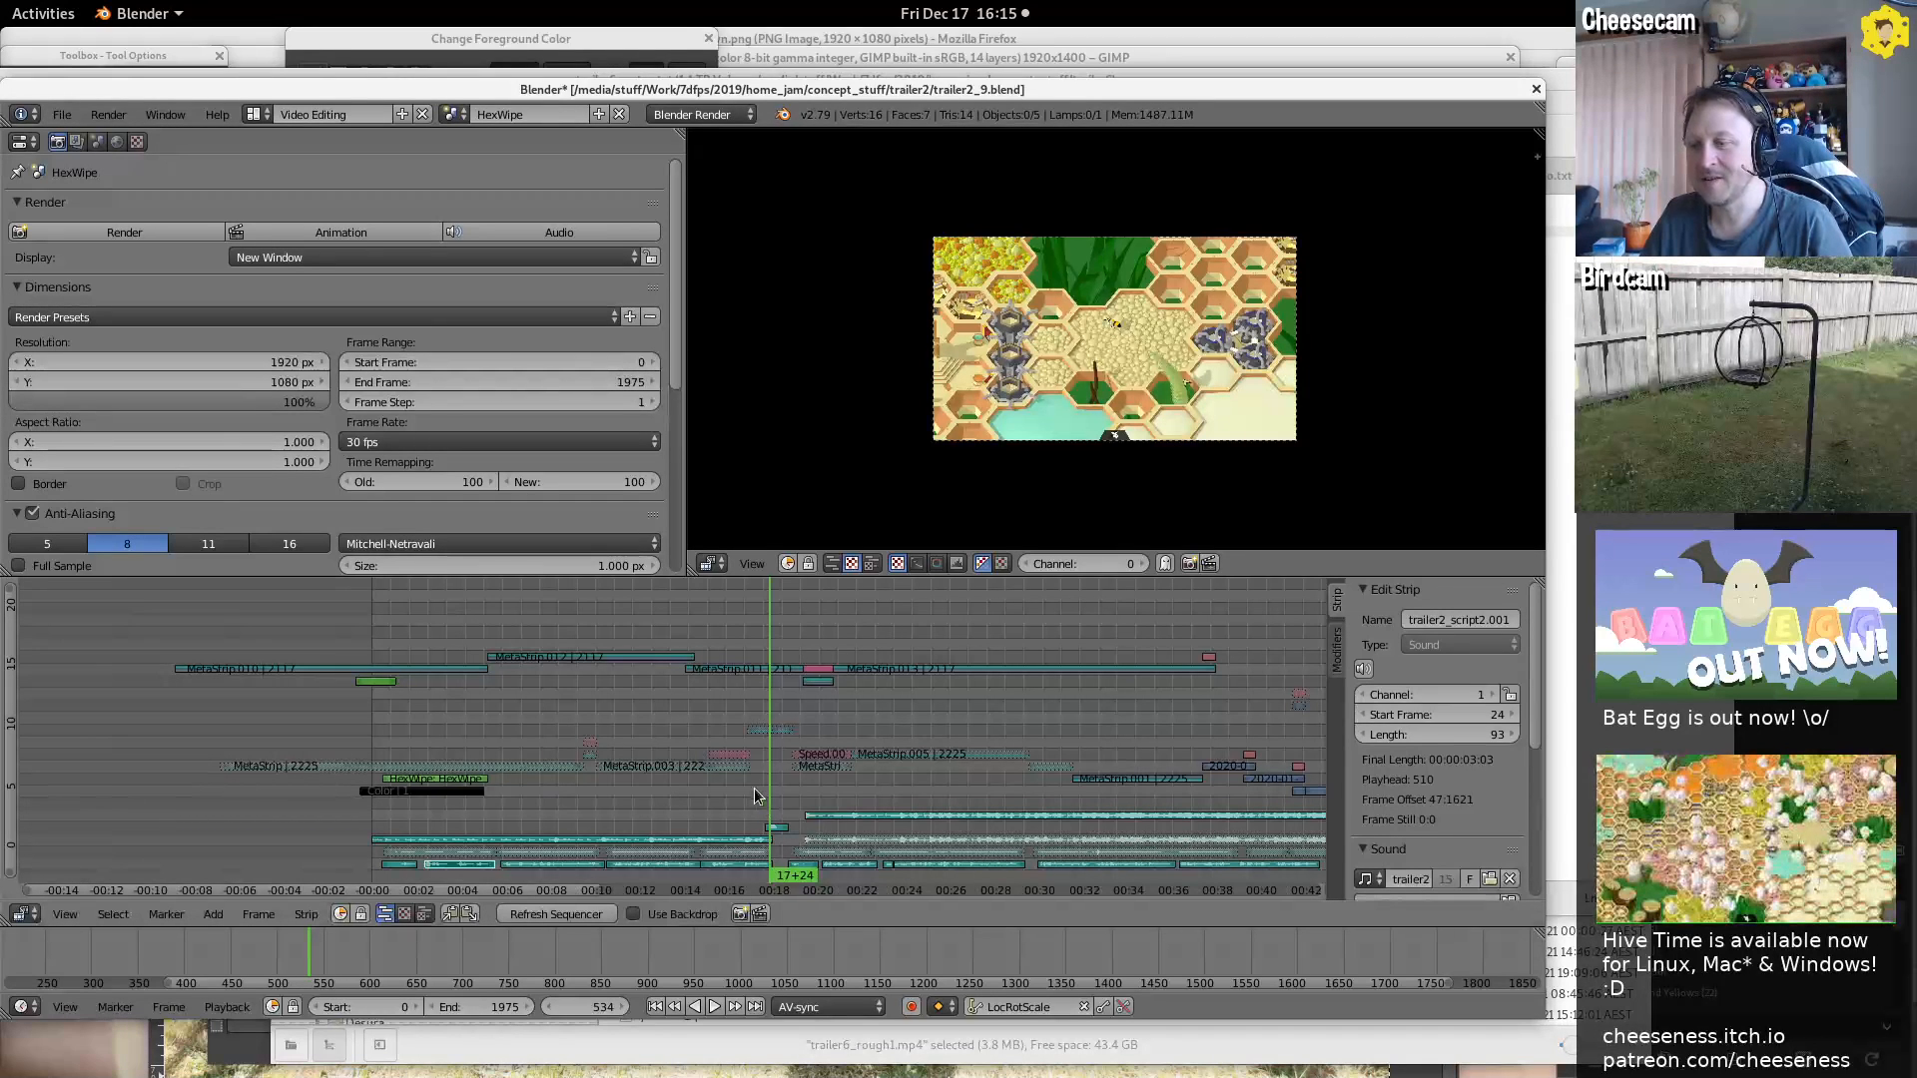
{"action": "left_click", "coordinate": [760, 799]}
{"action": "key", "text": "alt+a"}
{"action": "key", "text": "Escape"}
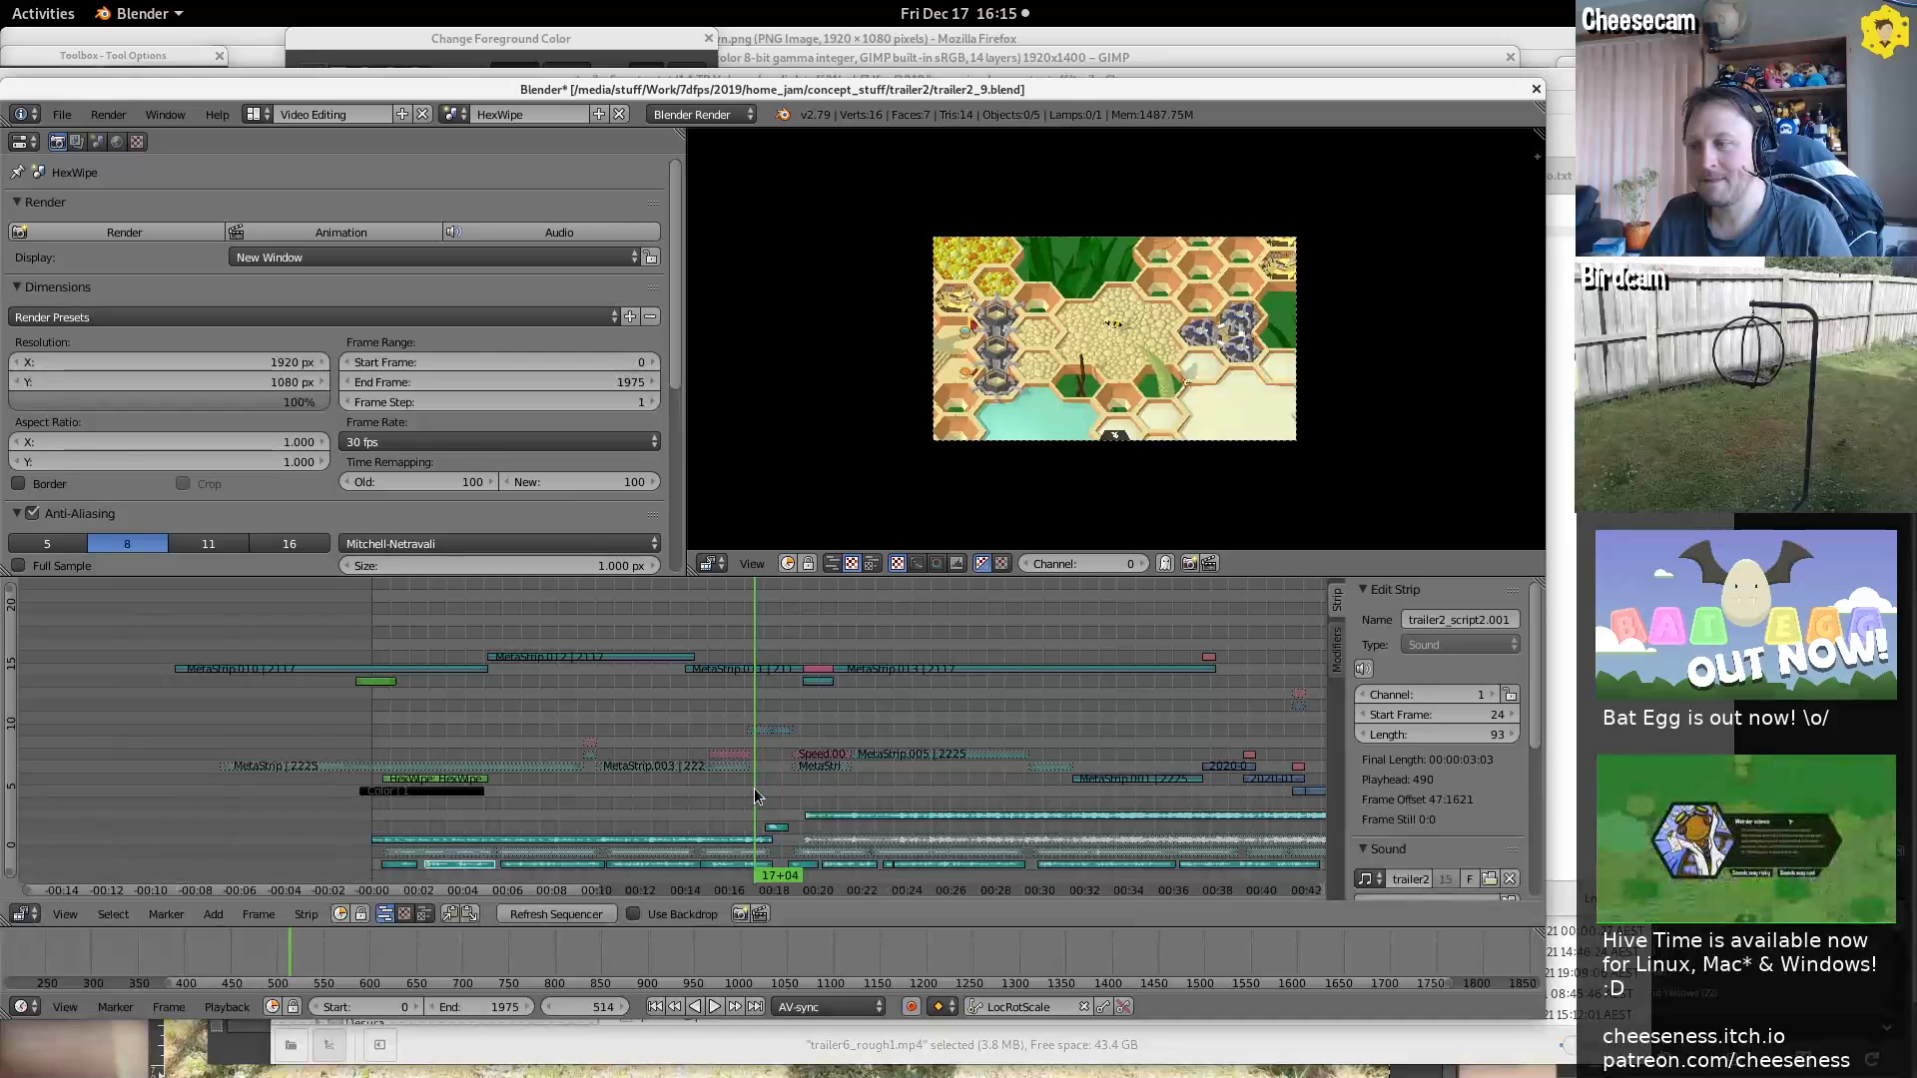
{"action": "left_click", "coordinate": [711, 1008]}
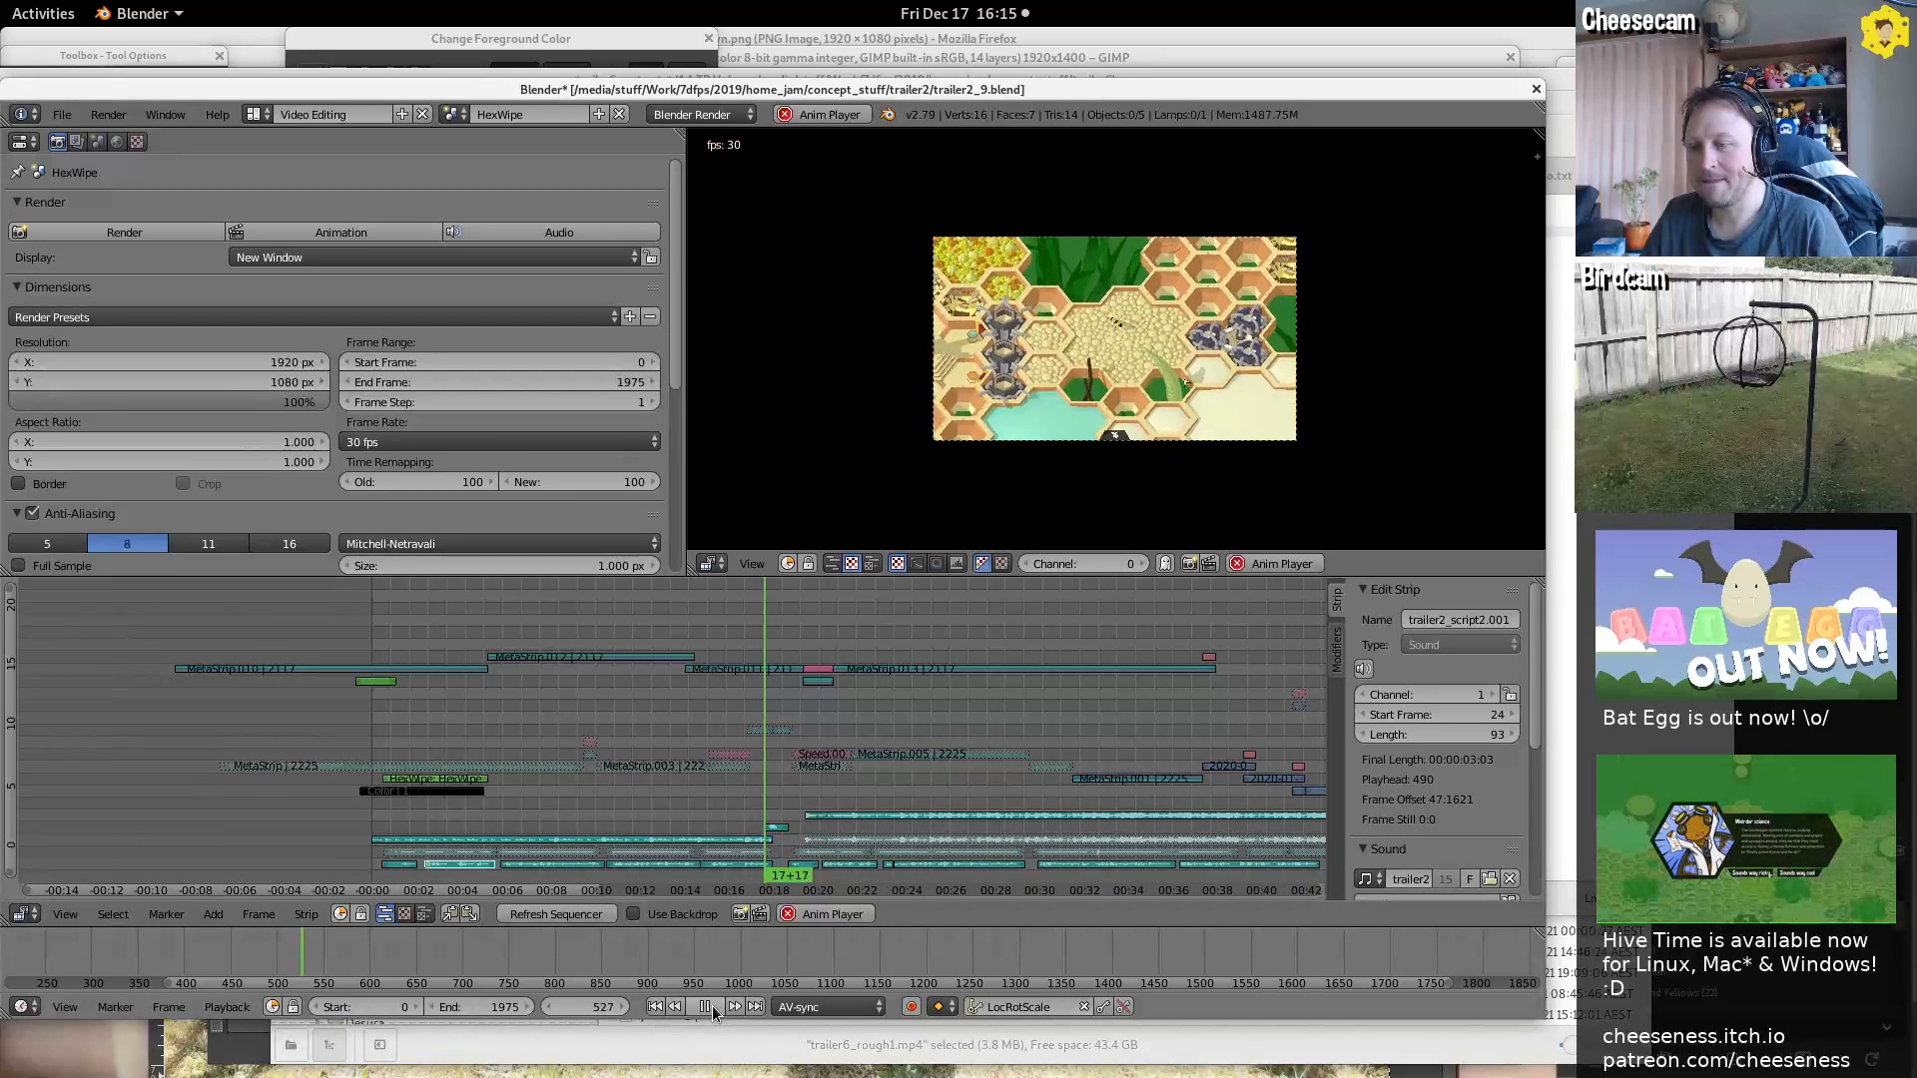
{"action": "left_click", "coordinate": [711, 1007]}
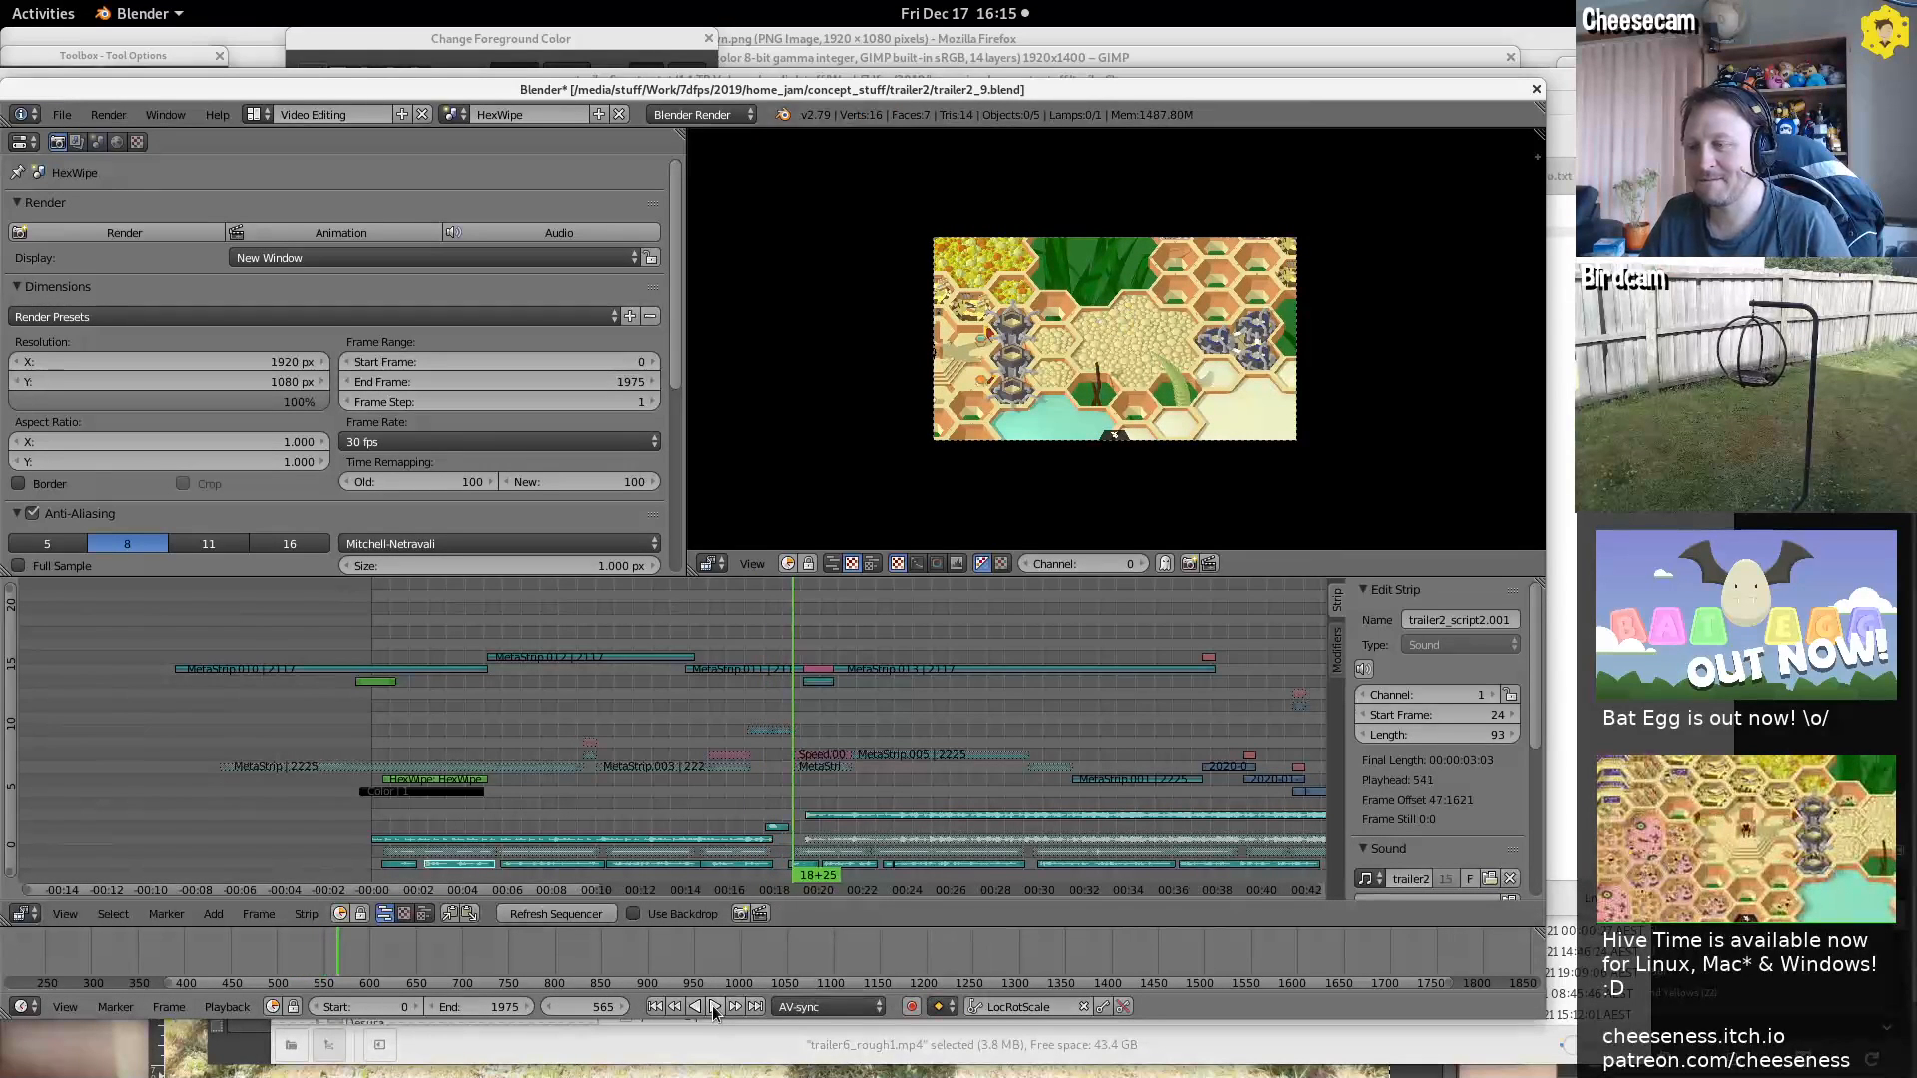
Replay the white puff effect from frame 536 to frame 589
{"action": "left_click", "coordinate": [770, 835]}
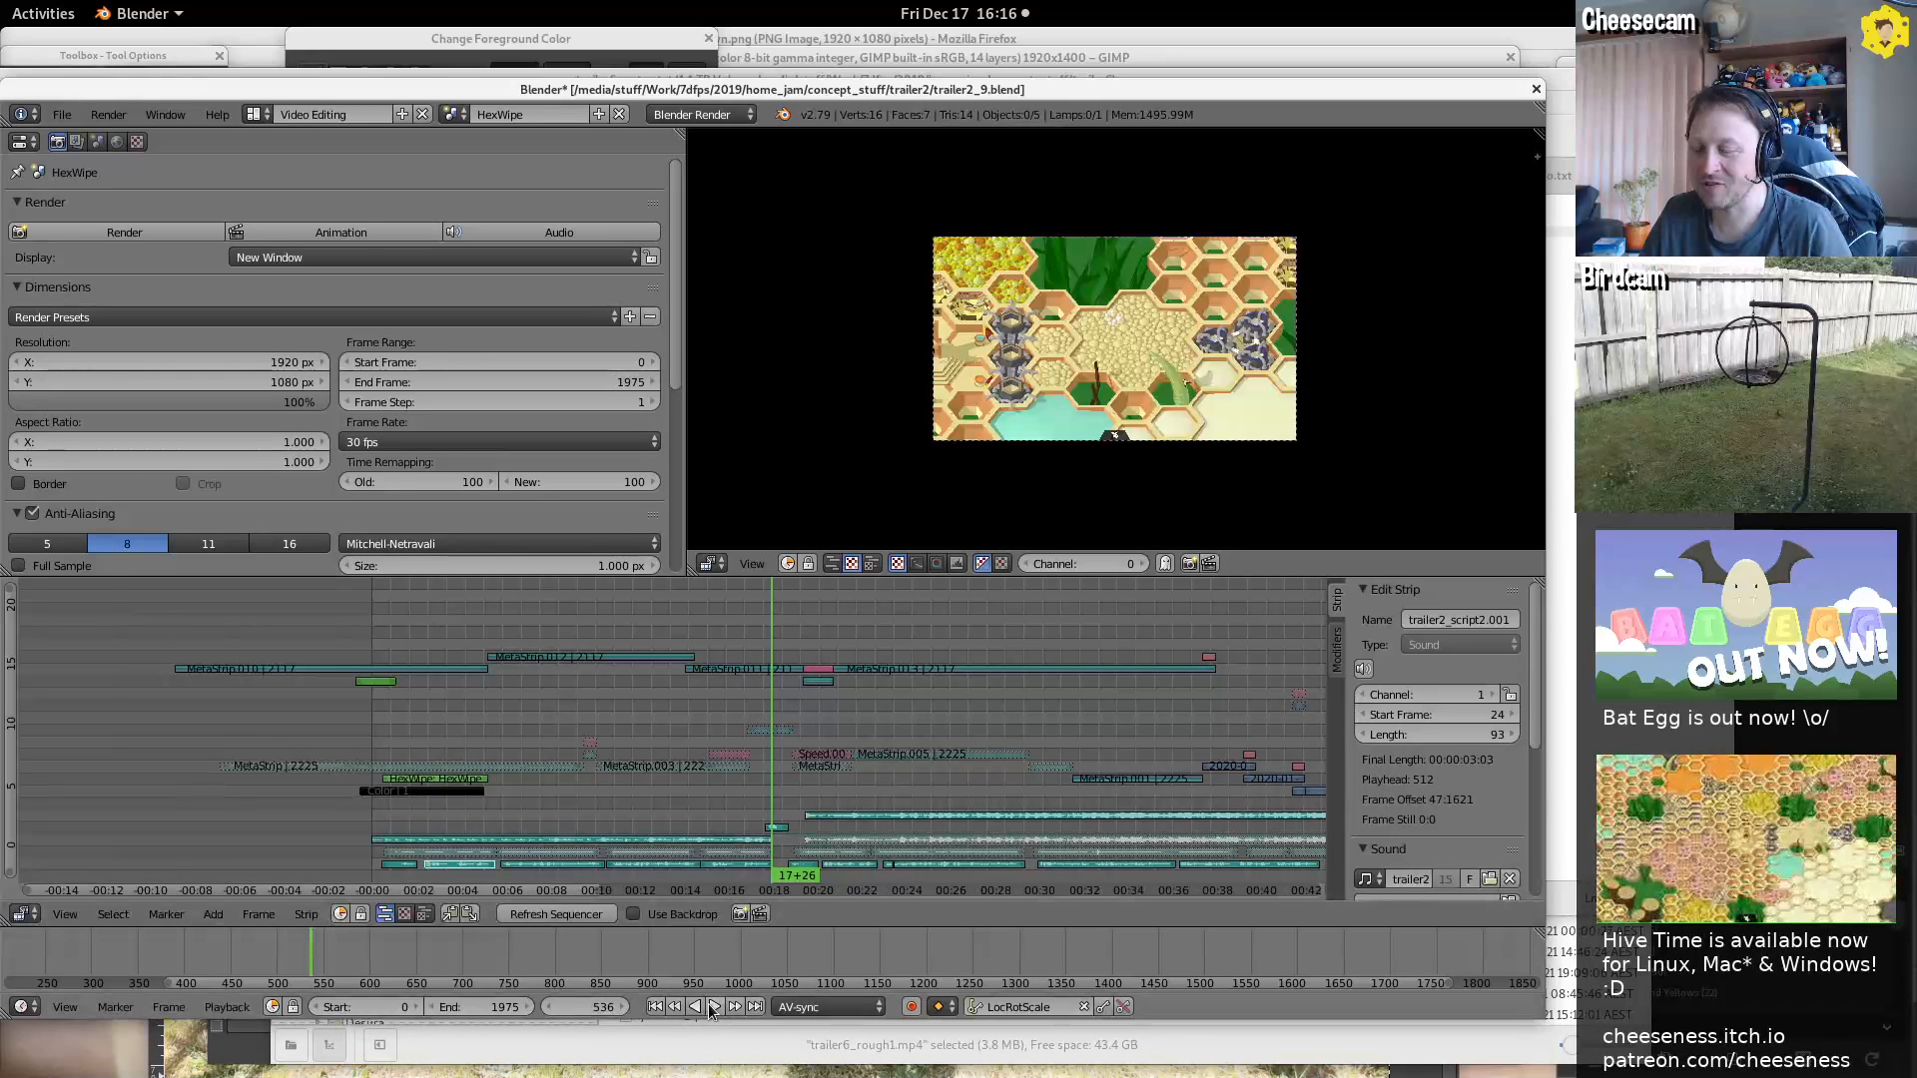
{"action": "left_click", "coordinate": [712, 1007]}
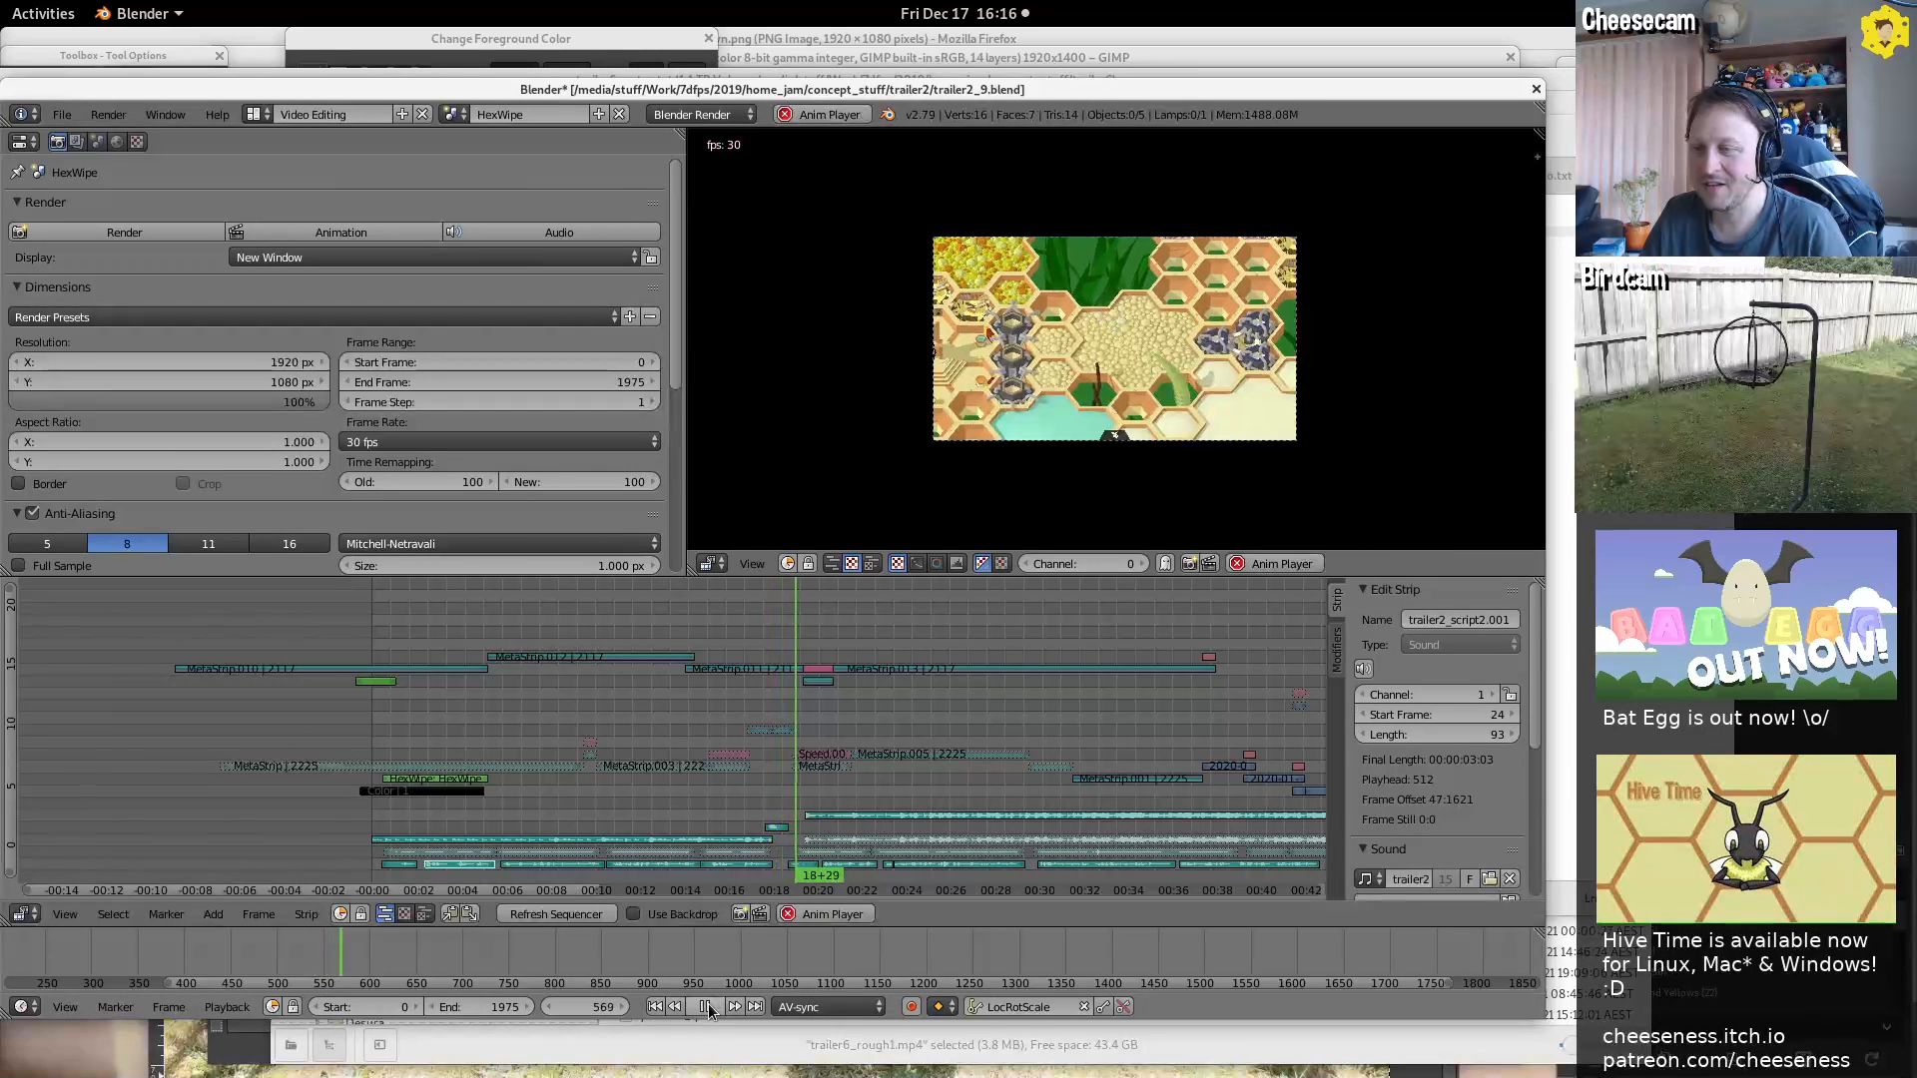
{"action": "left_click", "coordinate": [705, 1008]}
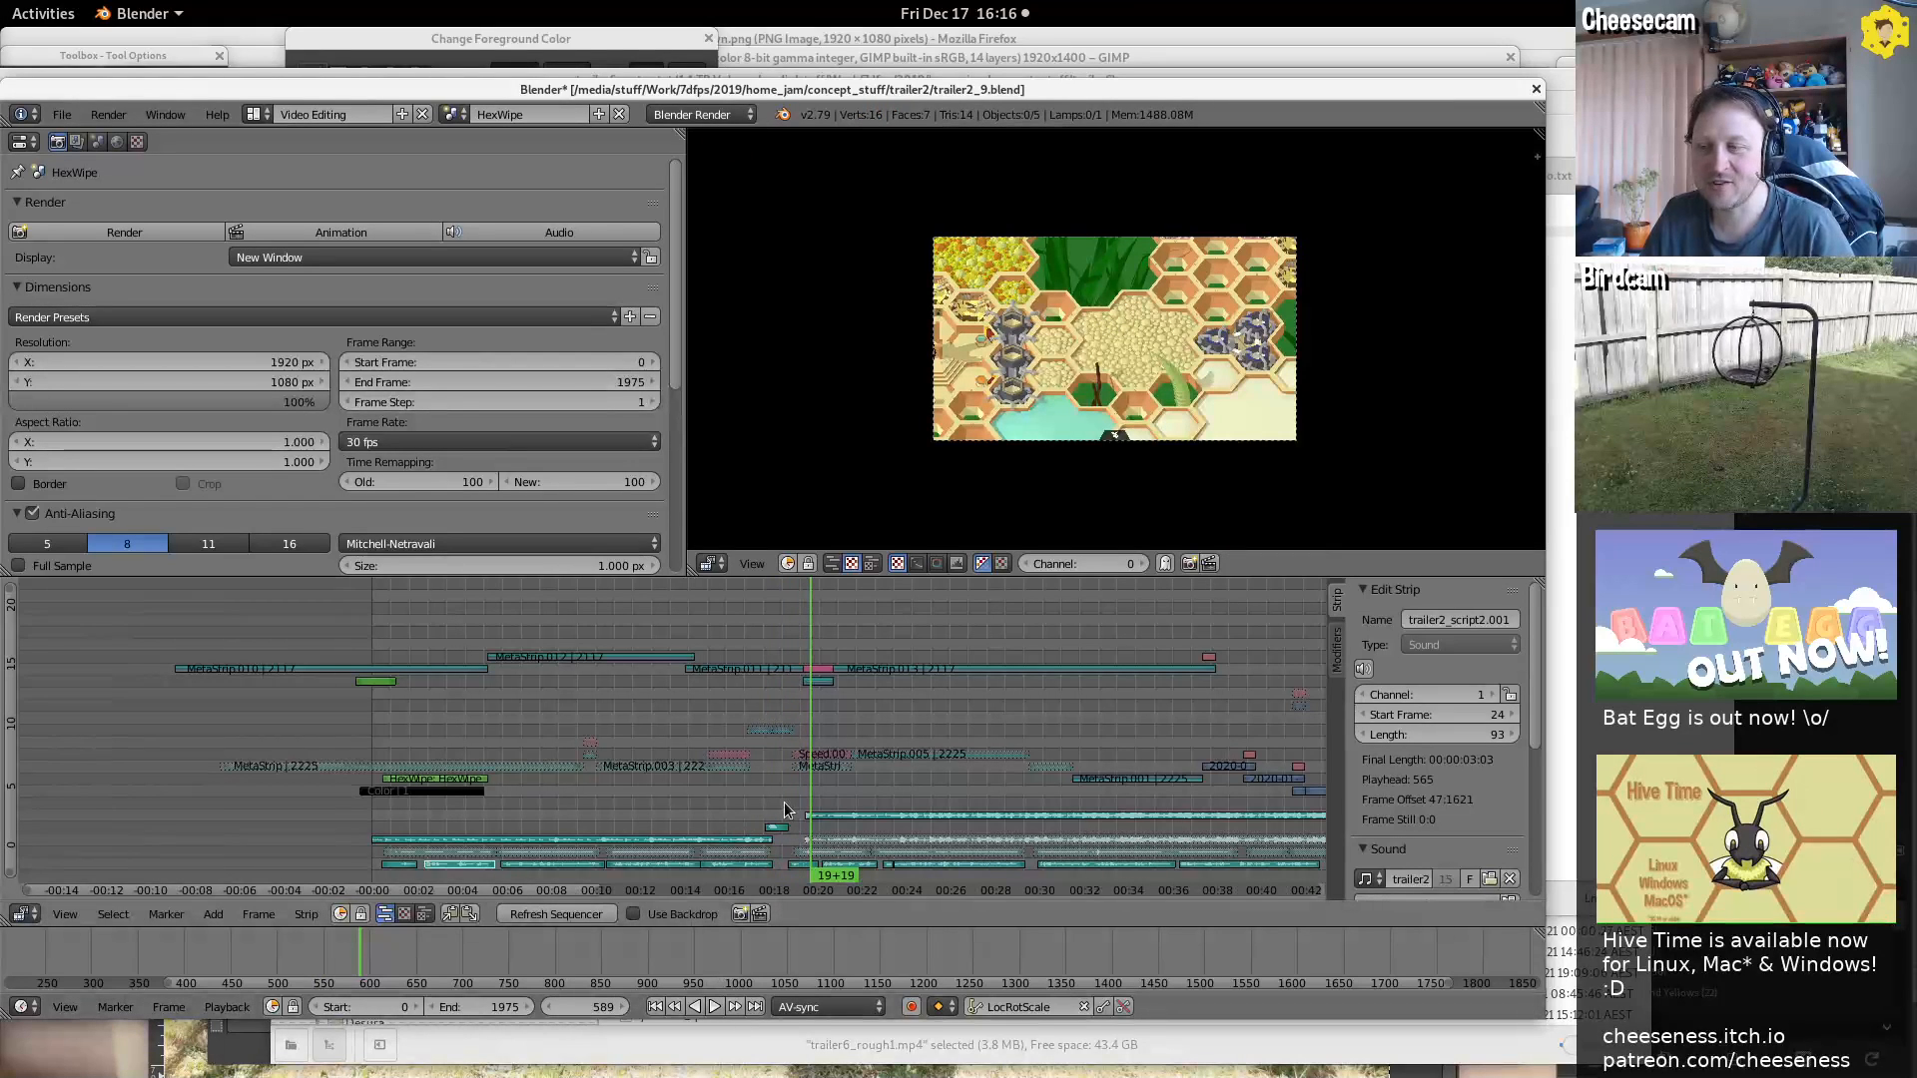
Play the shot from frame 479 to frame 598 to review it again
{"action": "left_click", "coordinate": [728, 796]}
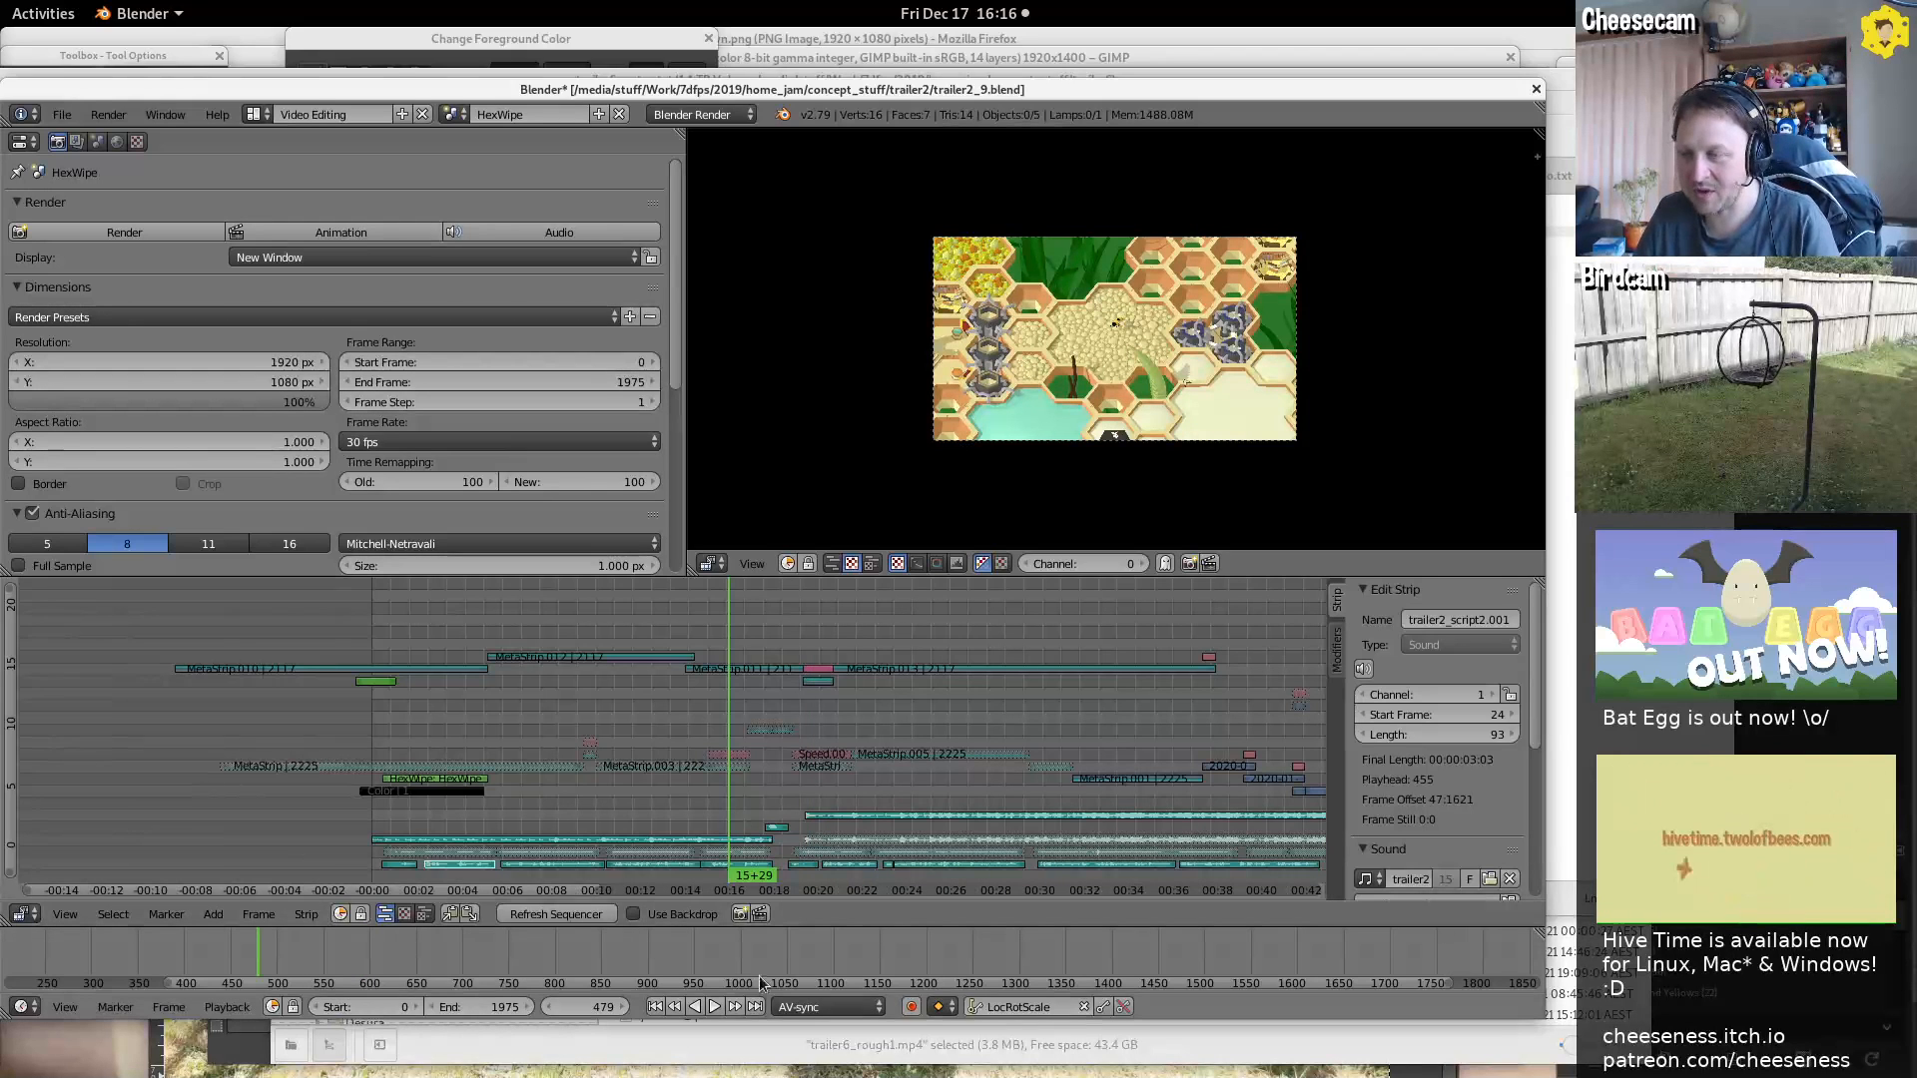
{"action": "left_click", "coordinate": [715, 1007]}
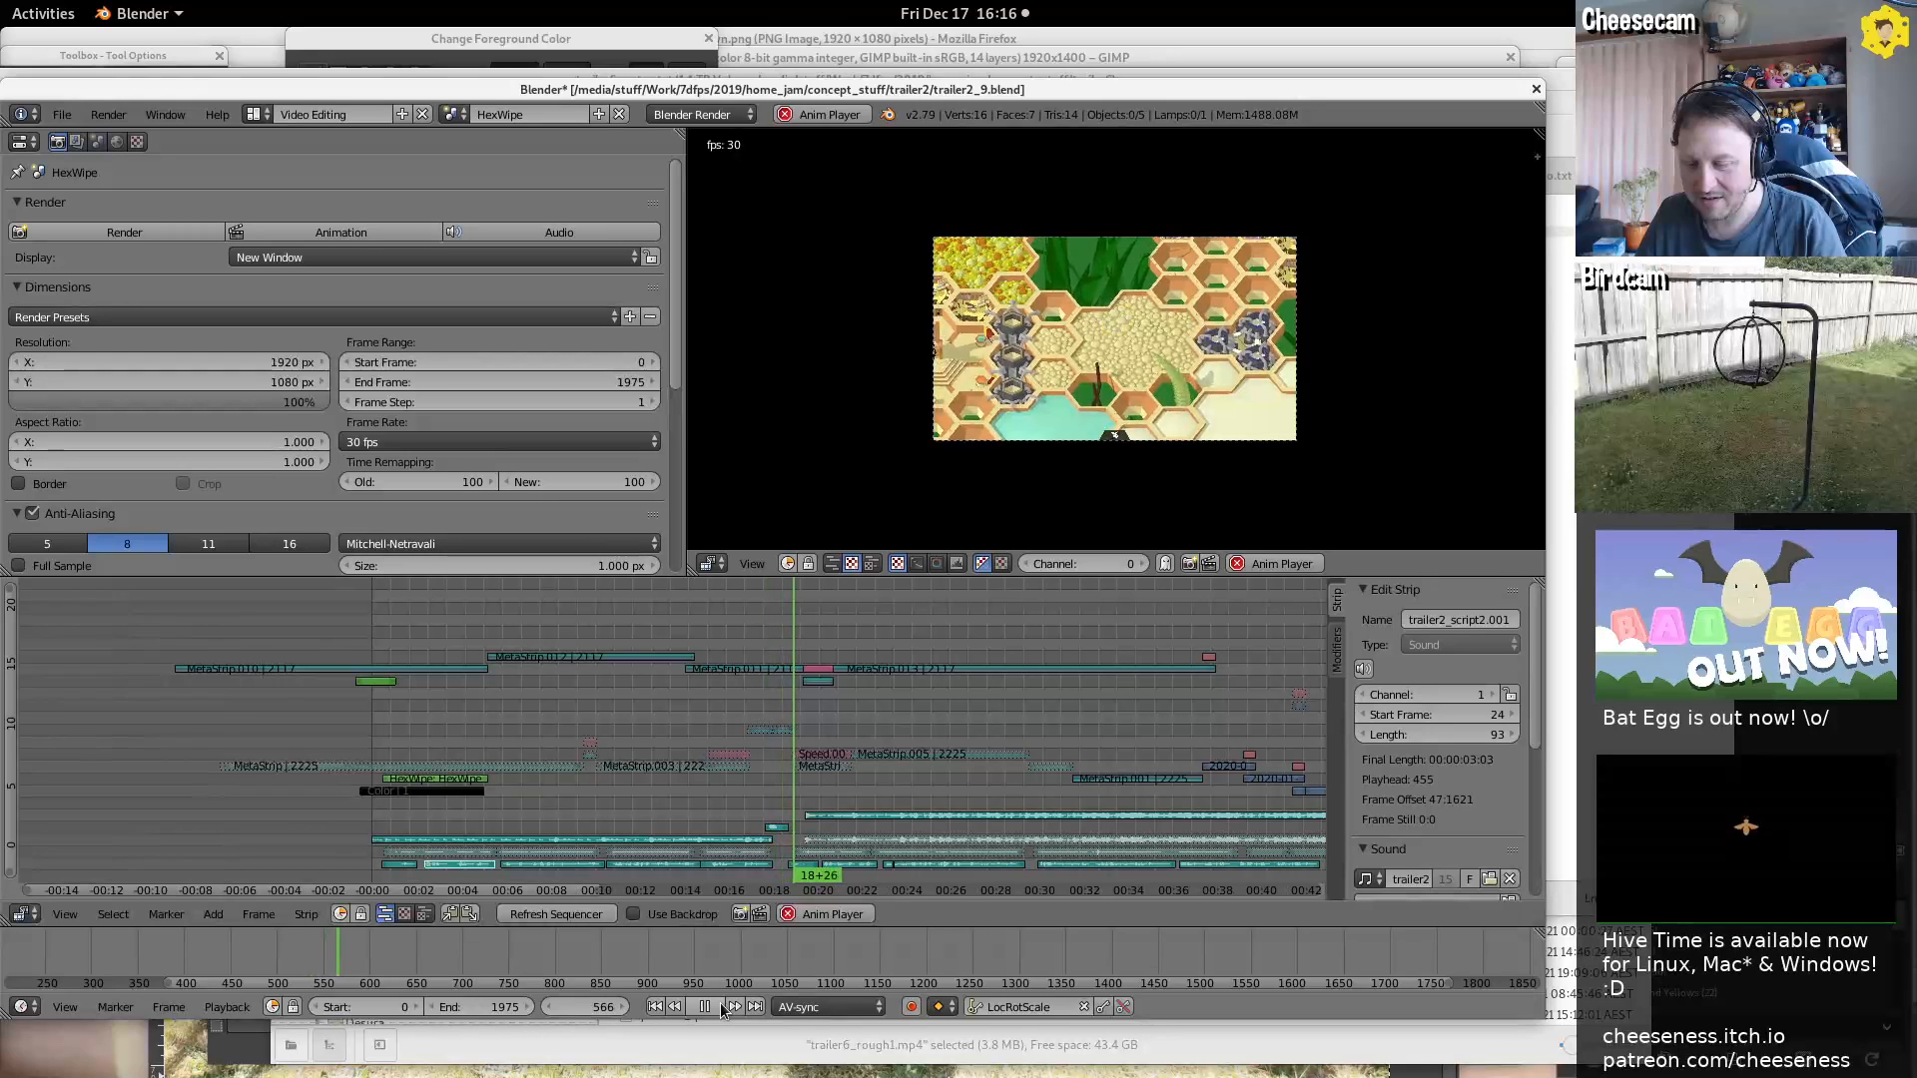
{"action": "left_click", "coordinate": [713, 1006]}
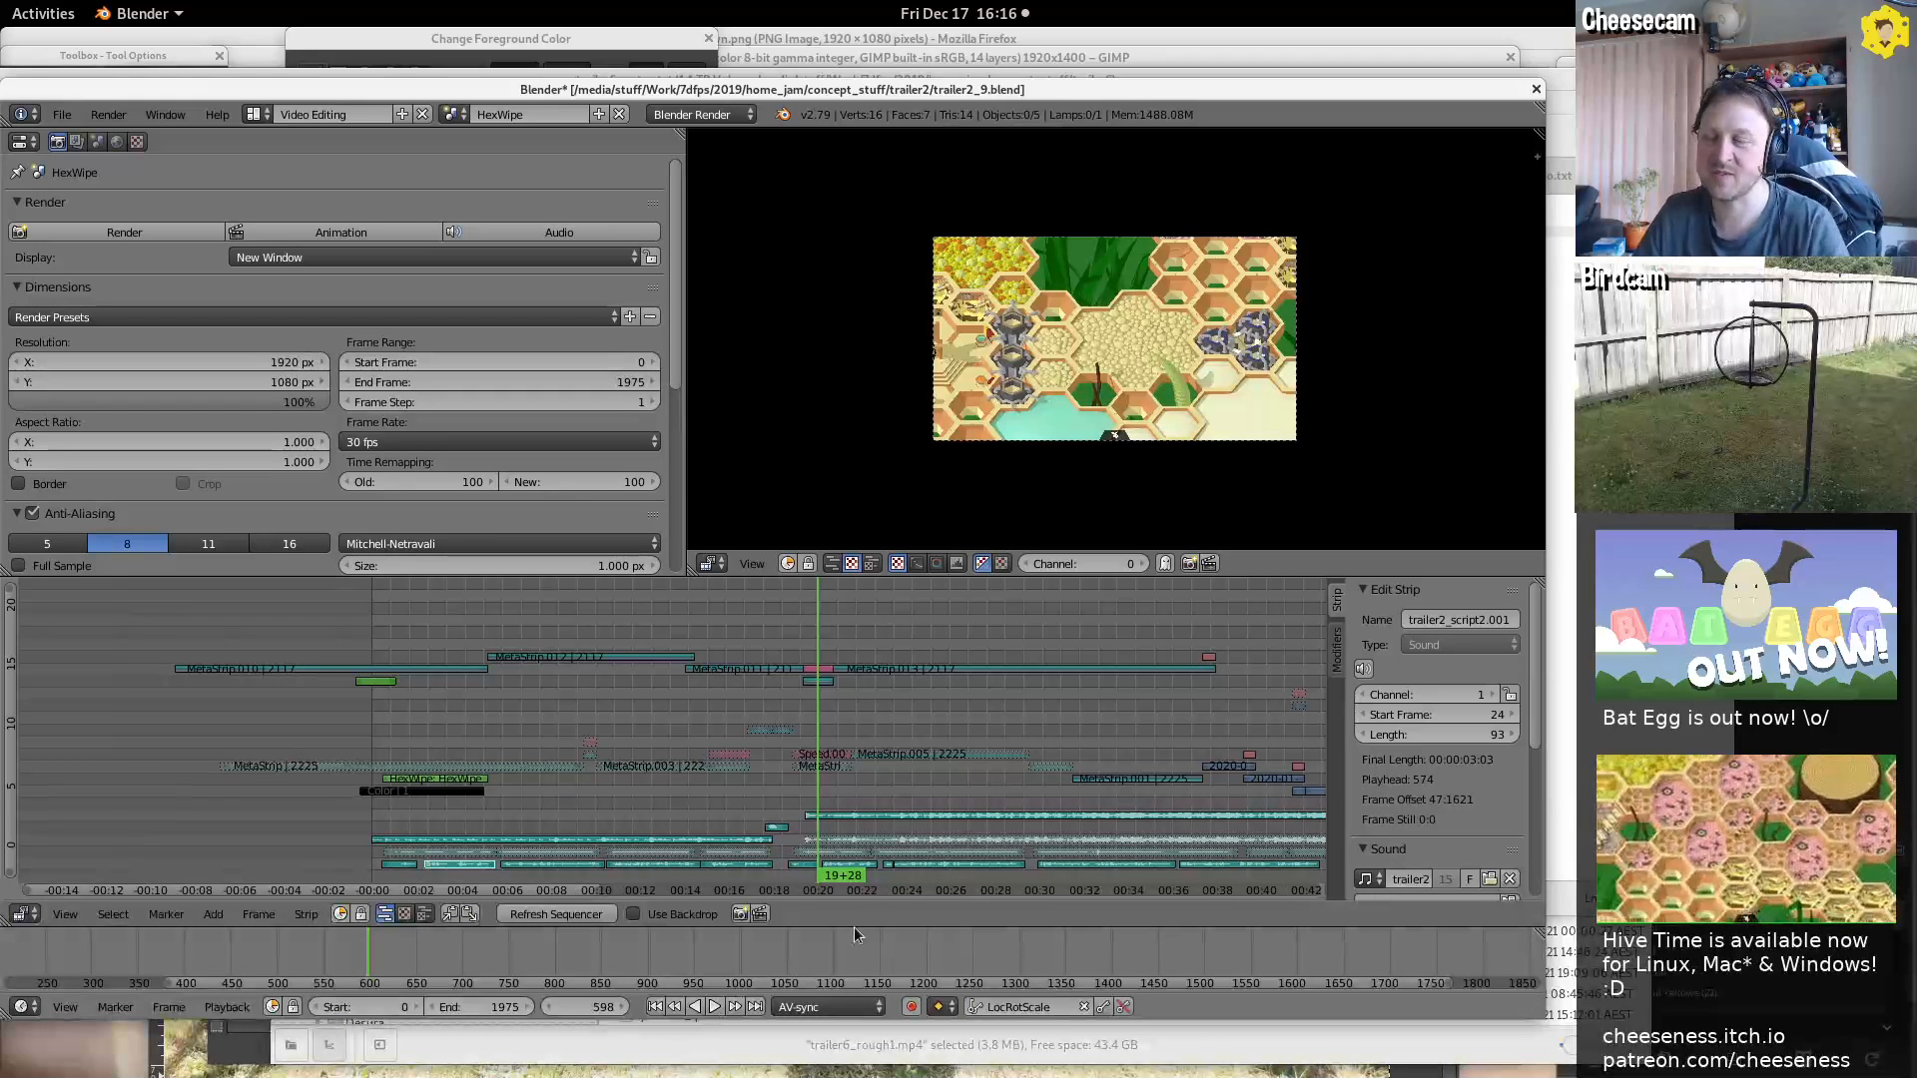
Select the MetaStrip.014 strip beneath the Speed strip and play that section through to frame 649
{"action": "middle_click_drag", "start_coordinate": [1091, 671], "coordinate": [875, 665]}
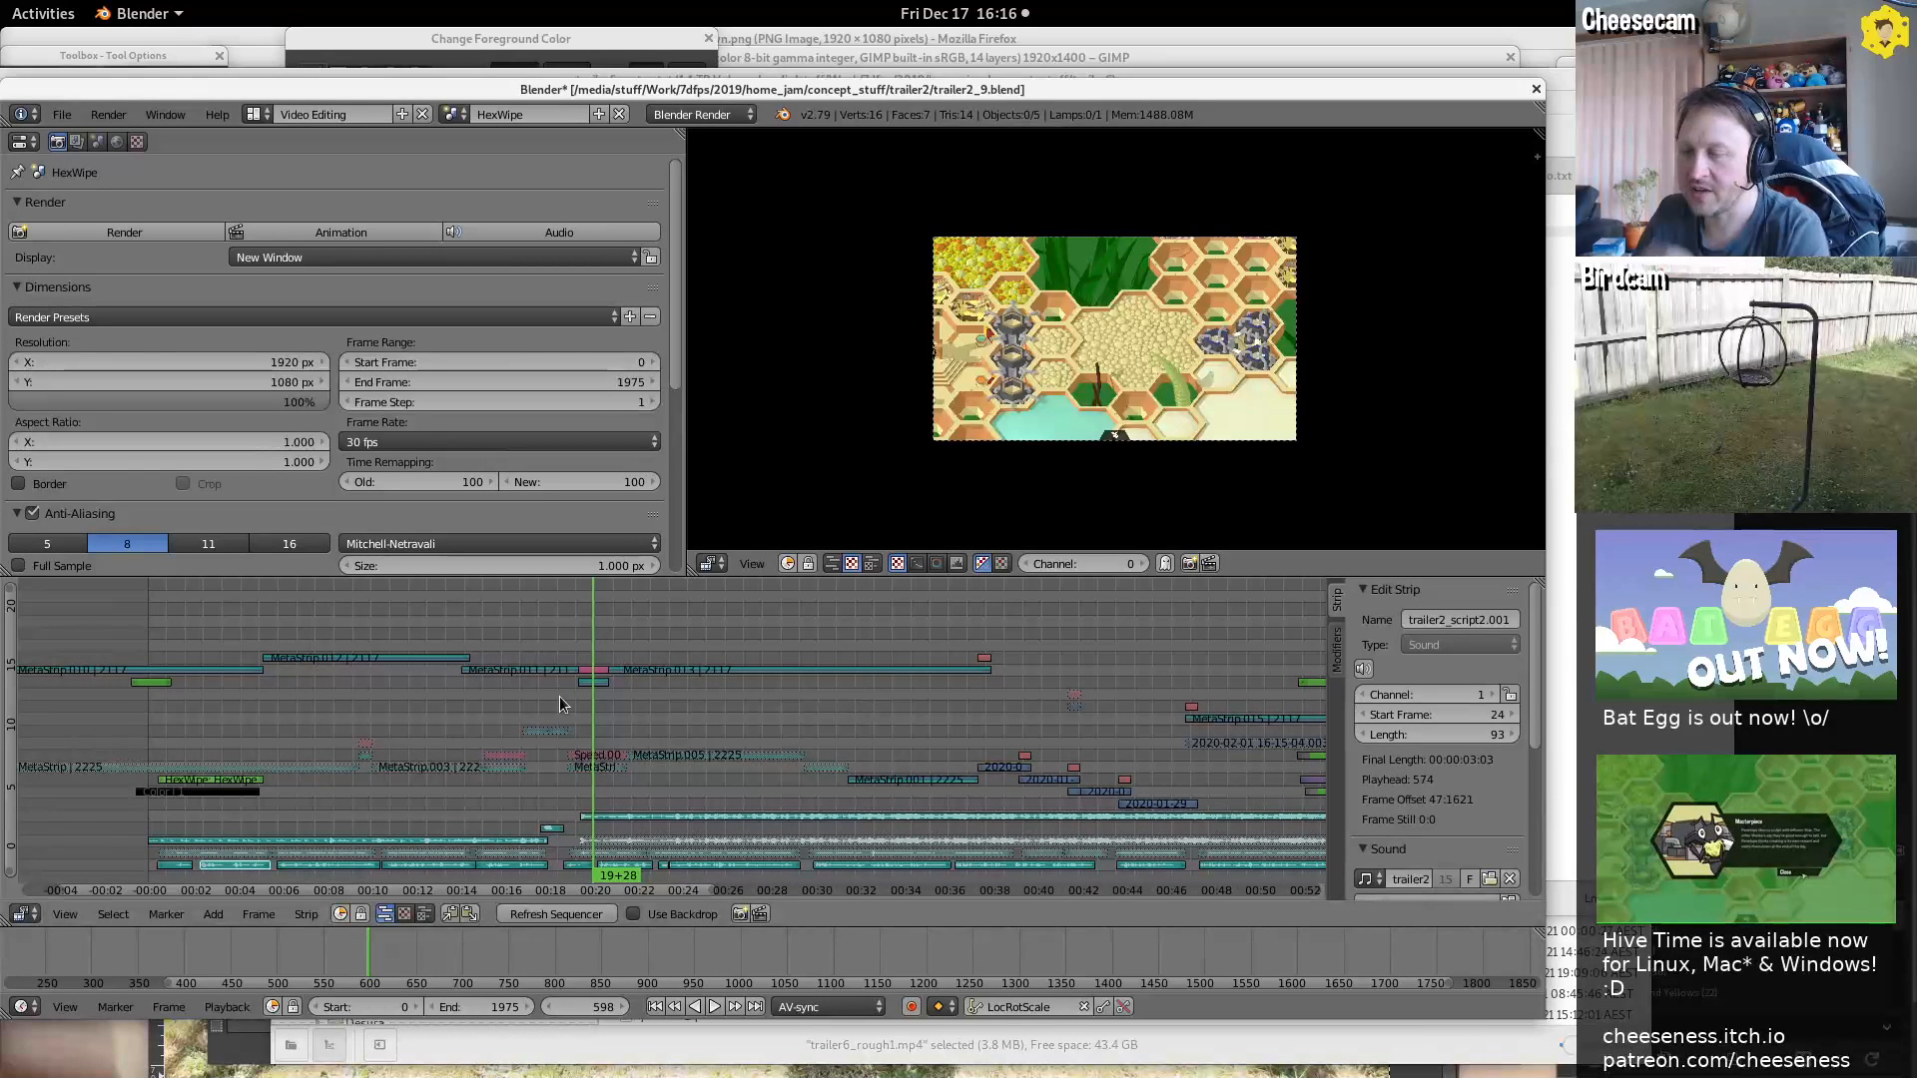
{"action": "key", "text": "ctrl+z"}
{"action": "middle_click_drag", "start_coordinate": [565, 792], "coordinate": [878, 820], "text": "ctrl"}
{"action": "middle_click_drag", "start_coordinate": [761, 765], "coordinate": [689, 699], "text": "ctrl"}
{"action": "right_click", "coordinate": [684, 698]}
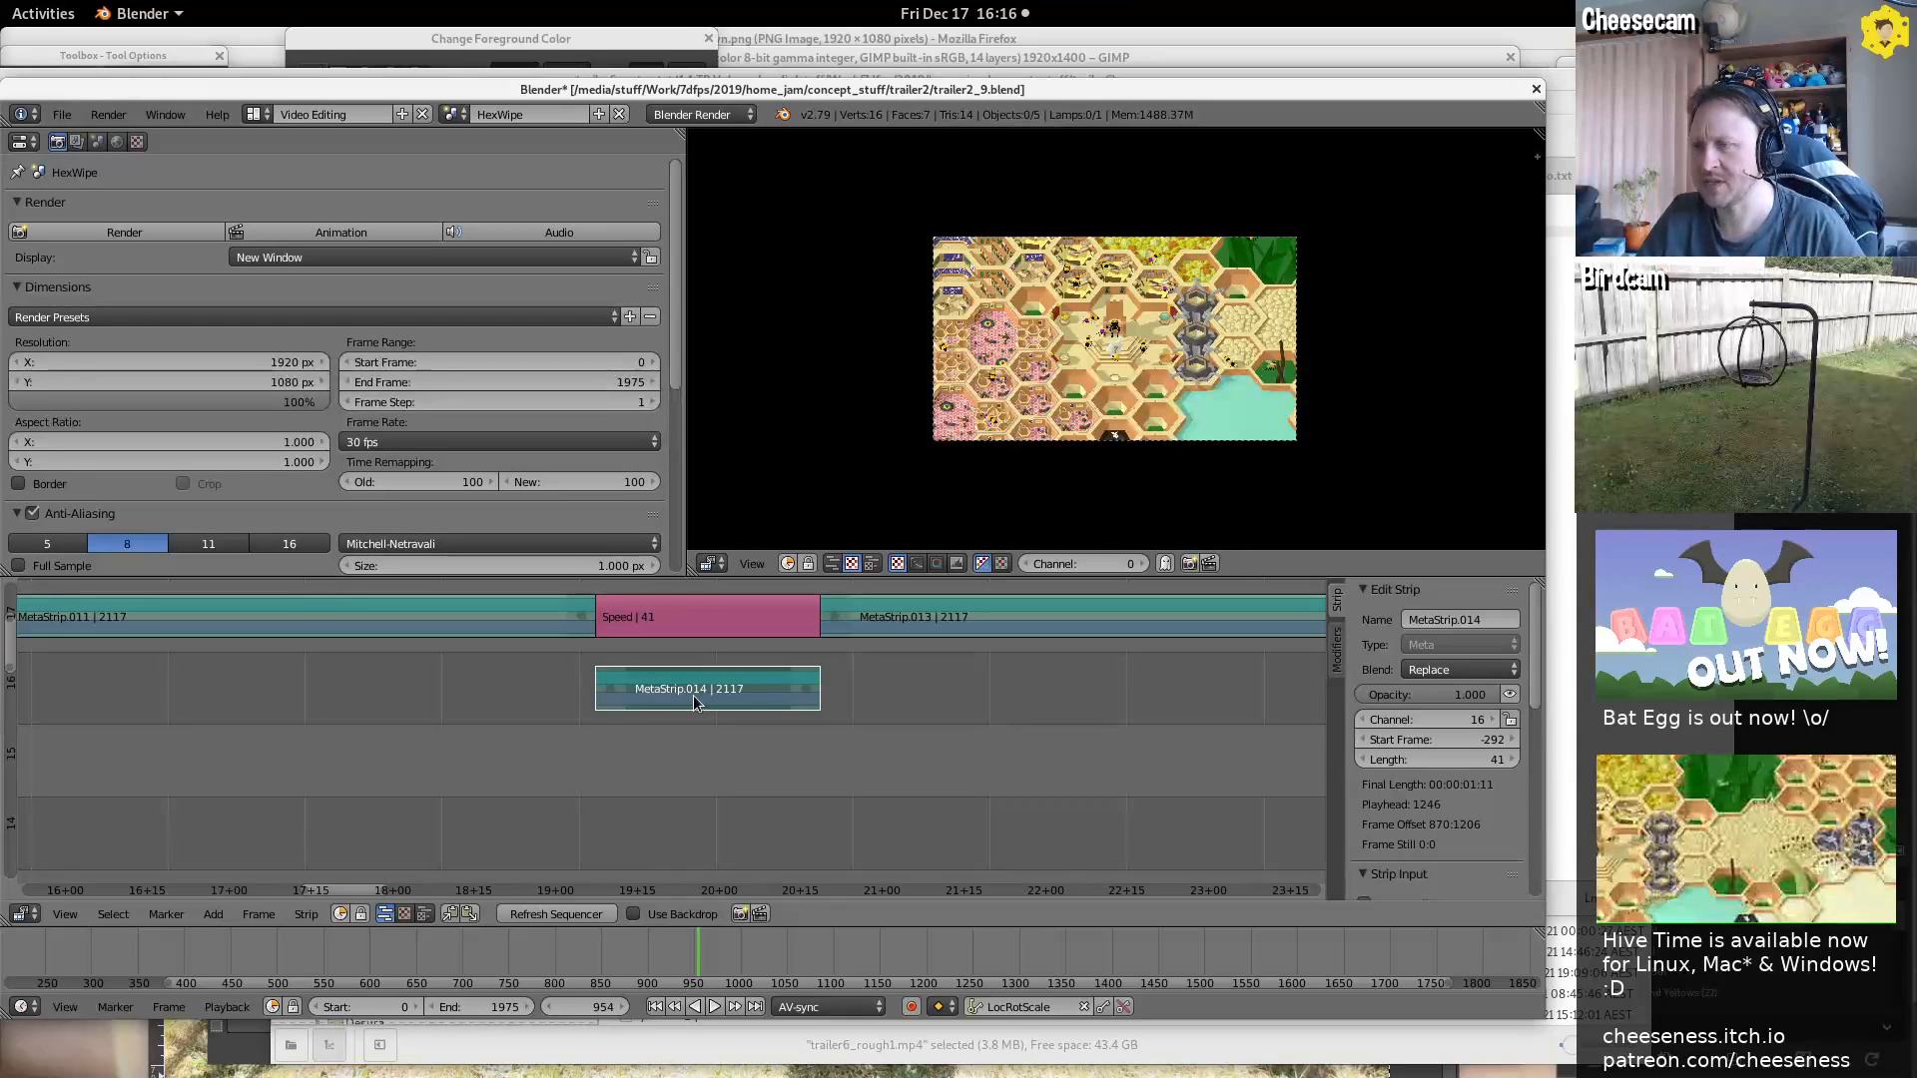
{"action": "left_click", "coordinate": [612, 656]}
{"action": "key", "text": "alt+a"}
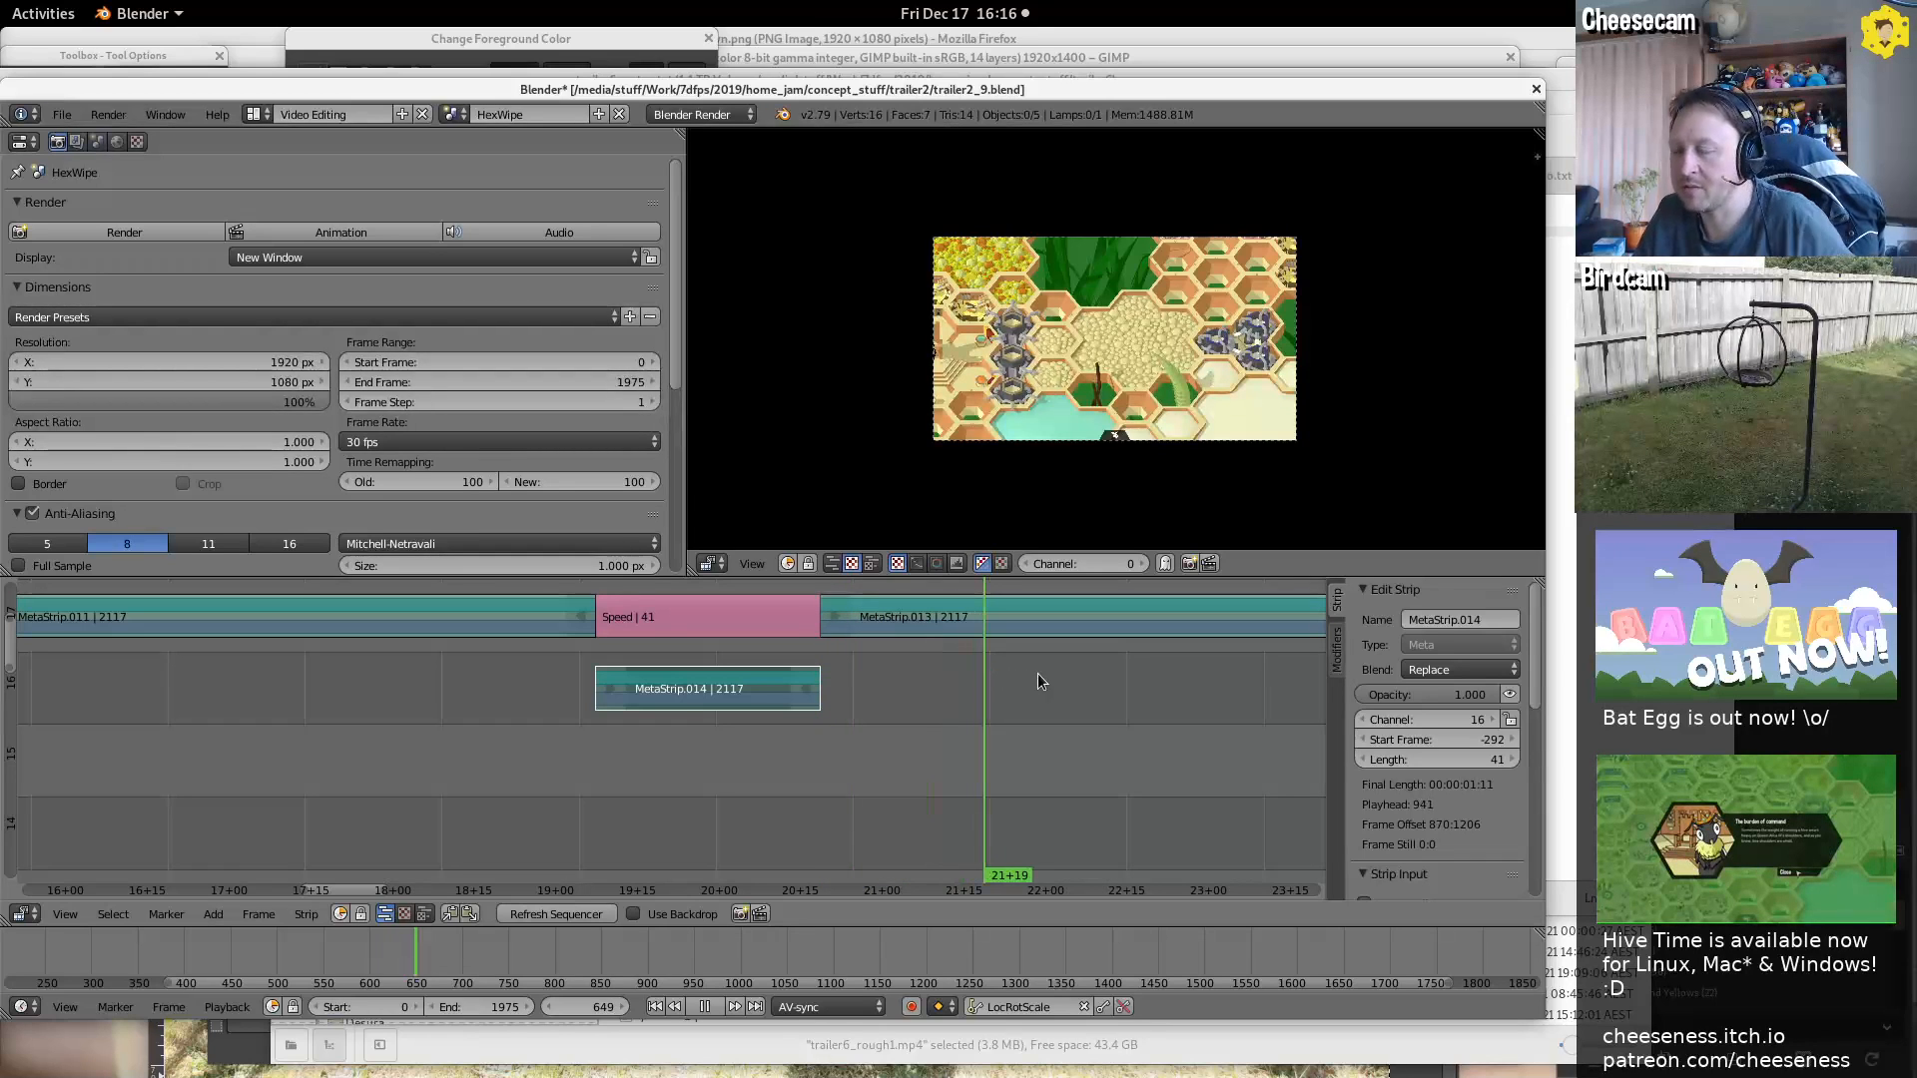
{"action": "key", "text": "alt+a"}
Replay the Speed strip section and scrub across the start of MetaStrip.013 to check the bees' movement
{"action": "middle_click_drag", "start_coordinate": [1011, 701], "coordinate": [957, 717]}
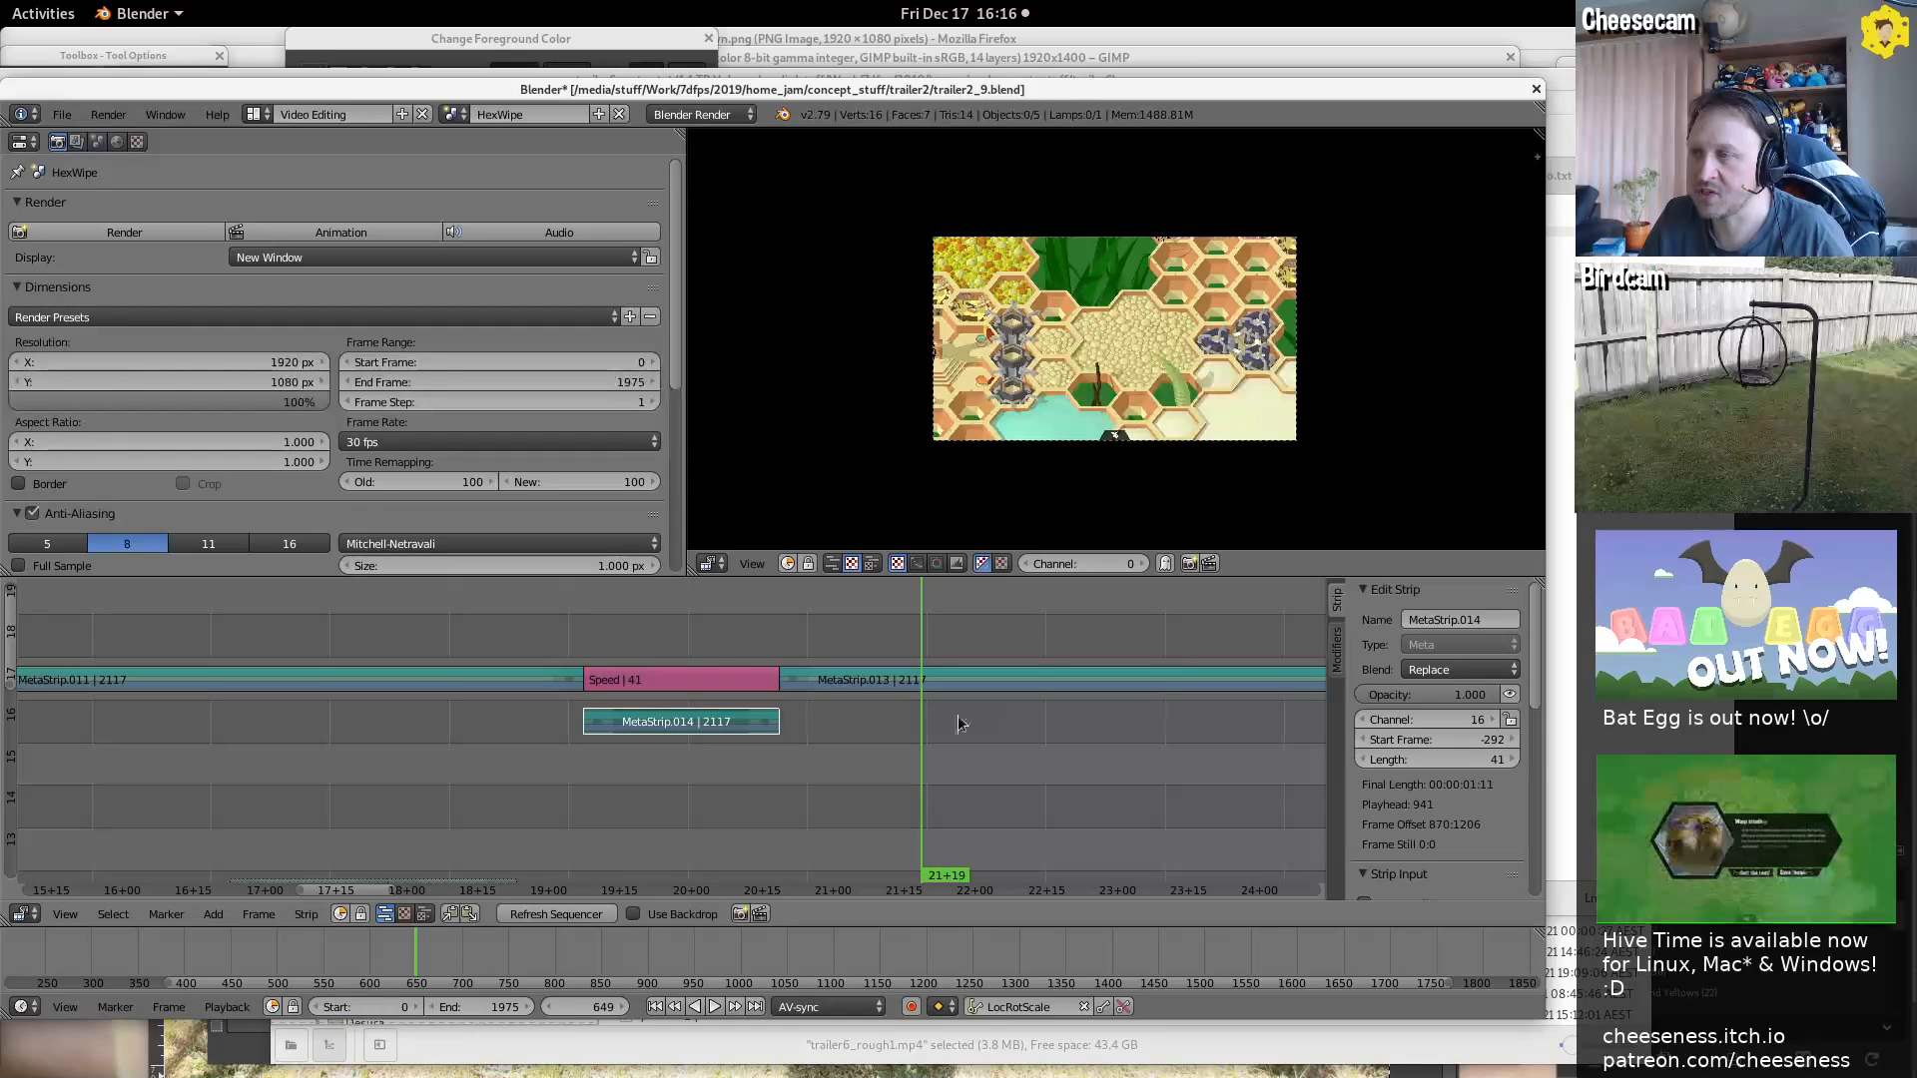
{"action": "left_click", "coordinate": [597, 637]}
{"action": "key", "text": "alt+a"}
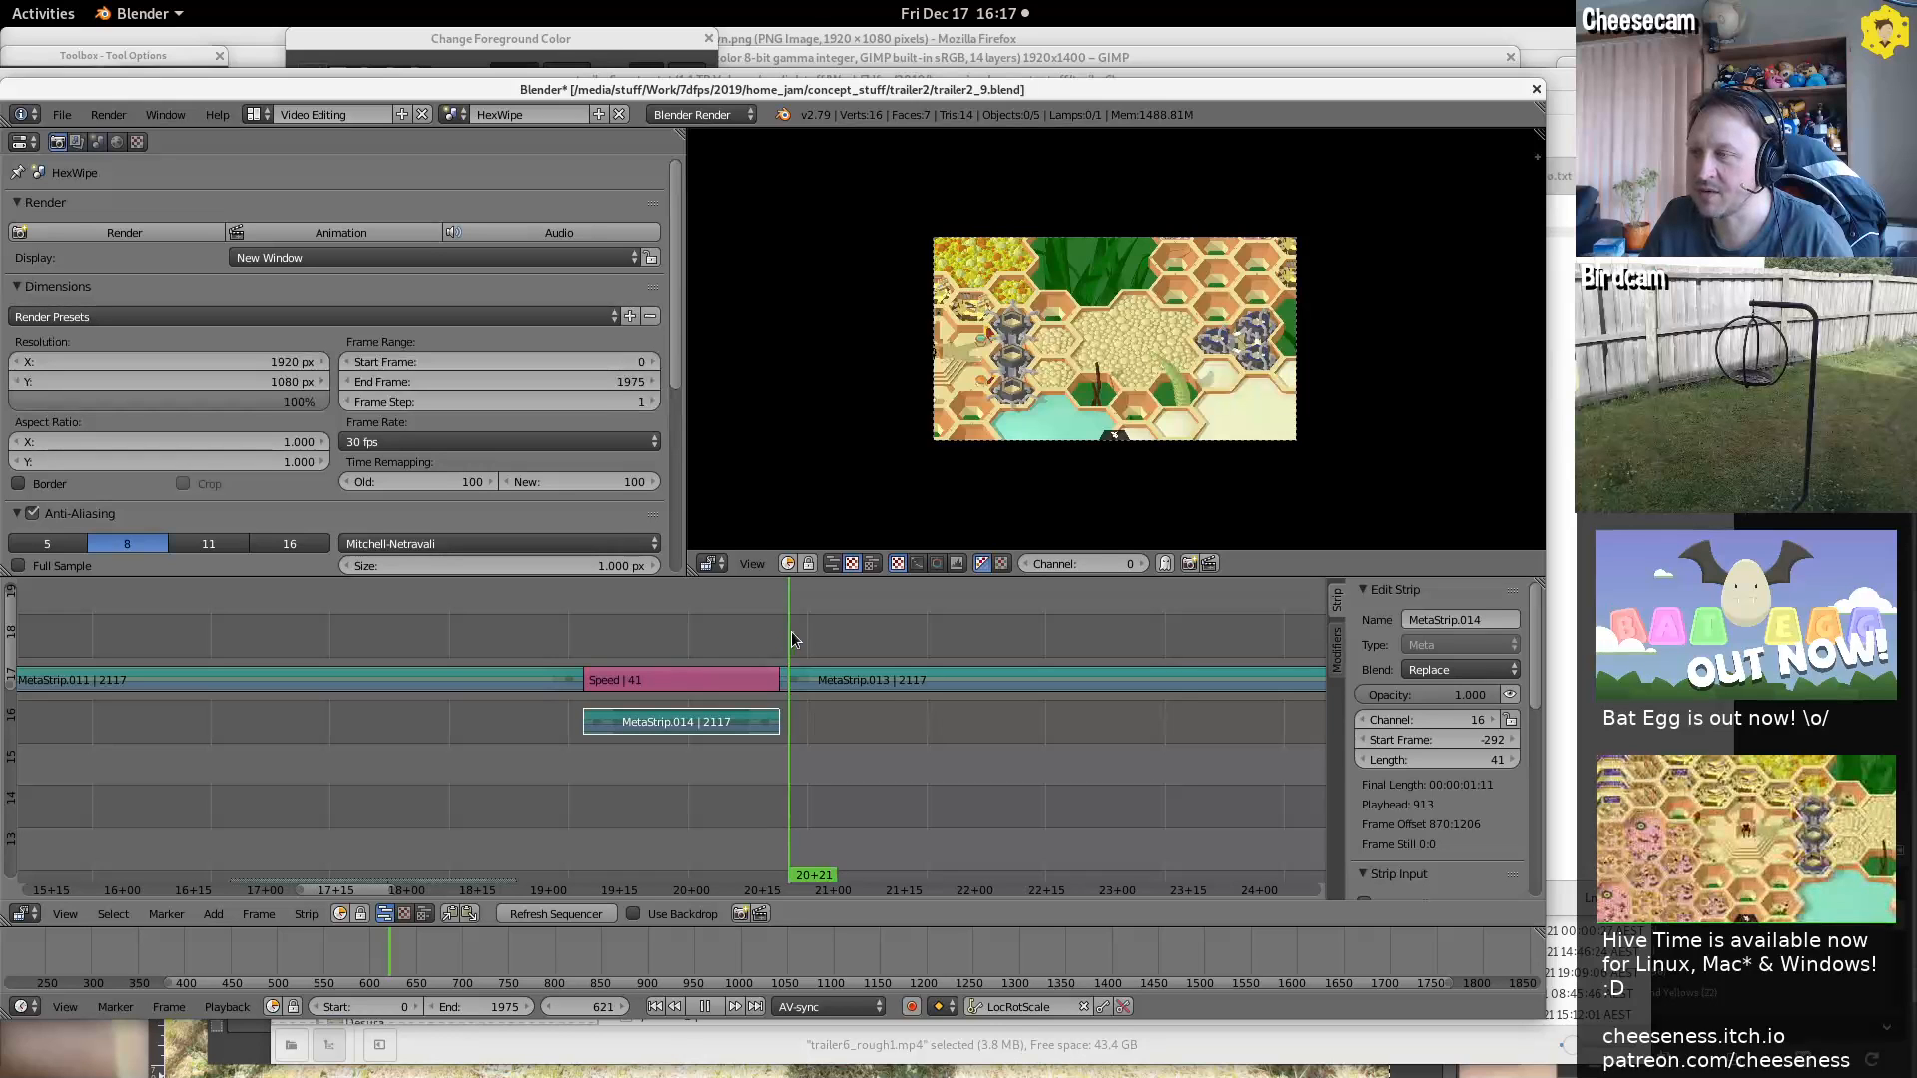
{"action": "left_click_drag", "start_coordinate": [793, 639], "coordinate": [1048, 618]}
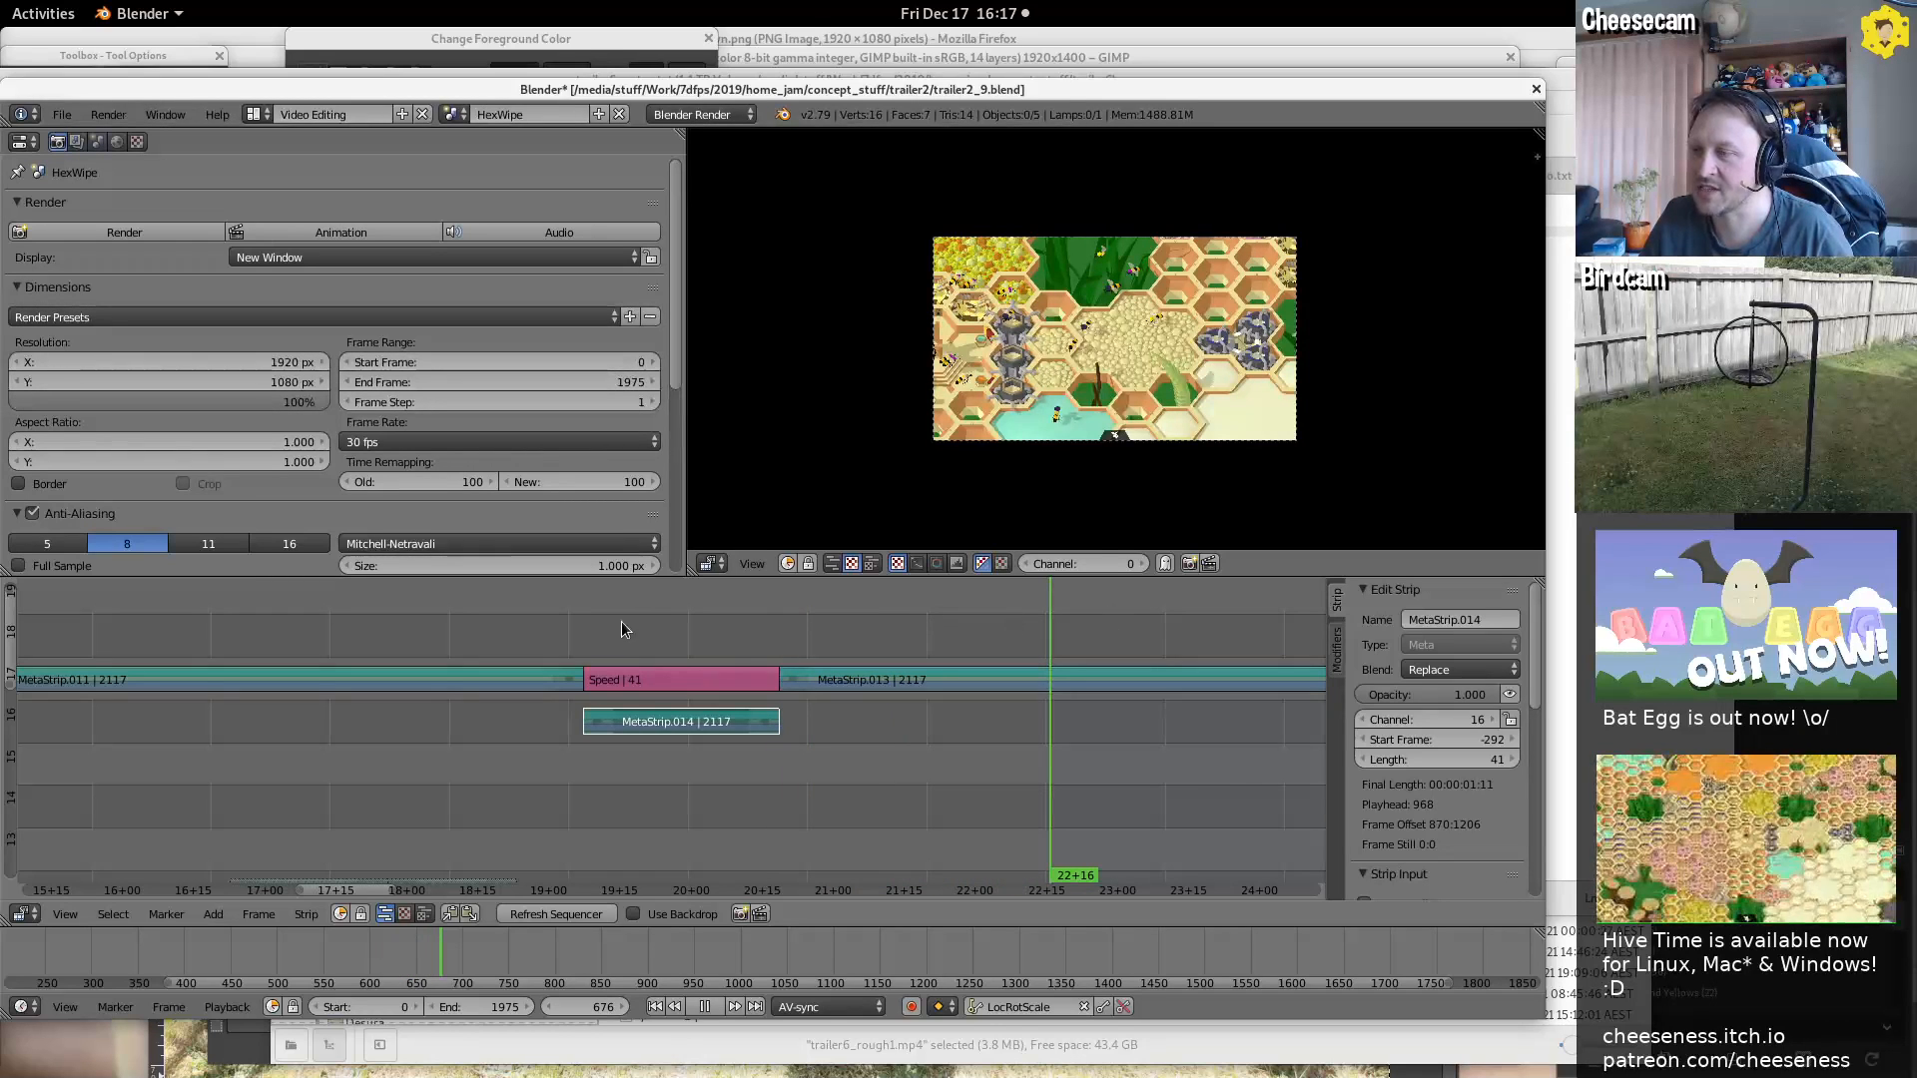
{"action": "left_click_drag", "start_coordinate": [955, 617], "coordinate": [1008, 607]}
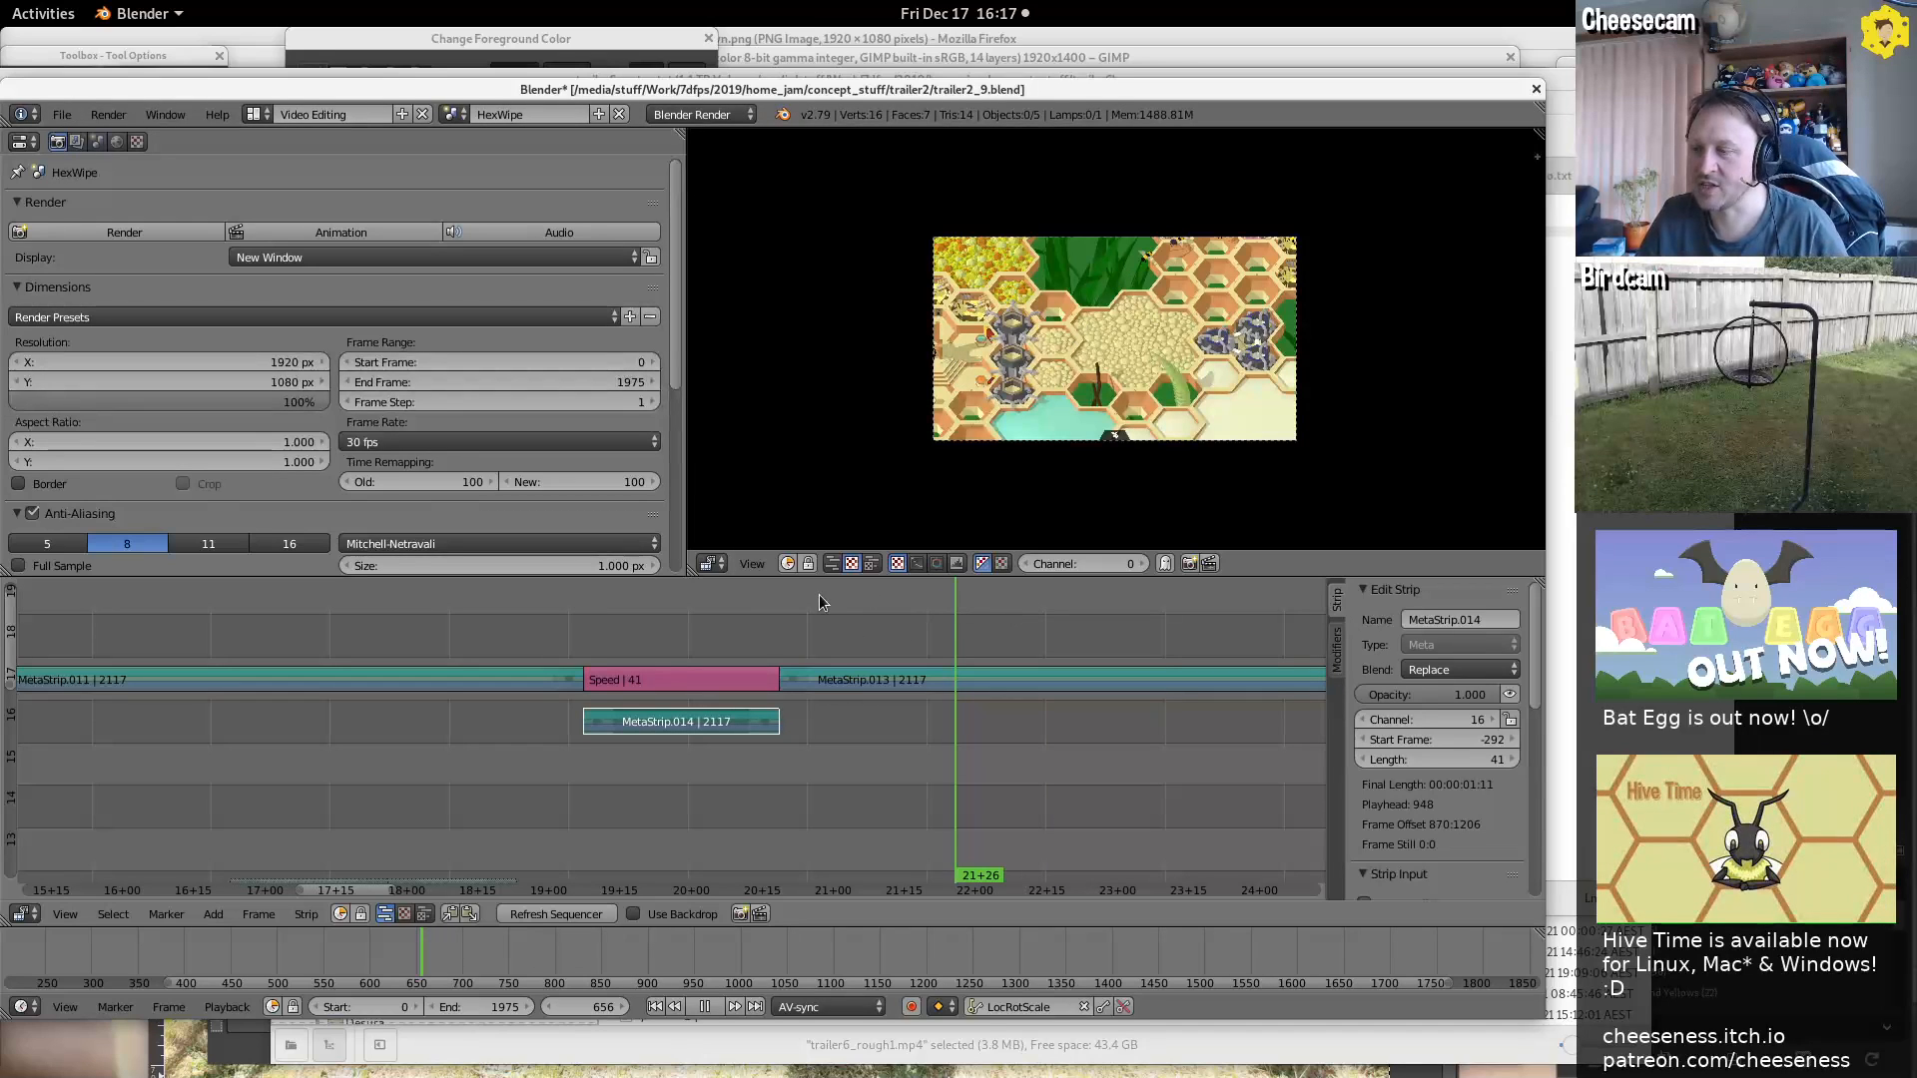
{"action": "key", "text": "Escape"}
Jump ahead through MetaStrip.013 to frame 769, step back, and play the section to frame 746
{"action": "middle_click_drag", "start_coordinate": [781, 632], "coordinate": [681, 646]}
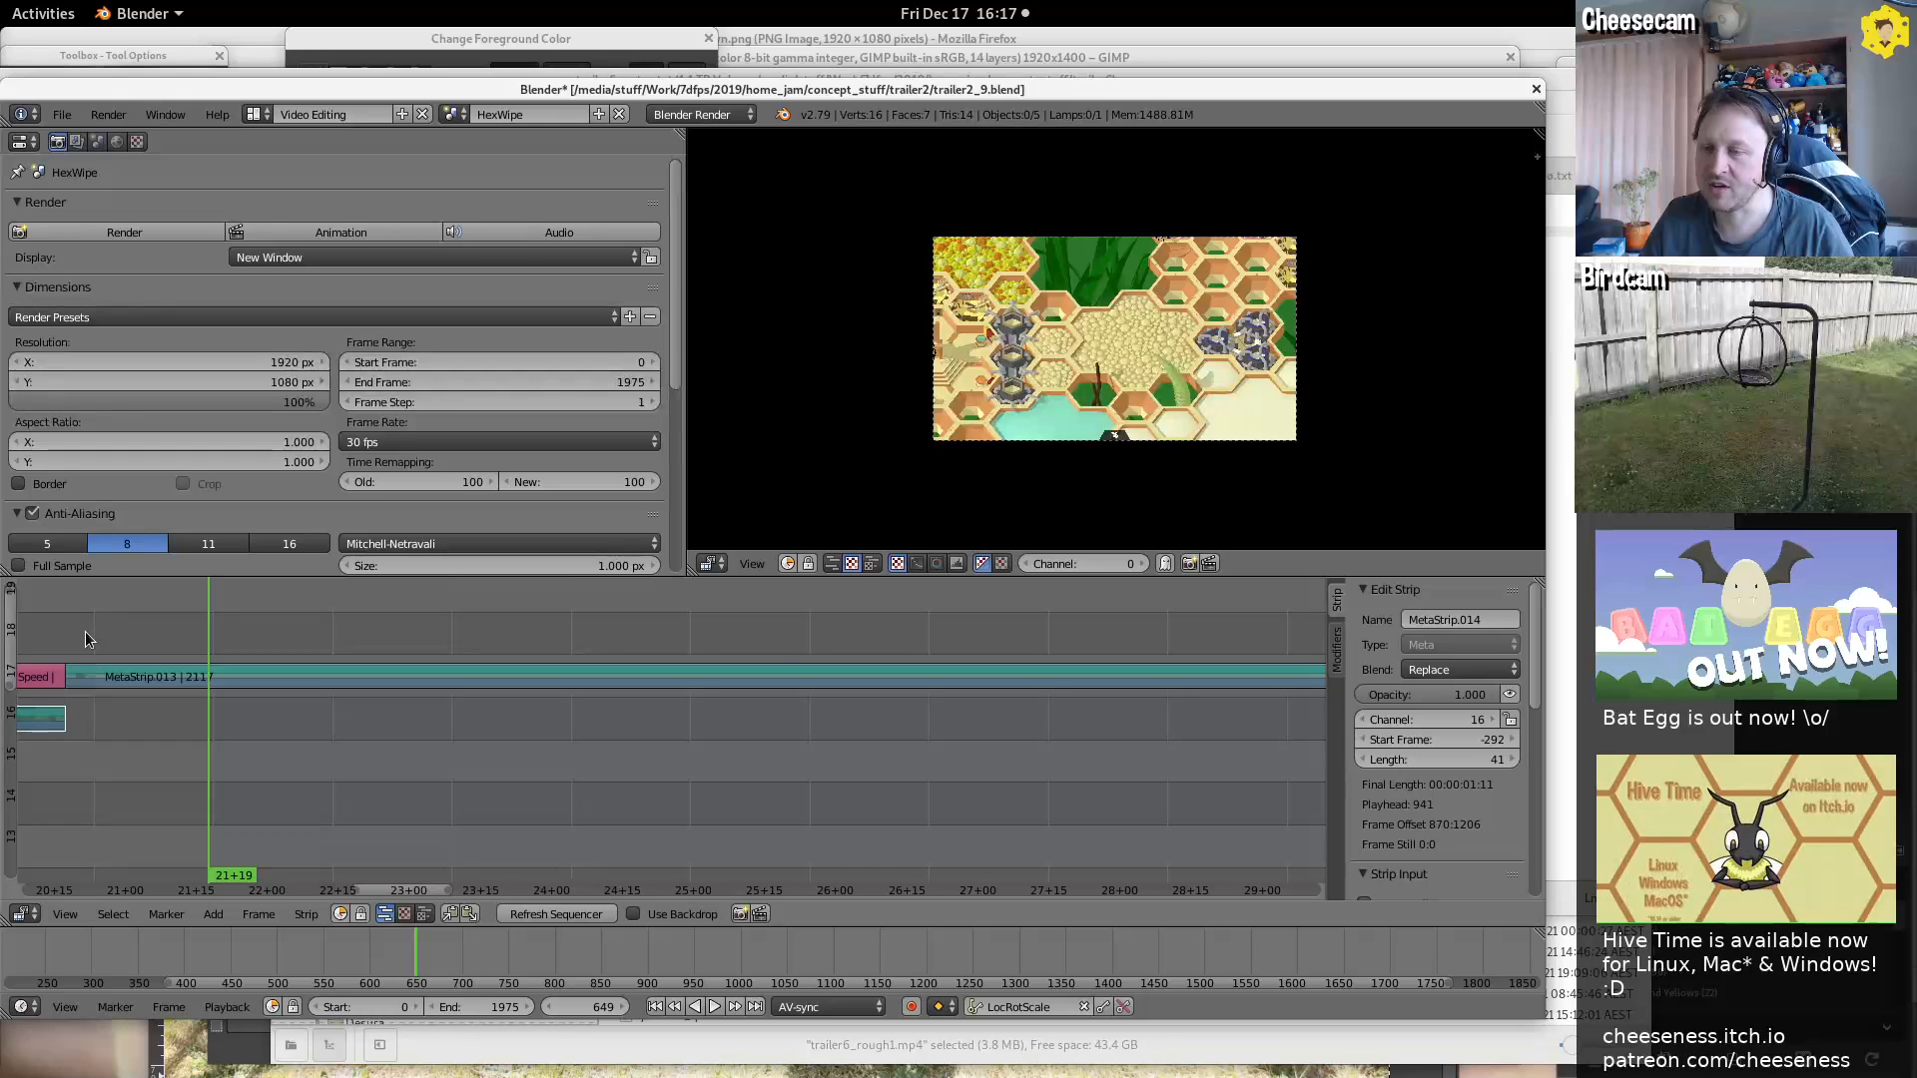
{"action": "key", "text": "shift+Up"}
{"action": "key", "text": "shift+Up"}
{"action": "key", "text": "shift+Up"}
{"action": "key", "text": "shift+Up"}
{"action": "key", "text": "shift+Up"}
{"action": "key", "text": "shift+Up"}
{"action": "key", "text": "shift+Up"}
{"action": "key", "text": "shift+Up"}
{"action": "key", "text": "shift+Up"}
{"action": "key", "text": "shift+Up"}
{"action": "key", "text": "shift+Up"}
{"action": "key", "text": "shift+Up"}
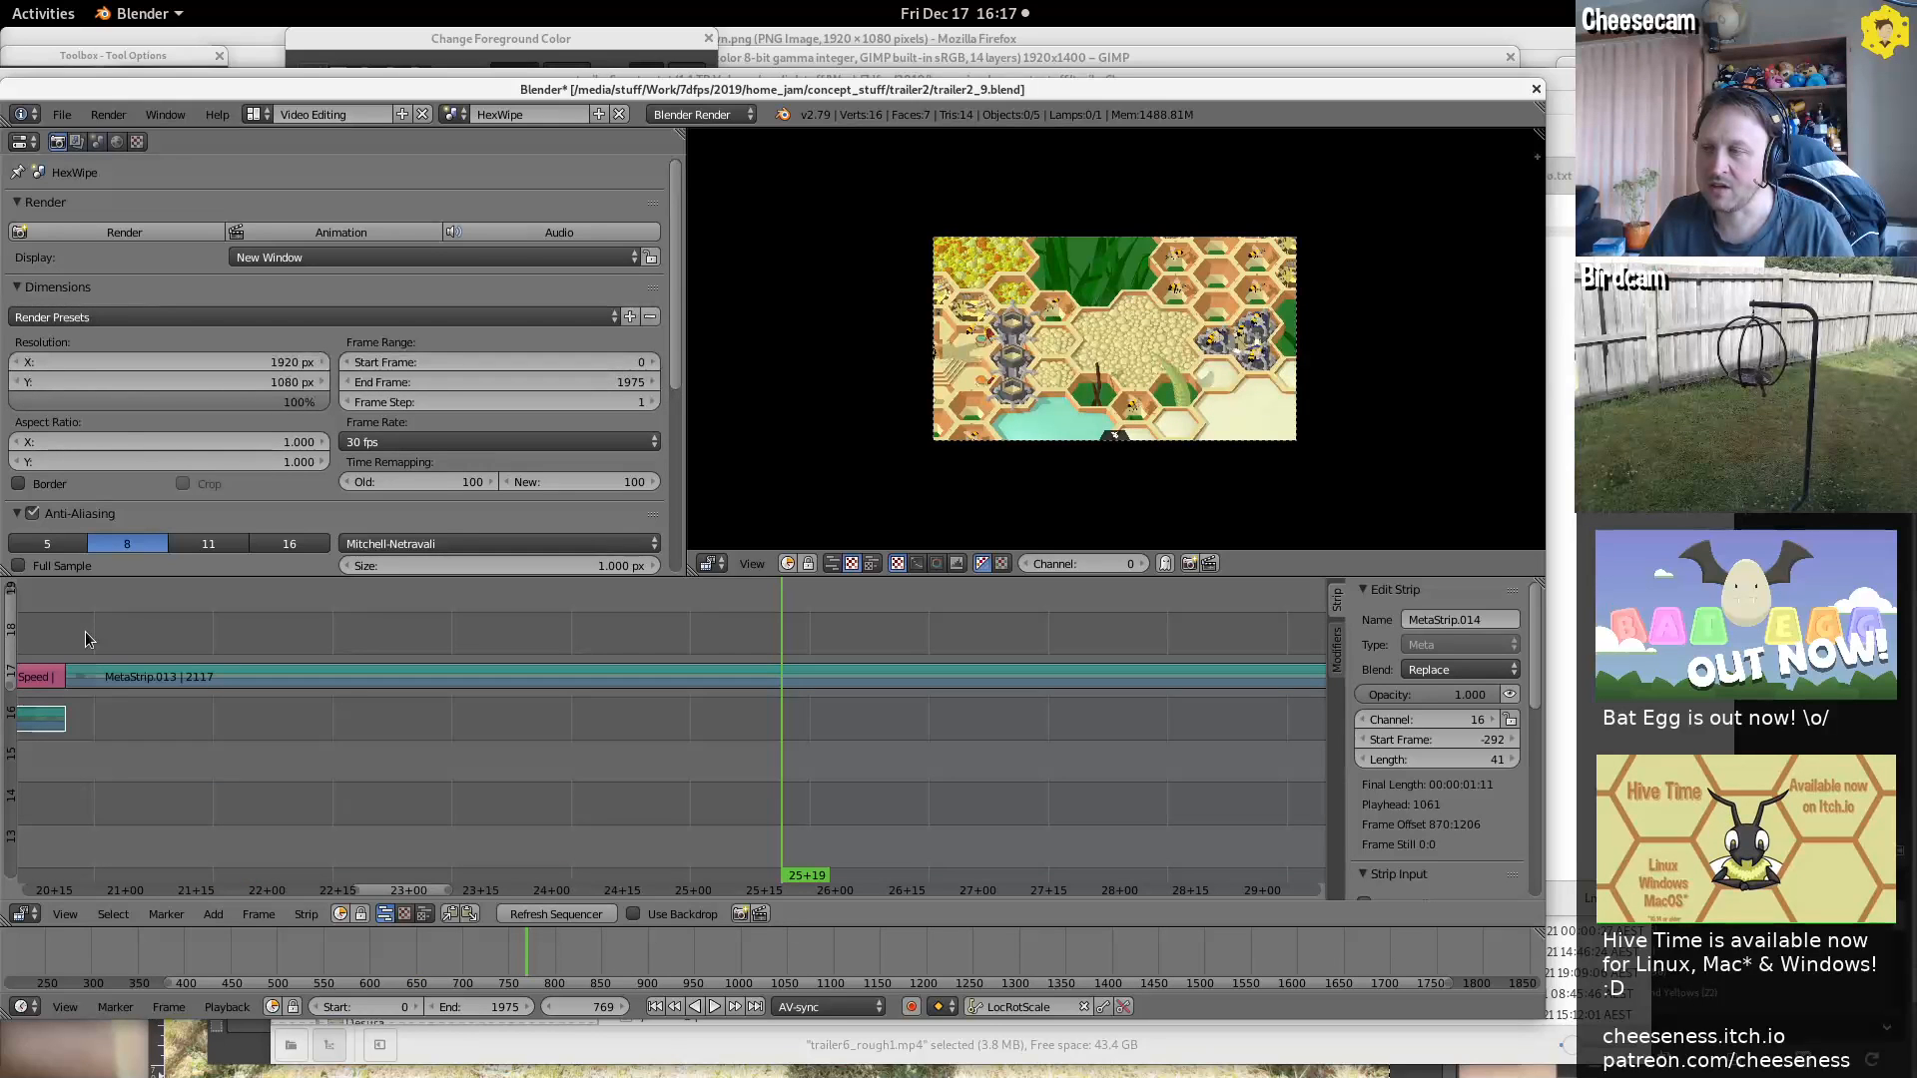
{"action": "key", "text": "shift+Down"}
{"action": "key", "text": "shift+Down"}
{"action": "key", "text": "shift+Down"}
{"action": "key", "text": "shift+Down"}
{"action": "key", "text": "shift+Down"}
{"action": "key", "text": "shift+Down"}
{"action": "key", "text": "shift+Down"}
{"action": "key", "text": "shift+Down"}
{"action": "key", "text": "shift+Down"}
{"action": "key", "text": "shift+Down"}
{"action": "key", "text": "shift+Down"}
{"action": "key", "text": "shift+Down"}
{"action": "key", "text": "shift+Down"}
{"action": "key", "text": "shift+Down"}
{"action": "key", "text": "shift+Down"}
{"action": "key", "text": "alt+a"}
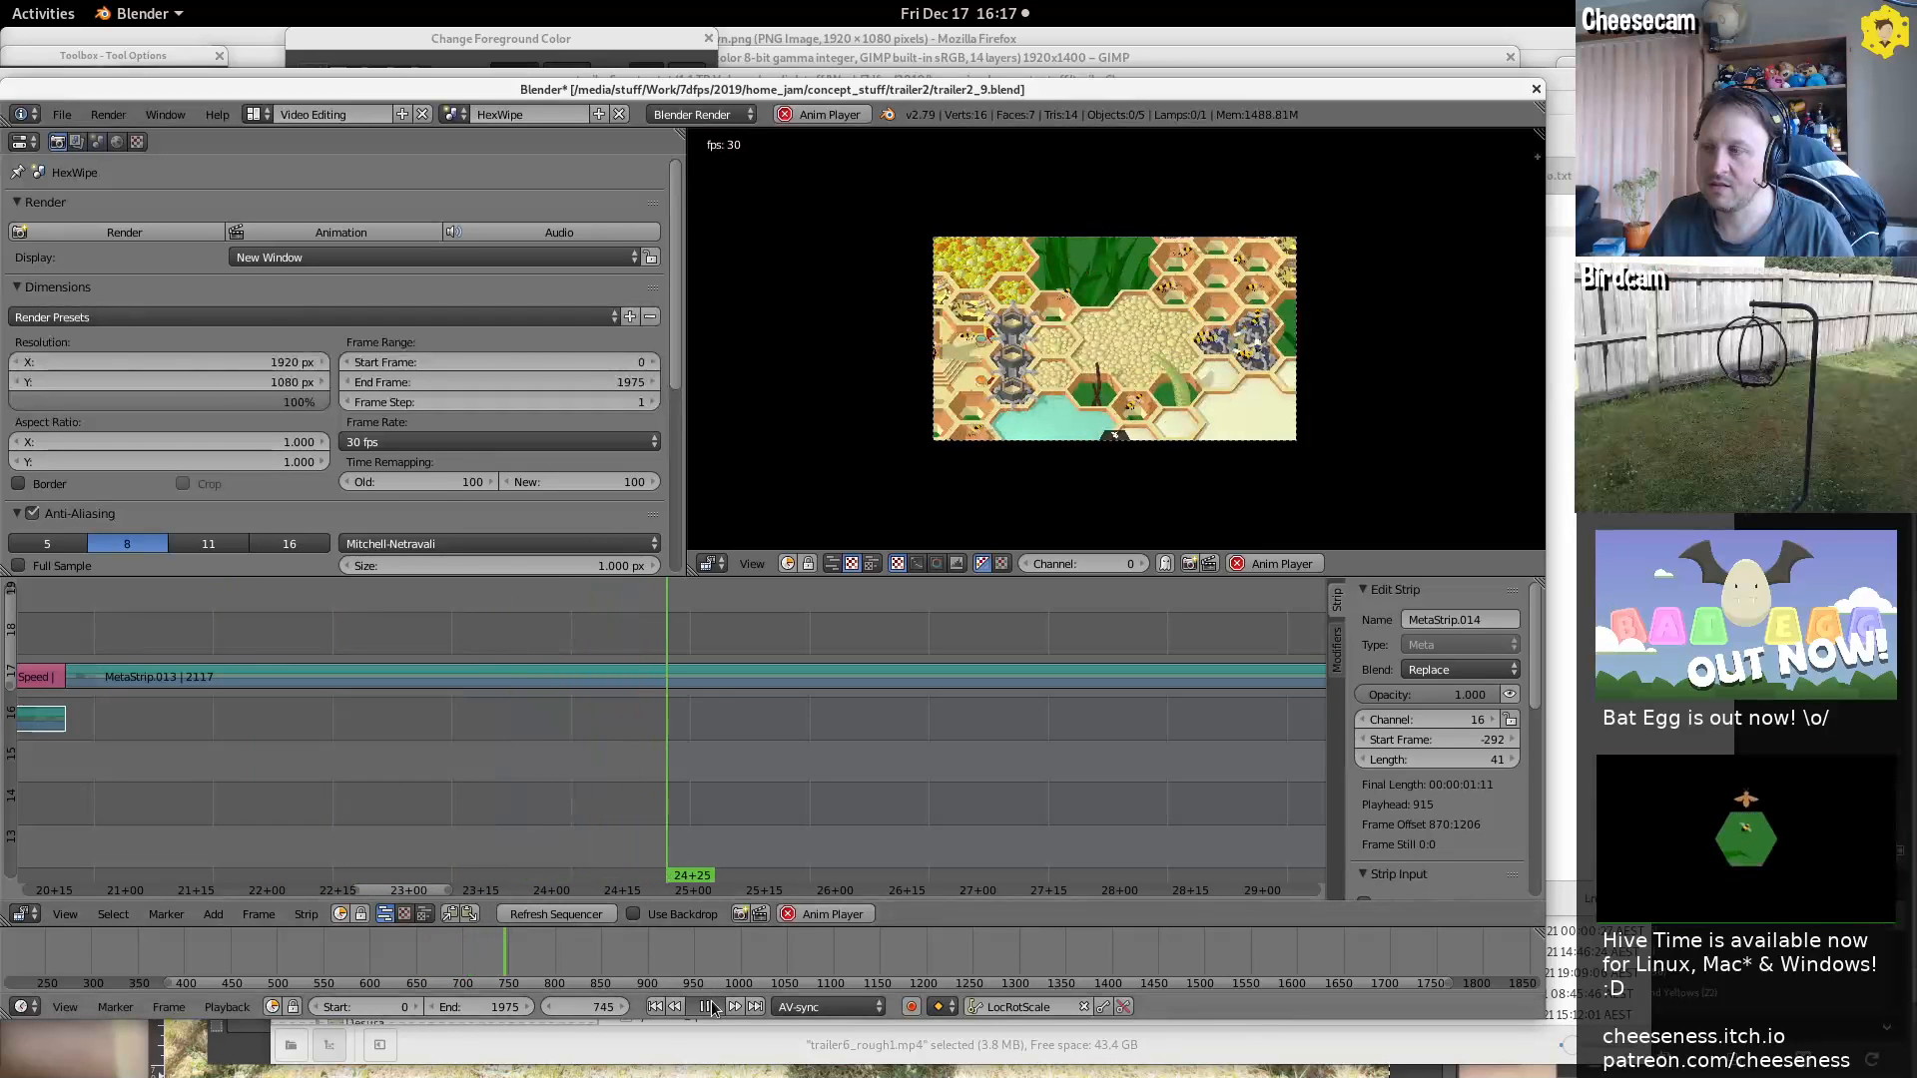
{"action": "key", "text": "alt+a"}
Move the MetaStrip.001 strip up to channel 20 and go to frame 953 near its start
{"action": "middle_click_drag", "start_coordinate": [1022, 663], "coordinate": [825, 663], "text": "ctrl"}
{"action": "right_click", "coordinate": [960, 827]}
{"action": "key", "text": "g"}
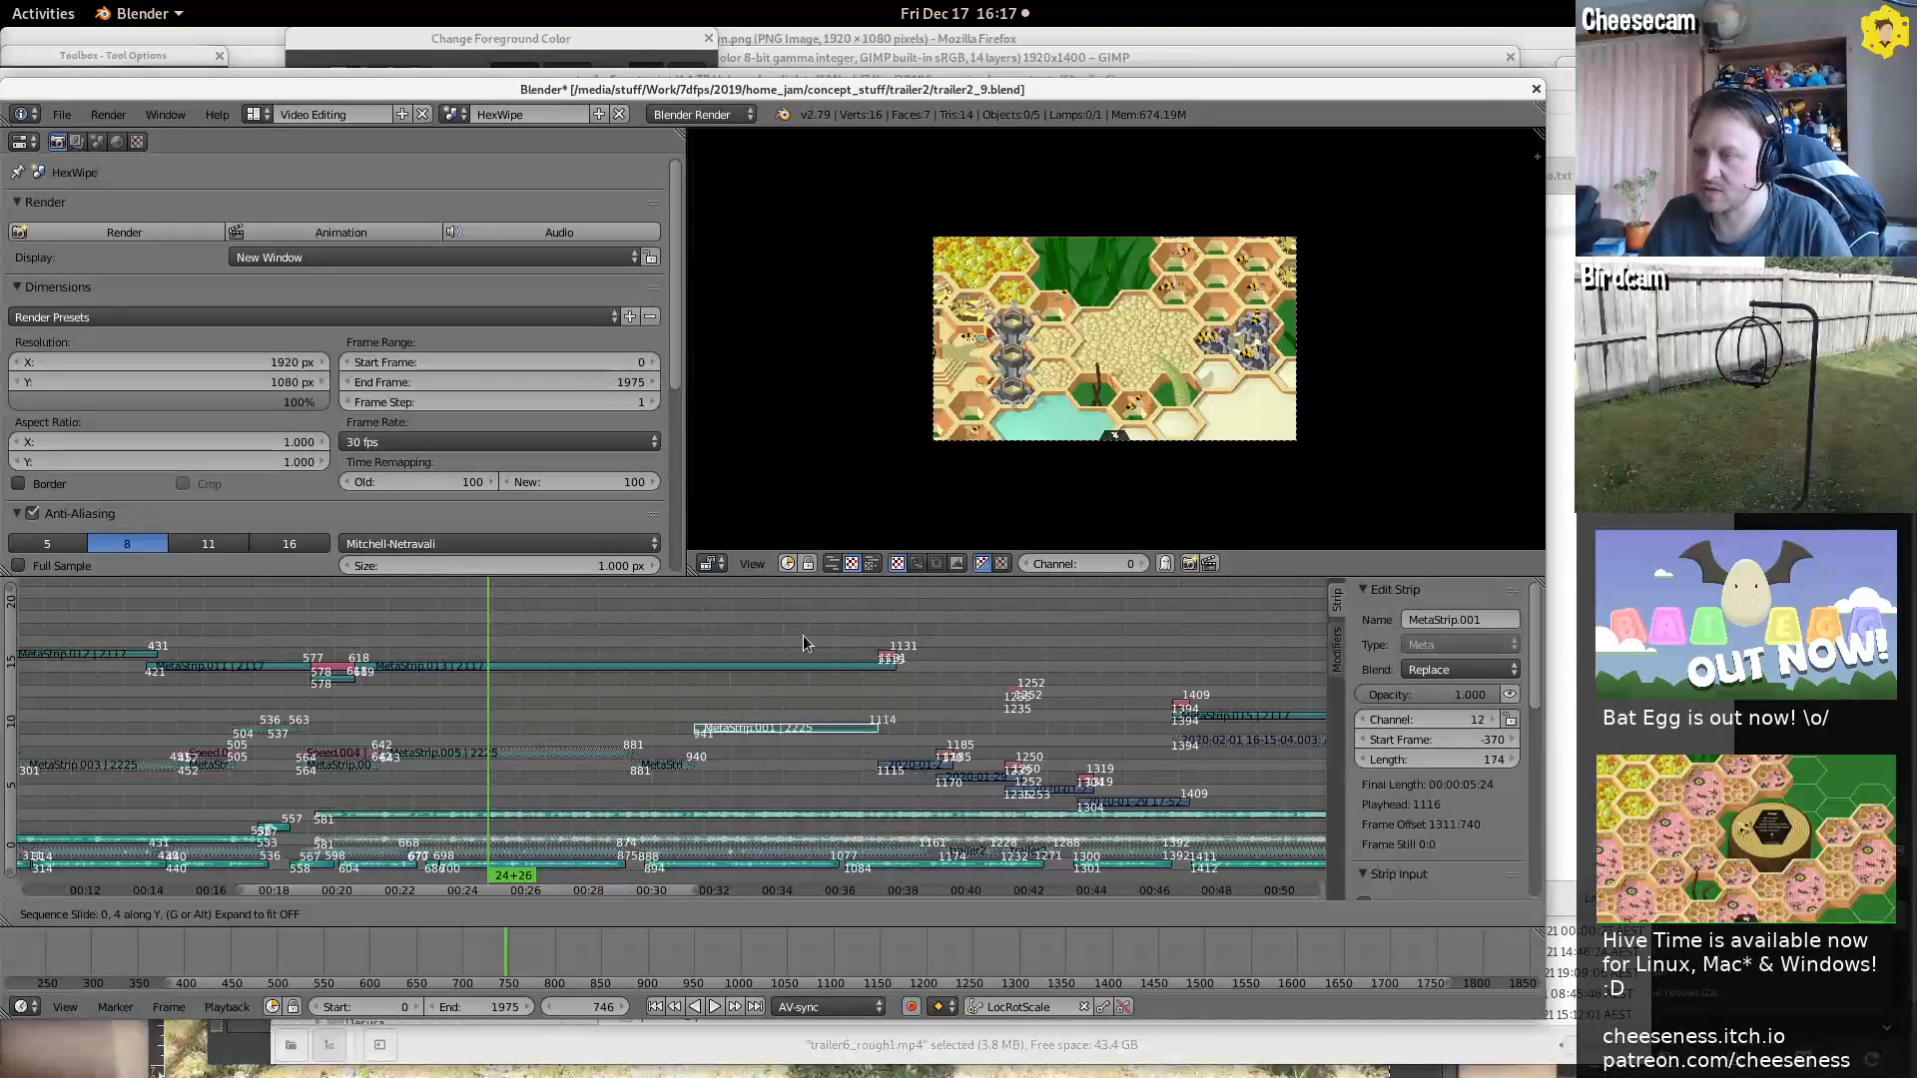
{"action": "left_click", "coordinate": [807, 855]}
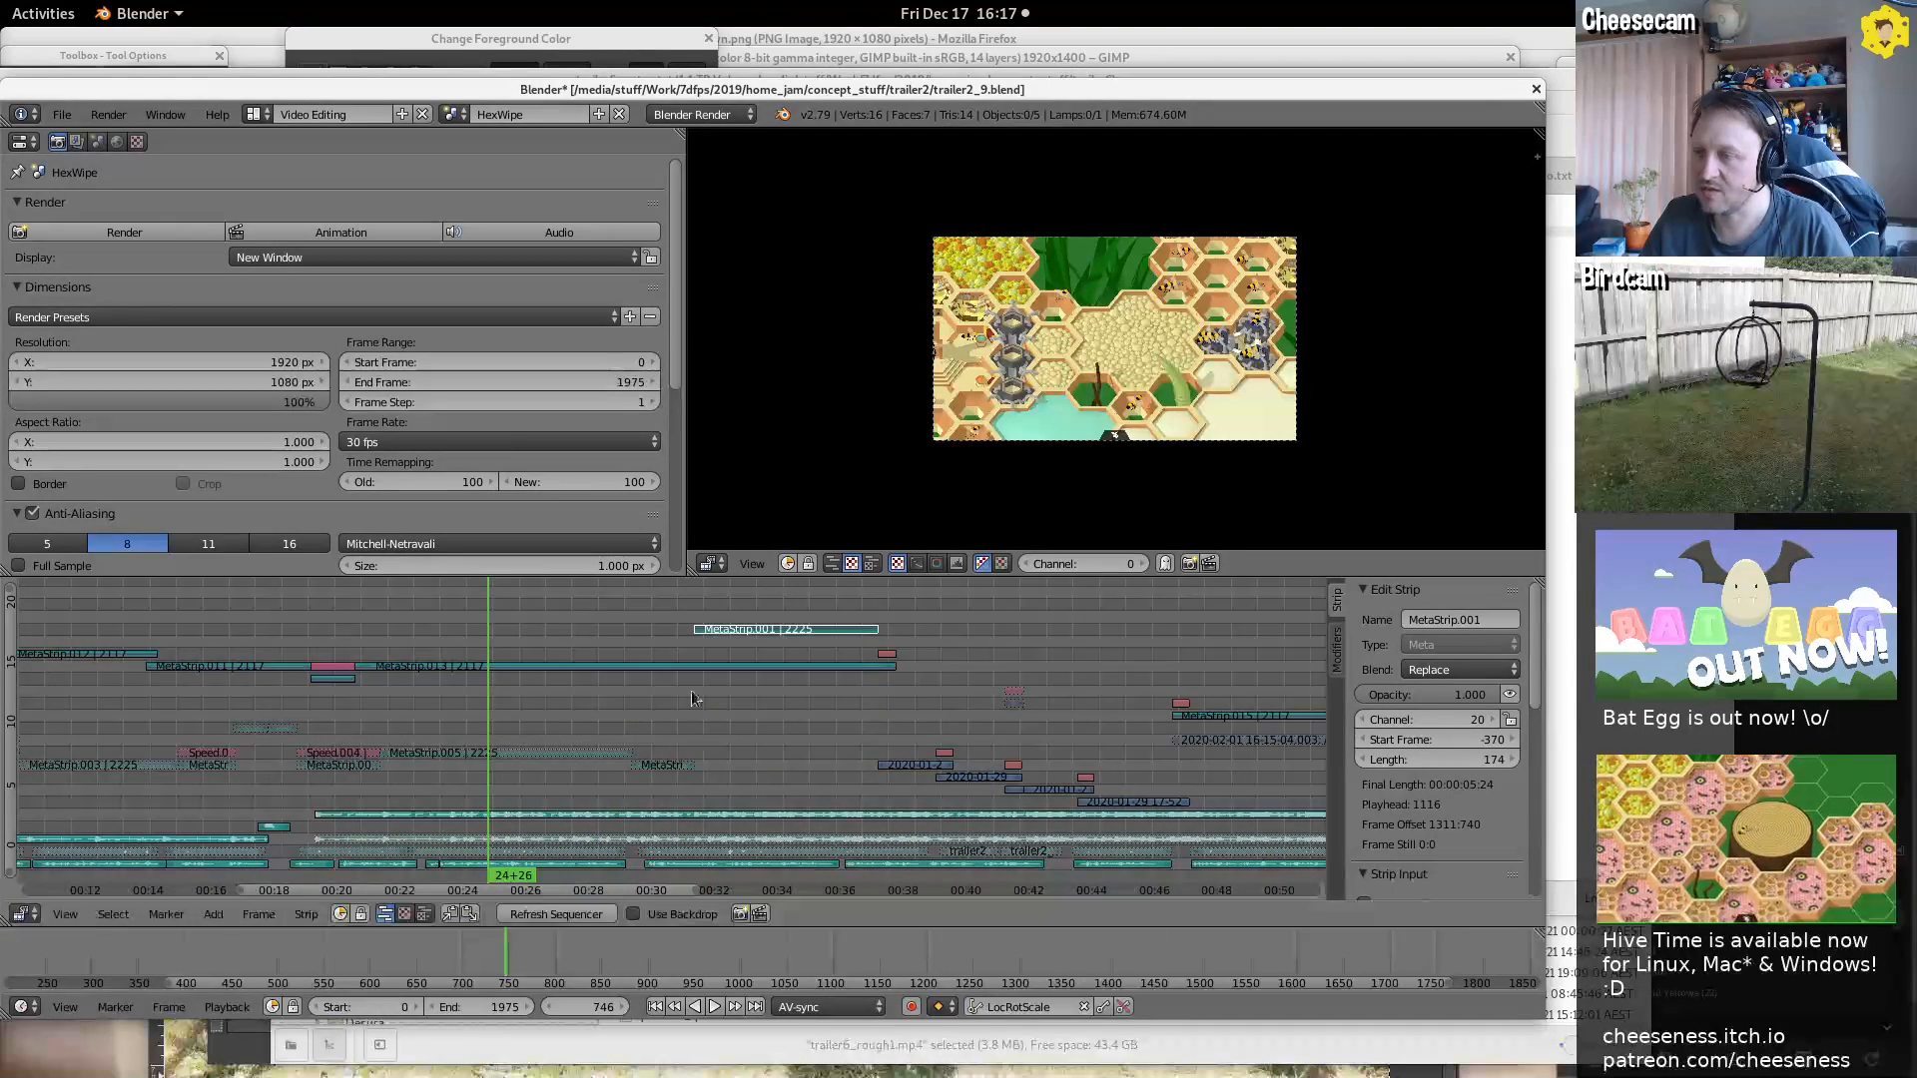
{"action": "left_click", "coordinate": [706, 631]}
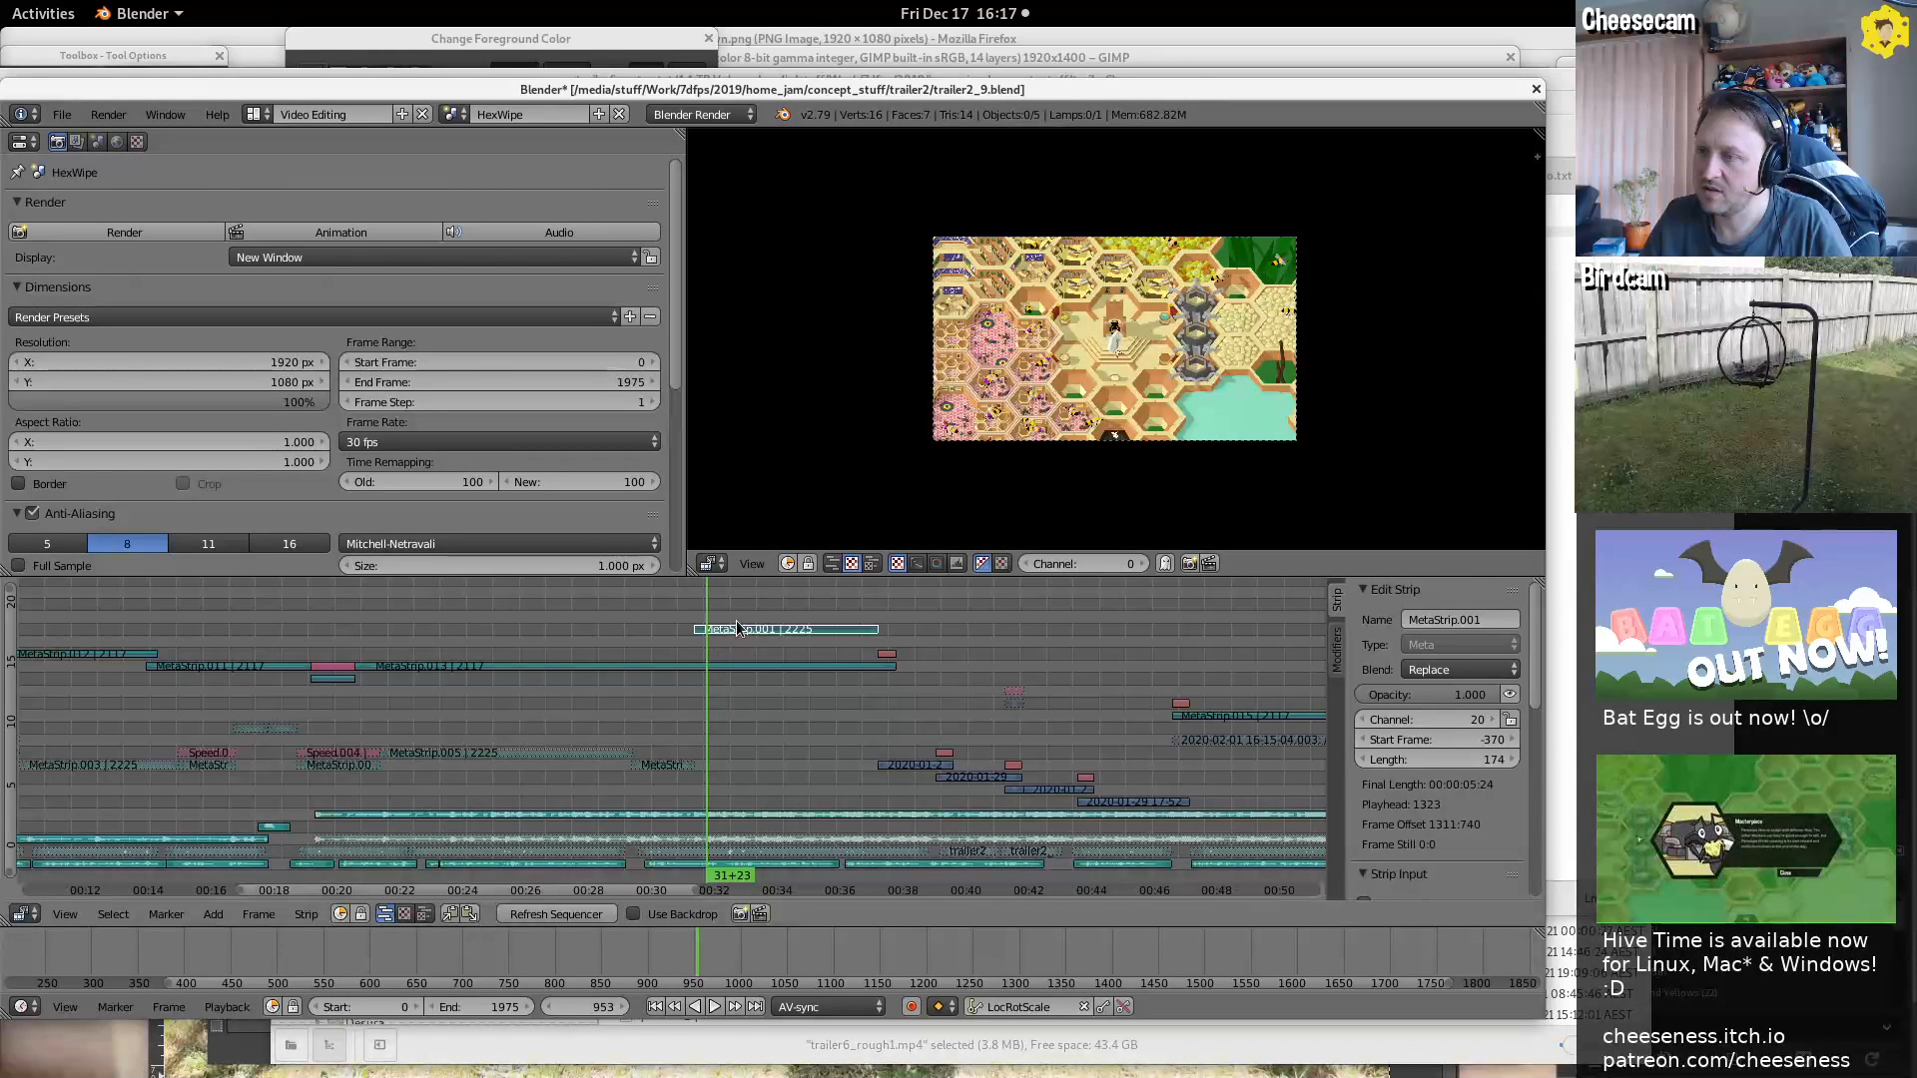
Mute and unmute MetaStrip.001 to compare the preview, and move the strip down to channel 7
{"action": "key", "text": "h"}
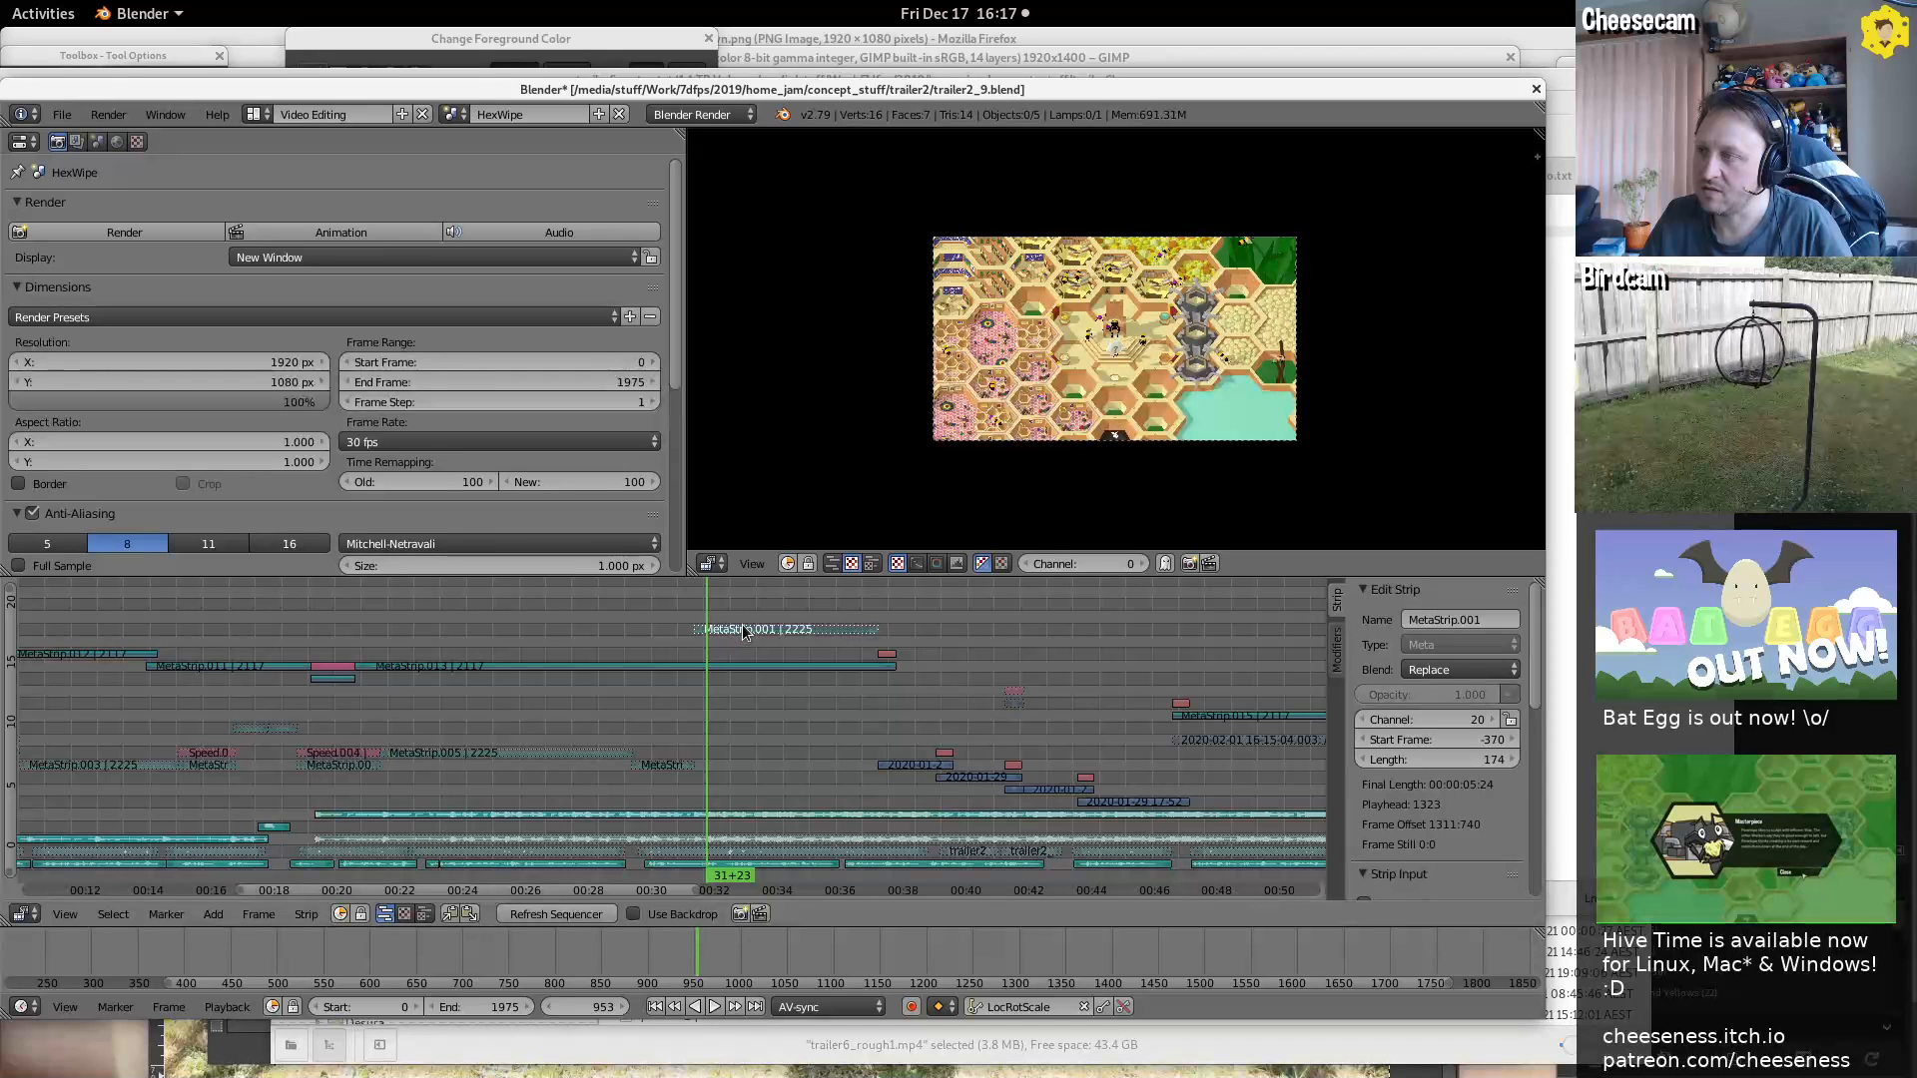
{"action": "key", "text": "alt+h"}
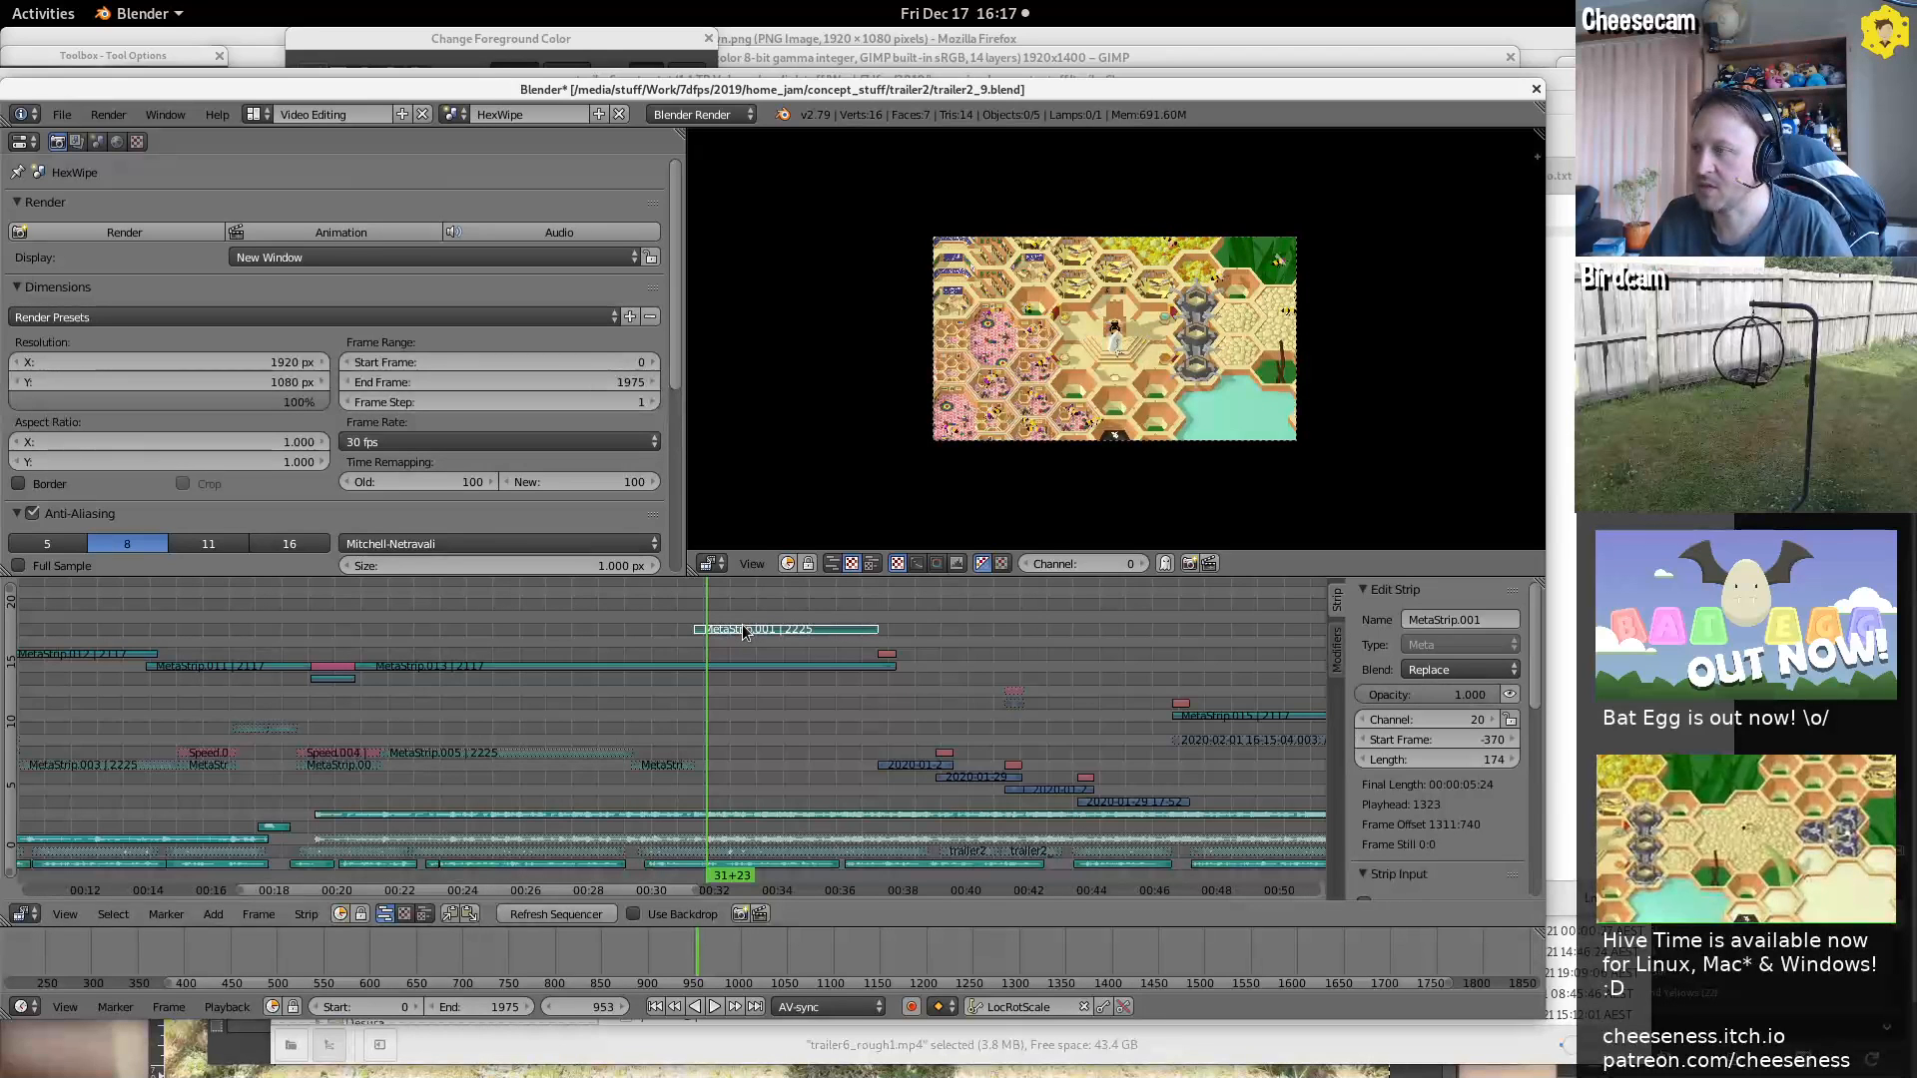
{"action": "key", "text": "g"}
{"action": "left_click", "coordinate": [744, 790]}
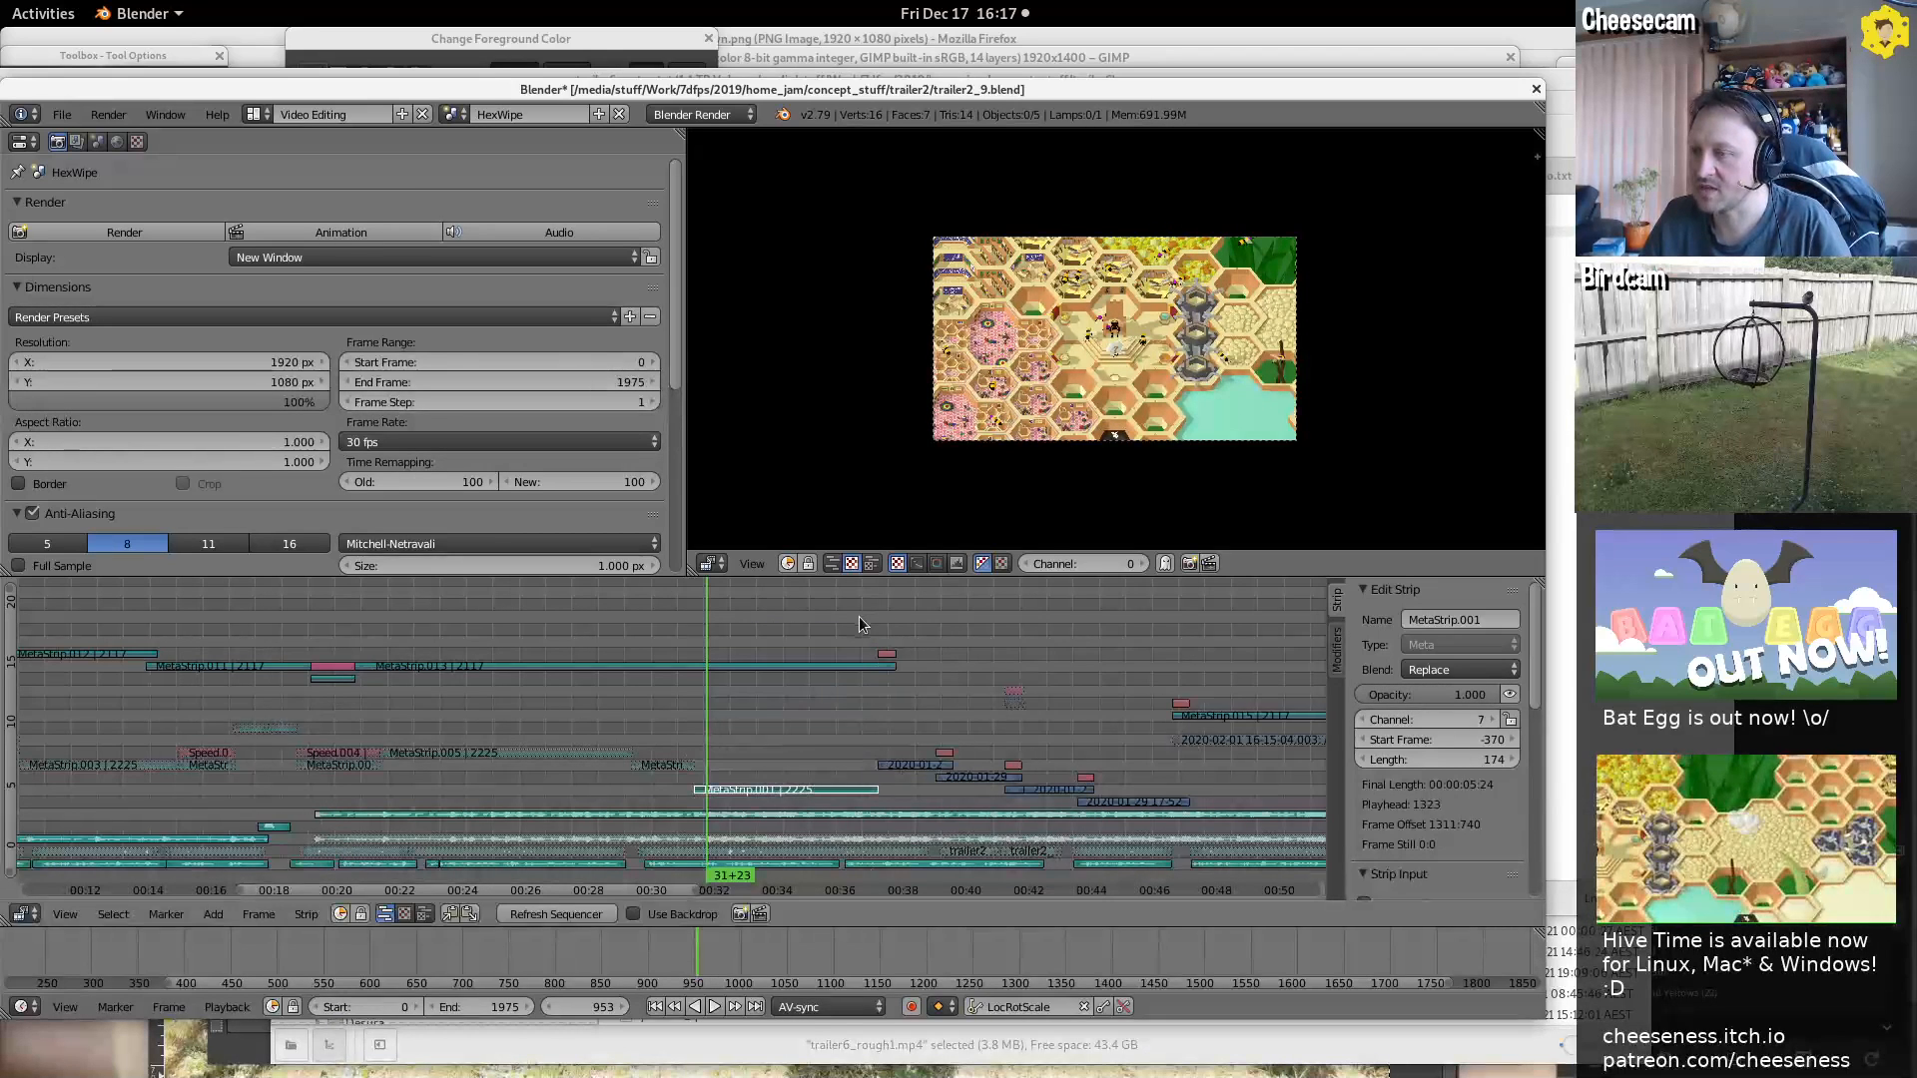
Play the sequence from near the end of MetaStrip.001 to frame 1281
{"action": "left_click", "coordinate": [872, 623]}
{"action": "key", "text": "alt+a"}
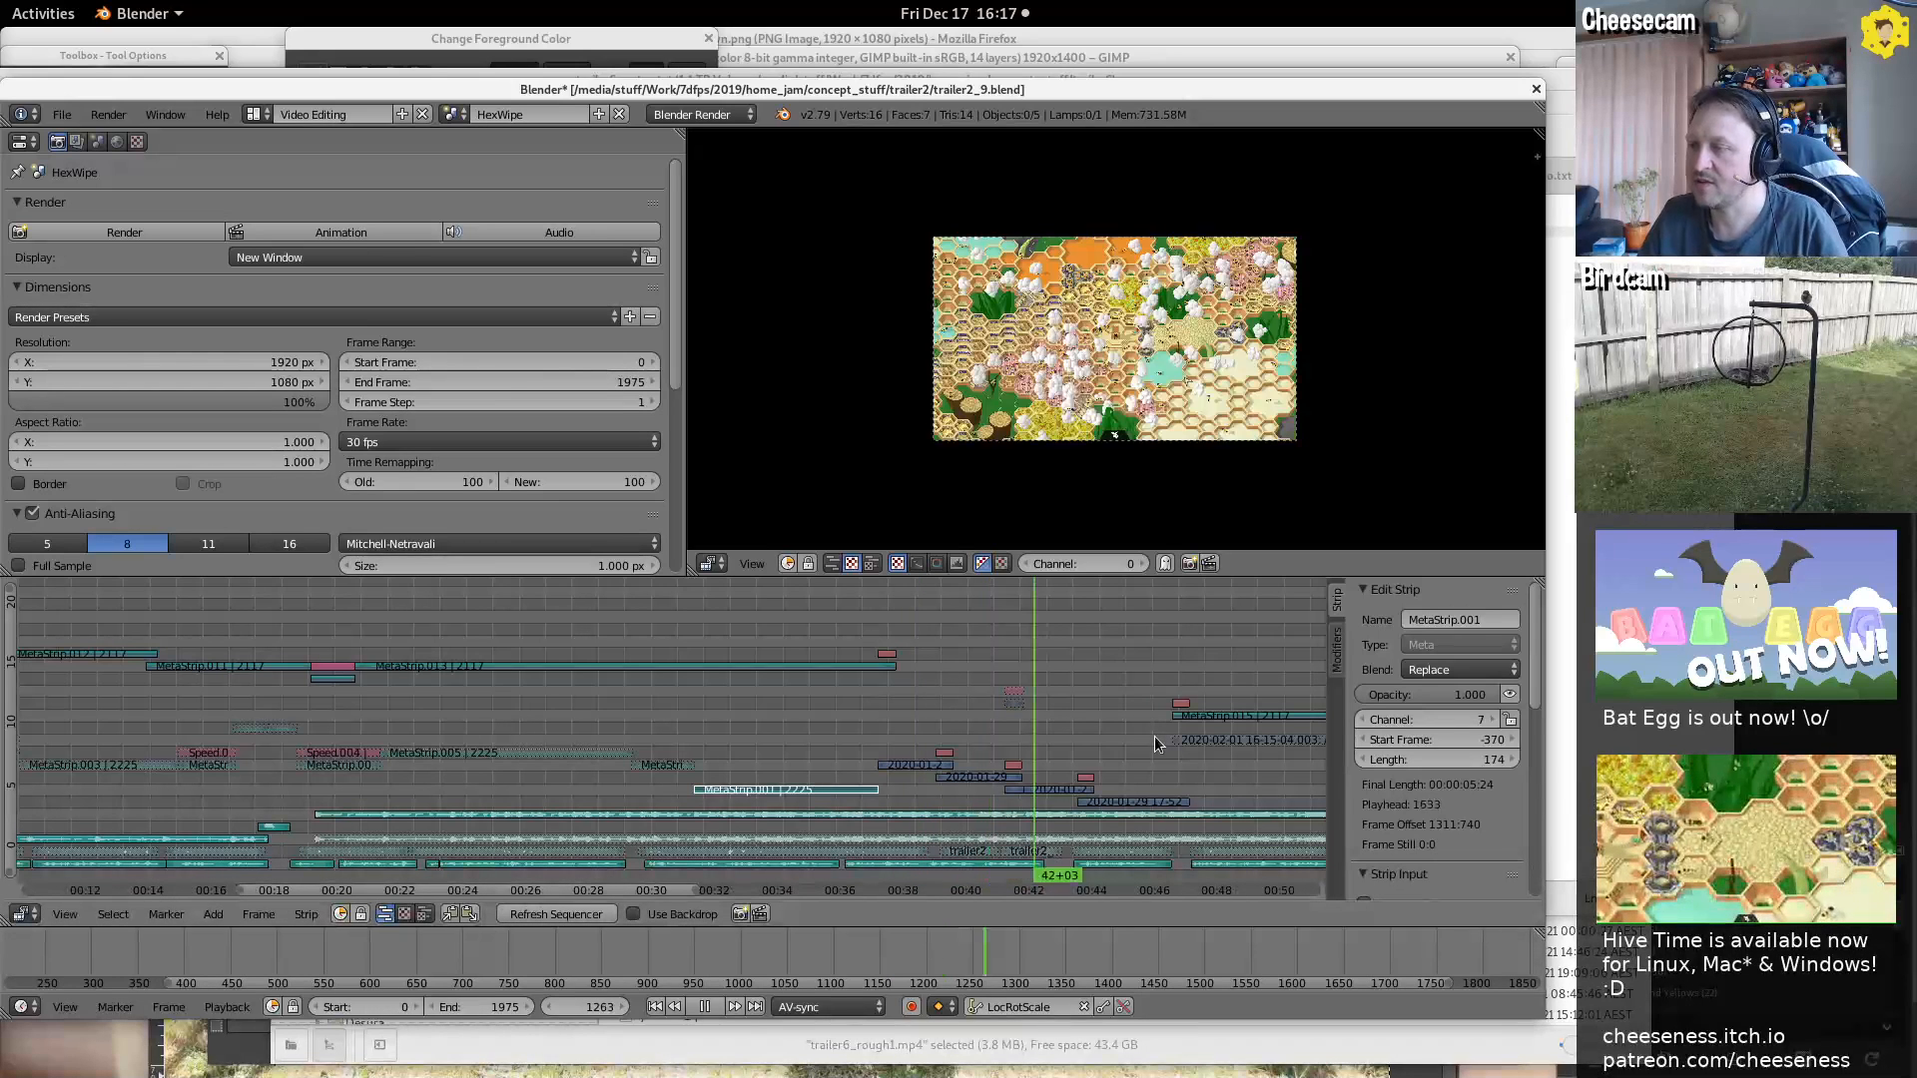
{"action": "key", "text": "alt+a"}
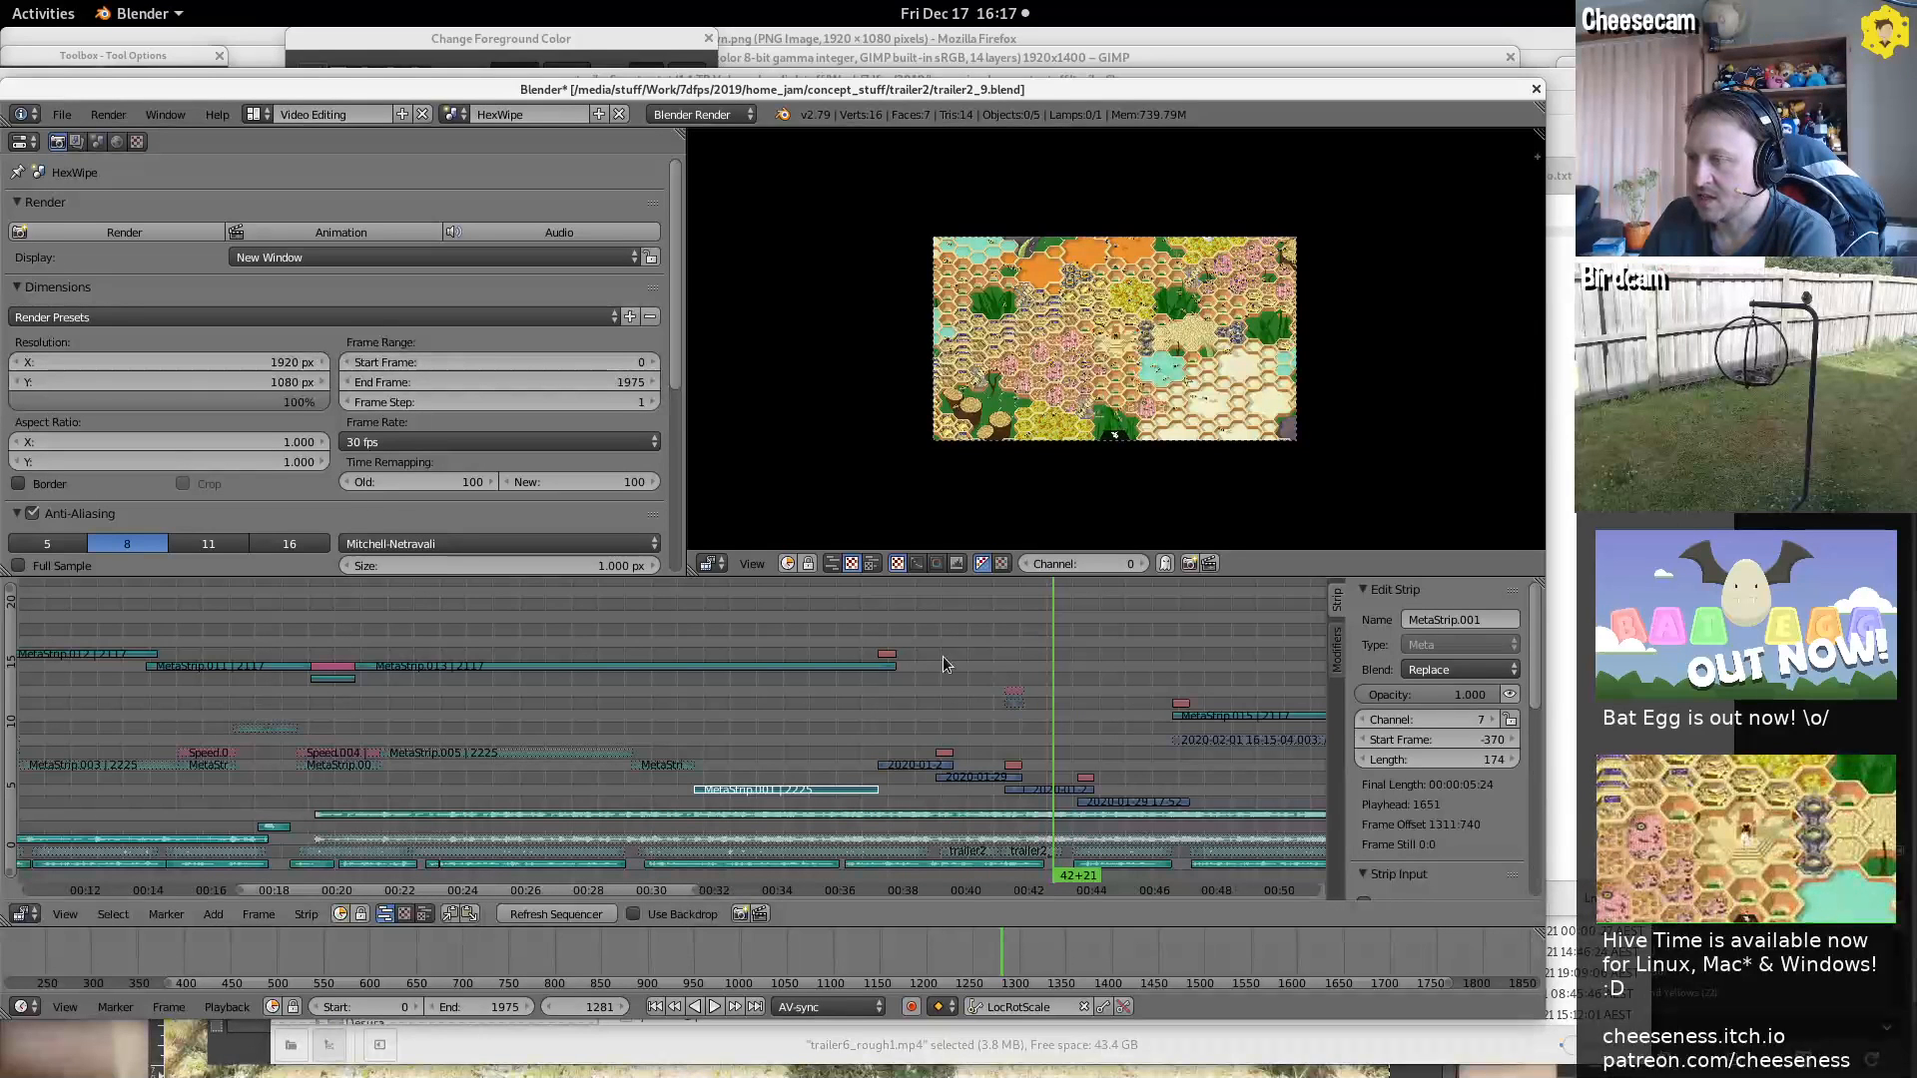
Review the rest of the trailer through the Hive Time title card at frame 1602 and its end-card strips
{"action": "left_click", "coordinate": [1016, 666]}
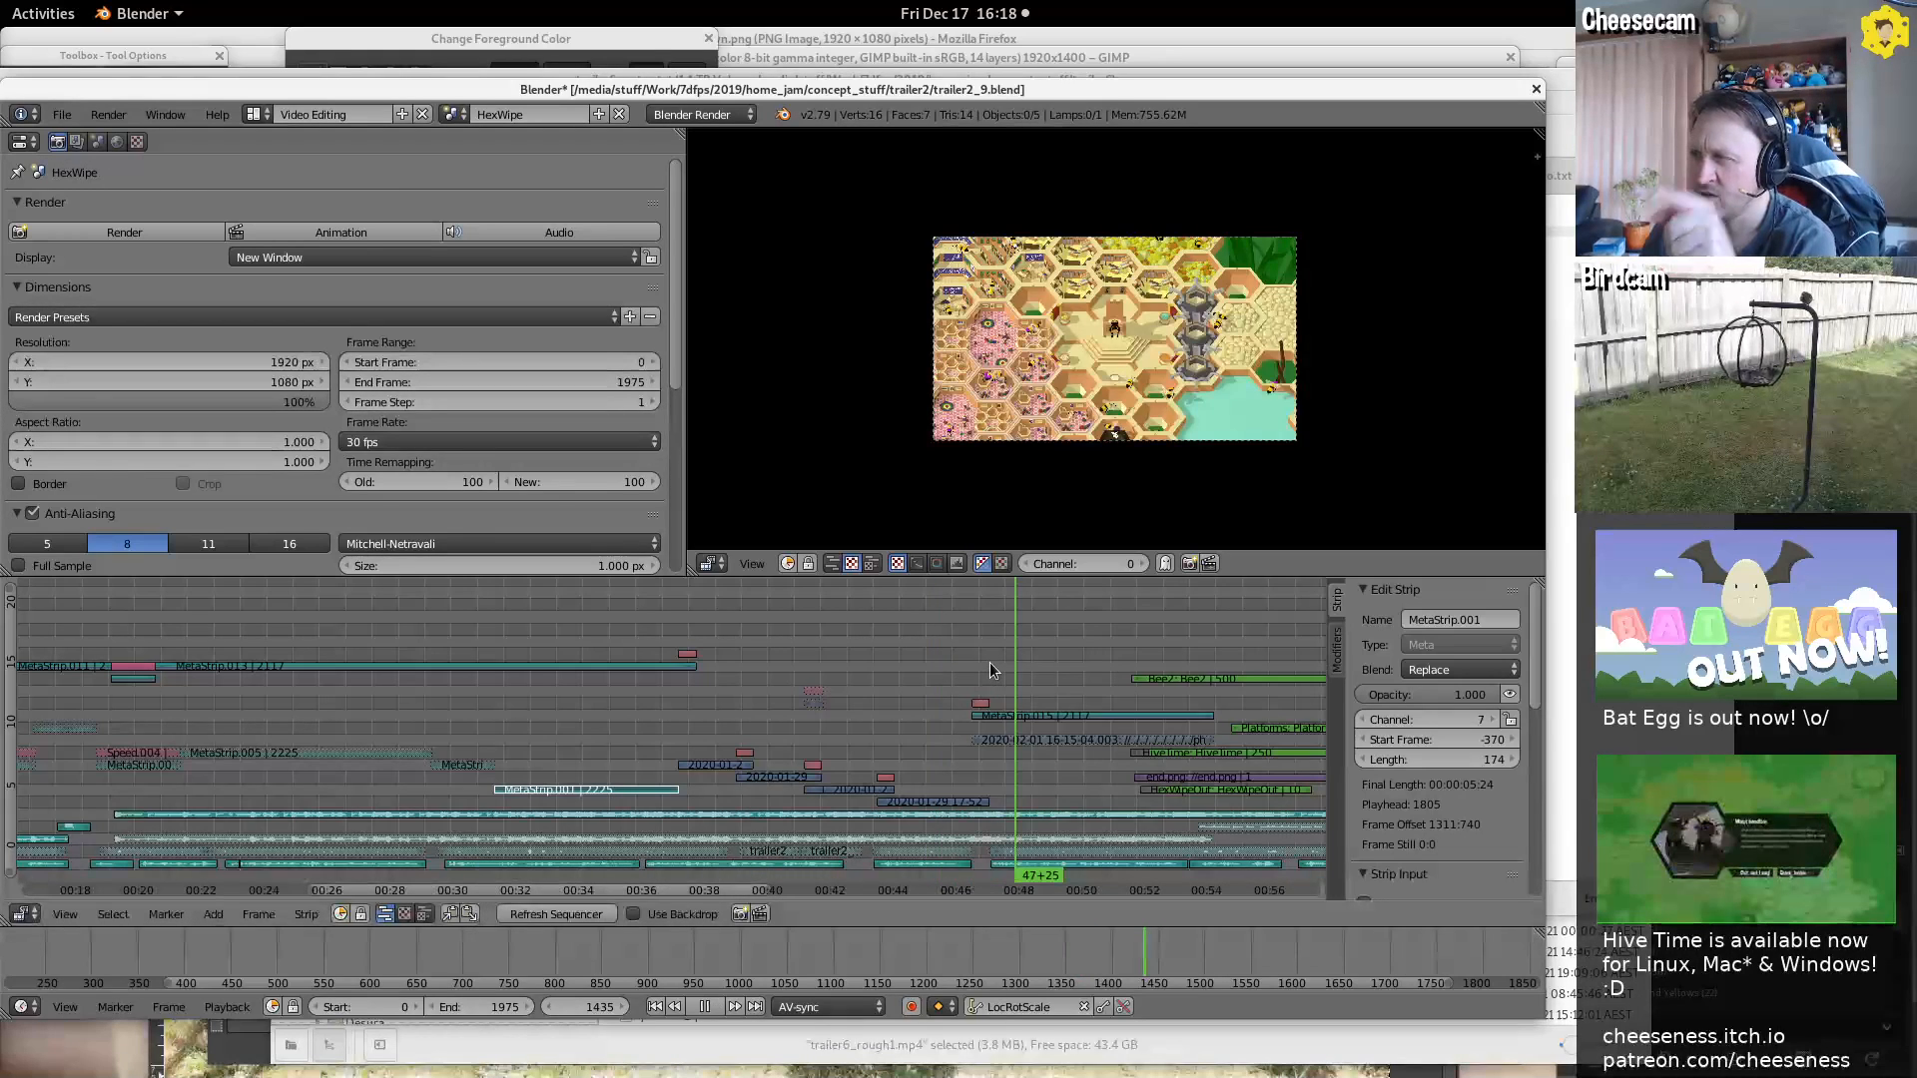
{"action": "left_click", "coordinate": [1094, 672]}
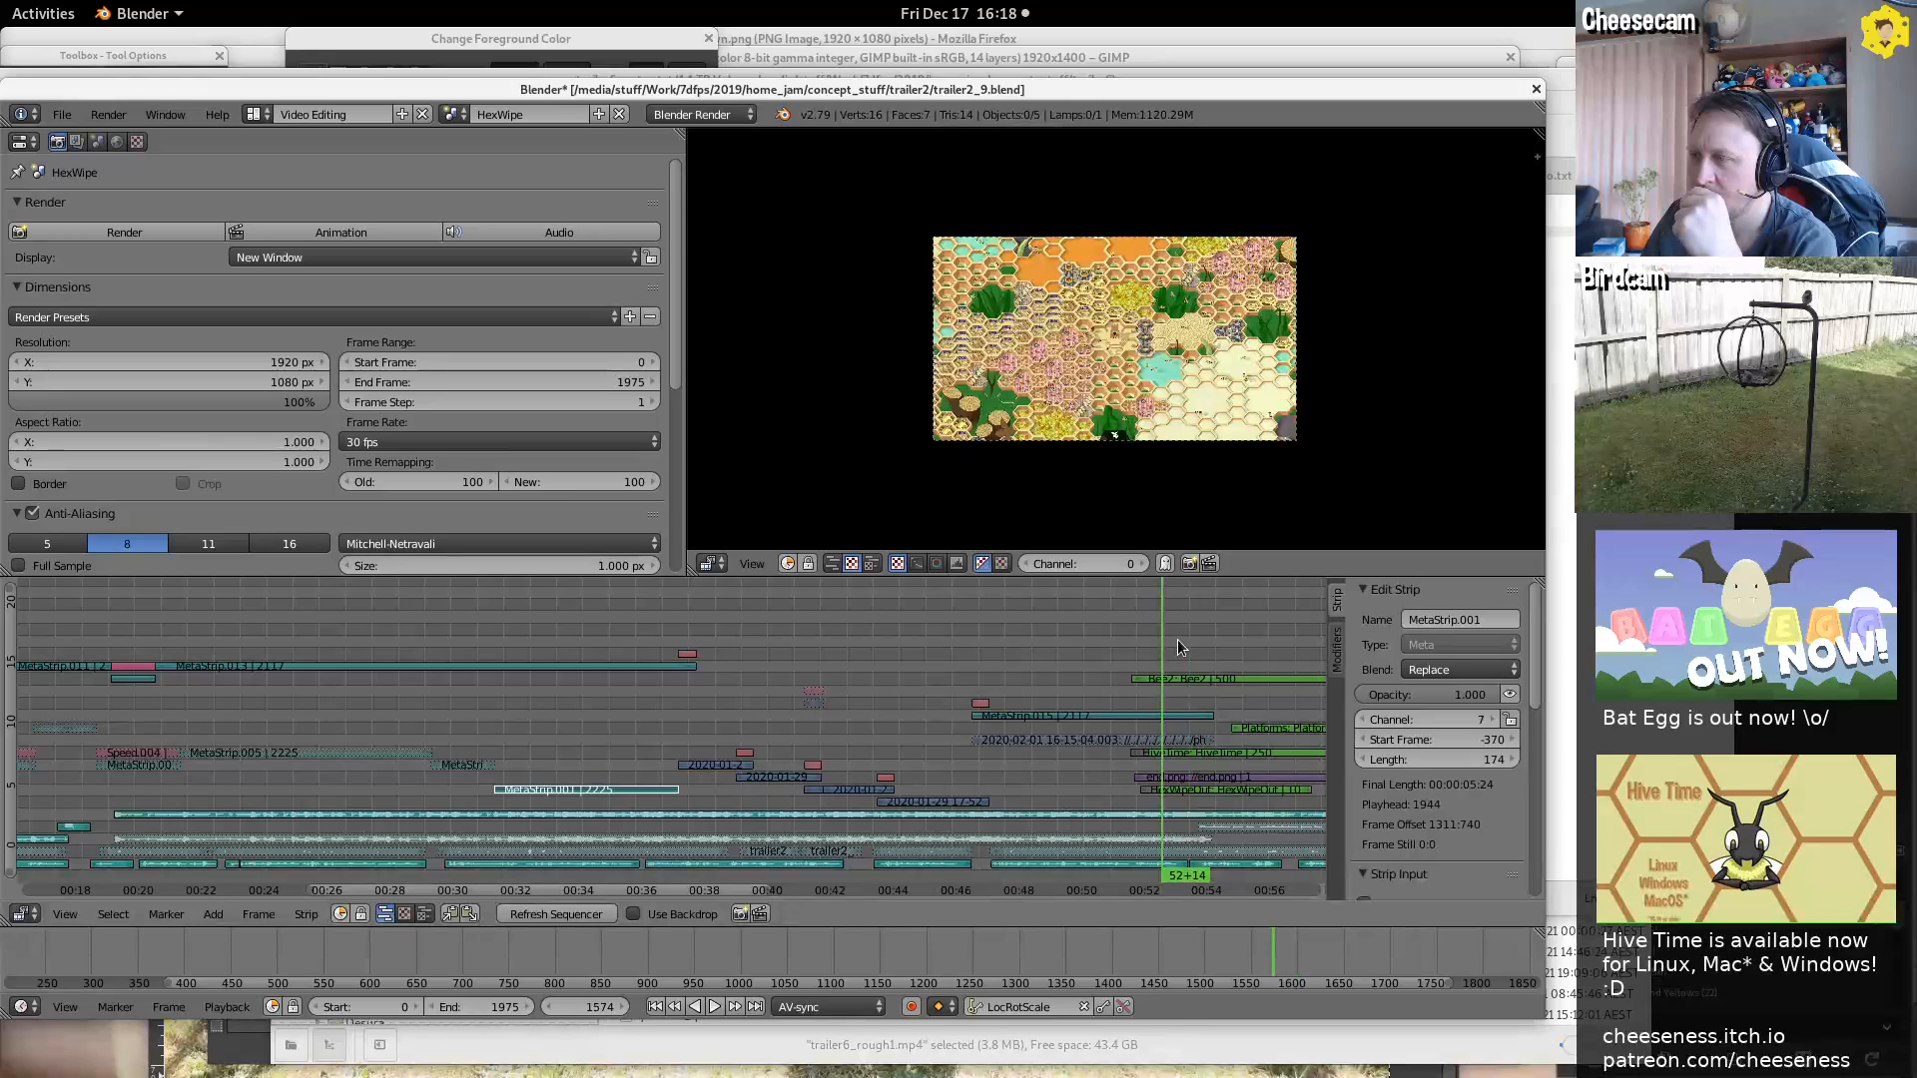
{"action": "key", "text": "alt+a"}
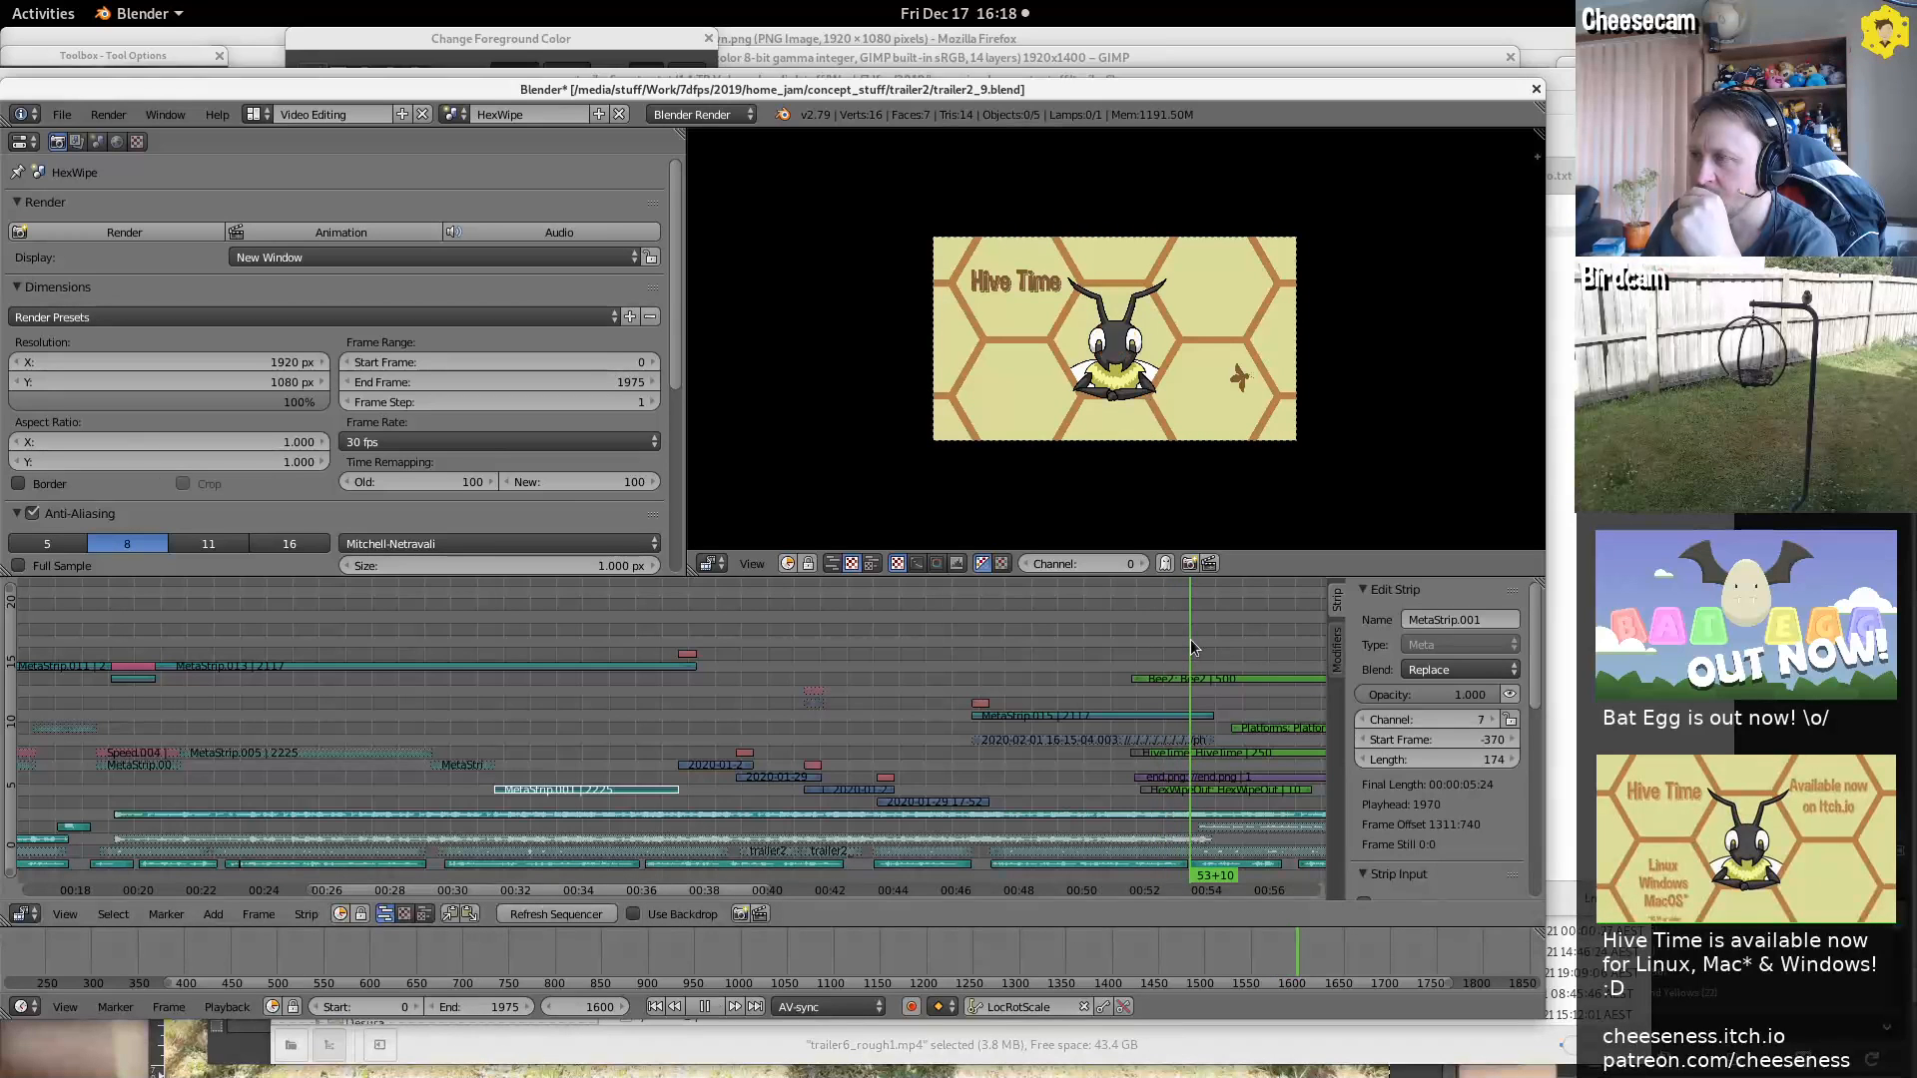
{"action": "key", "text": "alt+a"}
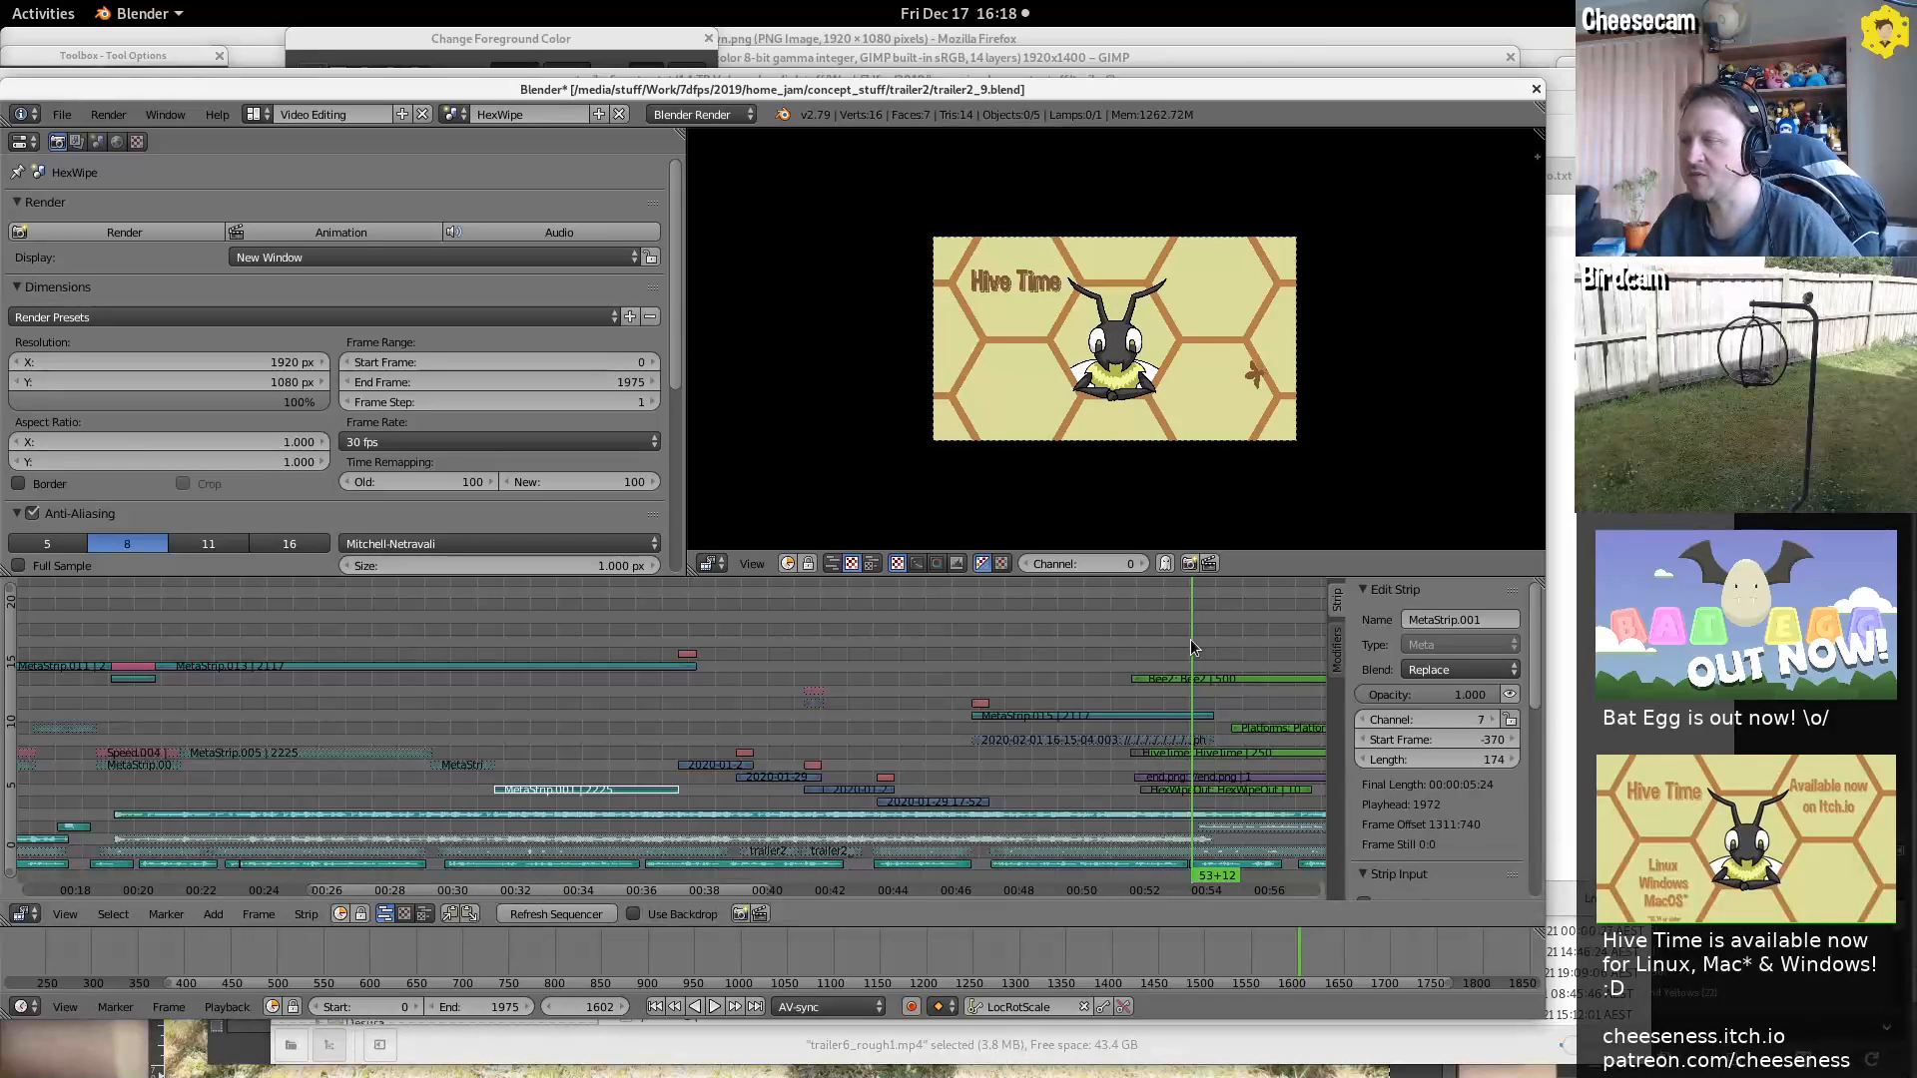
{"action": "middle_click_drag", "start_coordinate": [1053, 718], "coordinate": [506, 720]}
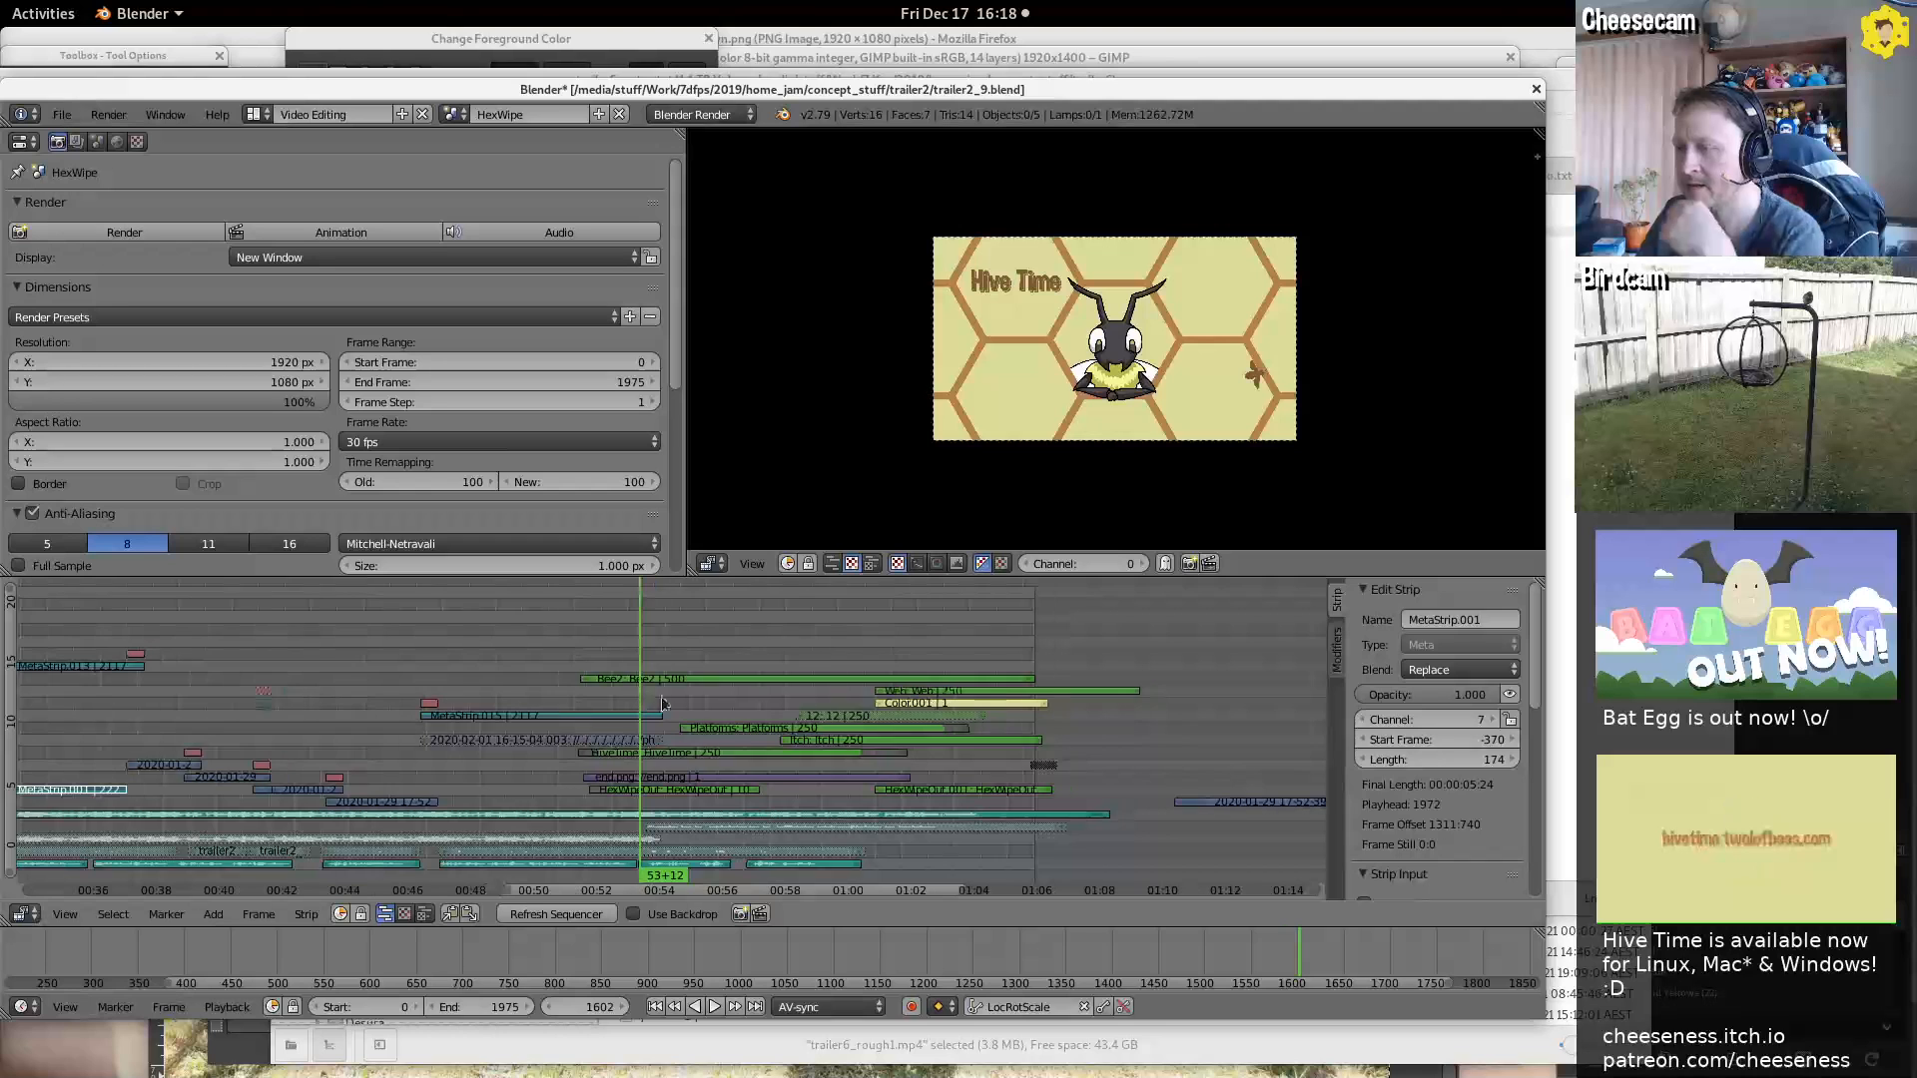
{"action": "left_click", "coordinate": [937, 650]}
Open trailer4.blend from the trailer1 folder inside concept_stuff
{"action": "key", "text": "ctrl+o"}
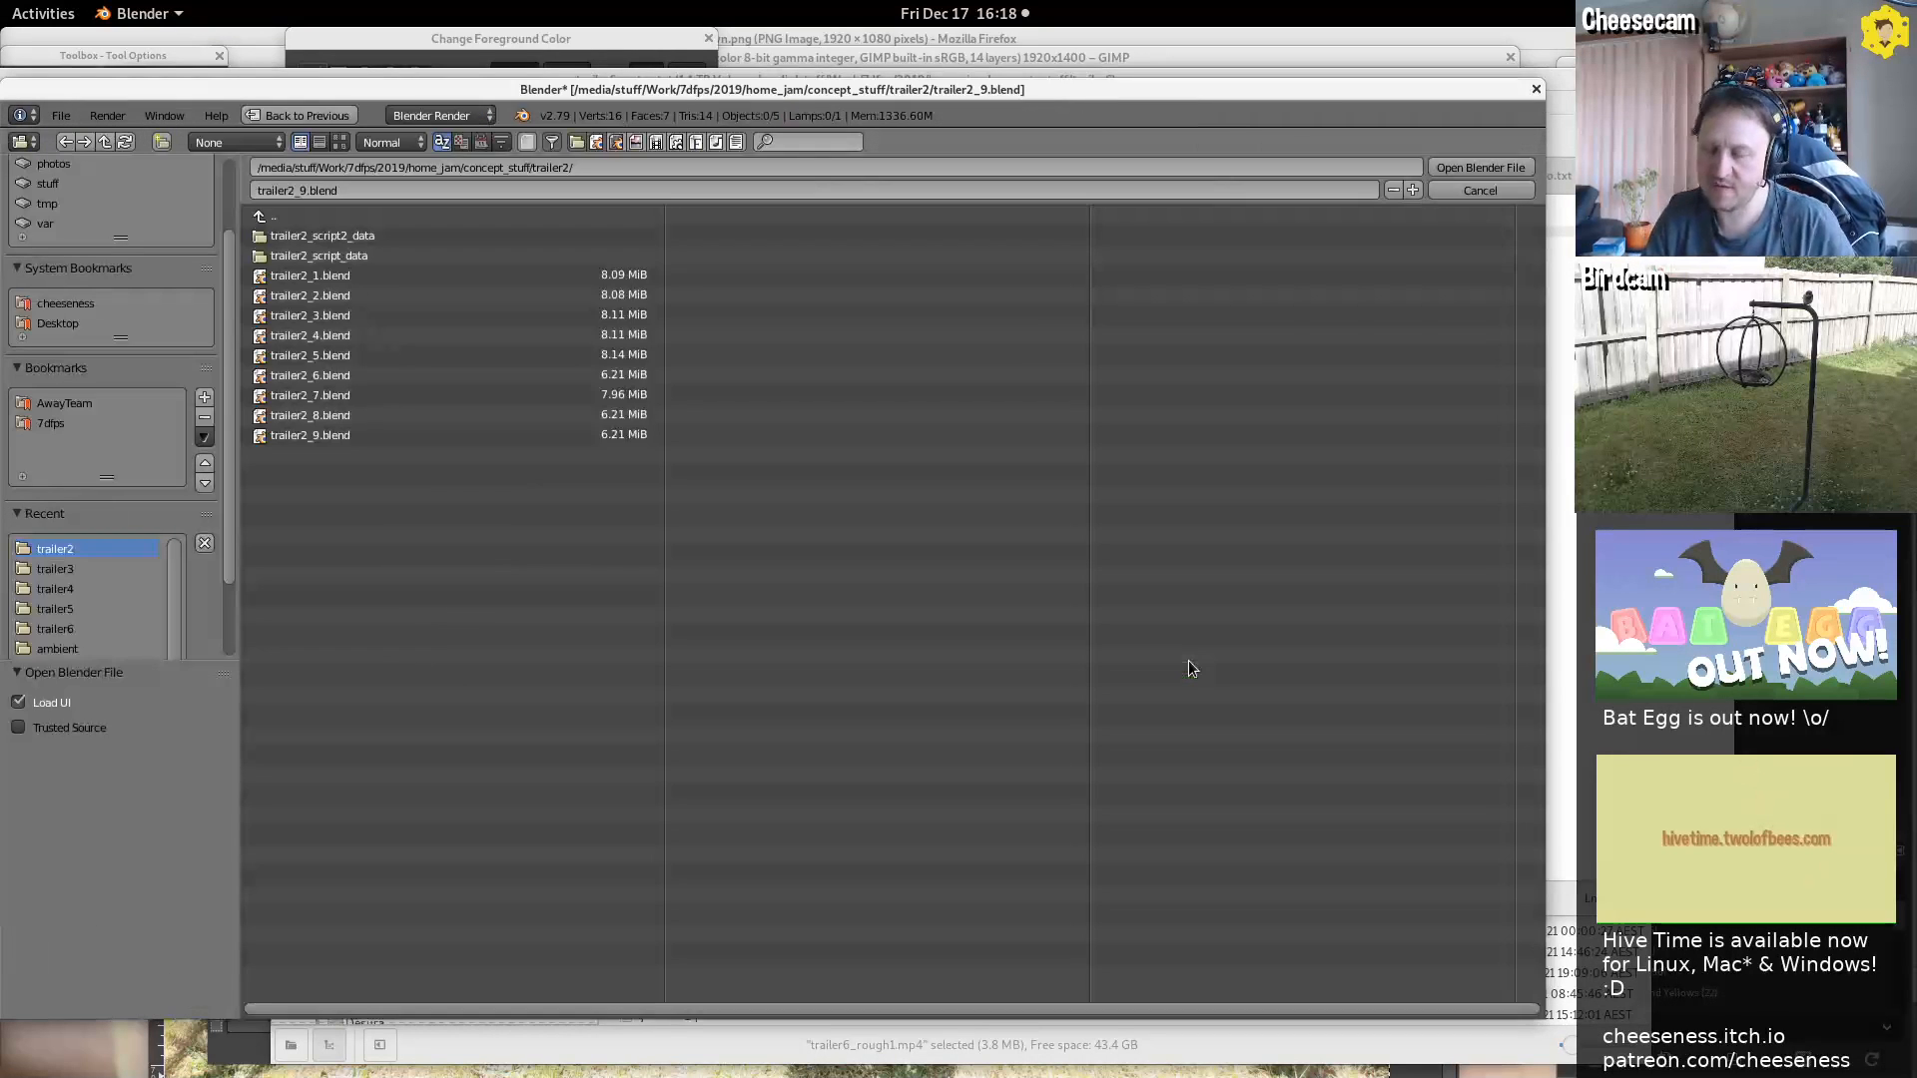
{"action": "left_click", "coordinate": [272, 215]}
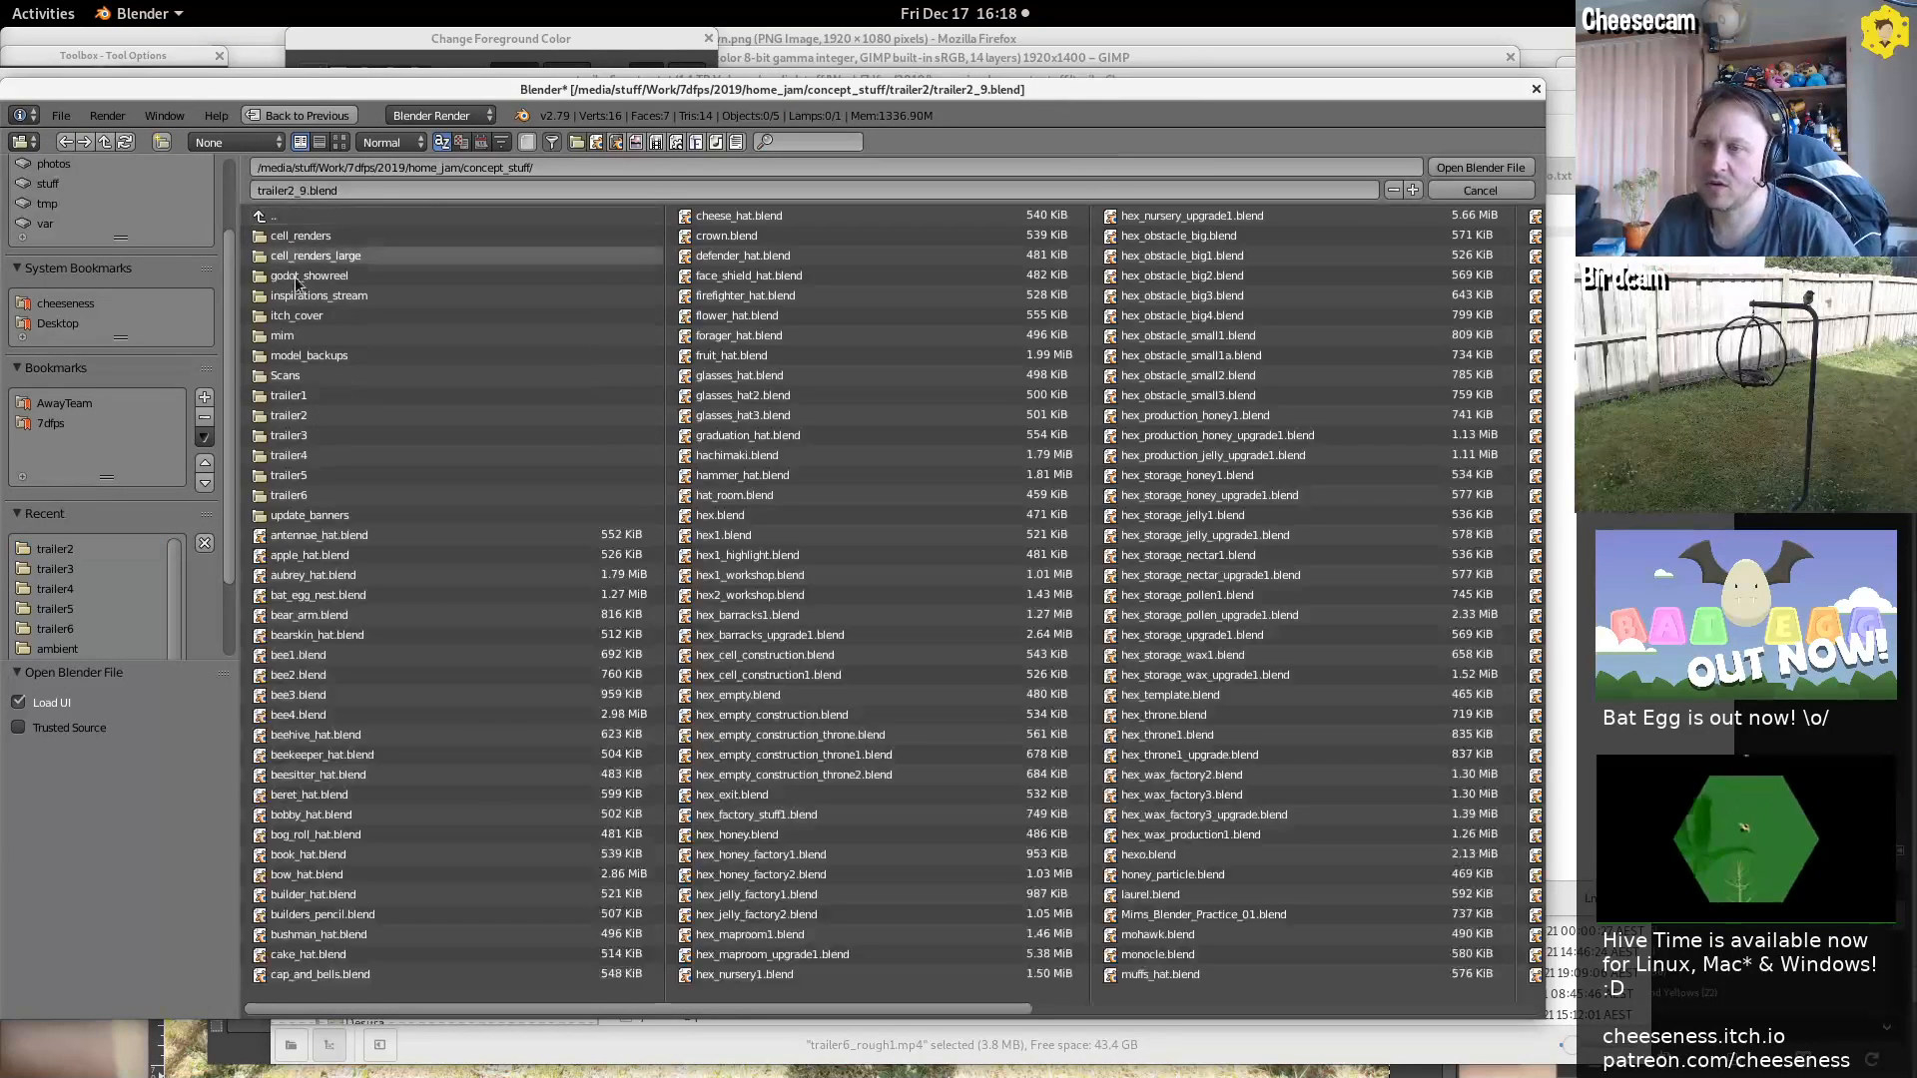
{"action": "double_click", "coordinate": [289, 397]}
{"action": "double_click", "coordinate": [309, 302]}
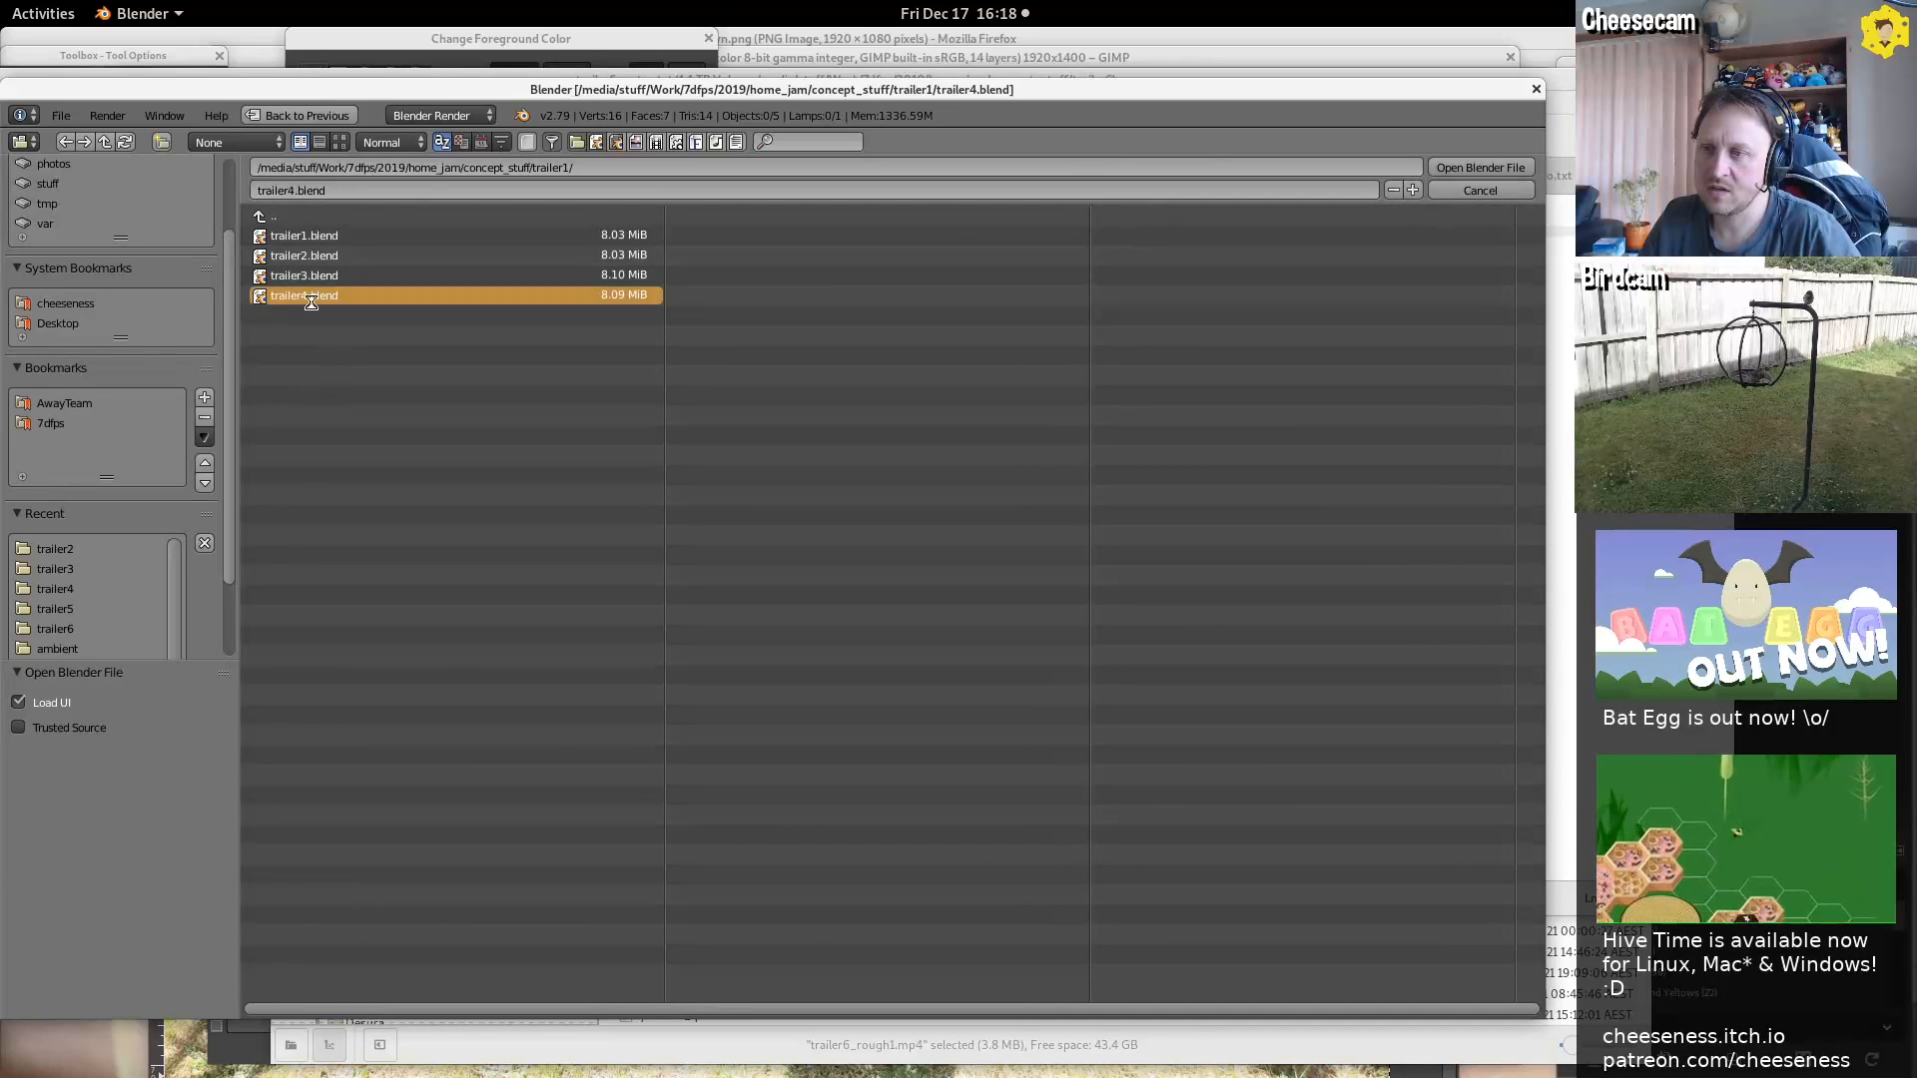
Play the trailer's opening from the bee silhouette at frame 6 through the "Build" caption
{"action": "left_click", "coordinate": [363, 684]}
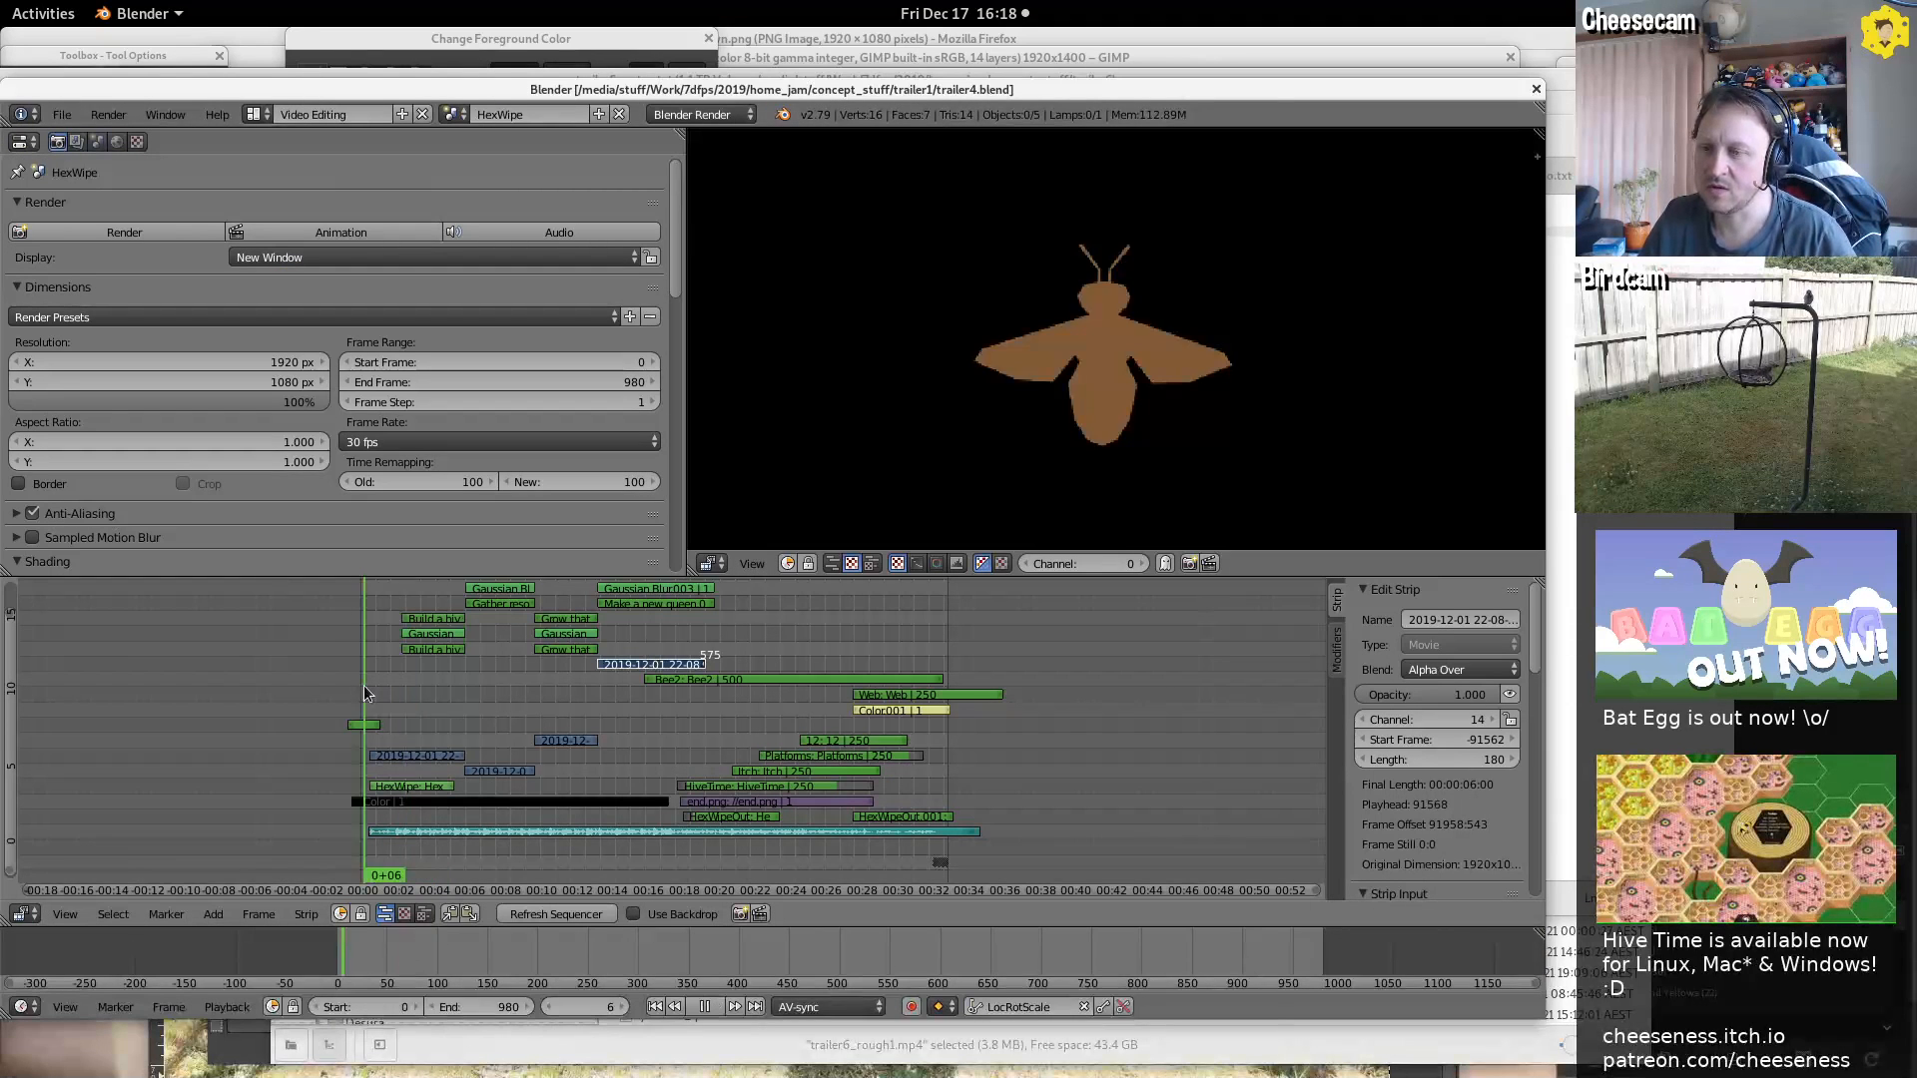
{"action": "key", "text": "alt+a"}
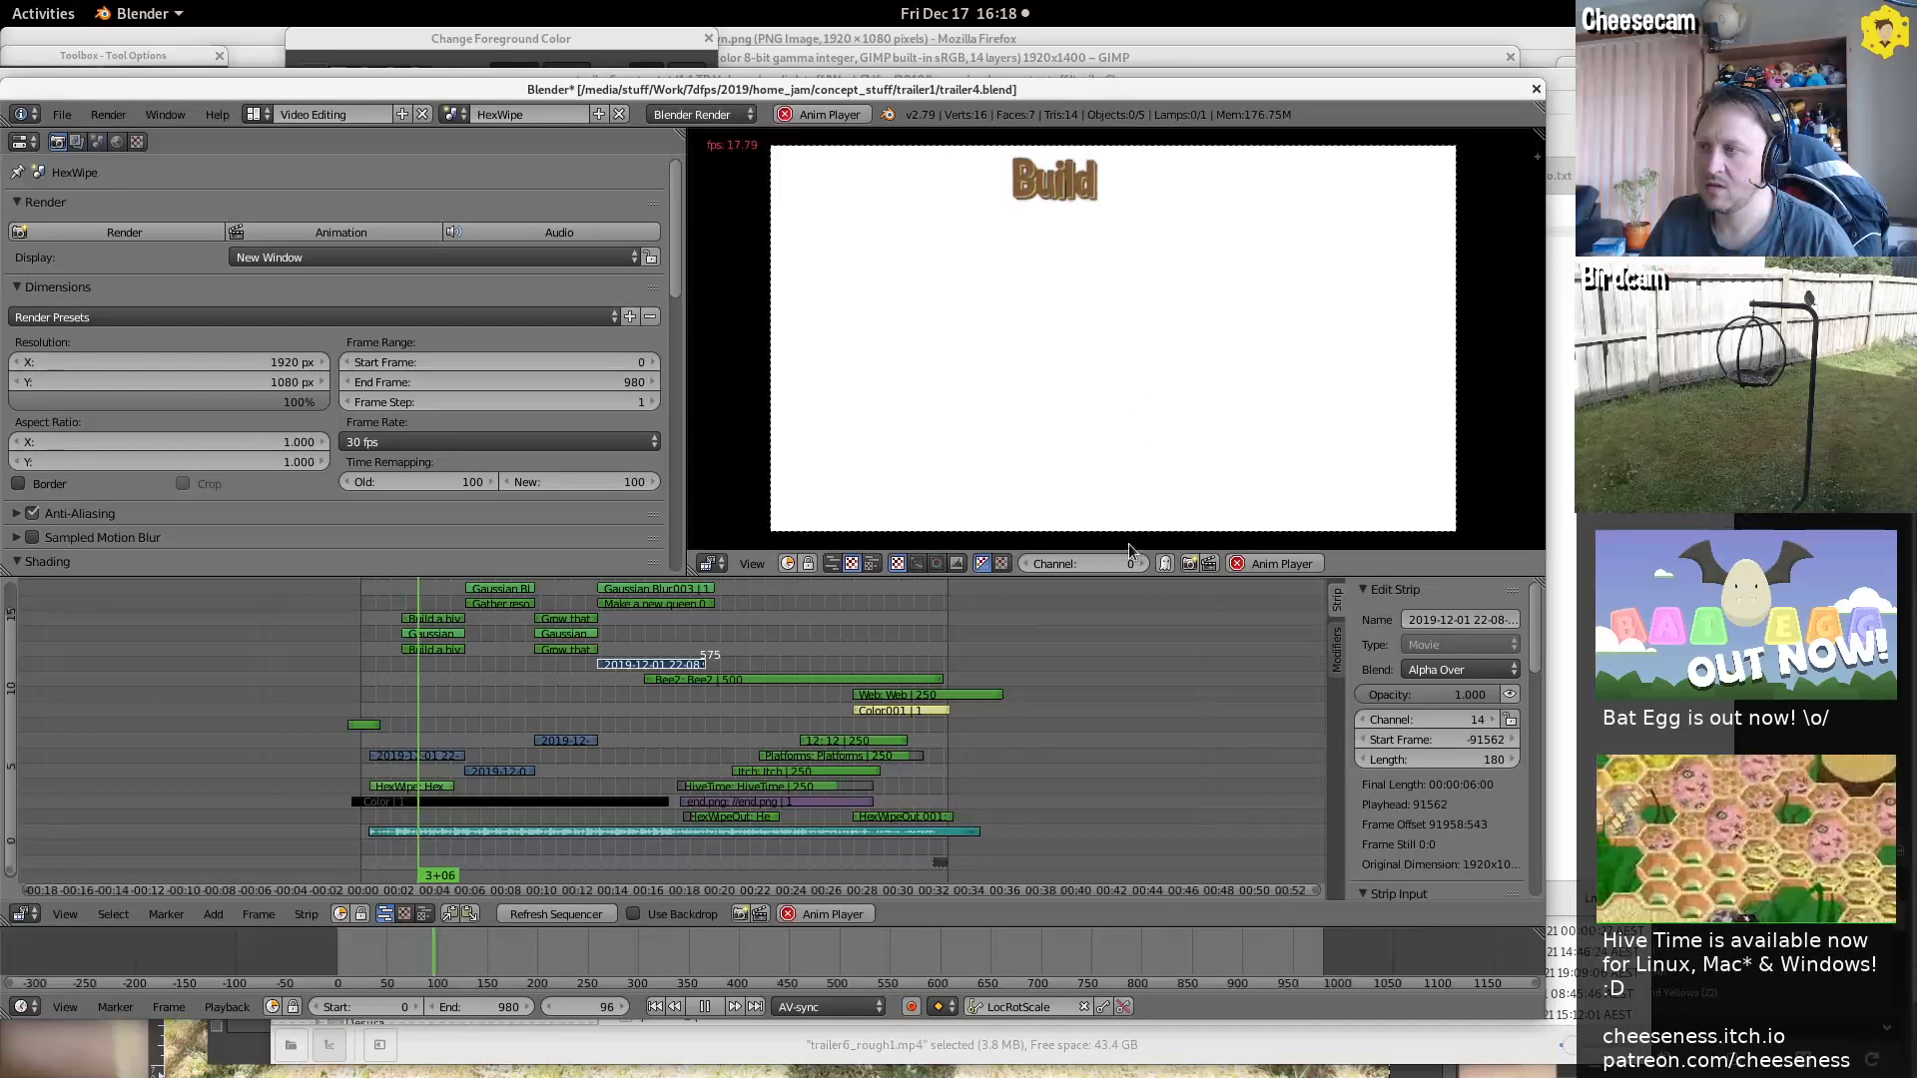
{"action": "left_click", "coordinate": [715, 1005]}
Select the movie strip on channel 7 at frame 225, try to move it, and examine its source settings
{"action": "left_click", "coordinate": [500, 772]}
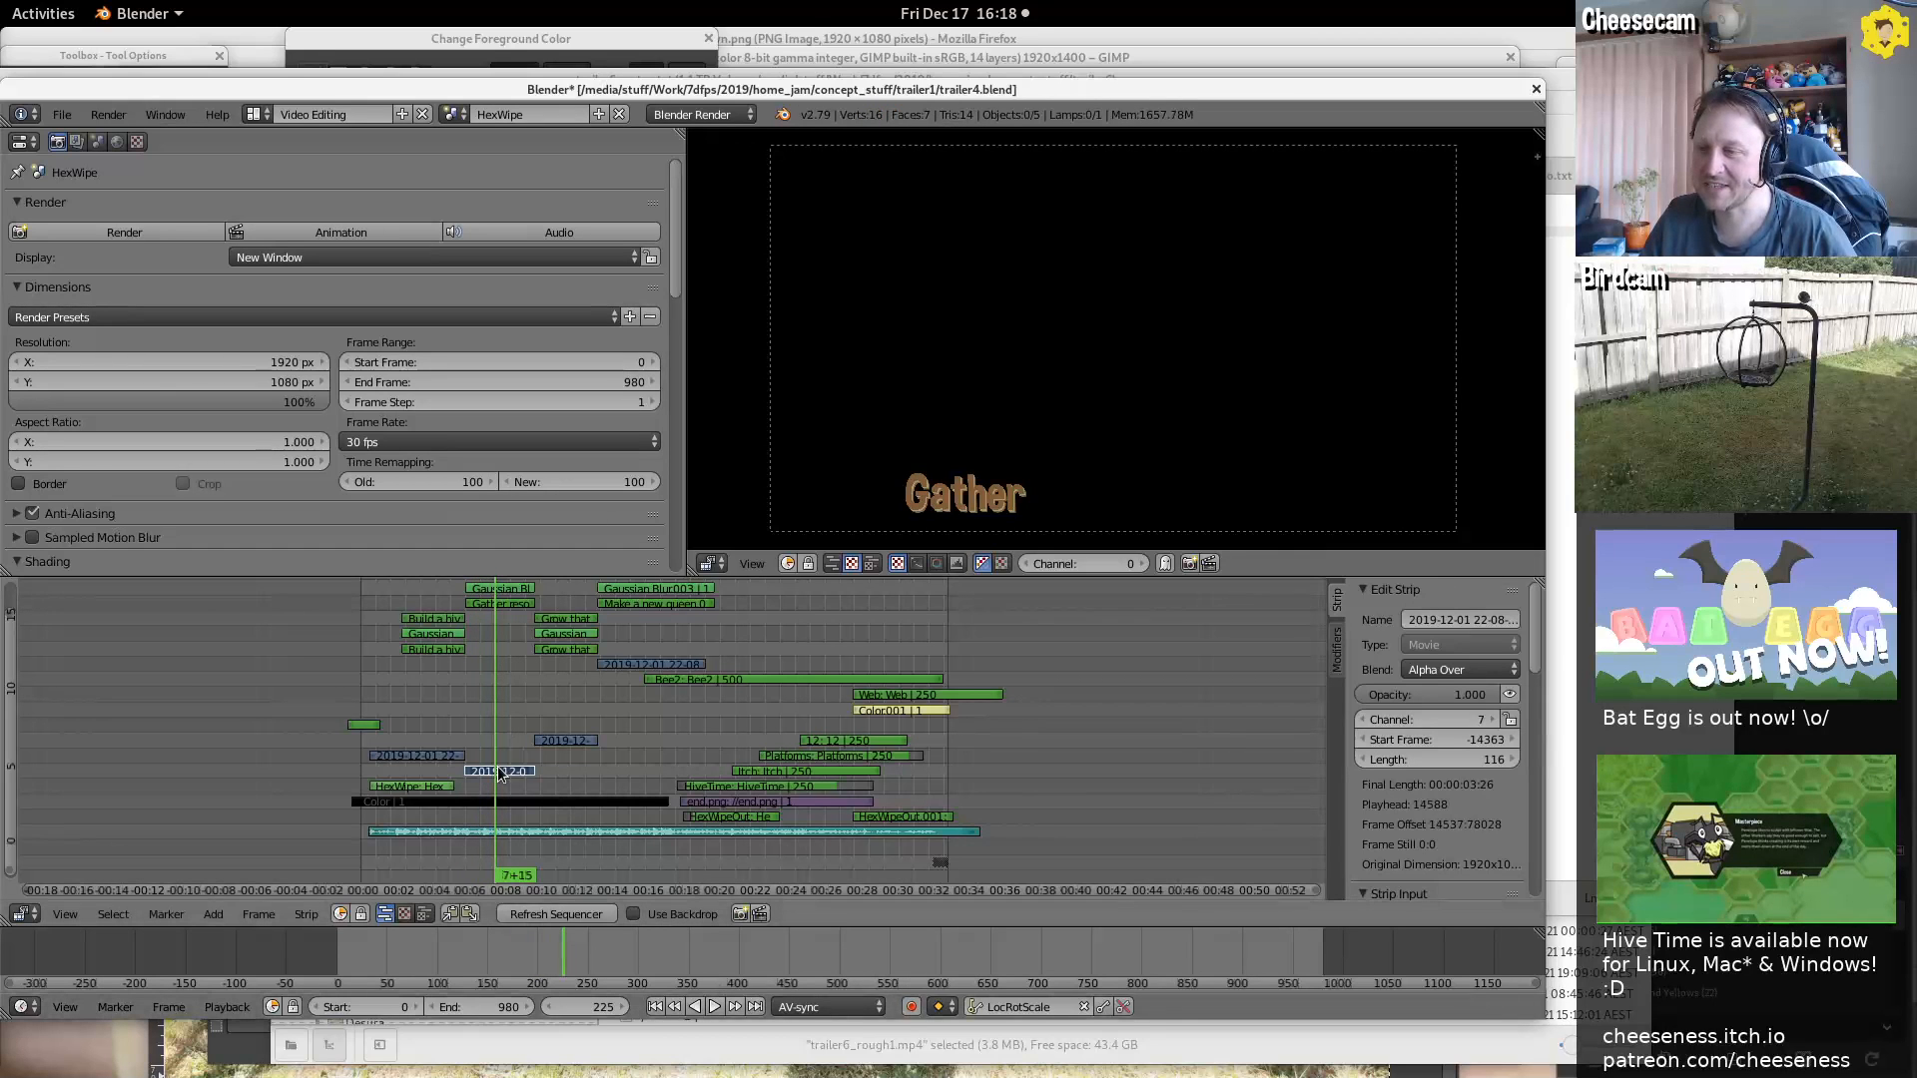
{"action": "middle_click_drag", "start_coordinate": [532, 667], "coordinate": [575, 733]}
{"action": "key", "text": "g"}
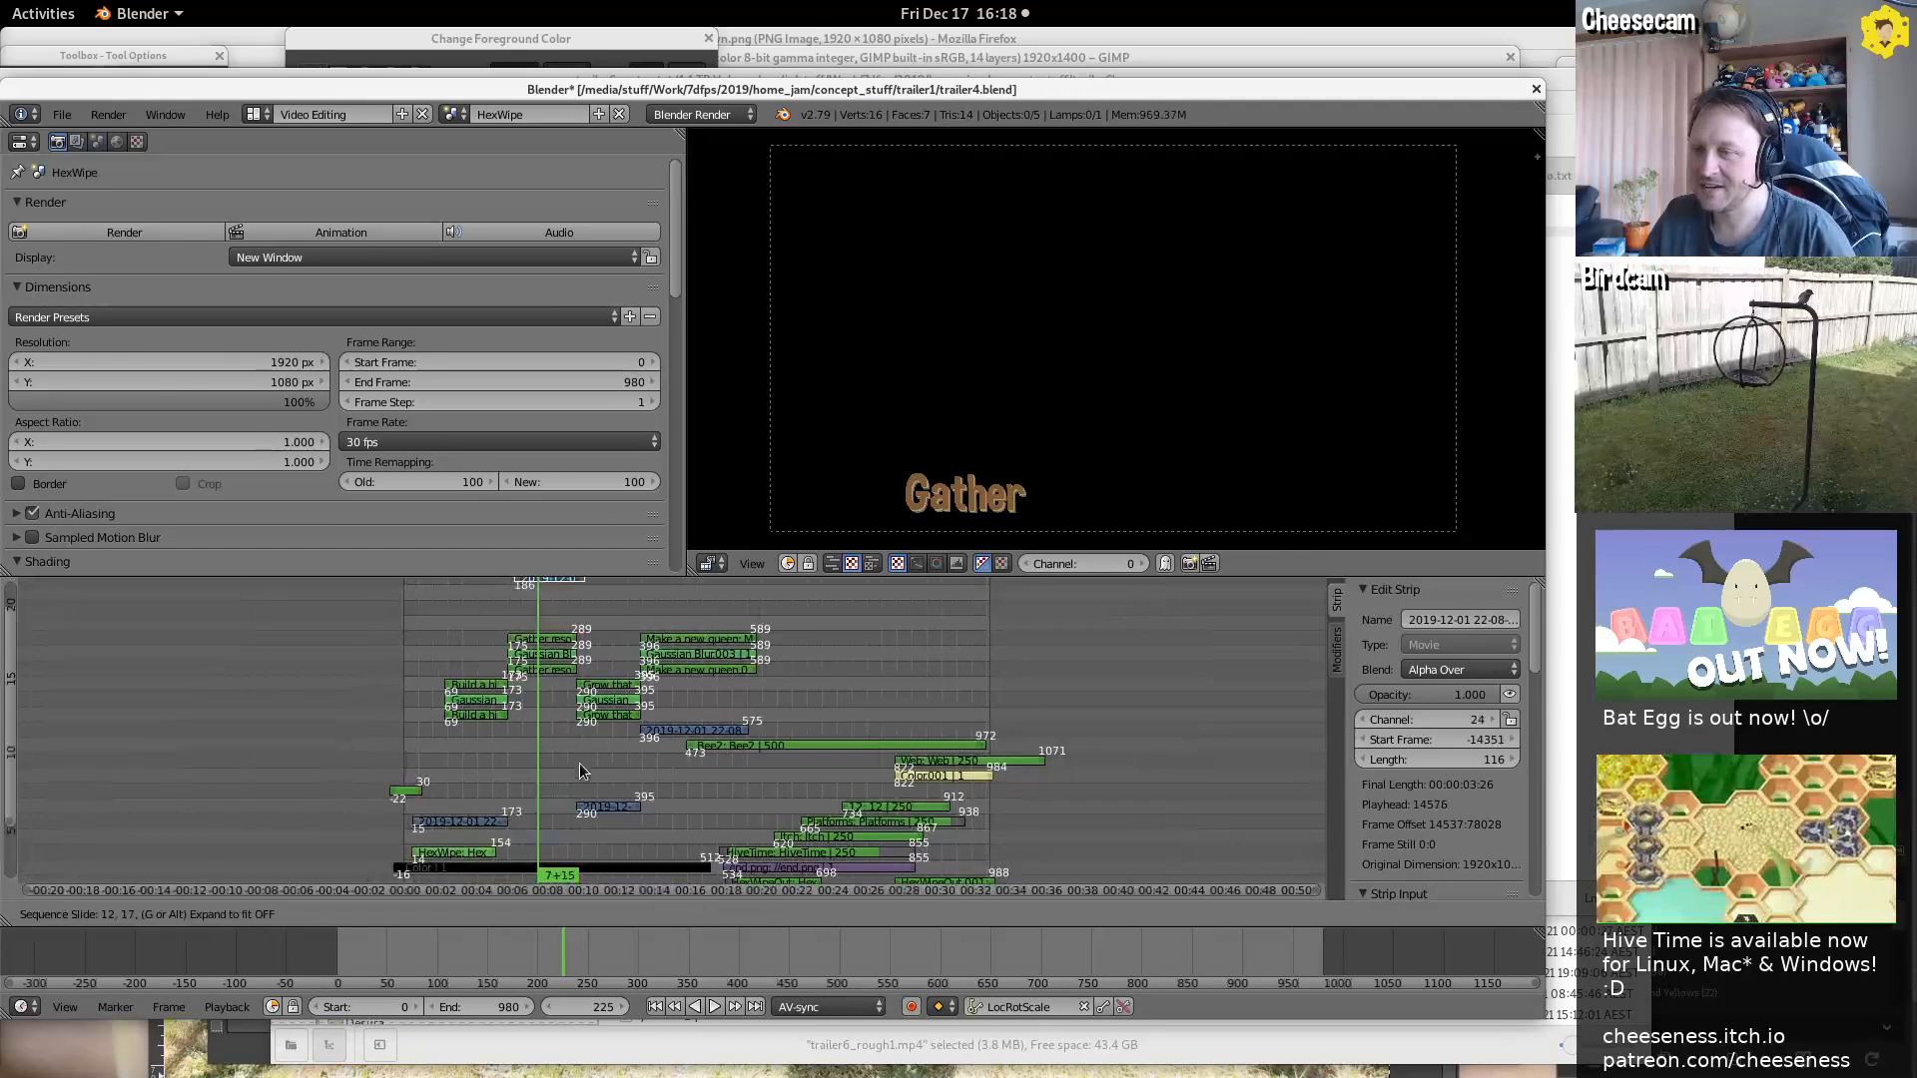
{"action": "key", "text": "Escape"}
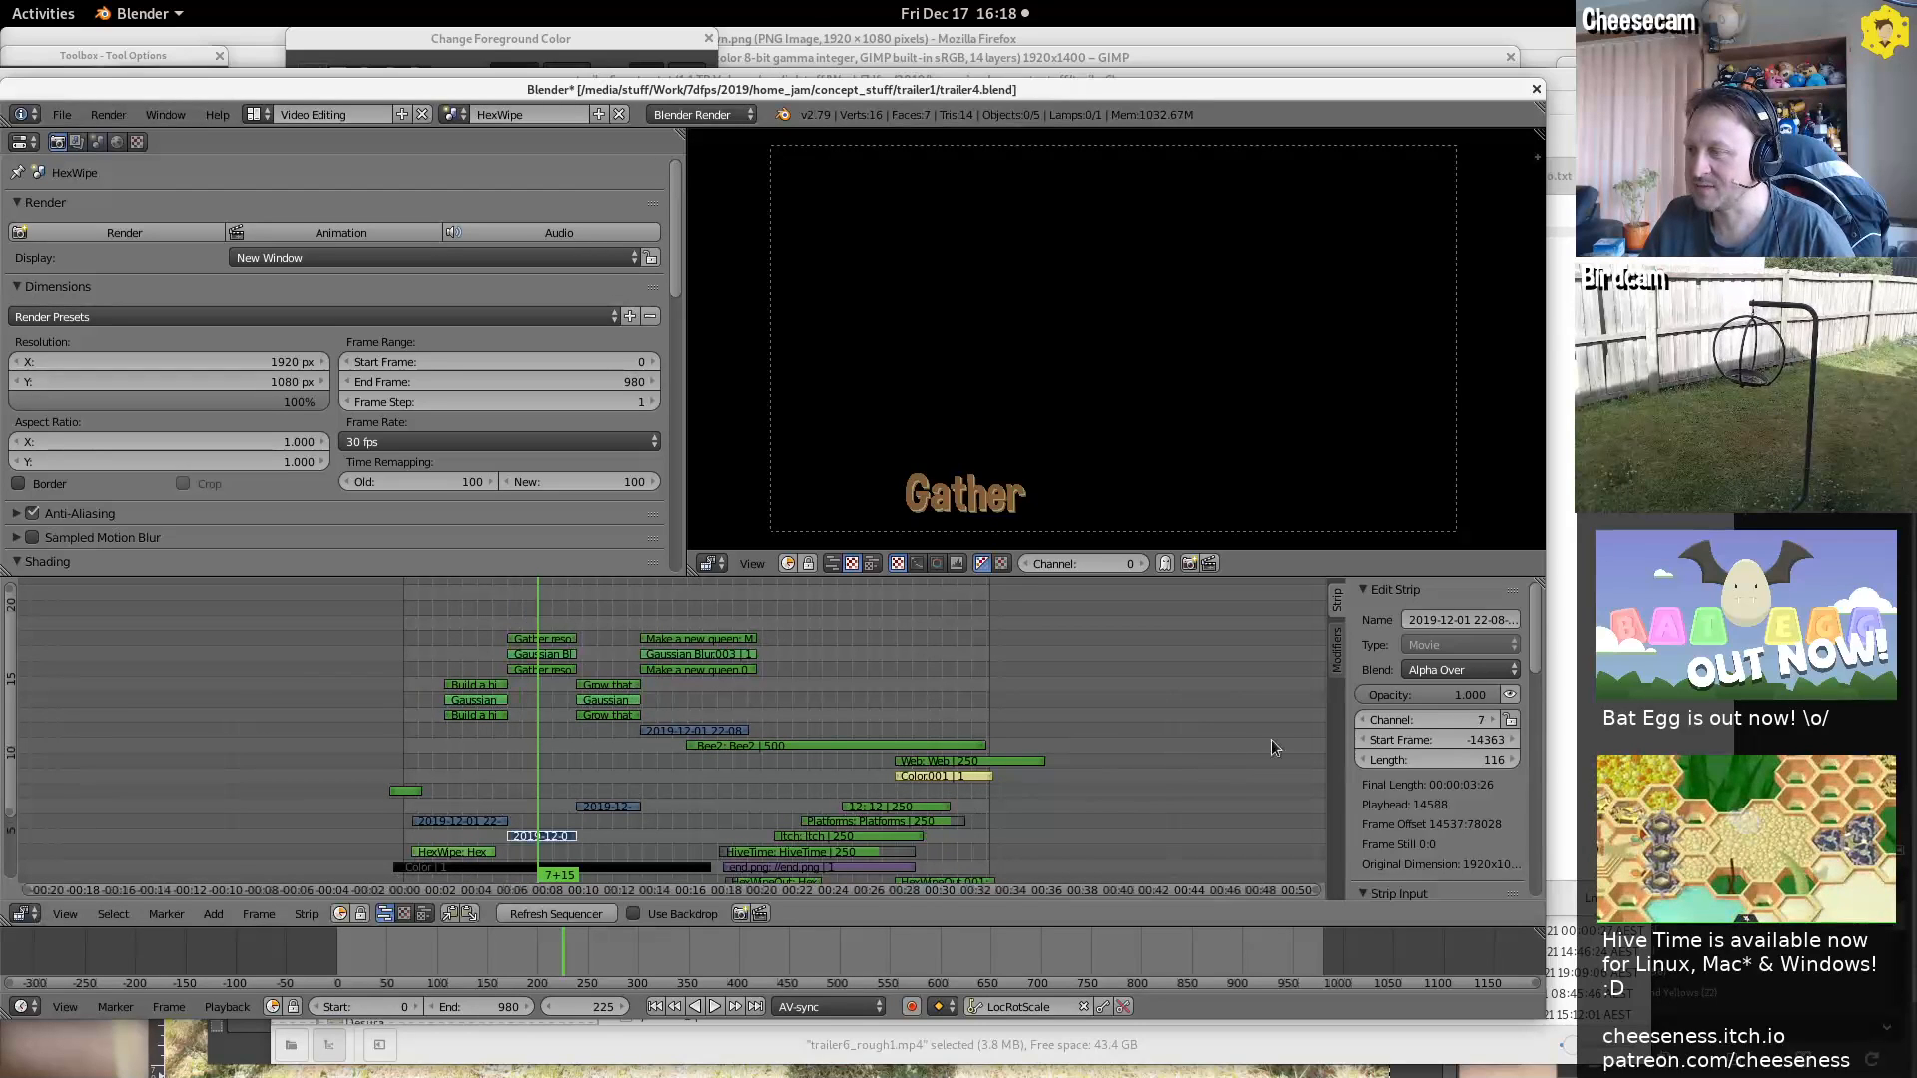
{"action": "scroll", "coordinate": [1445, 801], "scroll_direction": "down", "scroll_amount": 7}
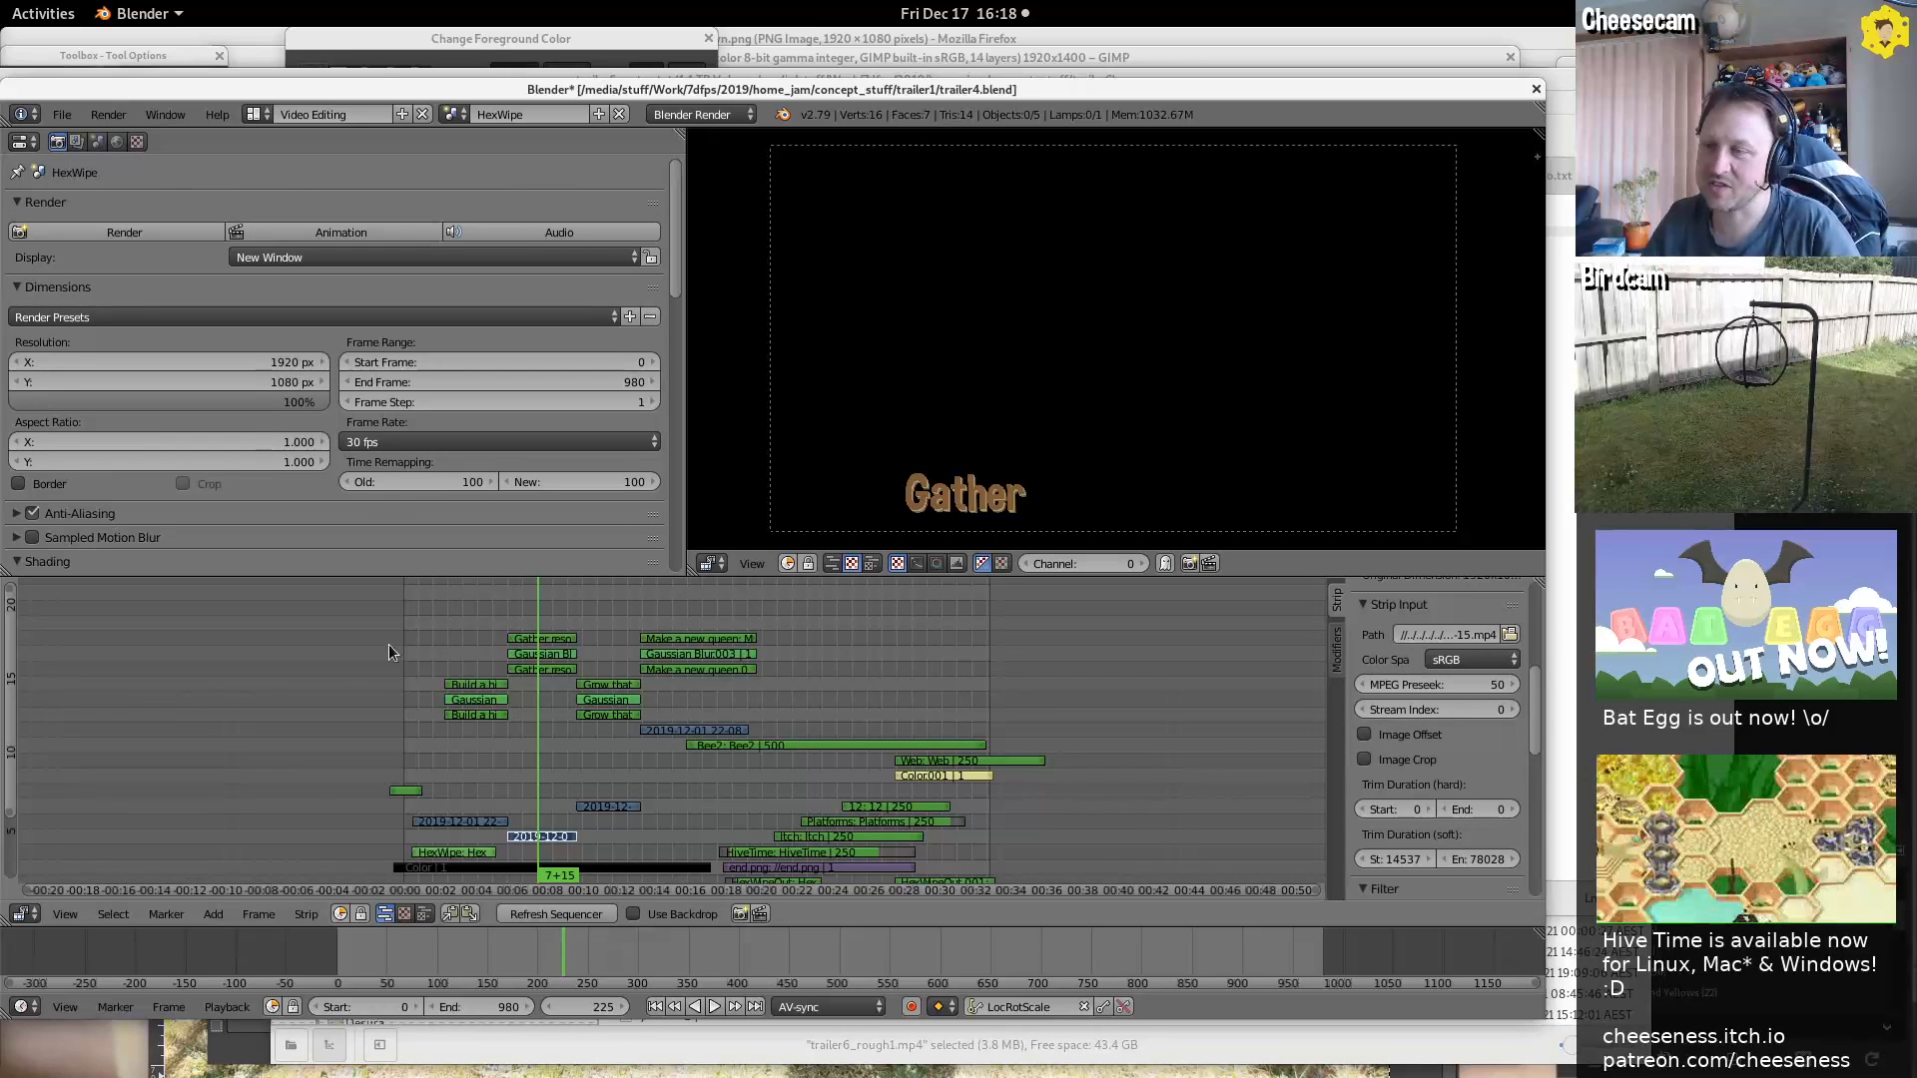
Review the trailer's captions from "Build a hive" onward through to the hivetime.twolofbees.com end card around frame 879
{"action": "left_click", "coordinate": [454, 655]}
{"action": "key", "text": "alt+a"}
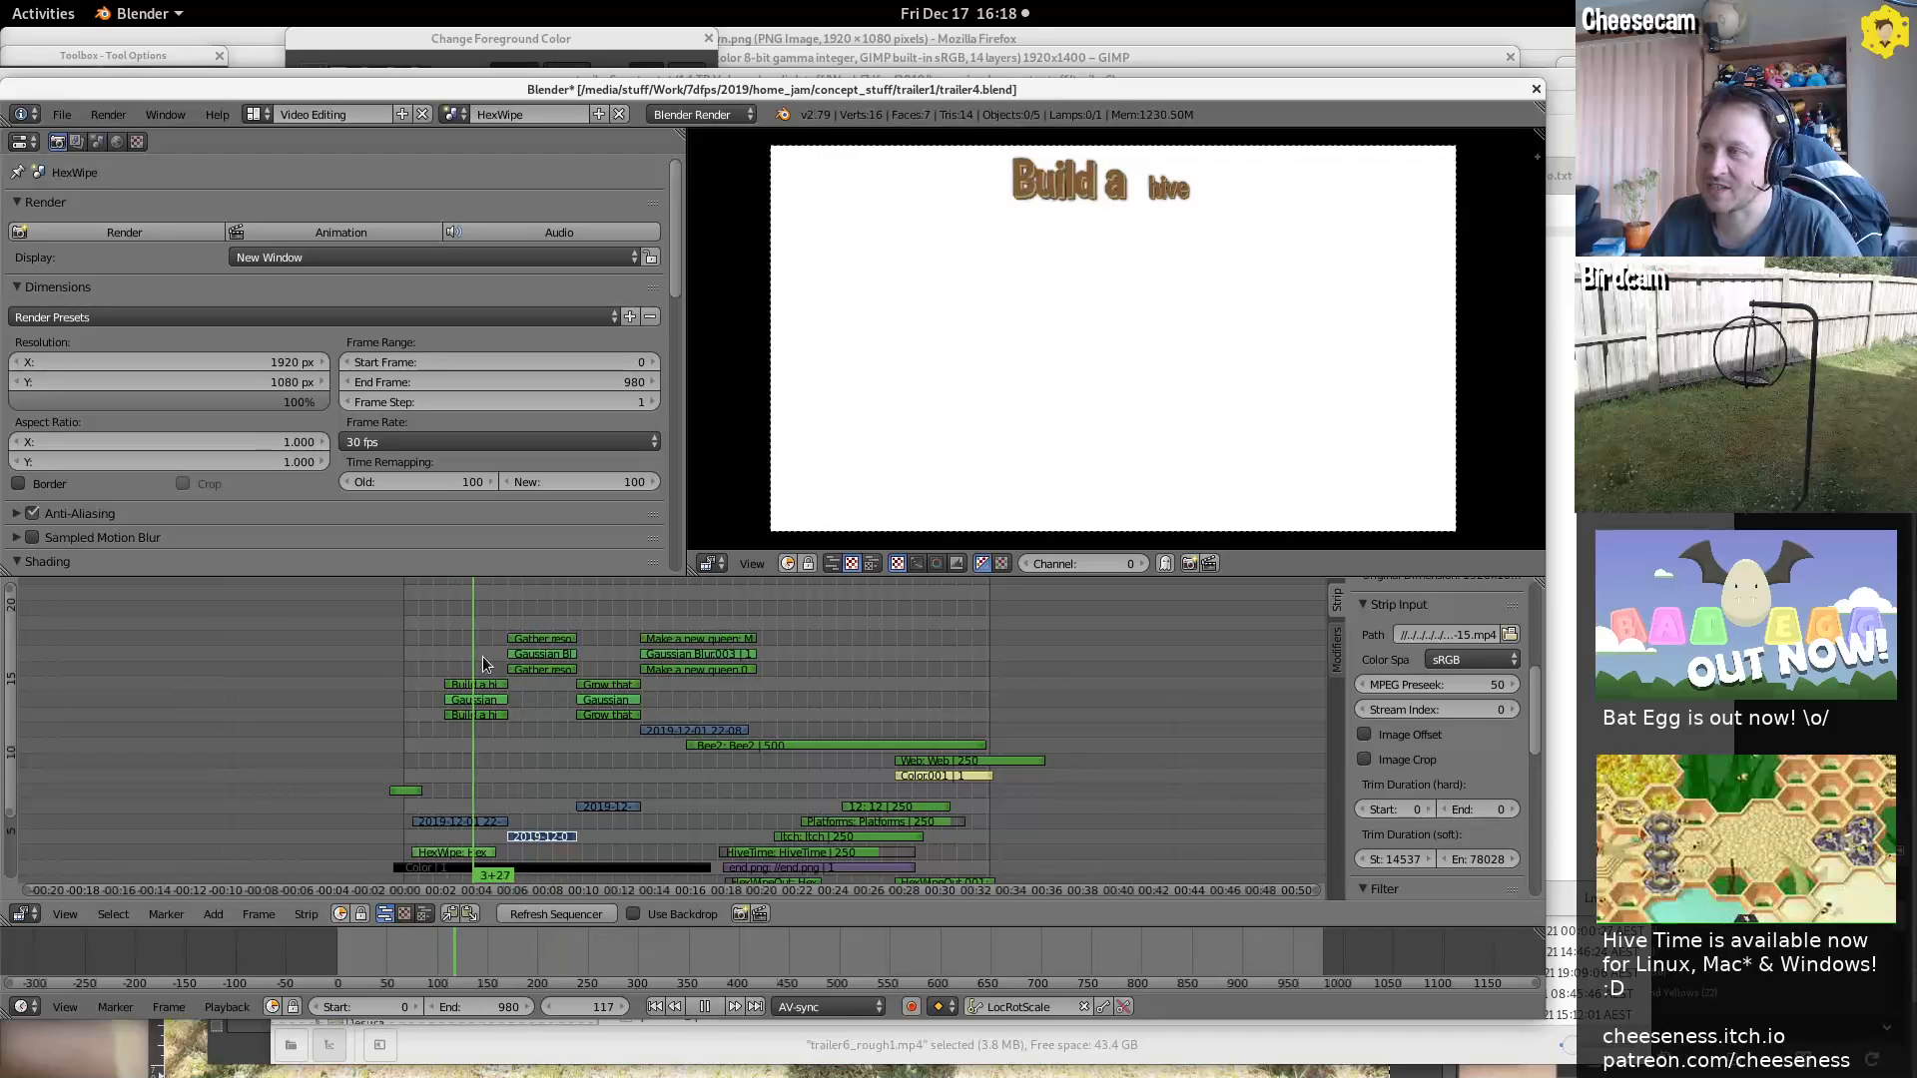
{"action": "left_click_drag", "start_coordinate": [489, 655], "coordinate": [926, 685]}
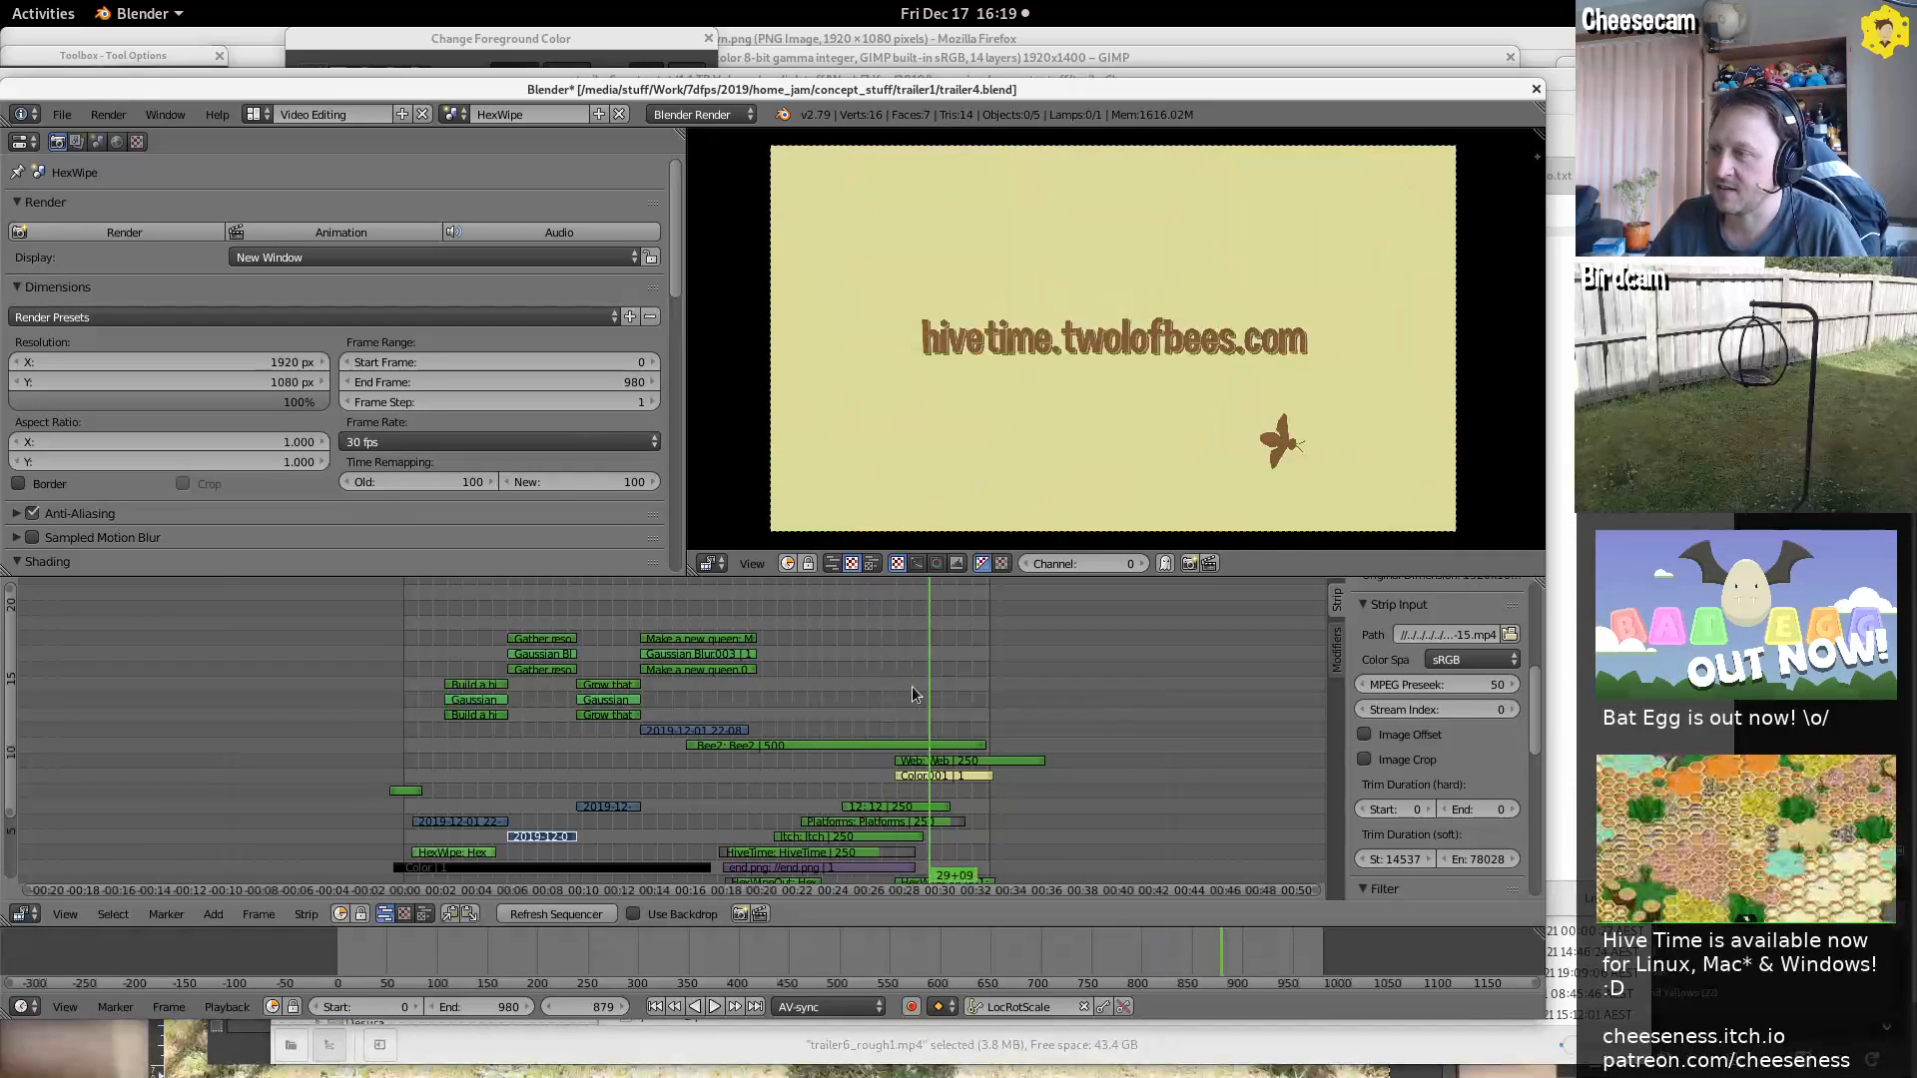
Play the transition from the Hive Time information card at frame 825 and the bee's flight around the web address
{"action": "left_click", "coordinate": [896, 684]}
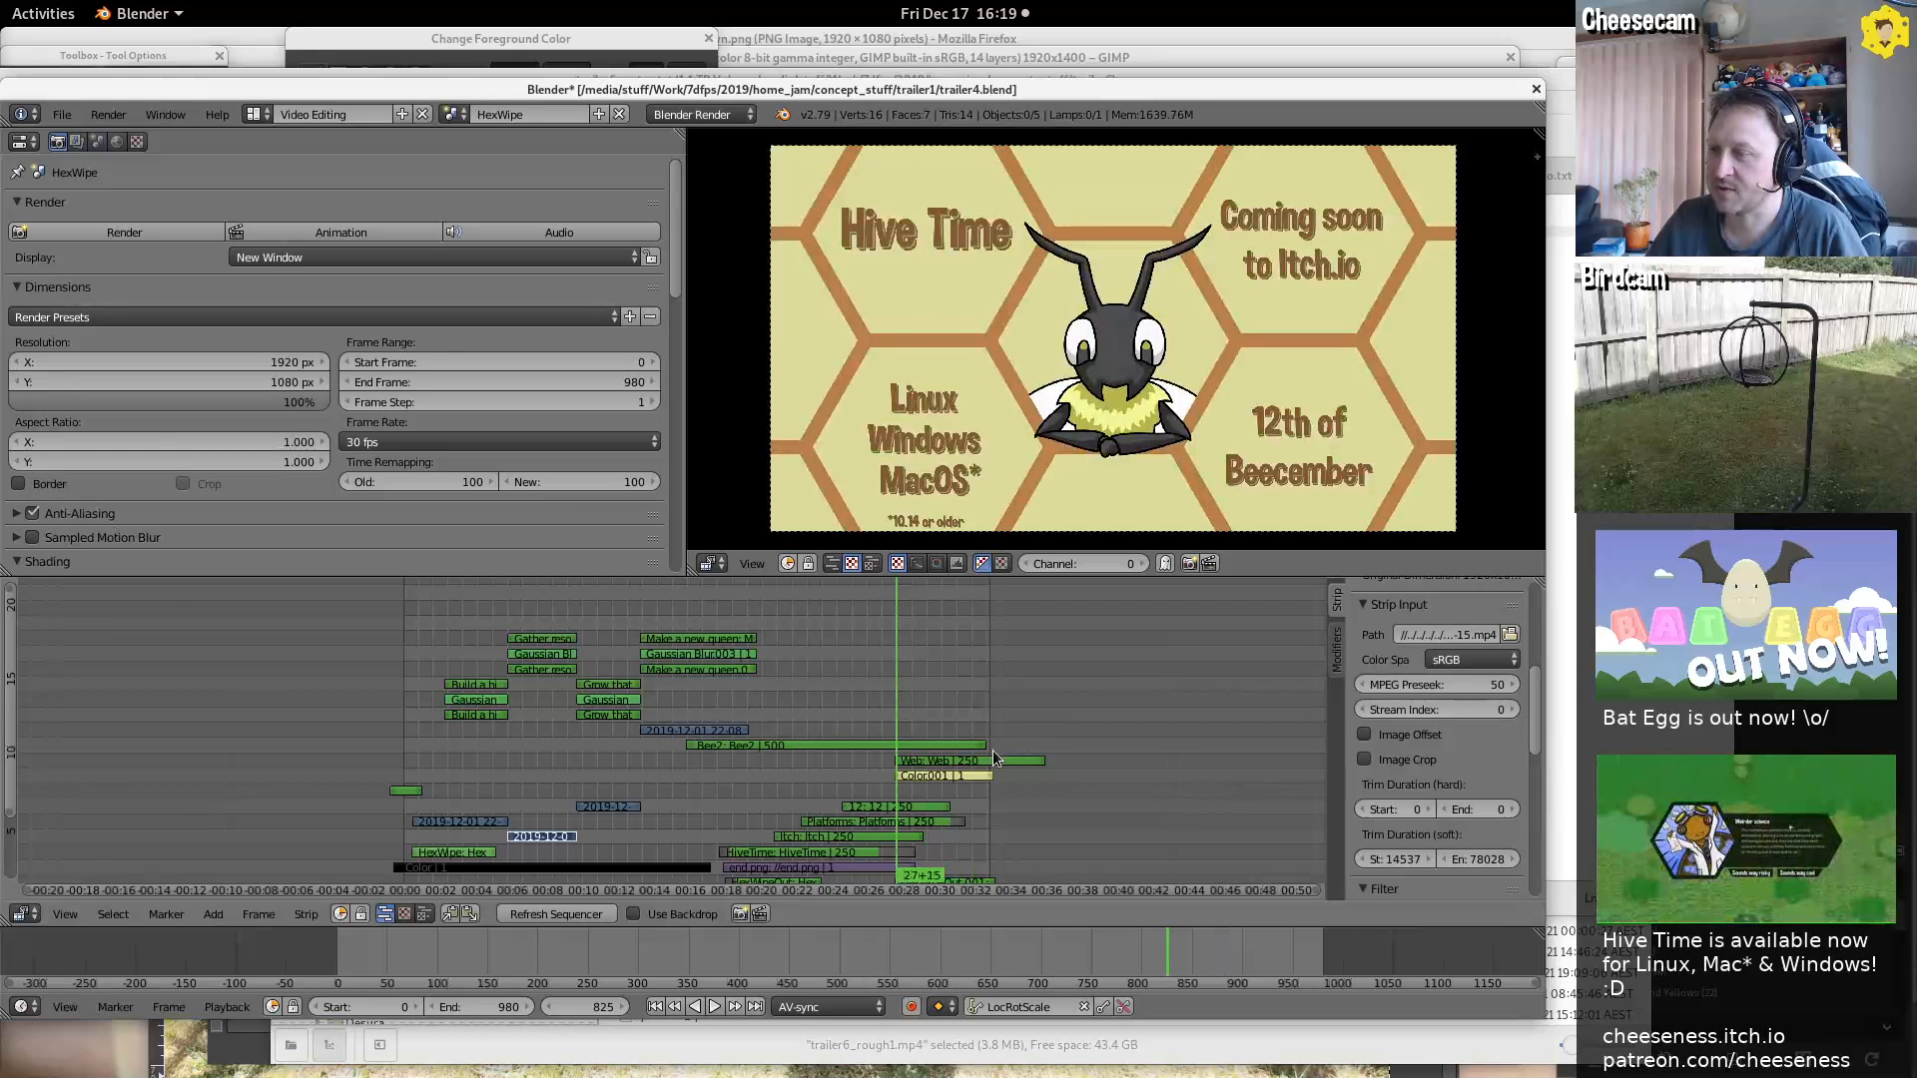
{"action": "key", "text": "alt+a"}
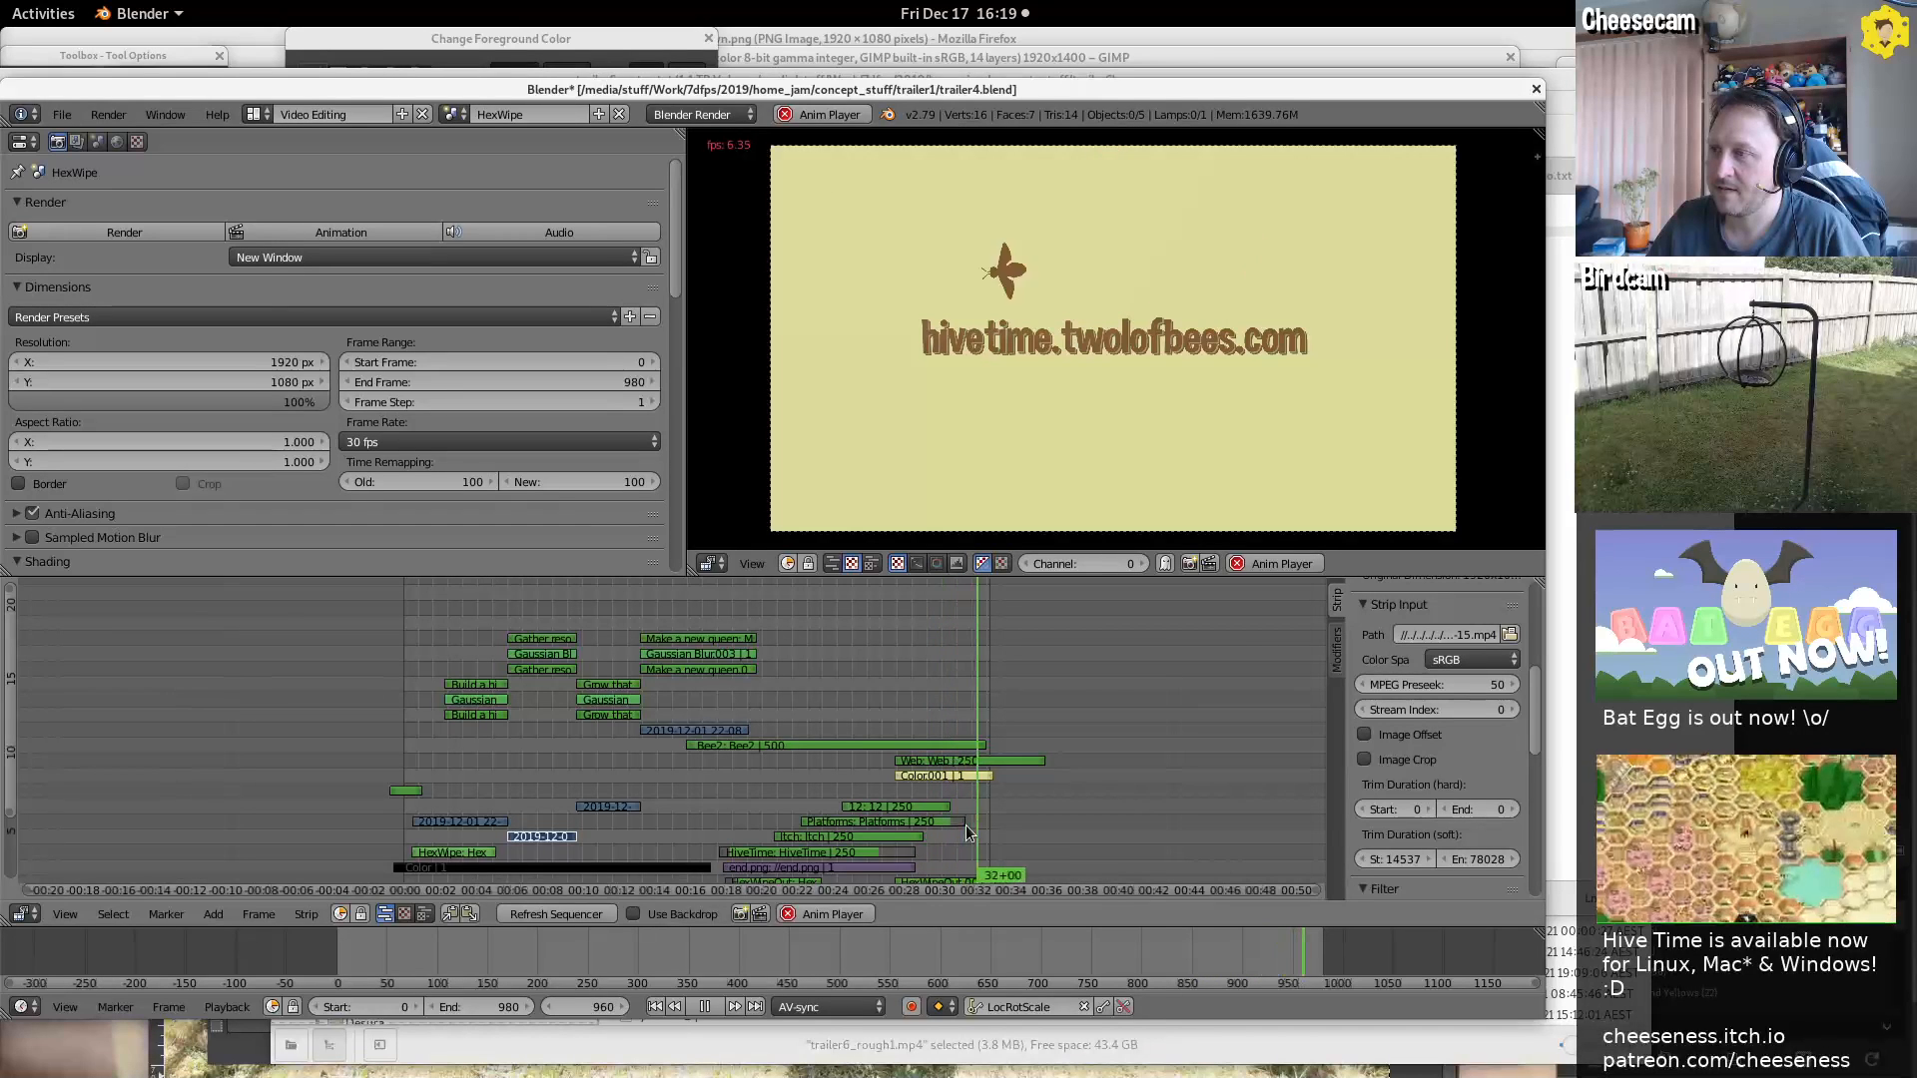
{"action": "key", "text": "alt+a"}
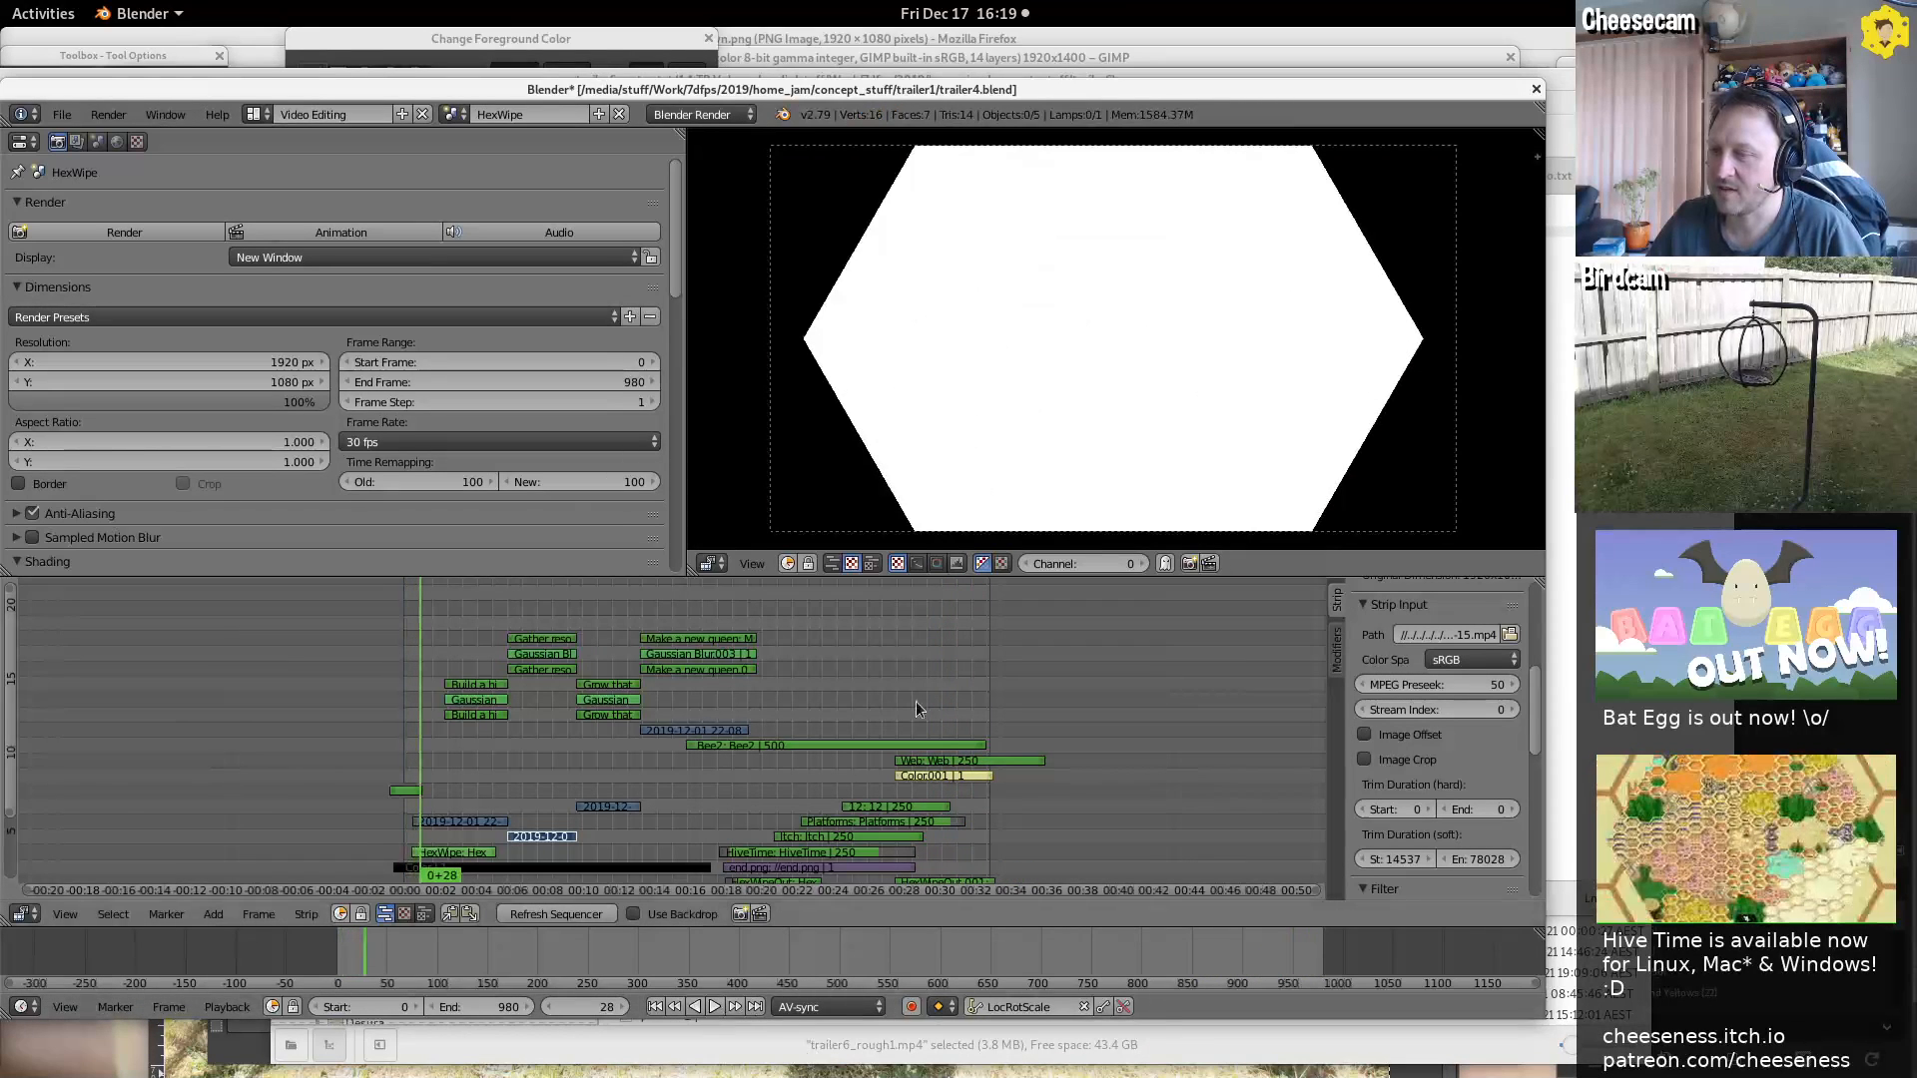
{"action": "left_click", "coordinate": [930, 698]}
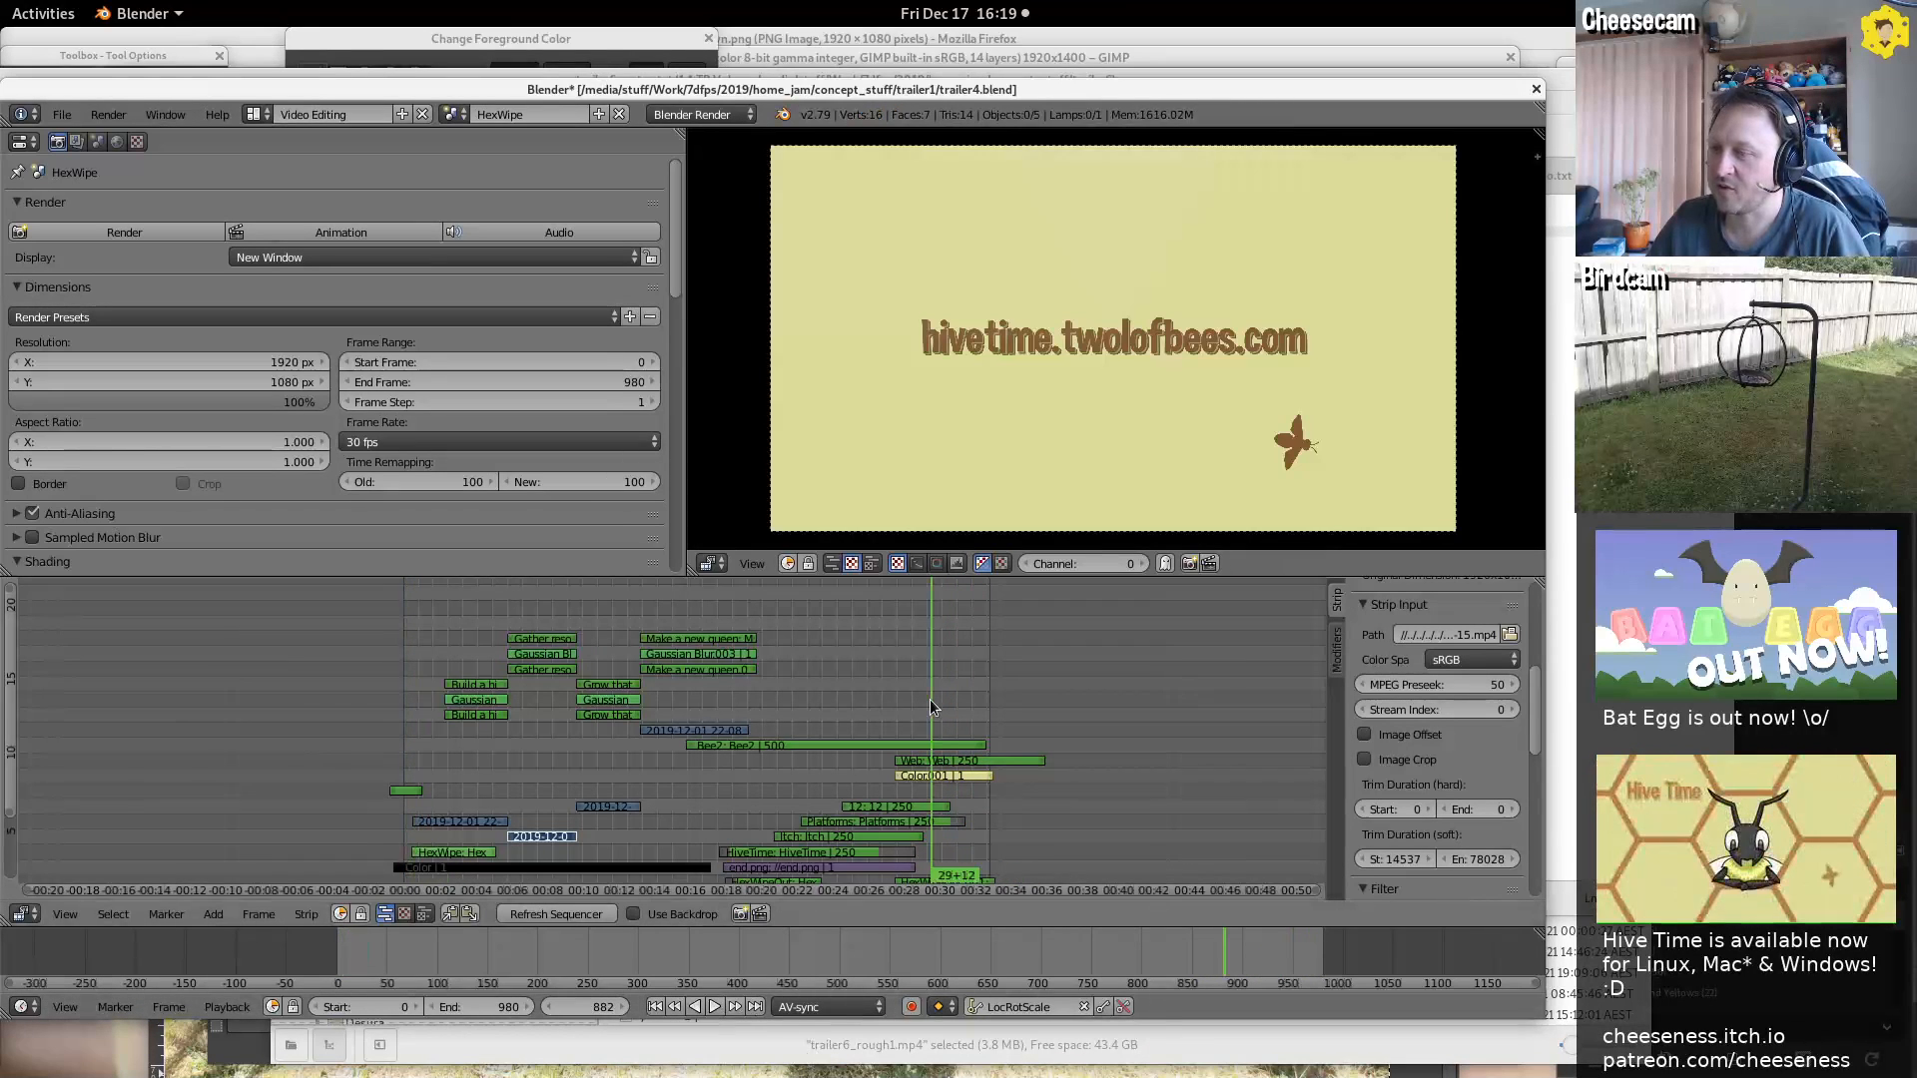
{"action": "left_click", "coordinate": [714, 1007]}
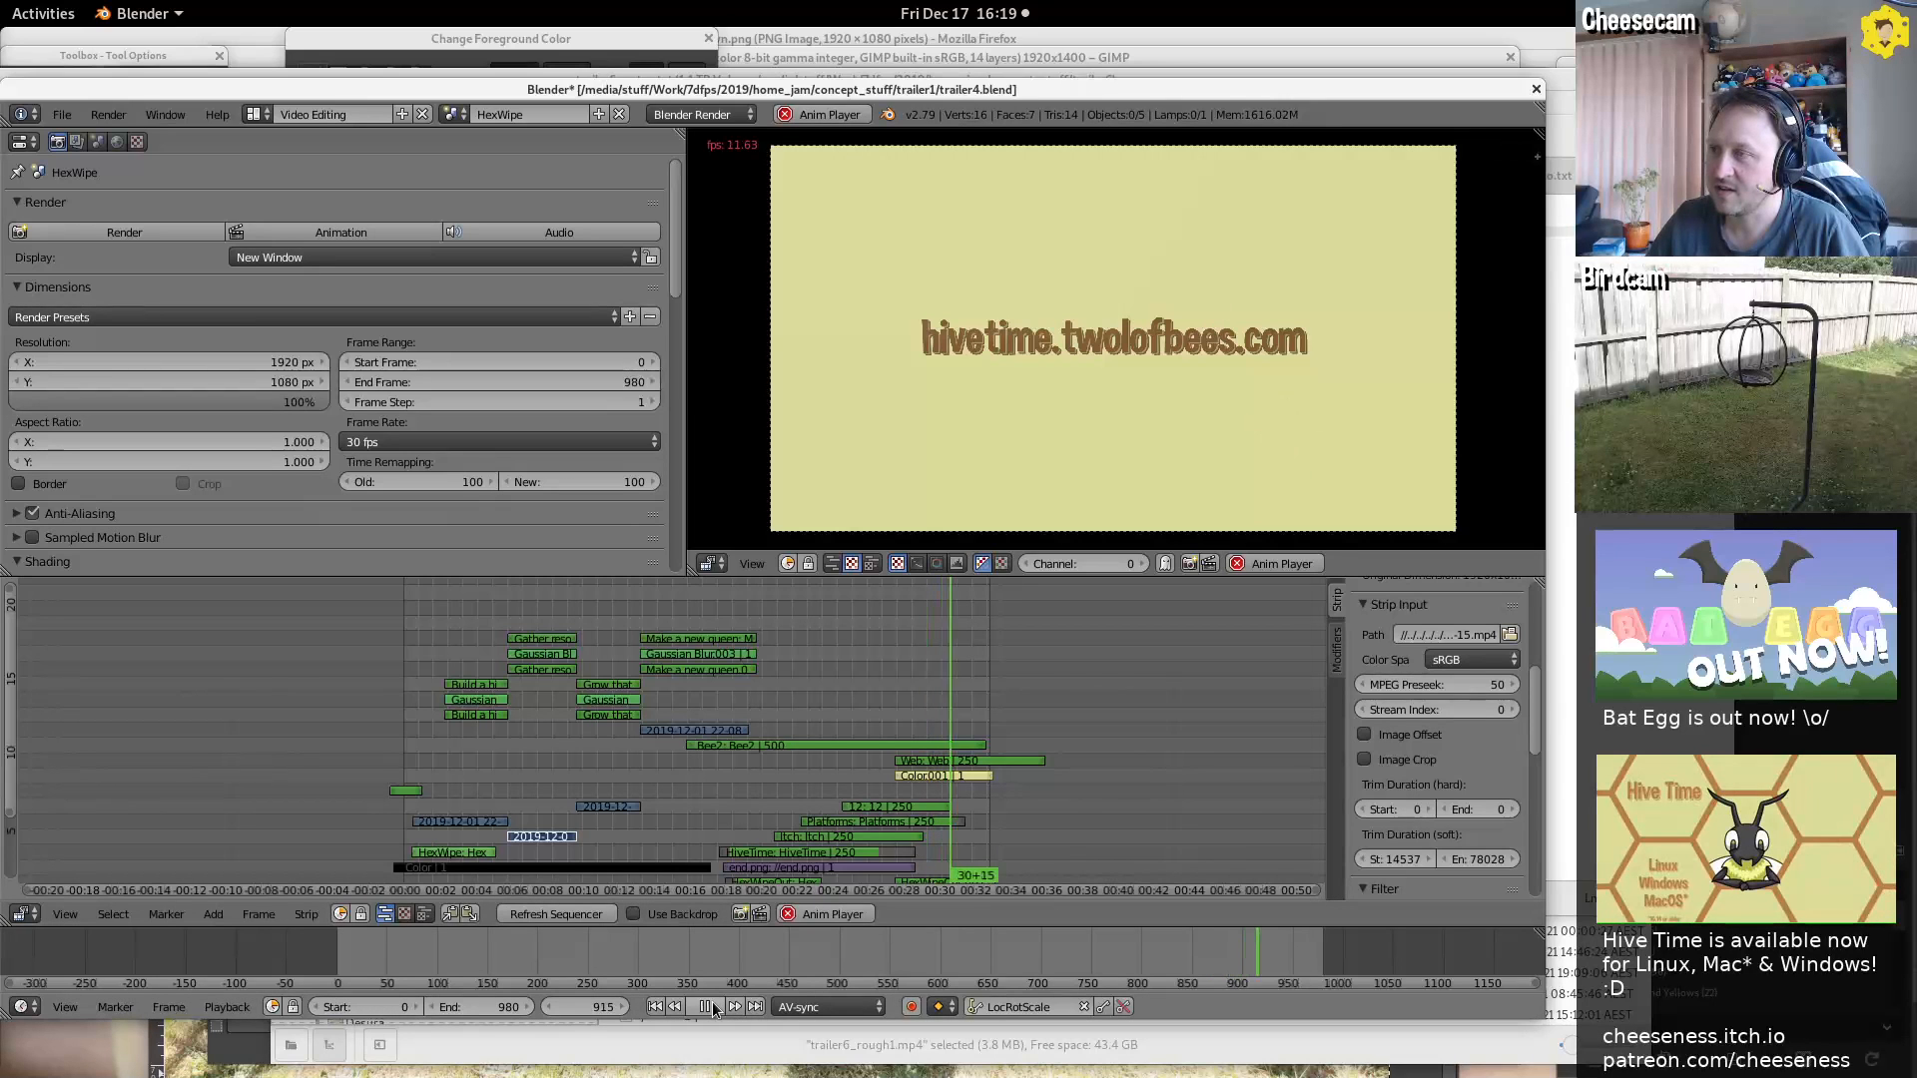
{"action": "left_click", "coordinate": [714, 1007]}
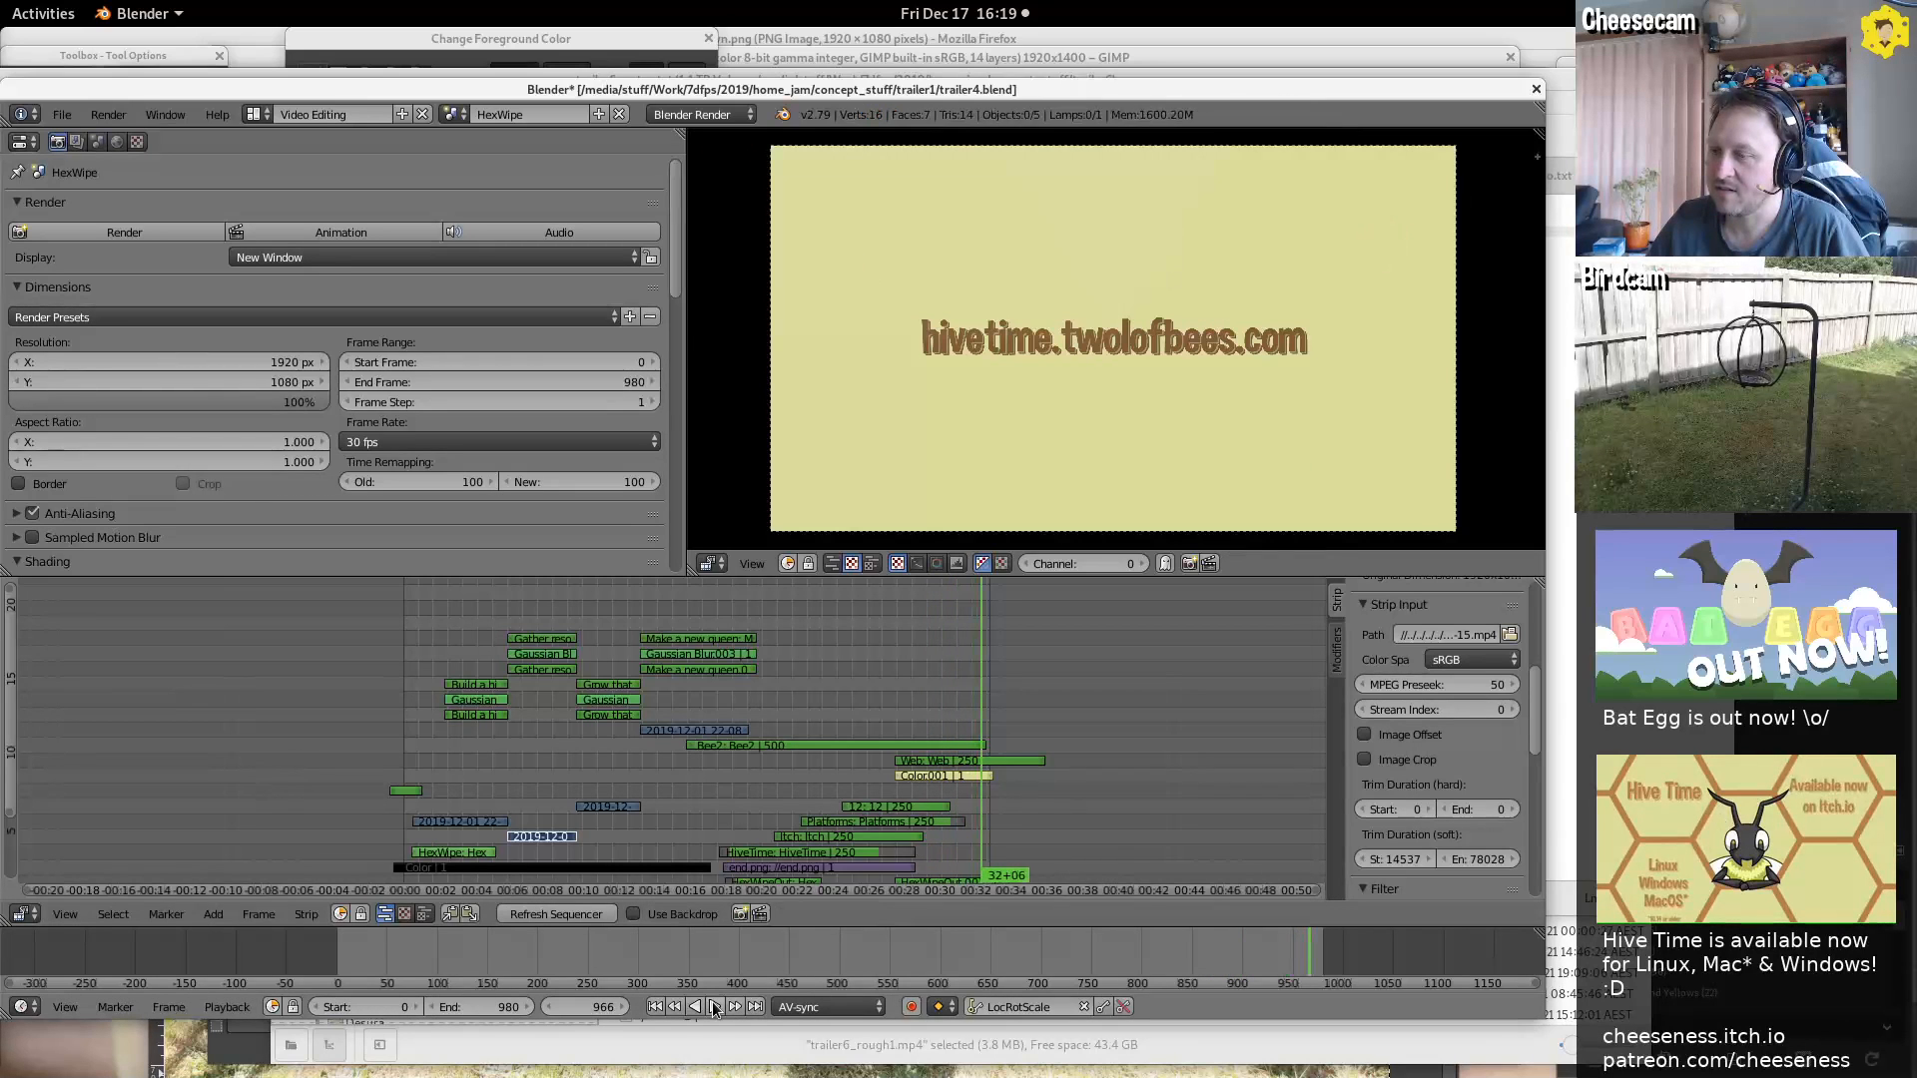
Examine the bee's flight over the web address frame by frame between frames 952 and 966
{"action": "mouse_move", "coordinate": [894, 720]}
{"action": "middle_mouse_down"}
{"action": "mouse_move", "coordinate": [851, 651]}
{"action": "mouse_move", "coordinate": [902, 753]}
{"action": "middle_mouse_up"}
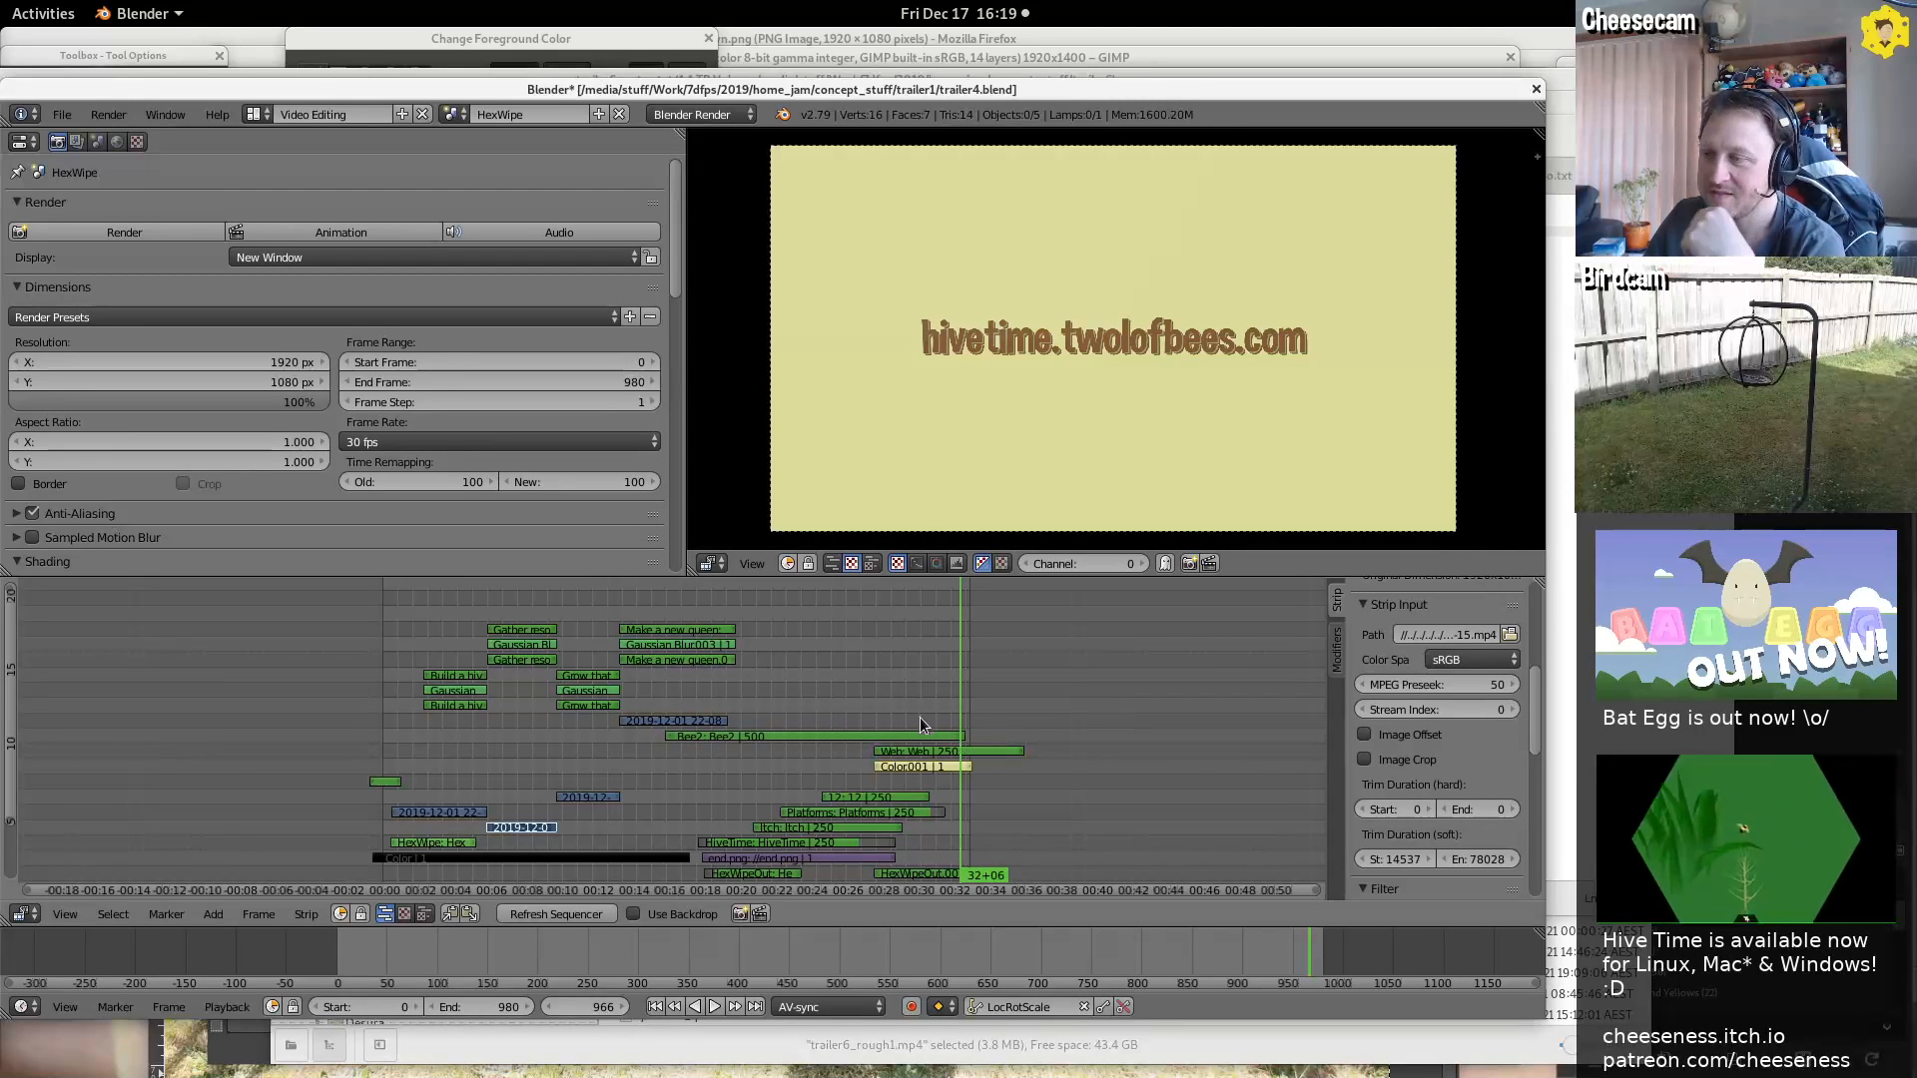
{"action": "key", "text": "Left"}
{"action": "key", "text": "Left"}
{"action": "key", "text": "Left"}
{"action": "key", "text": "Left"}
{"action": "key", "text": "Left"}
{"action": "key", "text": "Left"}
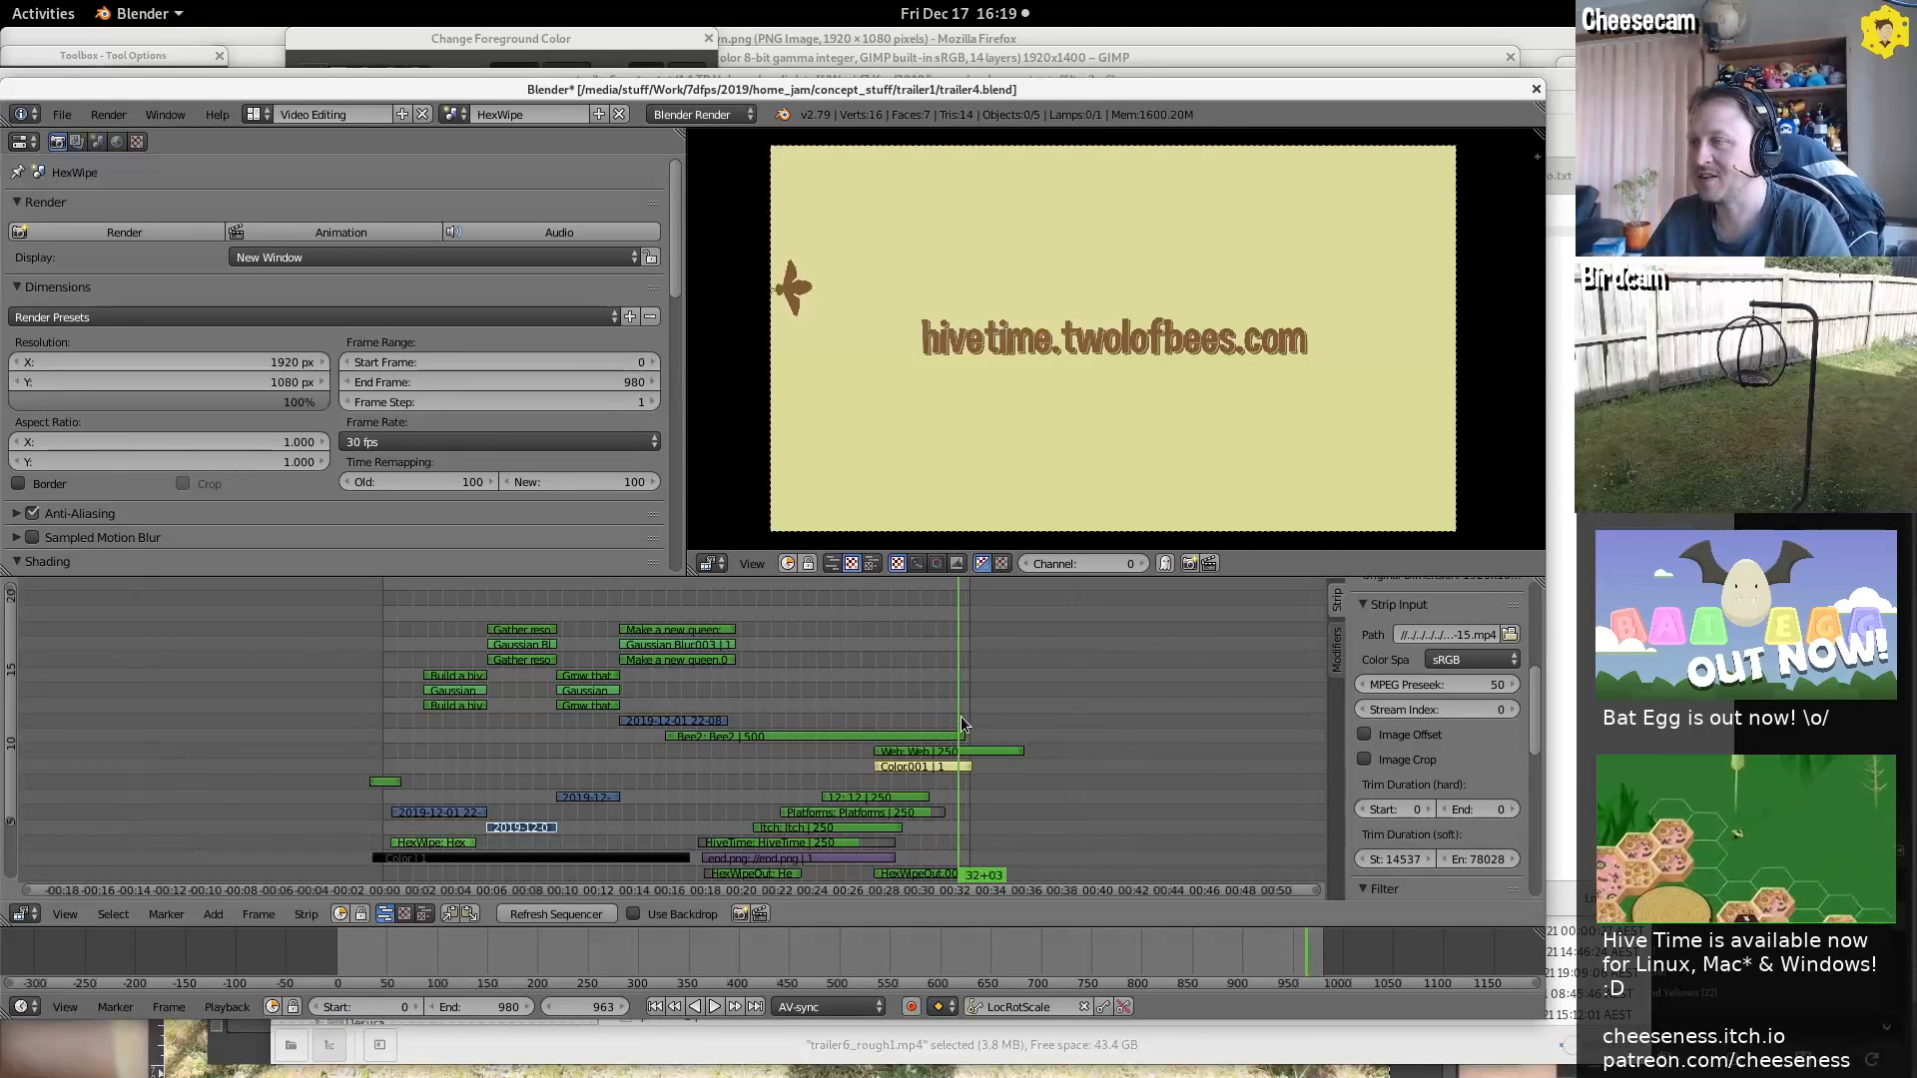
{"action": "key", "text": "Left"}
{"action": "key", "text": "Left"}
{"action": "key", "text": "Left"}
{"action": "key", "text": "Left"}
{"action": "key", "text": "Left"}
{"action": "key", "text": "Left"}
{"action": "key", "text": "Left"}
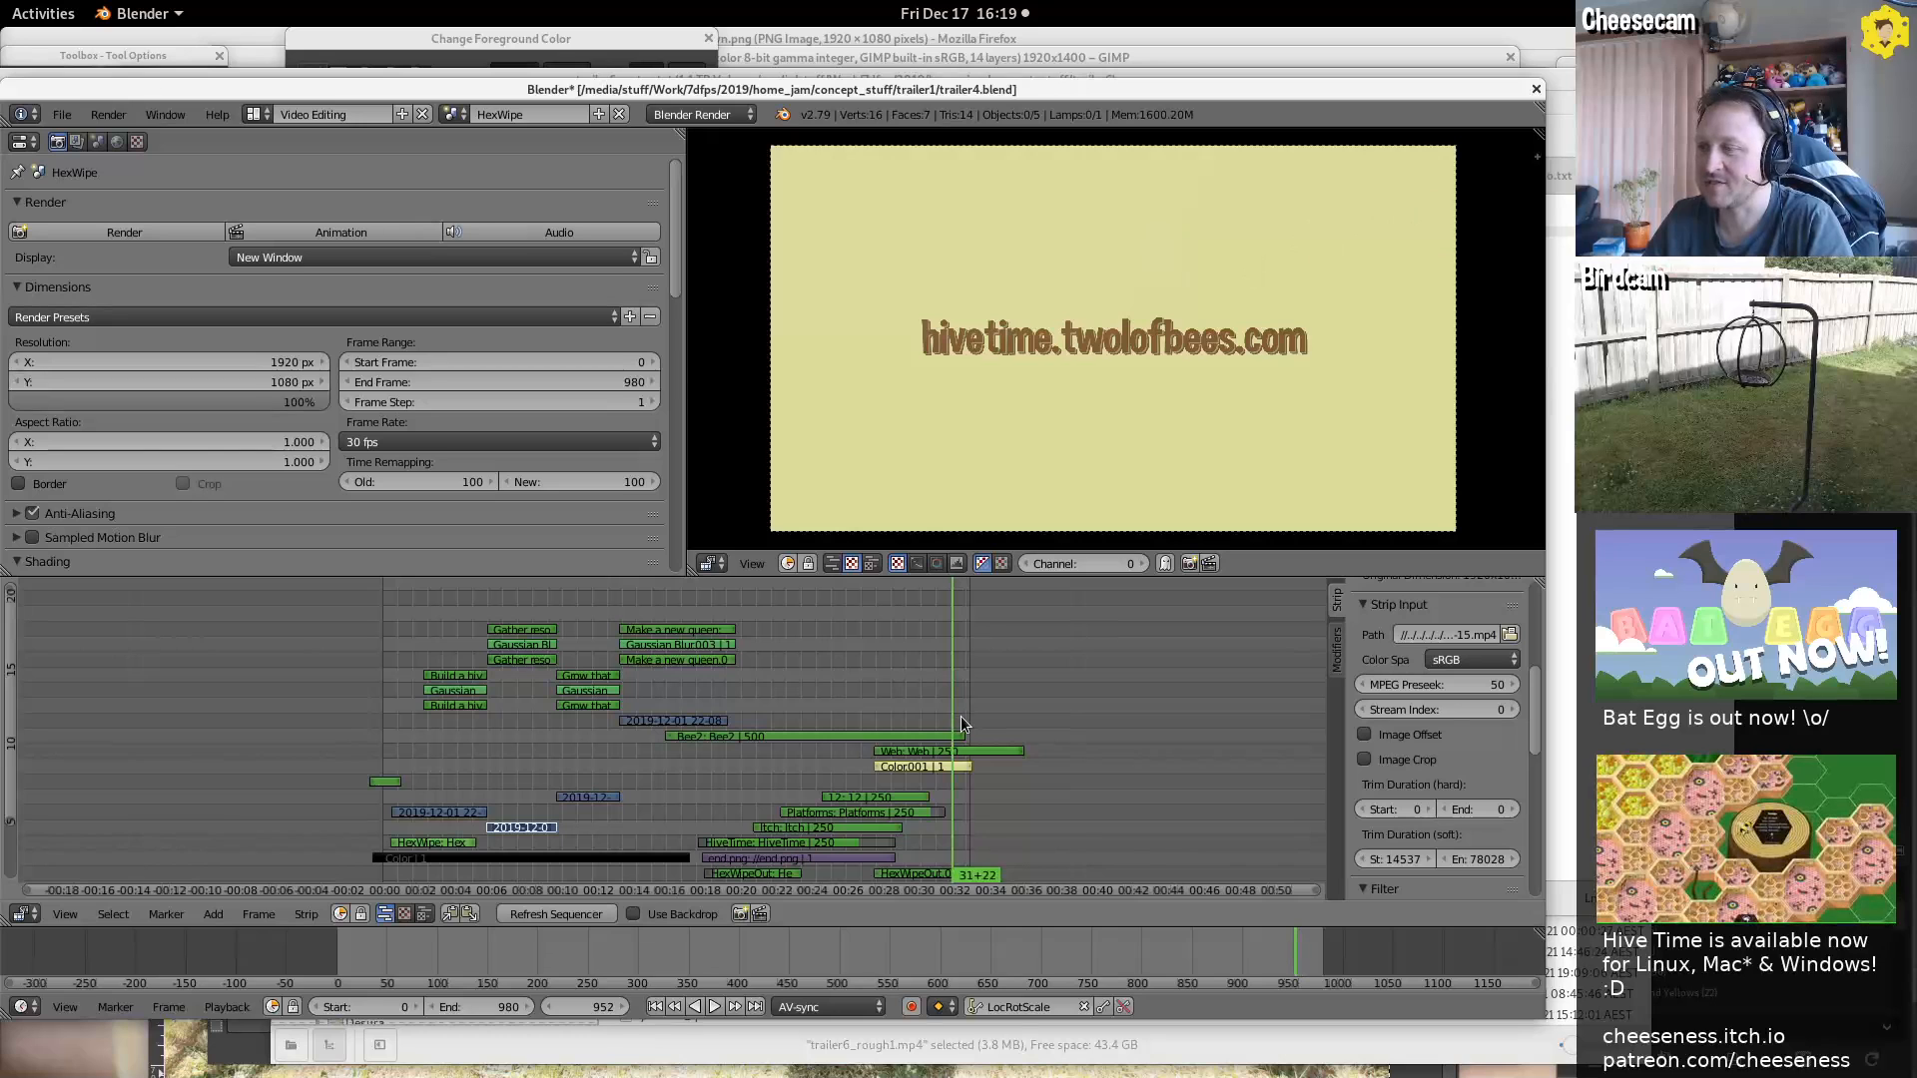
{"action": "key", "text": "Right"}
{"action": "key", "text": "Right"}
{"action": "key", "text": "Right"}
{"action": "key", "text": "Right"}
{"action": "key", "text": "Right"}
{"action": "key", "text": "Right"}
{"action": "key", "text": "Right"}
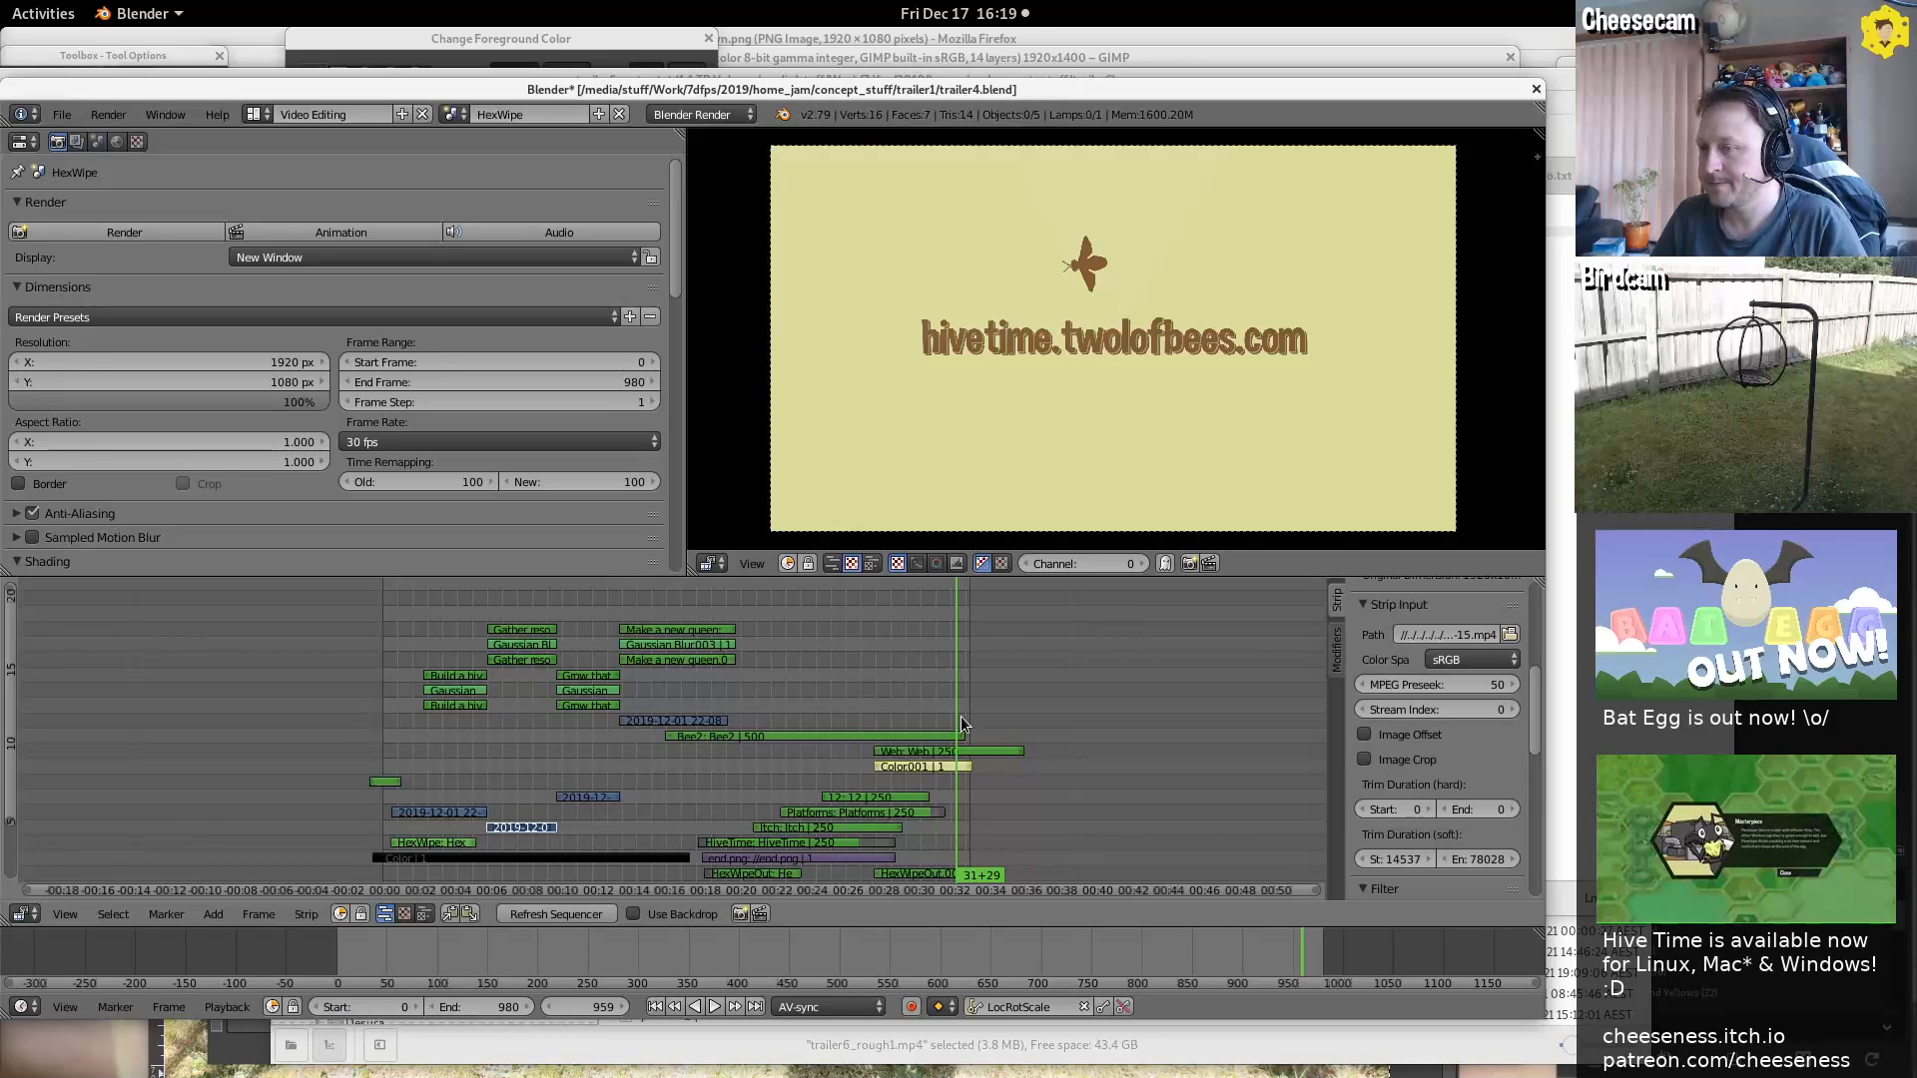
Compare the placement and letter animation of the "Build a hive", "Grow" and "Make" captions between frames 95 and 436
{"action": "left_click", "coordinate": [439, 645]}
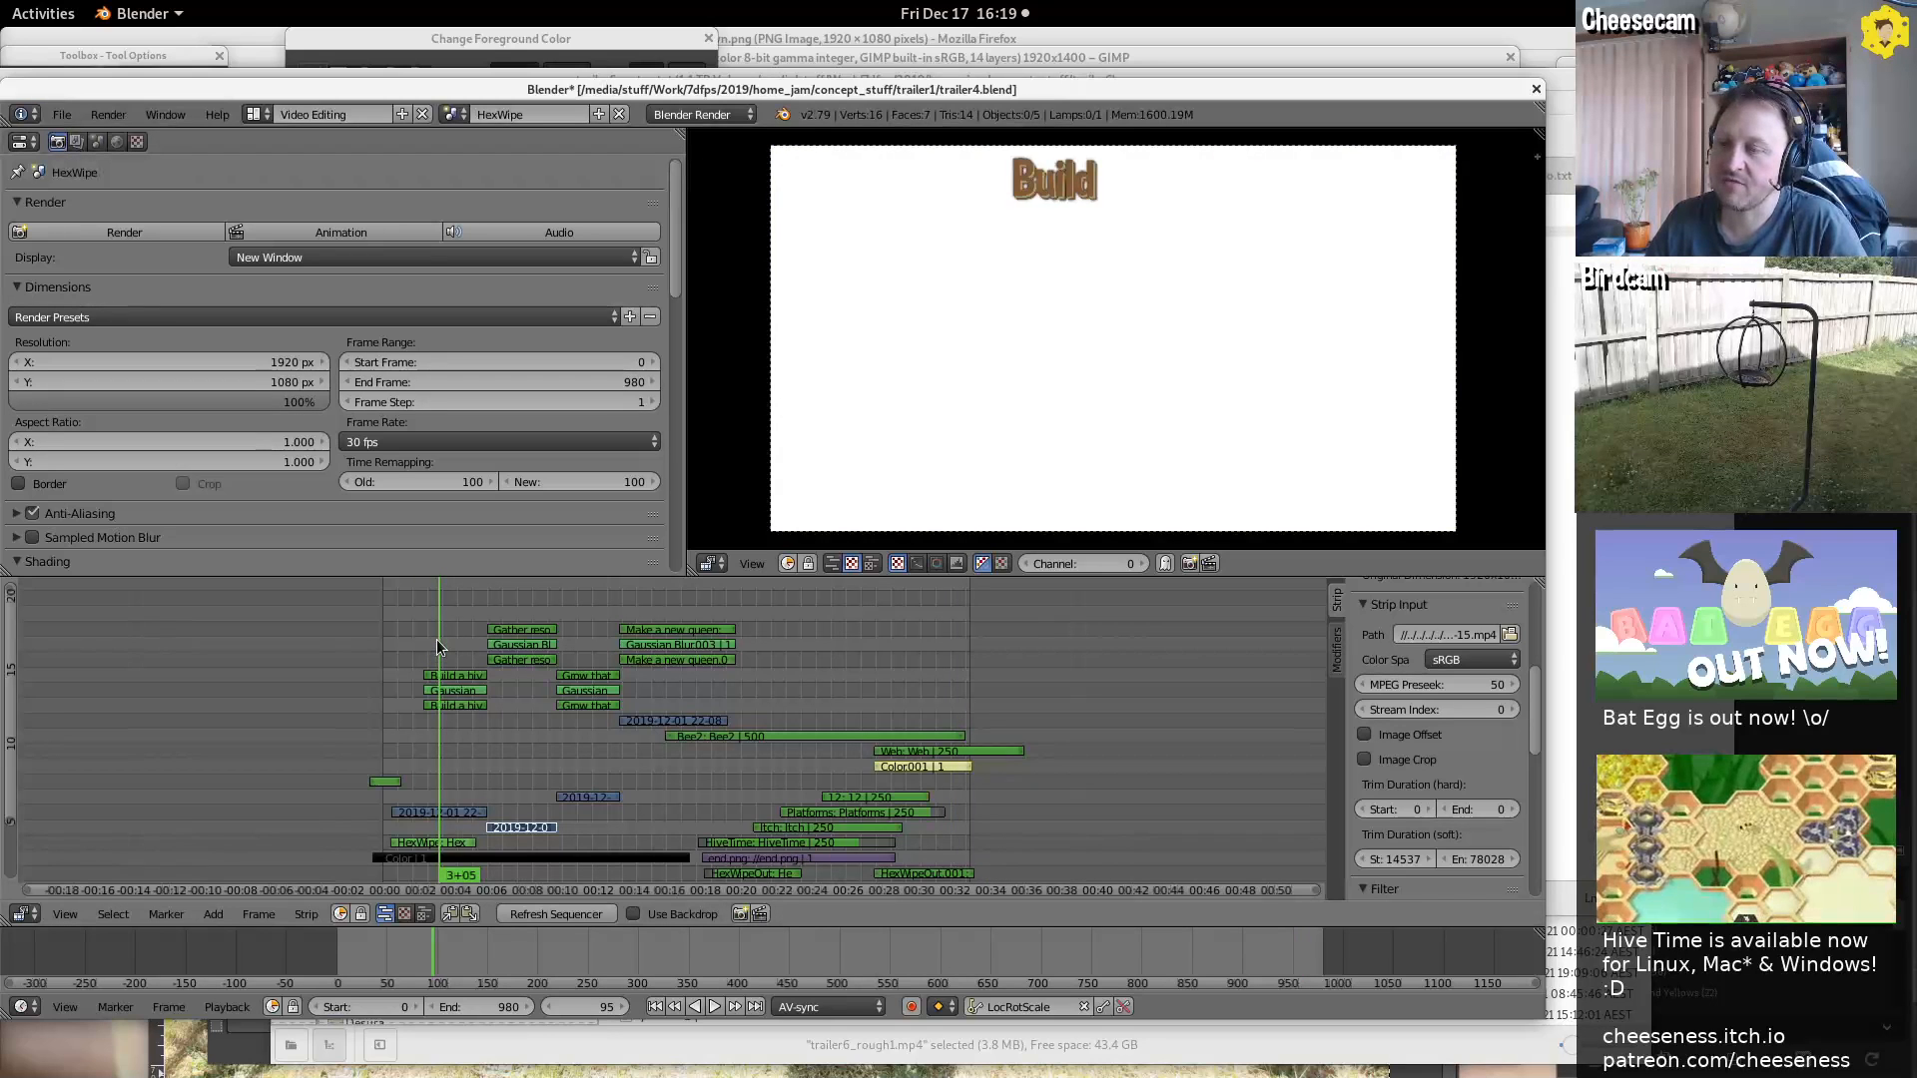
{"action": "left_click", "coordinate": [643, 608]}
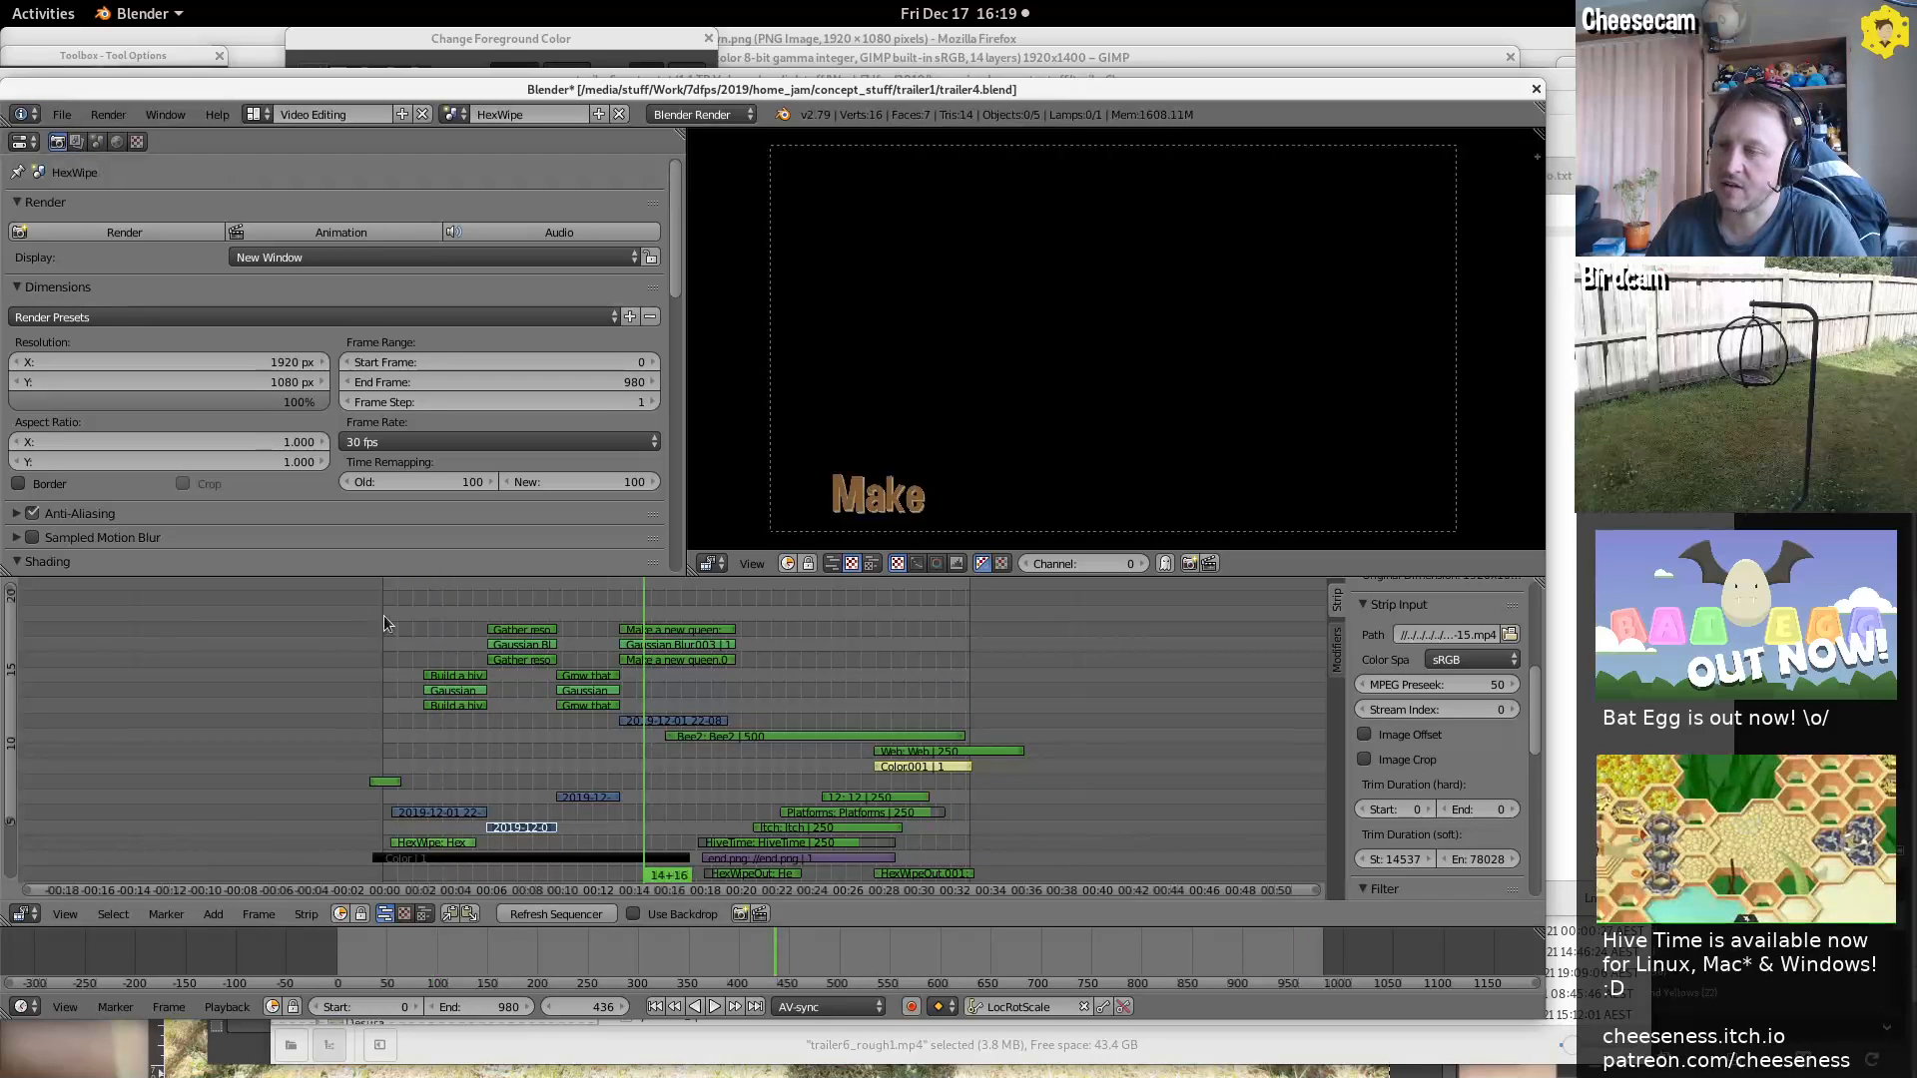
{"action": "left_click_drag", "start_coordinate": [431, 621], "coordinate": [477, 619]}
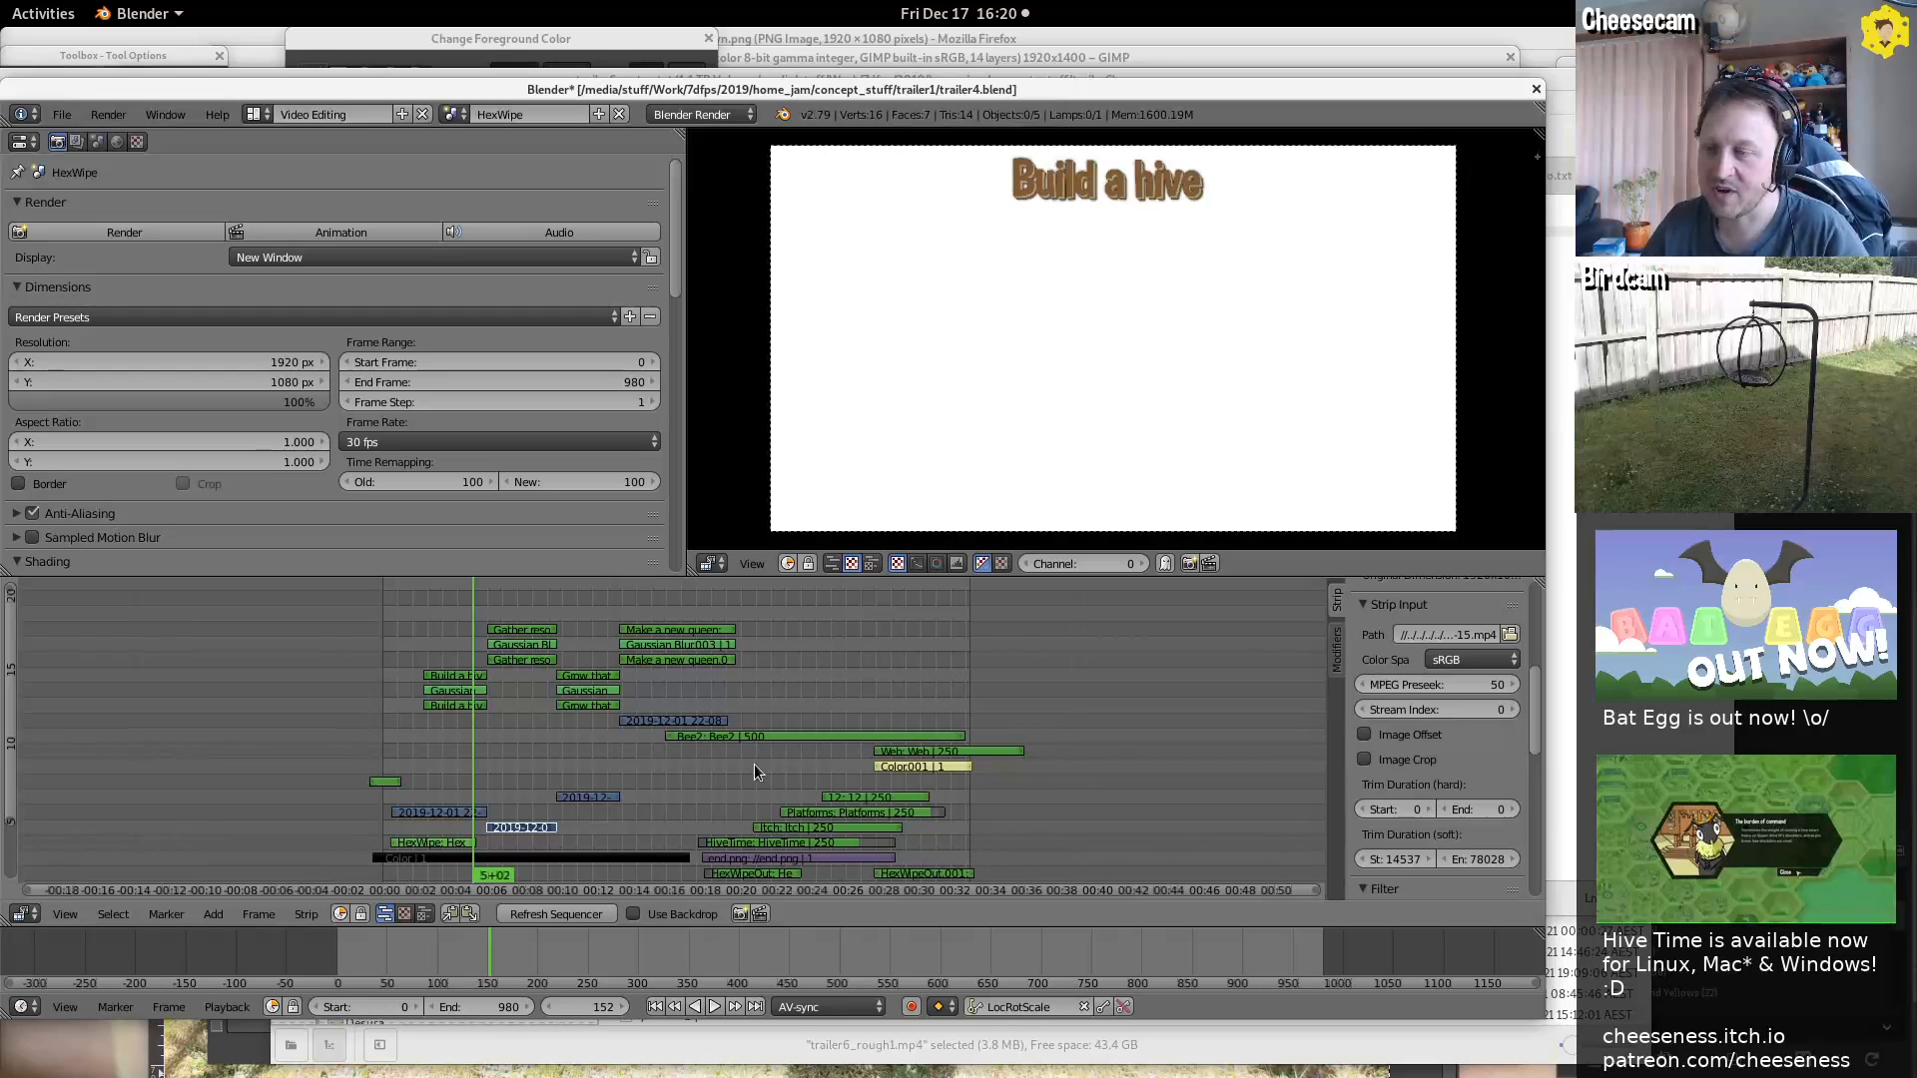
{"action": "left_click", "coordinate": [573, 653]}
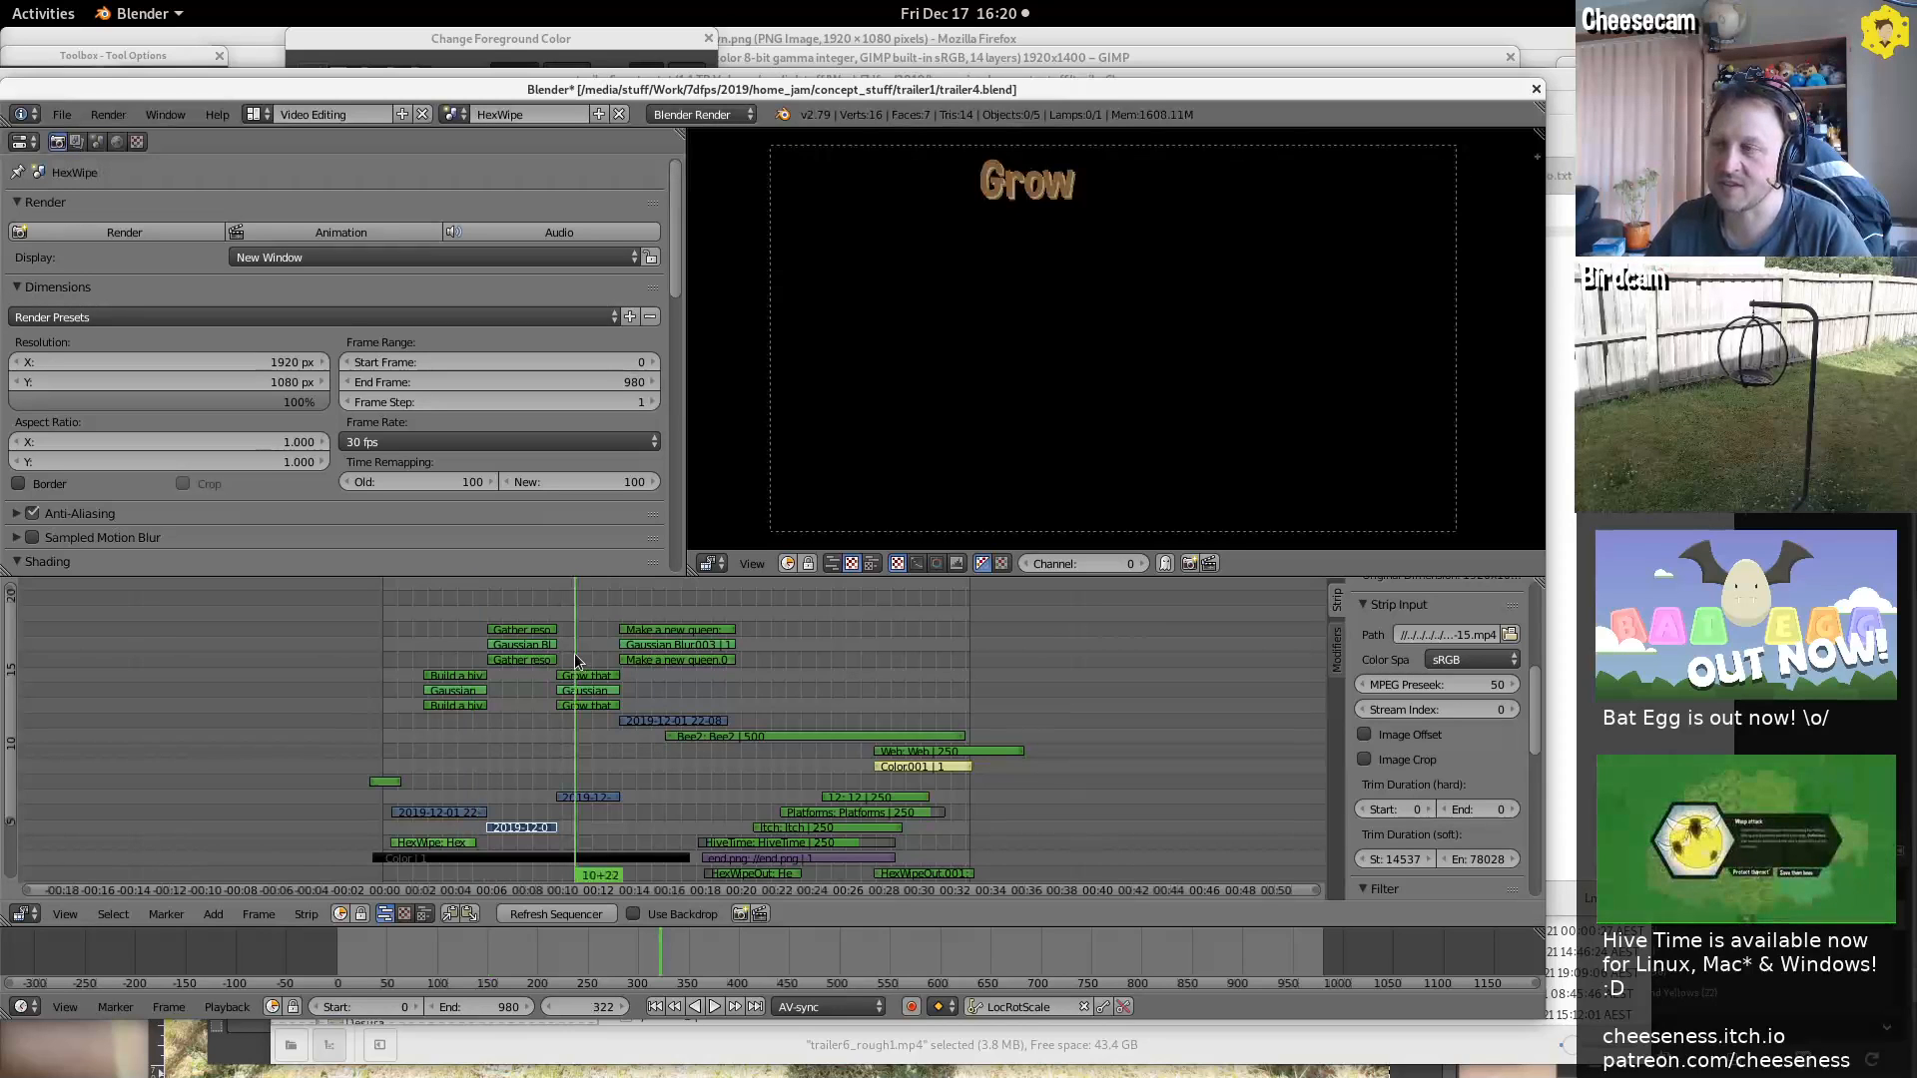
{"action": "left_click", "coordinate": [627, 601]}
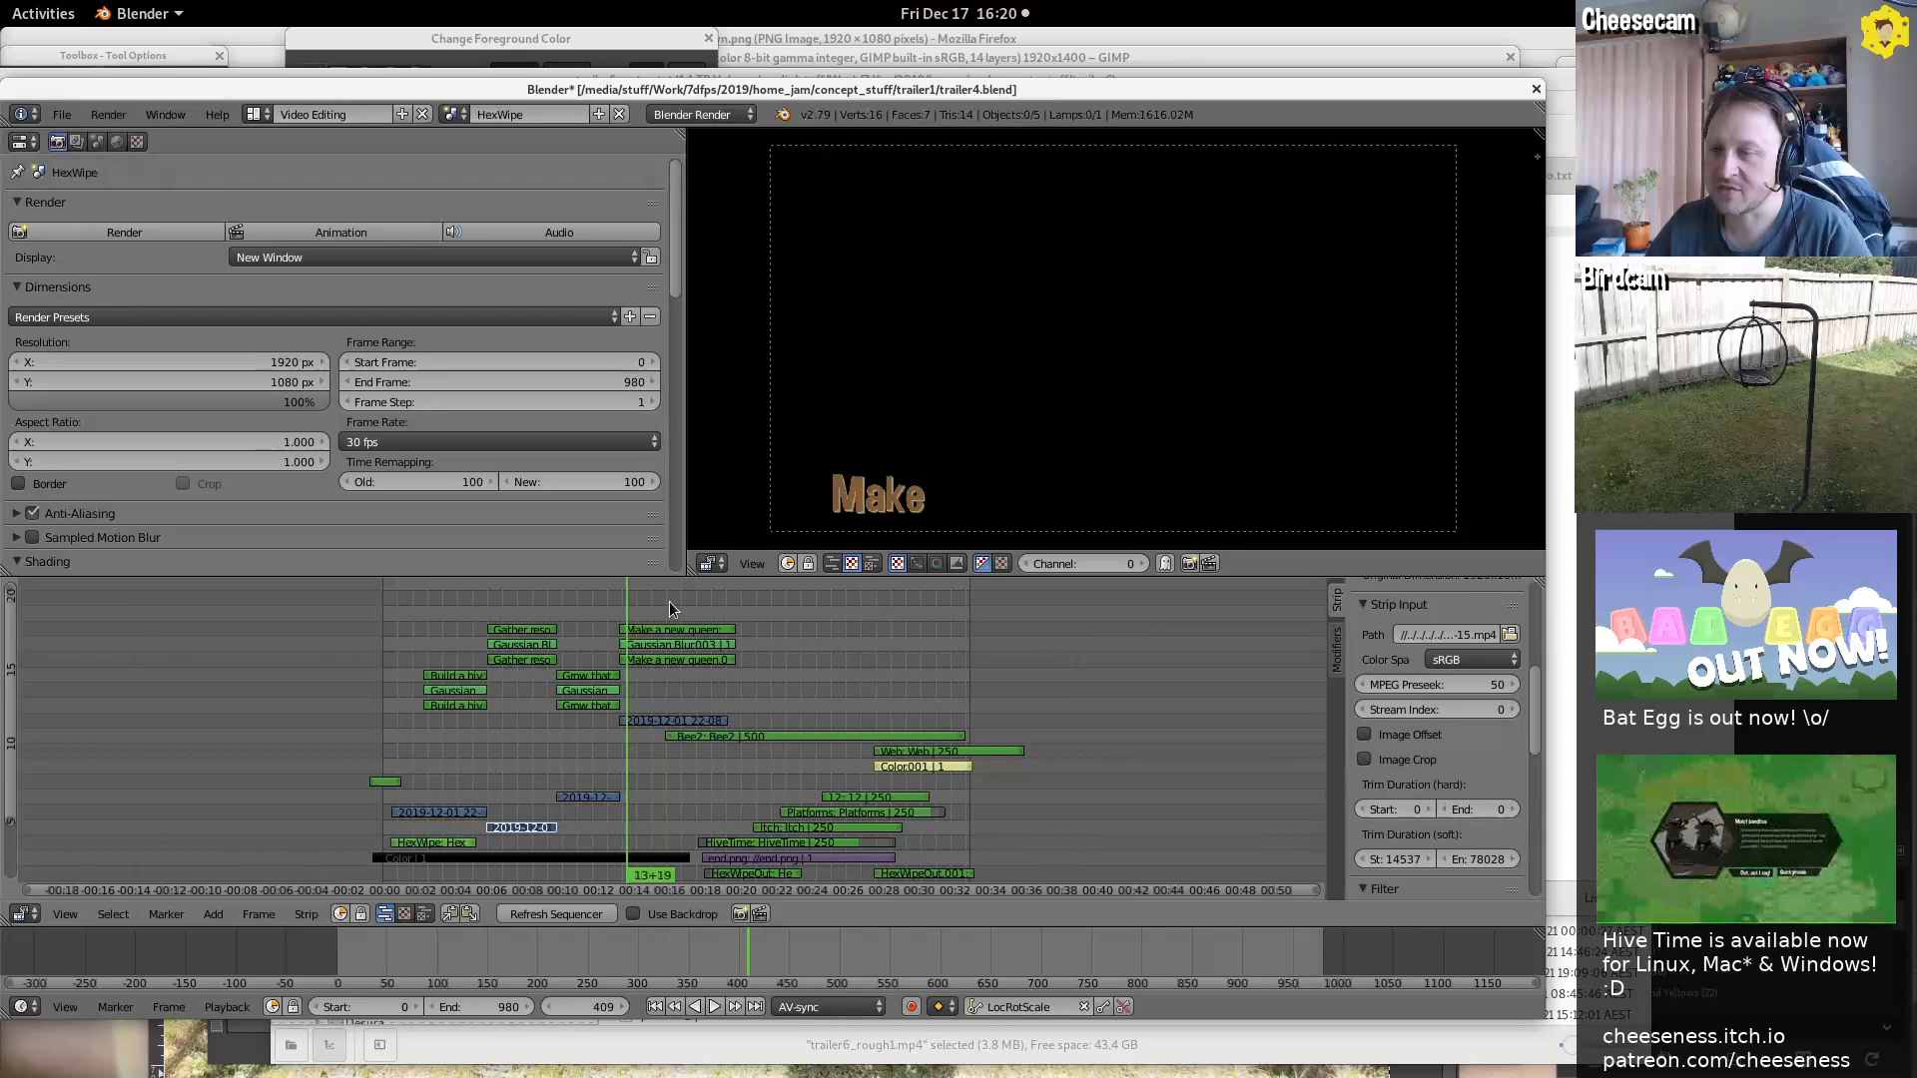
Examine how the "Gather lots of resources" caption finishes between frame 275 and the cut to the "Grow" caption
{"action": "left_click", "coordinate": [435, 624]}
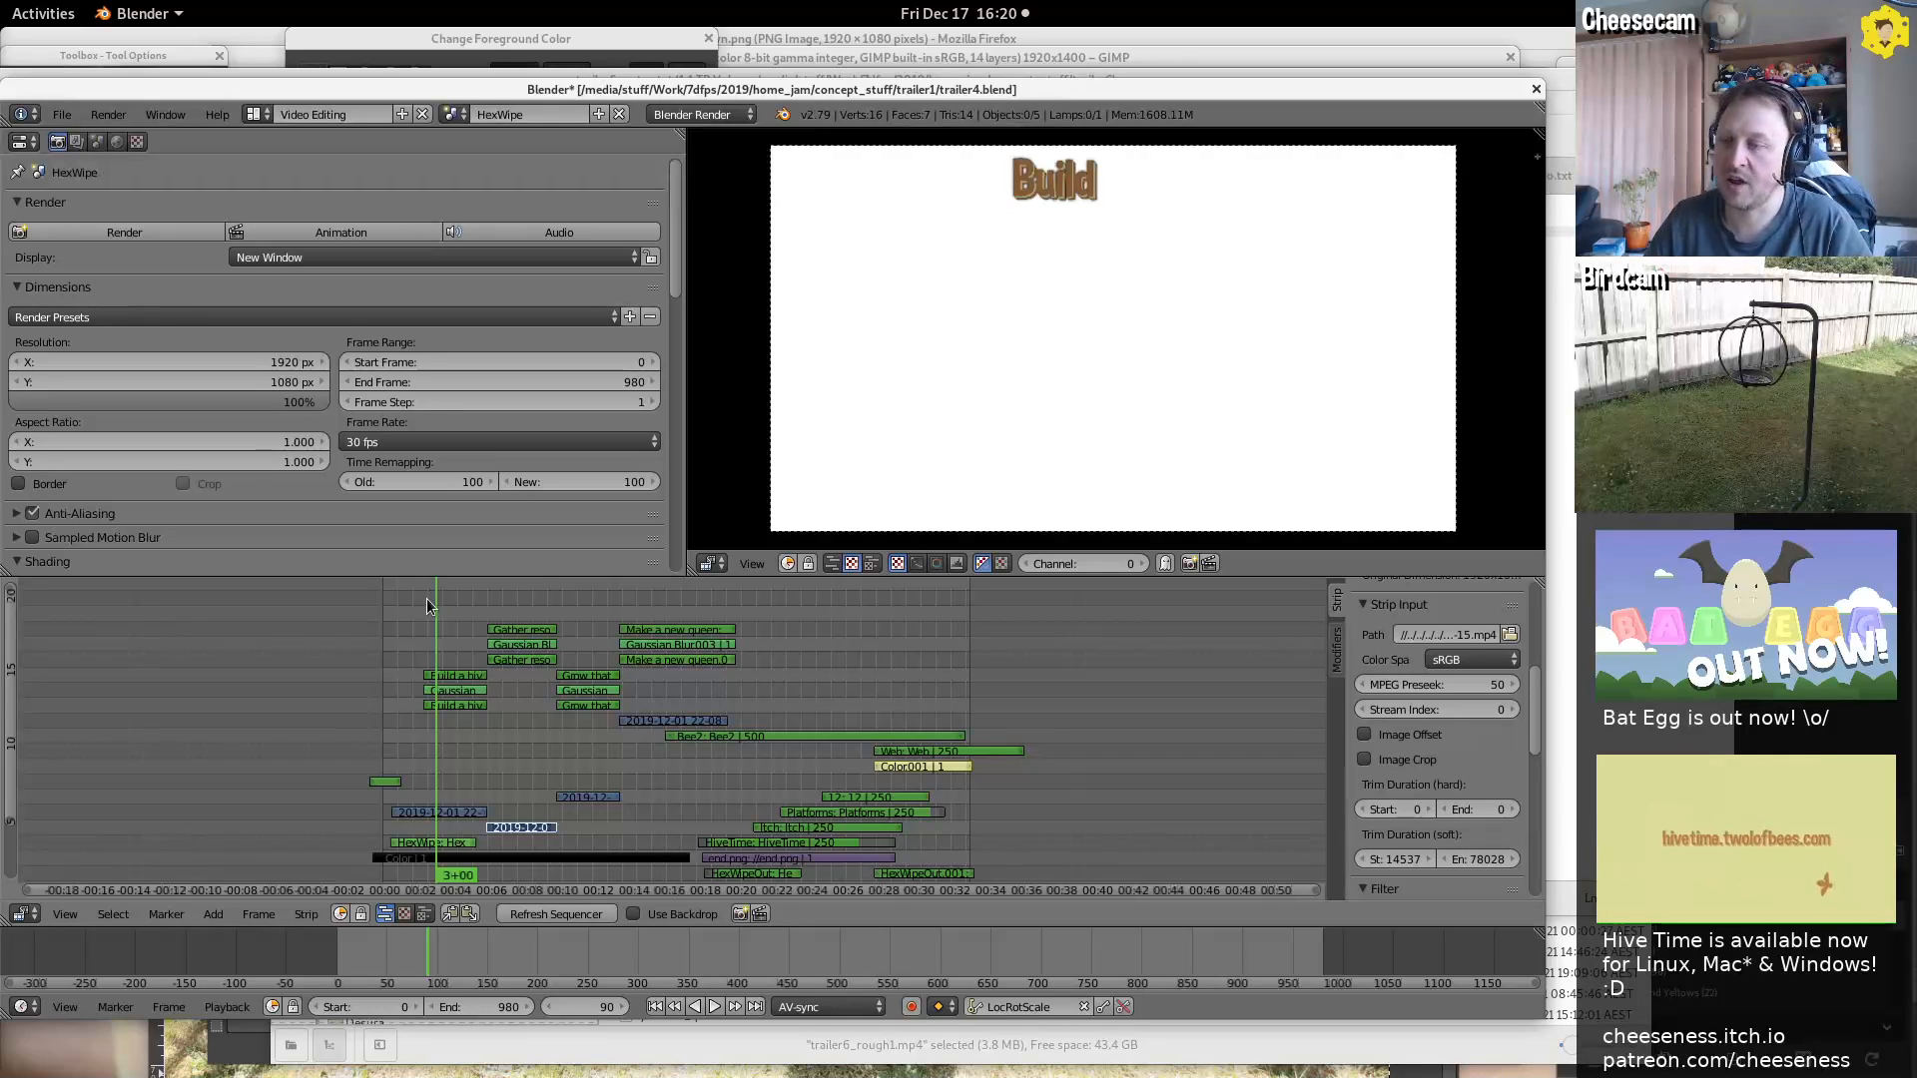
{"action": "left_click", "coordinate": [531, 605]}
{"action": "left_click", "coordinate": [547, 604]}
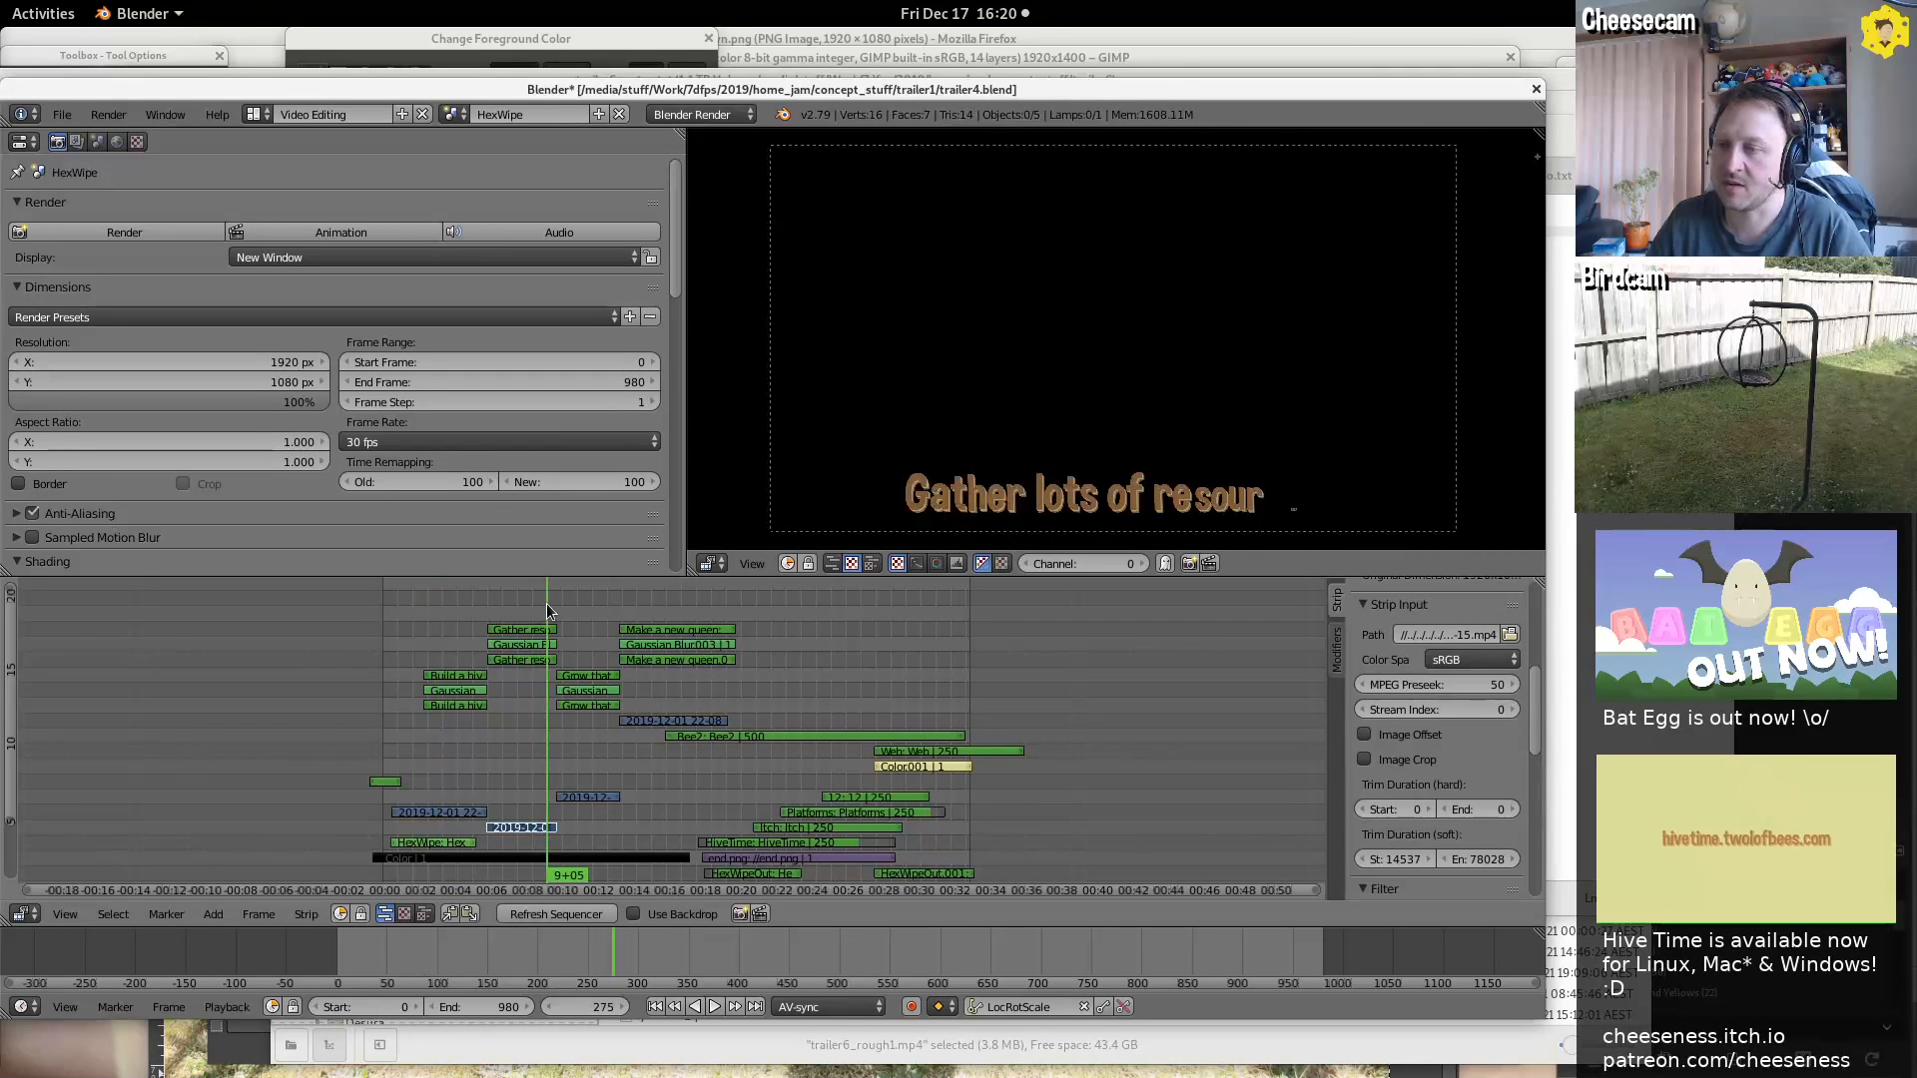
{"action": "key", "text": "alt+a"}
{"action": "left_click", "coordinate": [573, 596]}
{"action": "left_click", "coordinate": [549, 601]}
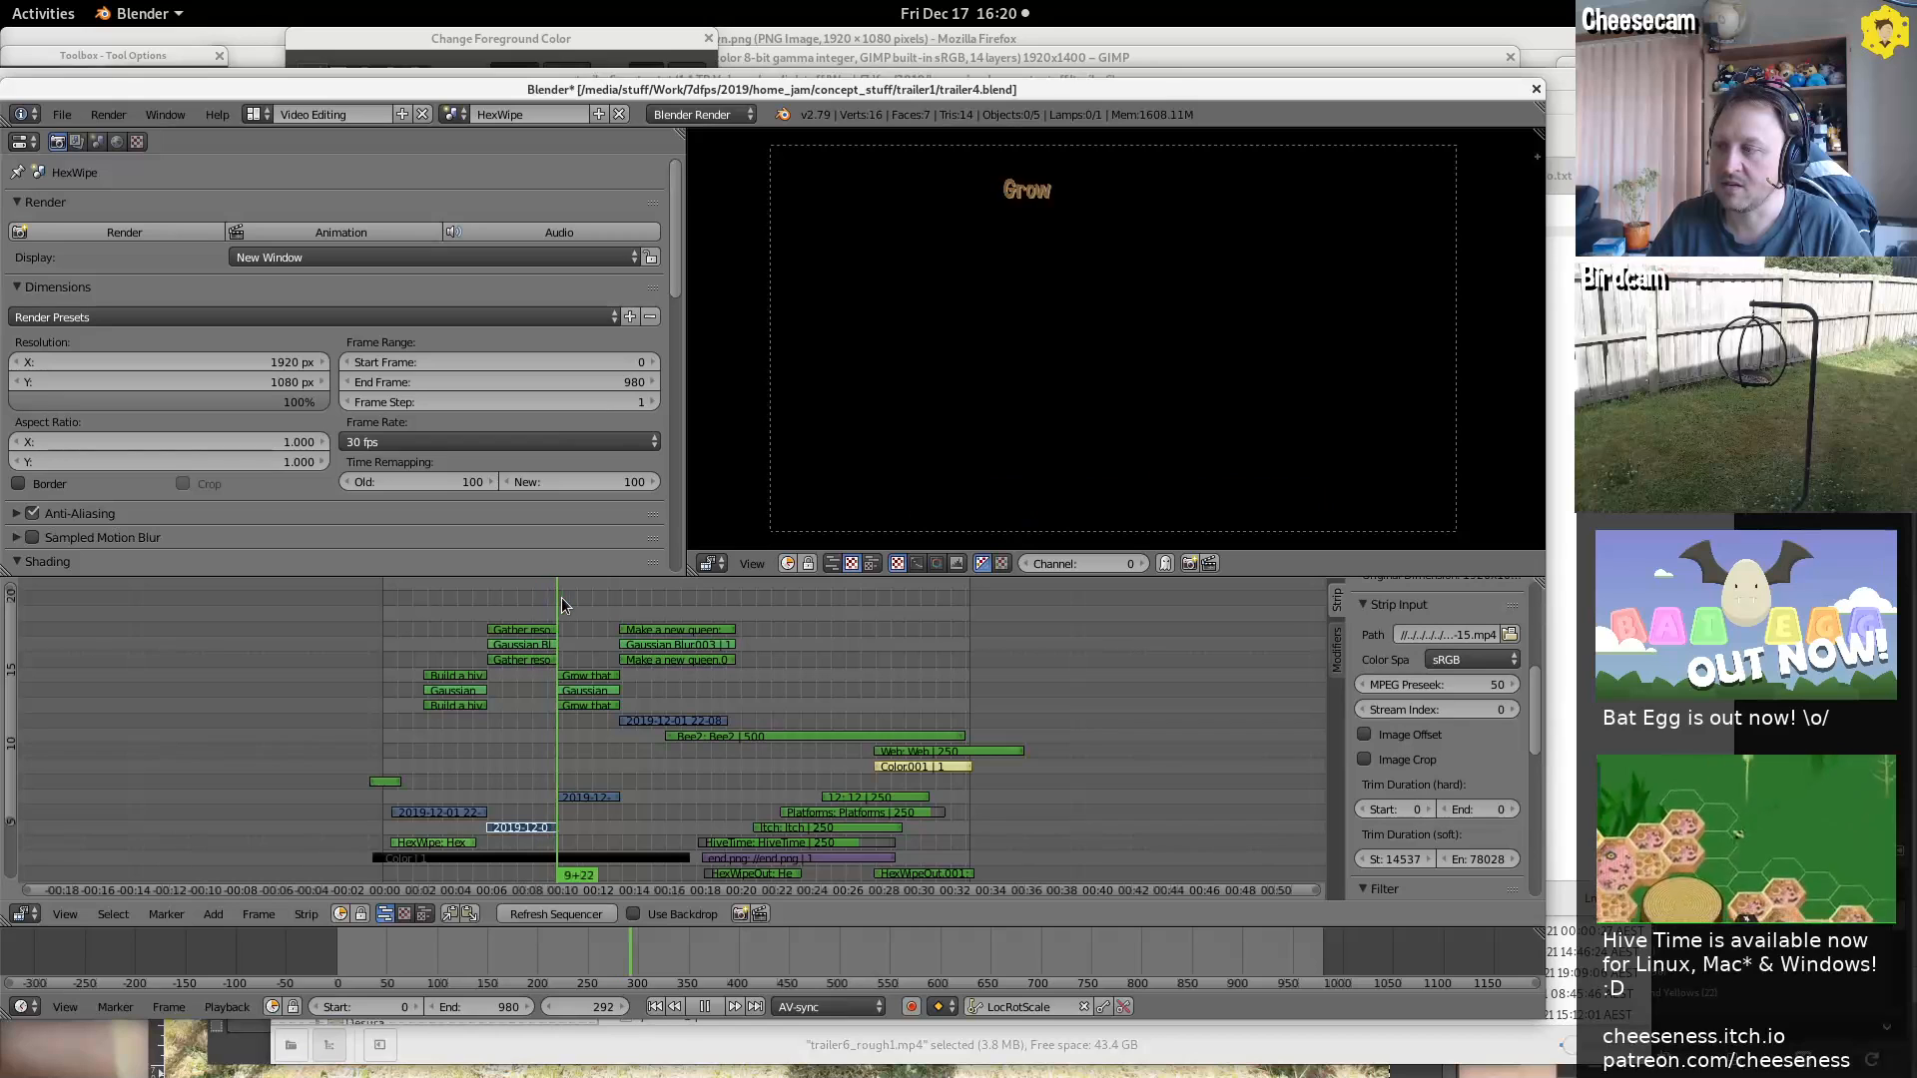
{"action": "left_click", "coordinate": [551, 601]}
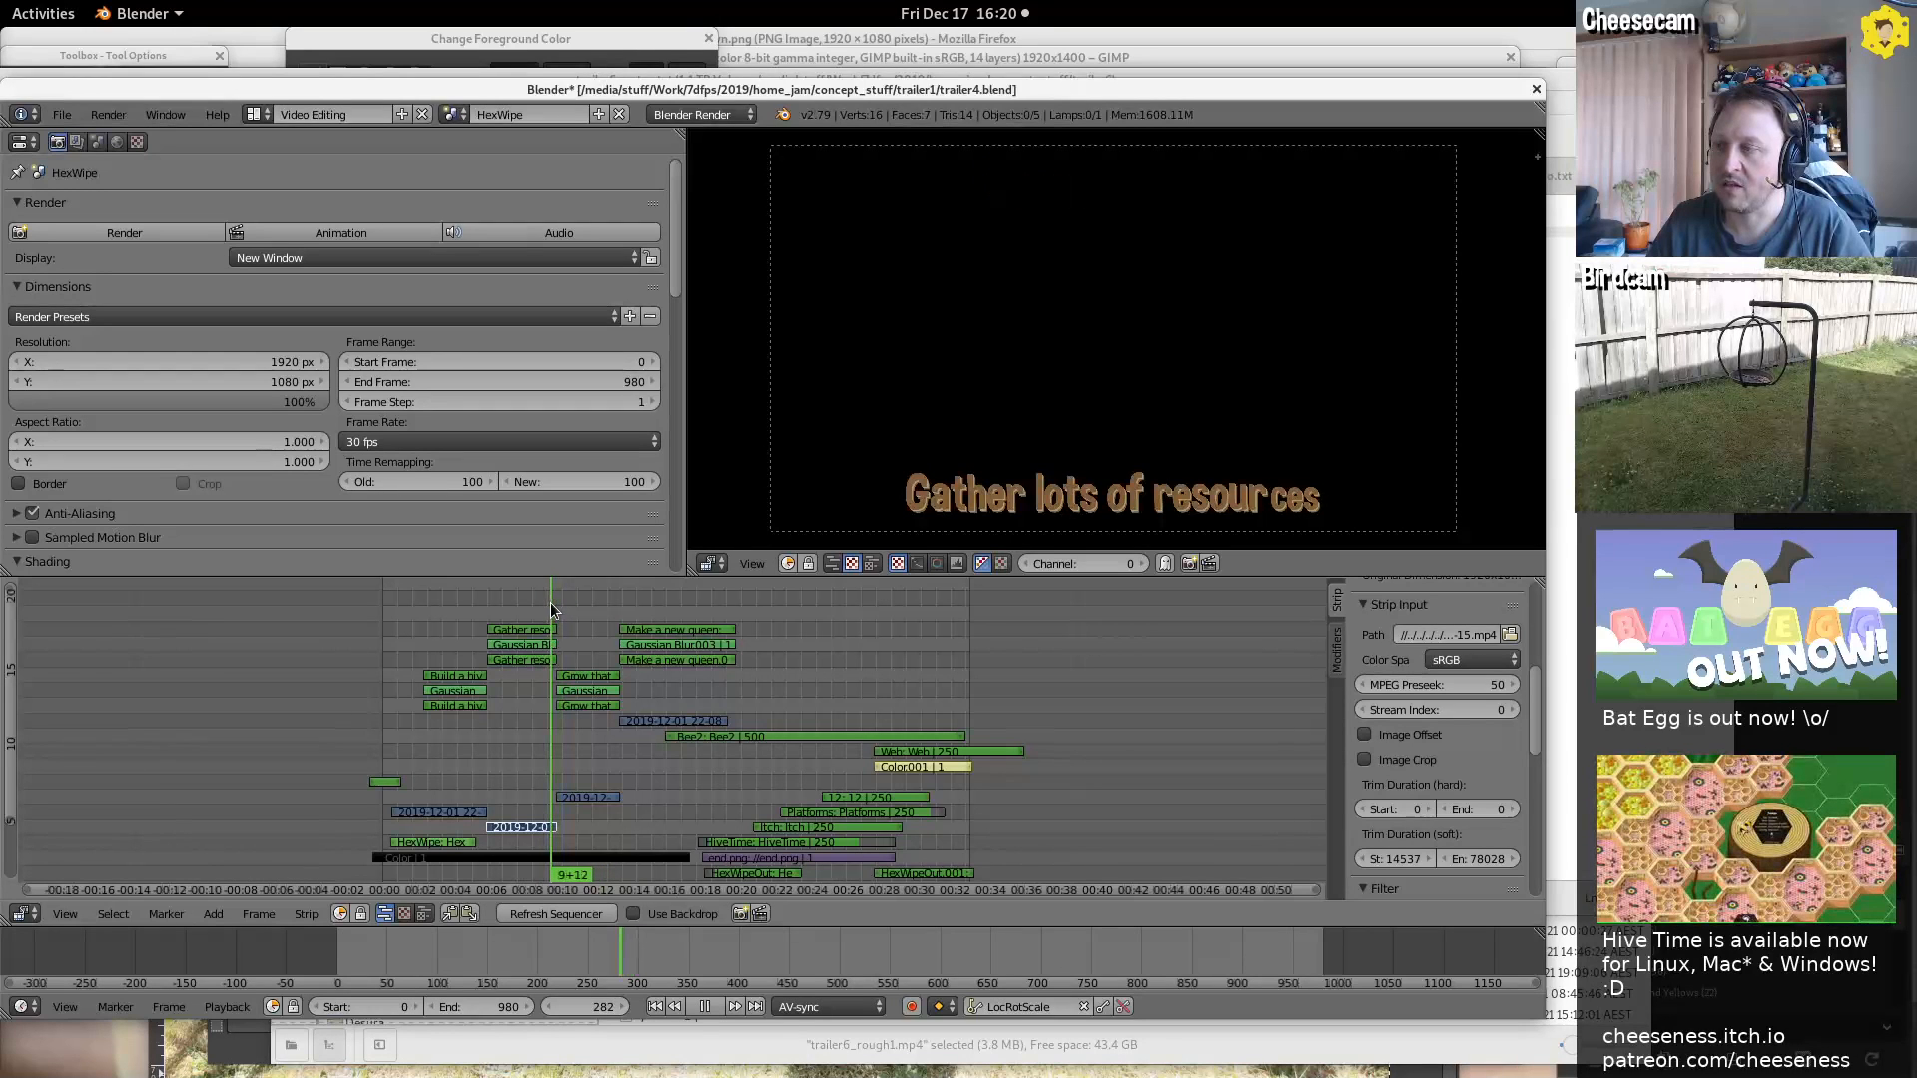
{"action": "left_click", "coordinate": [542, 602]}
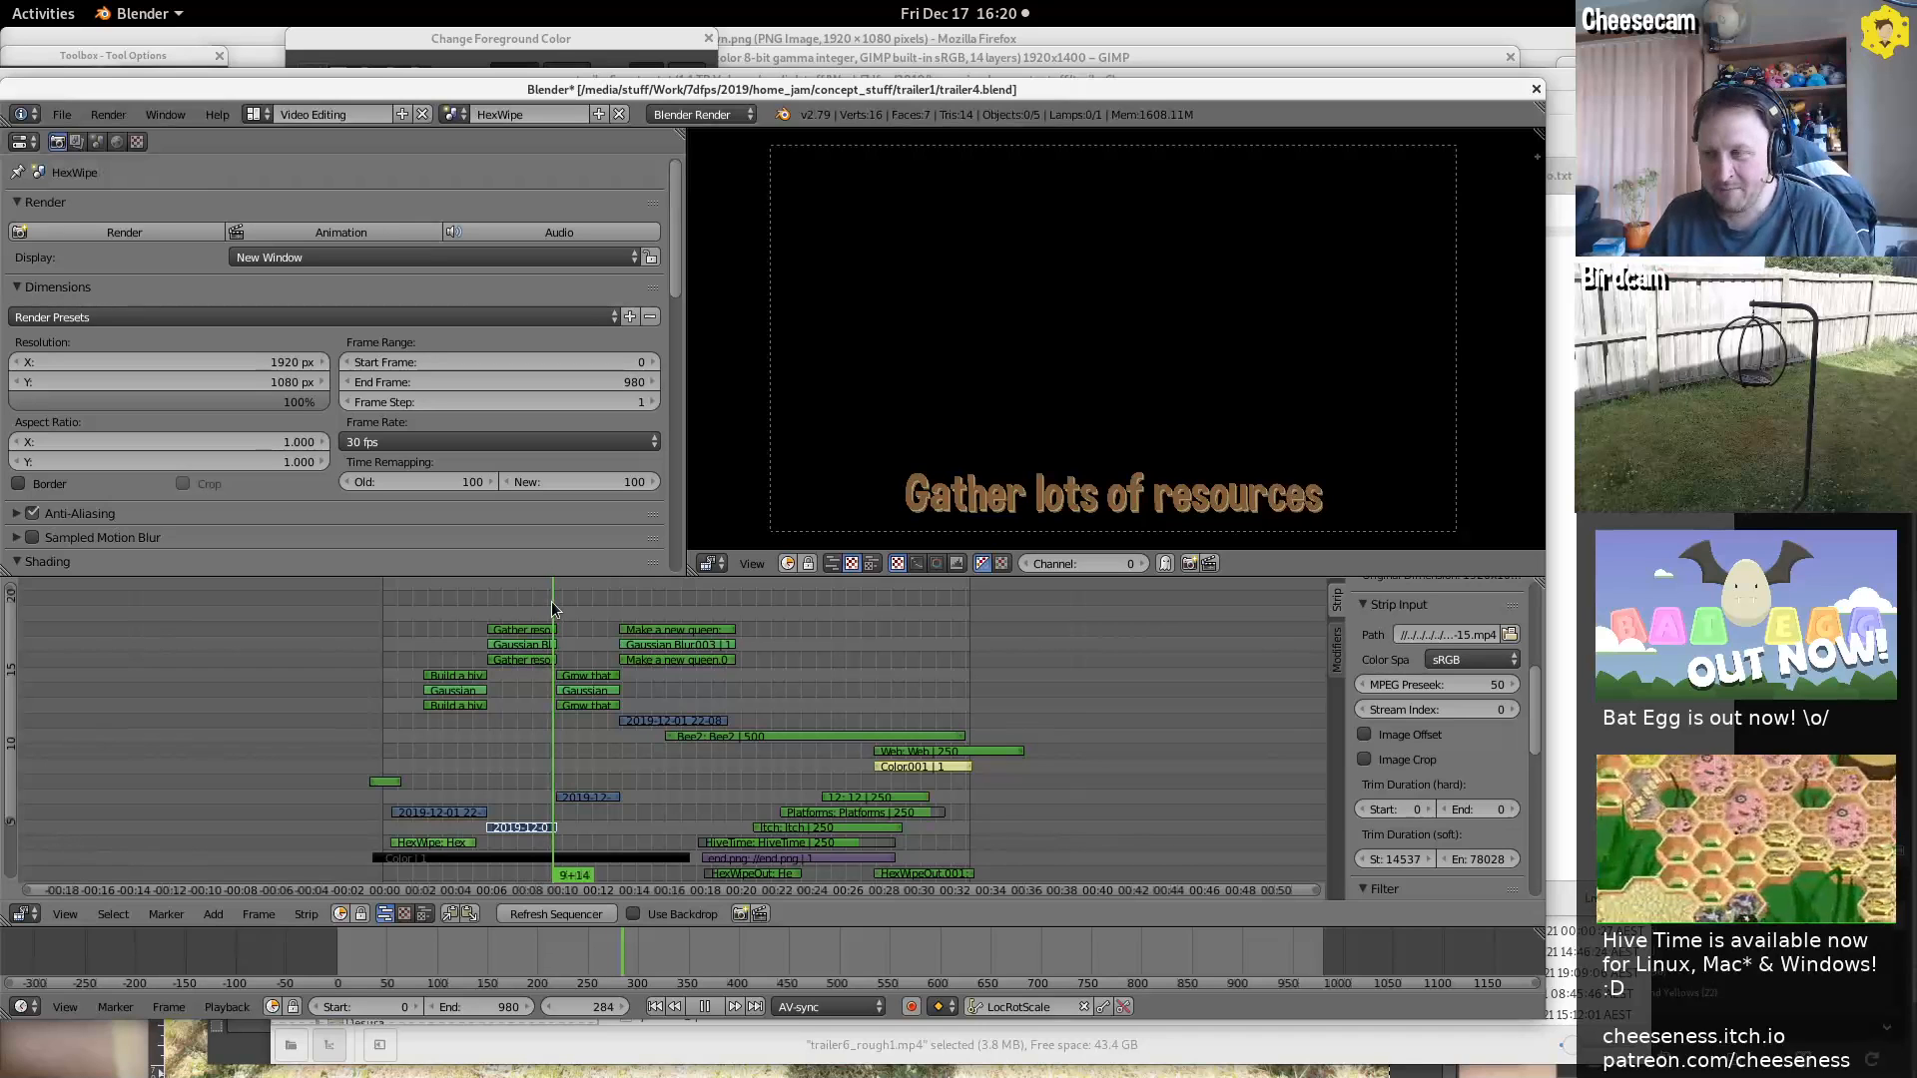
Replay the "Gather lots of resources" caption from frame 200 and return to the "Build a hive" caption at frame 145
{"action": "key", "text": "alt+a"}
{"action": "left_click", "coordinate": [496, 601]}
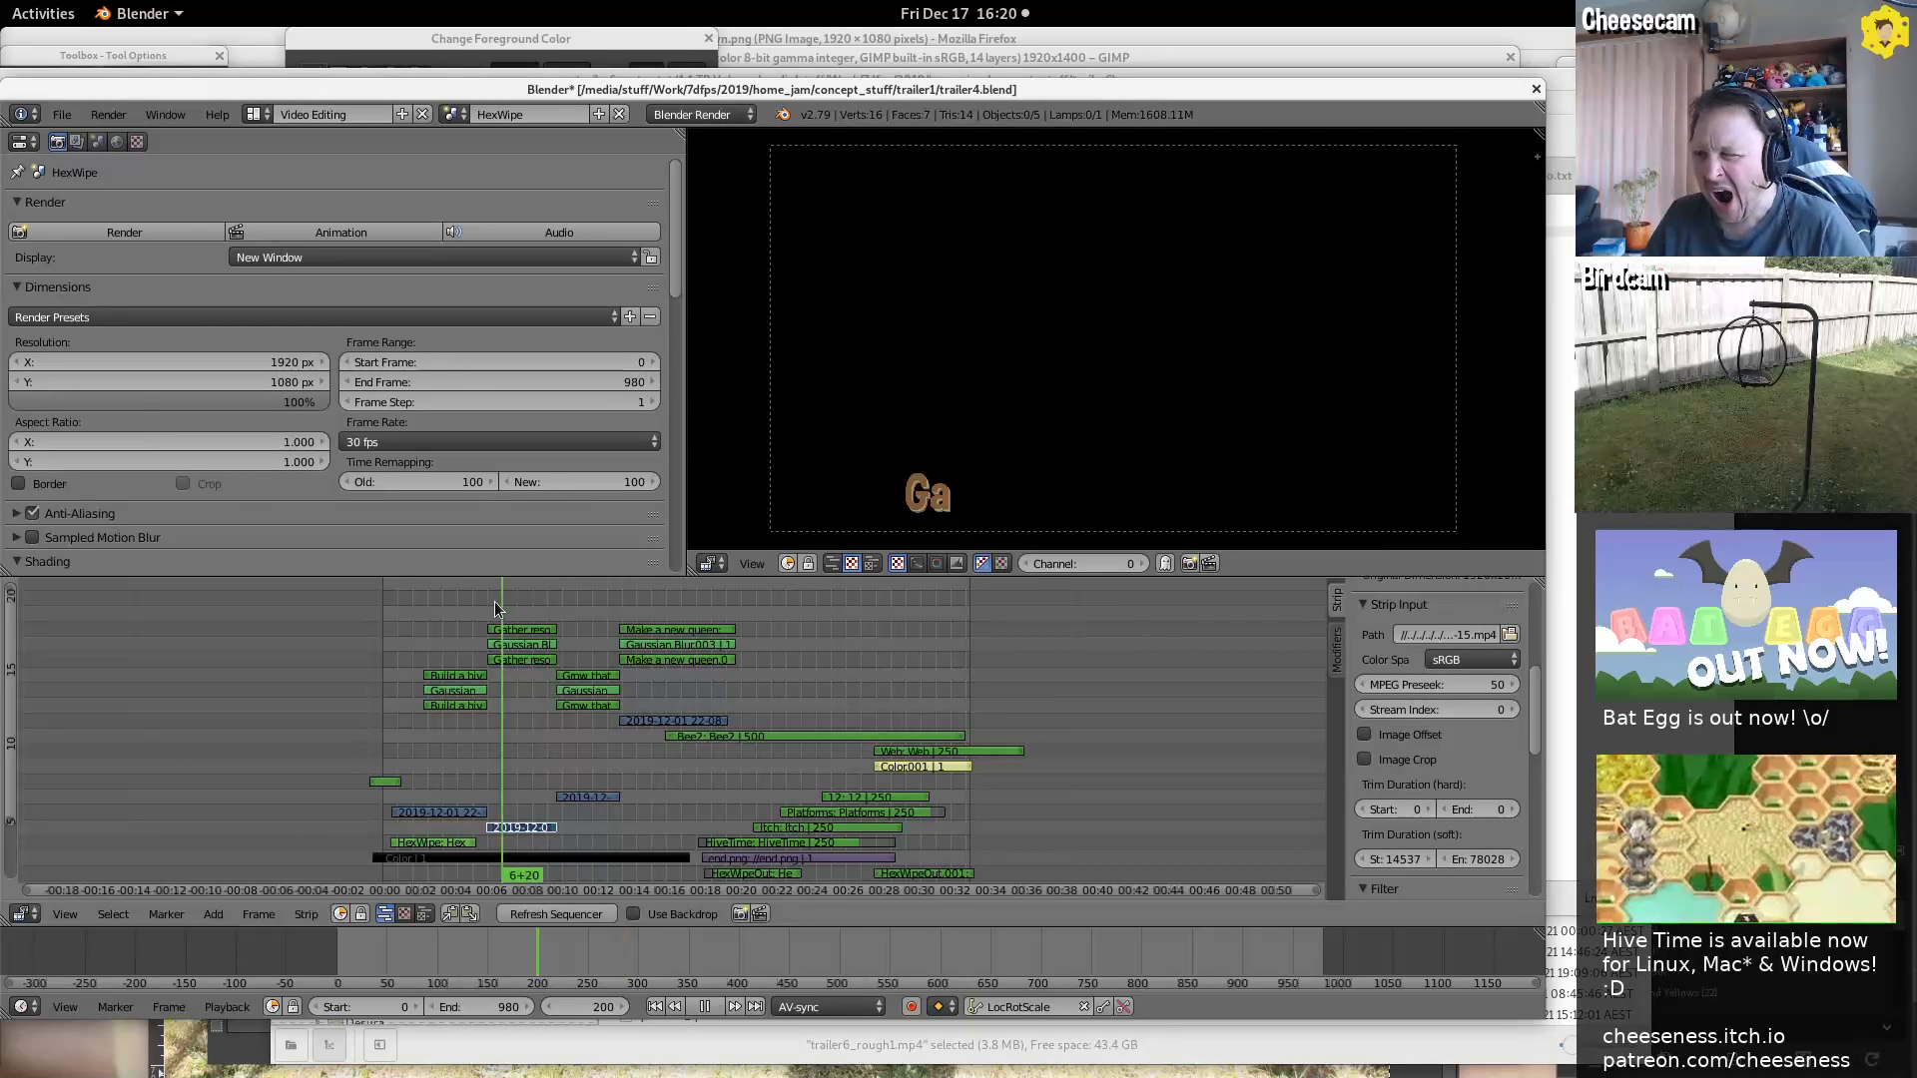
{"action": "key", "text": "alt+a"}
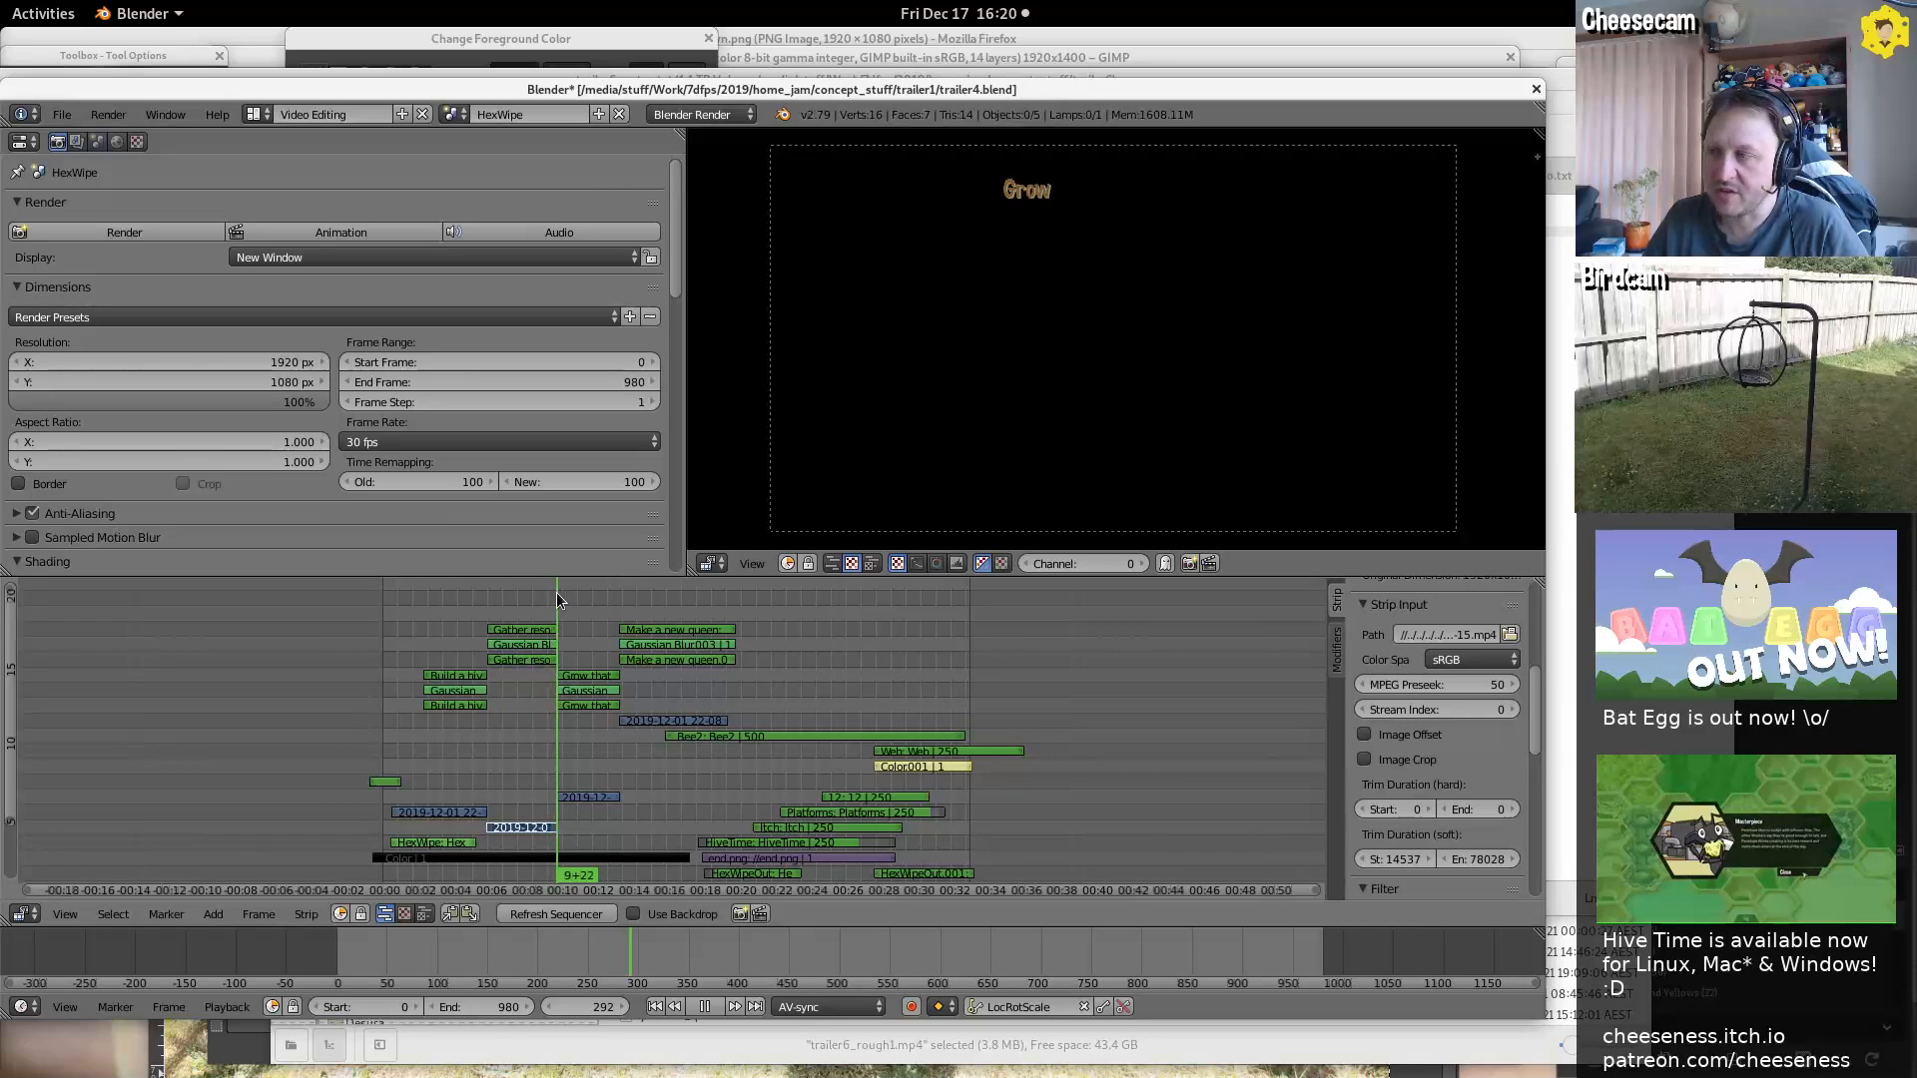
{"action": "left_click", "coordinate": [553, 593]}
{"action": "mouse_move", "coordinate": [553, 591]}
{"action": "left_mouse_down"}
{"action": "mouse_move", "coordinate": [739, 599]}
{"action": "mouse_move", "coordinate": [557, 619]}
{"action": "left_mouse_up"}
{"action": "left_click", "coordinate": [469, 641]}
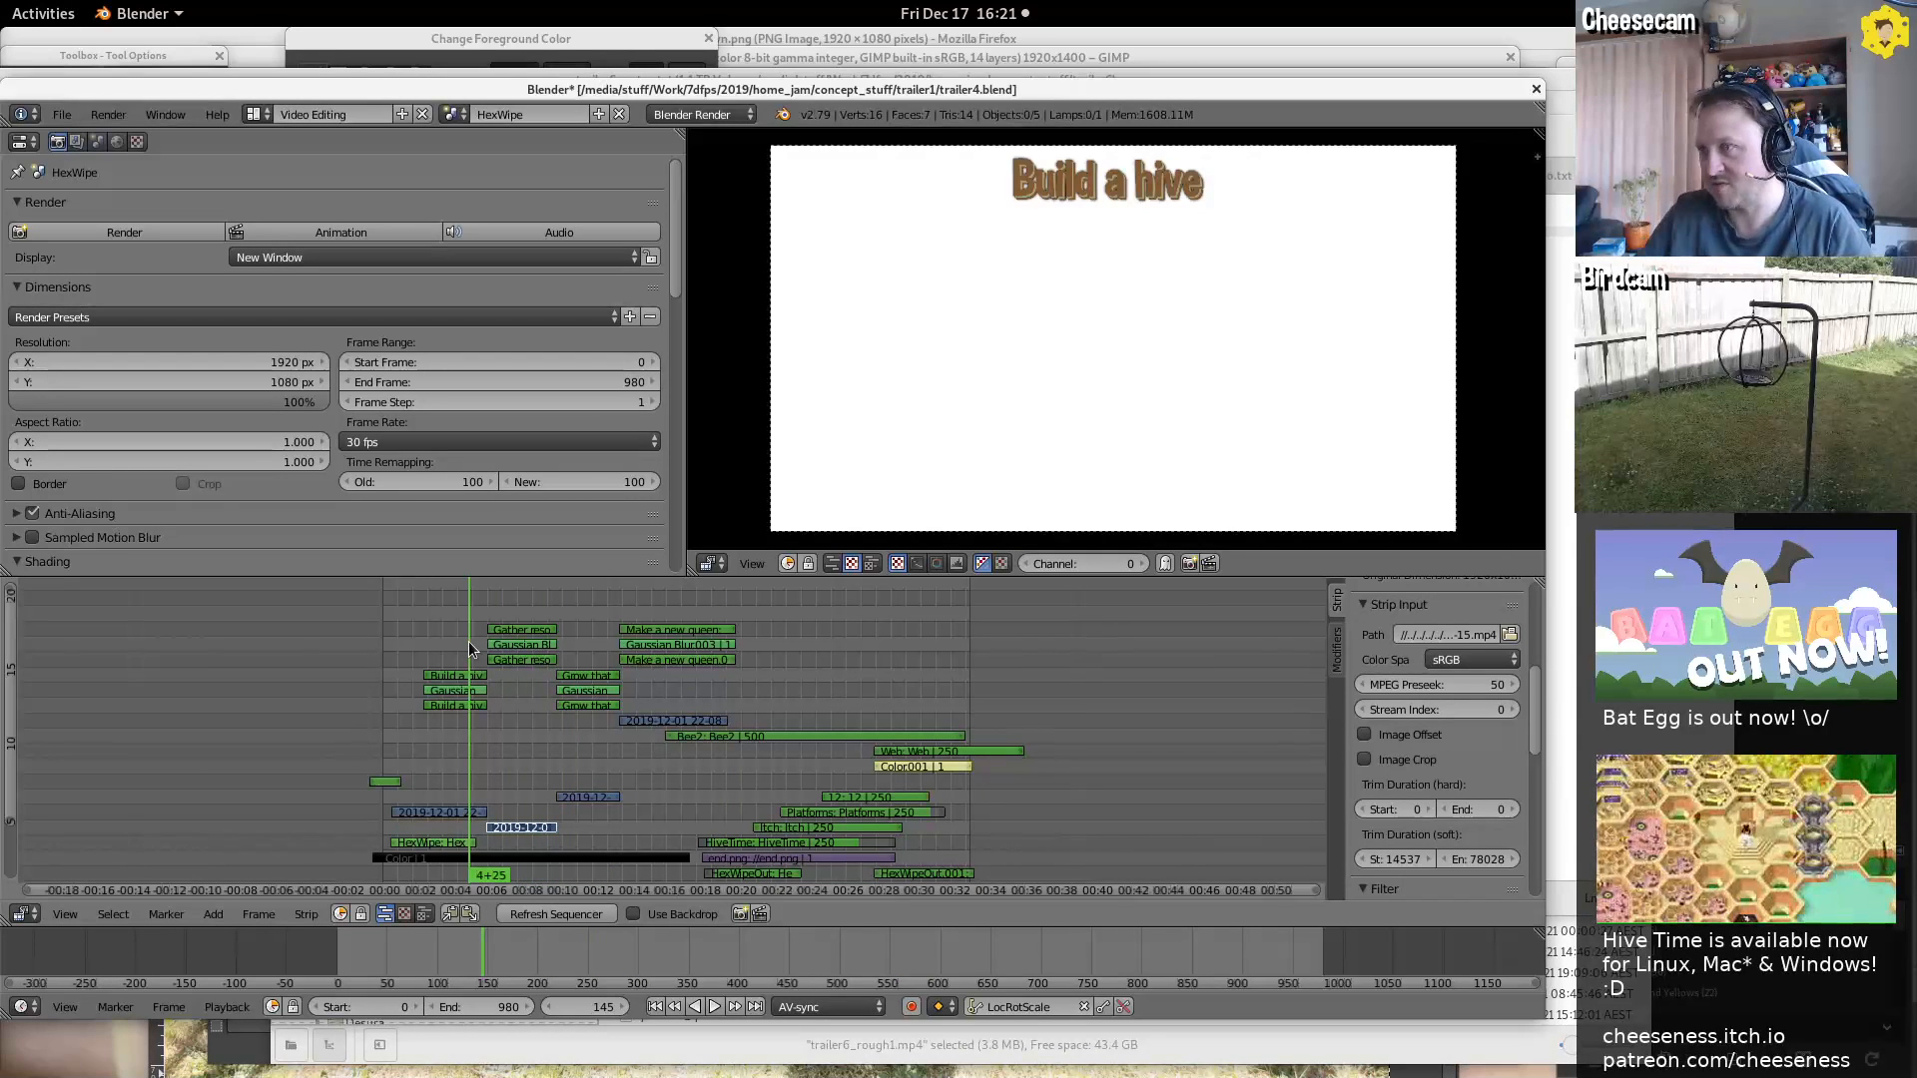
Open the recently used trailer4_2.blend project
{"action": "left_click", "coordinate": [61, 113]}
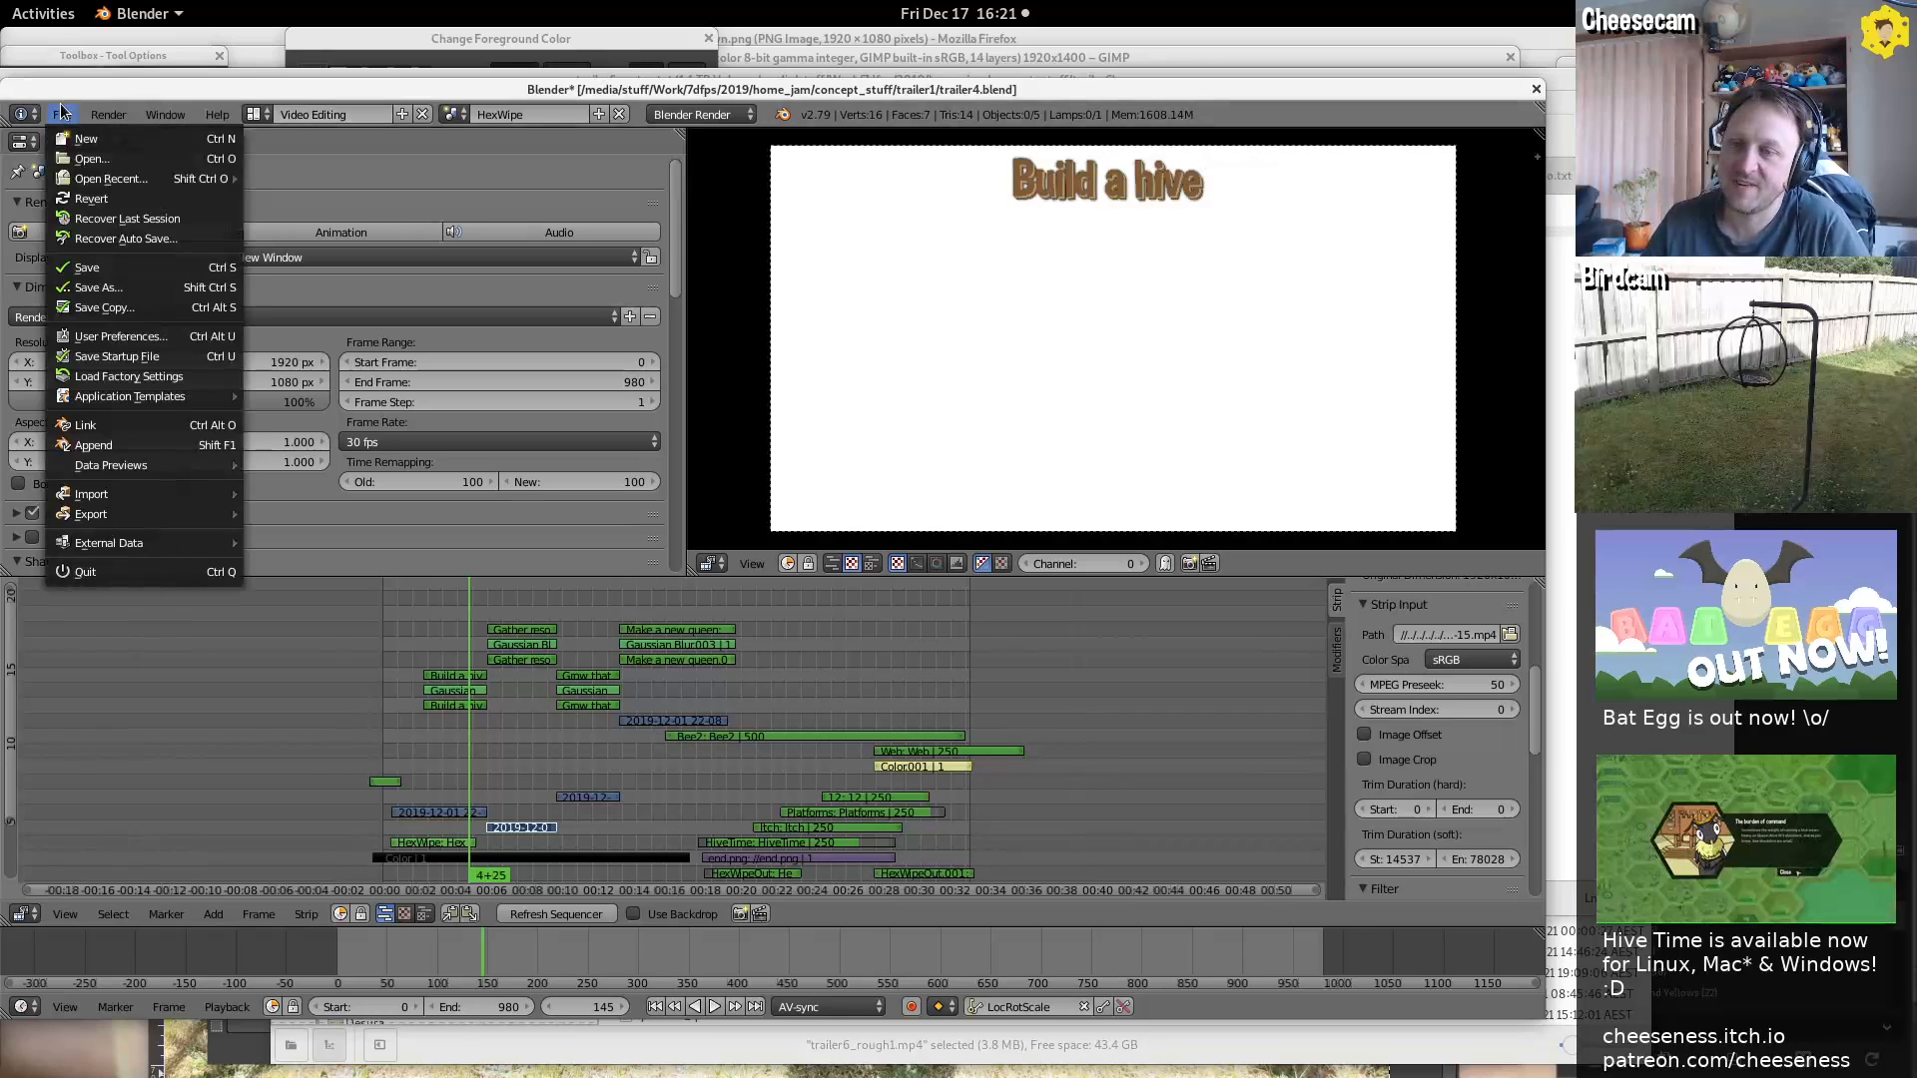
{"action": "mouse_move", "coordinate": [108, 114]}
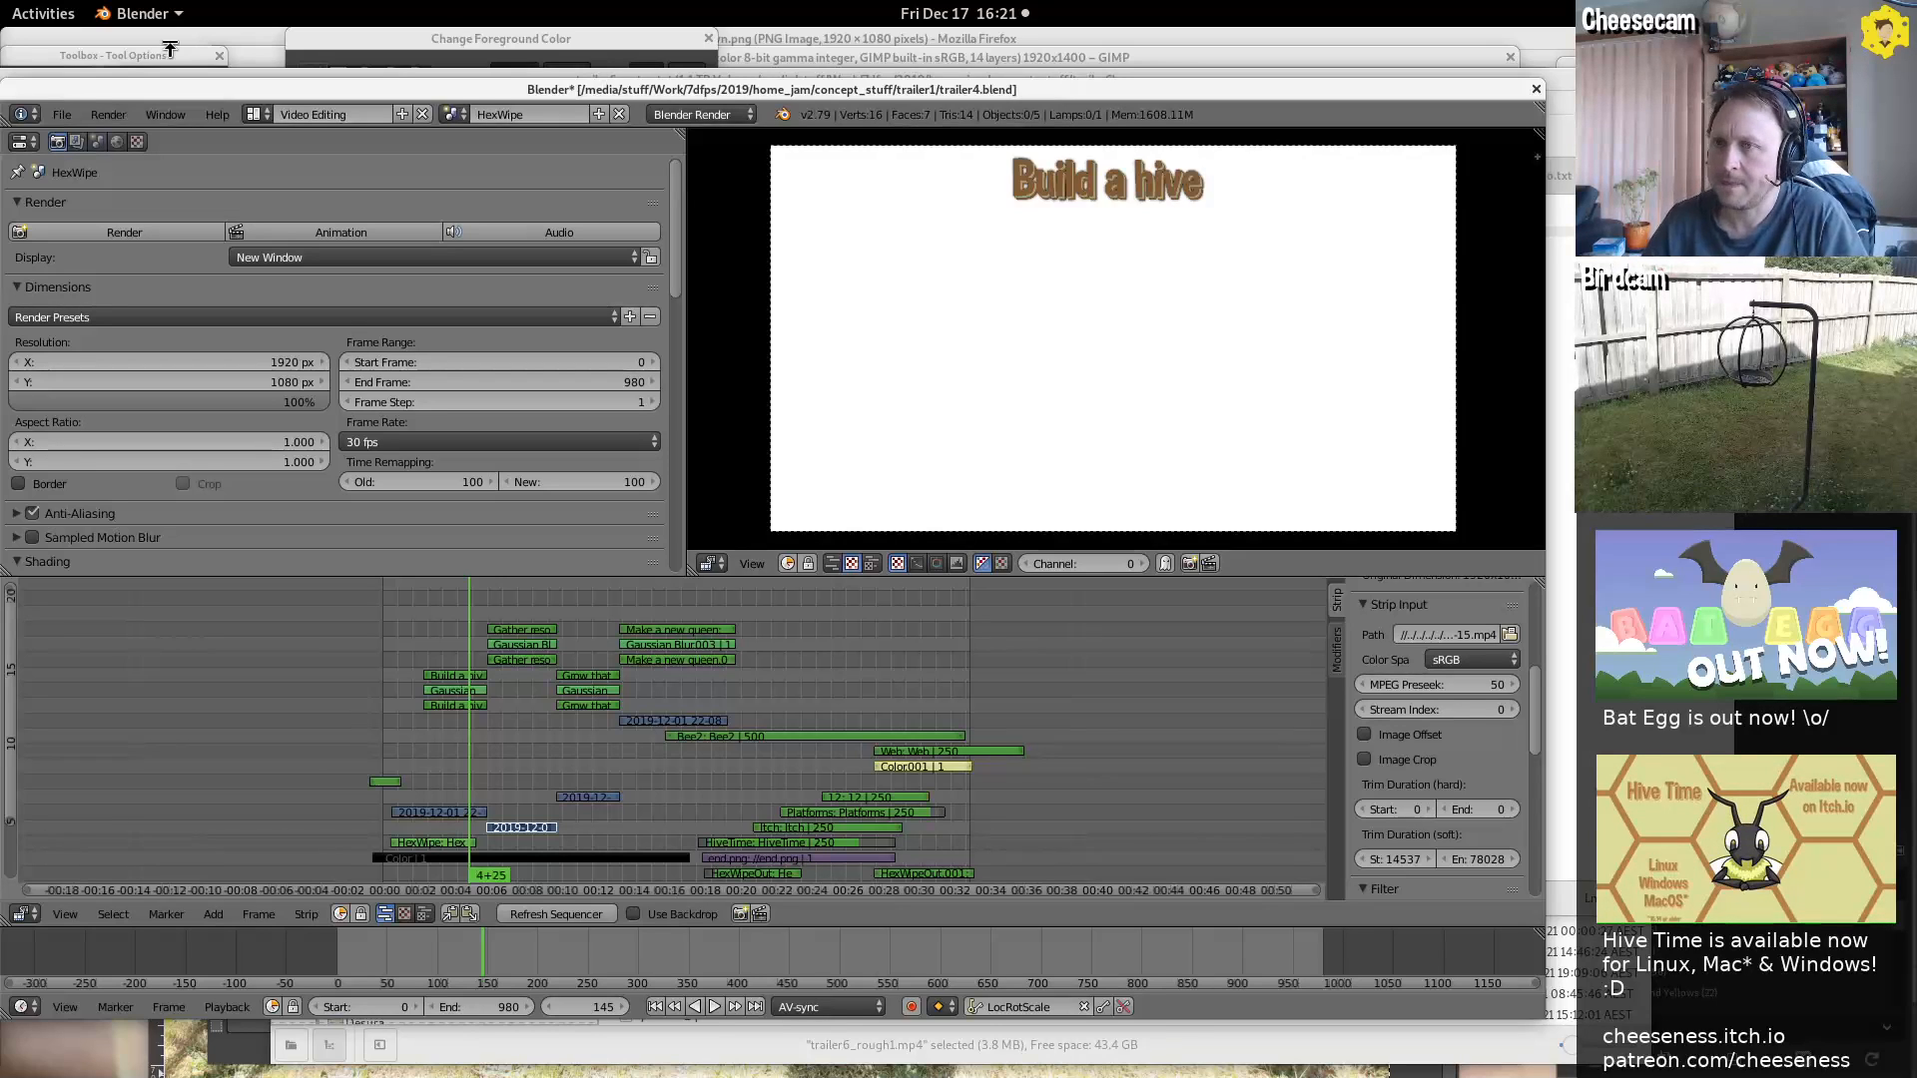
{"action": "left_click", "coordinate": [254, 113]}
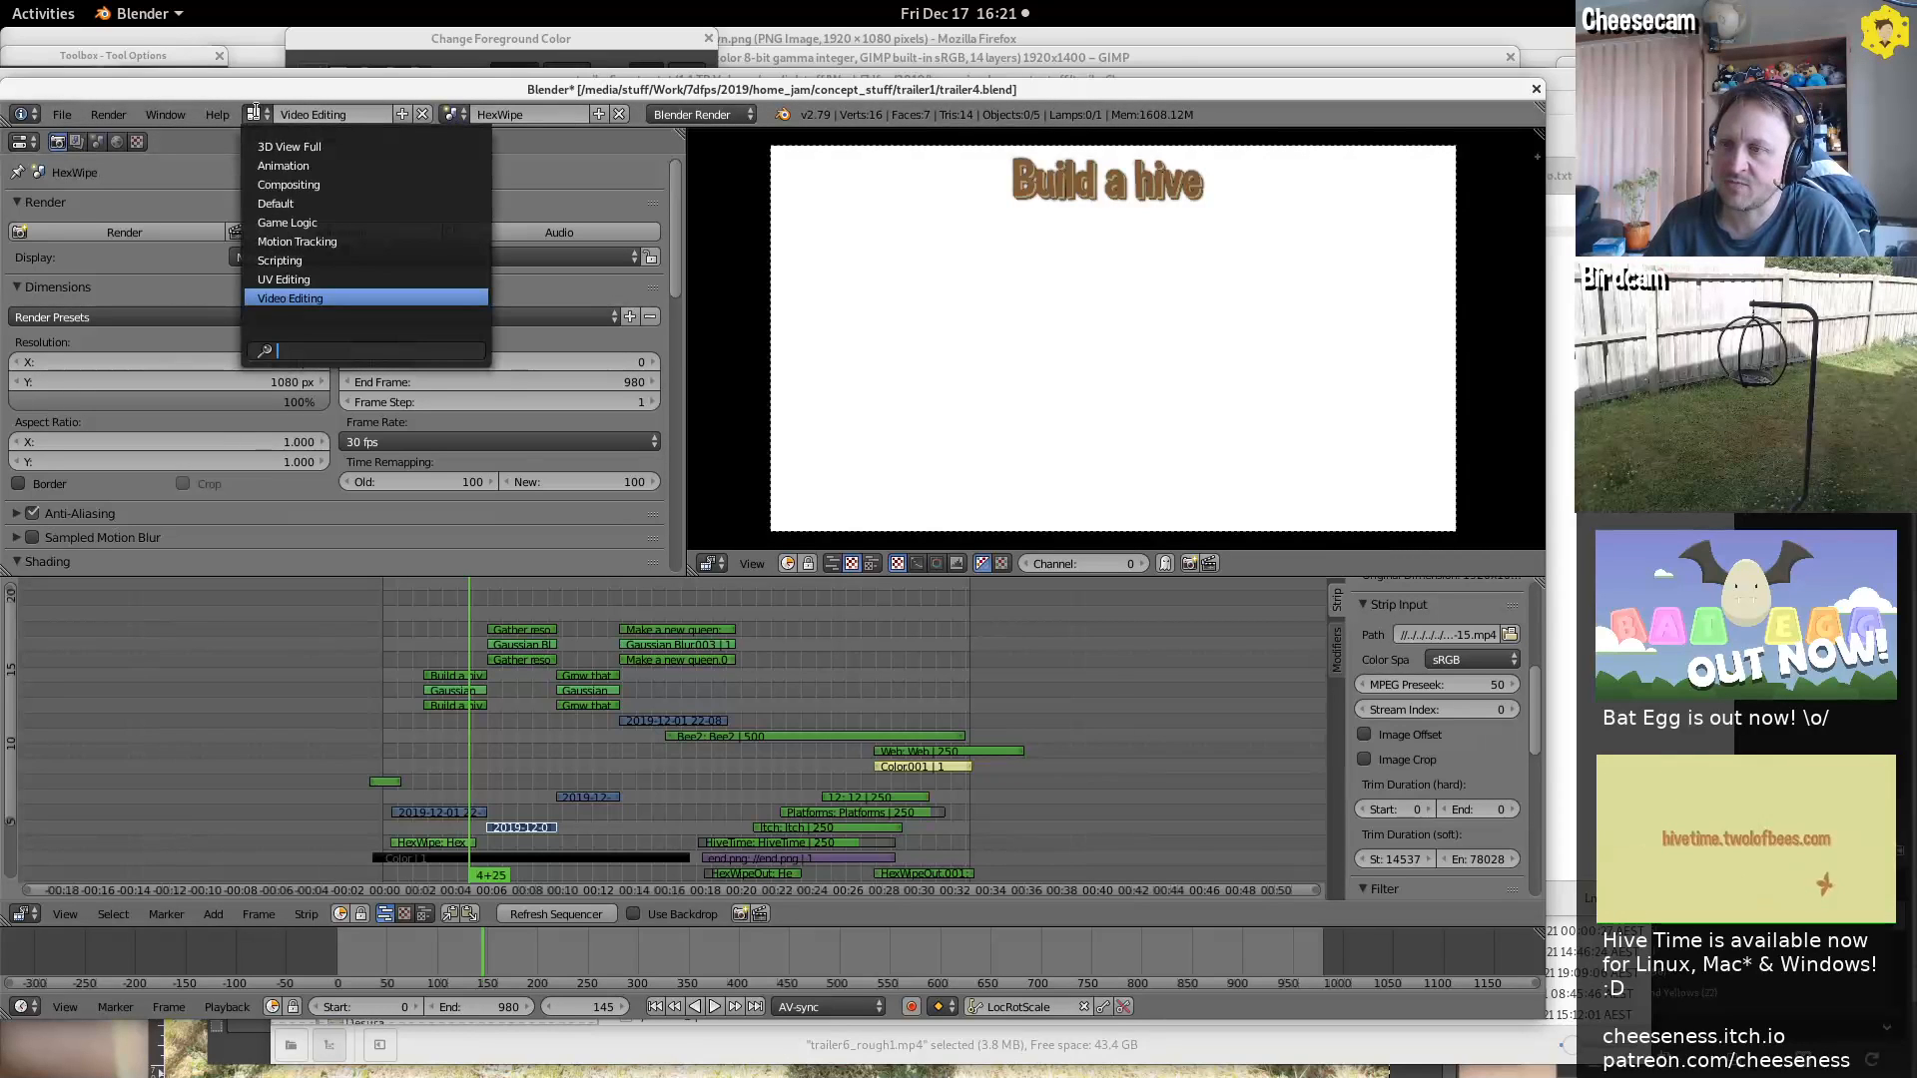
{"action": "left_click", "coordinate": [62, 115]}
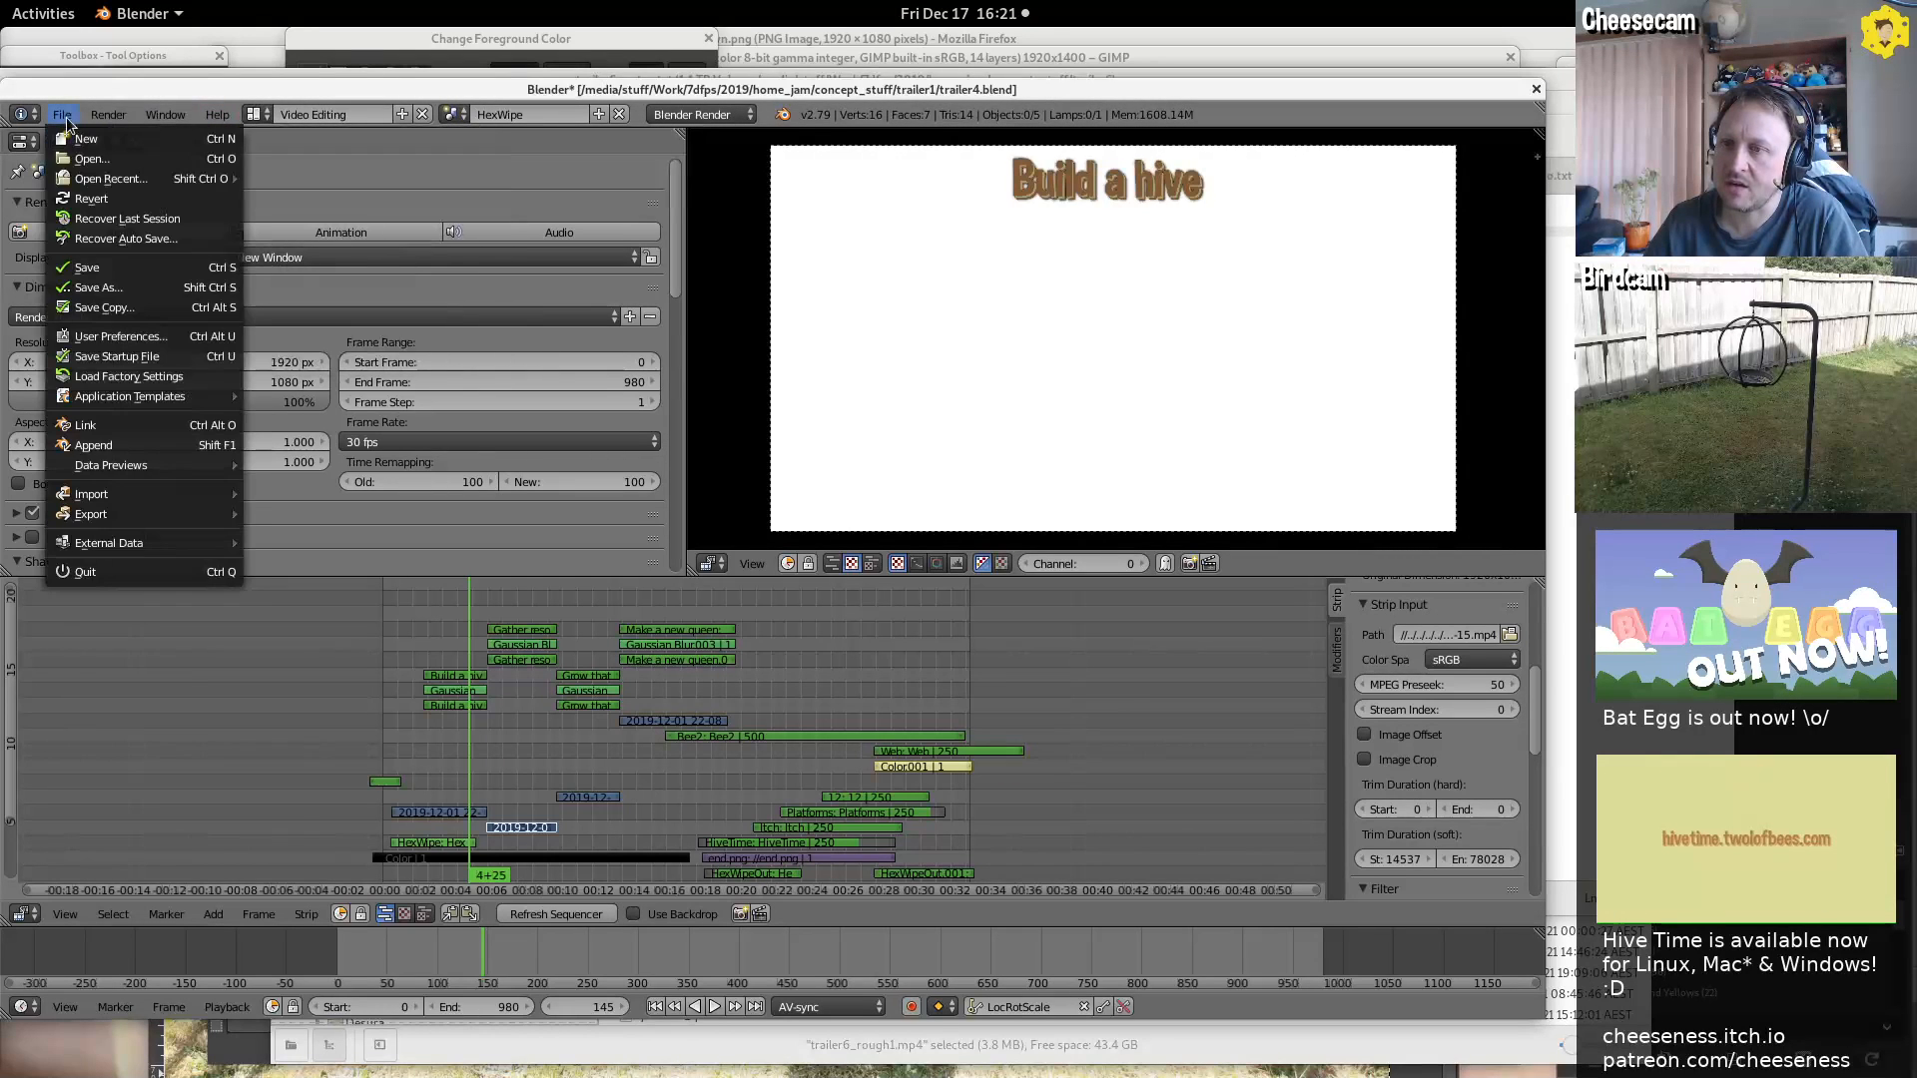
{"action": "mouse_move", "coordinate": [114, 178]}
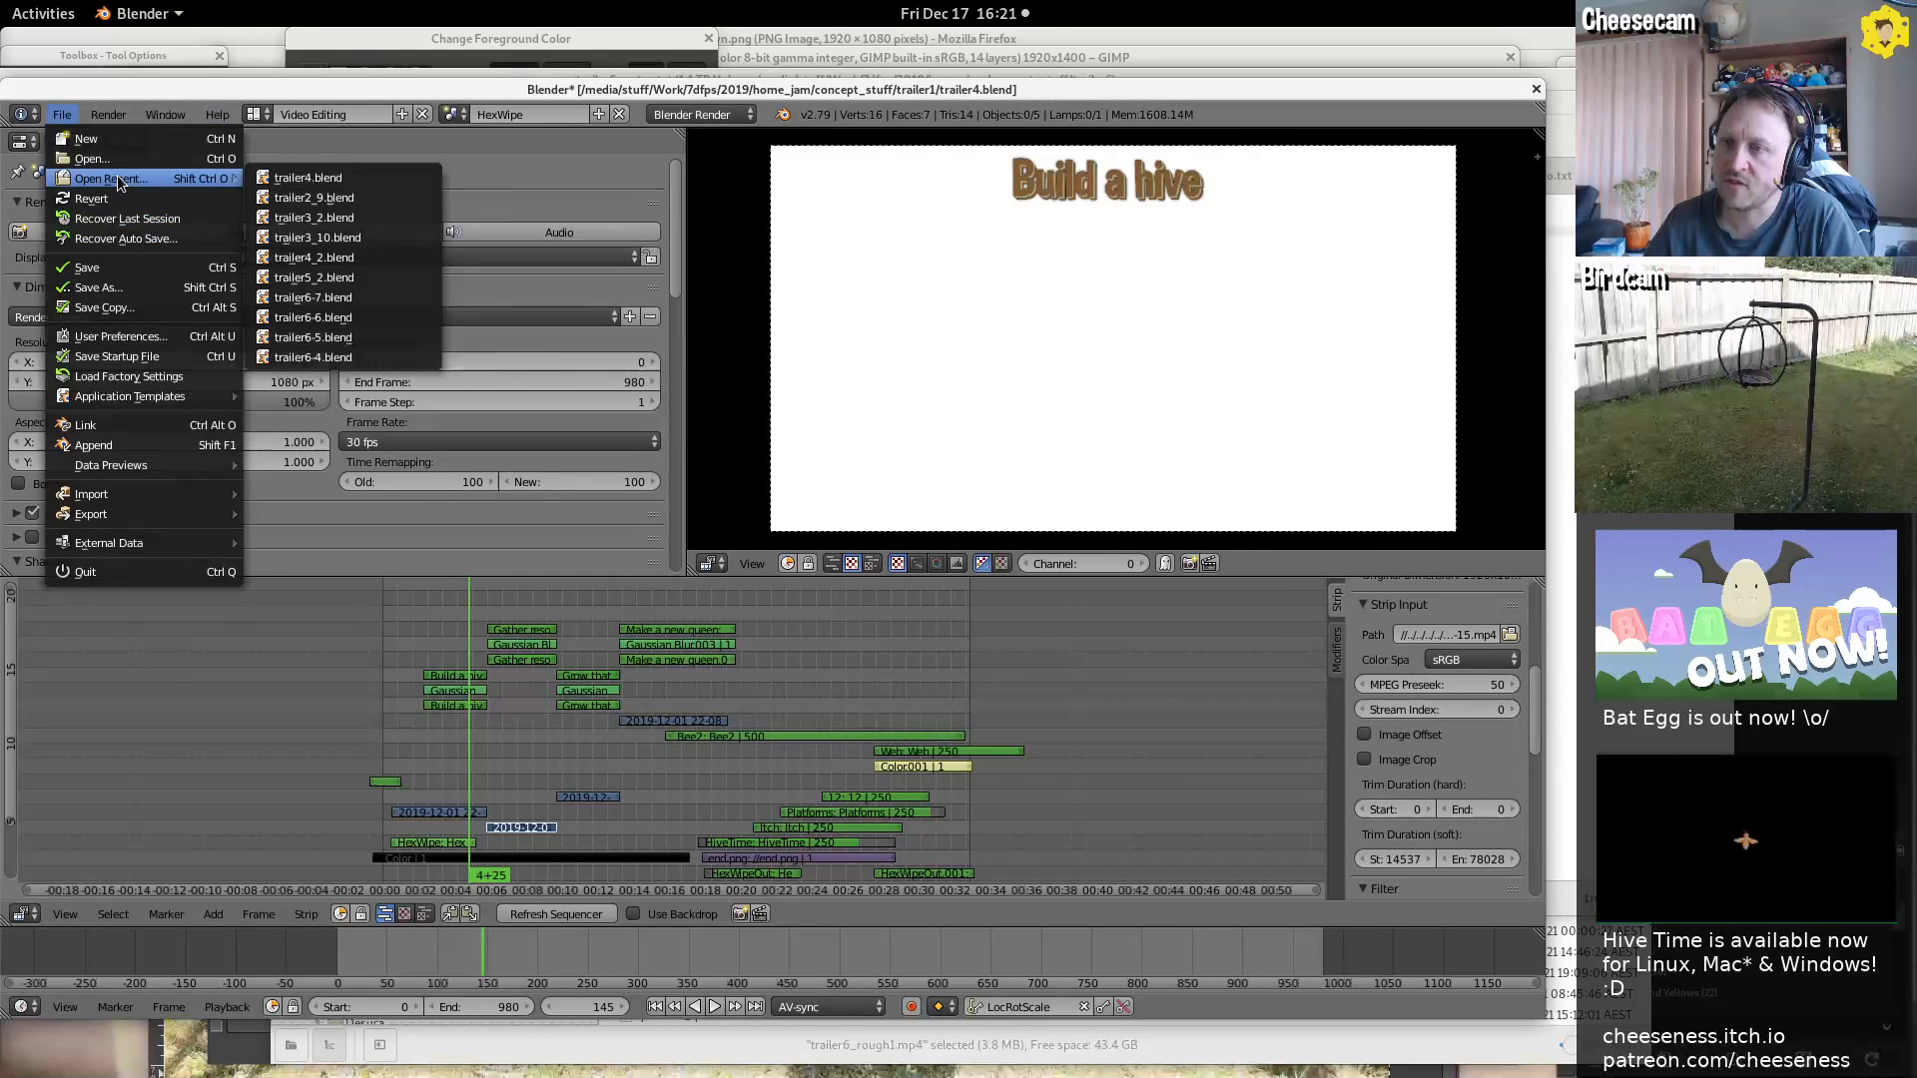
{"action": "left_click", "coordinate": [373, 258]}
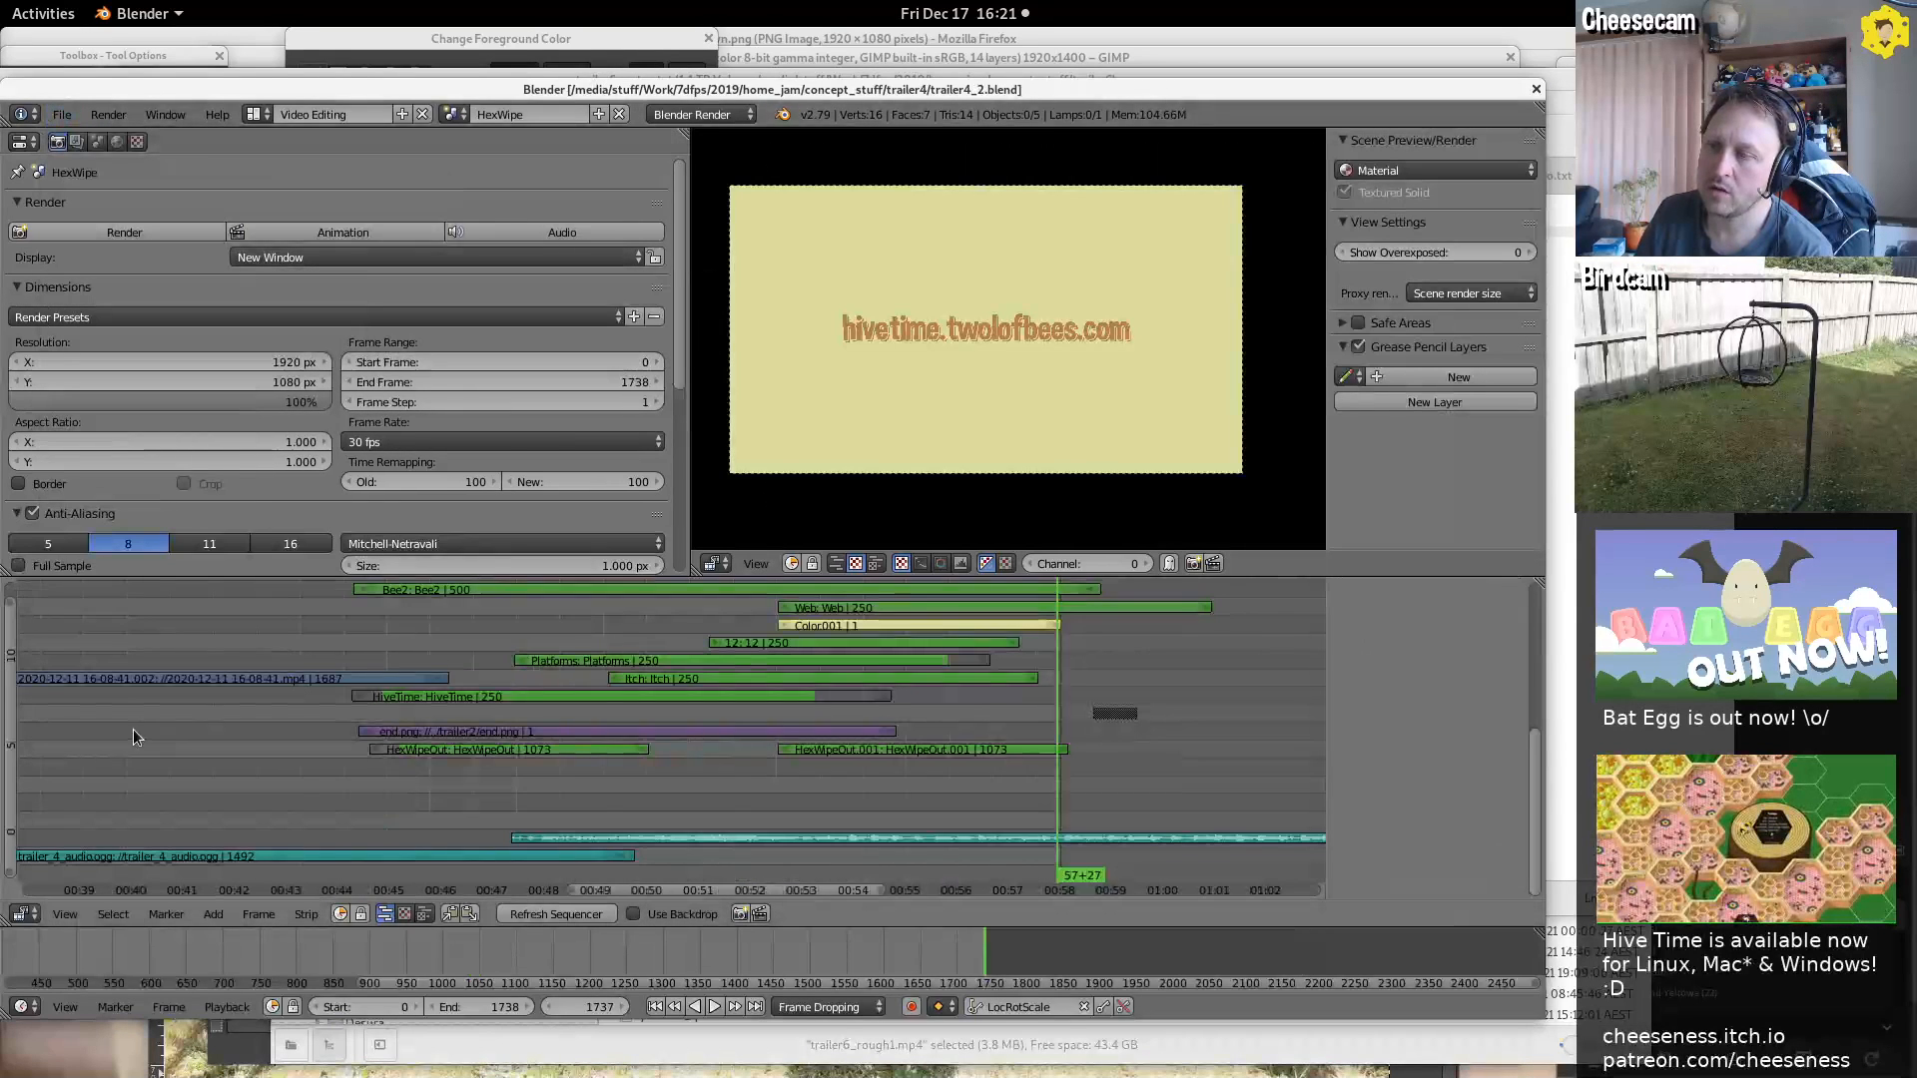
Play the start of trailer4_2 from the bee silhouette at frame 8 through the hexagon wipe into the gameplay footage
{"action": "middle_click_drag", "start_coordinate": [1279, 644], "coordinate": [451, 641]}
{"action": "left_click", "coordinate": [430, 661]}
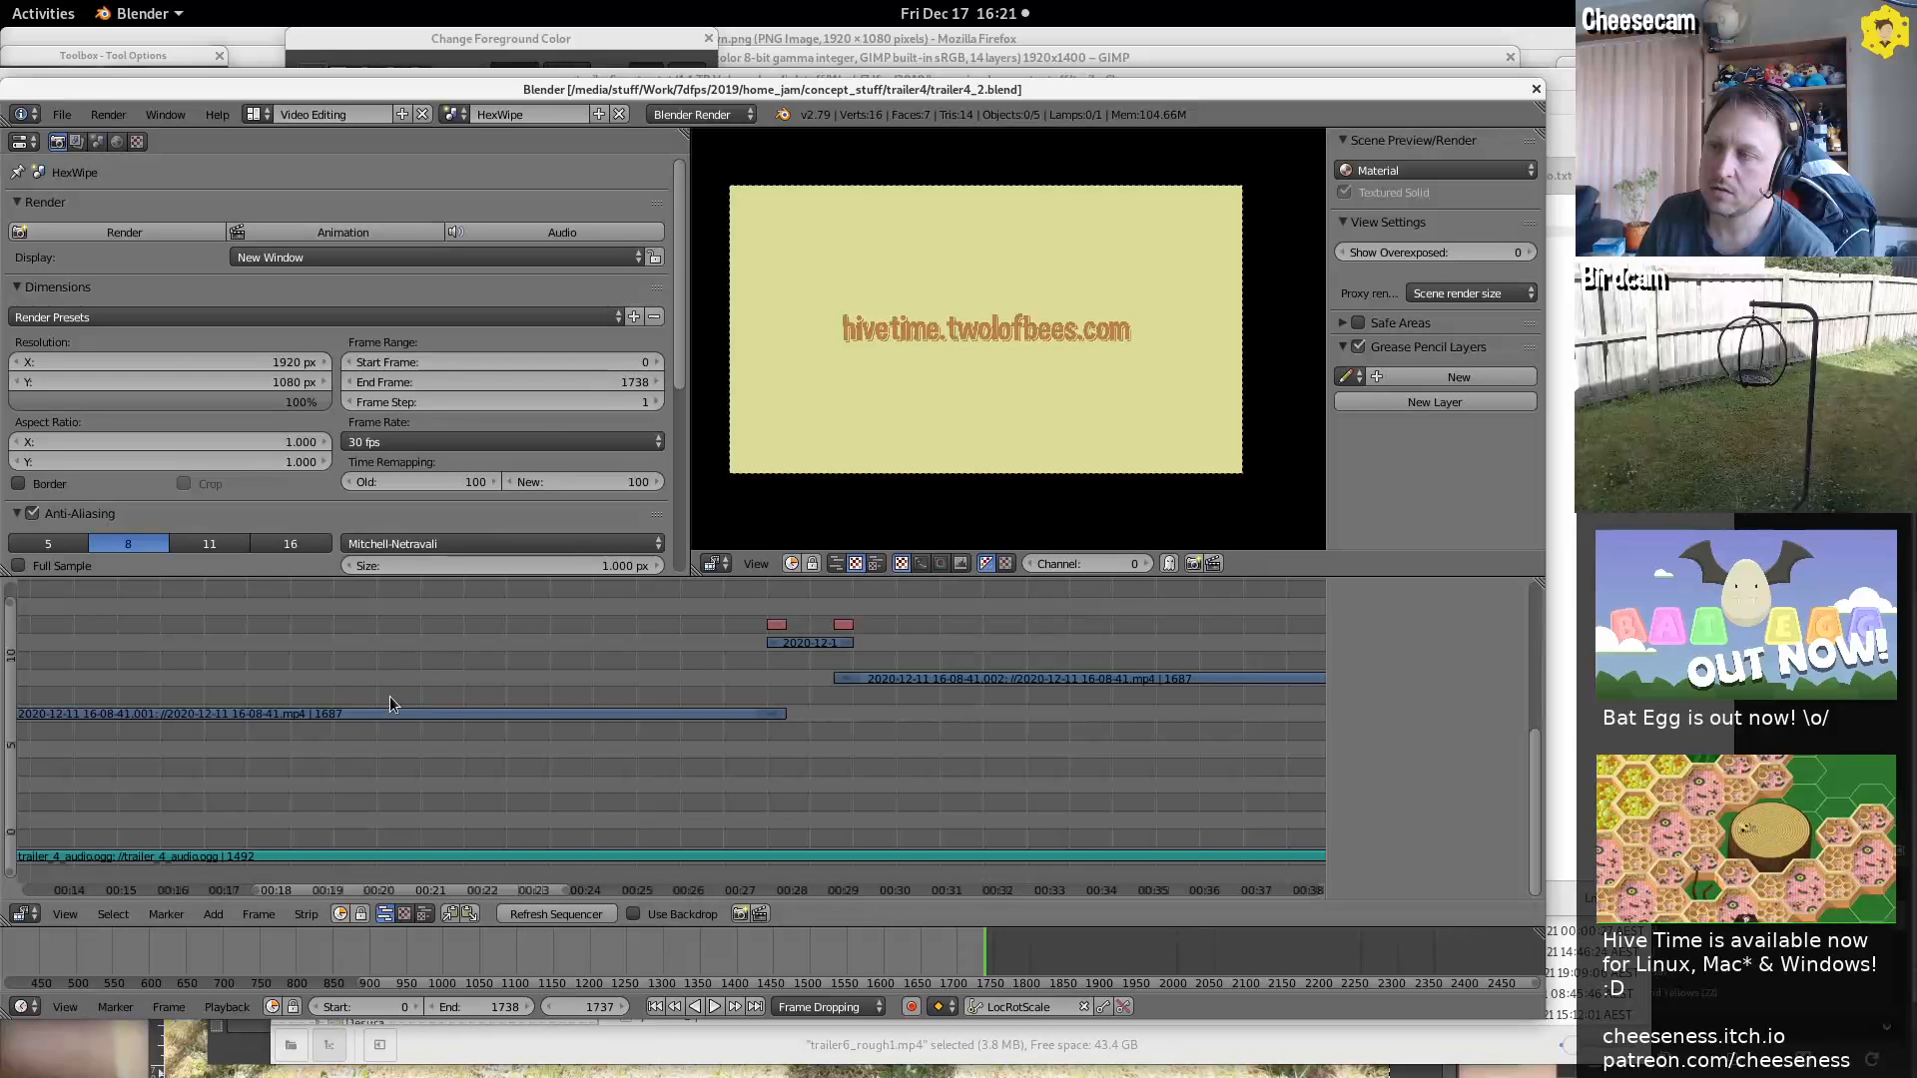
{"action": "middle_click_drag", "start_coordinate": [350, 679], "coordinate": [1327, 684]}
{"action": "middle_click_drag", "start_coordinate": [339, 658], "coordinate": [703, 661]}
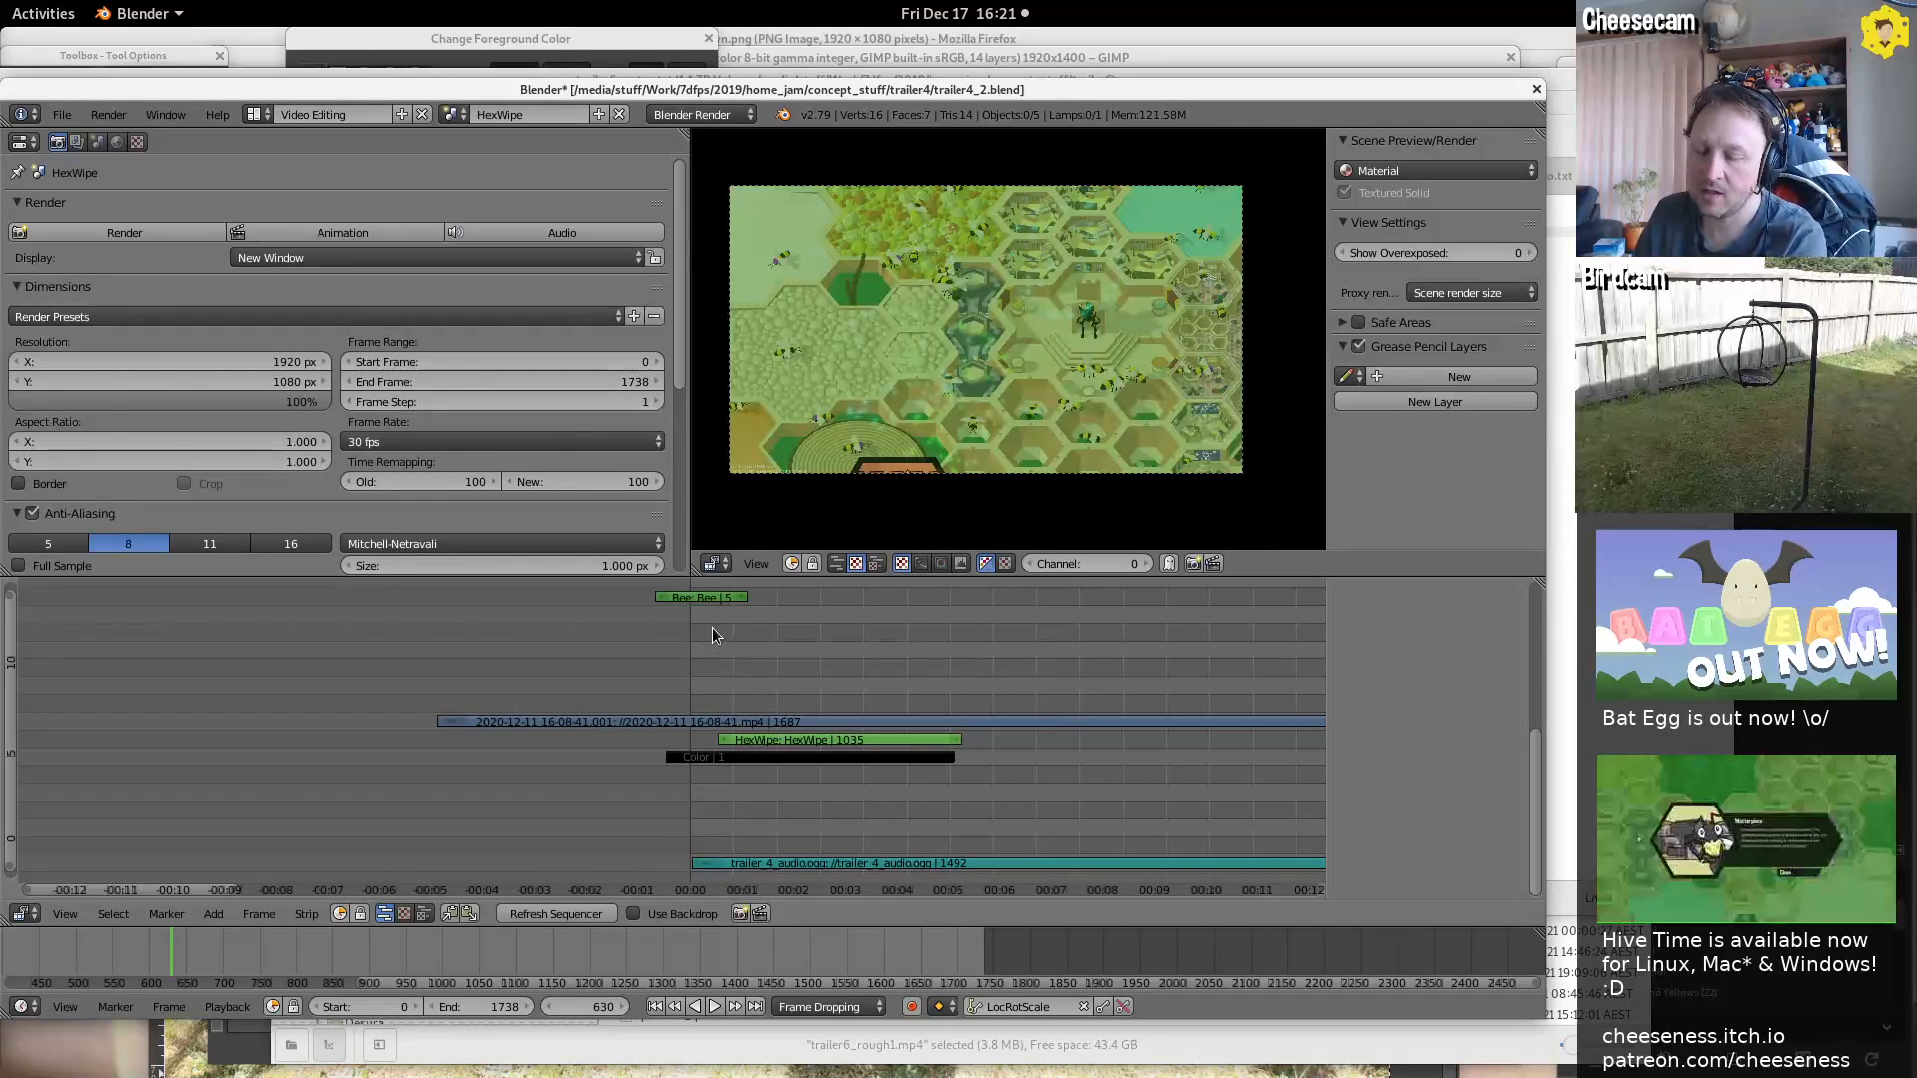
{"action": "left_click", "coordinate": [705, 621]}
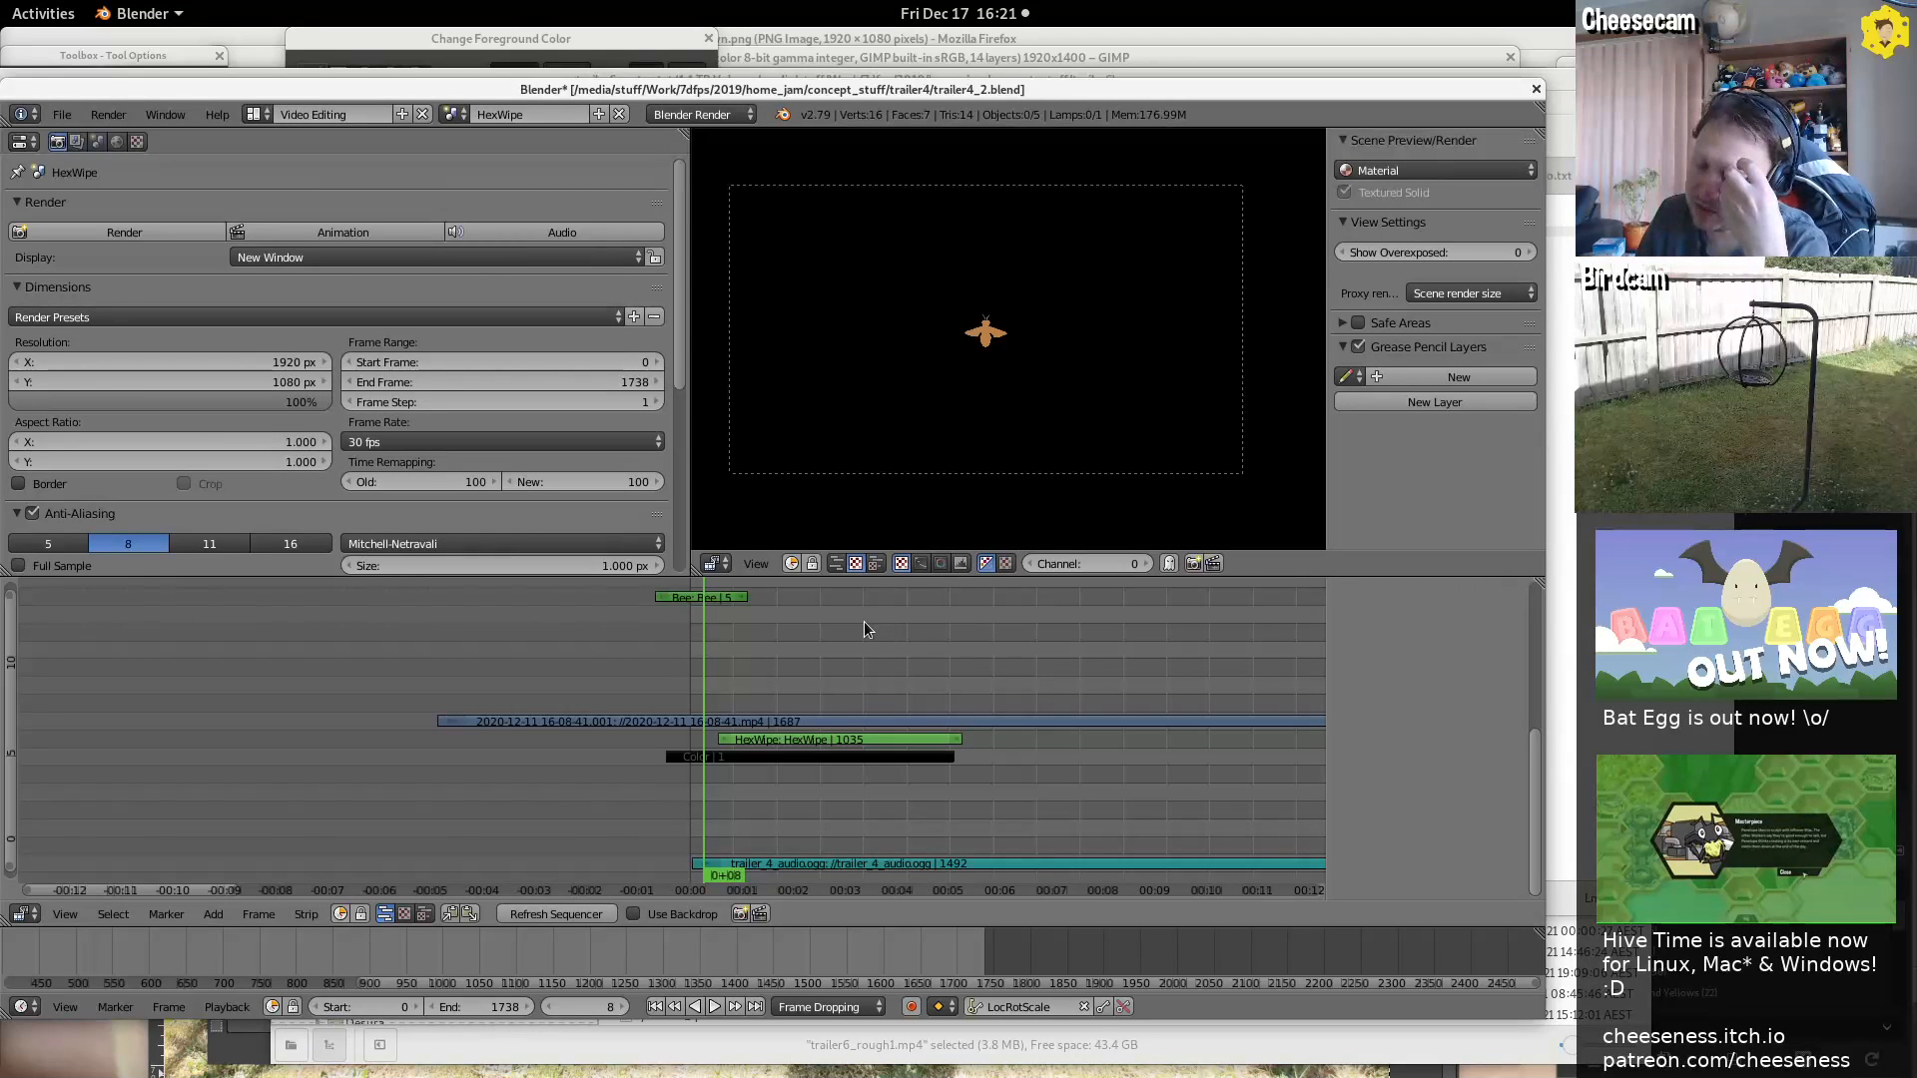
{"action": "key", "text": "alt+a"}
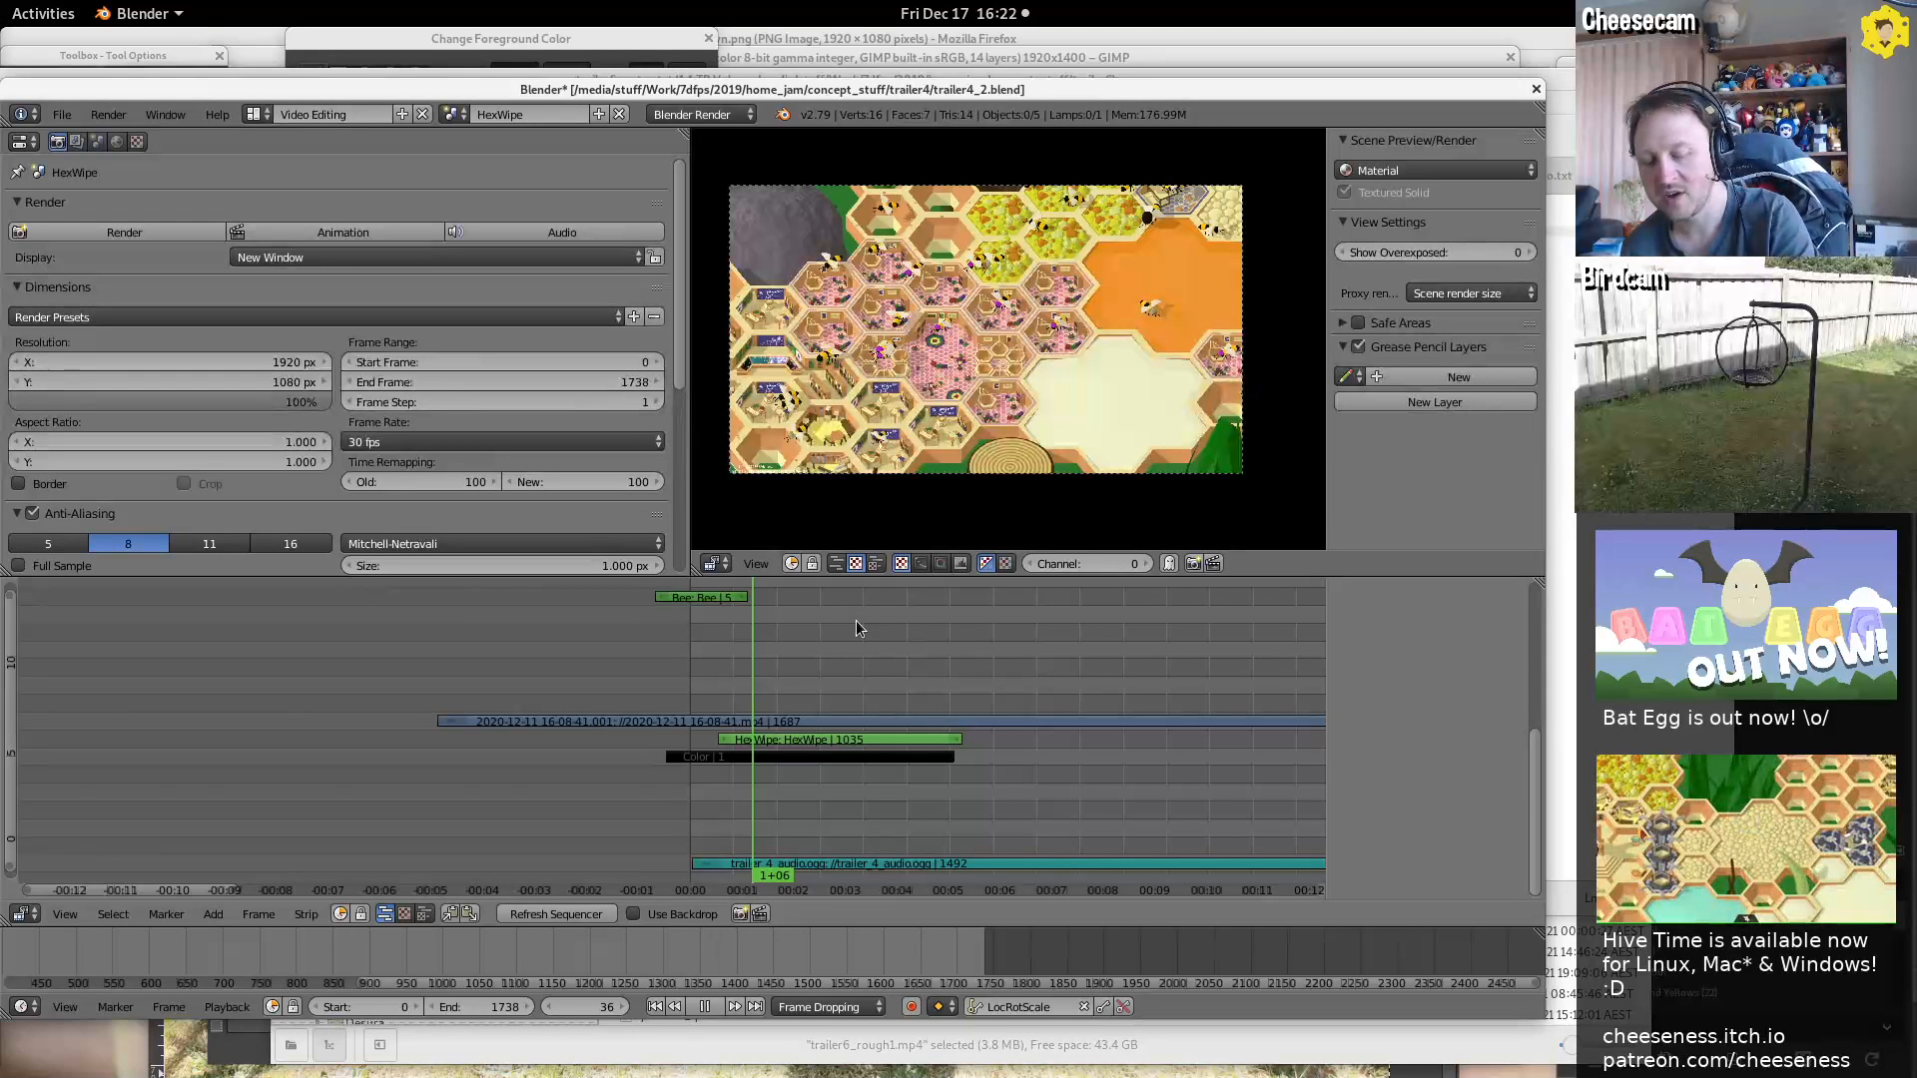
Play the trailer4_2 gameplay footage onward from frame 36 and jump ahead to frame 553
{"action": "key", "text": "alt+a"}
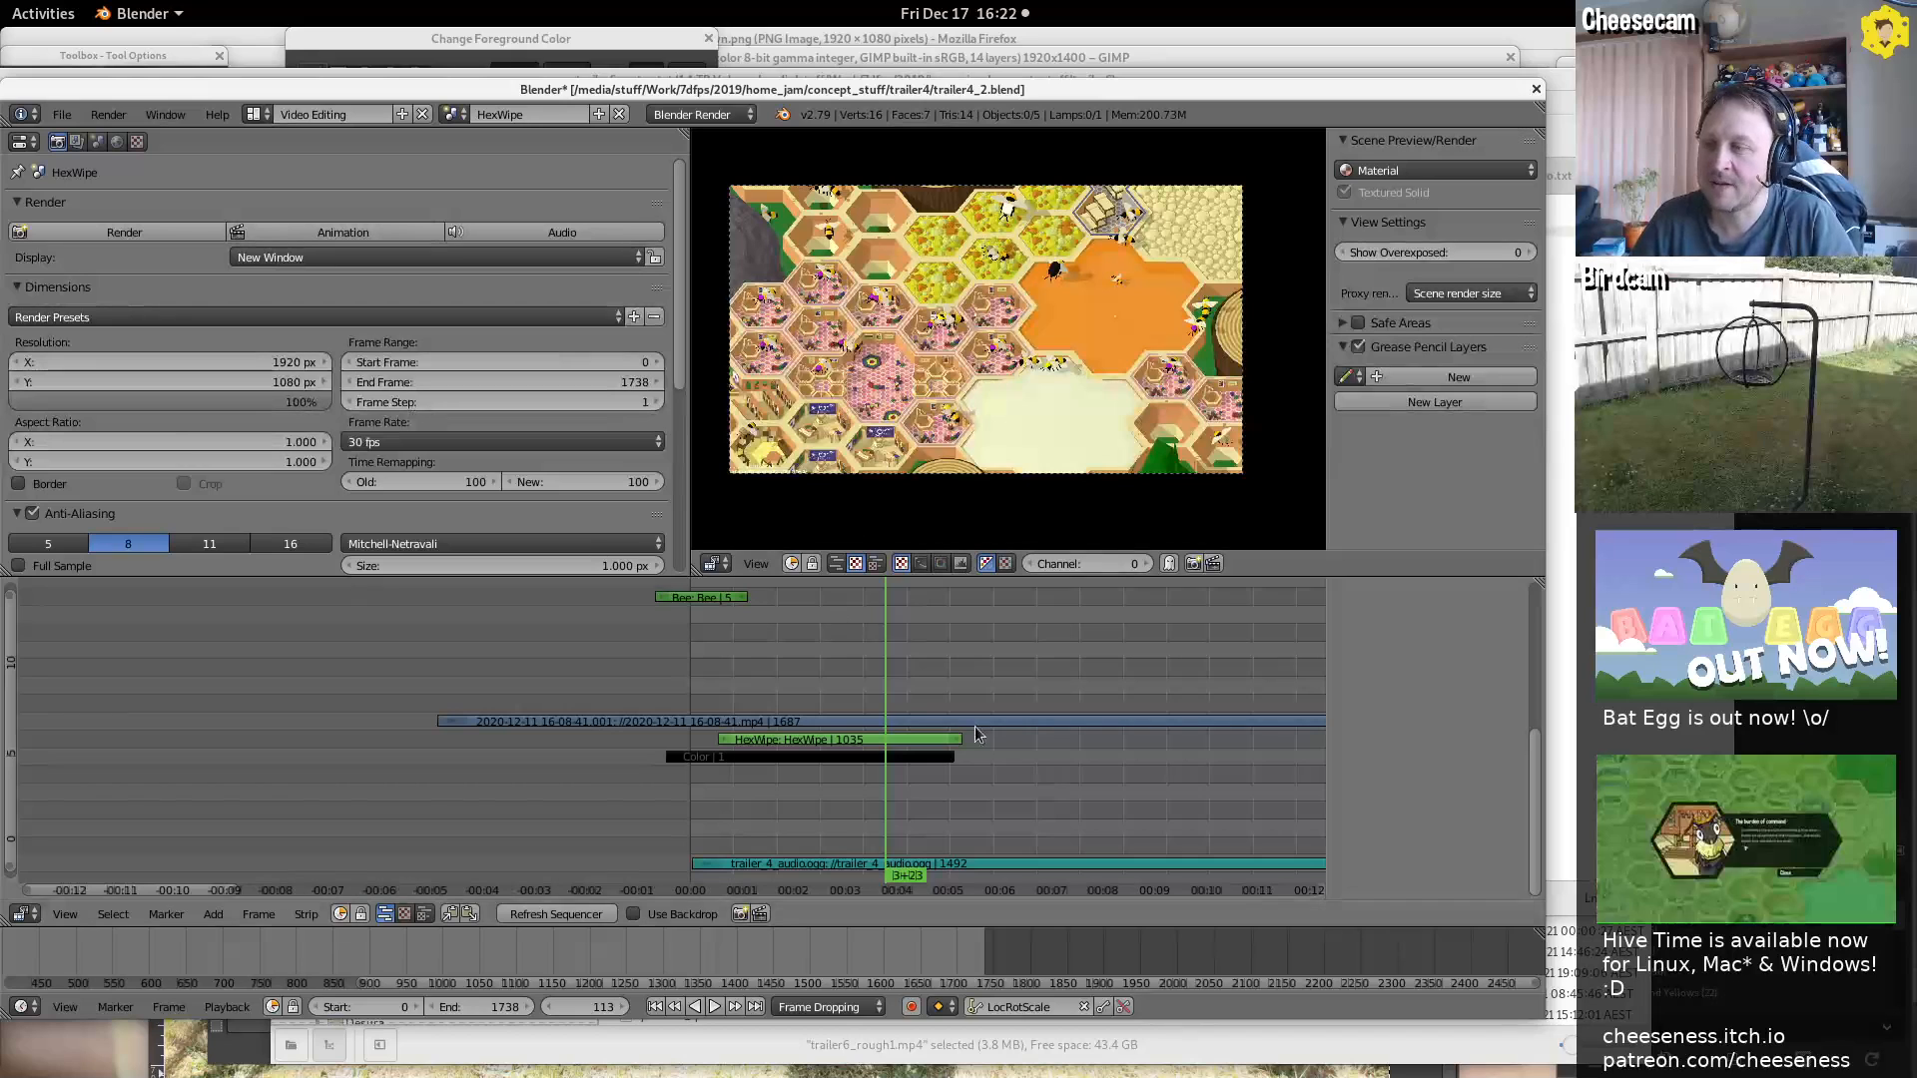
{"action": "middle_click_drag", "start_coordinate": [994, 685], "coordinate": [651, 689]}
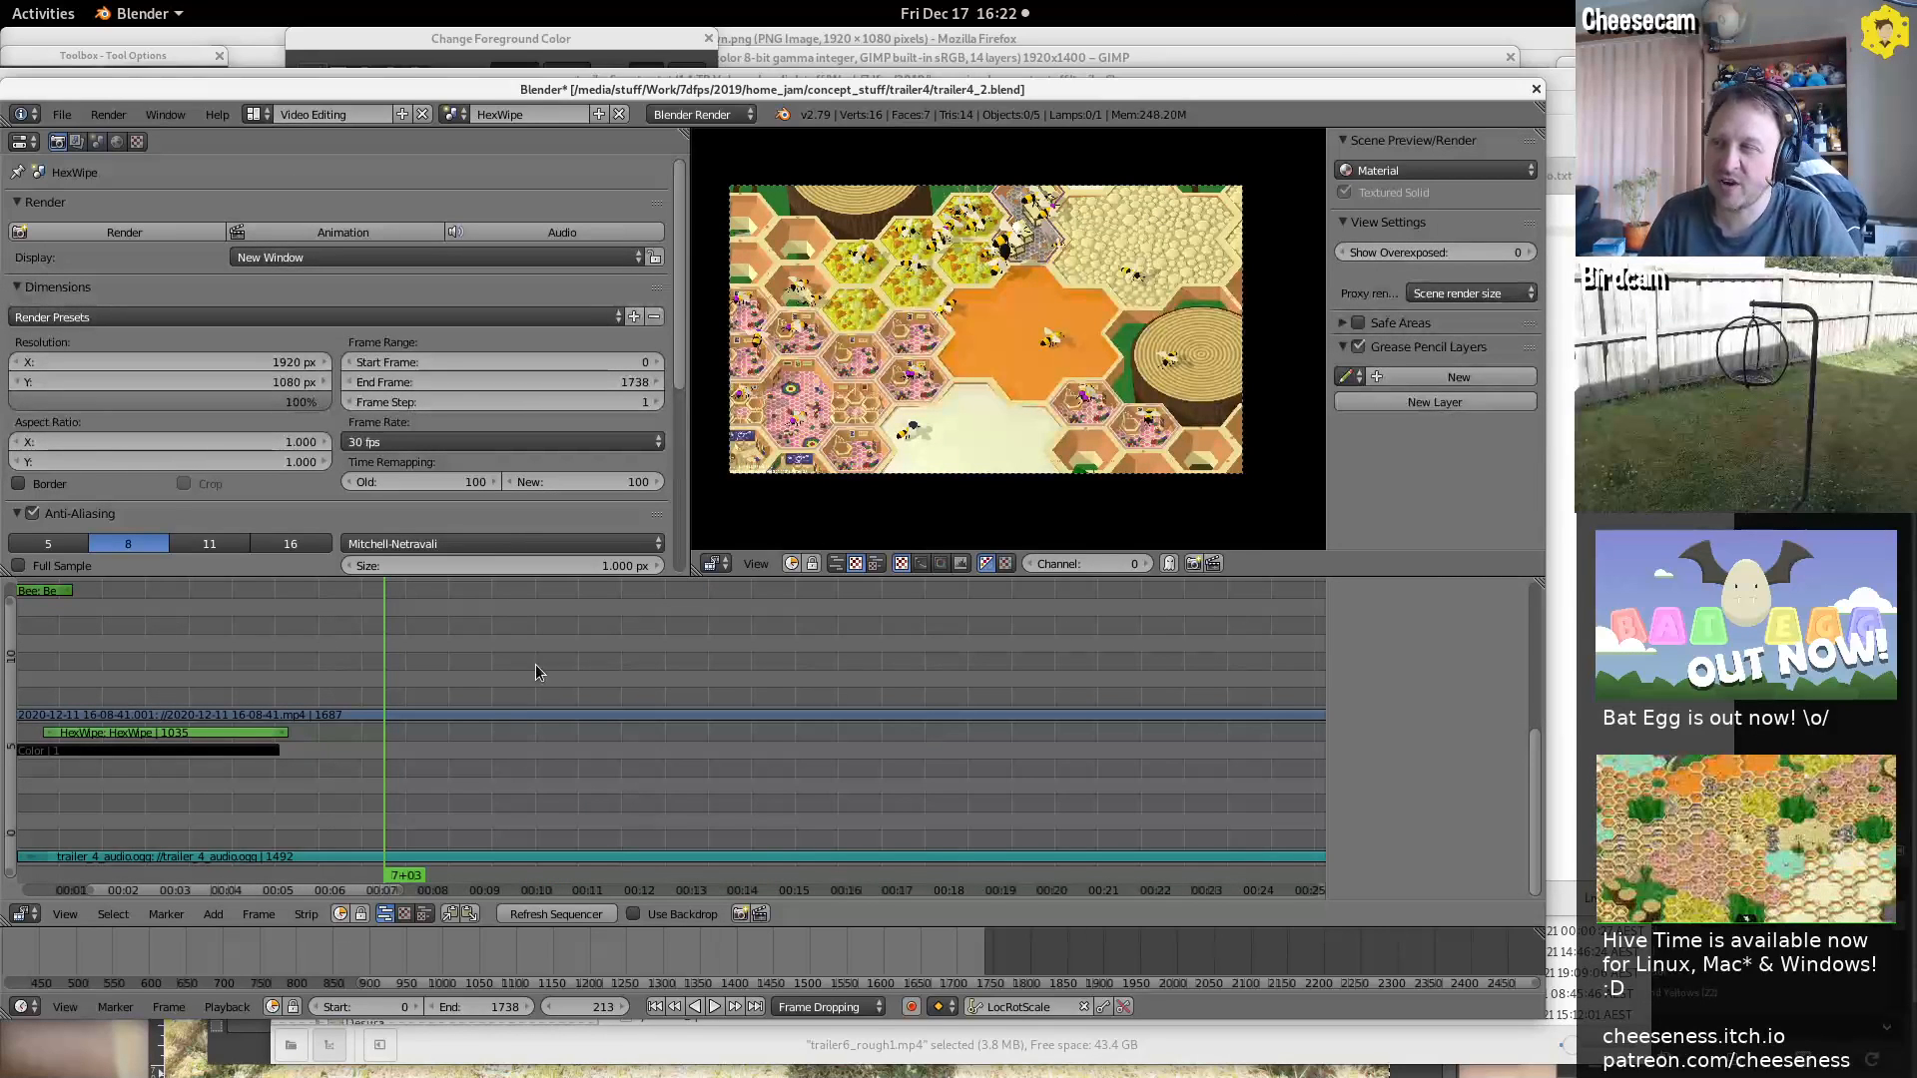
{"action": "left_click", "coordinate": [974, 719]}
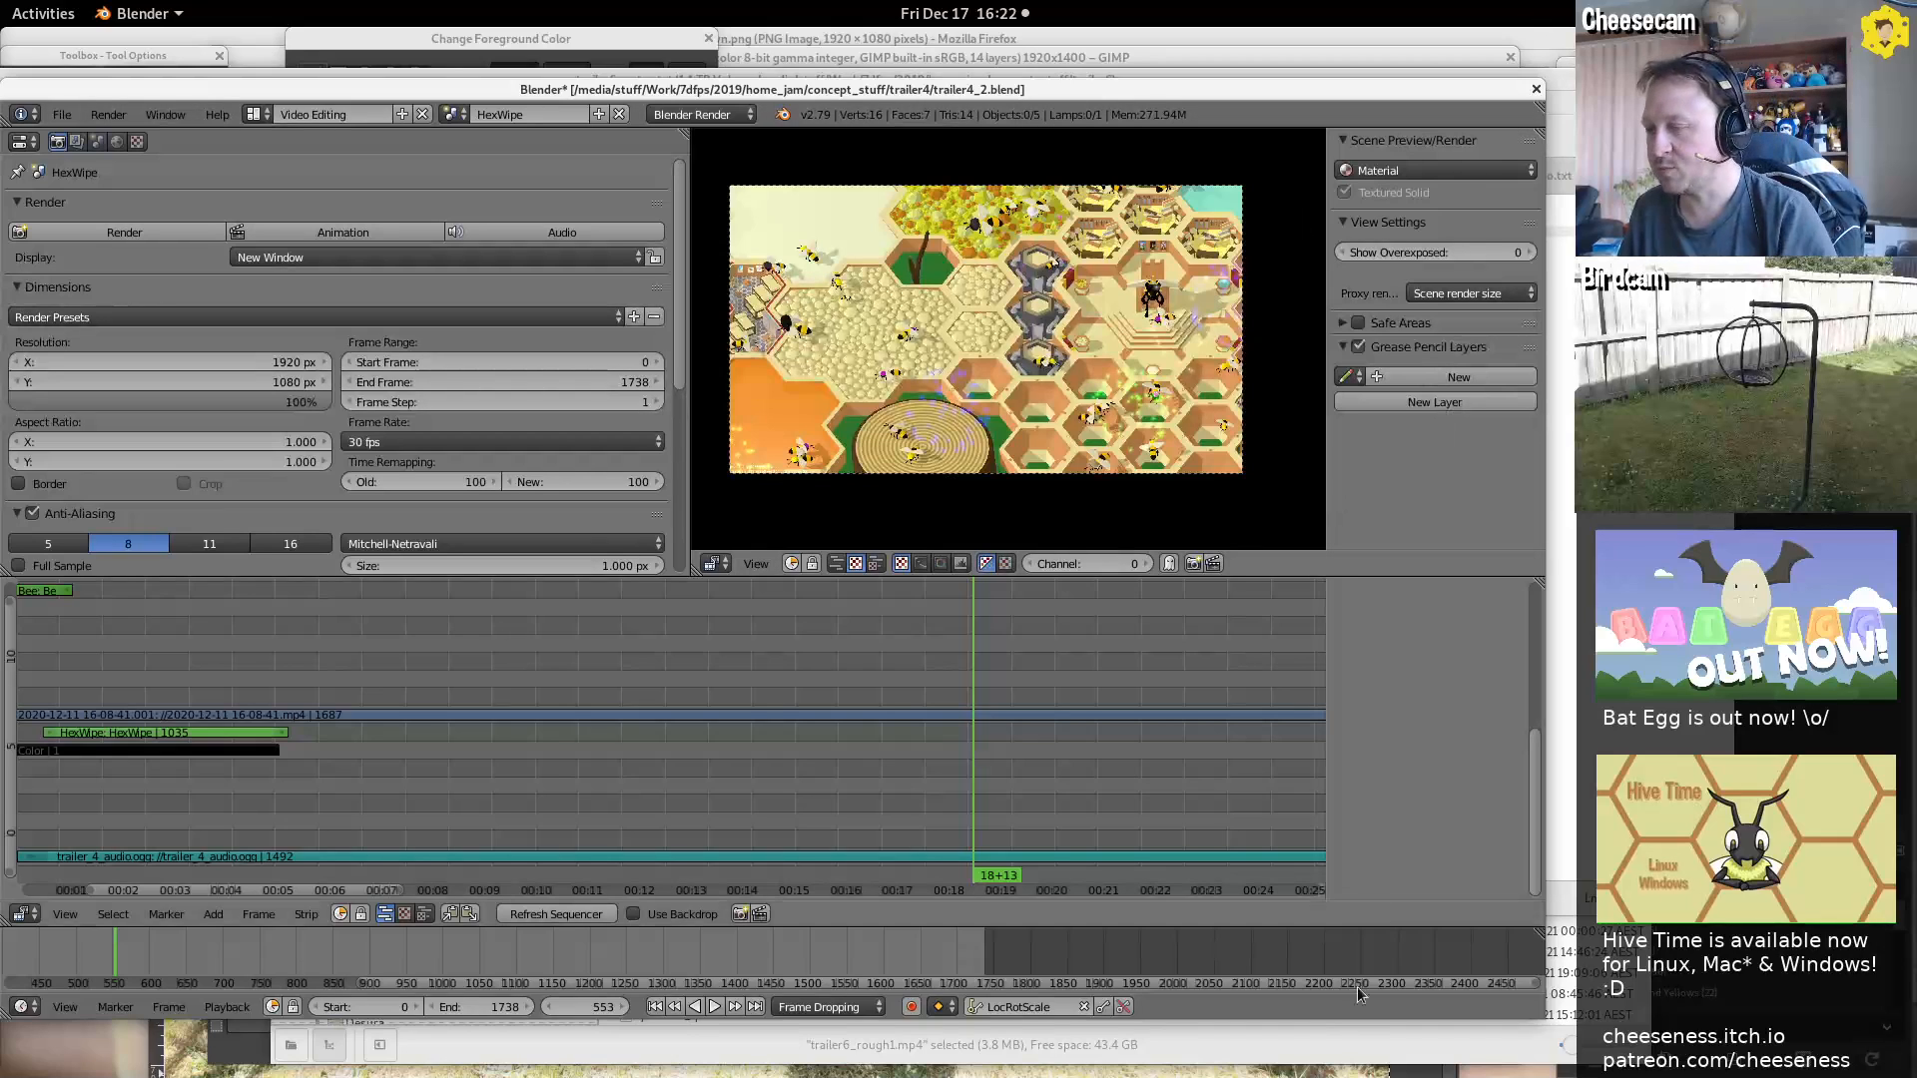
Switch to the Firefox window showing unknown.png and open the "Tentative Hive Time post-release roadmap" Patreon post in a new tab
{"action": "key", "text": "alt+Tab"}
{"action": "key", "text": "alt+Tab"}
{"action": "key", "text": "alt+Tab"}
{"action": "key", "text": "alt+Tab"}
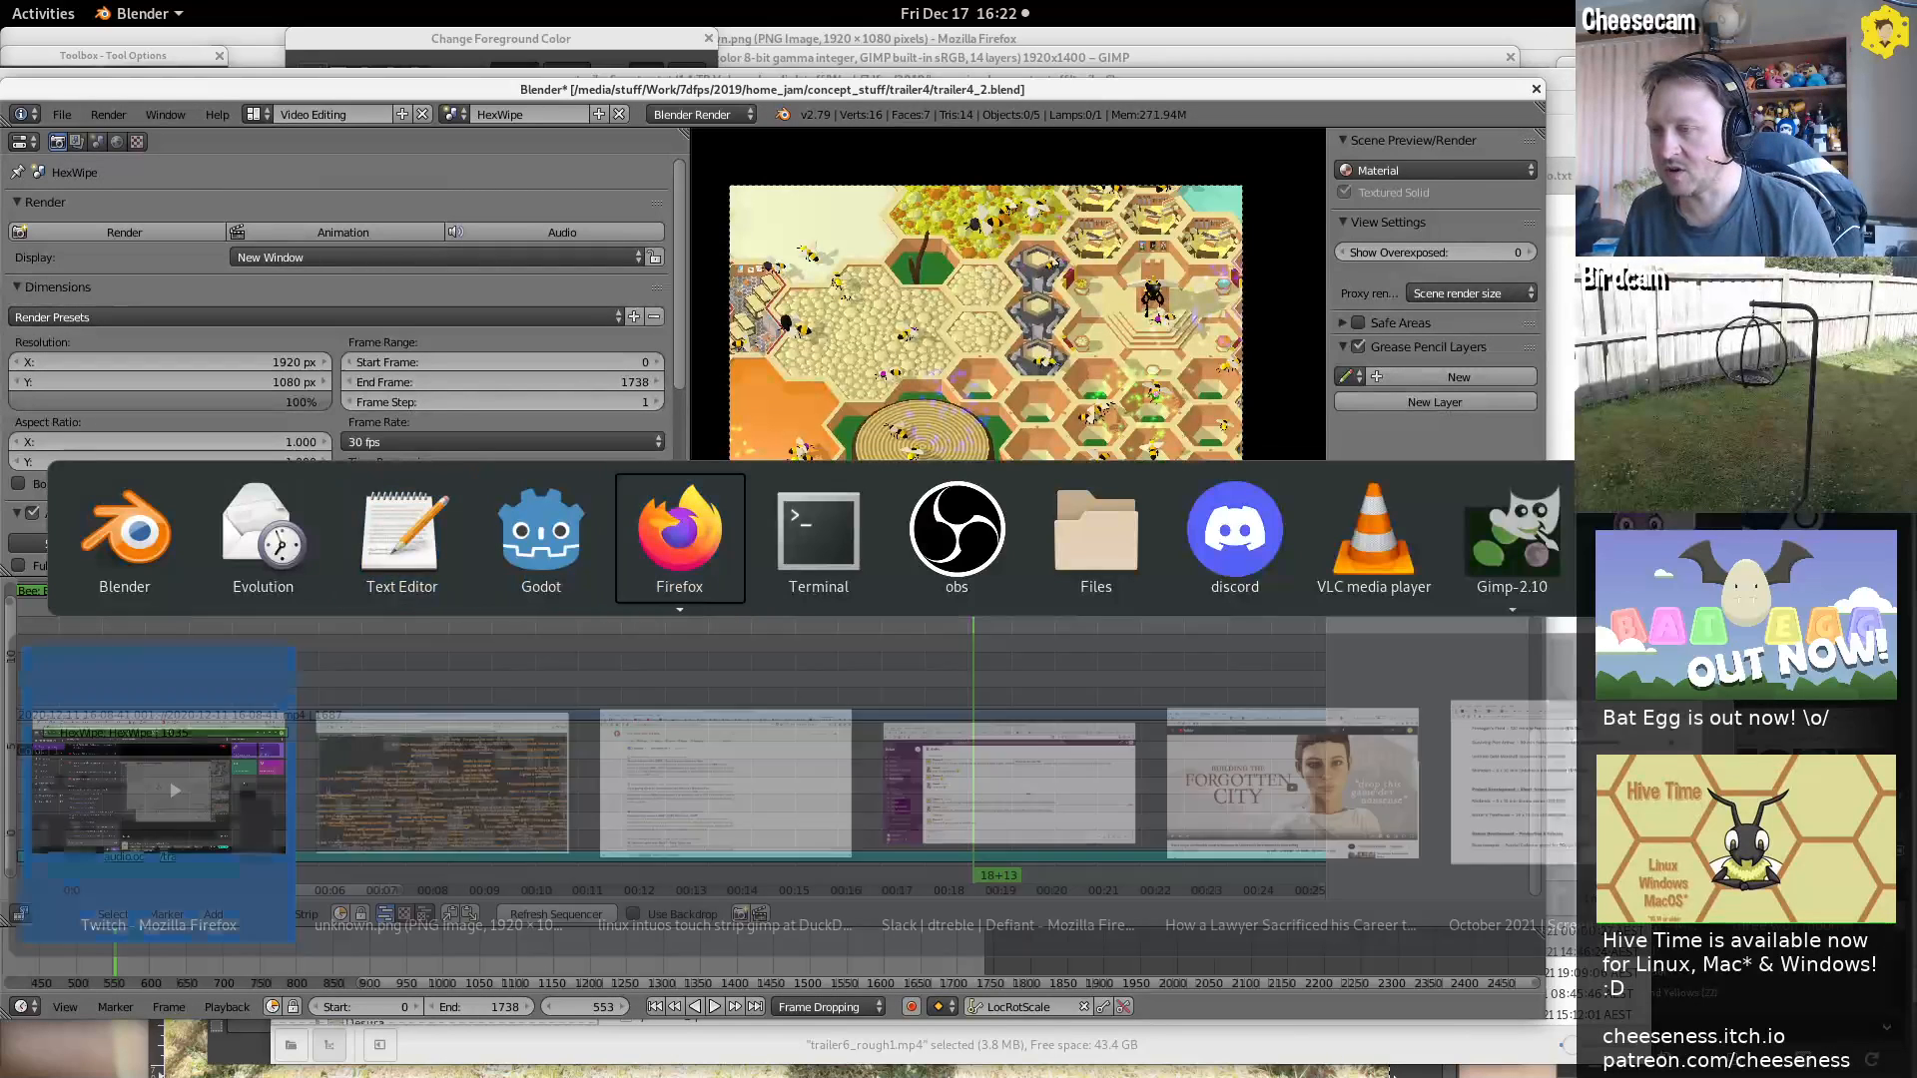
{"action": "key", "text": "alt+grave"}
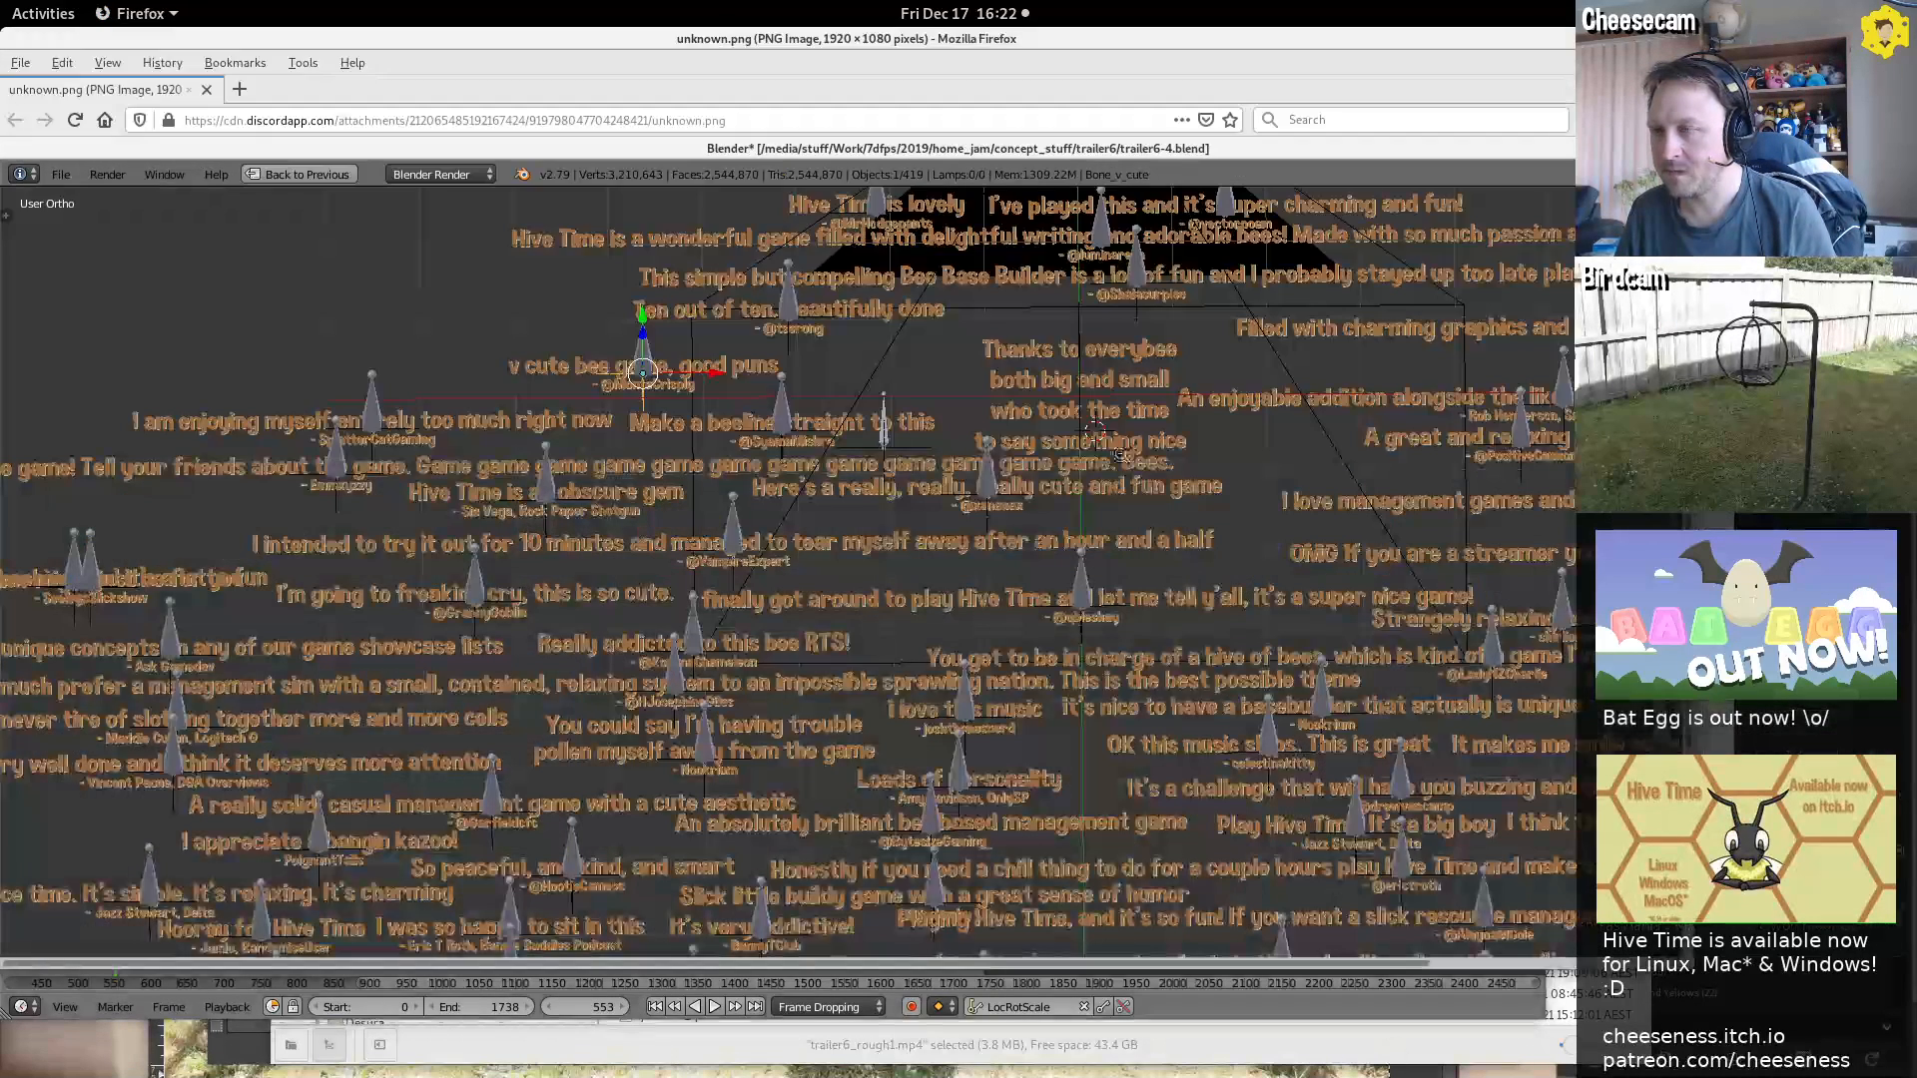
{"action": "key", "text": "ctrl+t"}
{"action": "type", "text": "tenta"}
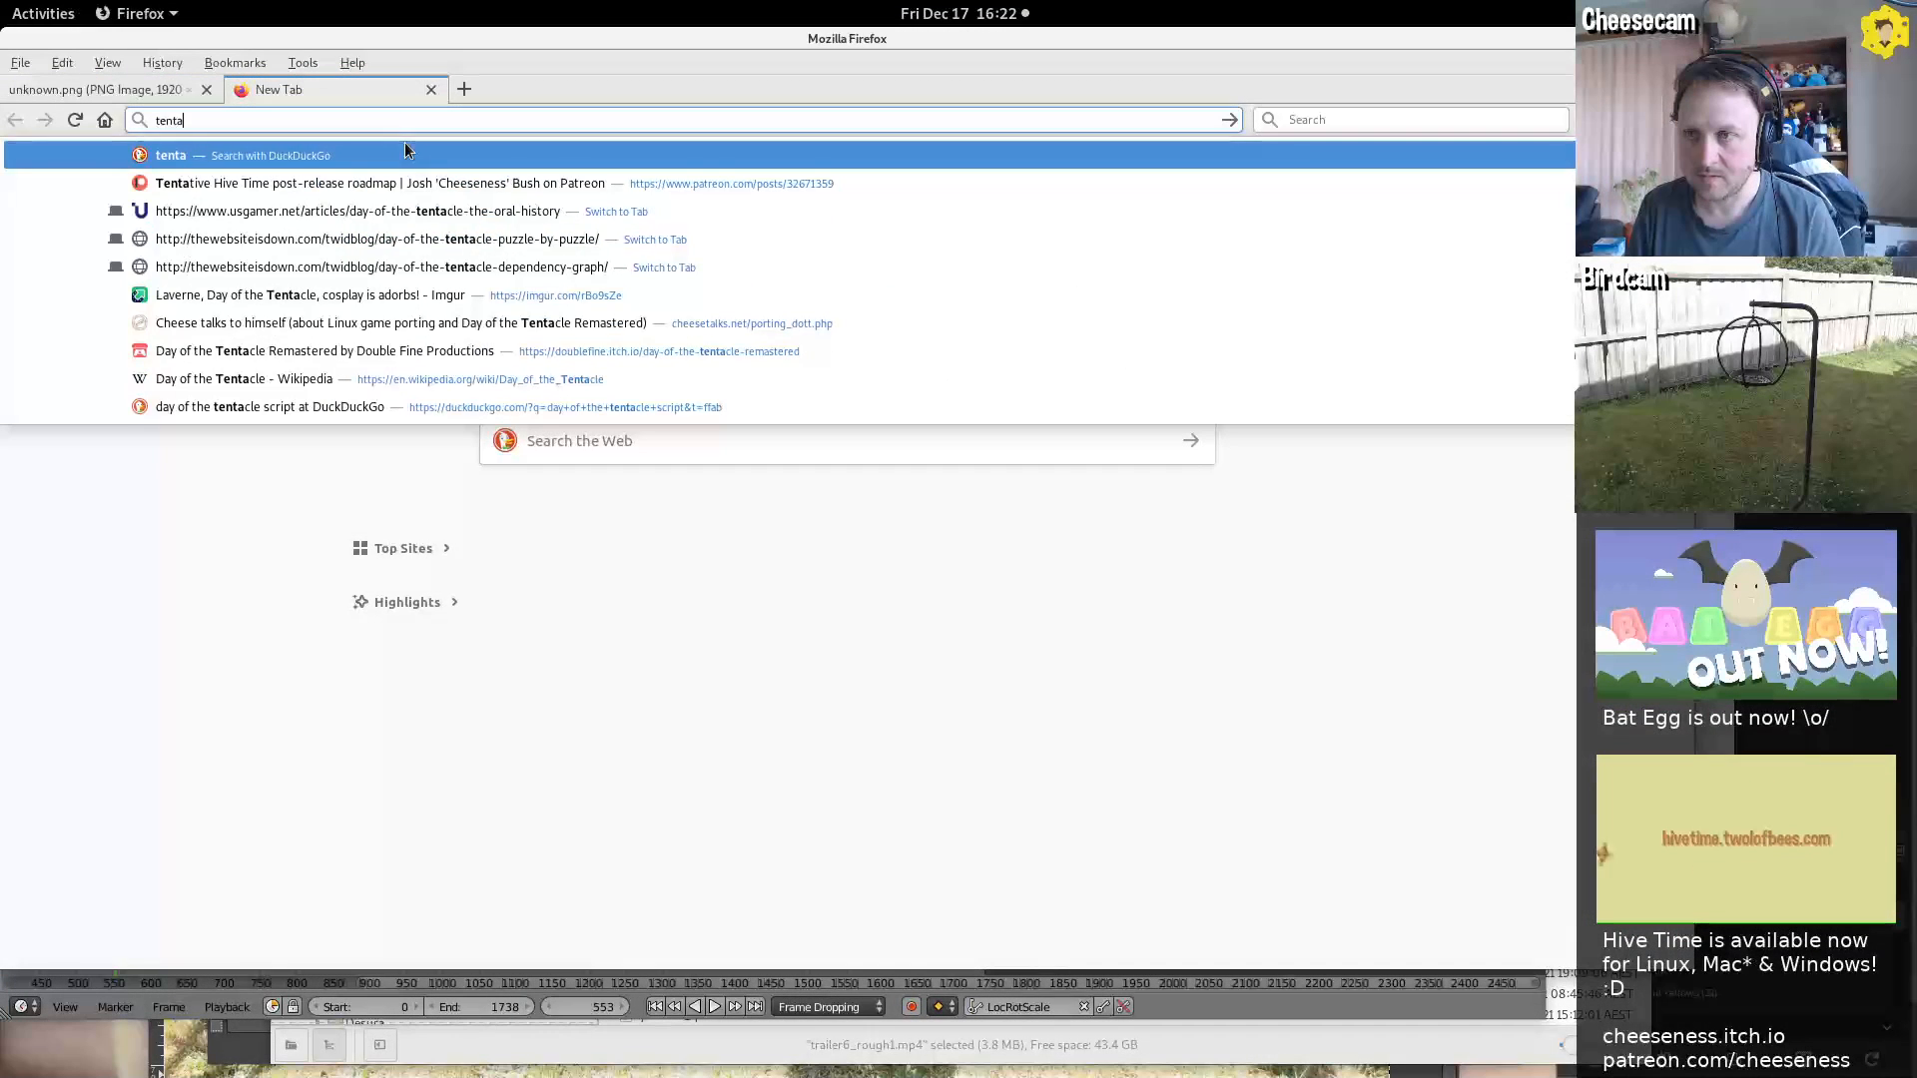
{"action": "key", "text": "Down"}
{"action": "key", "text": "Return"}
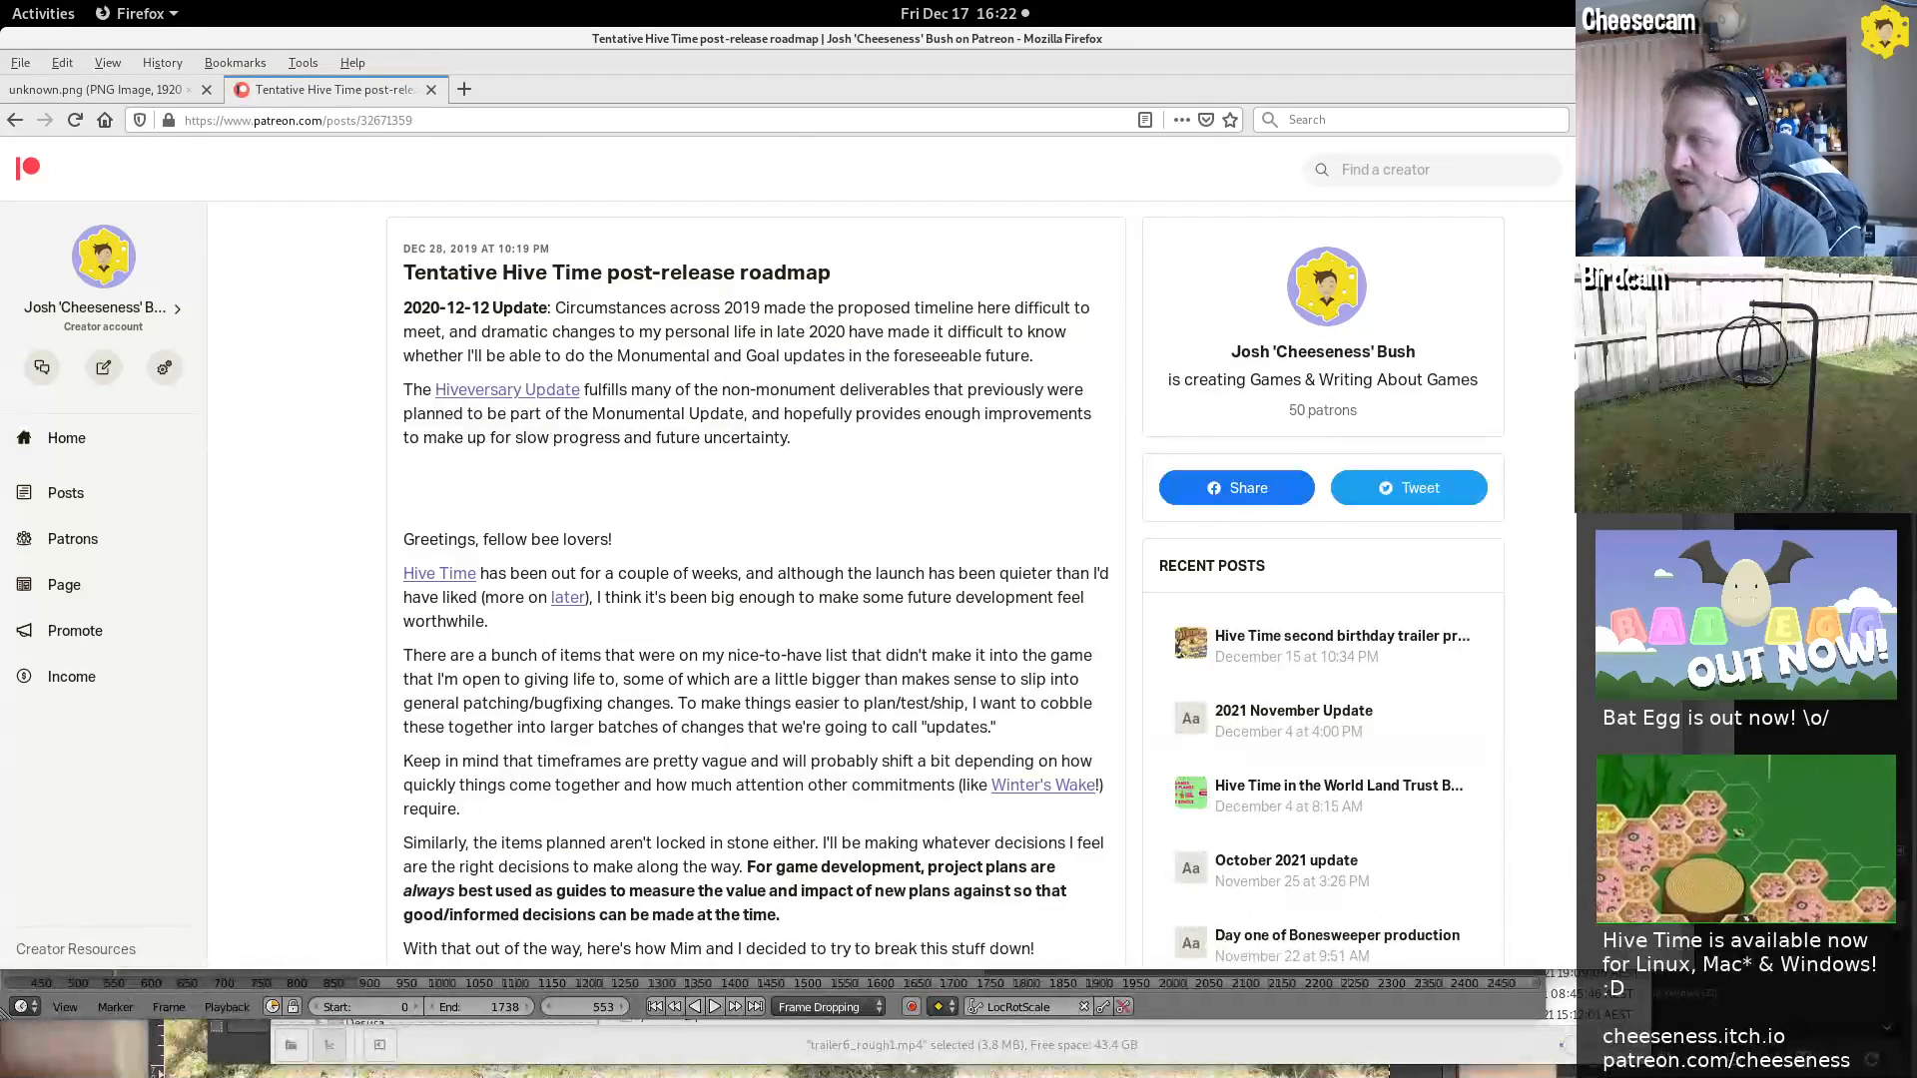
Read through the roadmap post from its introduction past the Jam Builds, Informational and Hiveversary sections to the v1.3 Monumental Update plans
{"action": "scroll", "coordinate": [758, 599], "scroll_direction": "down", "scroll_amount": 8}
{"action": "scroll", "coordinate": [758, 599], "scroll_direction": "up", "scroll_amount": 8}
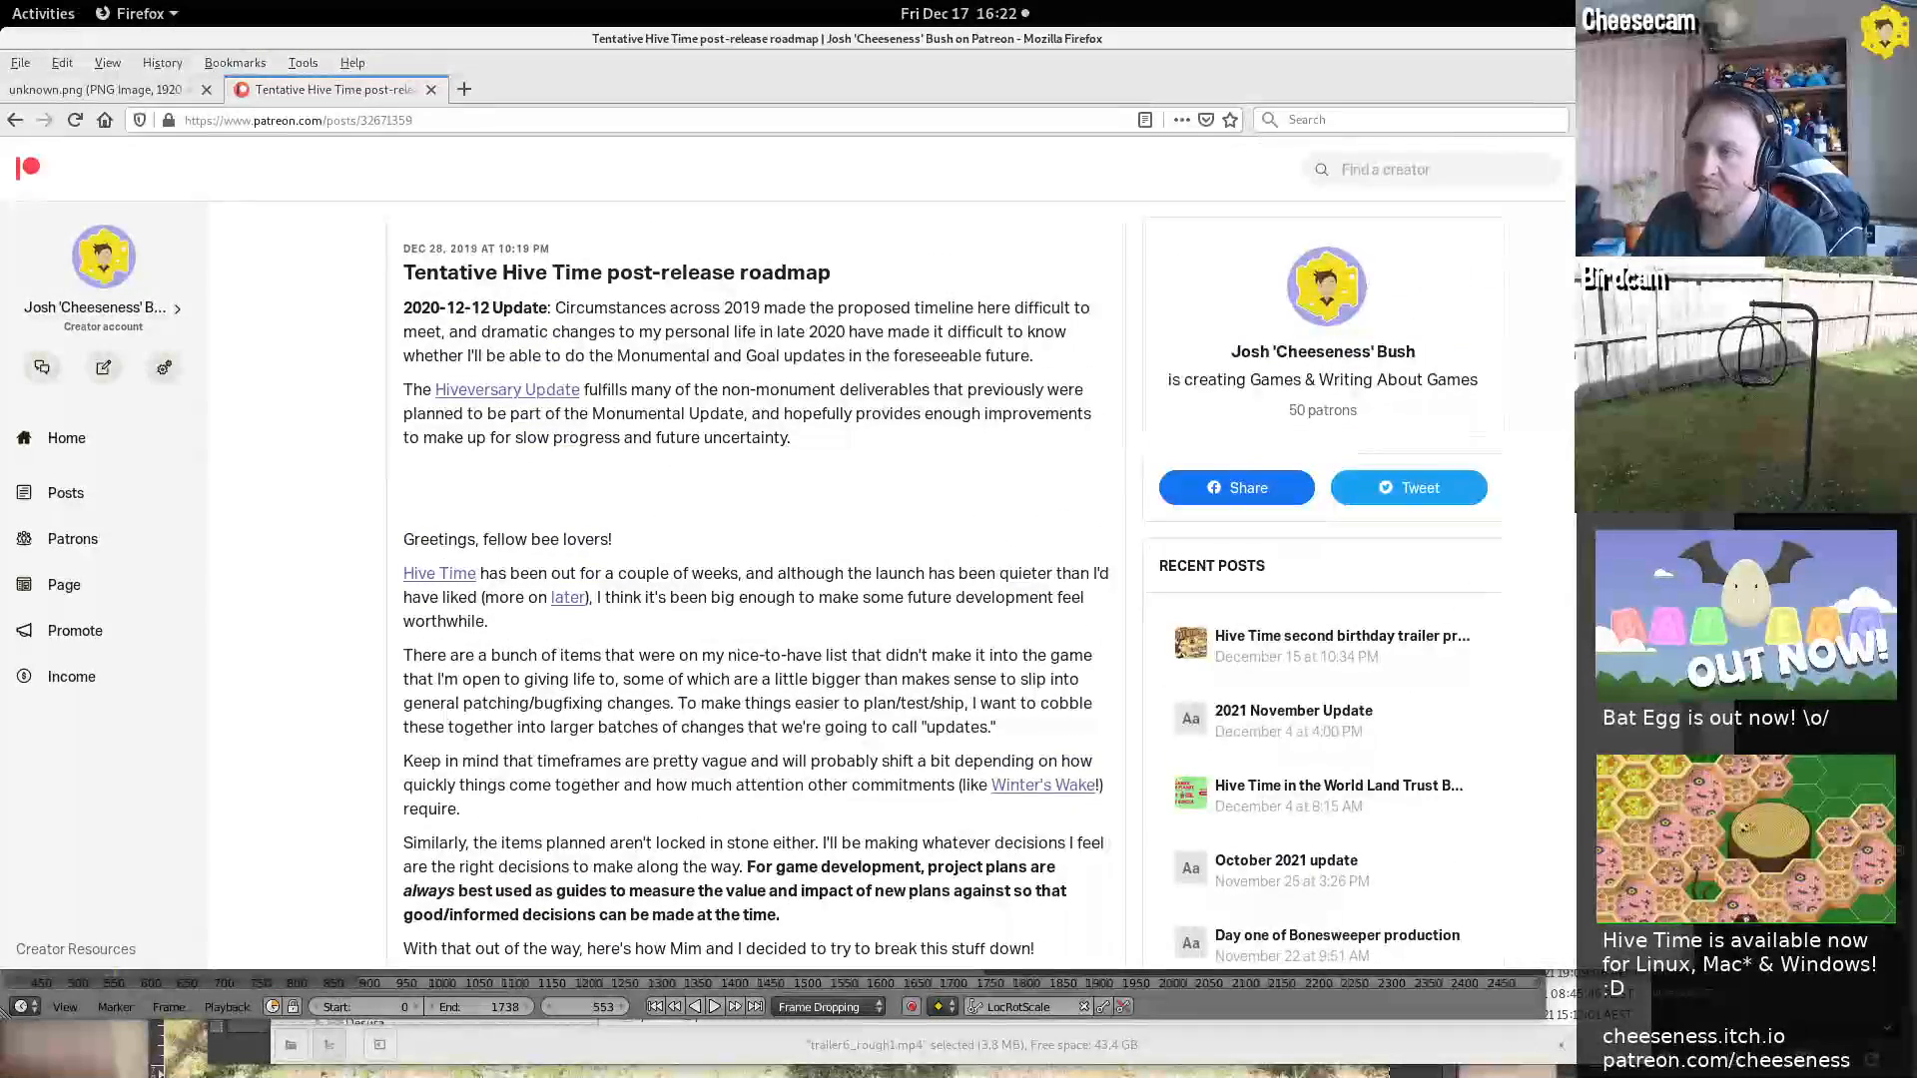
{"action": "scroll", "coordinate": [759, 599], "scroll_direction": "down", "scroll_amount": 10}
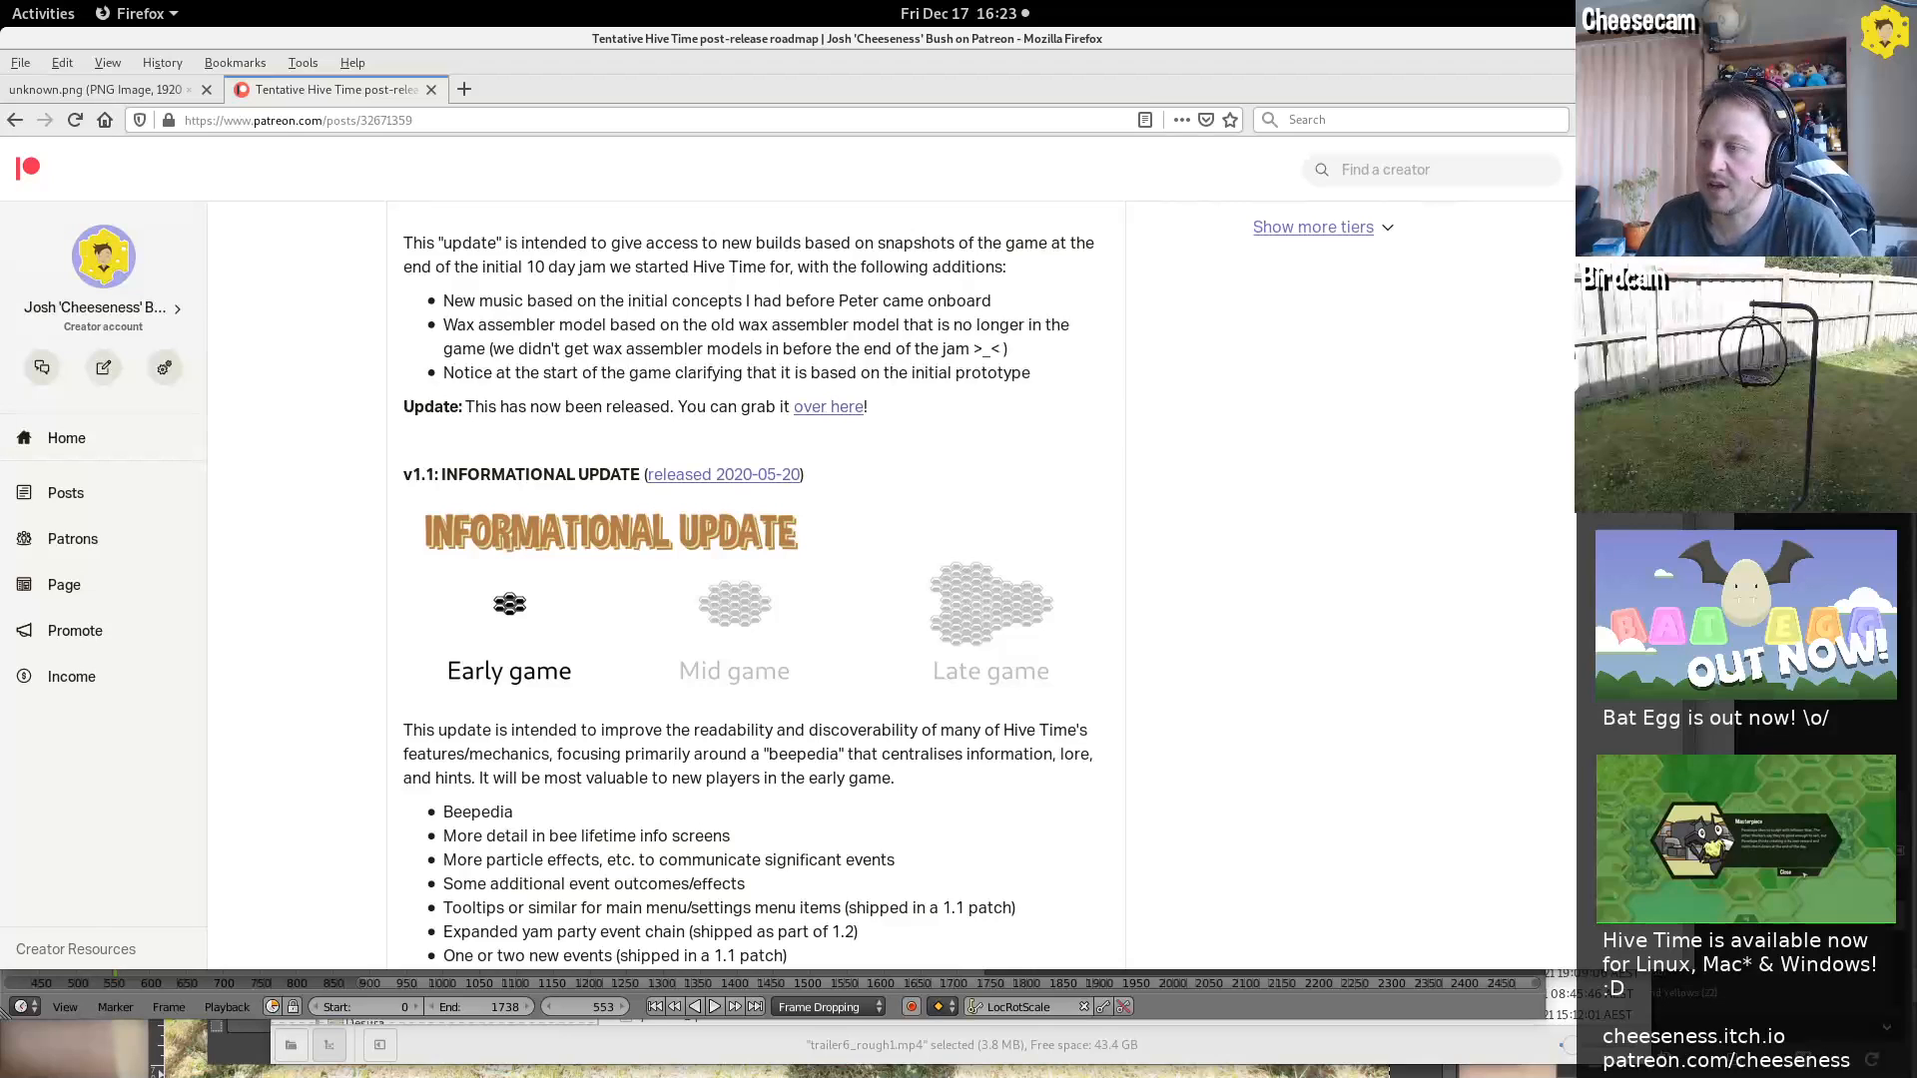
{"action": "scroll", "coordinate": [758, 584], "scroll_direction": "down", "scroll_amount": 3}
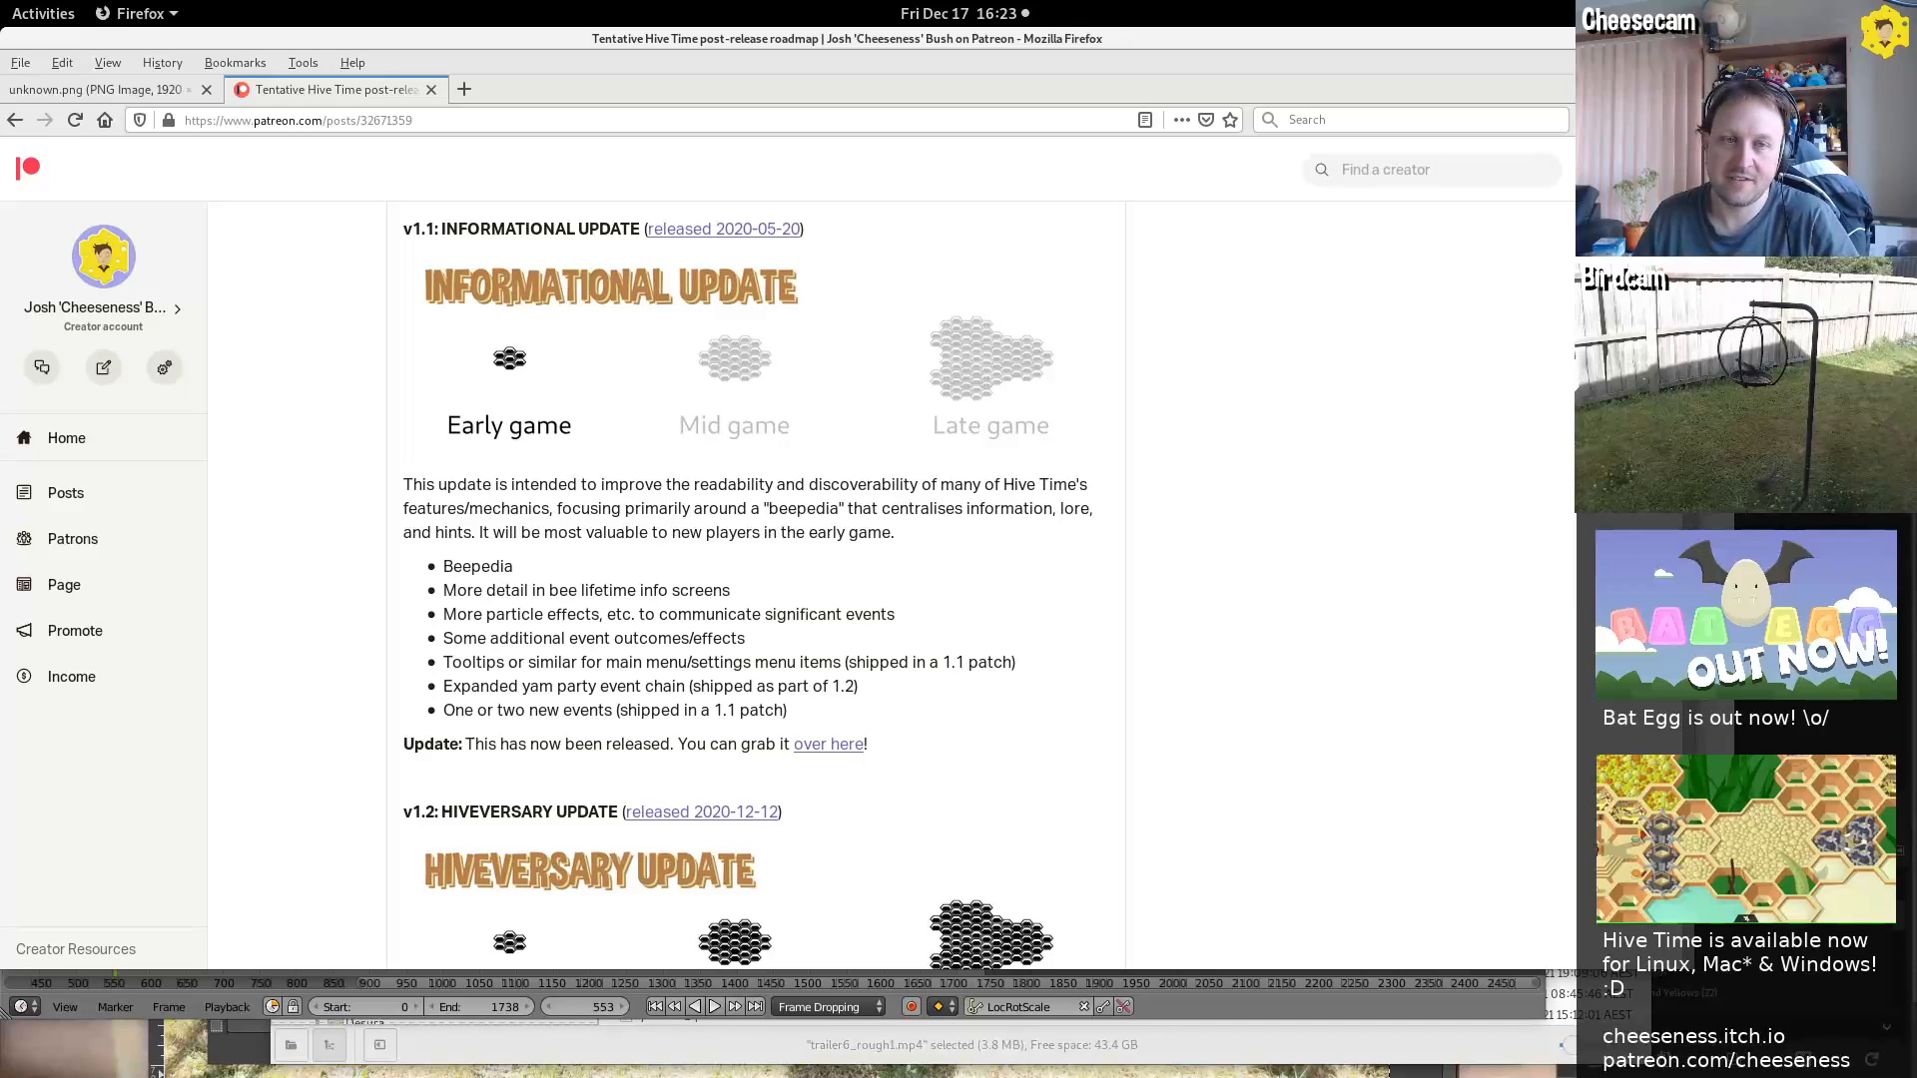
{"action": "scroll", "coordinate": [758, 584], "scroll_direction": "down", "scroll_amount": 4}
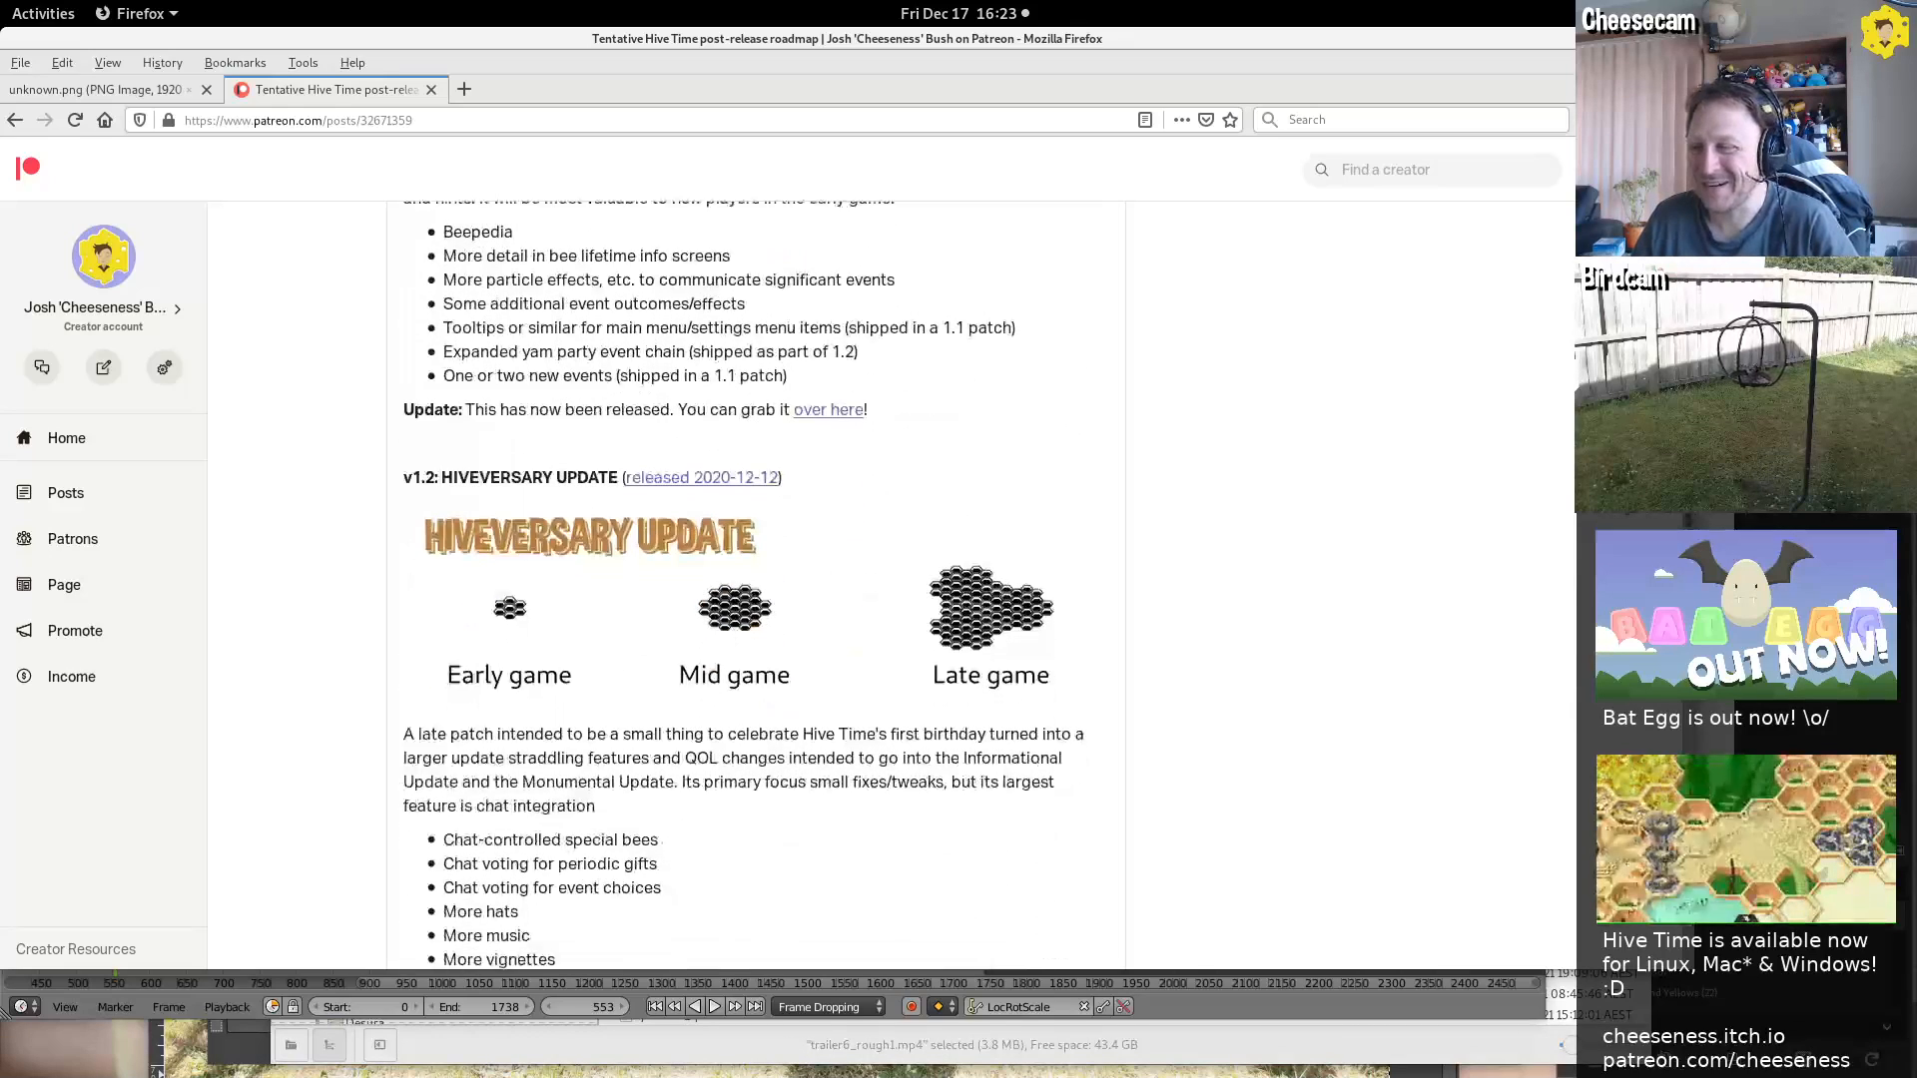
{"action": "scroll", "coordinate": [781, 288], "scroll_direction": "up", "scroll_amount": 11}
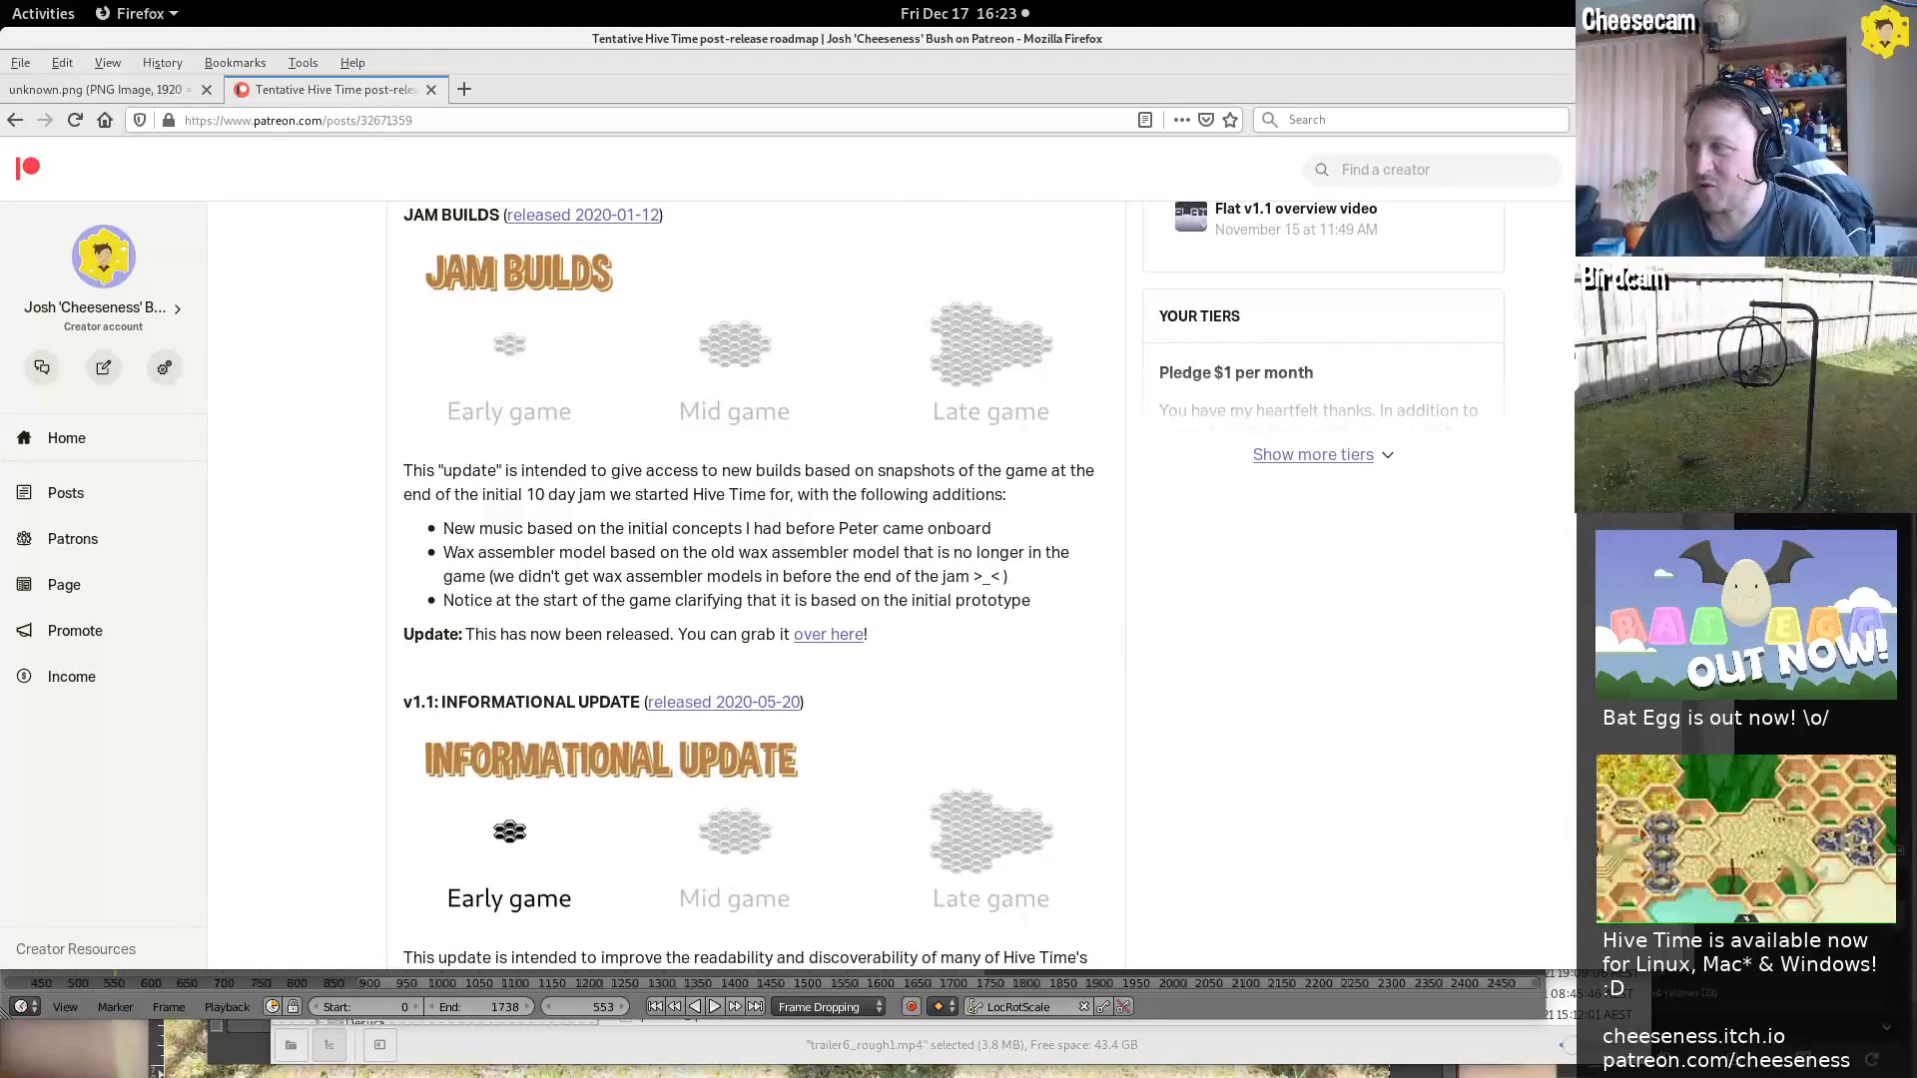
{"action": "scroll", "coordinate": [734, 299], "scroll_direction": "down", "scroll_amount": 5}
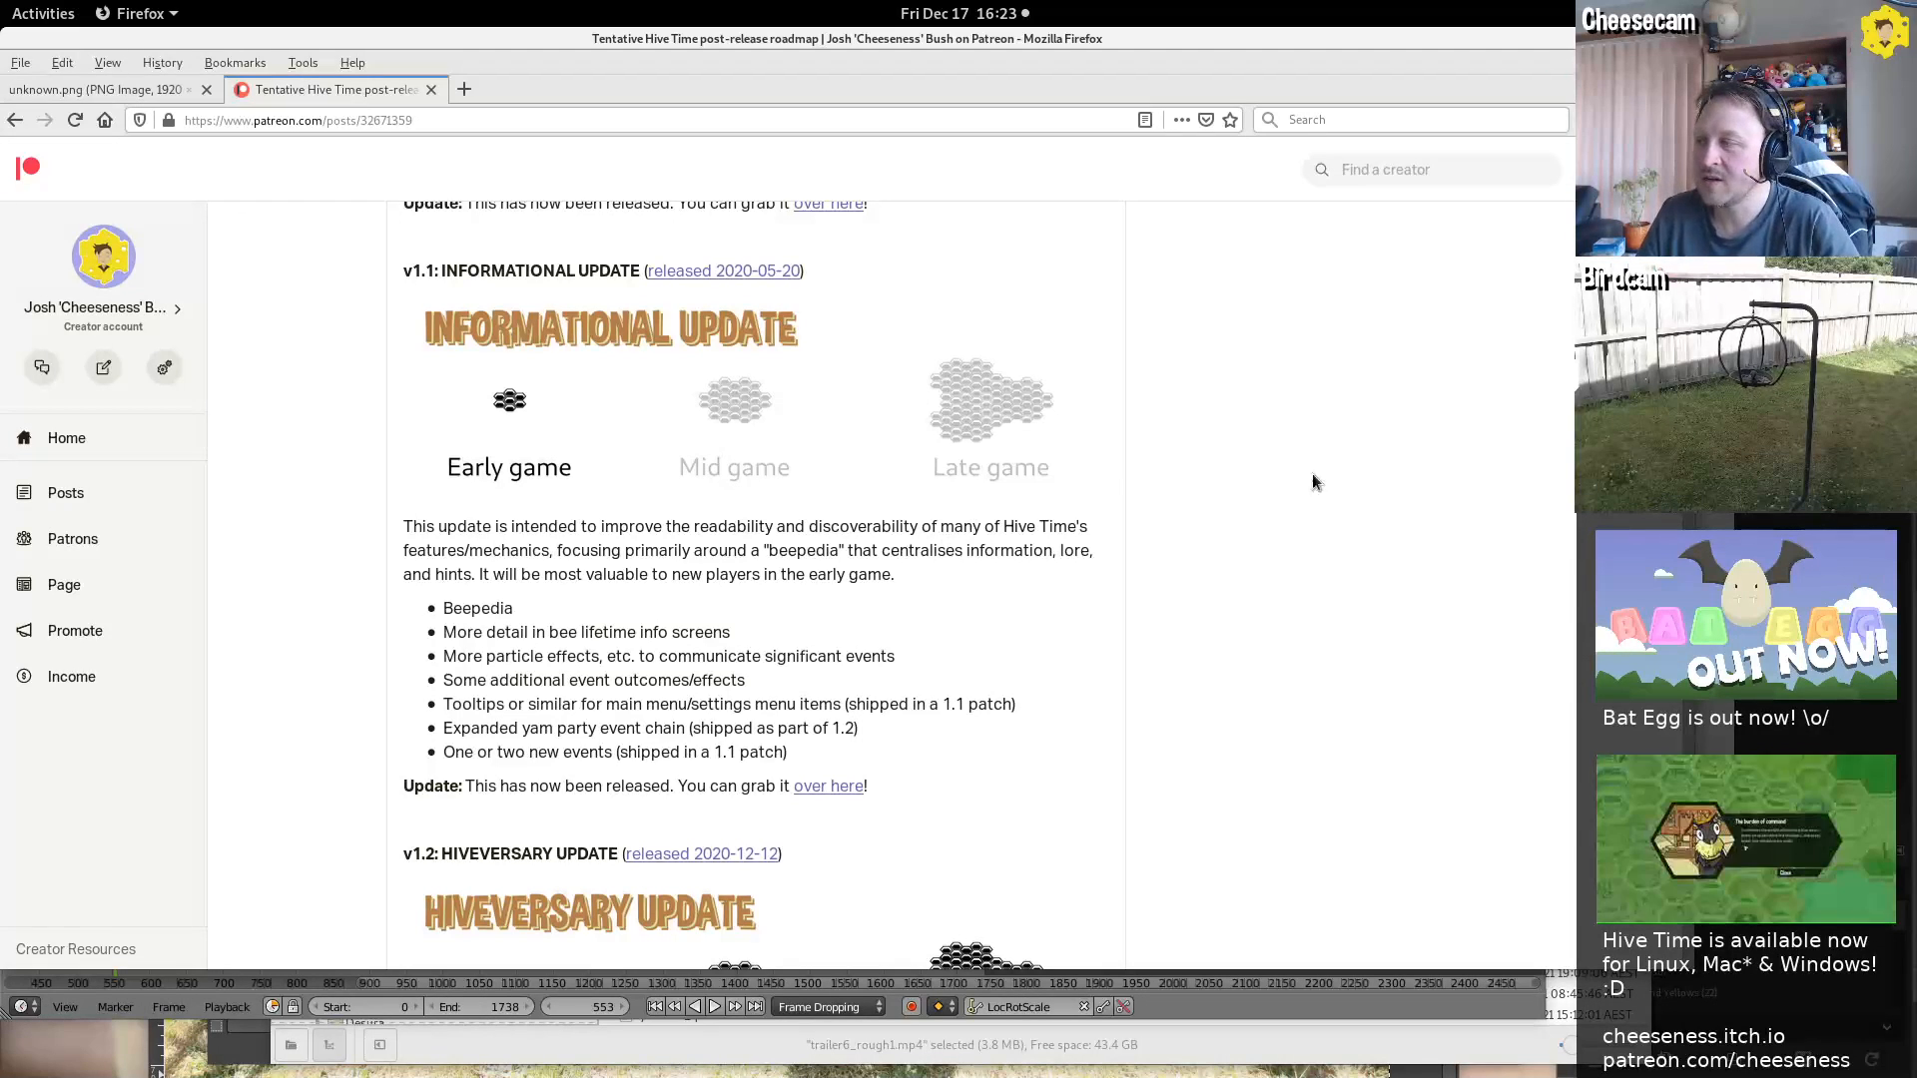
{"action": "scroll", "coordinate": [1429, 538], "scroll_direction": "down", "scroll_amount": 7}
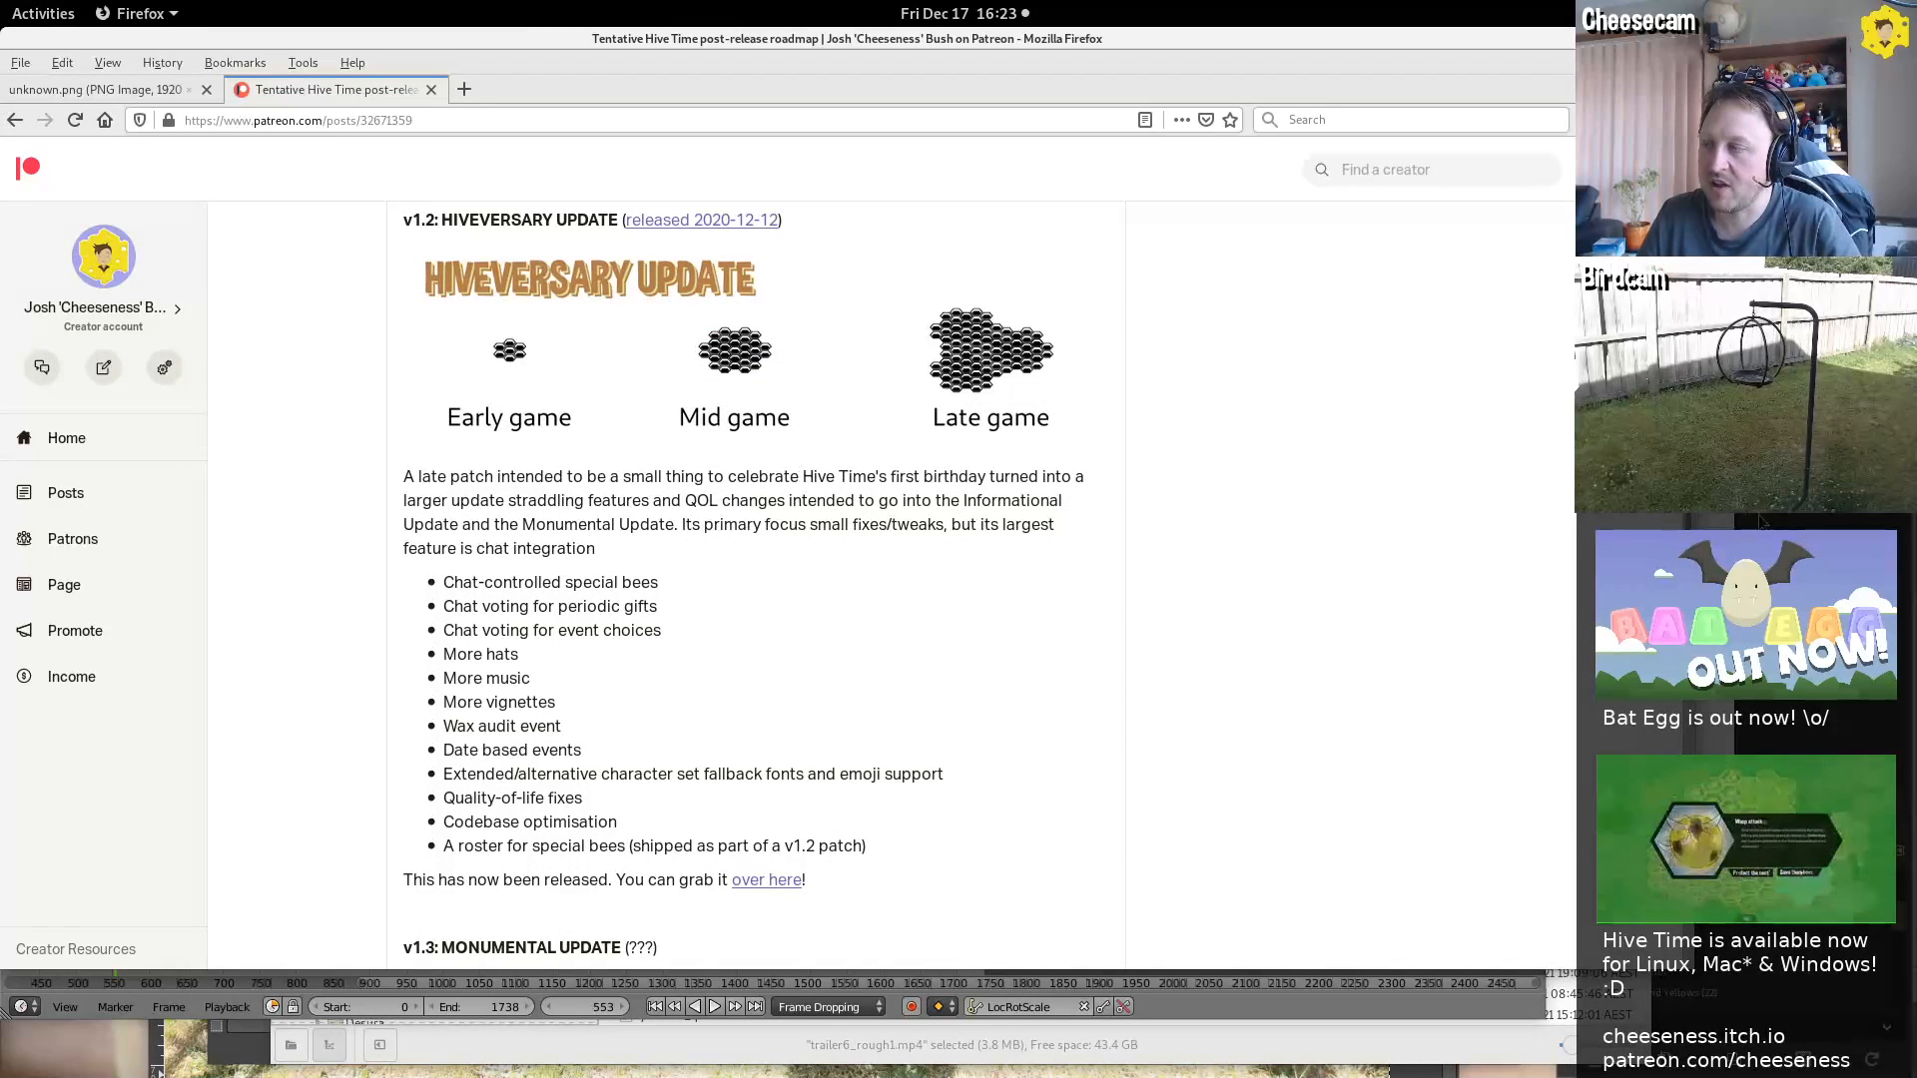
{"action": "scroll", "coordinate": [811, 616], "scroll_direction": "down", "scroll_amount": 7}
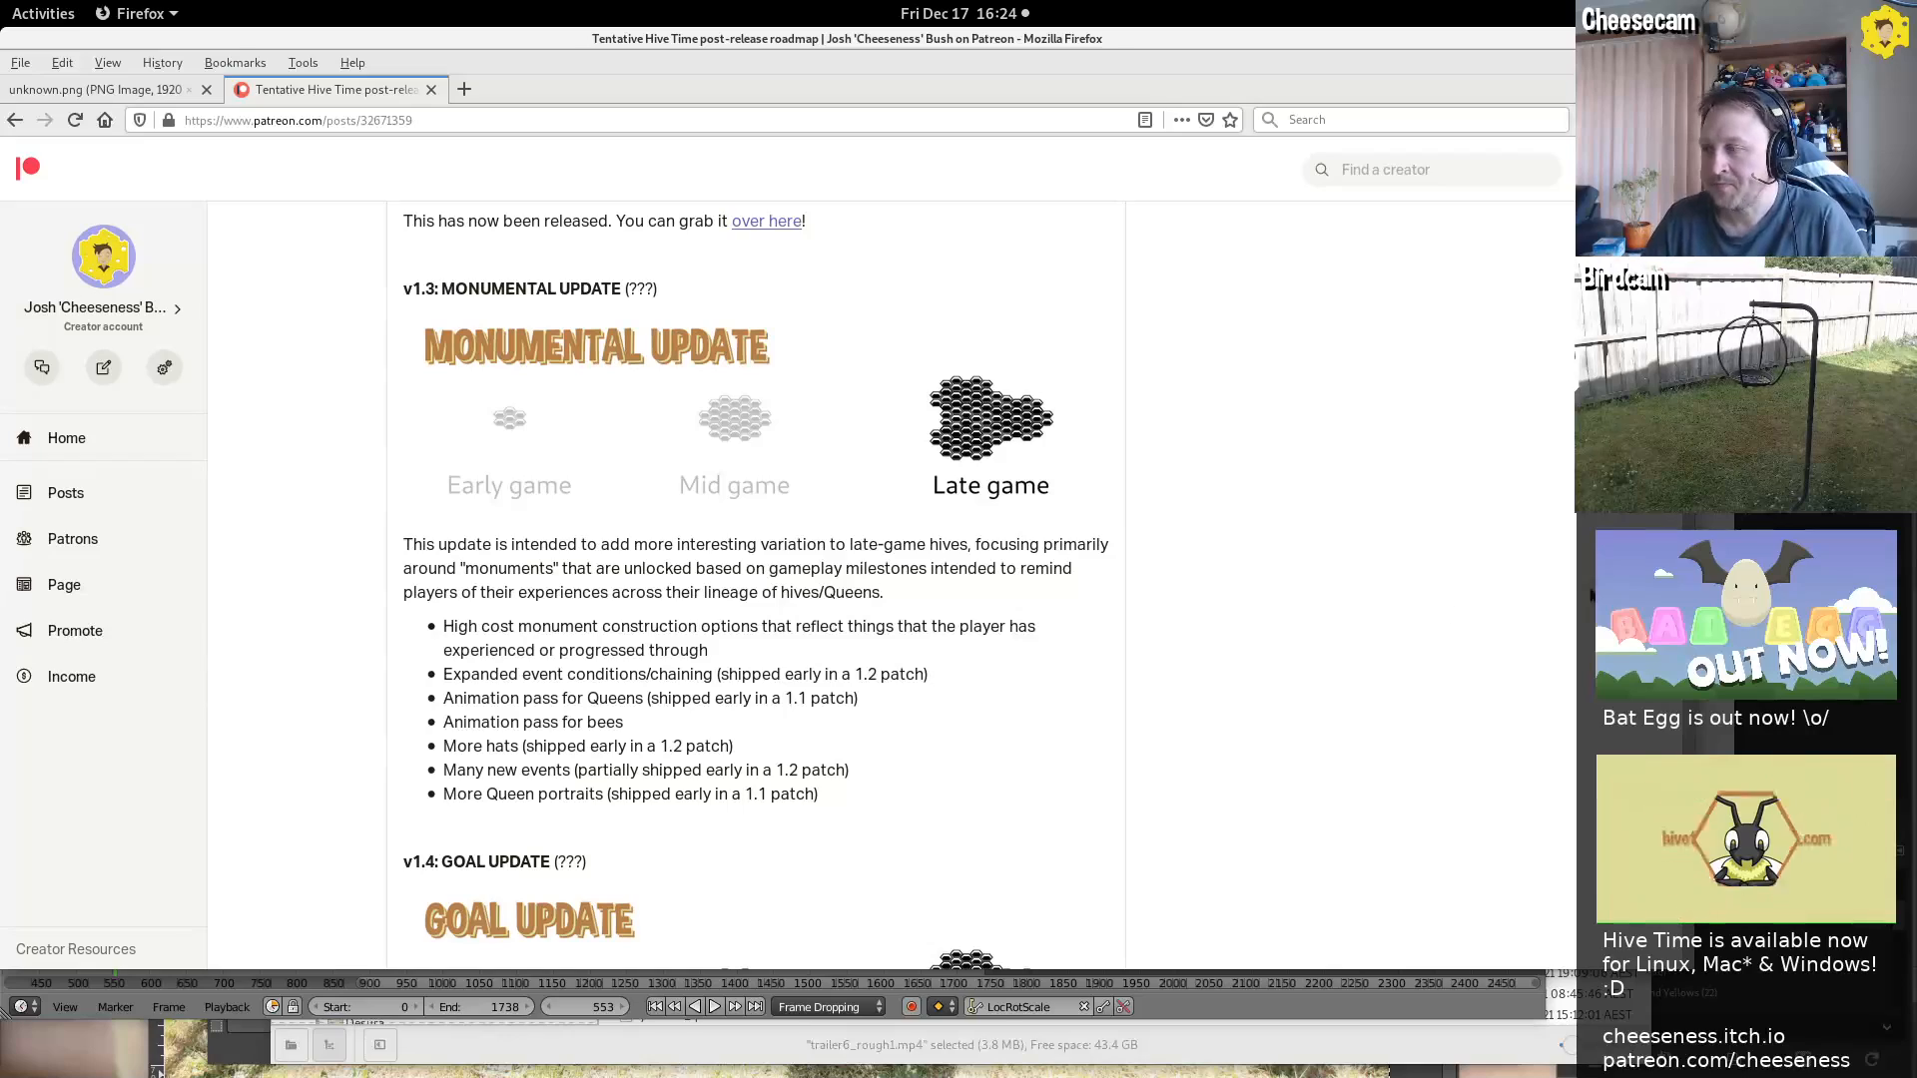
Read the v1.4 Goal Update section of the Hive Time roadmap post
{"action": "scroll", "coordinate": [1404, 854], "scroll_direction": "down", "scroll_amount": 6}
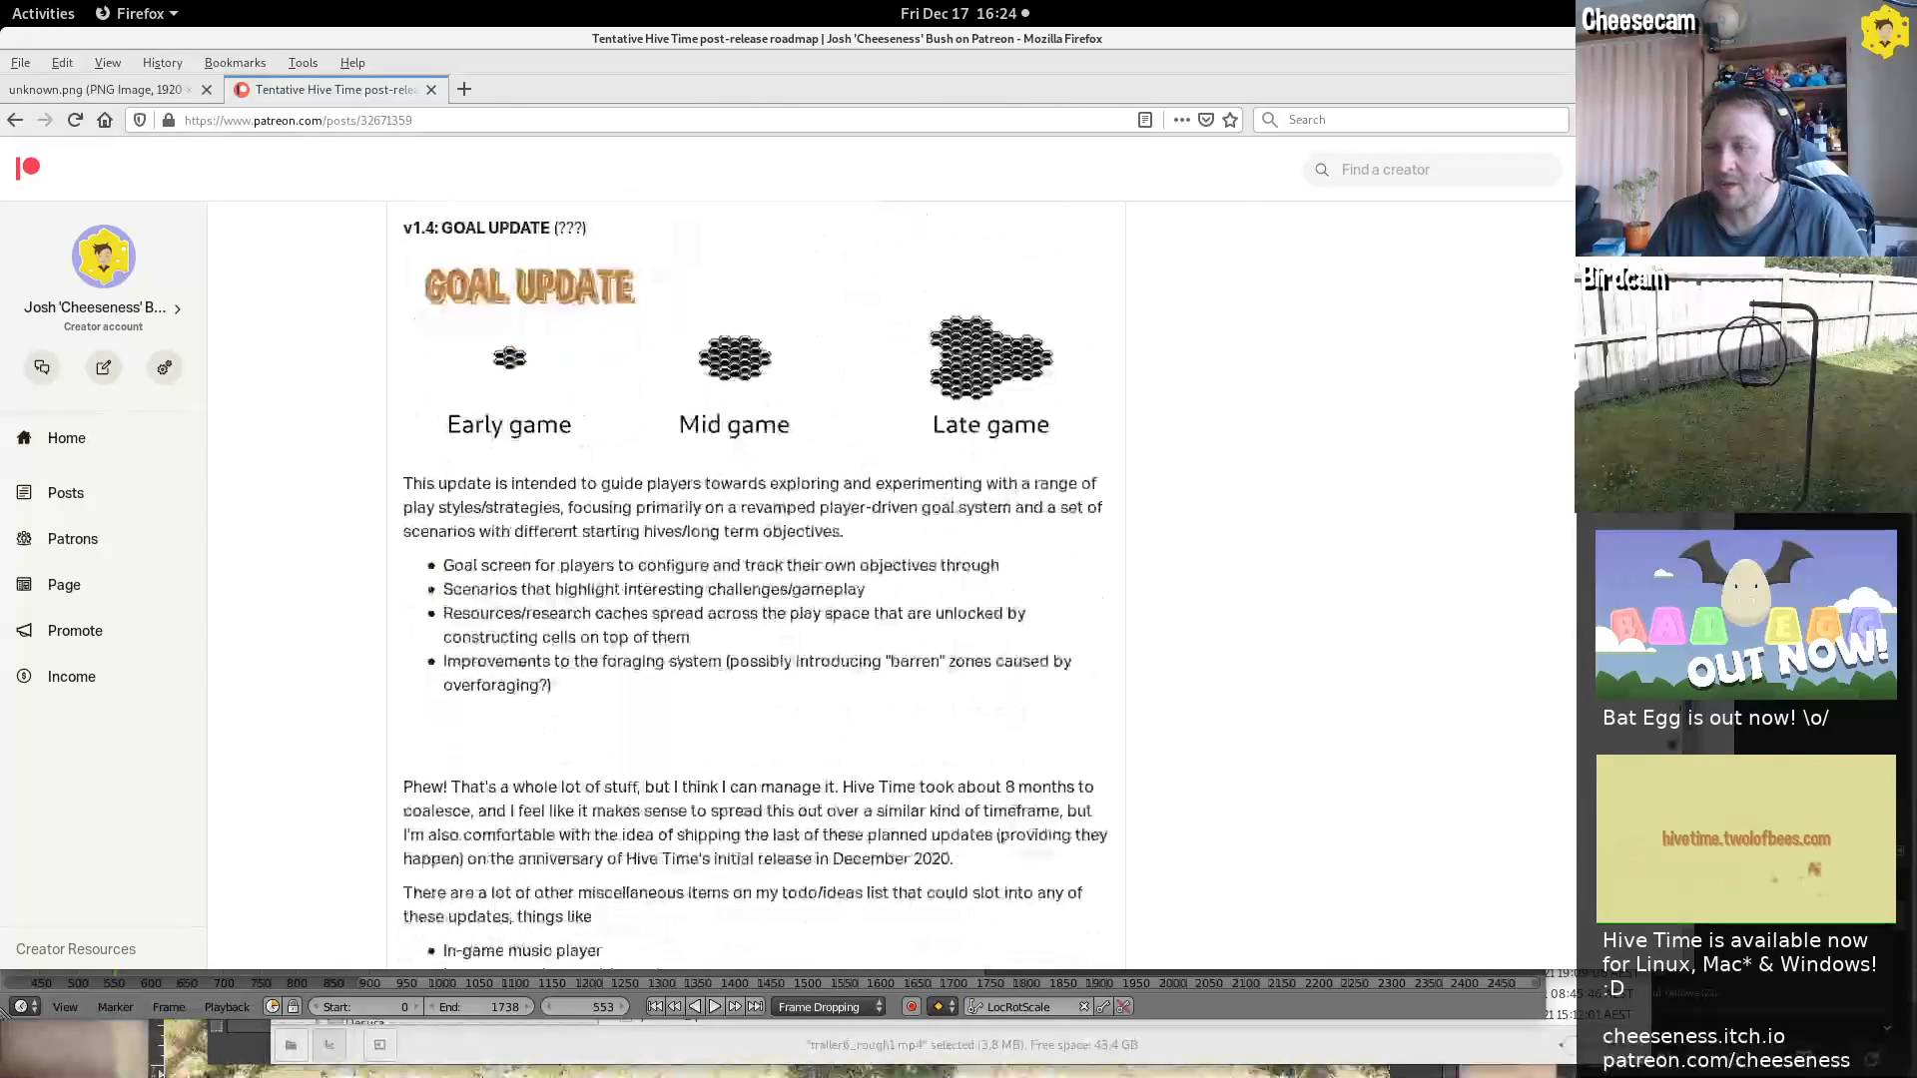
{"action": "scroll", "coordinate": [1672, 732], "scroll_direction": "up", "scroll_amount": 1}
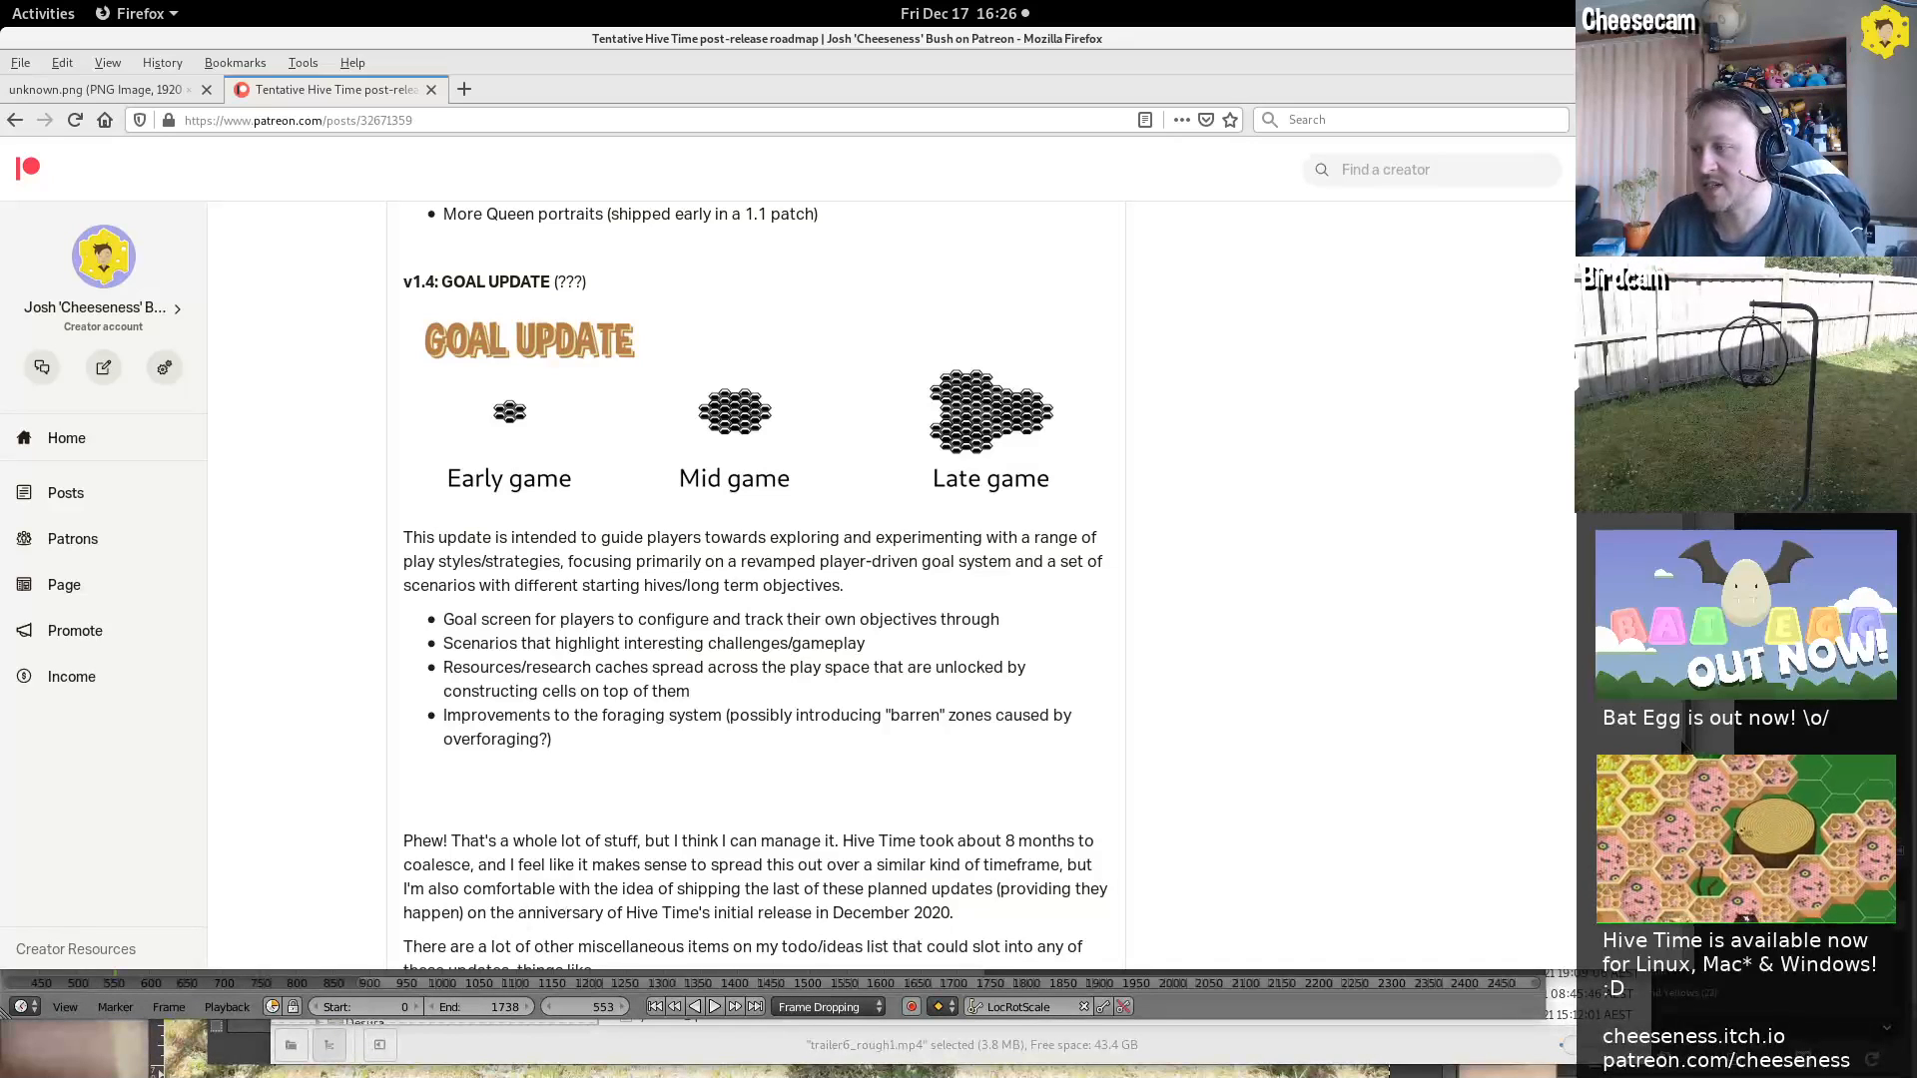
Switch to Blender and open trailer6-7.blend from the trailer6 folder inside concept_stuff
{"action": "left_click", "coordinate": [1373, 1014]}
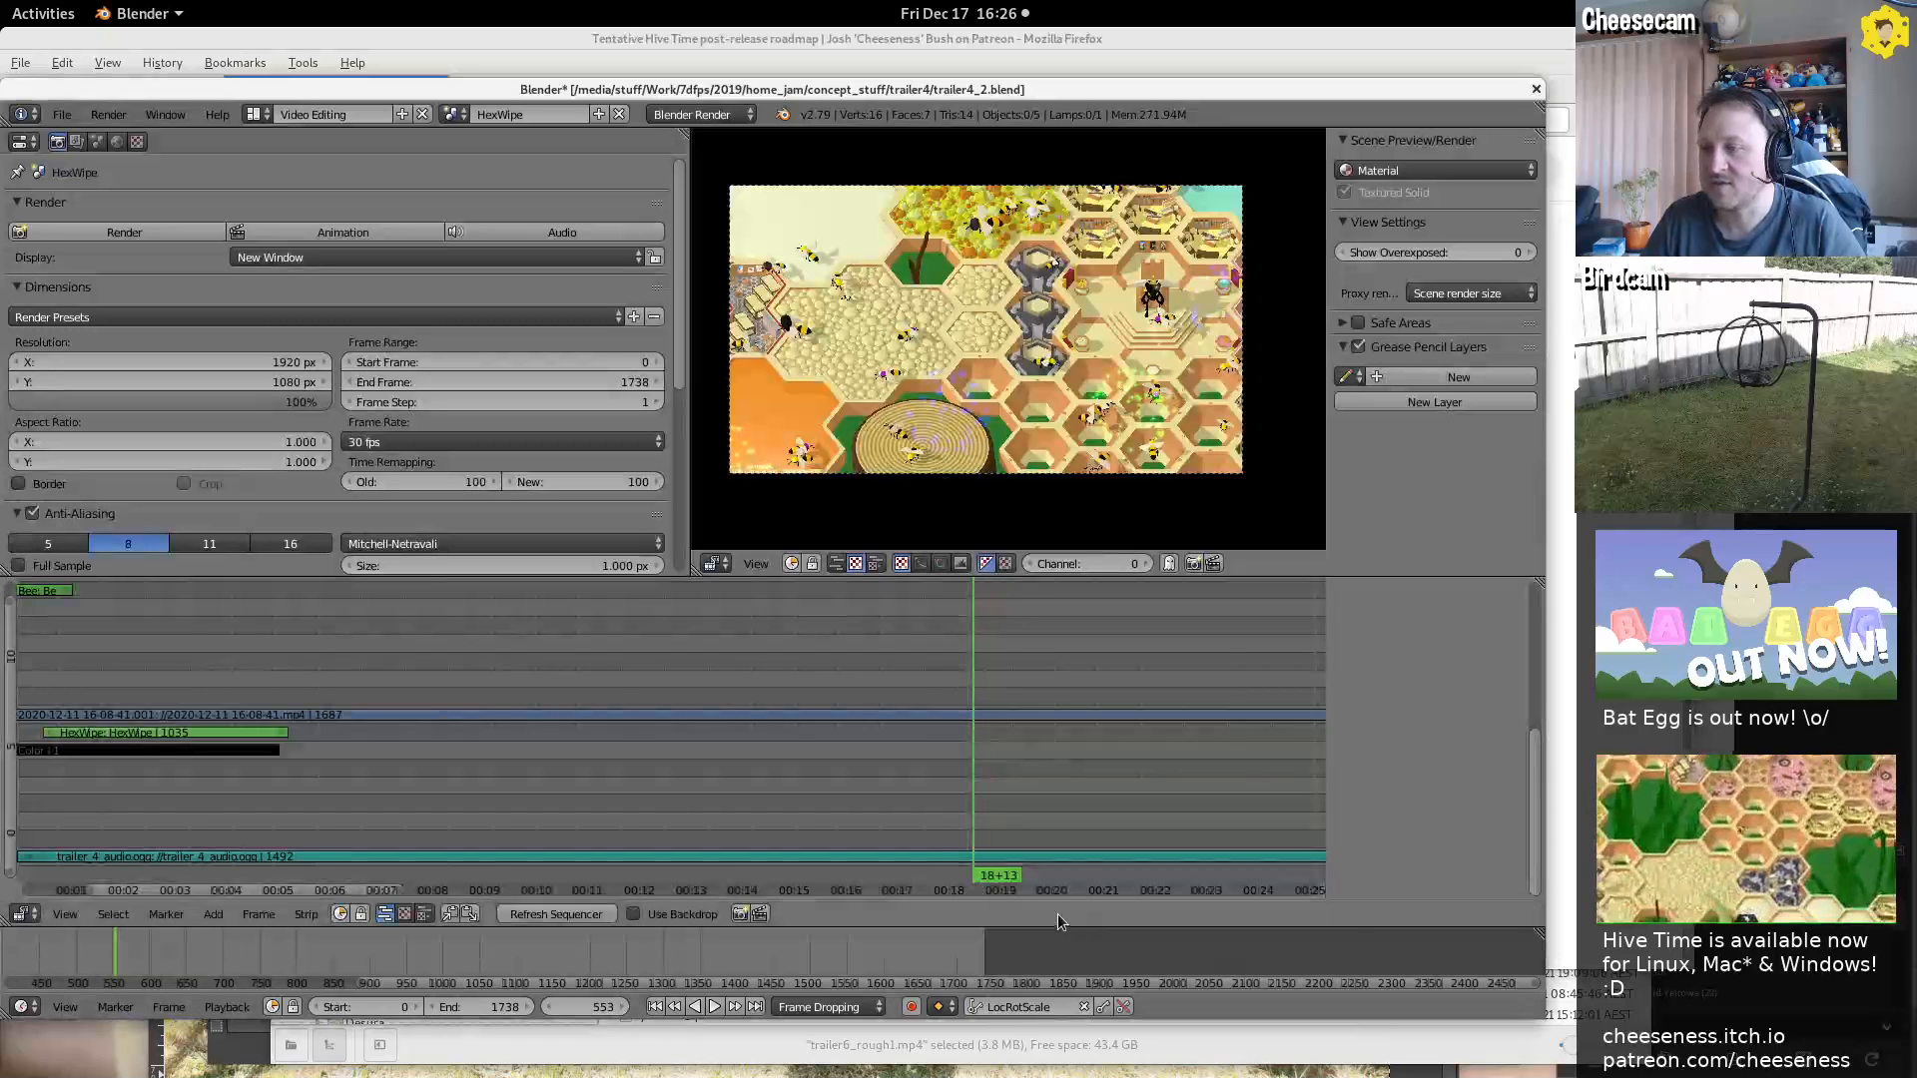
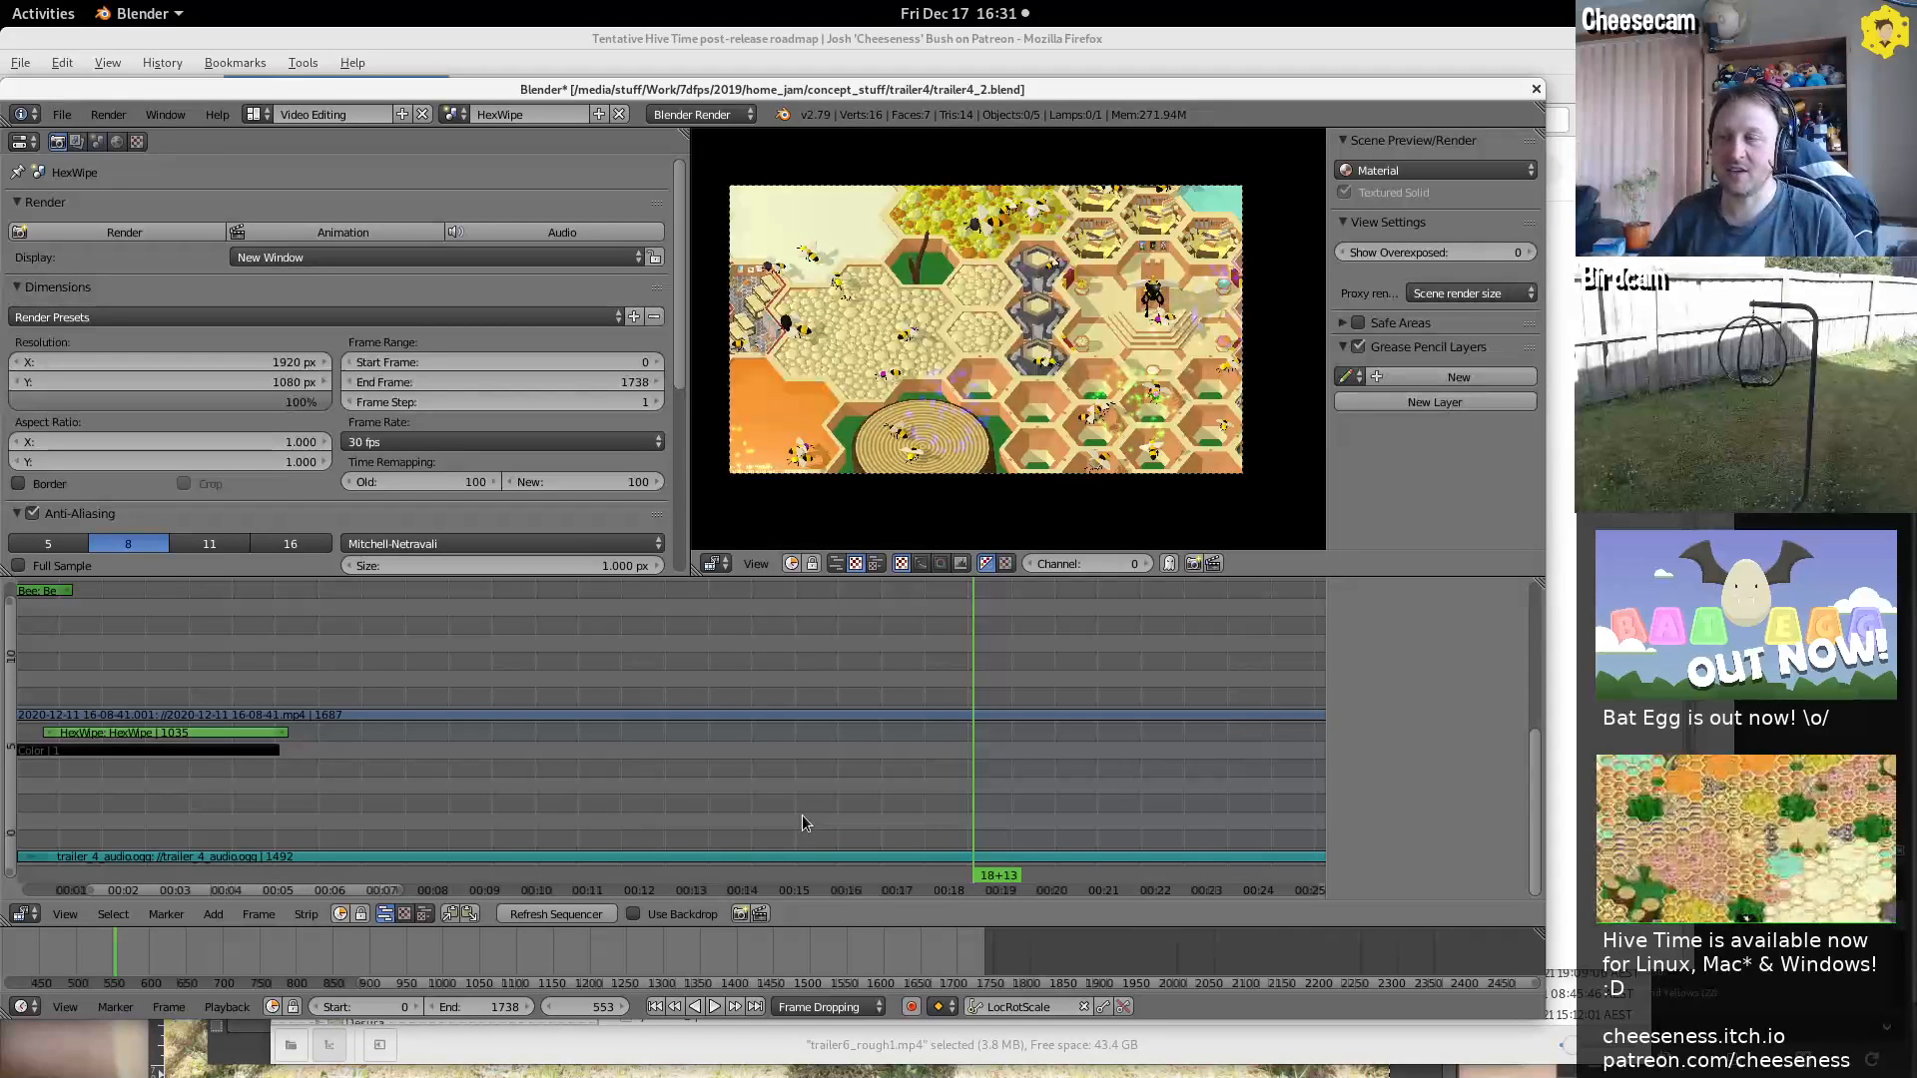
{"action": "left_click", "coordinate": [62, 114]}
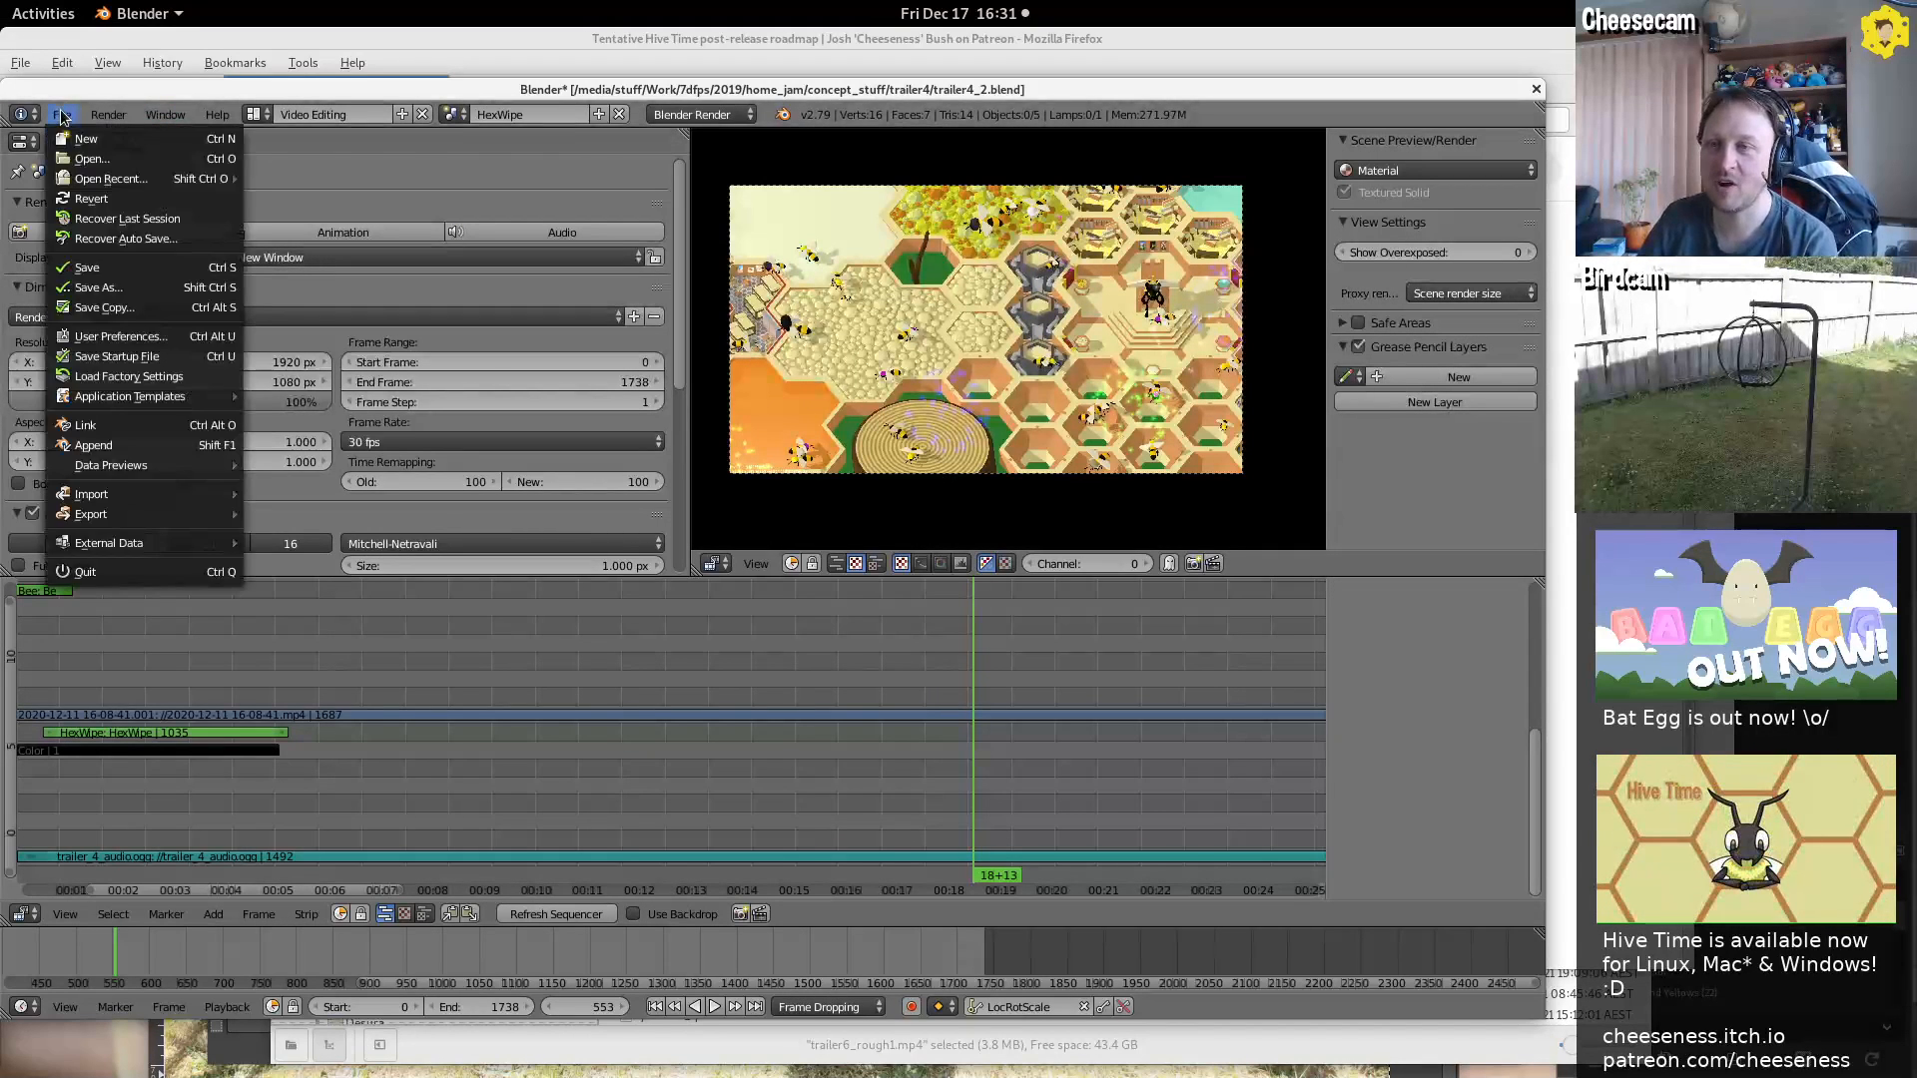
{"action": "left_click", "coordinate": [91, 158]}
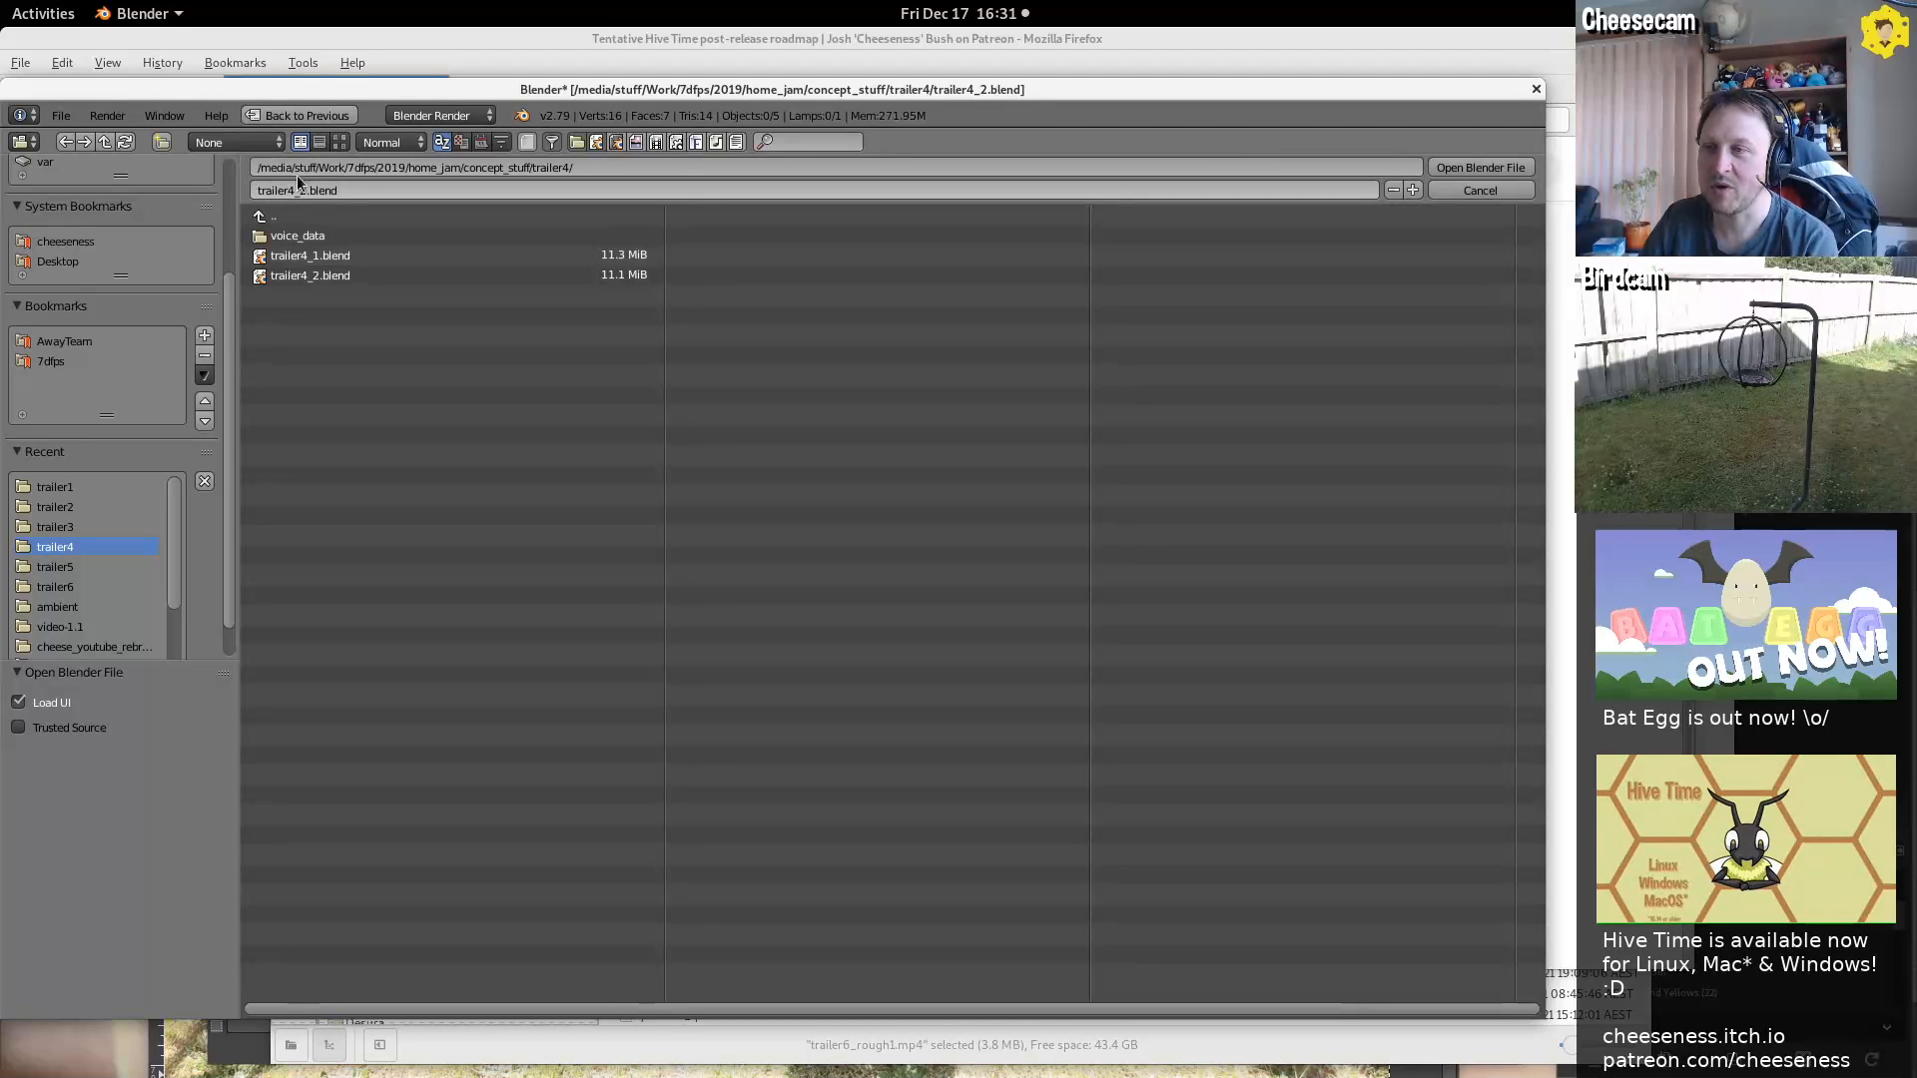
{"action": "left_click", "coordinate": [105, 142]}
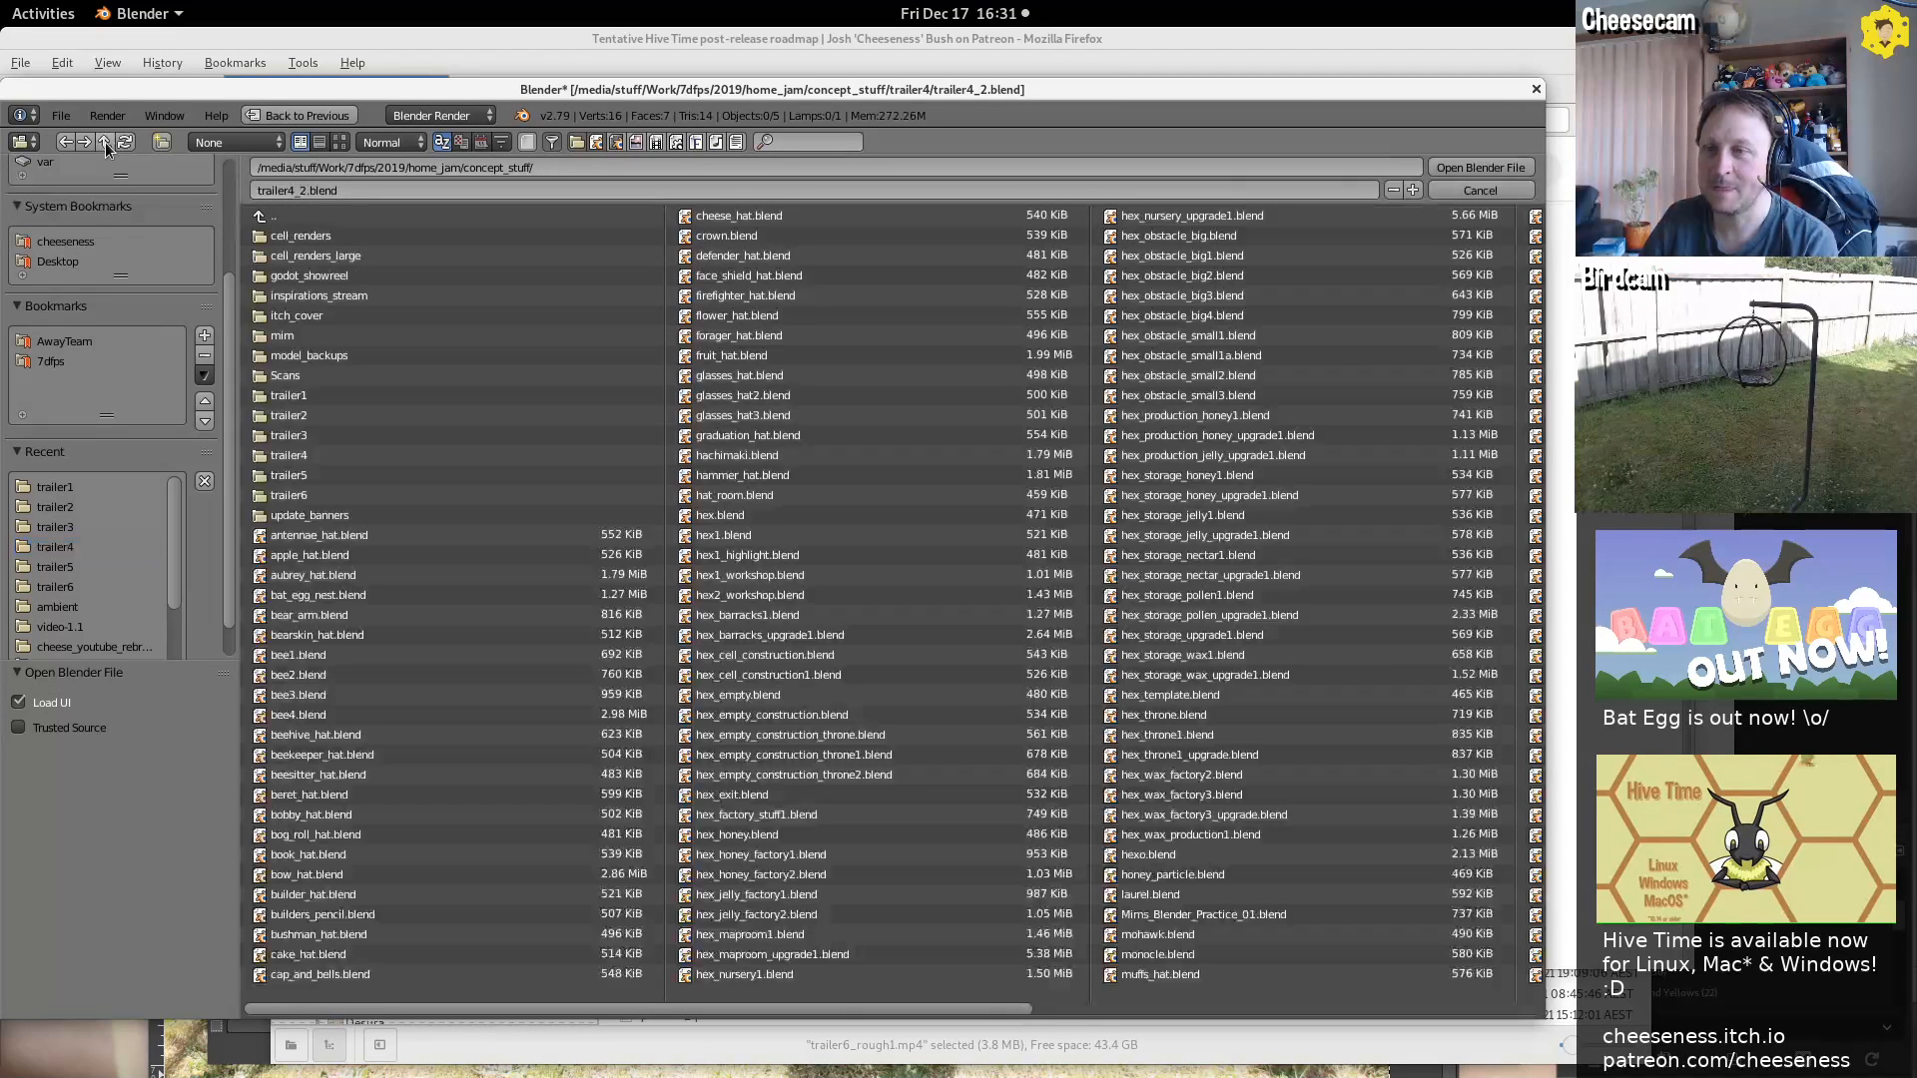
{"action": "left_click", "coordinate": [312, 494]}
{"action": "left_click", "coordinate": [311, 435]}
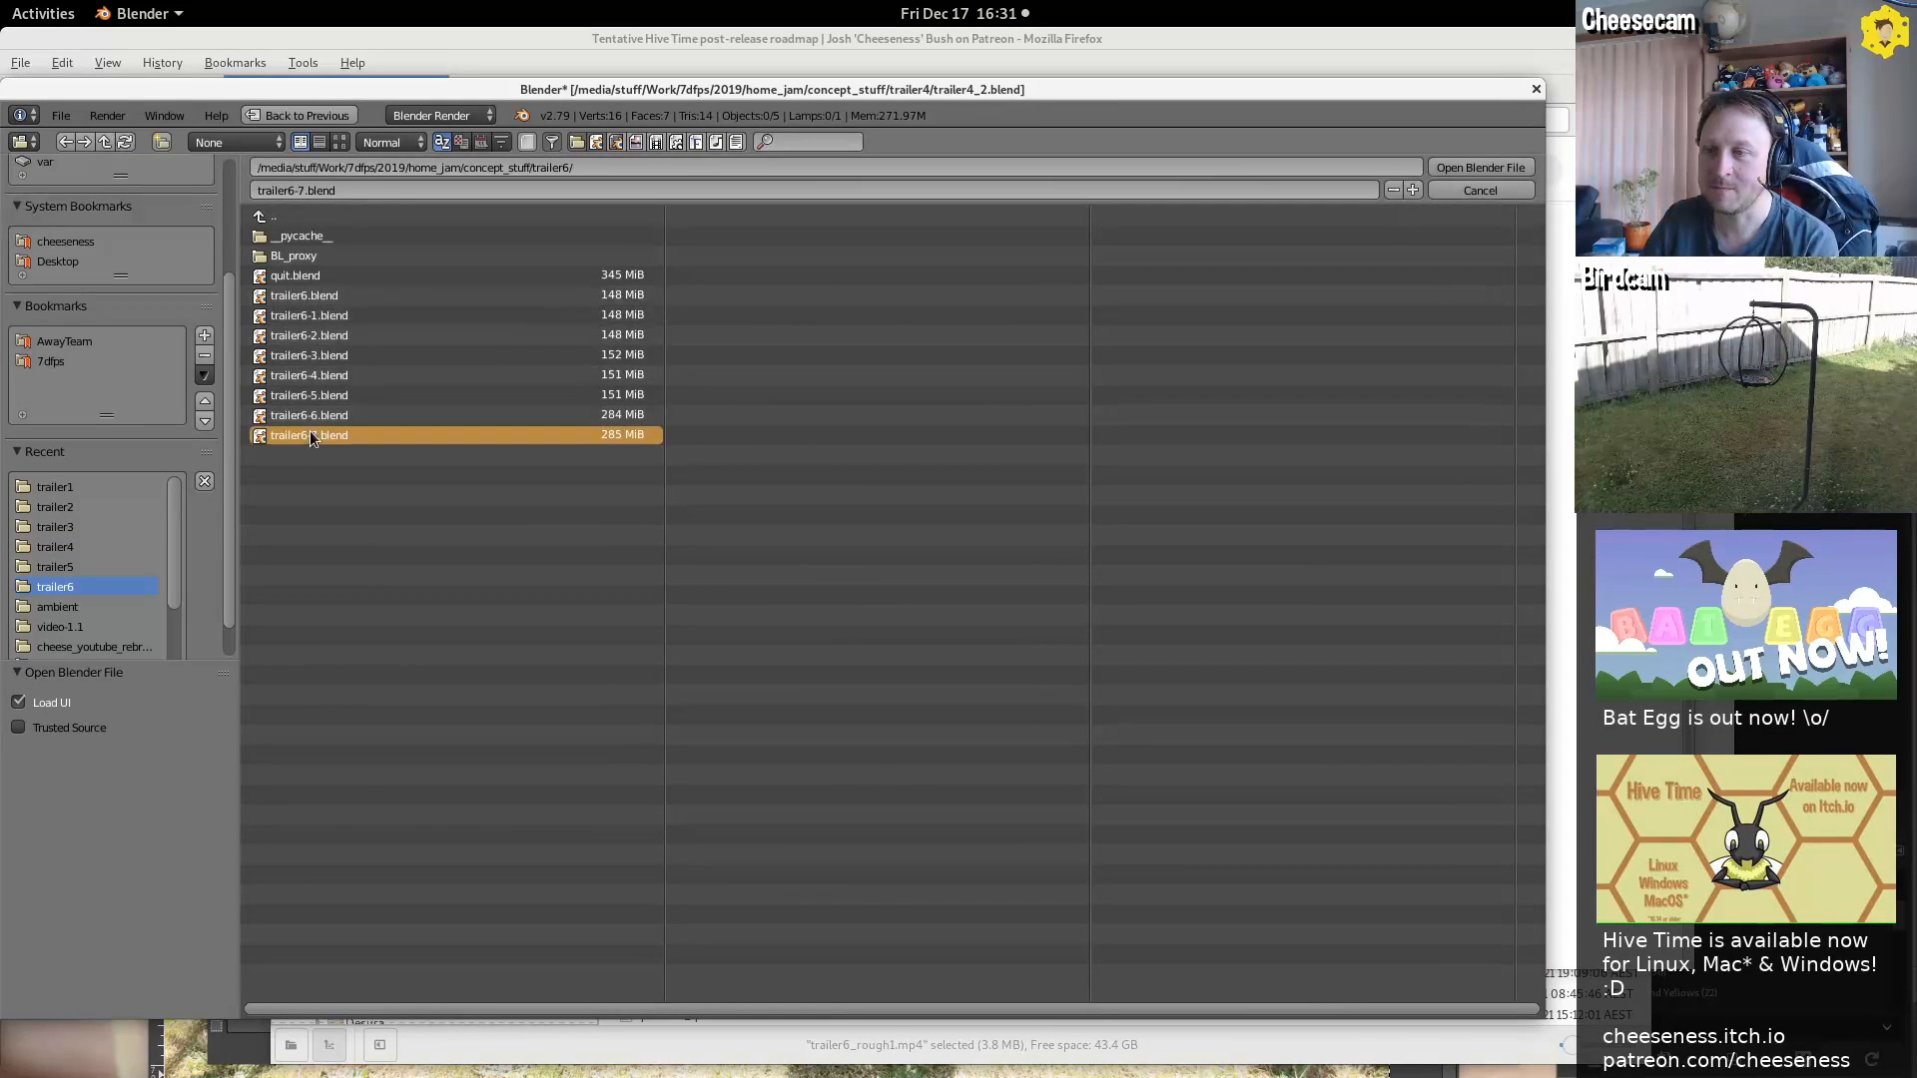
{"action": "double_click", "coordinate": [311, 435]}
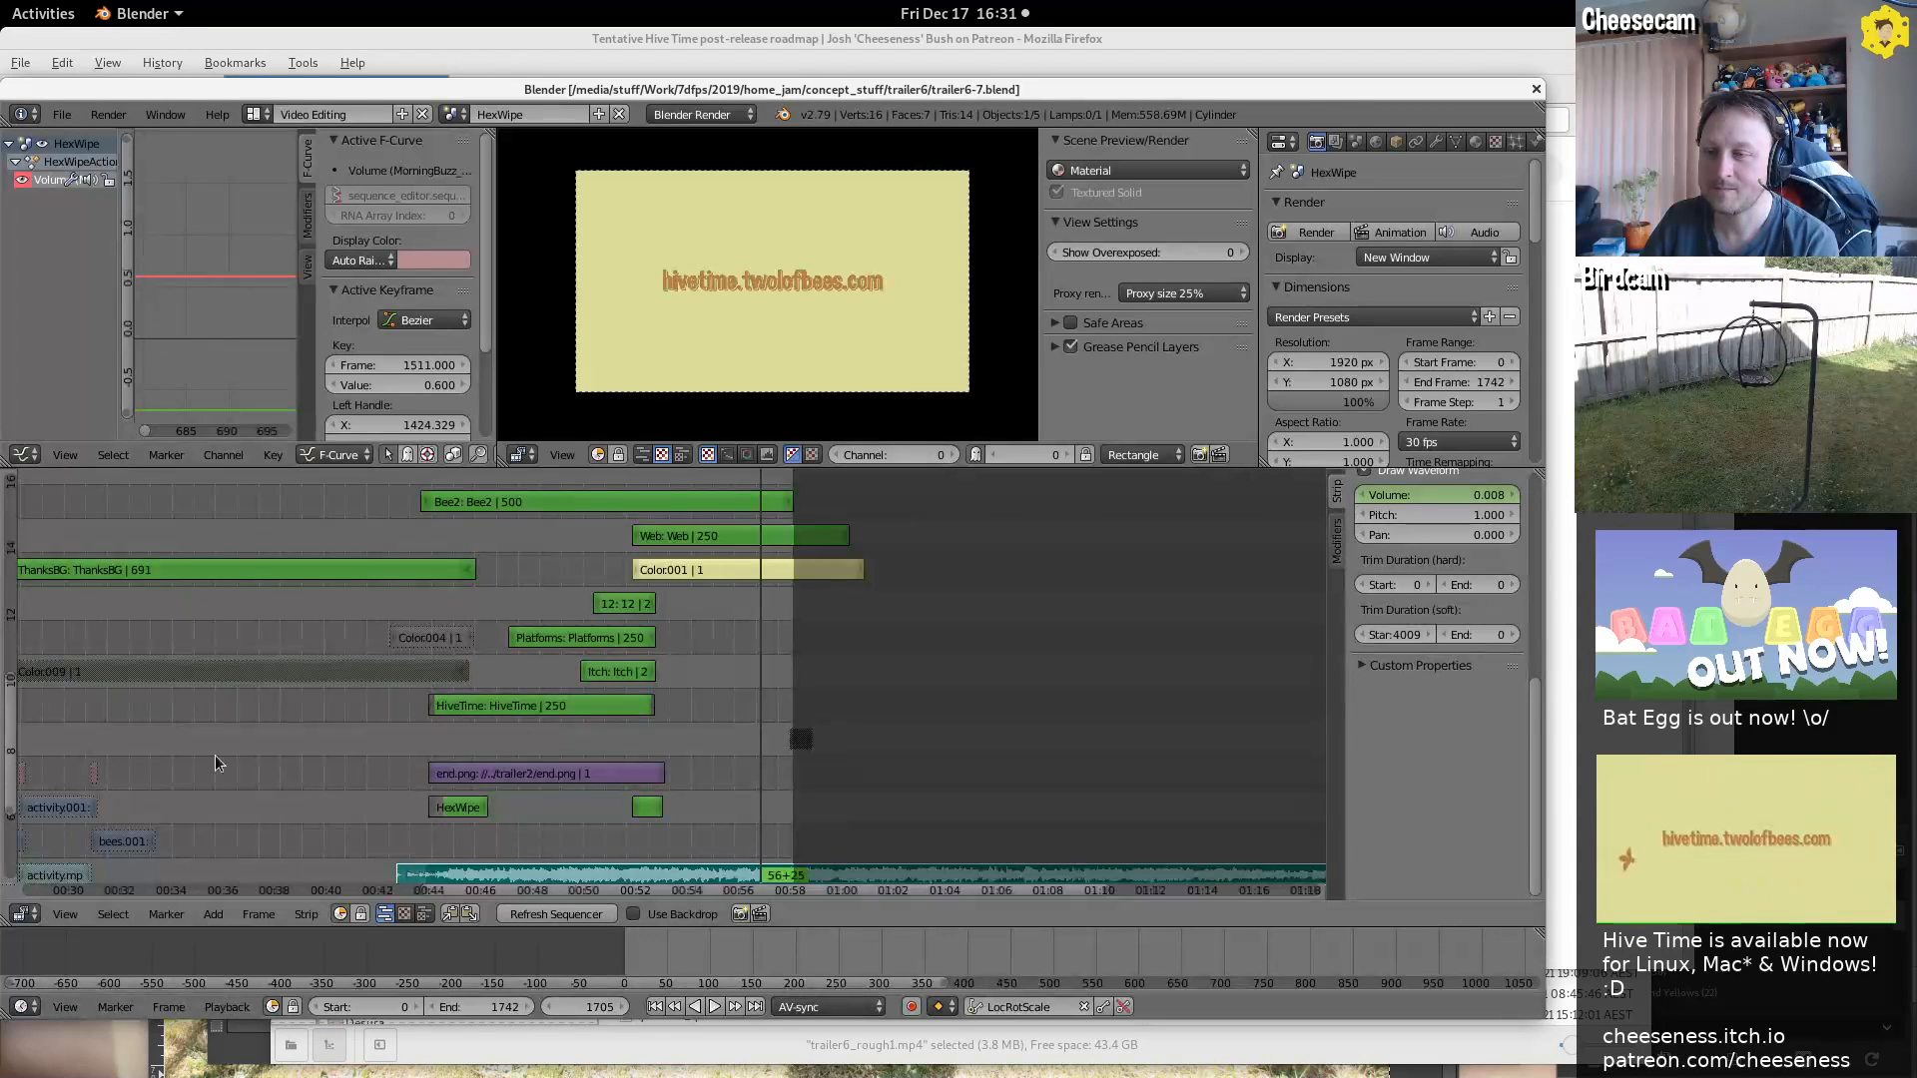
Play the trailer from frame 20 through the opening hive-building shots to the population shot
{"action": "middle_click_drag", "start_coordinate": [1047, 579], "coordinate": [853, 615]}
{"action": "left_click", "coordinate": [853, 614]}
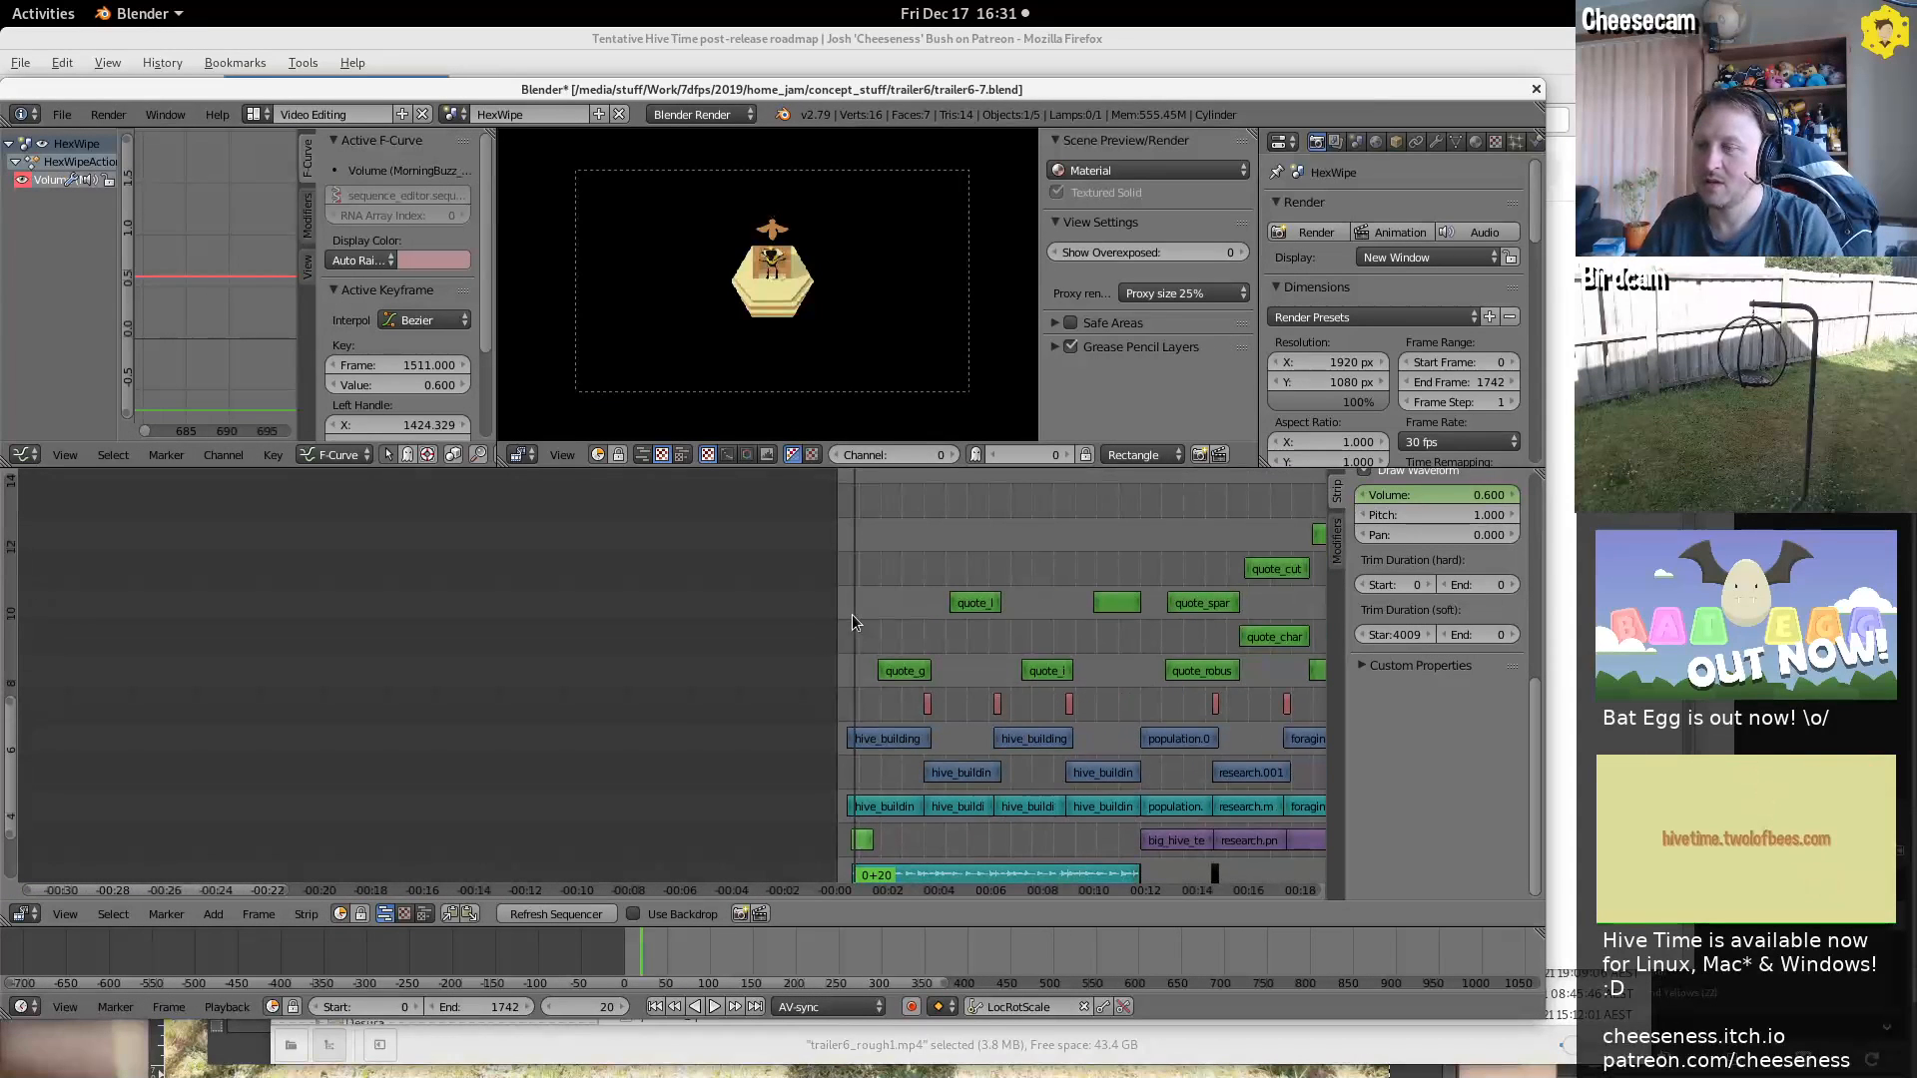
{"action": "key", "text": "alt+a"}
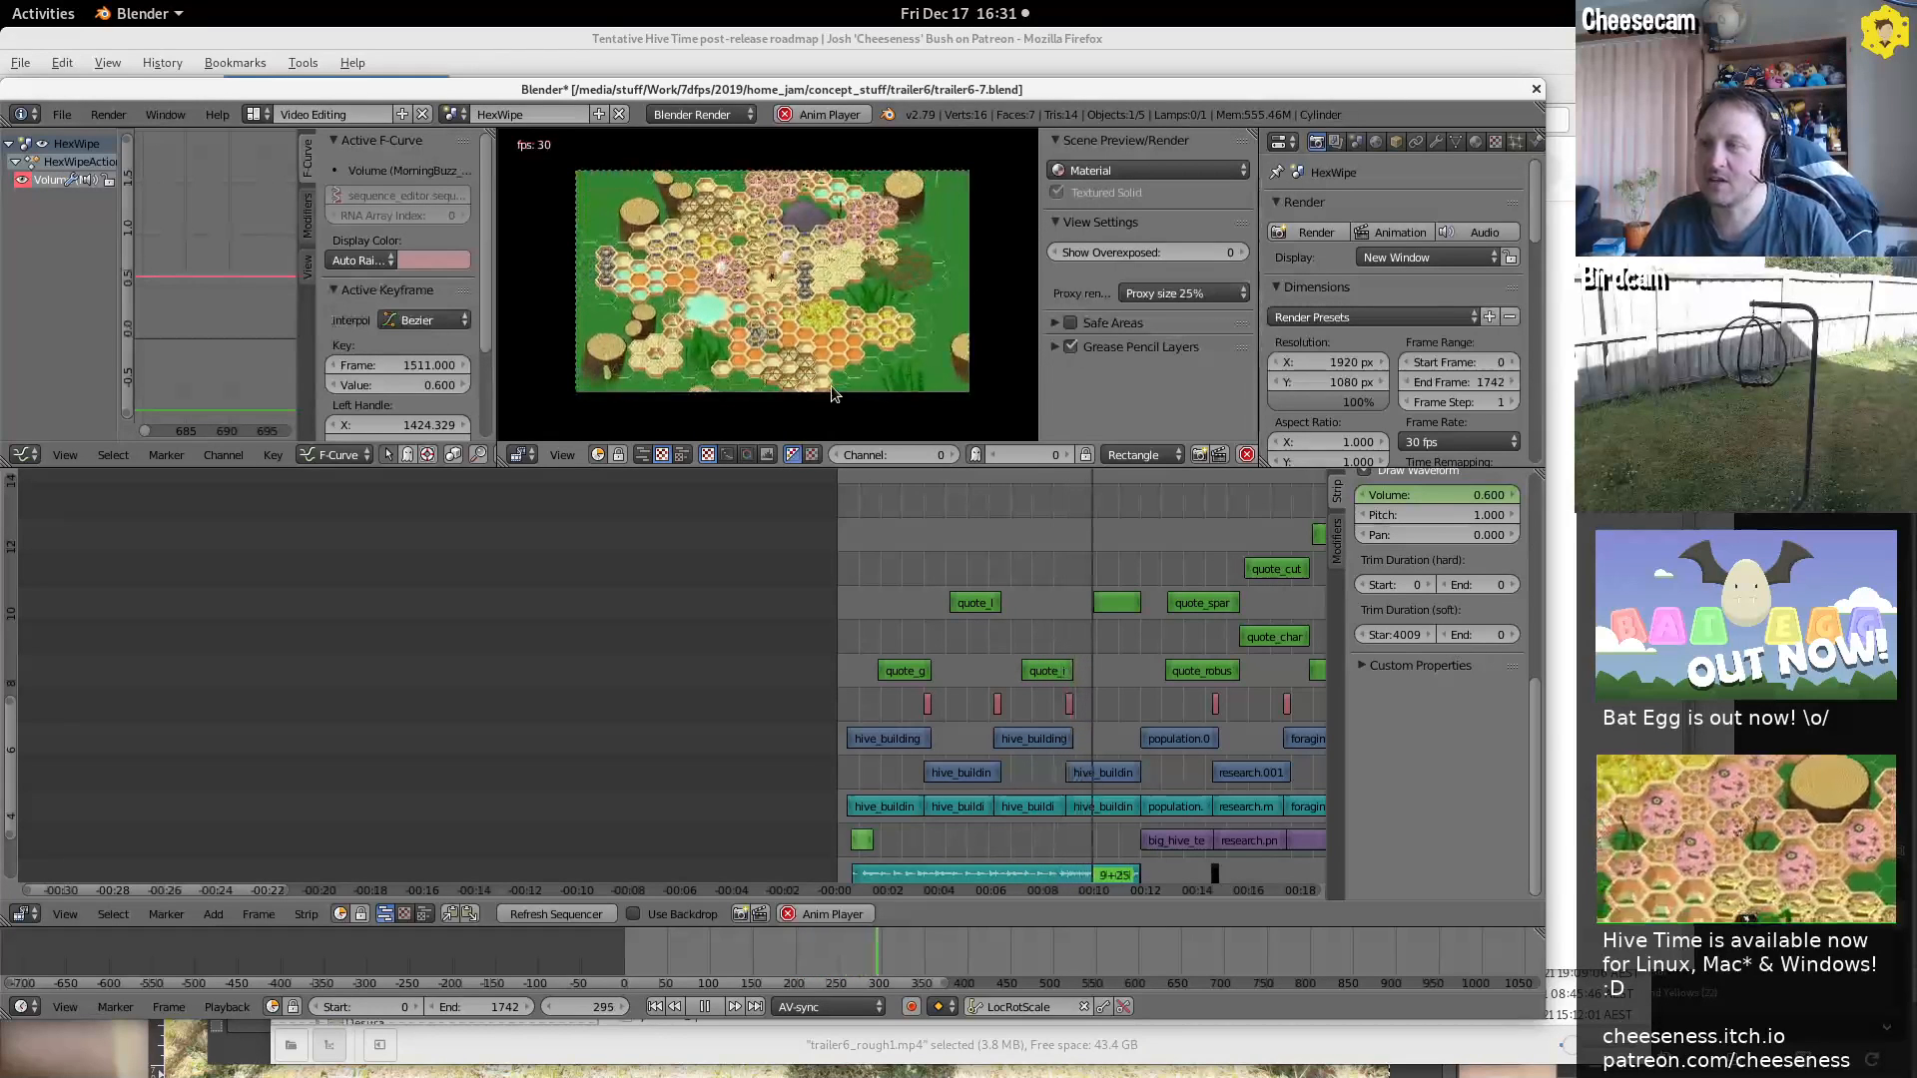
{"action": "key", "text": "alt+a"}
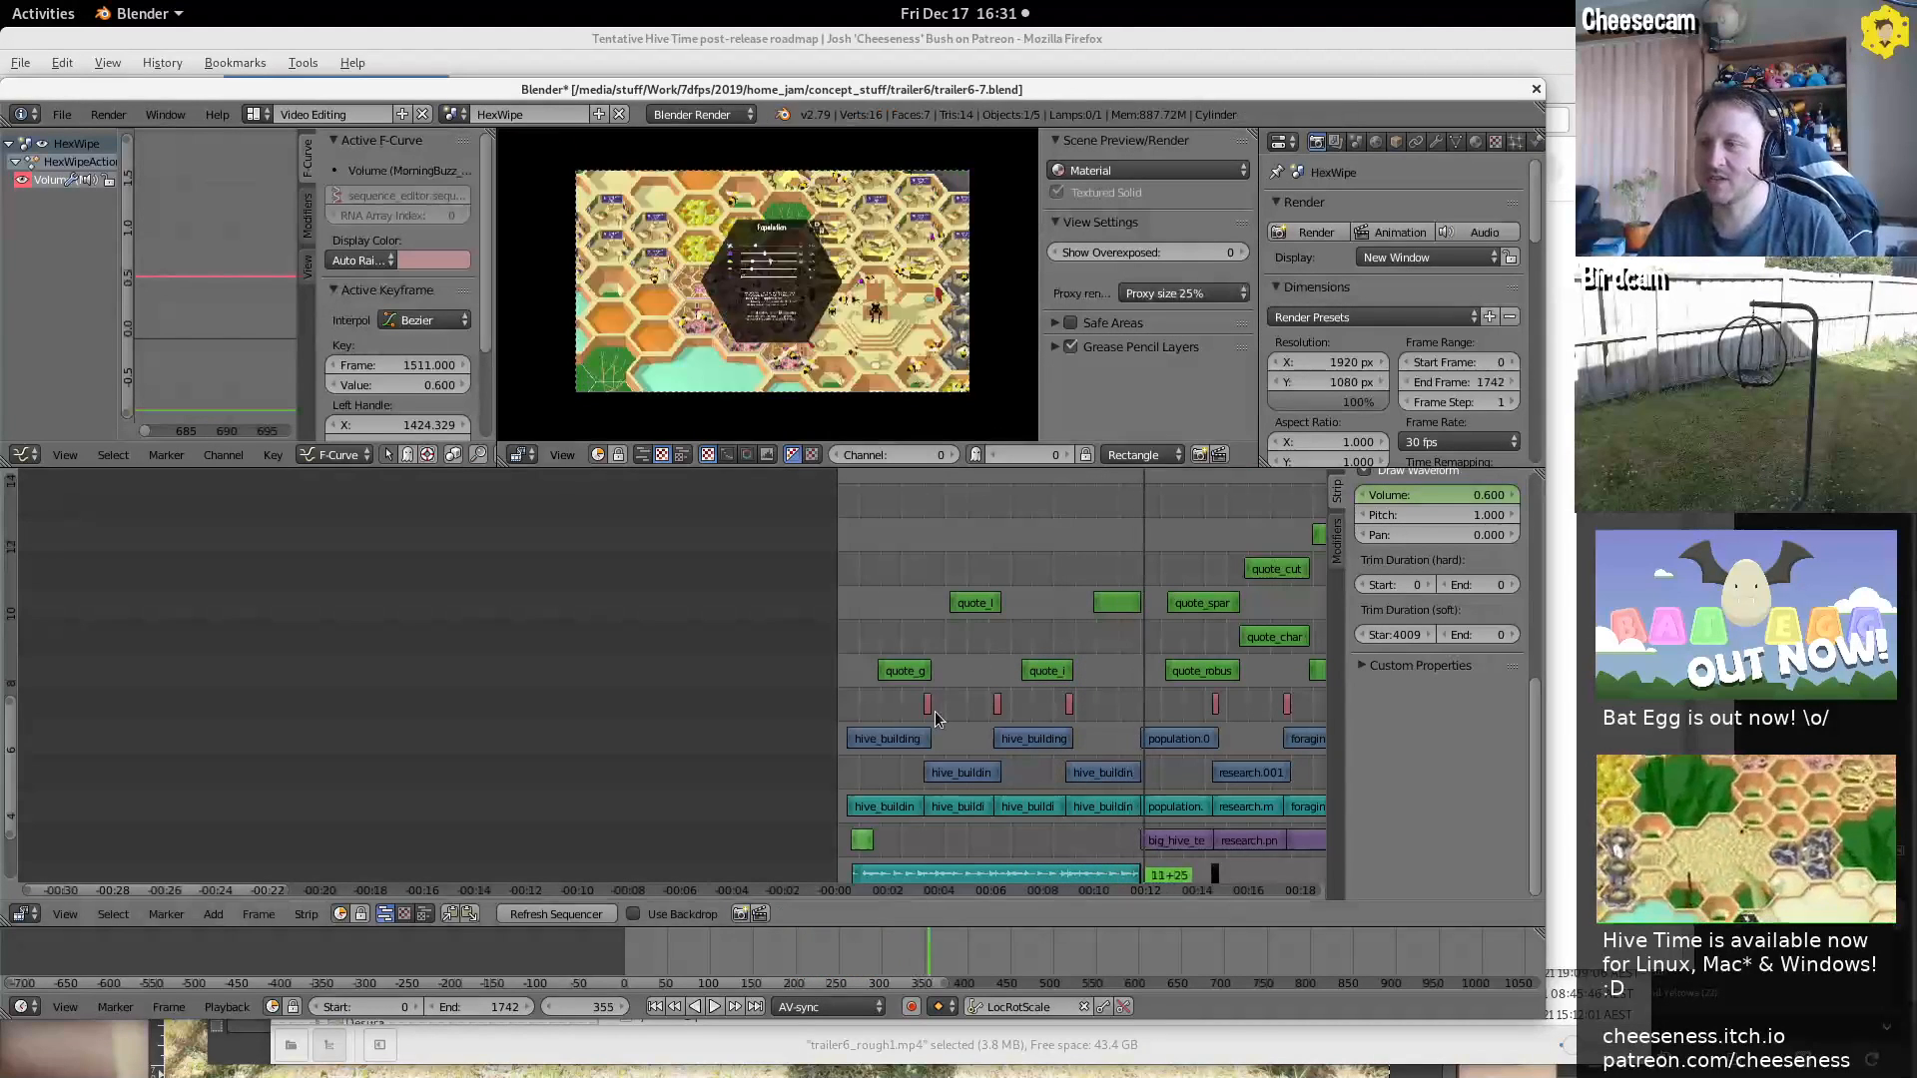
Scrub and replay the hive-building section to review its press quotes, ending on "A surprisingly deep and complicated experience"
{"action": "left_click_drag", "start_coordinate": [946, 656], "coordinate": [986, 653]}
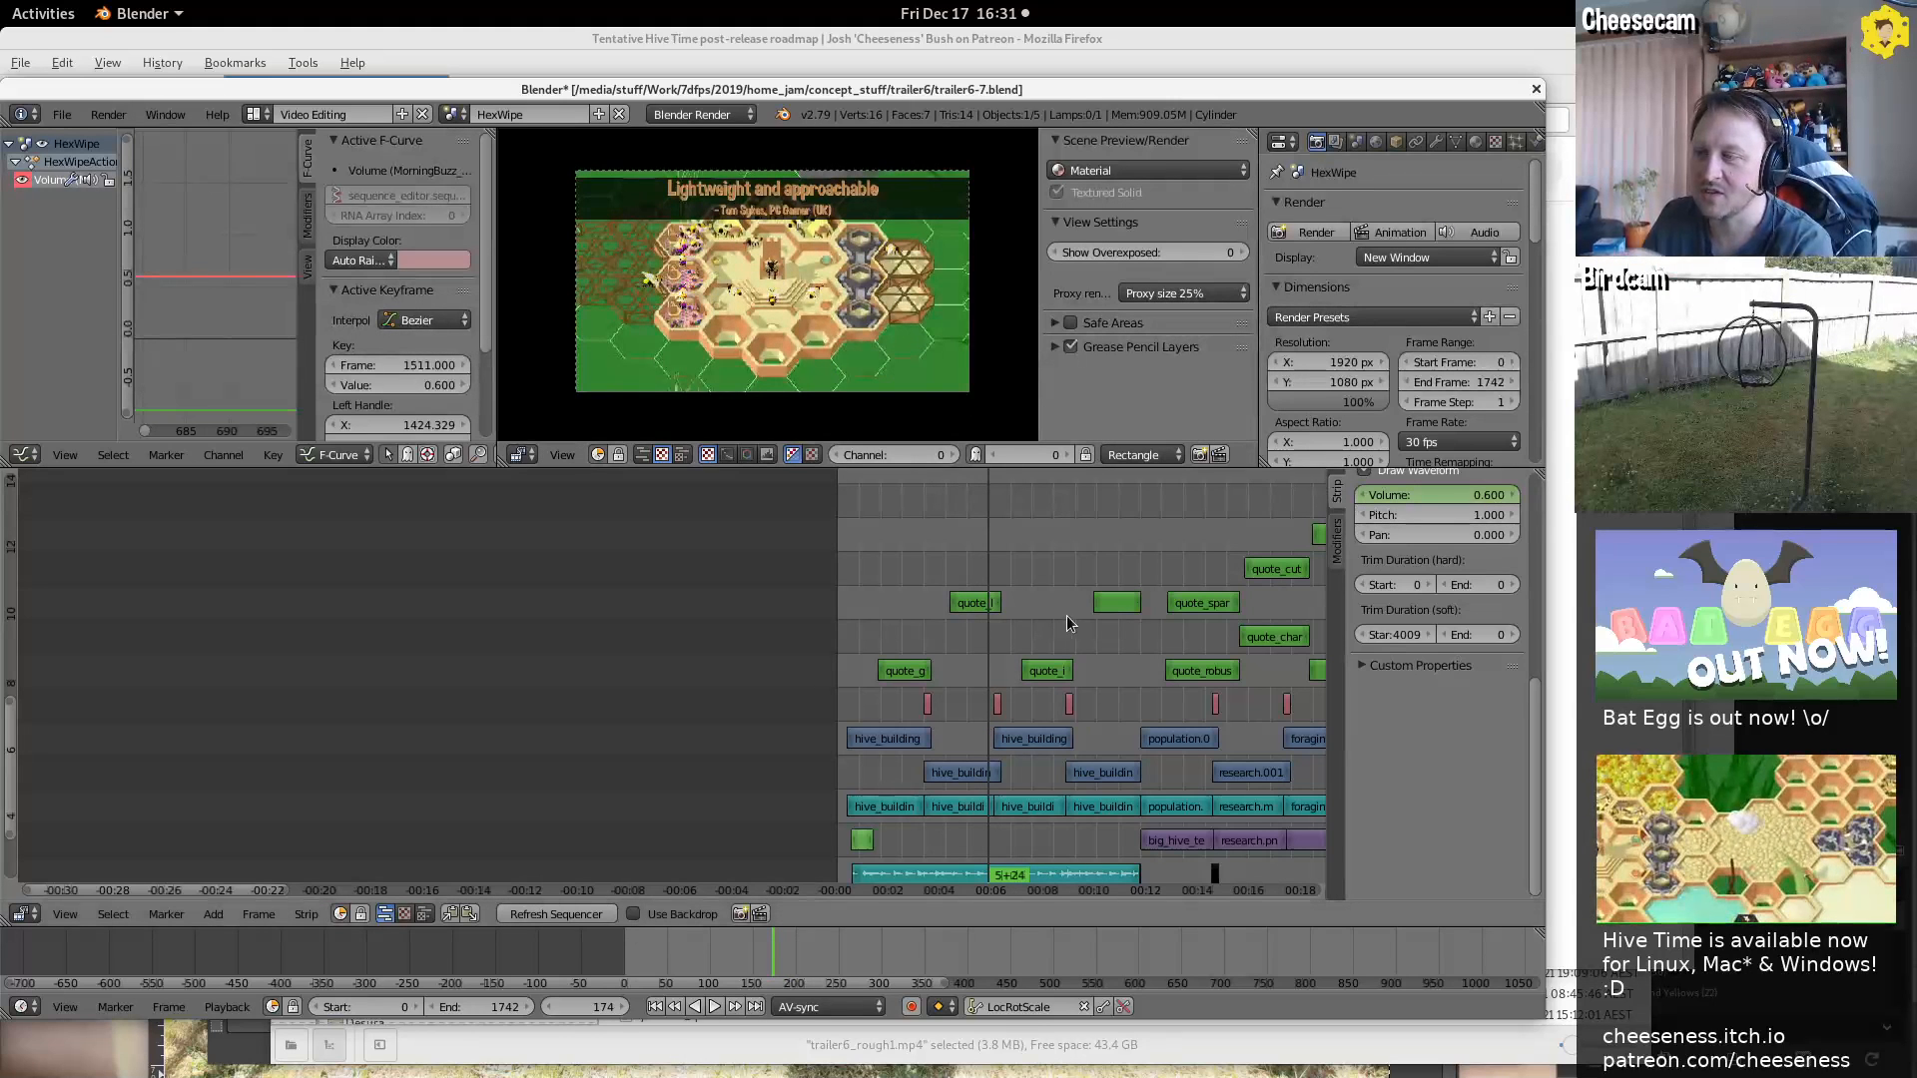
{"action": "key", "text": "alt+a"}
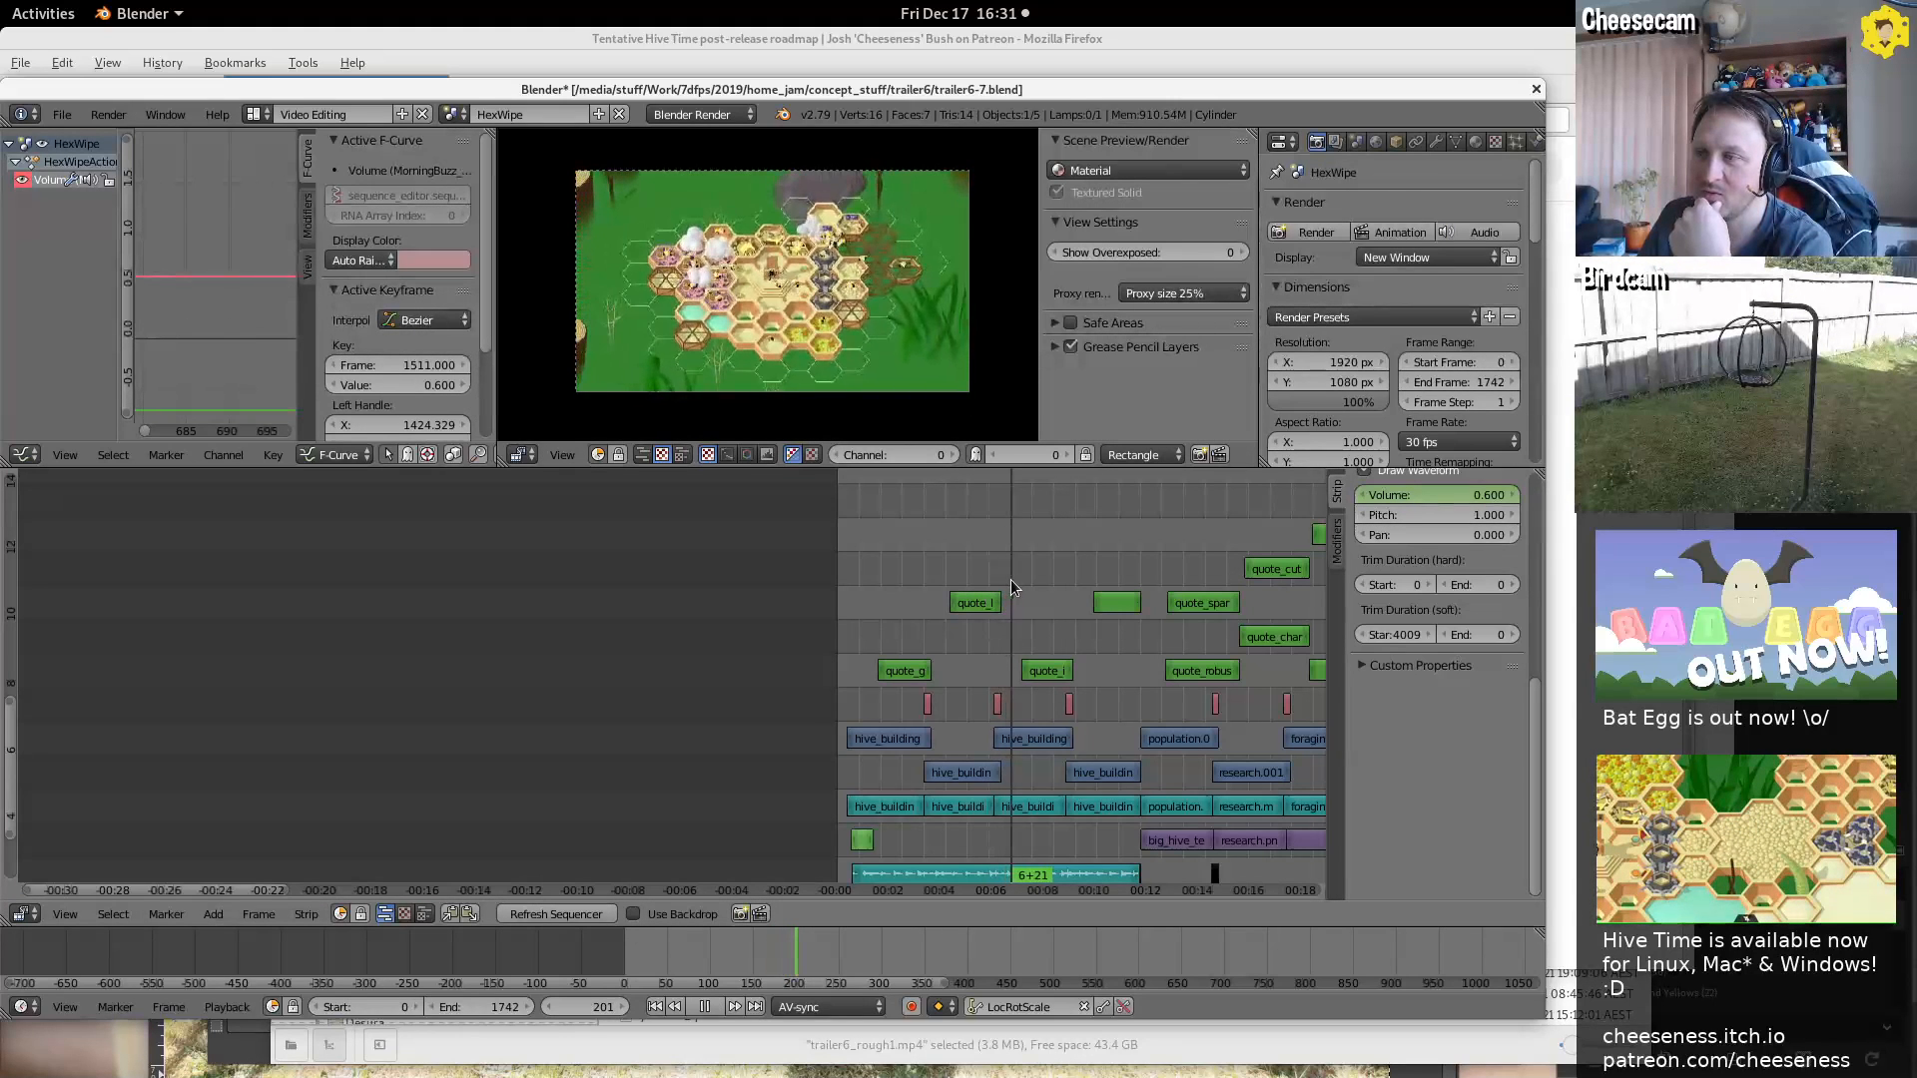
{"action": "left_click", "coordinate": [987, 593]}
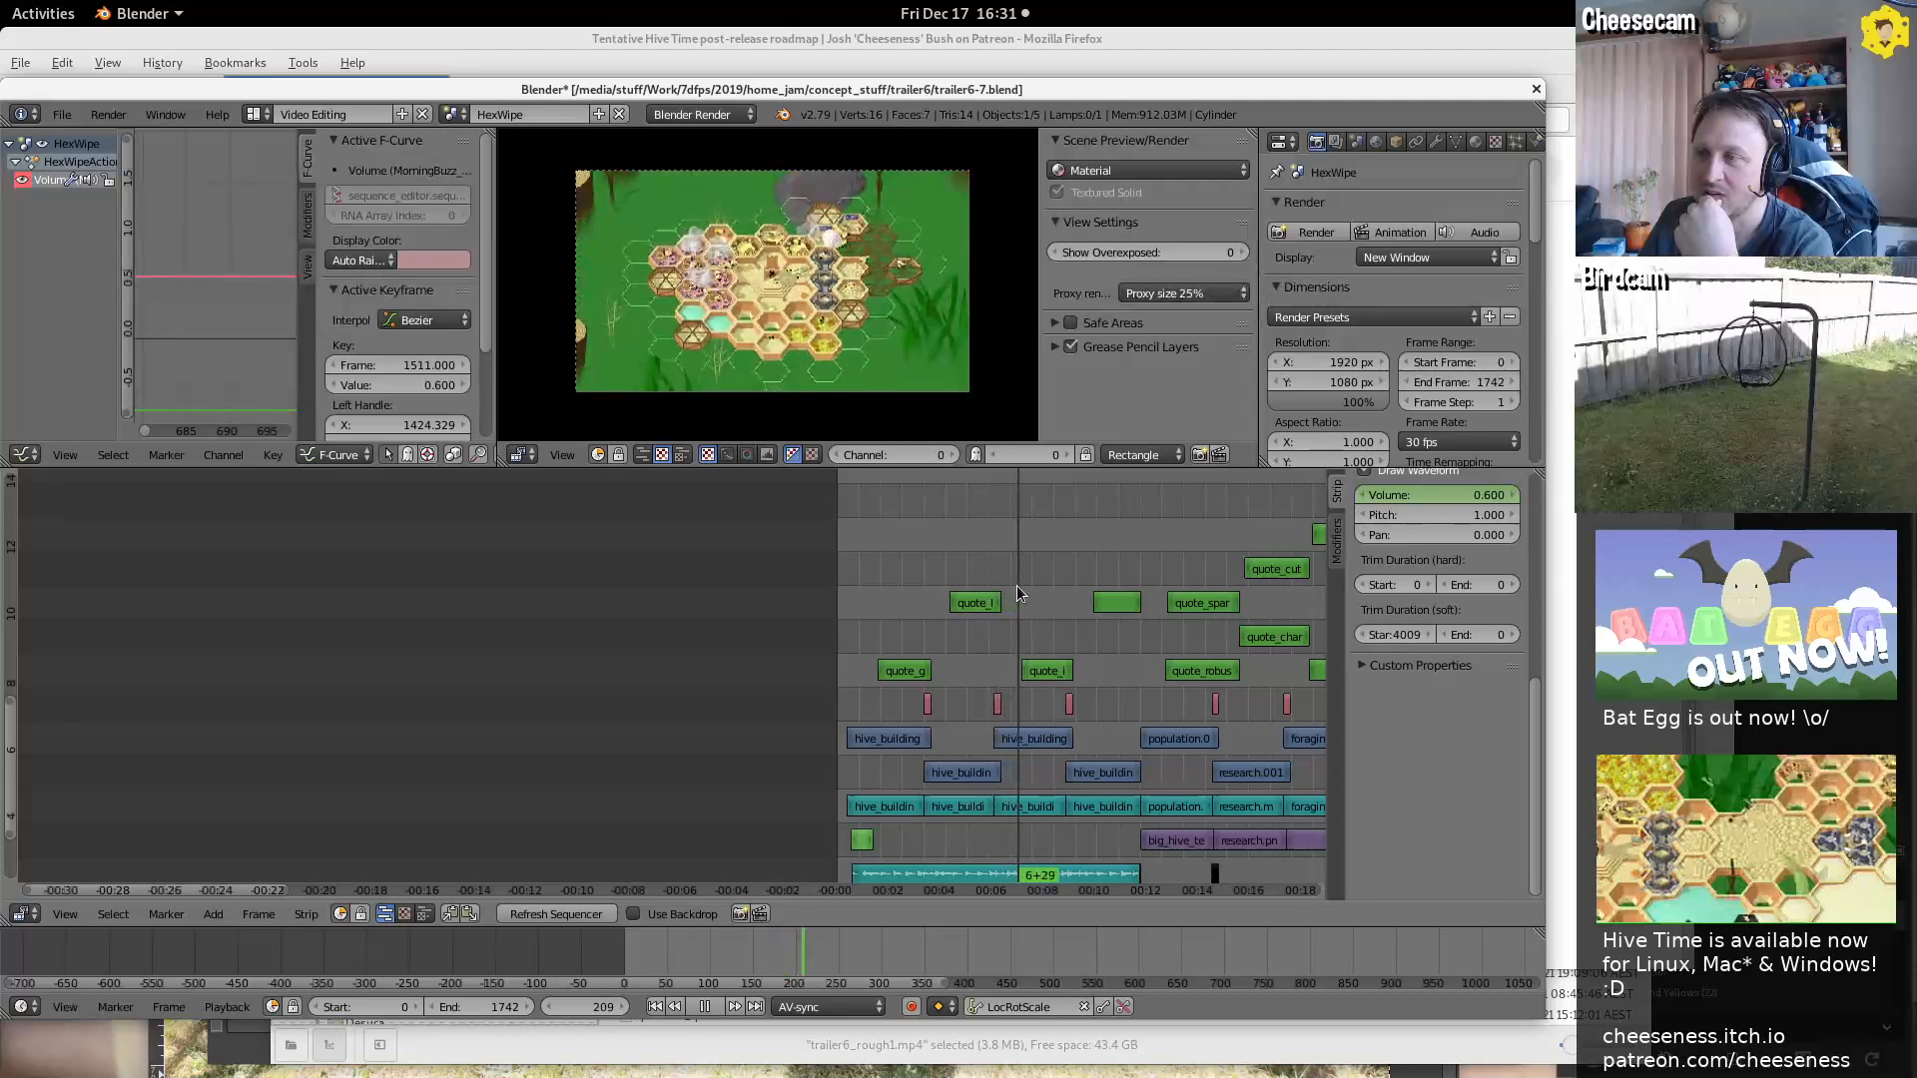
{"action": "left_click", "coordinate": [964, 596]}
{"action": "left_click", "coordinate": [927, 603]}
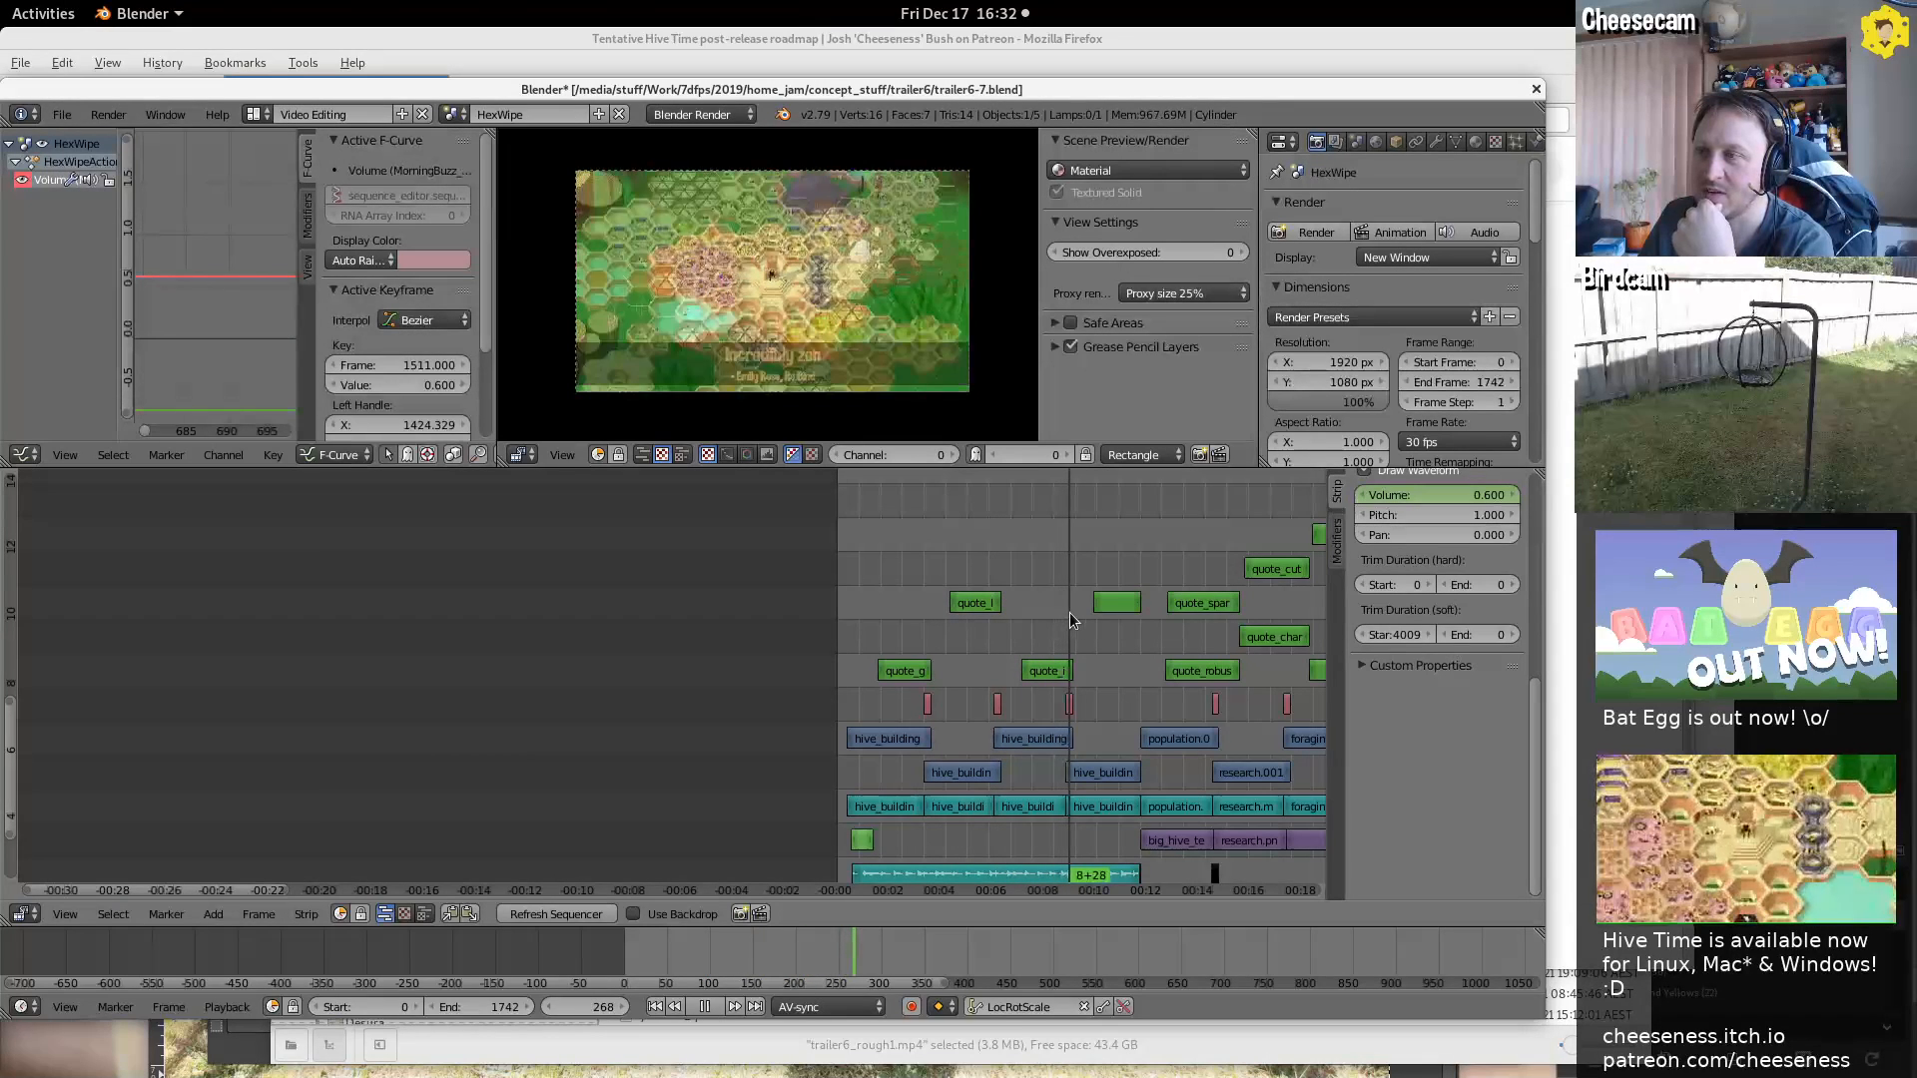
{"action": "left_click_drag", "start_coordinate": [1082, 609], "coordinate": [1110, 664]}
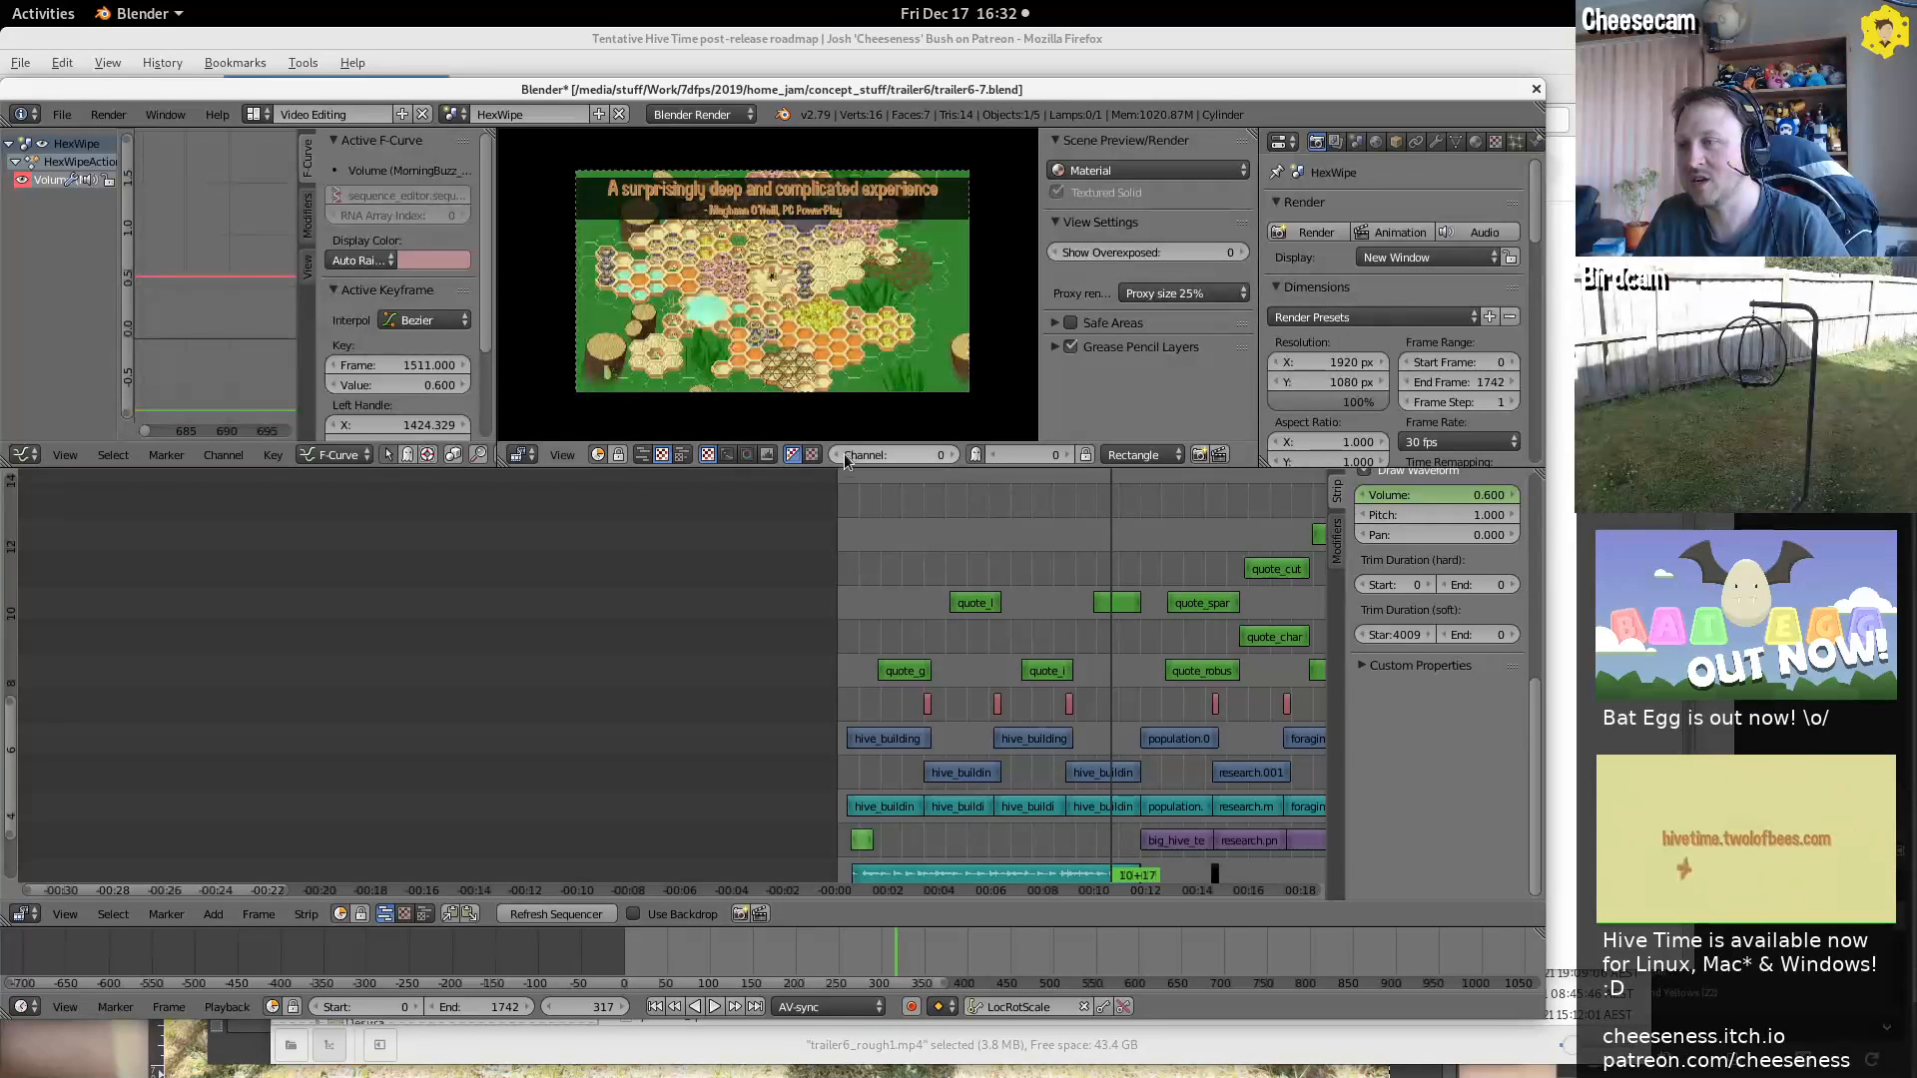
Replay the transition from the "A surprisingly deep and complicated experience" quote into the population shot
{"action": "key", "text": "alt+a"}
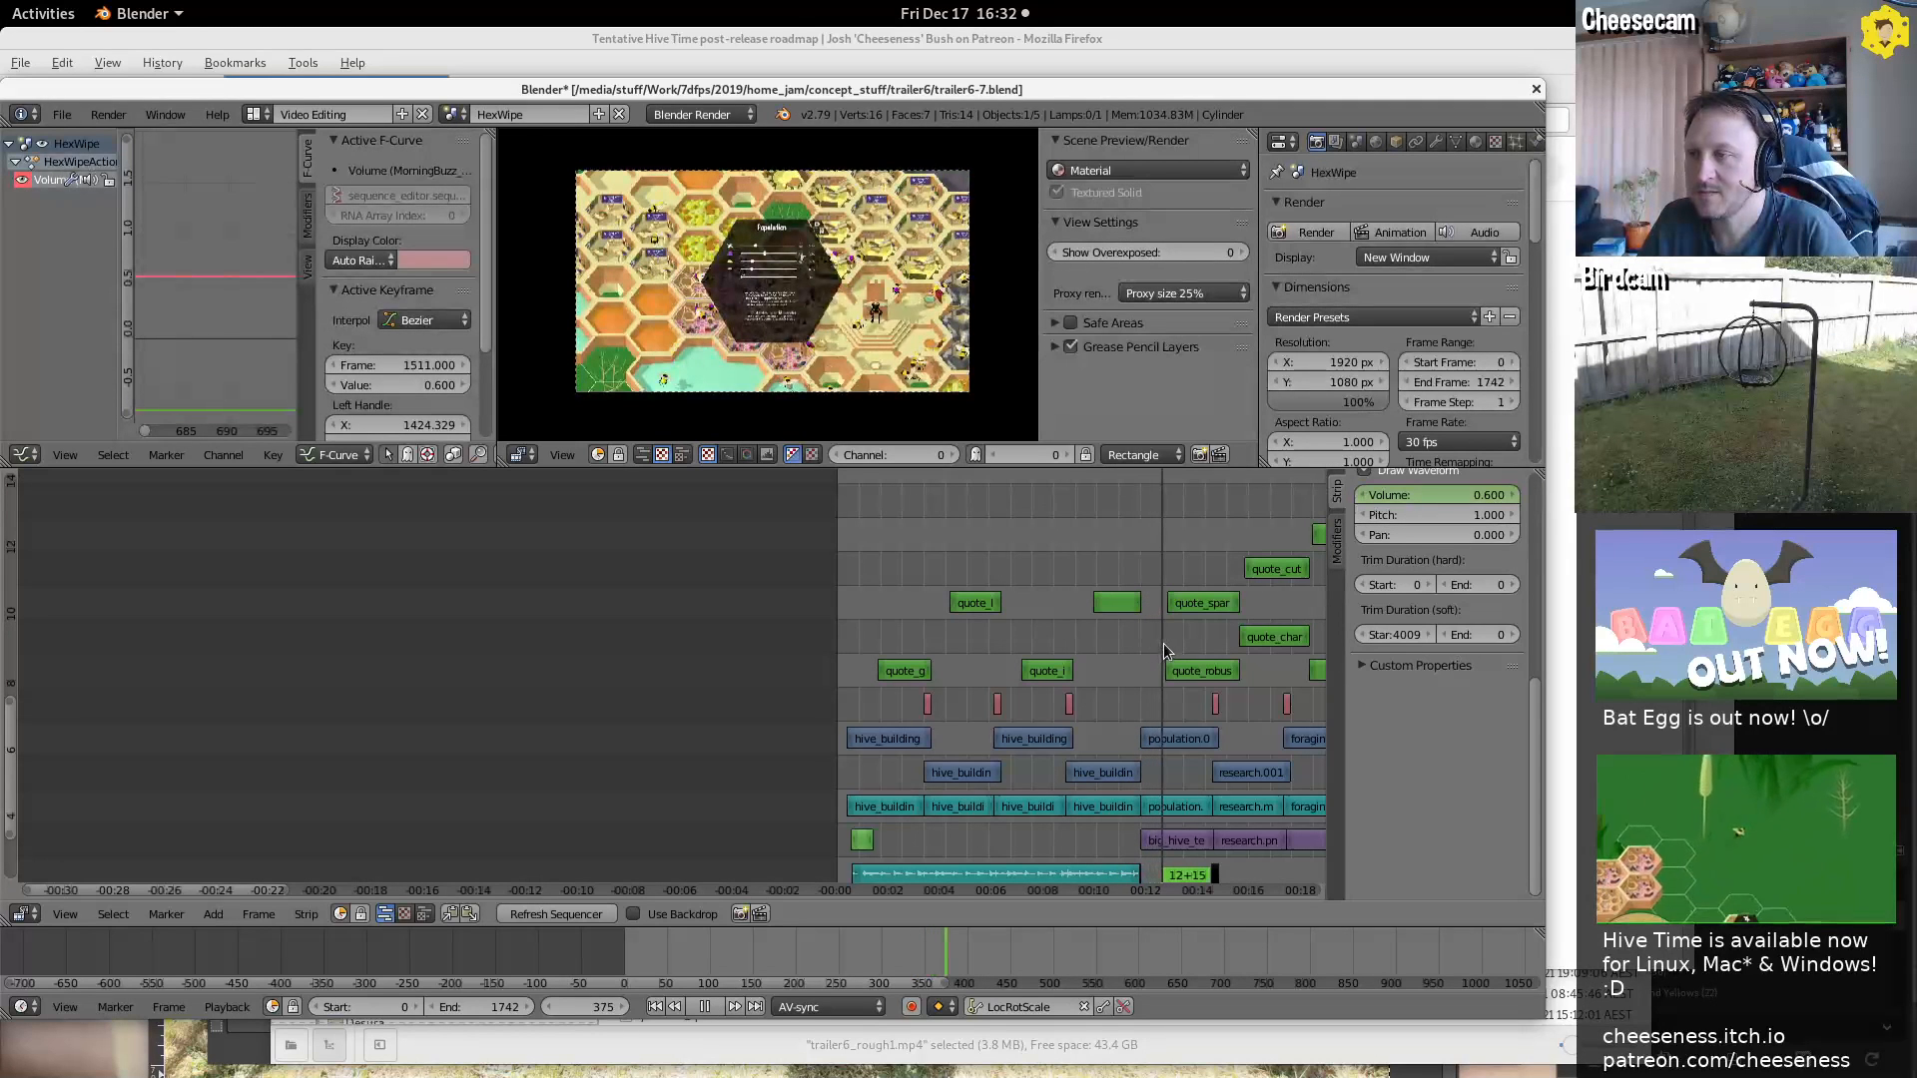
{"action": "left_click", "coordinate": [1112, 656]}
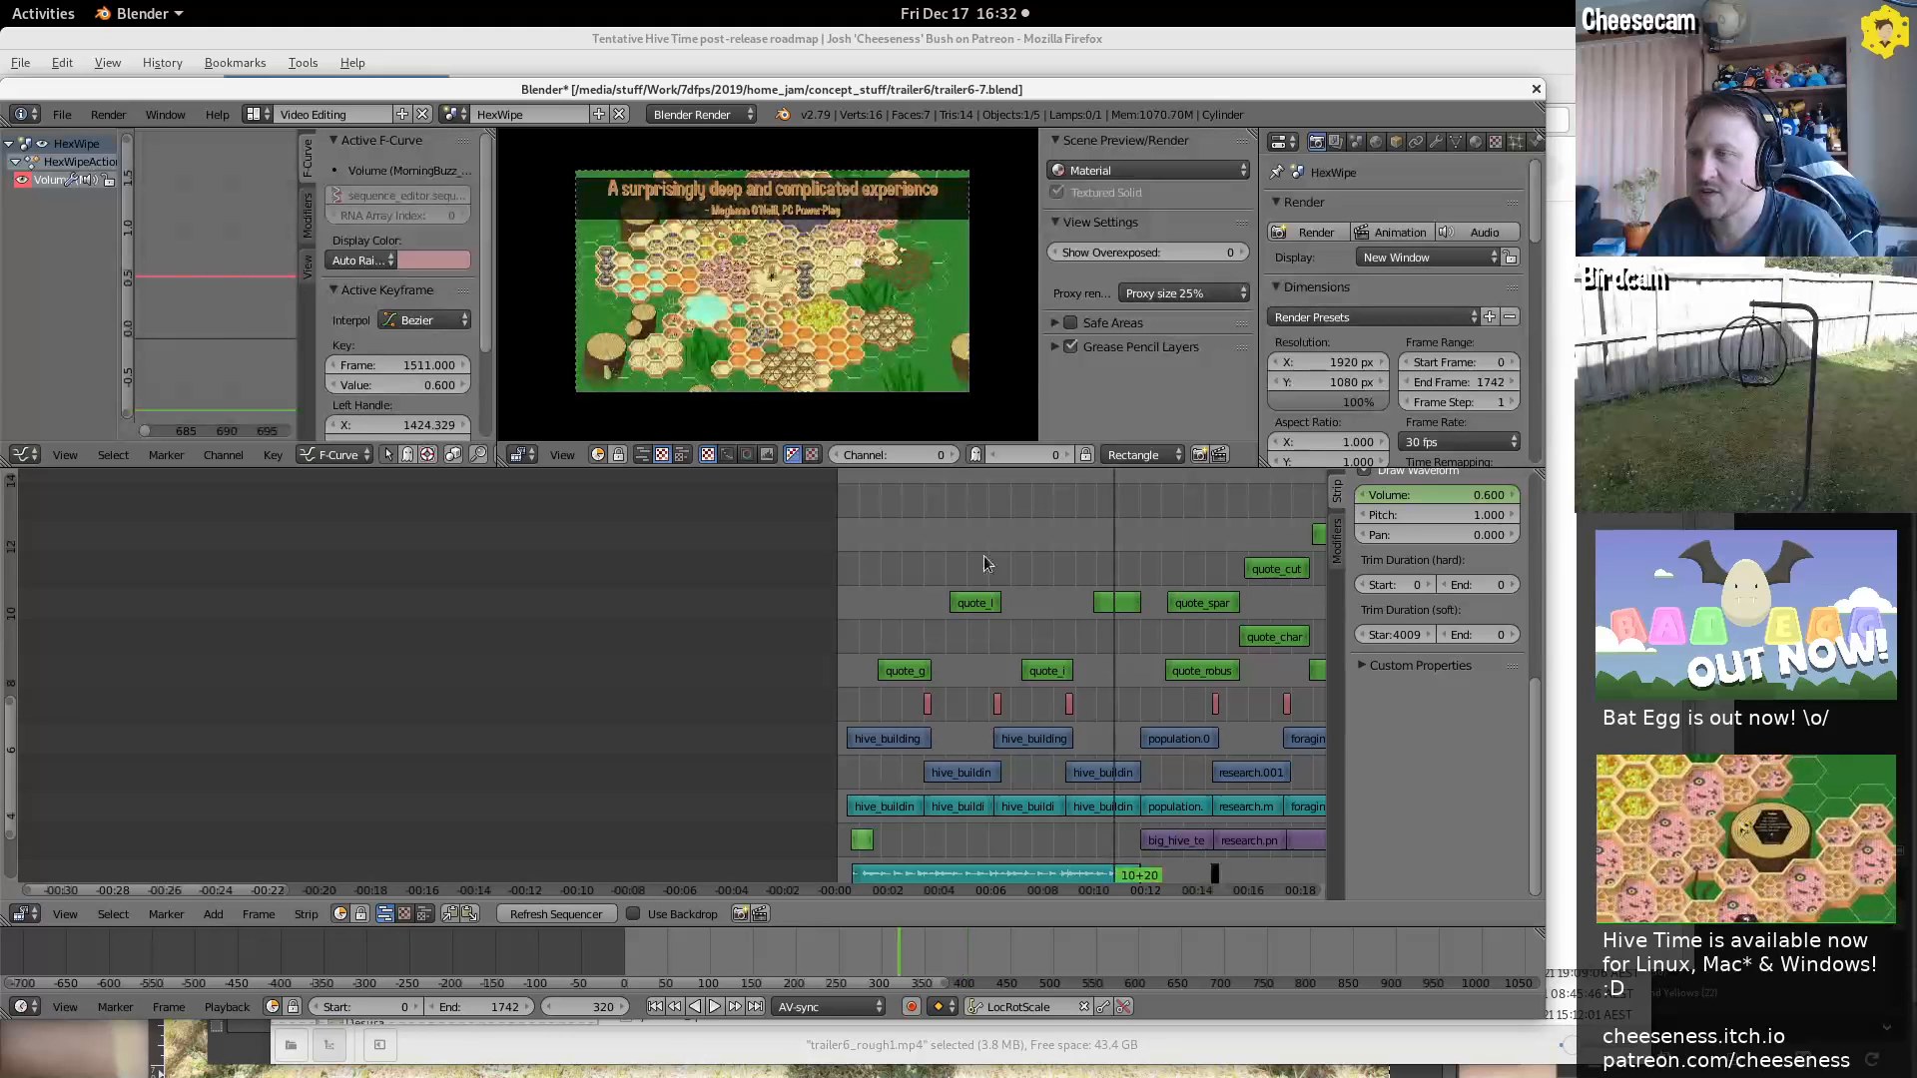
{"action": "key", "text": "alt+a"}
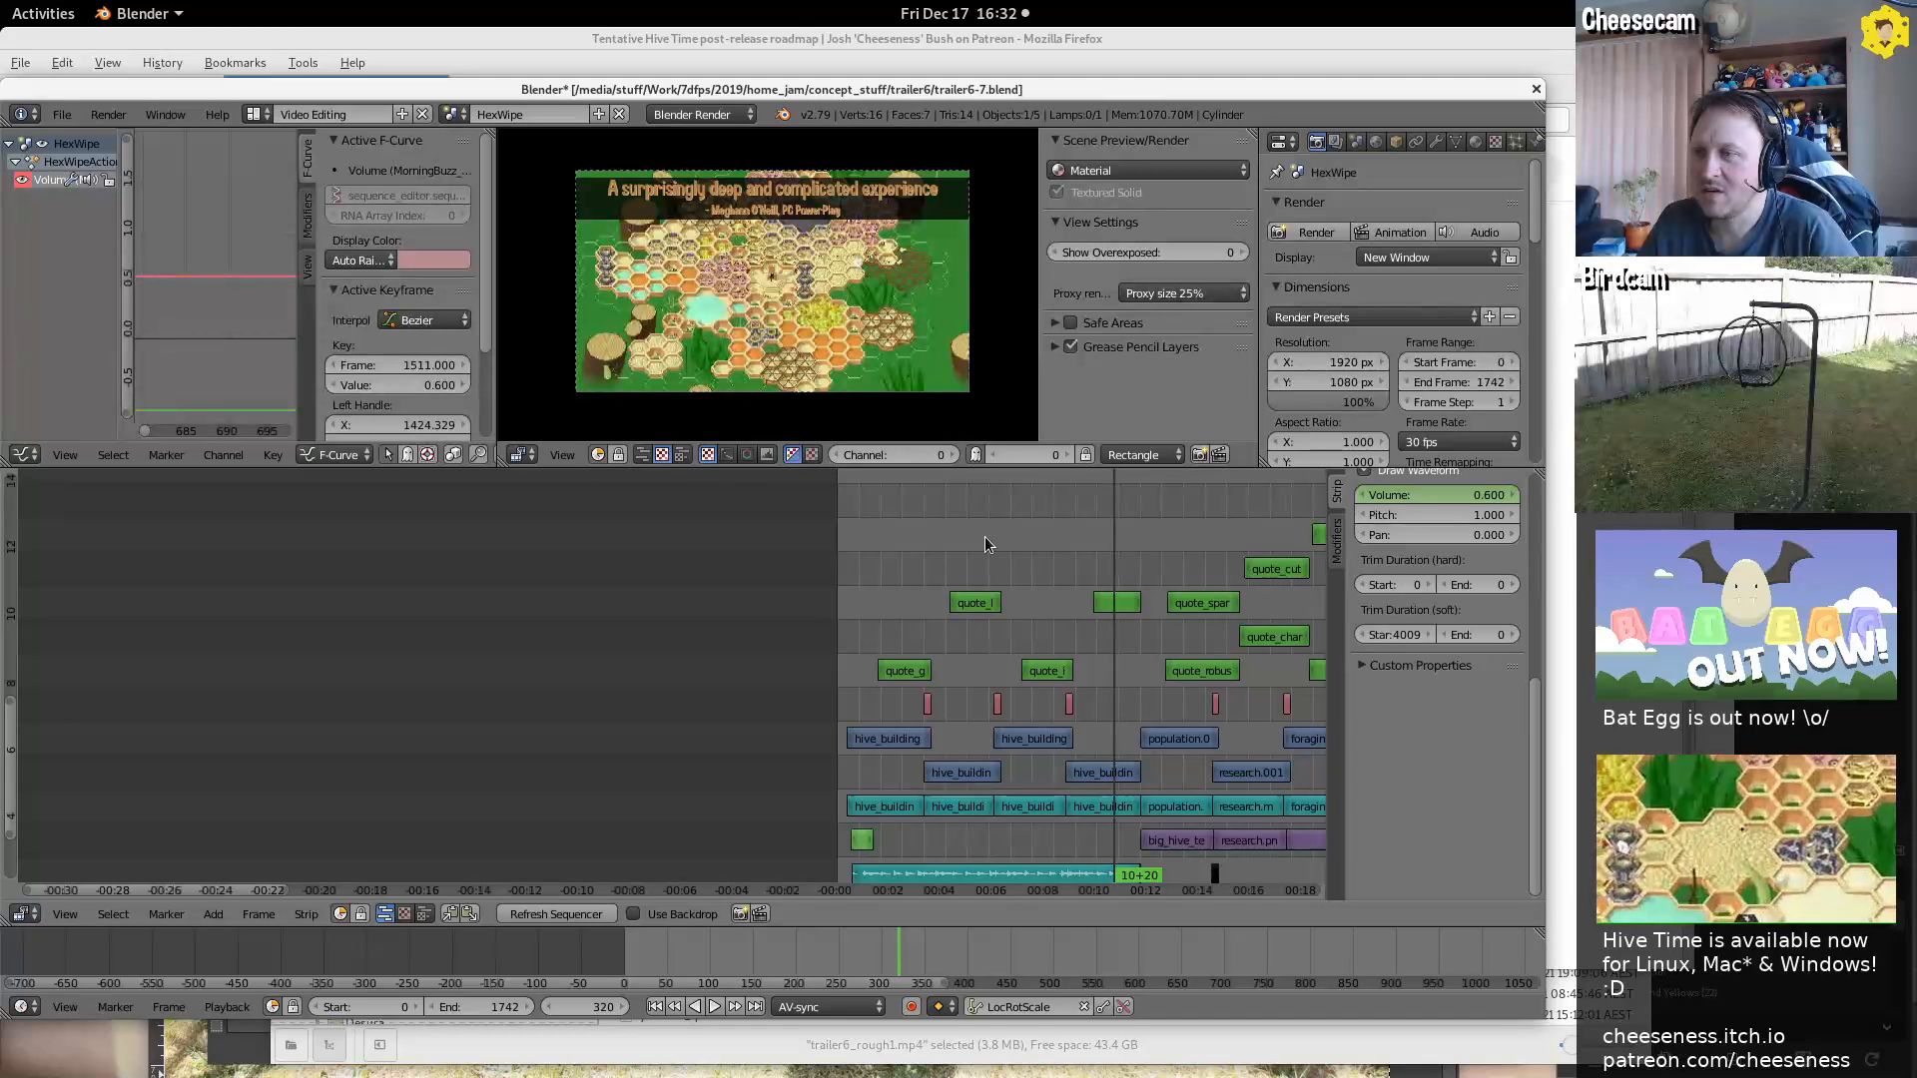
{"action": "key", "text": "alt+a"}
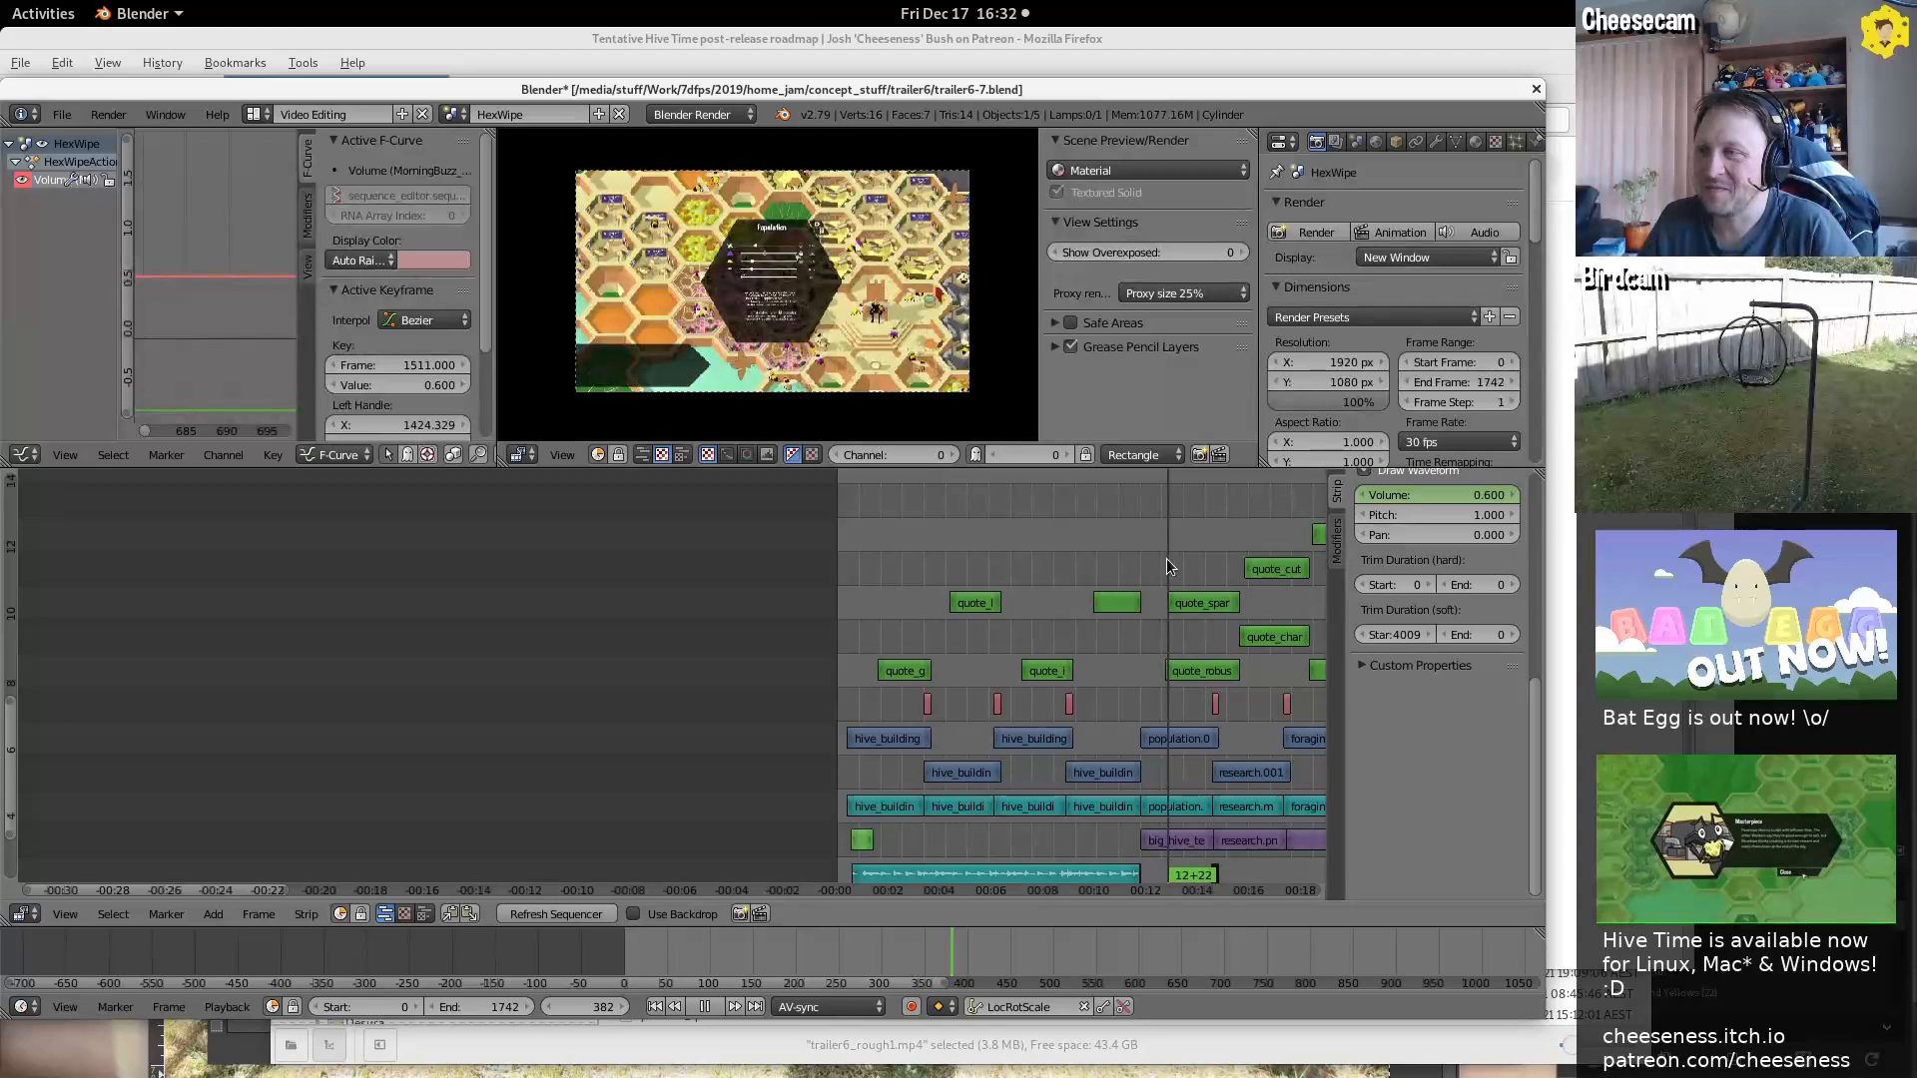
{"action": "key", "text": "alt+a"}
Review the paired press quotes over the population and research shots, playing through to the end of the foraging shot
{"action": "middle_click_drag", "start_coordinate": [1196, 571], "coordinate": [864, 609]}
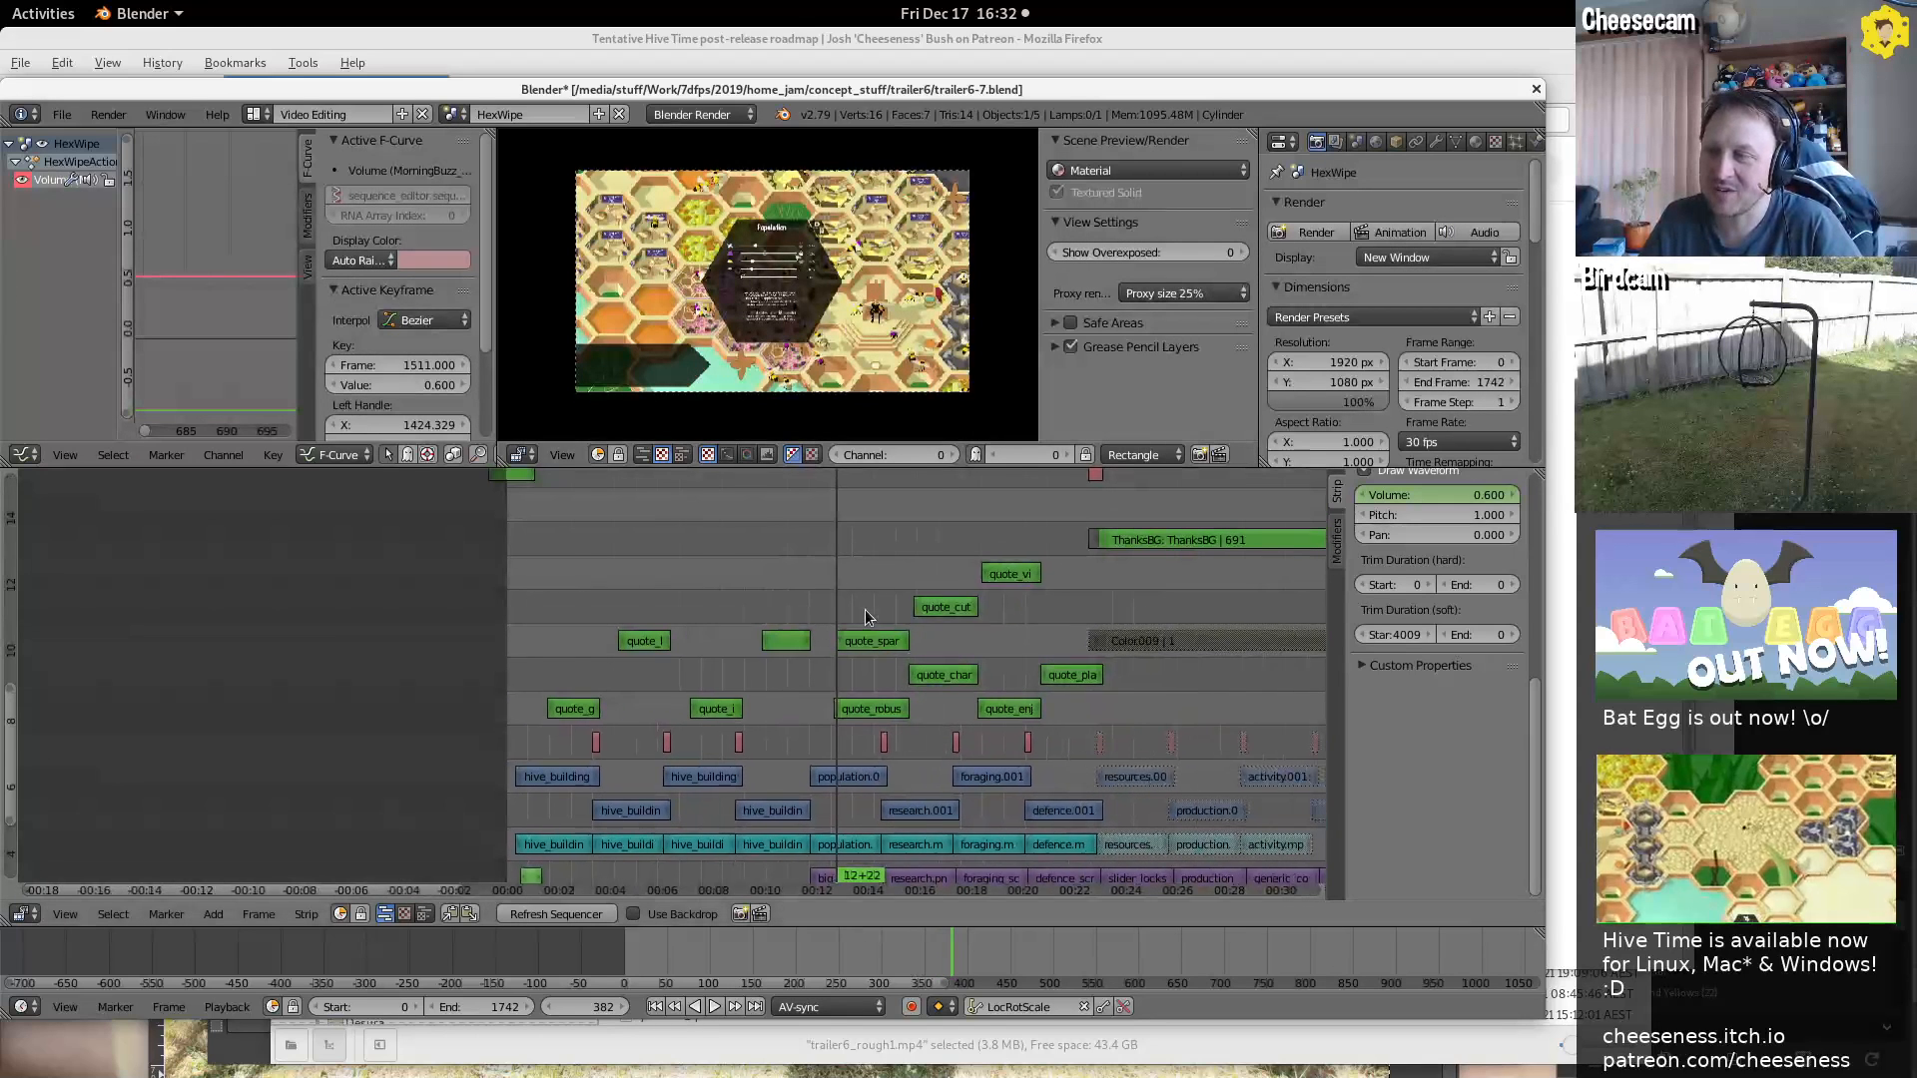
{"action": "left_click", "coordinate": [853, 611]}
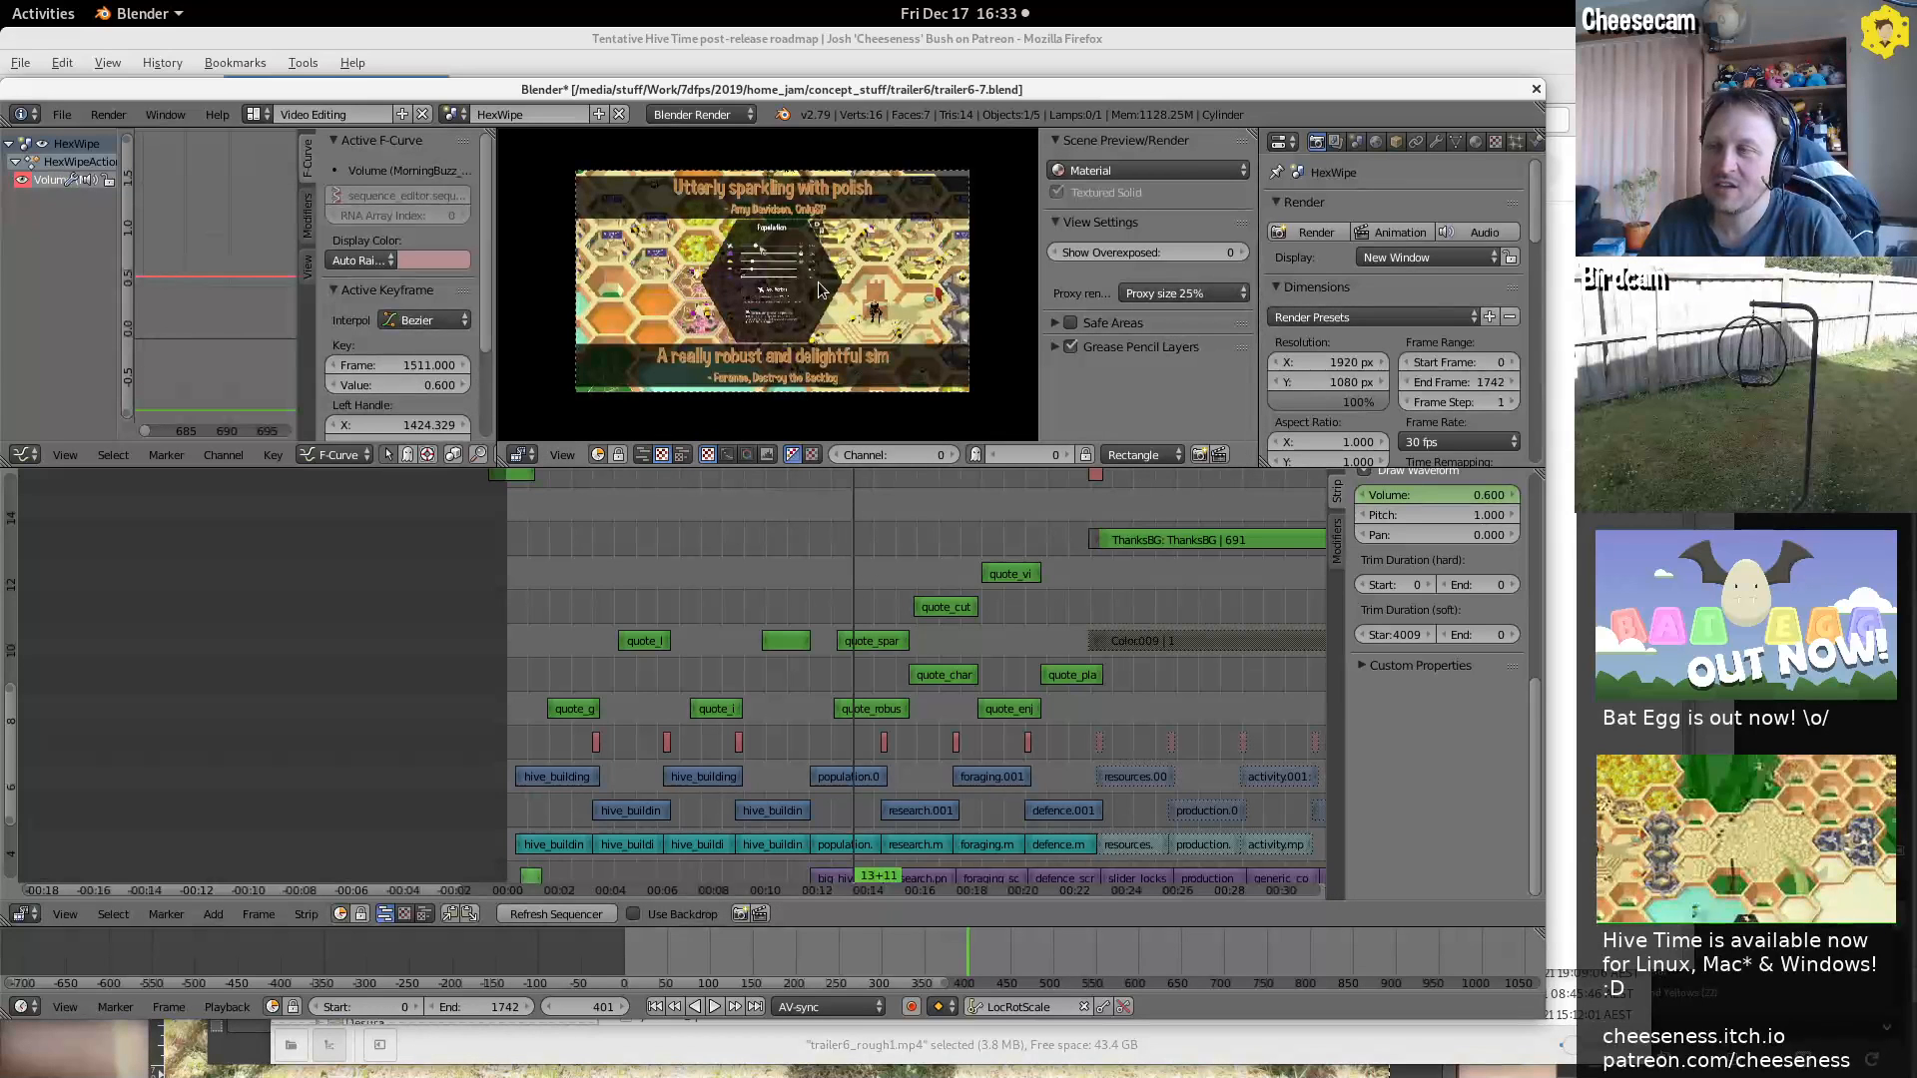
{"action": "mouse_move", "coordinate": [847, 587]}
{"action": "left_mouse_down"}
{"action": "mouse_move", "coordinate": [830, 591]}
{"action": "mouse_move", "coordinate": [884, 573]}
{"action": "mouse_move", "coordinate": [834, 587]}
{"action": "left_mouse_up"}
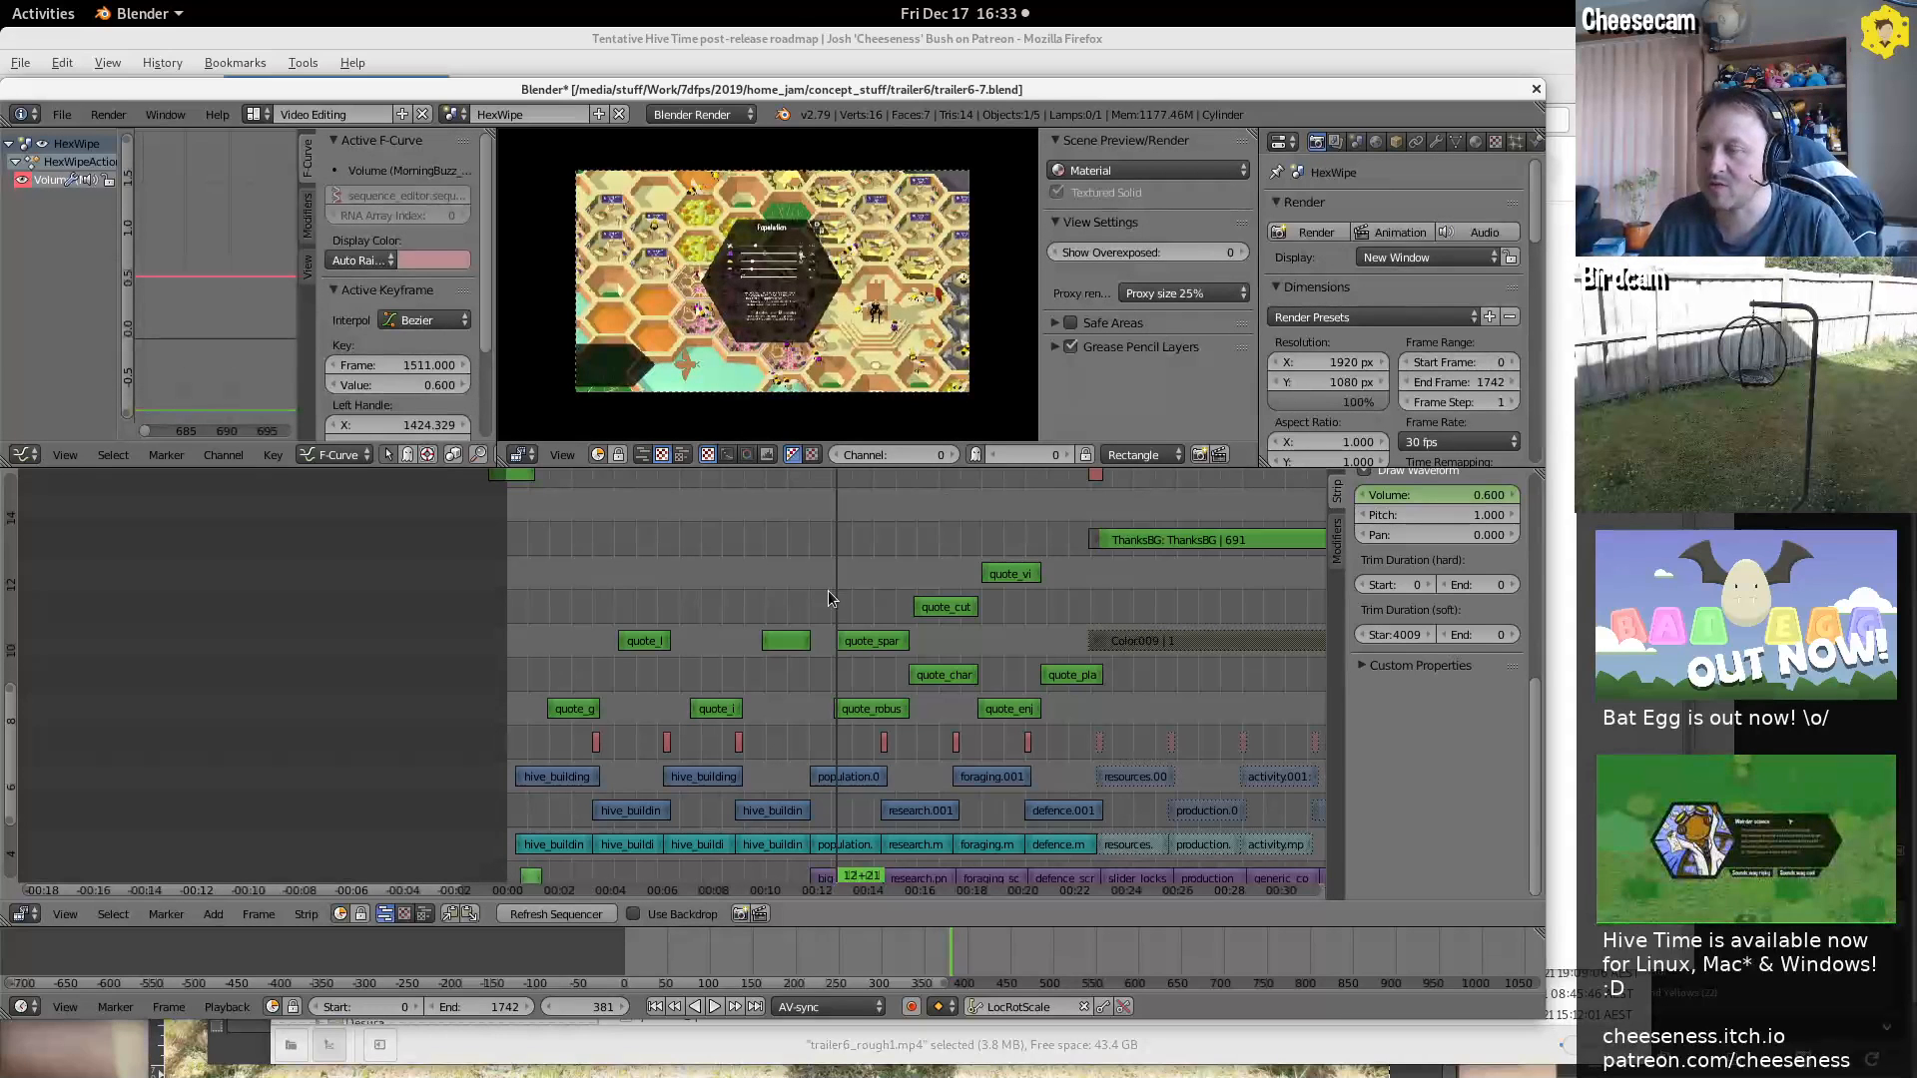
{"action": "key", "text": "alt+a"}
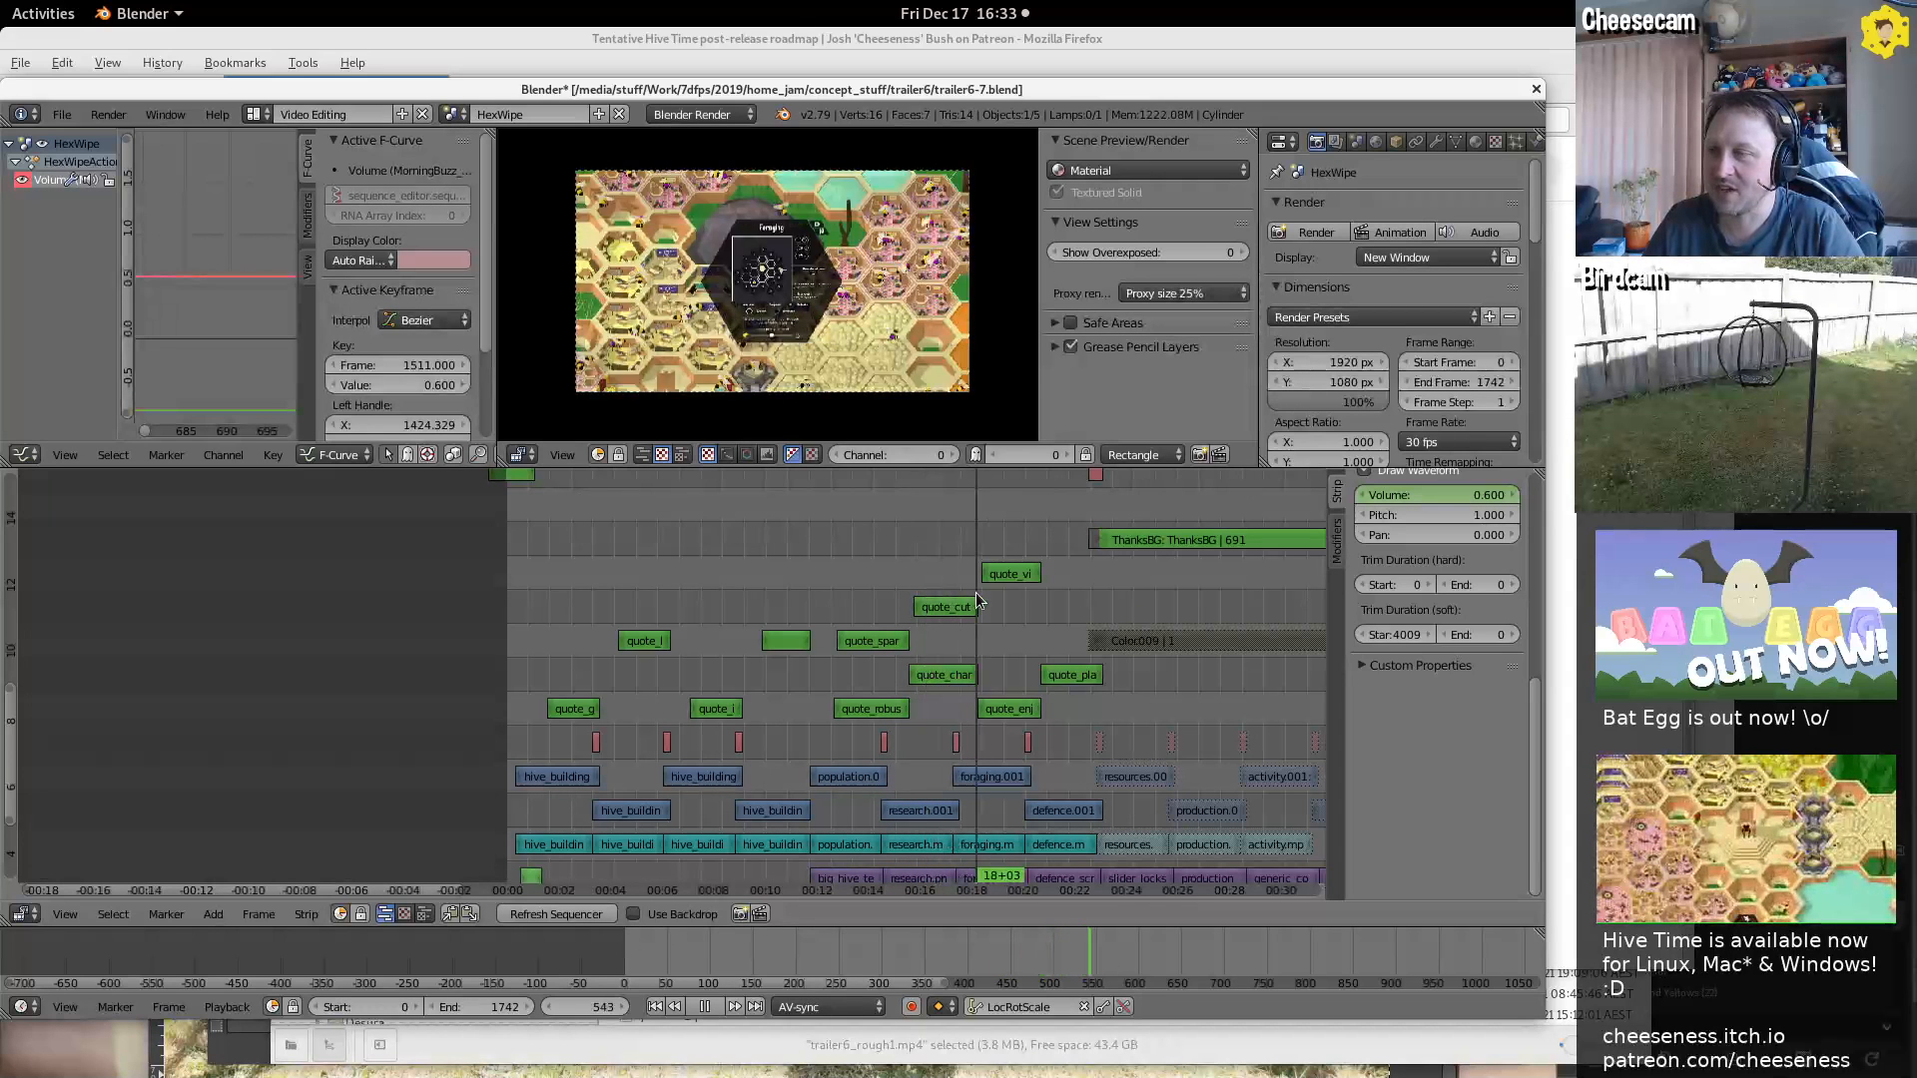
{"action": "key", "text": "alt+a"}
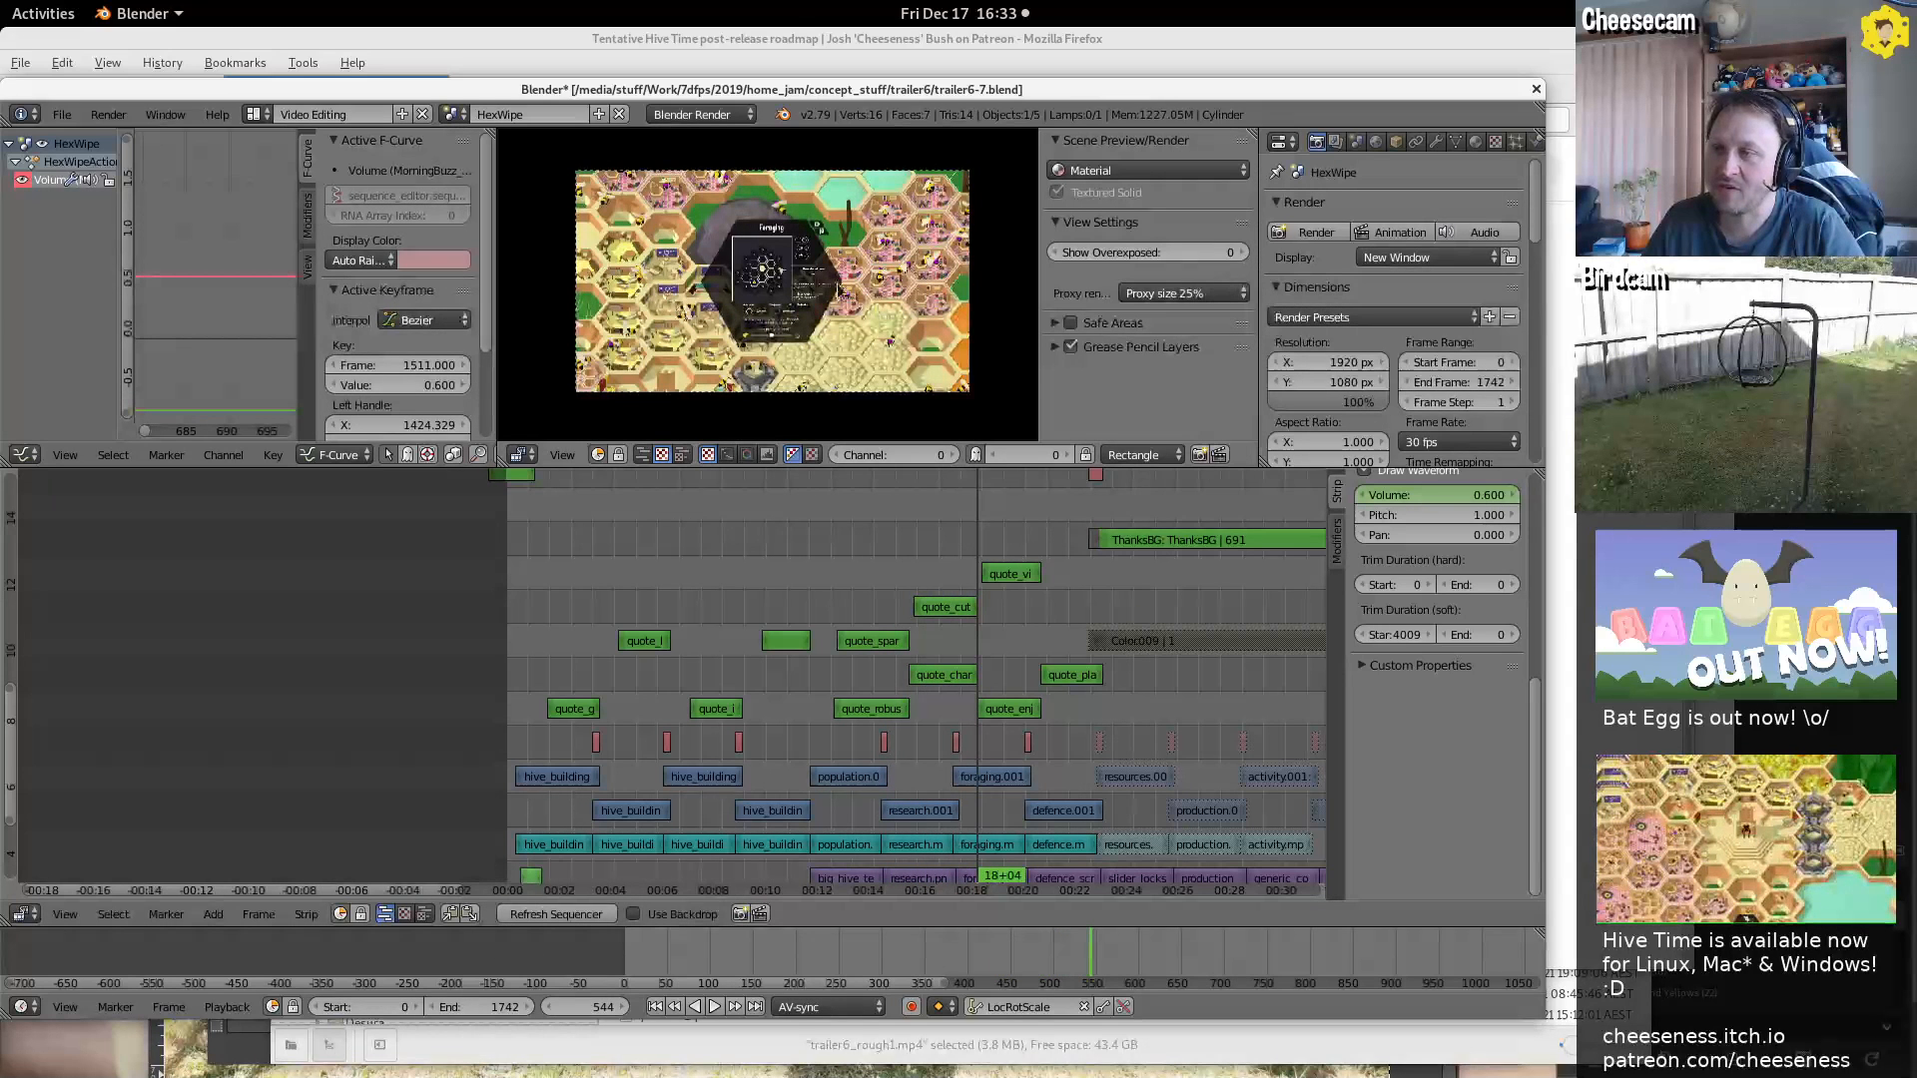
Check the defence shot's quote, then replay the paired-quote section from the population shot up to the ThanksBG strip
{"action": "left_click", "coordinate": [1056, 638]}
{"action": "middle_click_drag", "start_coordinate": [1128, 595], "coordinate": [1047, 616]}
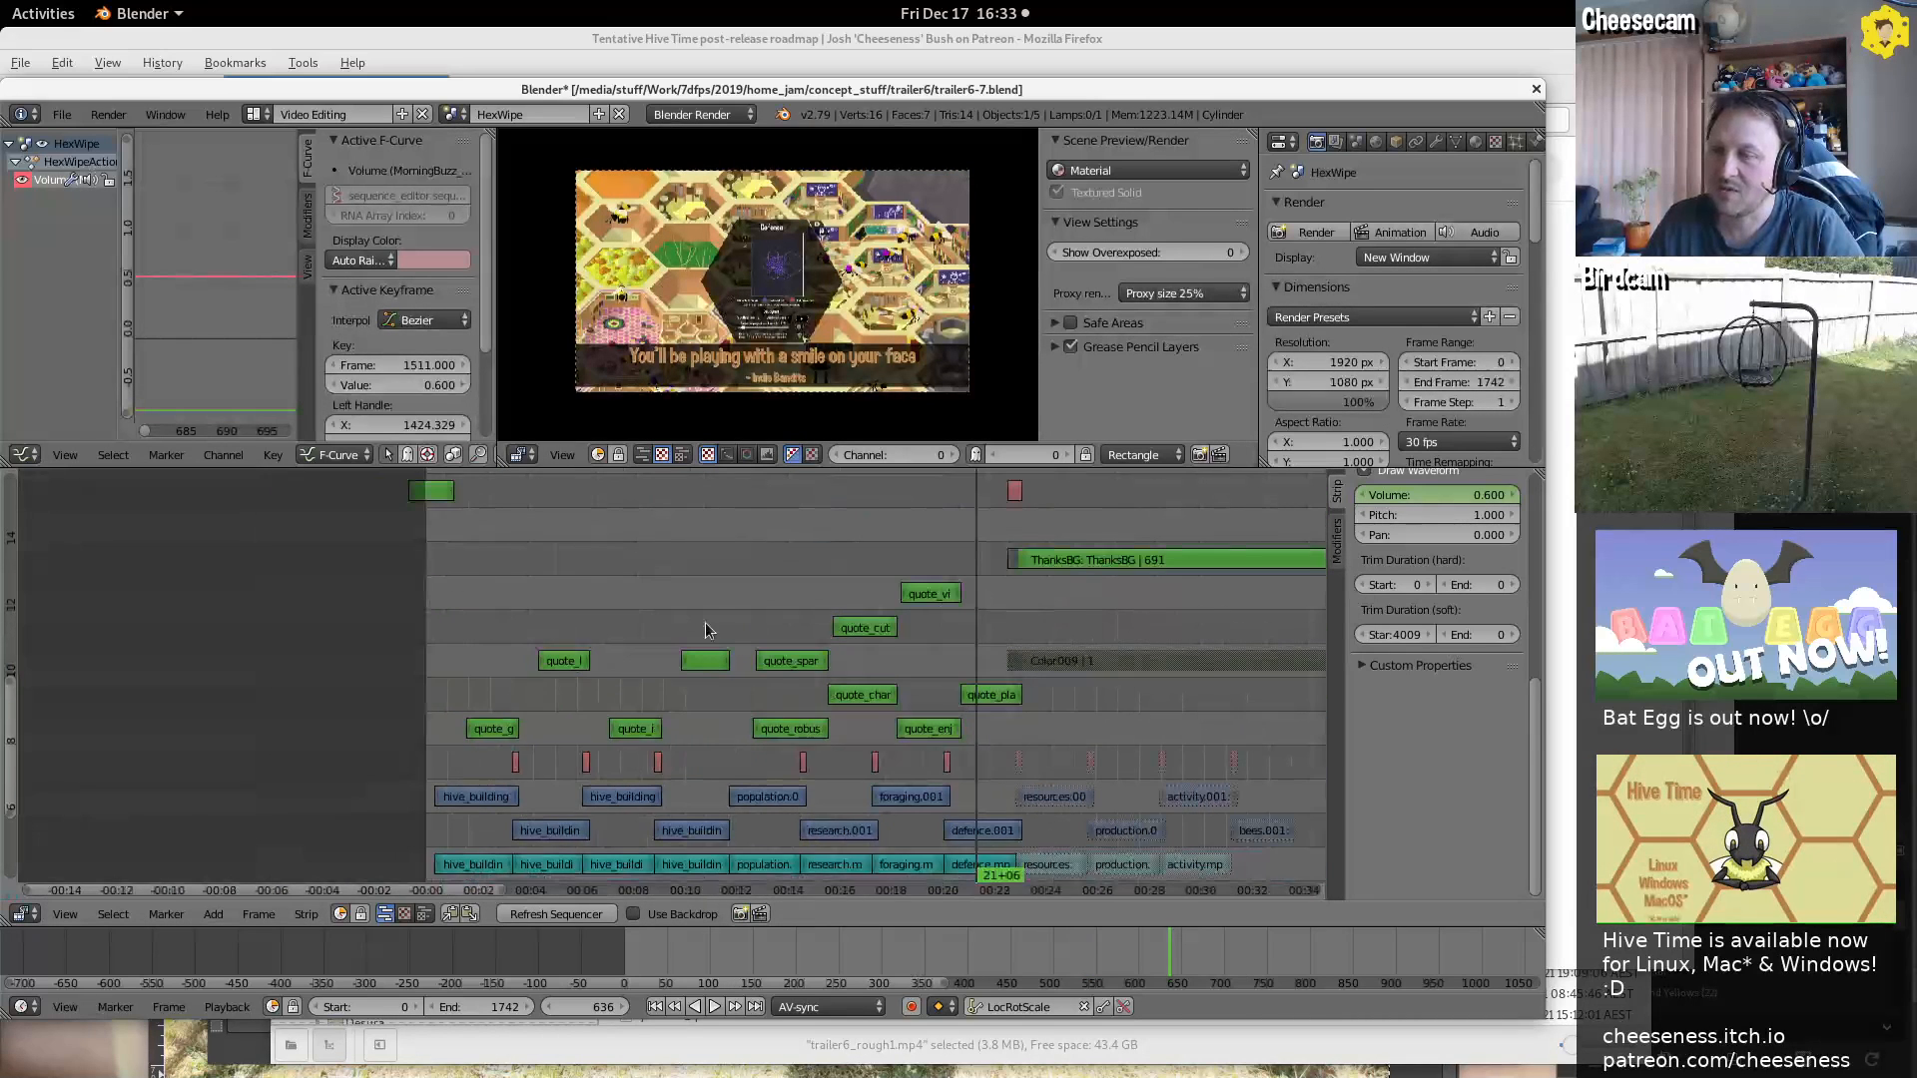
{"action": "left_click_drag", "start_coordinate": [746, 602], "coordinate": [773, 597]}
{"action": "key", "text": "alt+a"}
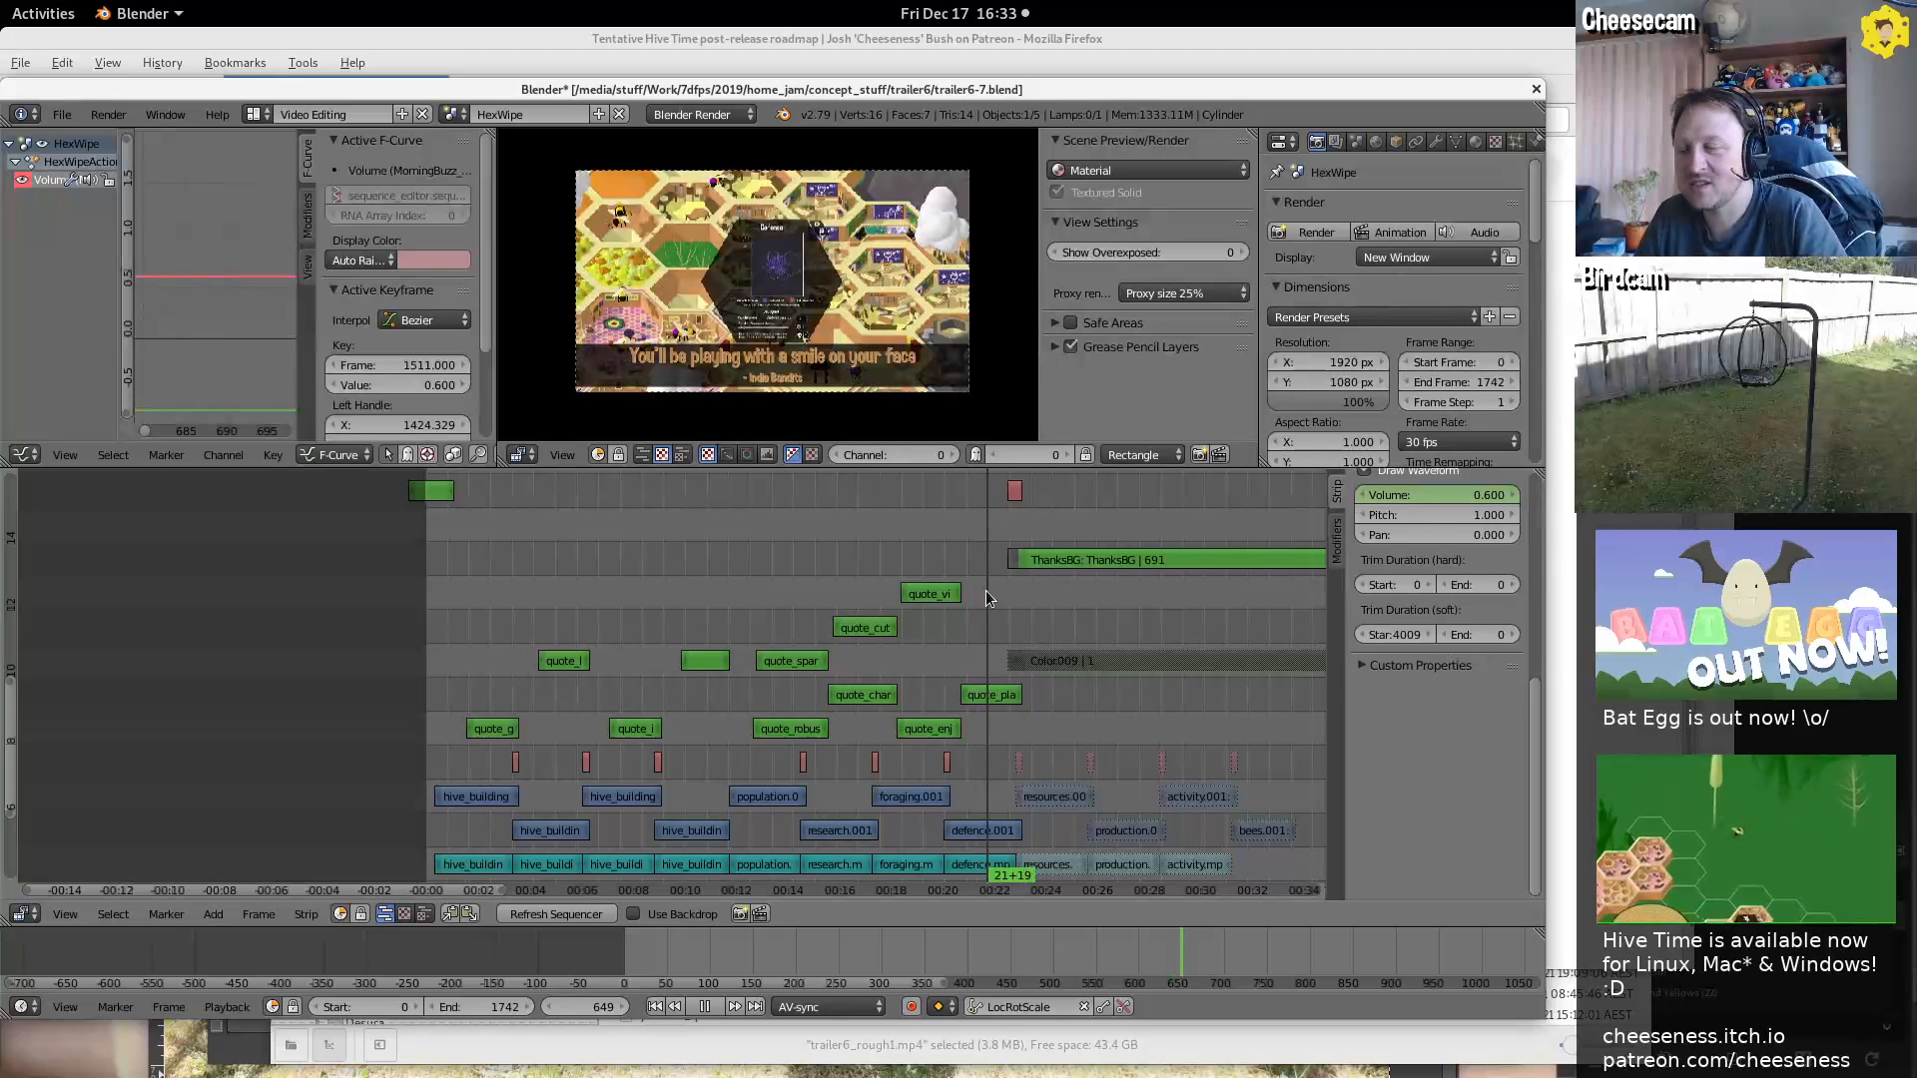
{"action": "left_click", "coordinate": [758, 622]}
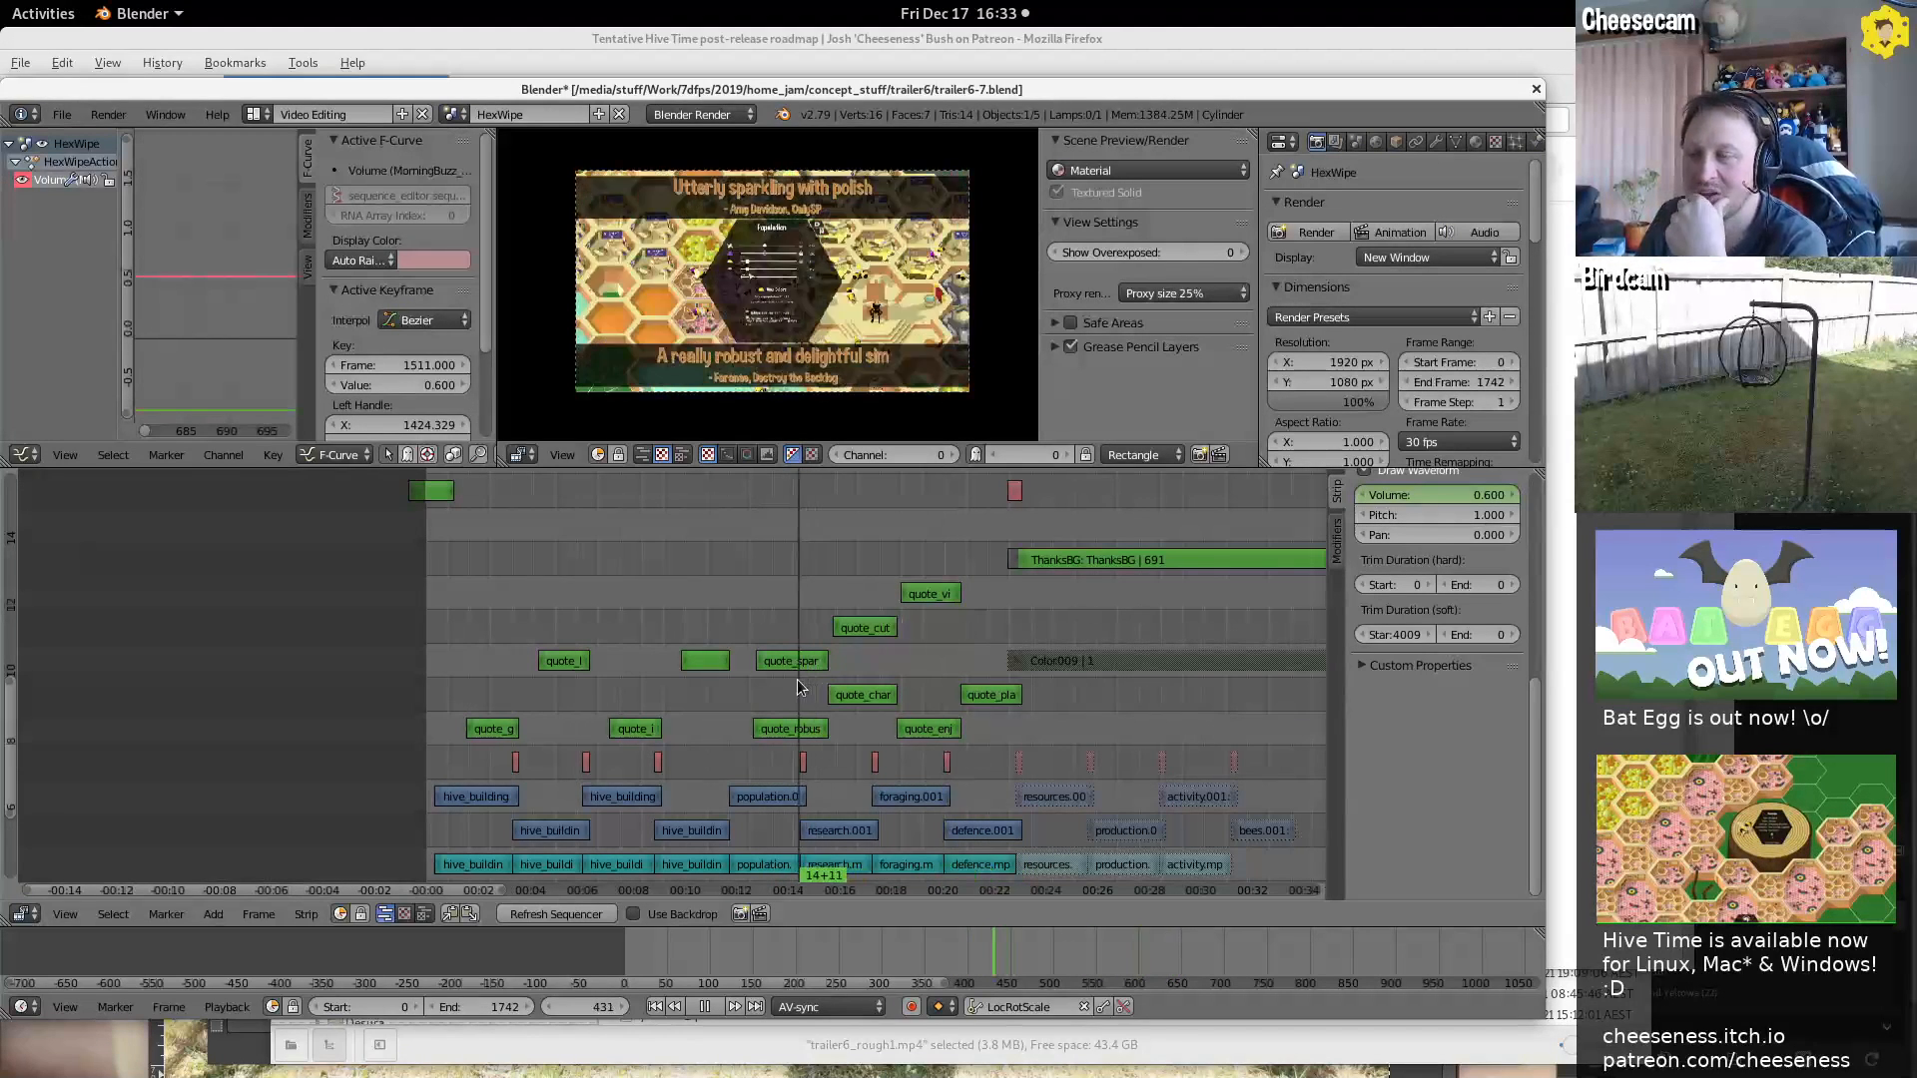
{"action": "middle_click_drag", "start_coordinate": [1087, 629], "coordinate": [16, 659]}
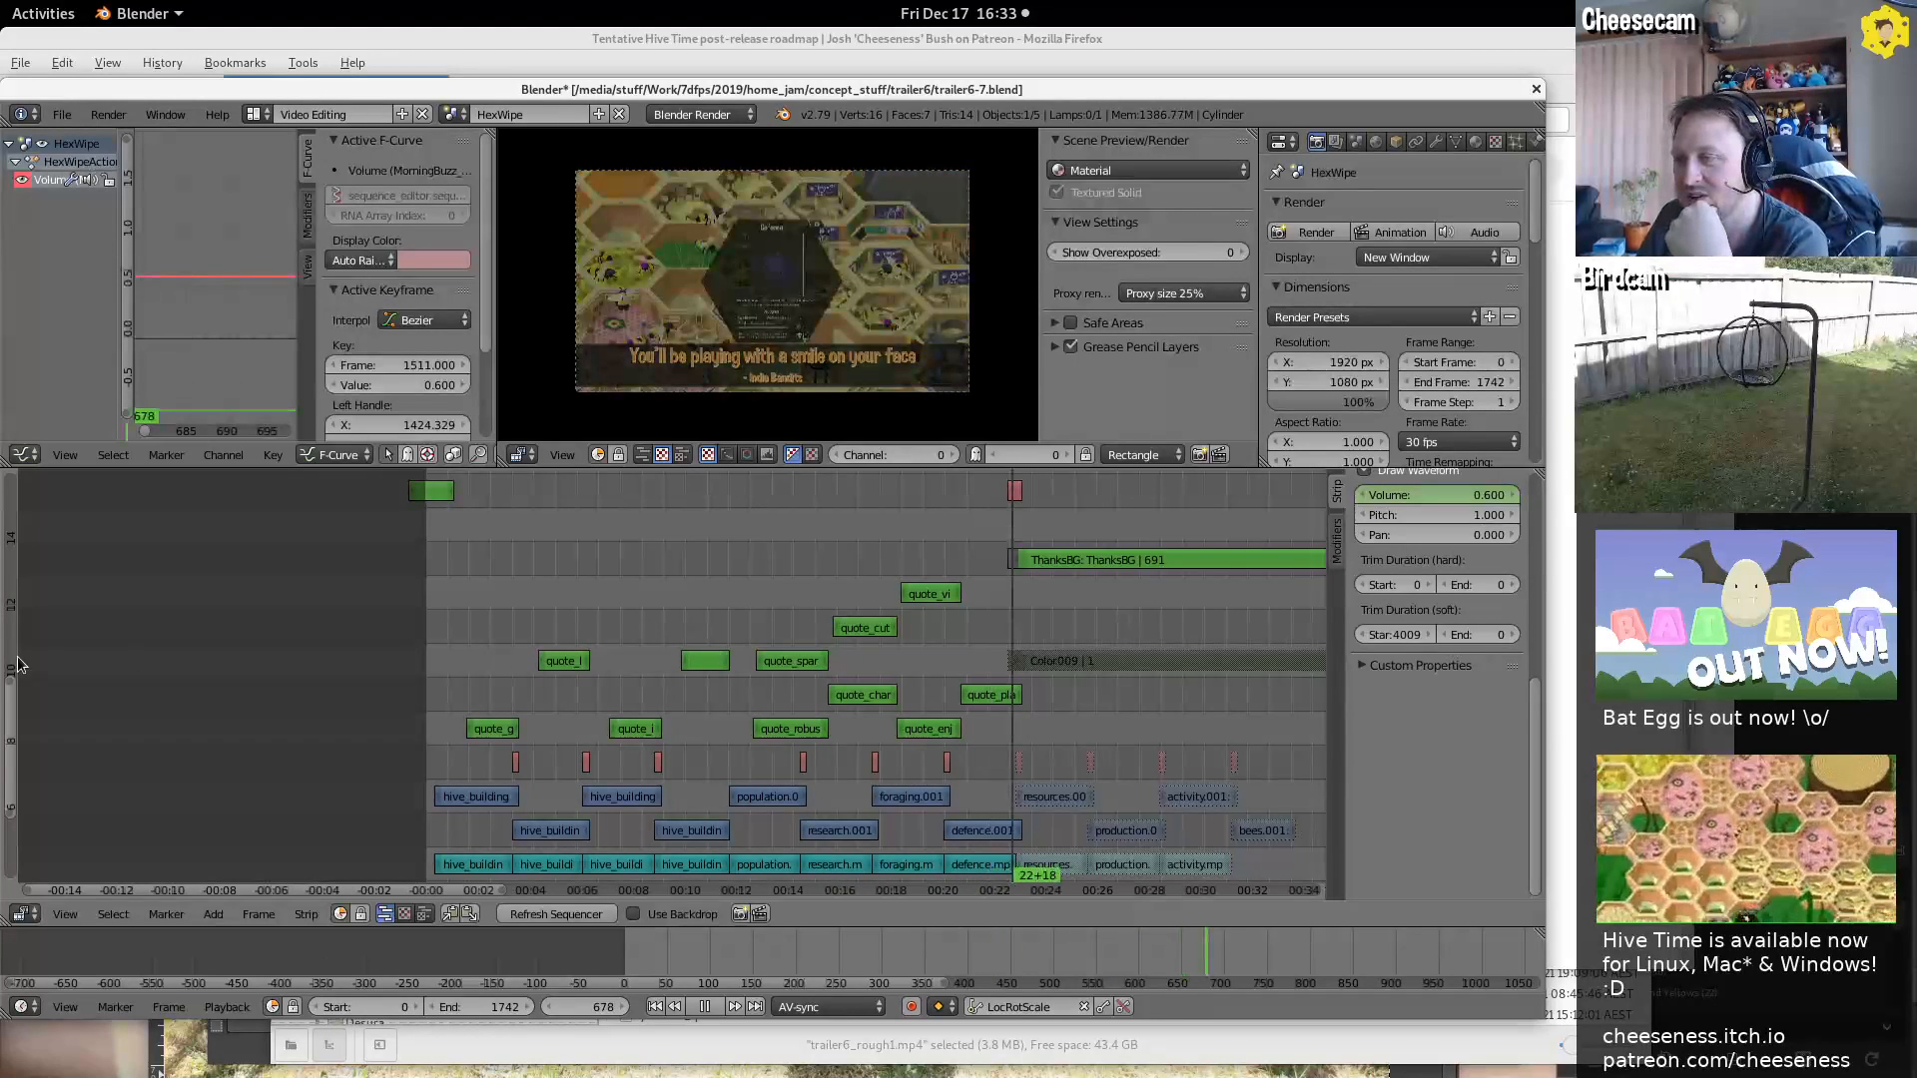
{"action": "key", "text": "alt+a"}
Play and scrub through the Thanks section with its wall of player quotes
{"action": "middle_click_drag", "start_coordinate": [706, 569], "coordinate": [885, 572]}
{"action": "left_click_drag", "start_coordinate": [764, 571], "coordinate": [842, 574]}
{"action": "key", "text": "alt+a"}
{"action": "left_click", "coordinate": [408, 576]}
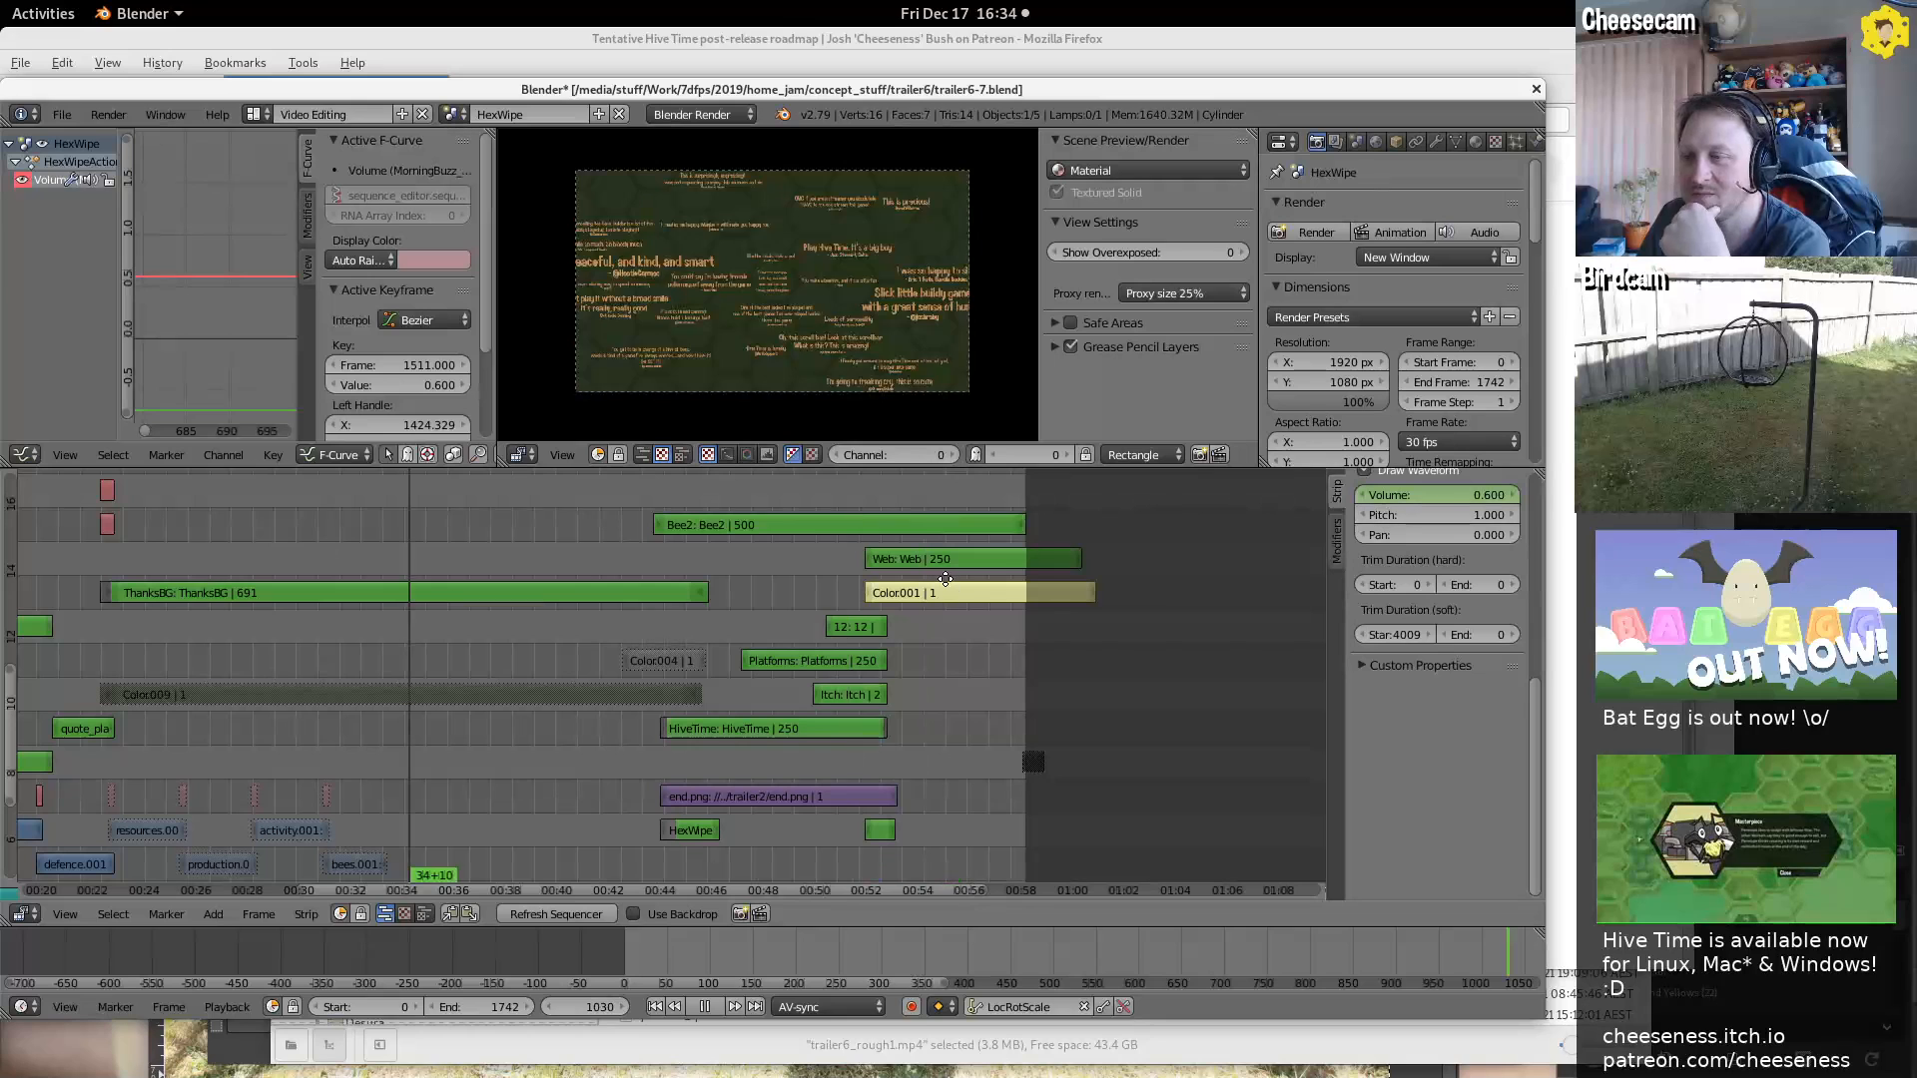
{"action": "middle_click_drag", "start_coordinate": [205, 568], "coordinate": [944, 579]}
{"action": "key", "text": "alt+a"}
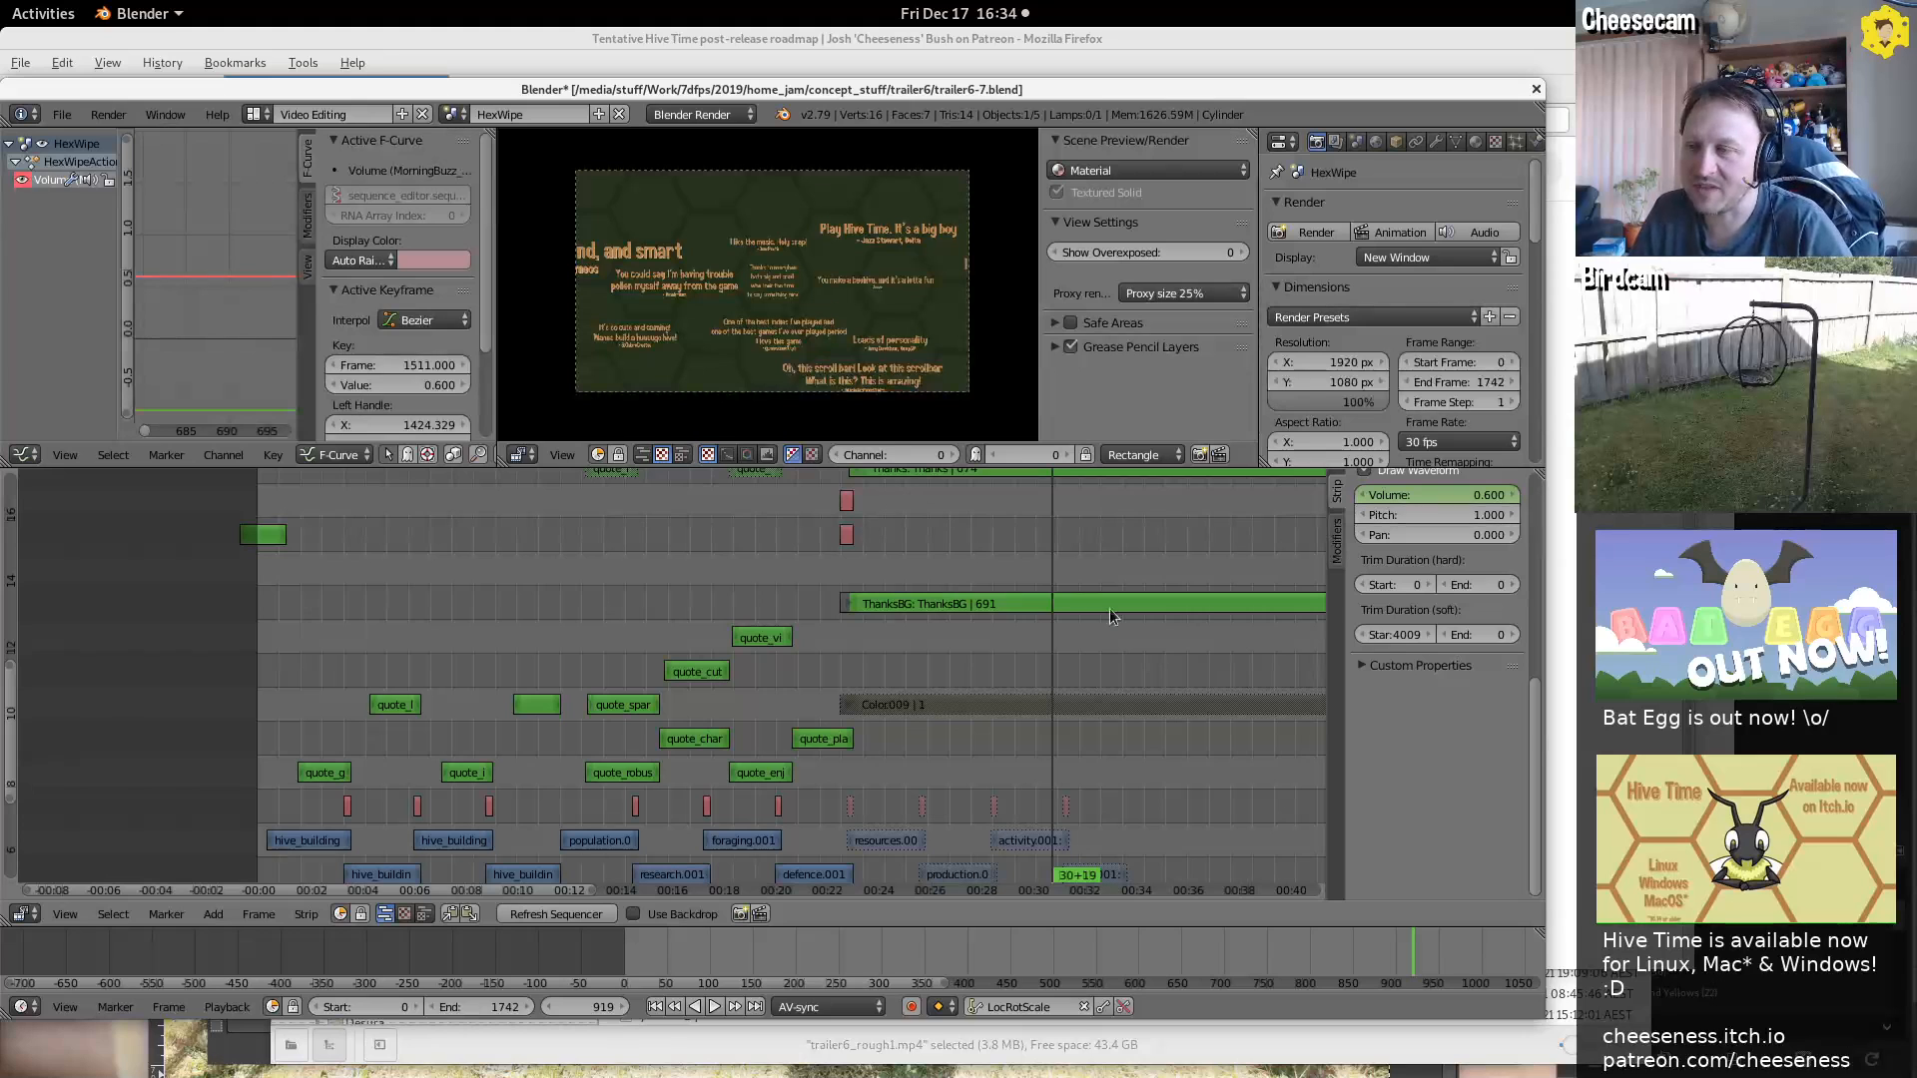
Show the whole strip timeline, preview frame 1335 near the start of the end card, and switch back to the roadmap post in Firefox
{"action": "middle_click_drag", "start_coordinate": [1188, 549], "coordinate": [1156, 583], "text": "ctrl"}
{"action": "middle_click_drag", "start_coordinate": [1009, 616], "coordinate": [966, 599]}
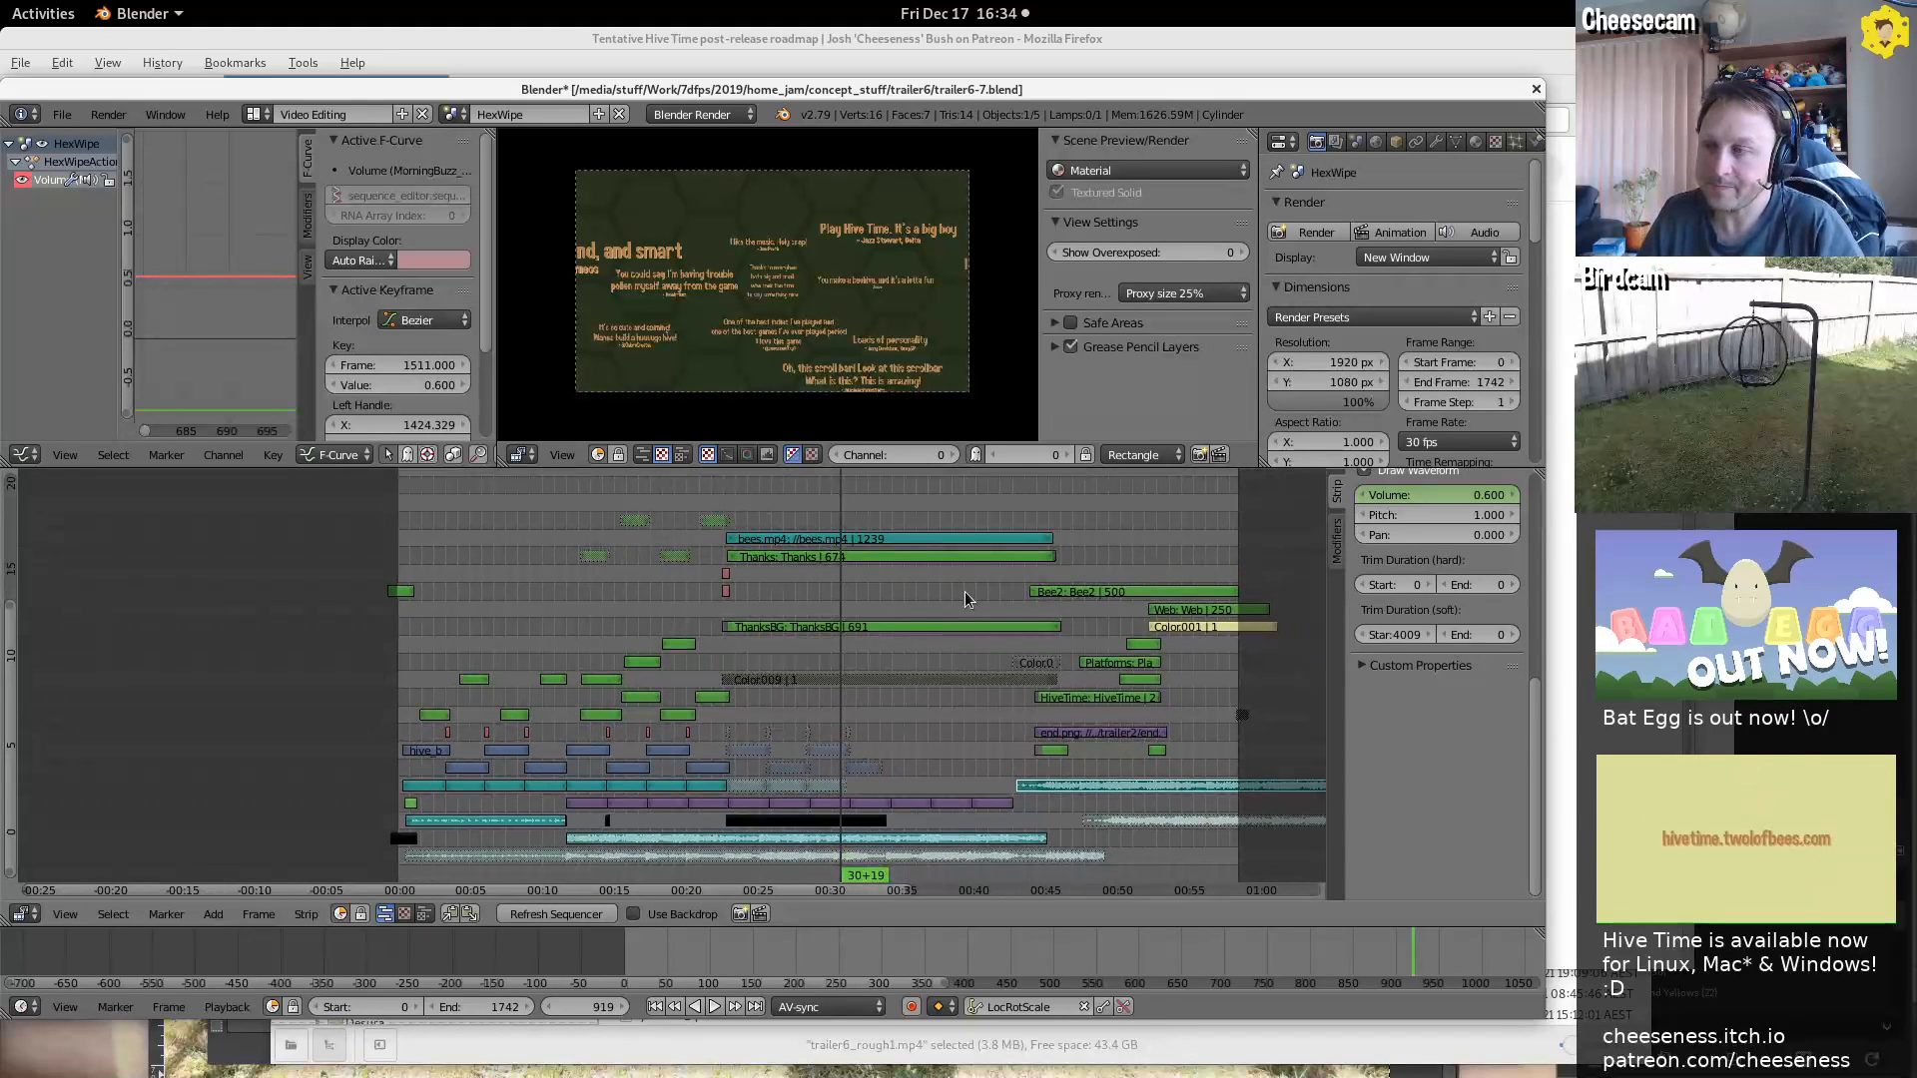
{"action": "left_click", "coordinate": [1041, 587]}
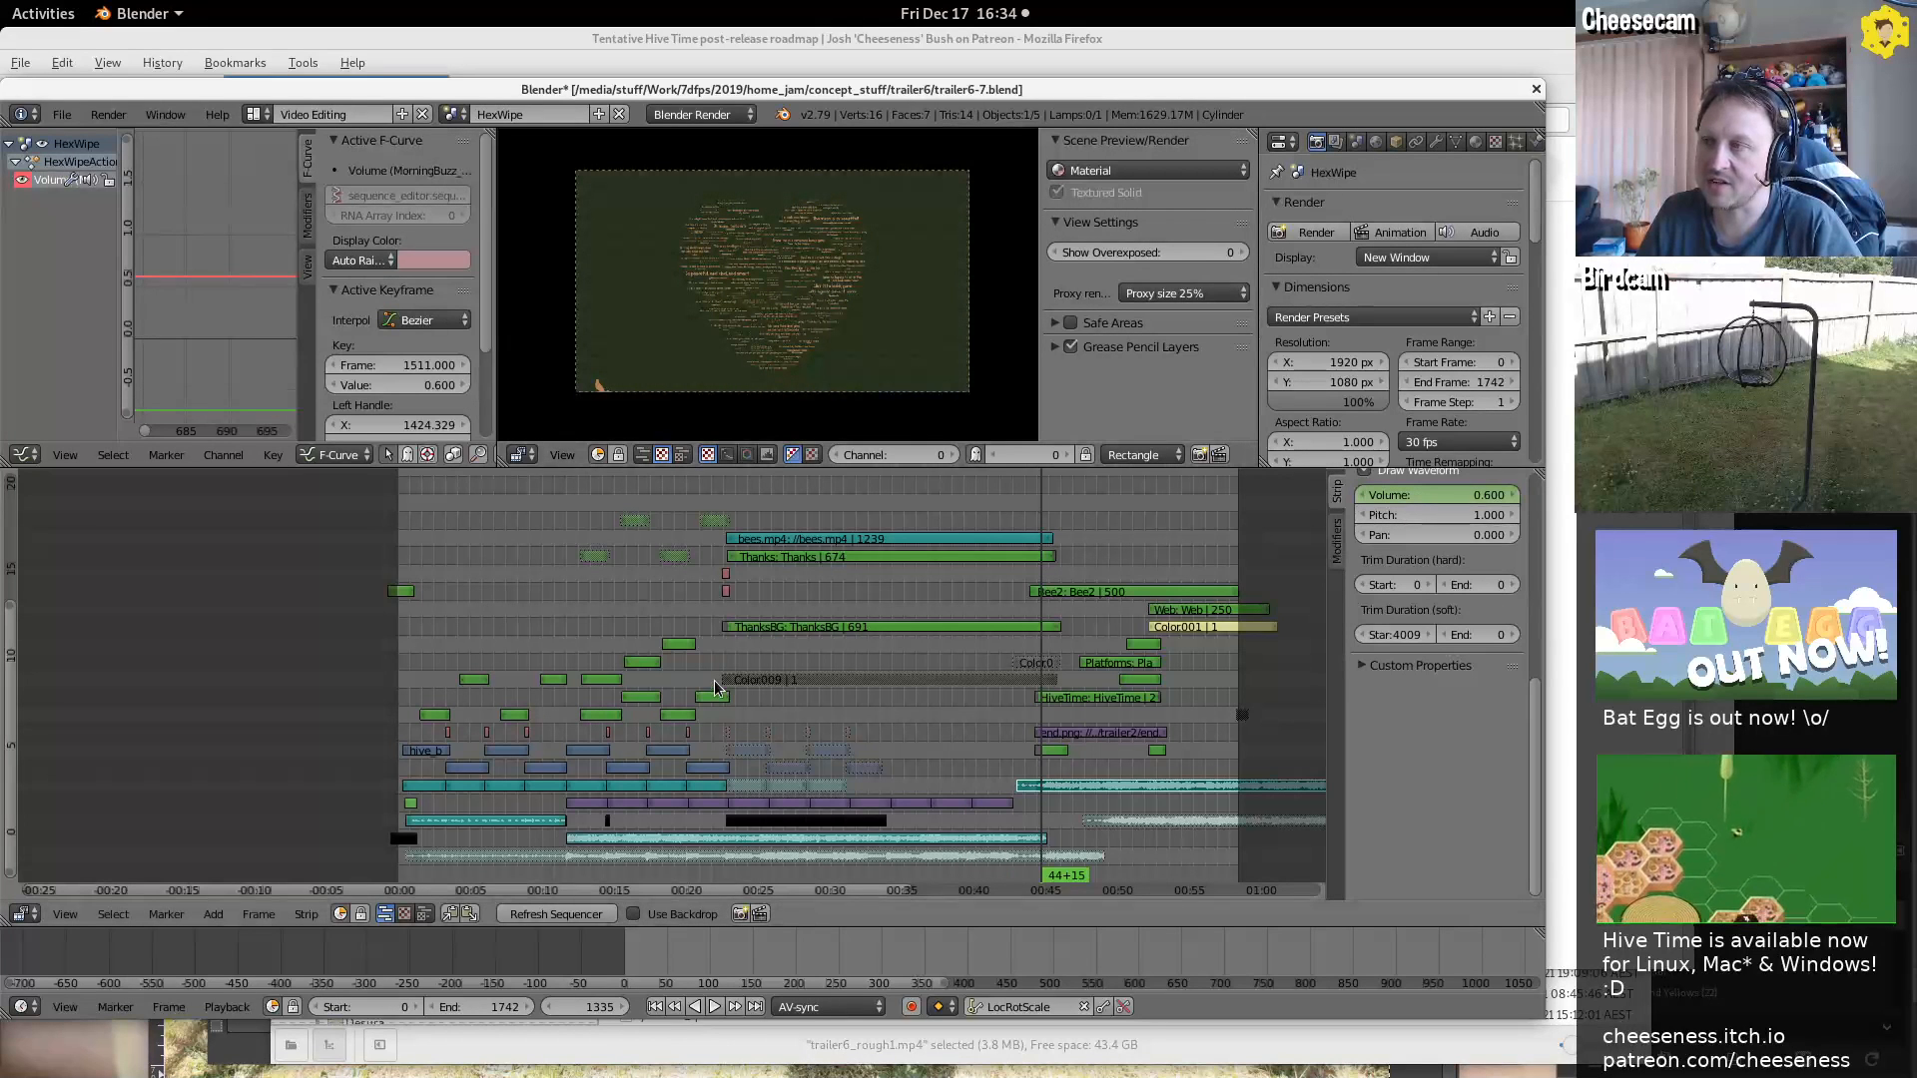
{"action": "left_click", "coordinate": [1568, 820]}
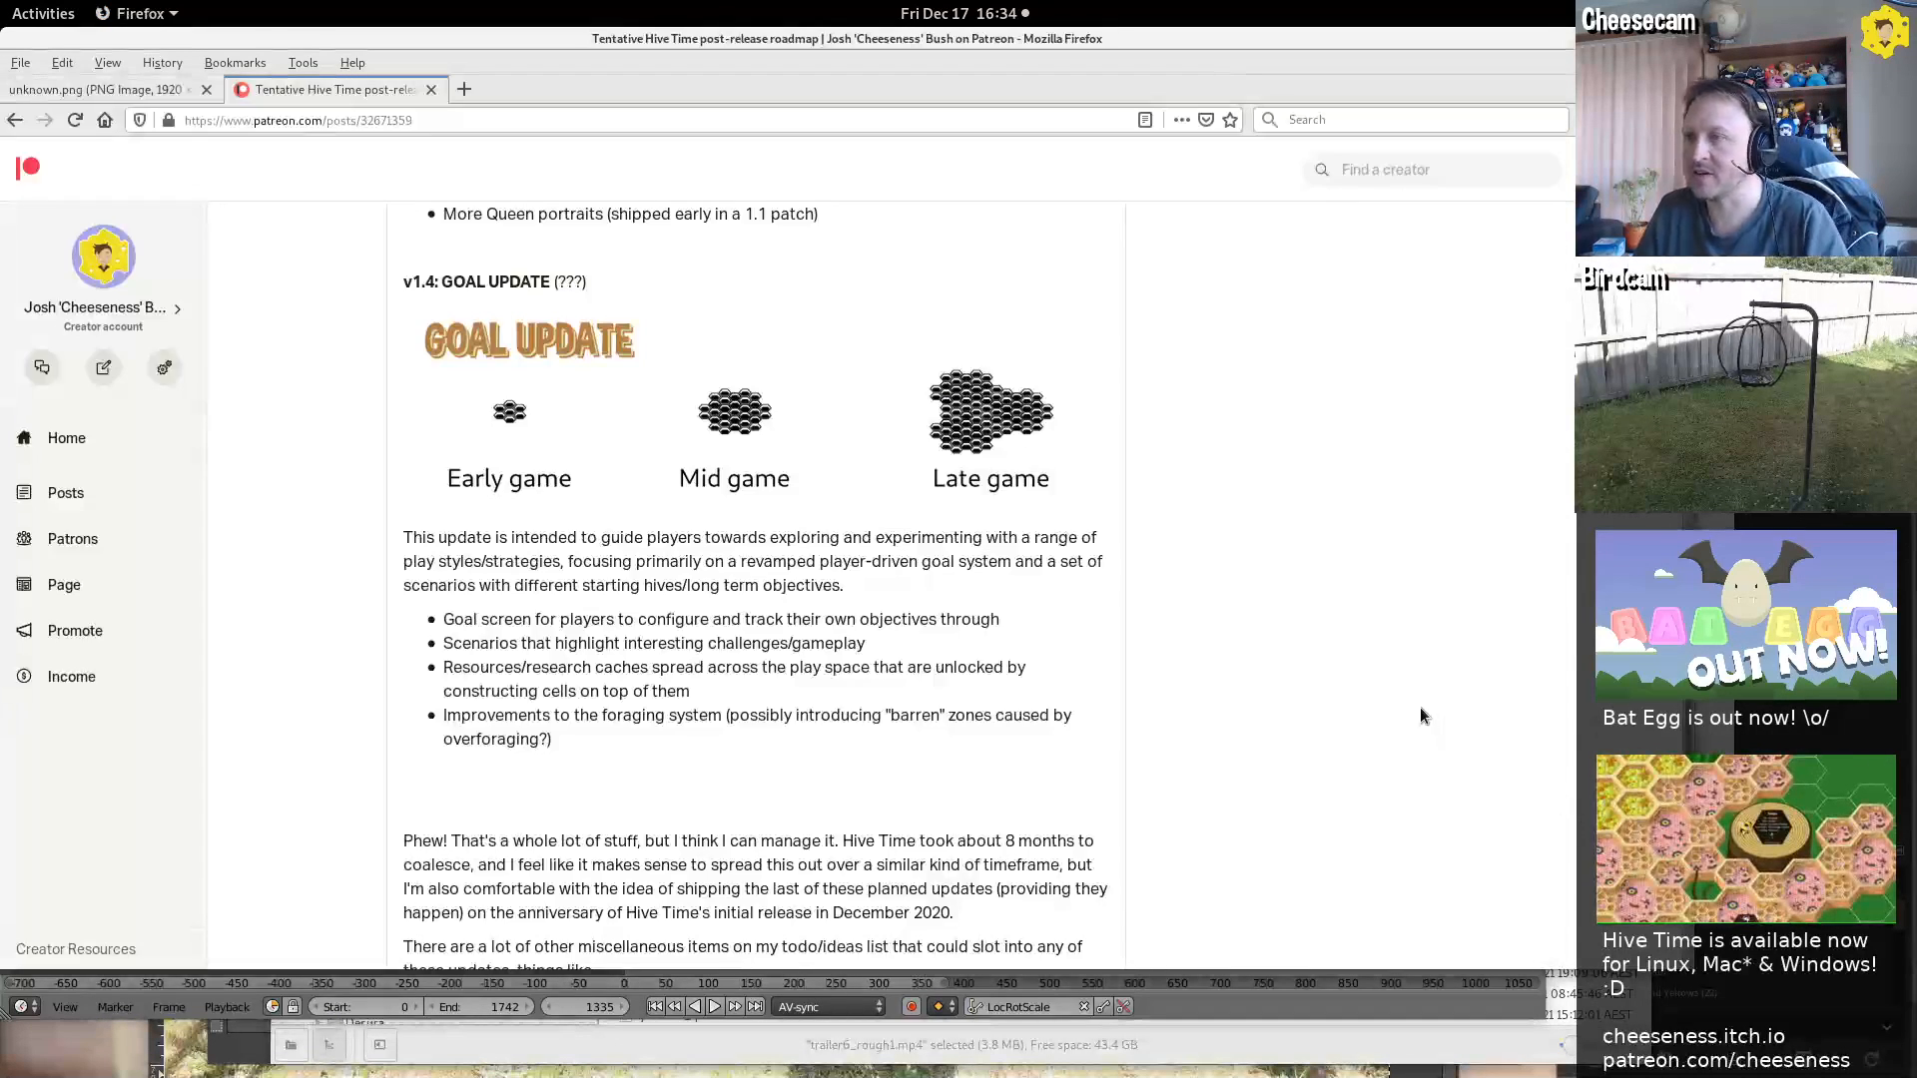
Open the YouTube Trailers playlist in a new browser tab by looking up "trailer" in the browsing history
{"action": "key", "text": "ctrl+t"}
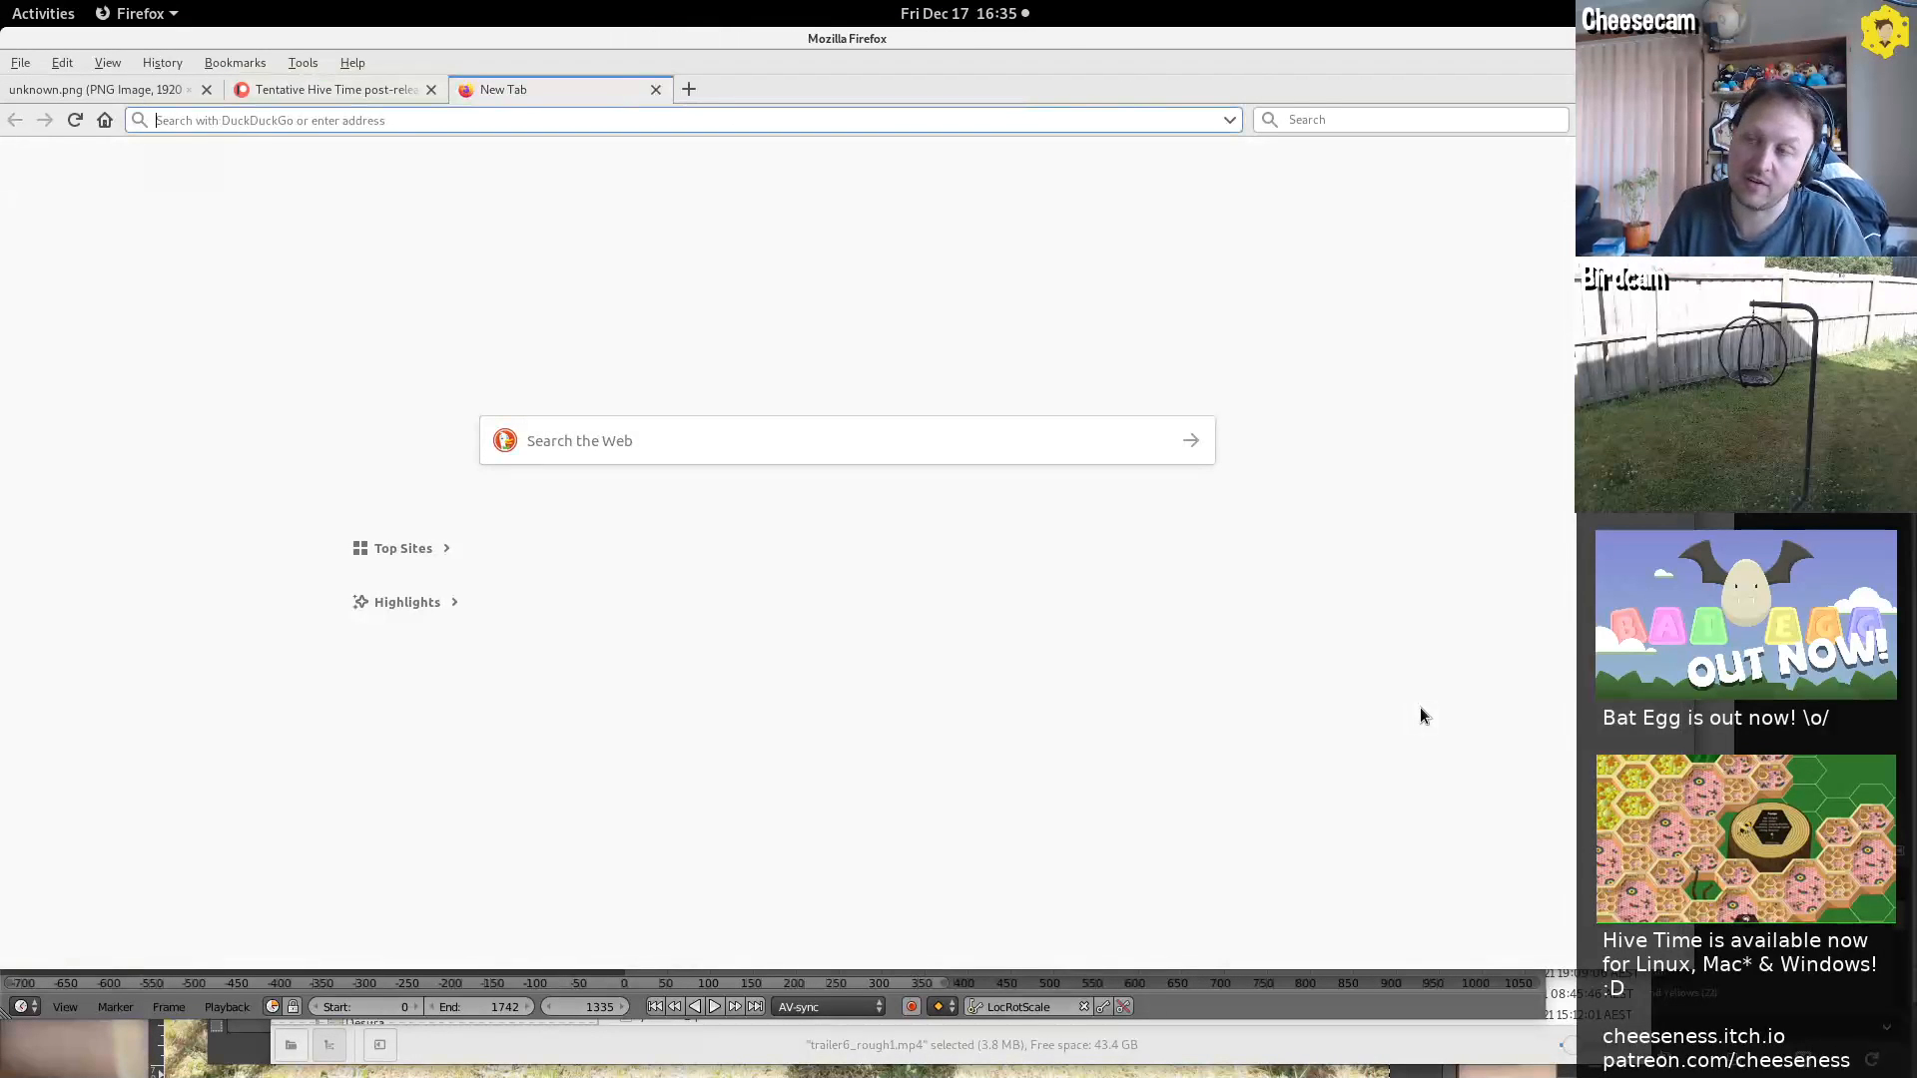
{"action": "type", "text": "trailer"}
{"action": "key", "text": "Down"}
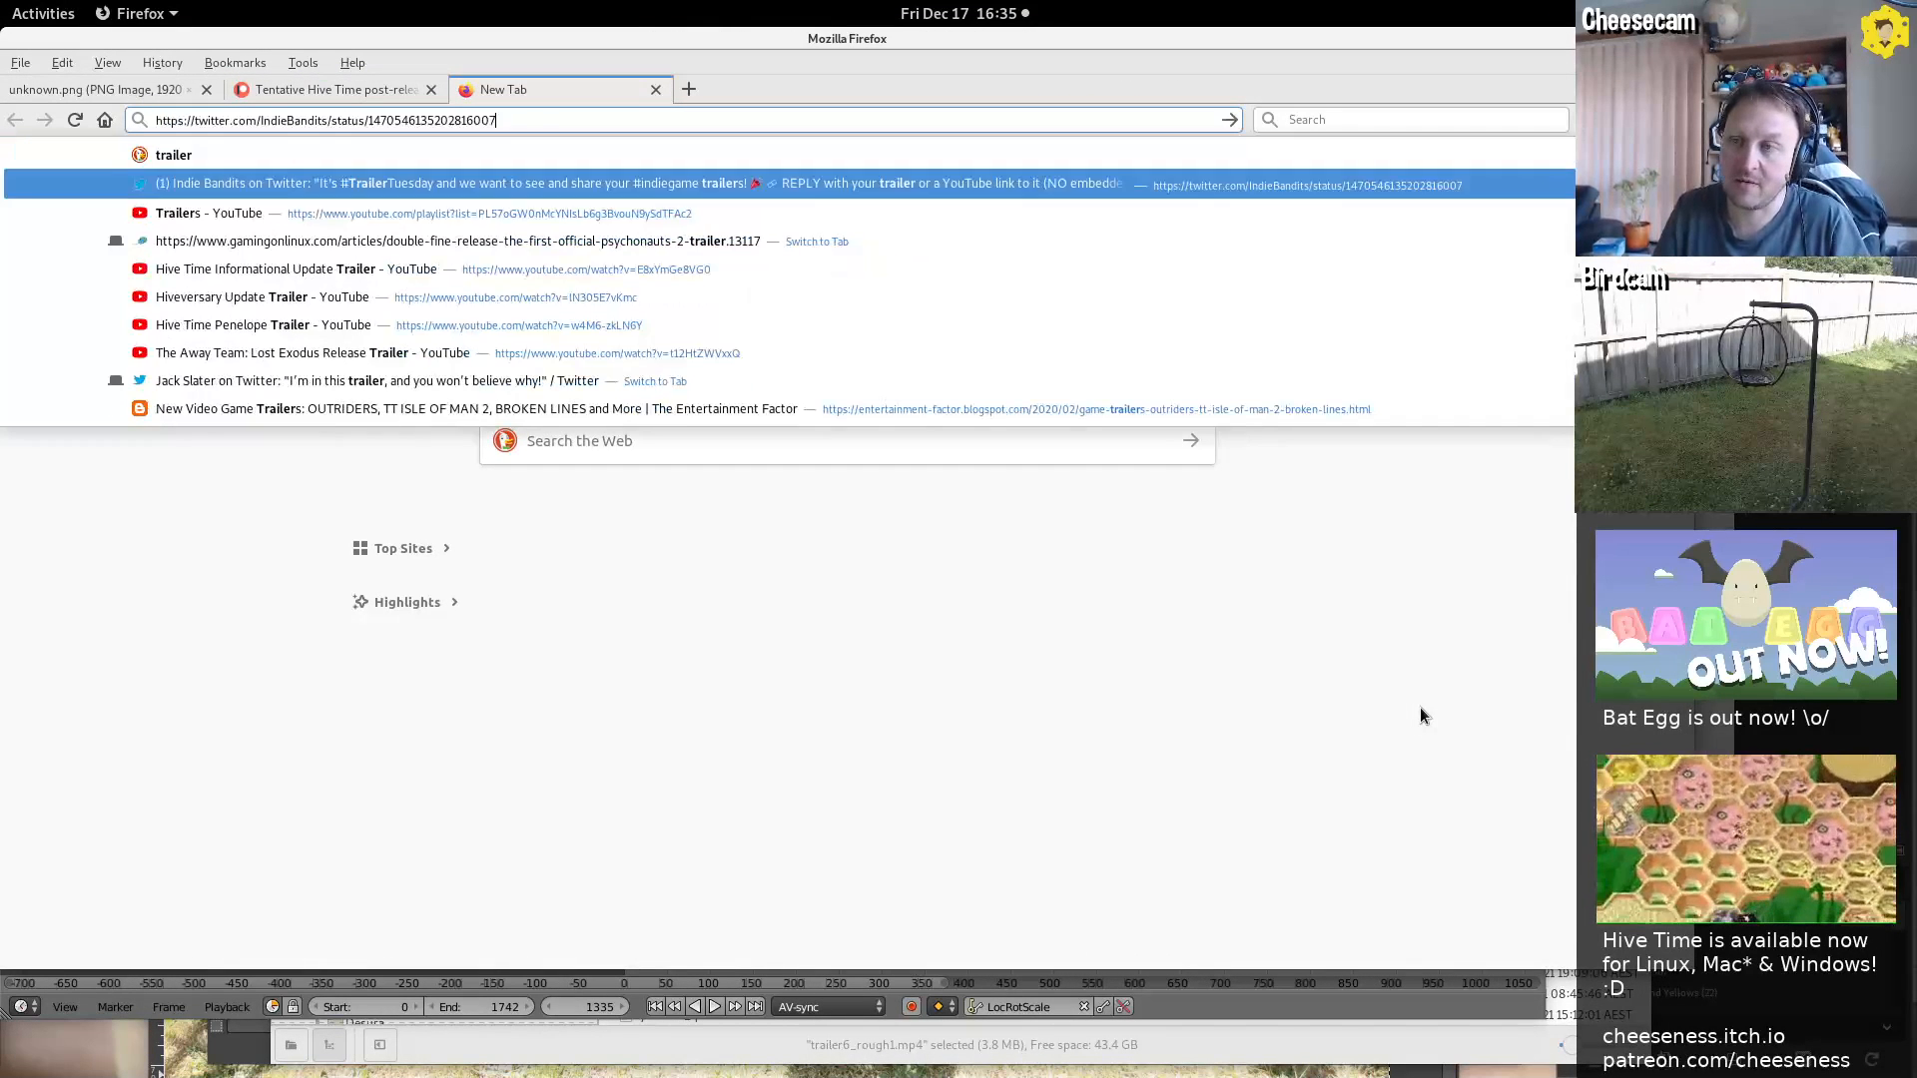
{"action": "key", "text": "Down"}
{"action": "key", "text": "Return"}
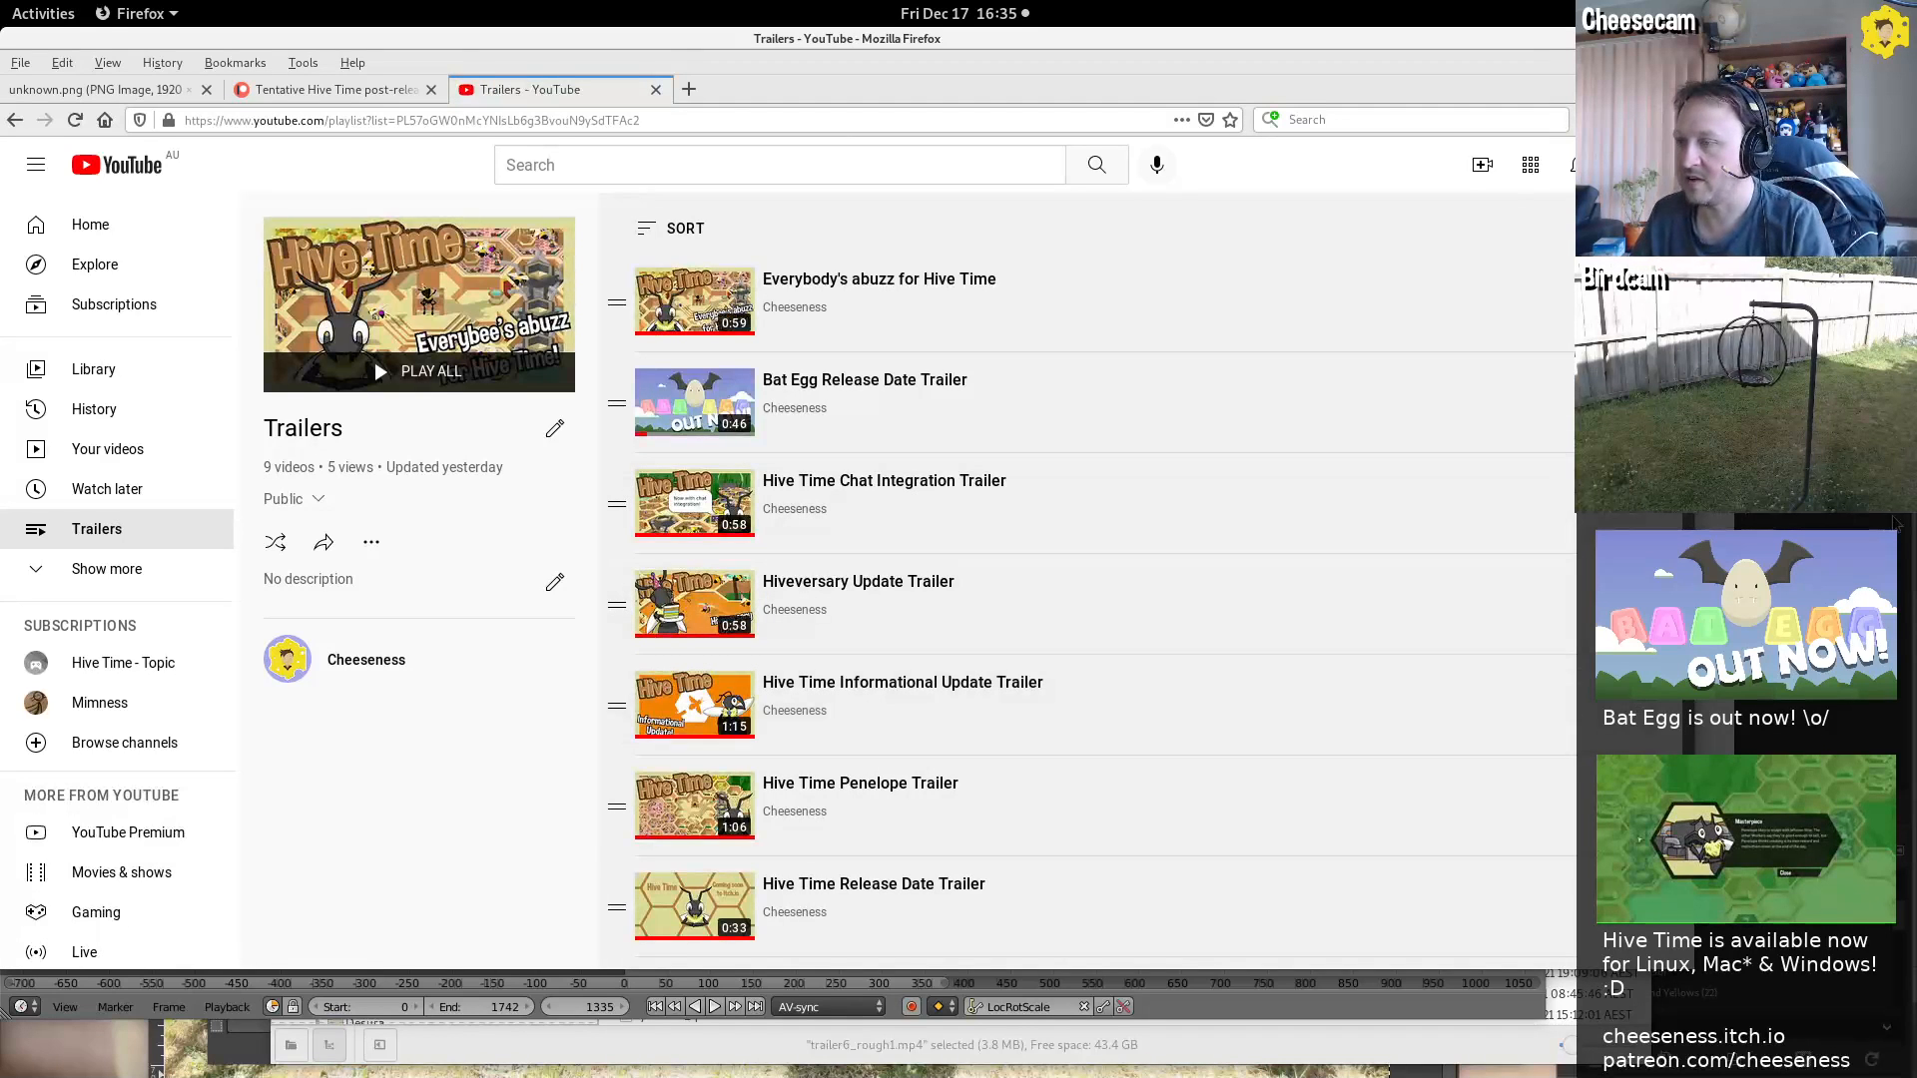
Open The Away Team: Lost Exodus Trailer at the end of the playlist and watch it through to the end card
{"action": "scroll", "coordinate": [937, 926], "scroll_direction": "down", "scroll_amount": 3}
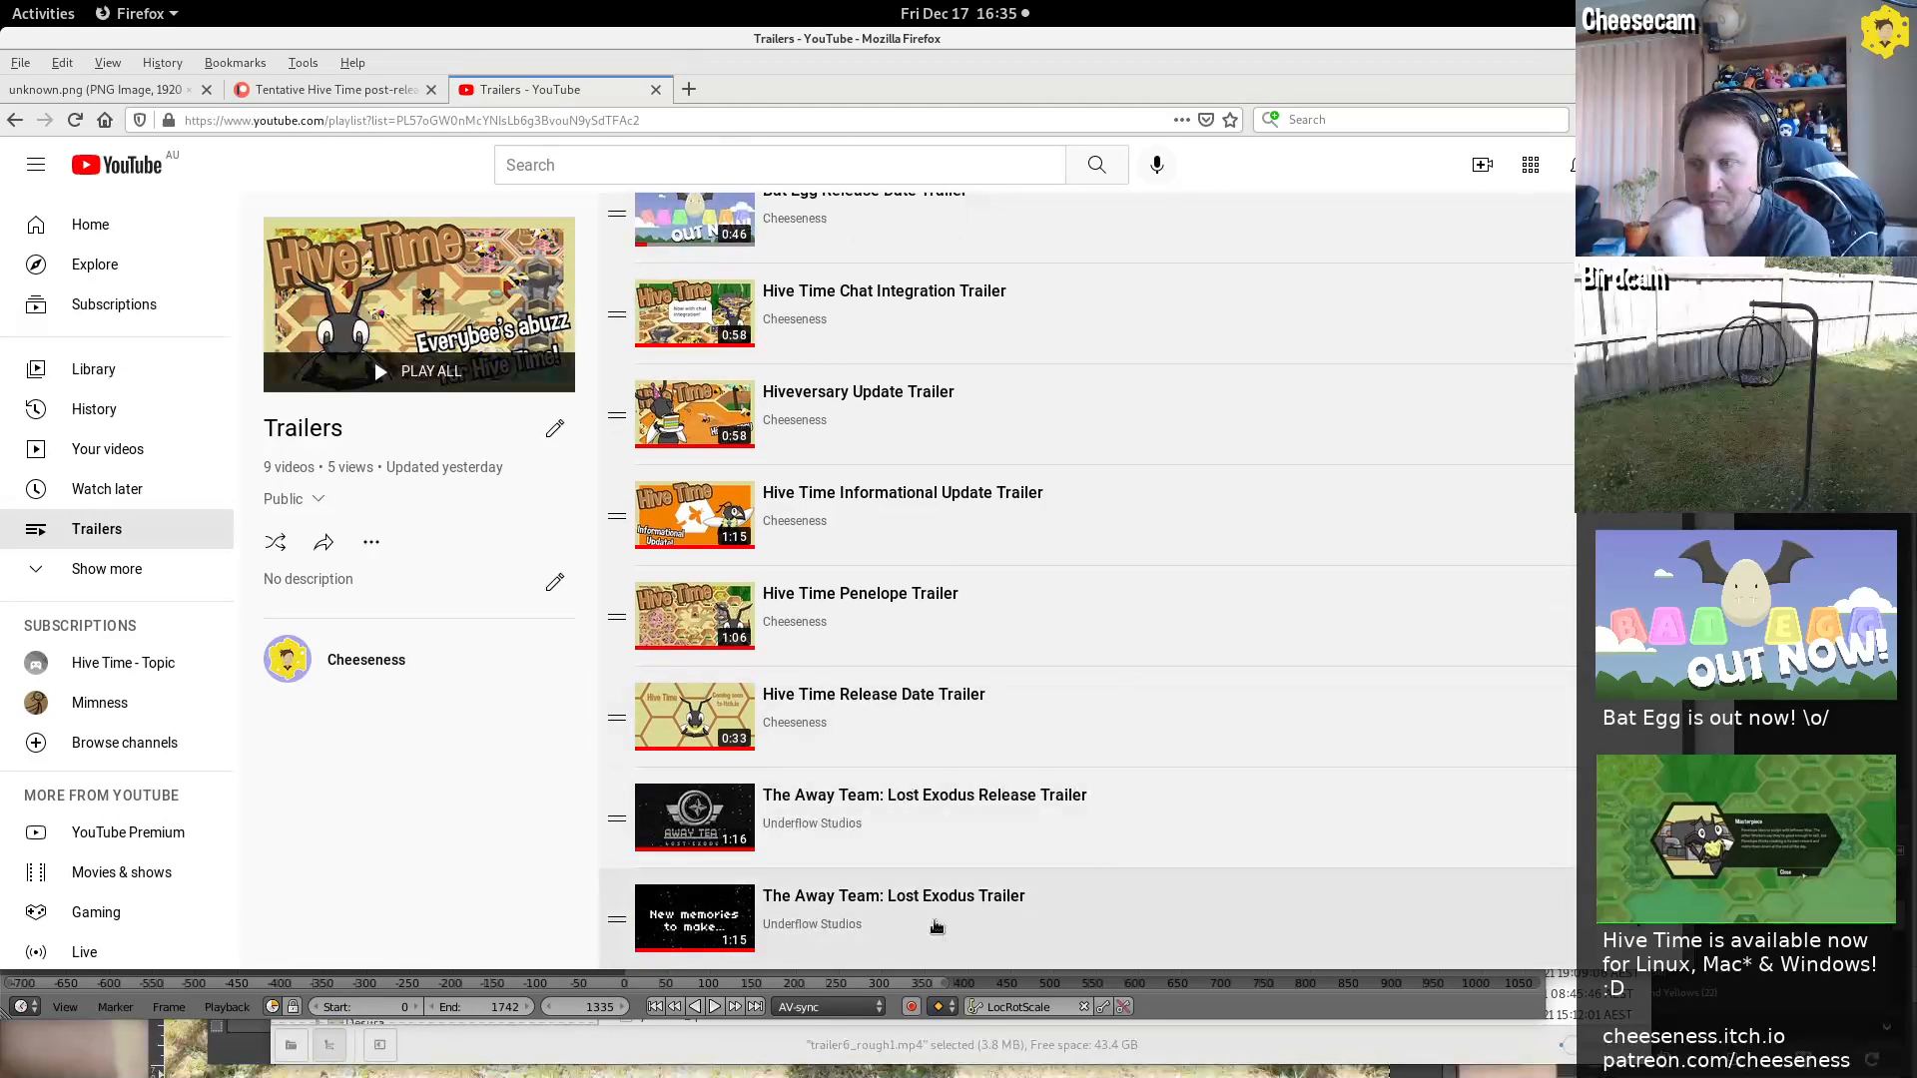
{"action": "left_click", "coordinate": [814, 904]}
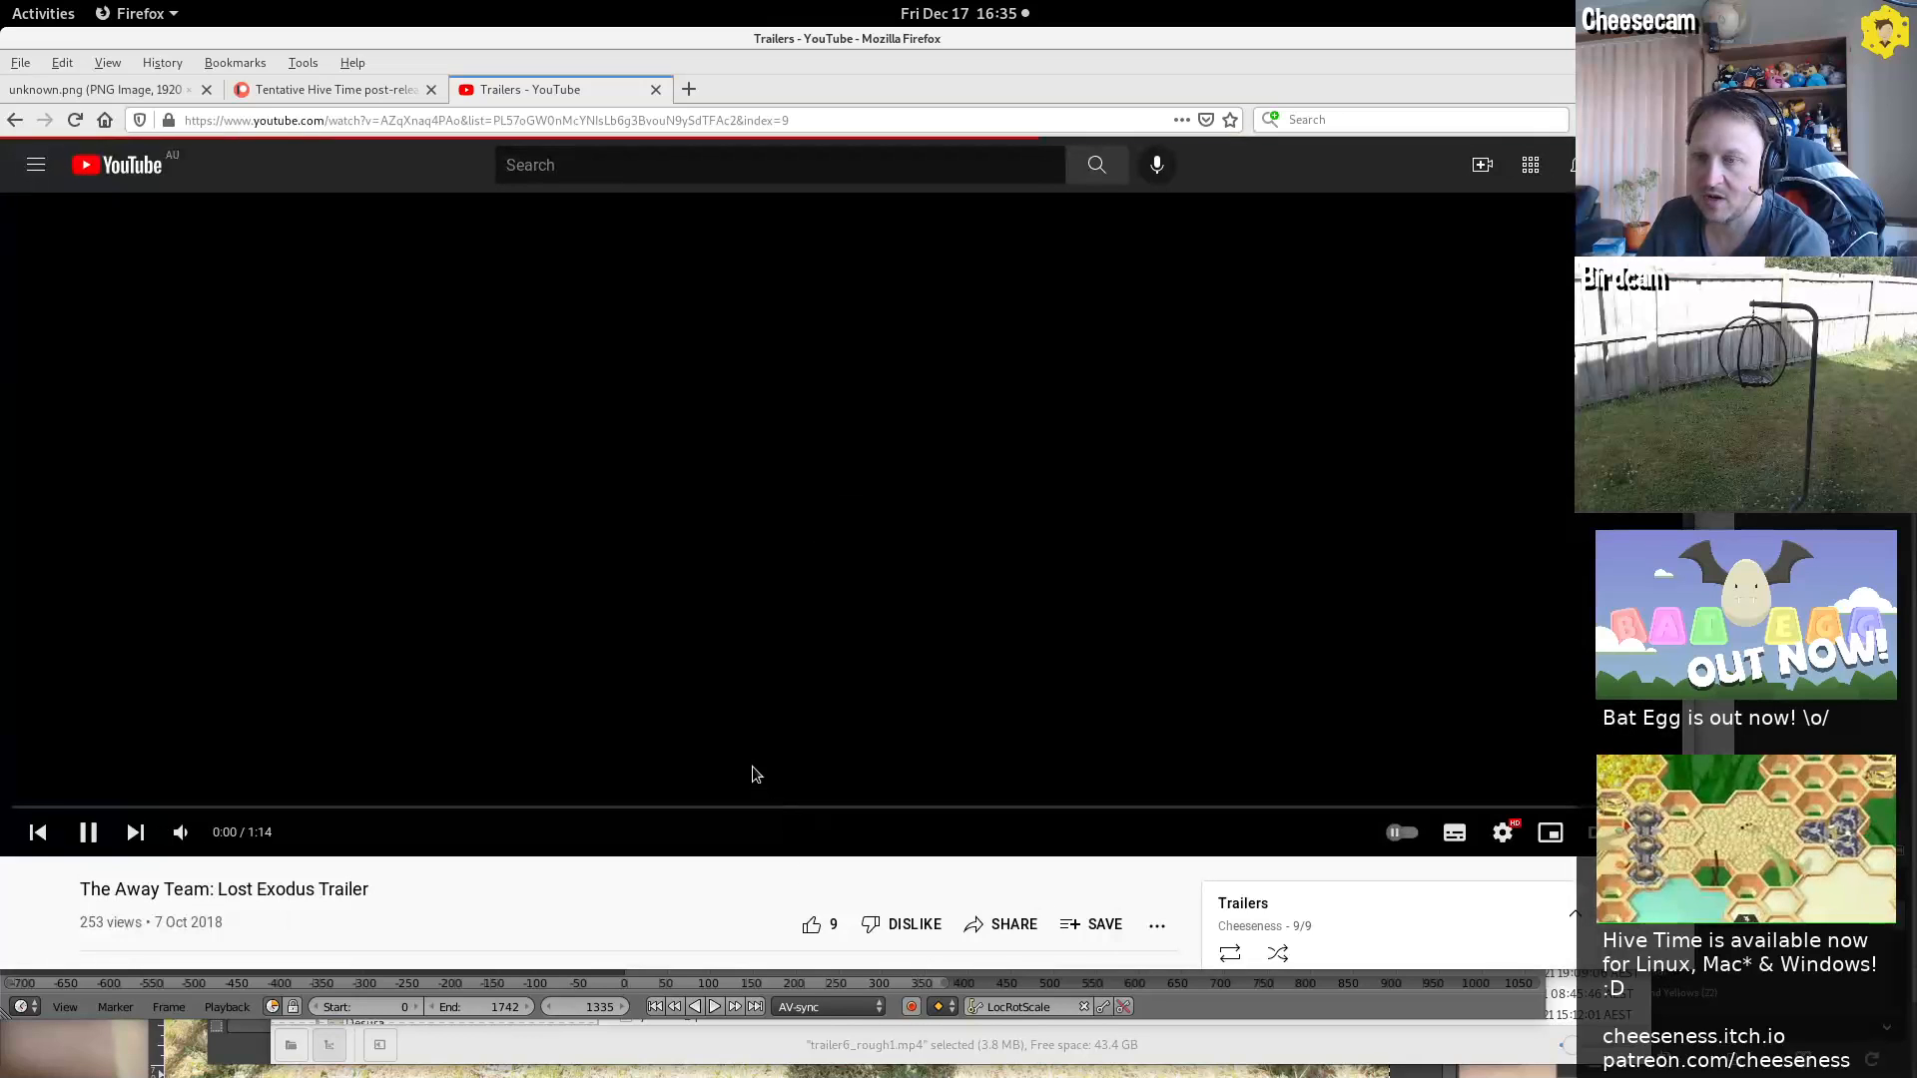
{"action": "left_click", "coordinate": [85, 836]}
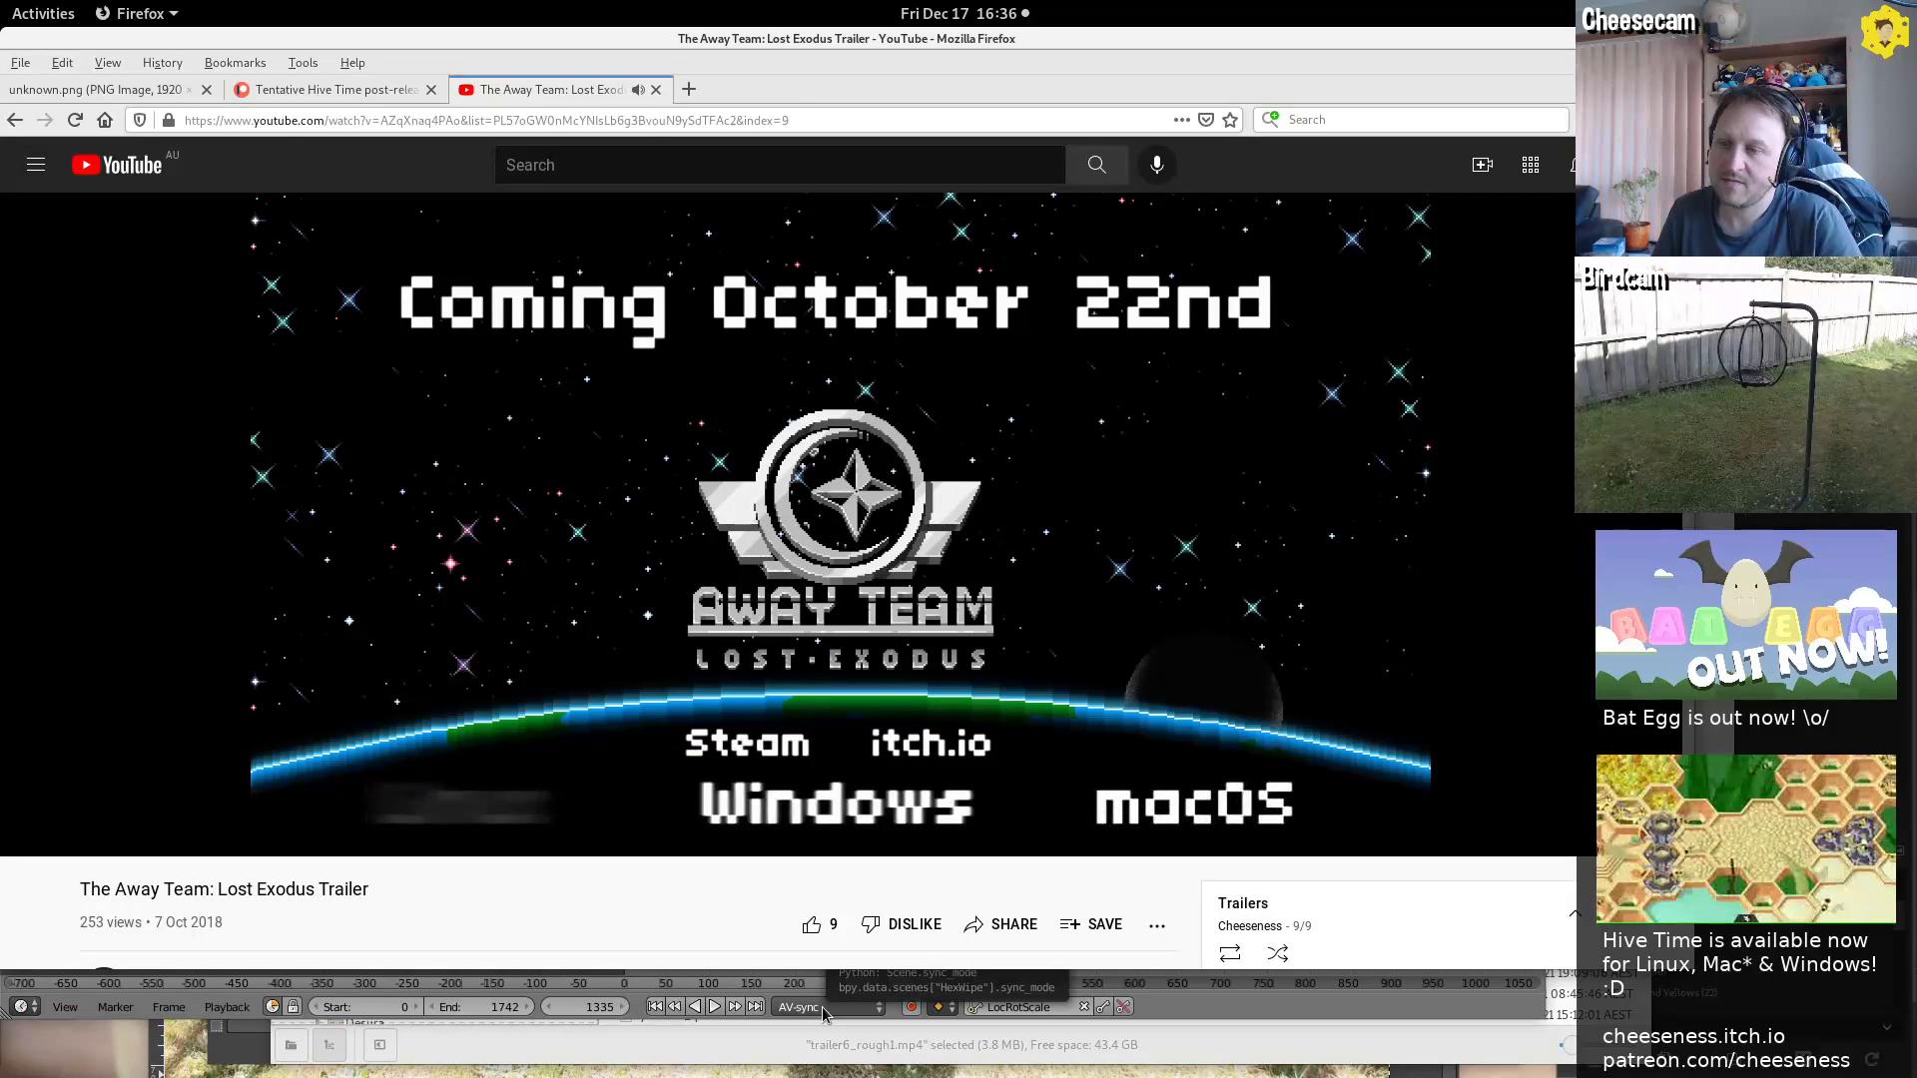
{"action": "mouse_move", "coordinate": [1026, 653]}
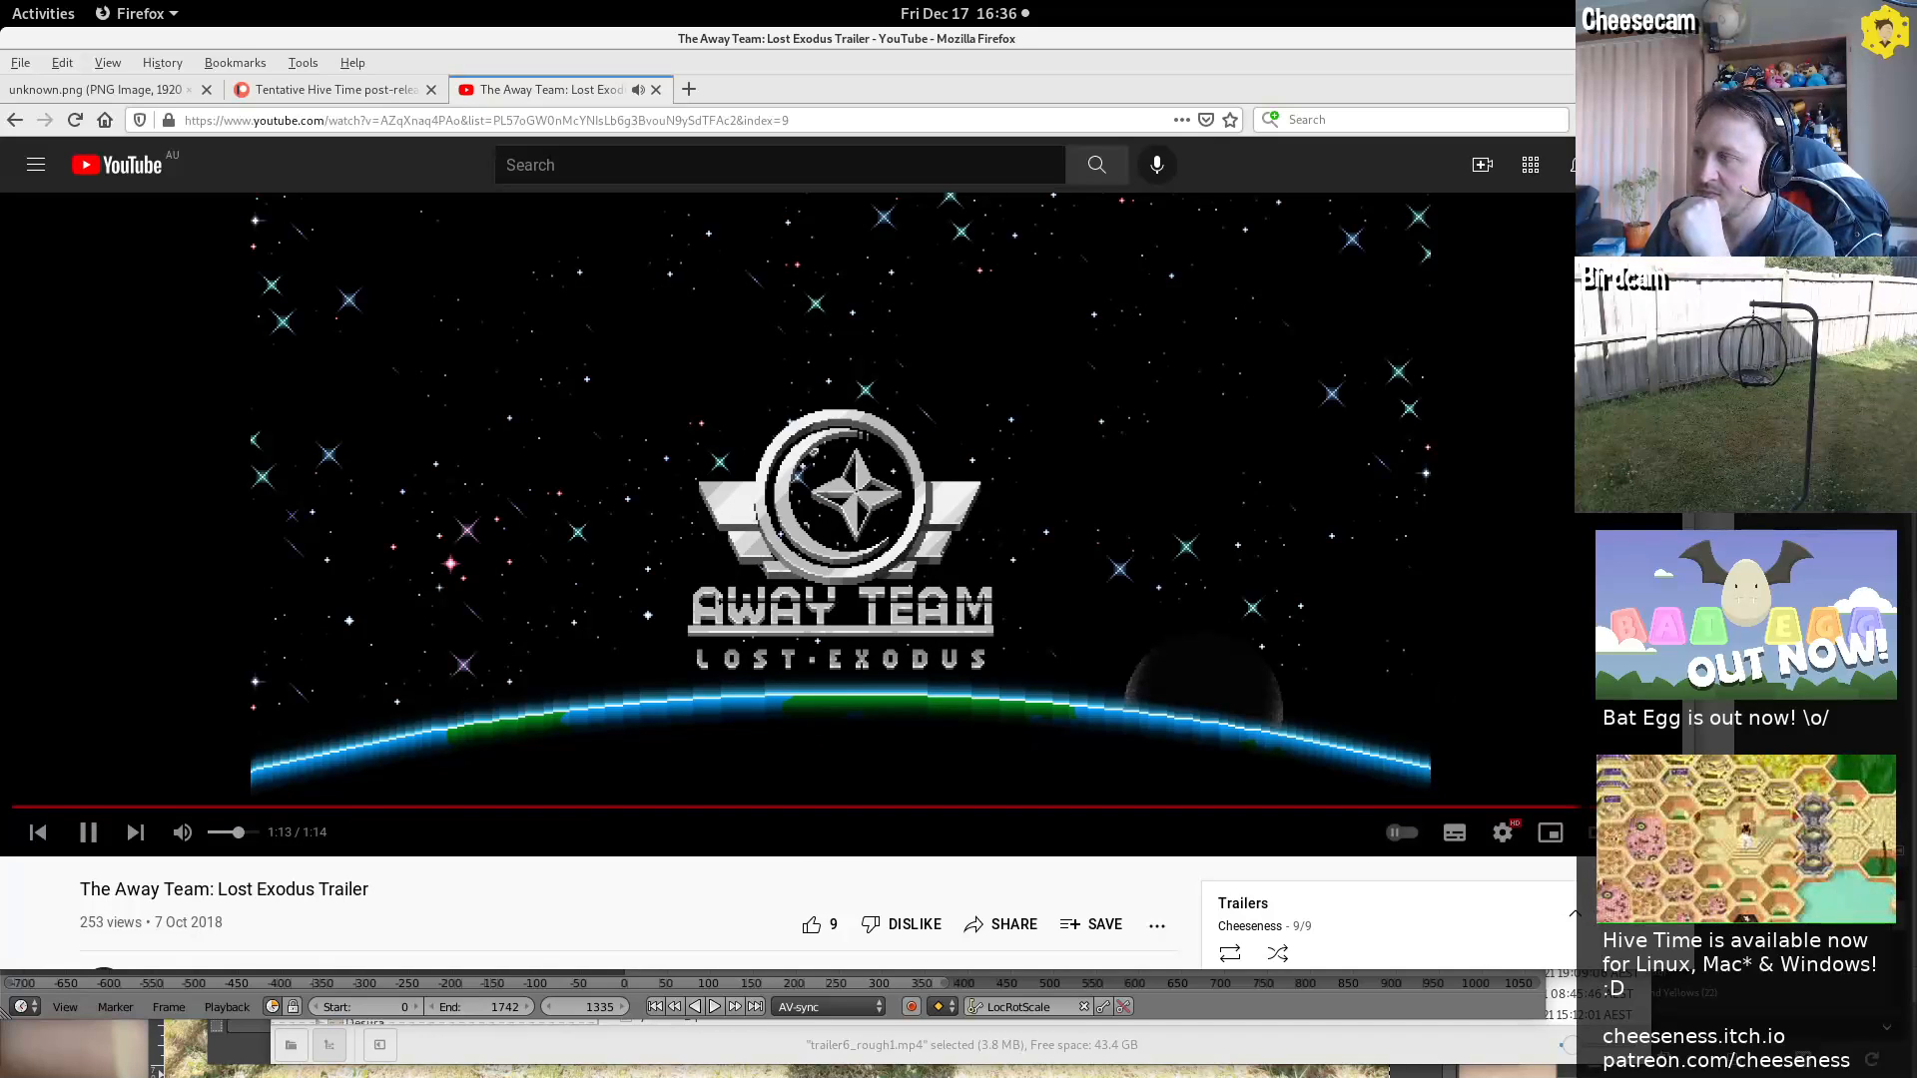
Watch The Away Team: Lost Exodus Release Trailer from the playlist and pause it on the closing logo shot
{"action": "scroll", "coordinate": [1026, 653], "scroll_direction": "down", "scroll_amount": 6}
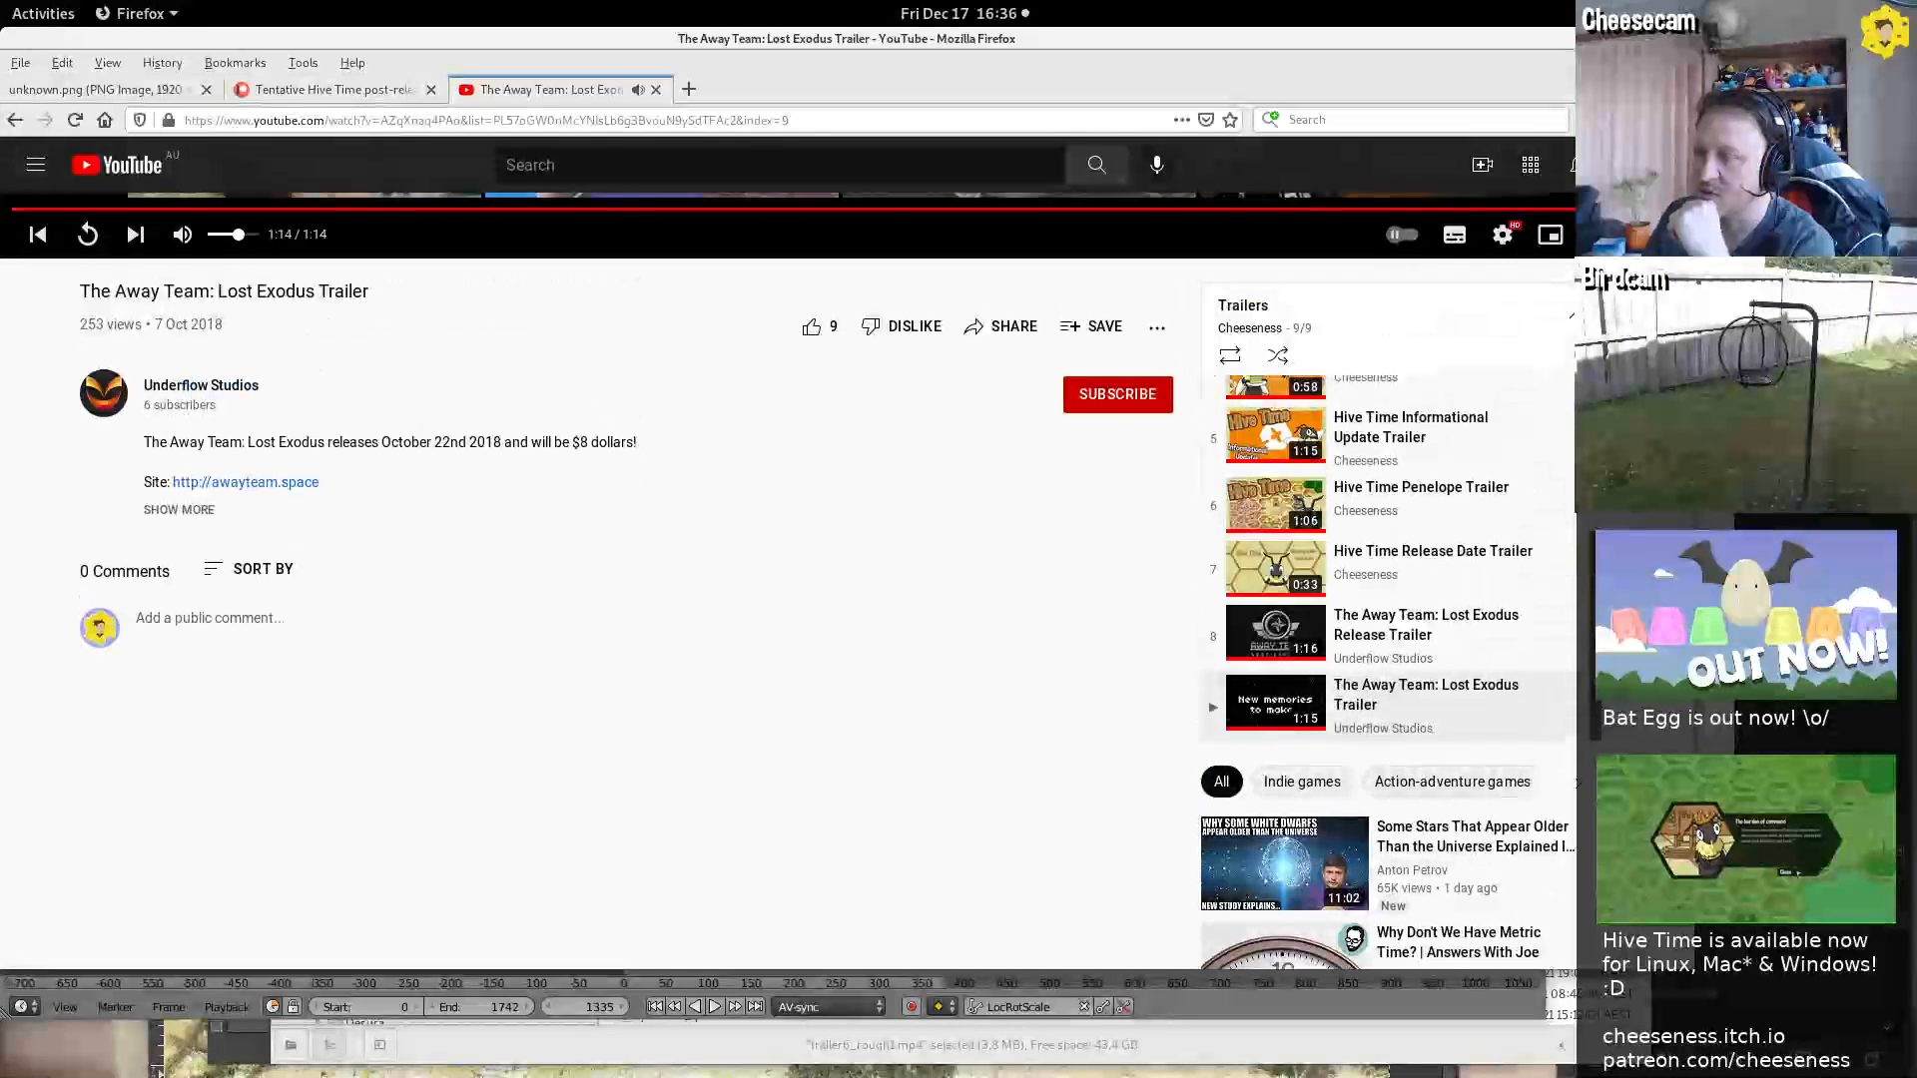
{"action": "scroll", "coordinate": [1026, 653], "scroll_direction": "up", "scroll_amount": 1}
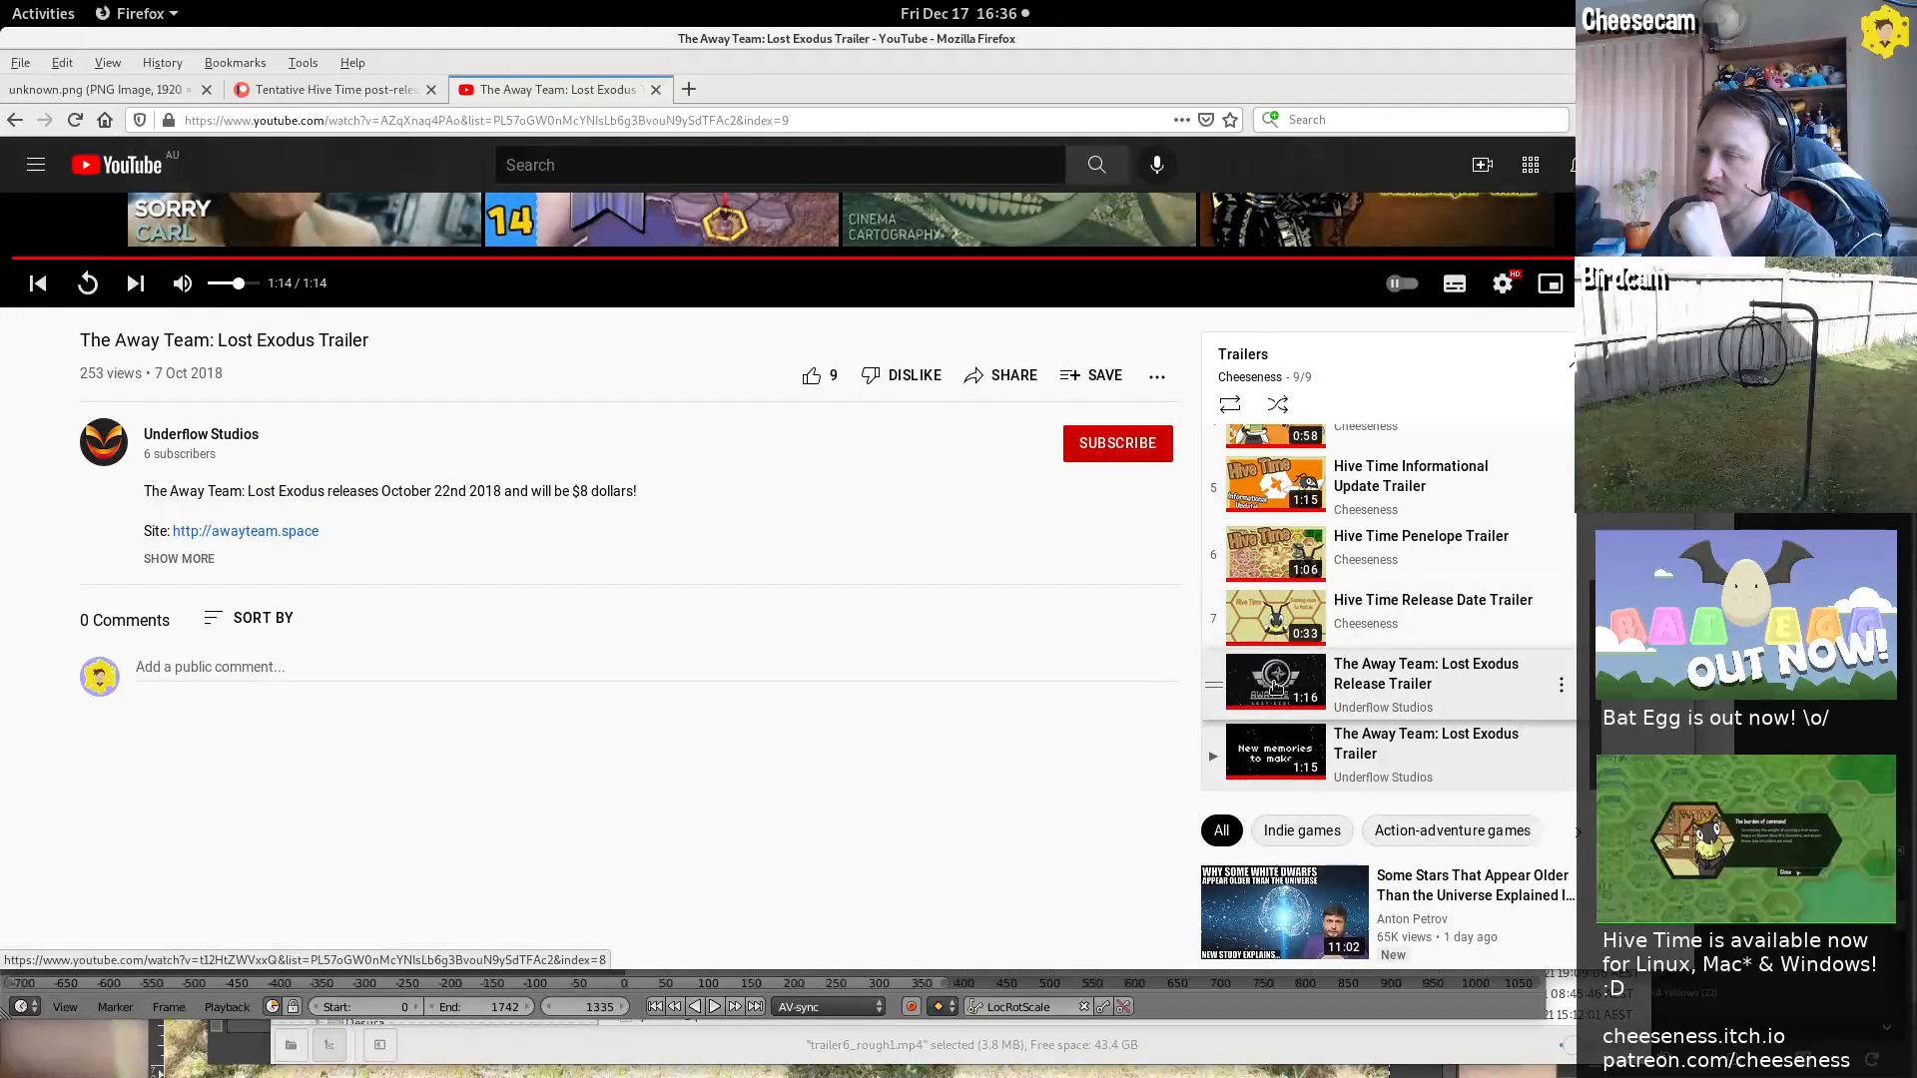
{"action": "left_click", "coordinate": [1275, 685]}
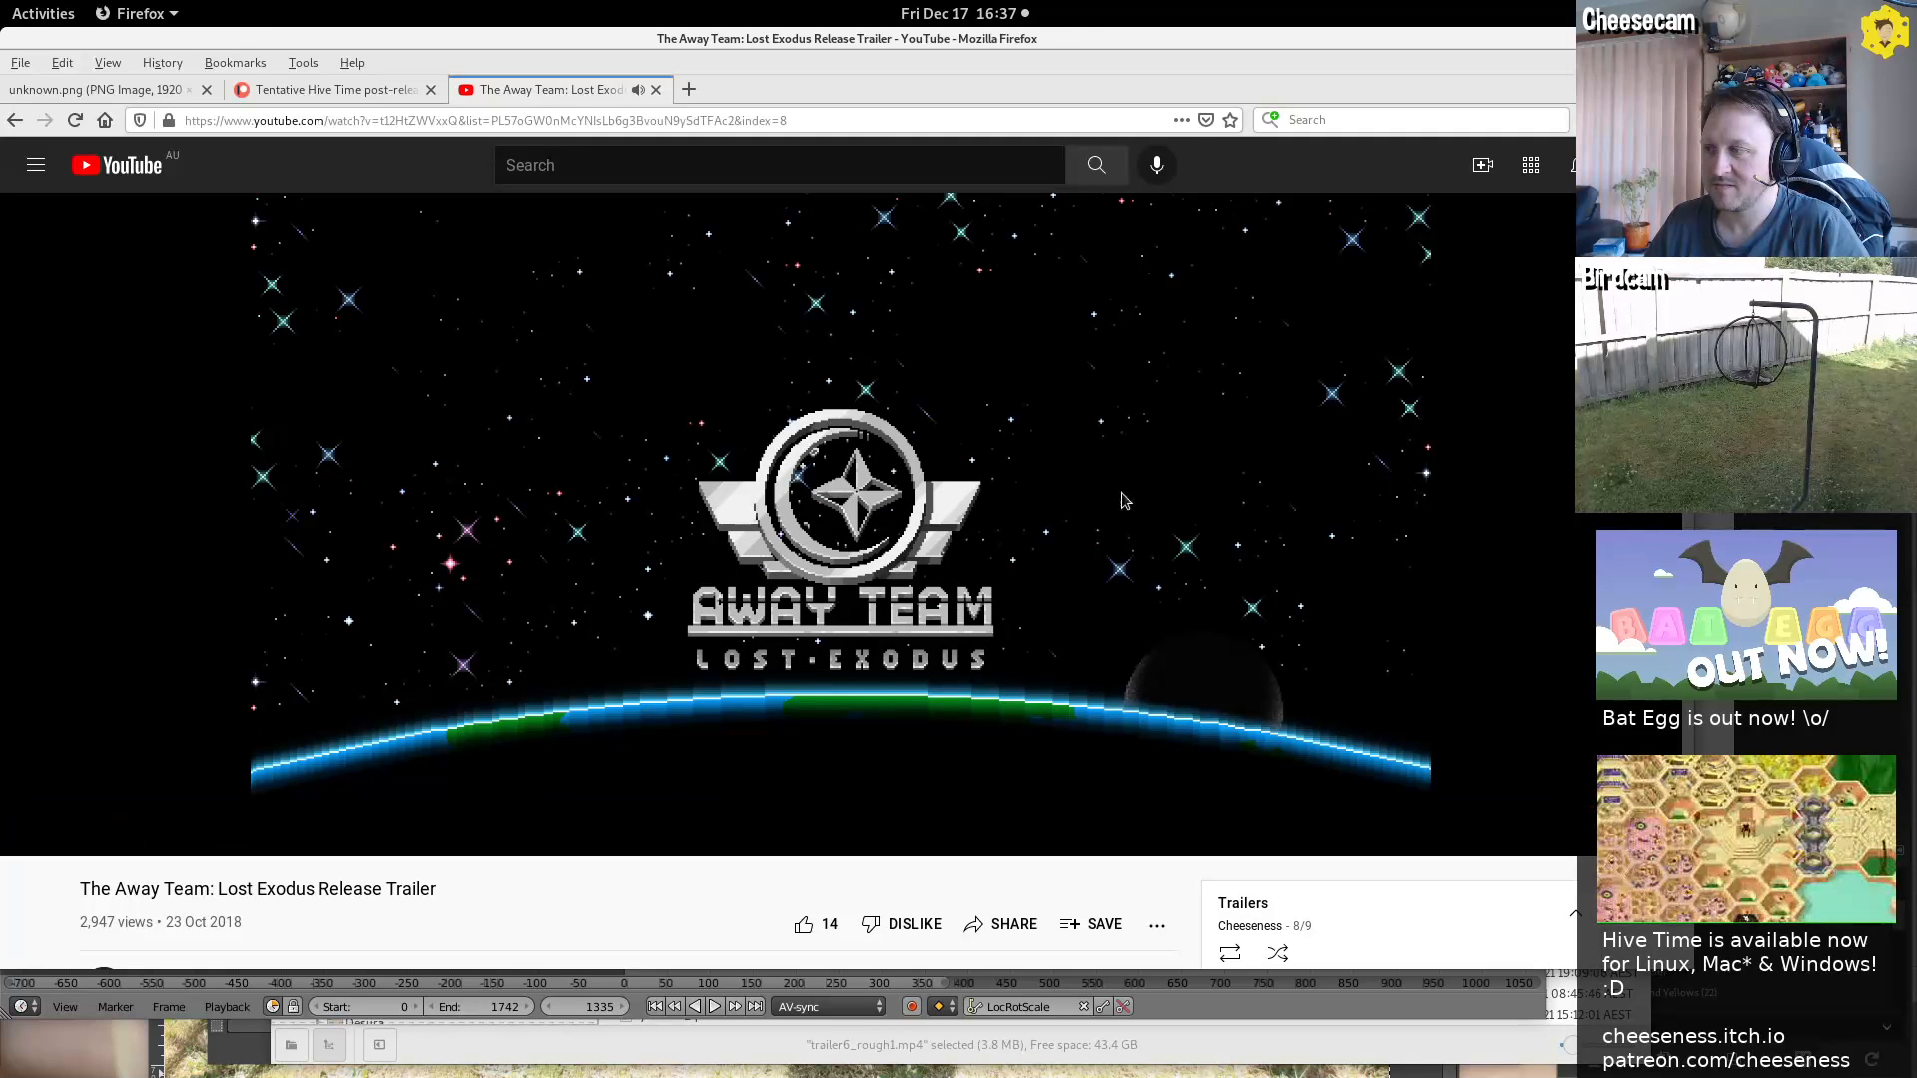
{"action": "left_click", "coordinate": [1372, 656]}
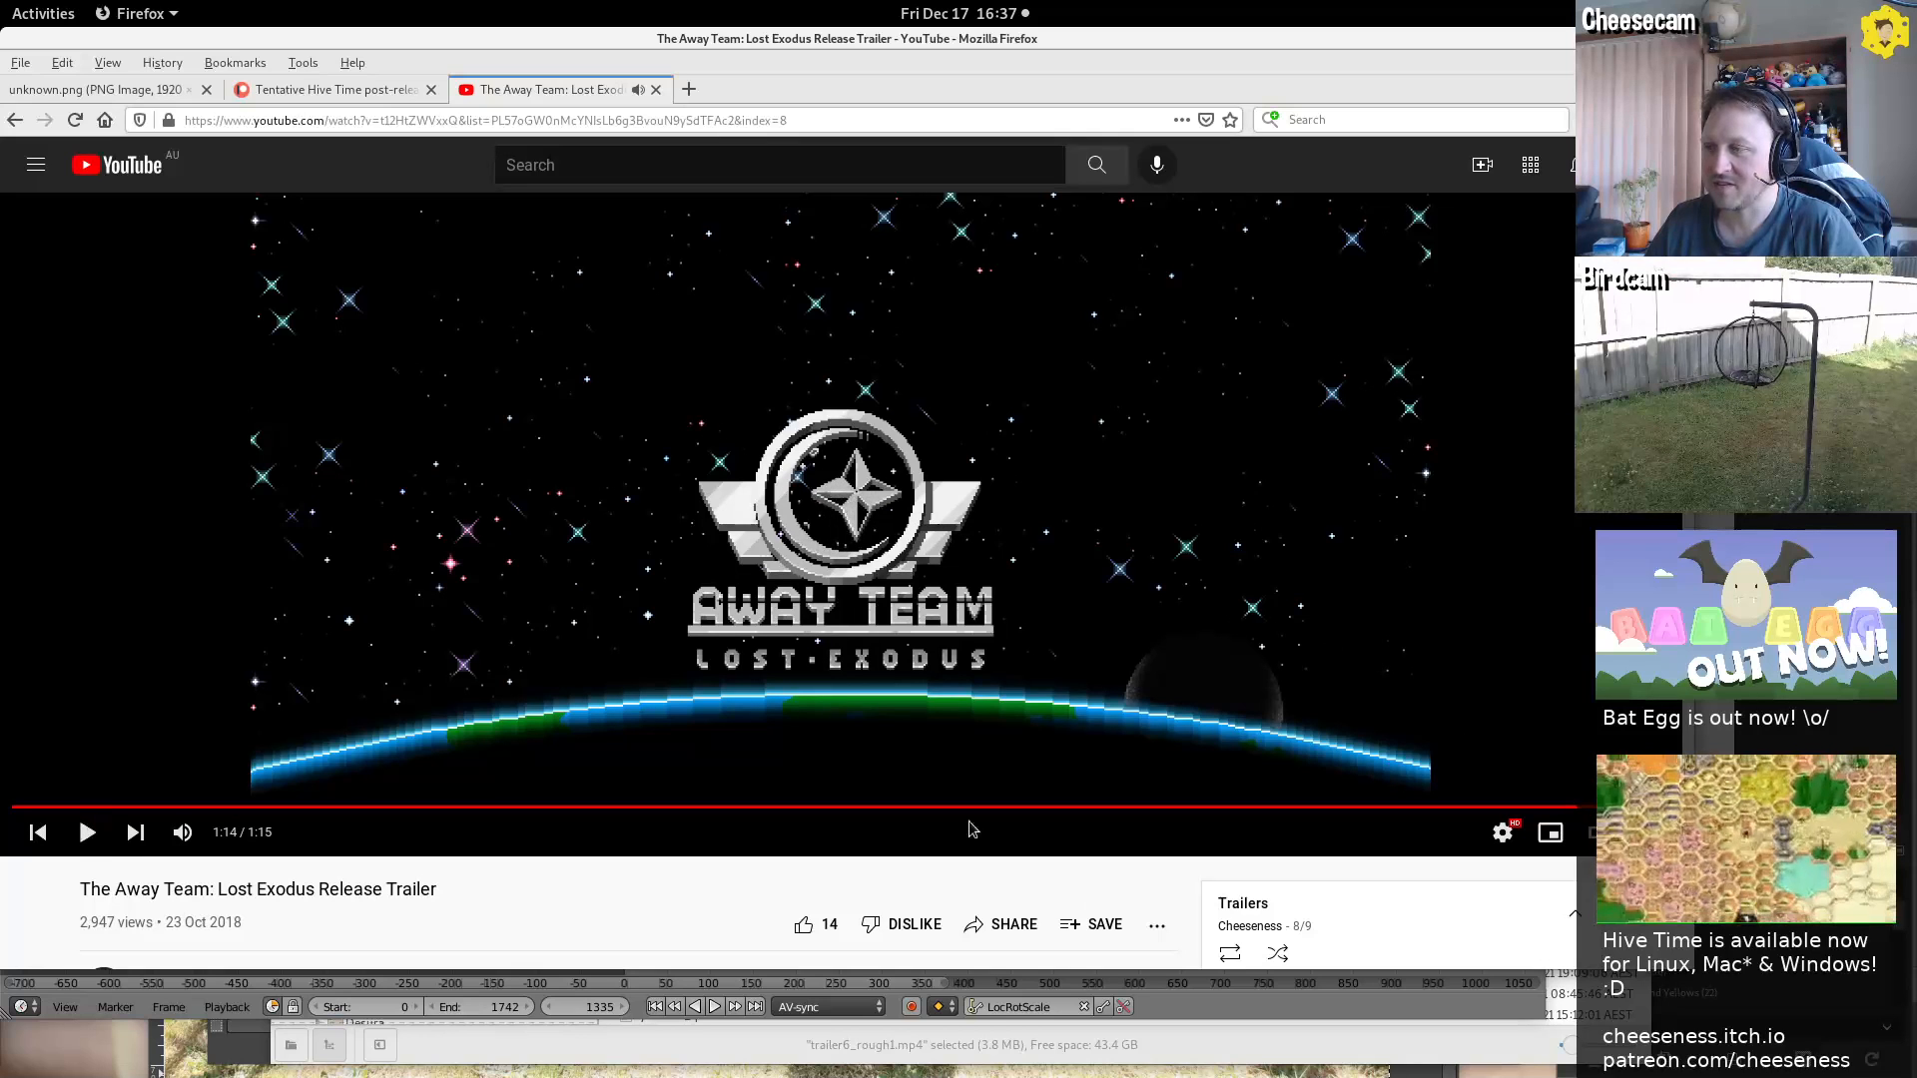
Find the Bat Egg Release Date Trailer in the Trailers playlist and watch it through to the end card
{"action": "scroll", "coordinate": [1068, 640], "scroll_direction": "down", "scroll_amount": 3}
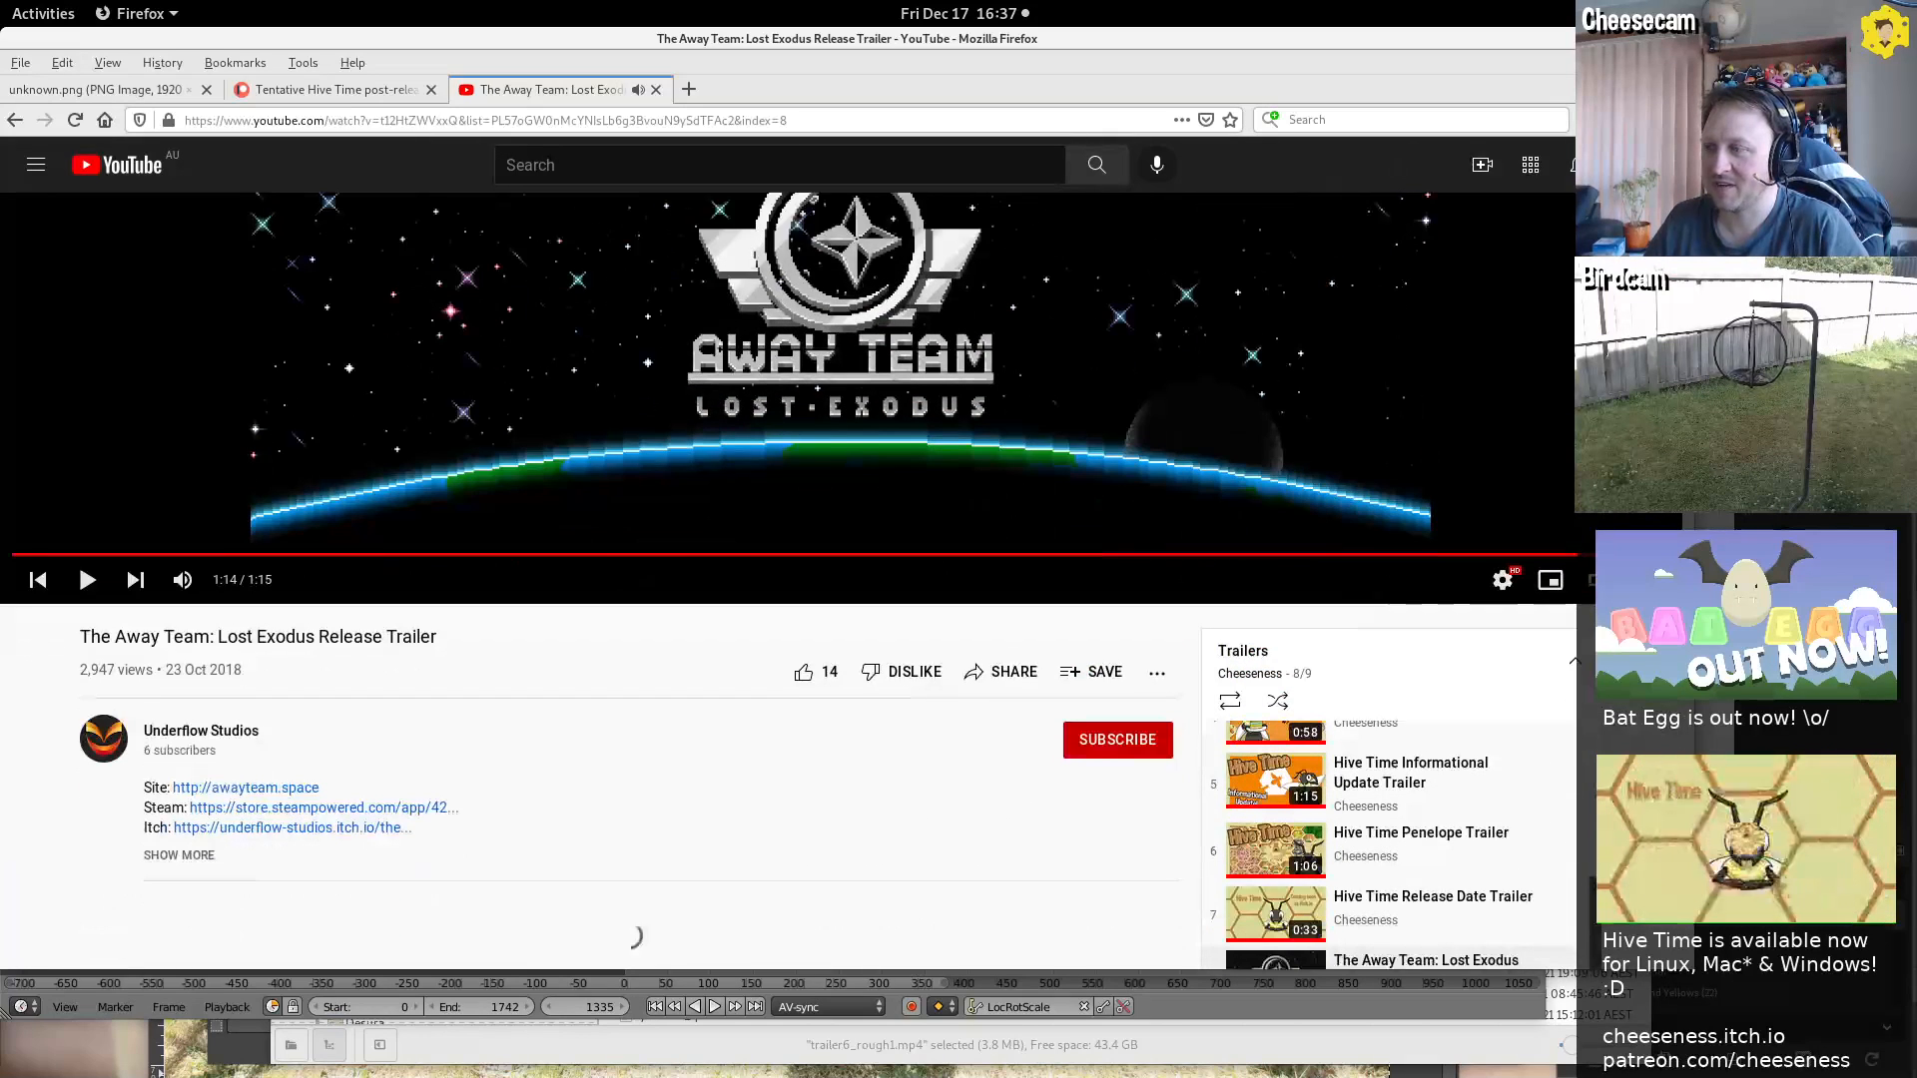
{"action": "scroll", "coordinate": [1068, 639], "scroll_direction": "up", "scroll_amount": 3}
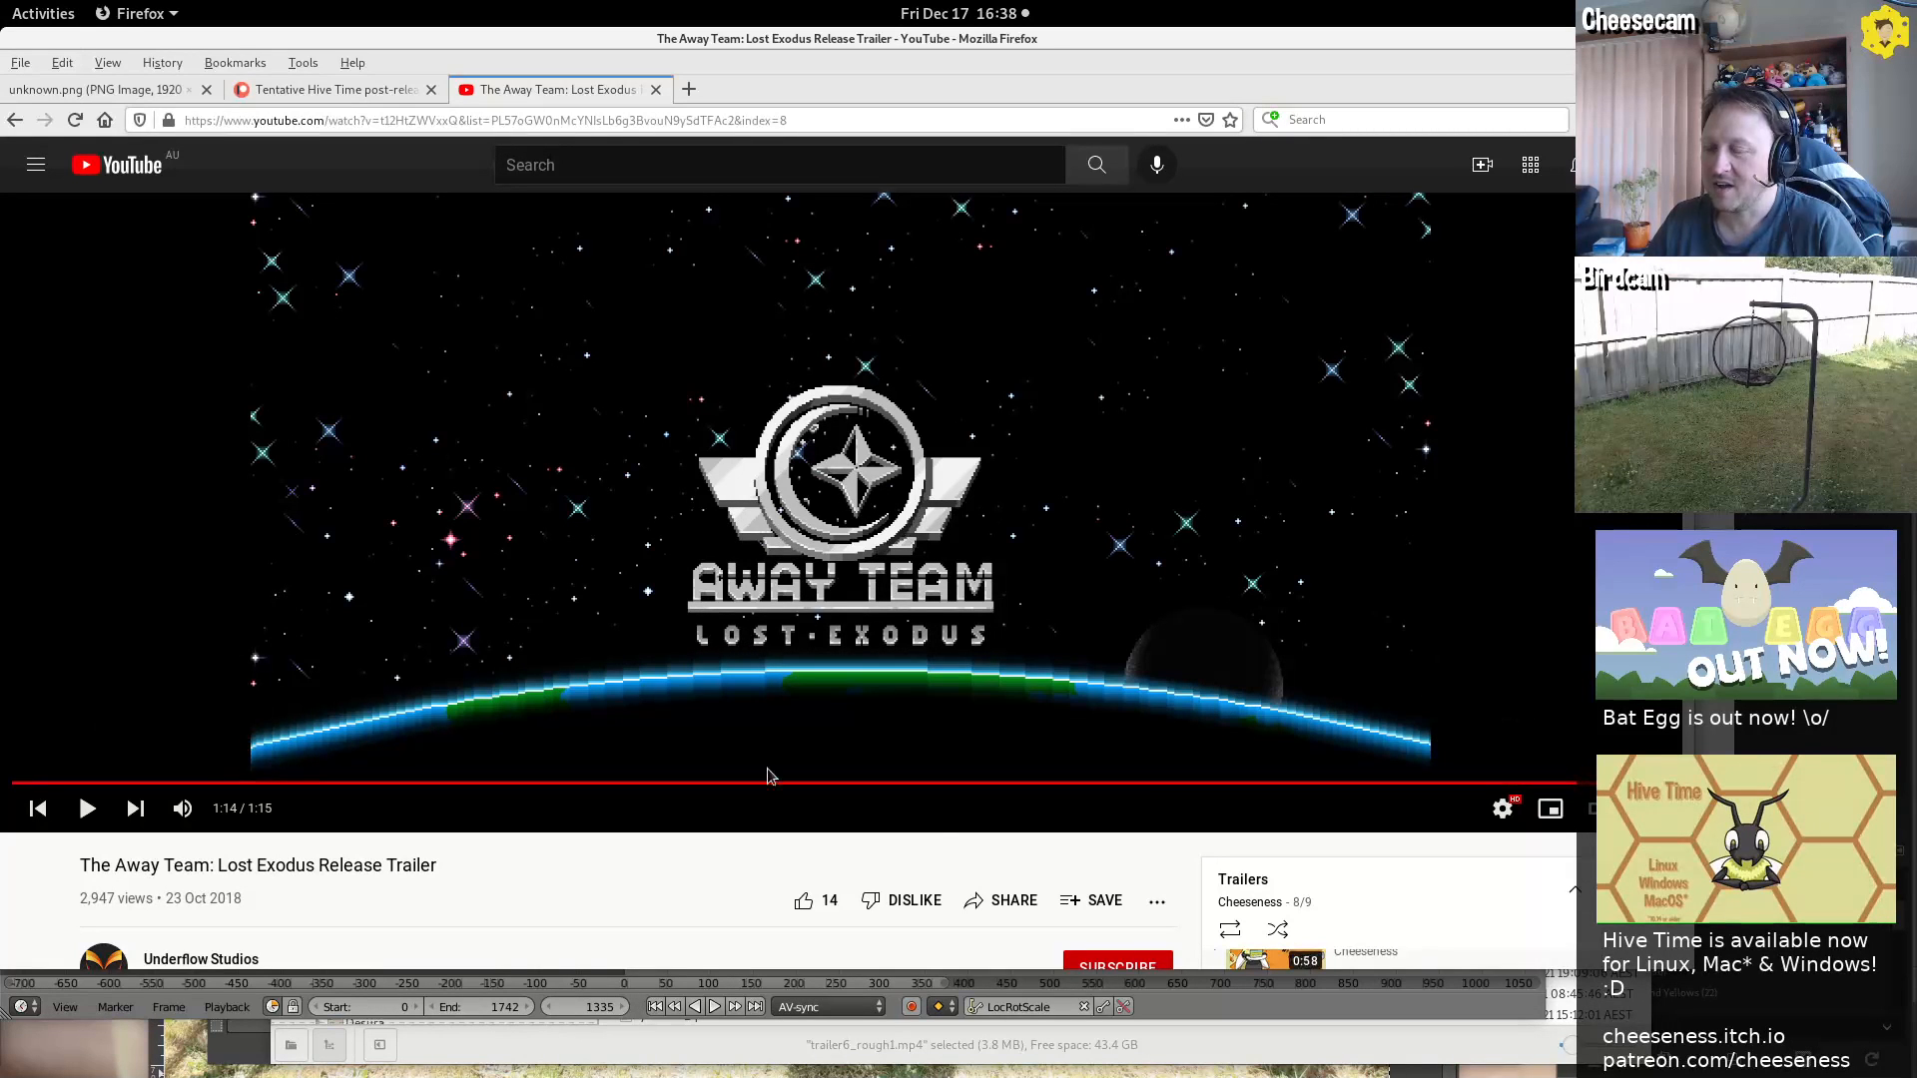
{"action": "scroll", "coordinate": [788, 582], "scroll_direction": "down", "scroll_amount": 5}
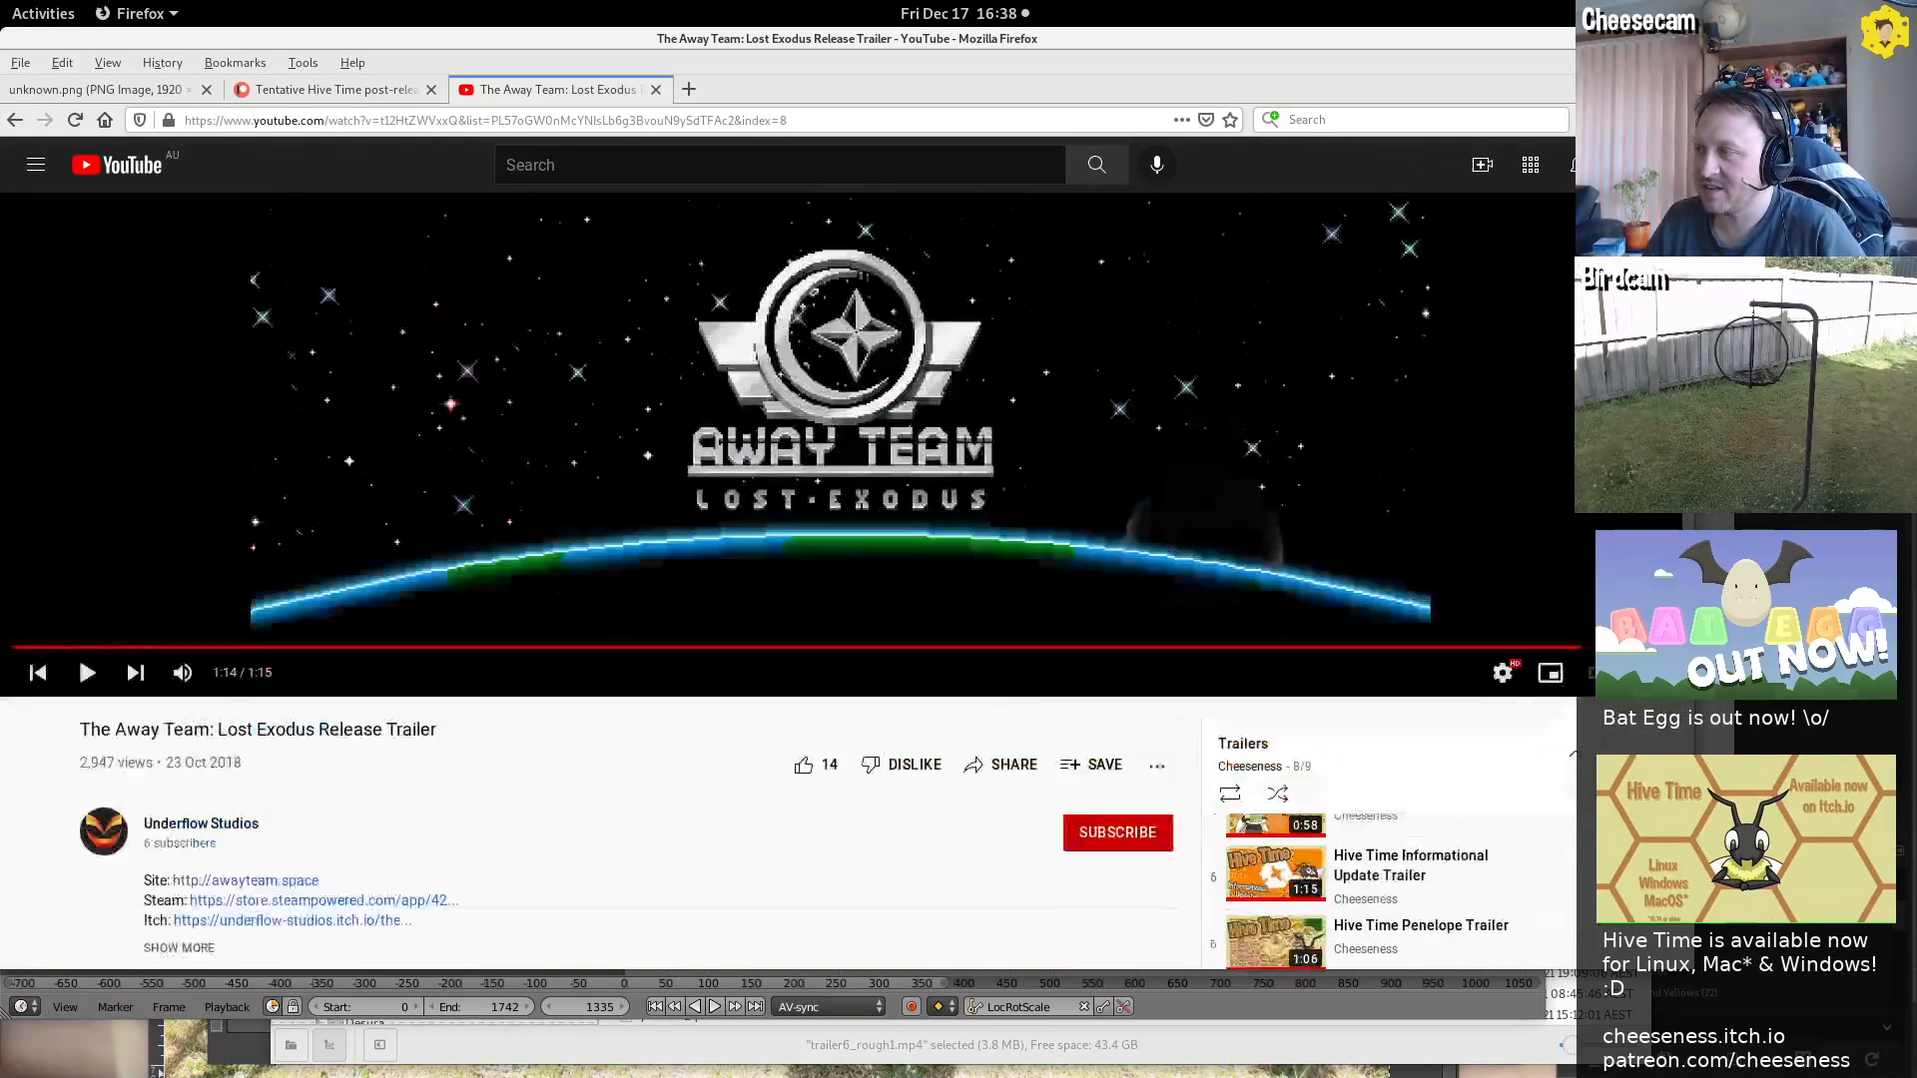
{"action": "scroll", "coordinate": [788, 582], "scroll_direction": "up", "scroll_amount": 6}
{"action": "scroll", "coordinate": [789, 581], "scroll_direction": "down", "scroll_amount": 8}
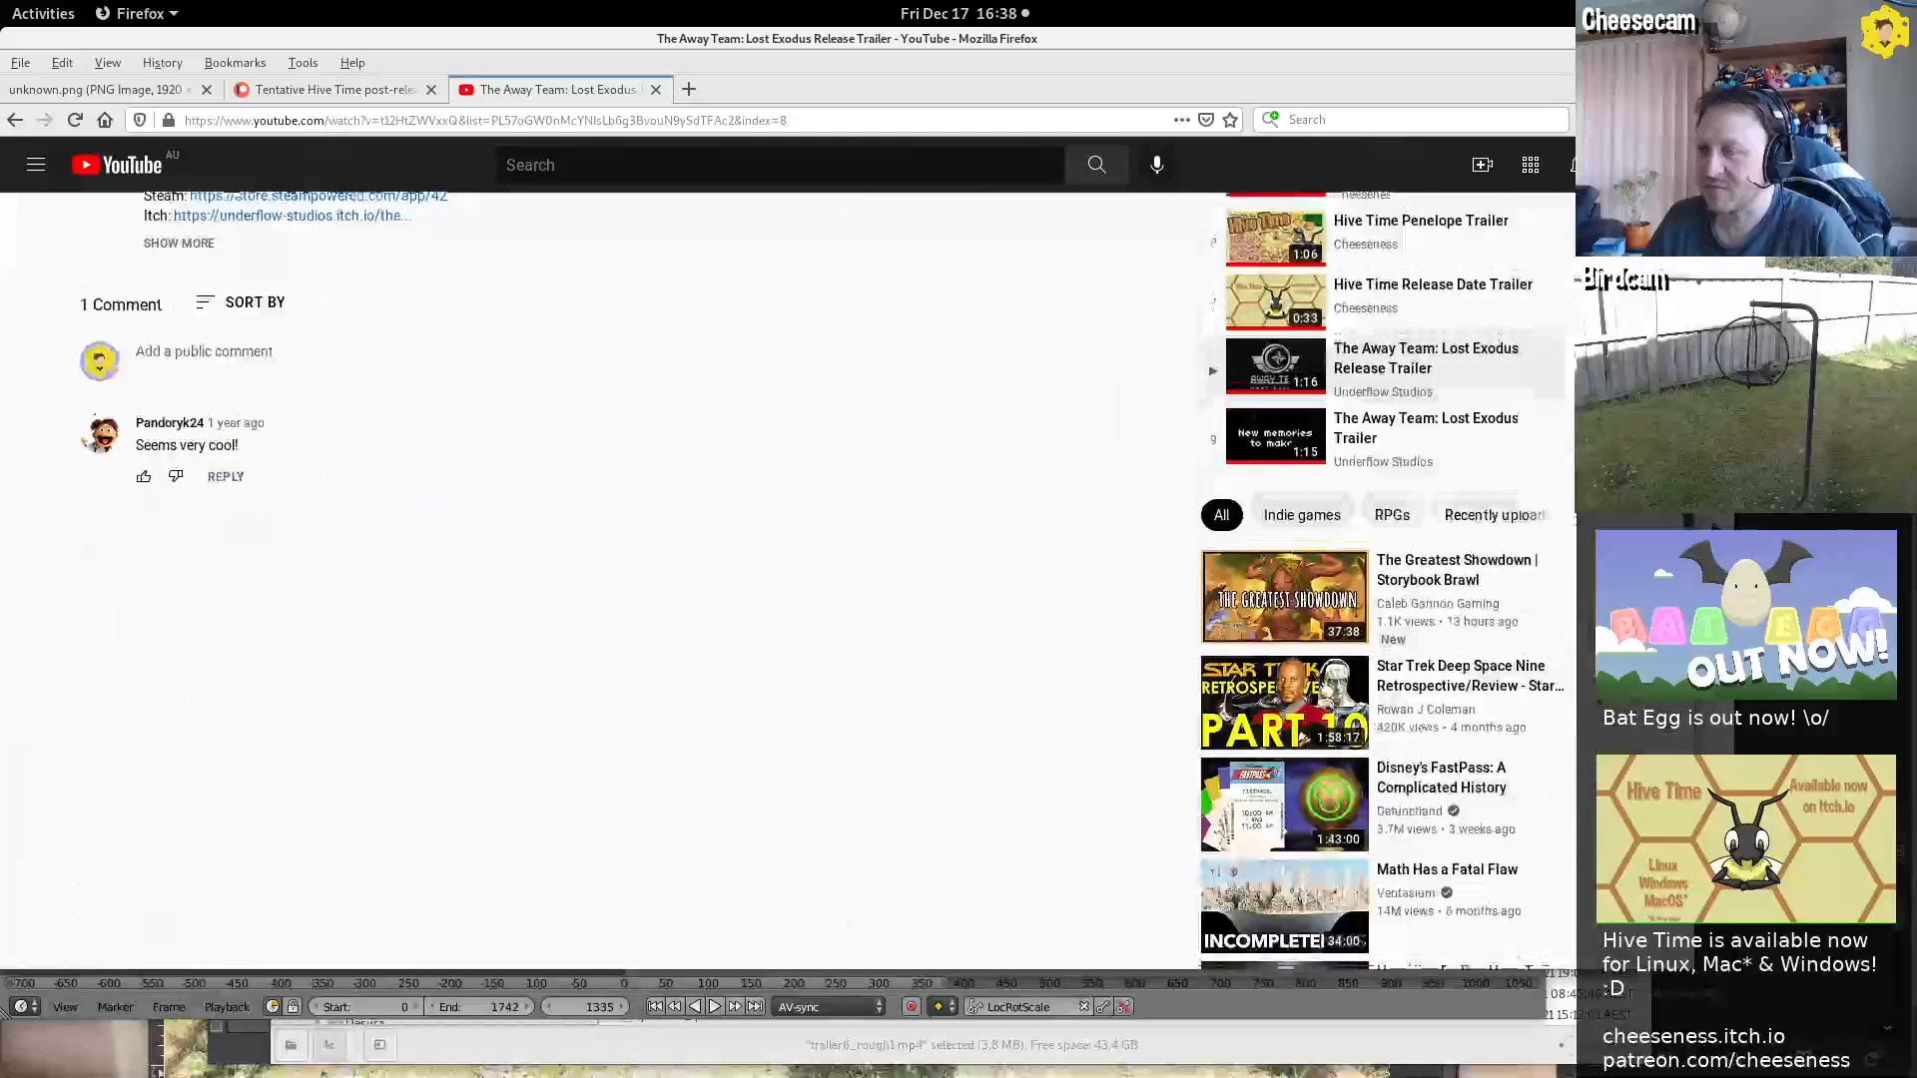
{"action": "scroll", "coordinate": [789, 581], "scroll_direction": "up", "scroll_amount": 3}
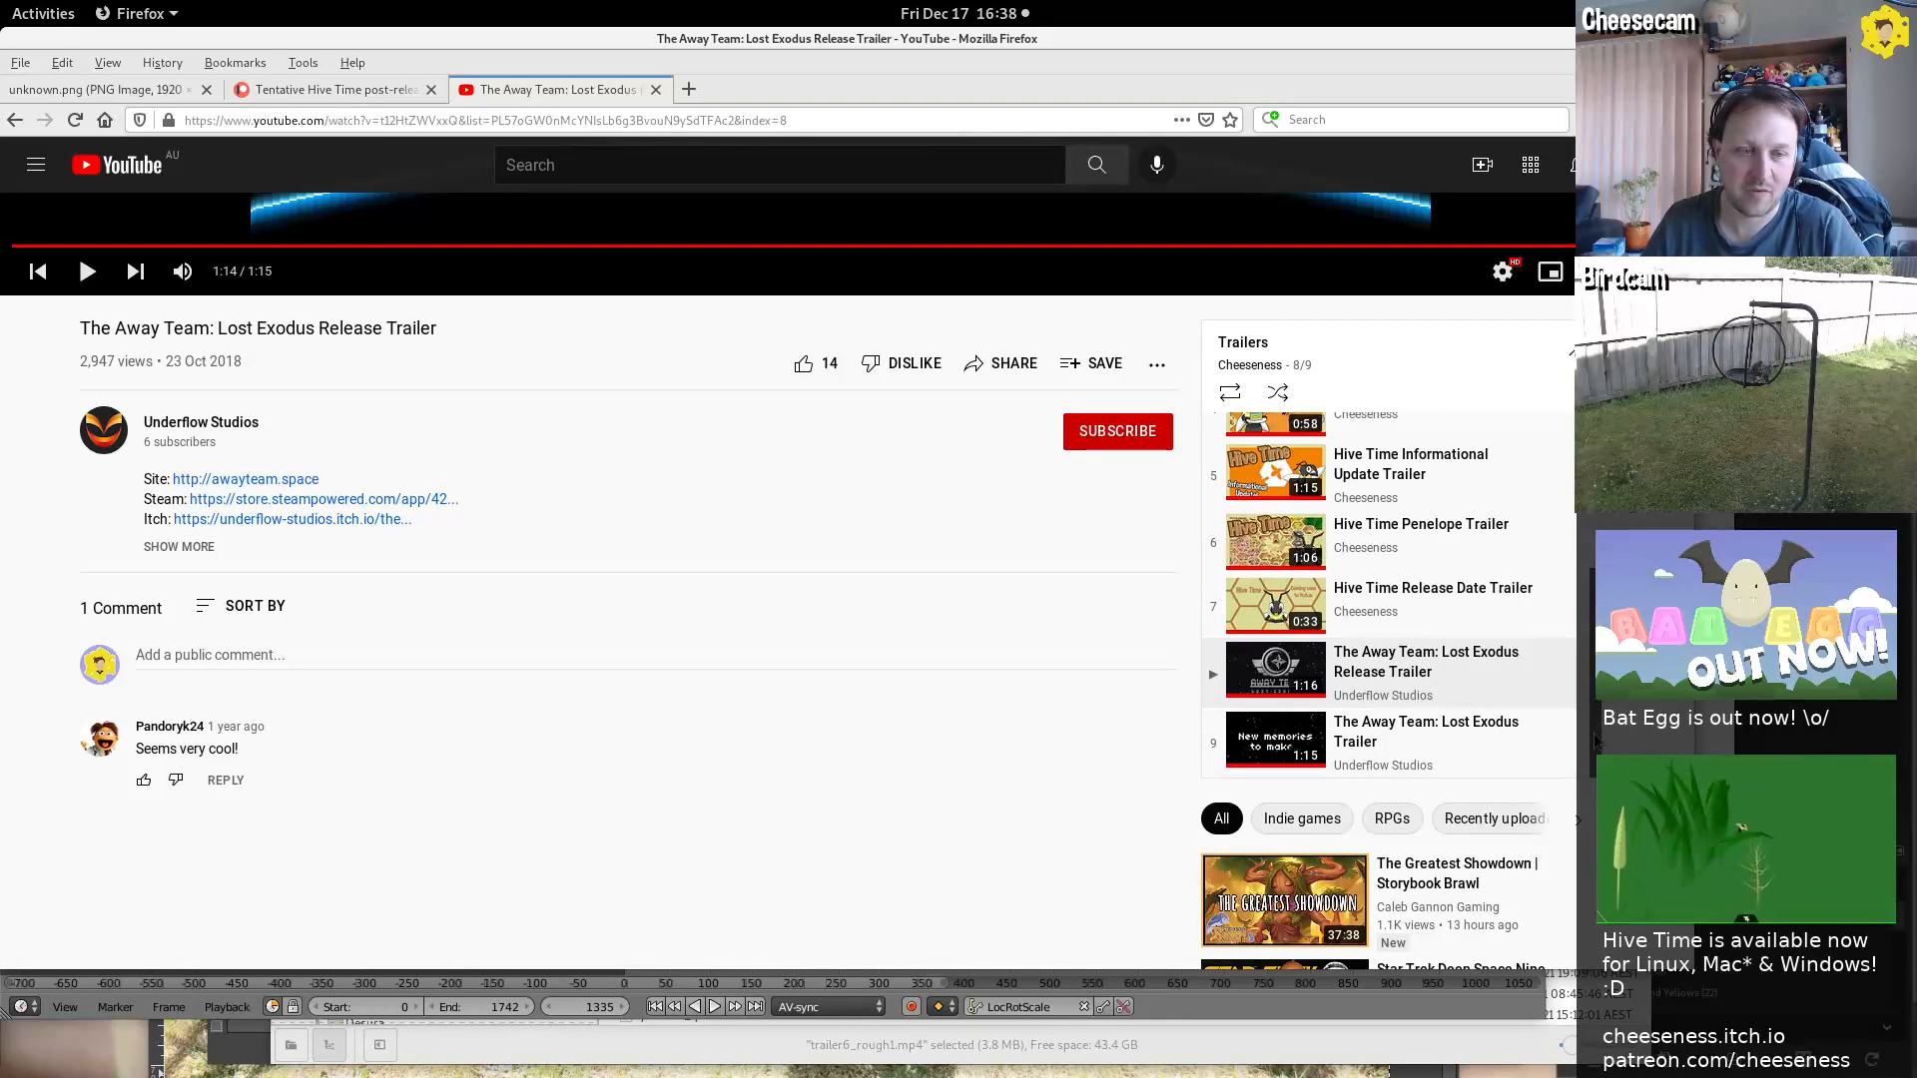
{"action": "scroll", "coordinate": [1594, 739], "scroll_direction": "up", "scroll_amount": 3}
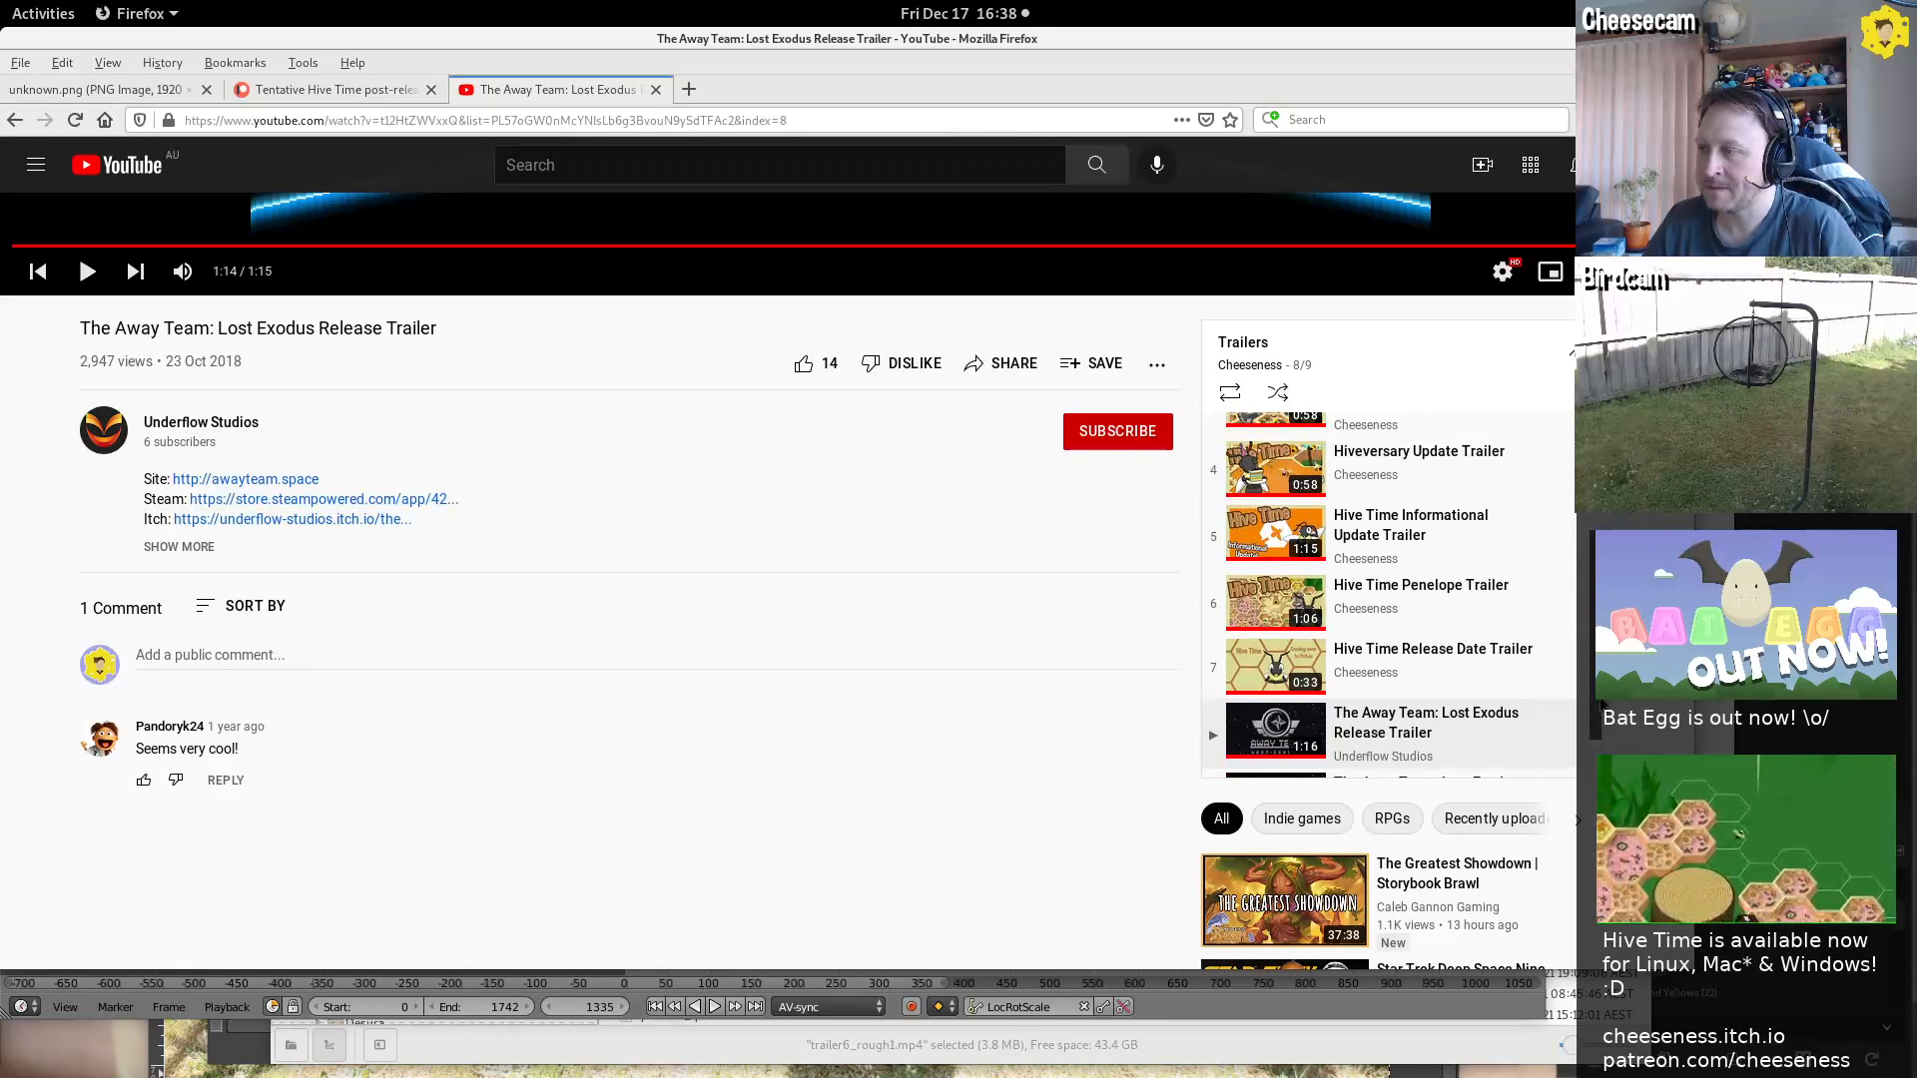
{"action": "scroll", "coordinate": [1450, 515], "scroll_direction": "up", "scroll_amount": 2}
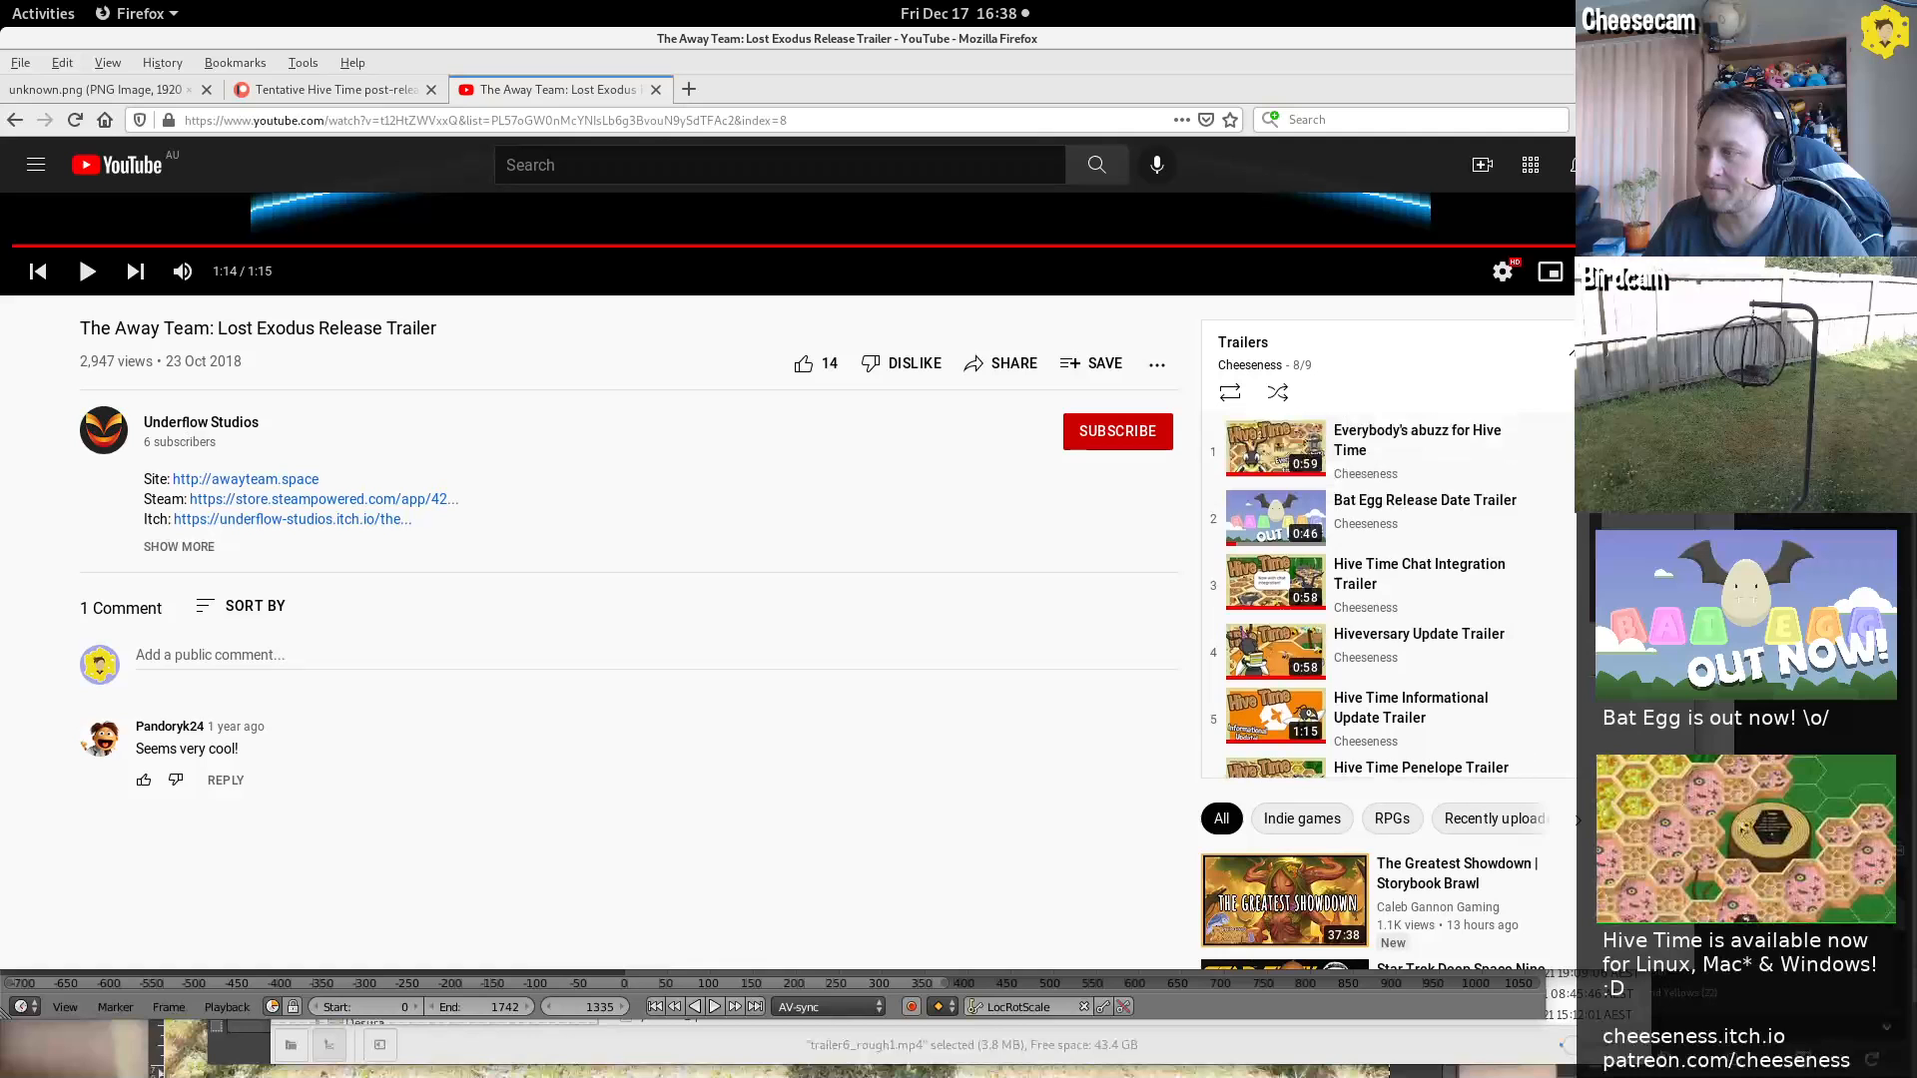
{"action": "left_click", "coordinate": [1450, 514]}
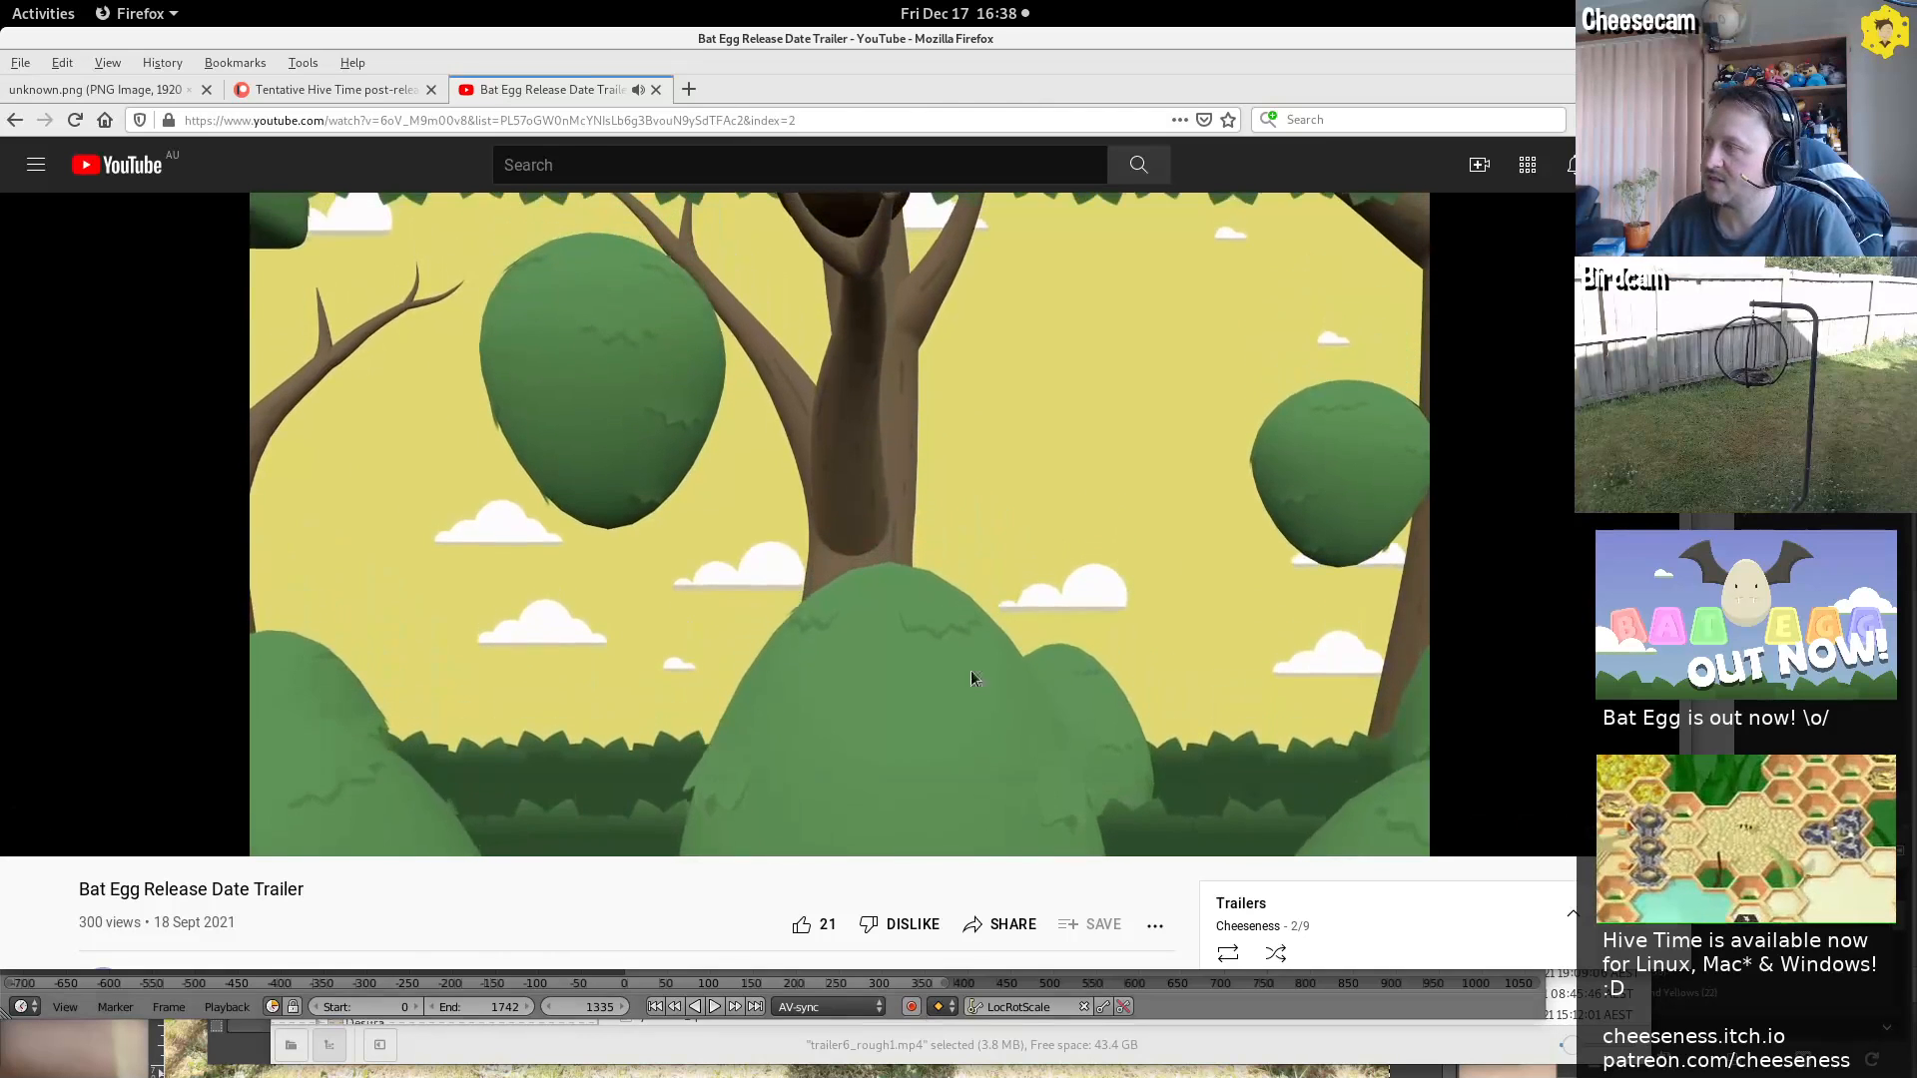
{"action": "key", "text": "alt+Tab"}
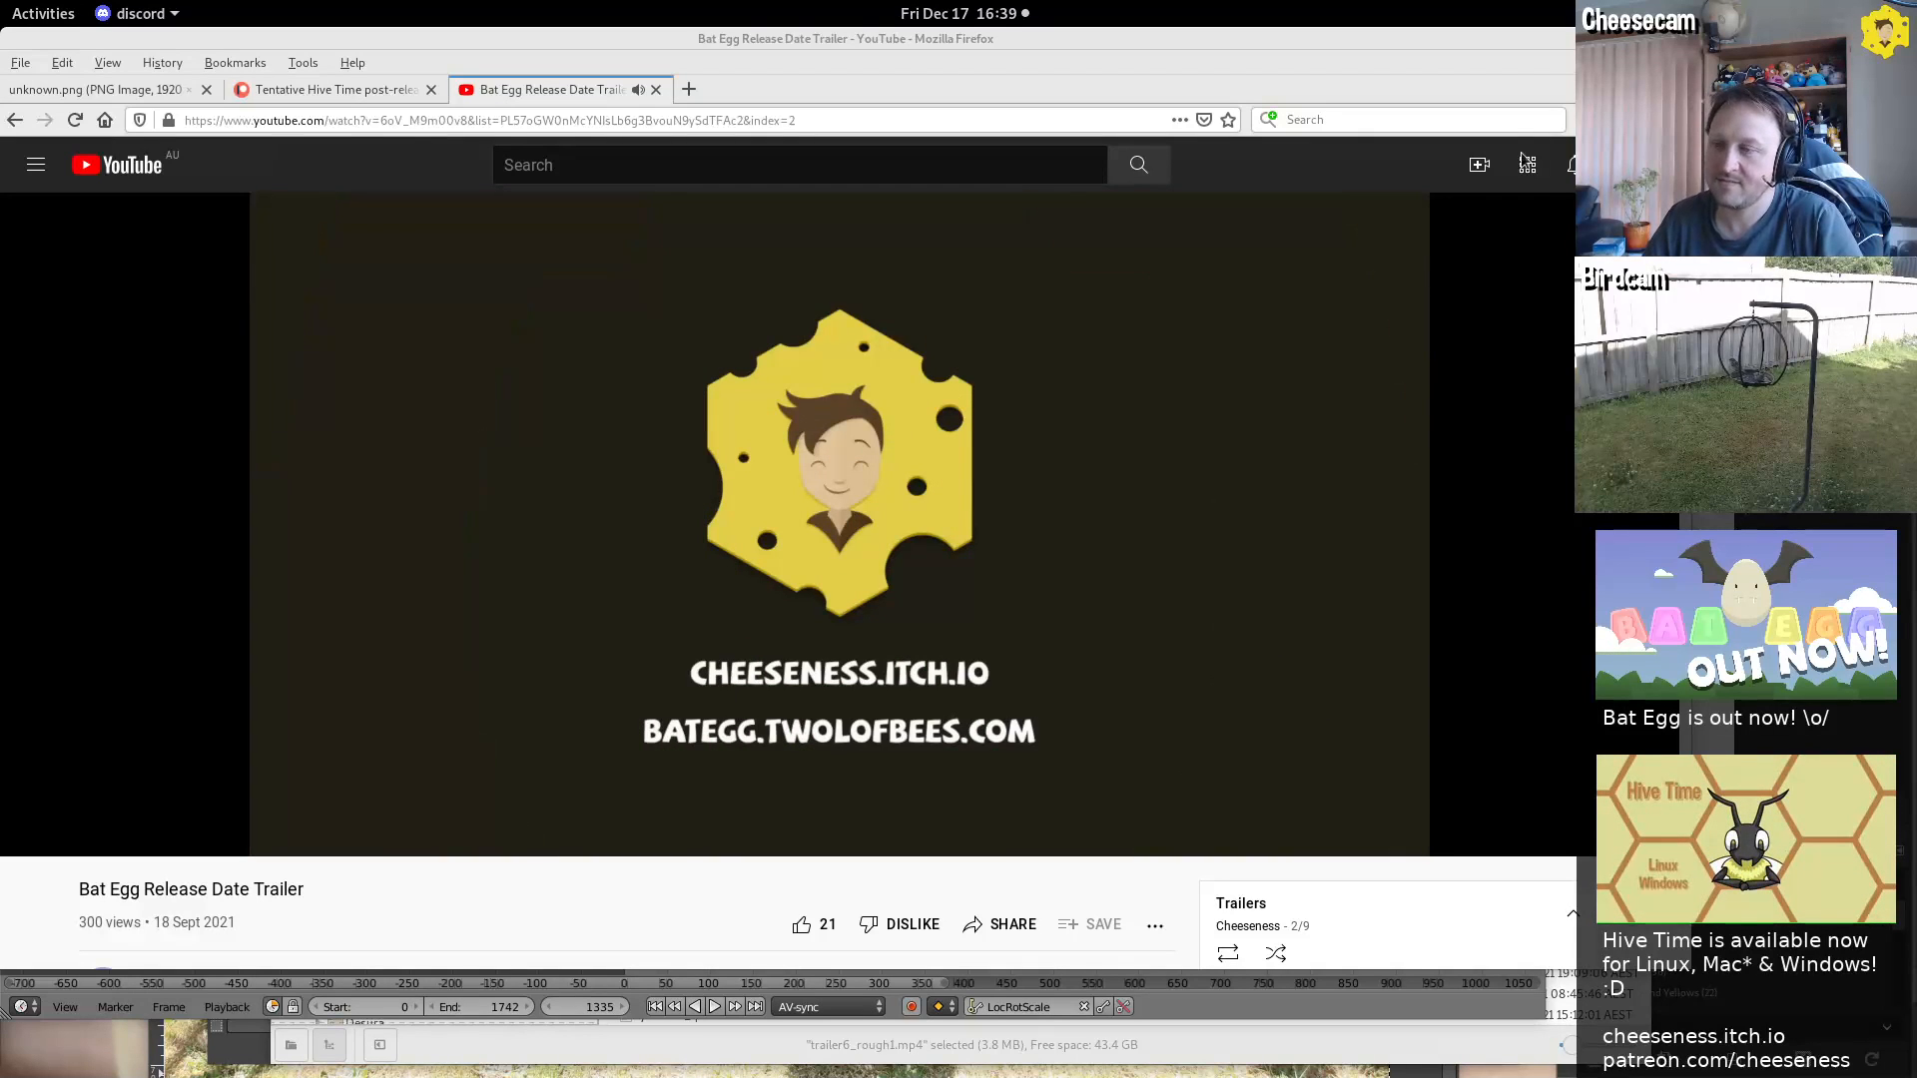
Compare the Hive Time Chat Integration Trailer's opening bee transition with its end card at 0:55, then replay the opening and pause at 0:01
{"action": "left_click", "coordinate": [343, 646]}
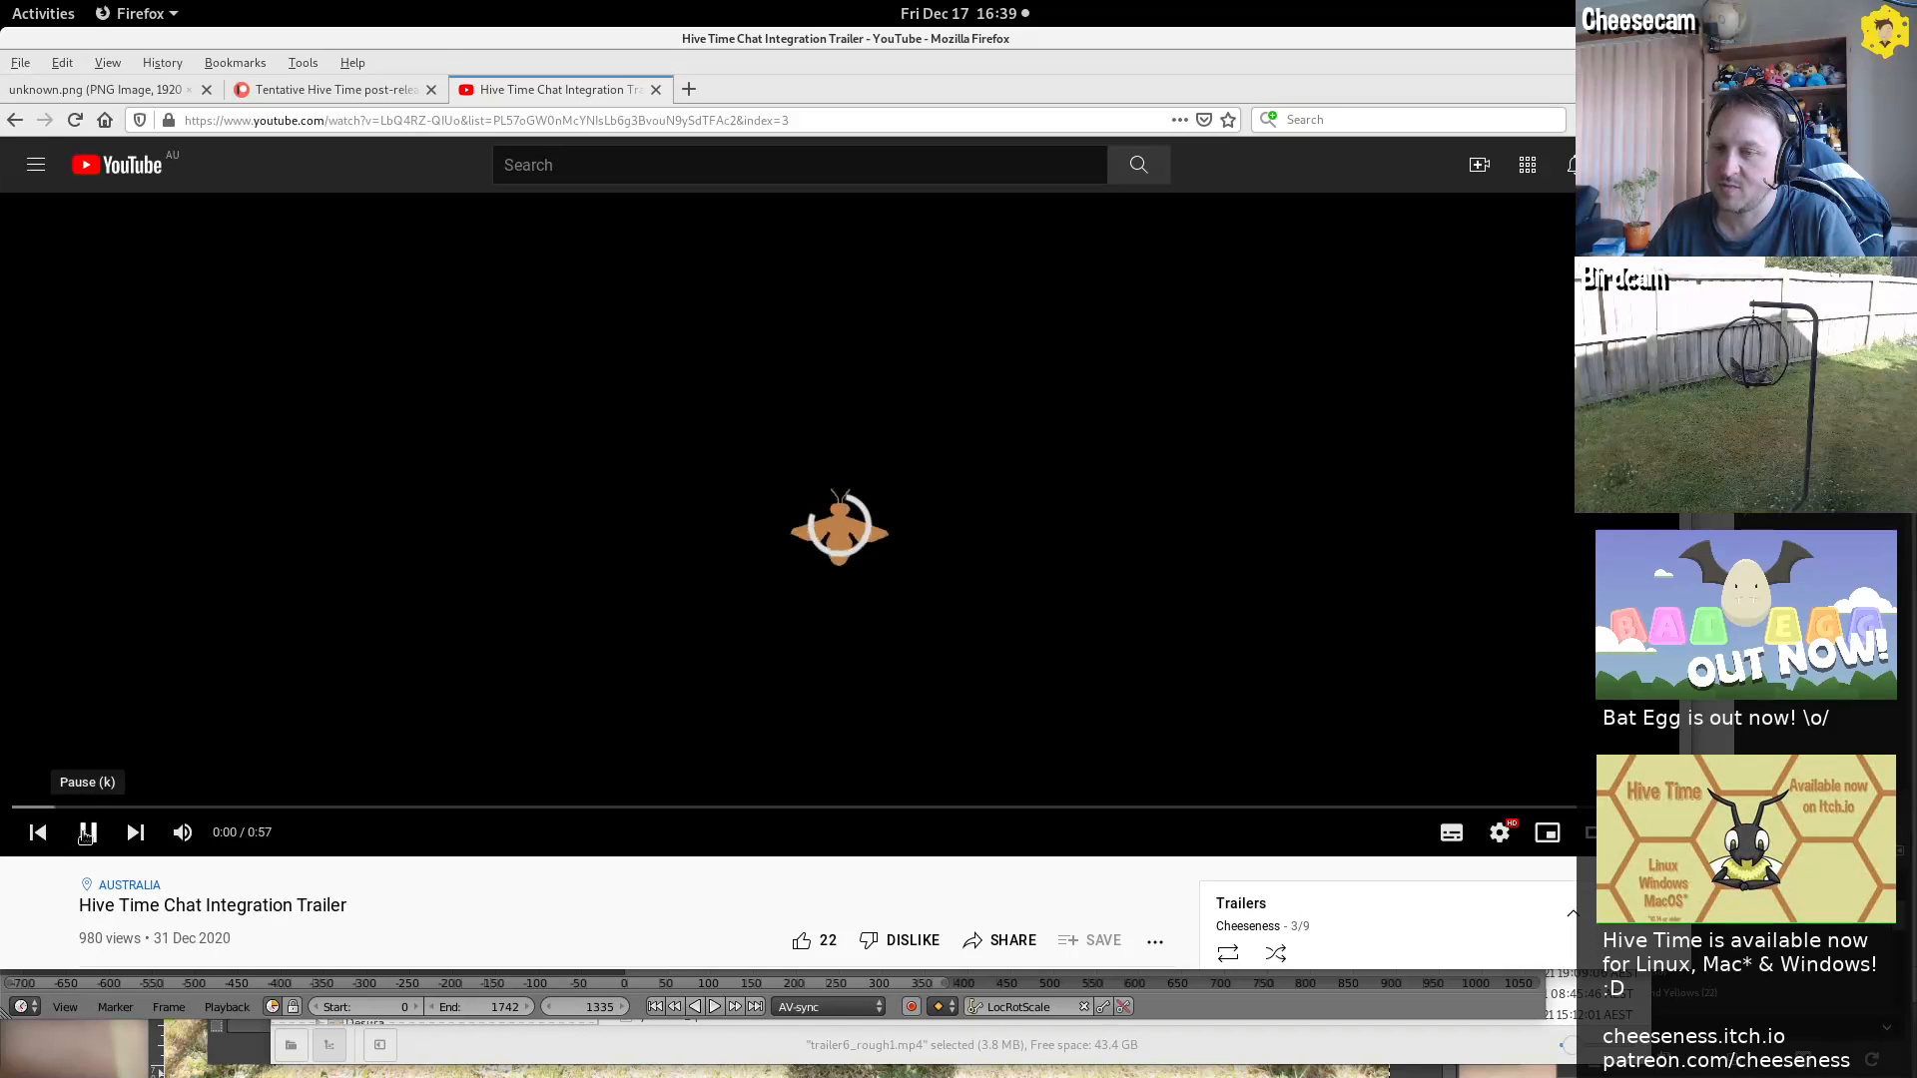
{"action": "left_click", "coordinate": [86, 834]}
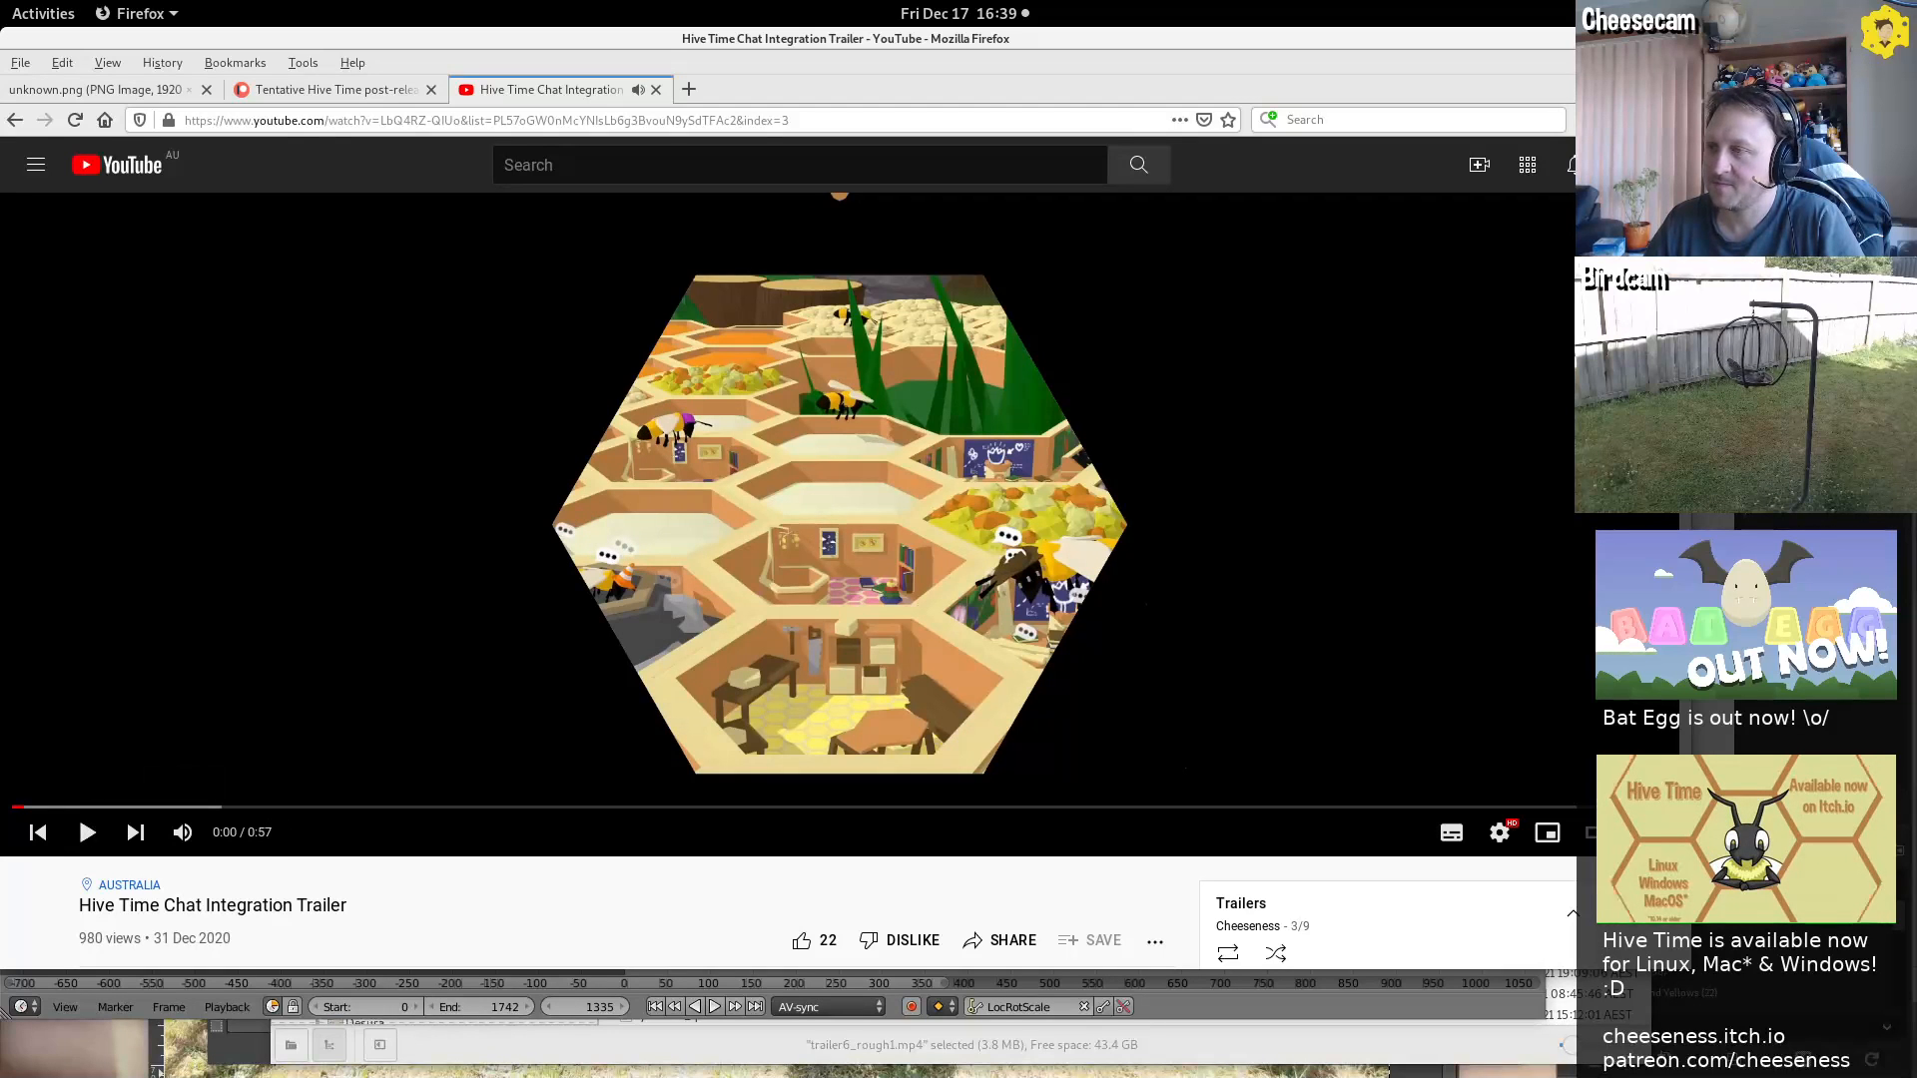
{"action": "left_click", "coordinate": [5, 806]}
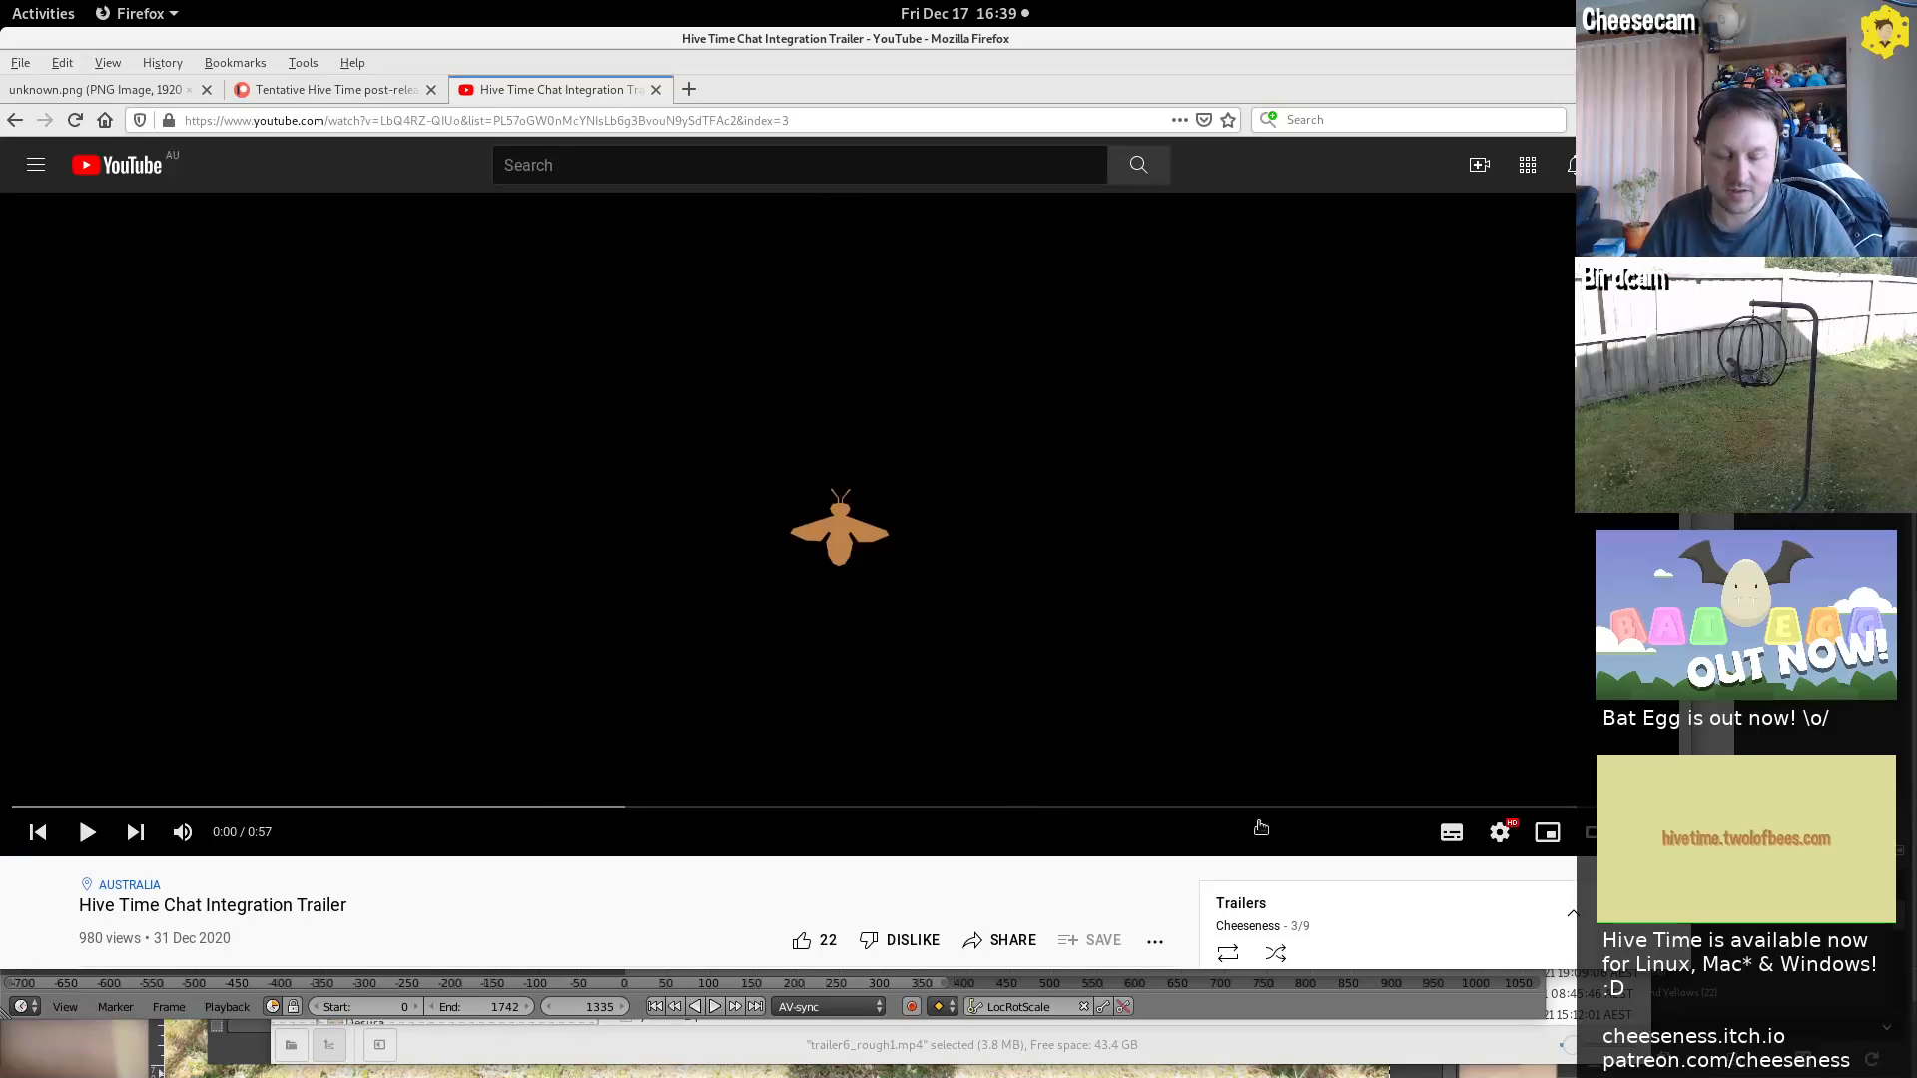
{"action": "left_click", "coordinate": [1500, 807]}
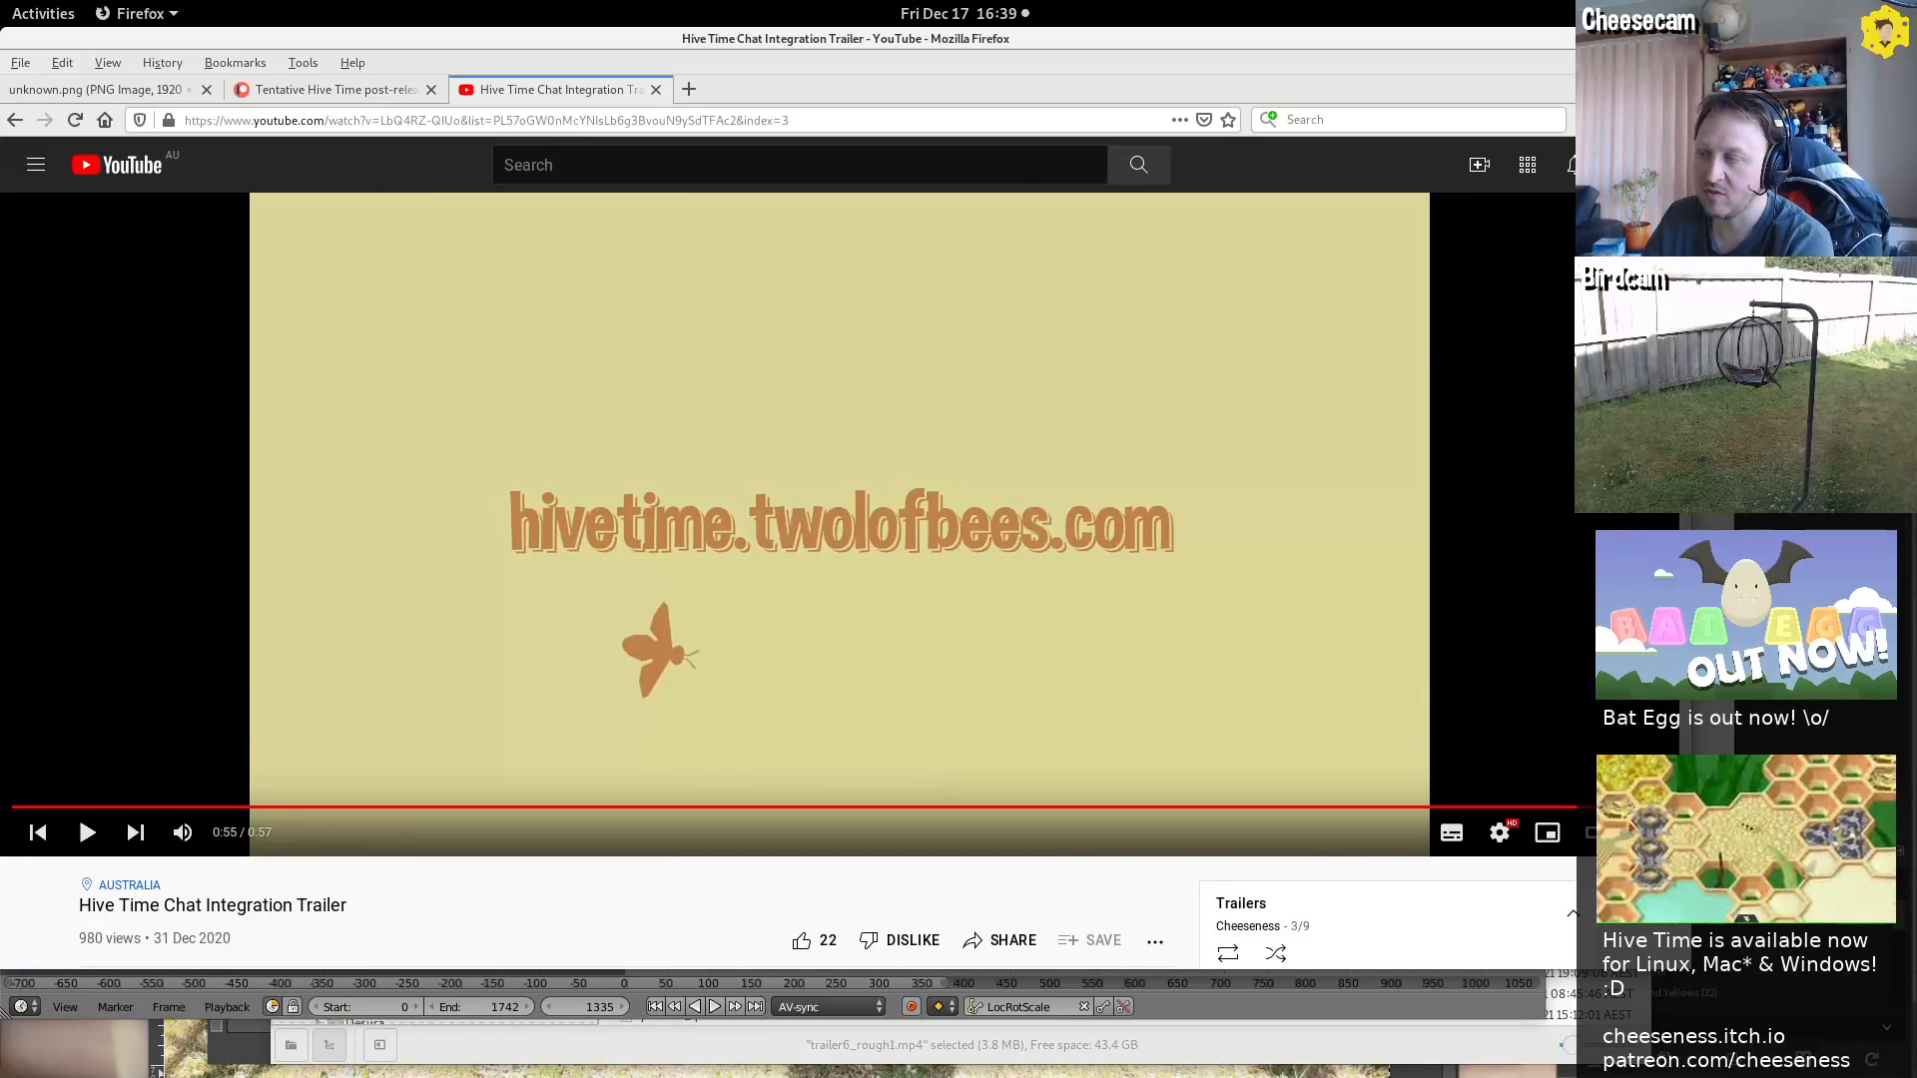
{"action": "left_click", "coordinate": [18, 812]}
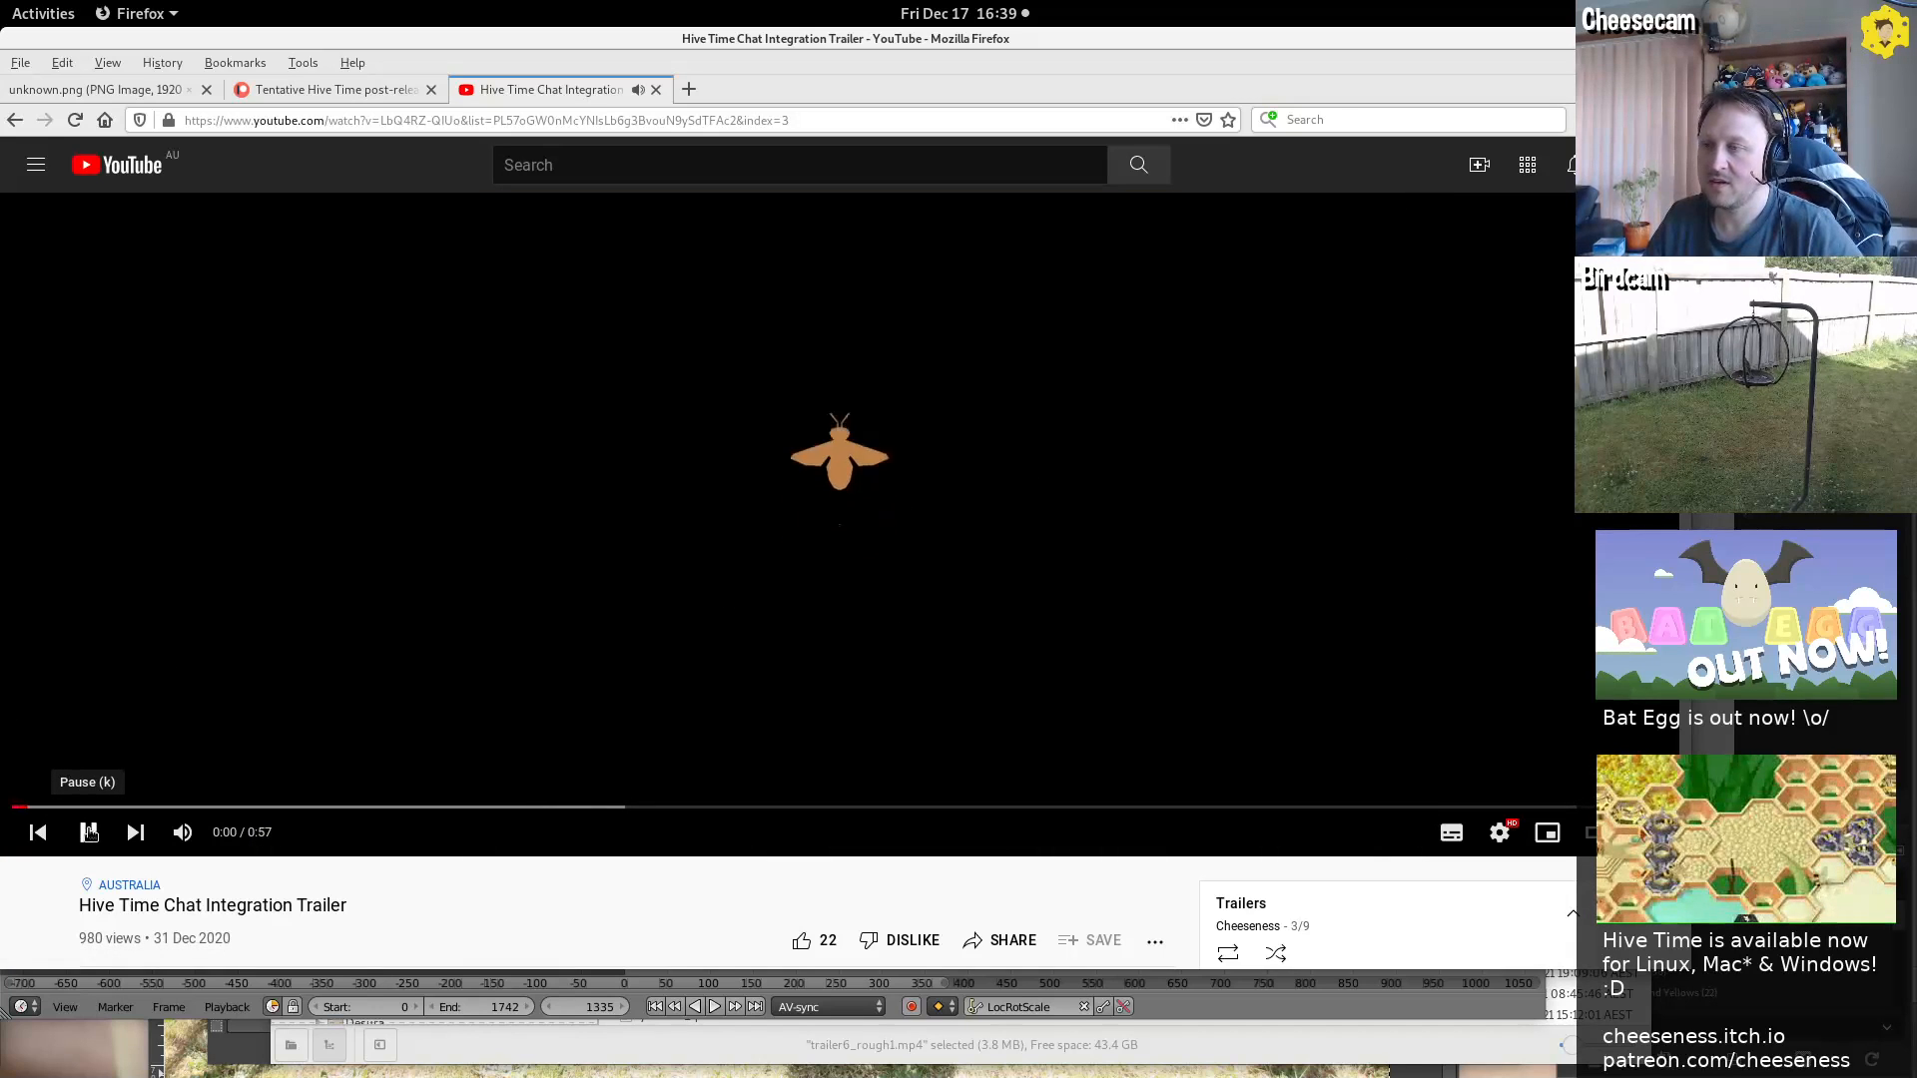
{"action": "left_click", "coordinate": [88, 832]}
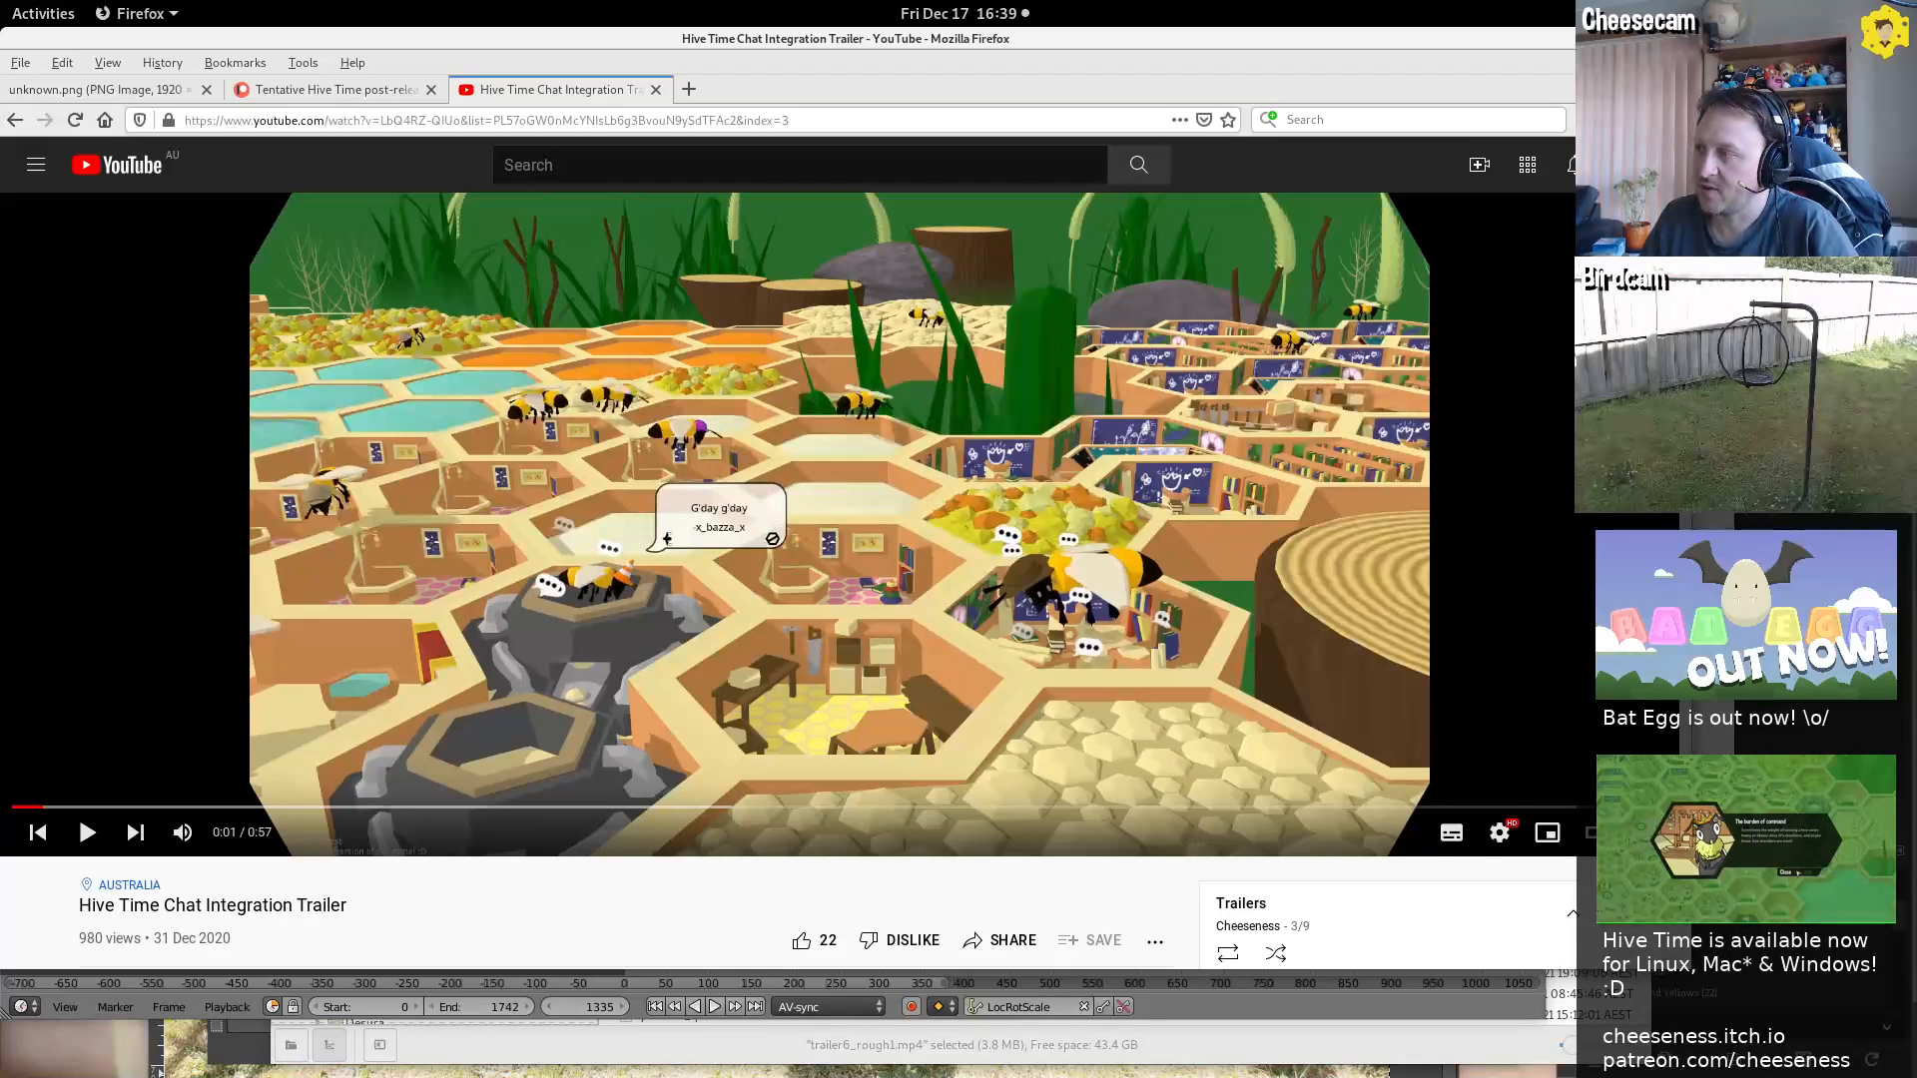
Reopen the Bat Egg Release Date Trailer from the playlist and pause it on the sleeping egg shot at 0:13
{"action": "scroll", "coordinate": [1297, 559], "scroll_direction": "down", "scroll_amount": 5}
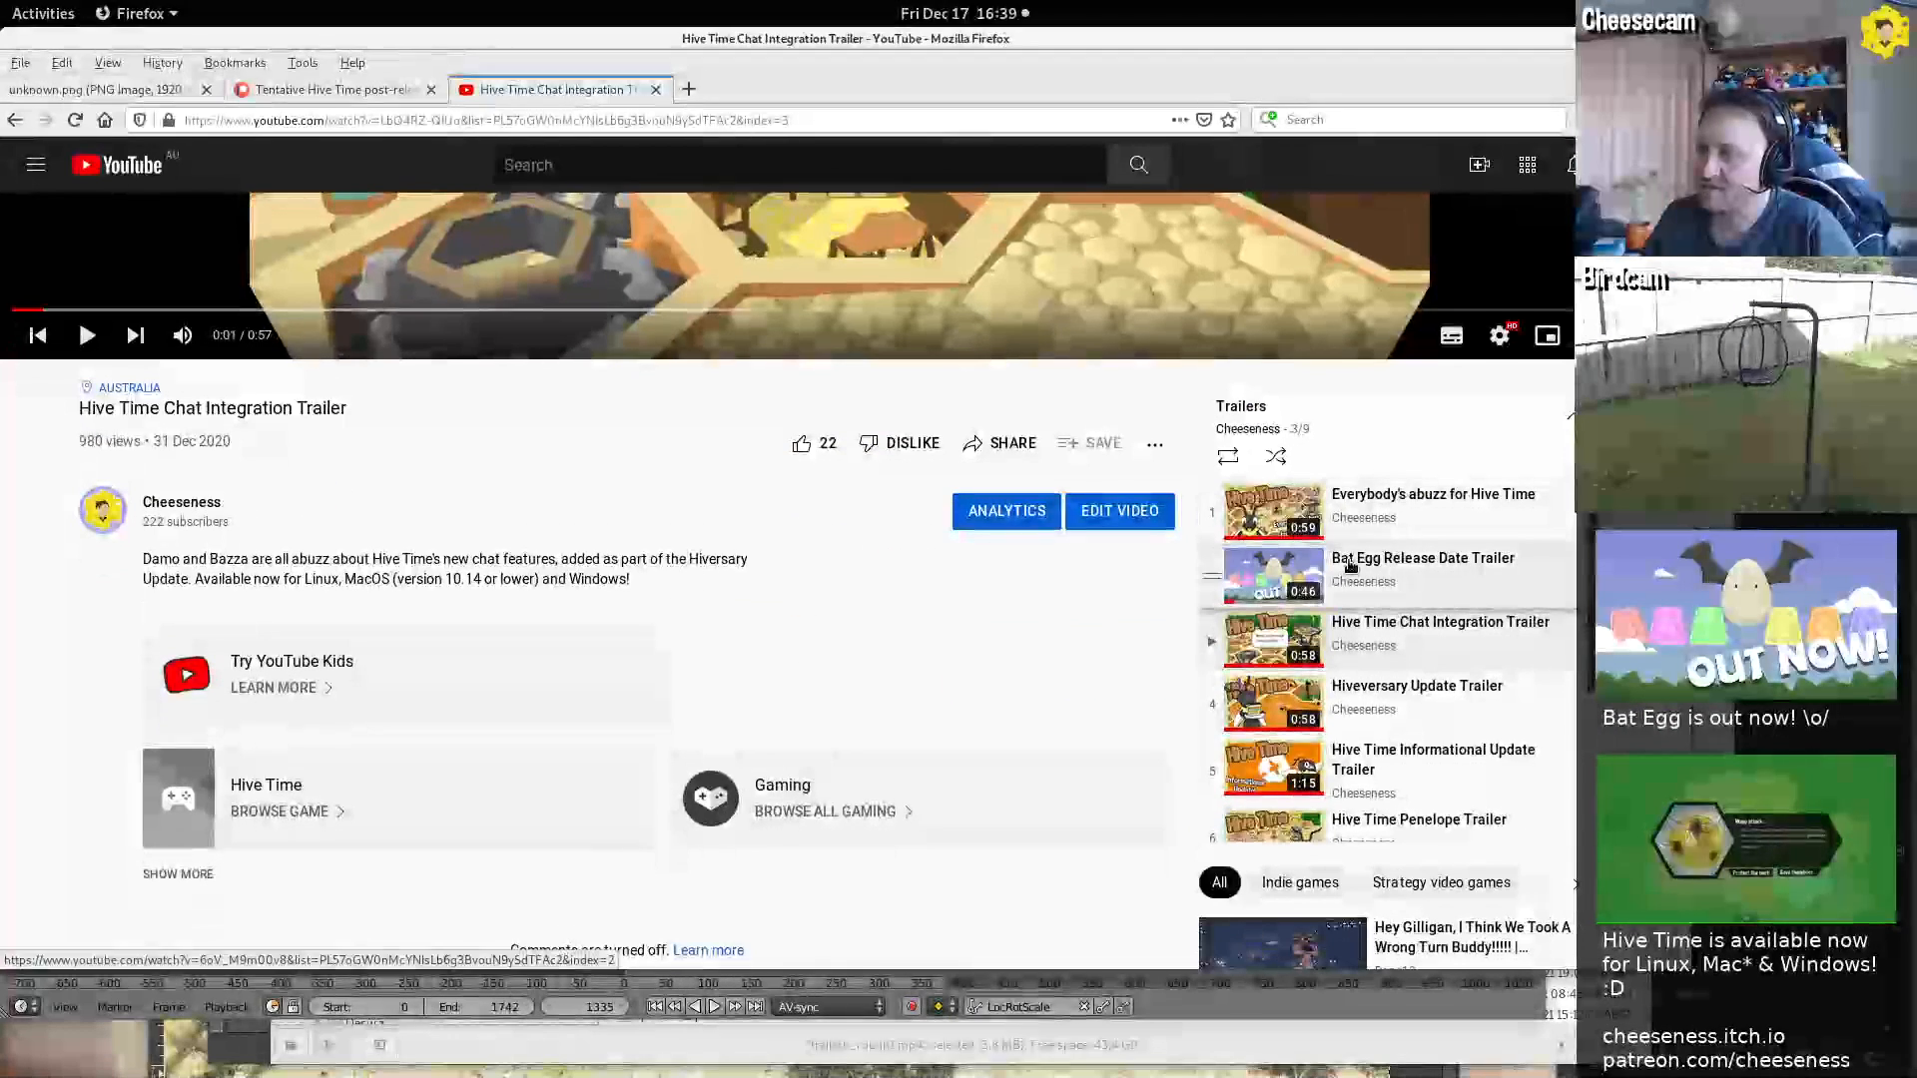
{"action": "left_click", "coordinate": [1350, 567]}
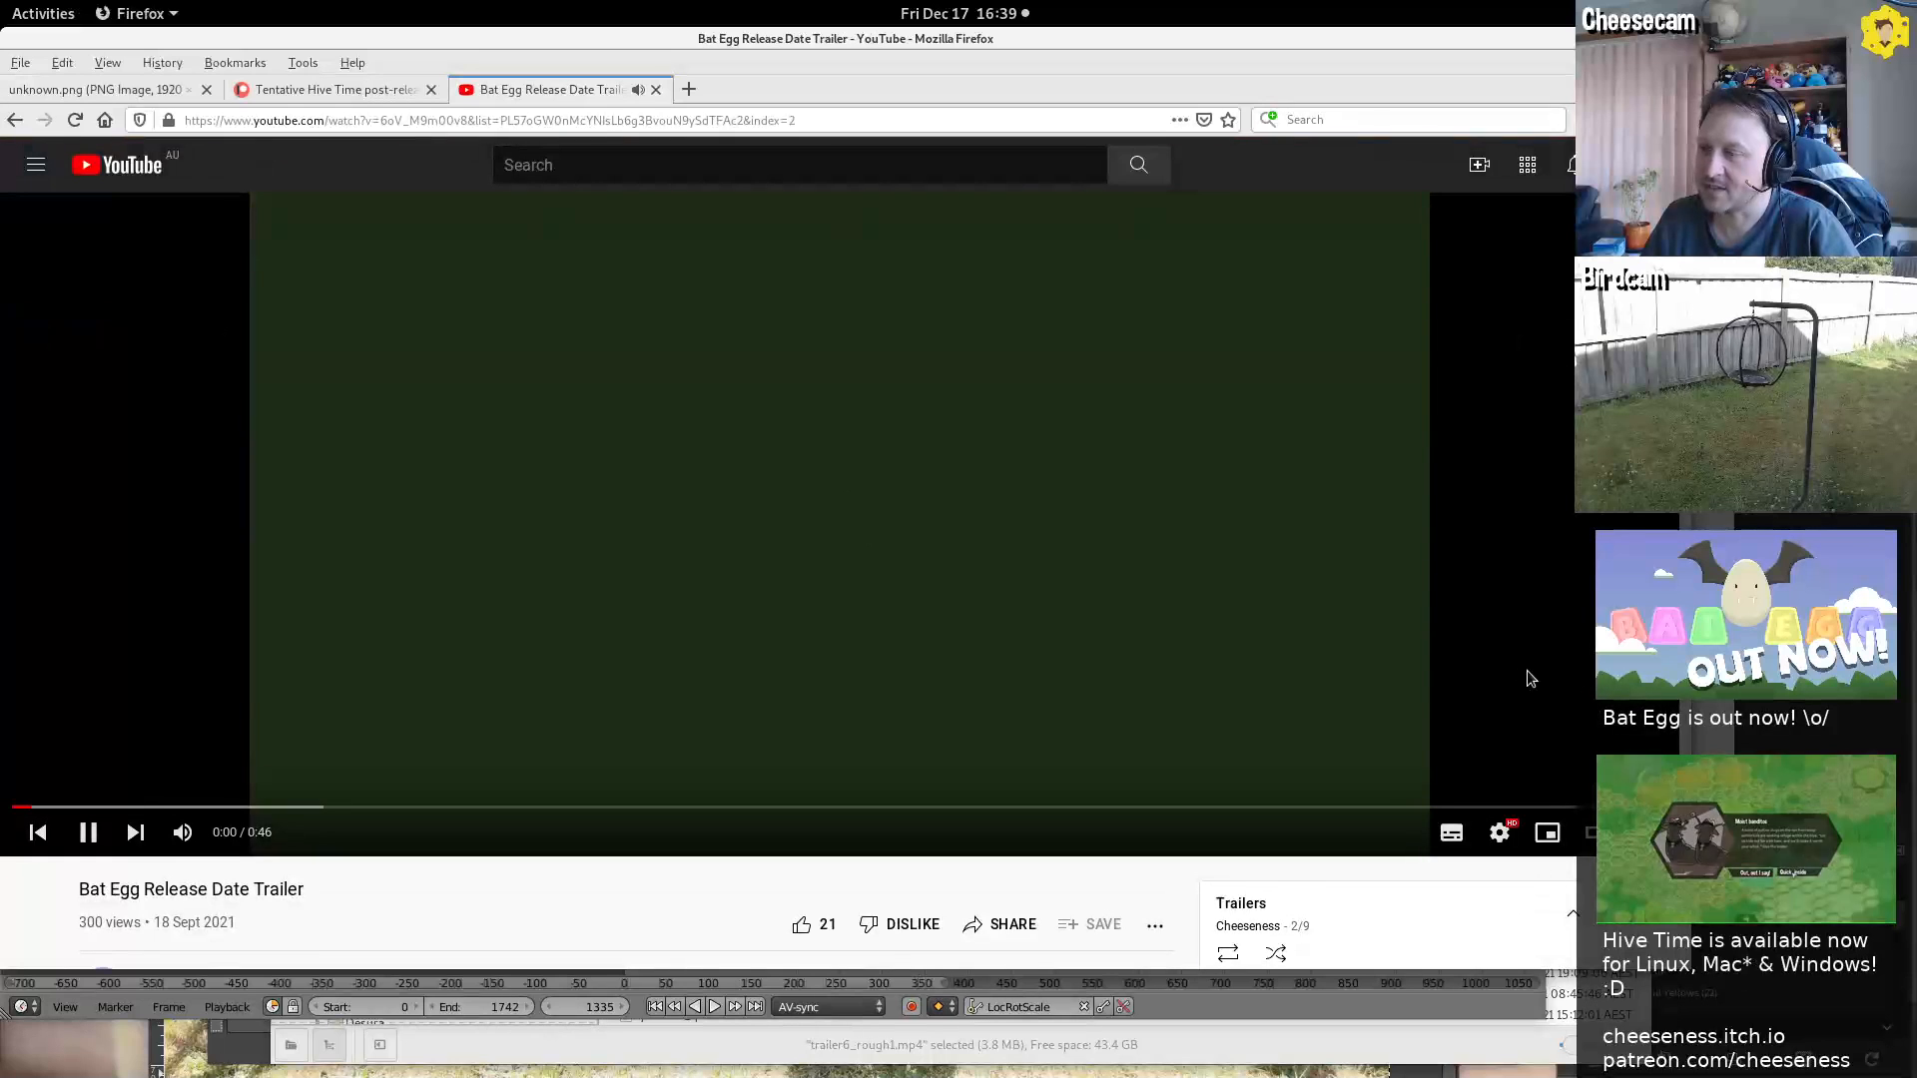
{"action": "left_click", "coordinate": [463, 806]}
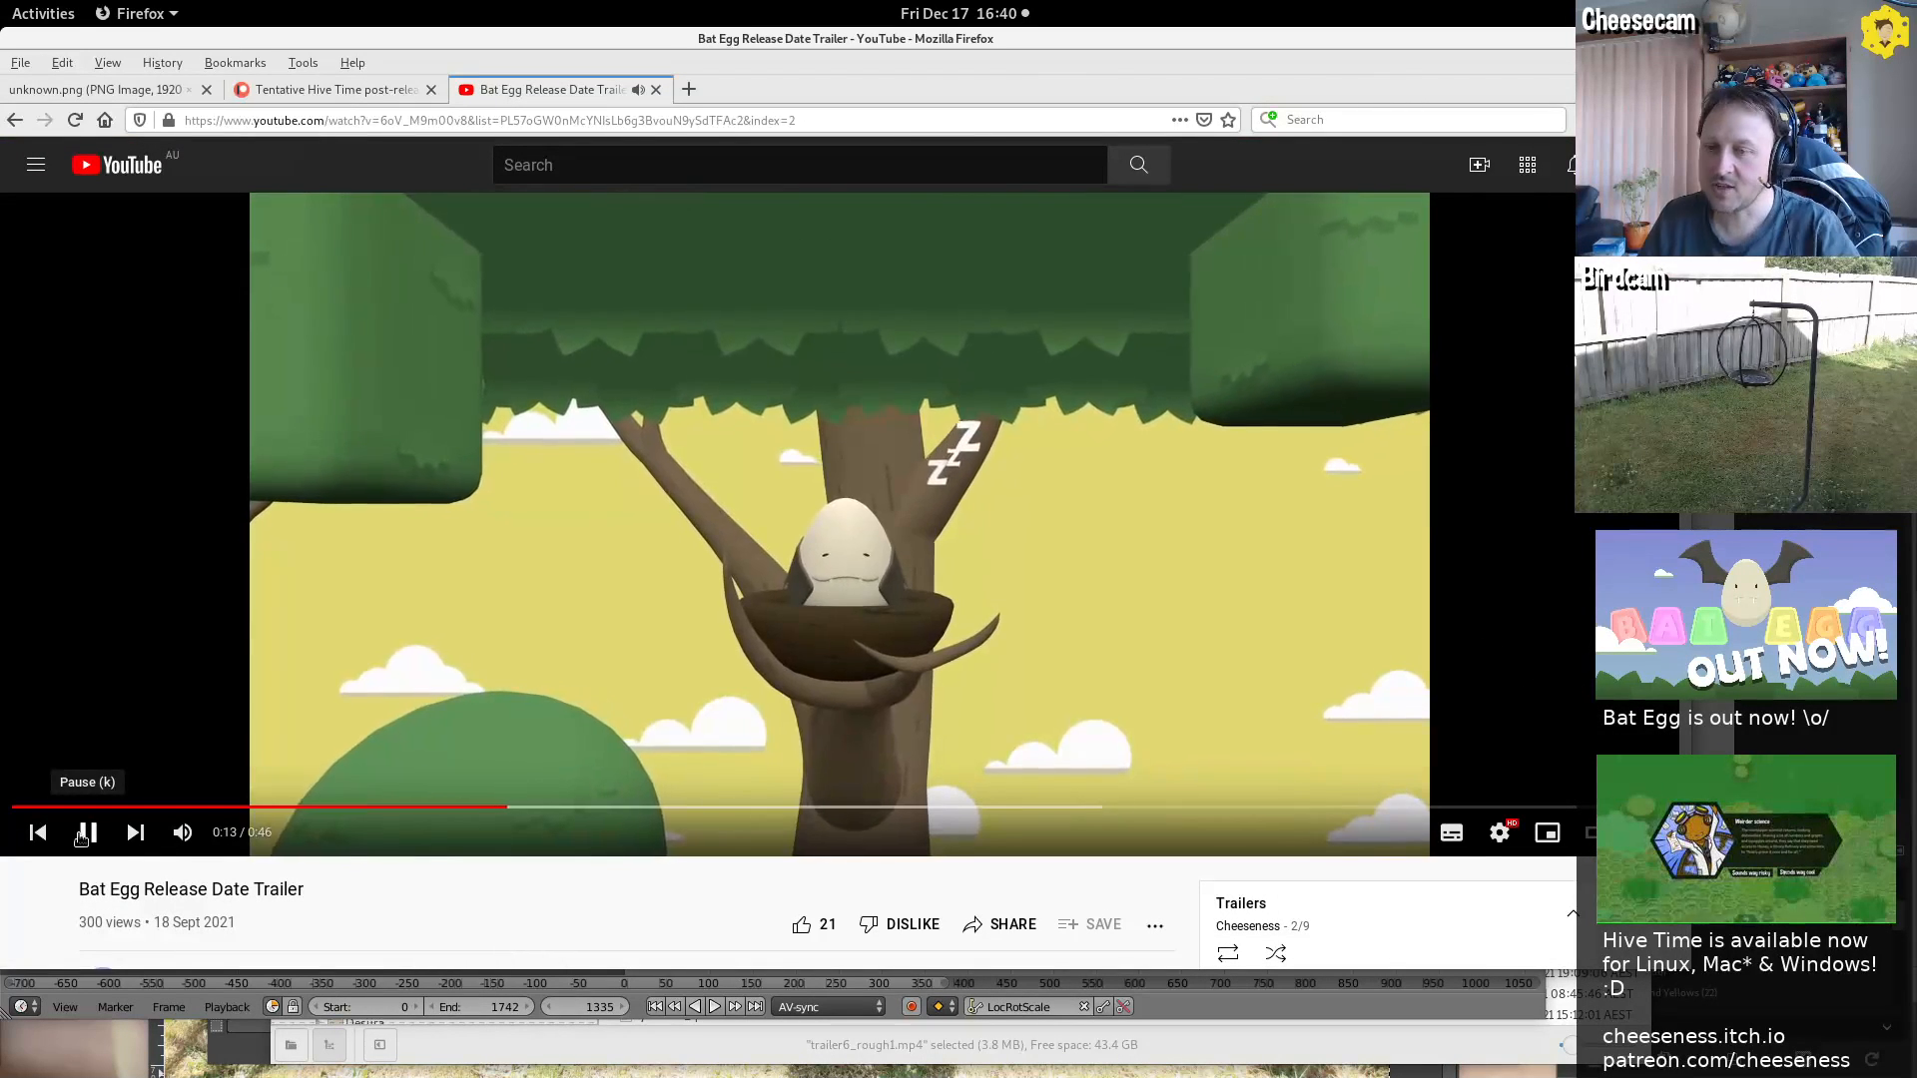
{"action": "left_click", "coordinate": [84, 834]}
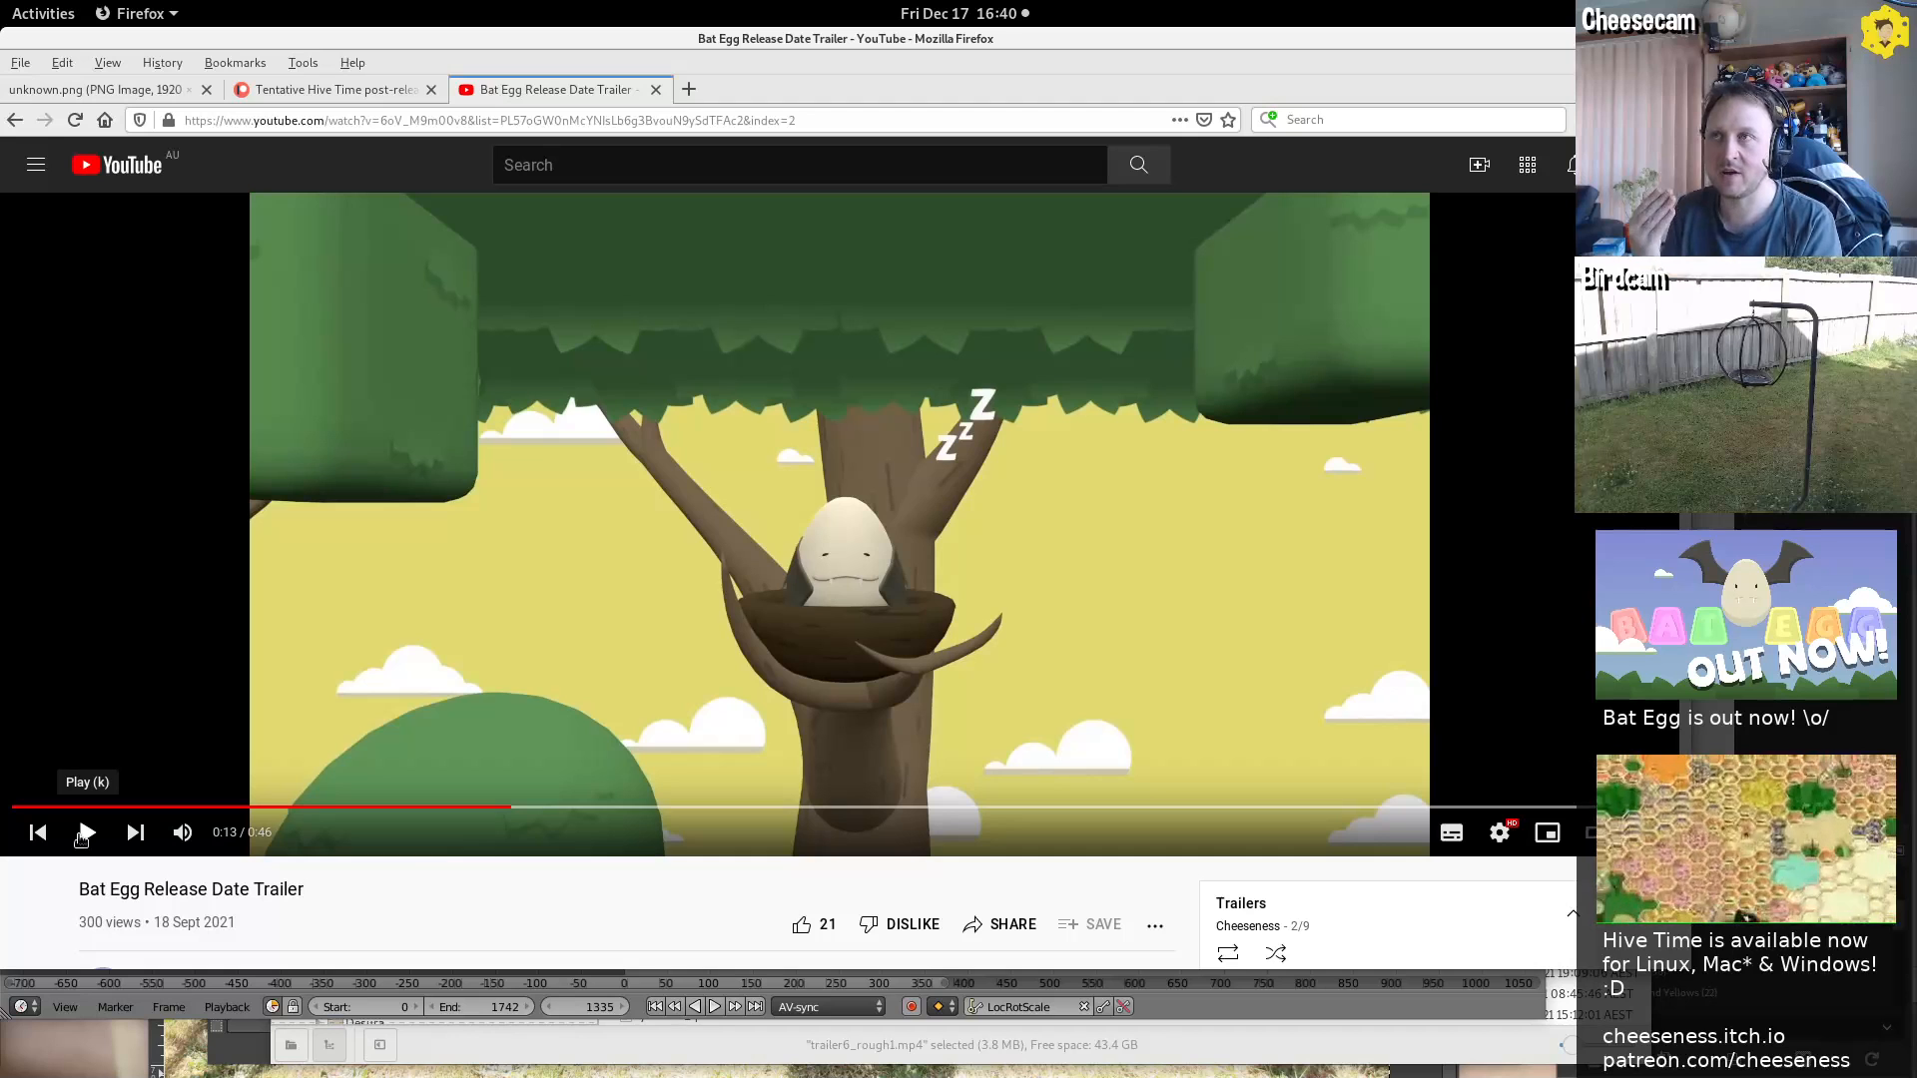
Review the Bat Egg trailer from 0:16, pausing on the skins shot at 0:32, then watch to the end card and restart it
{"action": "left_click", "coordinate": [611, 806]}
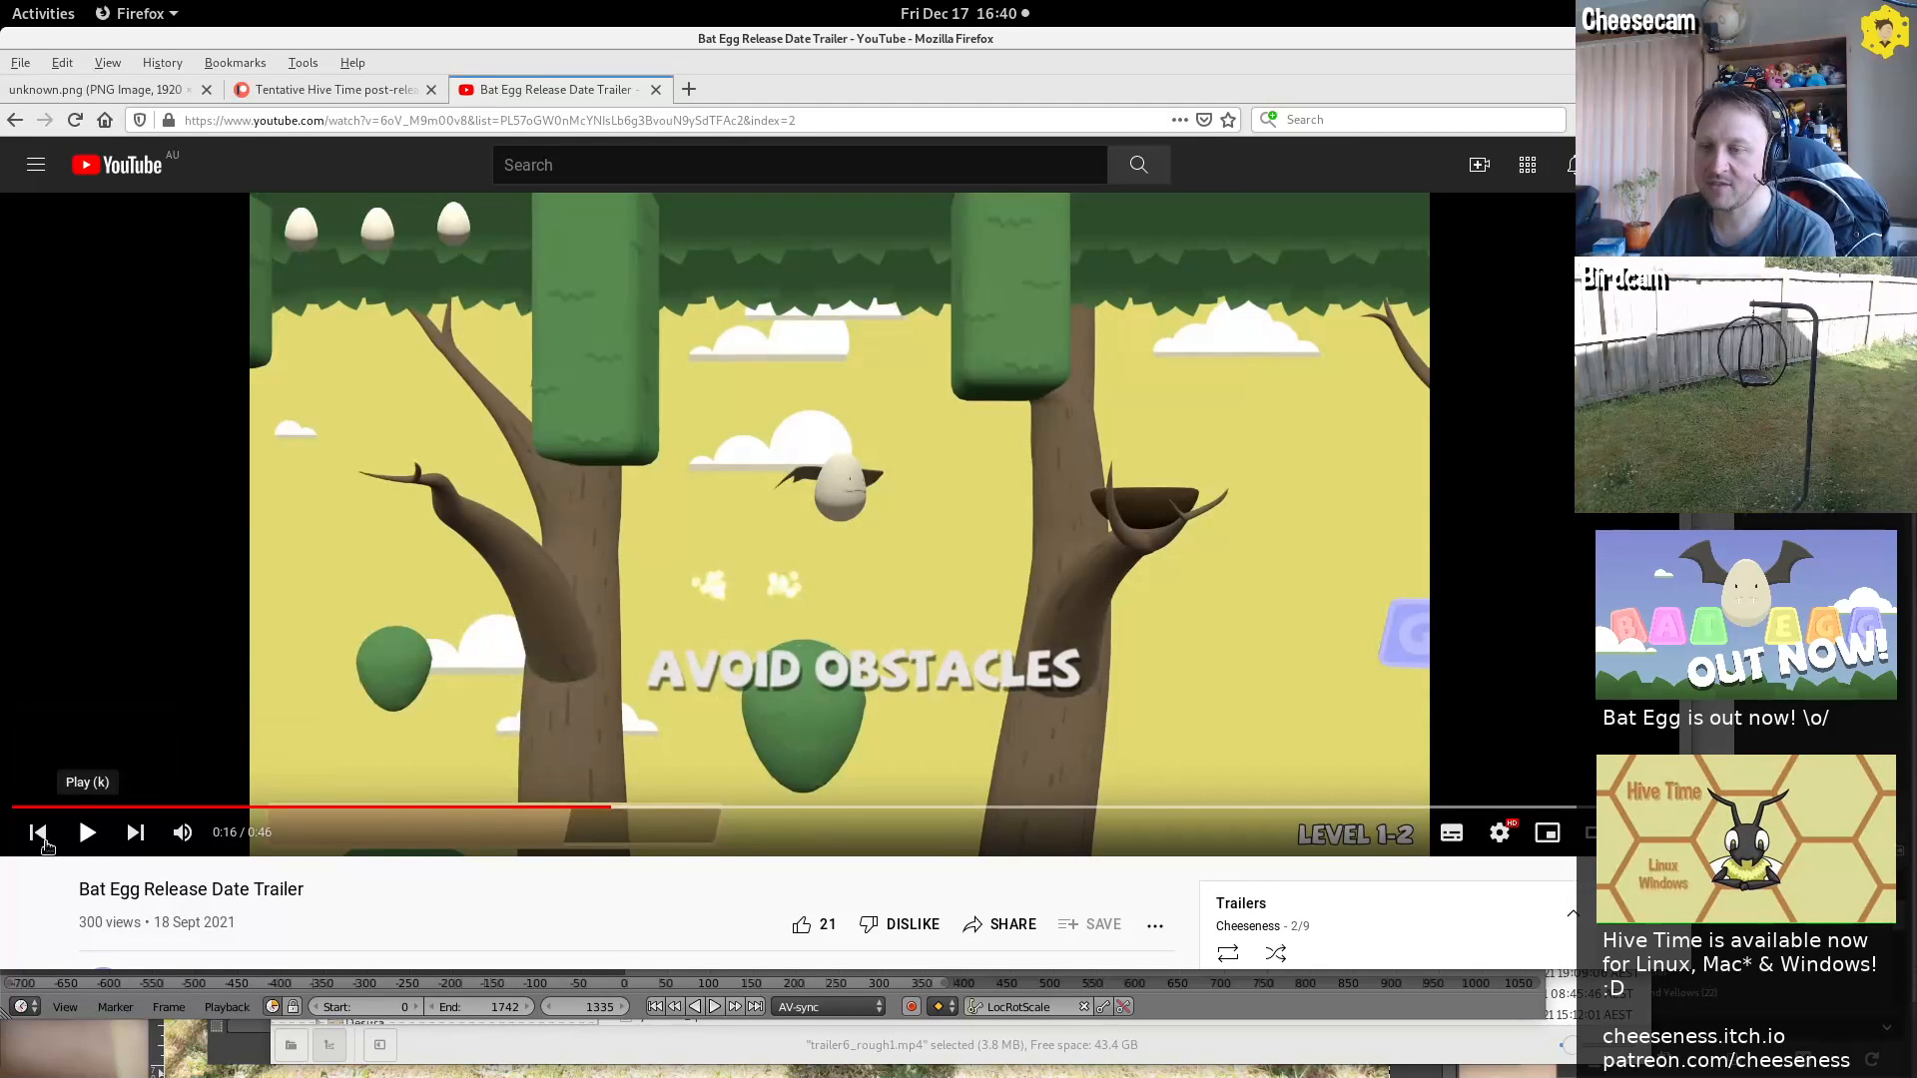
{"action": "key", "text": "k"}
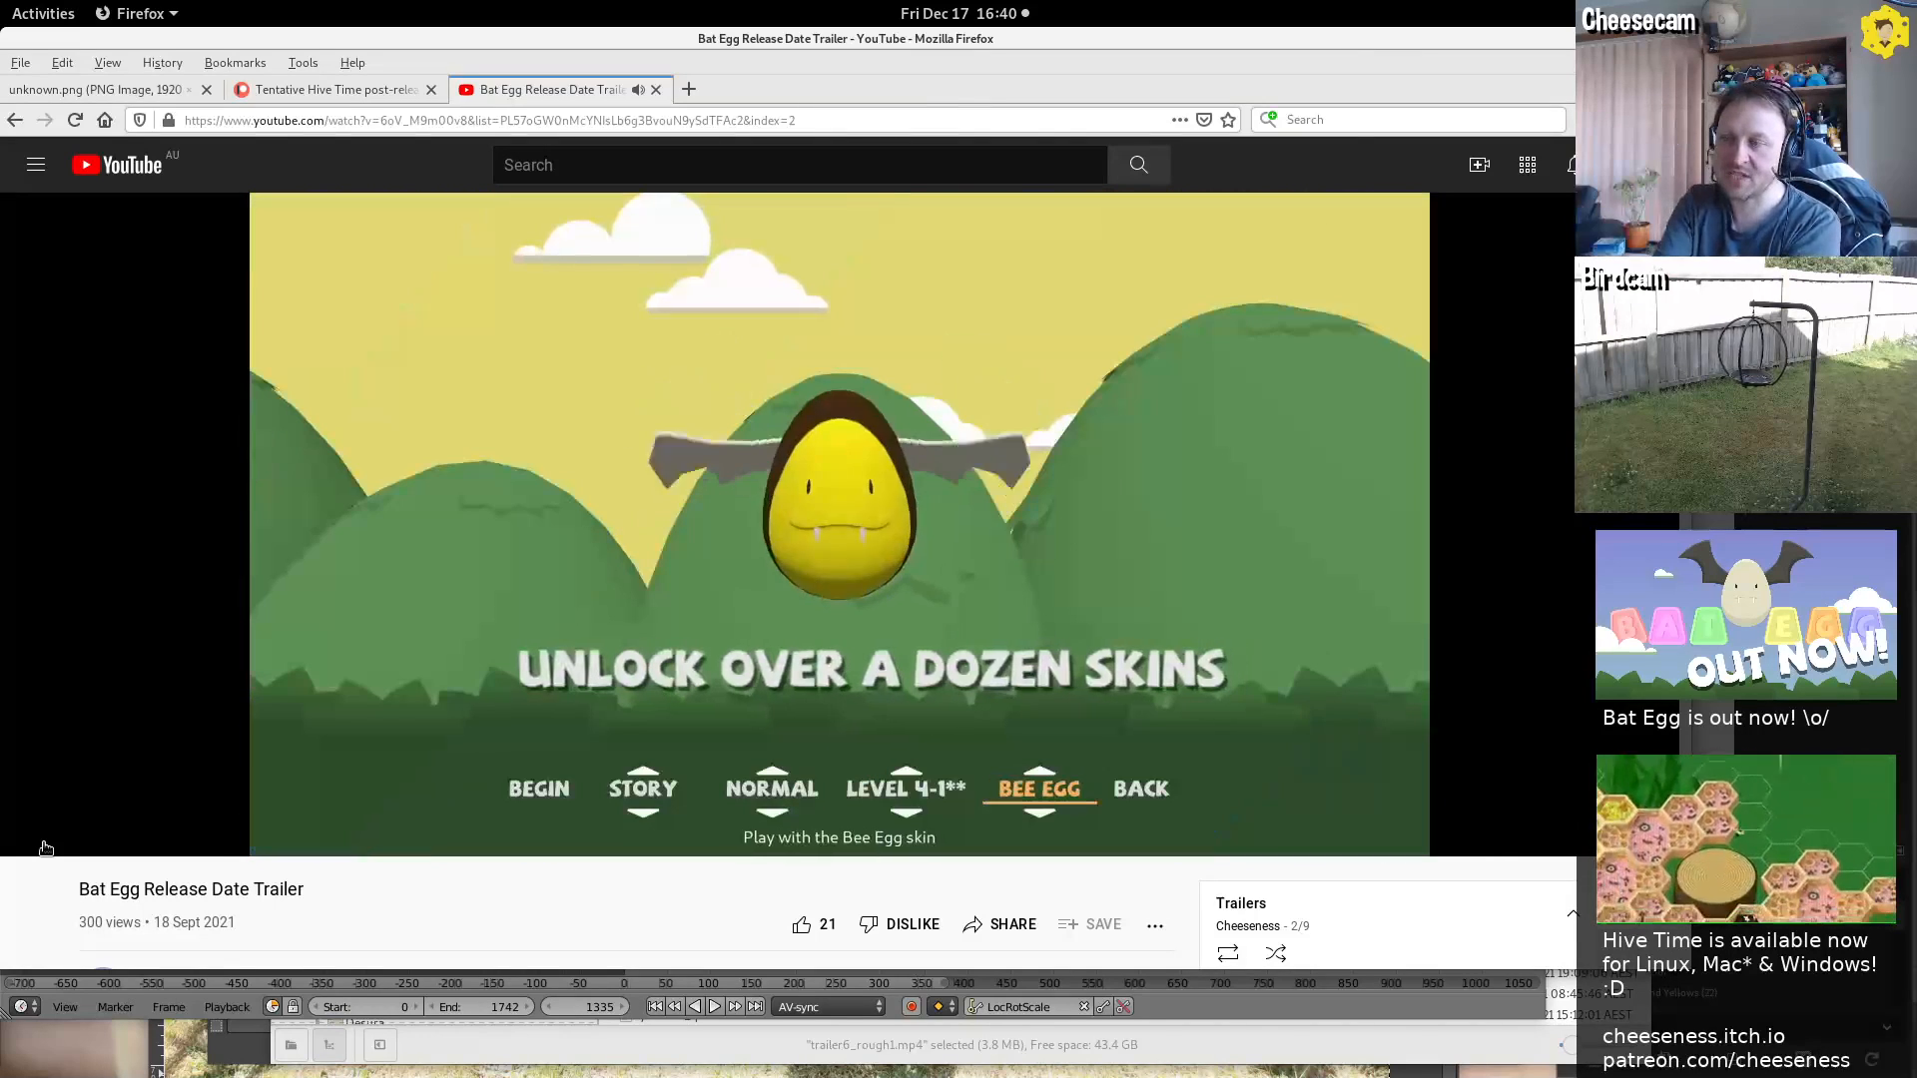
{"action": "left_click", "coordinate": [397, 738]}
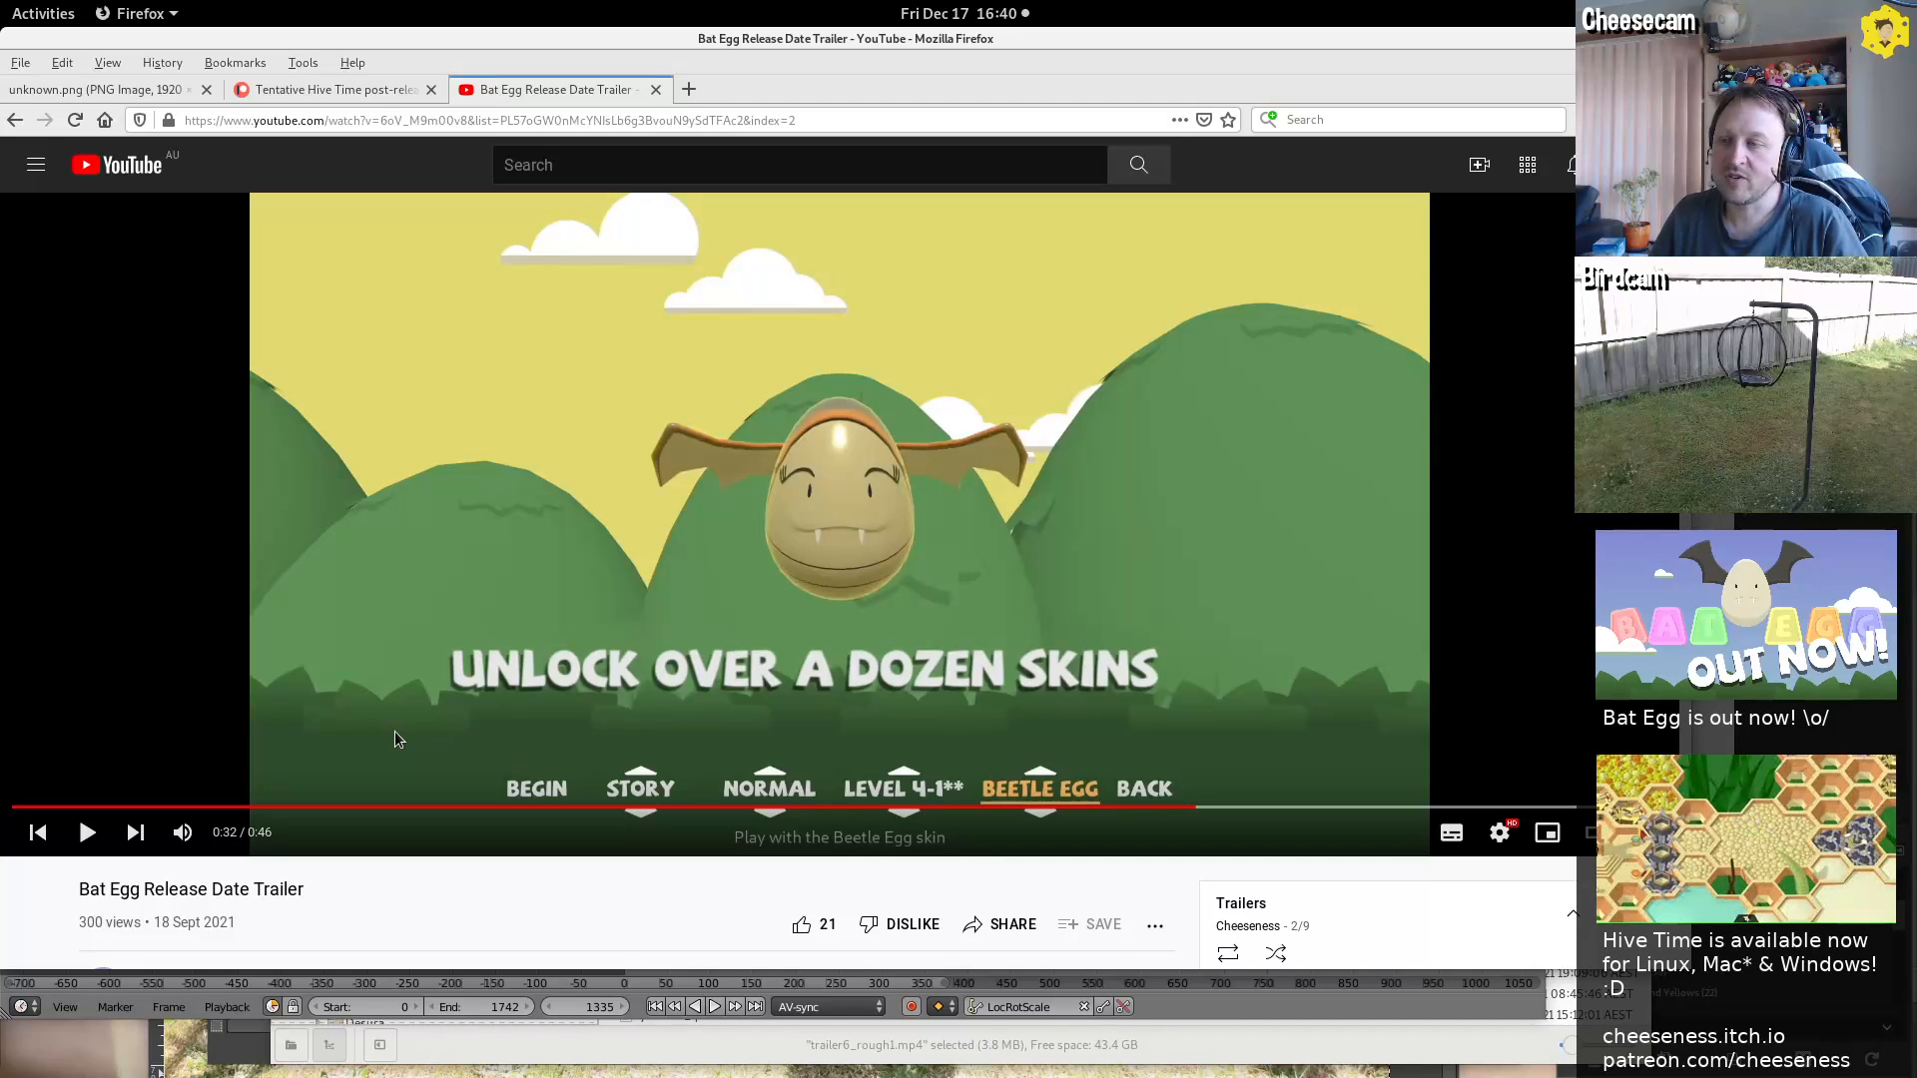
{"action": "left_click", "coordinate": [836, 382]}
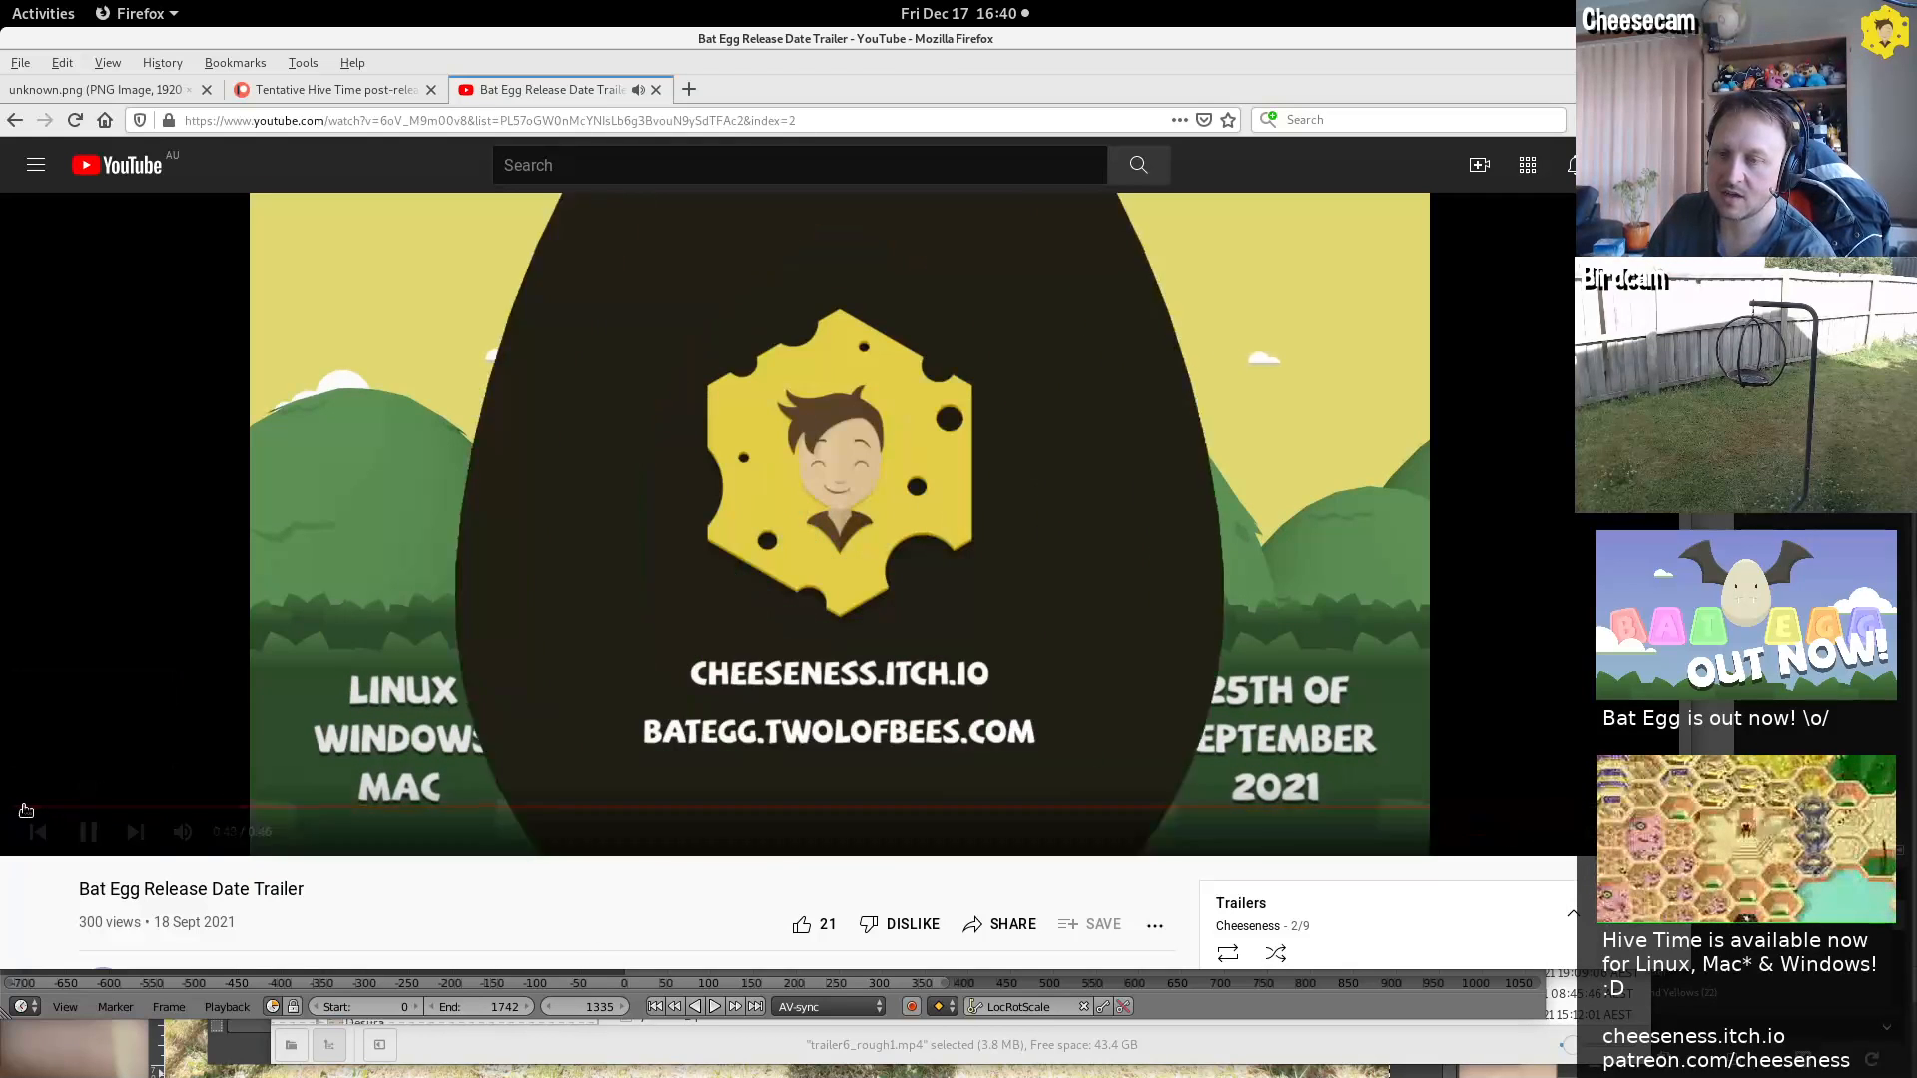
{"action": "left_click", "coordinate": [27, 806]}
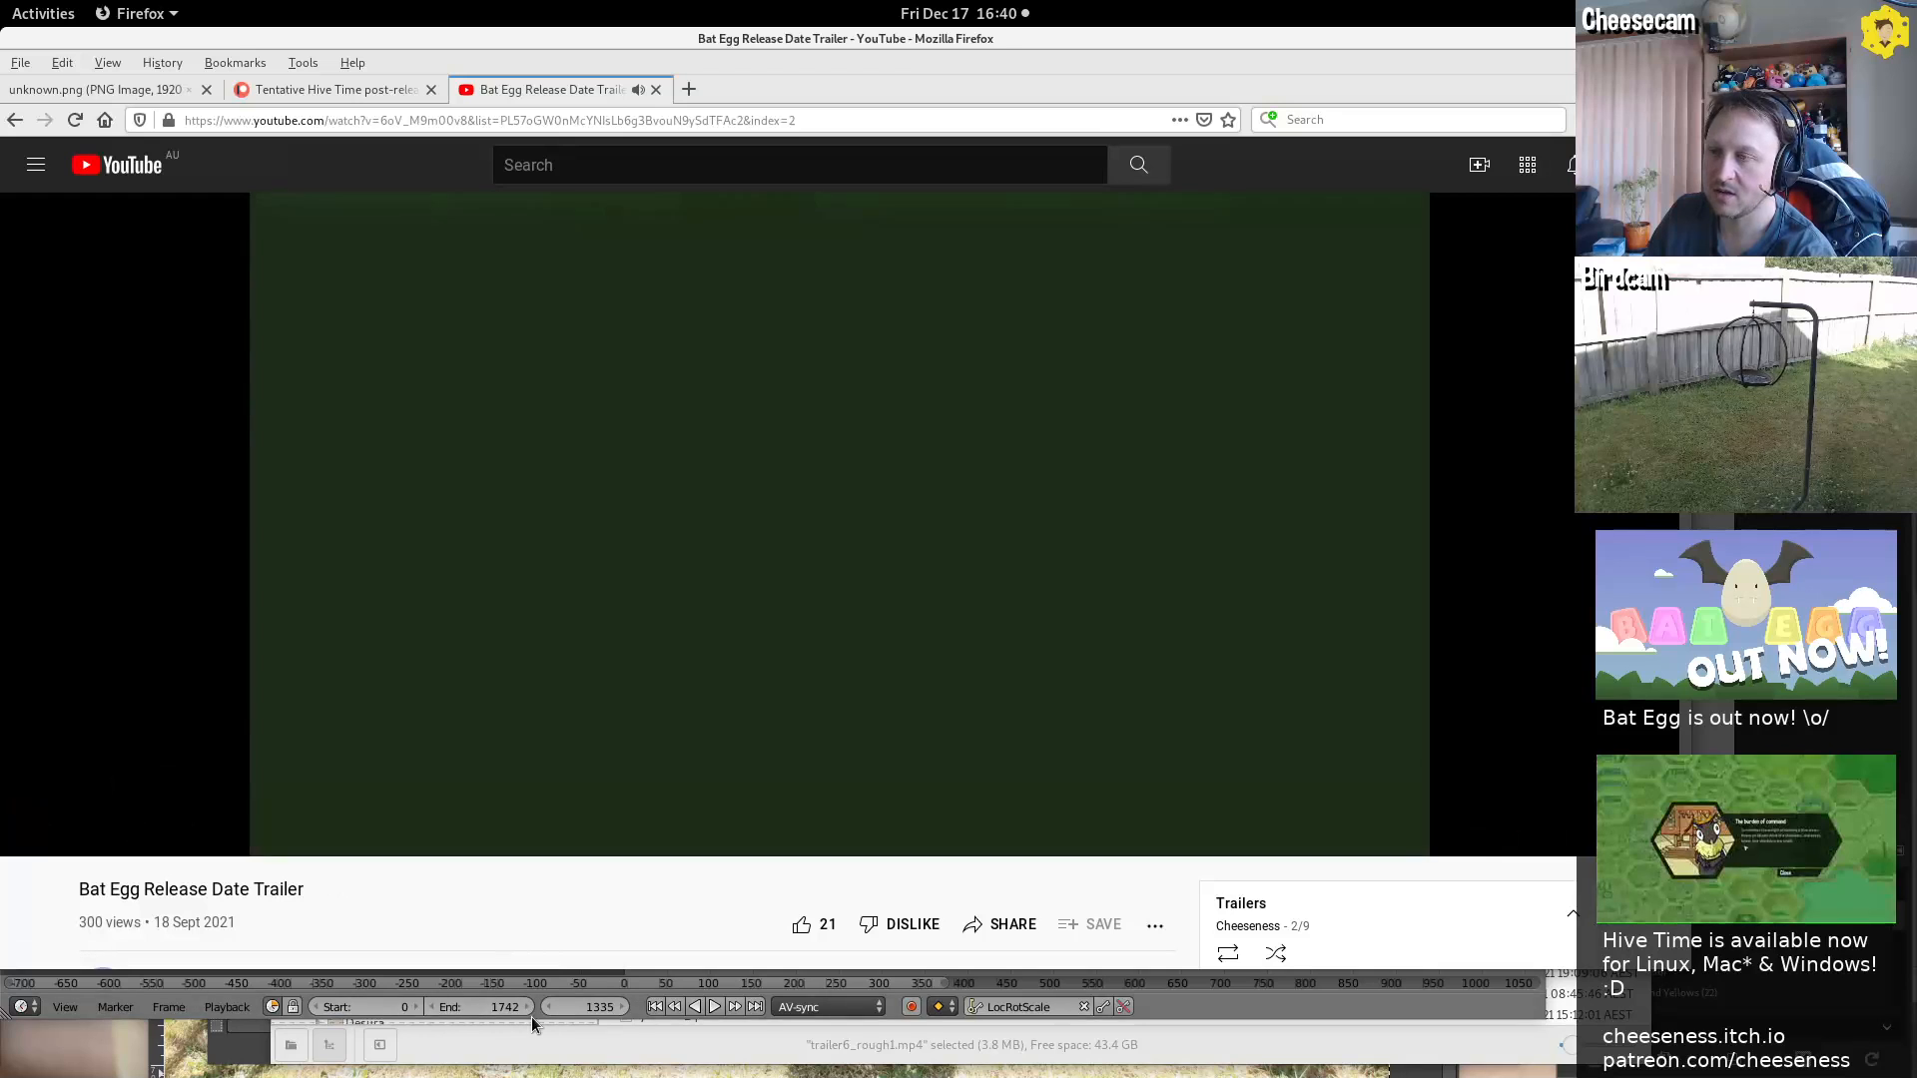
Review the Bat Egg trailer, pausing on the opening forest shots at 0:02 and 0:06, then watch briefly in full screen and pause at 0:26
{"action": "left_click", "coordinate": [377, 445]}
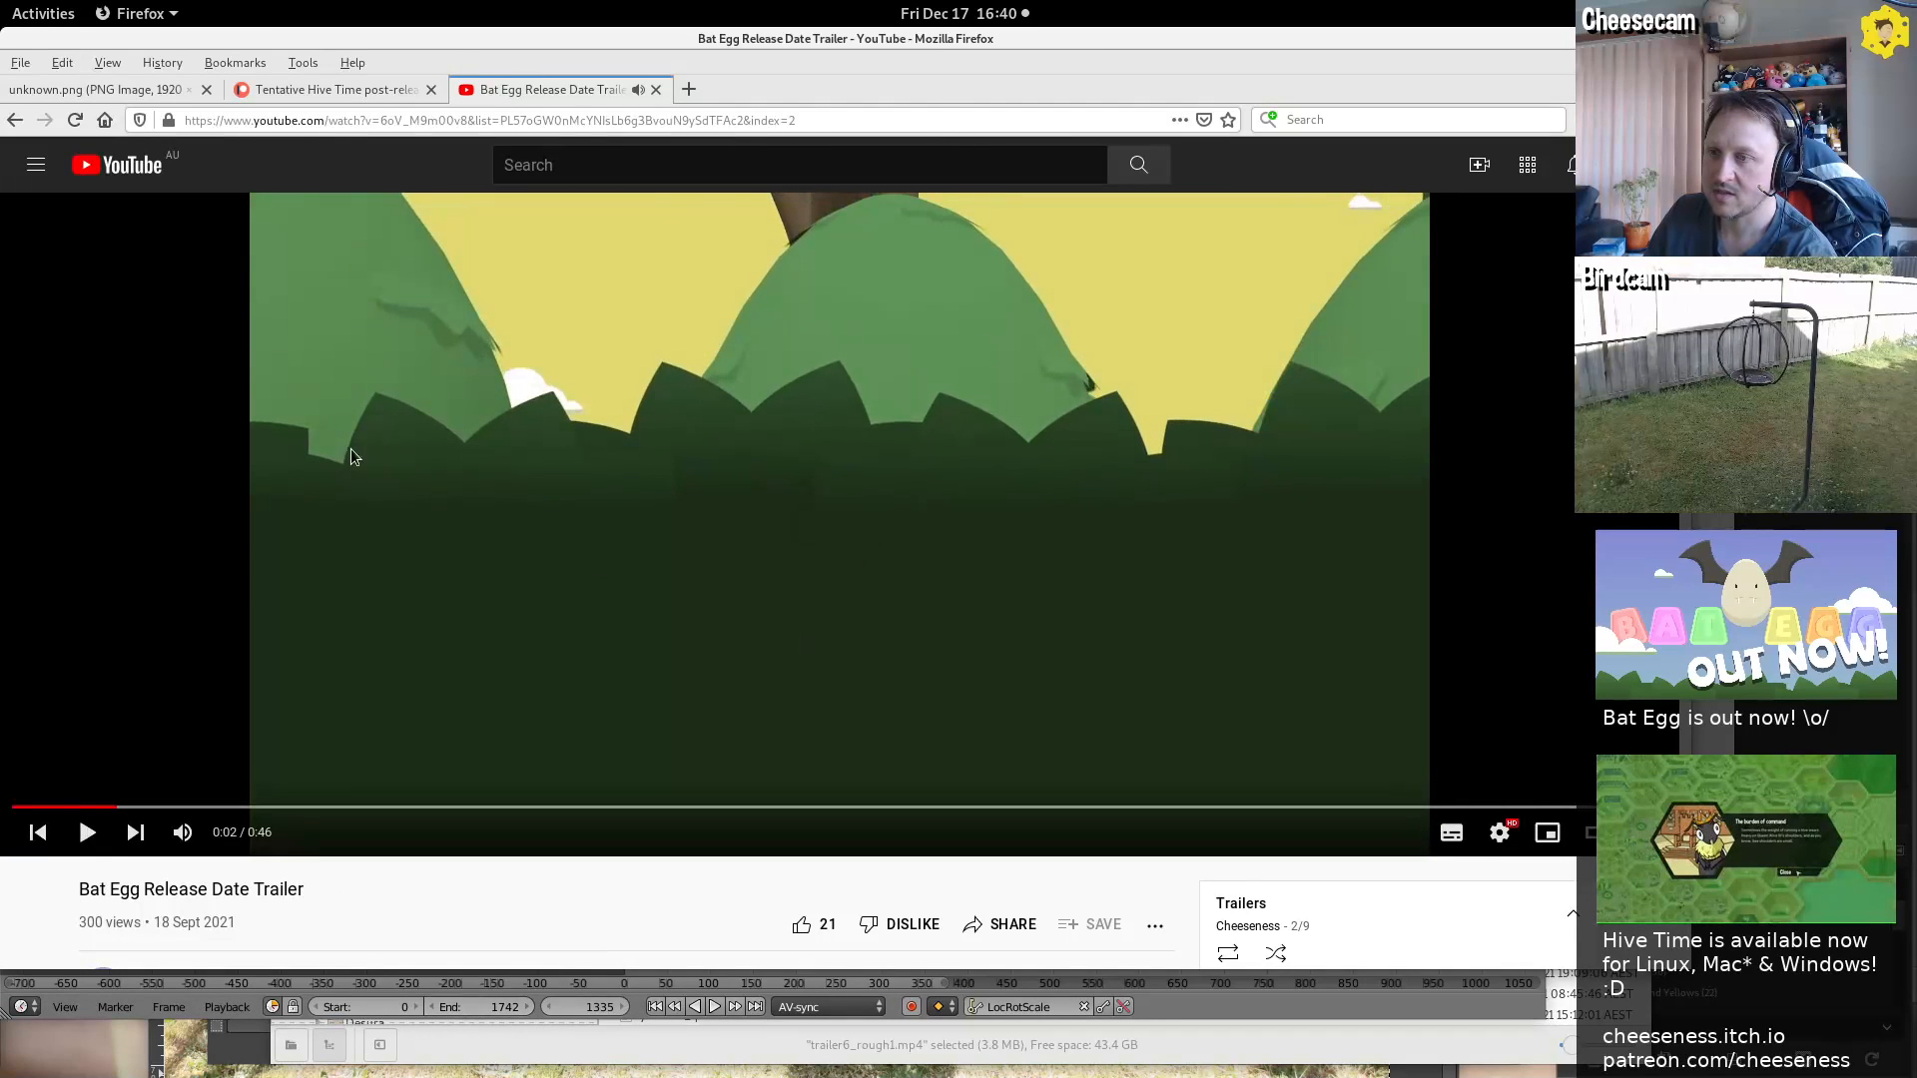
{"action": "left_click", "coordinate": [928, 478]}
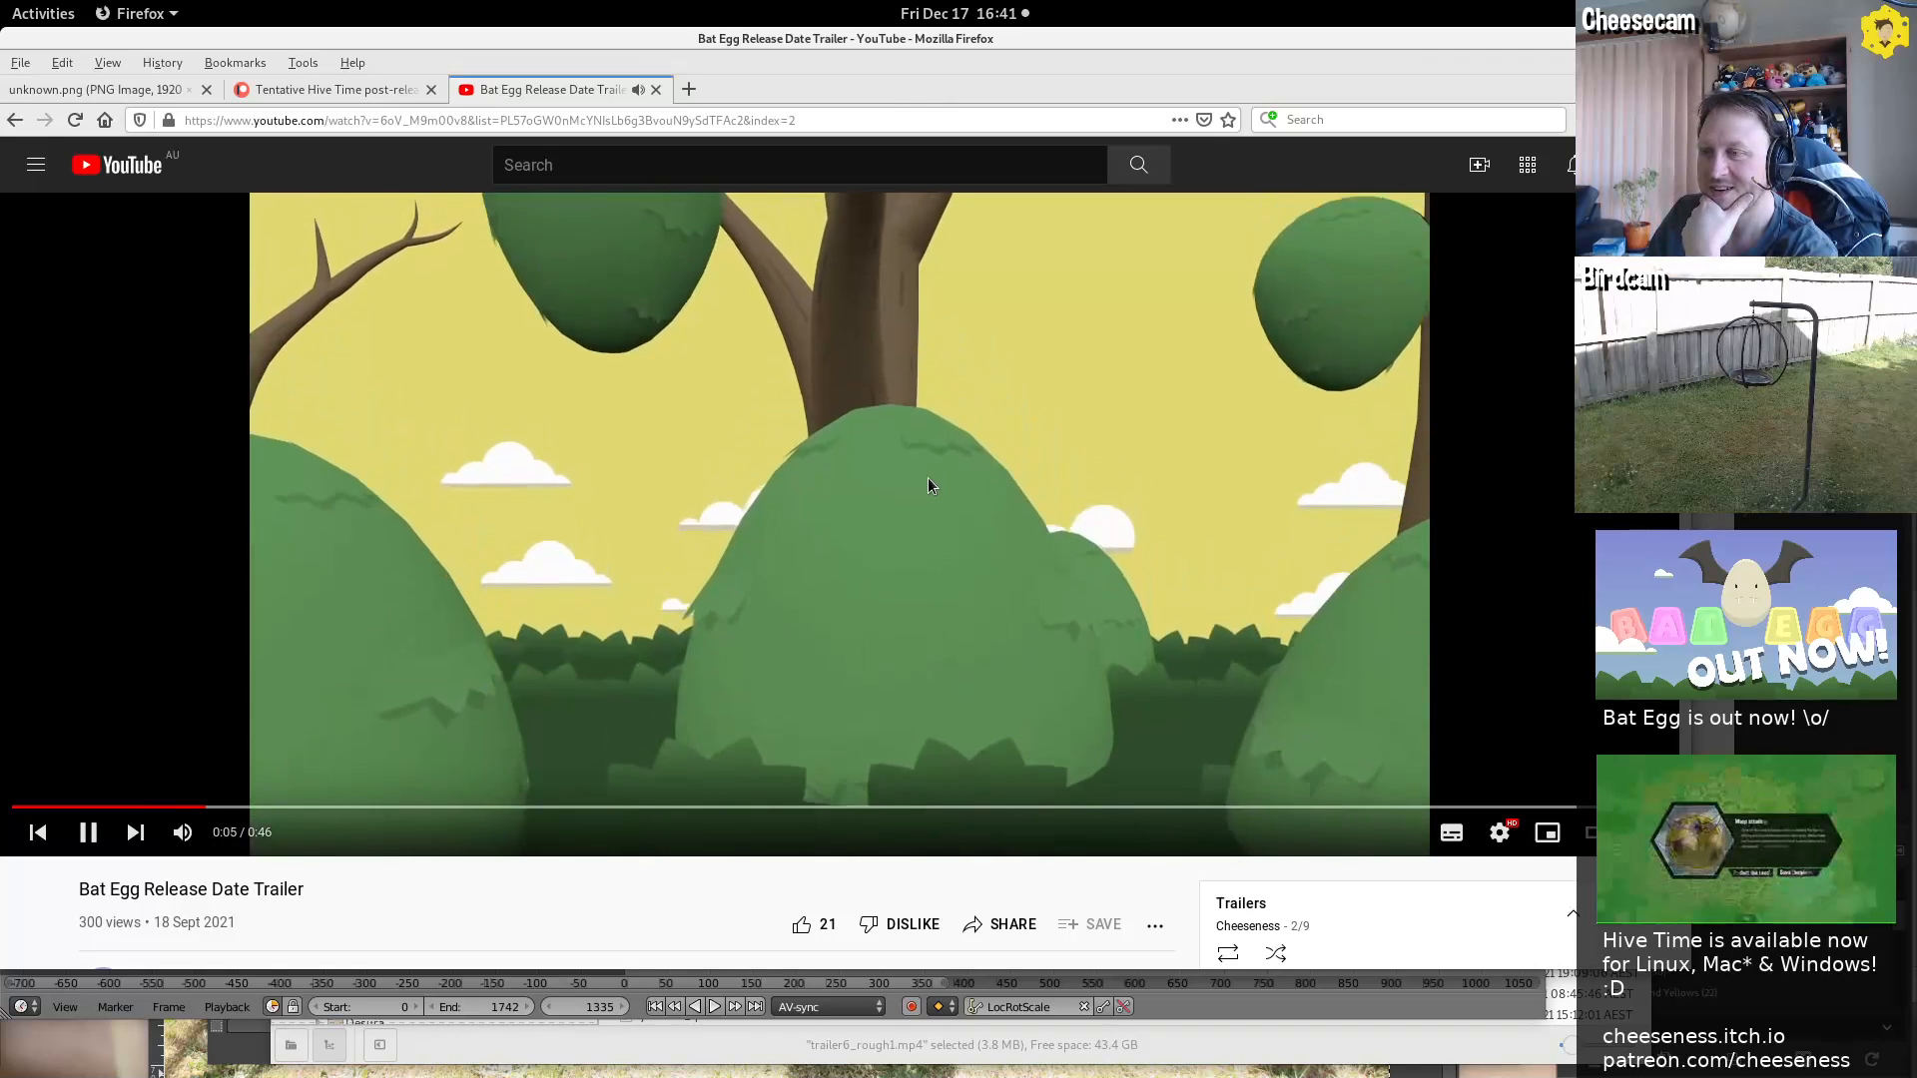
{"action": "left_click", "coordinate": [928, 486]}
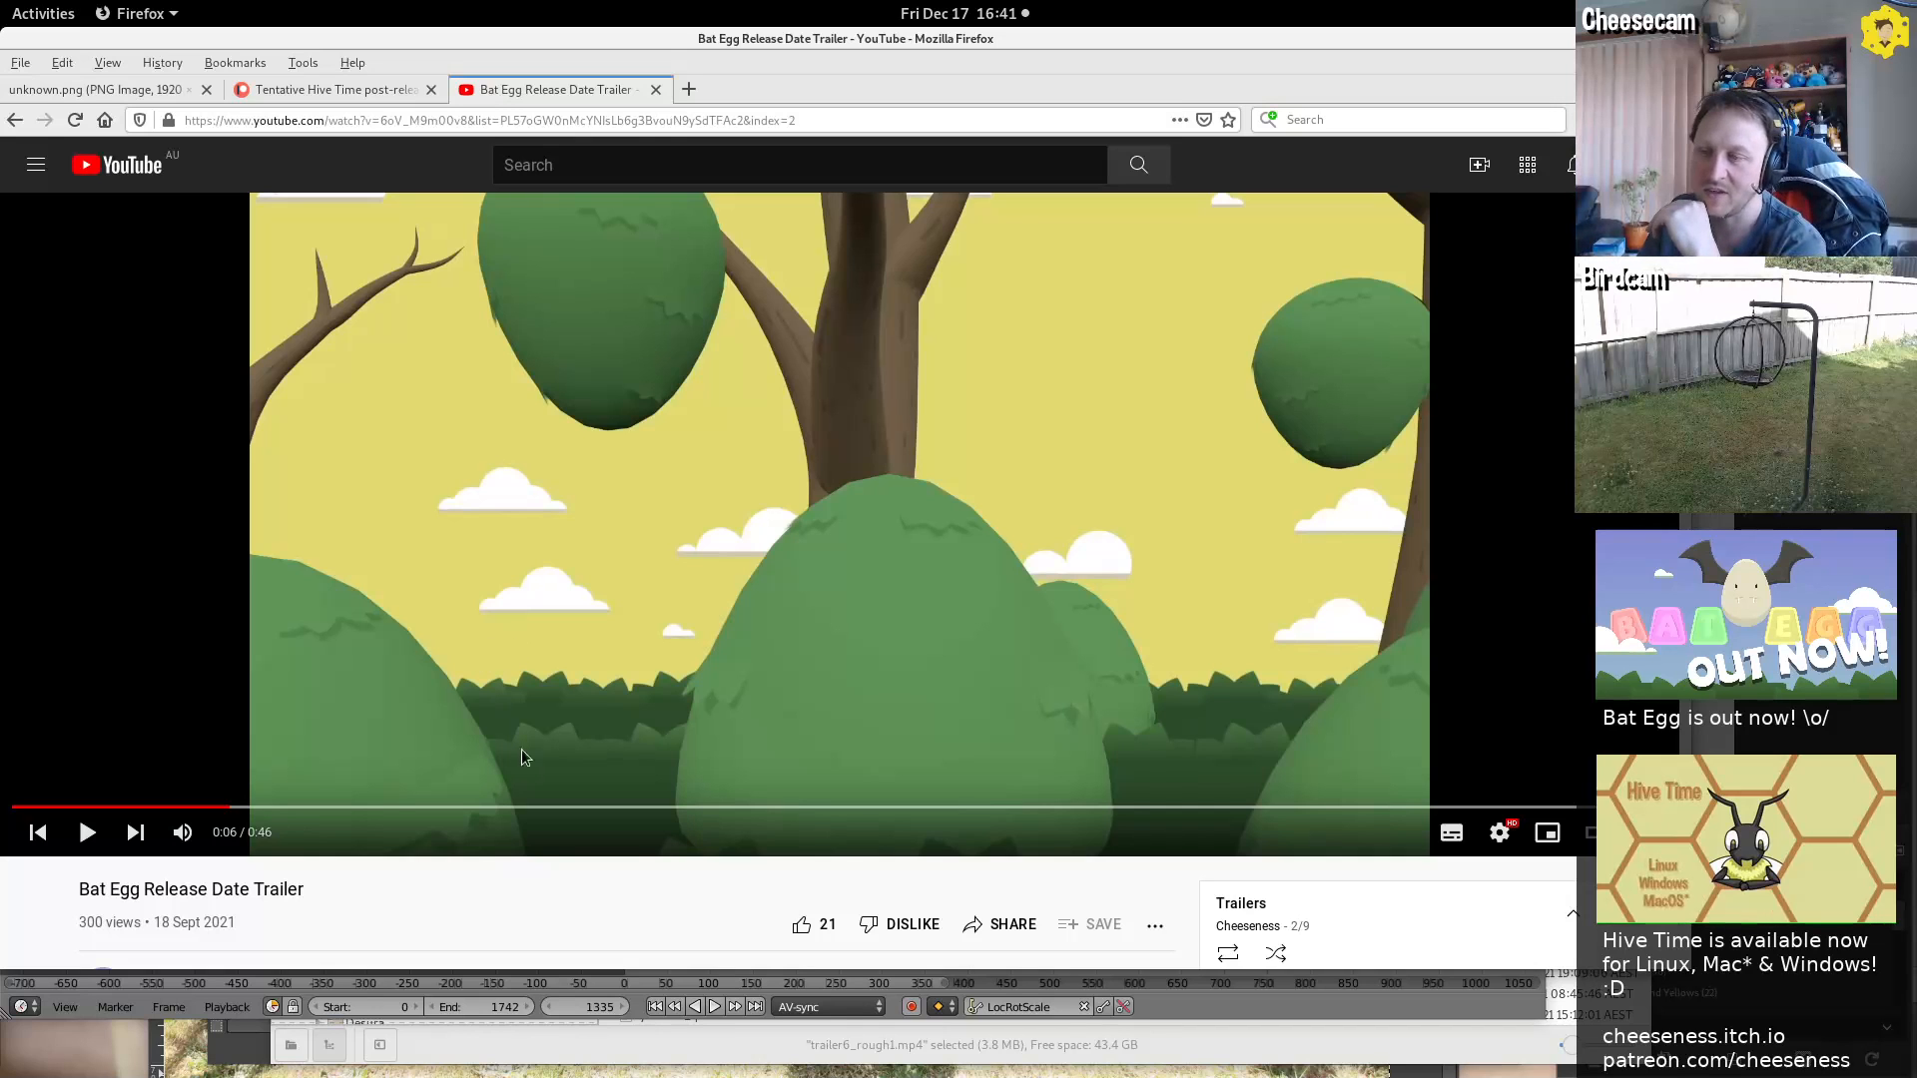
{"action": "left_click", "coordinate": [871, 579]}
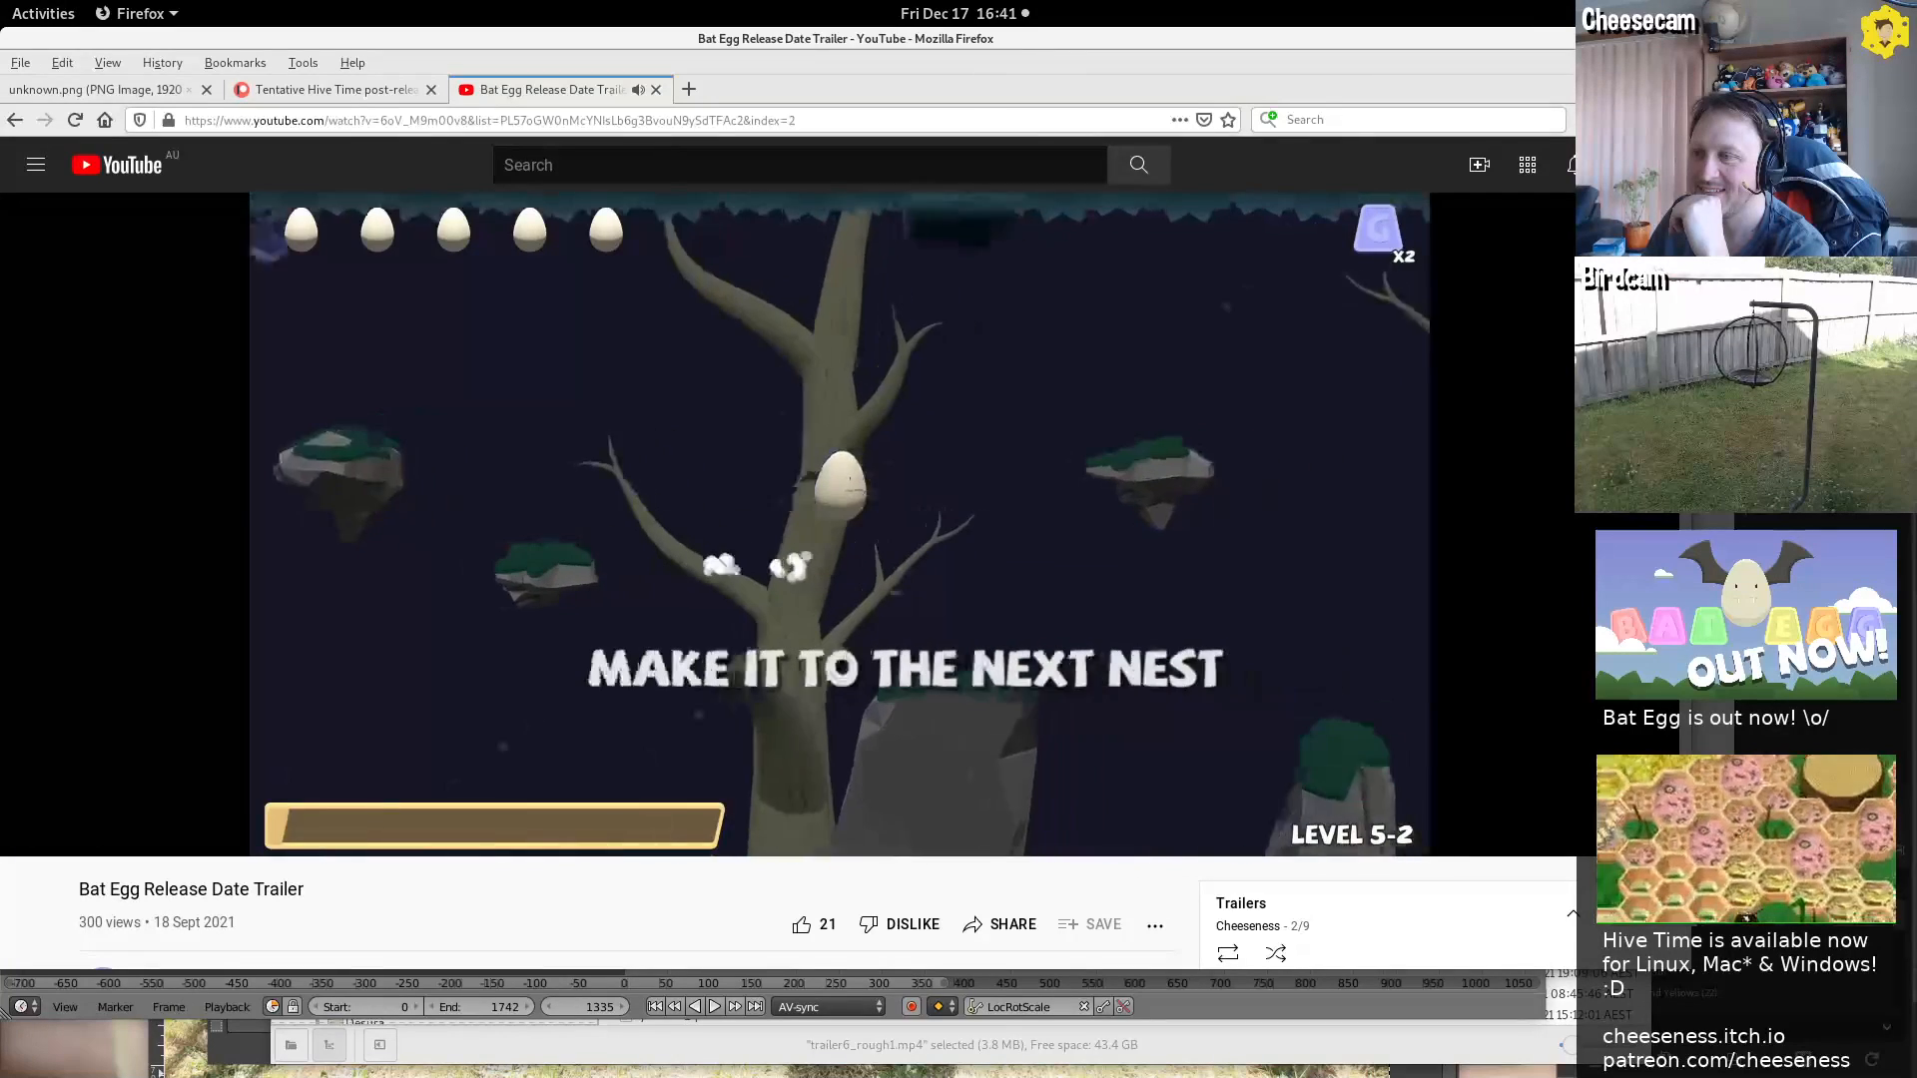
{"action": "left_click", "coordinate": [860, 491]}
{"action": "double_click", "coordinate": [860, 491]}
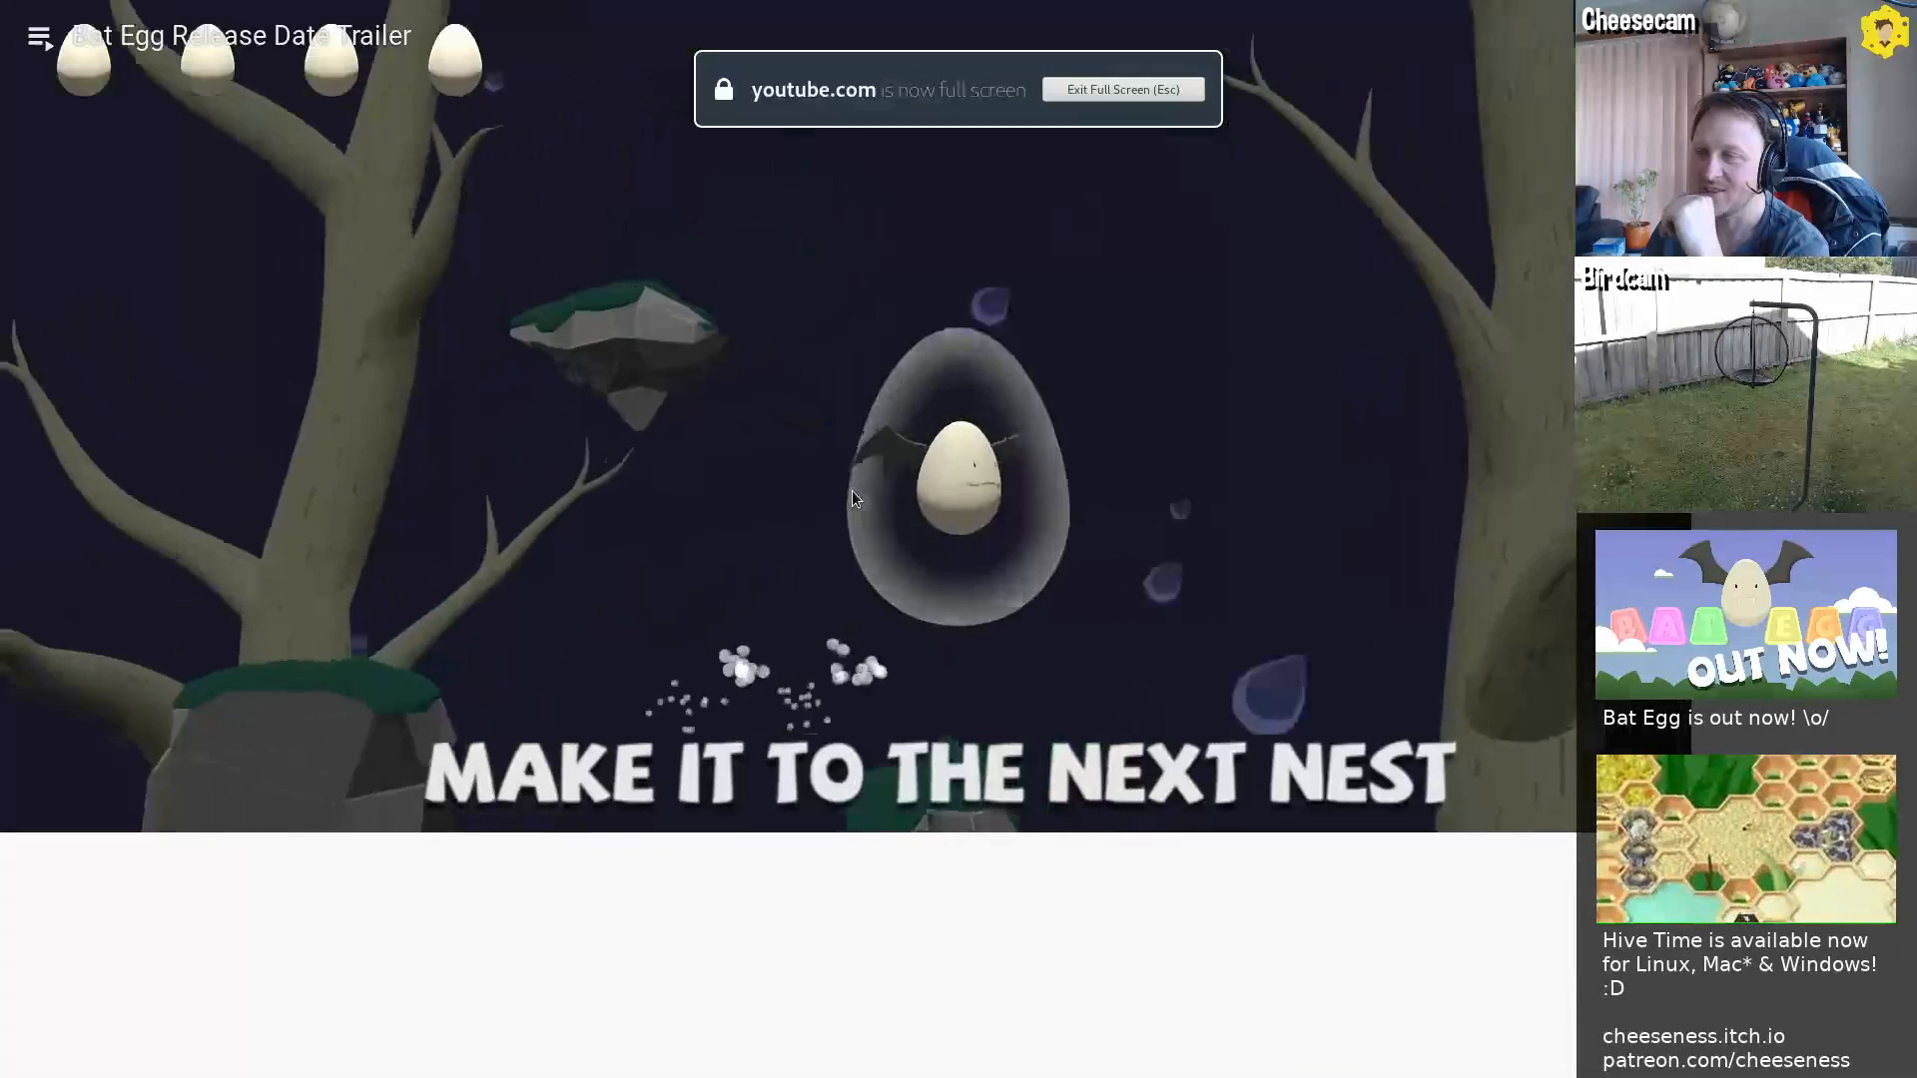
{"action": "double_click", "coordinate": [852, 489]}
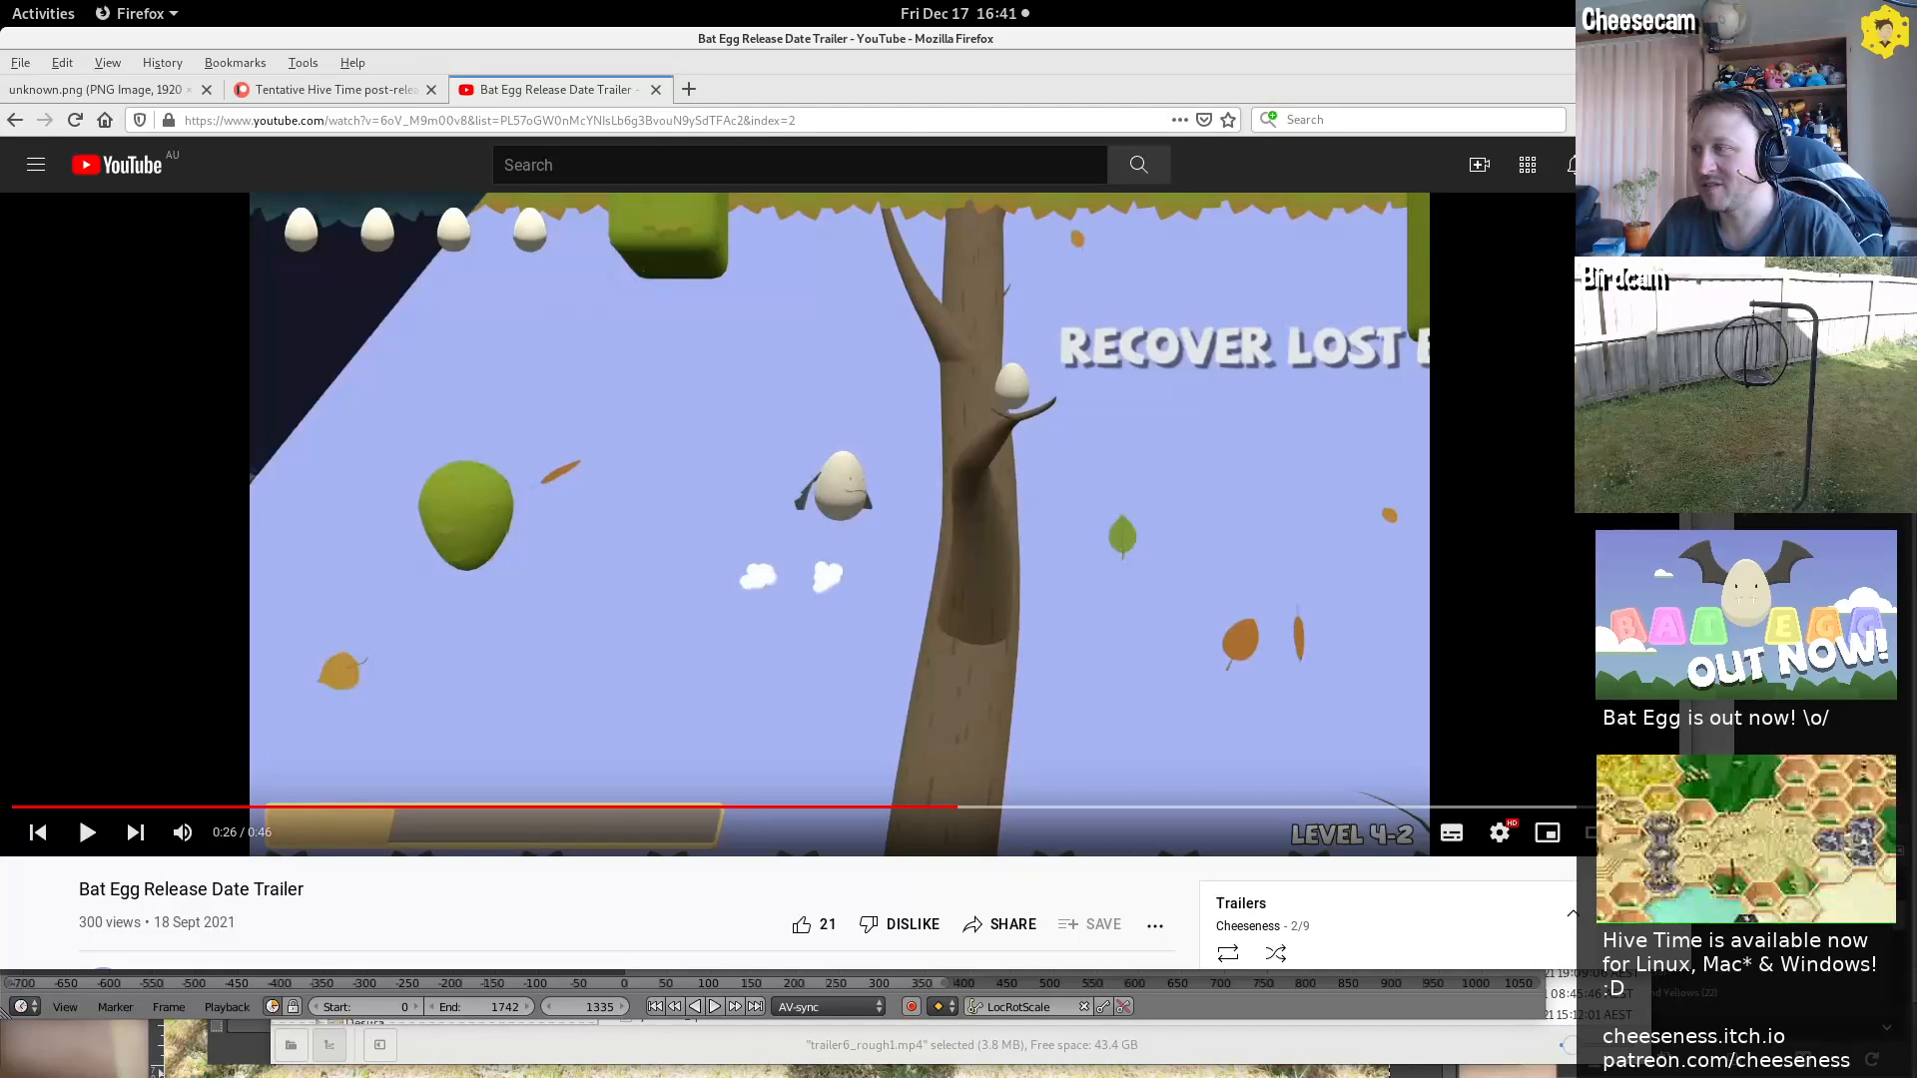
Look through the Trailers playlist entries on the Bat Egg Release Date Trailer page
{"action": "scroll", "coordinate": [838, 559], "scroll_direction": "down", "scroll_amount": 10}
{"action": "scroll", "coordinate": [839, 559], "scroll_direction": "up", "scroll_amount": 5}
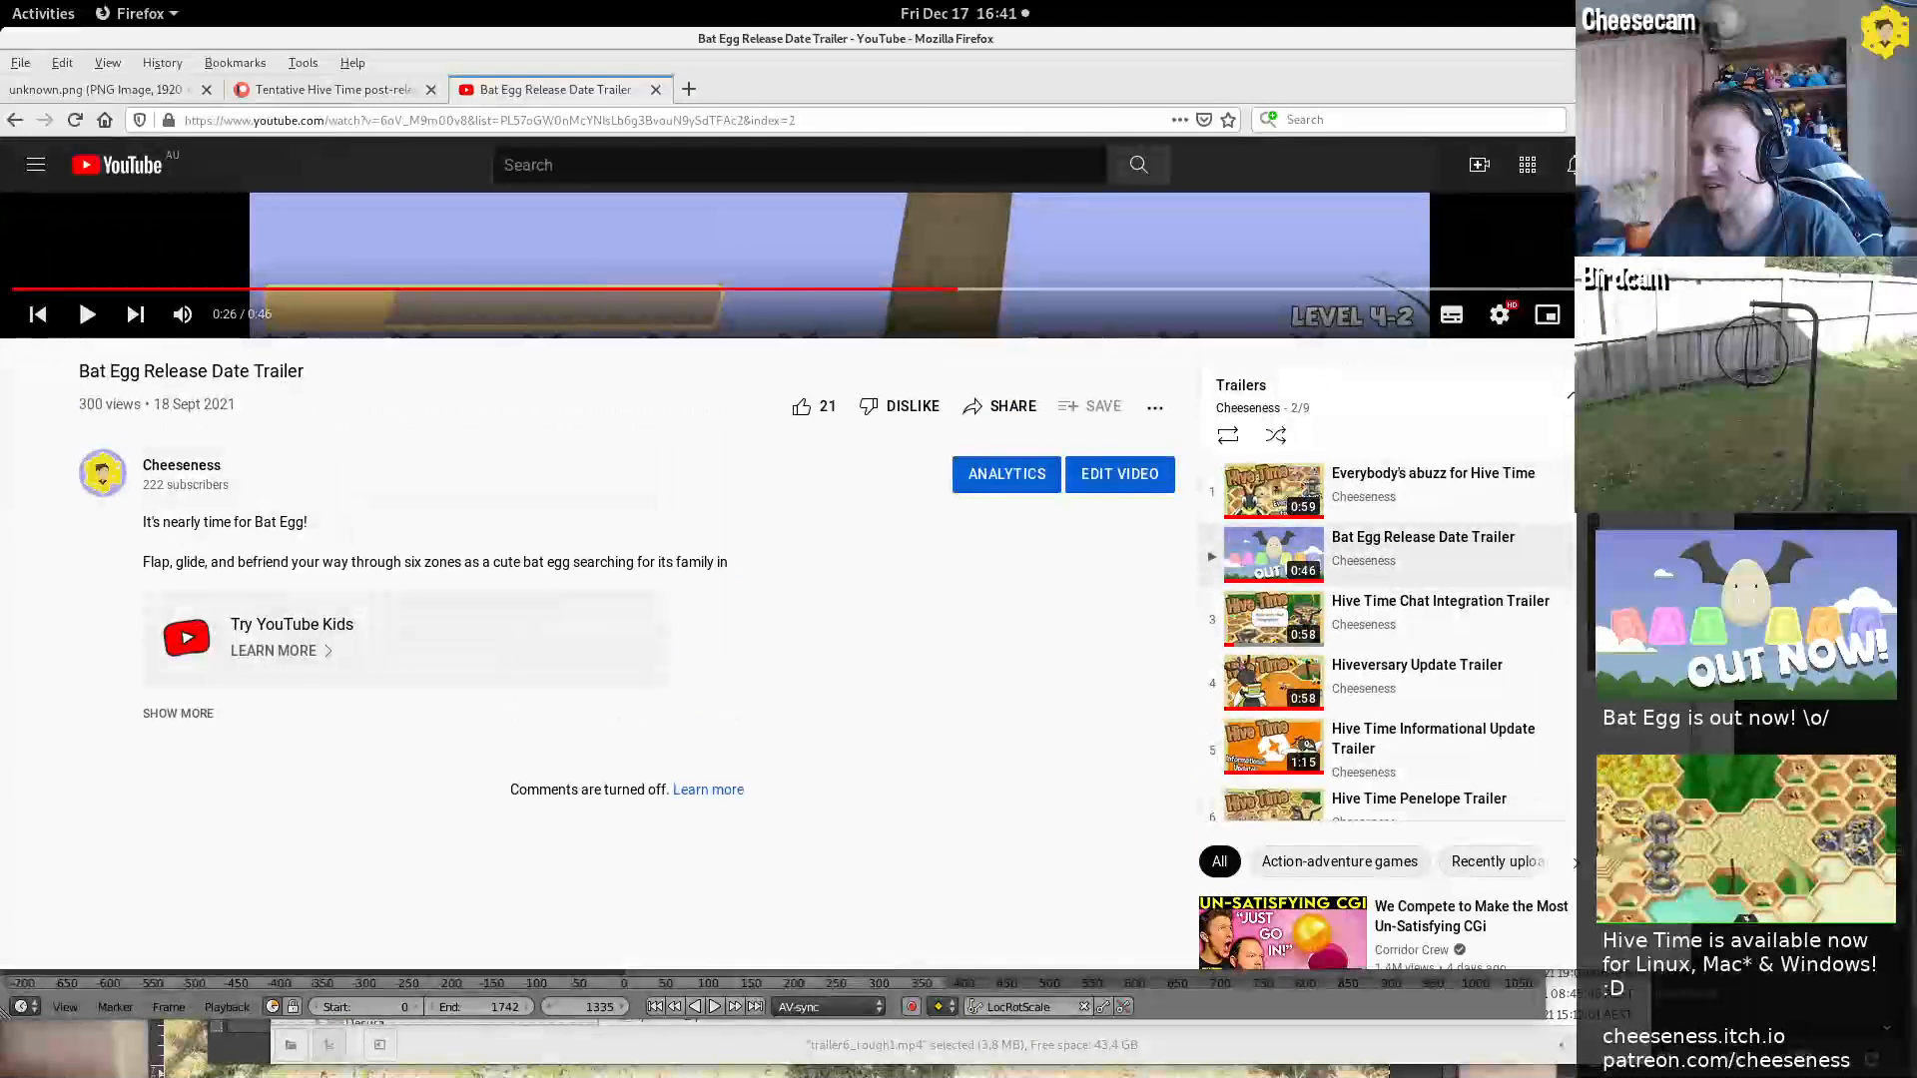
{"action": "scroll", "coordinate": [1388, 639], "scroll_direction": "down", "scroll_amount": 3}
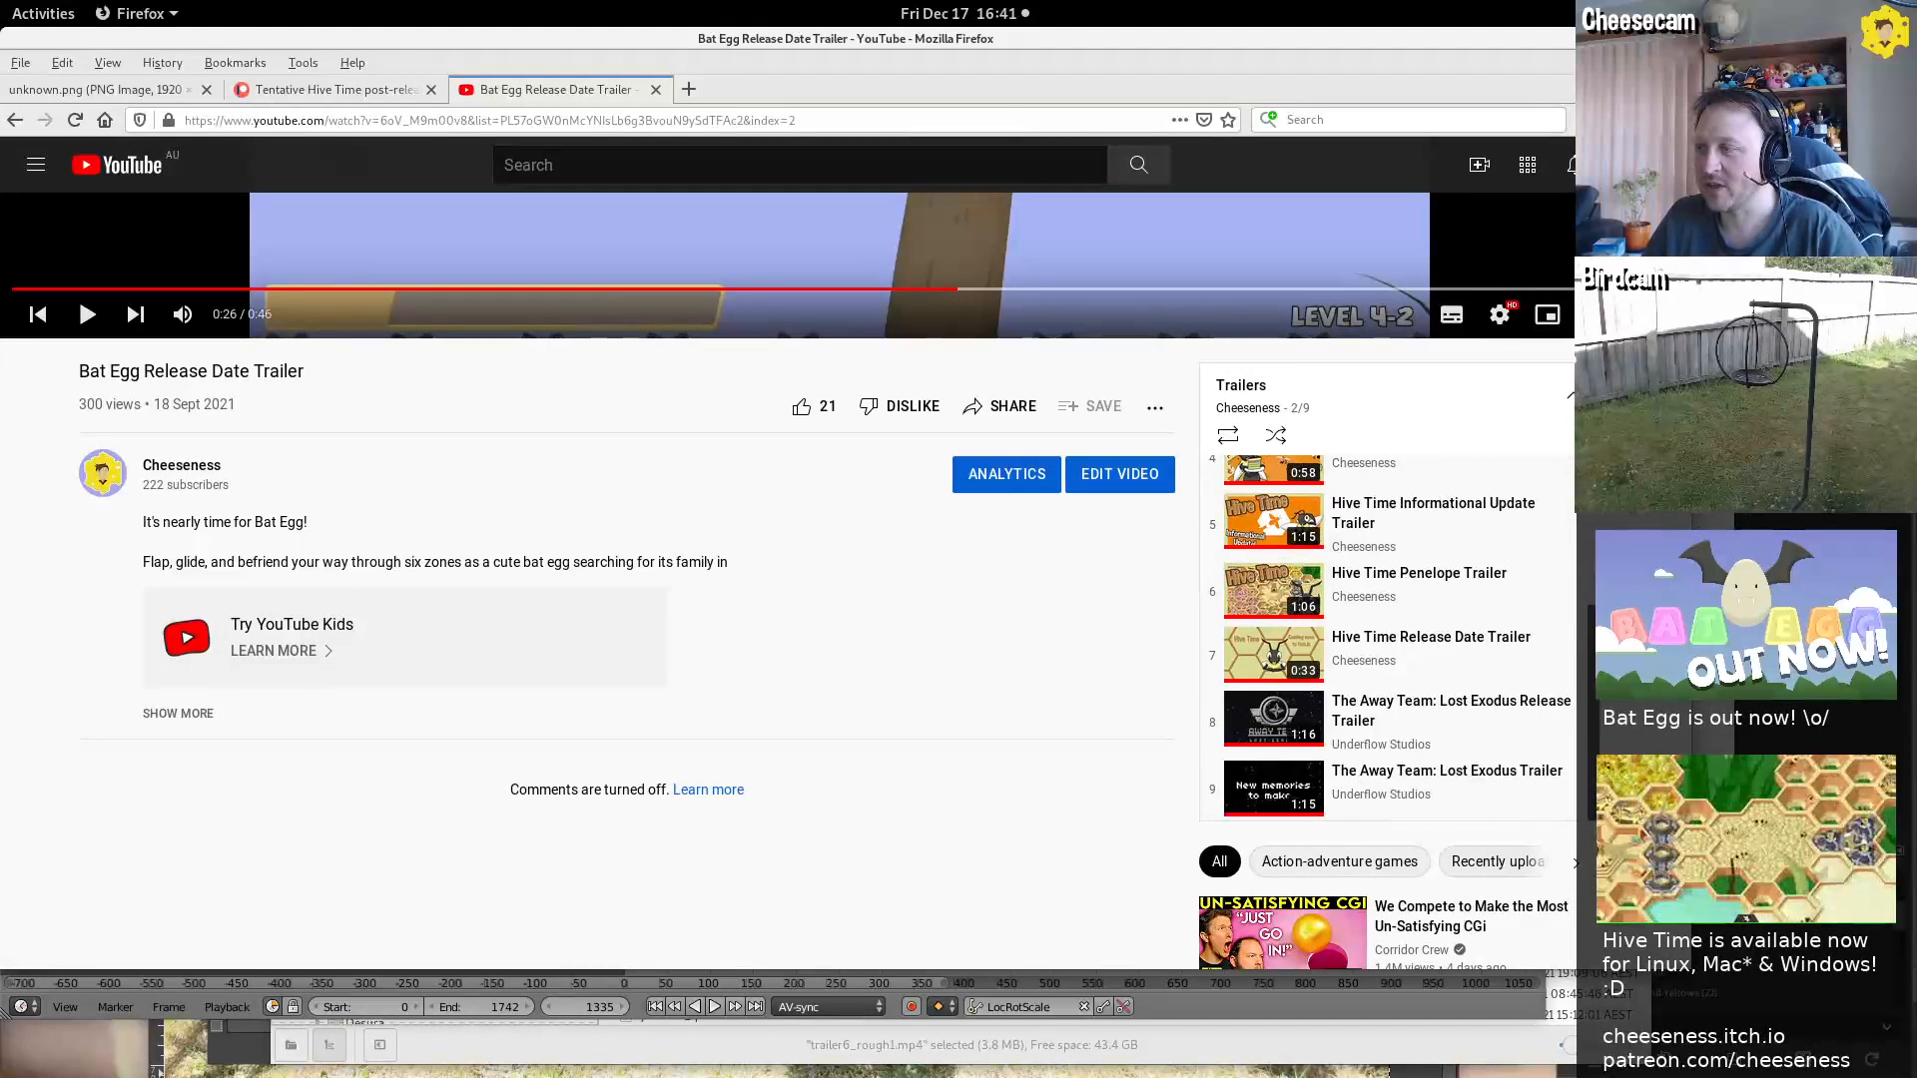
{"action": "scroll", "coordinate": [798, 559], "scroll_direction": "up", "scroll_amount": 5}
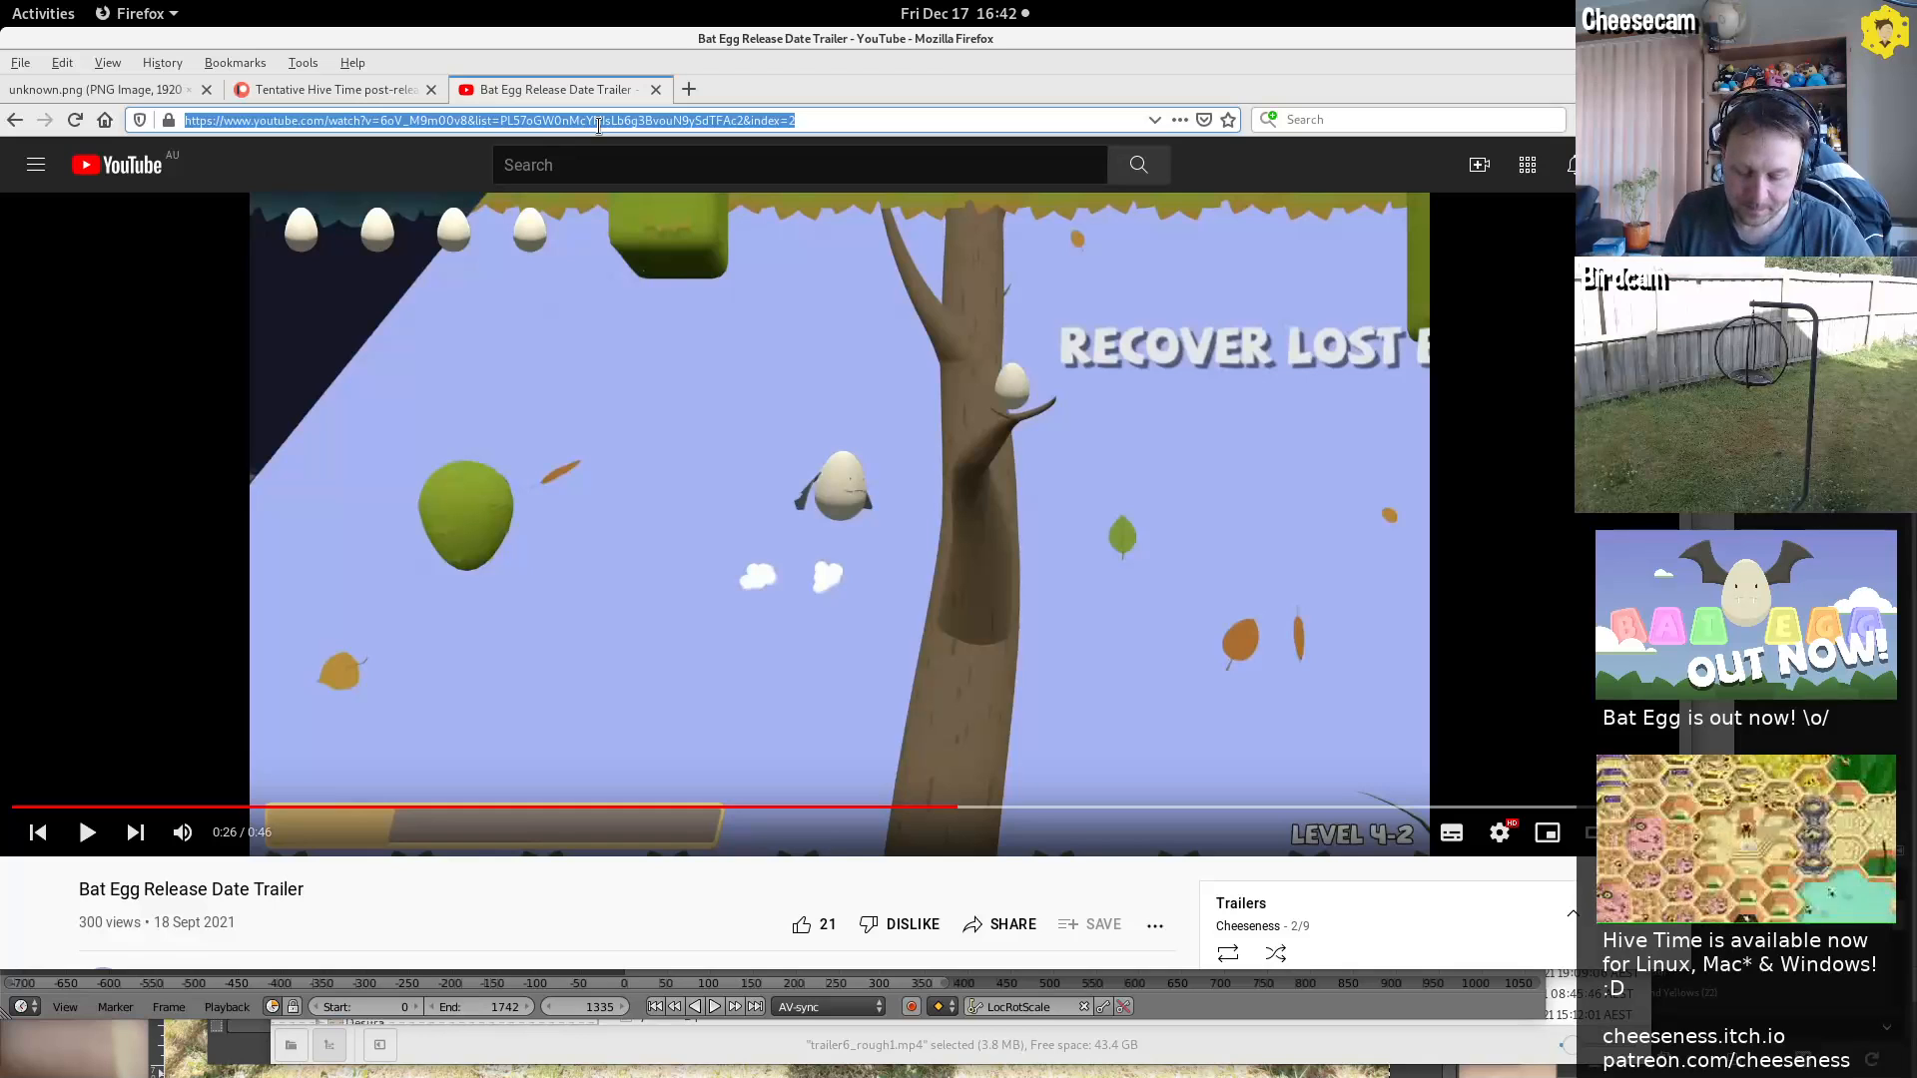
Open the FLAT v1.1 (an experimental sci-fi ice skating FPS) video from the address suggestions and play it to the menu transition at 0:11
{"action": "type", "text": "flat.jbushproductions.com/"}
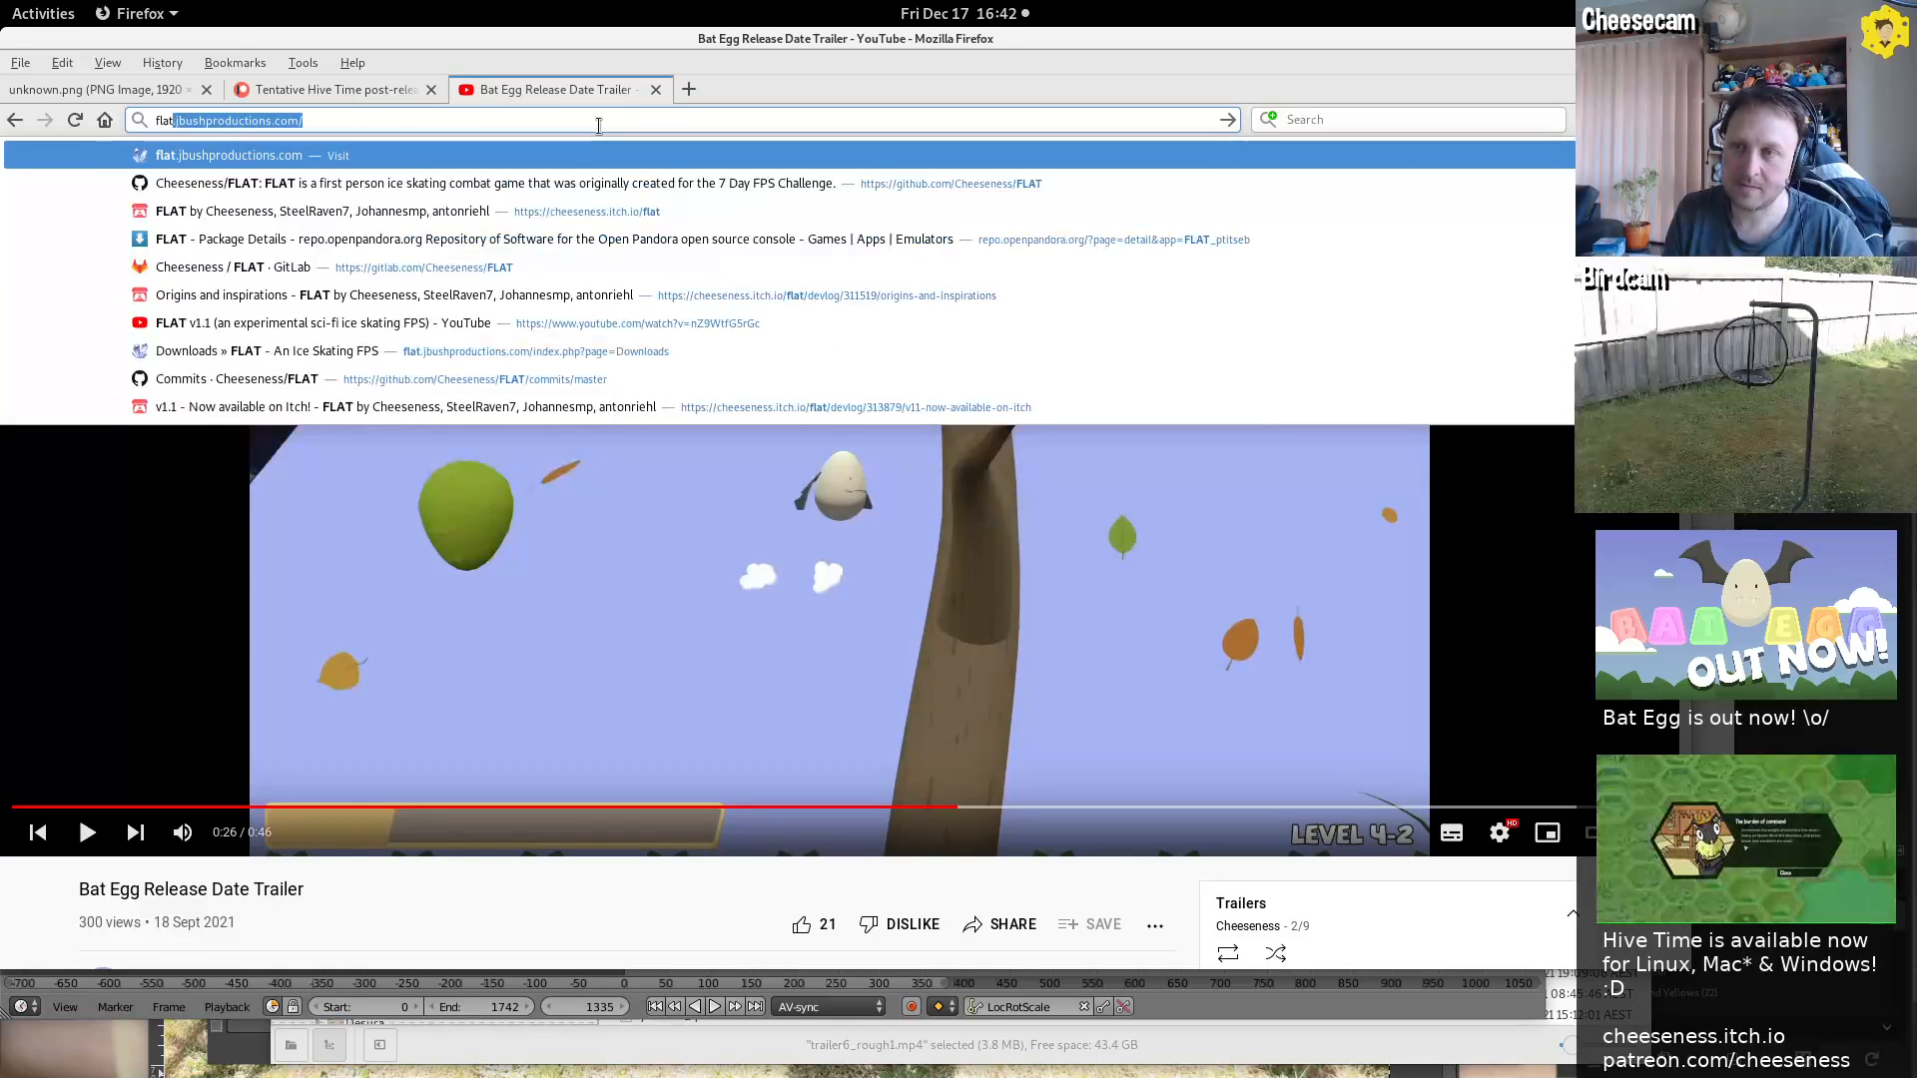
{"action": "key", "text": "Down"}
{"action": "key", "text": "Down"}
{"action": "key", "text": "Down"}
{"action": "key", "text": "Down"}
{"action": "key", "text": "Down"}
{"action": "key", "text": "Down"}
{"action": "key", "text": "Return"}
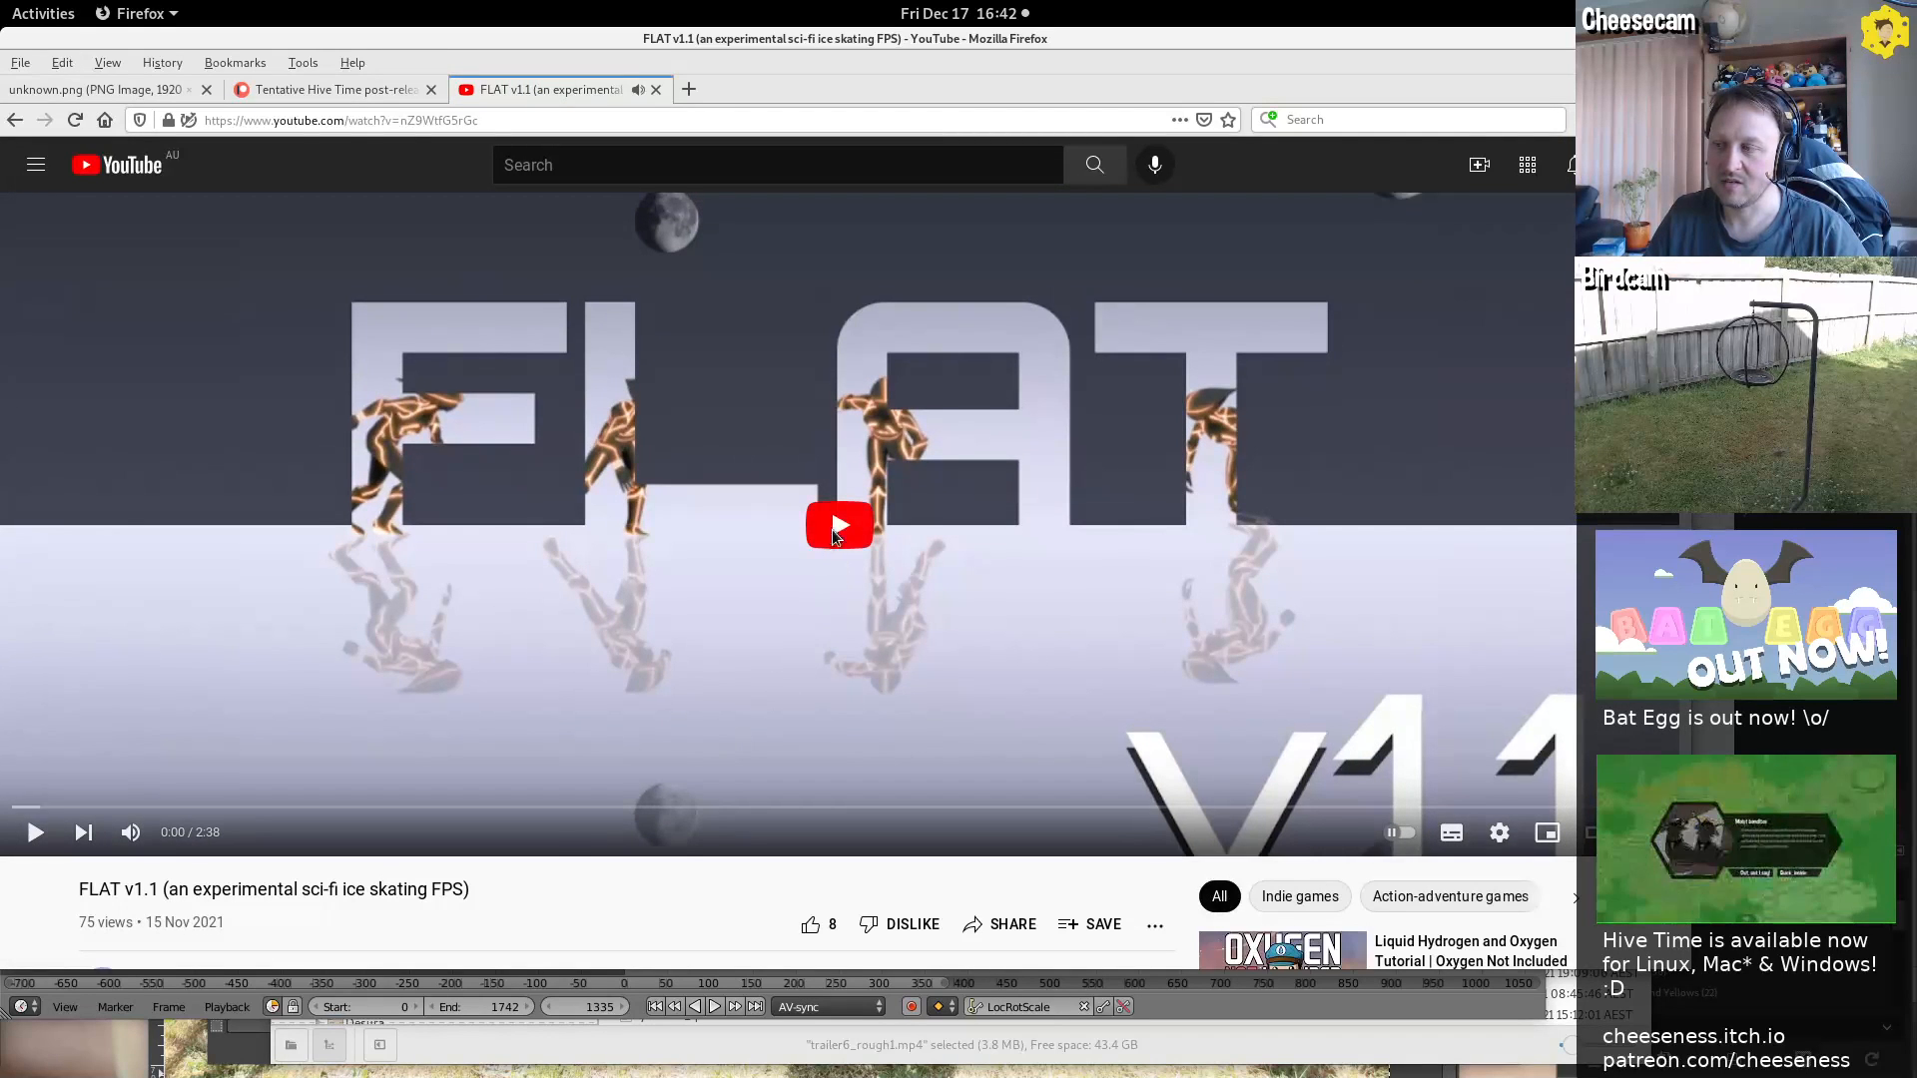
{"action": "left_click", "coordinate": [830, 527]}
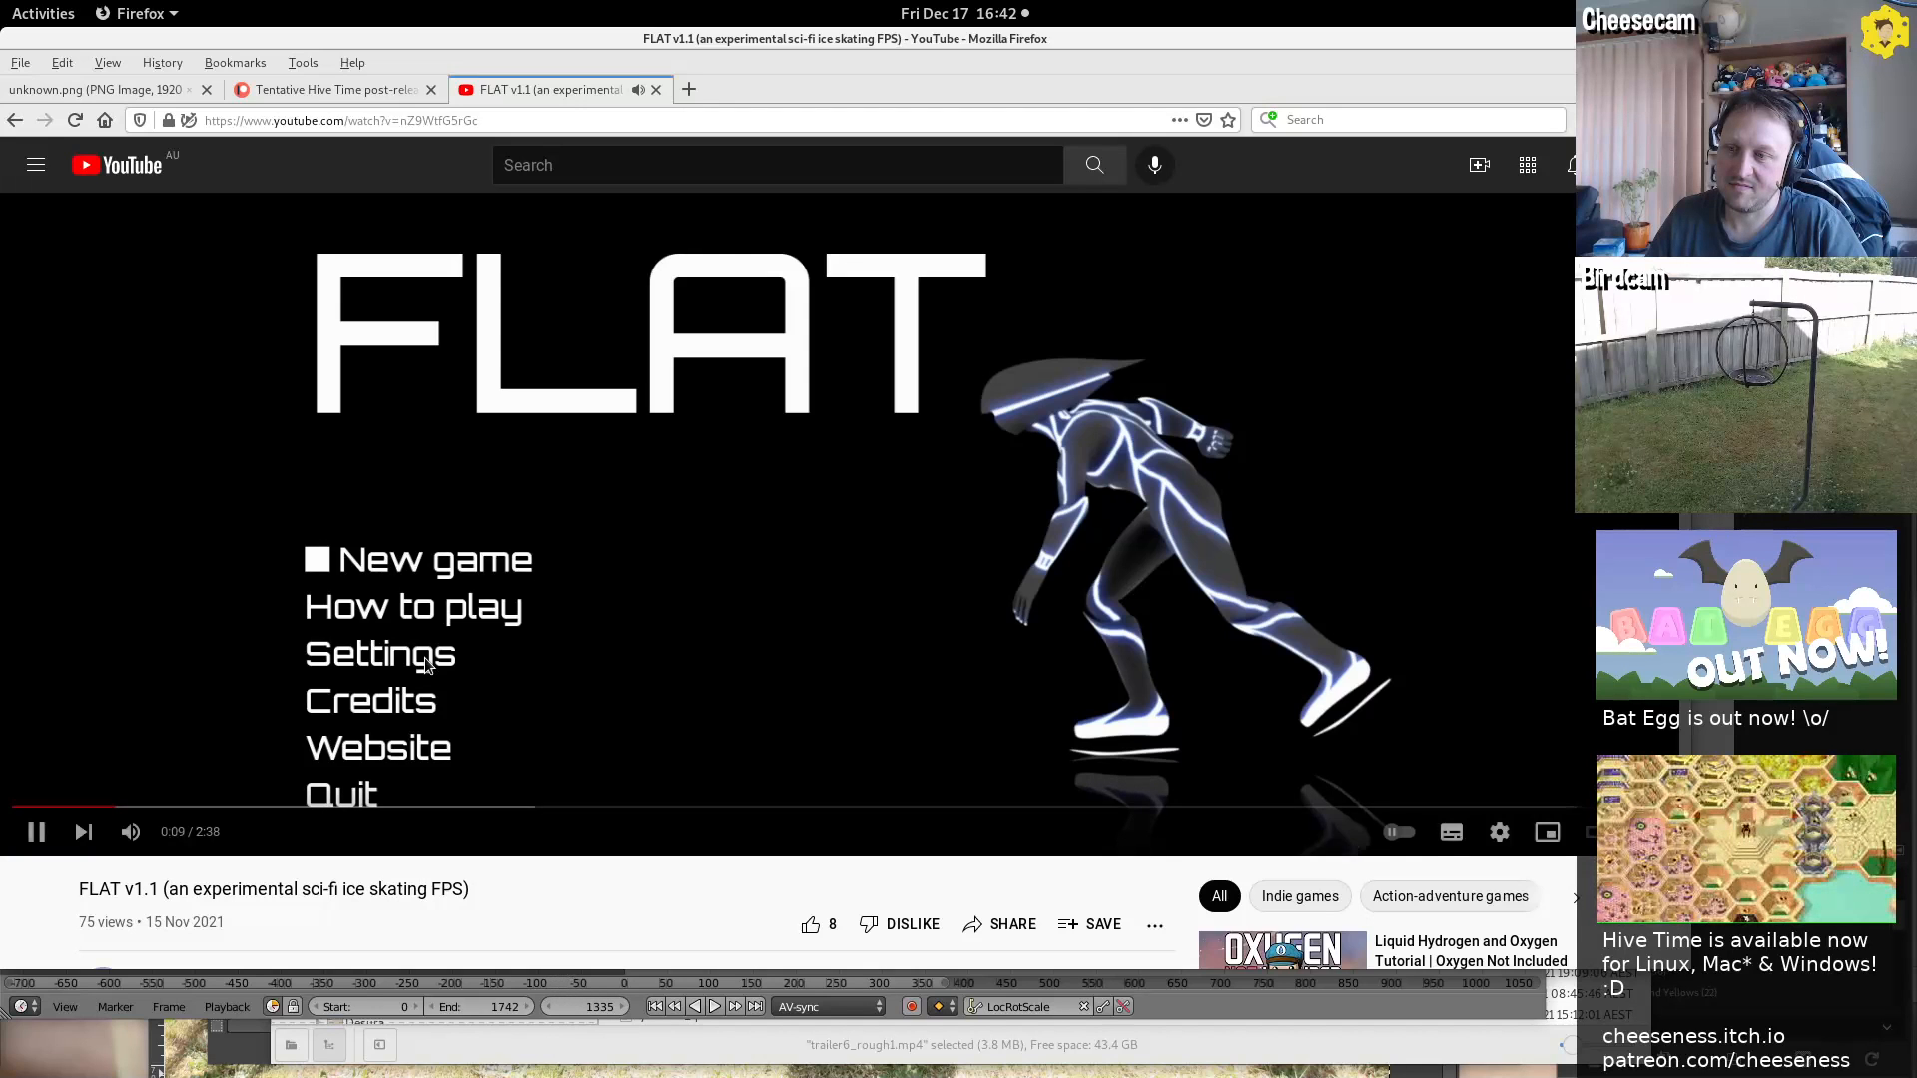
{"action": "left_click", "coordinate": [653, 623]}
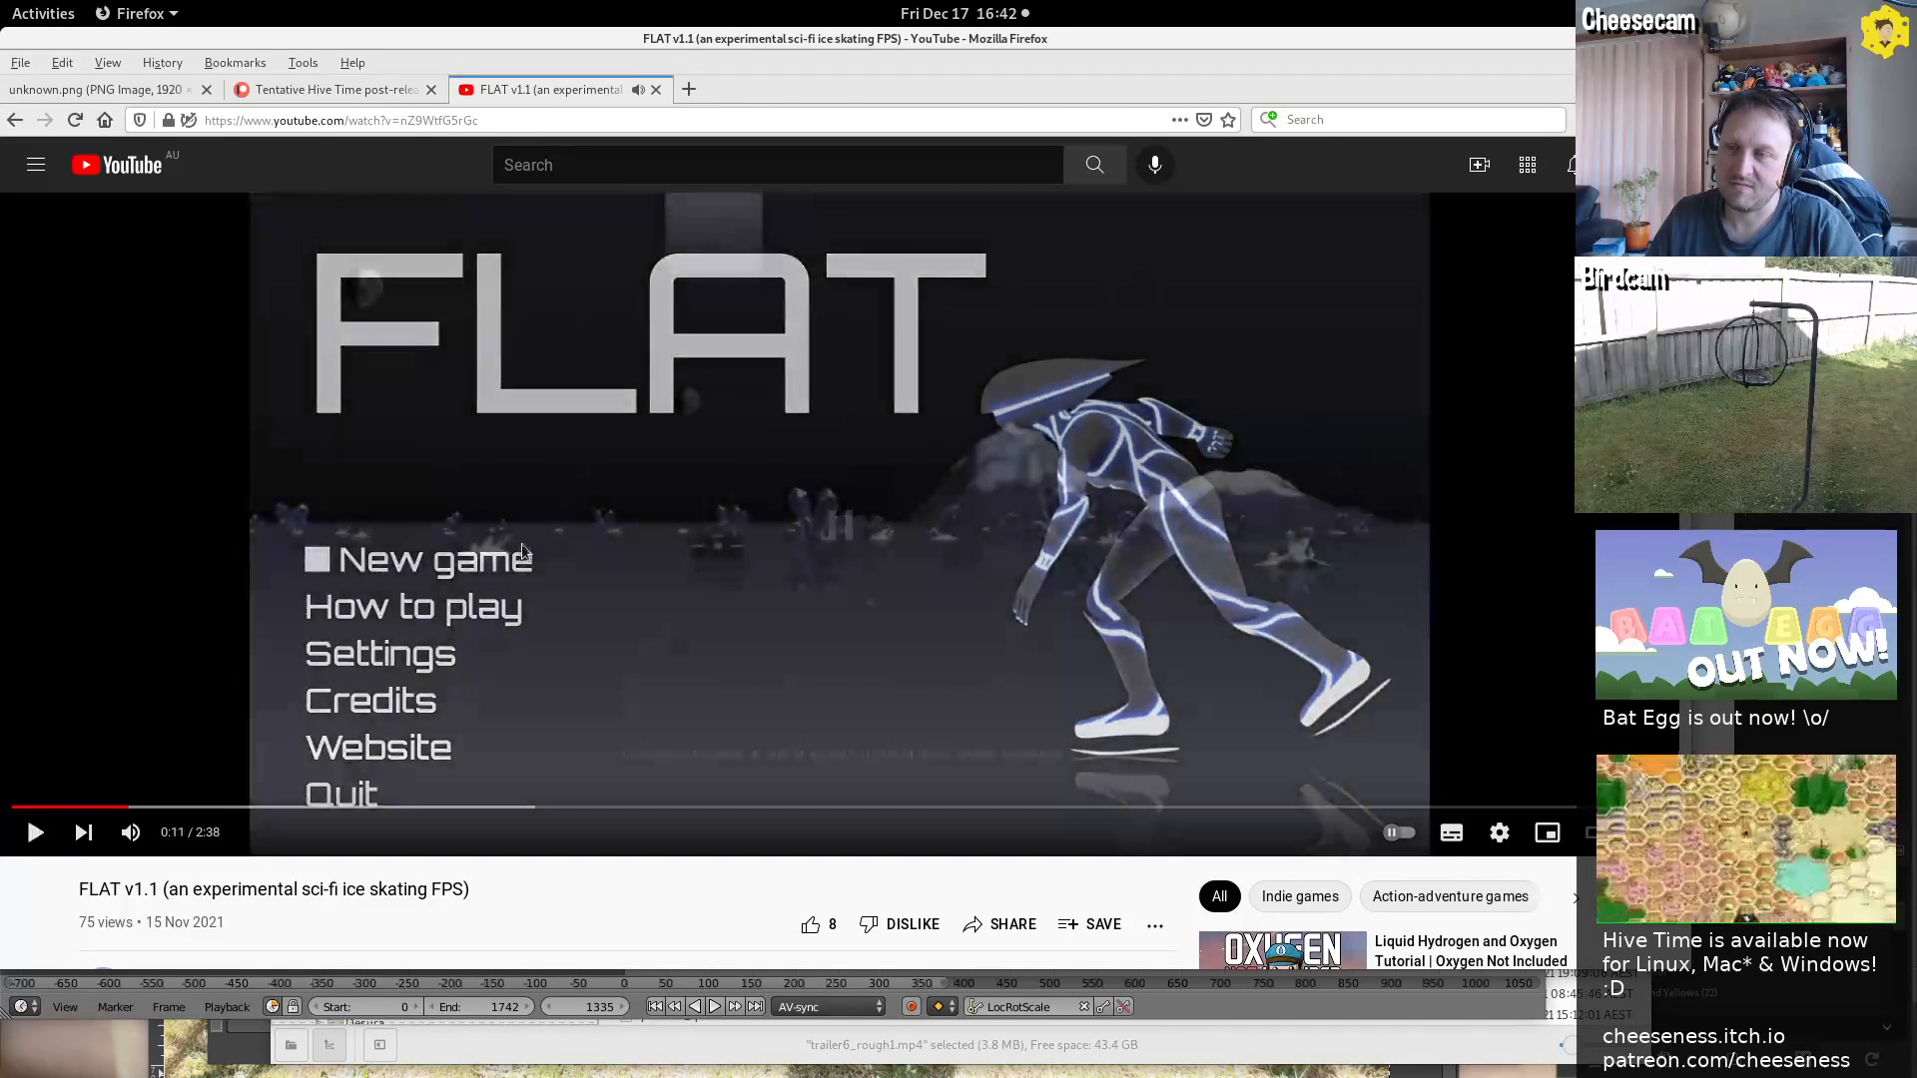
Find the How To Play FLAT (7DFPS game) video by searching for "how to play", watch it, and replay the transition around 0:45, pausing at 0:46
{"action": "left_click", "coordinate": [403, 118]}
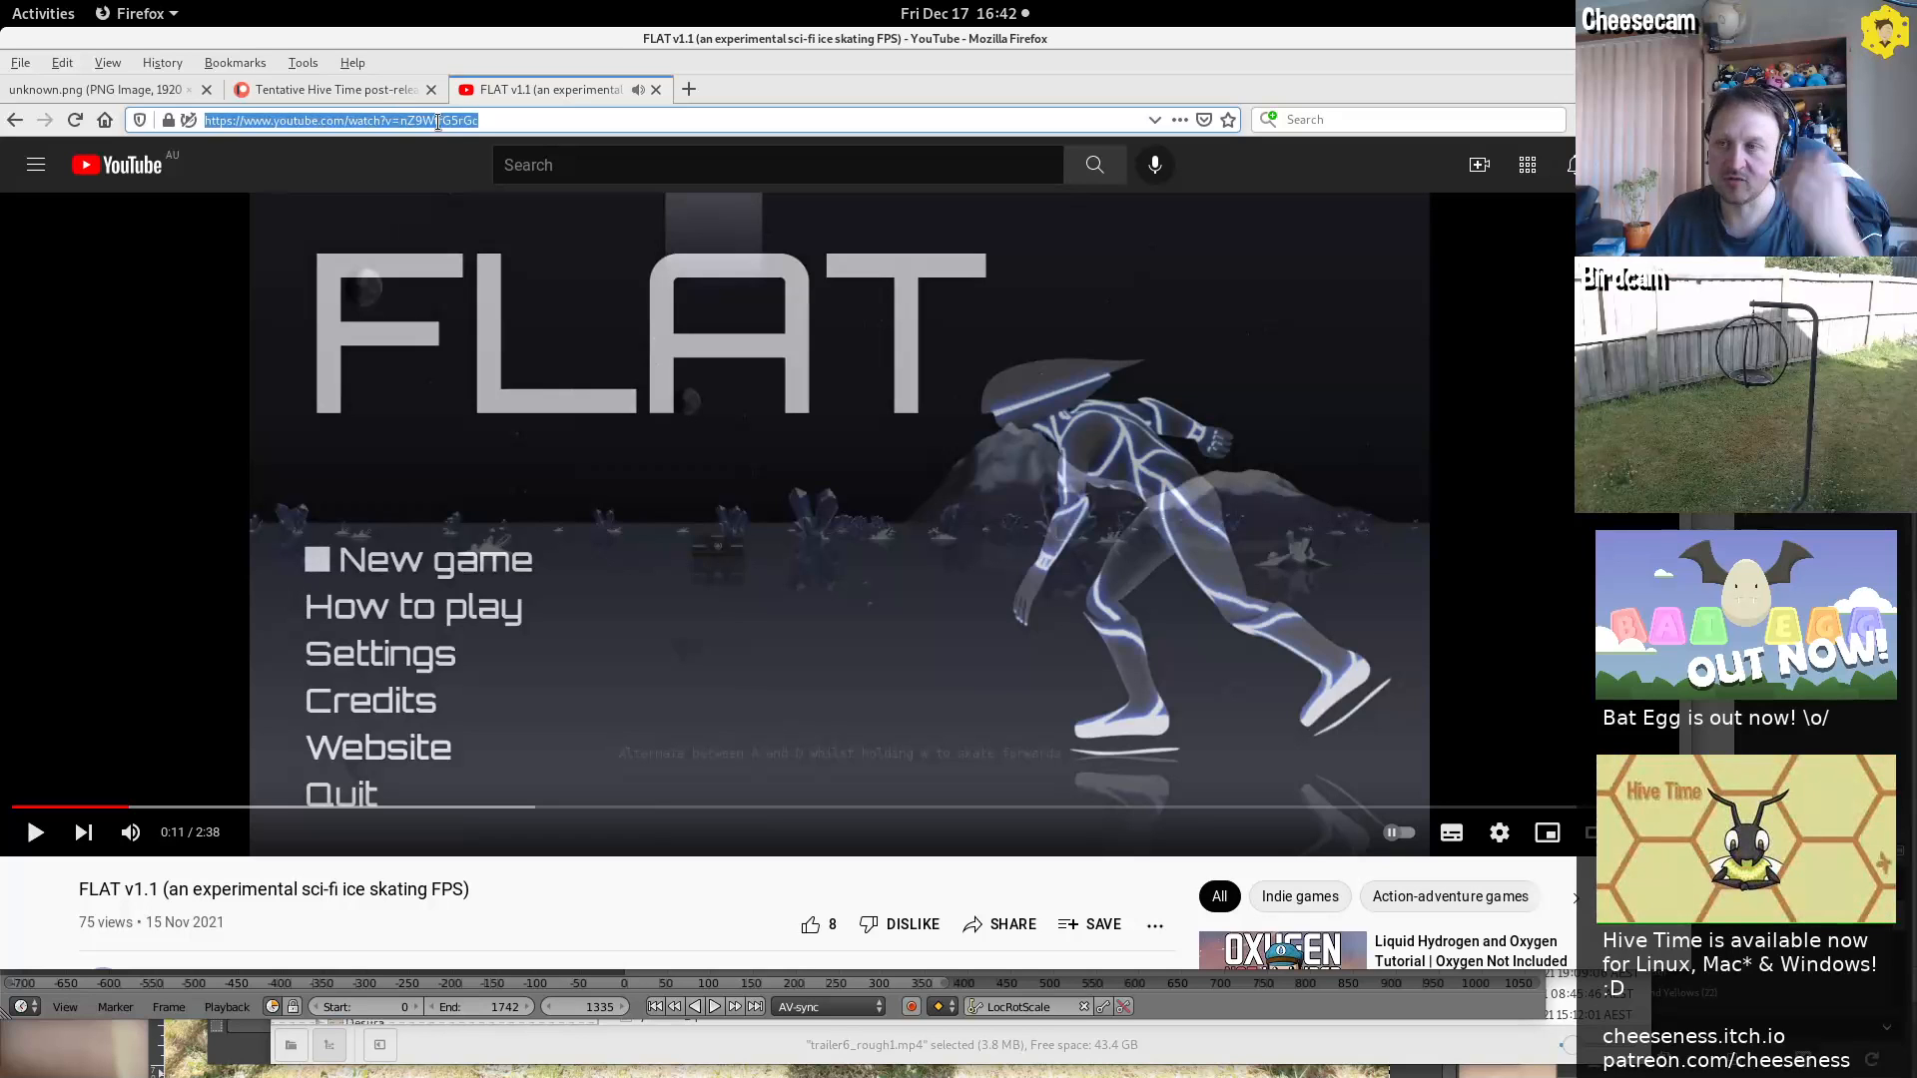
{"action": "type", "text": "how to play"}
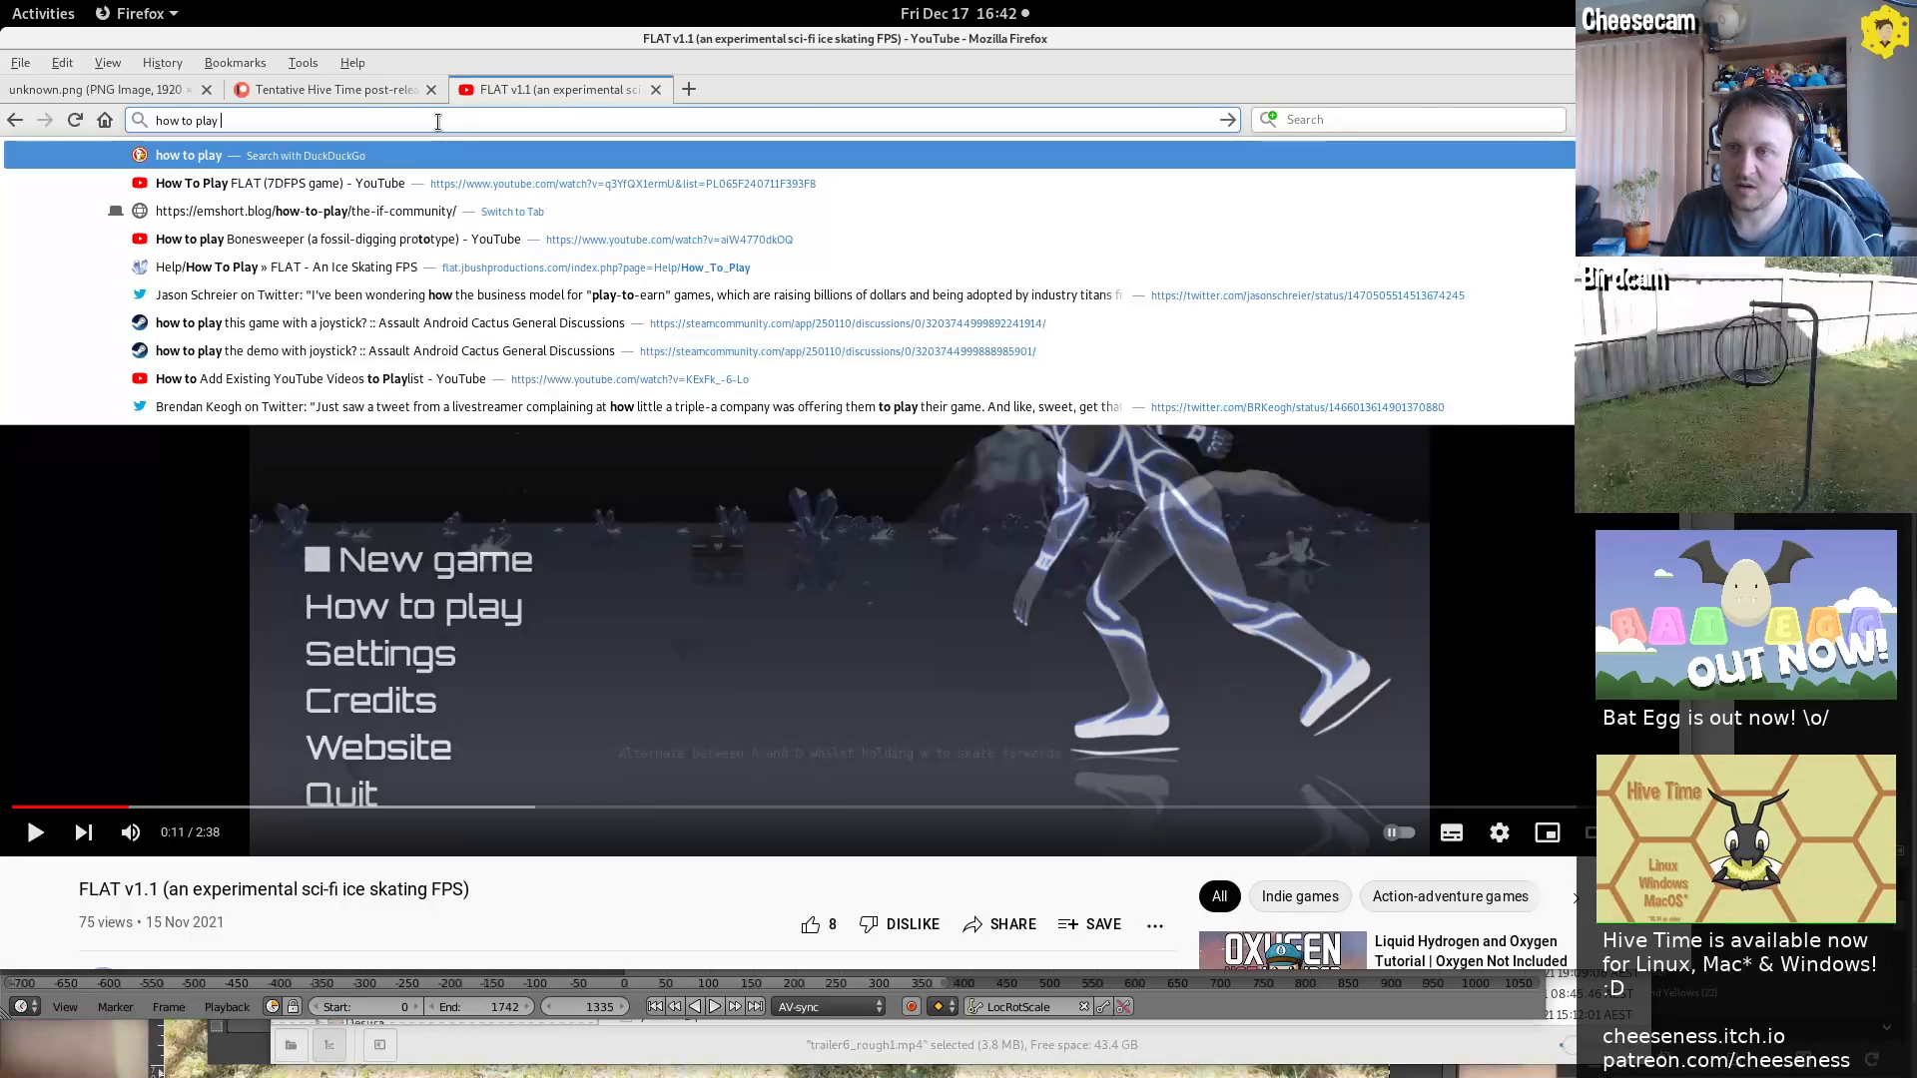
{"action": "key", "text": "Down"}
{"action": "key", "text": "Return"}
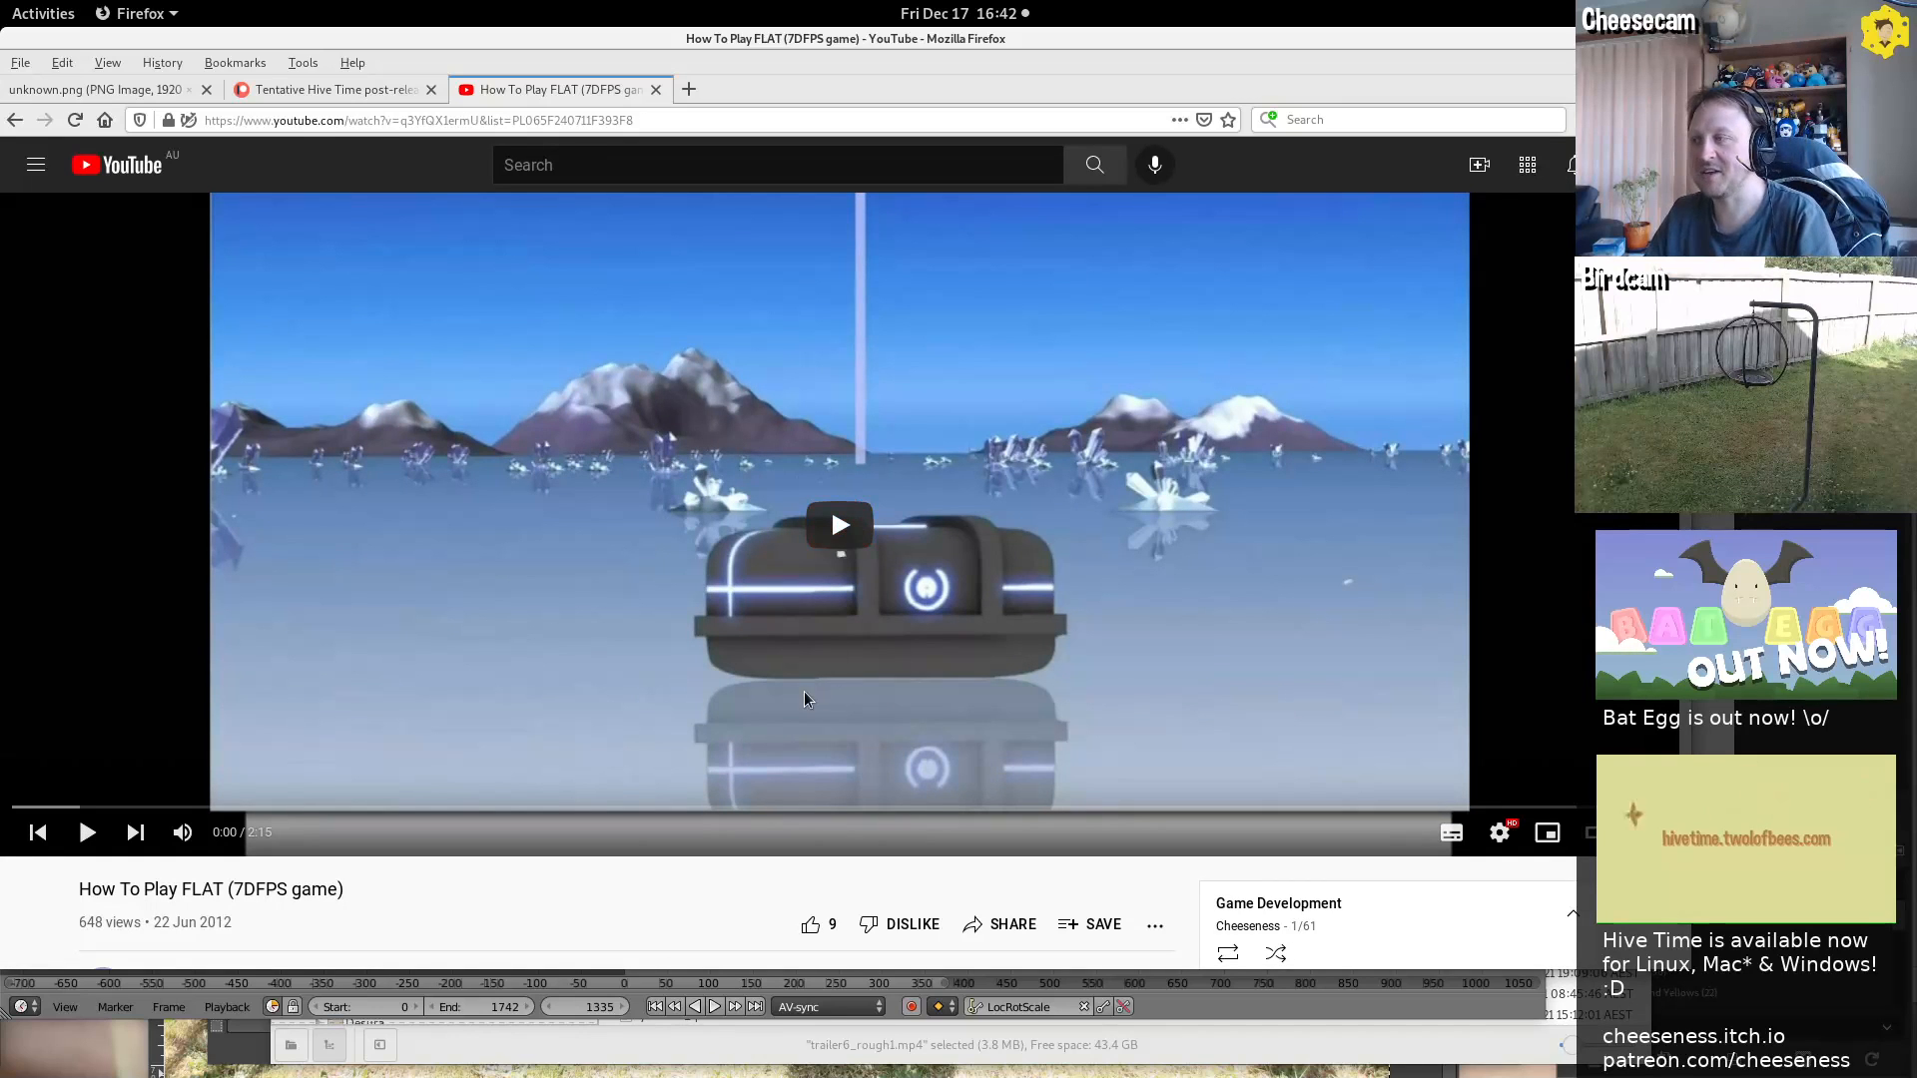
{"action": "left_click", "coordinate": [825, 520]}
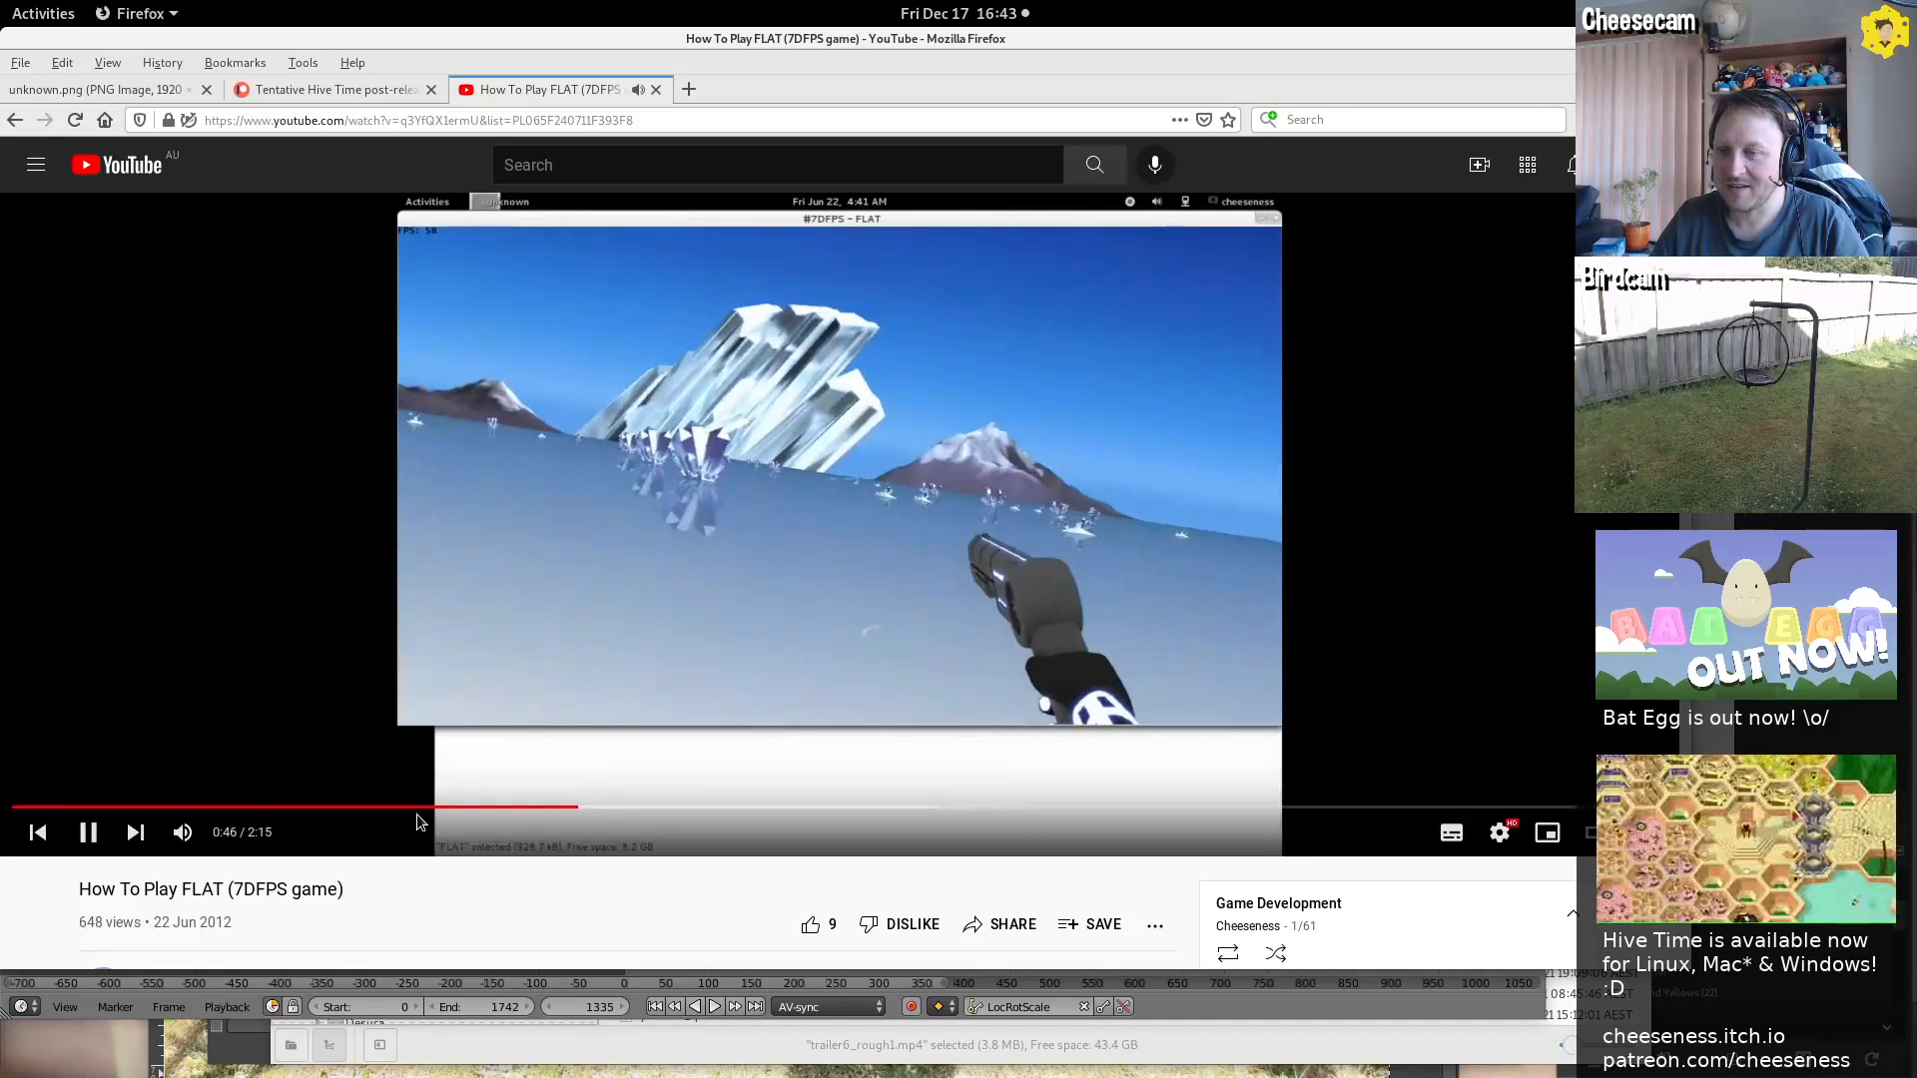
{"action": "left_click", "coordinate": [521, 808]}
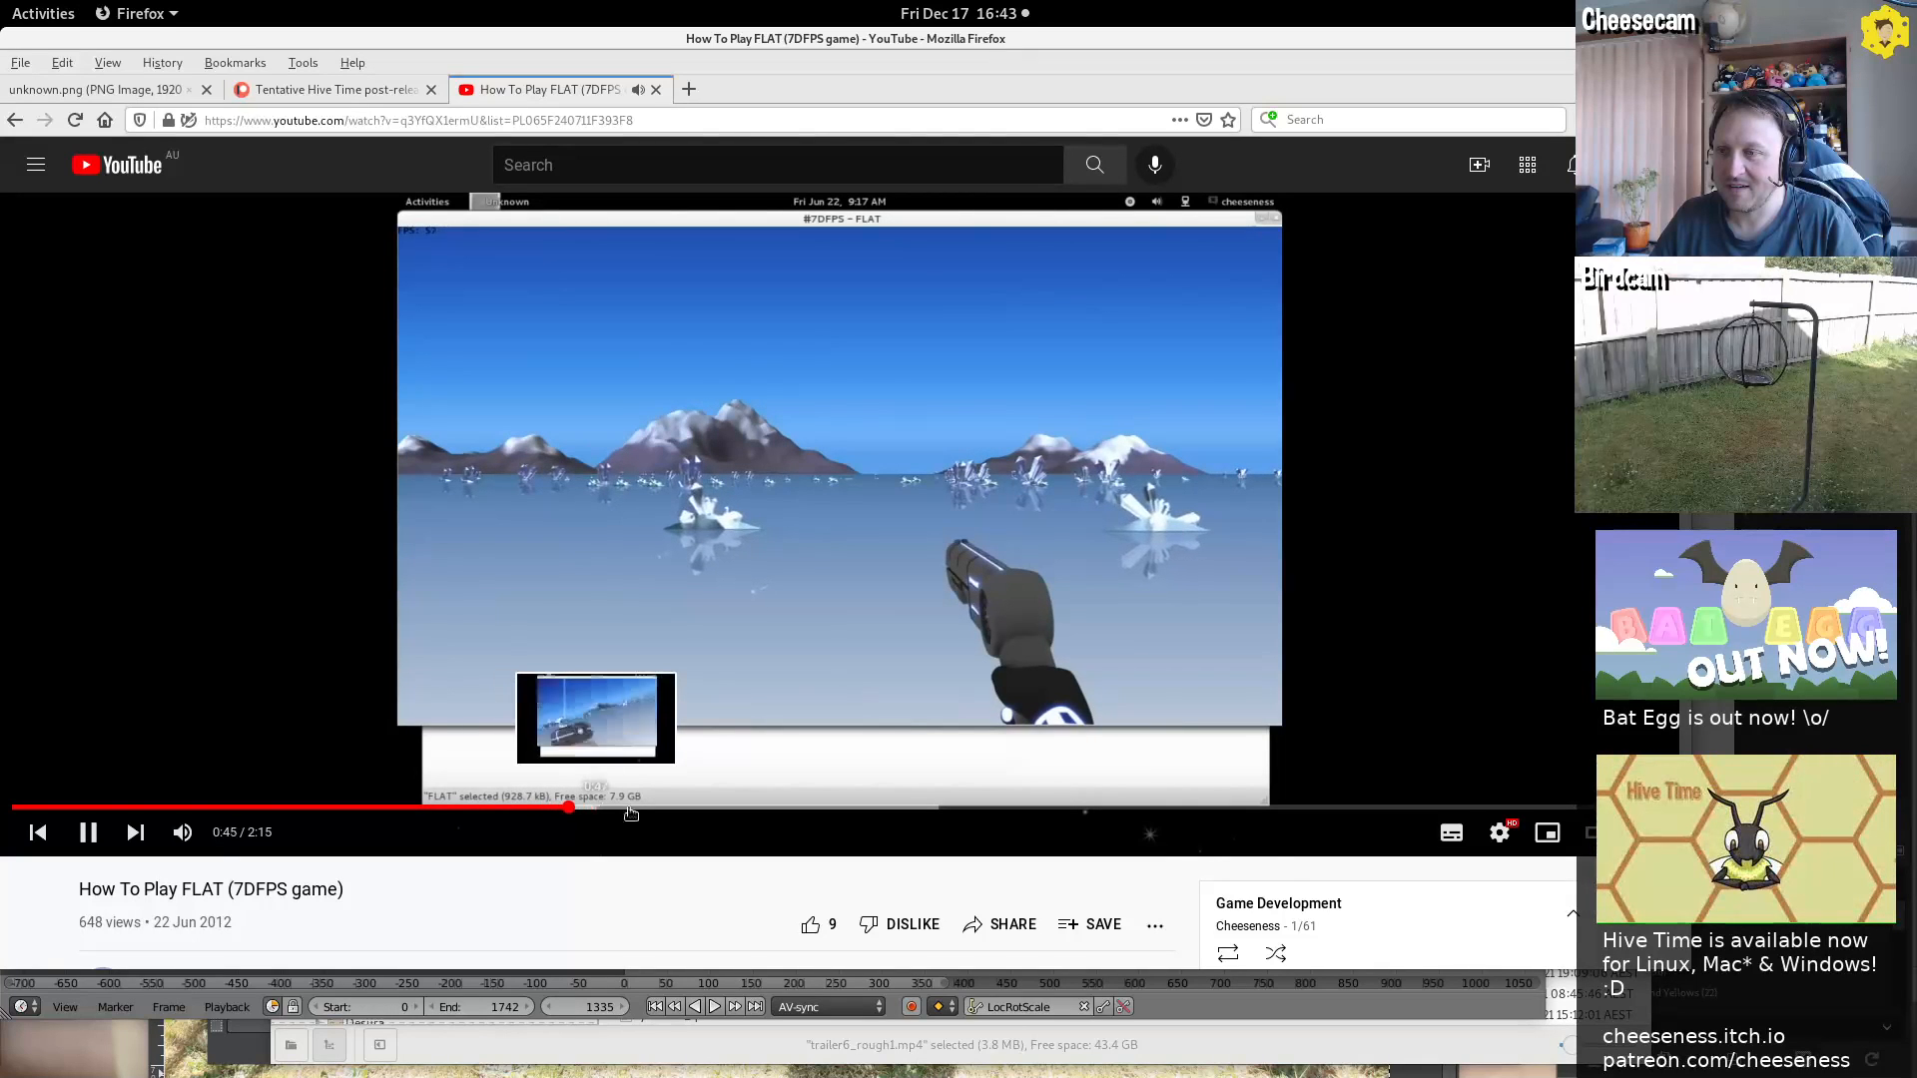
{"action": "left_click", "coordinate": [662, 590]}
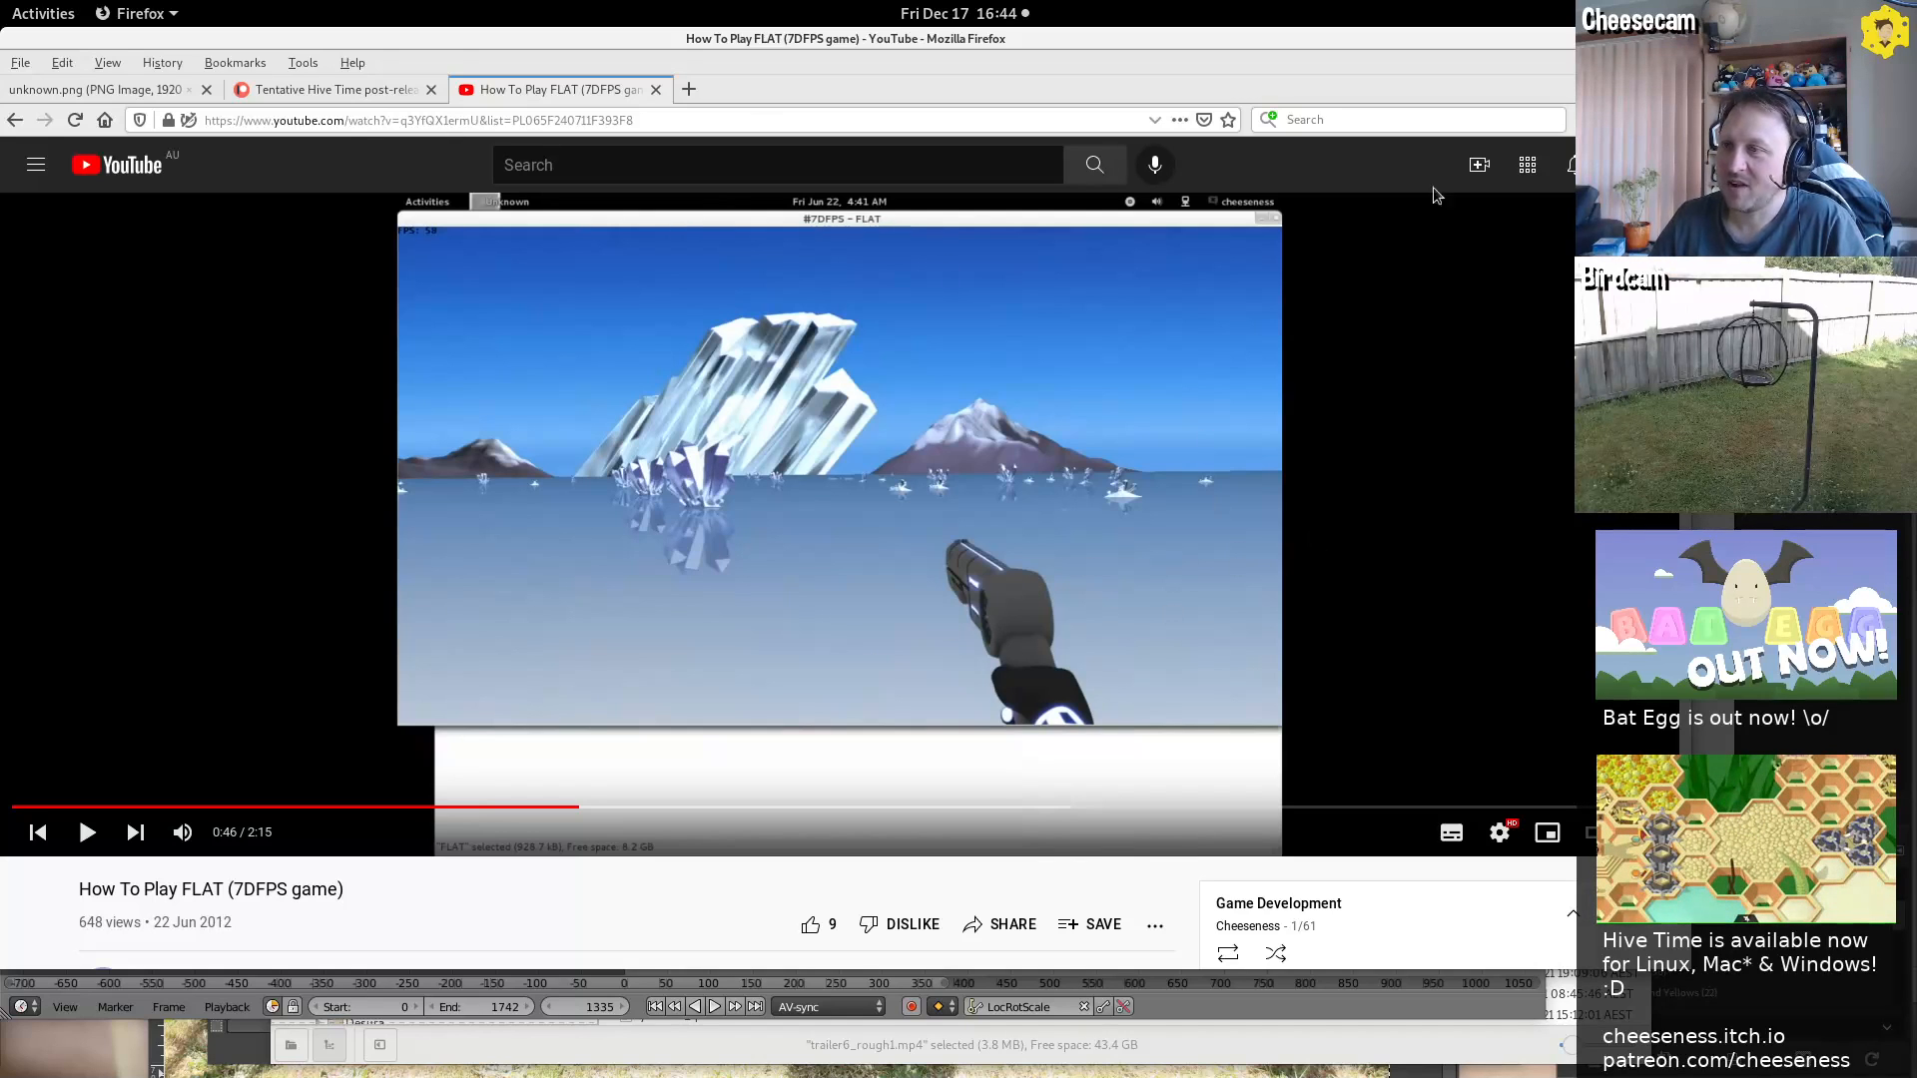
Browse the Game Development playlist on the How To Play FLAT page down to about its 25th entry
{"action": "scroll", "coordinate": [819, 579], "scroll_direction": "down", "scroll_amount": 3}
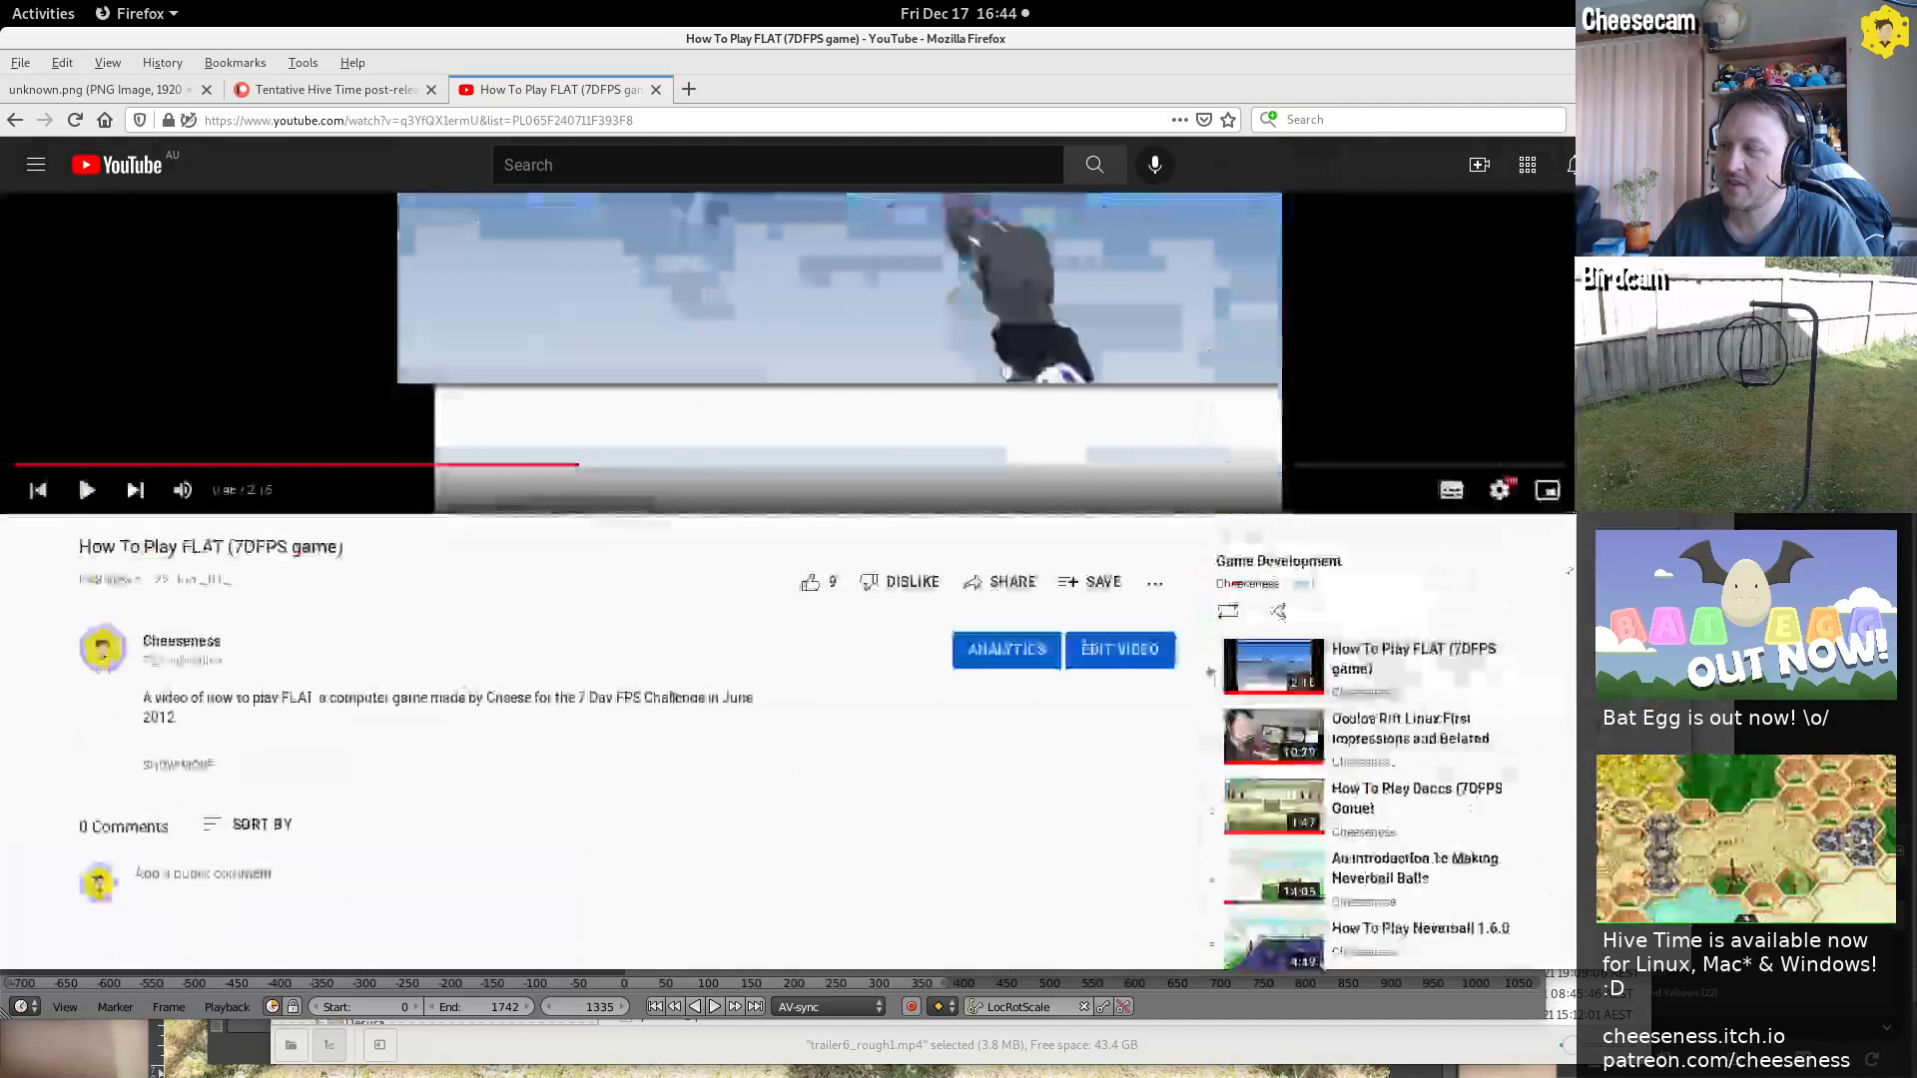
{"action": "scroll", "coordinate": [818, 579], "scroll_direction": "down", "scroll_amount": 2}
{"action": "scroll", "coordinate": [819, 579], "scroll_direction": "down", "scroll_amount": 3}
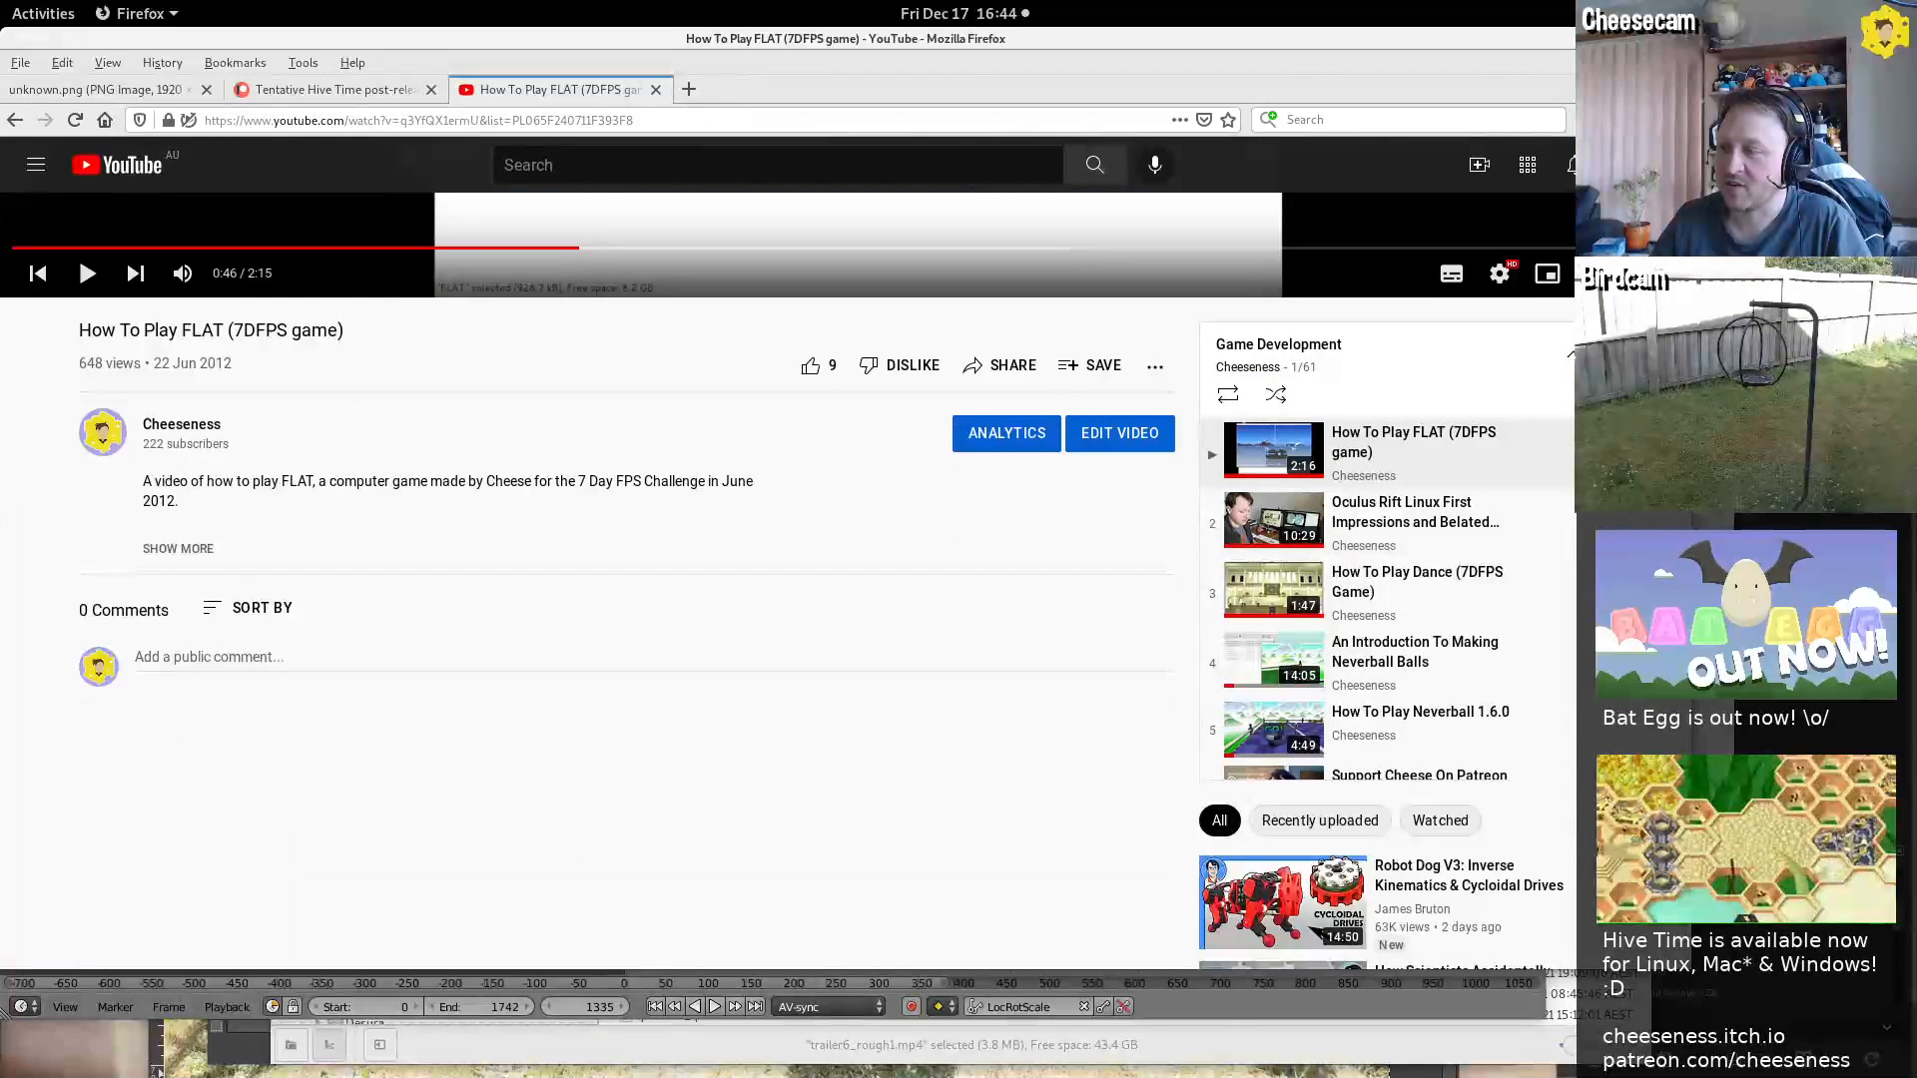
{"action": "scroll", "coordinate": [1388, 599], "scroll_direction": "down", "scroll_amount": 15}
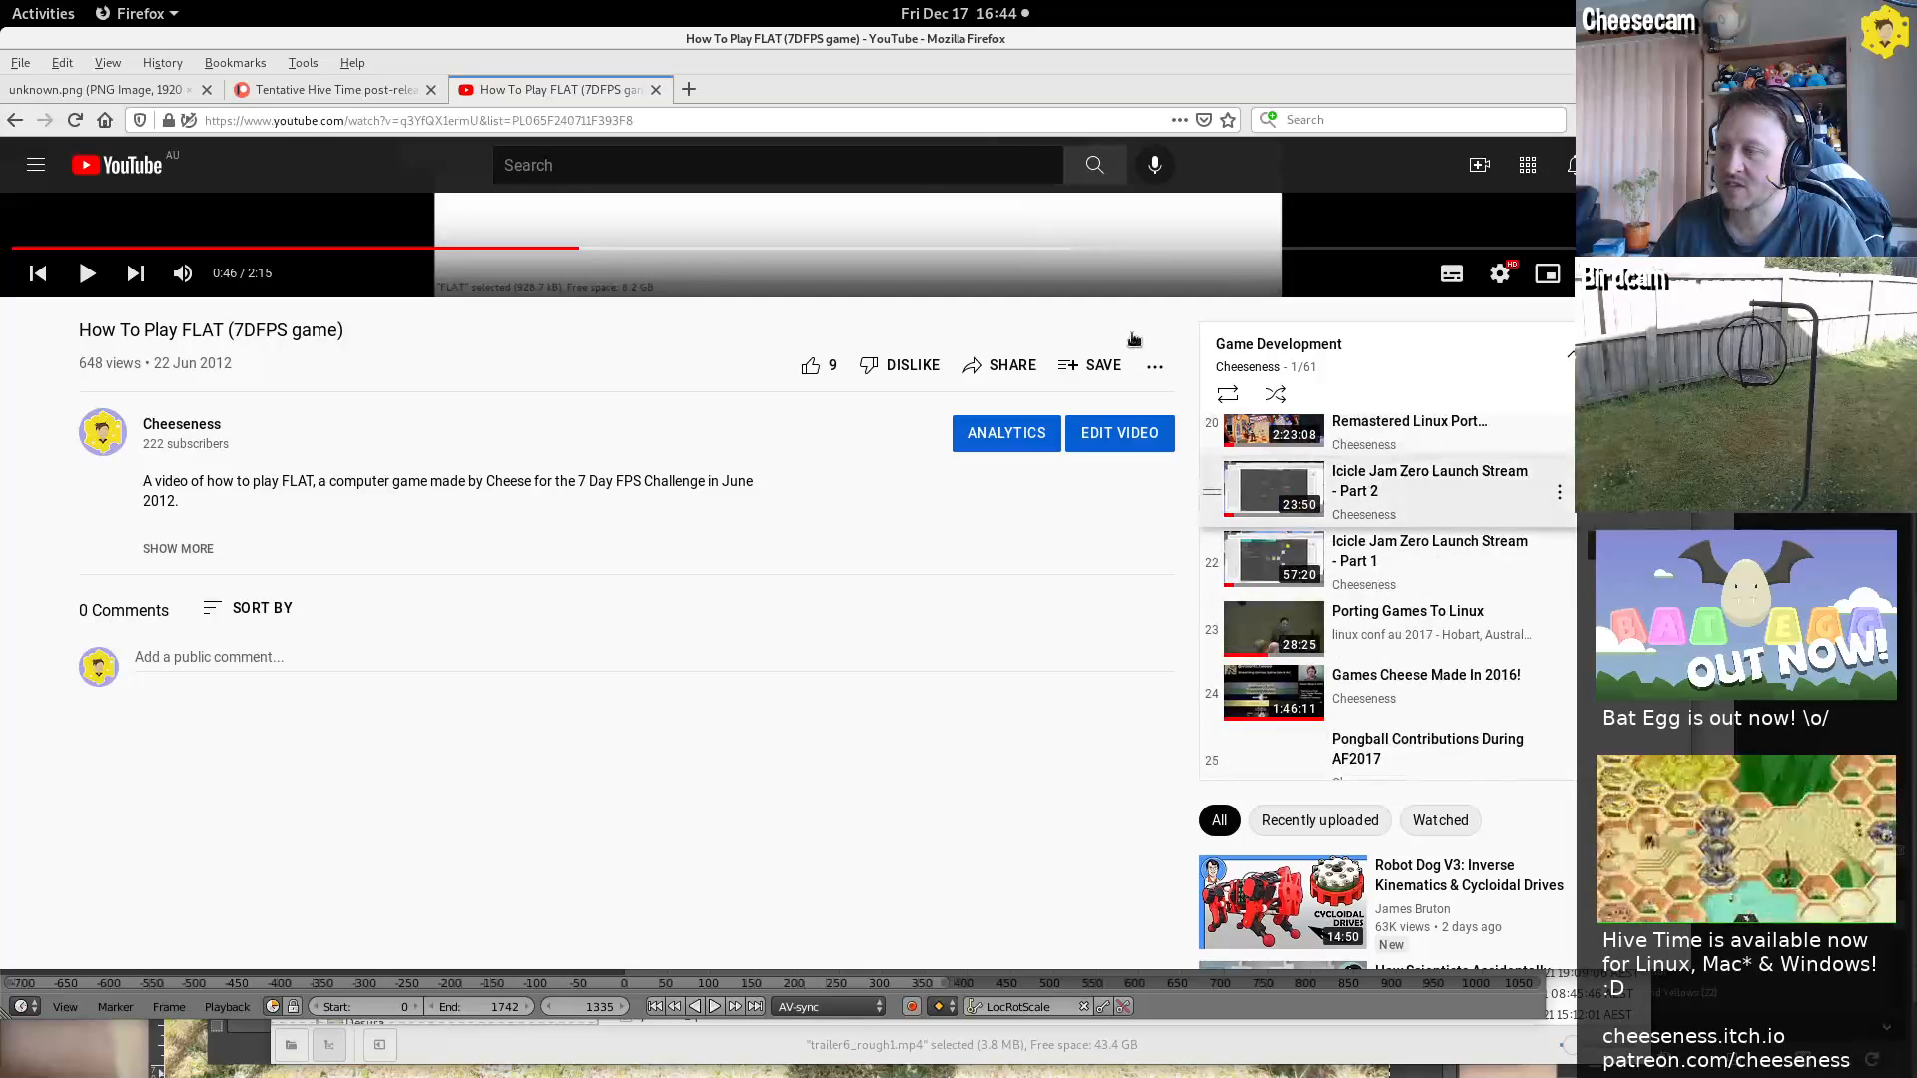
Return to the Trailers playlist, open the Hive Time Informational Update Trailer, and pause it on the two-bee transition at 0:03
{"action": "mouse_move", "coordinate": [1, 1]}
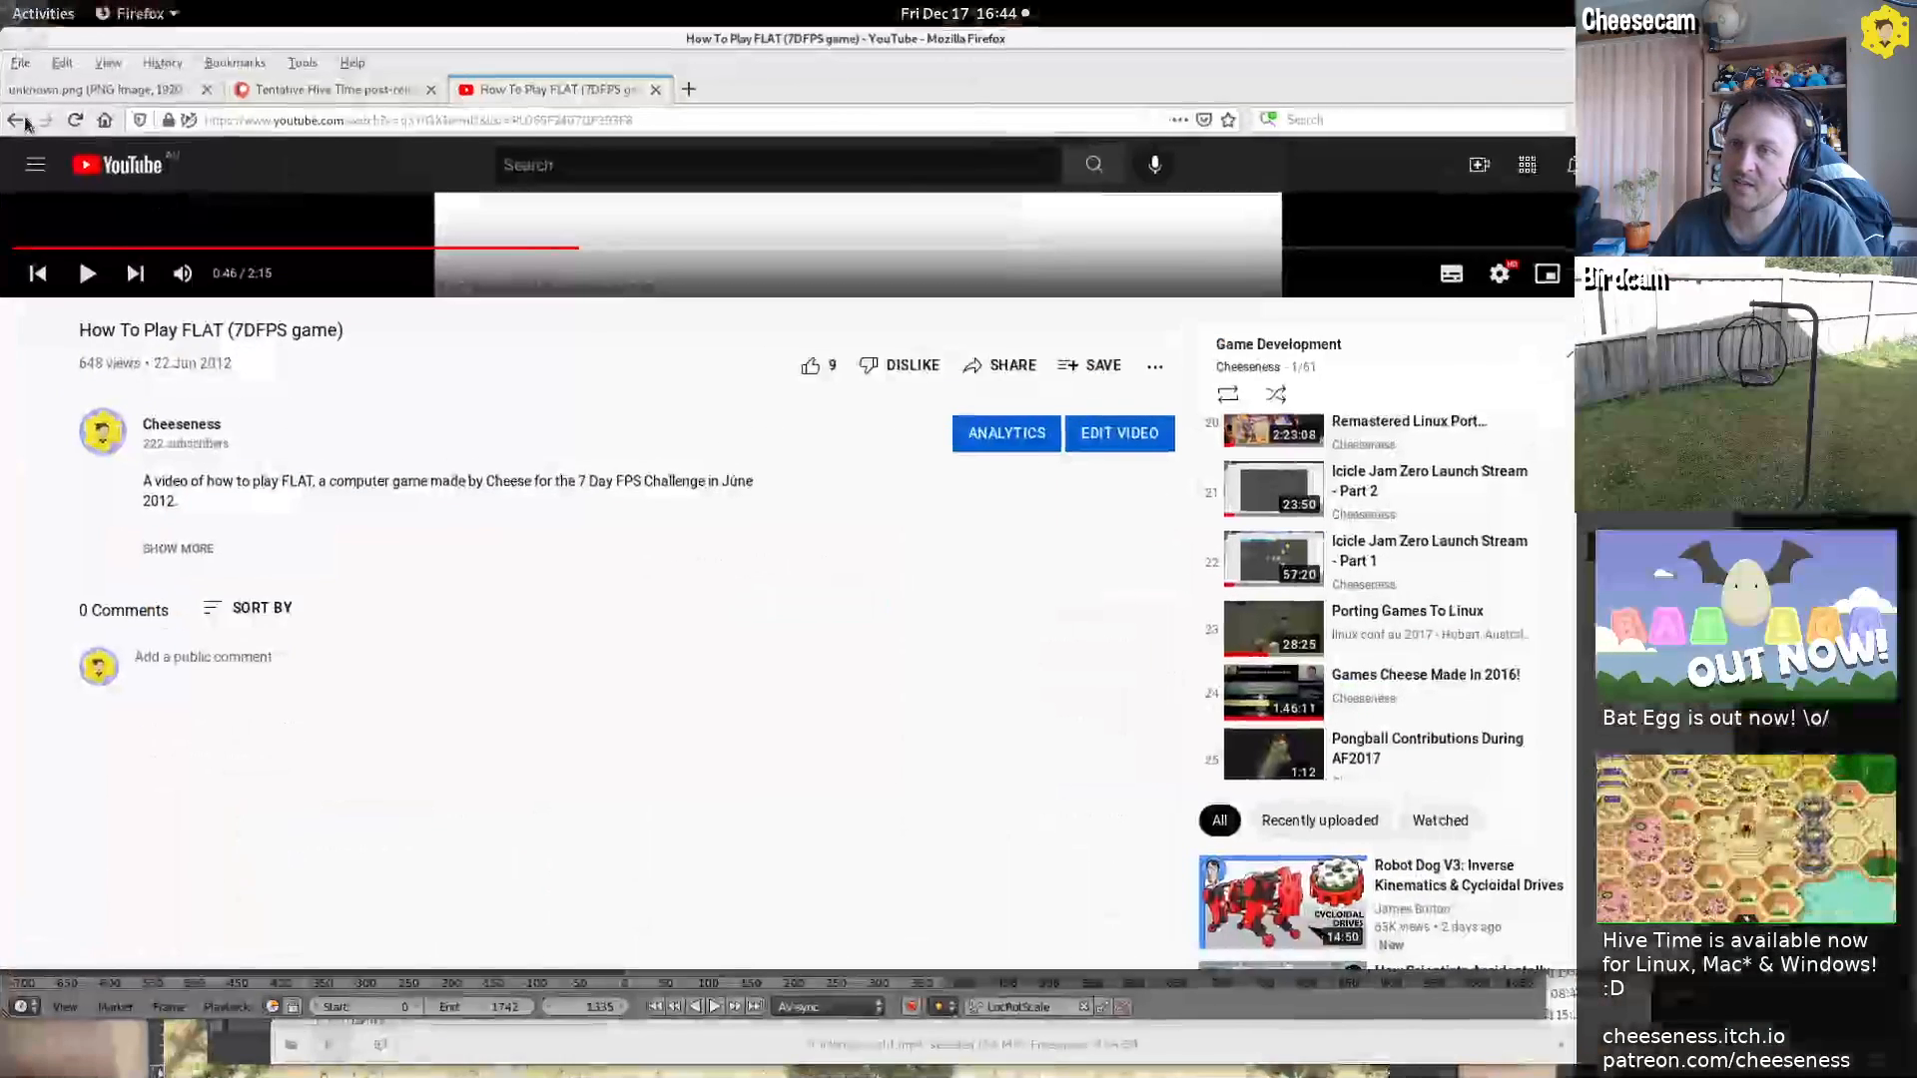
{"action": "right_click", "coordinate": [22, 120]}
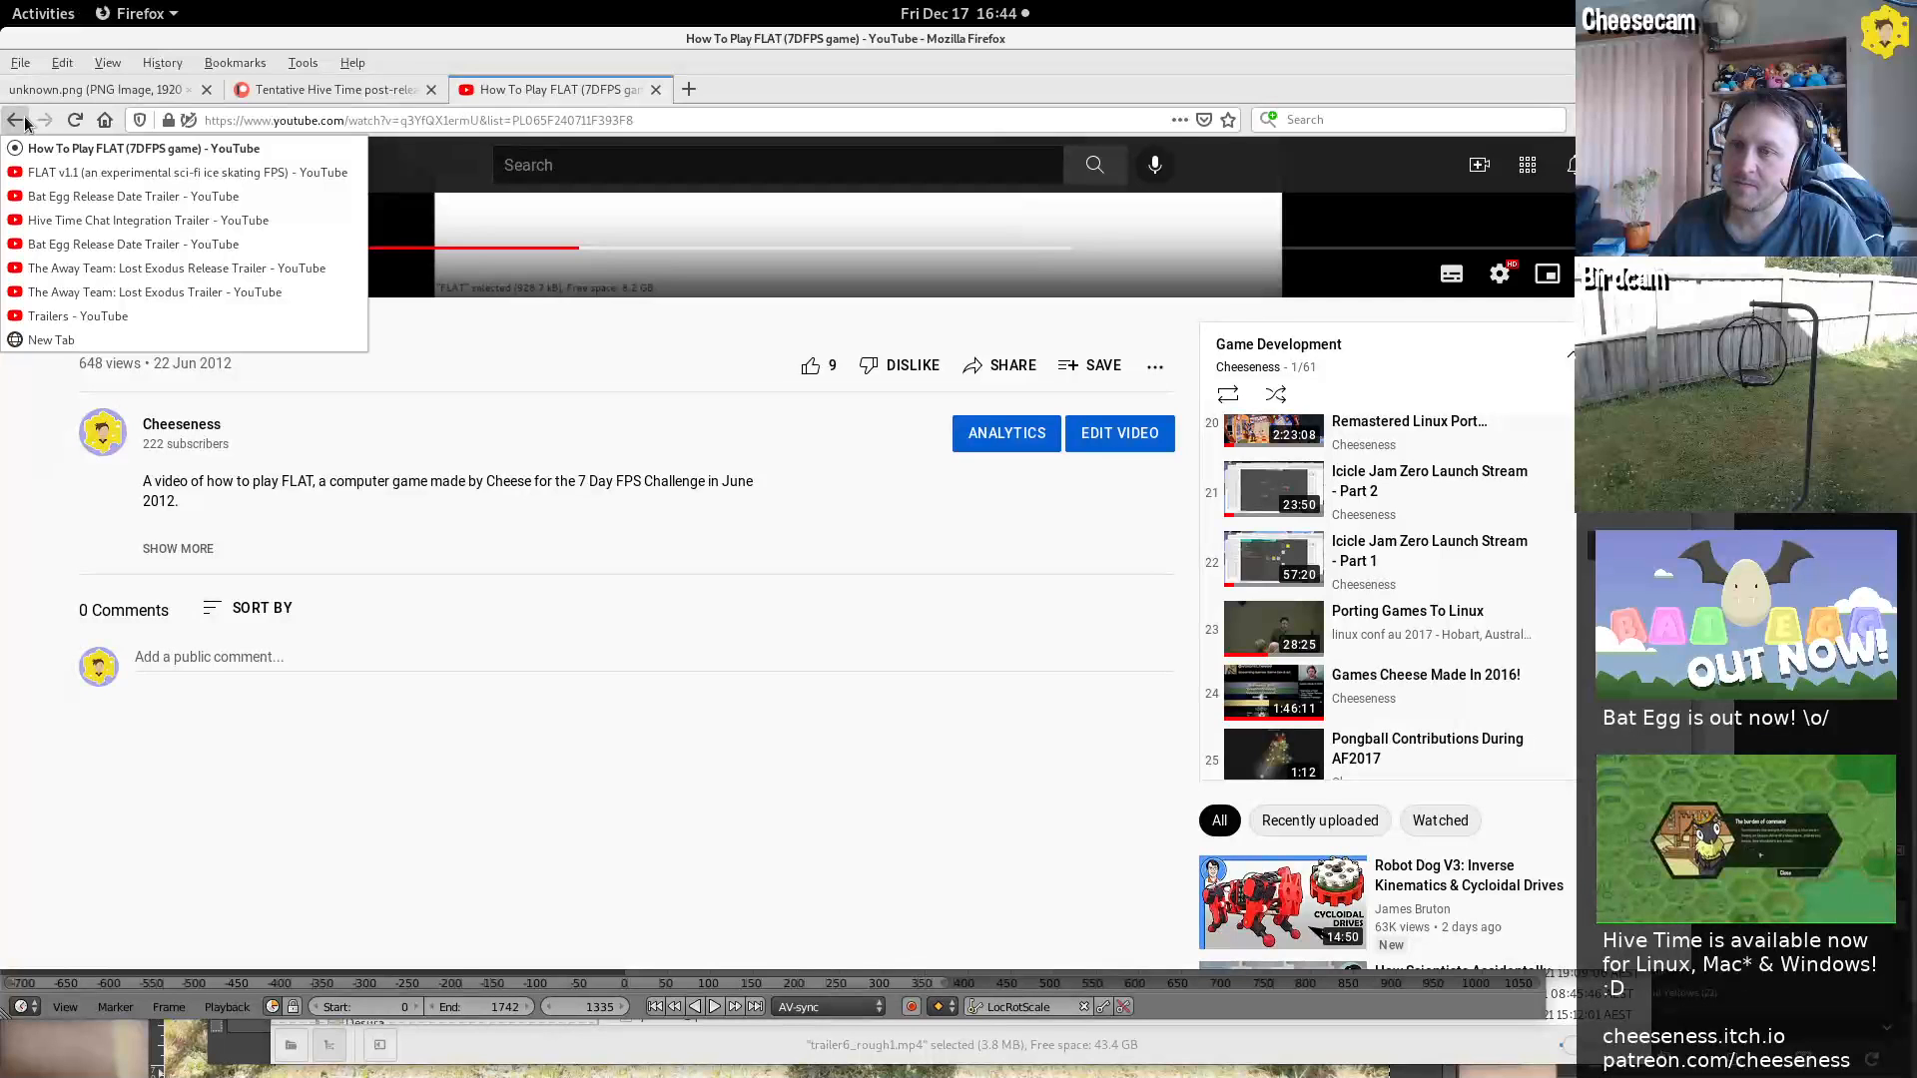
{"action": "left_click", "coordinate": [89, 317]}
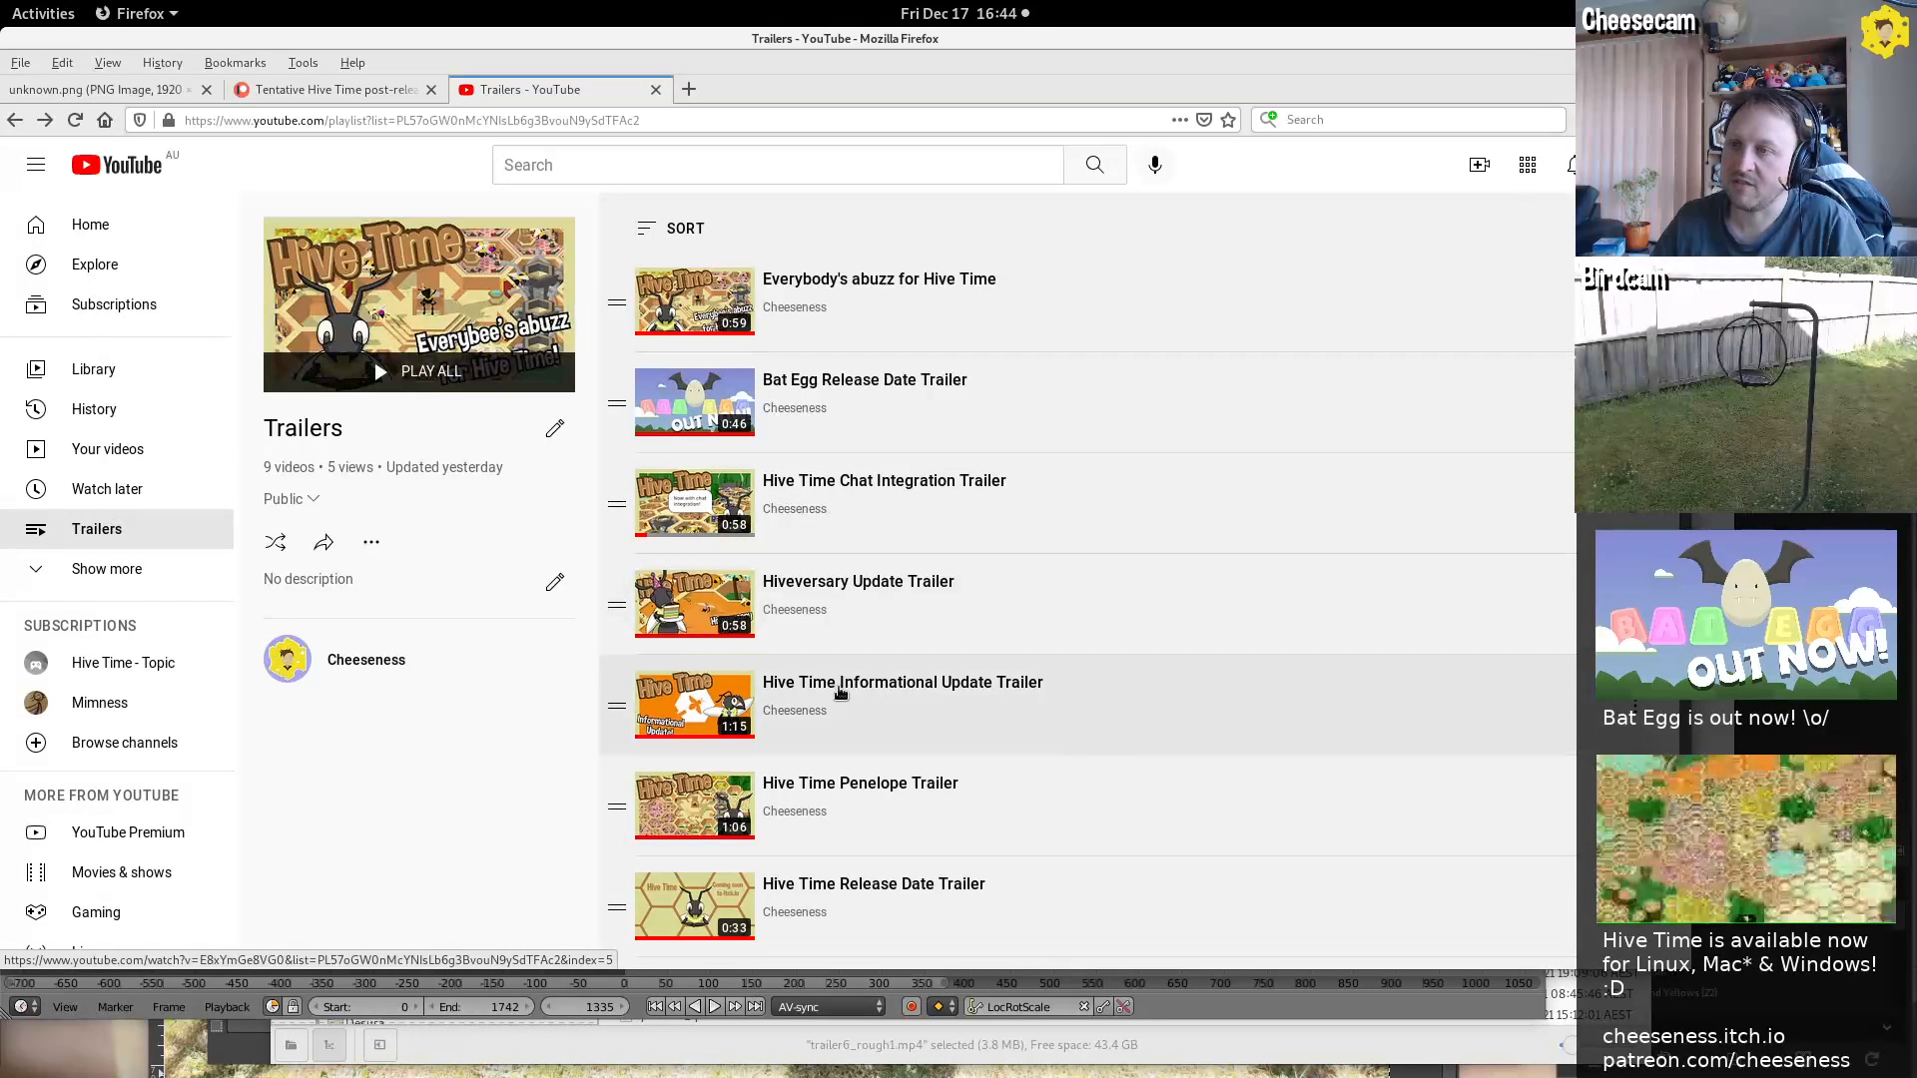
{"action": "left_click", "coordinate": [839, 692]}
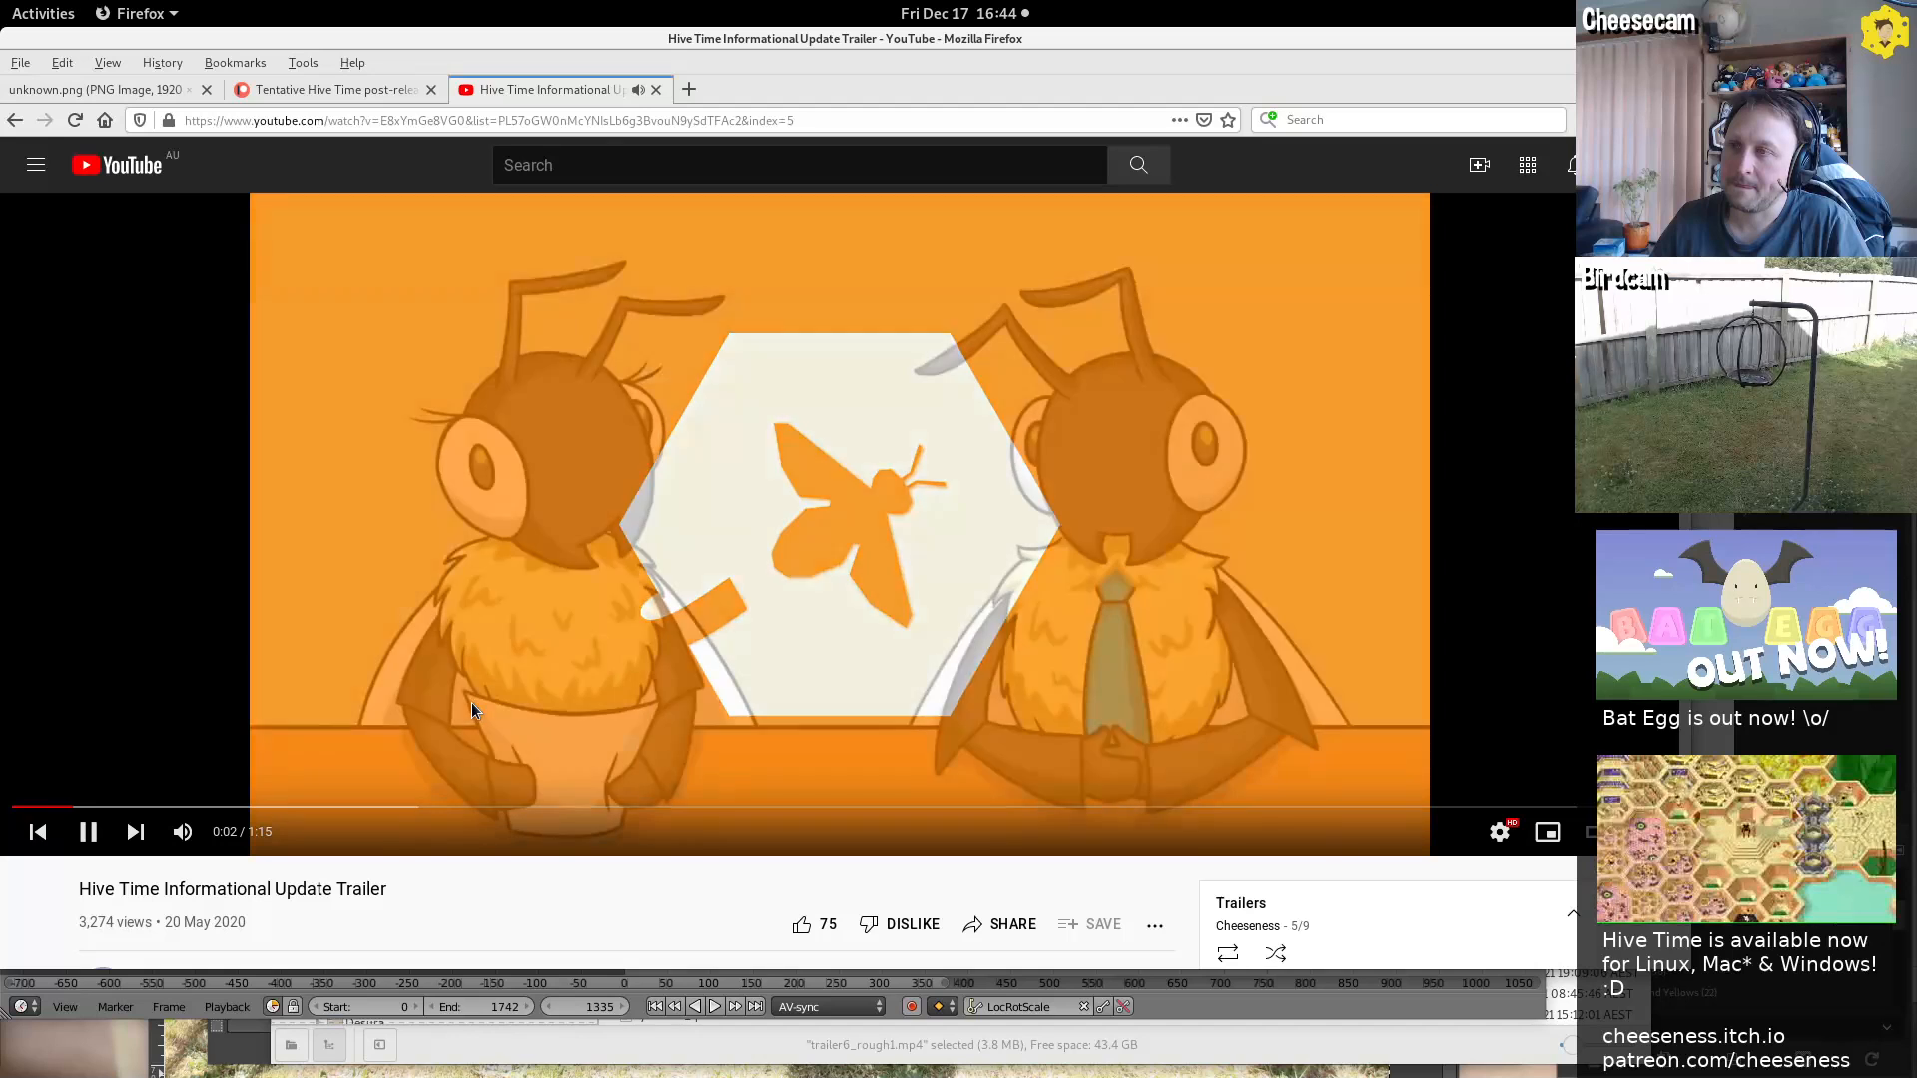
{"action": "left_click", "coordinate": [471, 703]}
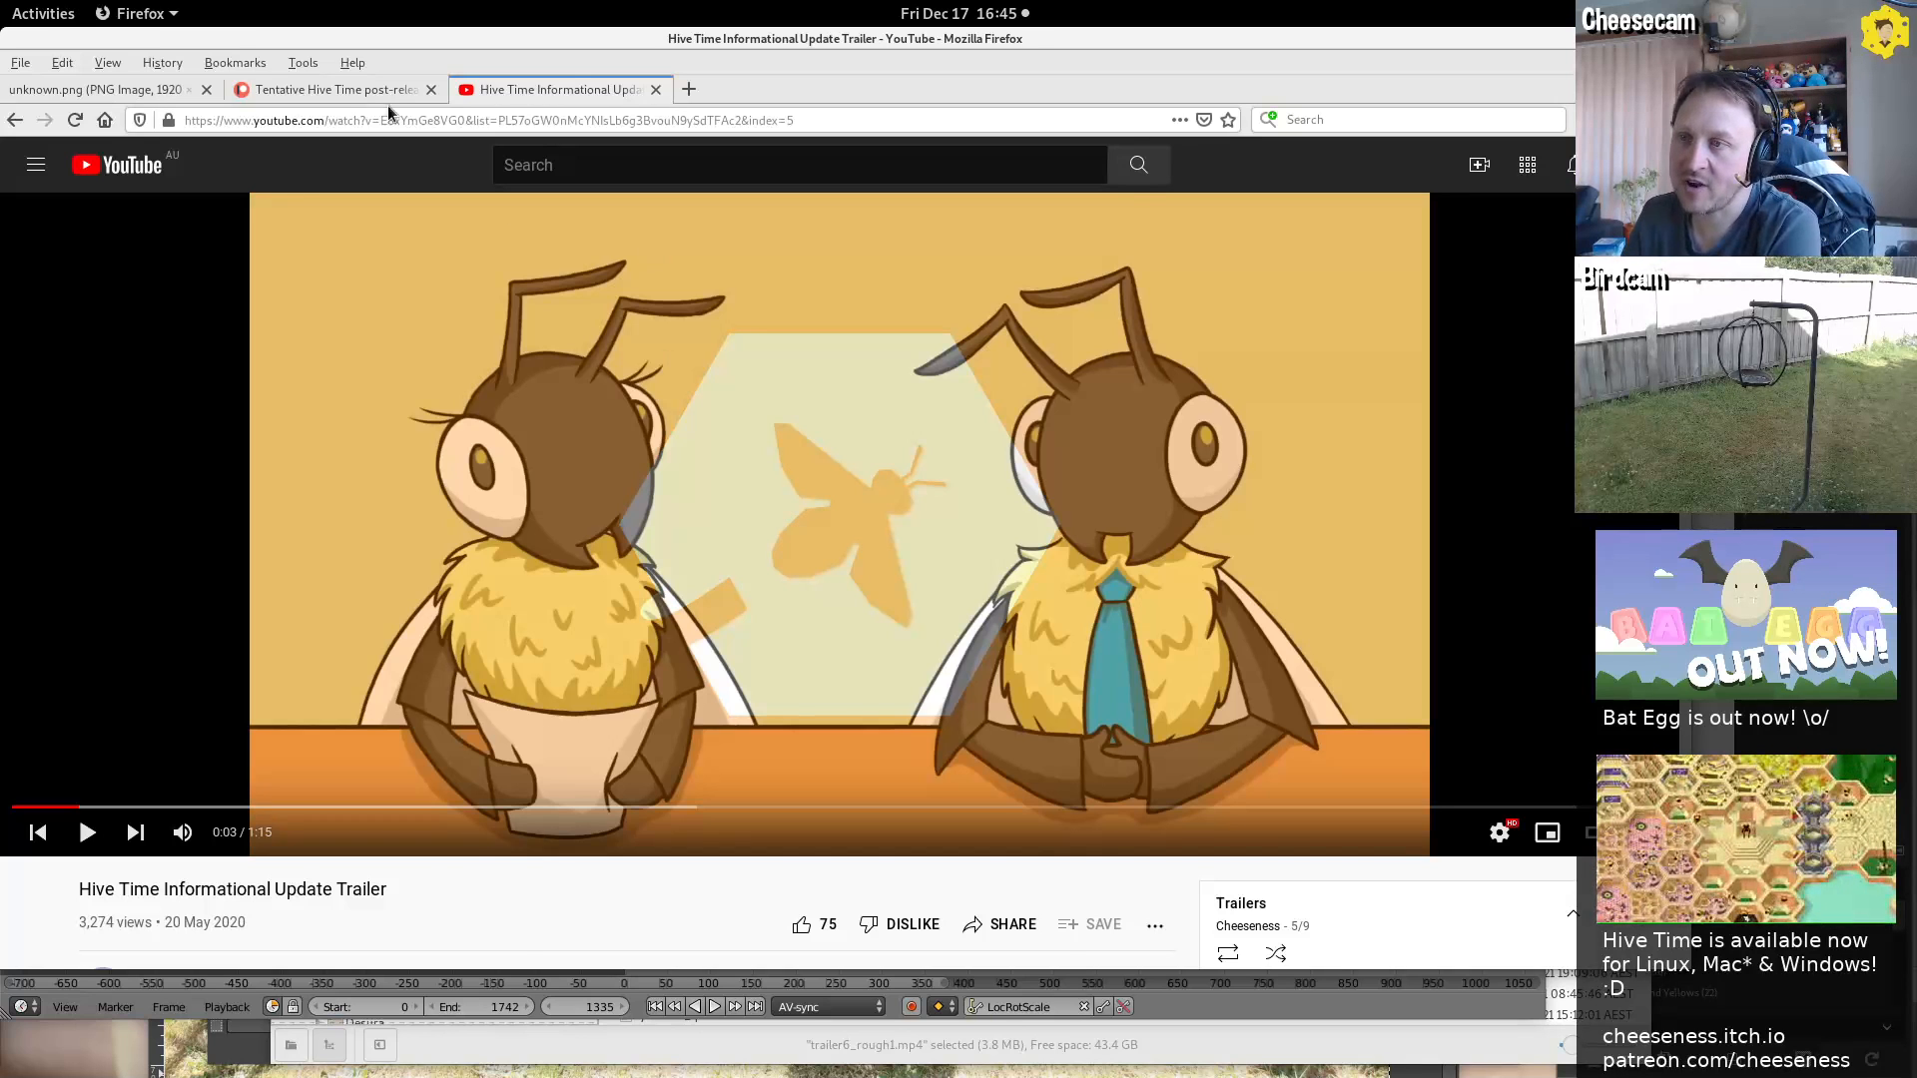
Review the Hive Time post-release roadmap's v1.2 feature list, v1.3 Monumental Update, v1.4 Goal Update and miscellaneous ideas list
{"action": "left_click", "coordinate": [329, 89]}
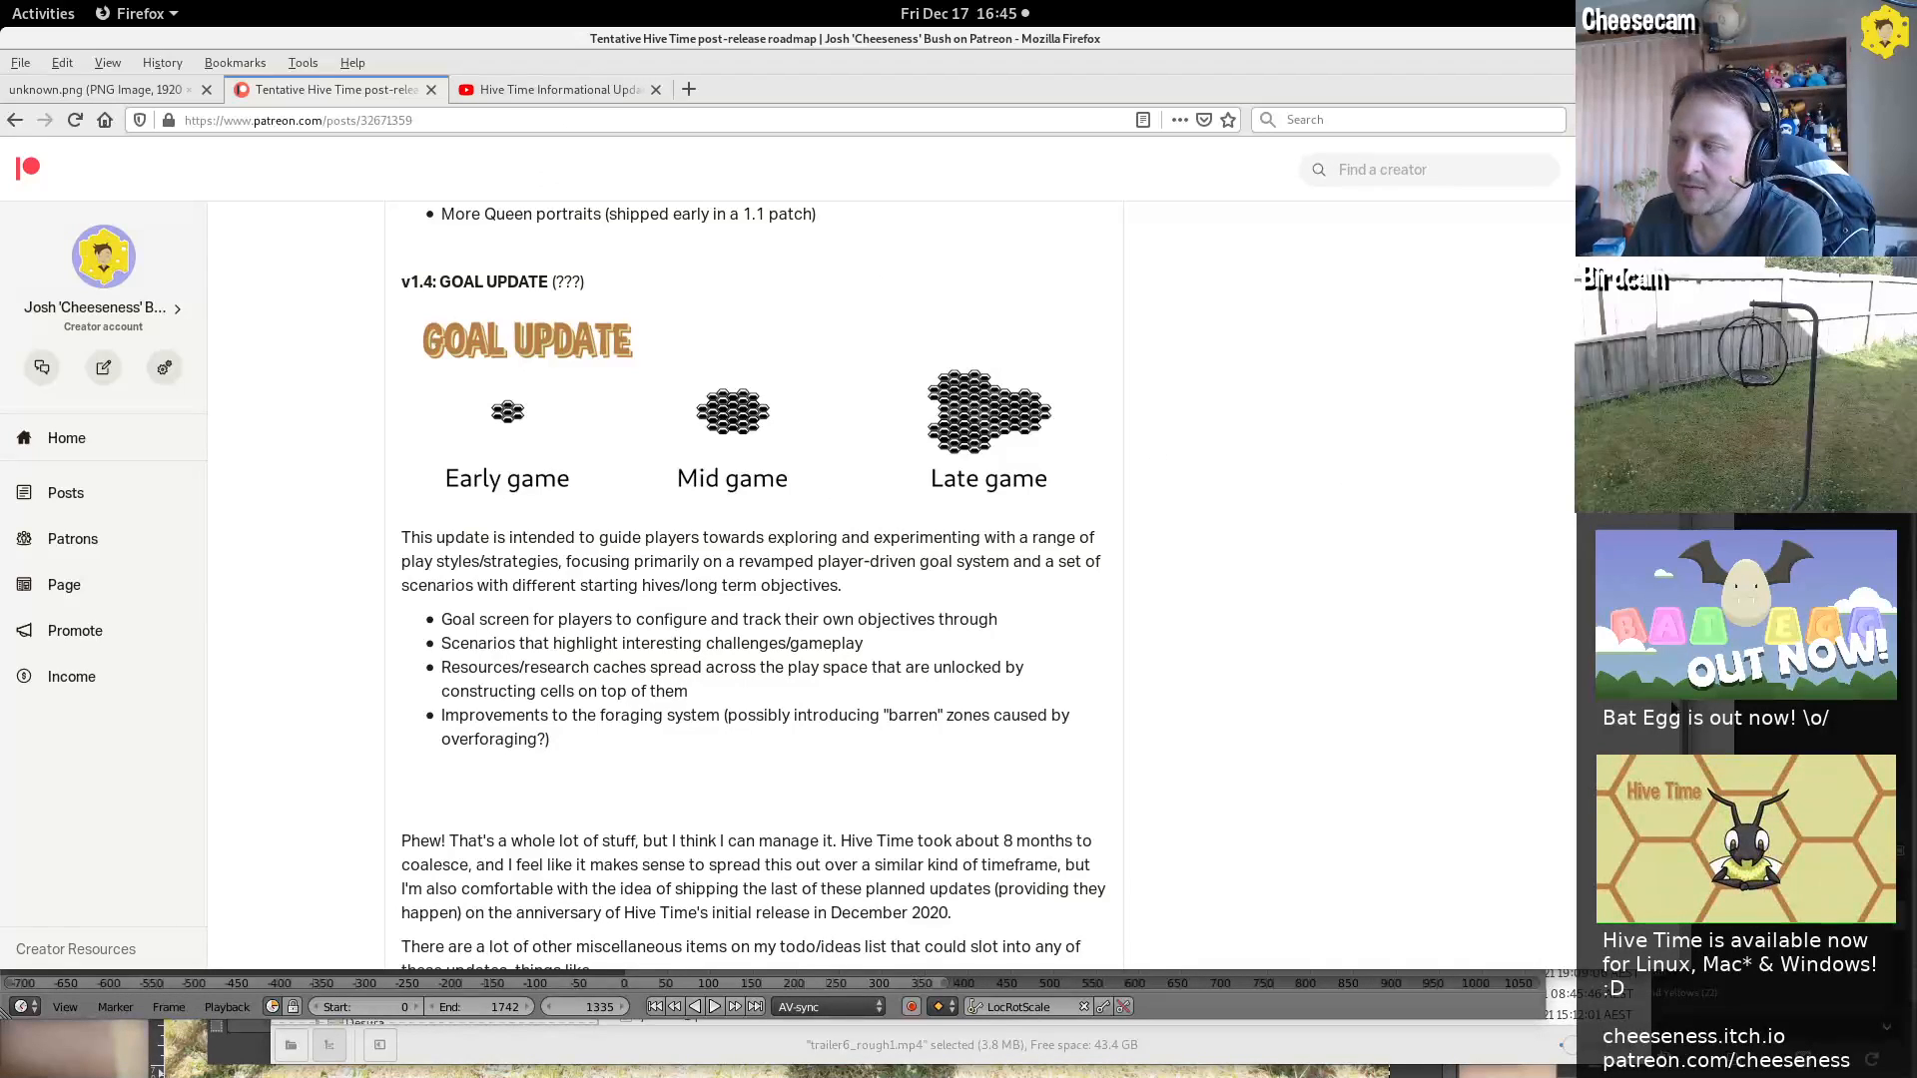
{"action": "scroll", "coordinate": [754, 579], "scroll_direction": "up", "scroll_amount": 10}
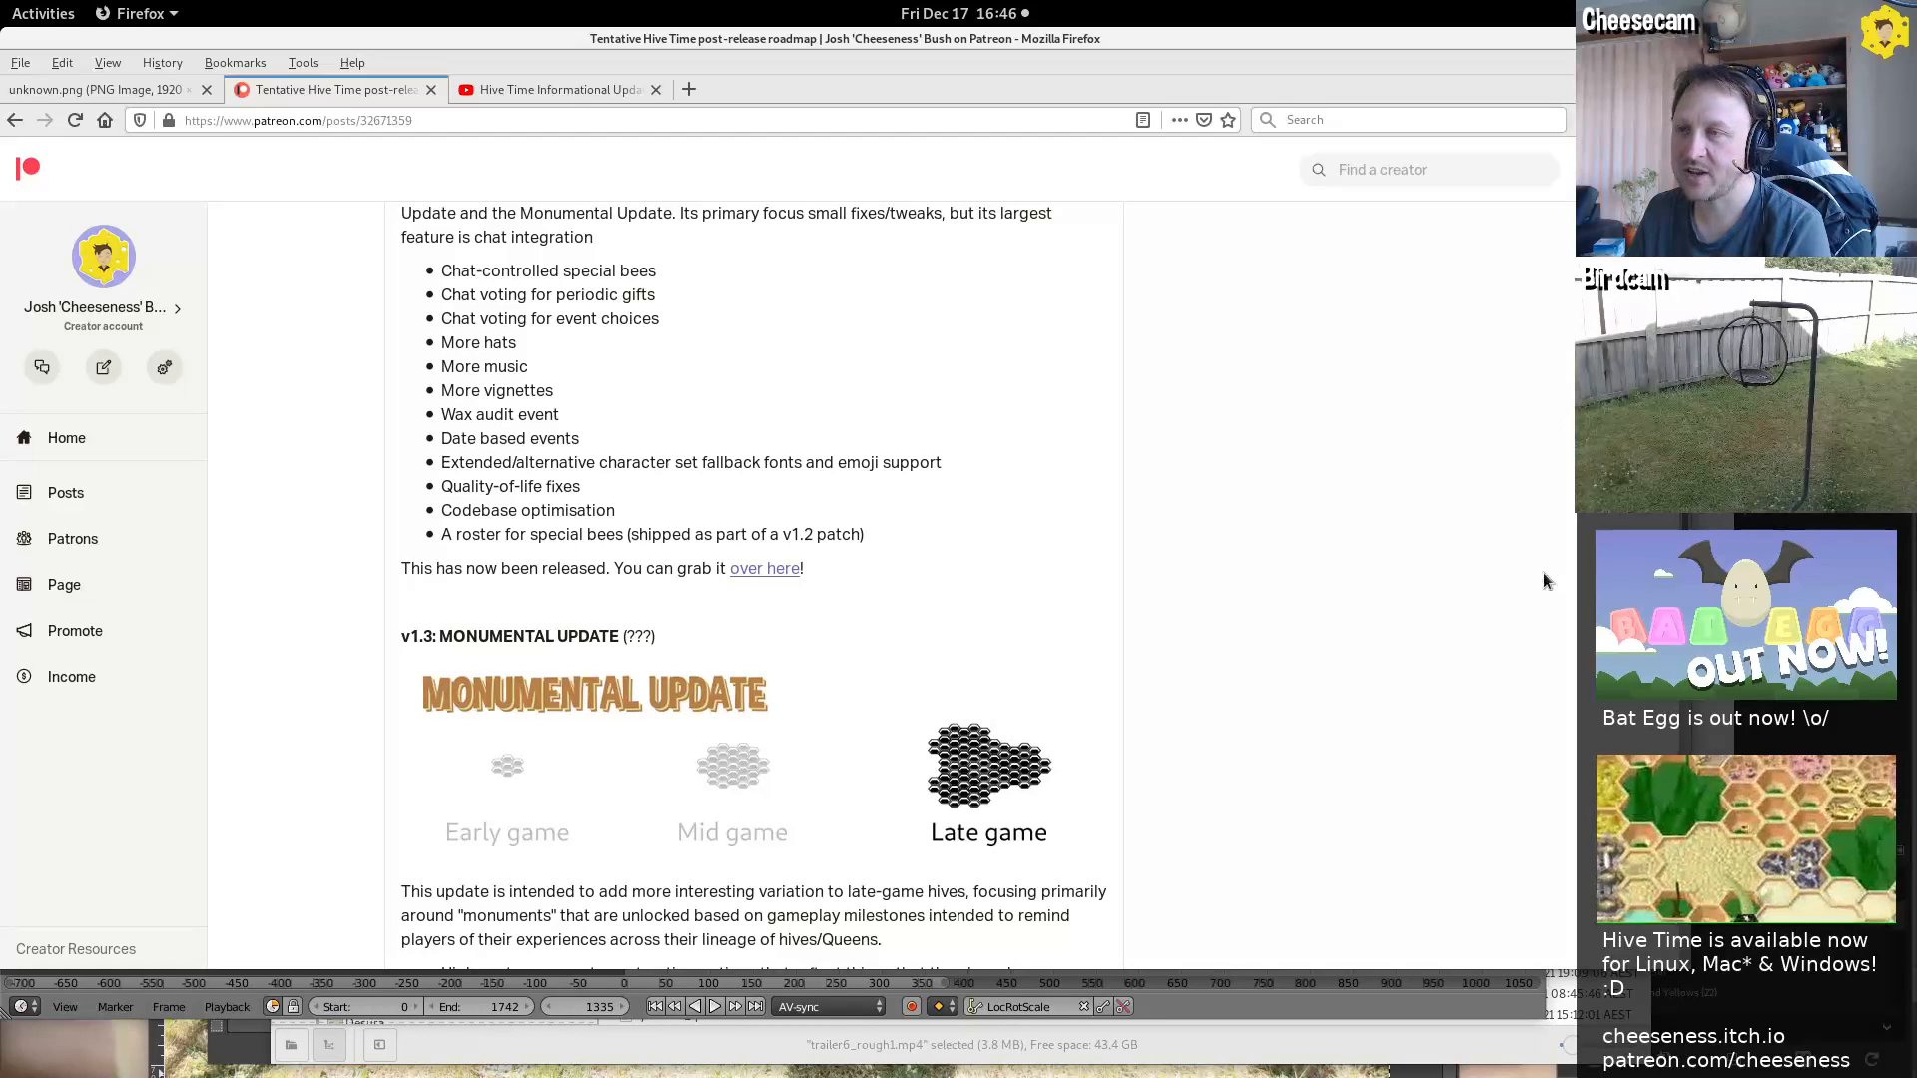
{"action": "left_click", "coordinate": [529, 91]}
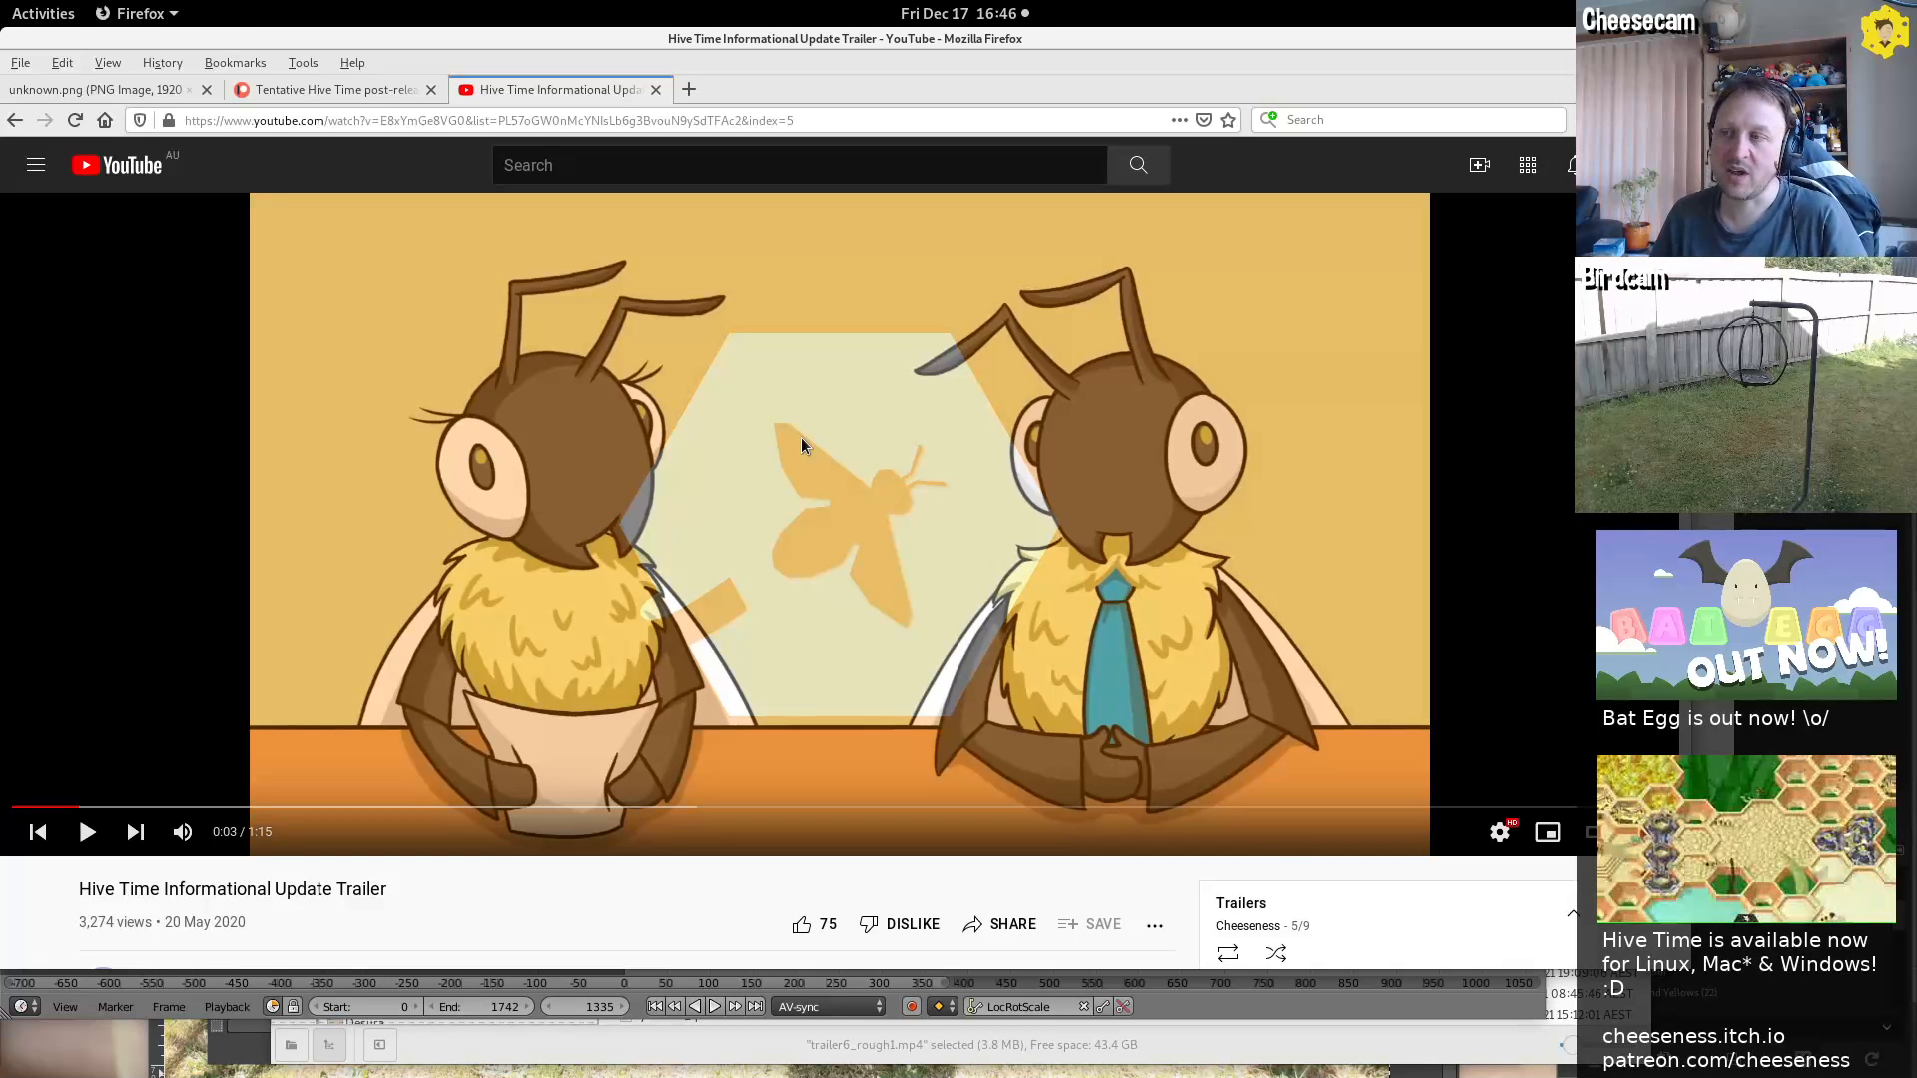
{"action": "left_click", "coordinate": [365, 89]}
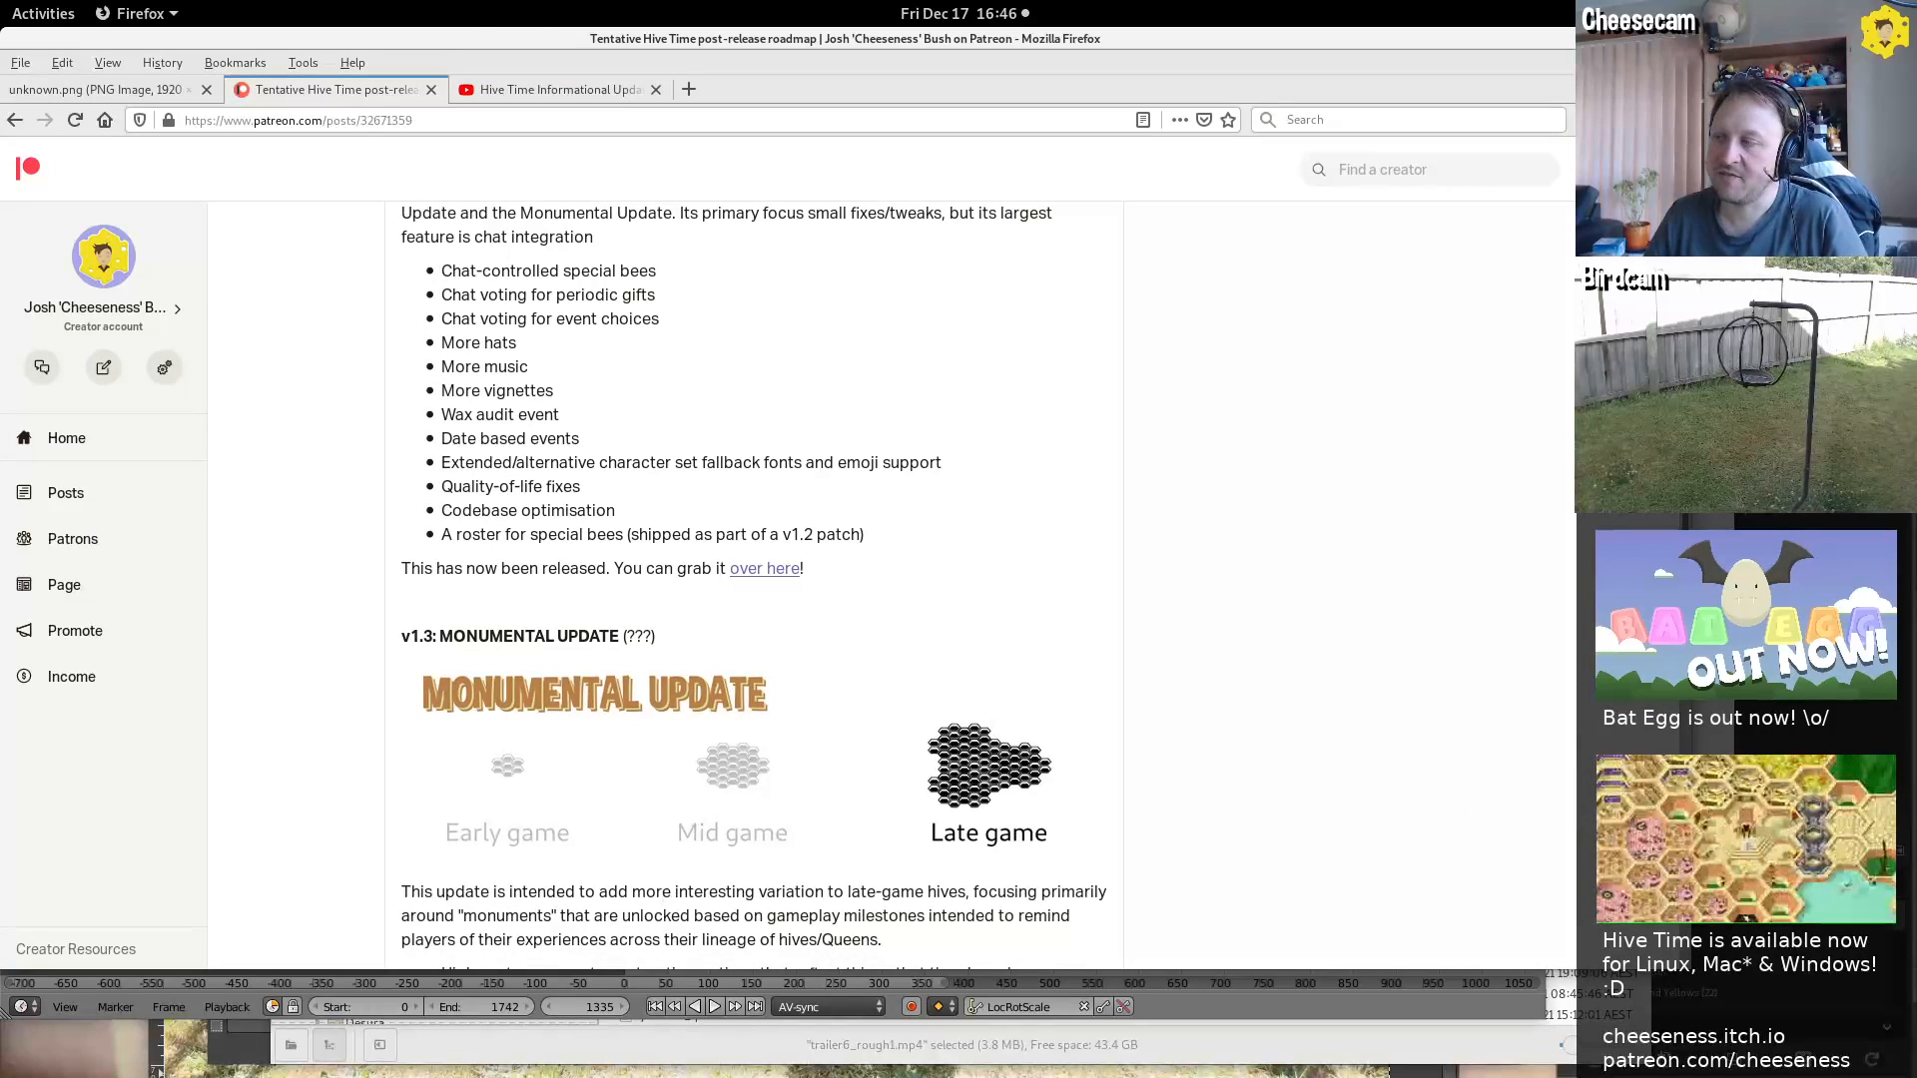
{"action": "scroll", "coordinate": [734, 678], "scroll_direction": "down", "scroll_amount": 6}
{"action": "scroll", "coordinate": [894, 679], "scroll_direction": "down", "scroll_amount": 4}
{"action": "scroll", "coordinate": [894, 679], "scroll_direction": "up", "scroll_amount": 6}
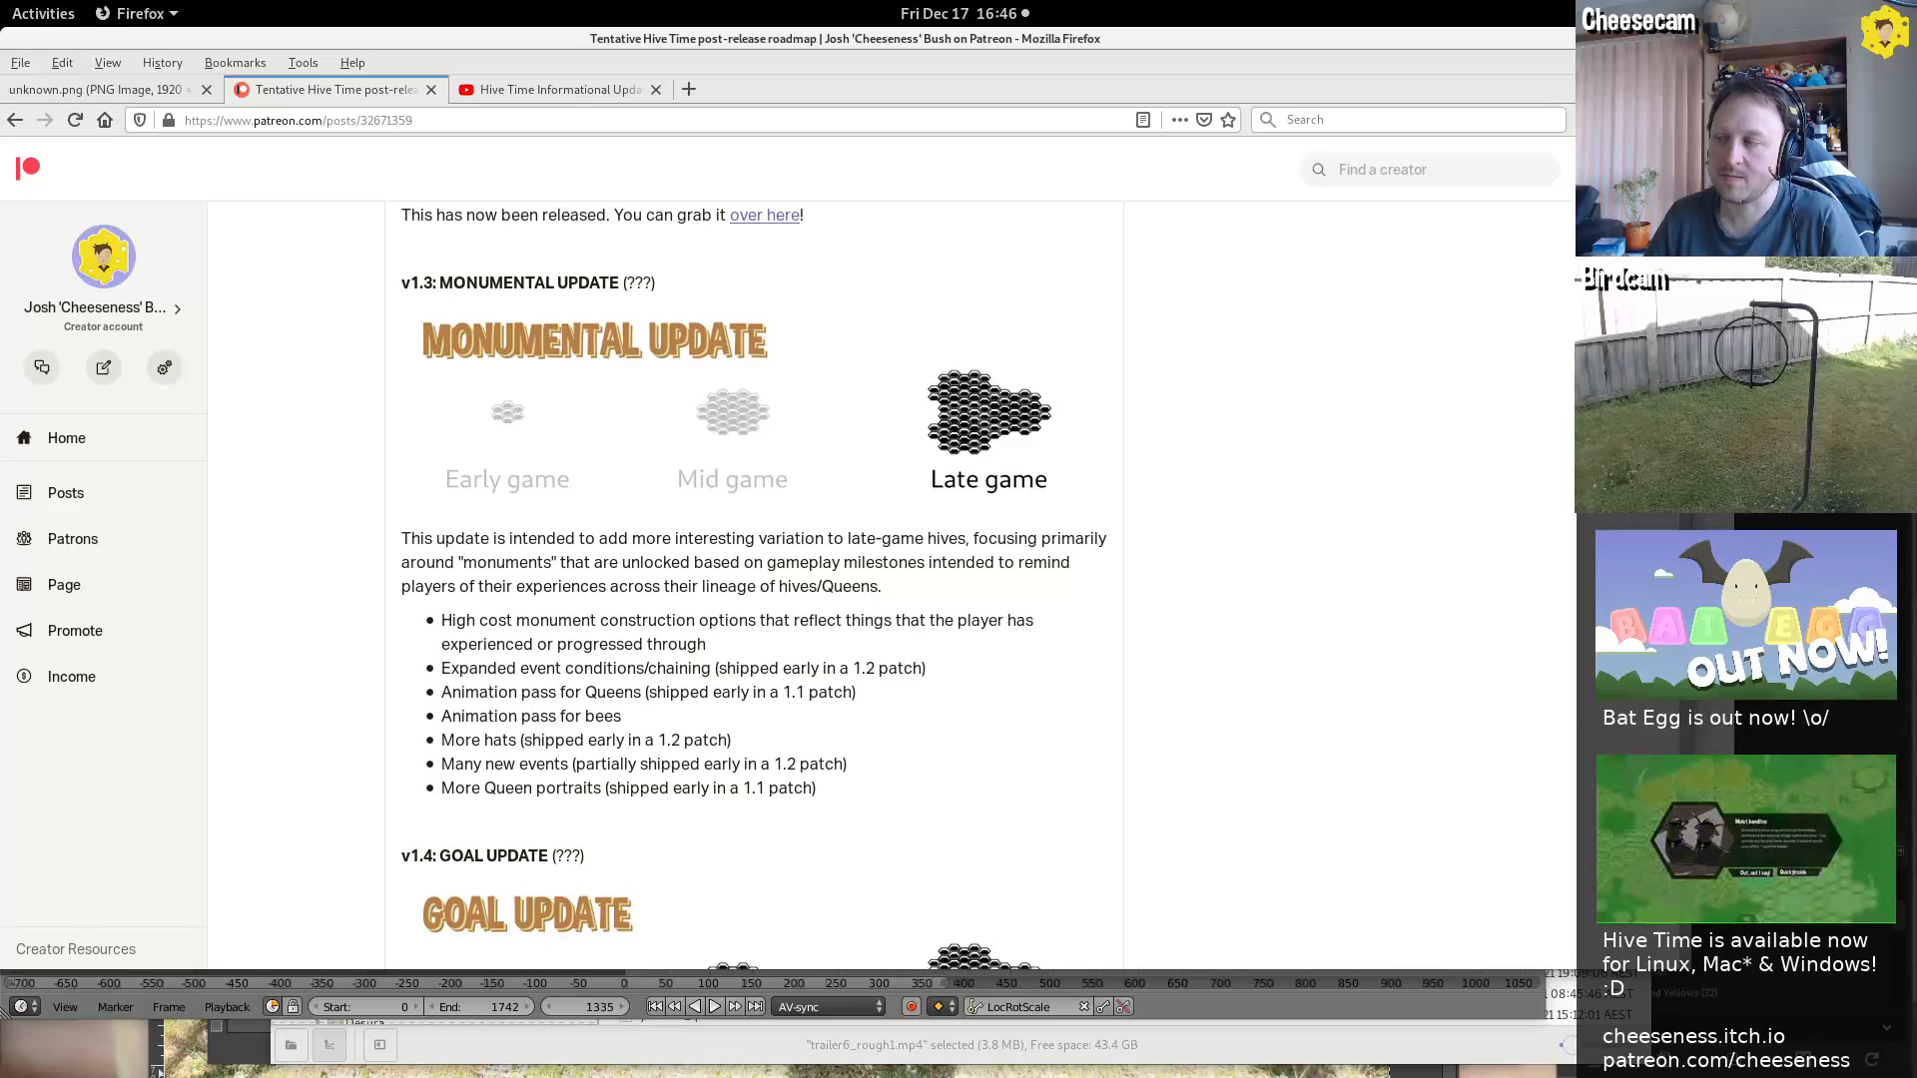
{"action": "scroll", "coordinate": [758, 584], "scroll_direction": "down", "scroll_amount": 6}
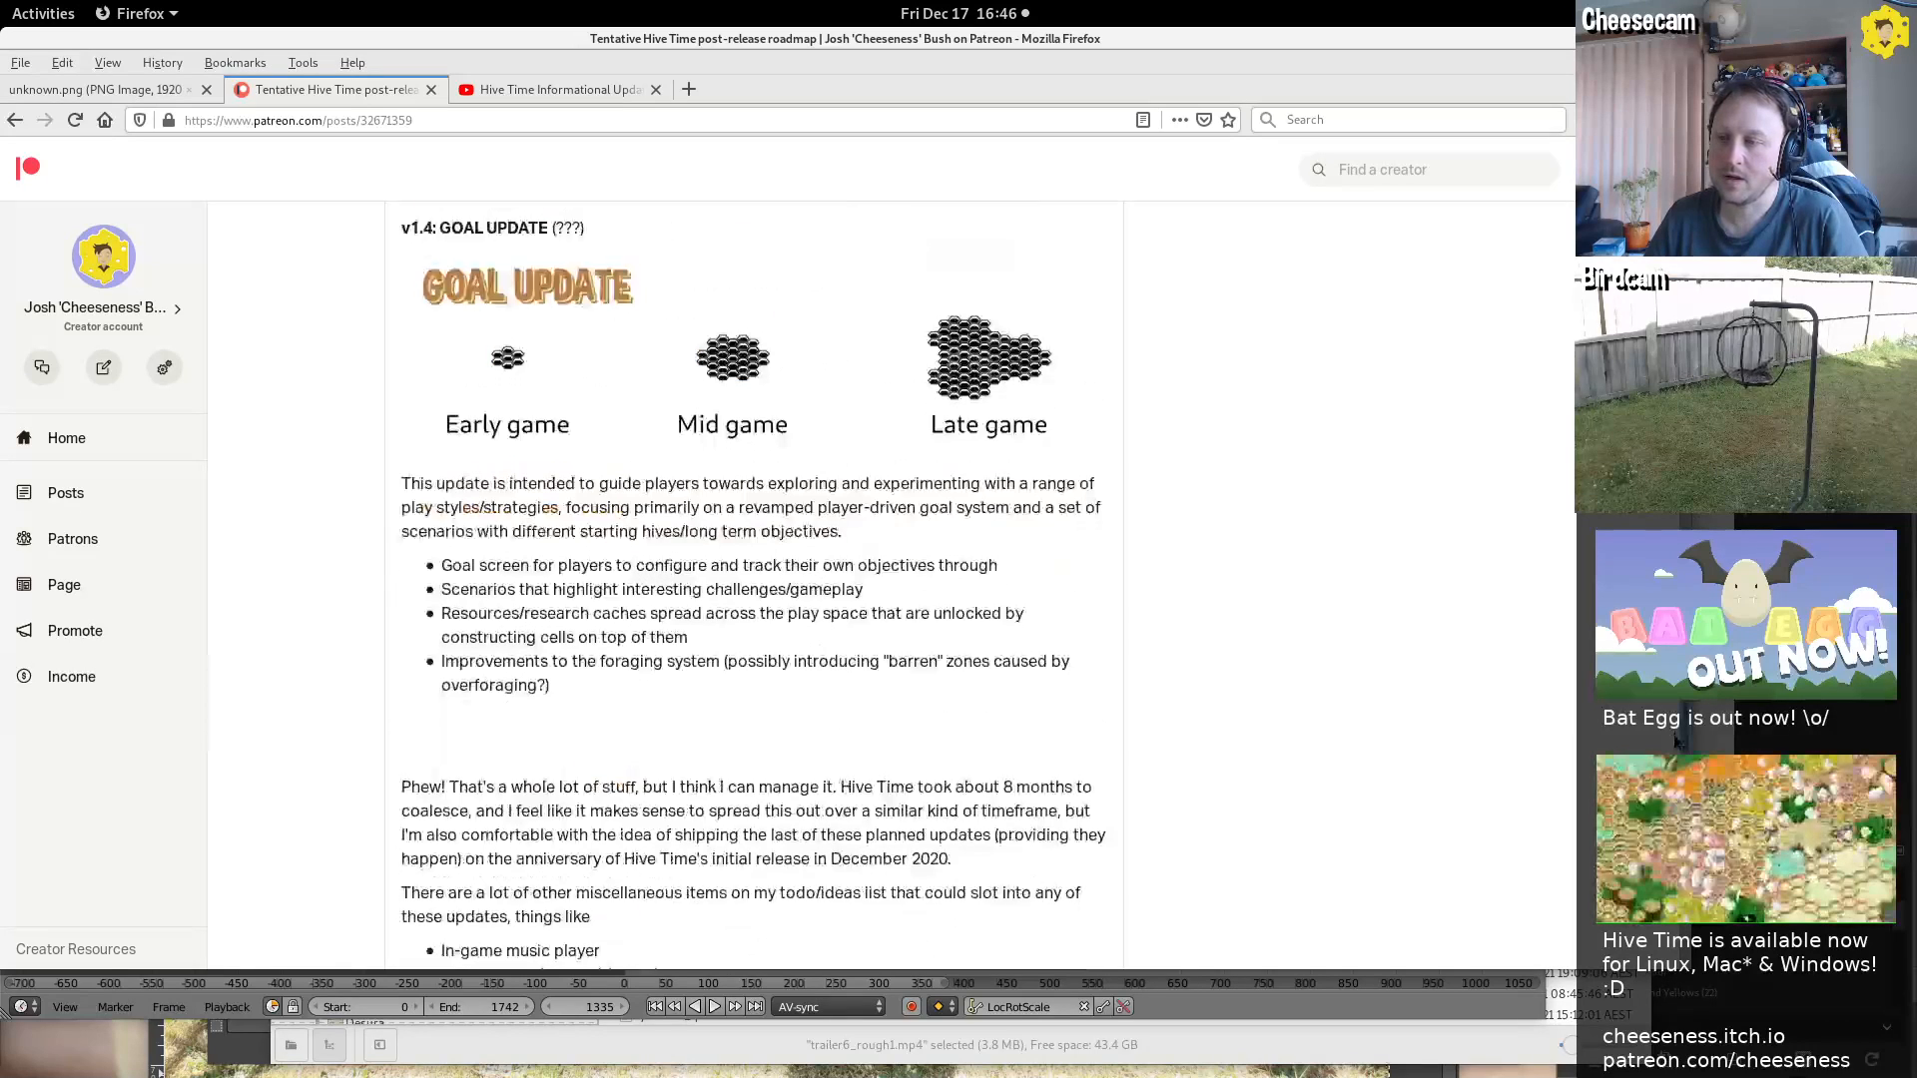
{"action": "scroll", "coordinate": [1673, 736], "scroll_direction": "down", "scroll_amount": 3}
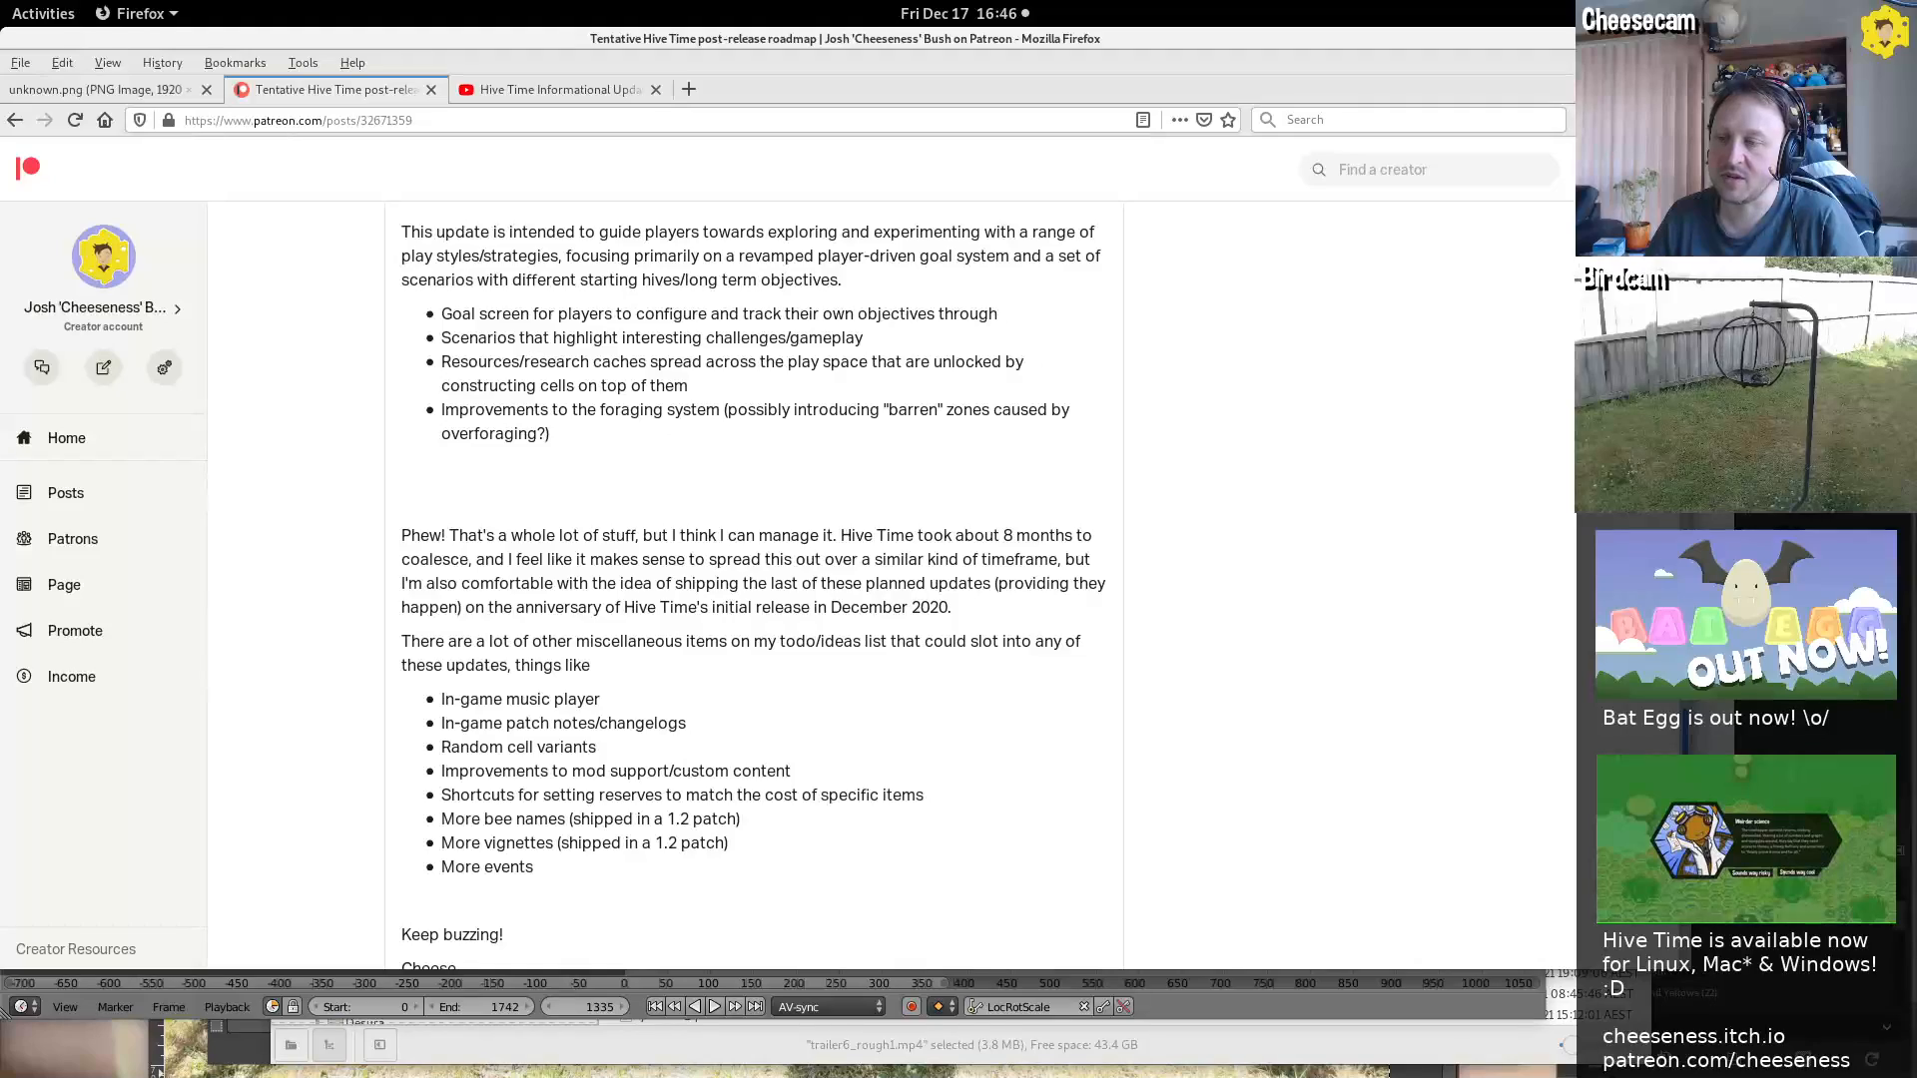
{"action": "scroll", "coordinate": [759, 584], "scroll_direction": "up", "scroll_amount": 2}
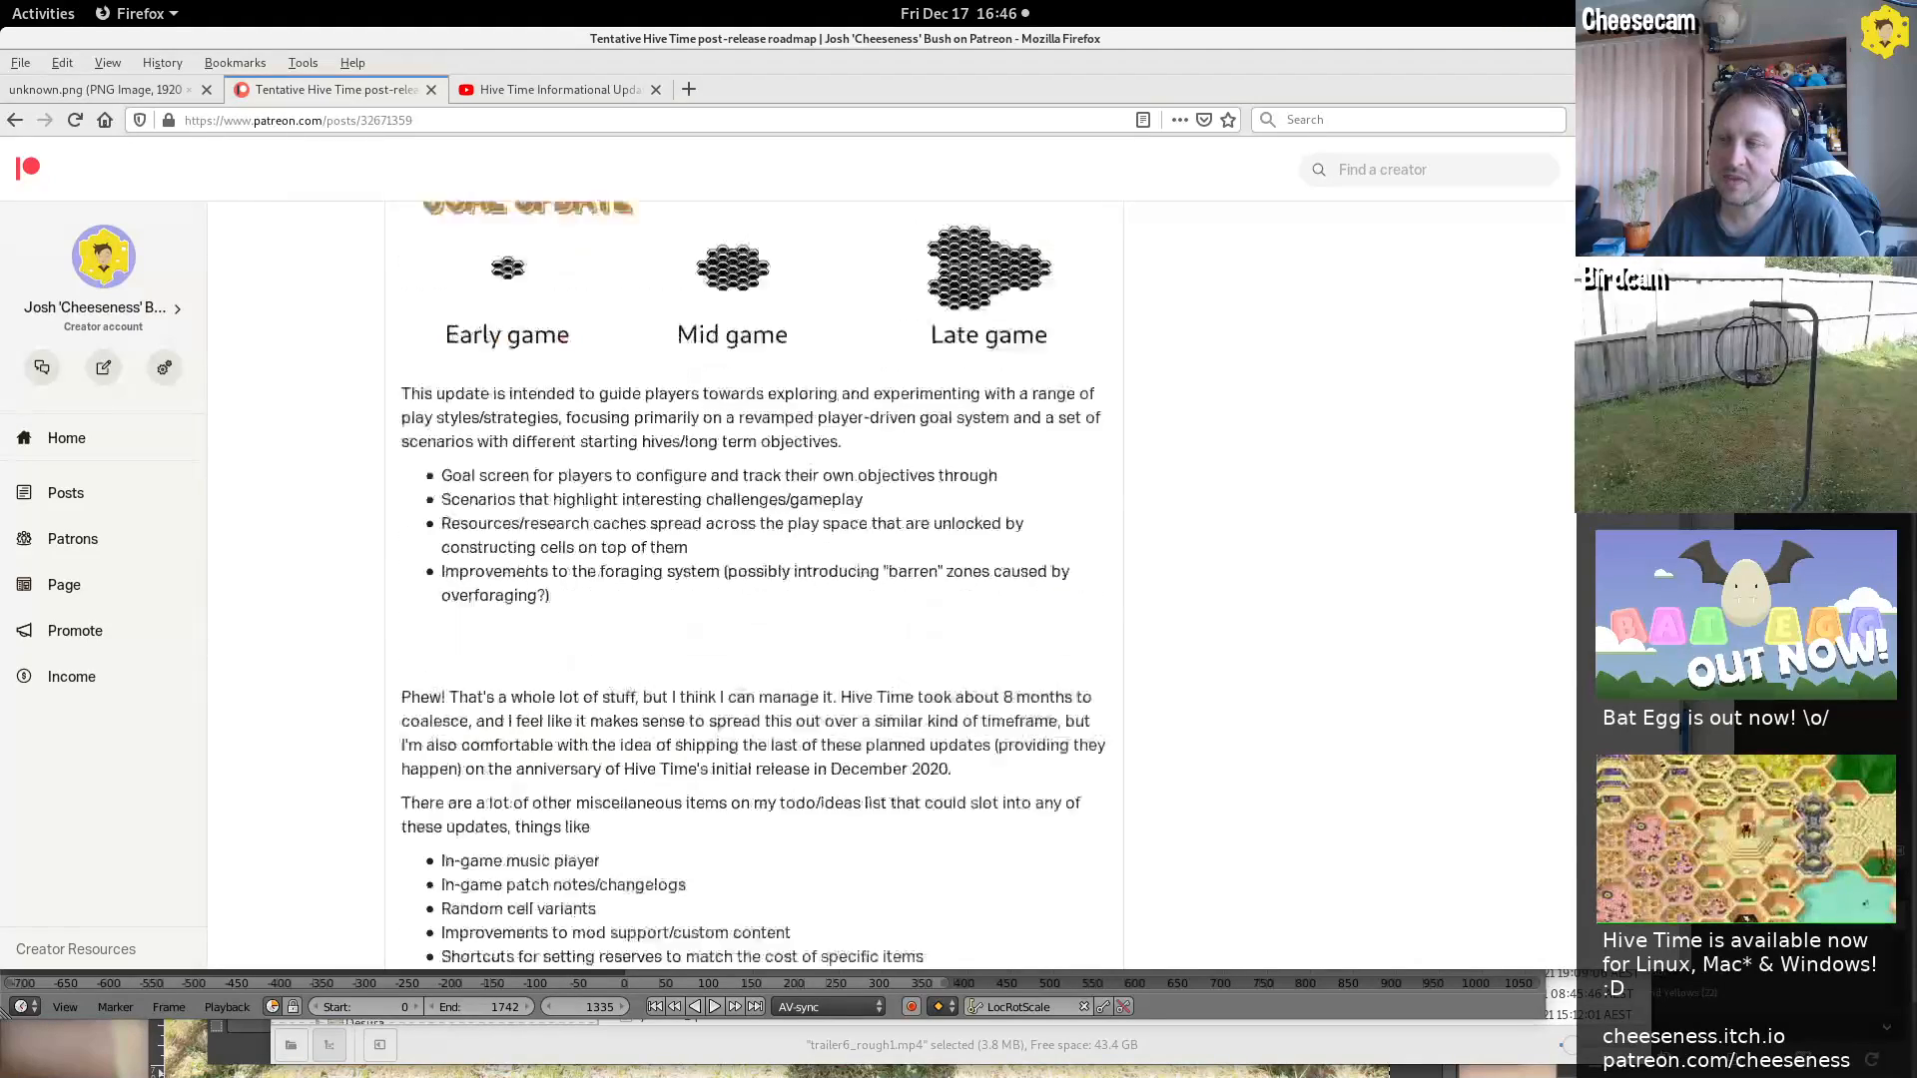
Reread the roadmap's v1.2 Hiveversary Update and miscellaneous ideas list, and return to the paused Hive Time Informational Update Trailer
{"action": "scroll", "coordinate": [758, 584], "scroll_direction": "up", "scroll_amount": 15}
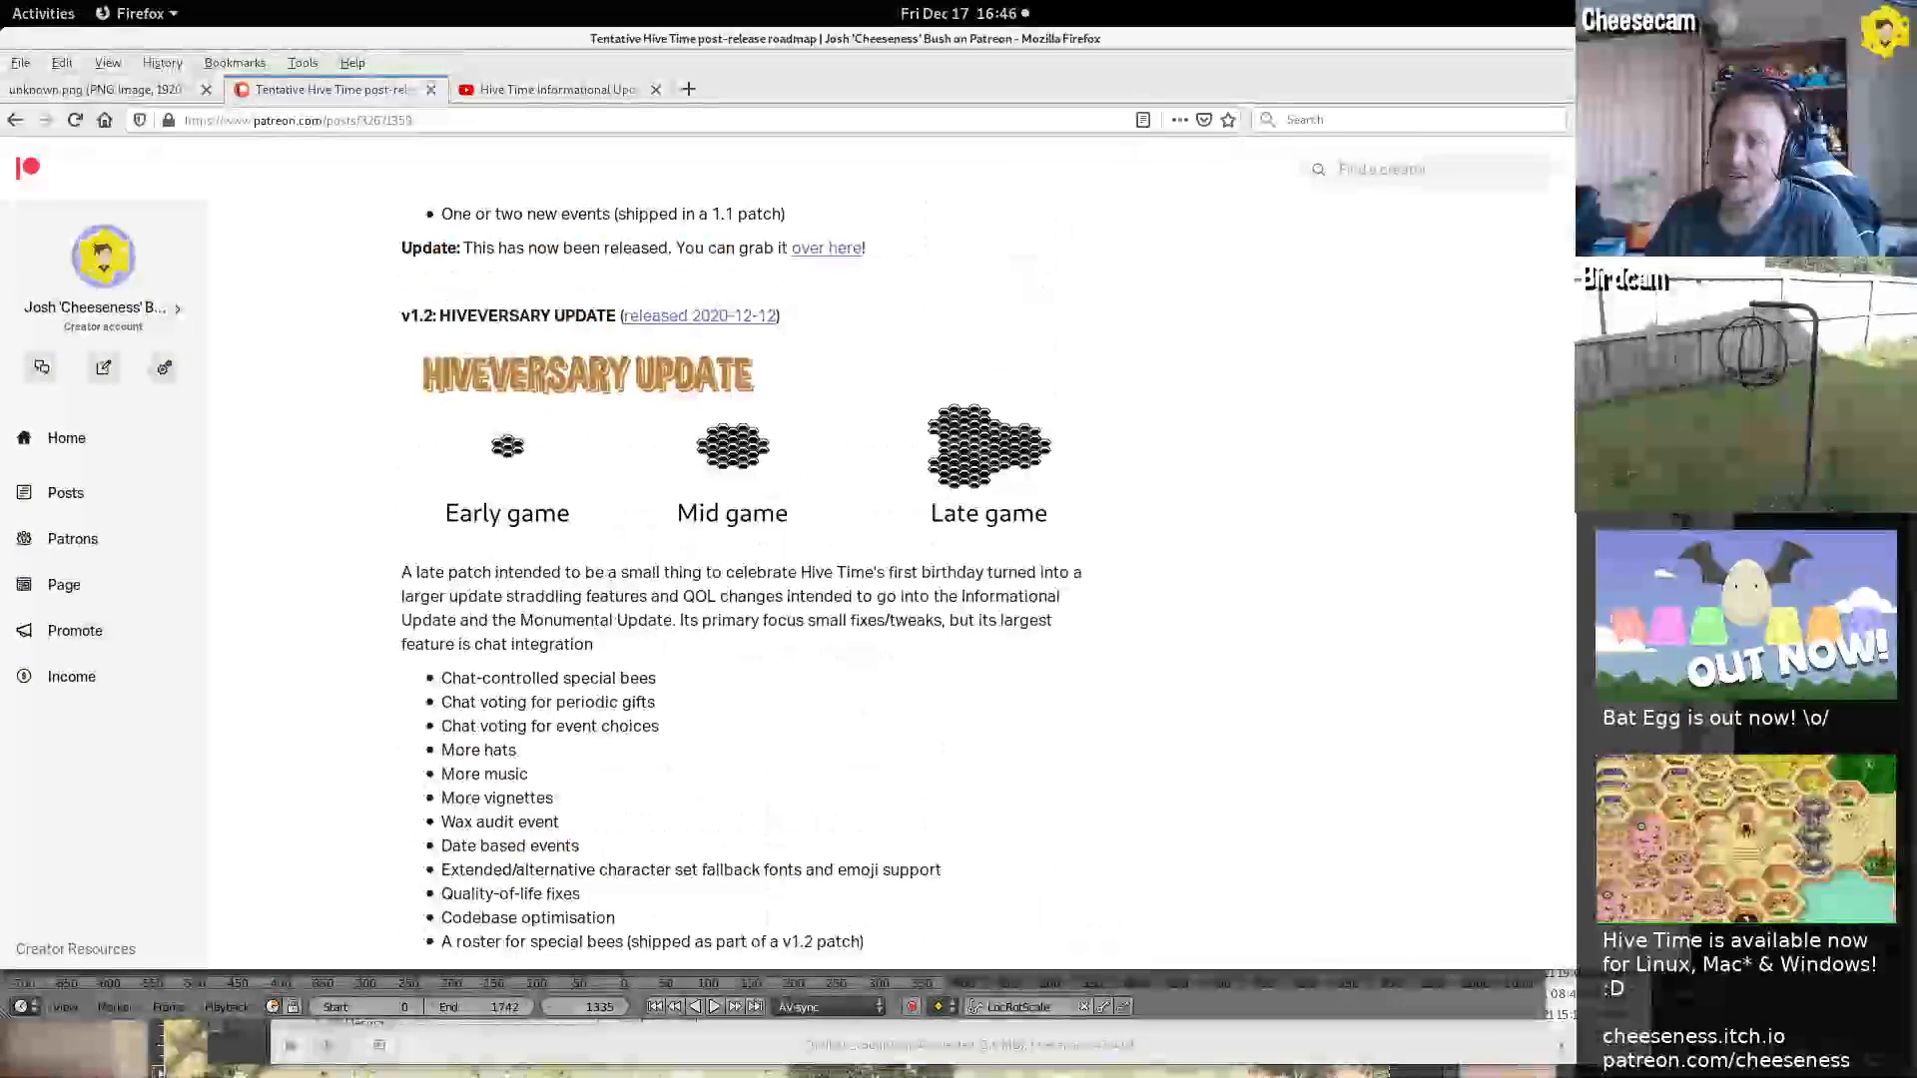
{"action": "scroll", "coordinate": [759, 584], "scroll_direction": "down", "scroll_amount": 15}
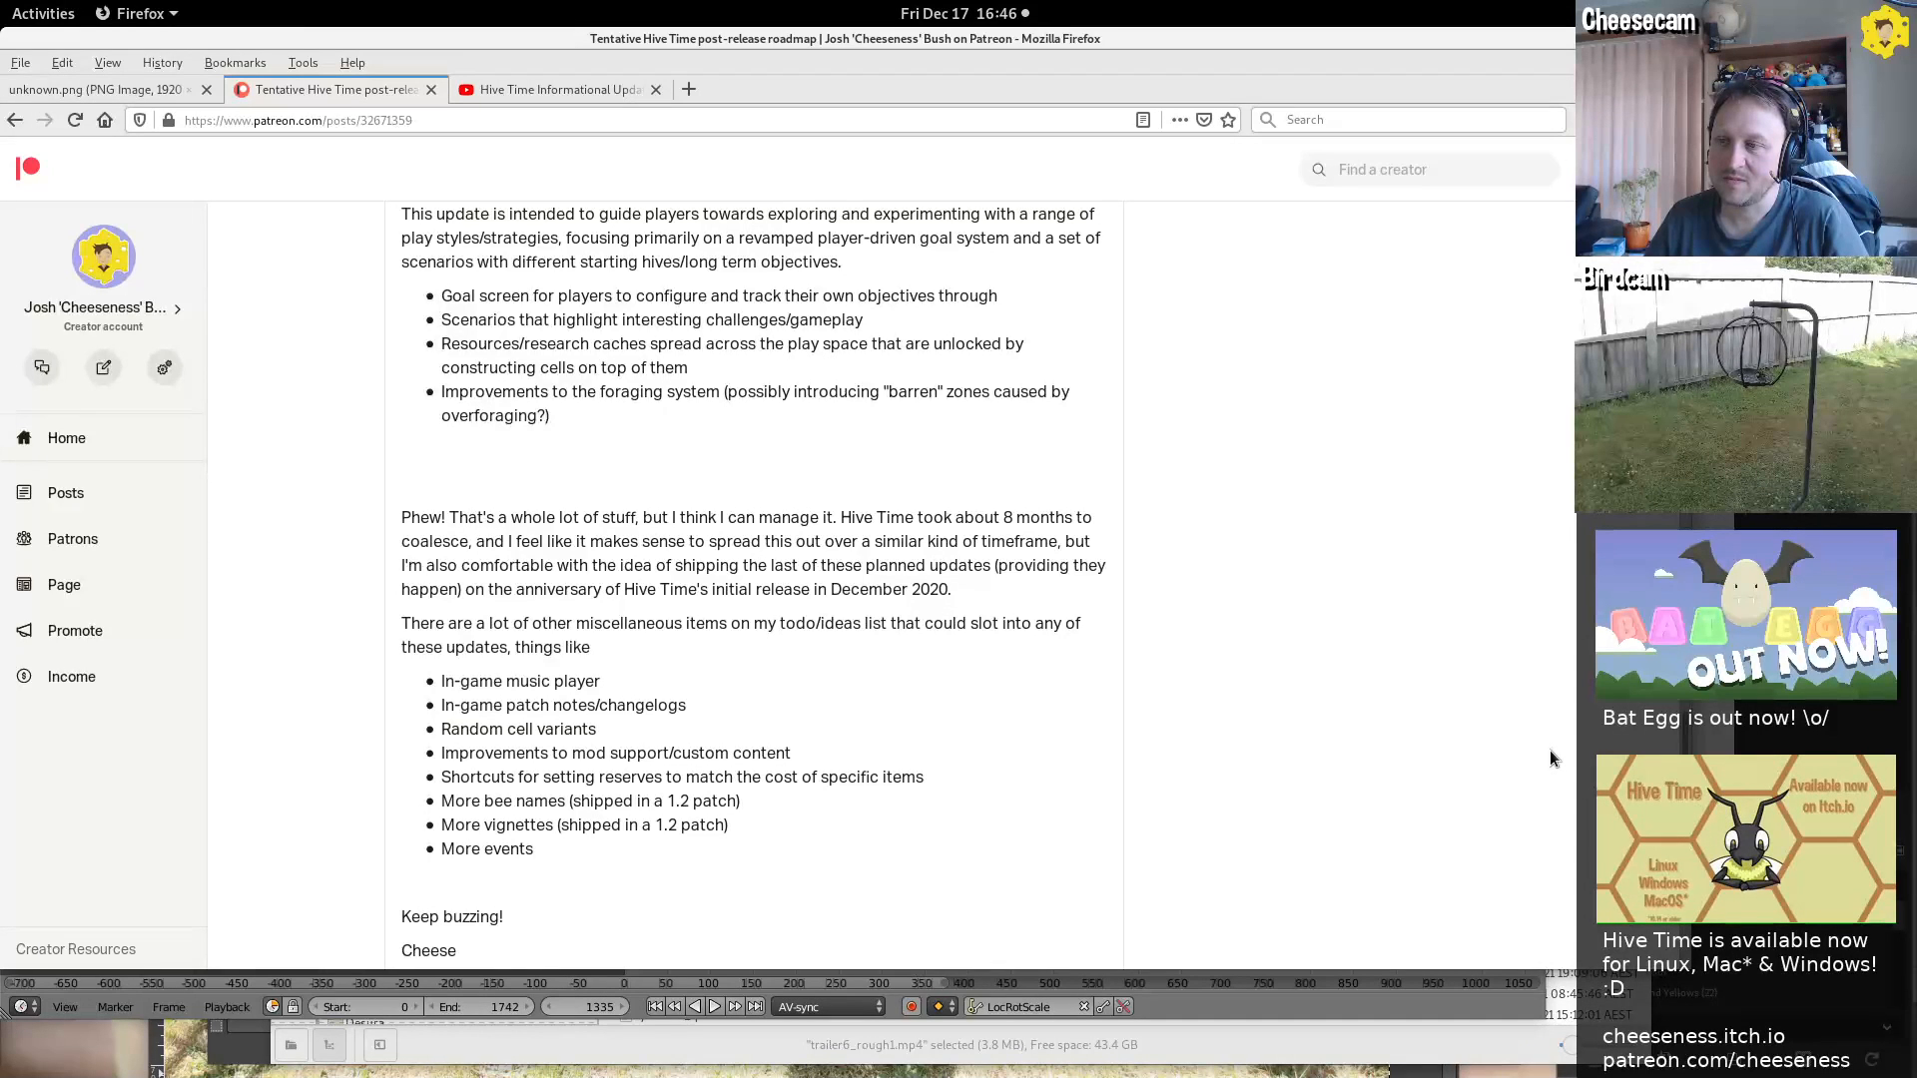
{"action": "left_click", "coordinate": [583, 92]}
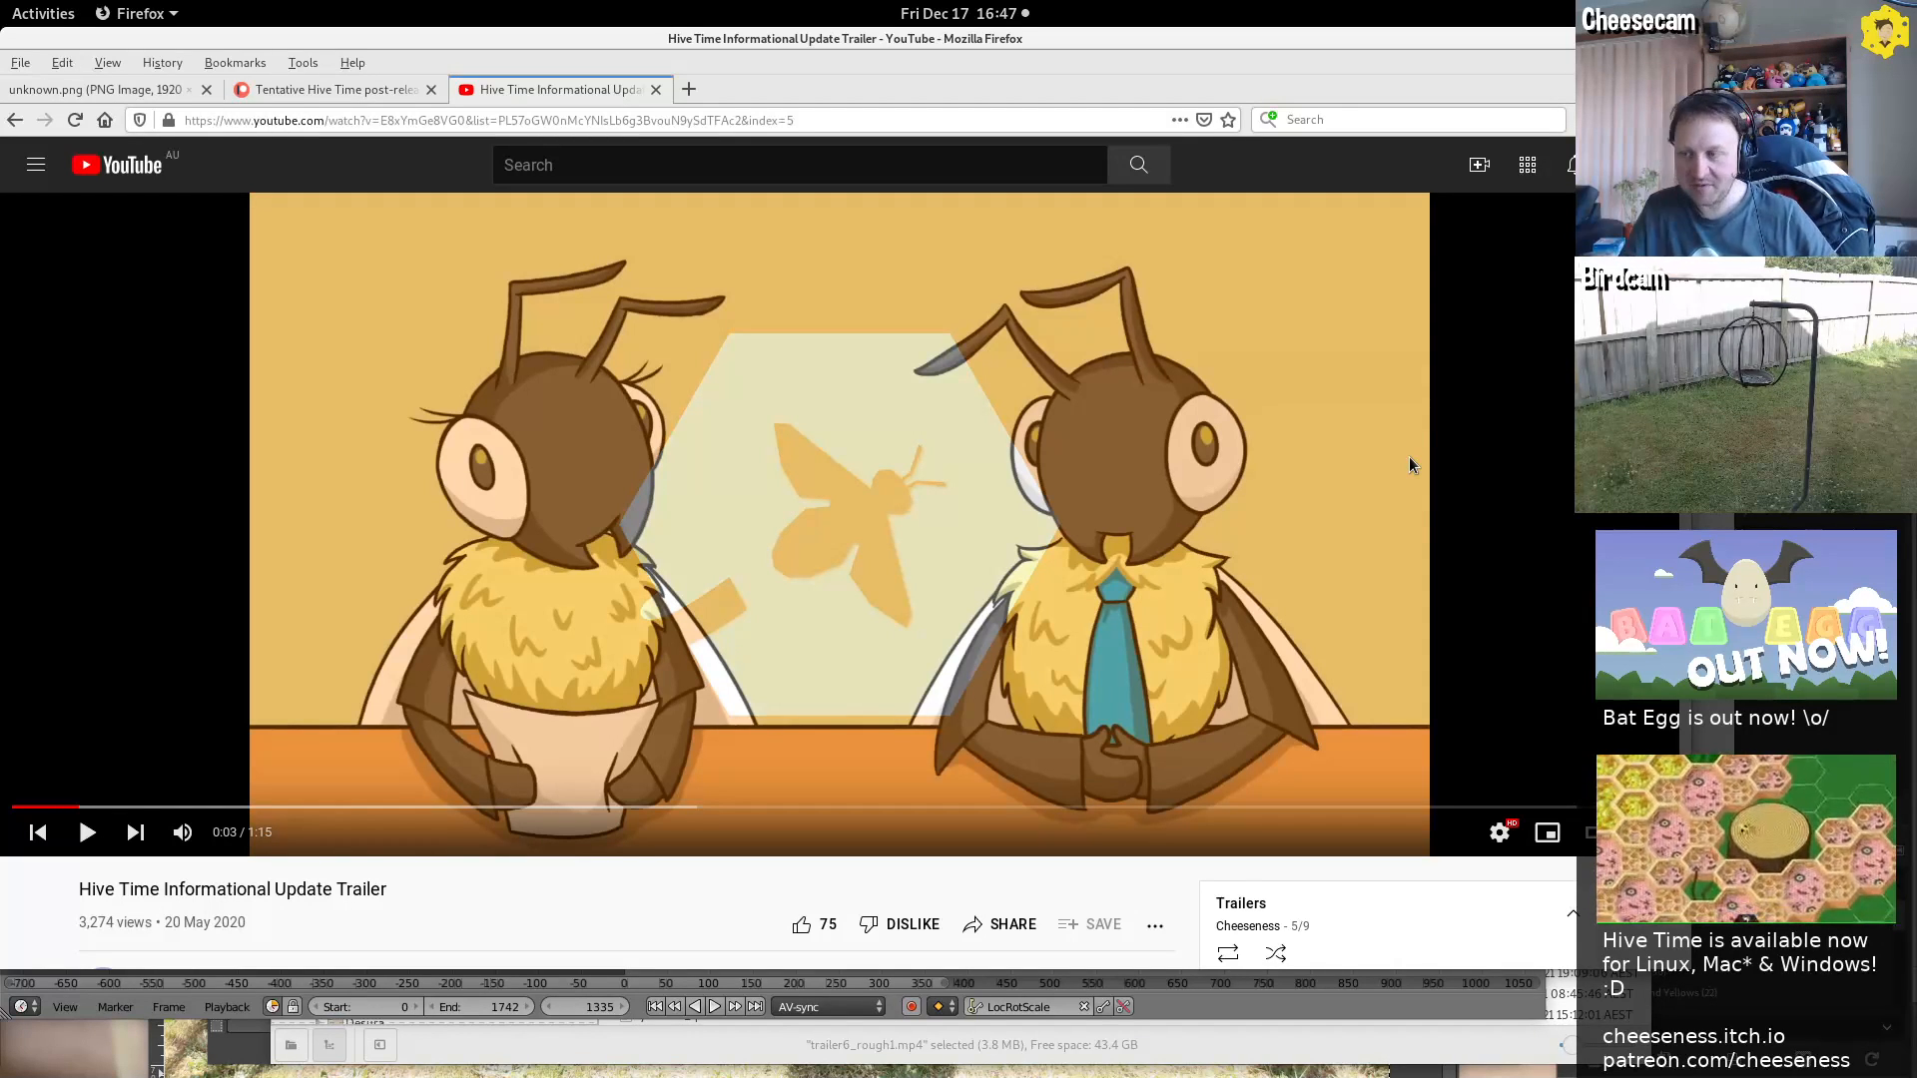
Switch to the trailer6-7 project in Blender and examine the heart of quotes in the video preview up close
{"action": "key", "text": "alt+Tab"}
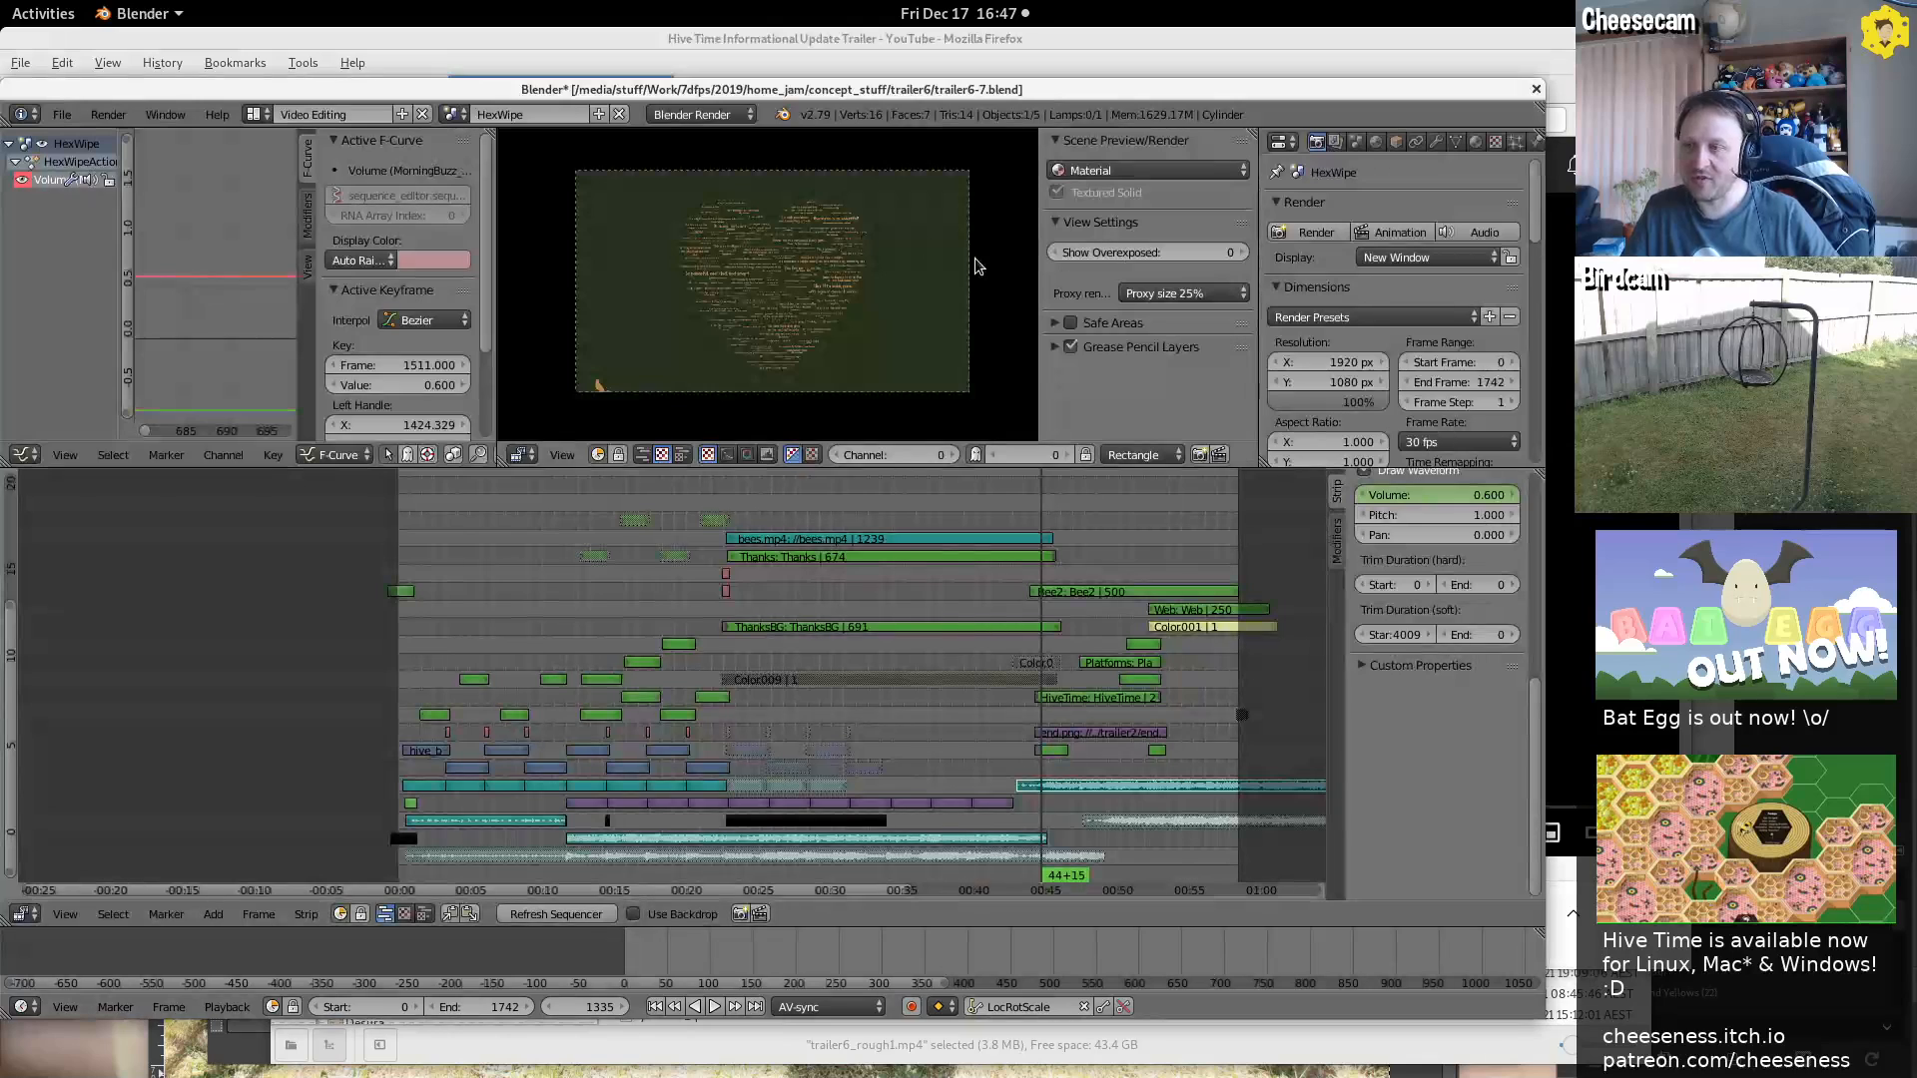
{"action": "scroll", "coordinate": [843, 317], "scroll_direction": "up", "scroll_amount": 5}
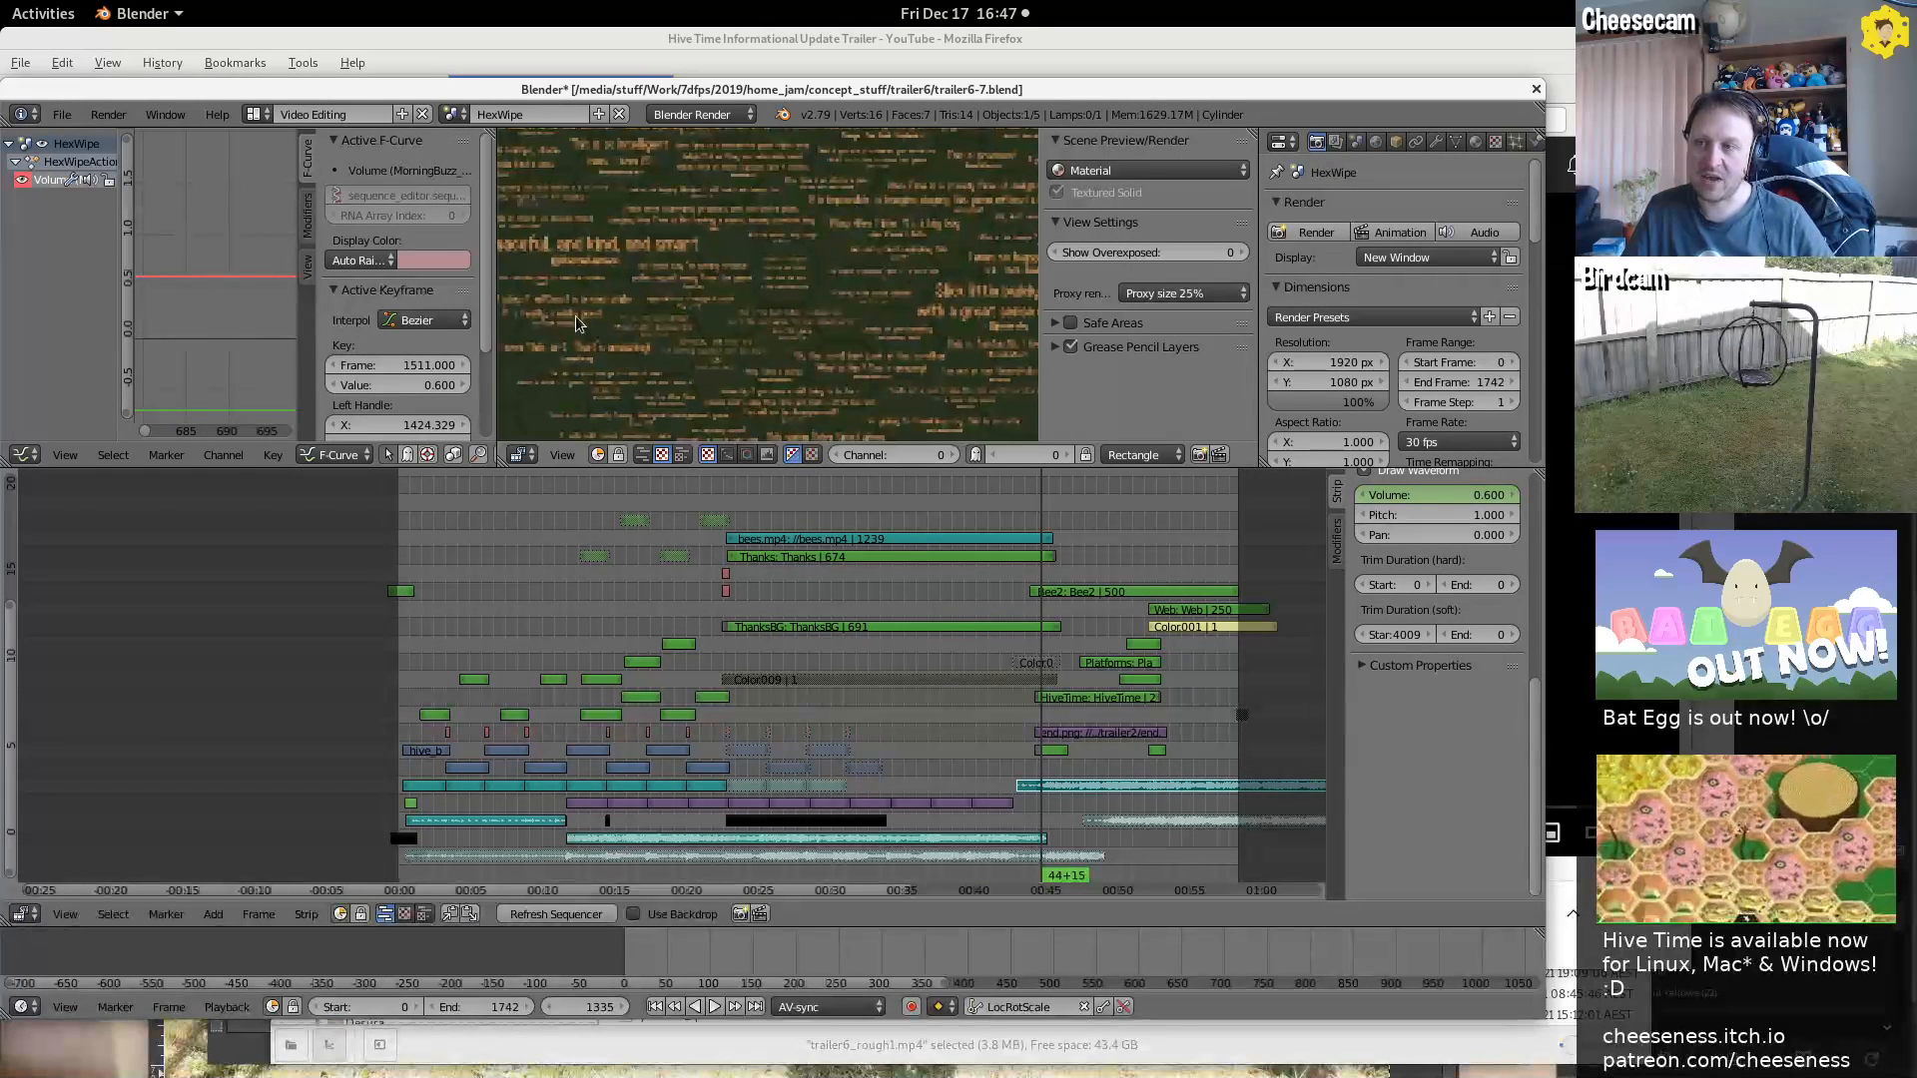
{"action": "scroll", "coordinate": [850, 316], "scroll_direction": "down", "scroll_amount": 5}
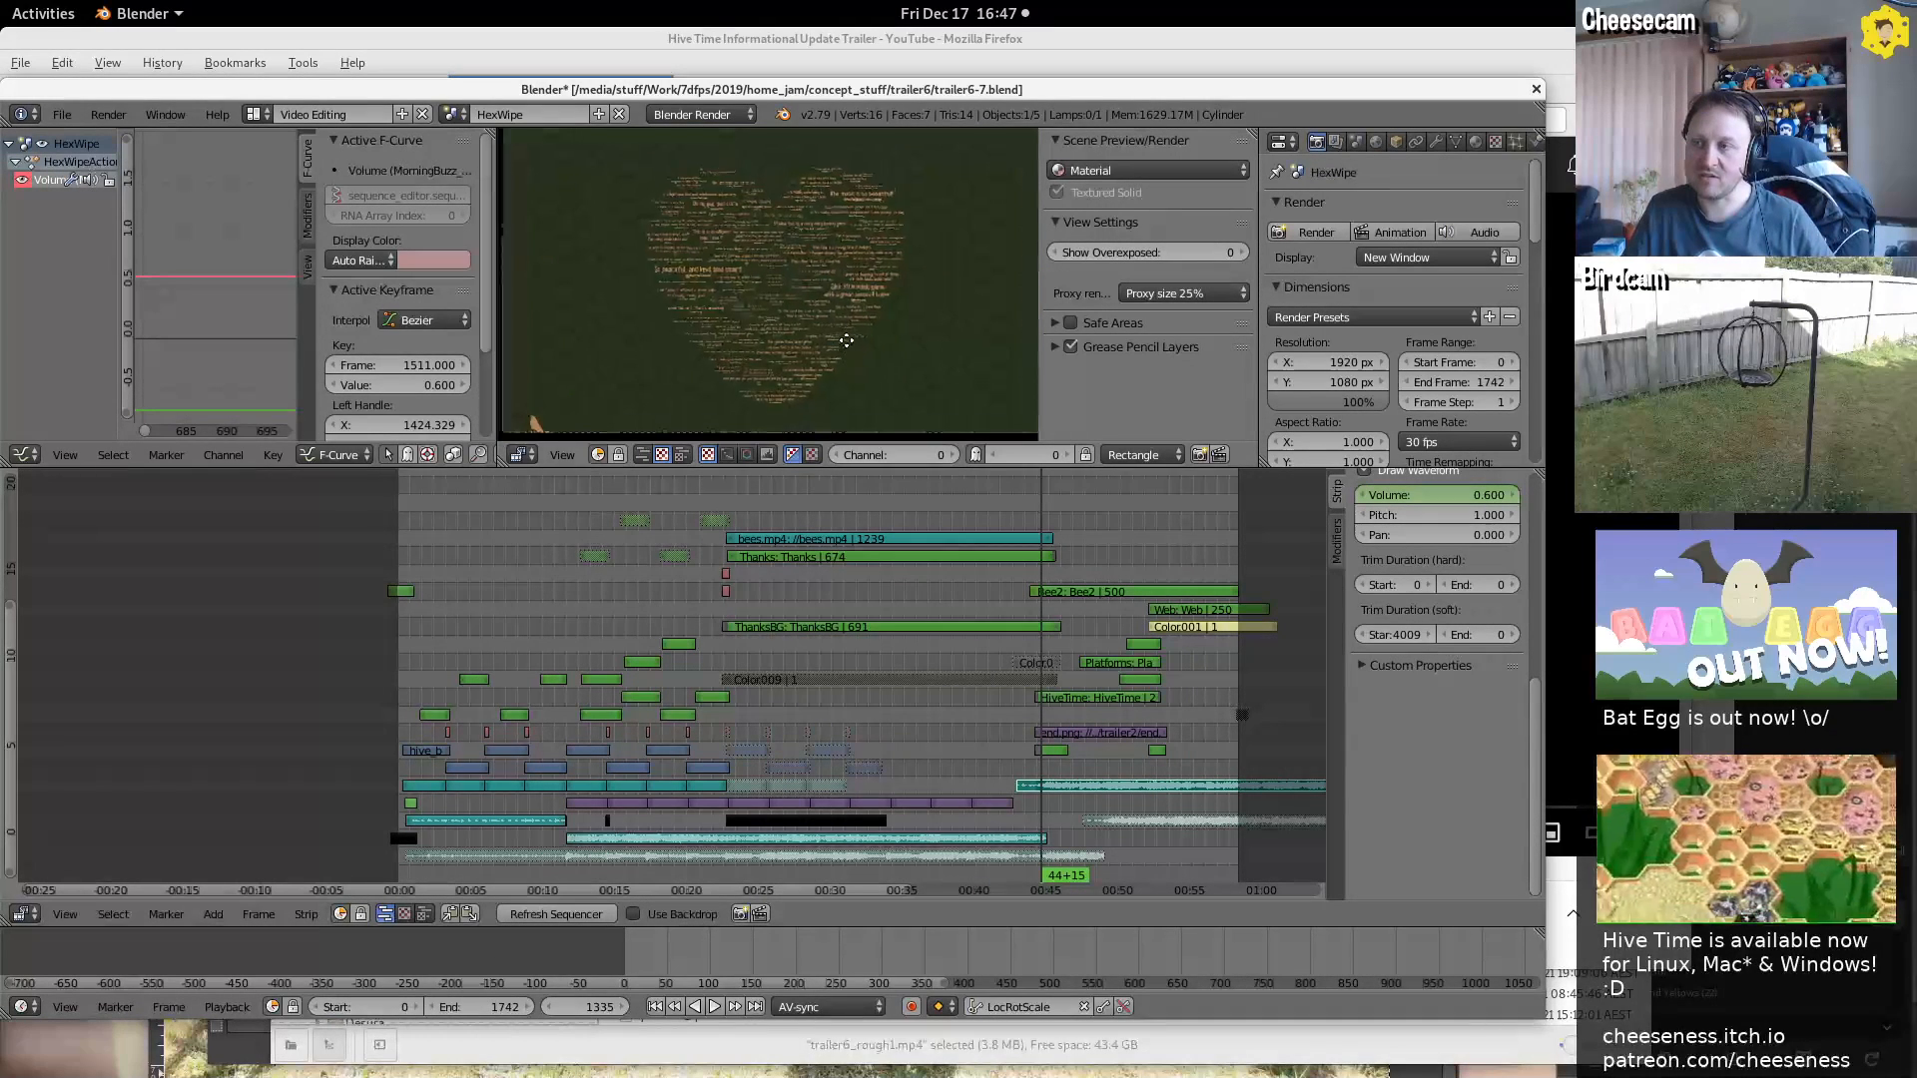
{"action": "left_click", "coordinate": [448, 114]}
{"action": "type", "text": "thanks"}
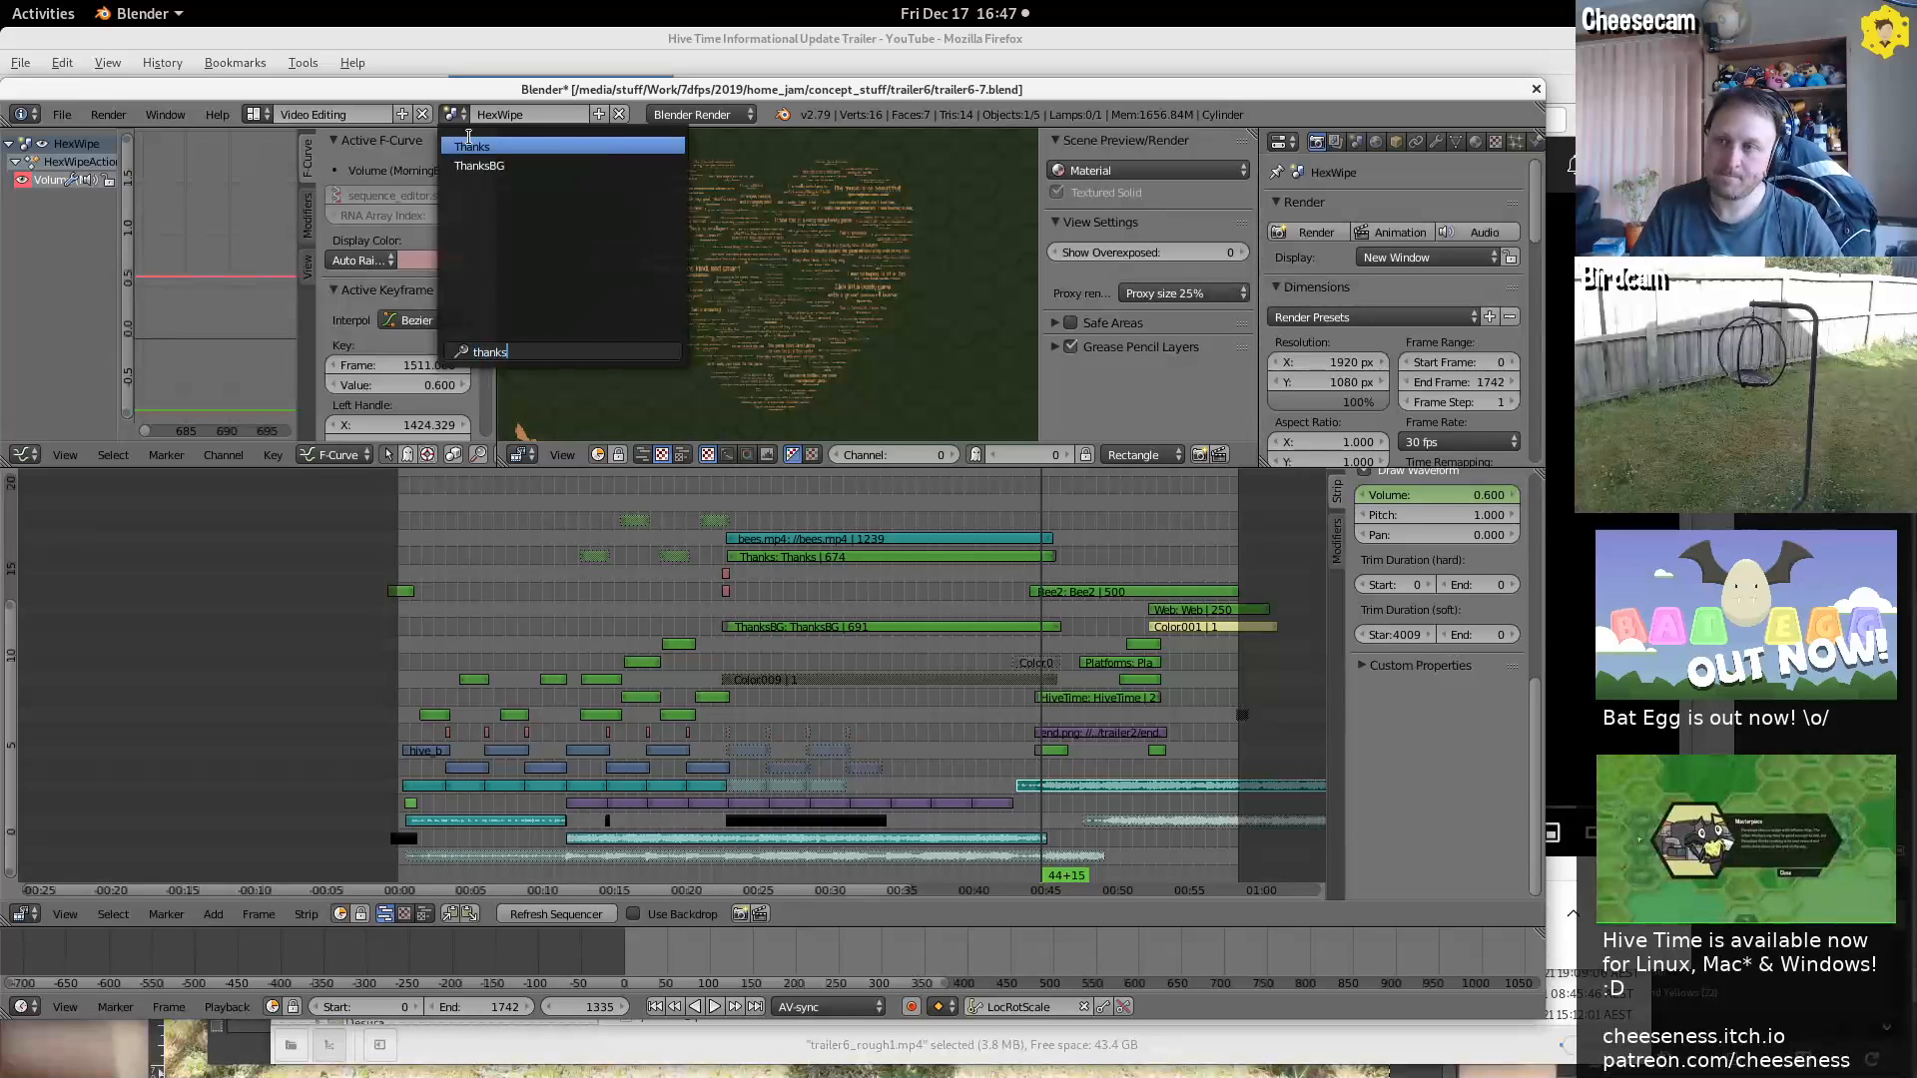
{"action": "left_click", "coordinate": [494, 152]}
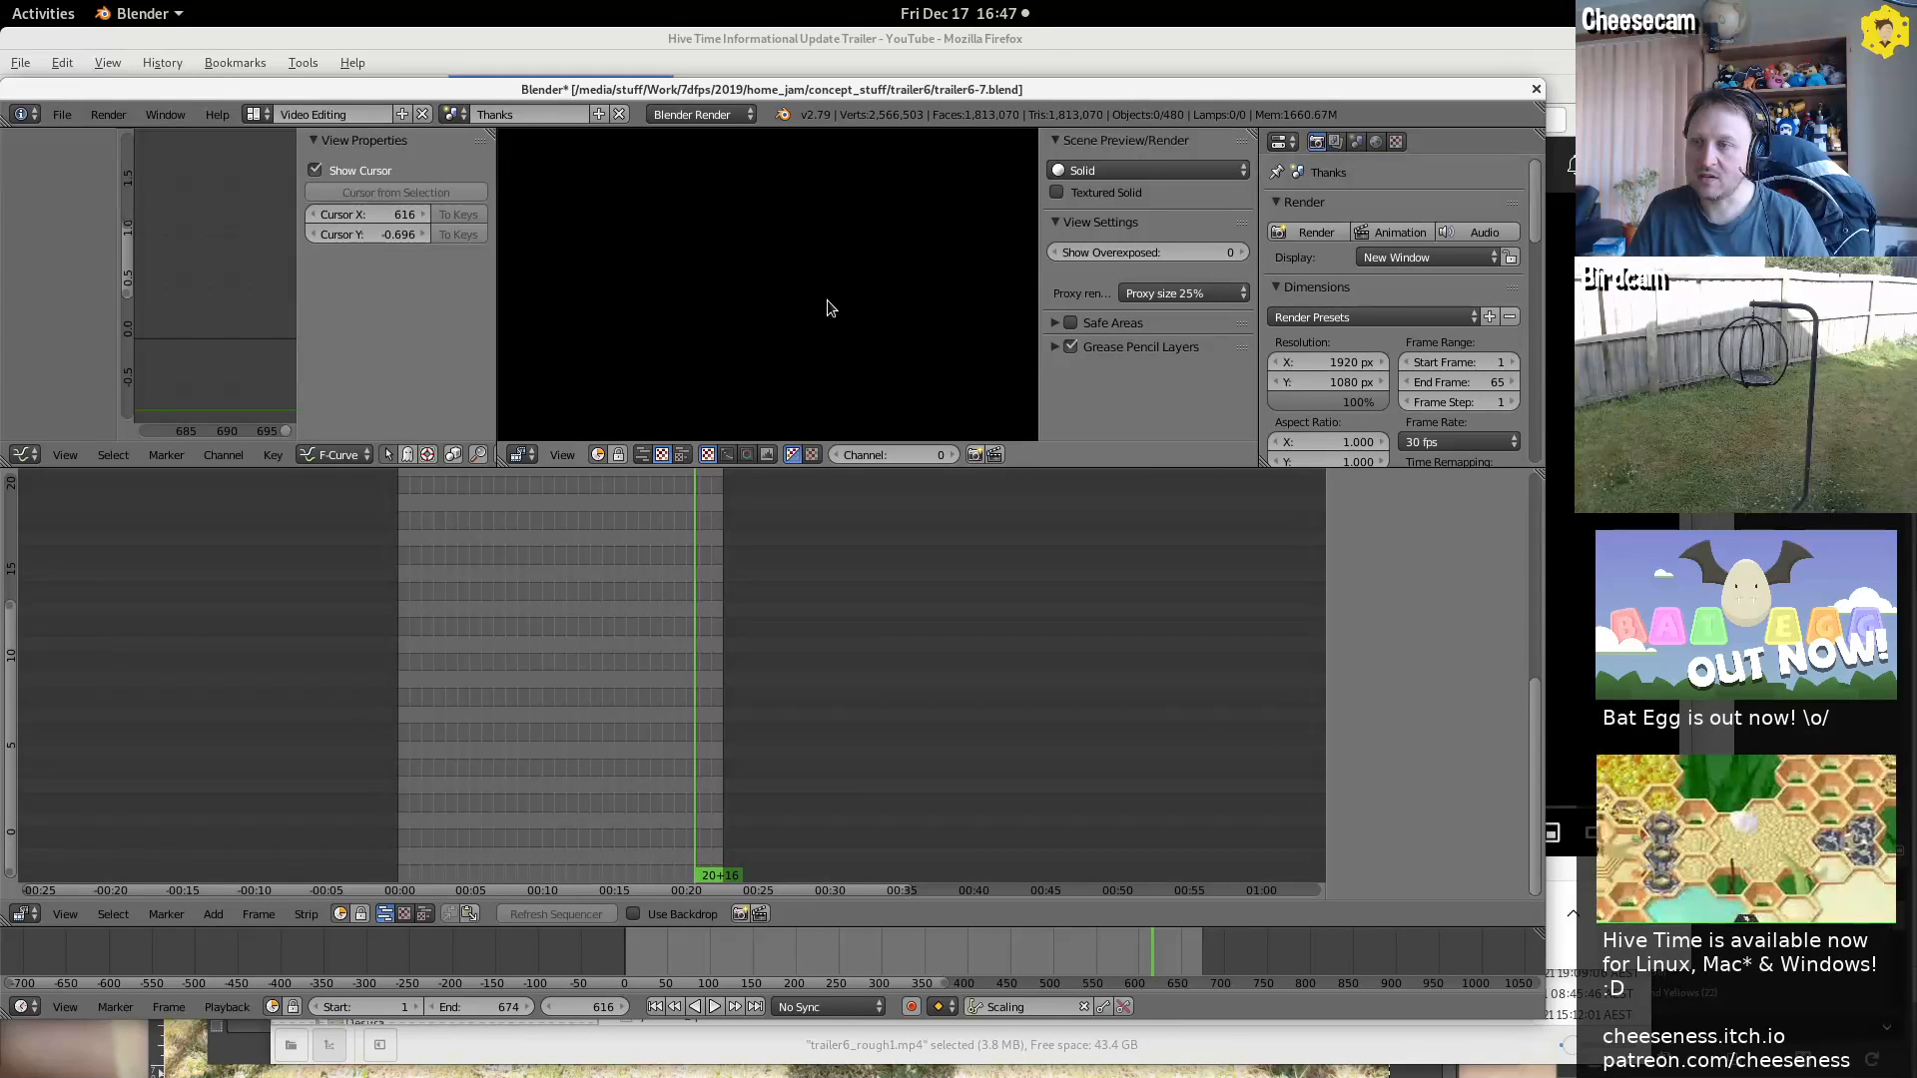
{"action": "left_click", "coordinate": [1166, 172]}
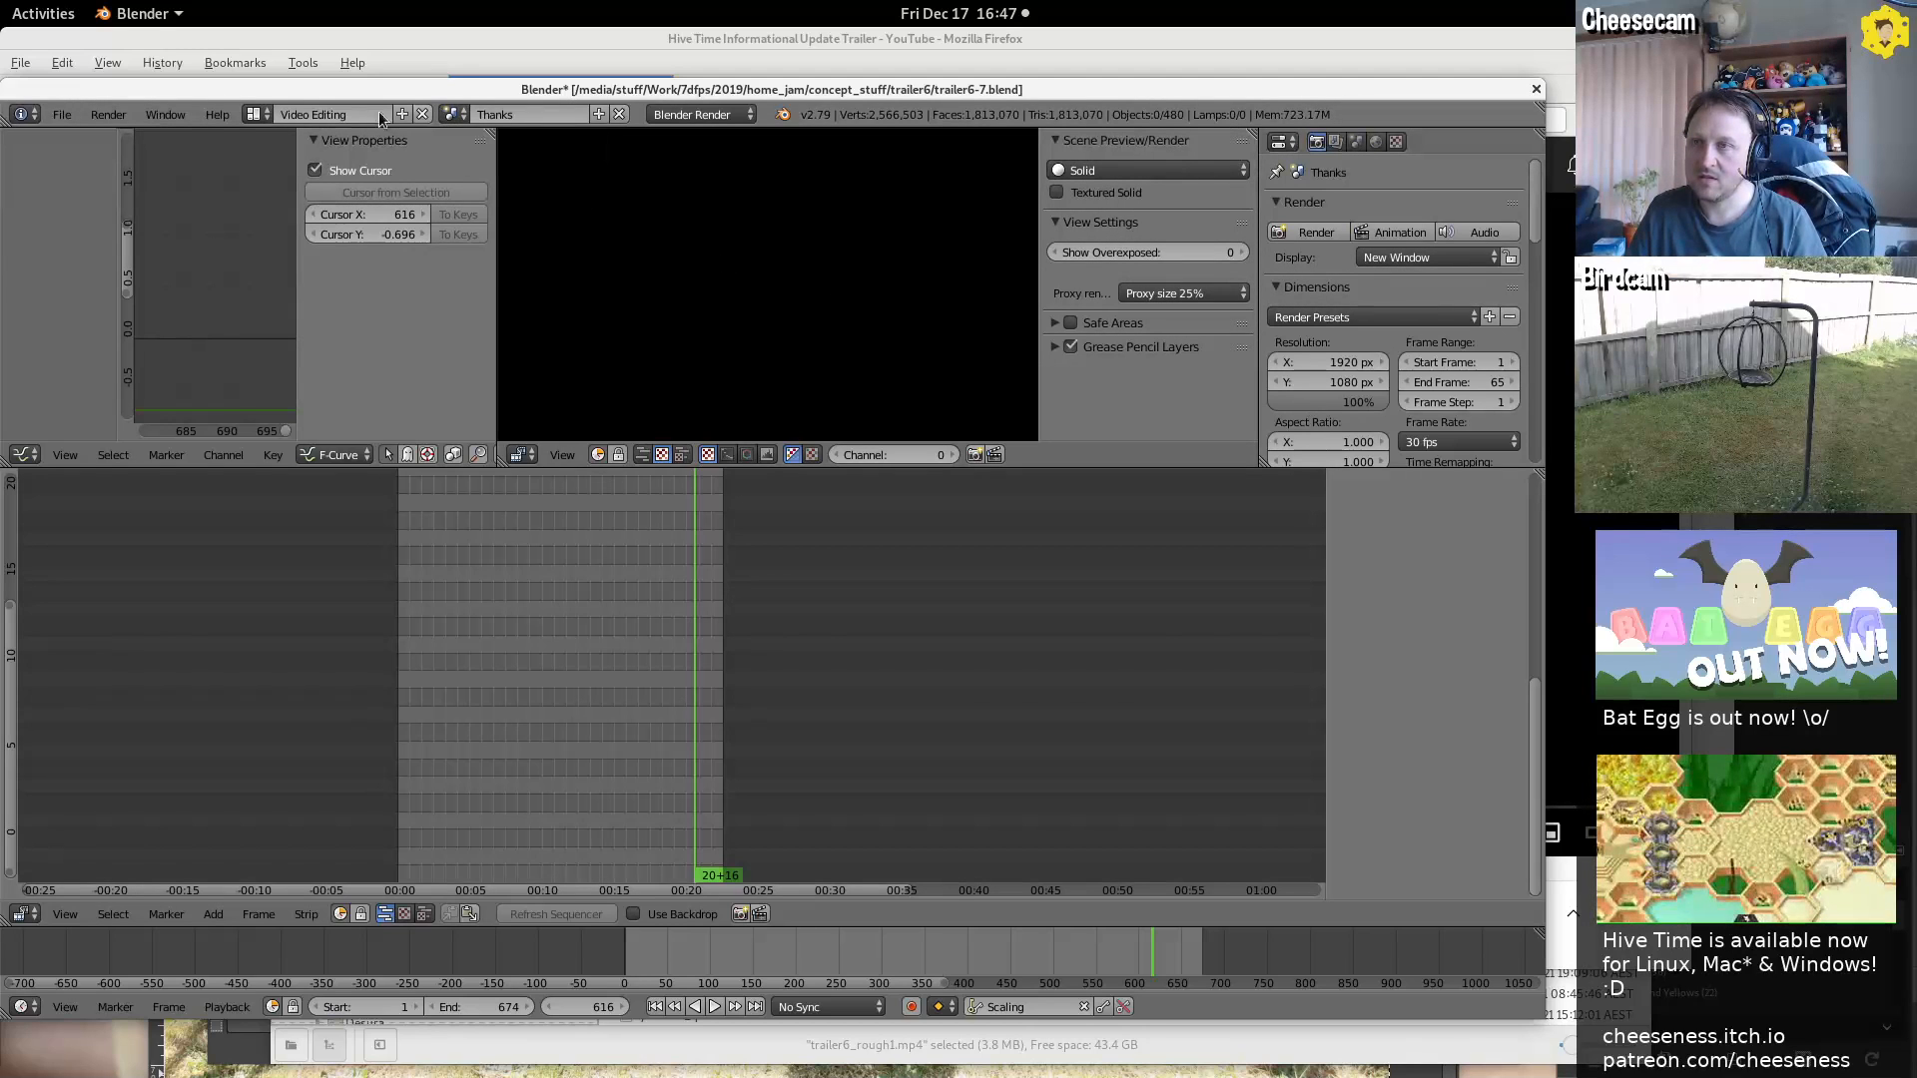
{"action": "left_click", "coordinate": [450, 111]}
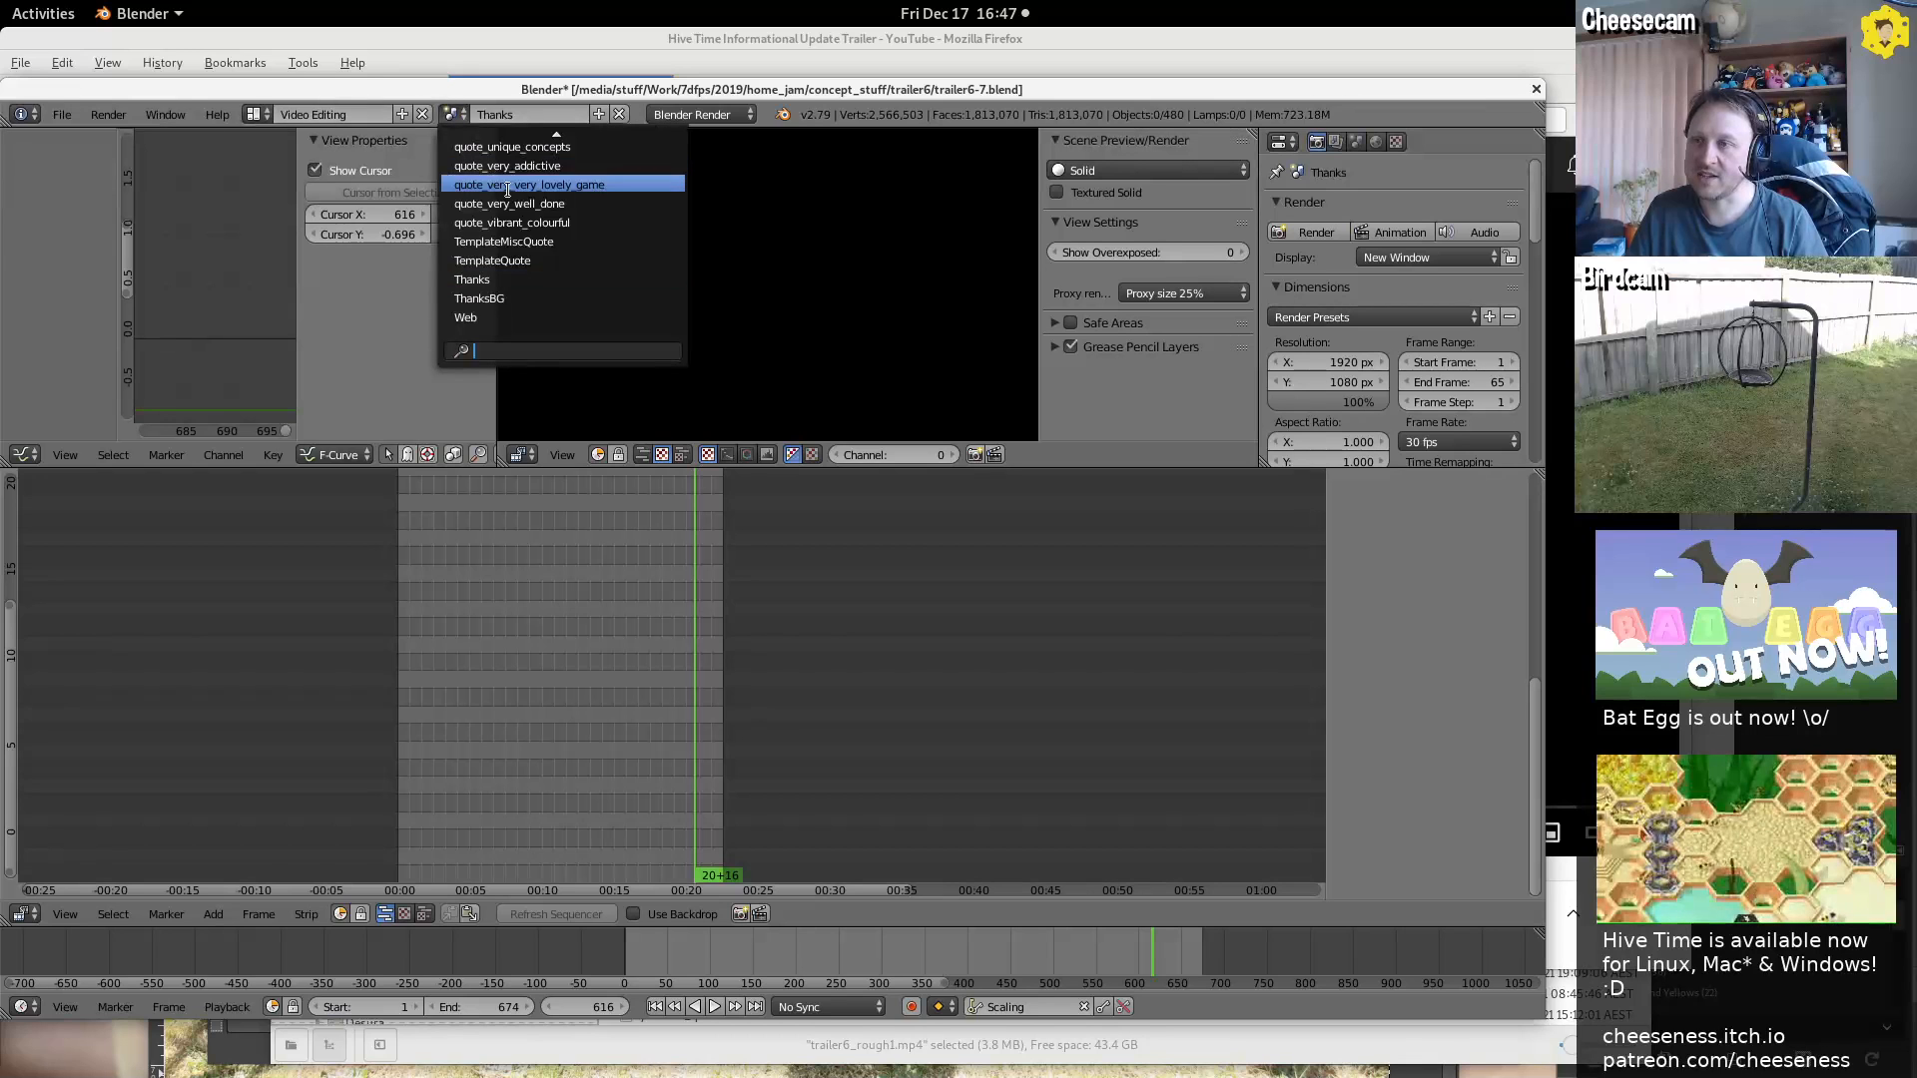
{"action": "type", "text": "hex"}
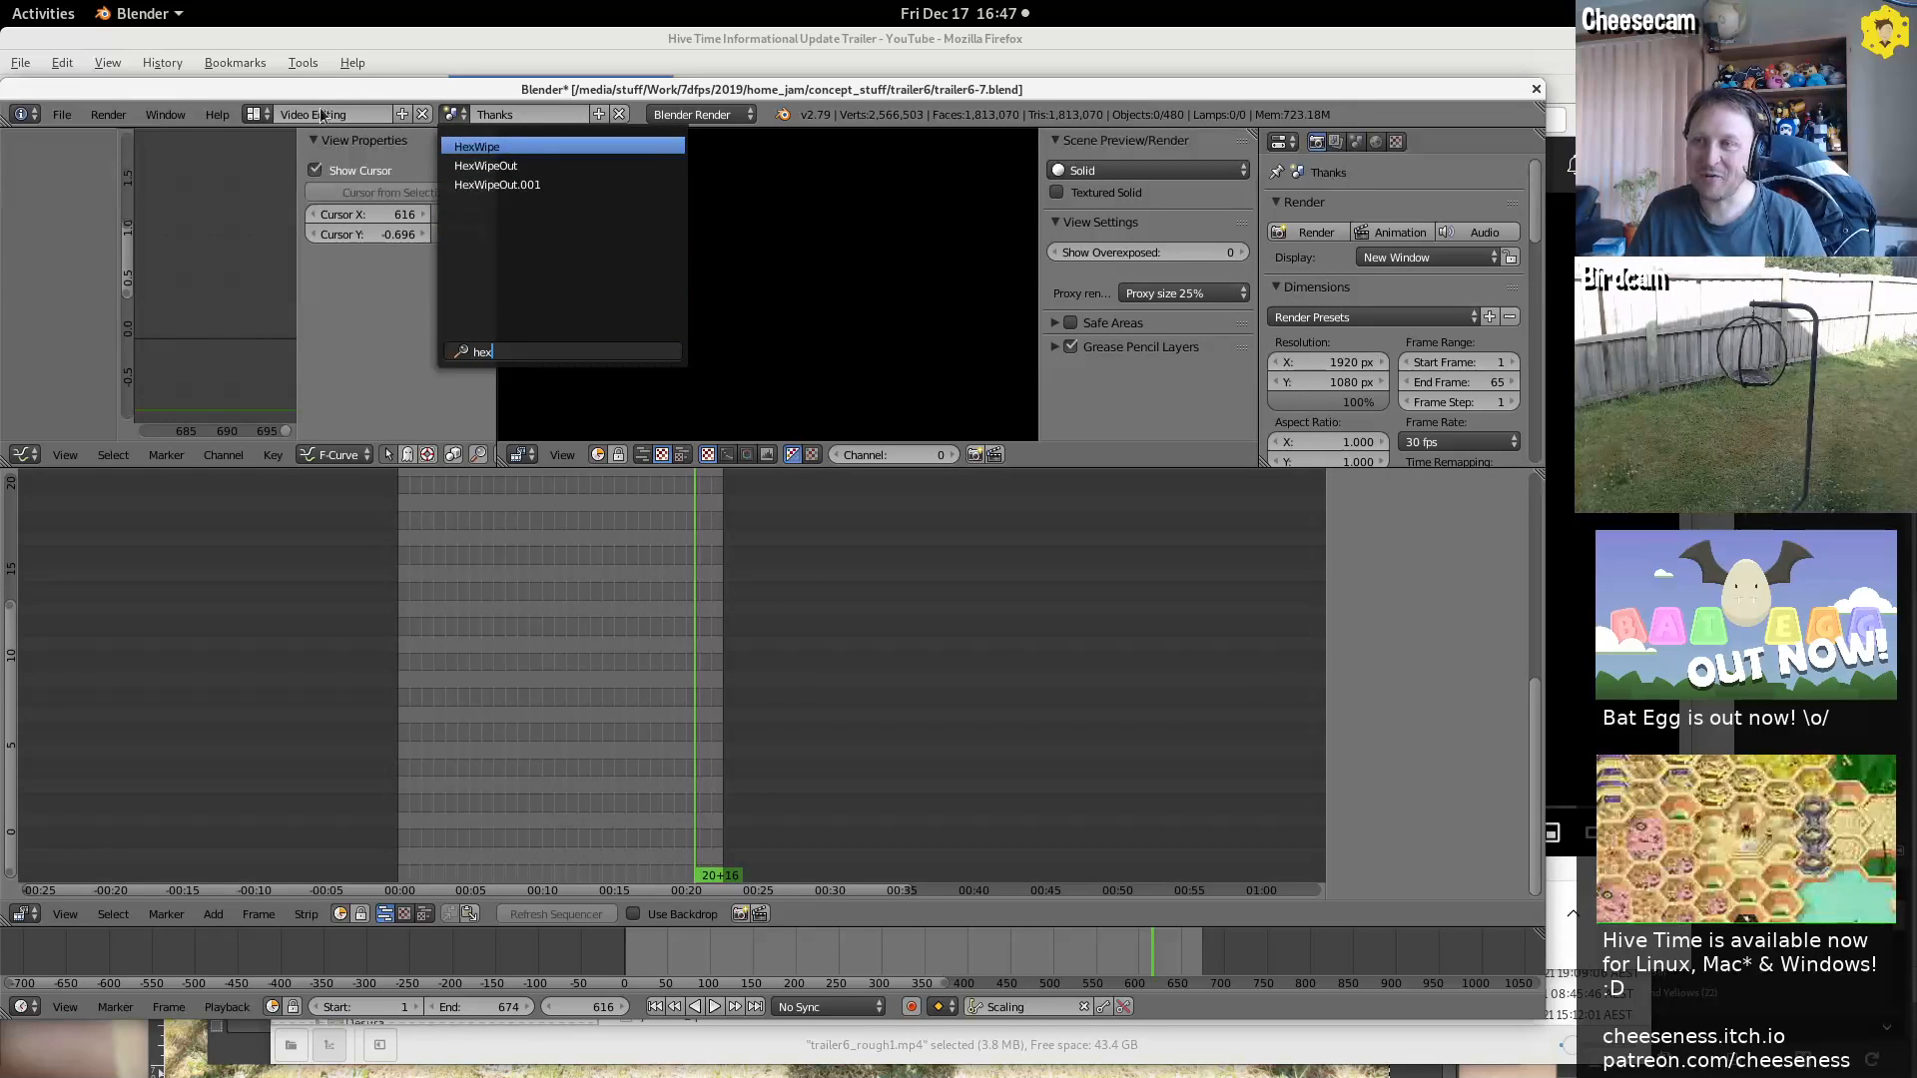
{"action": "left_click", "coordinate": [259, 116]}
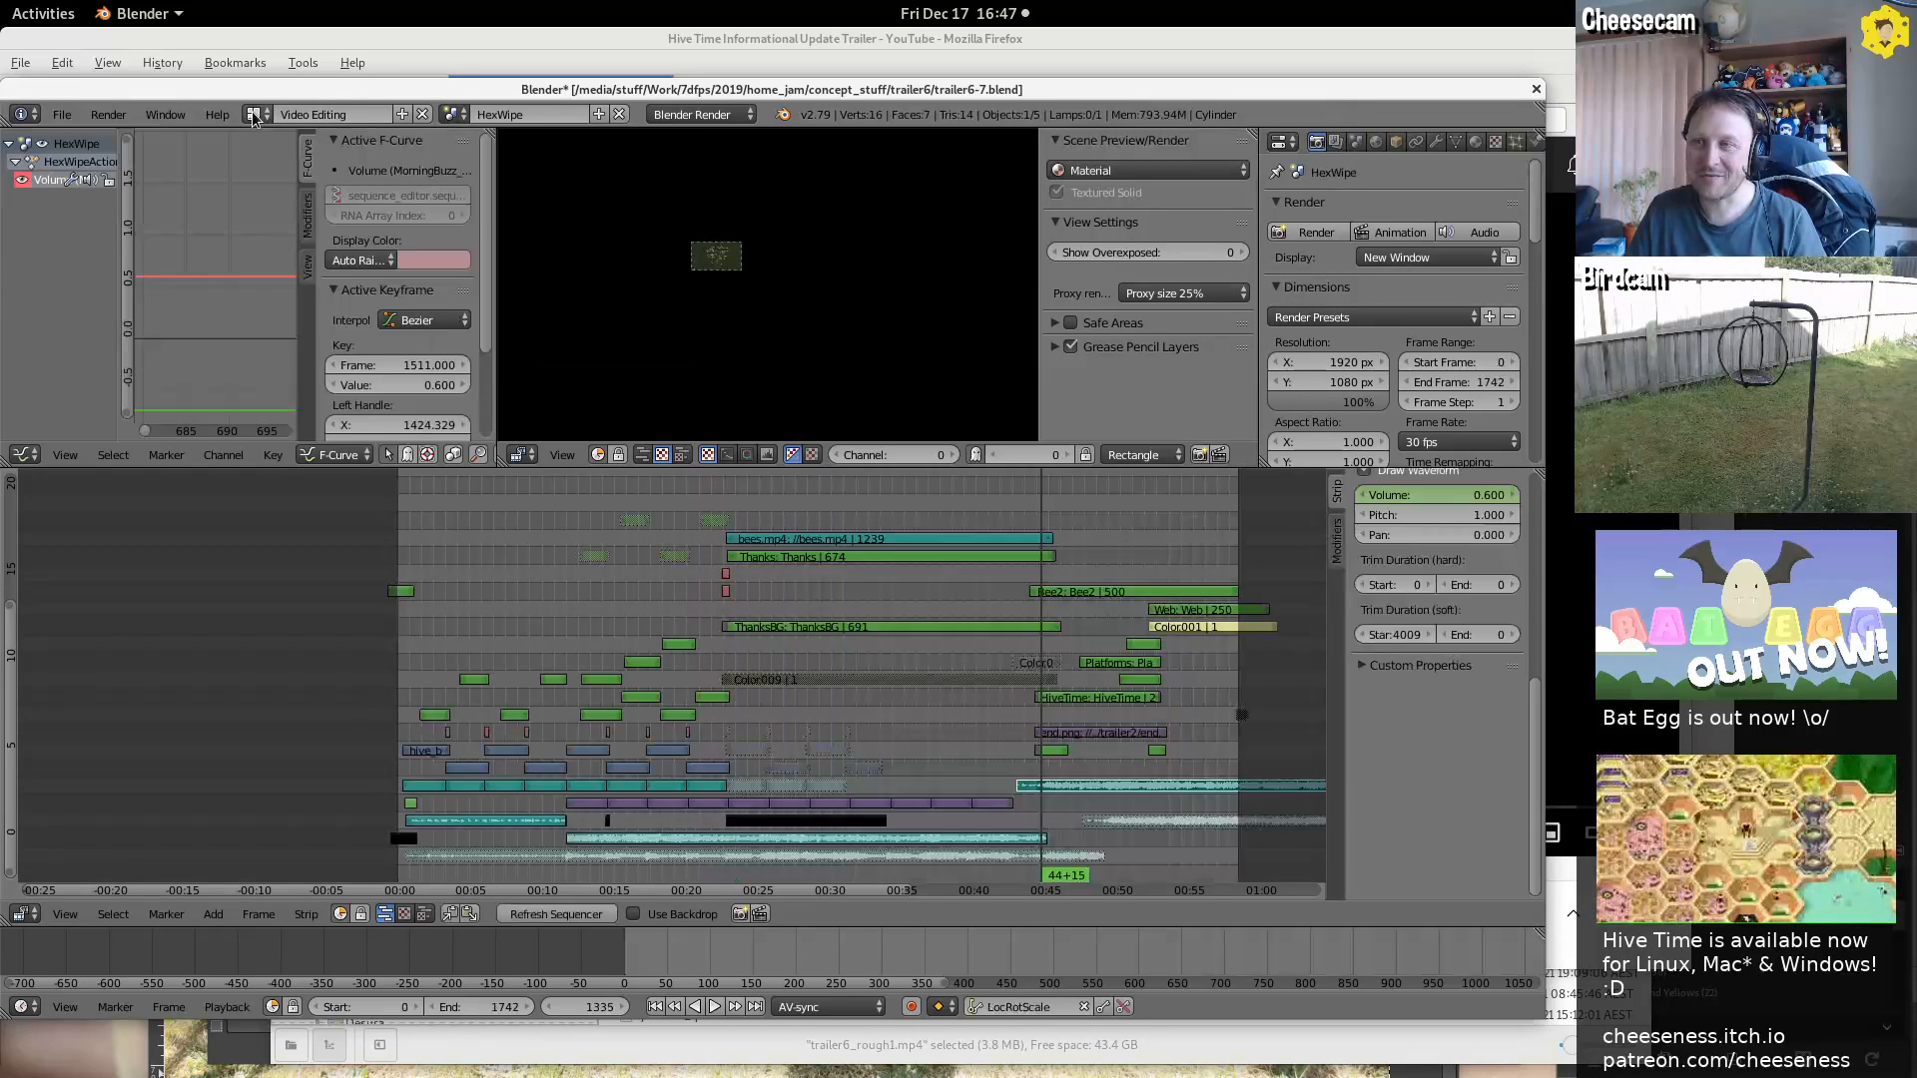
Switch to the Default screen layout showing the Thanks scene, maximise the 3D view, and examine the quote texts and their bones at an angle
{"action": "left_click", "coordinate": [259, 115]}
{"action": "left_click", "coordinate": [290, 199]}
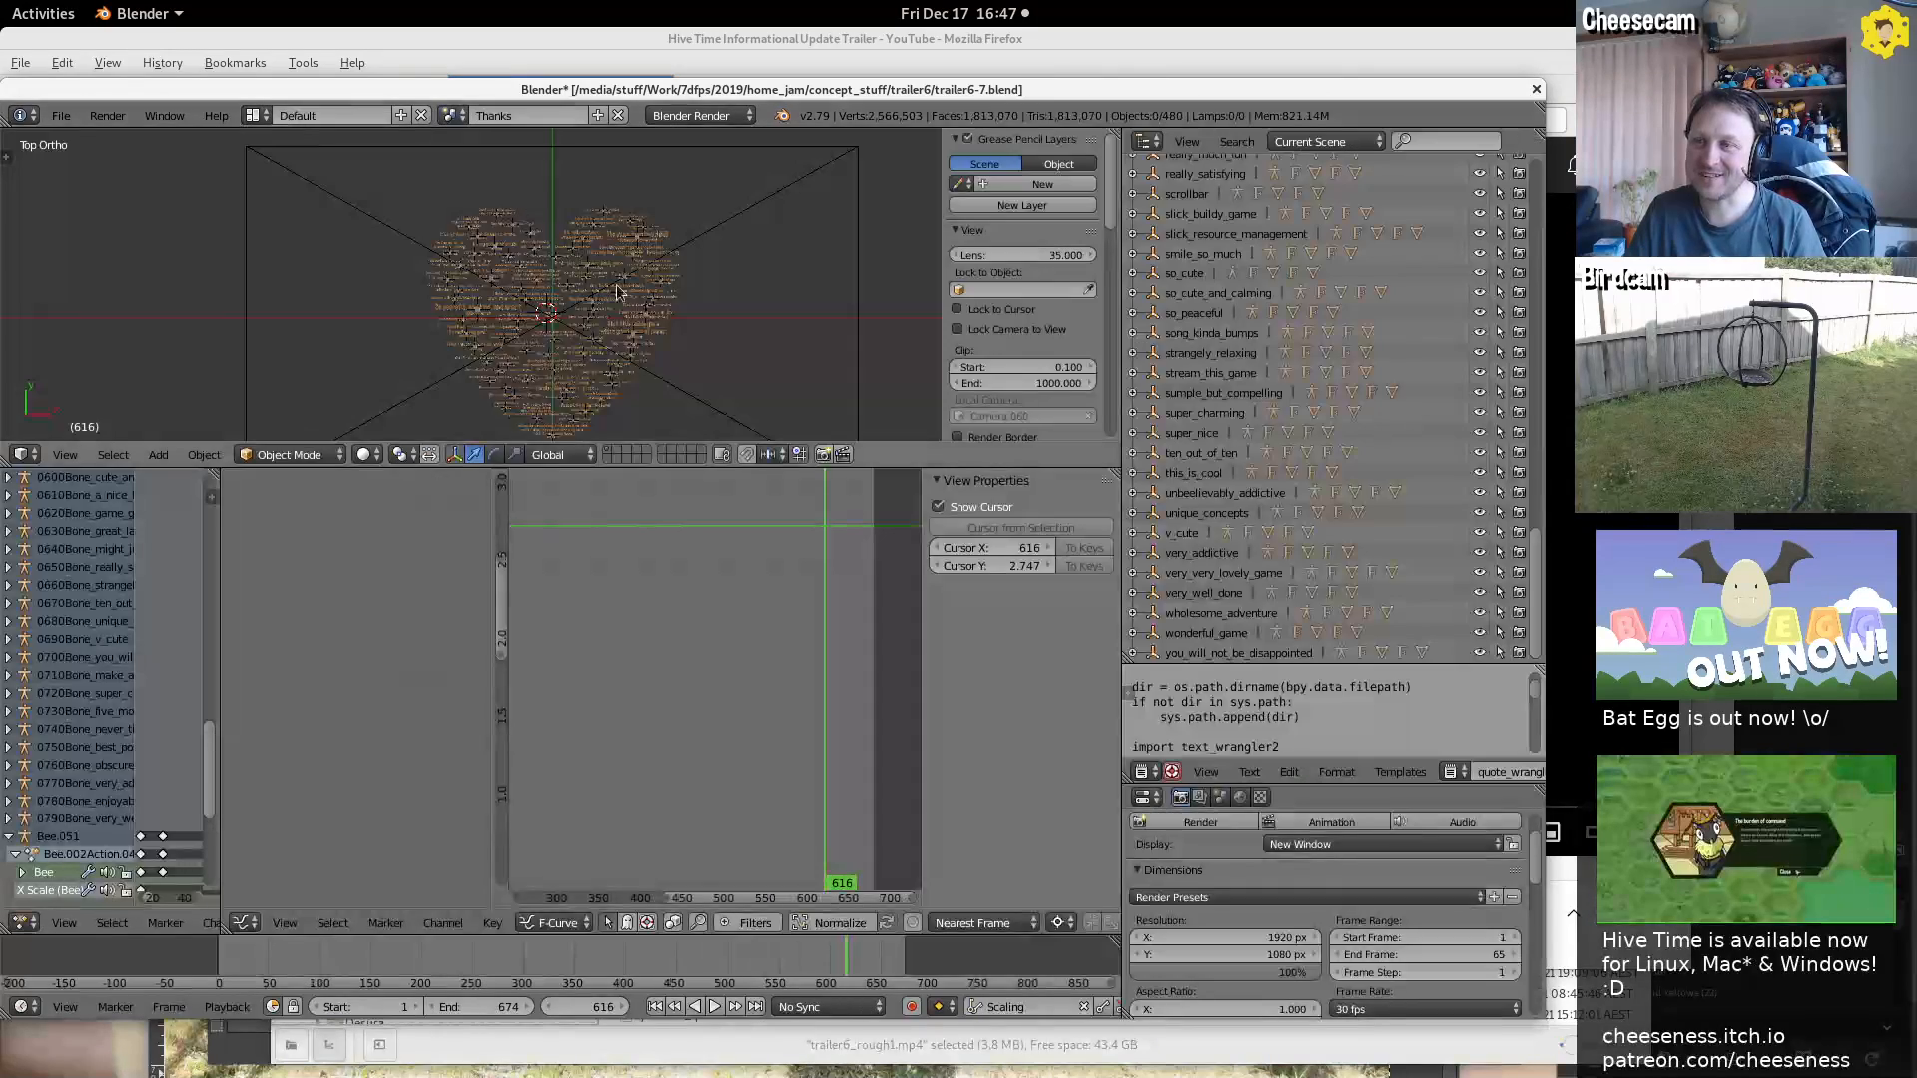
{"action": "scroll", "coordinate": [721, 208], "scroll_direction": "up", "scroll_amount": 8}
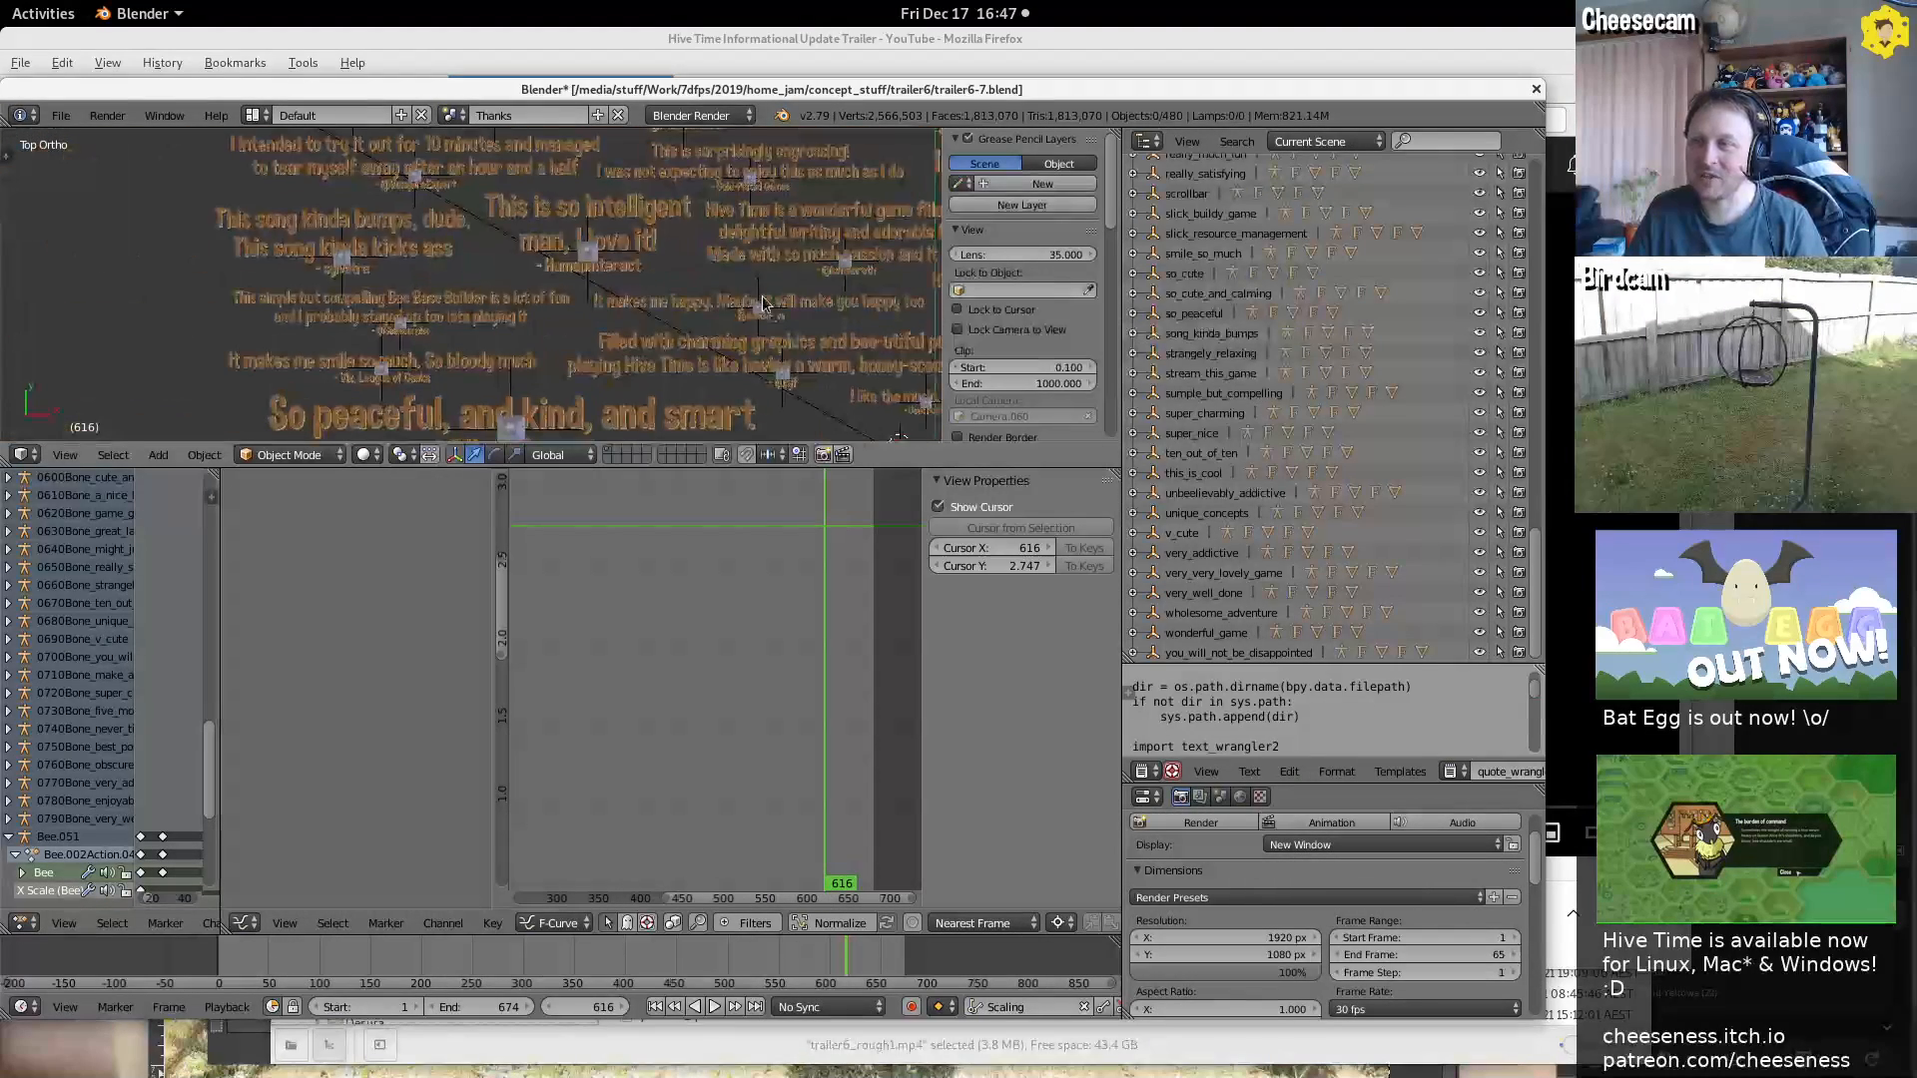
{"action": "middle_click_drag", "start_coordinate": [723, 258], "coordinate": [641, 289]}
{"action": "key", "text": "shift+space"}
{"action": "scroll", "coordinate": [640, 289], "scroll_direction": "down", "scroll_amount": 10}
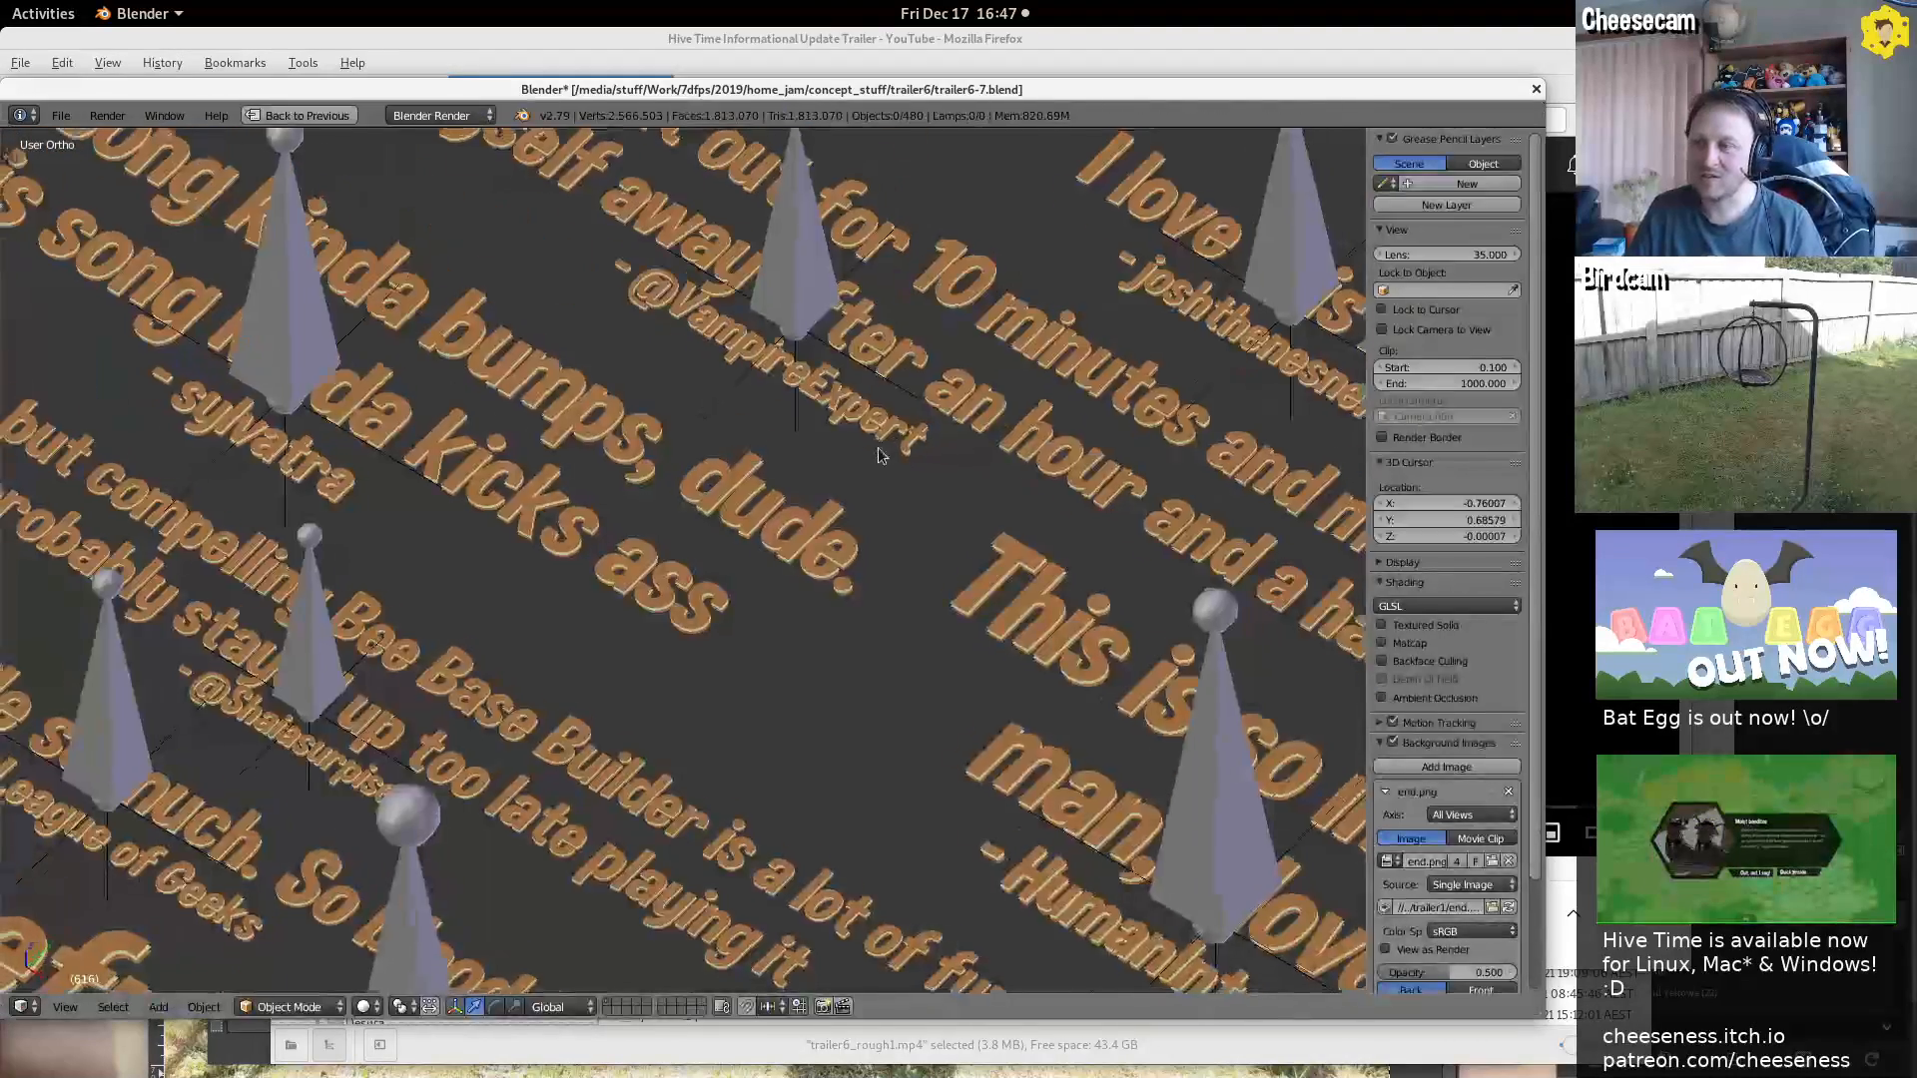
{"action": "scroll", "coordinate": [923, 325], "scroll_direction": "down", "scroll_amount": 10}
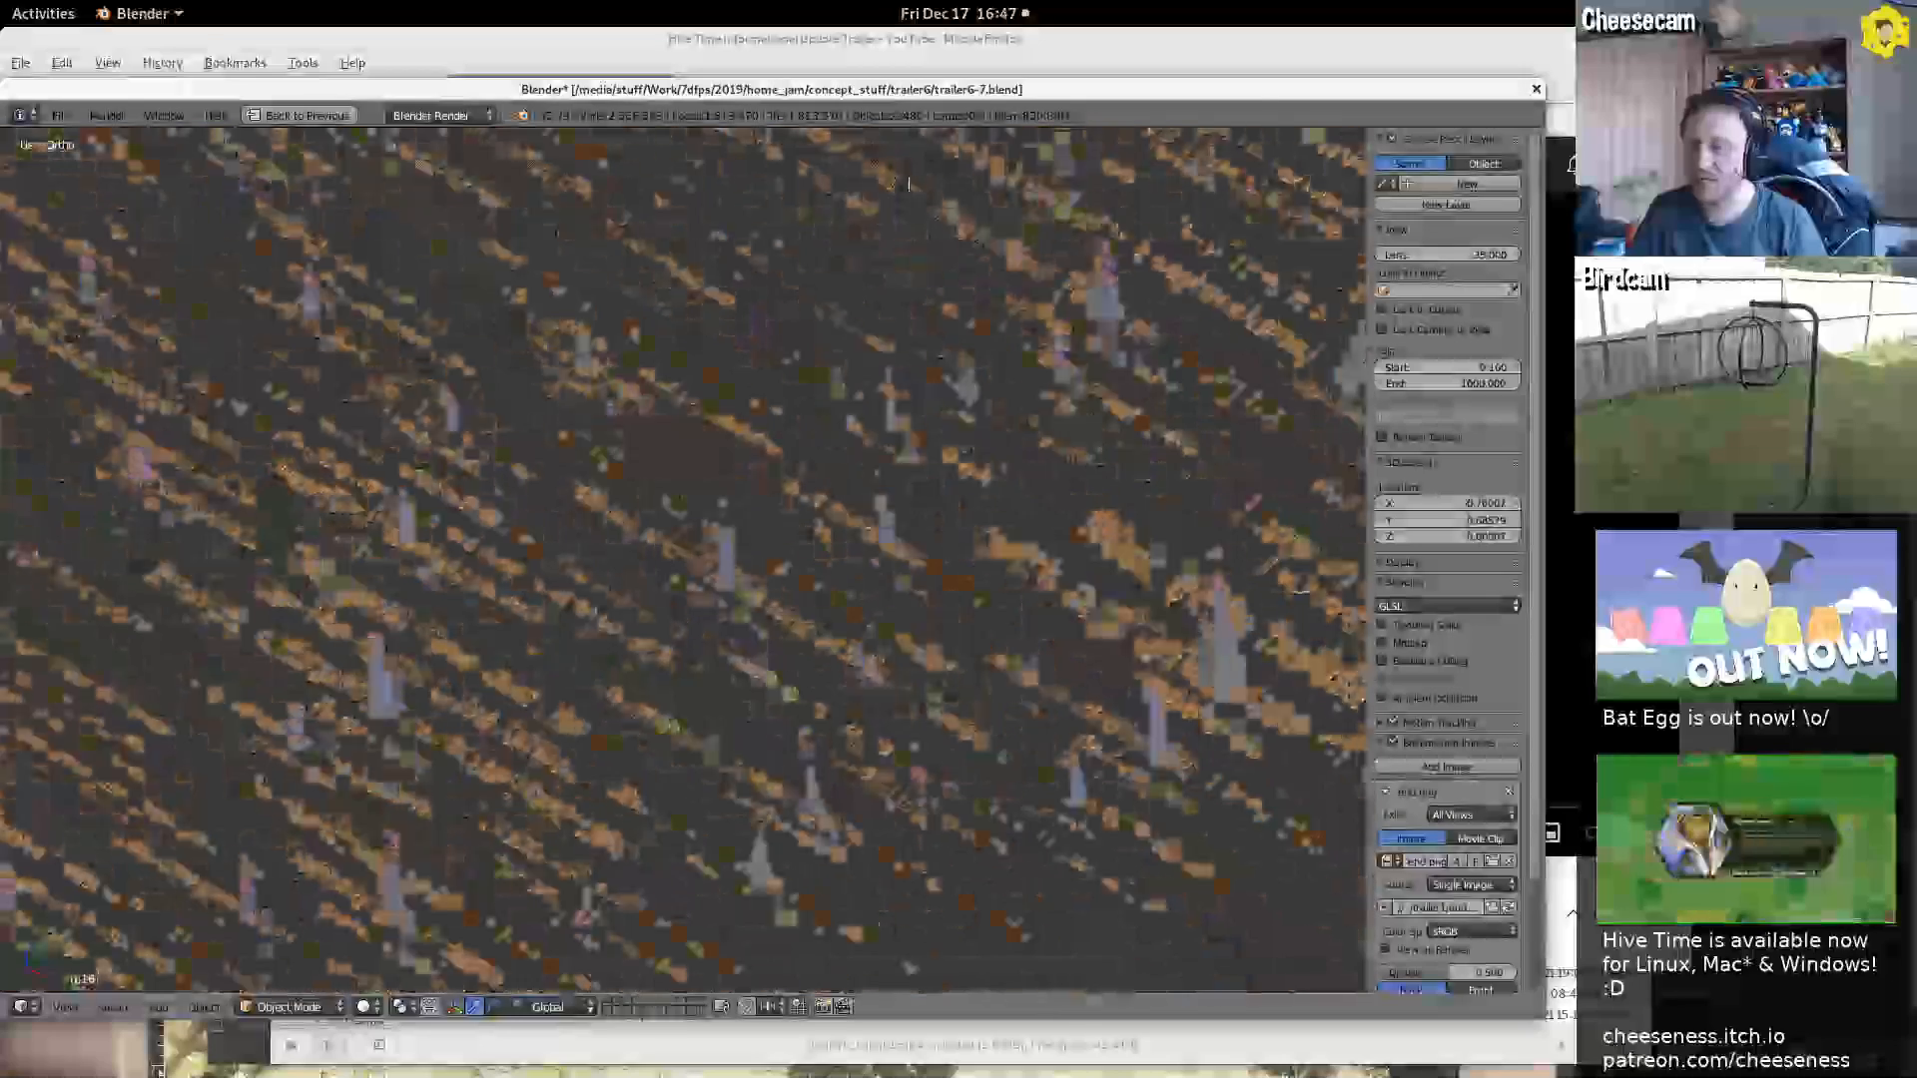
{"action": "scroll", "coordinate": [991, 345], "scroll_direction": "up", "scroll_amount": 8}
{"action": "scroll", "coordinate": [992, 340], "scroll_direction": "up", "scroll_amount": 1}
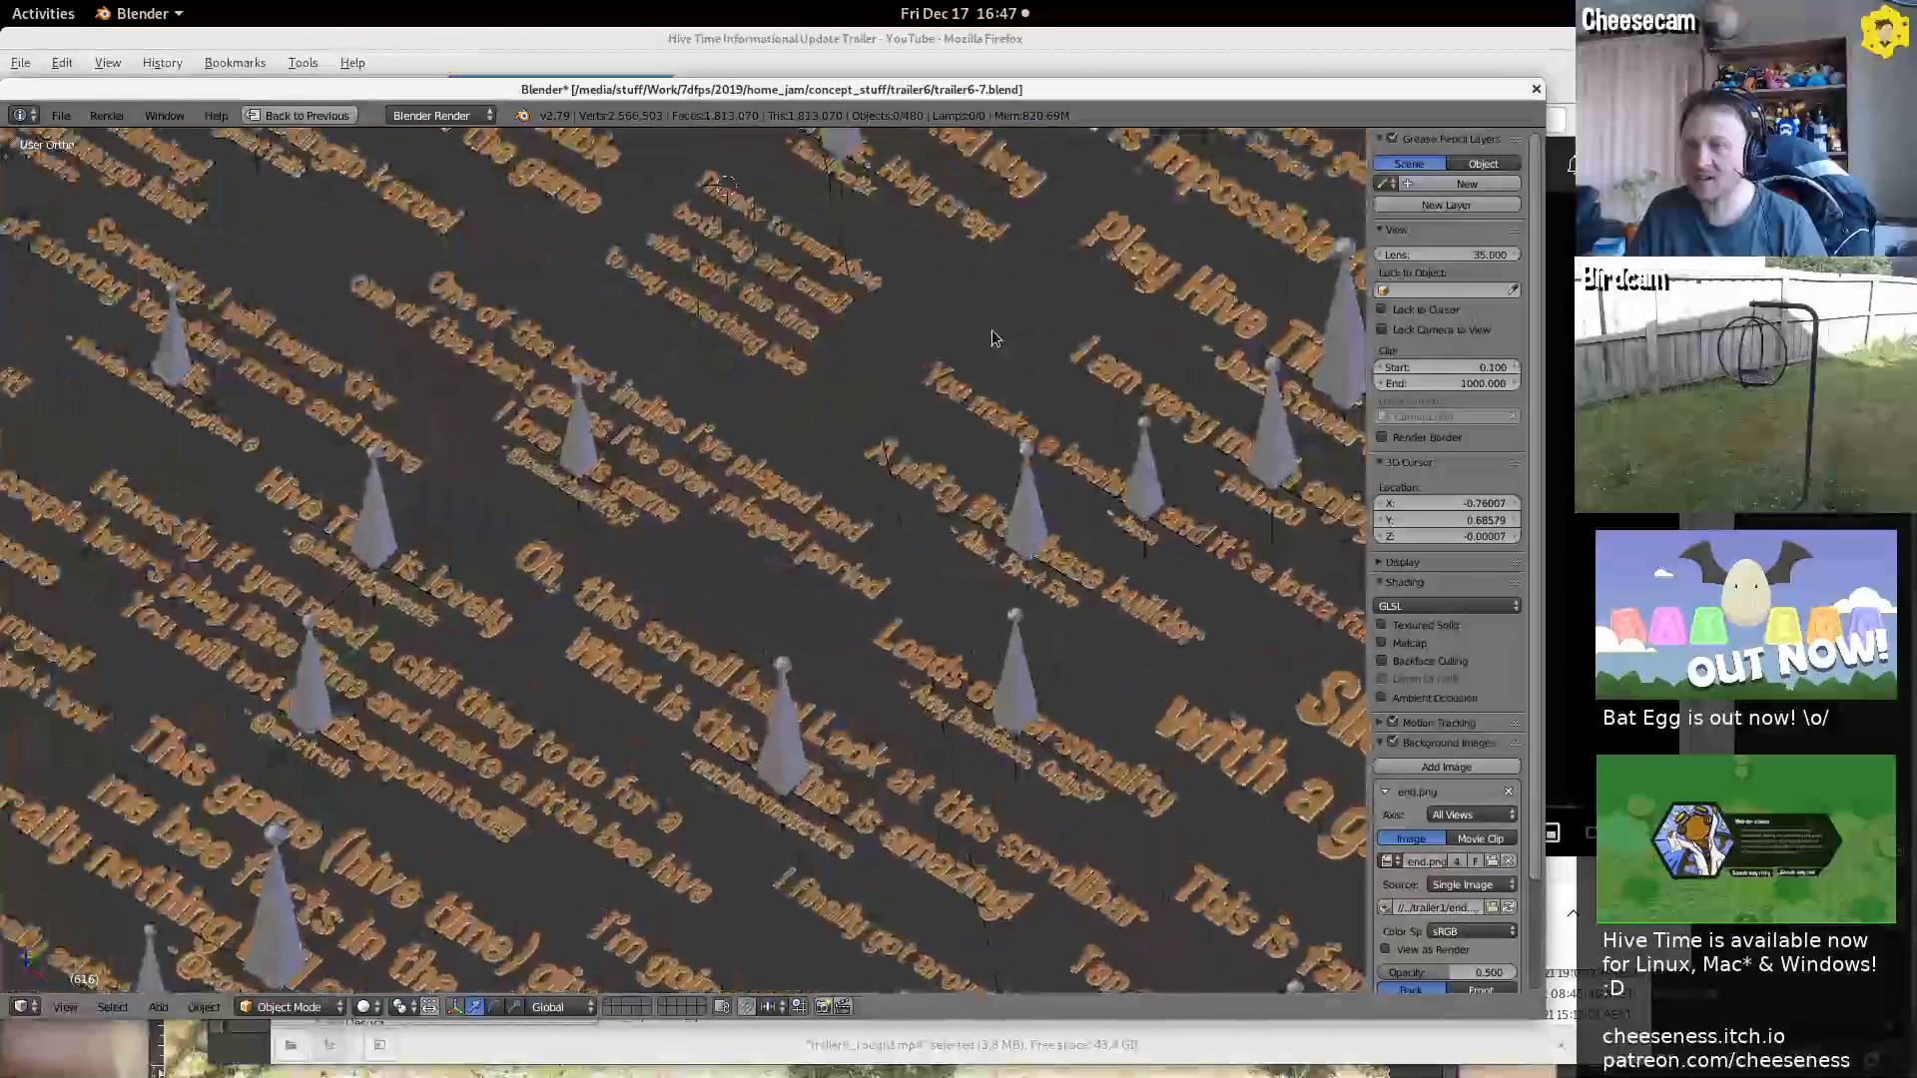
Select the bone of the central "Thanks to everybee" text, frame it, and view the complete message from the top
{"action": "middle_click_drag", "start_coordinate": [744, 376], "coordinate": [764, 599]}
{"action": "right_click", "coordinate": [761, 612]}
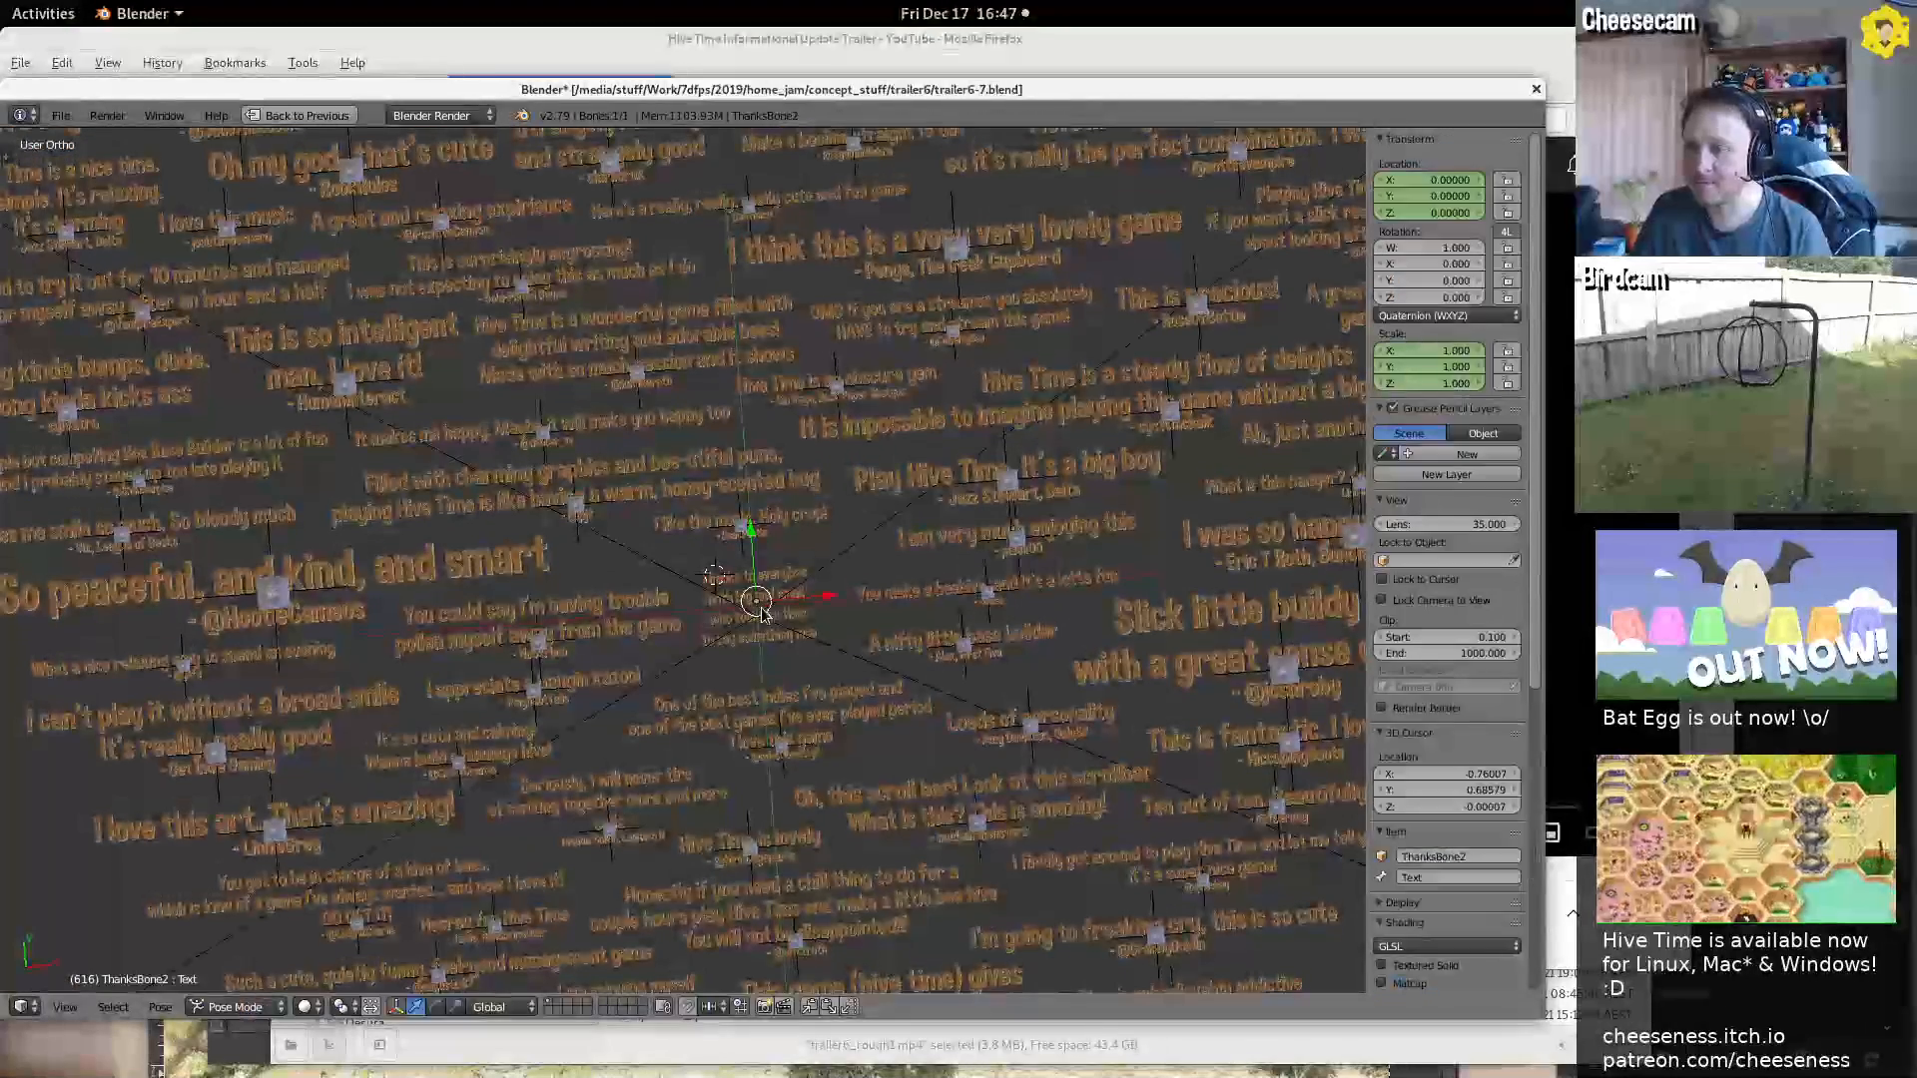
{"action": "key", "text": "KP_Decimal"}
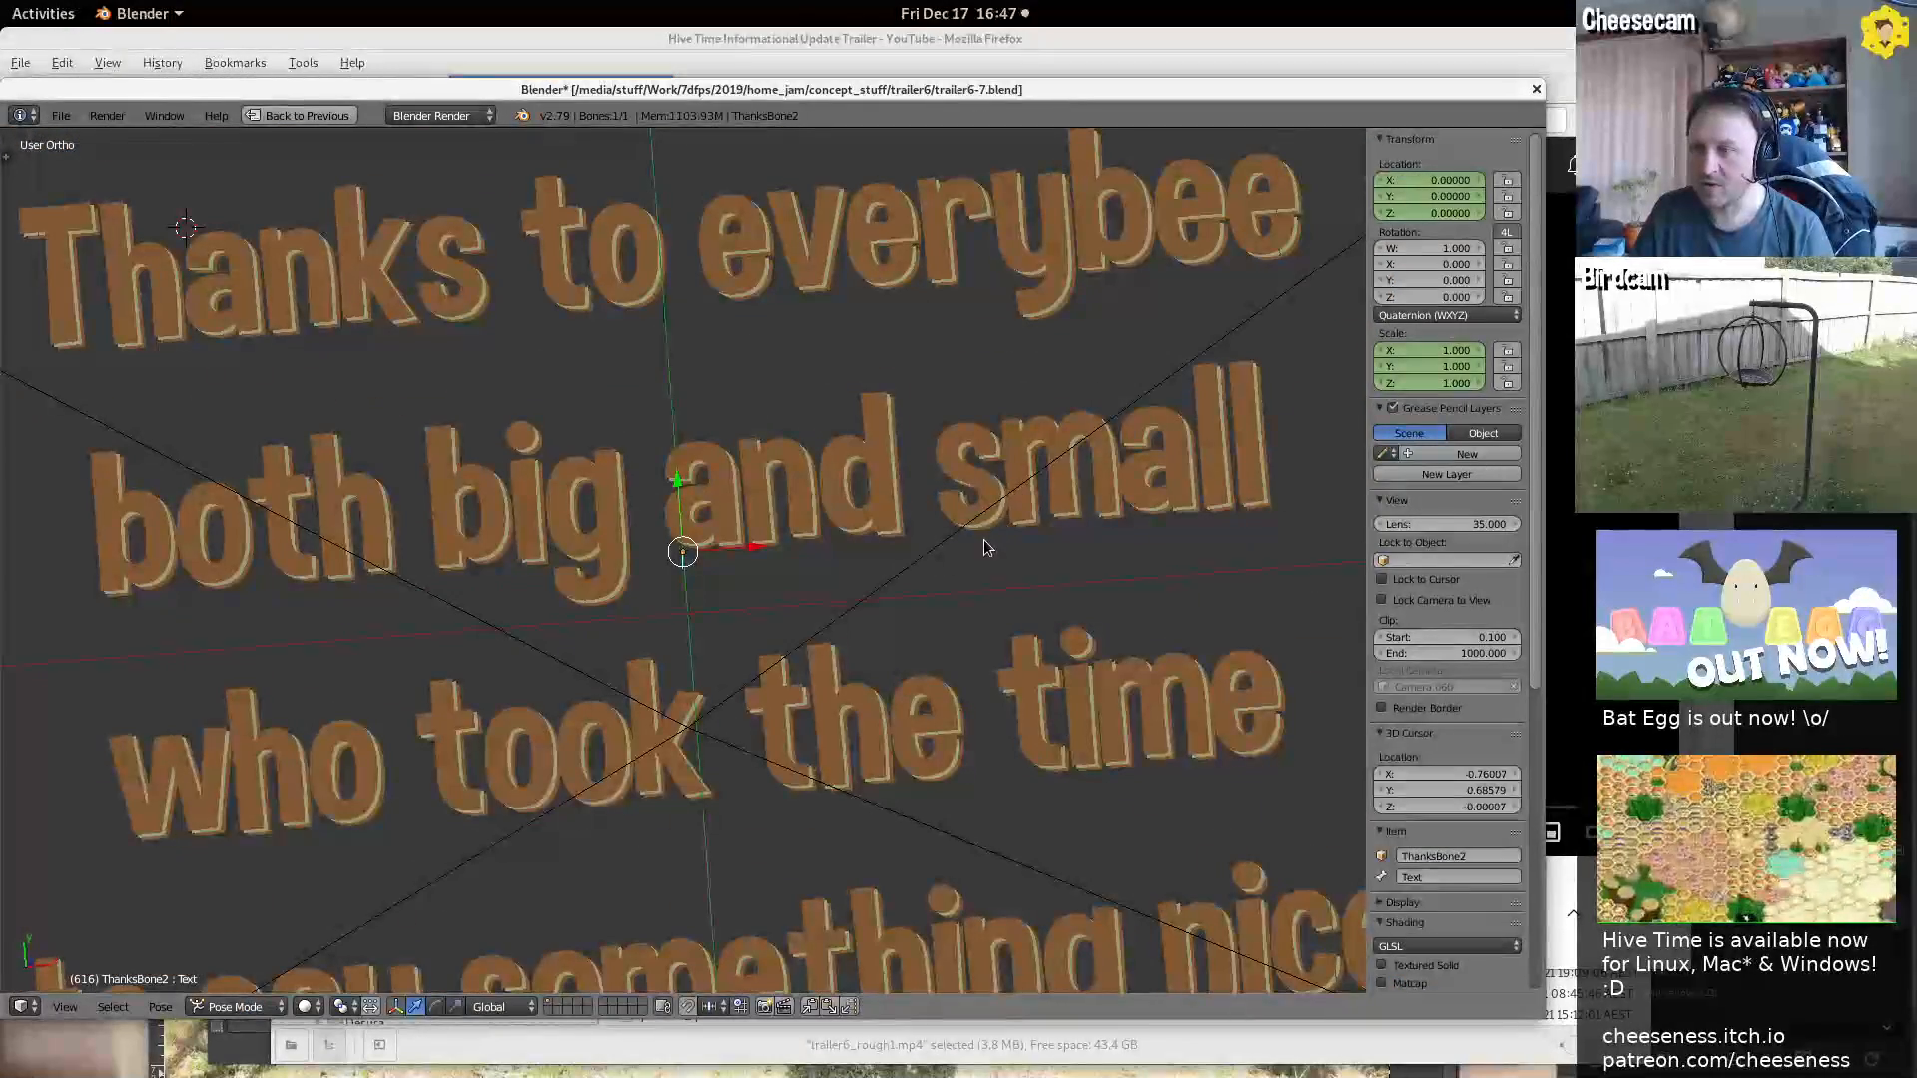
{"action": "key", "text": "KP_7"}
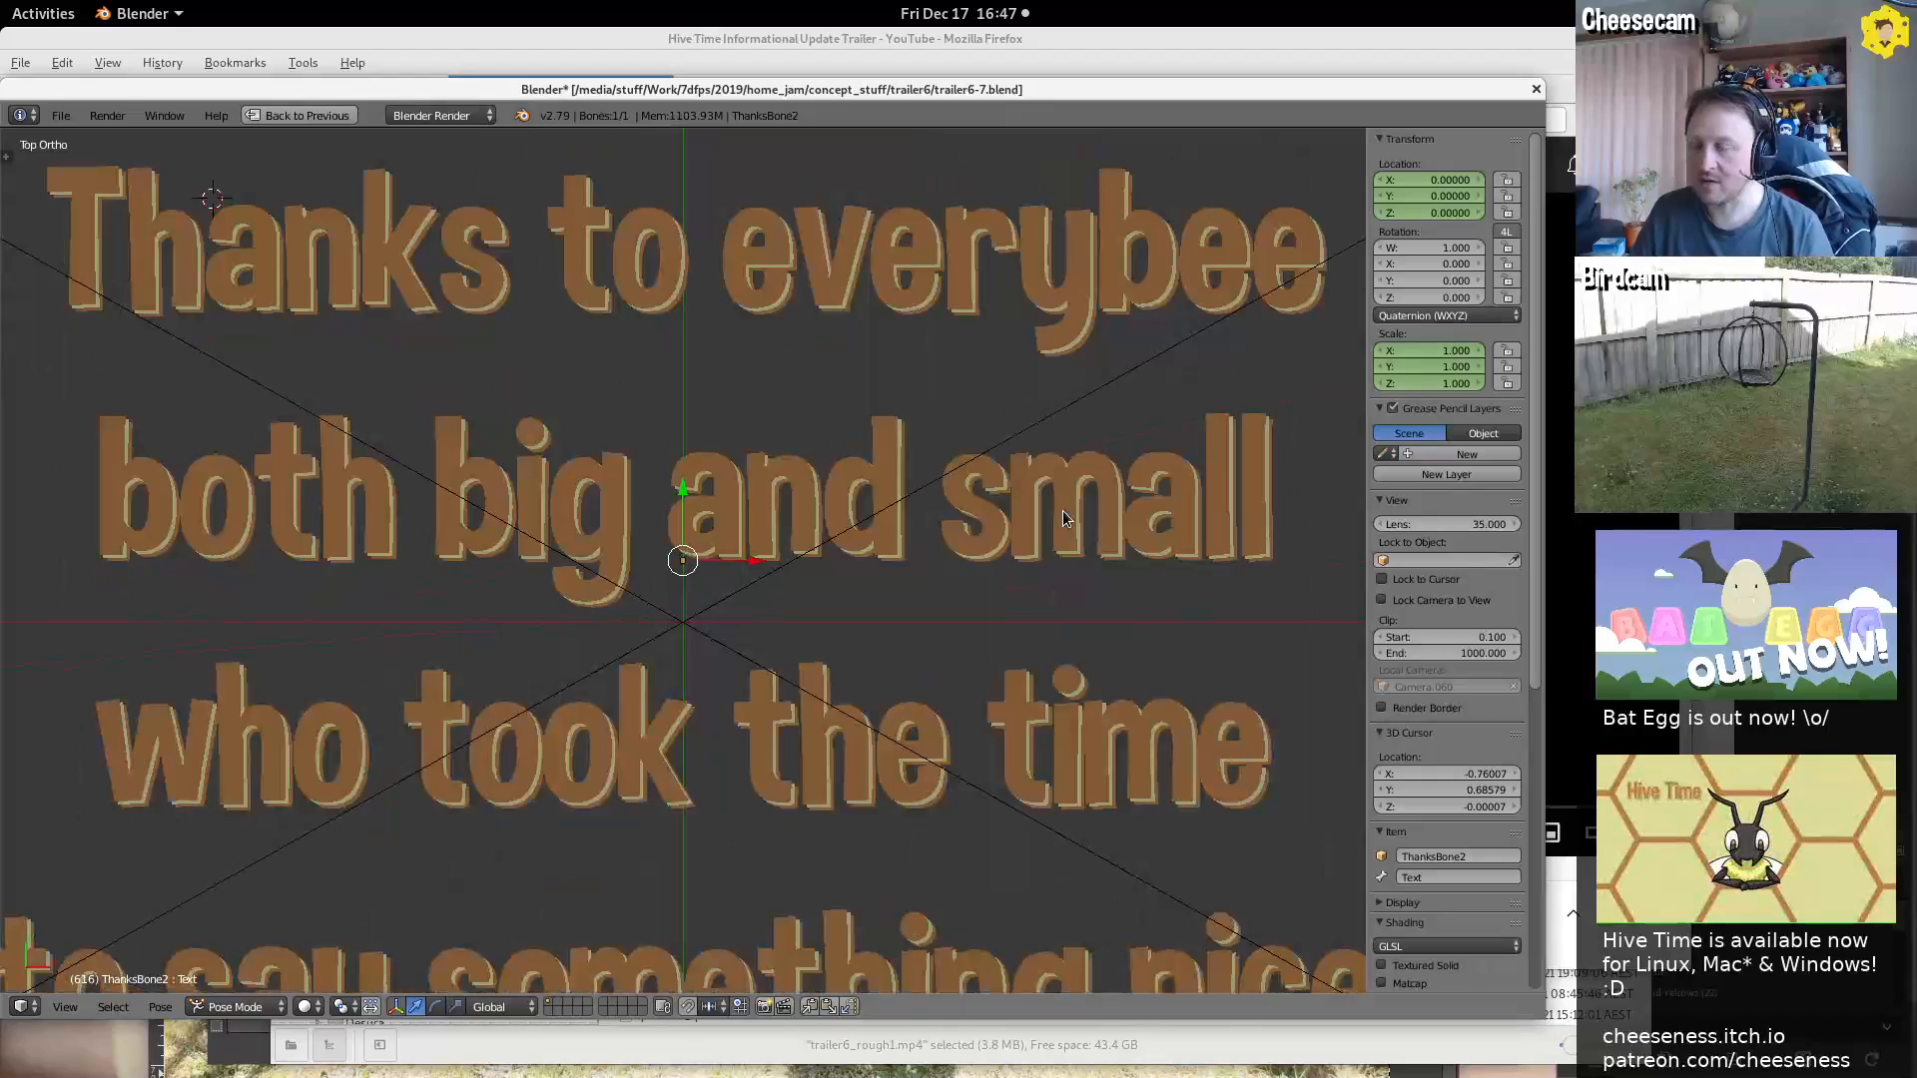
{"action": "scroll", "coordinate": [992, 476], "scroll_direction": "down", "scroll_amount": 5}
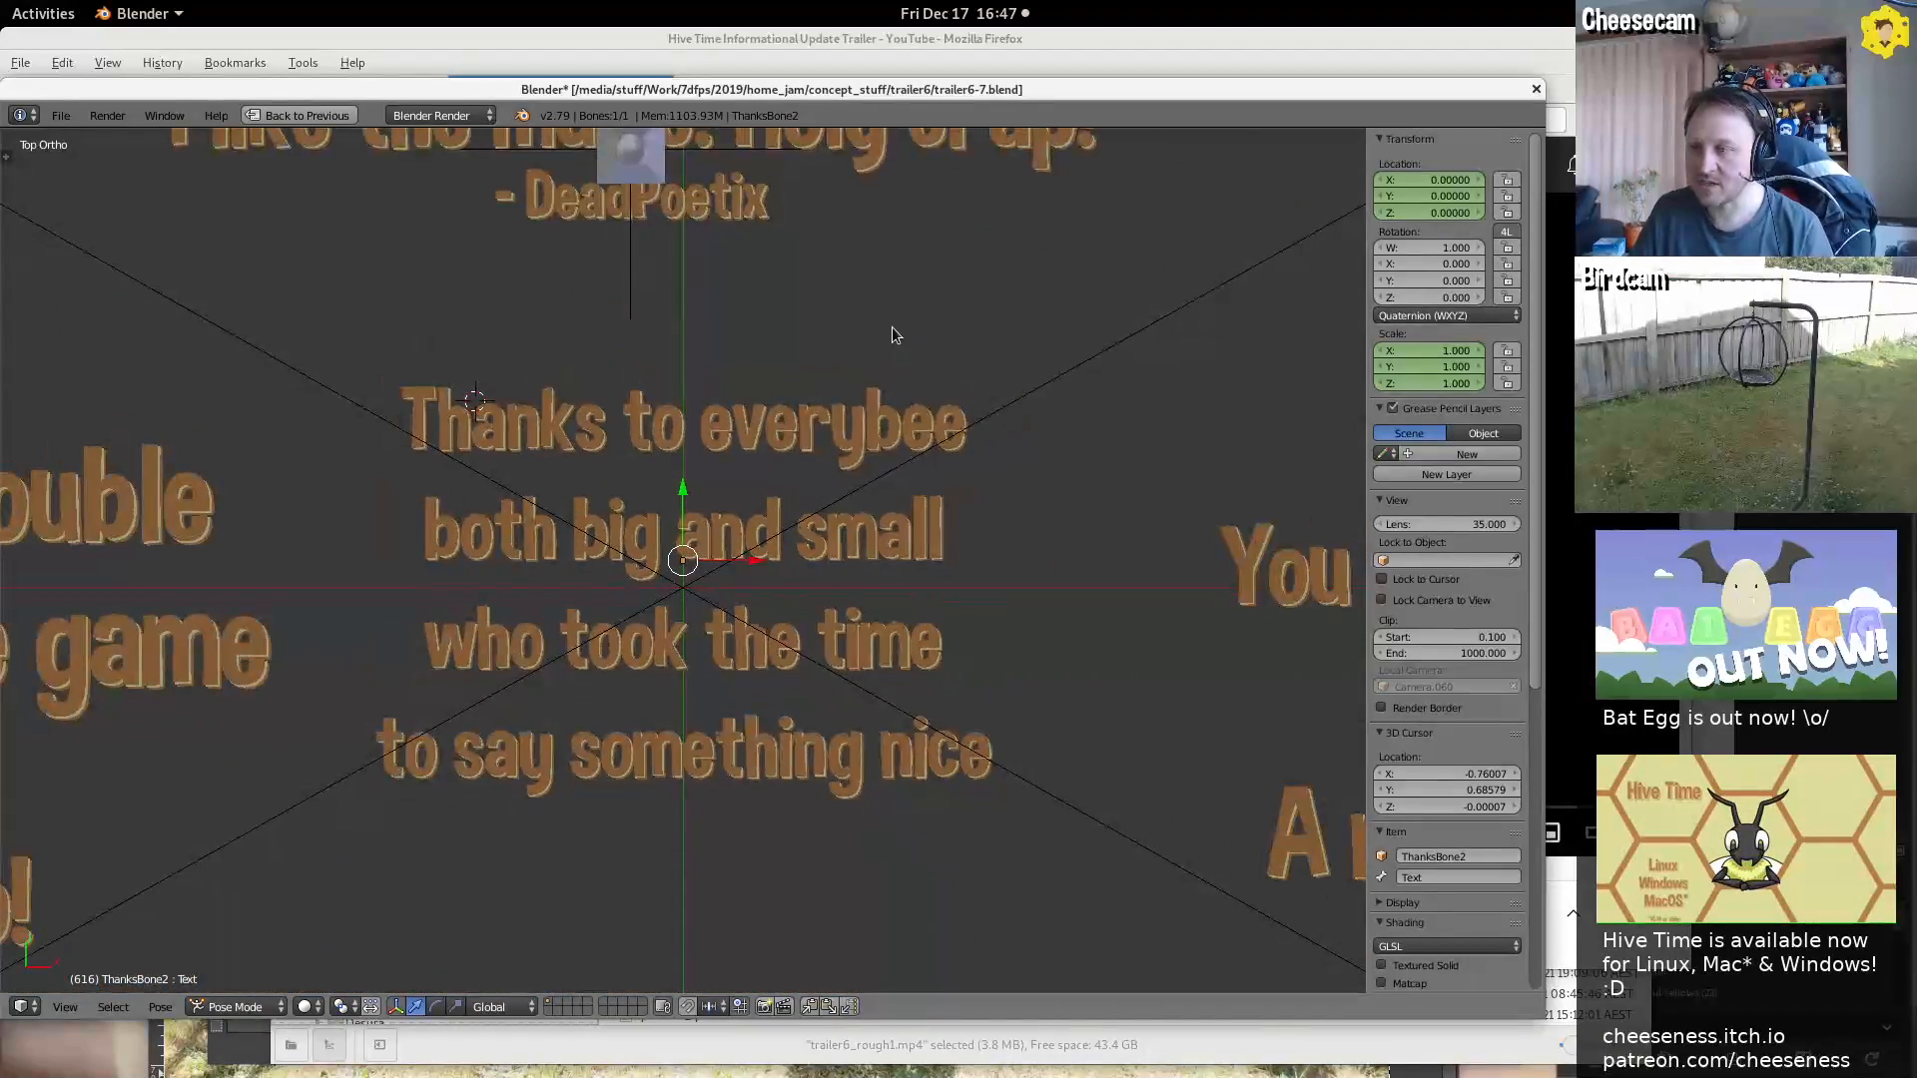
Examine the whole quote heart and its bones from several angles, ending with a perspective close-up of the "I am enjoying myself" quote
{"action": "scroll", "coordinate": [909, 542], "scroll_direction": "down", "scroll_amount": 8}
{"action": "scroll", "coordinate": [969, 963], "scroll_direction": "down", "scroll_amount": 3}
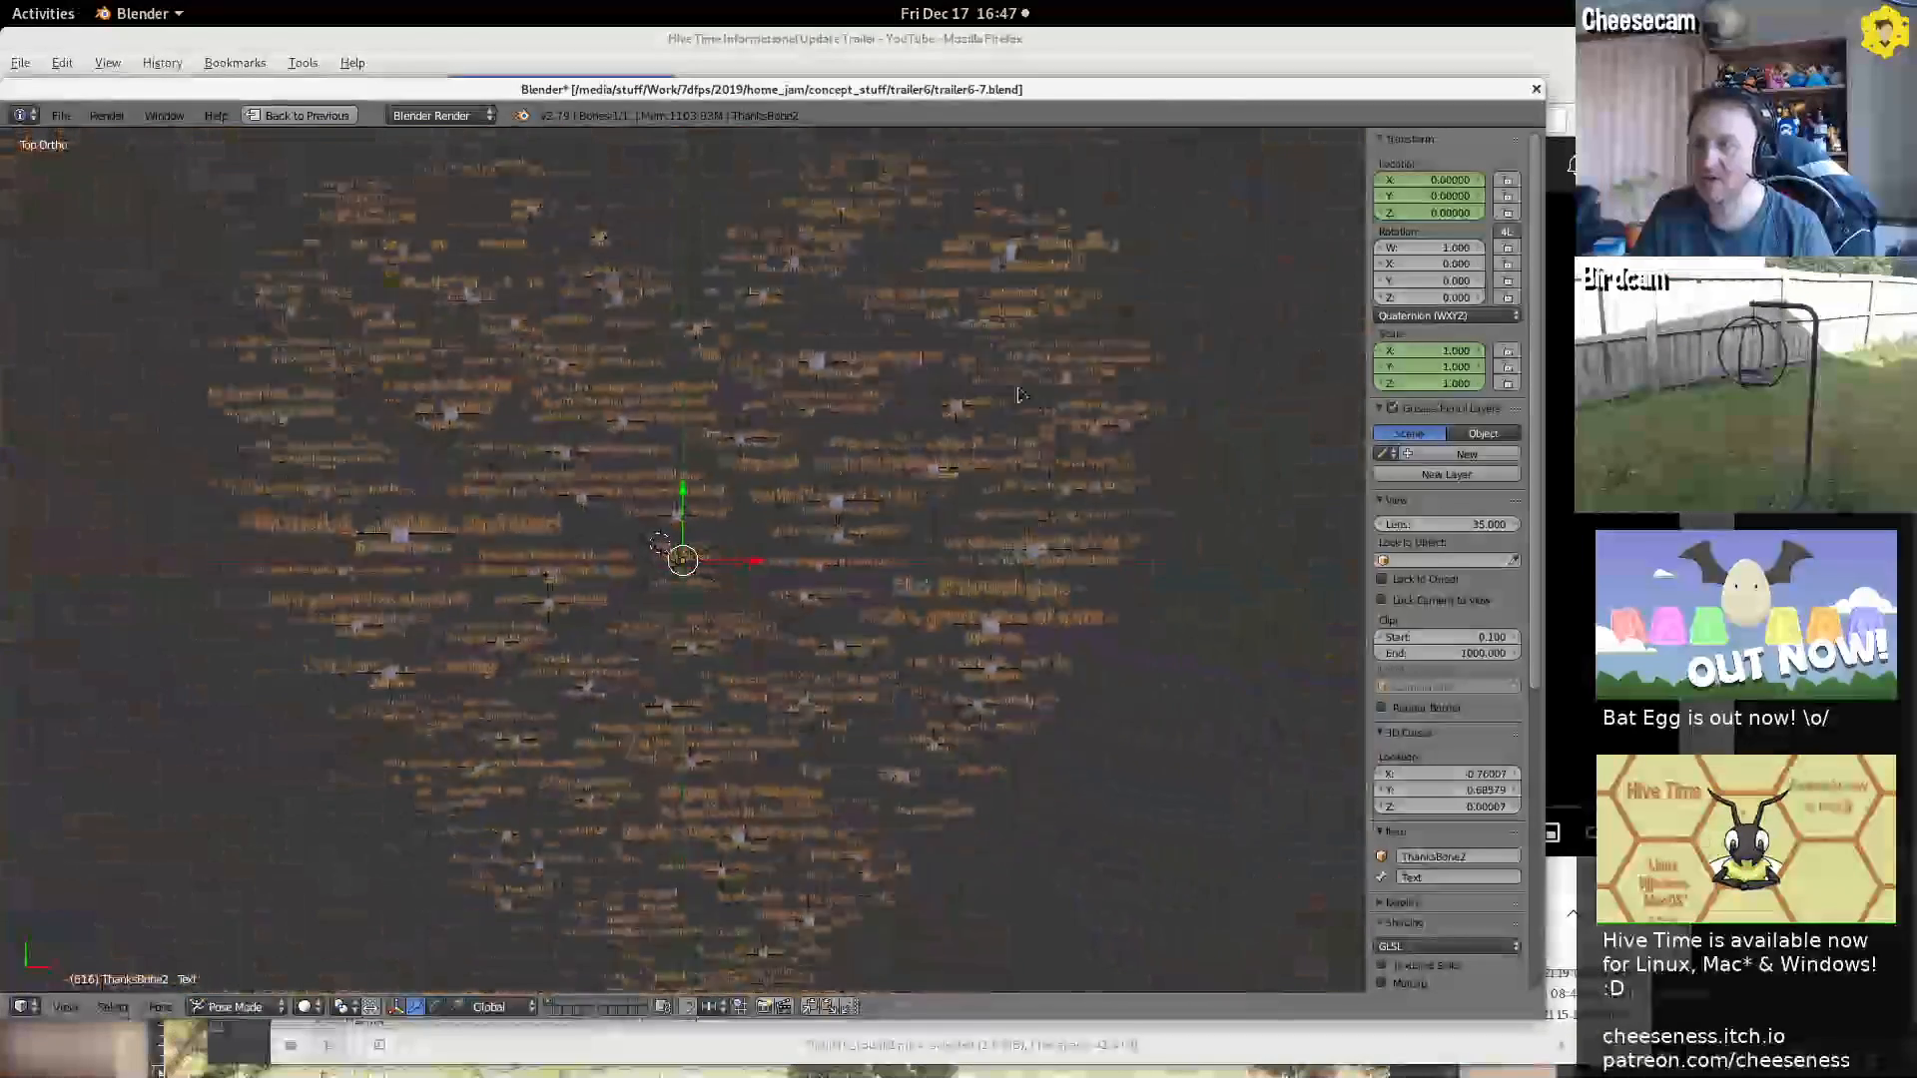
{"action": "scroll", "coordinate": [843, 324], "scroll_direction": "up", "scroll_amount": 10}
{"action": "scroll", "coordinate": [845, 324], "scroll_direction": "down", "scroll_amount": 6}
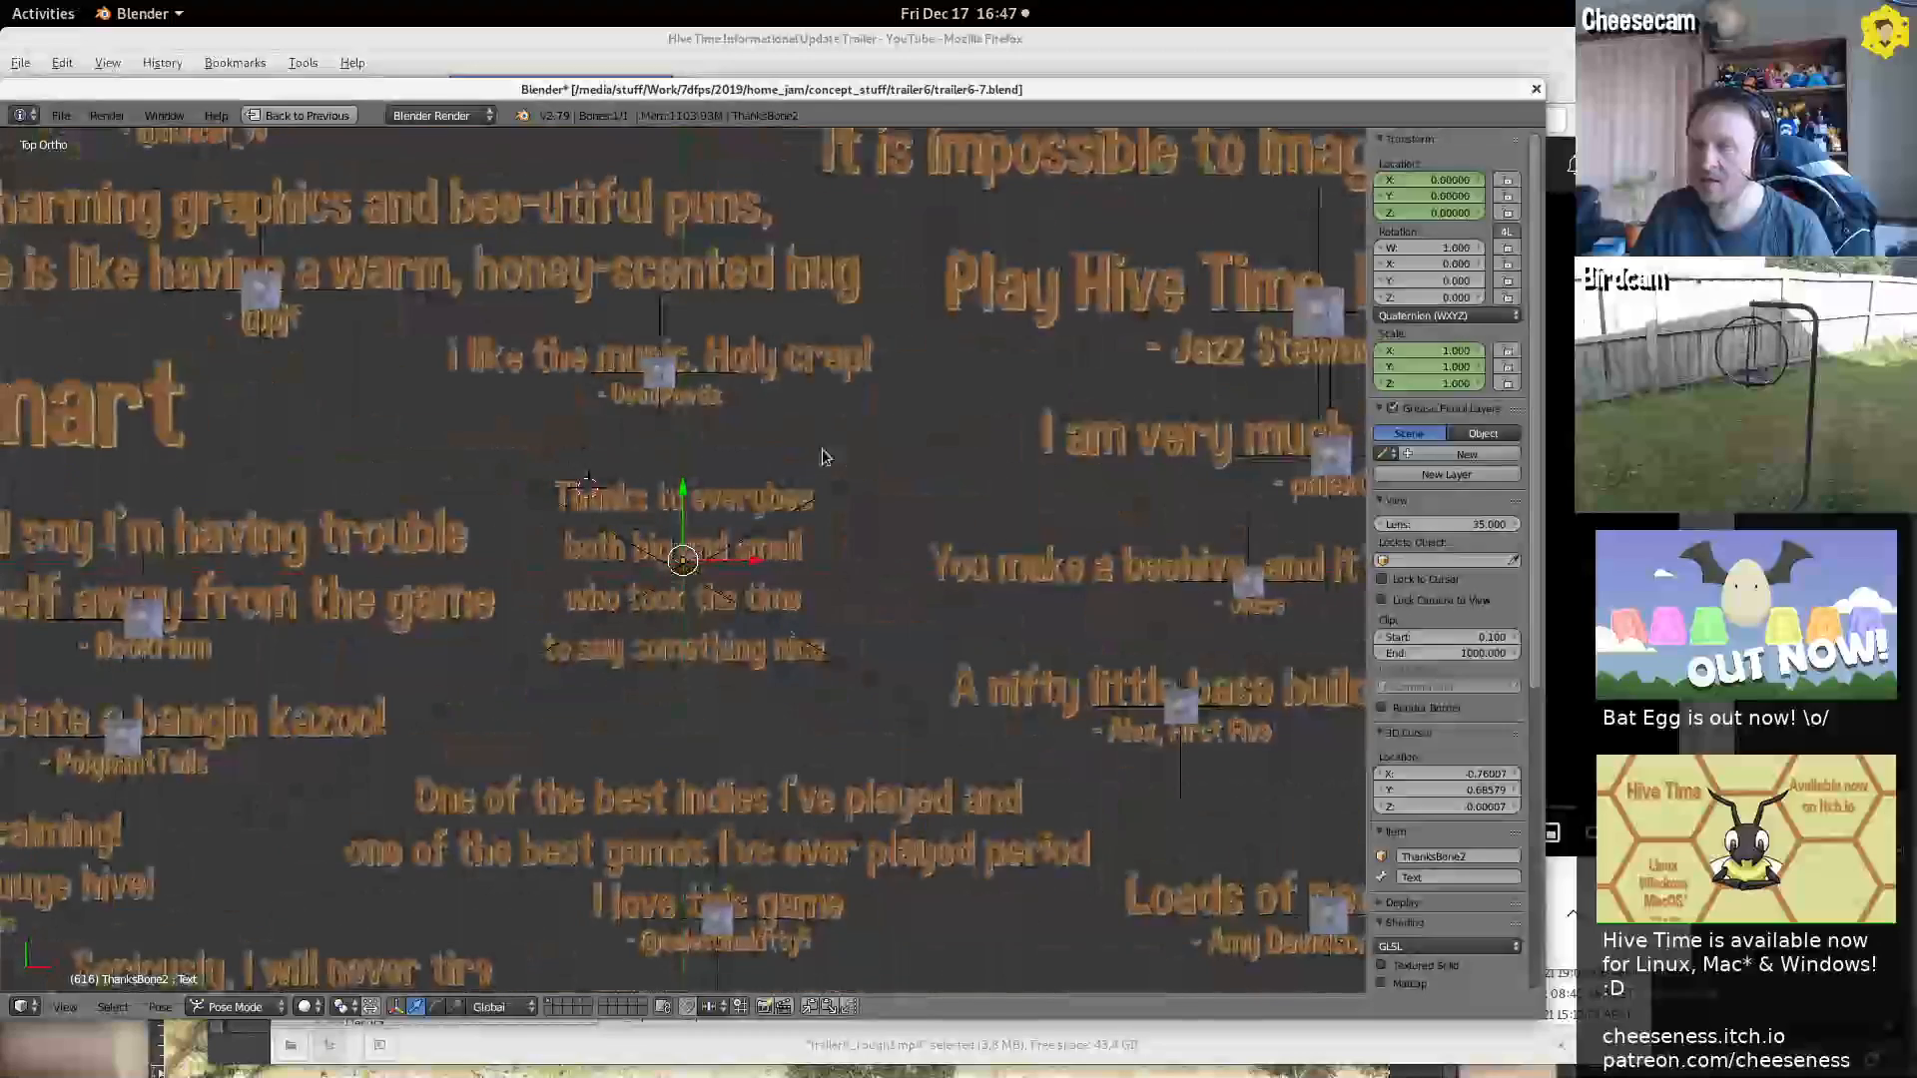
{"action": "scroll", "coordinate": [837, 539], "scroll_direction": "down", "scroll_amount": 2}
{"action": "middle_click_drag", "start_coordinate": [842, 589], "coordinate": [740, 679]}
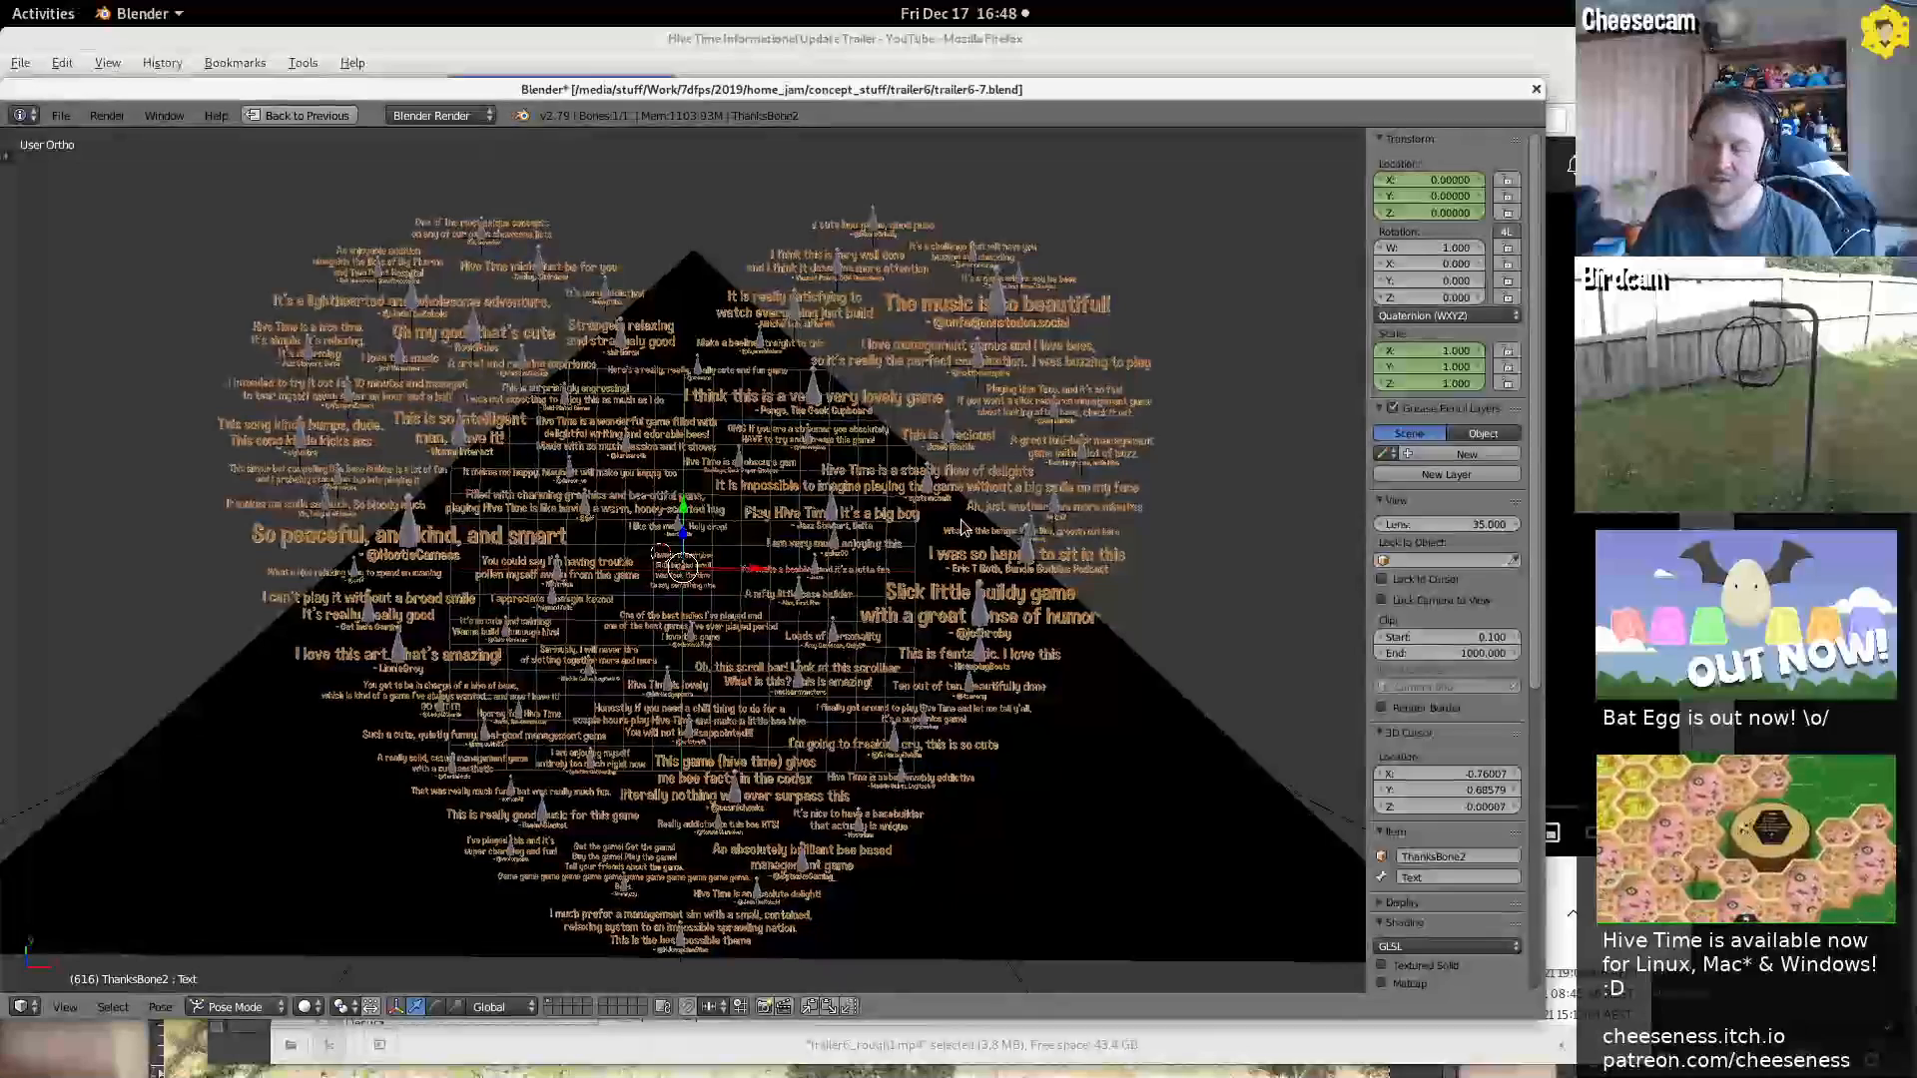
{"action": "middle_click_drag", "start_coordinate": [787, 350], "coordinate": [714, 613]}
{"action": "scroll", "coordinate": [896, 478], "scroll_direction": "up", "scroll_amount": 3}
{"action": "scroll", "coordinate": [896, 478], "scroll_direction": "up", "scroll_amount": 10}
{"action": "scroll", "coordinate": [897, 478], "scroll_direction": "down", "scroll_amount": 2}
{"action": "key", "text": "KP_5"}
{"action": "scroll", "coordinate": [737, 511], "scroll_direction": "down", "scroll_amount": 2}
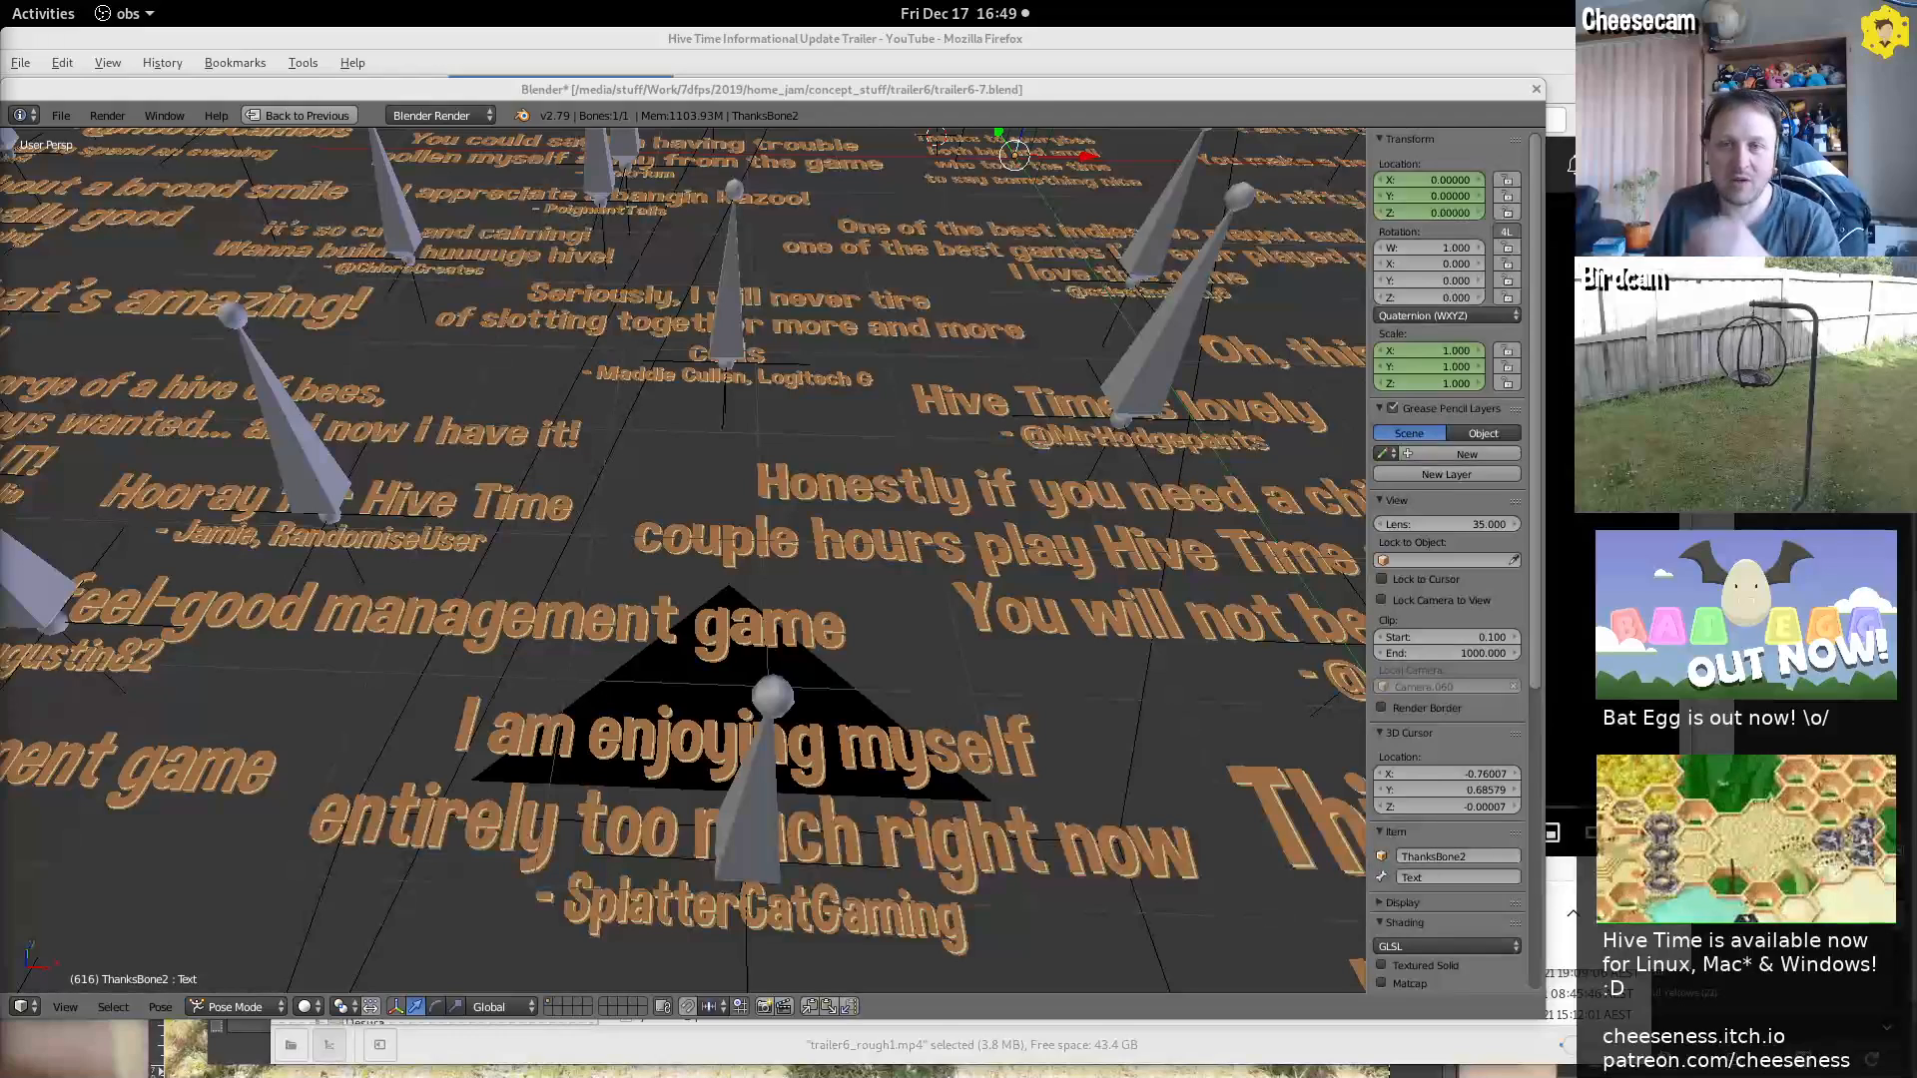
Launch Audacity by searching for "aud" and dismiss its welcome message
{"action": "key", "text": "super"}
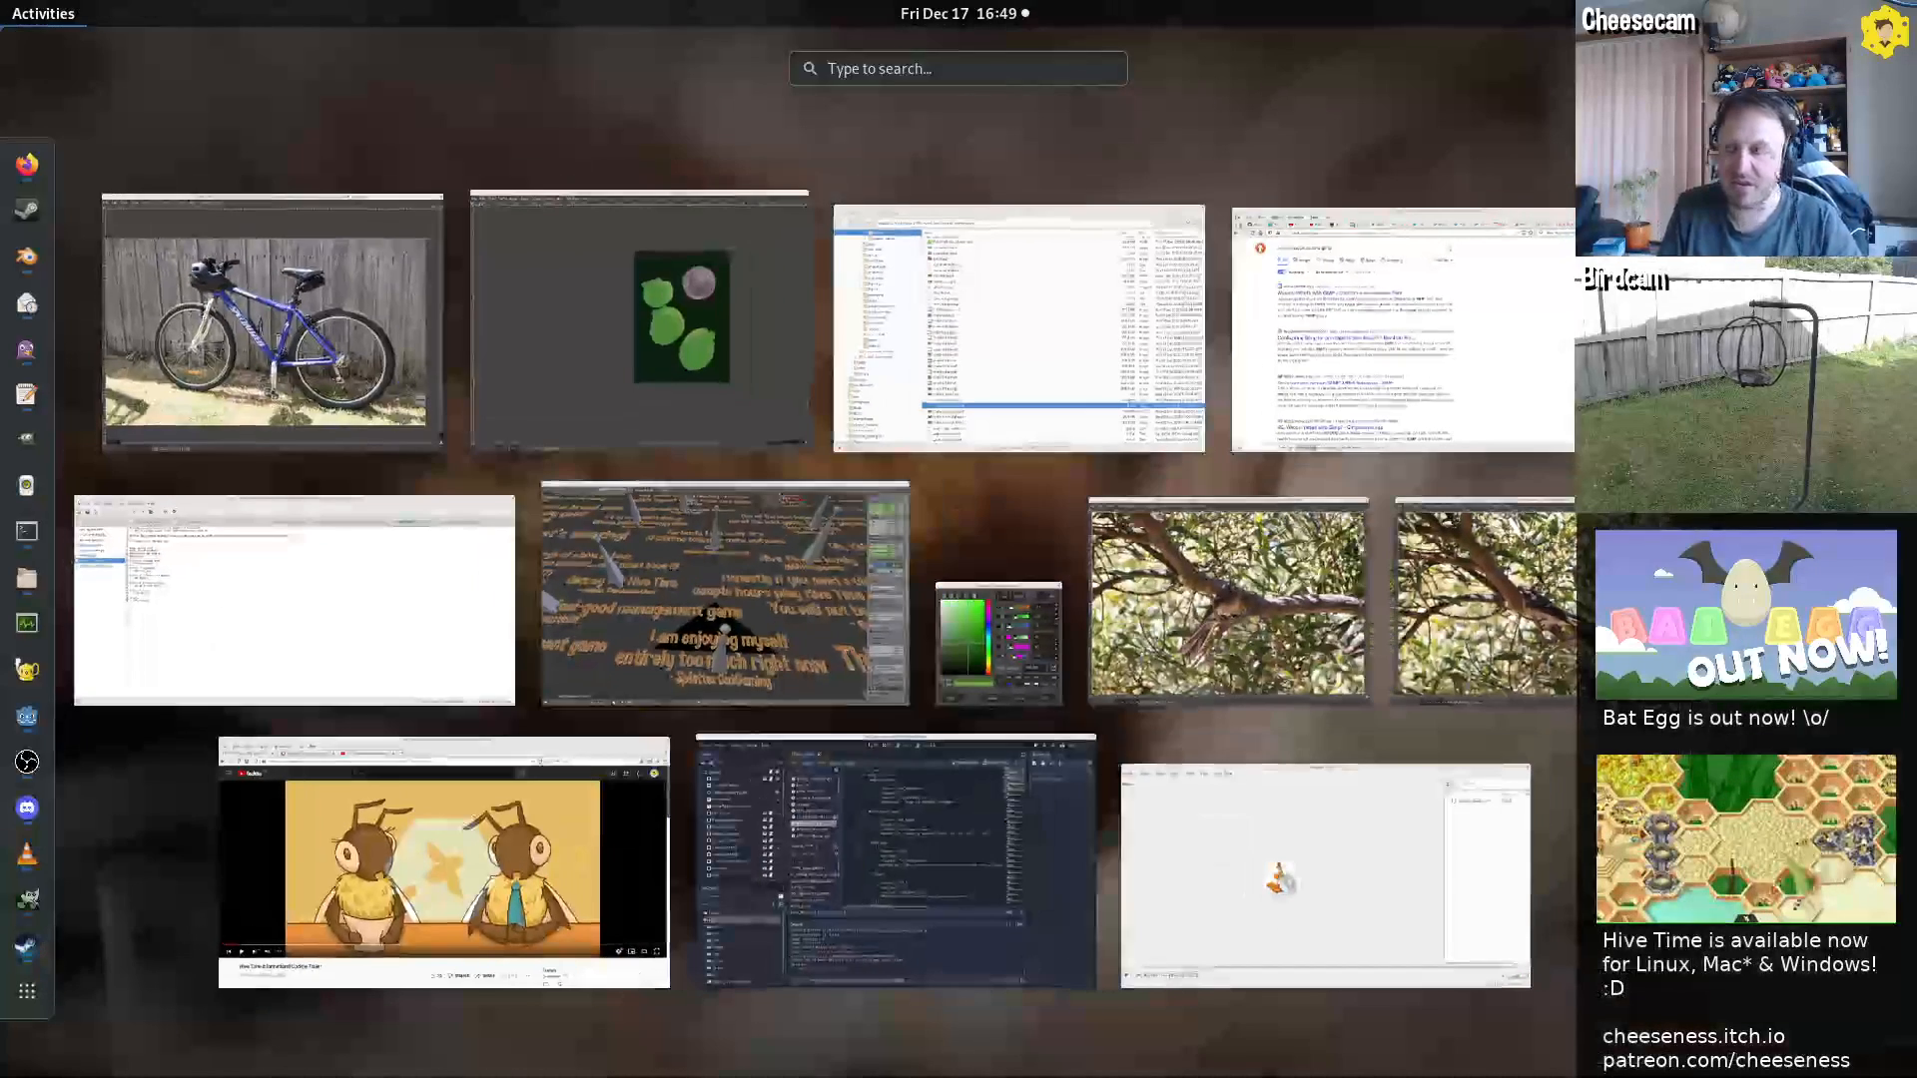
{"action": "type", "text": "aud"}
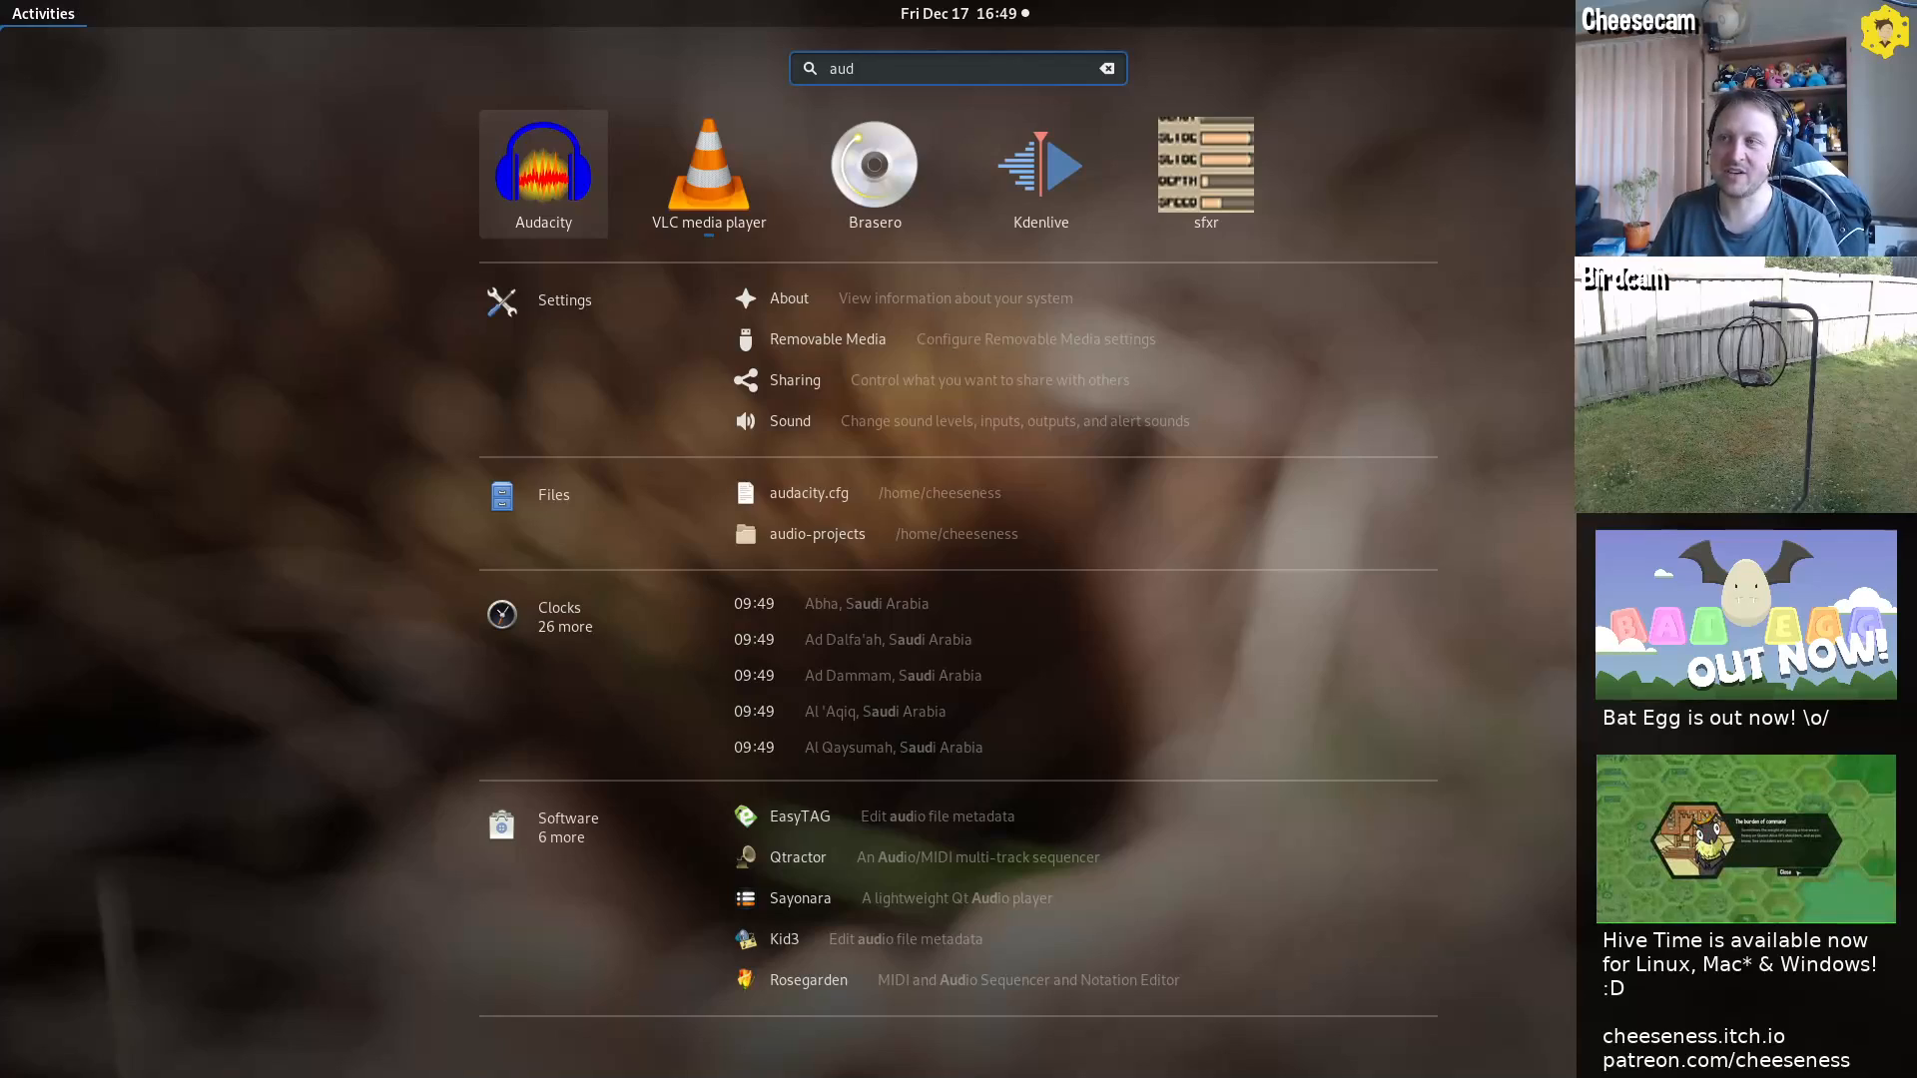
{"action": "key", "text": "Return"}
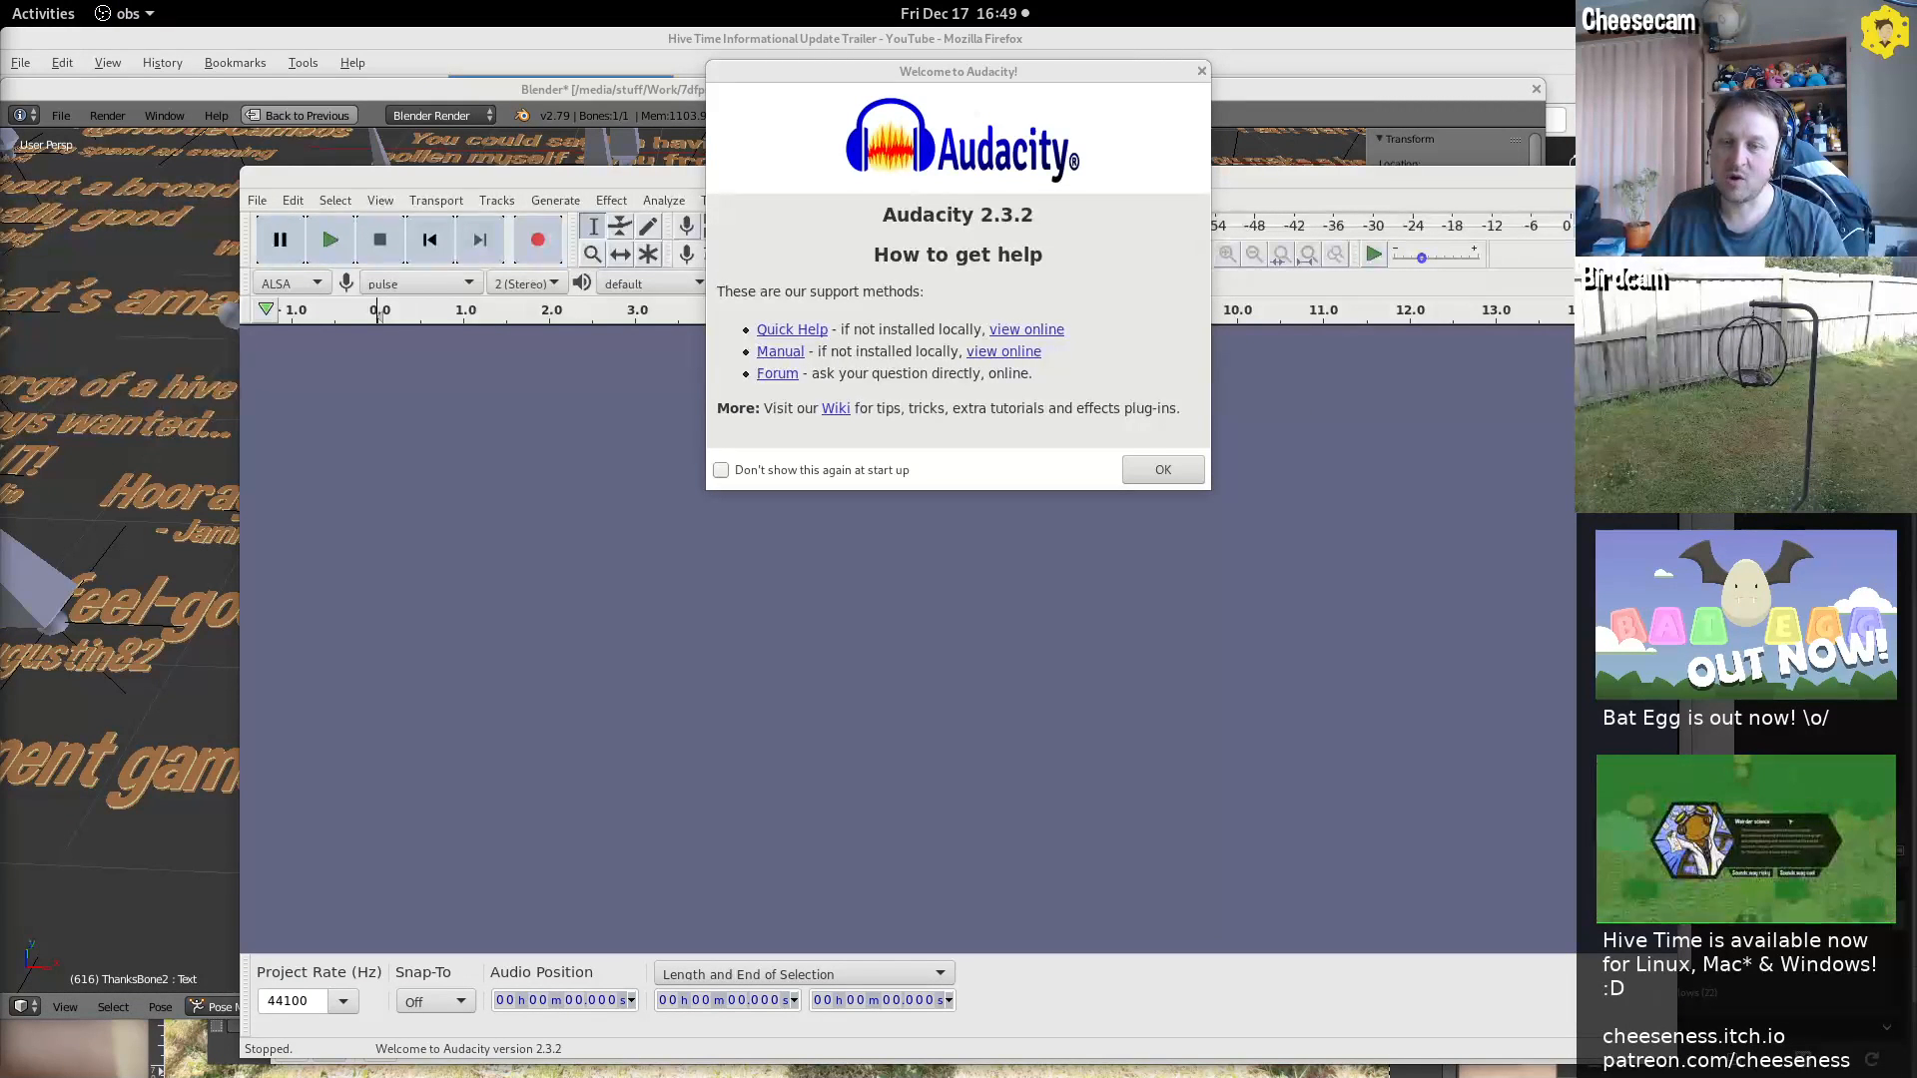
{"action": "left_click", "coordinate": [1161, 470]}
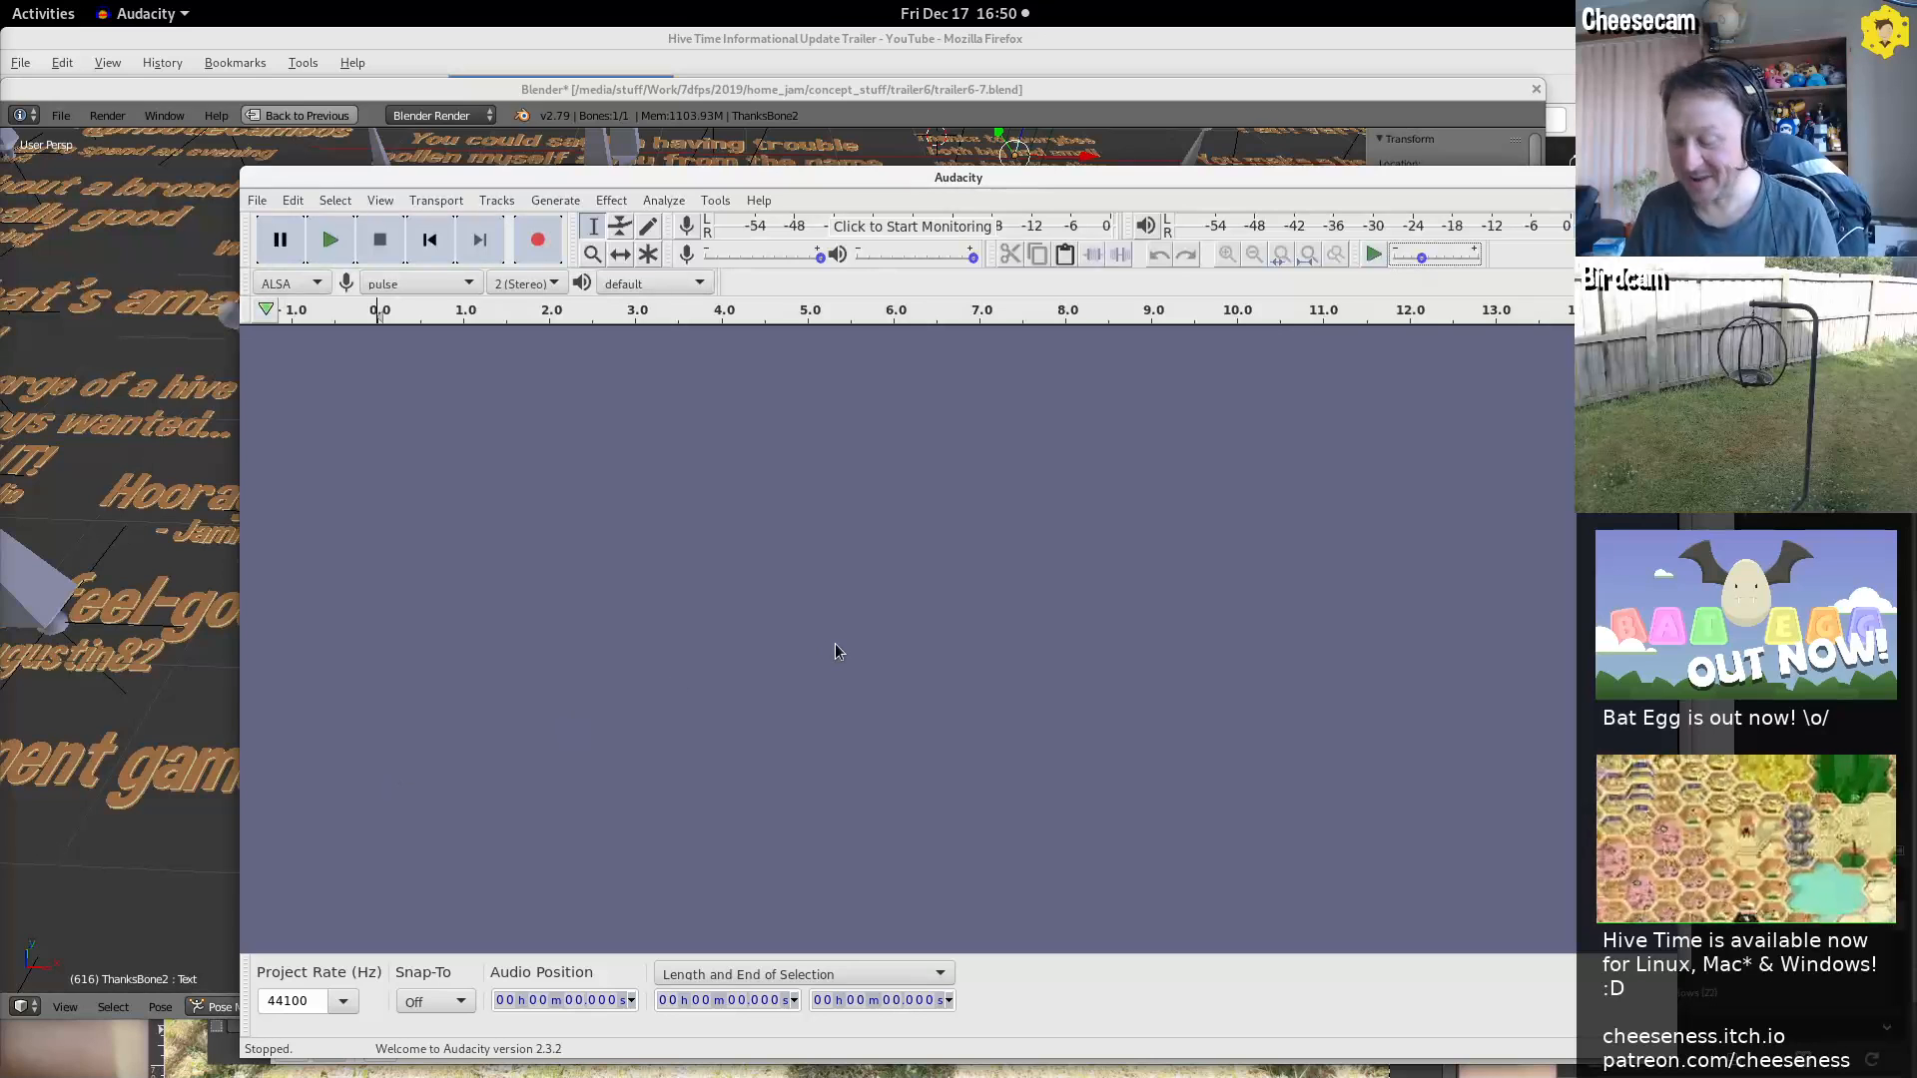
Start opening a file and browse to the trailer6 folder inside concept_stuff, looking through its files
{"action": "key", "text": "ctrl+o"}
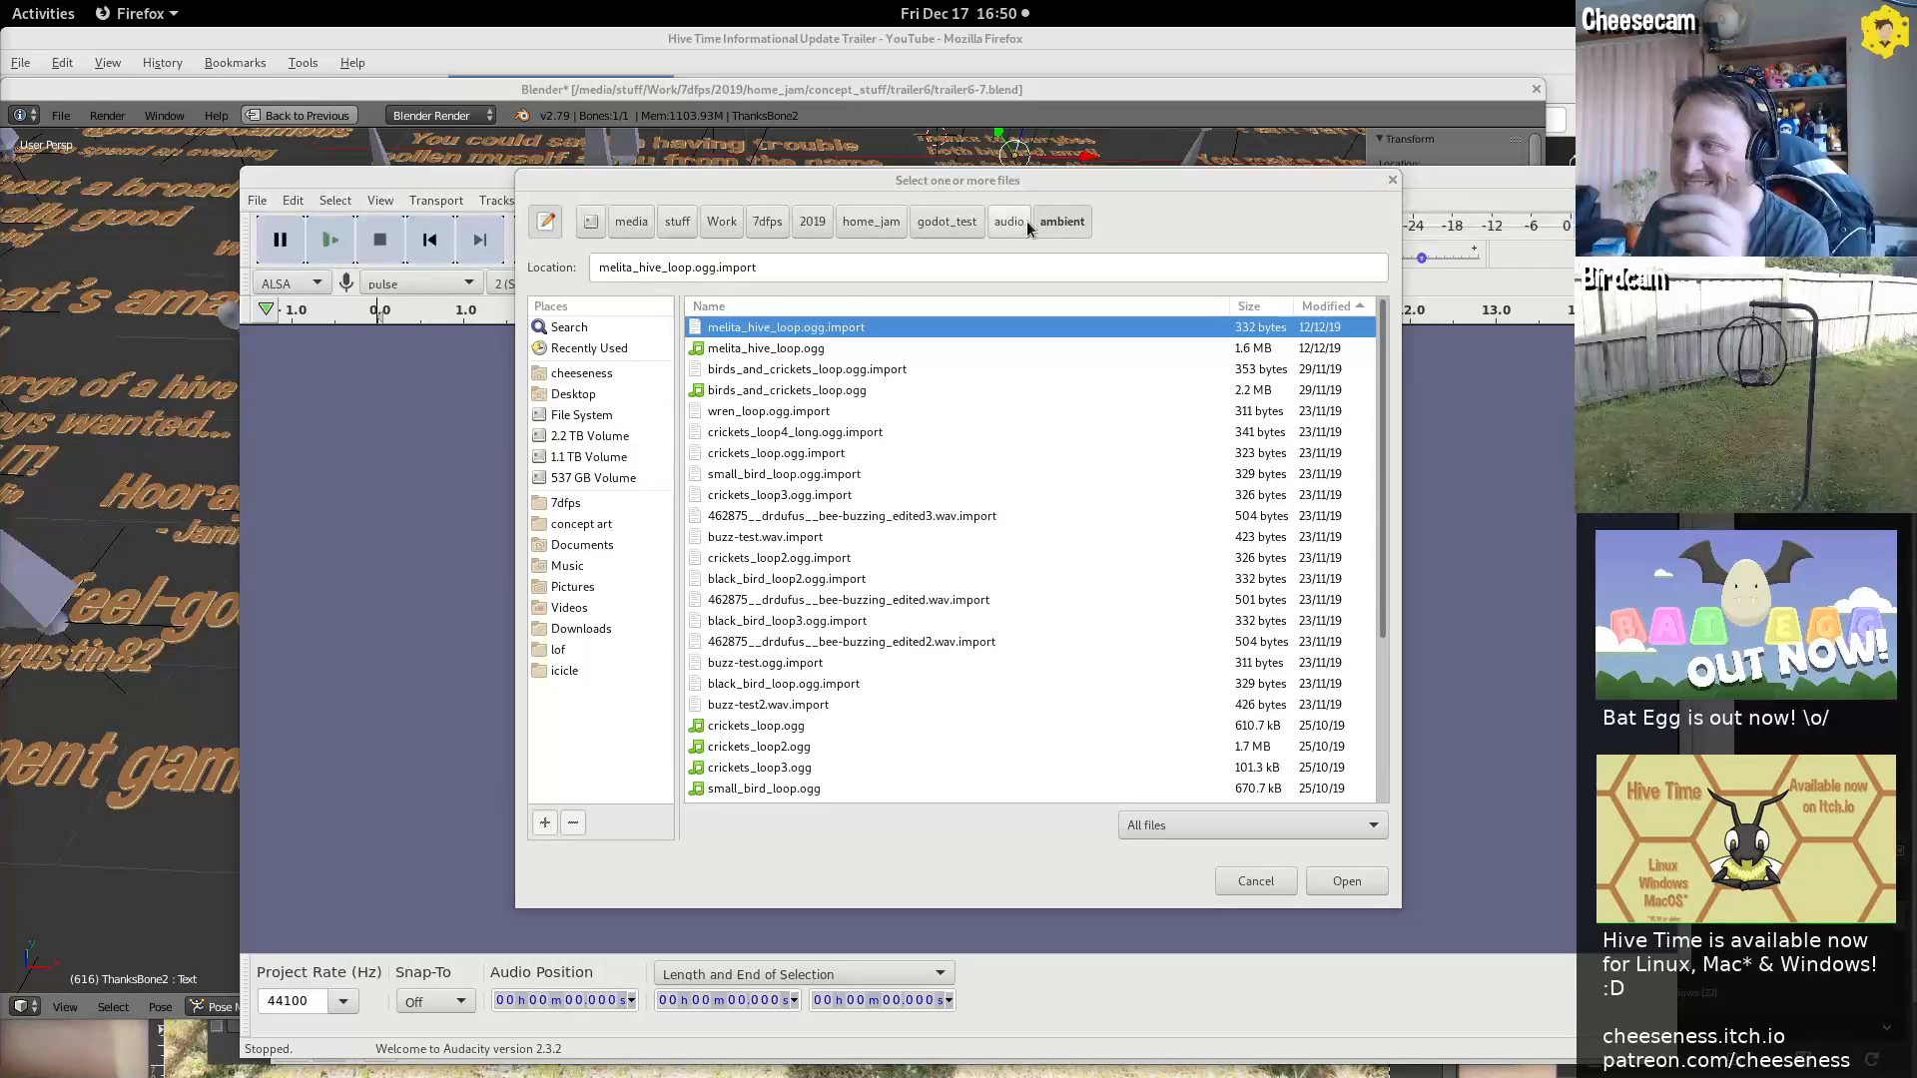
{"action": "left_click", "coordinate": [869, 220]}
{"action": "double_click", "coordinate": [763, 390]}
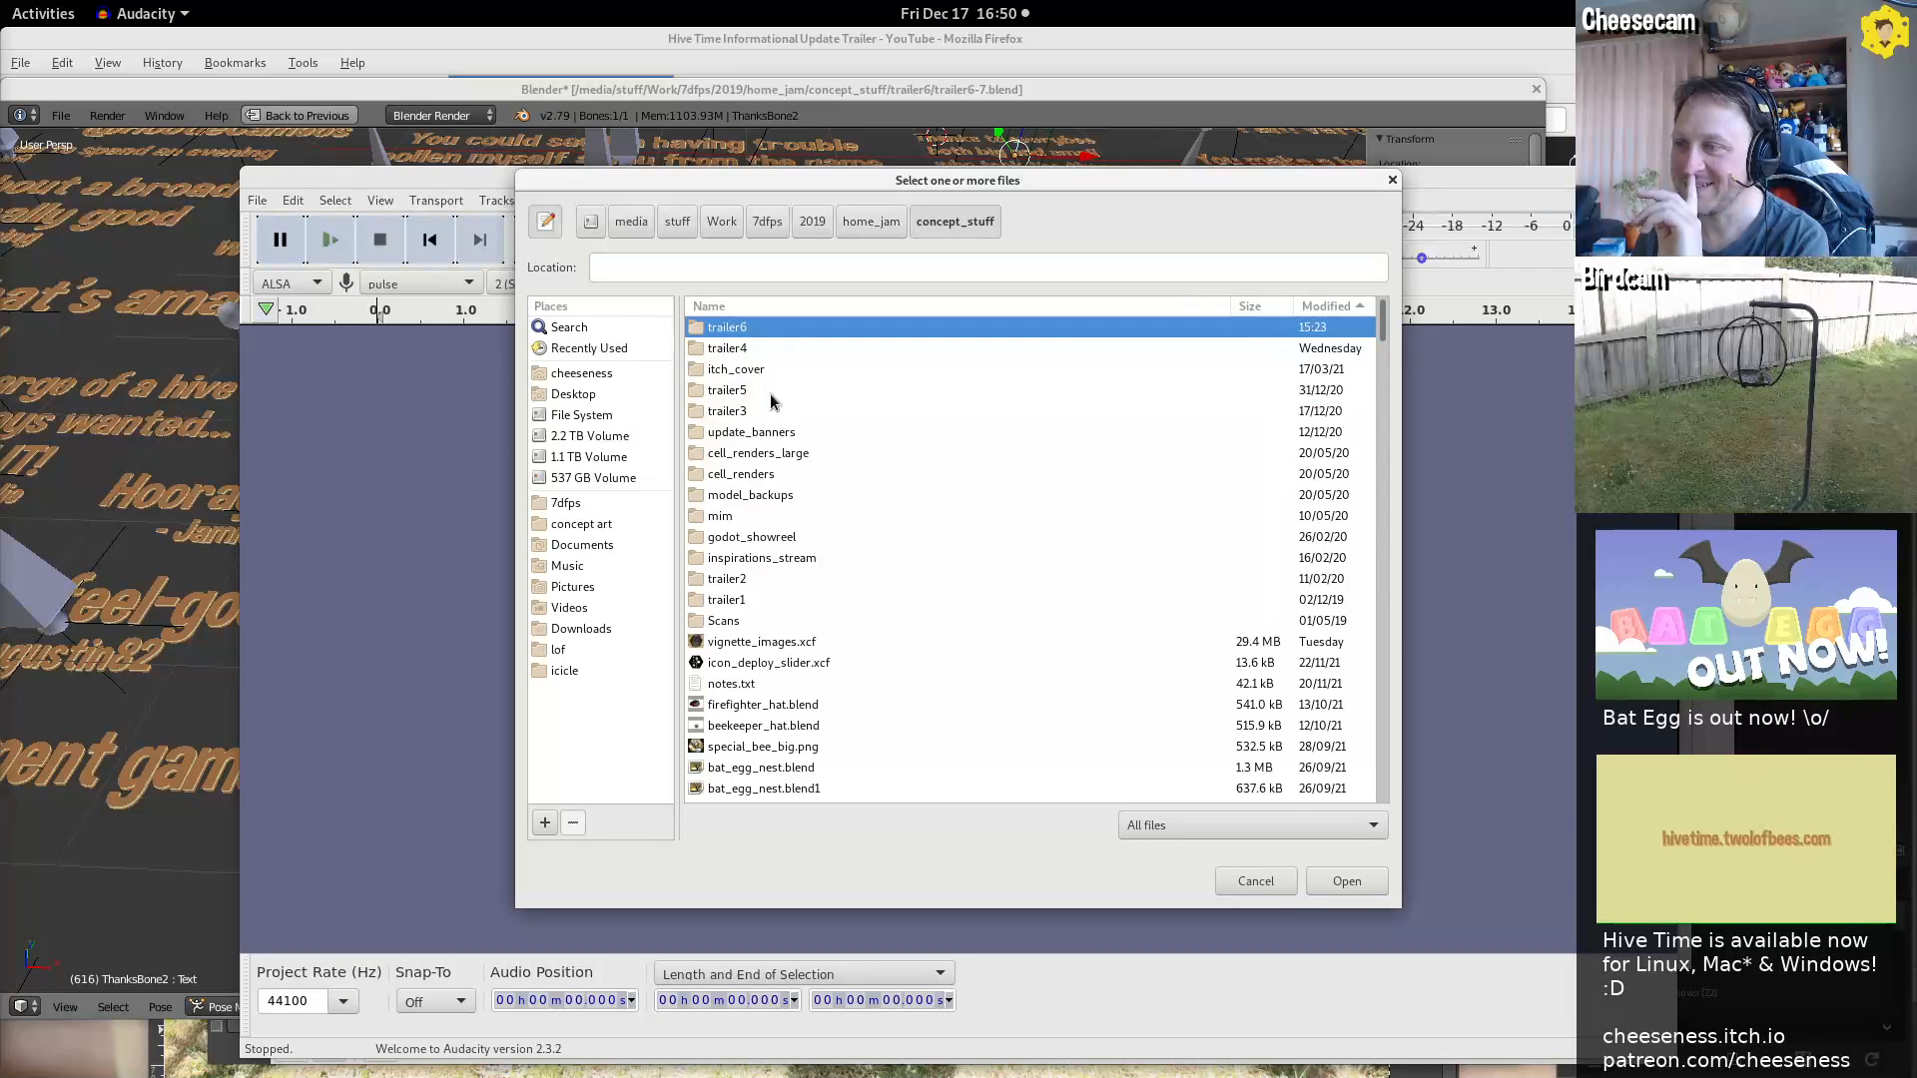
{"action": "double_click", "coordinate": [748, 329]}
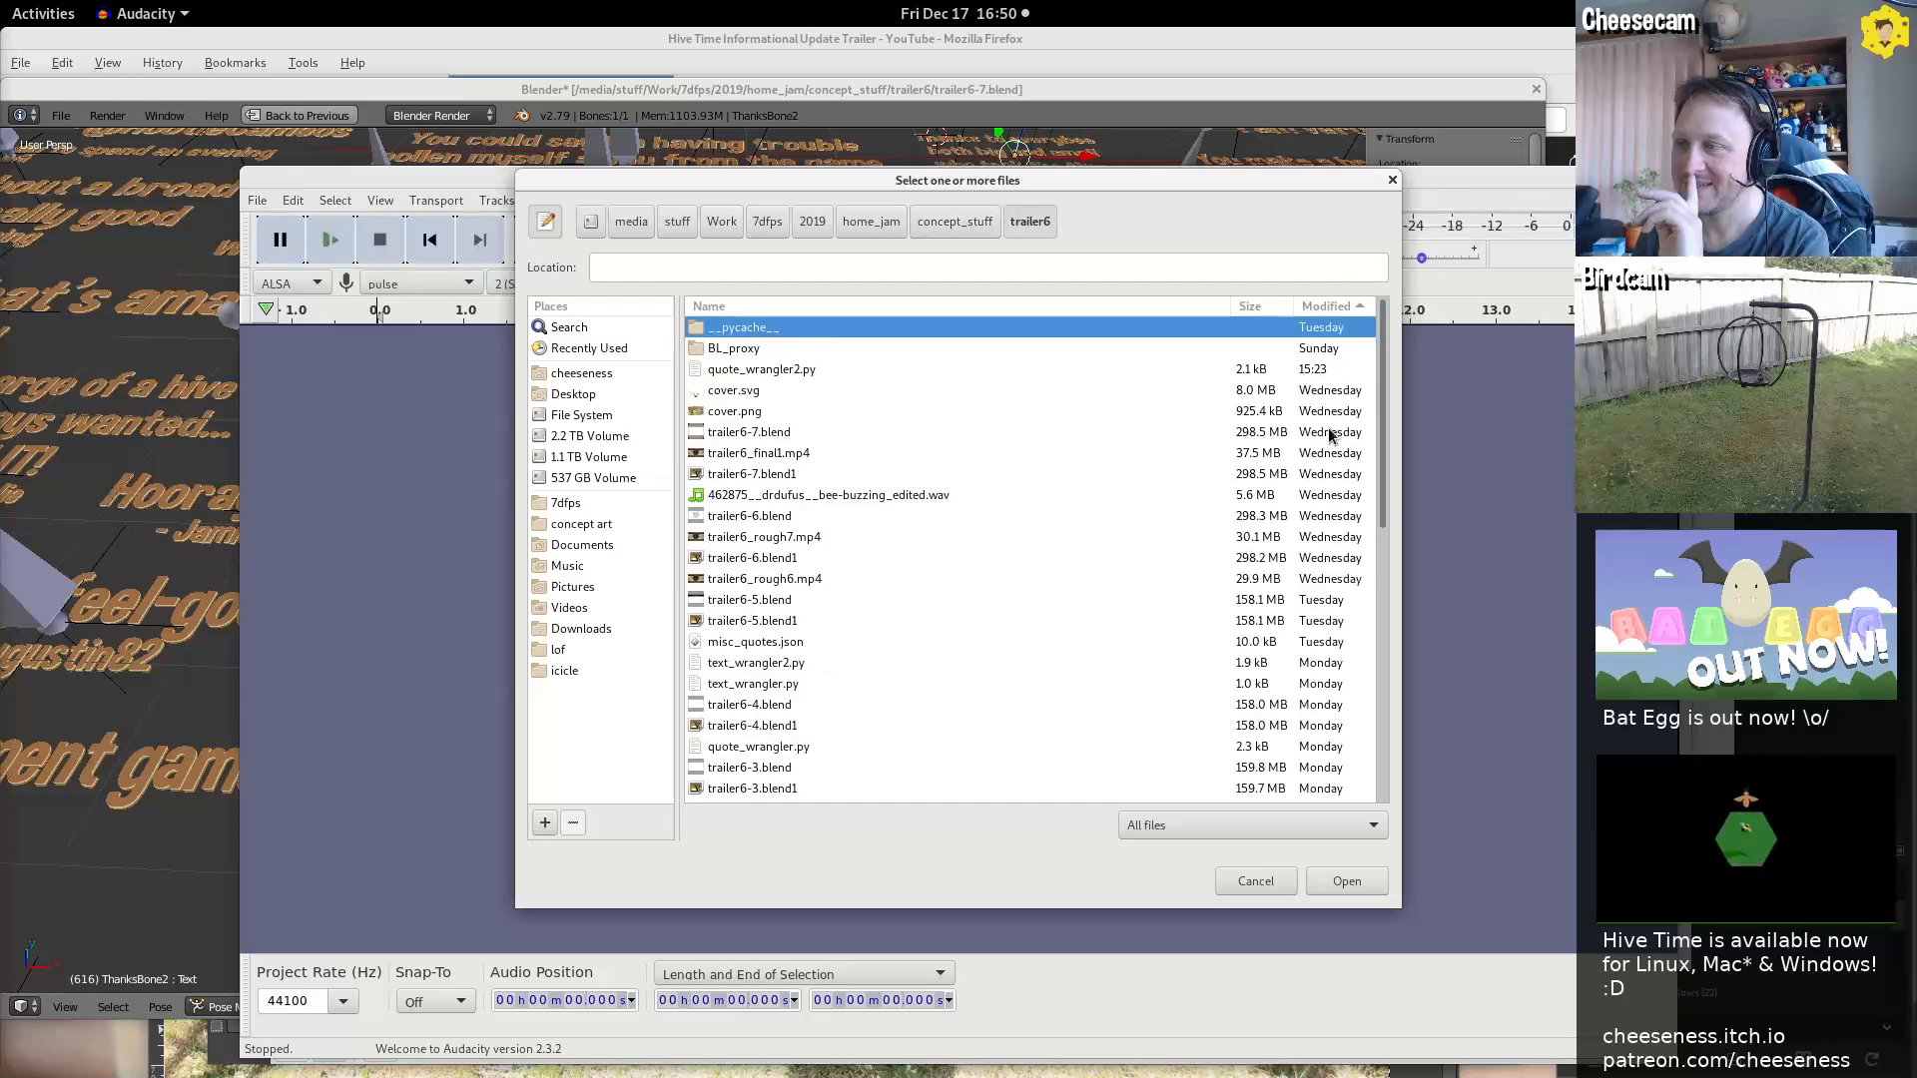
{"action": "mouse_move", "coordinate": [1378, 387]}
{"action": "left_mouse_down"}
{"action": "mouse_move", "coordinate": [1363, 621]}
{"action": "mouse_move", "coordinate": [1354, 413]}
{"action": "left_mouse_up"}
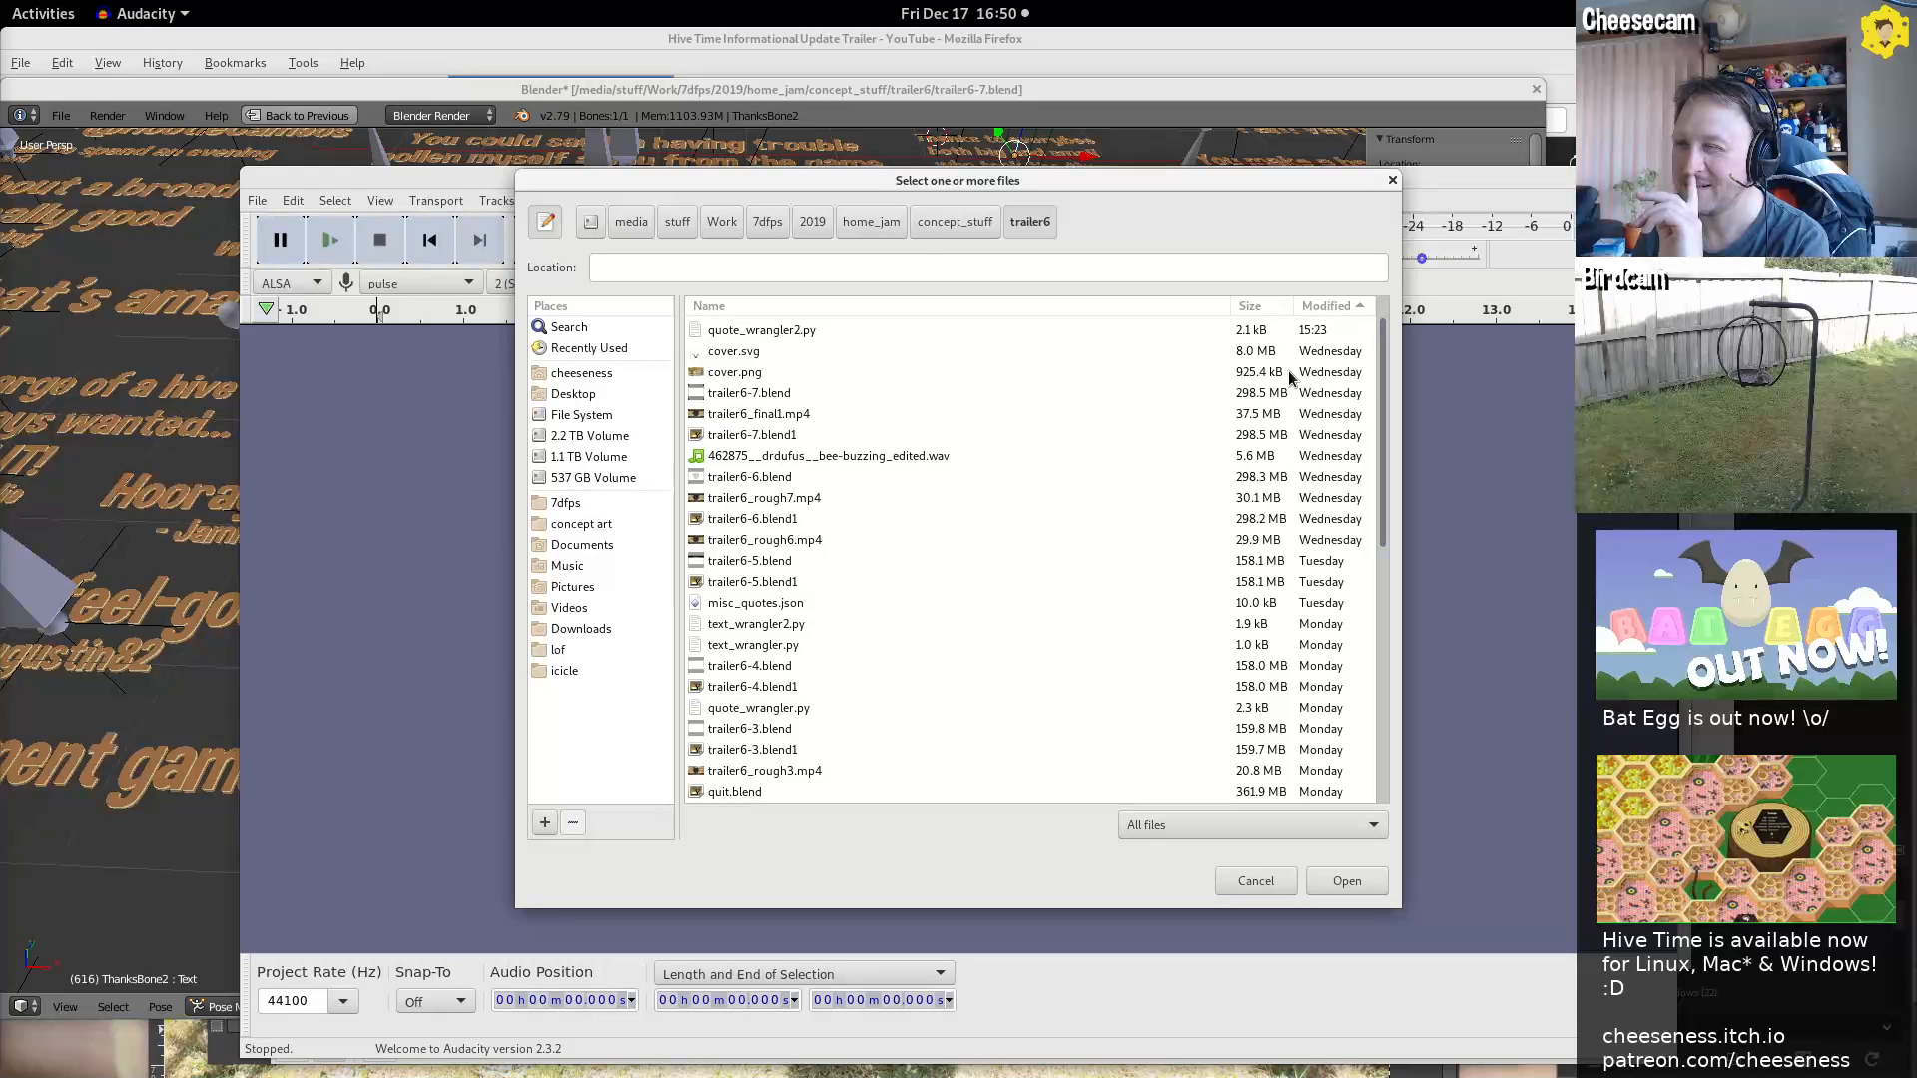
Look through the trailer4 folder in concept_stuff, including its voice.aup project, and close the file dialog without opening anything
{"action": "left_click", "coordinate": [953, 224]}
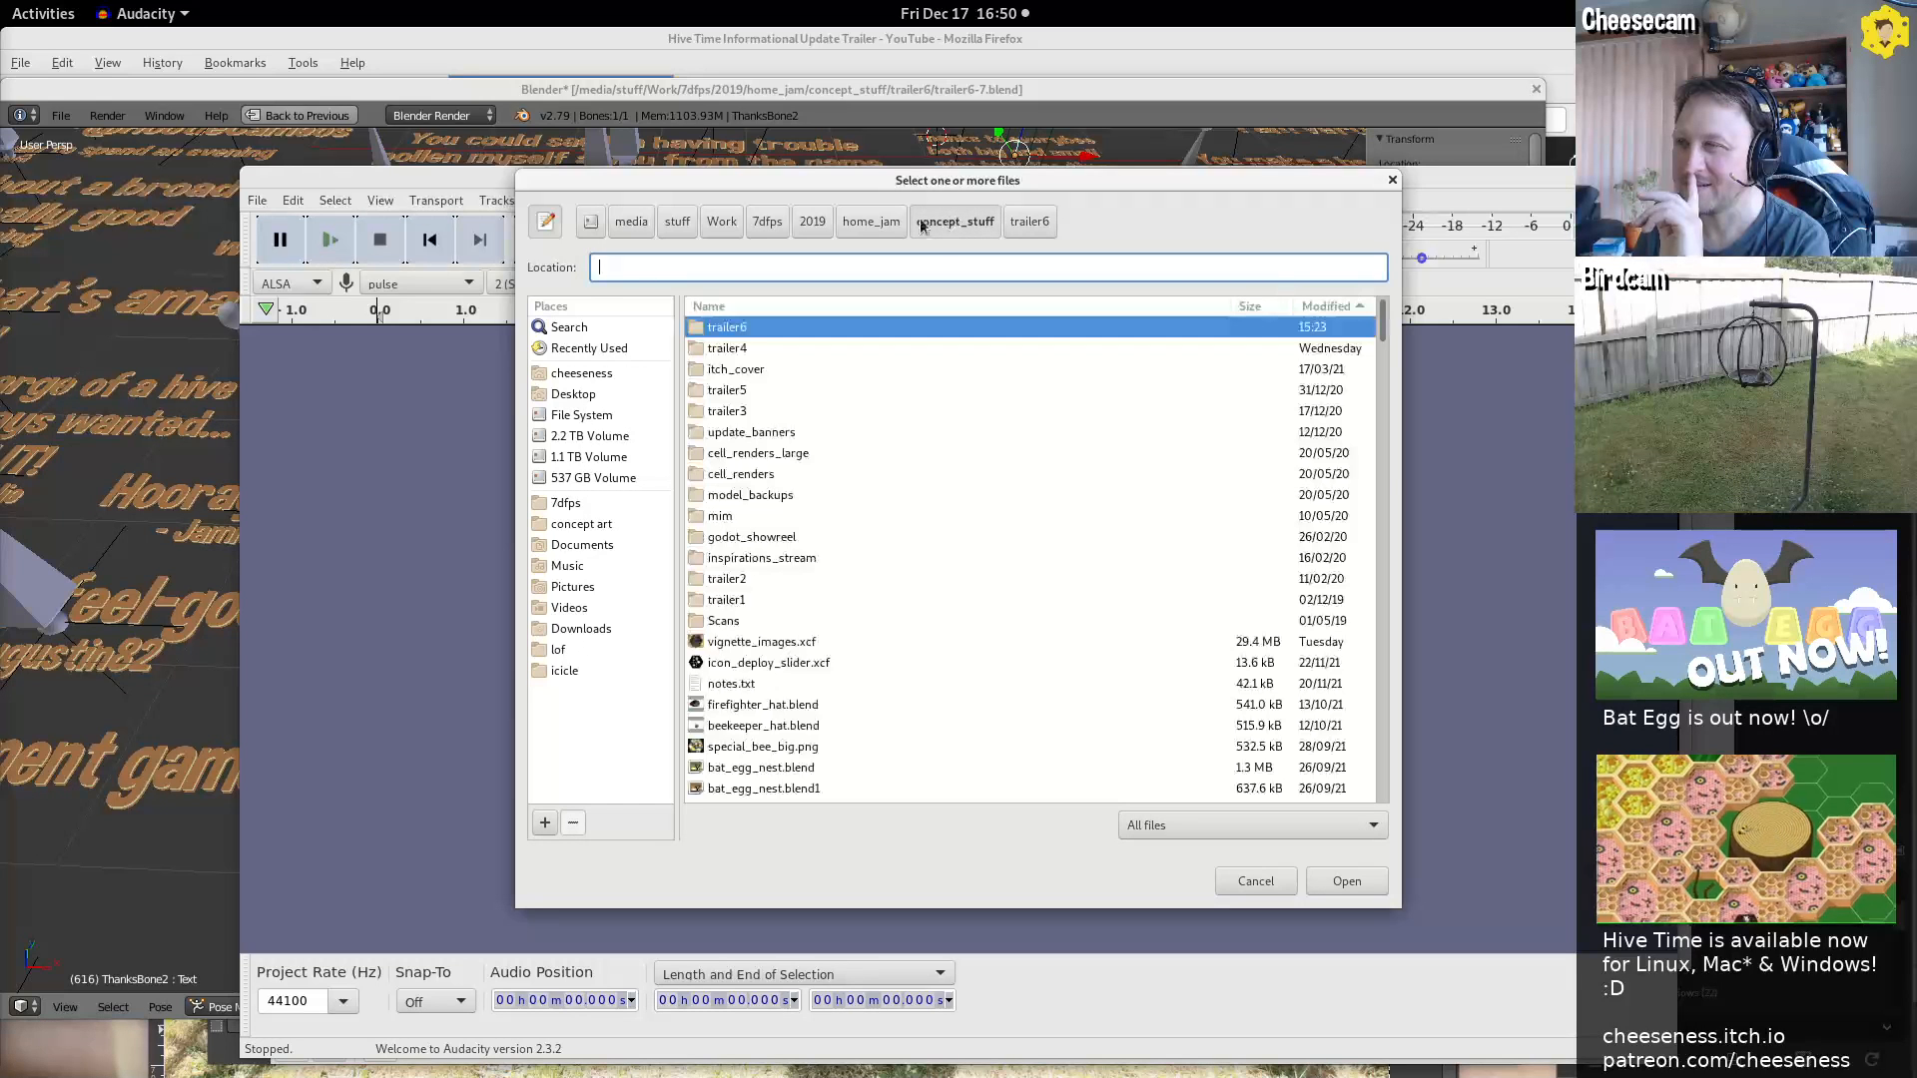
{"action": "double_click", "coordinate": [745, 349]}
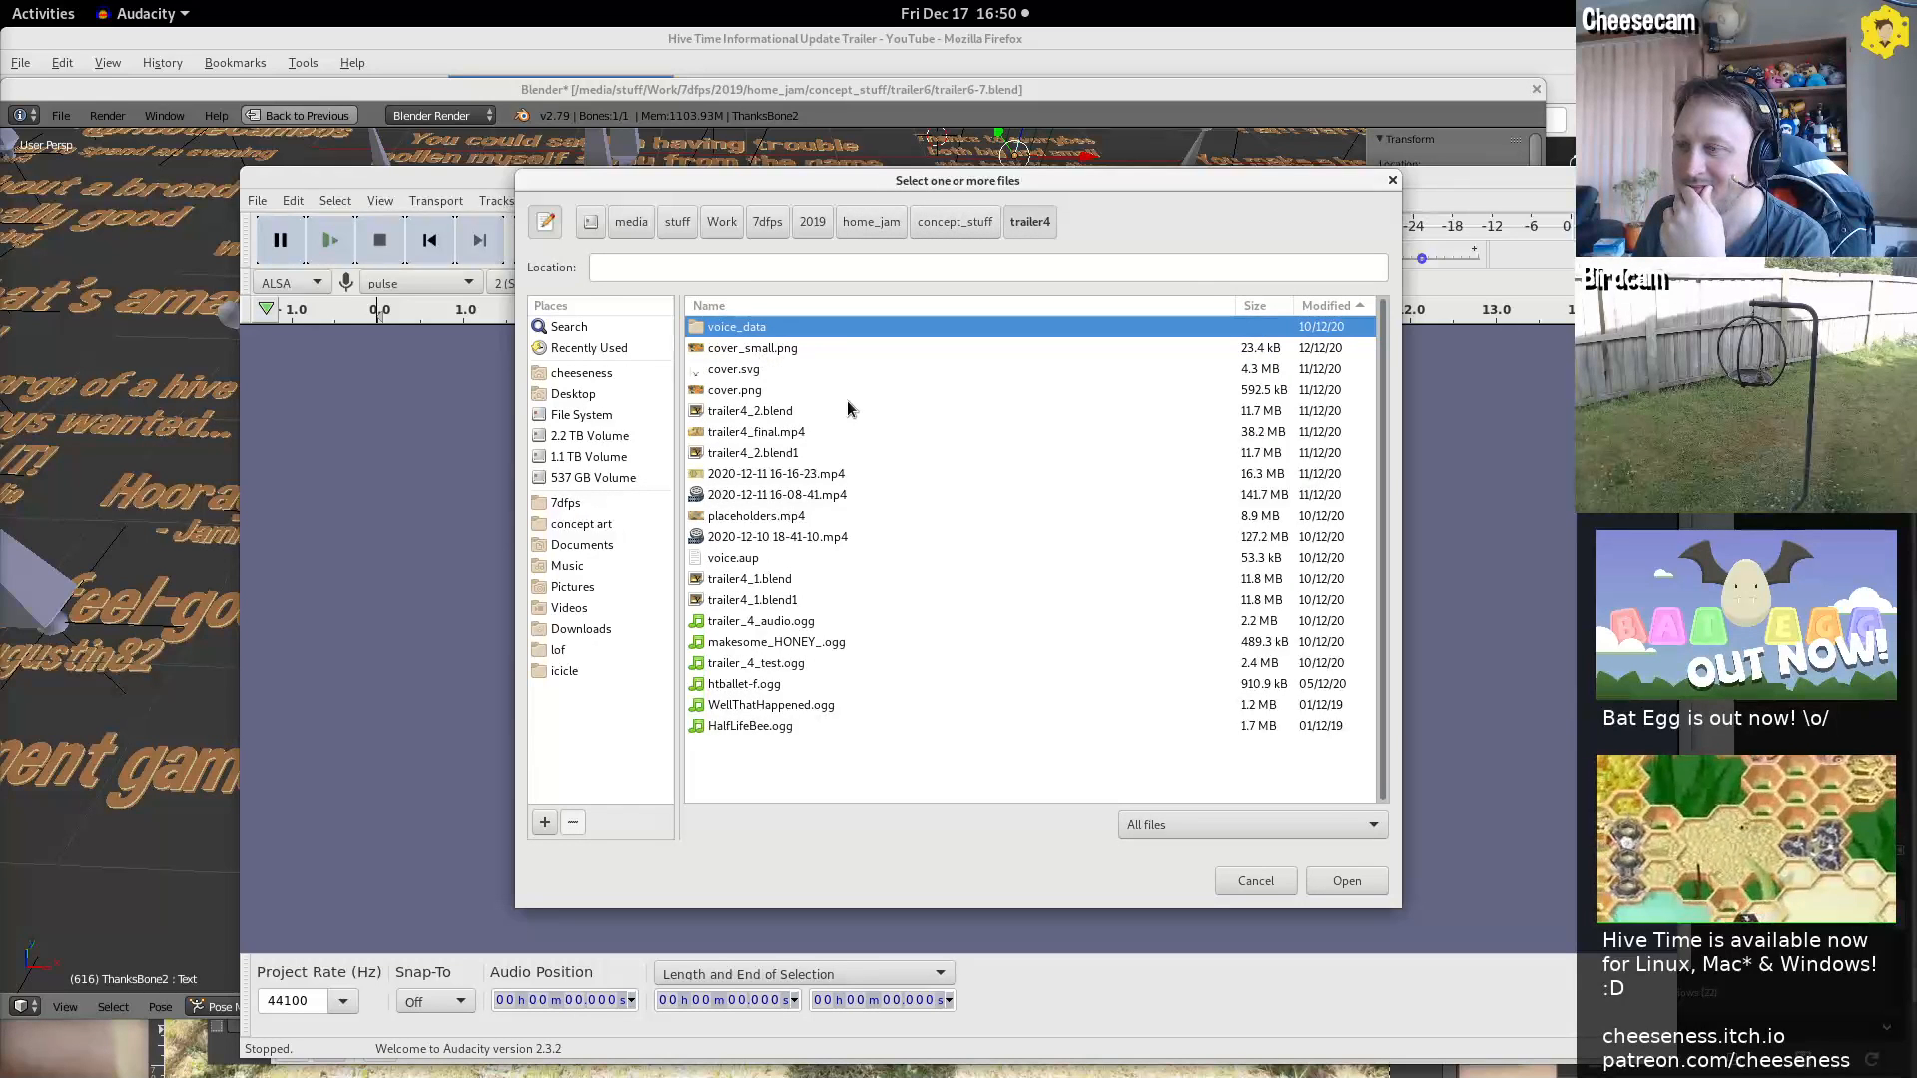
{"action": "left_click", "coordinate": [770, 559]}
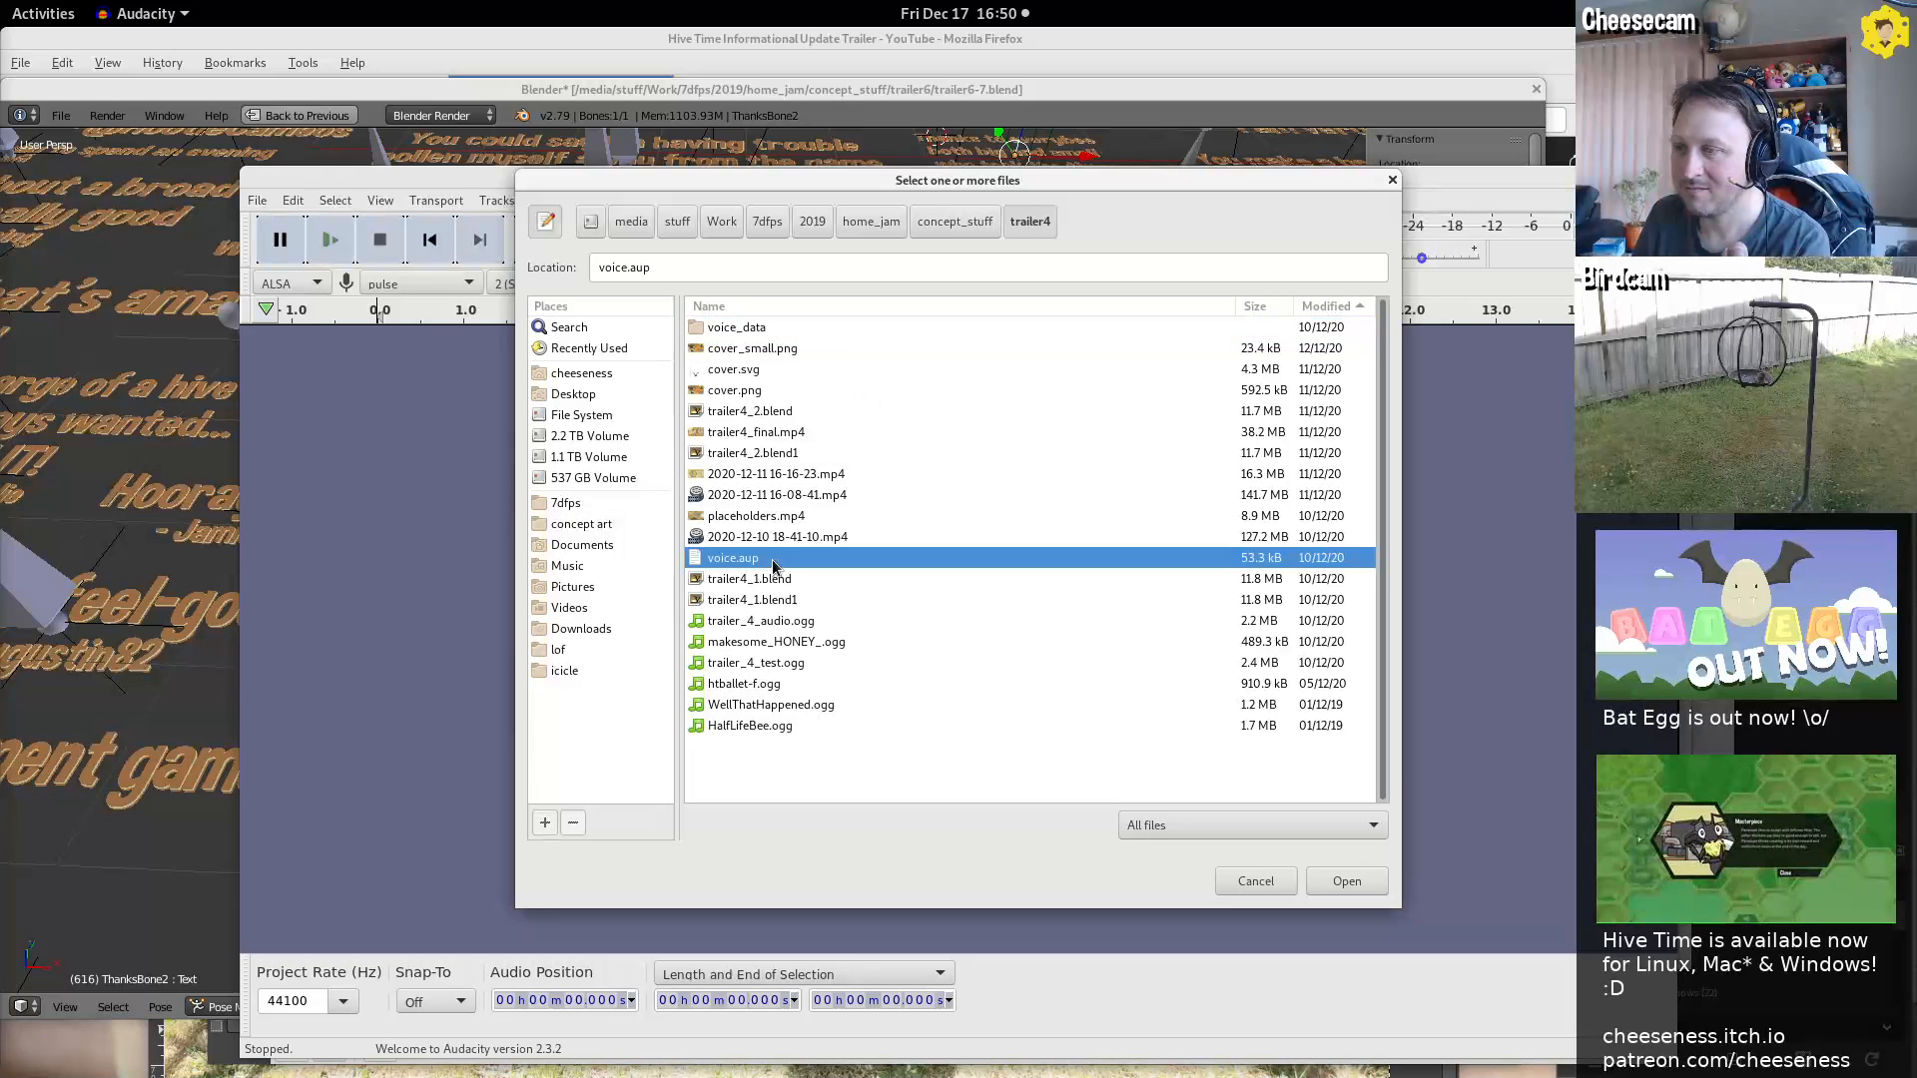
{"action": "left_click", "coordinate": [955, 222]}
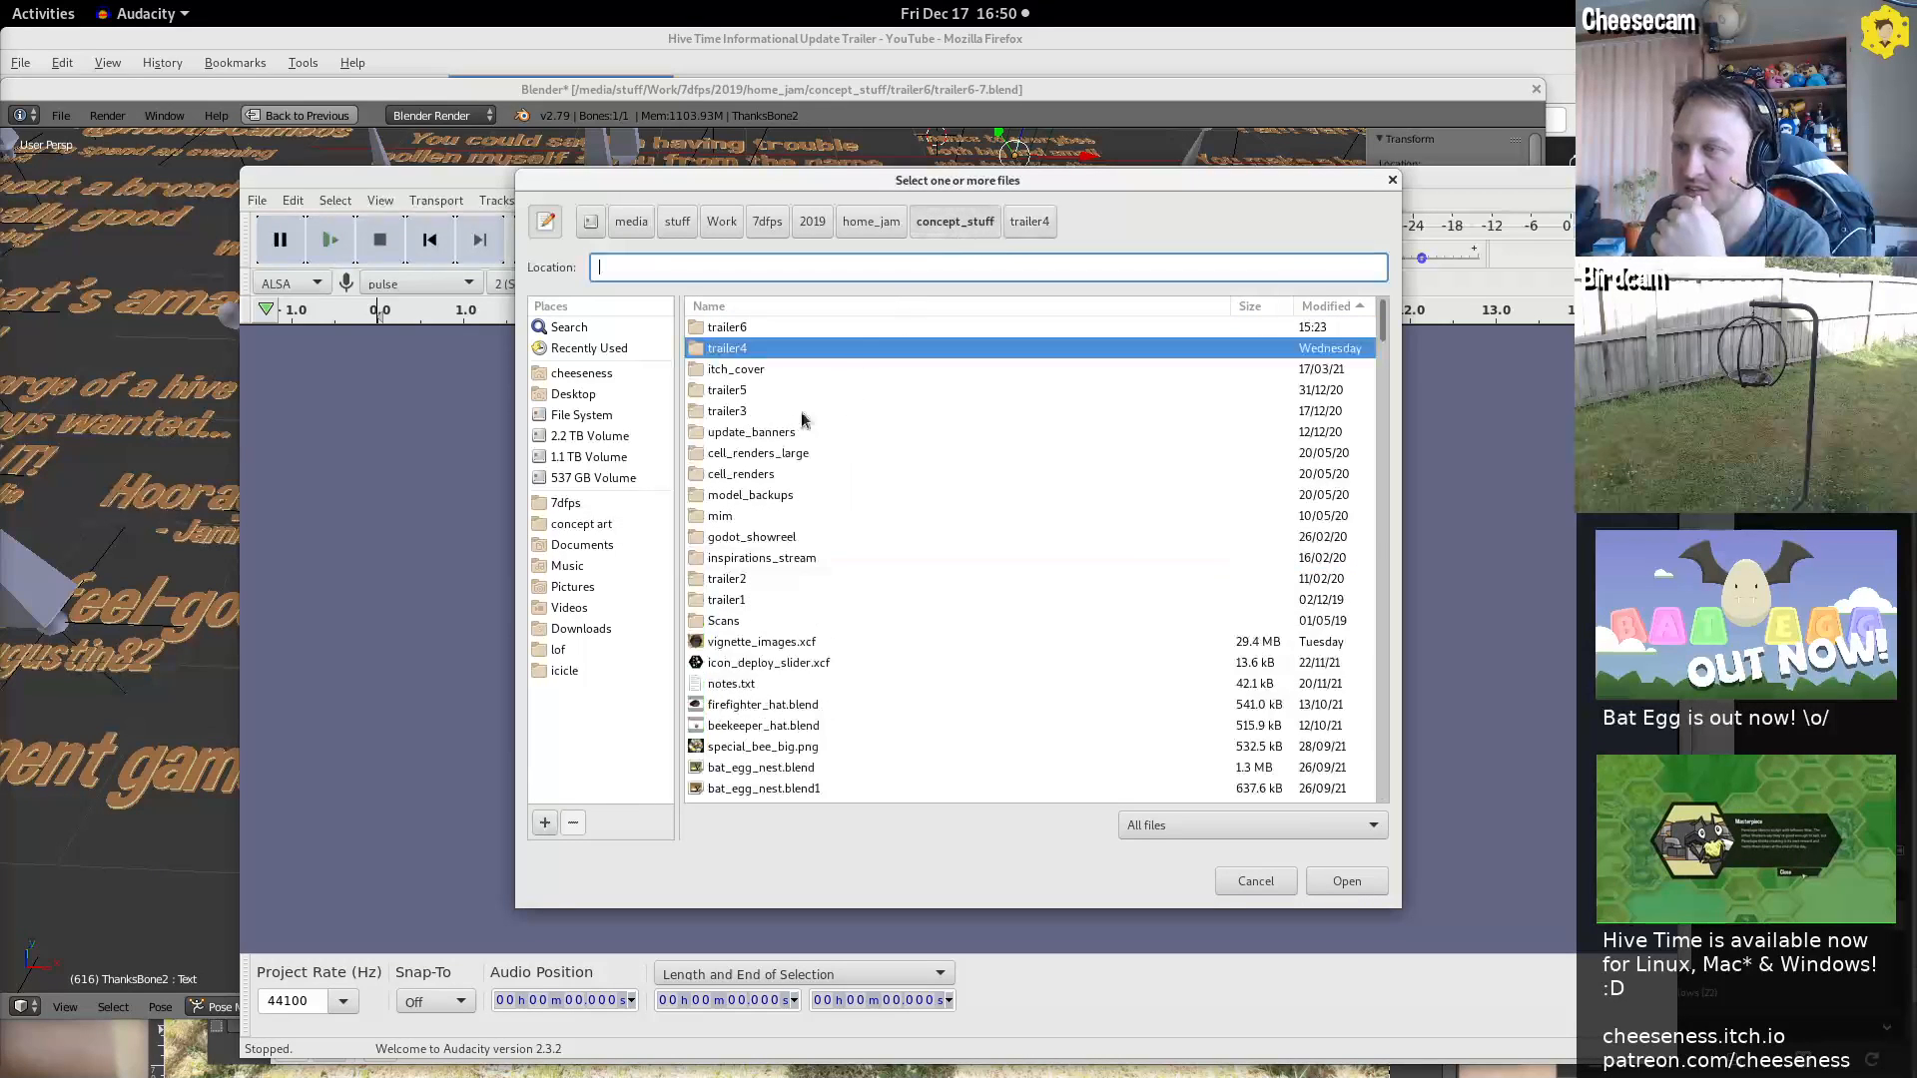
{"action": "left_click", "coordinate": [738, 517]}
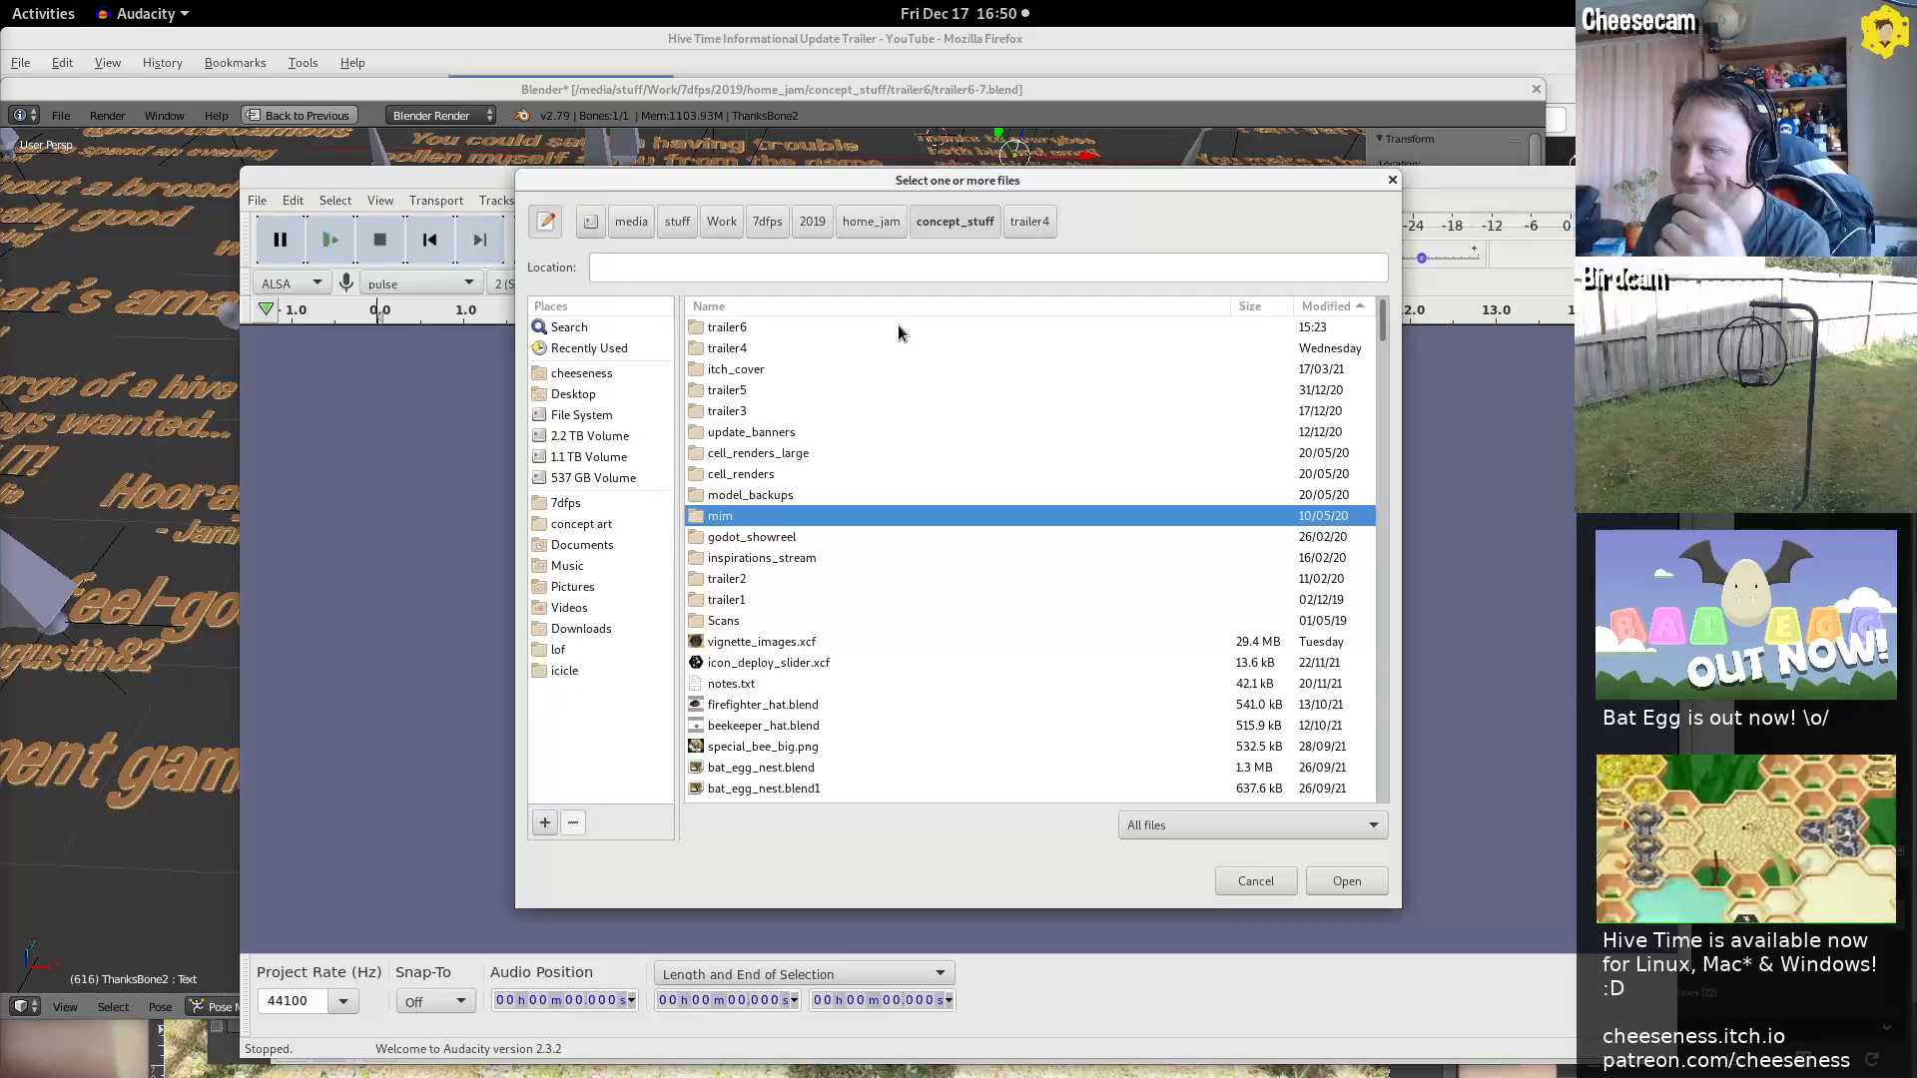
{"action": "left_click", "coordinate": [1032, 222]}
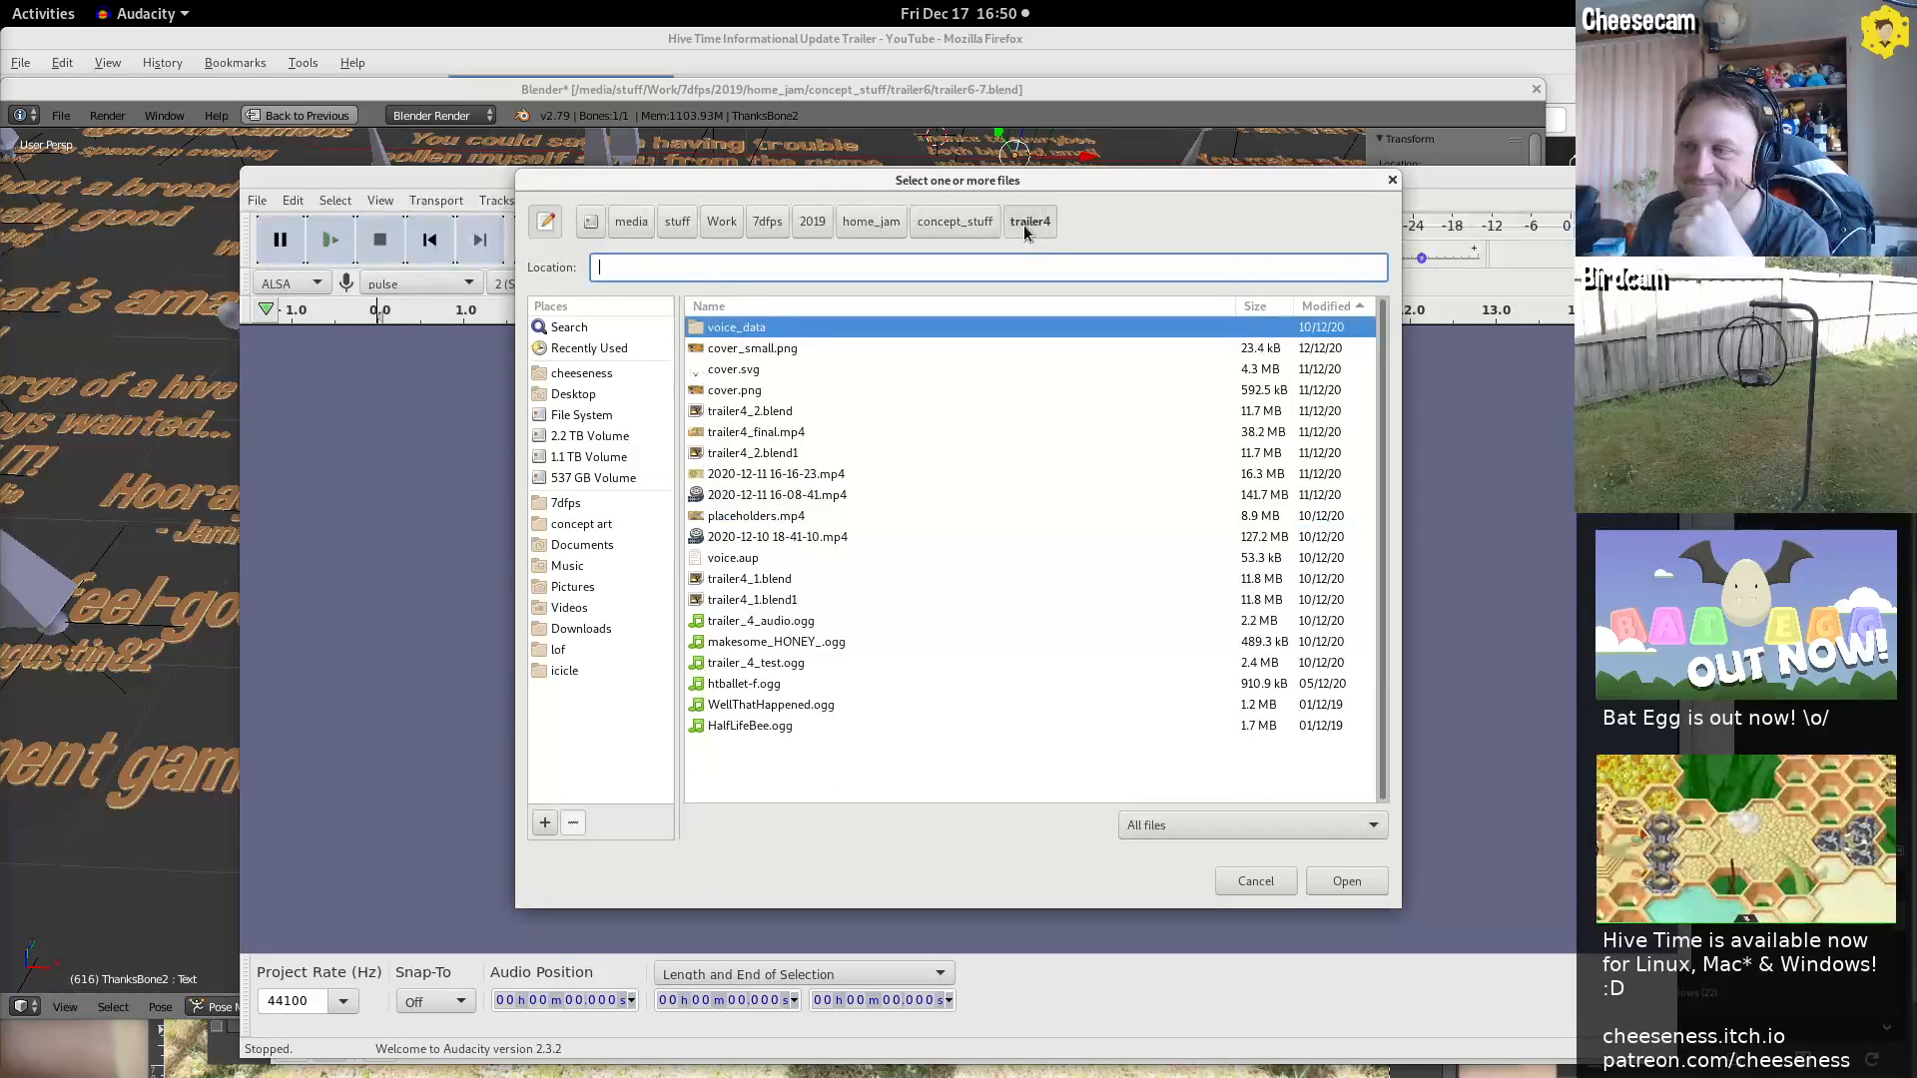
{"action": "left_click", "coordinate": [1391, 180]}
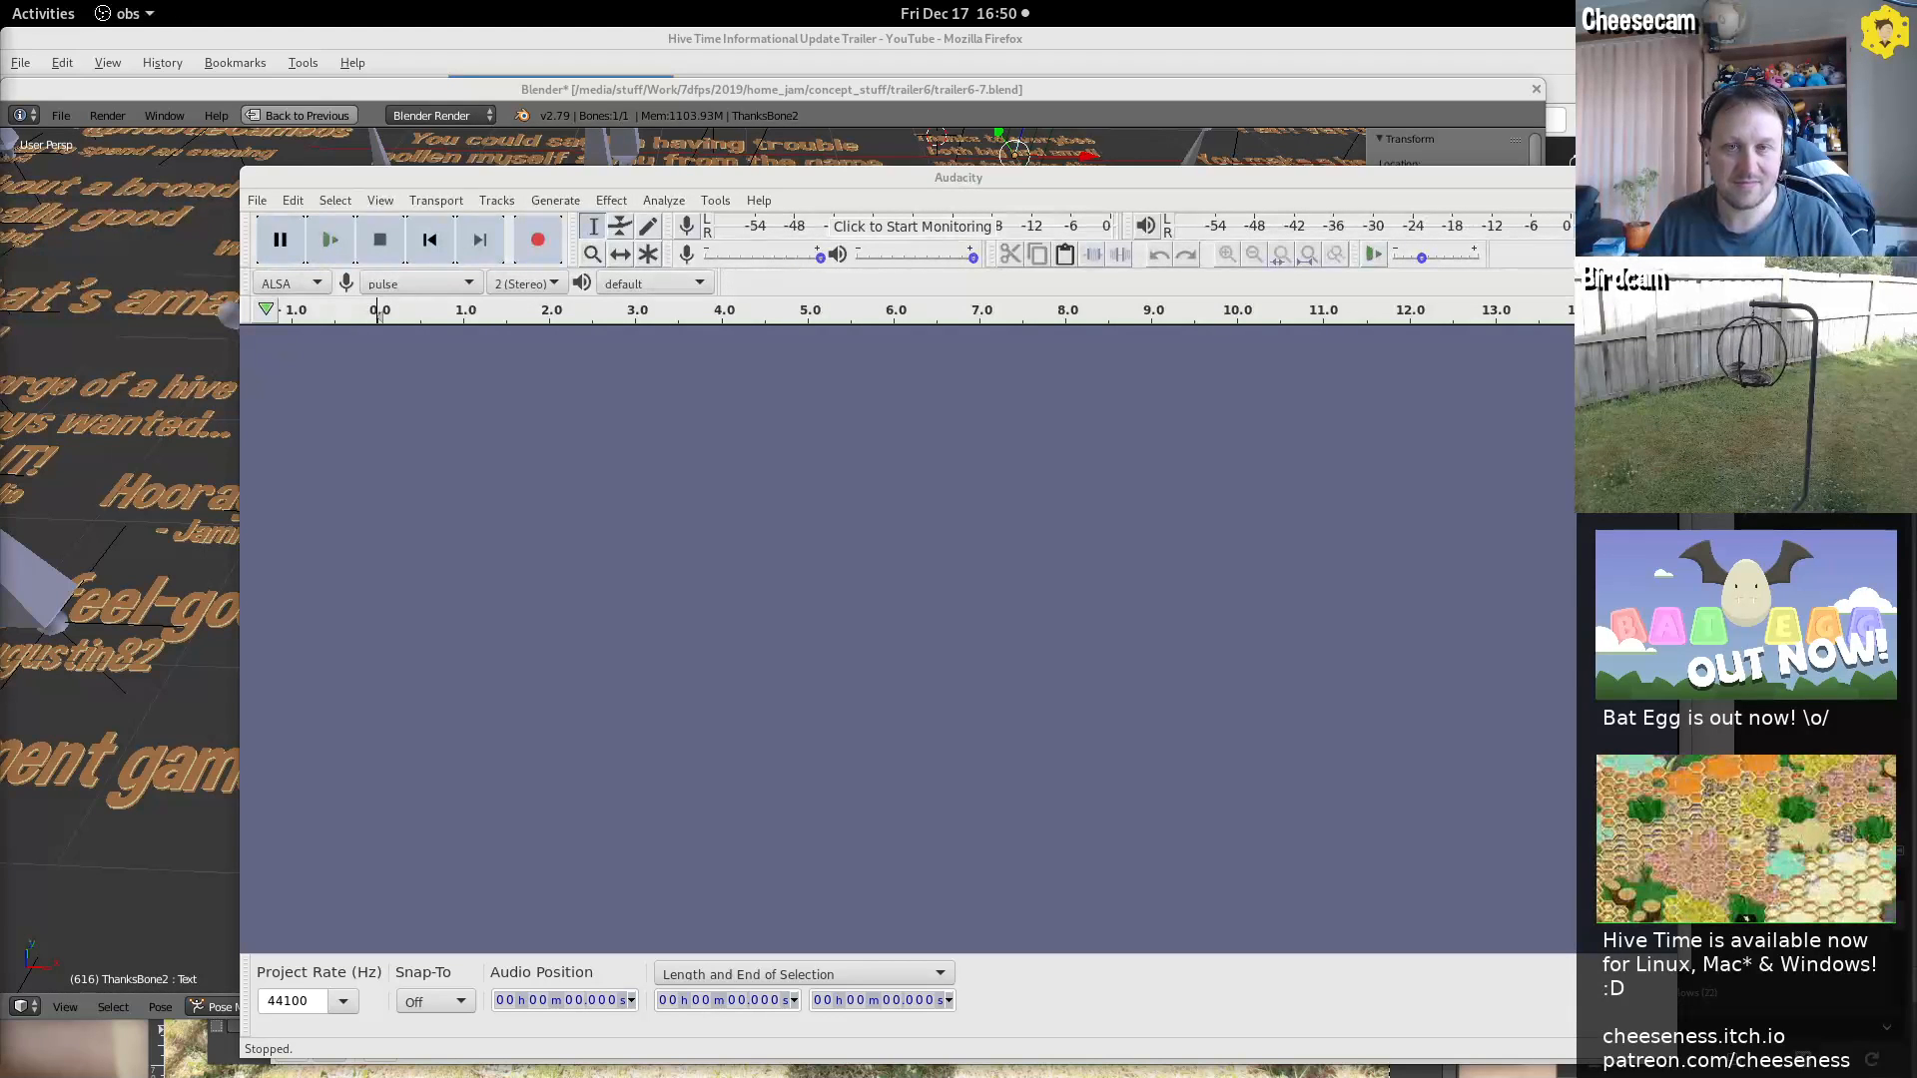
Bring up OBS to check the mixer, launch PulseAudio Volume Control by searching for "pavu", and view its recording streams and input devices
{"action": "left_click_drag", "start_coordinate": [1916, 38], "coordinate": [759, 43]}
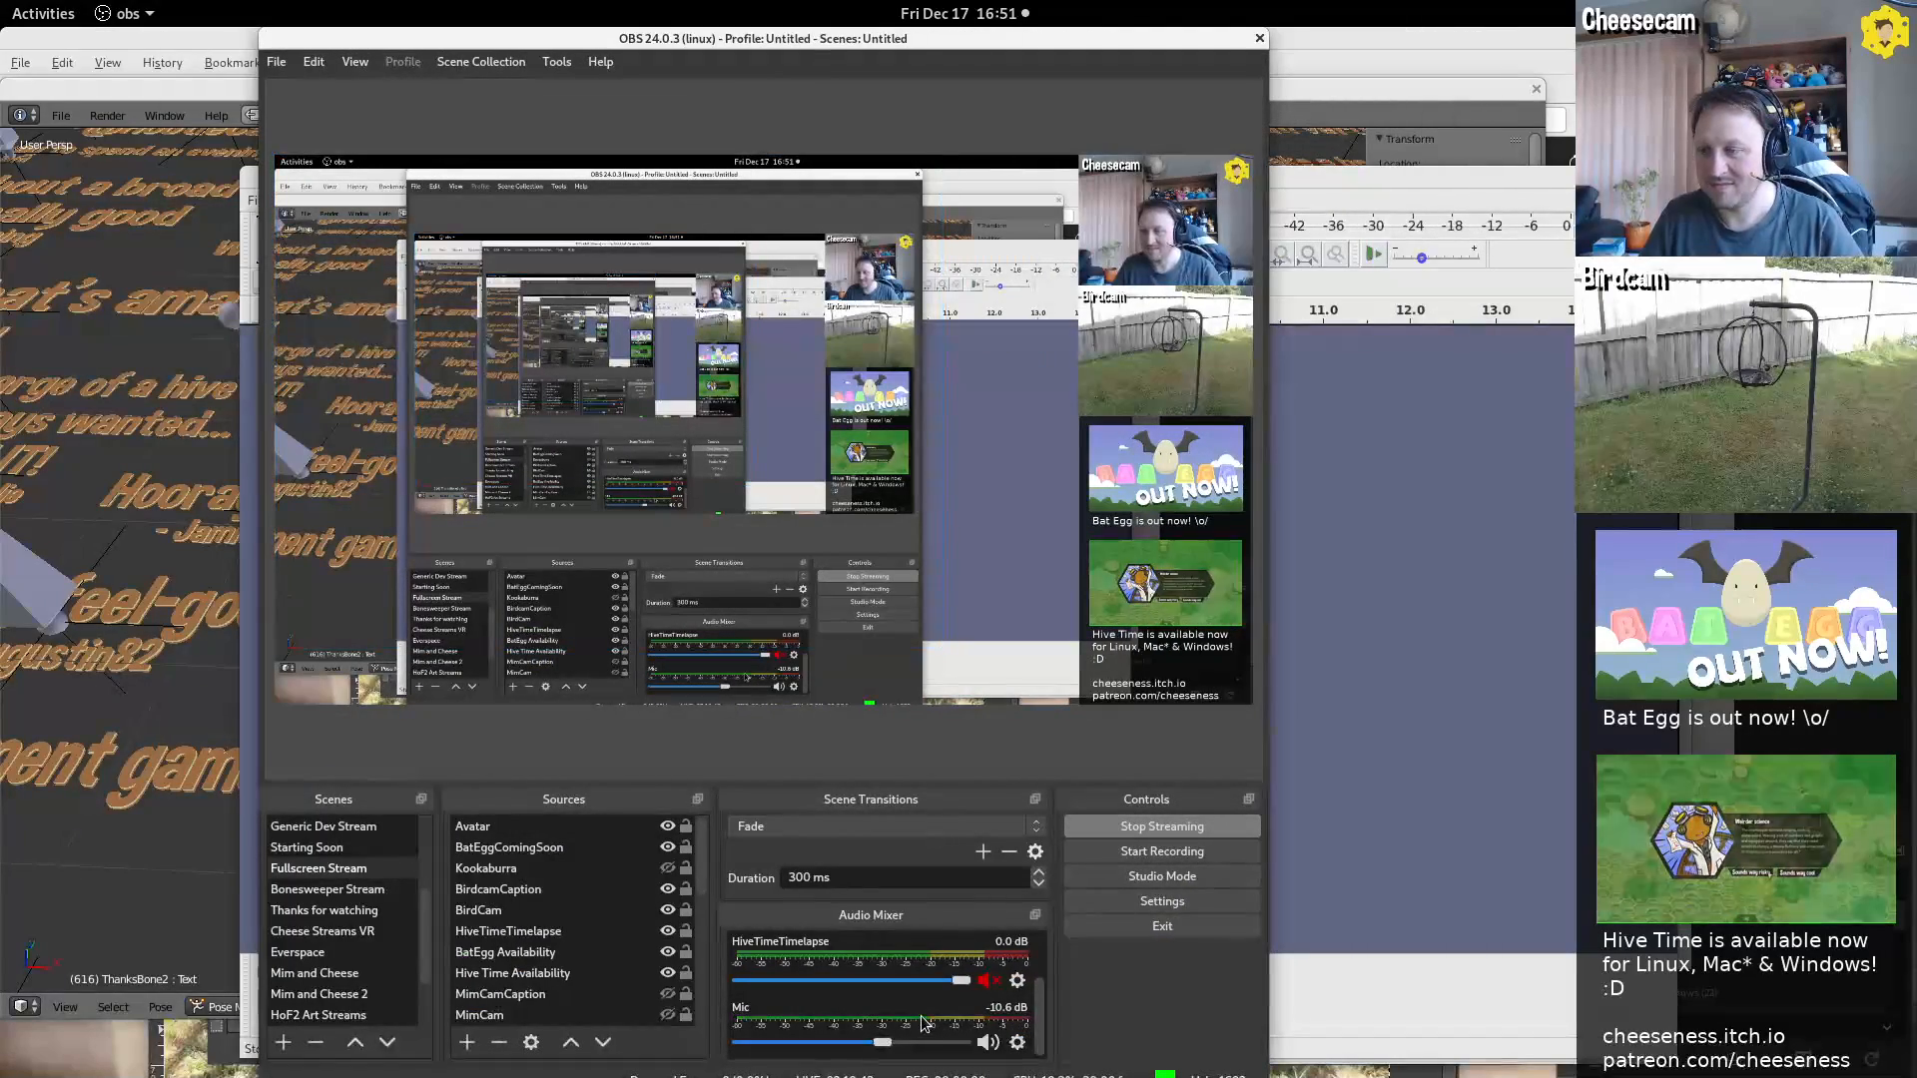
{"action": "key", "text": "super"}
{"action": "type", "text": "pavu"}
{"action": "key", "text": "Return"}
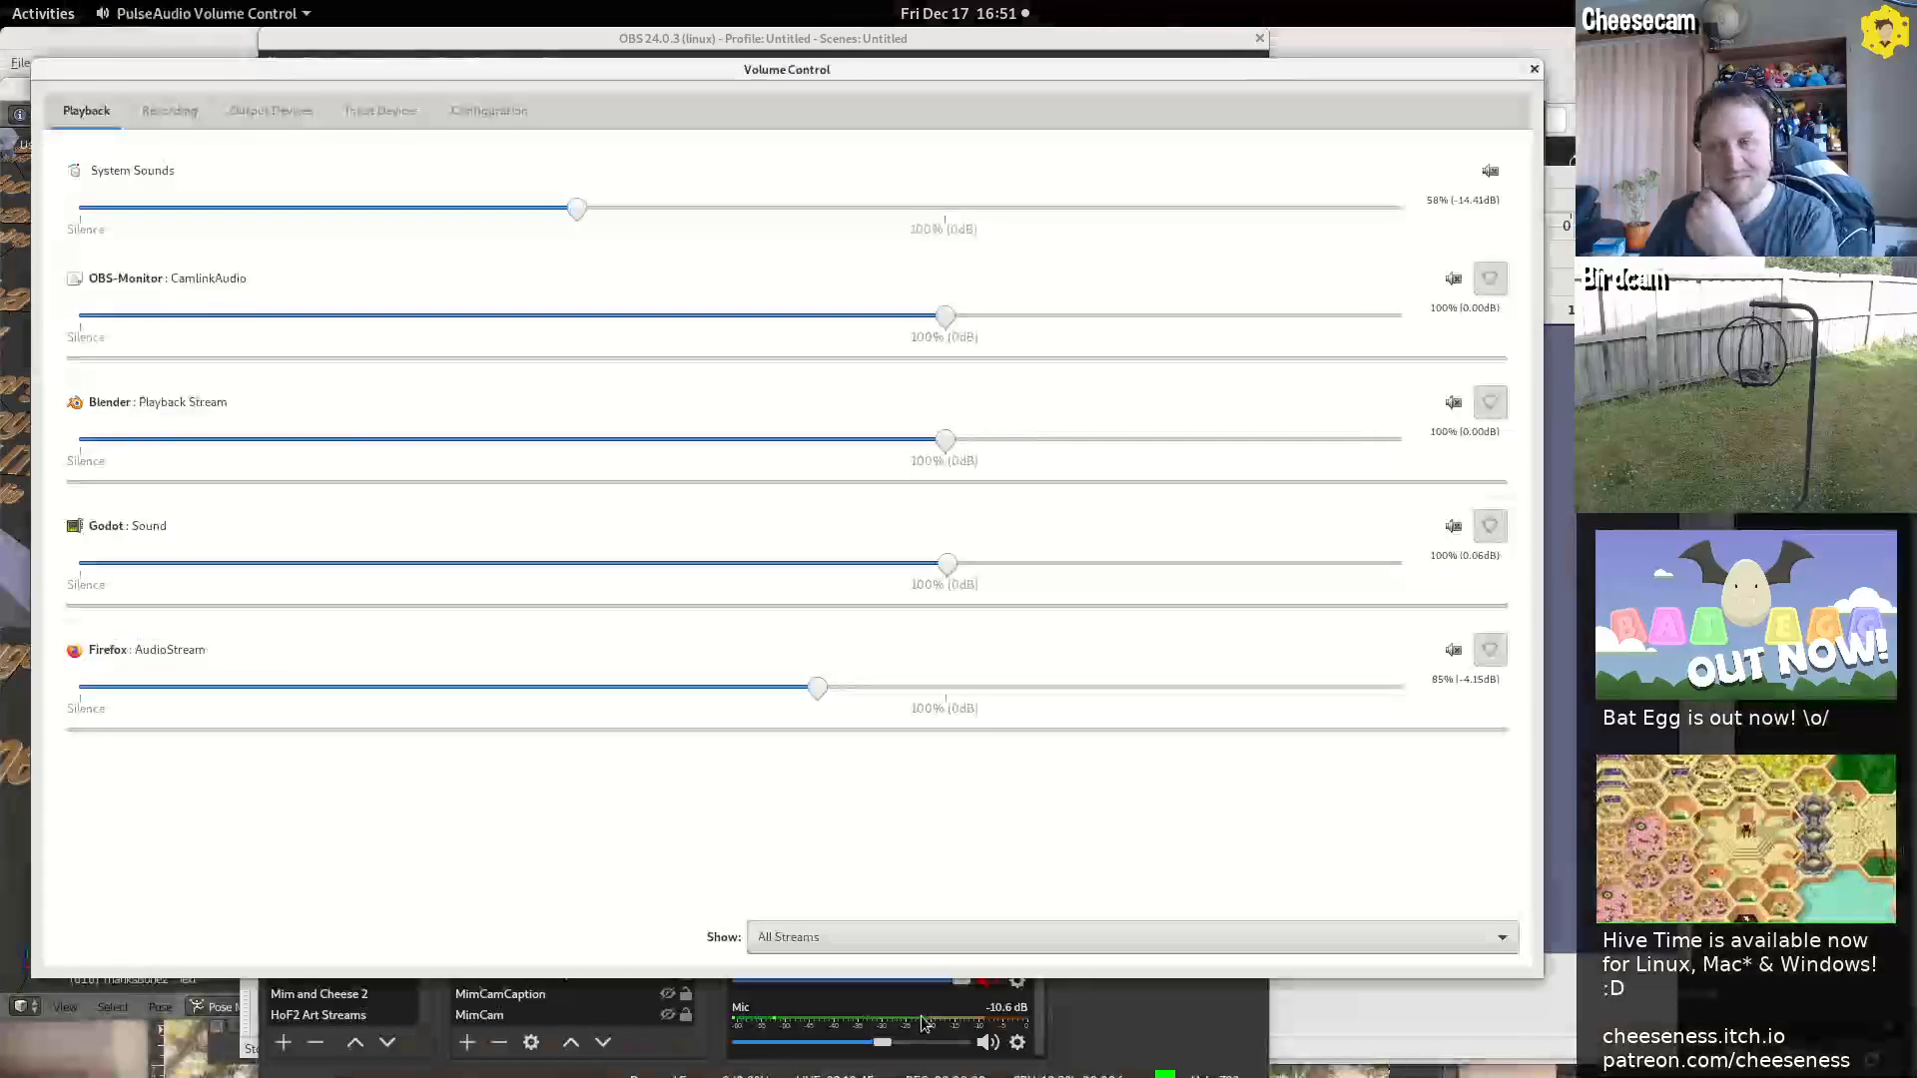
{"action": "left_click", "coordinate": [188, 118]}
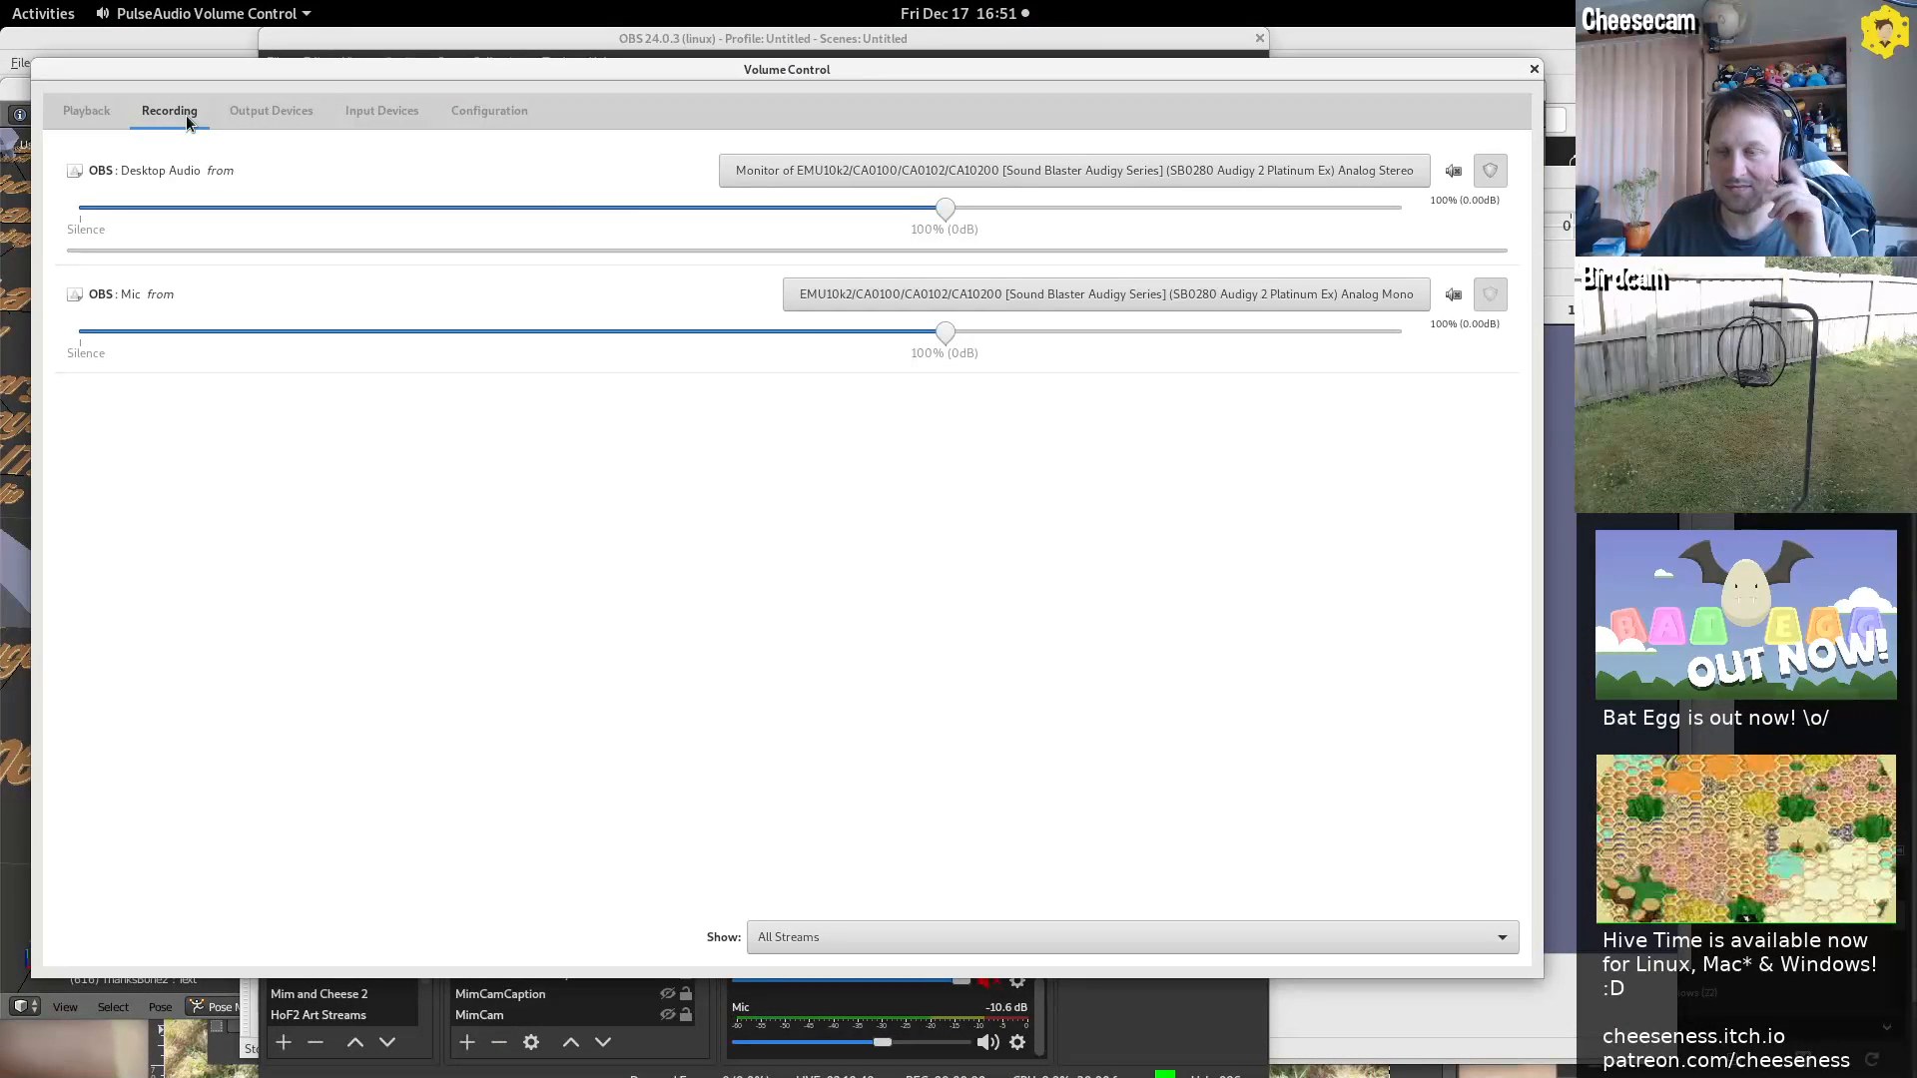
{"action": "left_click", "coordinate": [355, 116]}
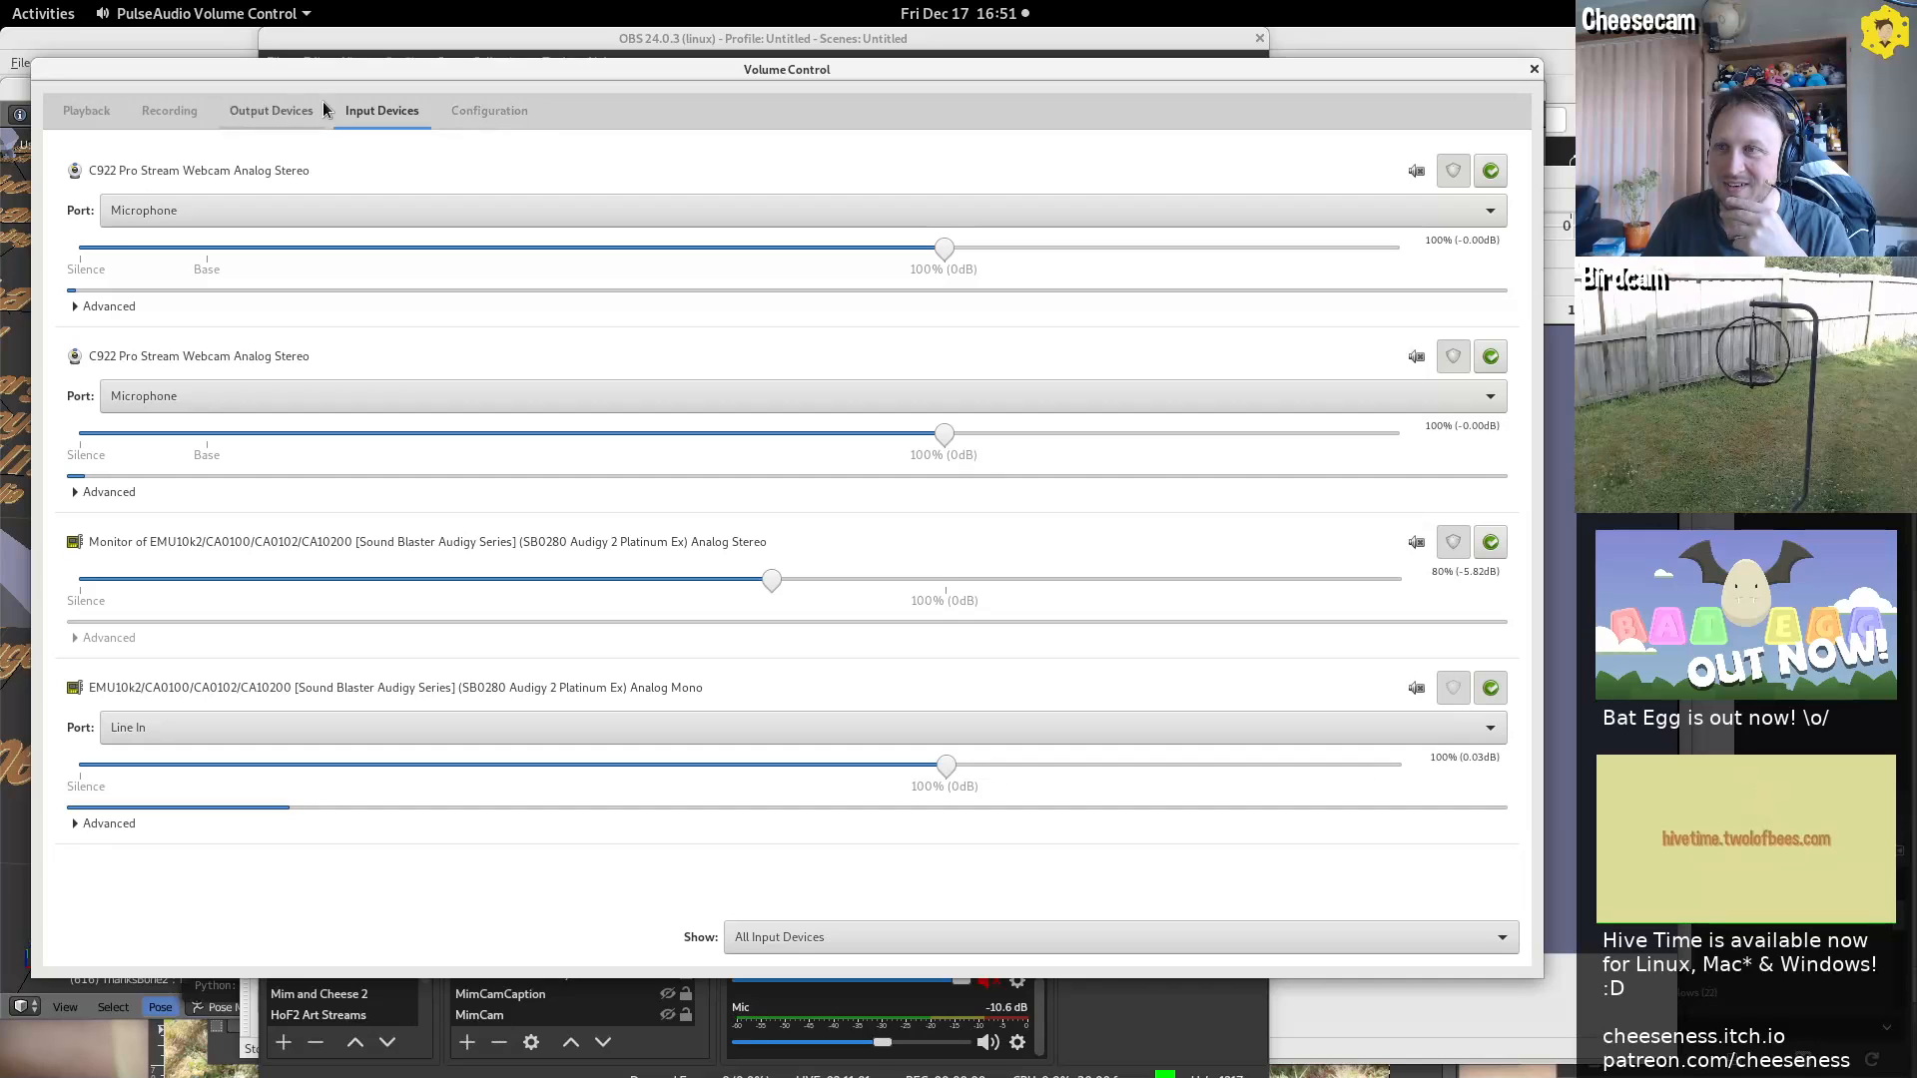
Cycle the port of the Sound Blaster Analog Mono input through Microphone, Line In and Analog Input, ending on Line In
{"action": "left_click", "coordinate": [865, 733]}
{"action": "left_click", "coordinate": [874, 700]}
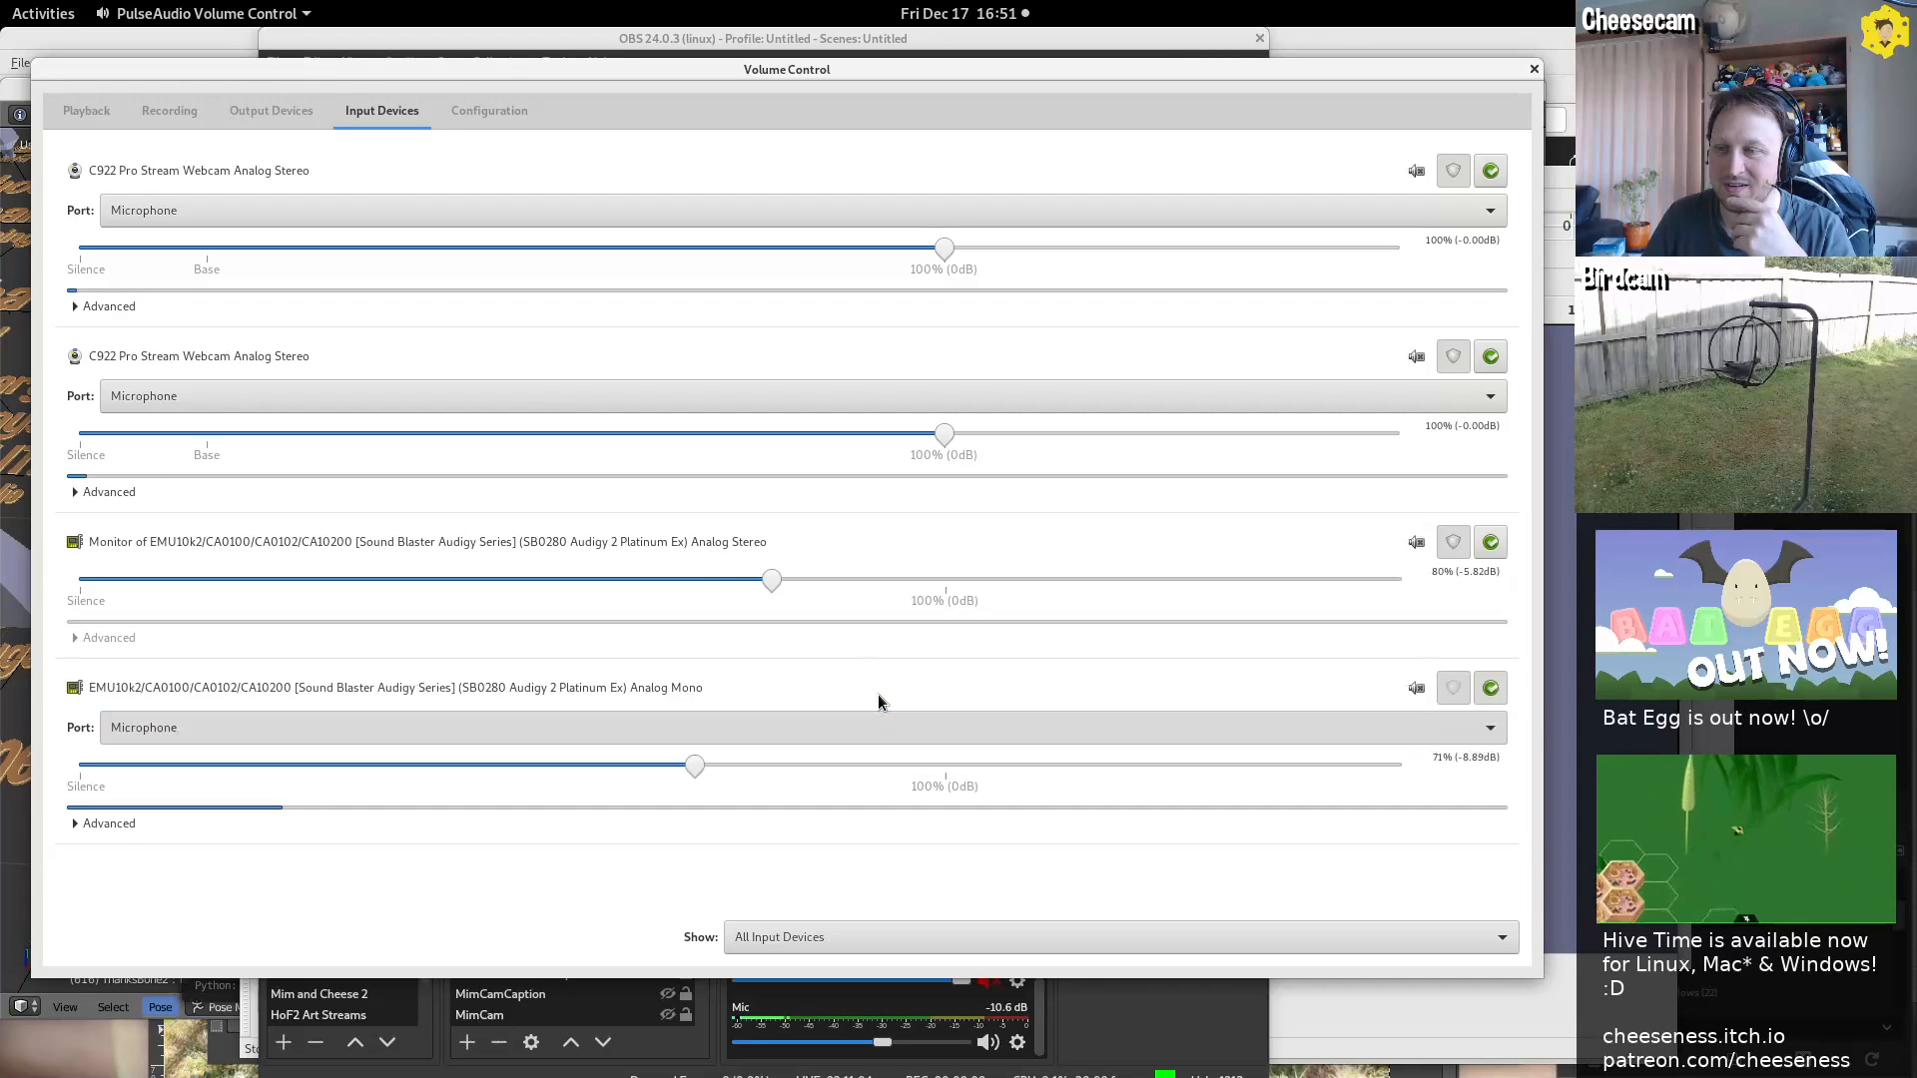
{"action": "left_click", "coordinate": [838, 728]}
{"action": "left_click", "coordinate": [835, 755]}
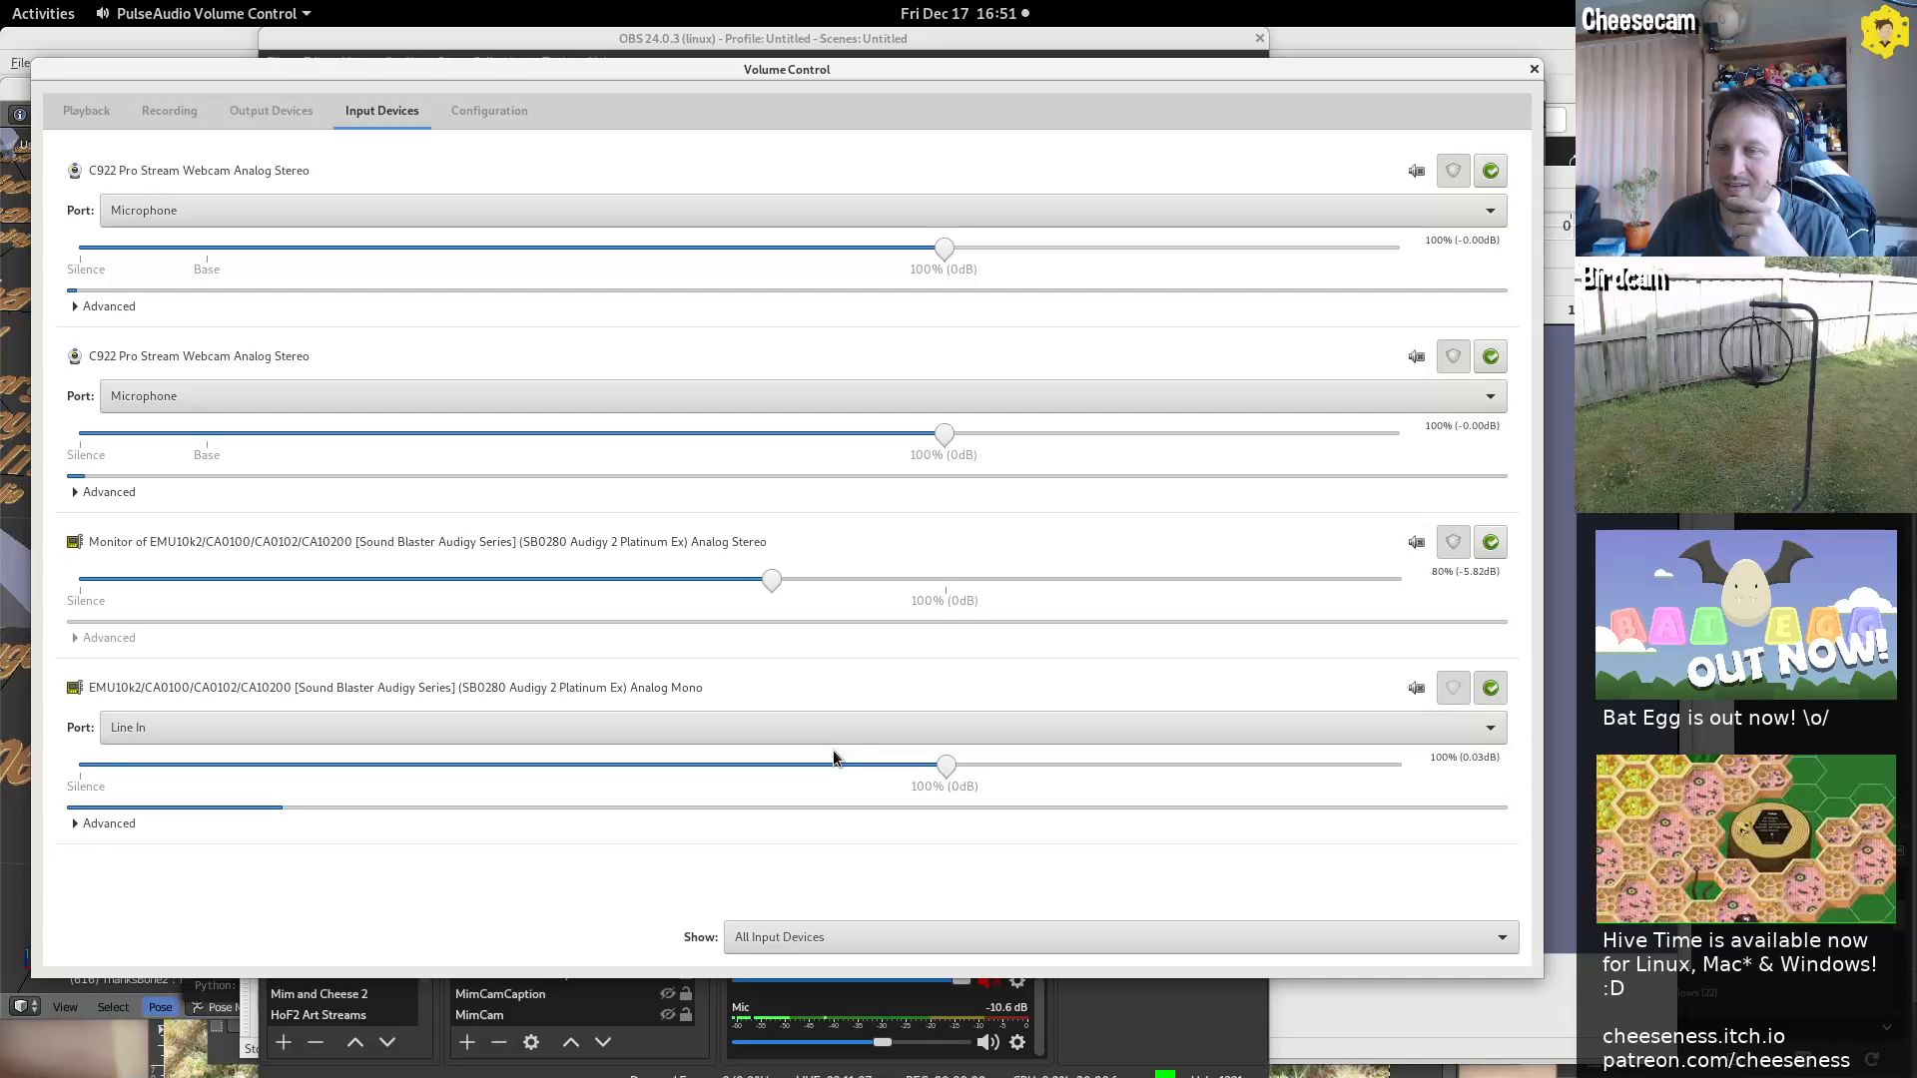
{"action": "left_click", "coordinate": [839, 731]}
{"action": "left_click", "coordinate": [836, 762]}
{"action": "left_click", "coordinate": [829, 735]}
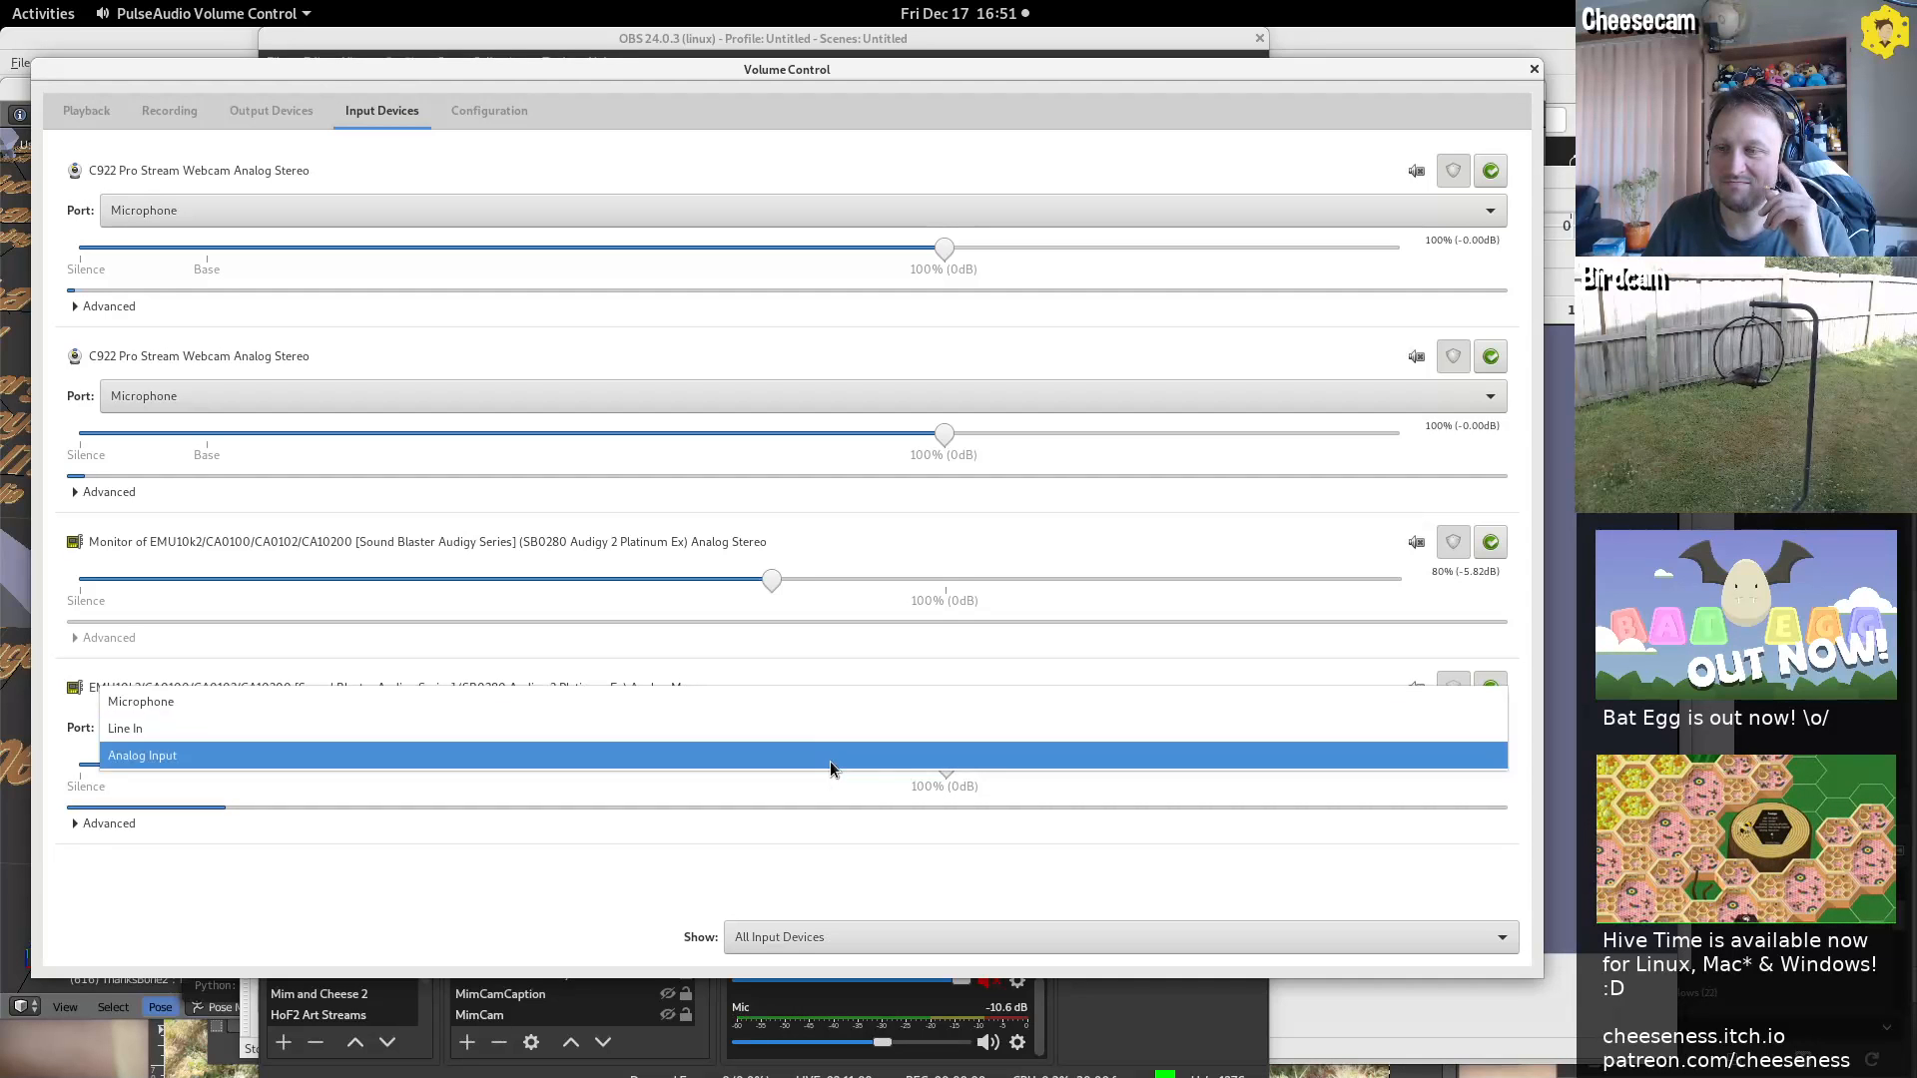
{"action": "left_click", "coordinate": [829, 761]}
{"action": "left_click", "coordinate": [830, 744]}
{"action": "left_click", "coordinate": [835, 701]}
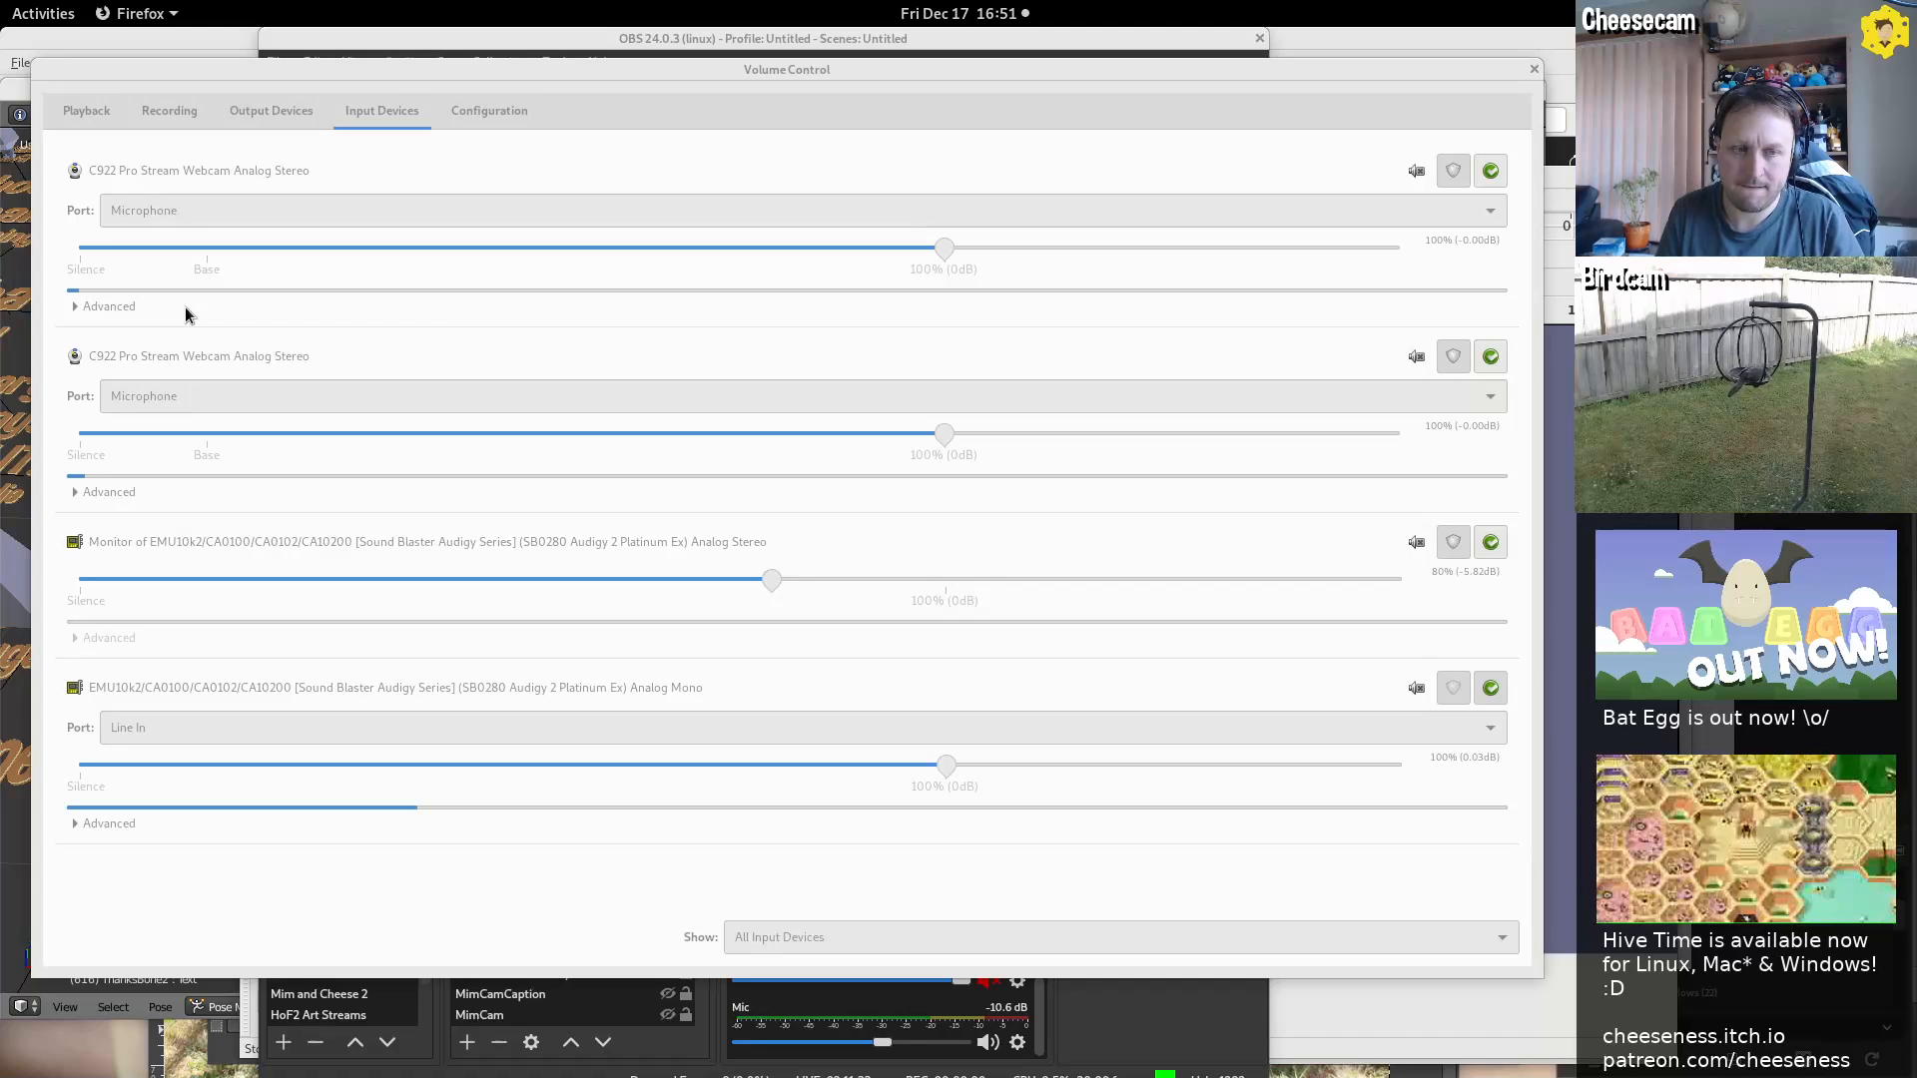
Turn the Sound Blaster card's profile Off, restore Analog Stereo Output + Analog Mono Input, and recheck the input devices
{"action": "left_click", "coordinate": [506, 112]}
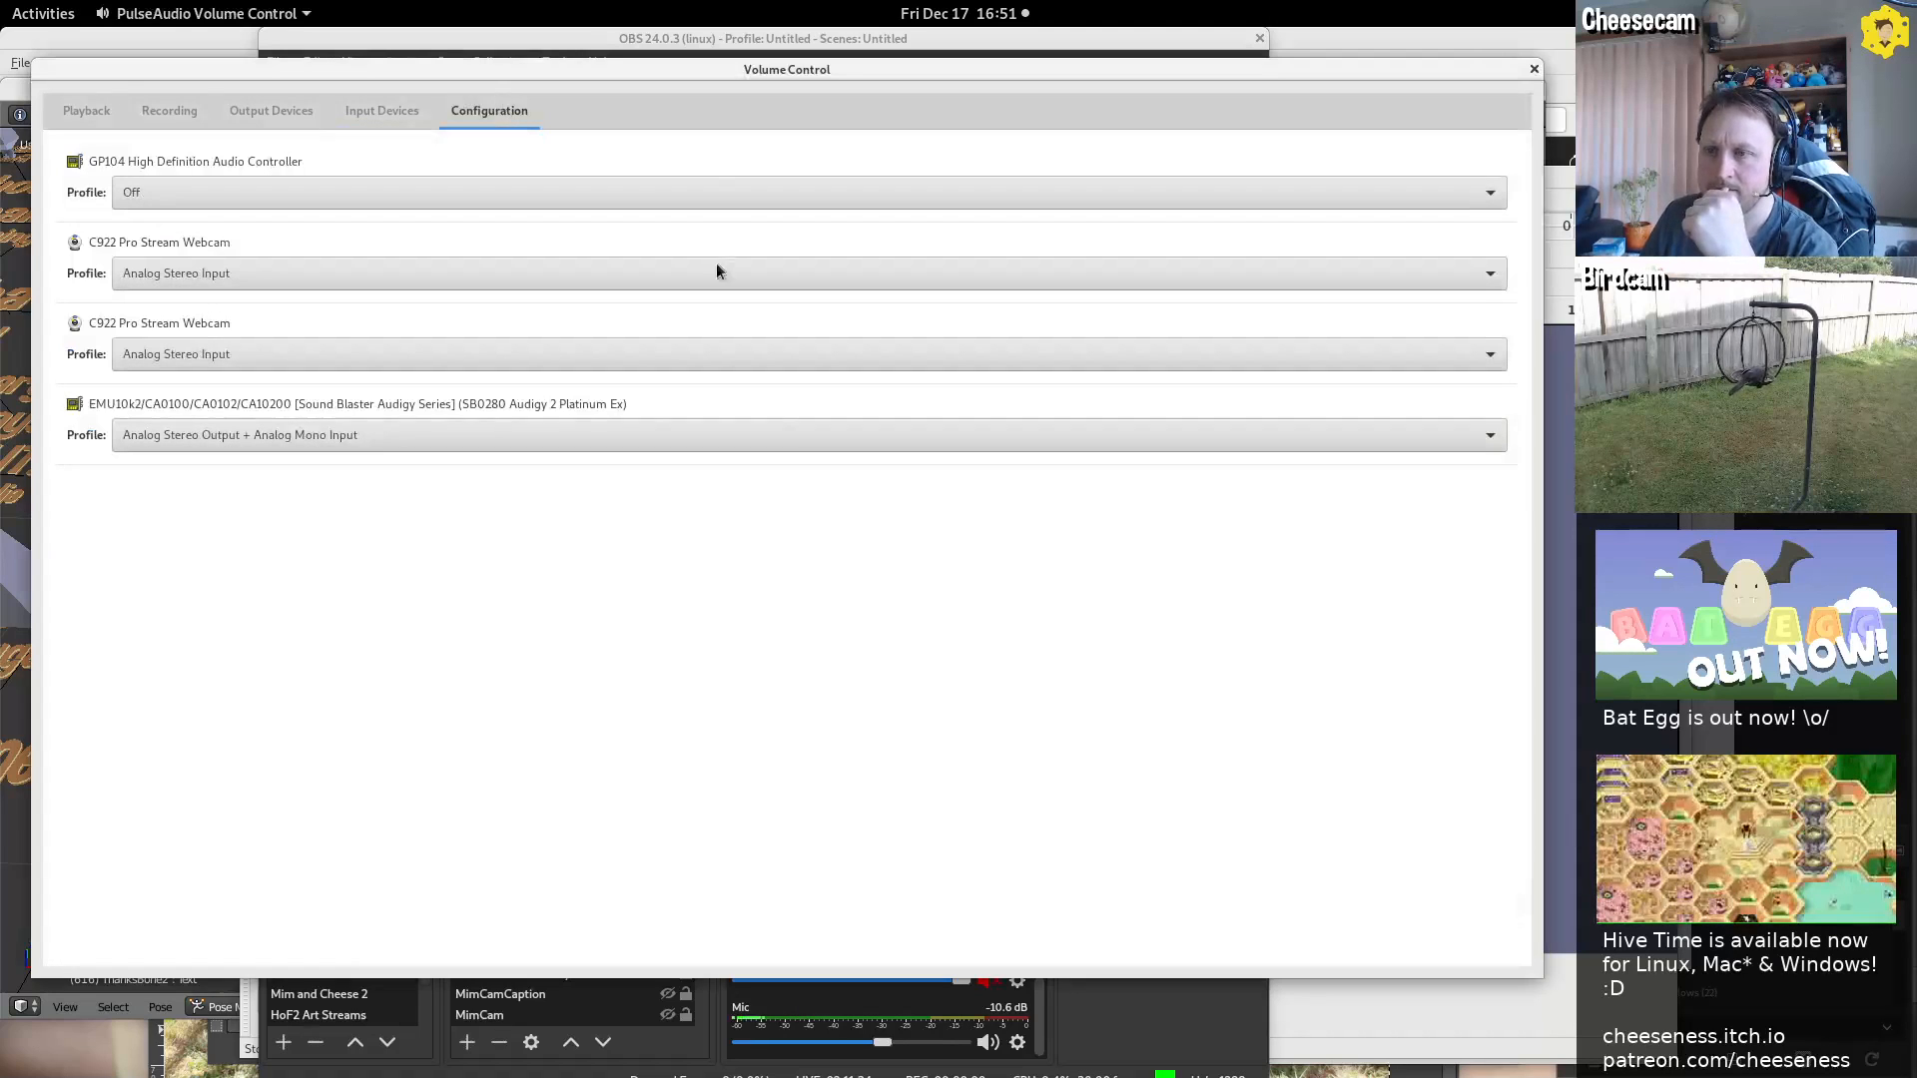
{"action": "left_click", "coordinate": [389, 440]}
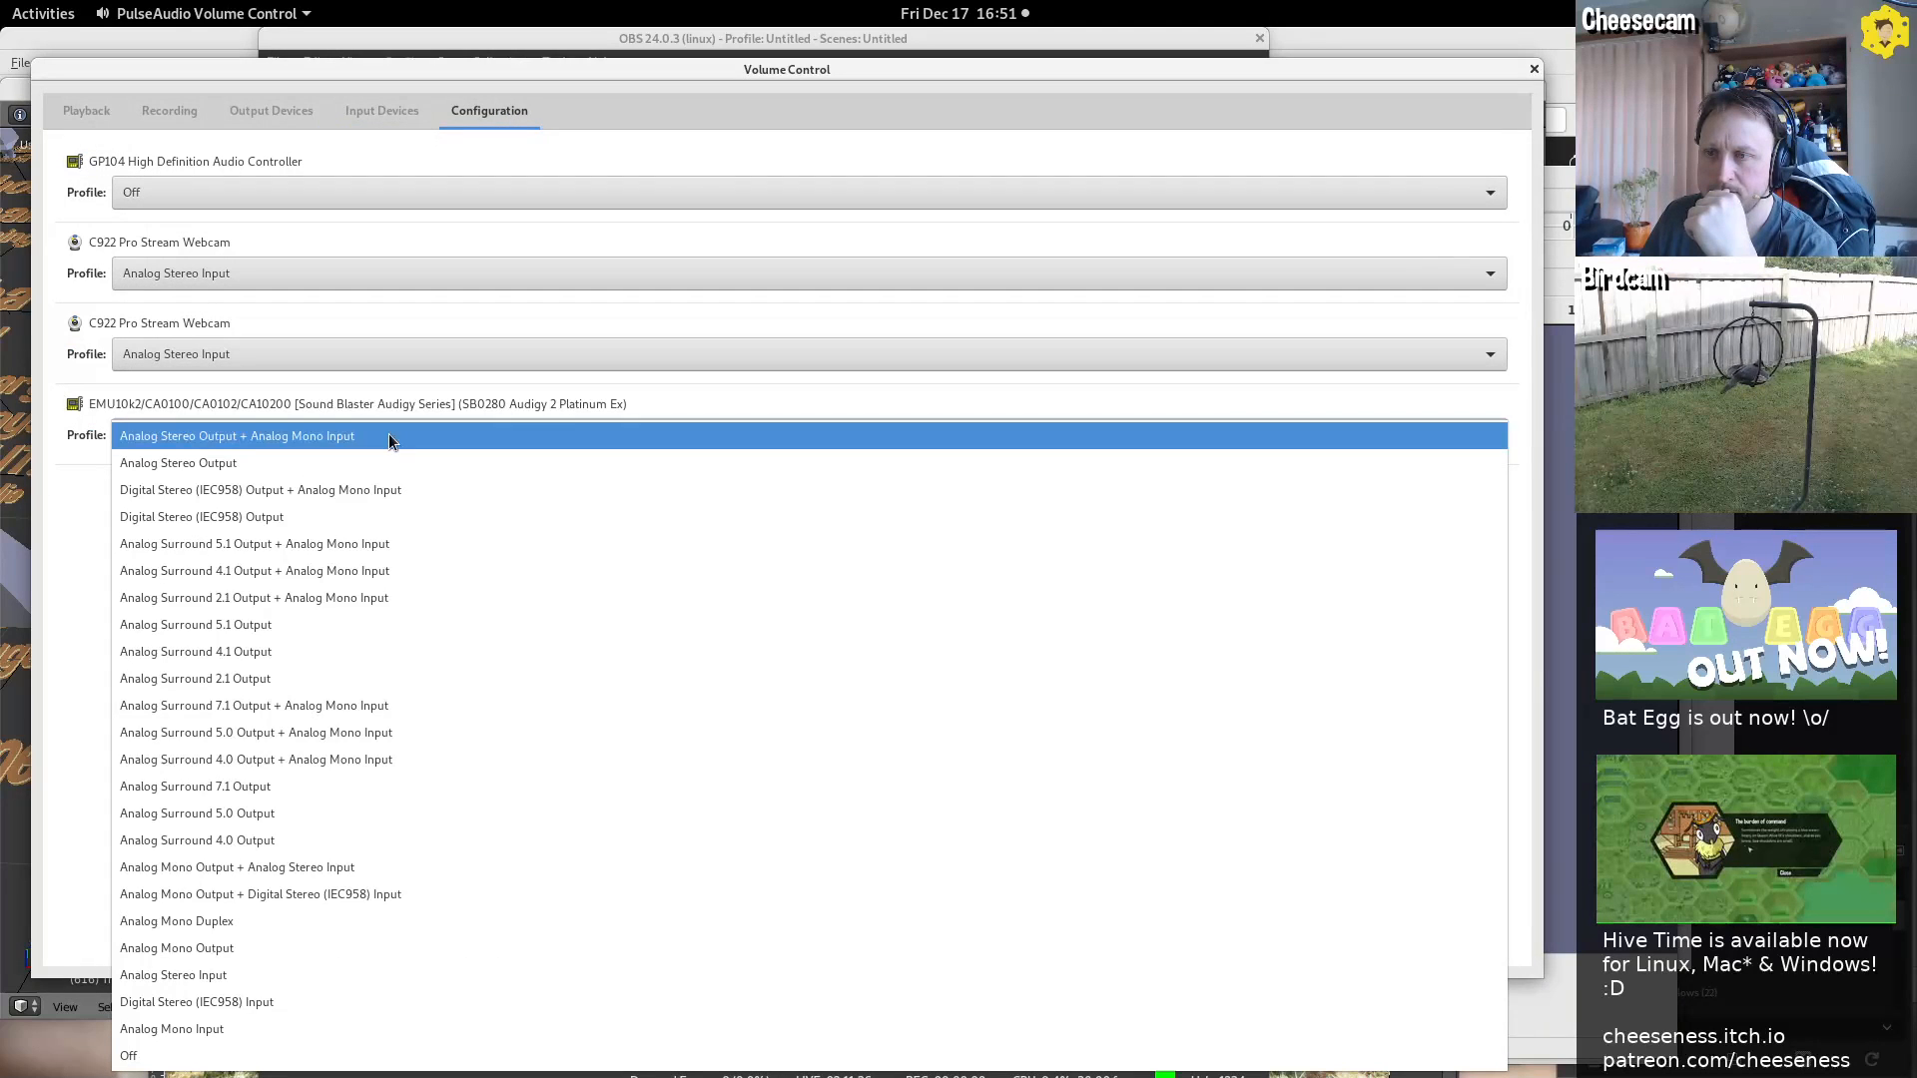
{"action": "left_click", "coordinate": [390, 1053]}
{"action": "left_click", "coordinate": [369, 427]}
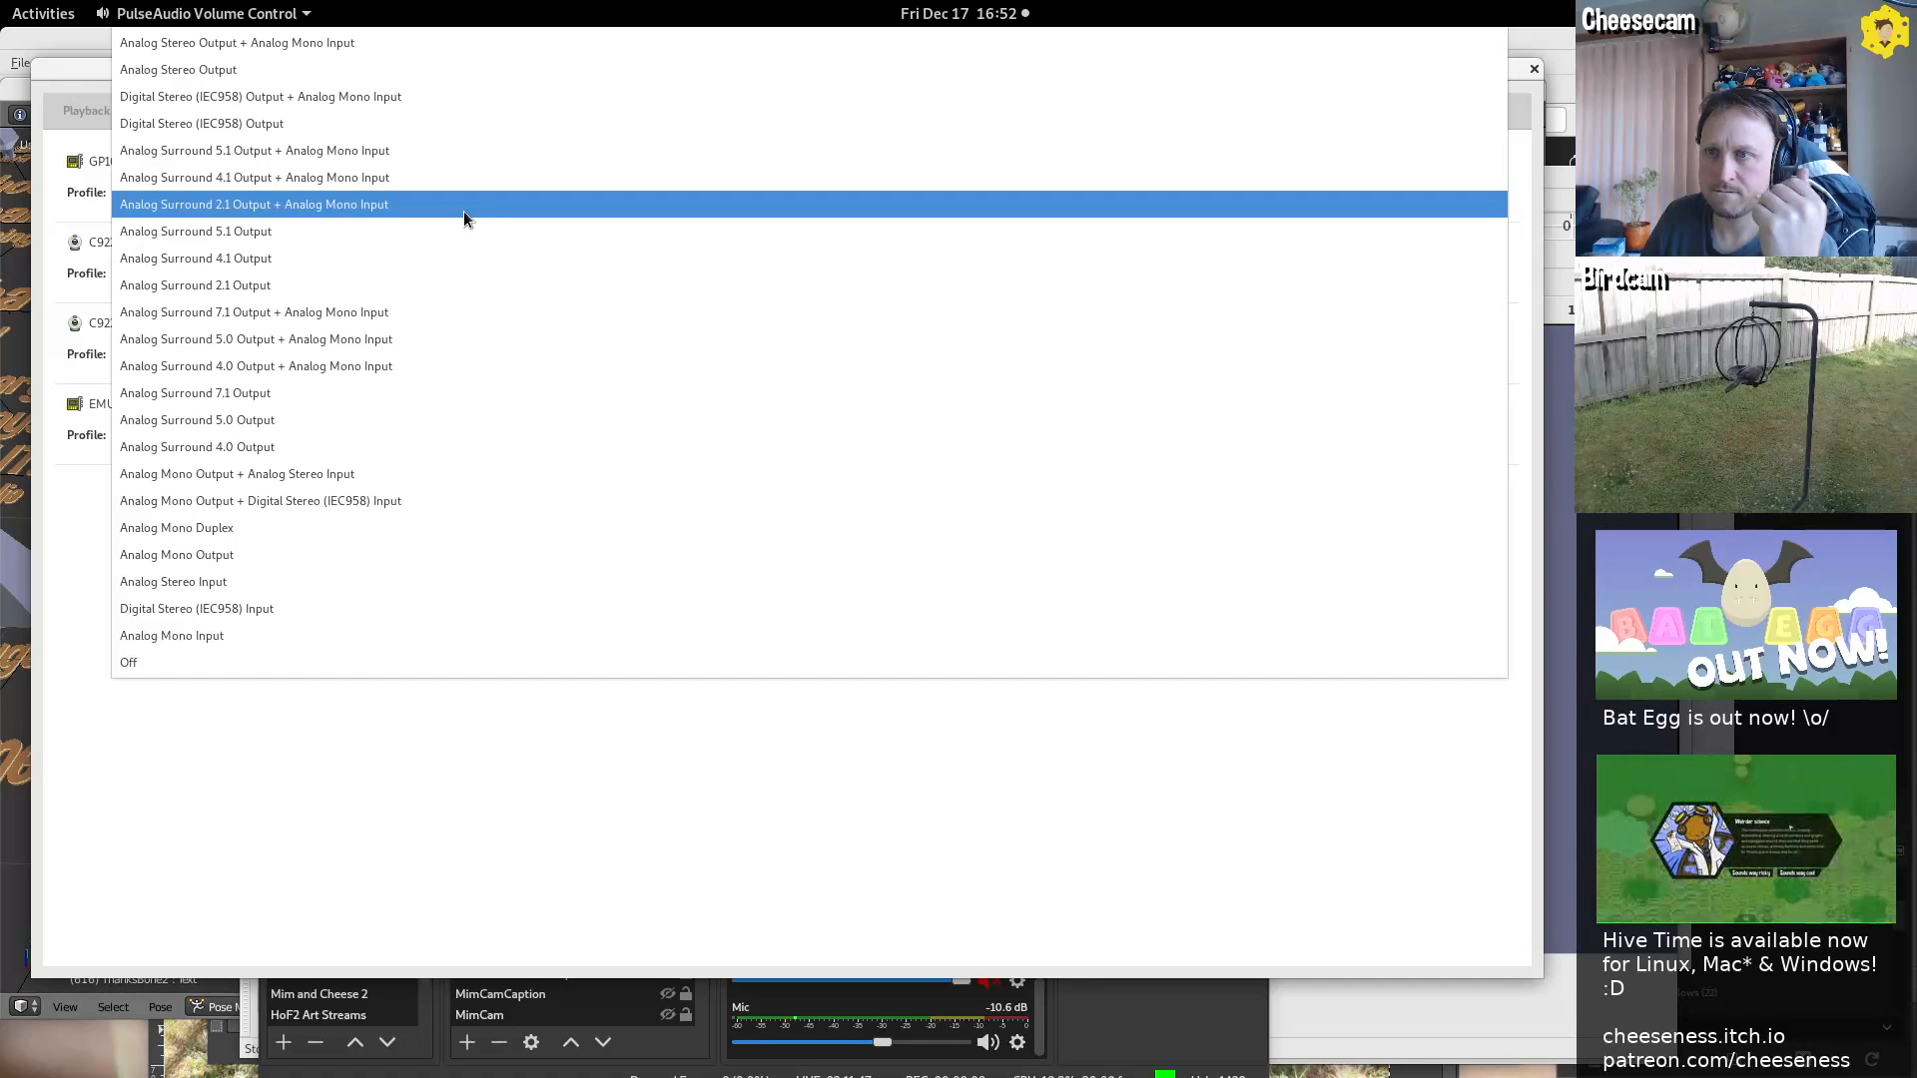
{"action": "left_click", "coordinate": [458, 43]}
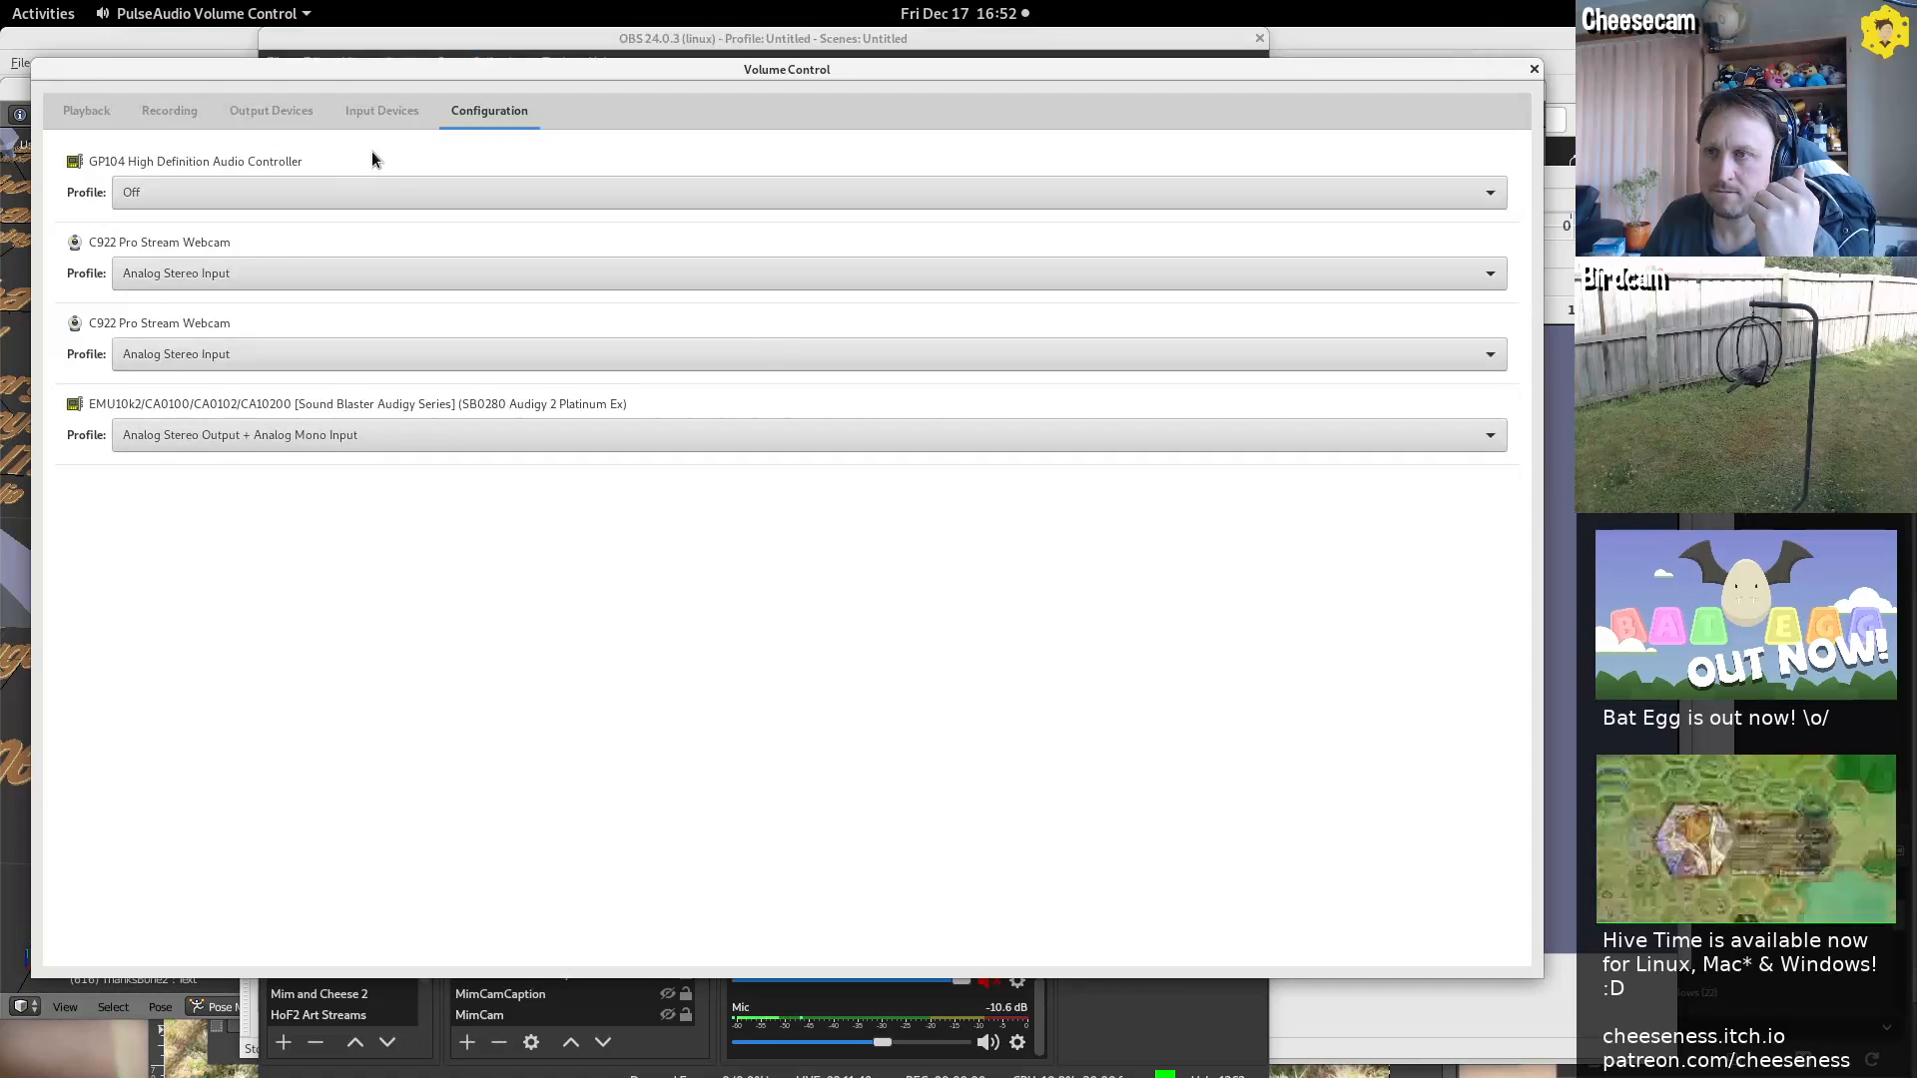
{"action": "left_click", "coordinate": [357, 112]}
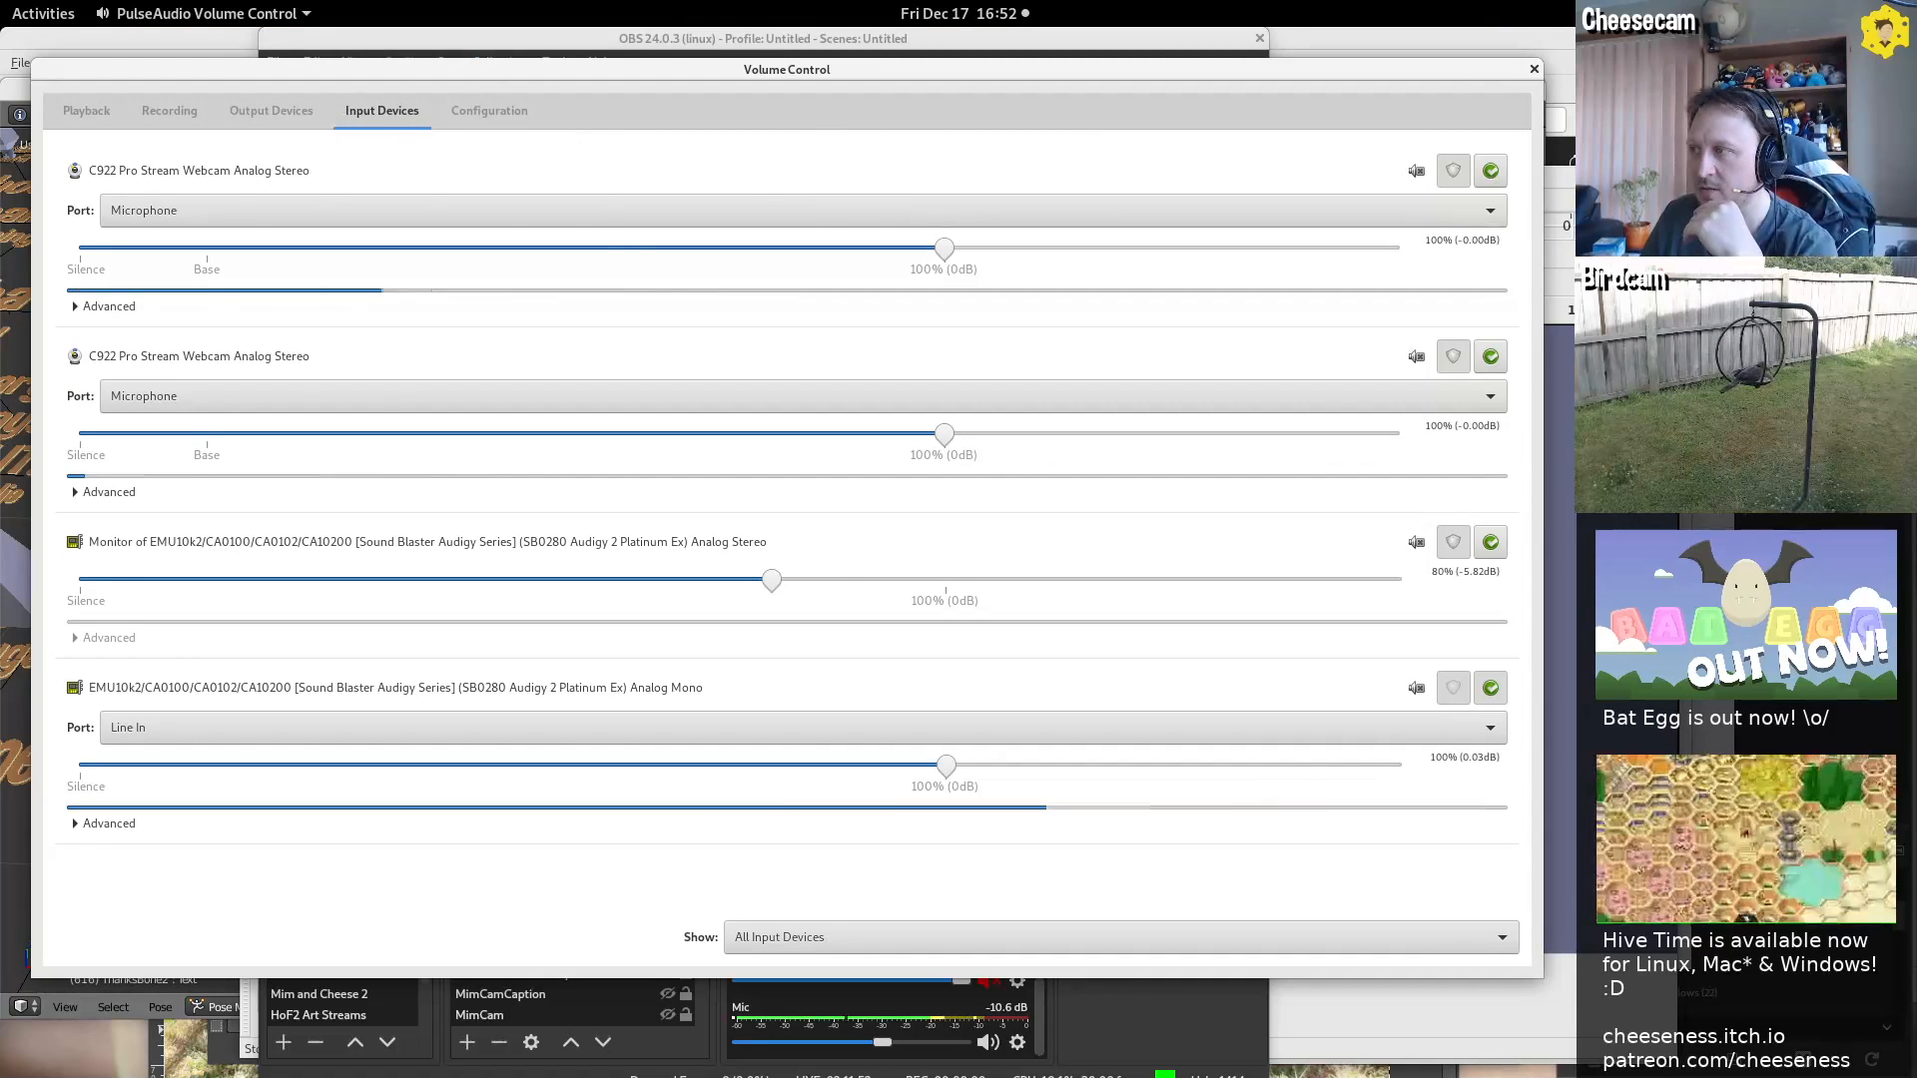
Switch to Audacity, open melita_hive_loop.ogg from the ambient folder, and play it
{"action": "left_click", "coordinate": [1561, 202]}
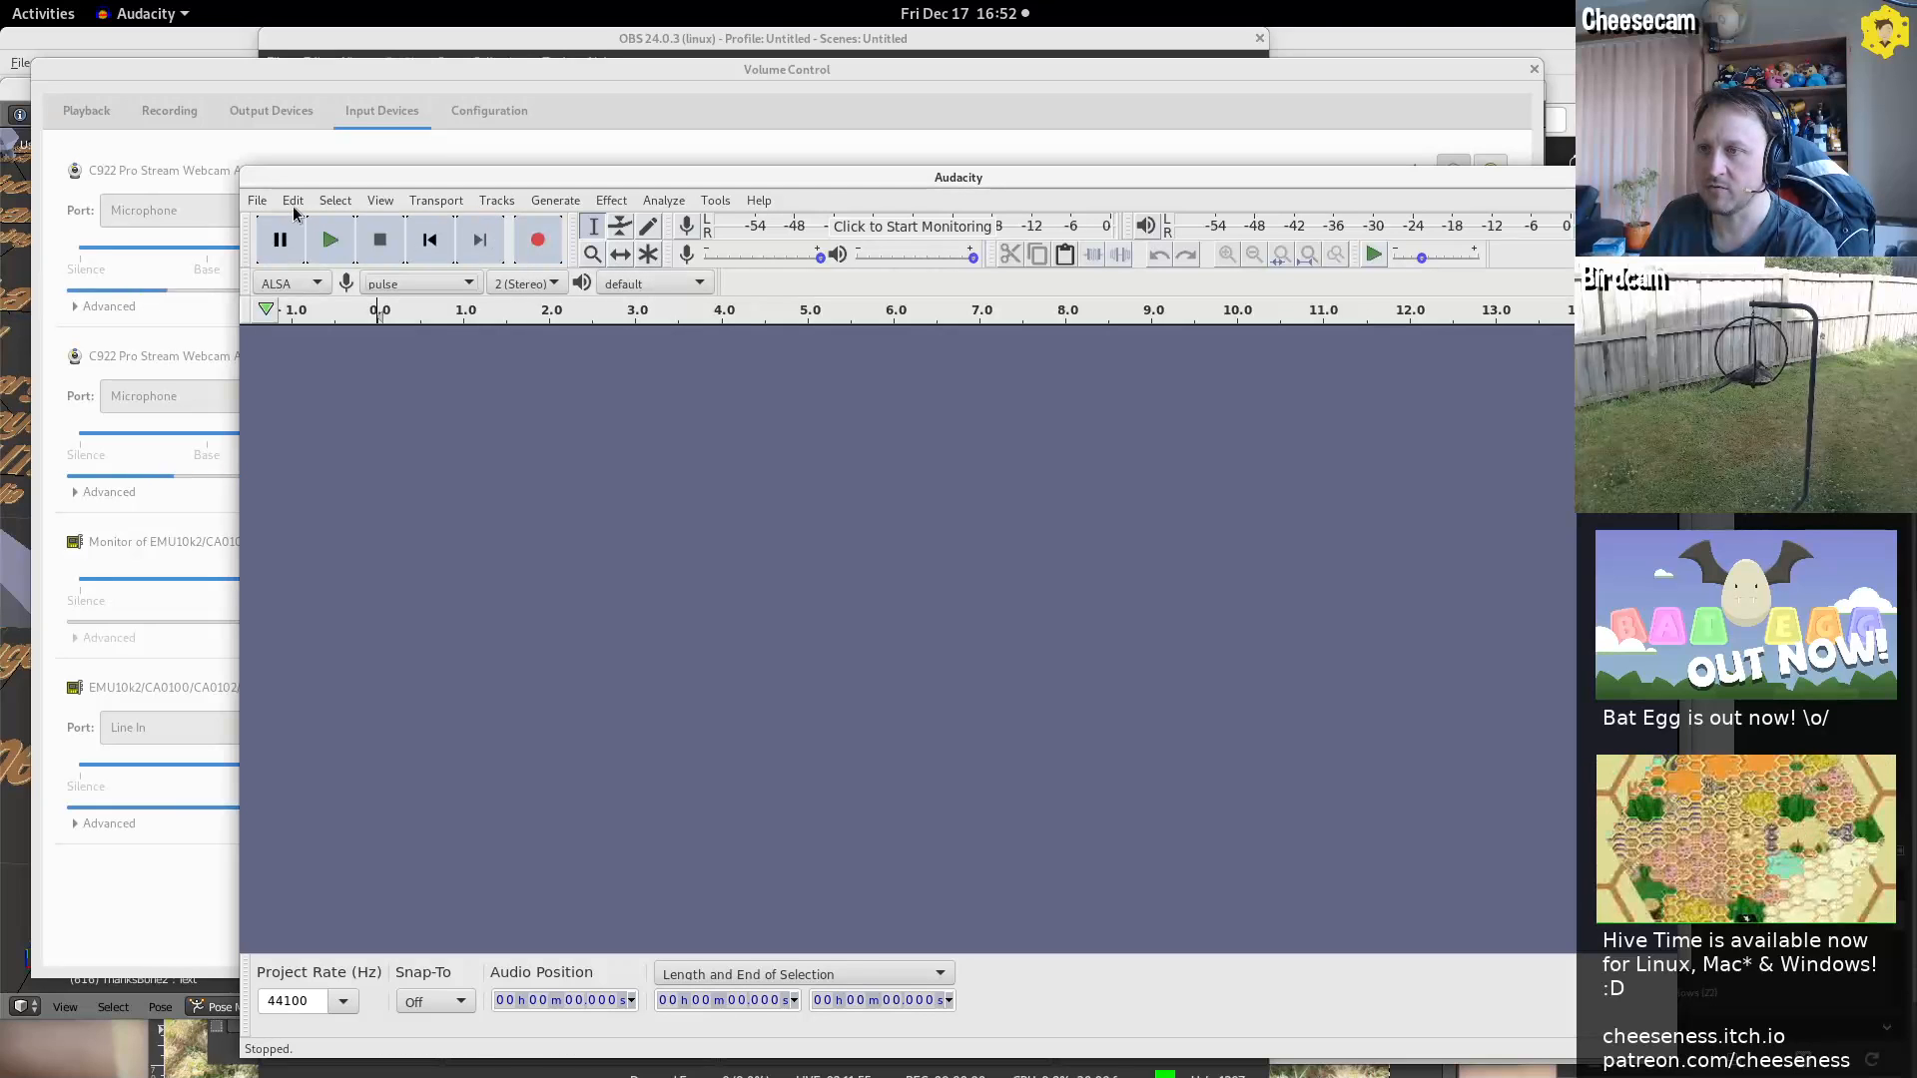
{"action": "left_click", "coordinate": [294, 202]}
{"action": "mouse_move", "coordinate": [257, 210]}
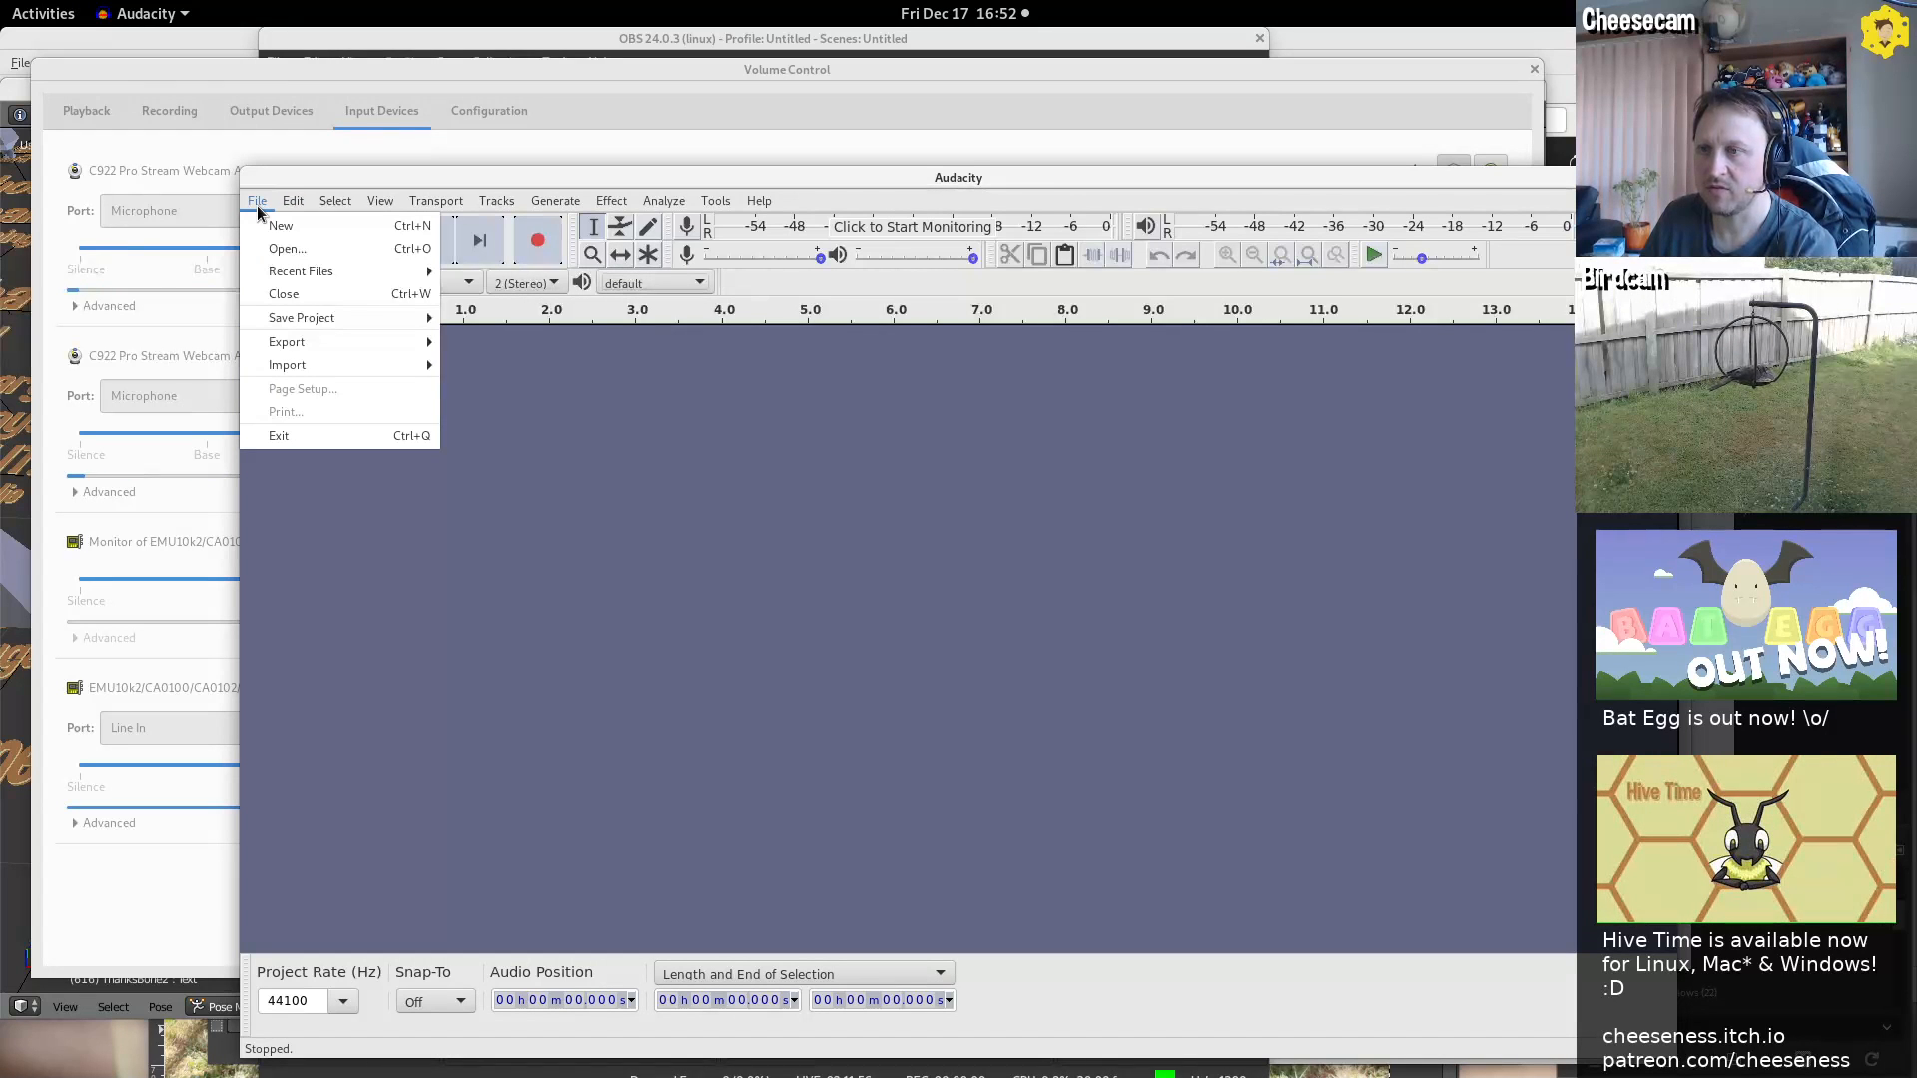
{"action": "left_click", "coordinate": [287, 248]}
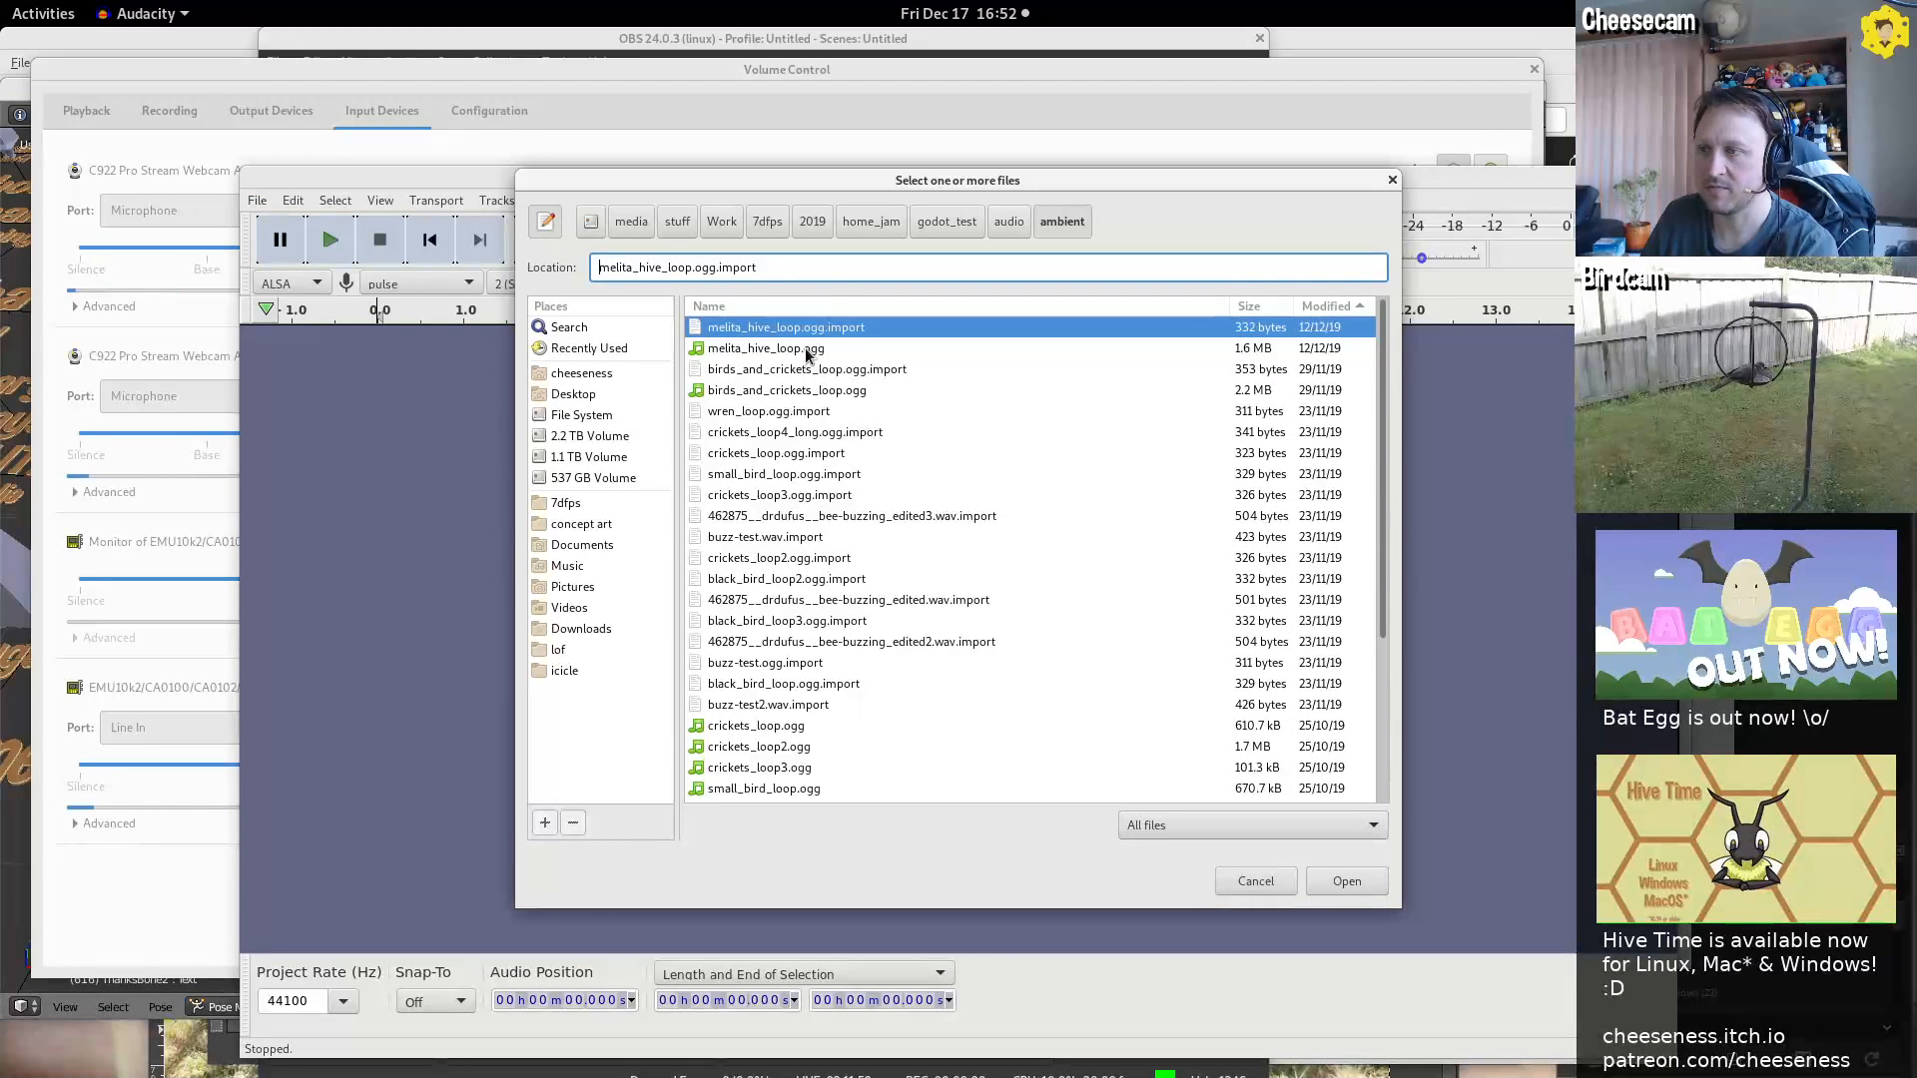
{"action": "double_click", "coordinate": [805, 348]}
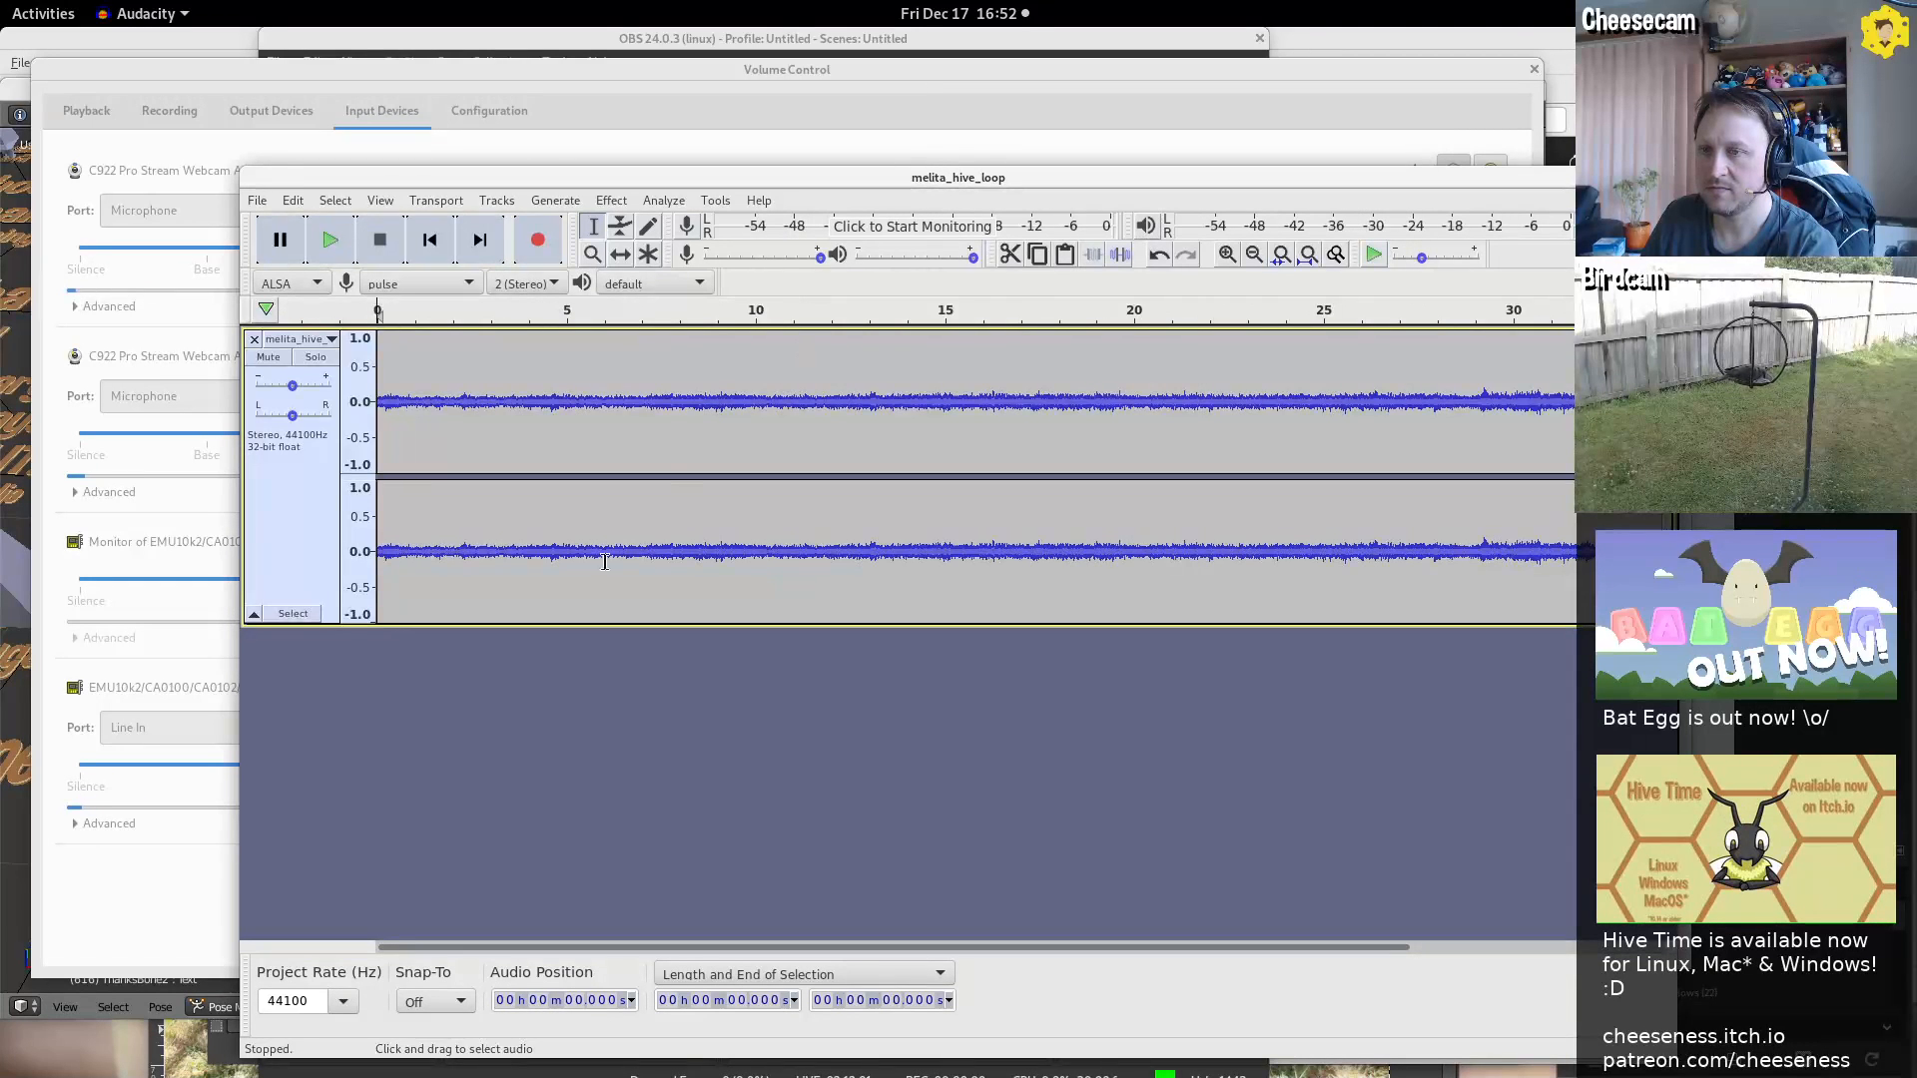
{"action": "left_click", "coordinate": [329, 239]}
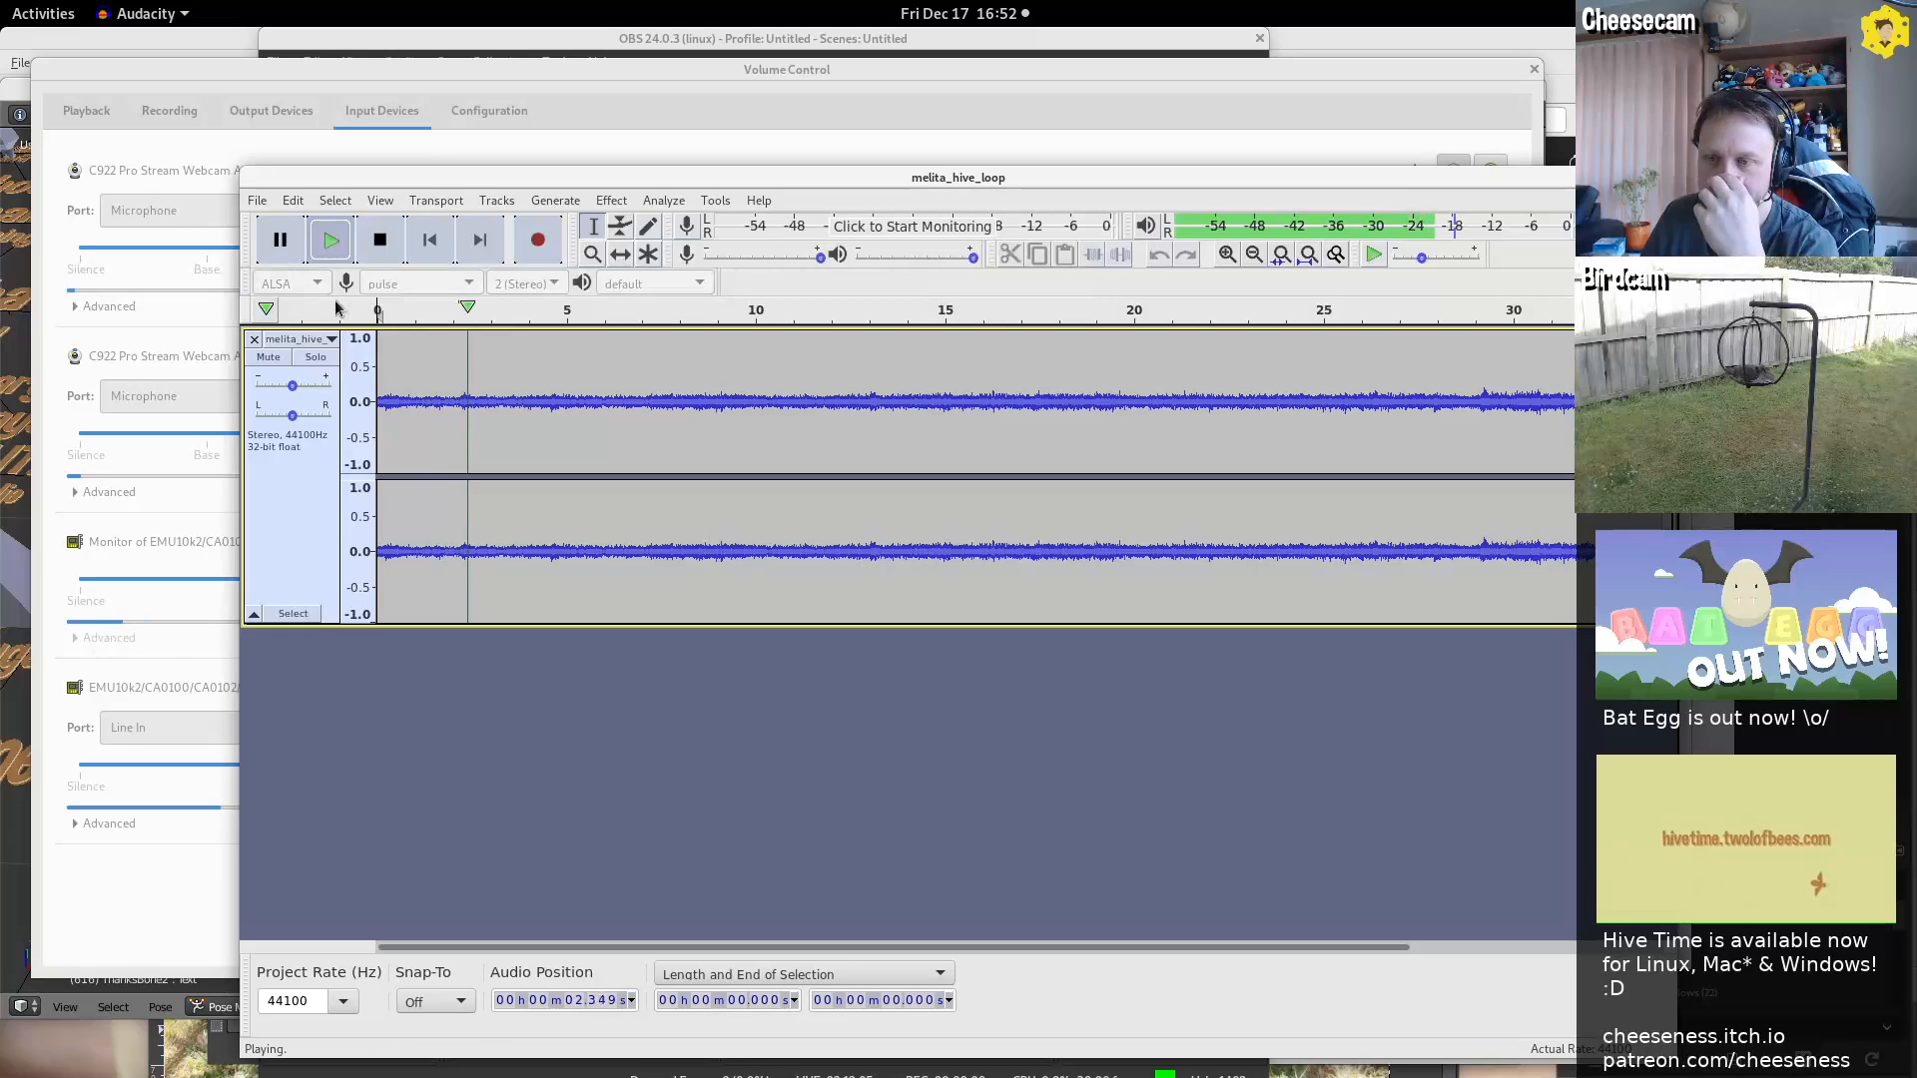
Set the OBS Desktop Audio stream to record from the Sound Blaster's Analog Stereo monitor in Volume Control, and return to Audacity
{"action": "left_click", "coordinate": [140, 923]}
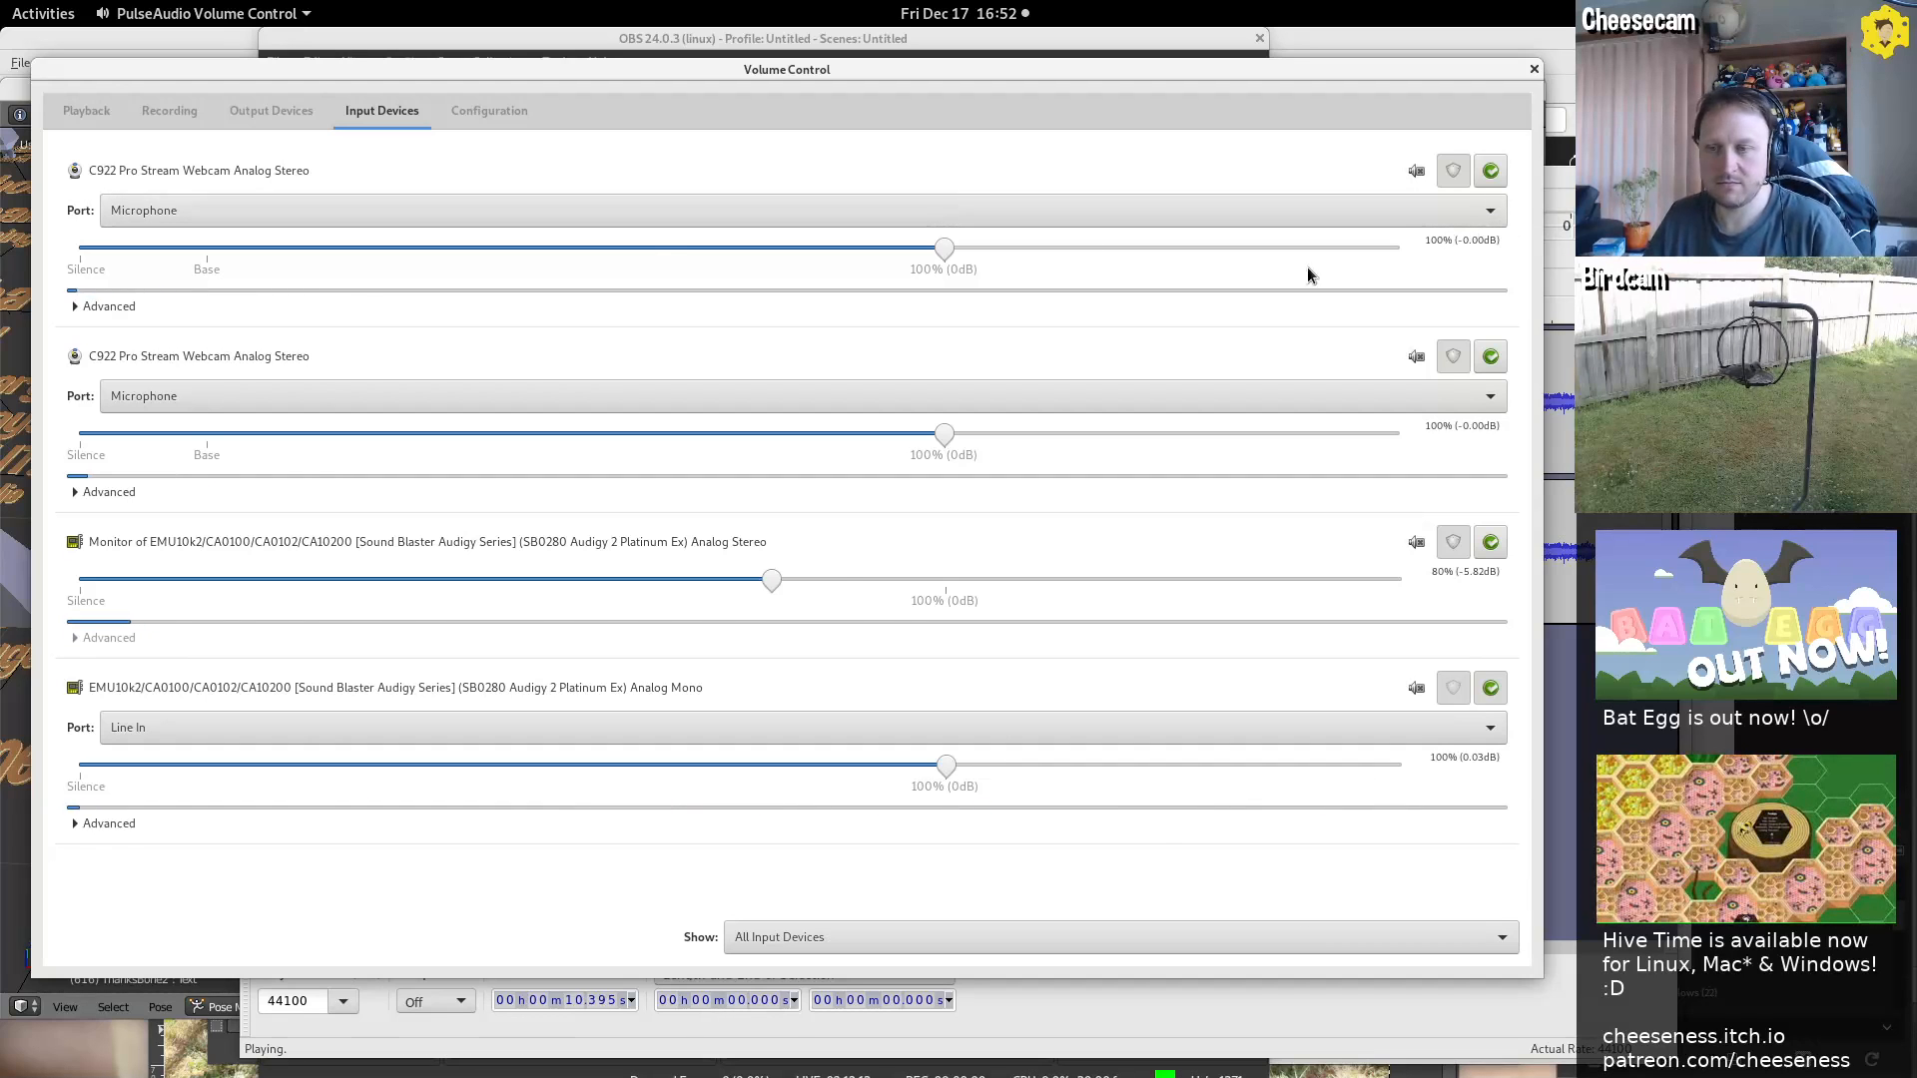
{"action": "left_click", "coordinate": [252, 115]}
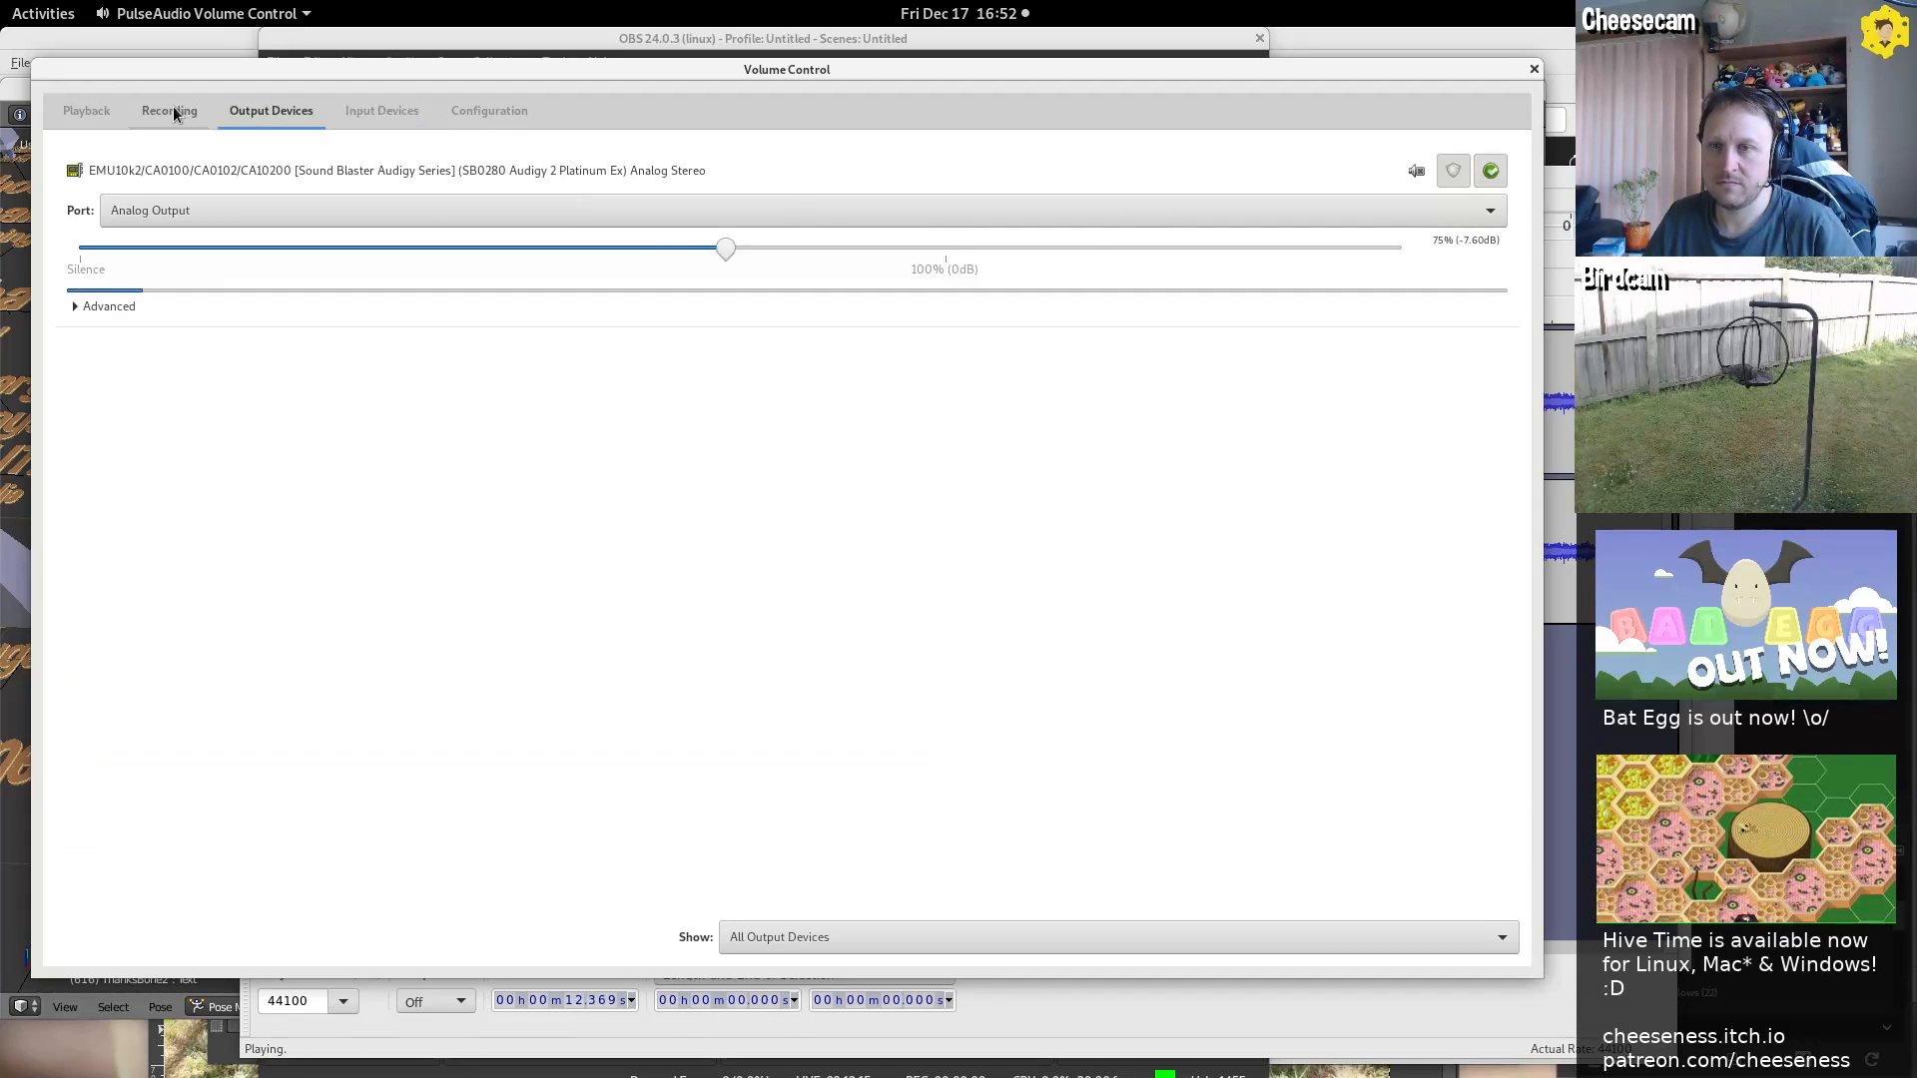
{"action": "left_click", "coordinate": [174, 113]}
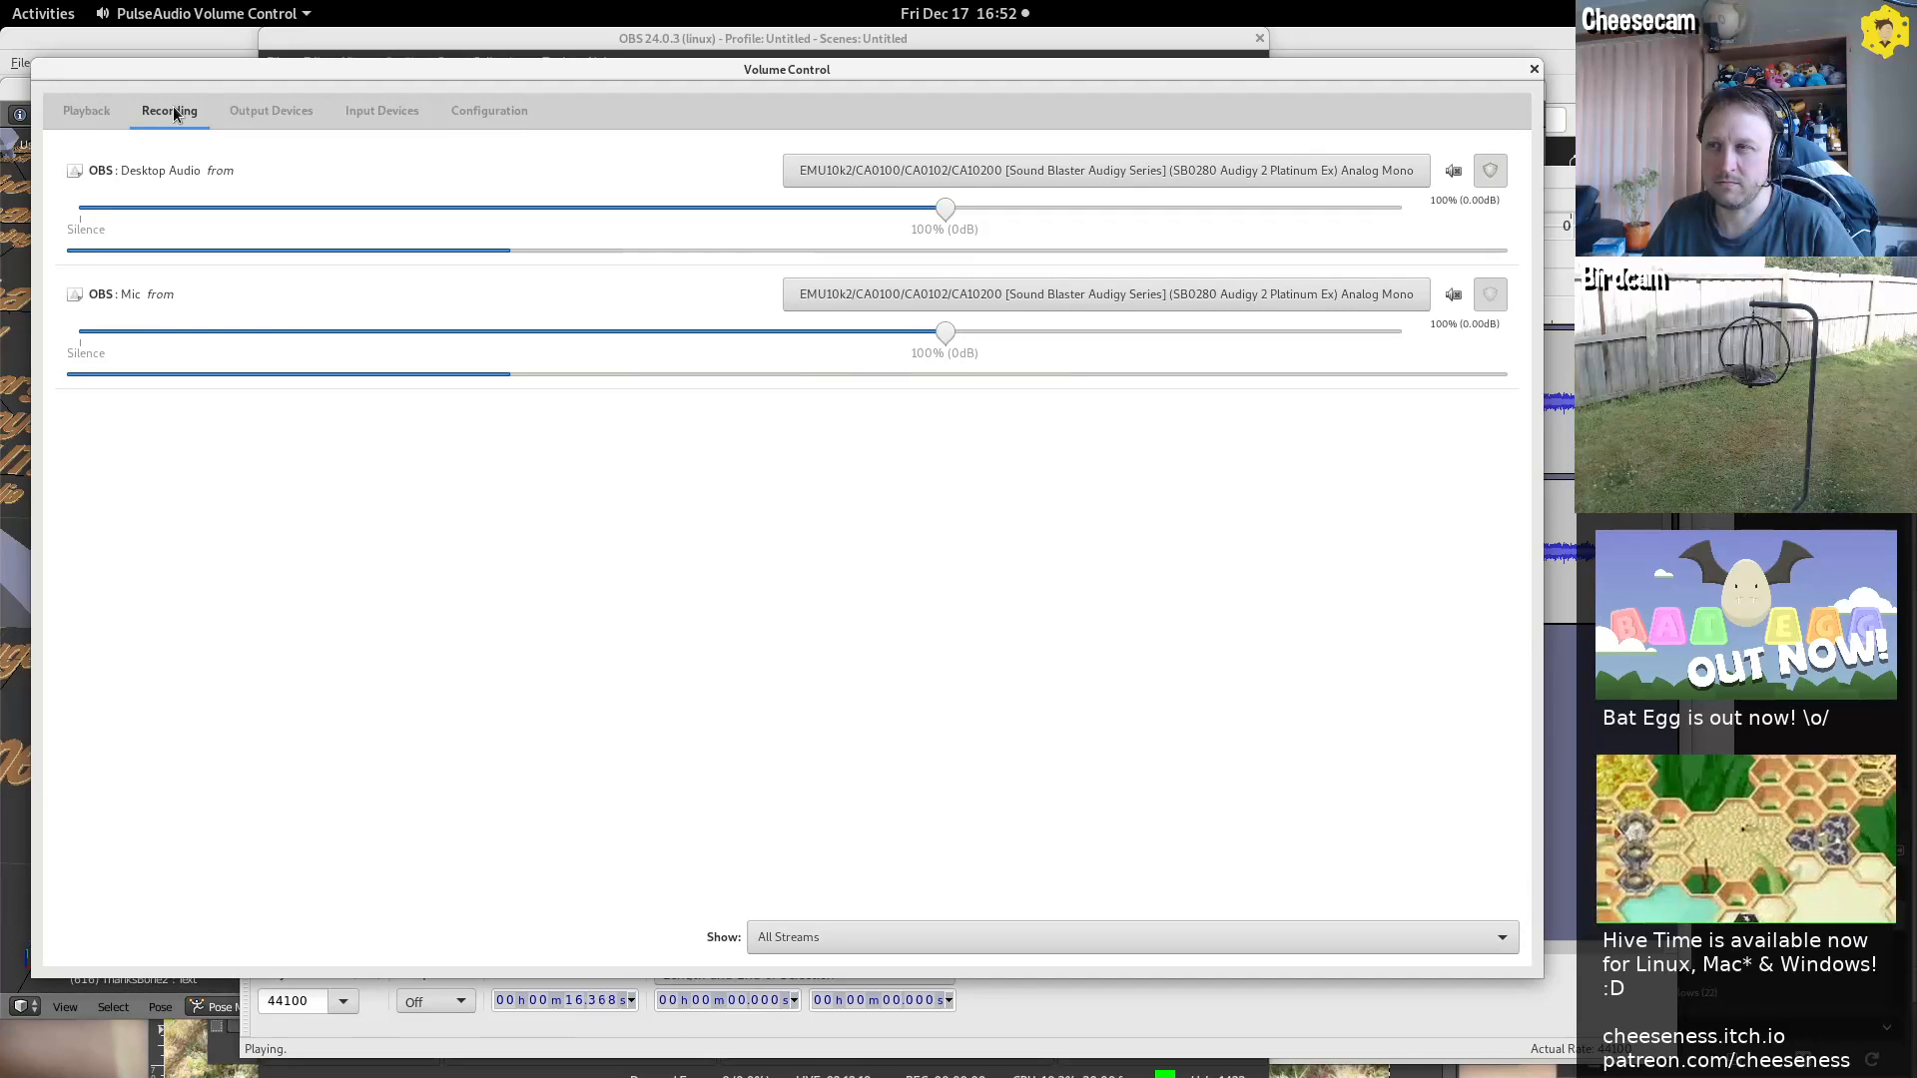
{"action": "left_click", "coordinate": [1072, 286]}
{"action": "left_click", "coordinate": [1064, 165]}
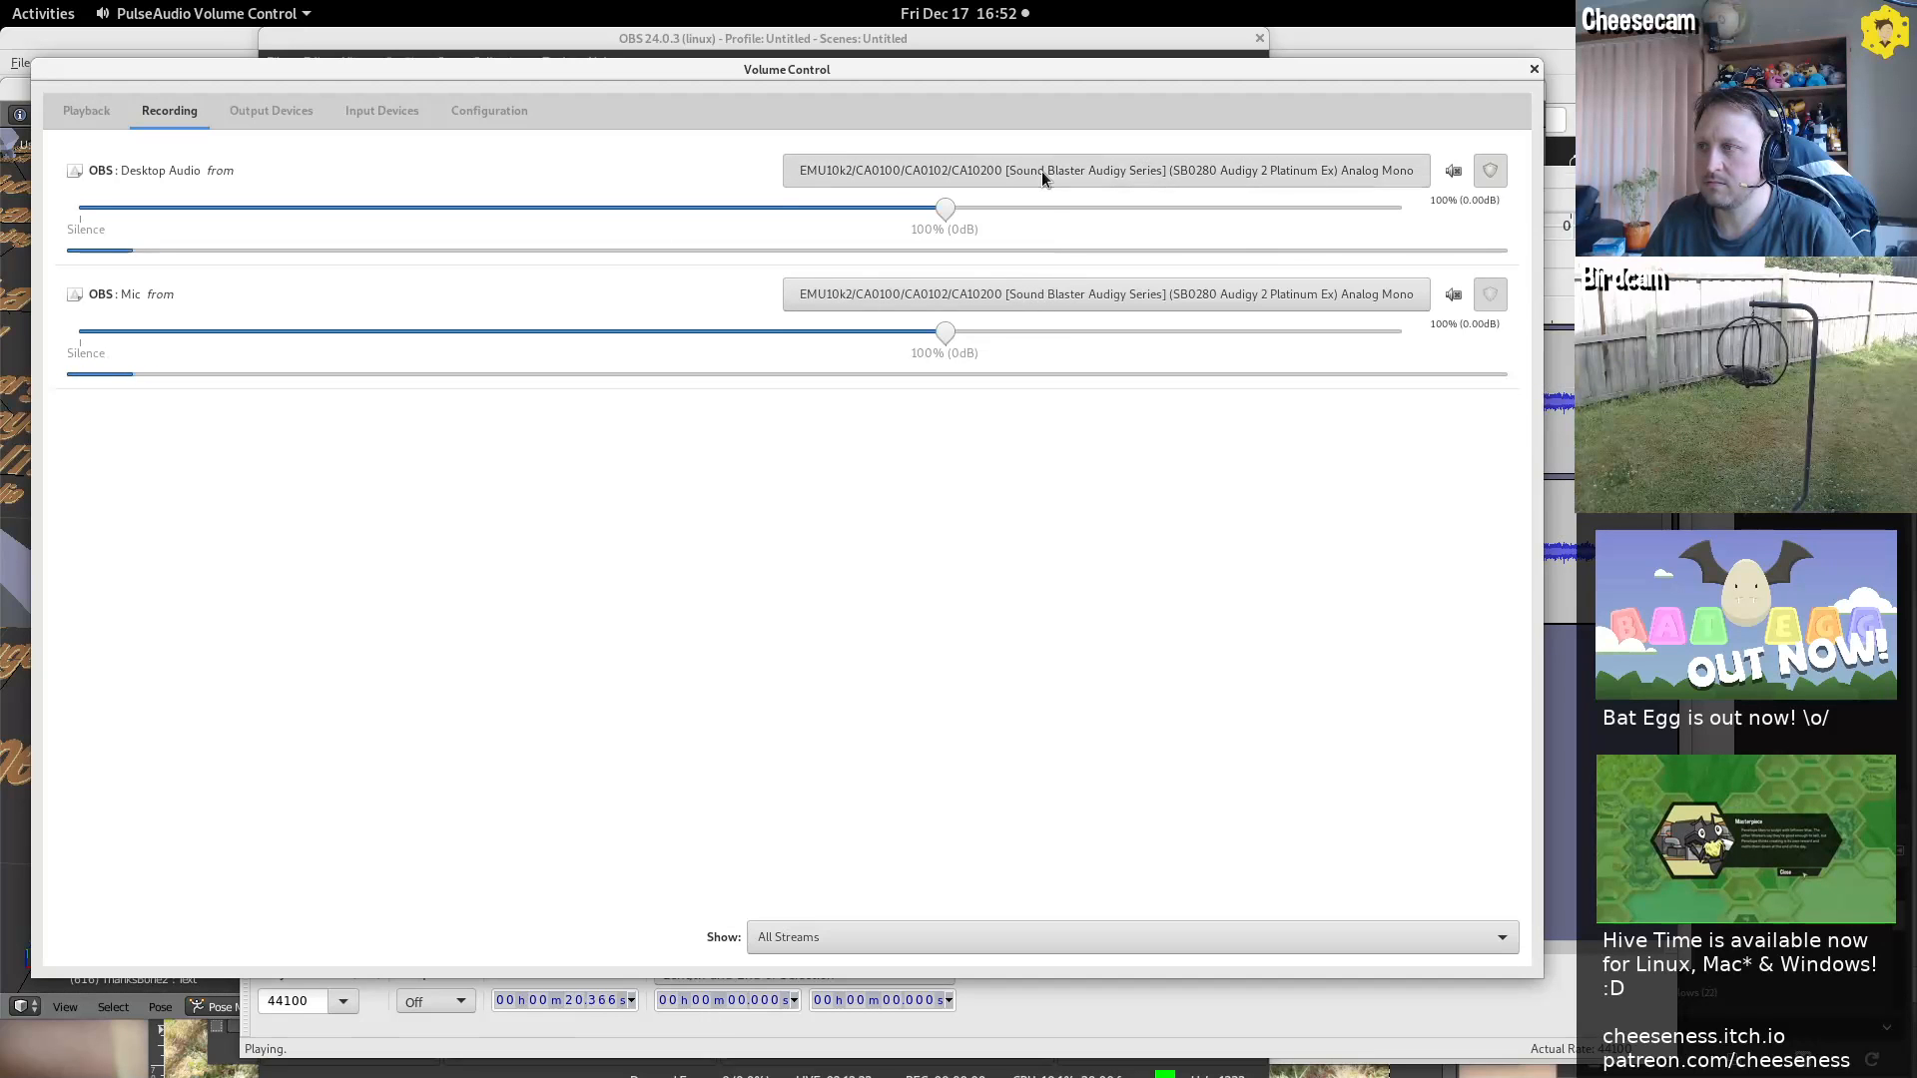
{"action": "left_click", "coordinate": [1040, 171]}
{"action": "left_click", "coordinate": [1077, 242]}
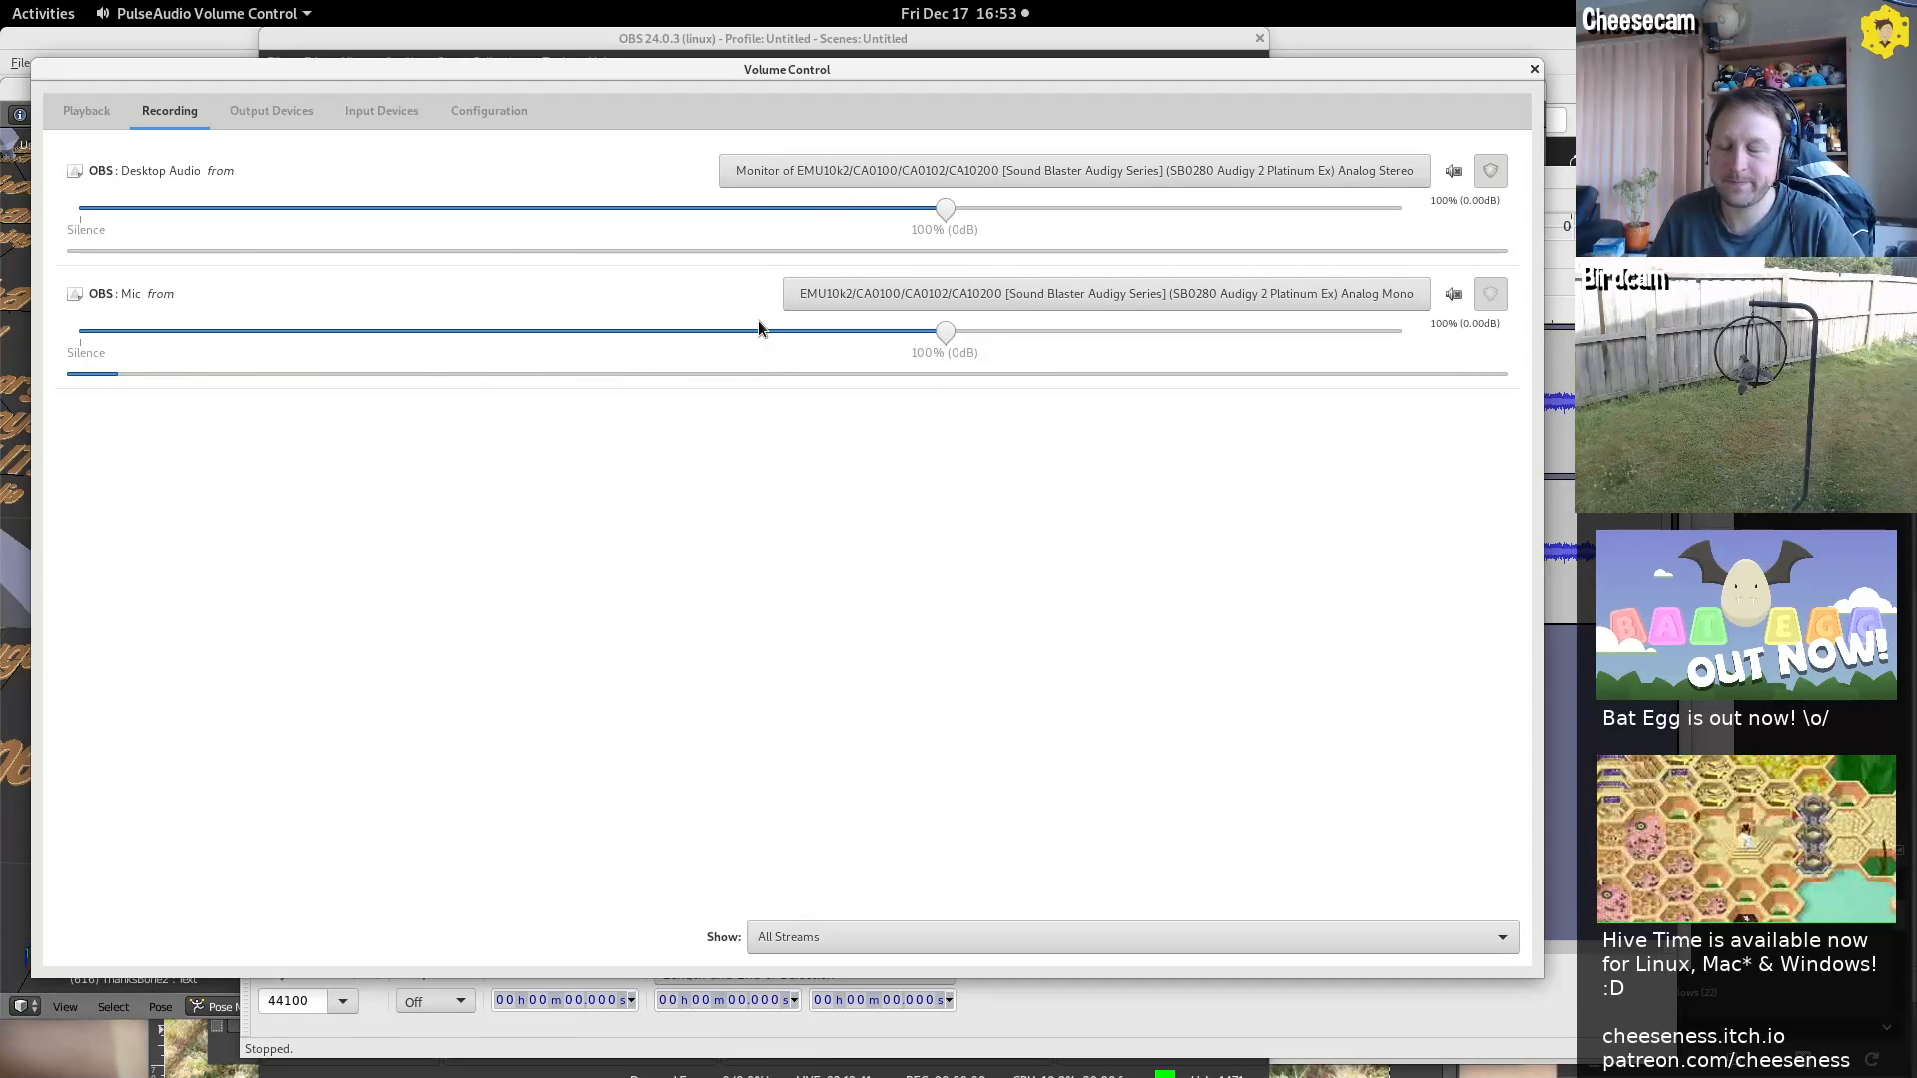
{"action": "left_click", "coordinate": [1593, 689]}
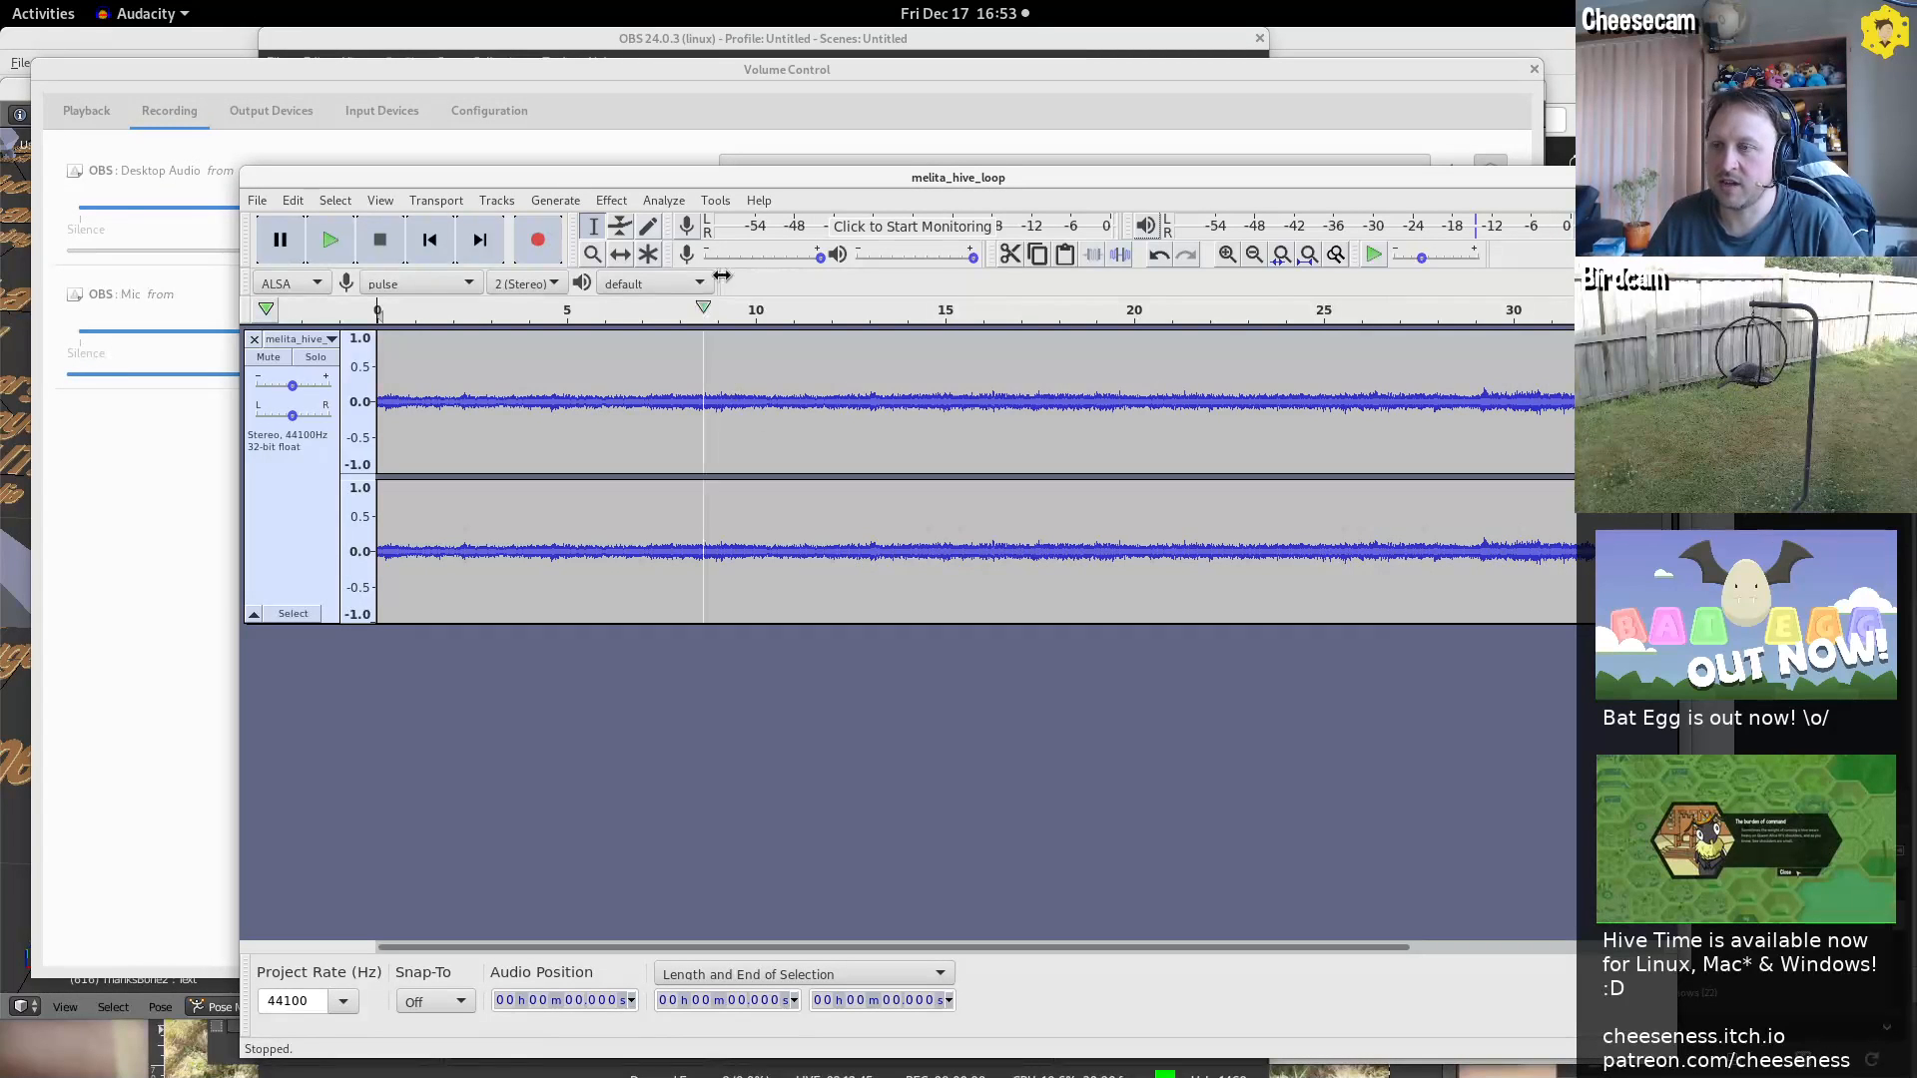
Browse the trailer4, trailer3 and trailer2 folders inside concept_stuff for audio material to open
{"action": "key", "text": "ctrl+shift+i"}
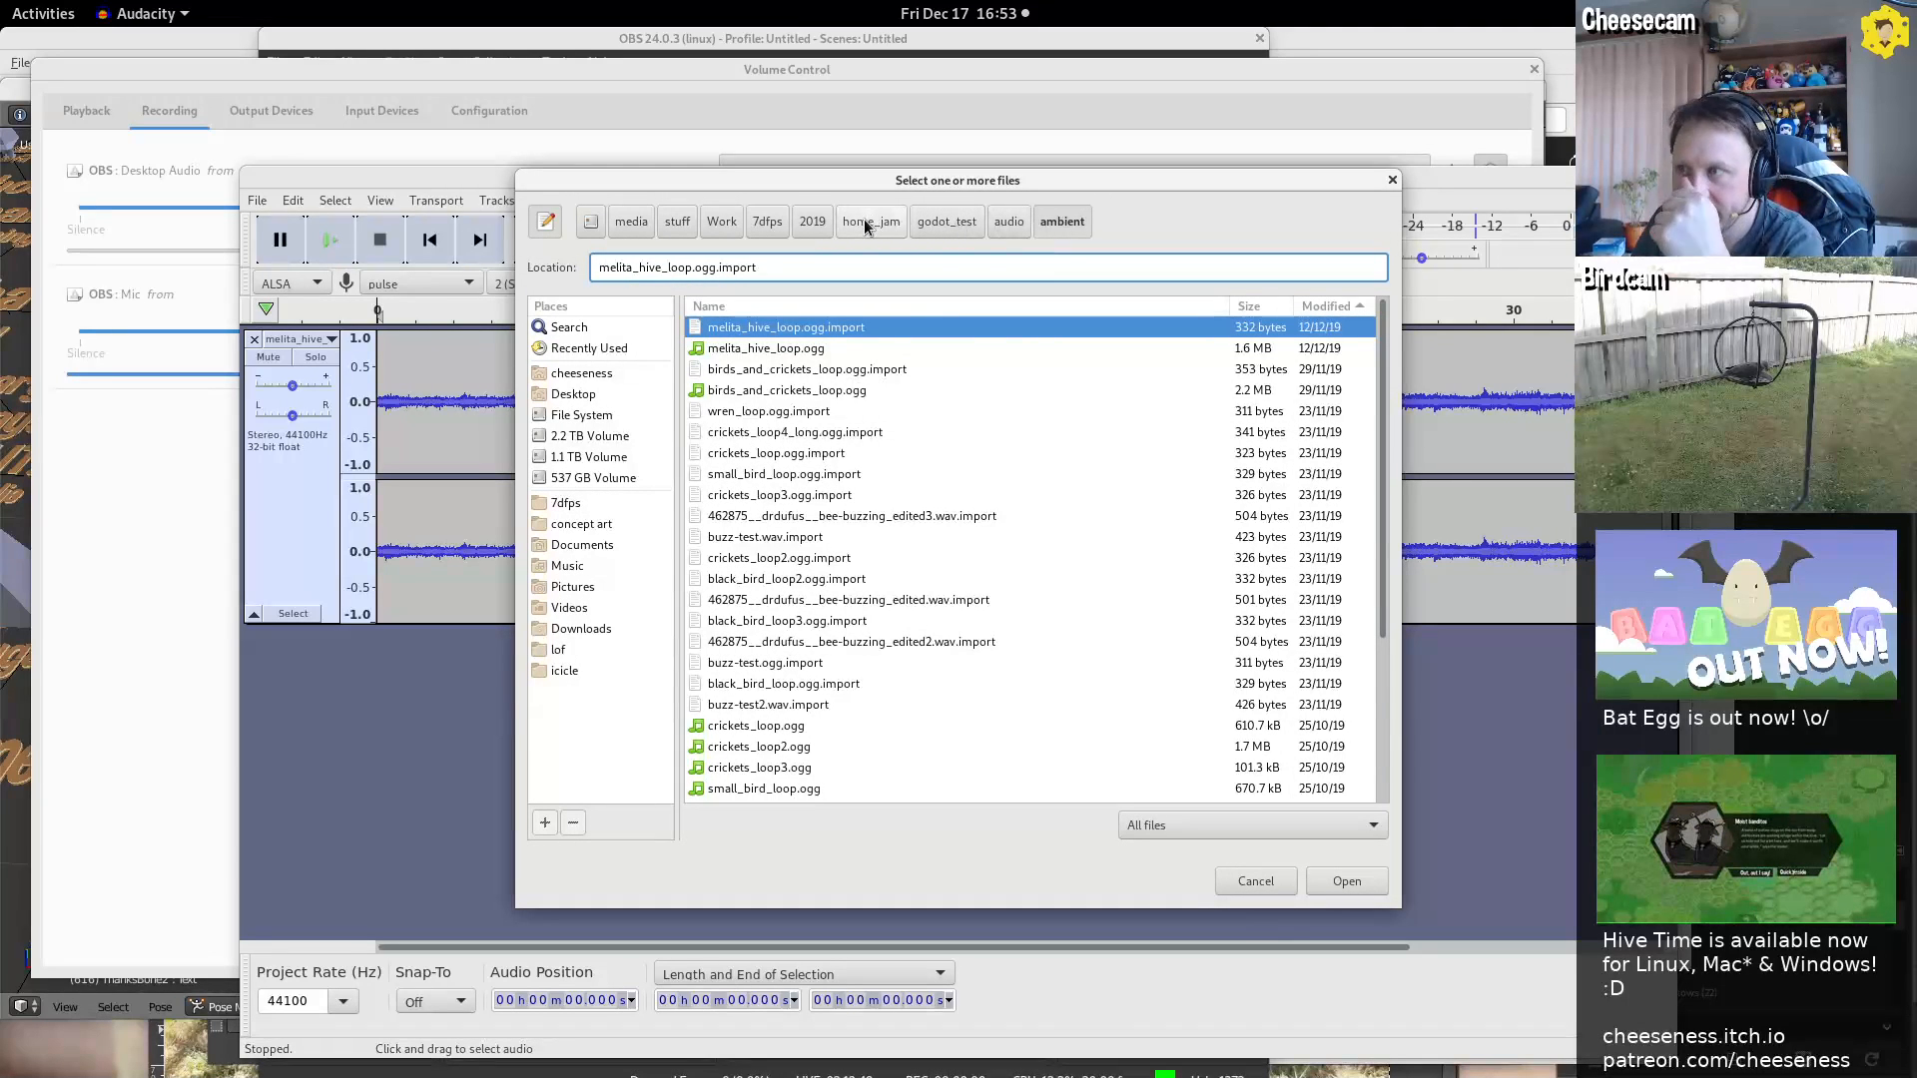
{"action": "left_click", "coordinate": [868, 223]}
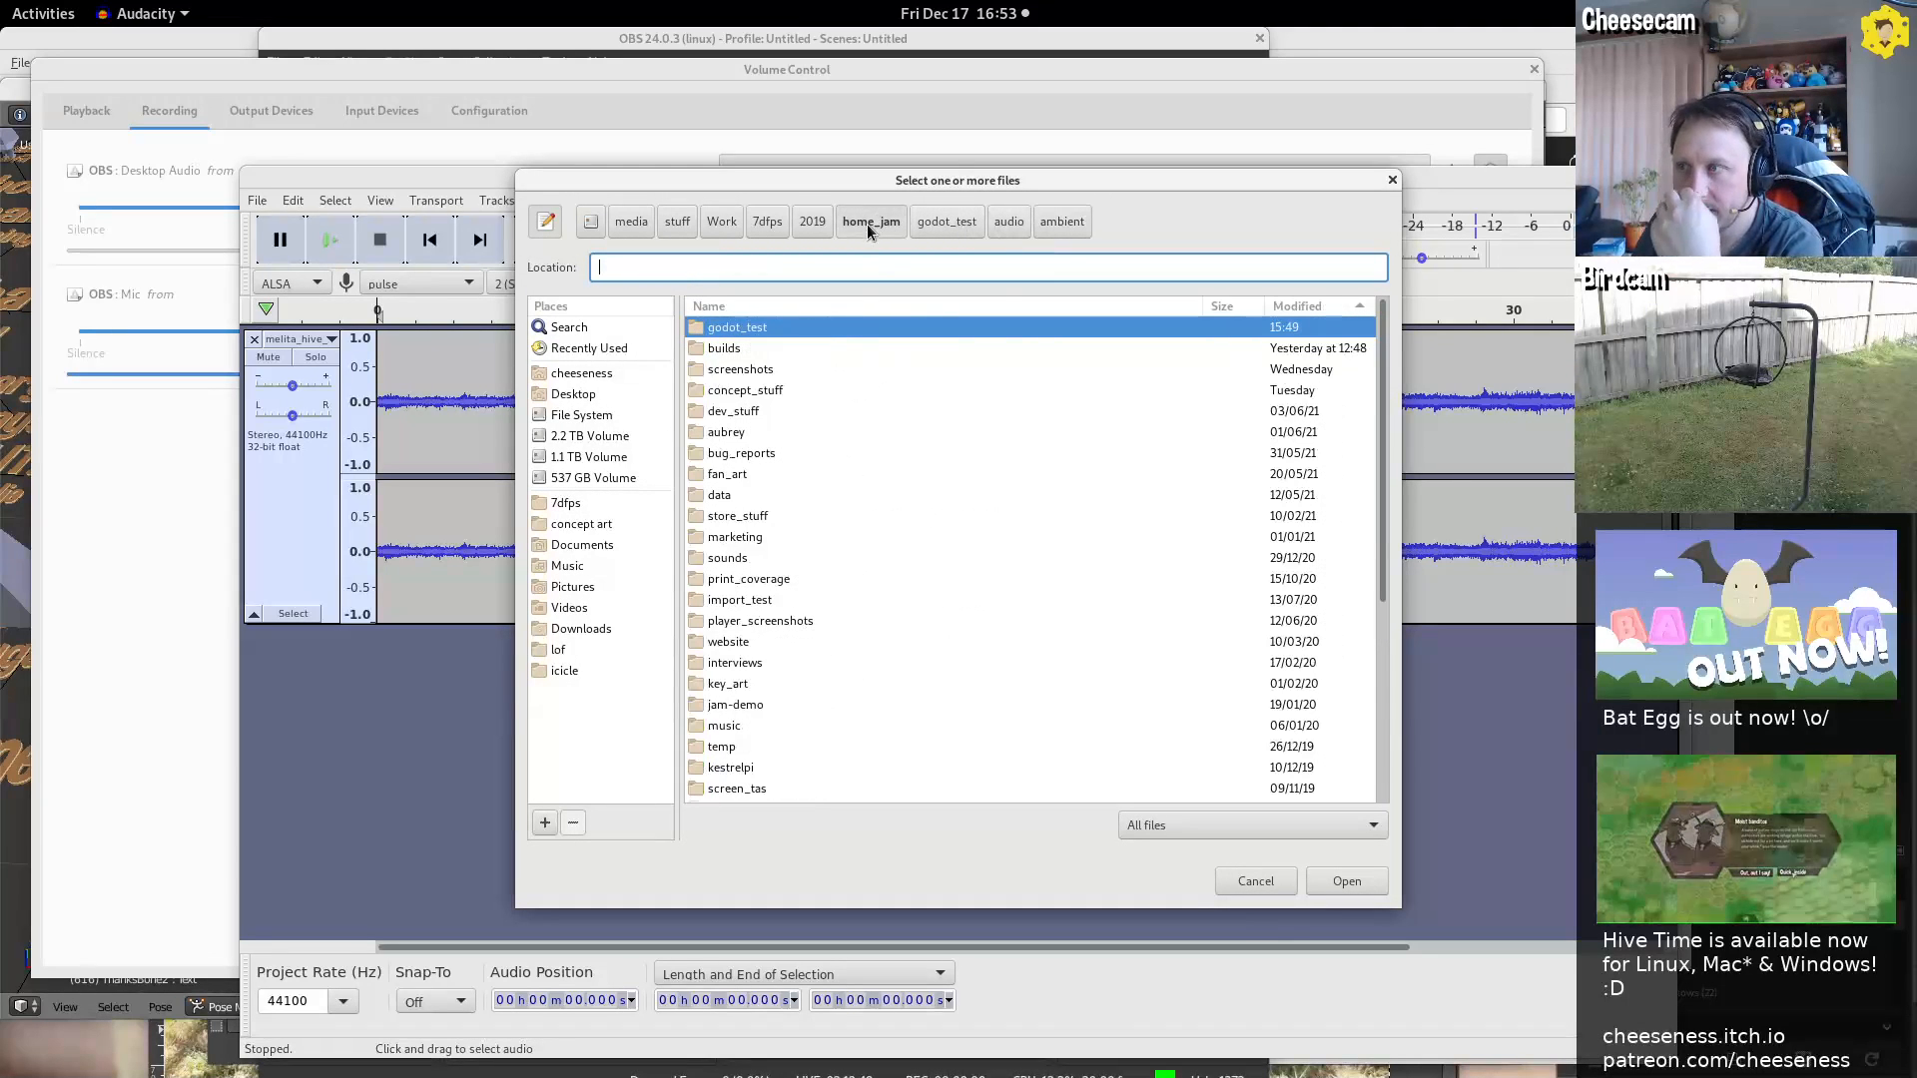
{"action": "double_click", "coordinate": [788, 396]}
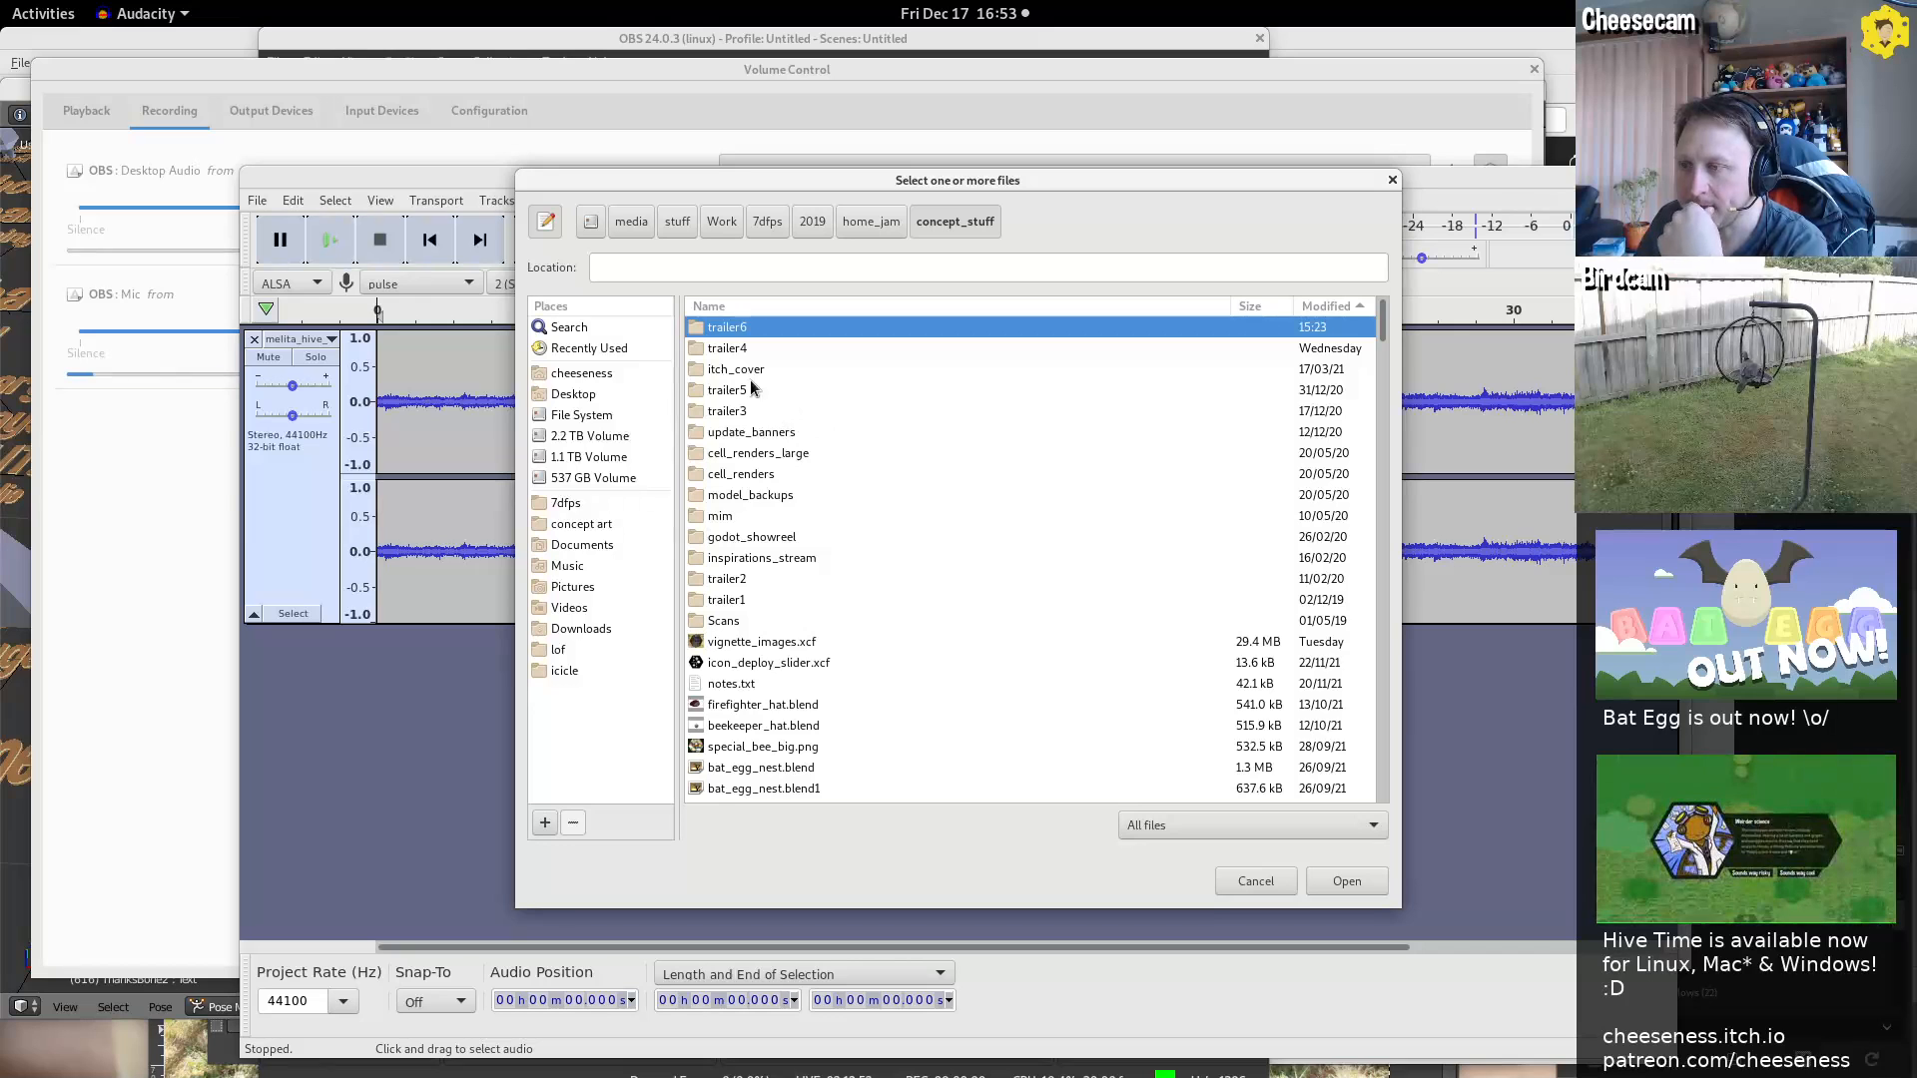
{"action": "double_click", "coordinate": [758, 349]}
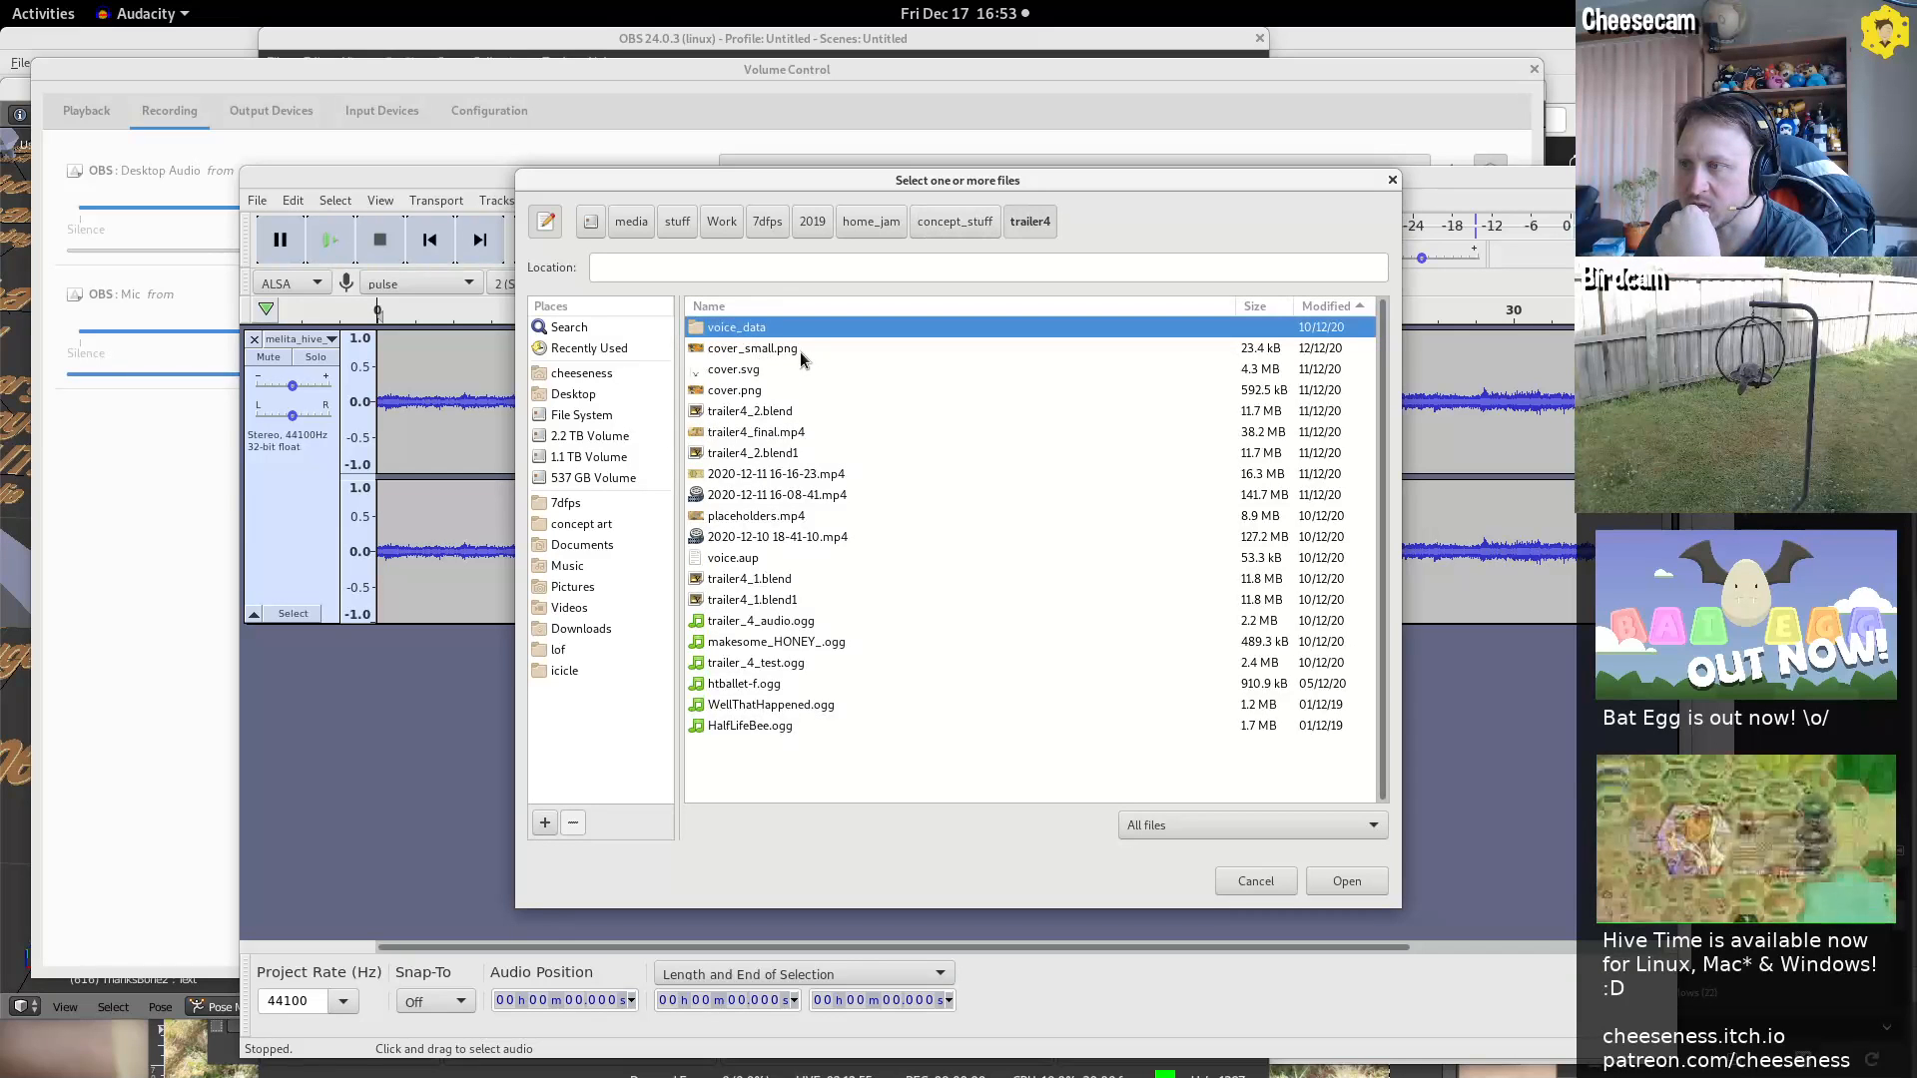
{"action": "left_click", "coordinate": [943, 229]}
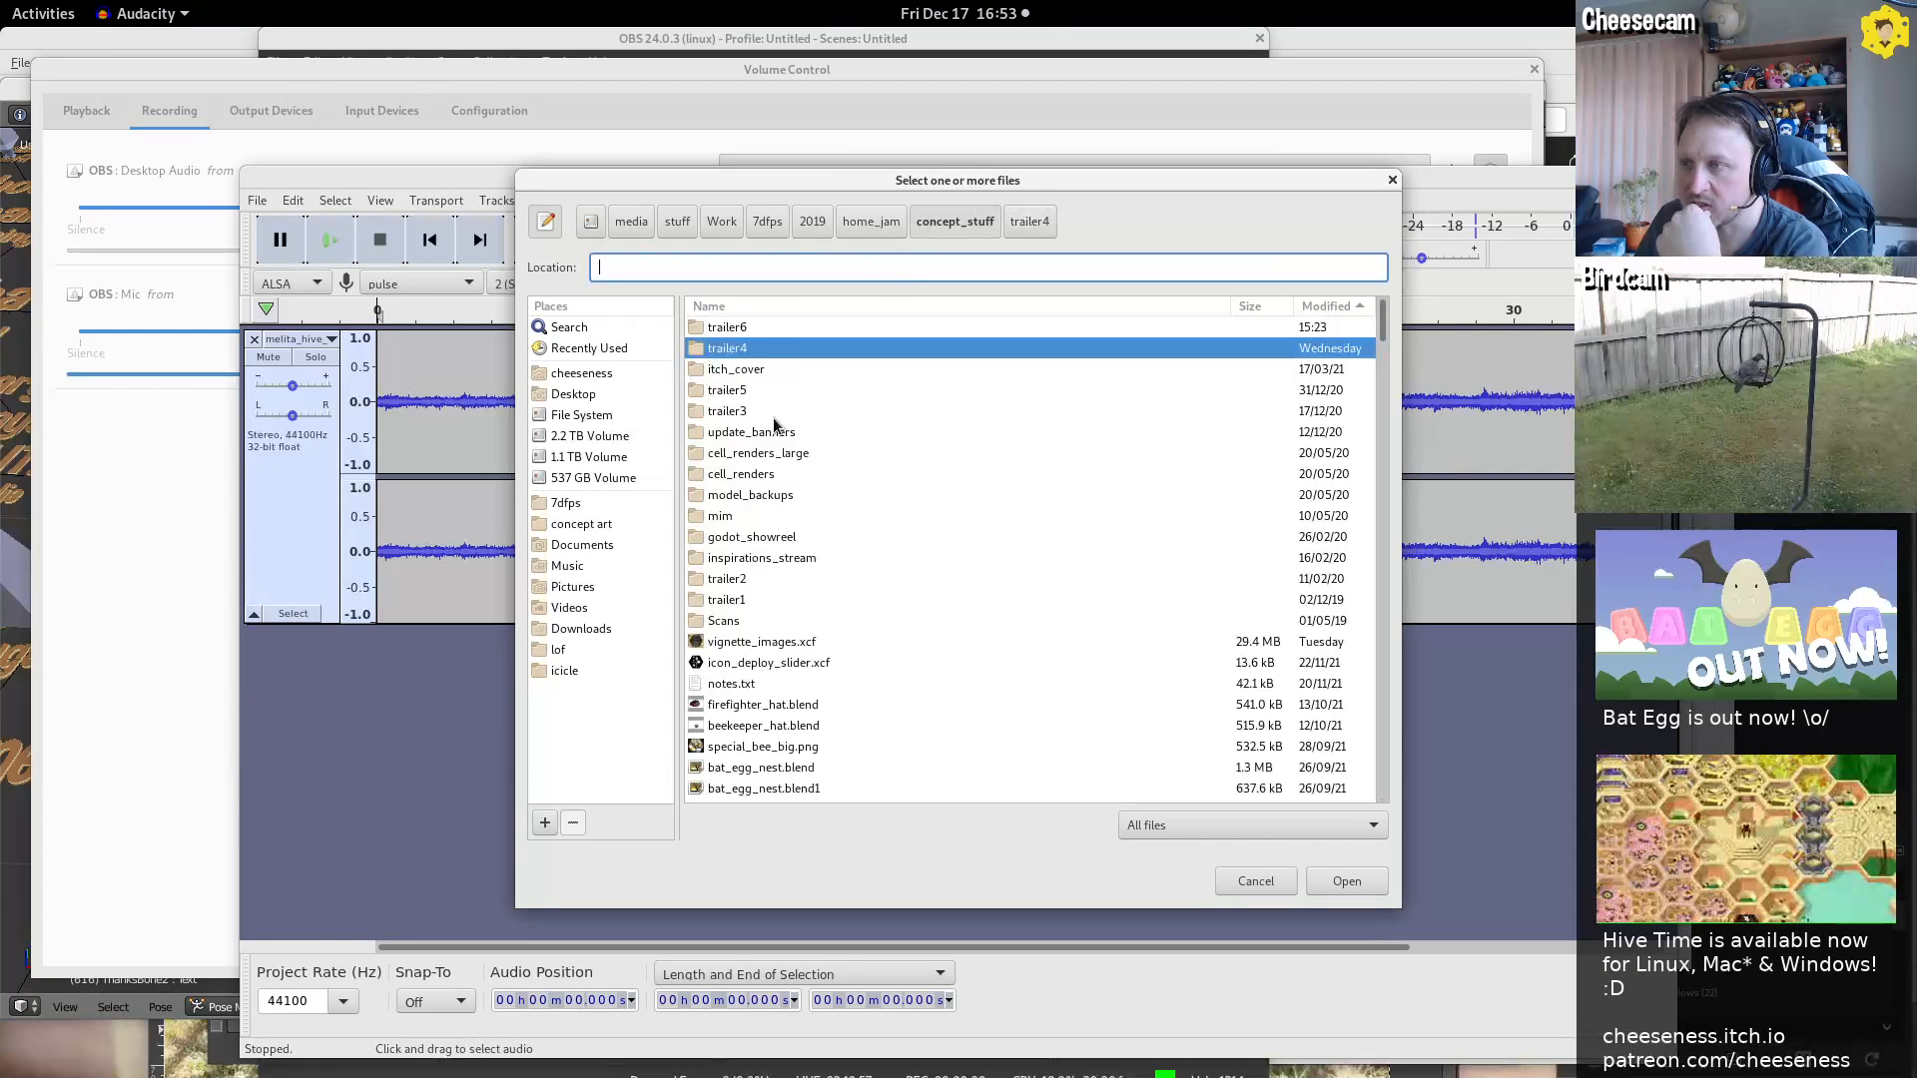
{"action": "double_click", "coordinate": [739, 419]}
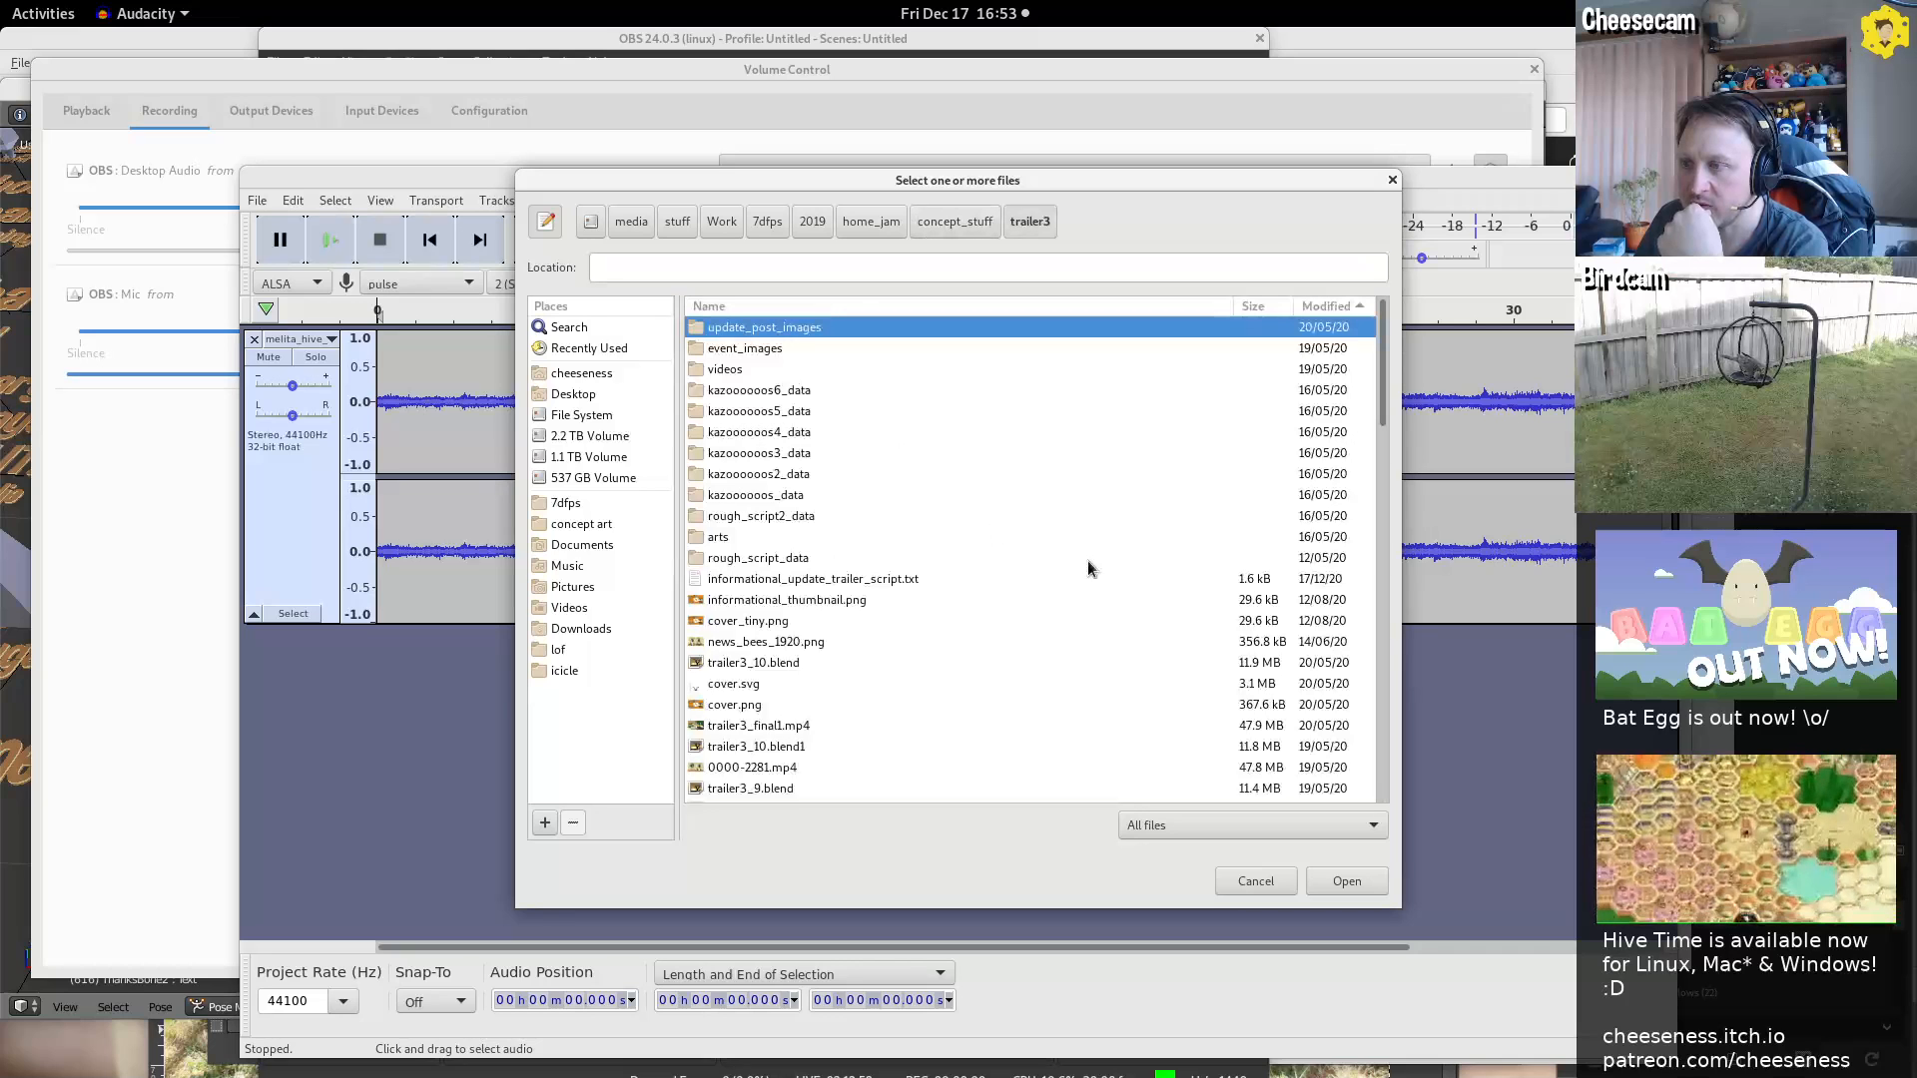
{"action": "left_click_drag", "start_coordinate": [1378, 422], "coordinate": [1314, 656]}
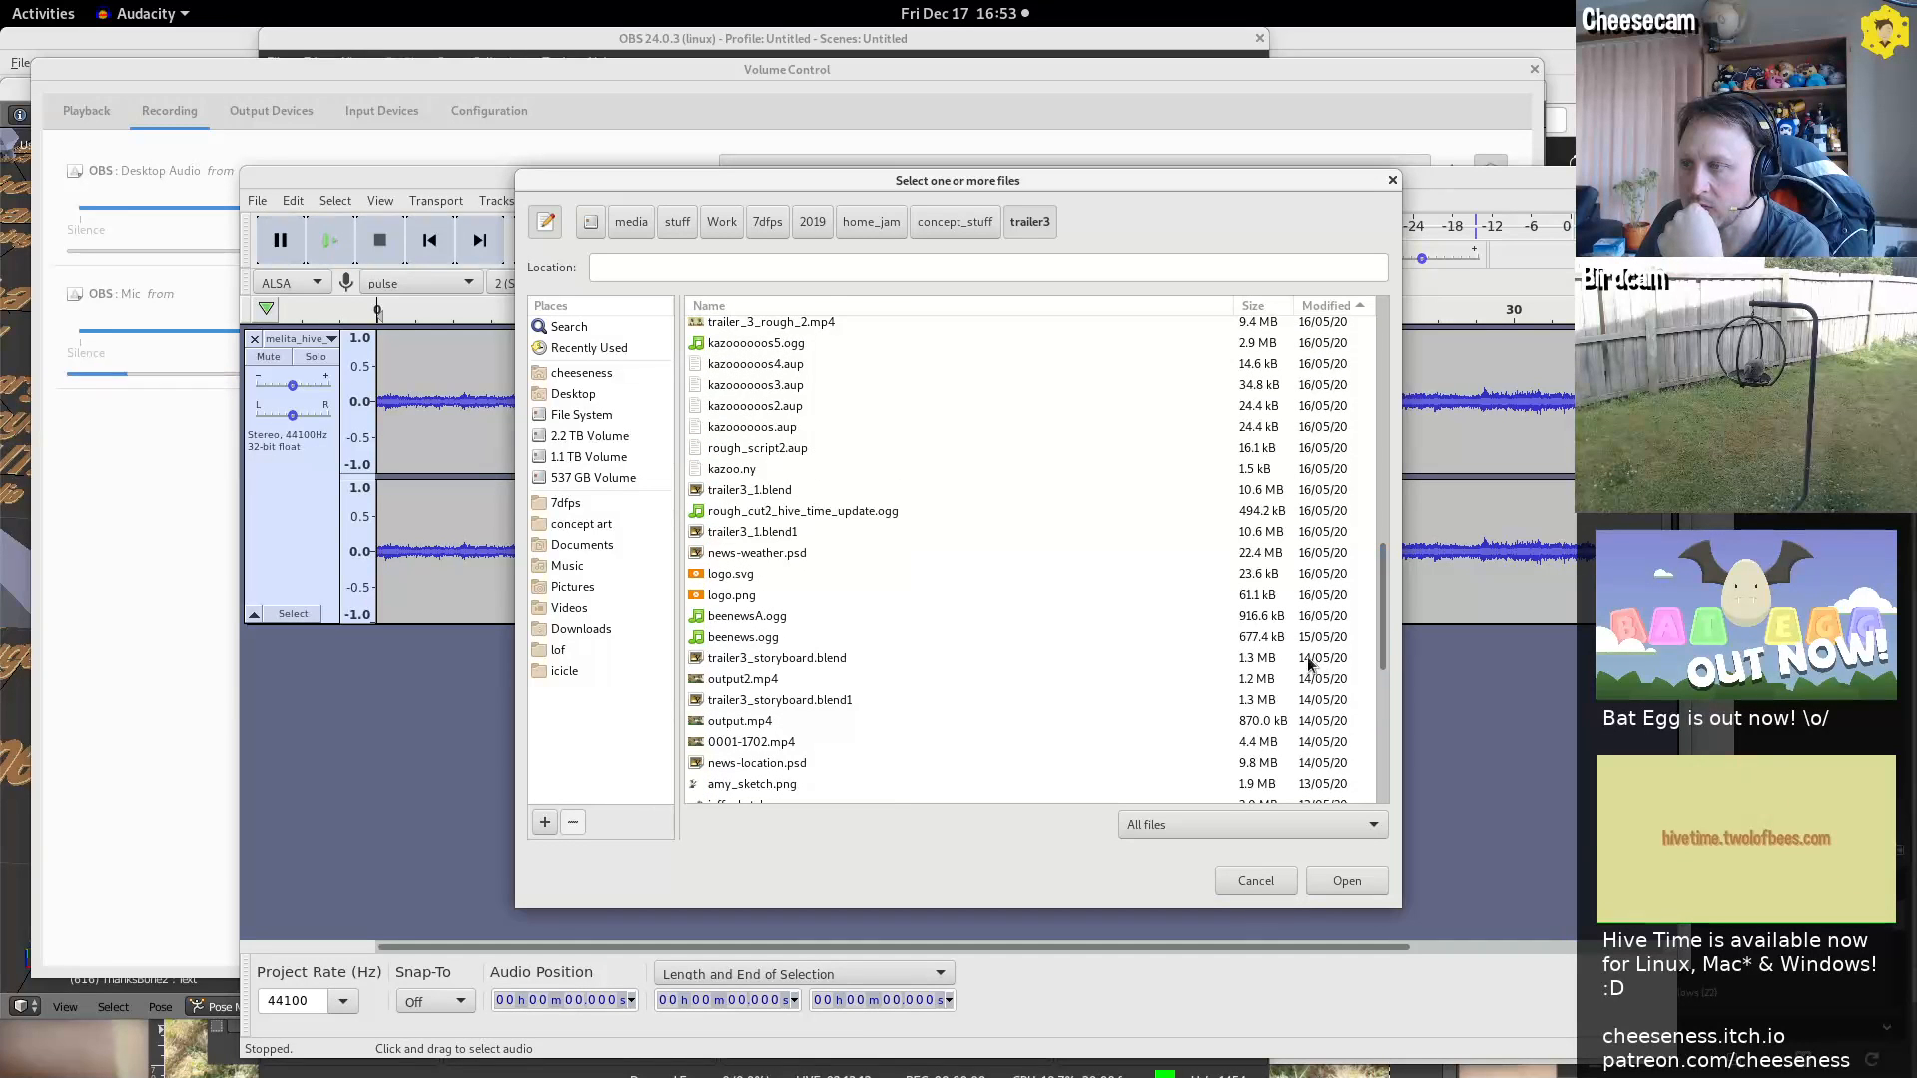
{"action": "left_click", "coordinate": [954, 221]}
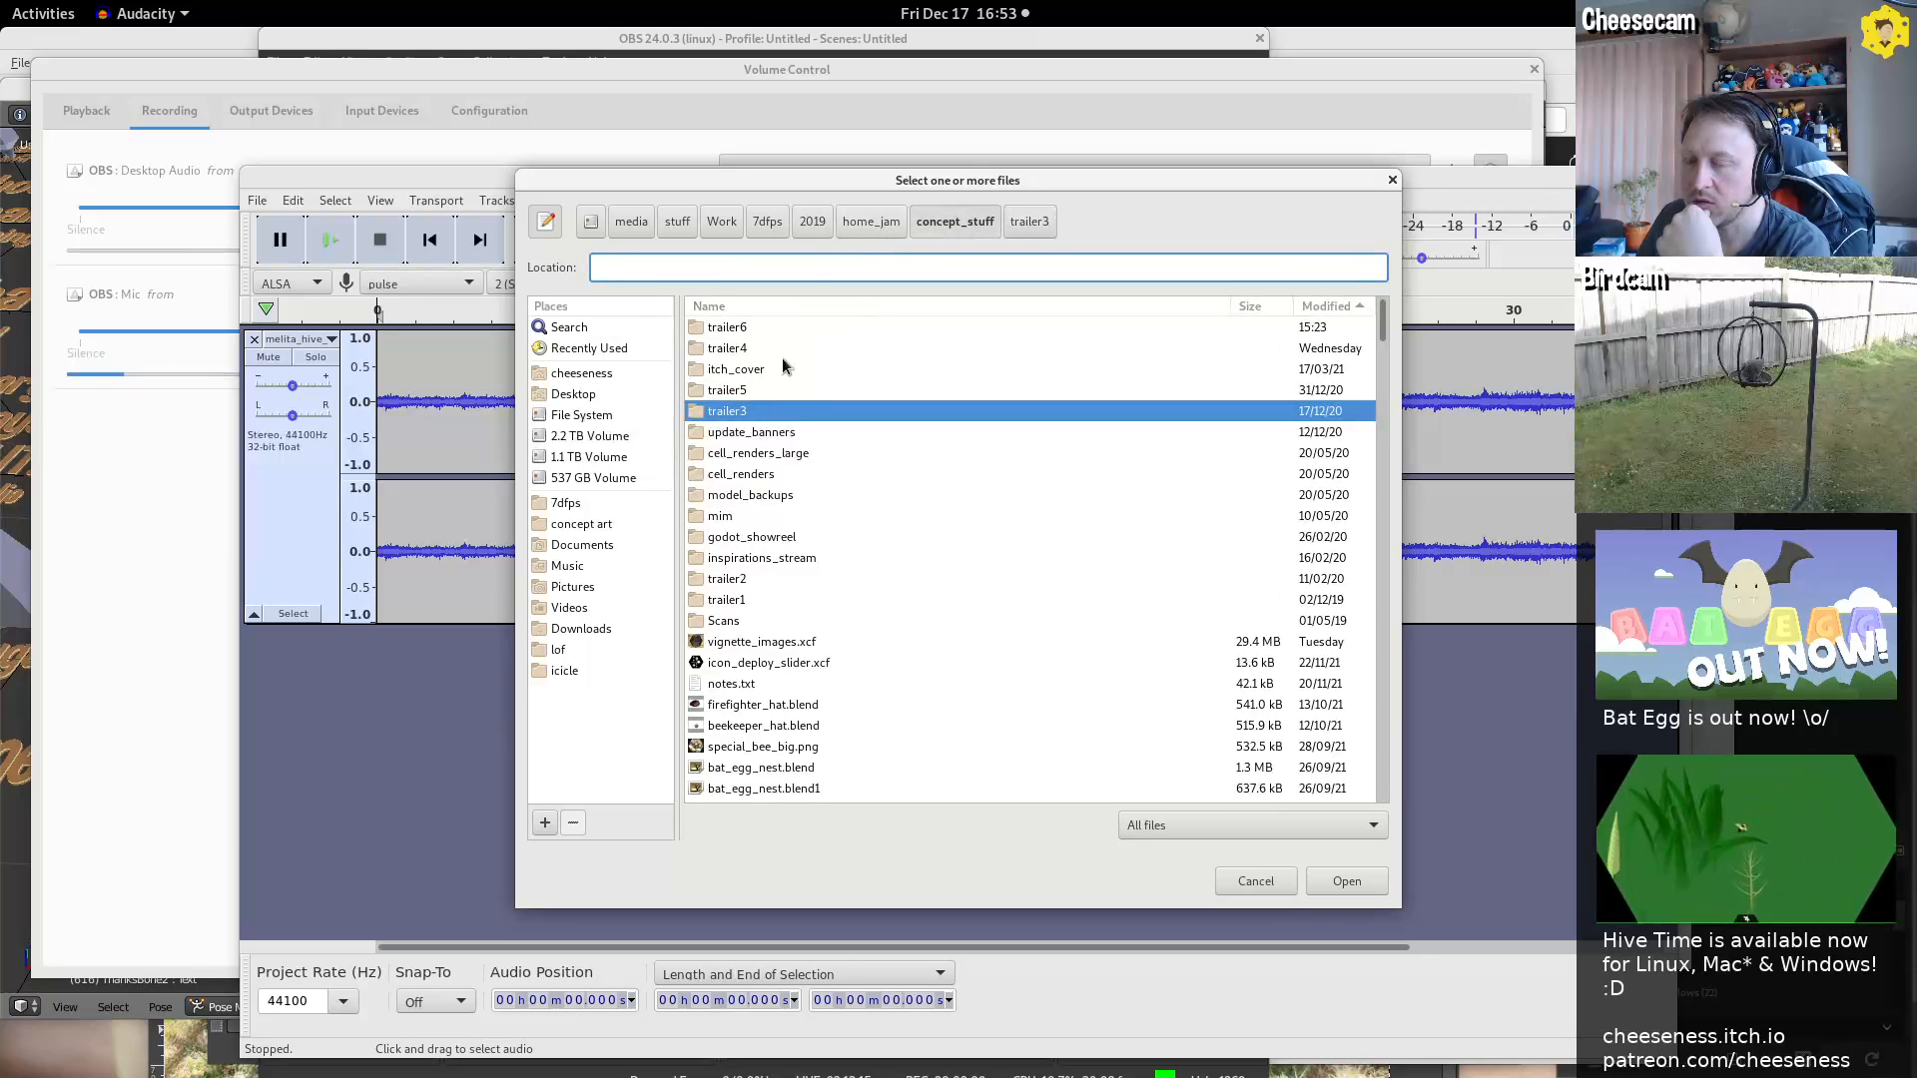
{"action": "double_click", "coordinate": [739, 582]}
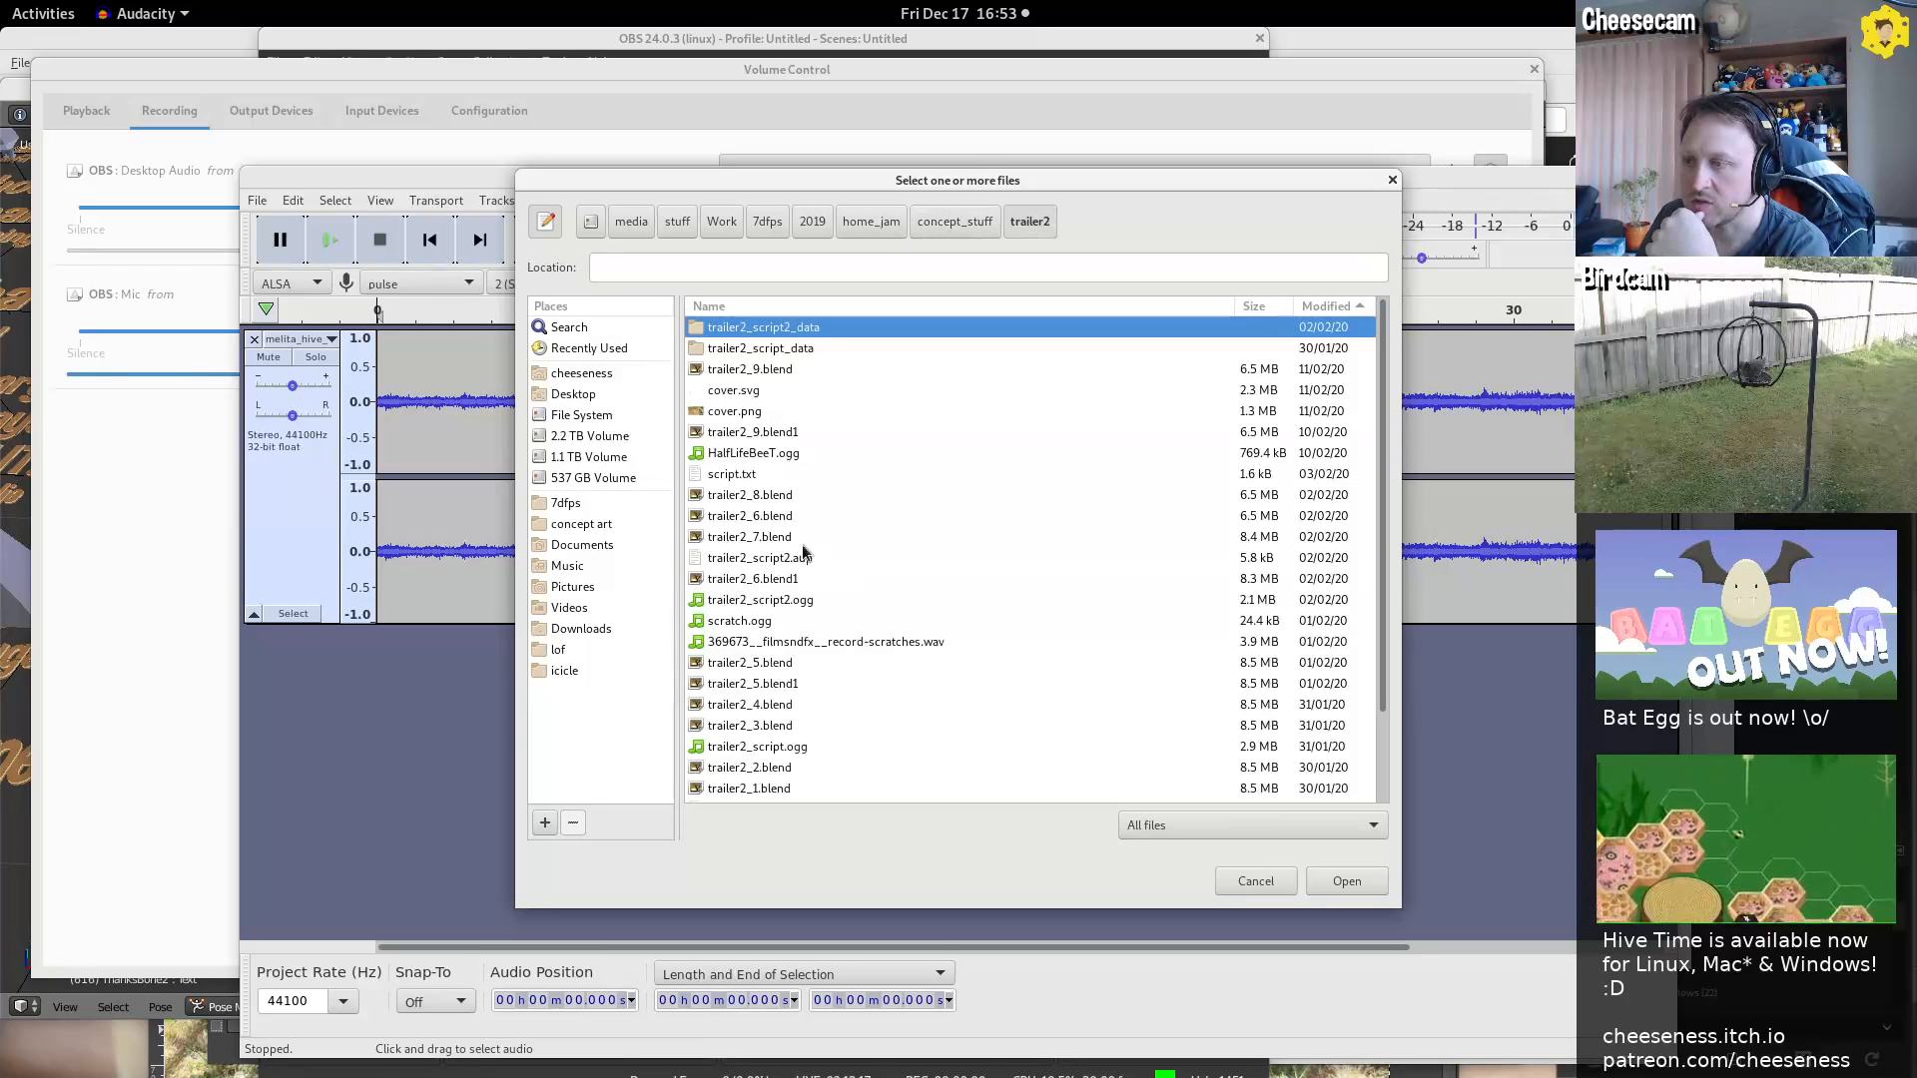
{"action": "left_click_drag", "start_coordinate": [1380, 379], "coordinate": [1366, 488]}
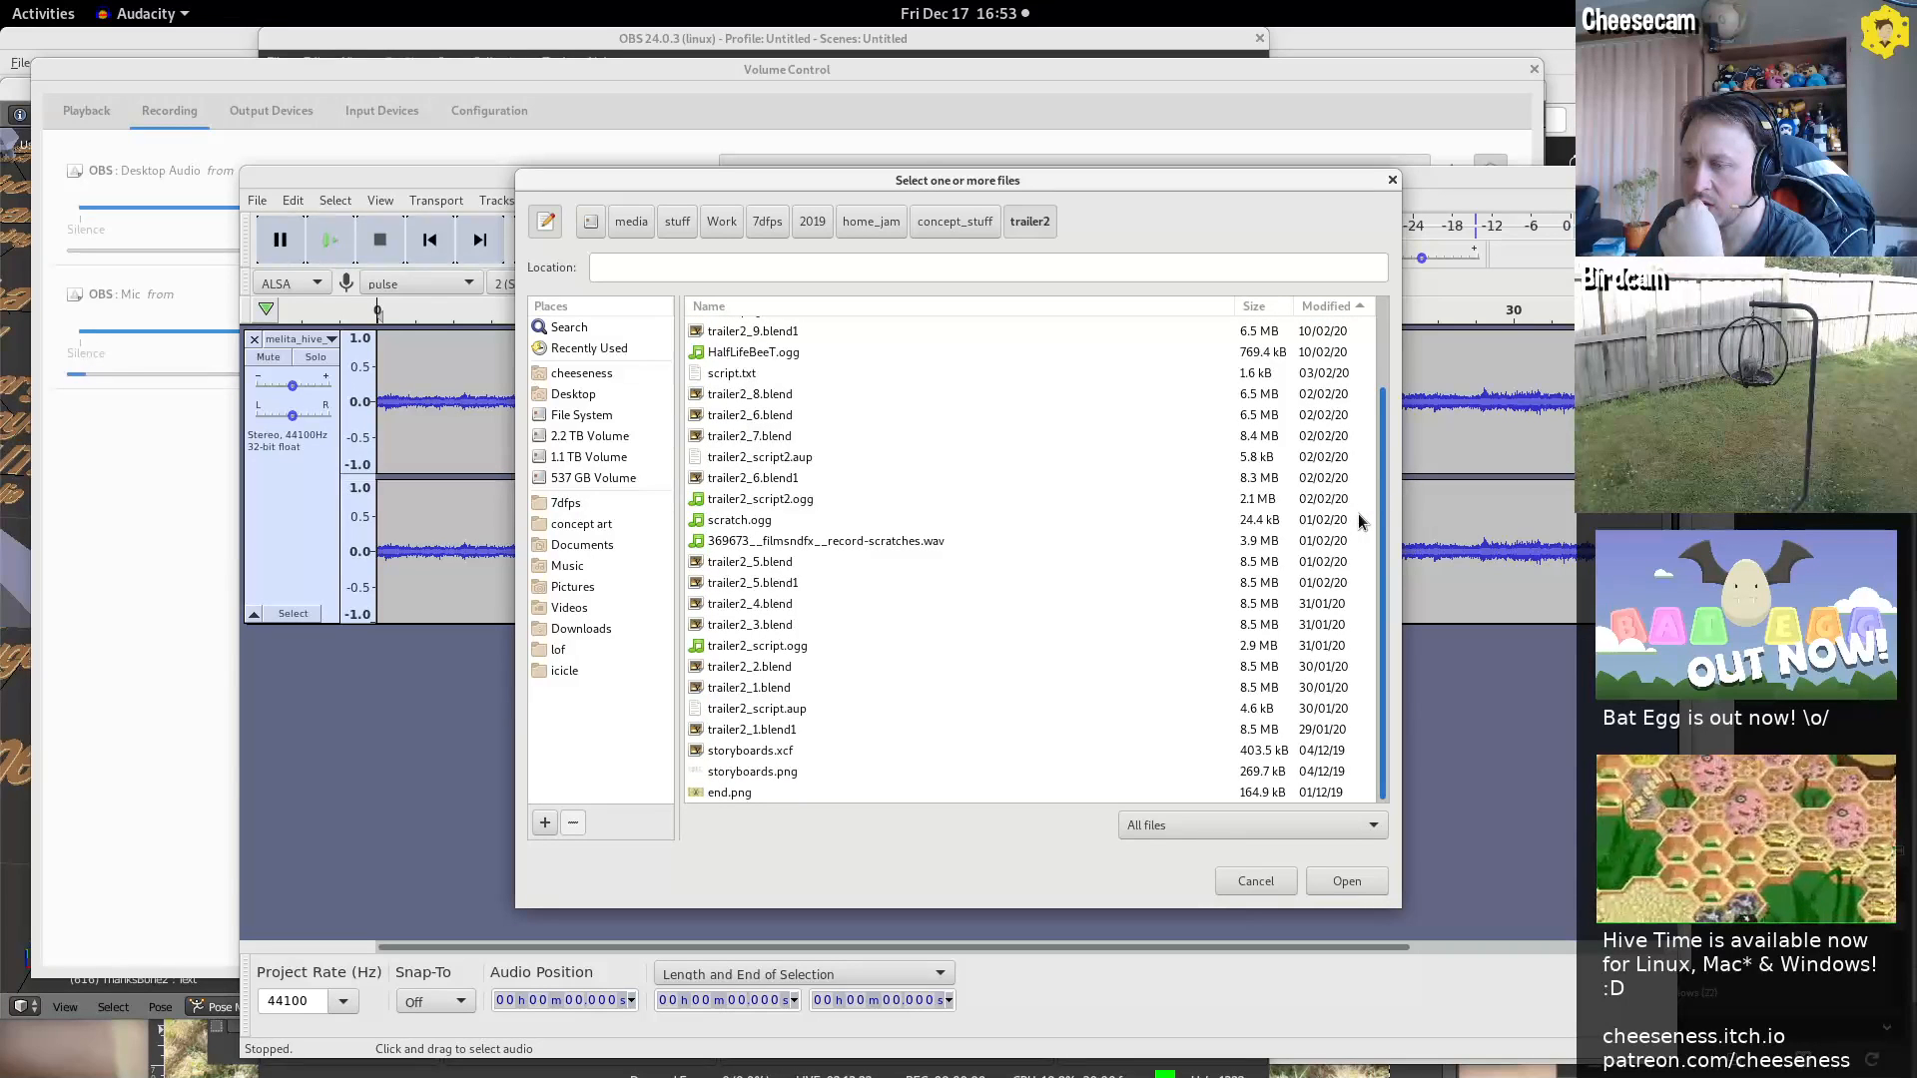
{"action": "scroll", "coordinate": [1356, 469], "scroll_direction": "up", "scroll_amount": 3}
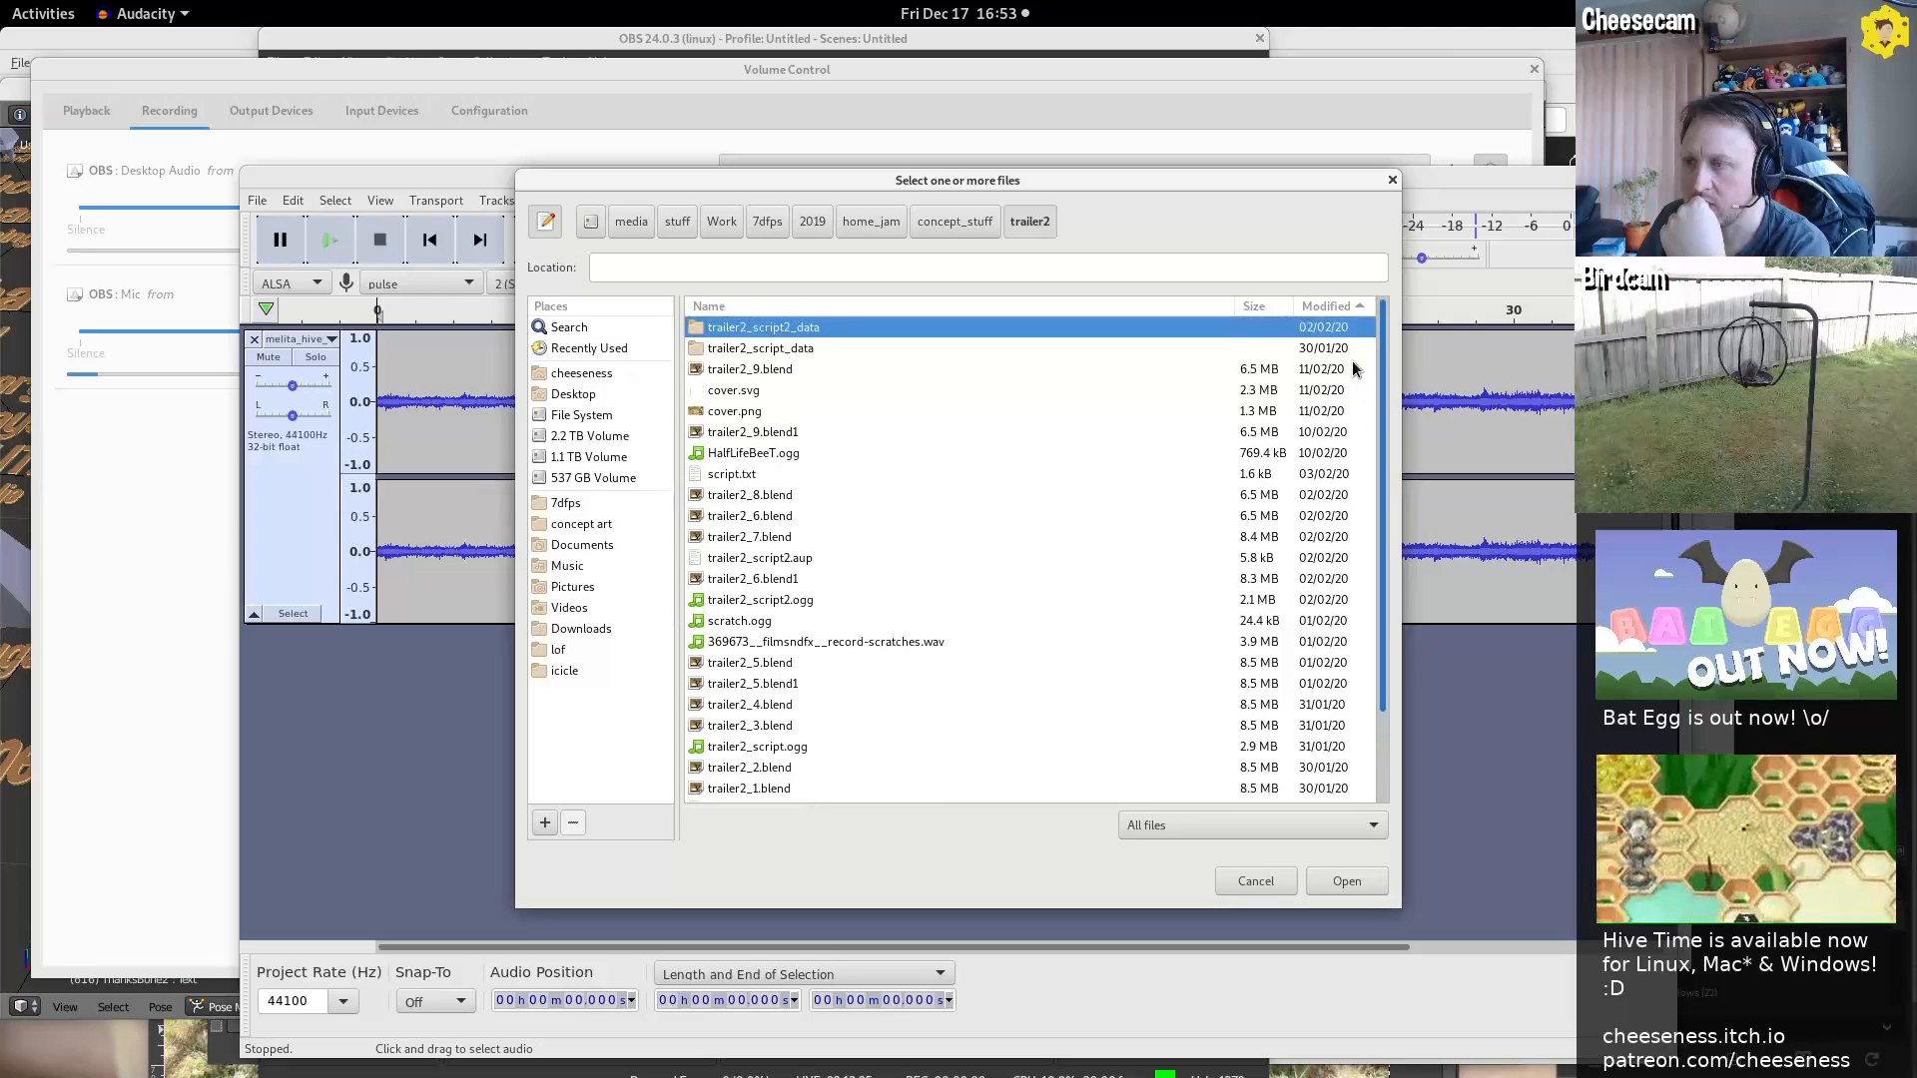
{"action": "left_click", "coordinate": [945, 229]}
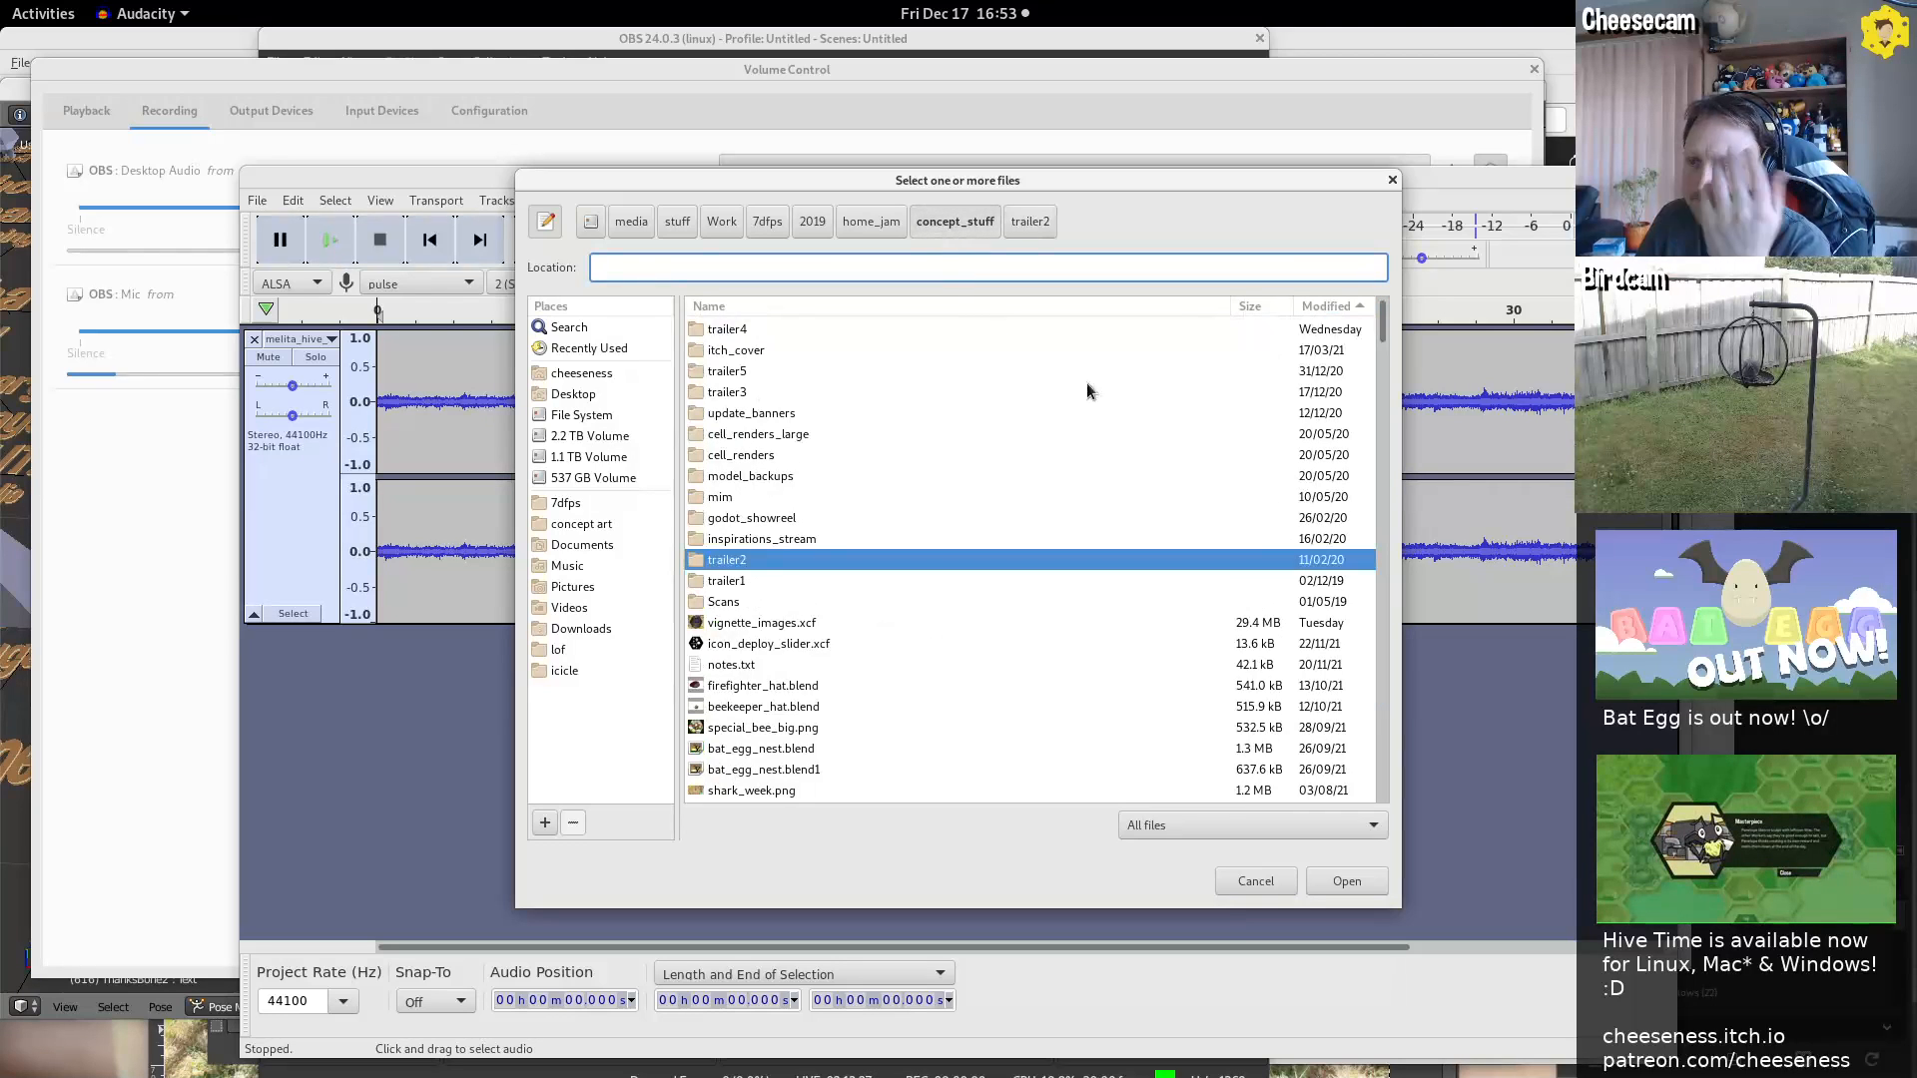
Open the MorningBuzz track from the background music folder in home_jam's godot_test audio directory, checking the event folder first
{"action": "left_click", "coordinate": [877, 222]}
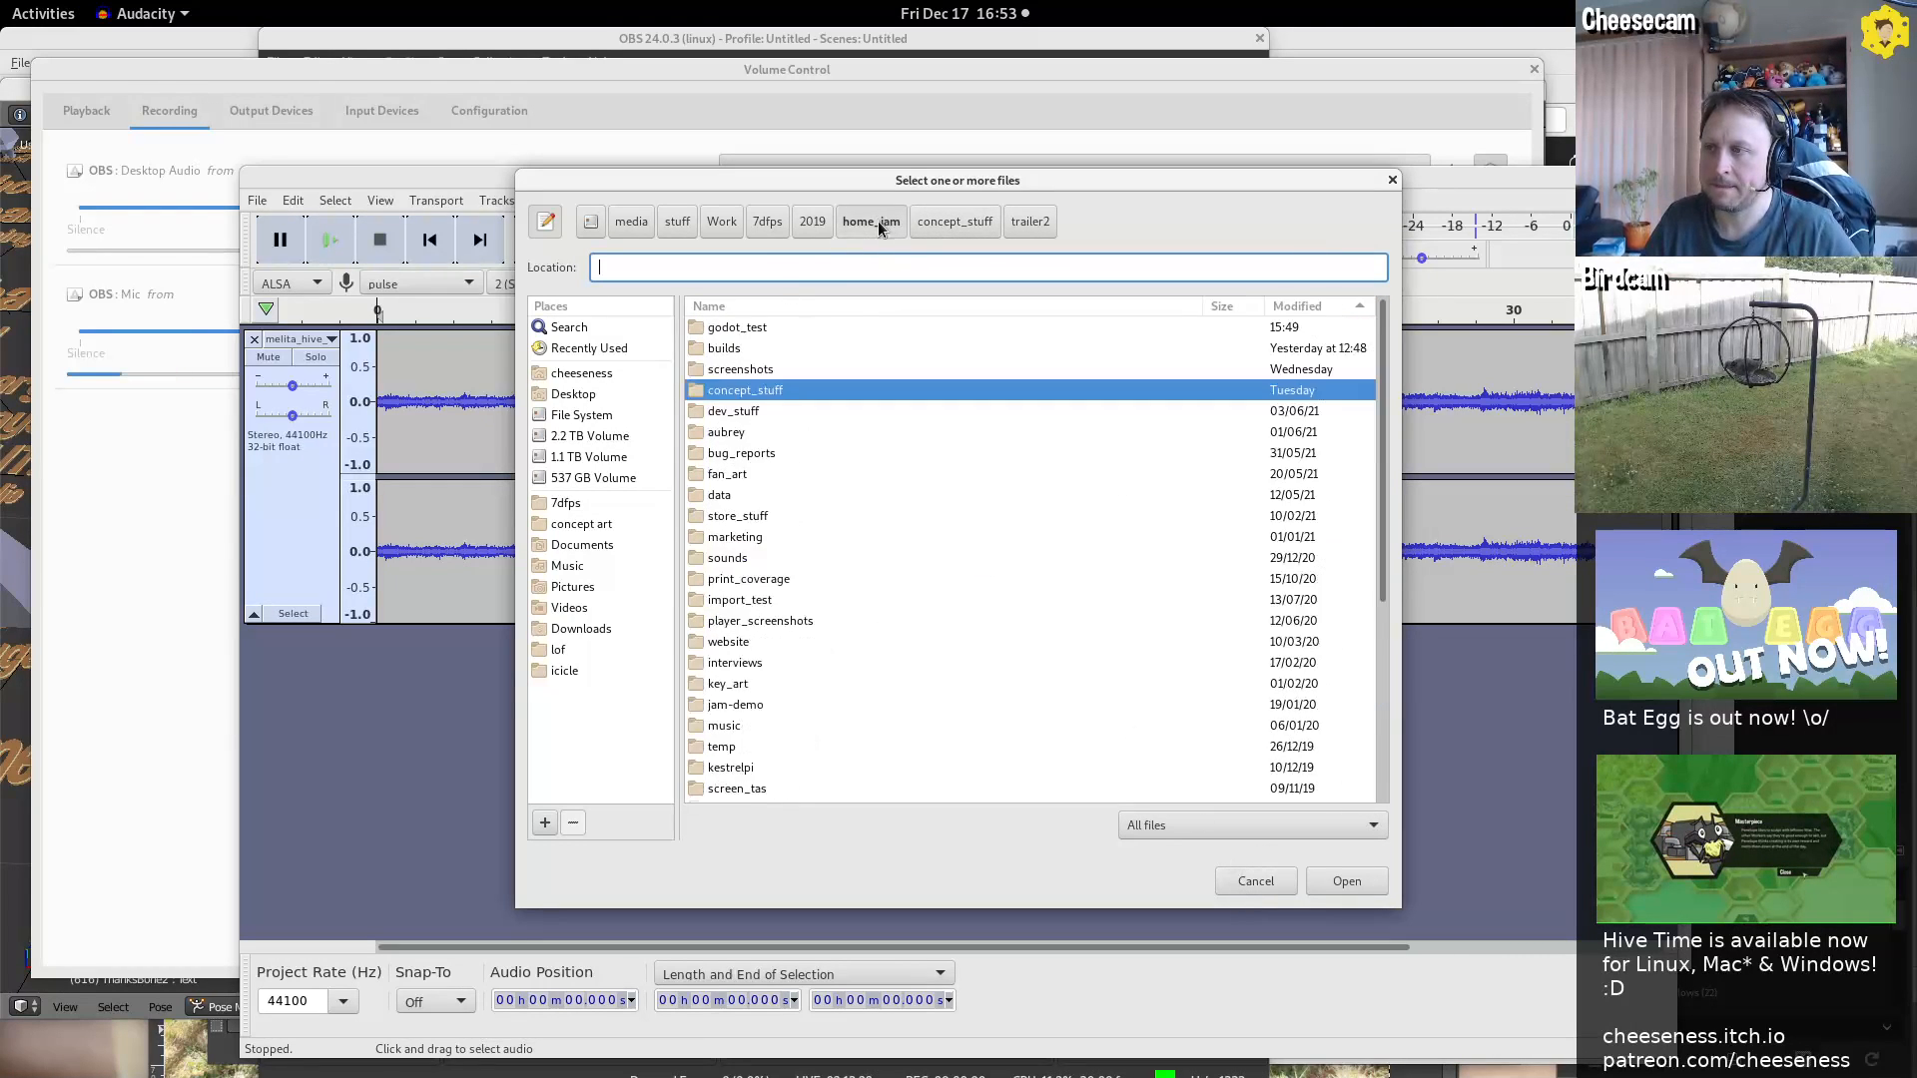
{"action": "double_click", "coordinate": [741, 327]}
{"action": "double_click", "coordinate": [725, 475]}
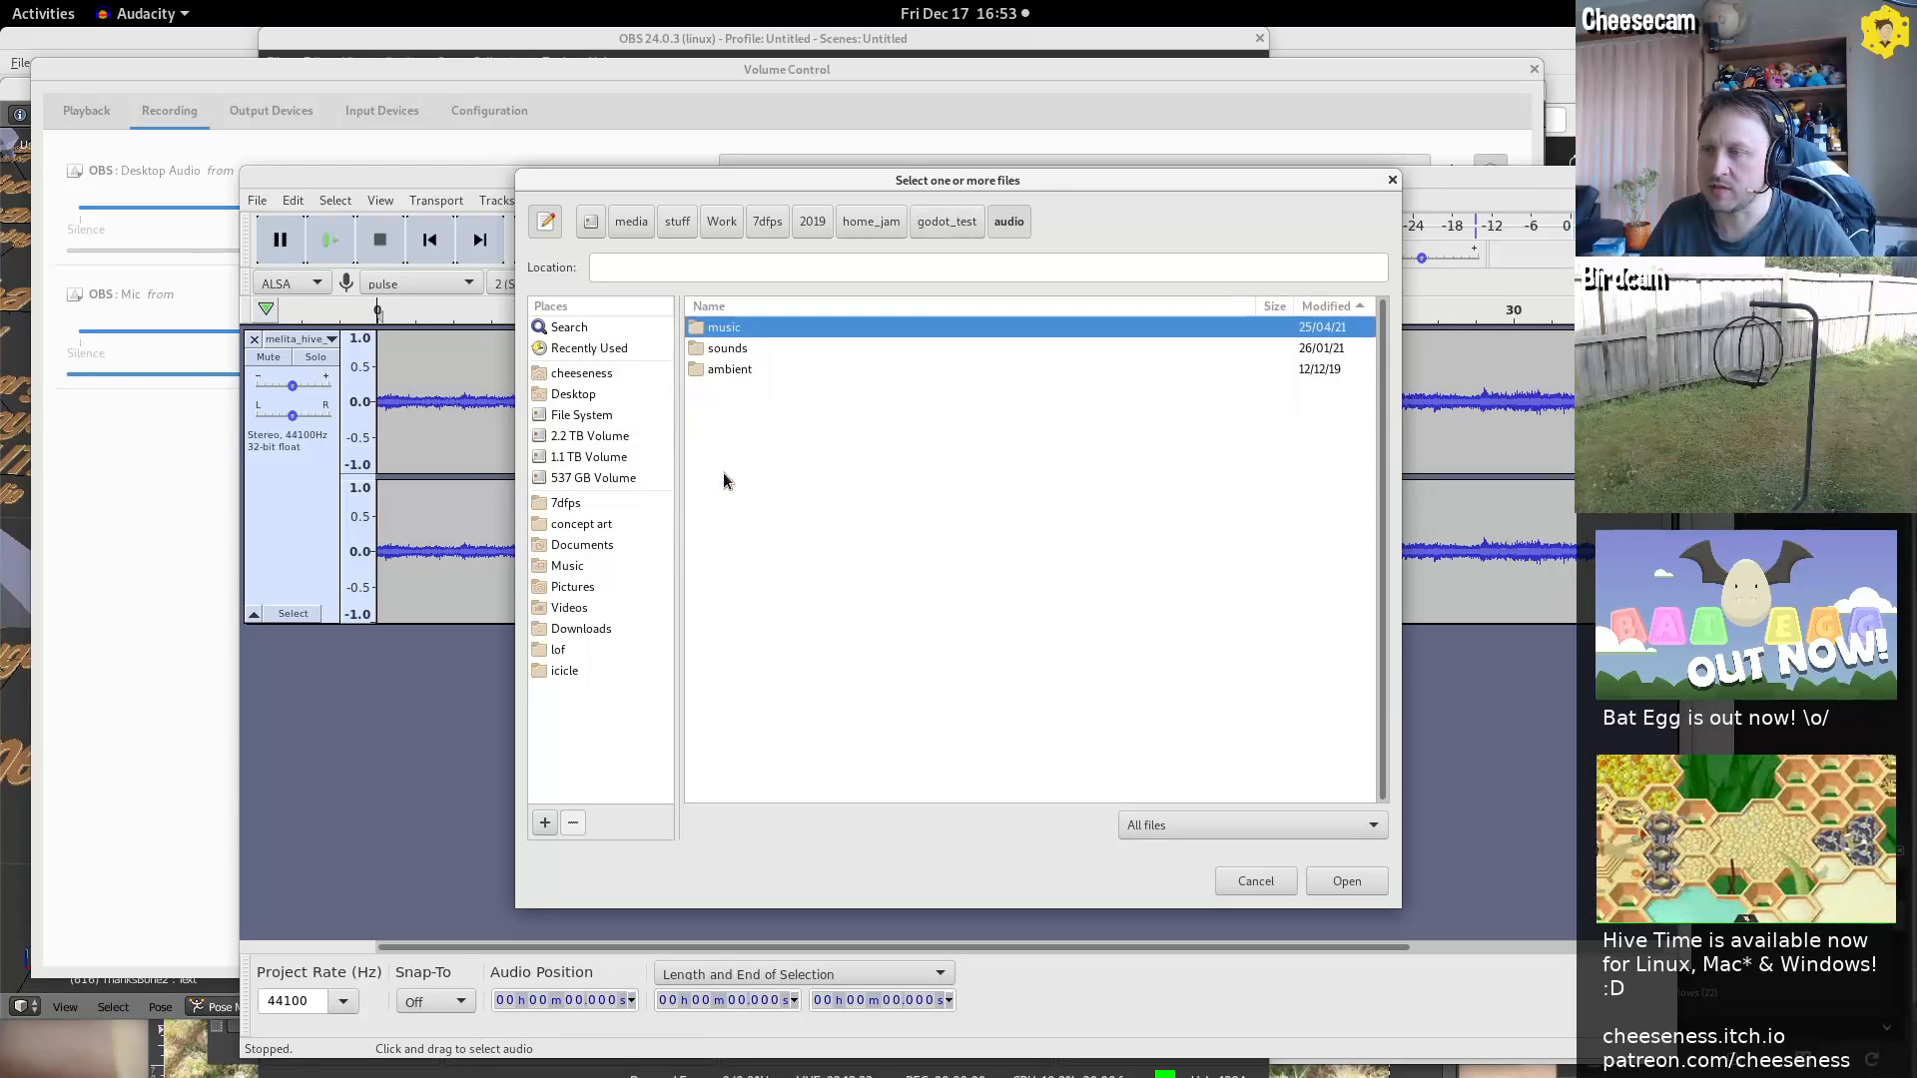
{"action": "double_click", "coordinate": [724, 327]}
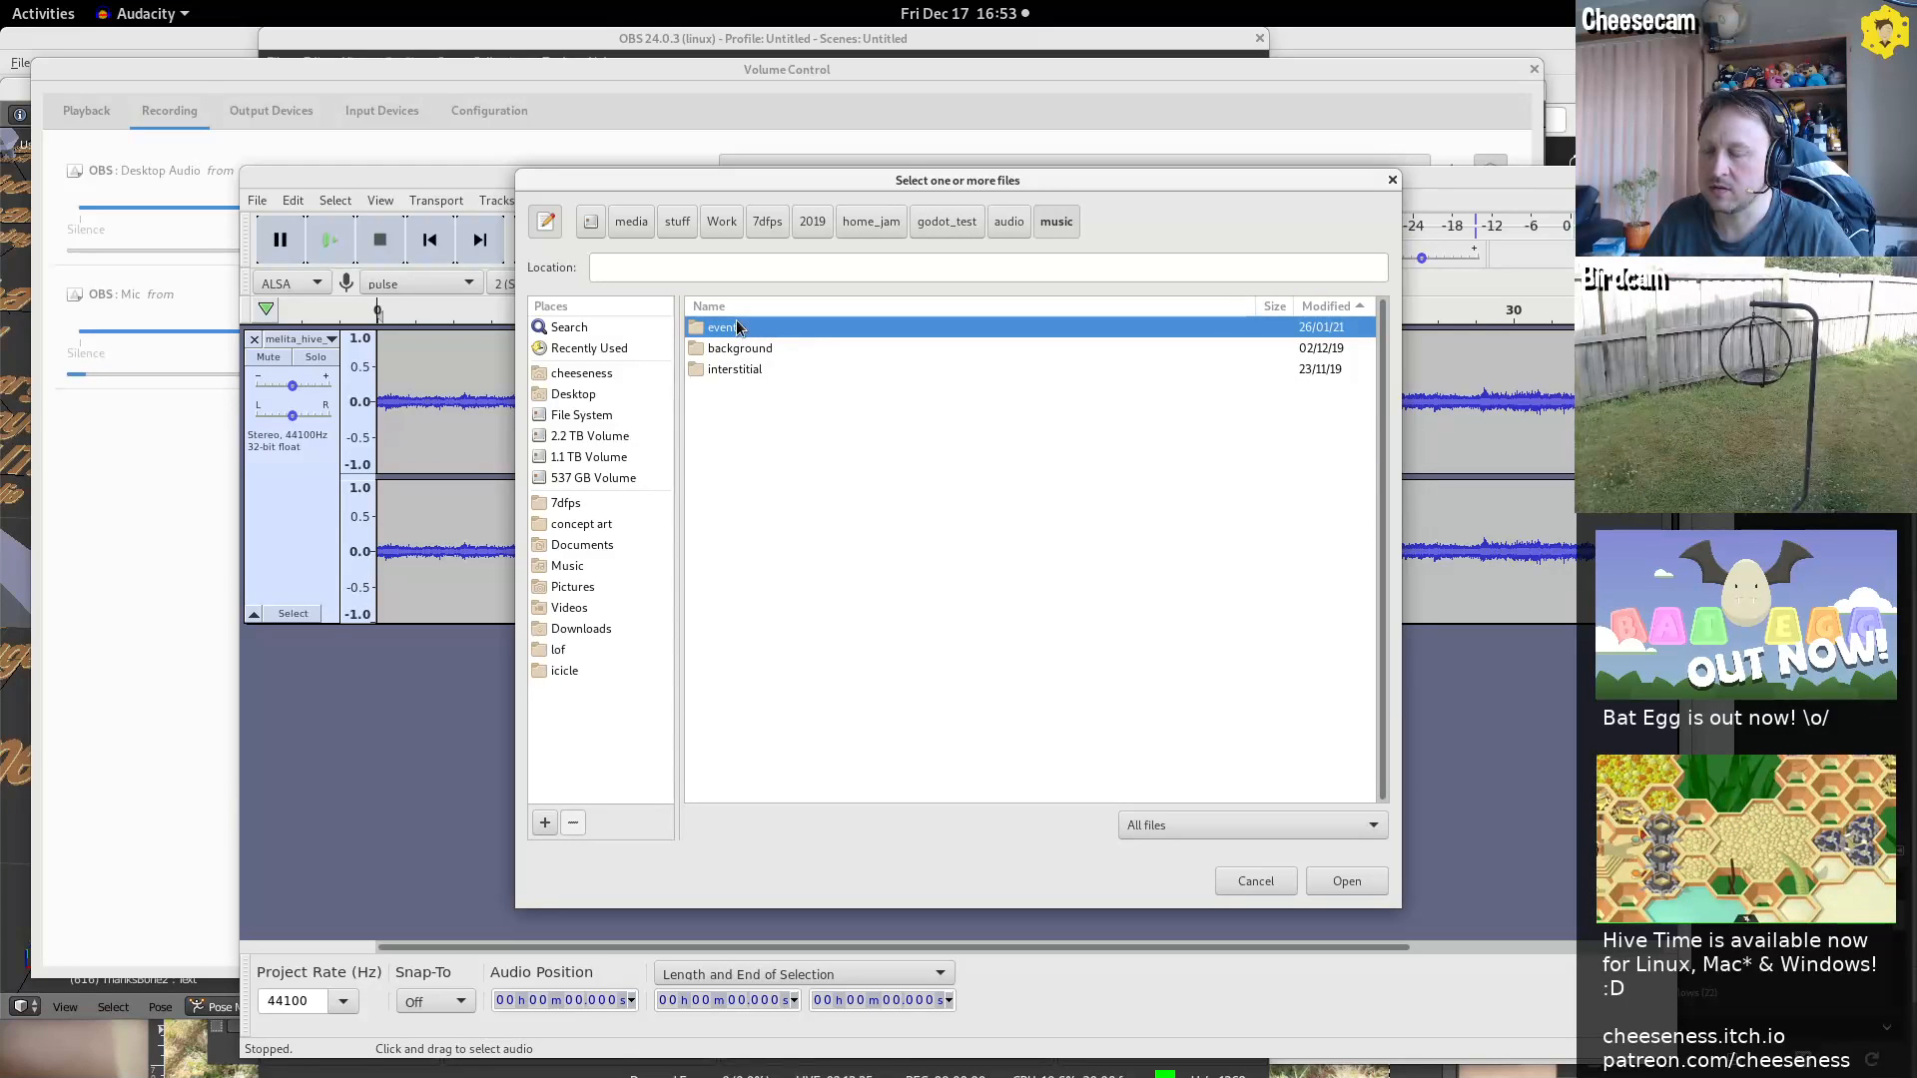
{"action": "double_click", "coordinate": [738, 327]}
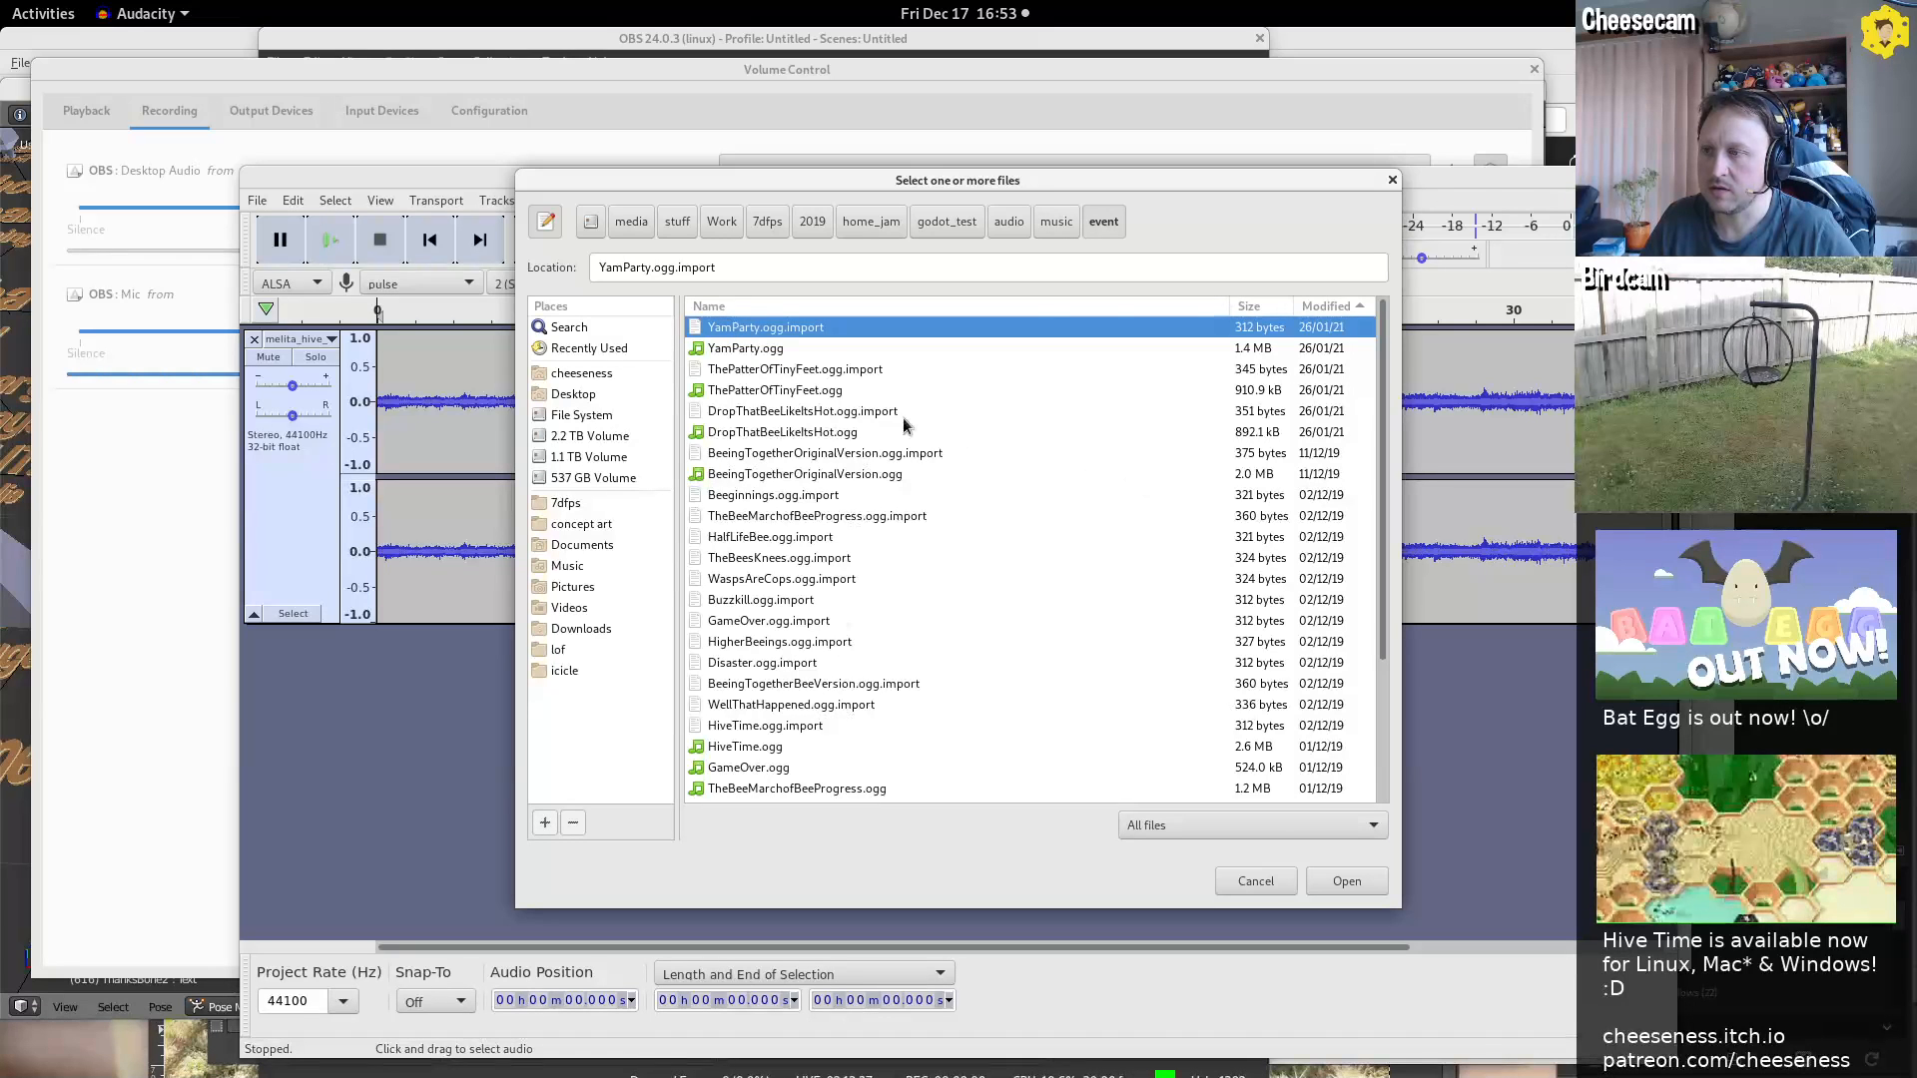
{"action": "left_click", "coordinate": [1040, 221]}
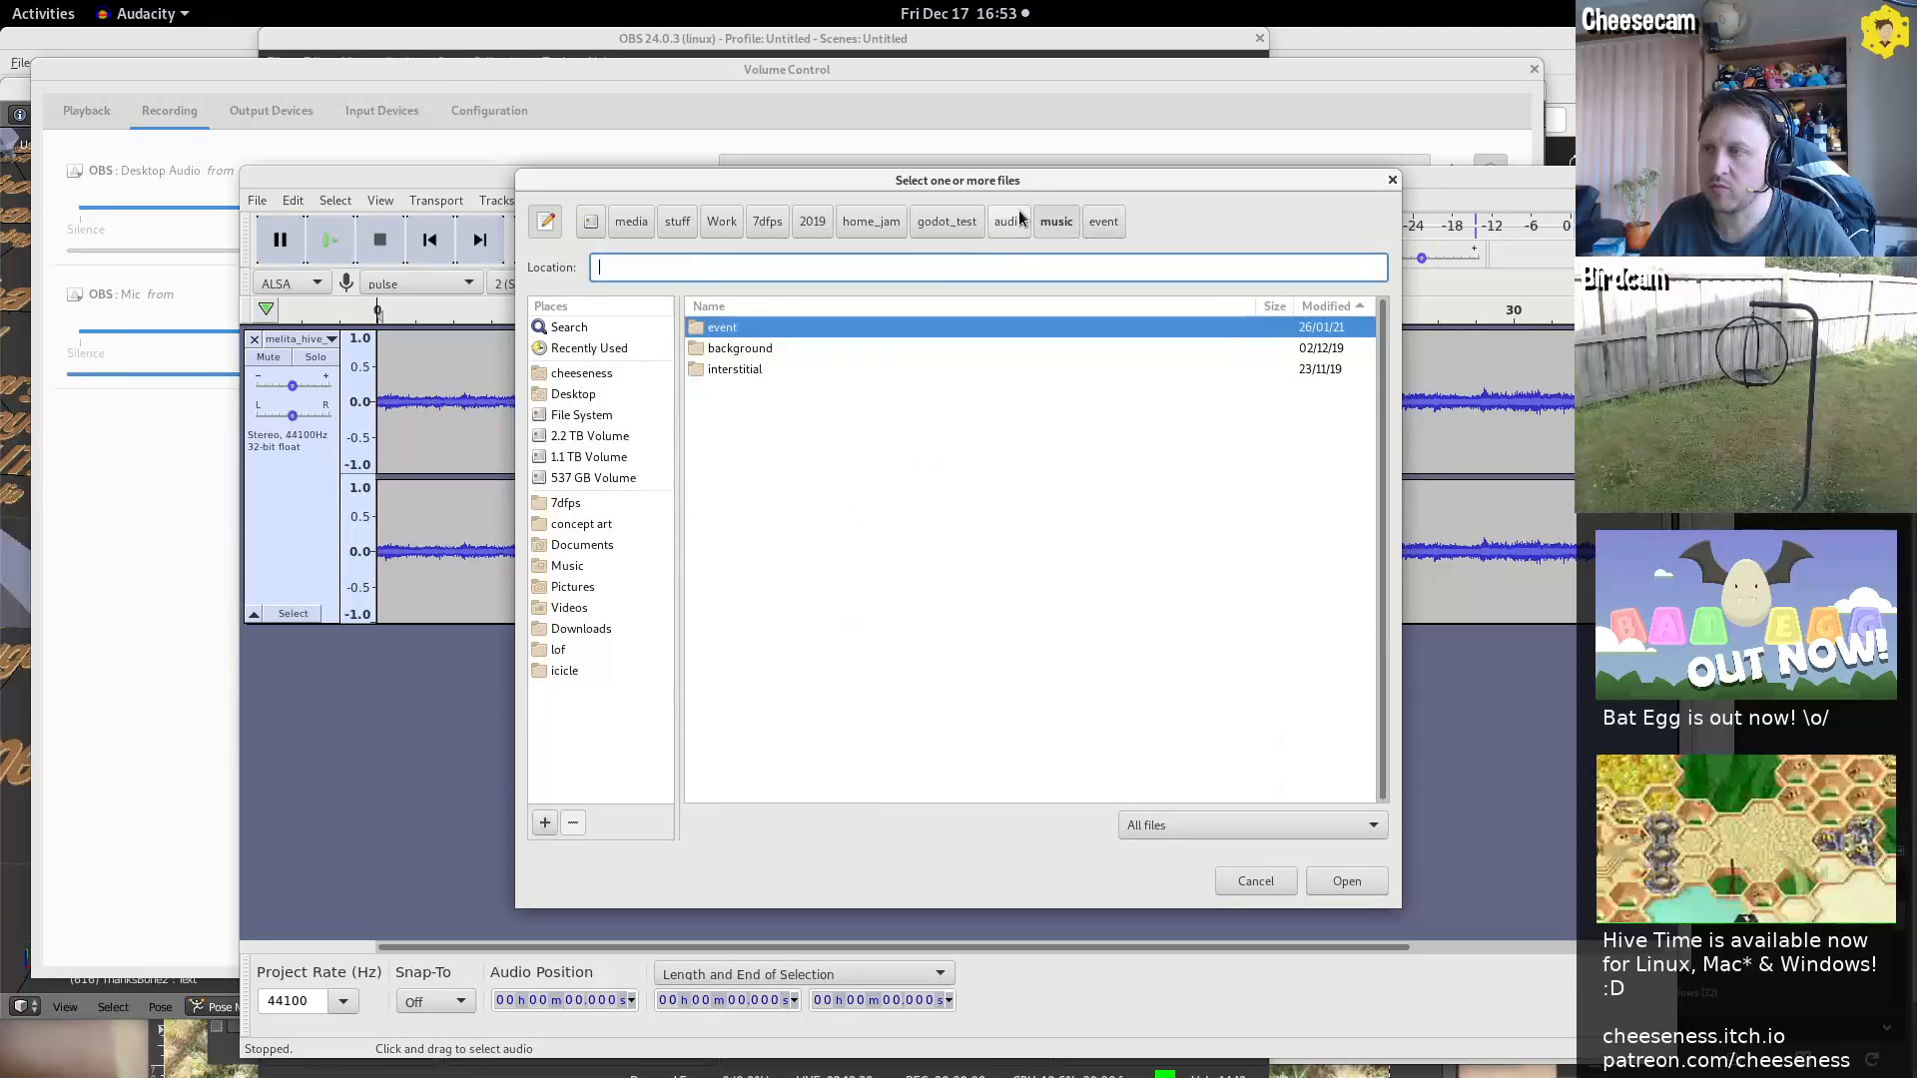
{"action": "double_click", "coordinate": [747, 349]}
{"action": "left_click", "coordinate": [788, 455]}
{"action": "double_click", "coordinate": [788, 455]}
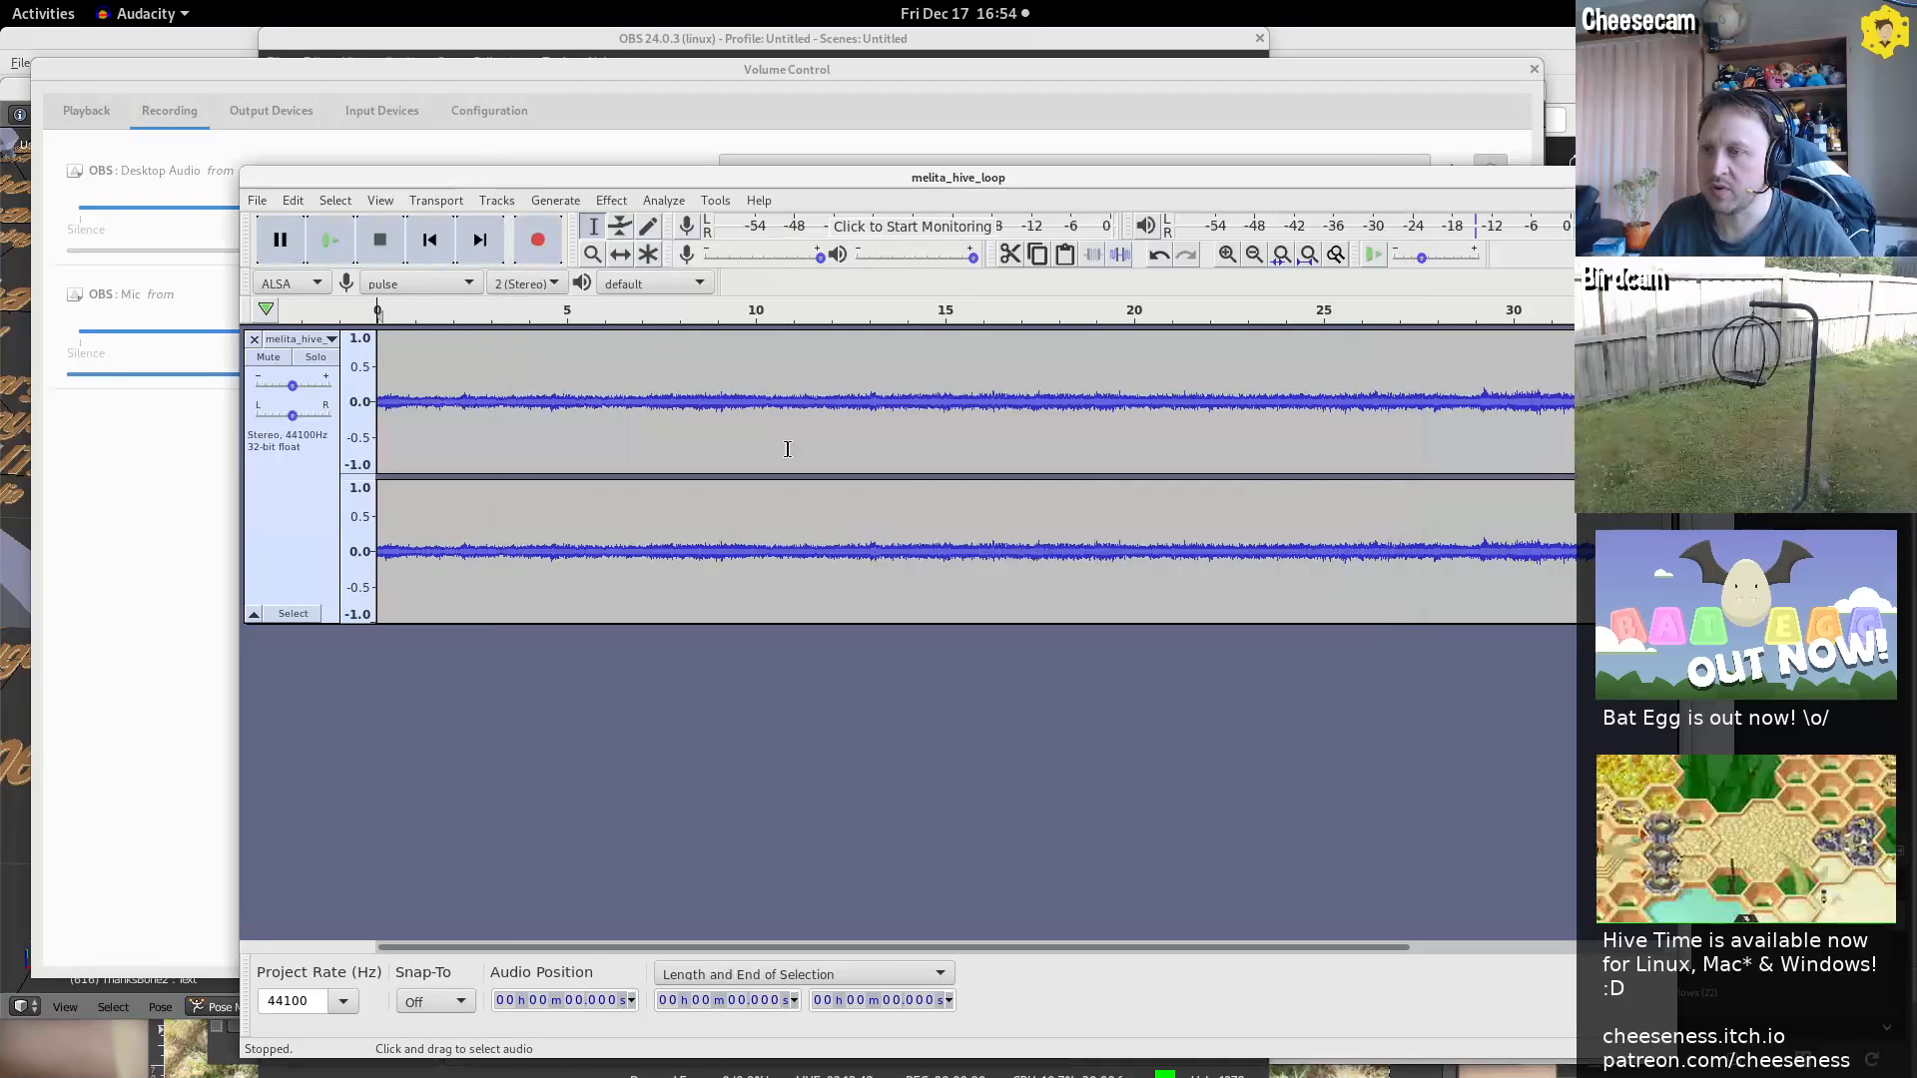
Close the melita_hive_loop project window and dismiss the new-email notification
{"action": "key", "text": "alt+Tab"}
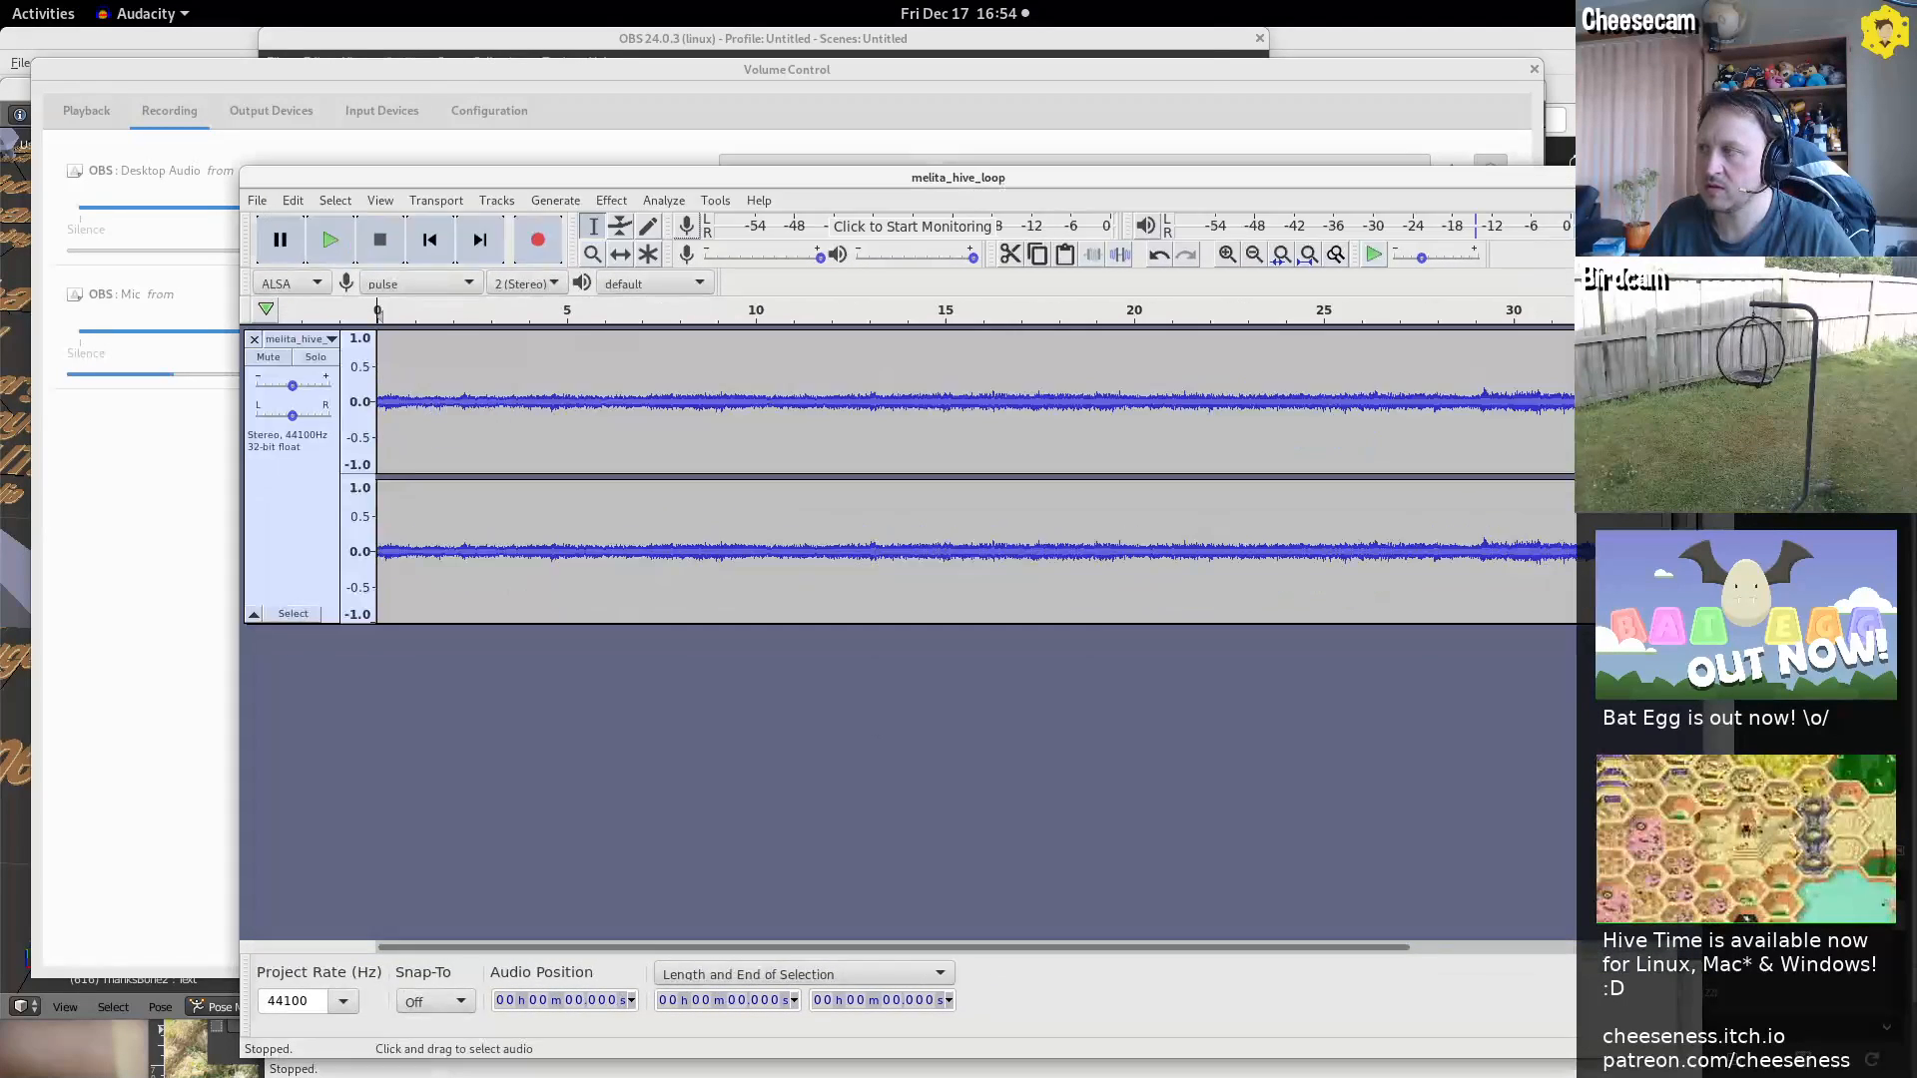
{"action": "key", "text": "ctrl+w"}
{"action": "left_click", "coordinate": [869, 660]}
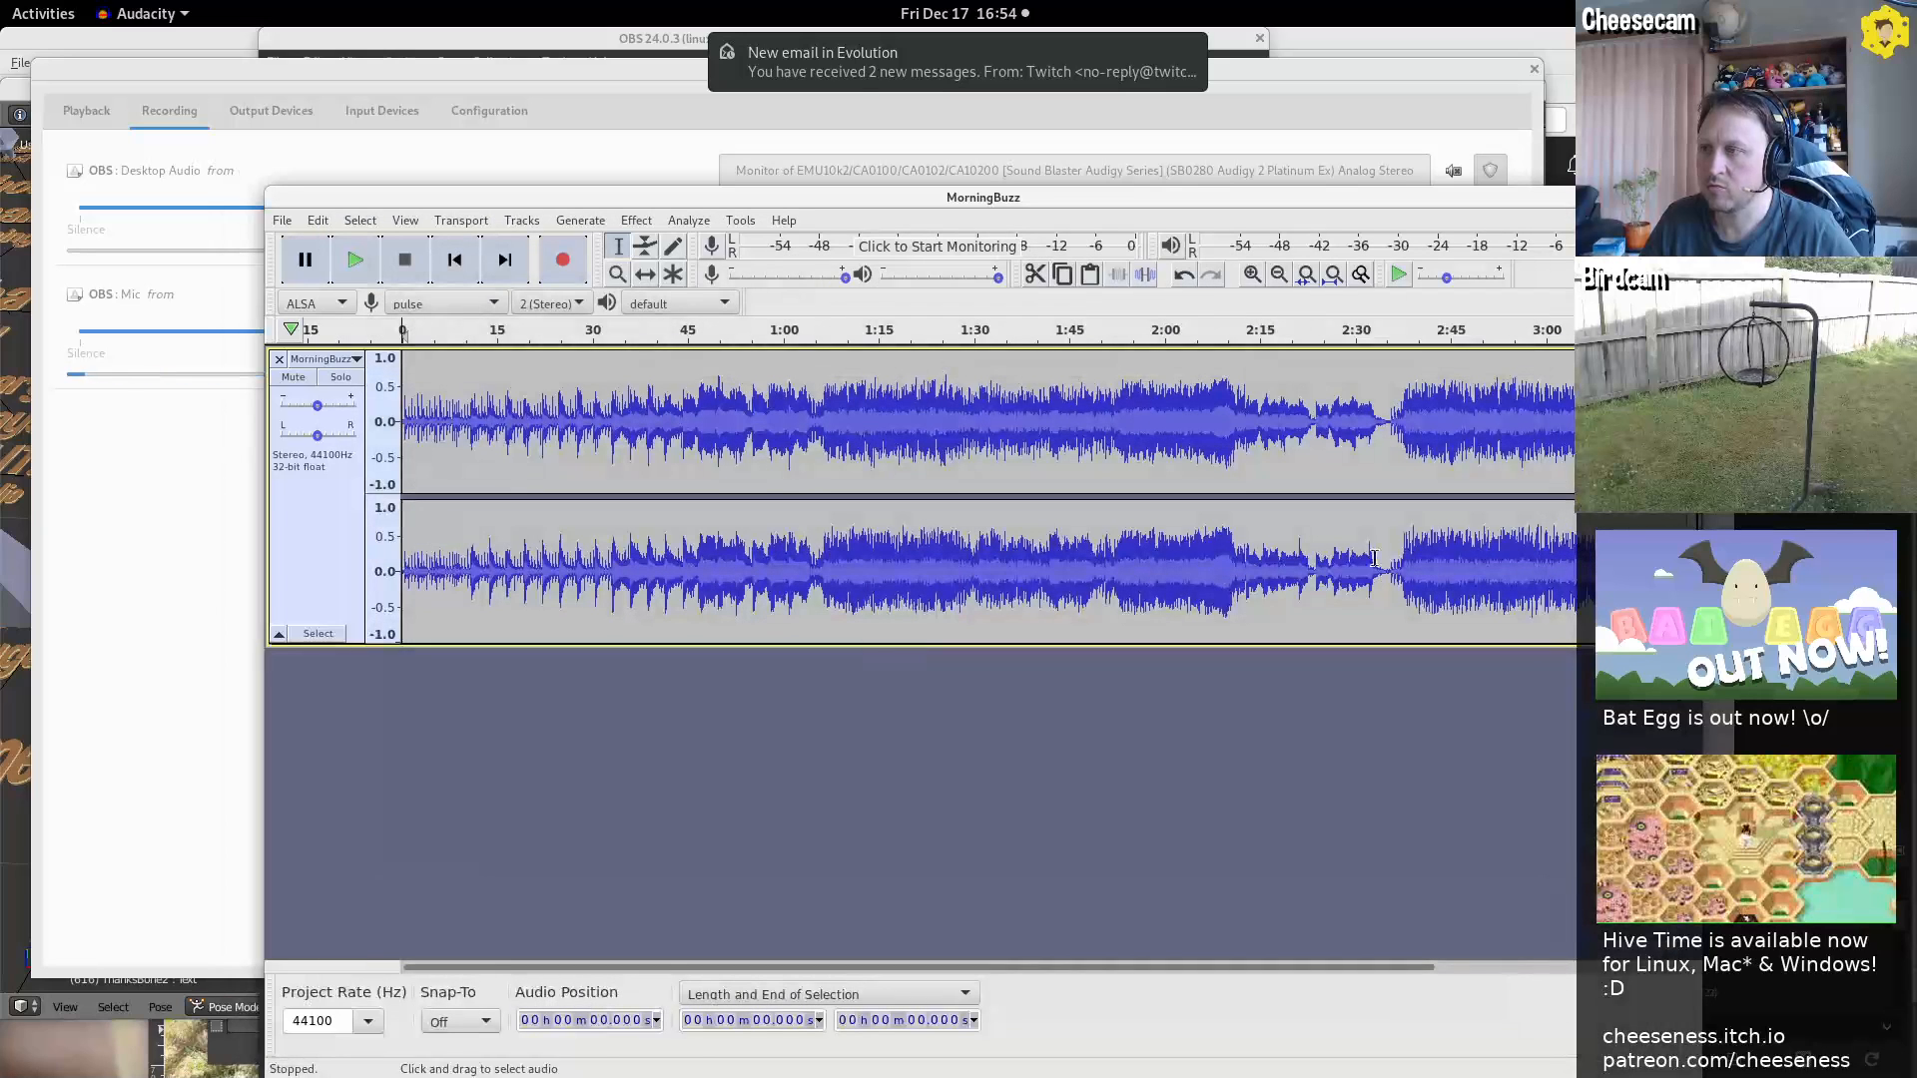
{"action": "left_click", "coordinate": [958, 62]}
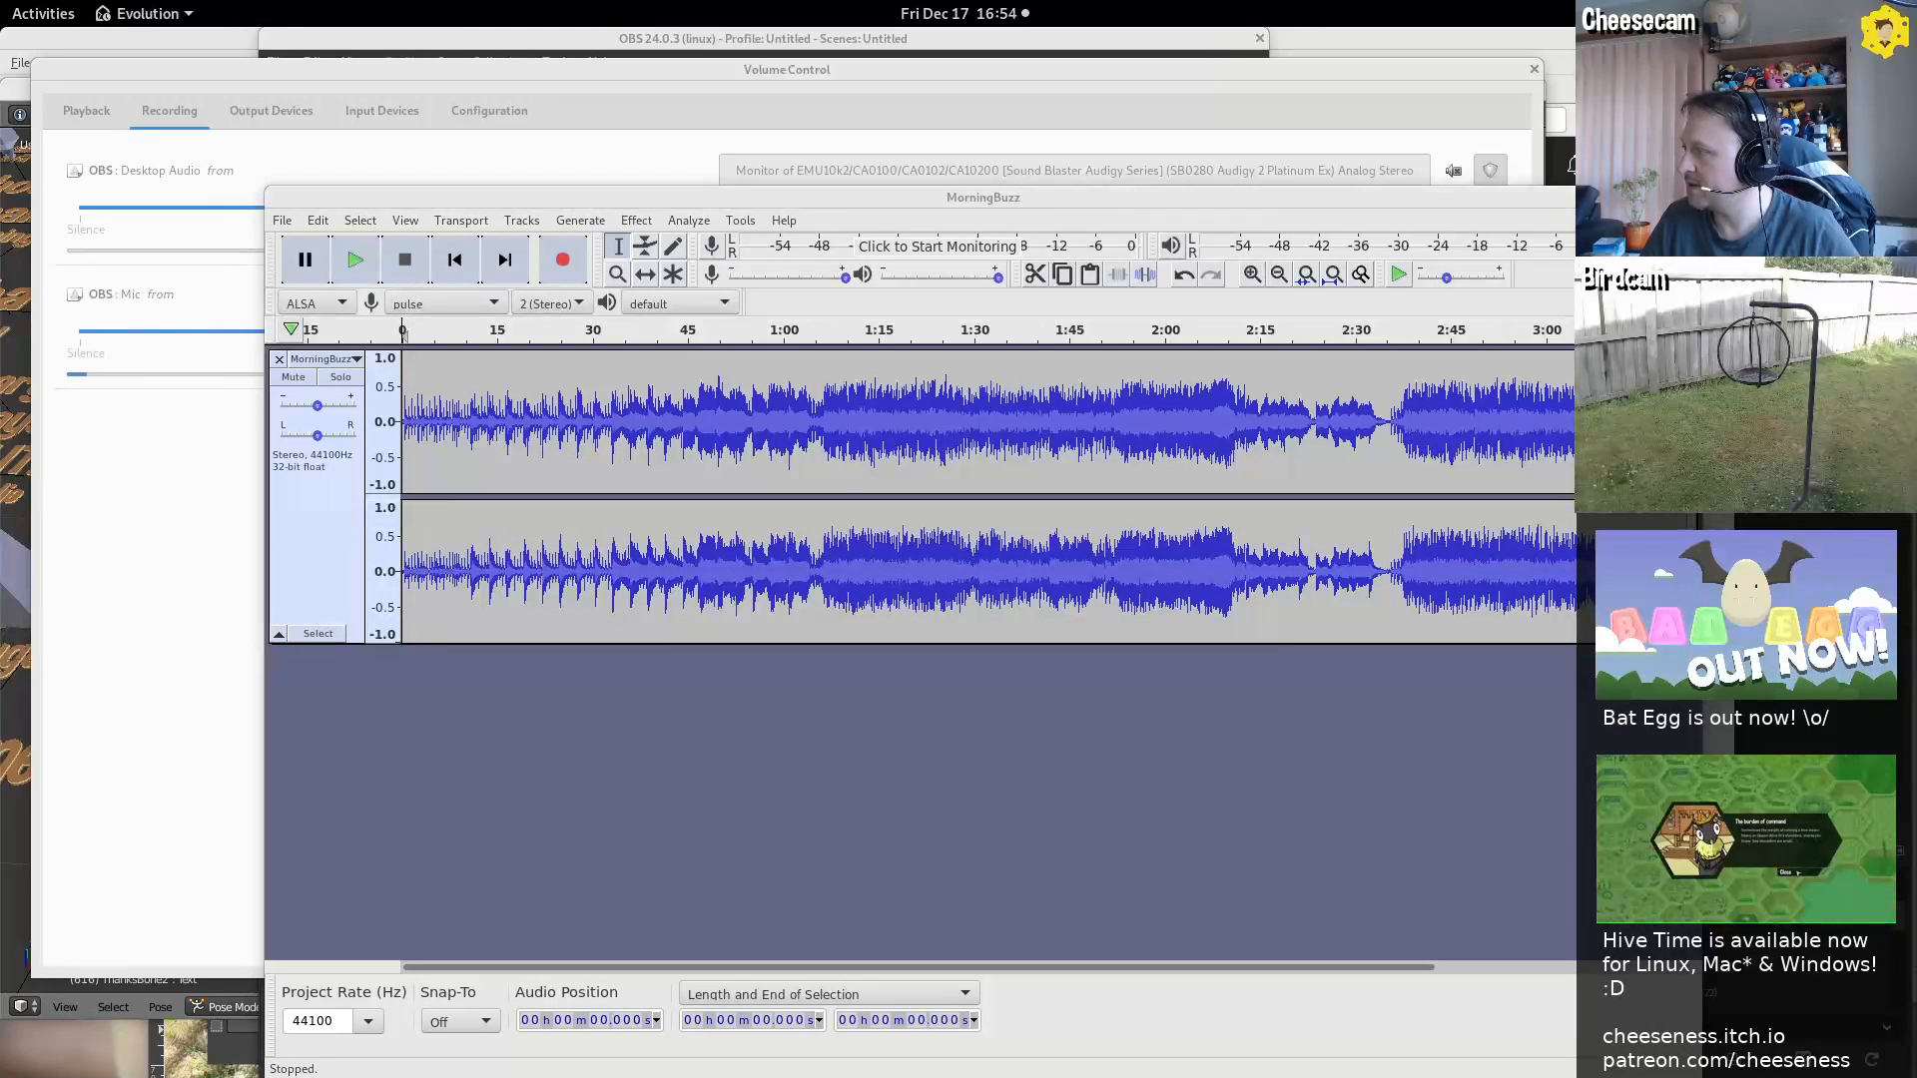
Play MorningBuzz while marking its opening section from about 0:10 to 1:06, and stop playback
{"action": "left_click", "coordinate": [362, 333]}
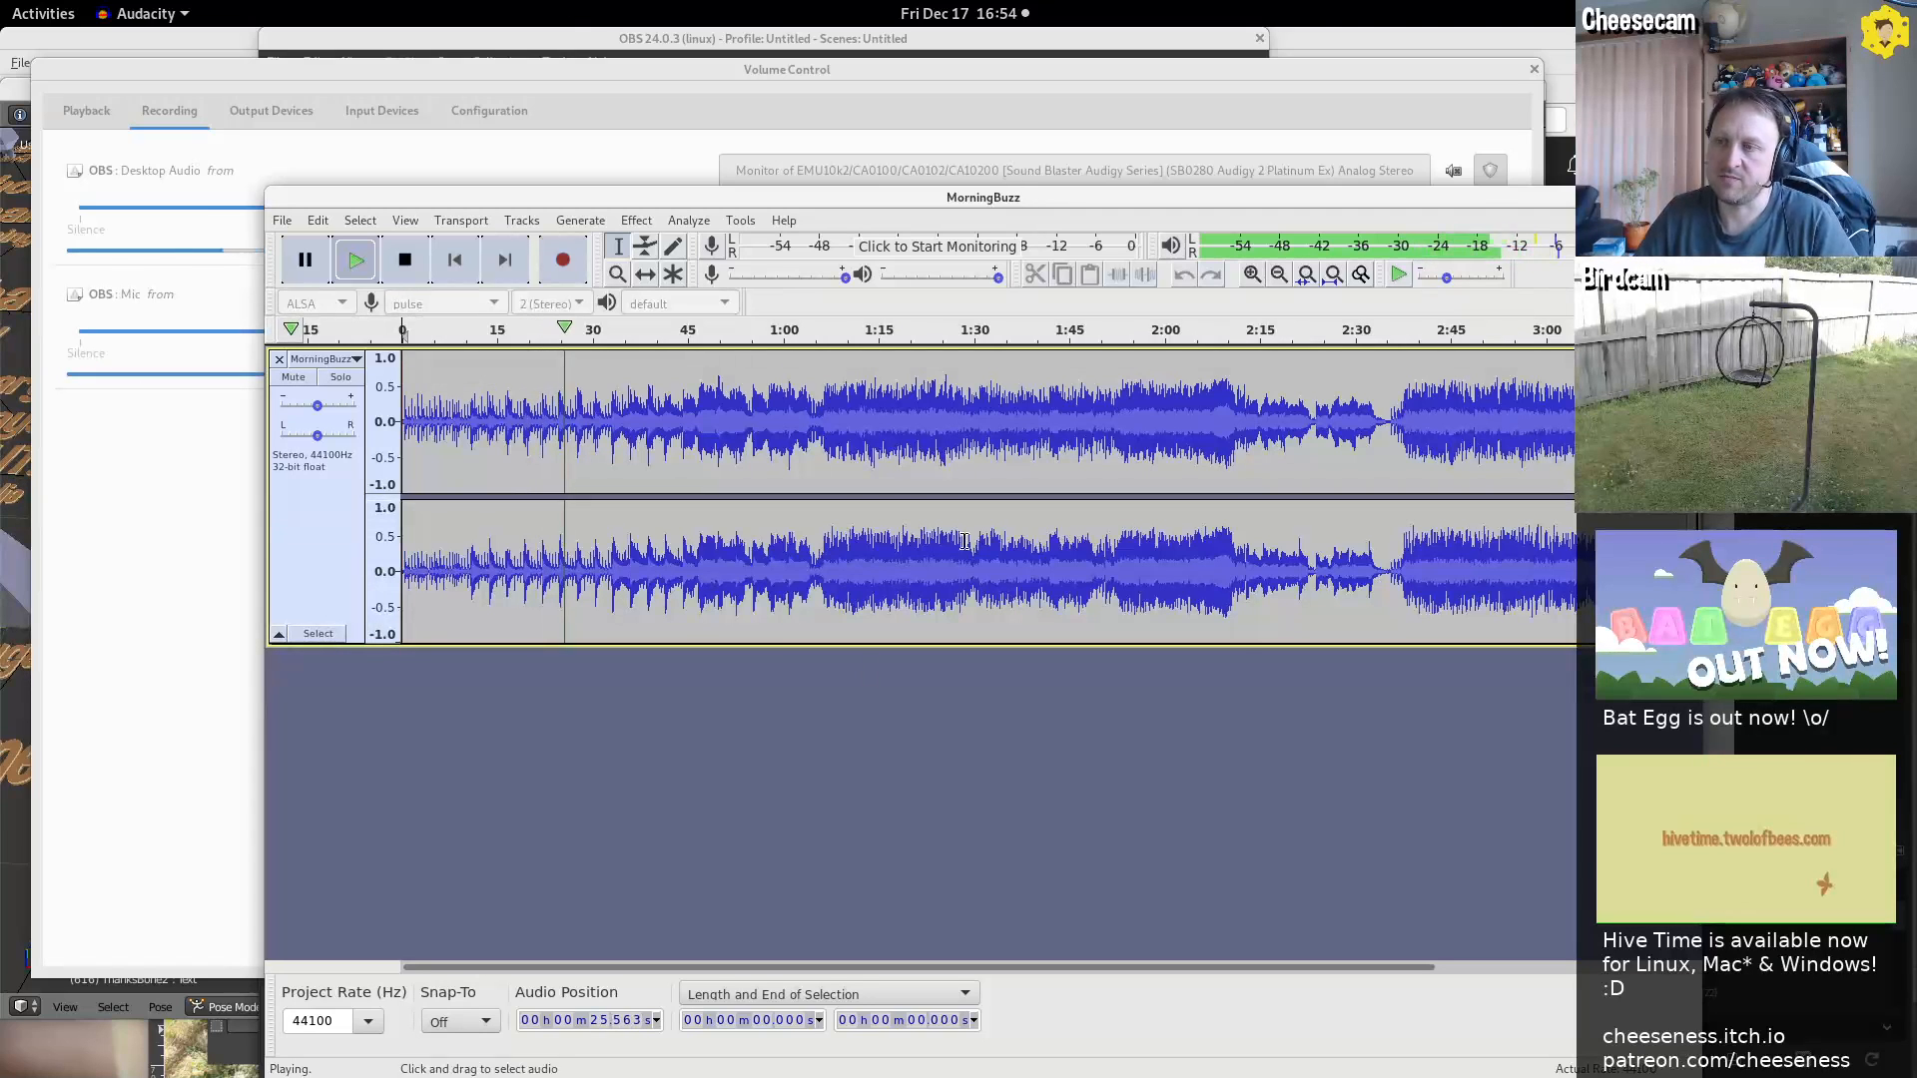
{"action": "left_click_drag", "start_coordinate": [469, 426], "coordinate": [682, 412]}
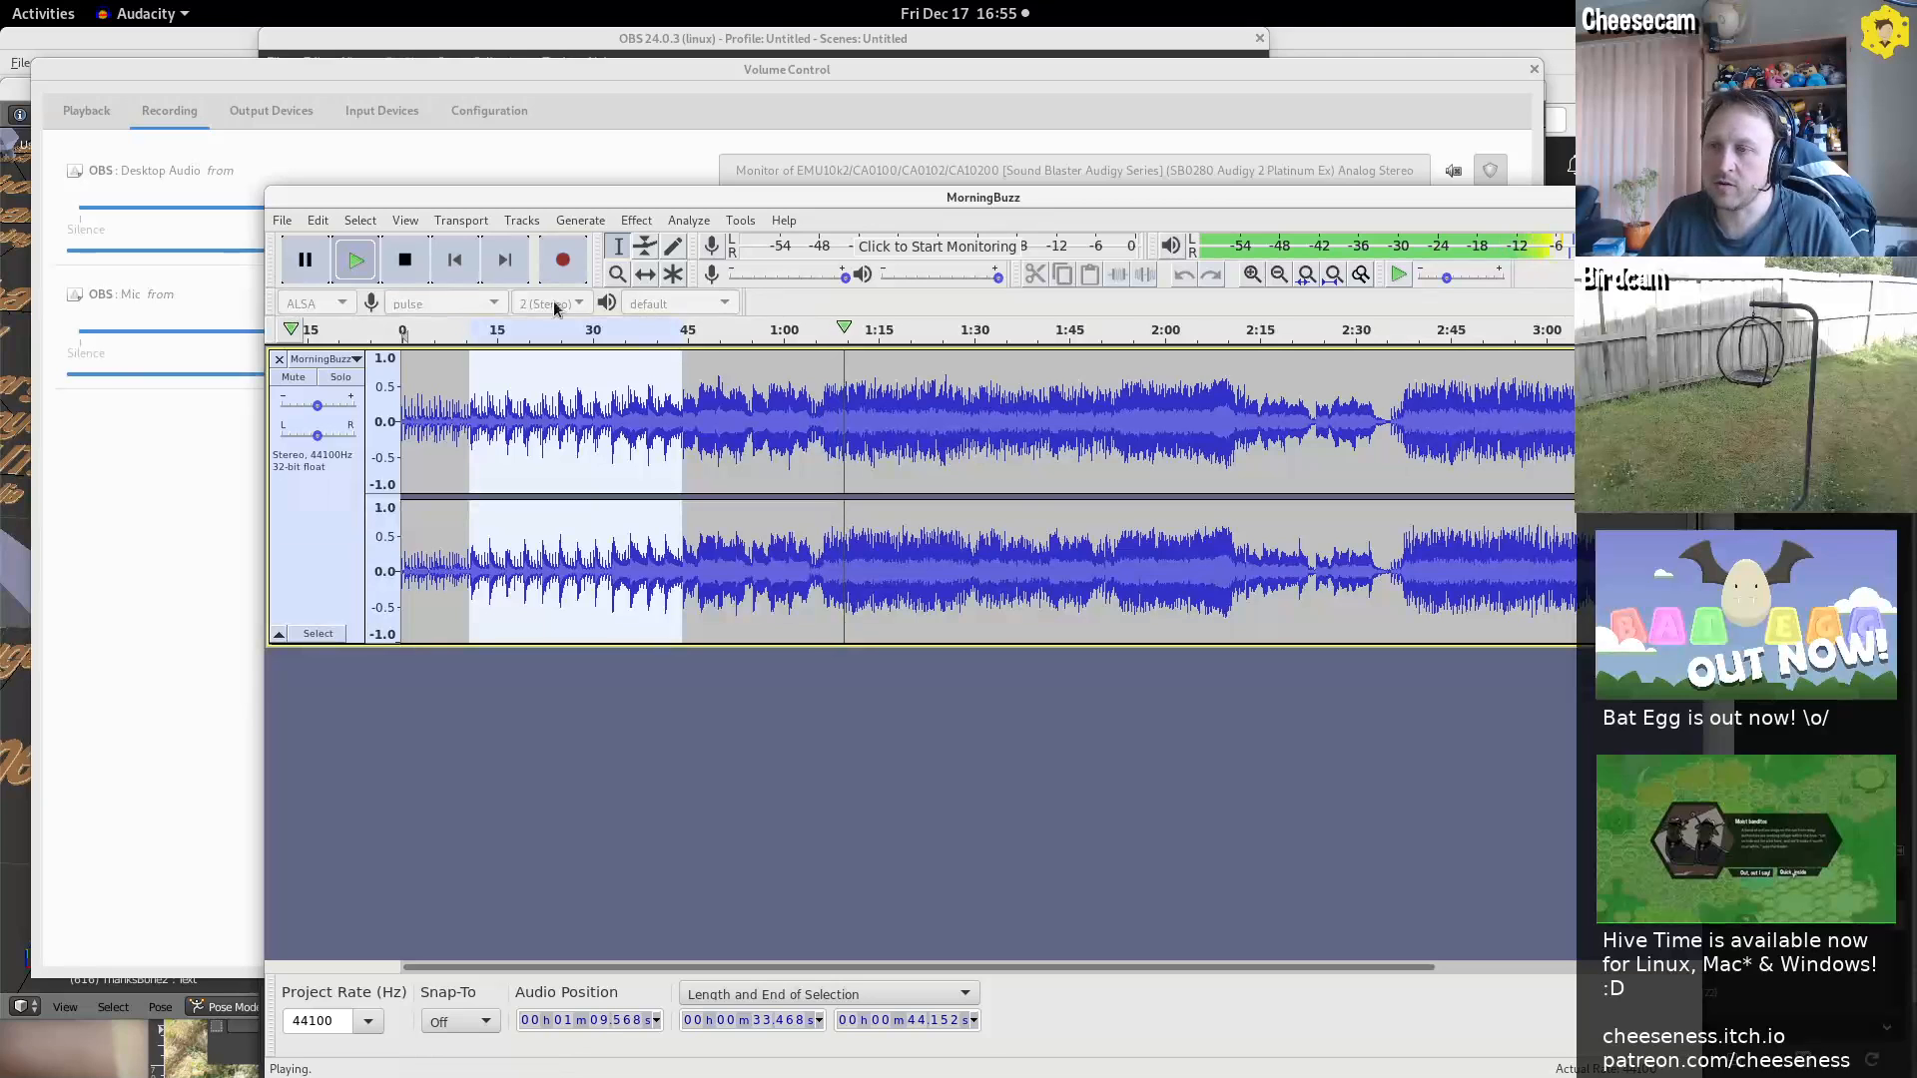
{"action": "left_click", "coordinate": [822, 404], "text": "shift"}
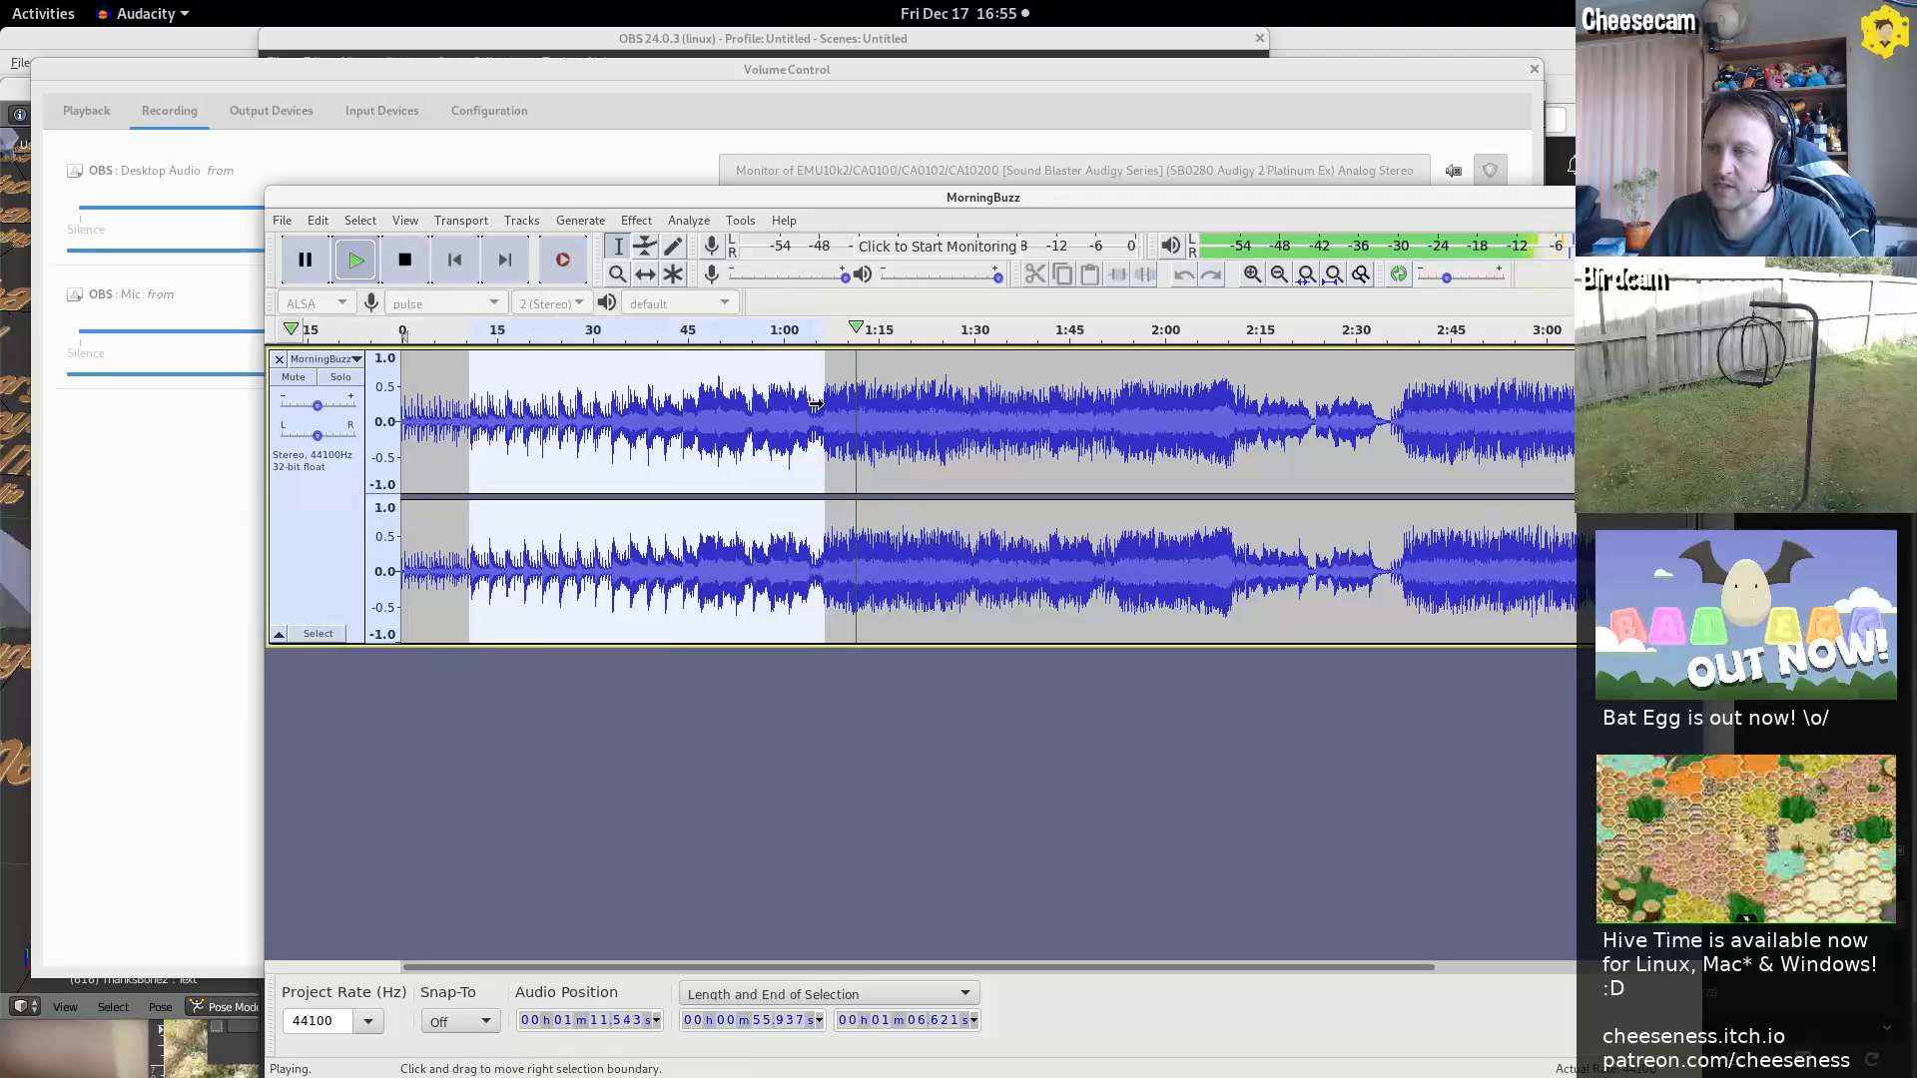
{"action": "left_click", "coordinate": [405, 261]}
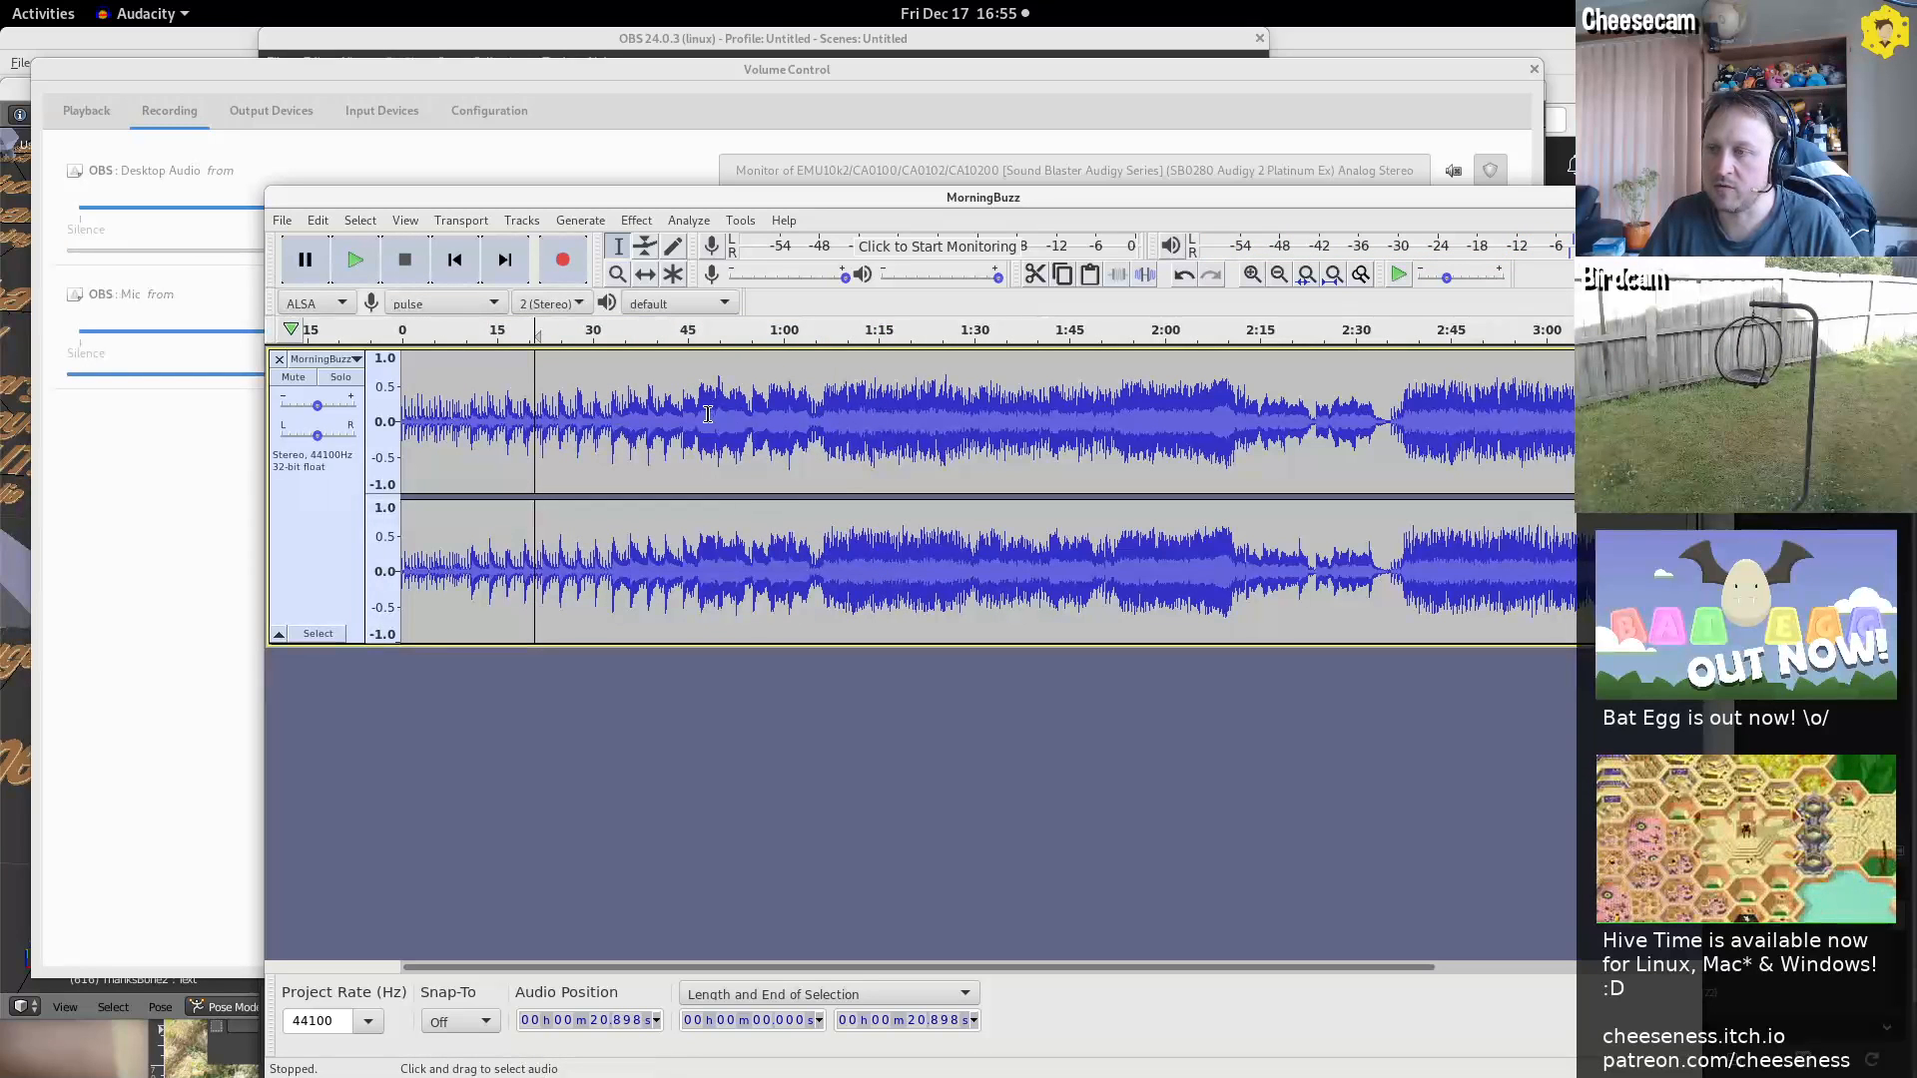
Place the cursor at about 1:06 in MorningBuzz and play a short stretch from there
{"action": "left_click", "coordinate": [823, 405]}
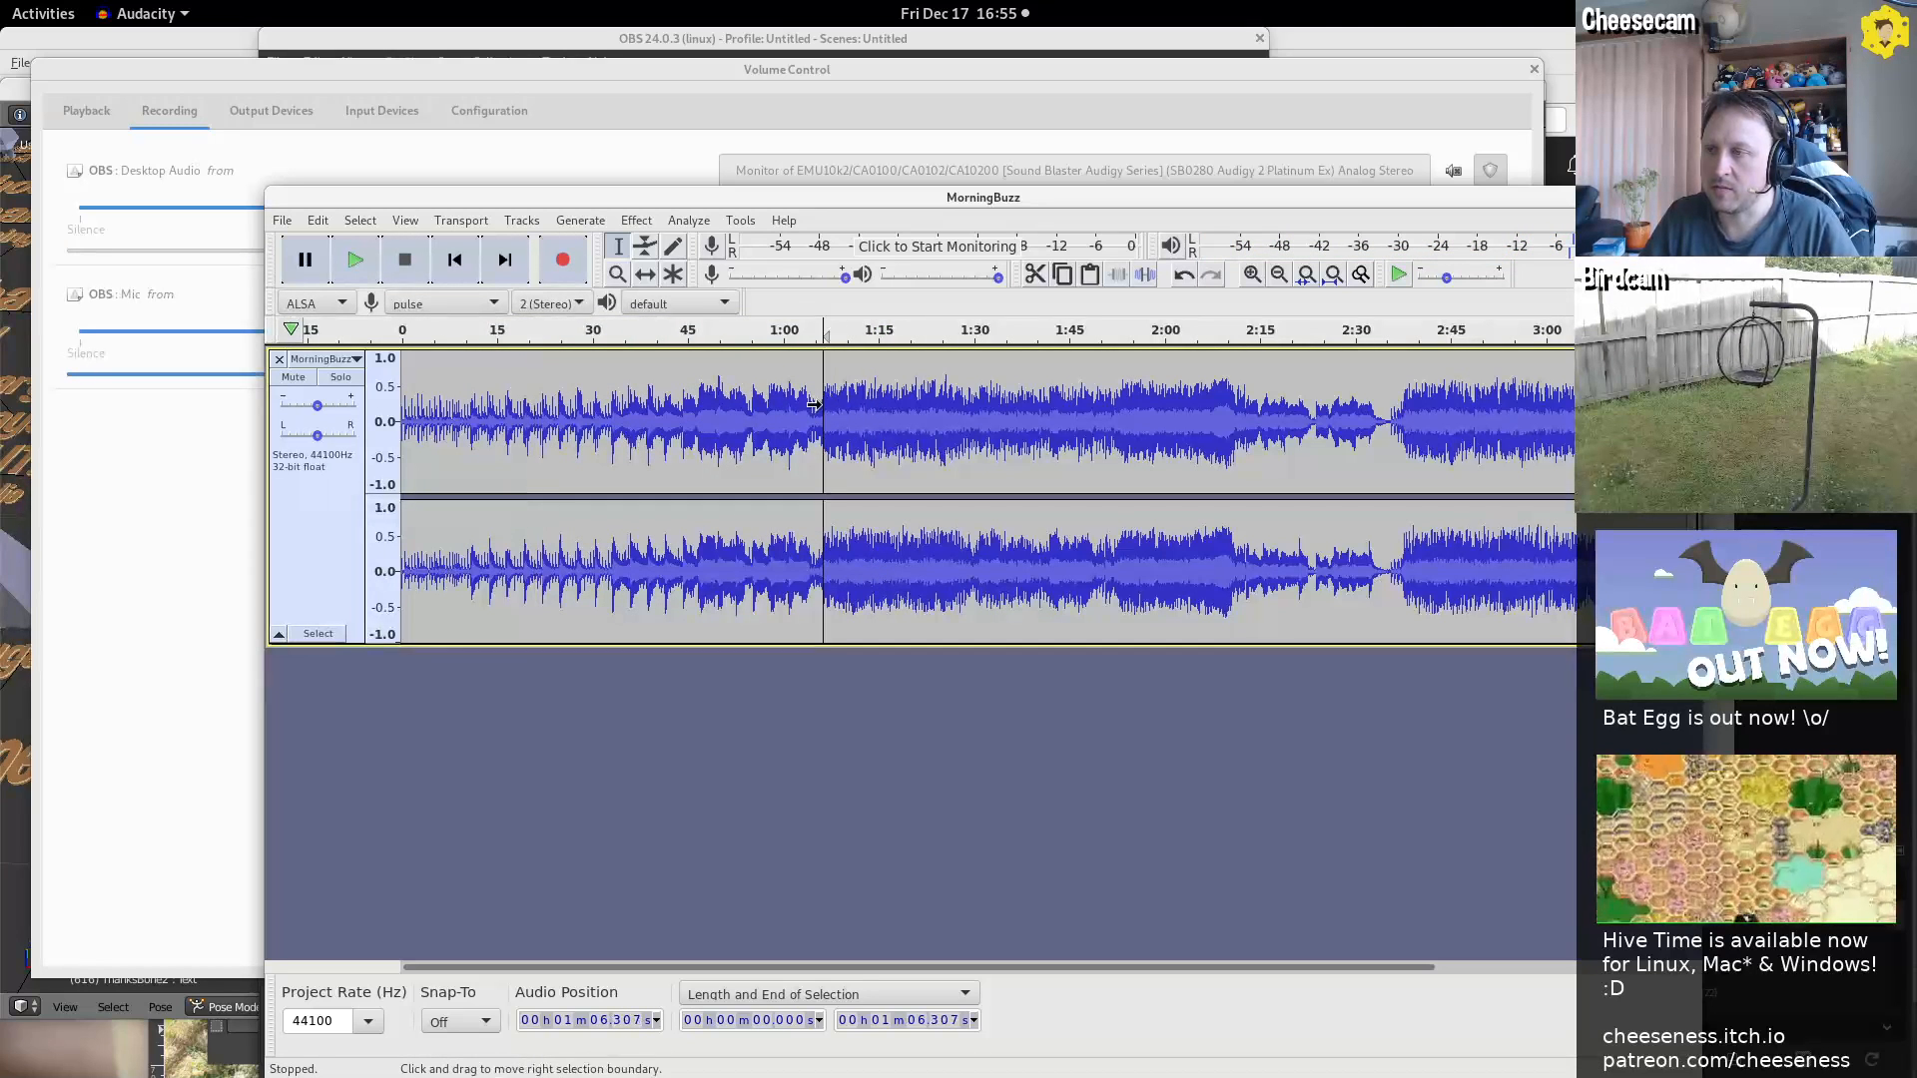
{"action": "key", "text": "space"}
{"action": "key", "text": "space"}
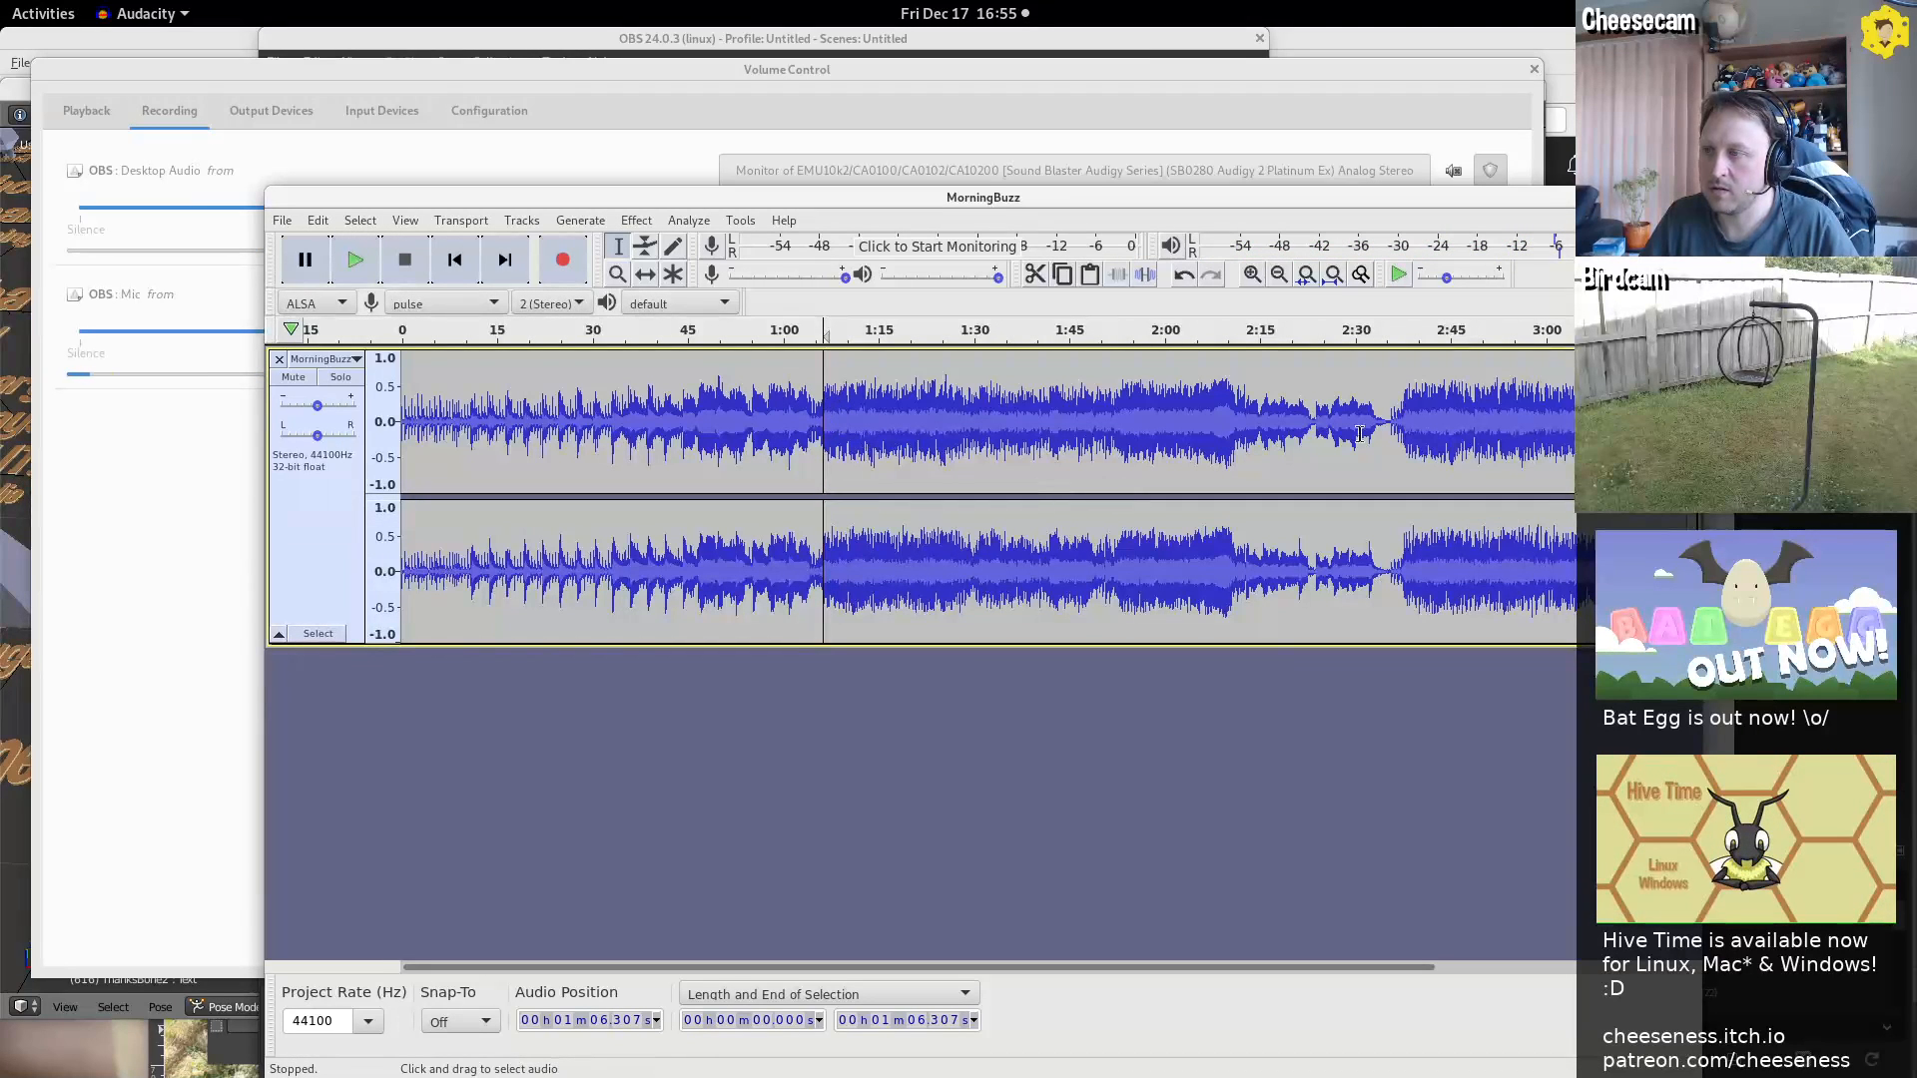
Copy the MorningBuzz audio from about 1:06 to the end and paste it as a new stereo track
{"action": "left_click_drag", "start_coordinate": [1687, 409], "coordinate": [820, 410]}
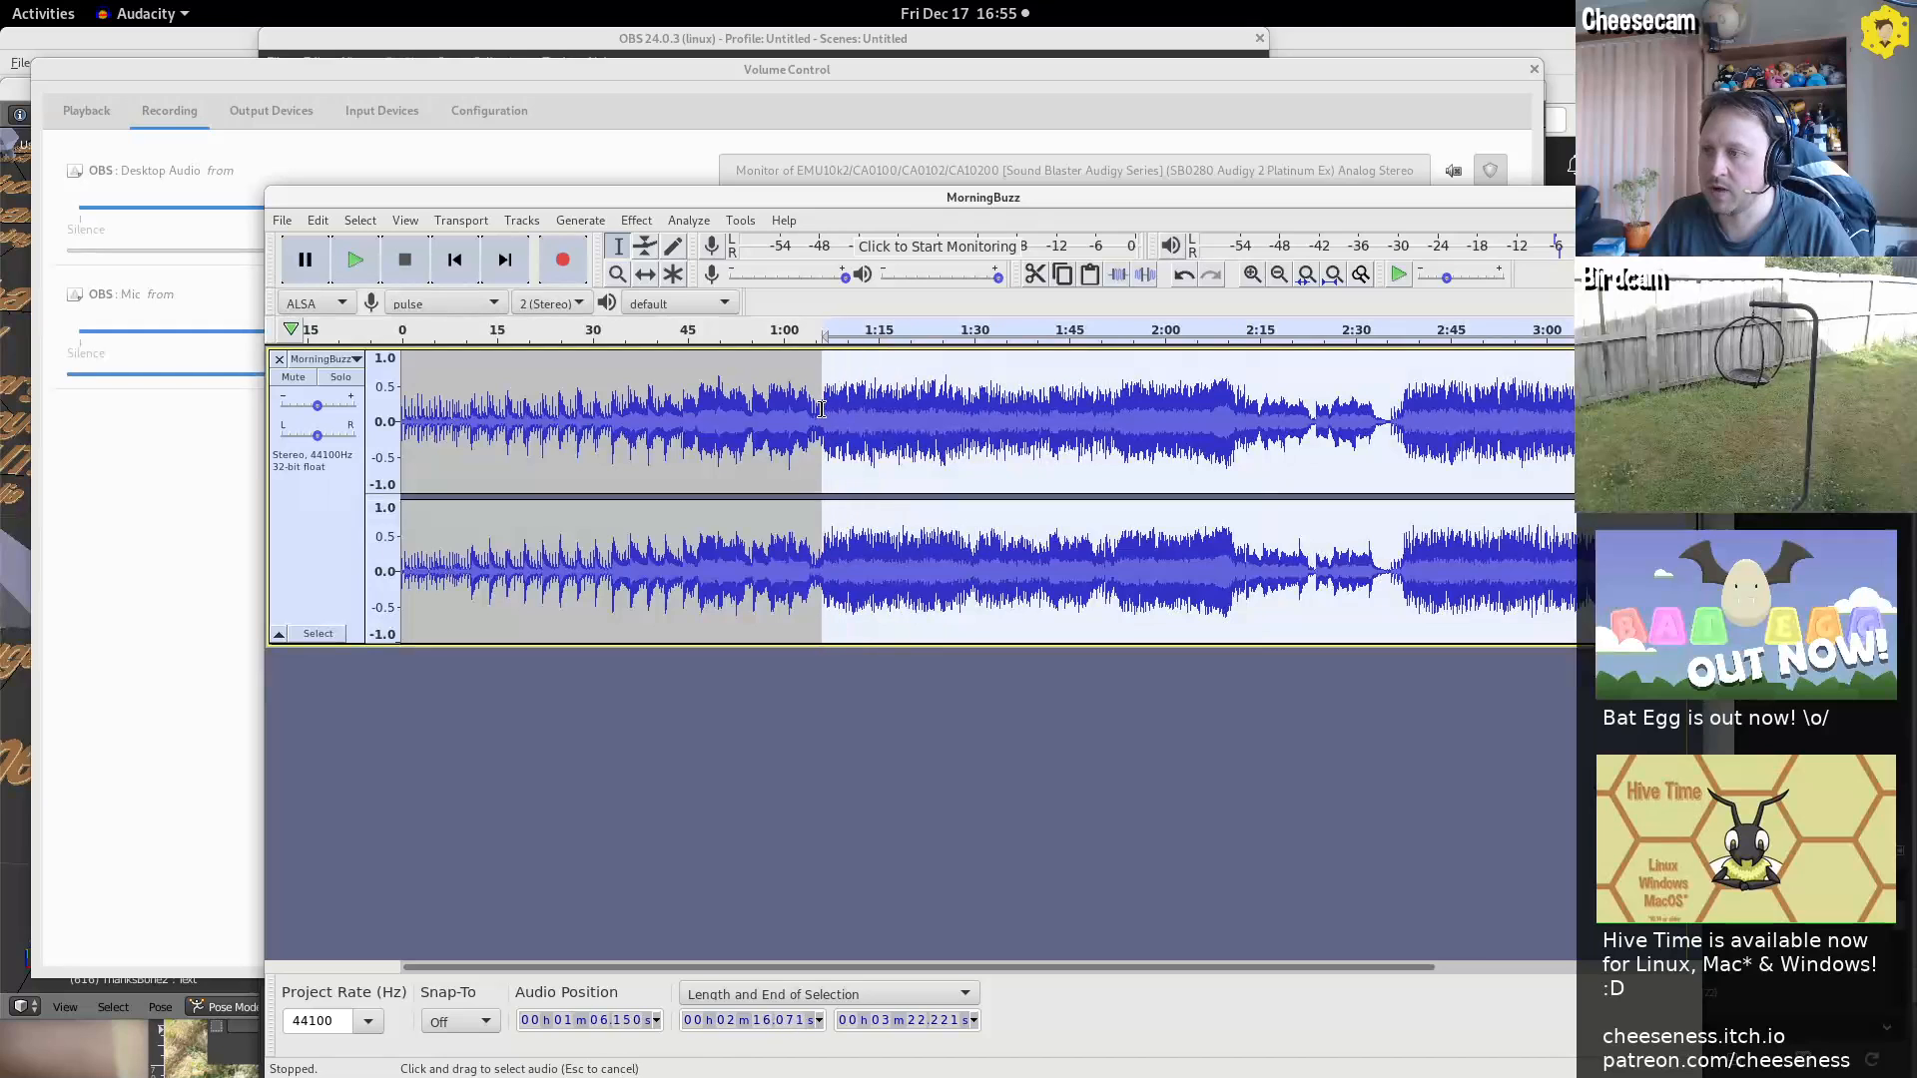
{"action": "key", "text": "ctrl+c"}
{"action": "left_click", "coordinate": [685, 794]}
{"action": "key", "text": "ctrl+v"}
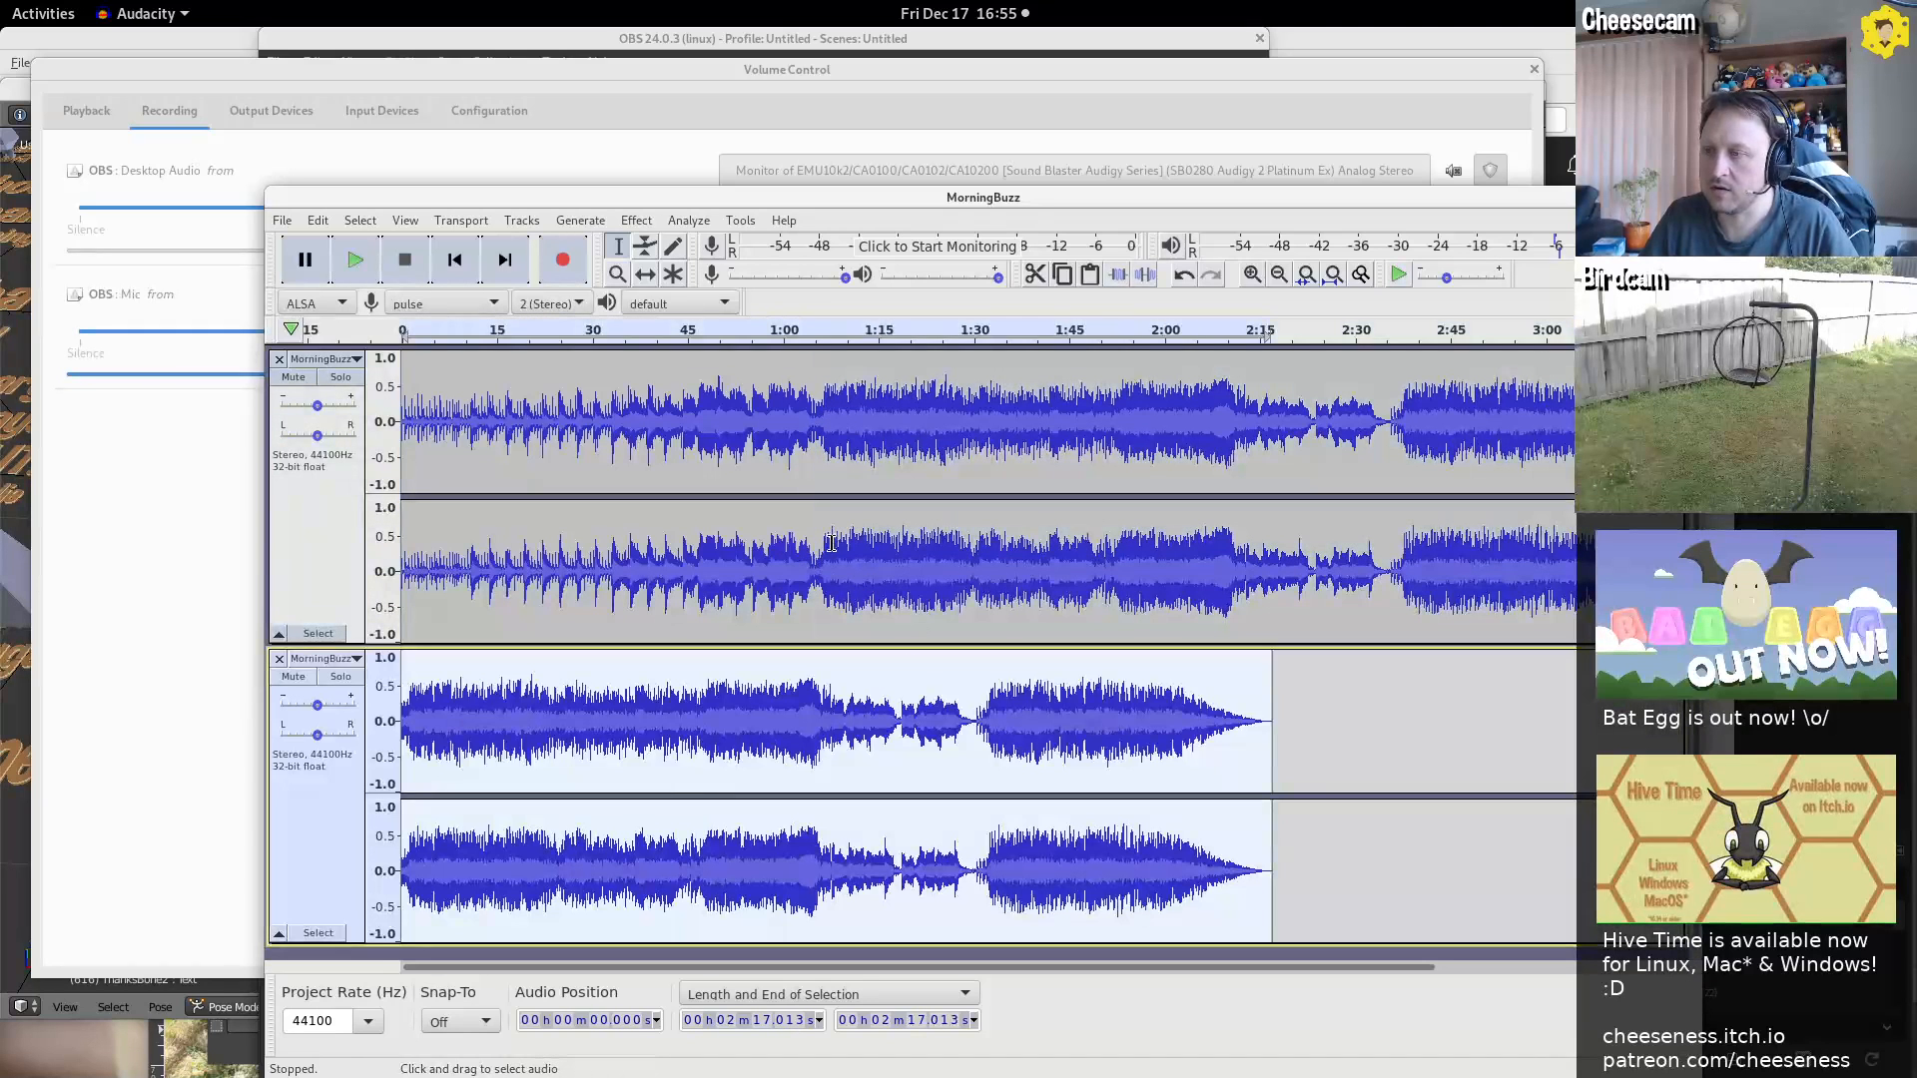
Fade the original track to silence from about 1:08 onward with the Envelope tool
{"action": "left_click_drag", "start_coordinate": [816, 546], "coordinate": [1115, 537]}
{"action": "key", "text": "F2"}
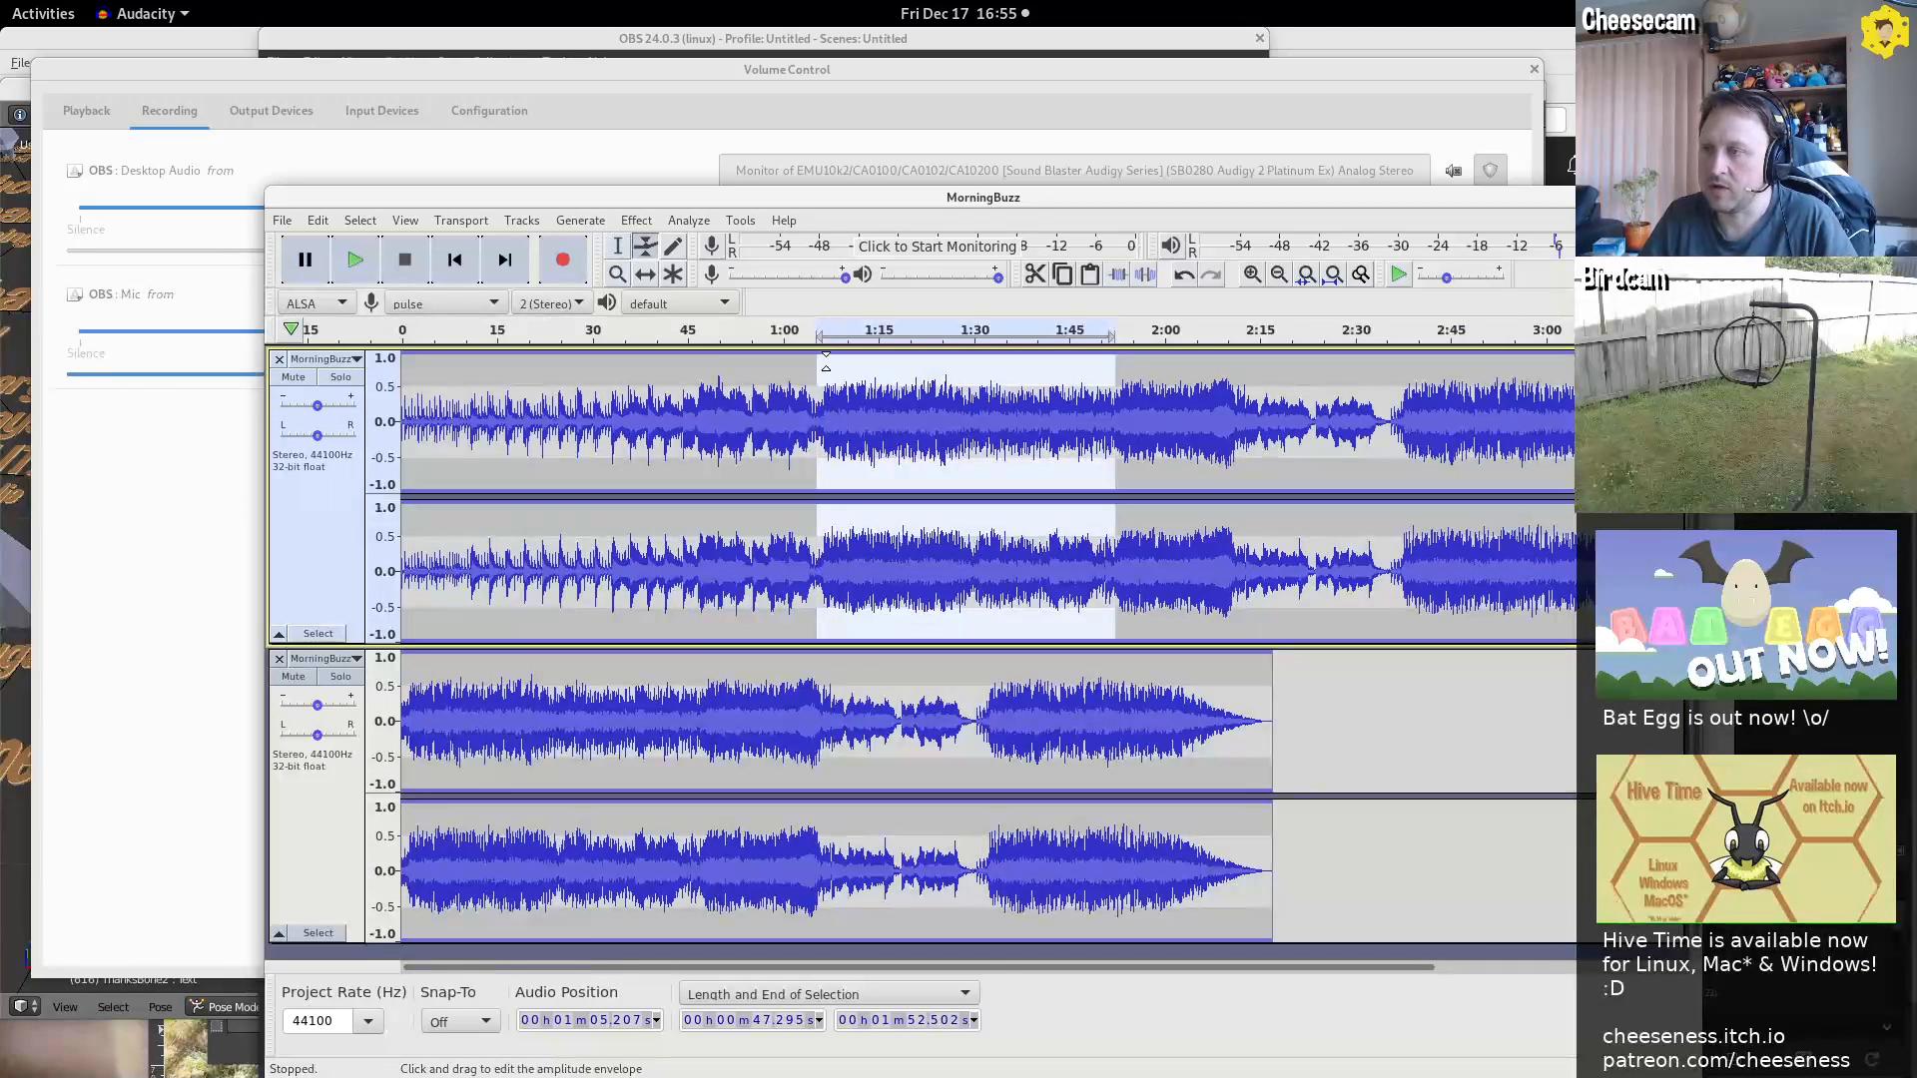
{"action": "left_click_drag", "start_coordinate": [826, 356], "coordinate": [929, 433]}
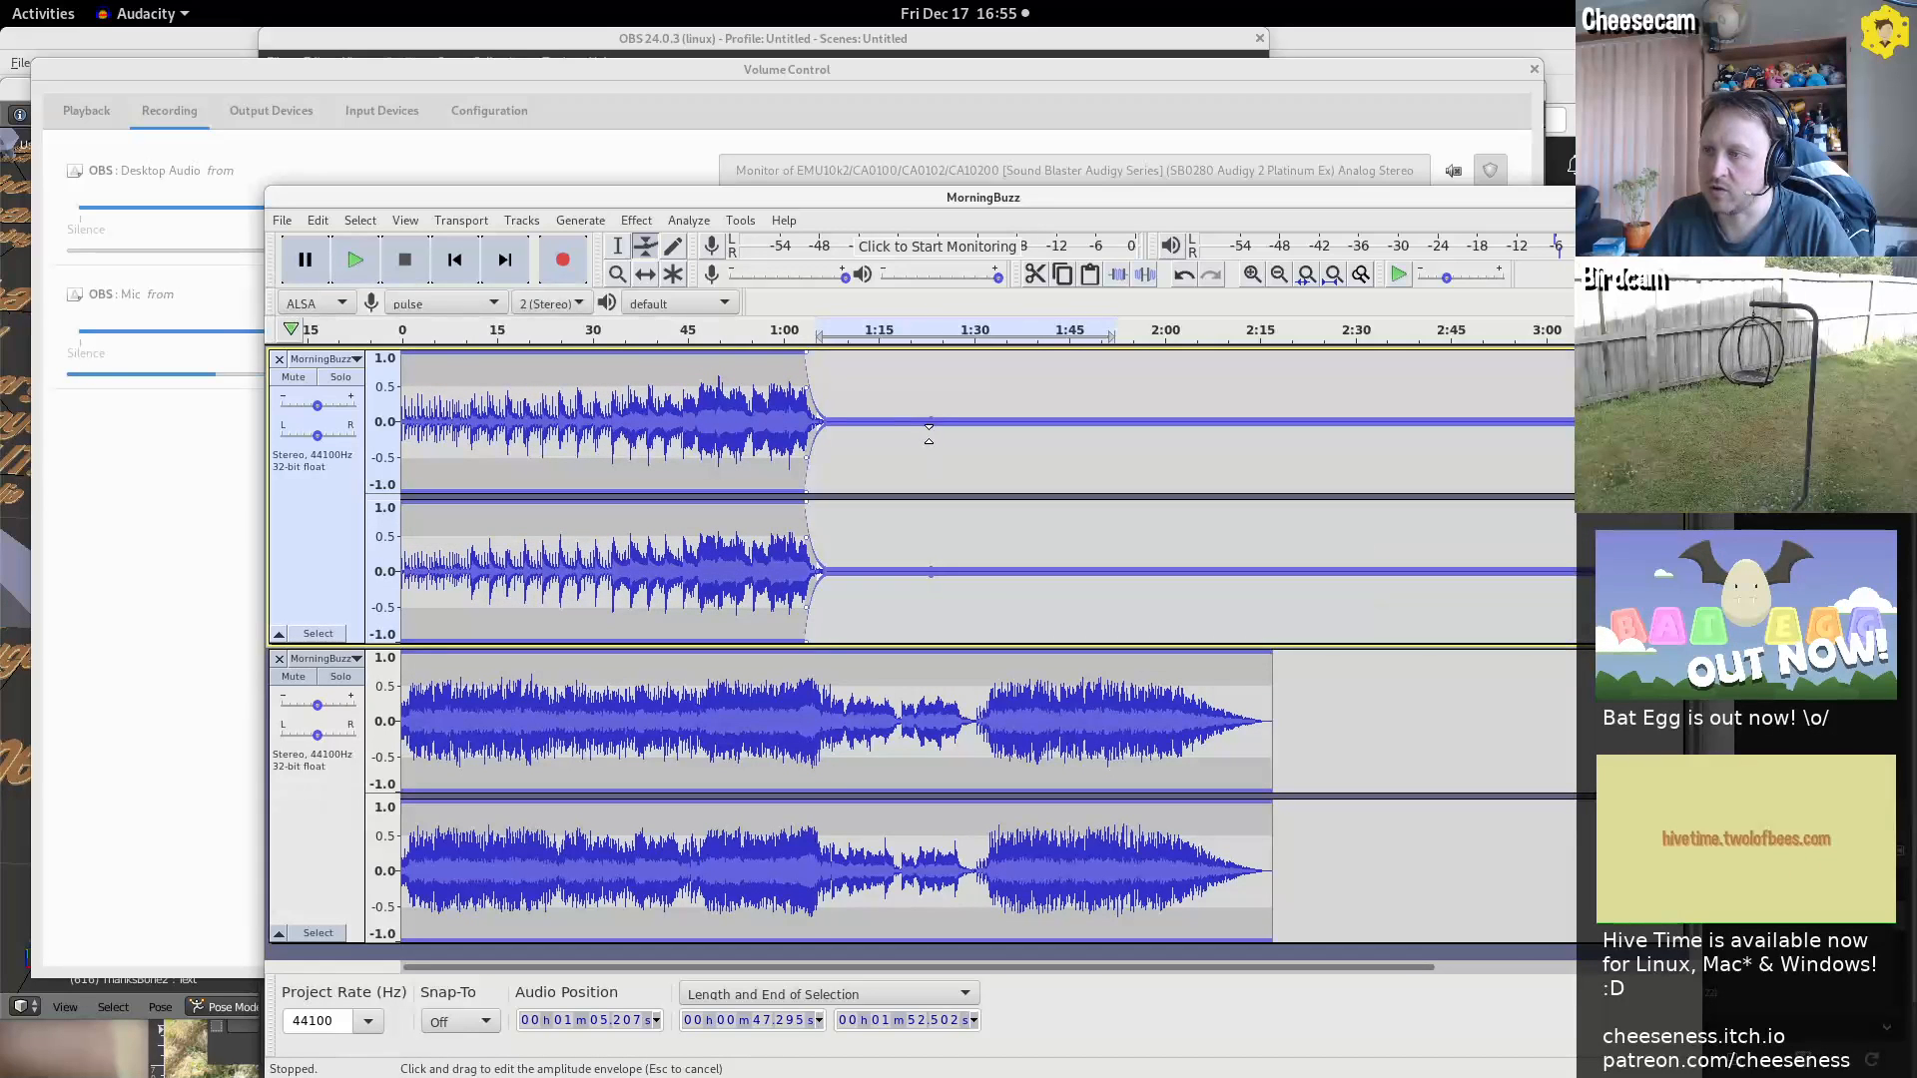
{"action": "left_click_drag", "start_coordinate": [809, 356], "coordinate": [833, 358]}
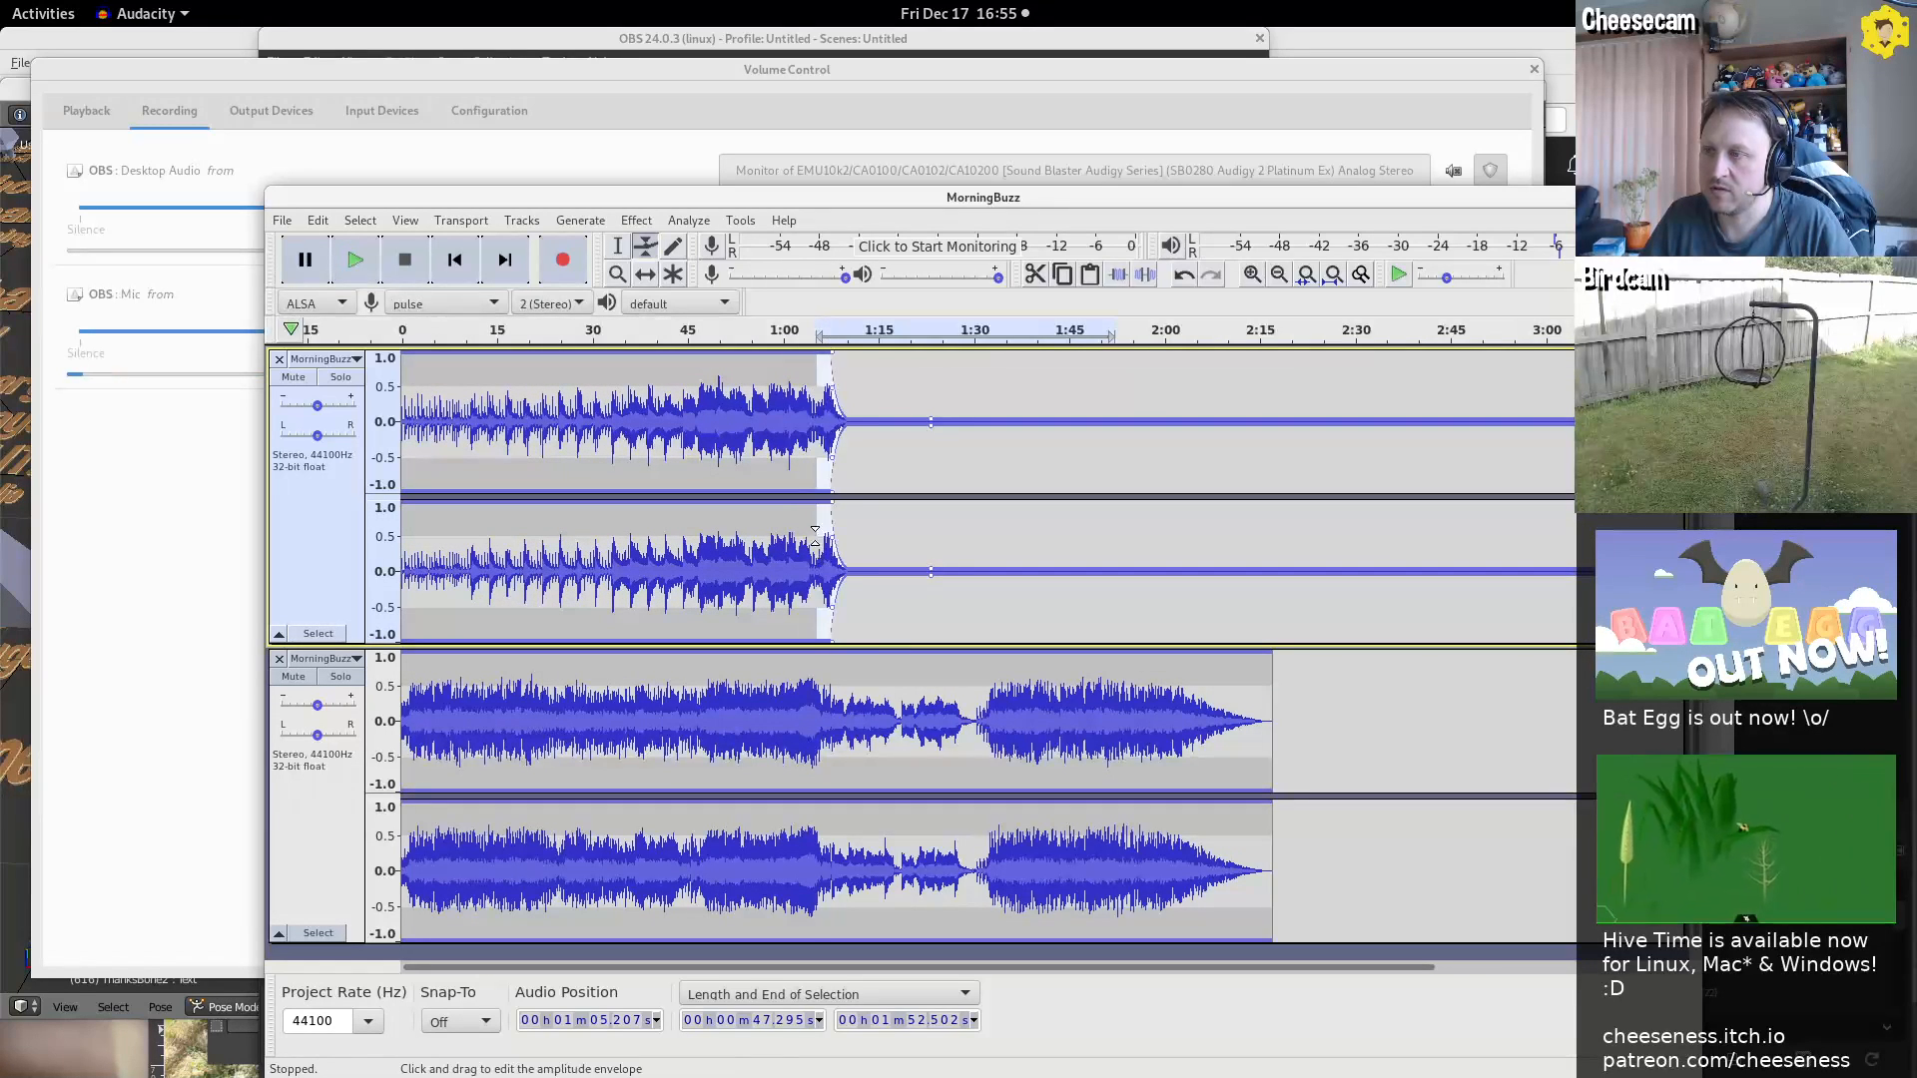
Shift the pasted track in time to start at about 1:05, overlapping the original's fade-out
{"action": "key", "text": "F5"}
{"action": "left_click_drag", "start_coordinate": [419, 762], "coordinate": [833, 761]}
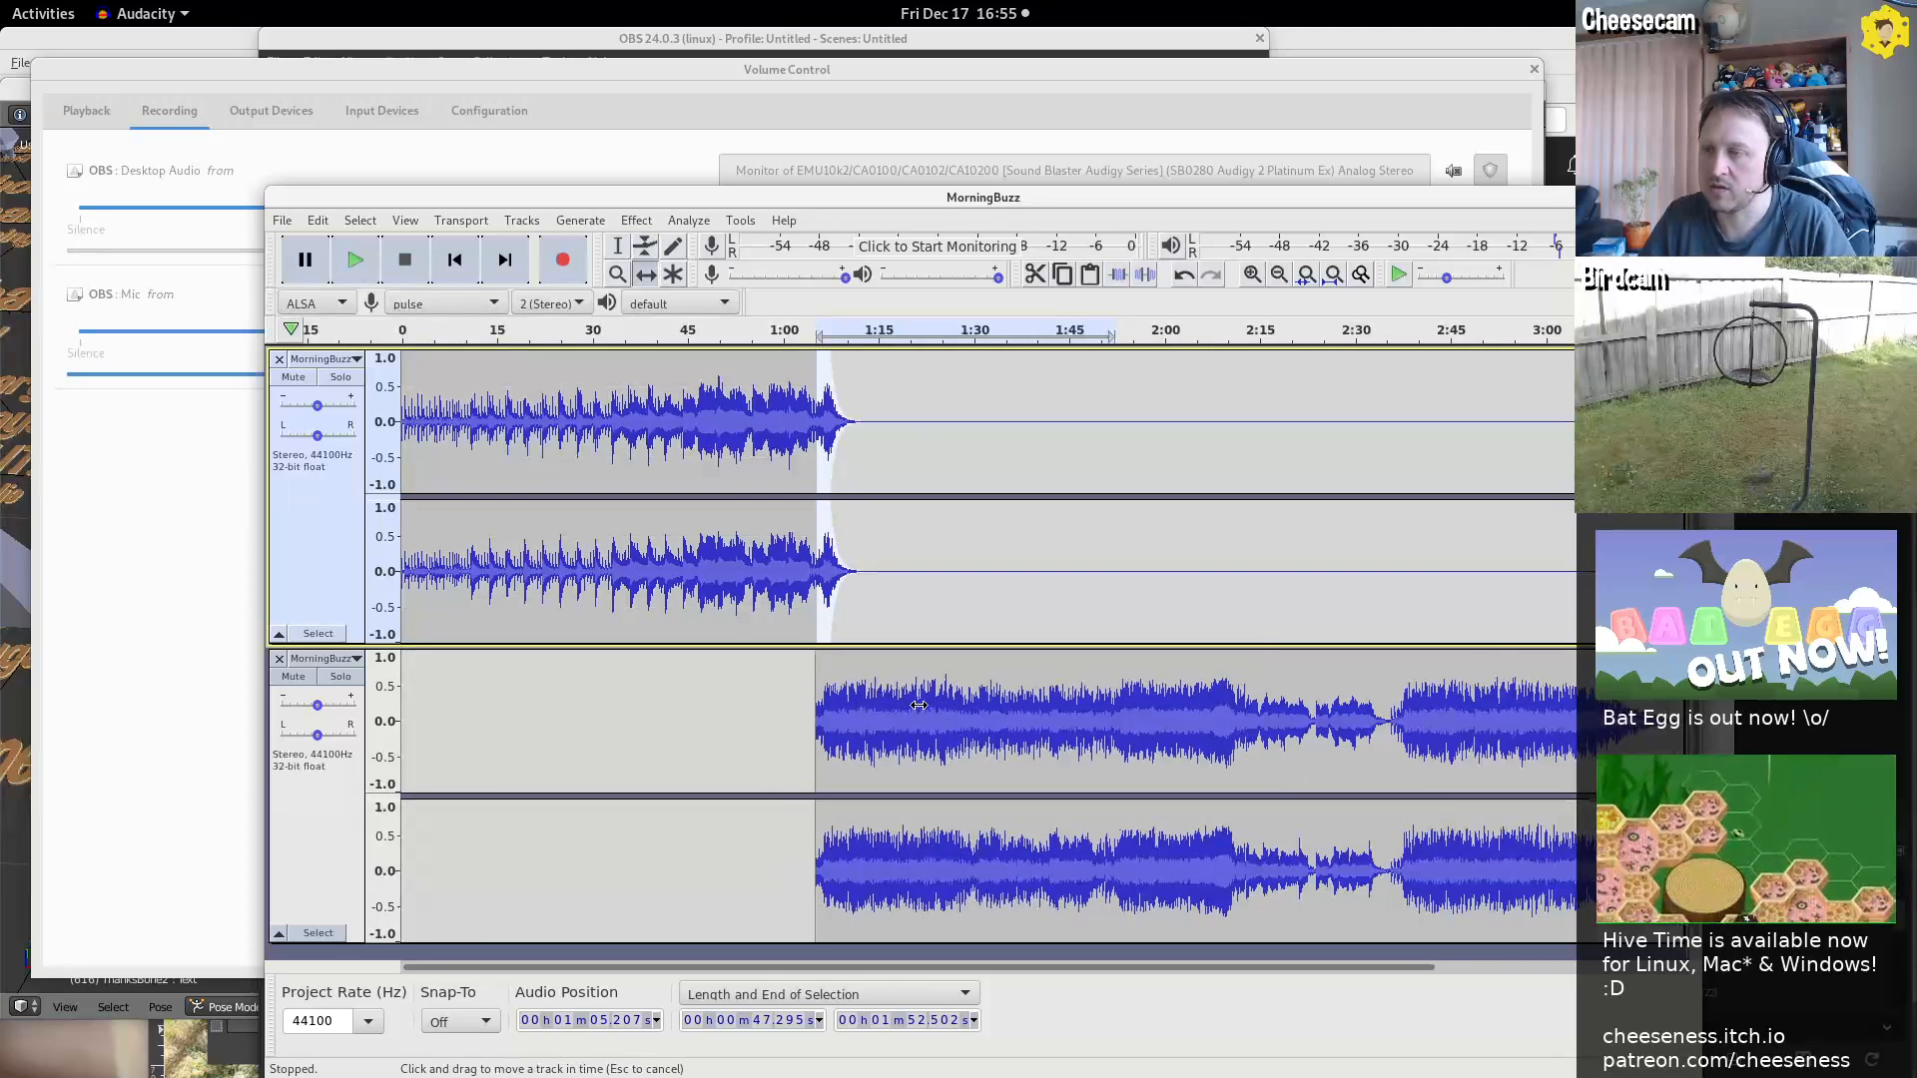
{"action": "scroll", "coordinate": [852, 597], "scroll_direction": "down", "scroll_amount": 1}
{"action": "scroll", "coordinate": [851, 597], "scroll_direction": "up", "scroll_amount": 1}
{"action": "scroll", "coordinate": [782, 627], "scroll_direction": "down", "scroll_amount": 1, "text": "ctrl"}
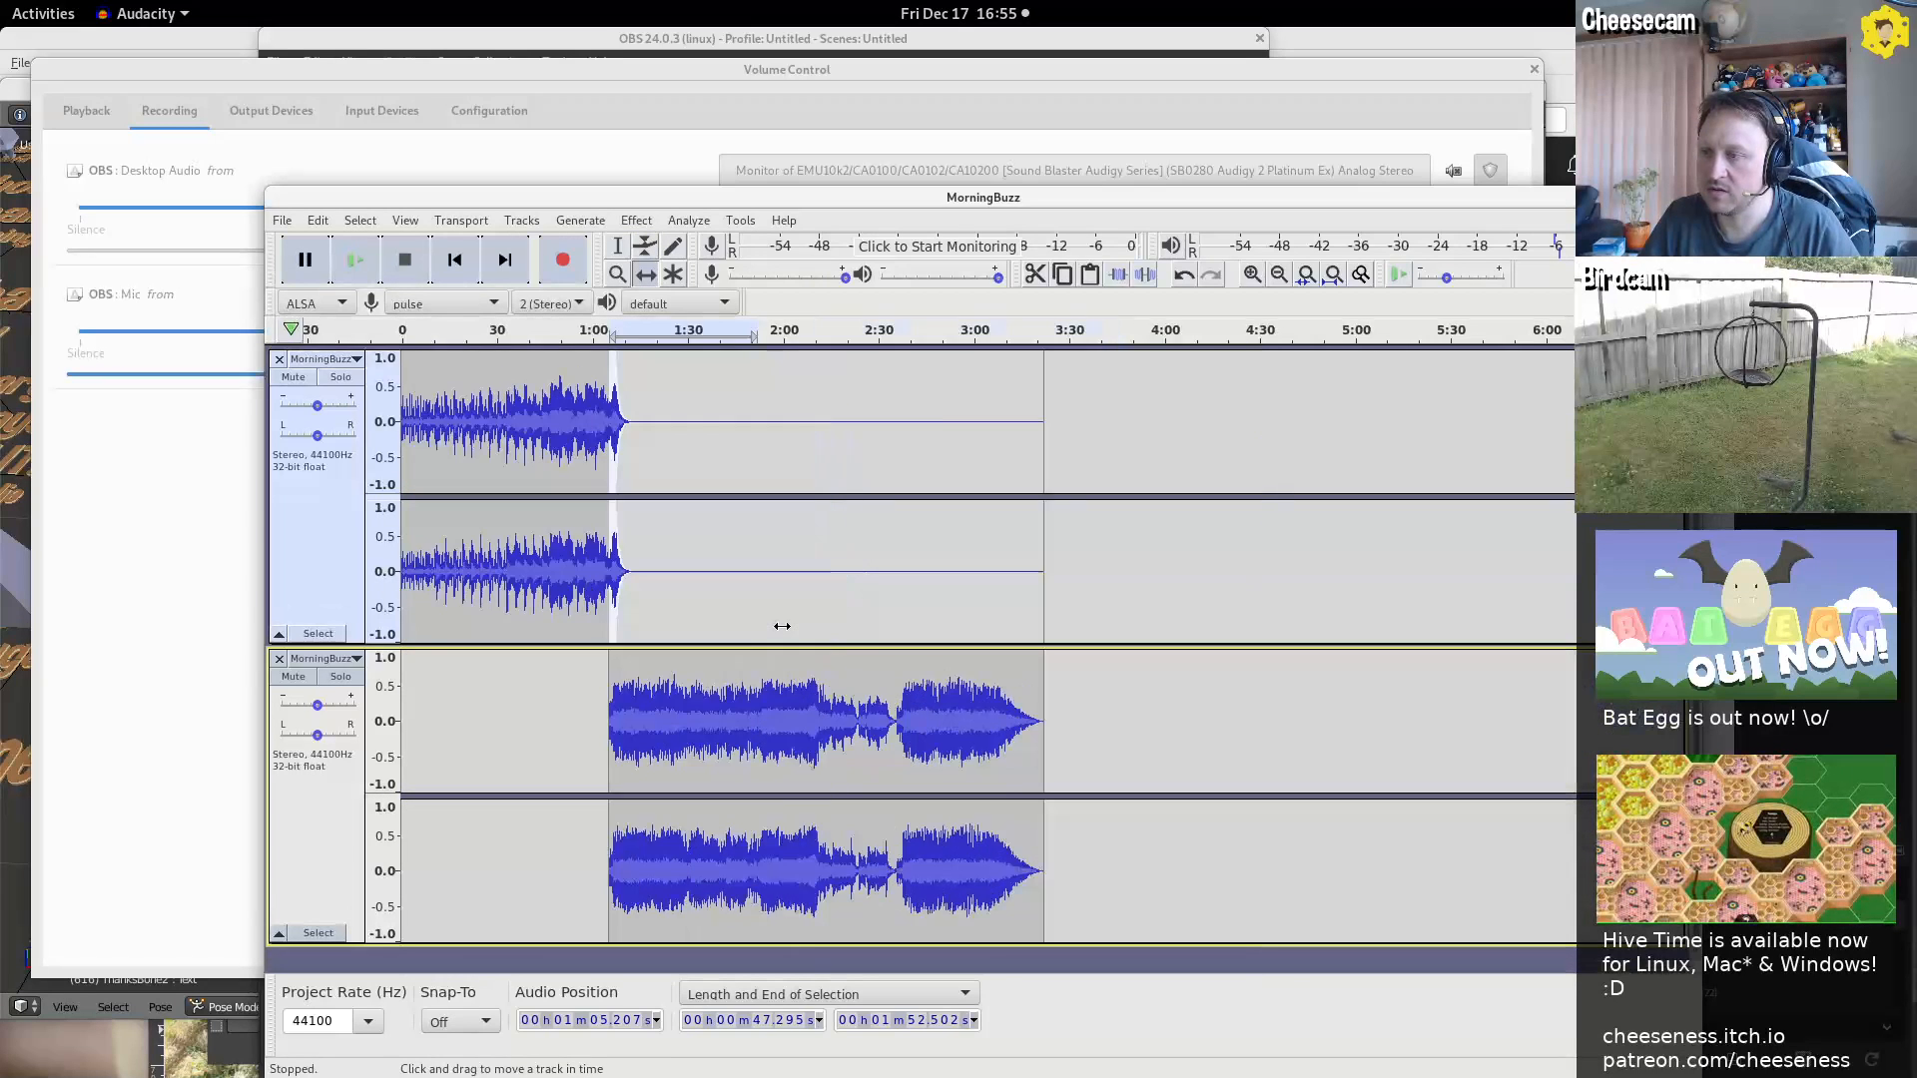
{"action": "scroll", "coordinate": [782, 626], "scroll_direction": "down", "scroll_amount": 1, "text": "ctrl"}
{"action": "scroll", "coordinate": [777, 639], "scroll_direction": "up", "scroll_amount": 1, "text": "ctrl"}
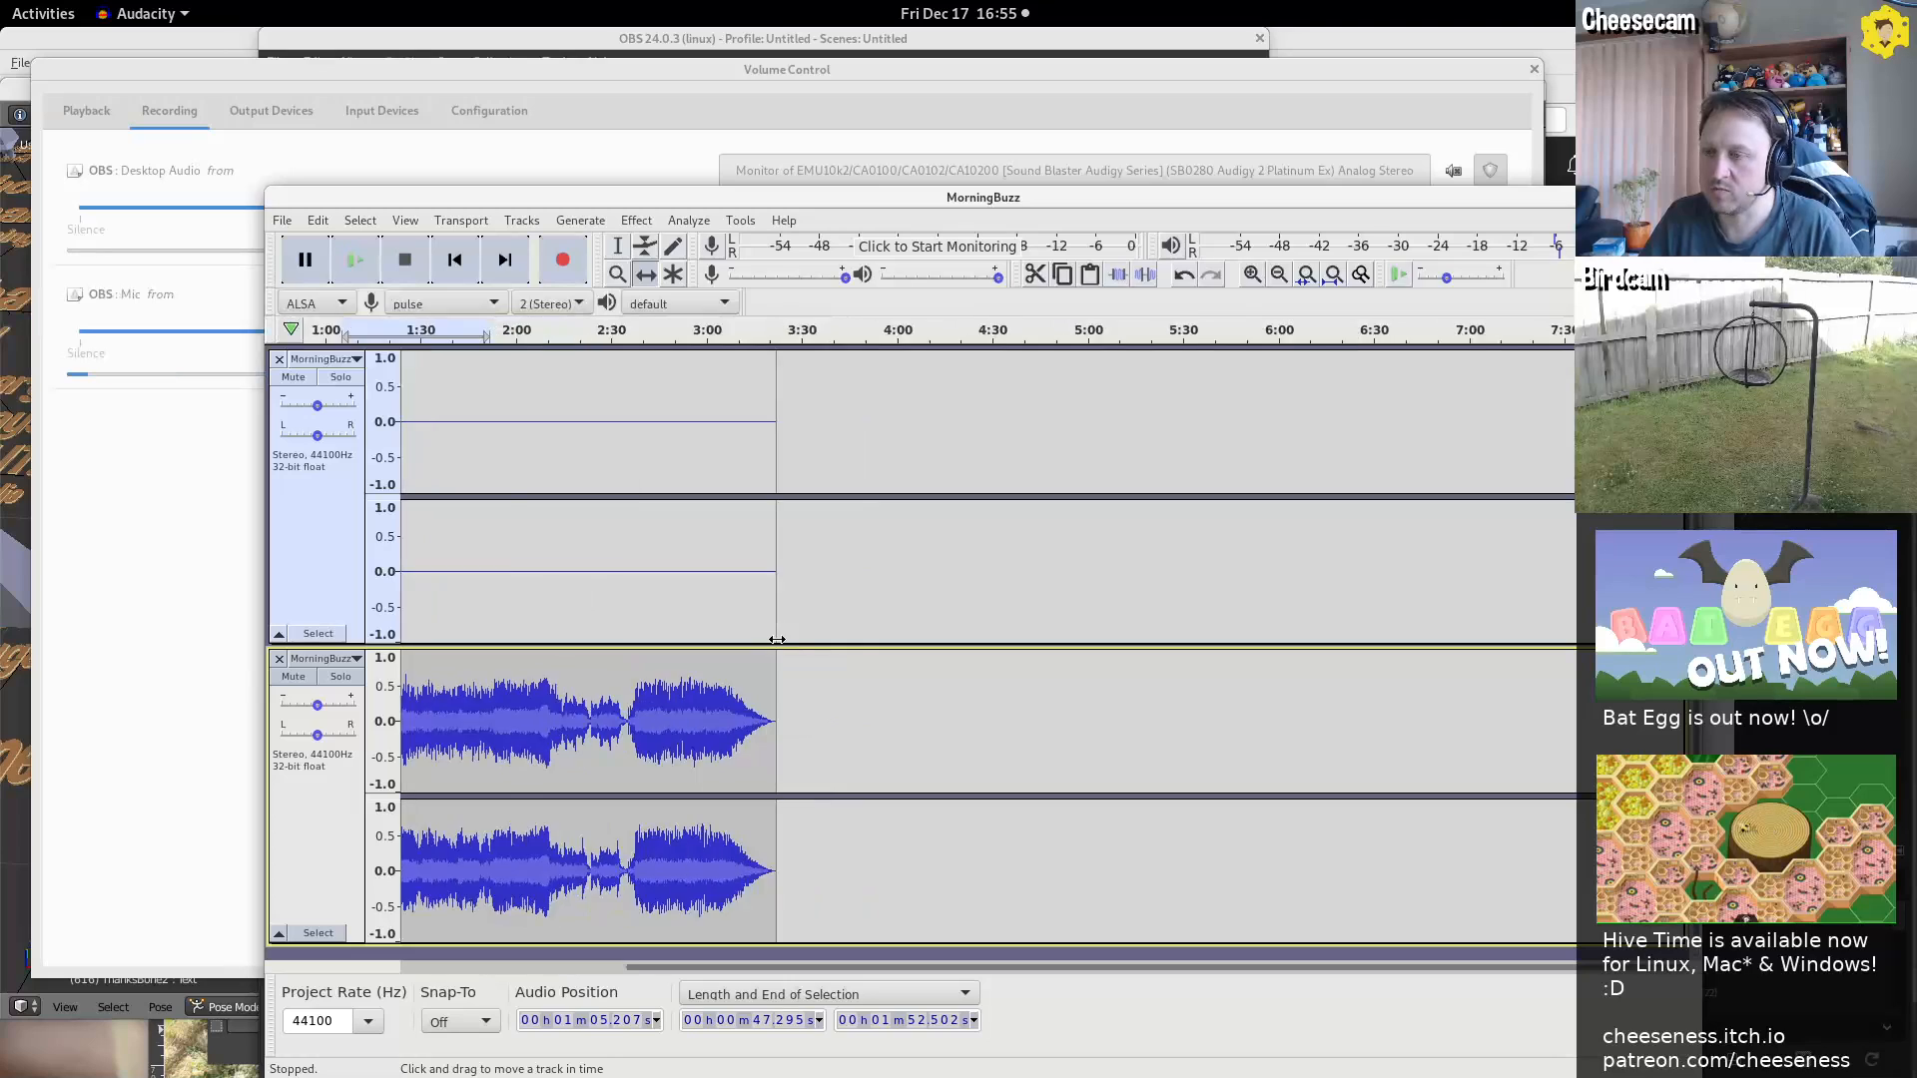
Play the overlap between the two MorningBuzz tracks from about 1:03.4, and replay it from about 1:02.5
{"action": "scroll", "coordinate": [777, 639], "scroll_direction": "down", "scroll_amount": 1, "text": "ctrl"}
{"action": "scroll", "coordinate": [776, 638], "scroll_direction": "up", "scroll_amount": 1, "text": "ctrl"}
{"action": "scroll", "coordinate": [710, 633], "scroll_direction": "down", "scroll_amount": 1, "text": "ctrl"}
{"action": "left_click", "coordinate": [615, 266]}
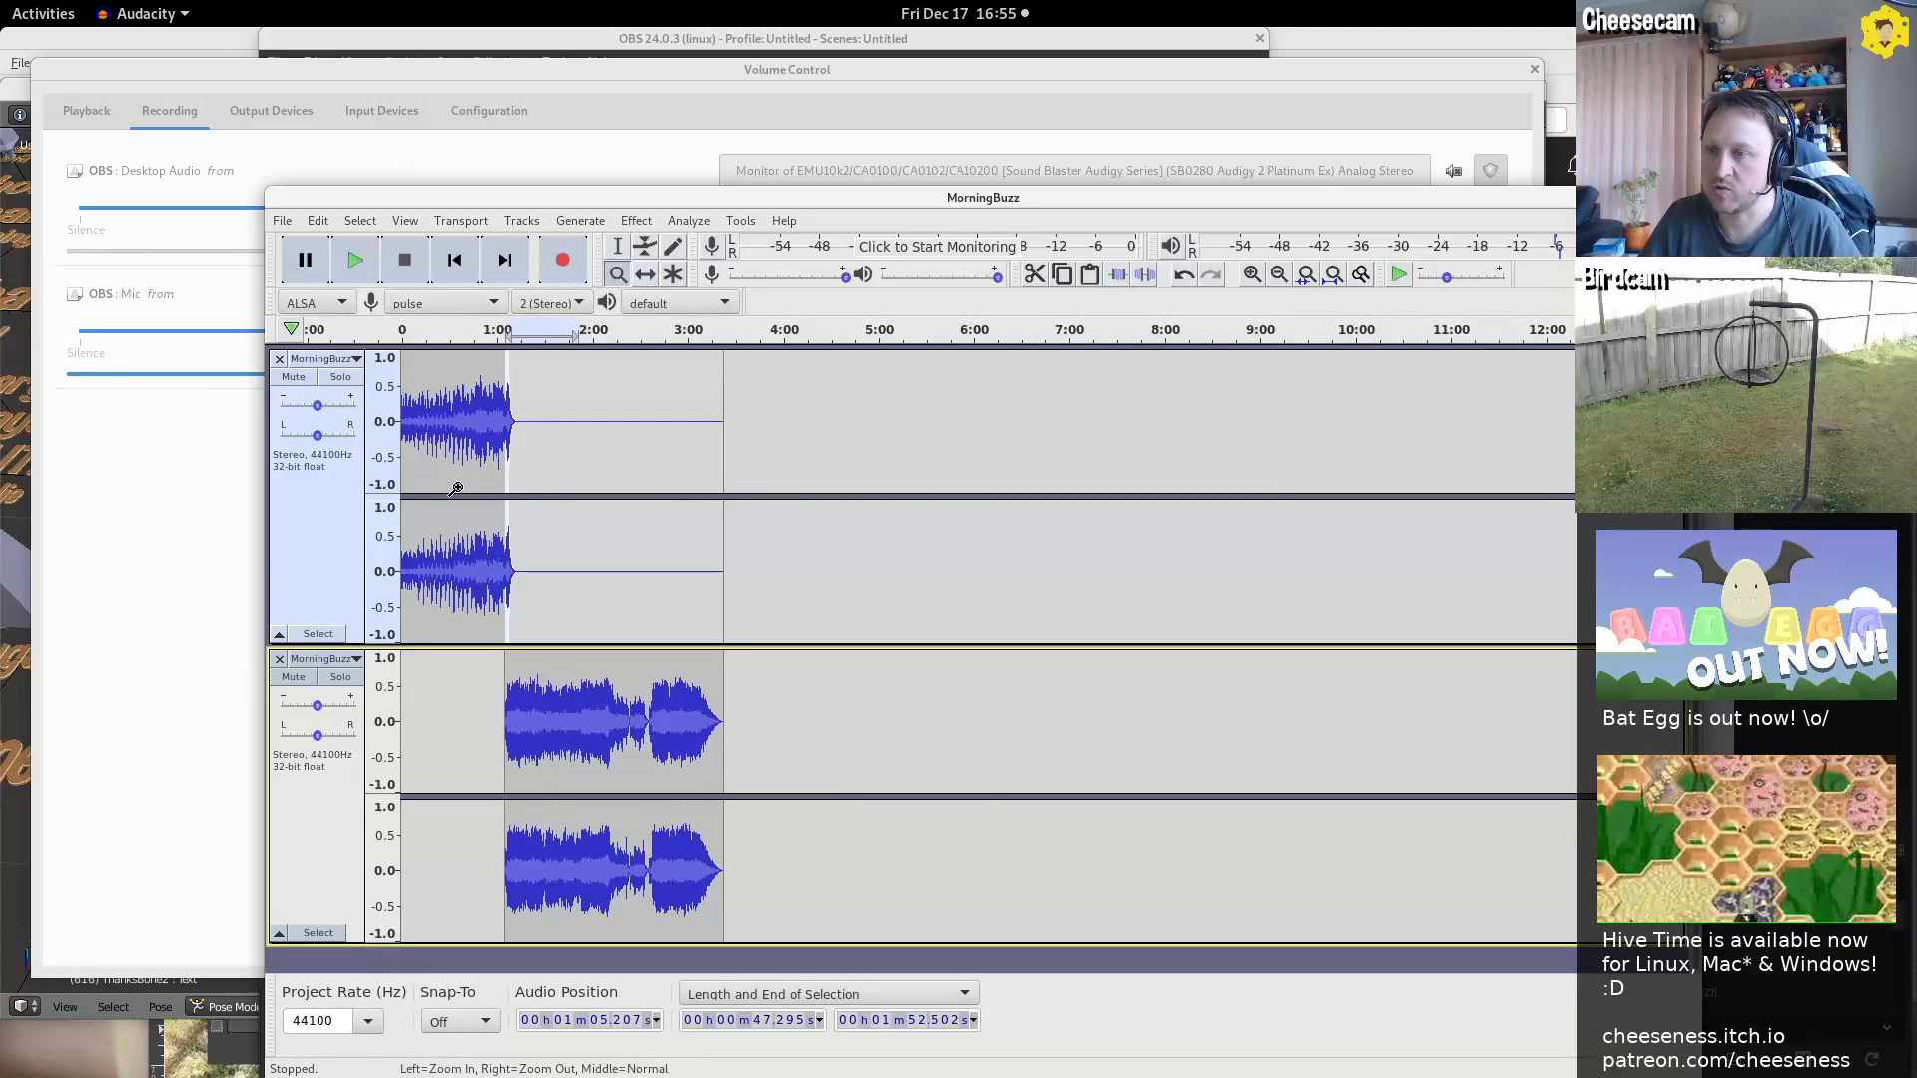
{"action": "left_click", "coordinate": [461, 486]}
{"action": "left_click", "coordinate": [460, 486]}
{"action": "left_click", "coordinate": [460, 486]}
{"action": "left_click", "coordinate": [835, 589]}
{"action": "left_click", "coordinate": [842, 591]}
{"action": "left_click", "coordinate": [841, 591]}
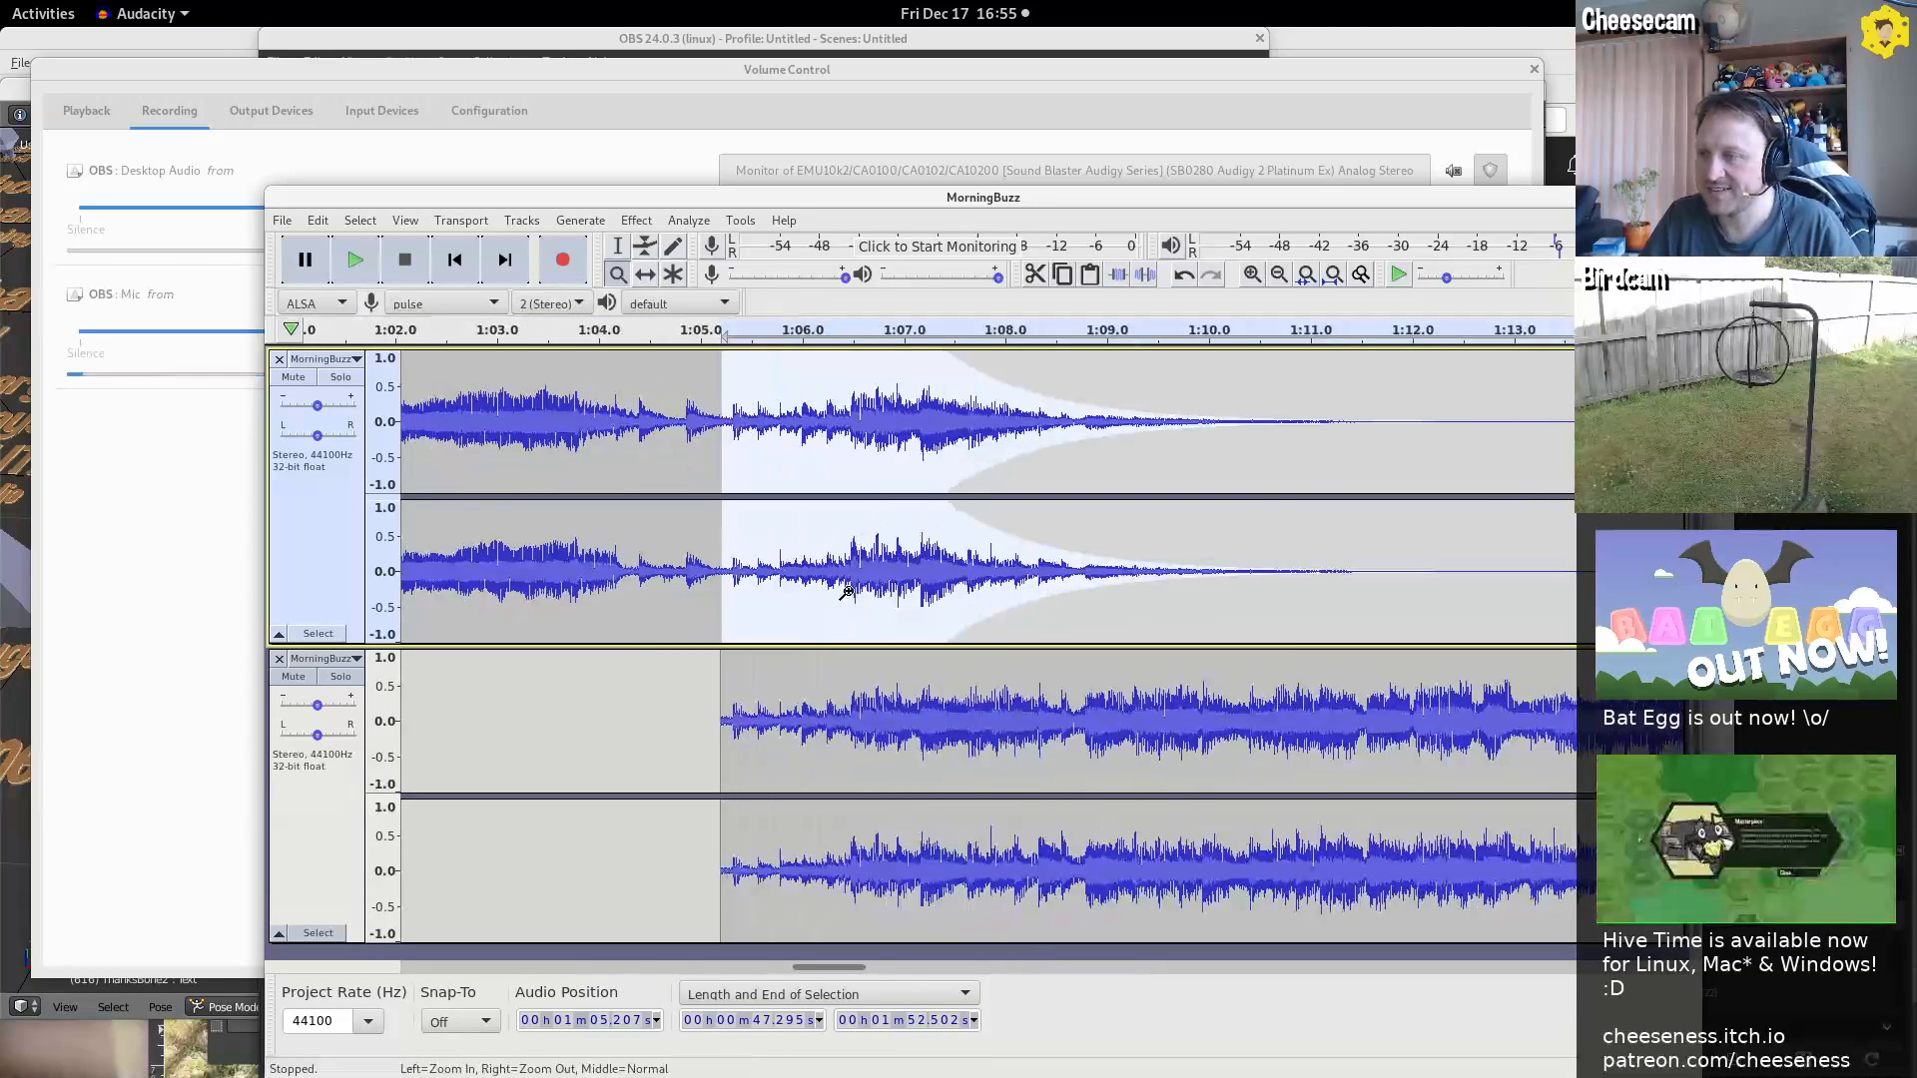
{"action": "left_click", "coordinate": [538, 551]}
{"action": "key", "text": "space"}
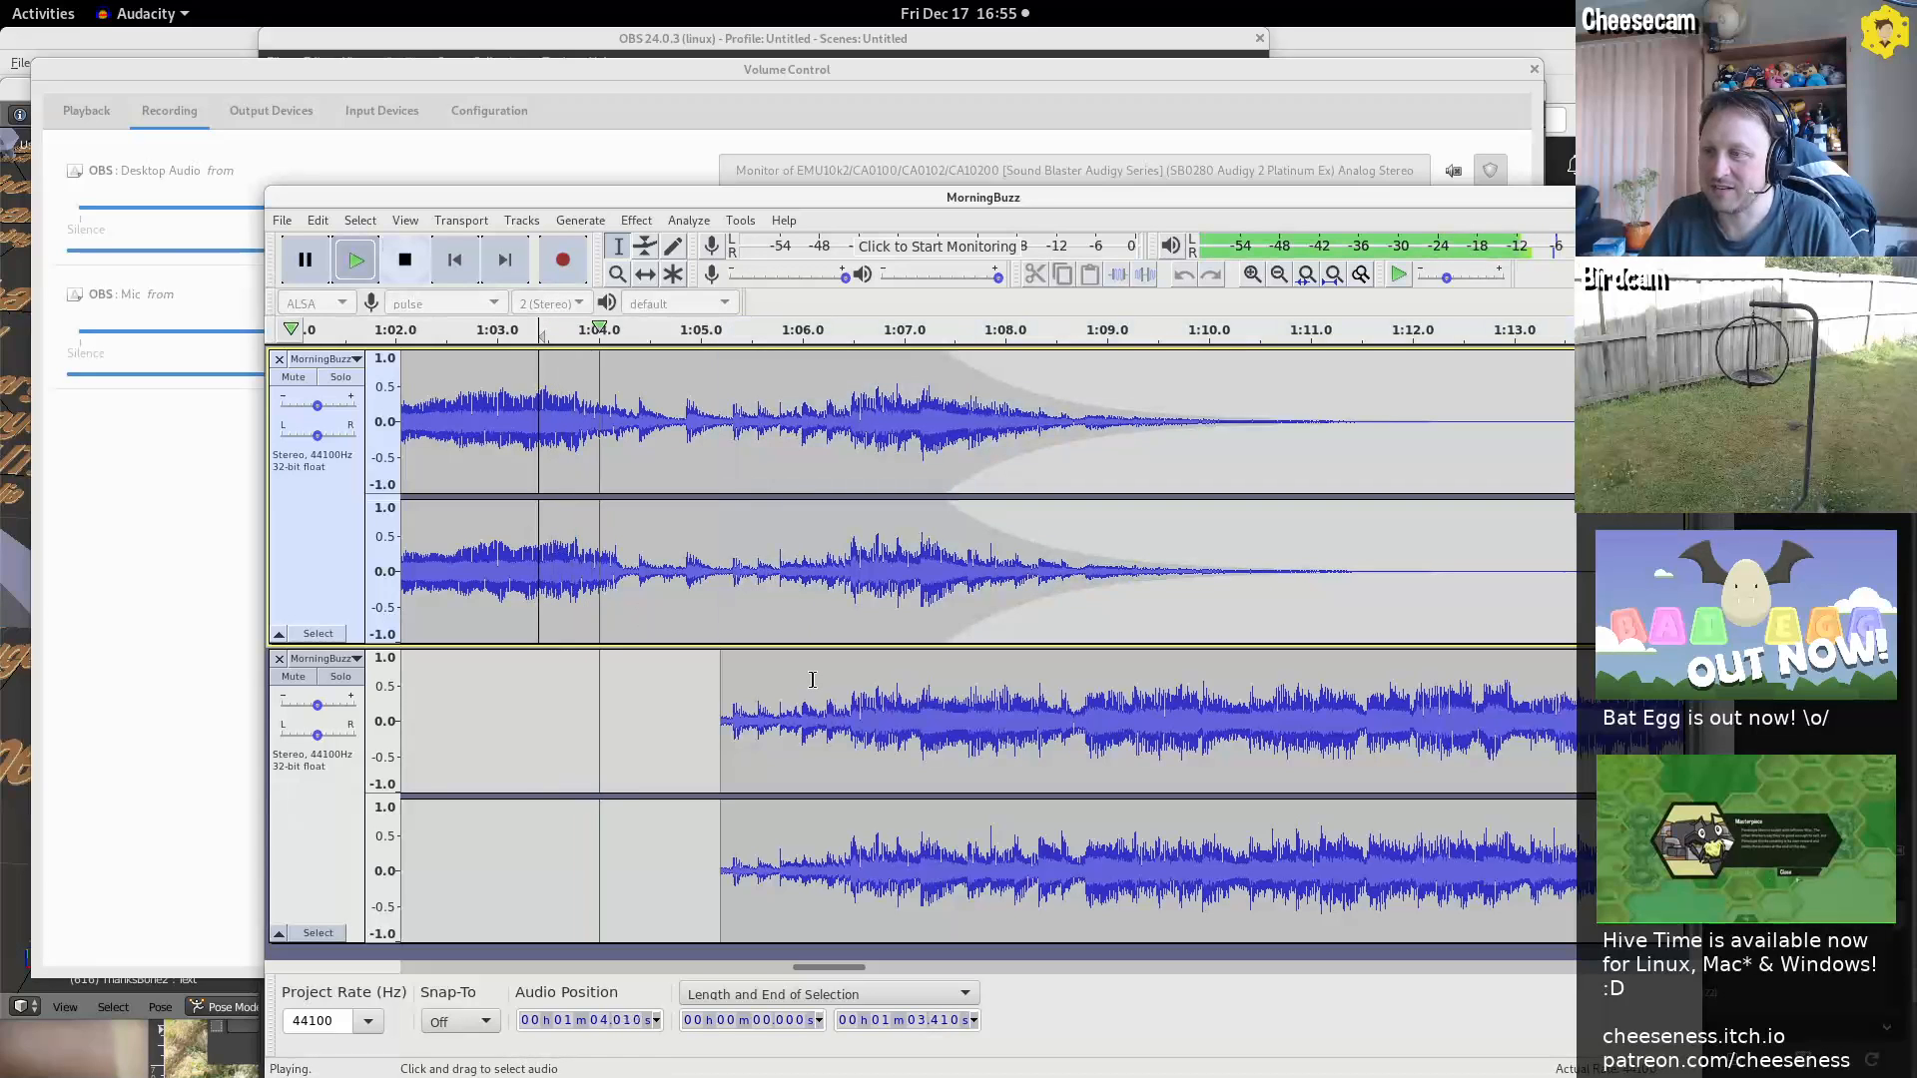
{"action": "left_click", "coordinate": [447, 559]}
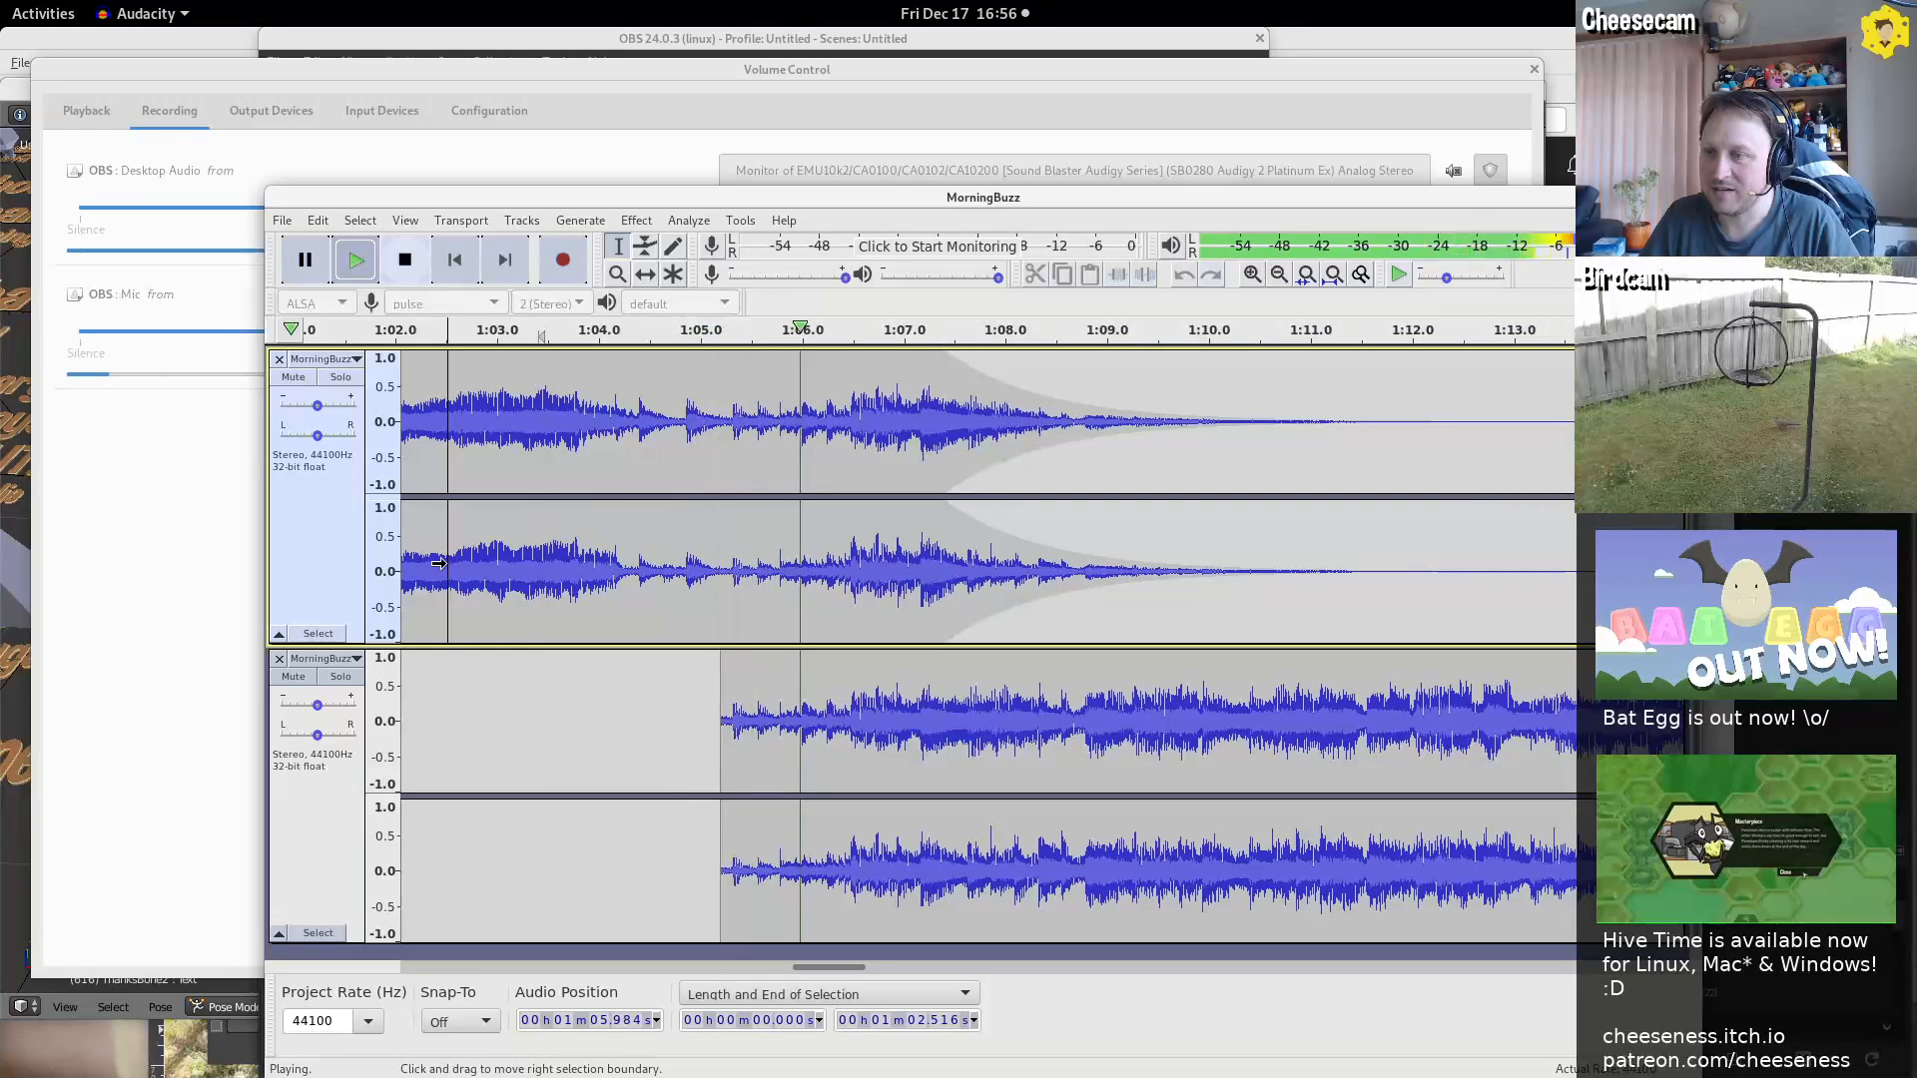
{"action": "key", "text": "space"}
{"action": "key", "text": "space"}
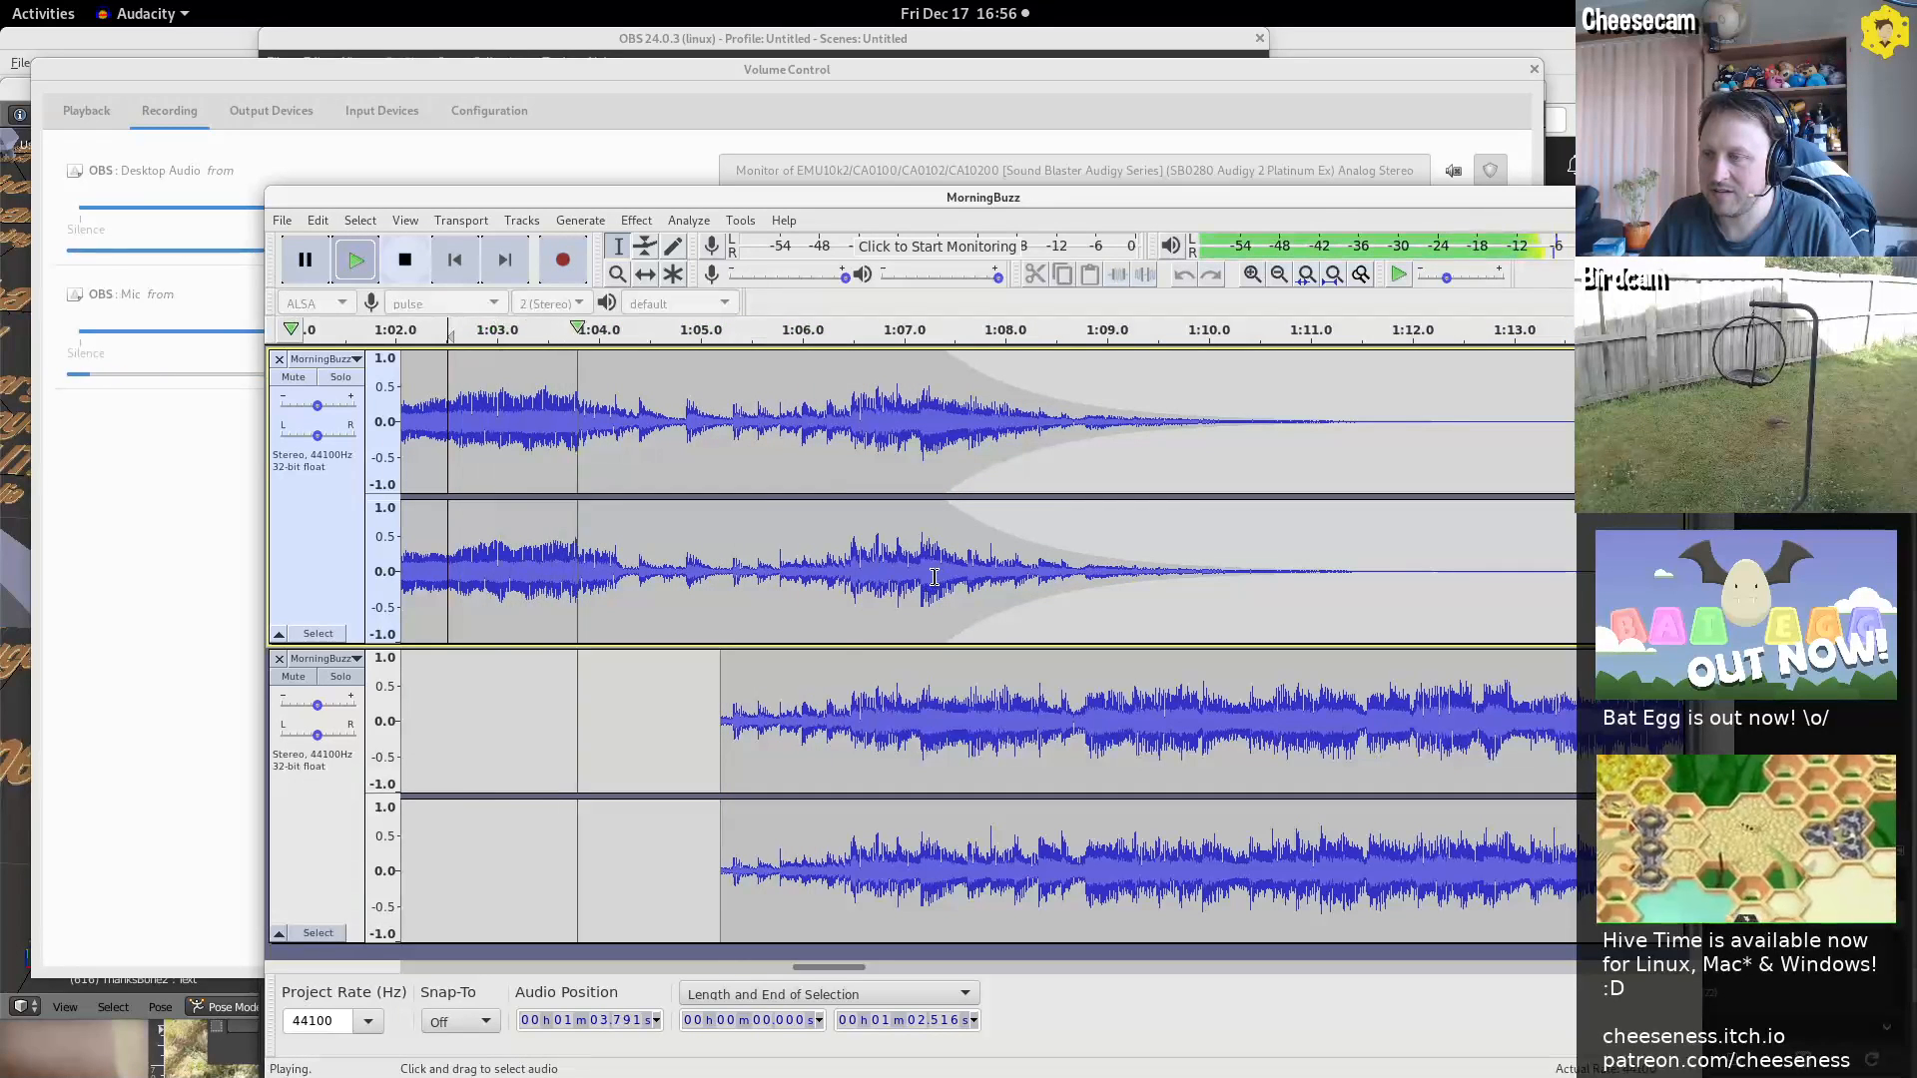
{"action": "key", "text": "space"}
Play a short stretch near the beginning of the original track, starting at about 8.7 seconds
{"action": "left_click_drag", "start_coordinate": [847, 968], "coordinate": [422, 951]}
{"action": "left_click_drag", "start_coordinate": [1201, 397], "coordinate": [1192, 398]}
{"action": "key", "text": "space"}
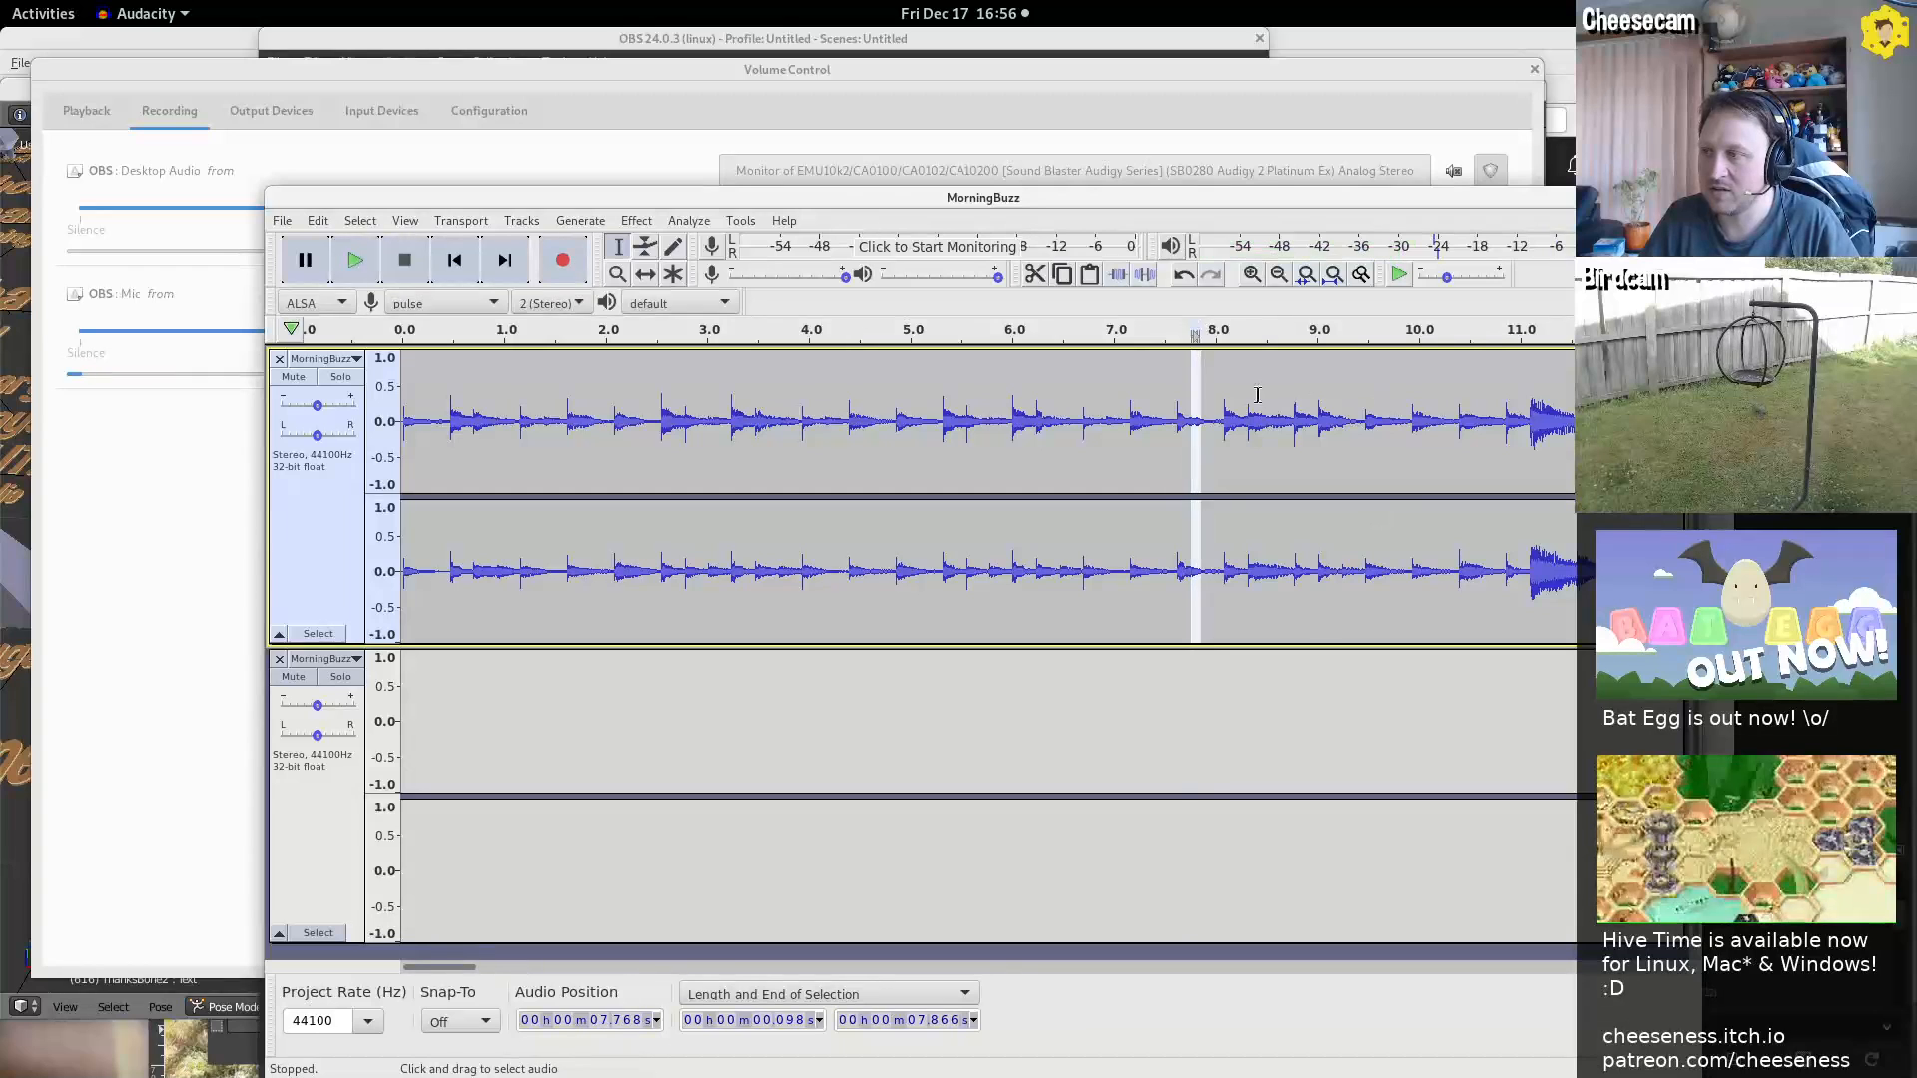
{"action": "left_click", "coordinate": [1286, 392]}
{"action": "key", "text": "space"}
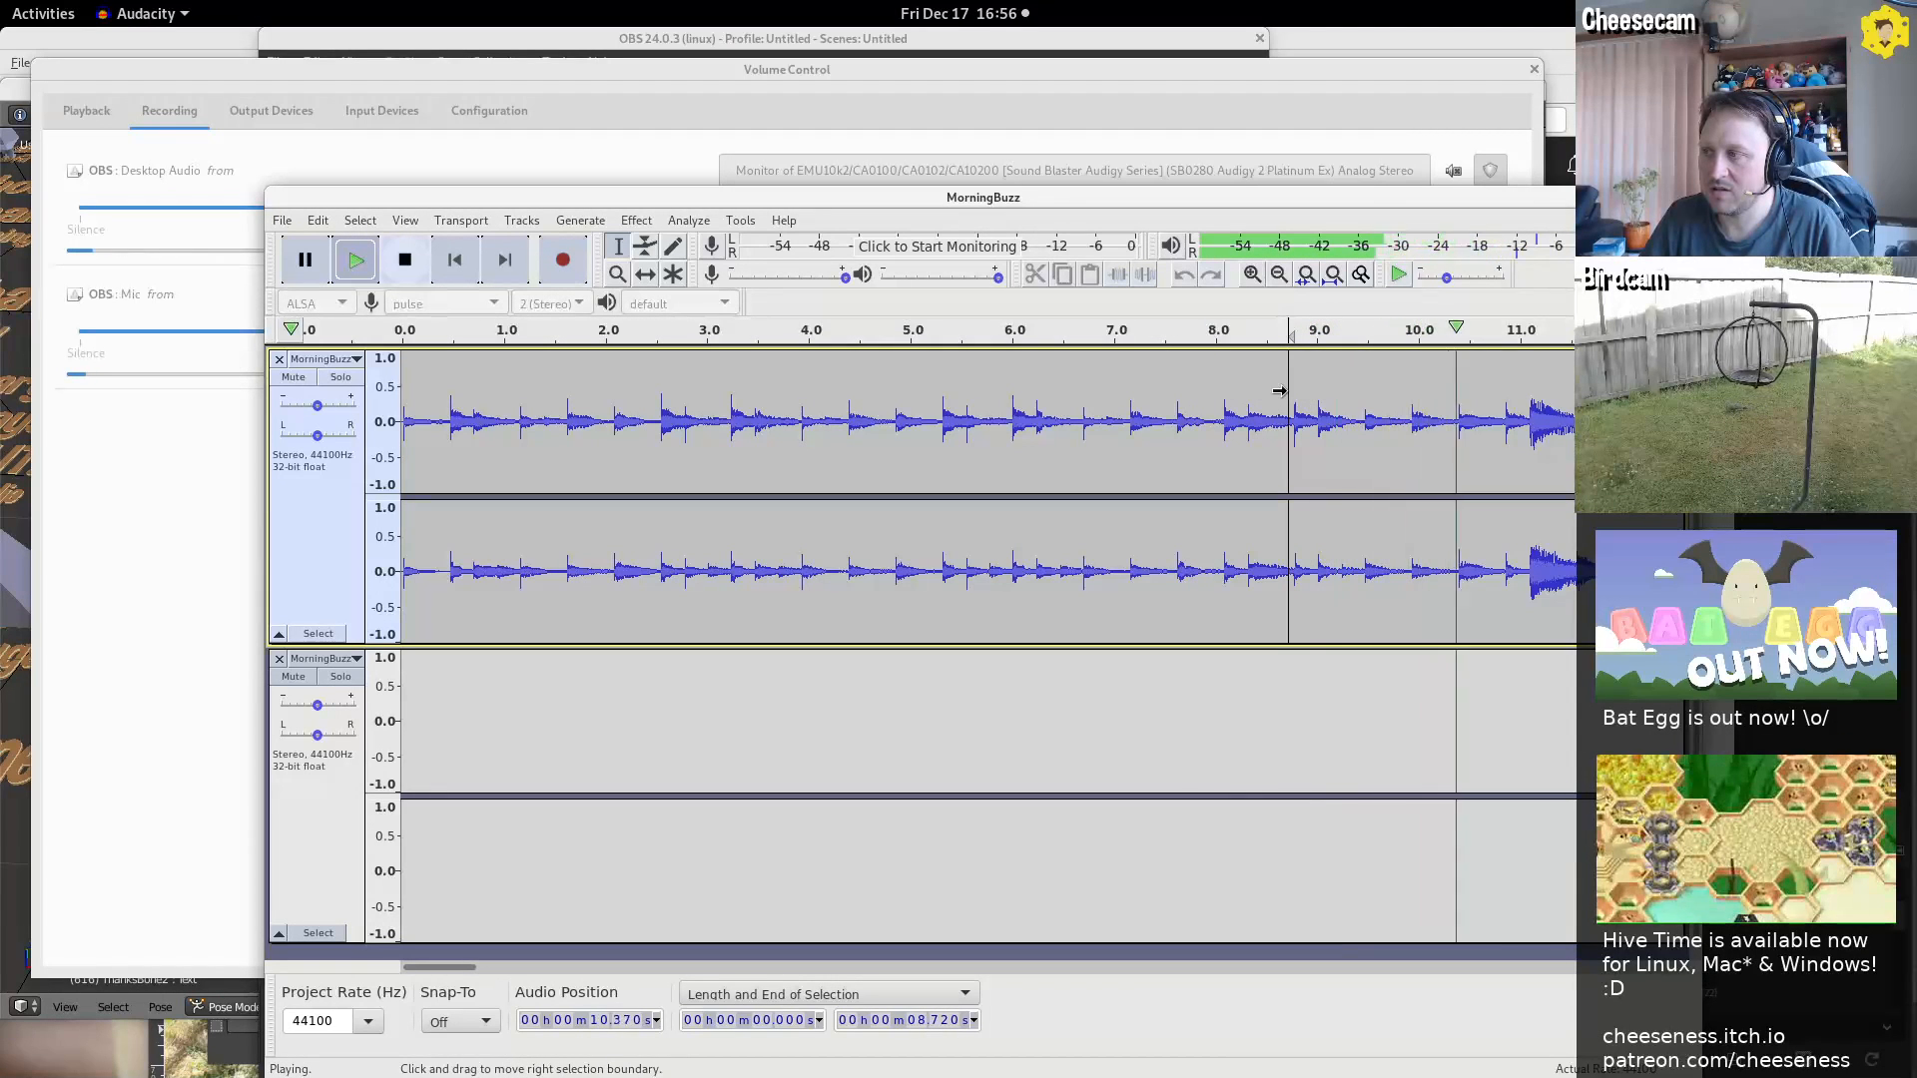
{"action": "key", "text": "space"}
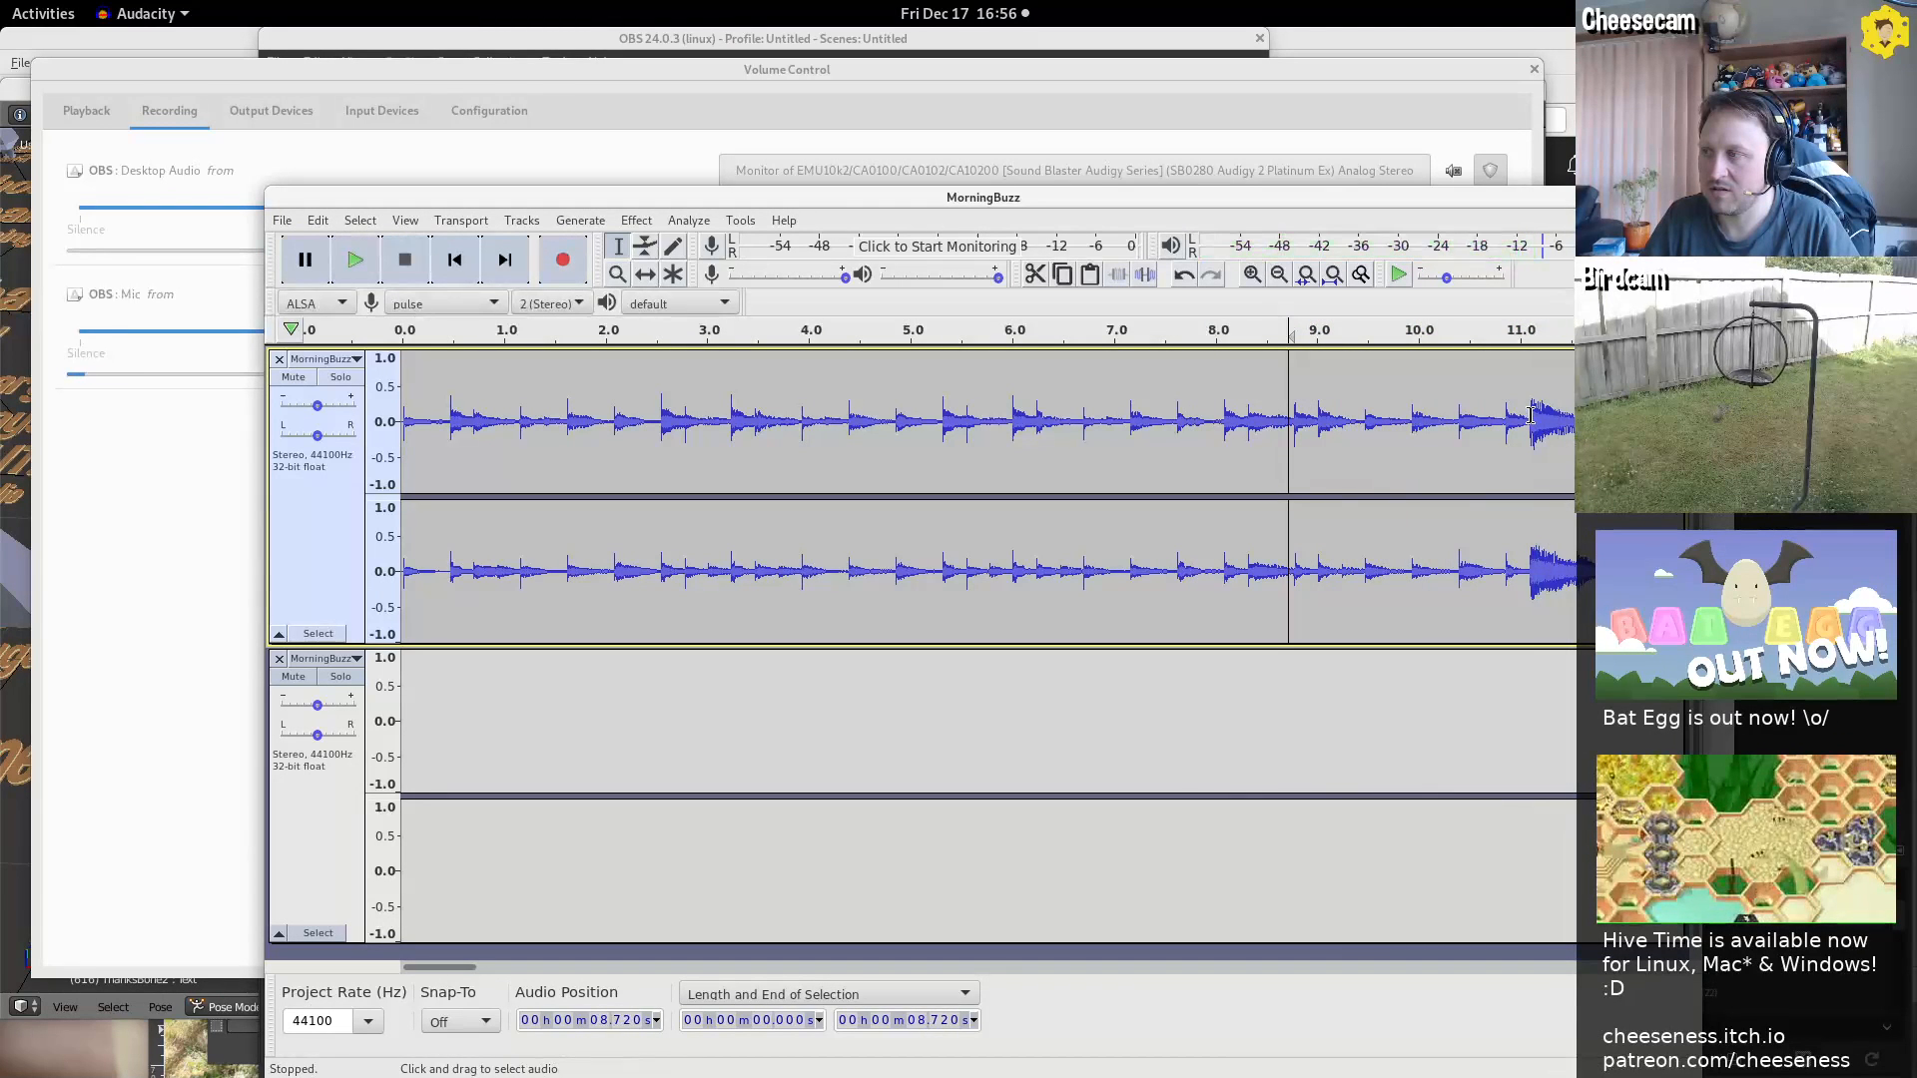
Delete the original track's audio from the note onset at 11.094 s through about 1:32.7
{"action": "left_click_drag", "start_coordinate": [1527, 417], "coordinate": [1746, 419]}
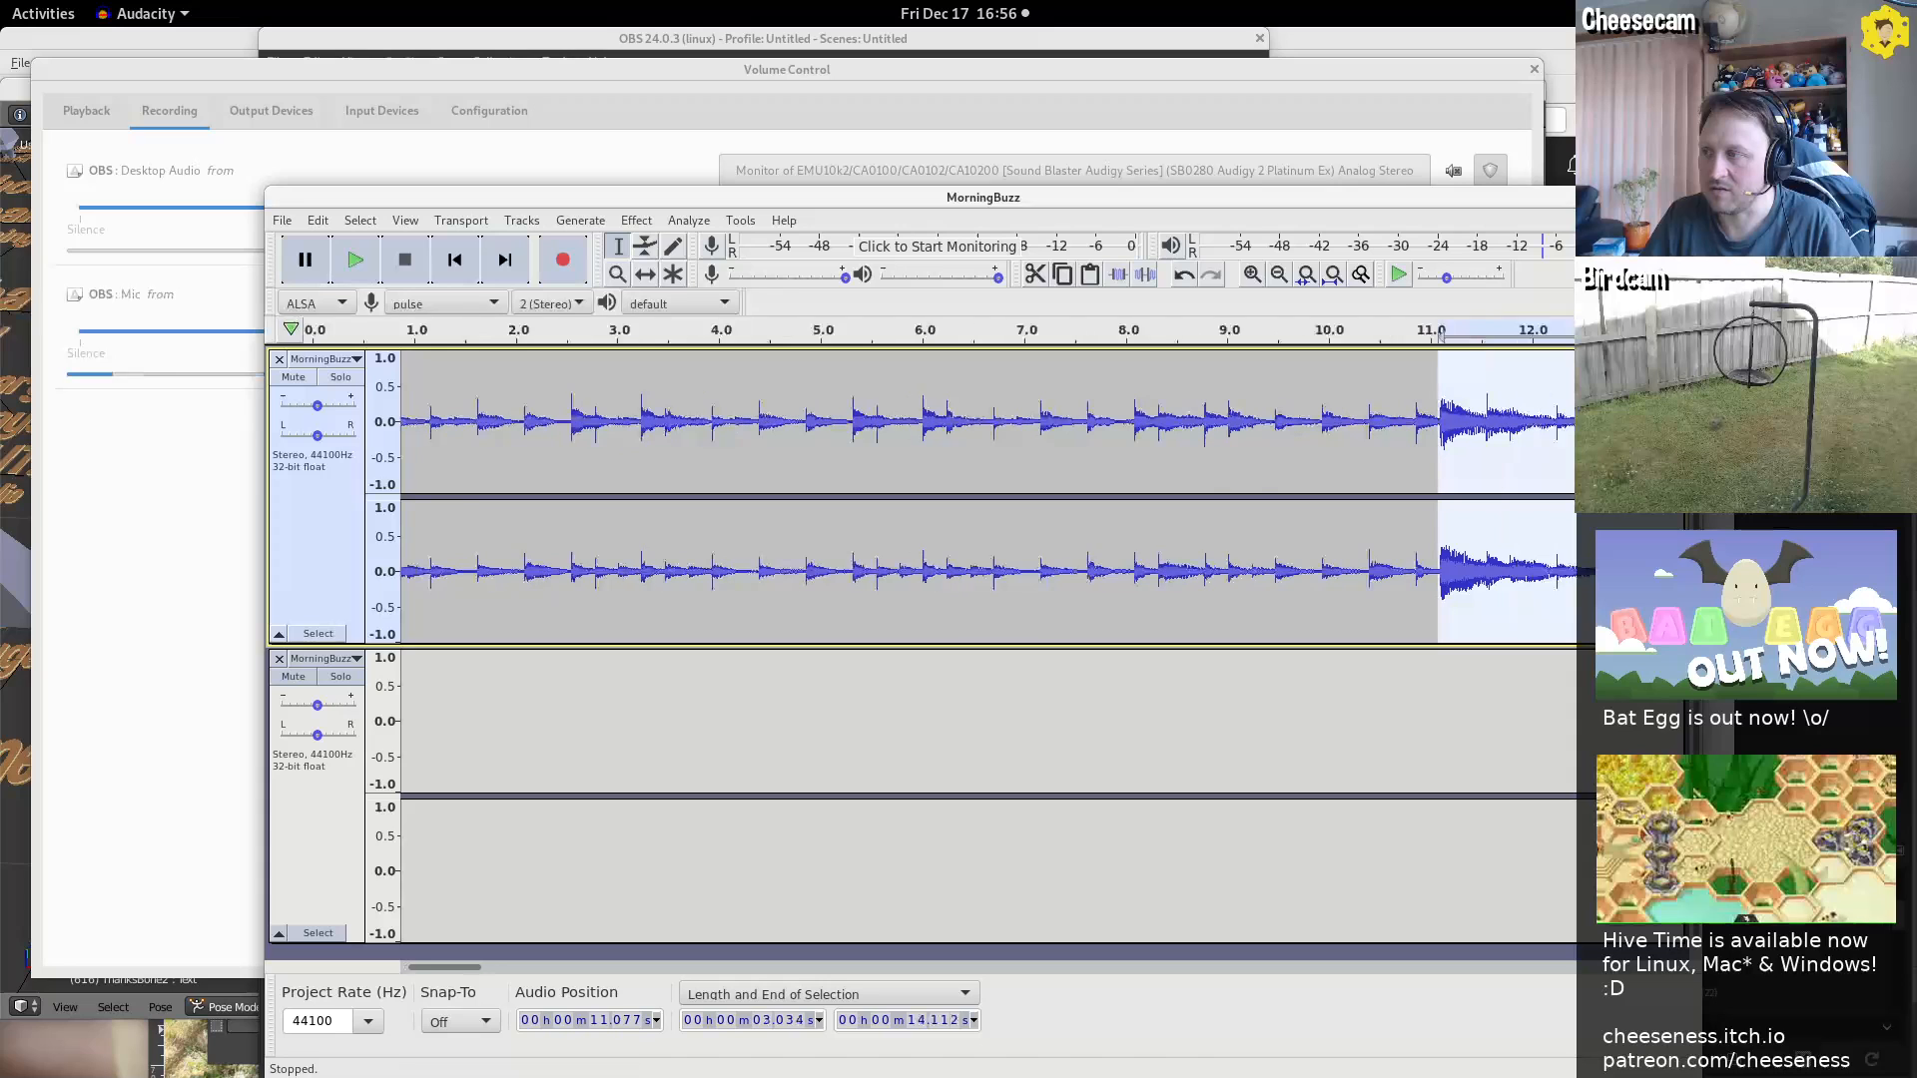
{"action": "left_click", "coordinate": [617, 274]}
{"action": "left_click", "coordinate": [1247, 437]}
{"action": "left_click", "coordinate": [1248, 438]}
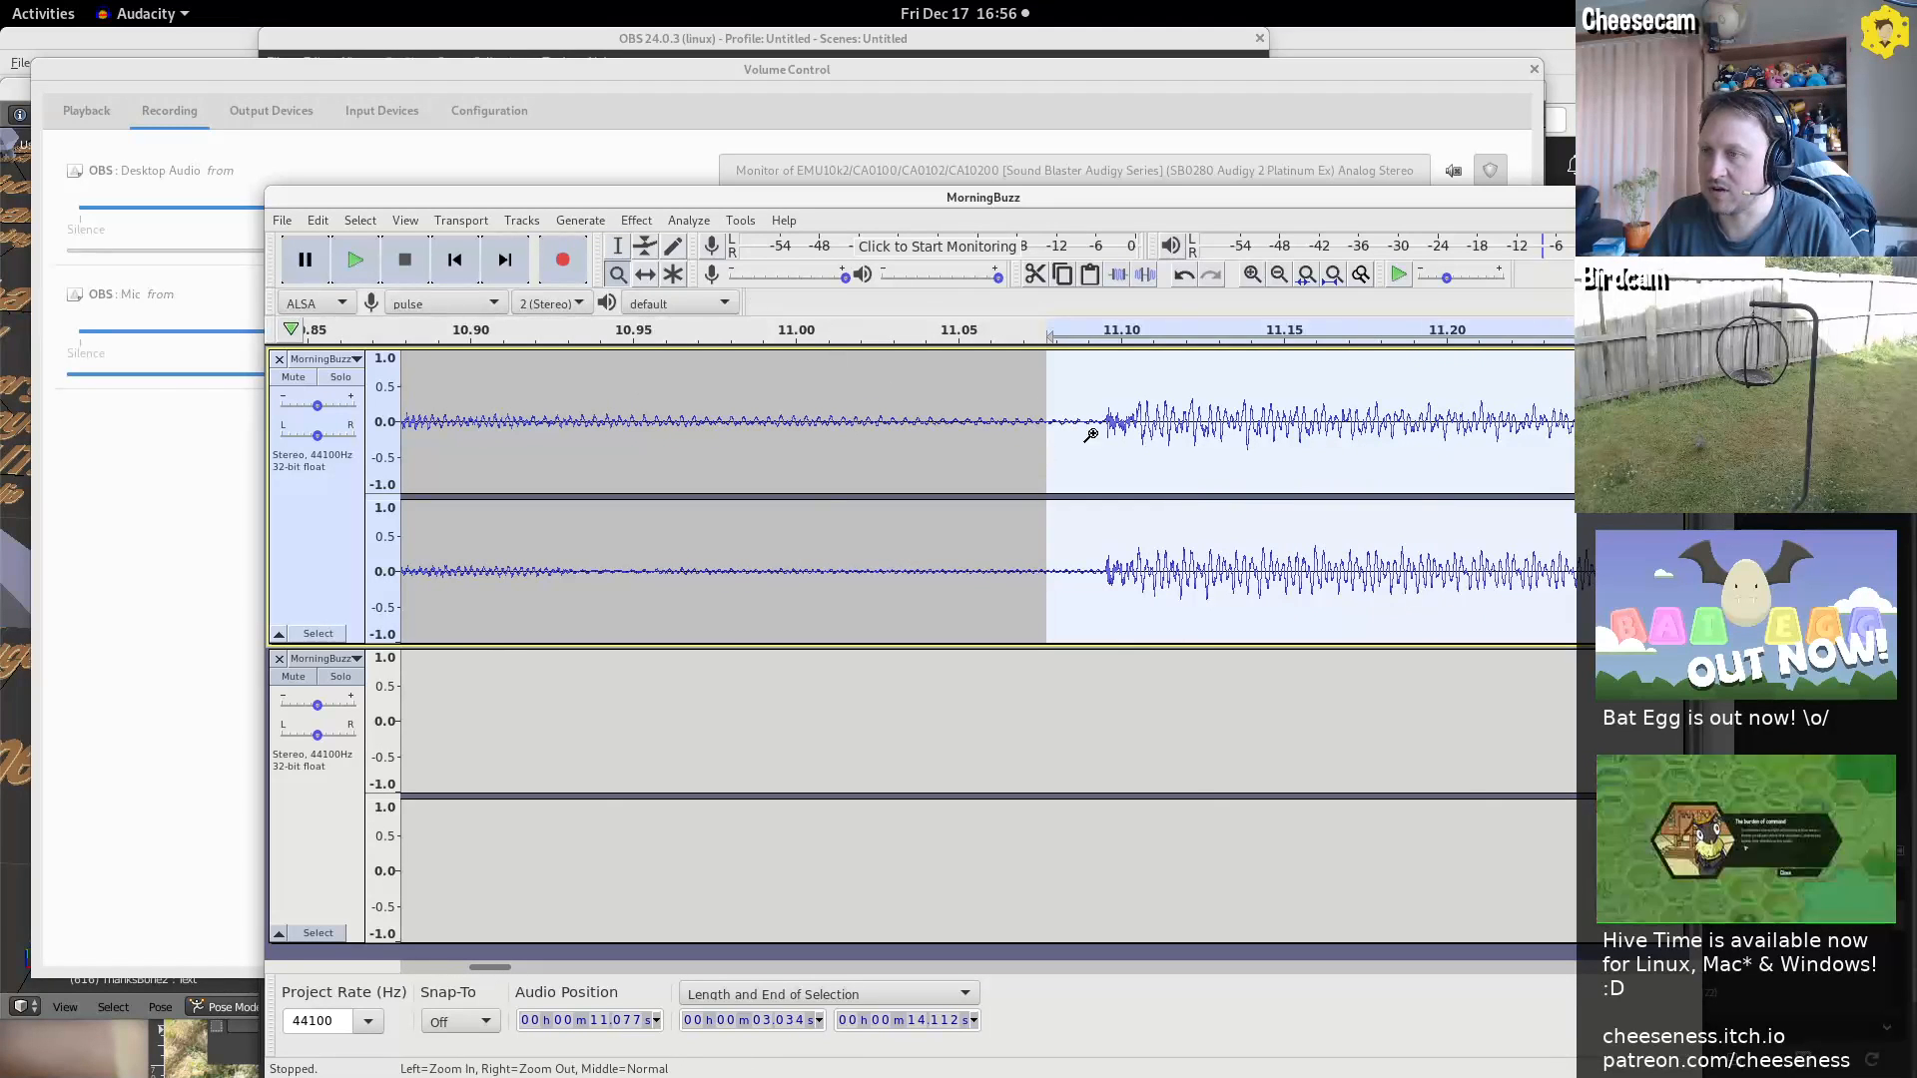
{"action": "left_click_drag", "start_coordinate": [1050, 458], "coordinate": [1108, 463]}
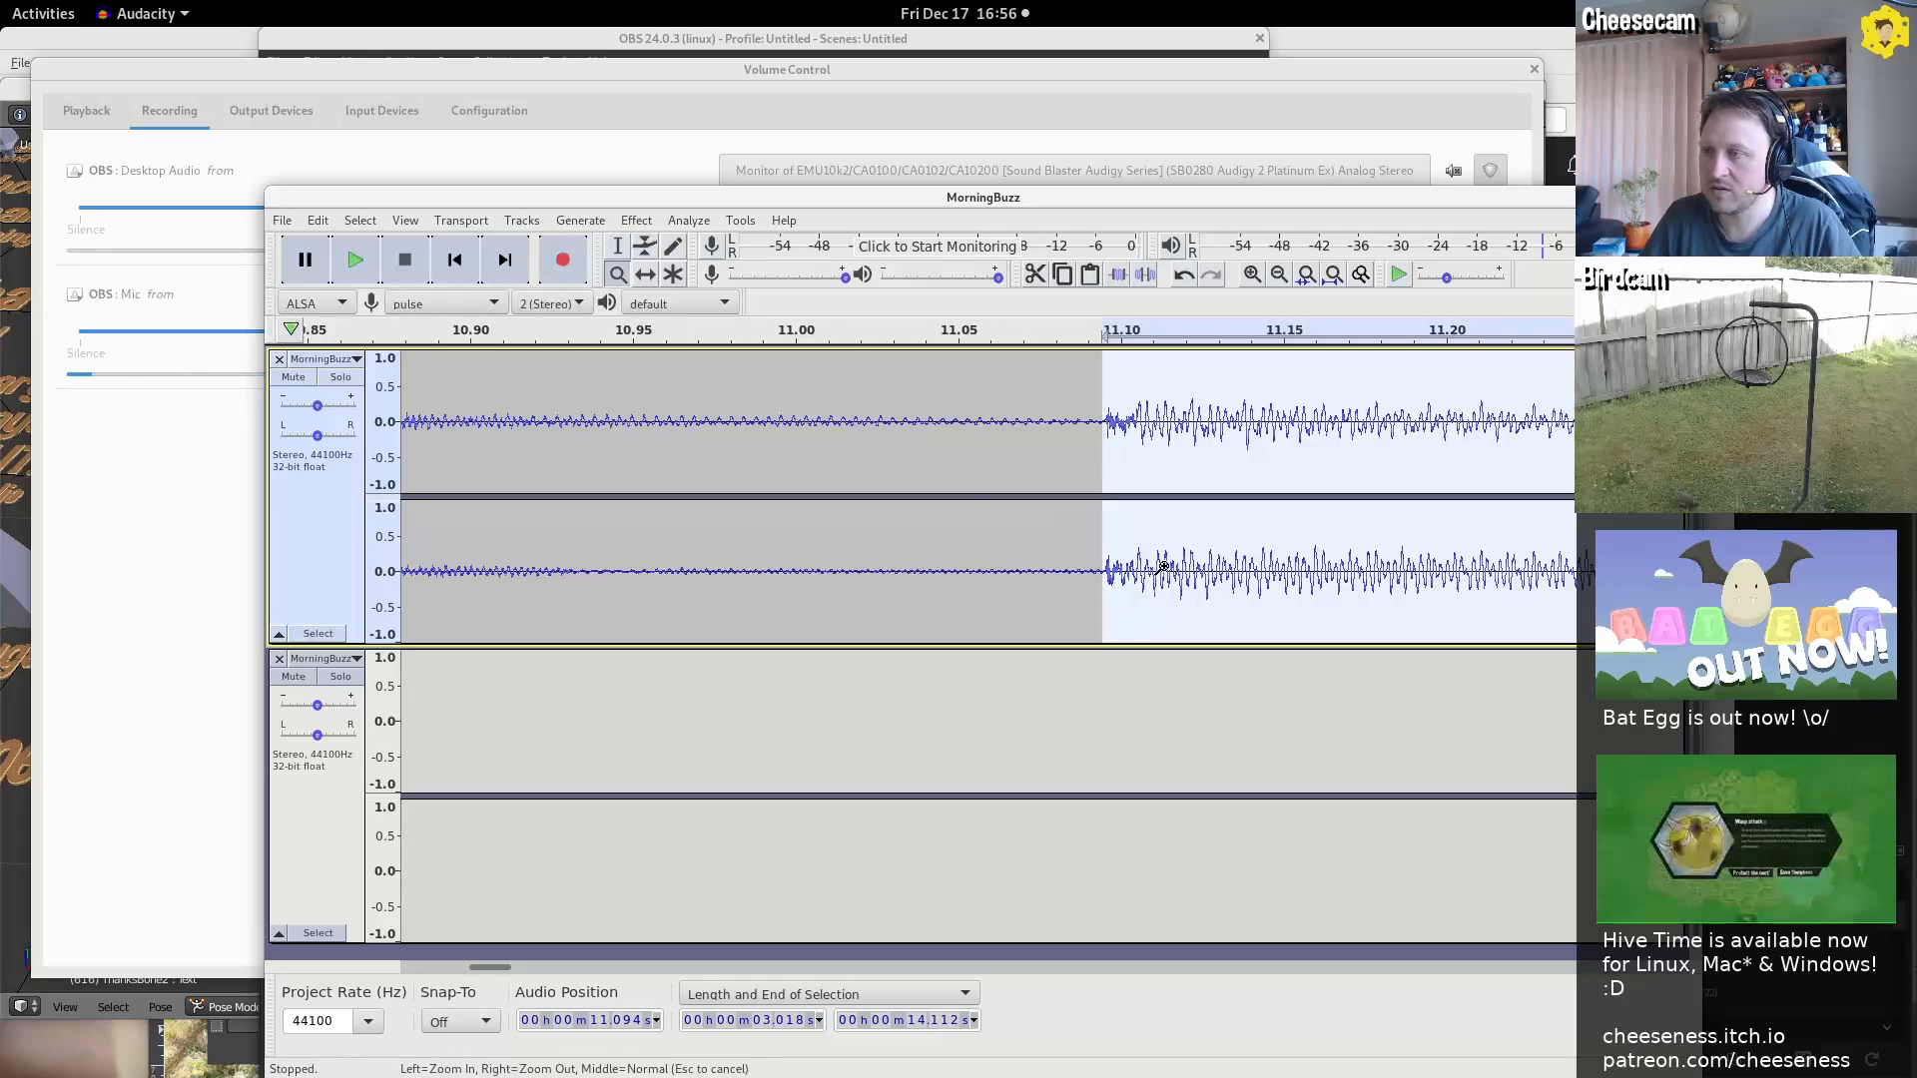
{"action": "middle_click", "coordinate": [1164, 566]}
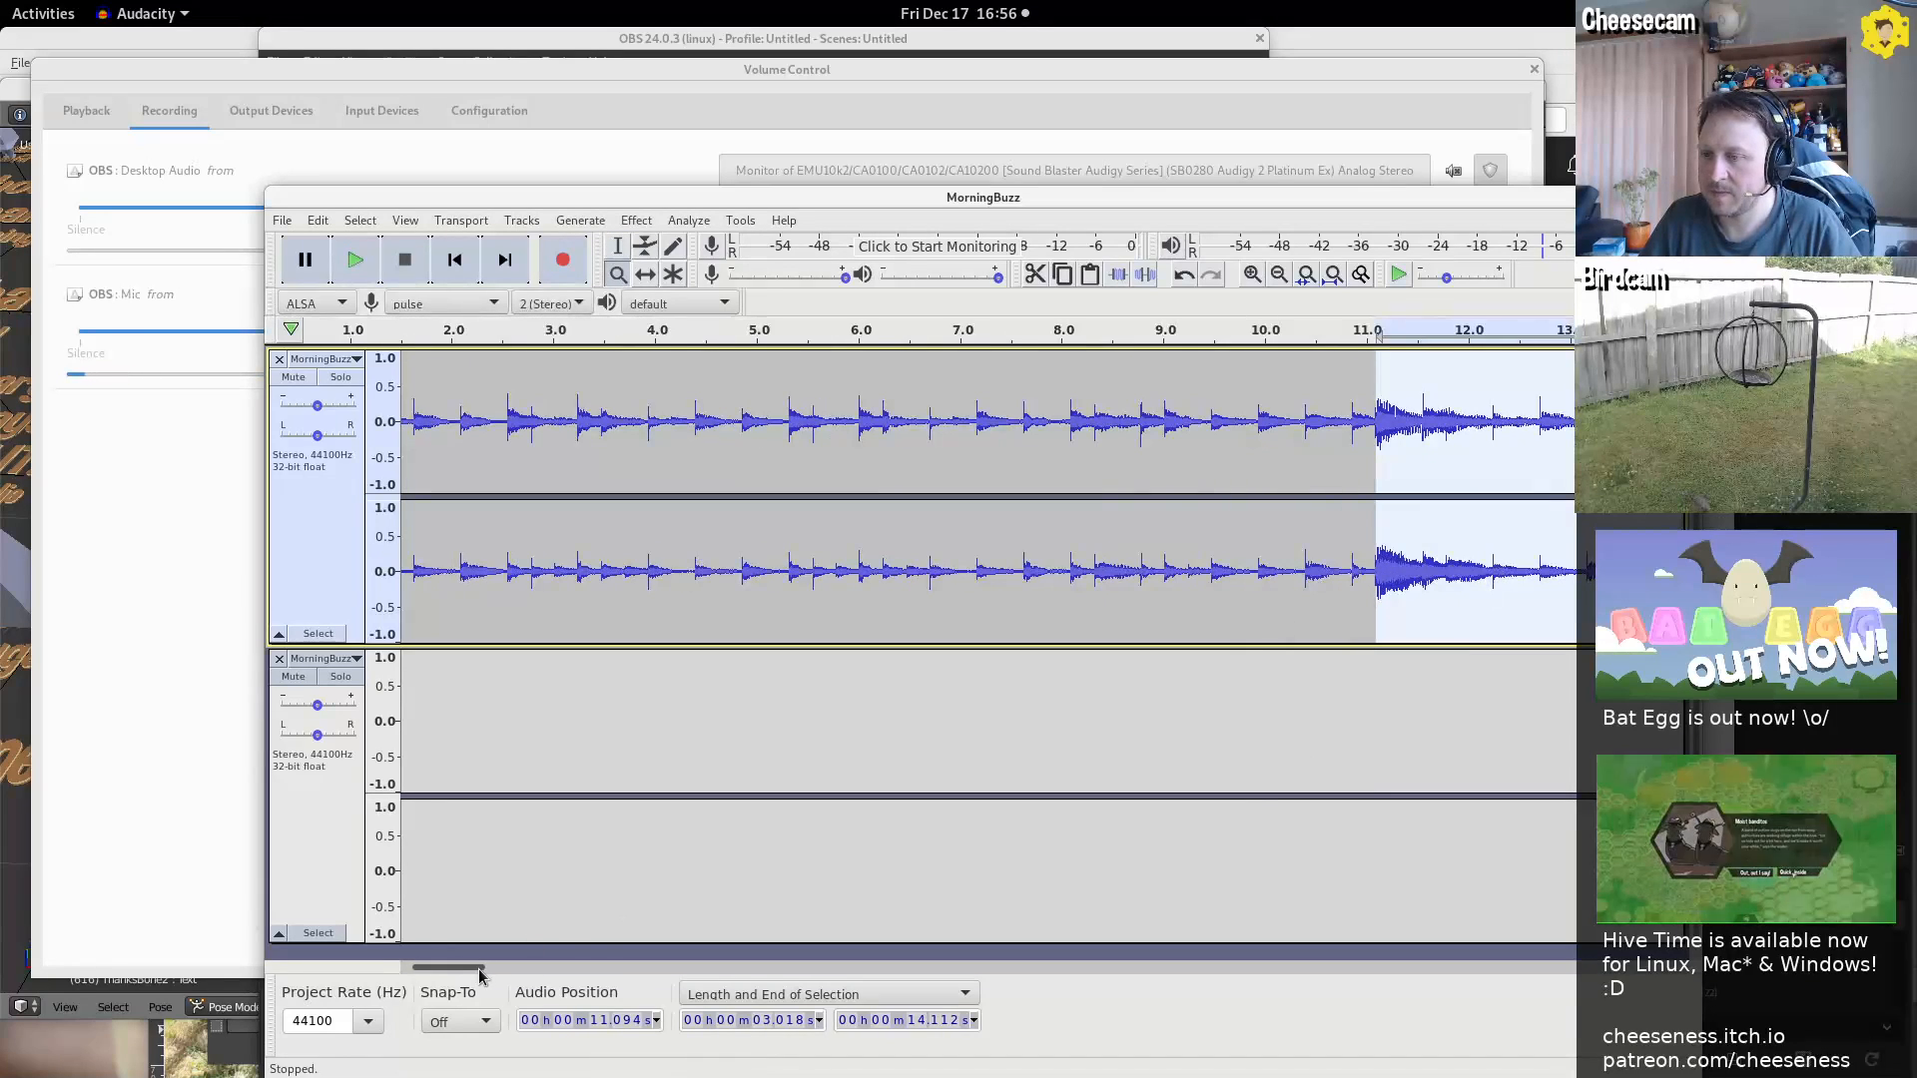
{"action": "left_click_drag", "start_coordinate": [479, 971], "coordinate": [554, 971]}
{"action": "scroll", "coordinate": [968, 544], "scroll_direction": "down", "scroll_amount": 4, "text": "ctrl"}
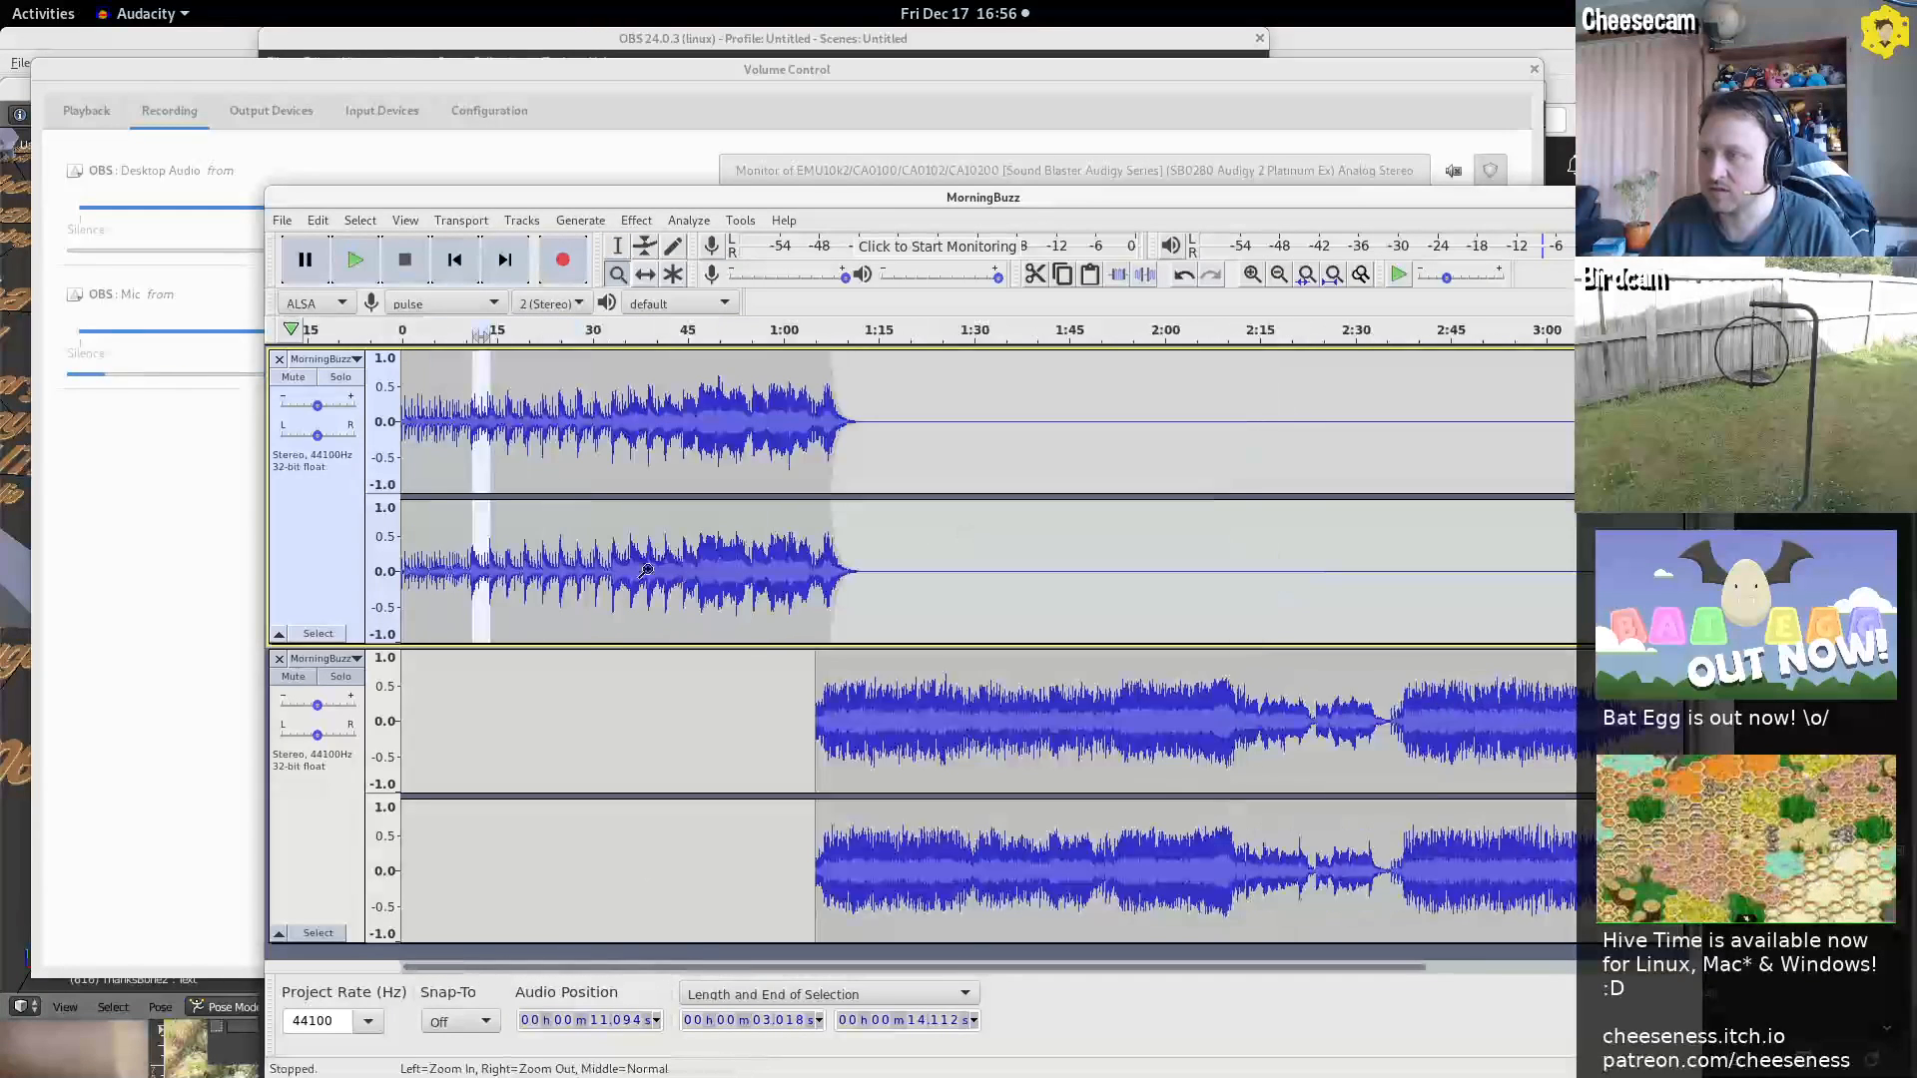
{"action": "left_click", "coordinate": [617, 246]}
{"action": "left_click_drag", "start_coordinate": [483, 532], "coordinate": [983, 543]}
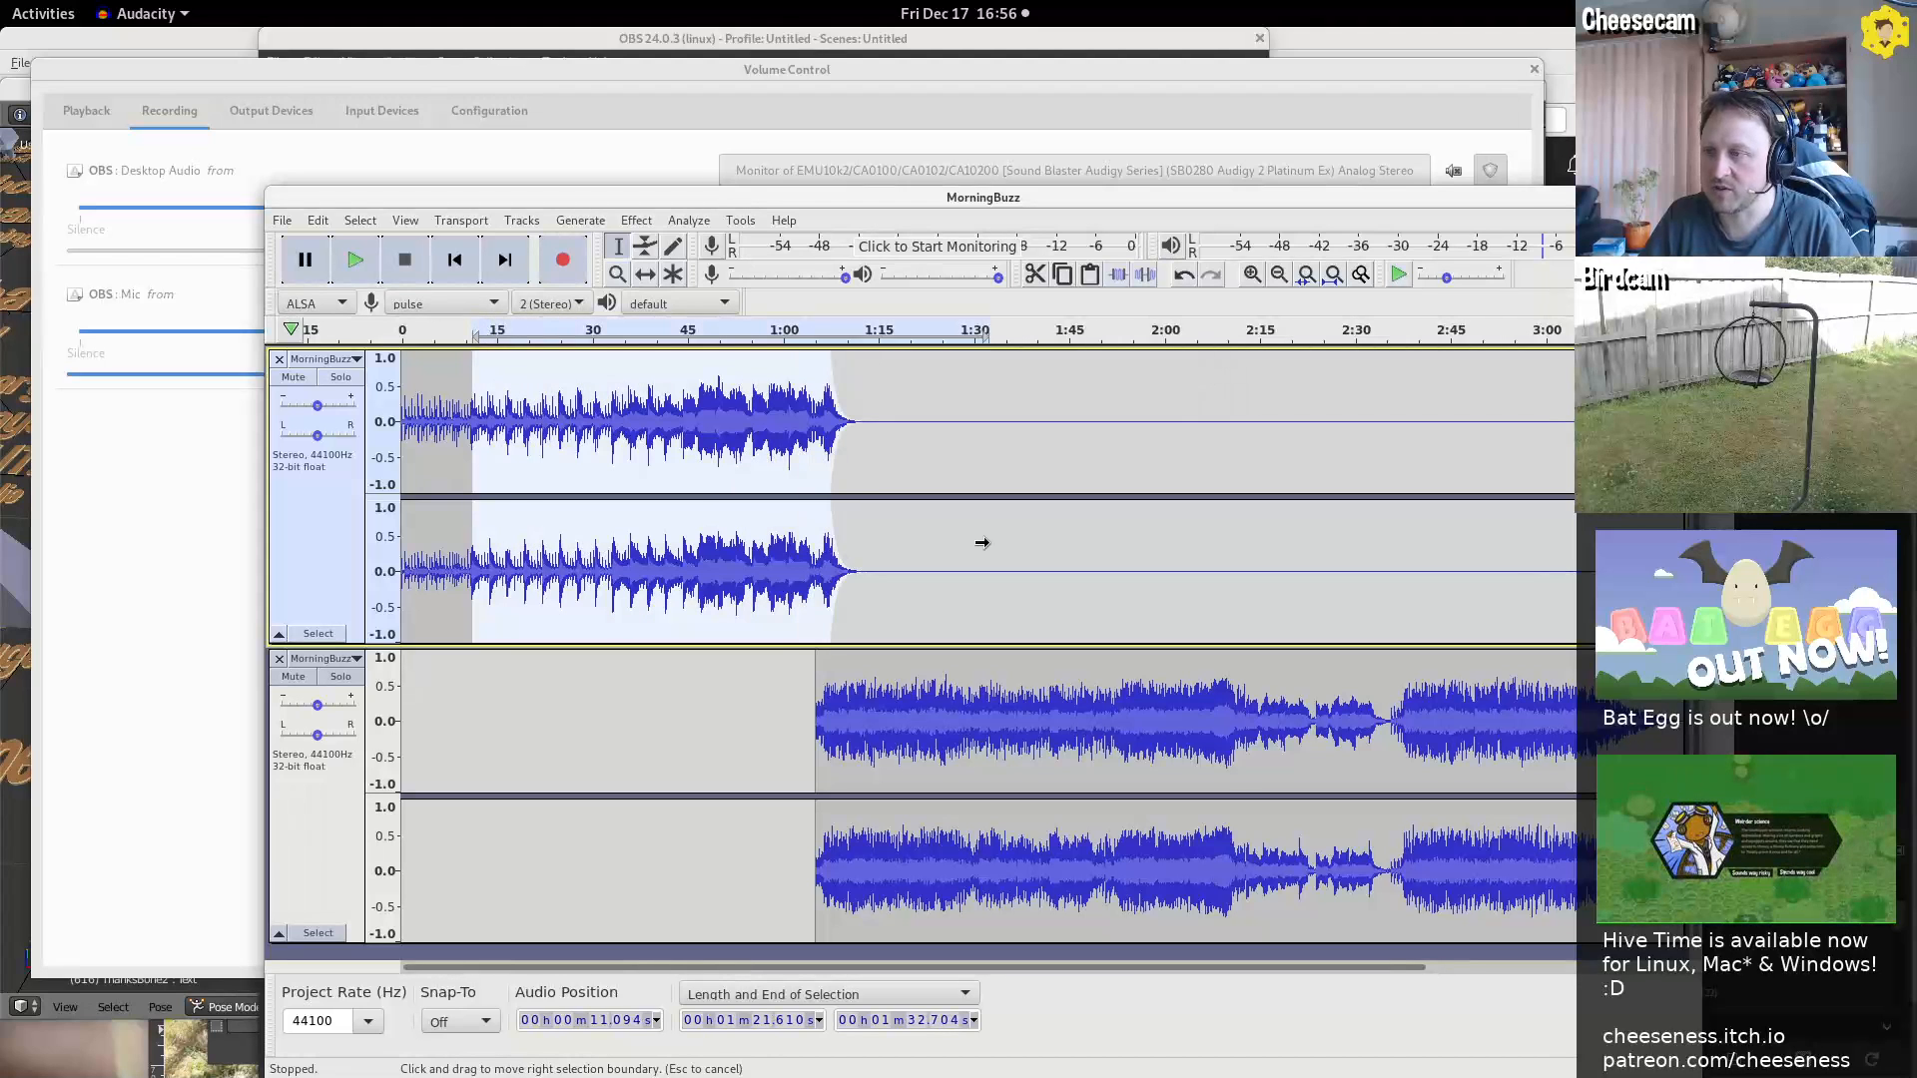
{"action": "key", "text": "Delete"}
Delete the original track's remaining tail from about 11.47 s to its end
{"action": "left_click_drag", "start_coordinate": [1332, 498], "coordinate": [574, 463]}
{"action": "left_click_drag", "start_coordinate": [1215, 543], "coordinate": [474, 561]}
{"action": "key", "text": "Delete"}
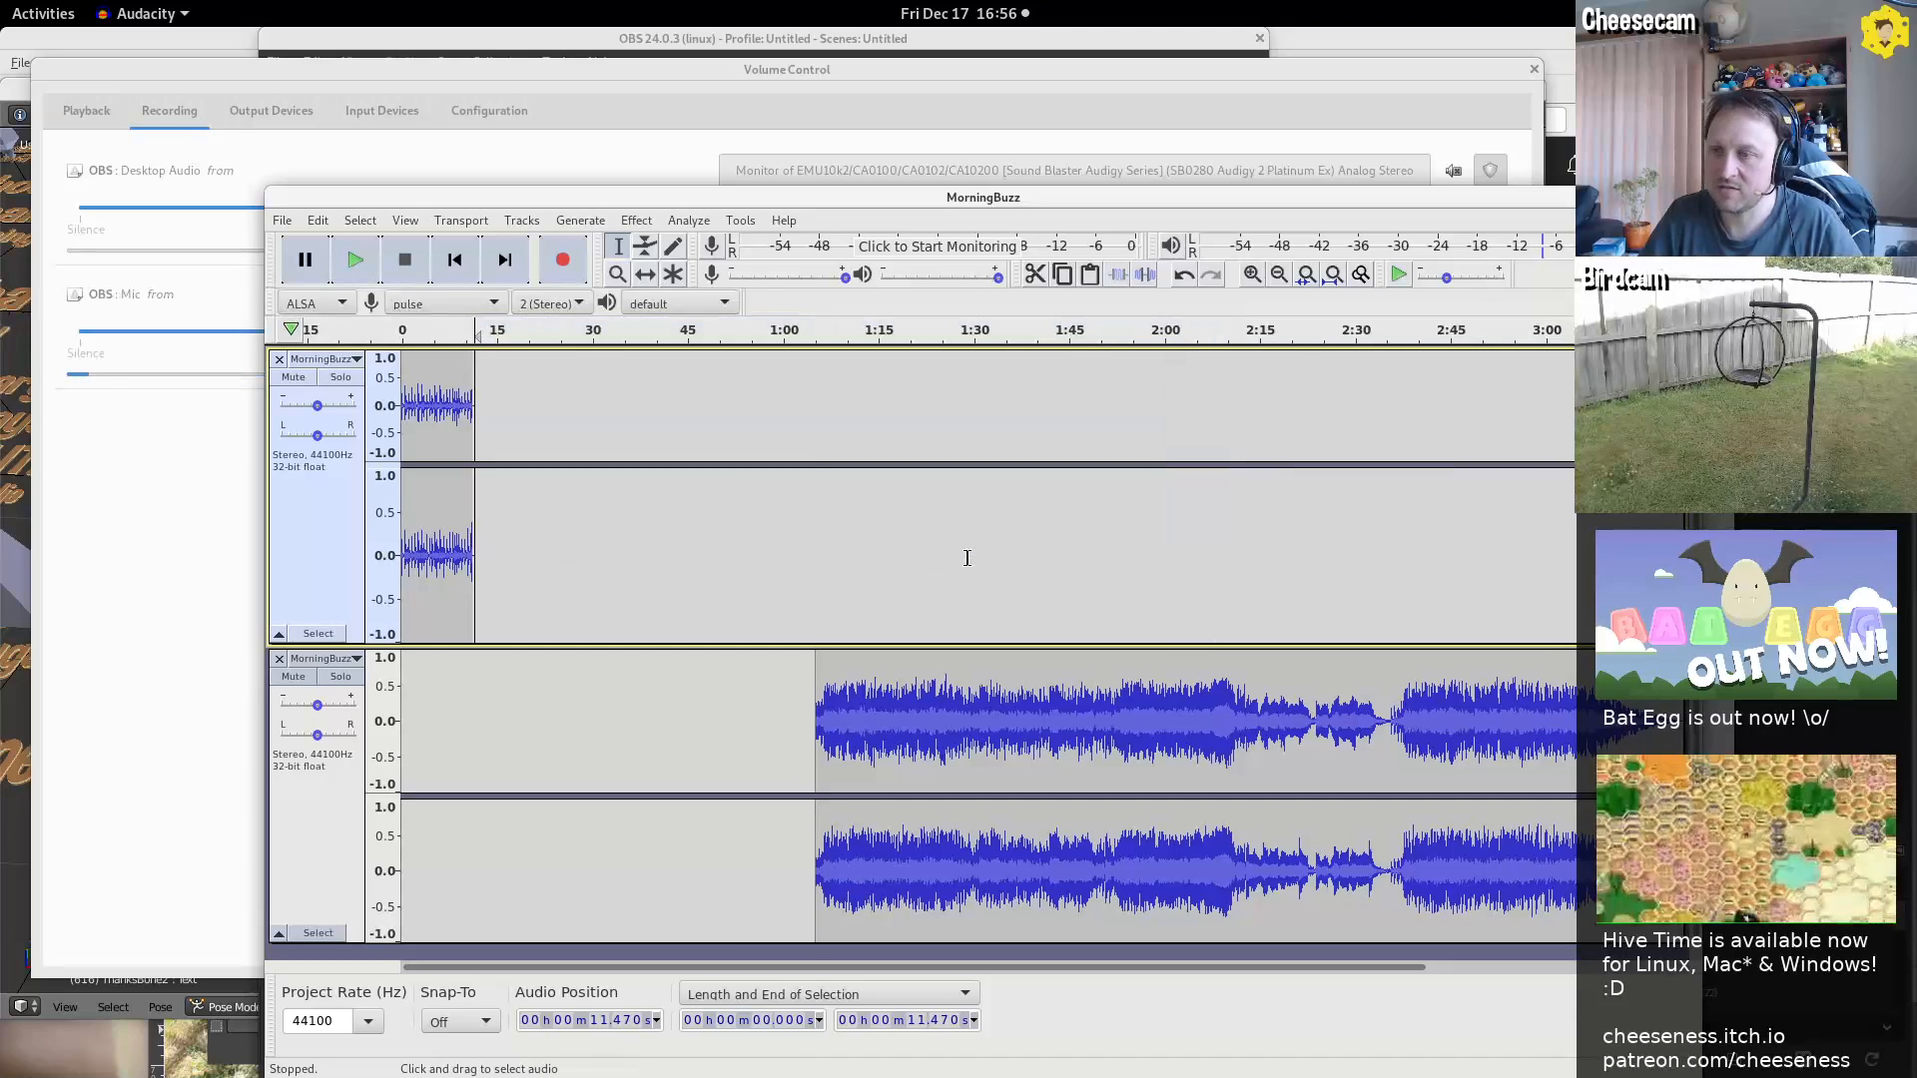
Shift the pasted track earlier in time to start at about 11.15 s, just after the original track's cut
{"action": "key", "text": "F3"}
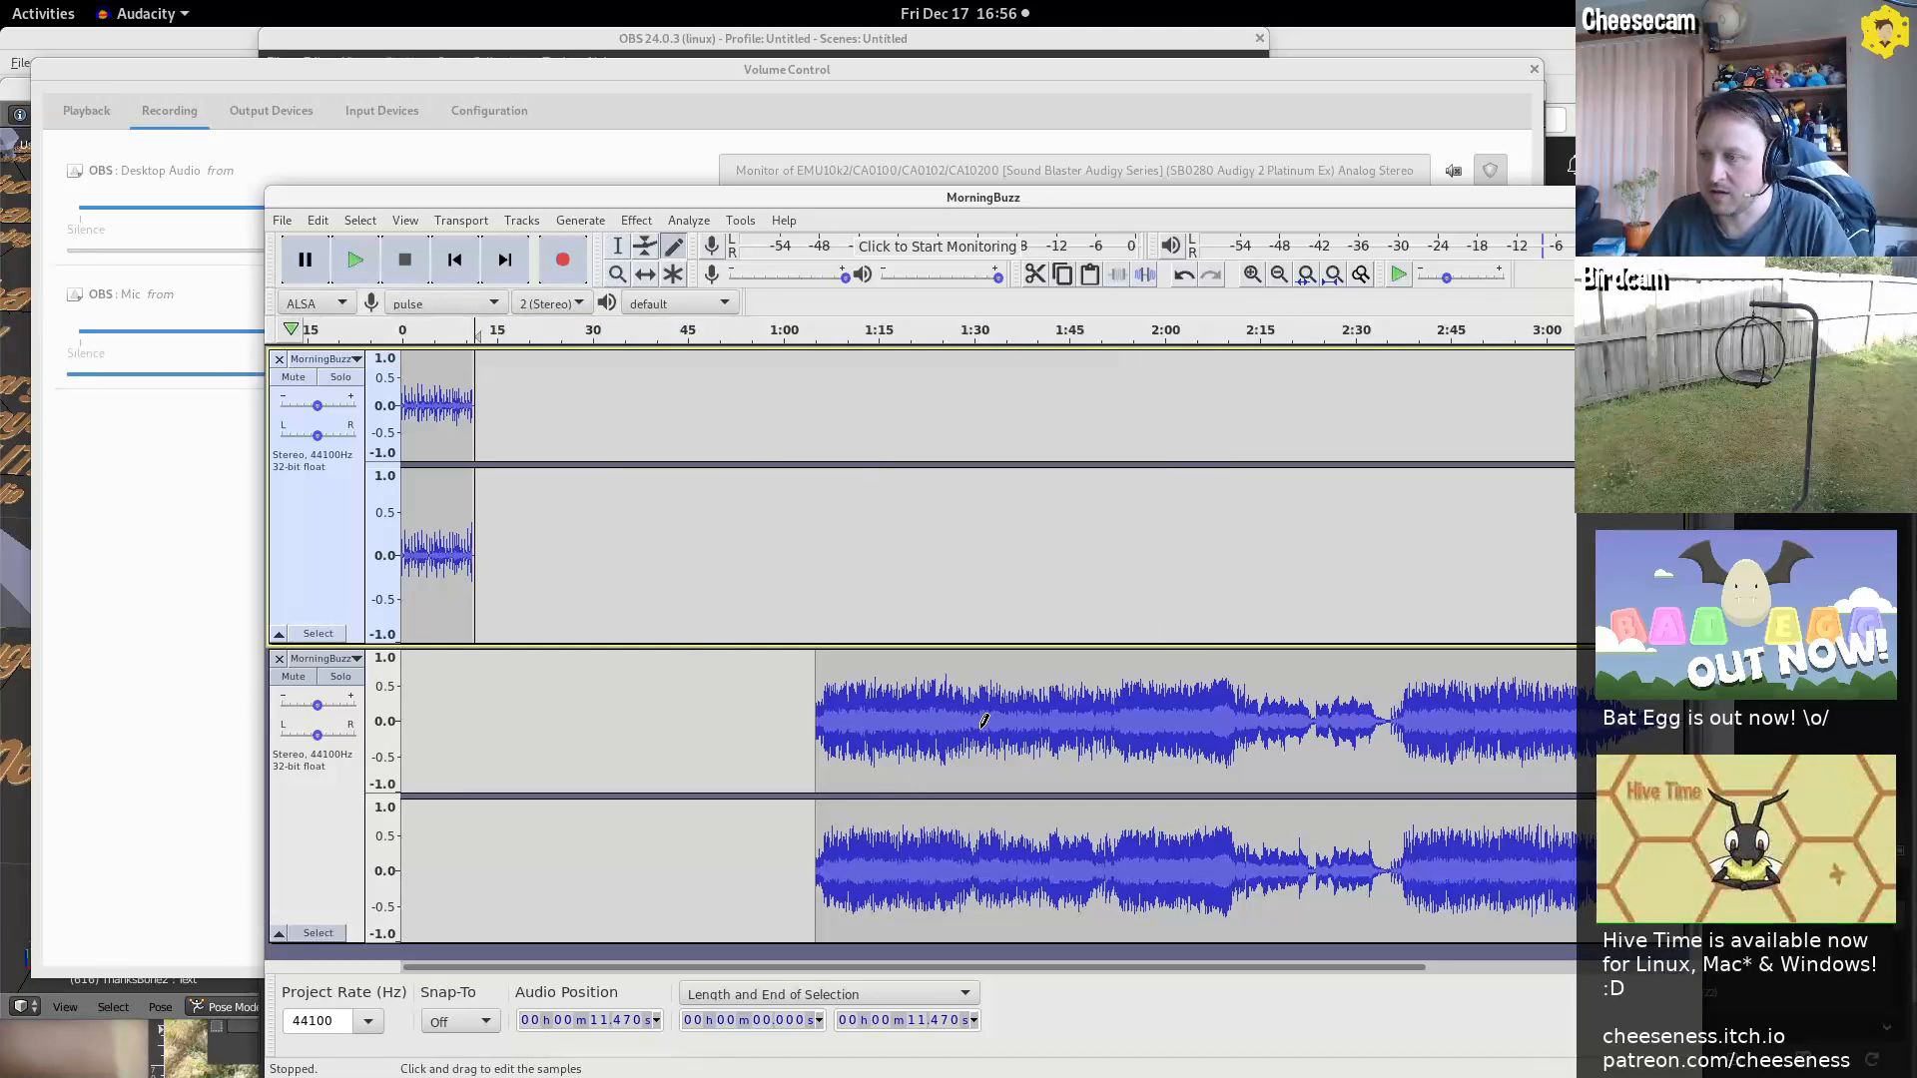
{"action": "key", "text": "F5"}
{"action": "left_click_drag", "start_coordinate": [982, 726], "coordinate": [645, 739]}
{"action": "scroll", "coordinate": [420, 746], "scroll_direction": "right", "scroll_amount": 2}
{"action": "left_click_drag", "start_coordinate": [702, 967], "coordinate": [500, 967]}
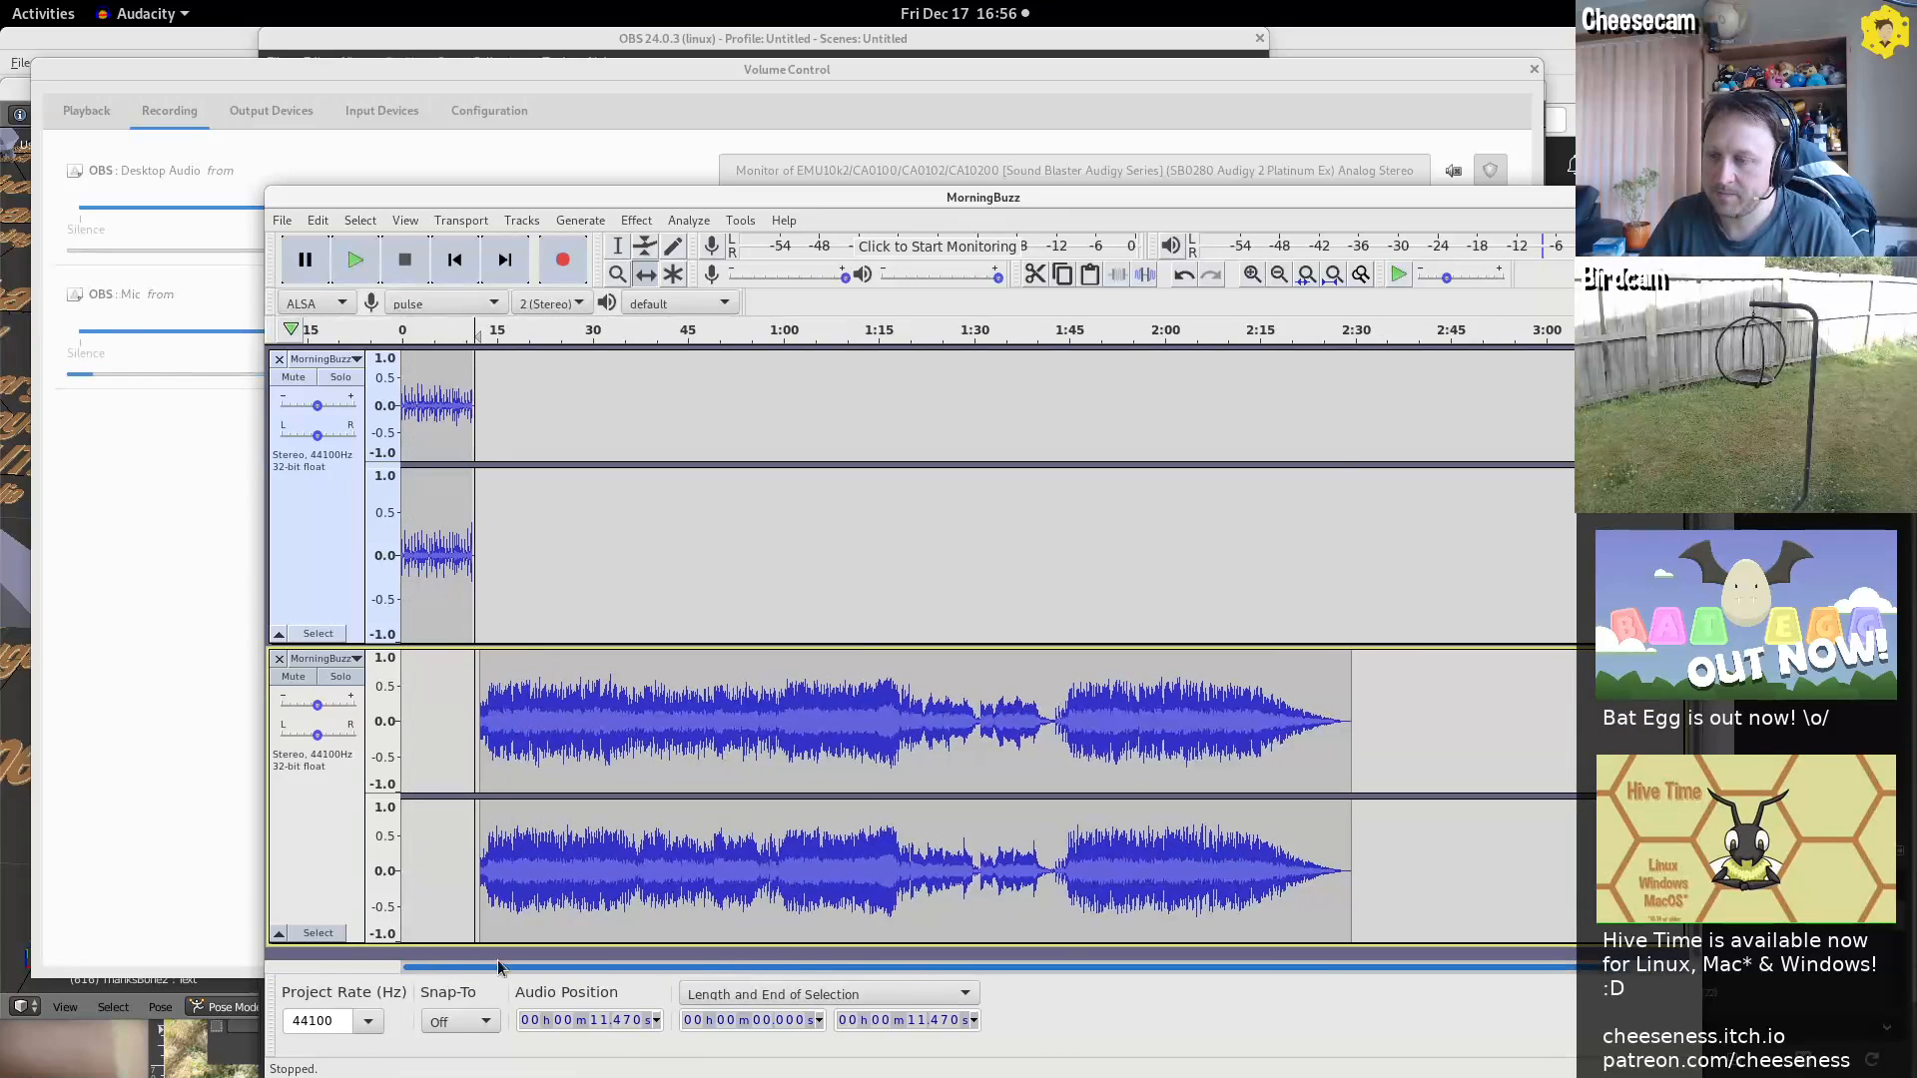
{"action": "scroll", "coordinate": [424, 667], "scroll_direction": "up", "scroll_amount": 1, "text": "ctrl"}
{"action": "scroll", "coordinate": [469, 669], "scroll_direction": "right", "scroll_amount": 2}
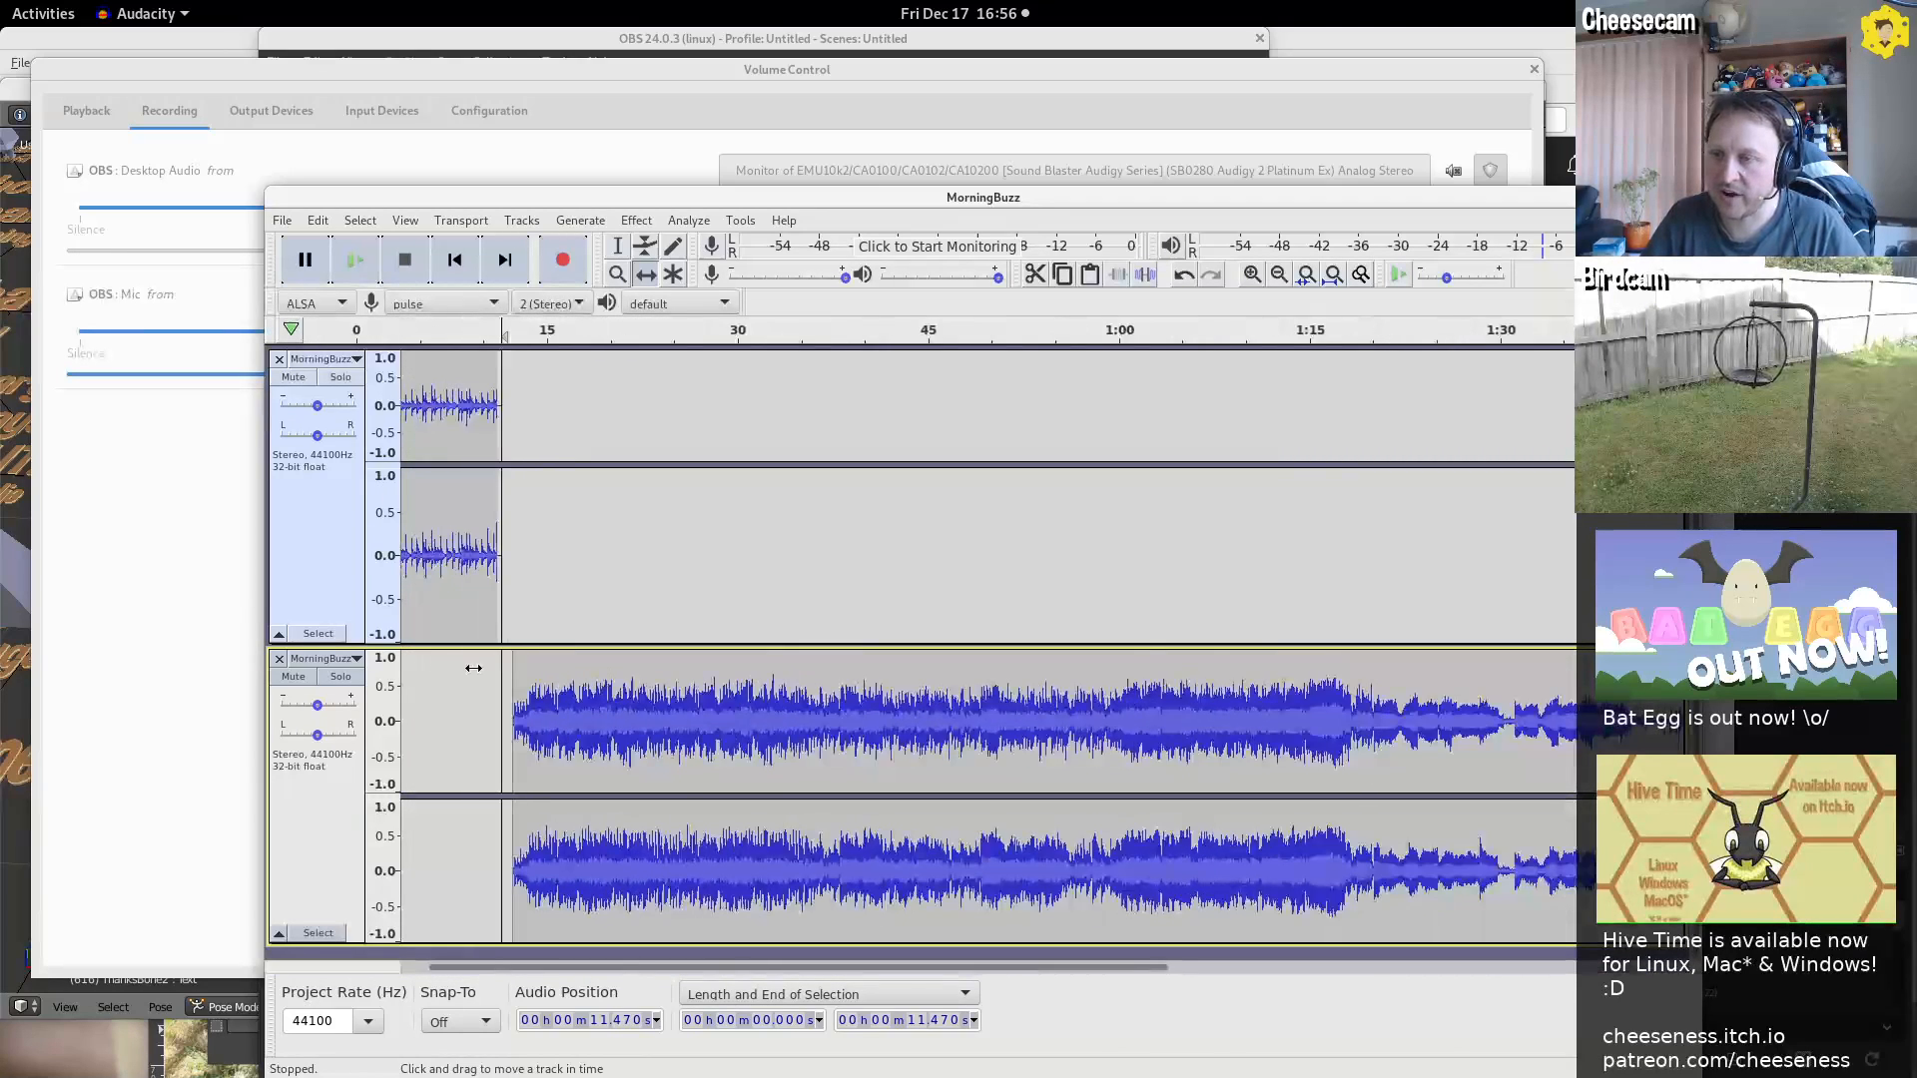
{"action": "scroll", "coordinate": [473, 668], "scroll_direction": "up", "scroll_amount": 1, "text": "ctrl"}
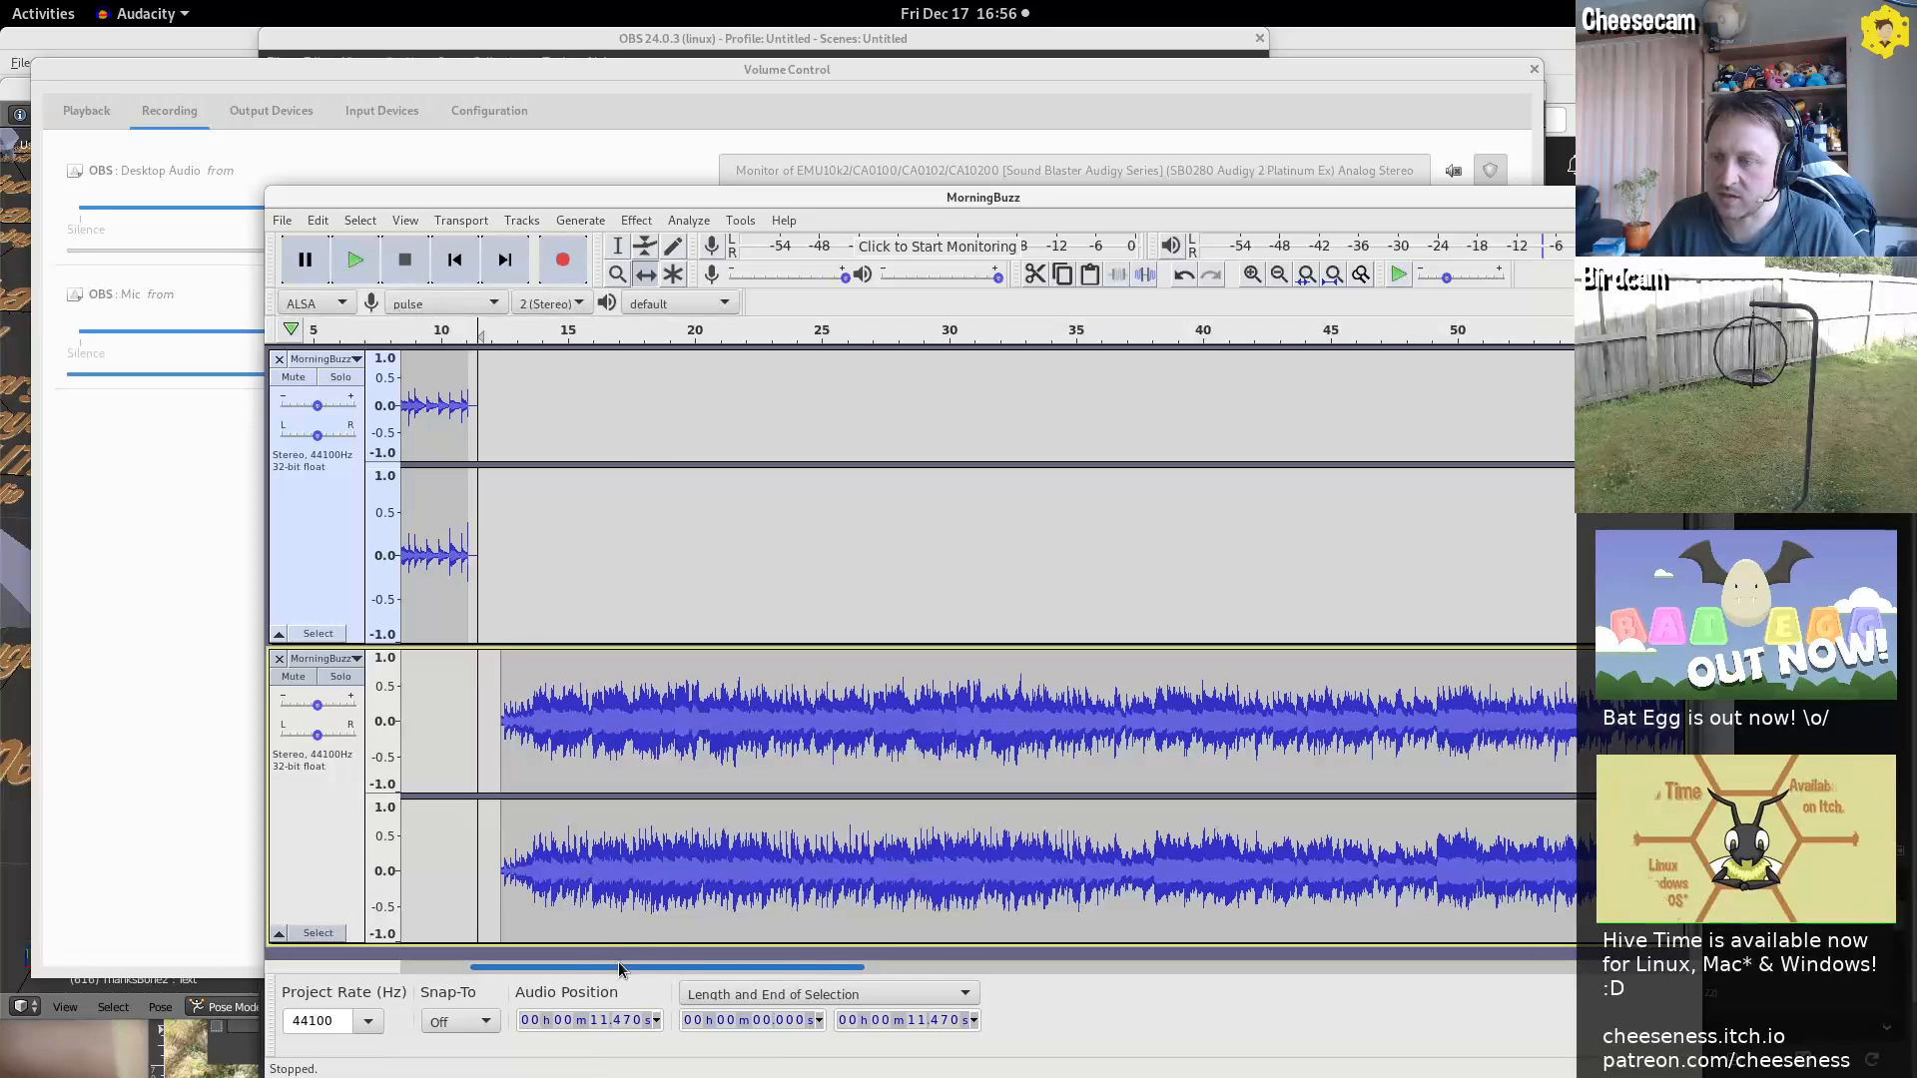
{"action": "left_click_drag", "start_coordinate": [619, 969], "coordinate": [553, 969]}
{"action": "scroll", "coordinate": [657, 712], "scroll_direction": "up", "scroll_amount": 3, "text": "ctrl"}
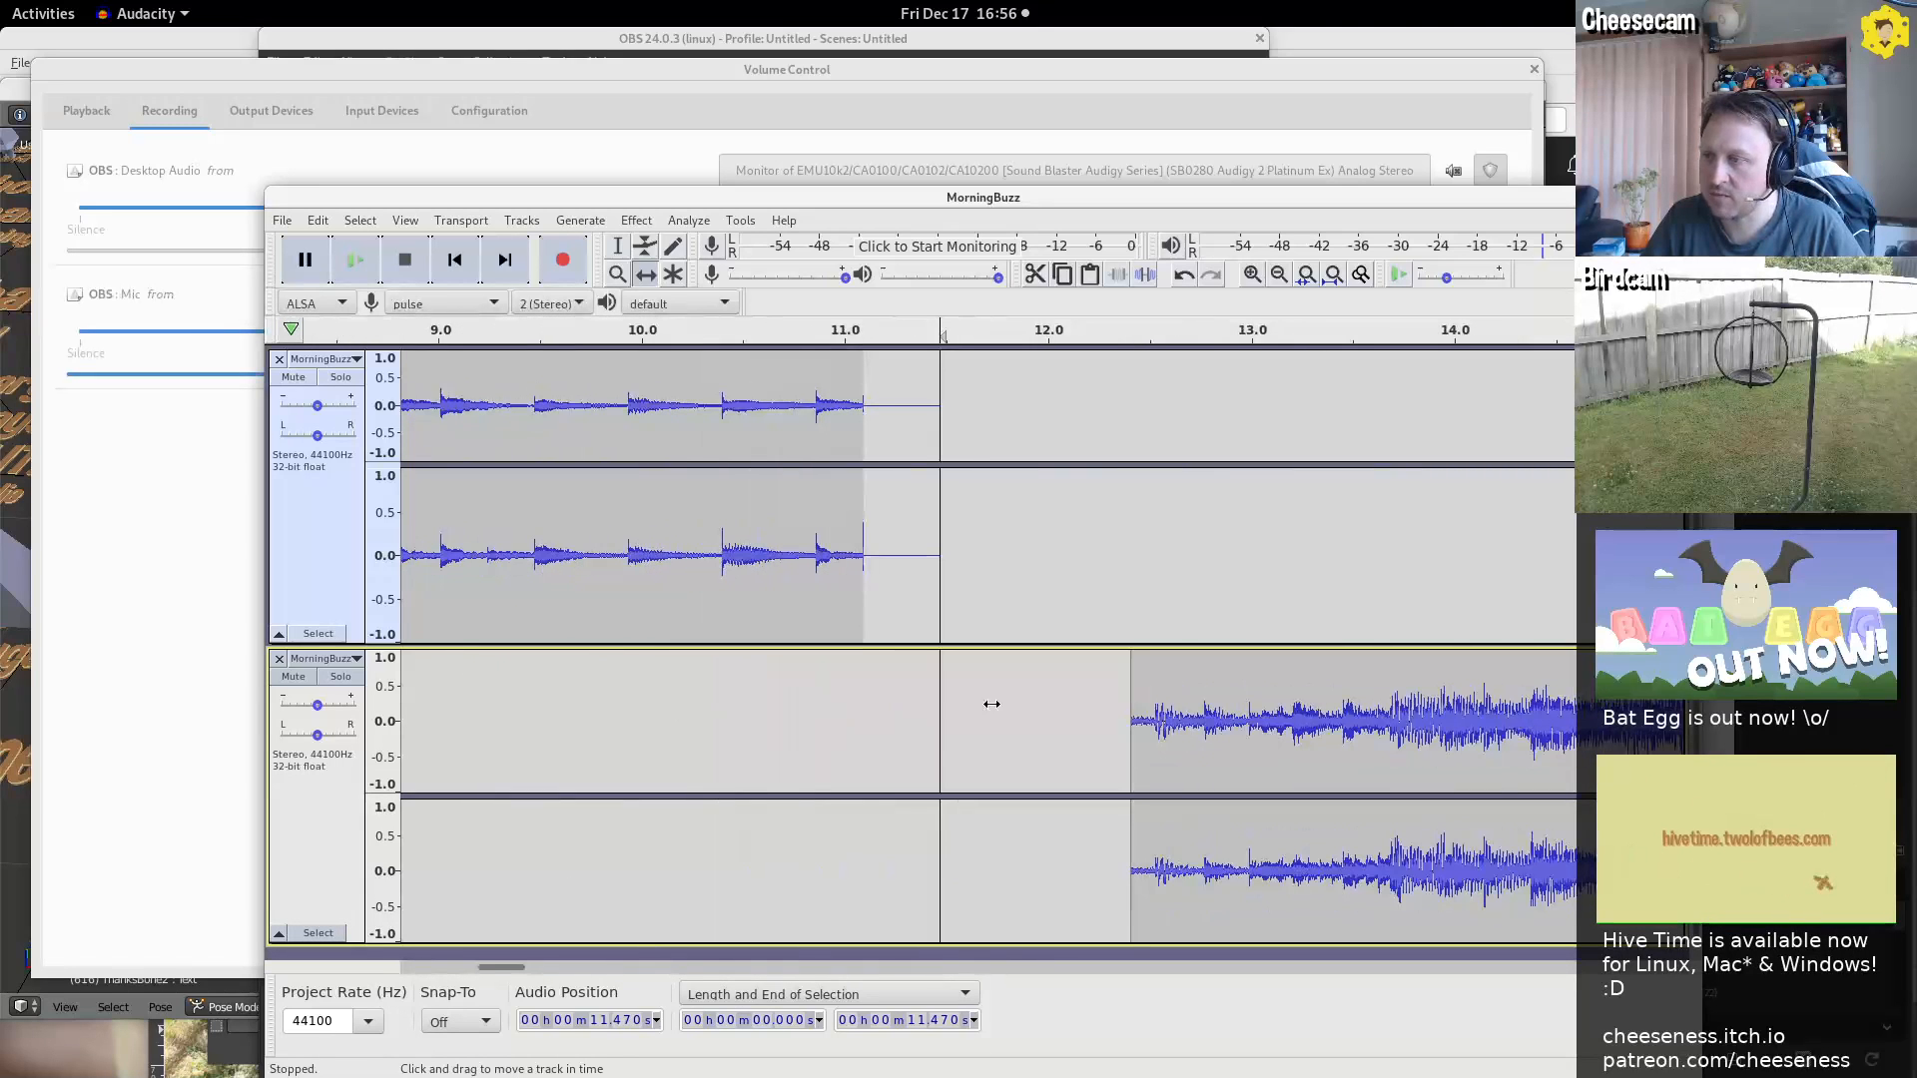
{"action": "left_click_drag", "start_coordinate": [1244, 723], "coordinate": [987, 722]}
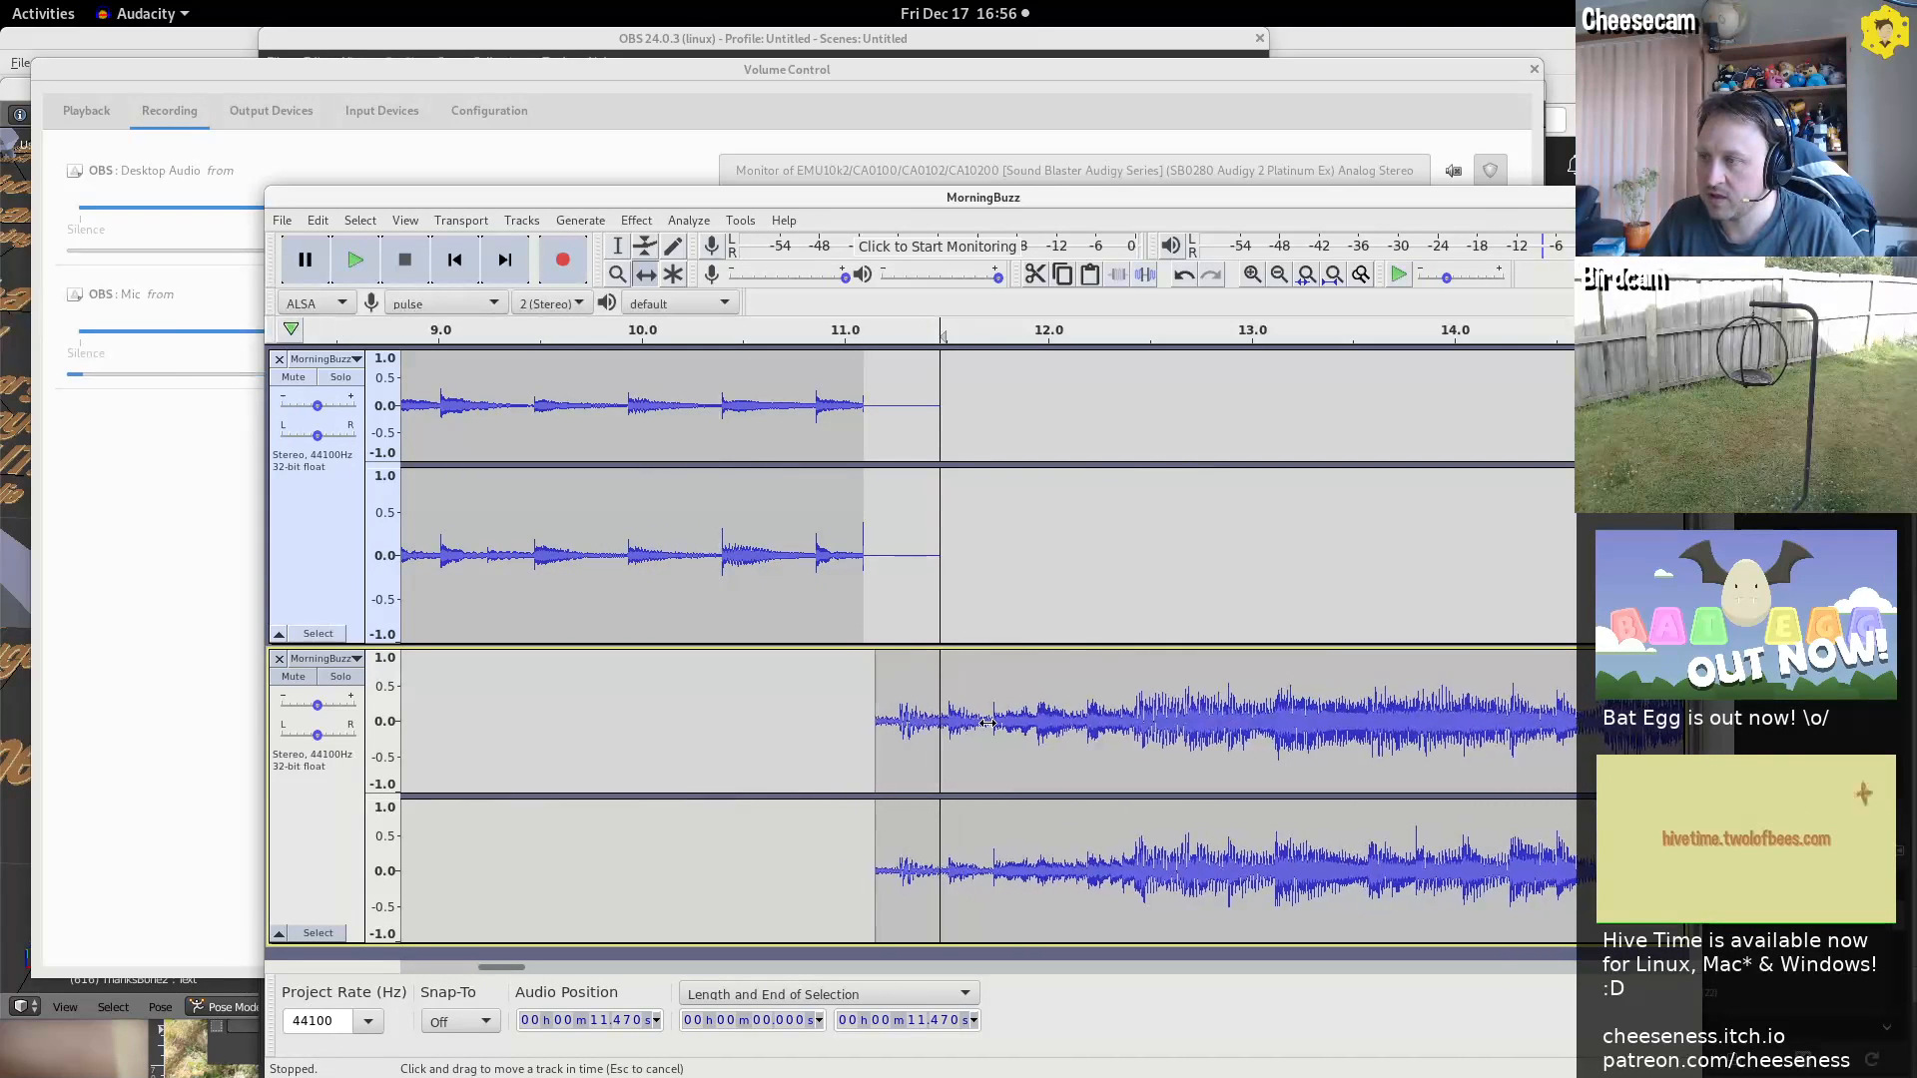
{"action": "scroll", "coordinate": [754, 579], "scroll_direction": "up", "scroll_amount": 3, "text": "ctrl"}
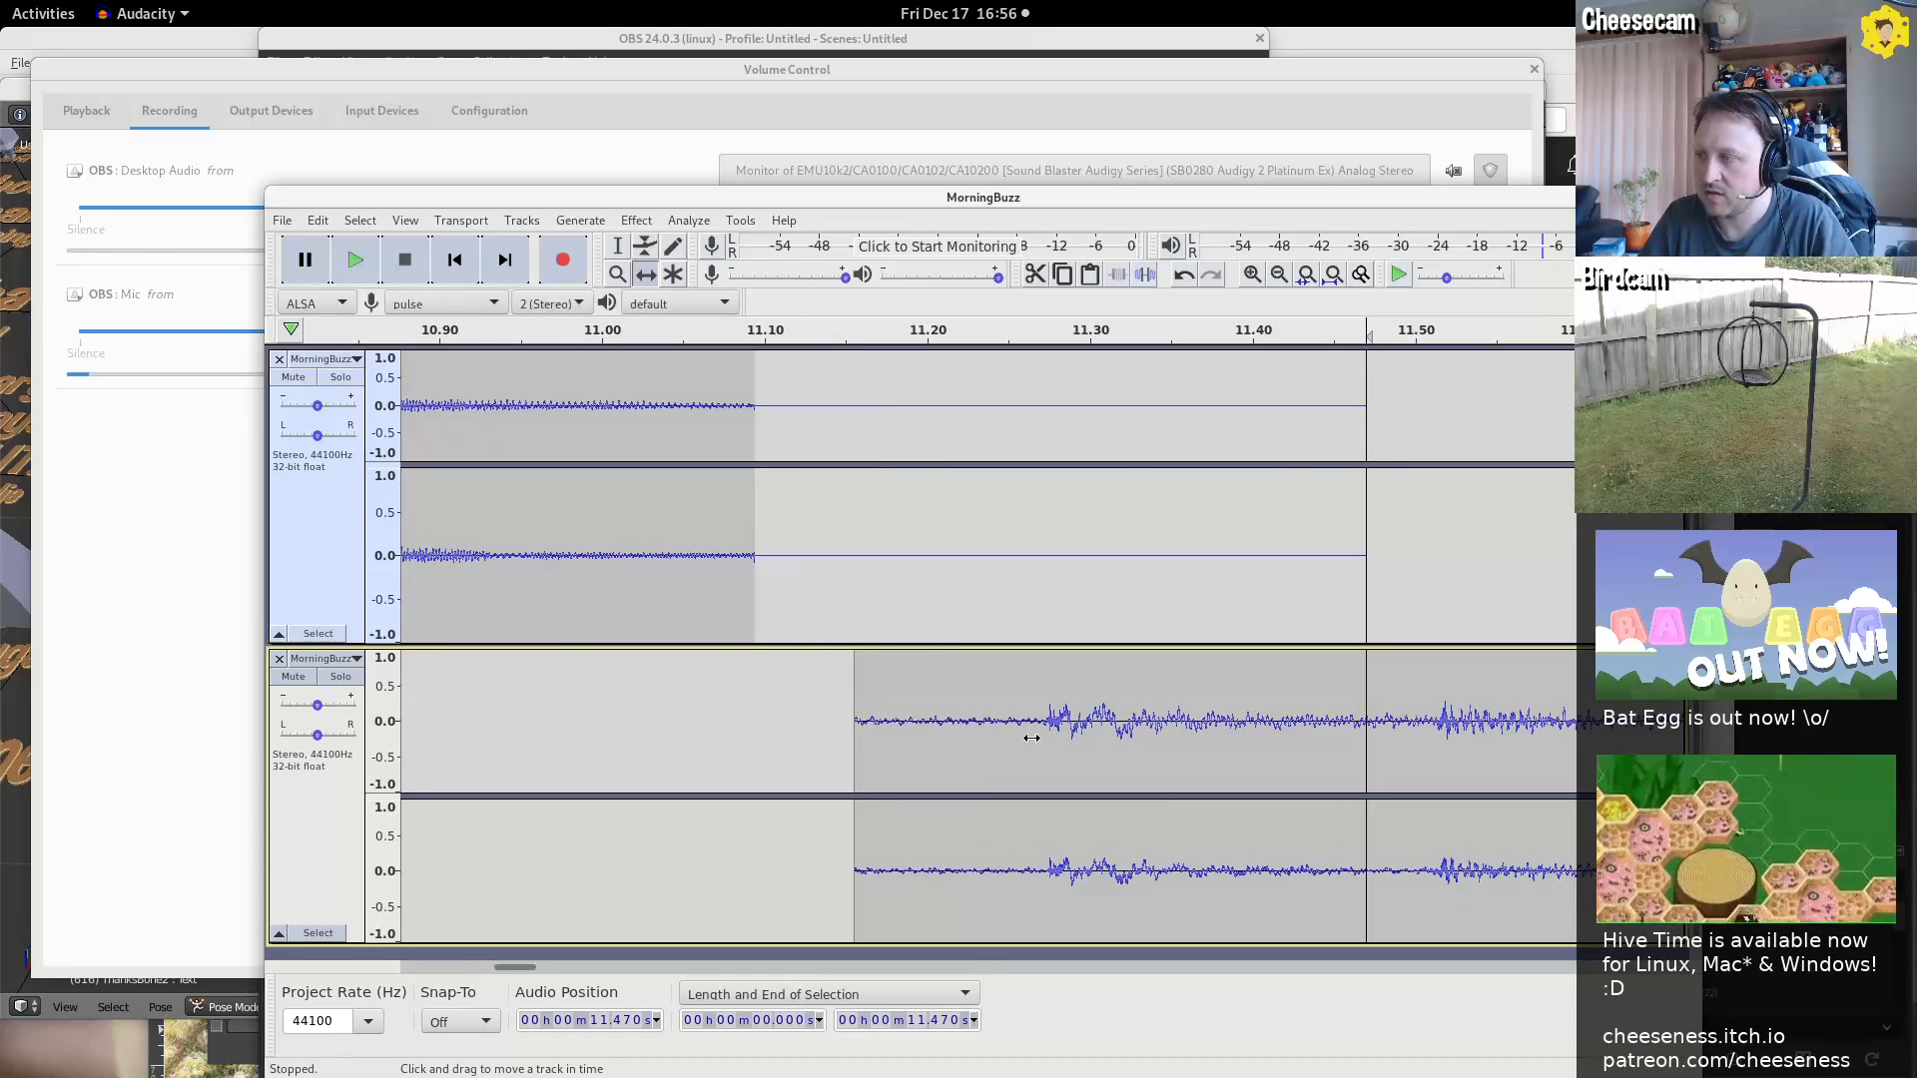
Play the pasted track from about 11.47 s for a few seconds to check its opening
{"action": "scroll", "coordinate": [1268, 763], "scroll_direction": "down", "scroll_amount": 3, "text": "ctrl"}
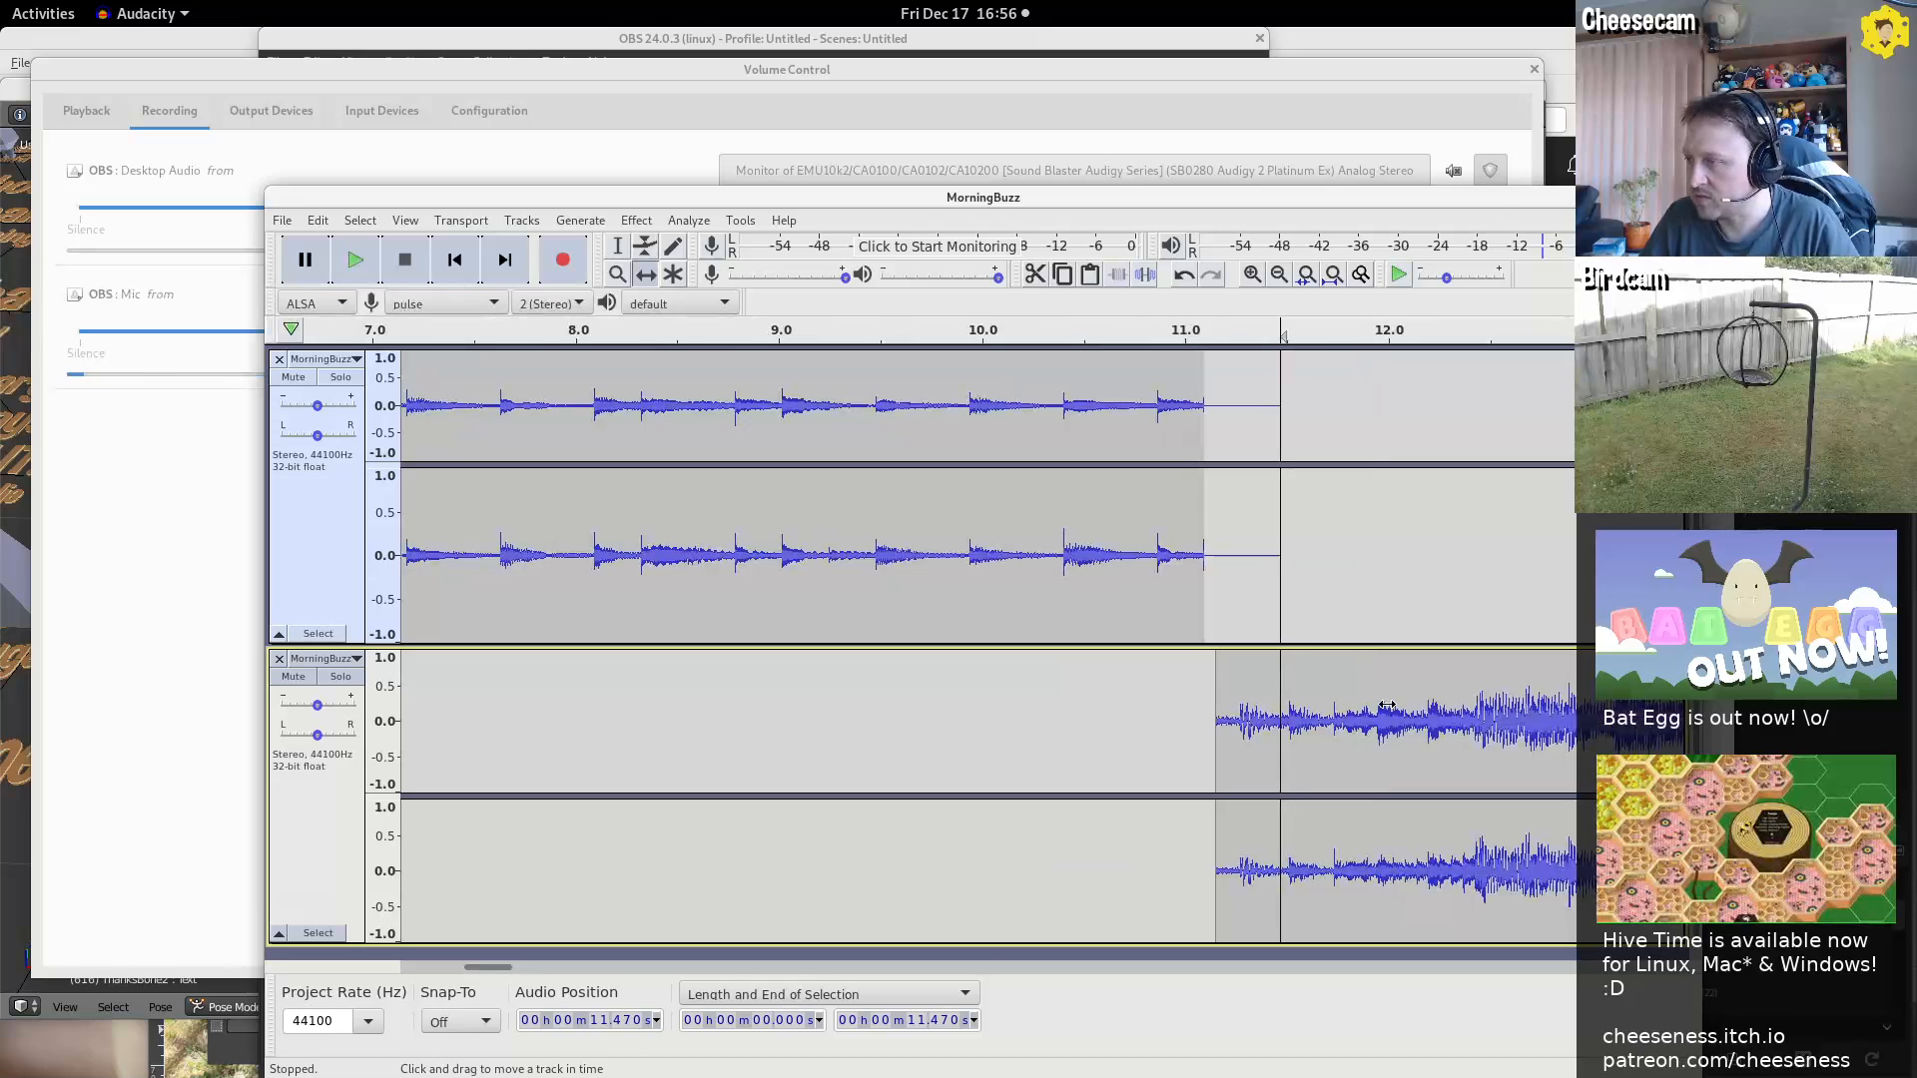
{"action": "key", "text": "space"}
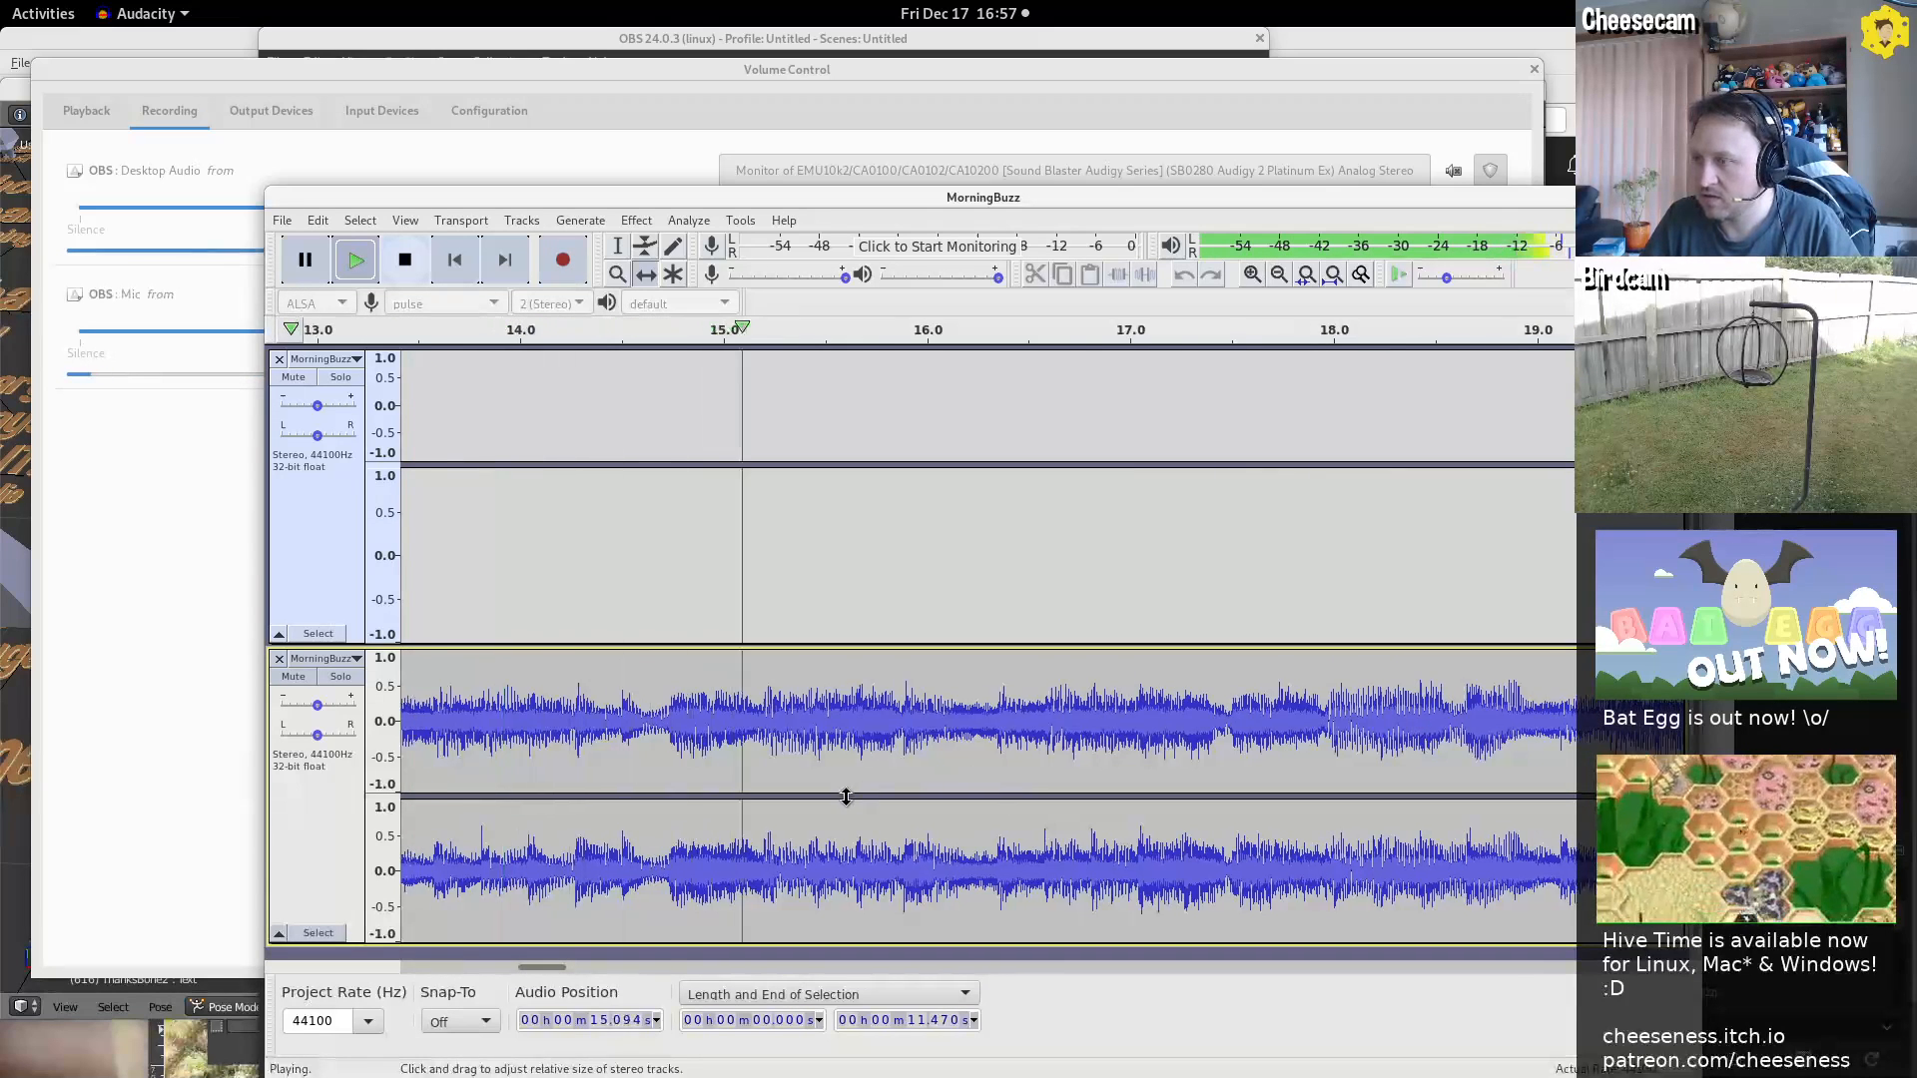
{"action": "scroll", "coordinate": [845, 795], "scroll_direction": "down", "scroll_amount": 1, "text": "ctrl"}
{"action": "key", "text": "space"}
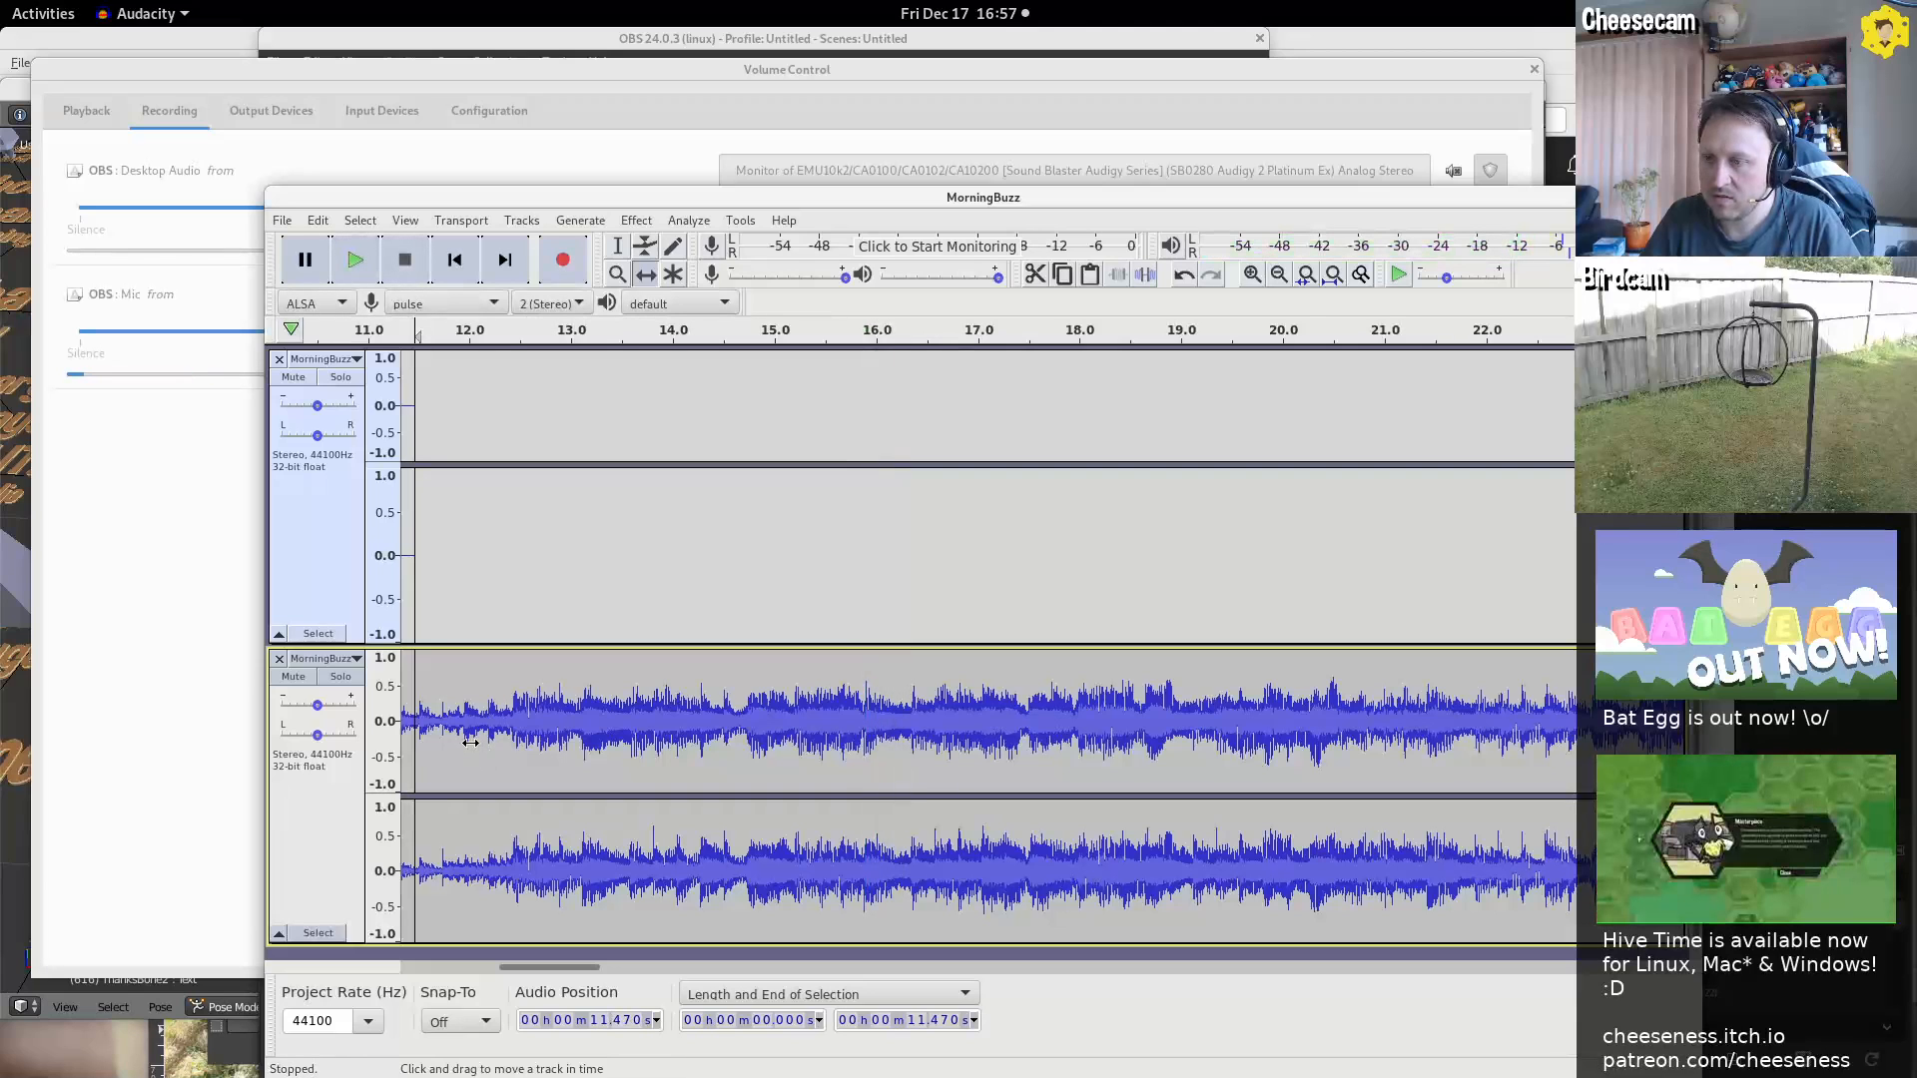
Place the cursor at about 12.42 s in the pasted track, where the louder section begins, and audition that point repeatedly
{"action": "key", "text": "F1"}
{"action": "left_click", "coordinate": [504, 714]}
{"action": "key", "text": "space"}
{"action": "key", "text": "space"}
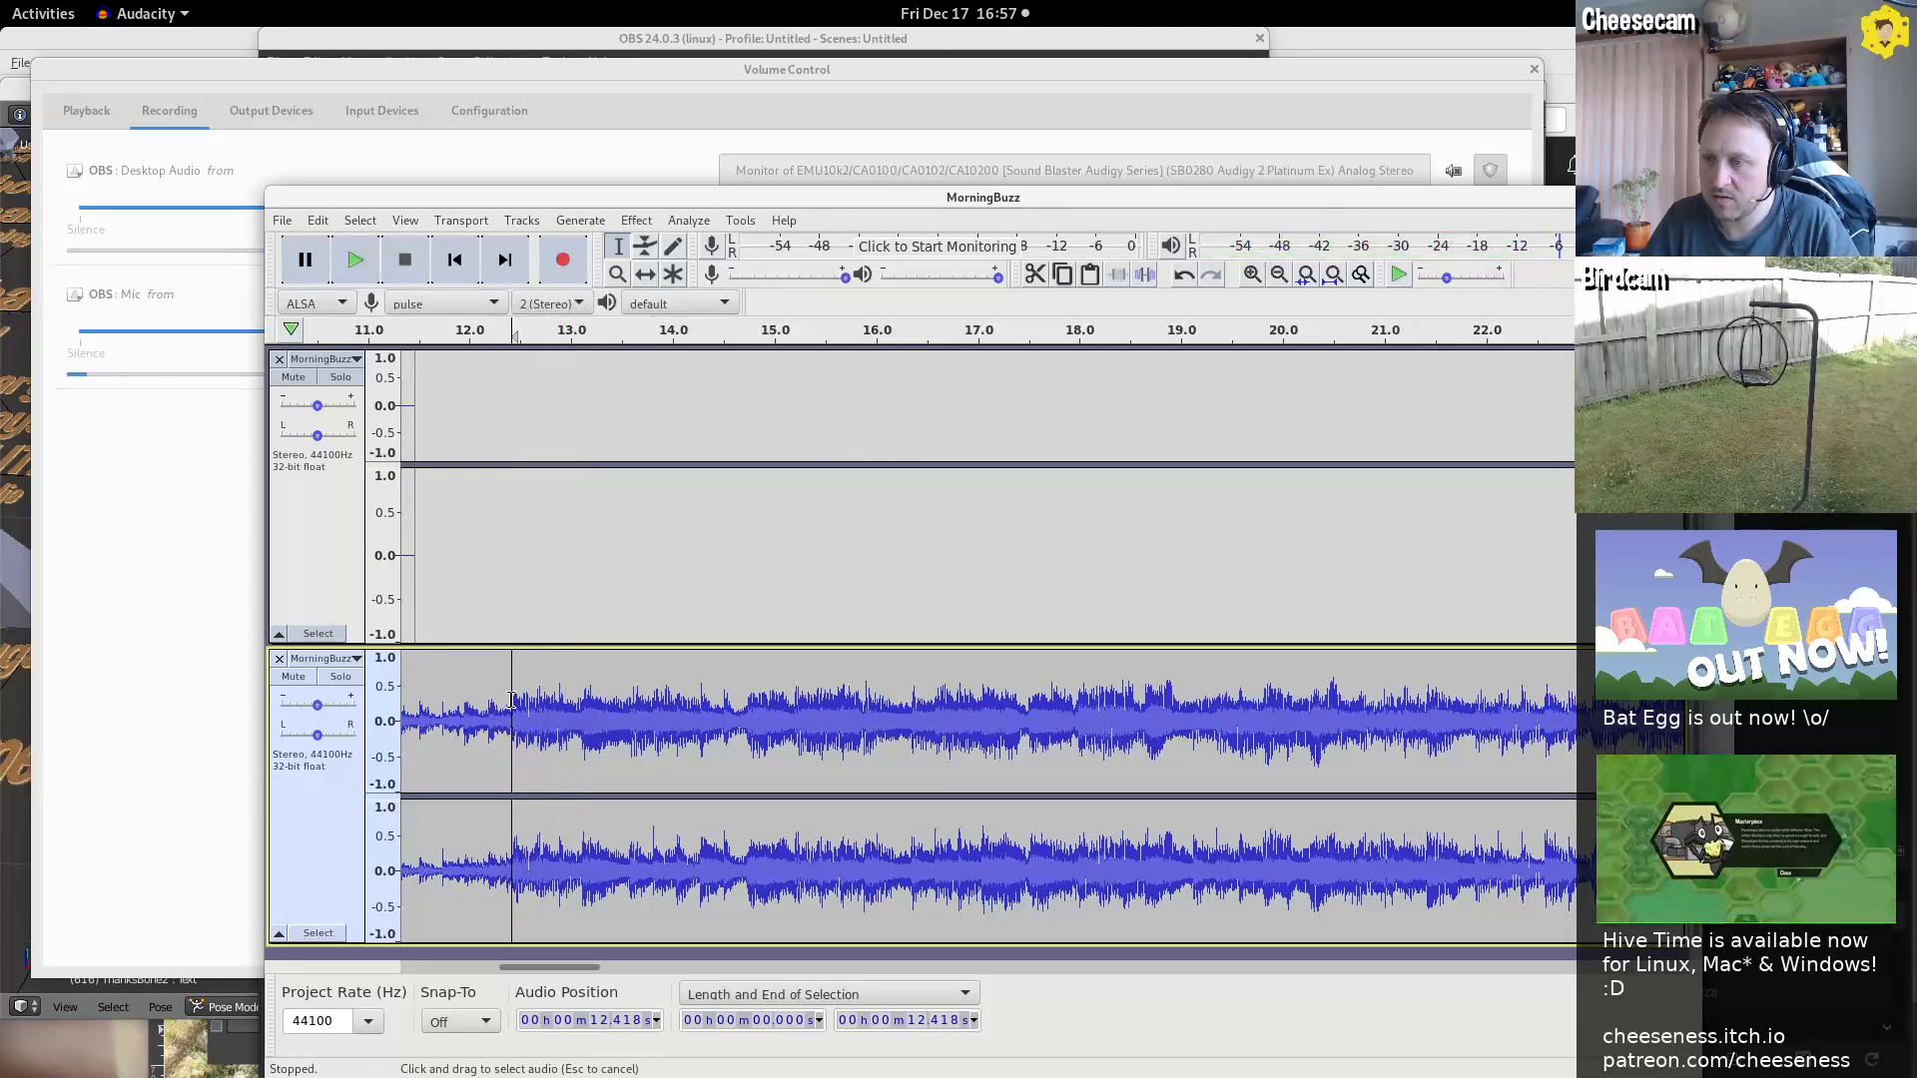
{"action": "key", "text": "space"}
{"action": "key", "text": "space"}
{"action": "key", "text": "space"}
{"action": "key", "text": "space"}
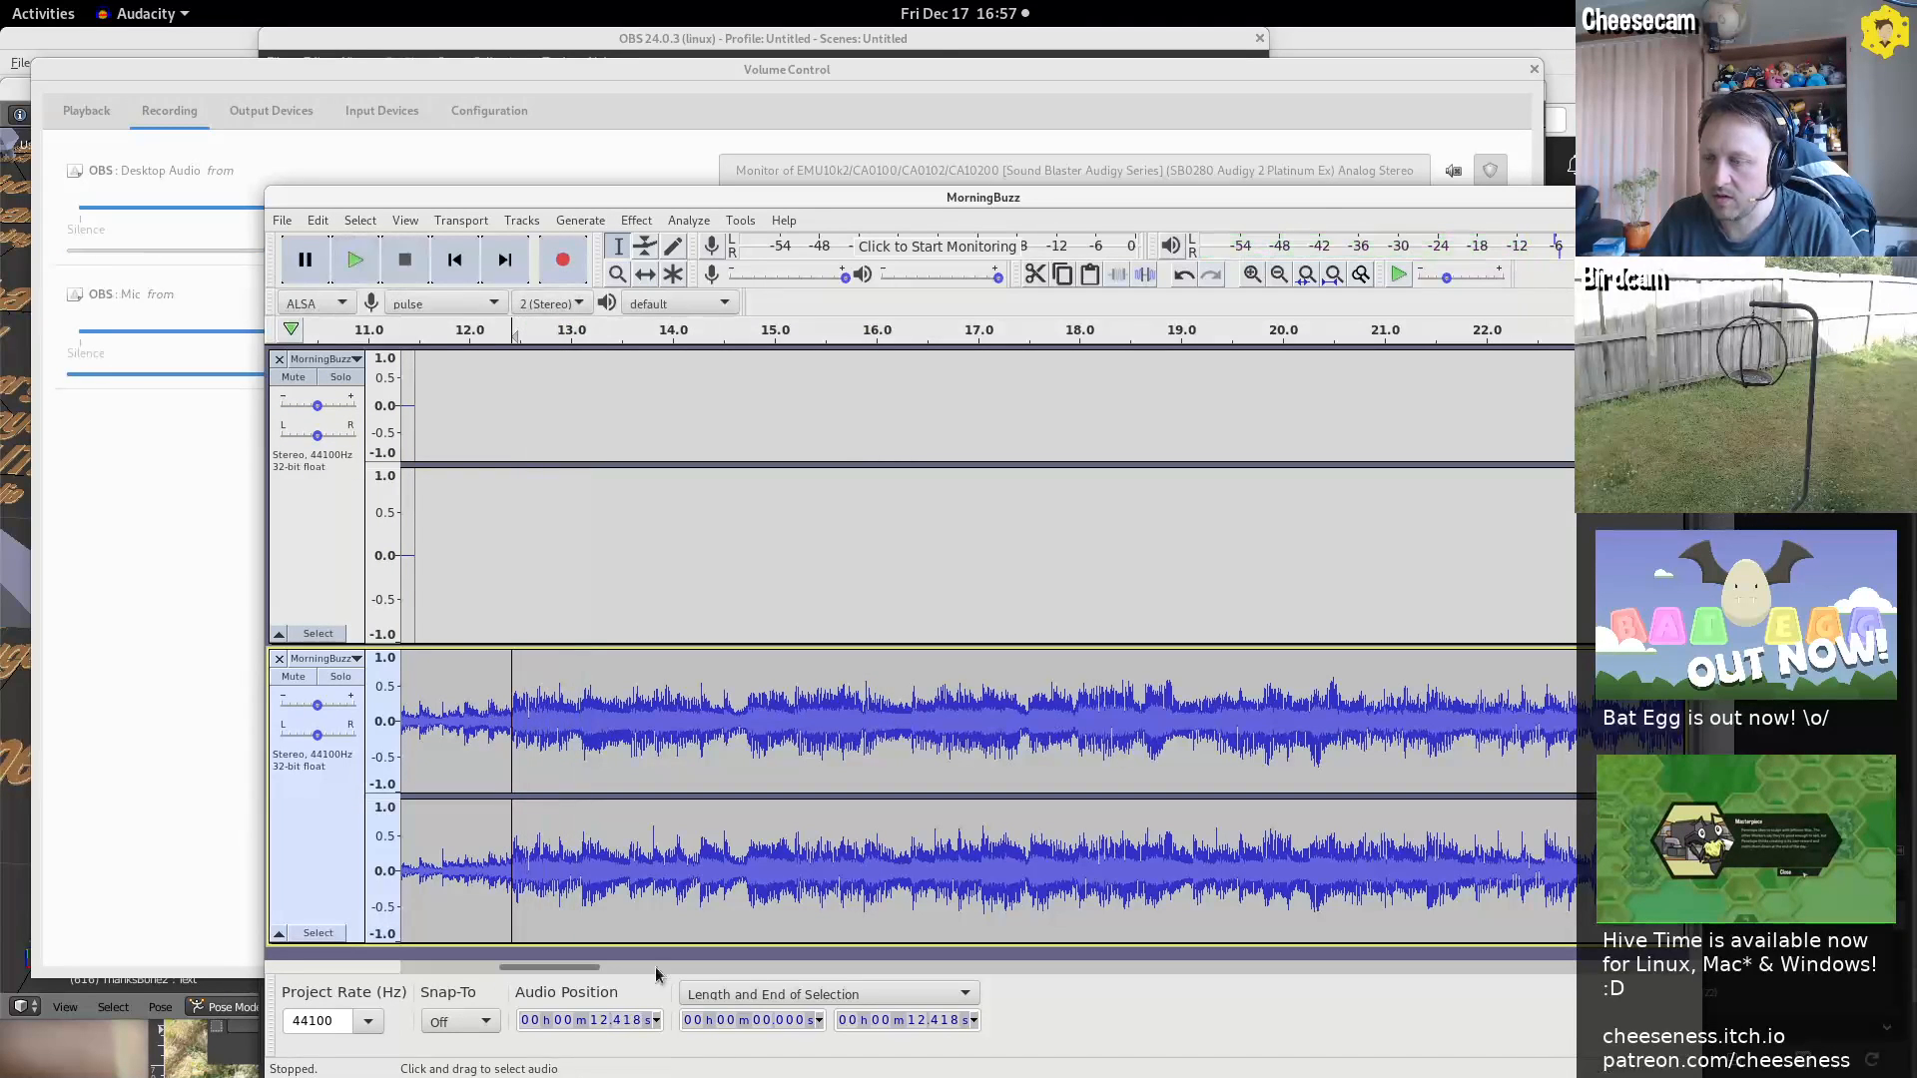
Delete the pasted track's quiet opening before 12.418 s and shift the rest to start at about 11.1 s
{"action": "left_click_drag", "start_coordinate": [601, 967], "coordinate": [585, 966]}
{"action": "left_click", "coordinate": [536, 745], "text": "shift"}
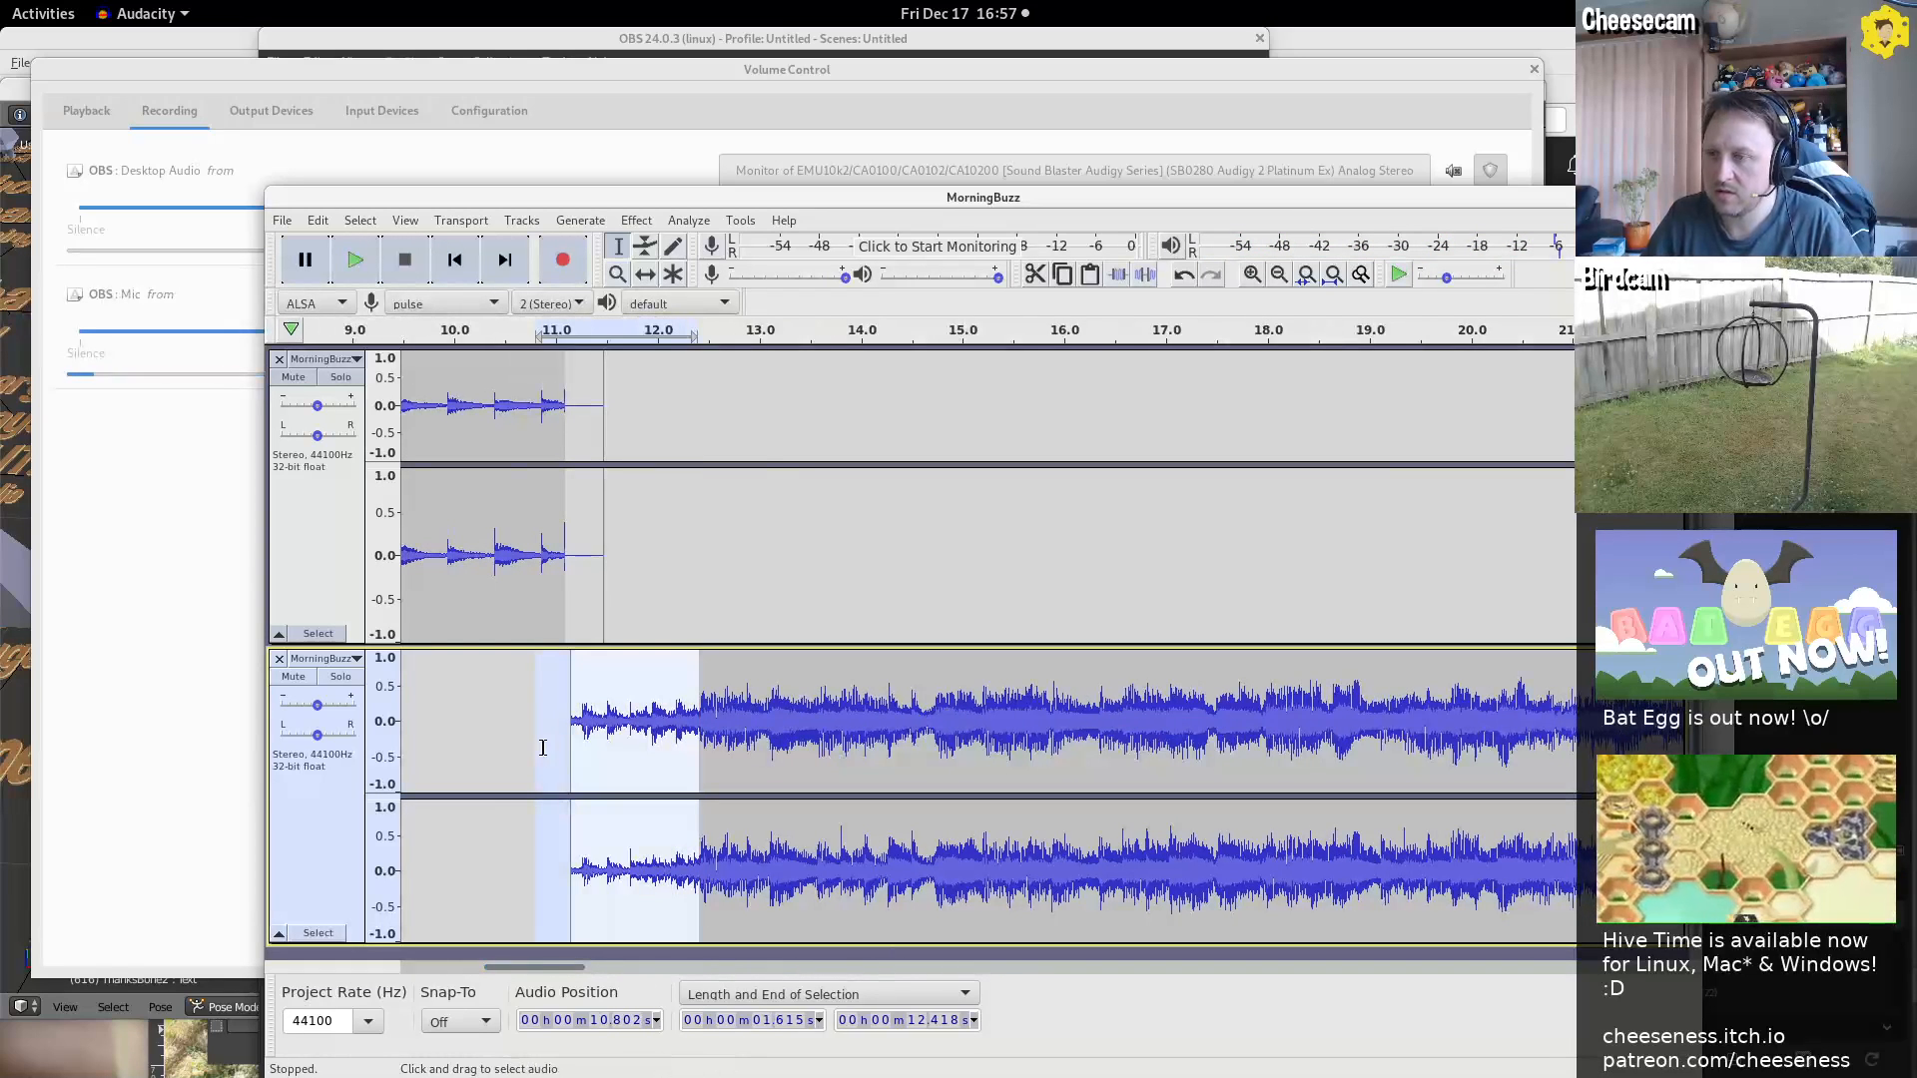
{"action": "key", "text": "Delete"}
{"action": "left_click_drag", "start_coordinate": [592, 720], "coordinate": [622, 721]}
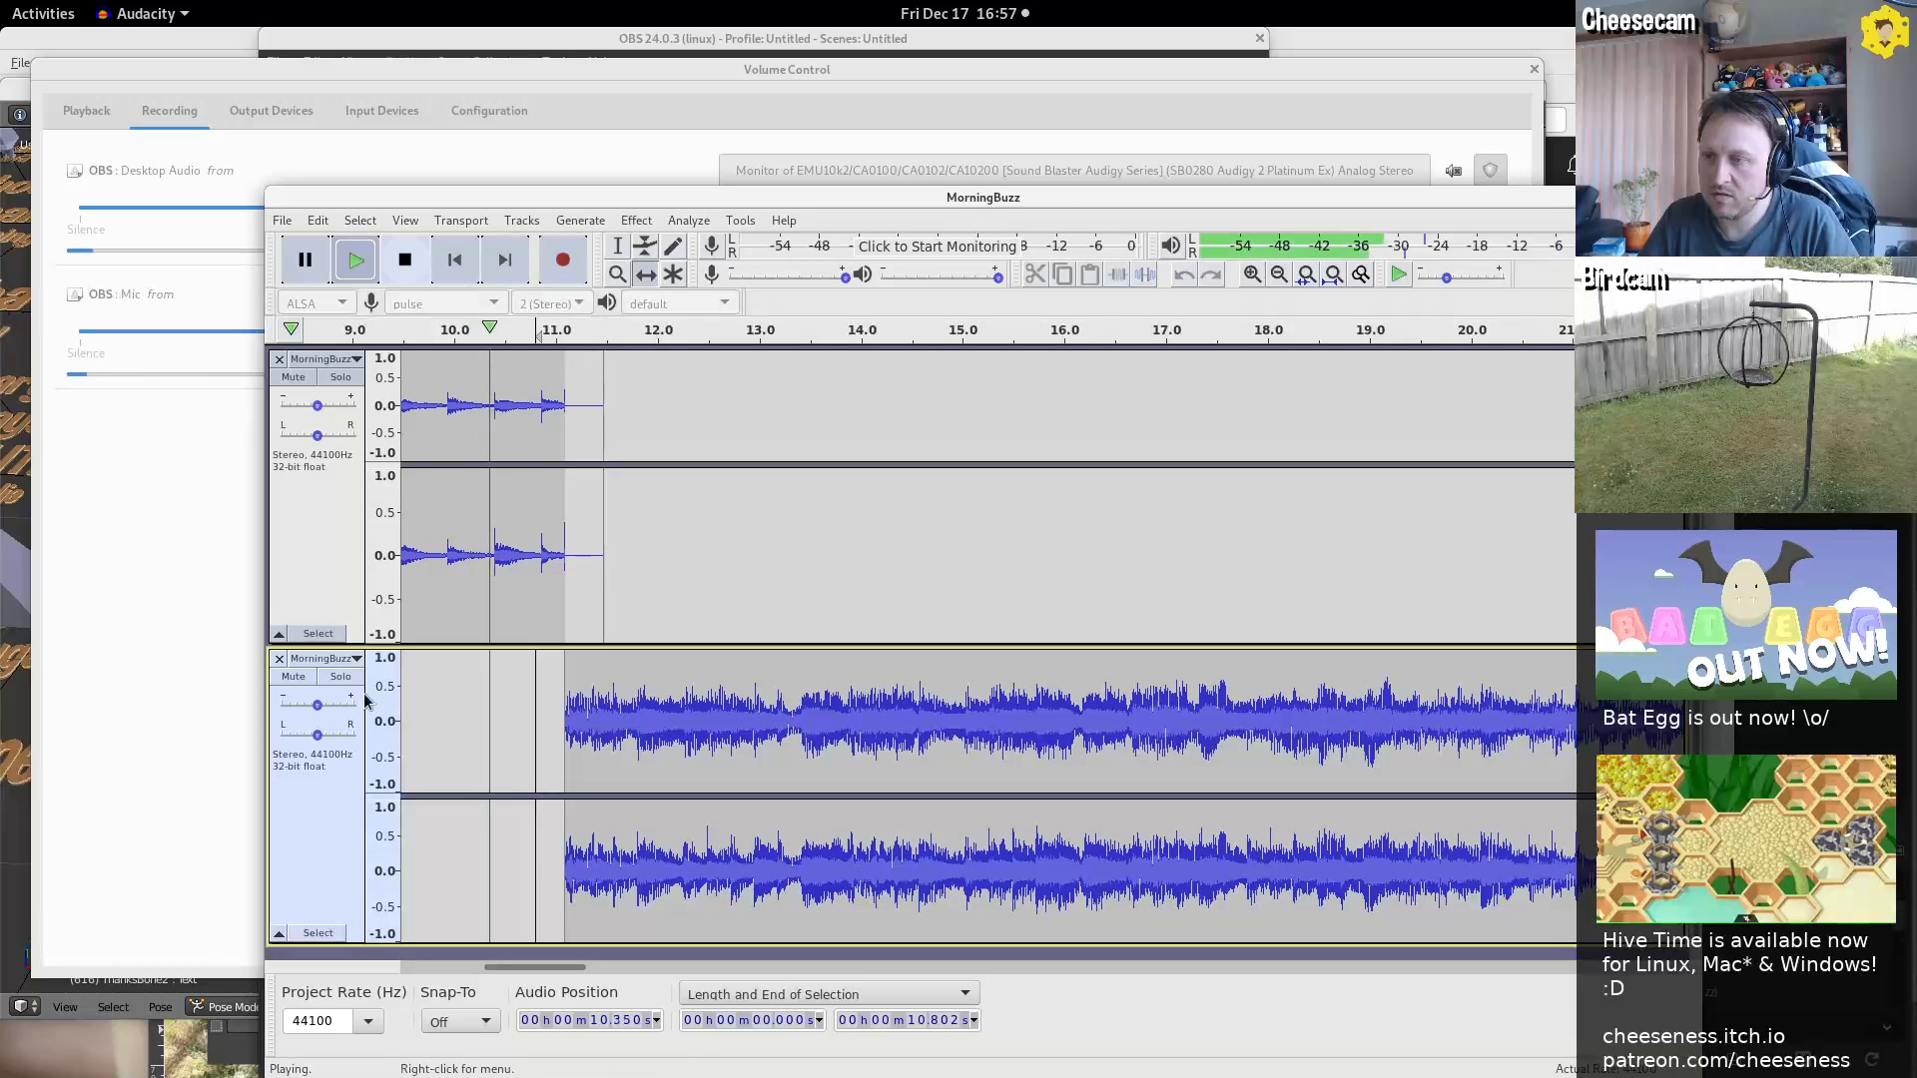
Play across the join of both tracks from about 9.7 s, and replay from about 1.5 s through the join
{"action": "left_click", "coordinate": [421, 684]}
{"action": "key", "text": "space"}
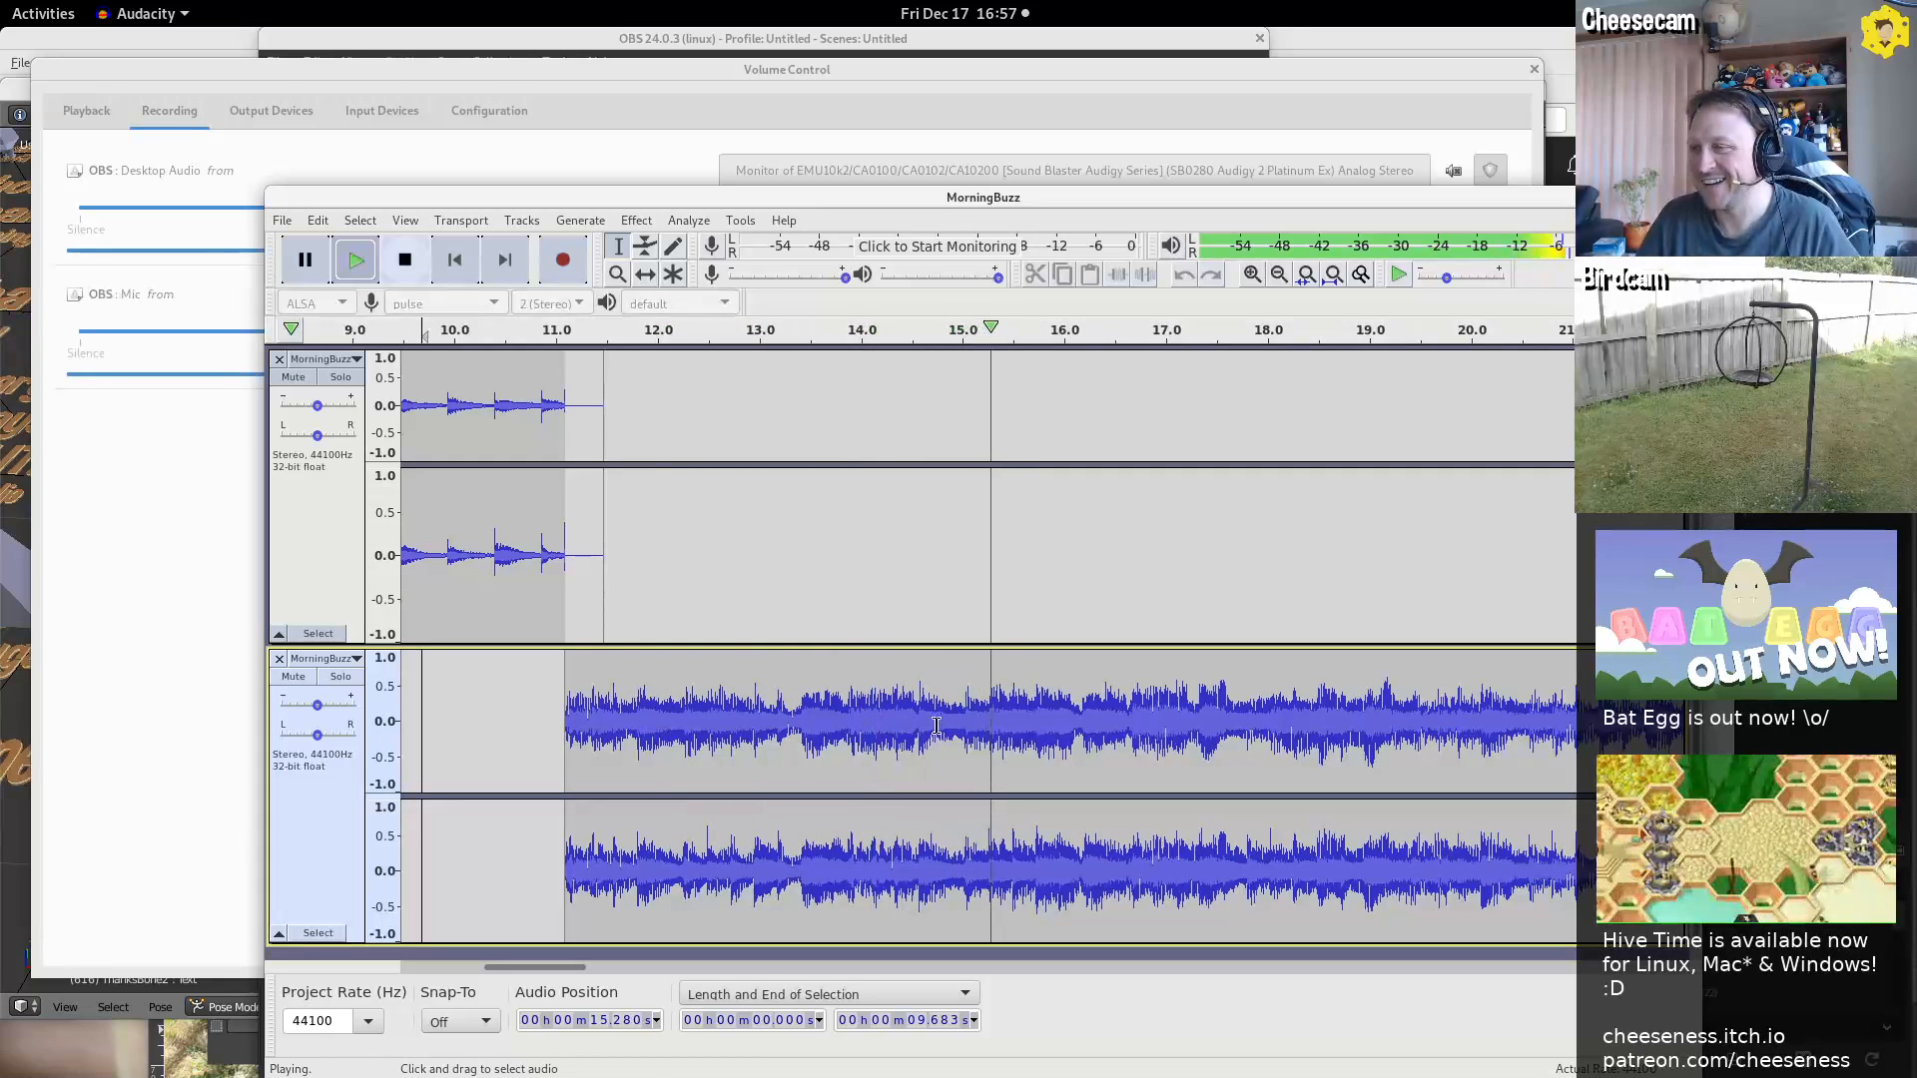
{"action": "scroll", "coordinate": [1168, 712], "scroll_direction": "down", "scroll_amount": 3, "text": "ctrl"}
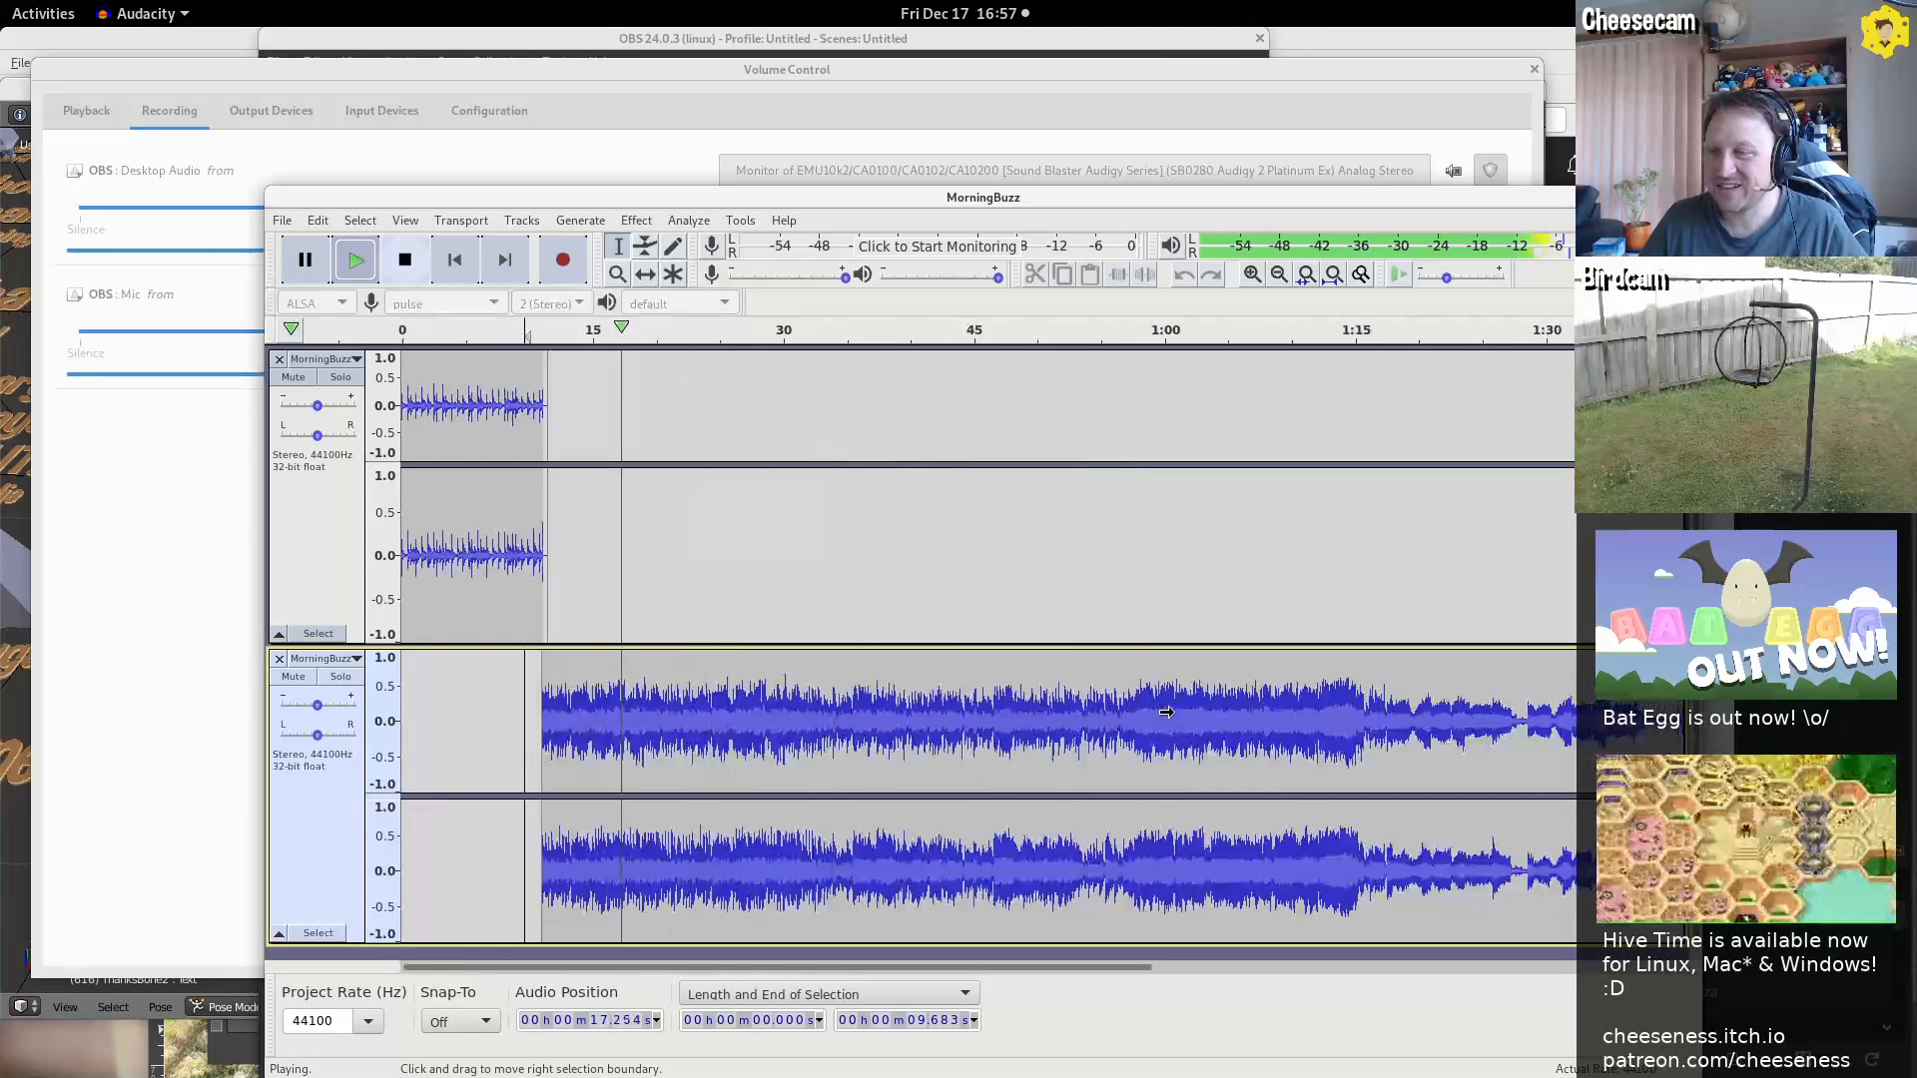
{"action": "left_click", "coordinate": [422, 329]}
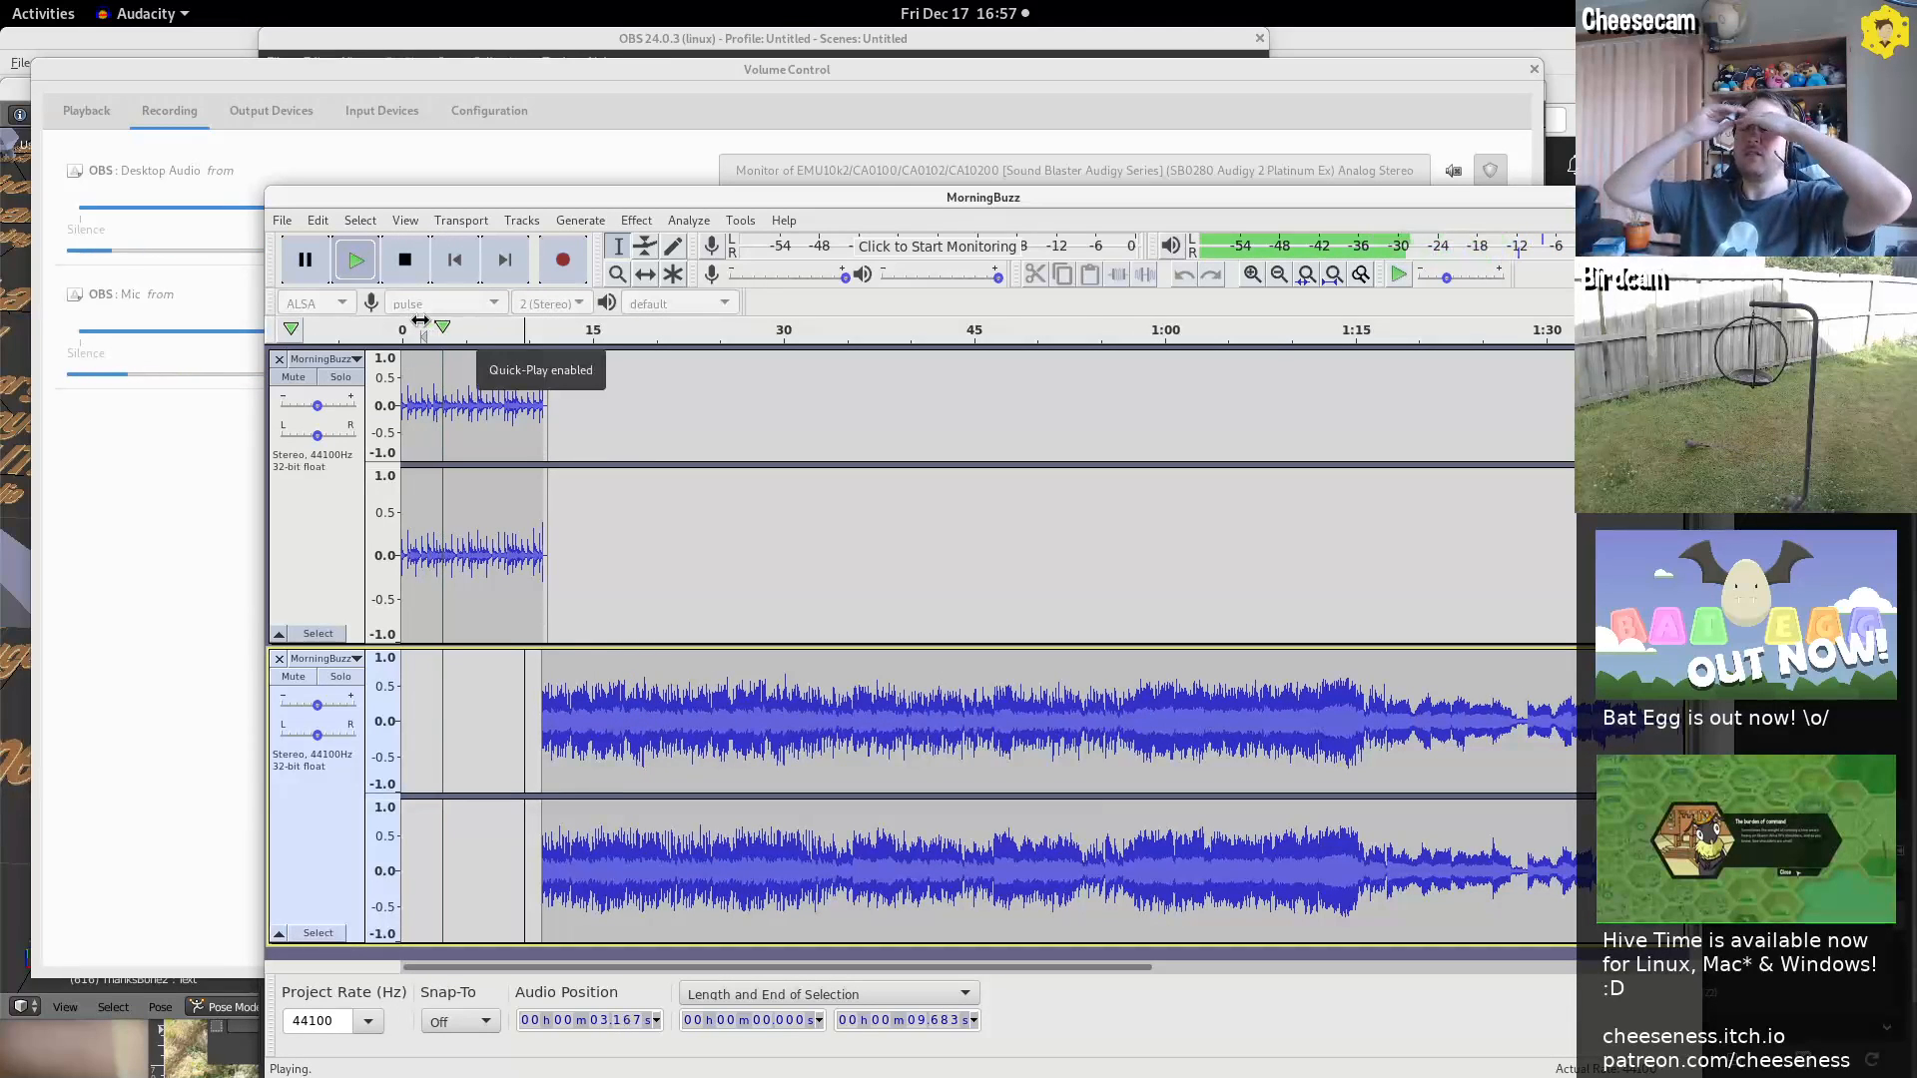
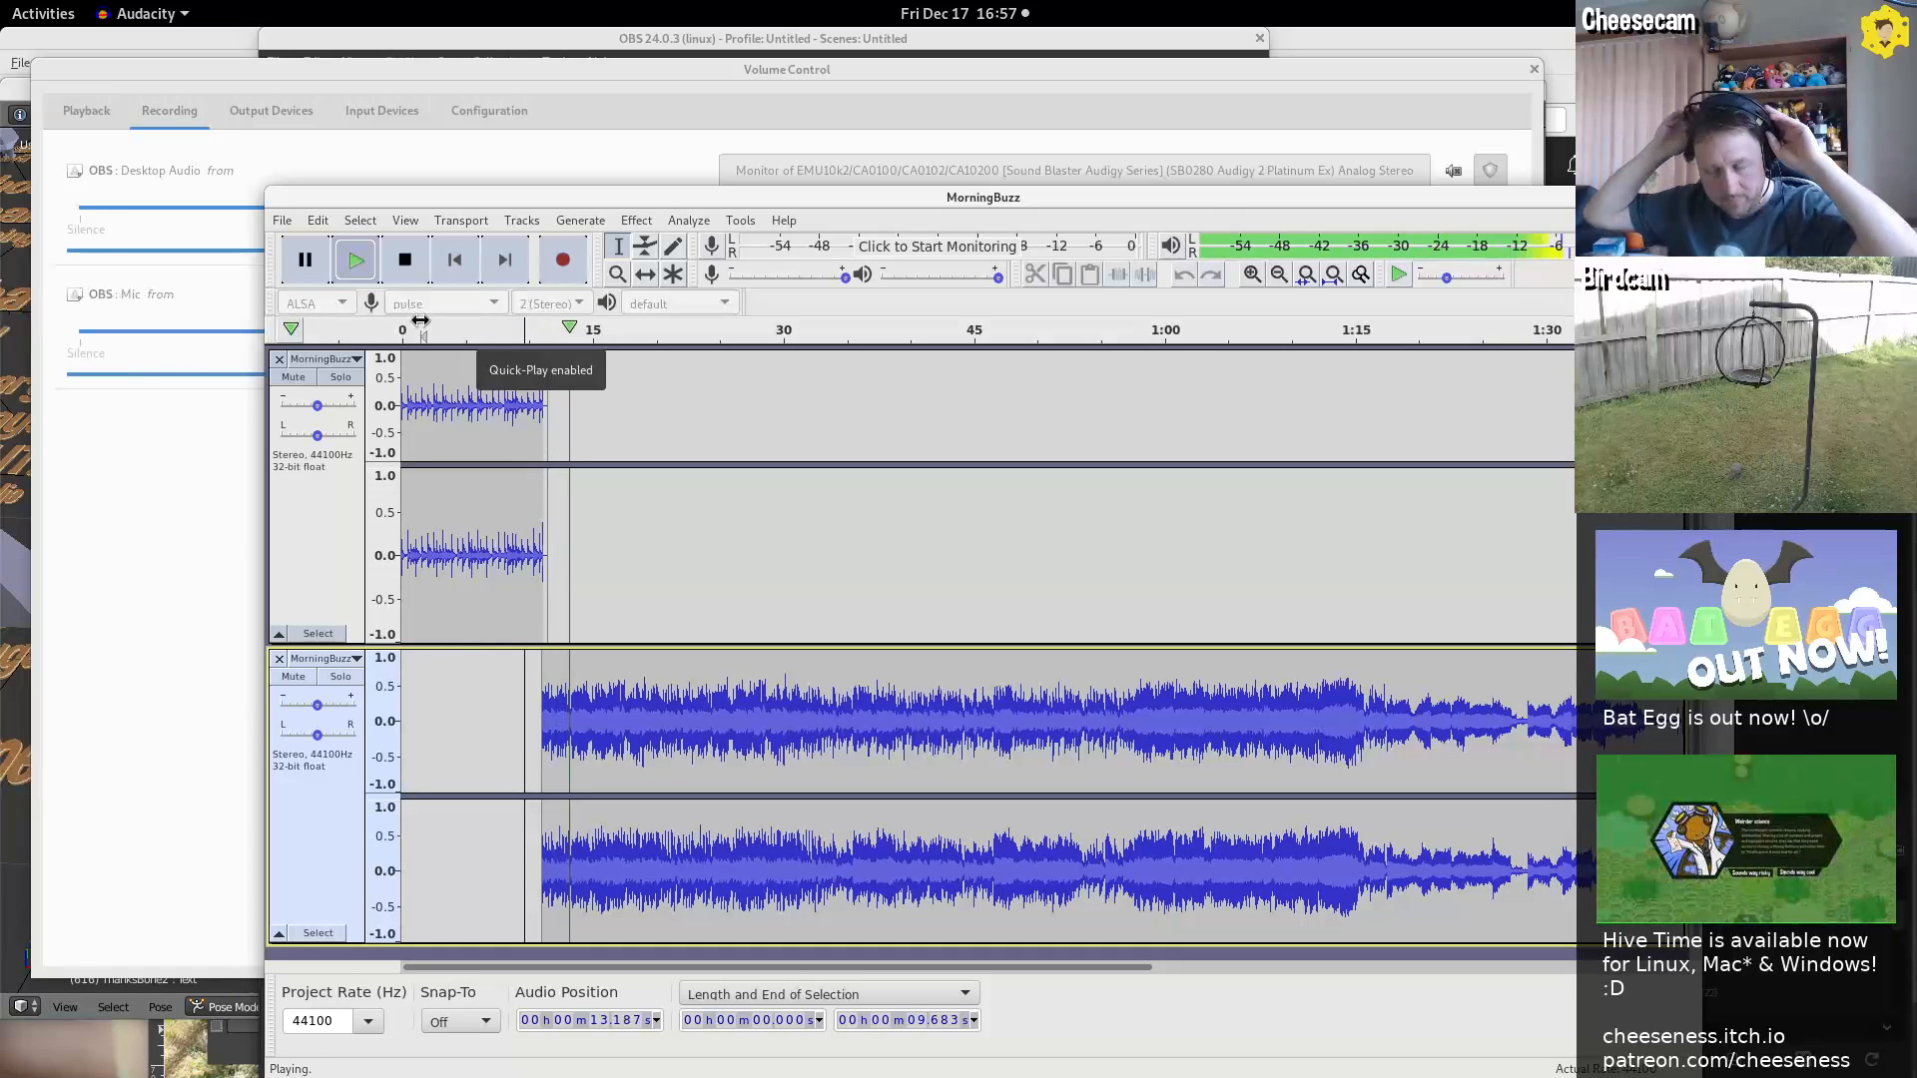
{"action": "left_click", "coordinate": [404, 259]}
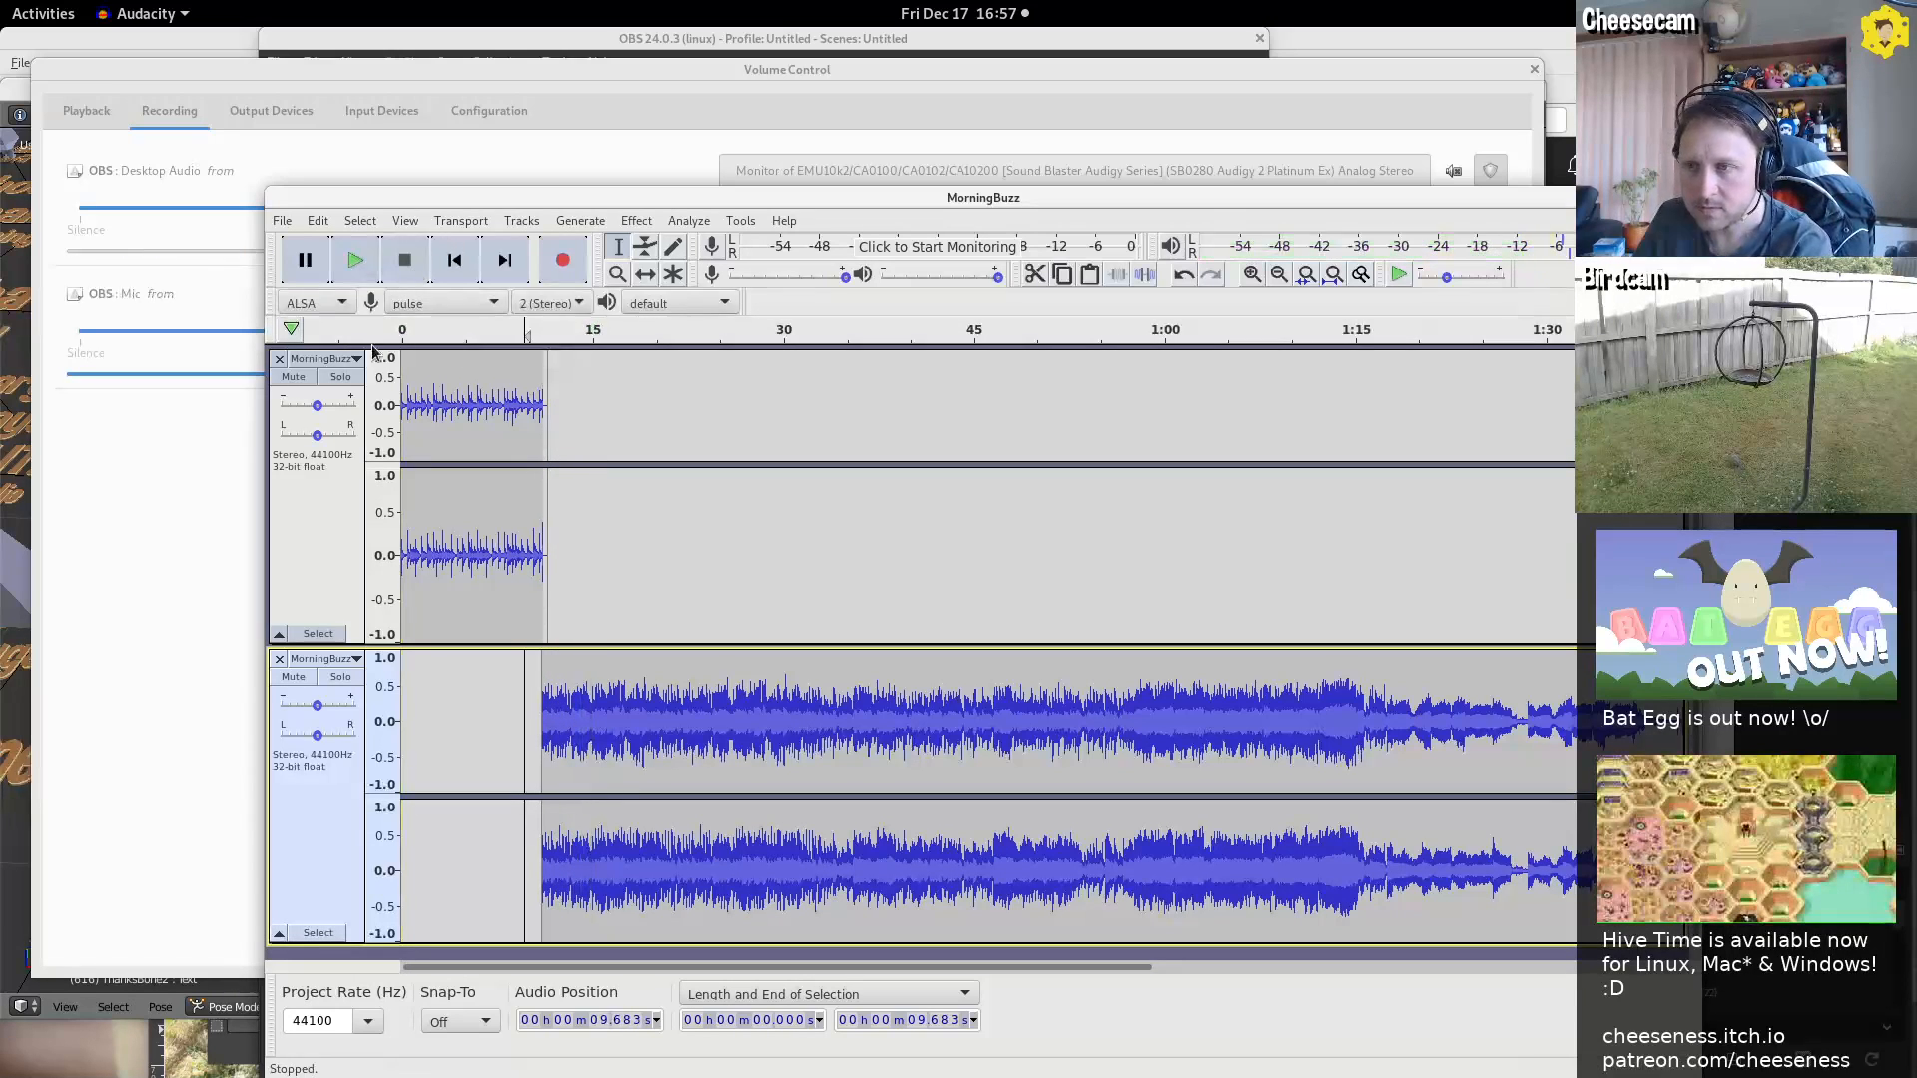
Raise the upper track's gain to about +7 dB and play from the start through the join
{"action": "left_click_drag", "start_coordinate": [318, 405], "coordinate": [334, 408]}
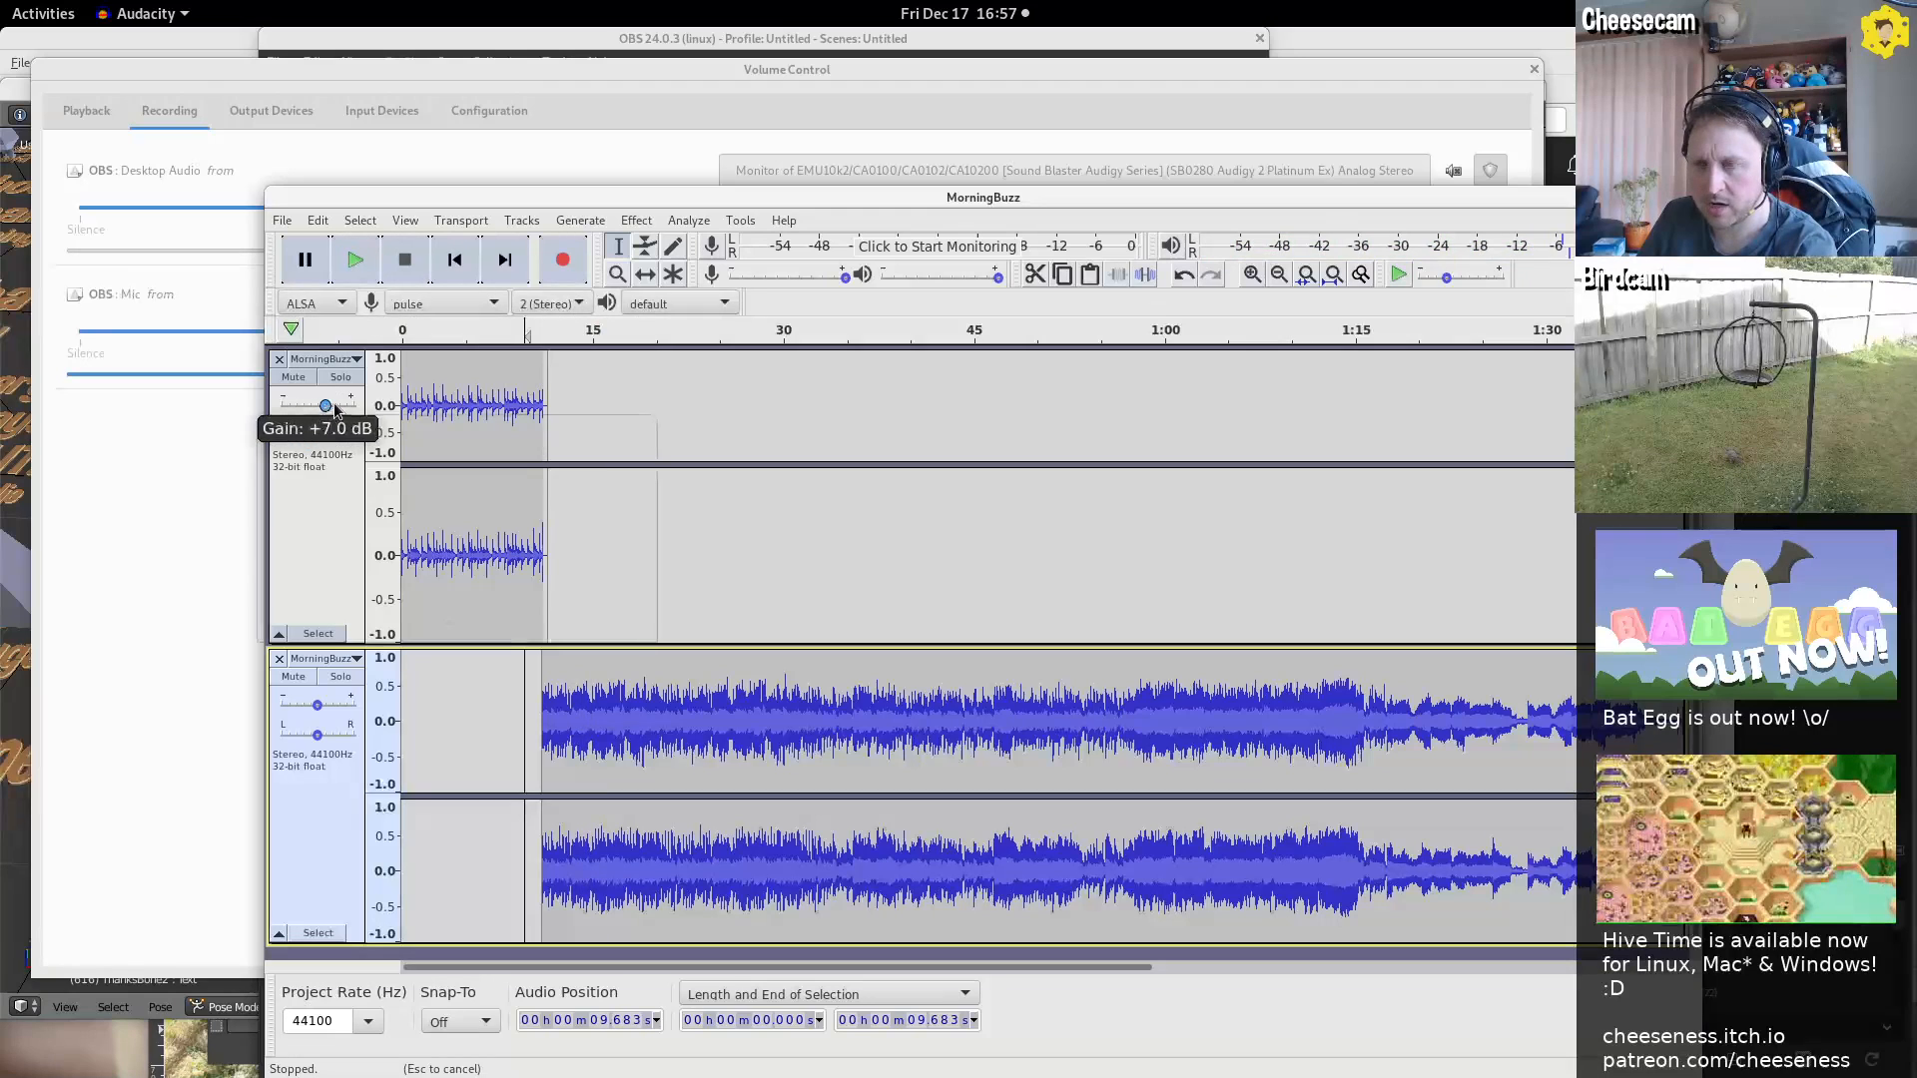
{"action": "left_click", "coordinate": [378, 331]}
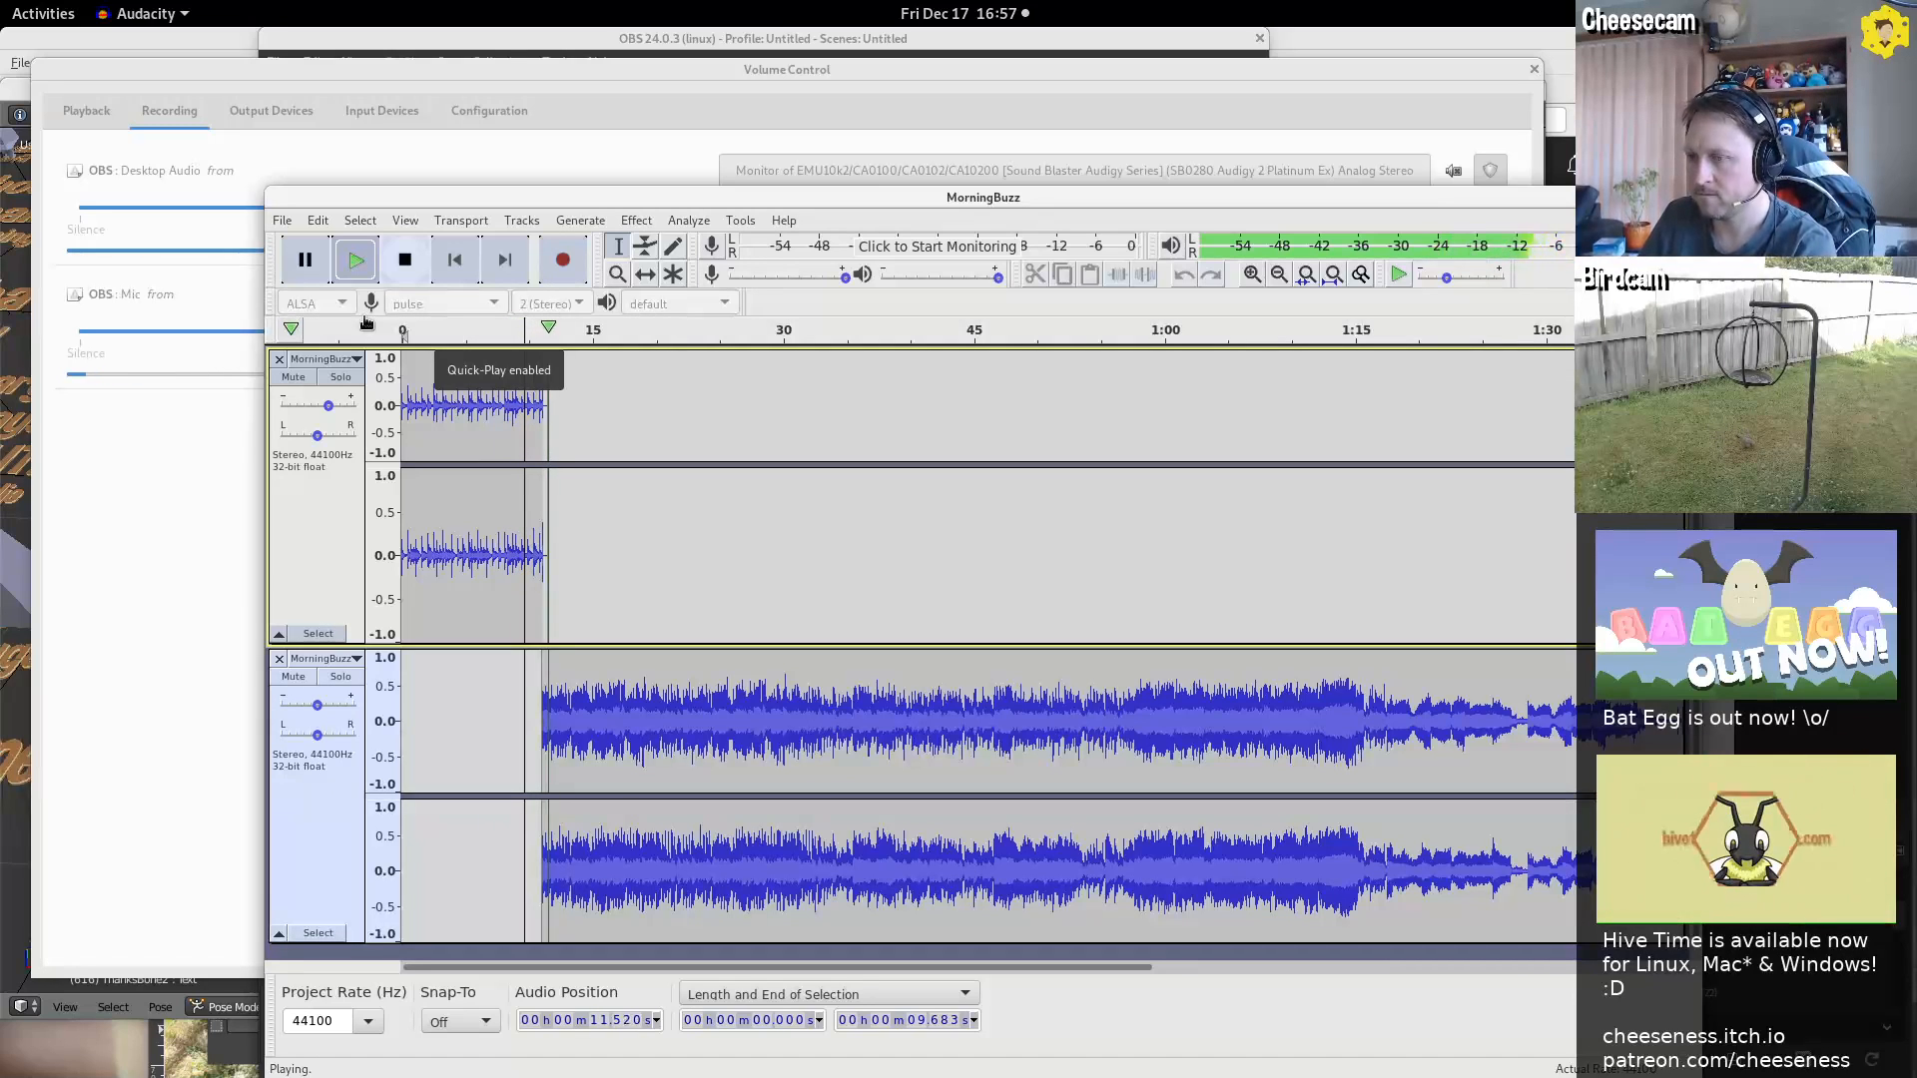
{"action": "left_click", "coordinate": [403, 261]}
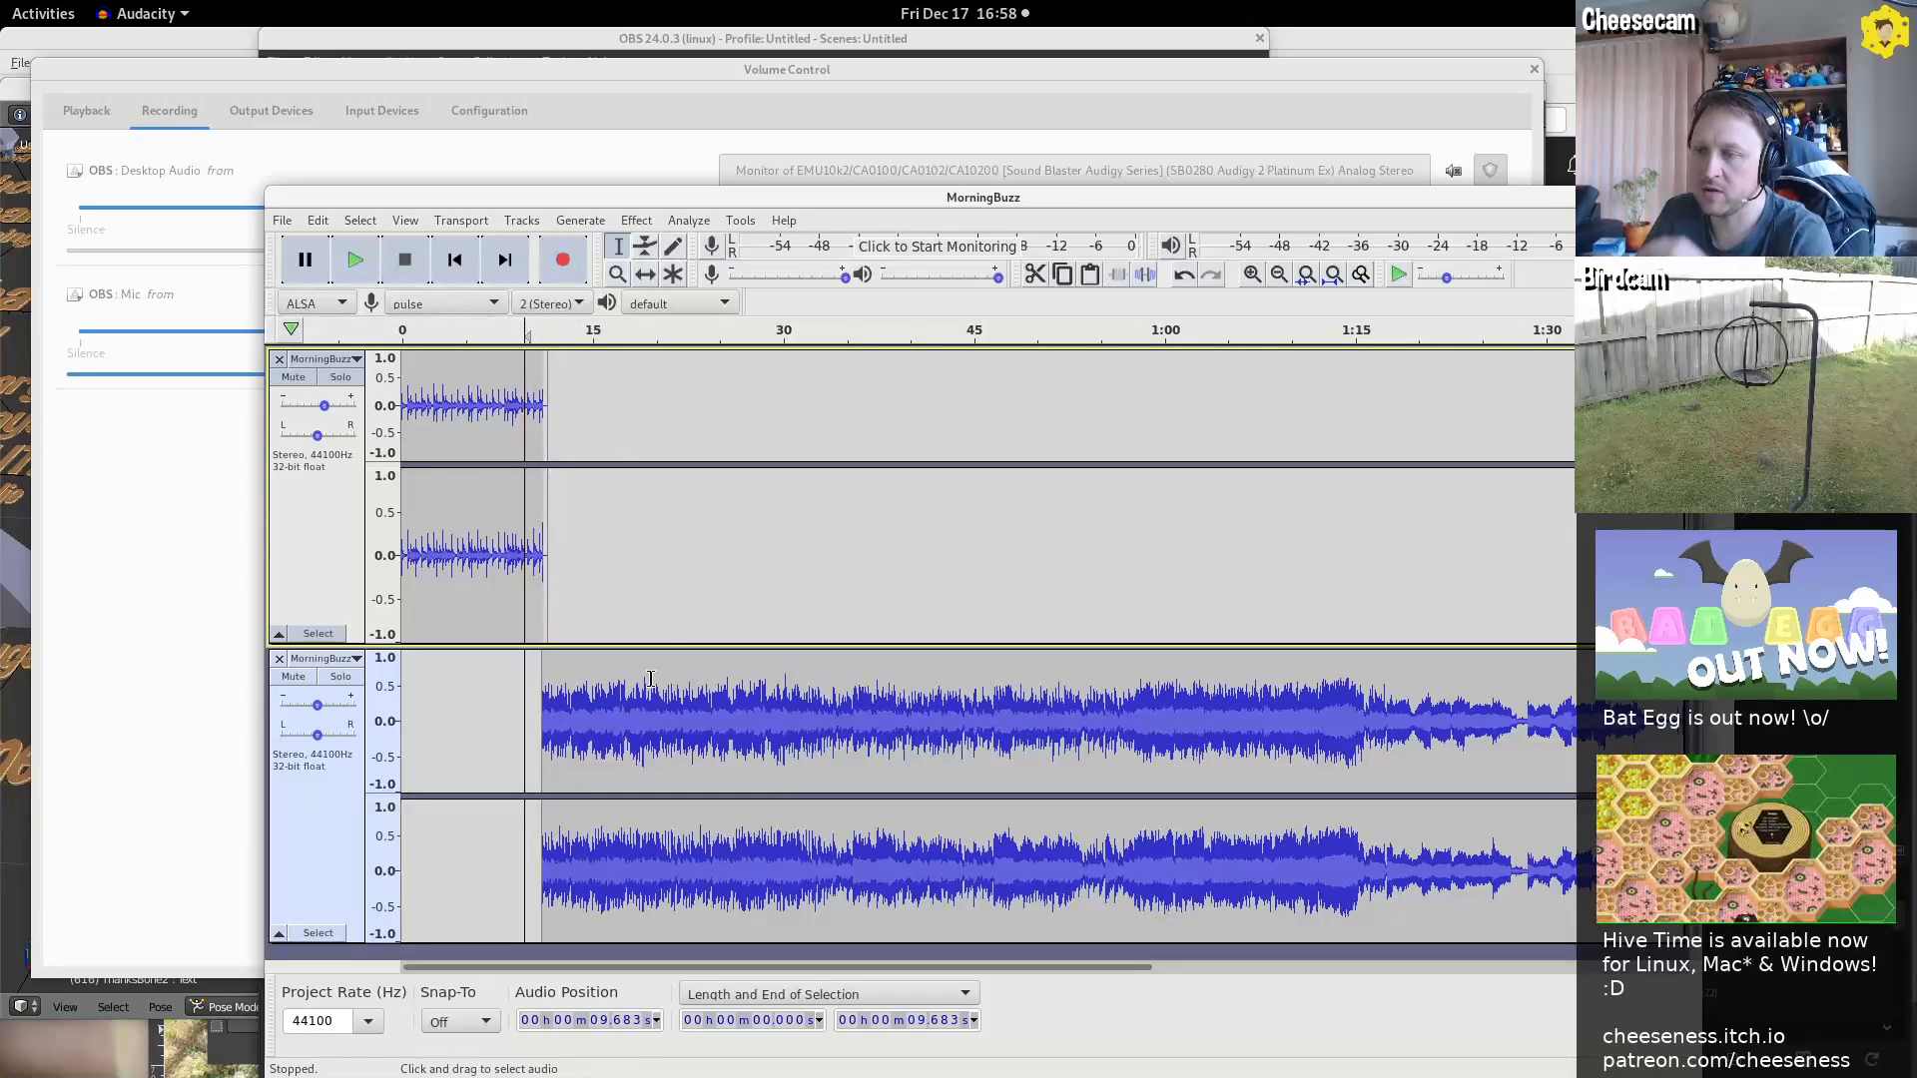
Shape the lower track's amplitude envelope so its volume rises gradually from its start at about 11 s to about 22.5 s
{"action": "key", "text": "F2"}
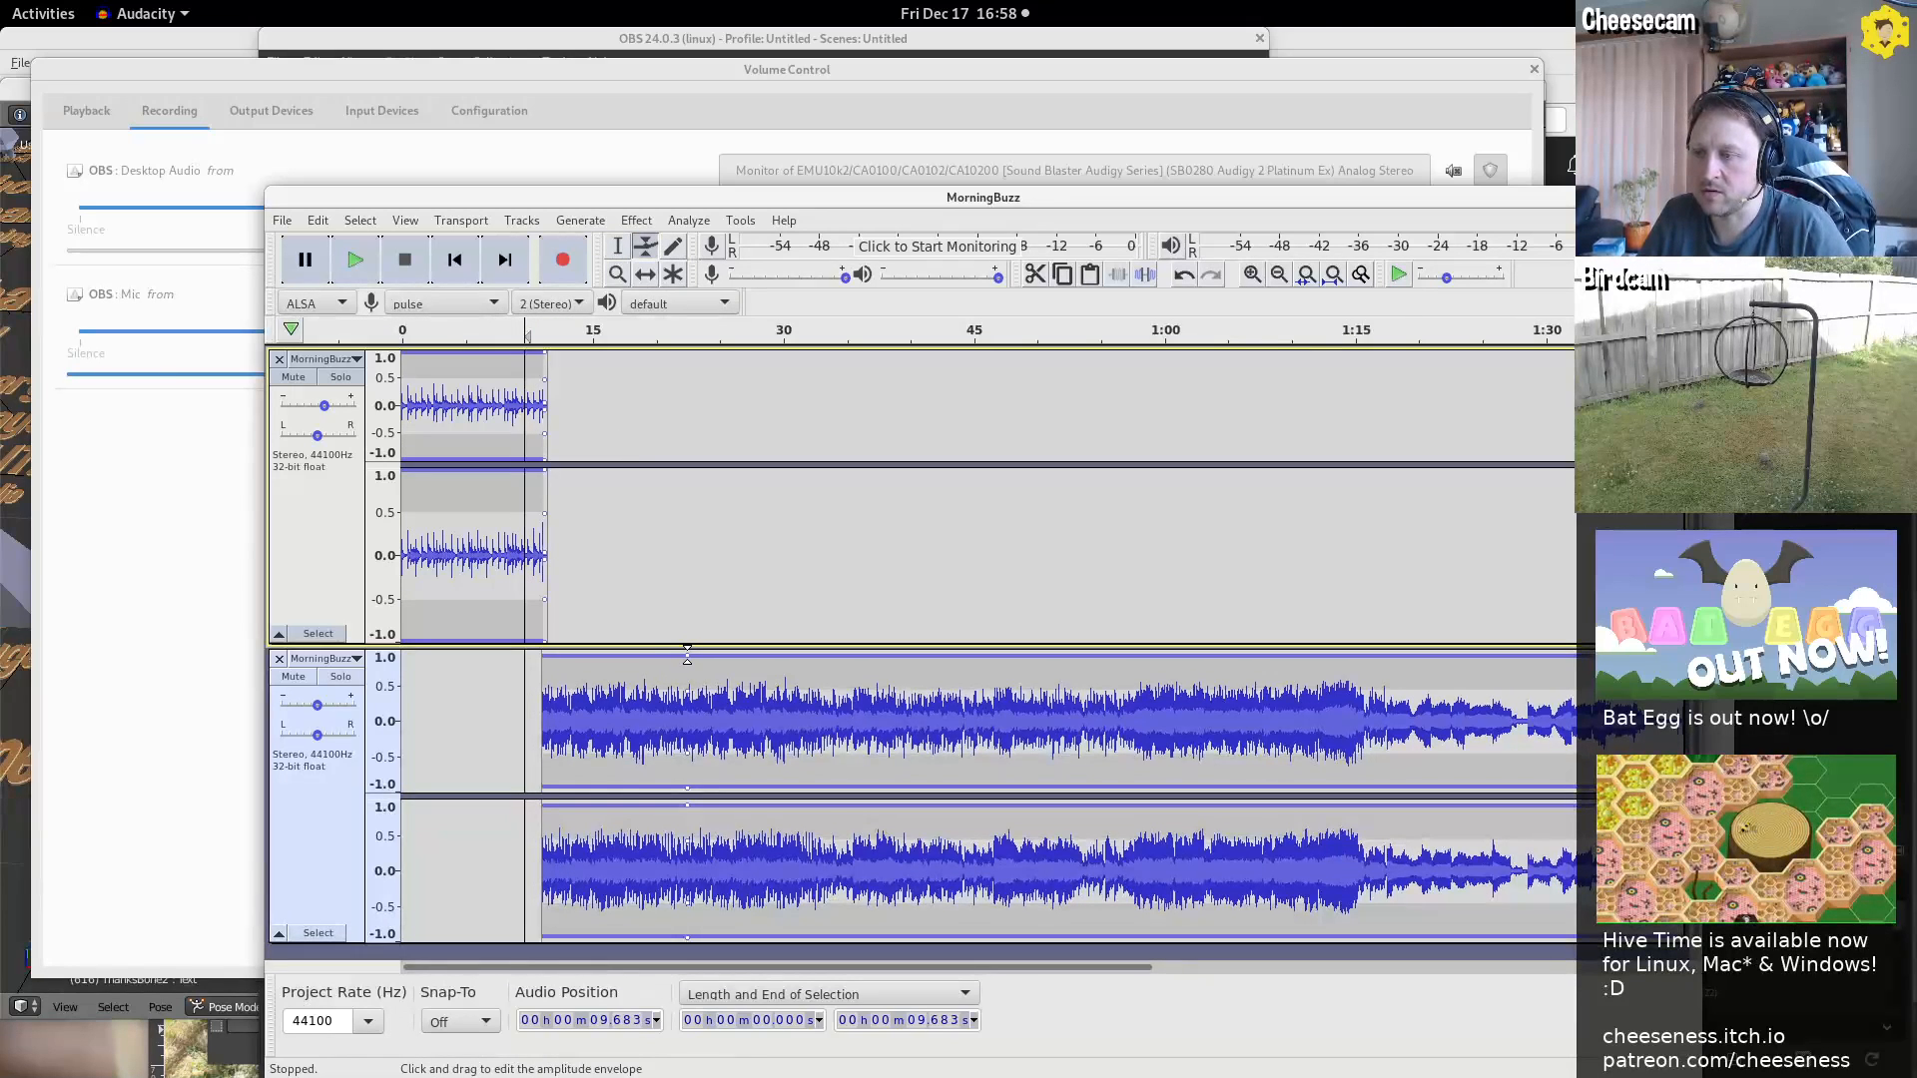
{"action": "left_click_drag", "start_coordinate": [687, 655], "coordinate": [689, 651]}
{"action": "left_click_drag", "start_coordinate": [546, 653], "coordinate": [530, 666]}
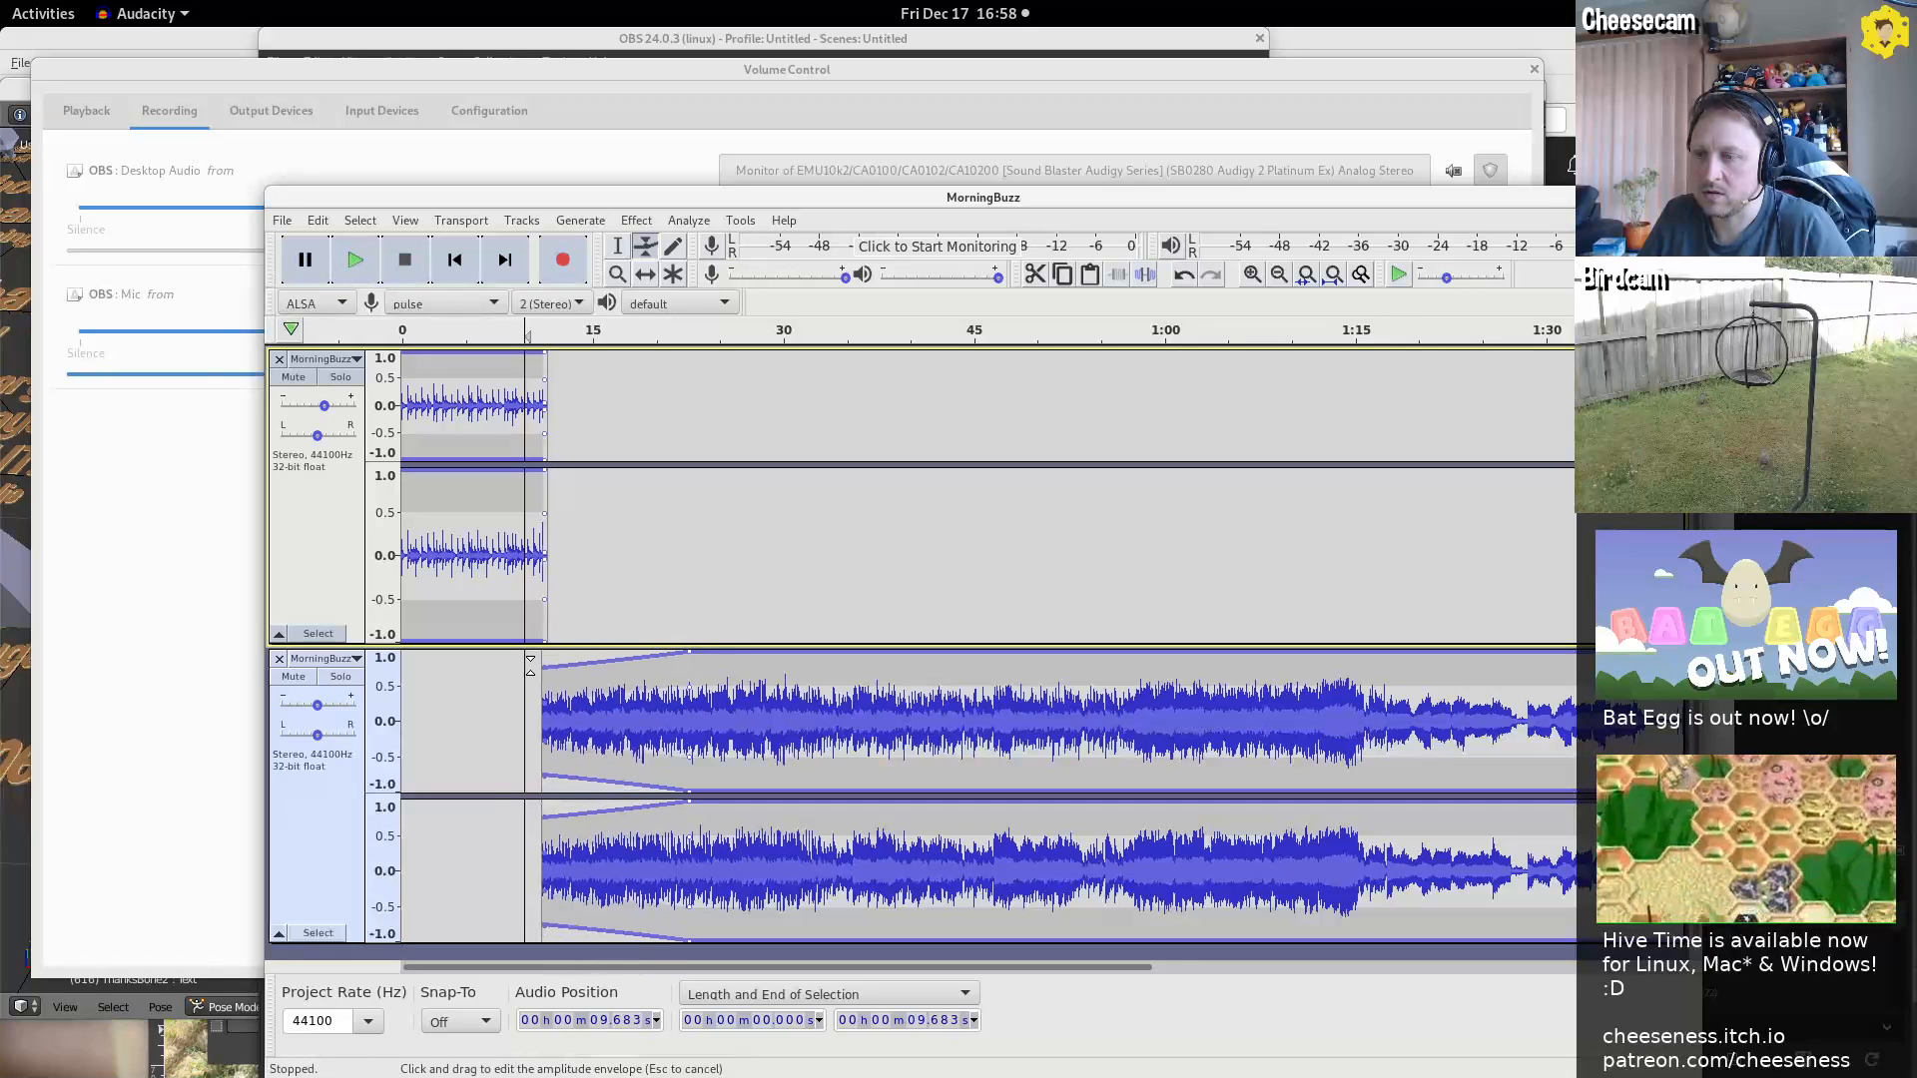
Play across the join from about 8.5 s, and audition the lower track from about 54.8 s and about 31 s
{"action": "key", "text": "F1"}
{"action": "left_click", "coordinate": [510, 683]}
{"action": "key", "text": "space"}
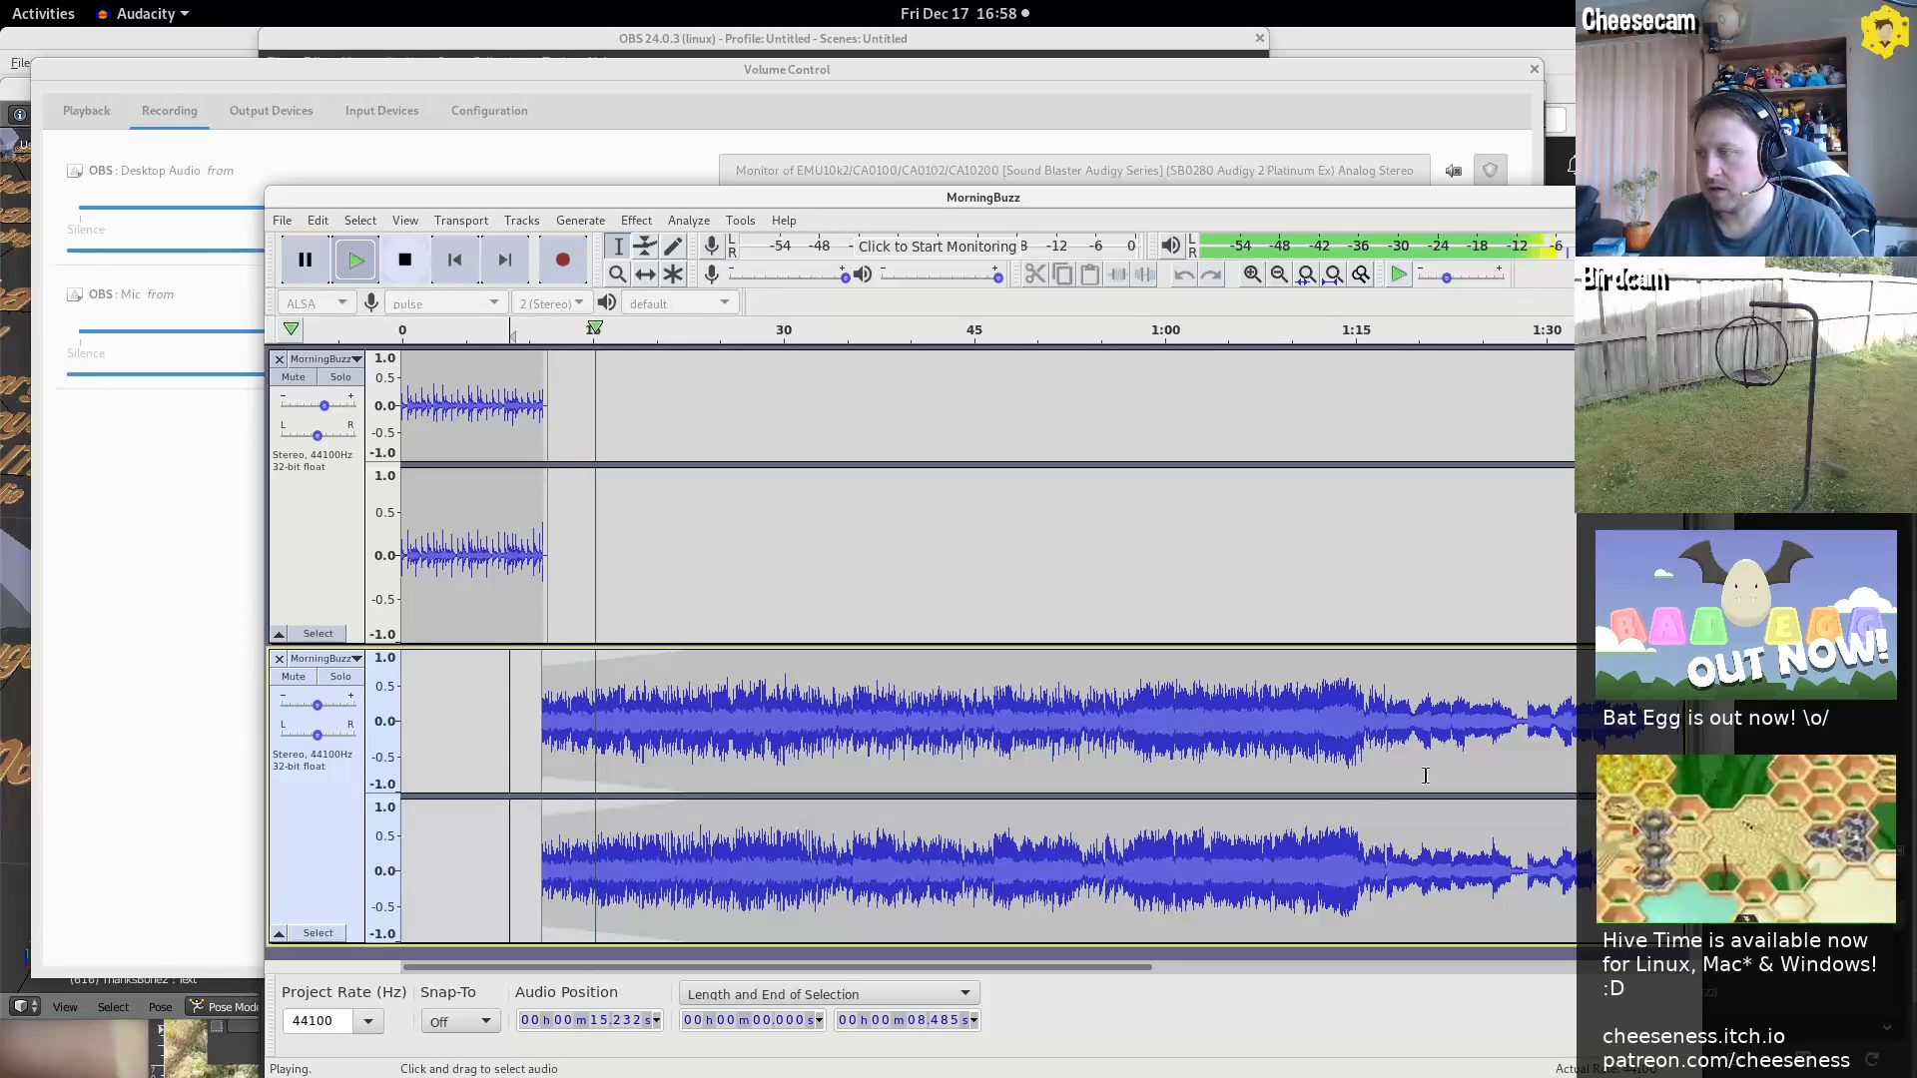
{"action": "left_click_drag", "start_coordinate": [758, 967], "coordinate": [801, 970]}
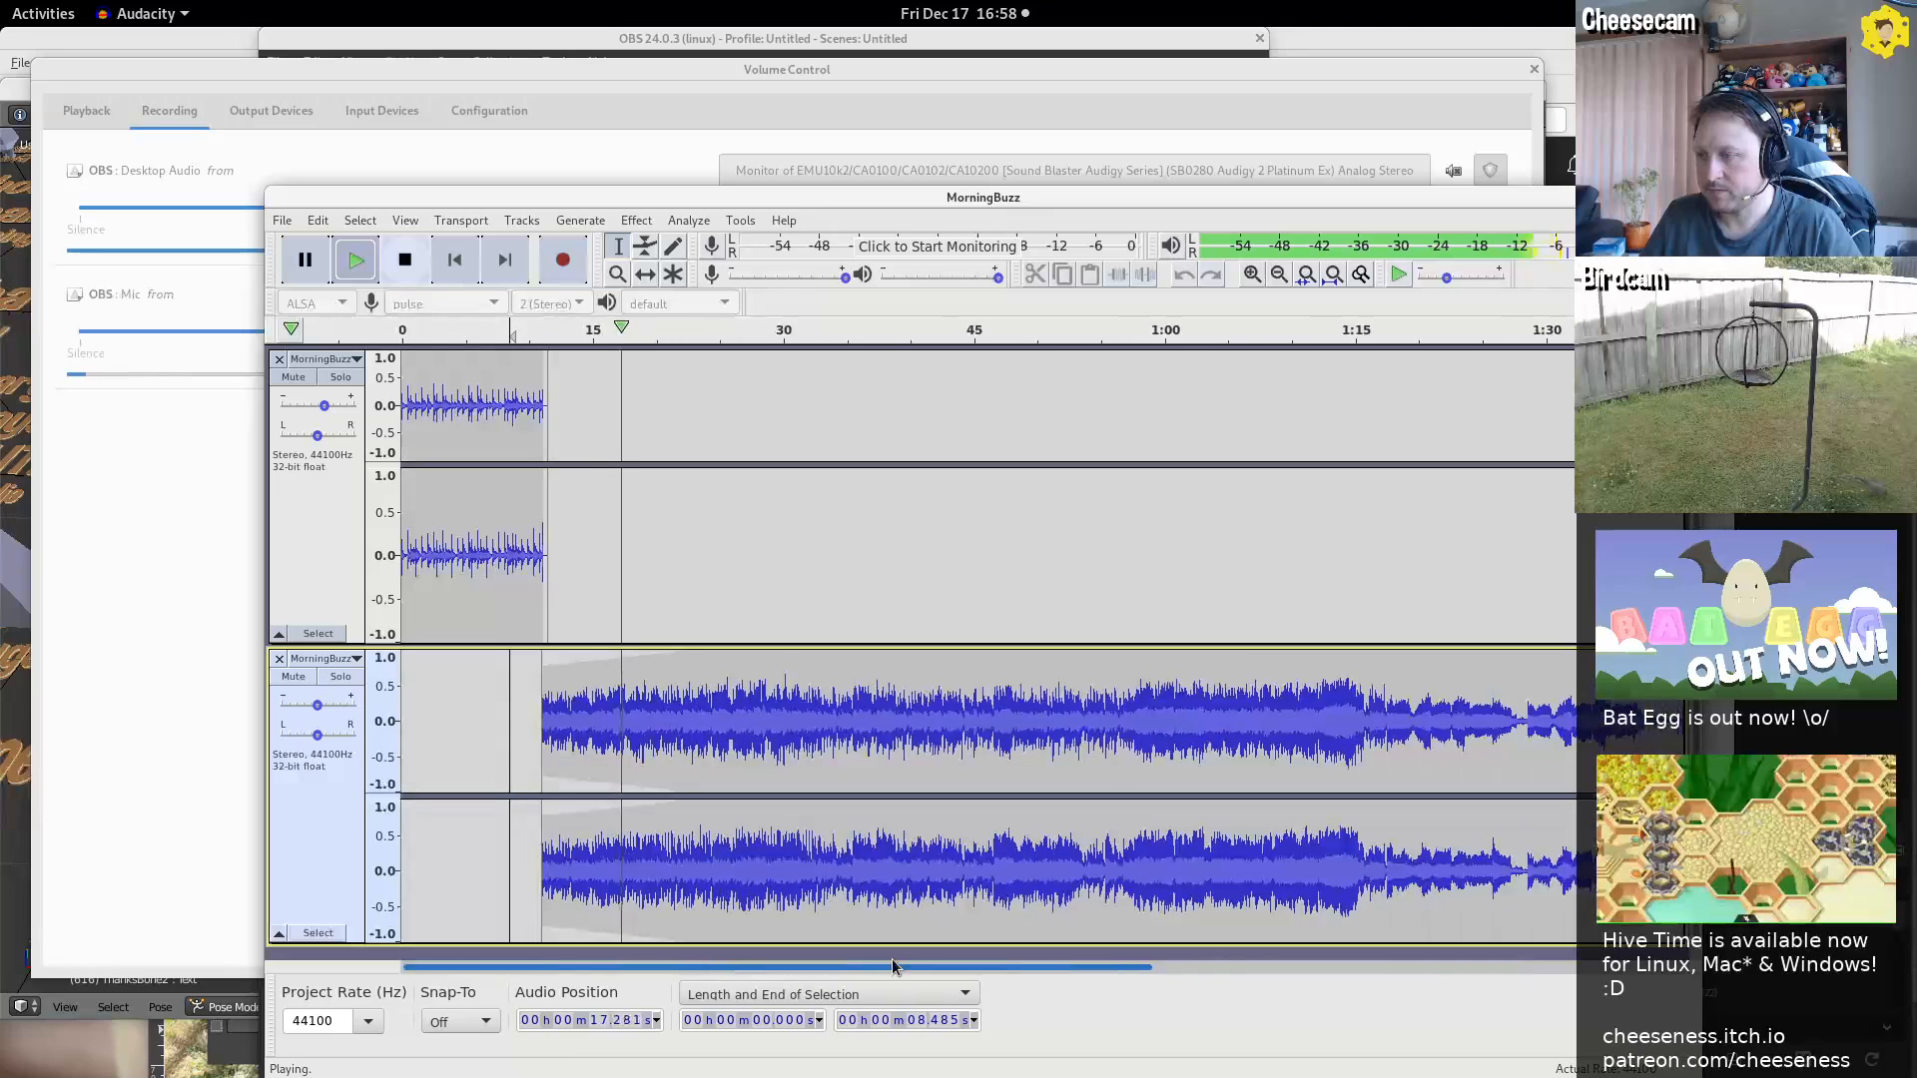
{"action": "left_click", "coordinate": [1098, 704]}
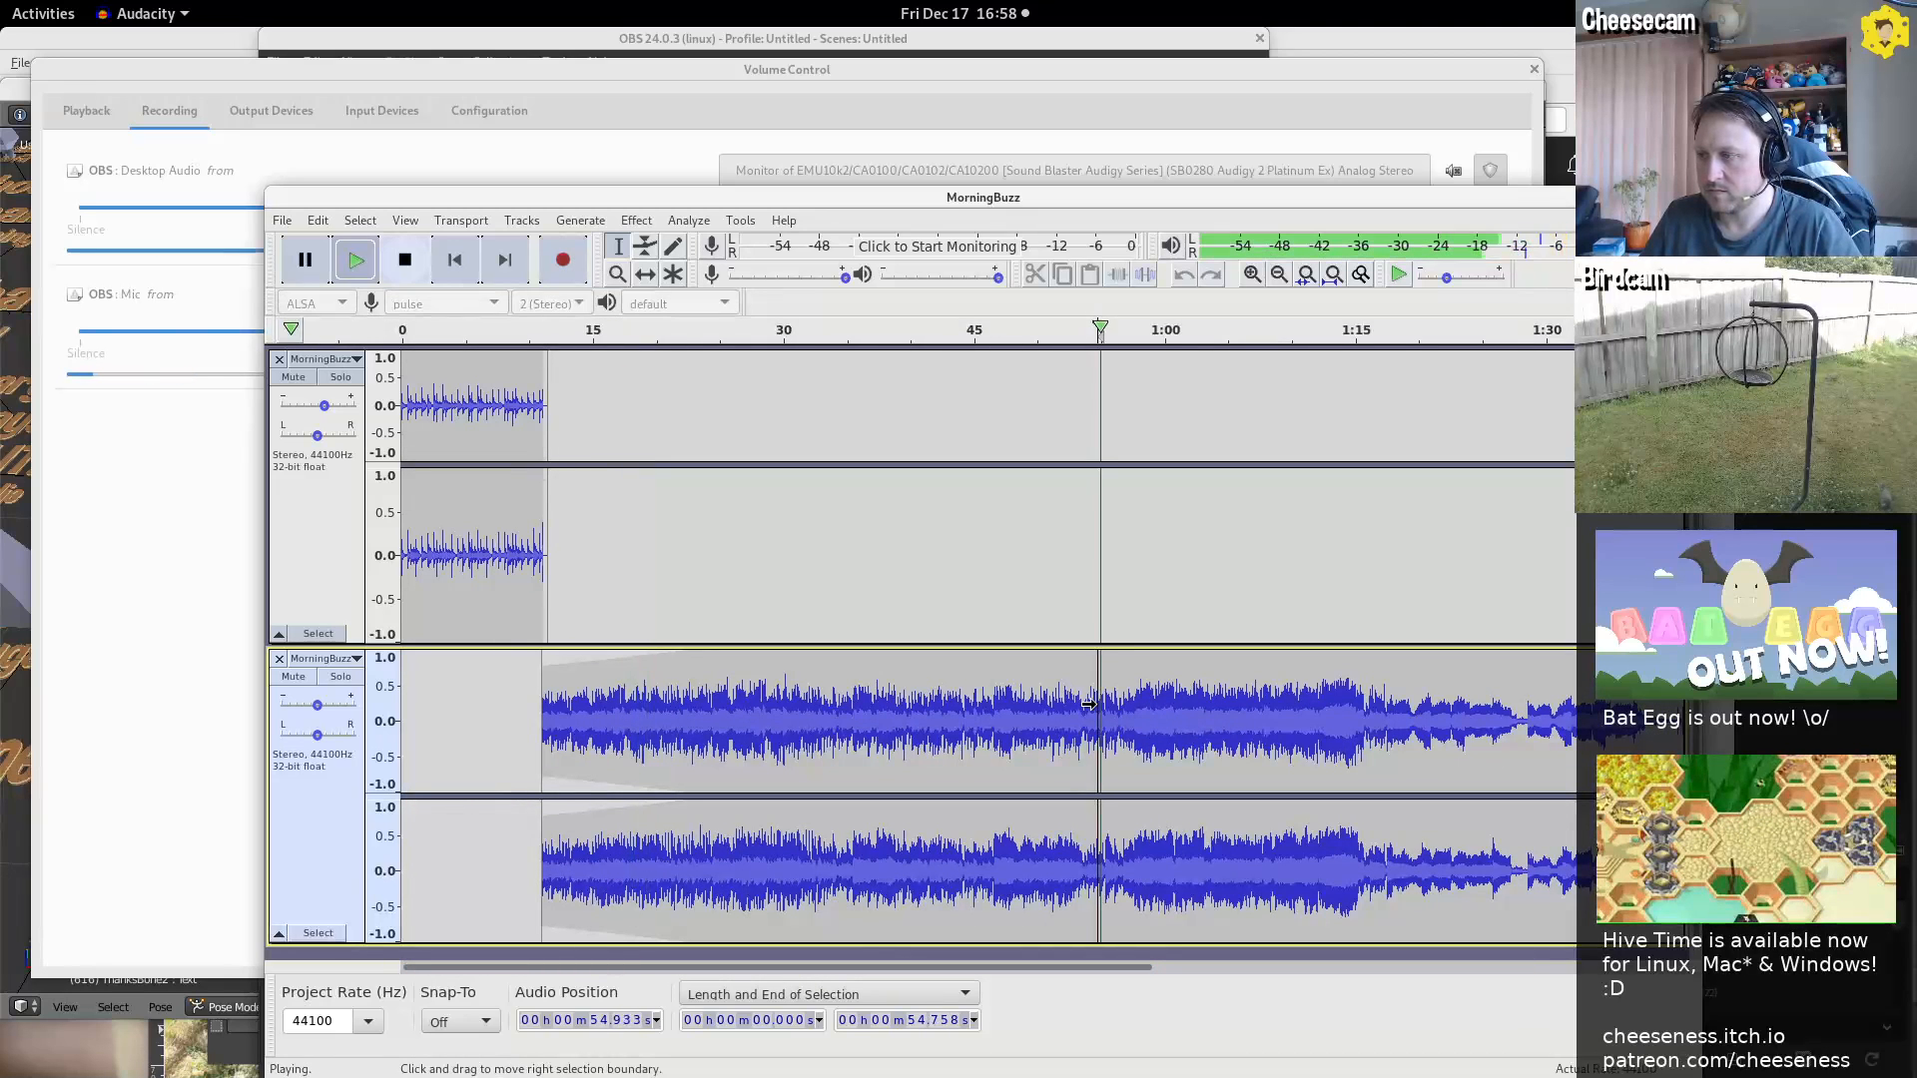
{"action": "left_click", "coordinate": [796, 697]}
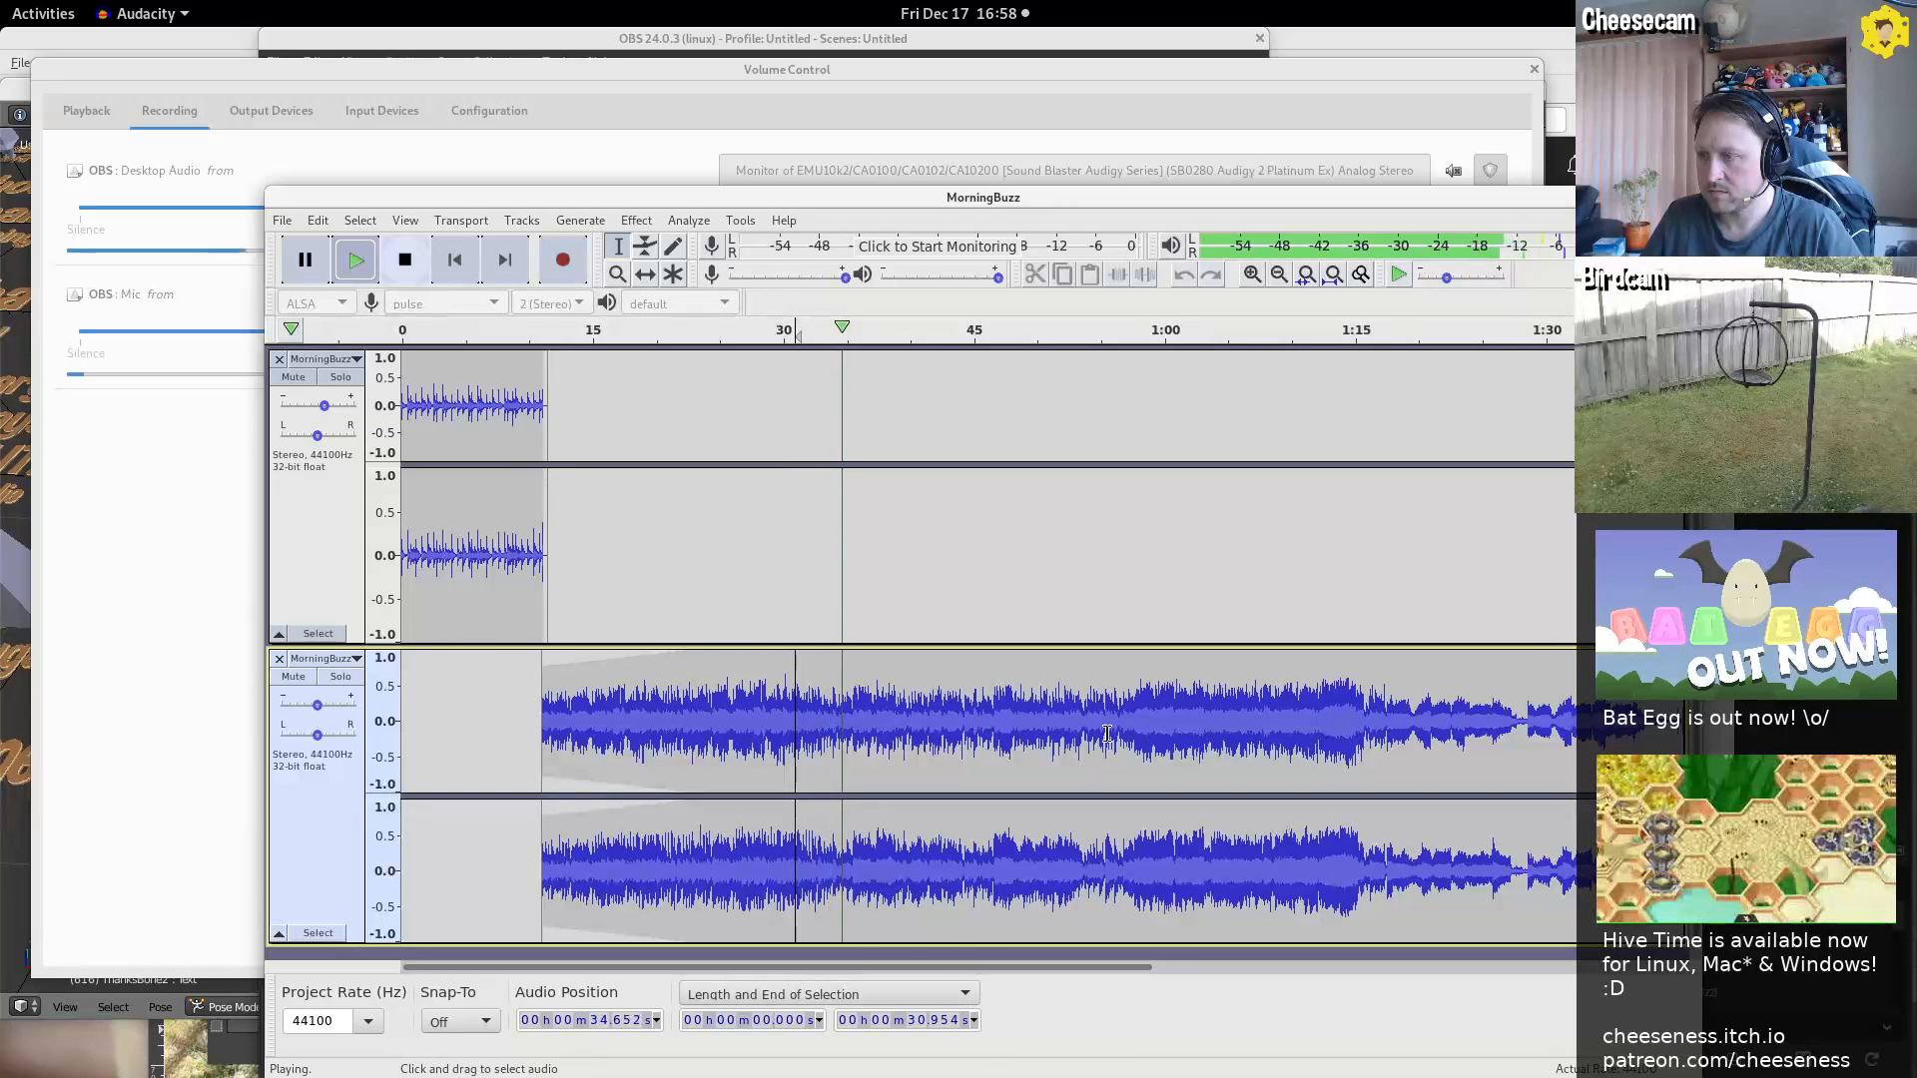
Delete the lower track's section from about 56.565 s to the note onset at about 1:40.423
{"action": "left_click_drag", "start_coordinate": [1120, 713], "coordinate": [1673, 712]}
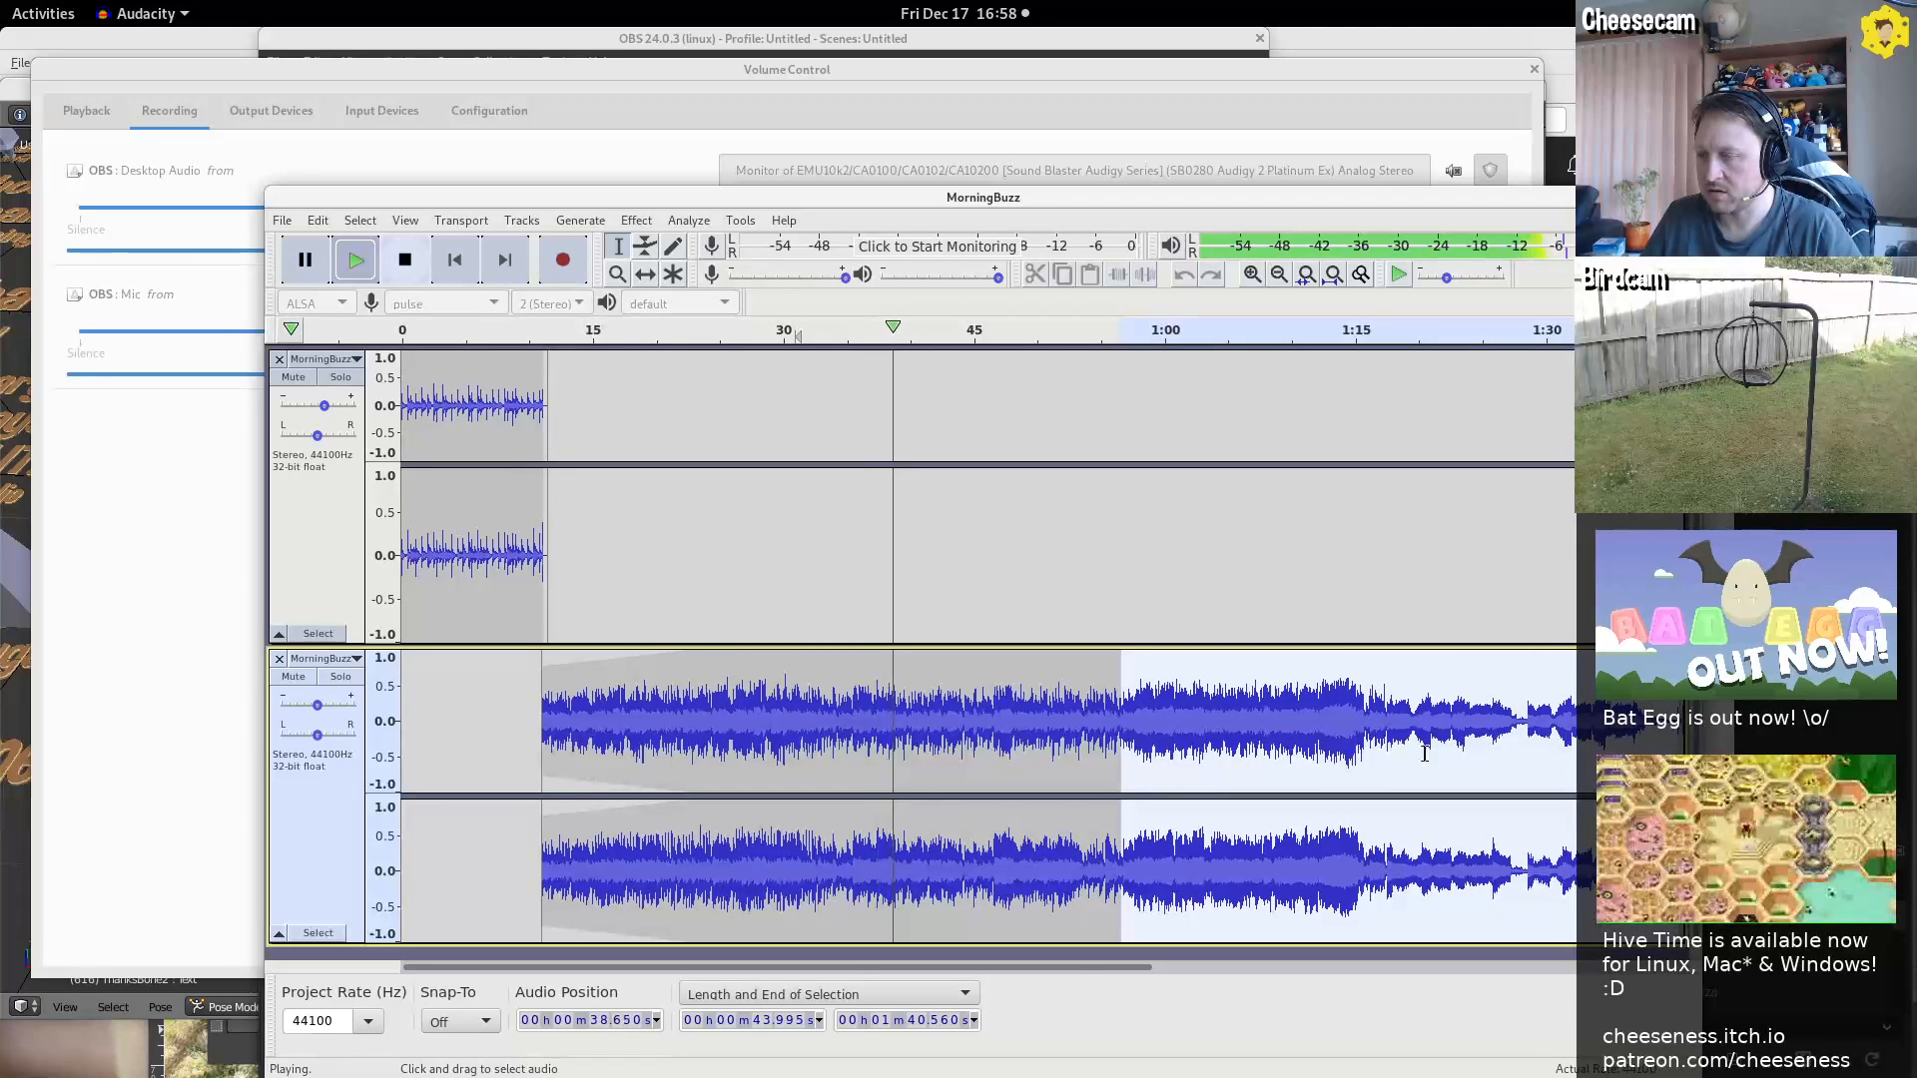
{"action": "left_click_drag", "start_coordinate": [1070, 960], "coordinate": [1206, 955]}
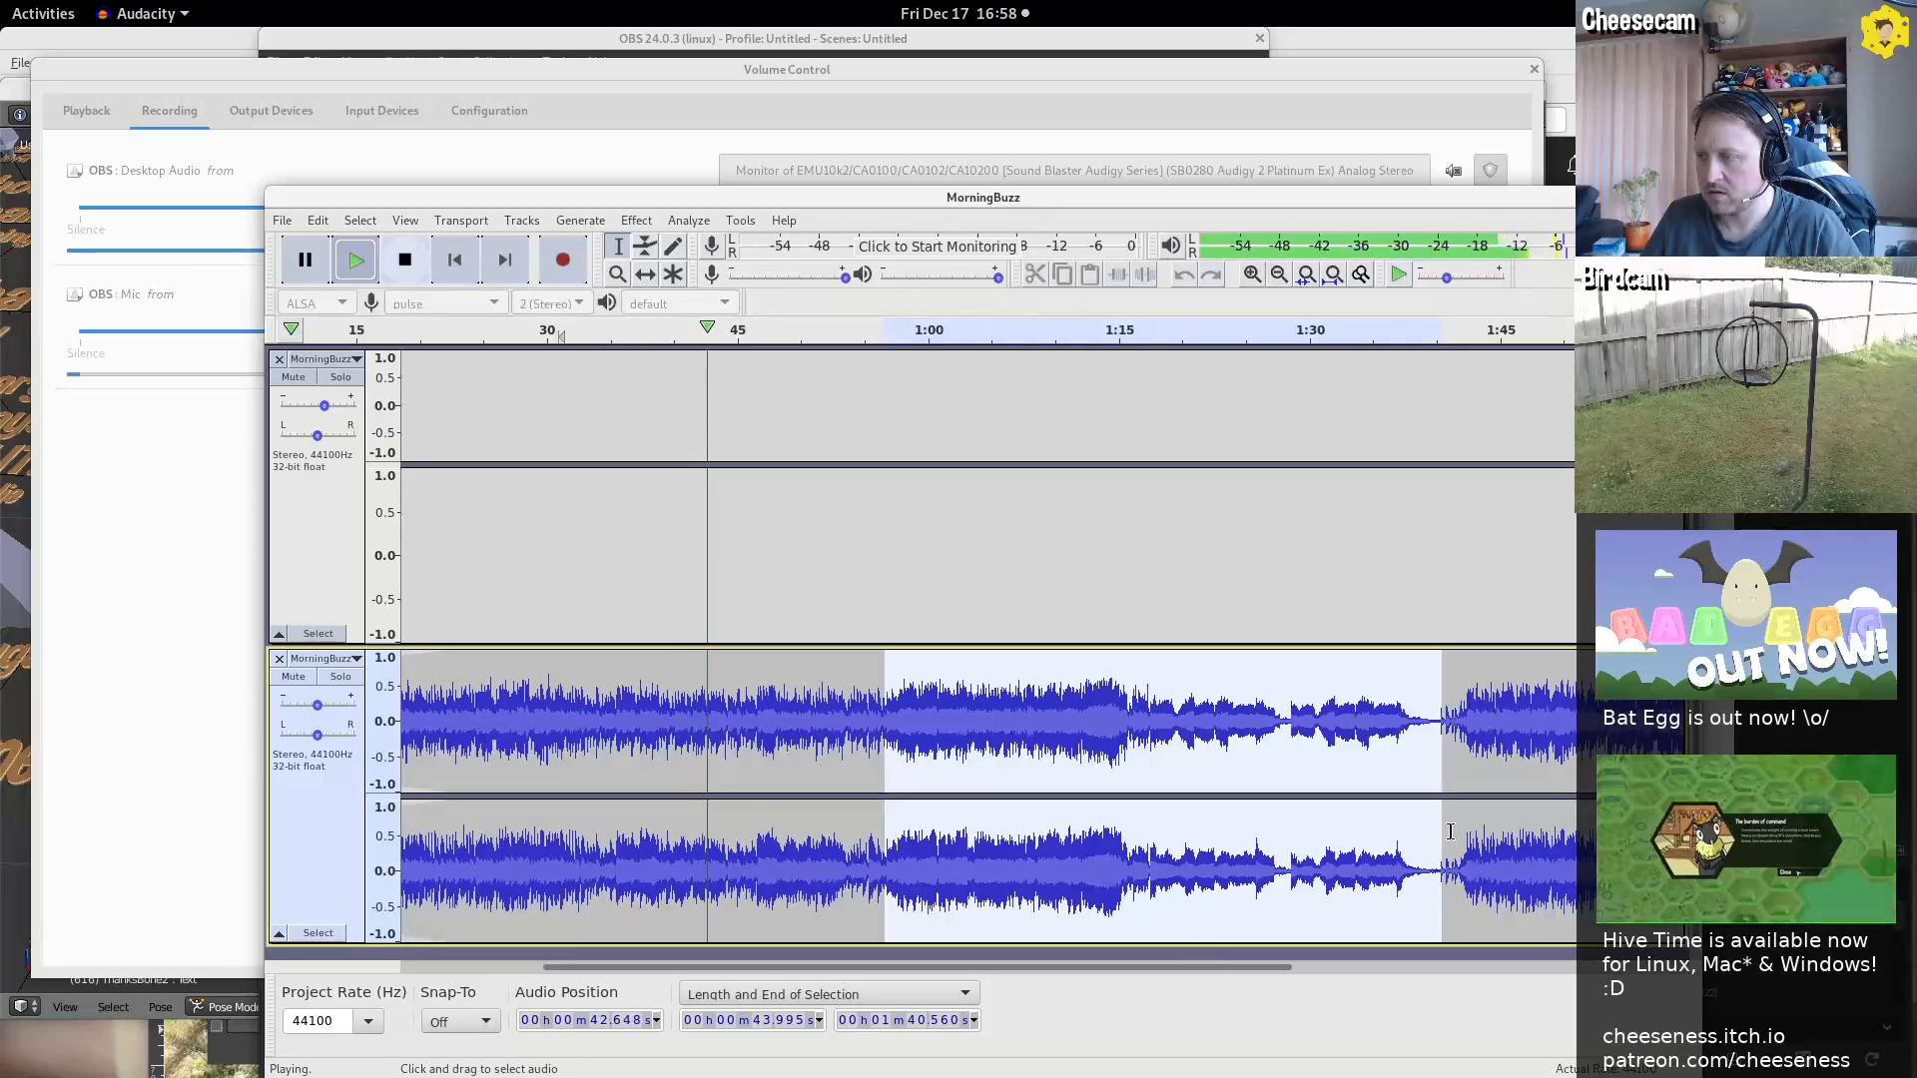
{"action": "left_click_drag", "start_coordinate": [1436, 790], "coordinate": [1430, 788]}
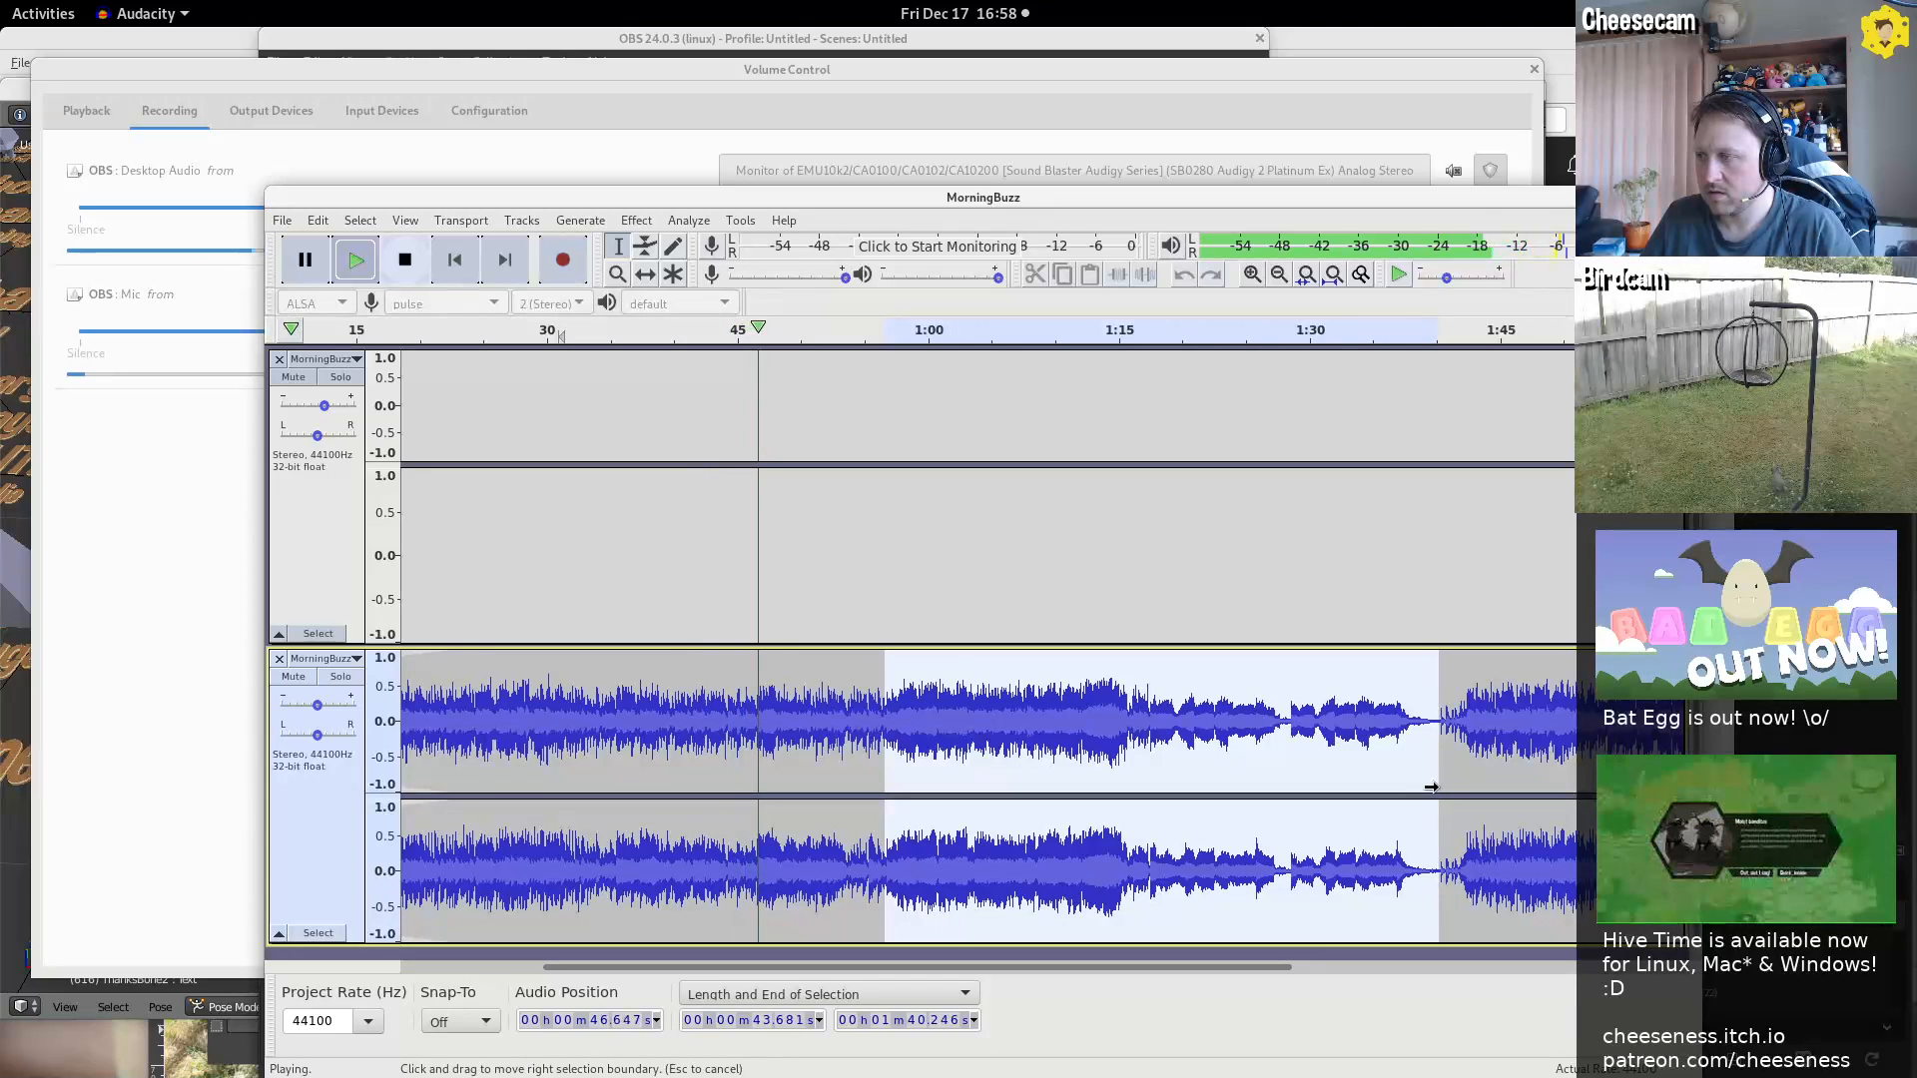
{"action": "scroll", "coordinate": [1437, 798], "scroll_direction": "up", "scroll_amount": 5, "text": "ctrl"}
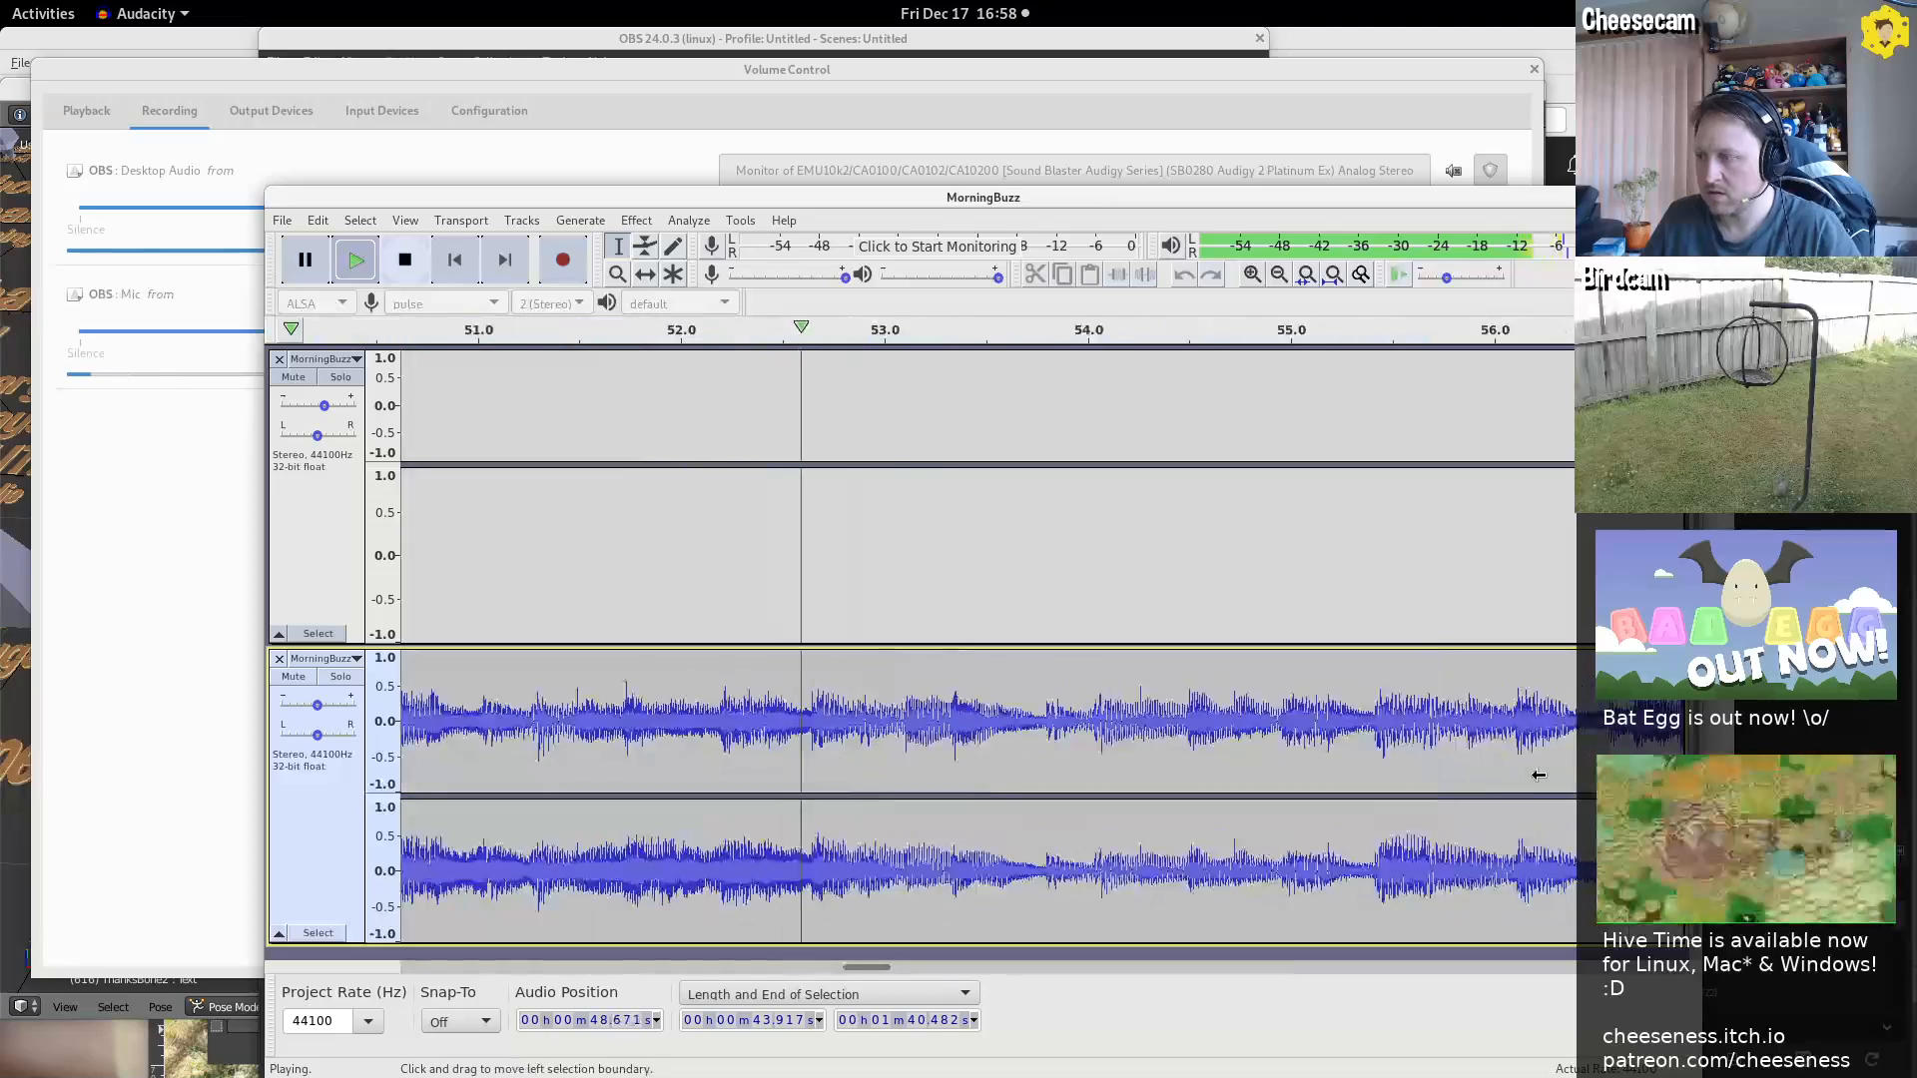
{"action": "left_click_drag", "start_coordinate": [814, 968], "coordinate": [1264, 924]}
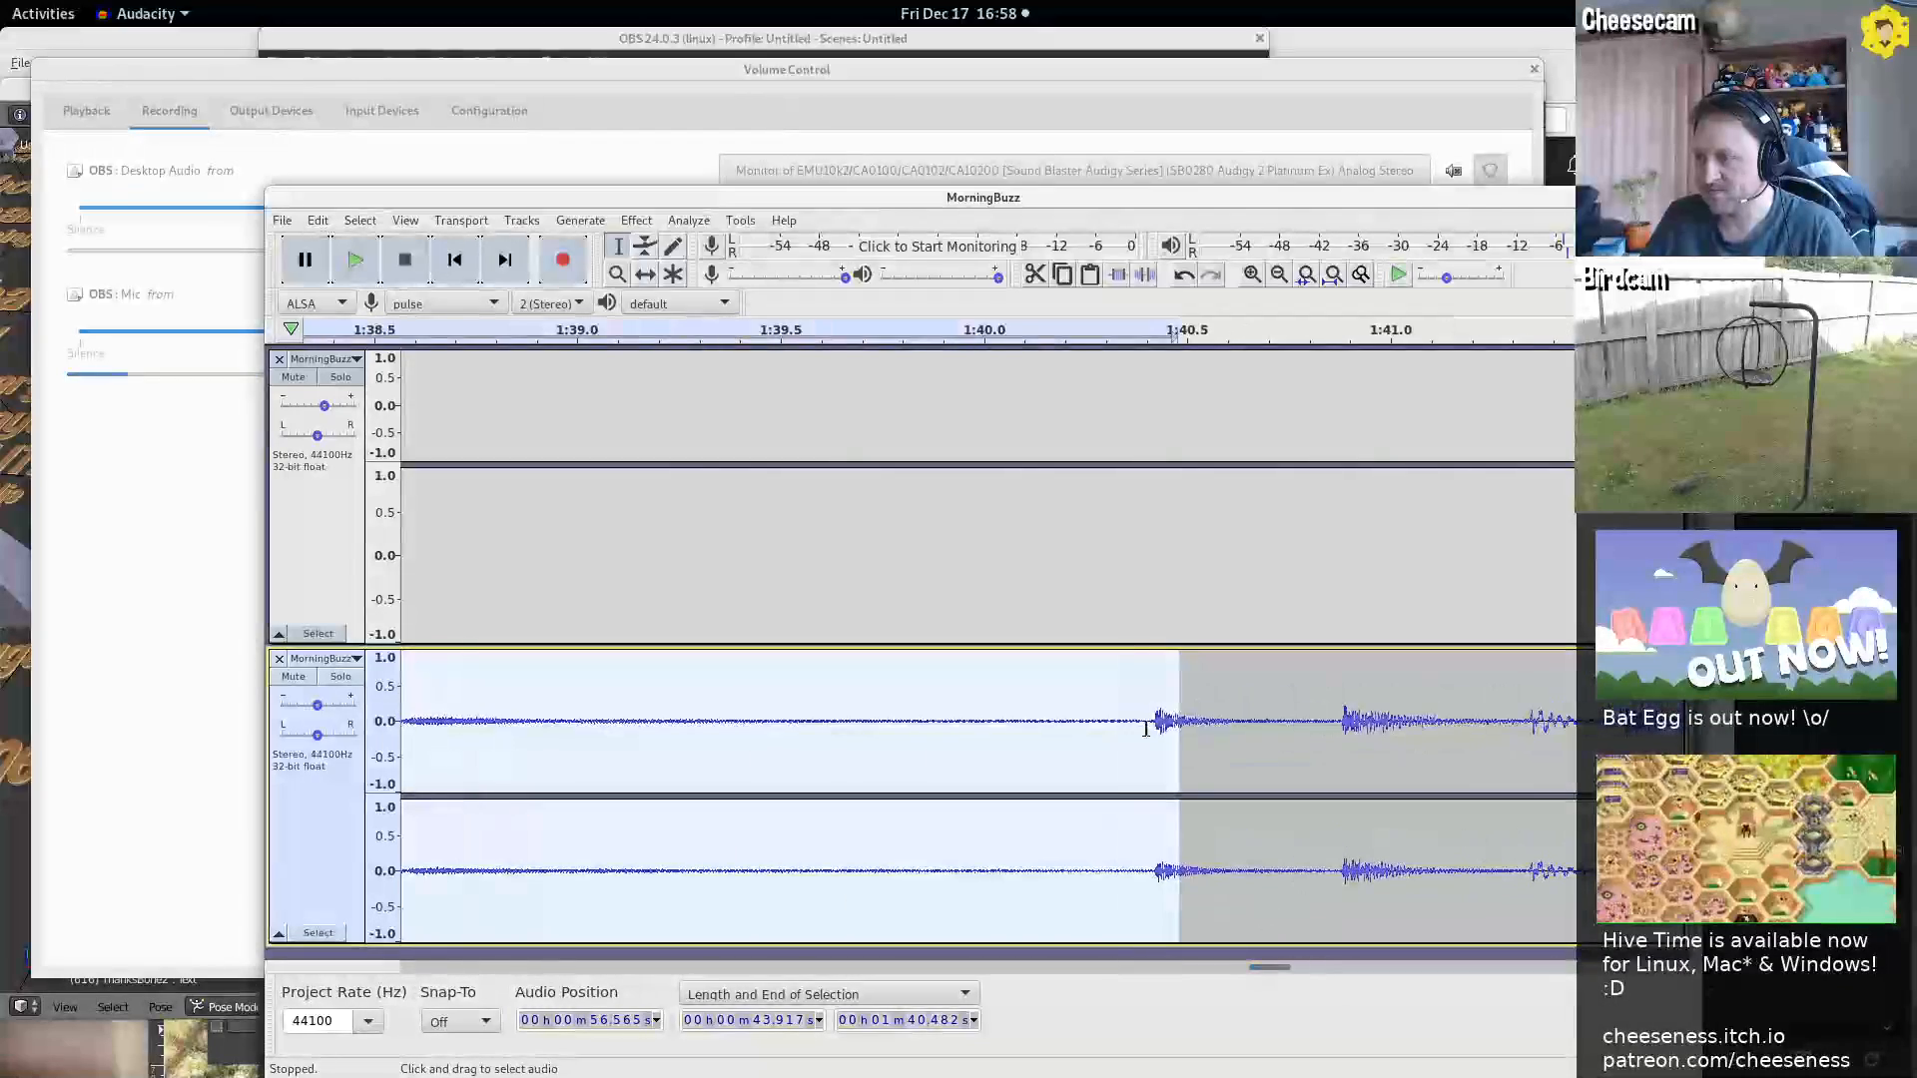
{"action": "mouse_move", "coordinate": [1171, 754]}
{"action": "left_mouse_down"}
{"action": "mouse_move", "coordinate": [1128, 753]}
{"action": "mouse_move", "coordinate": [1146, 751]}
{"action": "left_mouse_up"}
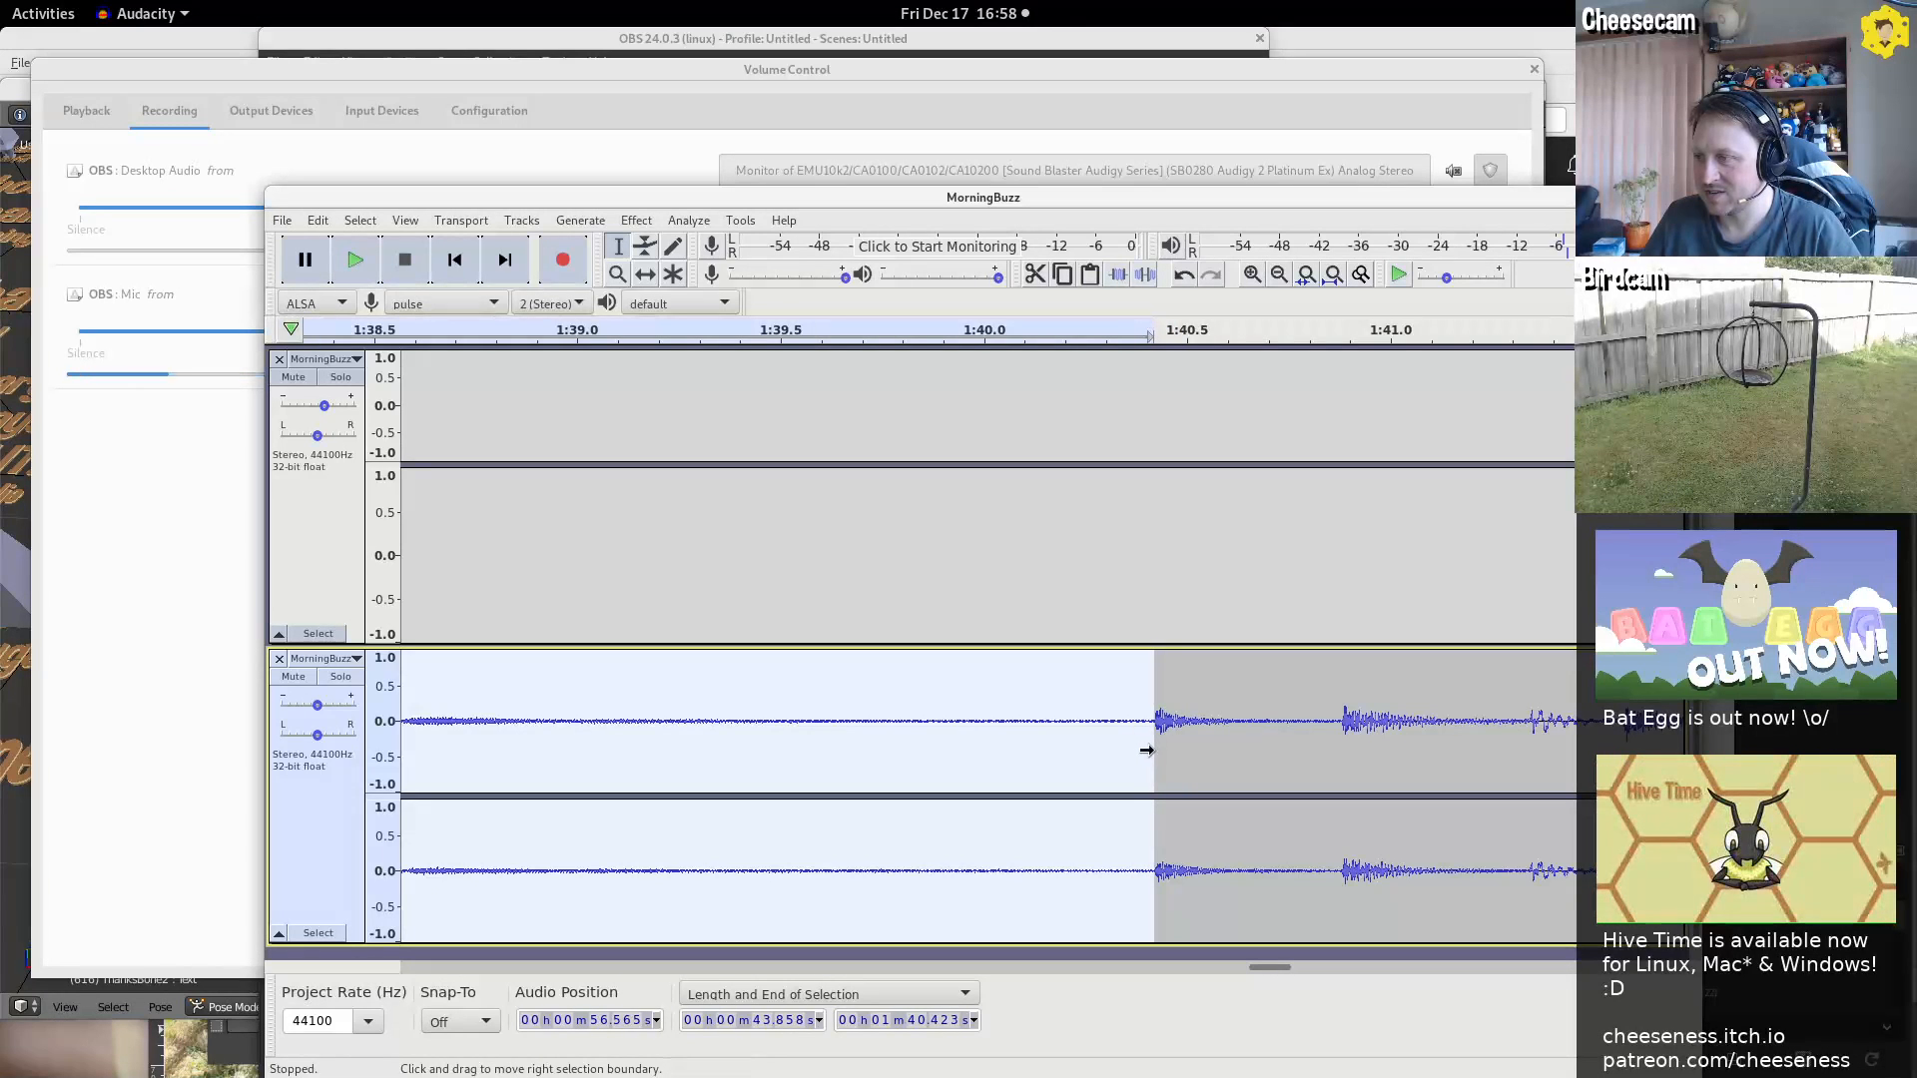
{"action": "key", "text": "Delete"}
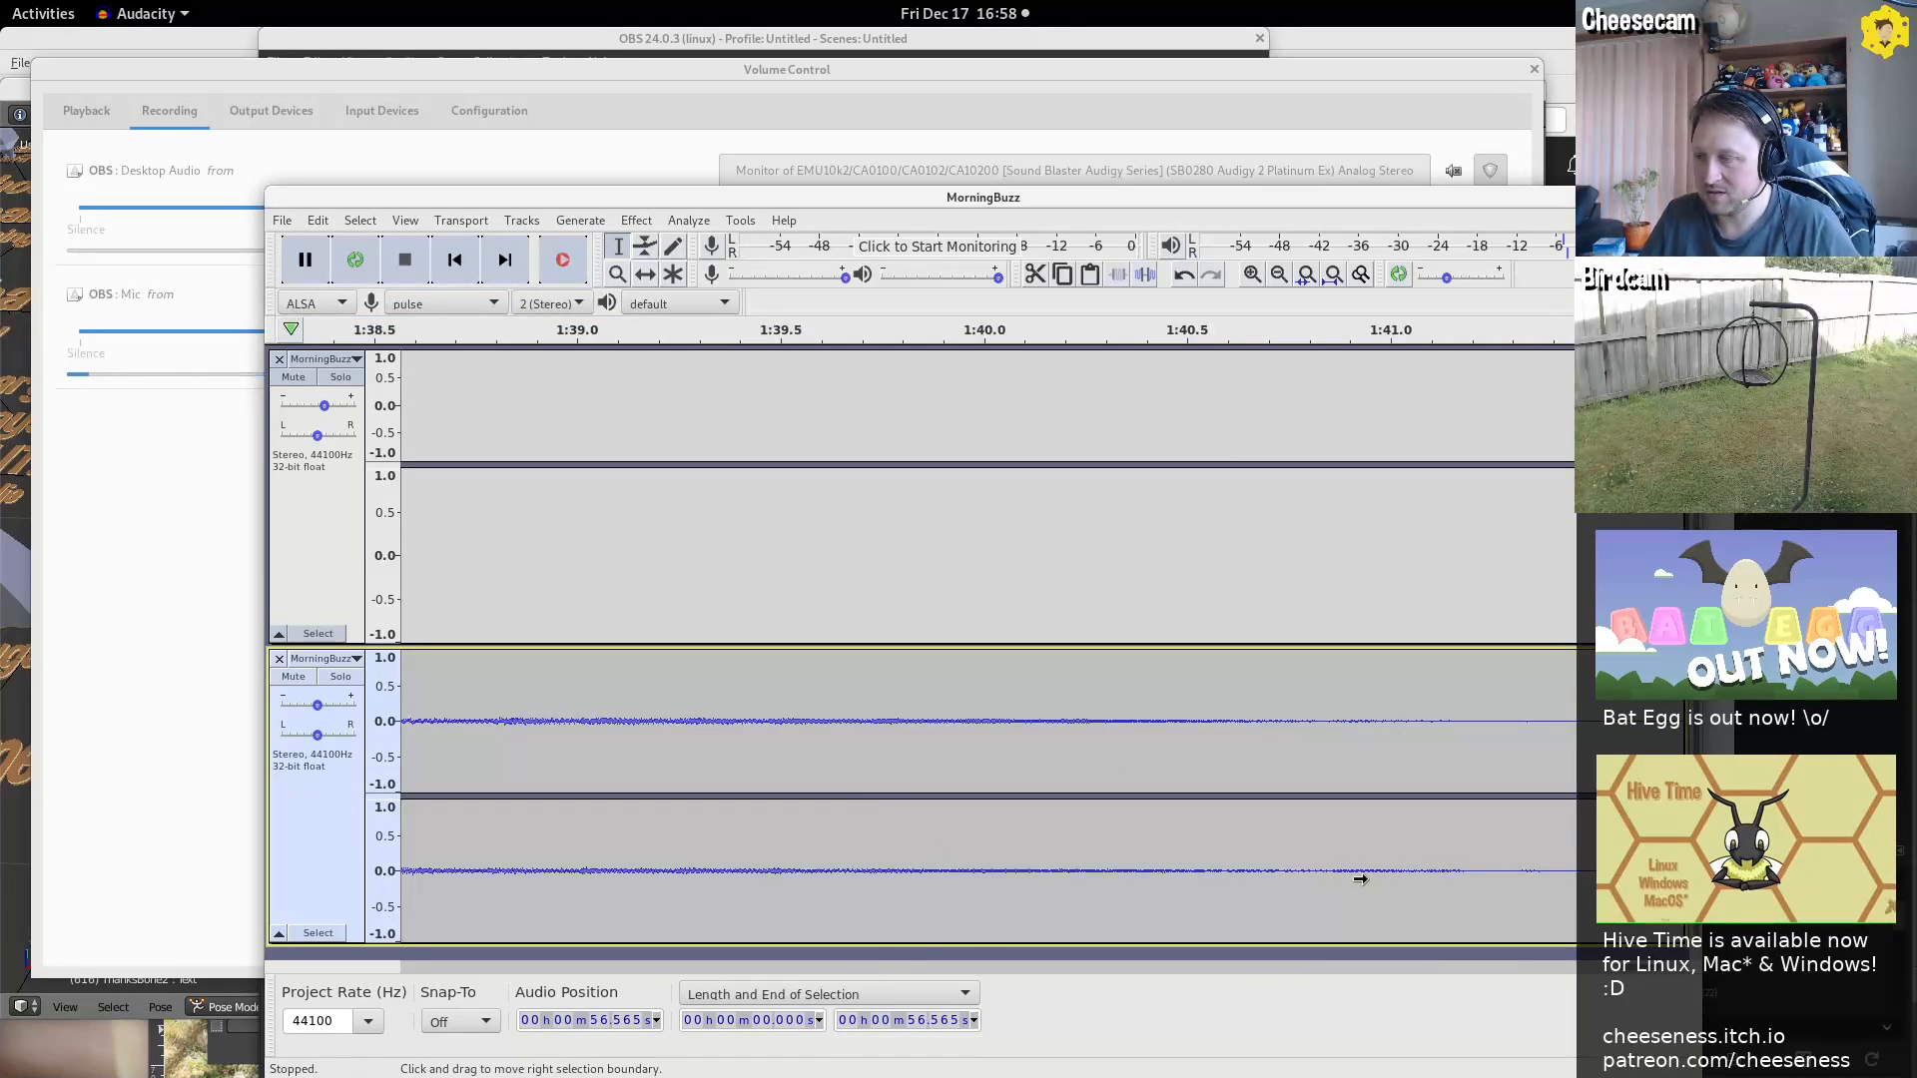
Cut everything after 56.565 s from the lower track and paste it into the upper track at about 1:18.4
{"action": "key", "text": "ctrl+z"}
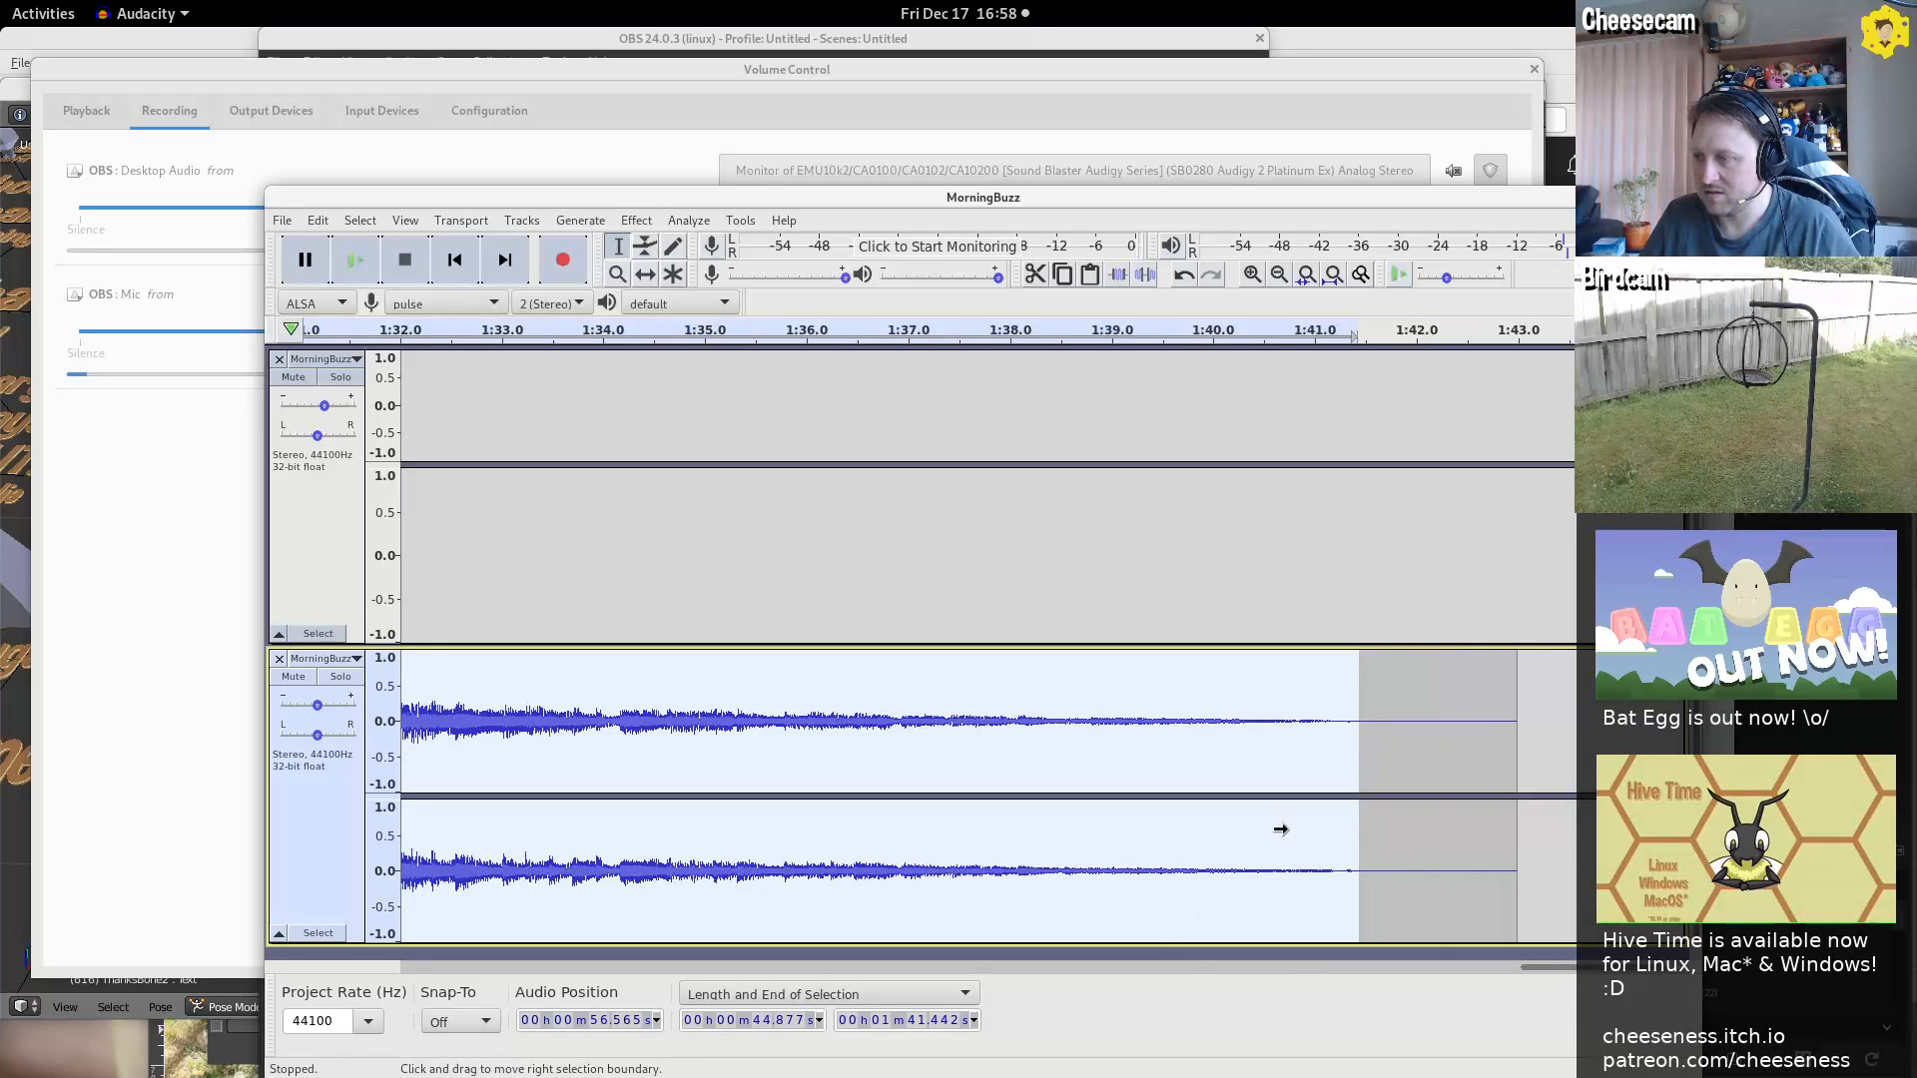
{"action": "left_click_drag", "start_coordinate": [1422, 820], "coordinate": [1444, 820]}
{"action": "key", "text": "ctrl+x"}
{"action": "left_click", "coordinate": [722, 524]}
{"action": "key", "text": "ctrl+v"}
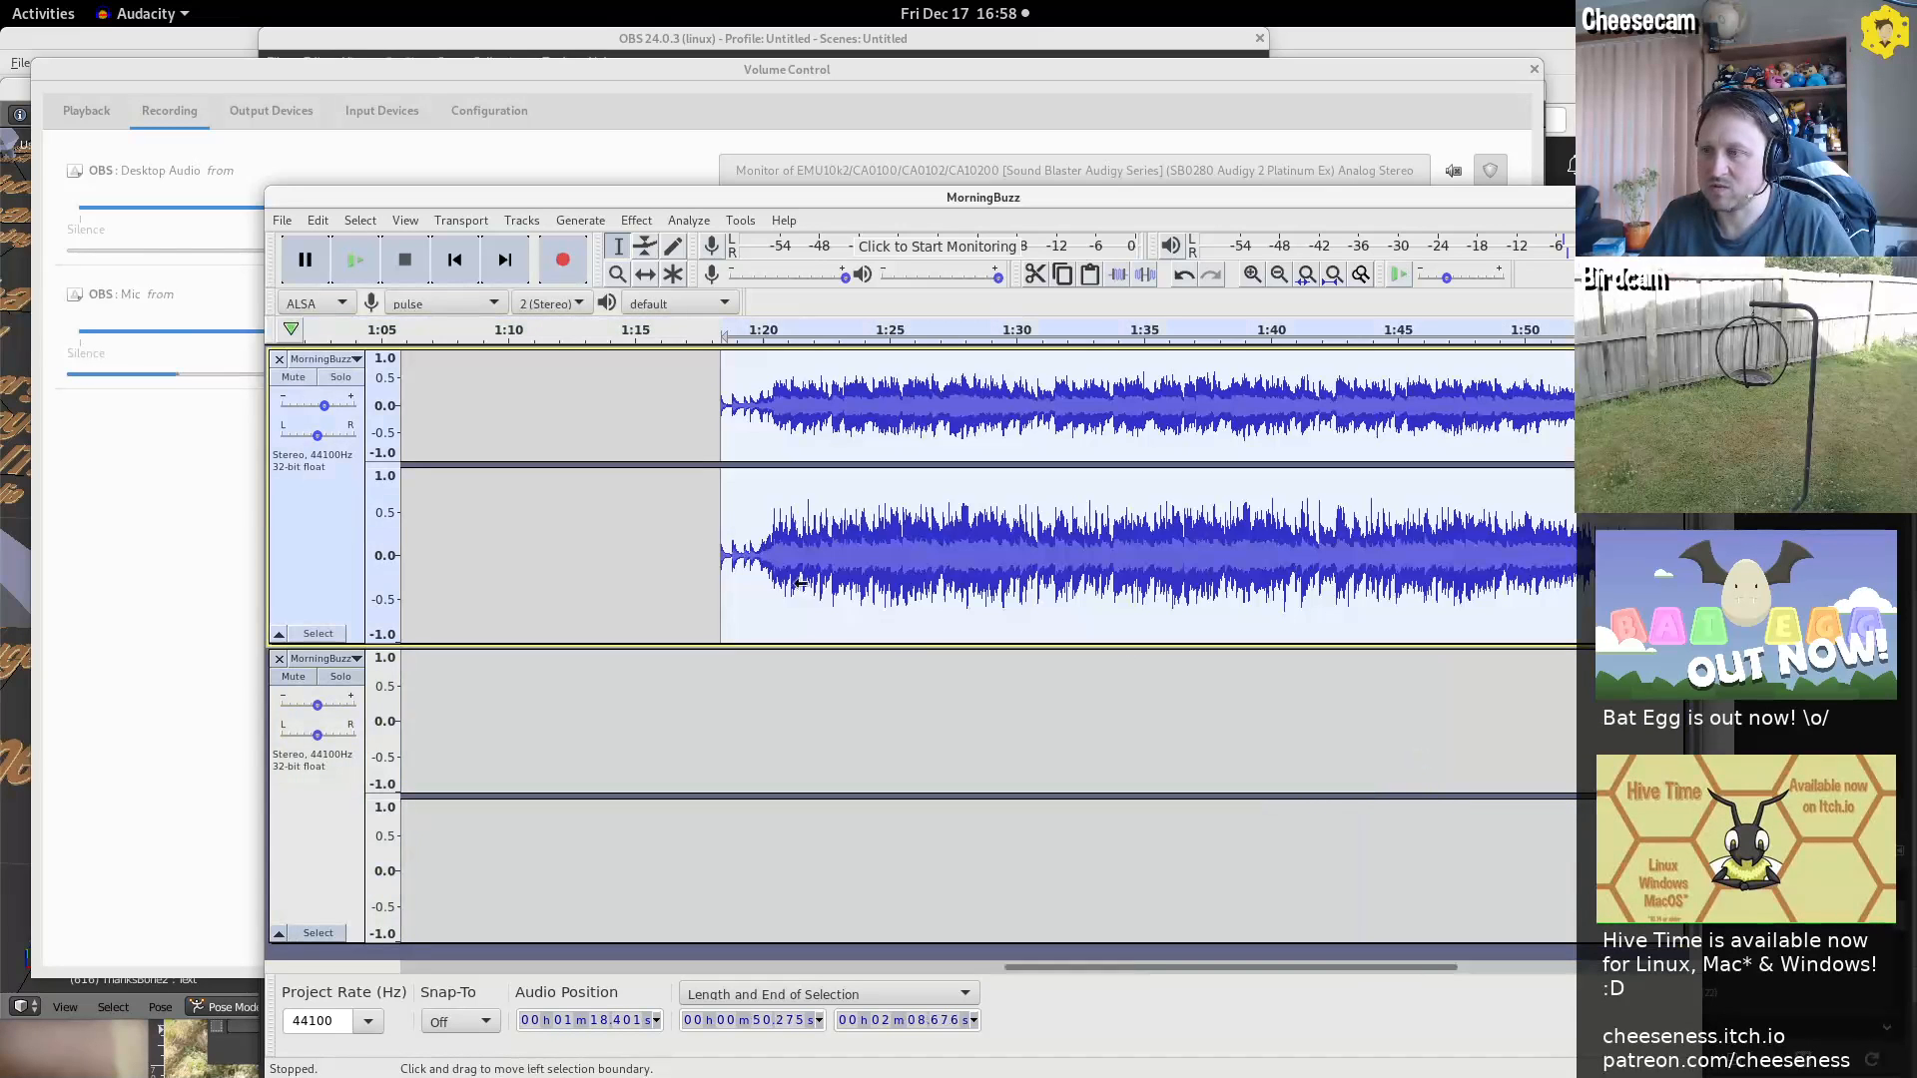
Shift the pasted upper clip back to start at about 56.36 s, next to the lower track's end
{"action": "key", "text": "F5"}
{"action": "left_click_drag", "start_coordinate": [1086, 589], "coordinate": [740, 589]}
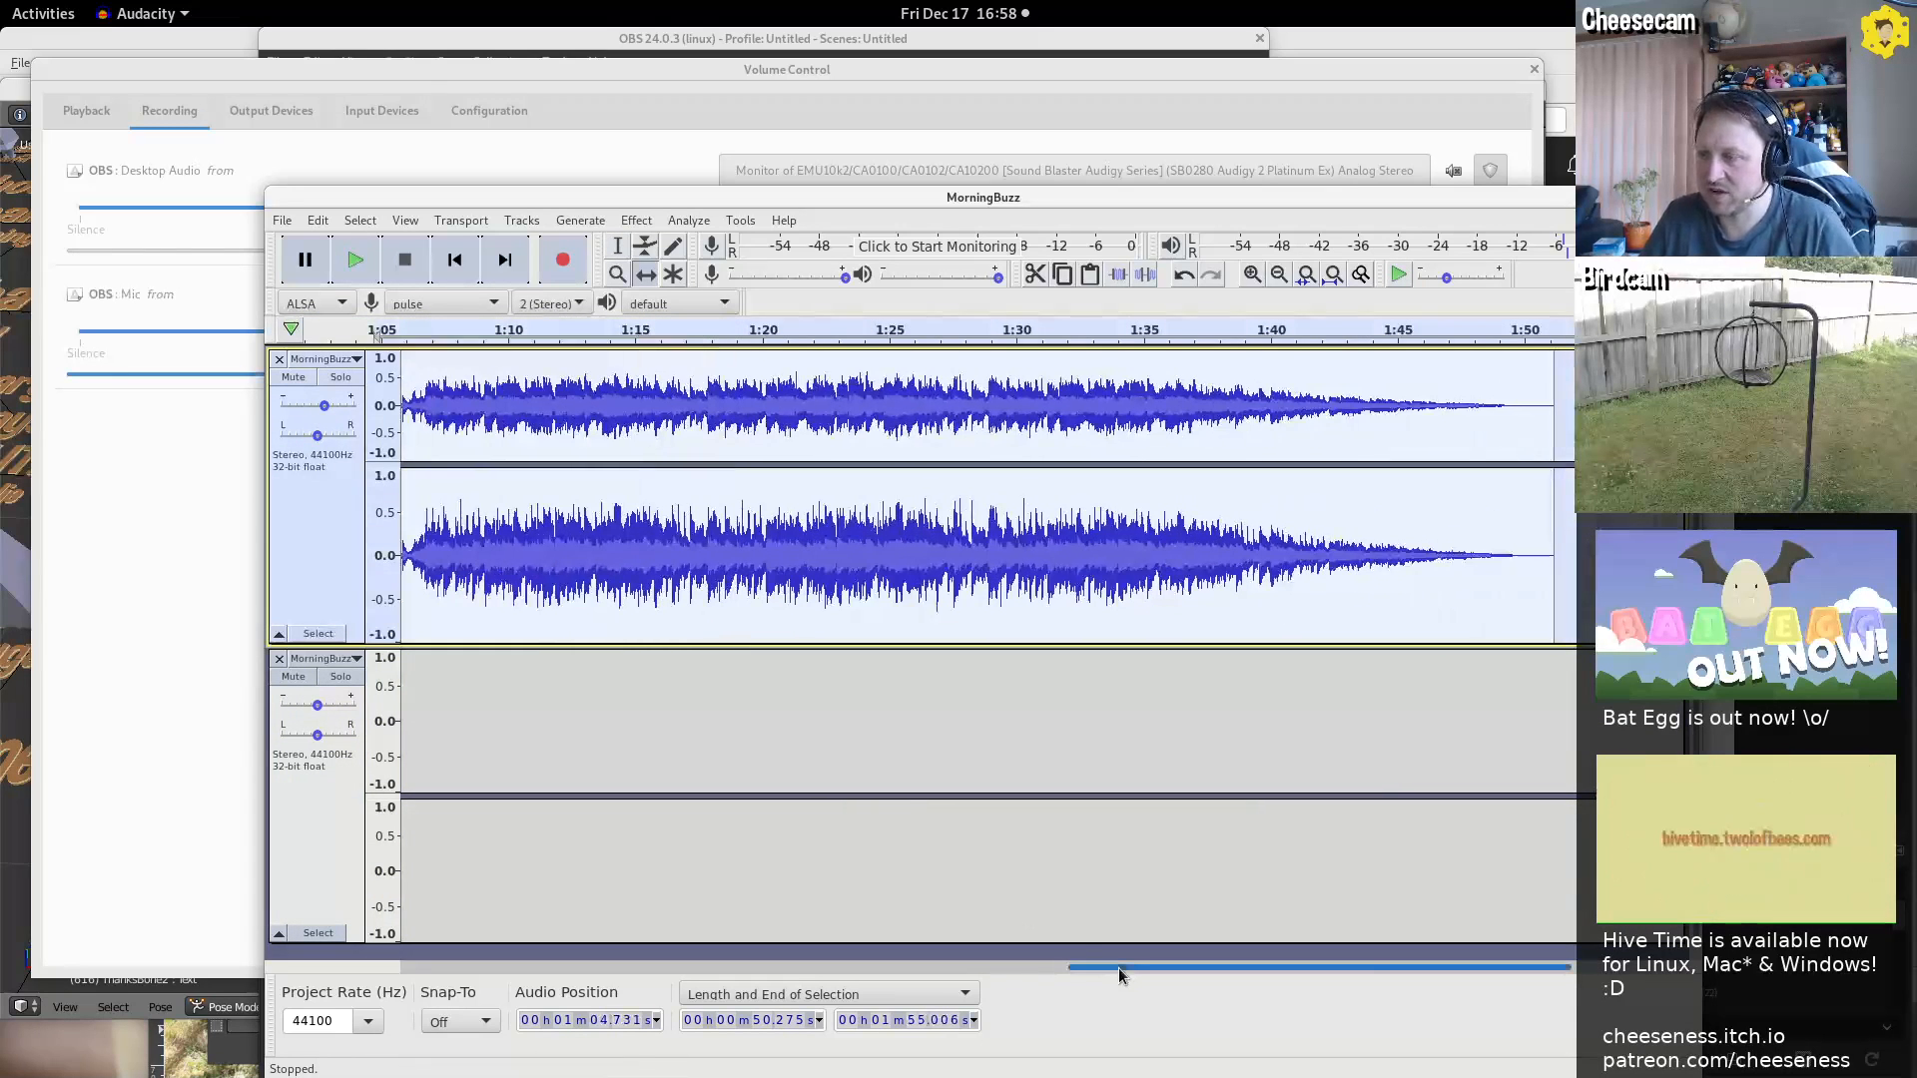
{"action": "left_click_drag", "start_coordinate": [1058, 968], "coordinate": [897, 969]}
{"action": "left_click_drag", "start_coordinate": [1157, 589], "coordinate": [943, 589]}
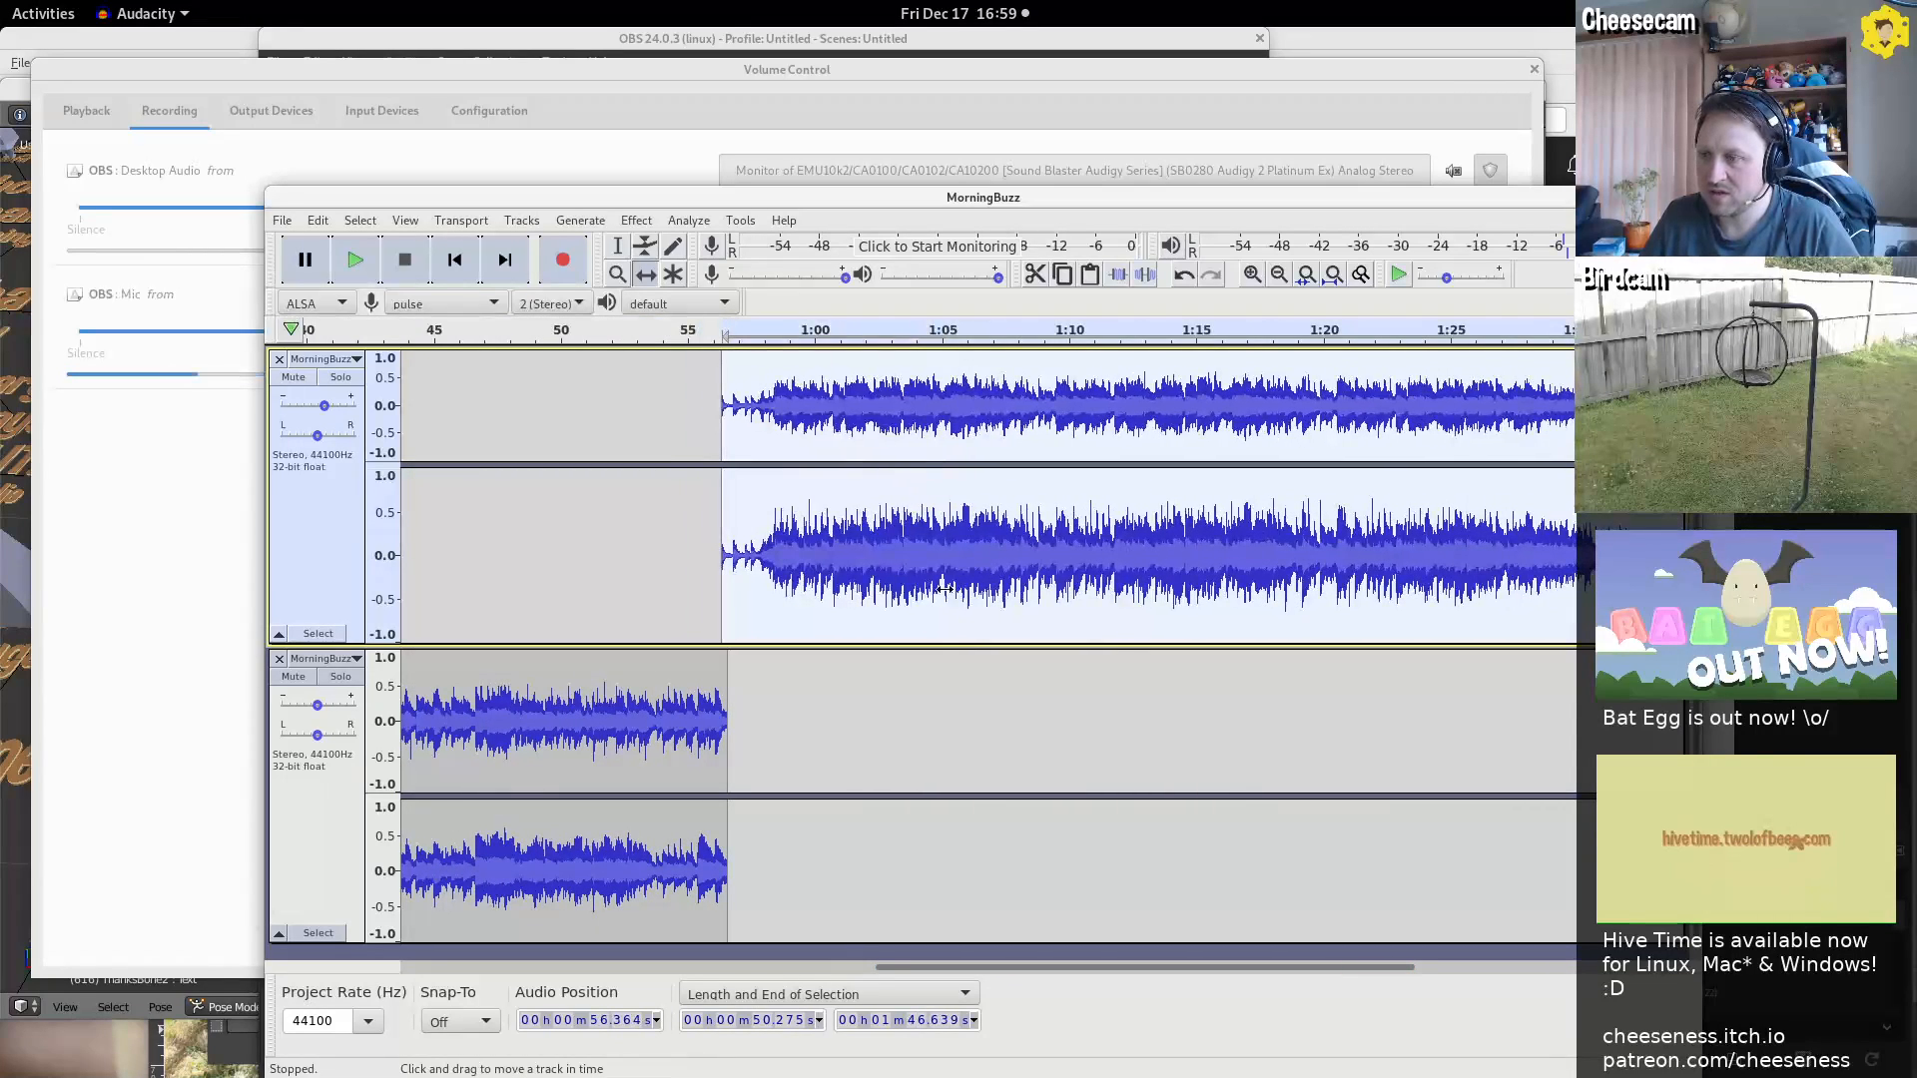
Play from about 46.6 s across the join between the lower track and the pasted upper clip
{"action": "key", "text": "F1"}
{"action": "left_click", "coordinate": [474, 719]}
{"action": "key", "text": "space"}
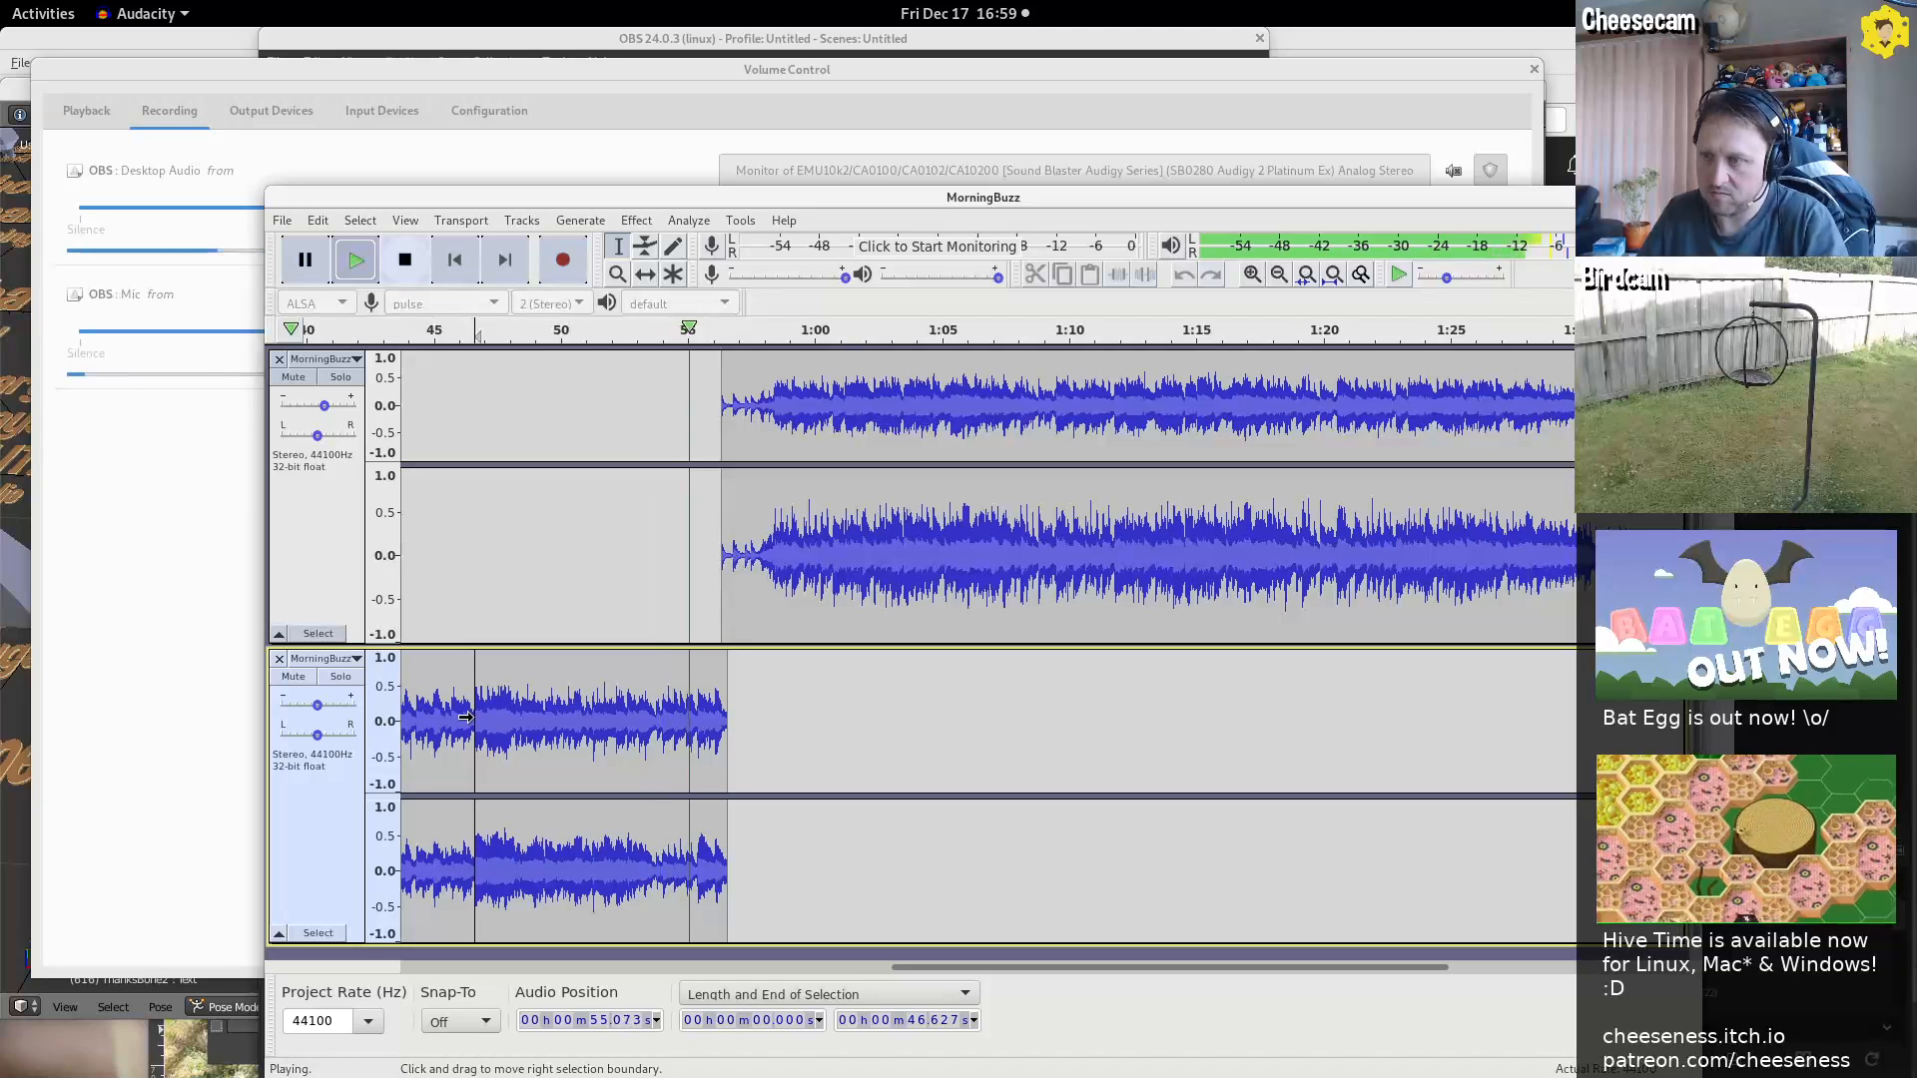
{"action": "left_click", "coordinate": [404, 260]}
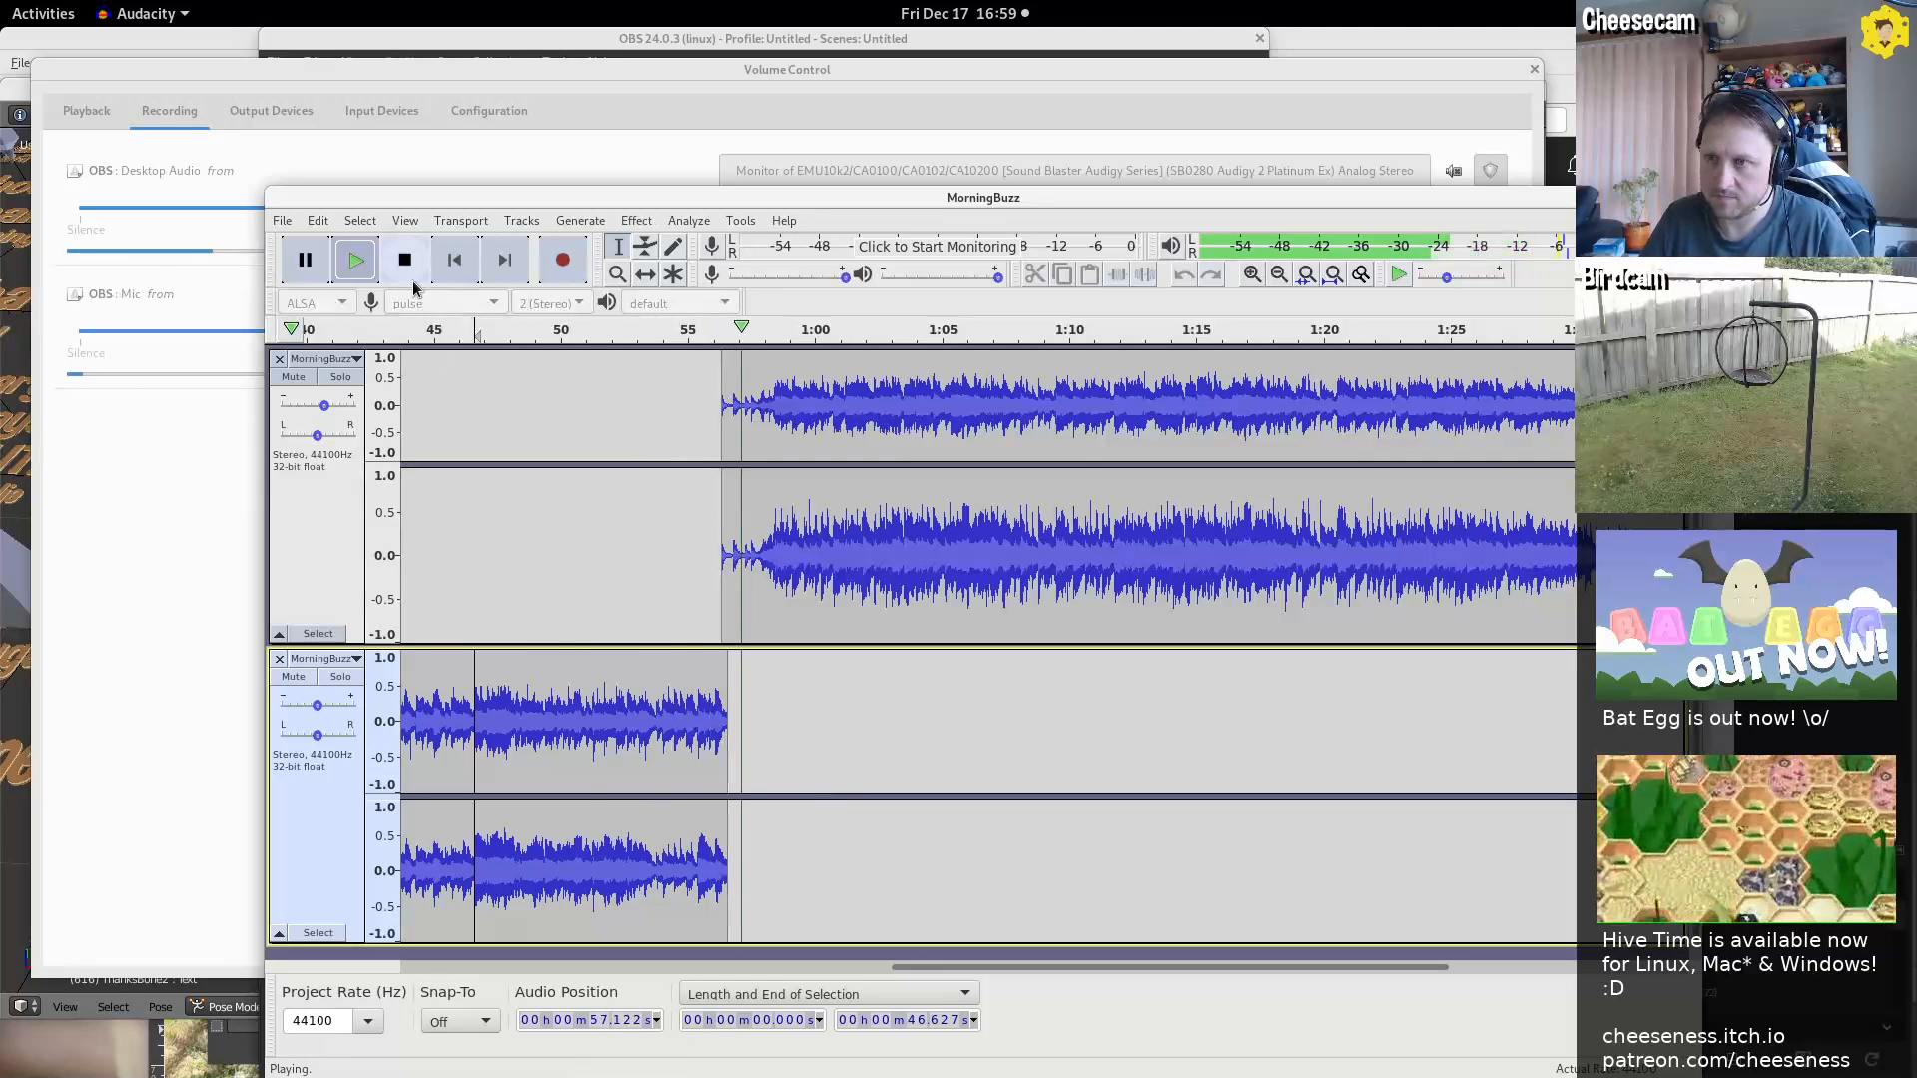
Play from about 15 s and slightly lower the gain of the lower track
{"action": "left_click_drag", "start_coordinate": [966, 966], "coordinate": [564, 973]}
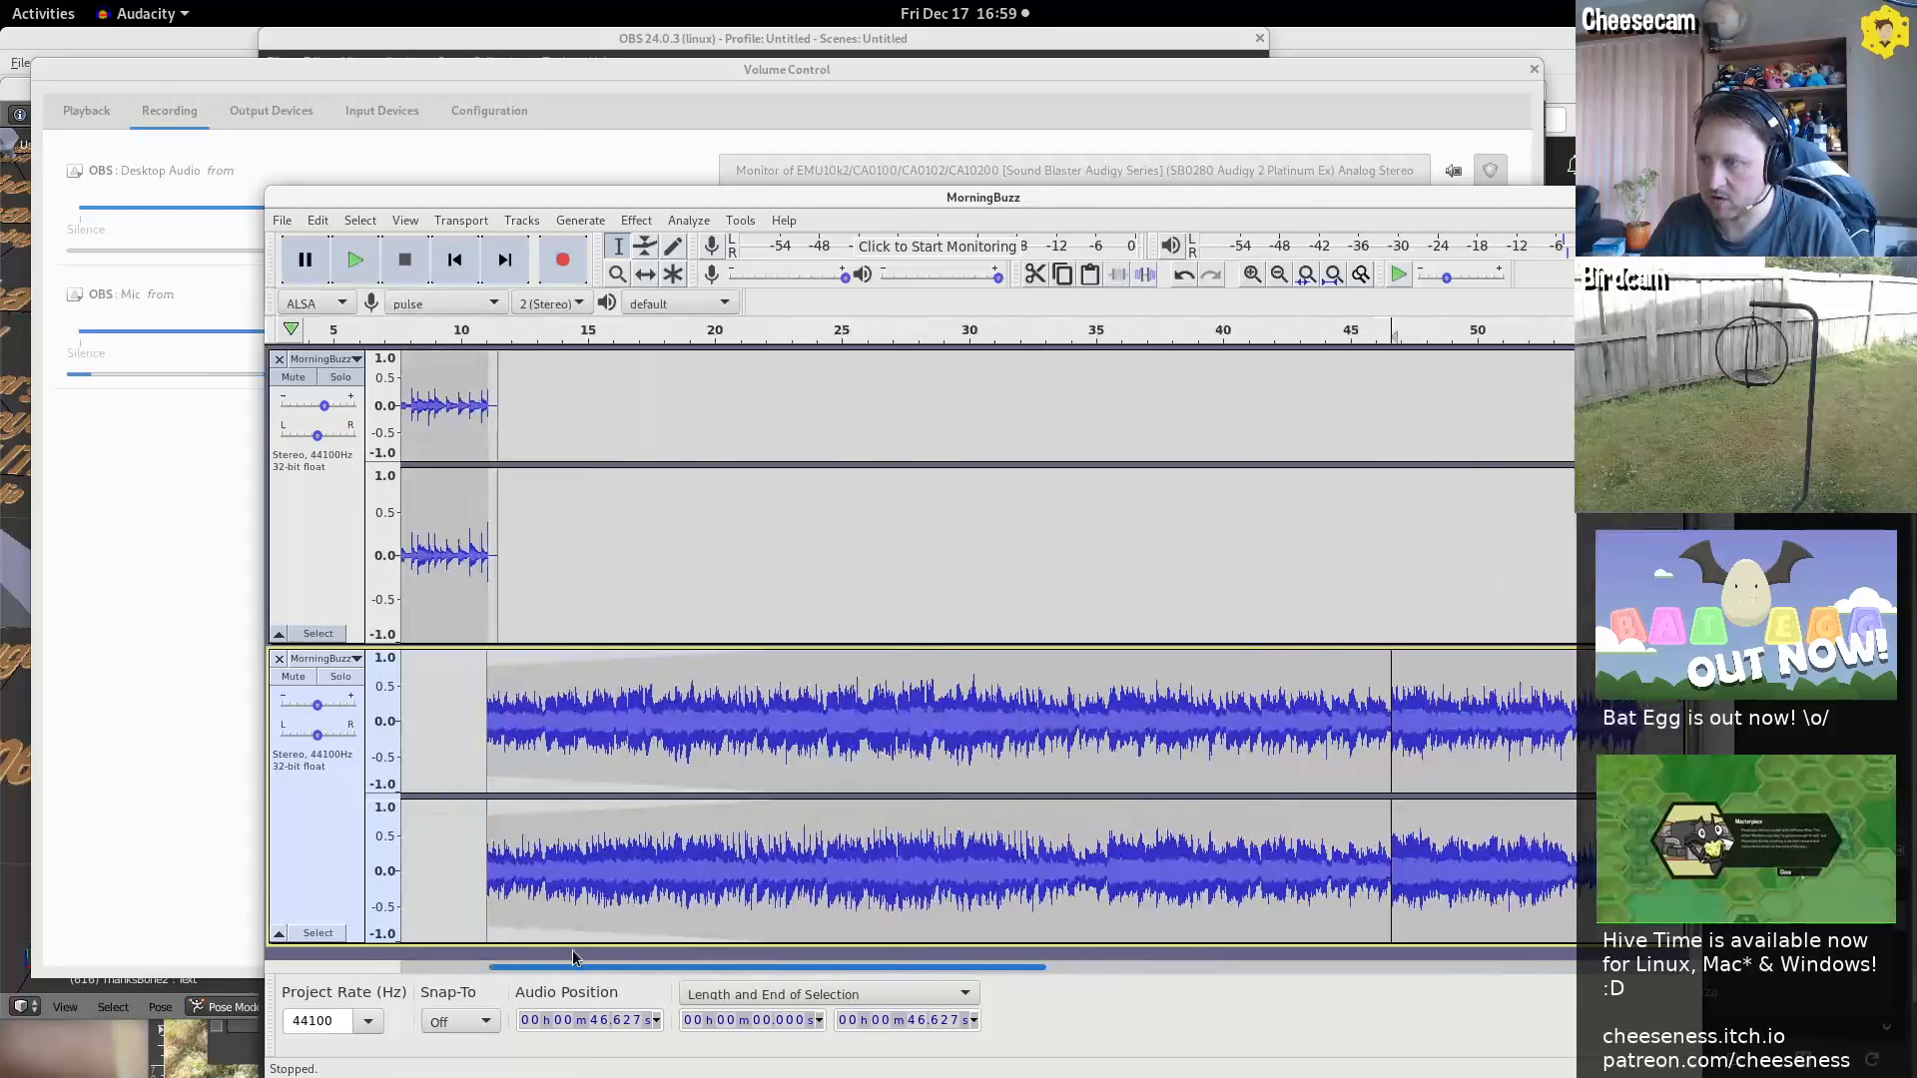
{"action": "left_click", "coordinate": [527, 593]}
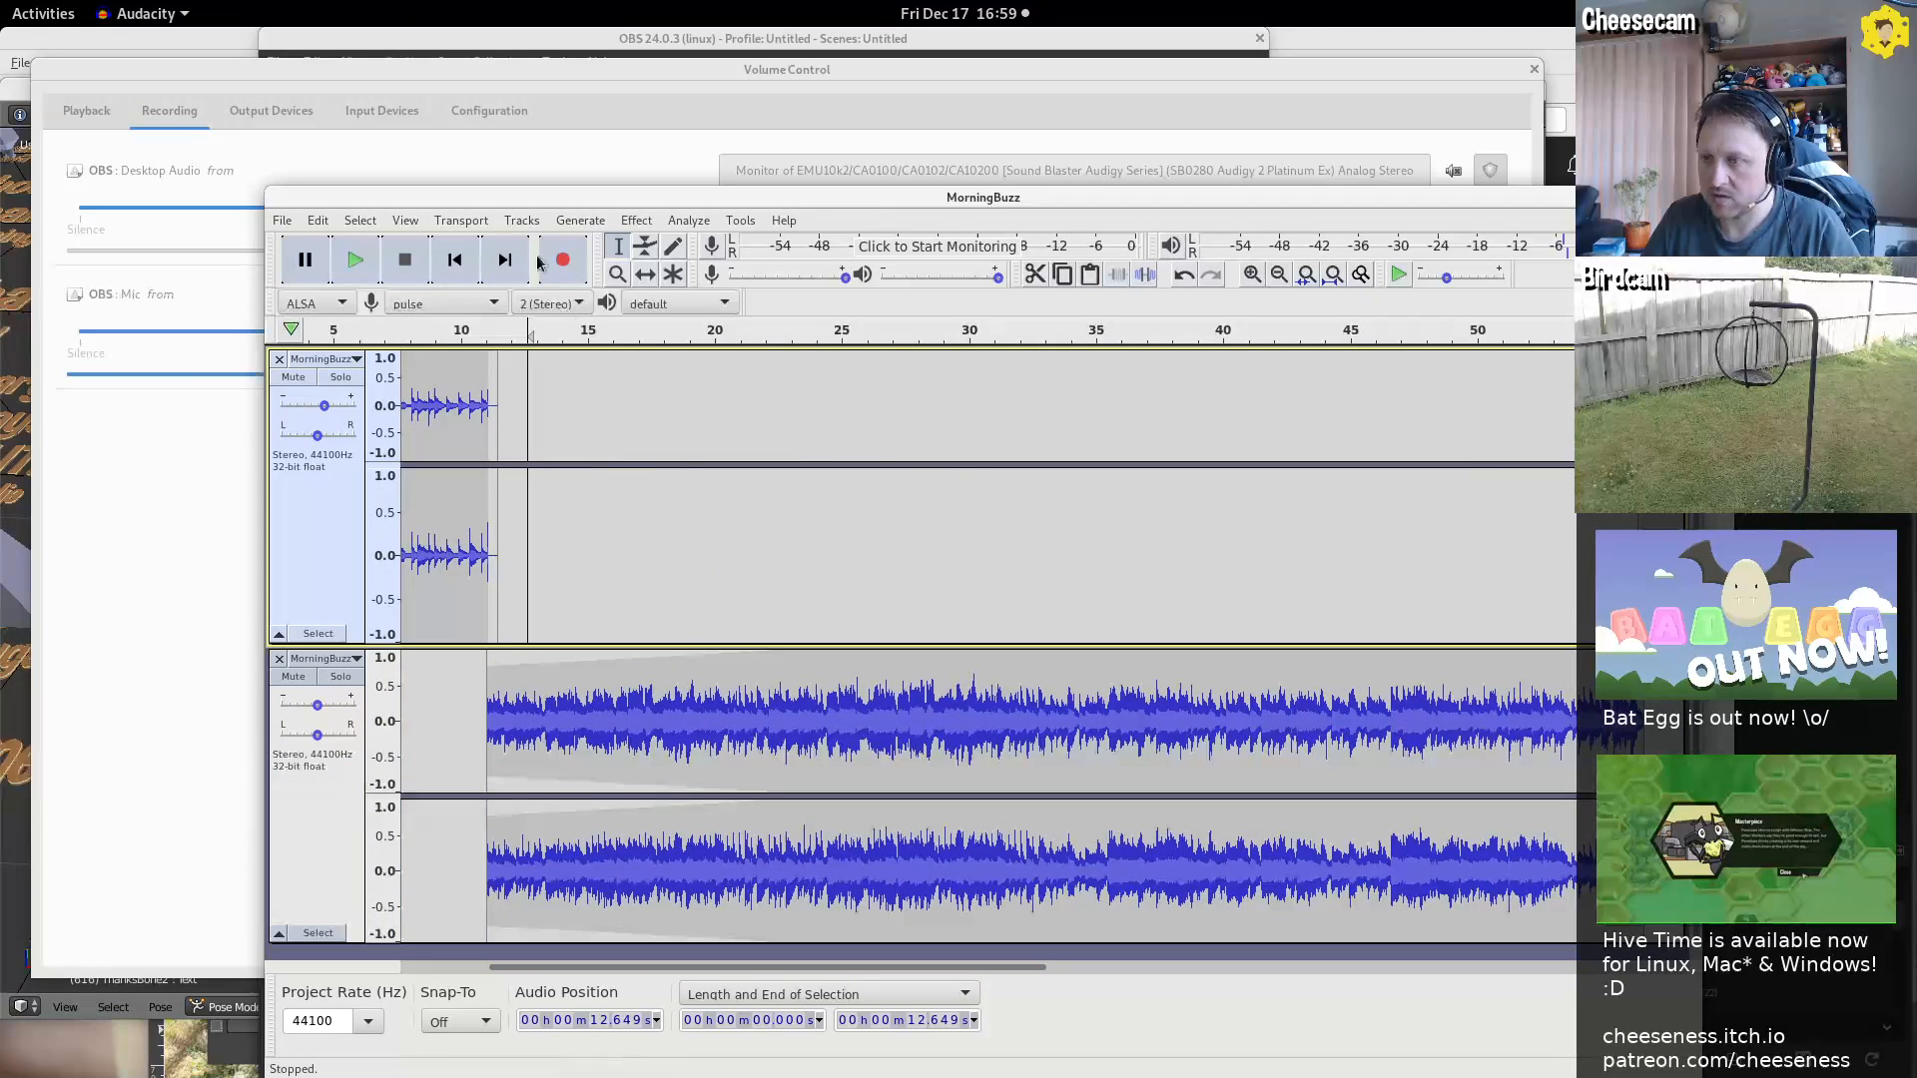
{"action": "left_click", "coordinate": [600, 333]}
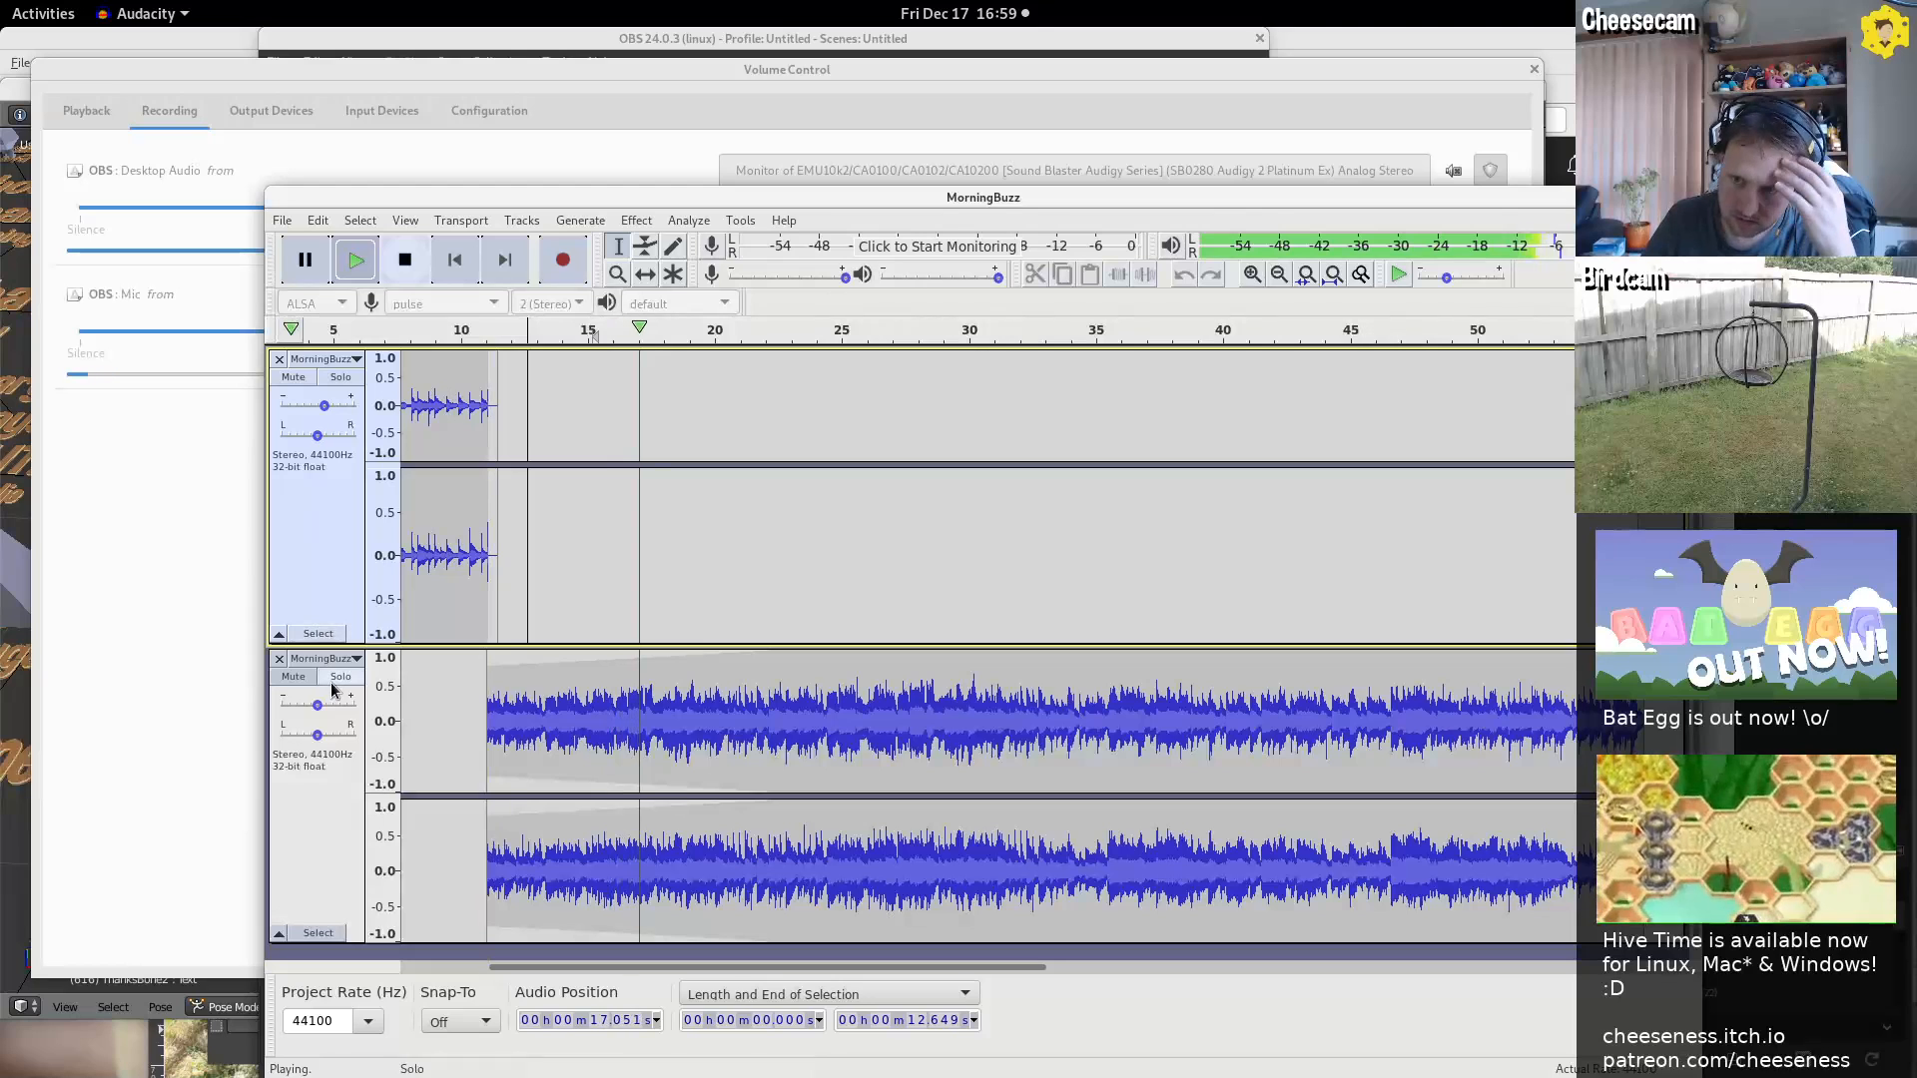
{"action": "left_click_drag", "start_coordinate": [317, 705], "coordinate": [313, 708]}
Listen up to about 55 s and delete the last 1.375 s of the lower track, from 55.387 s
{"action": "key", "text": "F2"}
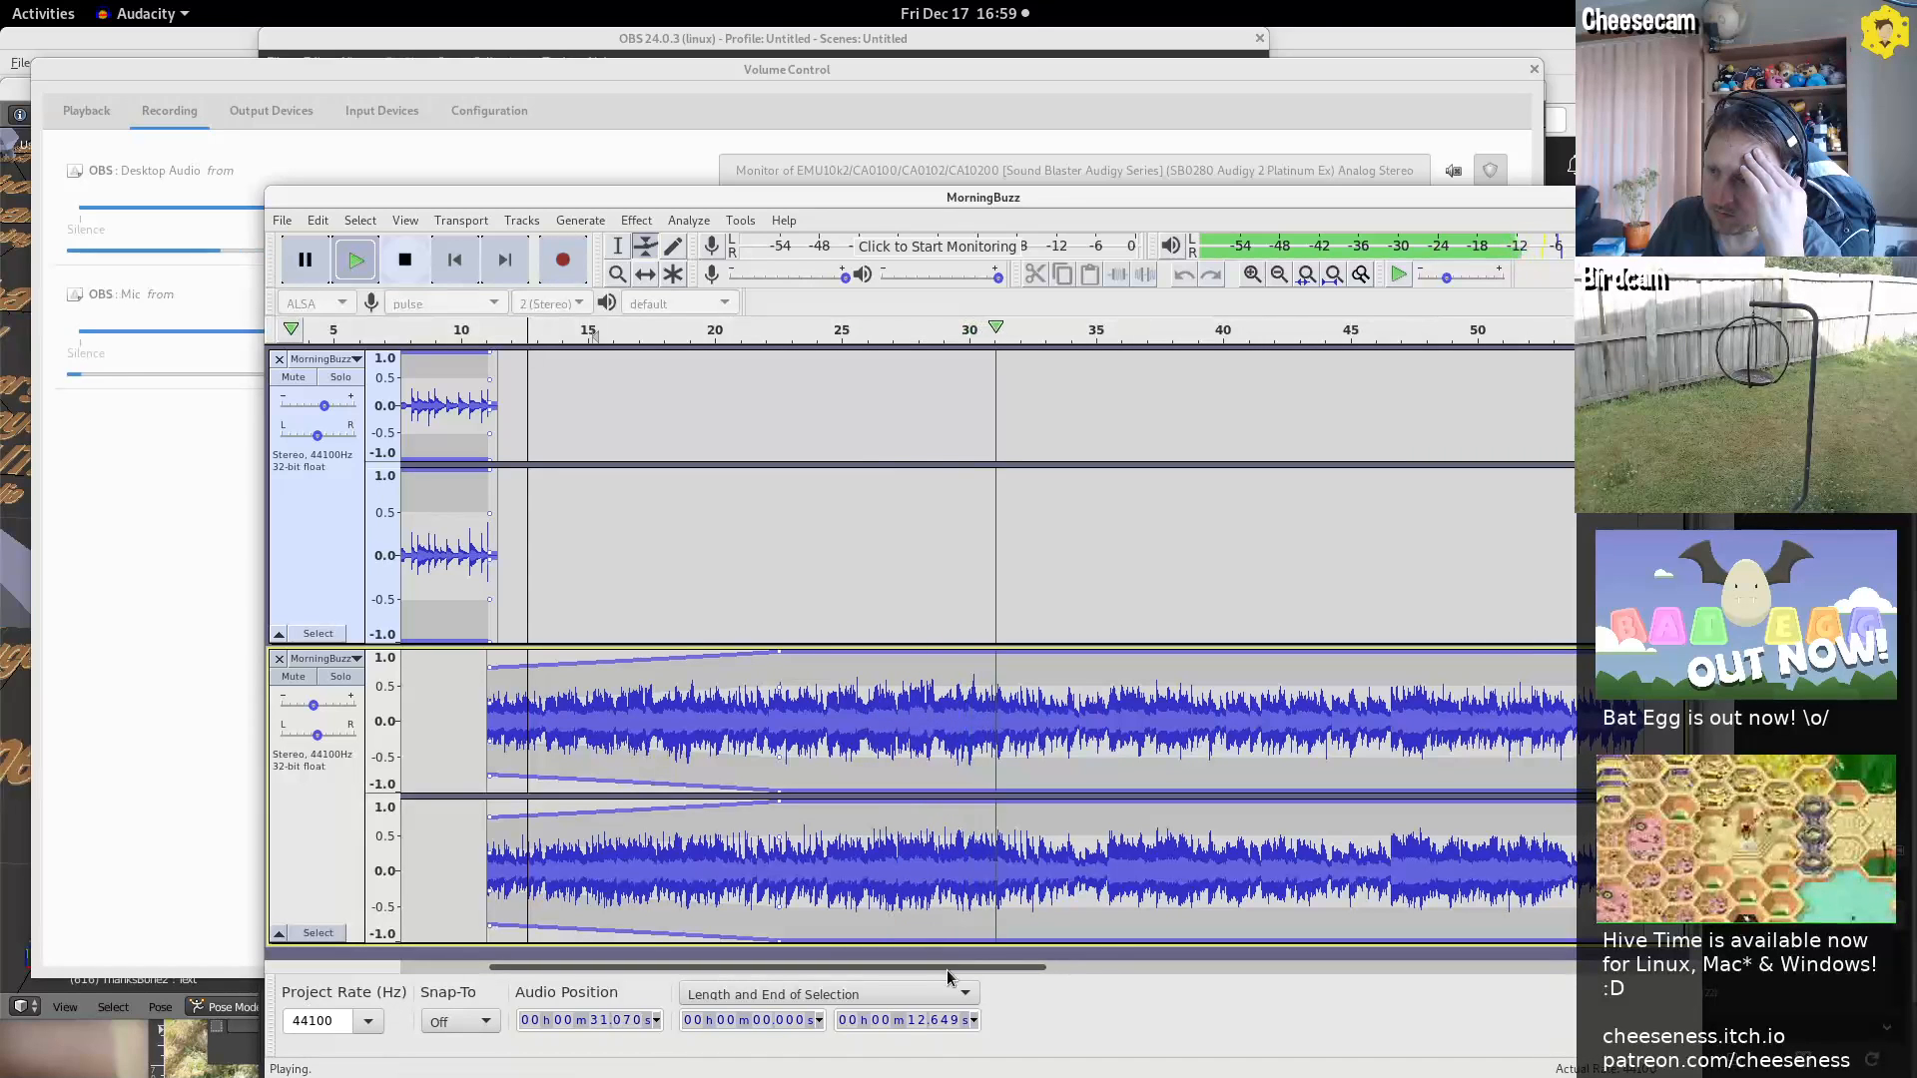
{"action": "left_click_drag", "start_coordinate": [949, 966], "coordinate": [1099, 971]}
{"action": "key", "text": "F4"}
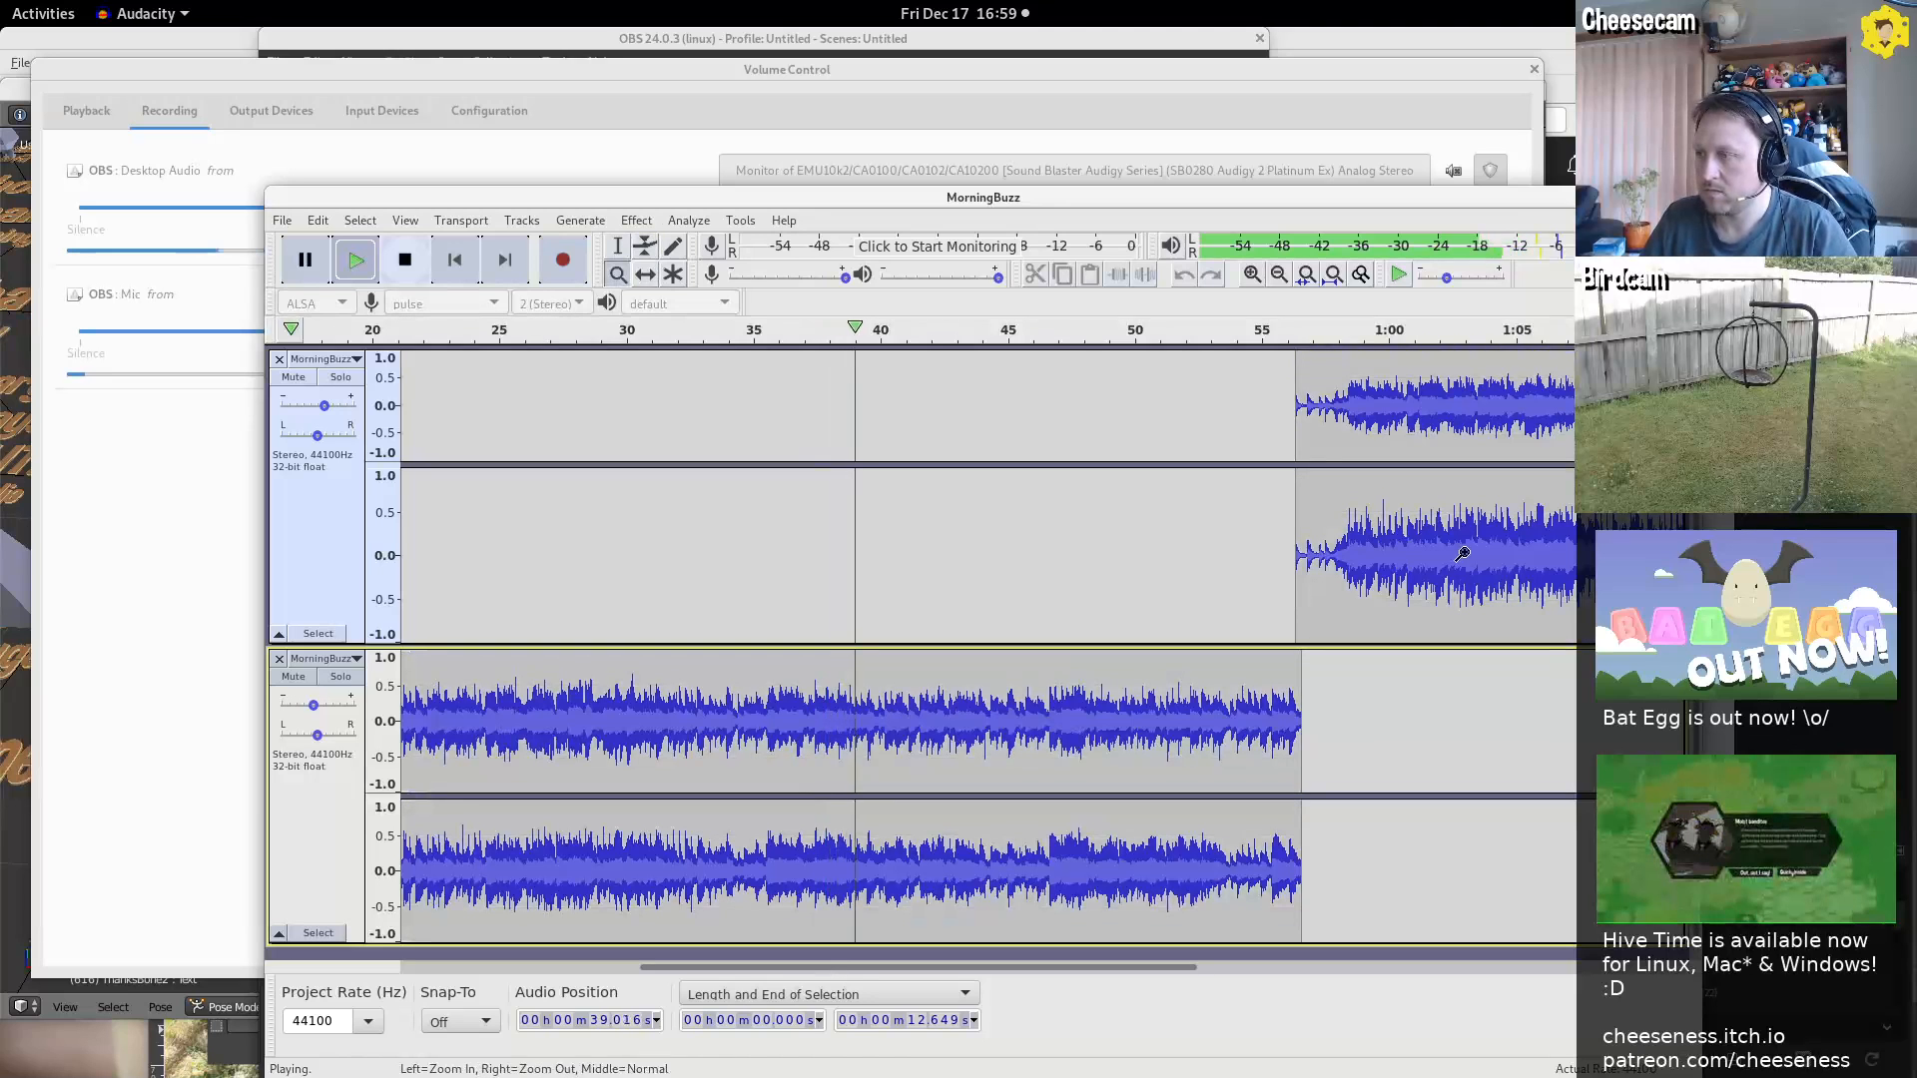
{"action": "key", "text": "F5"}
{"action": "key", "text": "F5"}
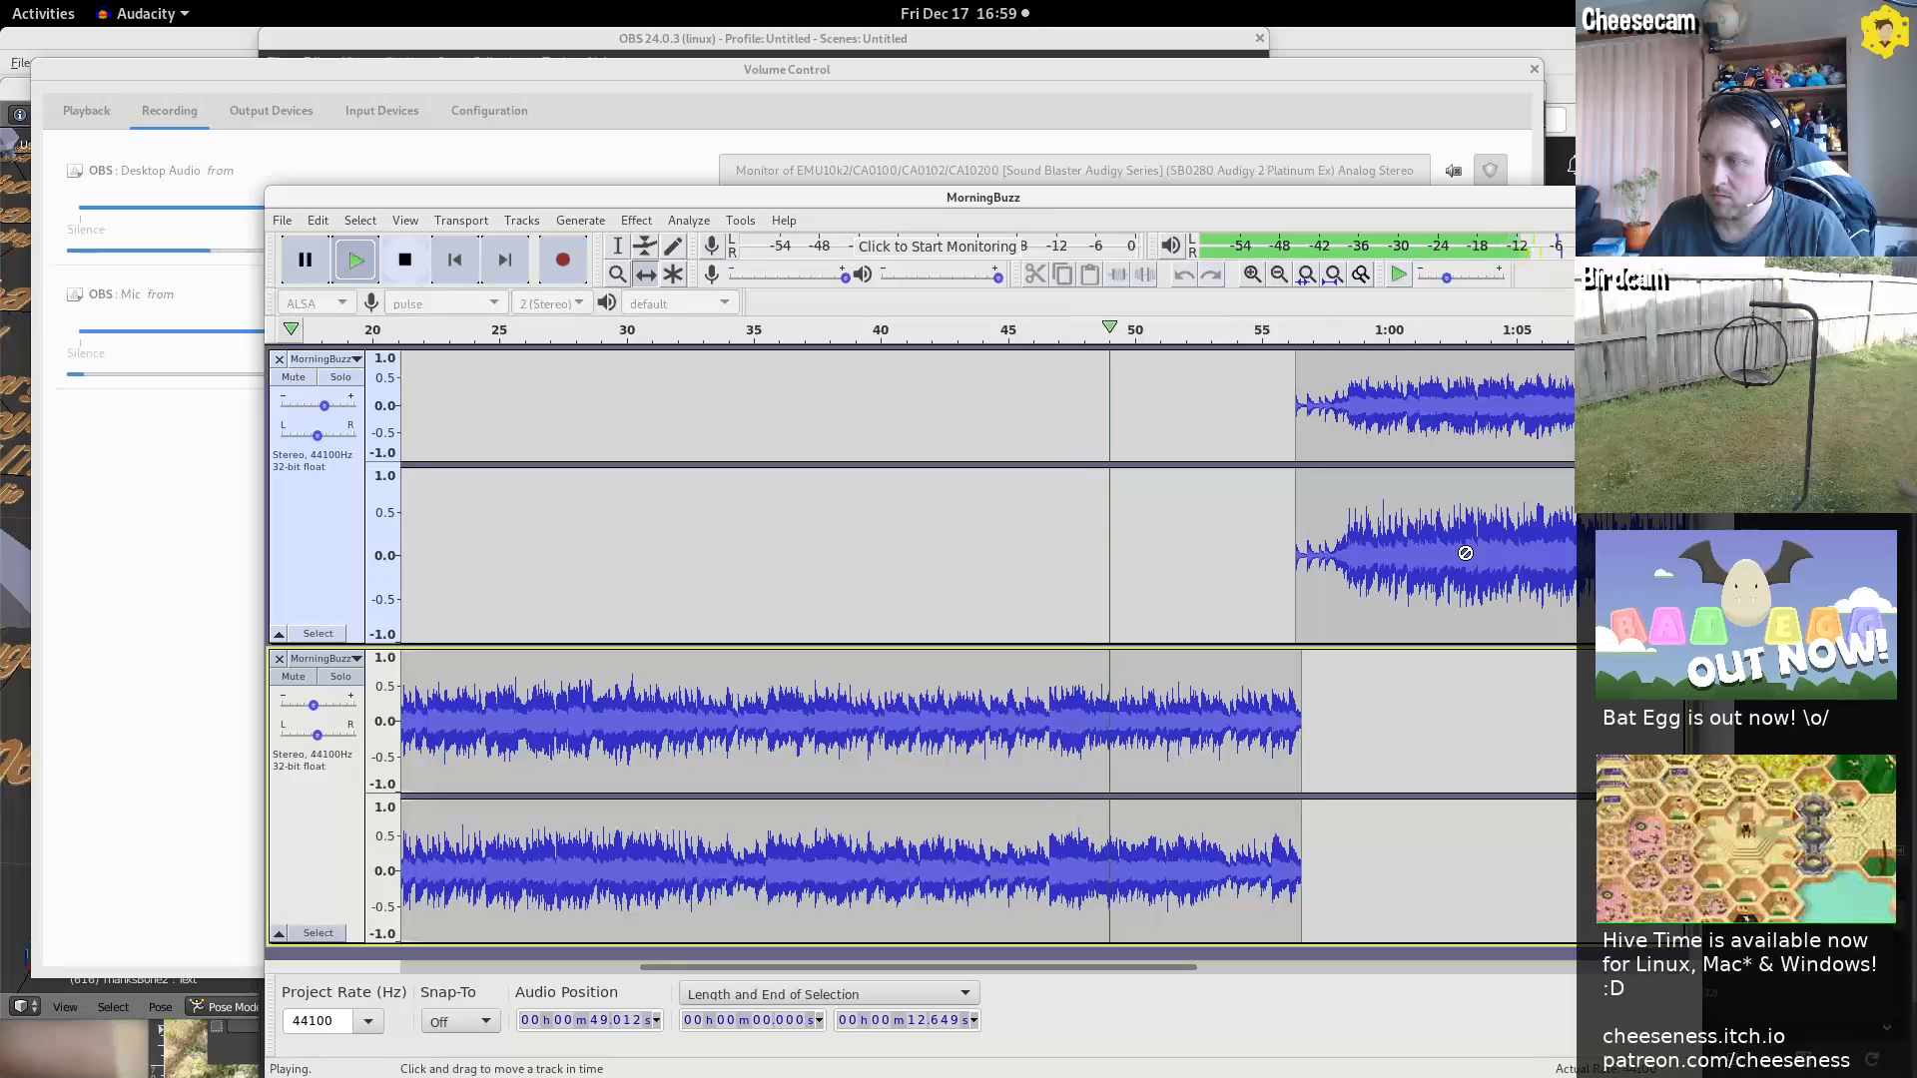
{"action": "key", "text": "F1"}
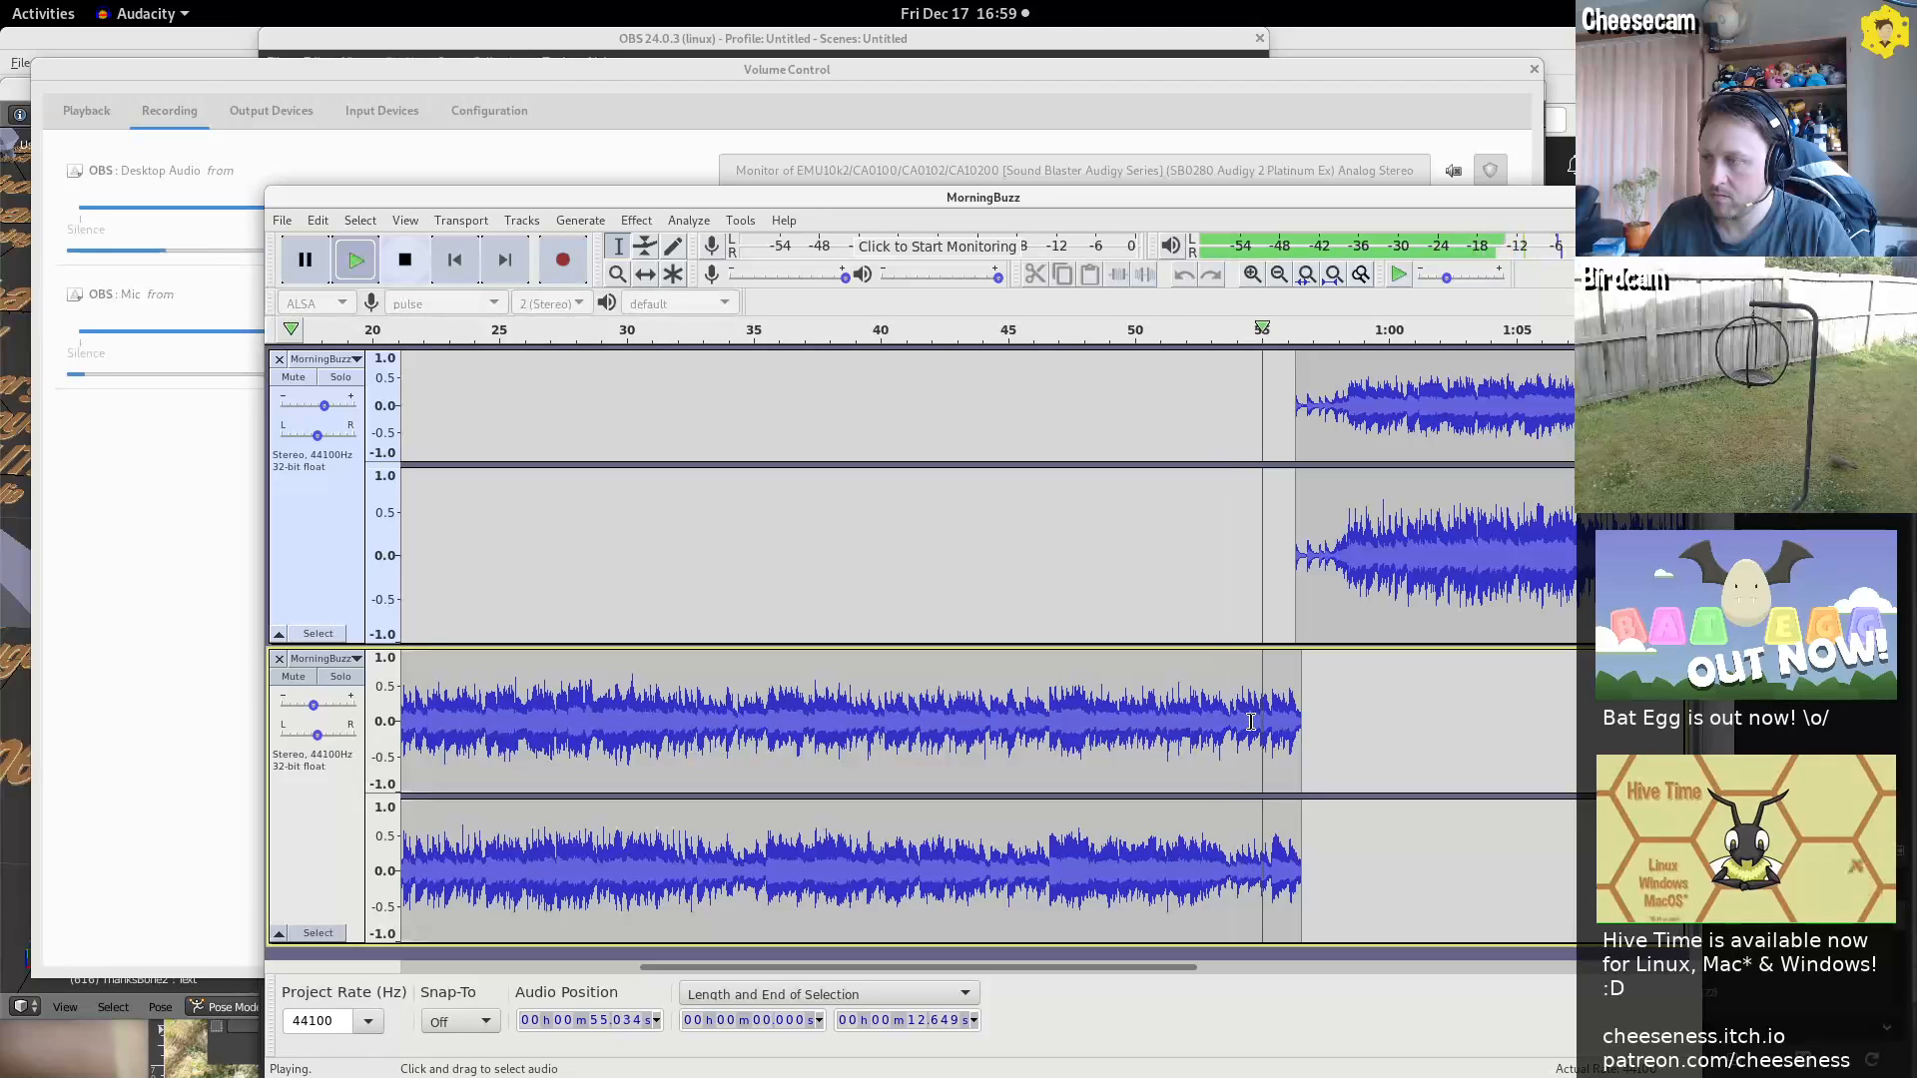
{"action": "key", "text": "space"}
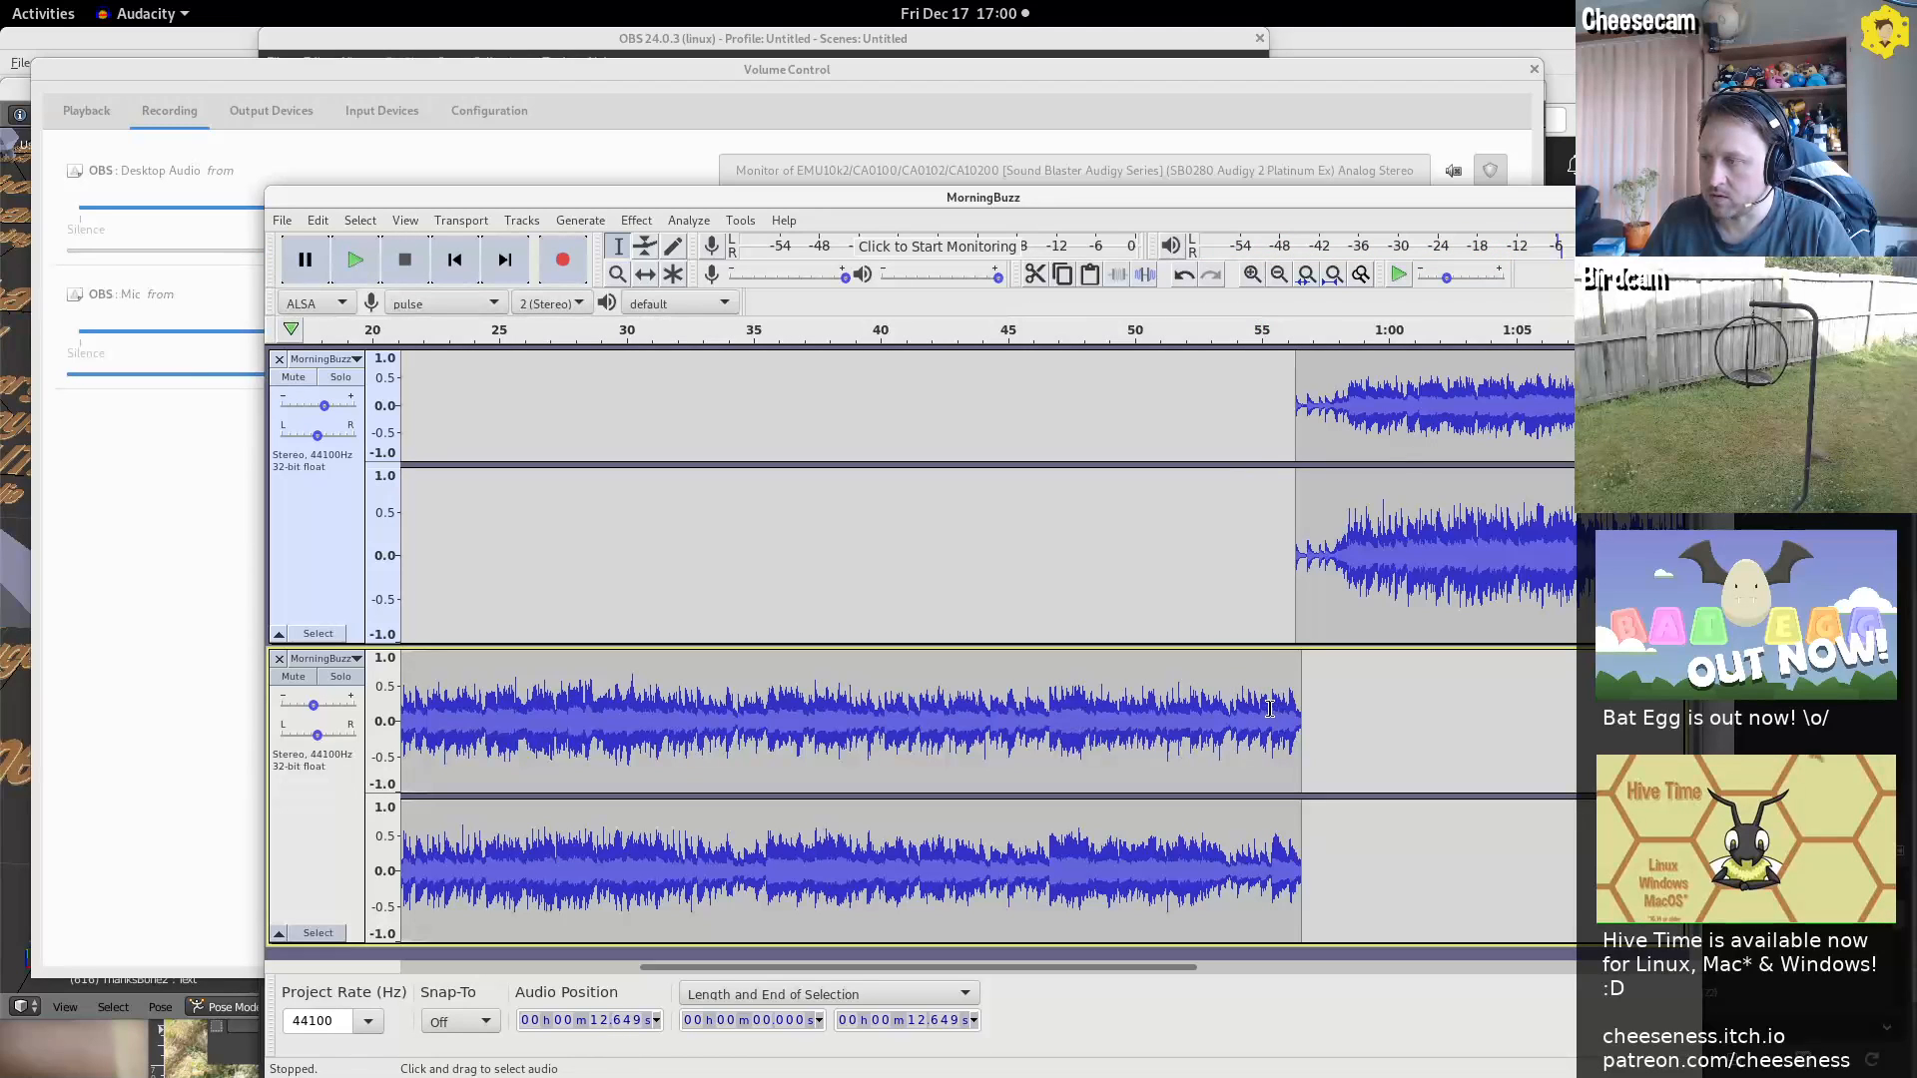
{"action": "left_click_drag", "start_coordinate": [1270, 708], "coordinate": [1305, 708]}
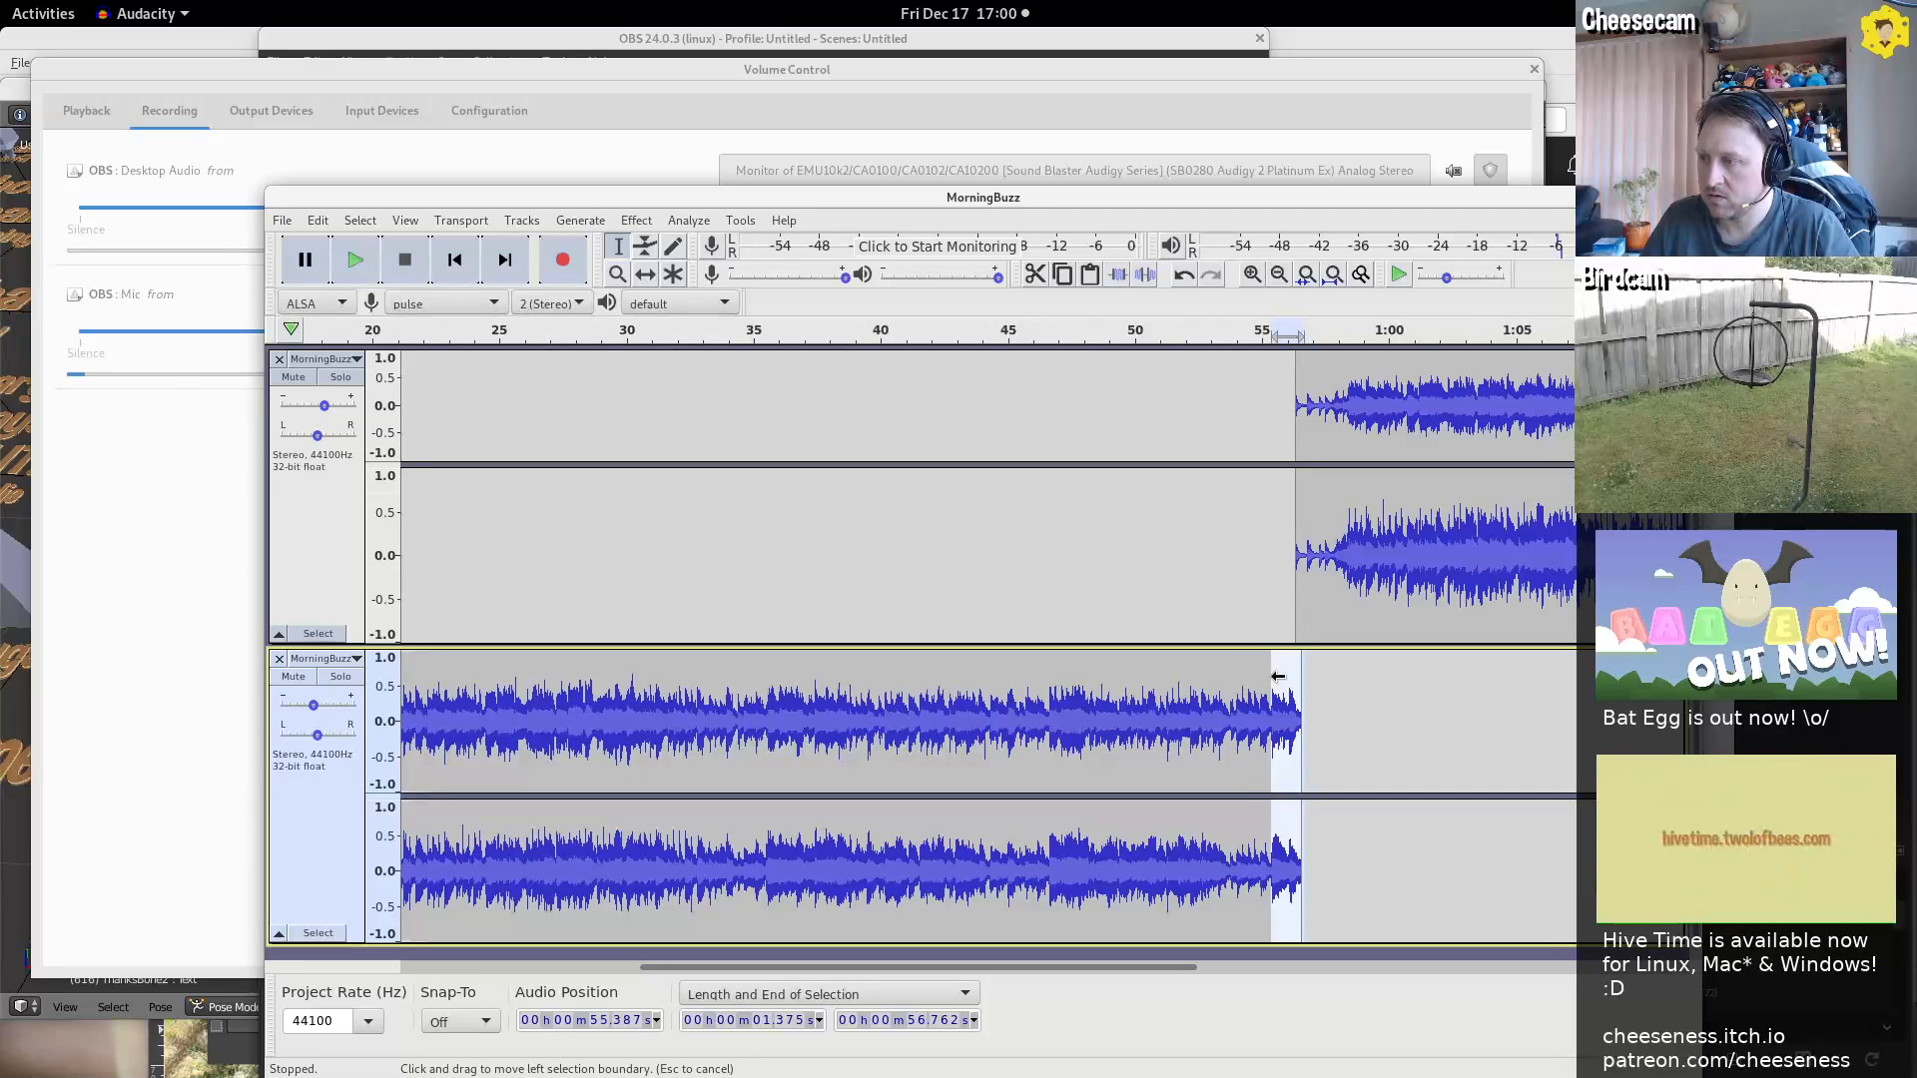
{"action": "key", "text": "Delete"}
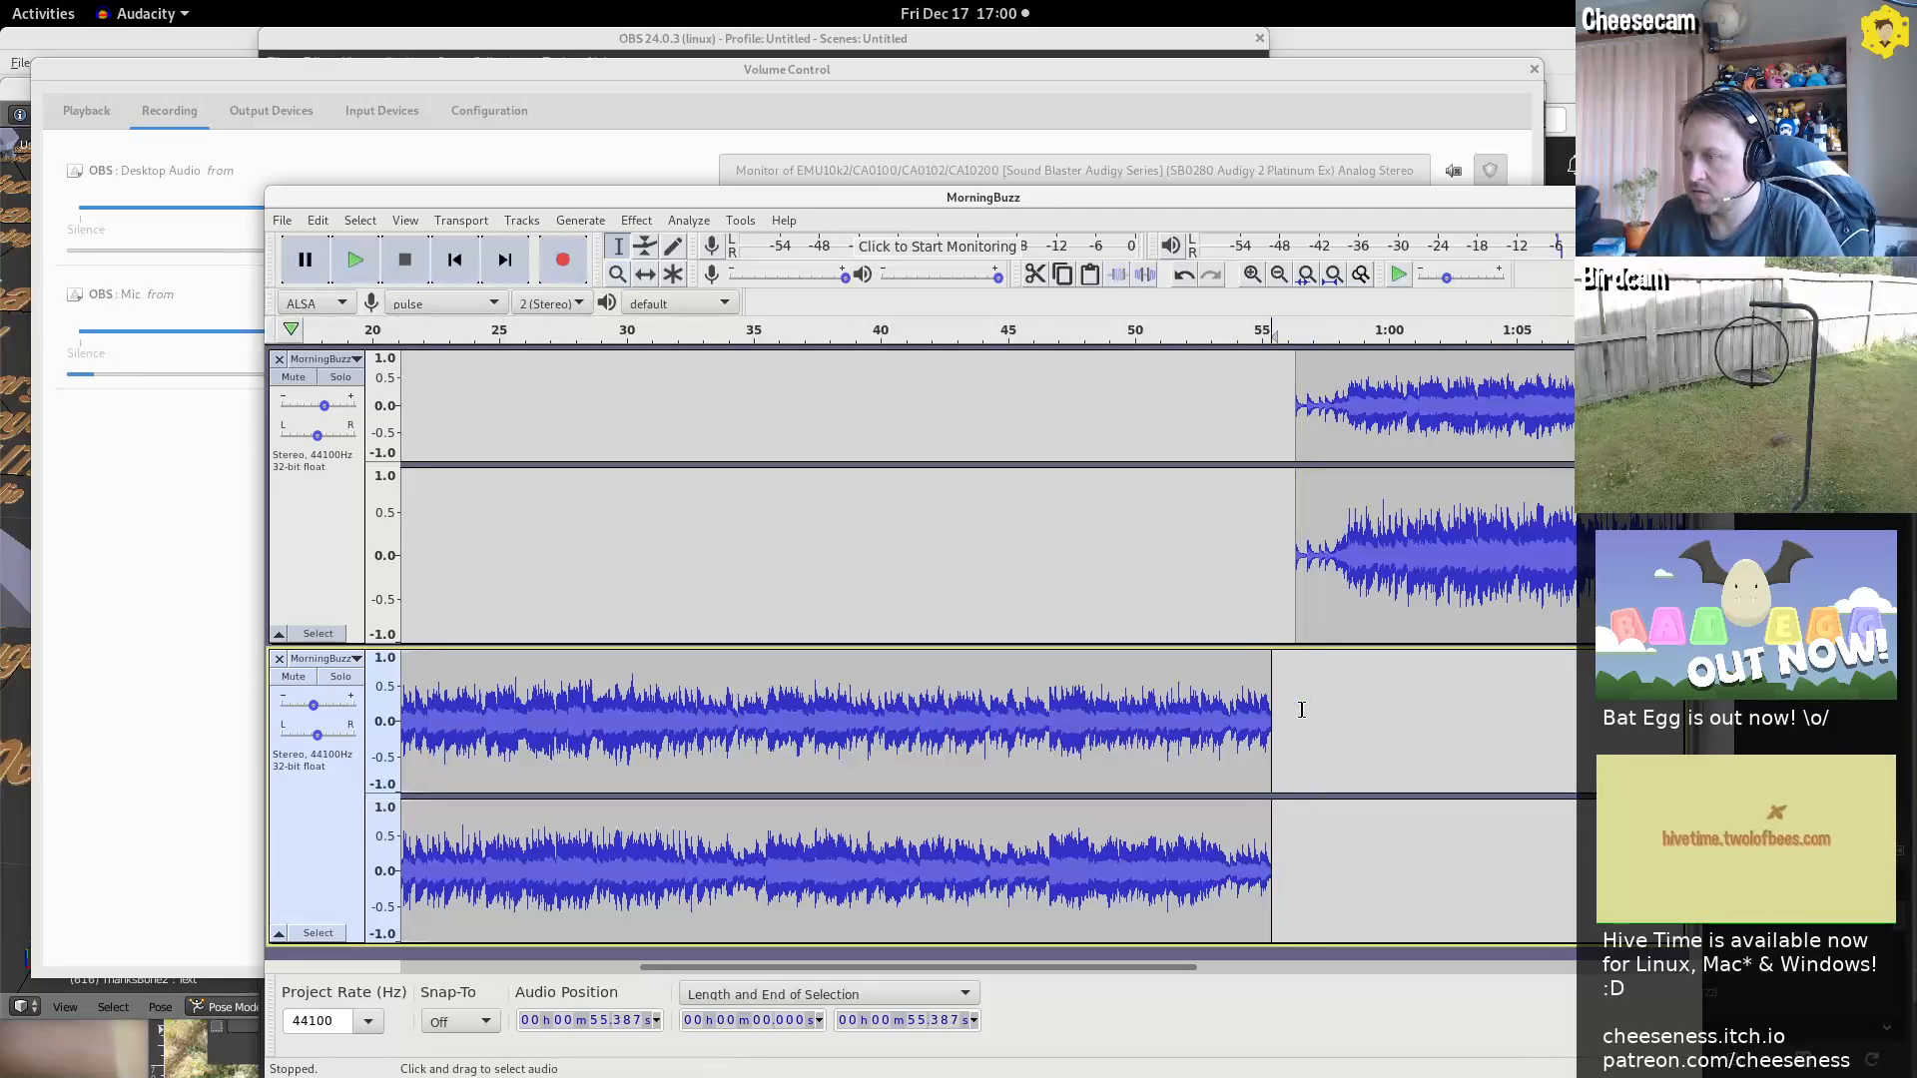
Shift the pasted upper clip earlier to start at about 53.5 s, and play the overlap from about 51.5 s
{"action": "left_click_drag", "start_coordinate": [1461, 567], "coordinate": [1119, 566]}
{"action": "key", "text": "F1"}
{"action": "left_click", "coordinate": [1168, 566]}
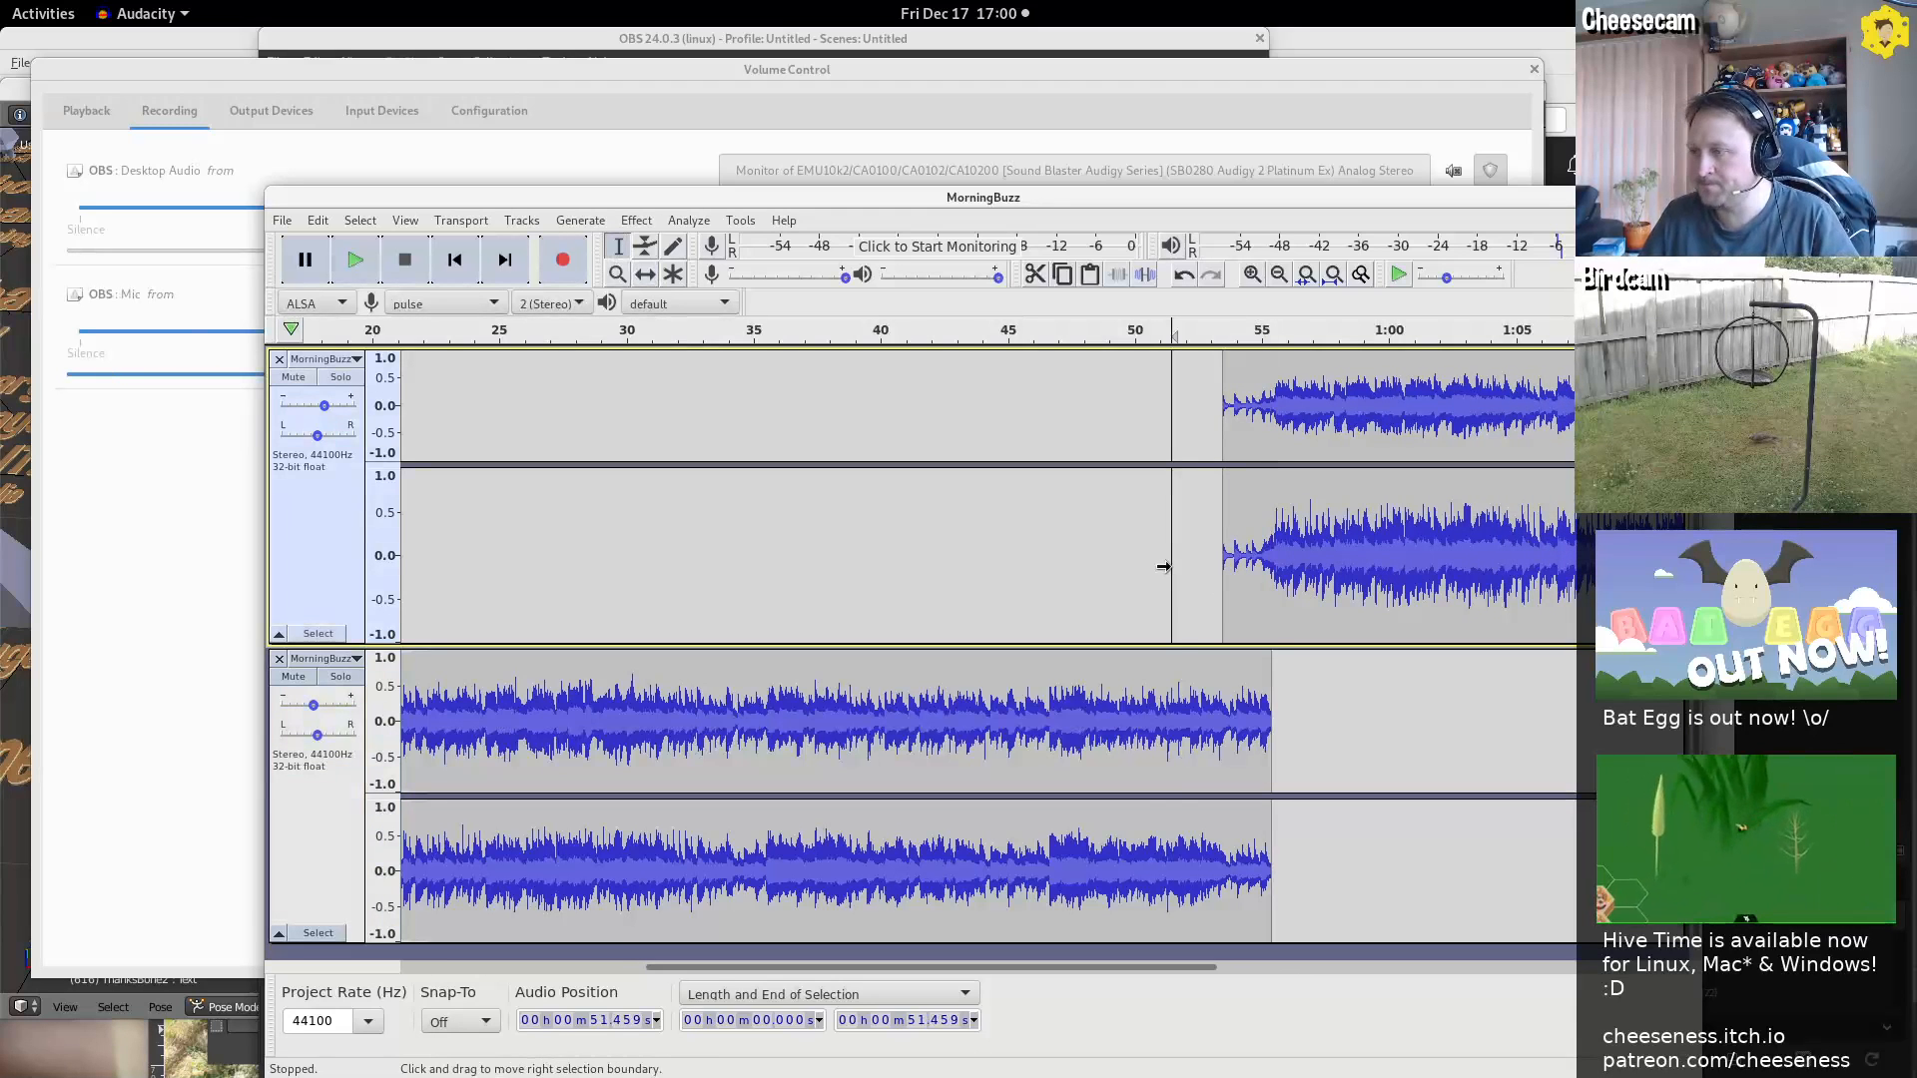
{"action": "key", "text": "space"}
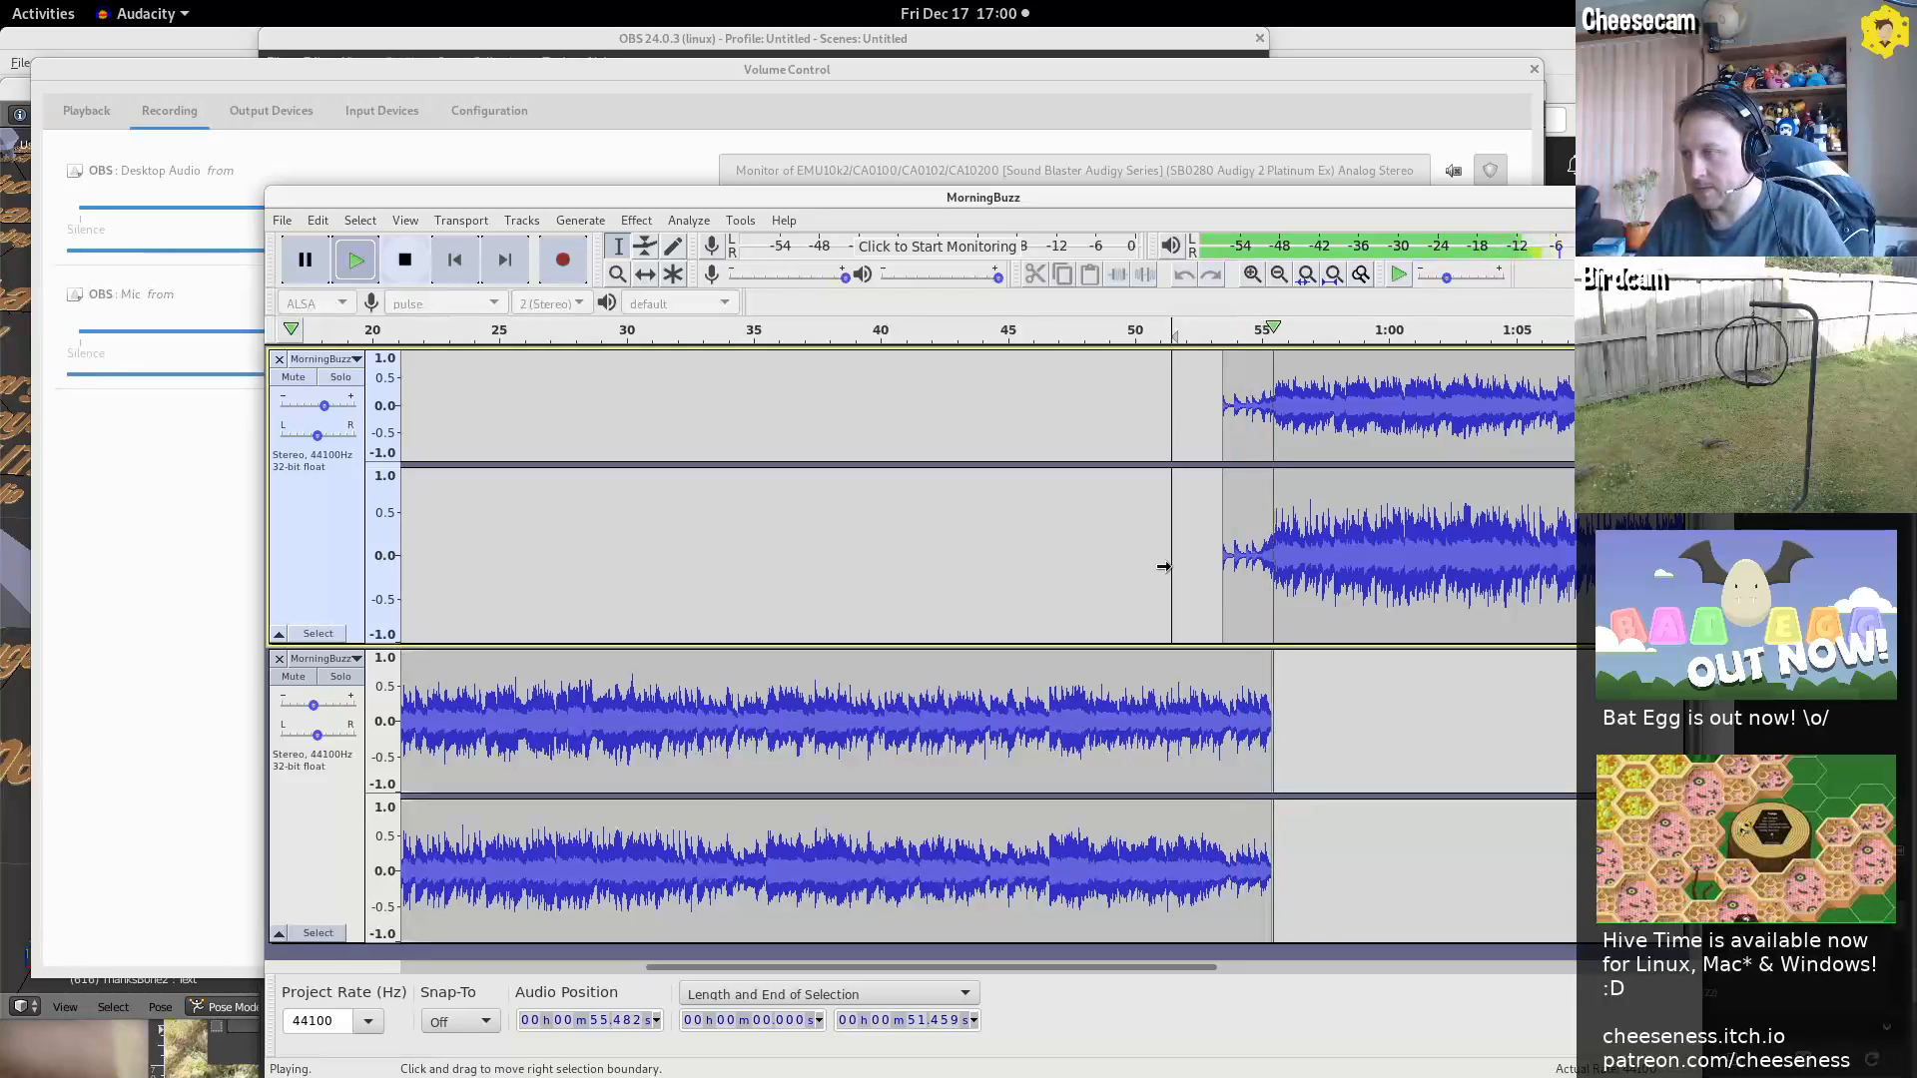
{"action": "key", "text": "space"}
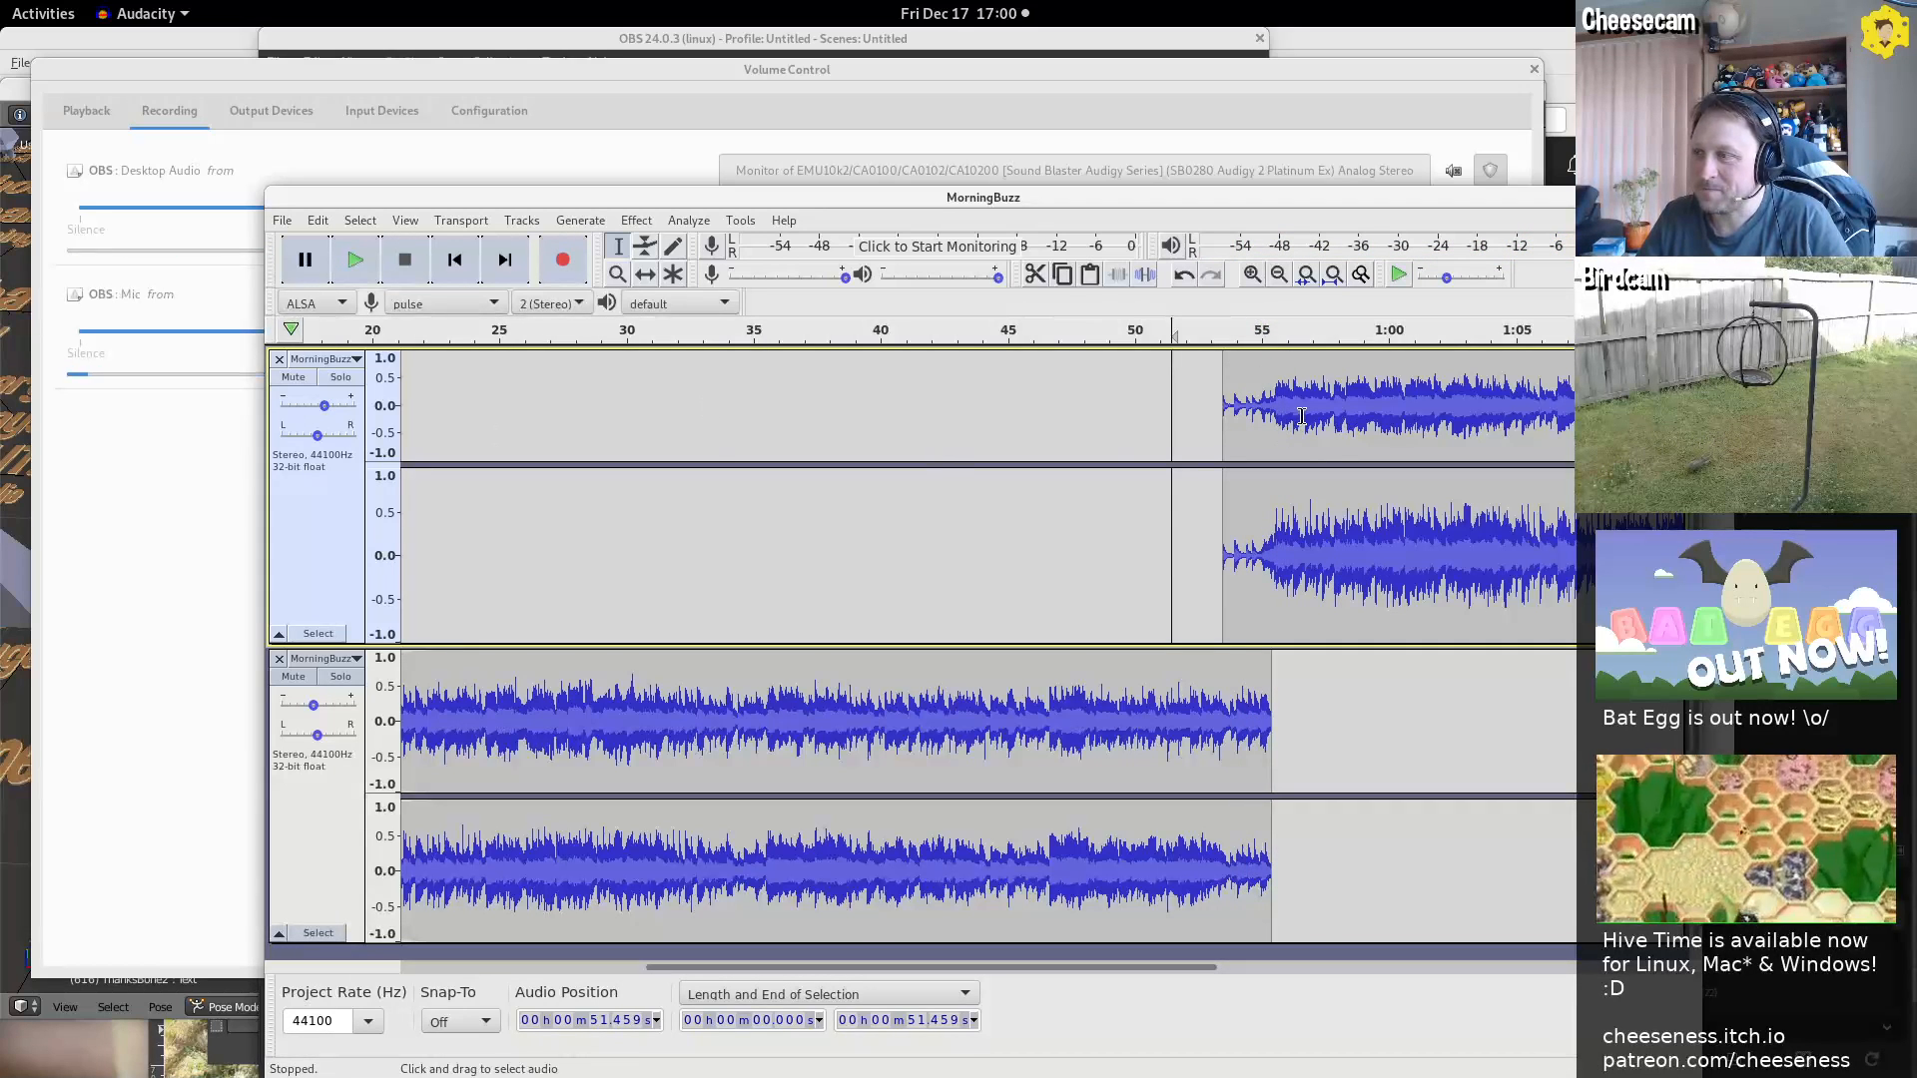
Lower the upper clip's volume with the amplitude envelope and play the overlap from about 51.5 s
{"action": "key", "text": "F2"}
{"action": "left_click_drag", "start_coordinate": [1351, 475], "coordinate": [503, 726]}
{"action": "key", "text": "space"}
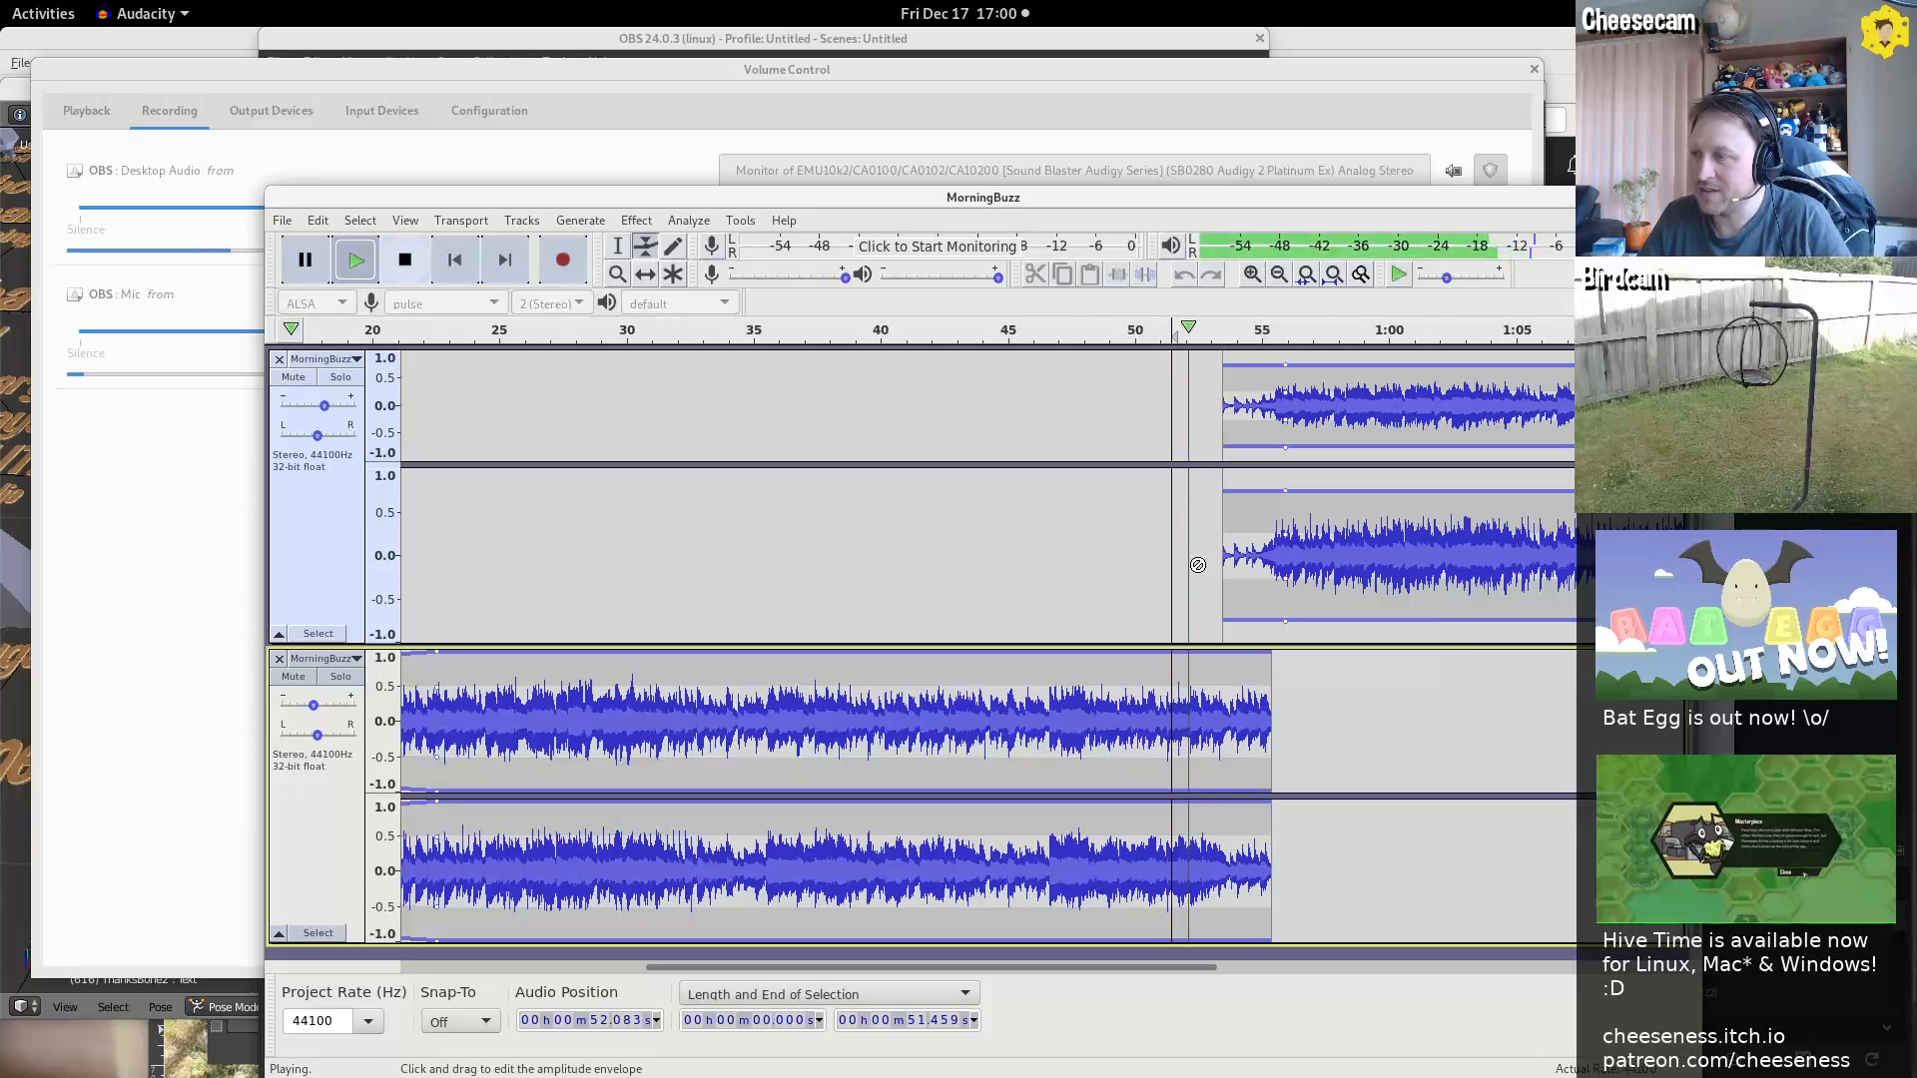
{"action": "key", "text": "space"}
Shift the upper clip later to start at about 56 s and play its louder section from about 58 s
{"action": "key", "text": "F5"}
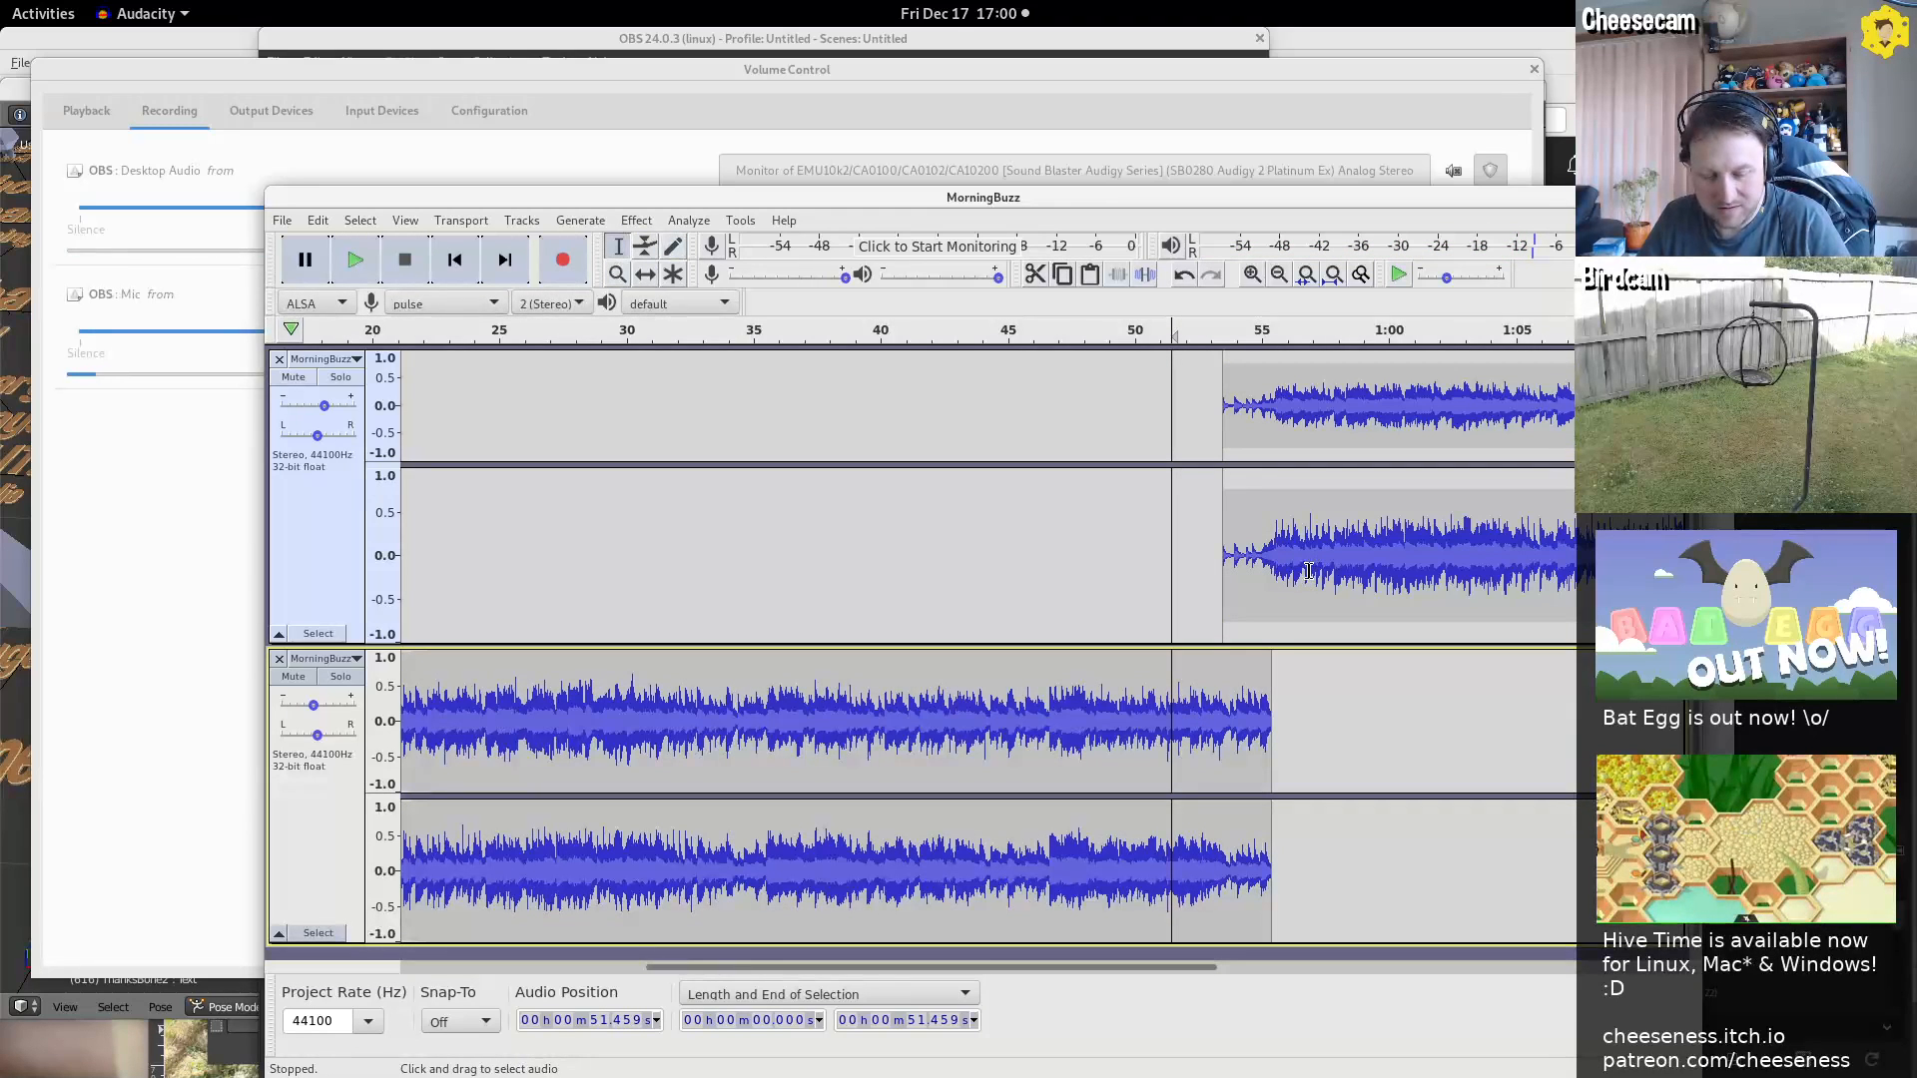
{"action": "left_click_drag", "start_coordinate": [1308, 572], "coordinate": [1373, 577]}
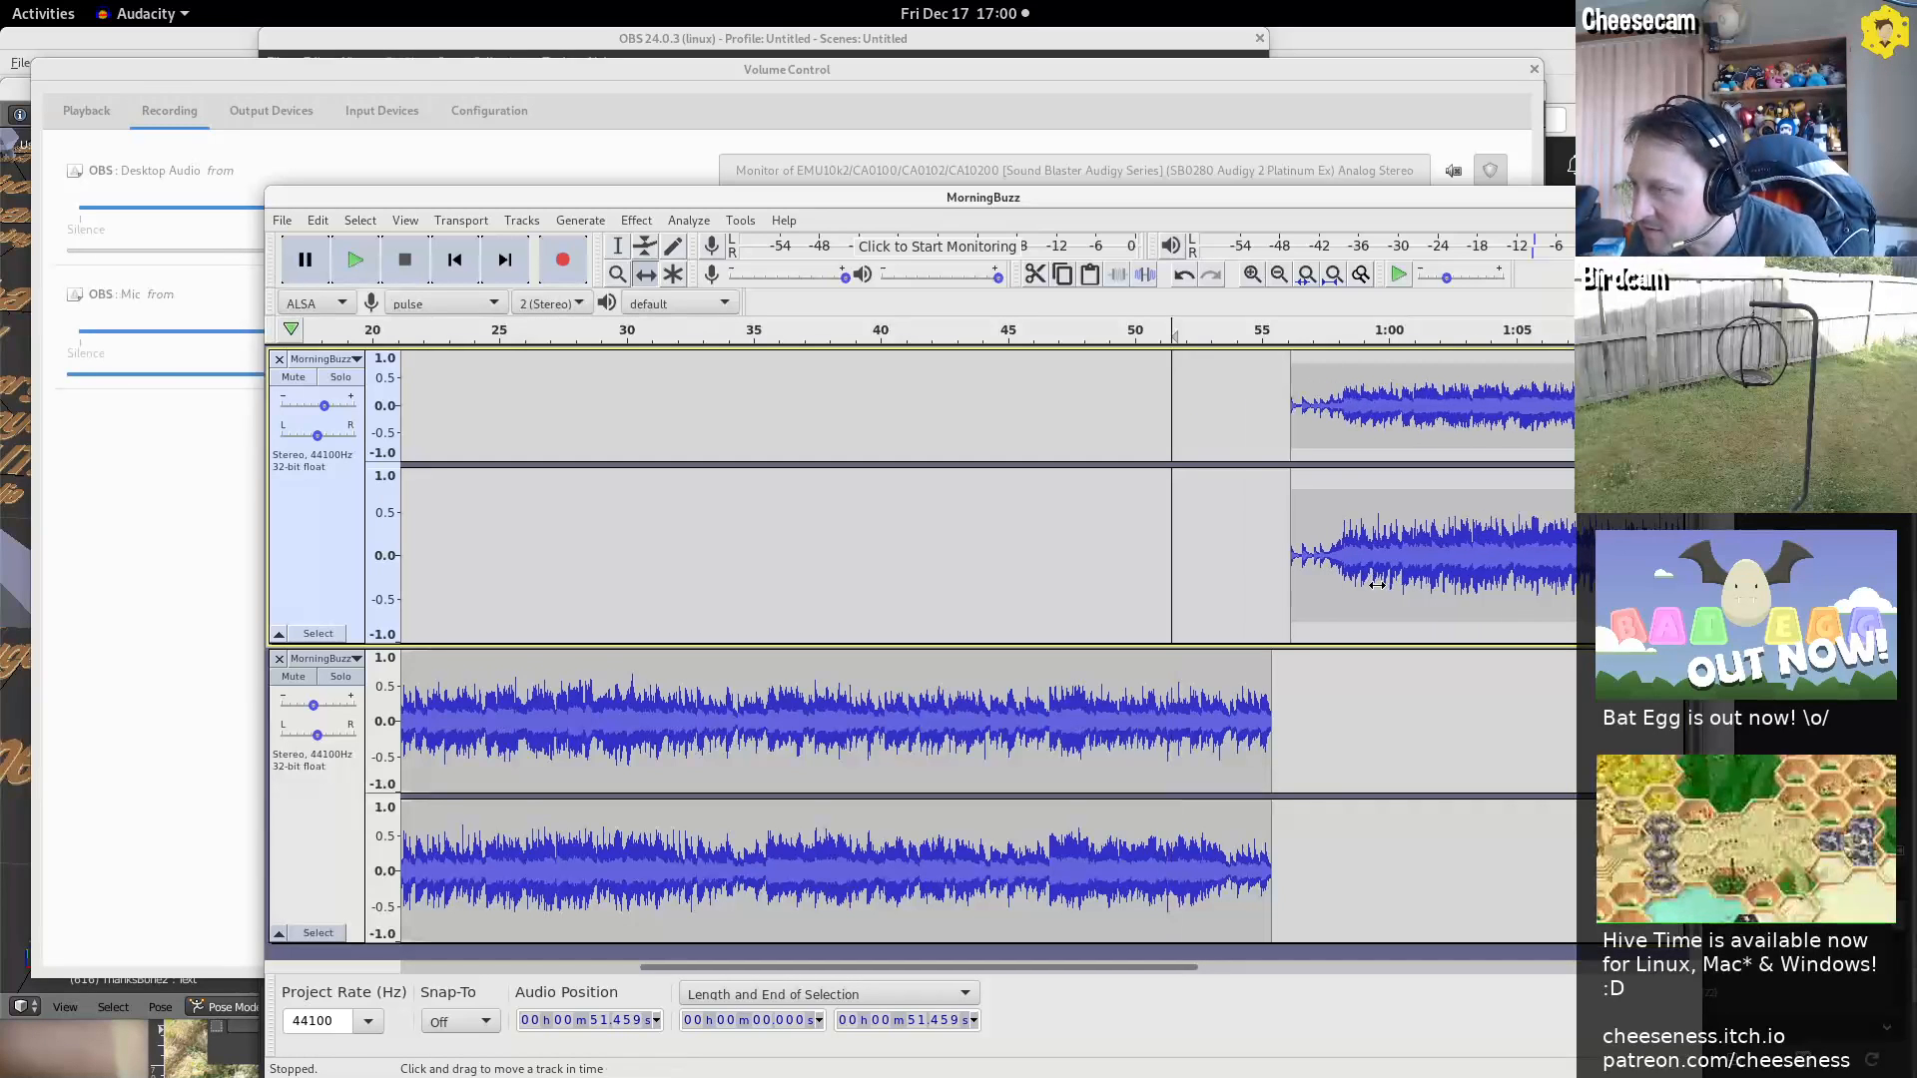
{"action": "key", "text": "F1"}
{"action": "left_click", "coordinate": [1338, 564]}
{"action": "key", "text": "space"}
{"action": "key", "text": "space"}
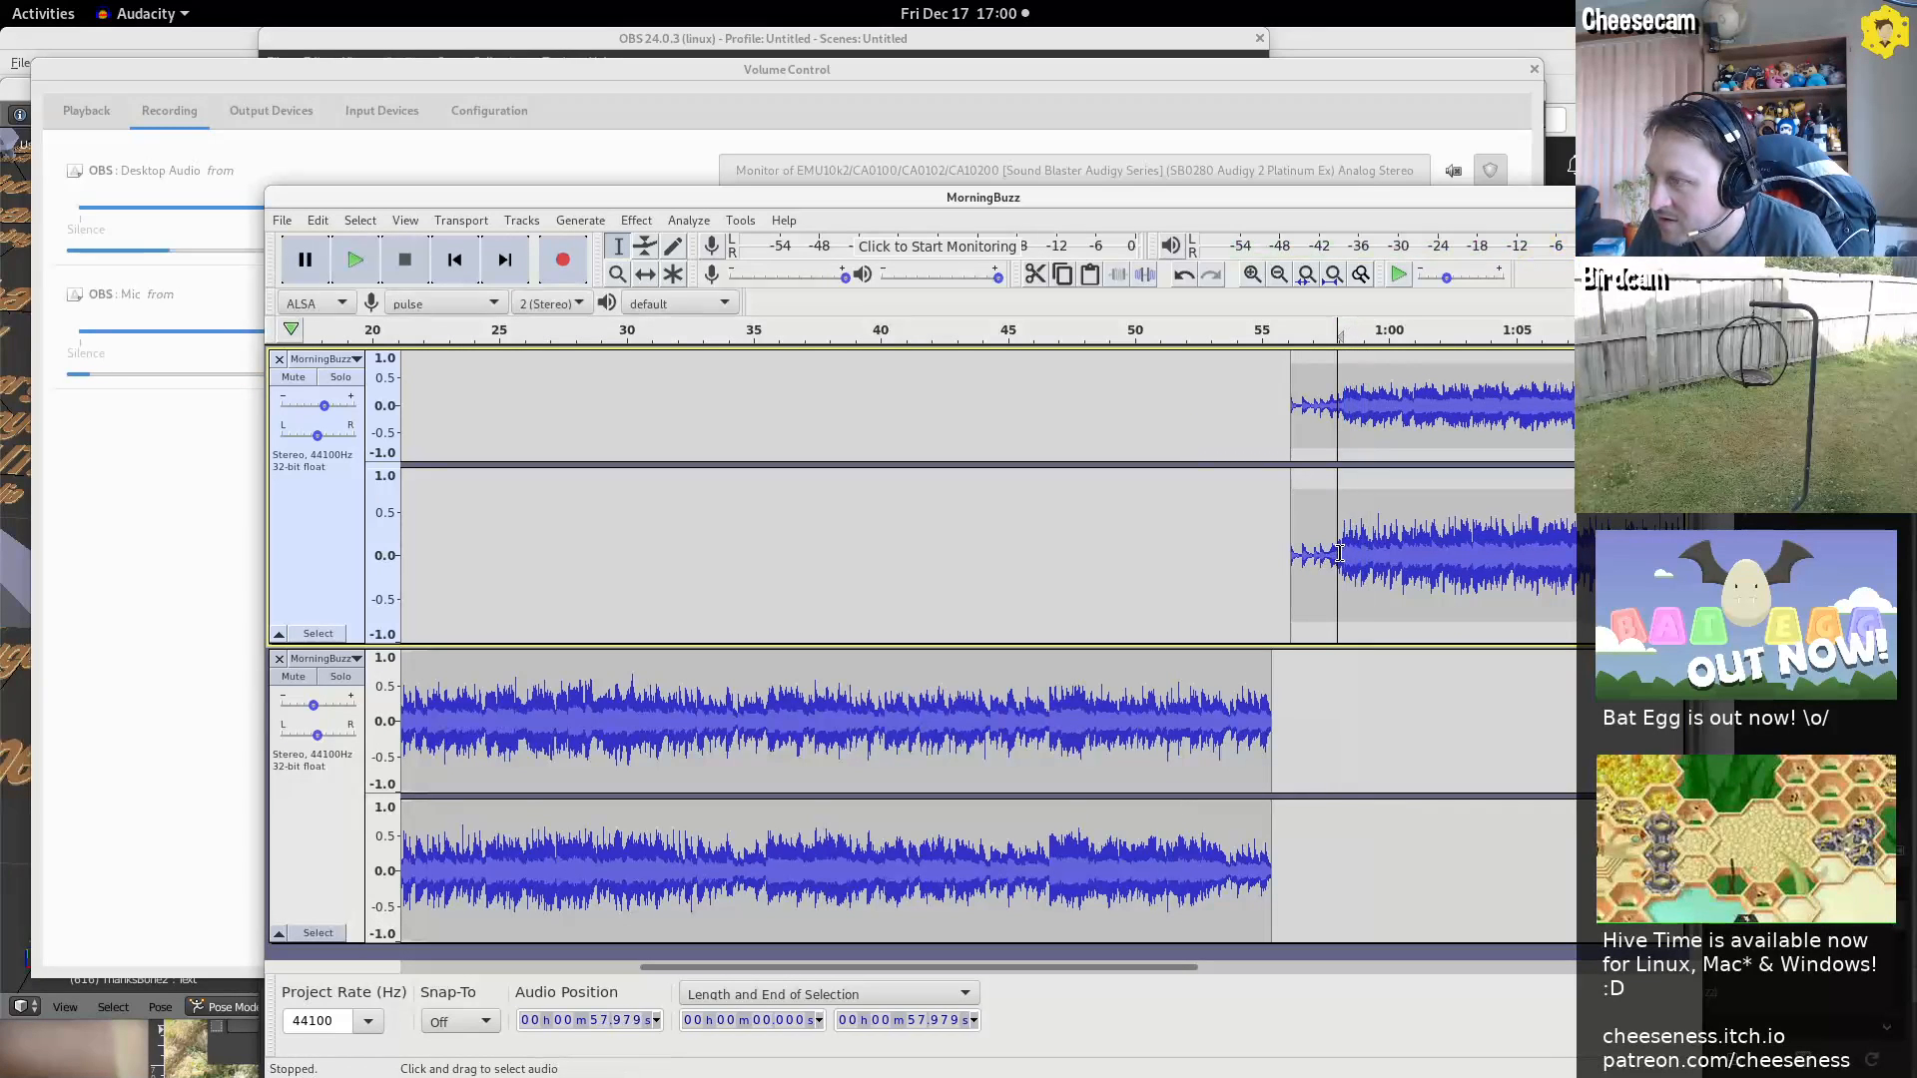
{"action": "left_click", "coordinate": [1348, 567]}
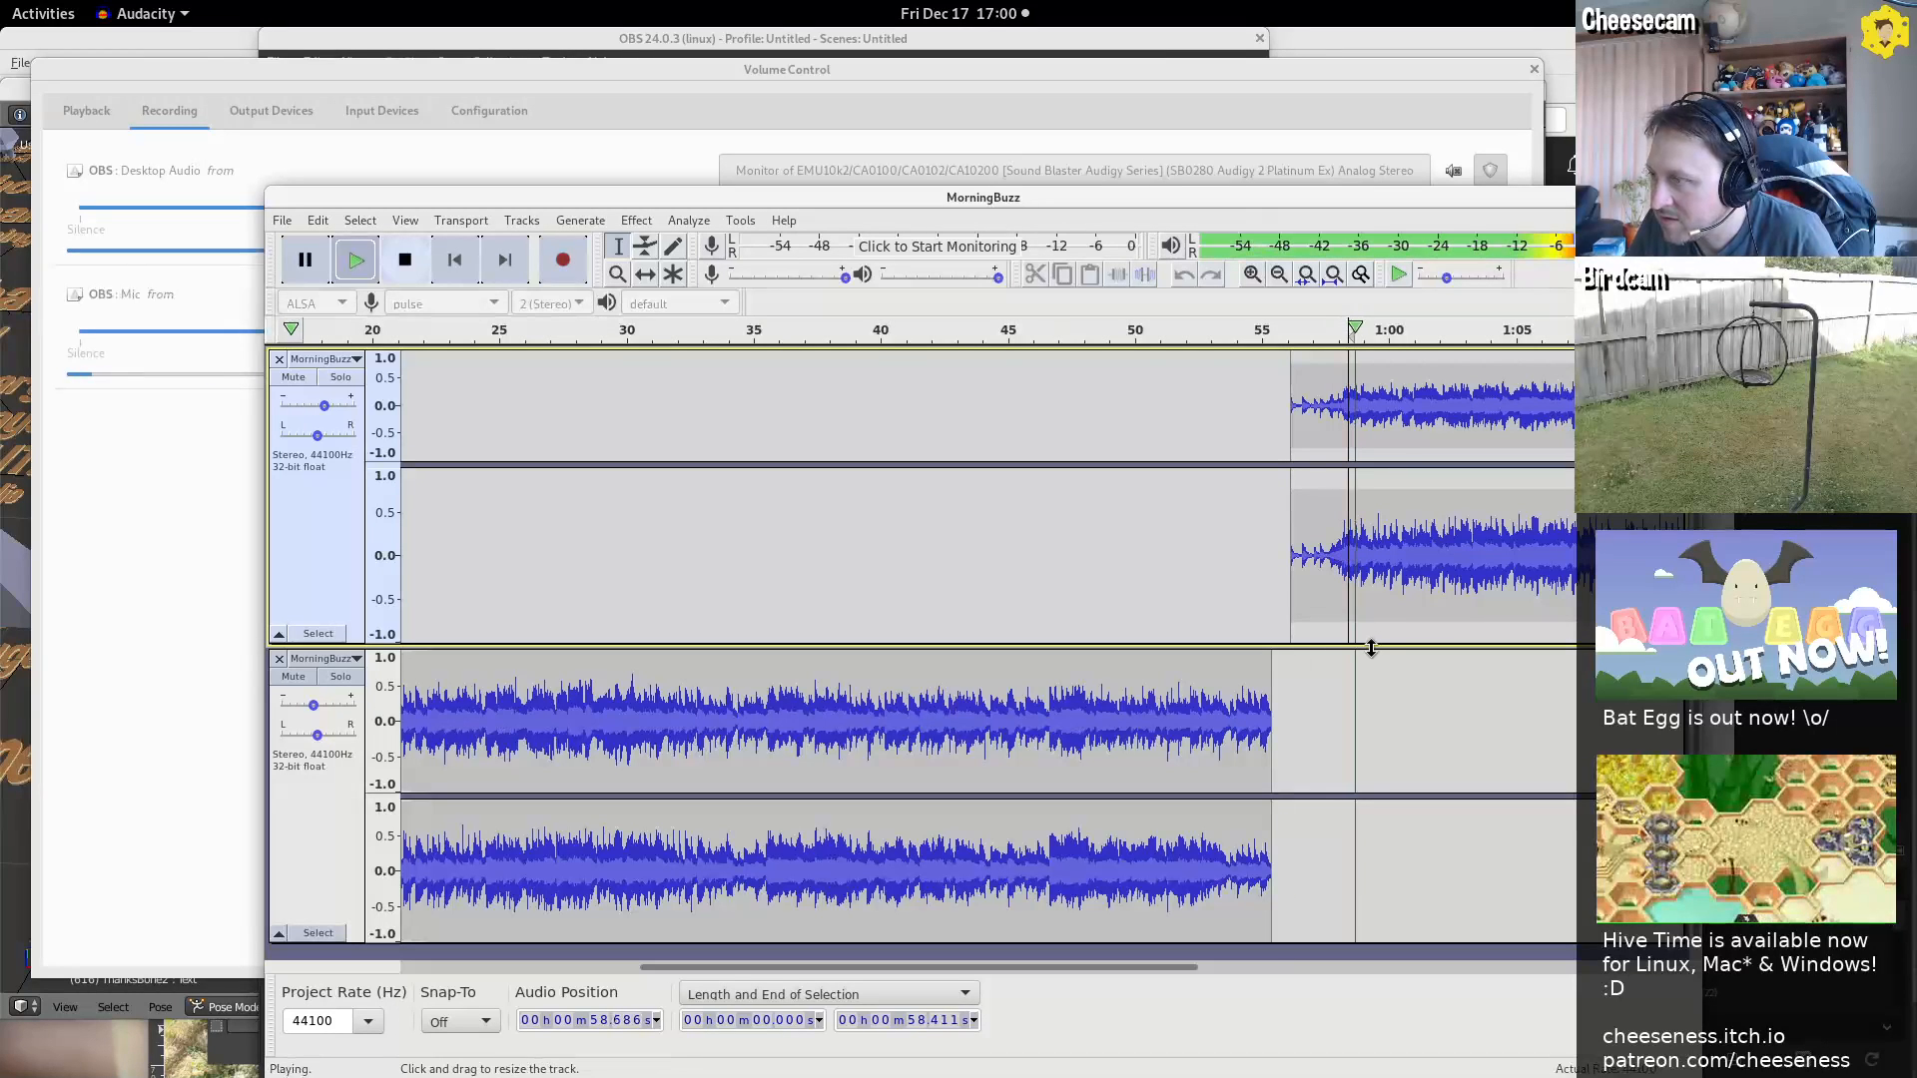
{"action": "key", "text": "space"}
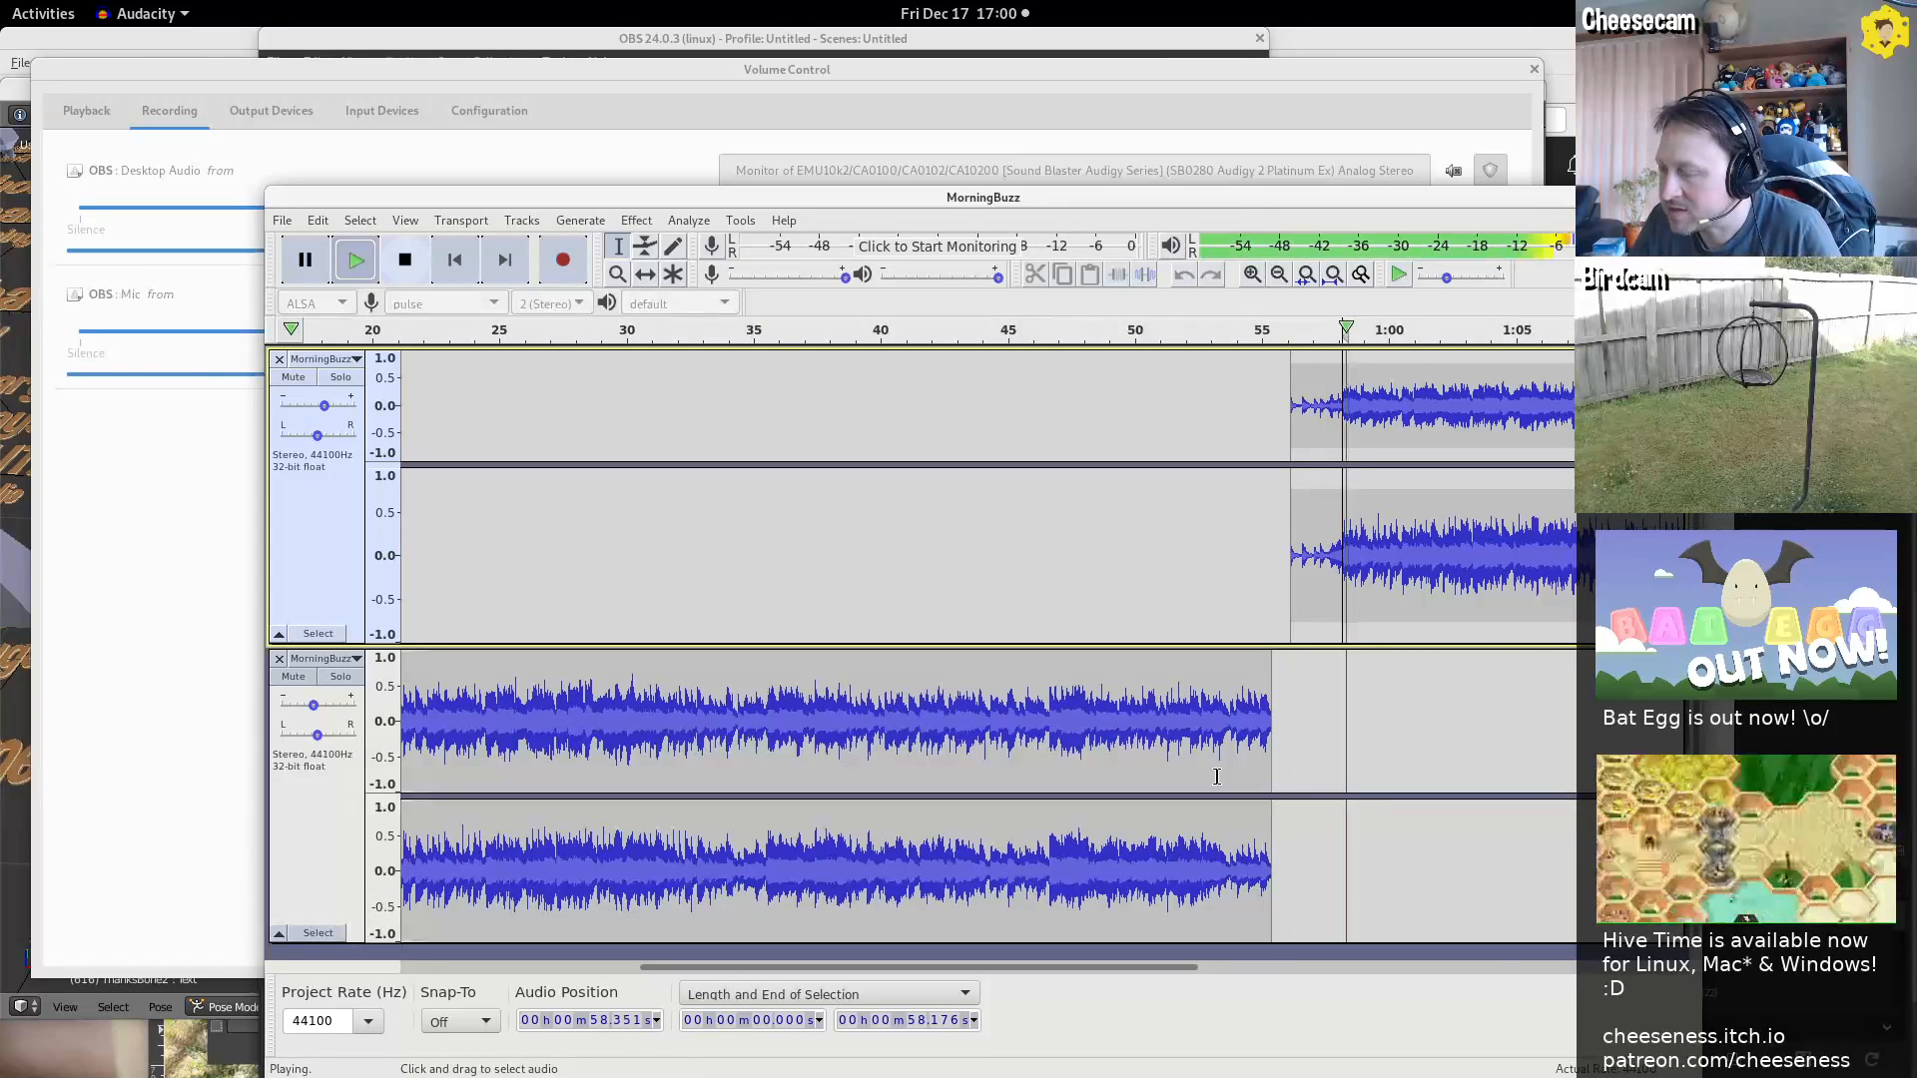
{"action": "key", "text": "space"}
Play the lower track's end from 51.812 s, shift the upper clip to start at about 53.3 s, and play the overlap
{"action": "left_click", "coordinate": [1181, 754]}
{"action": "key", "text": "space"}
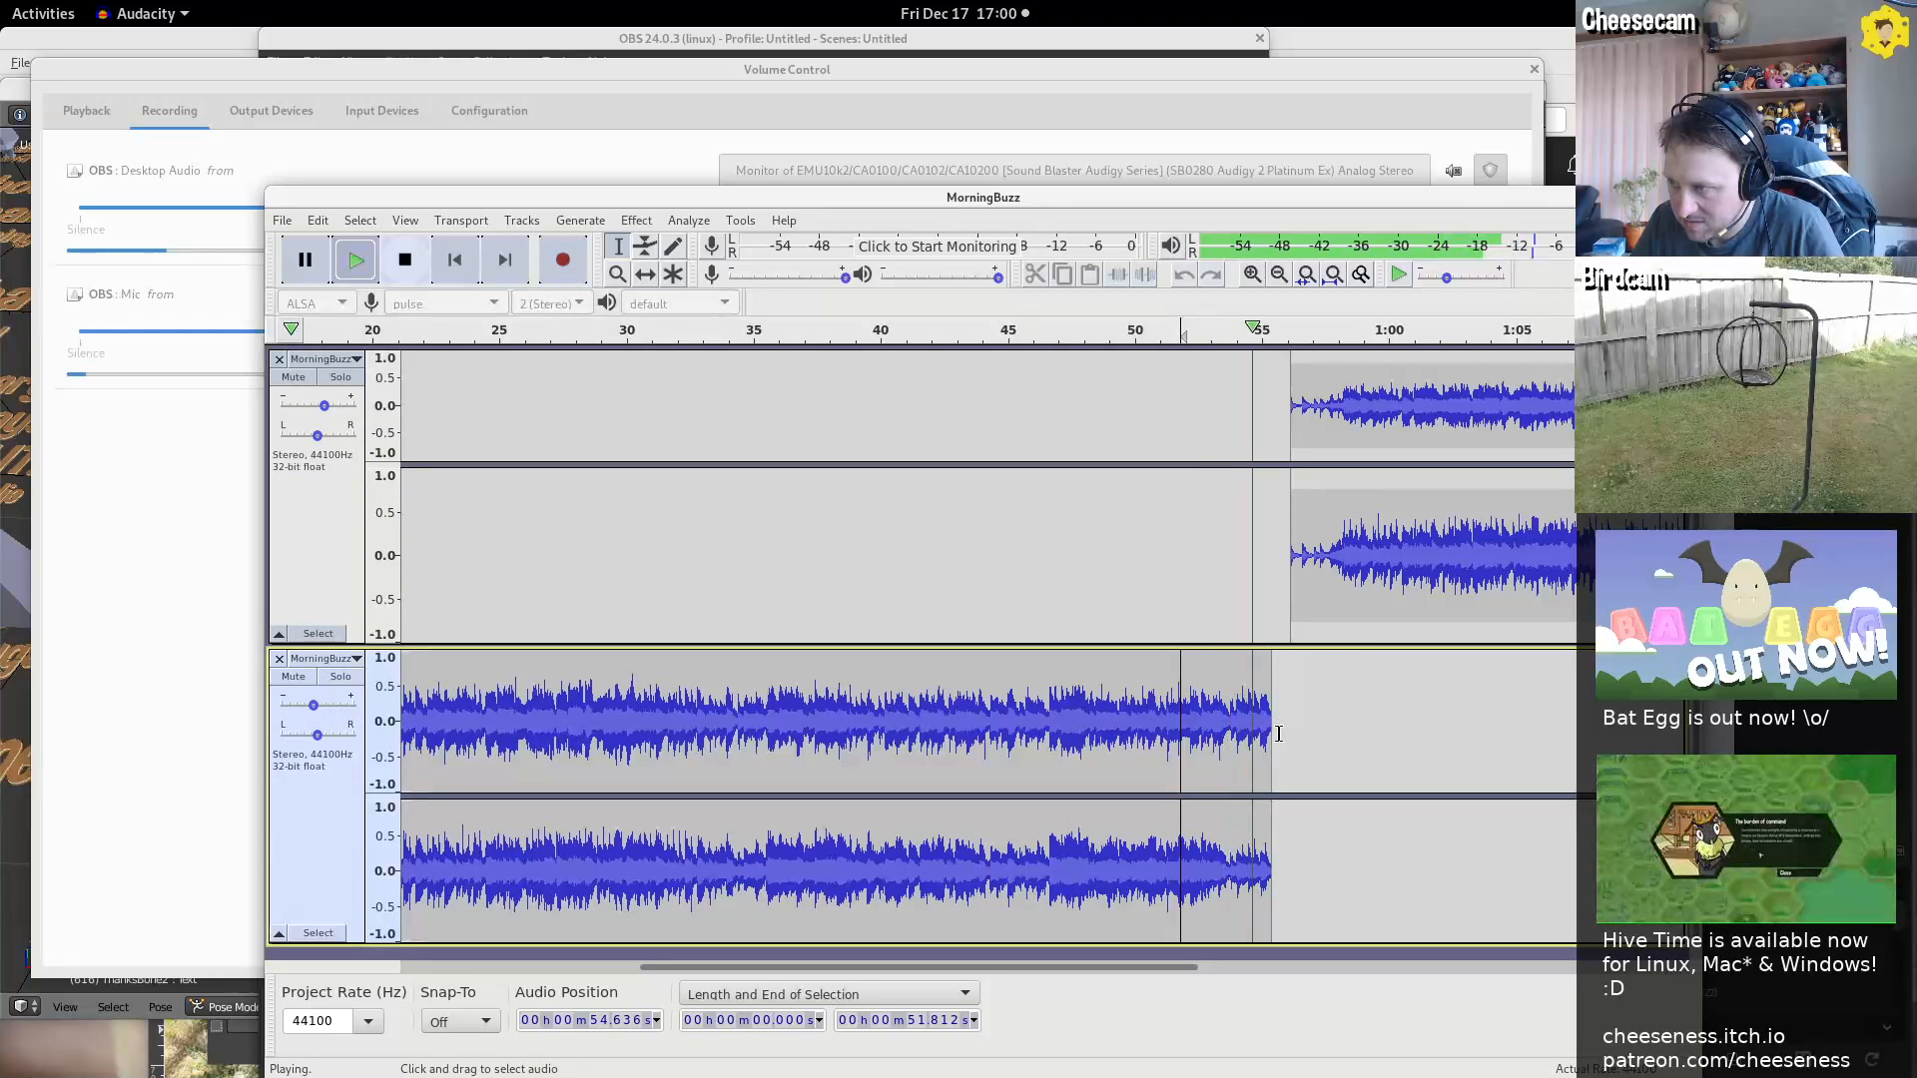
{"action": "key", "text": "space"}
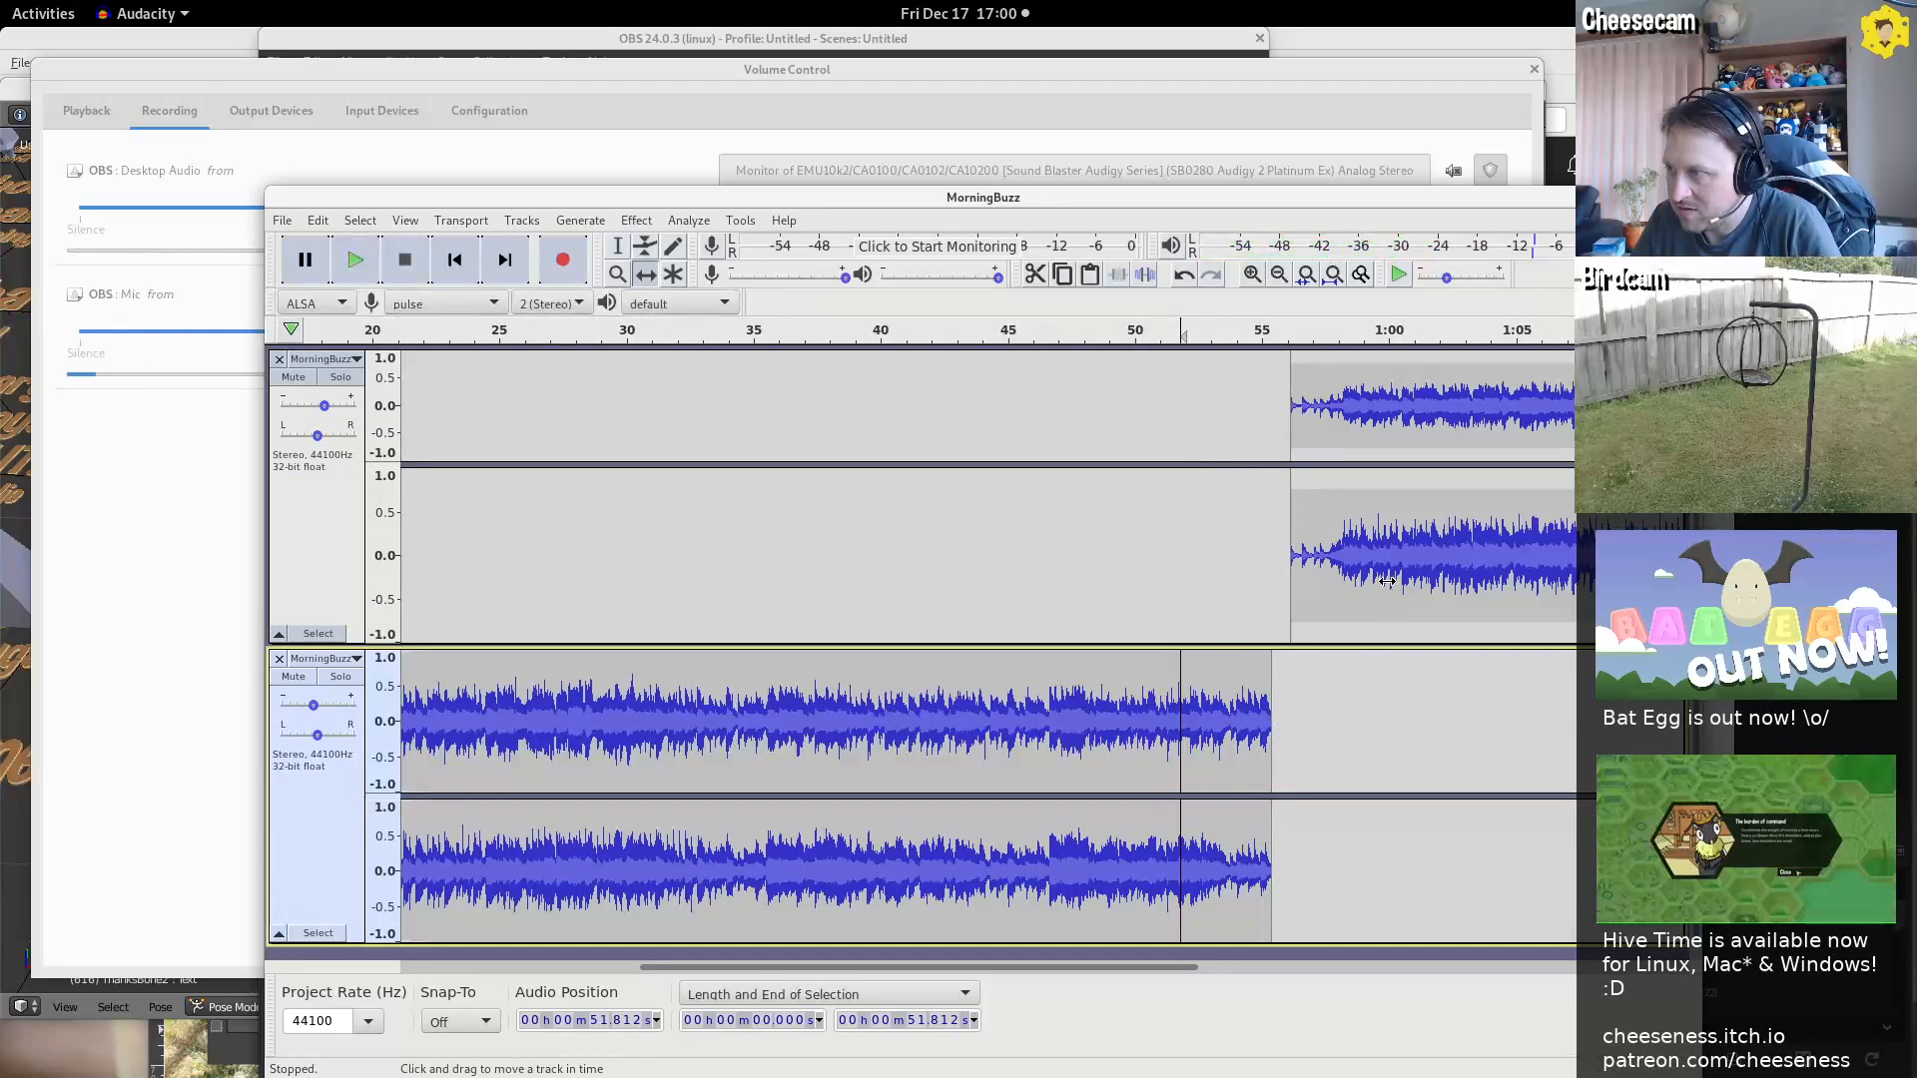
{"action": "left_click_drag", "start_coordinate": [1387, 580], "coordinate": [1271, 671]}
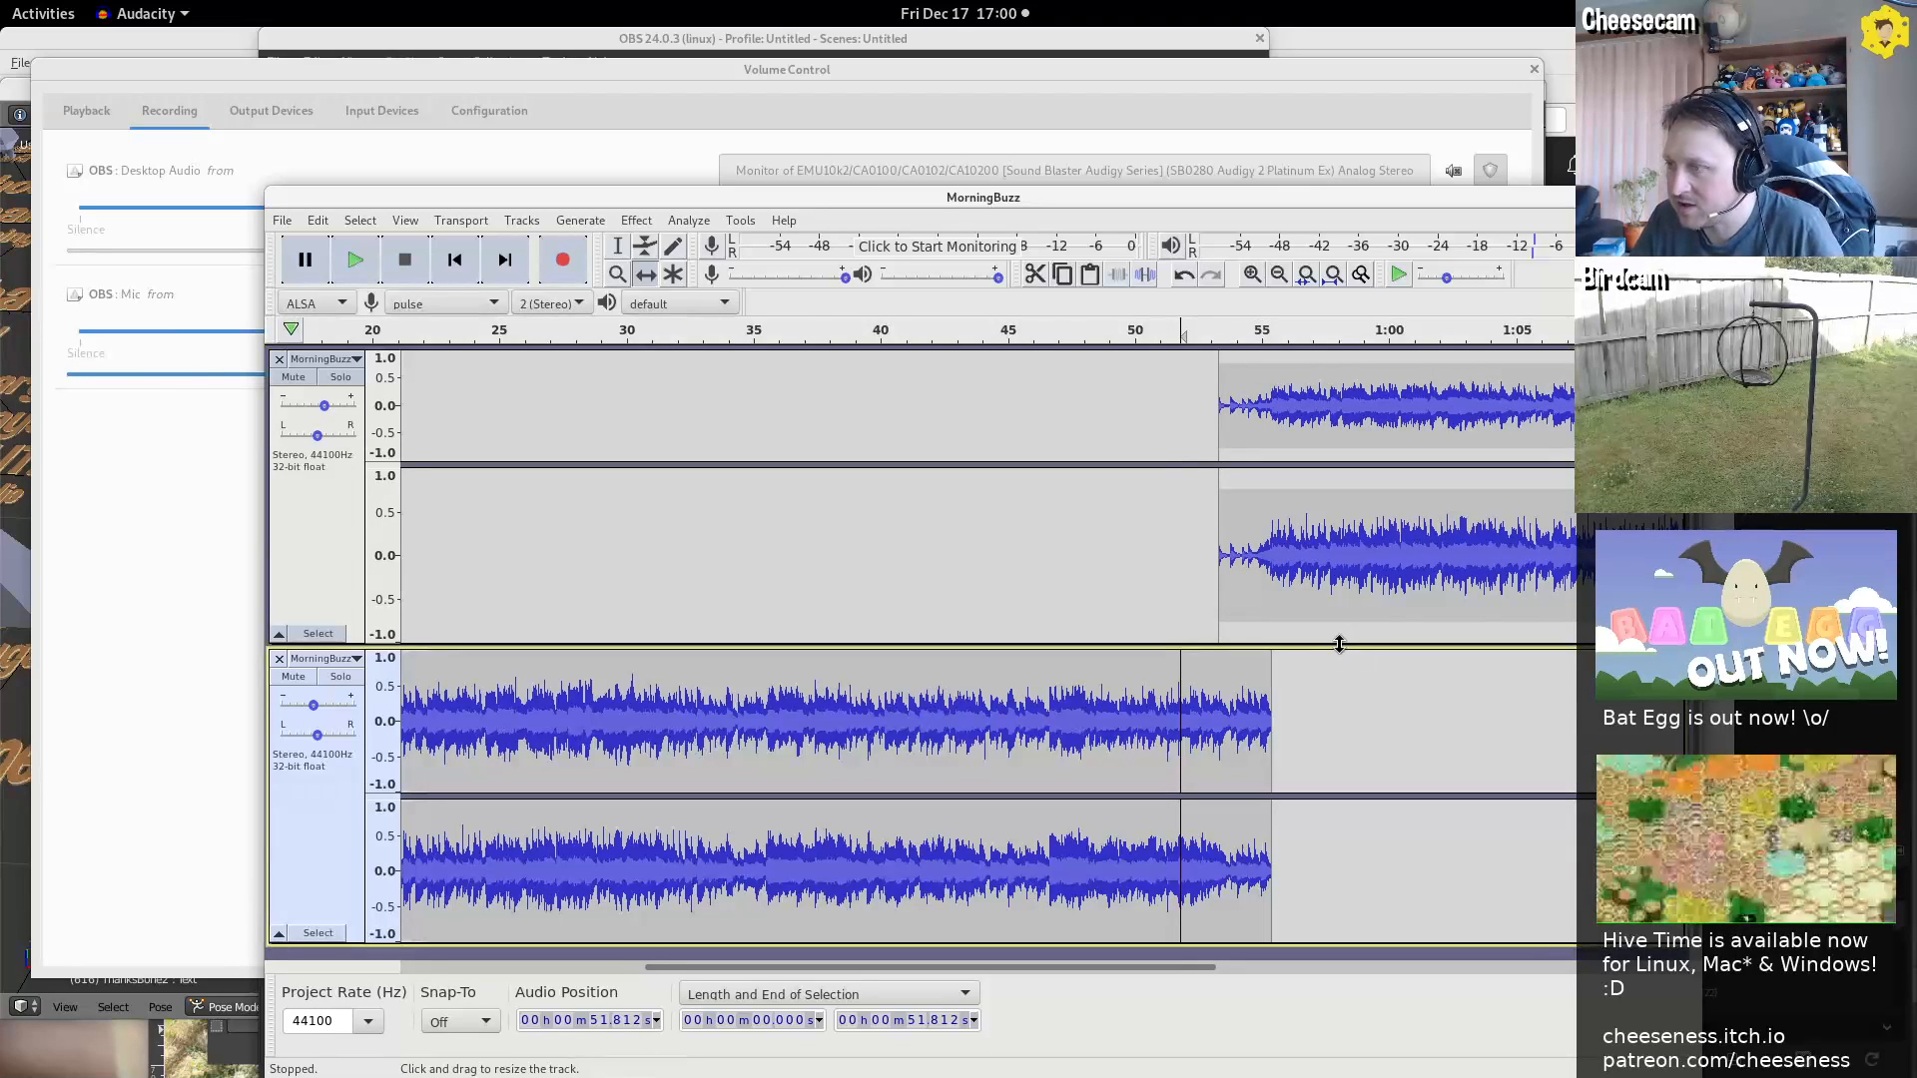
{"action": "key", "text": "space"}
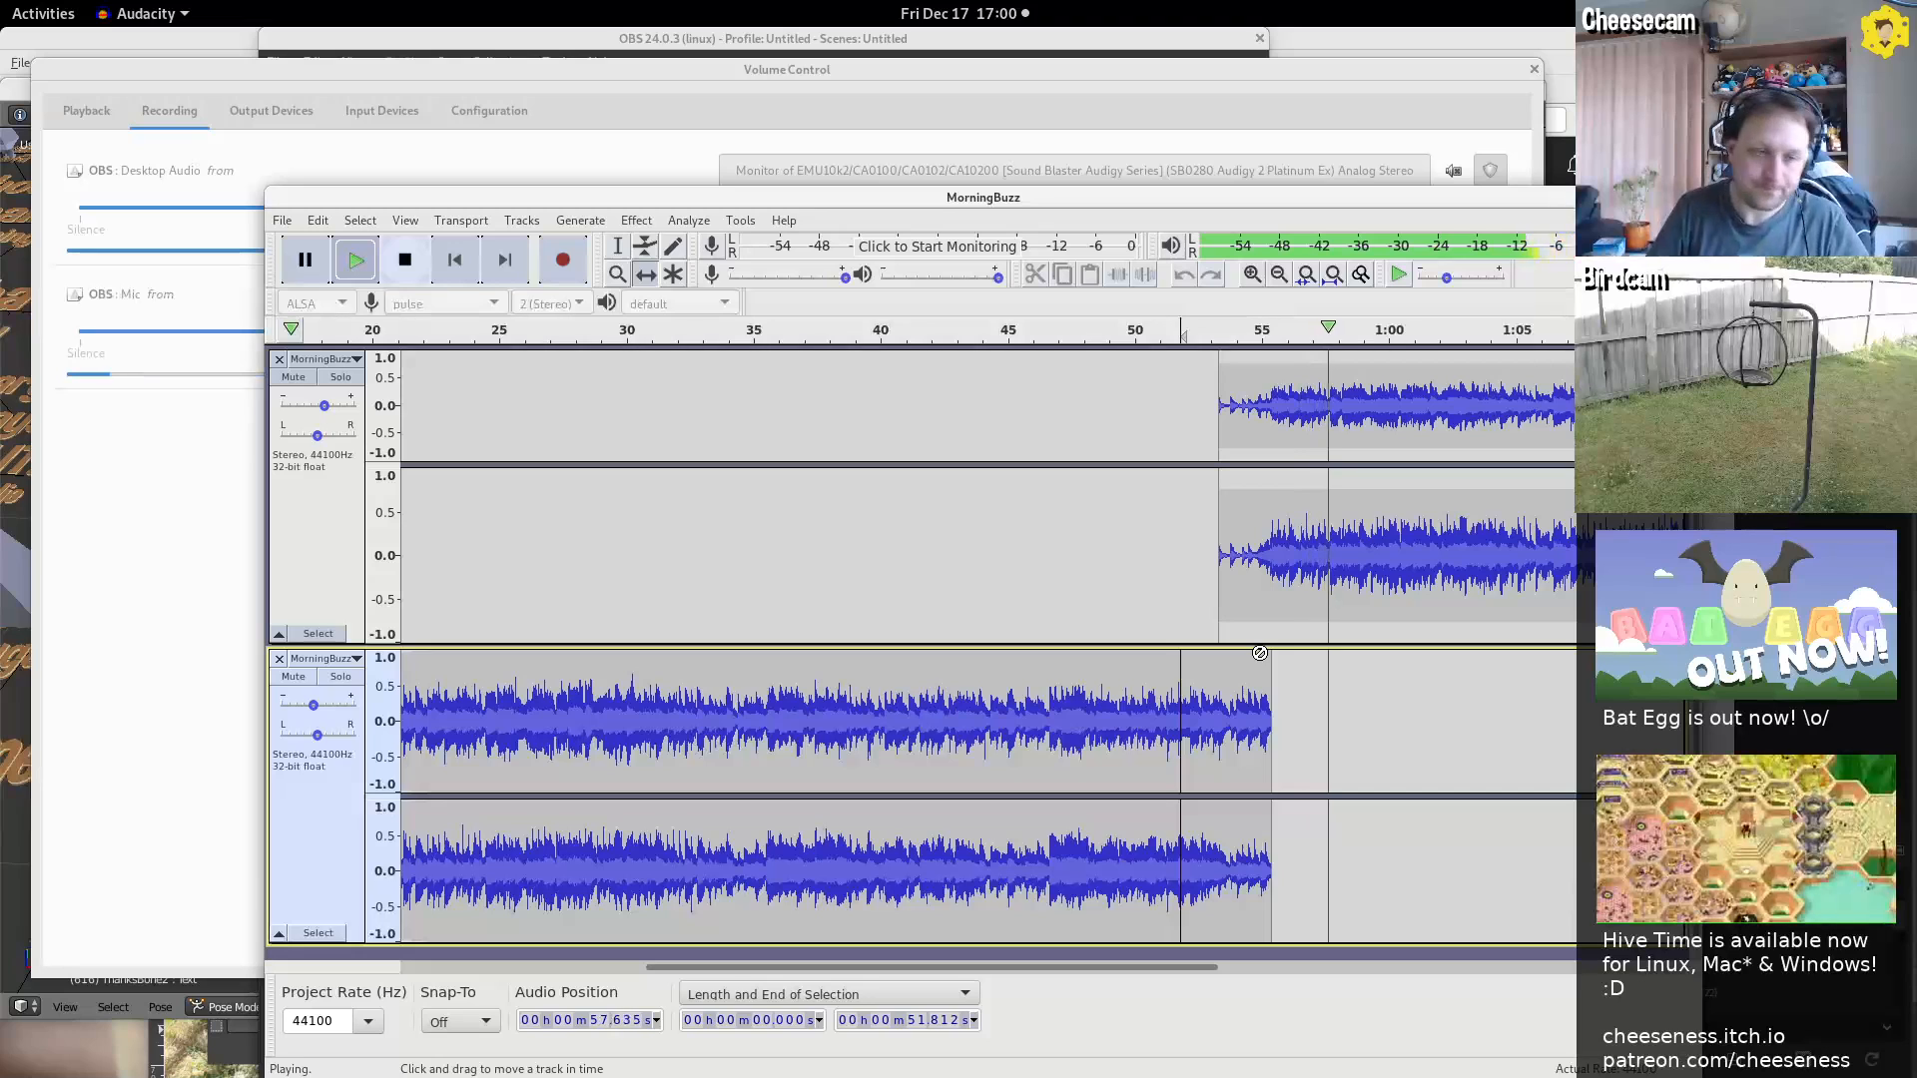
{"action": "scroll", "coordinate": [983, 720], "scroll_direction": "down", "scroll_amount": 3, "text": "ctrl"}
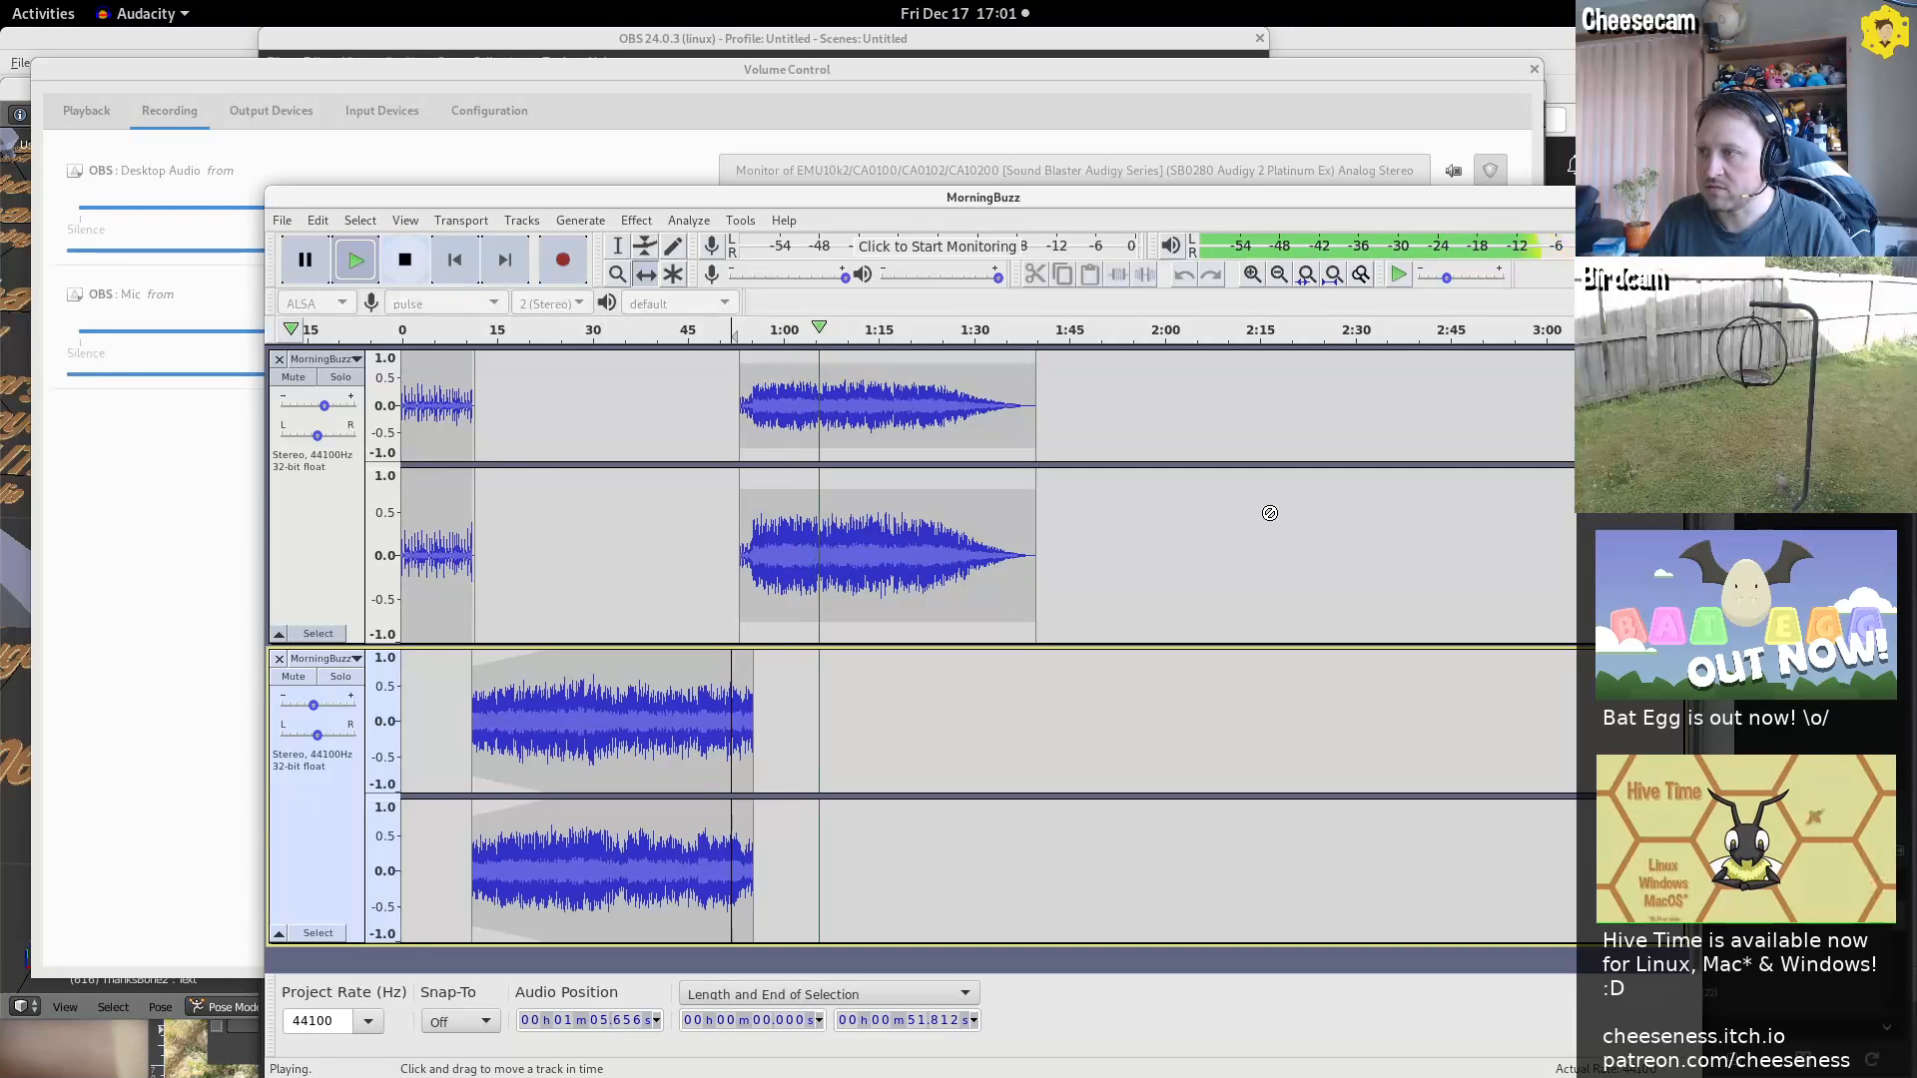
{"action": "left_click", "coordinate": [404, 261]}
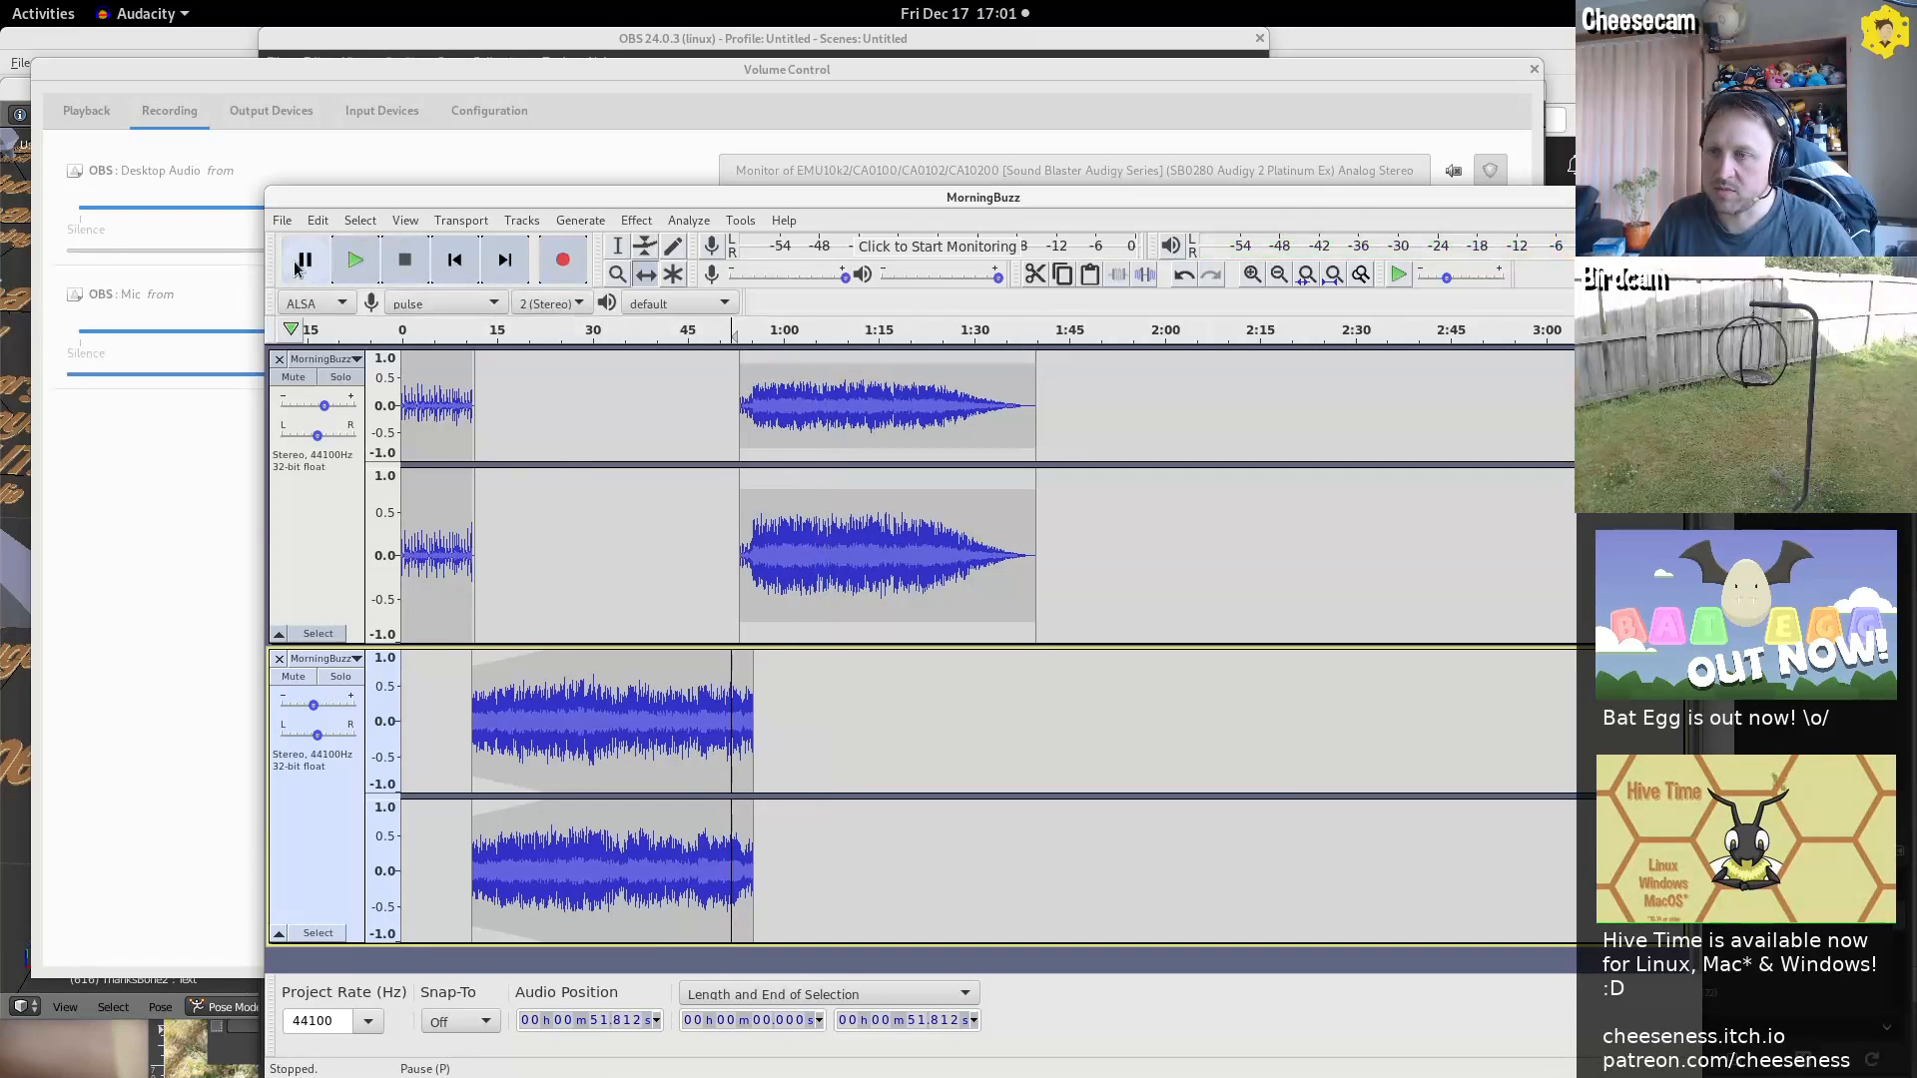
Open the recent file MorningBuzz.ogg in its own window and move that window aside
{"action": "left_click", "coordinate": [282, 219]}
{"action": "mouse_move", "coordinate": [419, 291]}
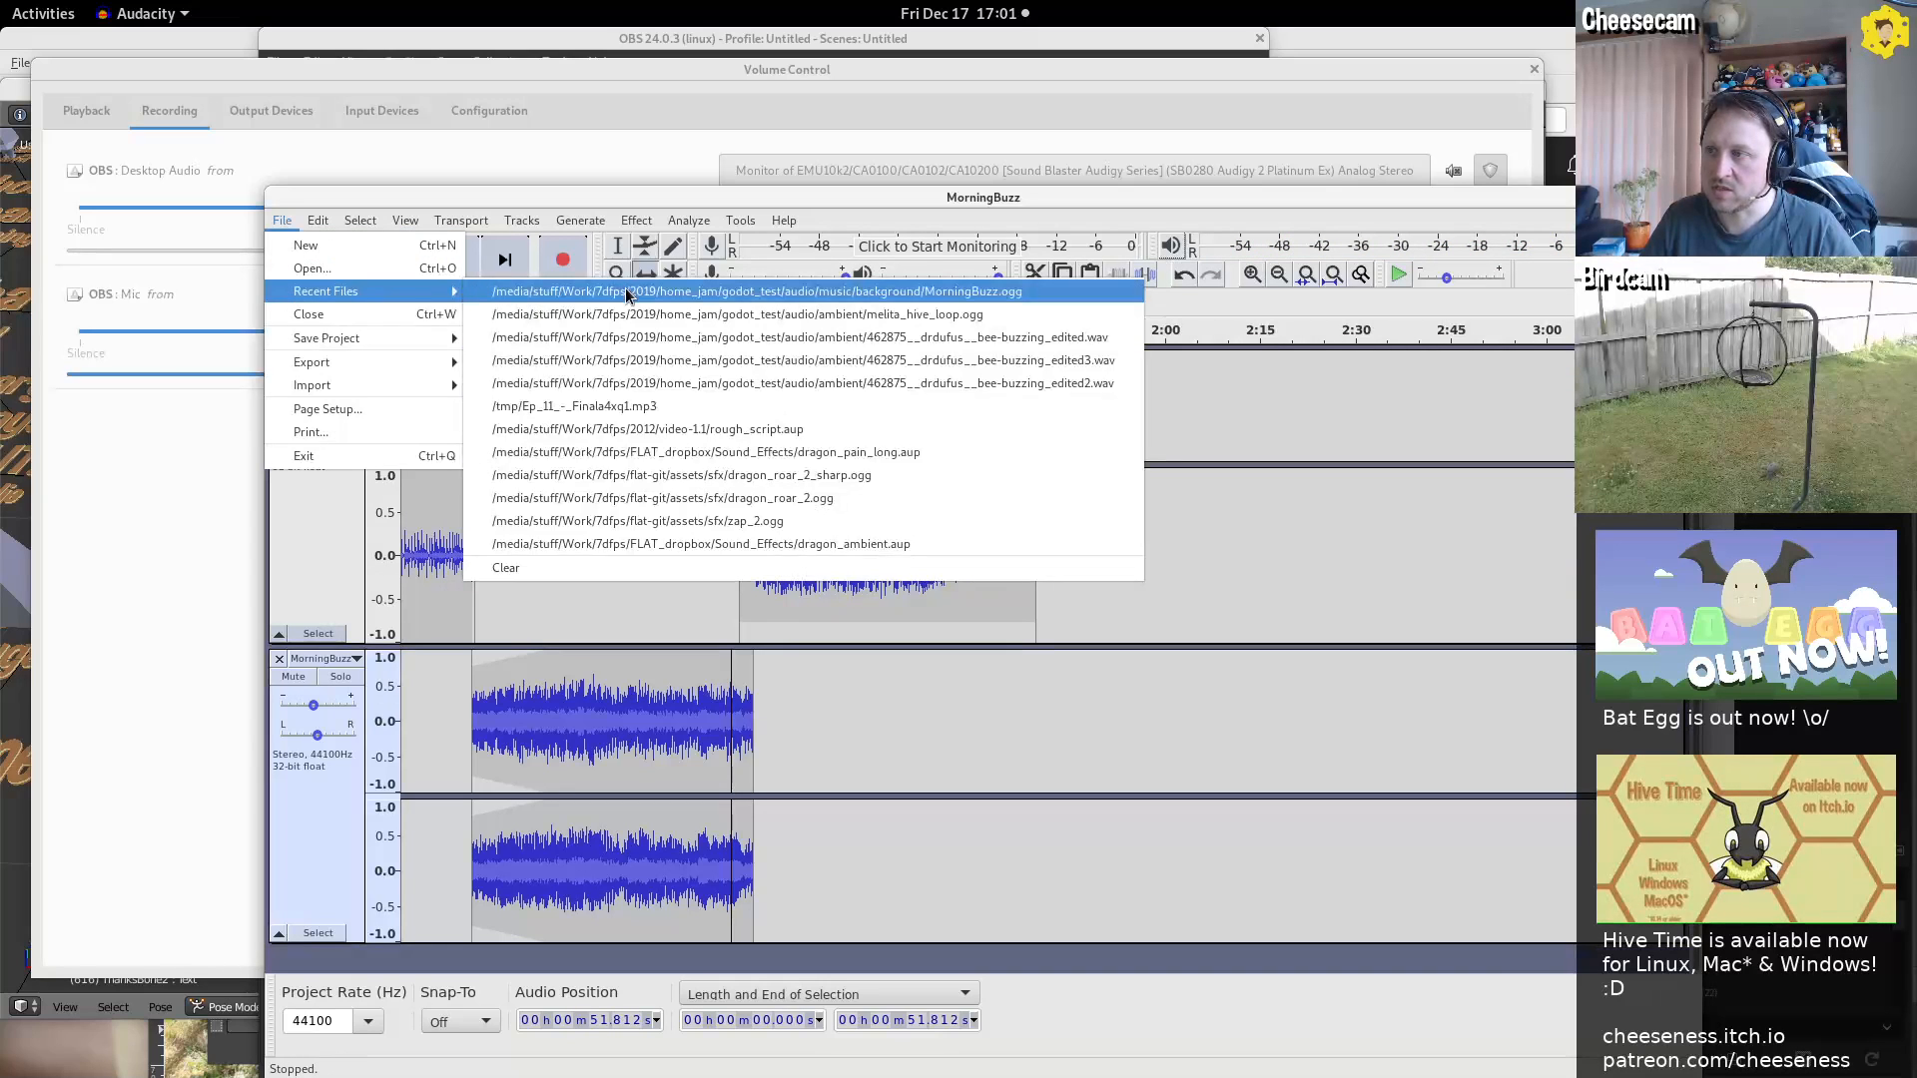
{"action": "left_click", "coordinate": [627, 290]}
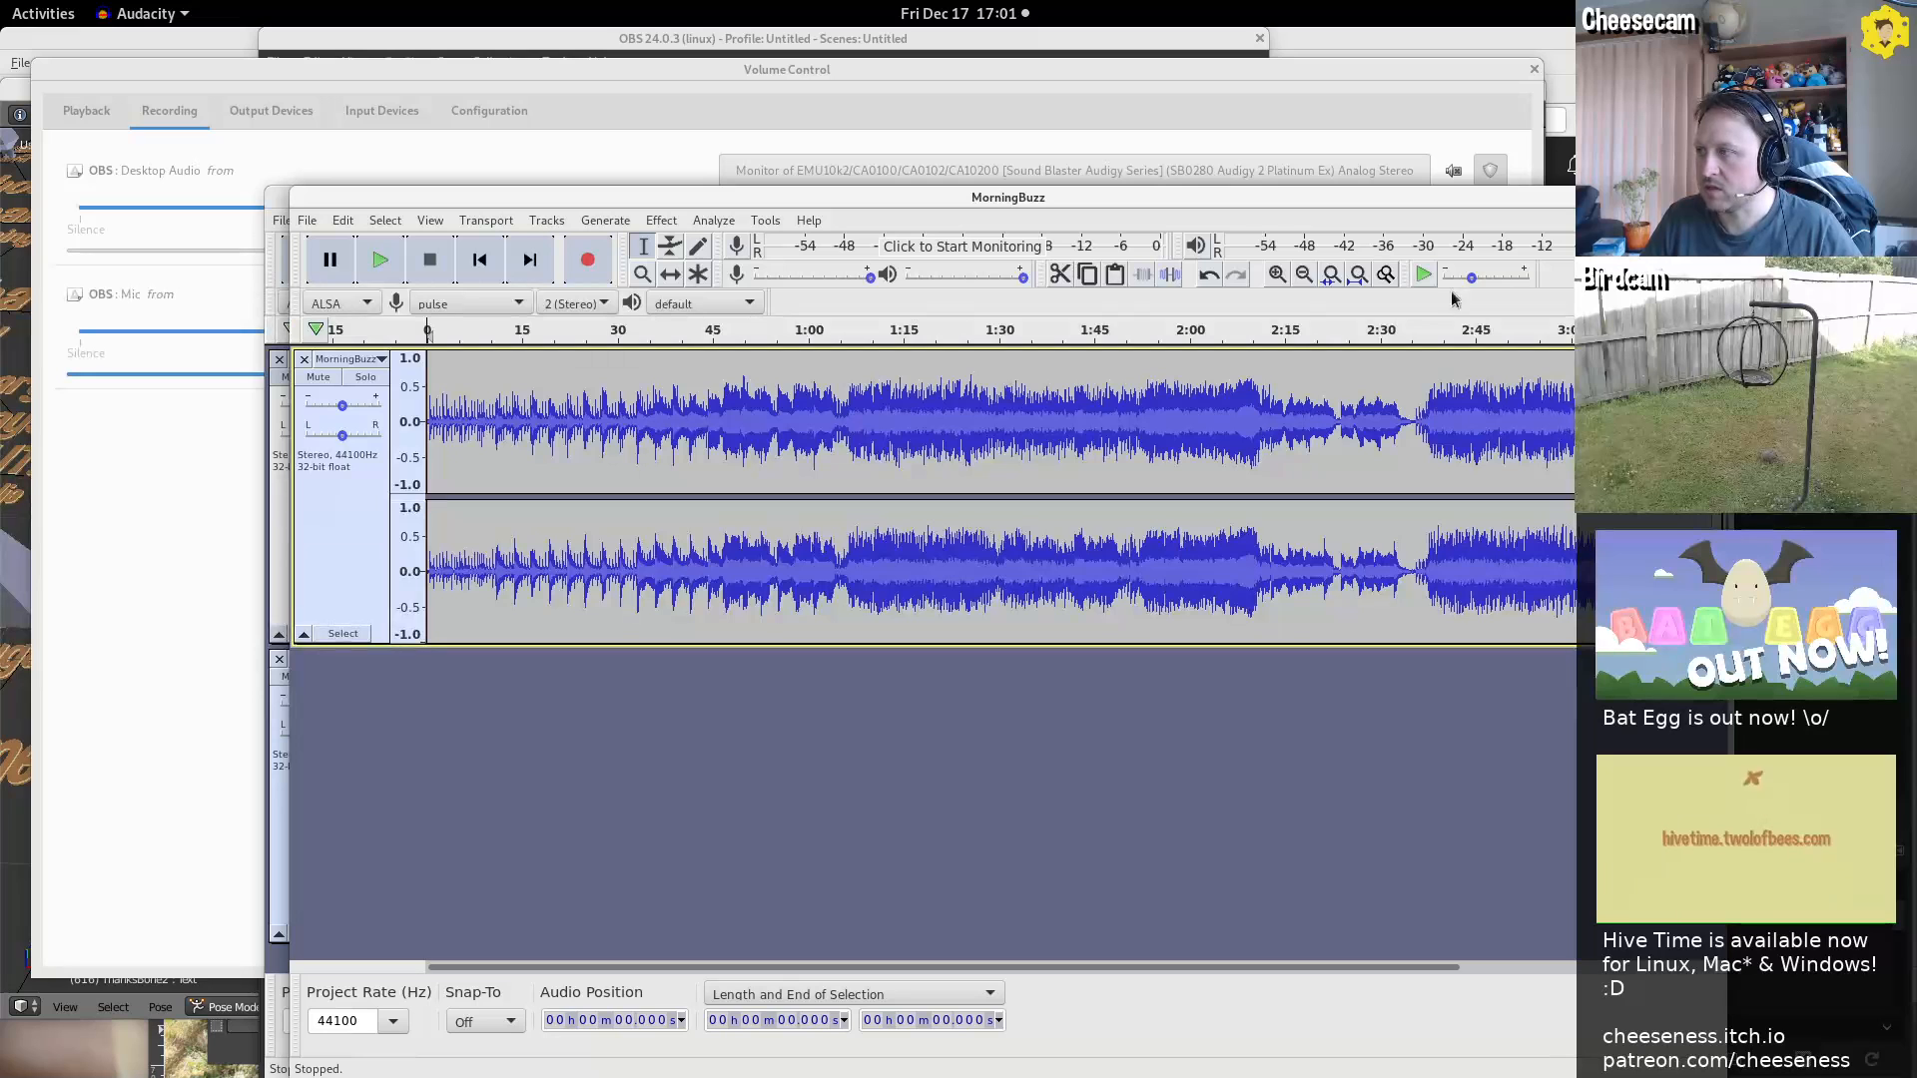
{"action": "left_click_drag", "start_coordinate": [630, 190], "coordinate": [1748, 822]}
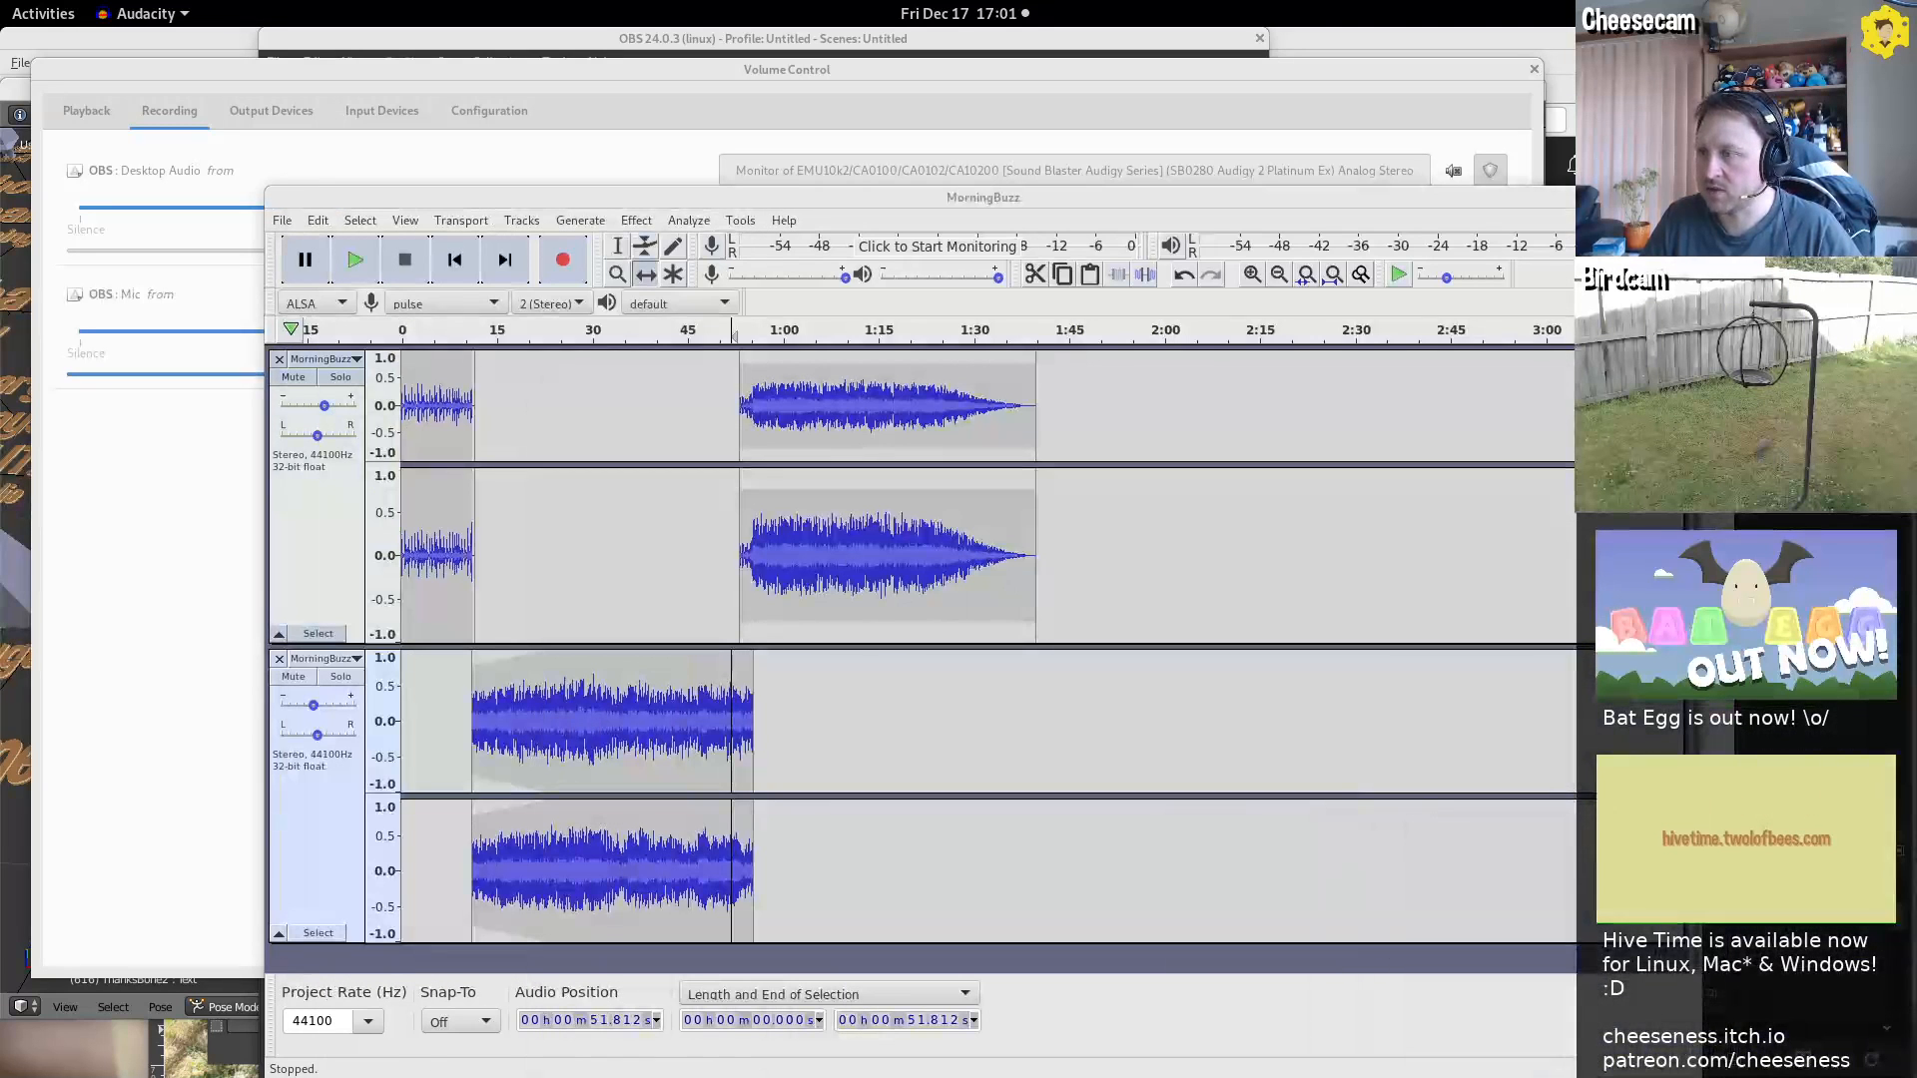
Reposition the edited project's window and briefly play from 55.387 s, where the lower track ends
{"action": "key", "text": "F1"}
{"action": "left_click", "coordinate": [1027, 377]}
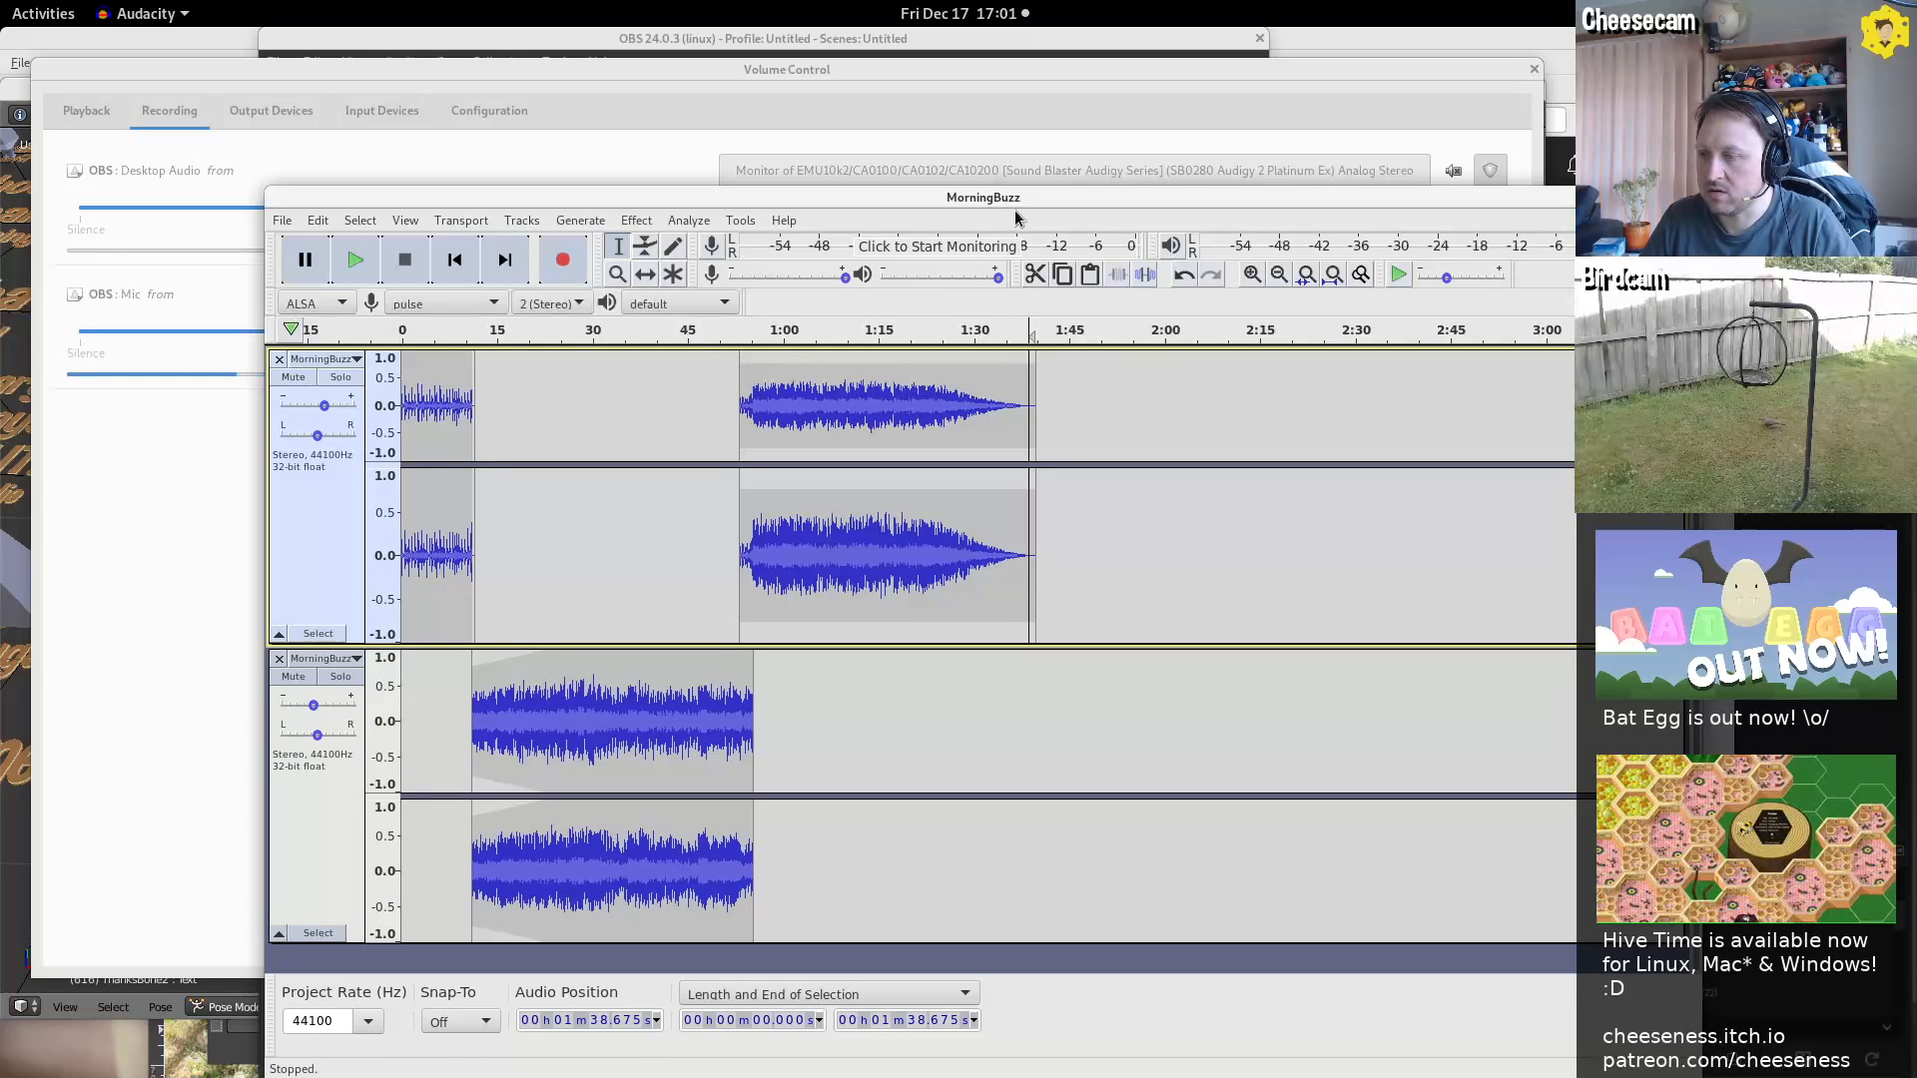
{"action": "left_click_drag", "start_coordinate": [984, 193], "coordinate": [1037, 120]}
{"action": "left_click", "coordinate": [579, 624]}
{"action": "left_click_drag", "start_coordinate": [579, 624], "coordinate": [662, 649]}
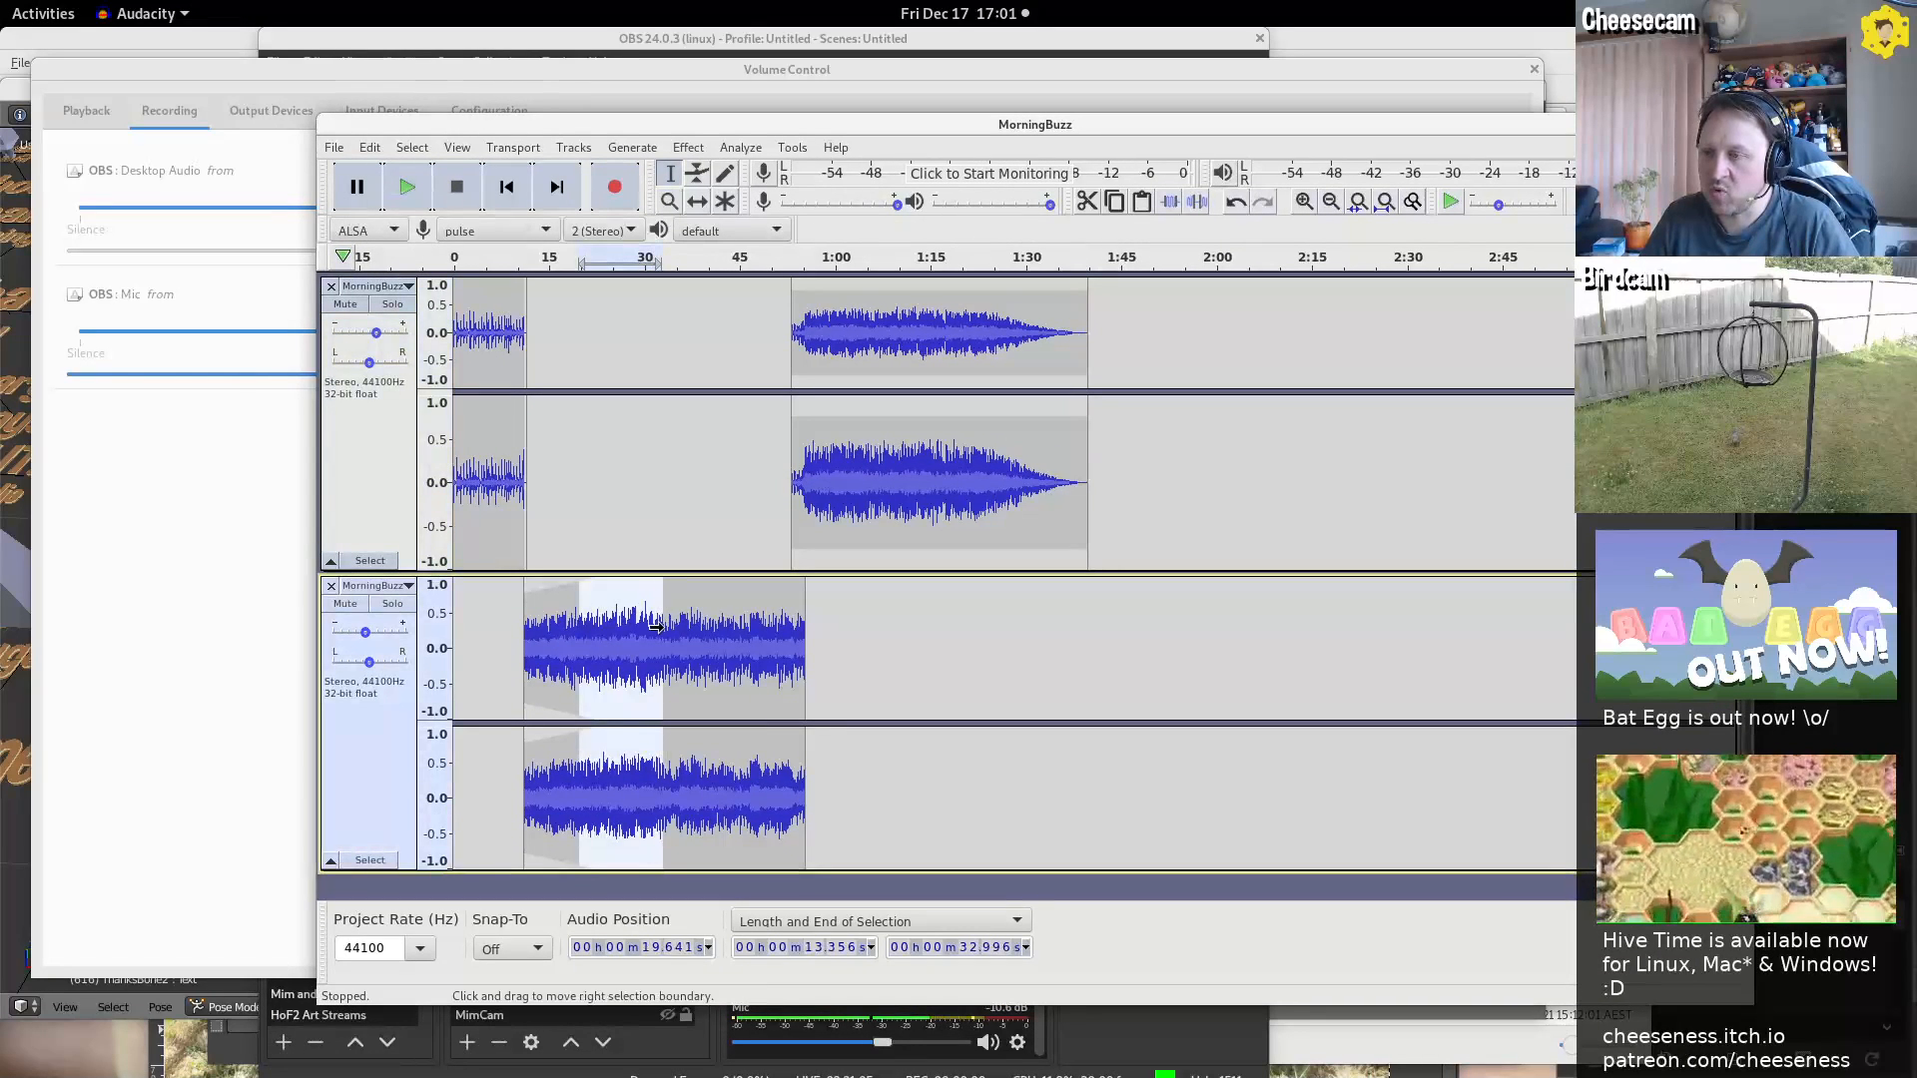
{"action": "left_click", "coordinate": [807, 439]}
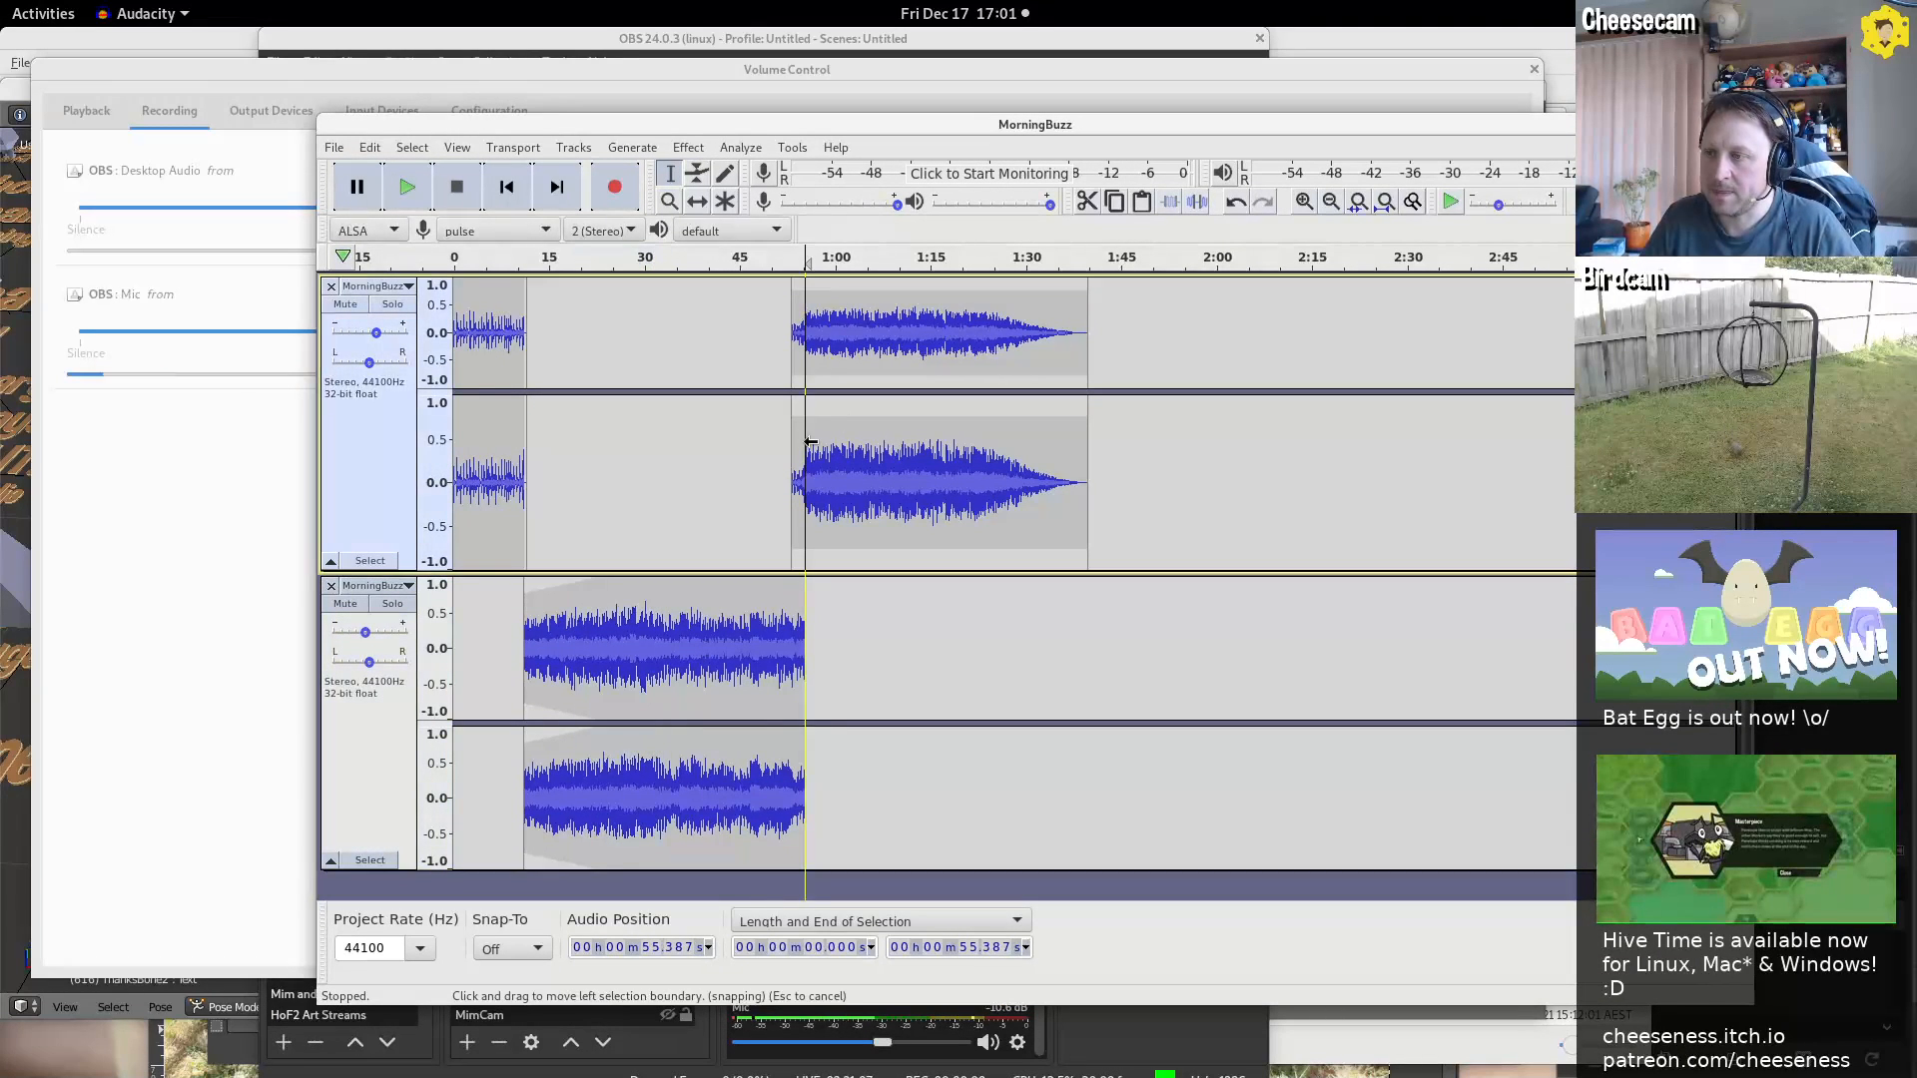
{"action": "key", "text": "space"}
{"action": "key", "text": "space"}
Fade out the upper clip with its amplitude envelope from about 55 s, and play the result from about 50.6 s
{"action": "key", "text": "F2"}
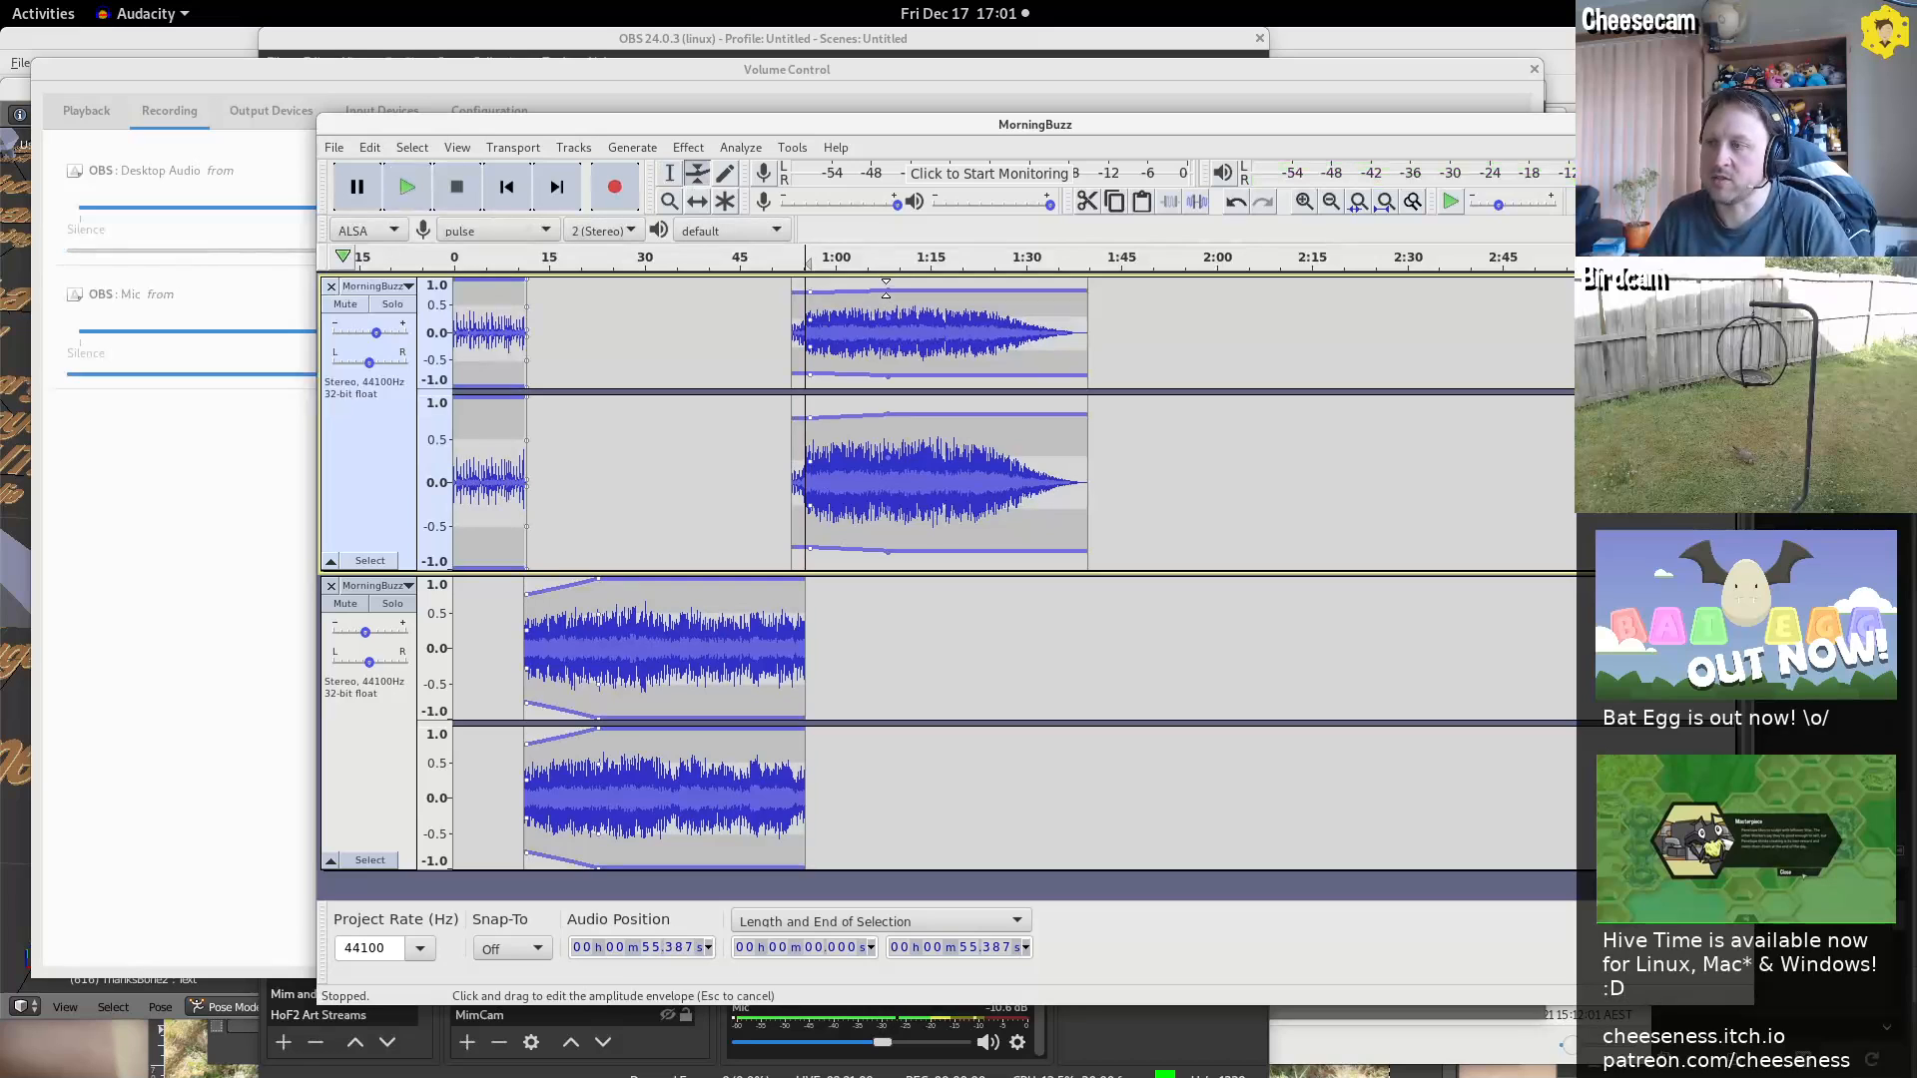
{"action": "left_click_drag", "start_coordinate": [887, 291], "coordinate": [988, 330]}
{"action": "key", "text": "F1"}
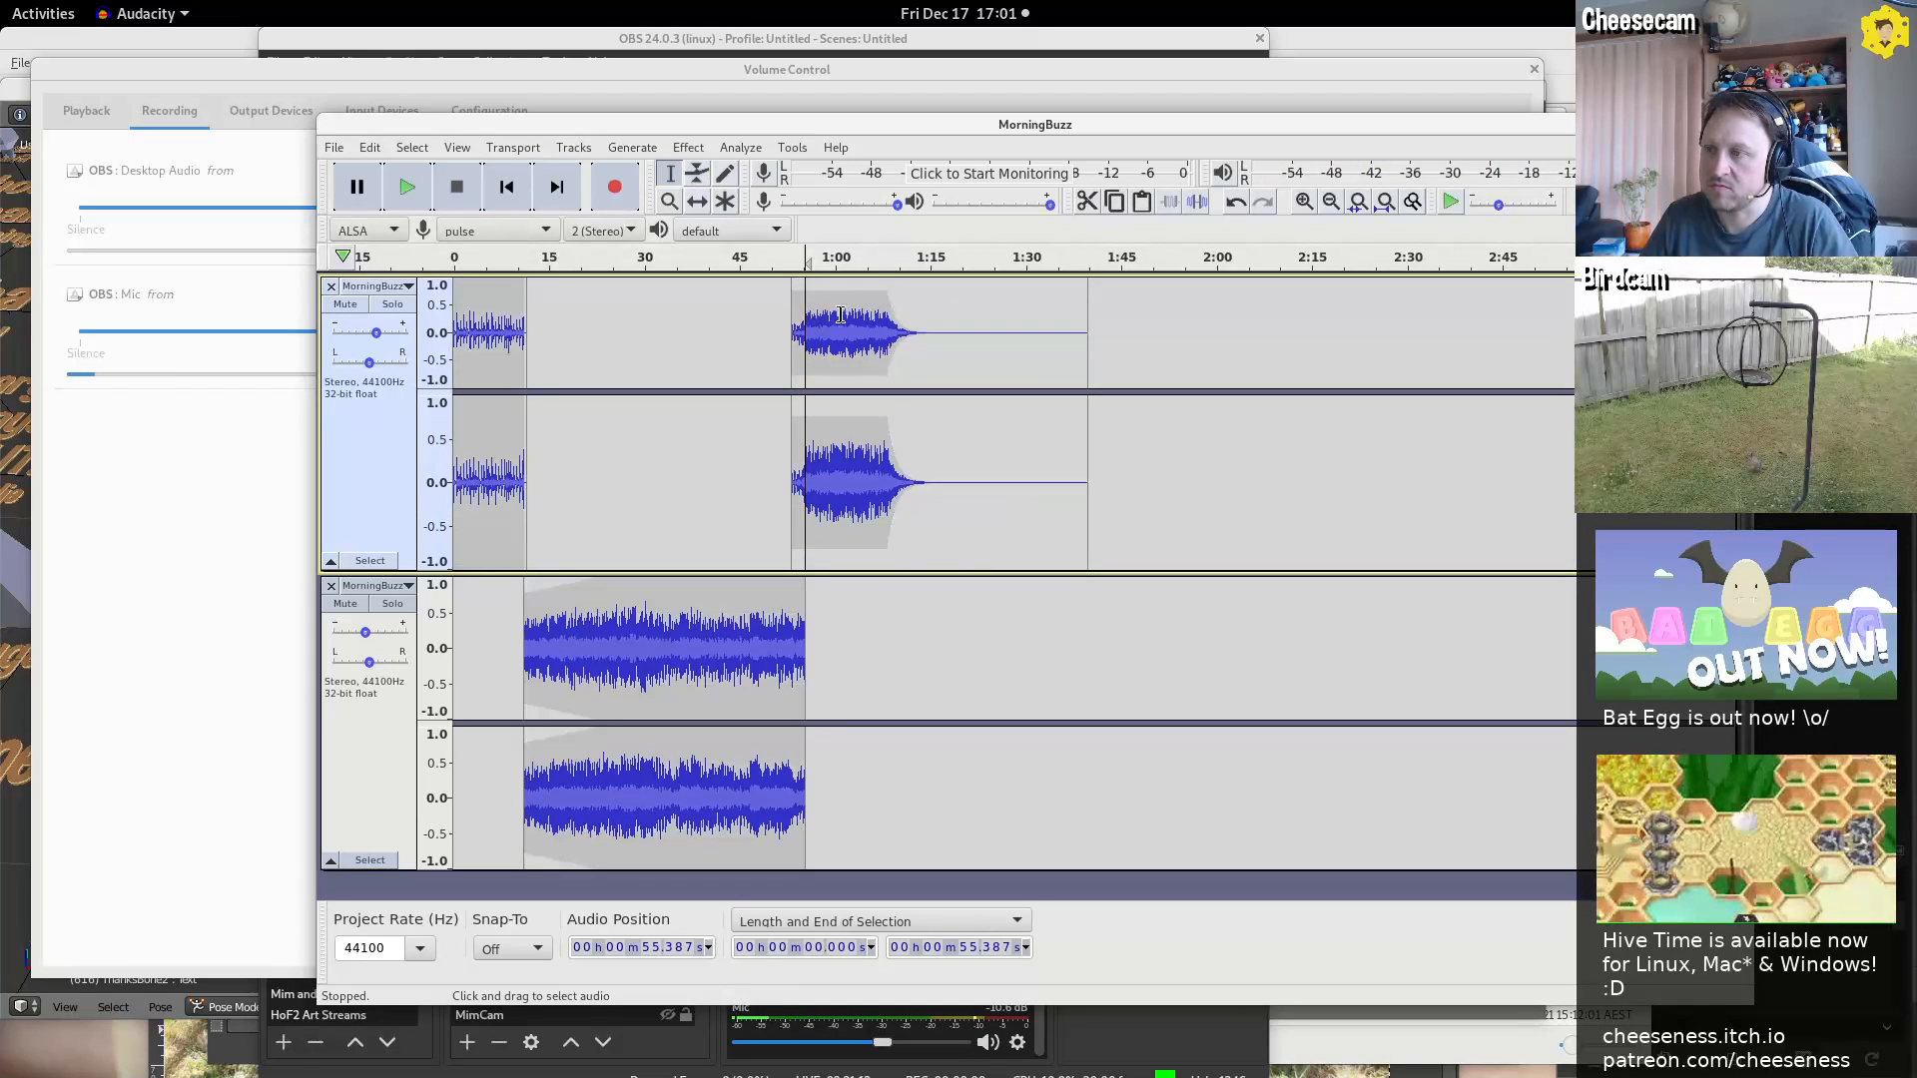
{"action": "key", "text": "F2"}
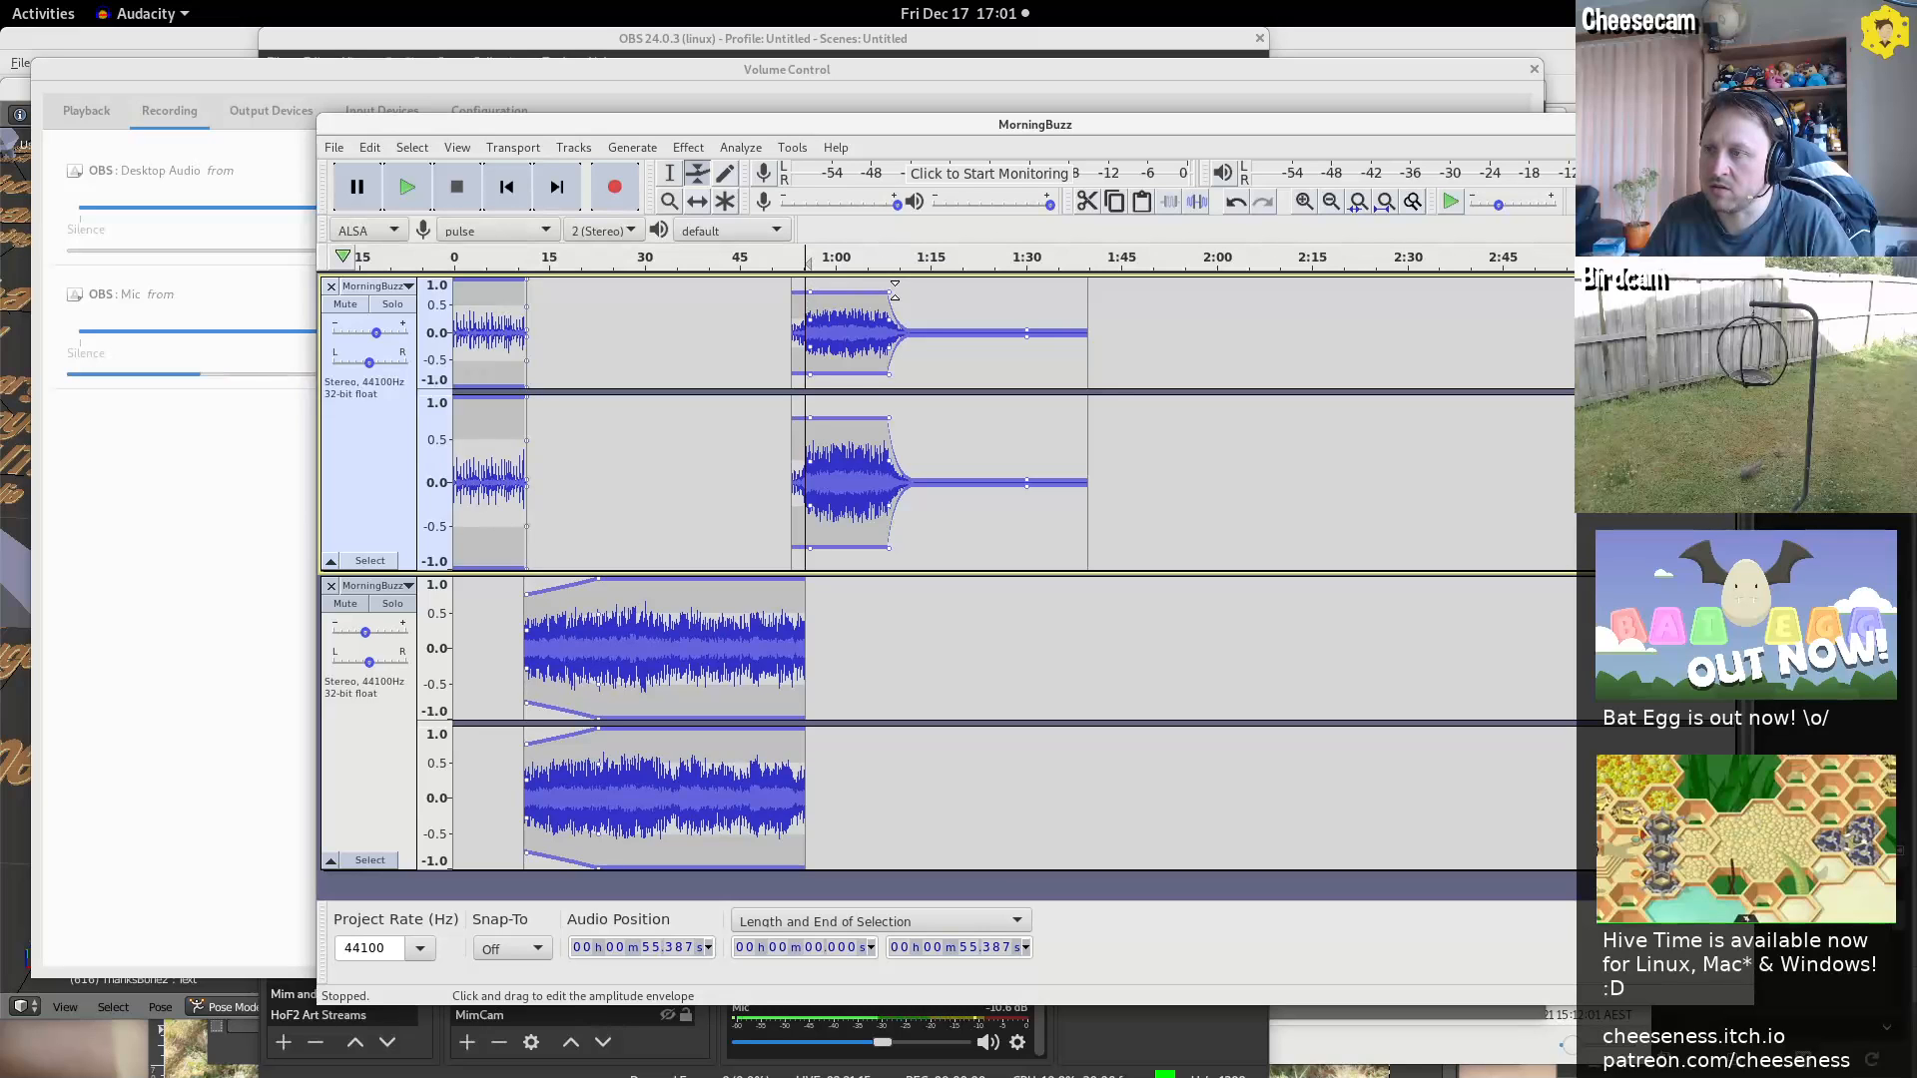
{"action": "left_click_drag", "start_coordinate": [895, 290], "coordinate": [846, 317]}
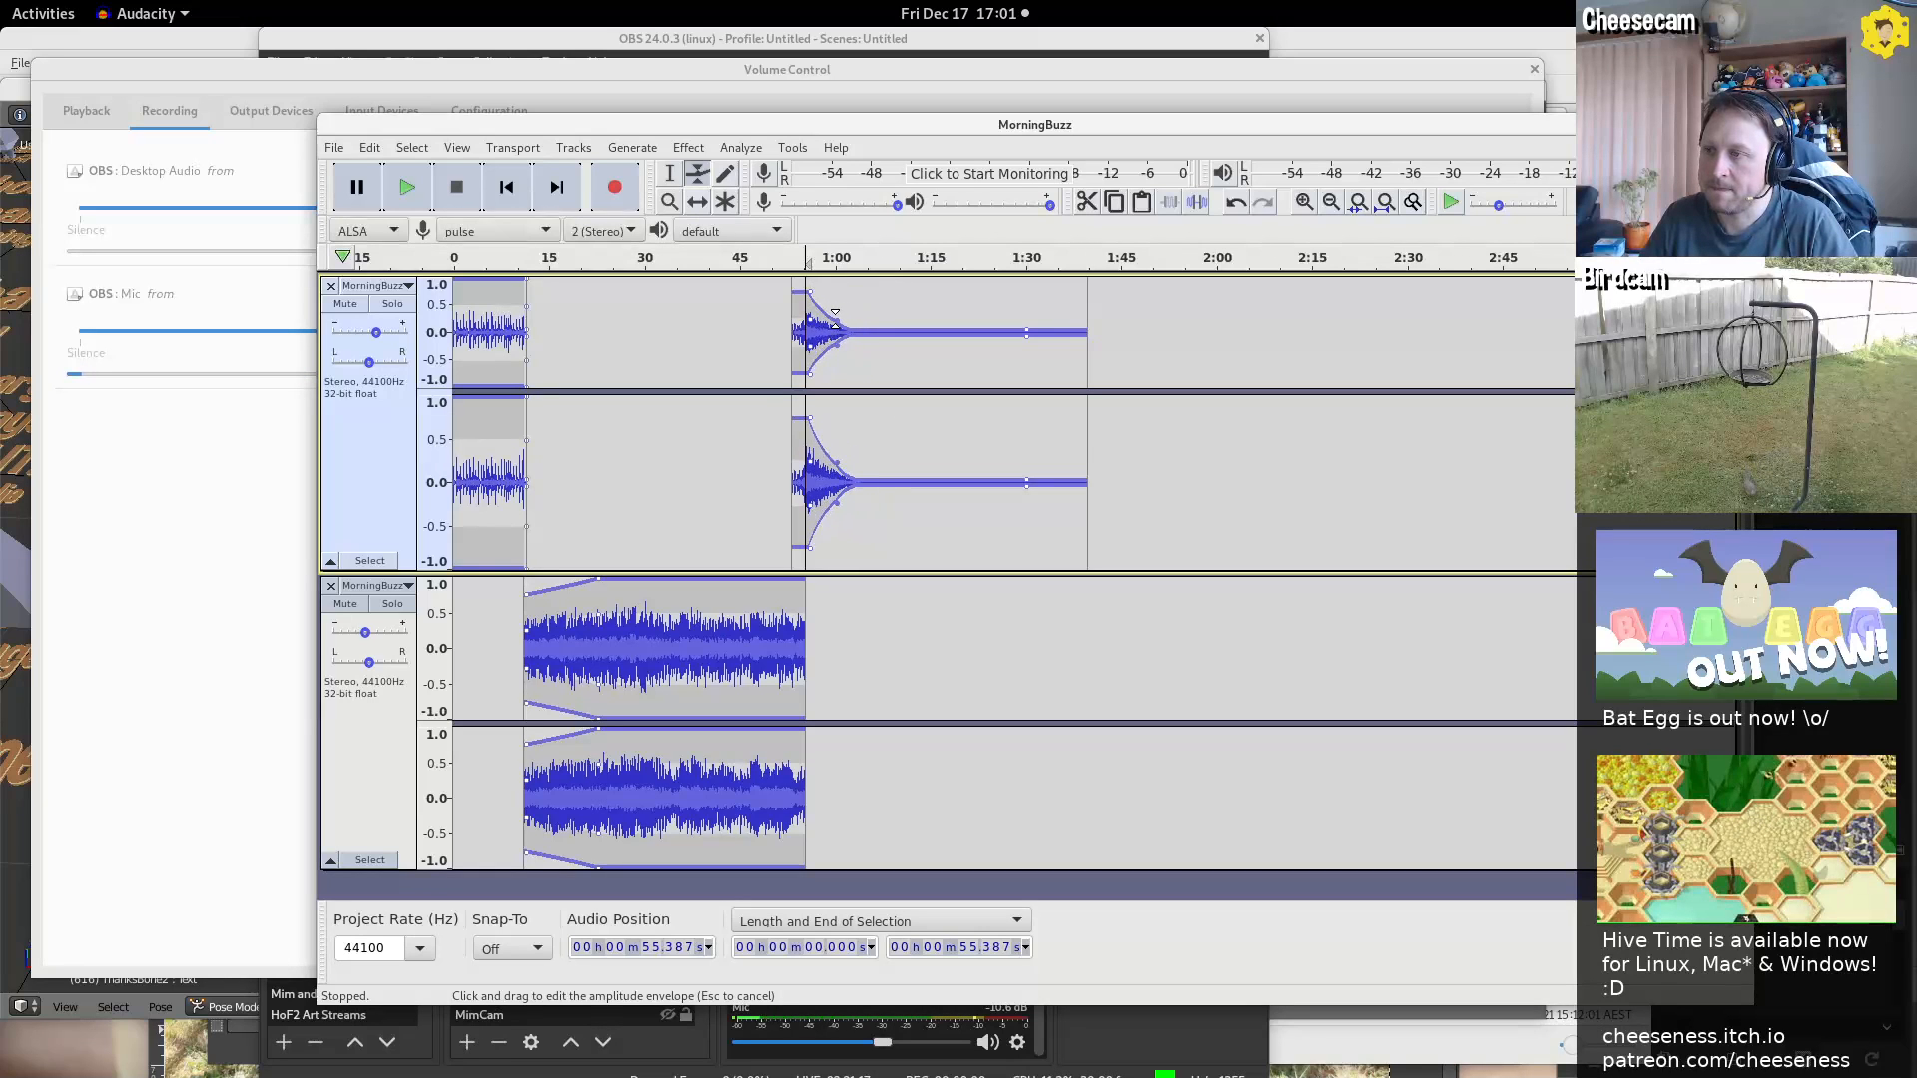
{"action": "key", "text": "F1"}
{"action": "left_click", "coordinate": [775, 337]}
{"action": "key", "text": "space"}
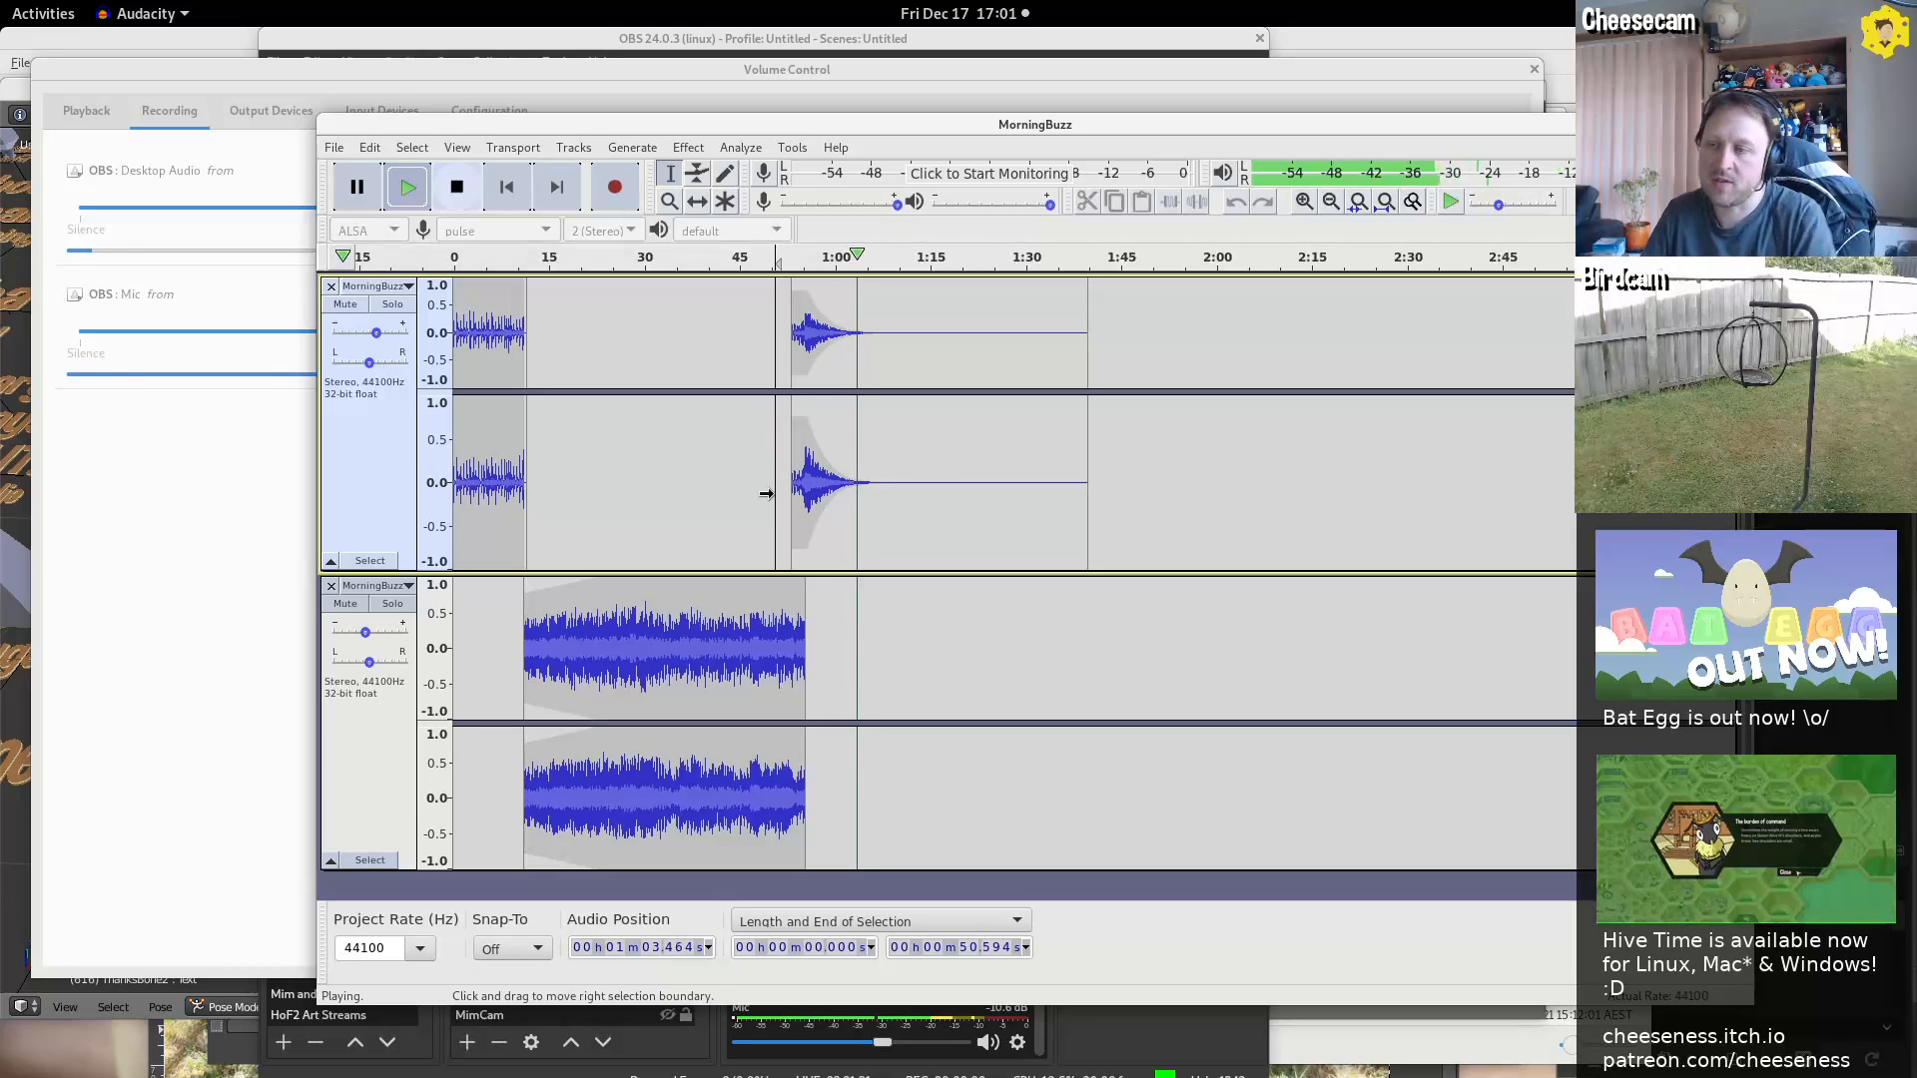
Slightly lower the gain of both tracks and play the mix from about 3.8 s
{"action": "left_click", "coordinate": [507, 437]}
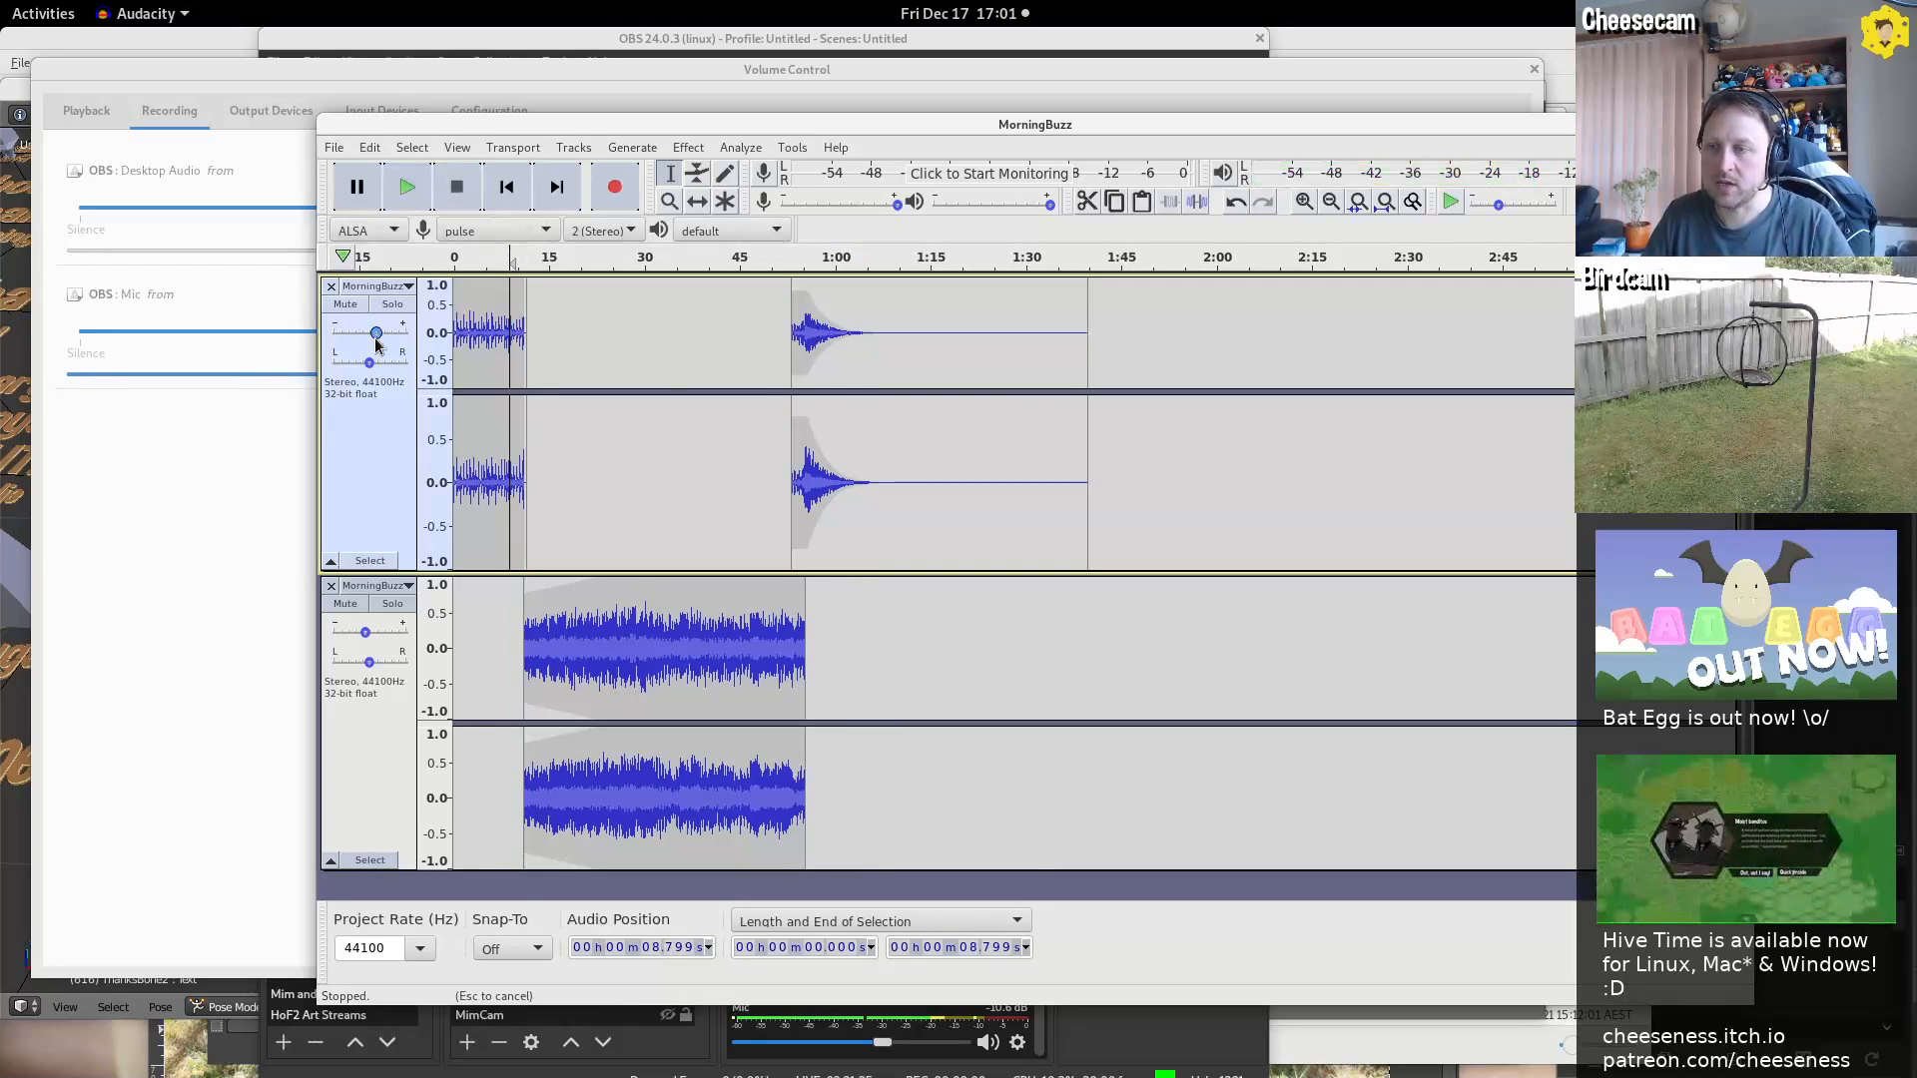
{"action": "left_click_drag", "start_coordinate": [374, 339], "coordinate": [366, 340]}
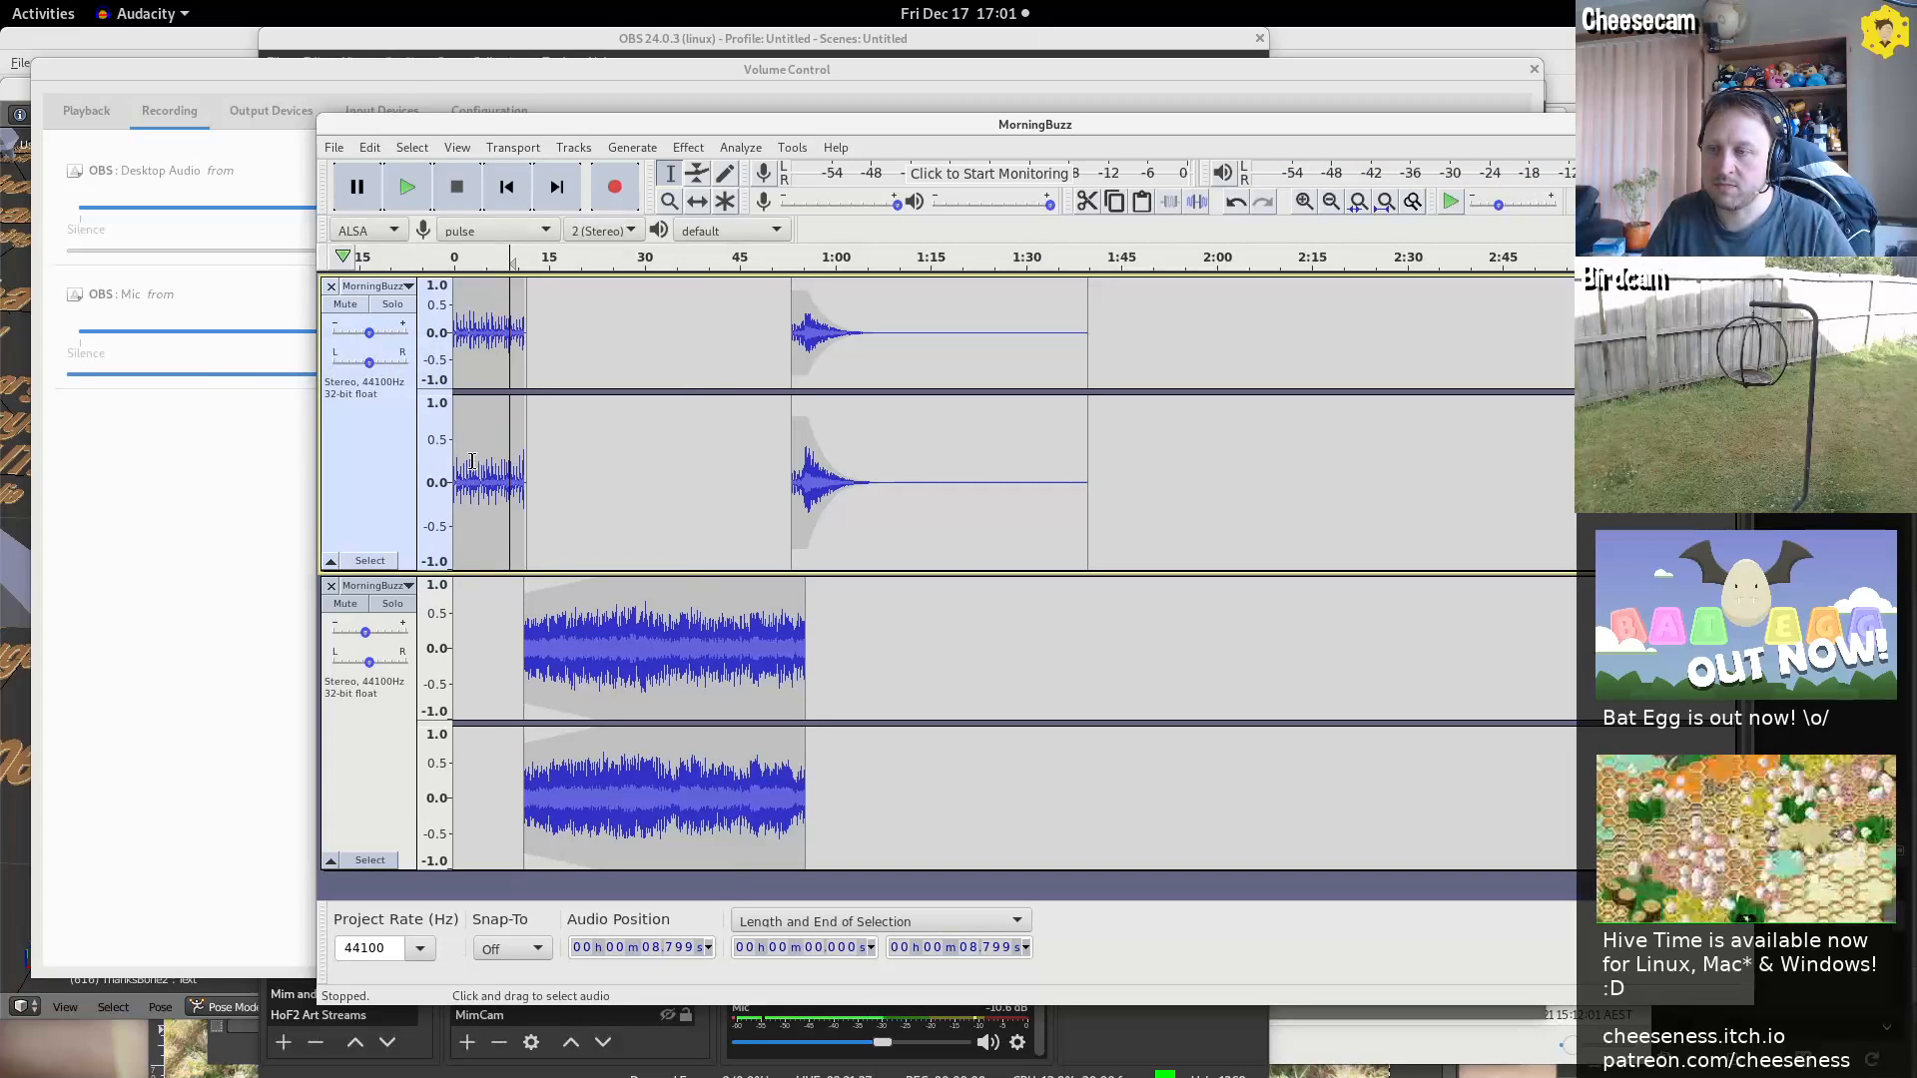
{"action": "left_click_drag", "start_coordinate": [376, 639], "coordinate": [361, 640]}
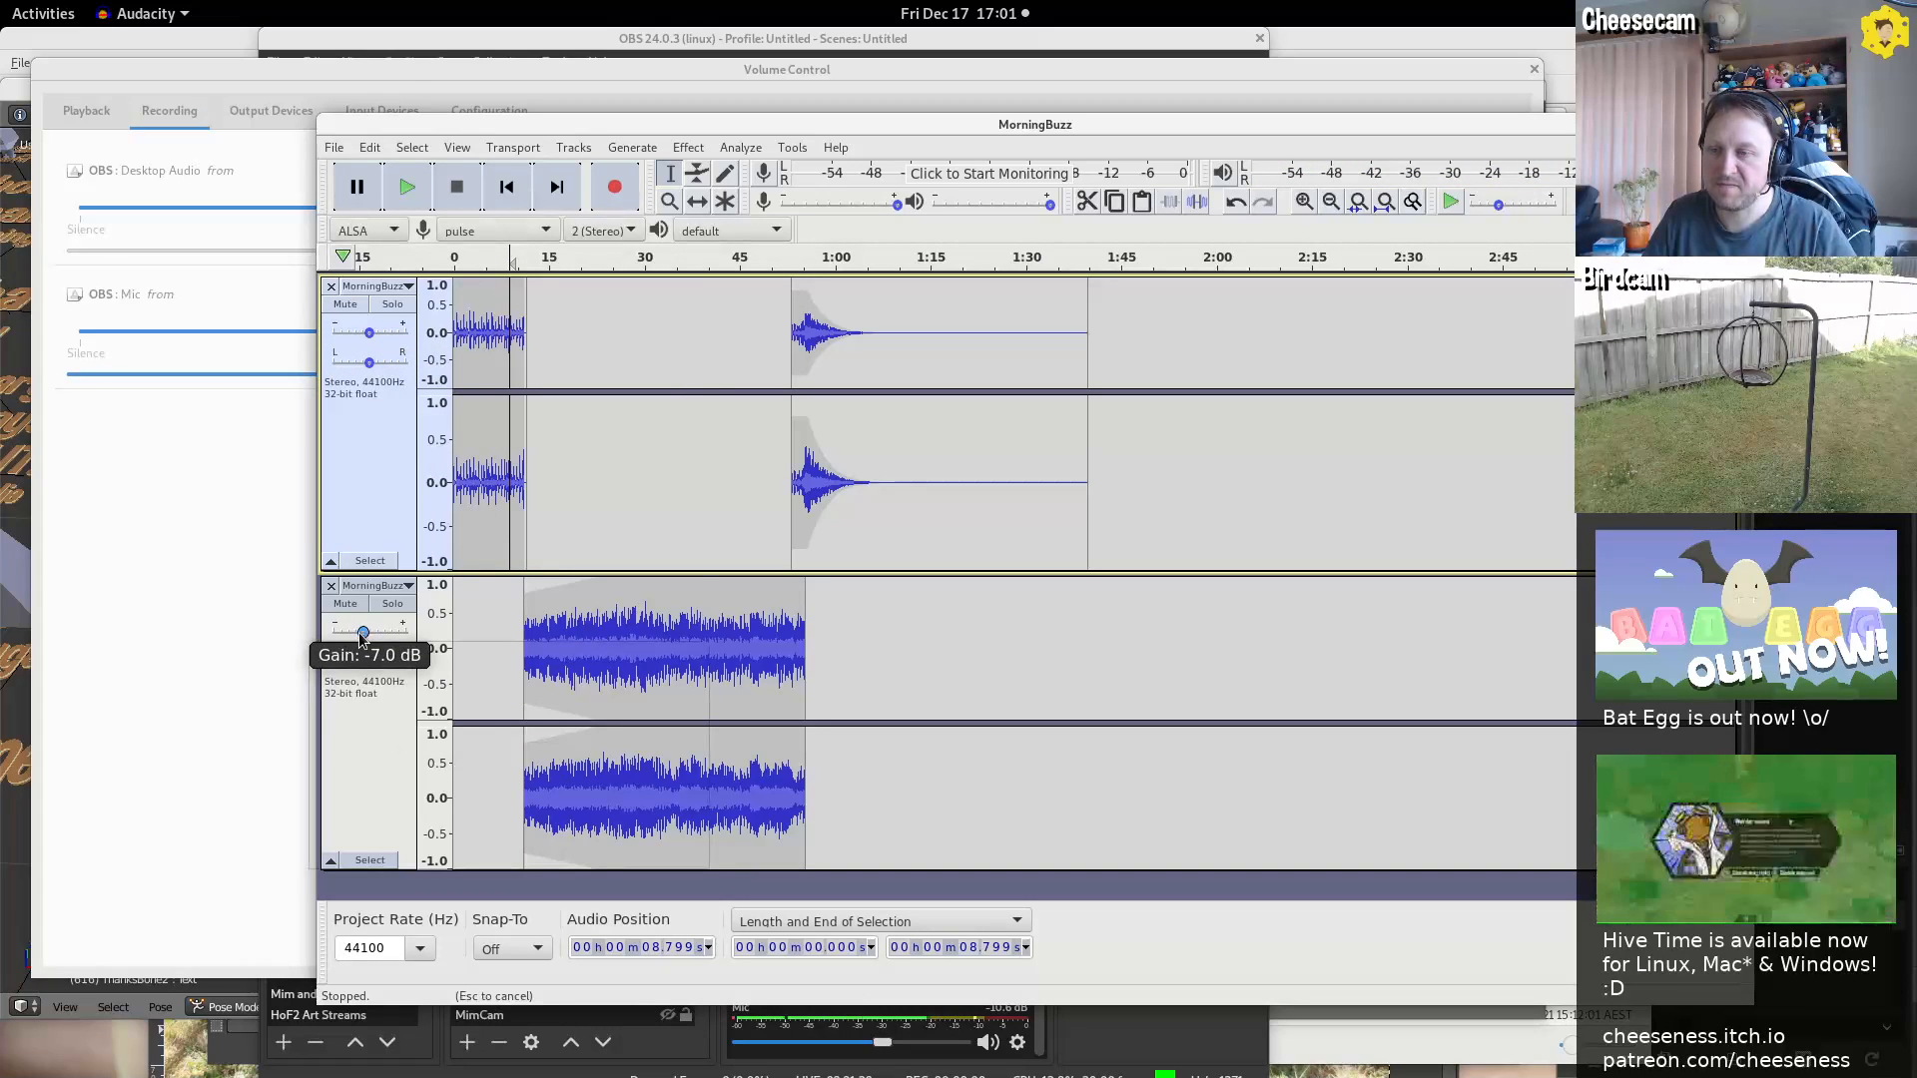
{"action": "left_click", "coordinate": [477, 529]}
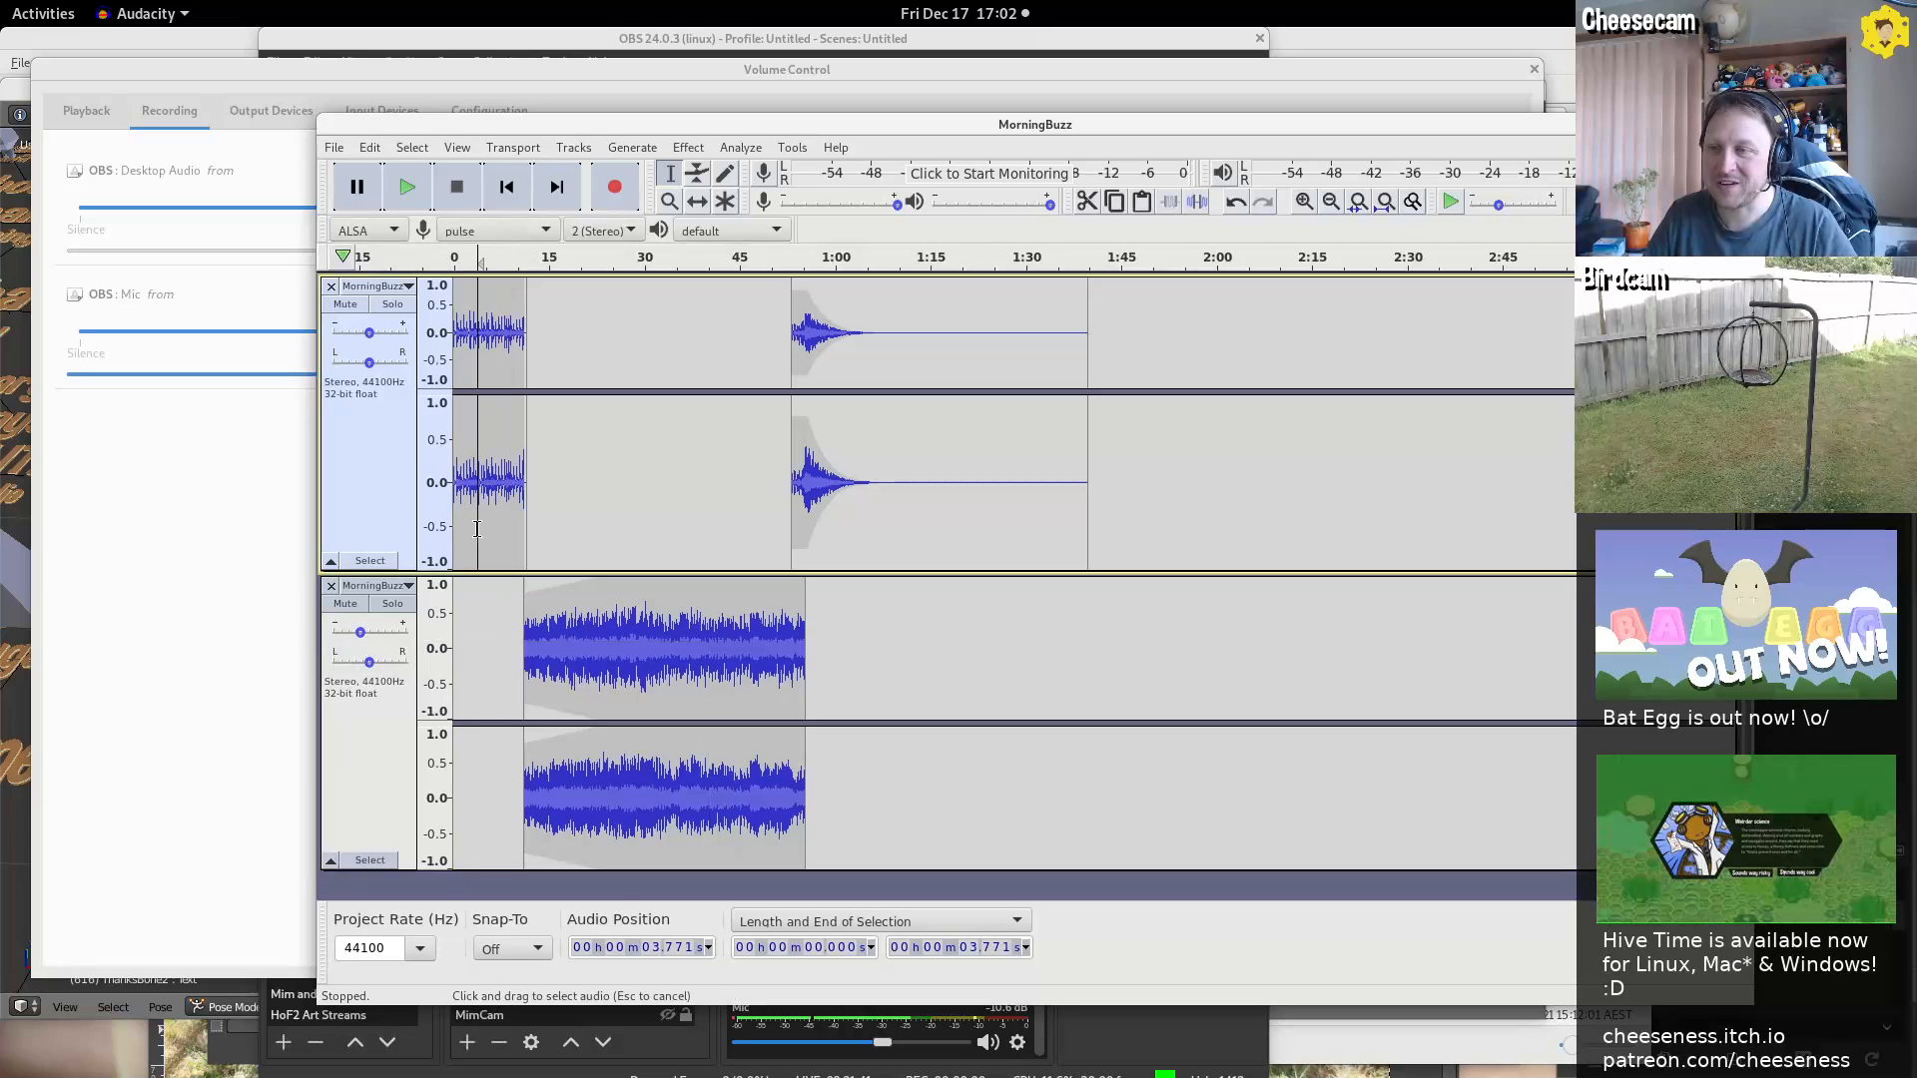
{"action": "key", "text": "space"}
{"action": "key", "text": "space"}
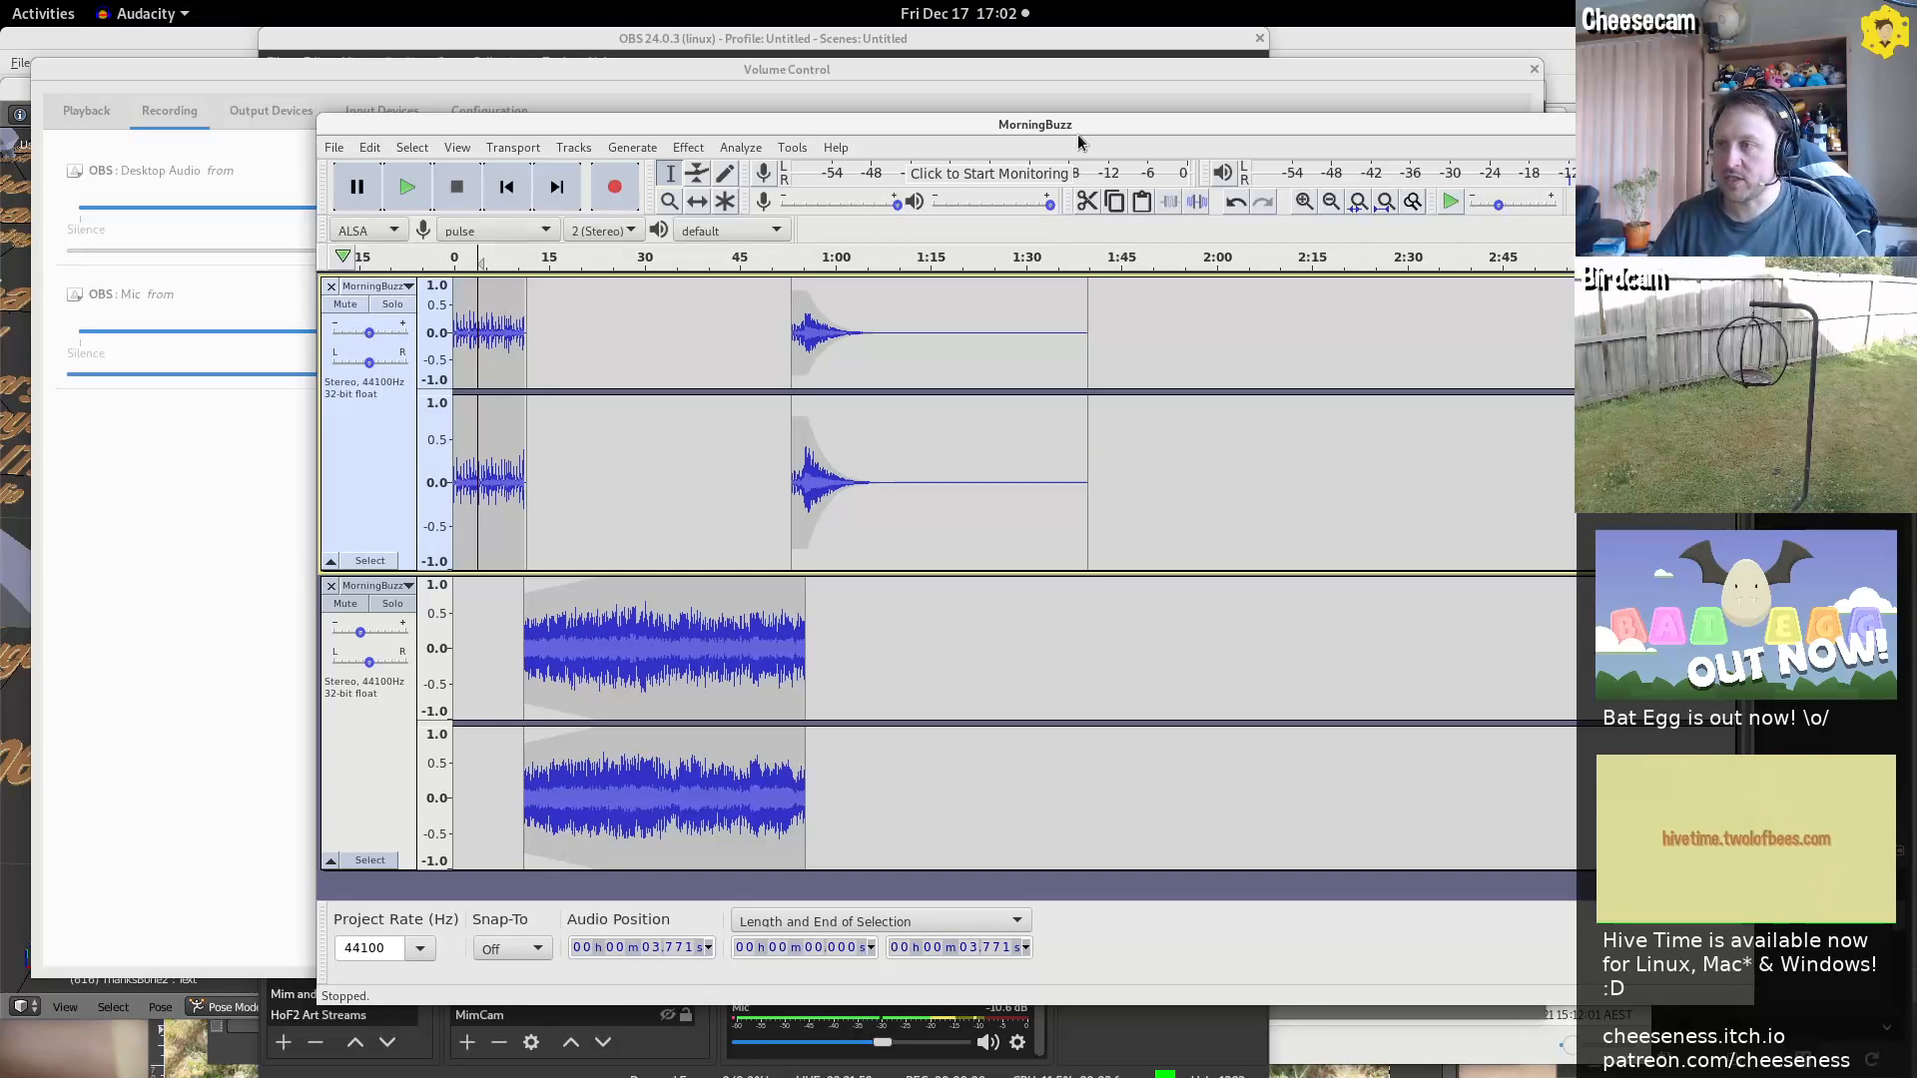
Open rough_script2.aup from the home_jam/concept_stuff/trailer3 folder and play it
{"action": "key", "text": "ctrl+o"}
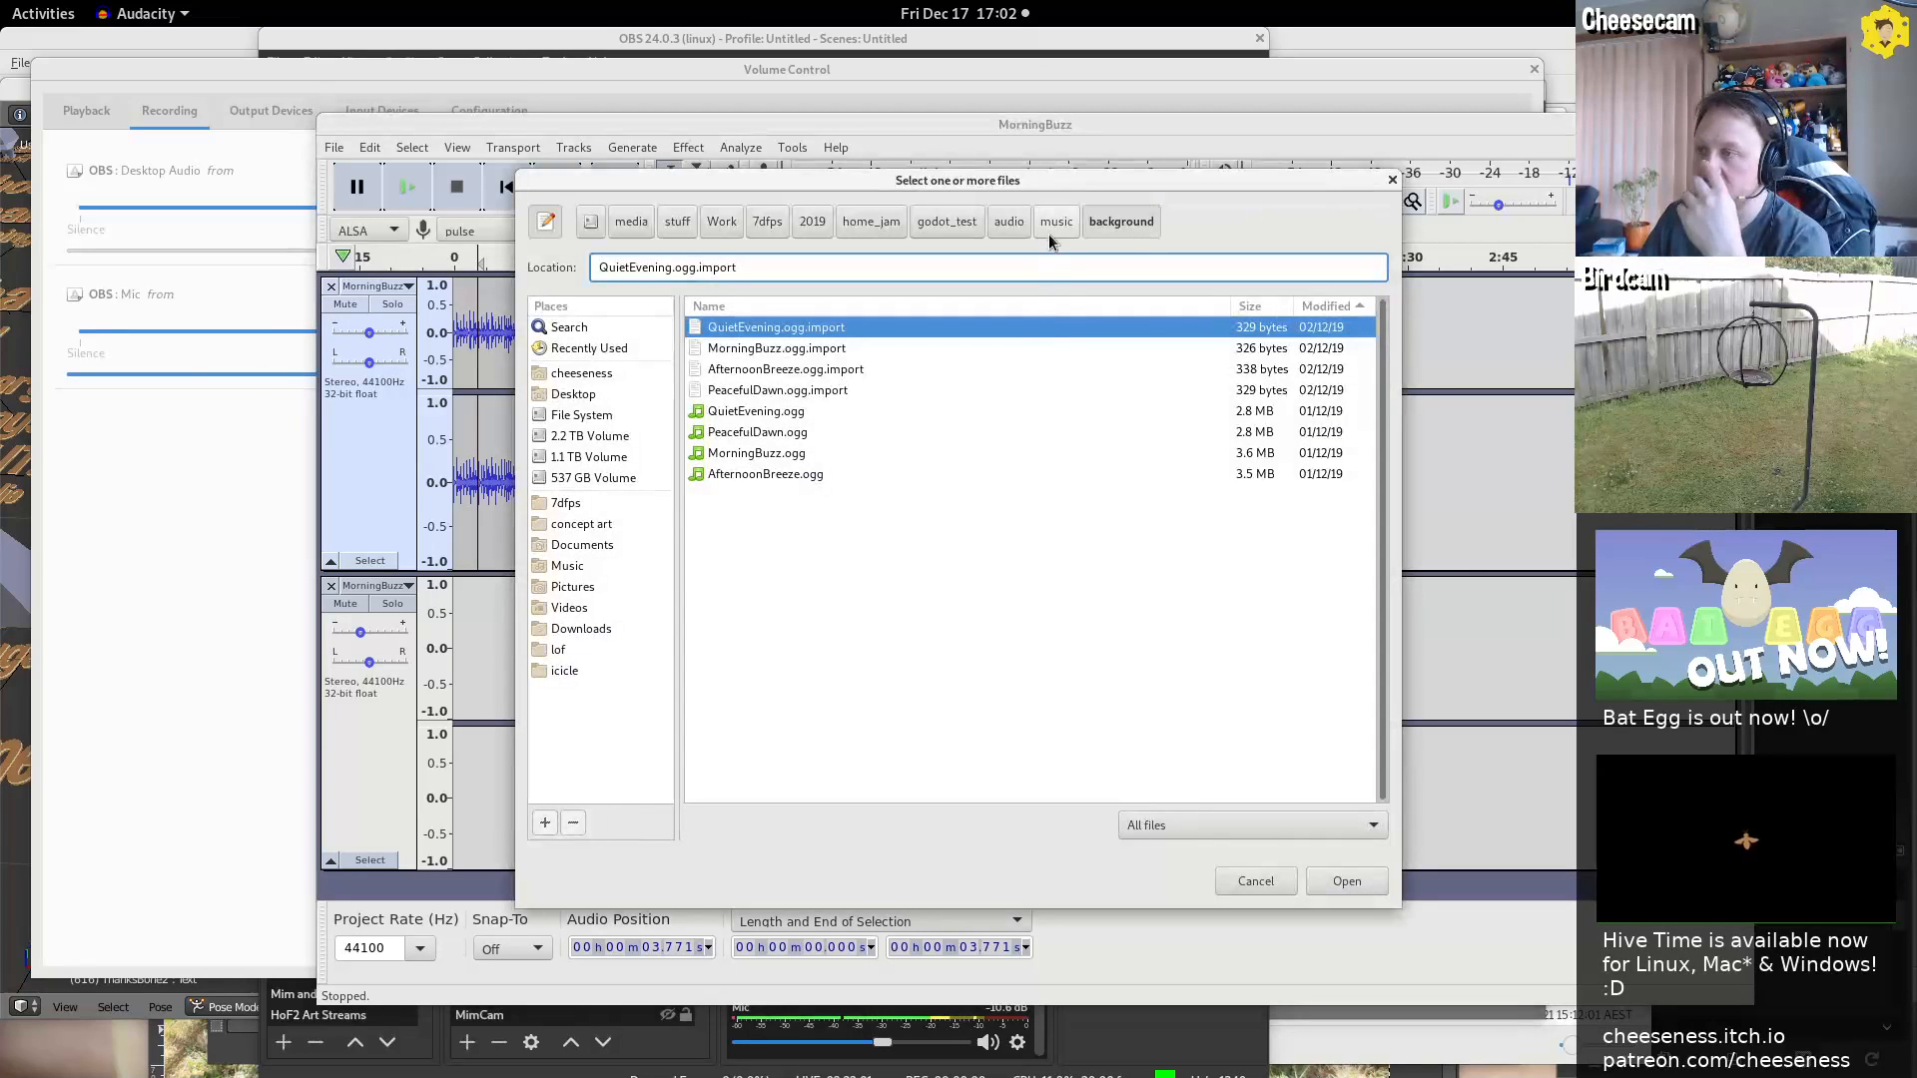
{"action": "left_click", "coordinate": [854, 231]}
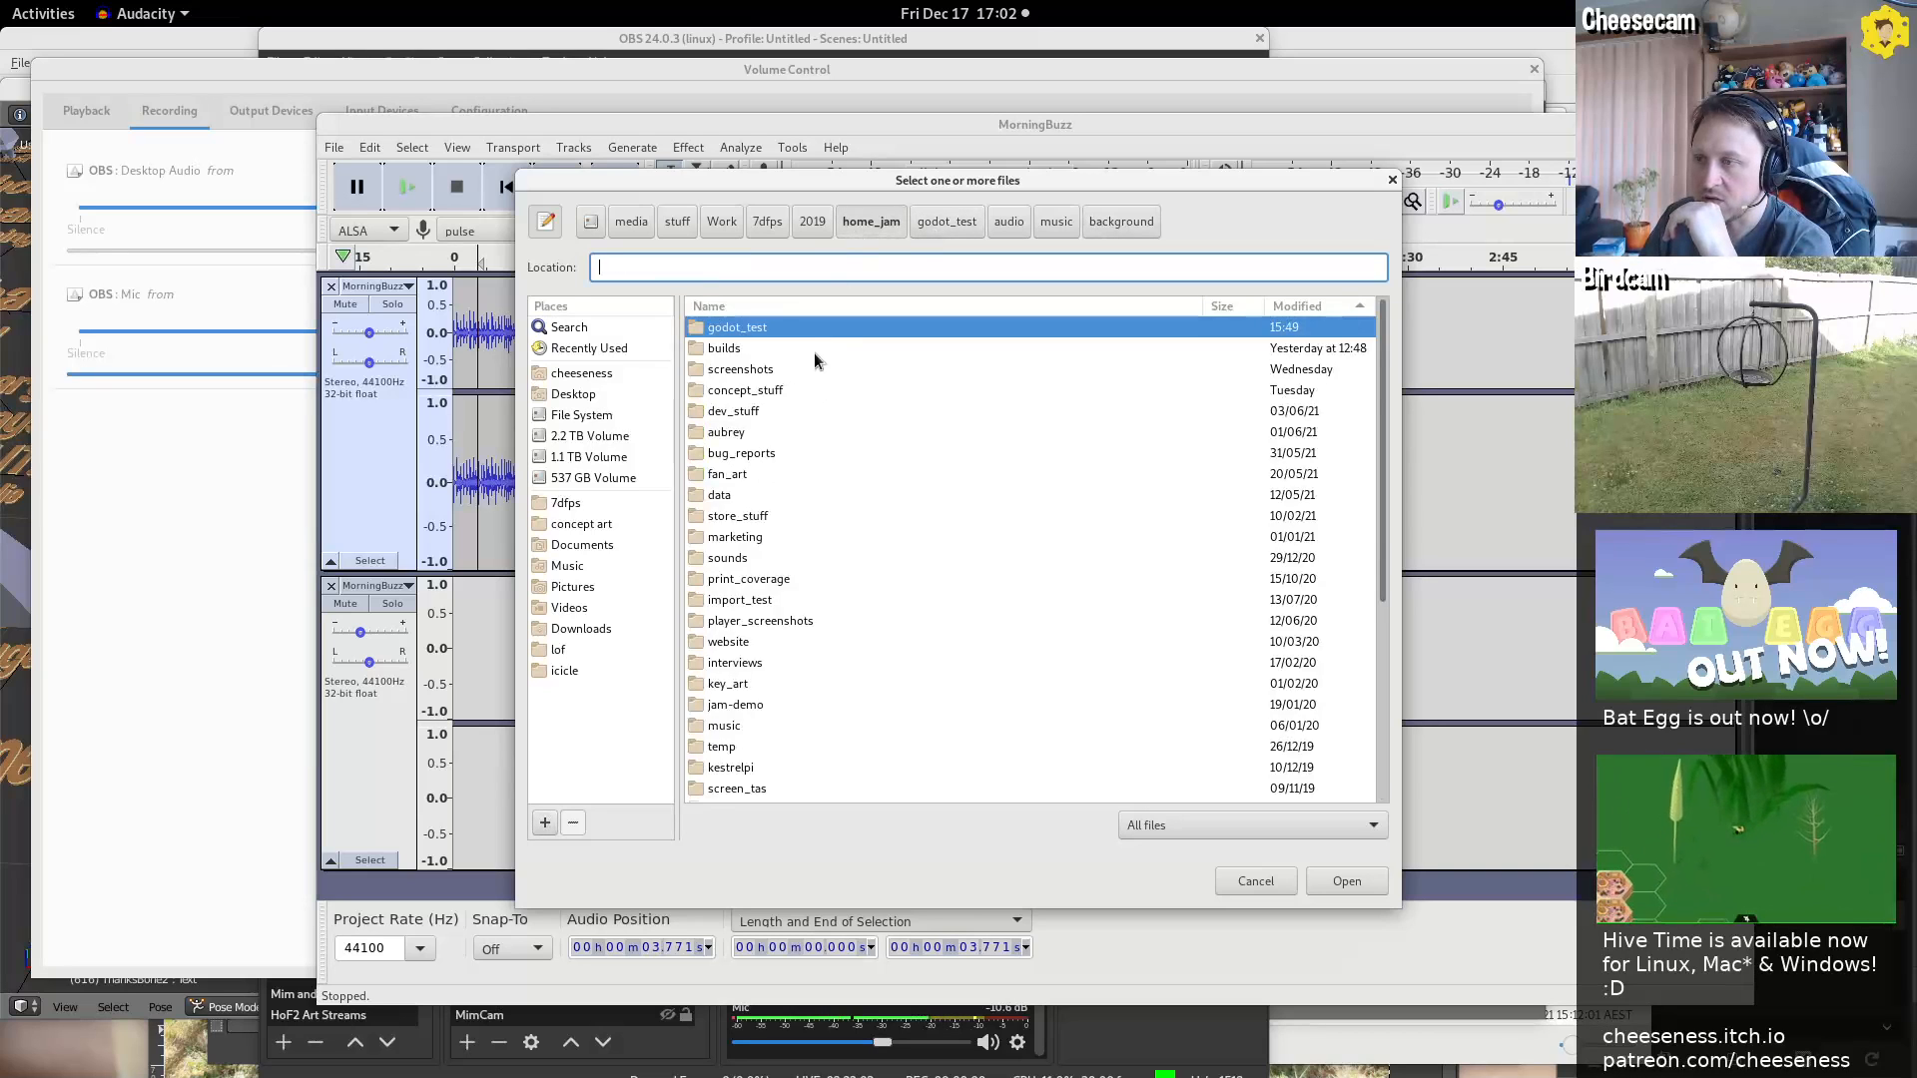
{"action": "left_click", "coordinate": [753, 346]}
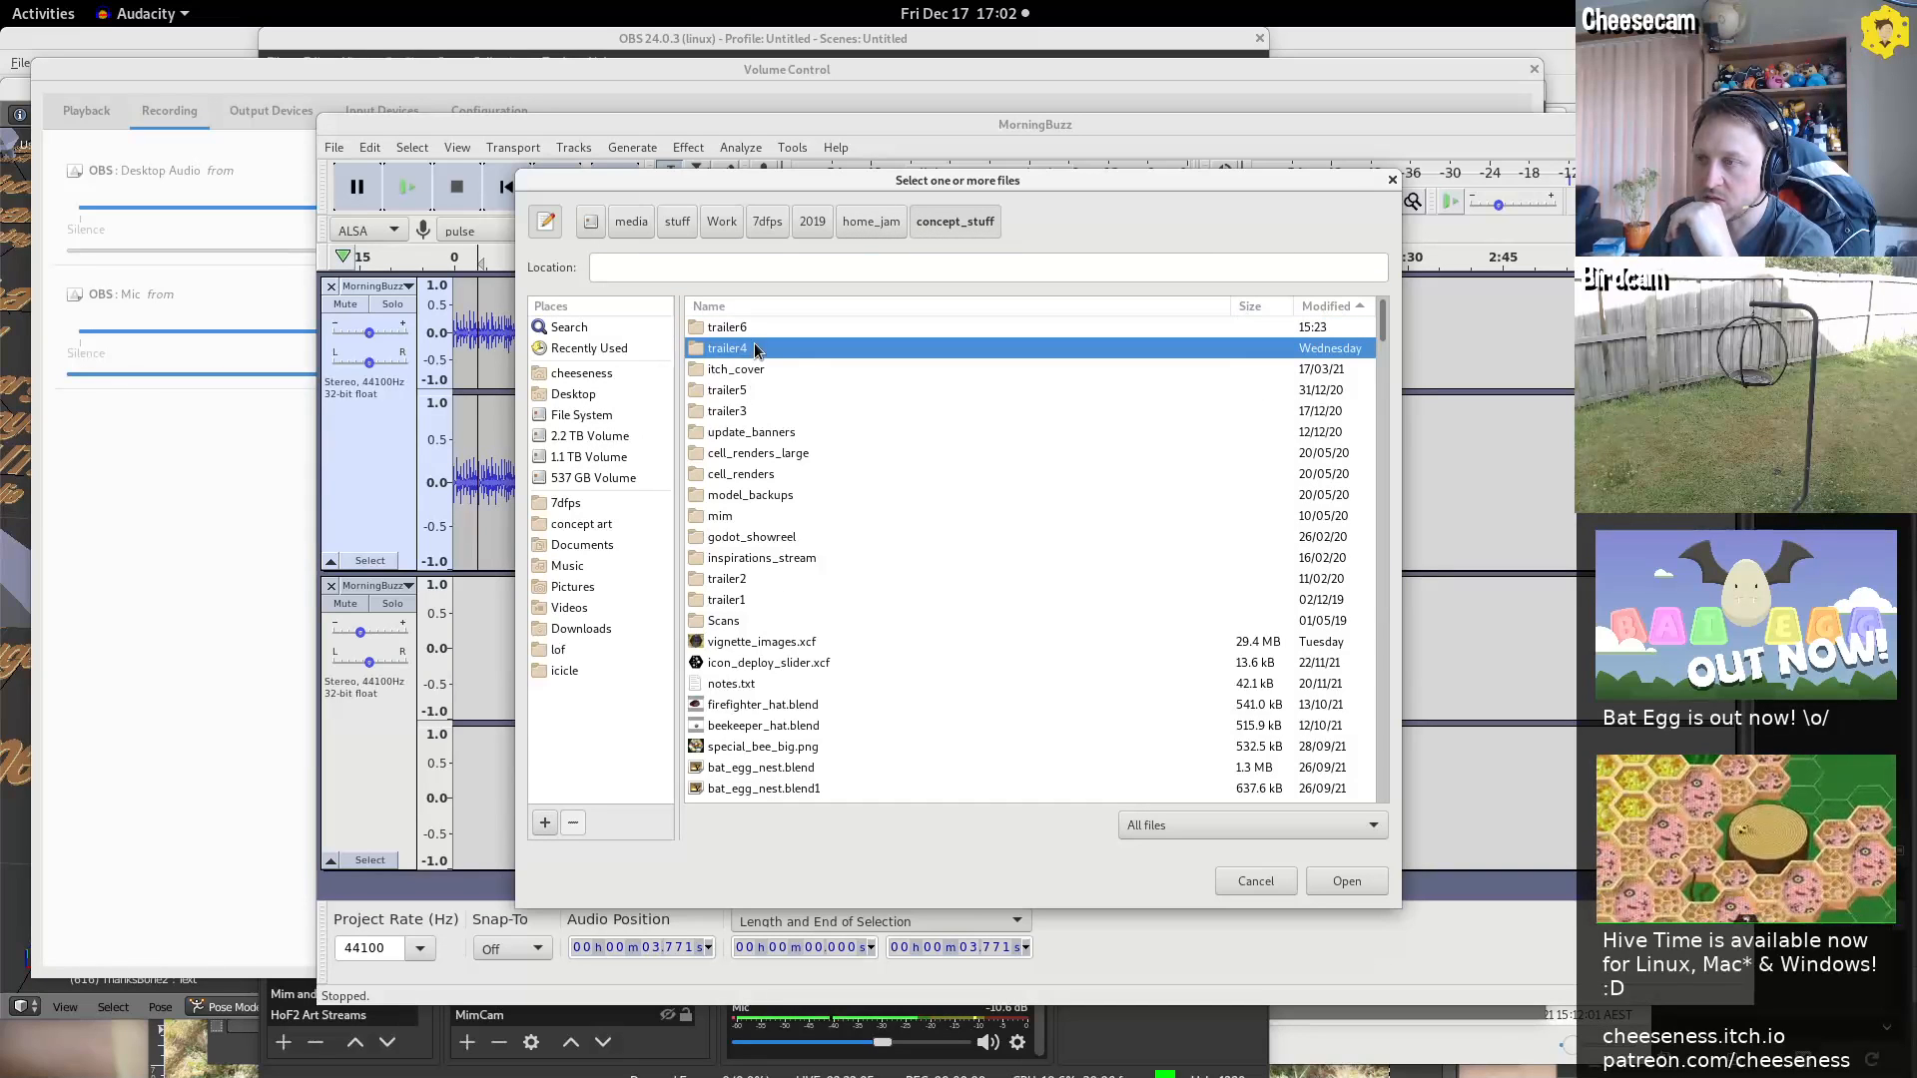
{"action": "double_click", "coordinate": [746, 410]}
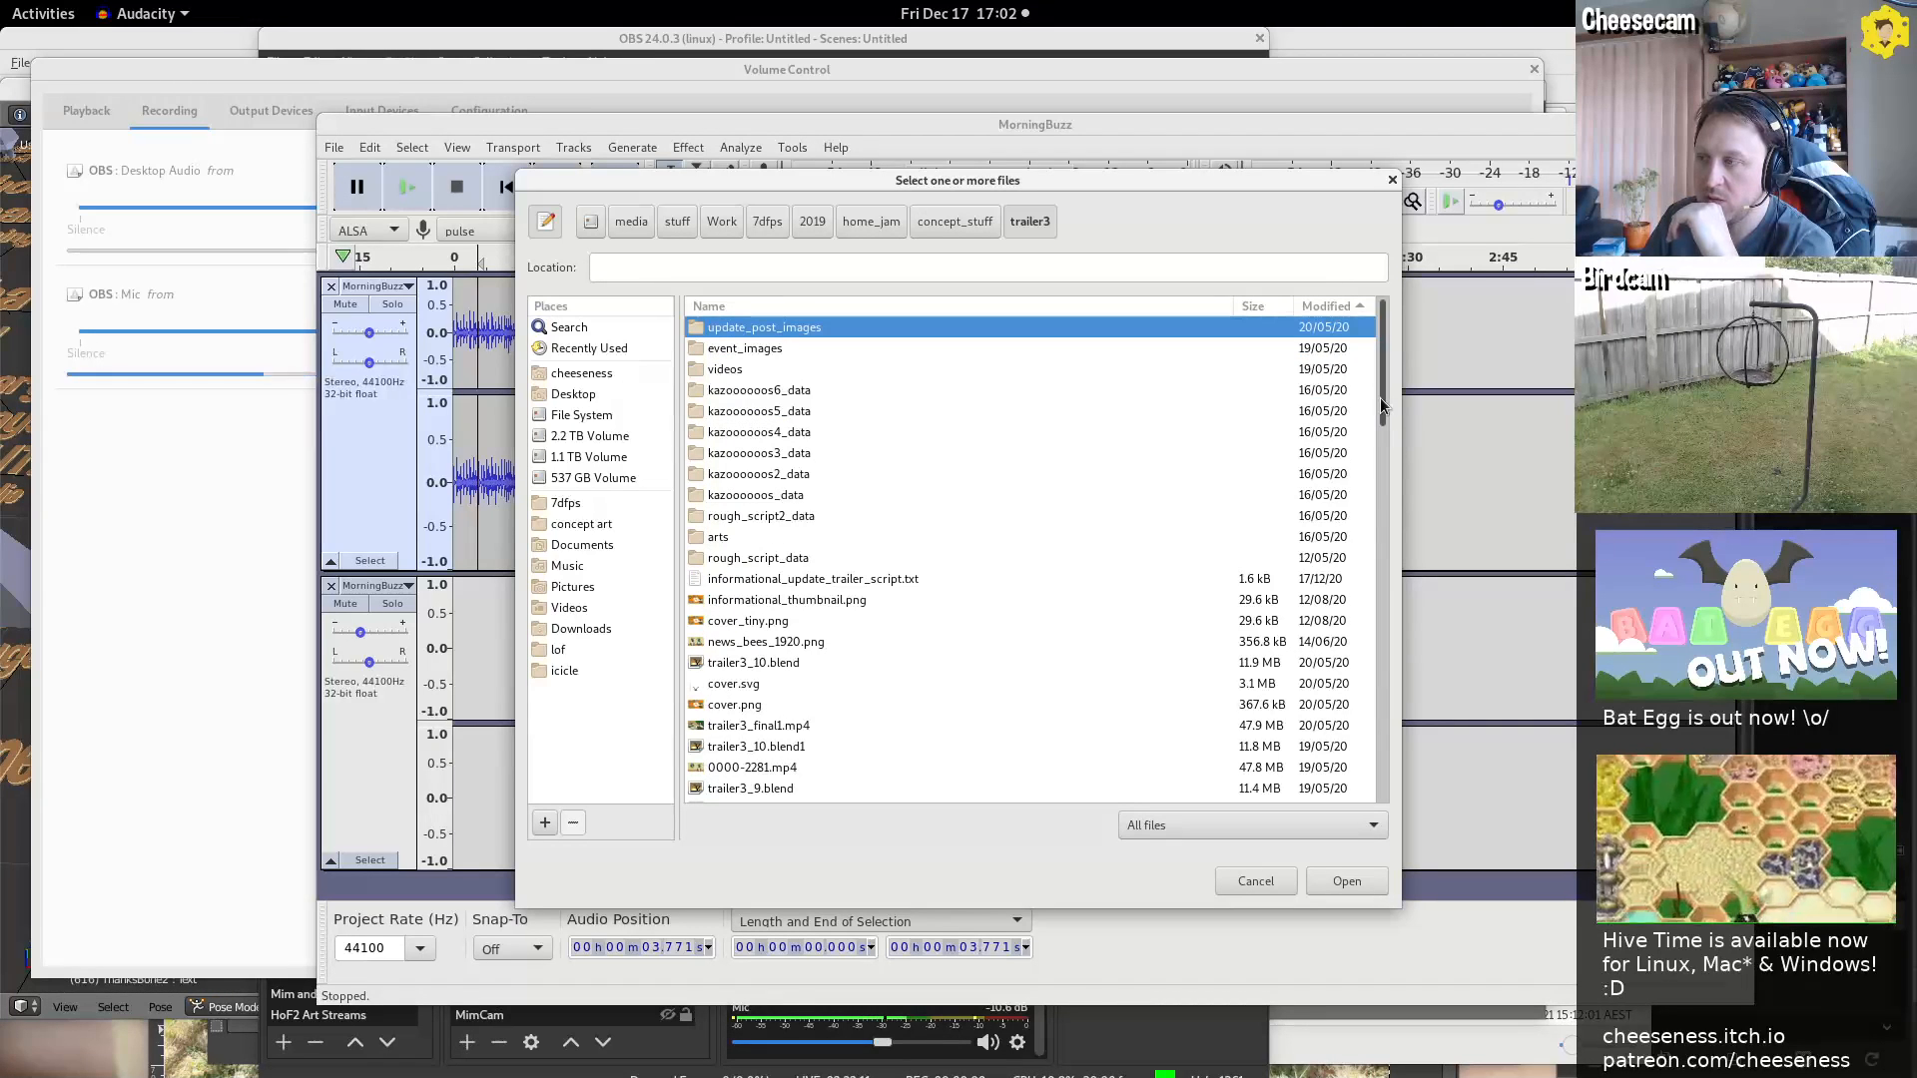
{"action": "left_click_drag", "start_coordinate": [1384, 419], "coordinate": [1362, 602]}
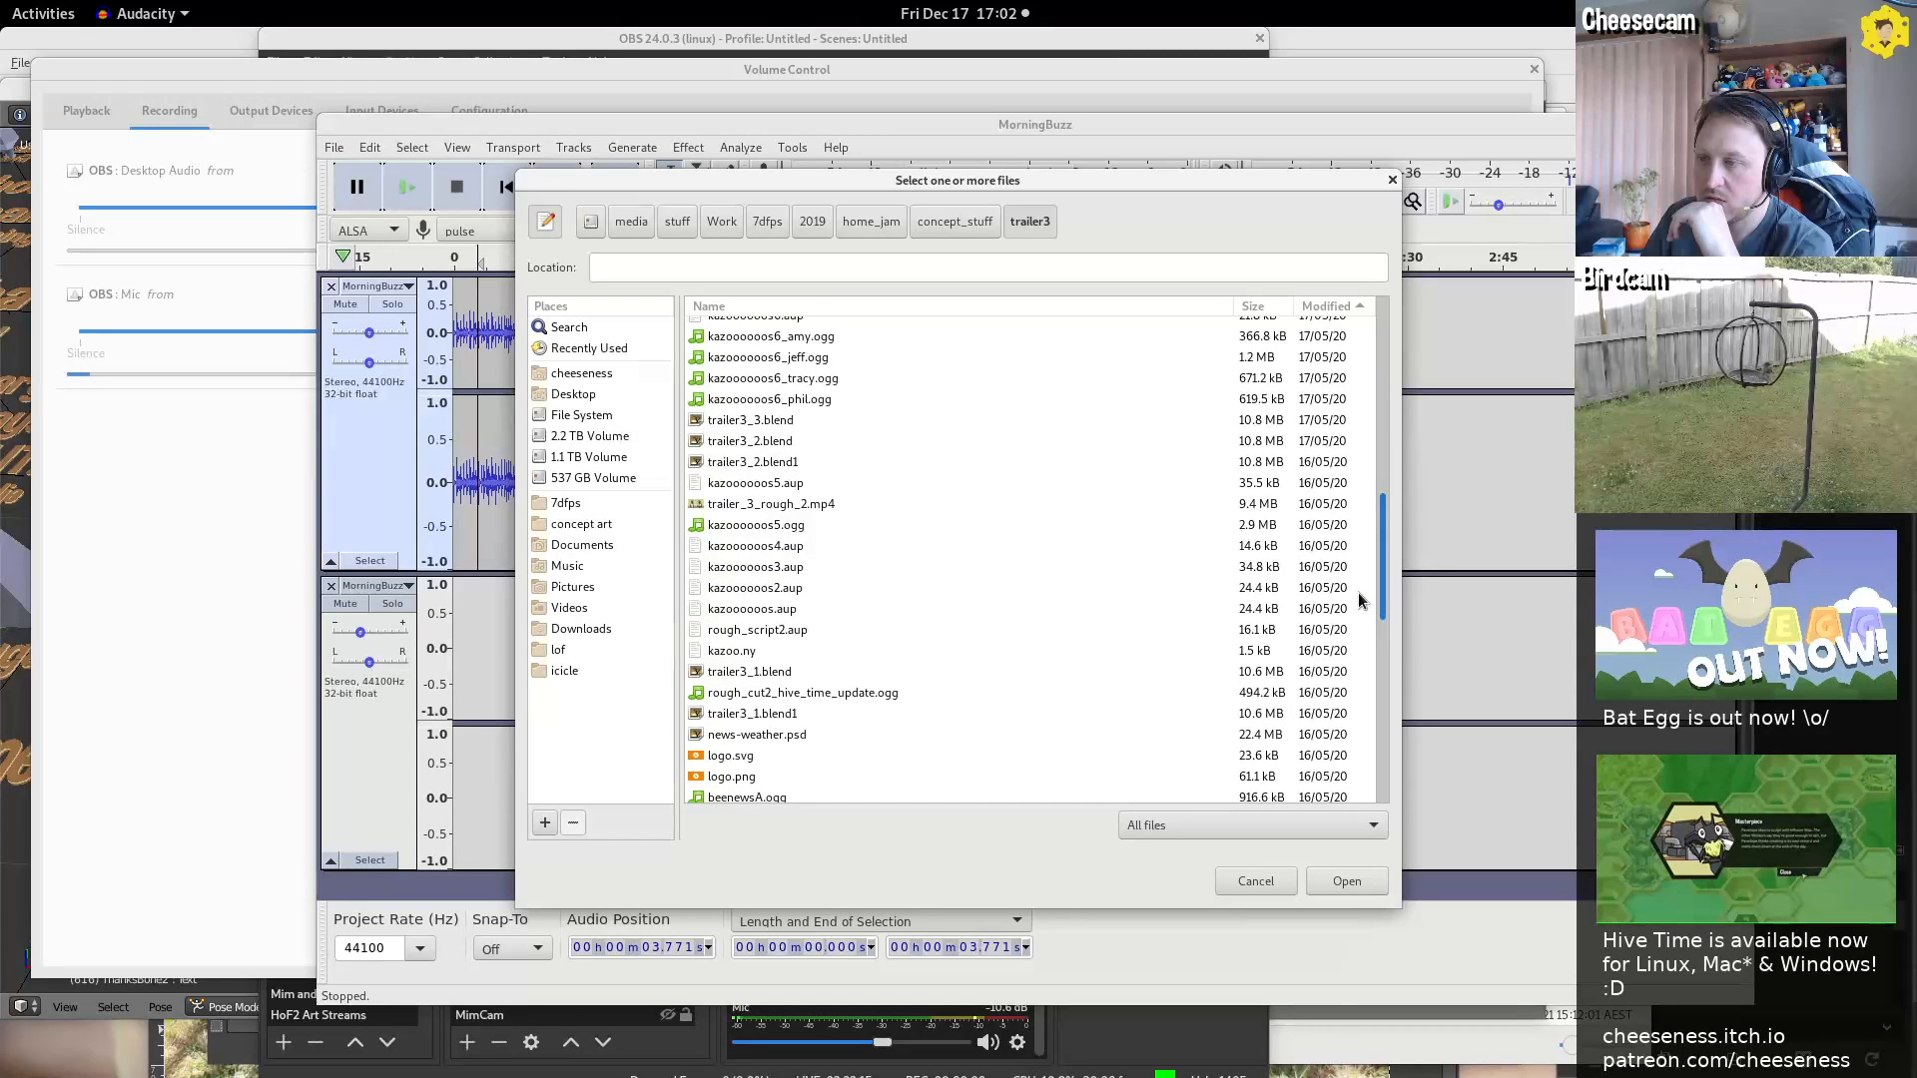
{"action": "double_click", "coordinate": [756, 631]}
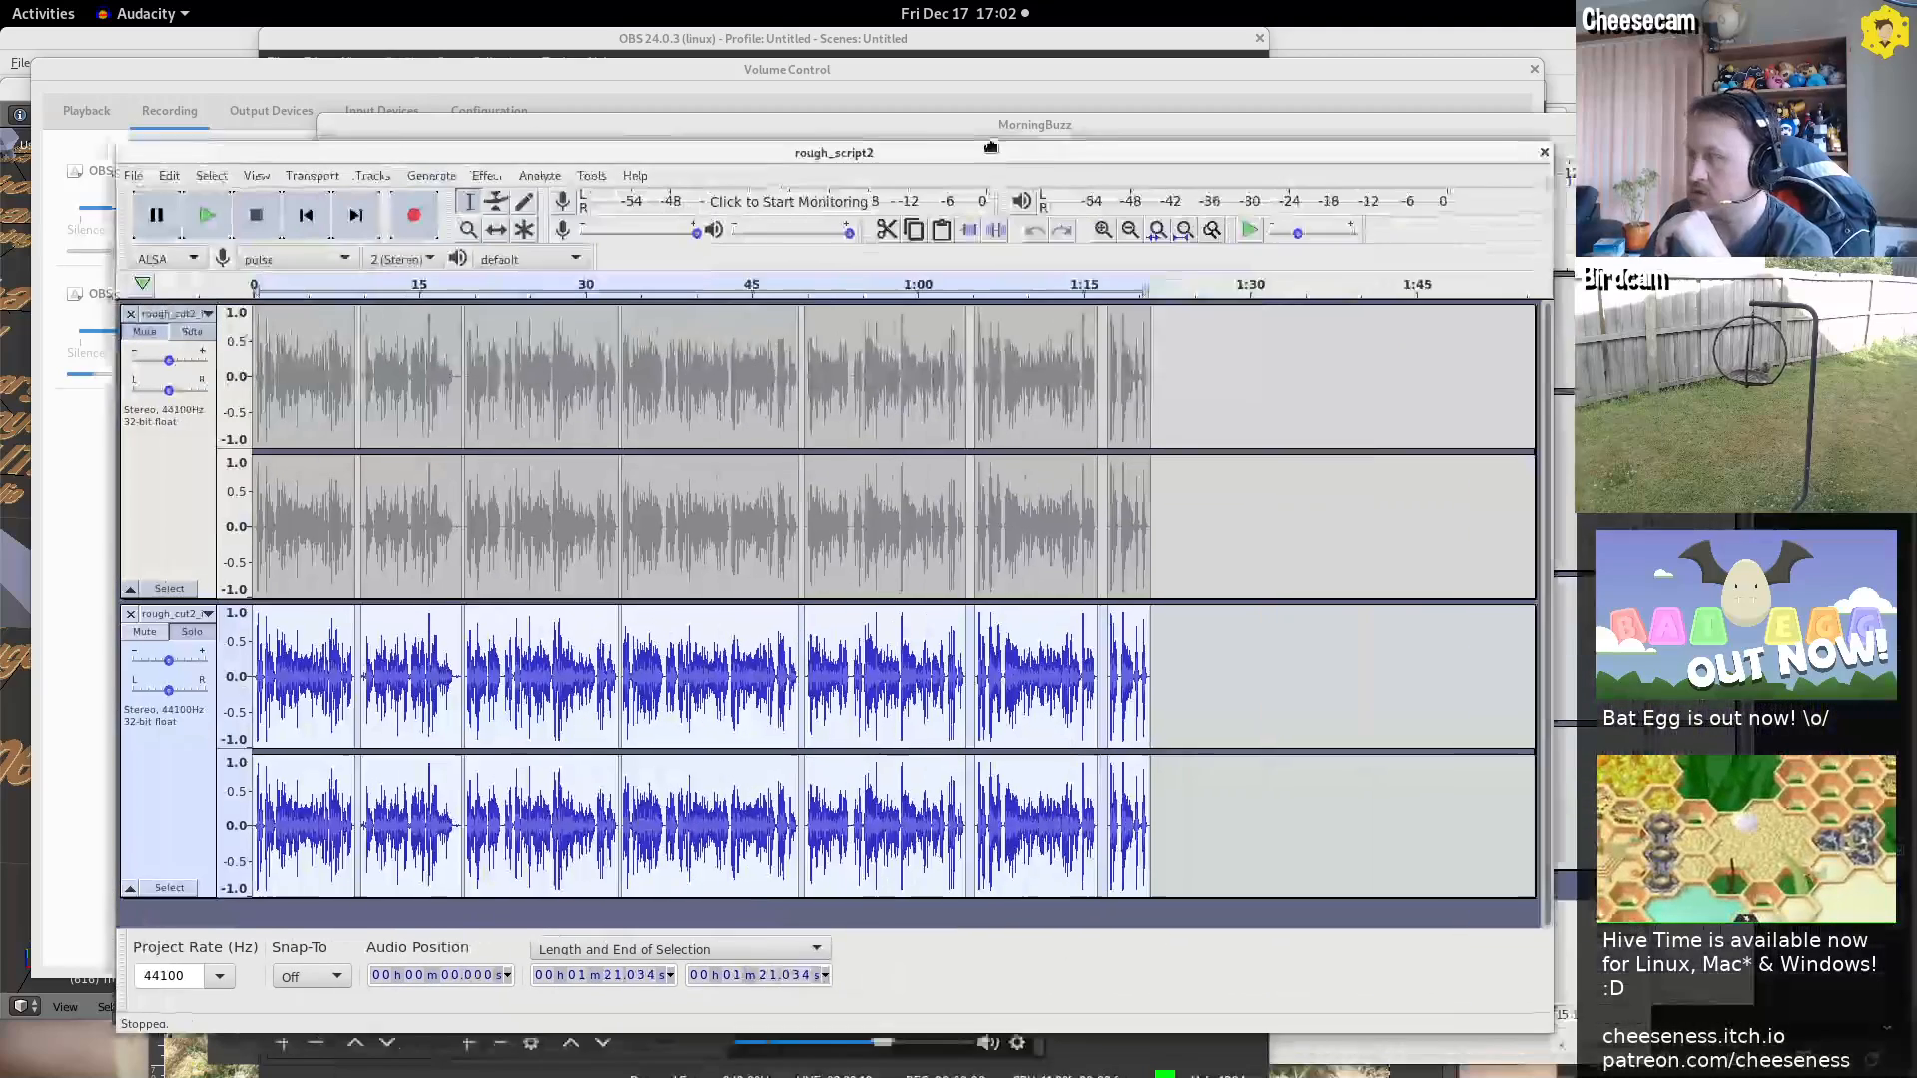
{"action": "key", "text": "space"}
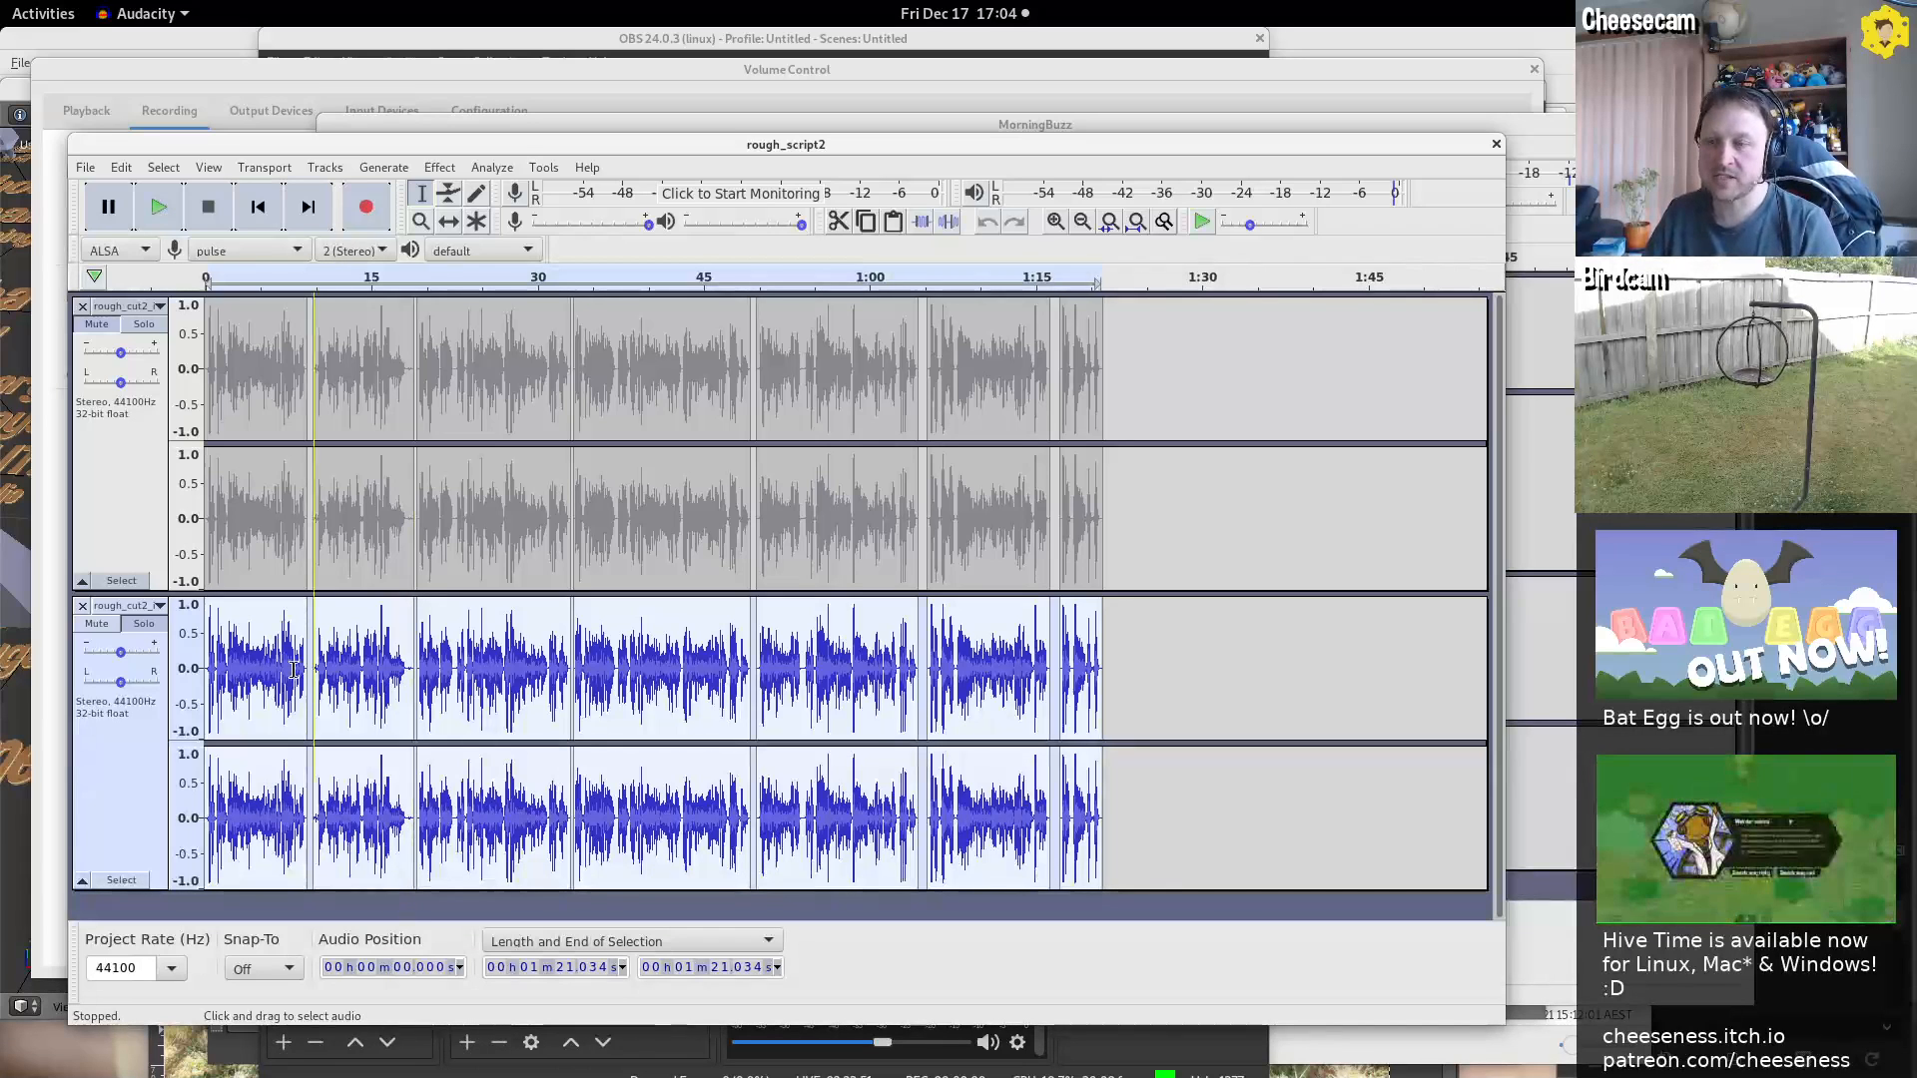
Select the lower voice track from the start to about 1:25.7 and compare its length with the Hive Time Informational Update Trailer in Firefox
{"action": "left_click_drag", "start_coordinate": [248, 693], "coordinate": [205, 693]}
{"action": "left_click", "coordinate": [1153, 653], "text": "shift"}
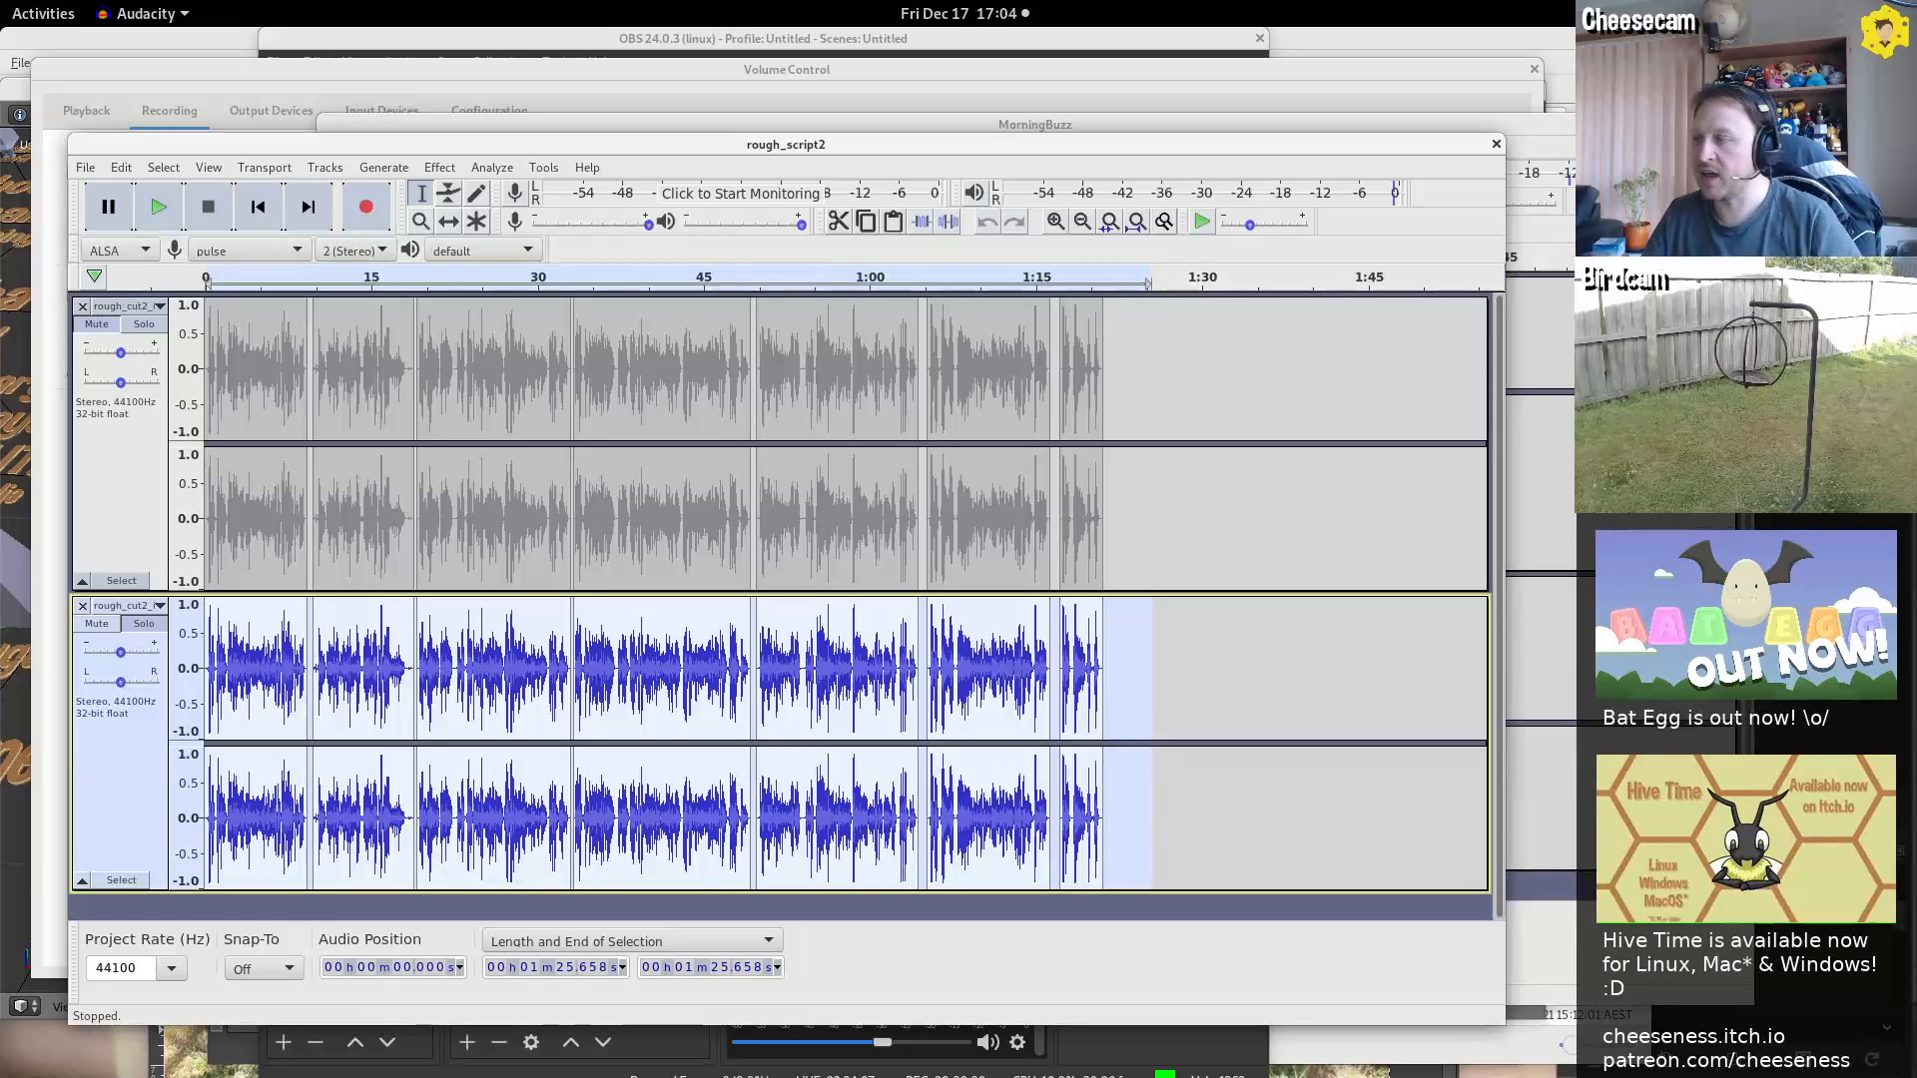
{"action": "key", "text": "alt+Tab"}
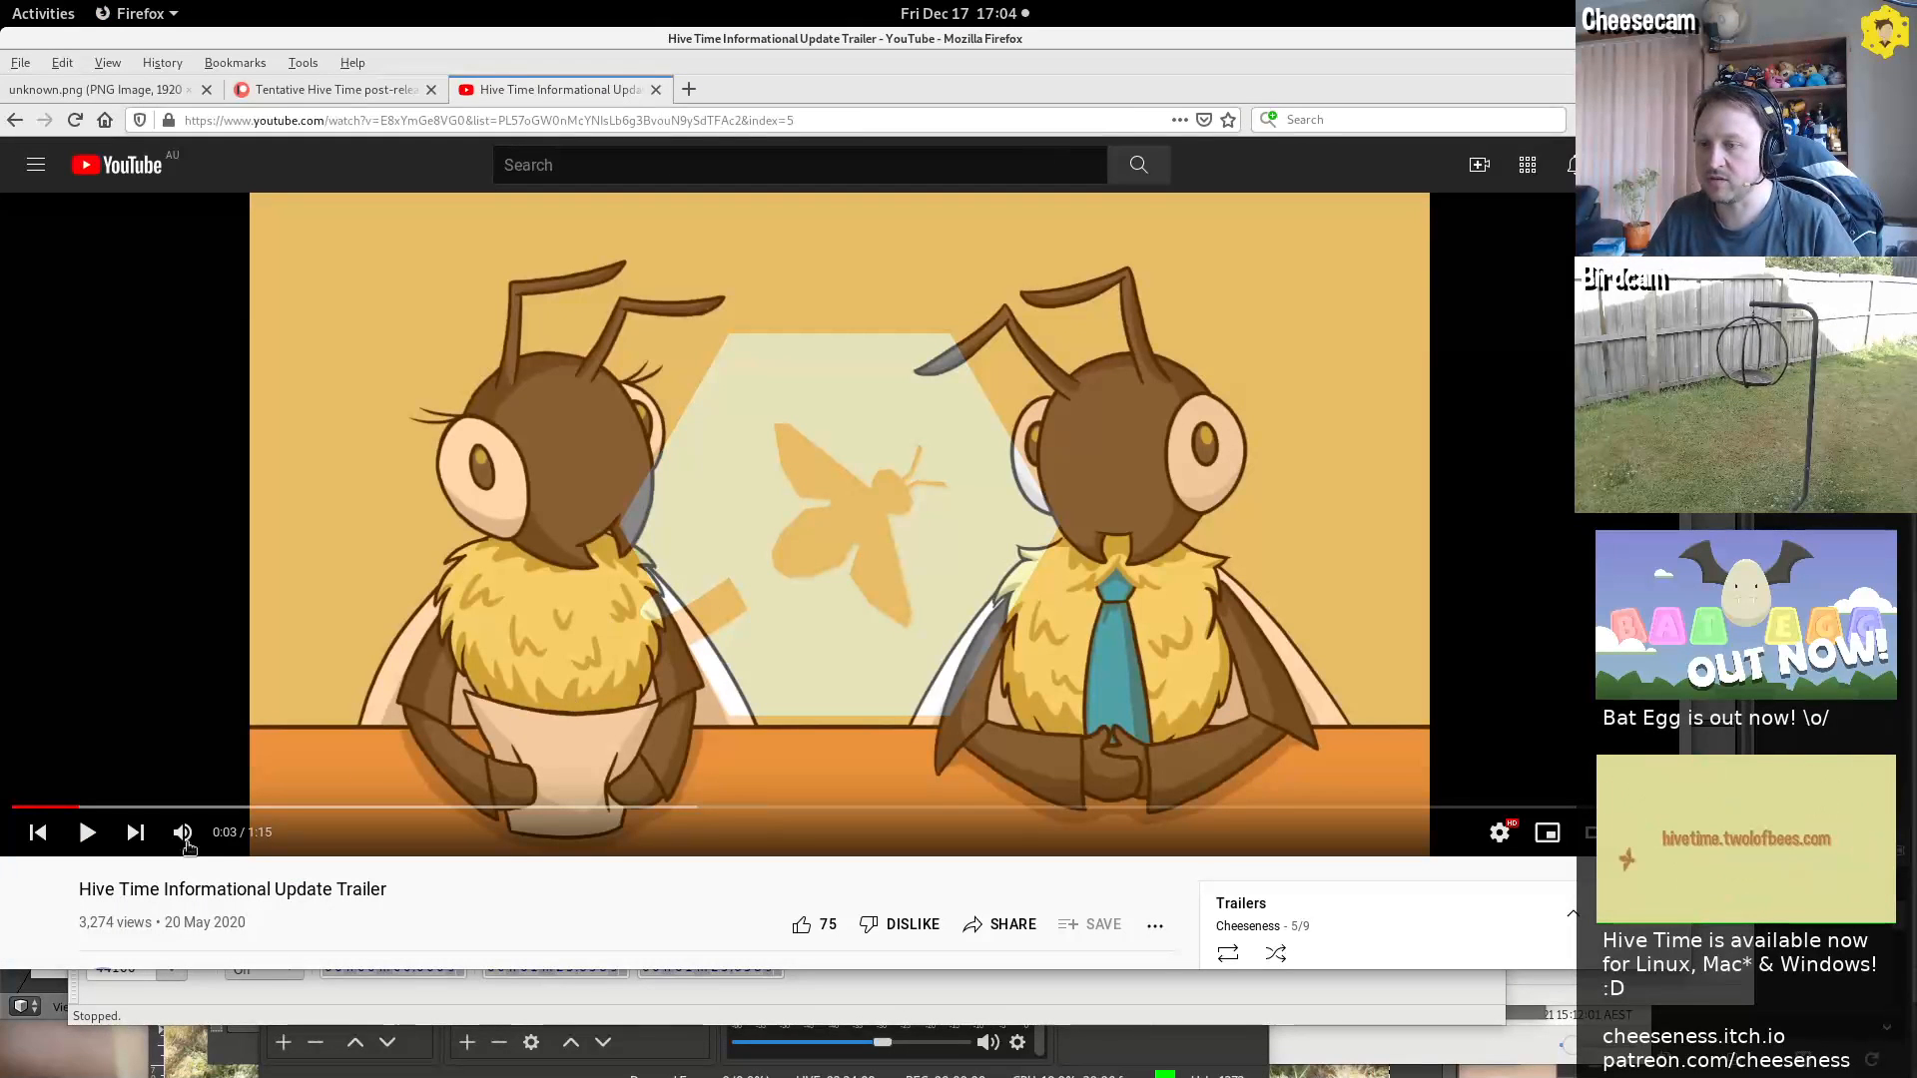
{"action": "left_click", "coordinate": [395, 1004]}
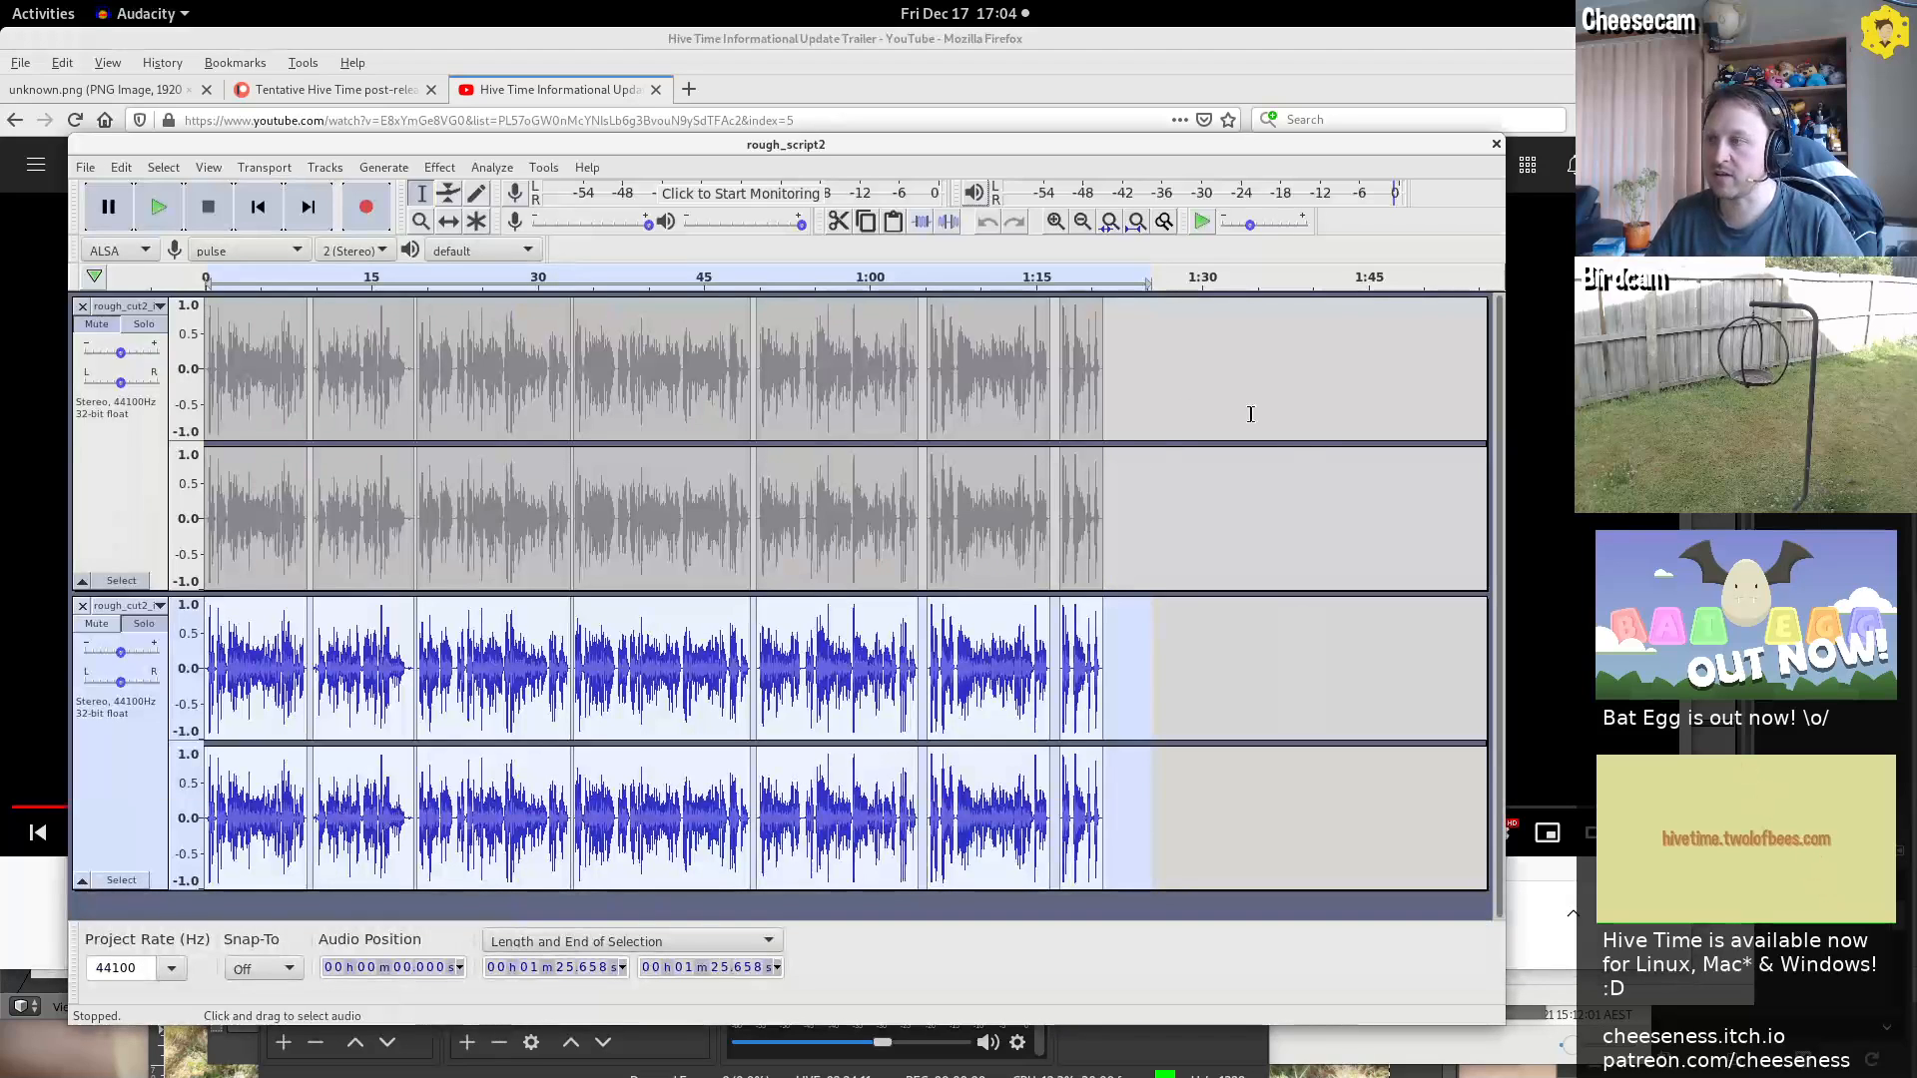
Mark the 1:15 point on the upper track, and select short passages of the lower track, ending with about 38.8 s to 43.3 s
{"action": "left_click", "coordinate": [1038, 322]}
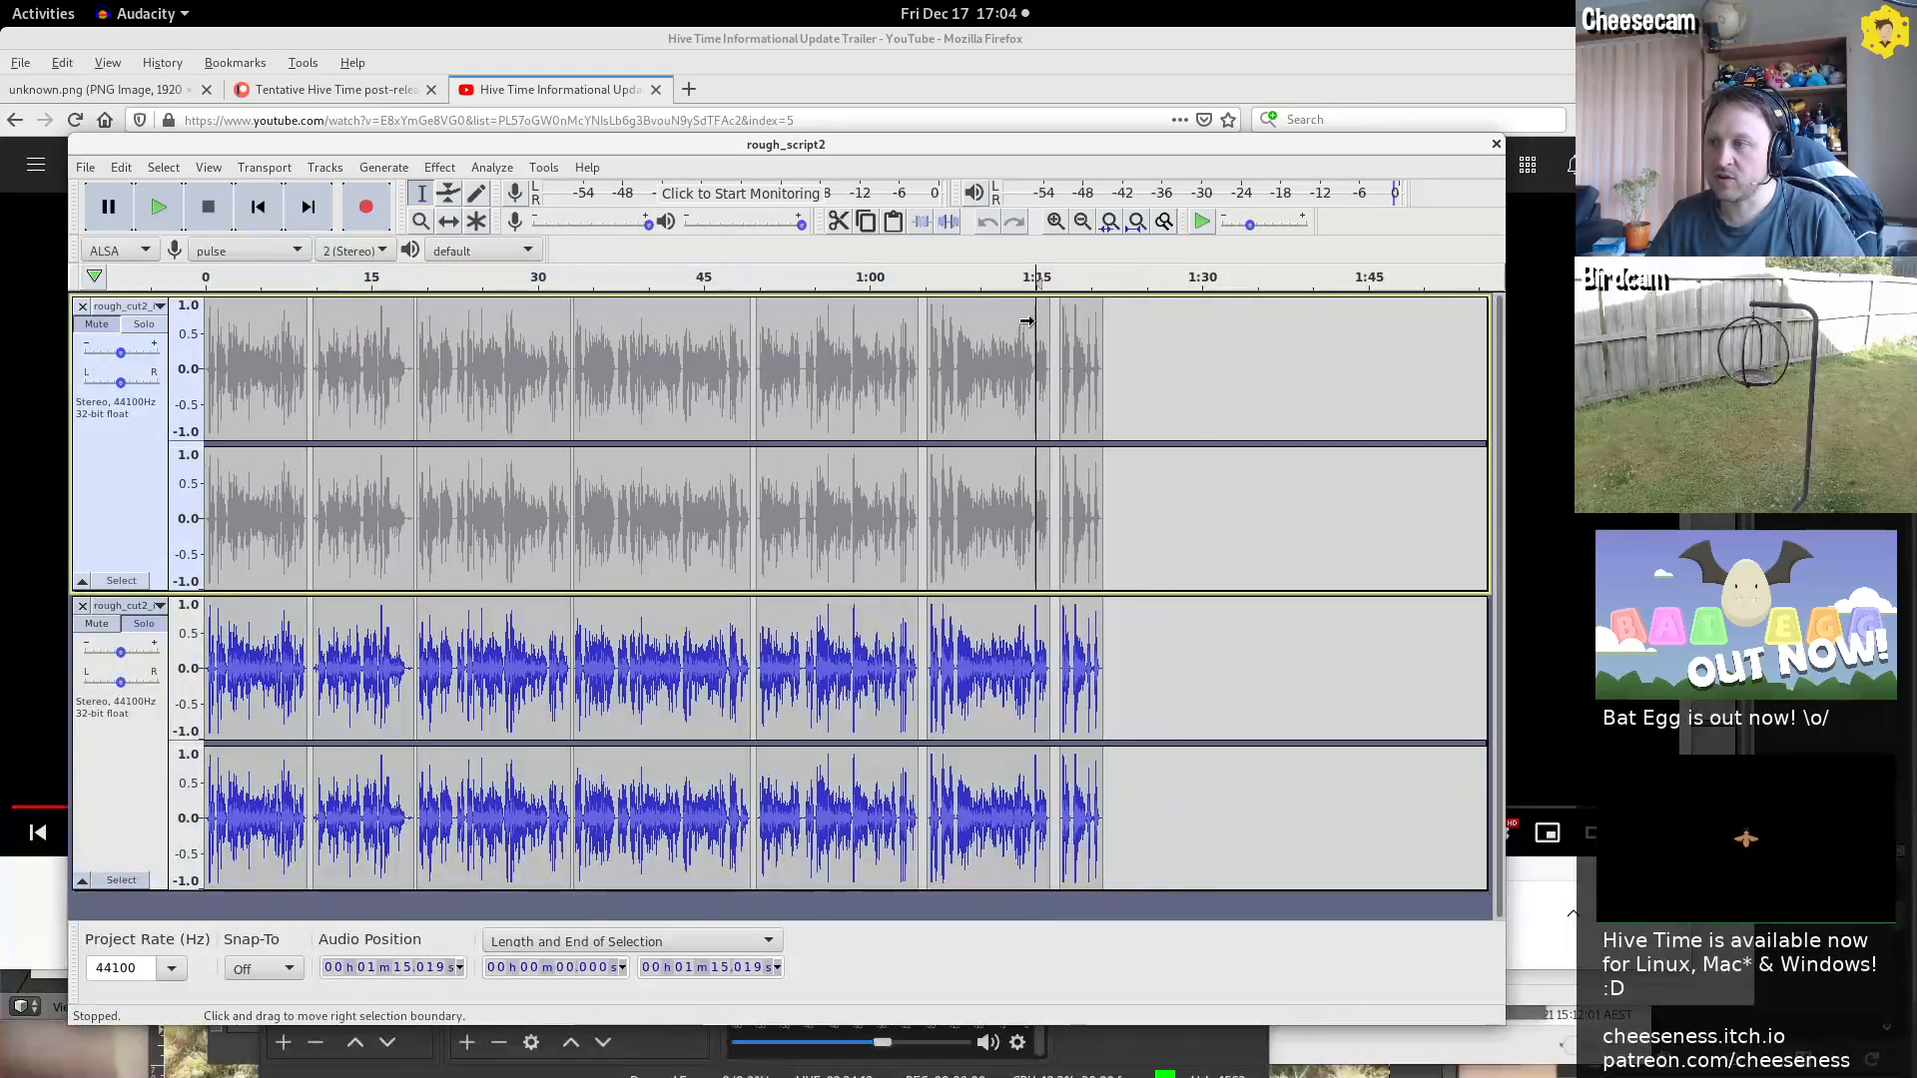
{"action": "left_click_drag", "start_coordinate": [882, 659], "coordinate": [804, 659]}
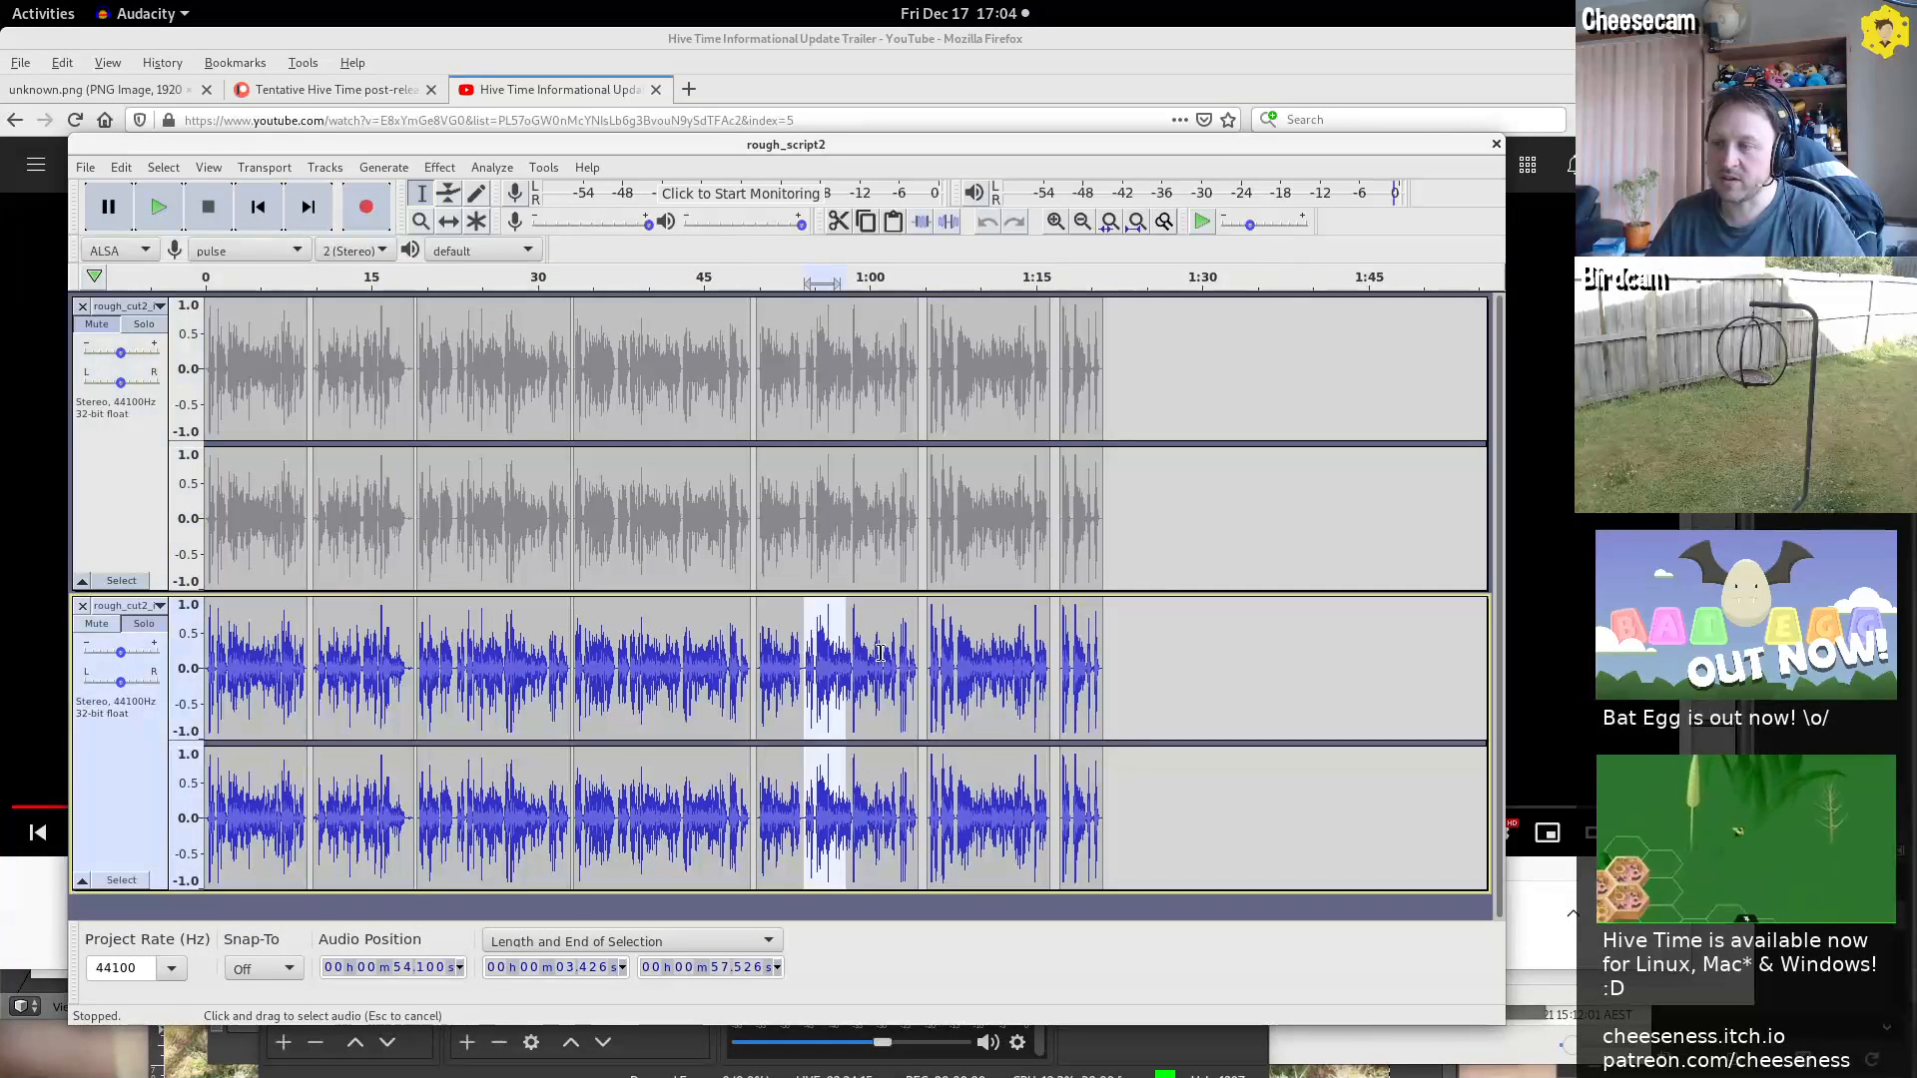
{"action": "left_click_drag", "start_coordinate": [634, 646], "coordinate": [683, 643]}
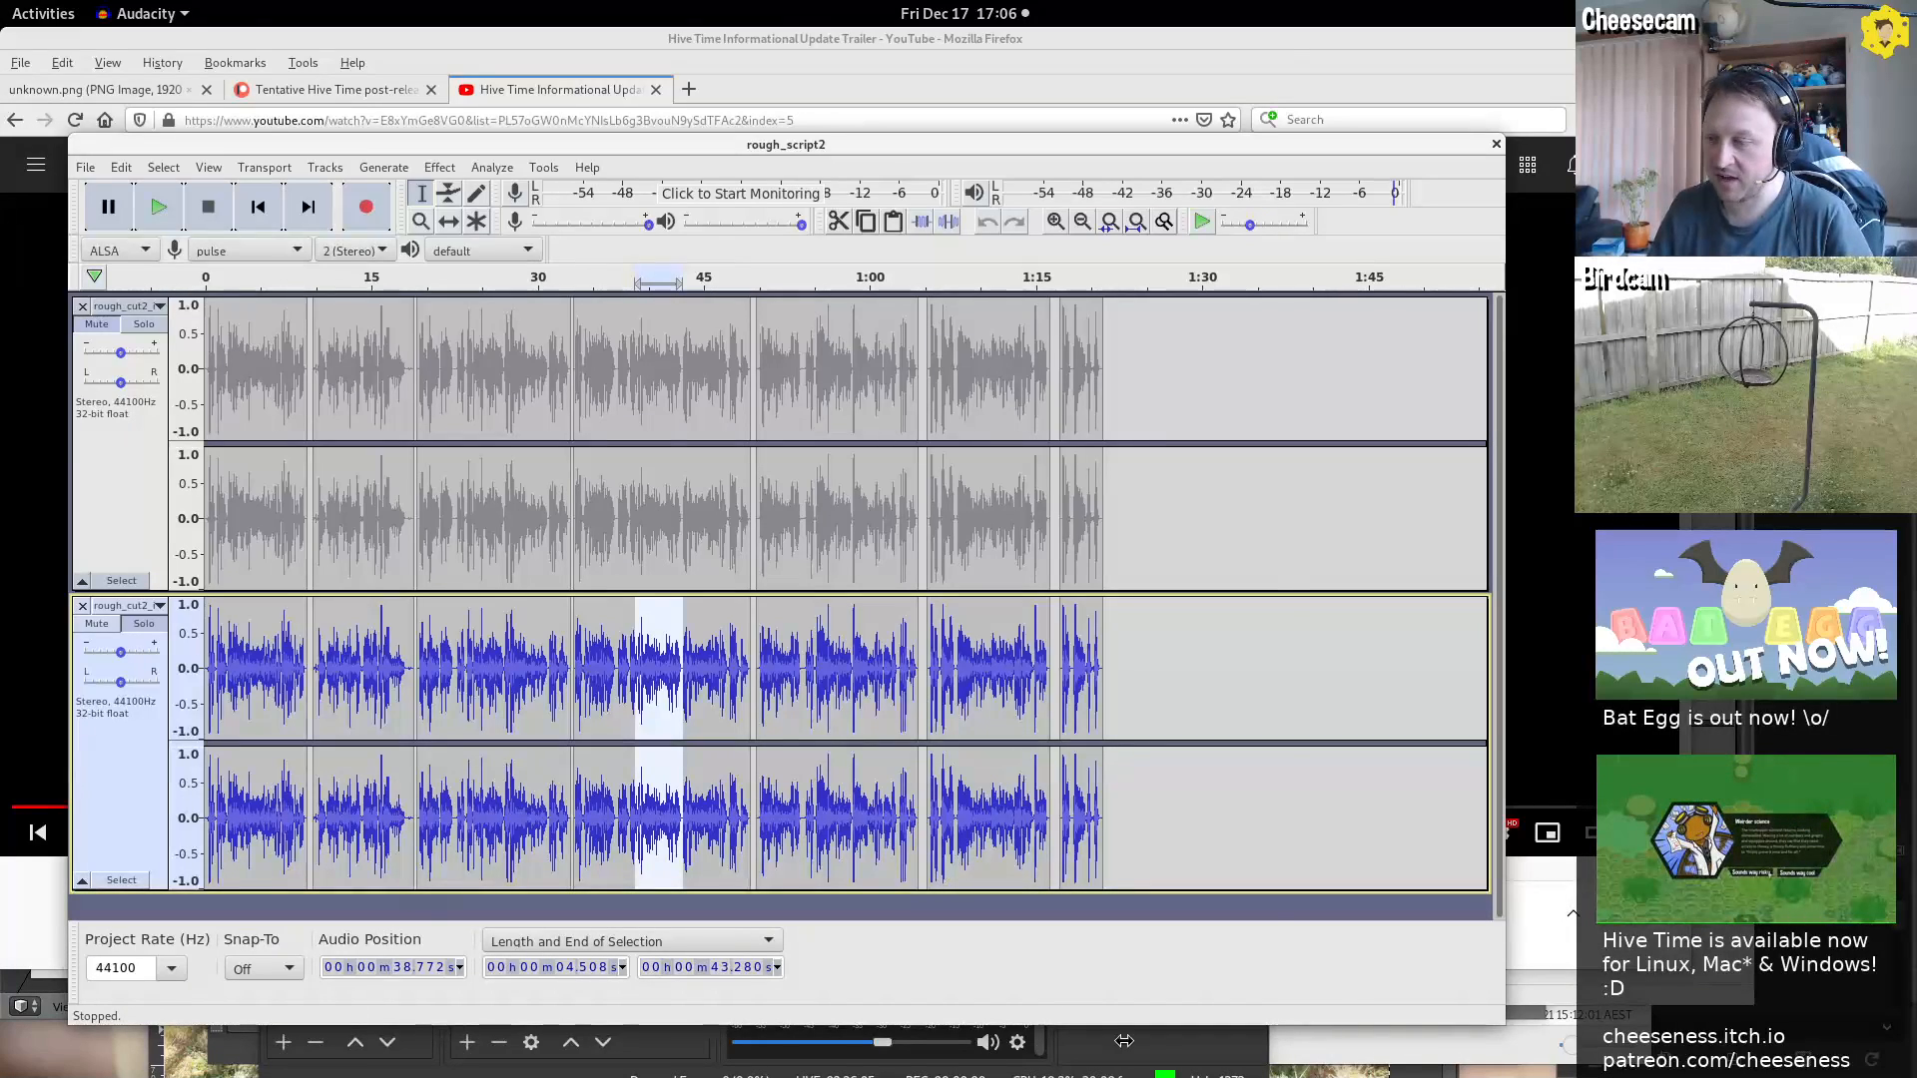
Move the OBS window out of the way and switch to the trailer6-7.blend project in Blender
{"action": "left_click", "coordinate": [1158, 1037]}
{"action": "left_click_drag", "start_coordinate": [987, 40], "coordinate": [0, 55]}
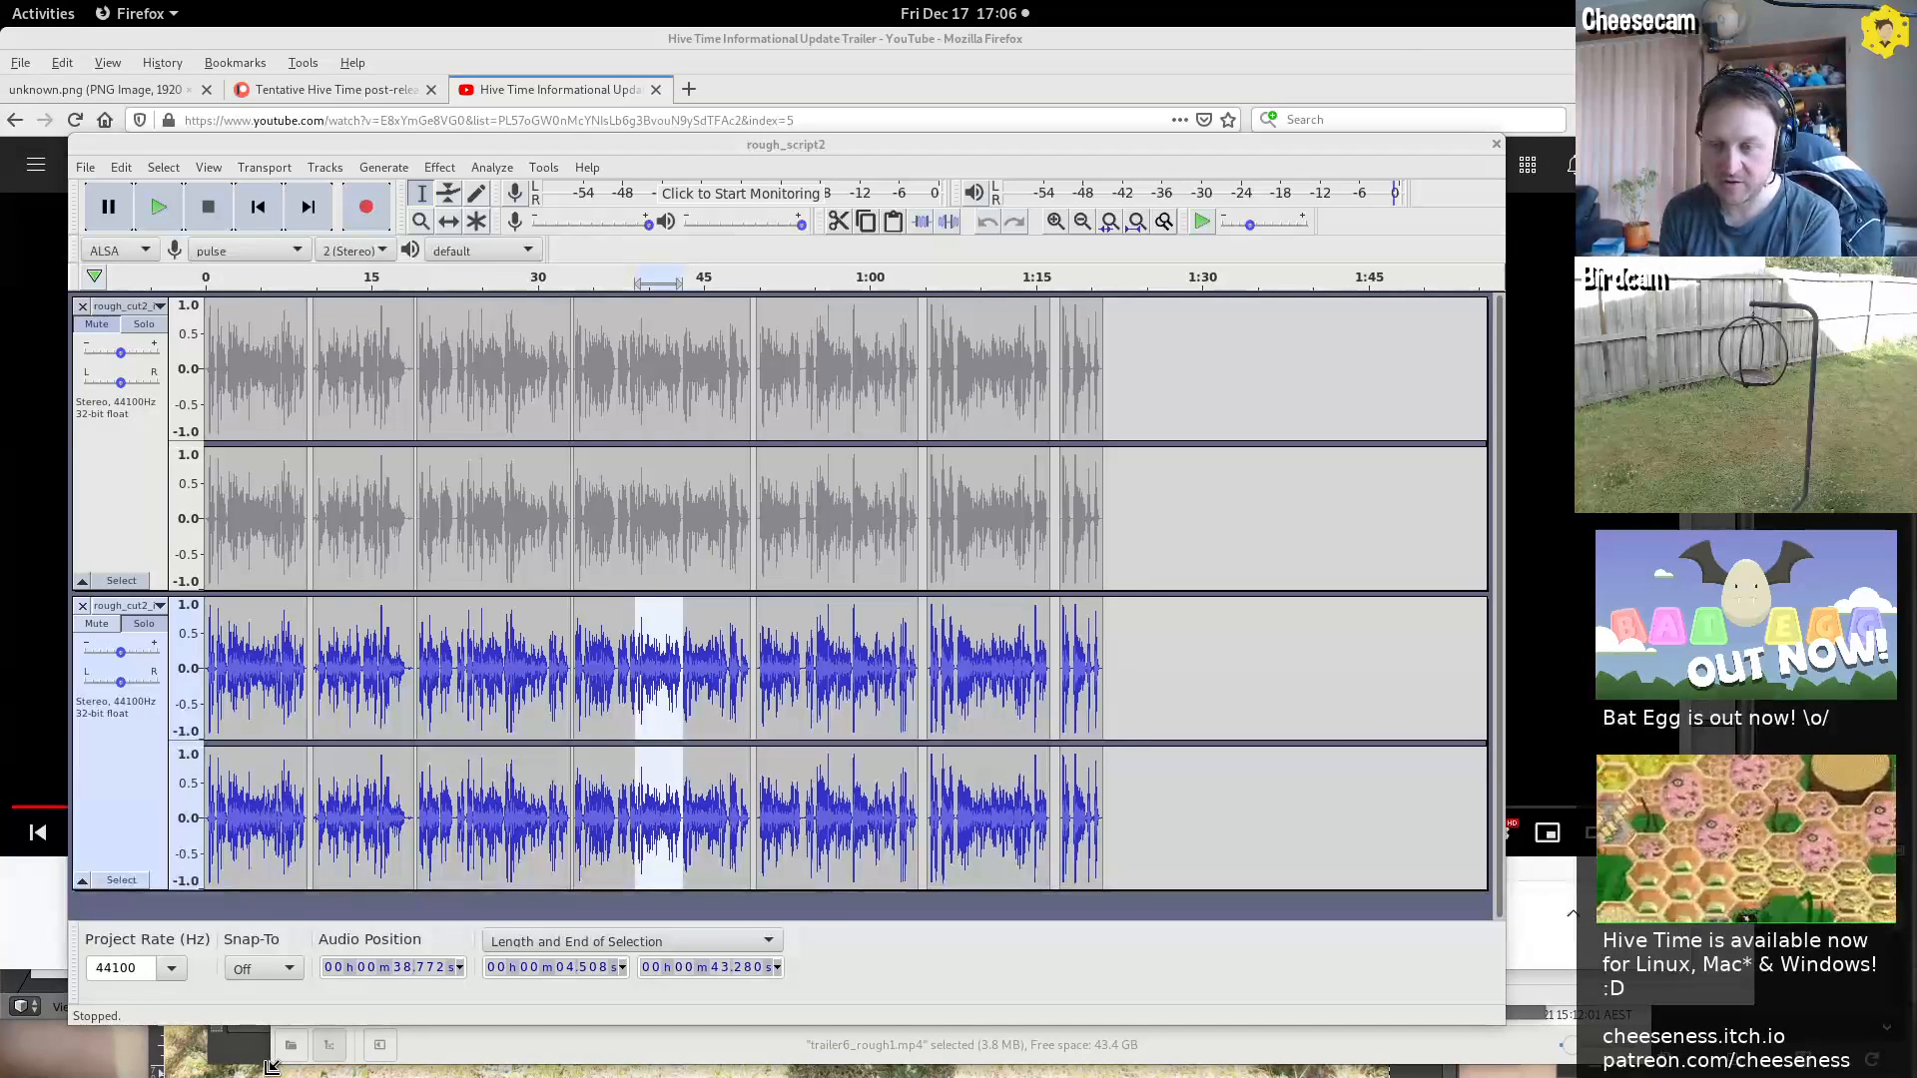
{"action": "key", "text": "alt+Tab"}
{"action": "key", "text": "alt+Tab"}
{"action": "key", "text": "alt+Tab"}
{"action": "key", "text": "alt+Tab"}
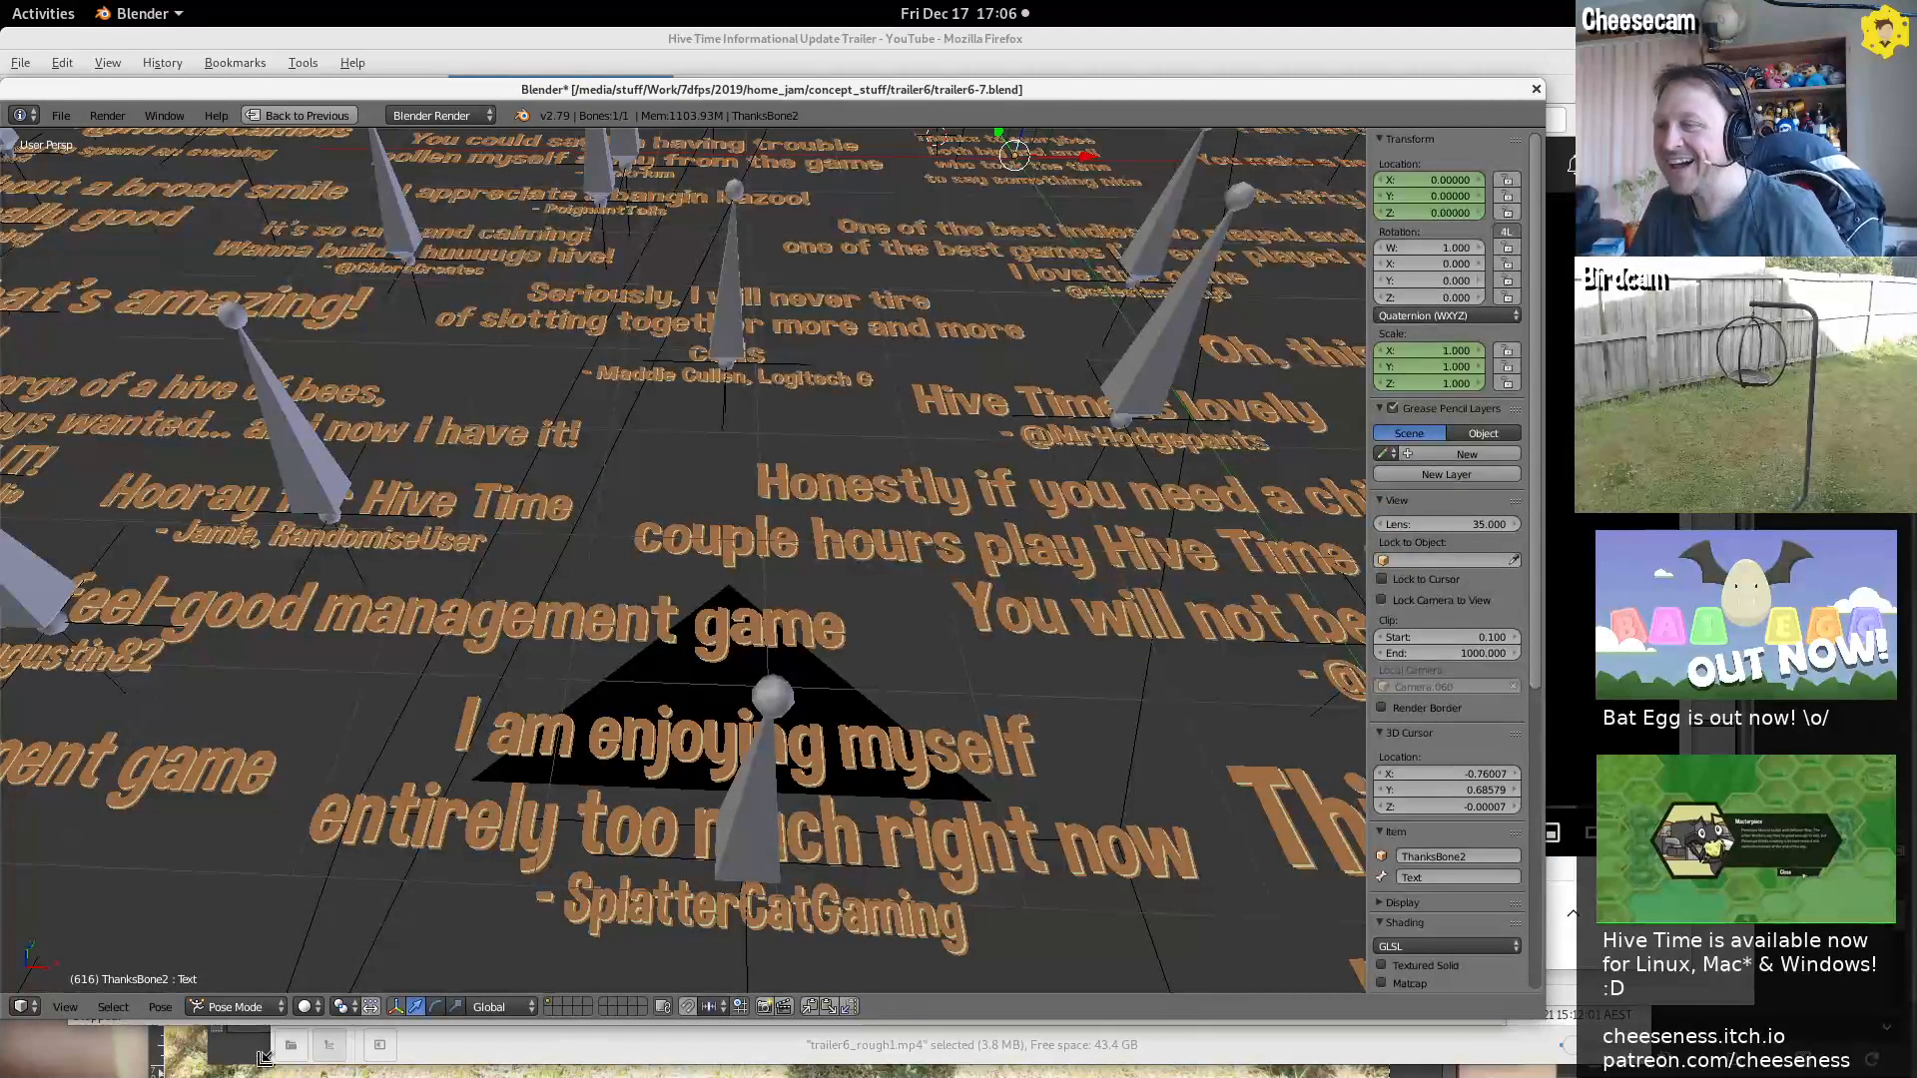
Bring the whole arrangement of quote texts into view and return from the maximized 3D view to the full editor layout
{"action": "scroll", "coordinate": [1017, 547], "scroll_direction": "down", "scroll_amount": 4}
{"action": "scroll", "coordinate": [1017, 547], "scroll_direction": "down", "scroll_amount": 5}
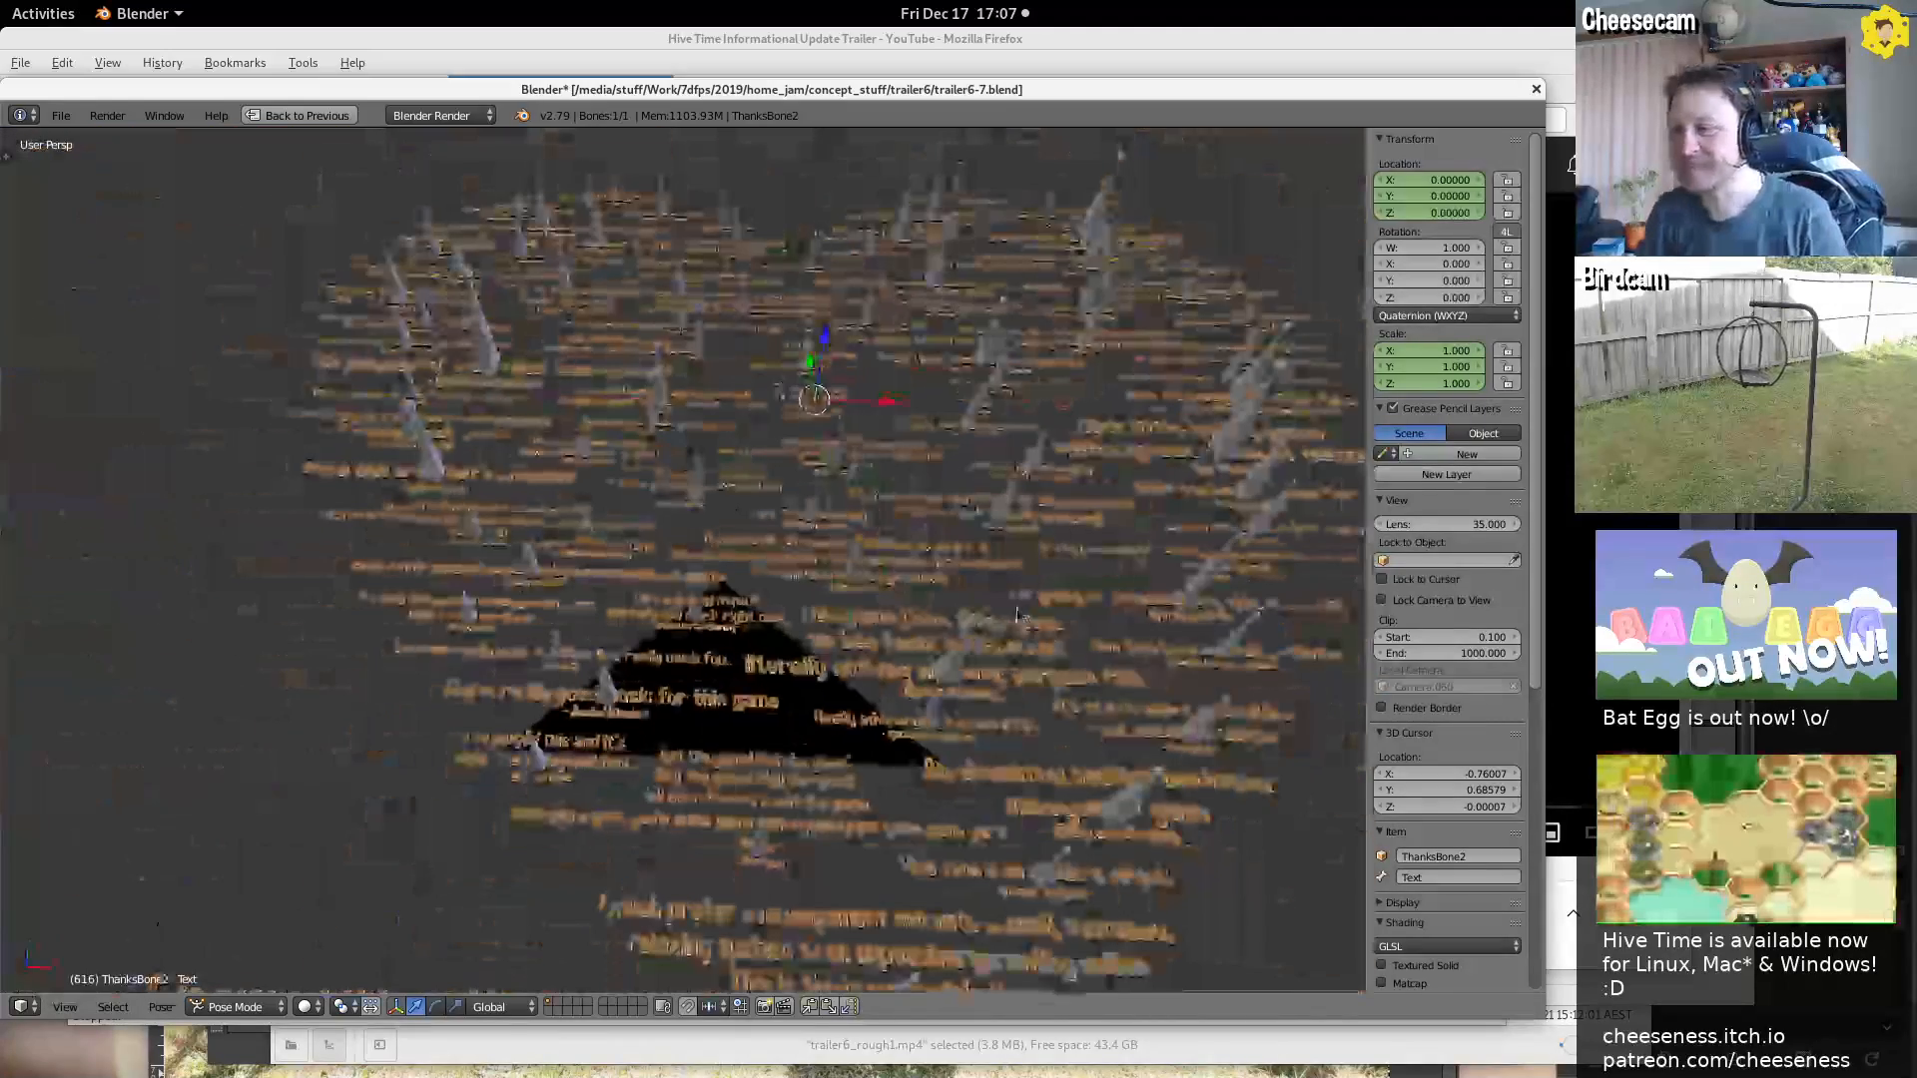
{"action": "scroll", "coordinate": [842, 454], "scroll_direction": "down", "scroll_amount": 1}
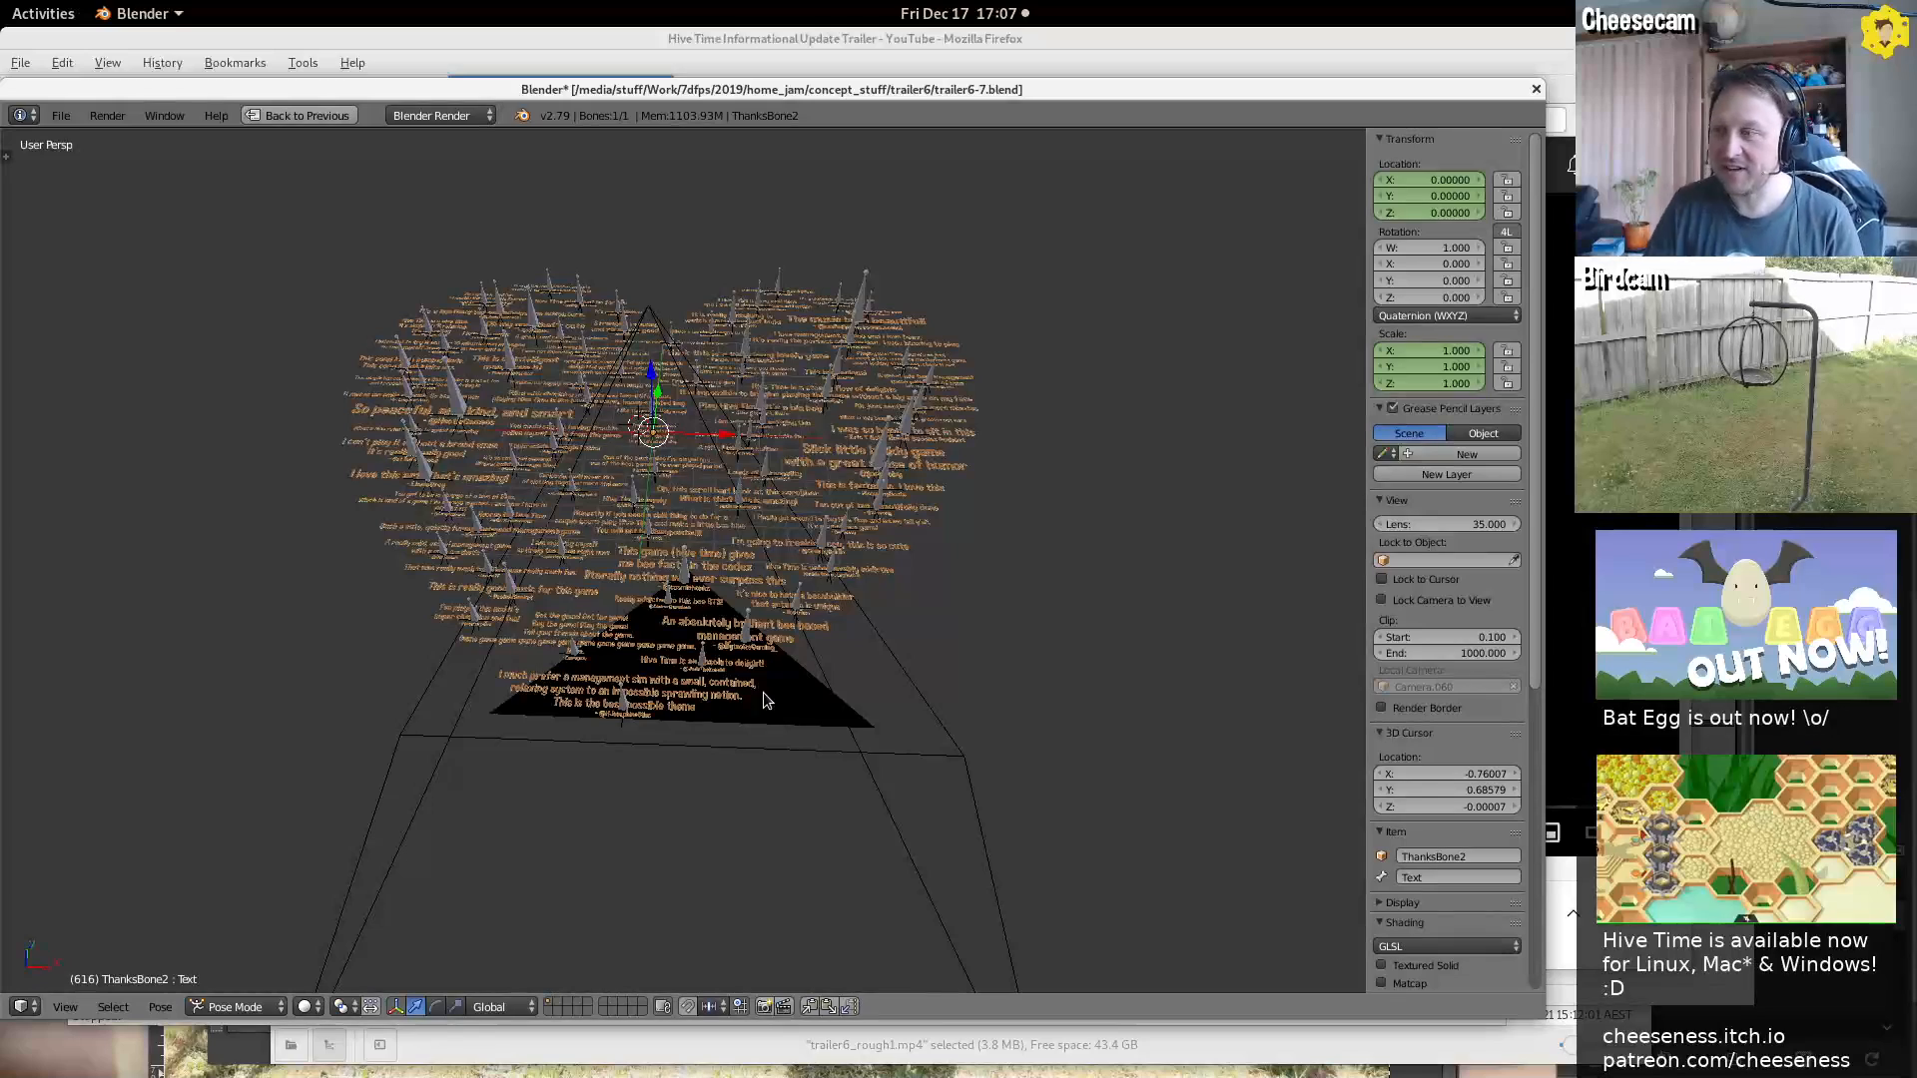
{"action": "left_click", "coordinate": [334, 116]}
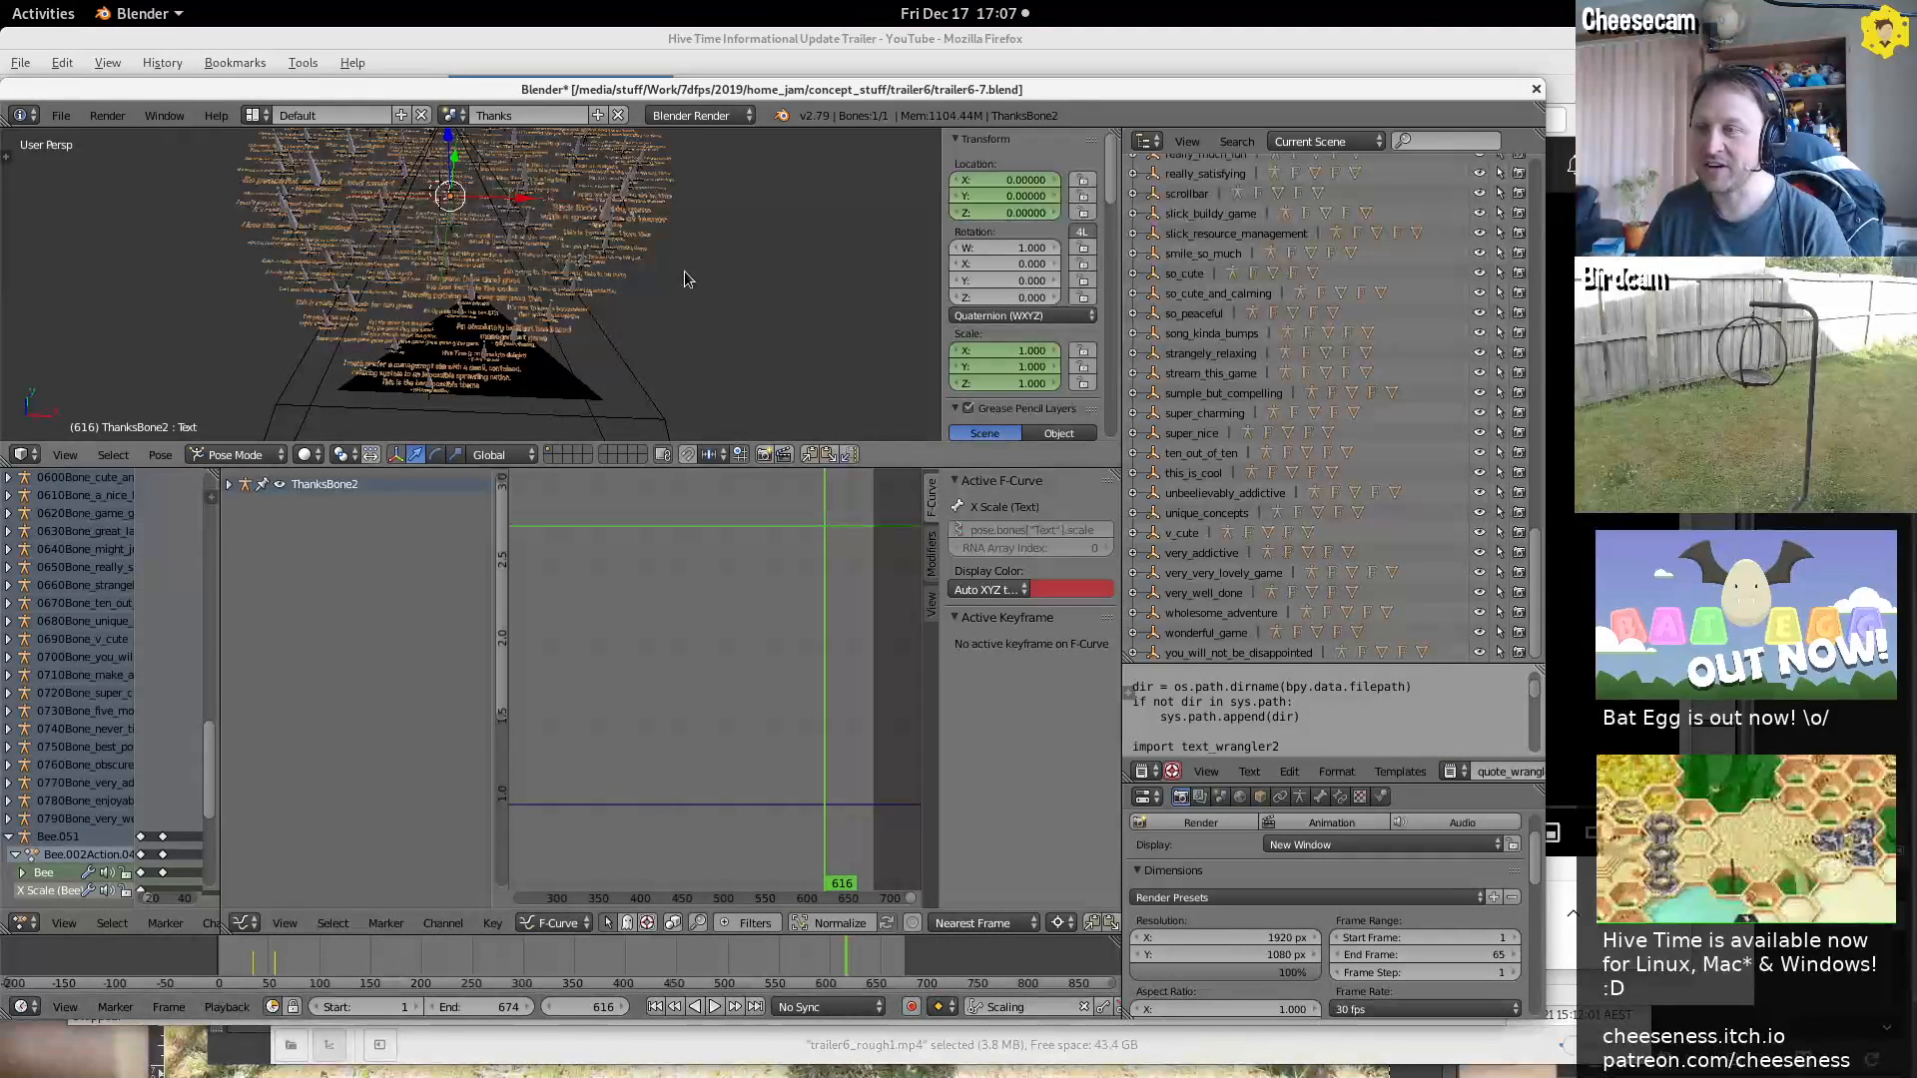
Enlarge the 3D view's height over the animation editors and show the heart-shaped quote arrangement from directly above
{"action": "scroll", "coordinate": [643, 277], "scroll_direction": "up", "scroll_amount": 2}
{"action": "middle_click_drag", "start_coordinate": [581, 207], "coordinate": [649, 307]}
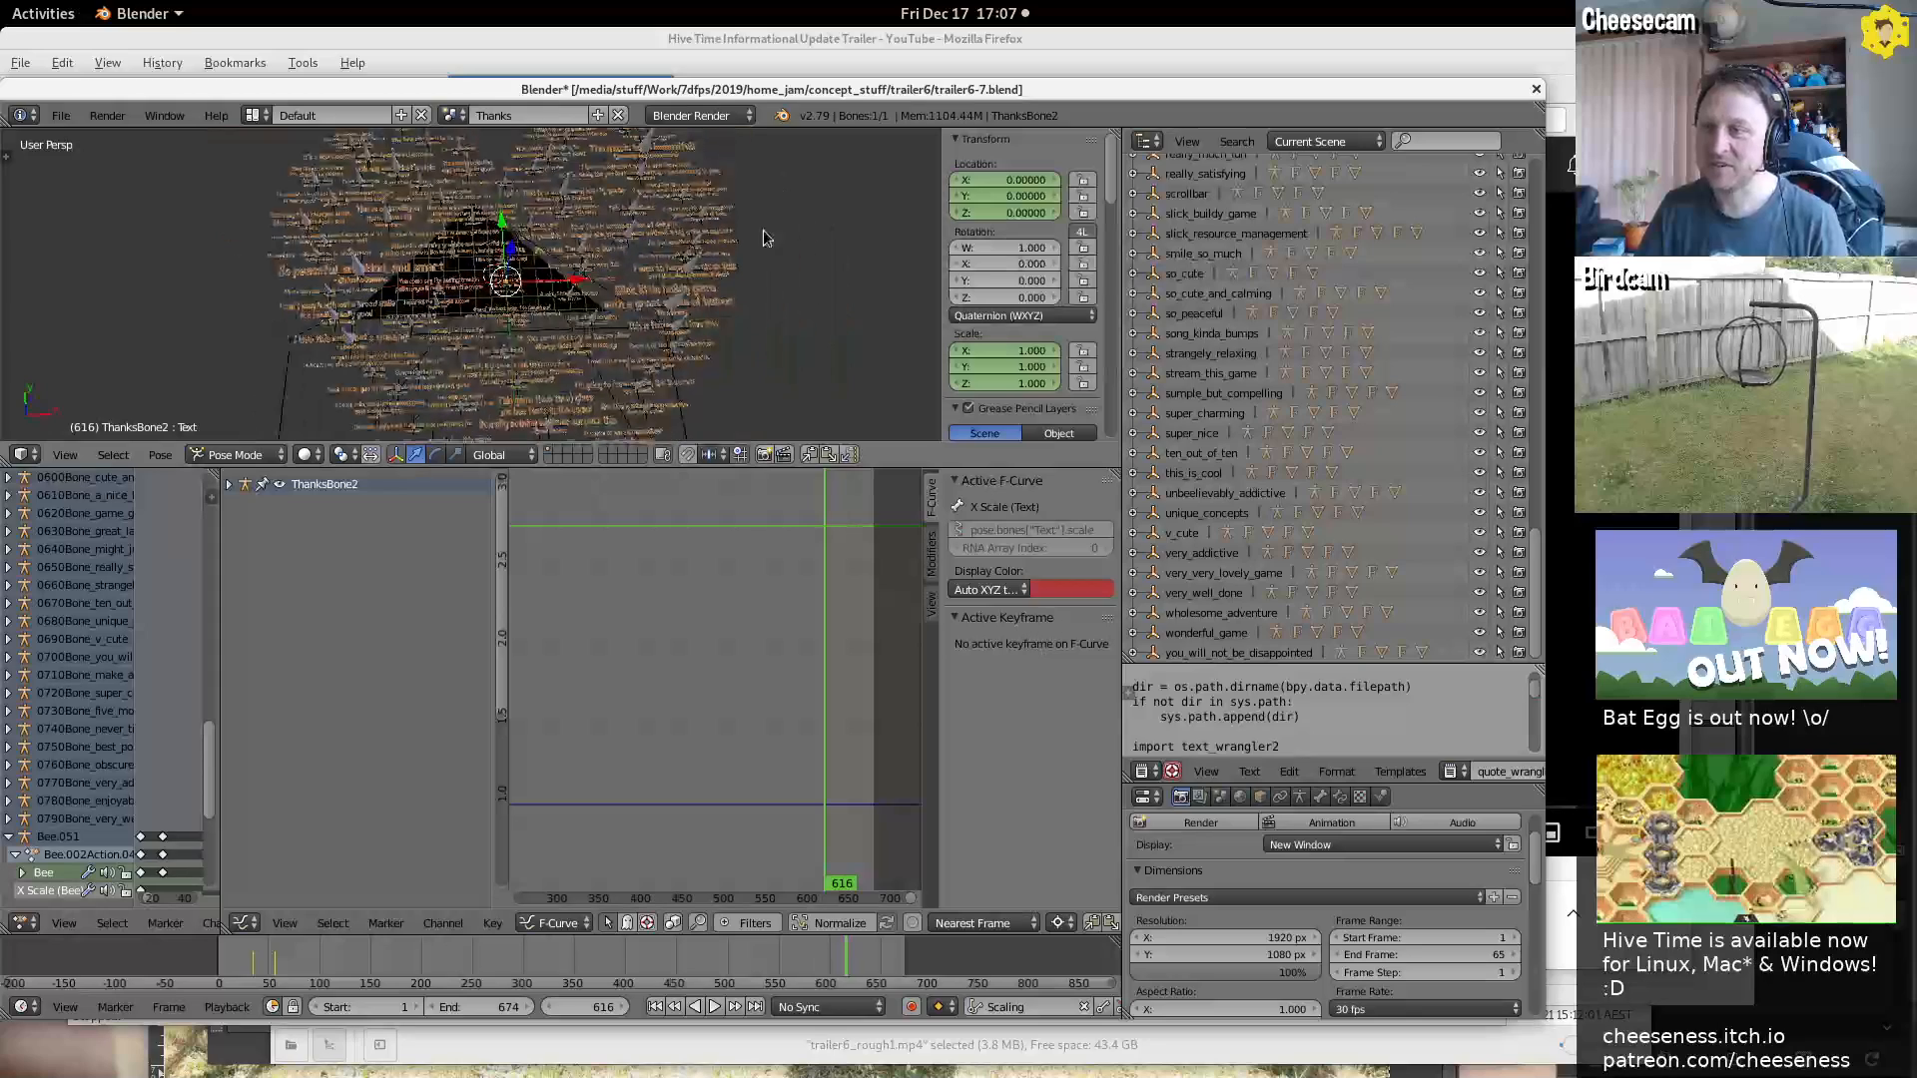
{"action": "scroll", "coordinate": [734, 262], "scroll_direction": "down", "scroll_amount": 2}
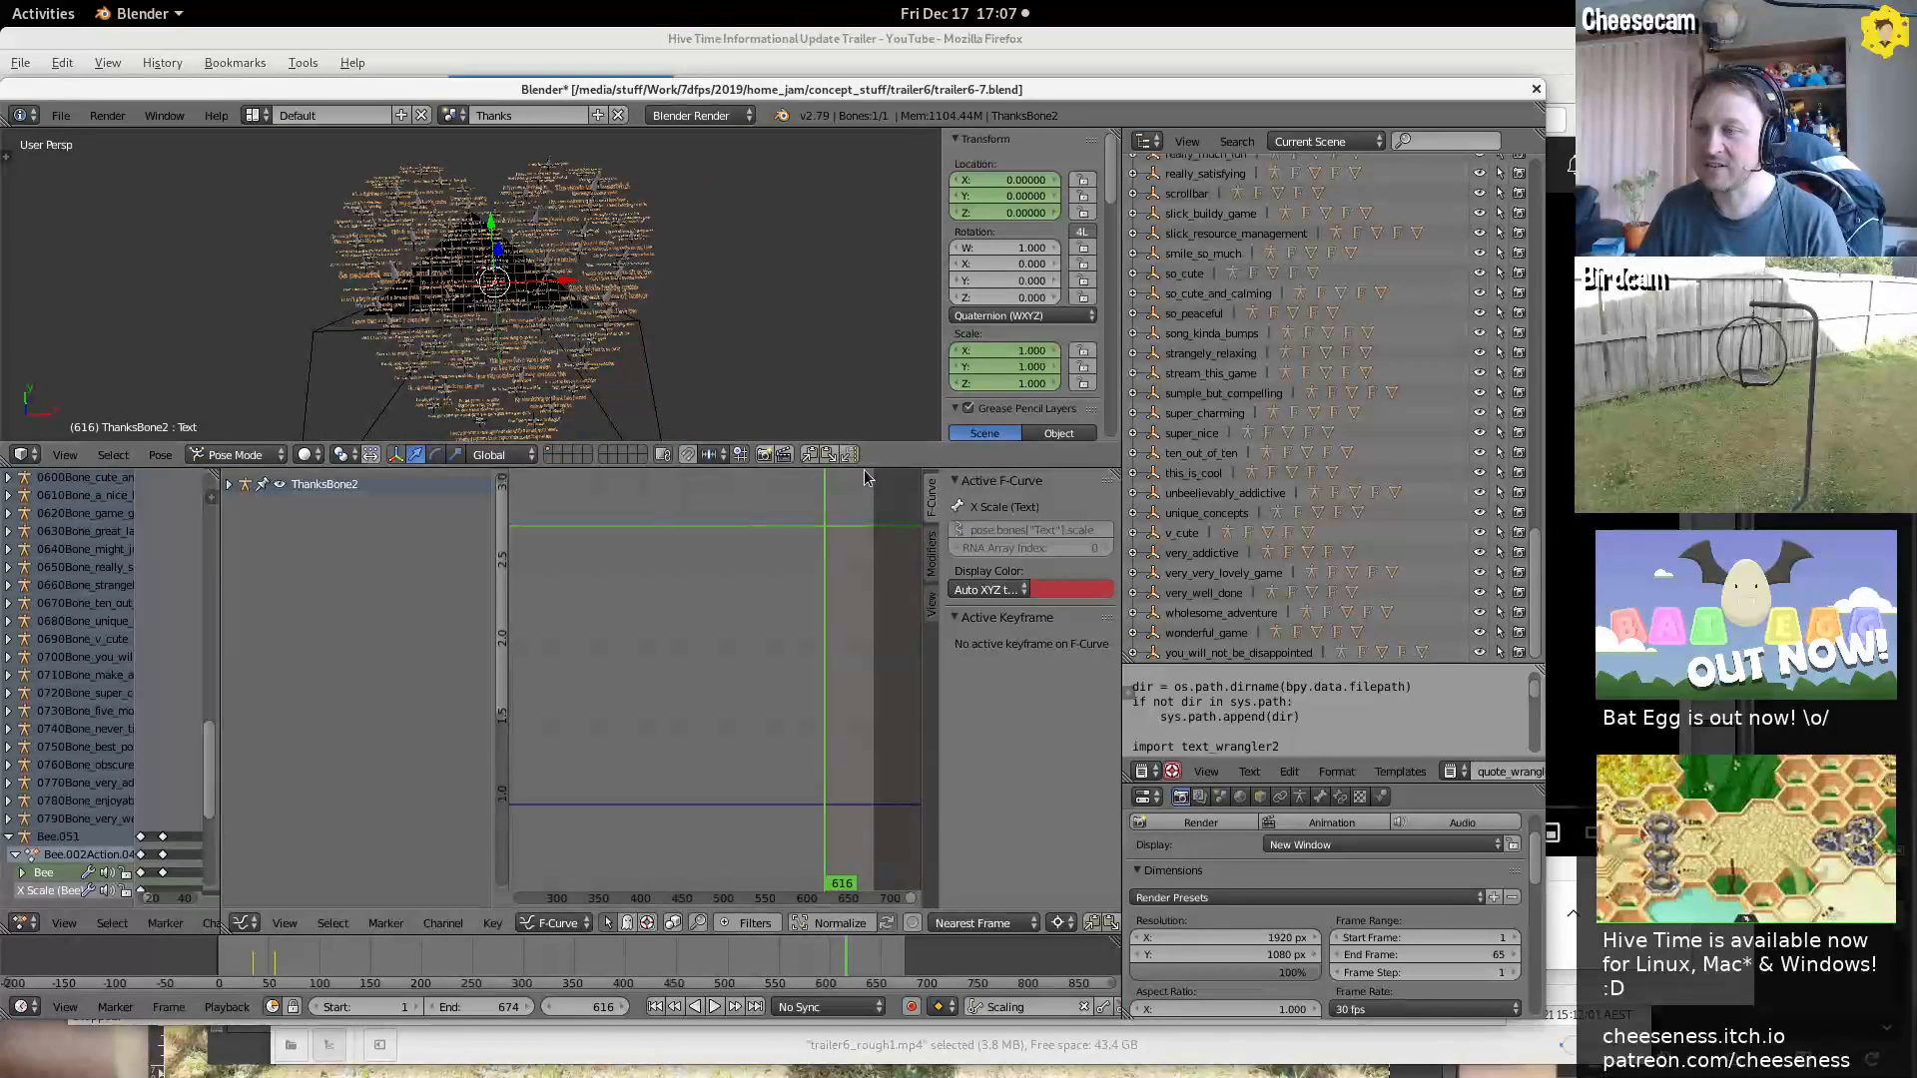
{"action": "left_click_drag", "start_coordinate": [867, 466], "coordinate": [853, 746]}
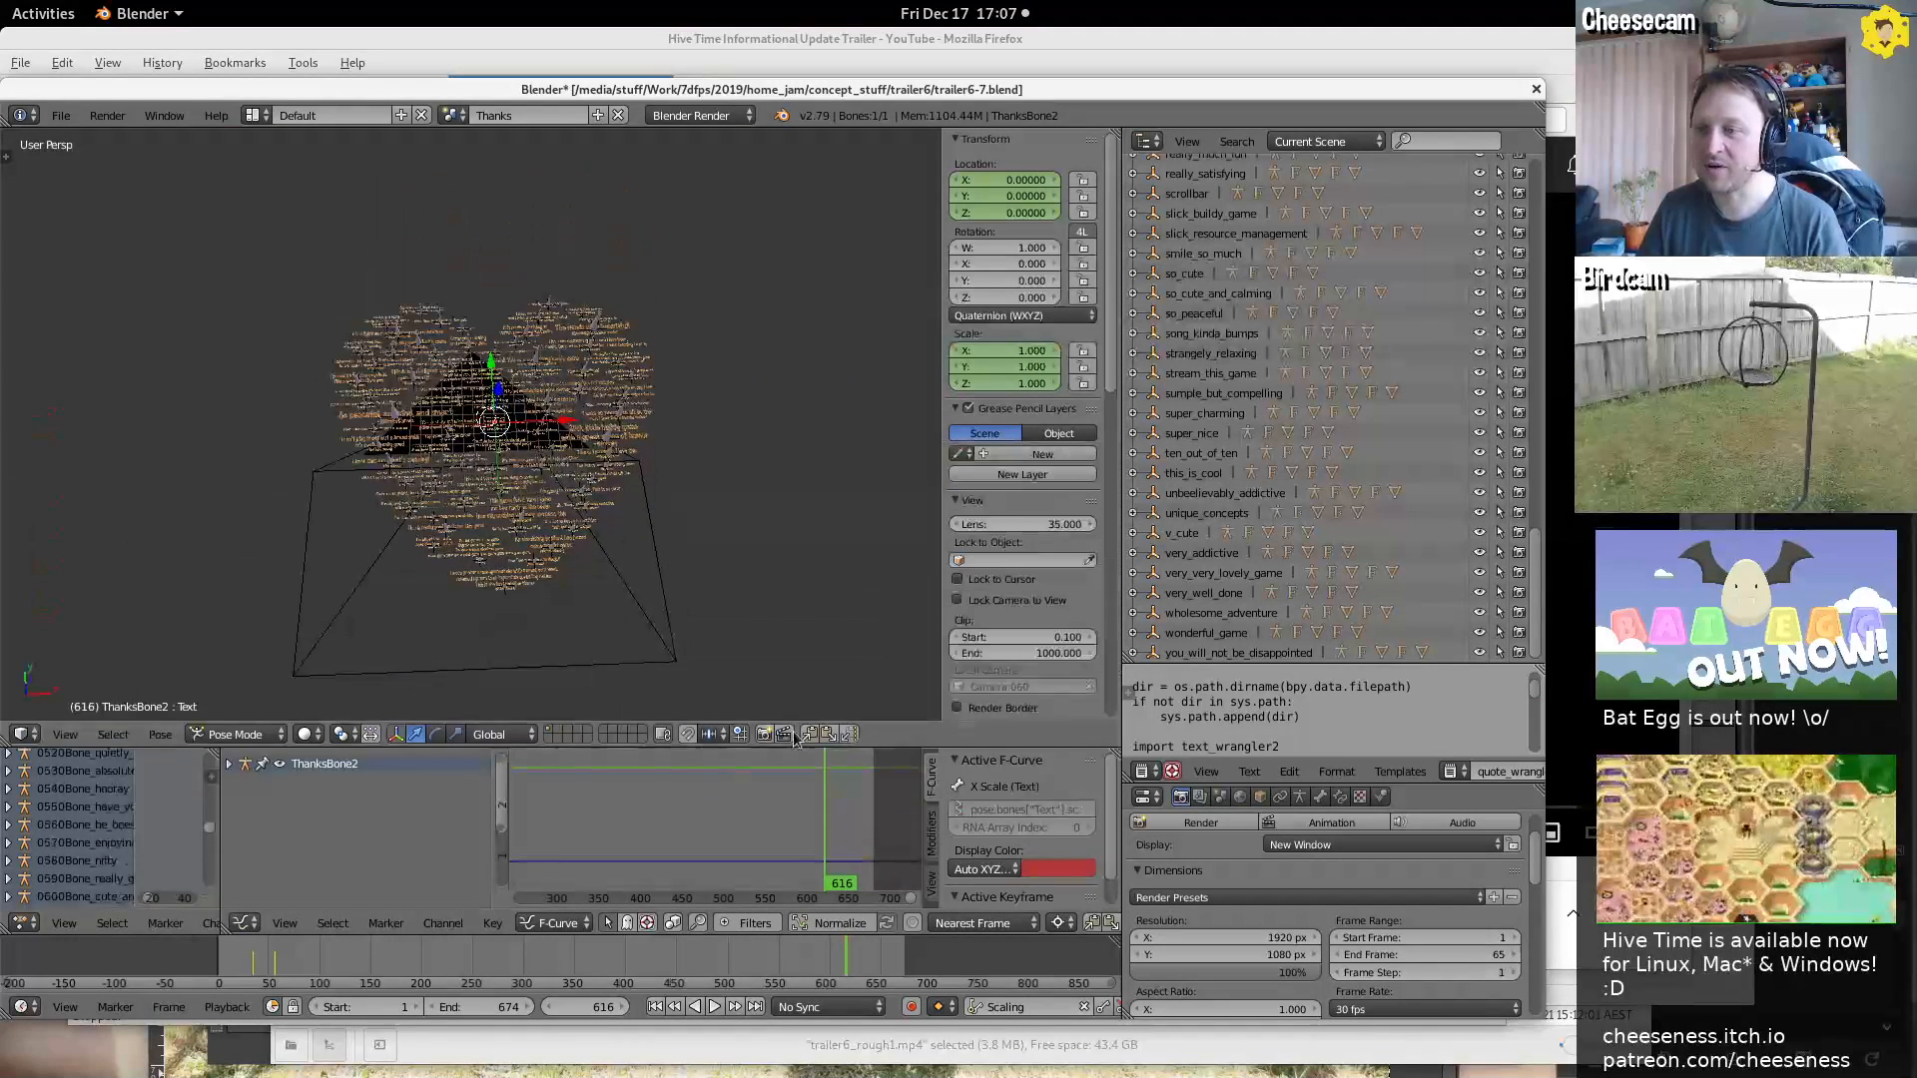
{"action": "middle_click_drag", "start_coordinate": [741, 599], "coordinate": [849, 500]}
{"action": "key", "text": "KP_7"}
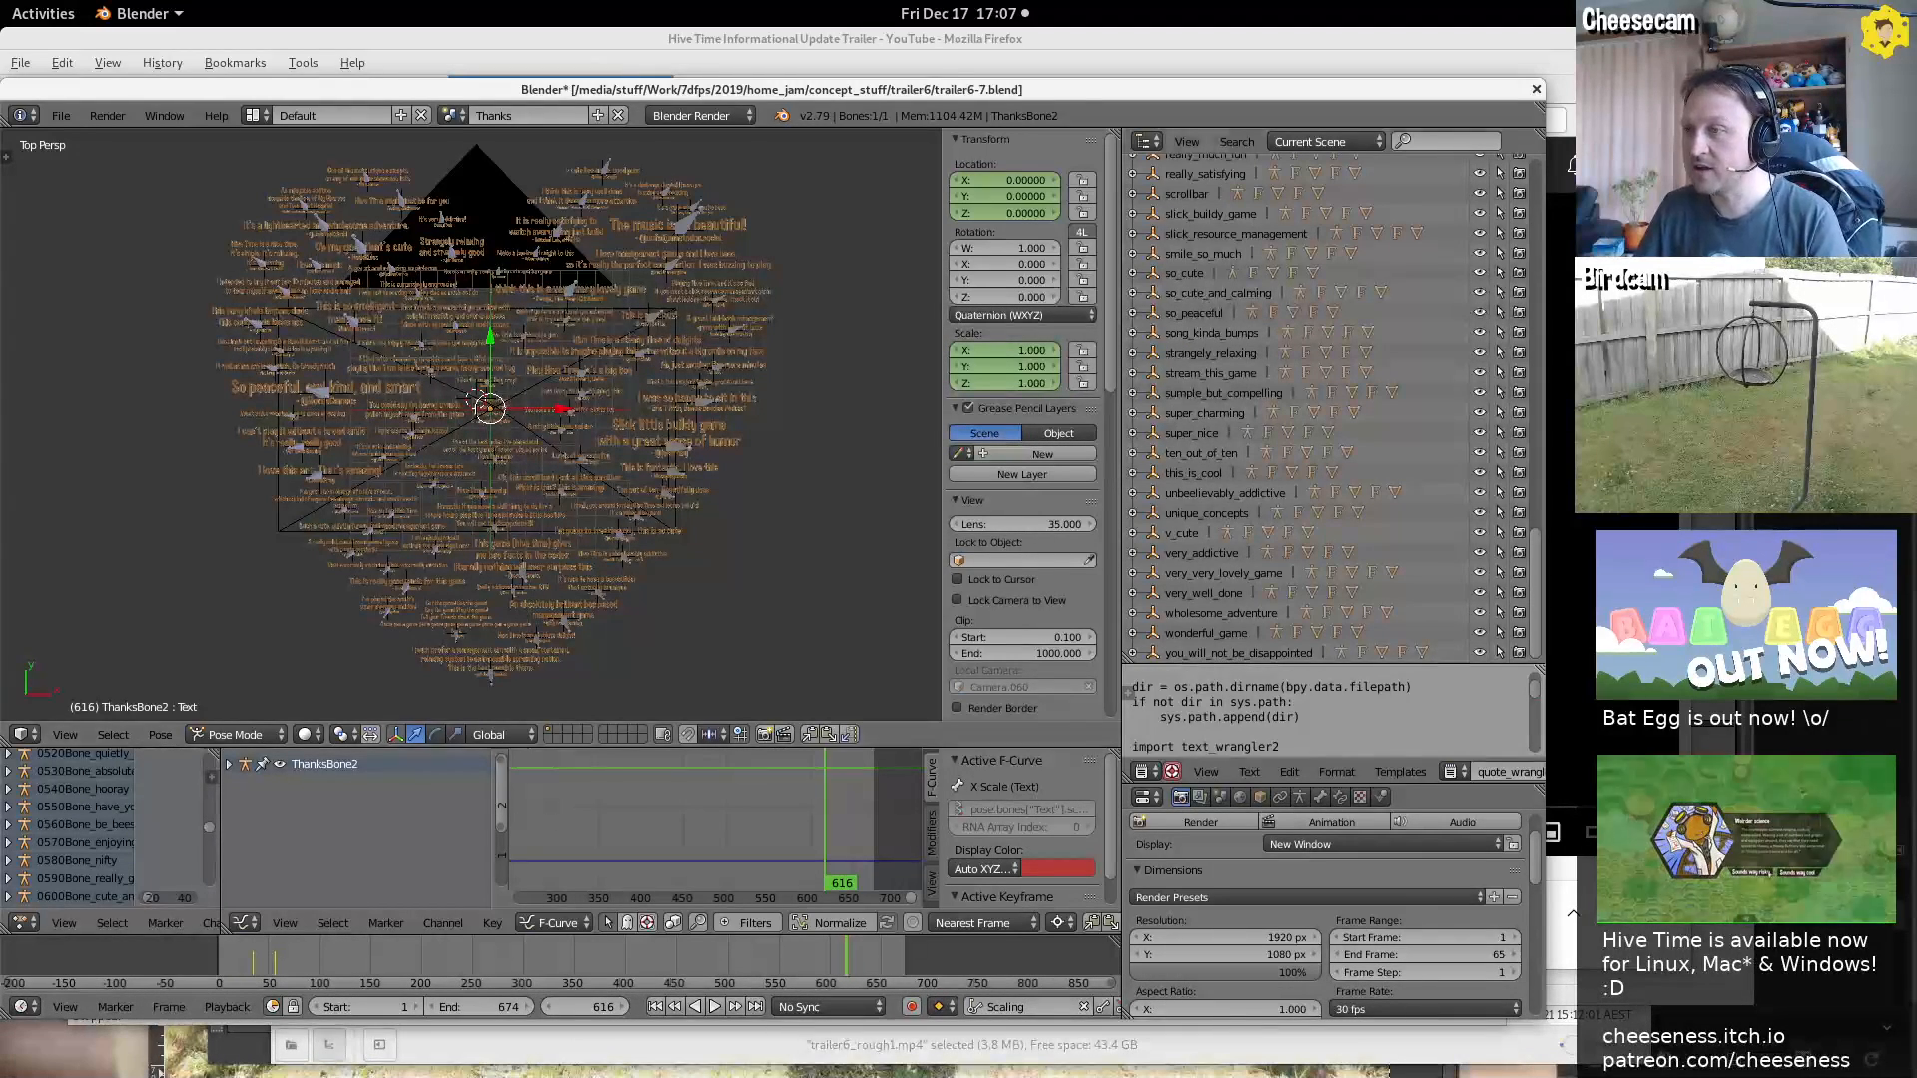
Switch to Firefox and play the Hive Time Informational Update Trailer from the beginning
{"action": "left_click", "coordinate": [1510, 57]}
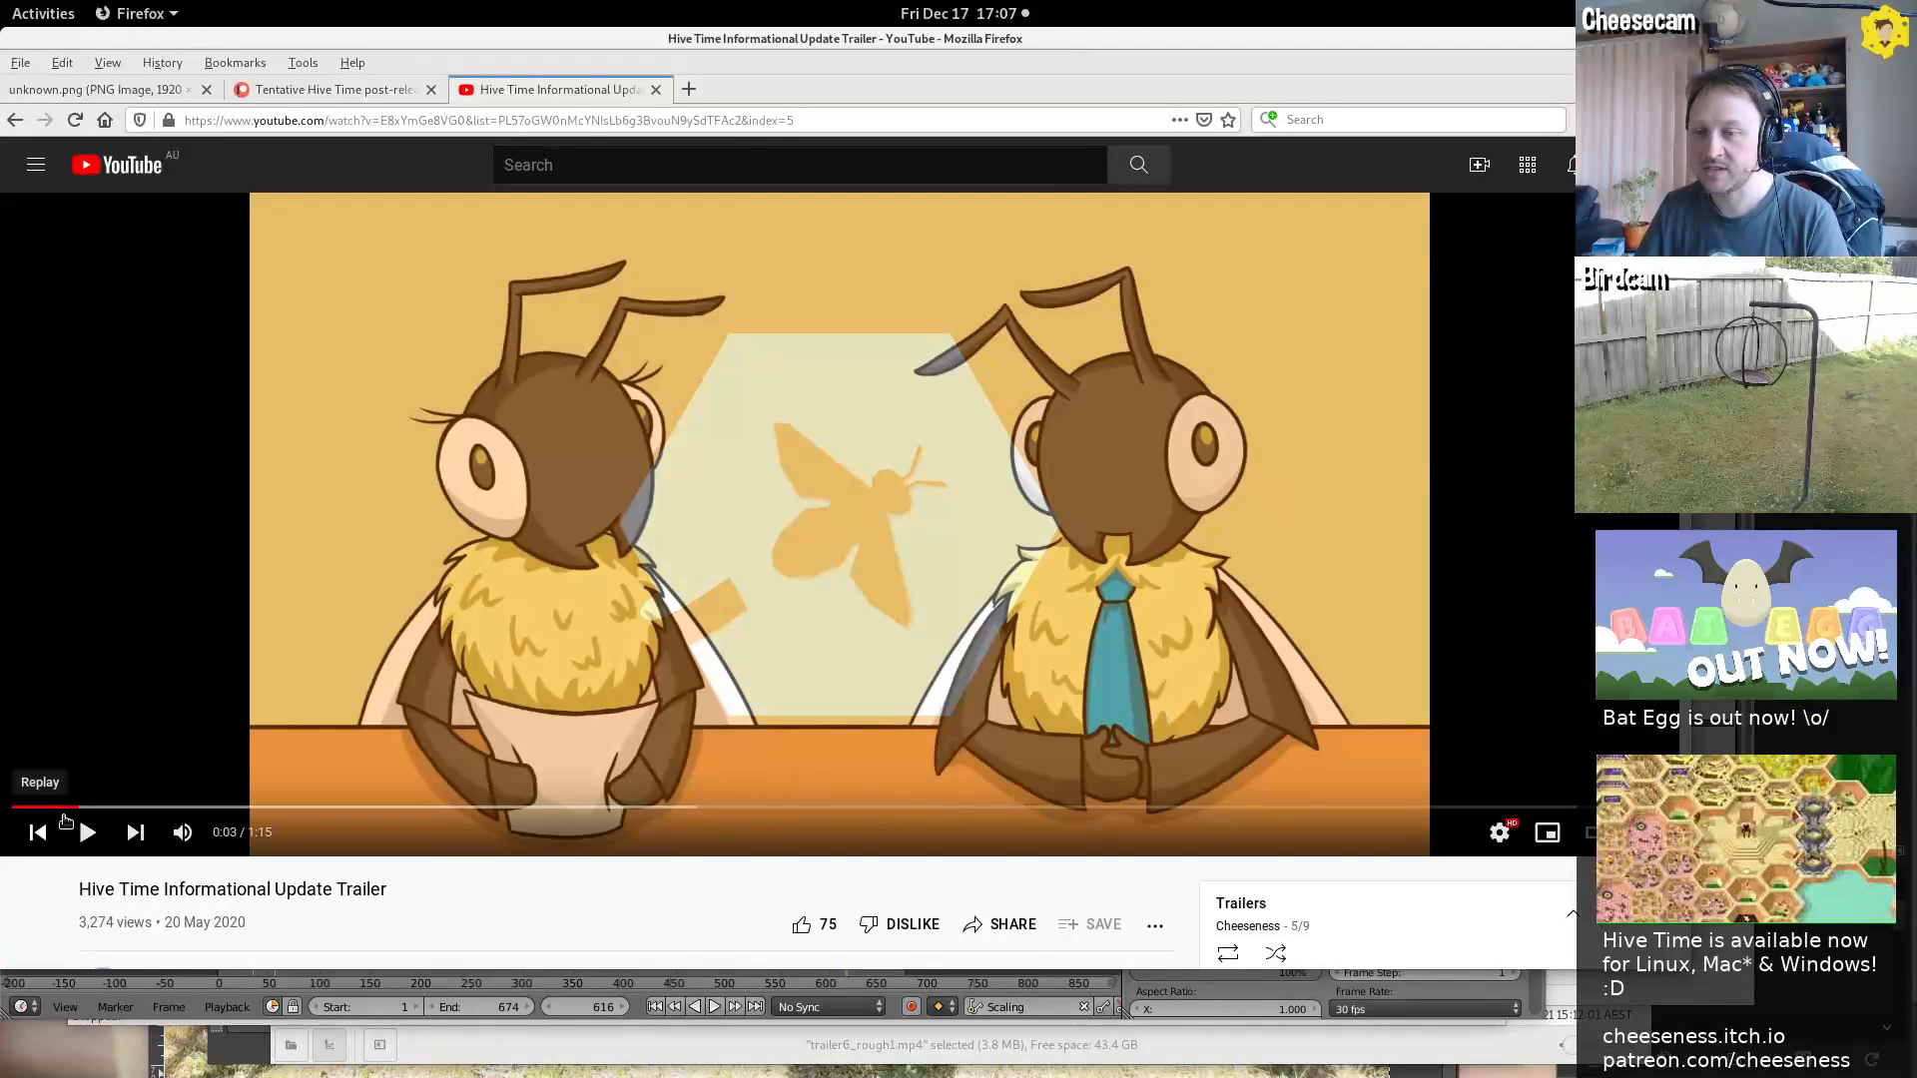
{"action": "left_click", "coordinate": [20, 808]}
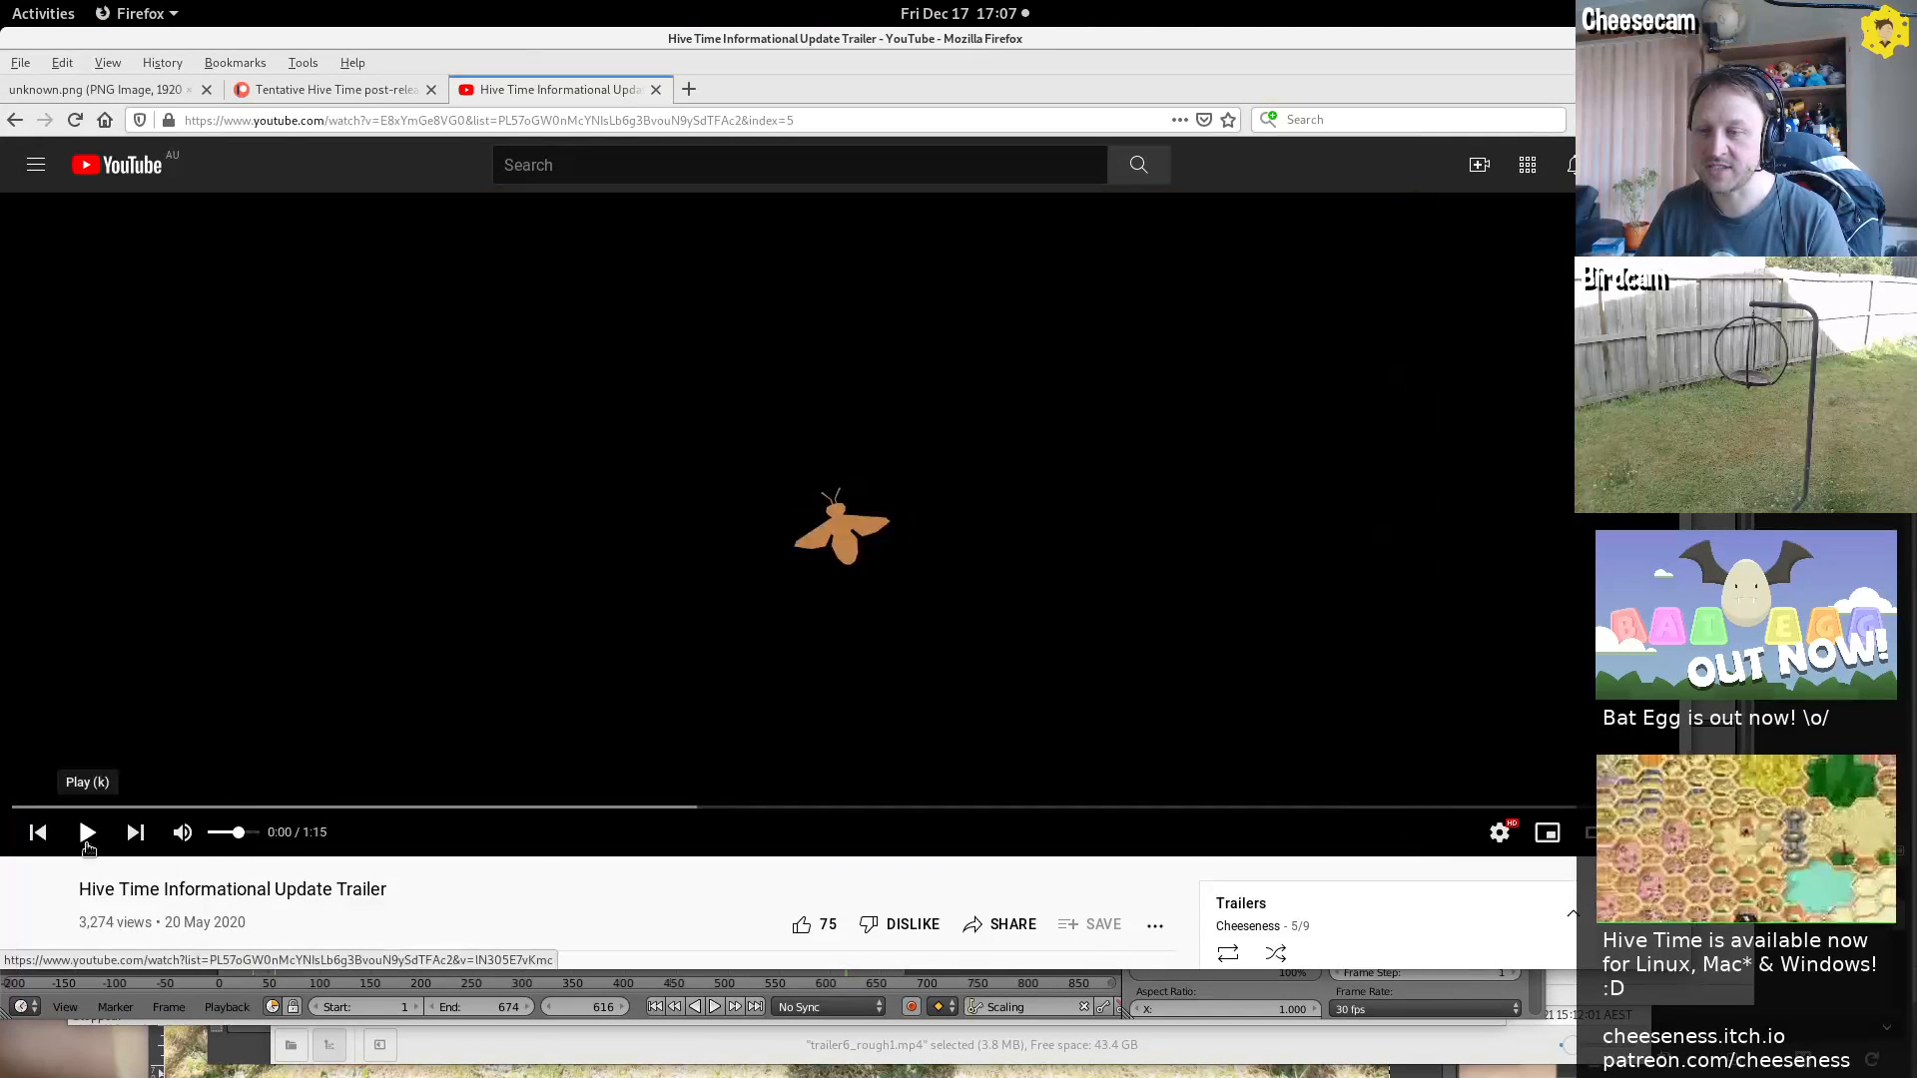
{"action": "left_click", "coordinate": [88, 833]}
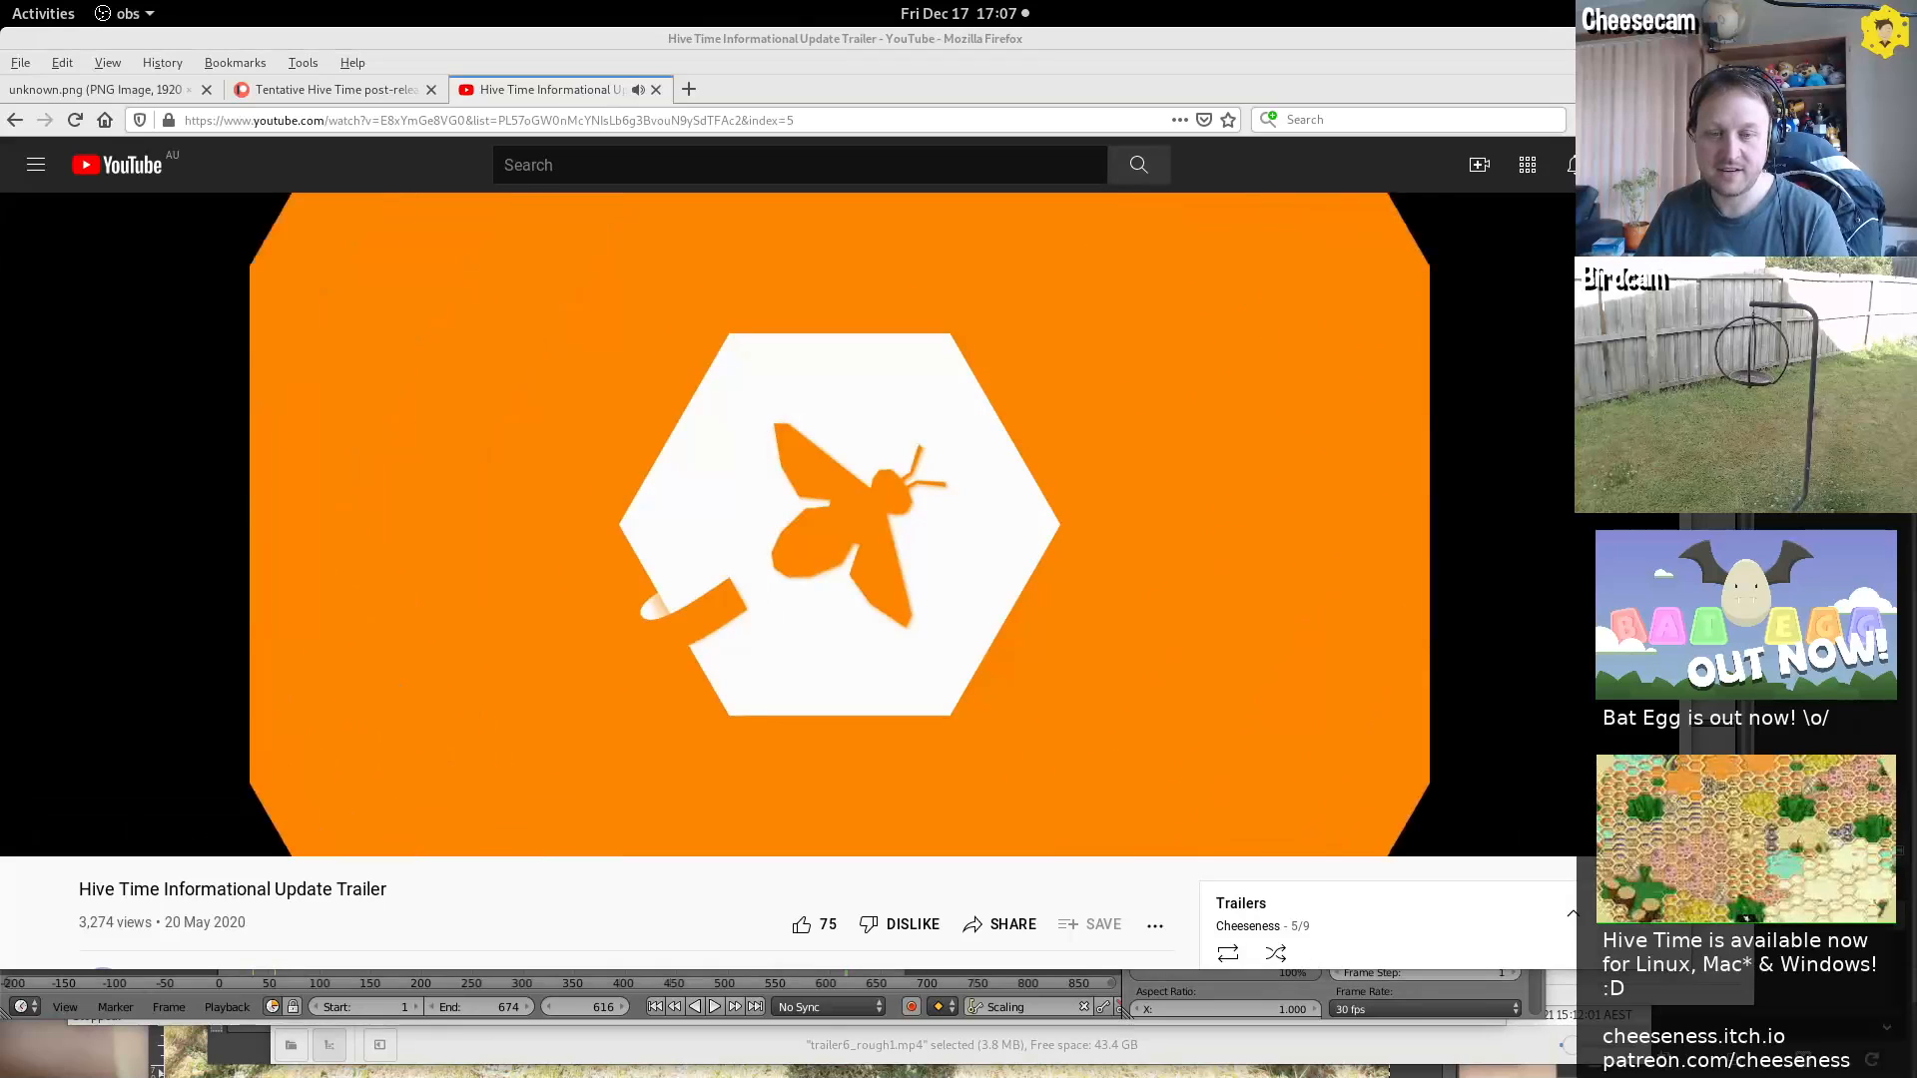